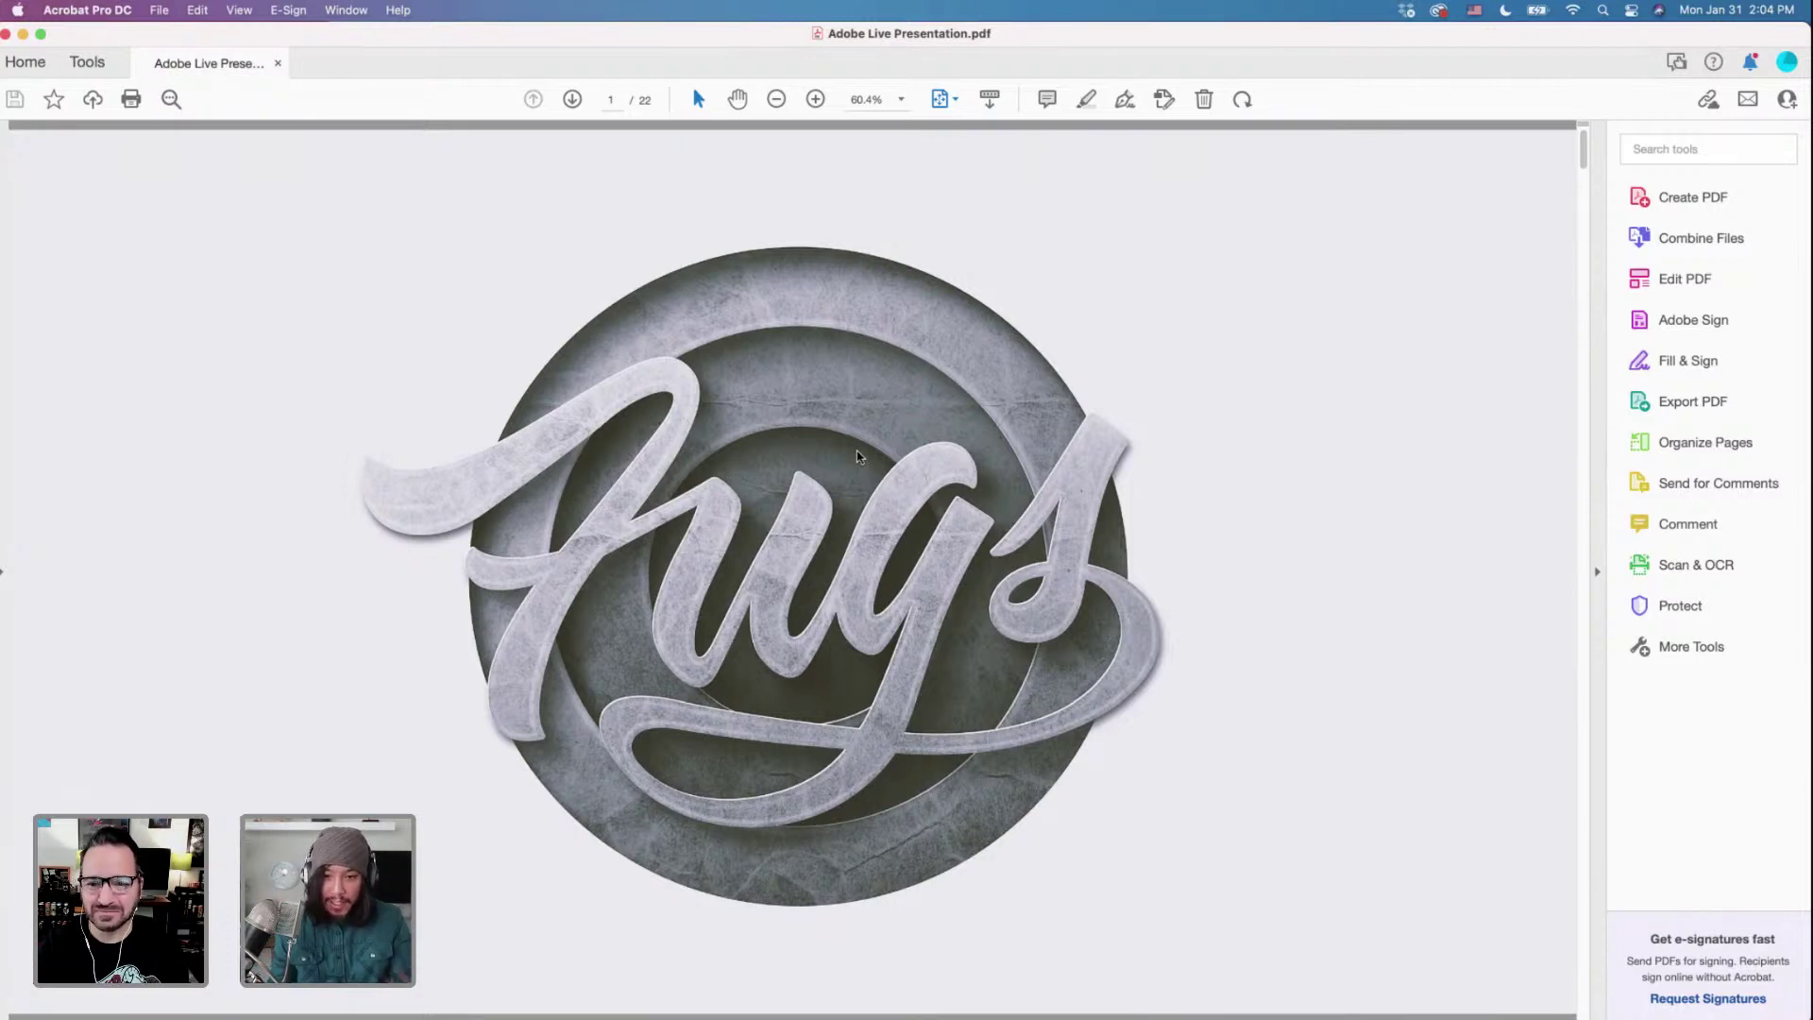
Page through the presentation to page 6, examining the castle, rocket van, DeLorean, robot and triangular cabin illustrations.
{"action": "left_click", "coordinate": [572, 100]}
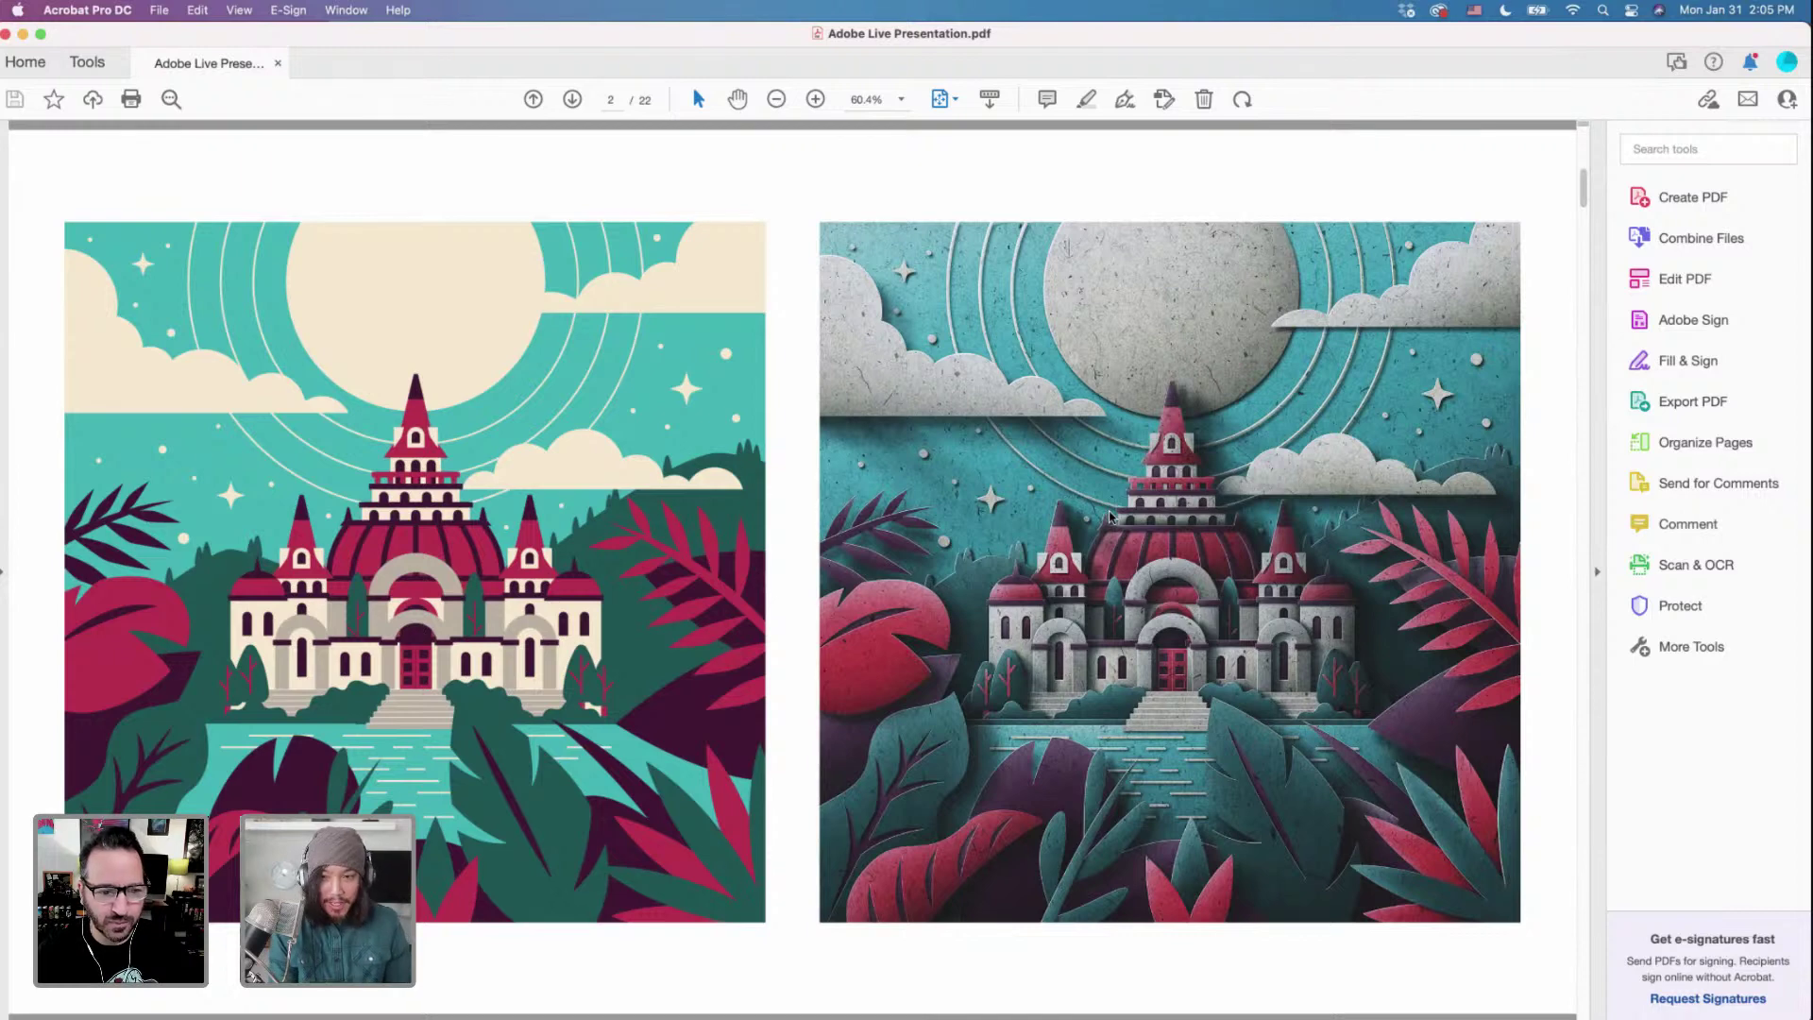
{"action": "key", "text": "Right"}
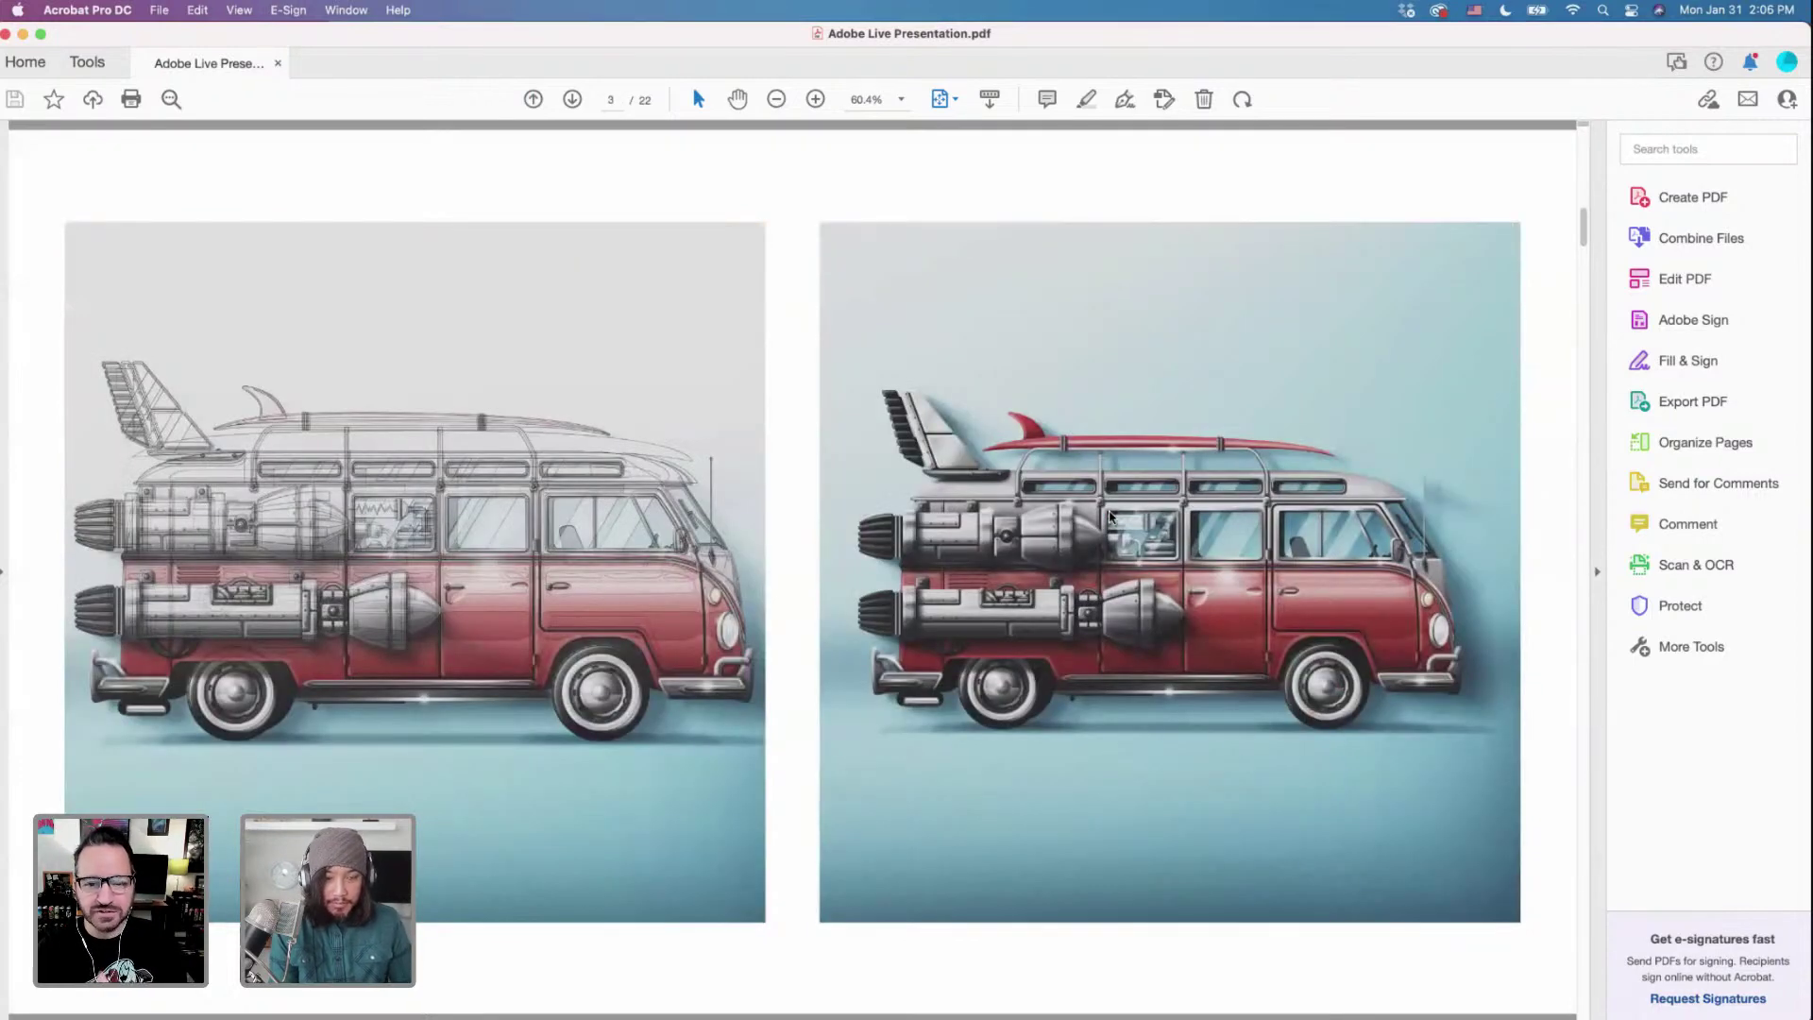
{"action": "key", "text": "Left"}
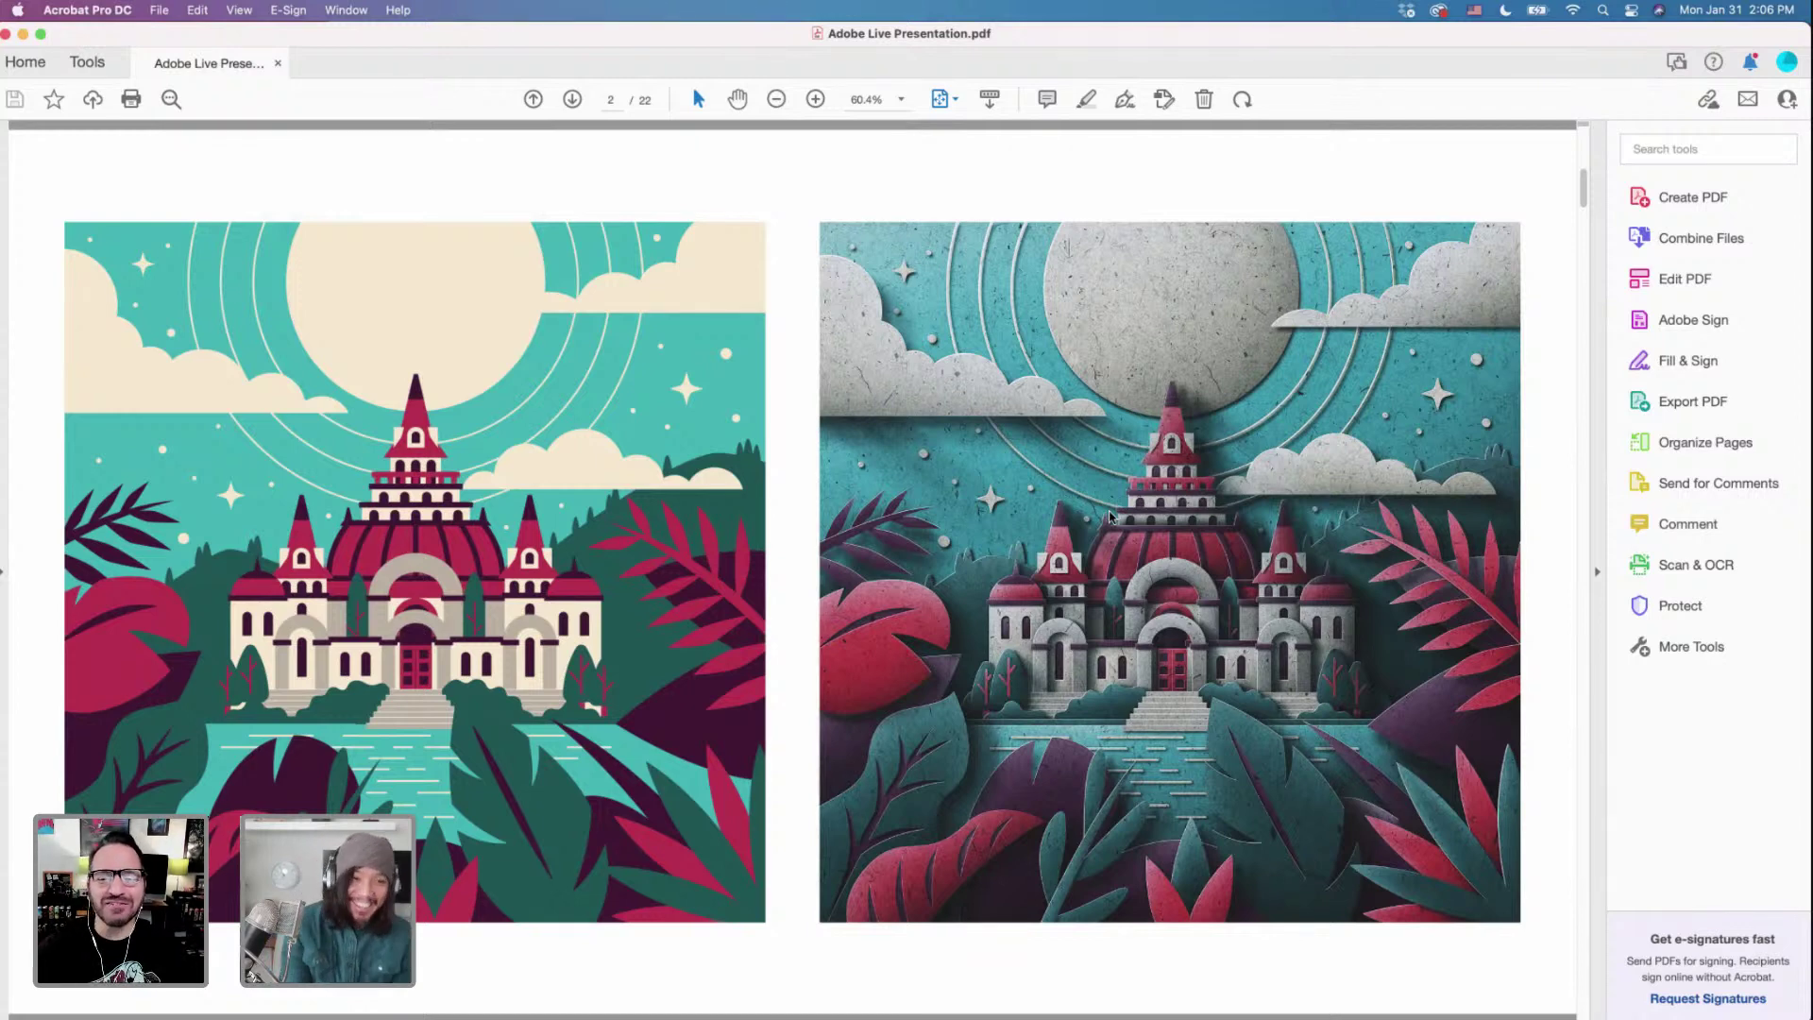
{"action": "key", "text": "Right"}
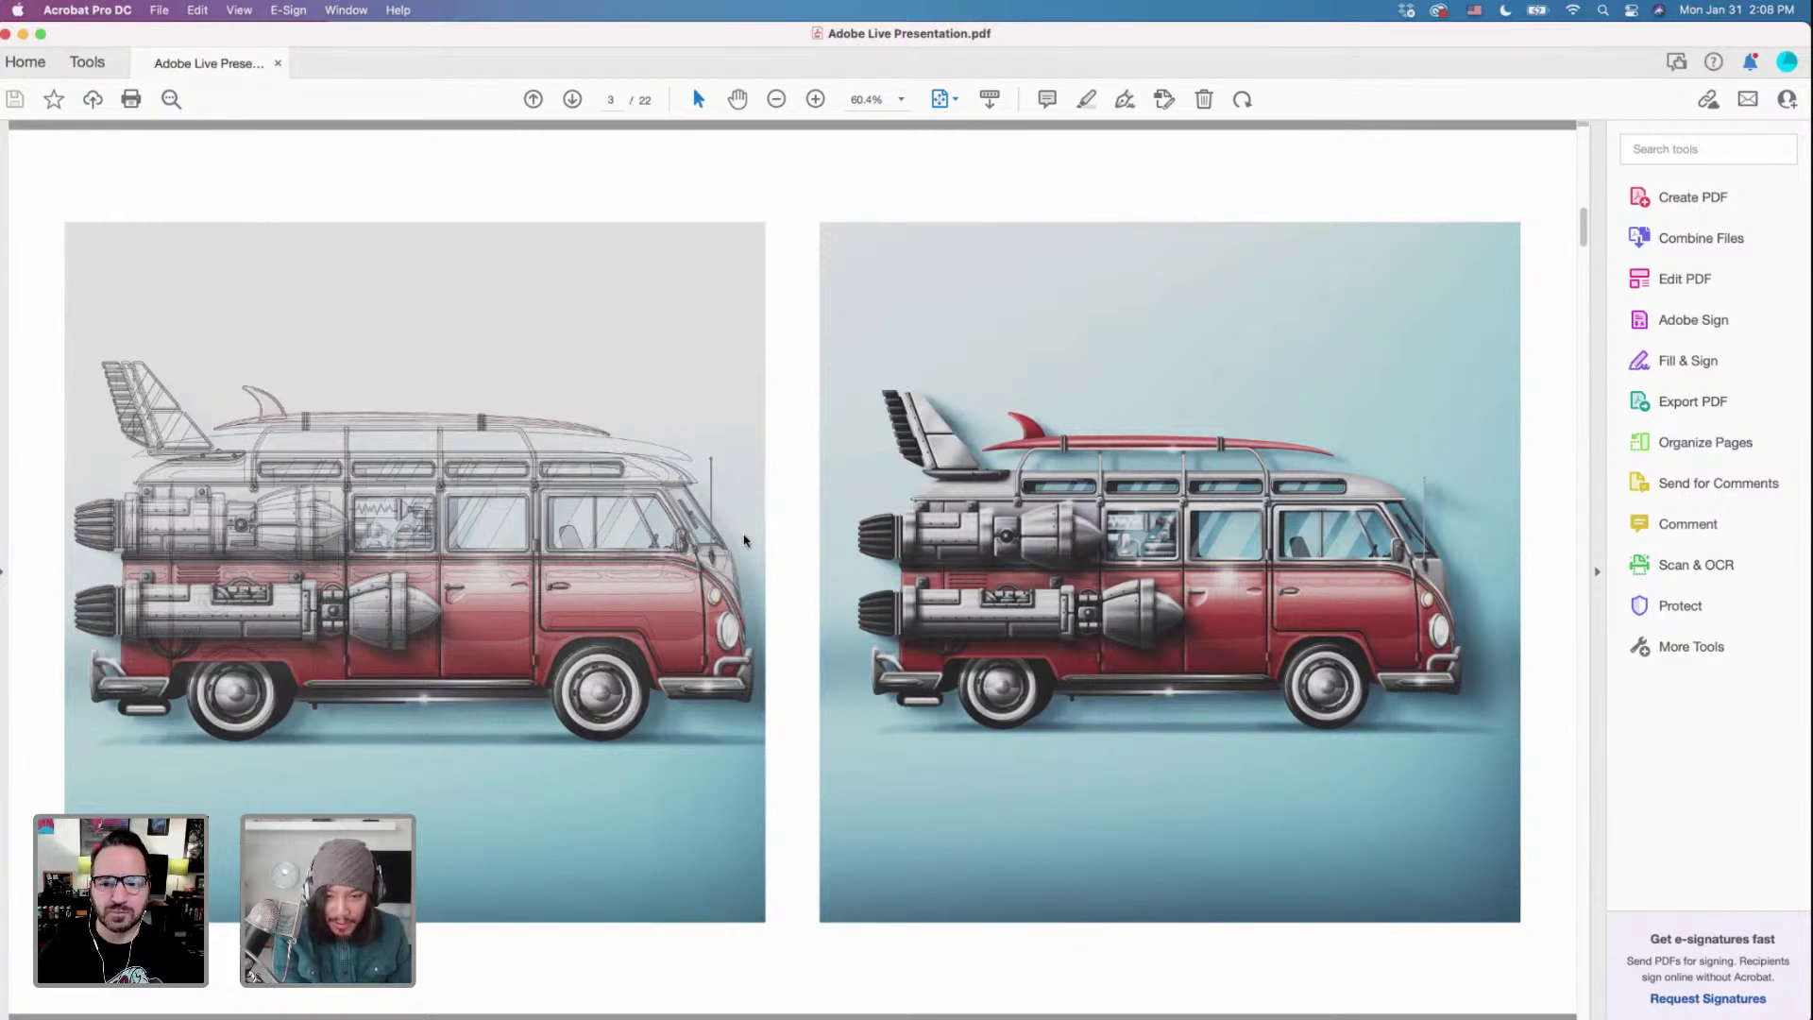
{"action": "key", "text": "Right"}
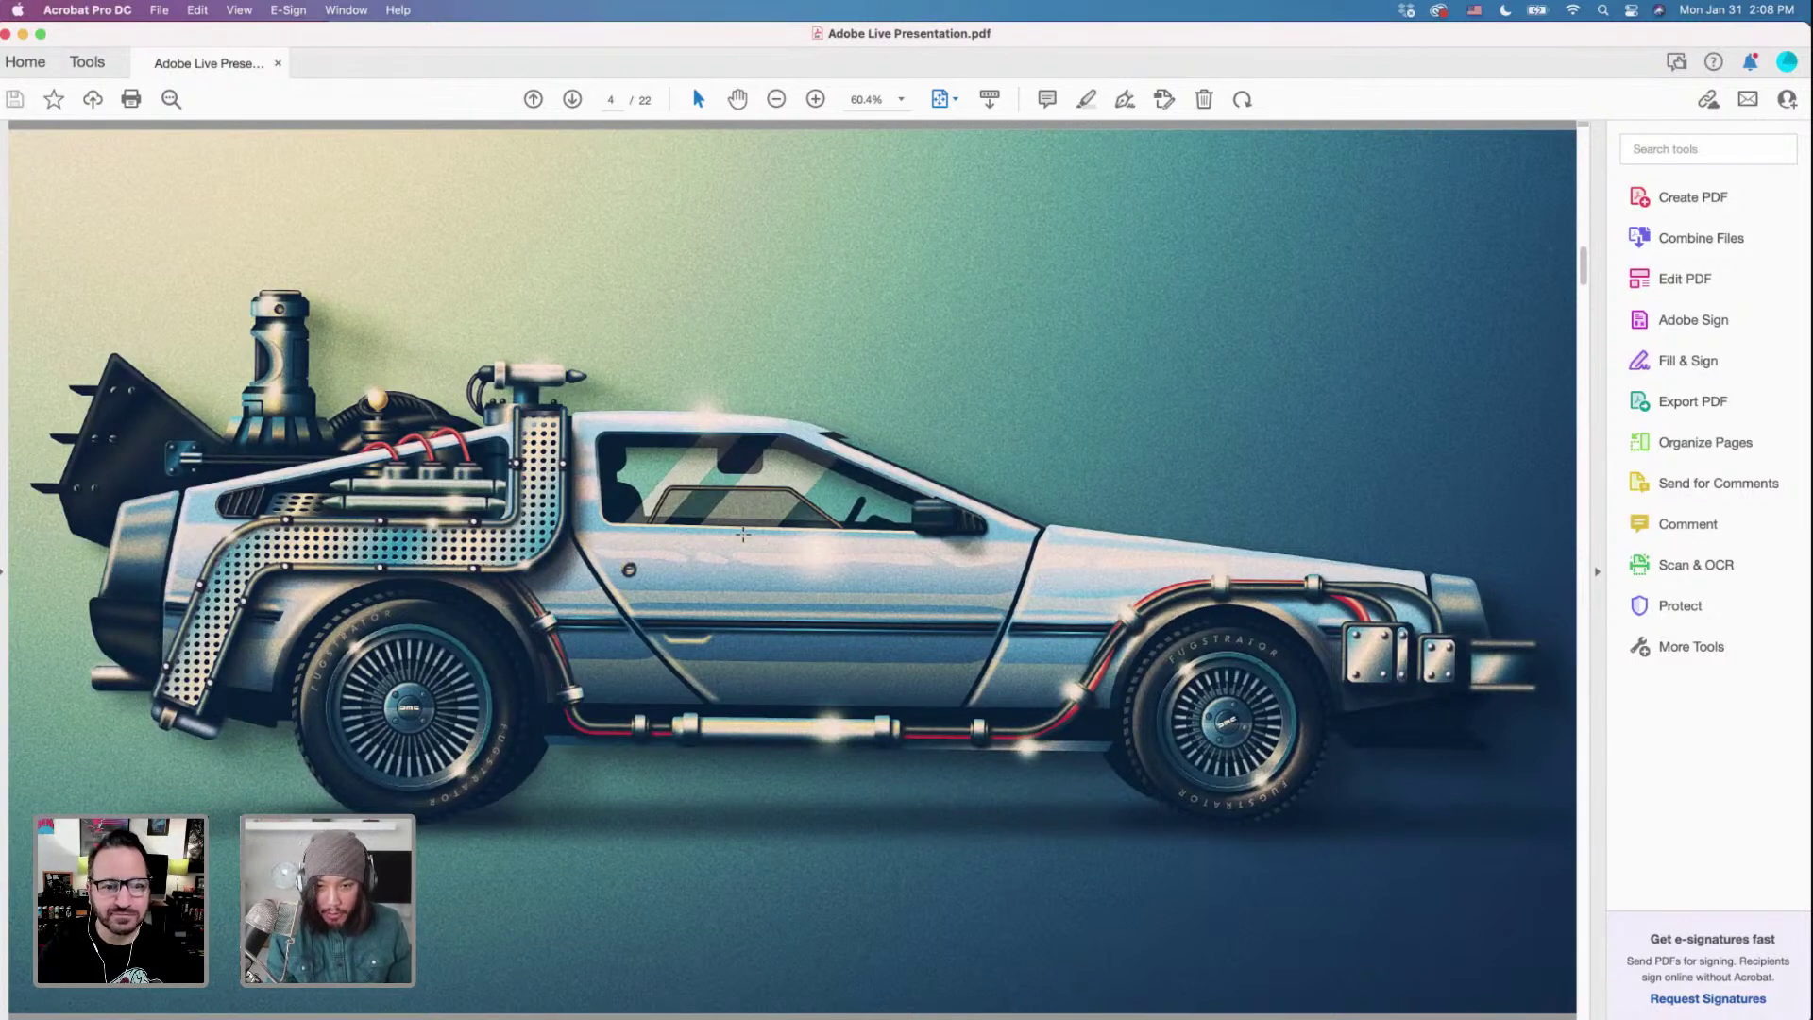
{"action": "key", "text": "Right"}
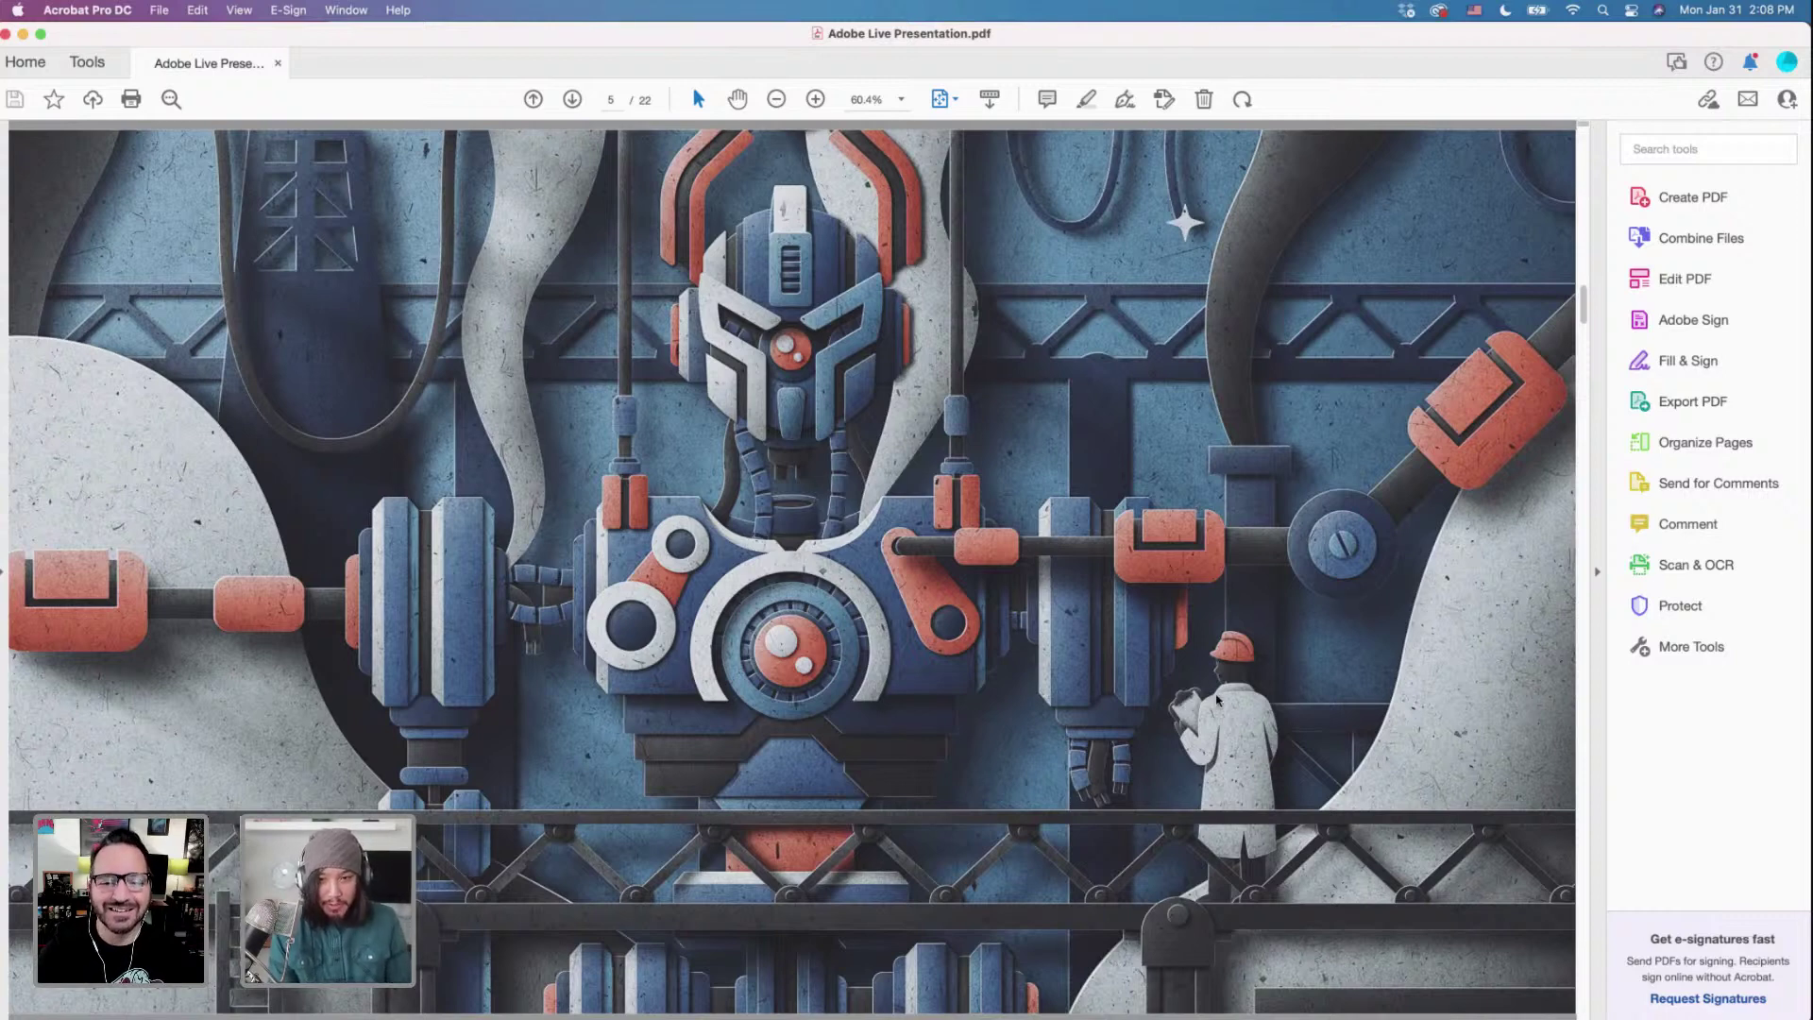
{"action": "key", "text": "Right"}
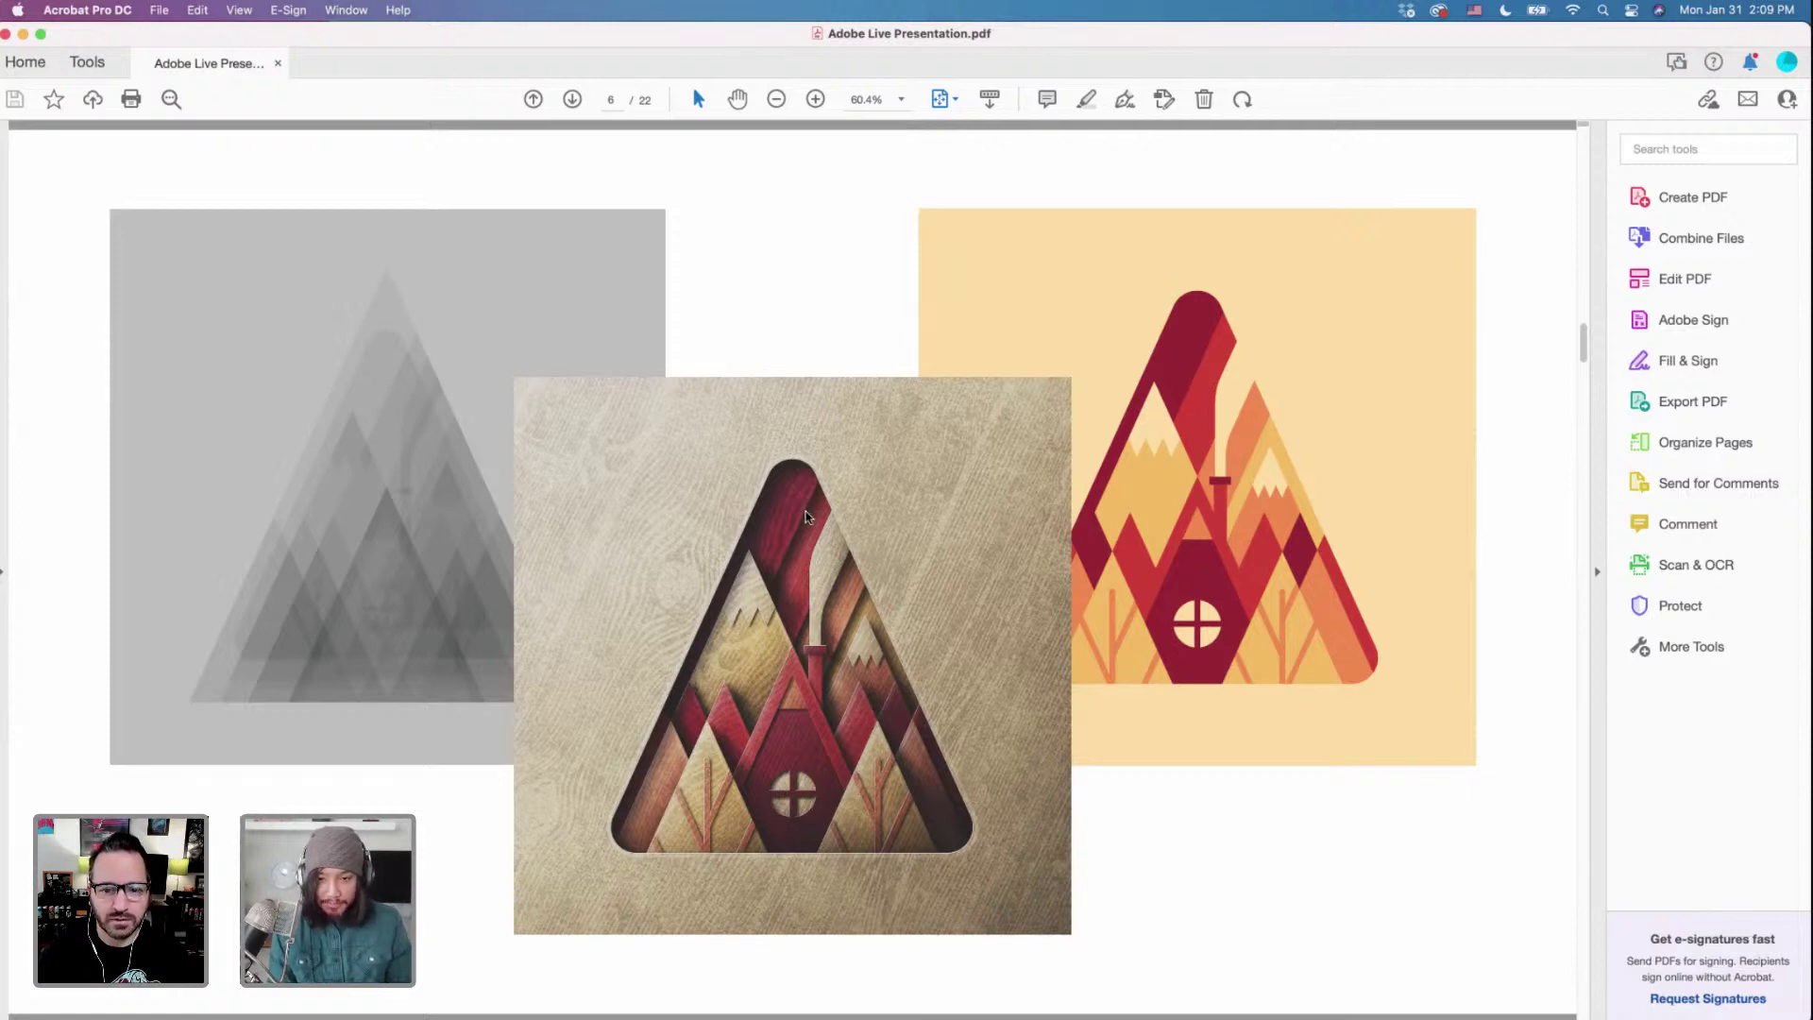
Examine the ship sketch against its finished squid artwork and the egg-sun illustration, ending on the client logos on page 10.
{"action": "key", "text": "Right"}
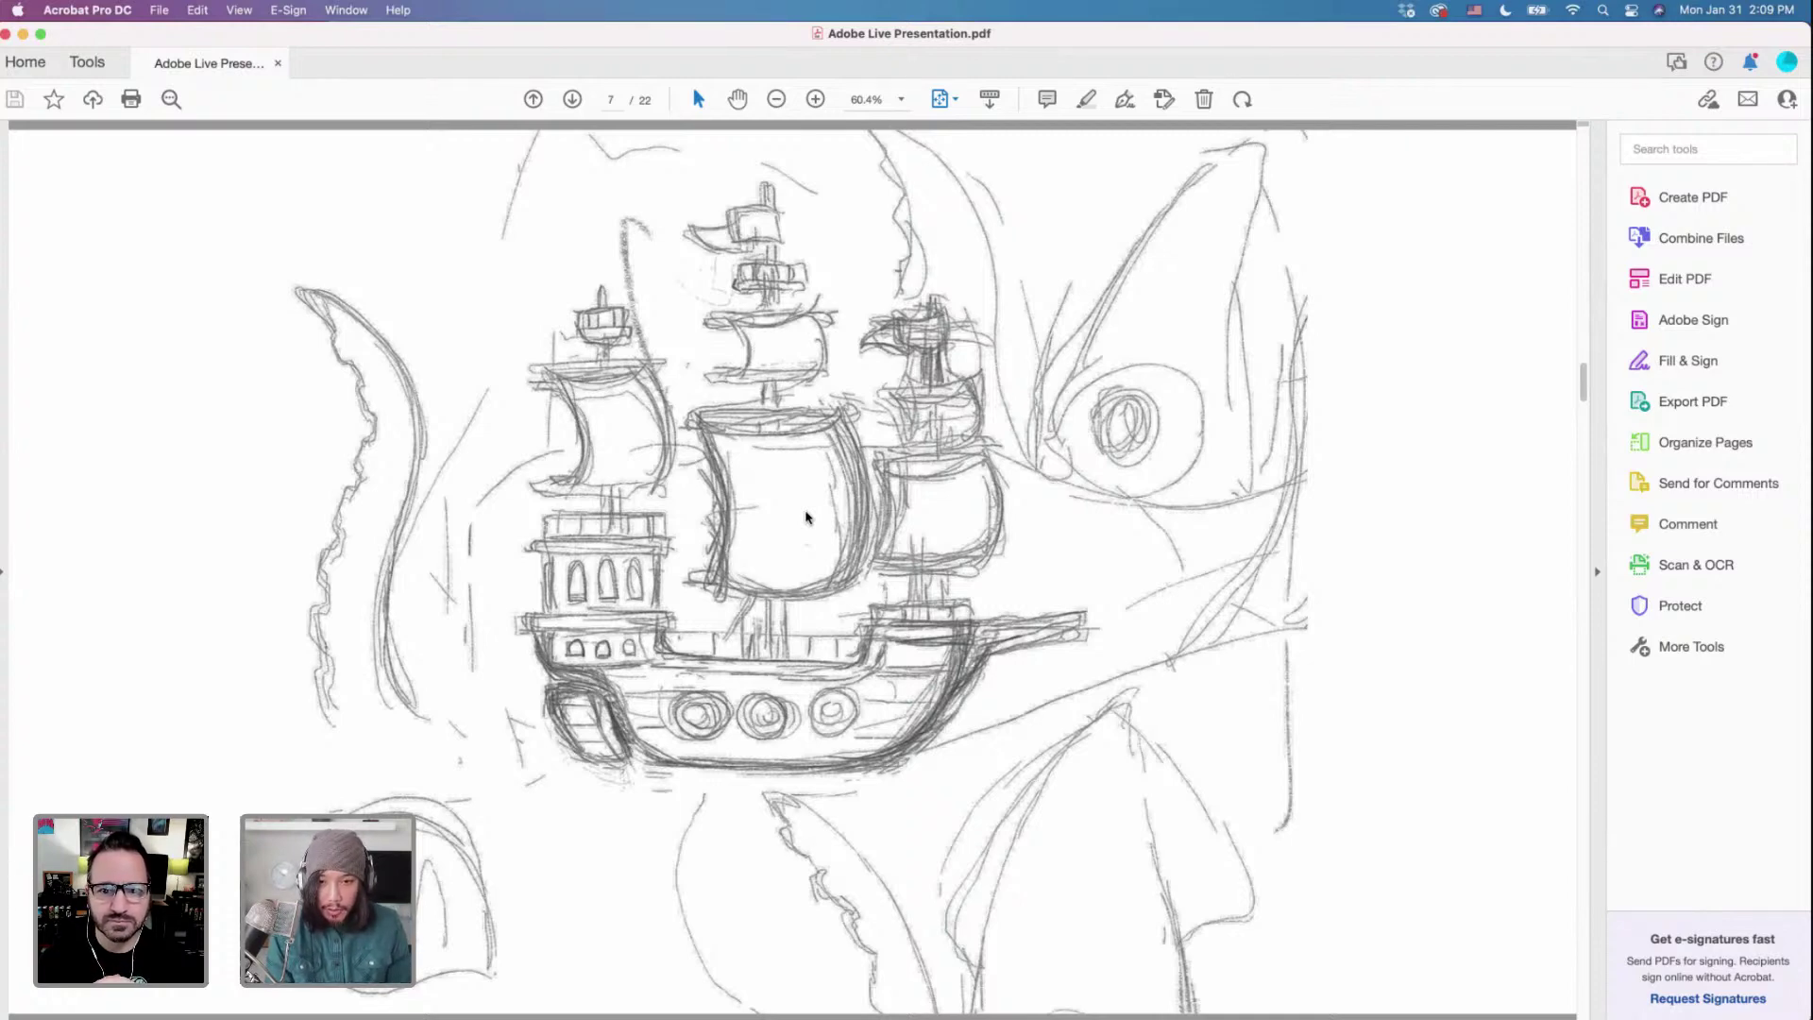
{"action": "key", "text": "Right"}
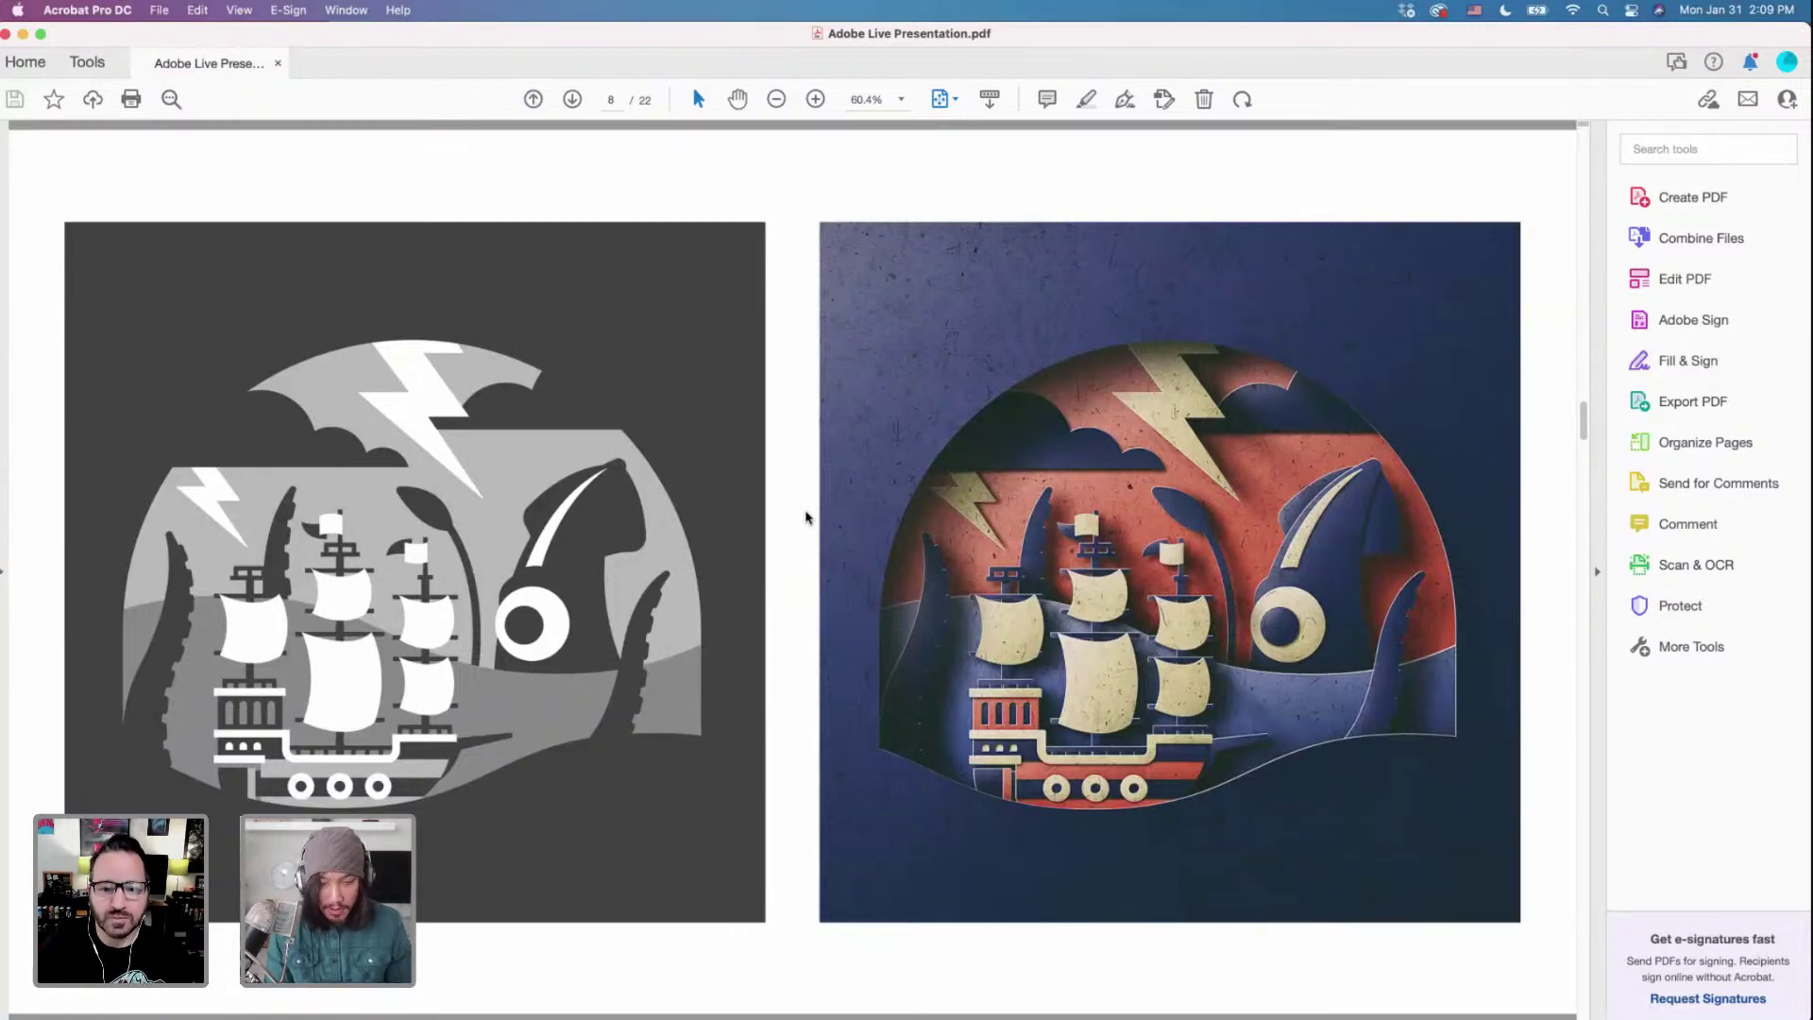
{"action": "key", "text": "Left"}
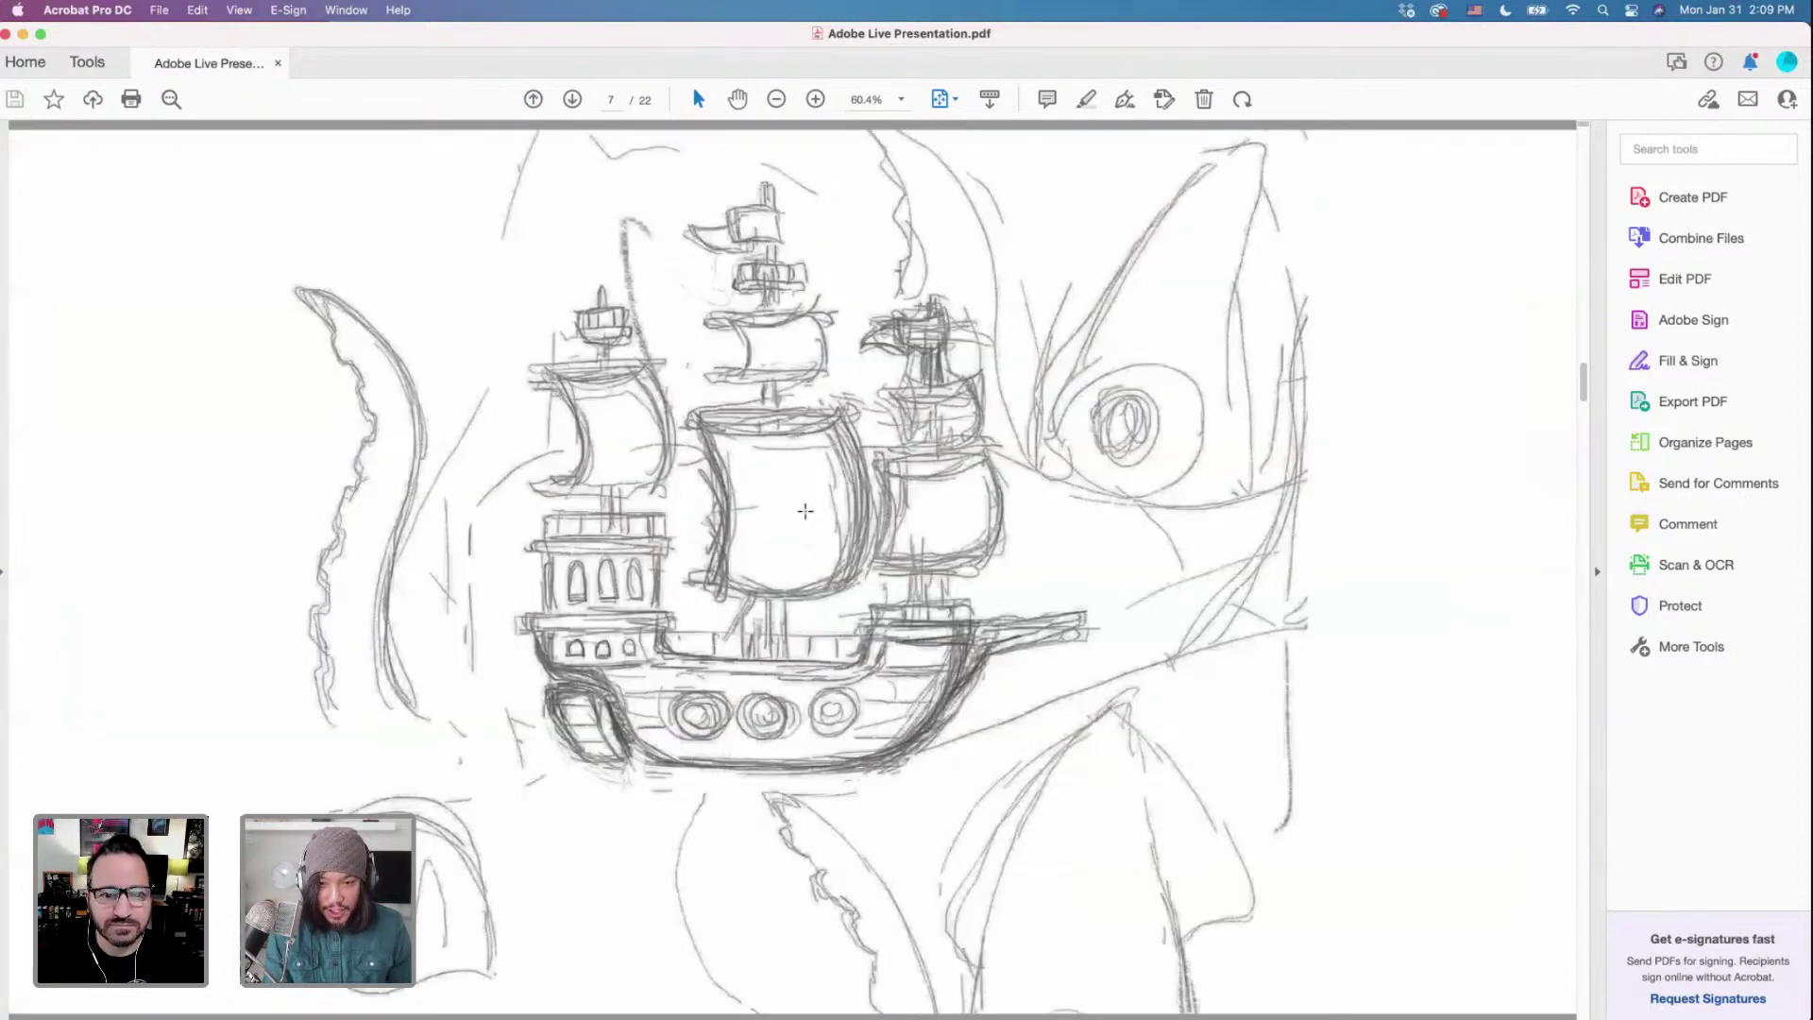
{"action": "key", "text": "Right"}
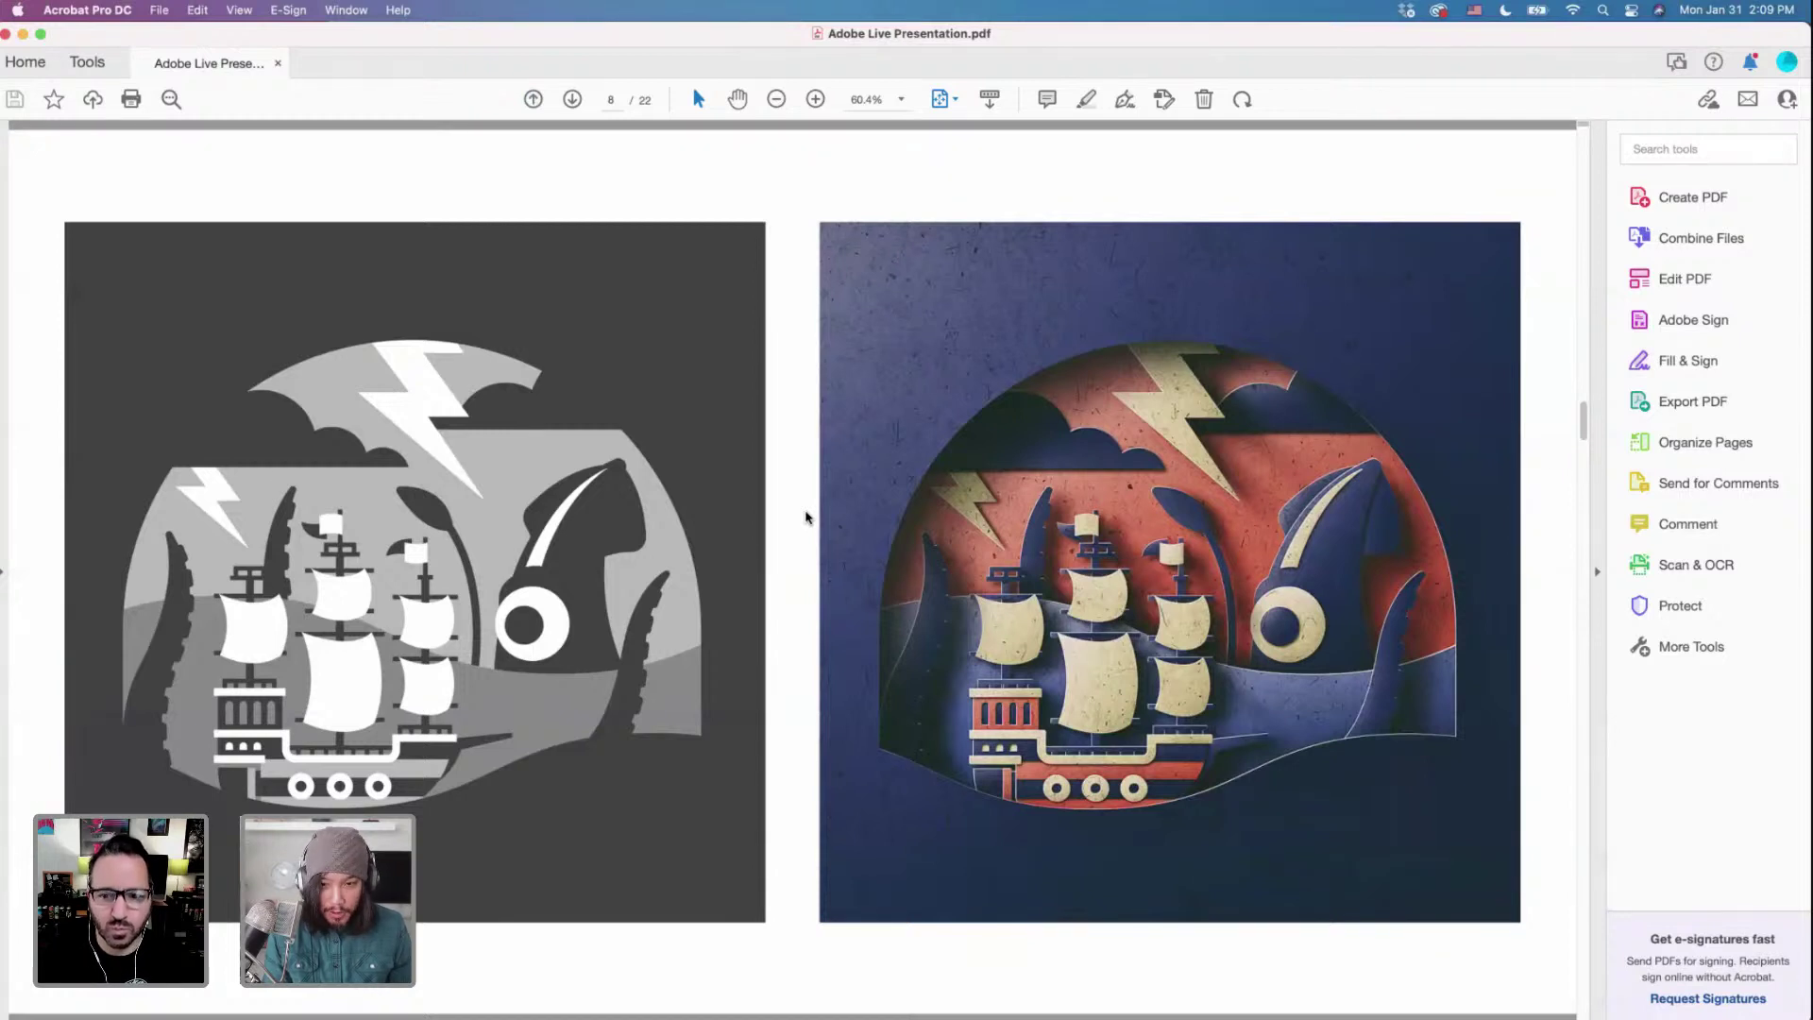
{"action": "key", "text": "Right"}
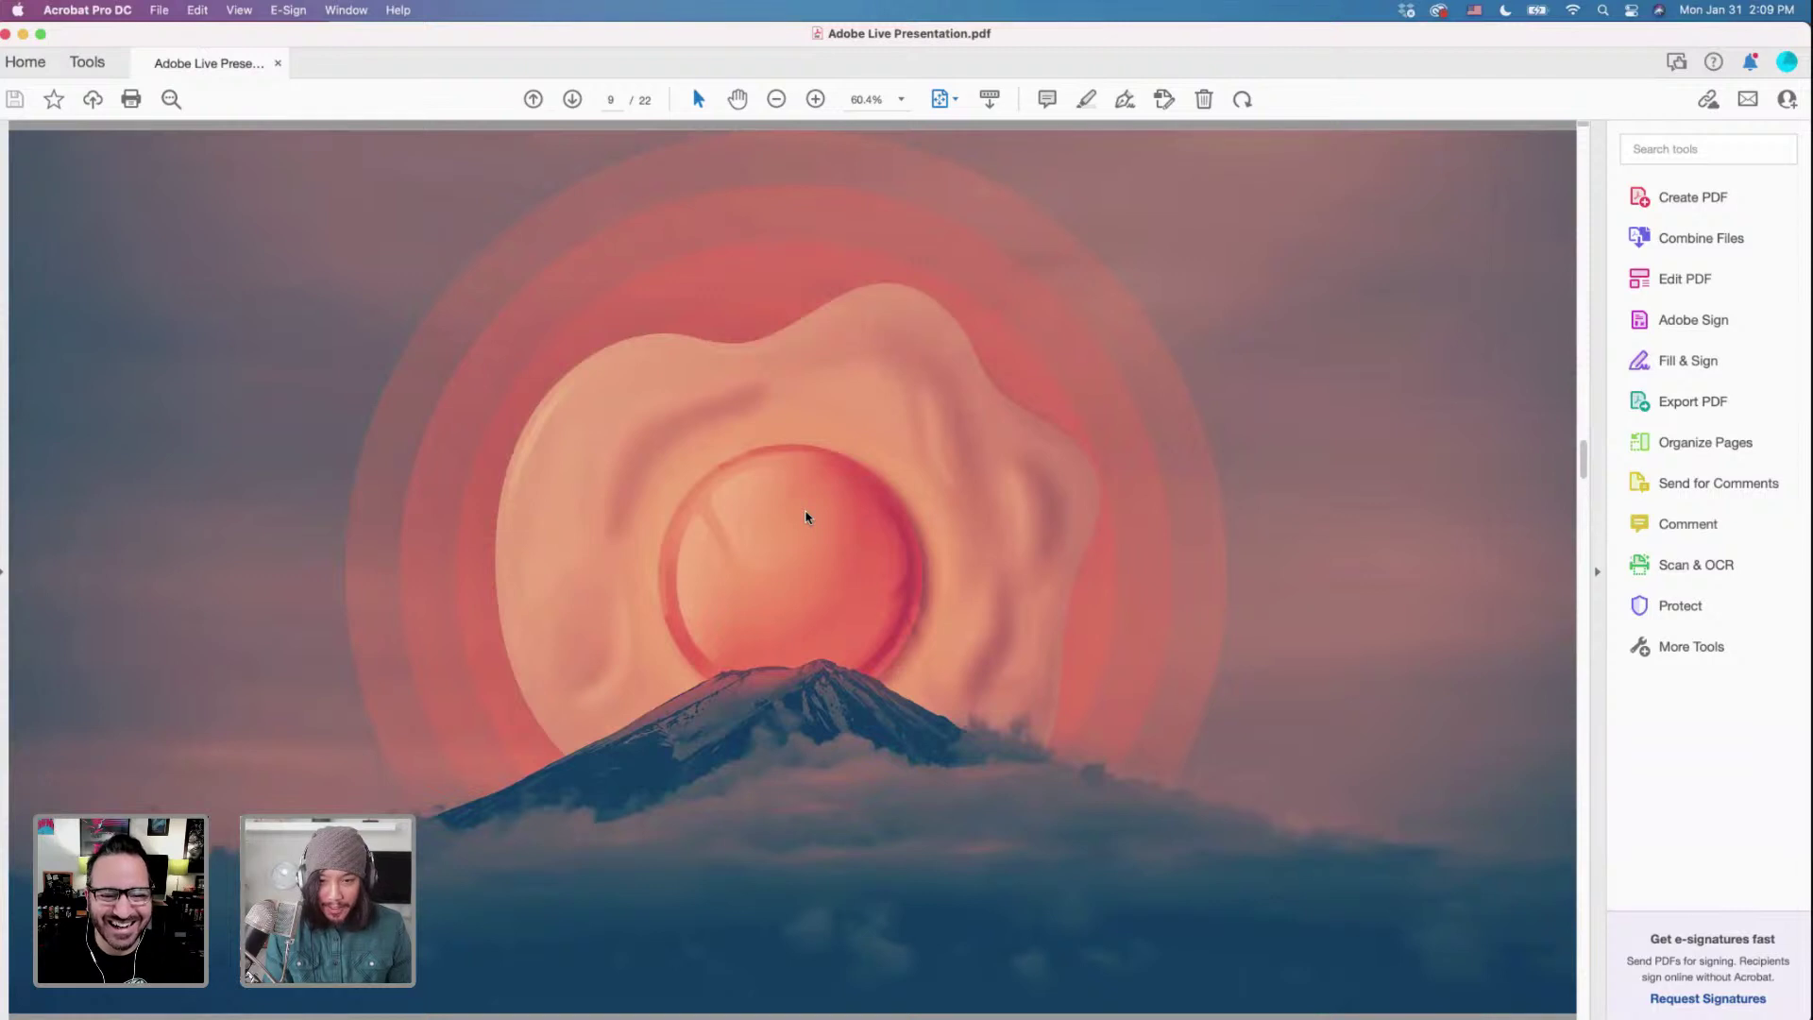
{"action": "key", "text": "Right"}
{"action": "key", "text": "Left"}
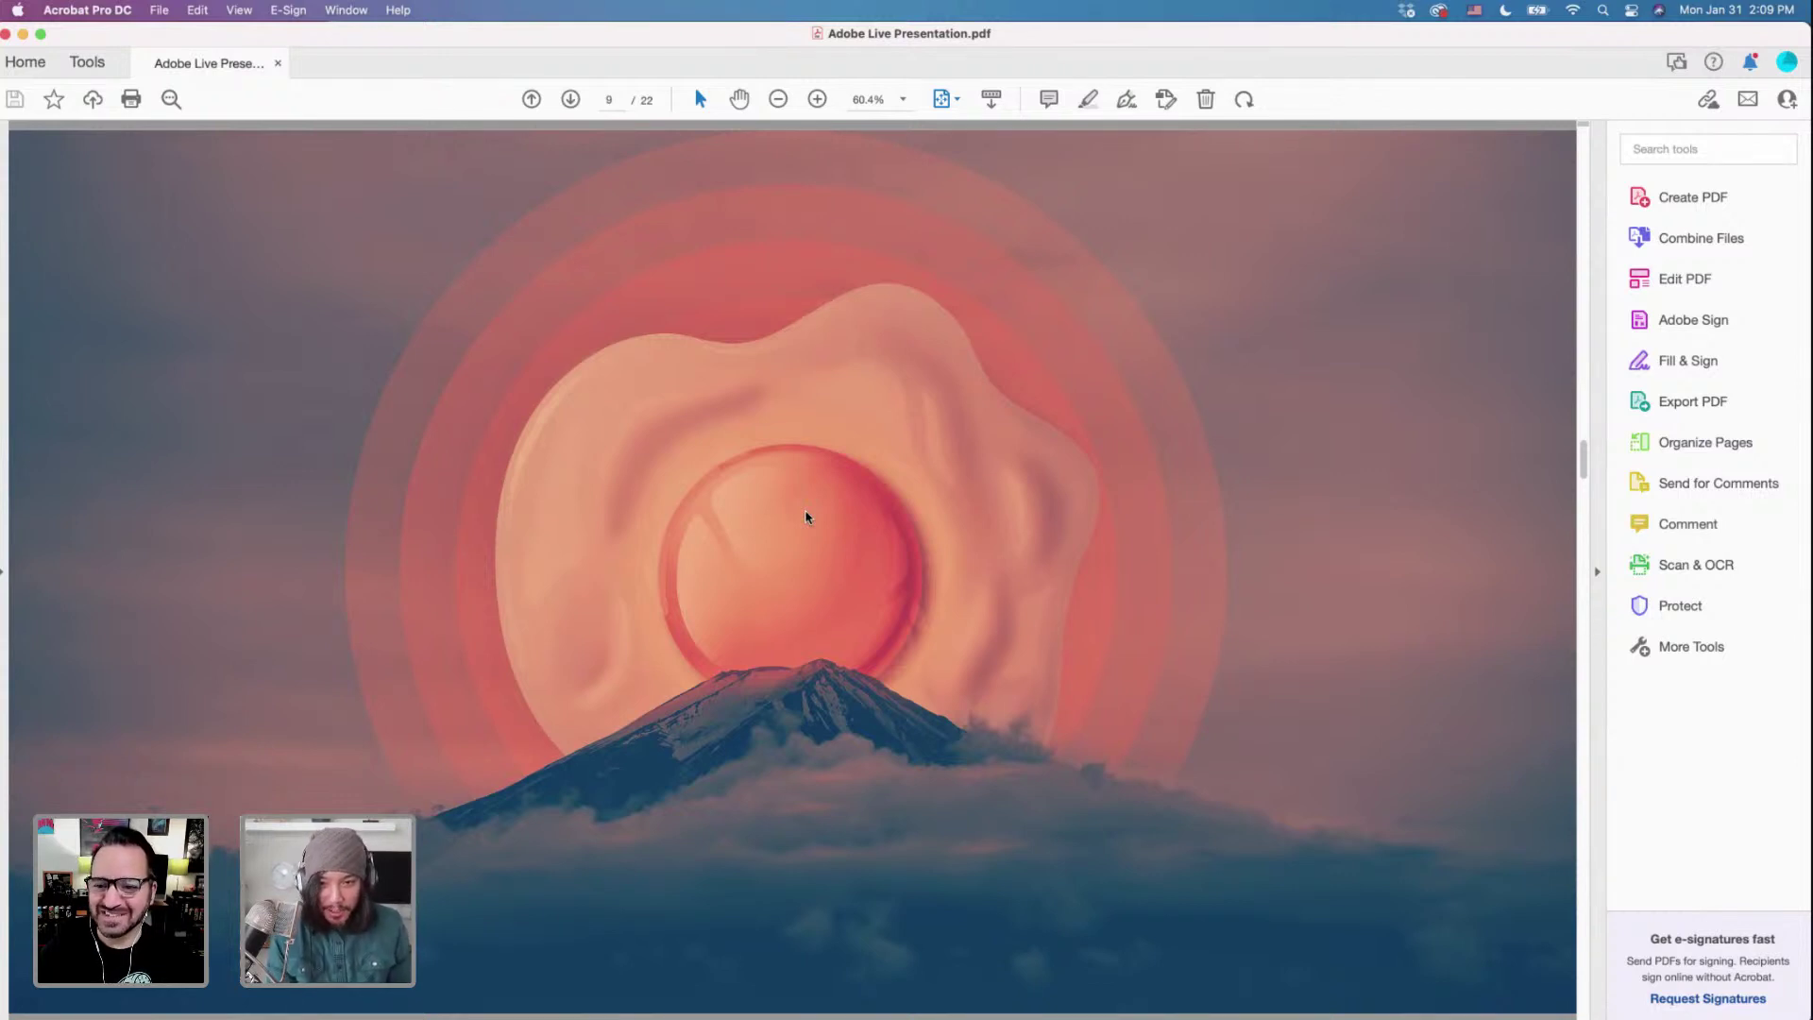
{"action": "key", "text": "Right"}
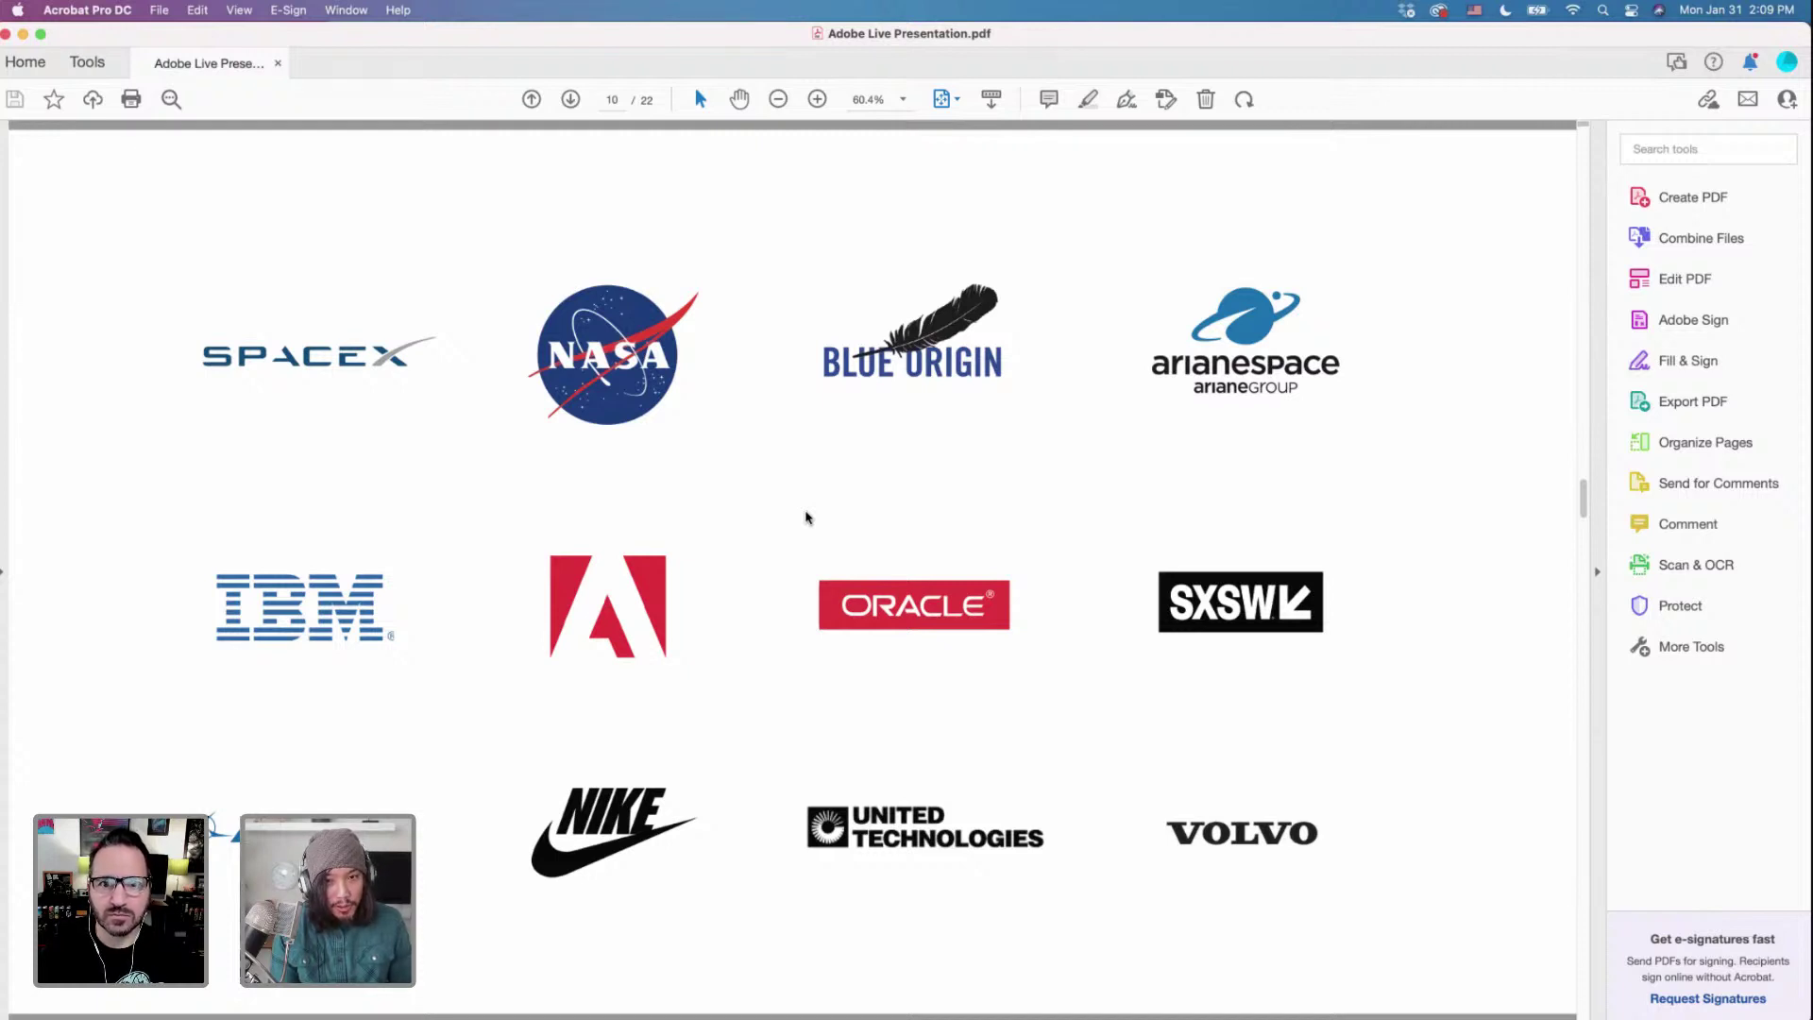
View the aerospace work on pages 11 to 17, from the "Never too late to start" lettering to the Ariane badges.
{"action": "key", "text": "Right"}
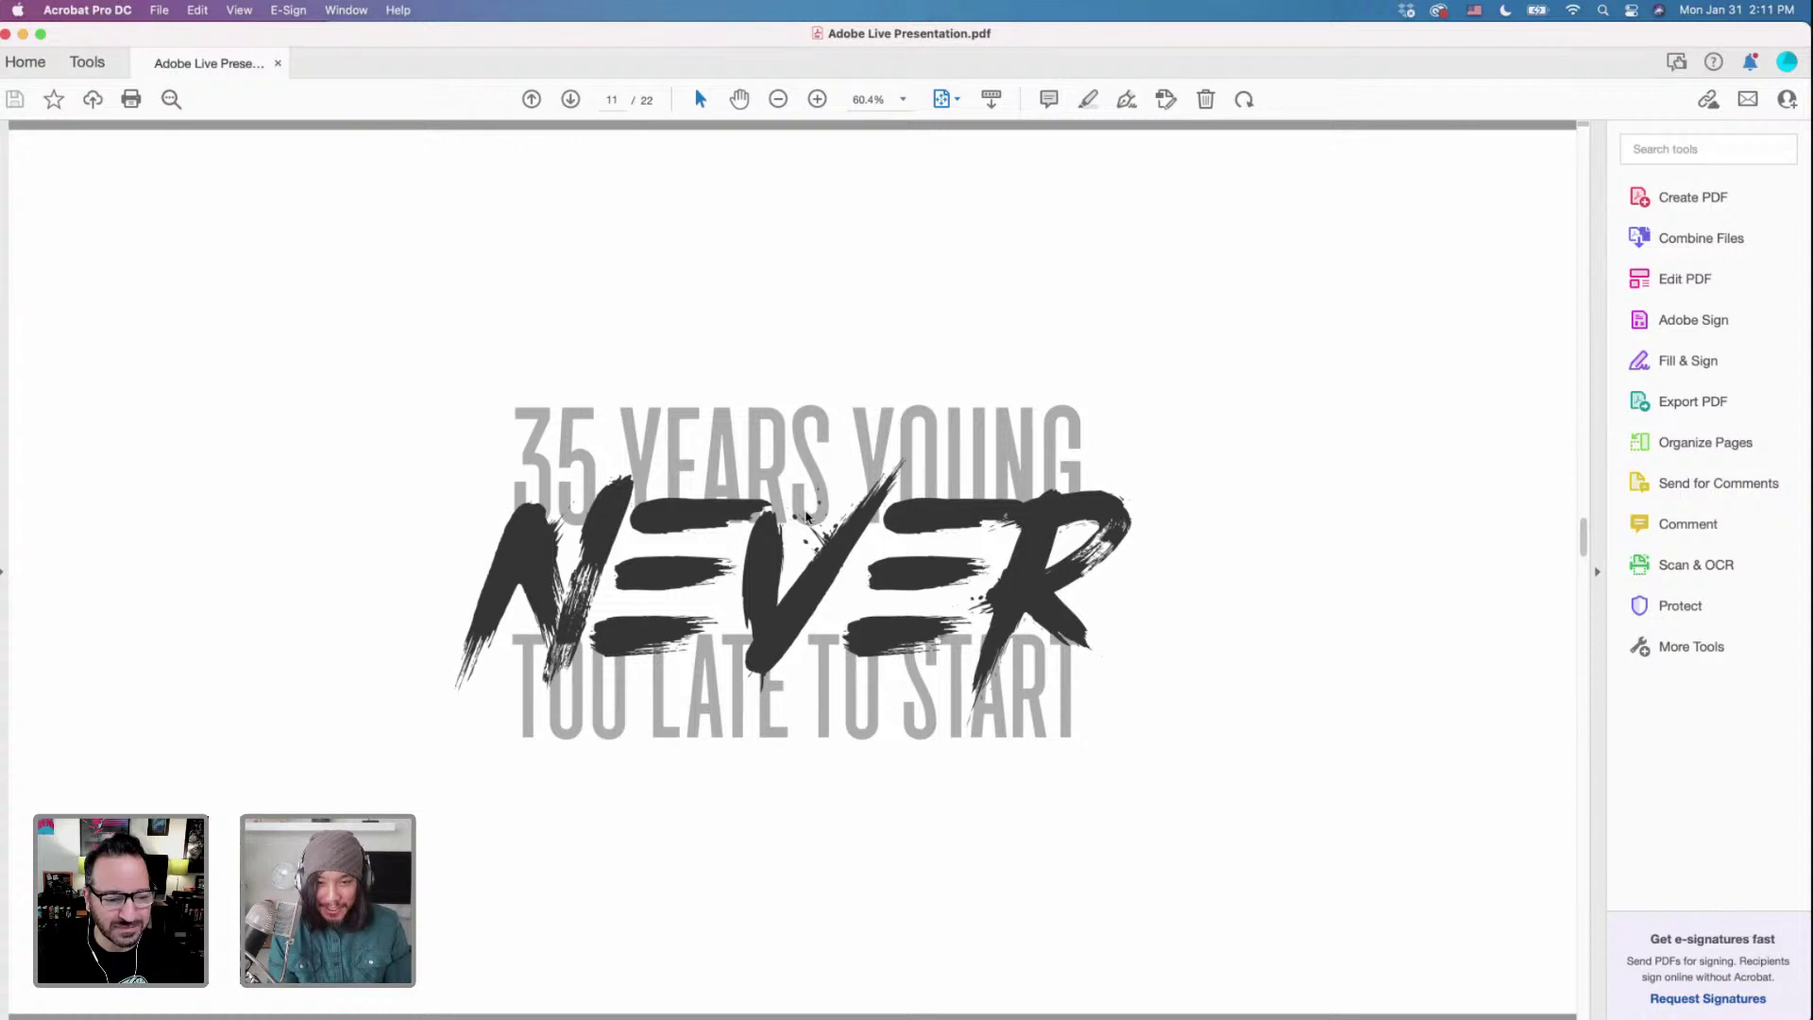
{"action": "key", "text": "Right"}
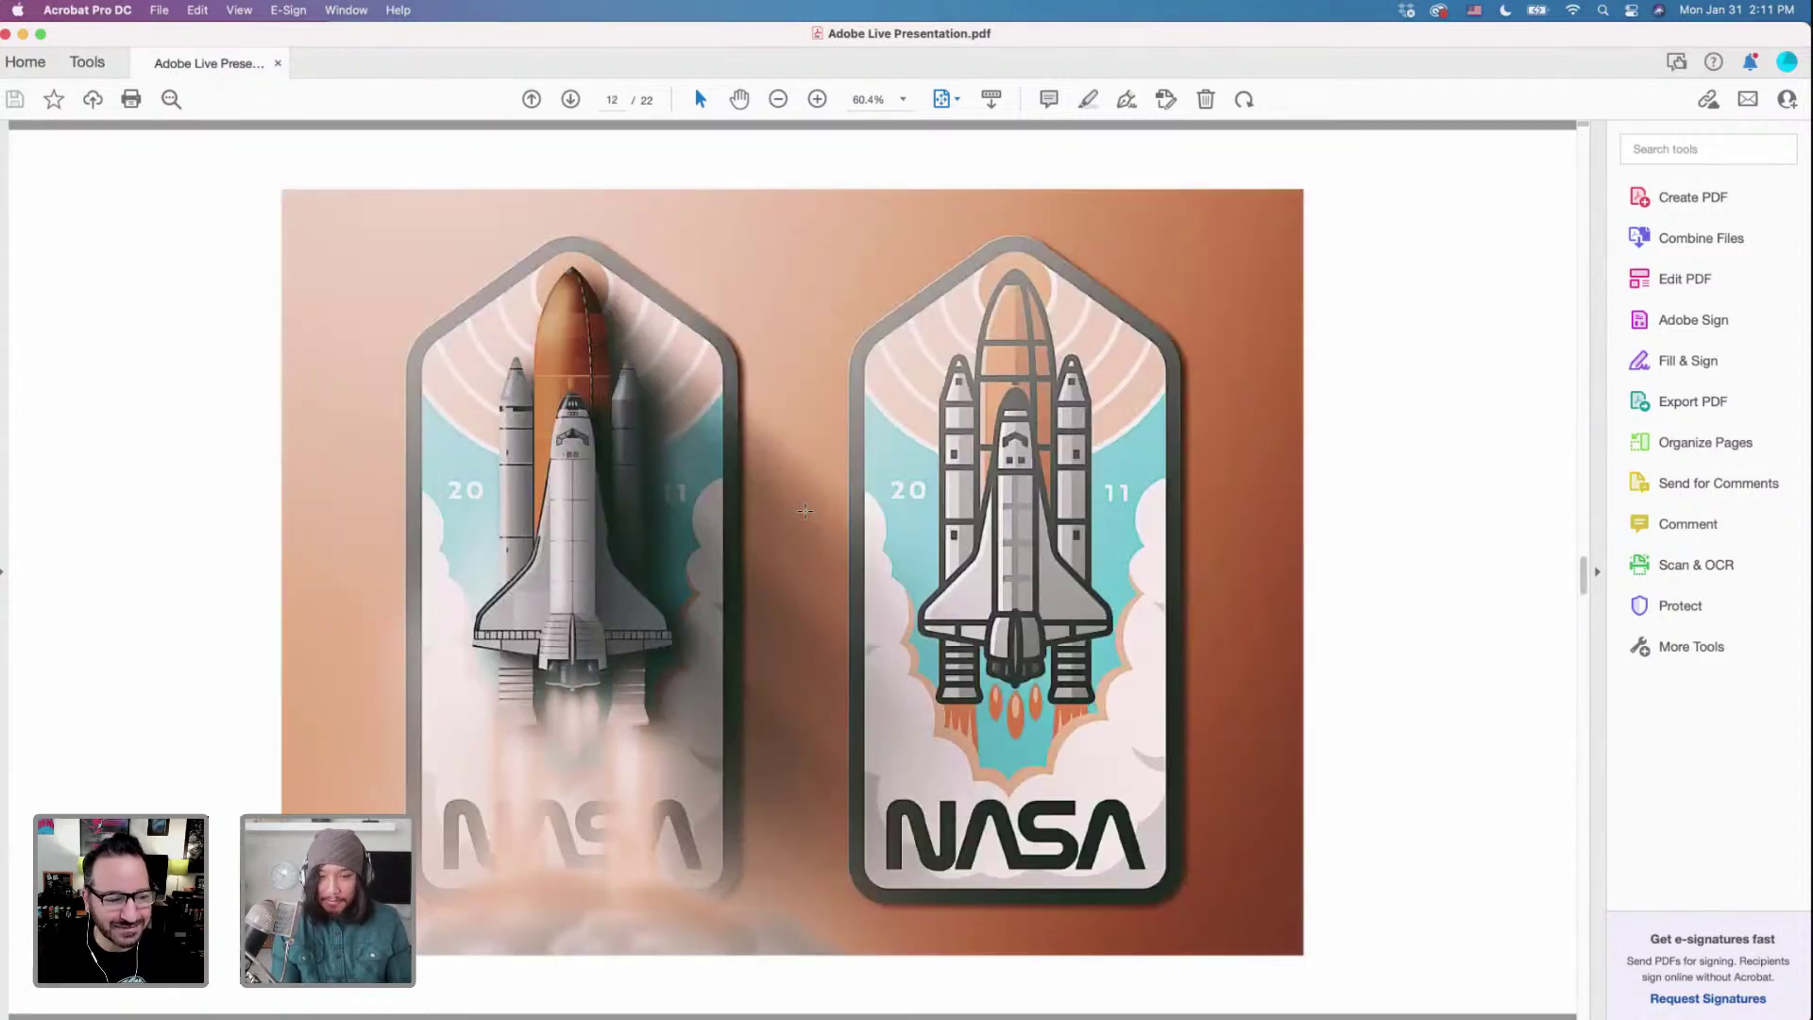
{"action": "key", "text": "Right"}
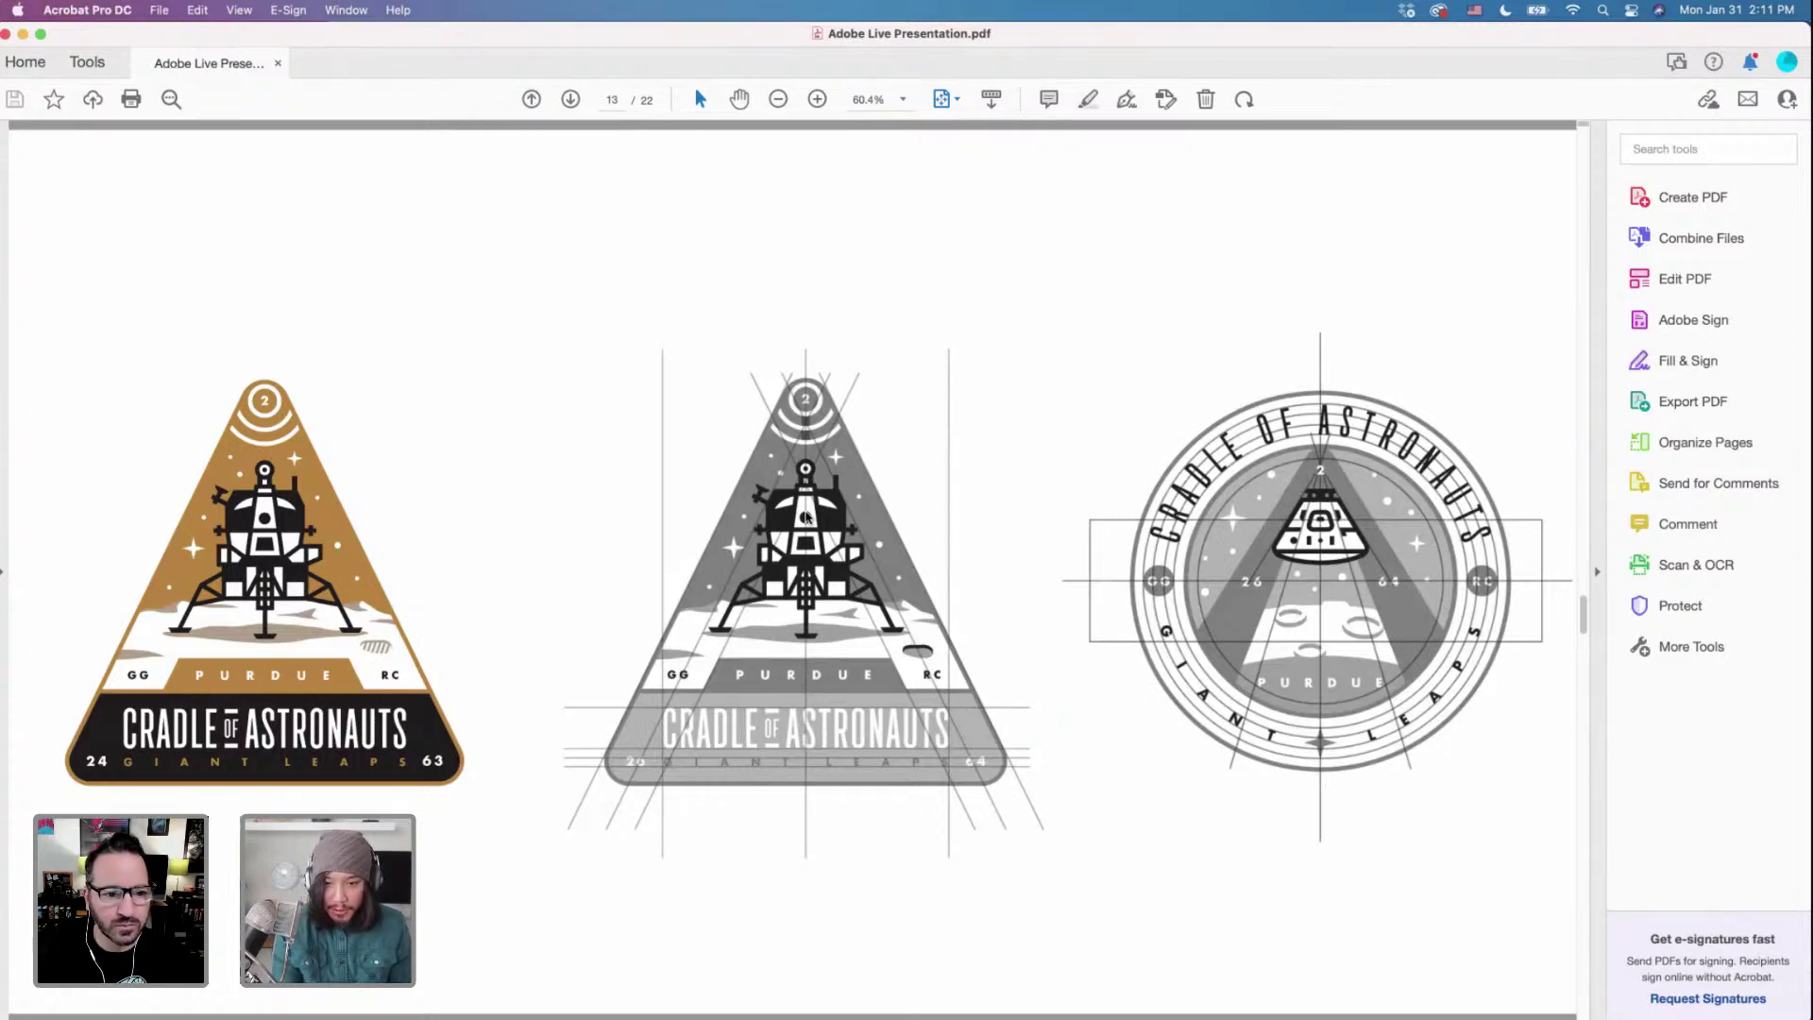
{"action": "key", "text": "Right"}
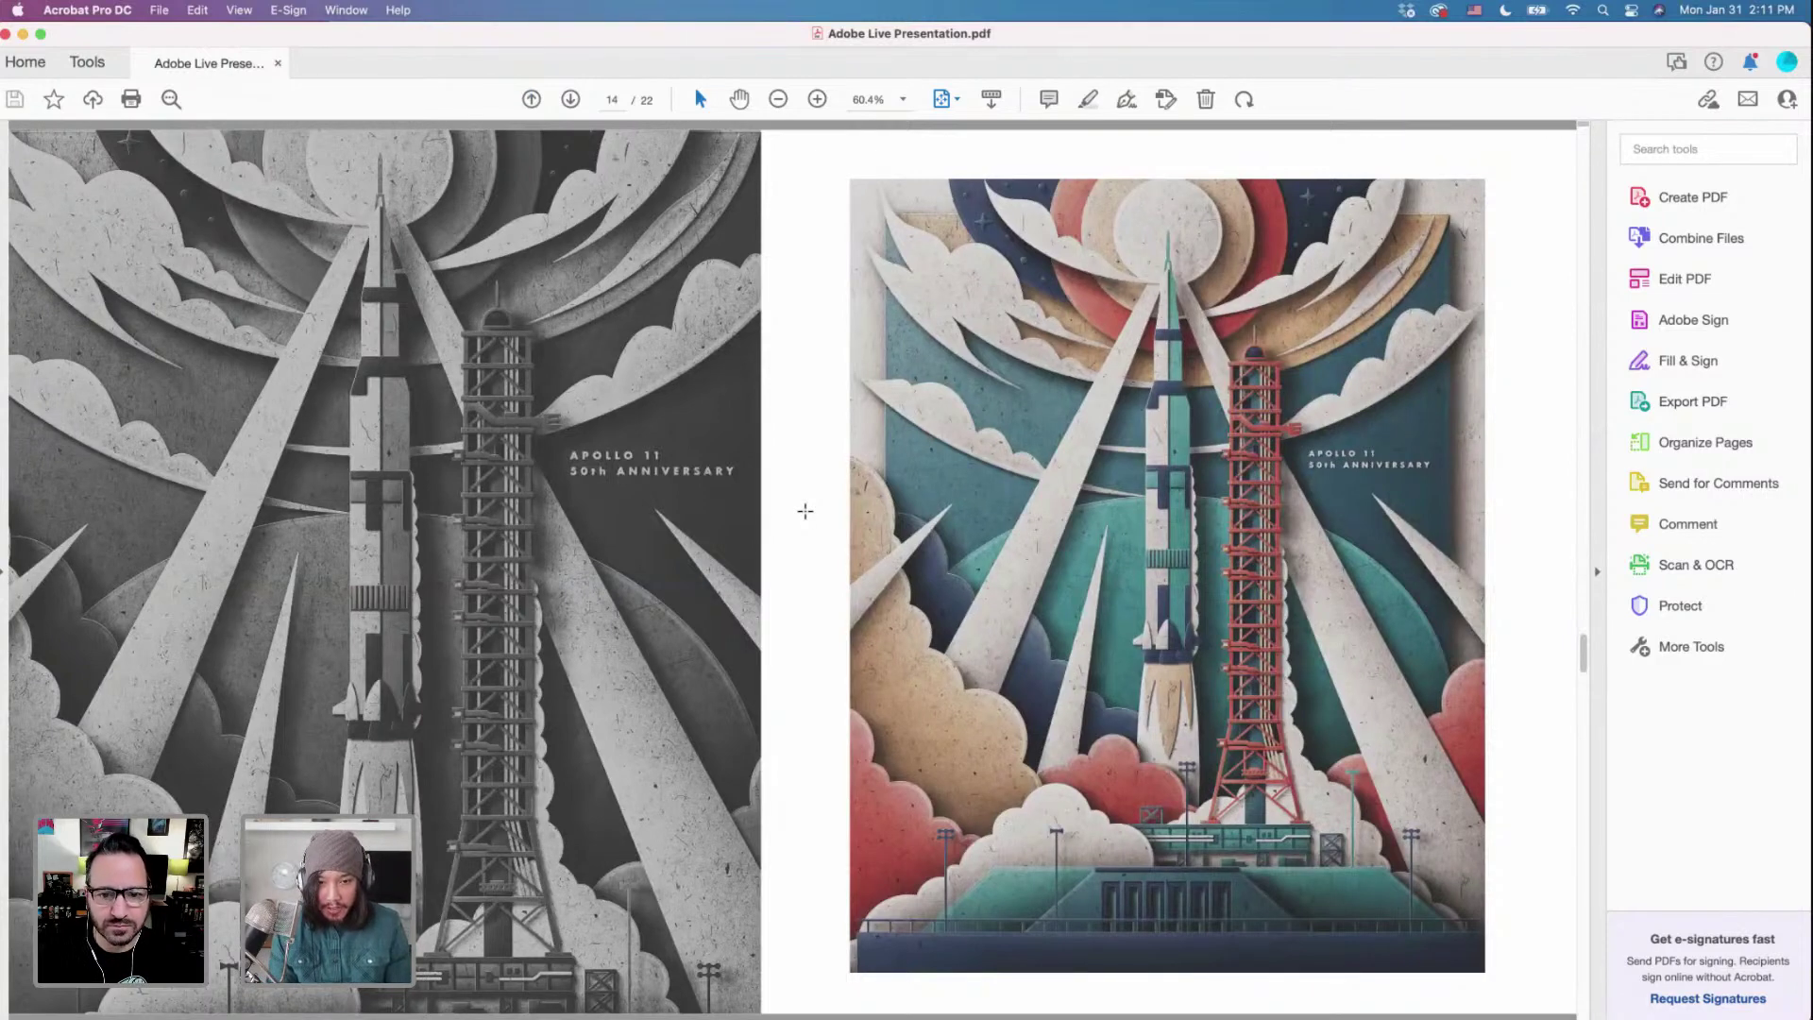
{"action": "key", "text": "Right"}
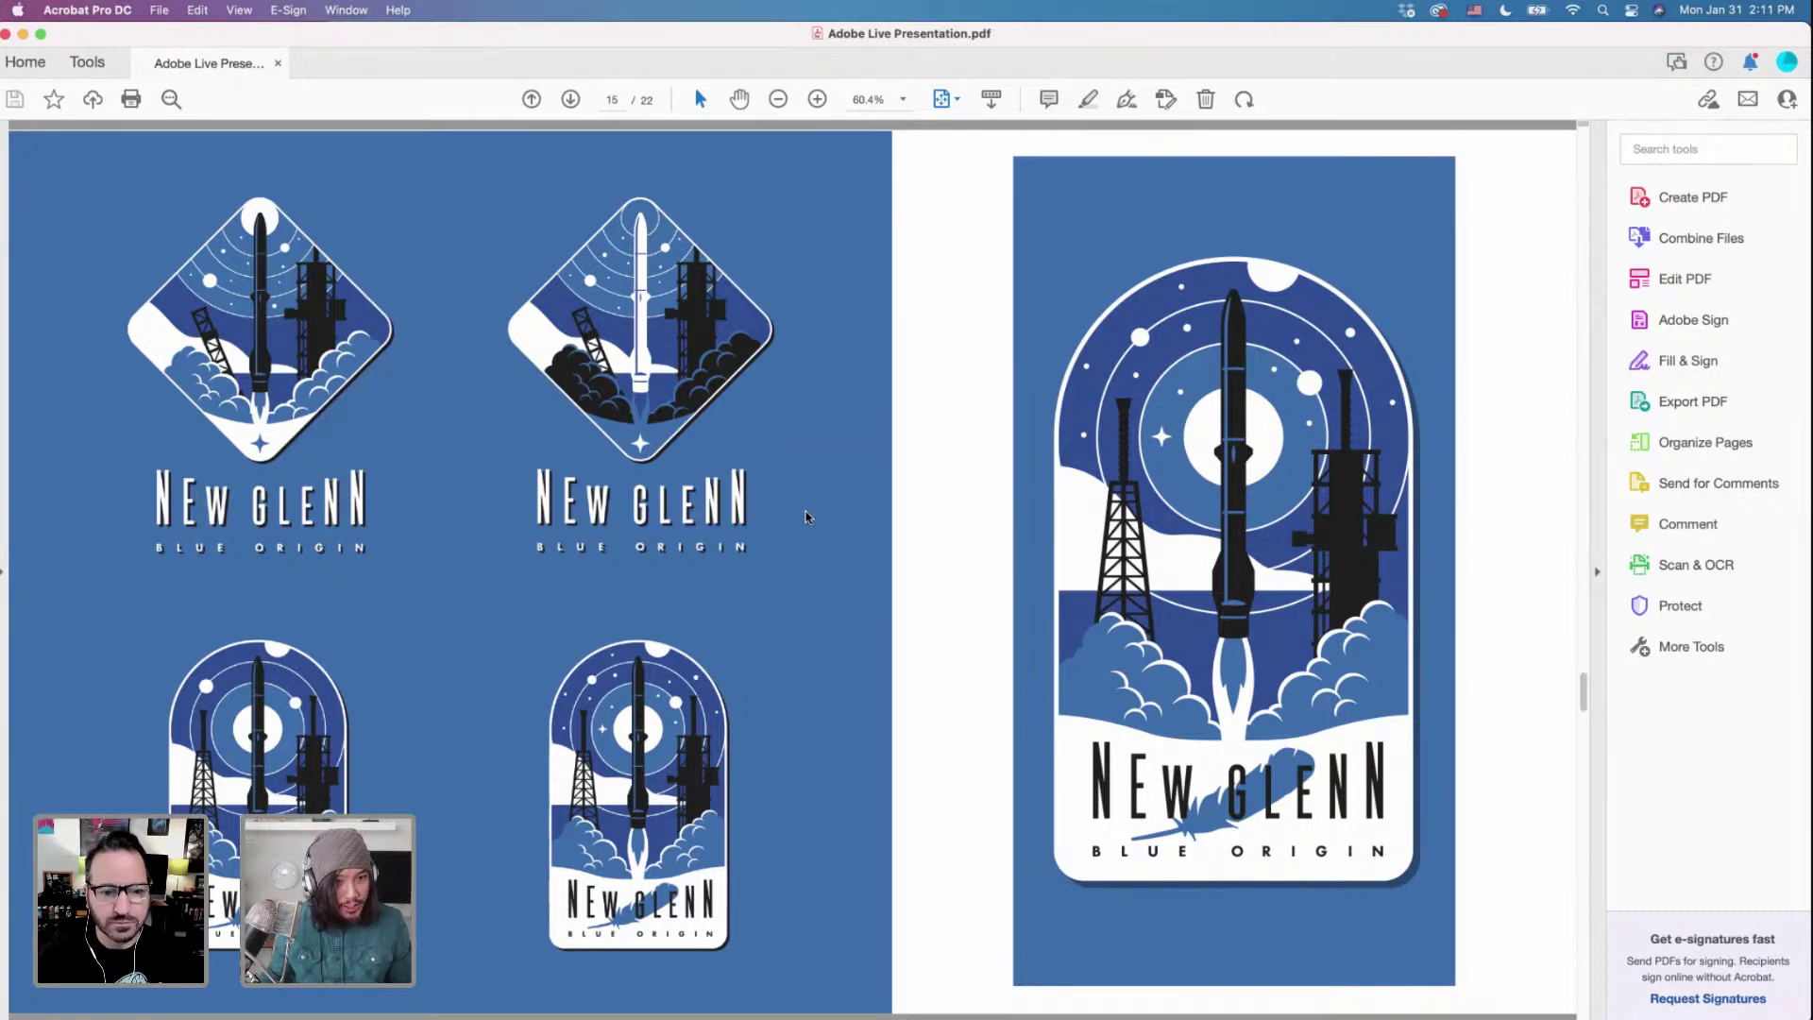
{"action": "key", "text": "Right"}
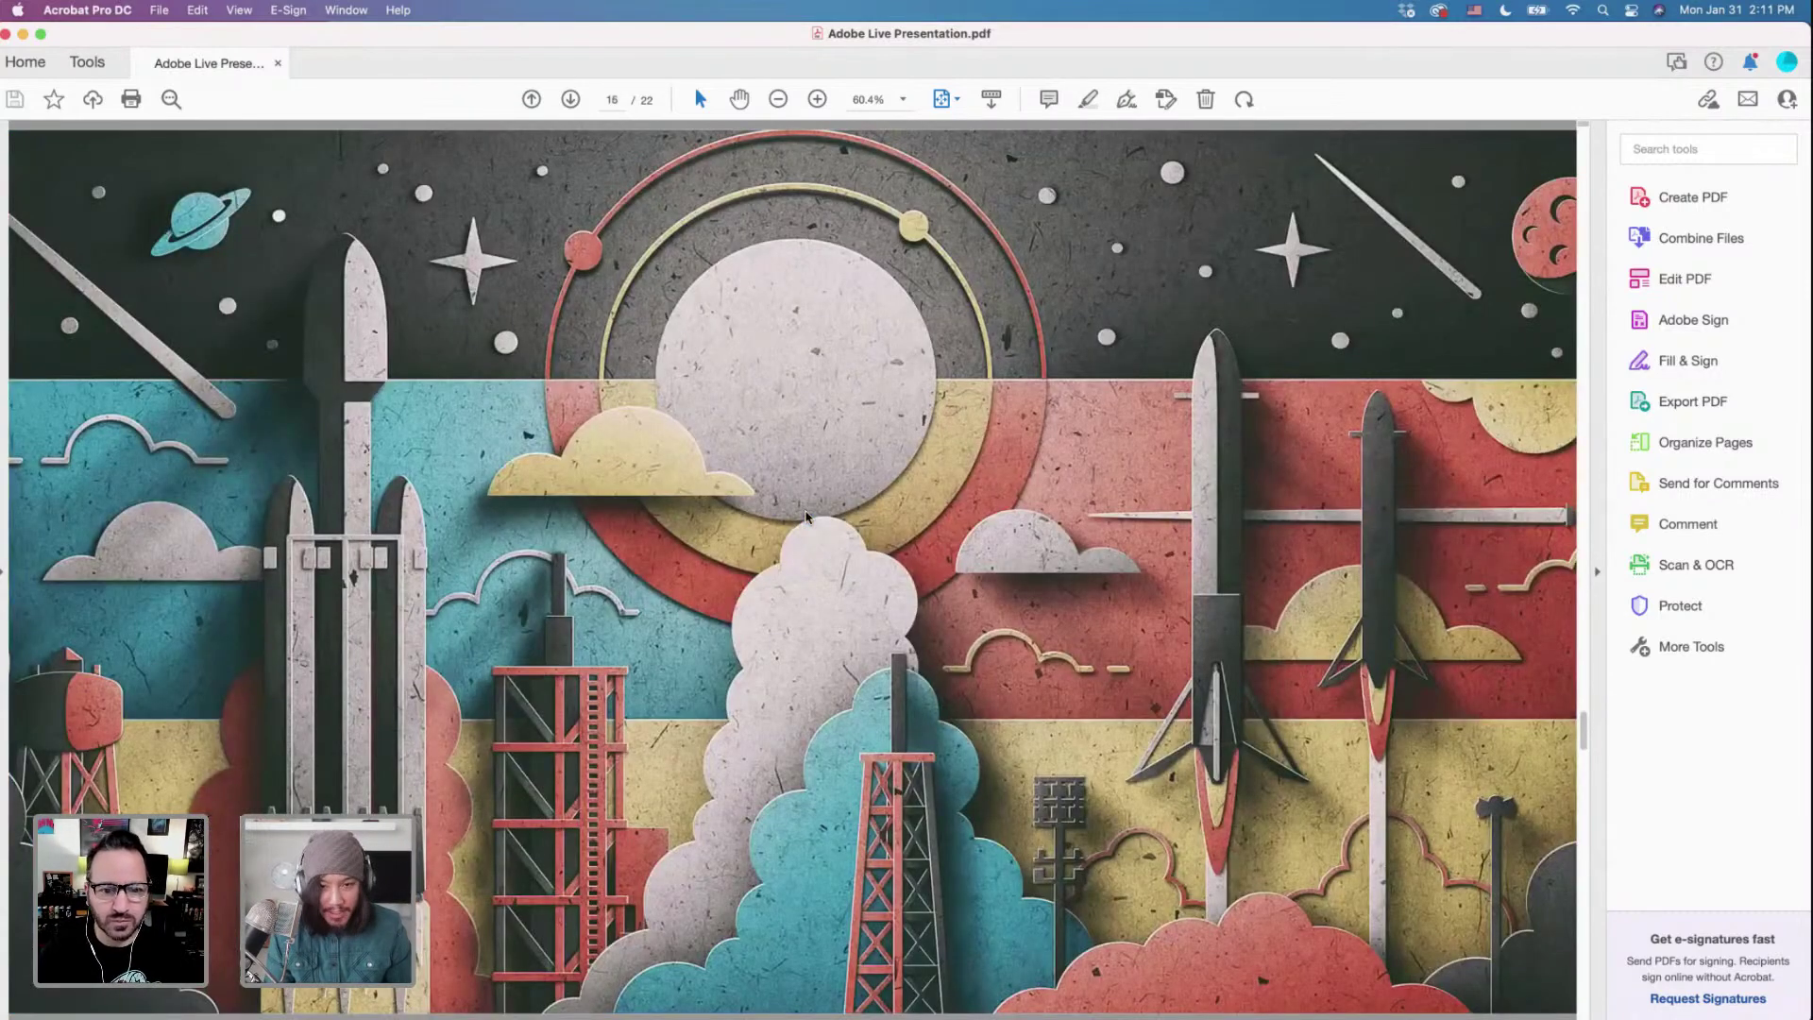
{"action": "key", "text": "Right"}
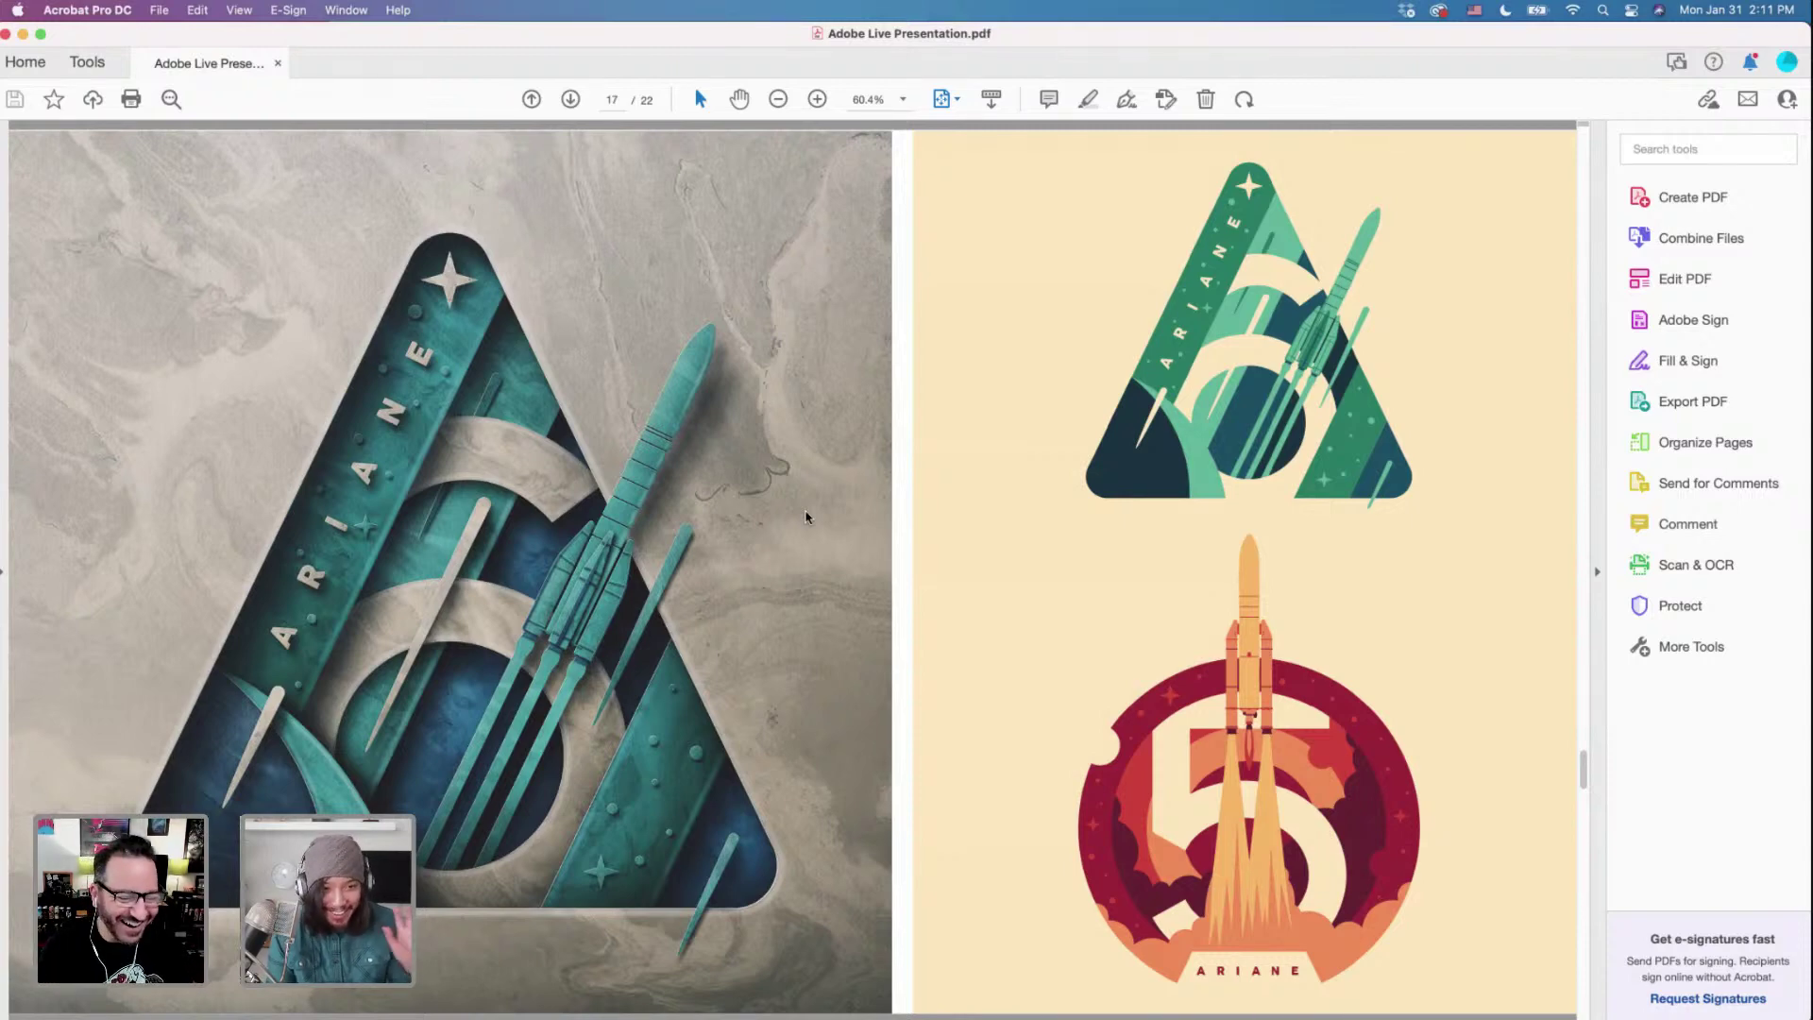
View the remaining character, Visual Atlantis and robot illustrations on pages 18 to 20, continuing to the closing thanks page.
{"action": "key", "text": "Right"}
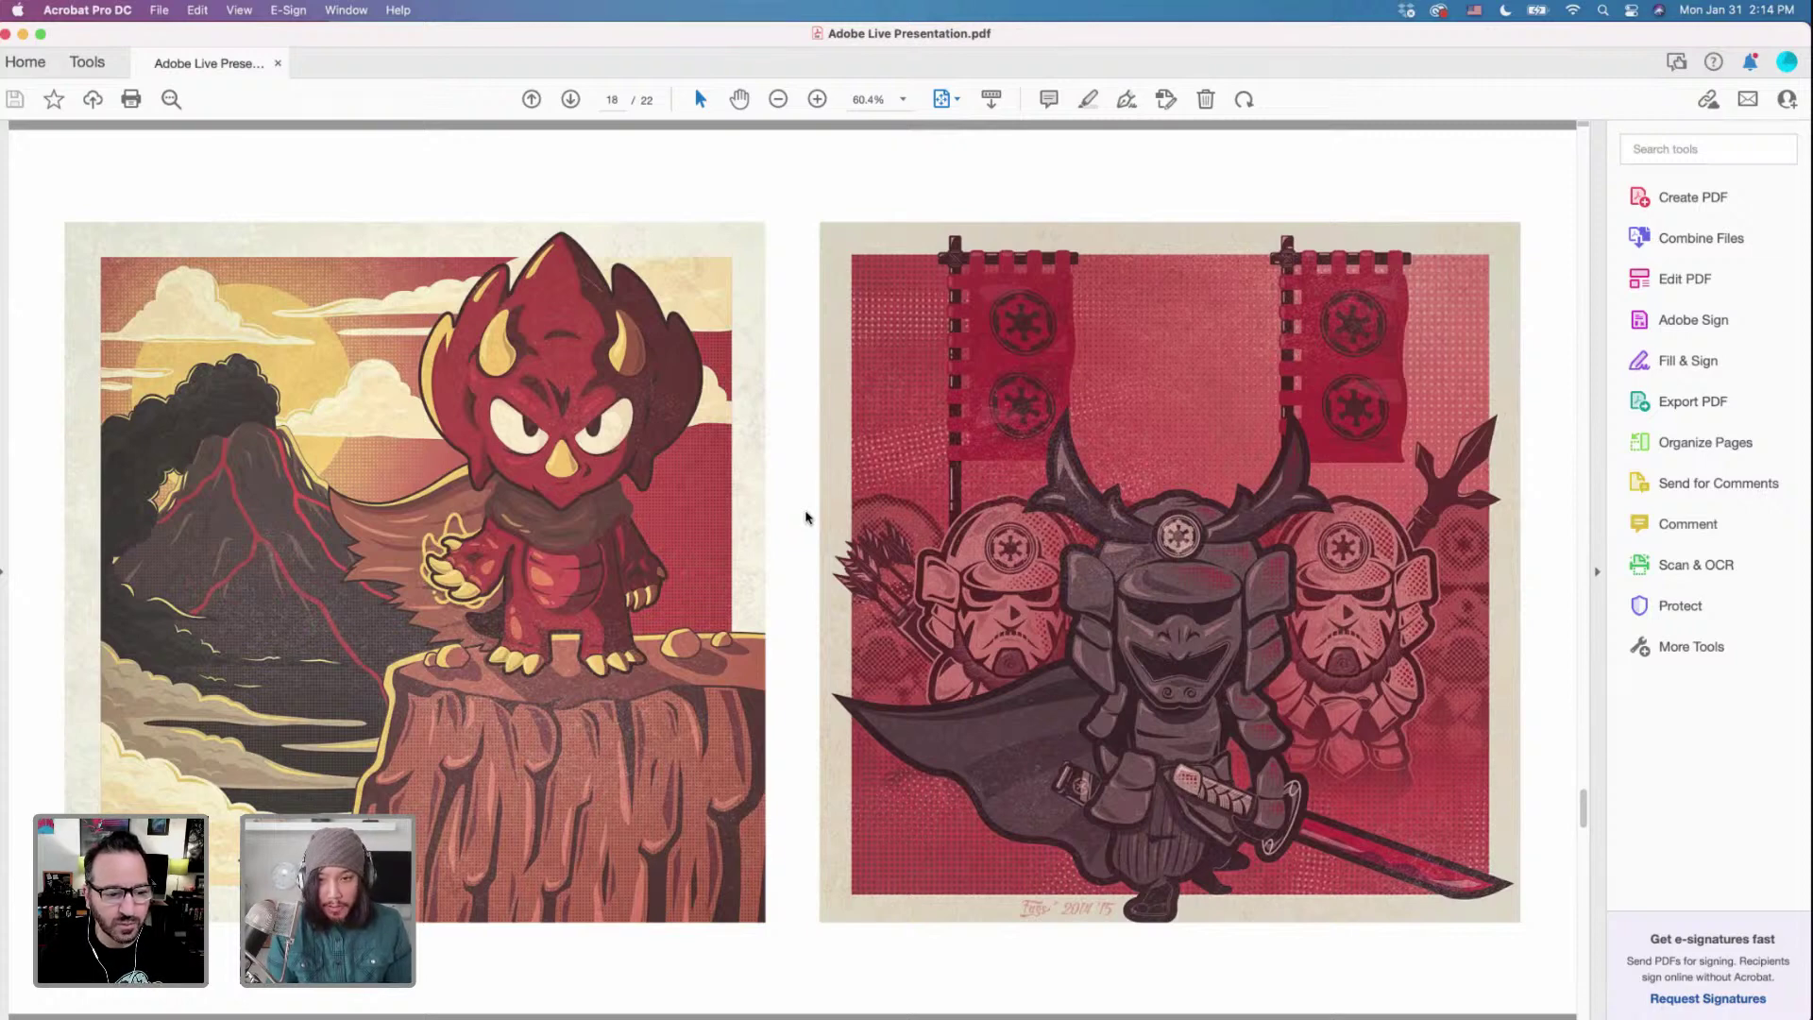
{"action": "key", "text": "Right"}
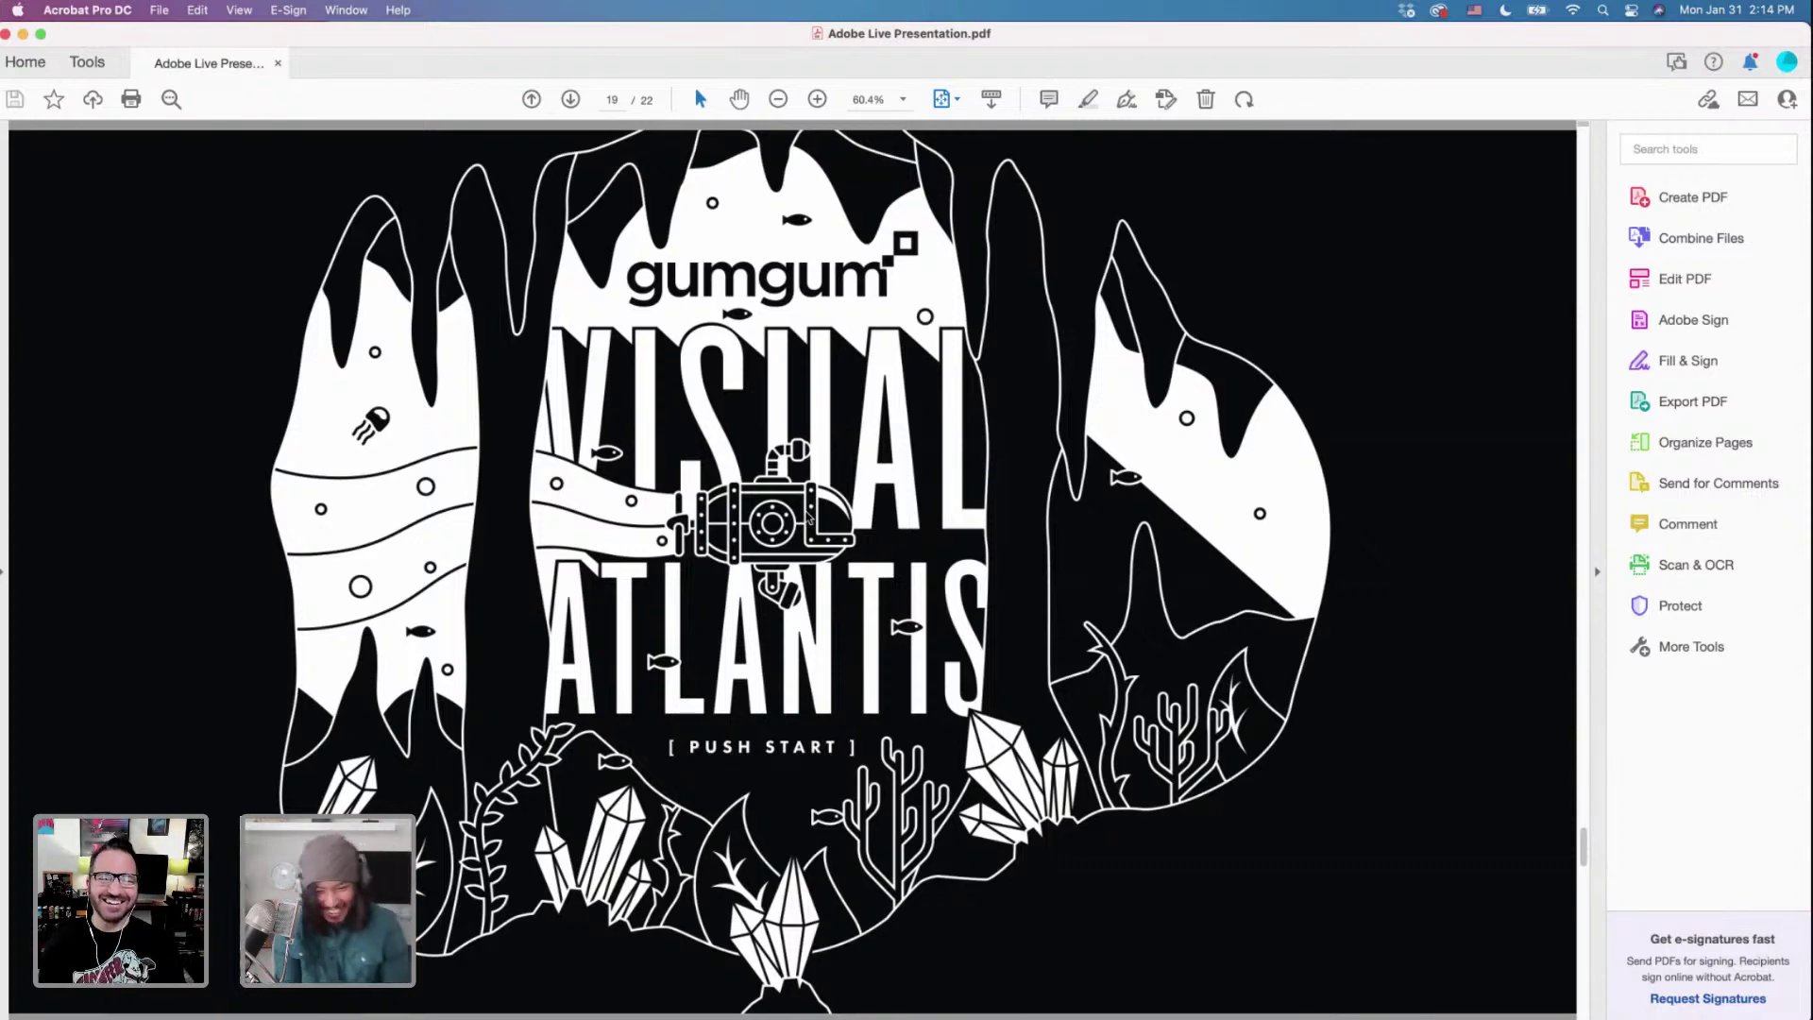
{"action": "key", "text": "Right"}
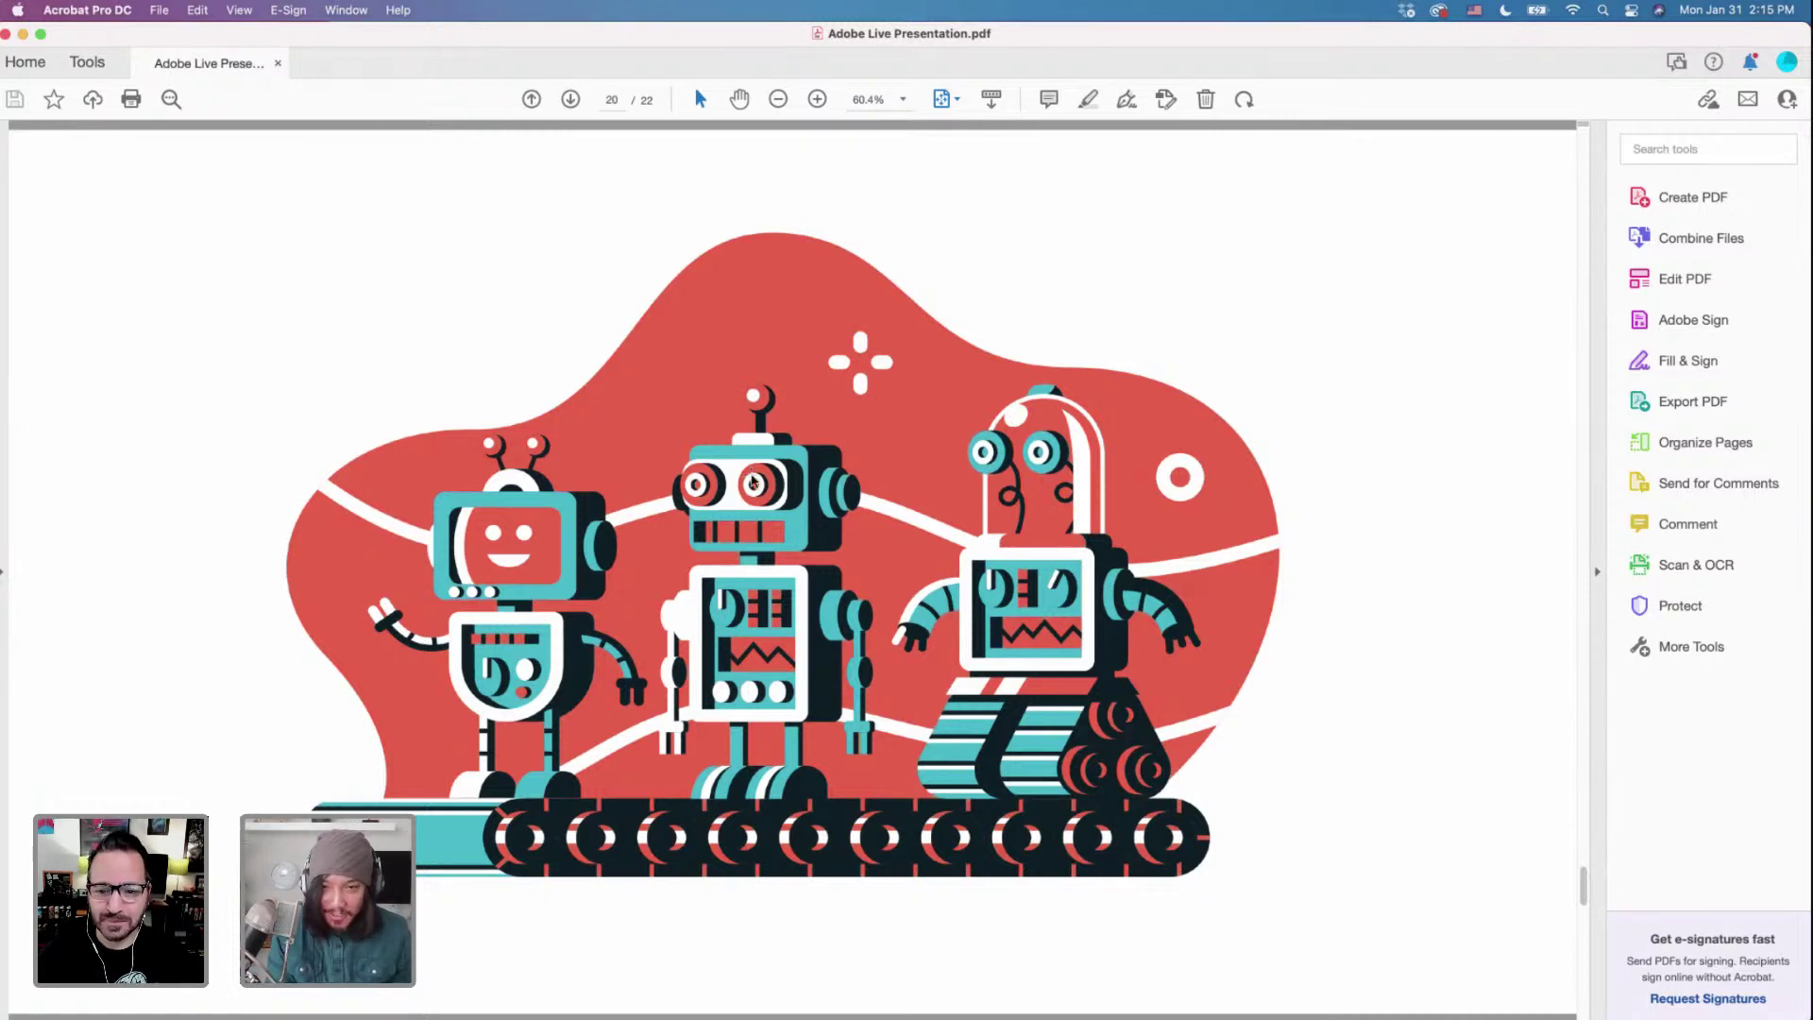
{"action": "key", "text": "Right"}
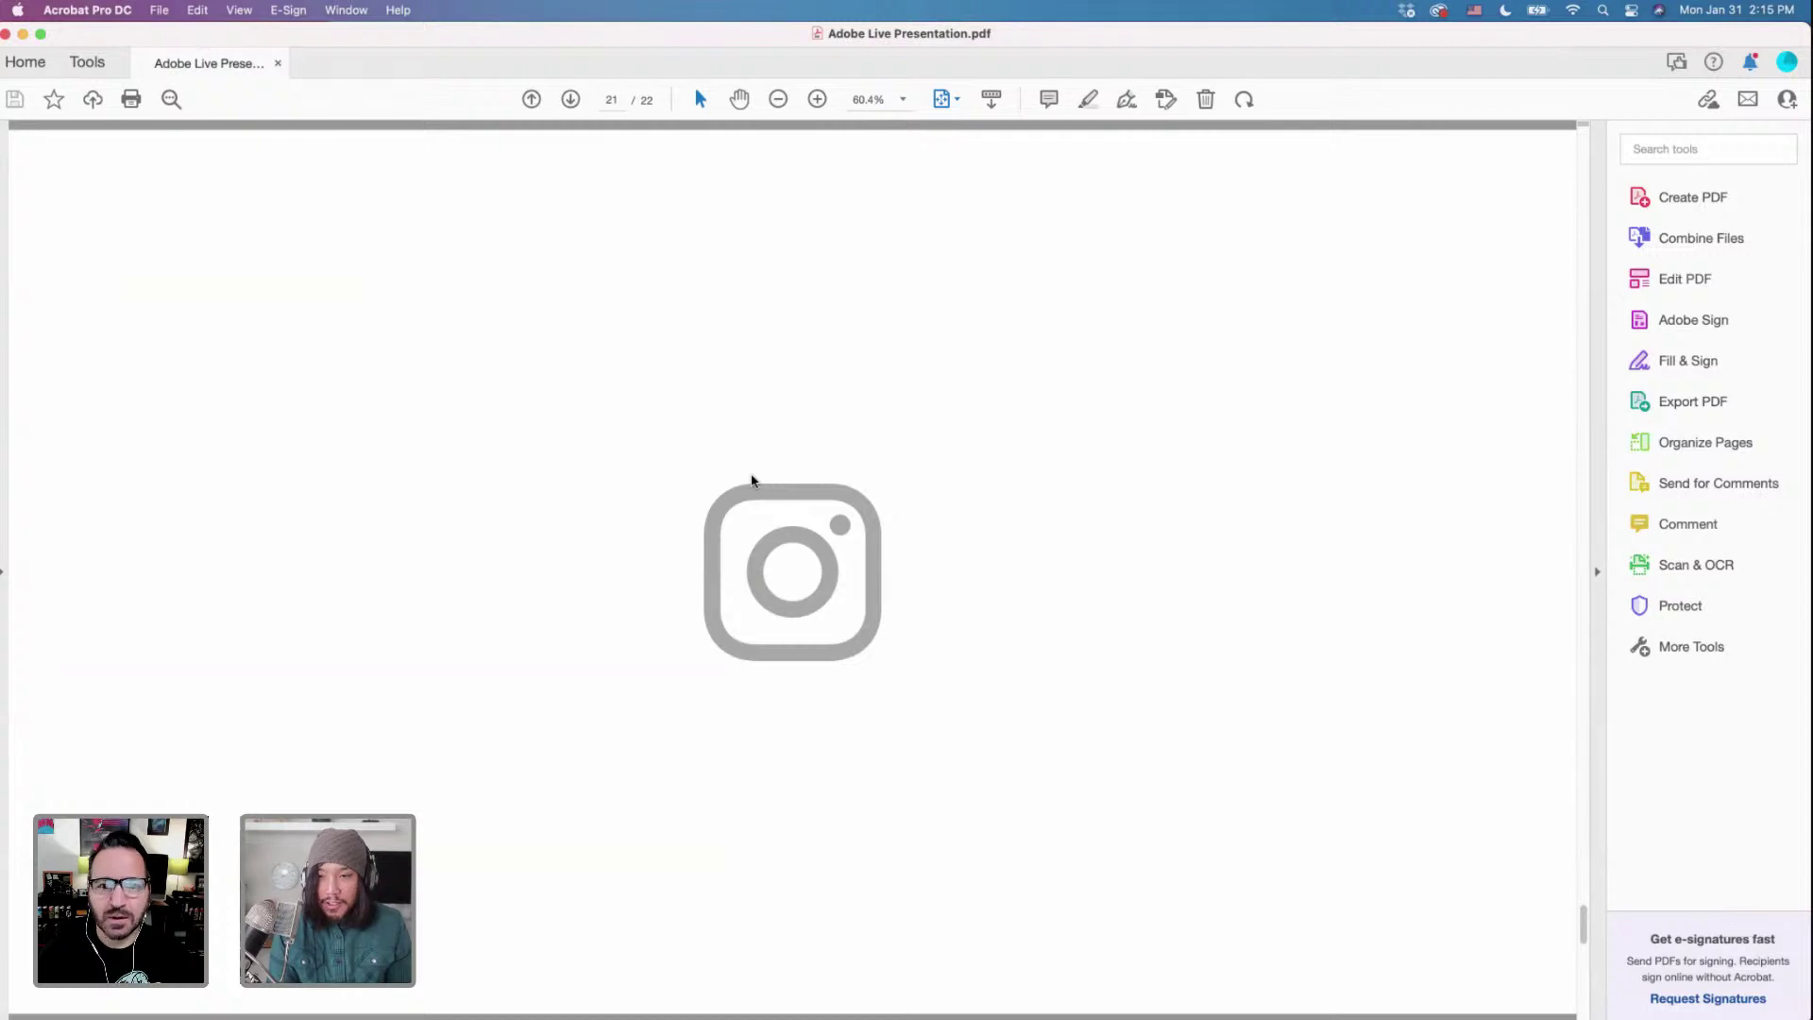
{"action": "key", "text": "Right"}
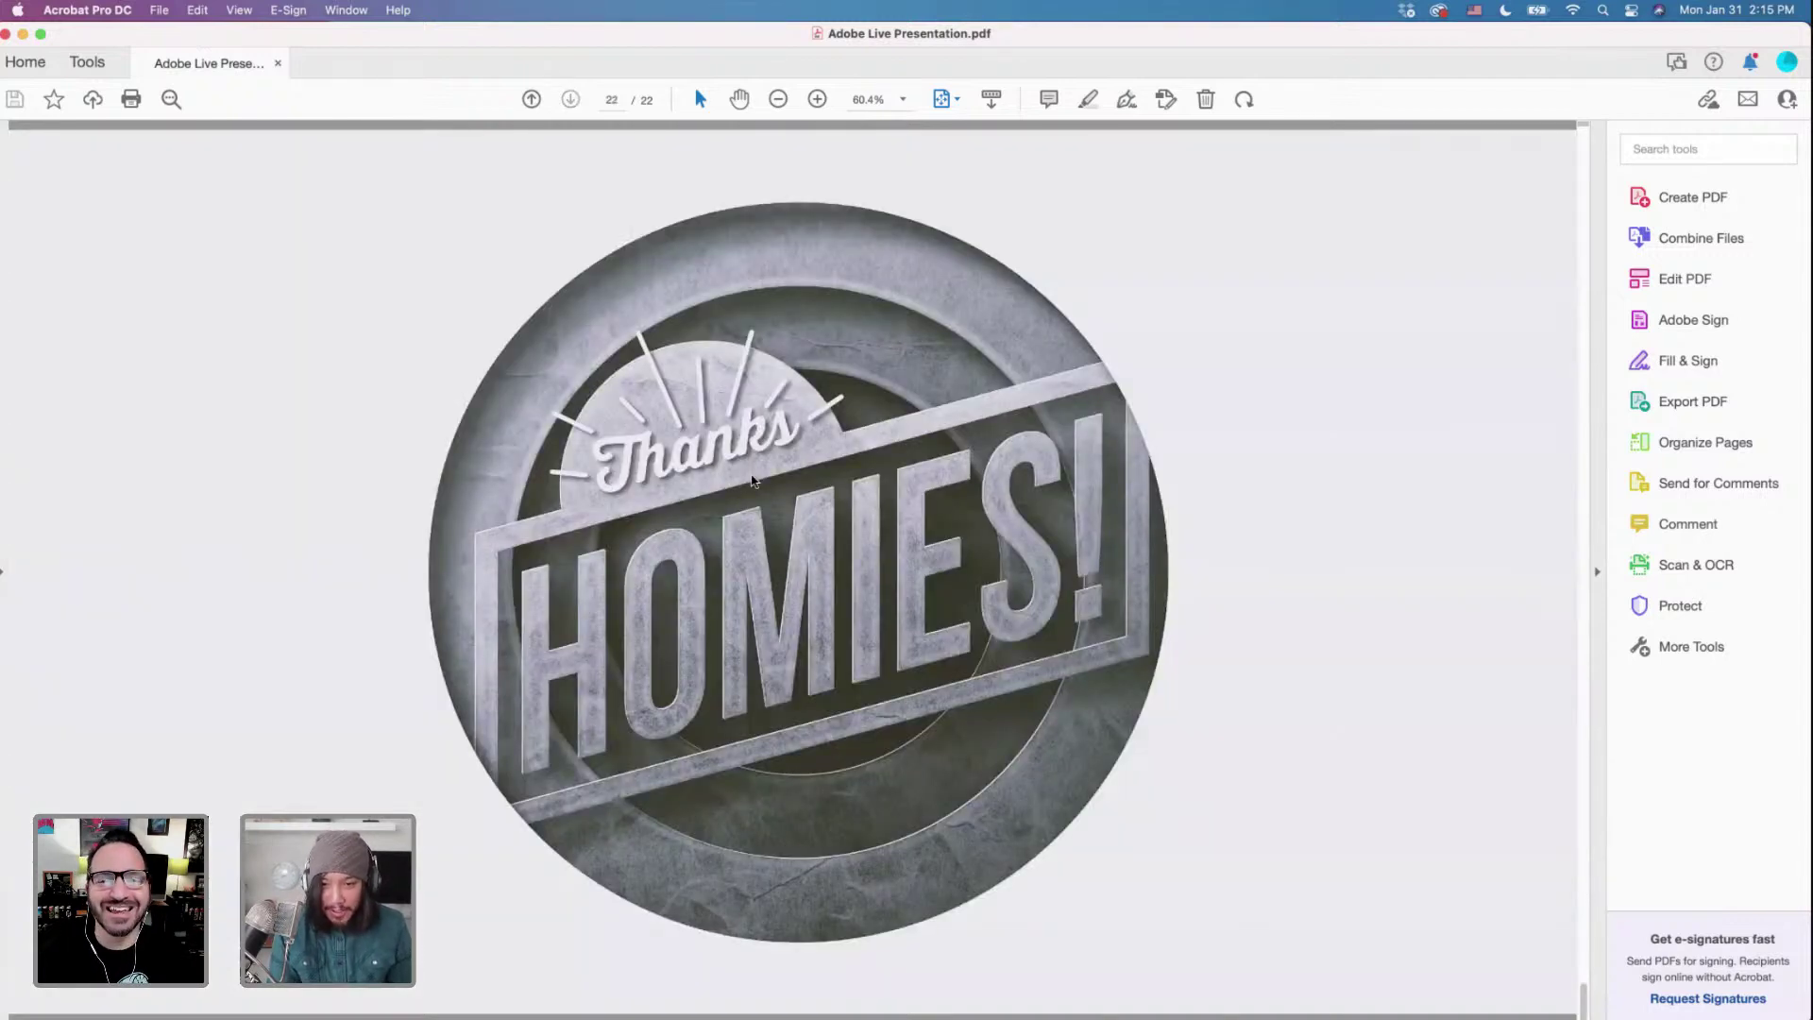
Return to the Instagram logo page, move the presentation window aside and switch to the designer's Instagram profile in Chrome.
{"action": "key", "text": "Left"}
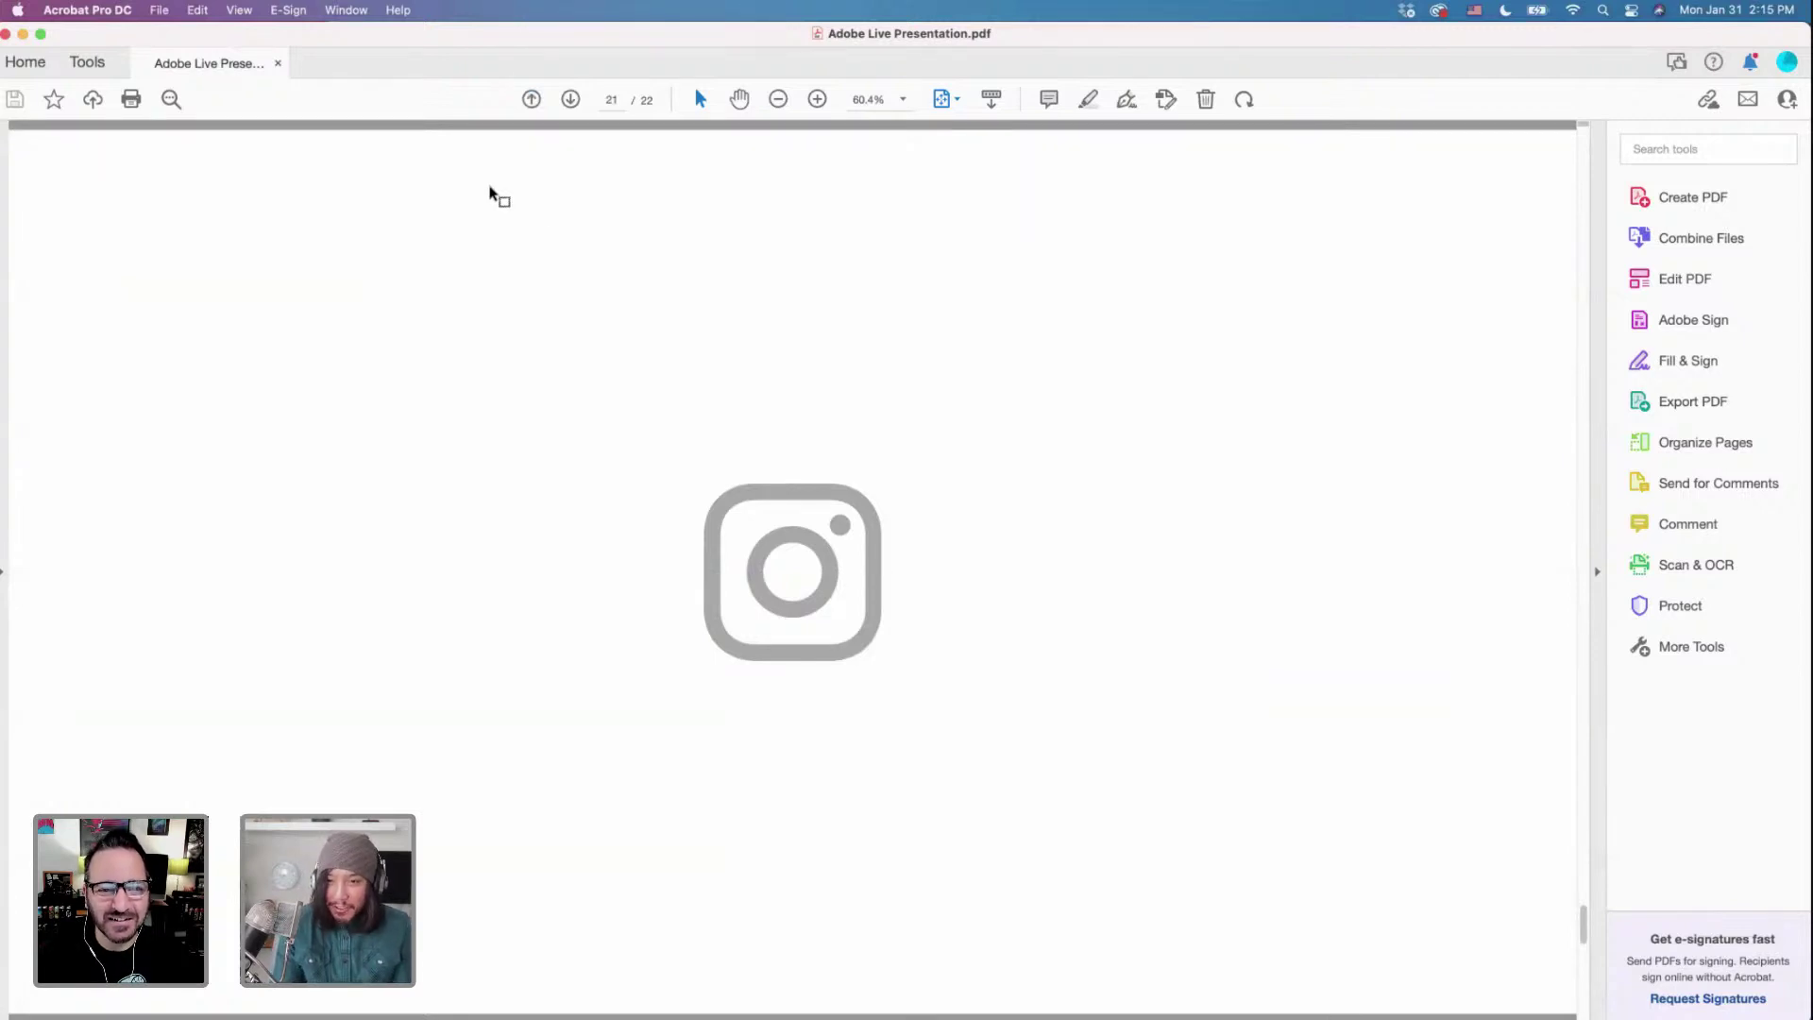
{"action": "left_click_drag", "start_coordinate": [517, 48], "coordinate": [566, 242]}
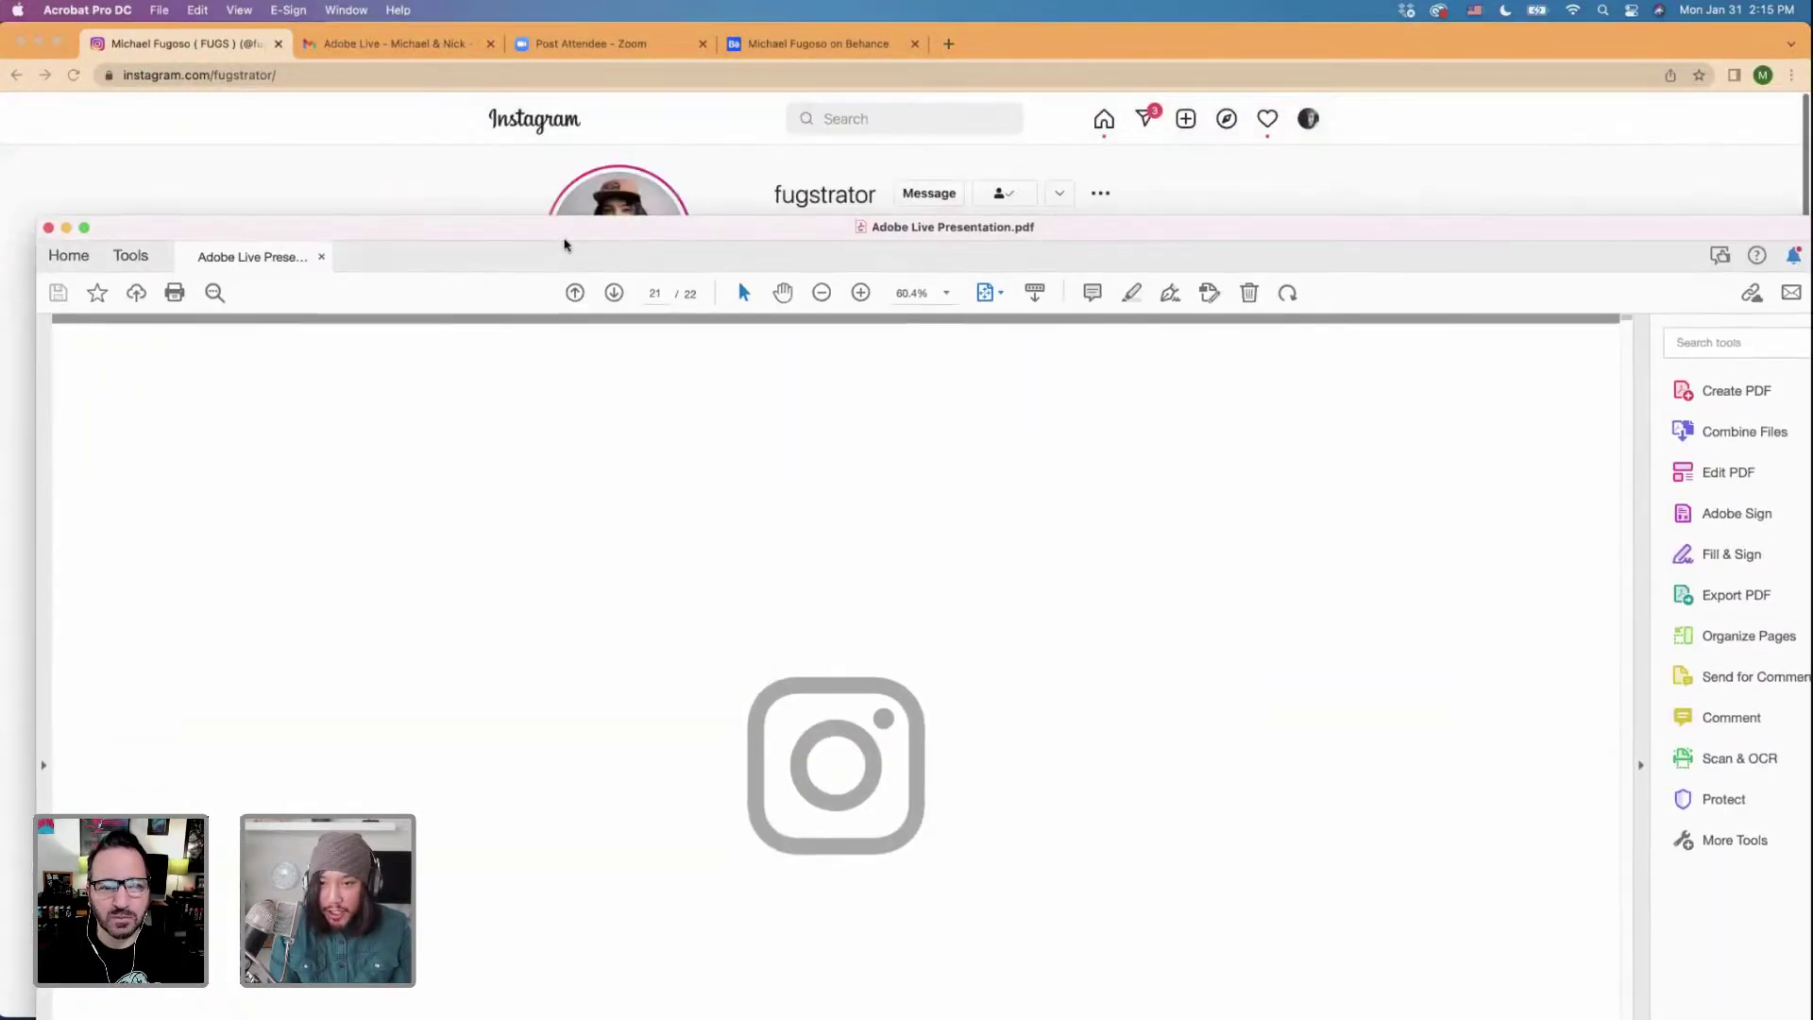
{"action": "left_click", "coordinate": [431, 188]}
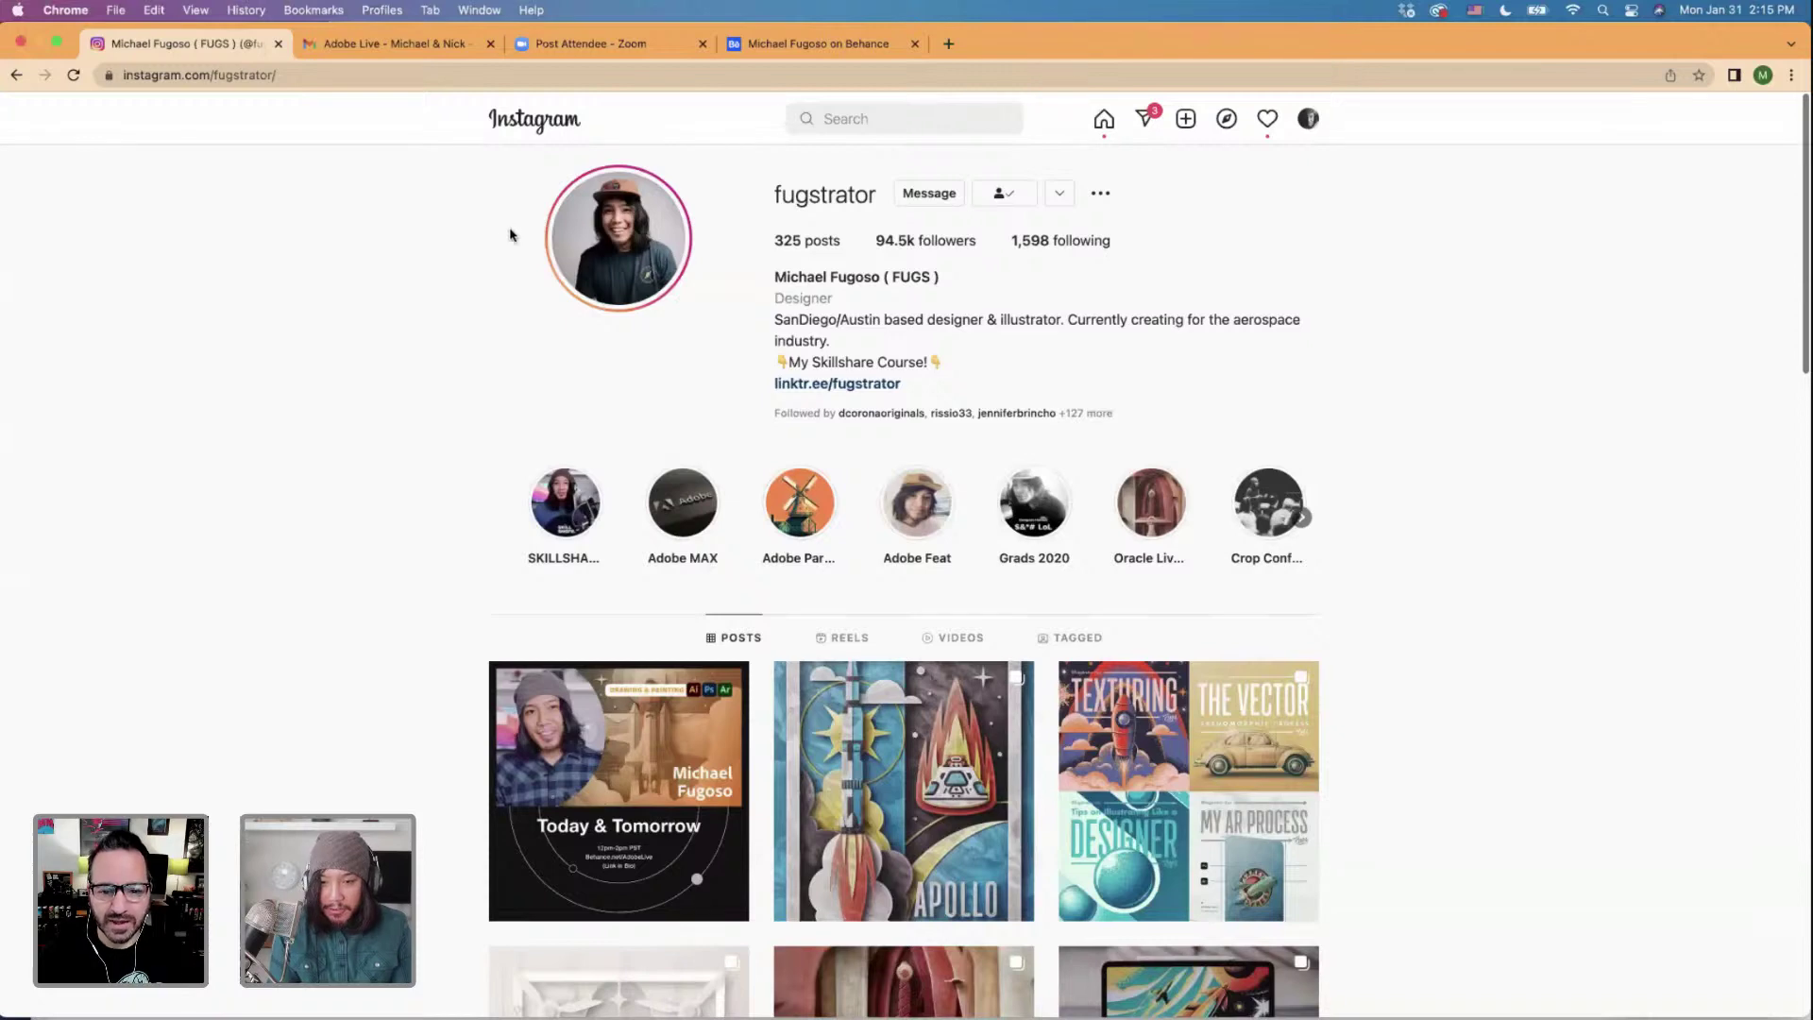
Browse the artwork posts on the designer's Instagram profile and open the Planet Express augmented reality post.
{"action": "scroll", "coordinate": [497, 231], "scroll_direction": "down", "scroll_amount": 3}
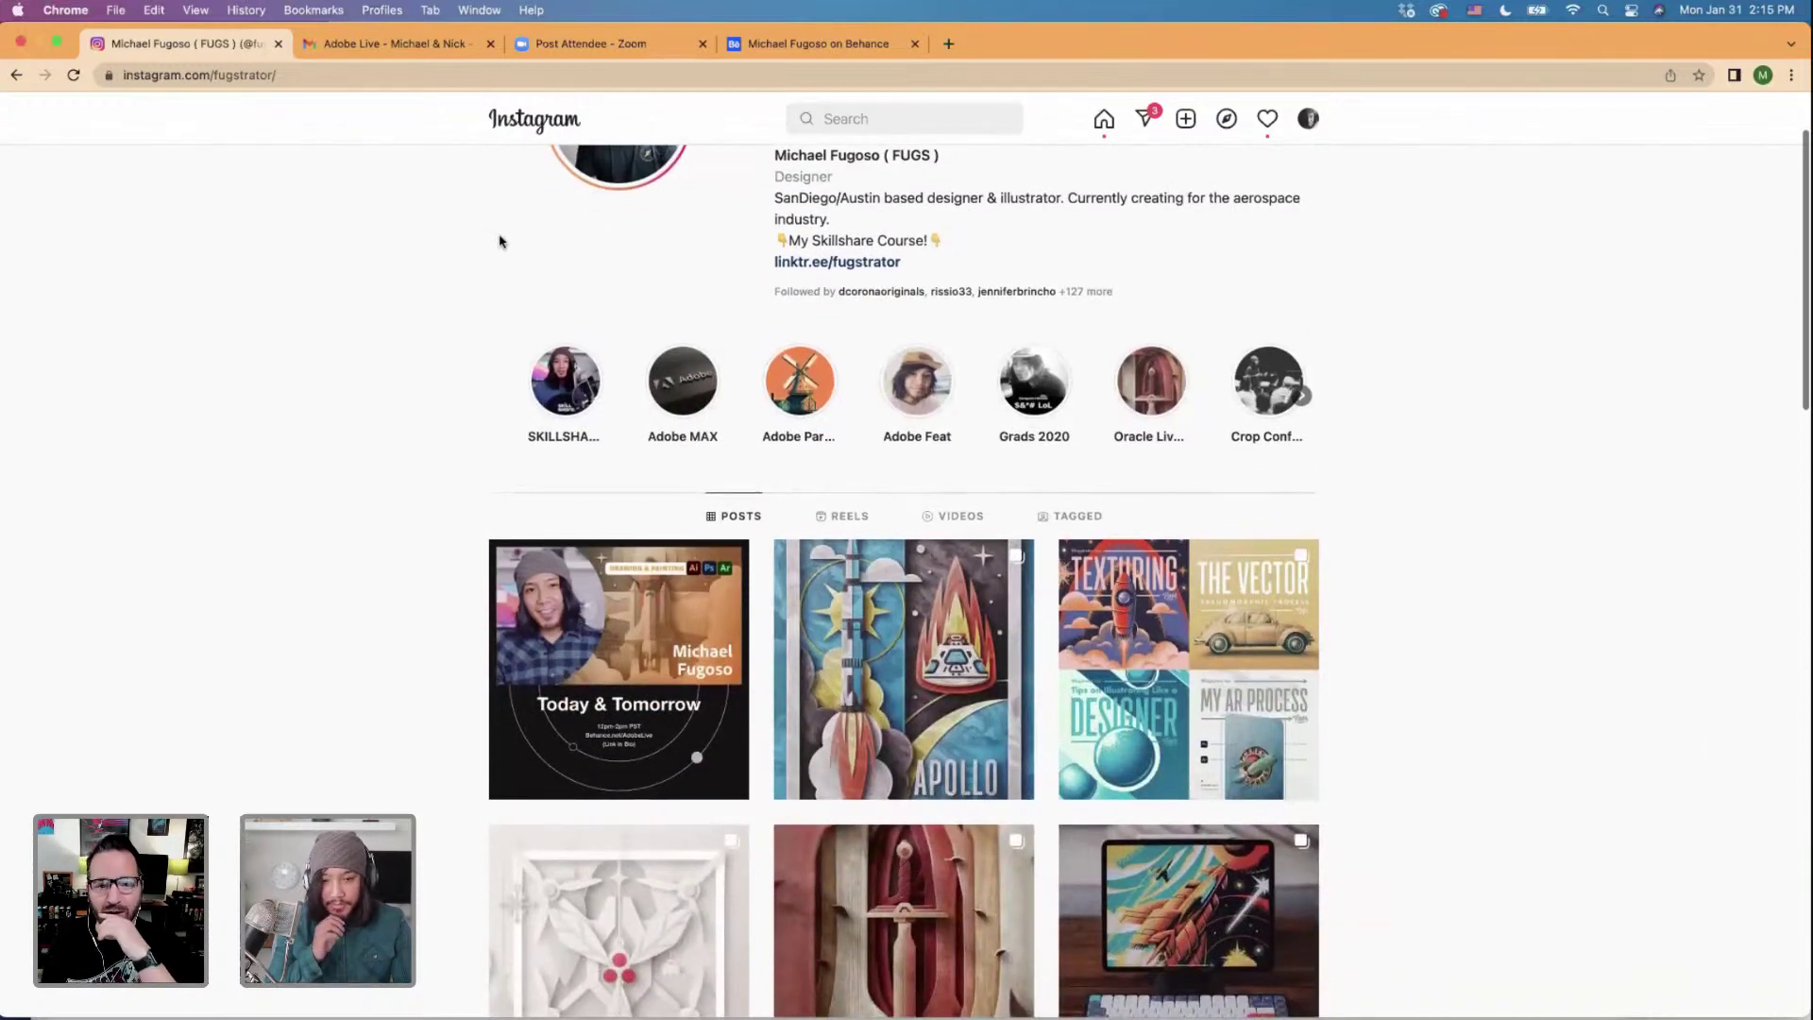
{"action": "scroll", "coordinate": [499, 242], "scroll_direction": "up", "scroll_amount": 3}
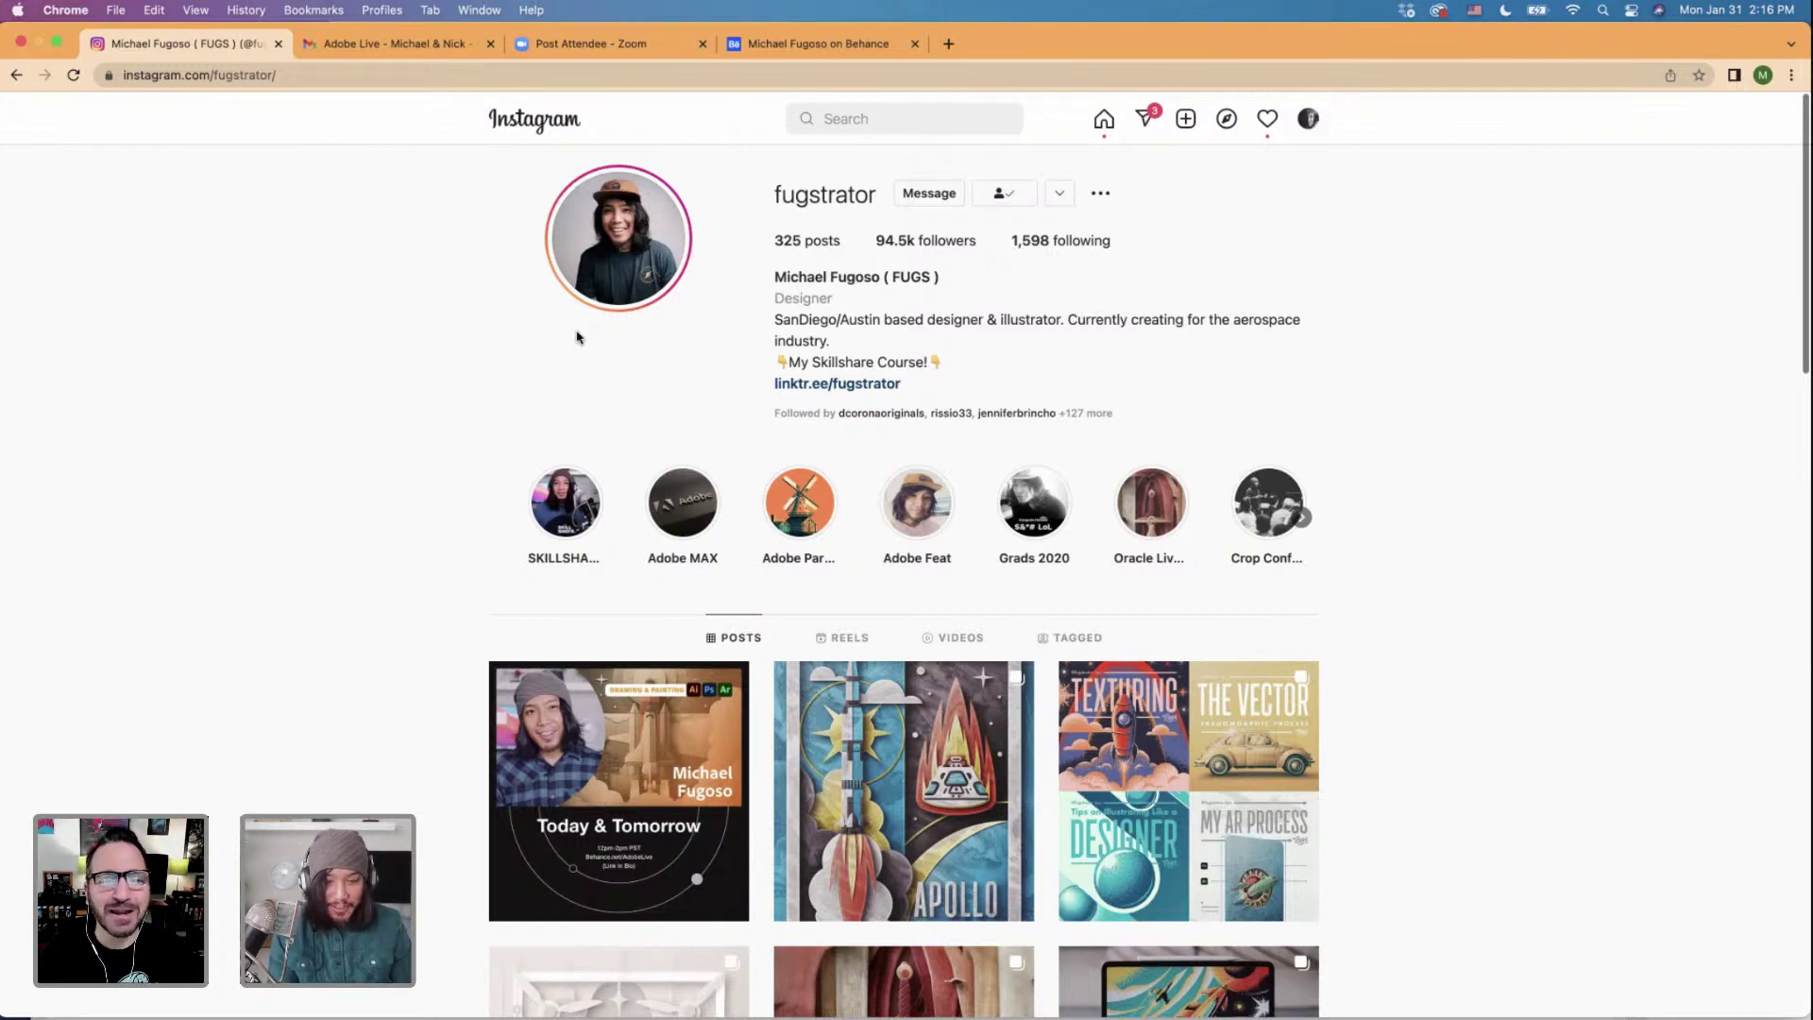
{"action": "scroll", "coordinate": [619, 424], "scroll_direction": "down", "scroll_amount": 5}
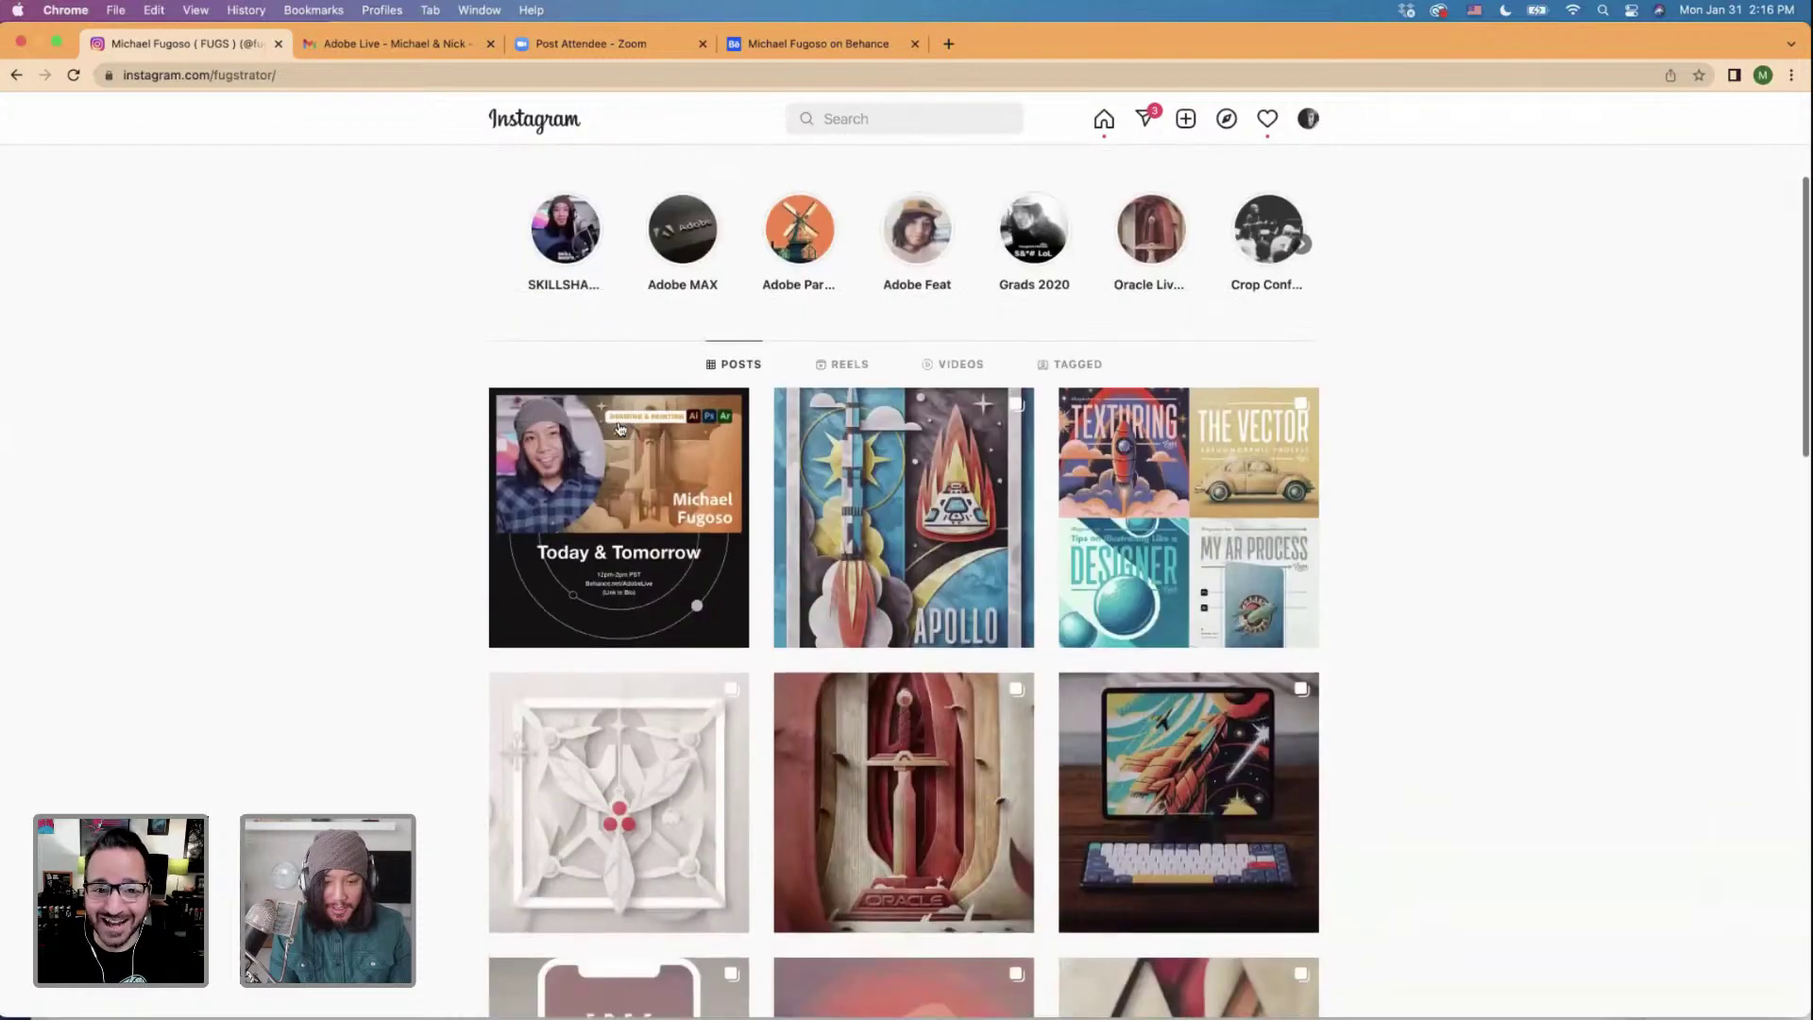
{"action": "scroll", "coordinate": [619, 428], "scroll_direction": "down", "scroll_amount": 2}
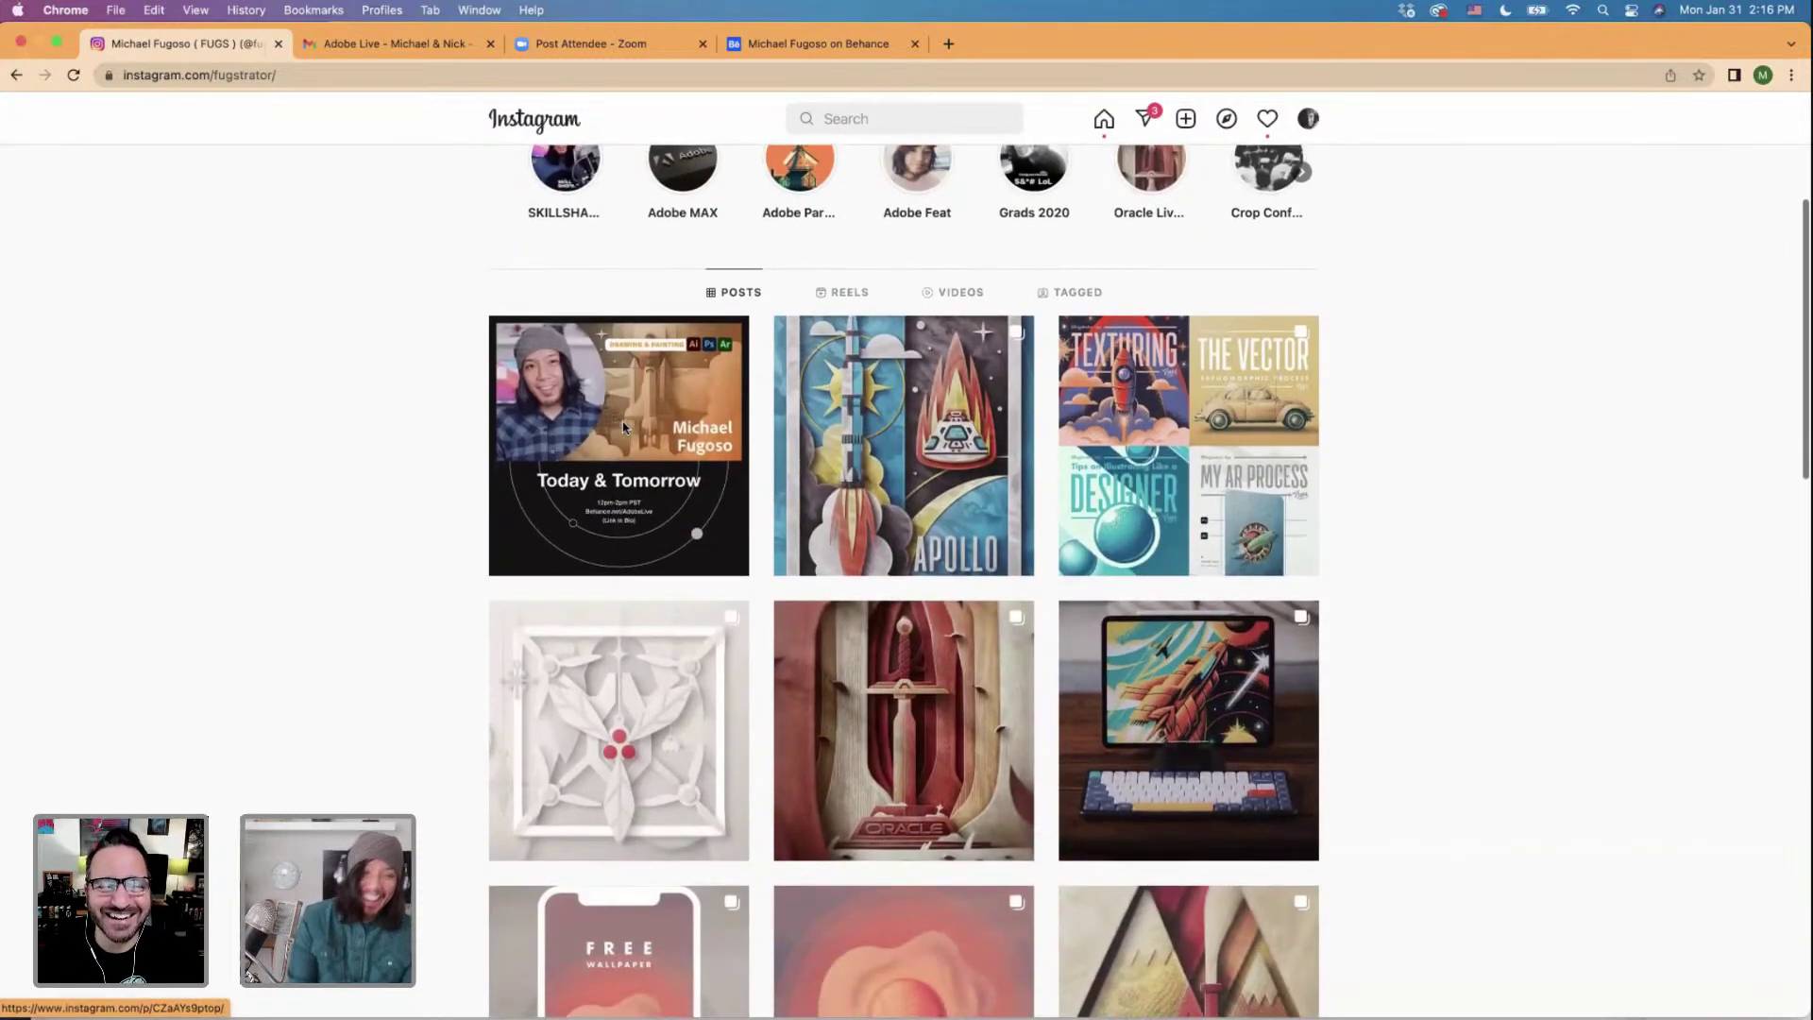
{"action": "scroll", "coordinate": [622, 421], "scroll_direction": "down", "scroll_amount": 8}
{"action": "scroll", "coordinate": [630, 425], "scroll_direction": "down", "scroll_amount": 6}
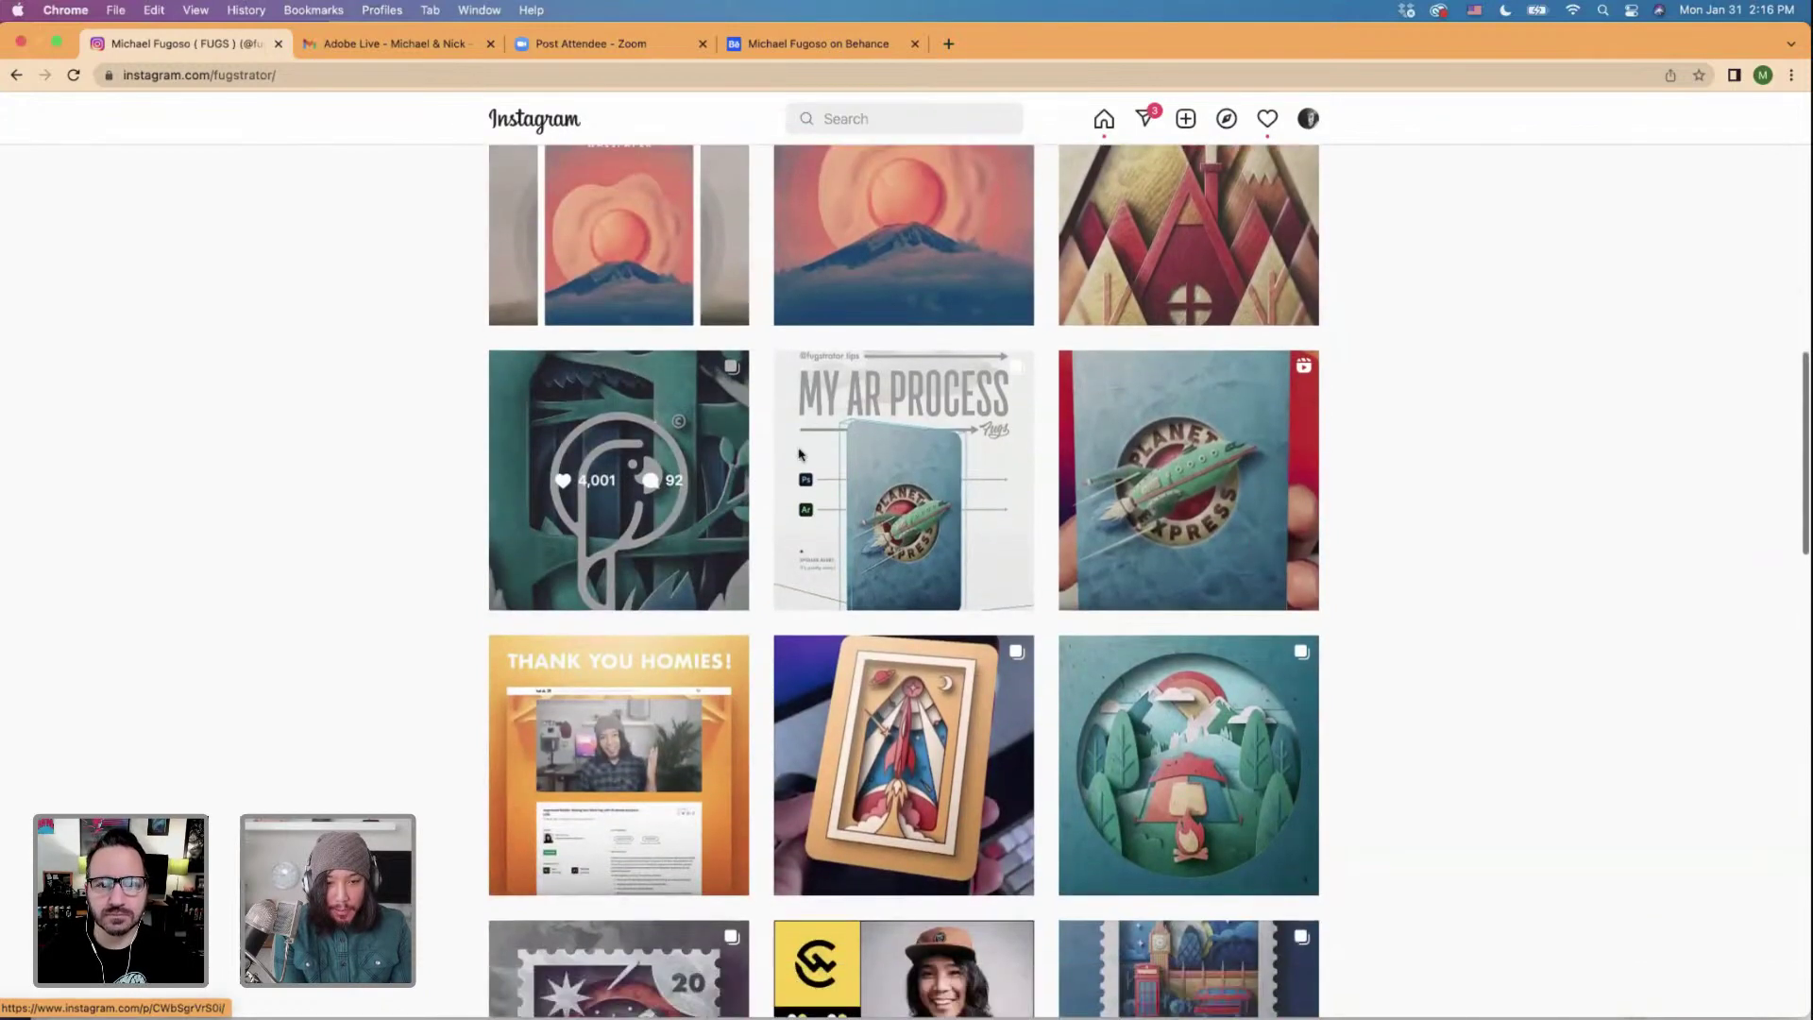
{"action": "left_click", "coordinate": [1138, 444]}
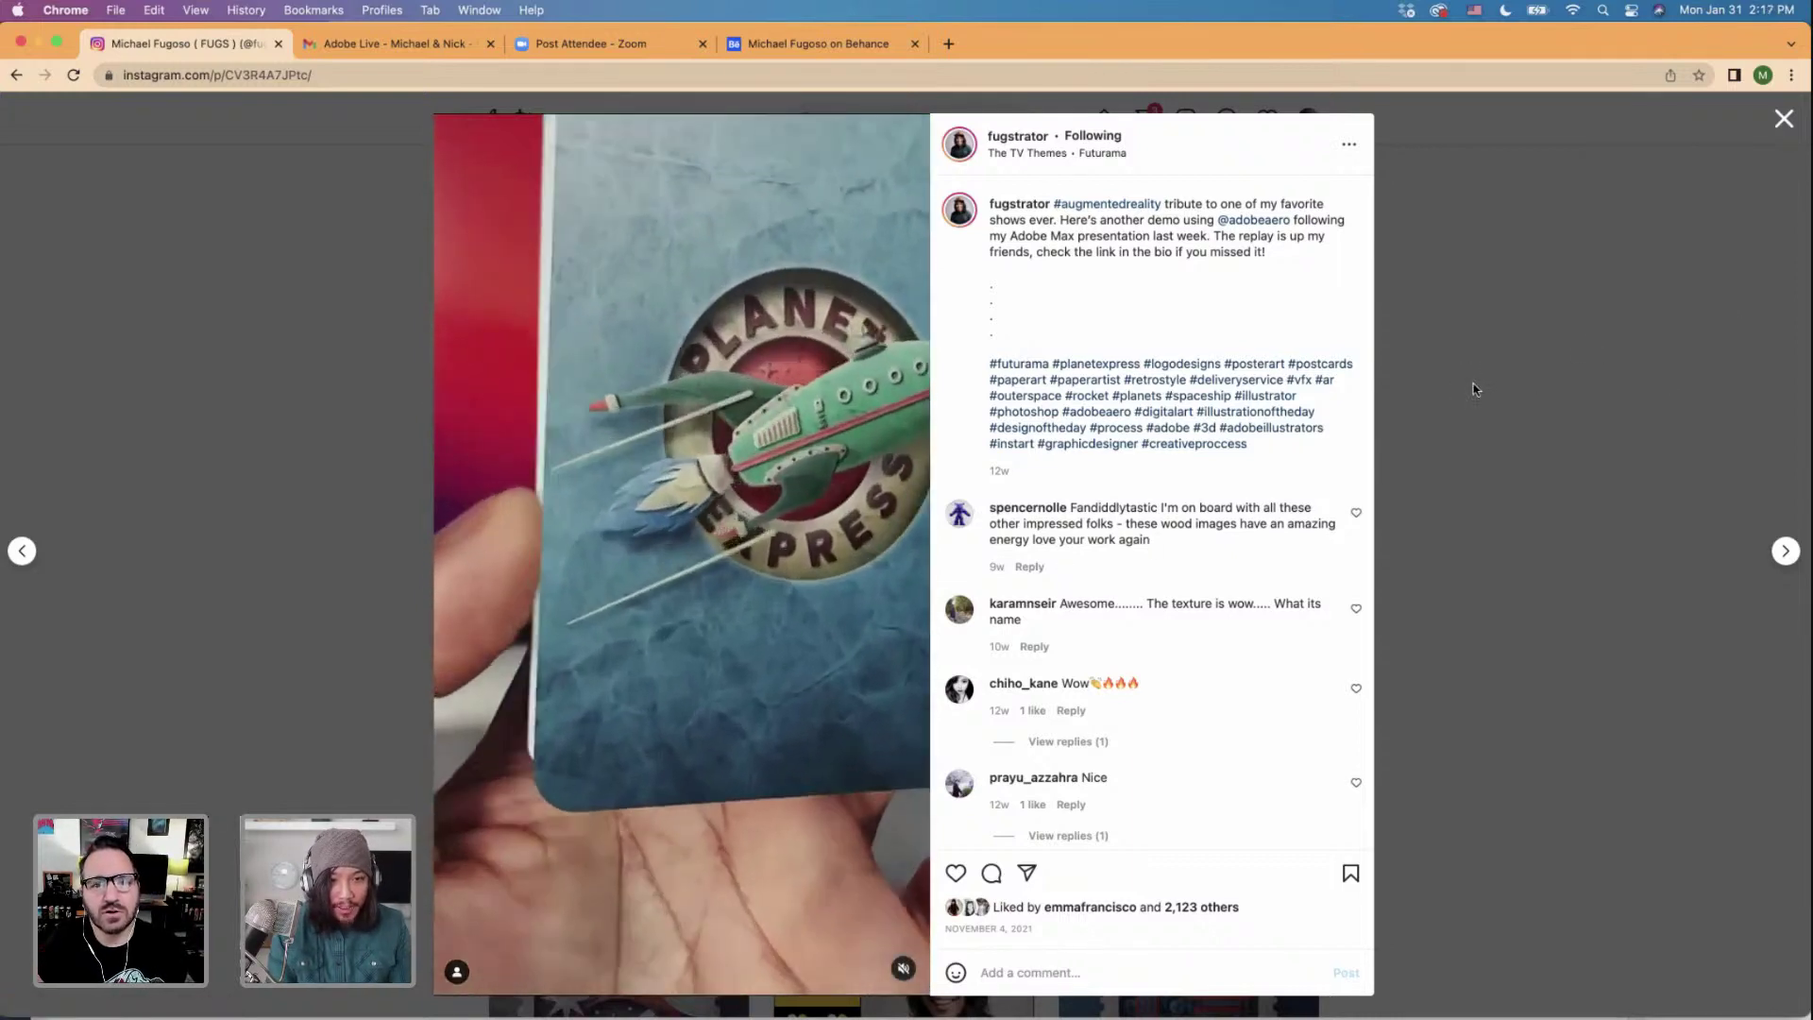
Close the Planet Express post and open the post showing the red rocket on an orange-framed card.
{"action": "left_click", "coordinate": [1473, 384]}
{"action": "scroll", "coordinate": [1328, 412], "scroll_direction": "down", "scroll_amount": 1}
{"action": "scroll", "coordinate": [1328, 418], "scroll_direction": "down", "scroll_amount": 3}
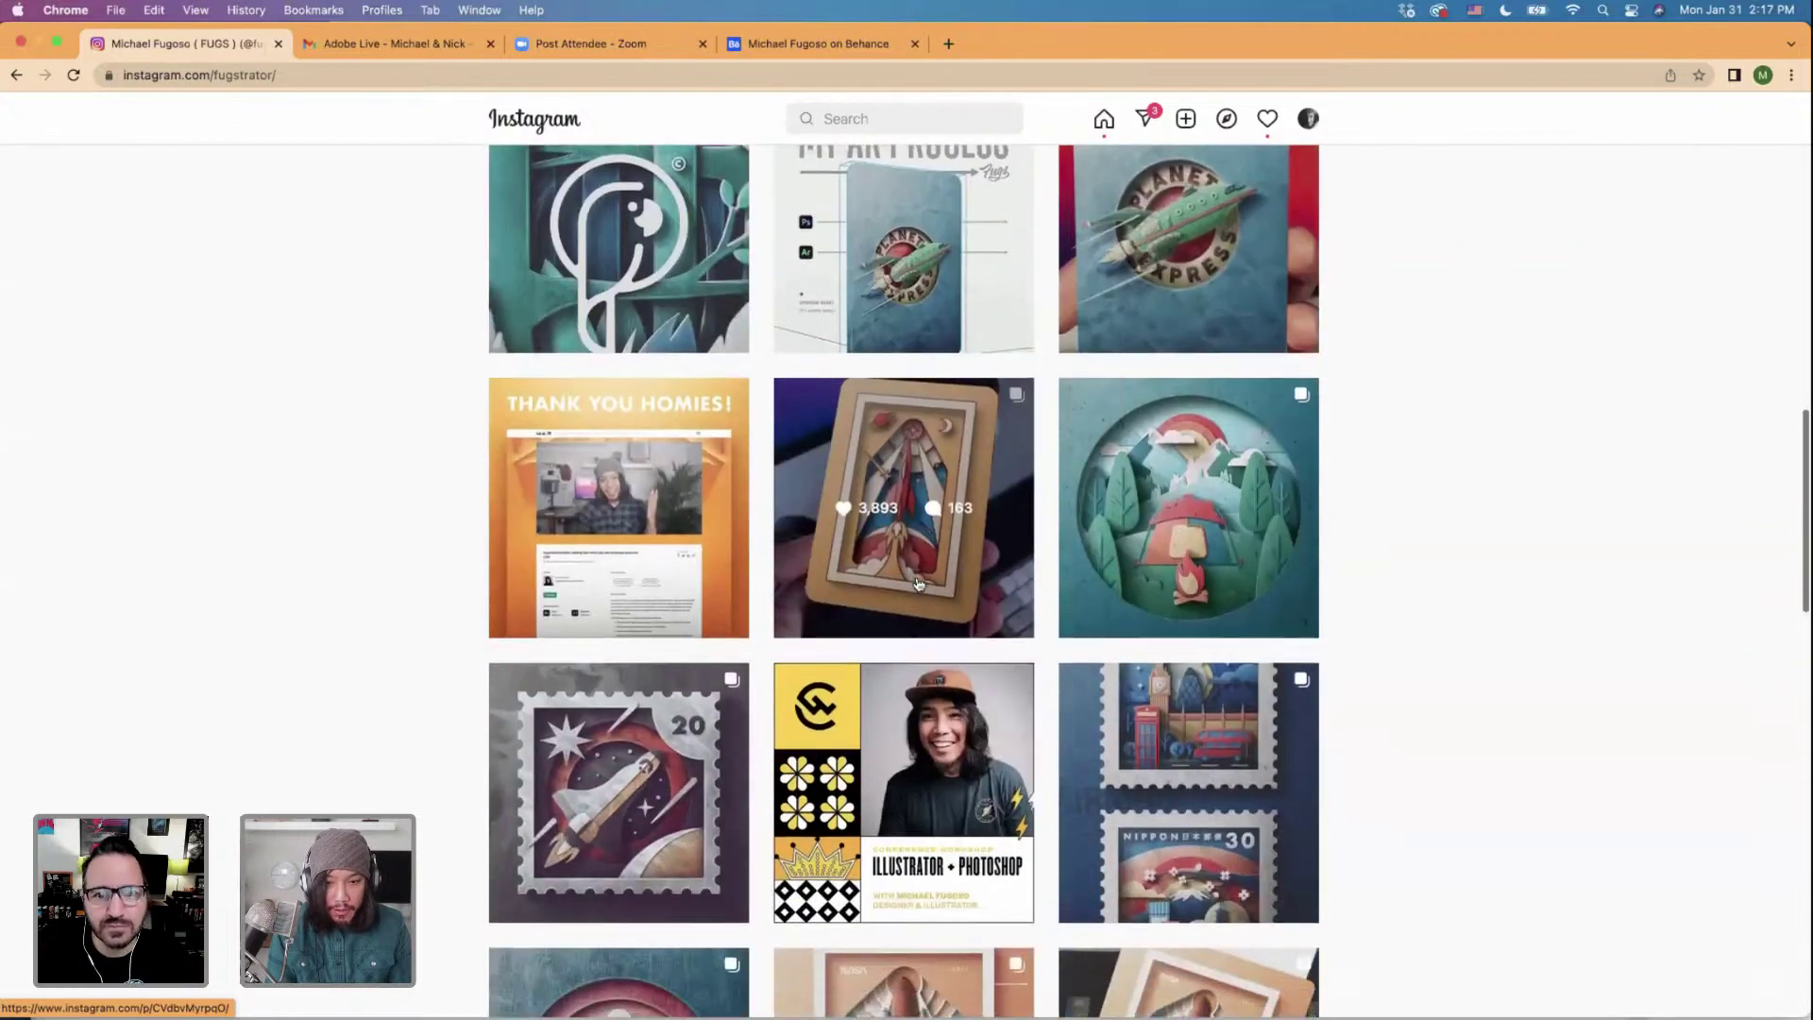
{"action": "left_click", "coordinate": [918, 584]}
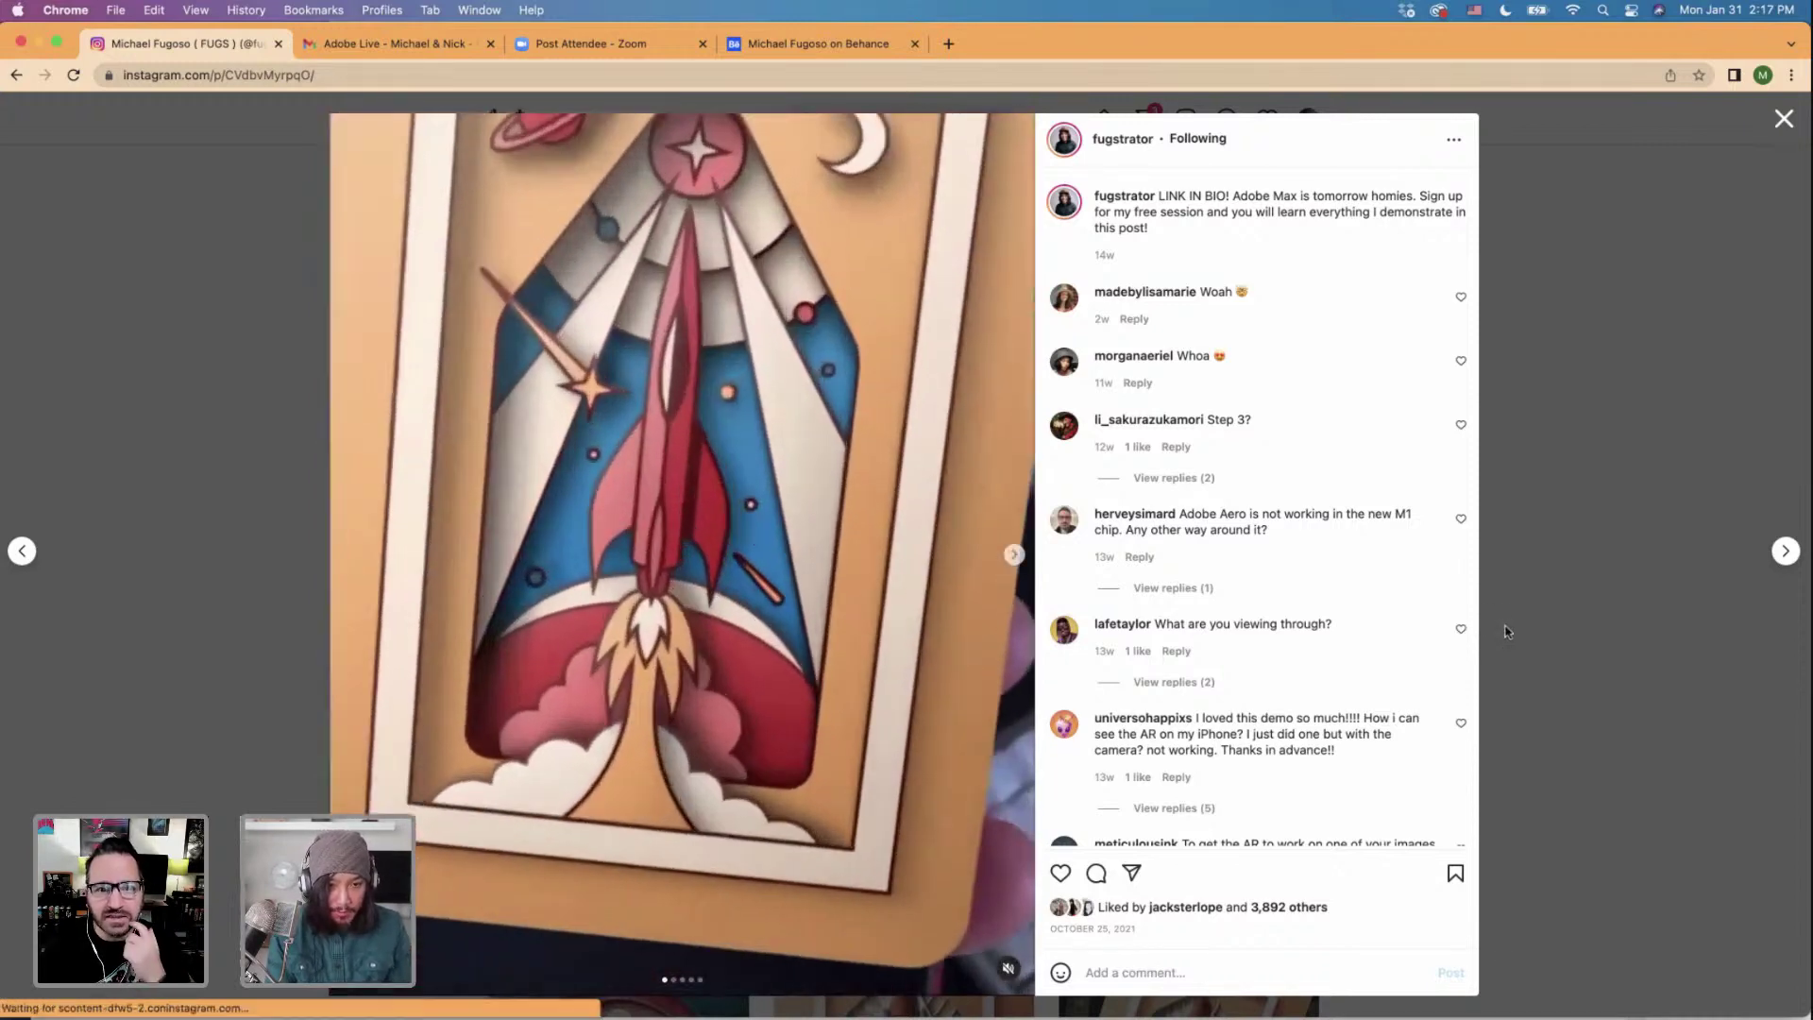
Close the rocket card post and open the London and Nippon postage stamps post further down the profile.
{"action": "left_click", "coordinate": [1503, 631]}
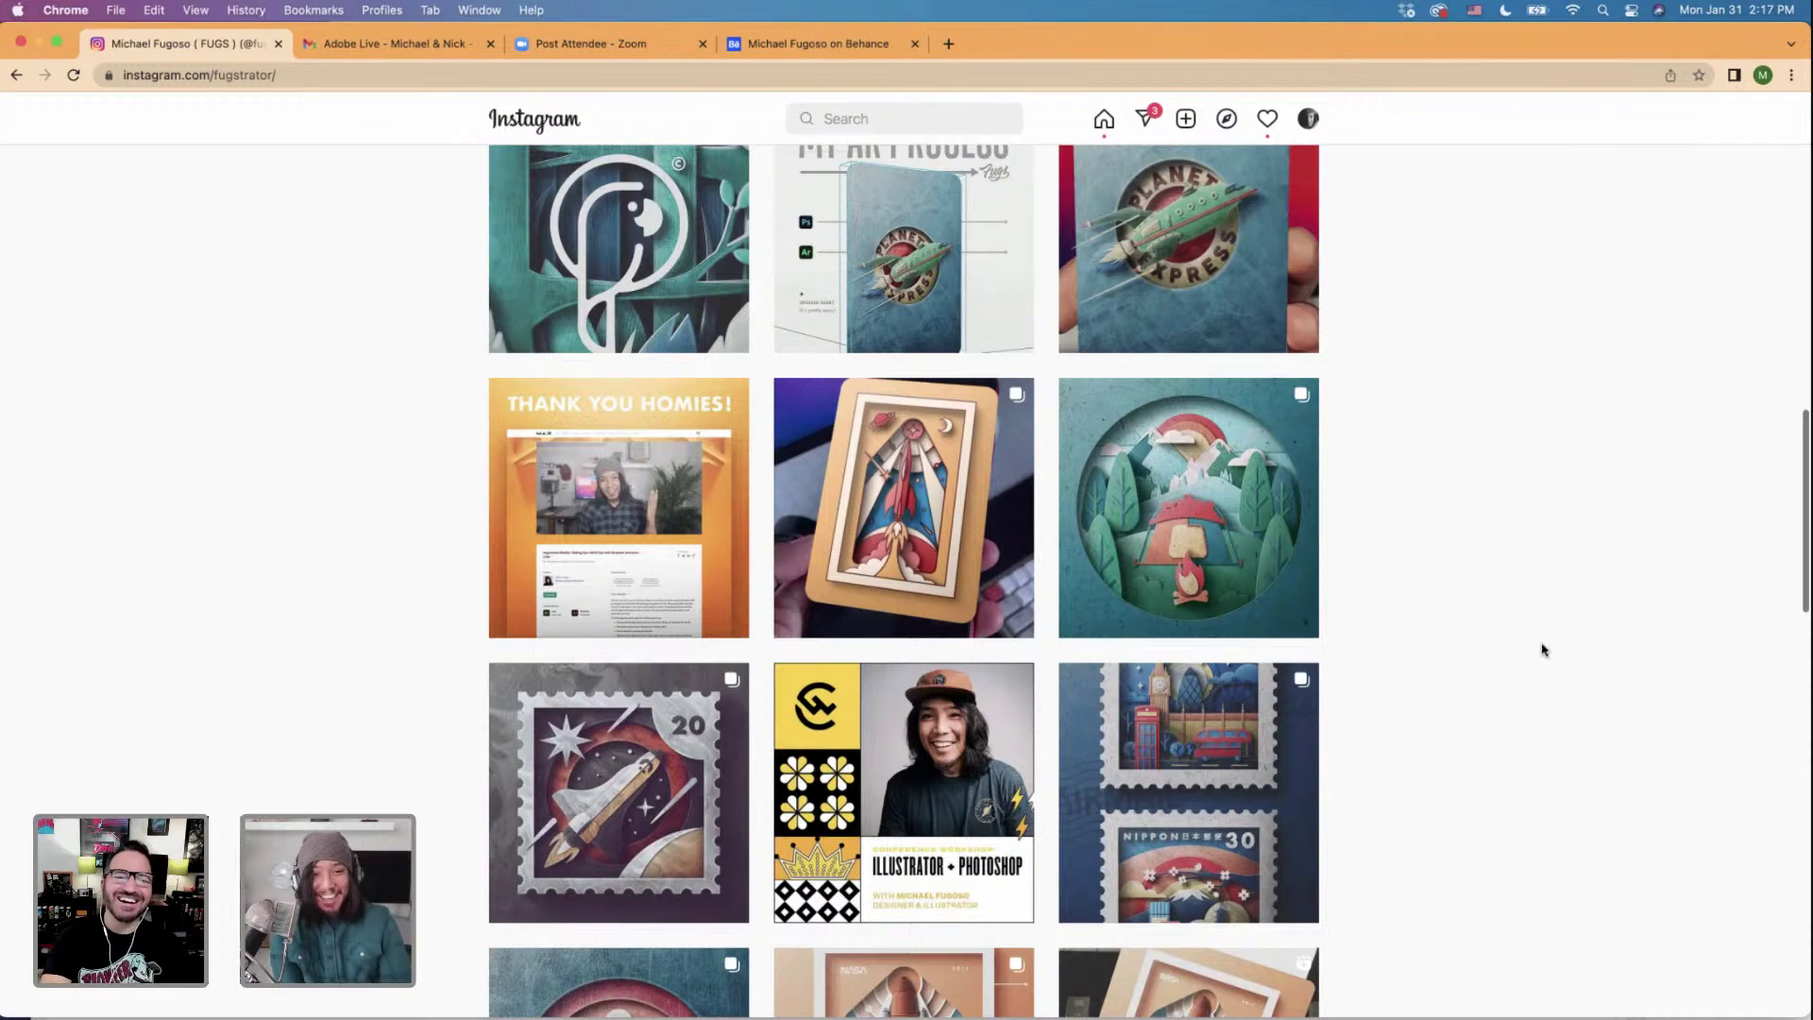
{"action": "scroll", "coordinate": [1540, 642], "scroll_direction": "down", "scroll_amount": 5}
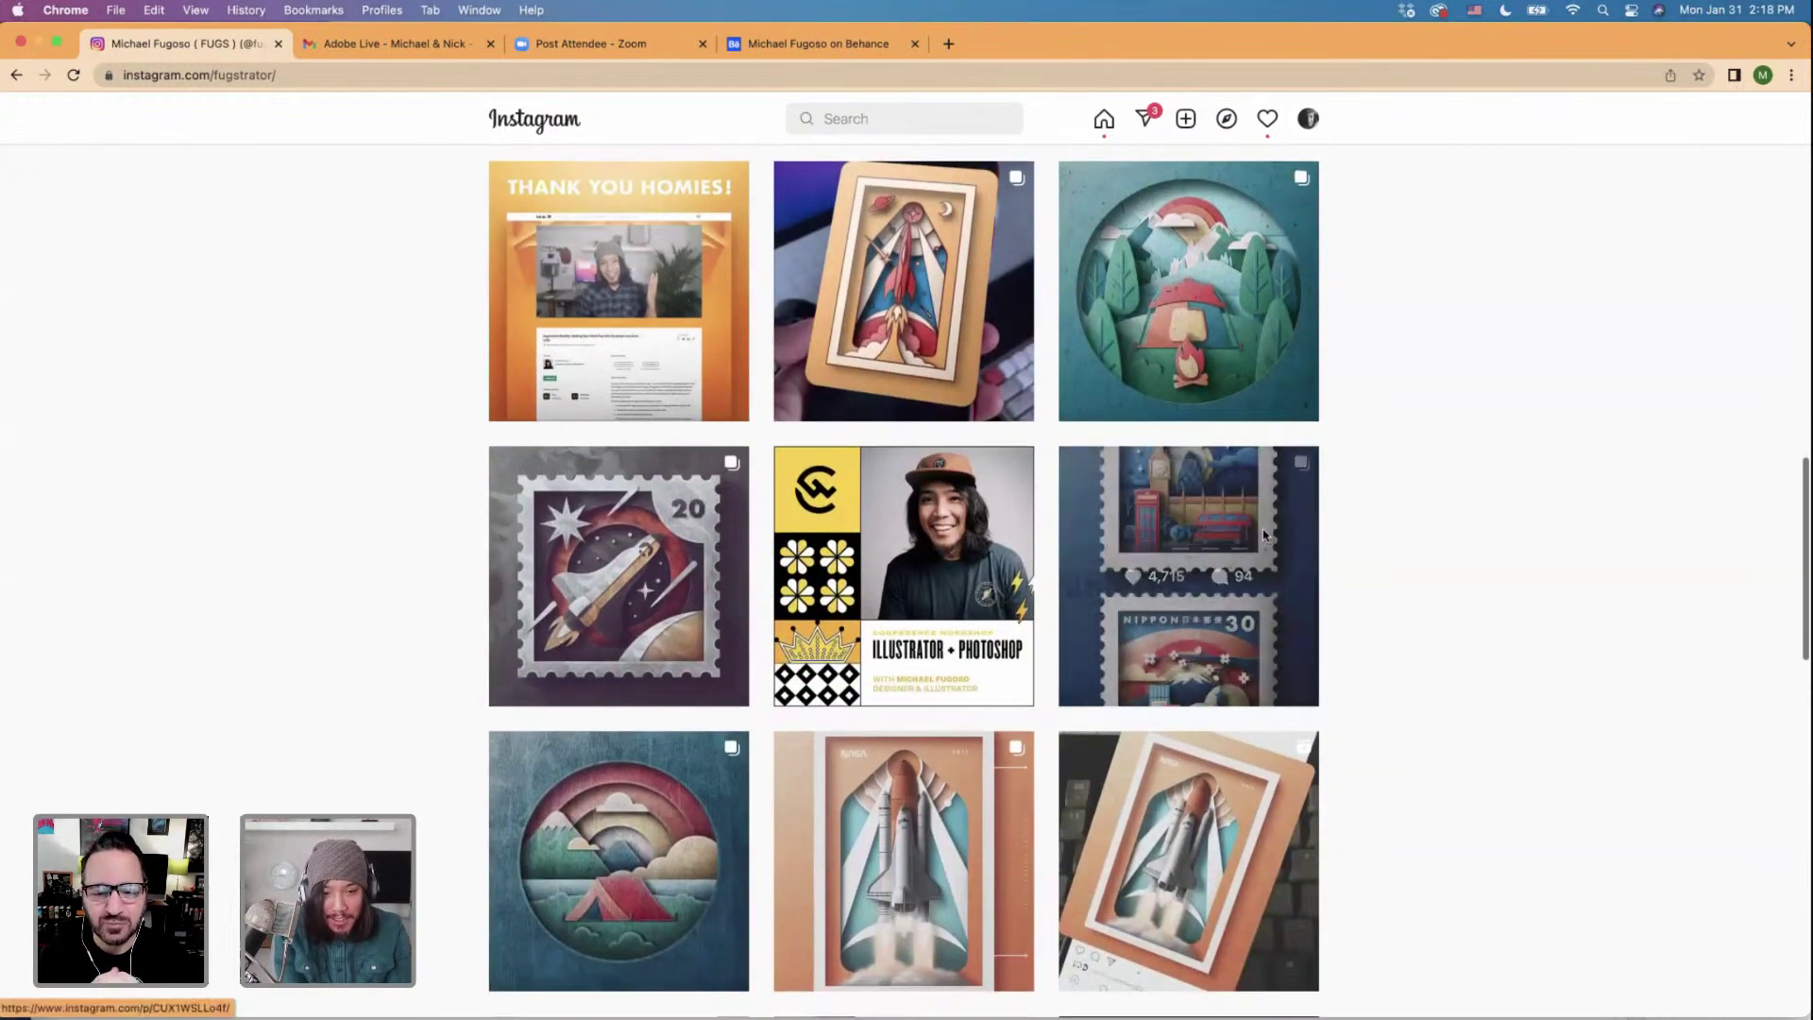
{"action": "left_click", "coordinate": [1264, 534]}
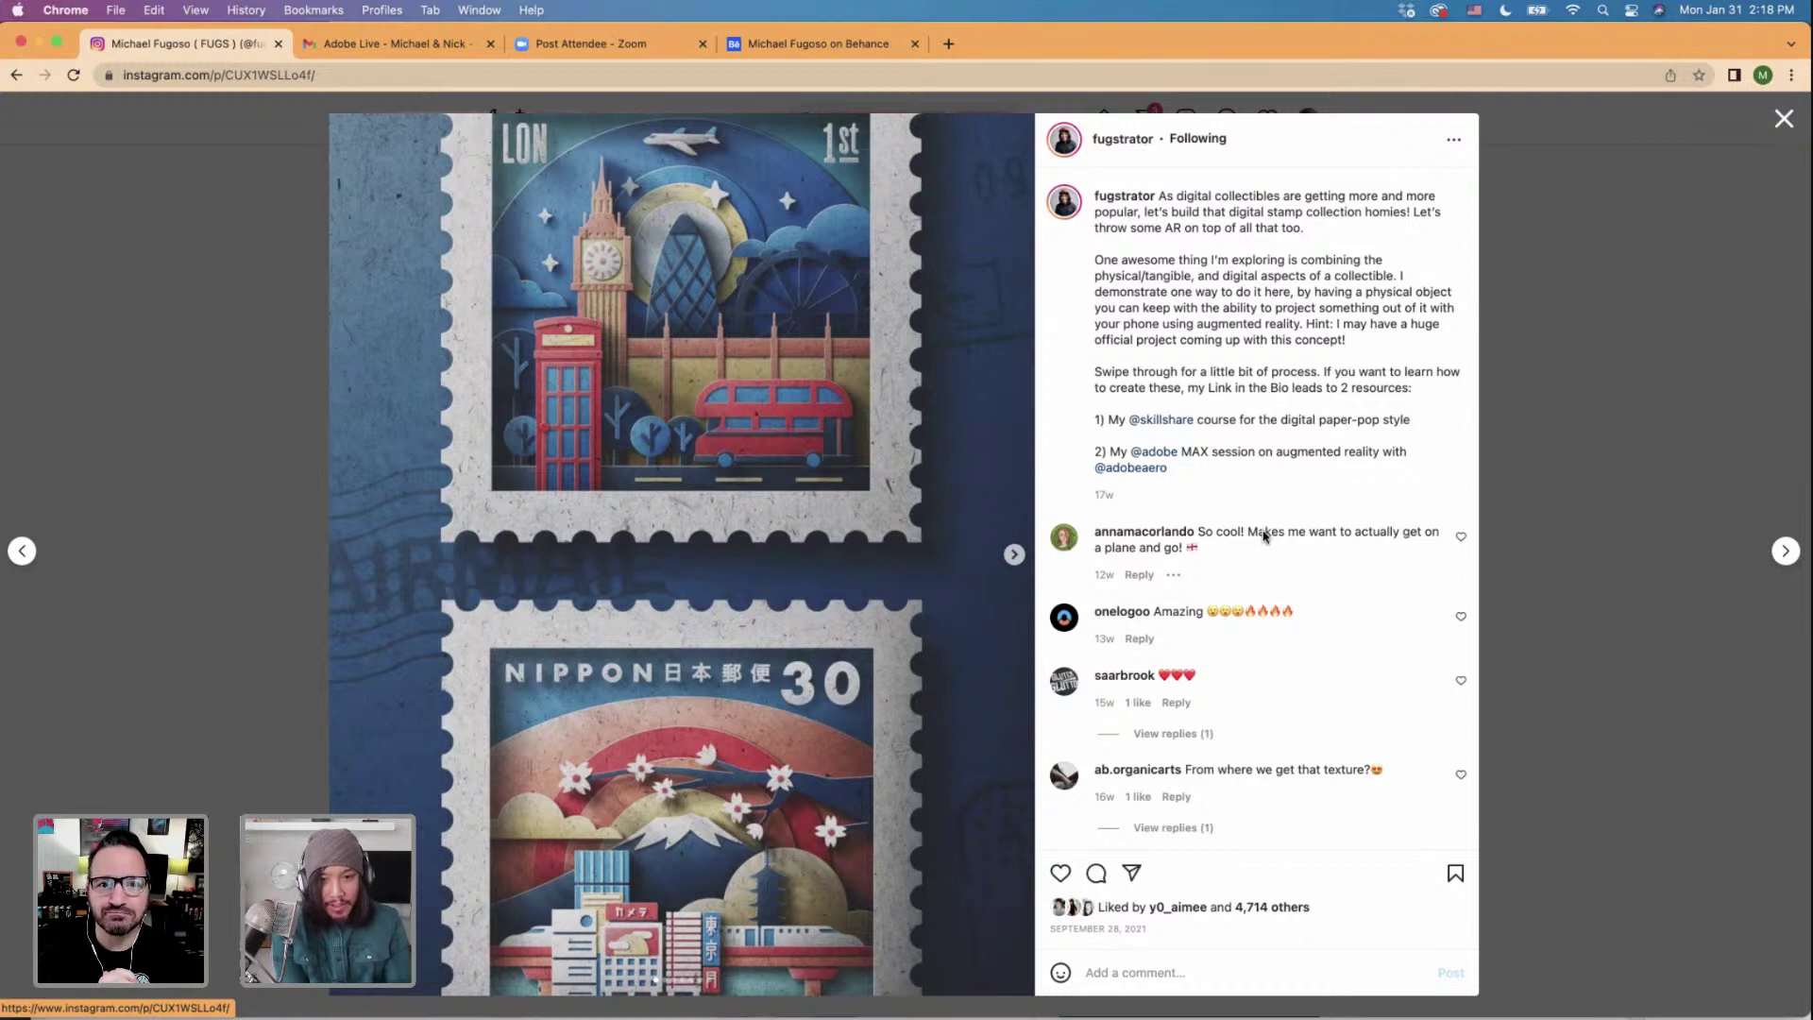
Close the stamps post and open the pirate ship and kraken post further down the profile.
{"action": "left_click", "coordinate": [1511, 616]}
{"action": "scroll", "coordinate": [1514, 616], "scroll_direction": "down", "scroll_amount": 1}
{"action": "scroll", "coordinate": [1514, 616], "scroll_direction": "down", "scroll_amount": 3}
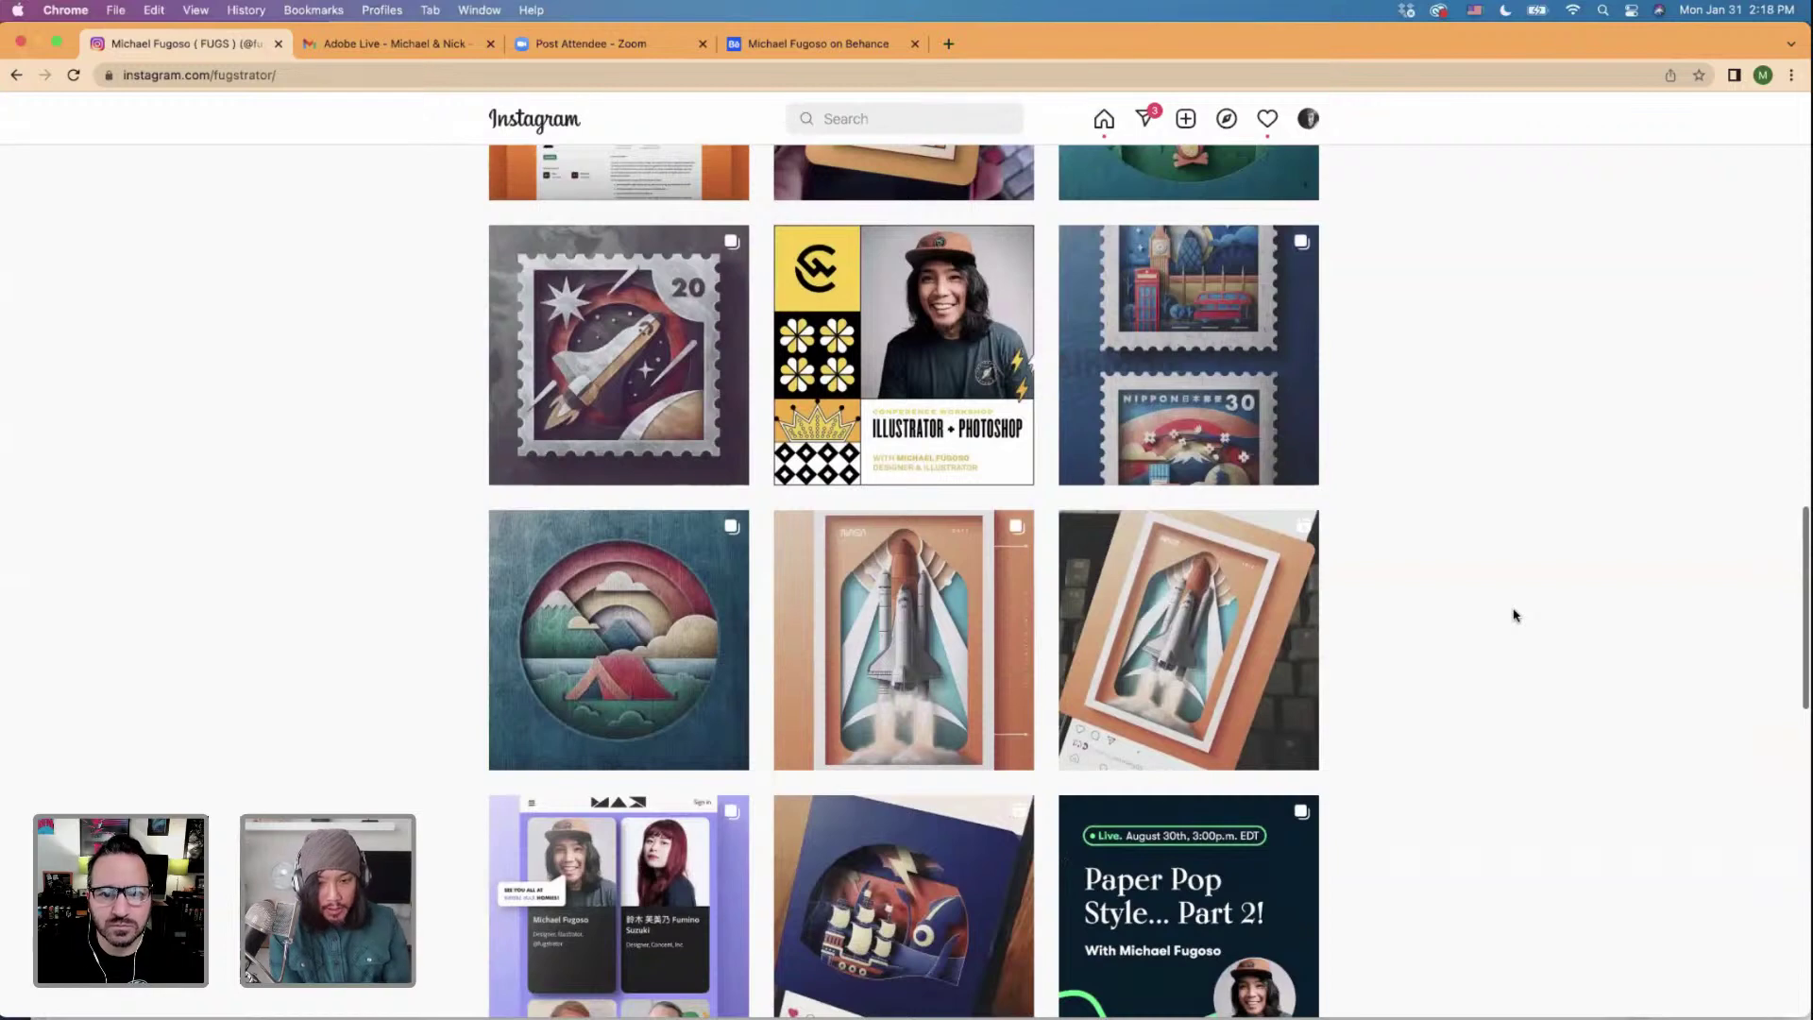
{"action": "scroll", "coordinate": [1511, 613], "scroll_direction": "down", "scroll_amount": 1}
{"action": "left_click", "coordinate": [908, 812]}
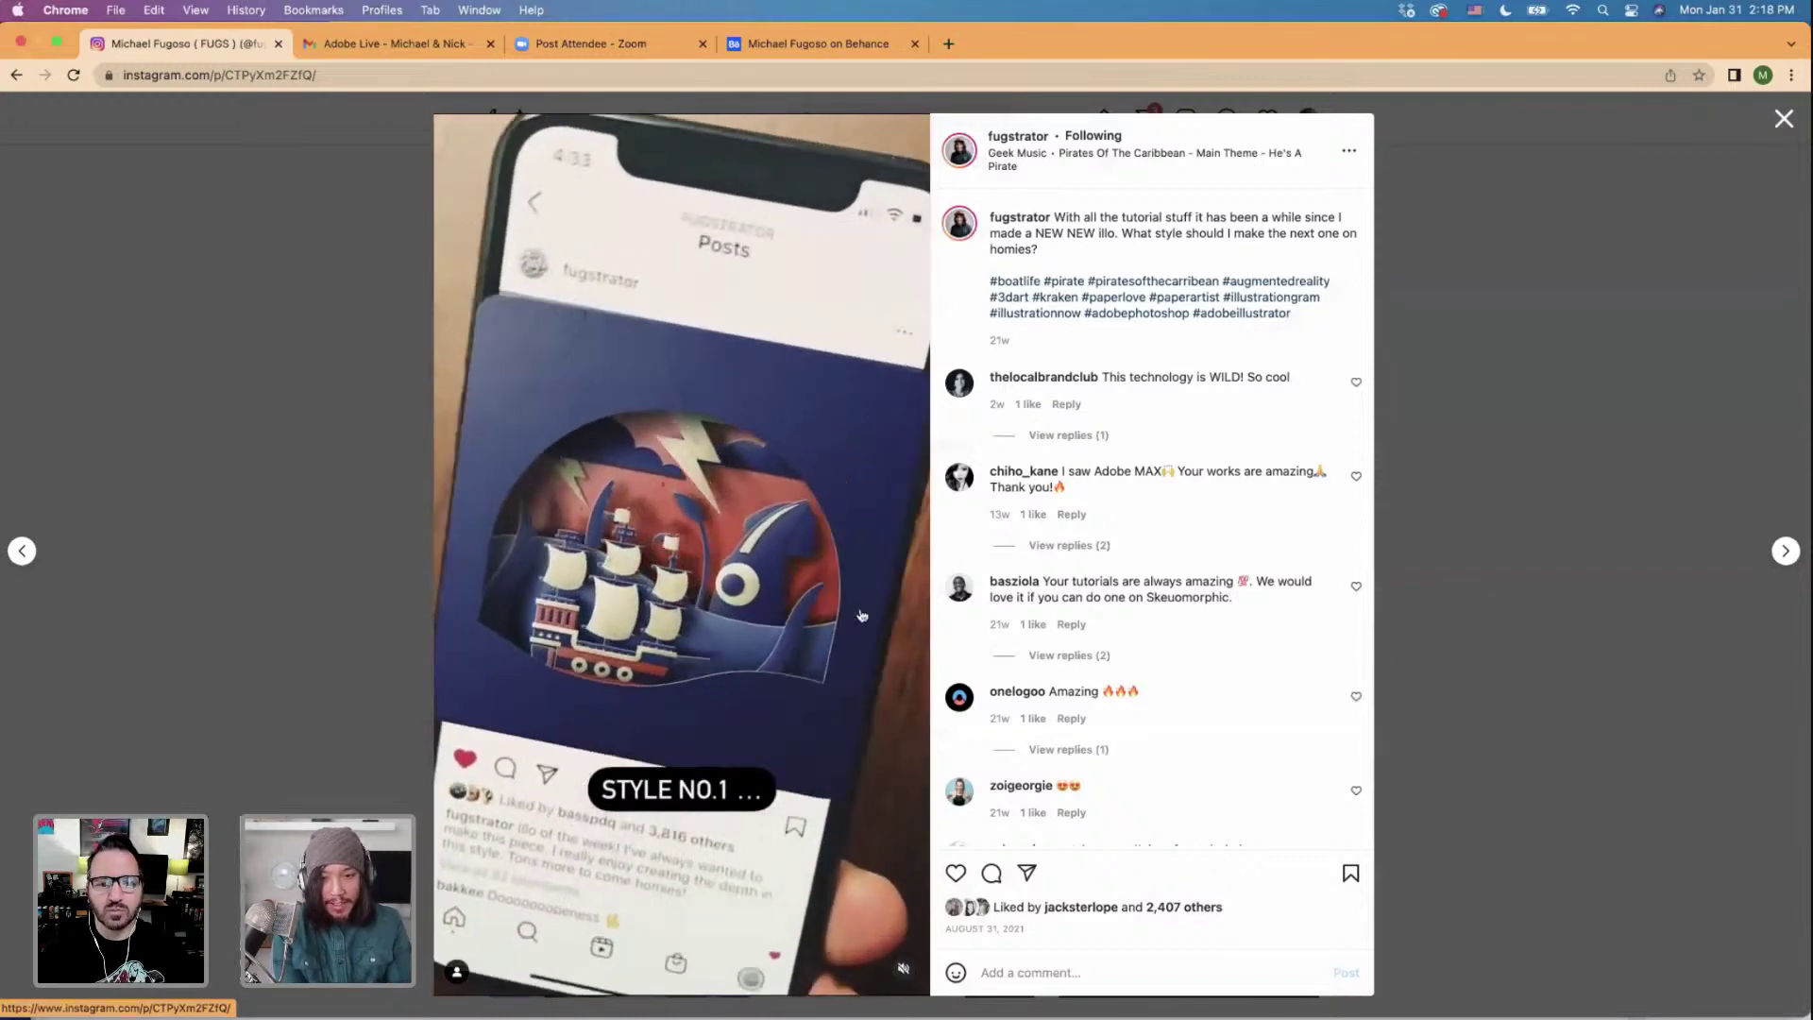
Close the pirate ship post and browse the surrounding space shuttle and drawing posts on the profile.
{"action": "left_click", "coordinate": [1440, 669]}
{"action": "scroll", "coordinate": [1421, 671], "scroll_direction": "down", "scroll_amount": 1}
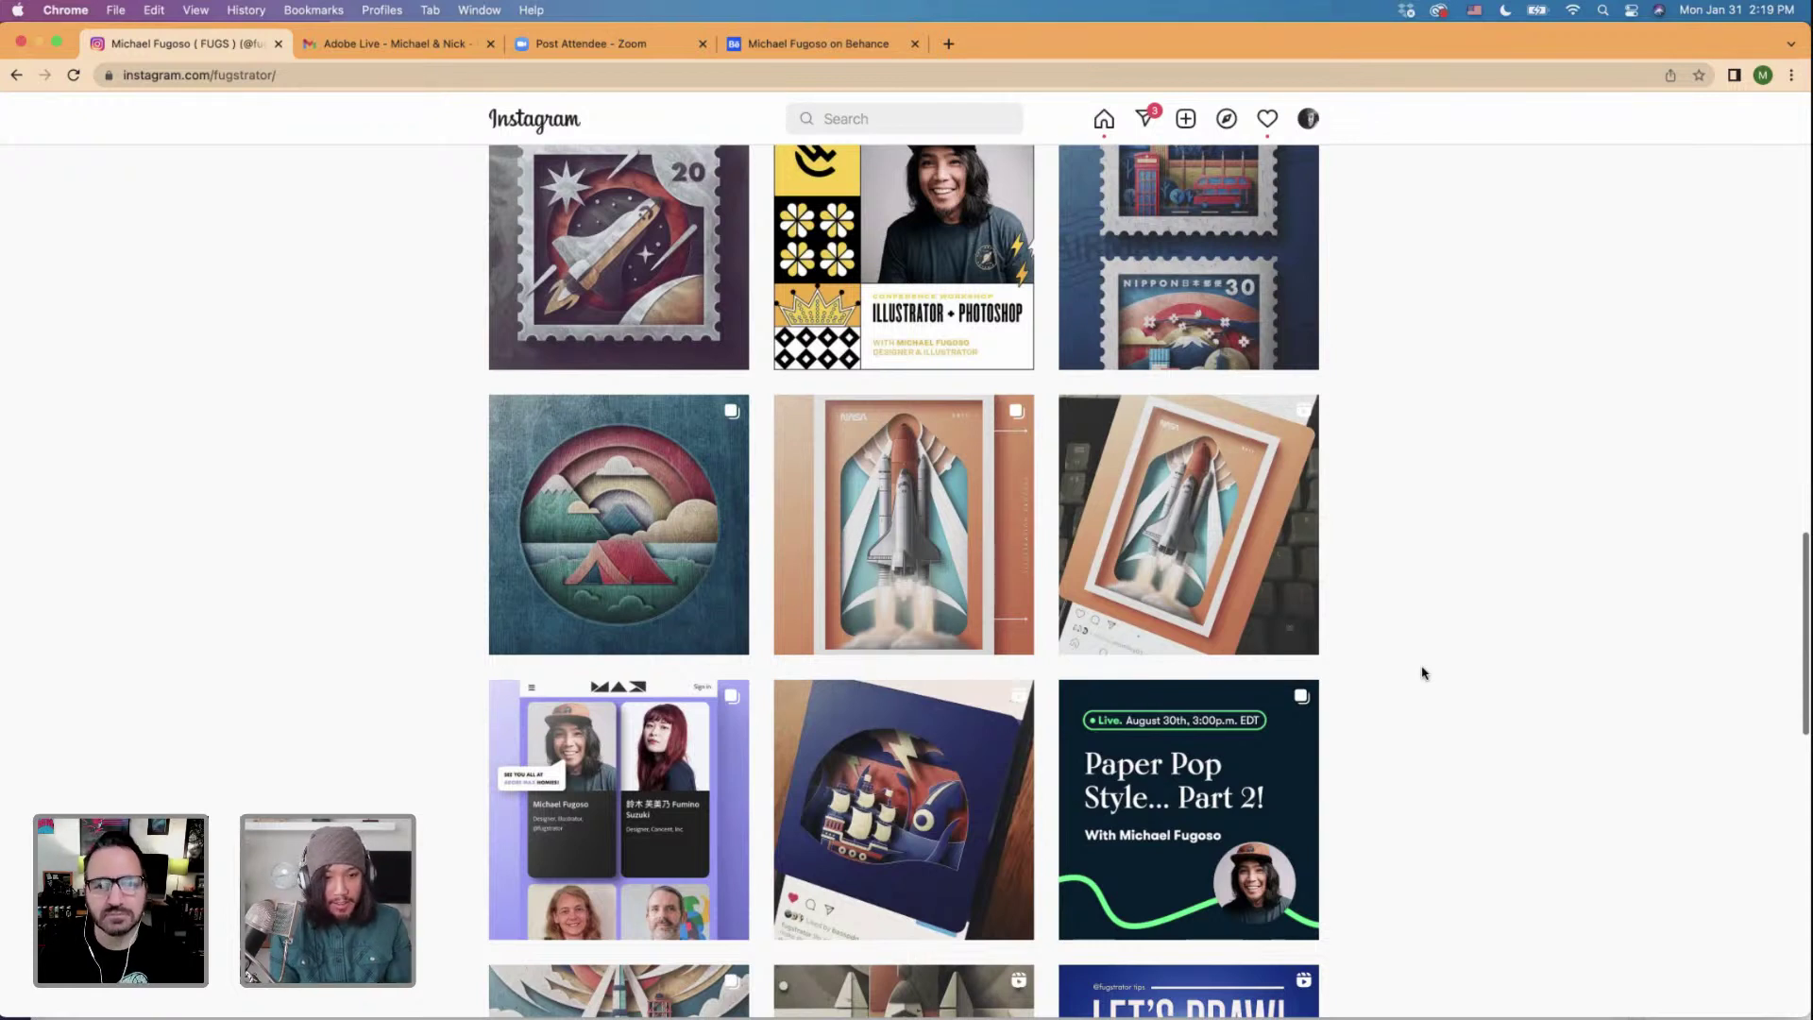
{"action": "scroll", "coordinate": [1450, 720], "scroll_direction": "down", "scroll_amount": 3}
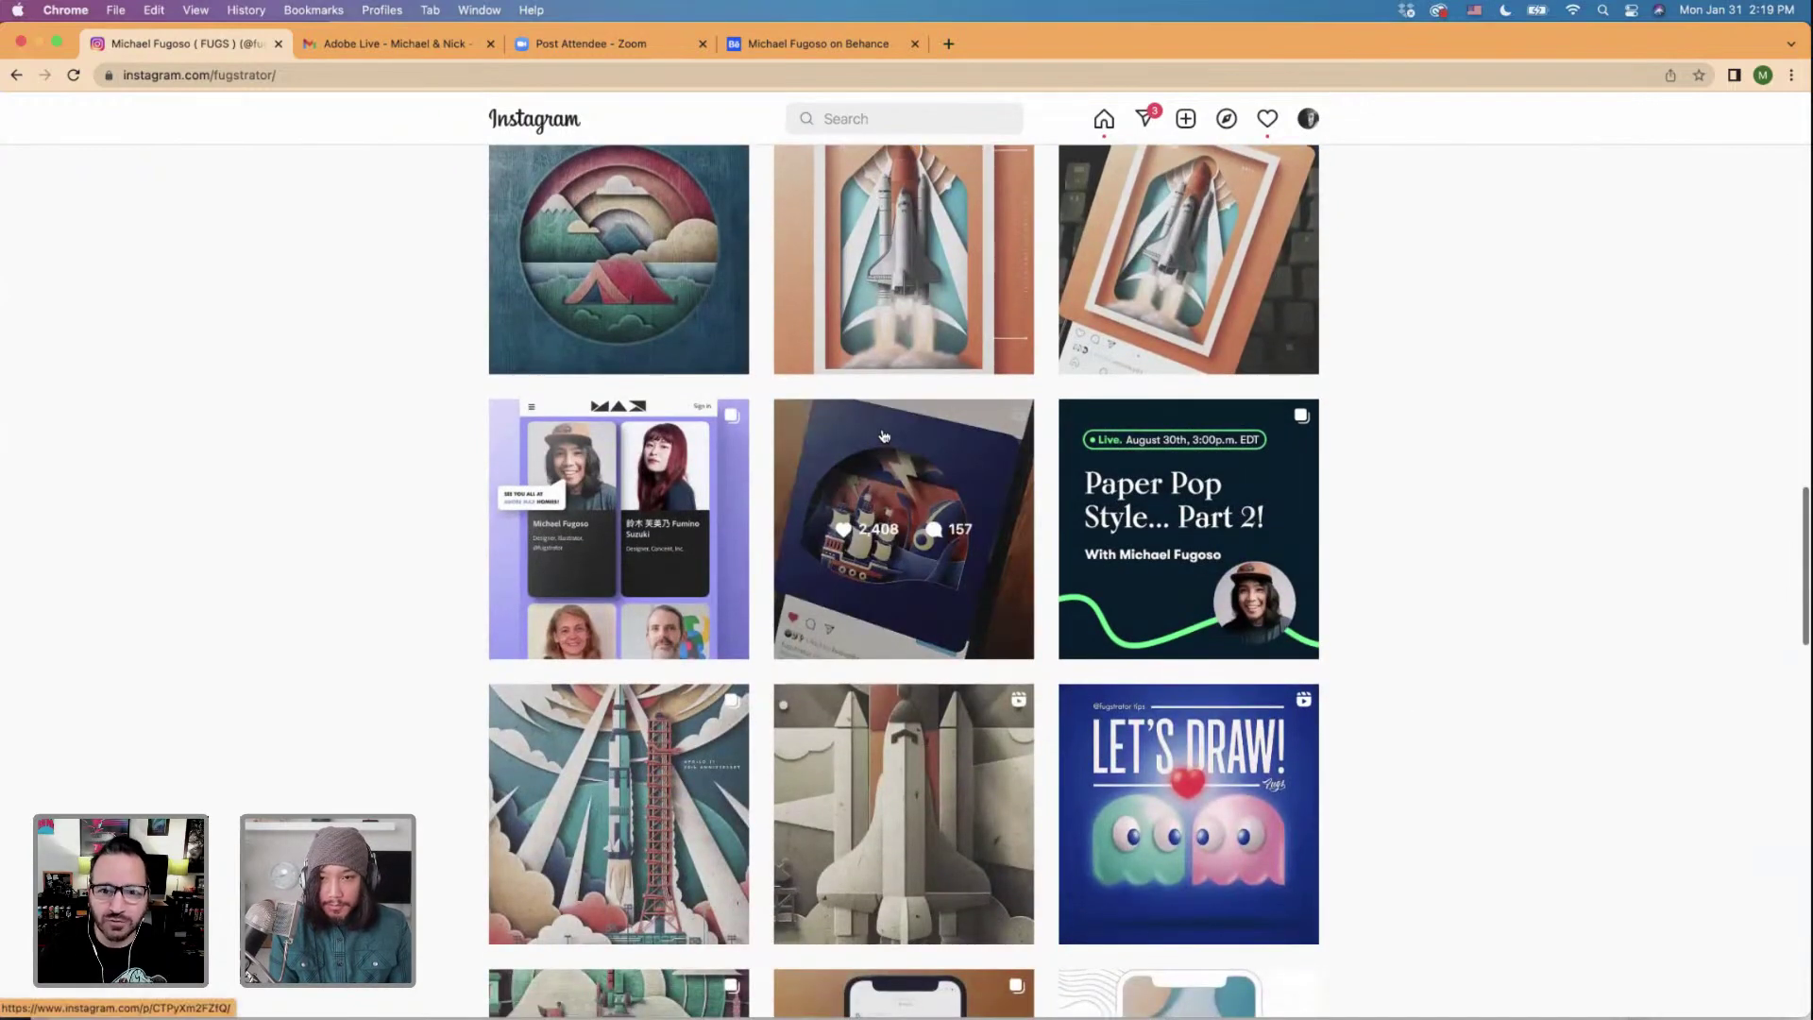
Switch to the Behance project "Space Collectibles & Augmented Reality" and view its title image and Apollo 11 artwork.
{"action": "left_click", "coordinate": [858, 54]}
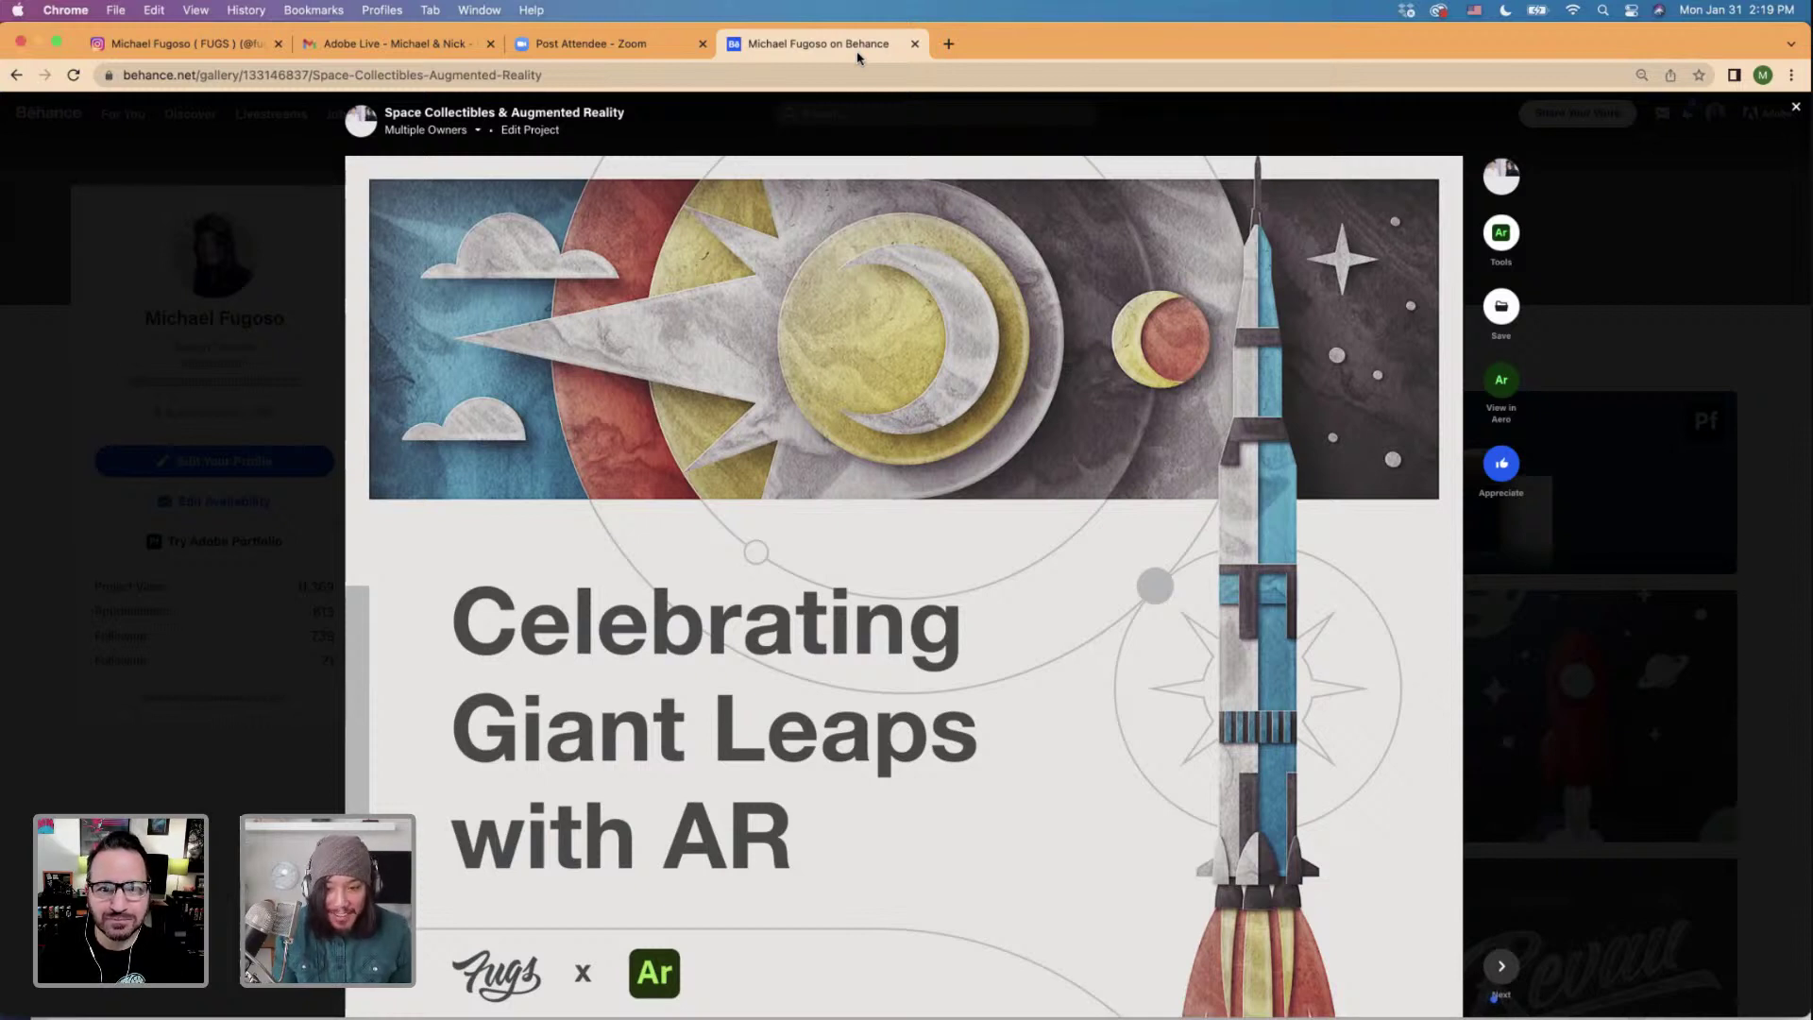
{"action": "scroll", "coordinate": [1086, 276], "scroll_direction": "down", "scroll_amount": 3}
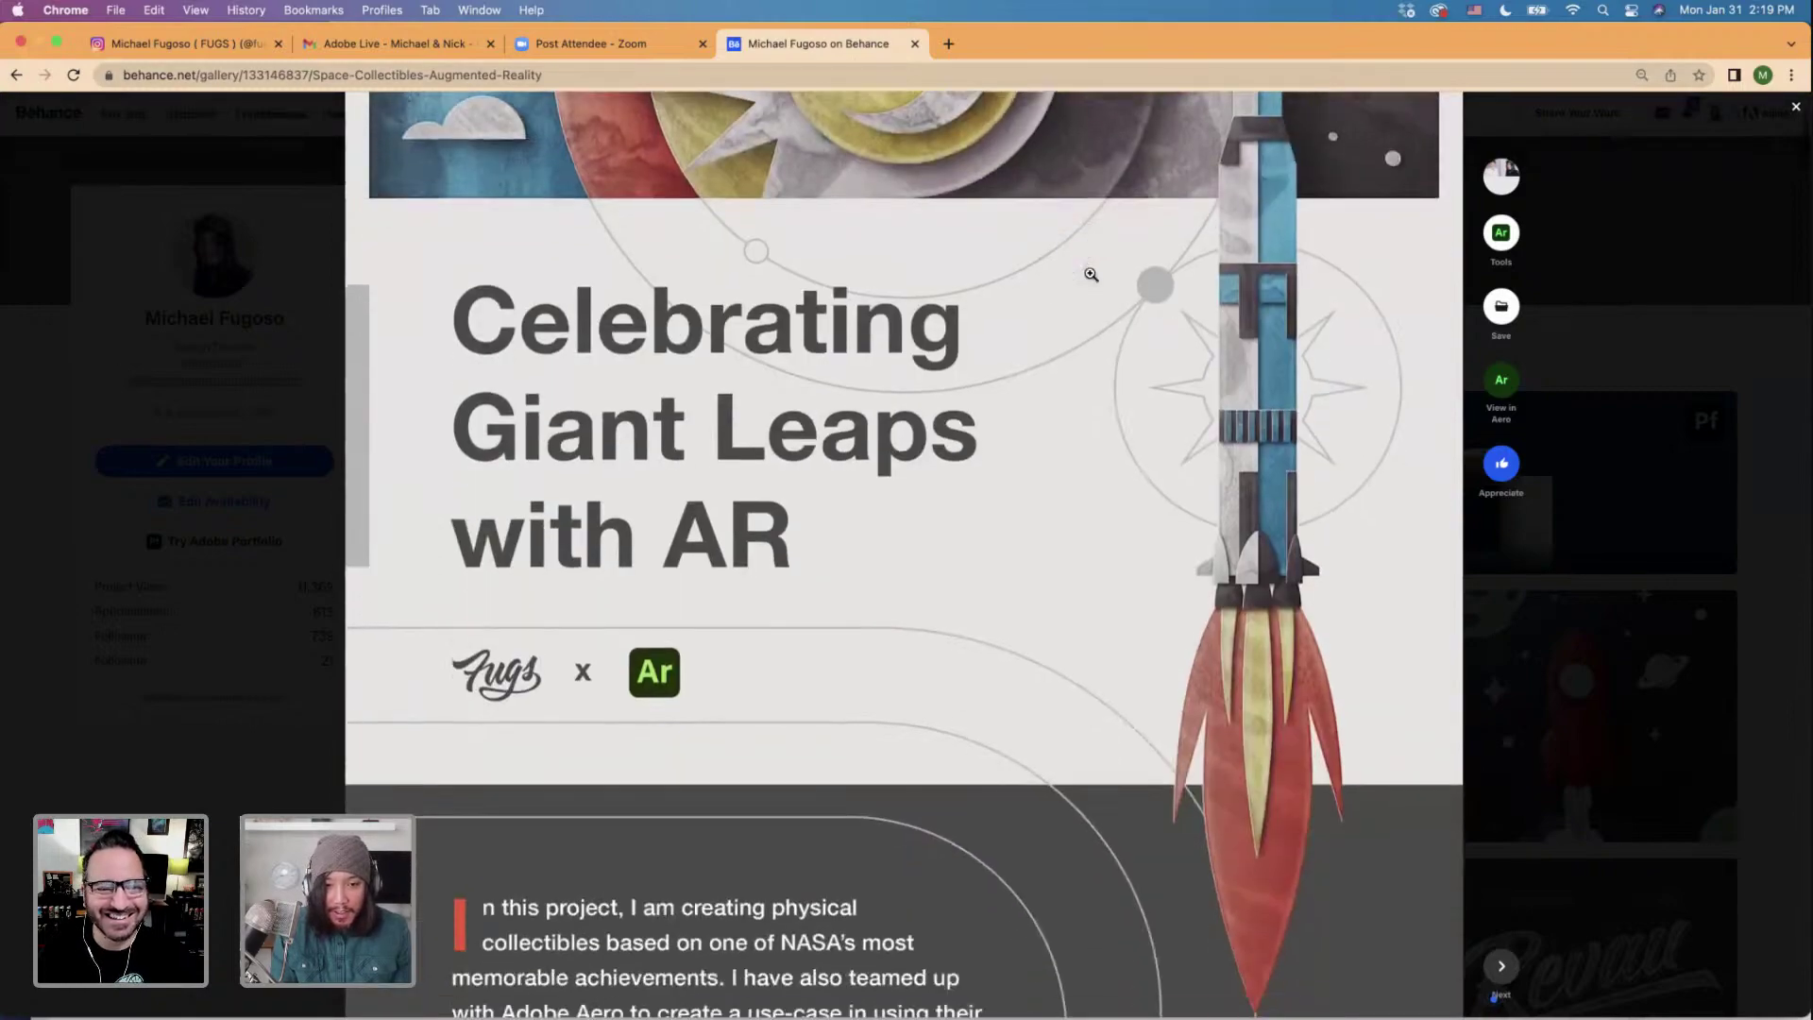
{"action": "scroll", "coordinate": [1091, 274], "scroll_direction": "down", "scroll_amount": 12}
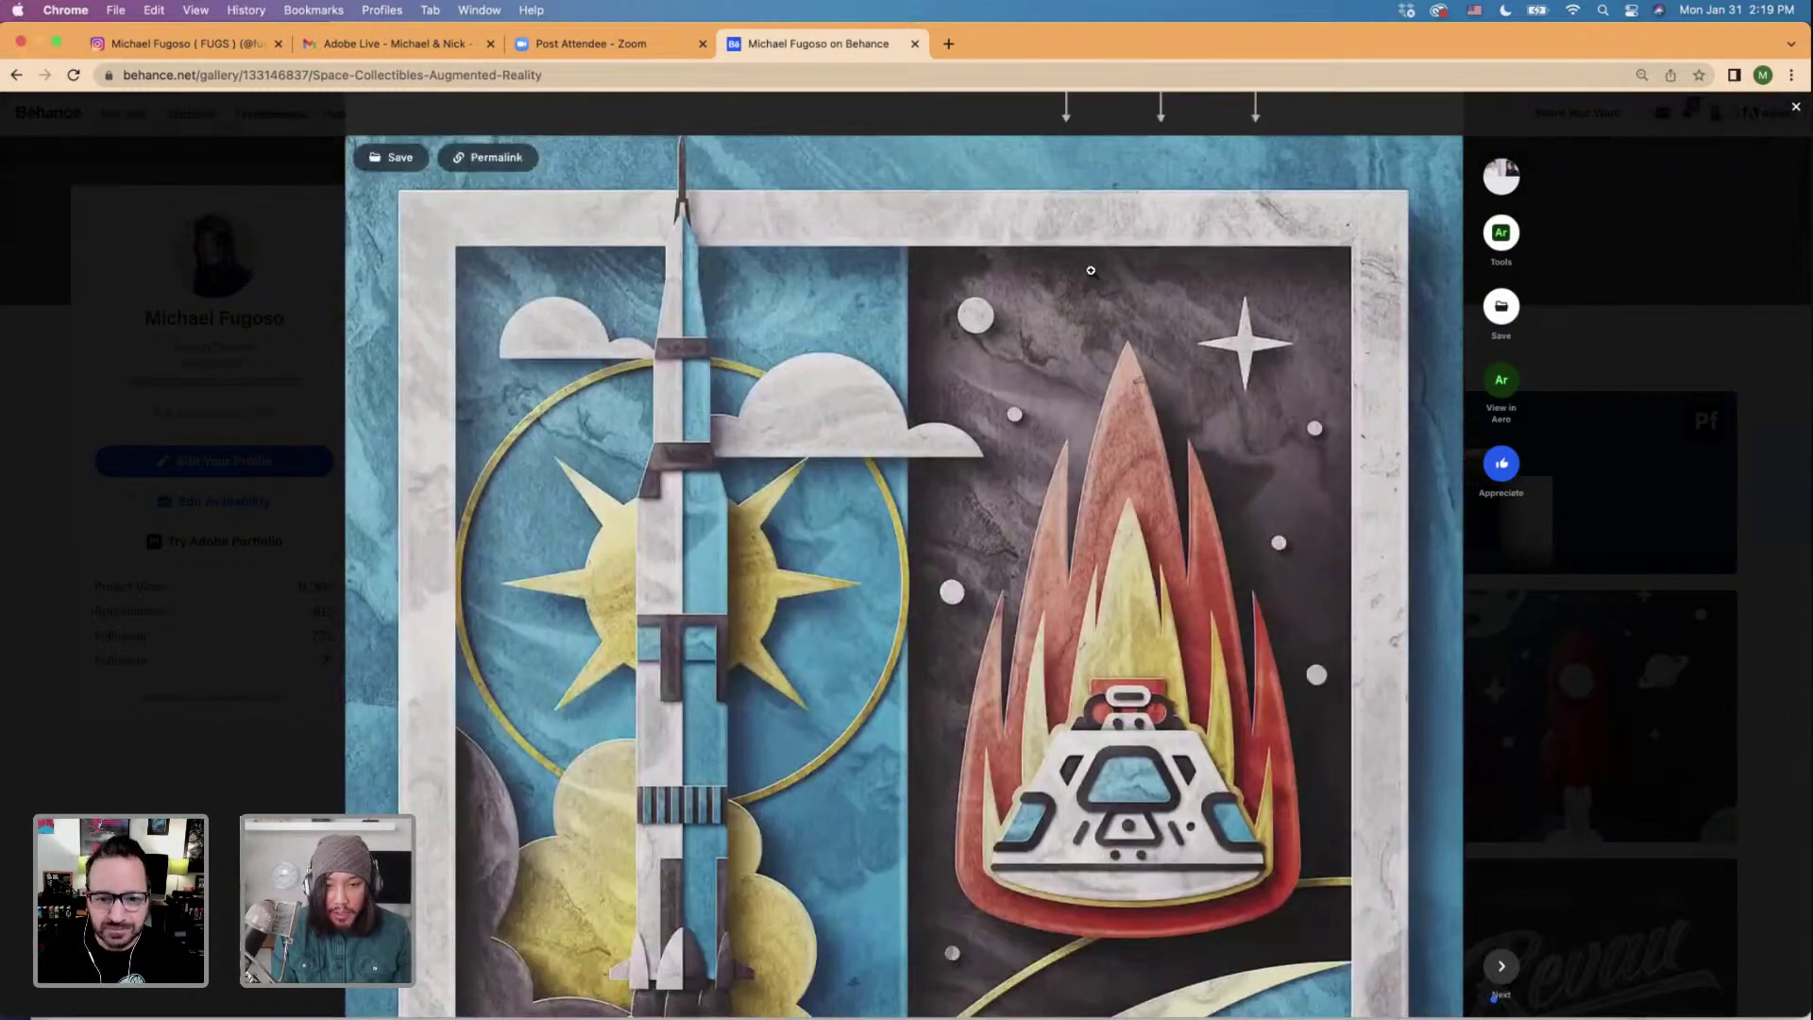
{"action": "scroll", "coordinate": [1091, 271], "scroll_direction": "down", "scroll_amount": 6}
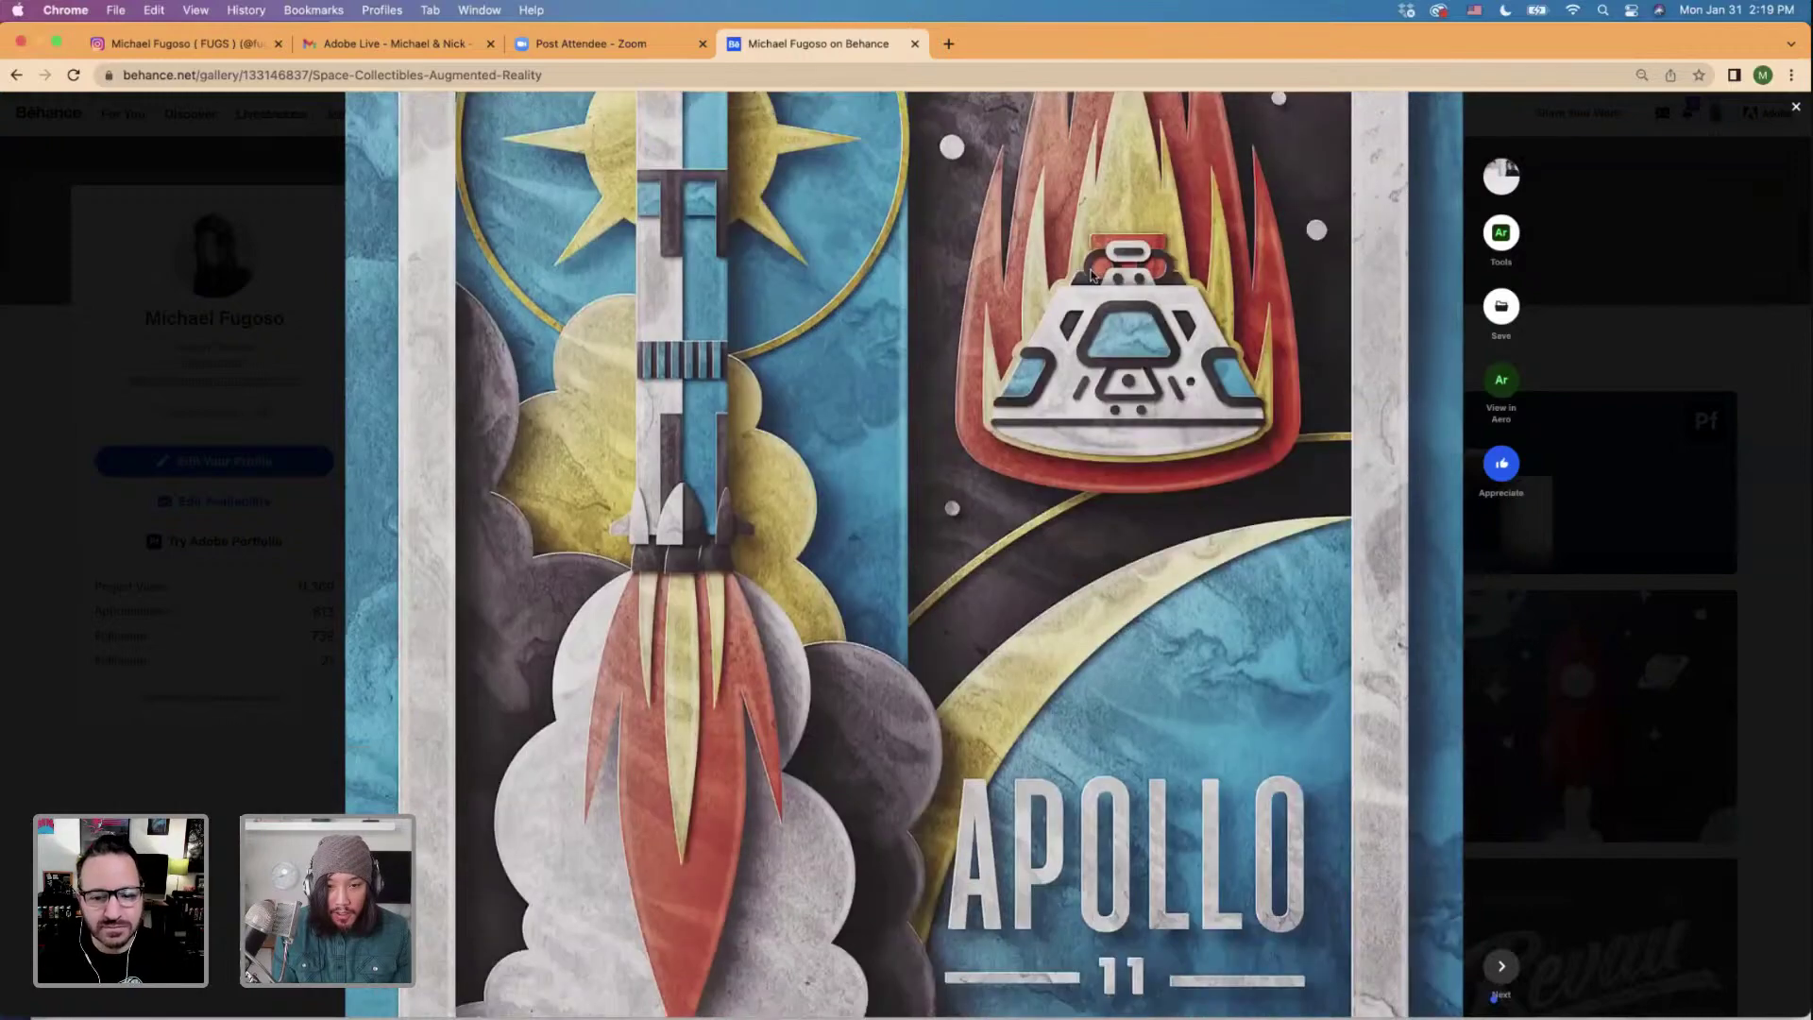
View the project's "Illustration to Augmented Reality" section, including the Photoshop and Aero comparison of the Apollo 11 artwork.
{"action": "scroll", "coordinate": [1091, 275], "scroll_direction": "down", "scroll_amount": 13}
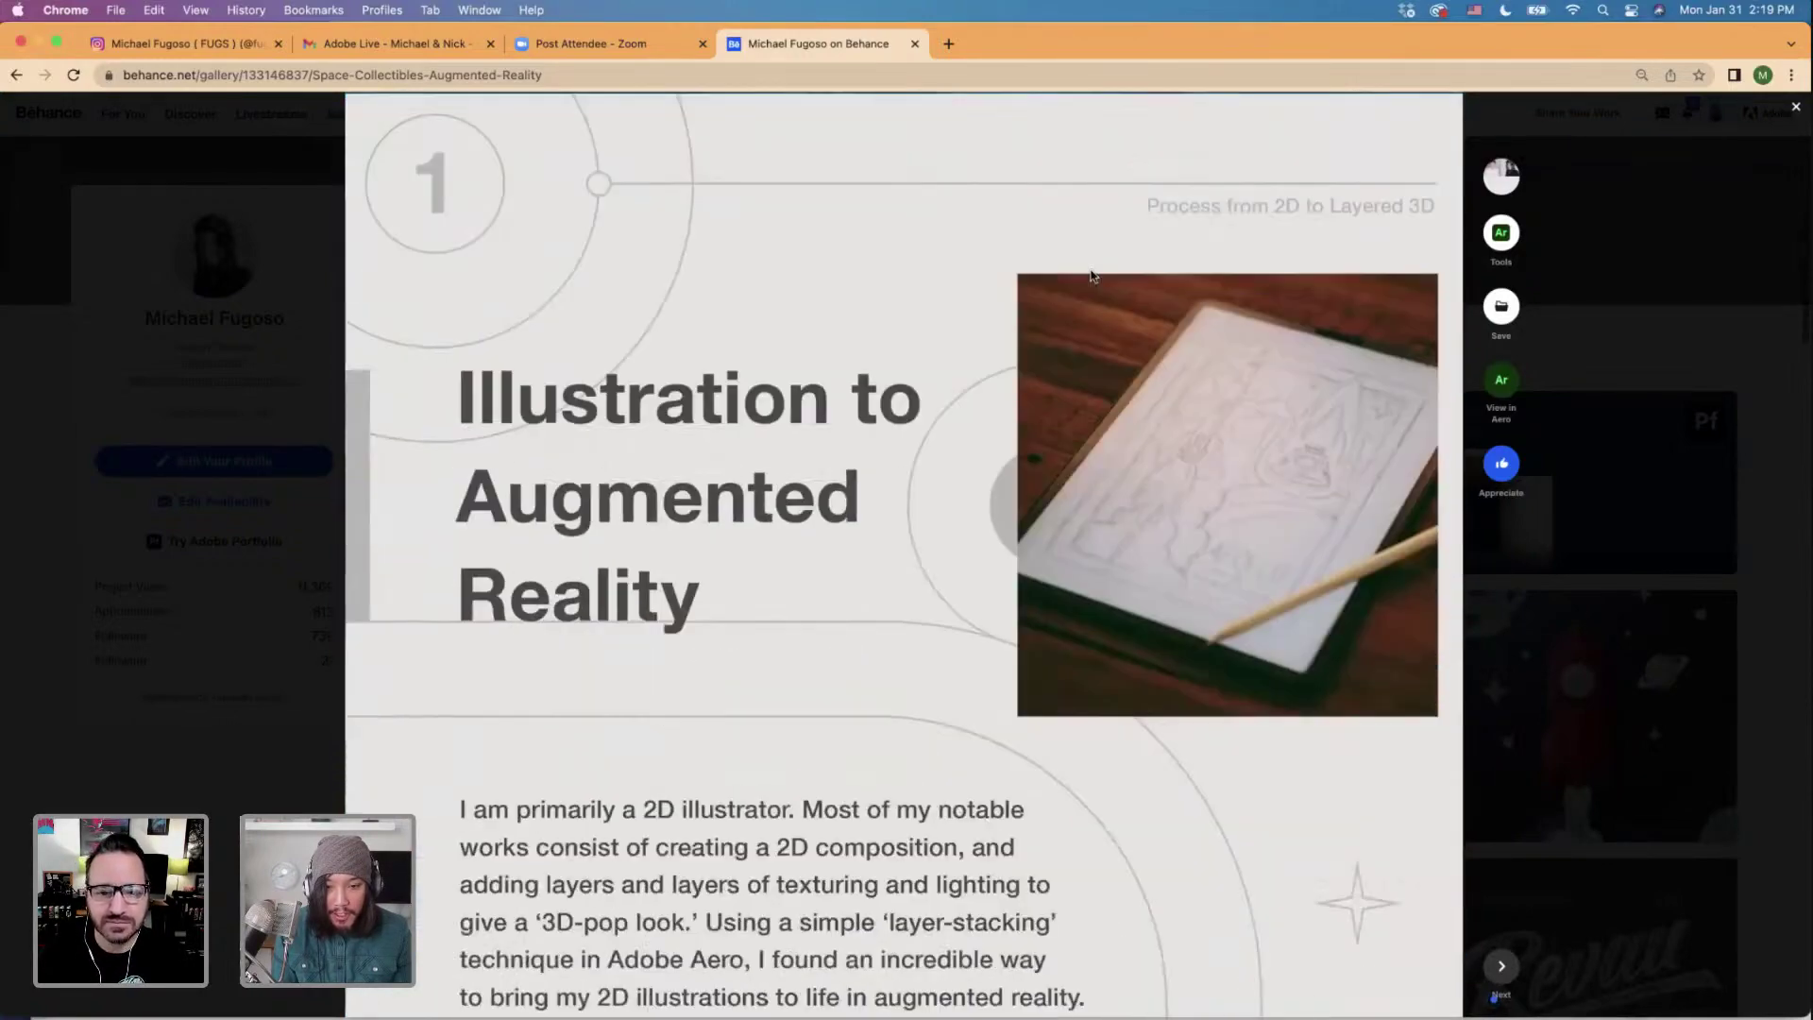
{"action": "scroll", "coordinate": [1091, 276], "scroll_direction": "down", "scroll_amount": 10}
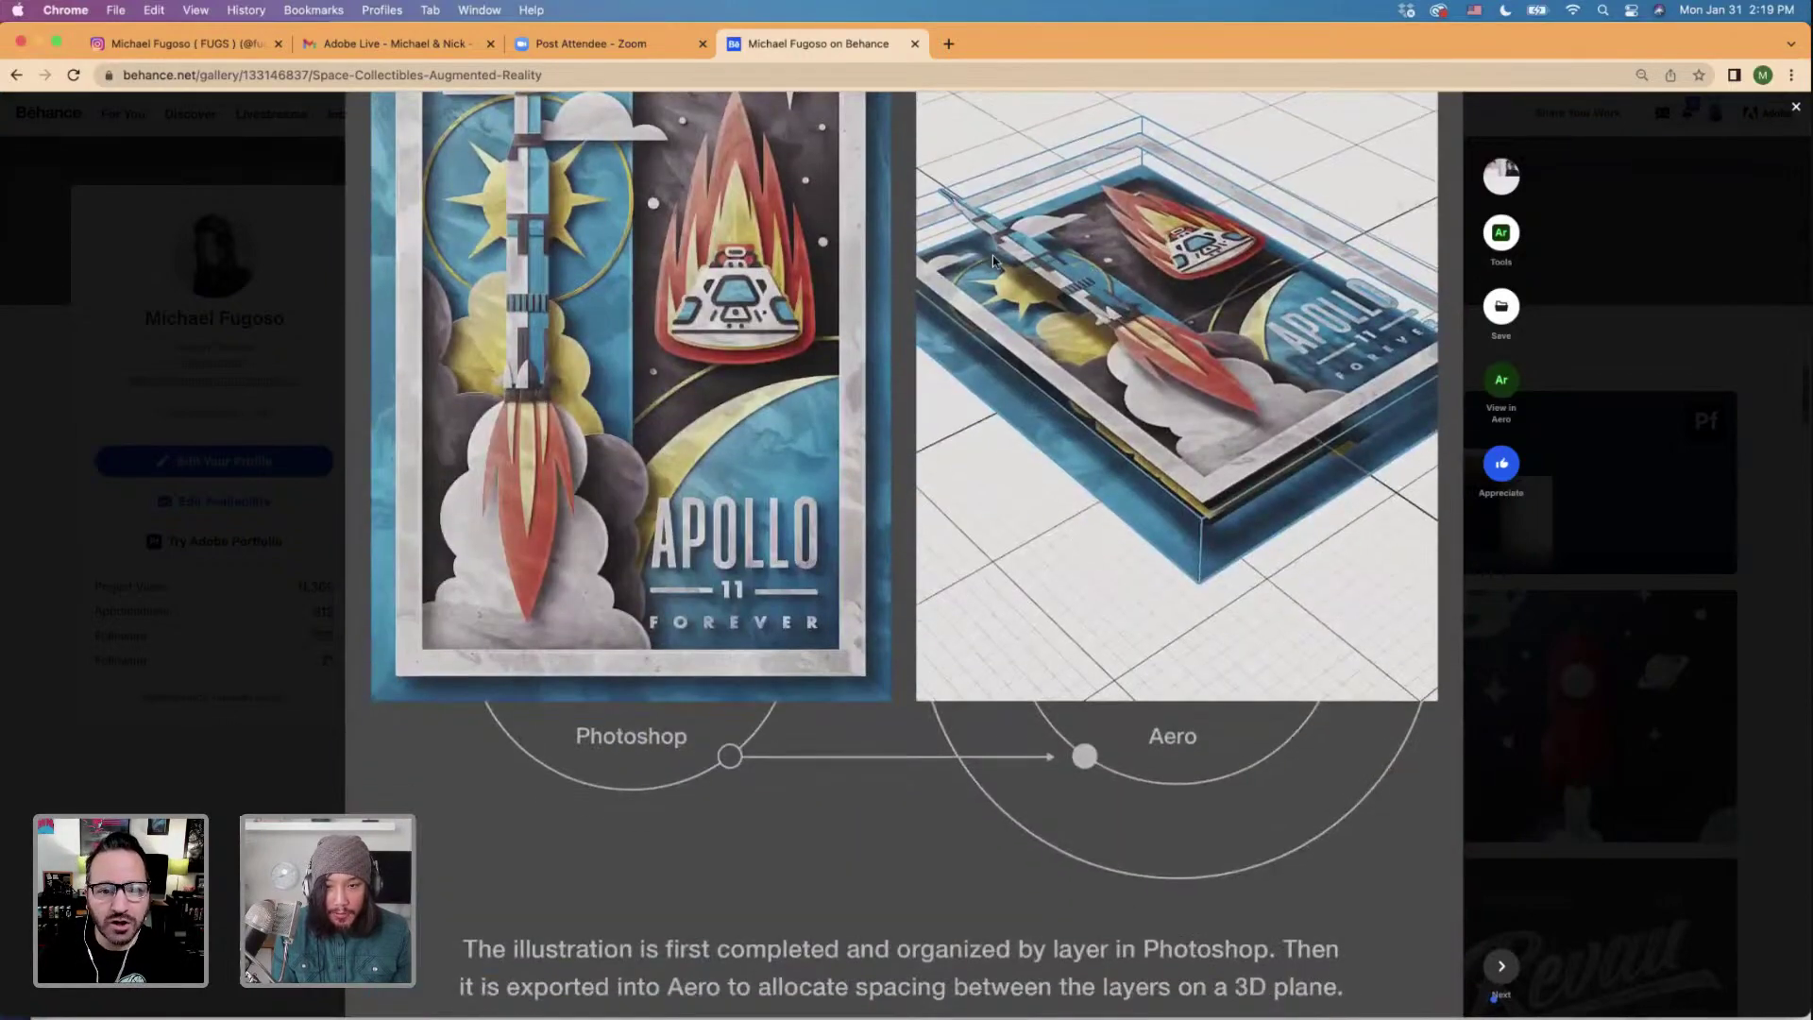
{"action": "scroll", "coordinate": [994, 260], "scroll_direction": "up", "scroll_amount": 2}
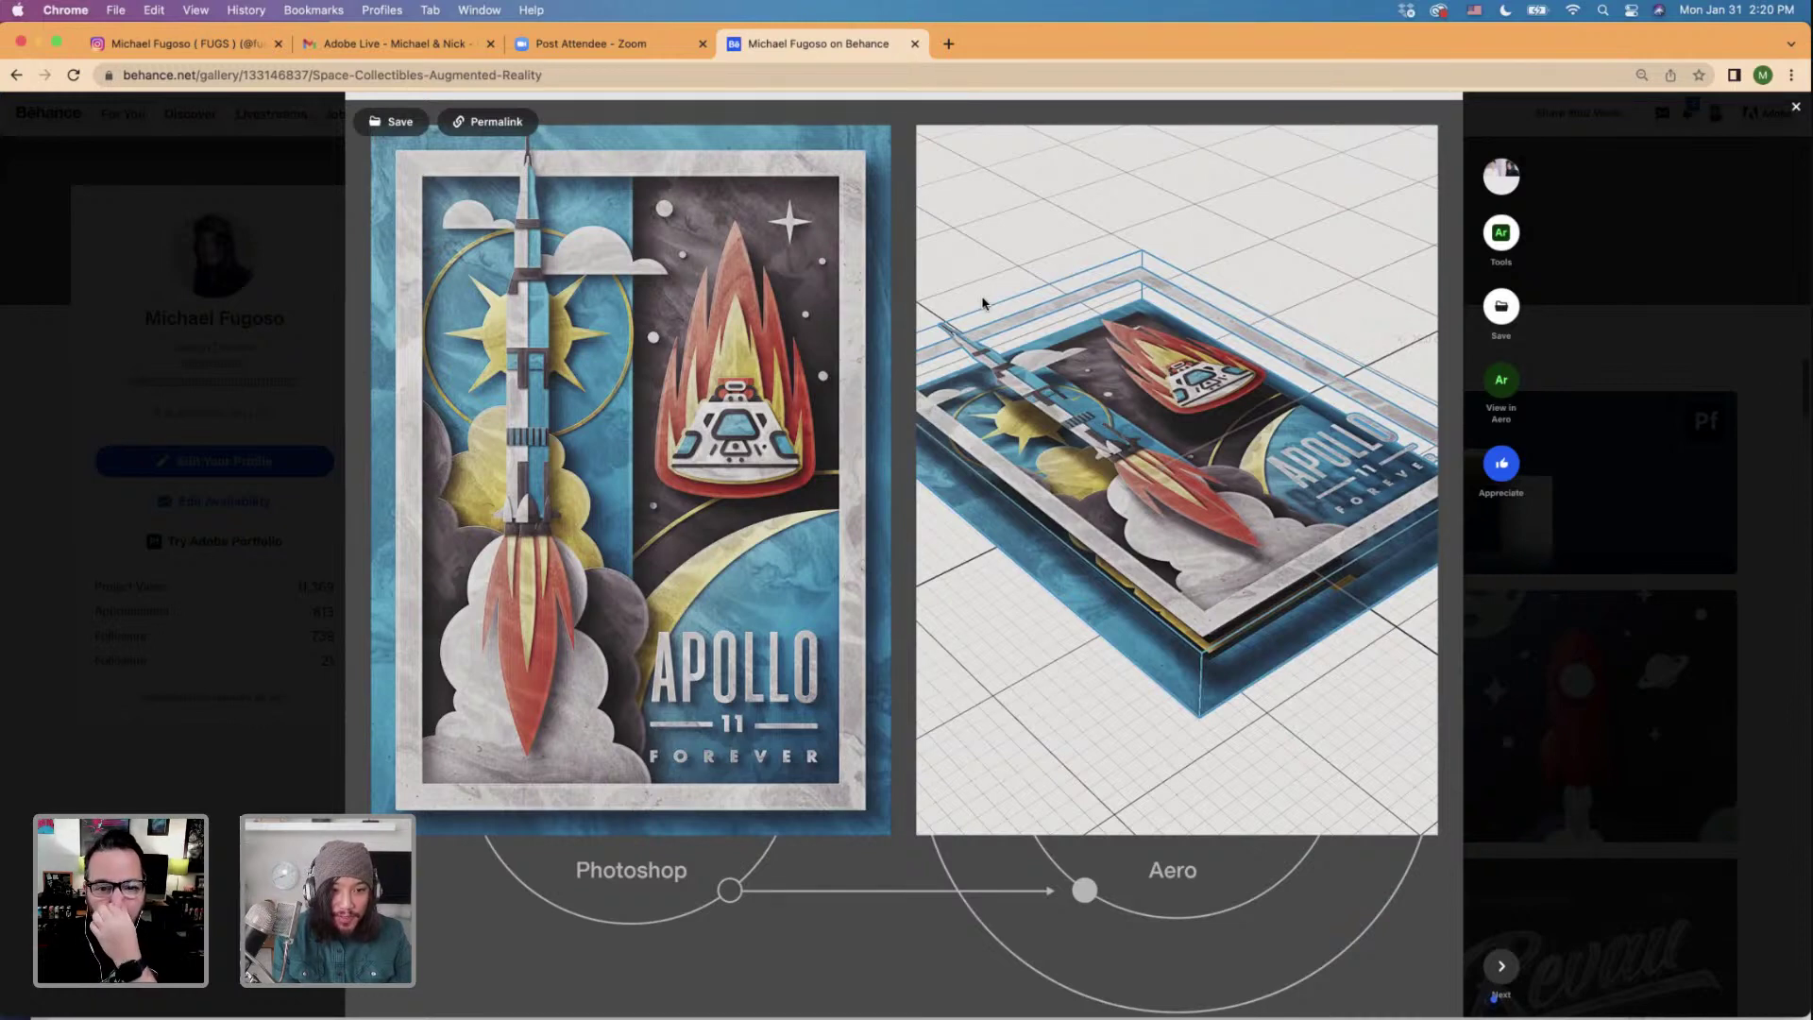
{"action": "scroll", "coordinate": [1016, 310], "scroll_direction": "down", "scroll_amount": 13}
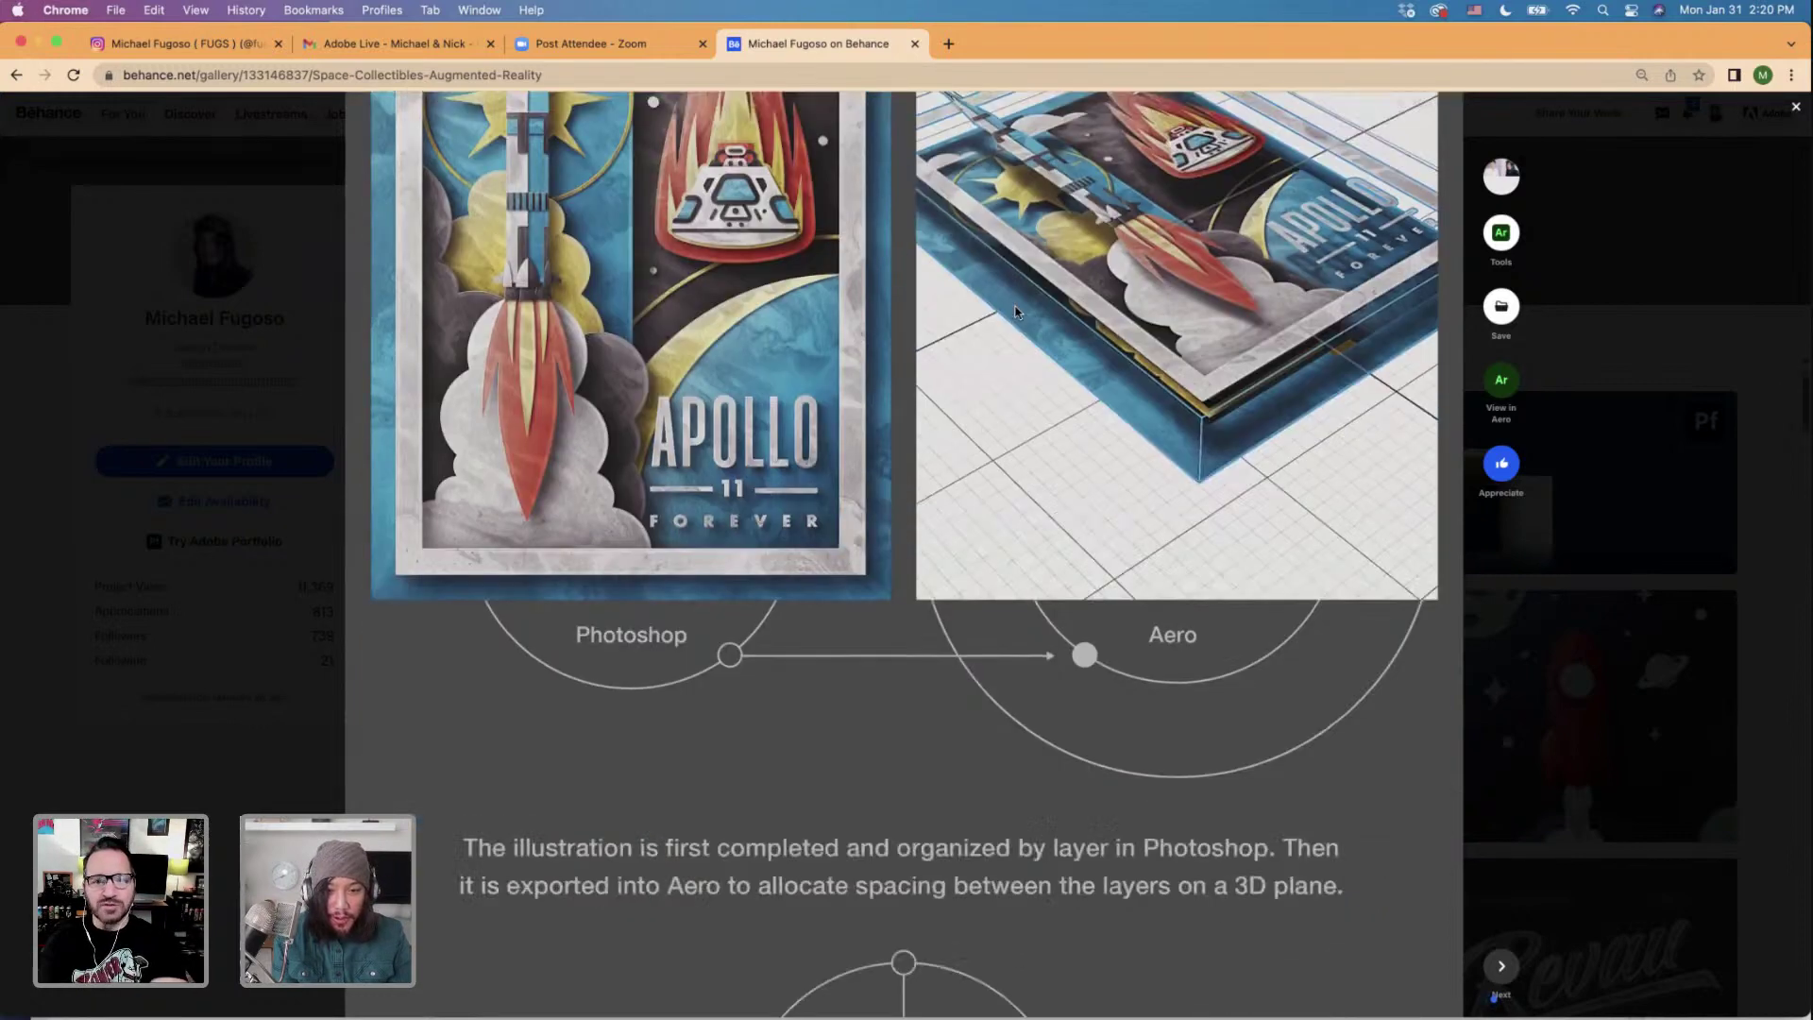
{"action": "scroll", "coordinate": [1015, 308], "scroll_direction": "up", "scroll_amount": 3}
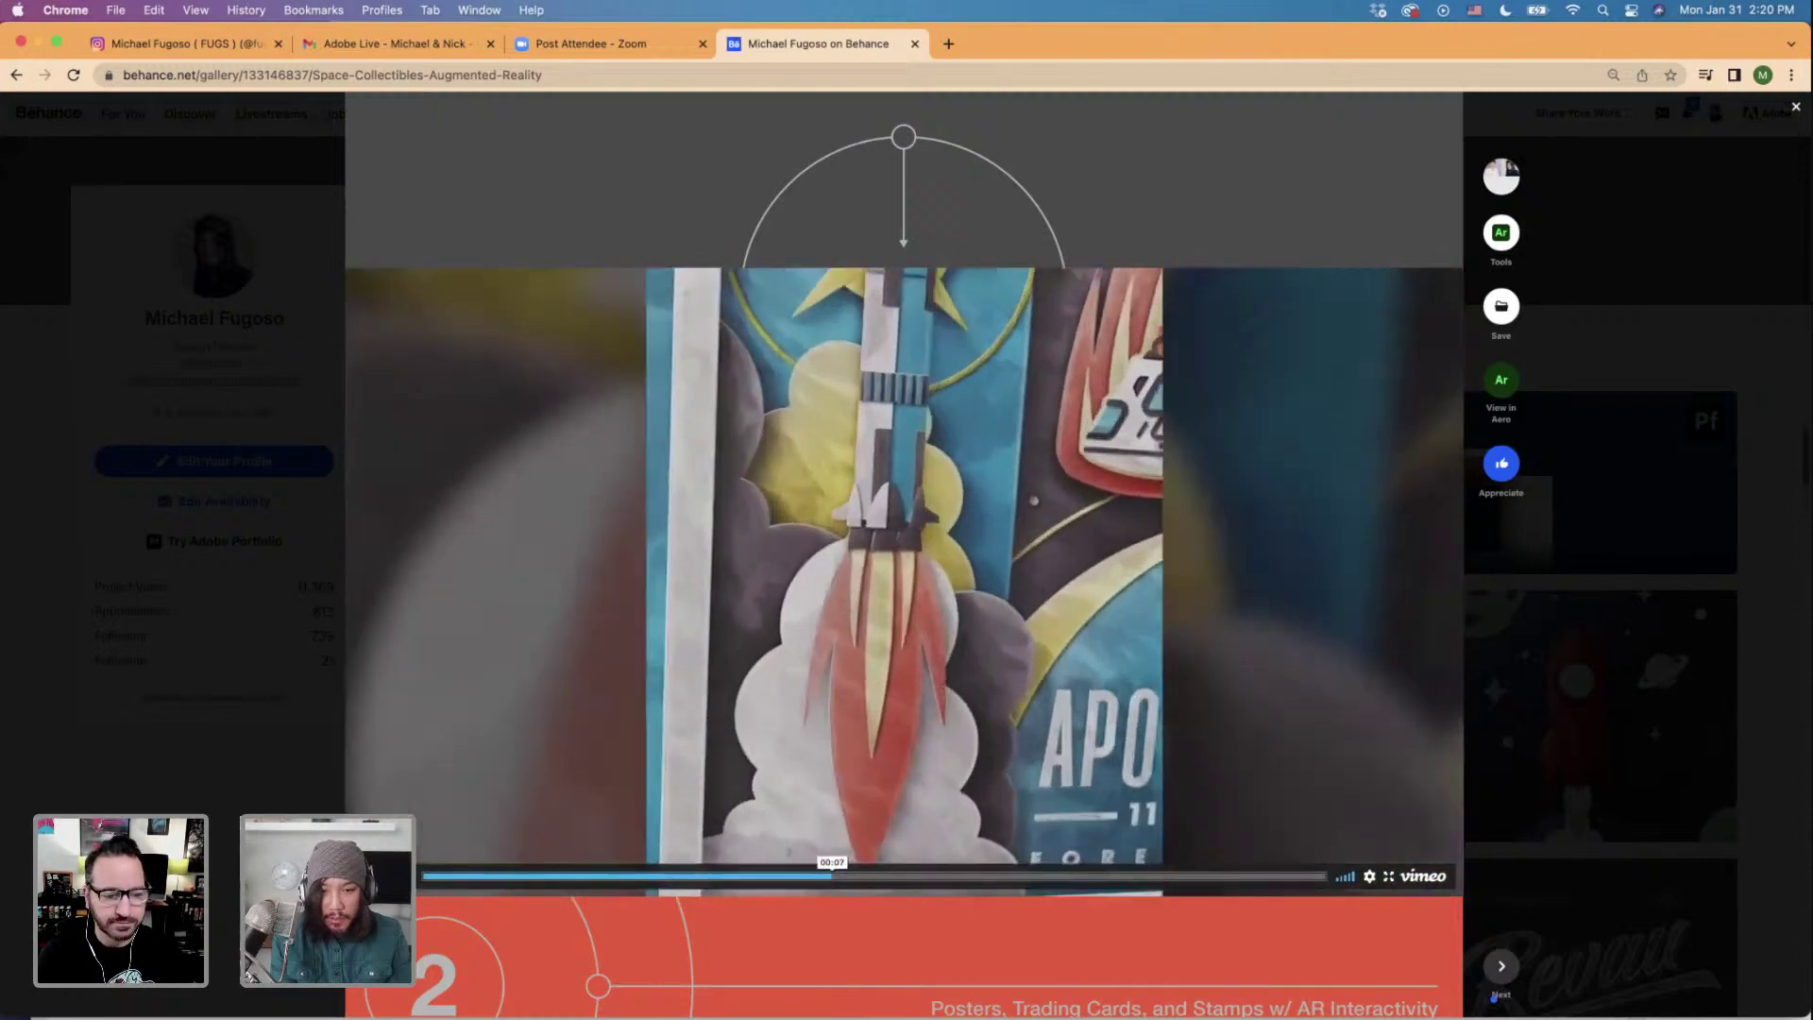
View the "Interactive Collectibles with AR" section with its trading card, poster and stamp, continuing to "Animation & Tap Trigger Sequences".
{"action": "scroll", "coordinate": [658, 855], "scroll_direction": "down", "scroll_amount": 10}
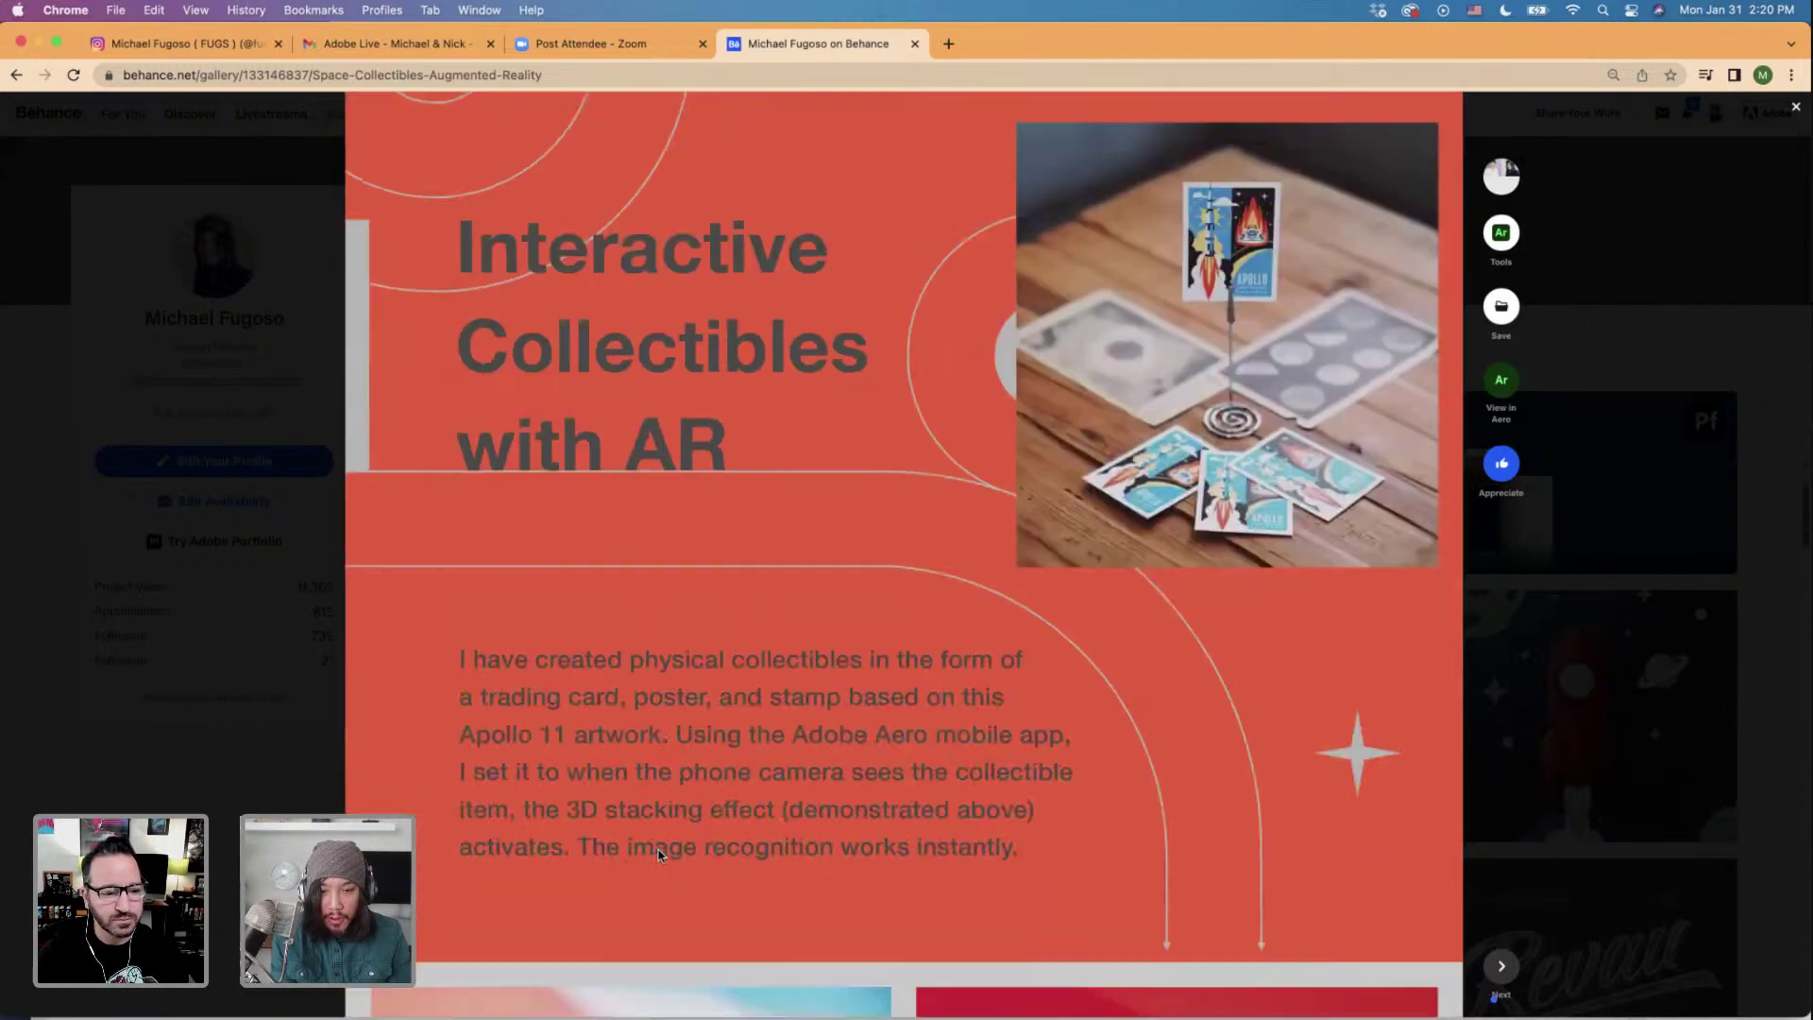
{"action": "scroll", "coordinate": [659, 855], "scroll_direction": "up", "scroll_amount": 1}
{"action": "scroll", "coordinate": [1372, 344], "scroll_direction": "up", "scroll_amount": 1}
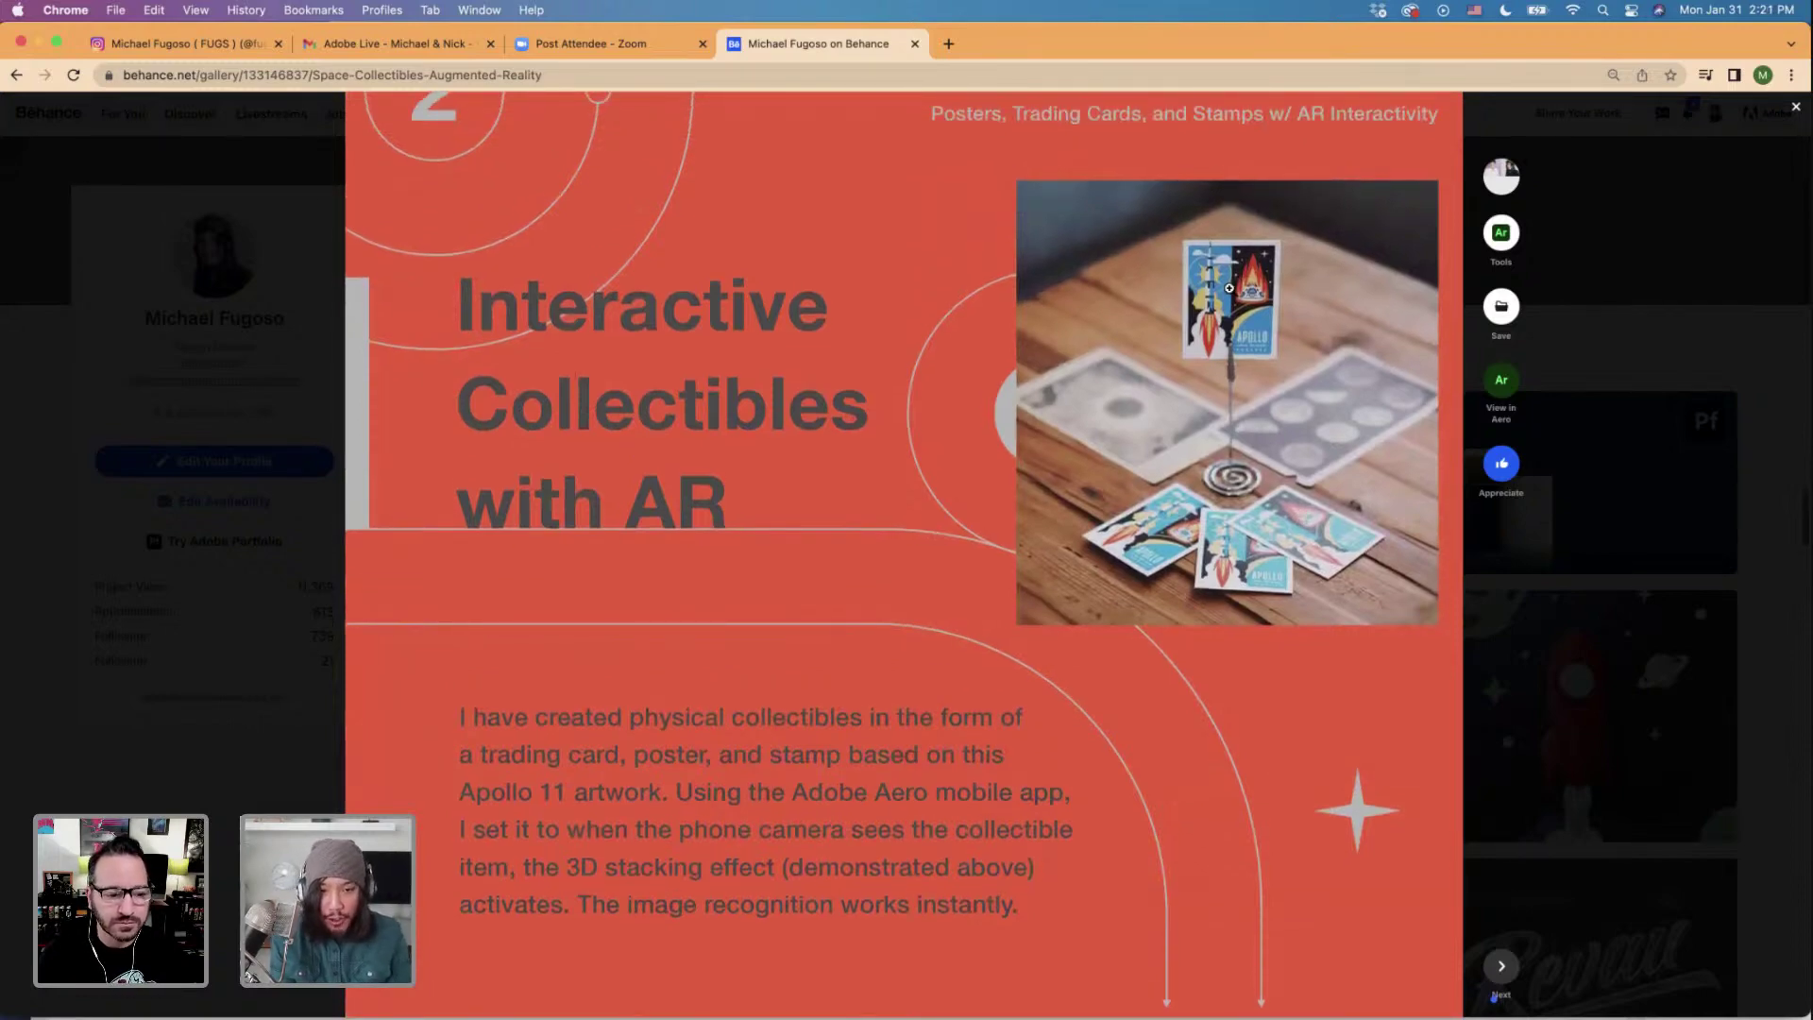
{"action": "scroll", "coordinate": [1230, 288], "scroll_direction": "down", "scroll_amount": 8}
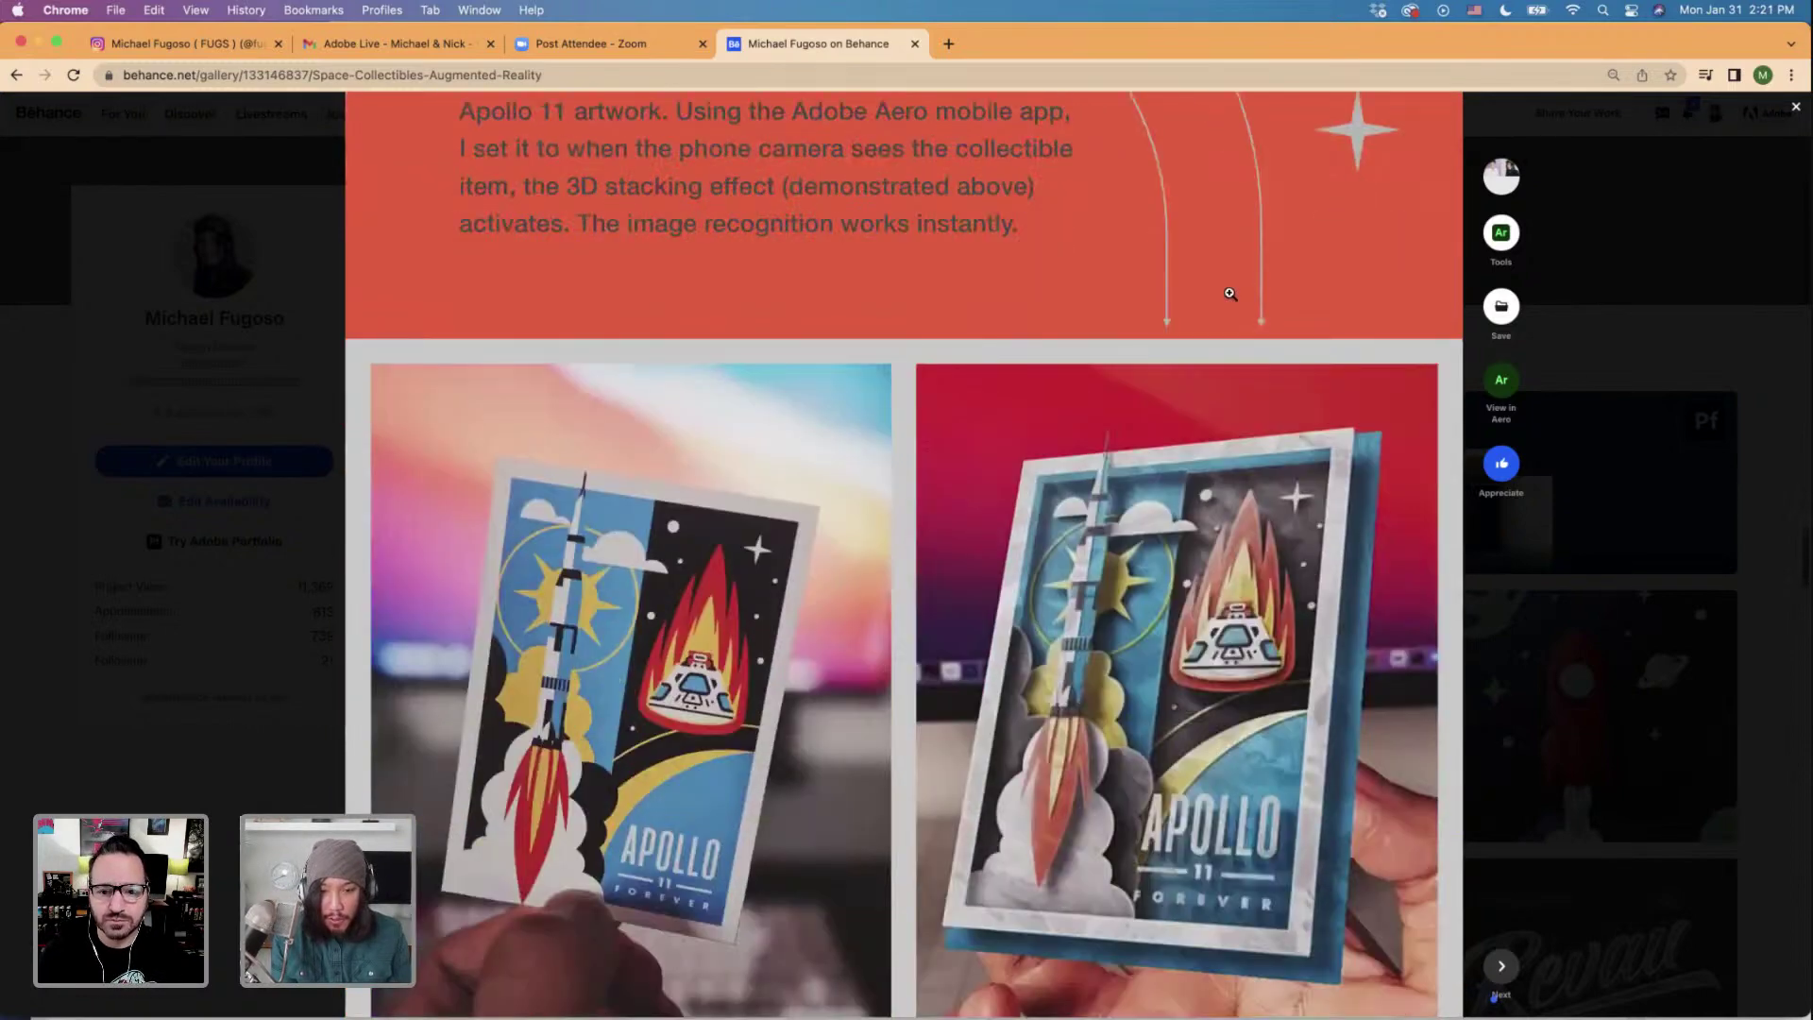
{"action": "scroll", "coordinate": [666, 486], "scroll_direction": "down", "scroll_amount": 12}
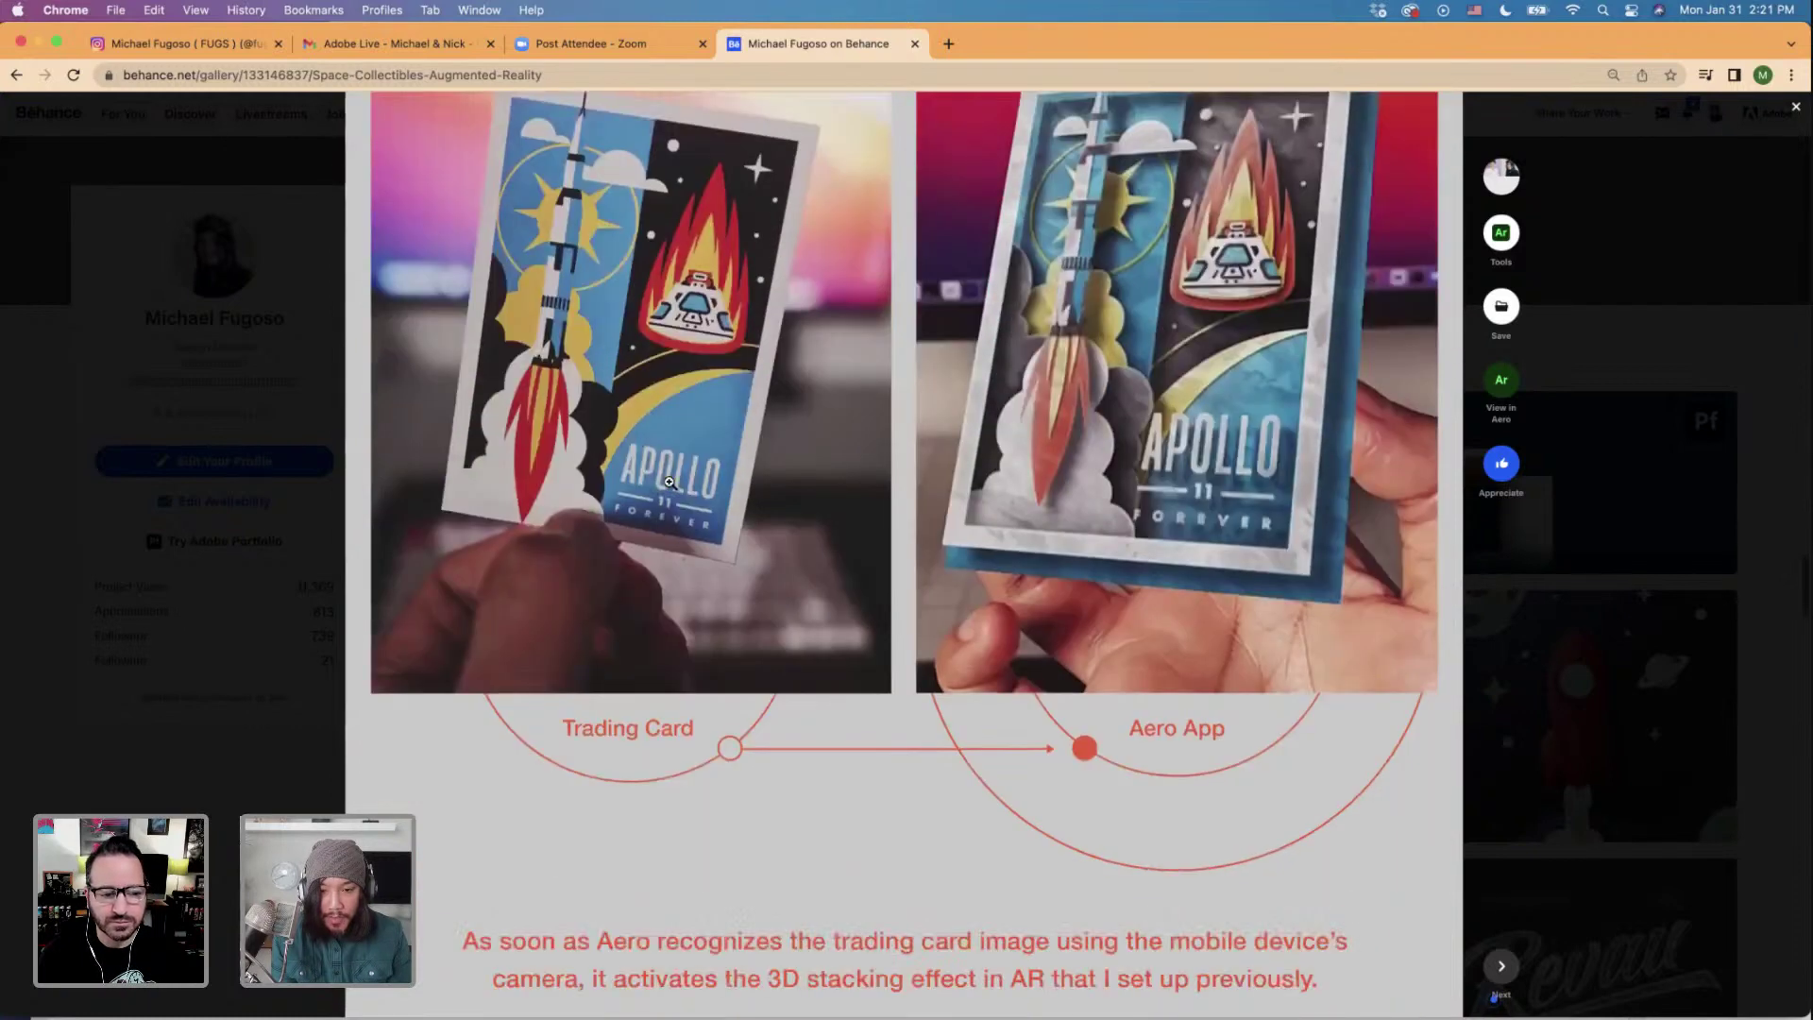
{"action": "scroll", "coordinate": [671, 480], "scroll_direction": "down", "scroll_amount": 1}
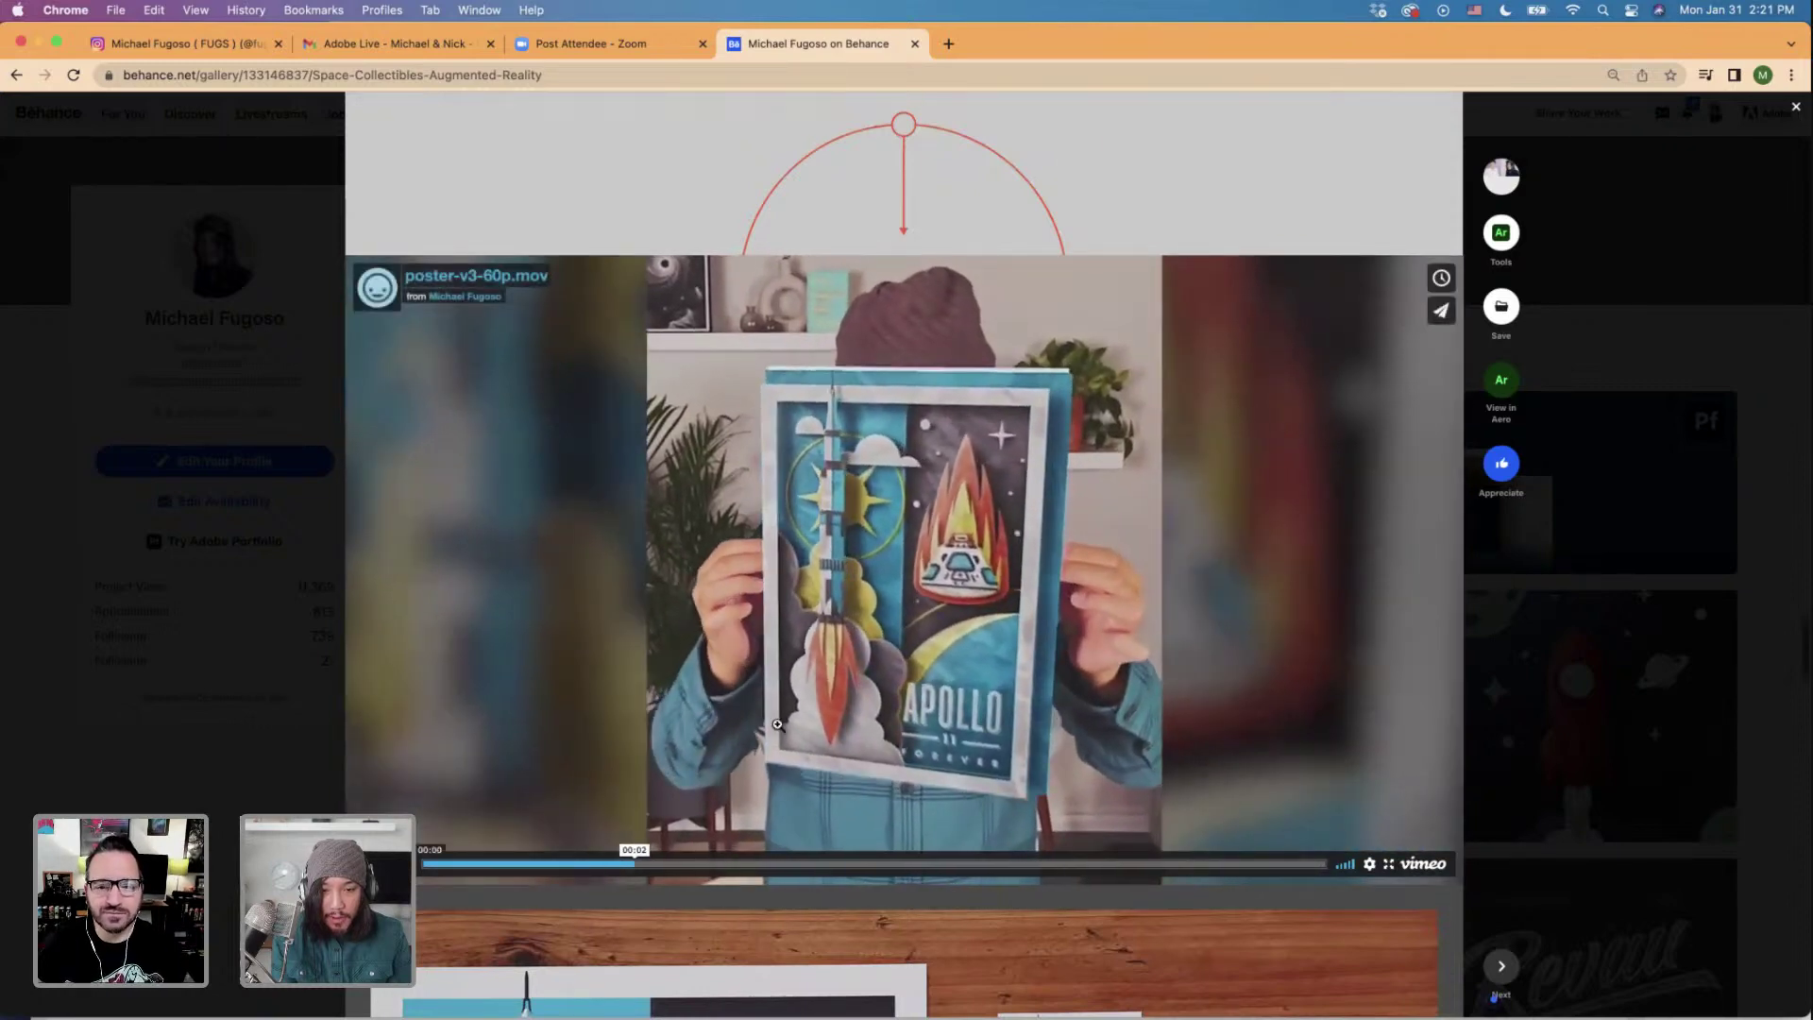
{"action": "scroll", "coordinate": [777, 724], "scroll_direction": "down", "scroll_amount": 10}
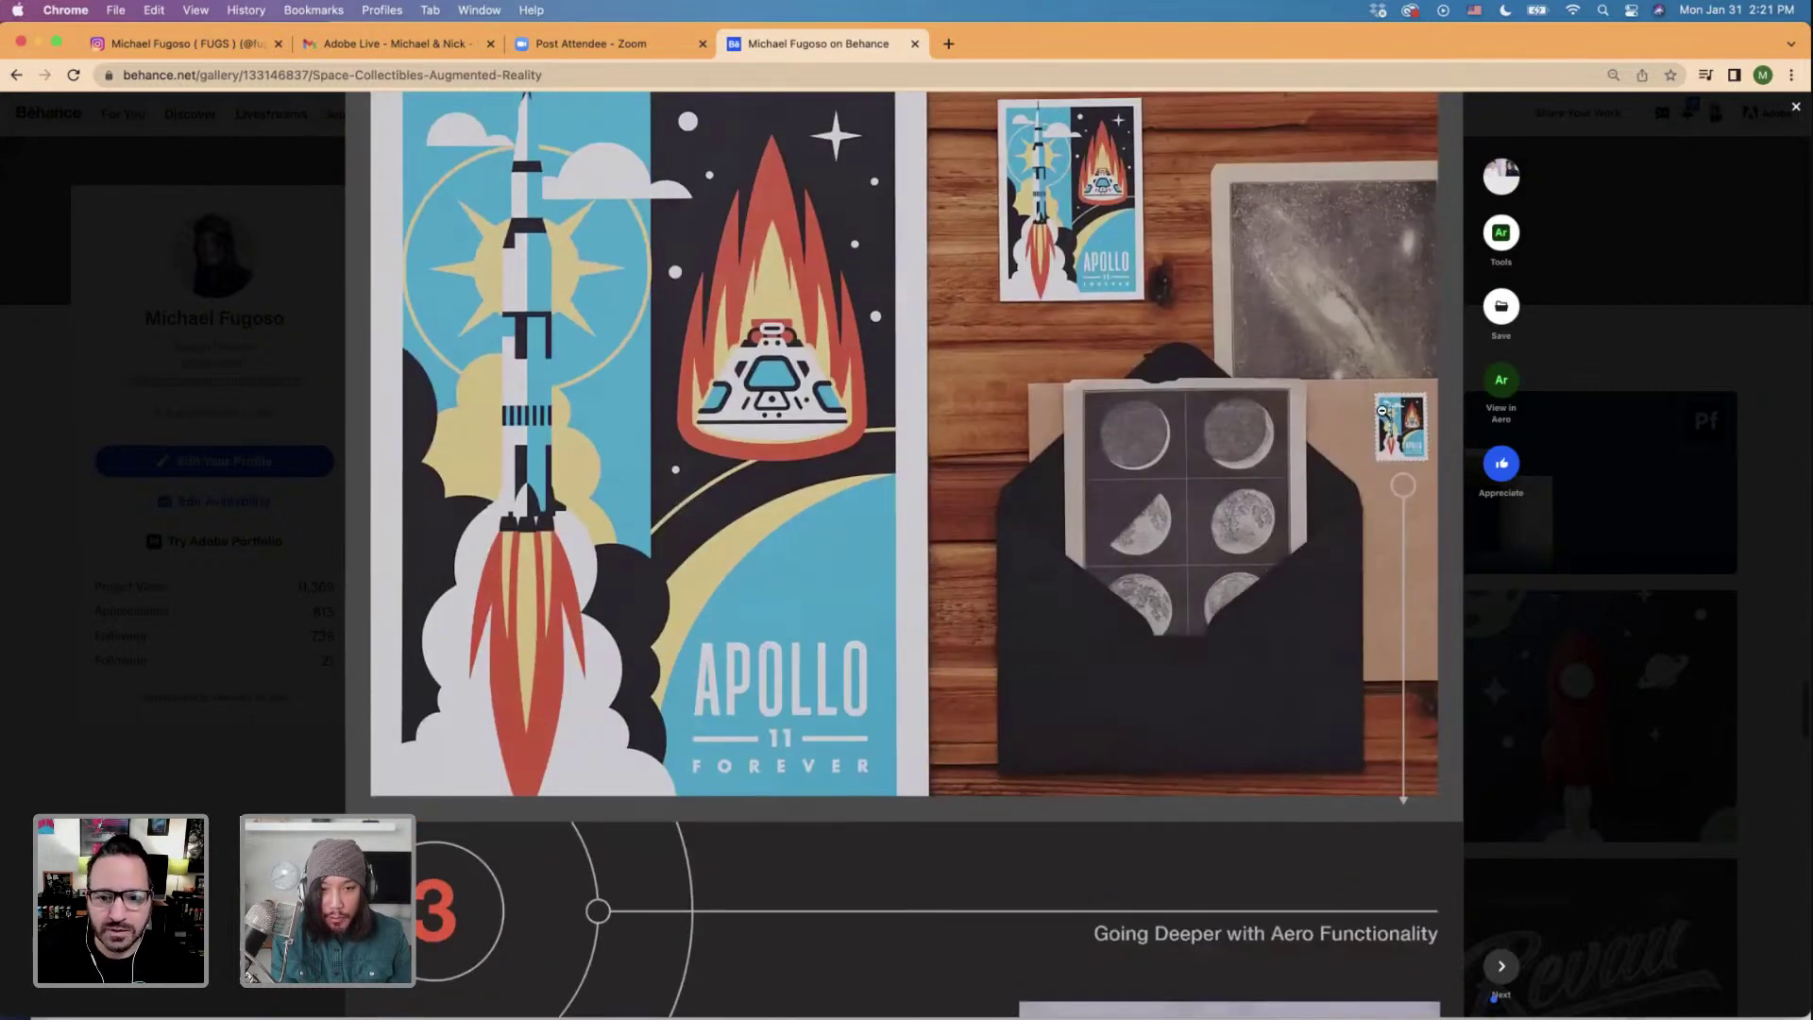
{"action": "scroll", "coordinate": [1382, 412], "scroll_direction": "down", "scroll_amount": 10}
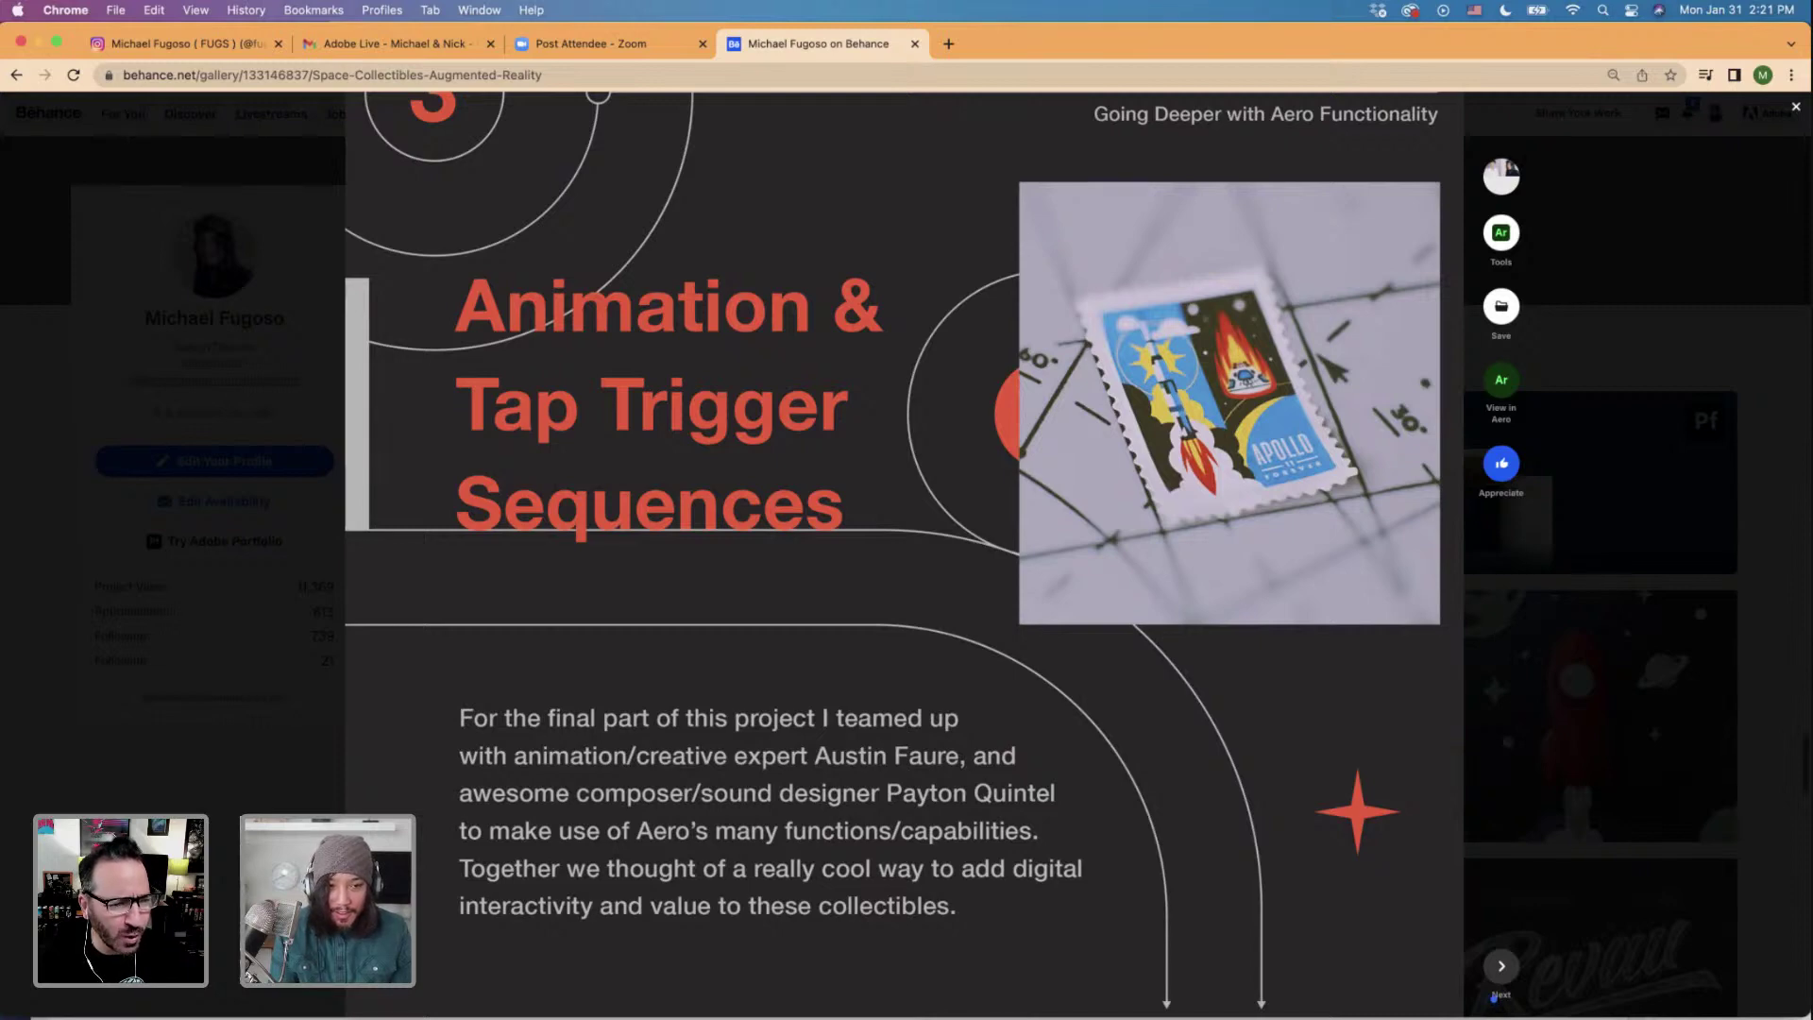
Switch to the rocket work file in Illustrator and reposition the Pathfinder and Layers panel groups so the Layers panel is uncovered.
{"action": "key", "text": "super+Tab"}
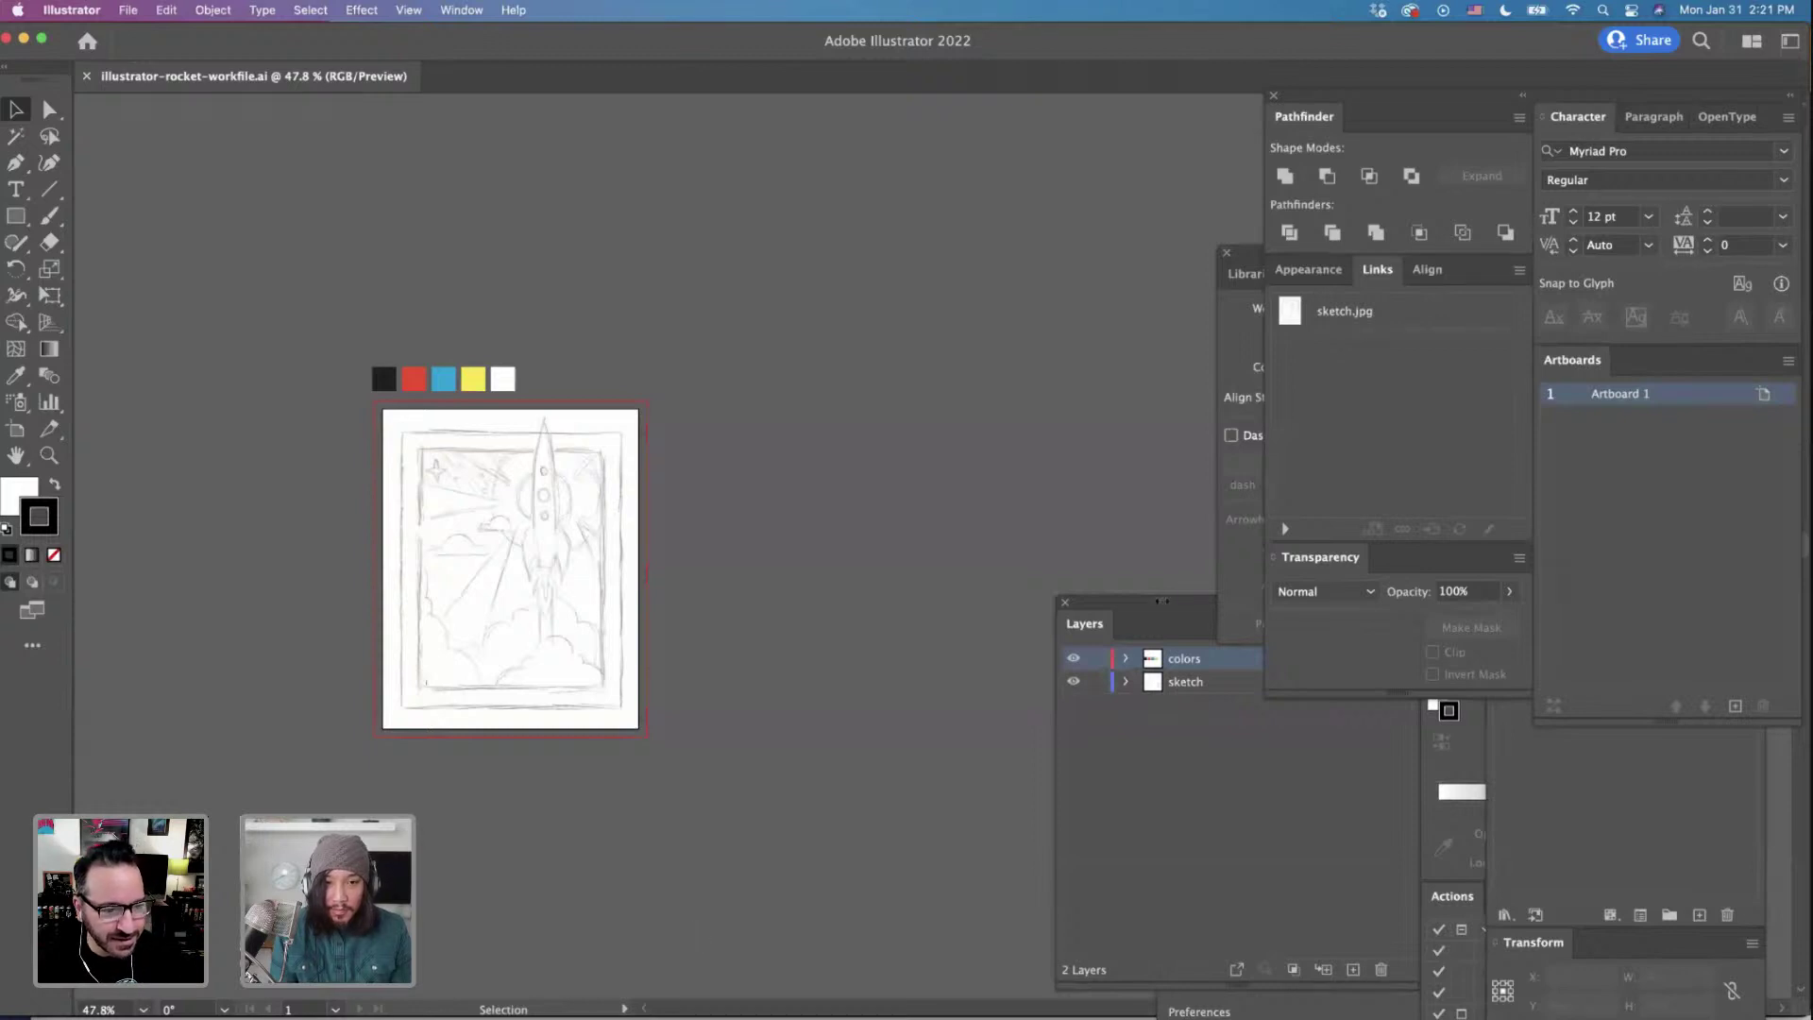
{"action": "left_click_drag", "start_coordinate": [1385, 105], "coordinate": [1373, 155]}
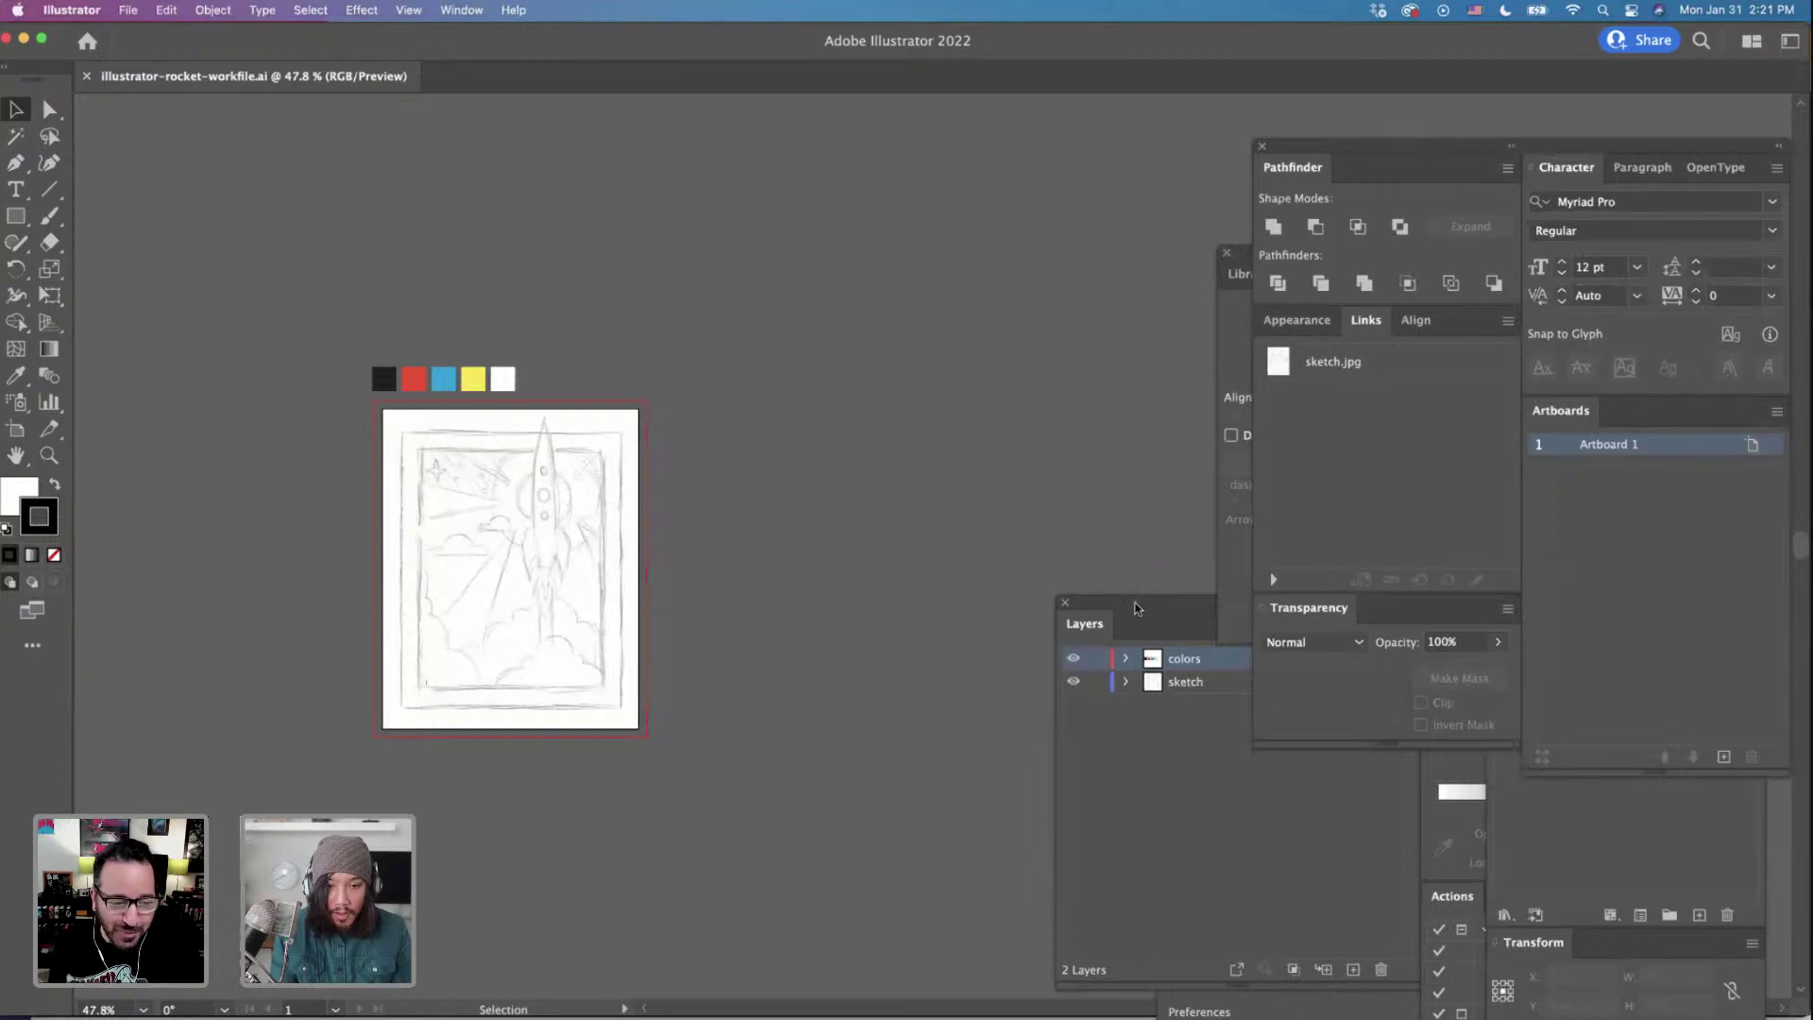
{"action": "left_click_drag", "start_coordinate": [1137, 602], "coordinate": [1090, 483]}
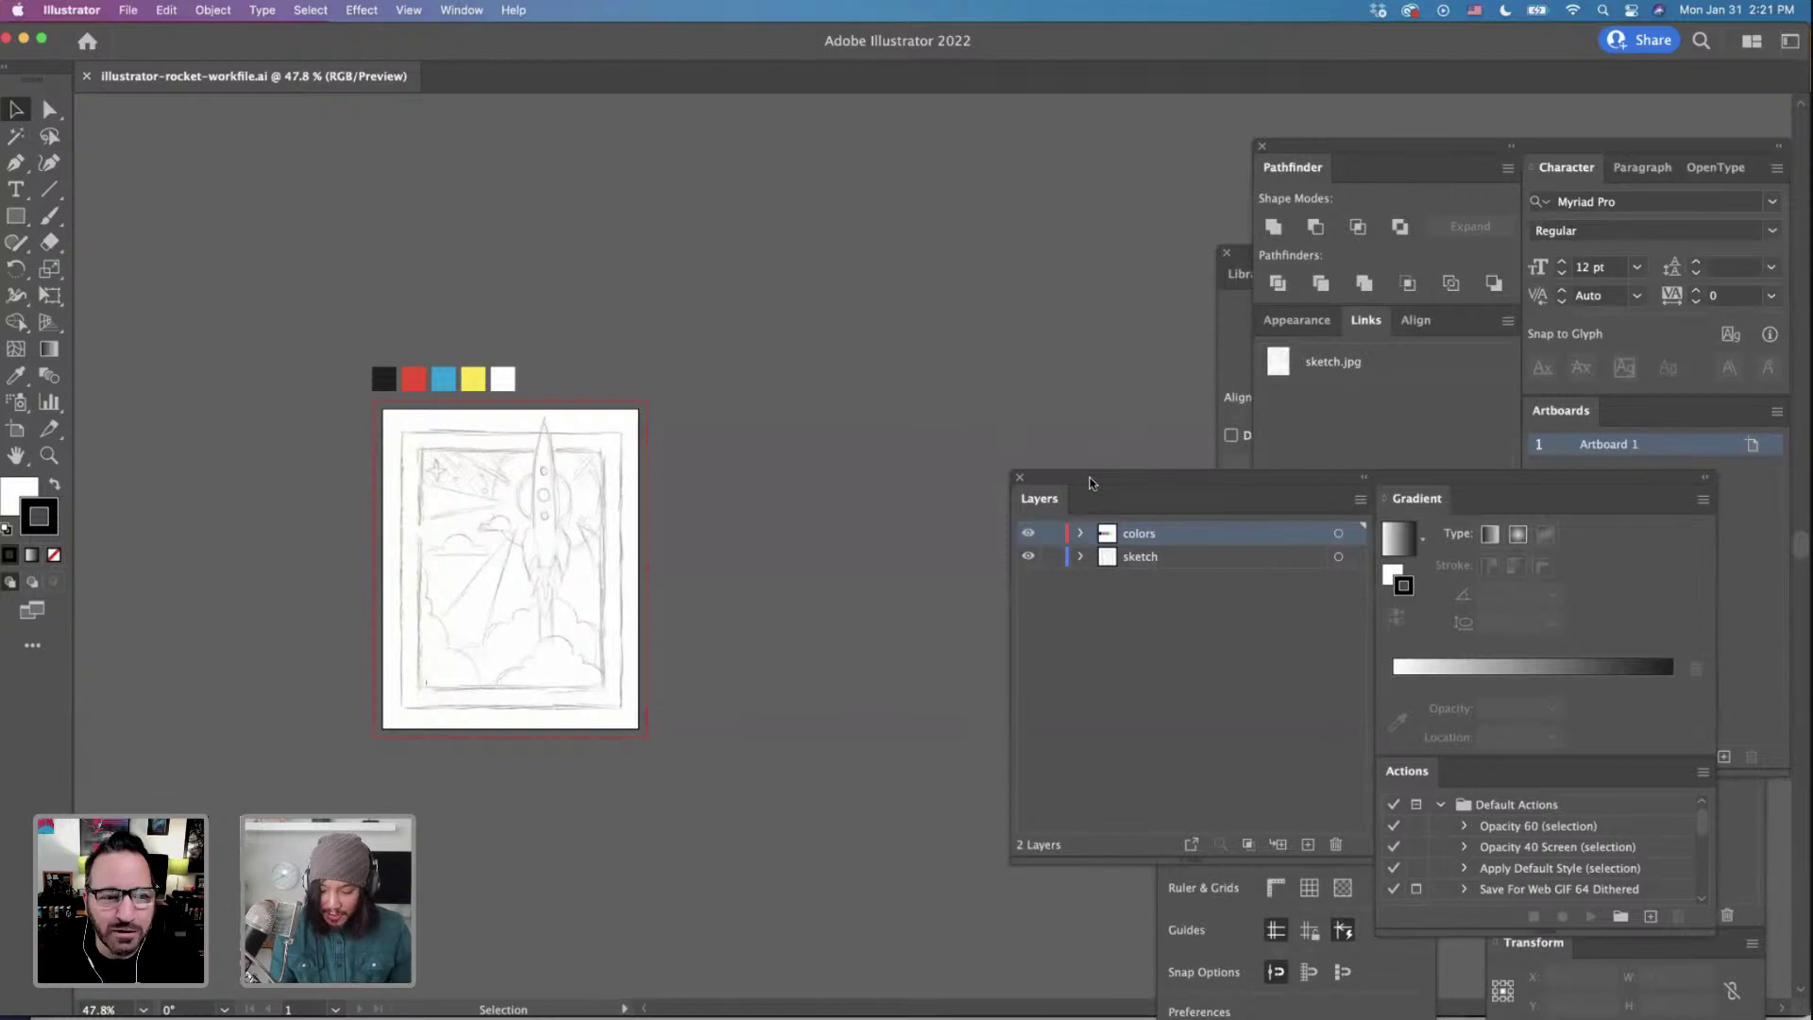
Show the rocket sketch artboard at 100% zoom, with the whole sketch and its five colour swatches in view.
{"action": "key", "text": "a"}
{"action": "key", "text": "super+1"}
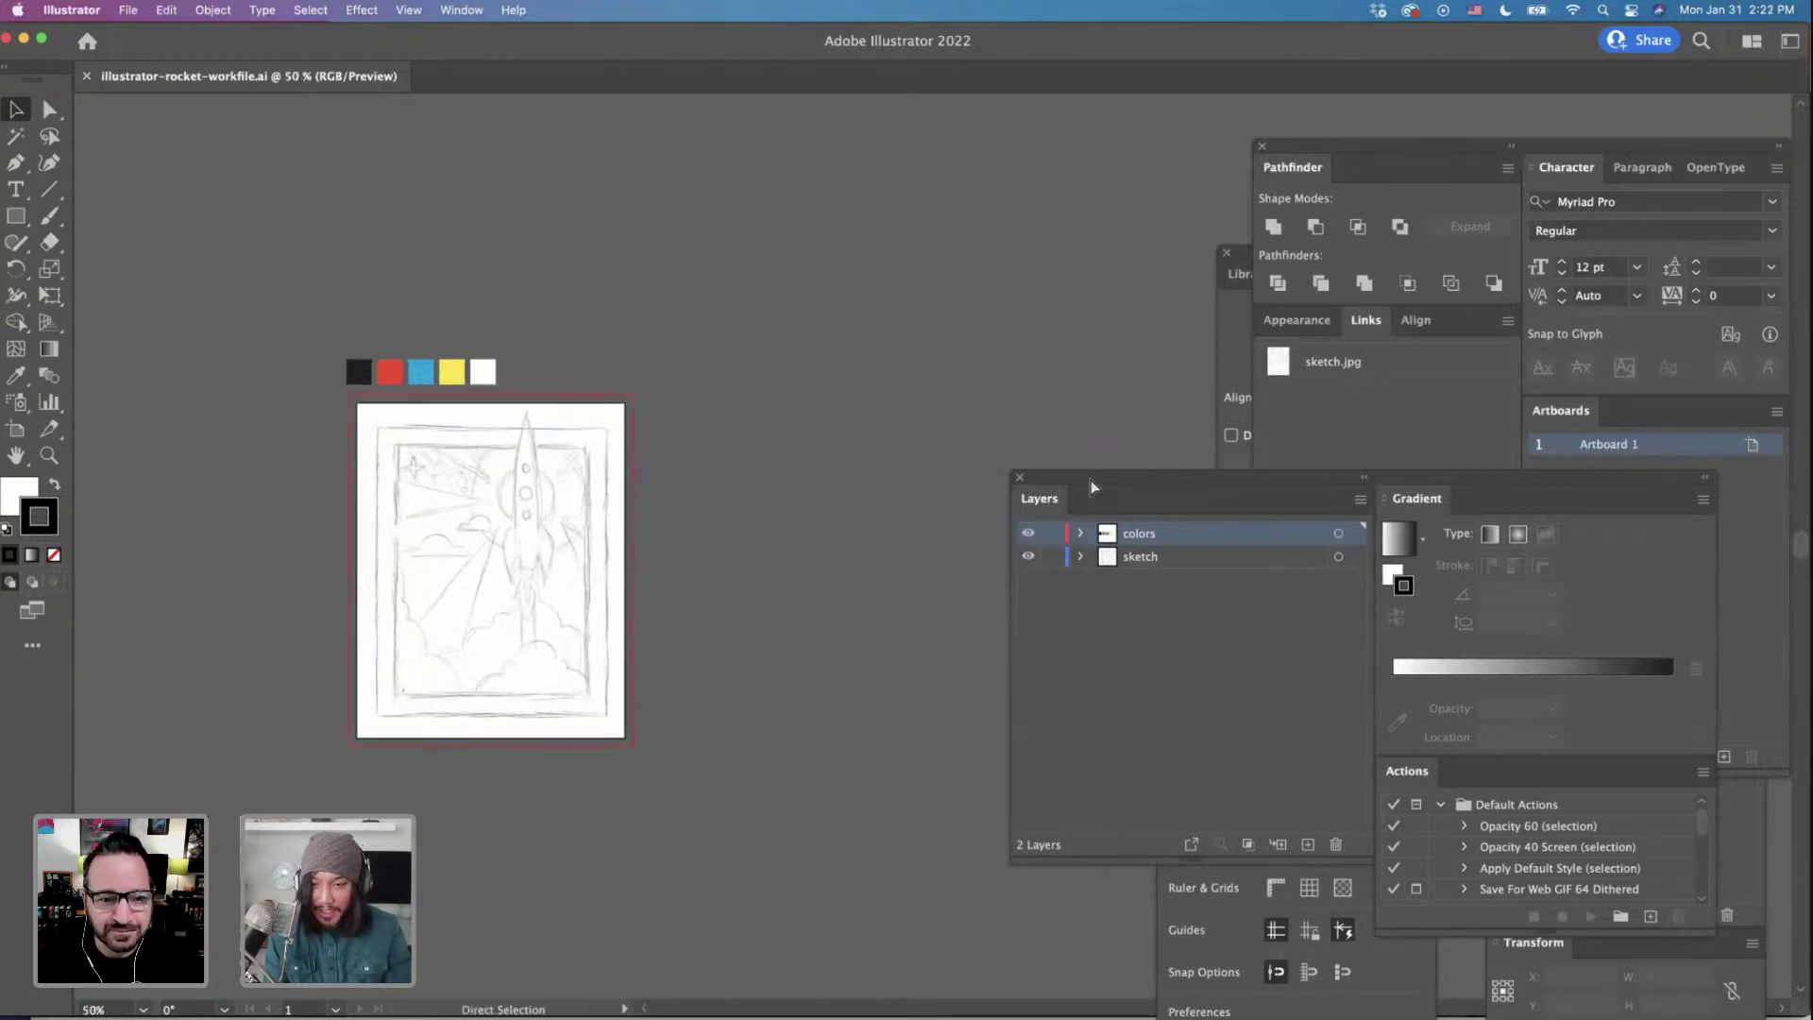
{"action": "key", "text": "v"}
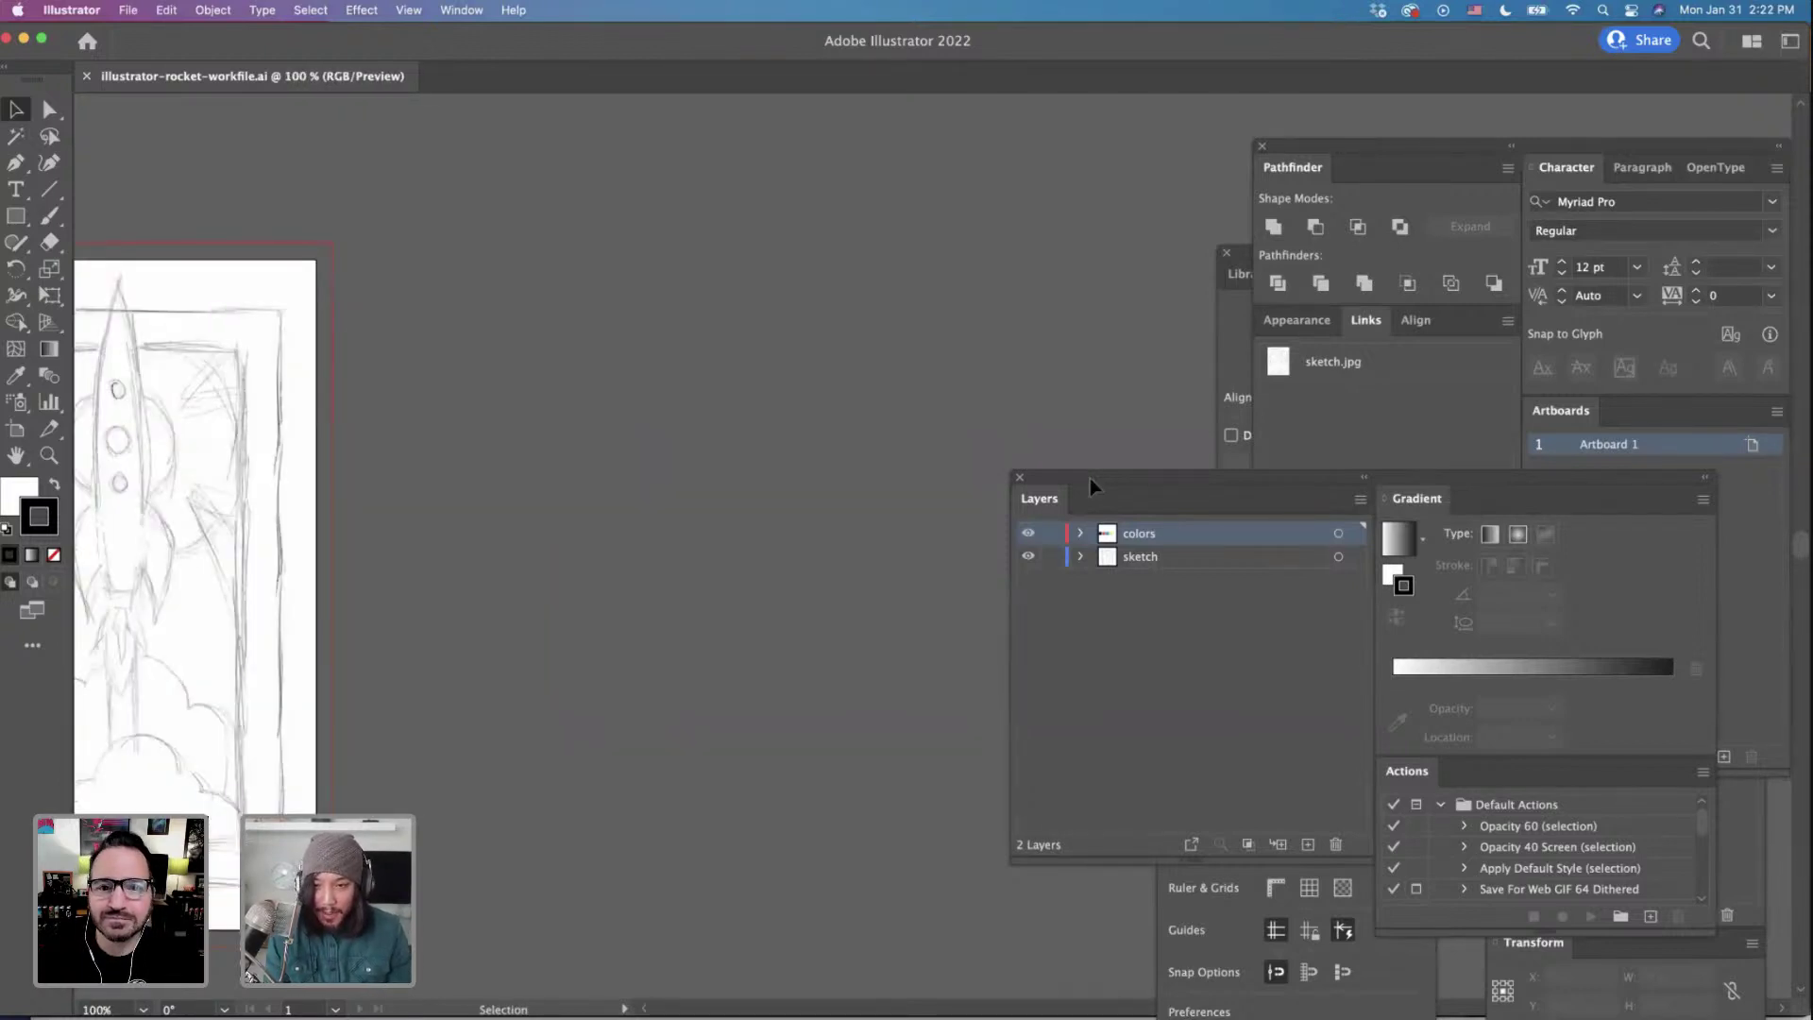
{"action": "scroll", "coordinate": [732, 381], "scroll_direction": "left", "scroll_amount": 3}
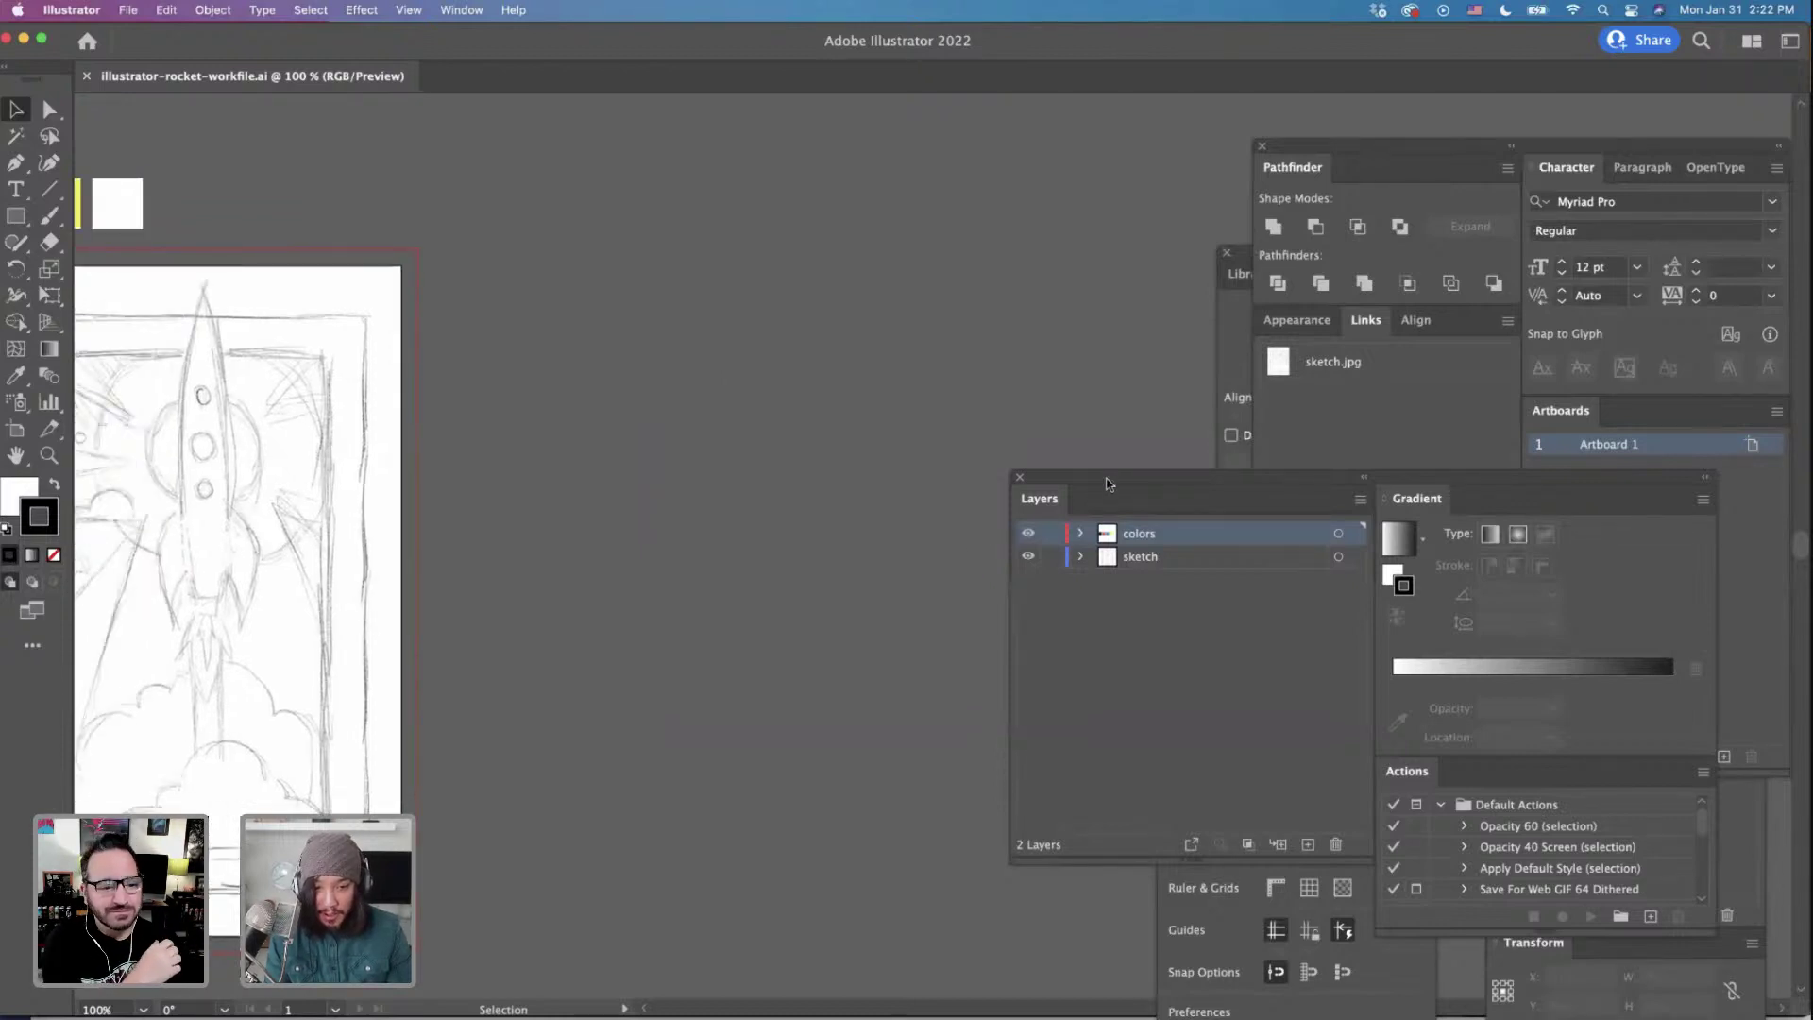
{"action": "scroll", "coordinate": [501, 384], "scroll_direction": "left", "scroll_amount": 8}
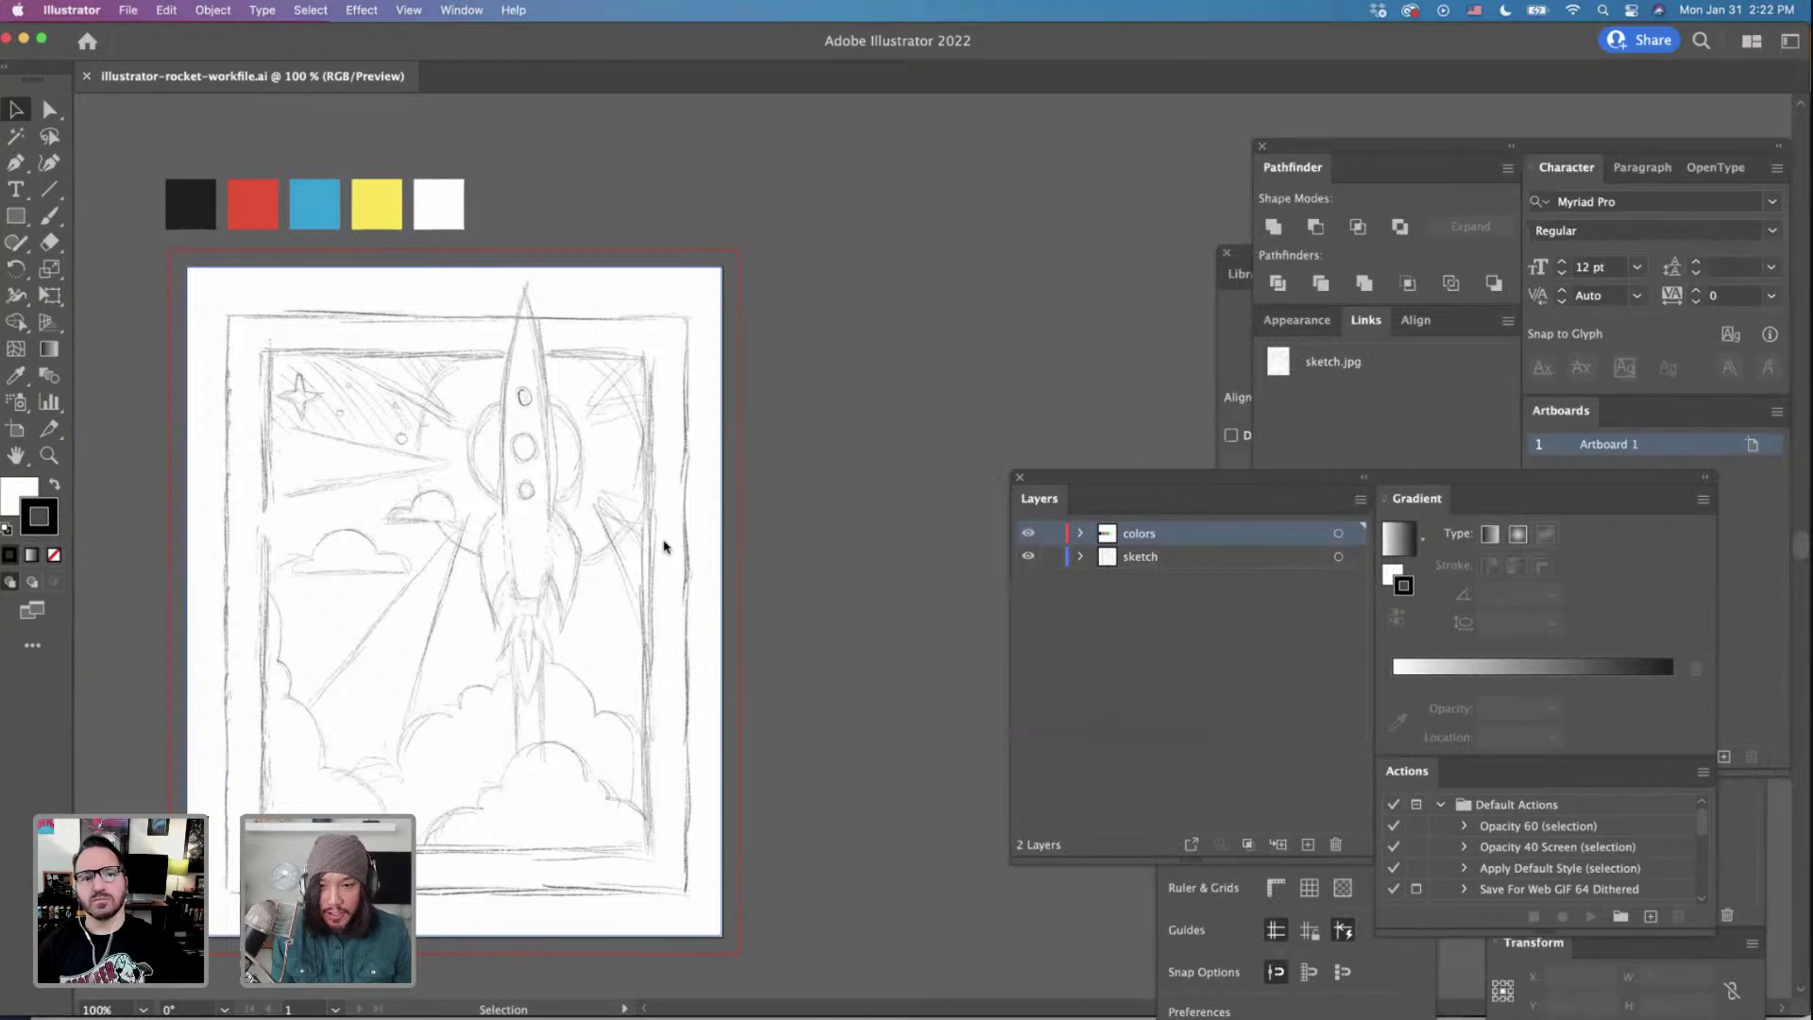
{"action": "scroll", "coordinate": [664, 546], "scroll_direction": "left", "scroll_amount": 3}
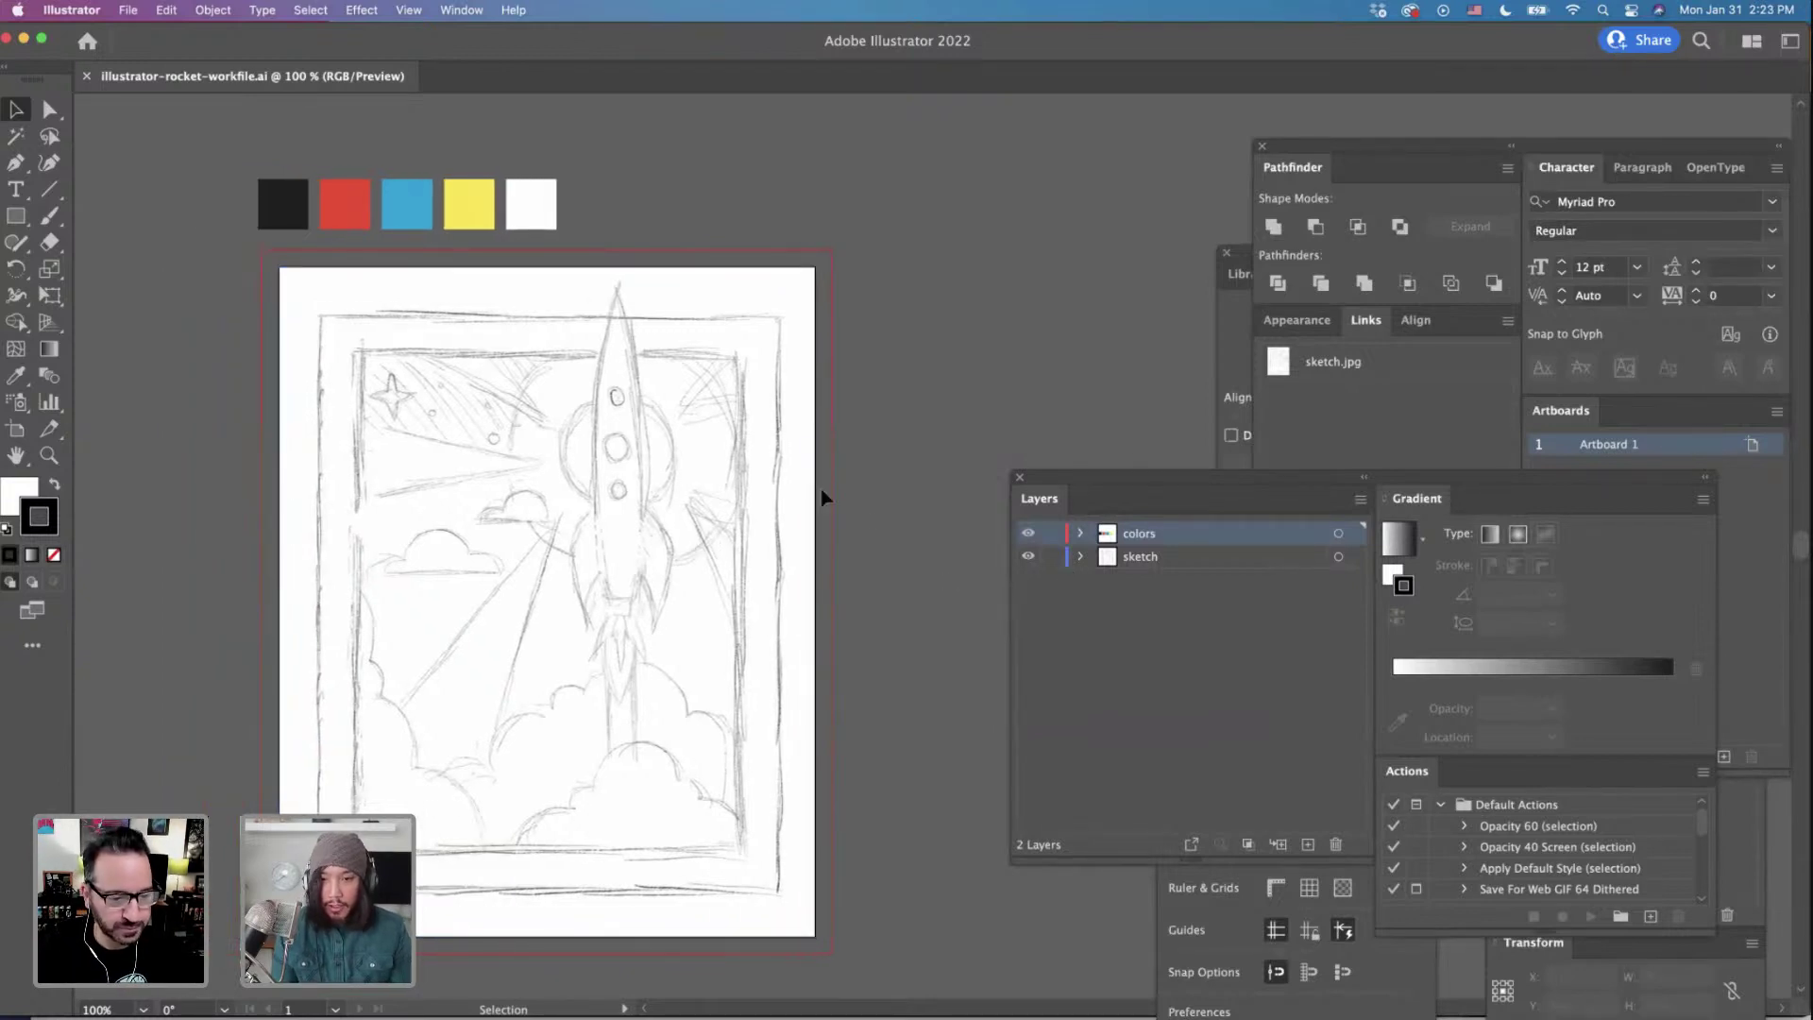
{"action": "scroll", "coordinate": [562, 420], "scroll_direction": "left", "scroll_amount": 3}
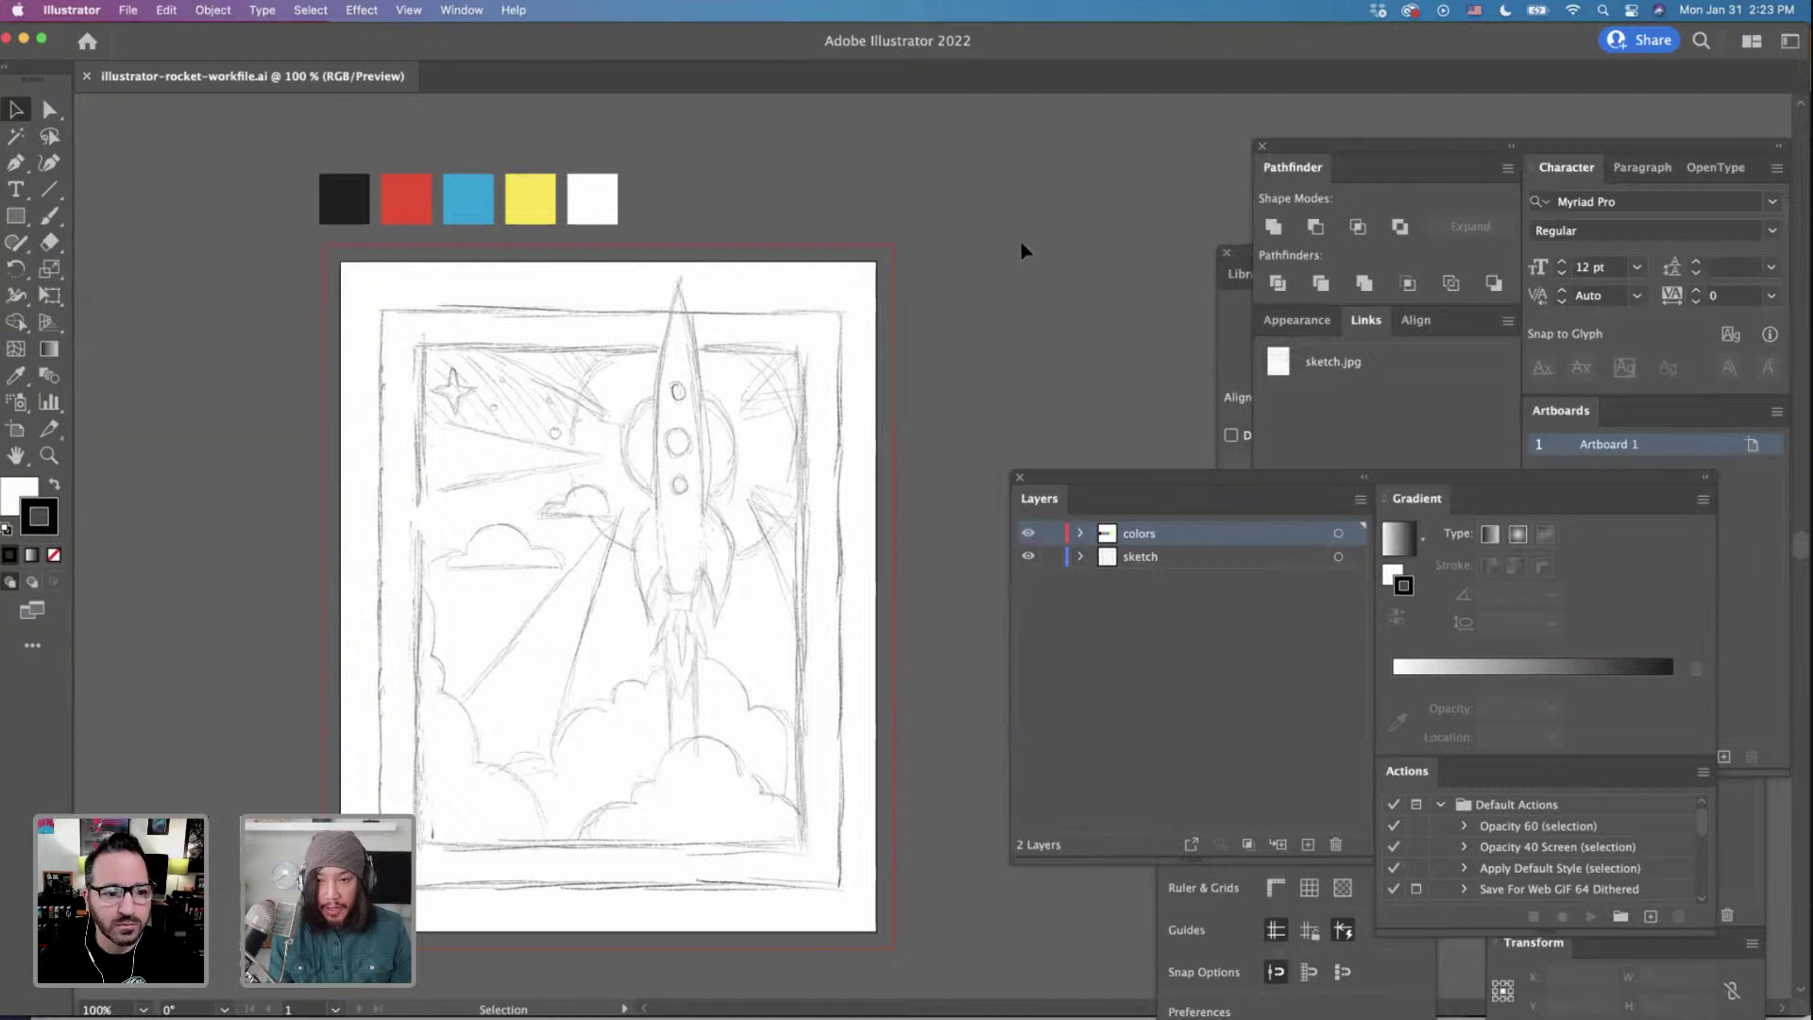
{"action": "scroll", "coordinate": [790, 253], "scroll_direction": "down", "scroll_amount": 1}
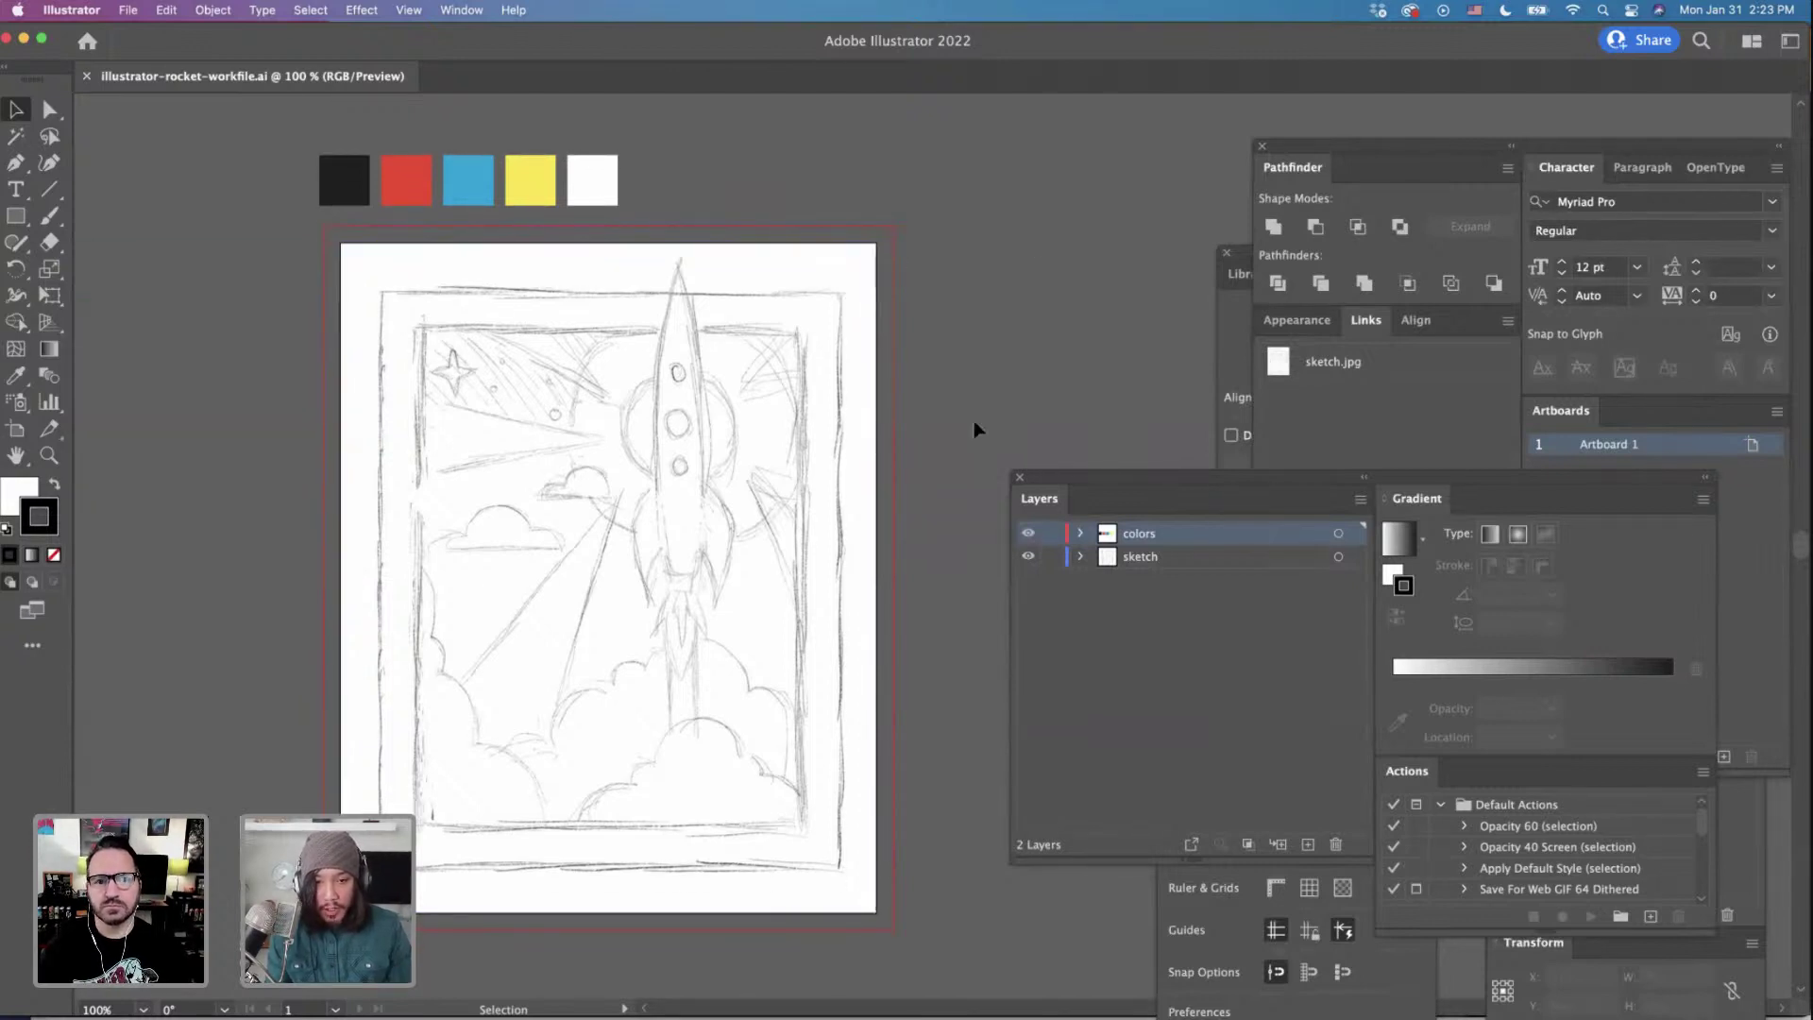
Move the Layers panel group away from the Properties panel and lock the sketch layer.
{"action": "left_click_drag", "start_coordinate": [1113, 469], "coordinate": [1058, 172]}
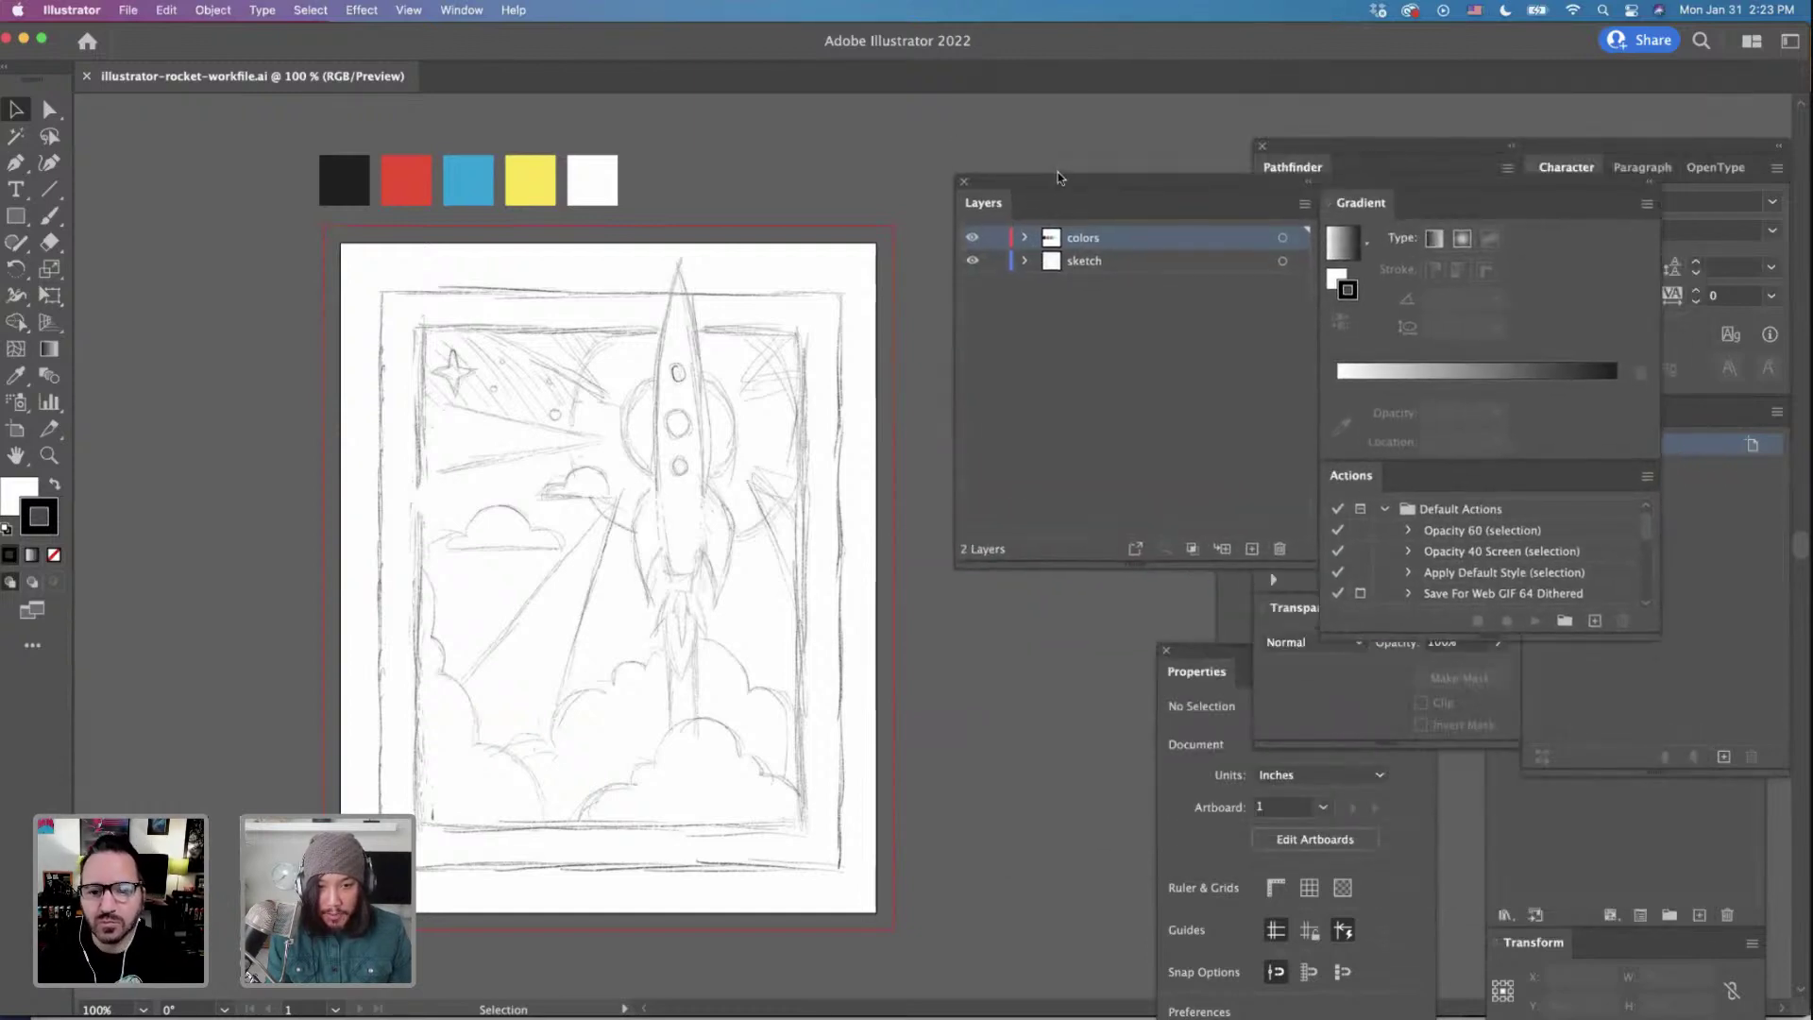
{"action": "left_click", "coordinate": [1074, 266]}
{"action": "left_click", "coordinate": [1082, 244]}
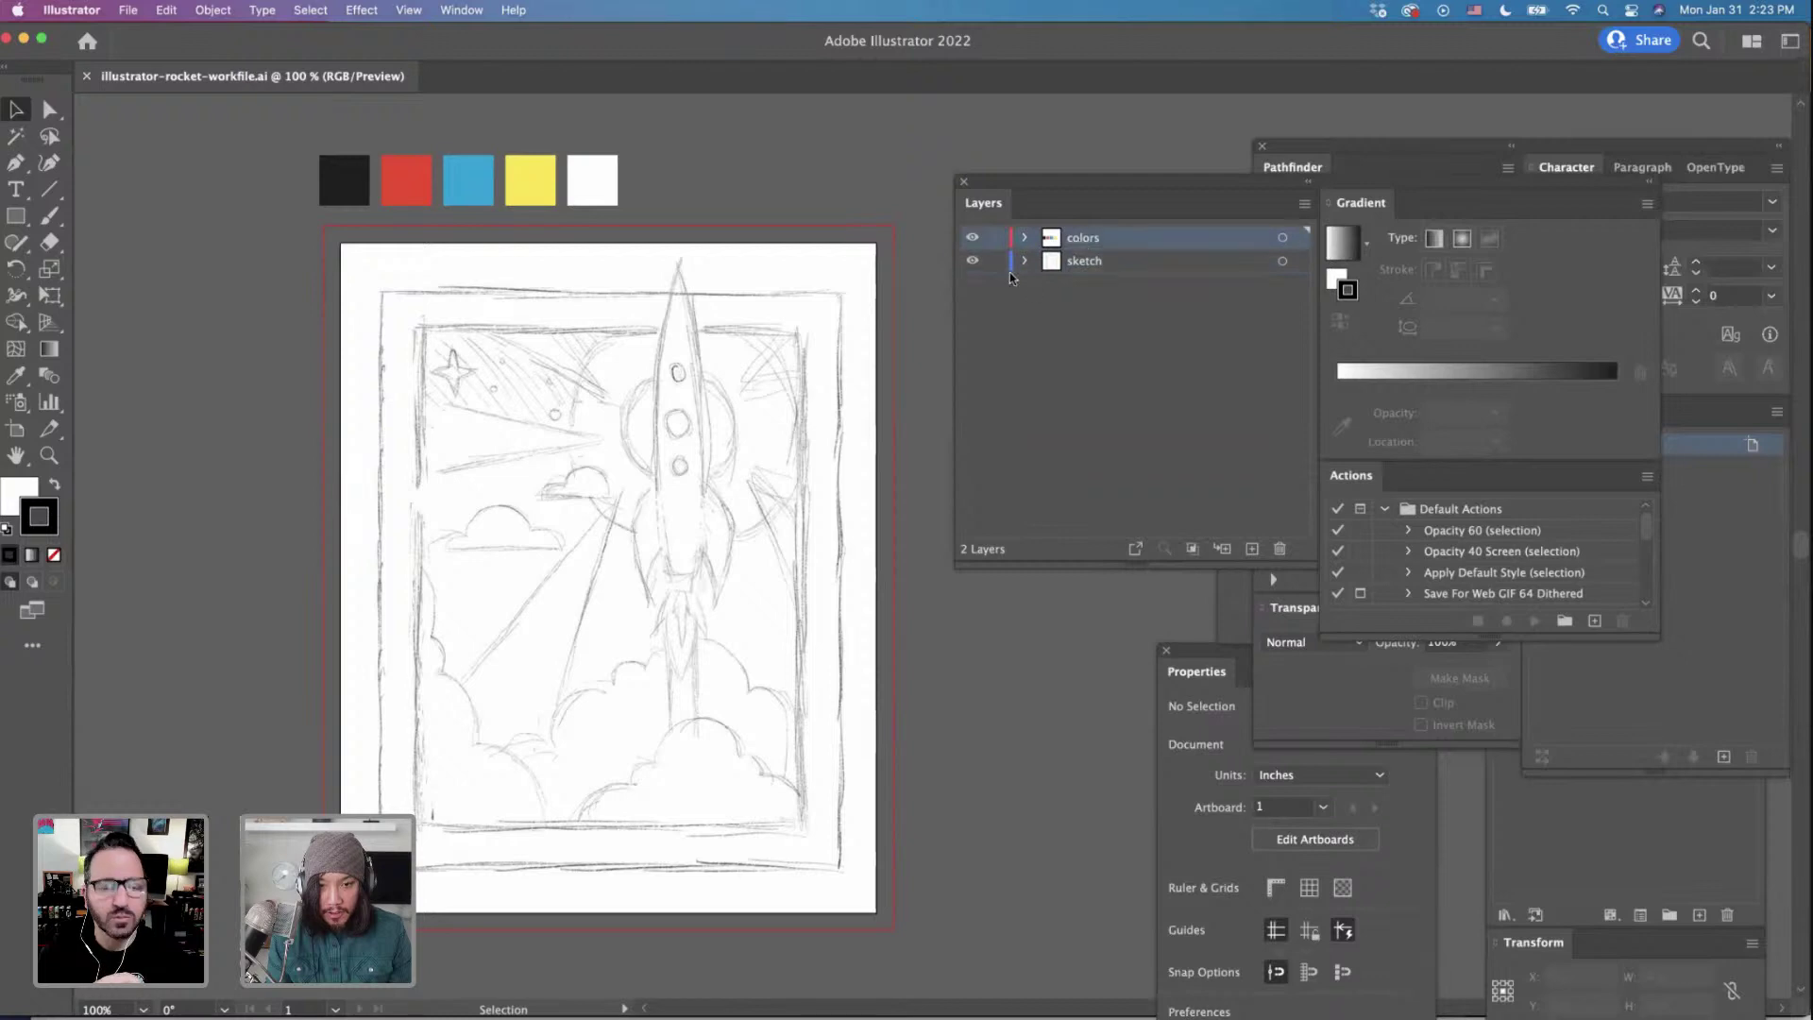
{"action": "left_click", "coordinate": [996, 262]}
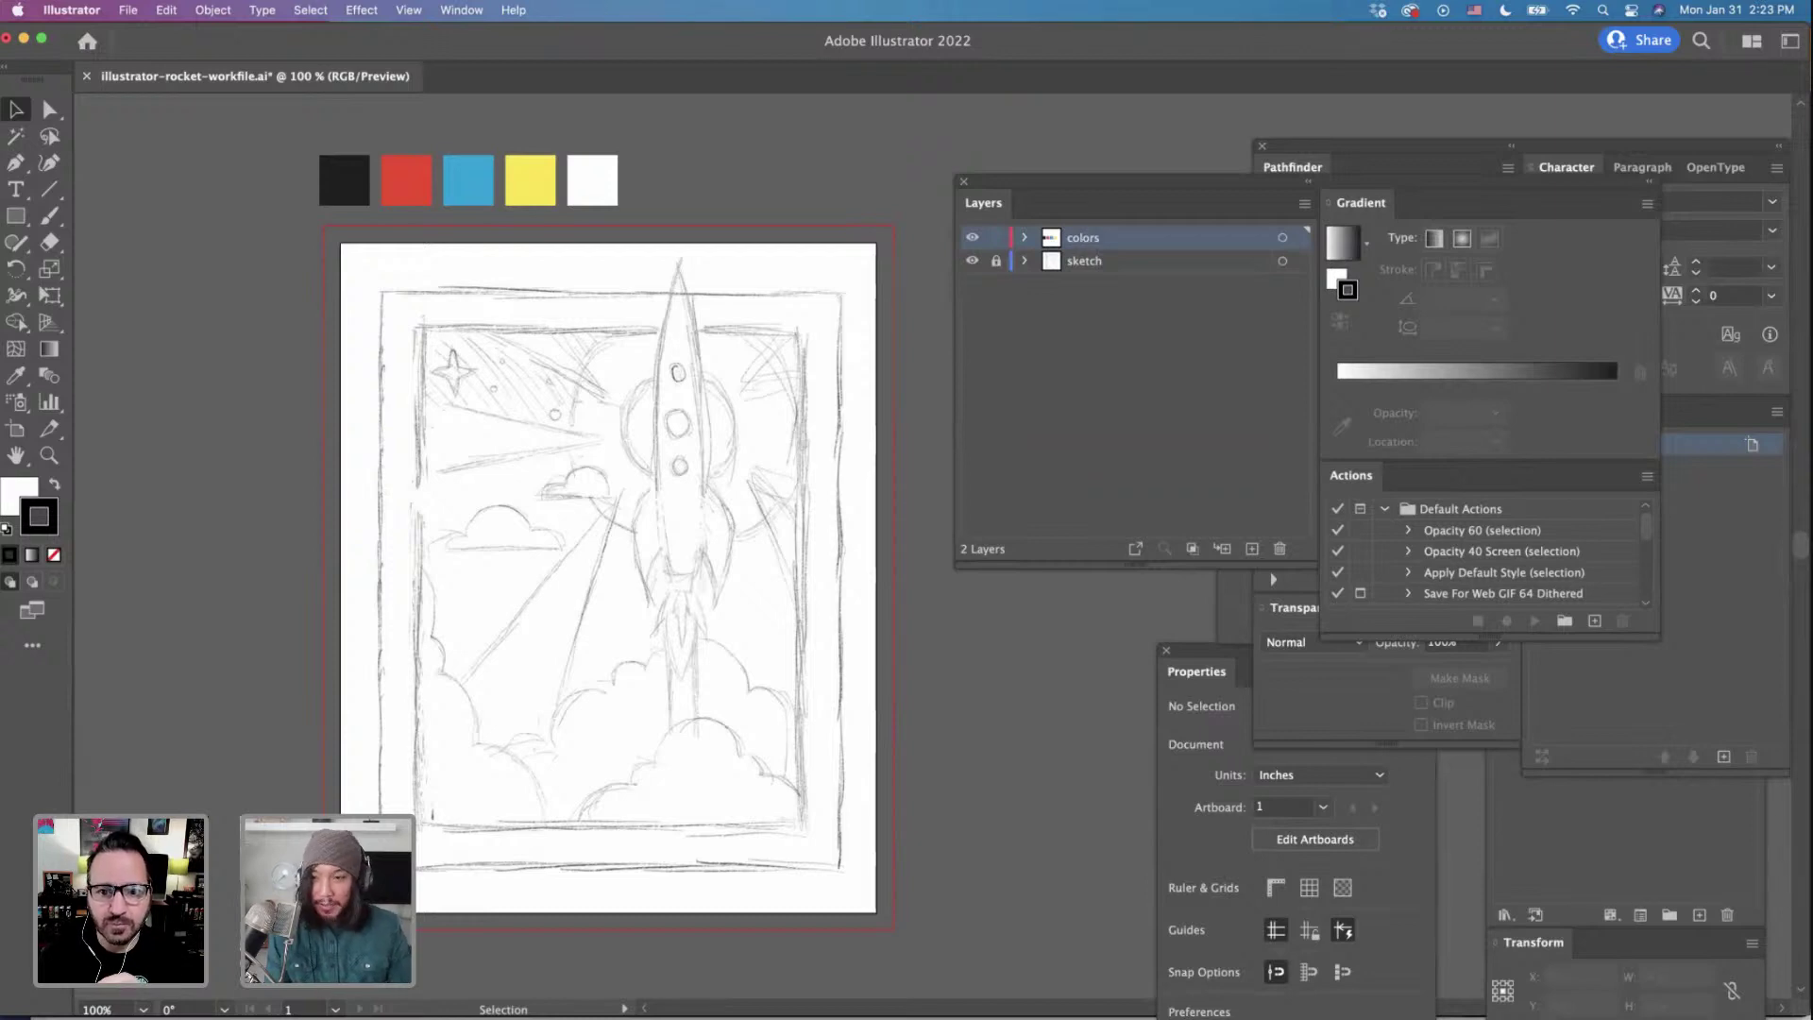
Trace the left side of the rocket body with the Pen tool as one curve from nose tip to base, adjusting its upper handle to fit.
{"action": "left_click", "coordinate": [26, 166]}
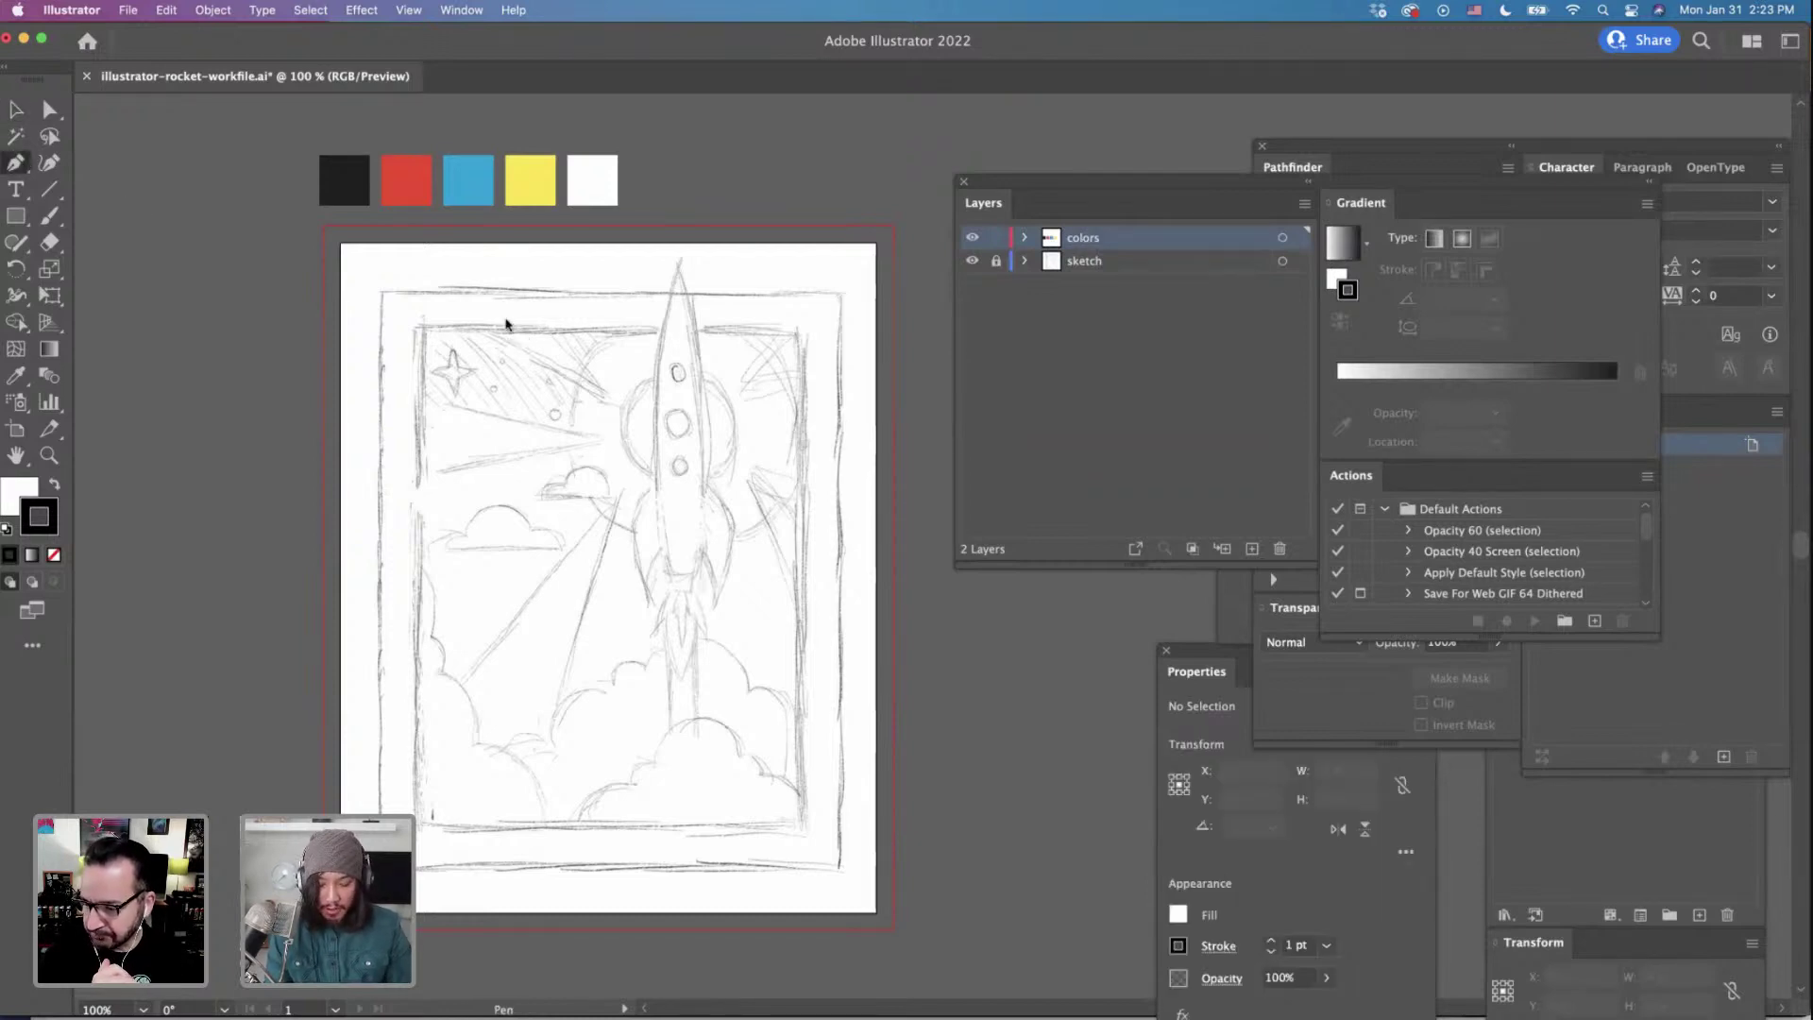
{"action": "key", "text": "super+equal"}
{"action": "key", "text": "super+equal"}
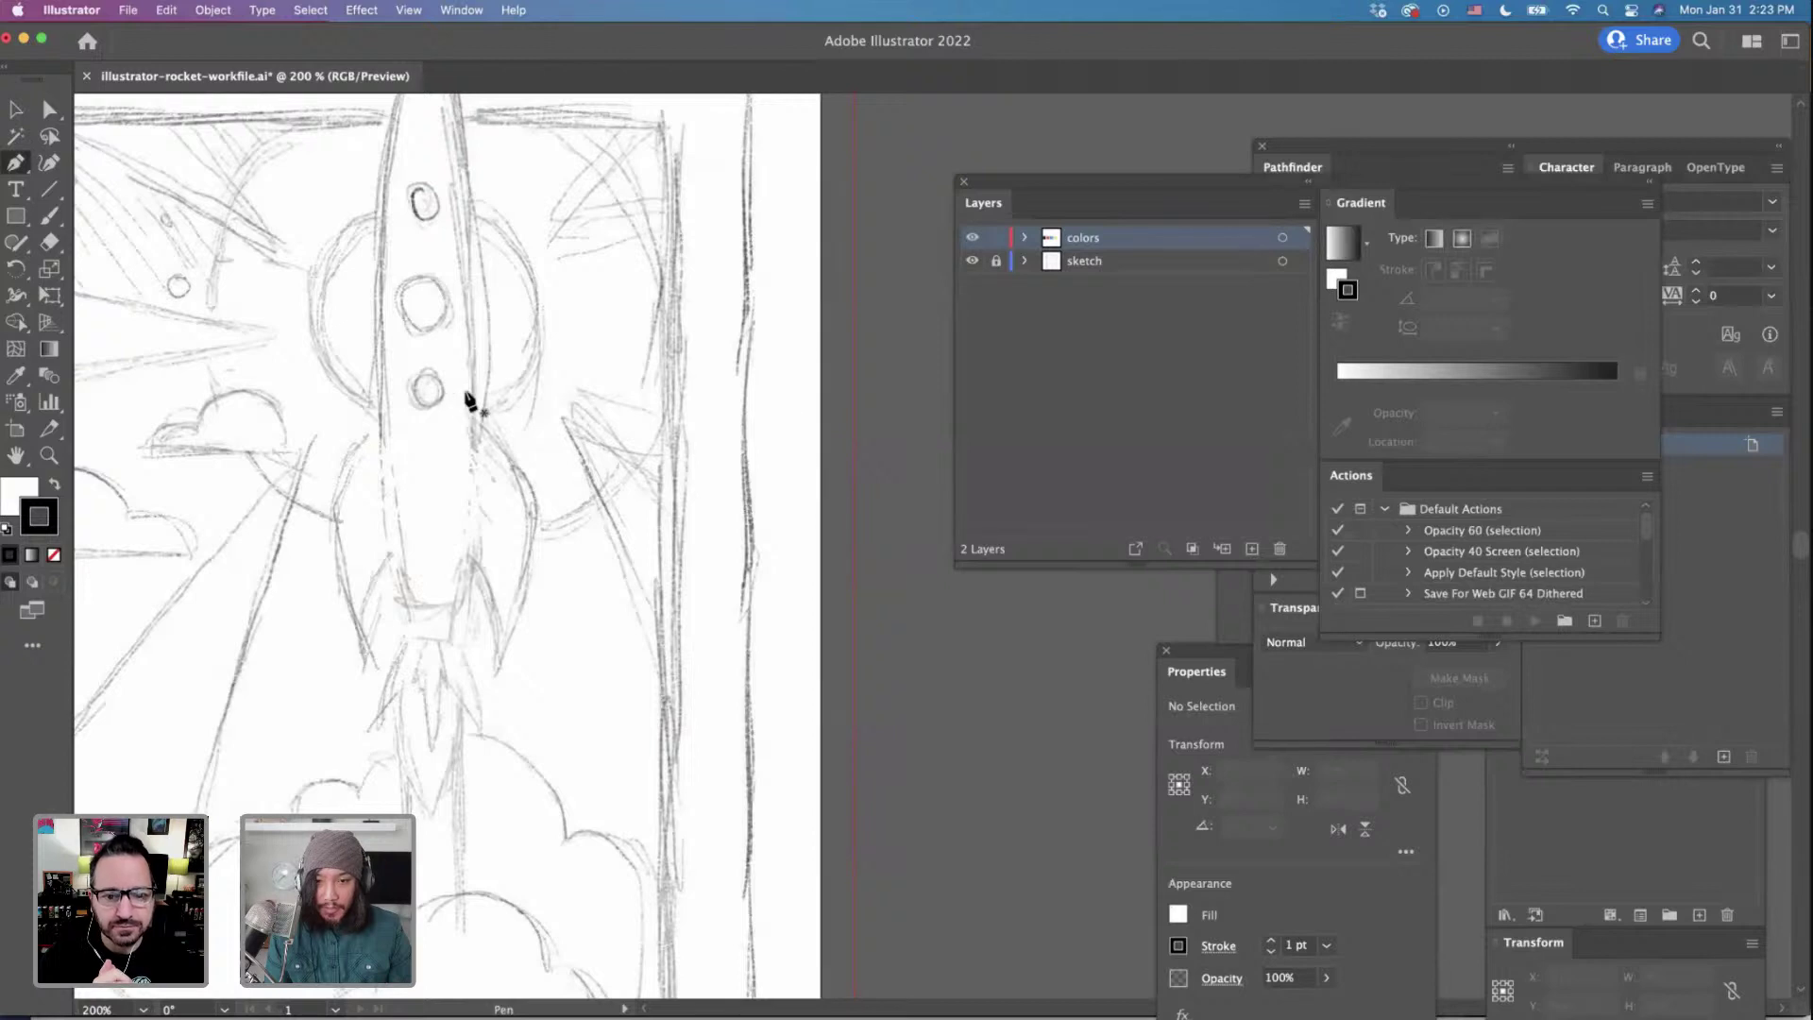
{"action": "scroll", "coordinate": [469, 402], "scroll_direction": "left", "scroll_amount": 2}
{"action": "scroll", "coordinate": [470, 401], "scroll_direction": "up", "scroll_amount": 4}
{"action": "scroll", "coordinate": [469, 402], "scroll_direction": "left", "scroll_amount": 3}
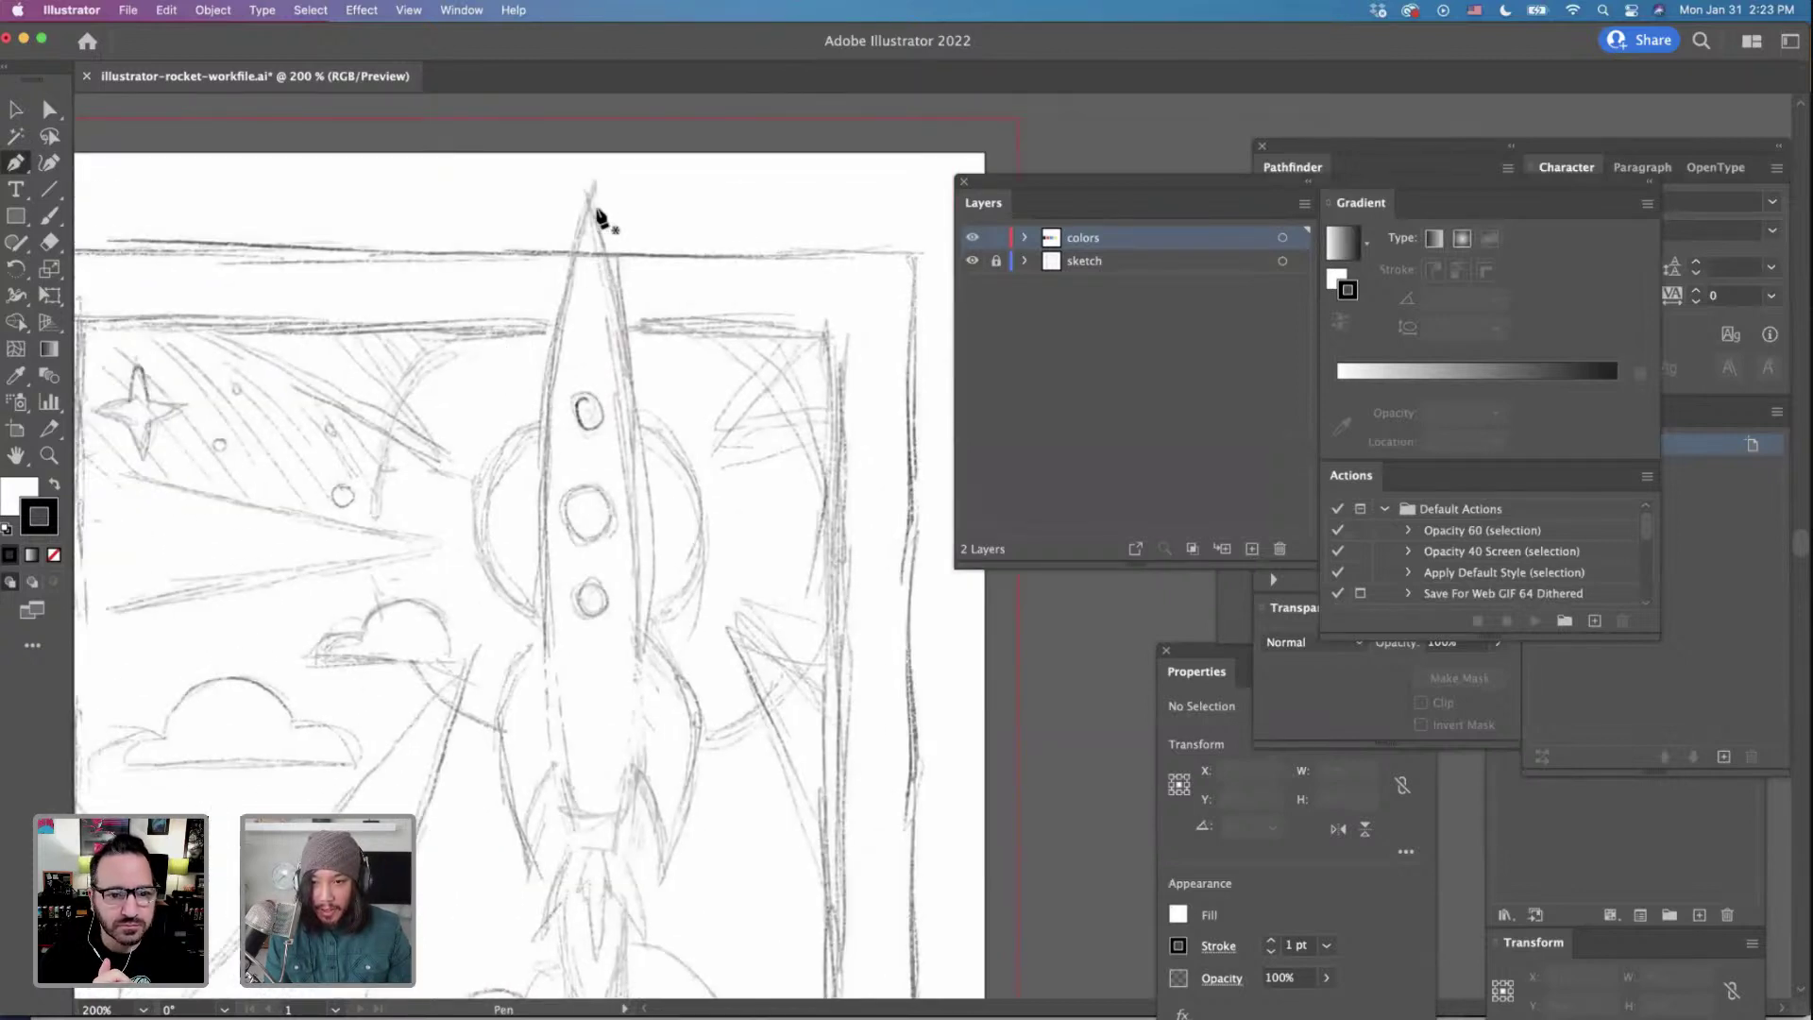
{"action": "left_click", "coordinate": [588, 200]}
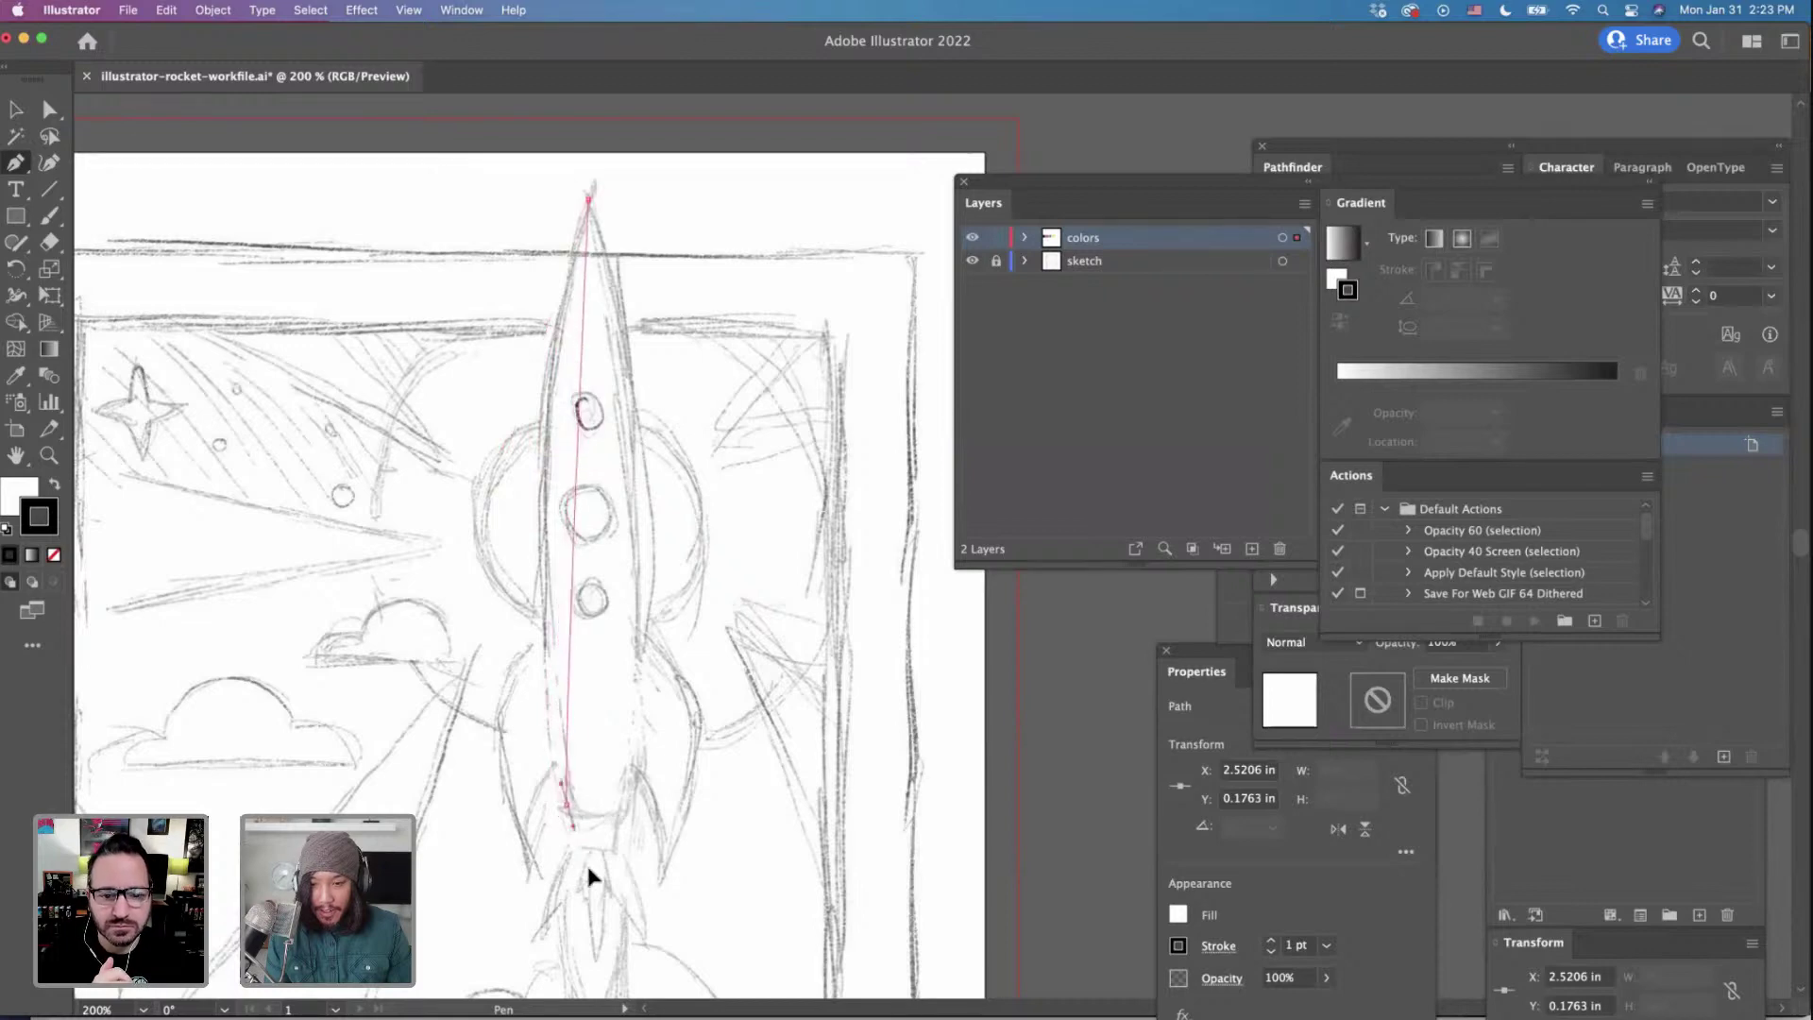
{"action": "scroll", "coordinate": [642, 888], "scroll_direction": "down", "scroll_amount": 4}
{"action": "mouse_move", "coordinate": [566, 635]}
{"action": "left_mouse_down"}
{"action": "mouse_move", "coordinate": [672, 927]}
{"action": "mouse_move", "coordinate": [647, 936]}
{"action": "mouse_move", "coordinate": [627, 910]}
{"action": "mouse_move", "coordinate": [631, 930]}
{"action": "left_mouse_up"}
{"action": "scroll", "coordinate": [667, 687], "scroll_direction": "up", "scroll_amount": 2}
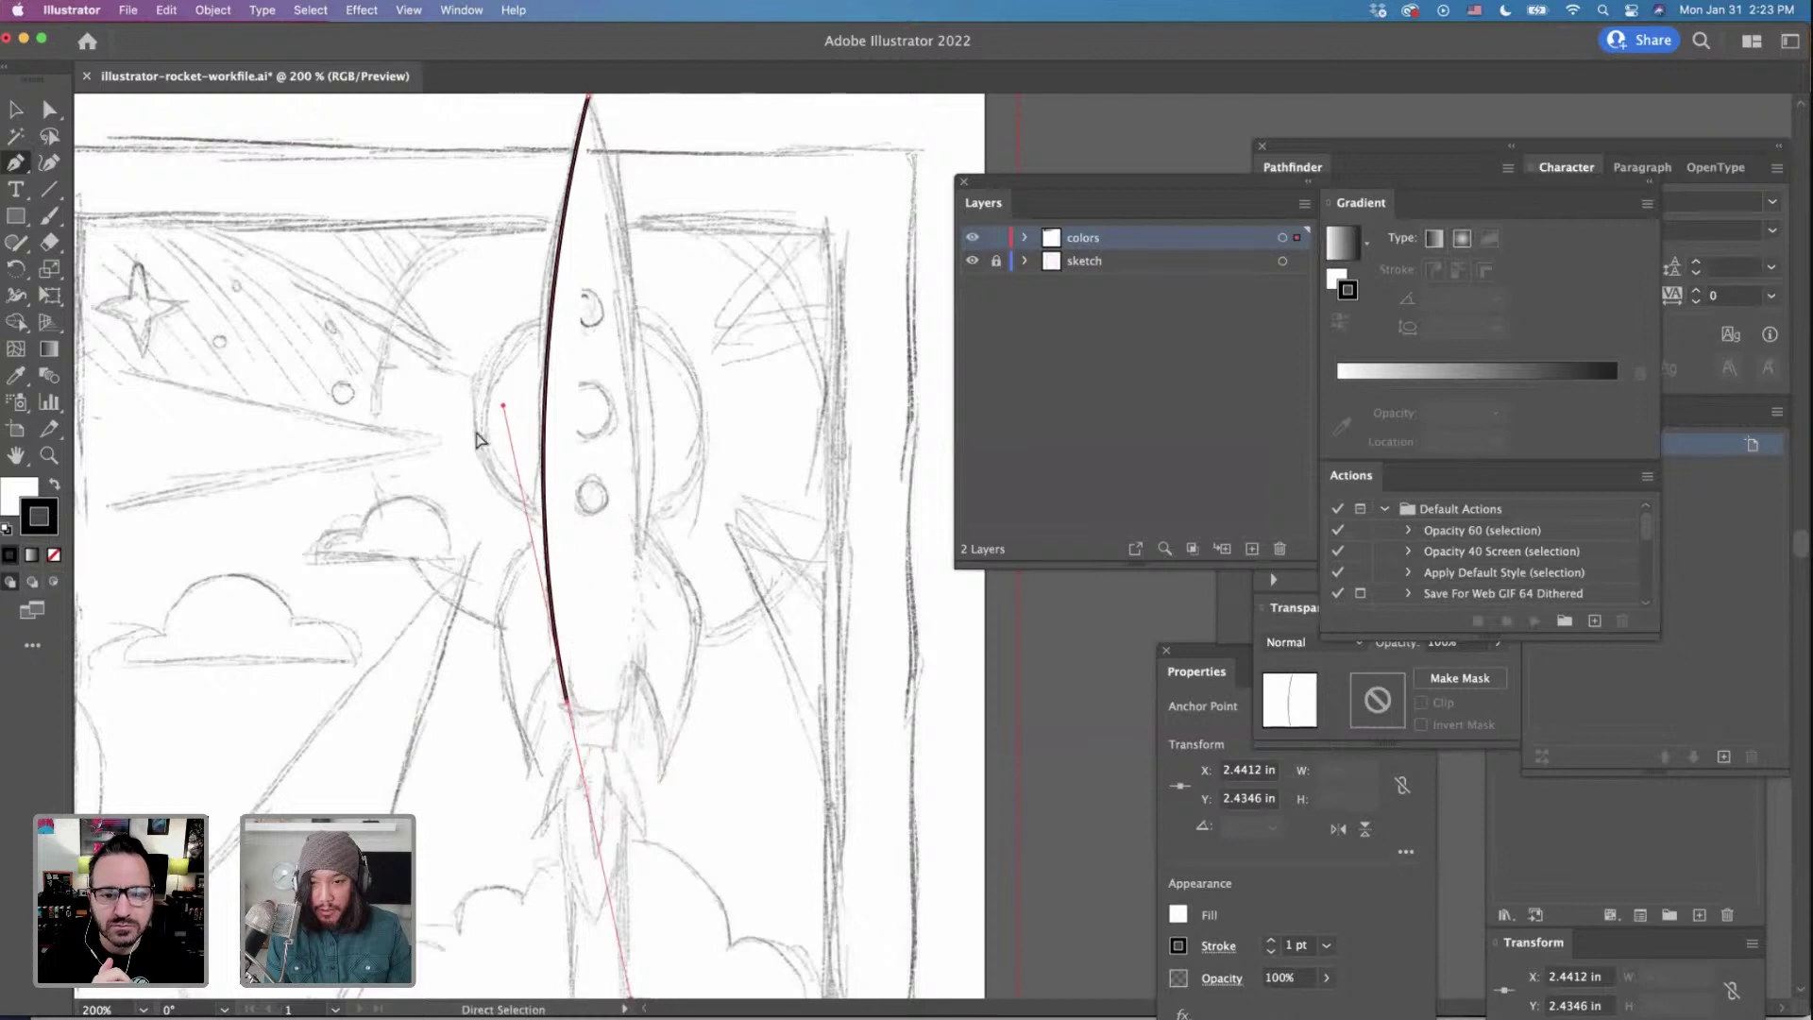
{"action": "left_click_drag", "start_coordinate": [503, 407], "coordinate": [492, 306]}
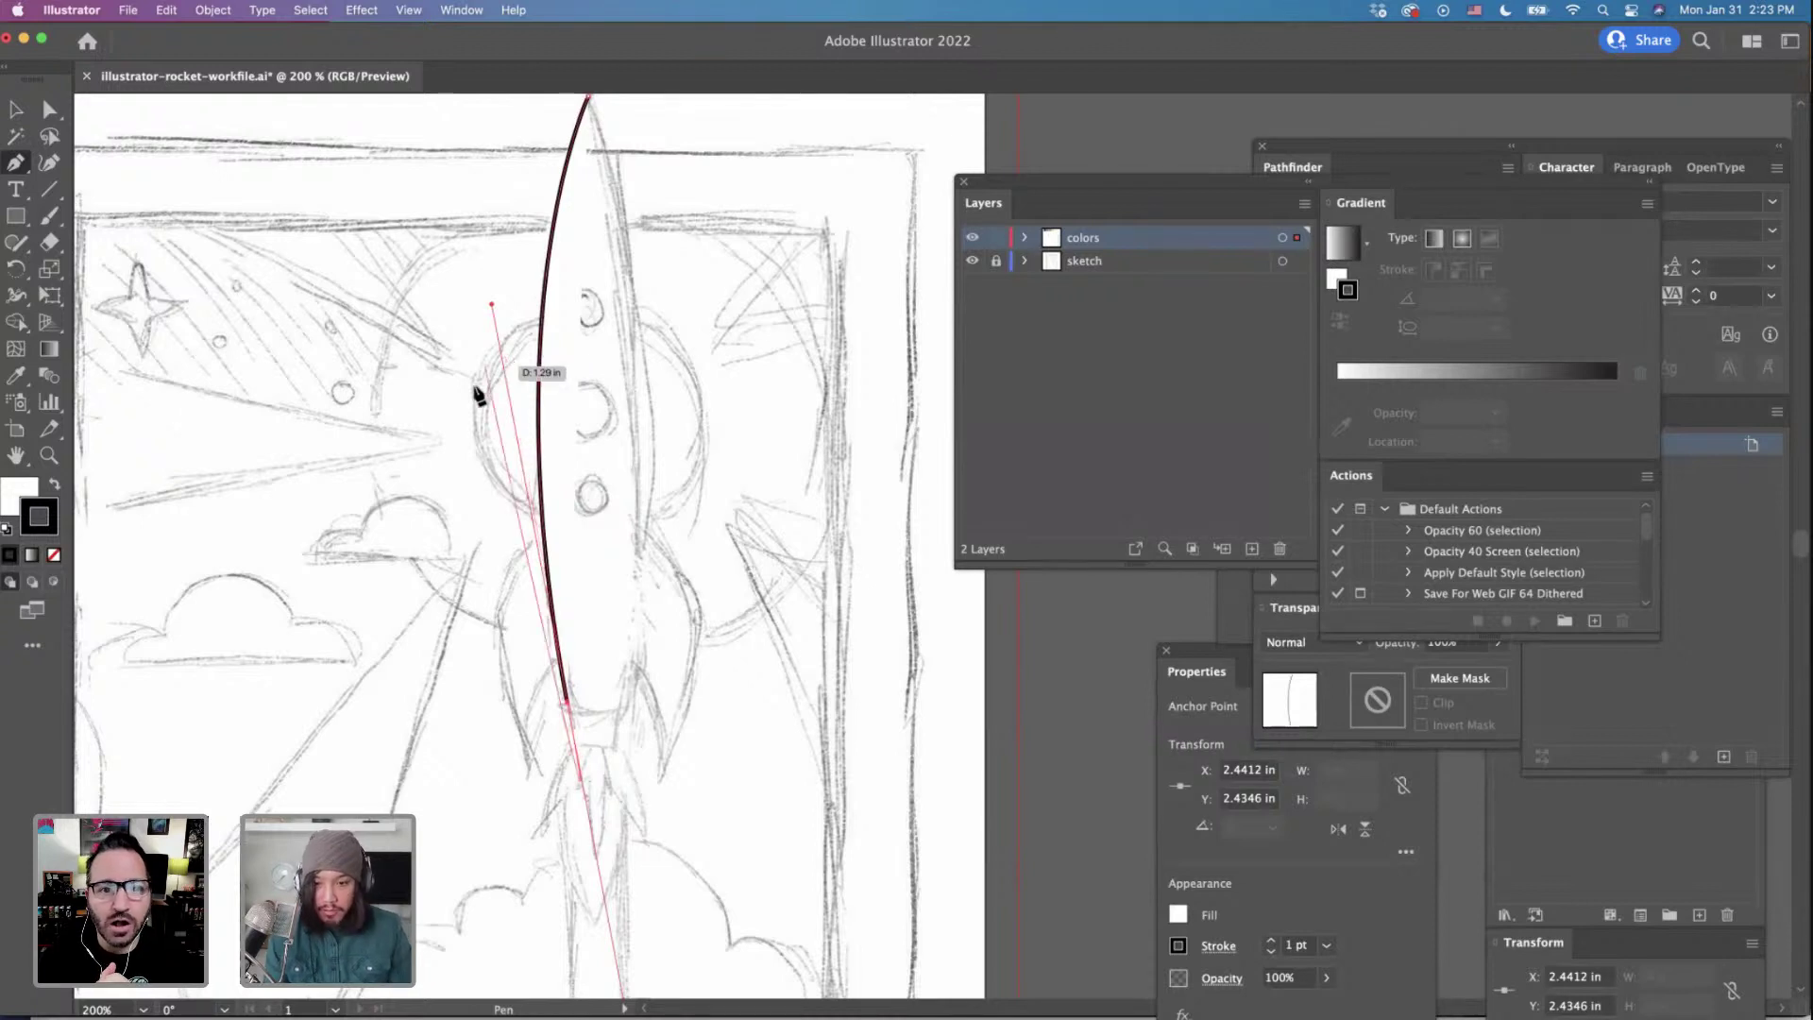
Remove the path's fill and extend it with a short straight base segment to the rocket's centre line.
{"action": "left_click", "coordinate": [17, 491]}
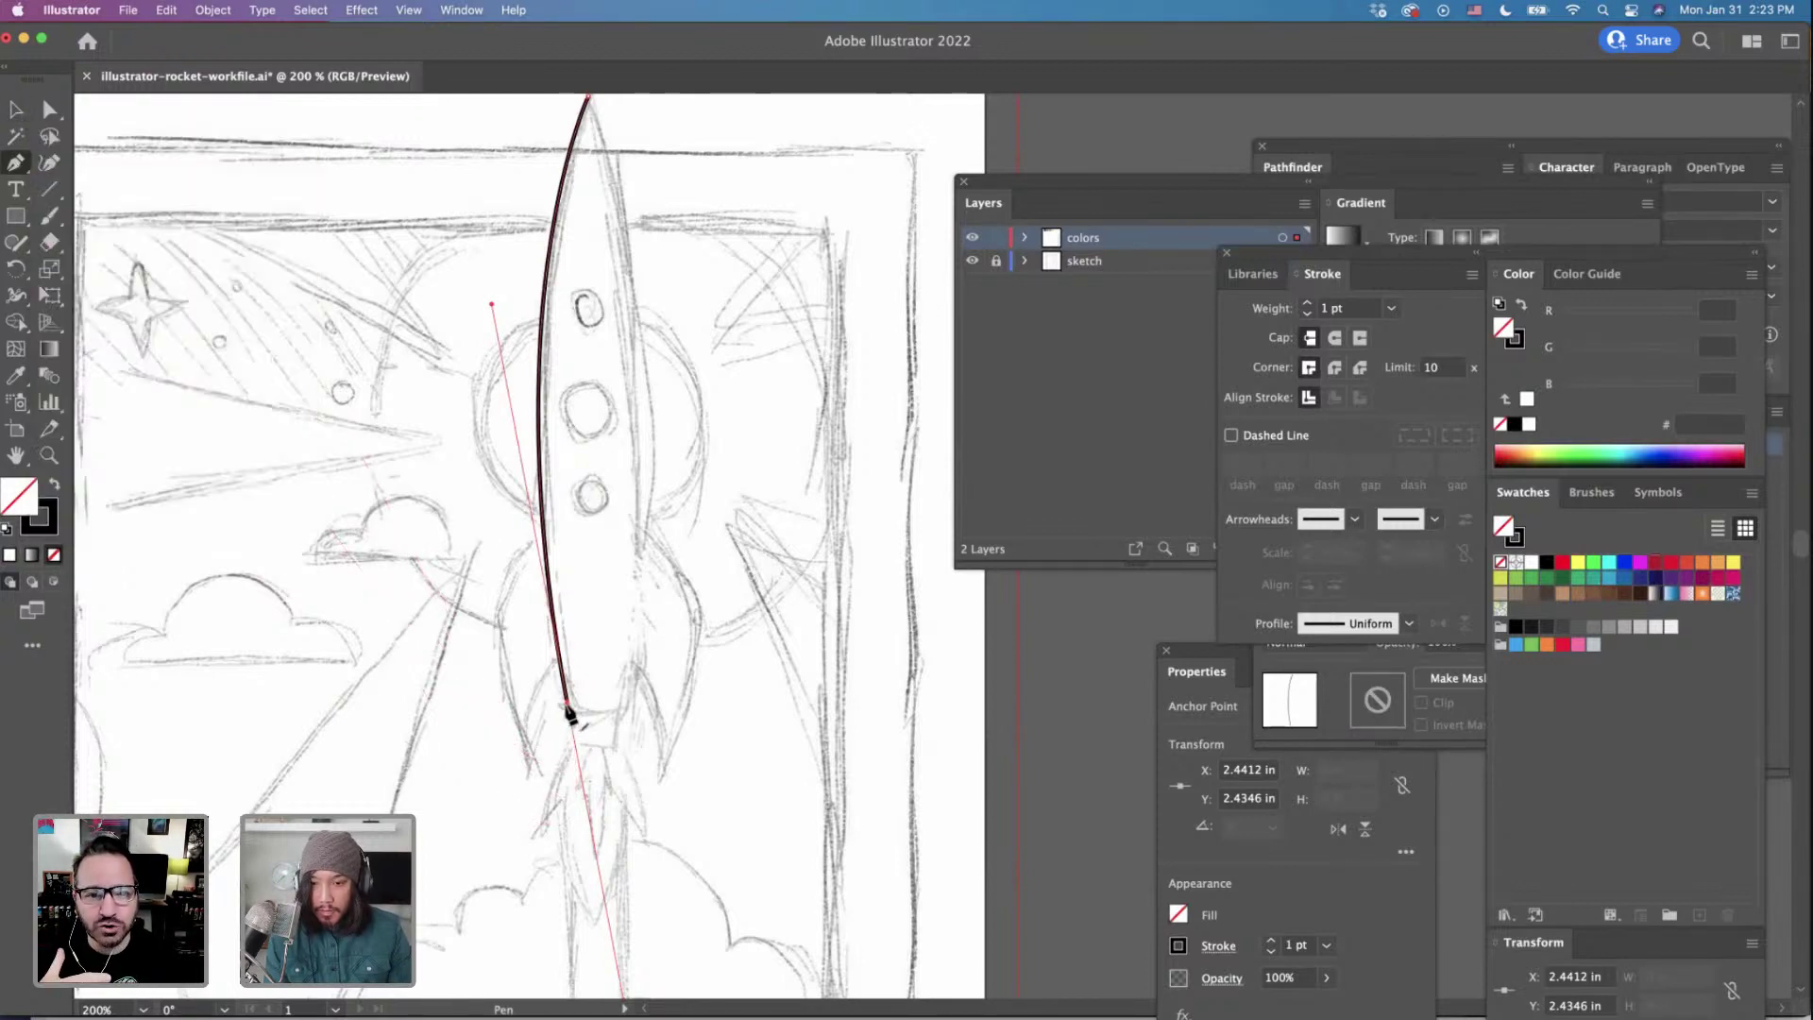
{"action": "left_click_drag", "start_coordinate": [567, 705], "coordinate": [591, 714]}
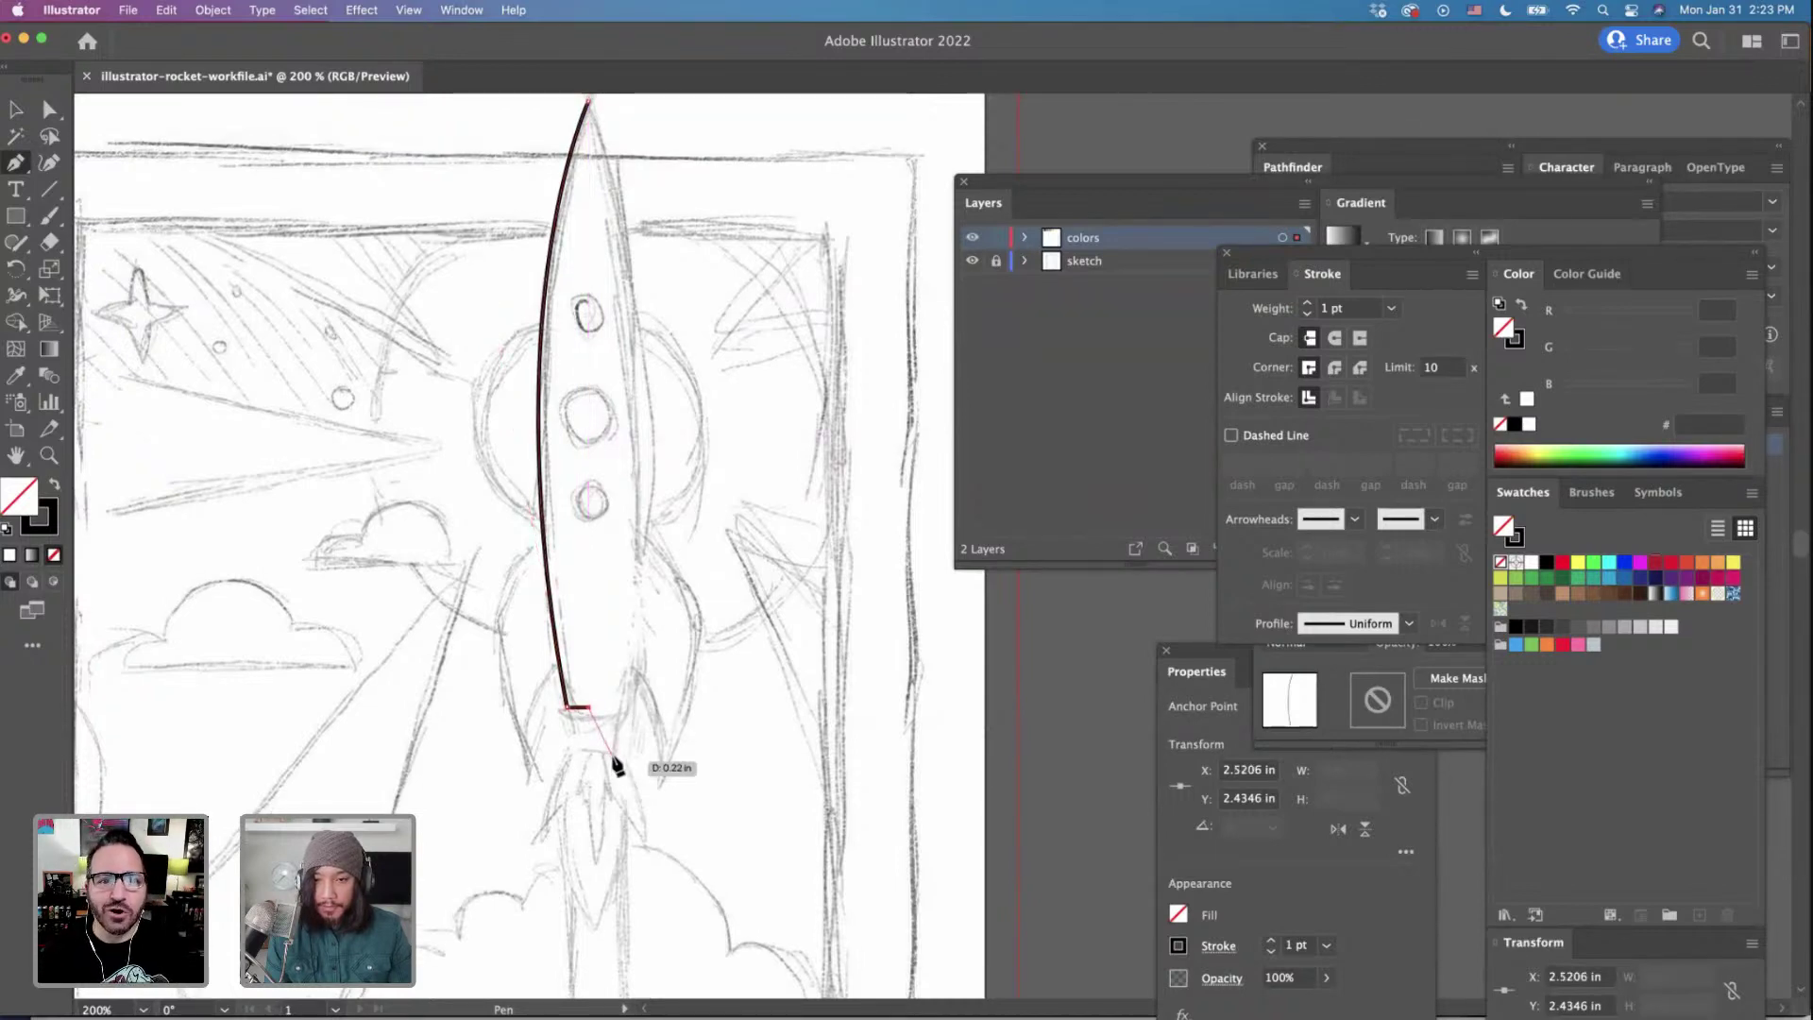
{"action": "scroll", "coordinate": [612, 756], "scroll_direction": "up", "scroll_amount": 2}
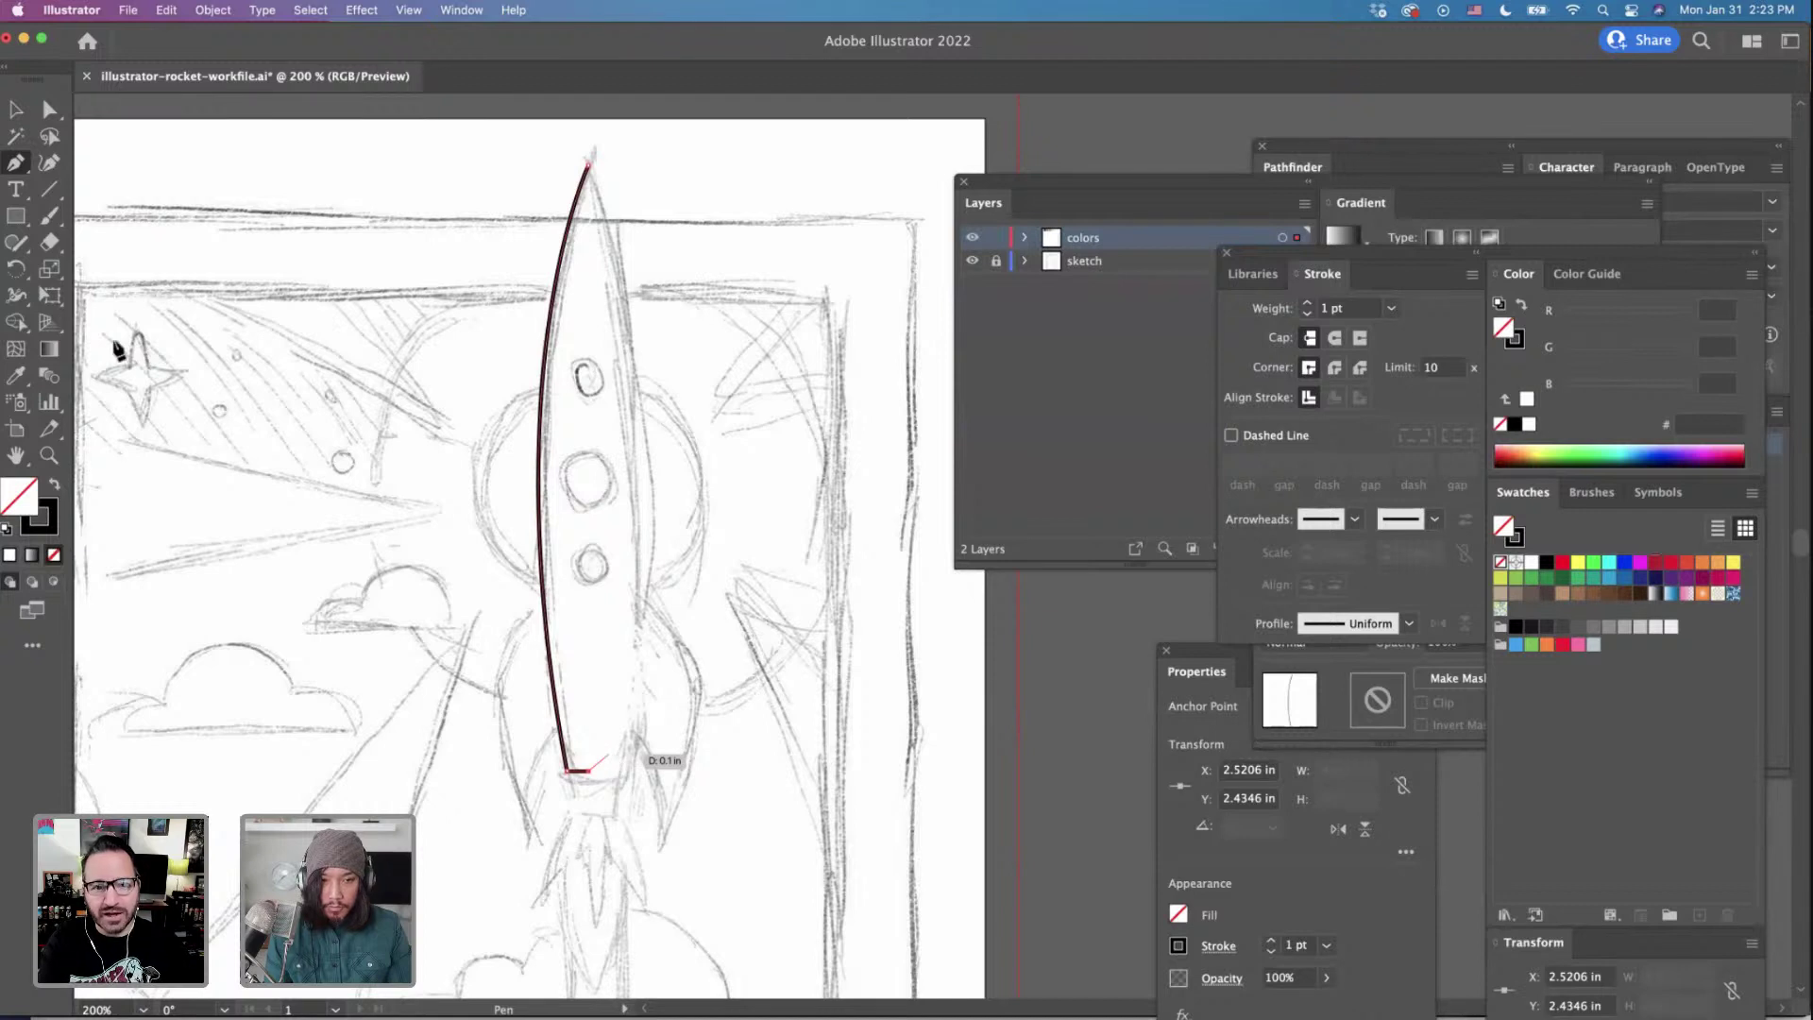
Duplicate the half outline of the rocket body about 0.23 in horizontally to the right.
{"action": "left_click", "coordinate": [14, 111]}
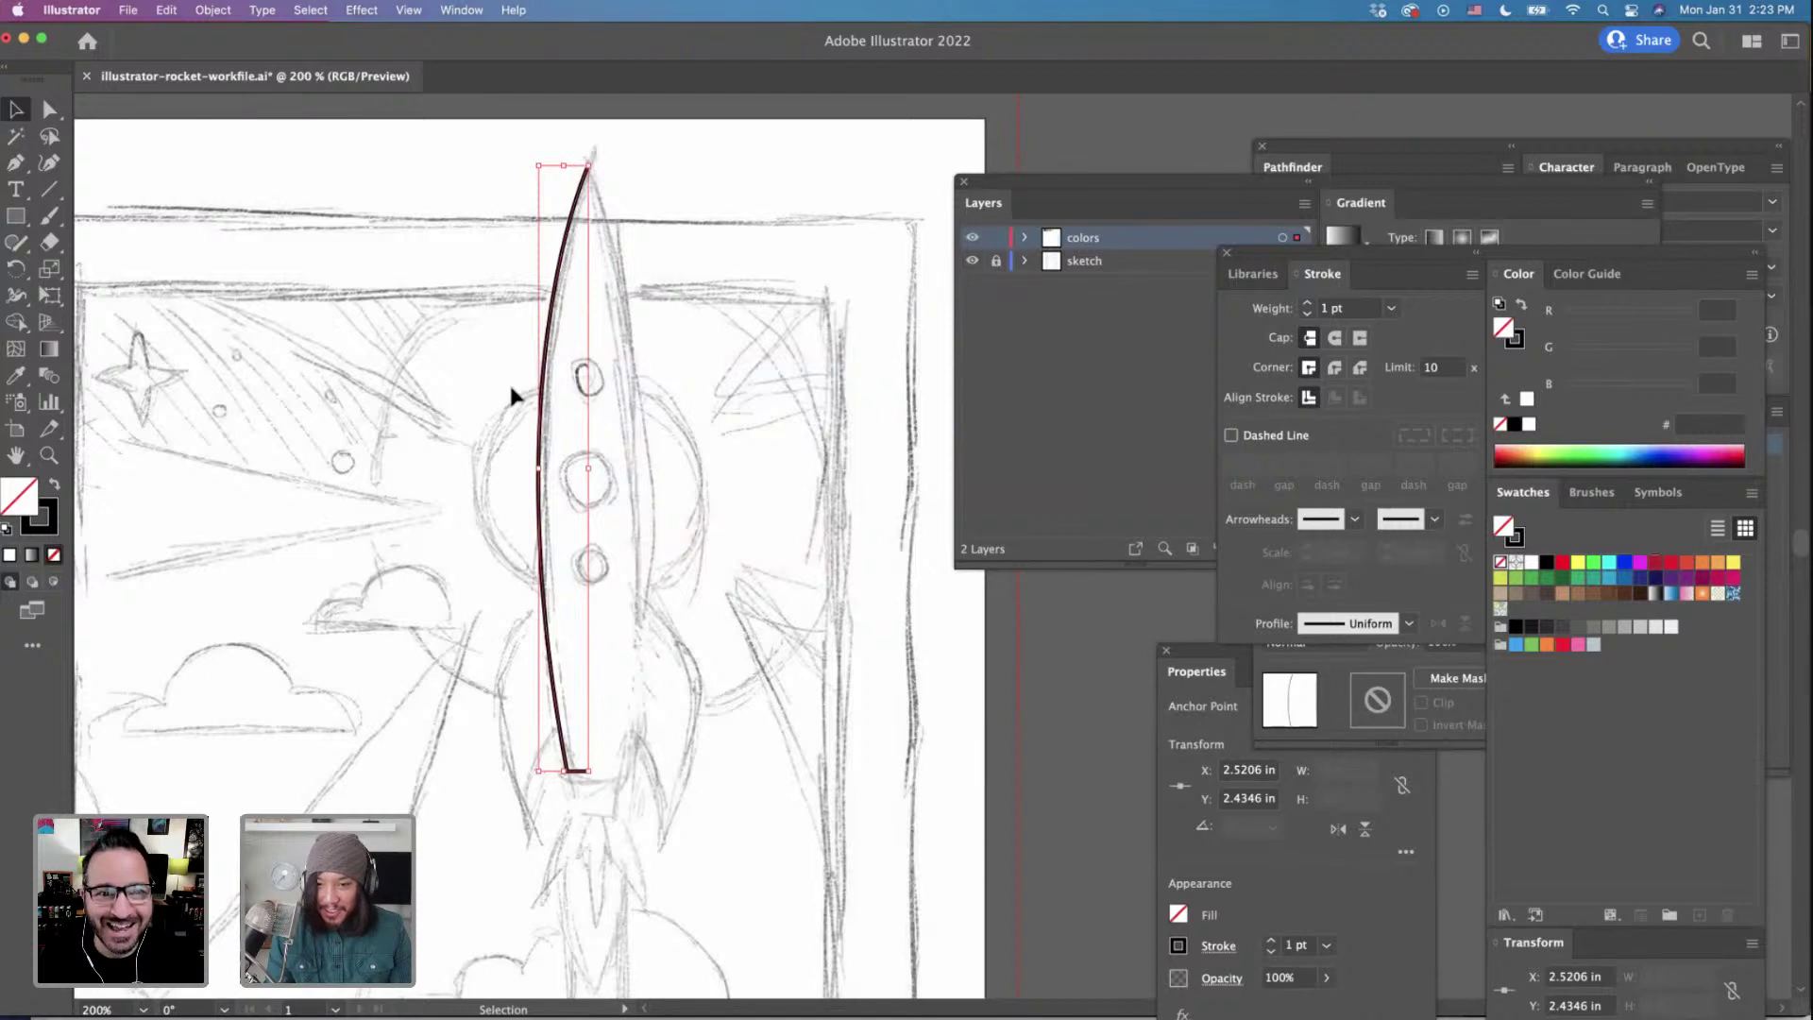
{"action": "scroll", "coordinate": [510, 388], "scroll_direction": "down", "scroll_amount": 1}
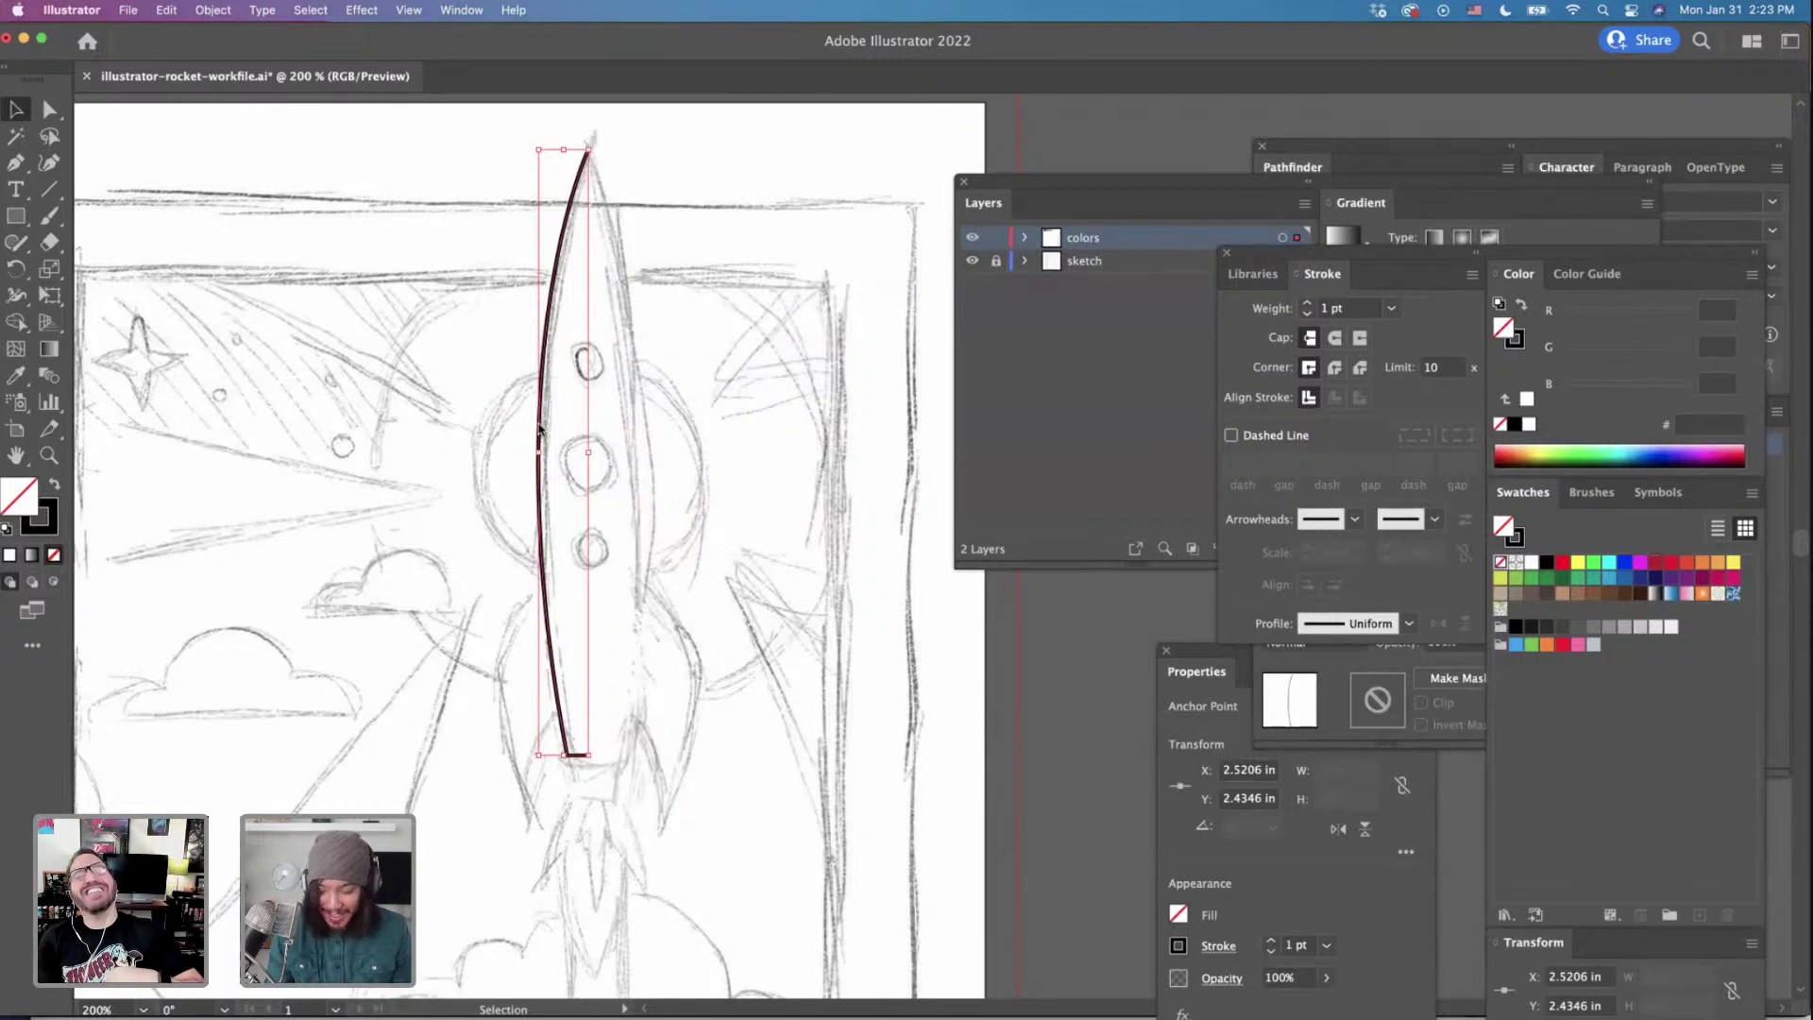
{"action": "left_click_drag", "start_coordinate": [540, 428], "coordinate": [604, 436]}
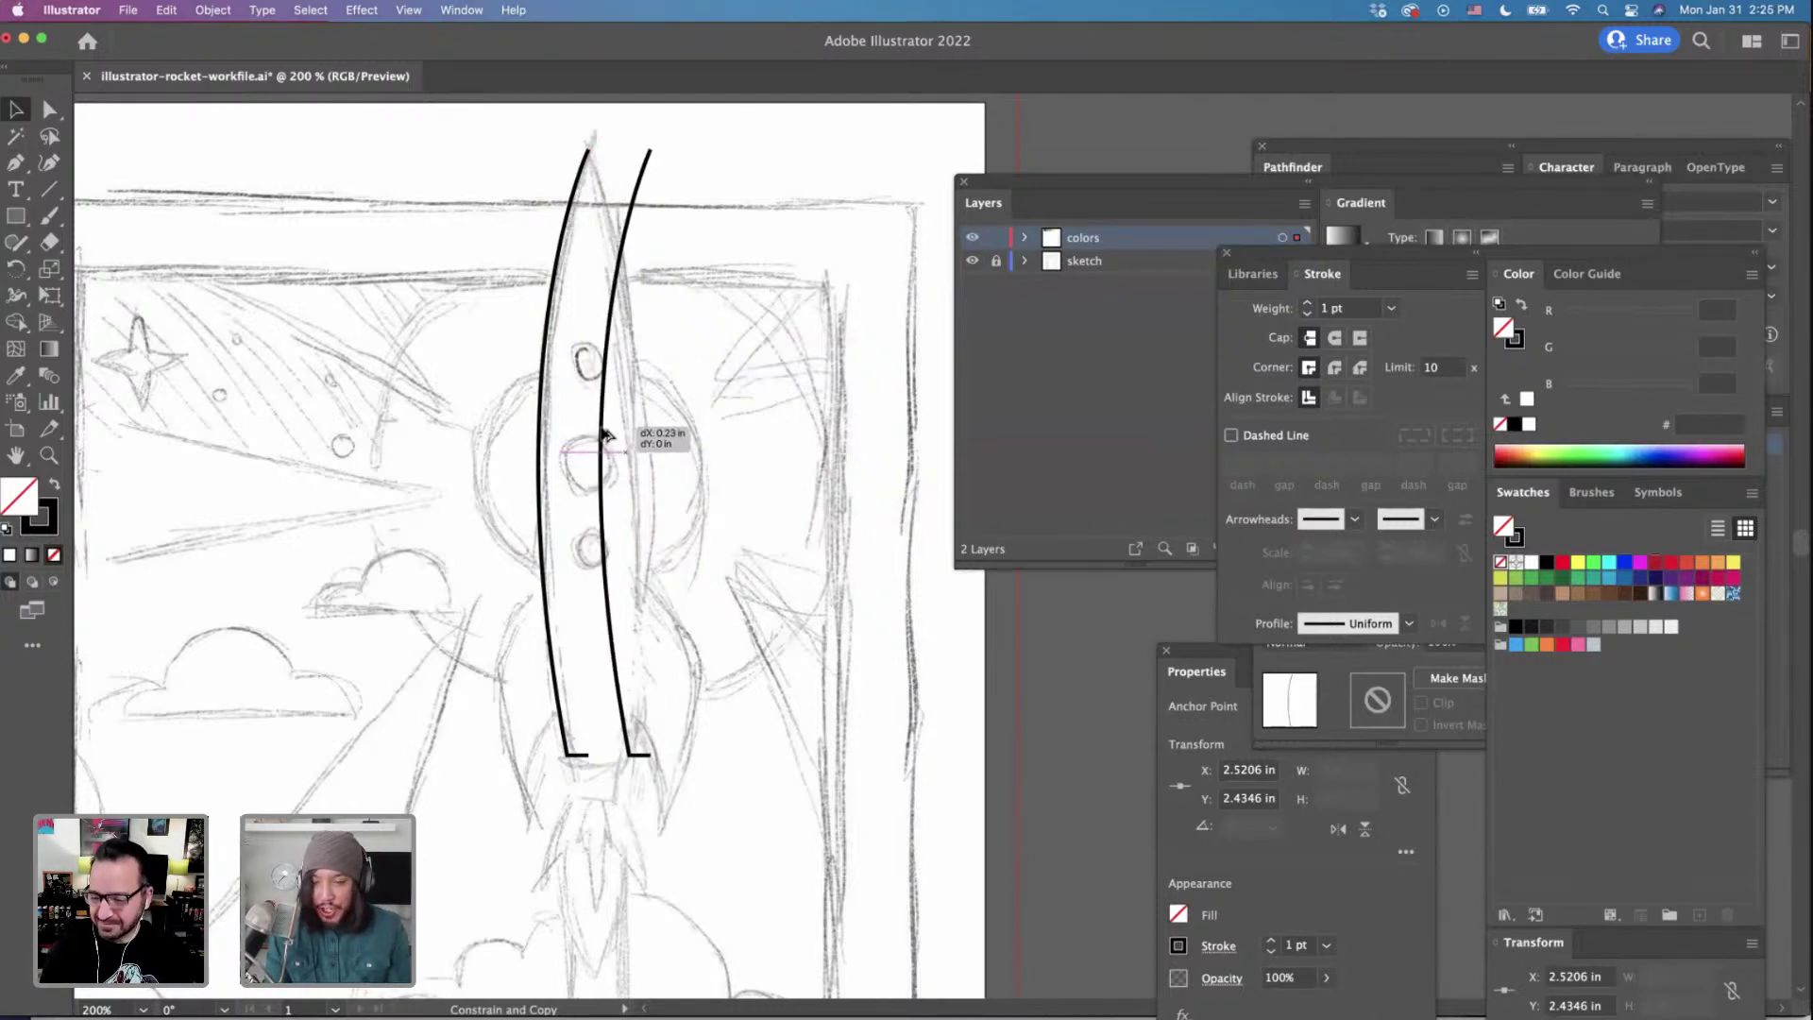
{"action": "left_click_drag", "start_coordinate": [604, 434], "coordinate": [605, 435]}
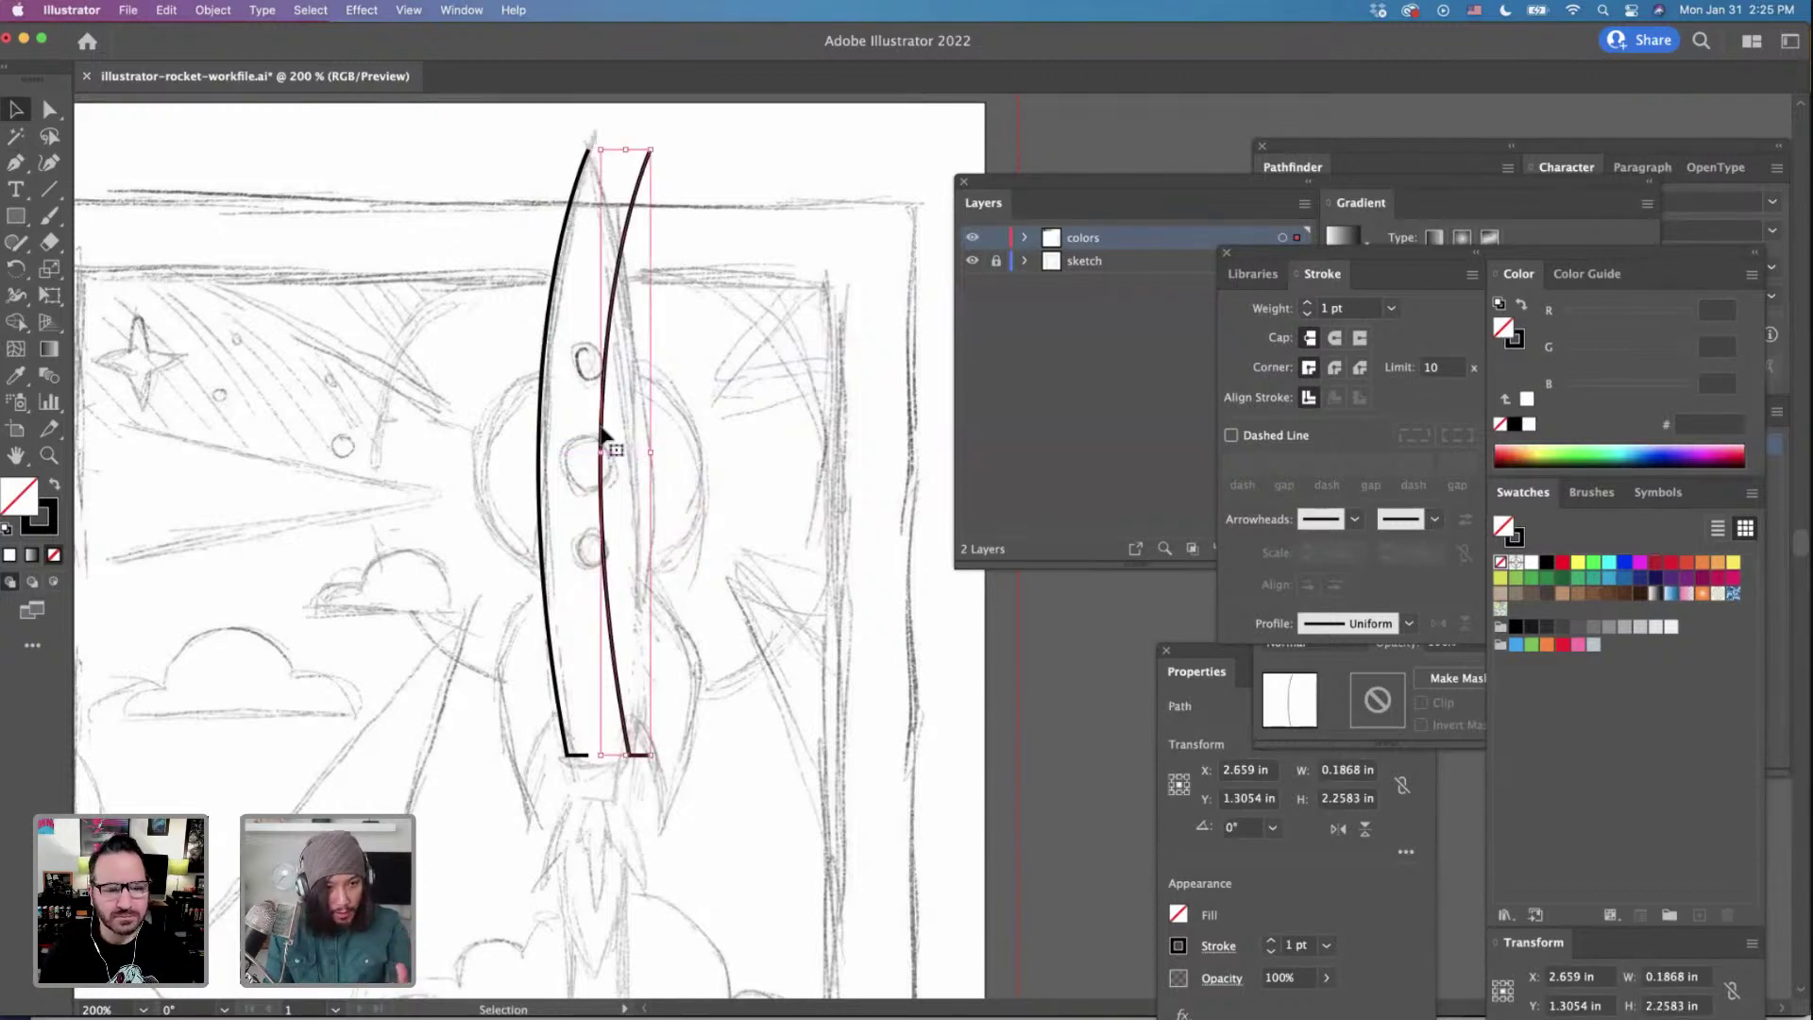
Reflect the copied half across the vertical axis and move it against the original so both halves meet at nose and base.
{"action": "right_click", "coordinate": [602, 435]}
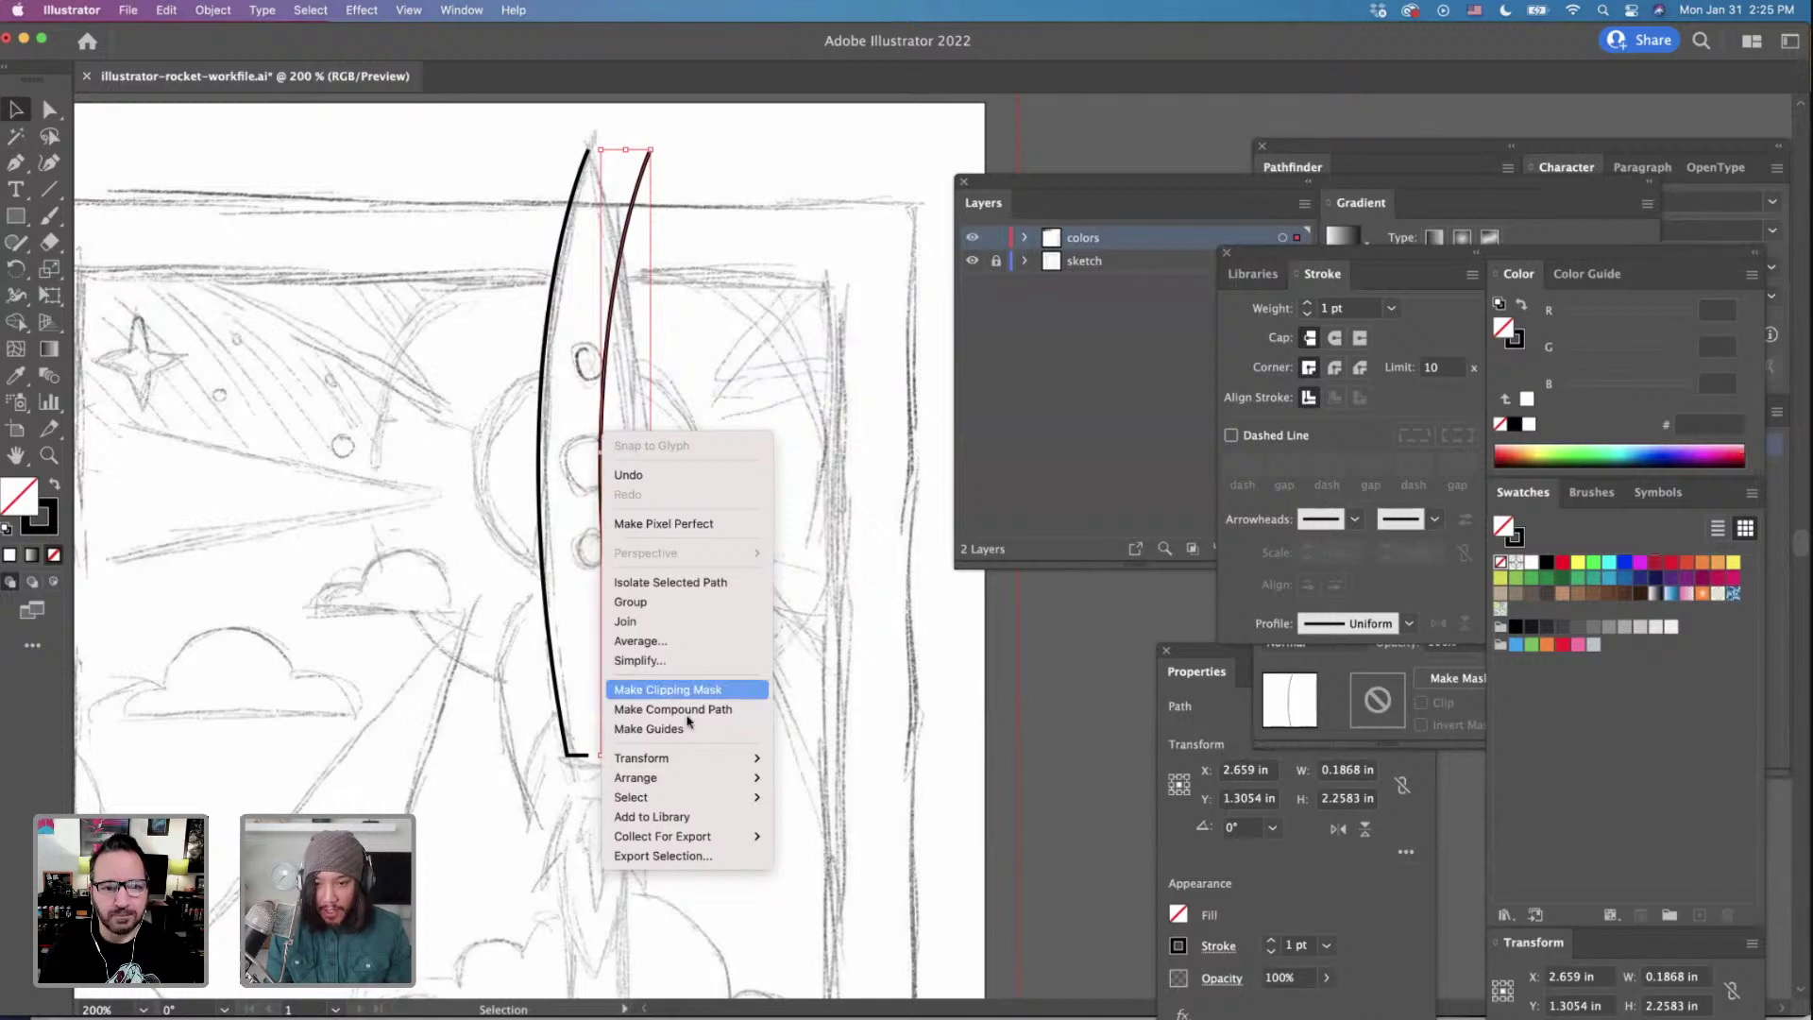
{"action": "mouse_move", "coordinate": [681, 759]}
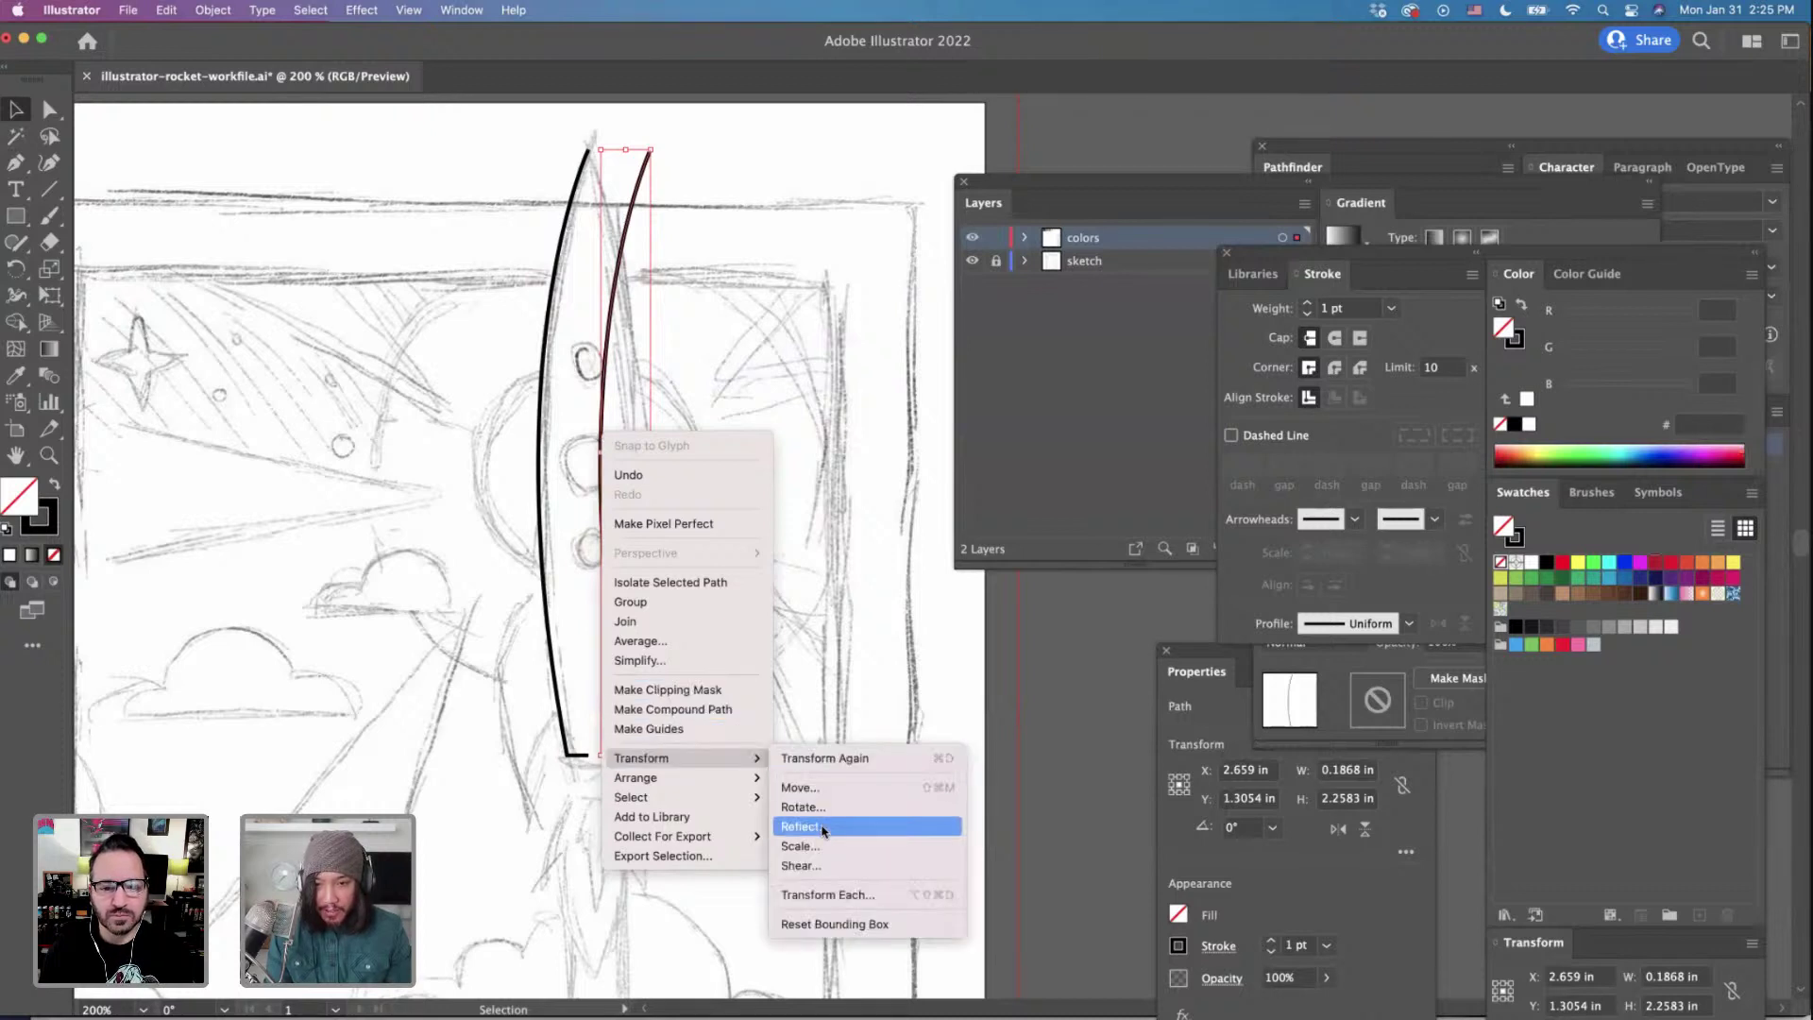
{"action": "left_click", "coordinate": [818, 826]}
{"action": "left_click", "coordinate": [935, 671]}
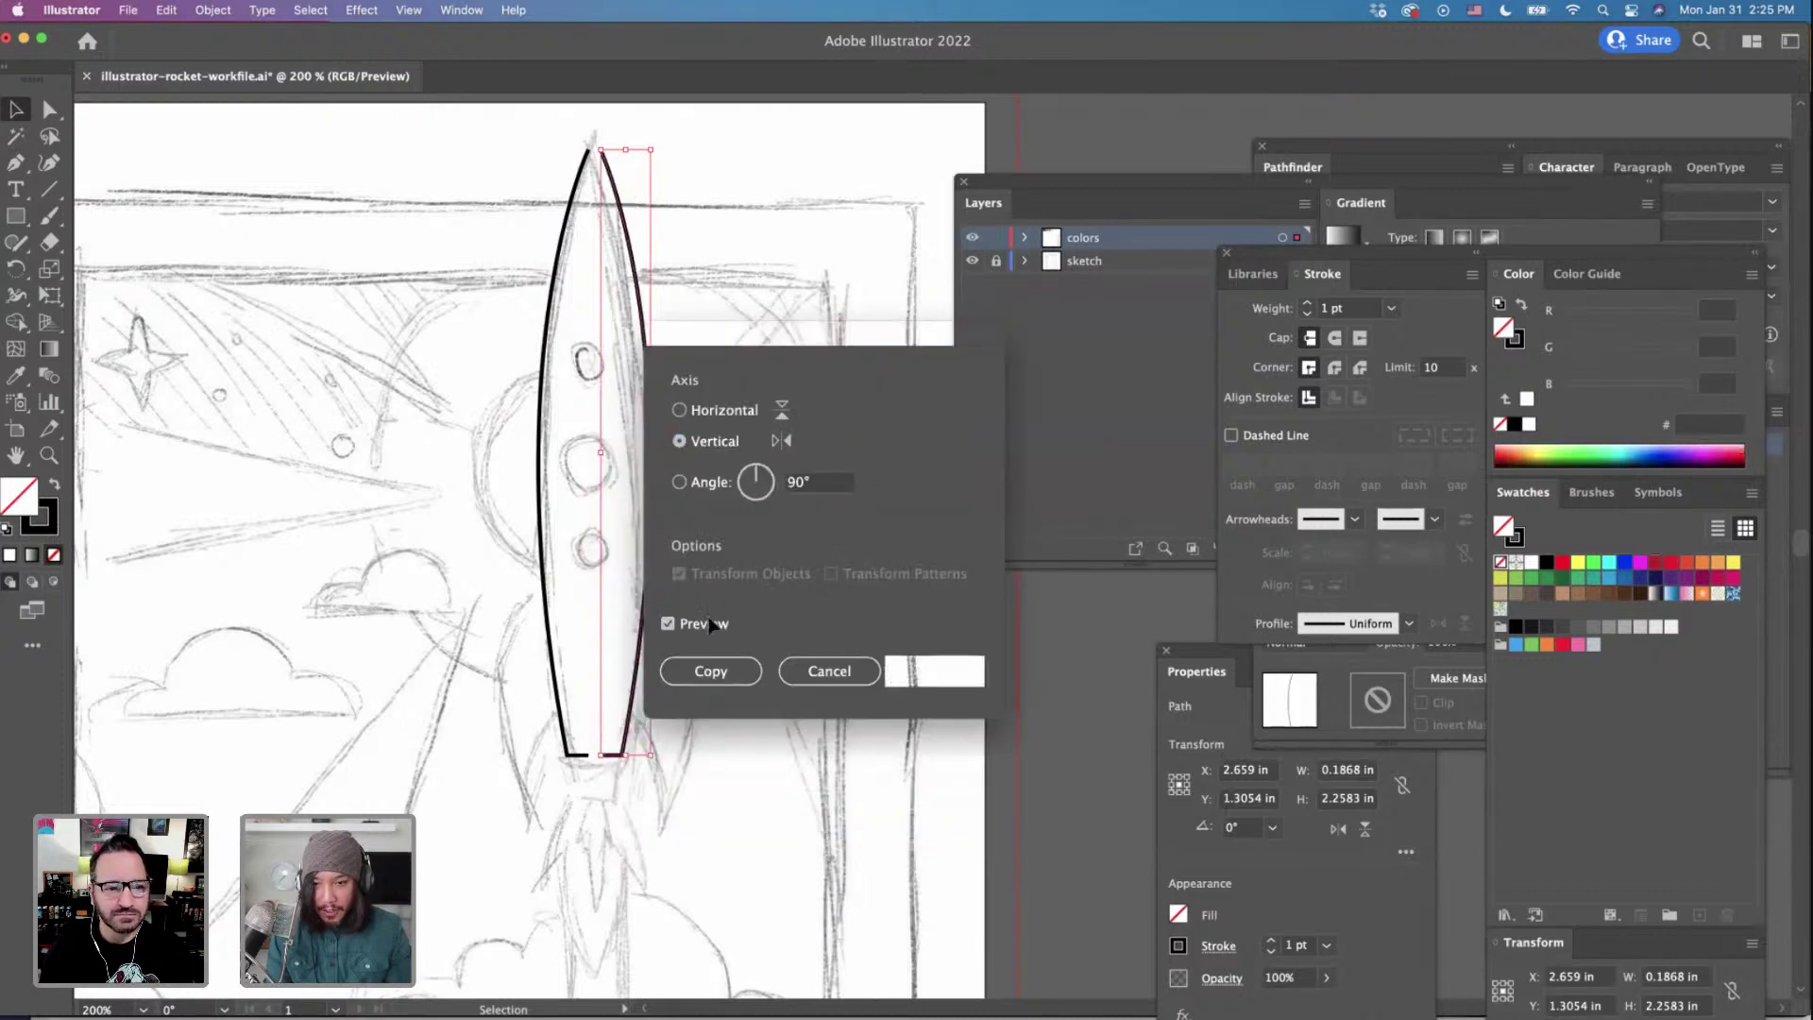
{"action": "left_click_drag", "start_coordinate": [645, 614], "coordinate": [635, 616]}
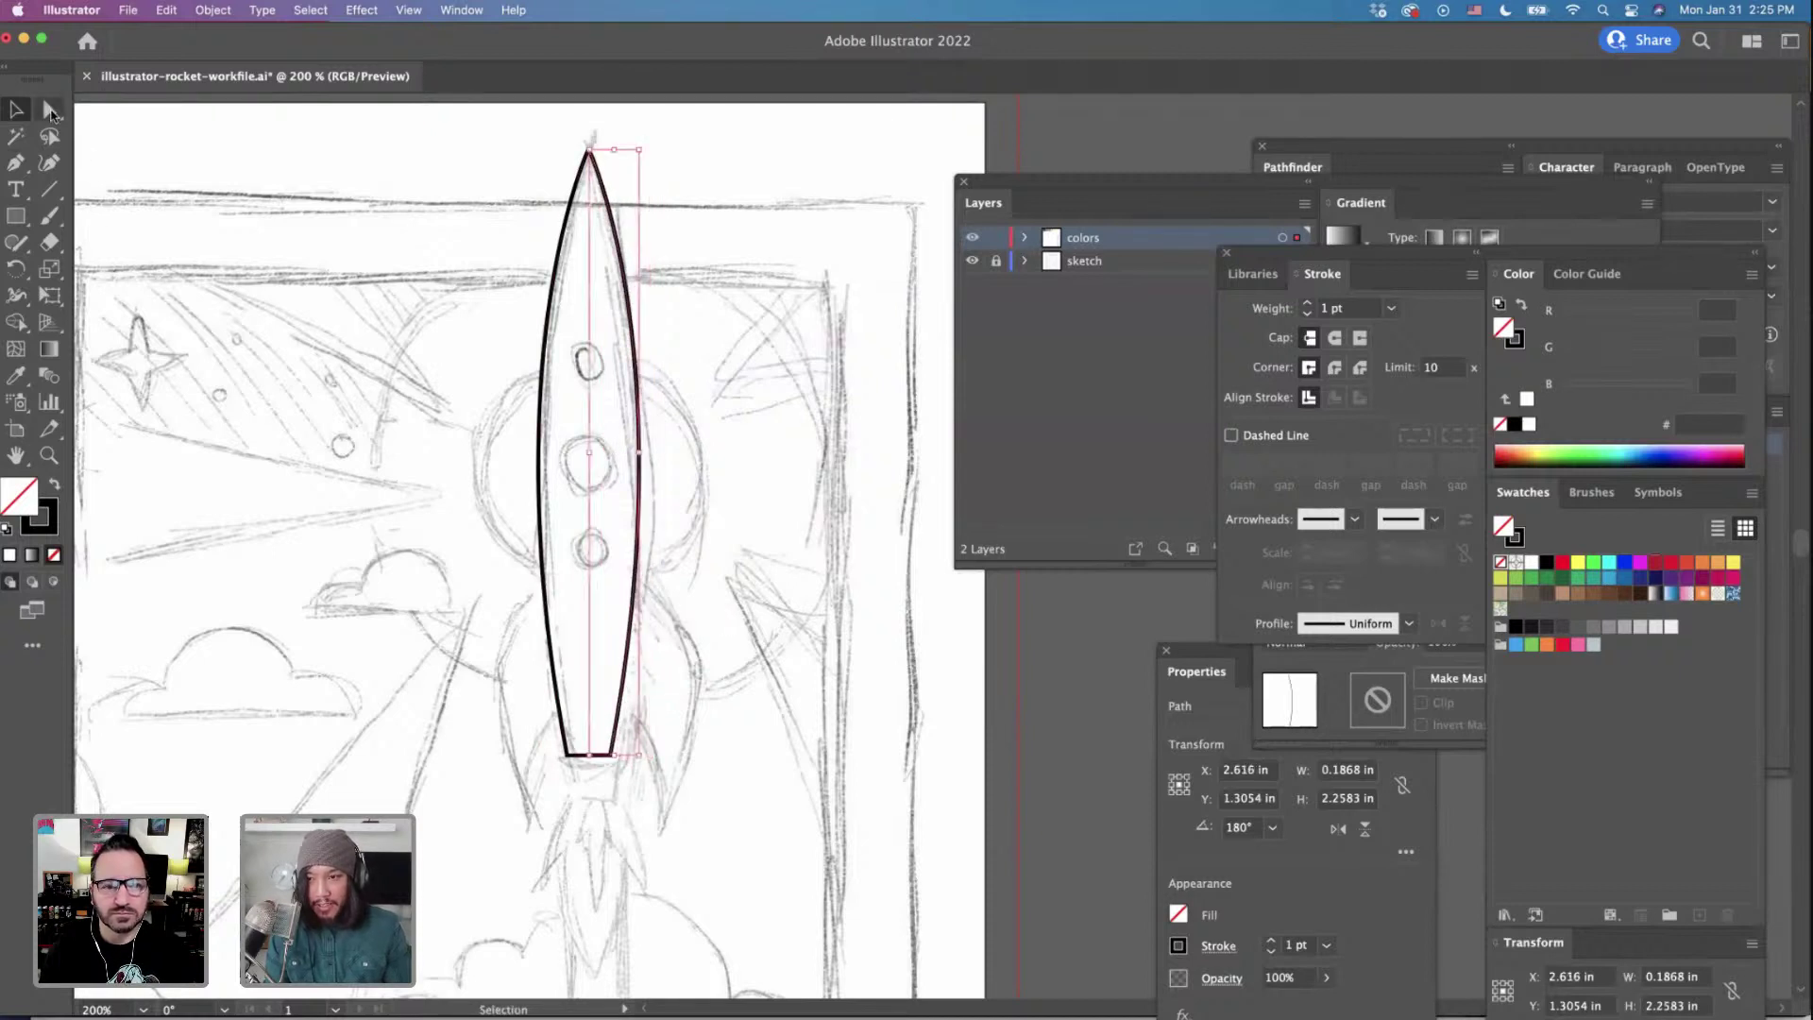
Select the two overlapping end points at the nose tip with Direct Selection and join them.
{"action": "left_click", "coordinate": [49, 109]}
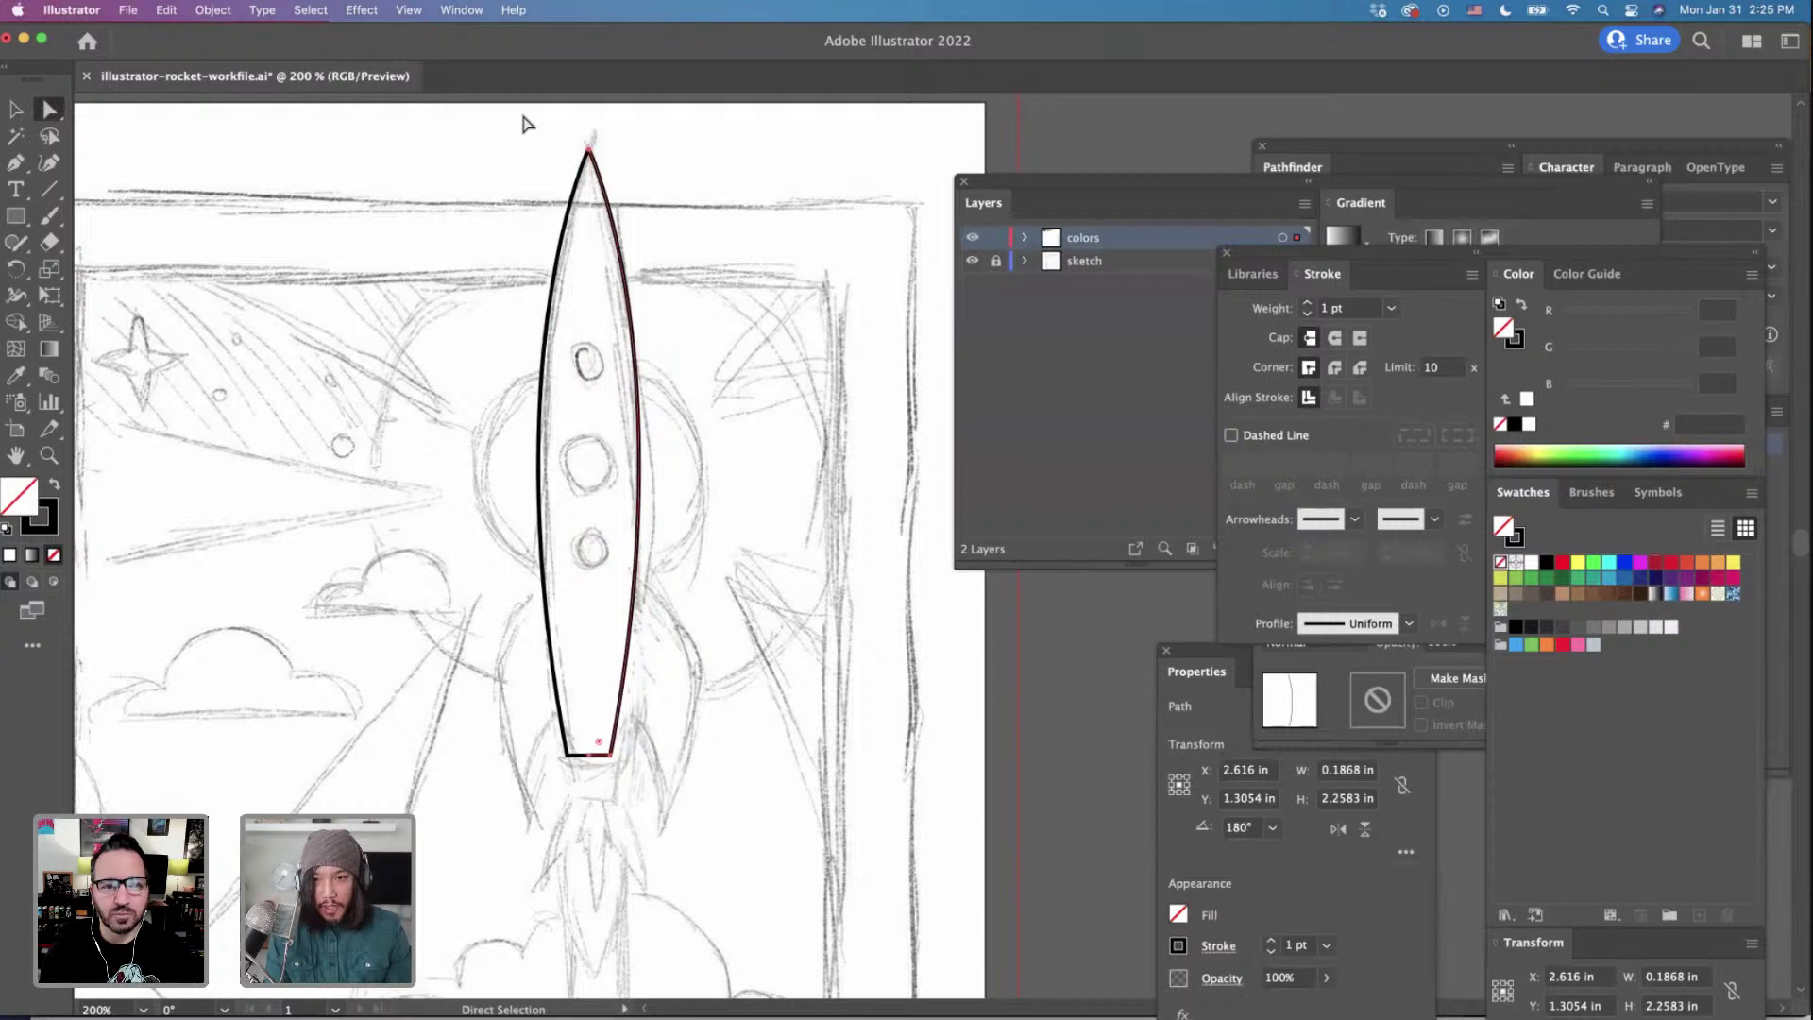
{"action": "left_click_drag", "start_coordinate": [530, 114], "coordinate": [676, 197]}
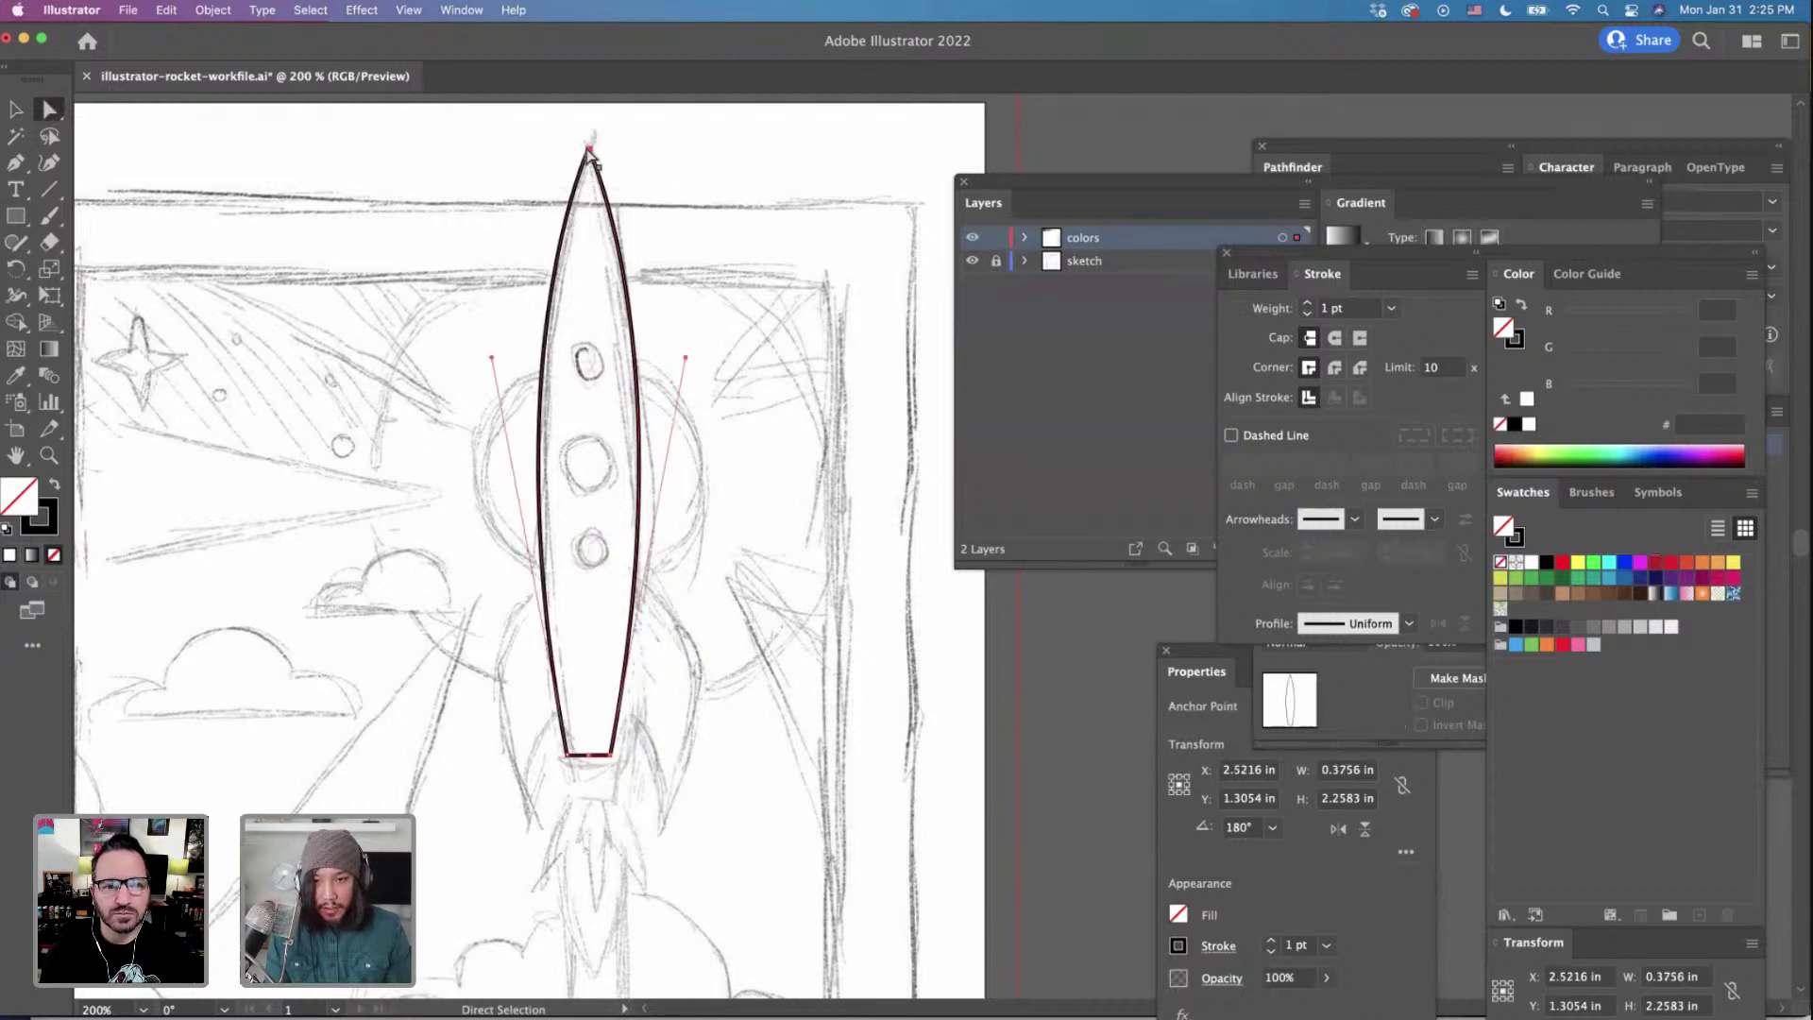
{"action": "key", "text": "super"}
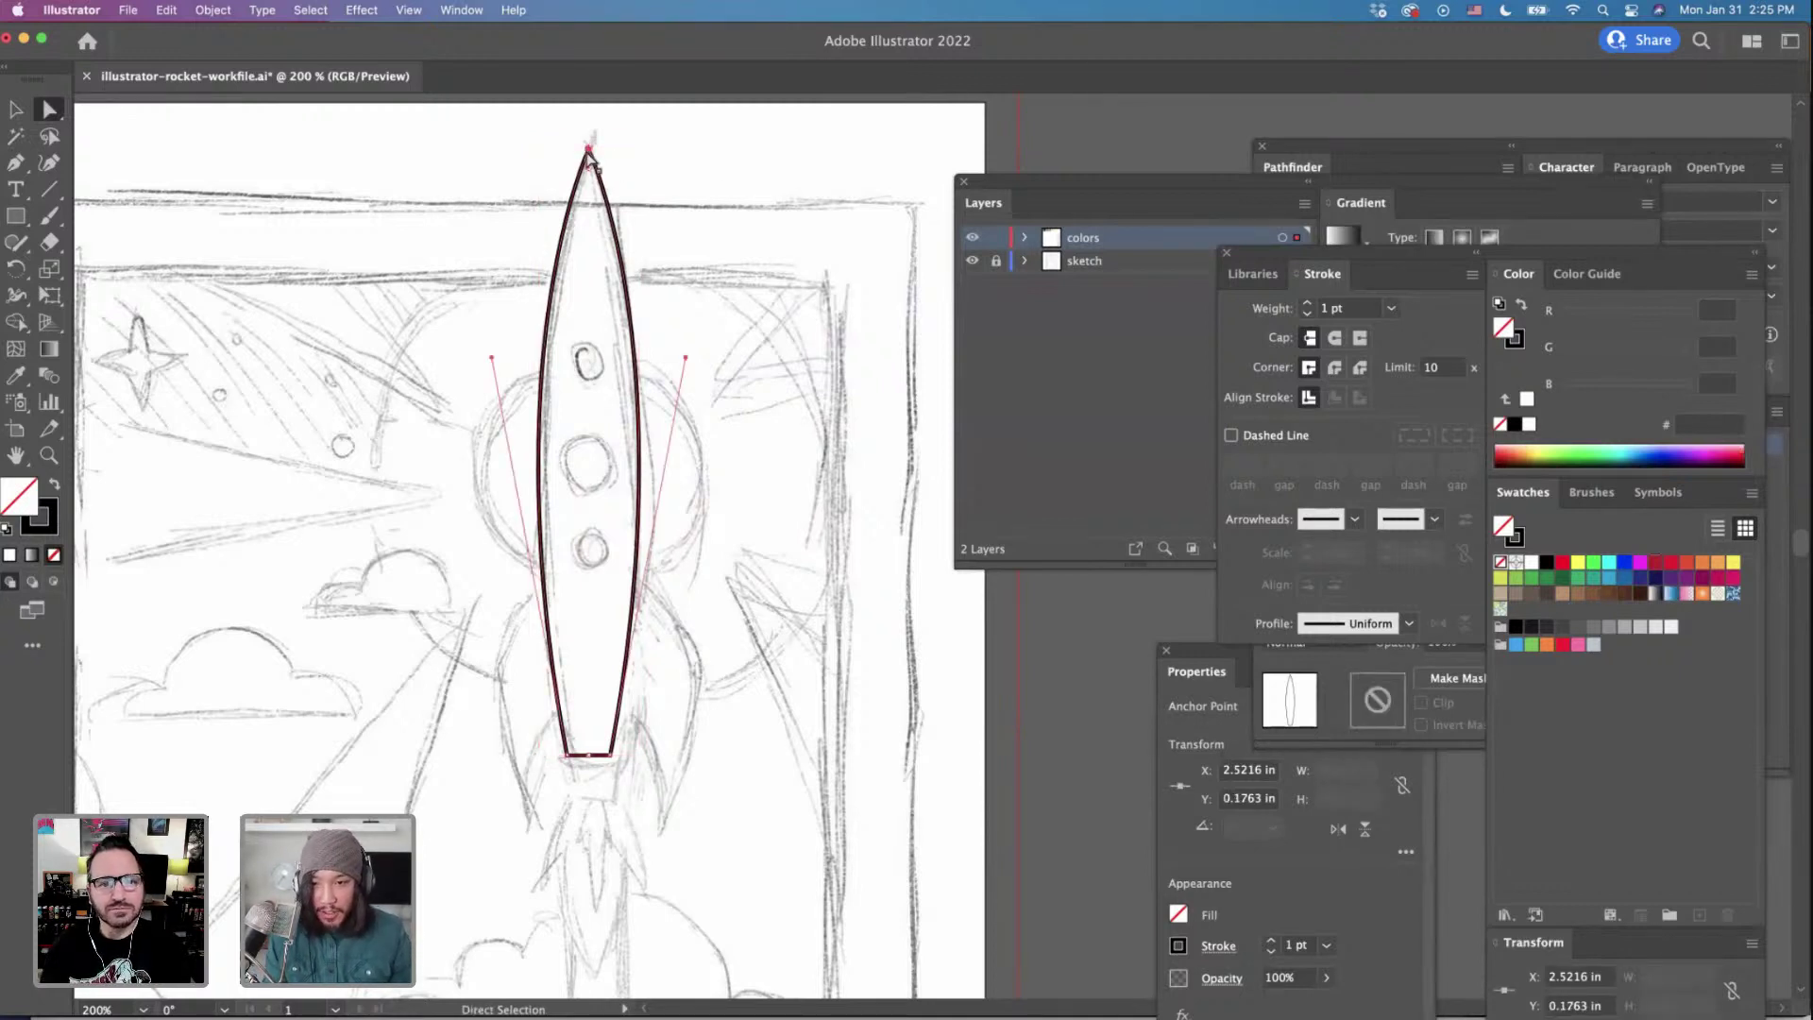
Pull the joined nose point away from the rocket body to test the connection, and undo the move.
{"action": "left_click_drag", "start_coordinate": [588, 152], "coordinate": [810, 722]}
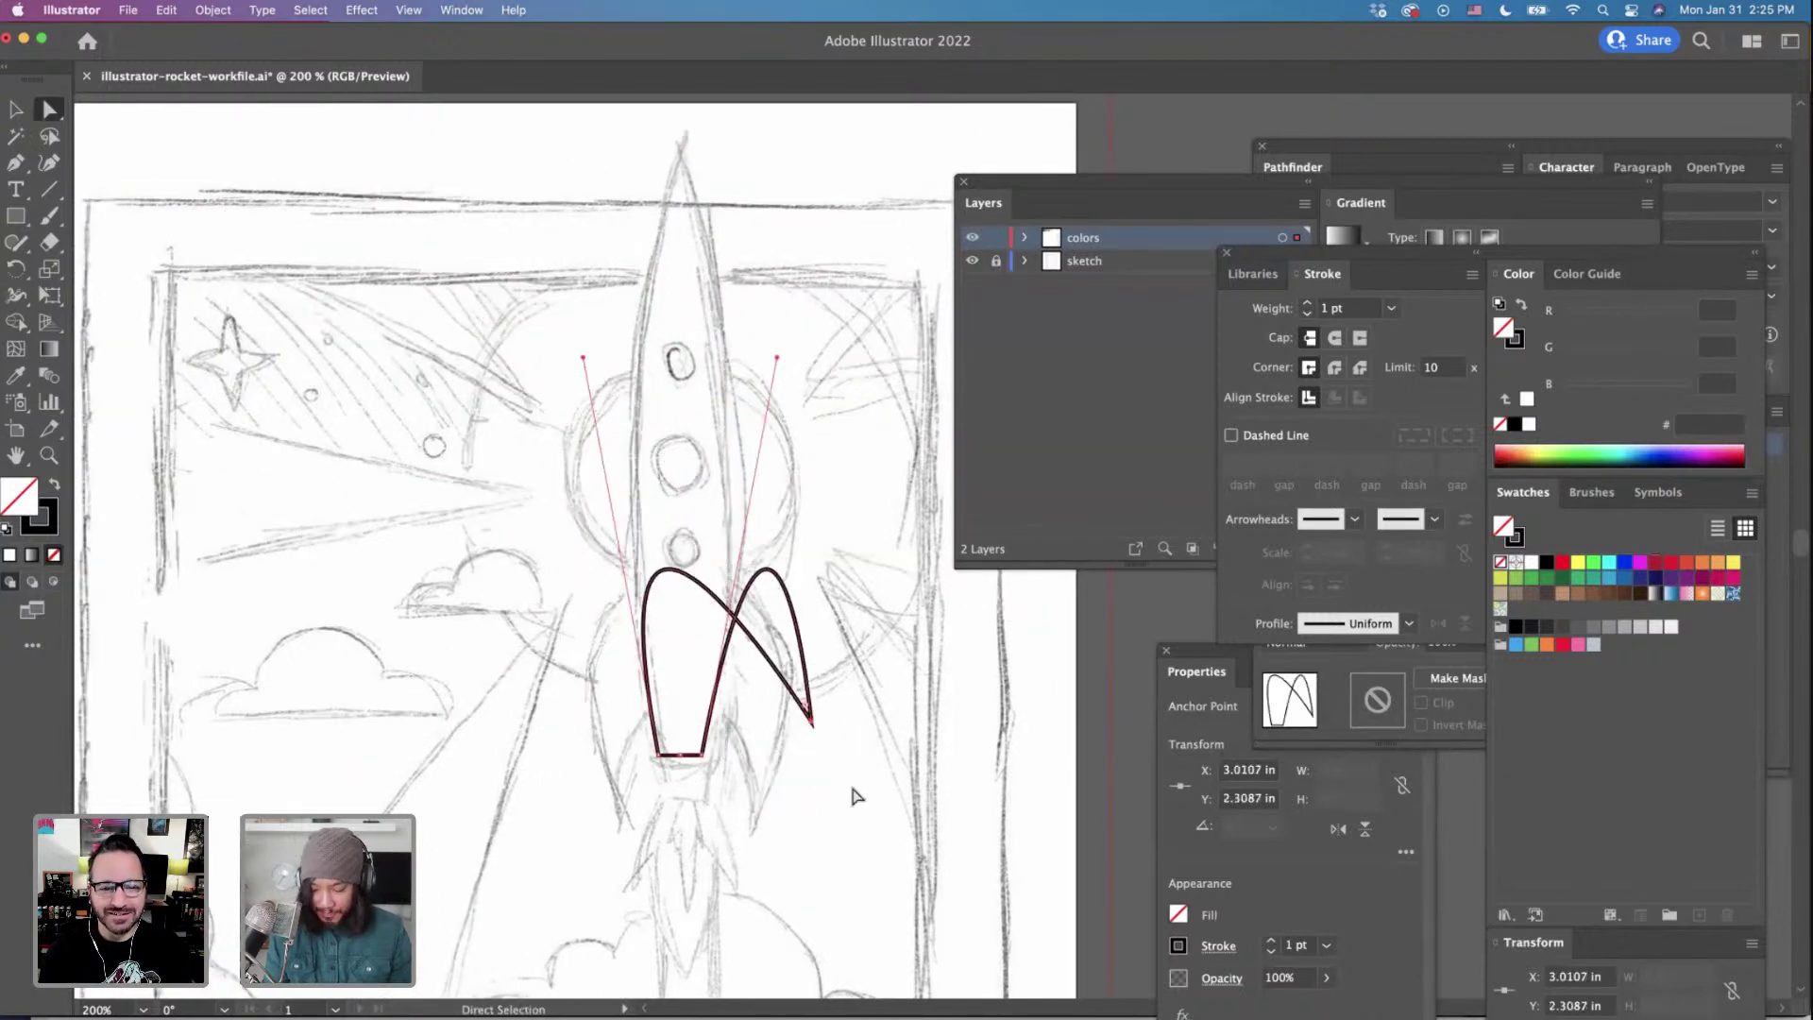
{"action": "key", "text": "super+z"}
{"action": "key", "text": "super+z"}
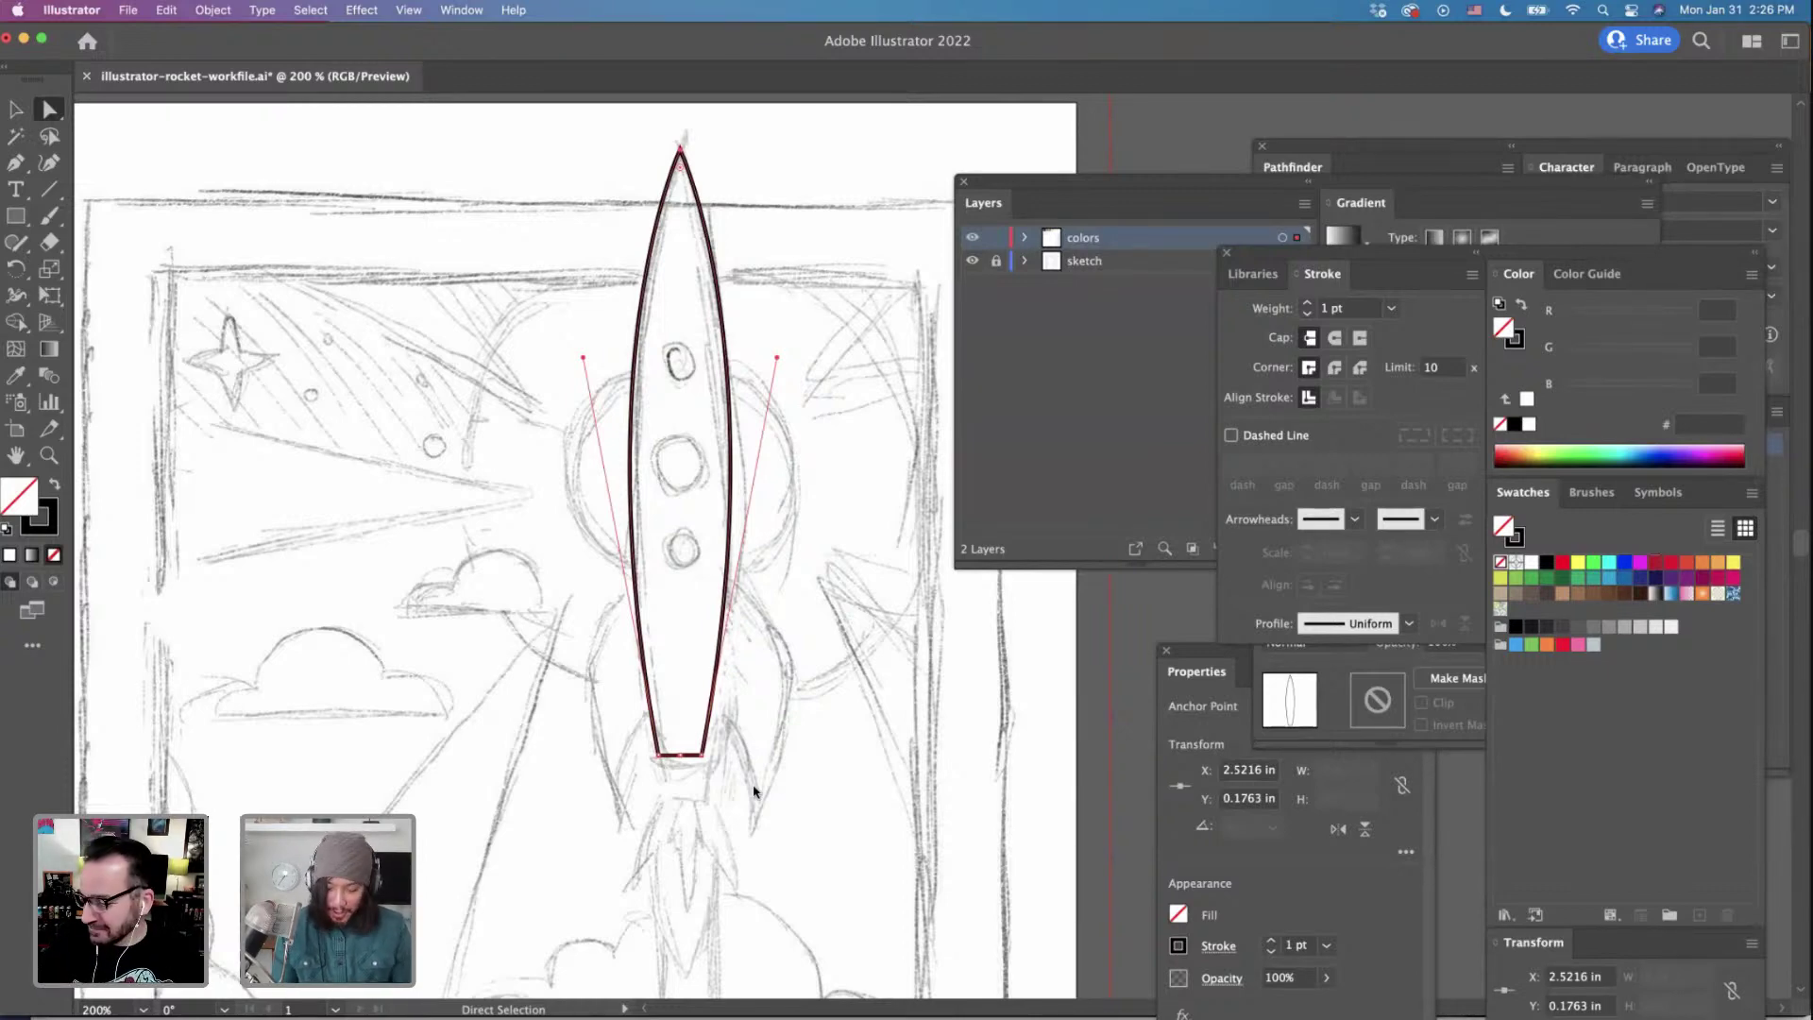
Select the overlapping centre points on the rocket's base line and delete them, leaving the base open.
{"action": "key", "text": "super+equal"}
{"action": "scroll", "coordinate": [754, 791], "scroll_direction": "down", "scroll_amount": 5}
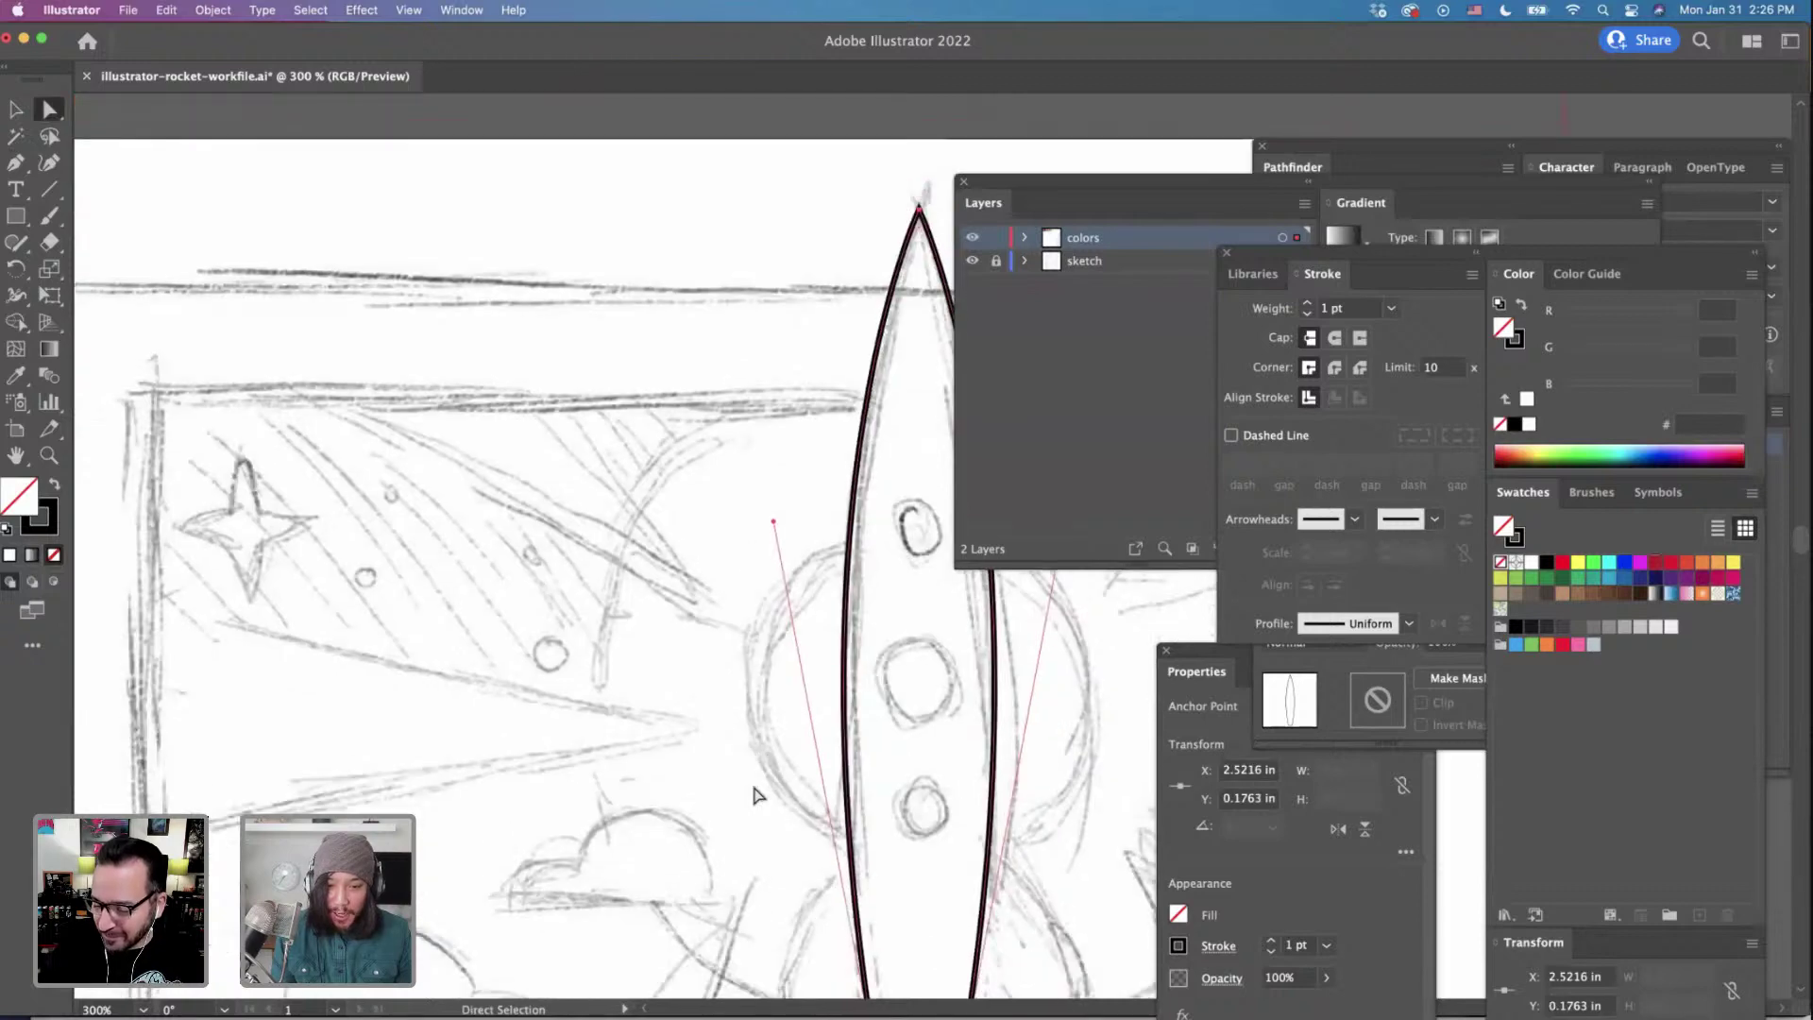
{"action": "scroll", "coordinate": [754, 792], "scroll_direction": "down", "scroll_amount": 5}
{"action": "scroll", "coordinate": [158, 262], "scroll_direction": "right", "scroll_amount": 2}
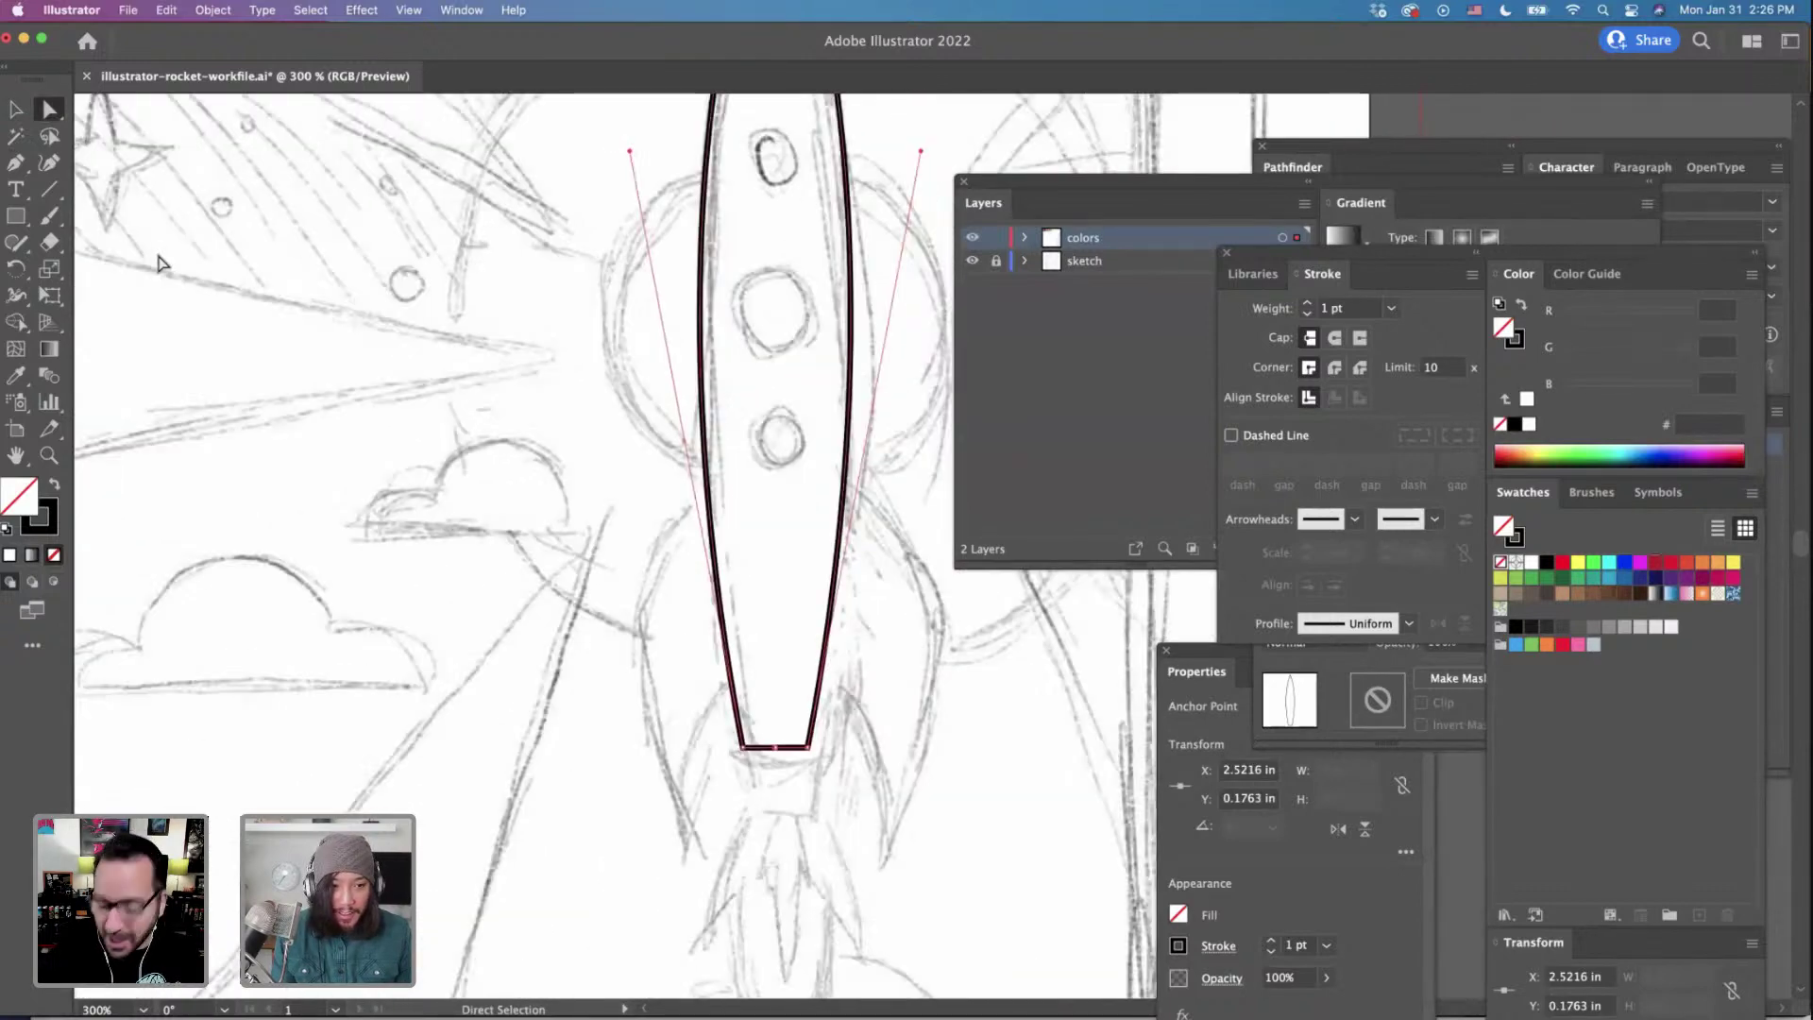
{"action": "scroll", "coordinate": [159, 262], "scroll_direction": "right", "scroll_amount": 3}
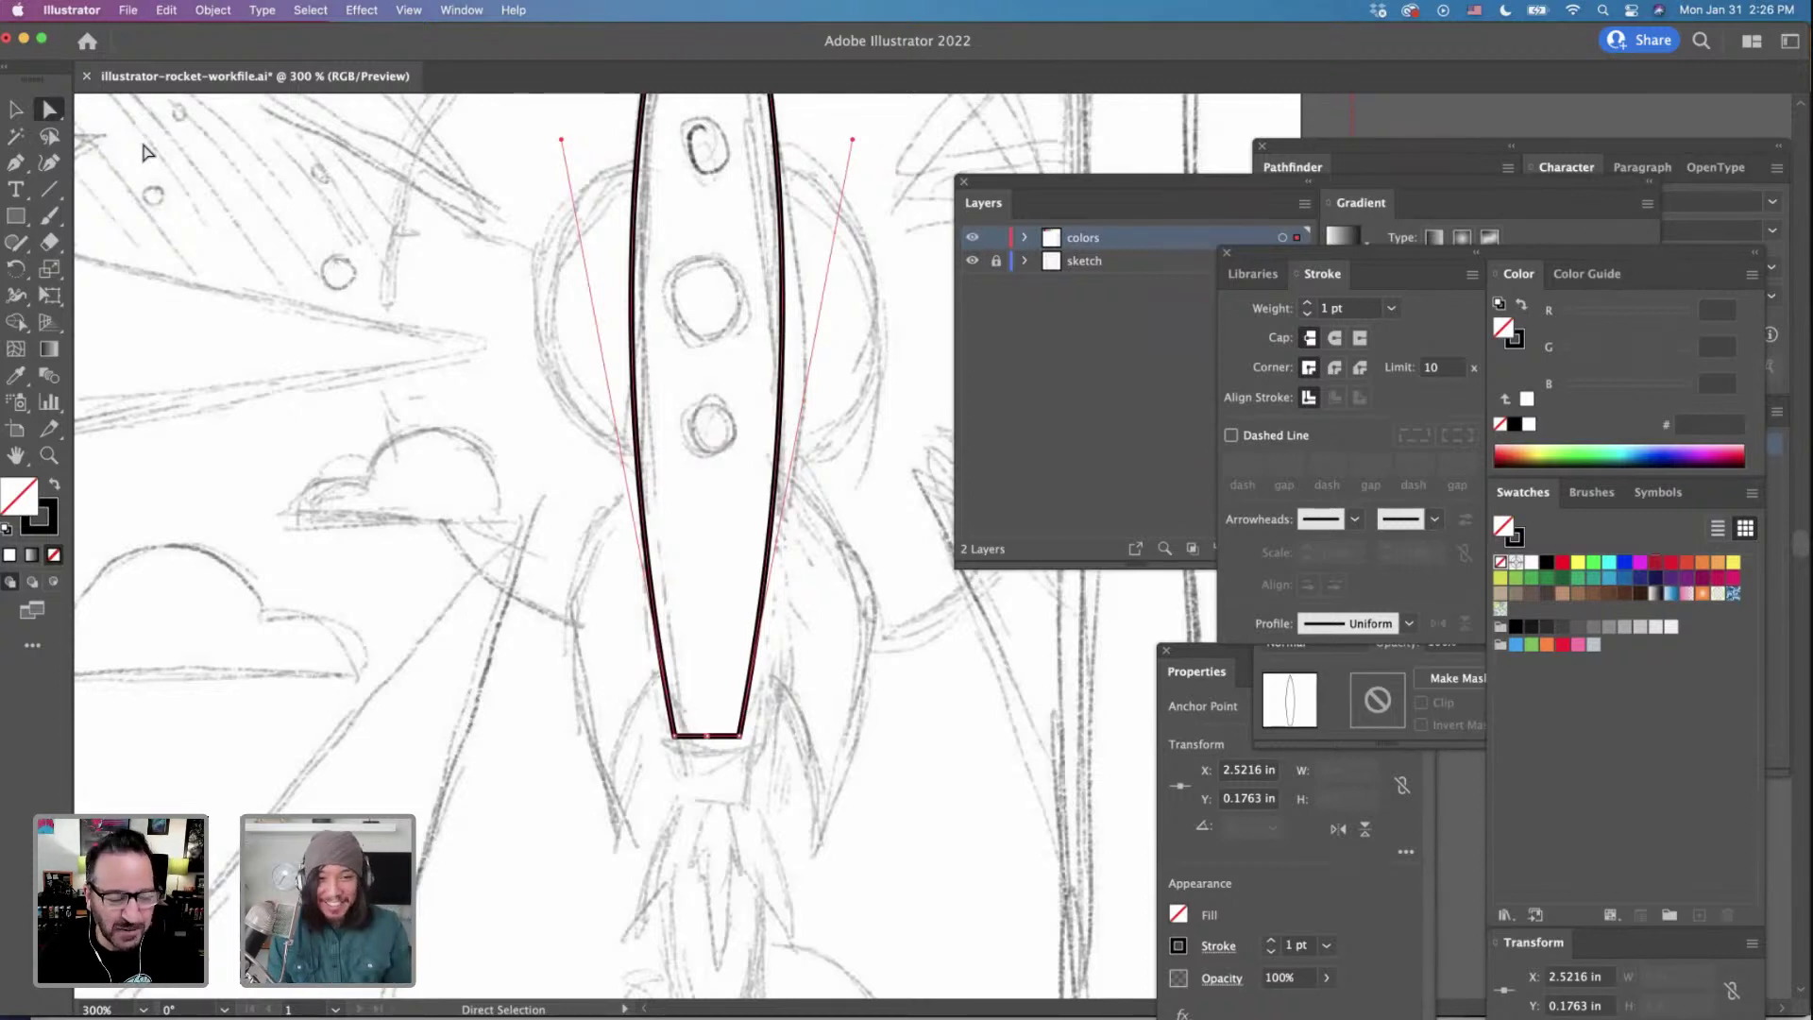
{"action": "left_click", "coordinate": [735, 798]}
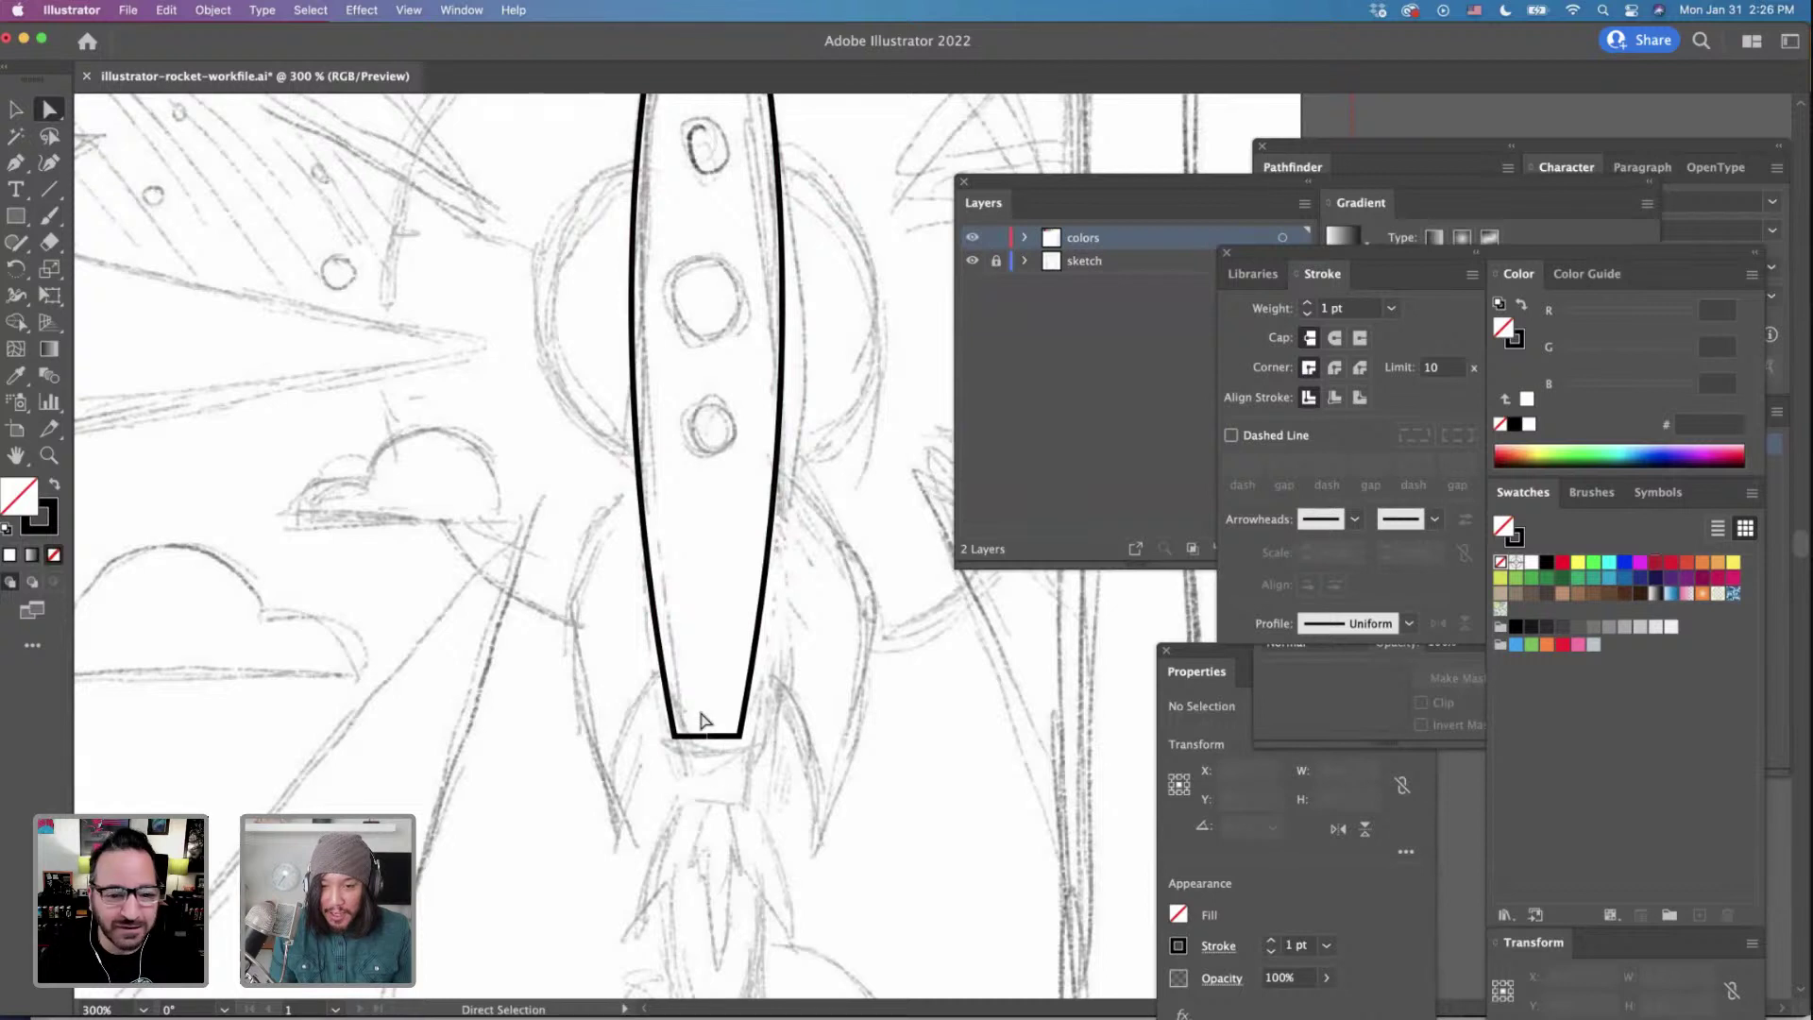
{"action": "left_click_drag", "start_coordinate": [699, 728], "coordinate": [721, 773]}
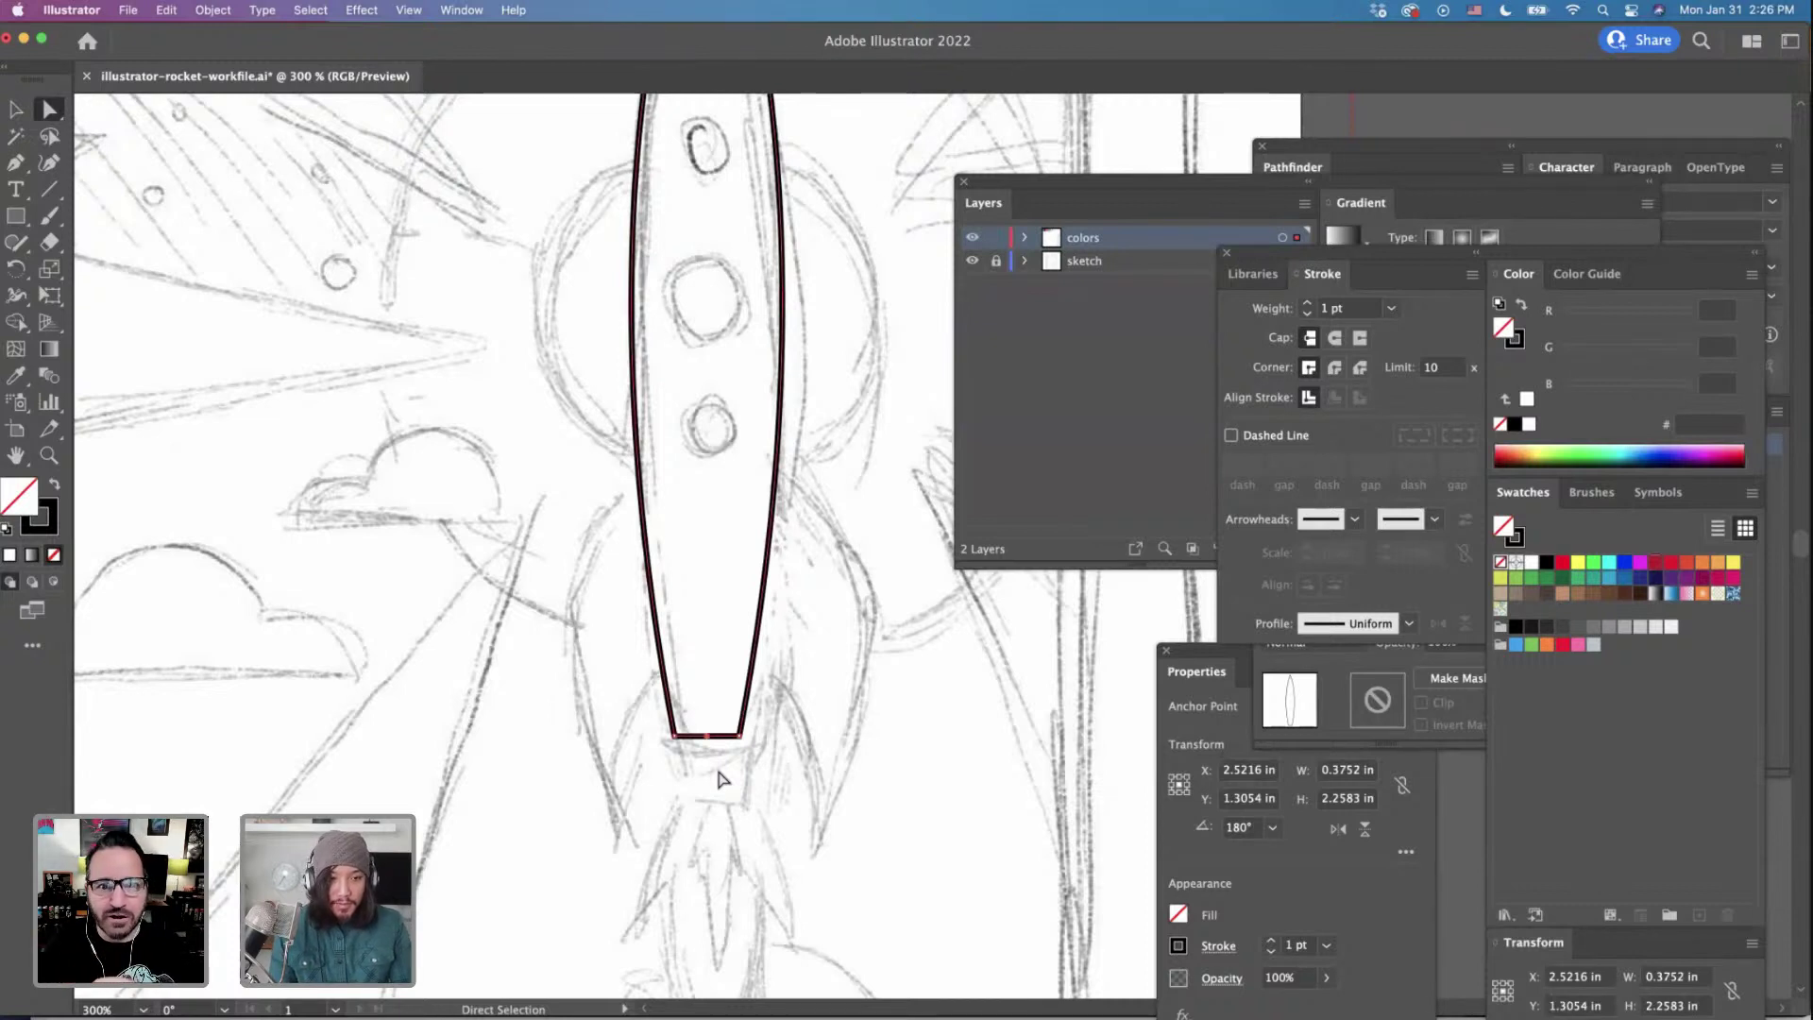
{"action": "scroll", "coordinate": [721, 779], "scroll_direction": "up", "scroll_amount": 2}
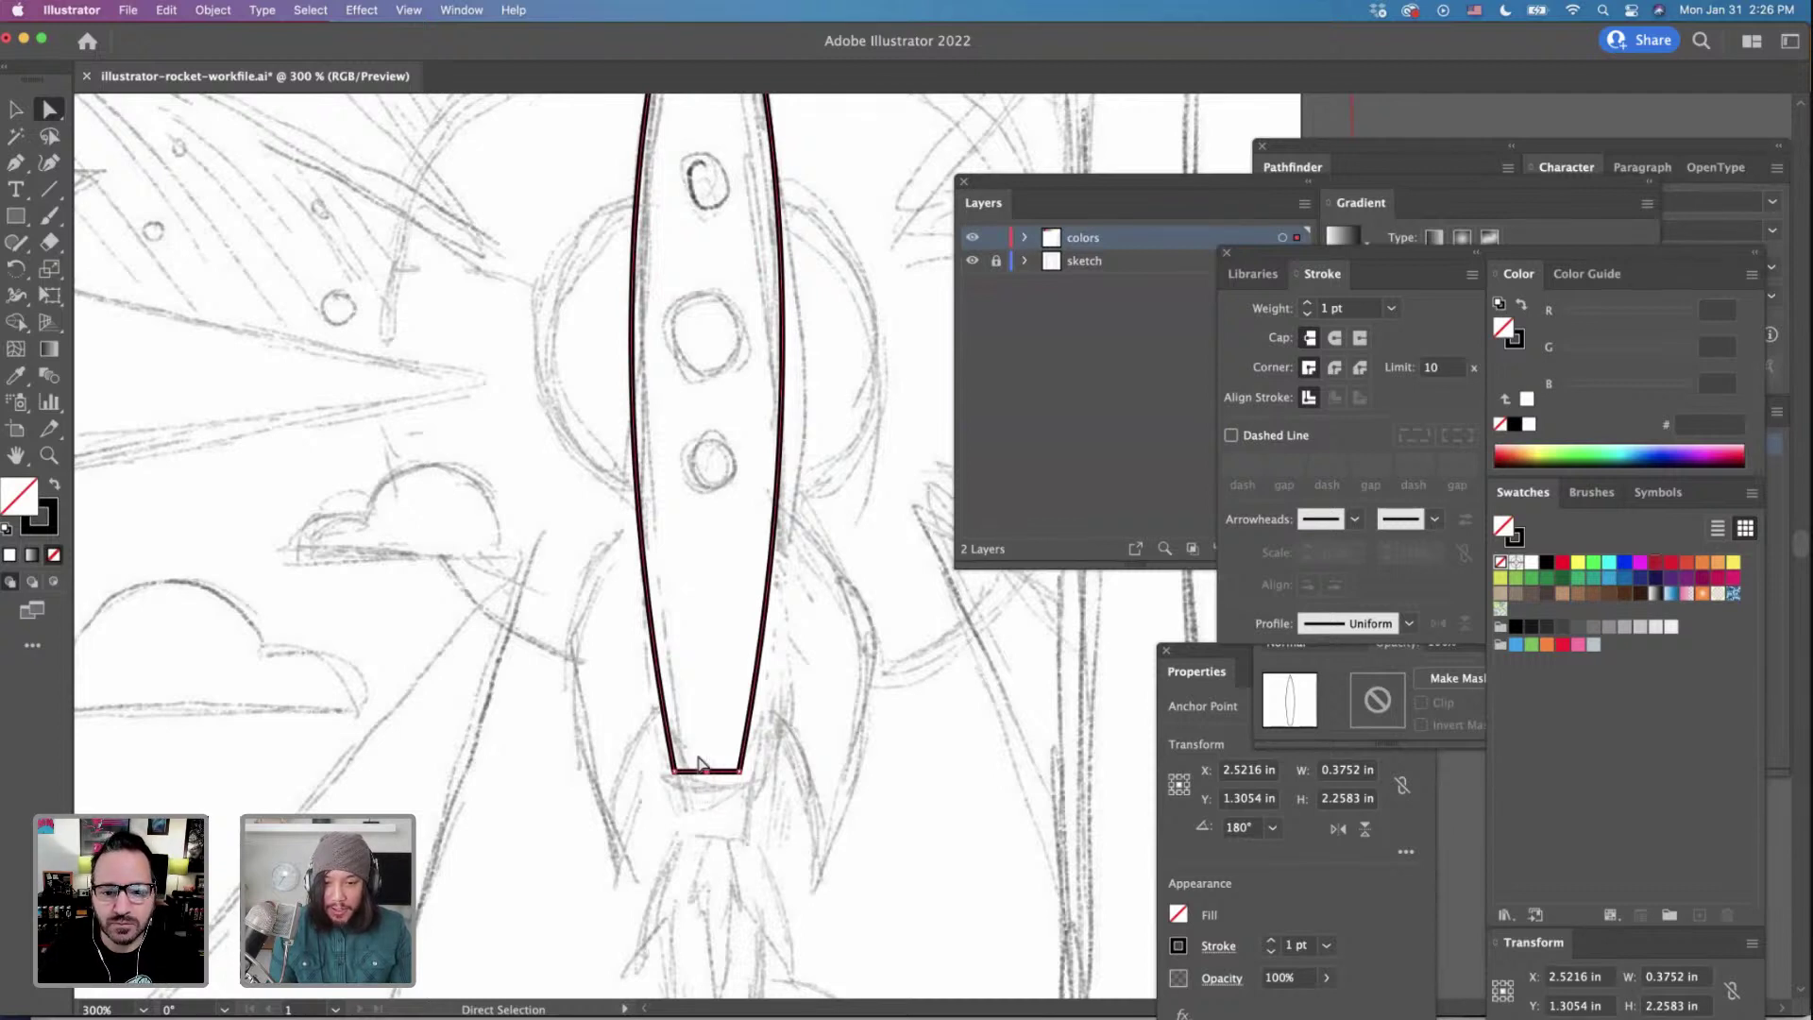
{"action": "key", "text": "Delete"}
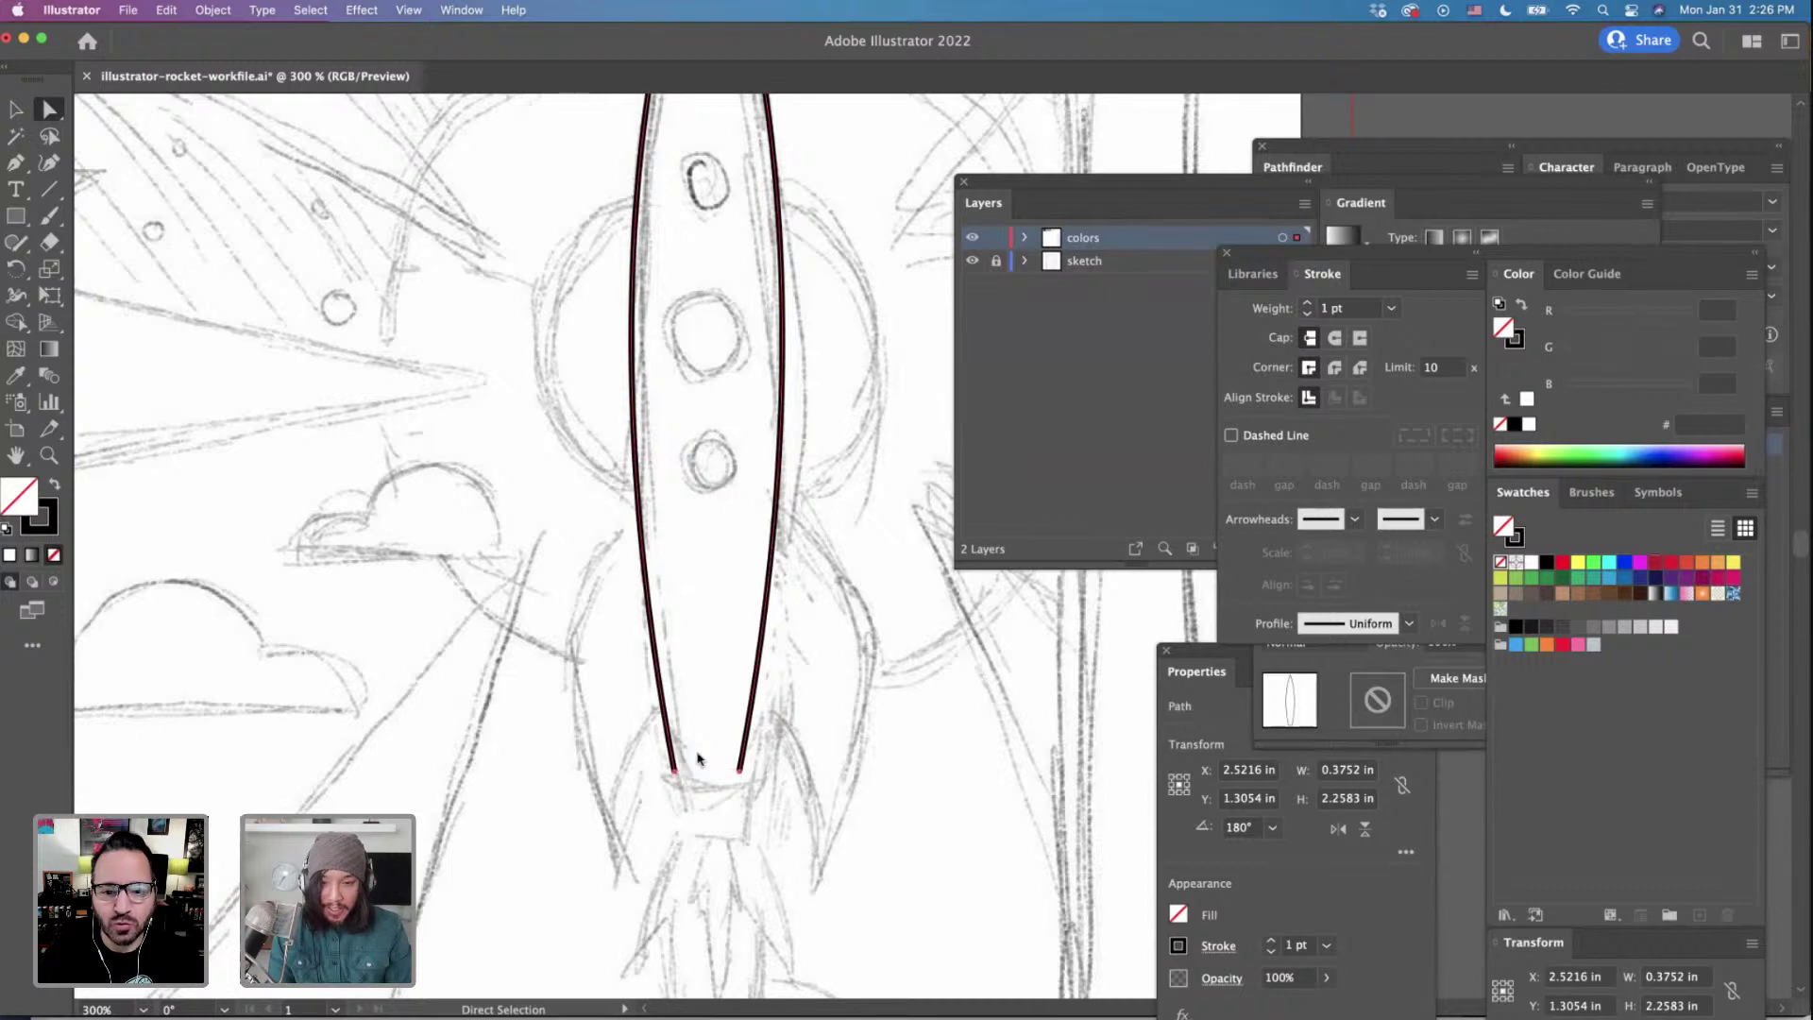
Close the rocket body with a straight Pen segment between its two lower end points.
{"action": "left_click", "coordinate": [16, 164]}
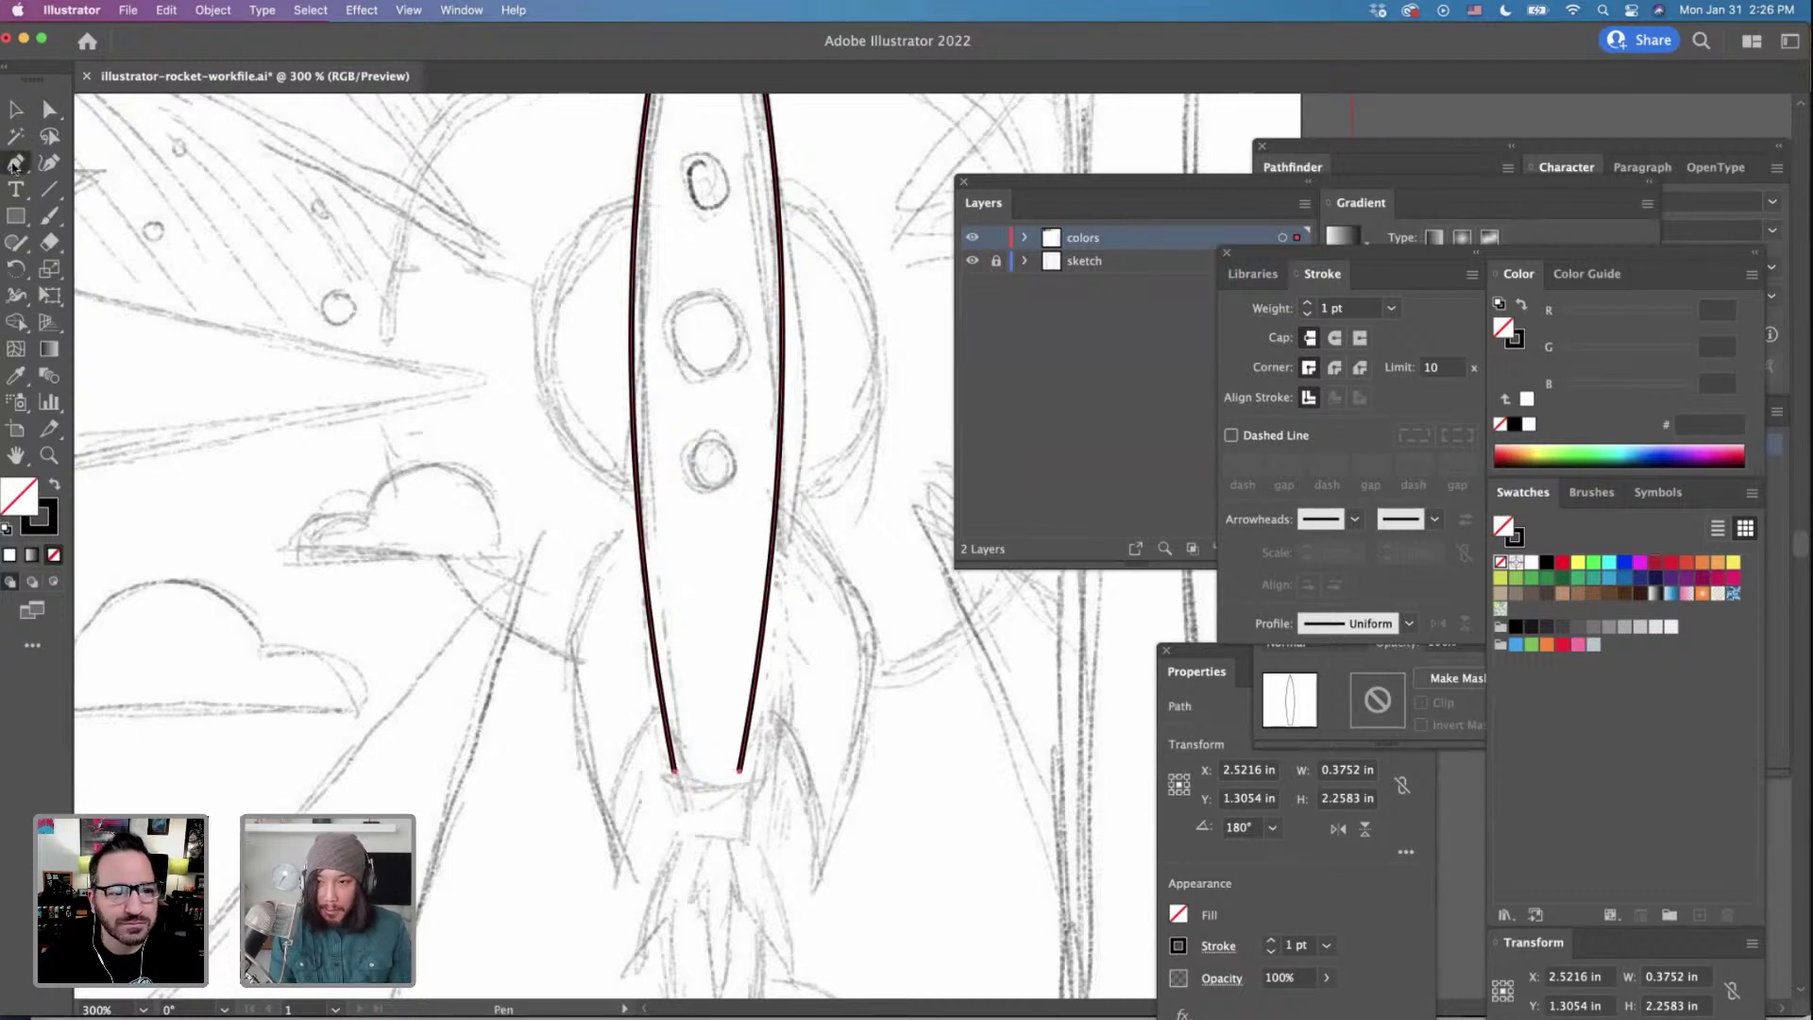
{"action": "left_click", "coordinate": [675, 776]}
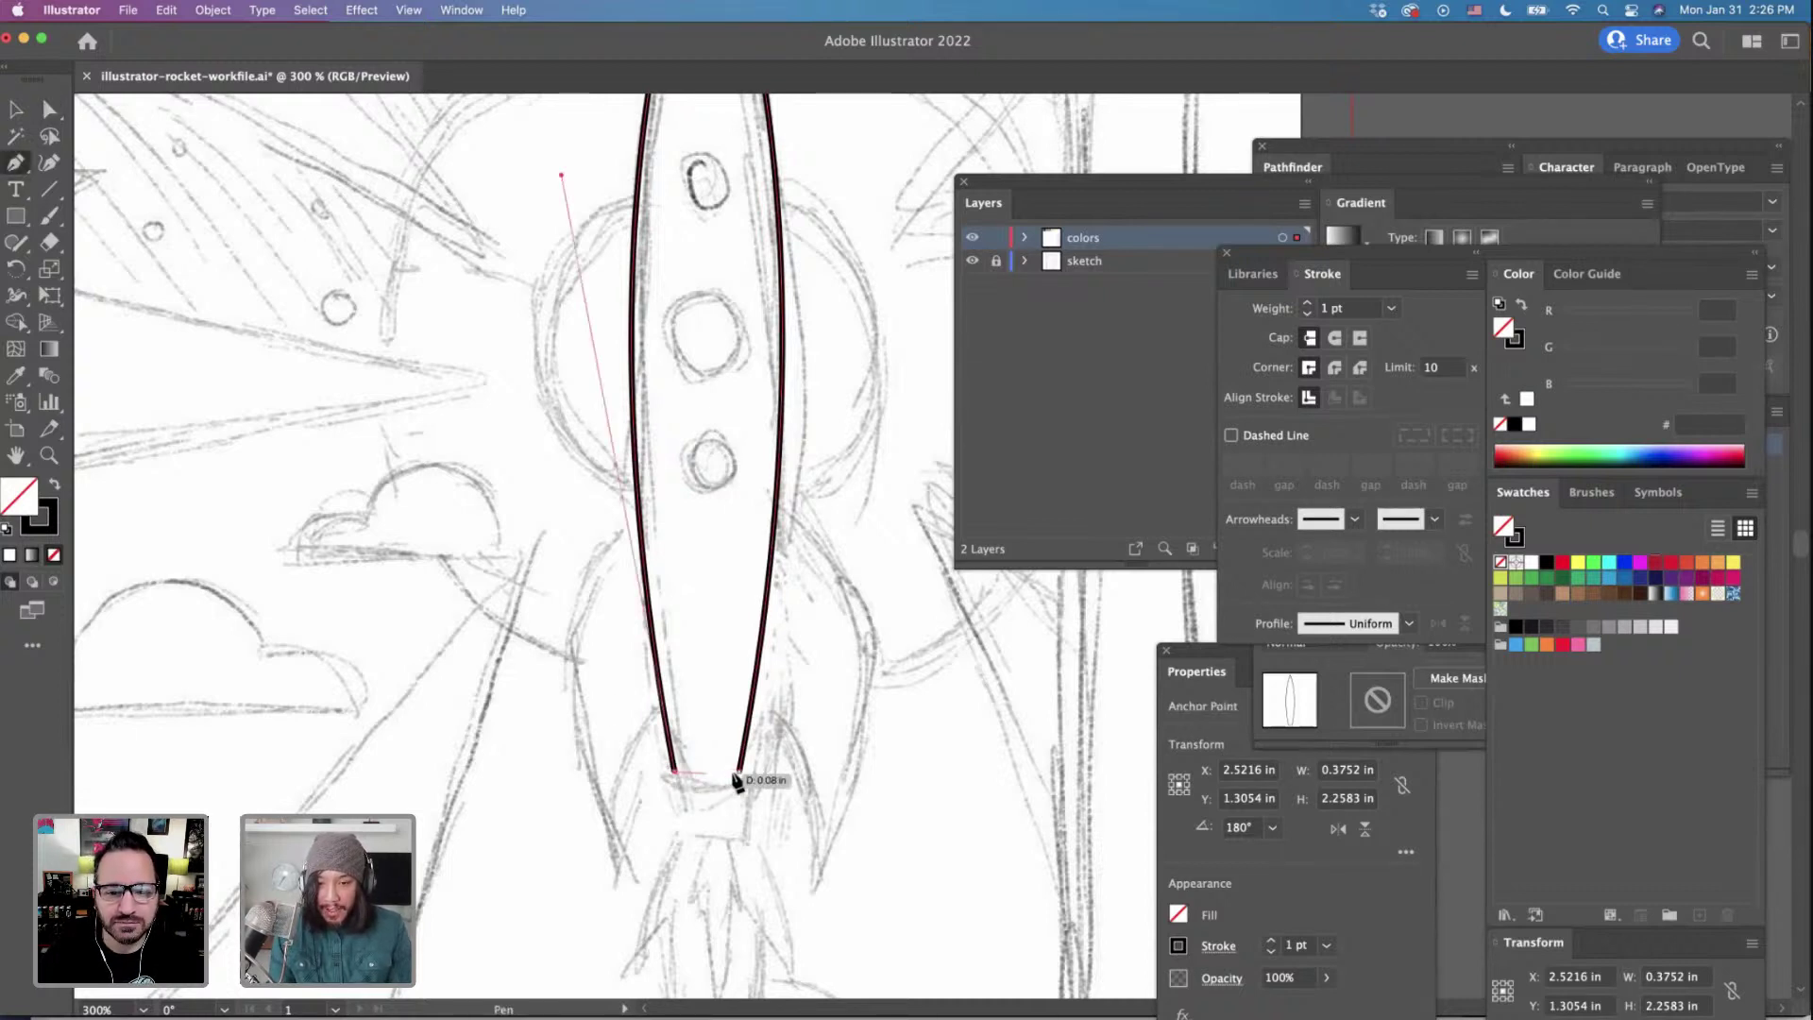
{"action": "left_click", "coordinate": [739, 772]}
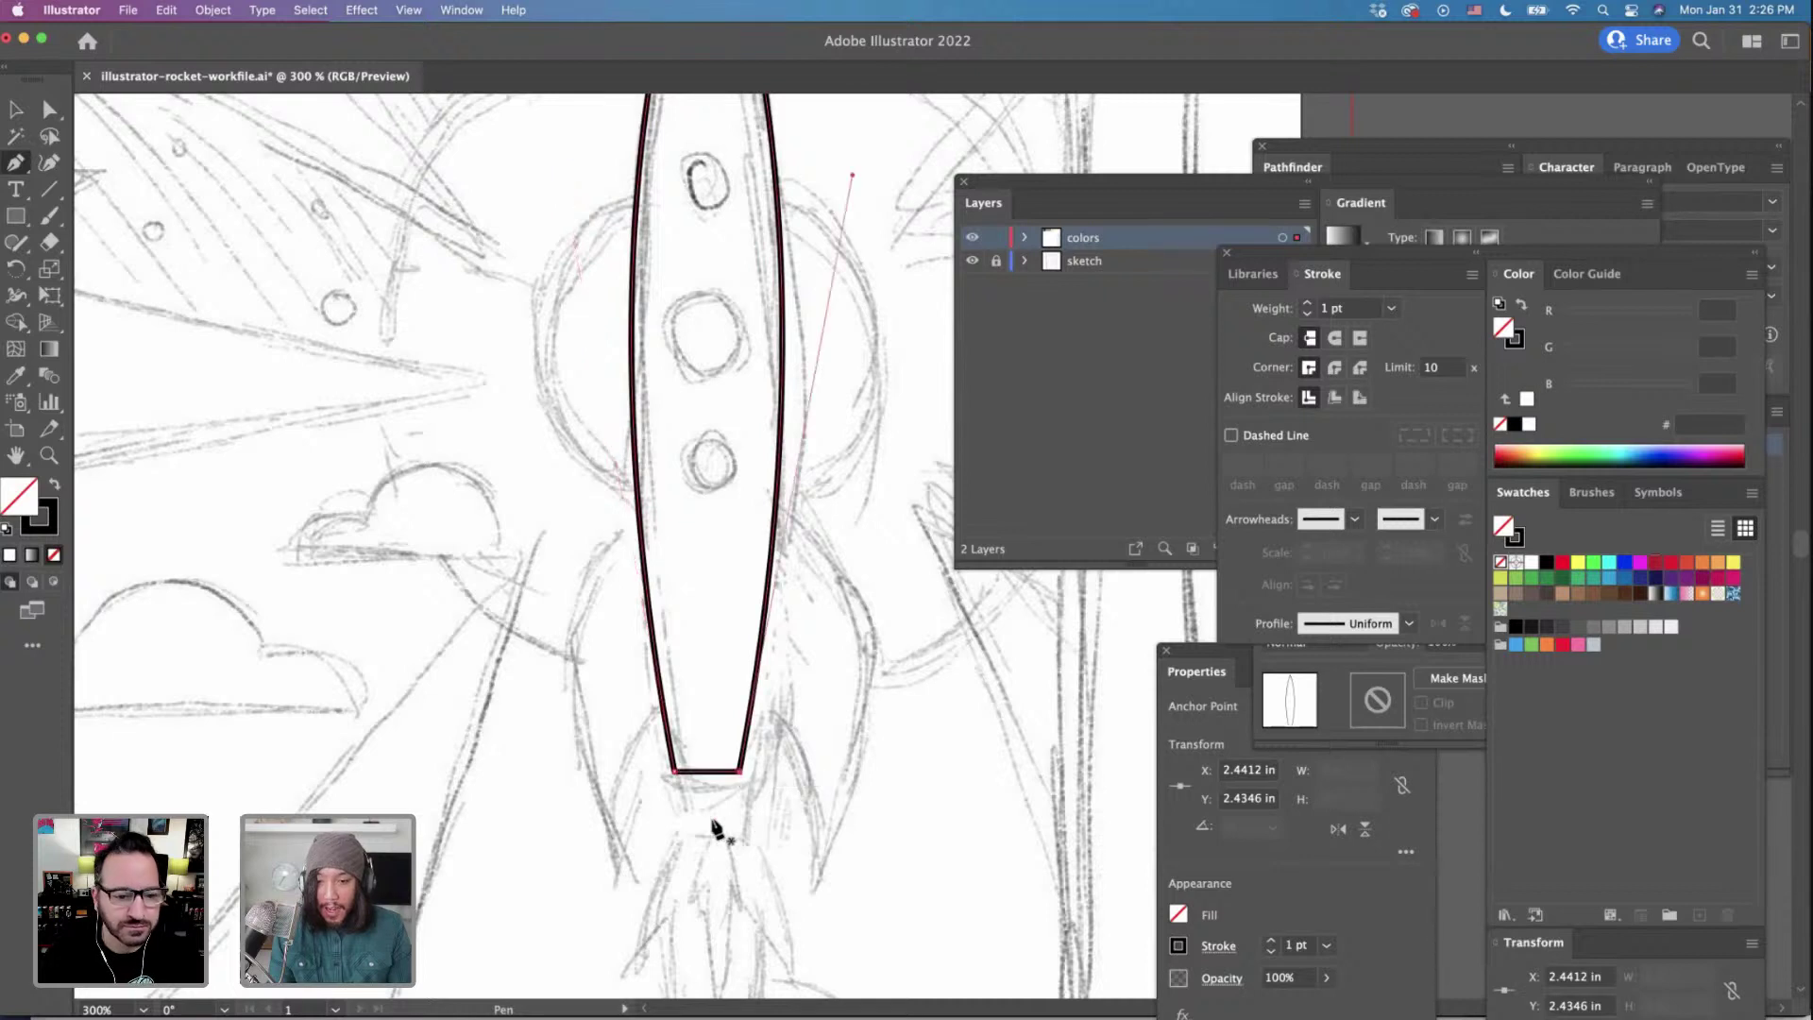
Pull one lower corner point of the rocket's base down to test the closed outline, and undo the move.
{"action": "left_click", "coordinate": [715, 774]}
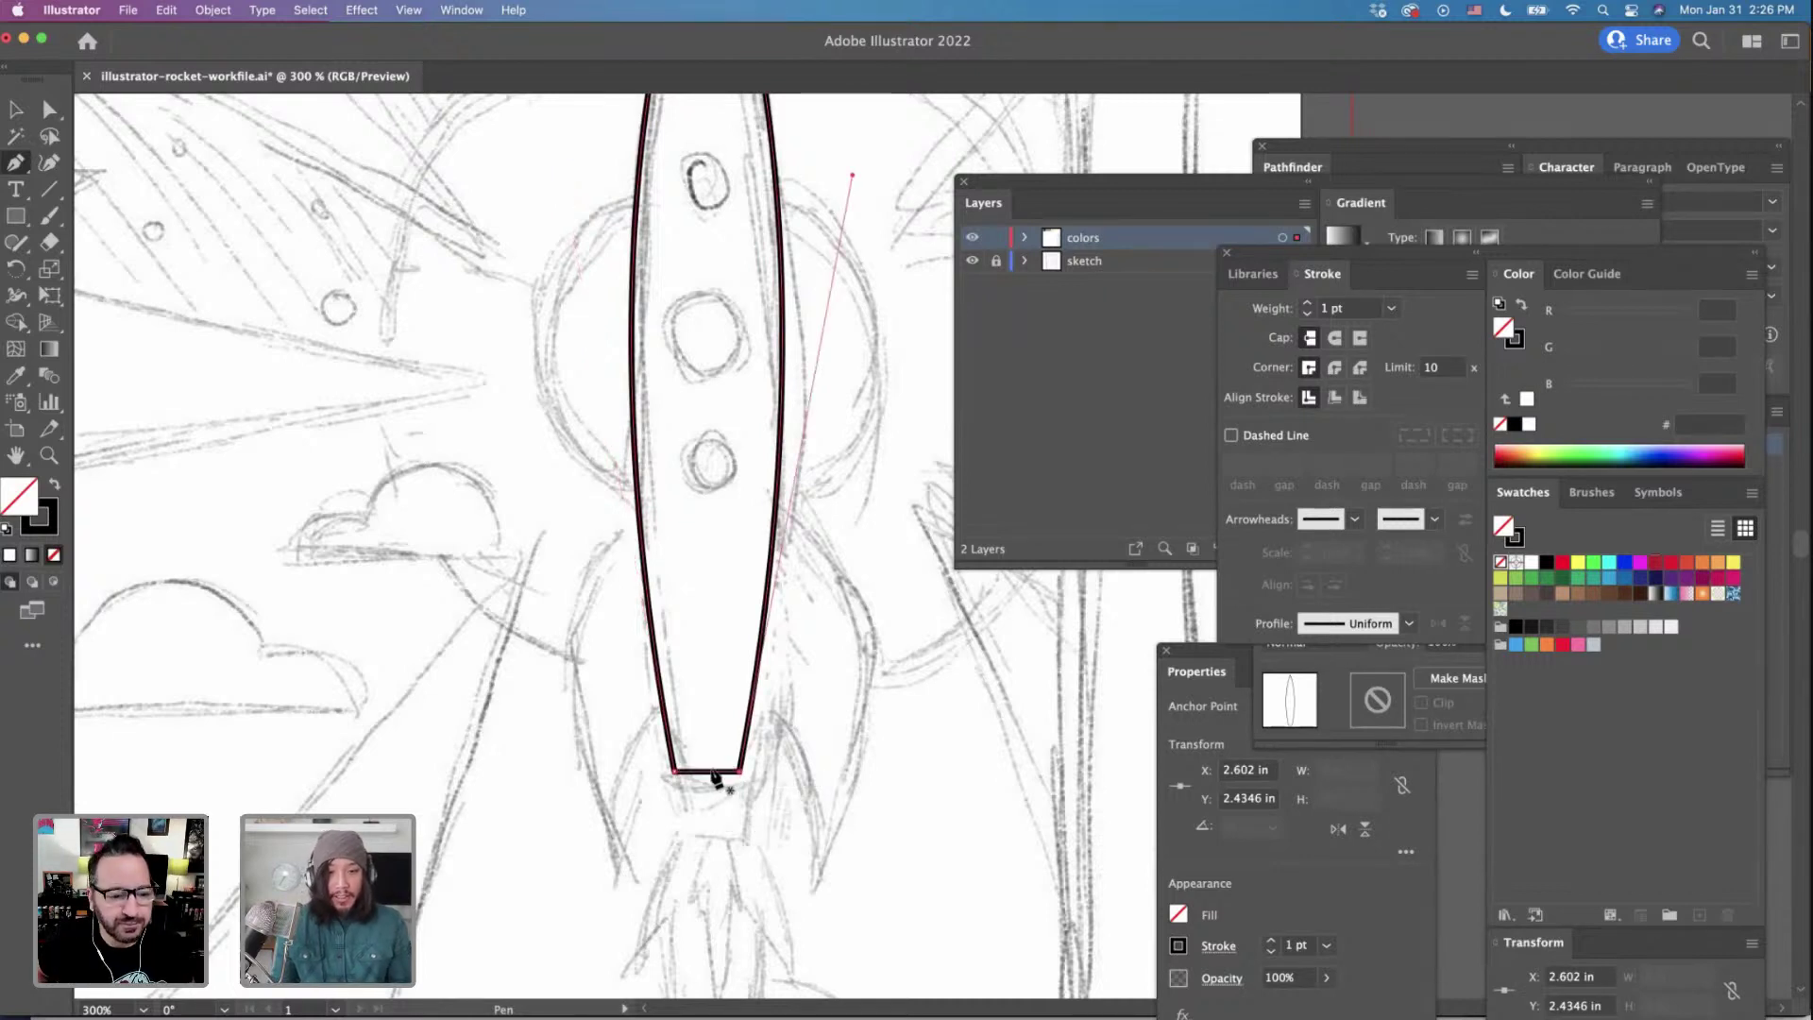
{"action": "left_click", "coordinate": [49, 110]}
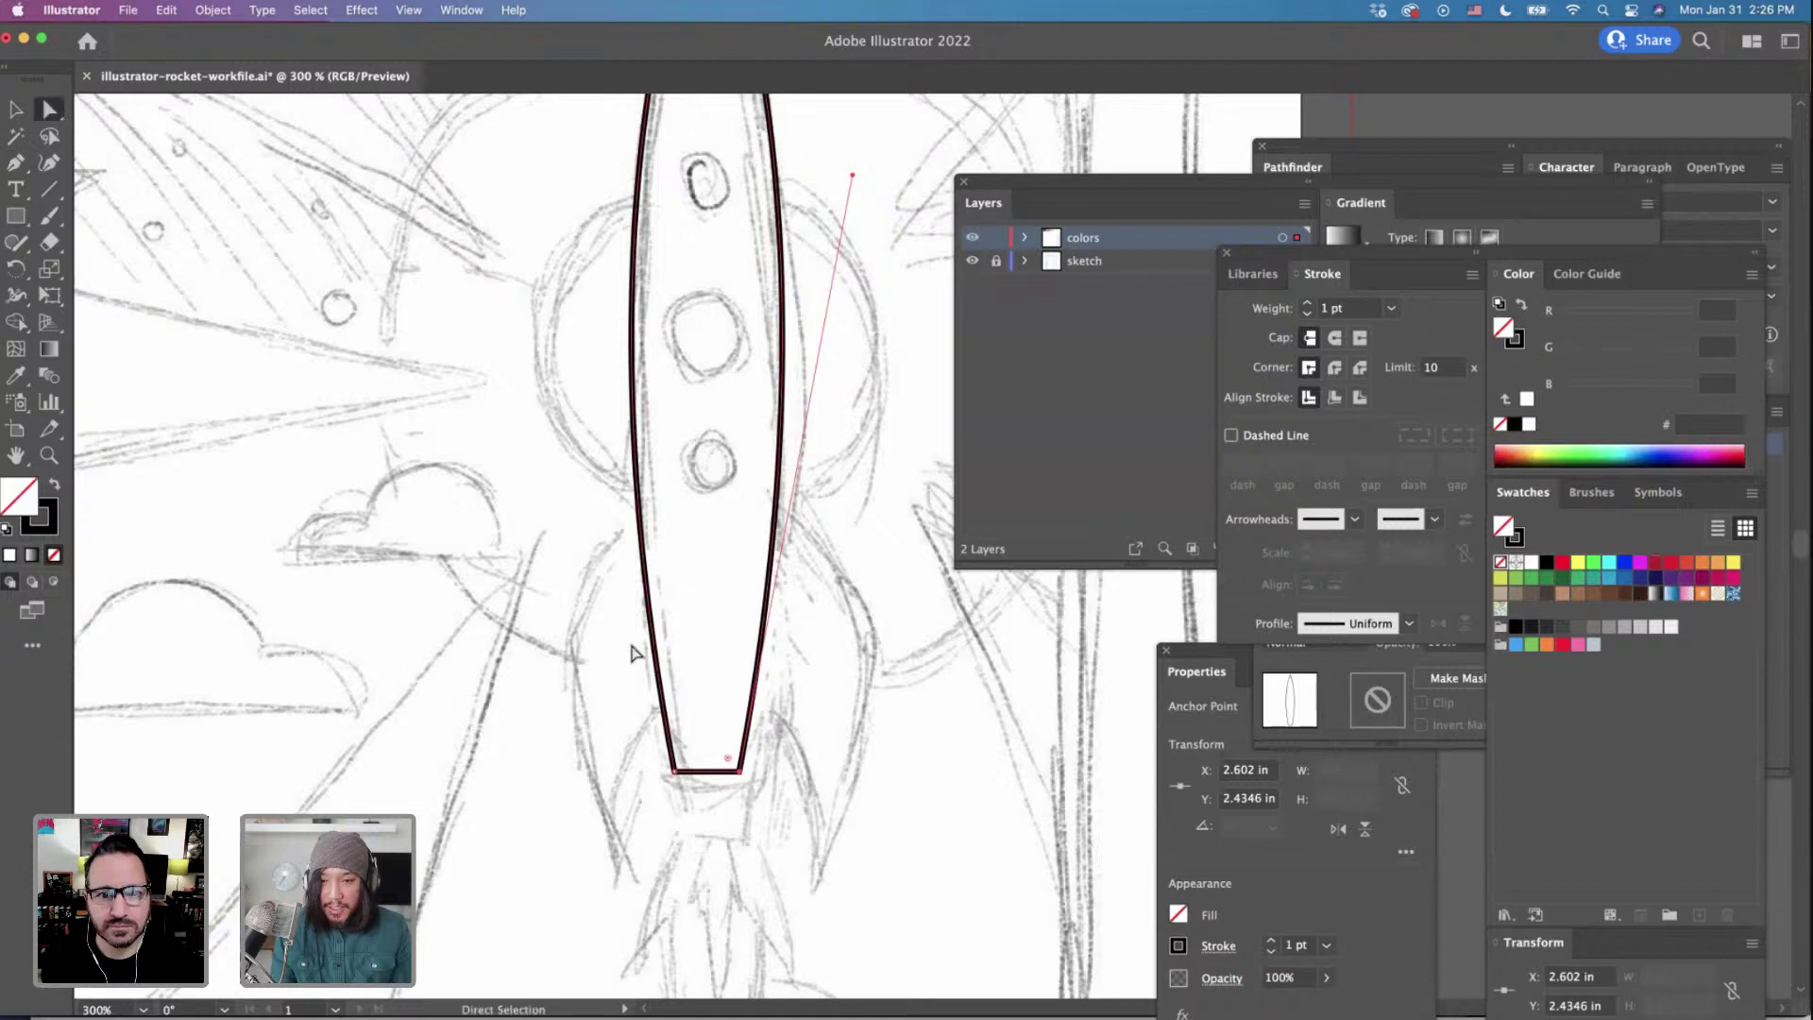
{"action": "mouse_move", "coordinate": [738, 775]}
{"action": "left_mouse_down"}
{"action": "mouse_move", "coordinate": [875, 797]}
{"action": "mouse_move", "coordinate": [740, 774]}
{"action": "left_mouse_up"}
{"action": "left_click", "coordinate": [653, 763]}
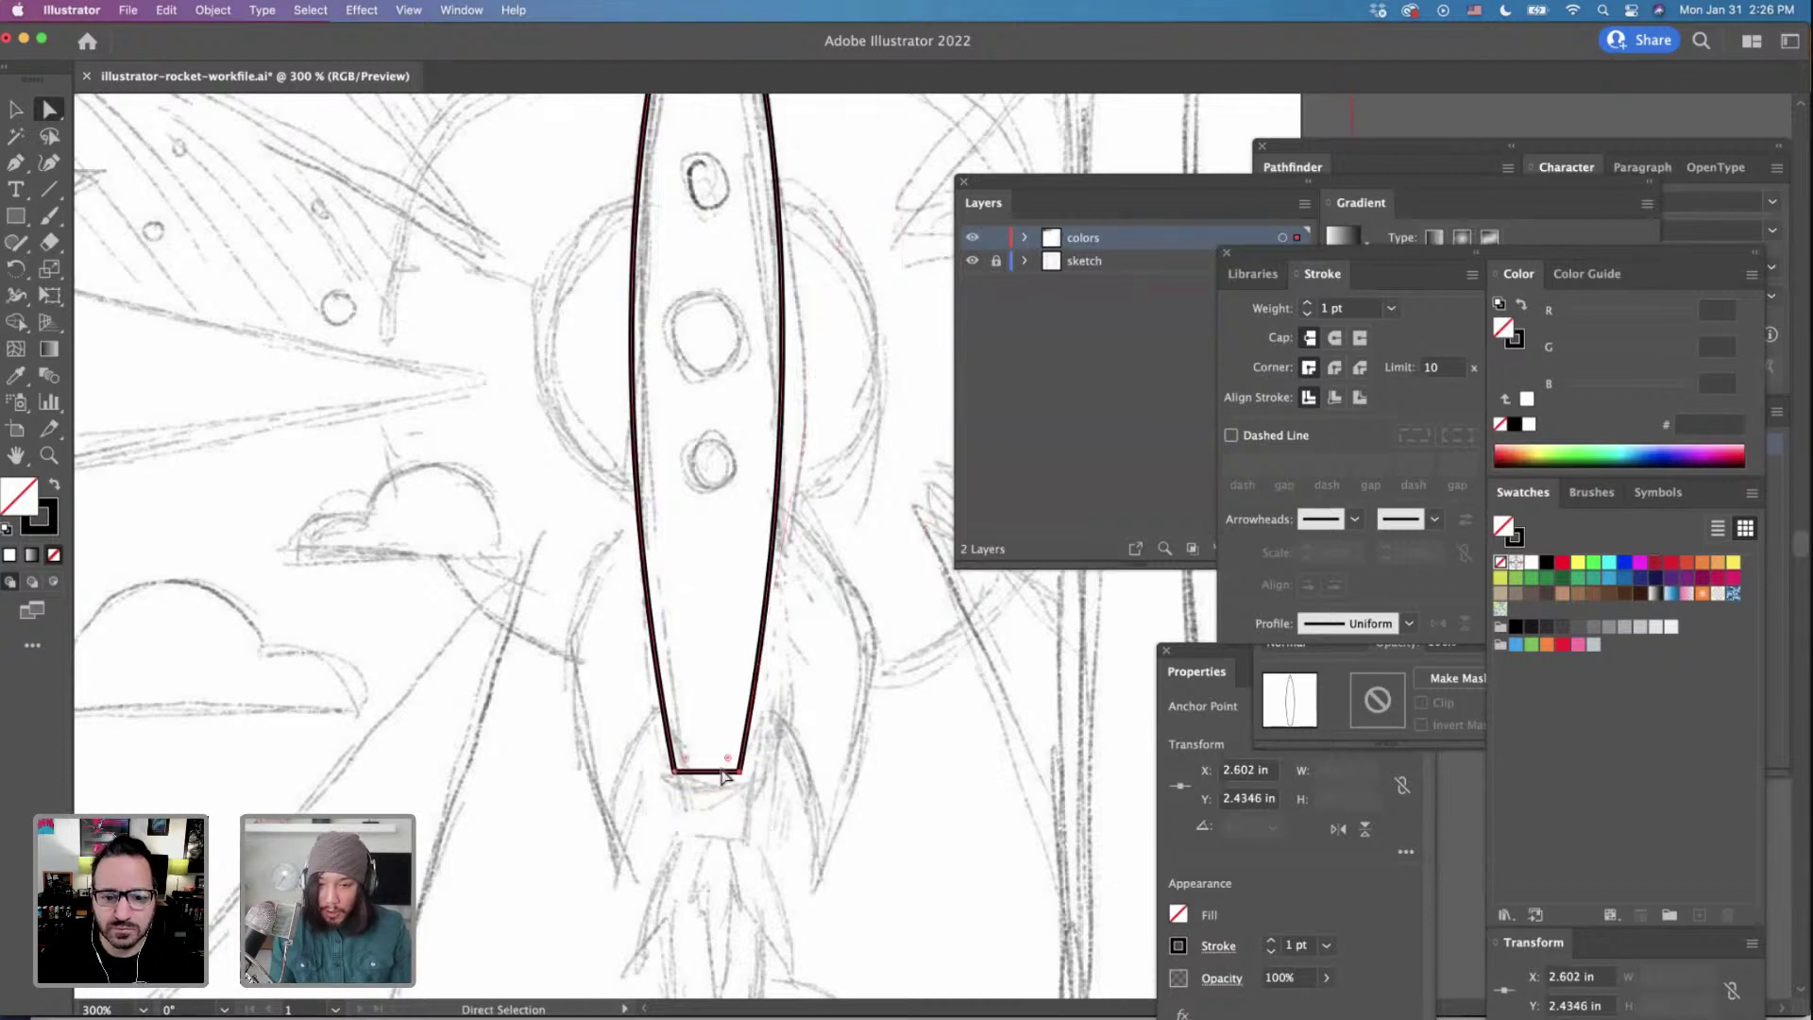
{"action": "left_click_drag", "start_coordinate": [741, 781], "coordinate": [738, 784]}
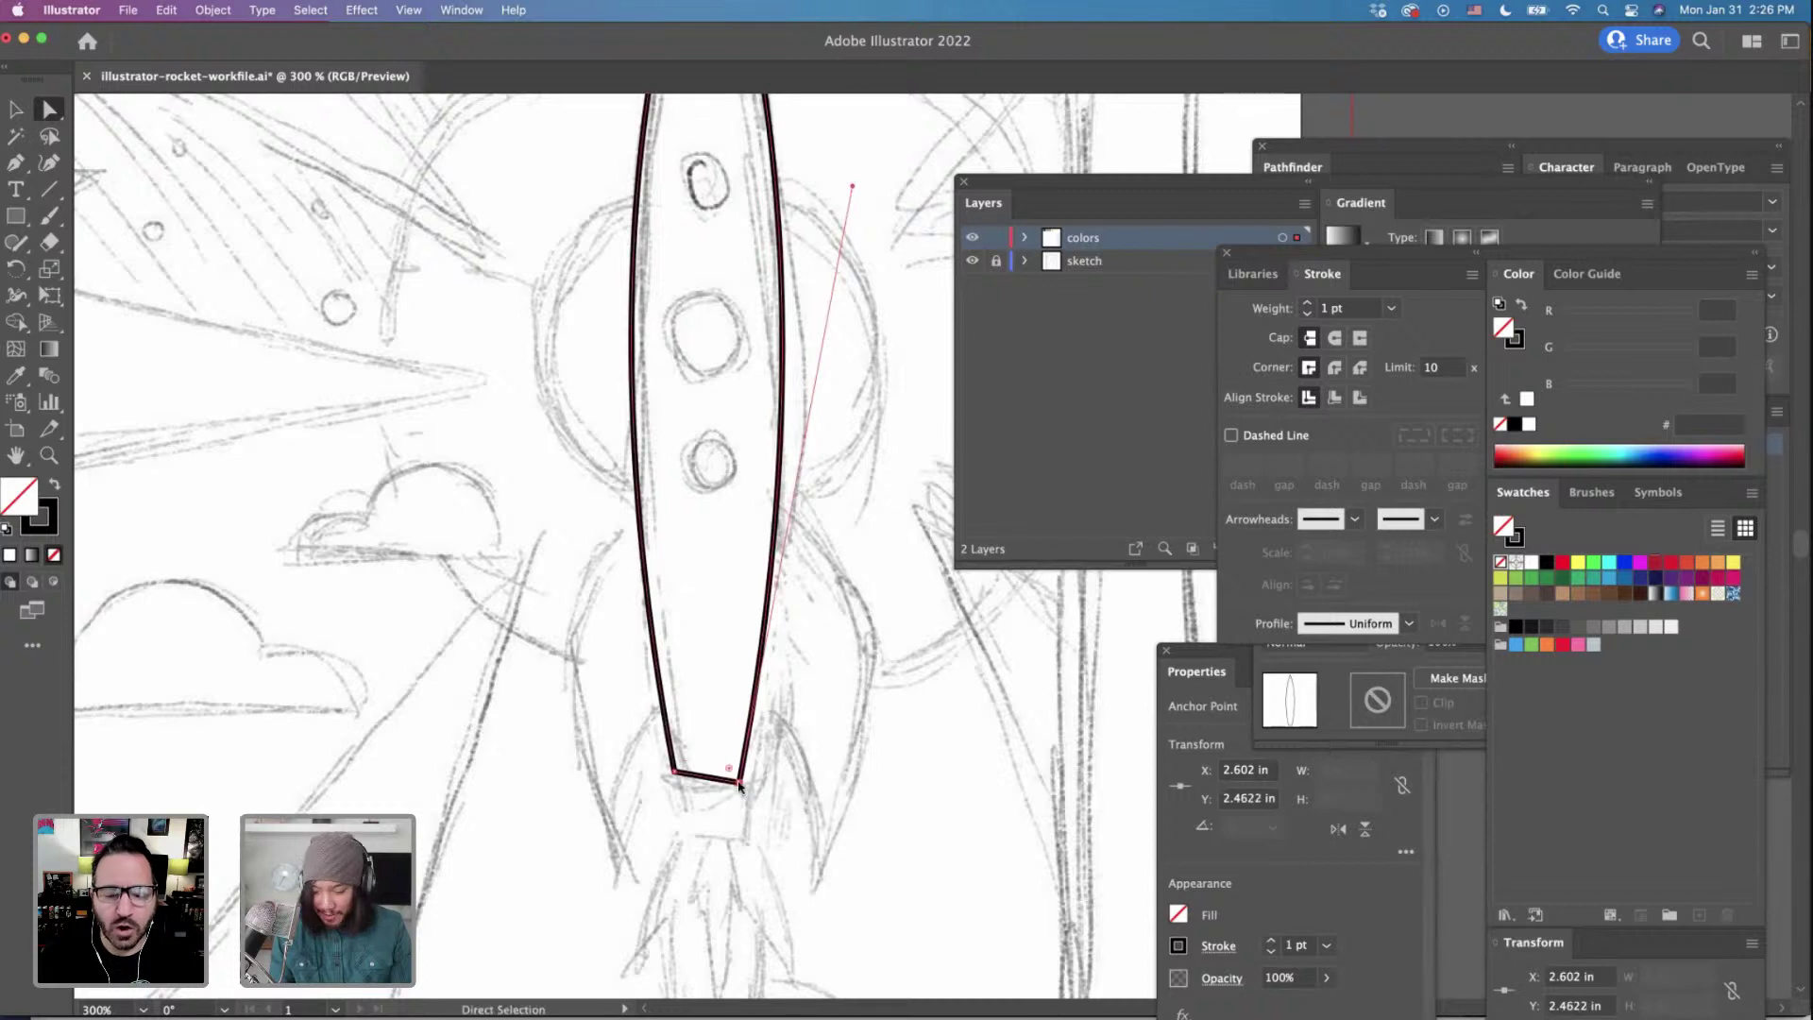
{"action": "left_click", "coordinate": [702, 792]}
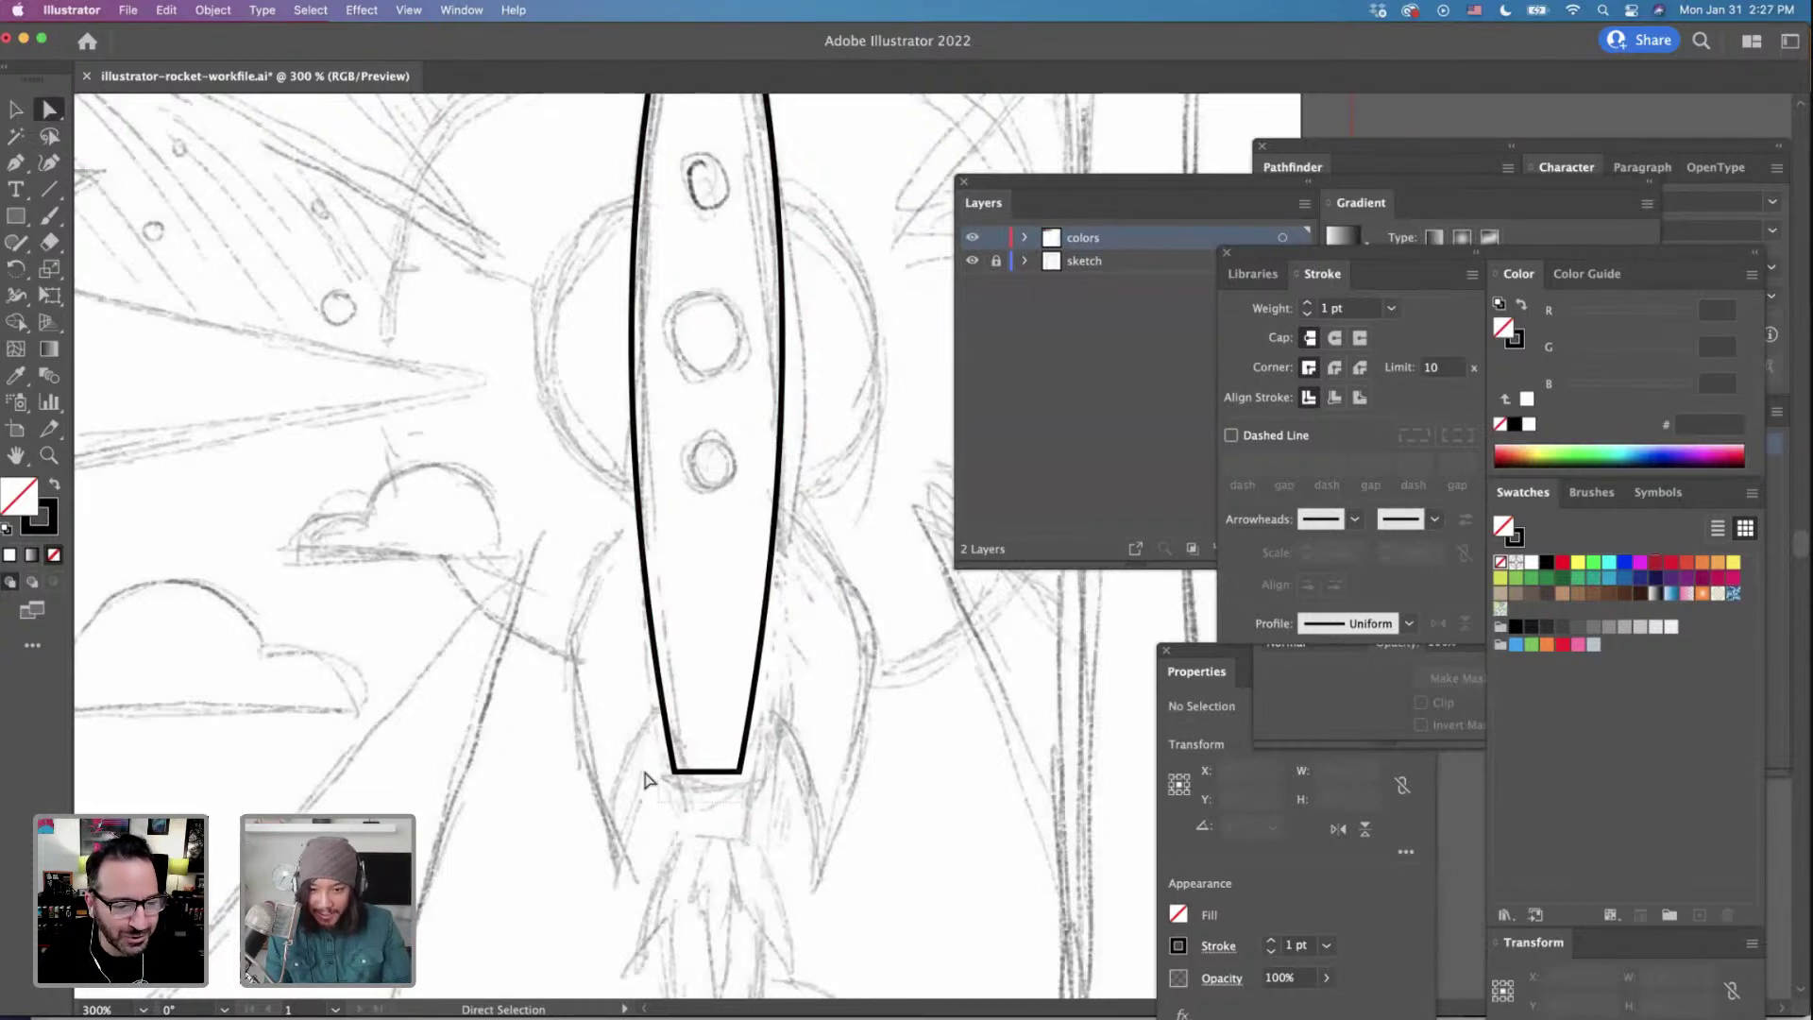
Lengthen the rocket body by moving both lower corner points straight down together to about Y 2.57 in.
{"action": "left_click_drag", "start_coordinate": [789, 822], "coordinate": [737, 892]}
{"action": "scroll", "coordinate": [712, 817], "scroll_direction": "up", "scroll_amount": 2}
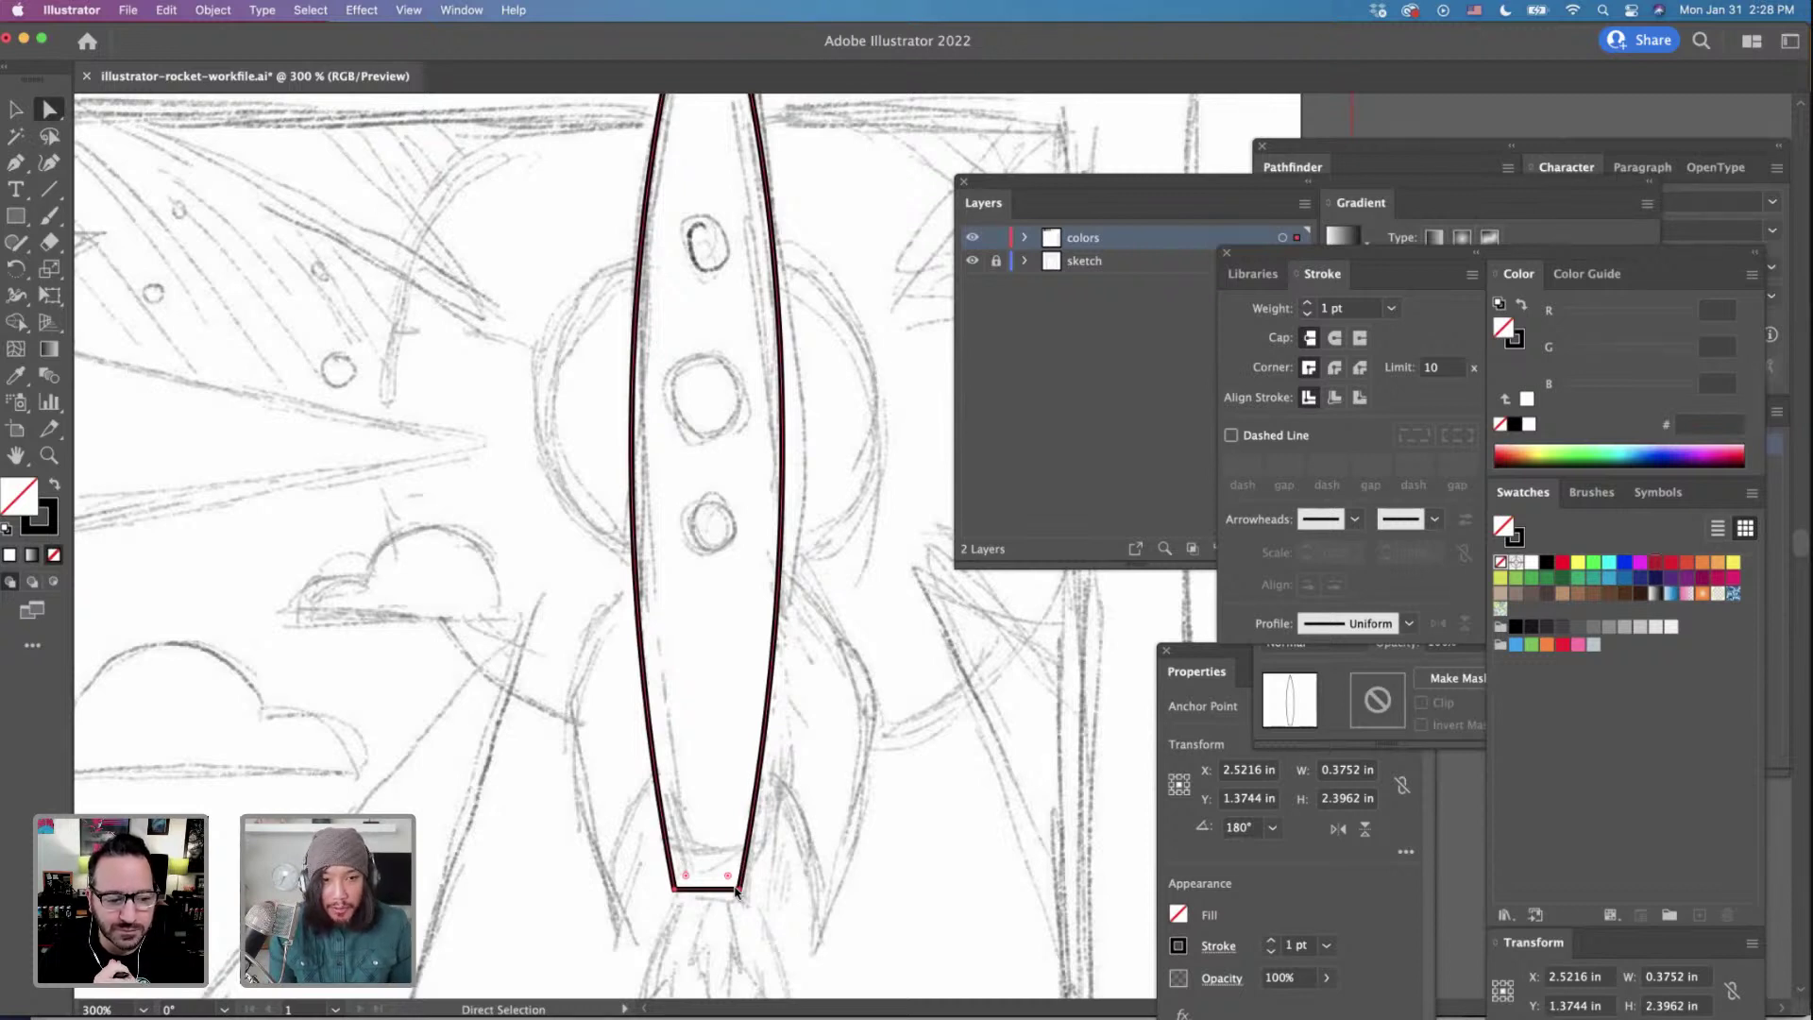
{"action": "scroll", "coordinate": [669, 855], "scroll_direction": "down", "scroll_amount": 2}
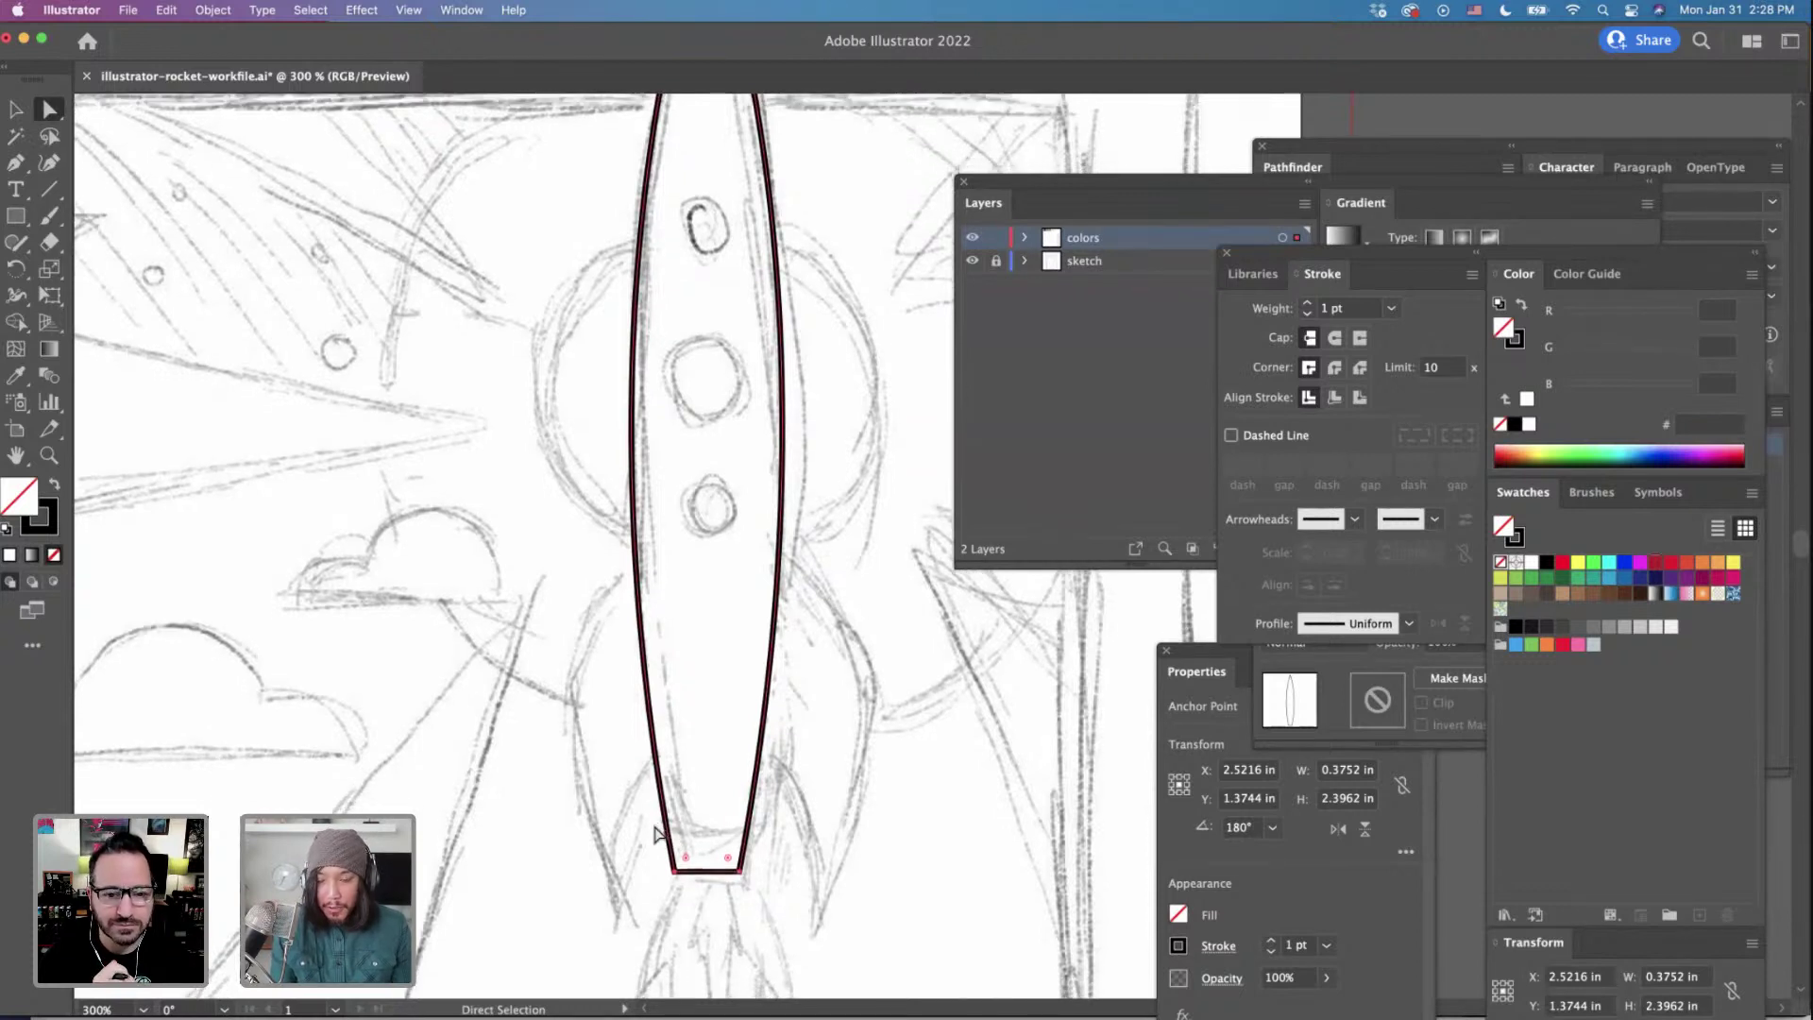
Narrow the rocket's base by nudging its lower-left point inward to X 2.4551 in and its lower-right point to X 2.5881 in.
{"action": "left_click_drag", "start_coordinate": [652, 867], "coordinate": [687, 904]}
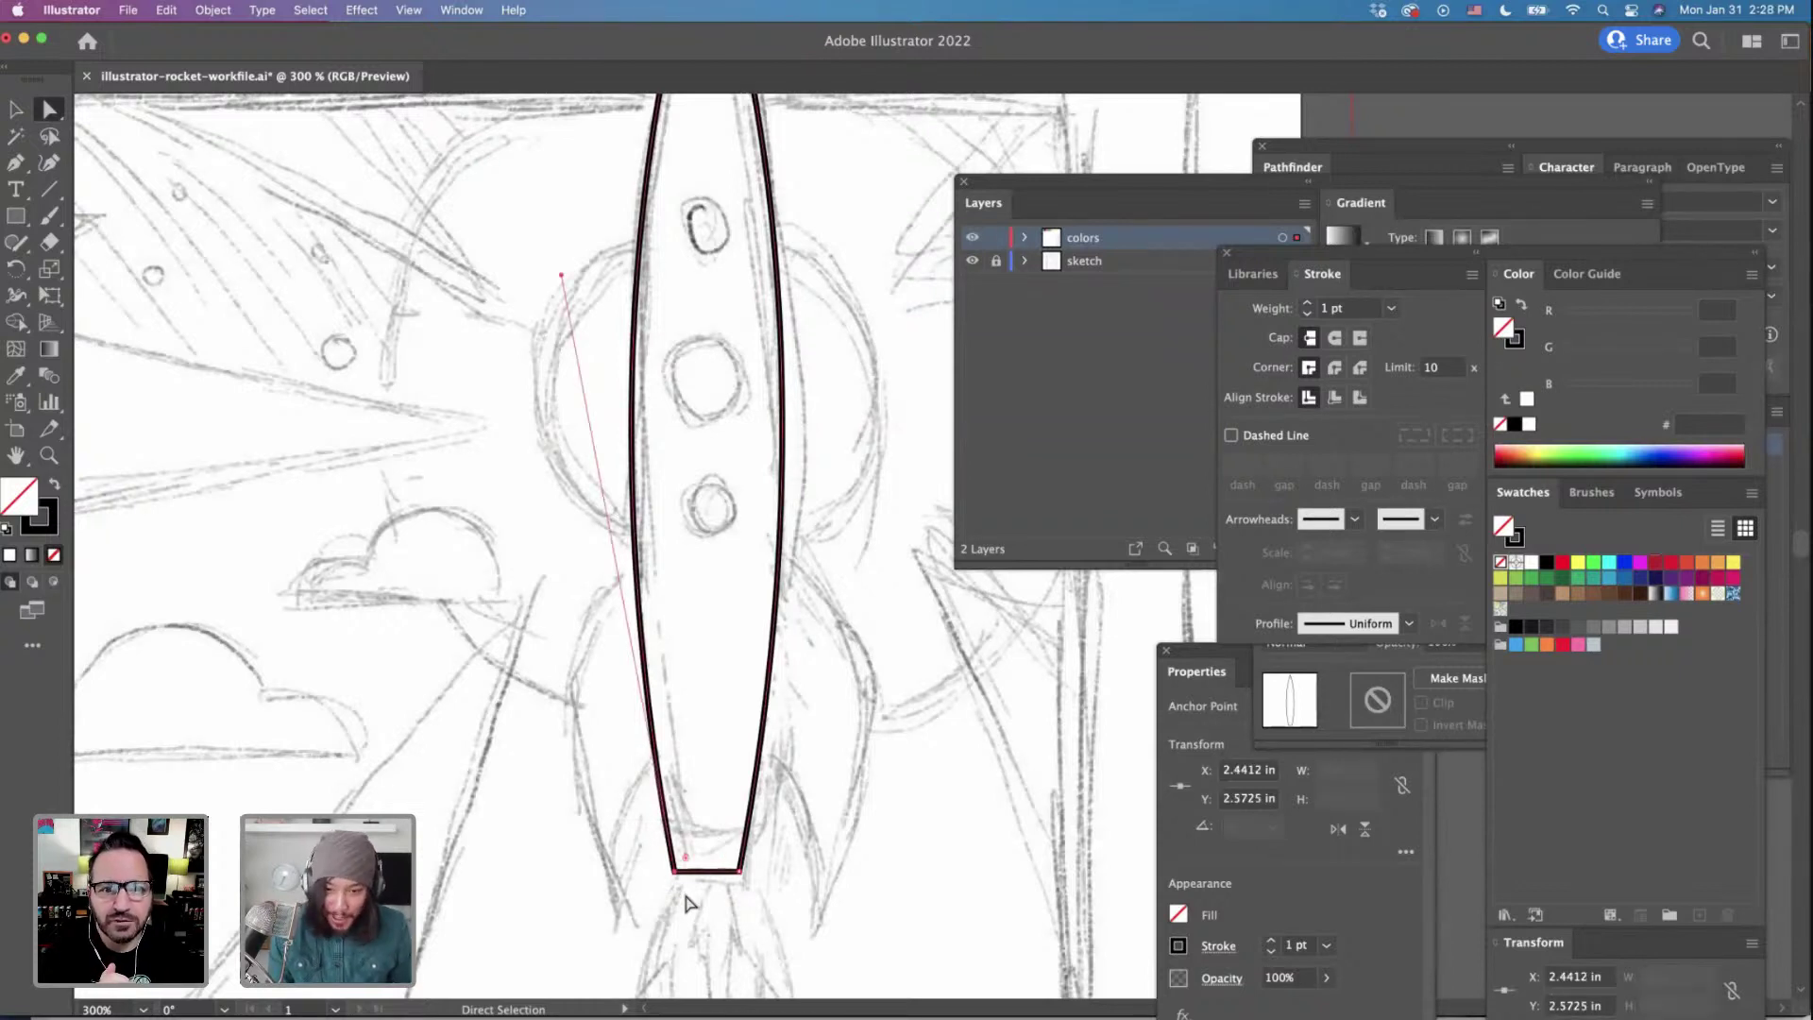
{"action": "key", "text": "Right"}
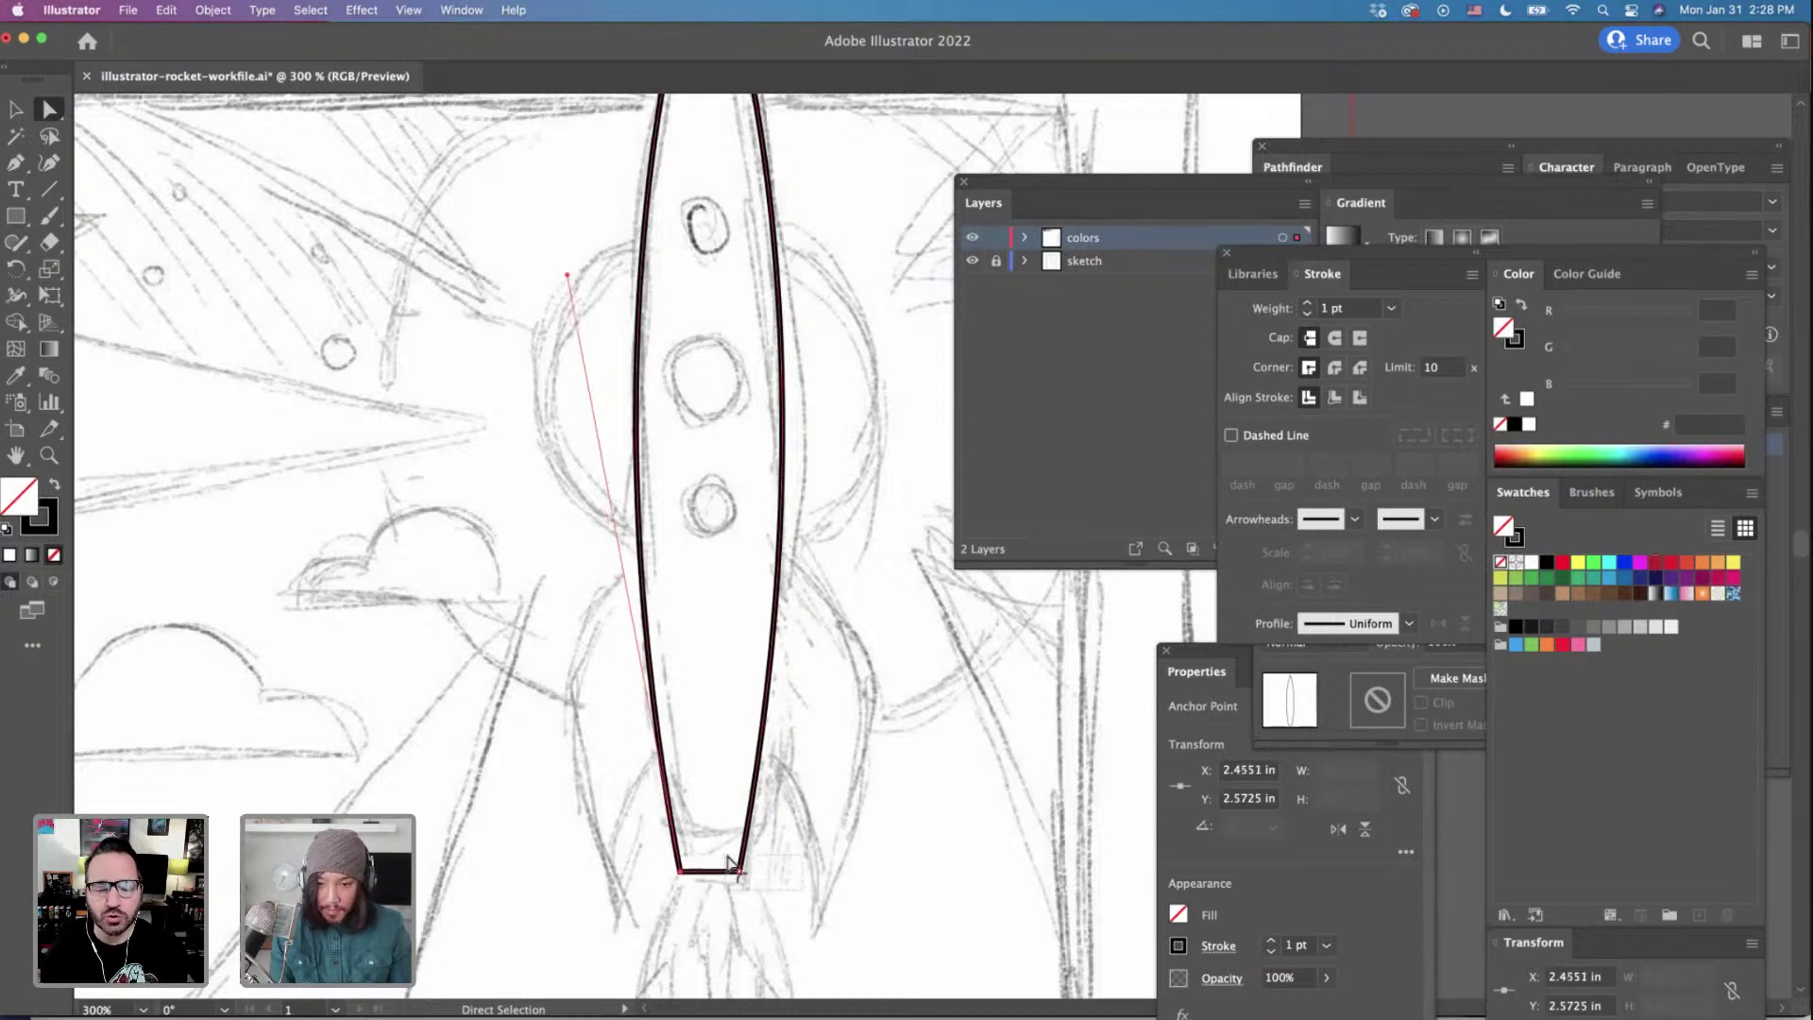
{"action": "left_click_drag", "start_coordinate": [728, 866], "coordinate": [806, 847]}
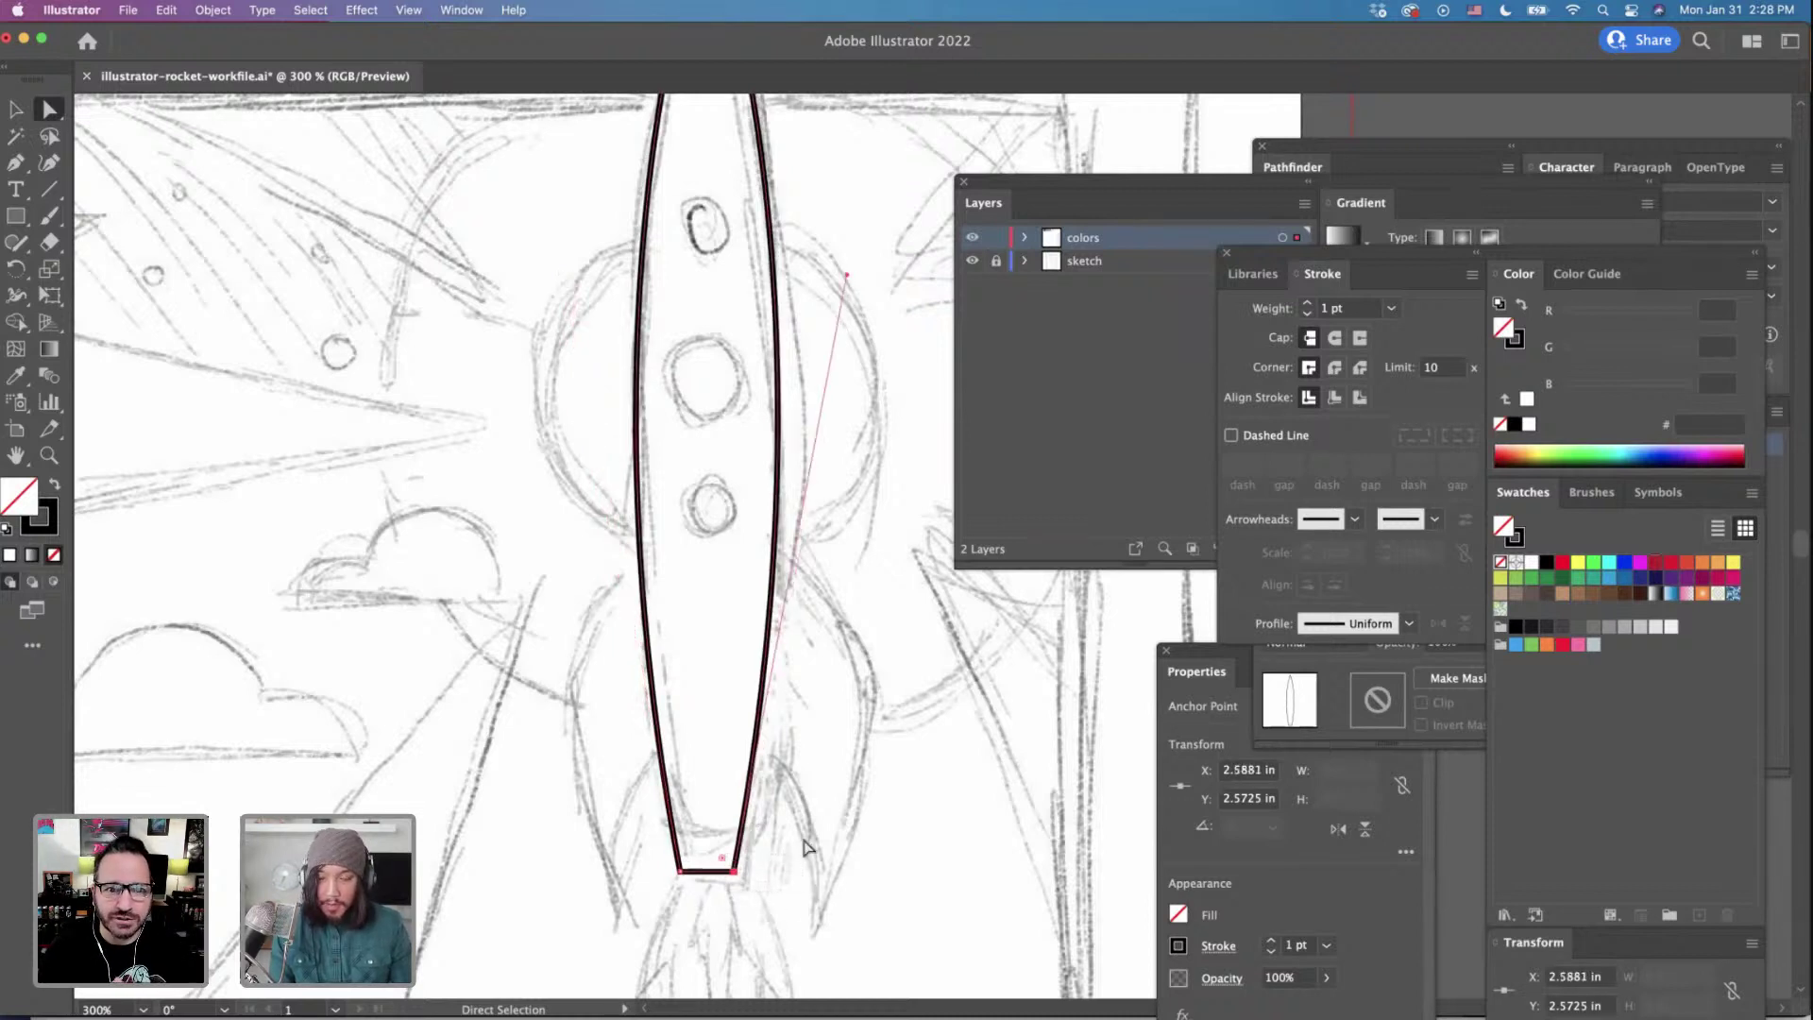
{"action": "left_click", "coordinate": [858, 801]}
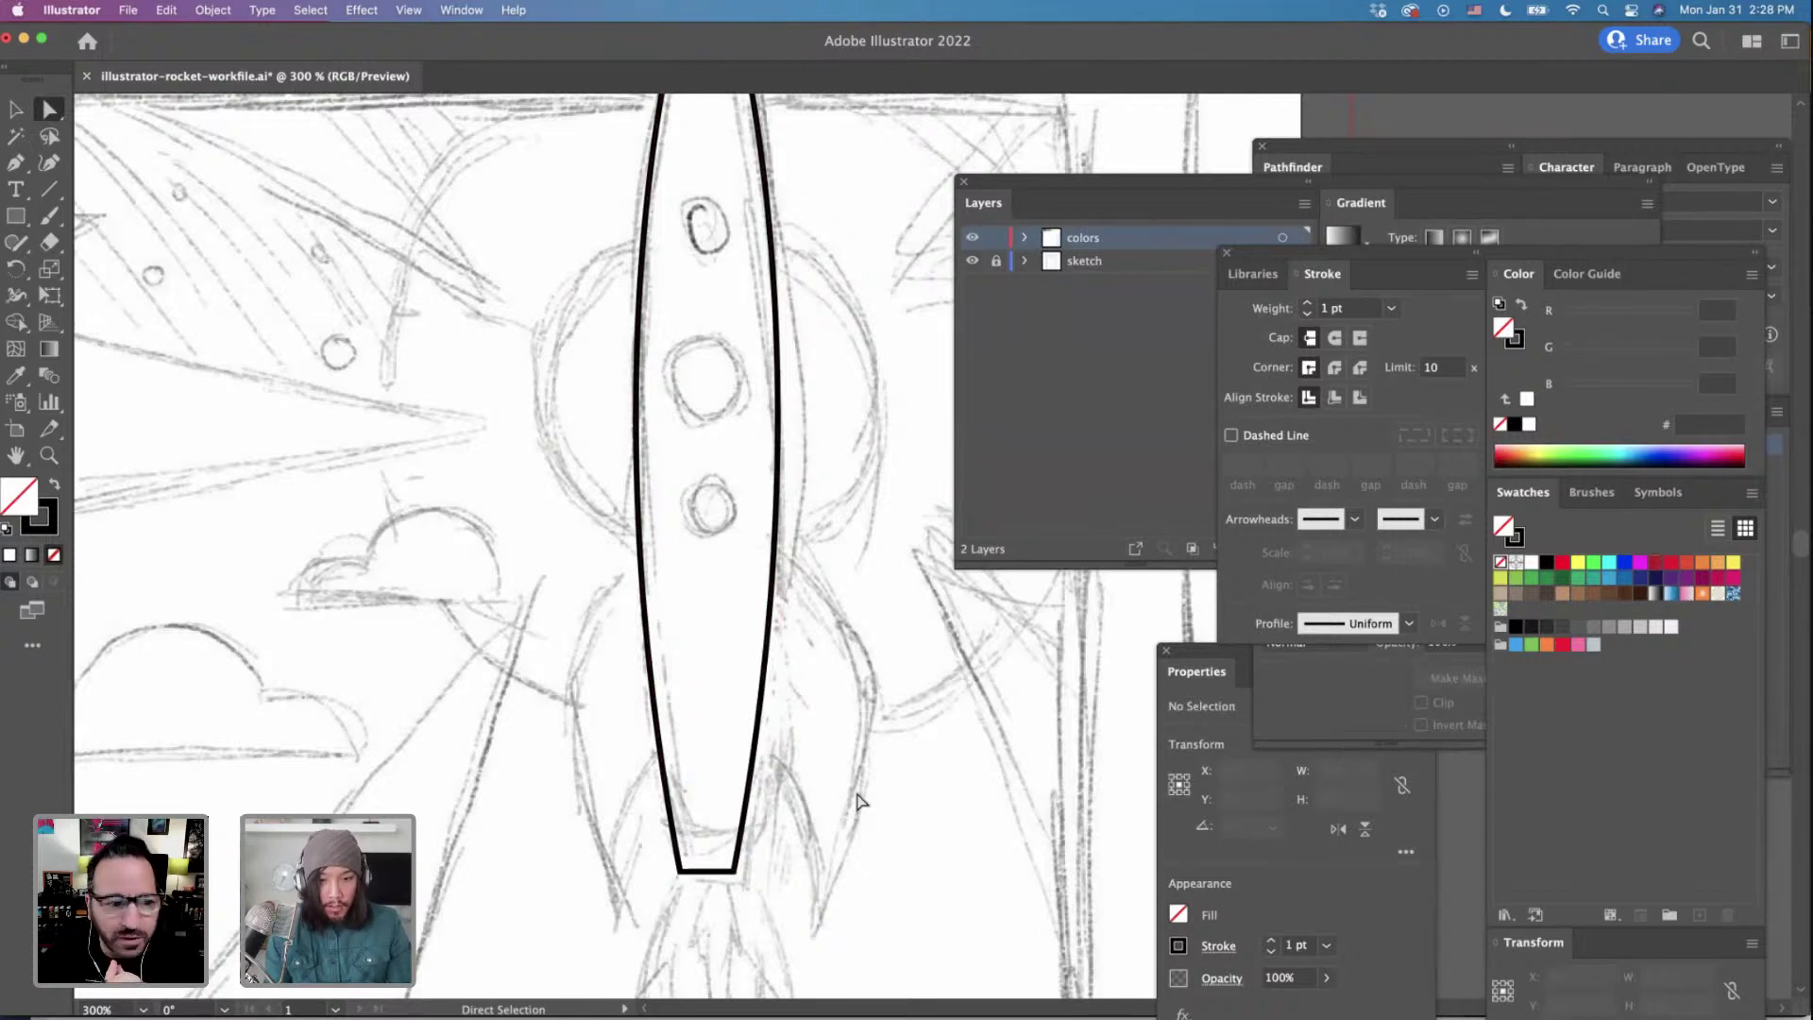
Trace the sketched left fin with the Pen tool as a closed shape about 0.91 in tall, overlapping the body, with a curved lower edge.
{"action": "scroll", "coordinate": [857, 802], "scroll_direction": "down", "scroll_amount": 2}
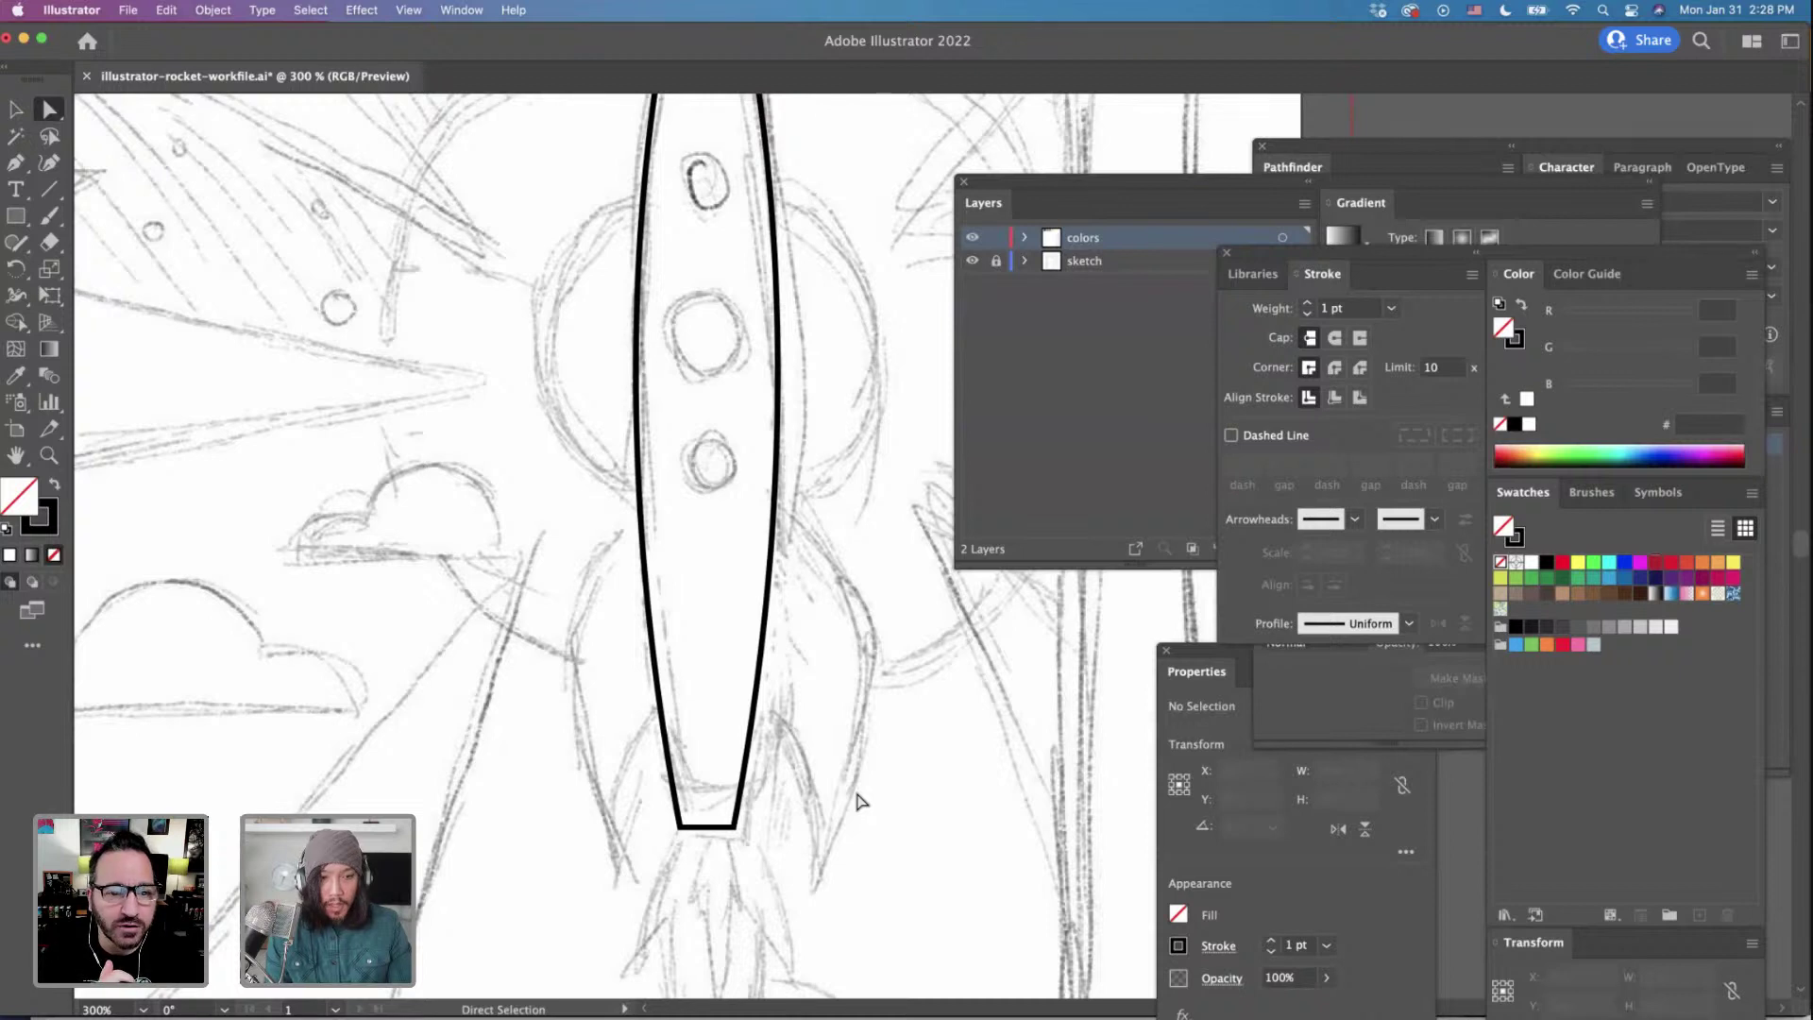
{"action": "scroll", "coordinate": [857, 802], "scroll_direction": "up", "scroll_amount": 1}
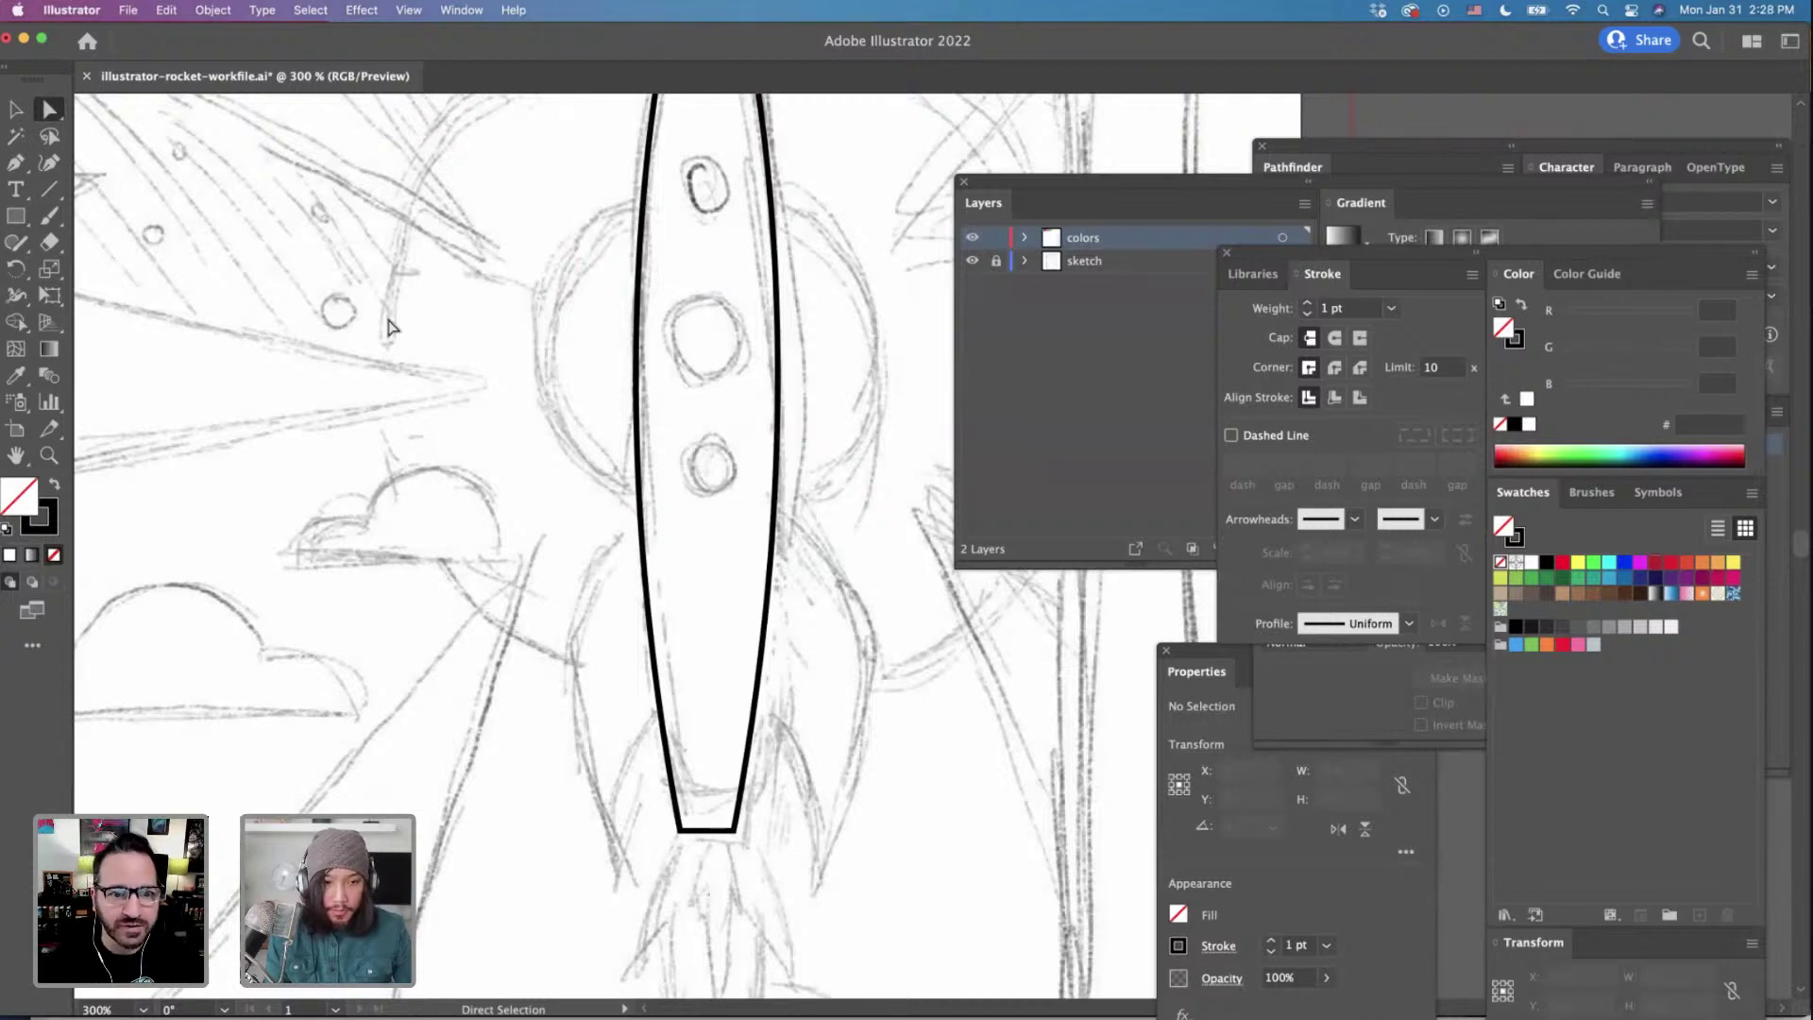
{"action": "left_click", "coordinate": [16, 162]}
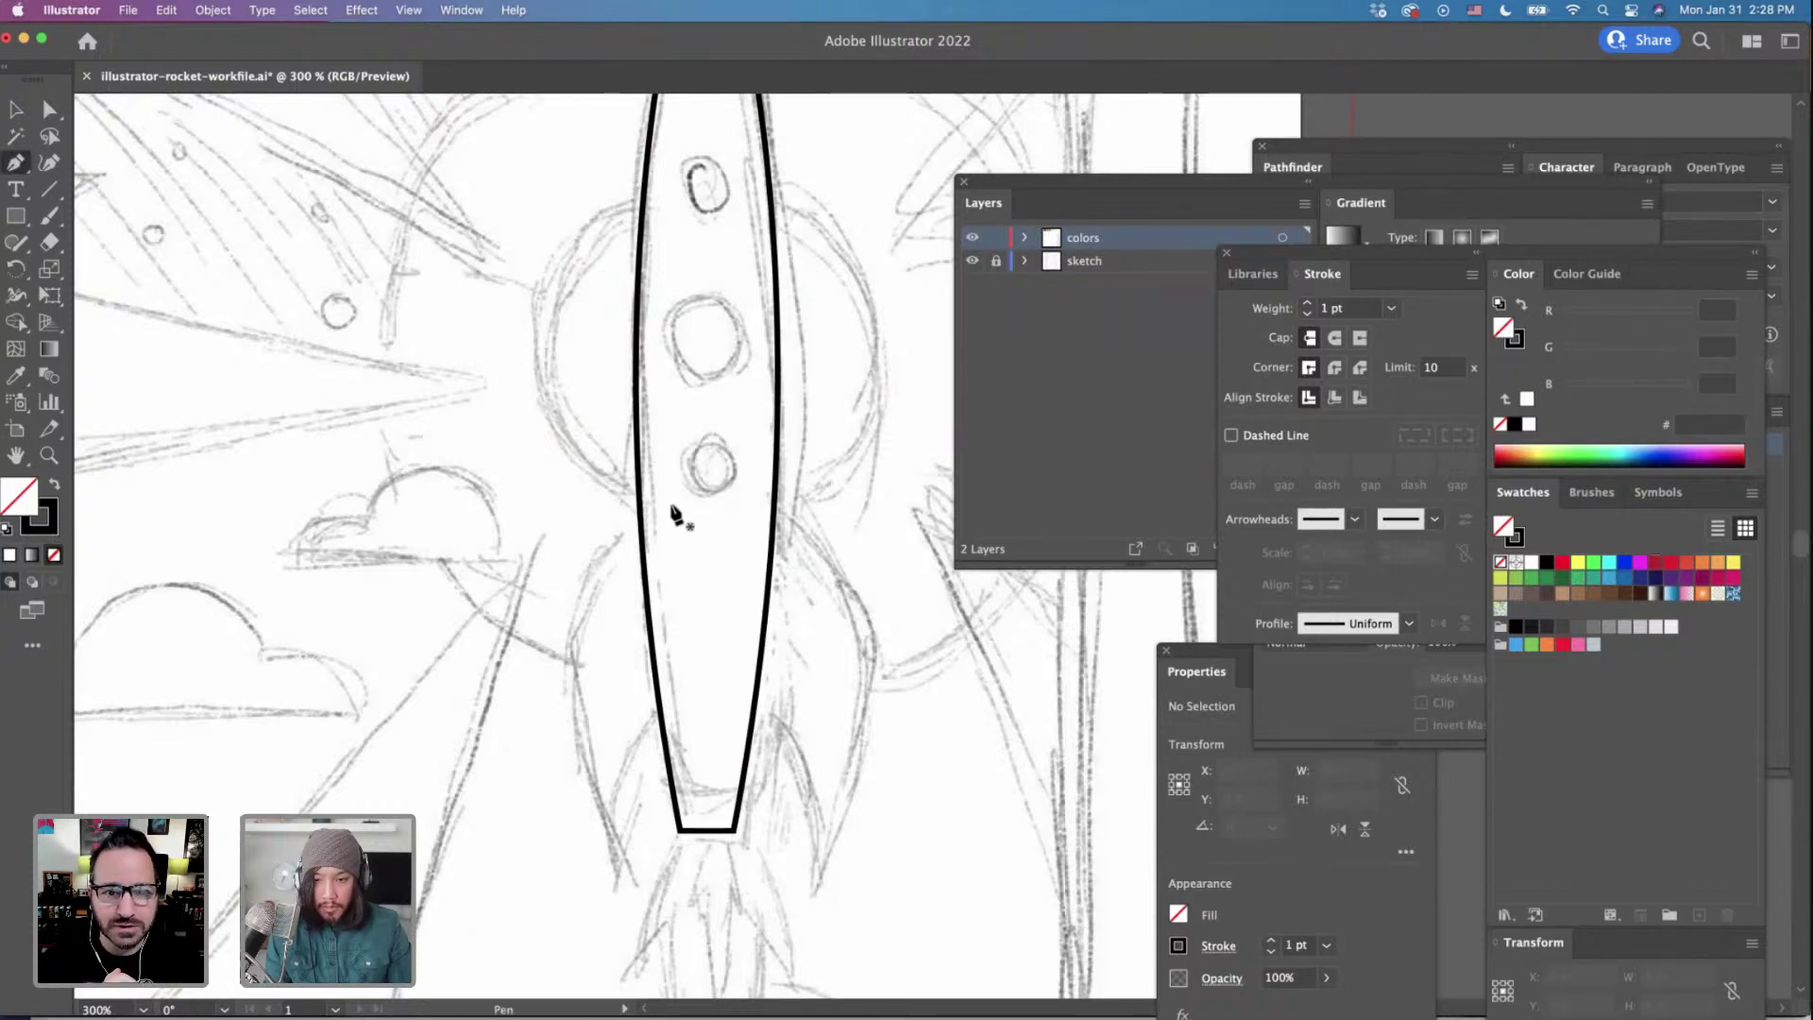
{"action": "scroll", "coordinate": [677, 513], "scroll_direction": "down", "scroll_amount": 3}
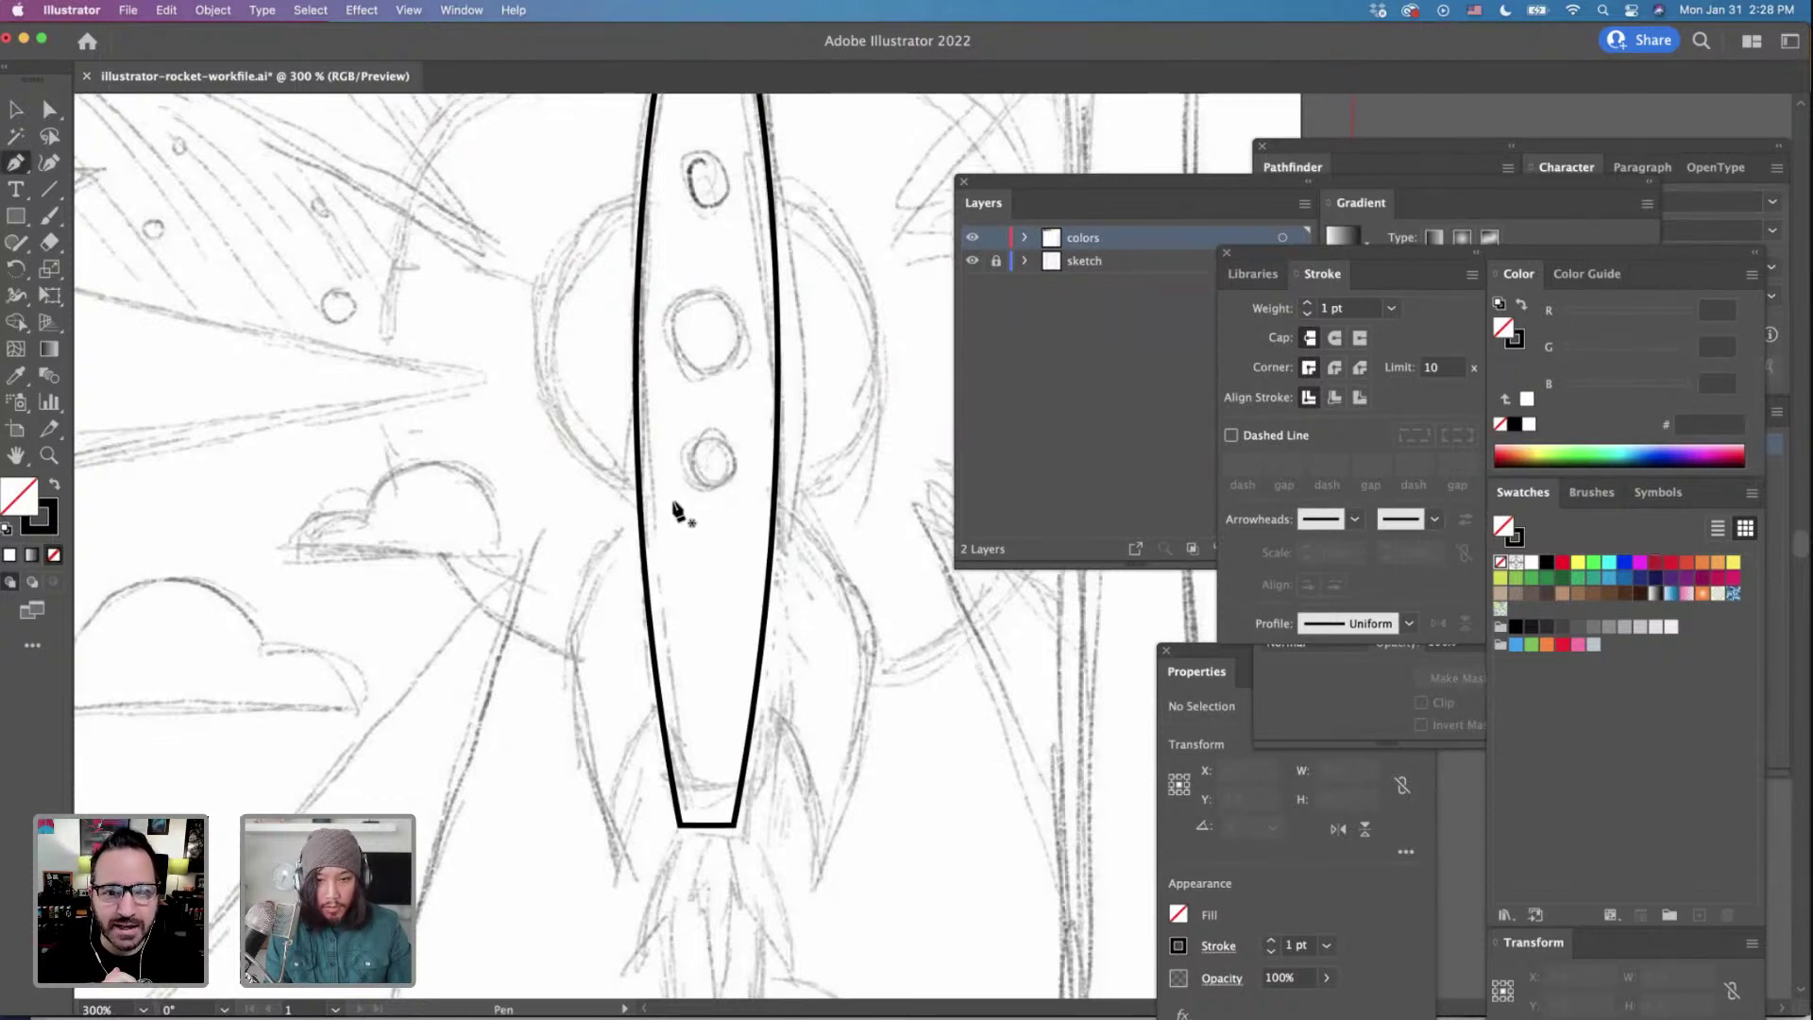
{"action": "scroll", "coordinate": [677, 513], "scroll_direction": "up", "scroll_amount": 1}
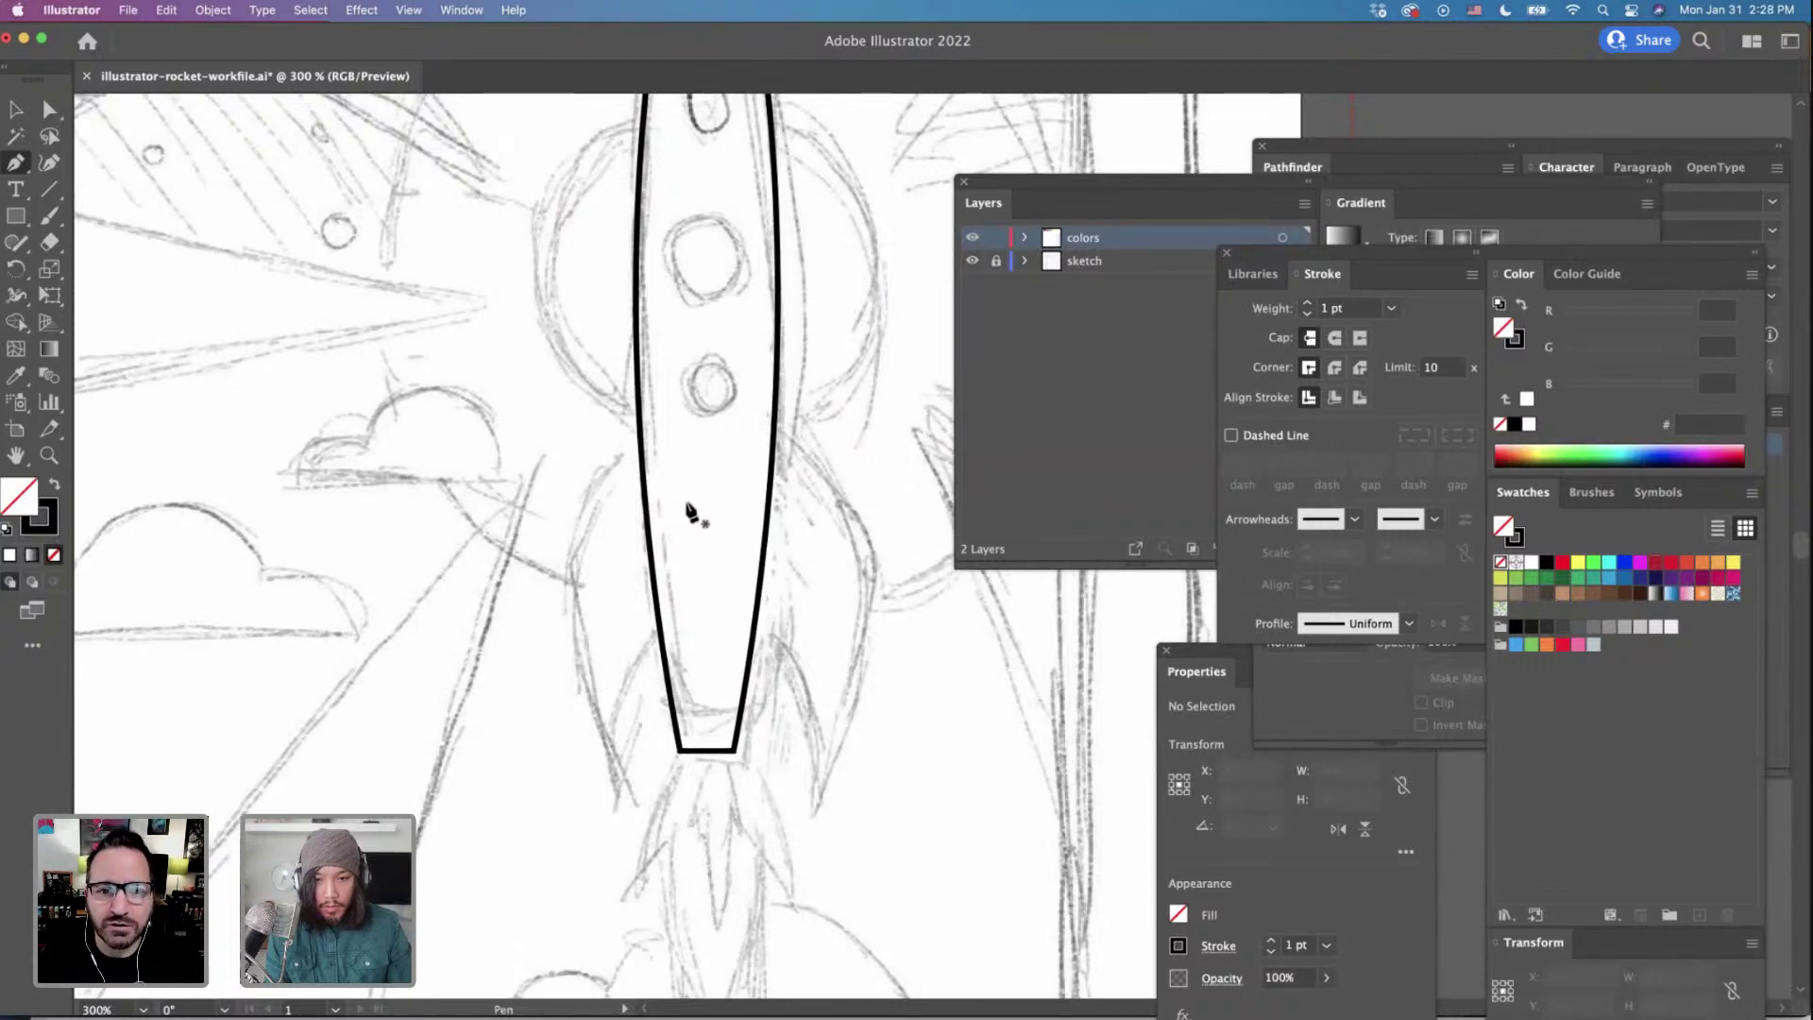
{"action": "scroll", "coordinate": [679, 508], "scroll_direction": "up", "scroll_amount": 3}
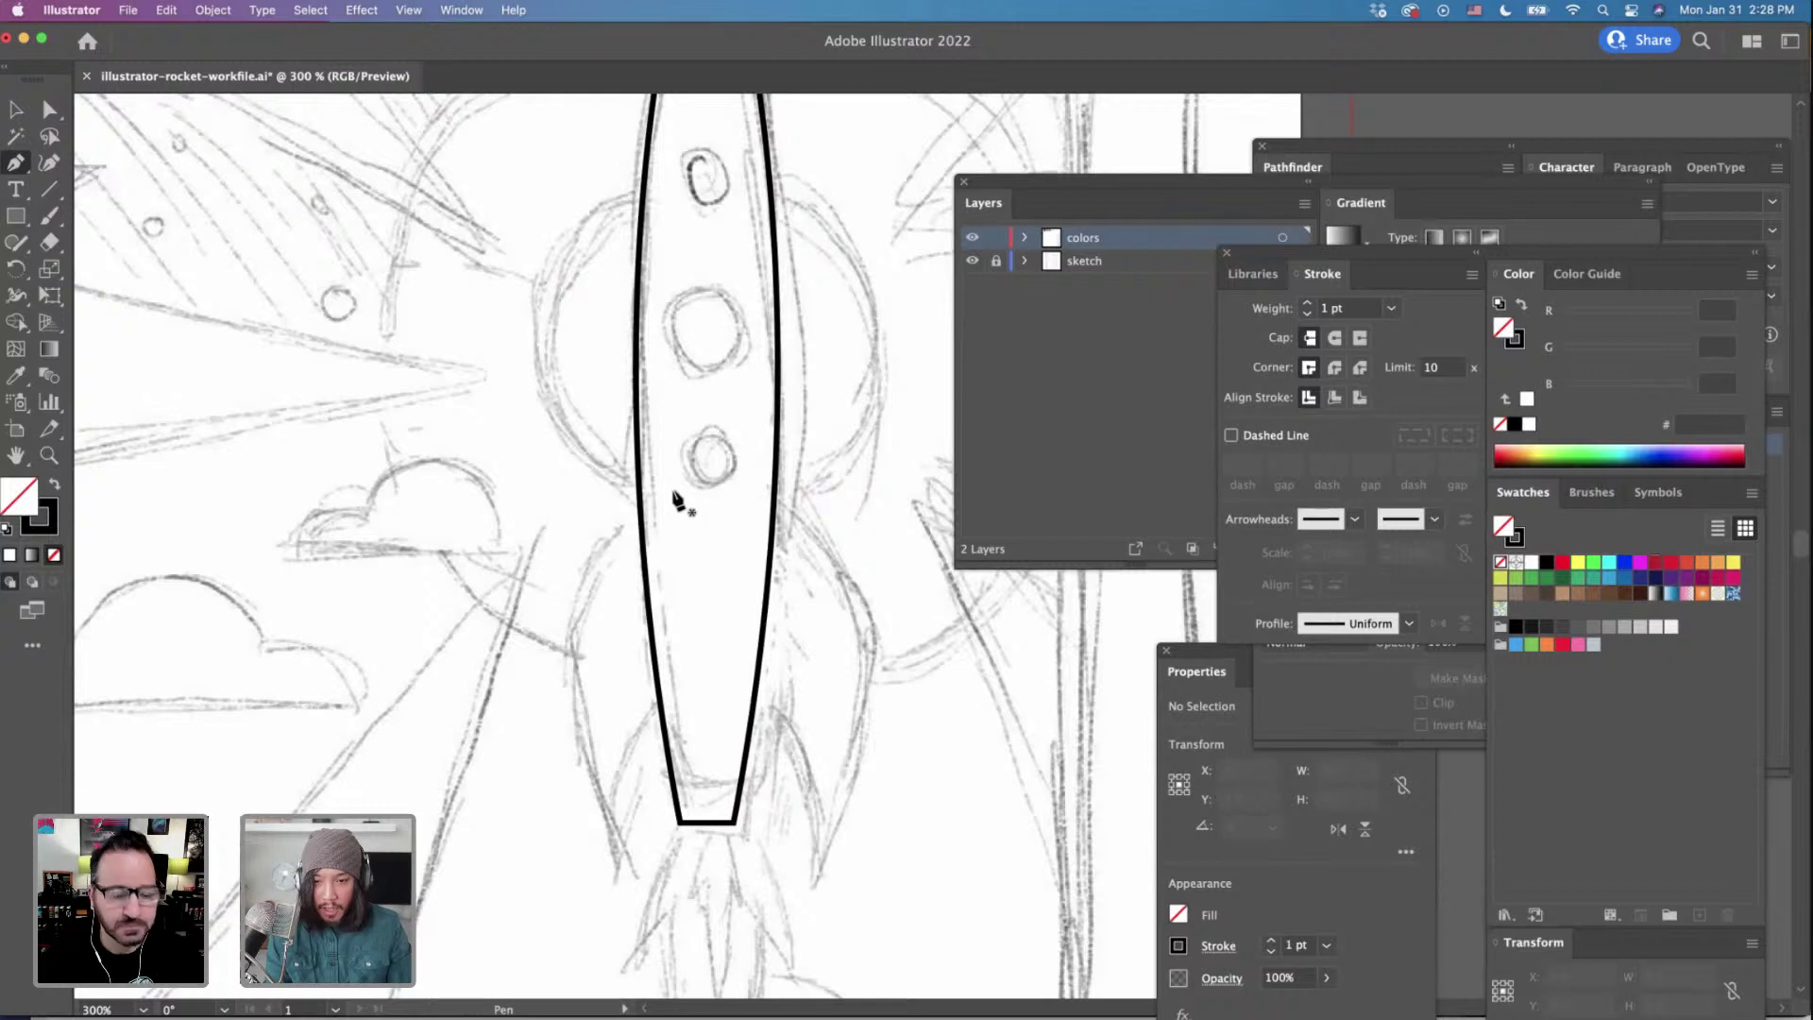
{"action": "left_click", "coordinate": [671, 486]}
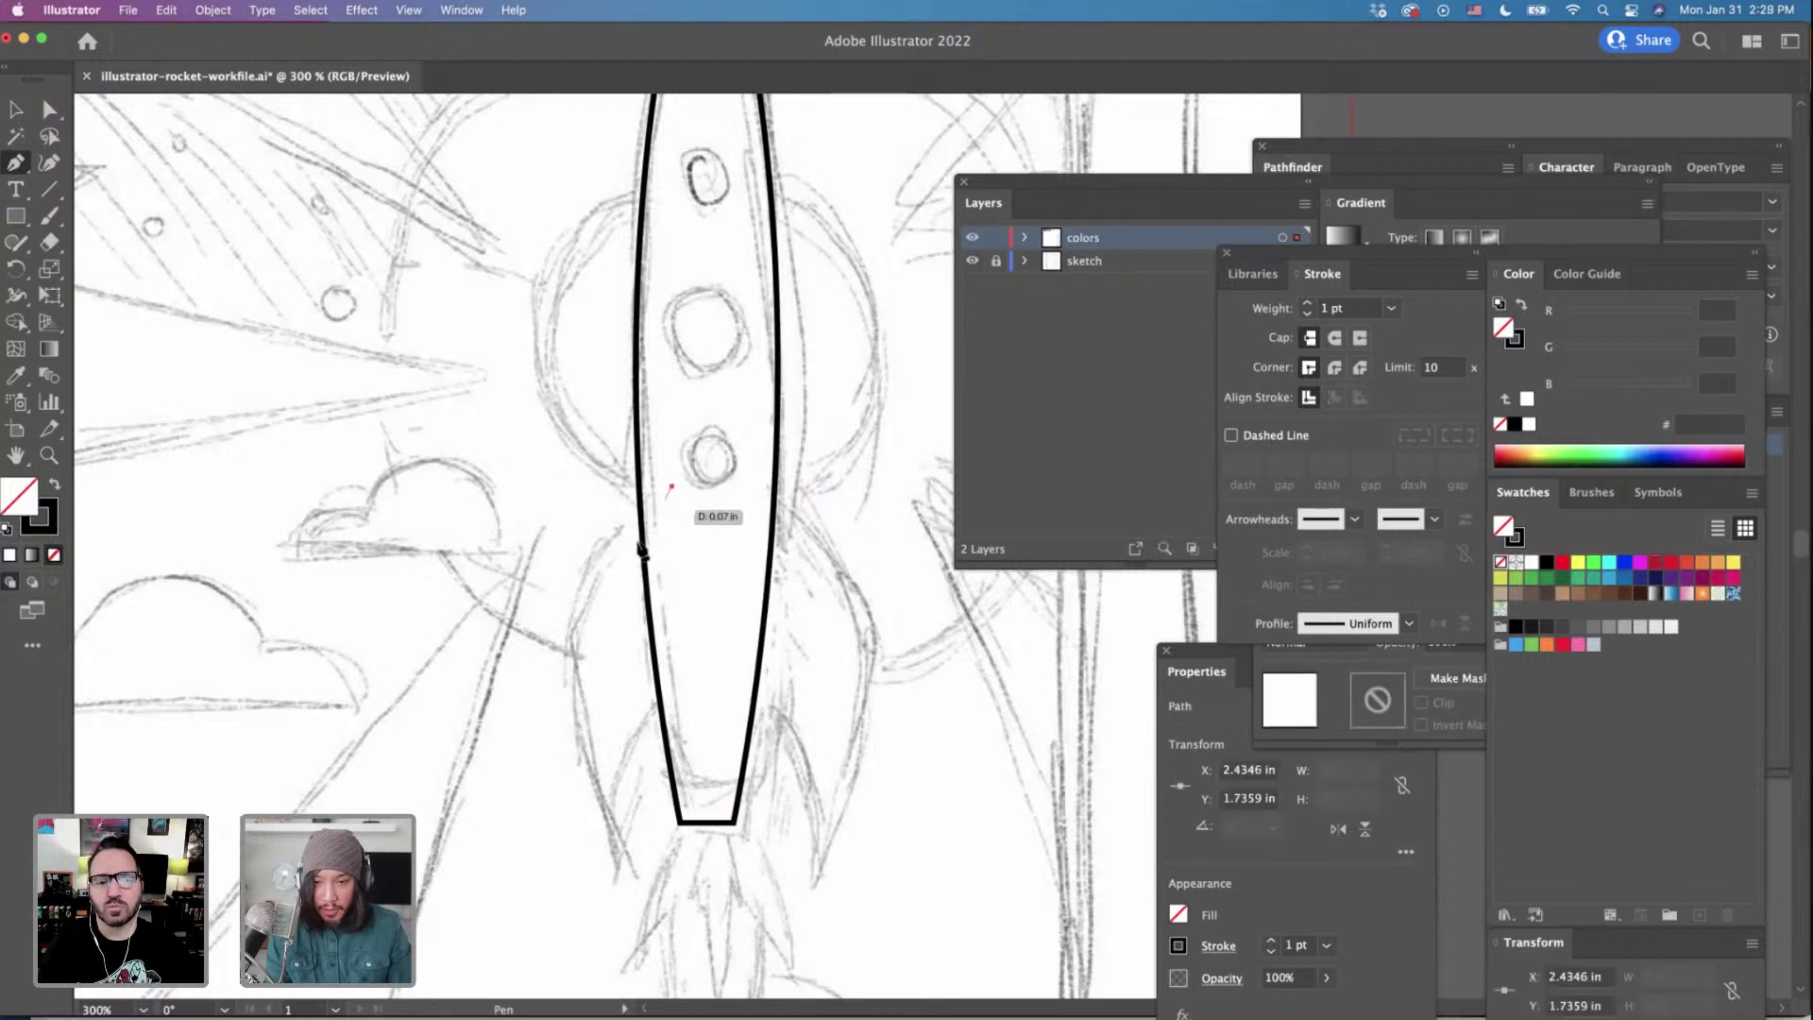
{"action": "left_click", "coordinate": [573, 614]}
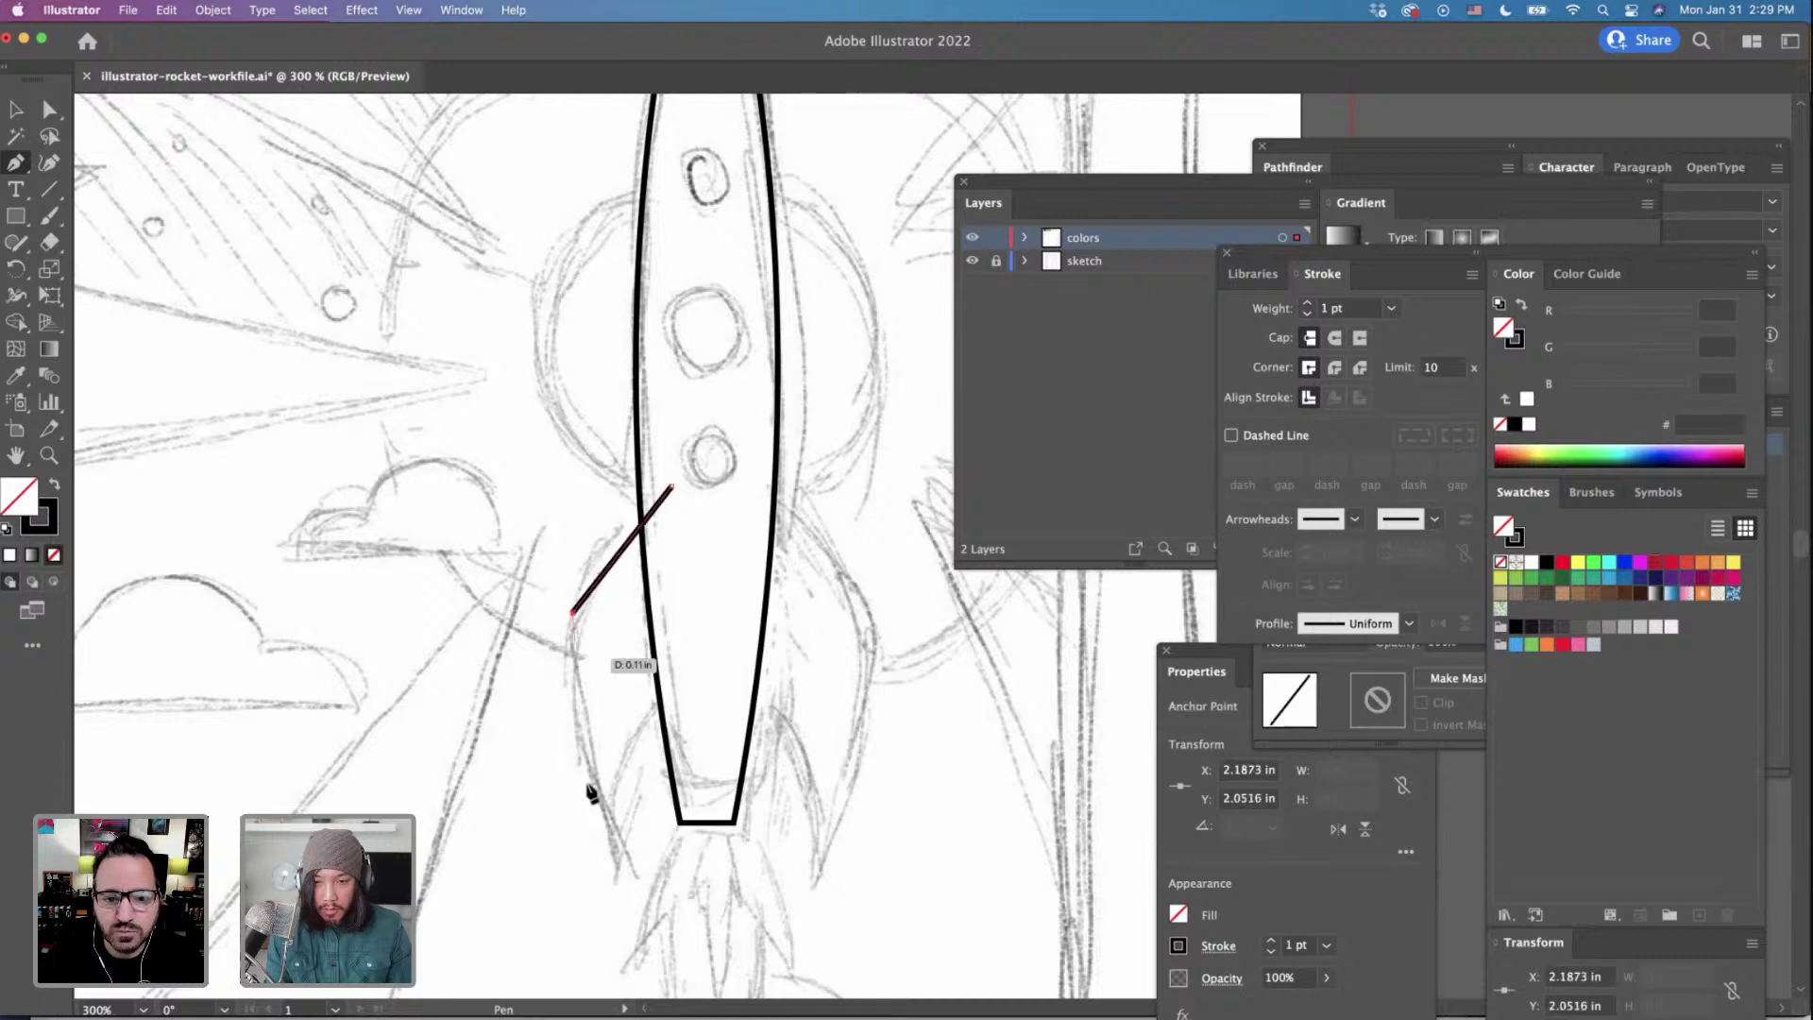
{"action": "left_click", "coordinate": [593, 852]}
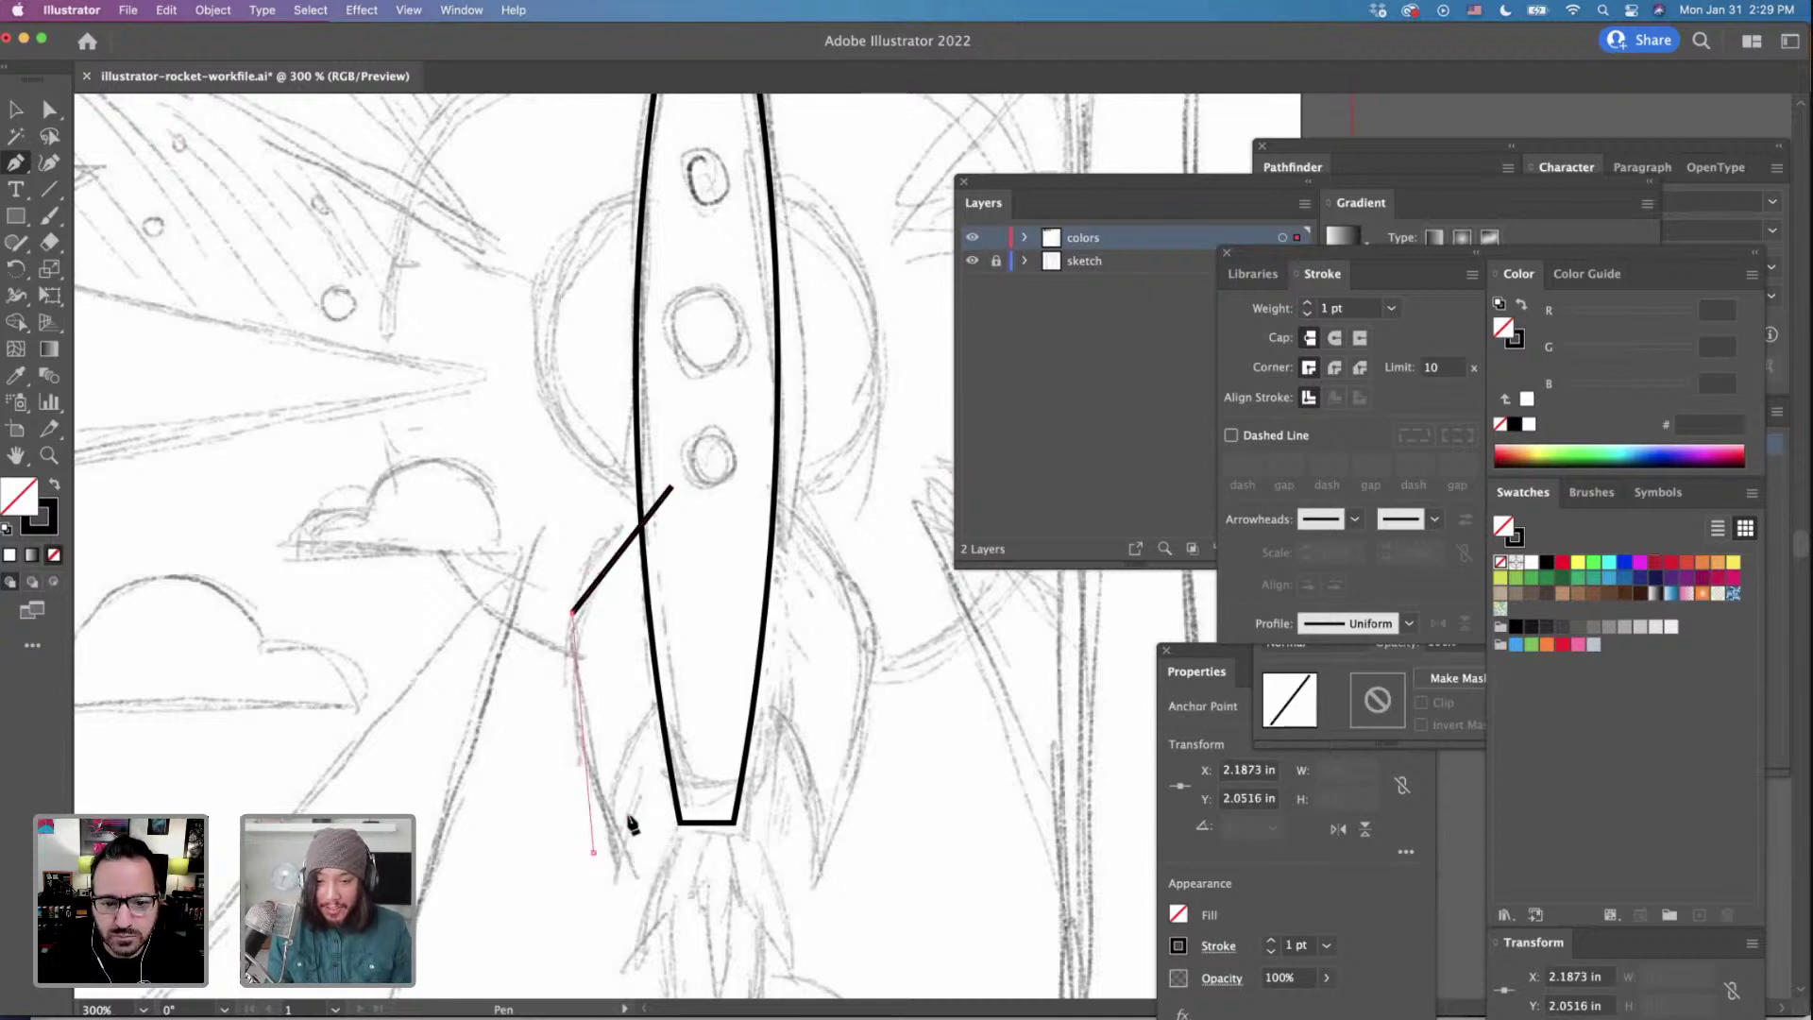
{"action": "left_click_drag", "start_coordinate": [668, 686], "coordinate": [745, 656]}
{"action": "left_click", "coordinate": [669, 688]}
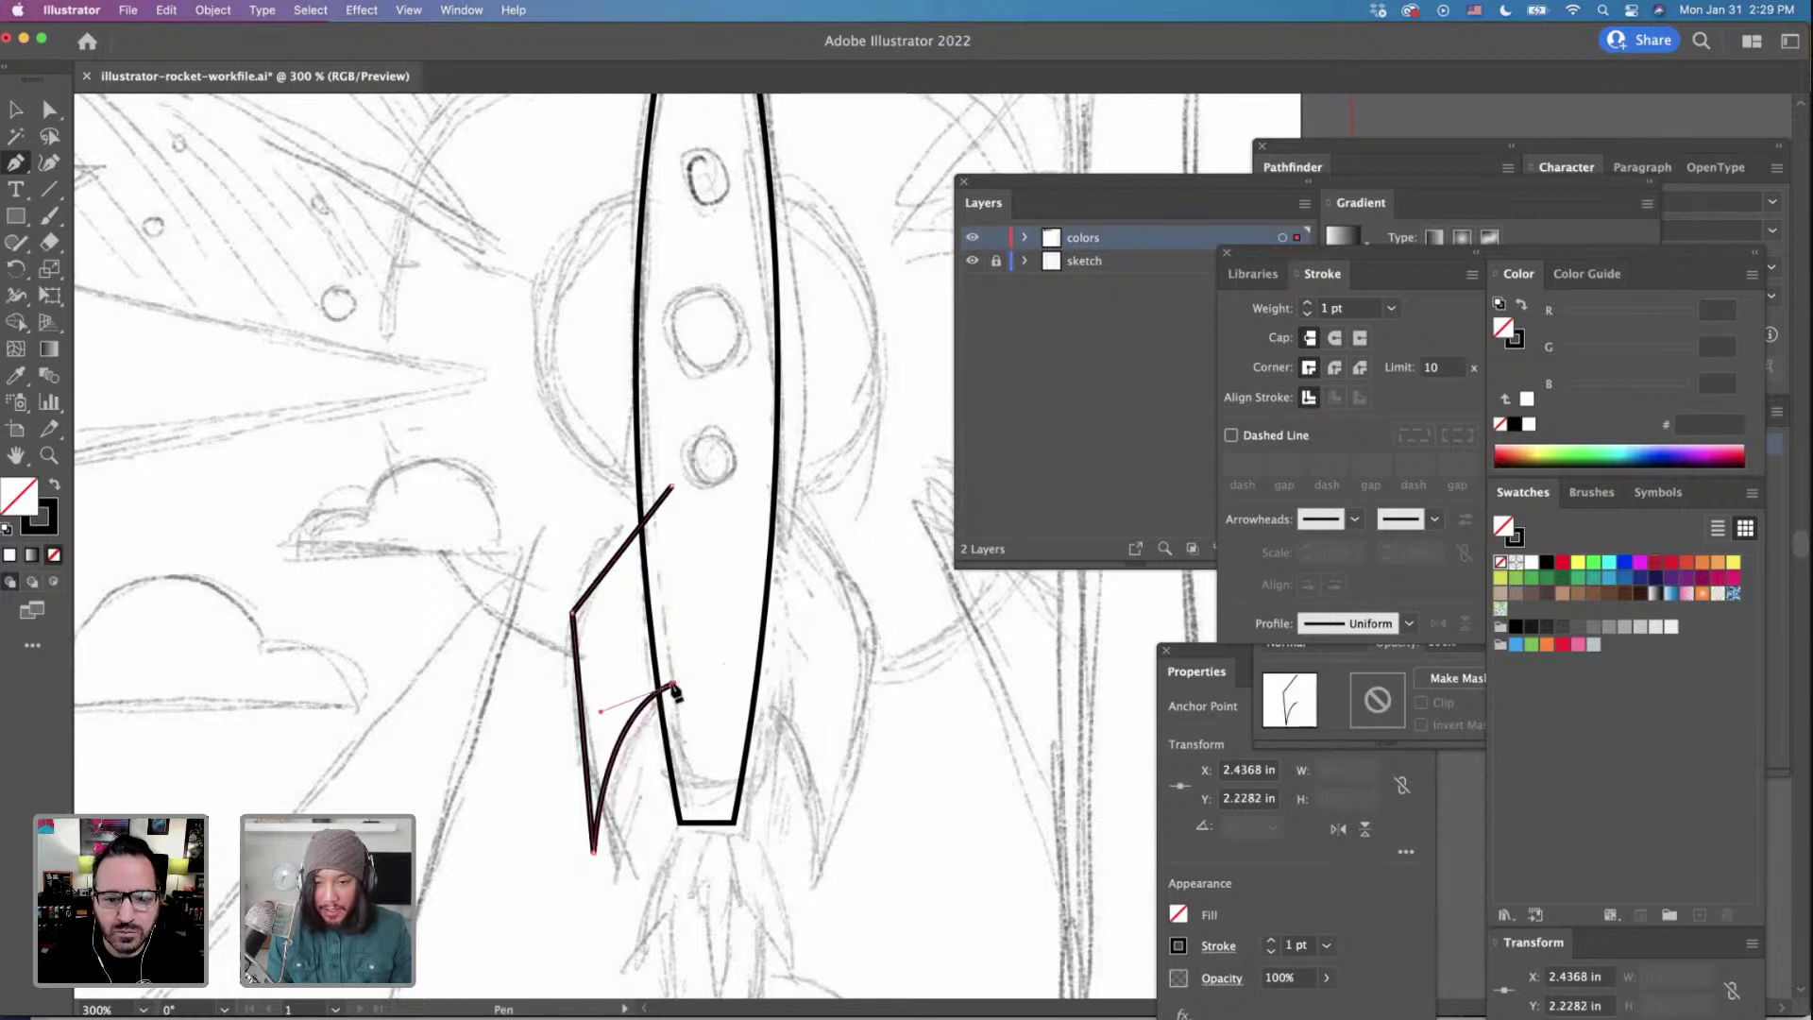
{"action": "left_click", "coordinate": [671, 488]}
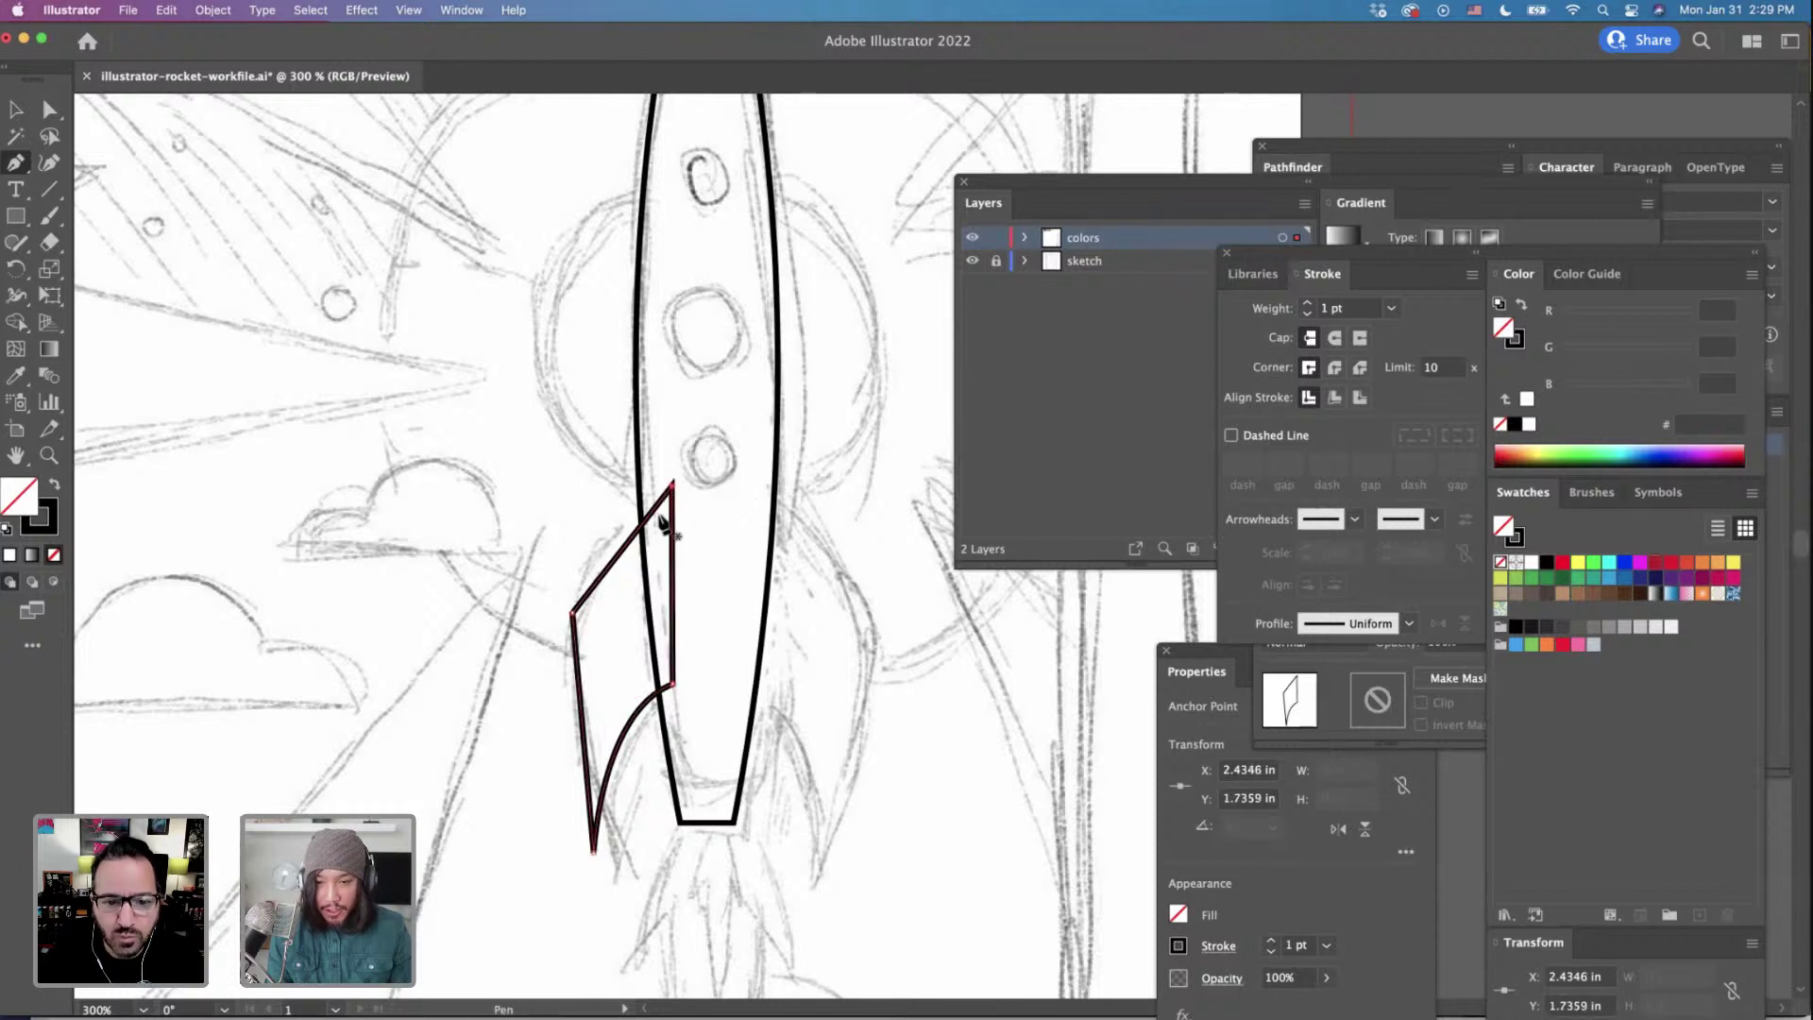
Round the left fin's outer shoulder corner into a smooth curve with Direct Selection.
{"action": "left_click", "coordinate": [49, 110]}
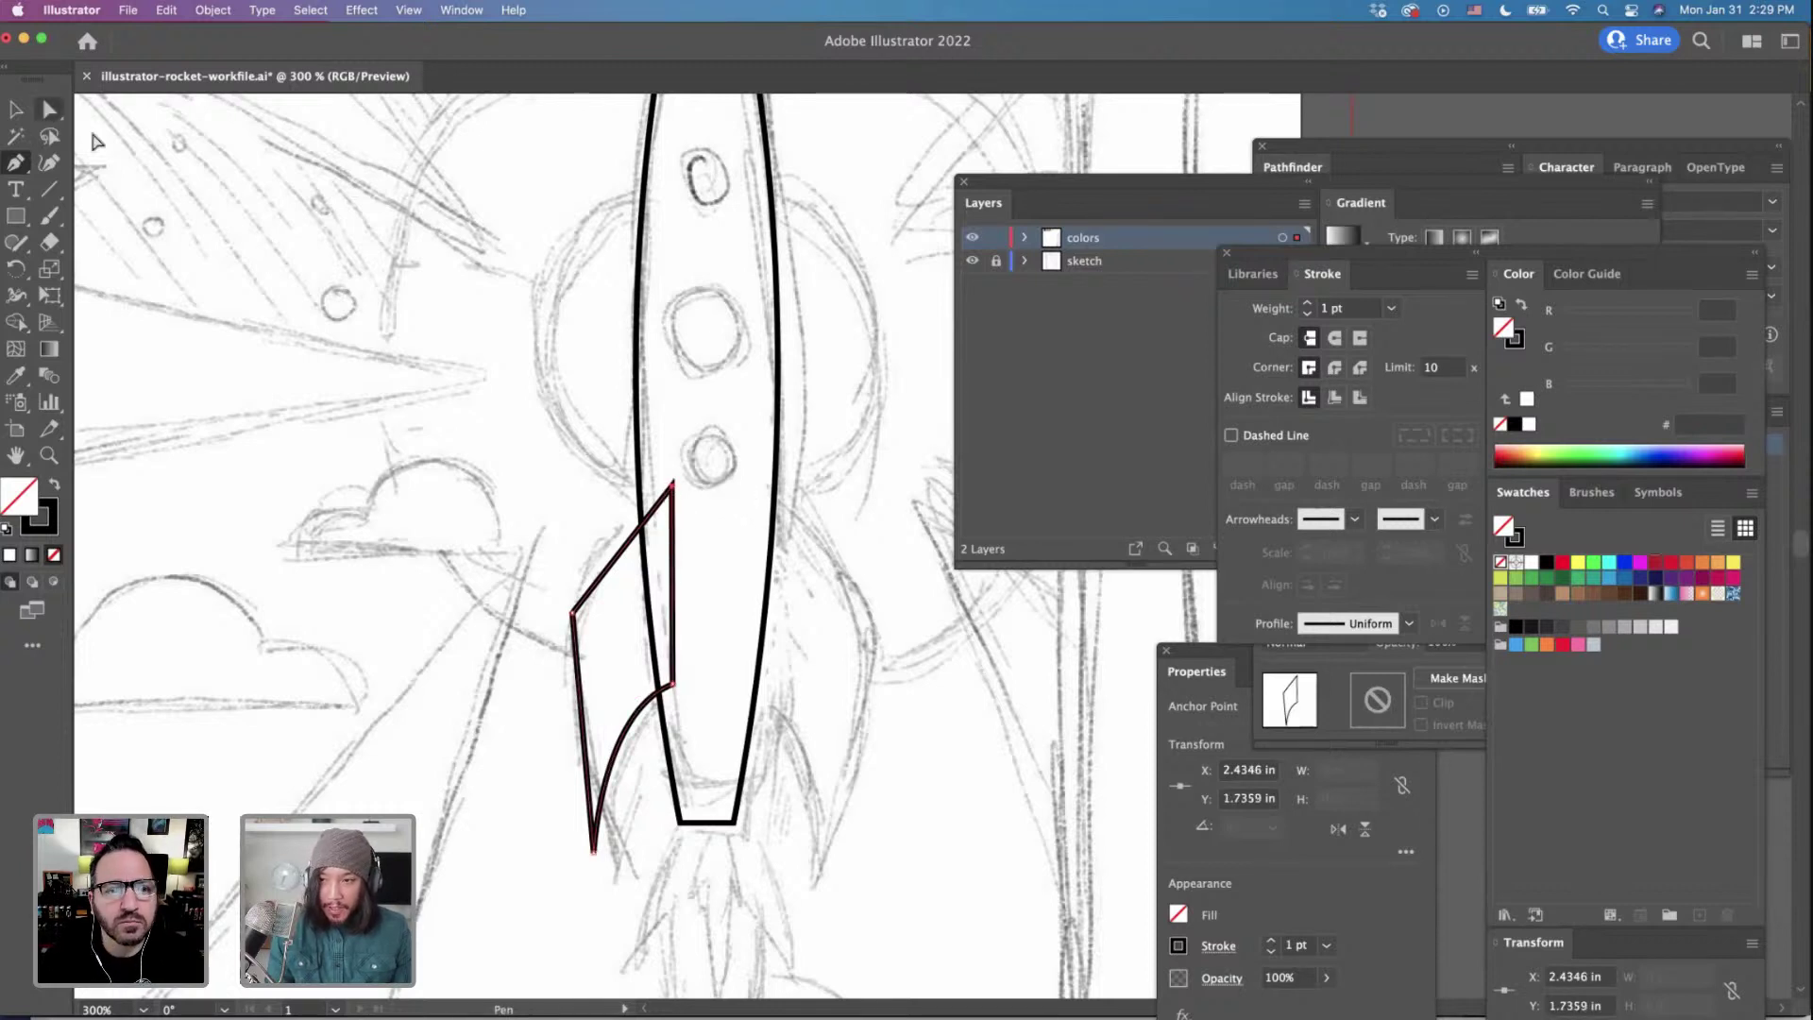
{"action": "left_click", "coordinate": [573, 615]}
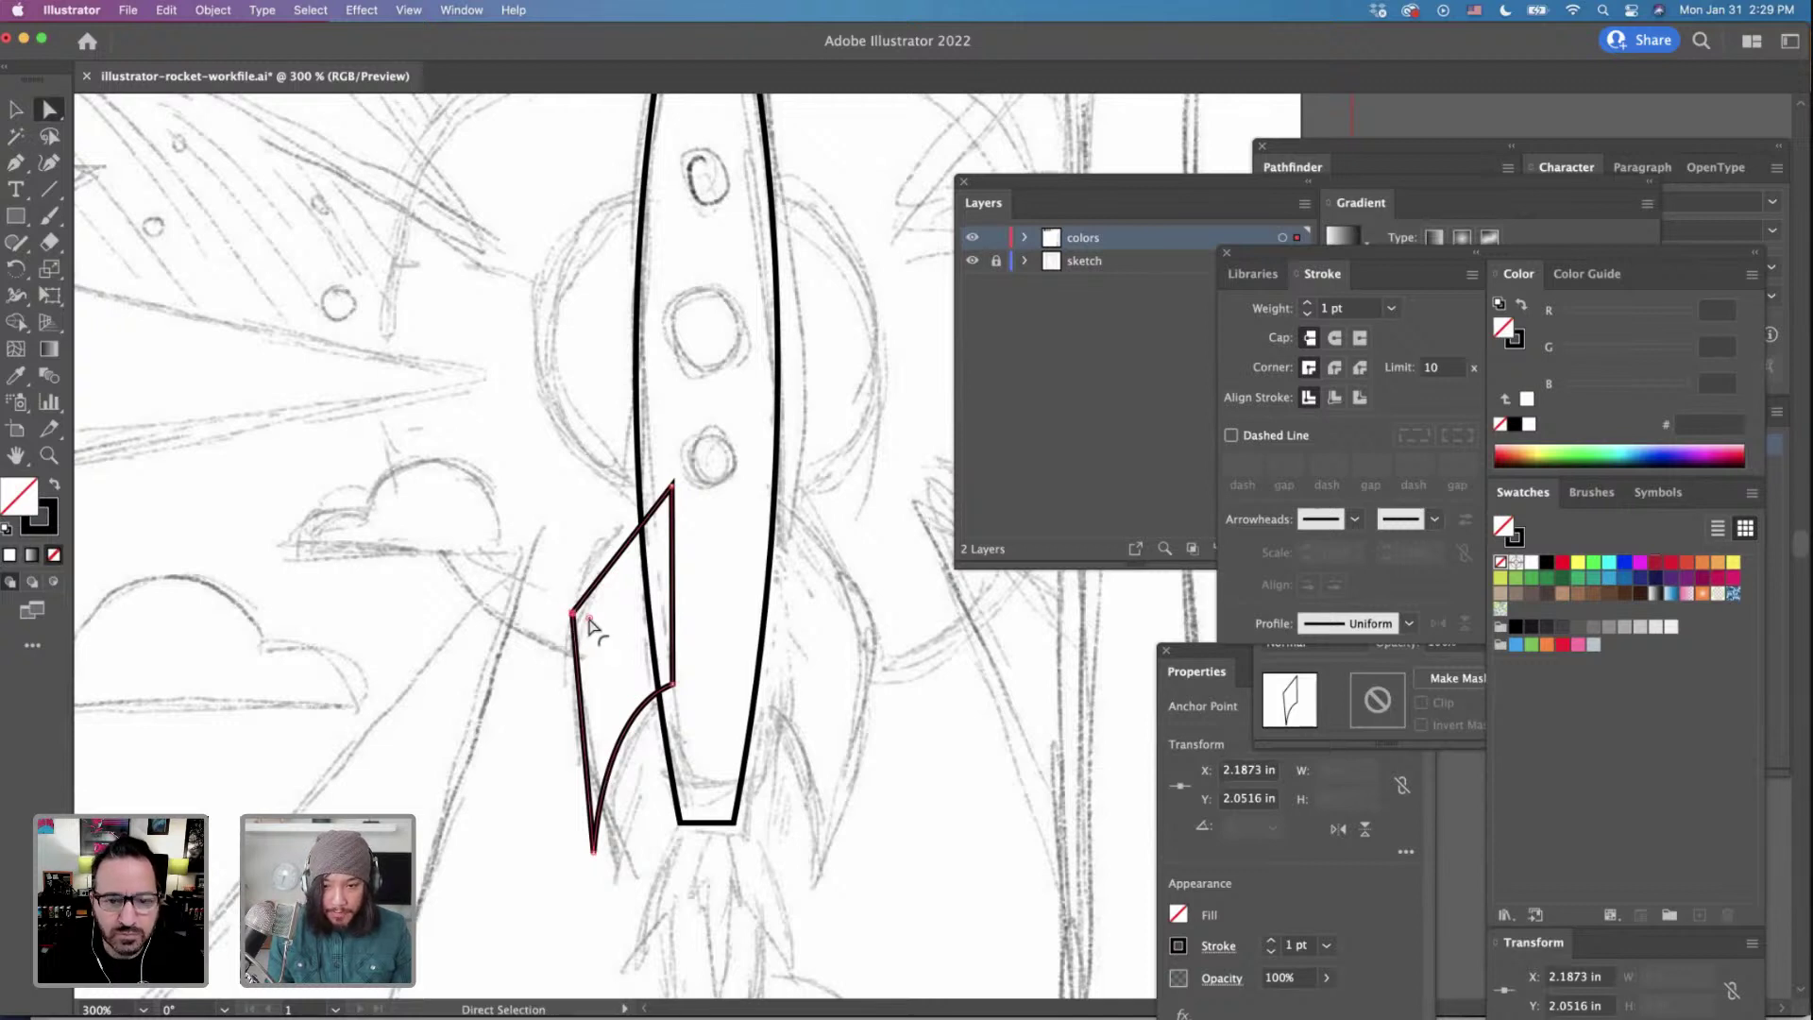
{"action": "left_click_drag", "start_coordinate": [591, 621], "coordinate": [758, 767]}
Shift the whole left fin slightly outward and down, to about X 2.31 in and Y 2.21 in.
{"action": "key", "text": "v"}
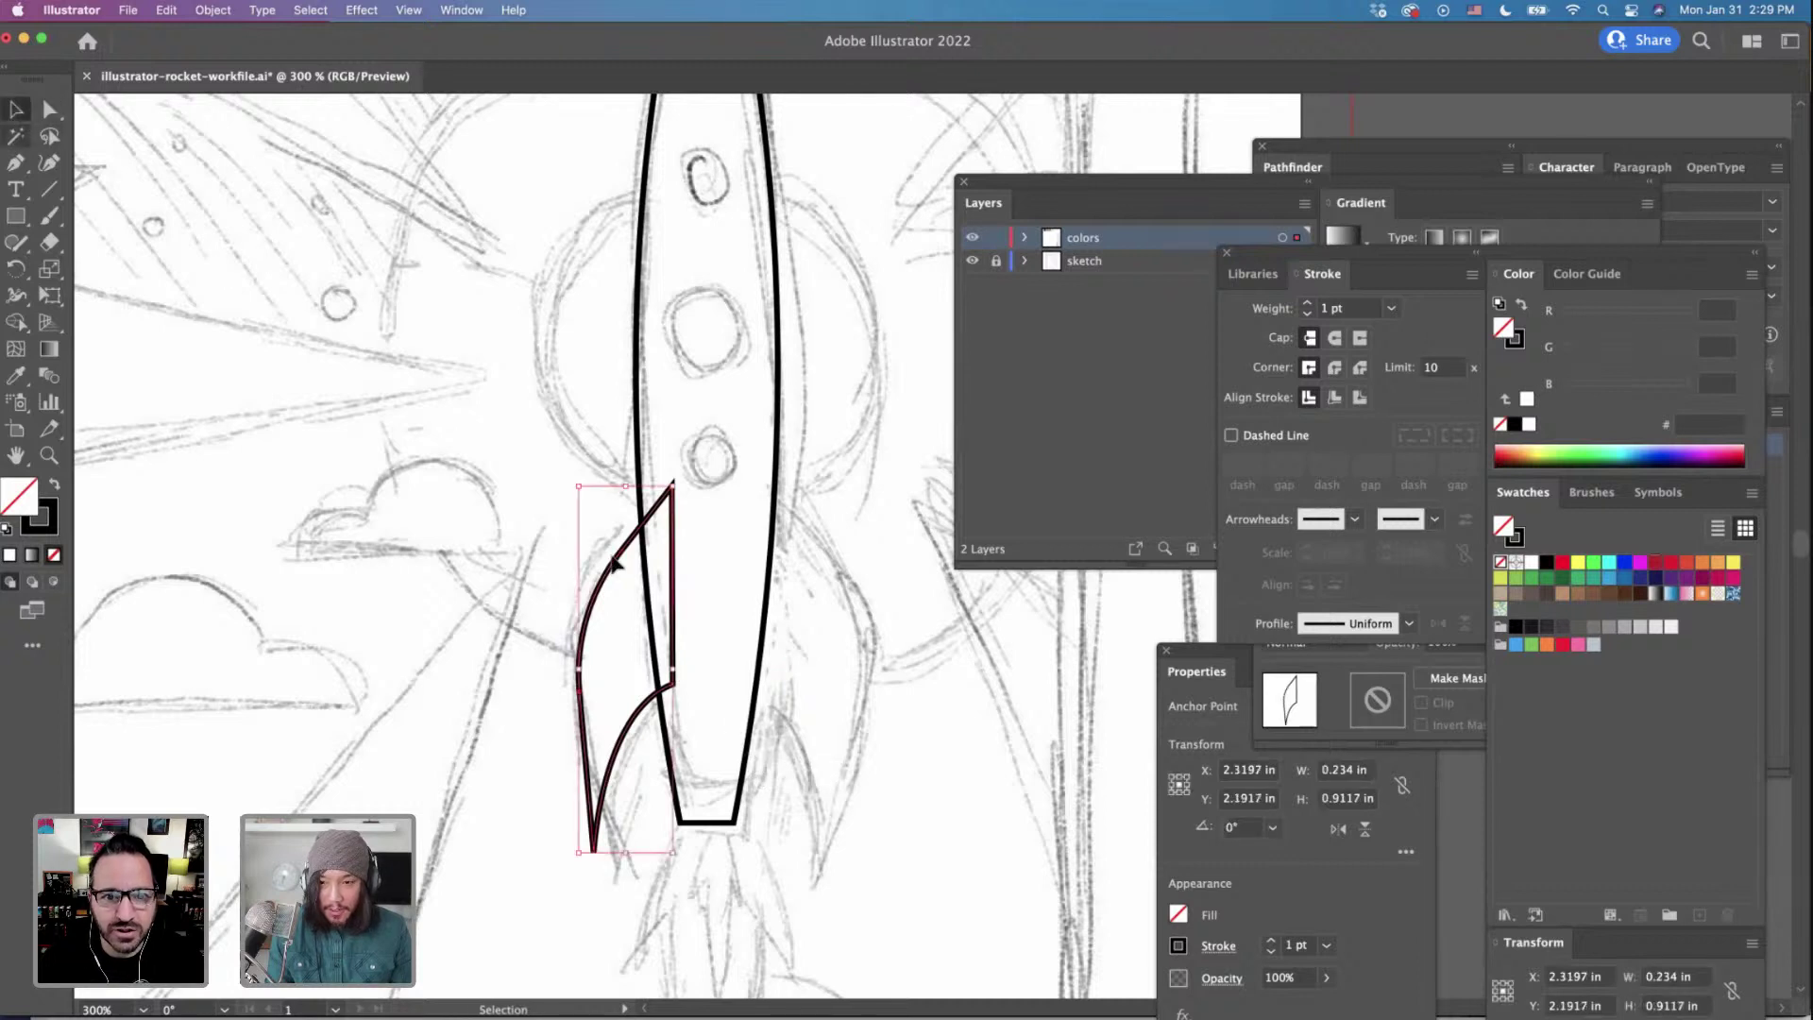
{"action": "left_click", "coordinate": [761, 587]}
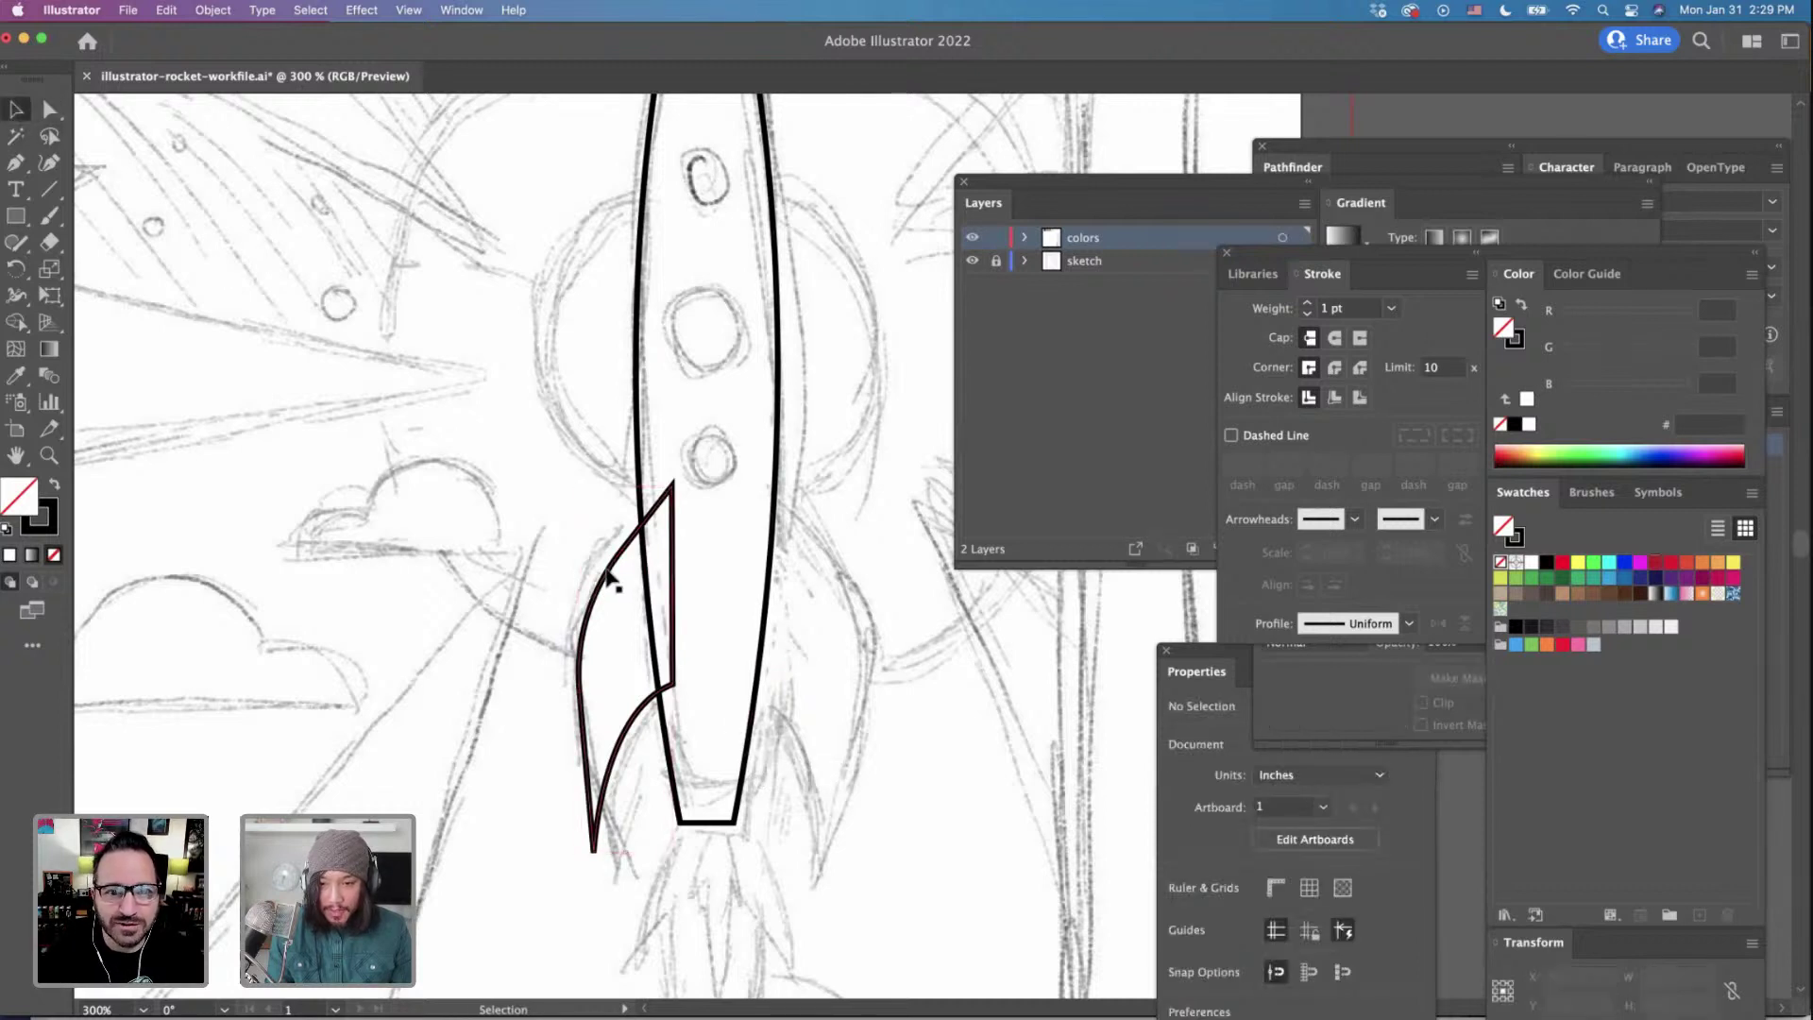
{"action": "left_click_drag", "start_coordinate": [605, 574], "coordinate": [601, 576]}
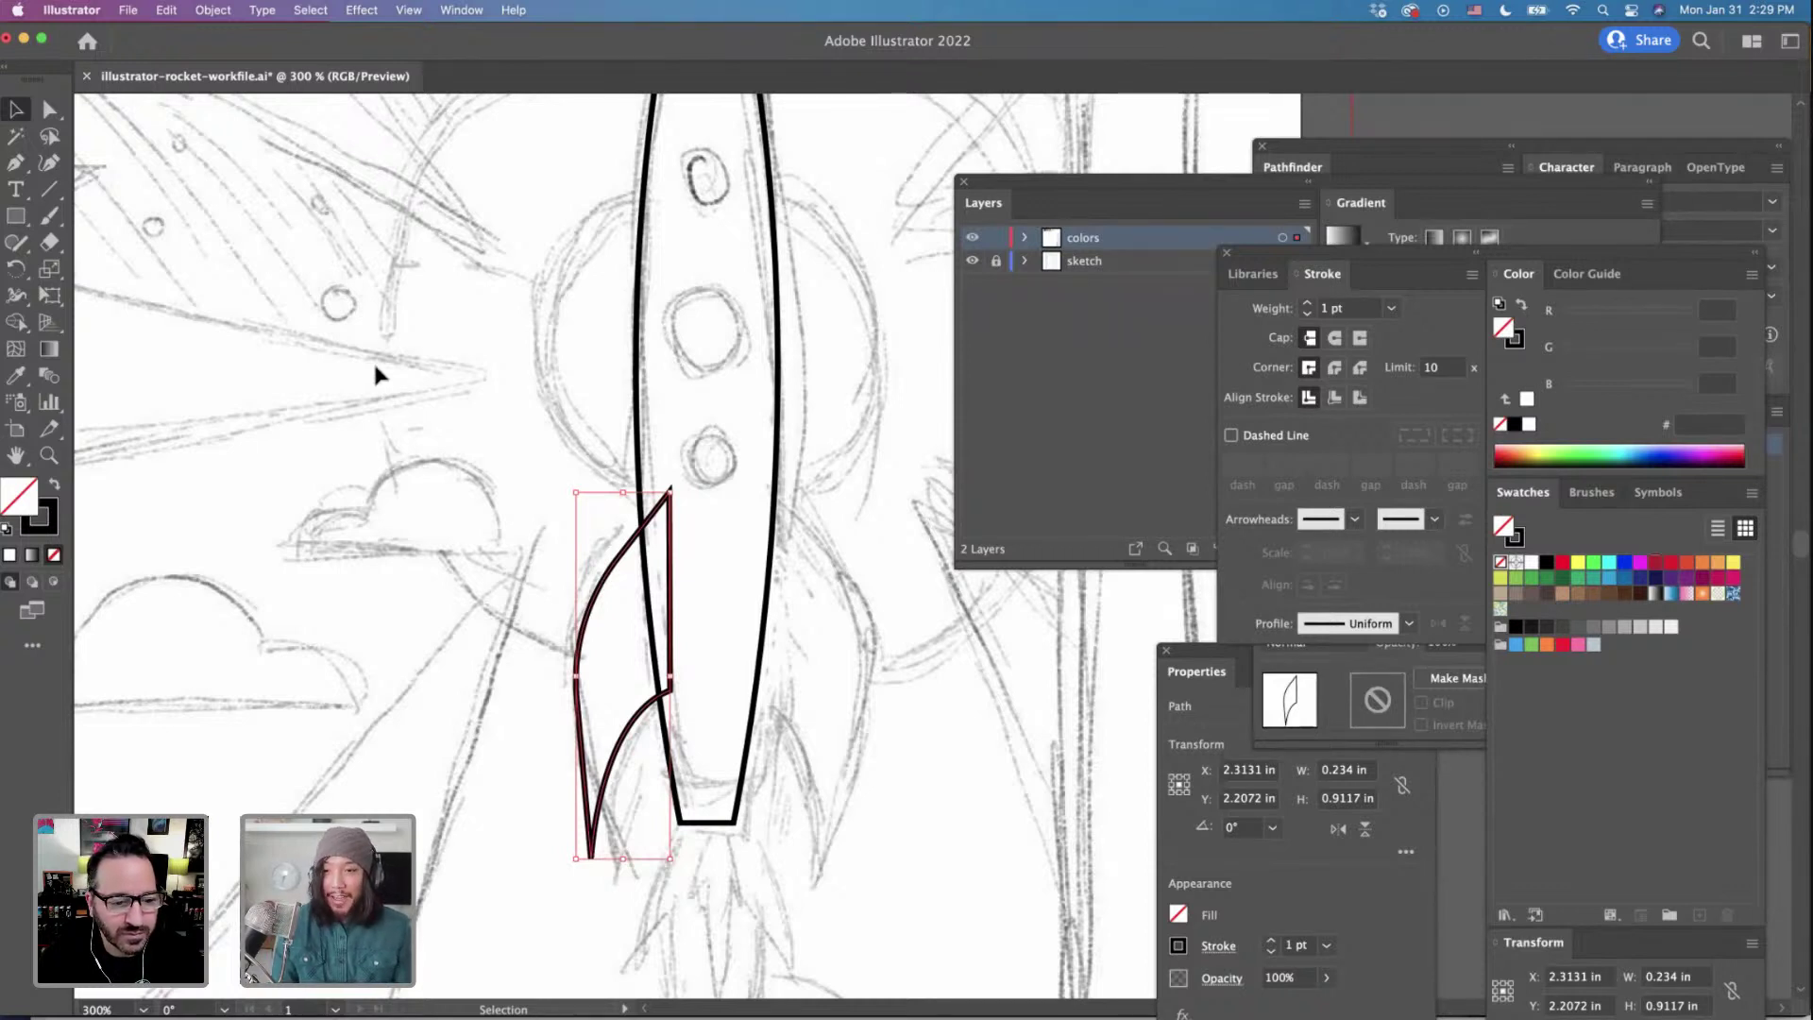
Duplicate the left fin horizontally onto the rocket body's right side, at about X 2.79 in.
{"action": "scroll", "coordinate": [520, 439], "scroll_direction": "right", "scroll_amount": 2}
{"action": "scroll", "coordinate": [519, 439], "scroll_direction": "down", "scroll_amount": 1}
{"action": "left_click", "coordinate": [514, 453]}
{"action": "scroll", "coordinate": [514, 454], "scroll_direction": "right", "scroll_amount": 5}
{"action": "scroll", "coordinate": [413, 612], "scroll_direction": "up", "scroll_amount": 2}
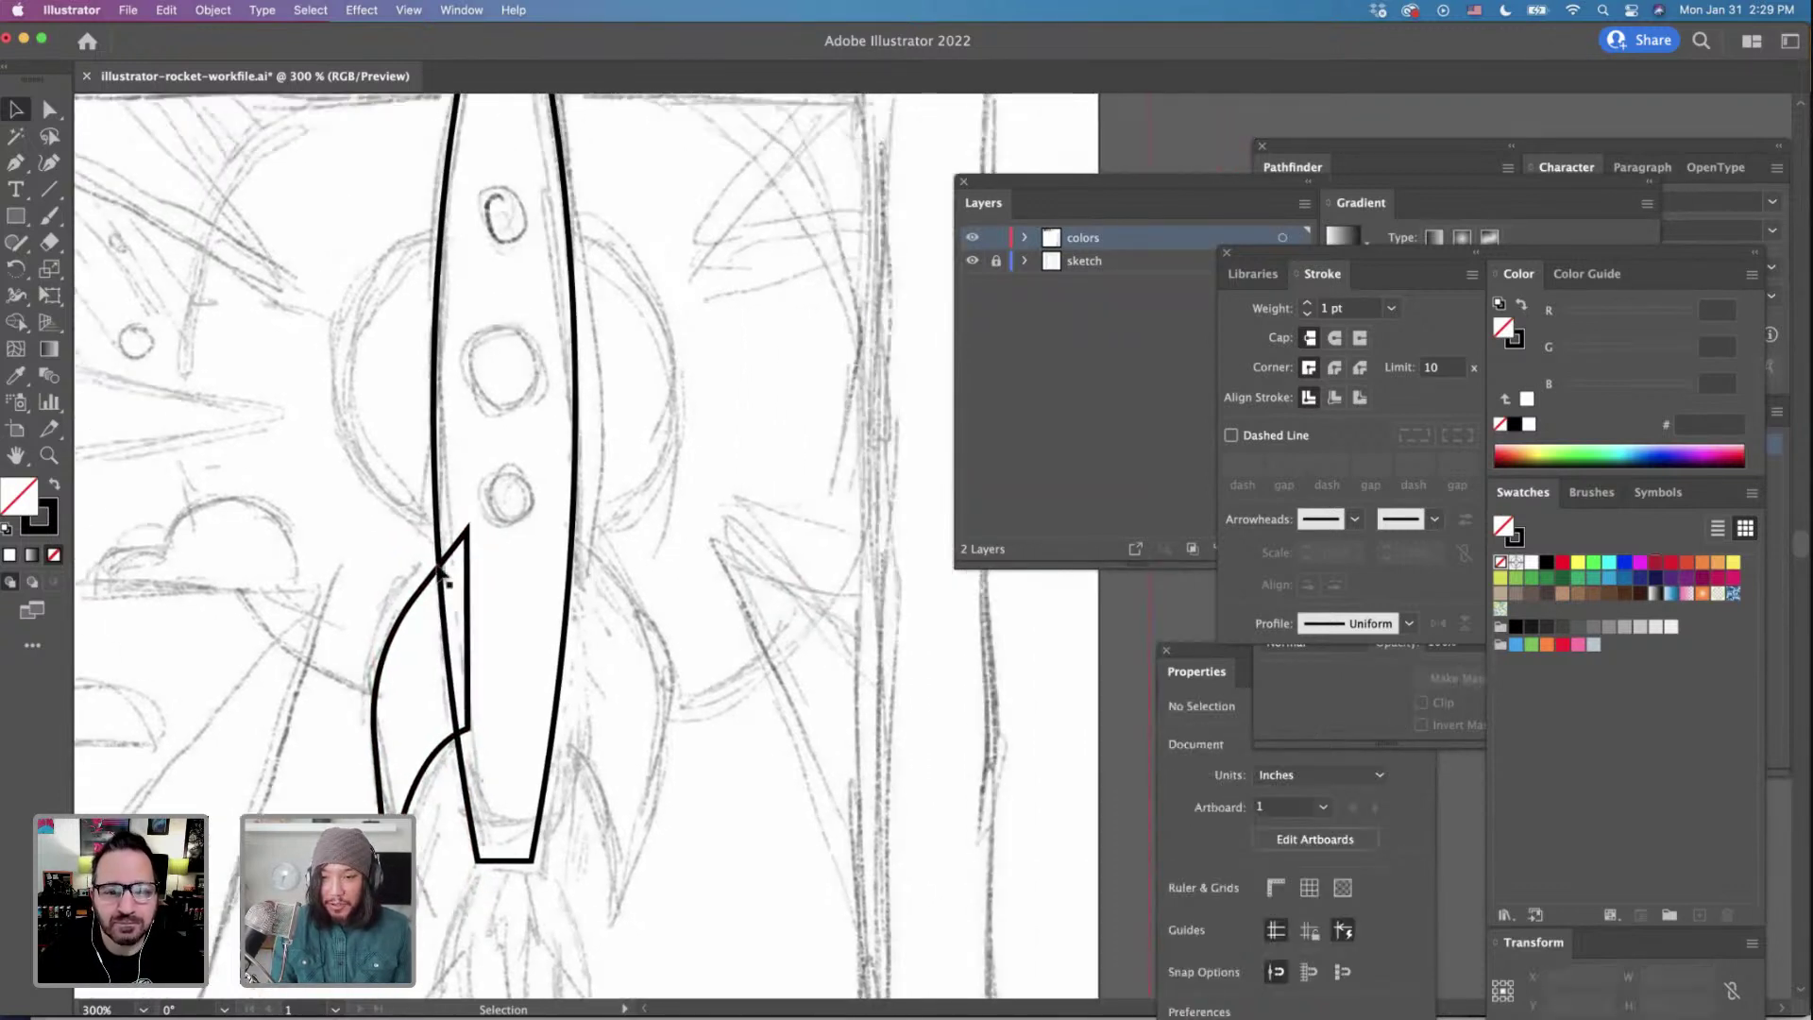
{"action": "left_click", "coordinate": [409, 609]}
{"action": "scroll", "coordinate": [412, 609], "scroll_direction": "down", "scroll_amount": 3}
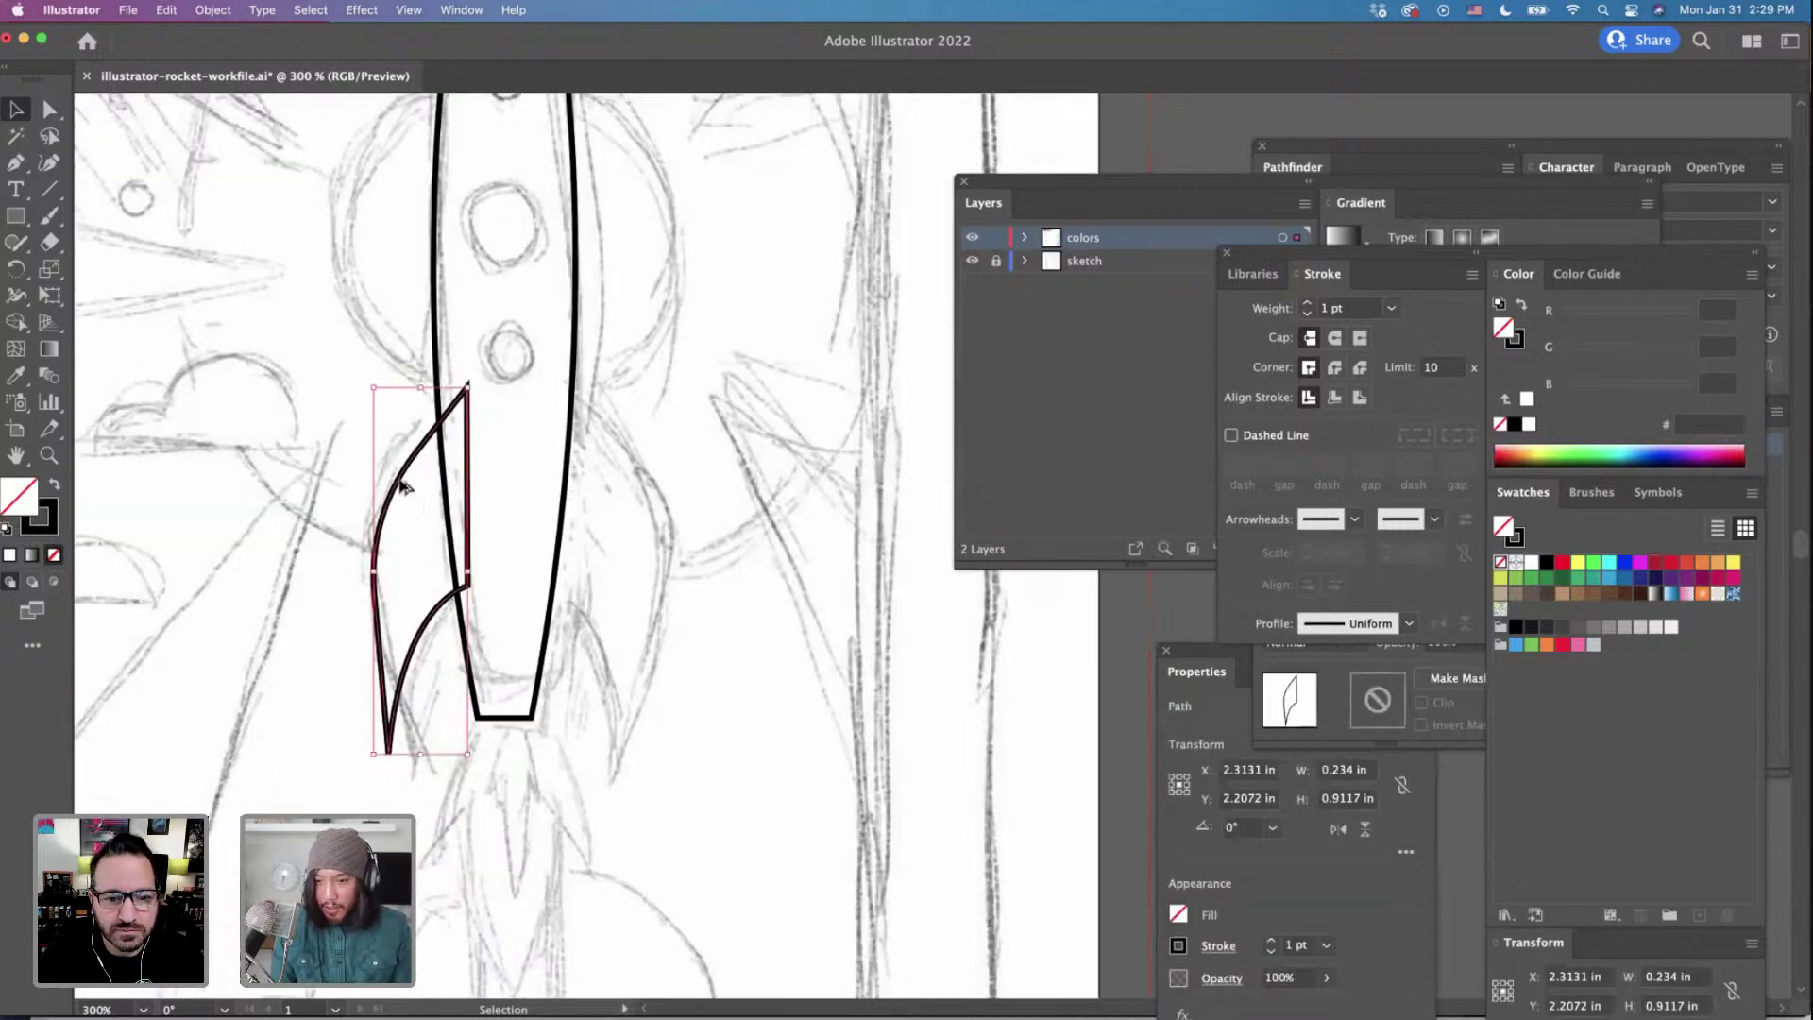
{"action": "left_click_drag", "start_coordinate": [402, 486], "coordinate": [591, 489]}
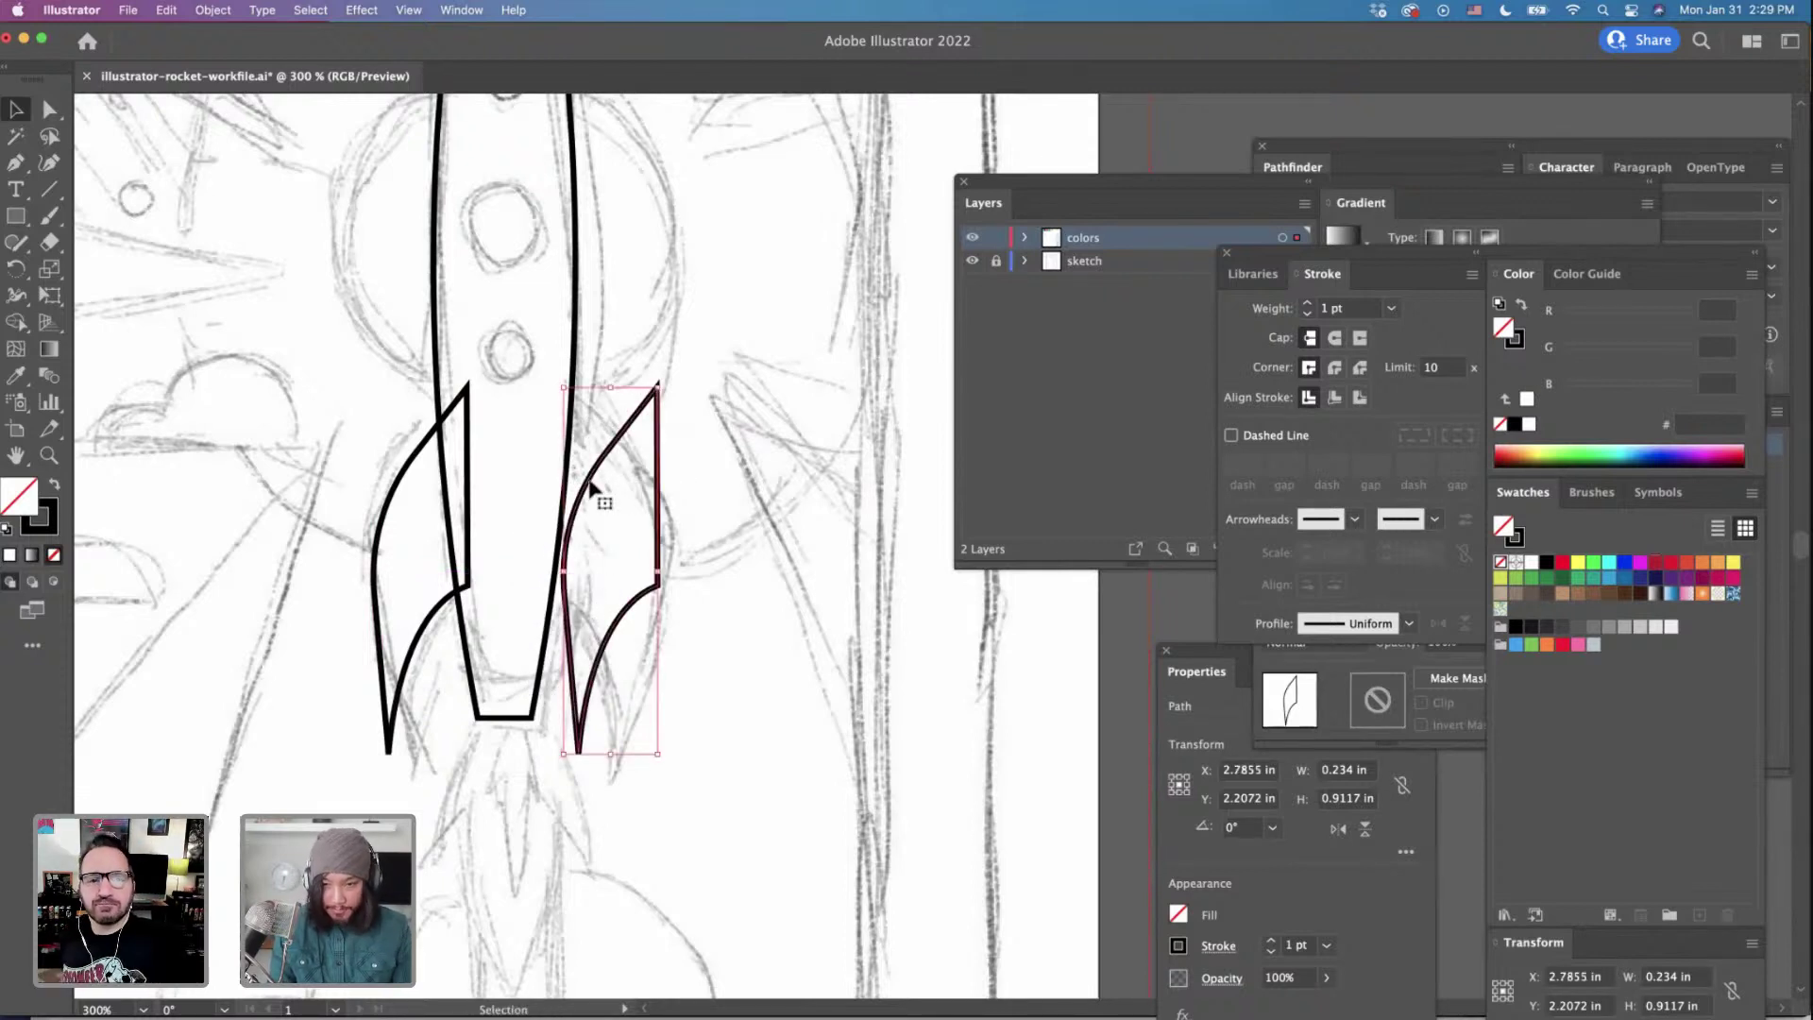
Reflect the copied fin across the vertical axis and move it inward to overlap the body, at about X 2.71 in.
{"action": "right_click", "coordinate": [590, 484]}
{"action": "mouse_move", "coordinate": [662, 817]}
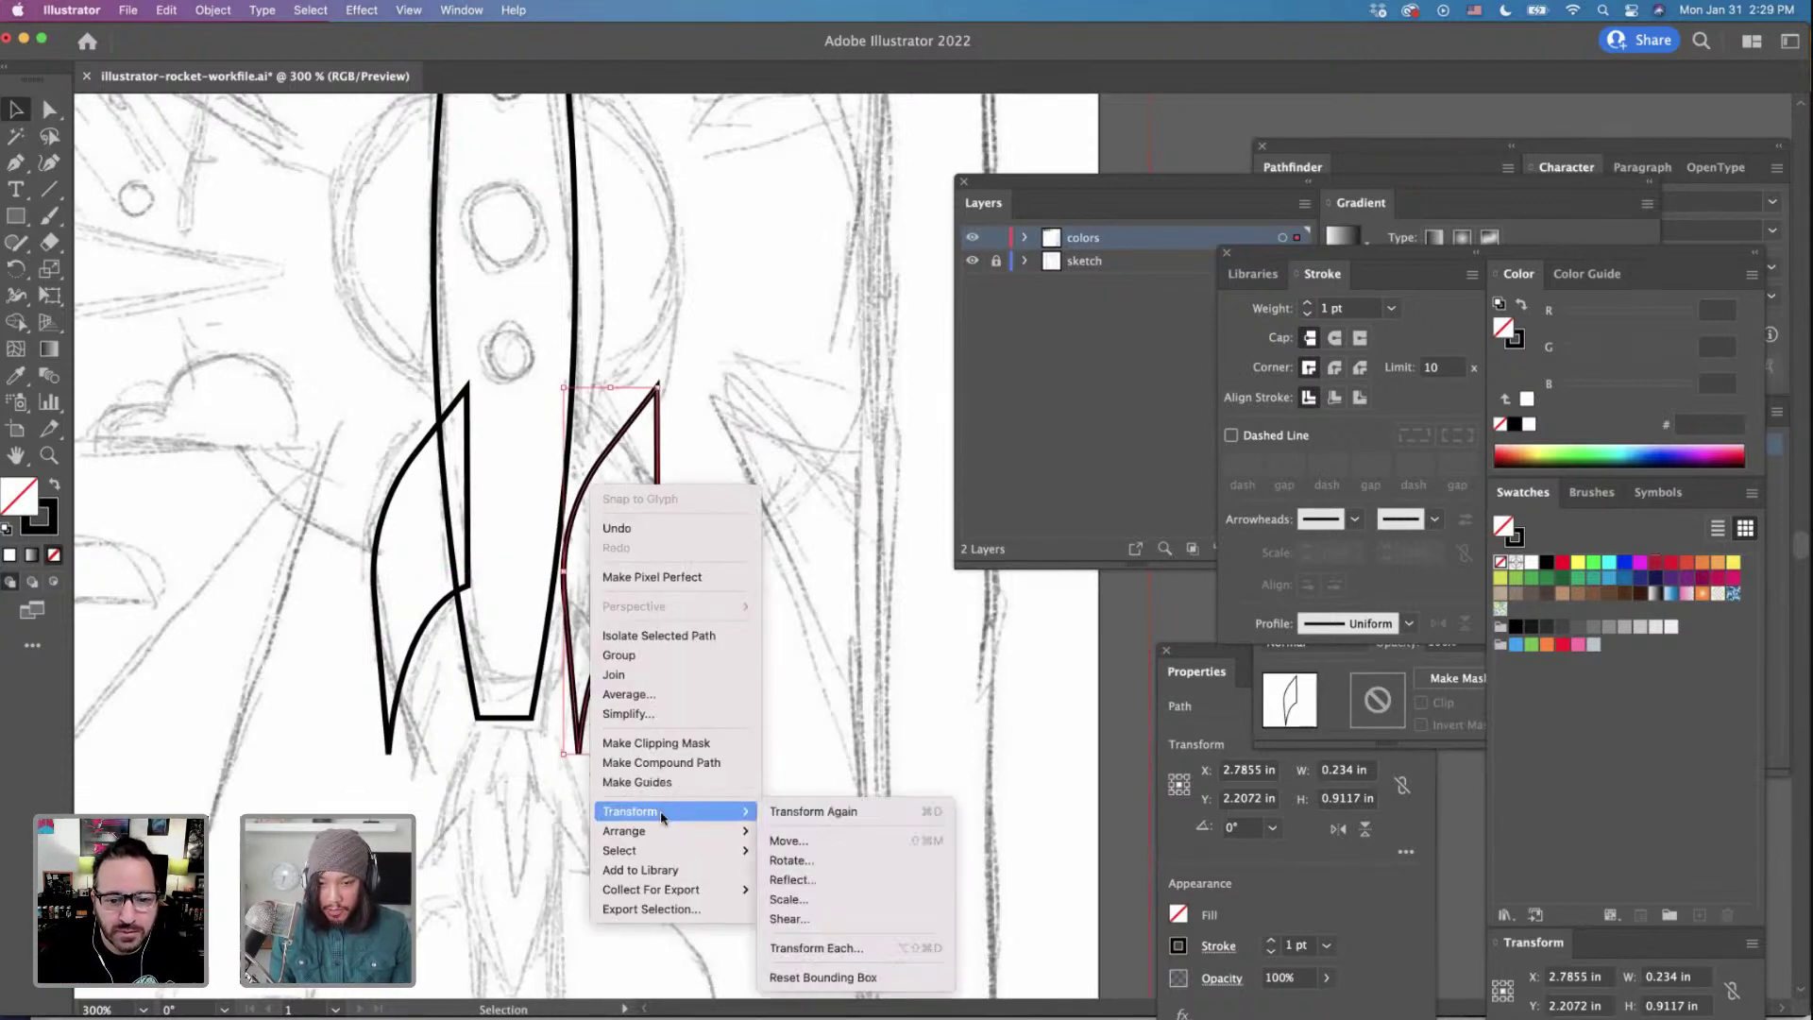
{"action": "left_click", "coordinate": [812, 879]}
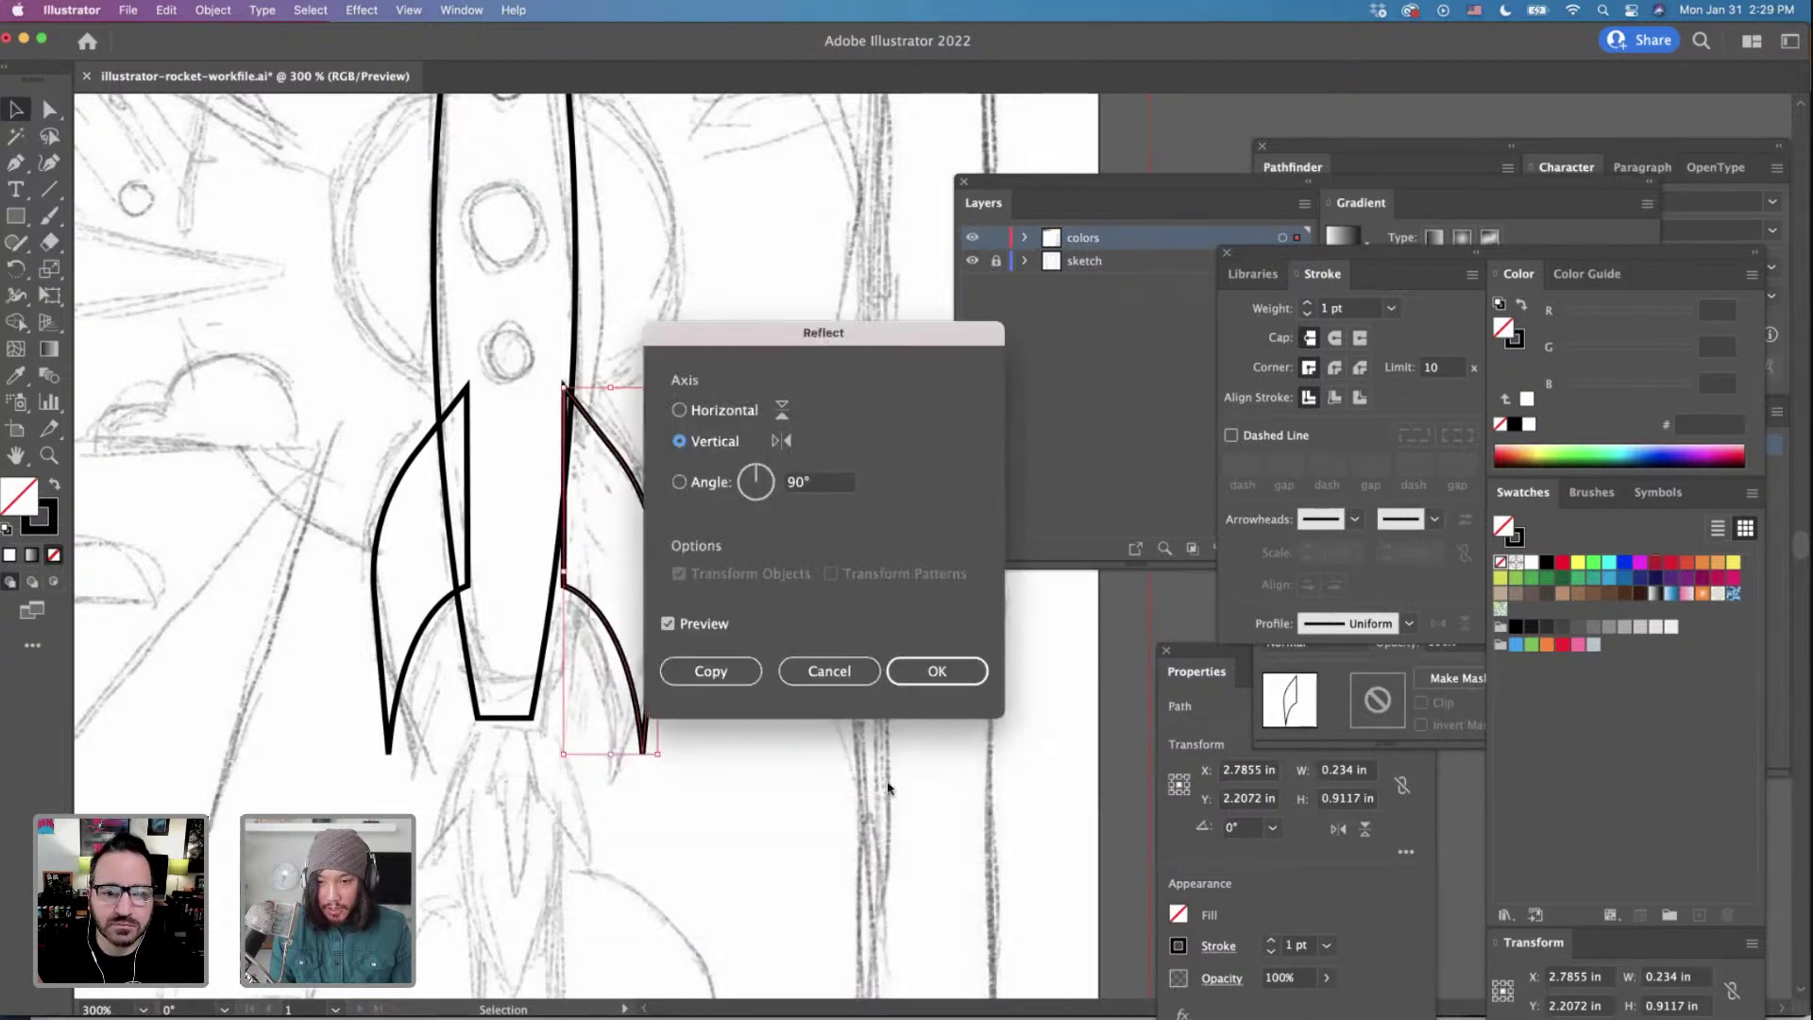
{"action": "left_click", "coordinate": [939, 672]}
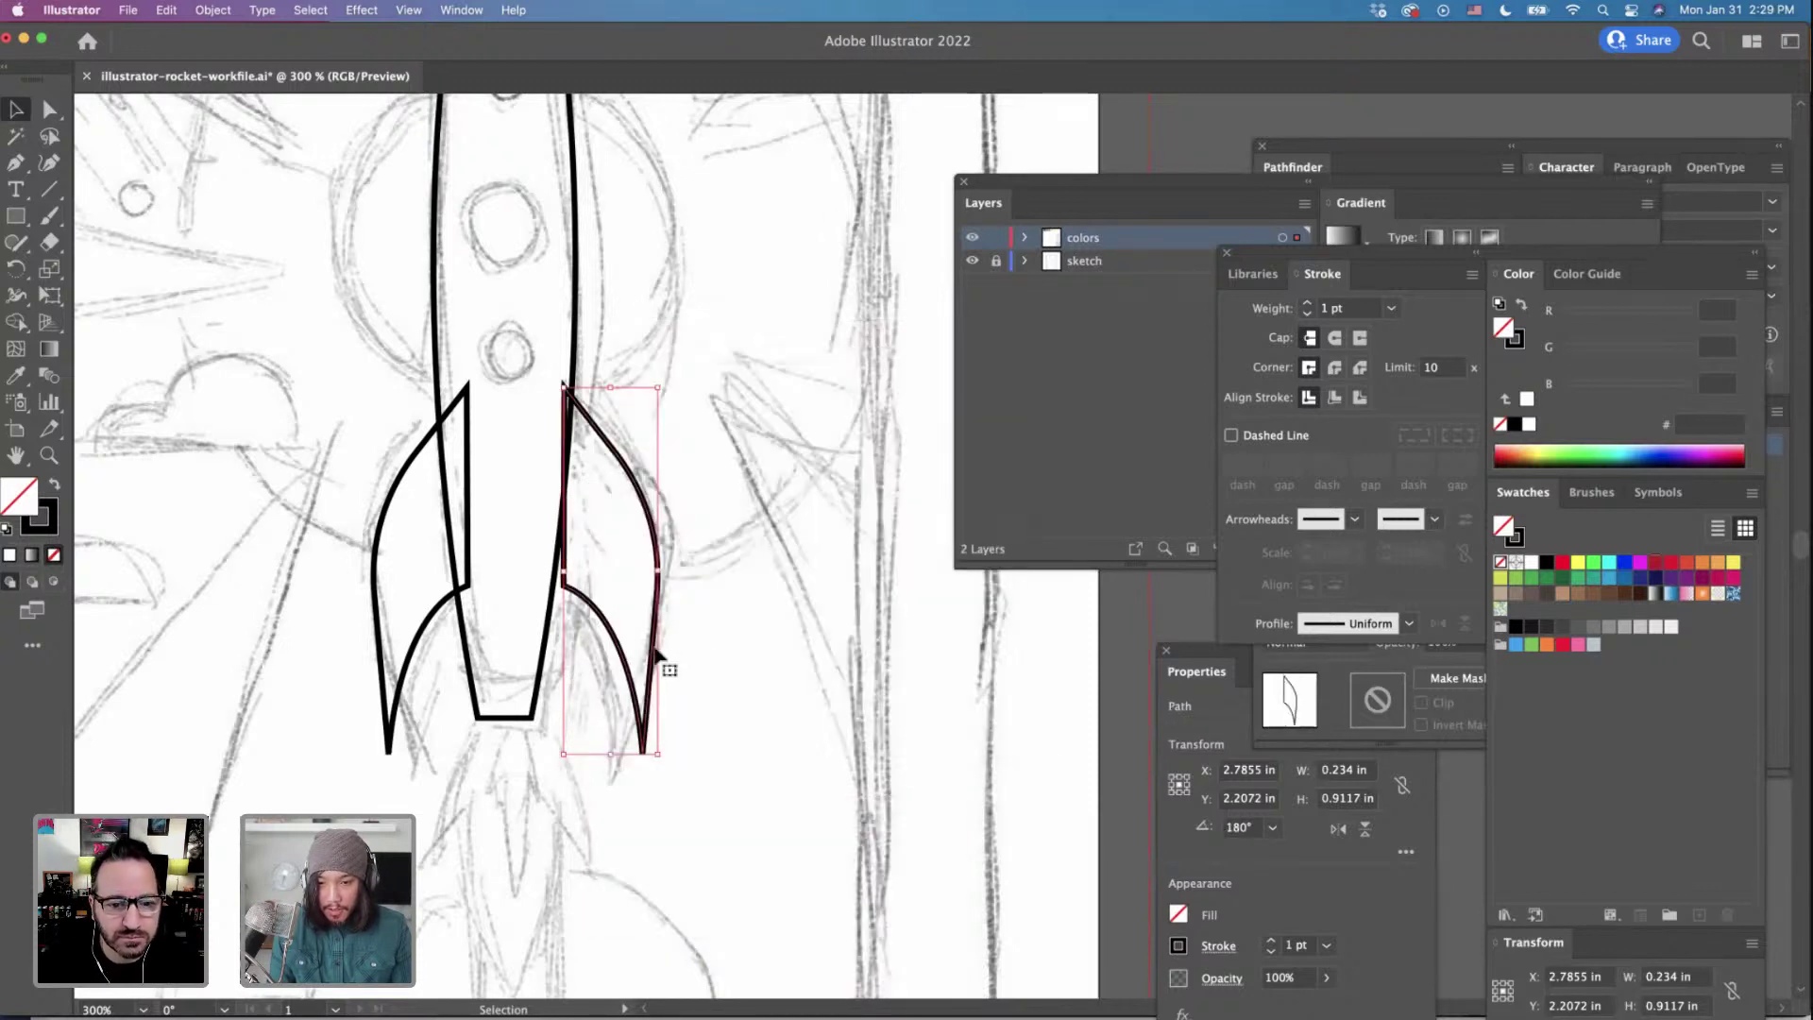
{"action": "left_click_drag", "start_coordinate": [651, 649], "coordinate": [631, 651]}
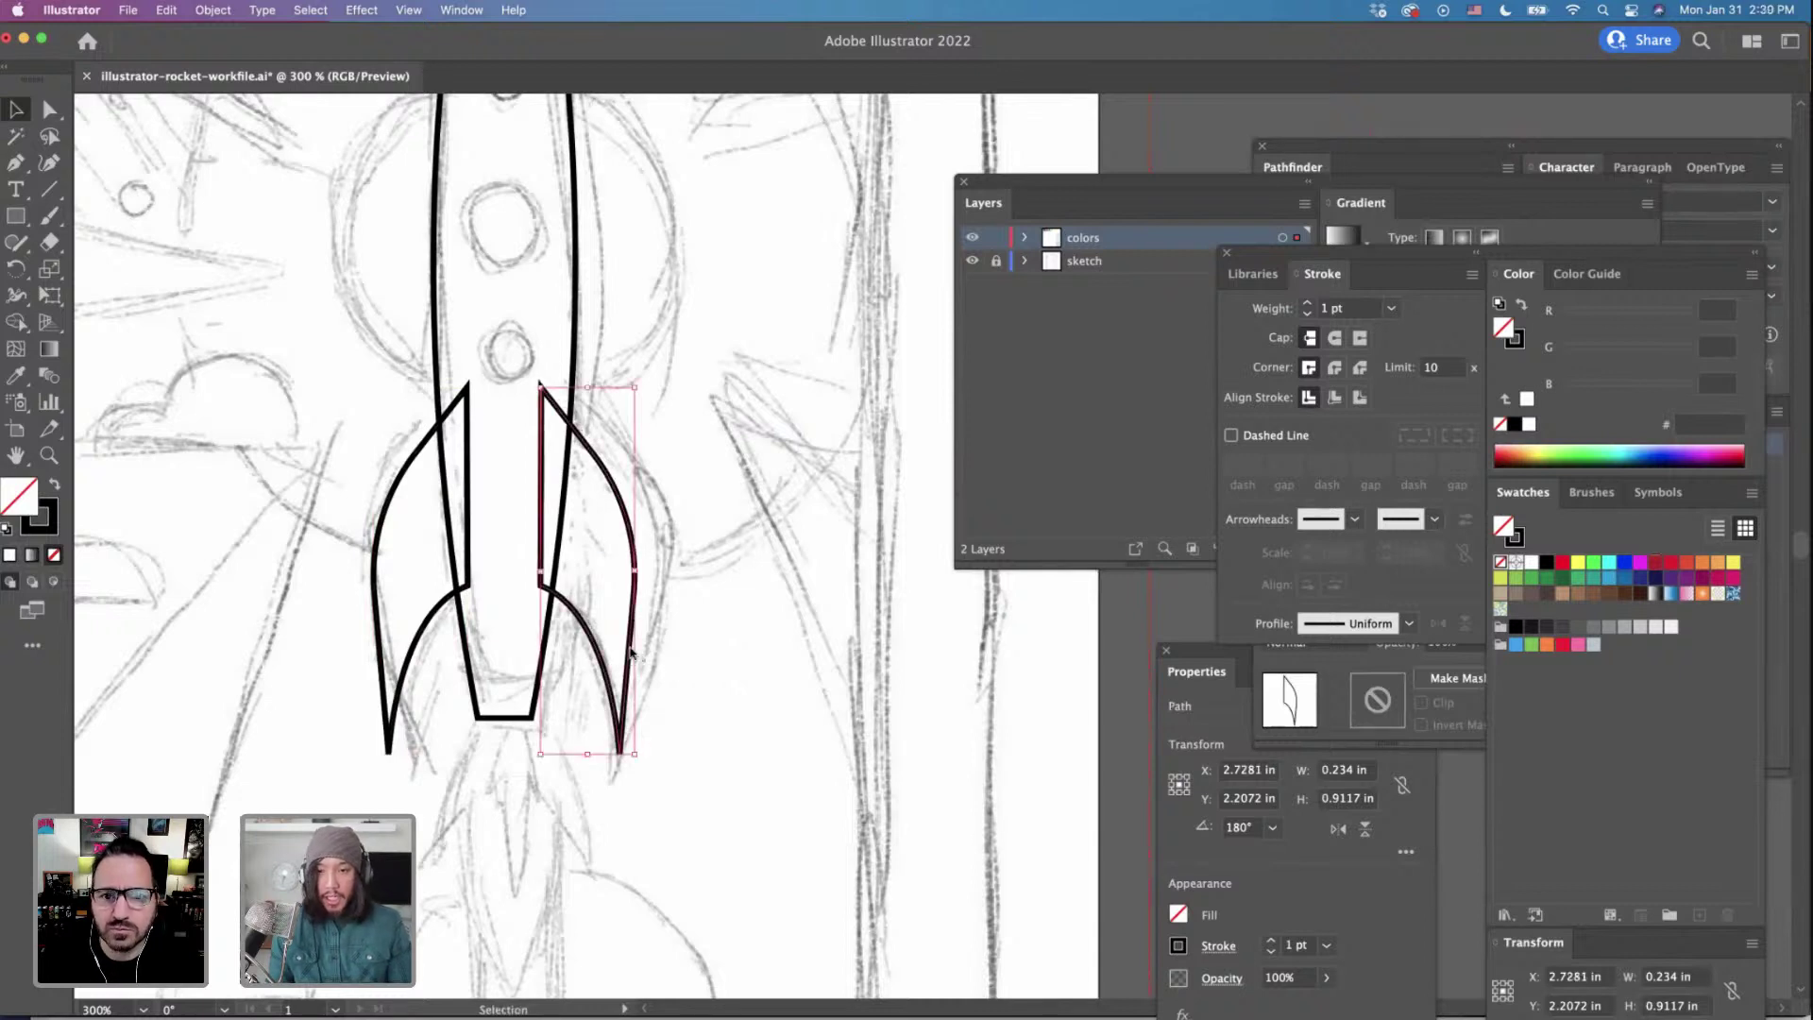
{"action": "key", "text": "Left"}
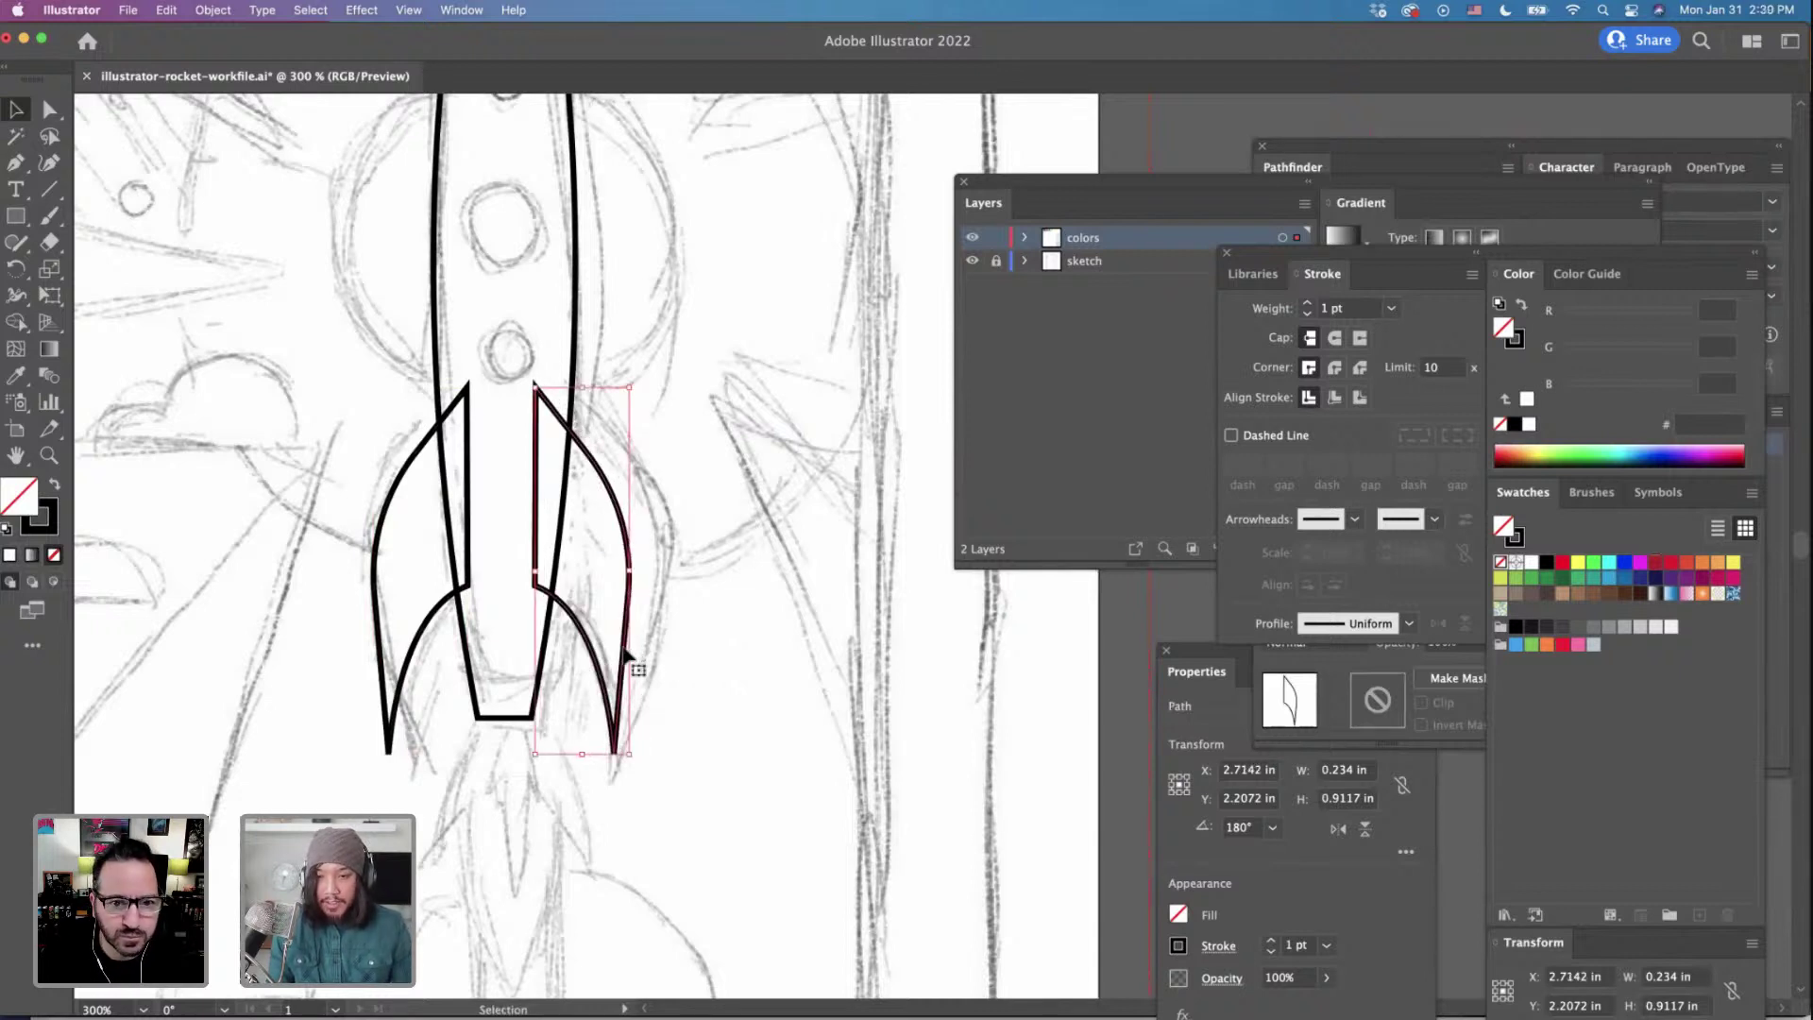
Move the mirrored right fin slightly outward to about X 2.73 in, keeping its vertical position.
{"action": "left_click_drag", "start_coordinate": [624, 651], "coordinate": [628, 651]}
{"action": "key", "text": "Right"}
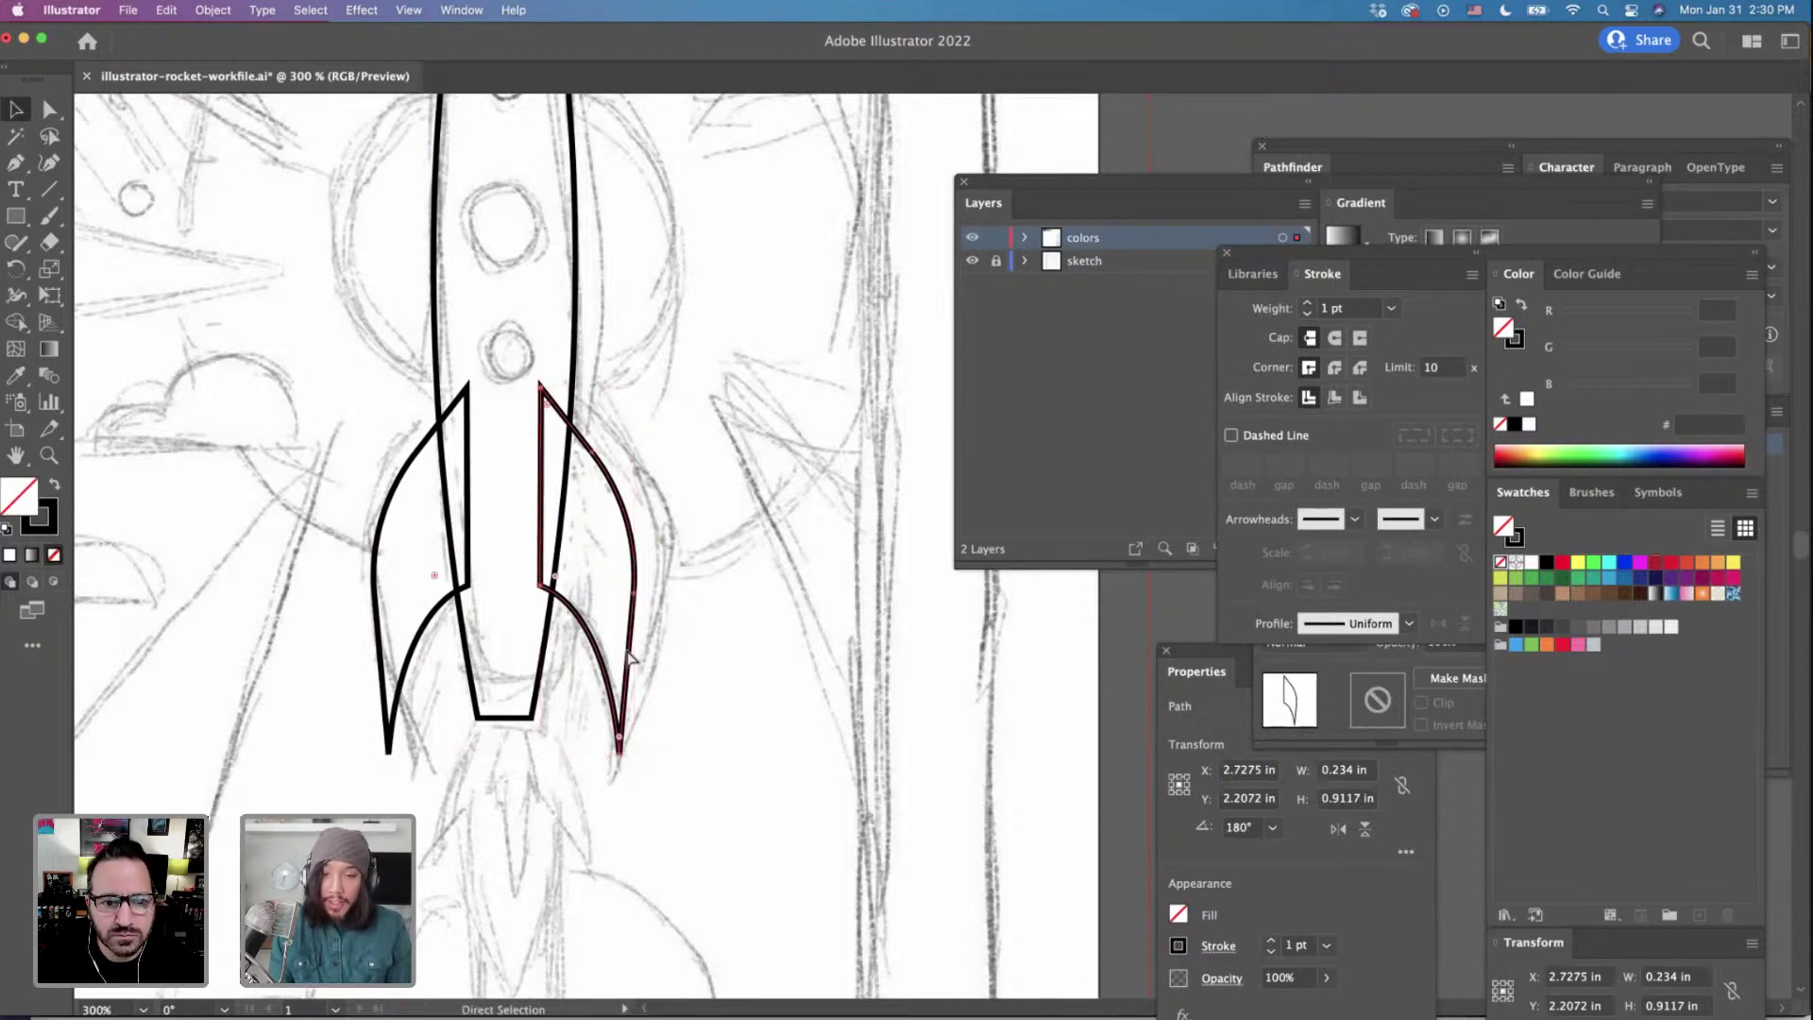
{"action": "key", "text": "super+minus"}
{"action": "scroll", "coordinate": [625, 643], "scroll_direction": "right", "scroll_amount": 3}
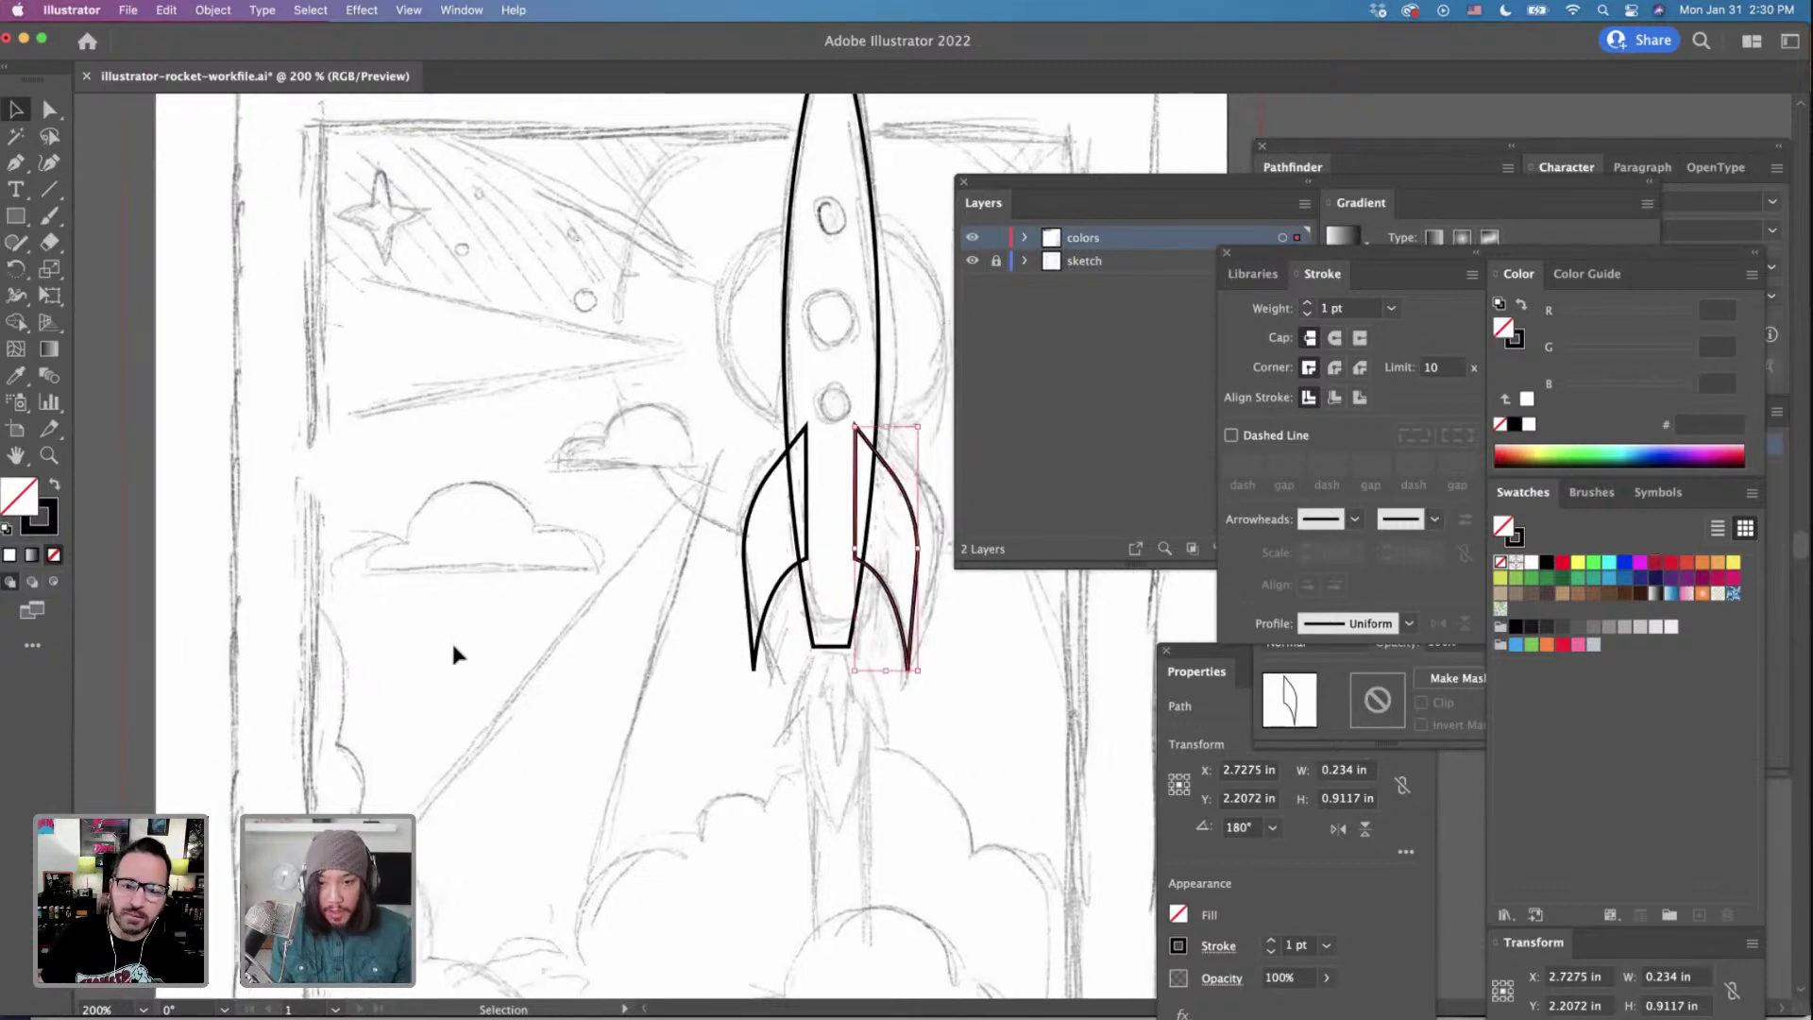
{"action": "scroll", "coordinate": [584, 677], "scroll_direction": "right", "scroll_amount": 4}
{"action": "scroll", "coordinate": [563, 716], "scroll_direction": "up", "scroll_amount": 5}
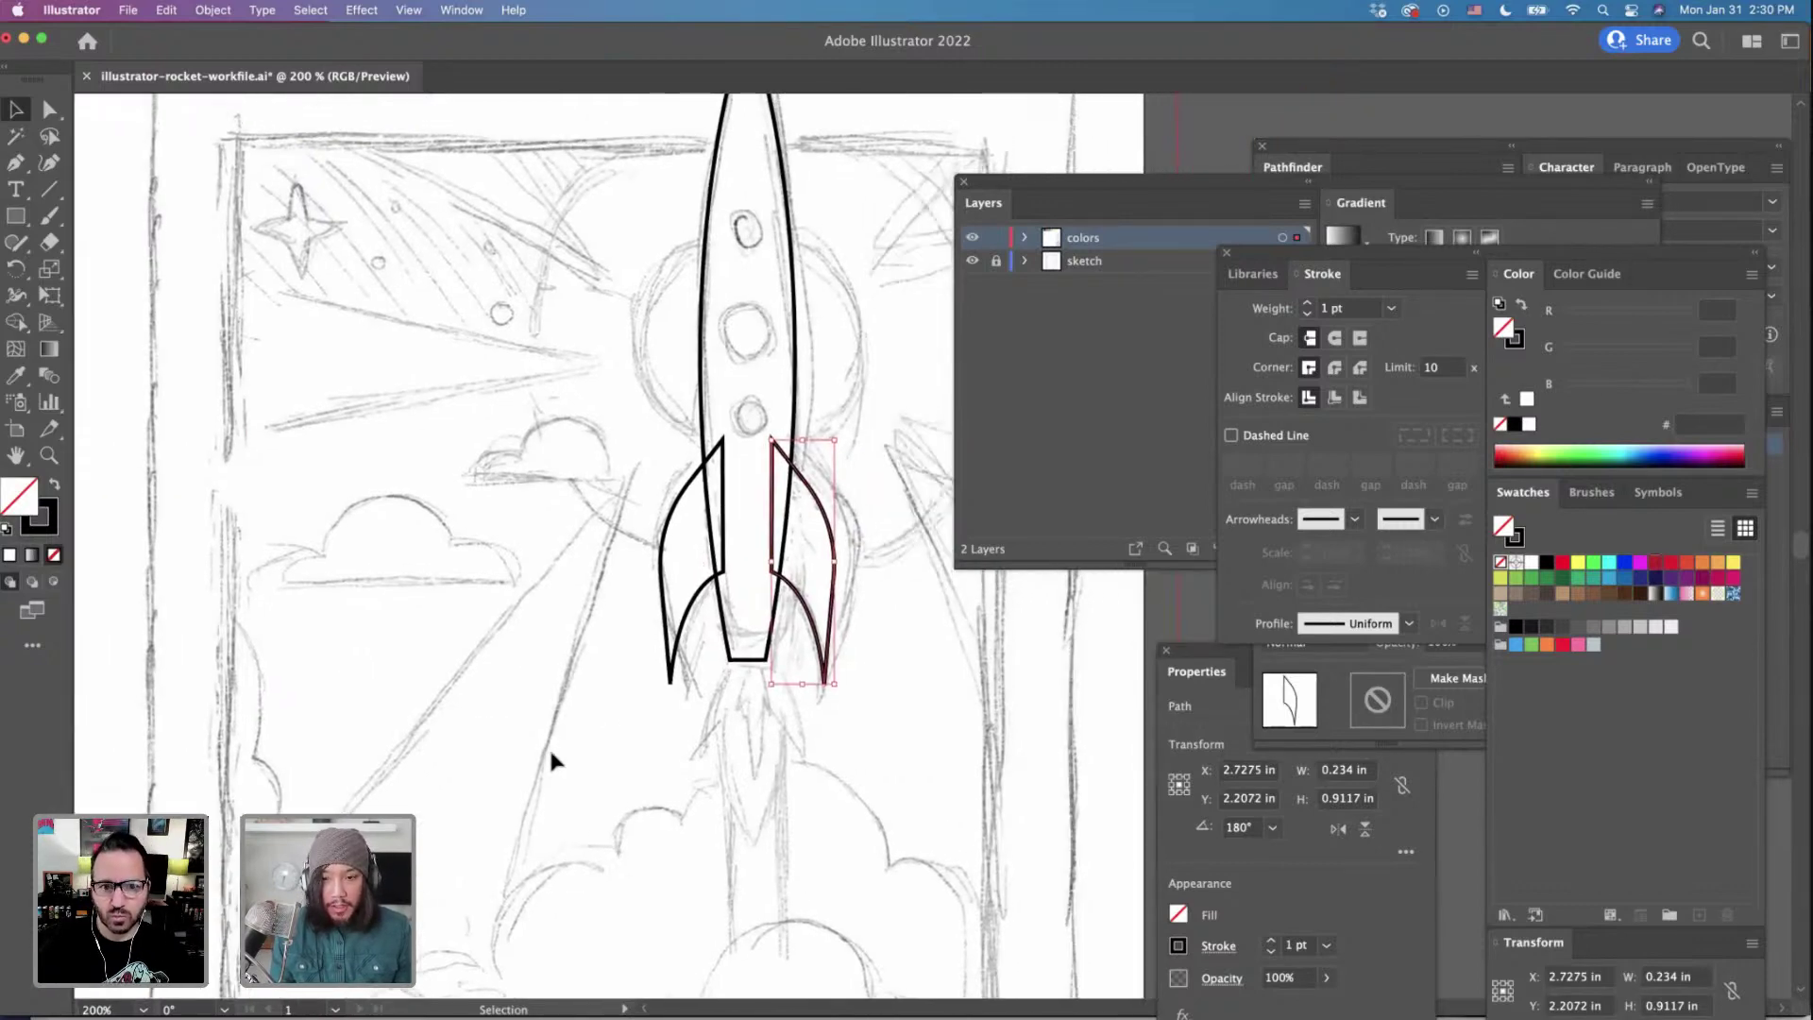
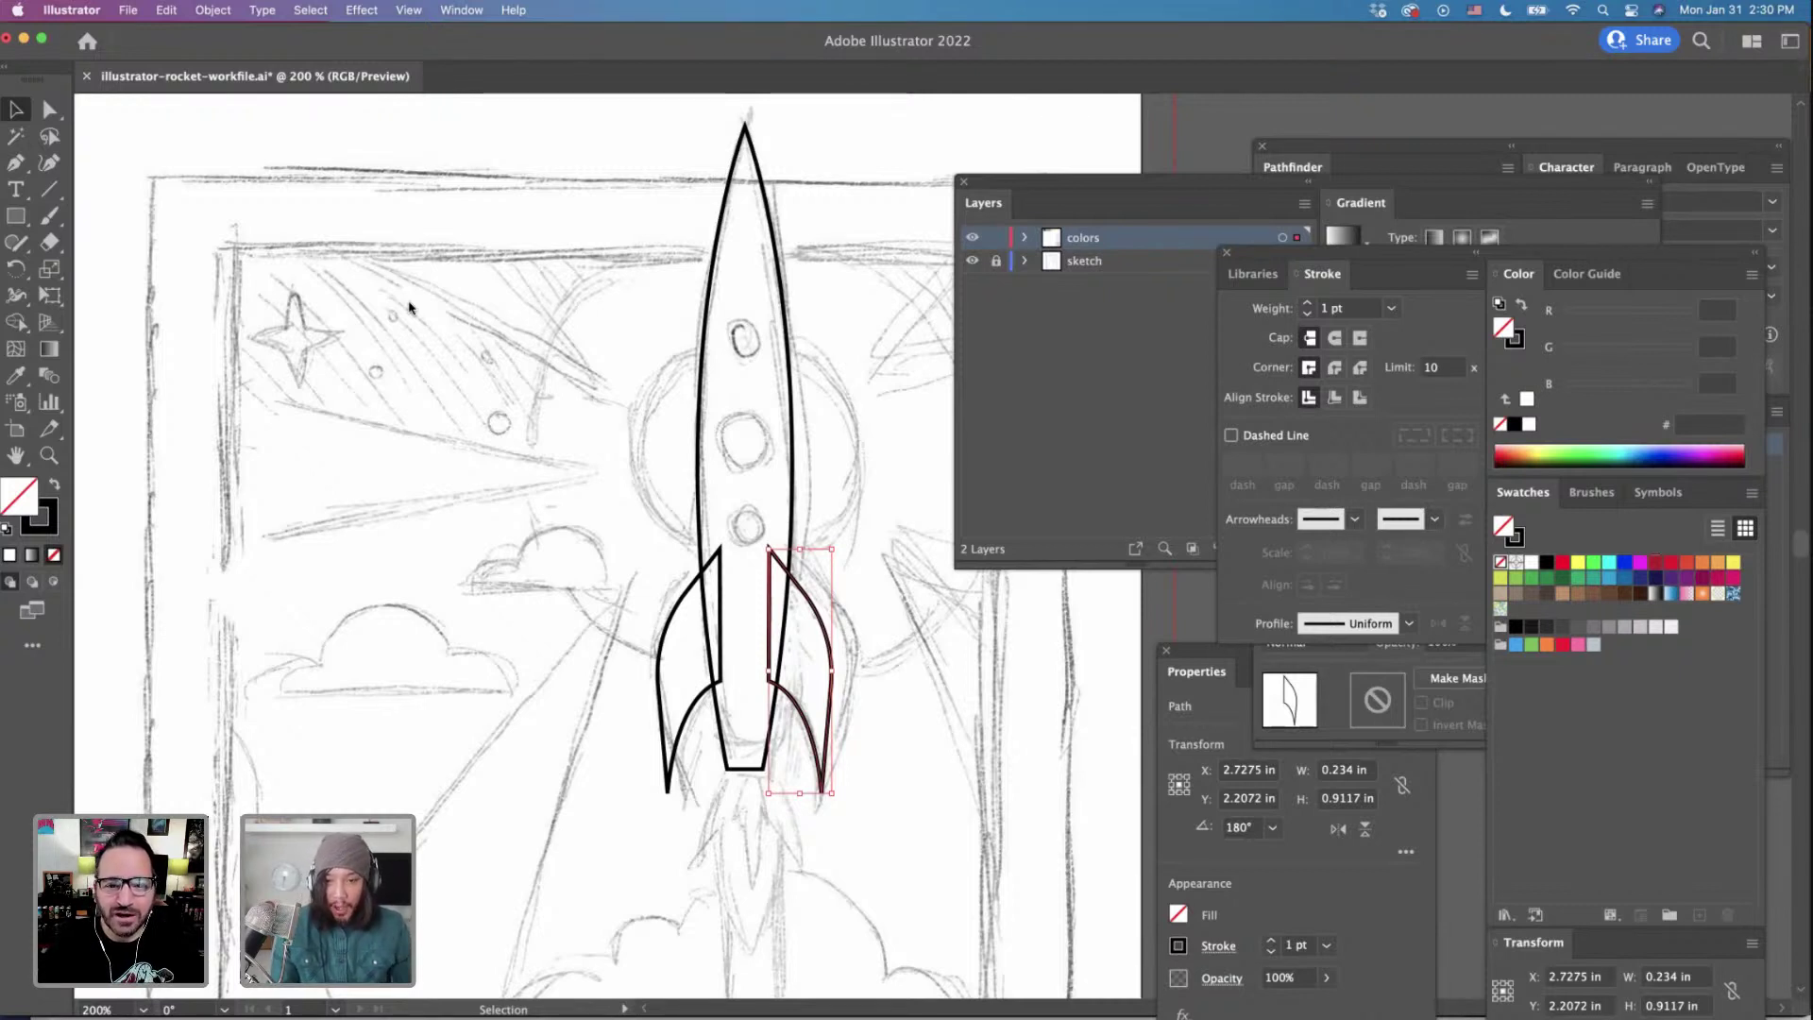
{"action": "scroll", "coordinate": [586, 461], "scroll_direction": "down", "scroll_amount": 3}
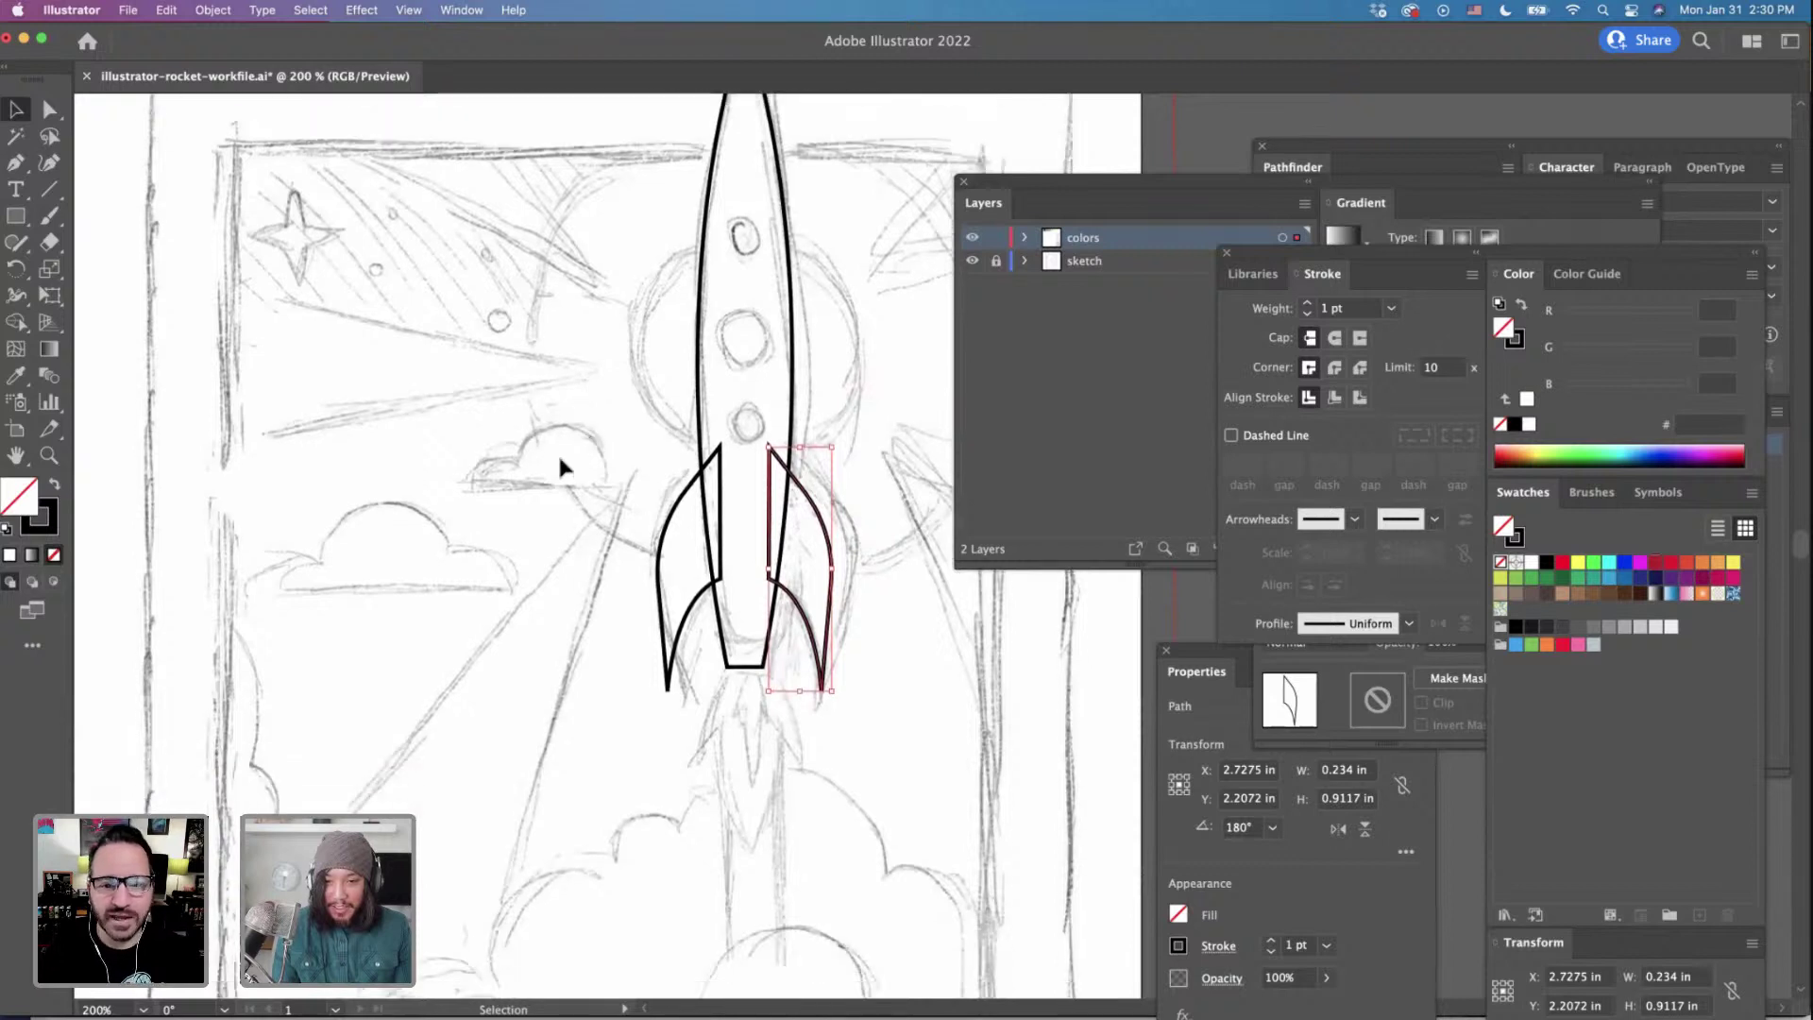
Narrow the rocket body's base by shifting its two bottom corner points slightly inward with Direct Selection.
{"action": "left_click", "coordinate": [49, 110]}
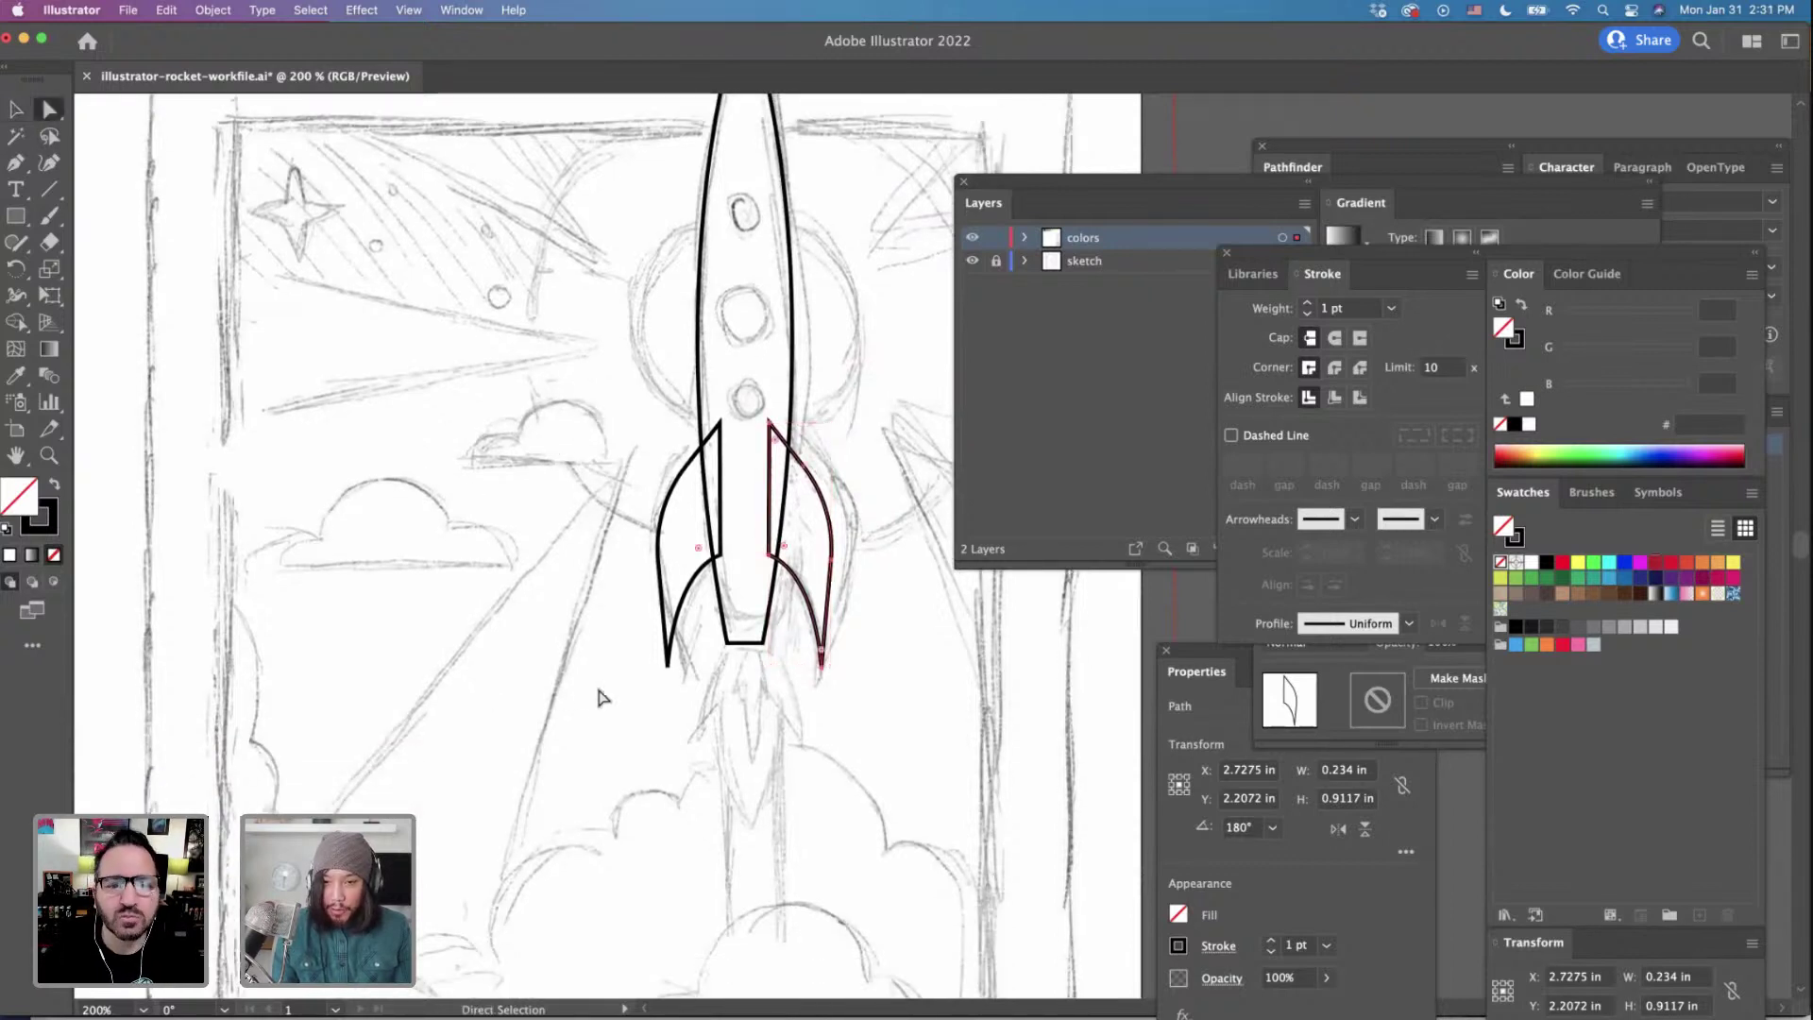
{"action": "left_click", "coordinate": [728, 645]}
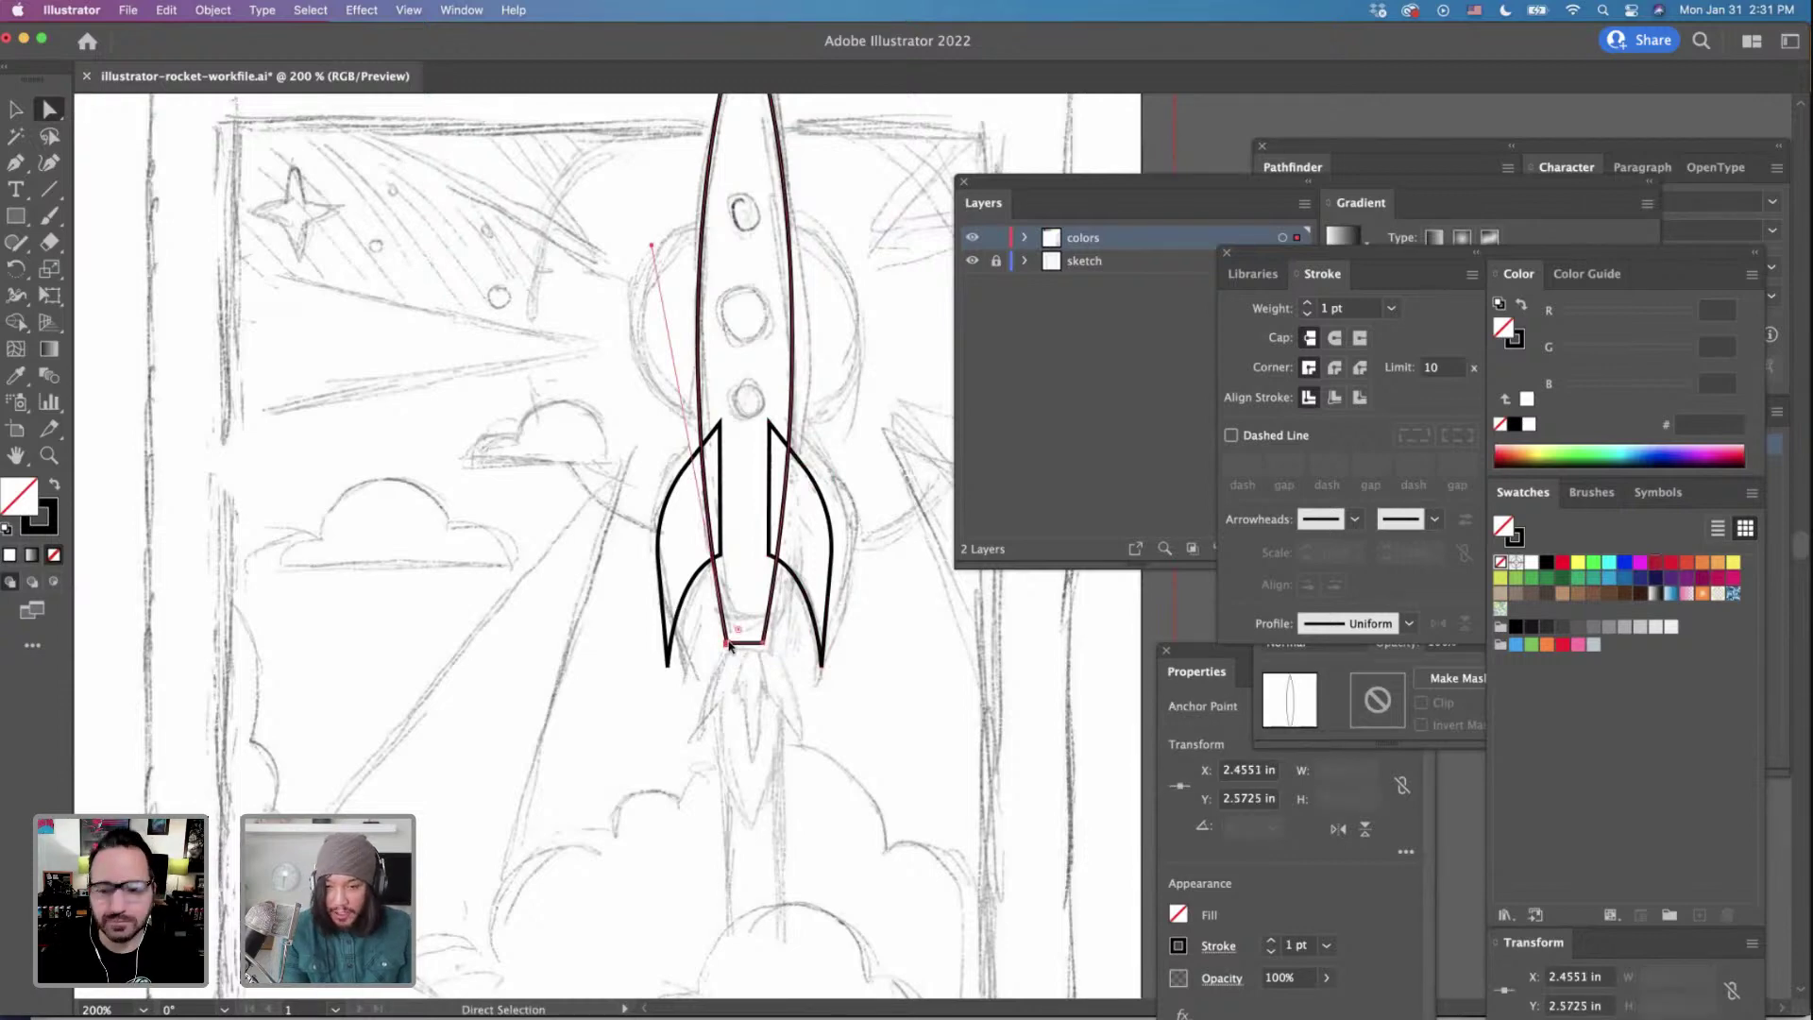
{"action": "left_click", "coordinate": [762, 644]}
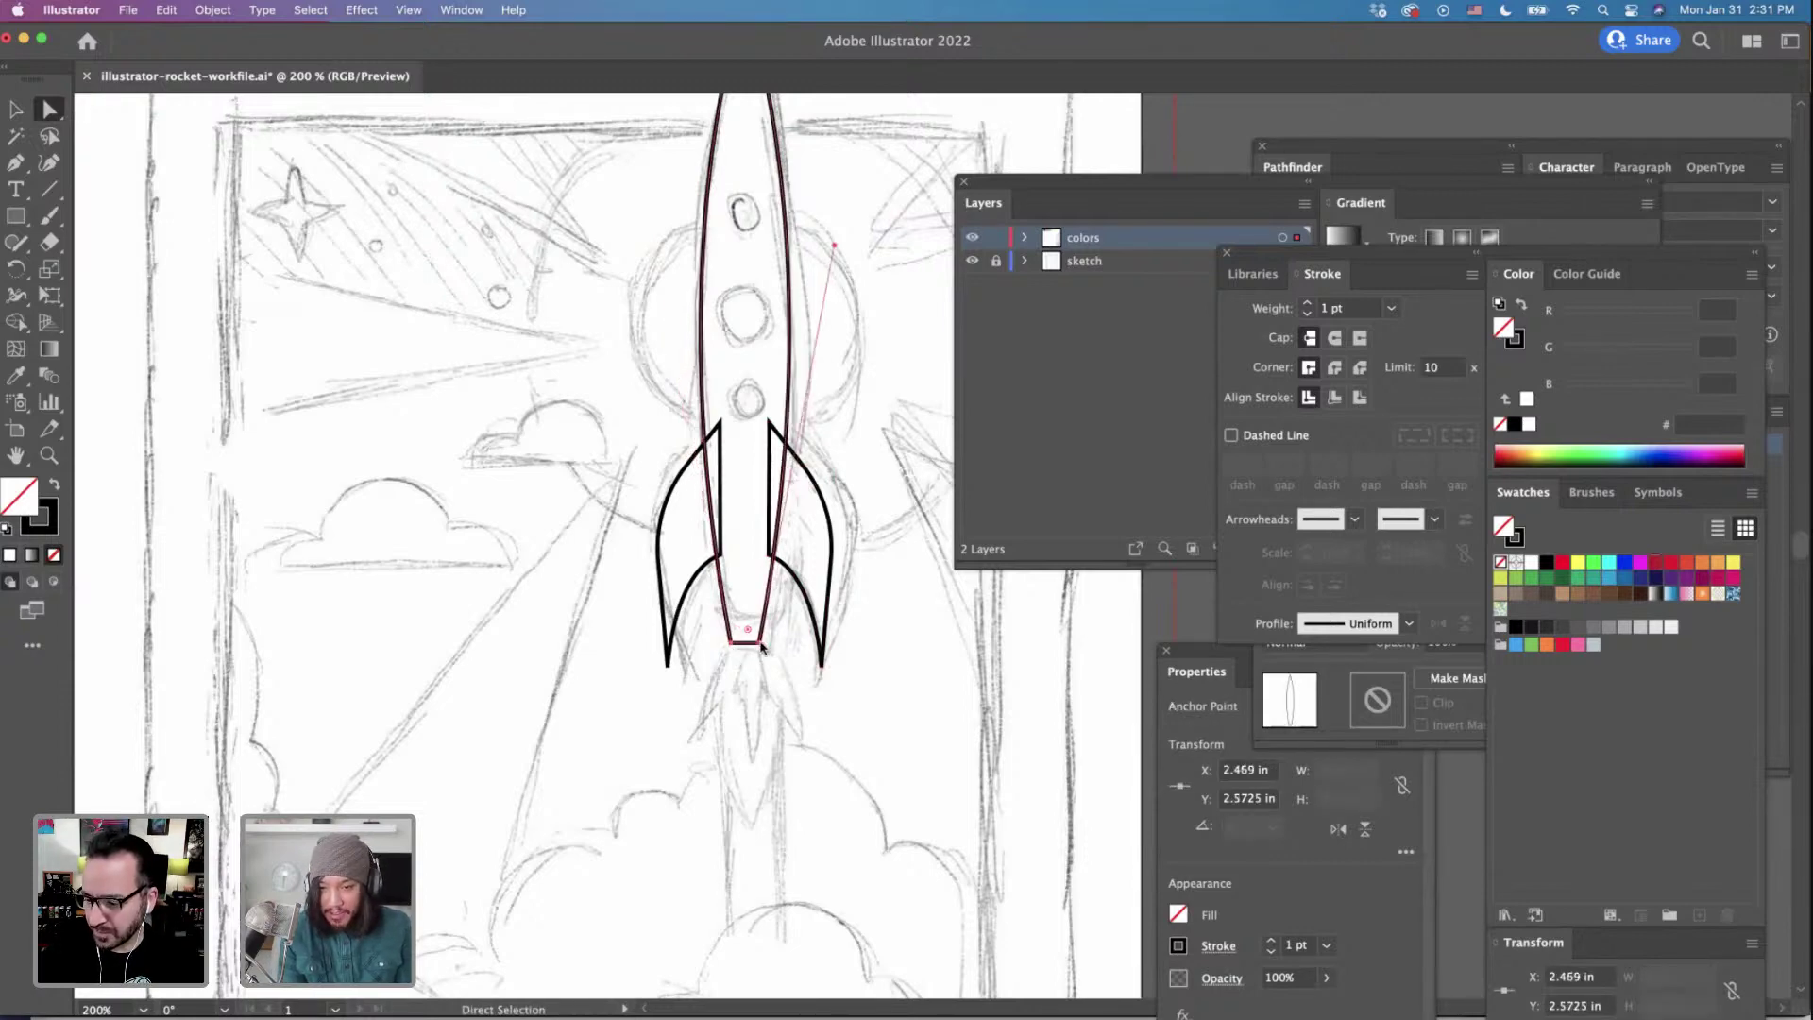
{"action": "left_click", "coordinate": [742, 701]}
{"action": "scroll", "coordinate": [746, 699], "scroll_direction": "up", "scroll_amount": 5}
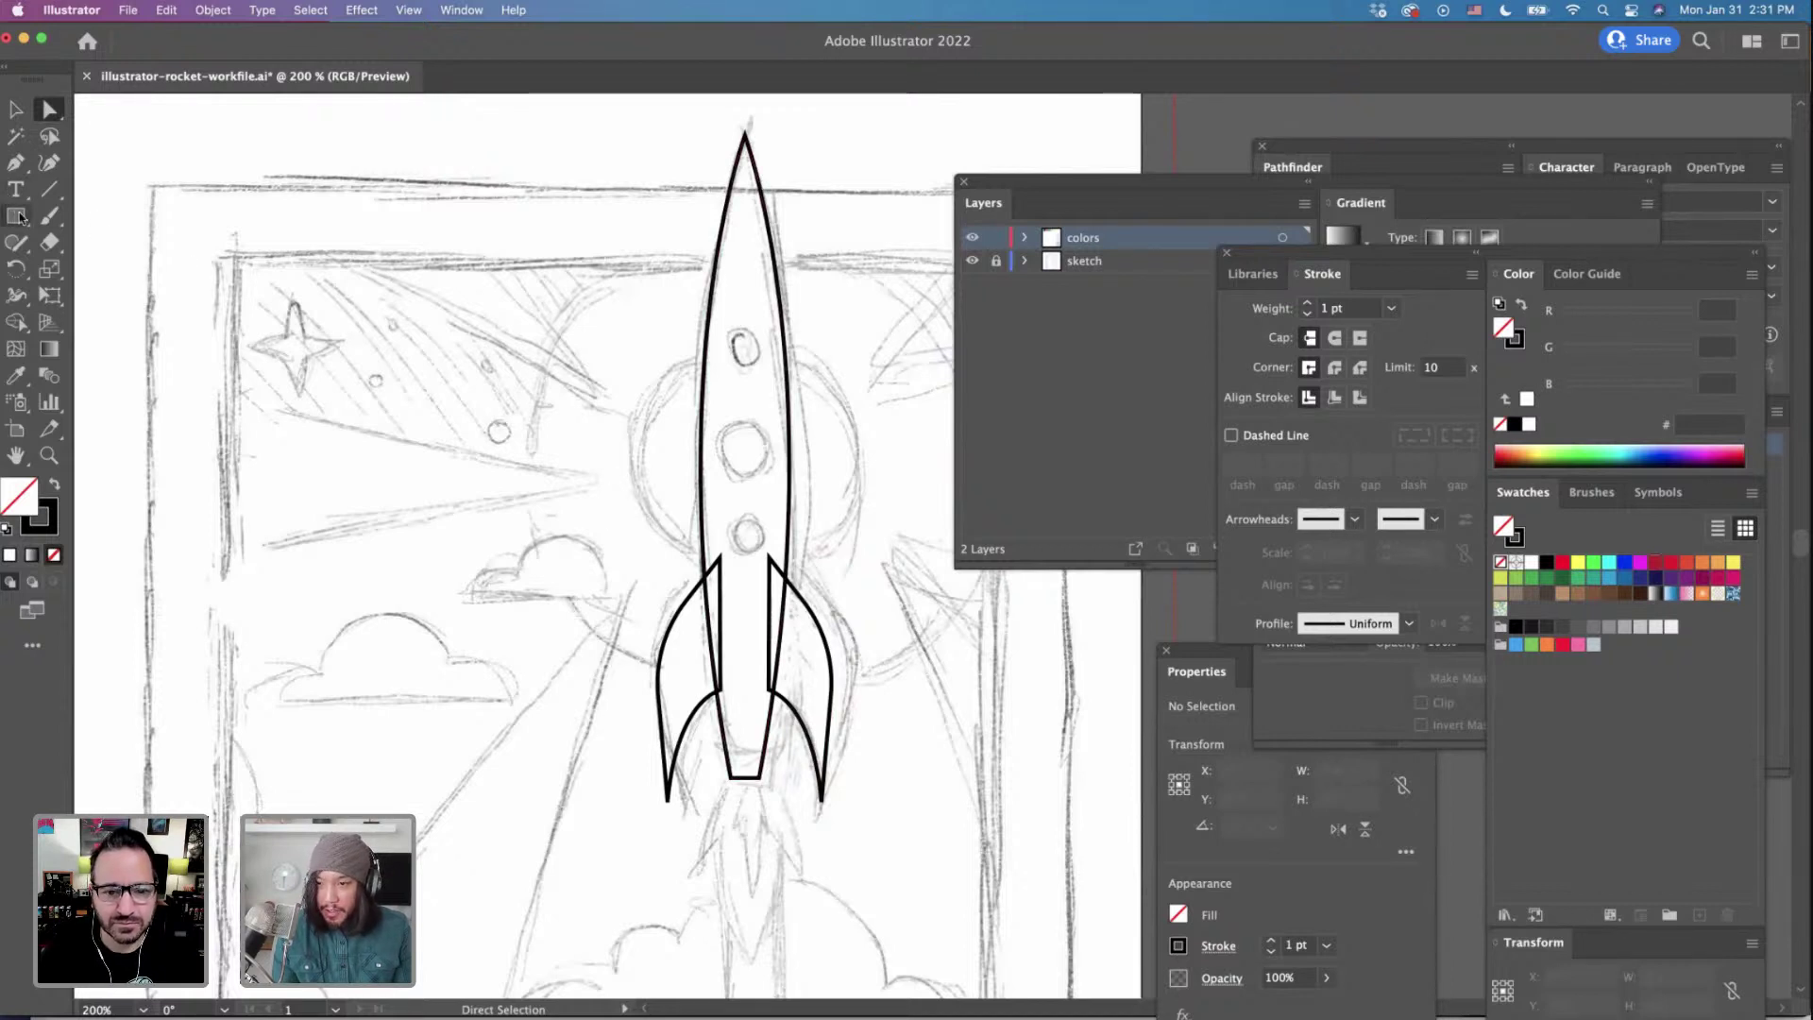
Draw a circular window about 0.2 in wide on the rocket's centre line, with smaller copies about 0.12 in wide at Y 1.02 and 1.71 in.
{"action": "left_click_drag", "start_coordinate": [15, 216], "coordinate": [71, 268]}
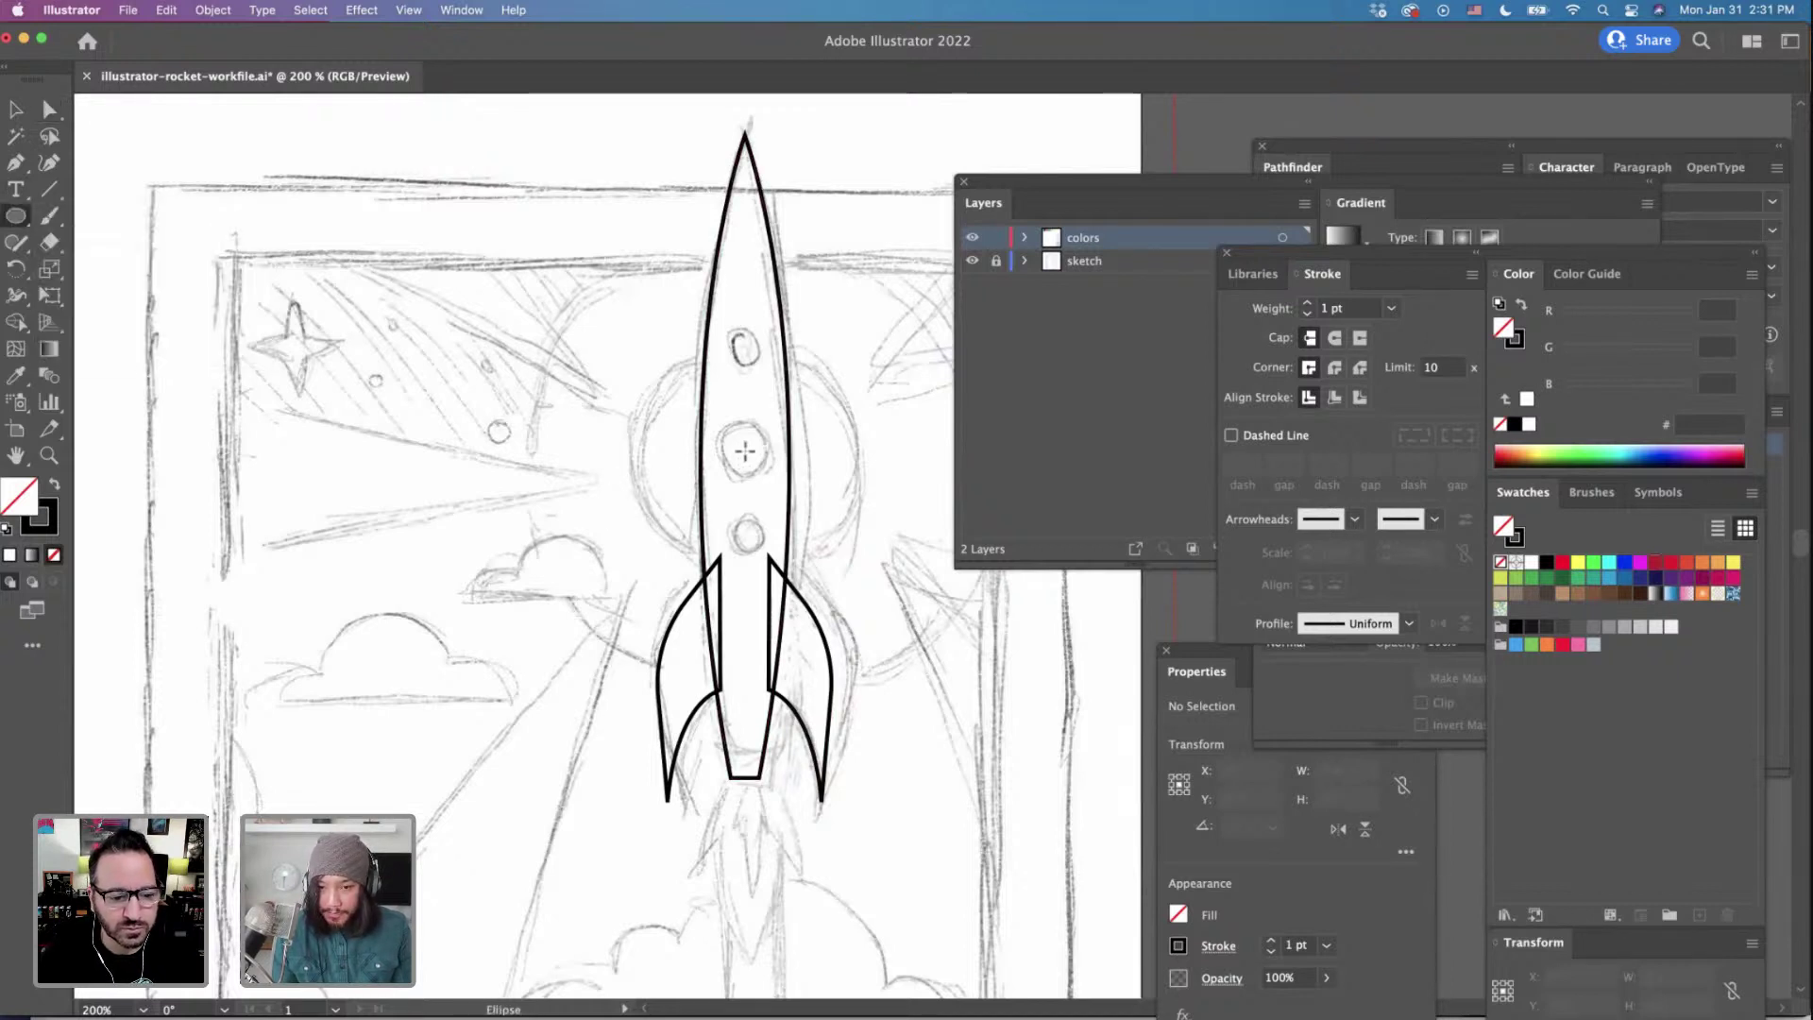
{"action": "left_click_drag", "start_coordinate": [749, 461], "coordinate": [757, 484]}
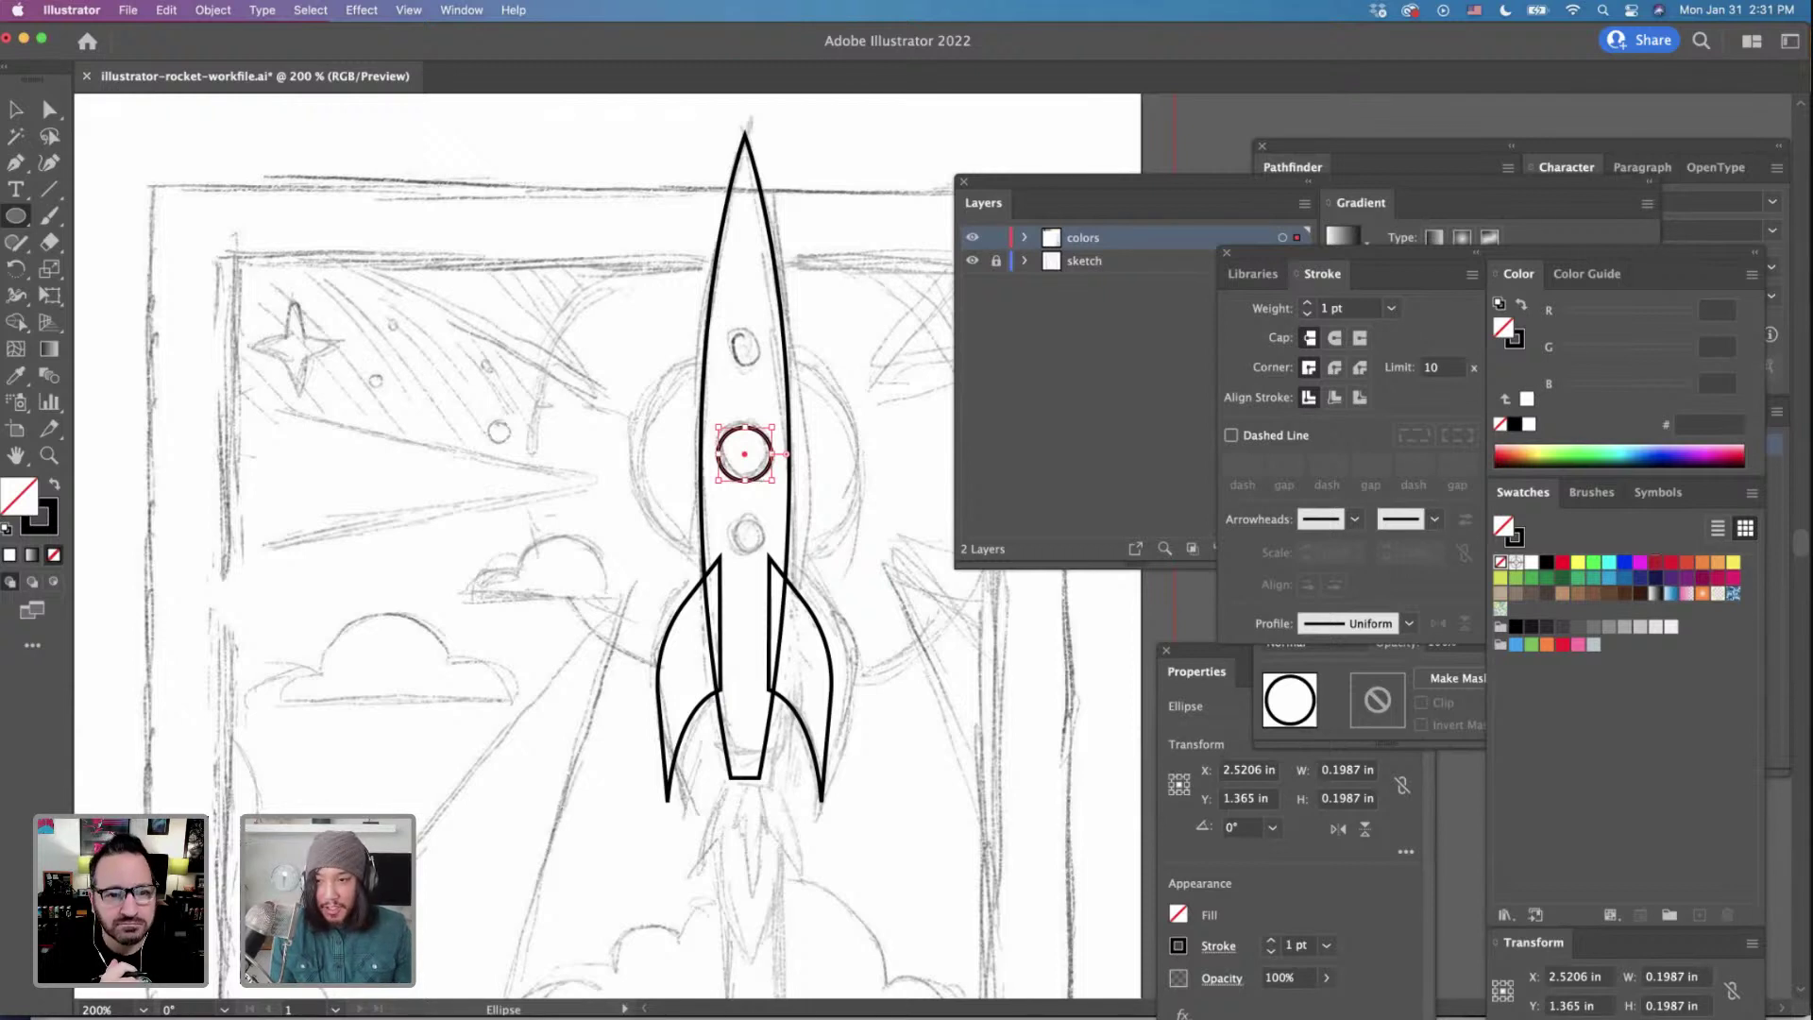
{"action": "left_click", "coordinate": [16, 108]}
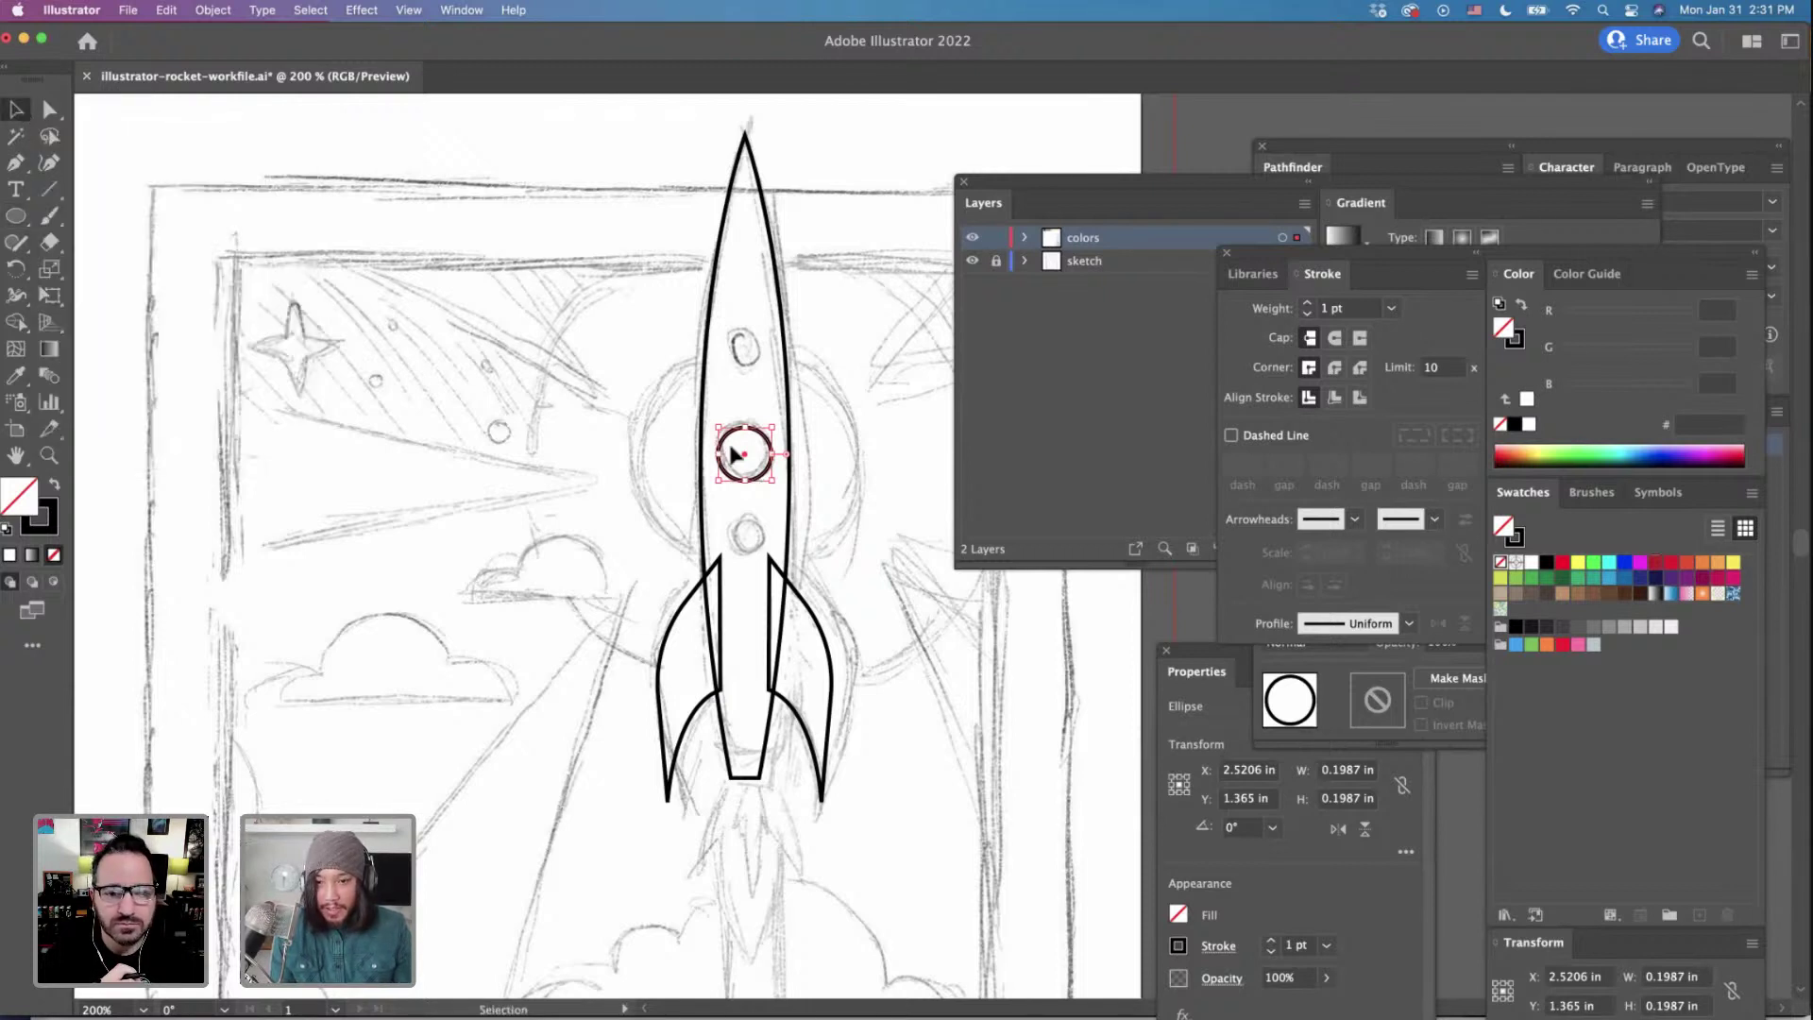
{"action": "left_click_drag", "start_coordinate": [741, 453], "coordinate": [744, 545]}
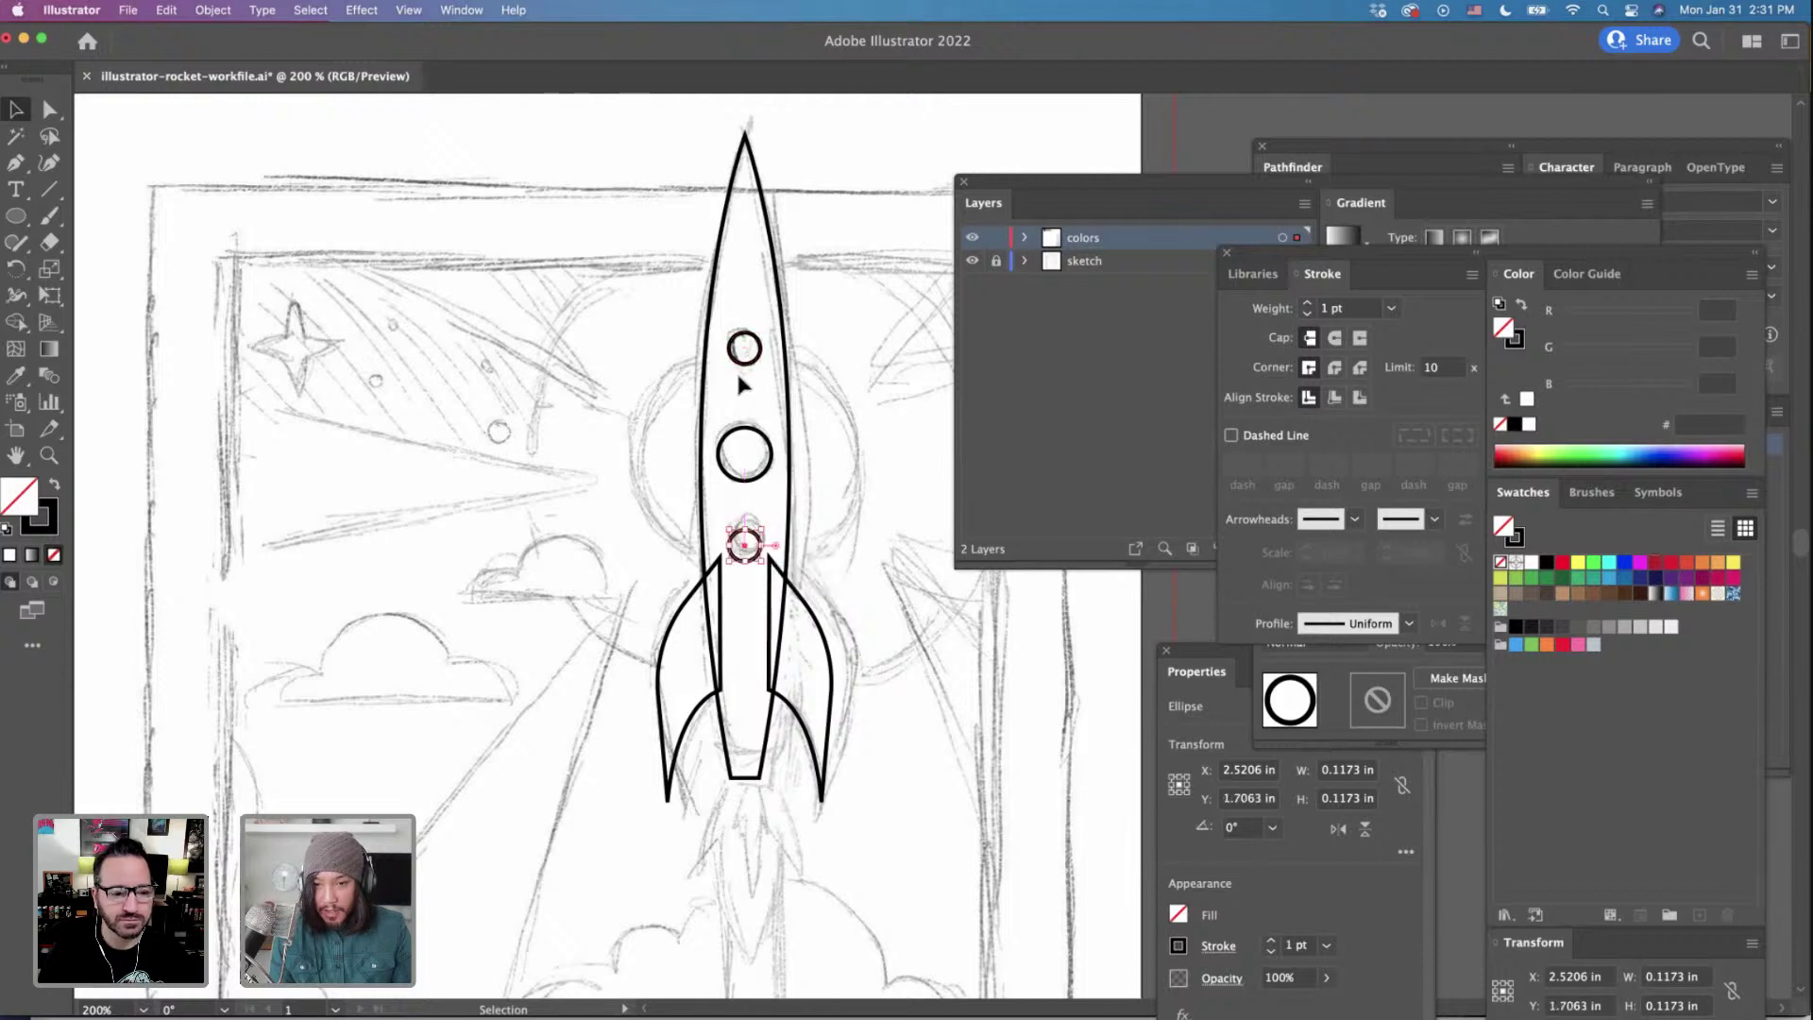
{"action": "left_click_drag", "start_coordinate": [746, 366], "coordinate": [751, 381]}
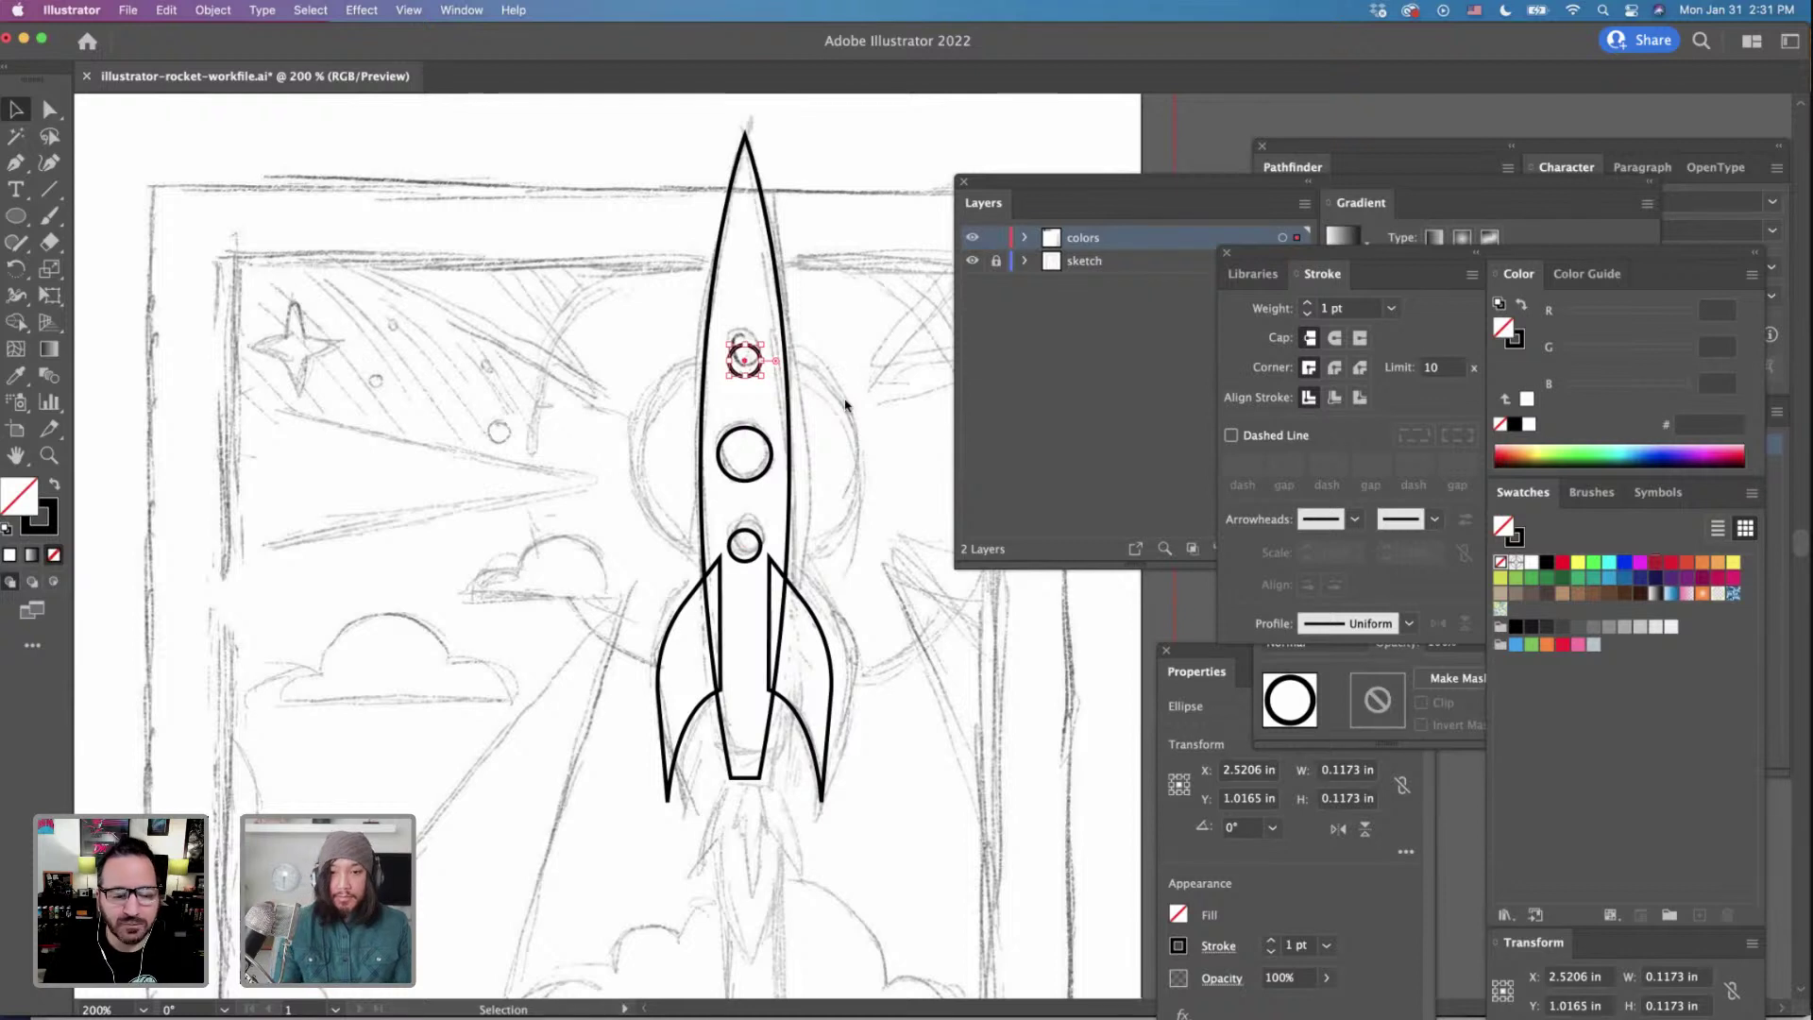
{"action": "left_click", "coordinate": [846, 407]}
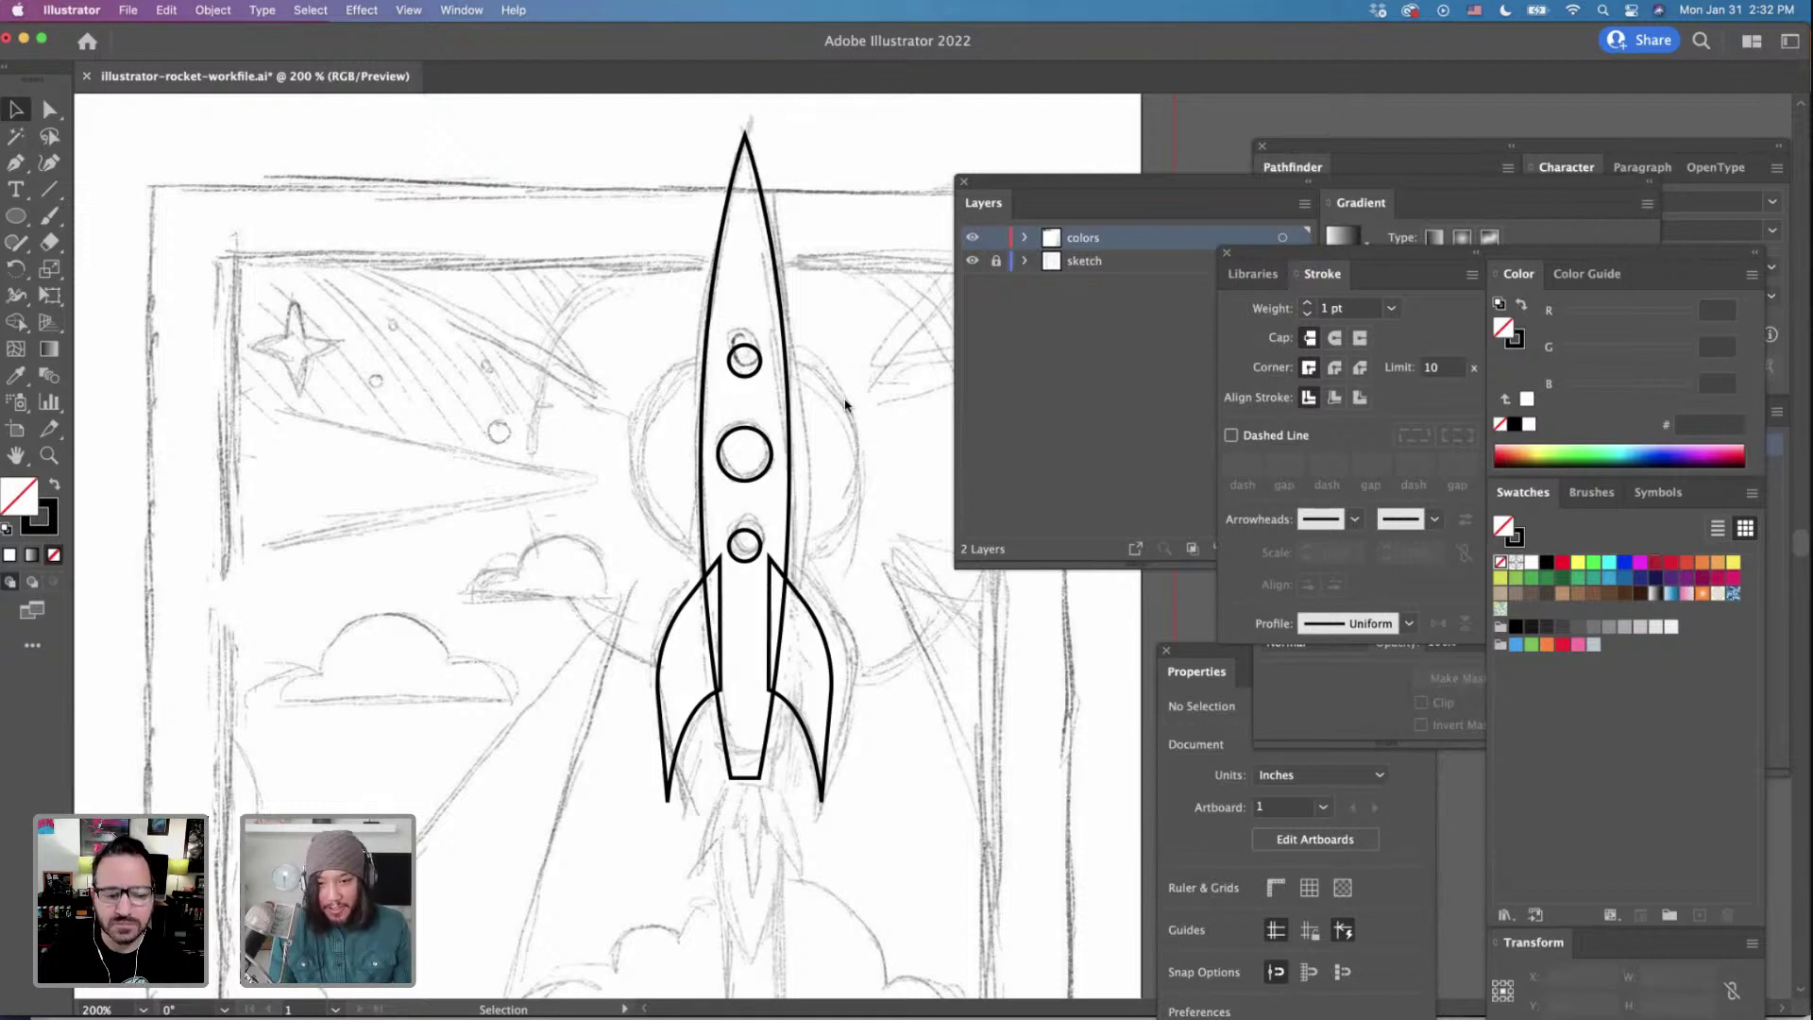
{"action": "scroll", "coordinate": [845, 405], "scroll_direction": "down", "scroll_amount": 2}
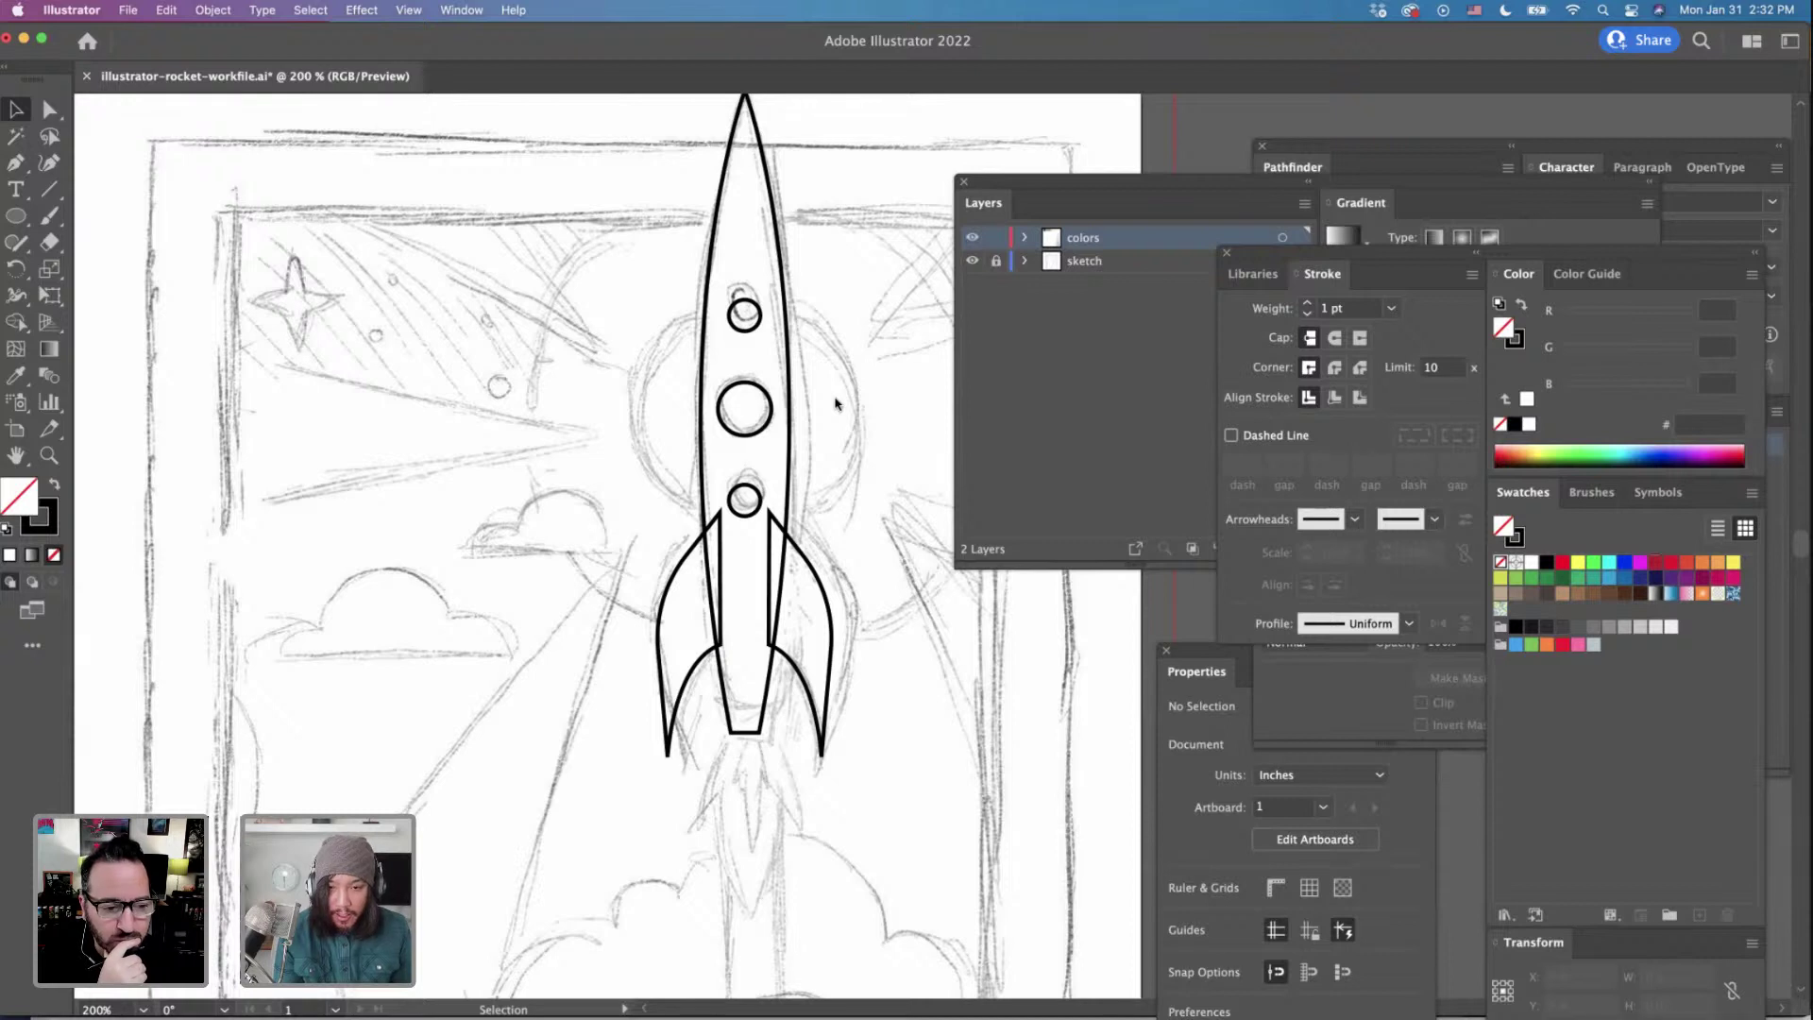
{"action": "left_click", "coordinate": [754, 437]}
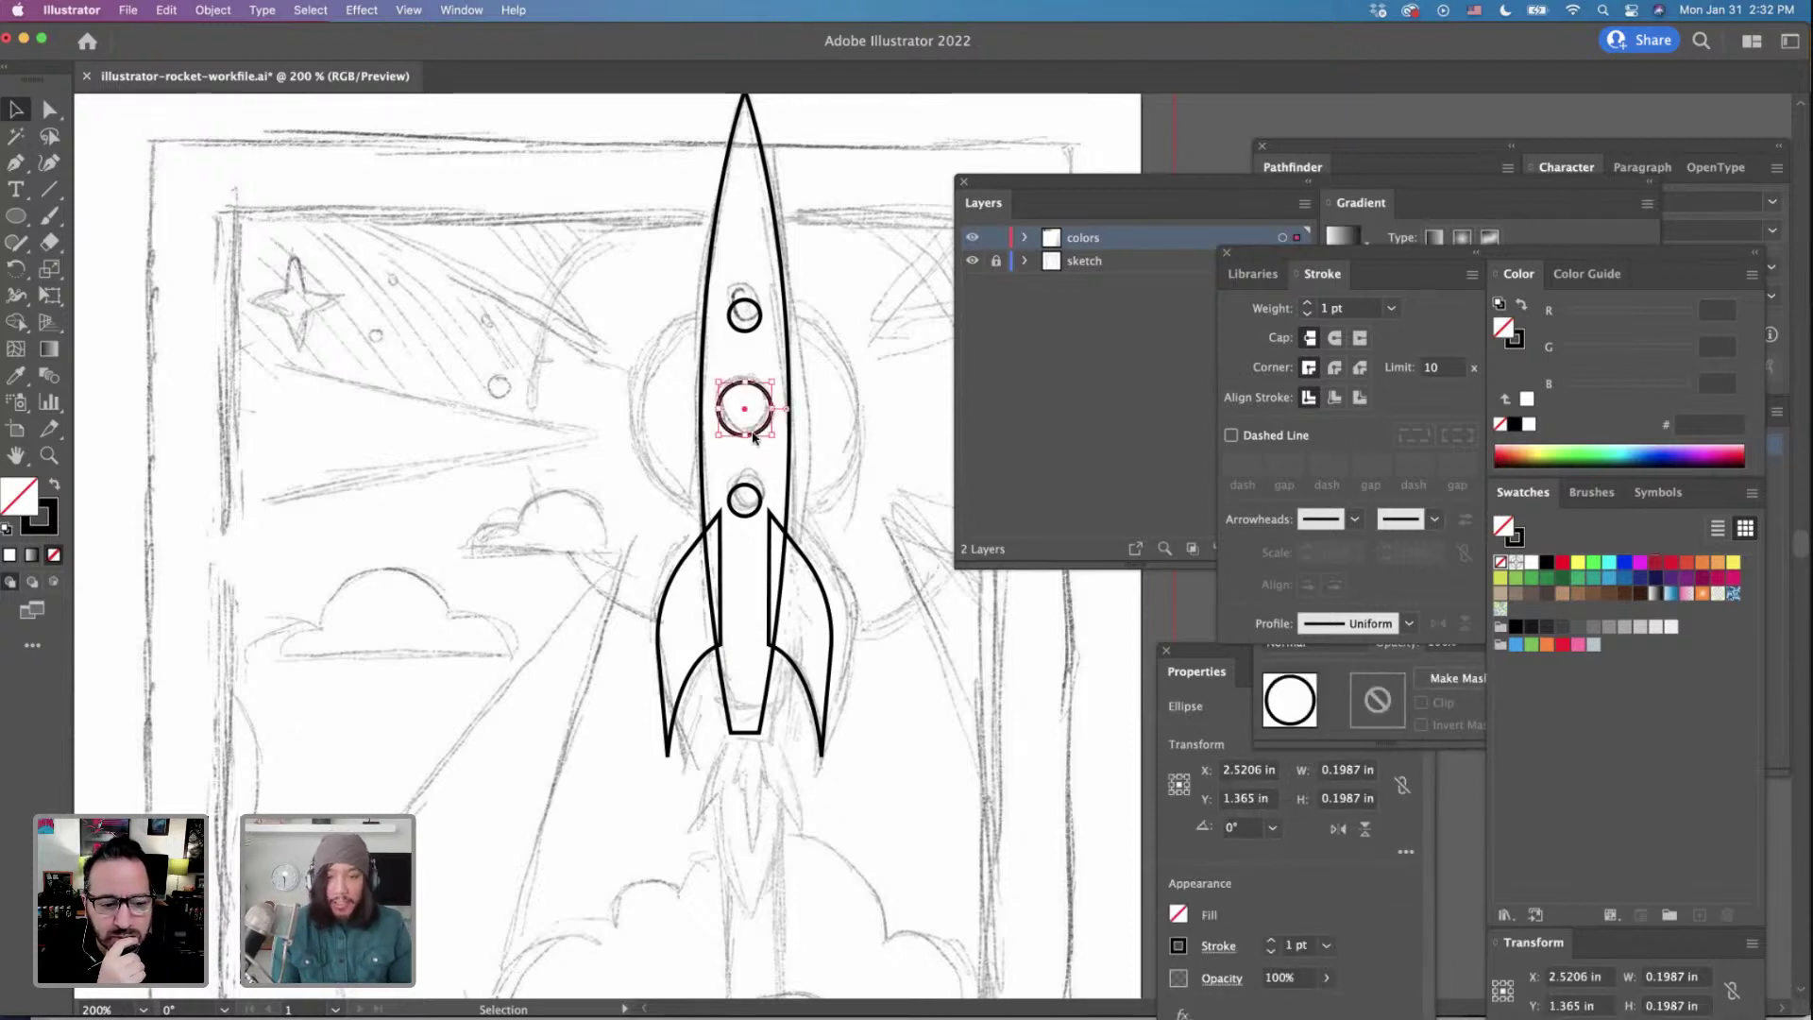
{"action": "double_click", "coordinate": [1085, 238]}
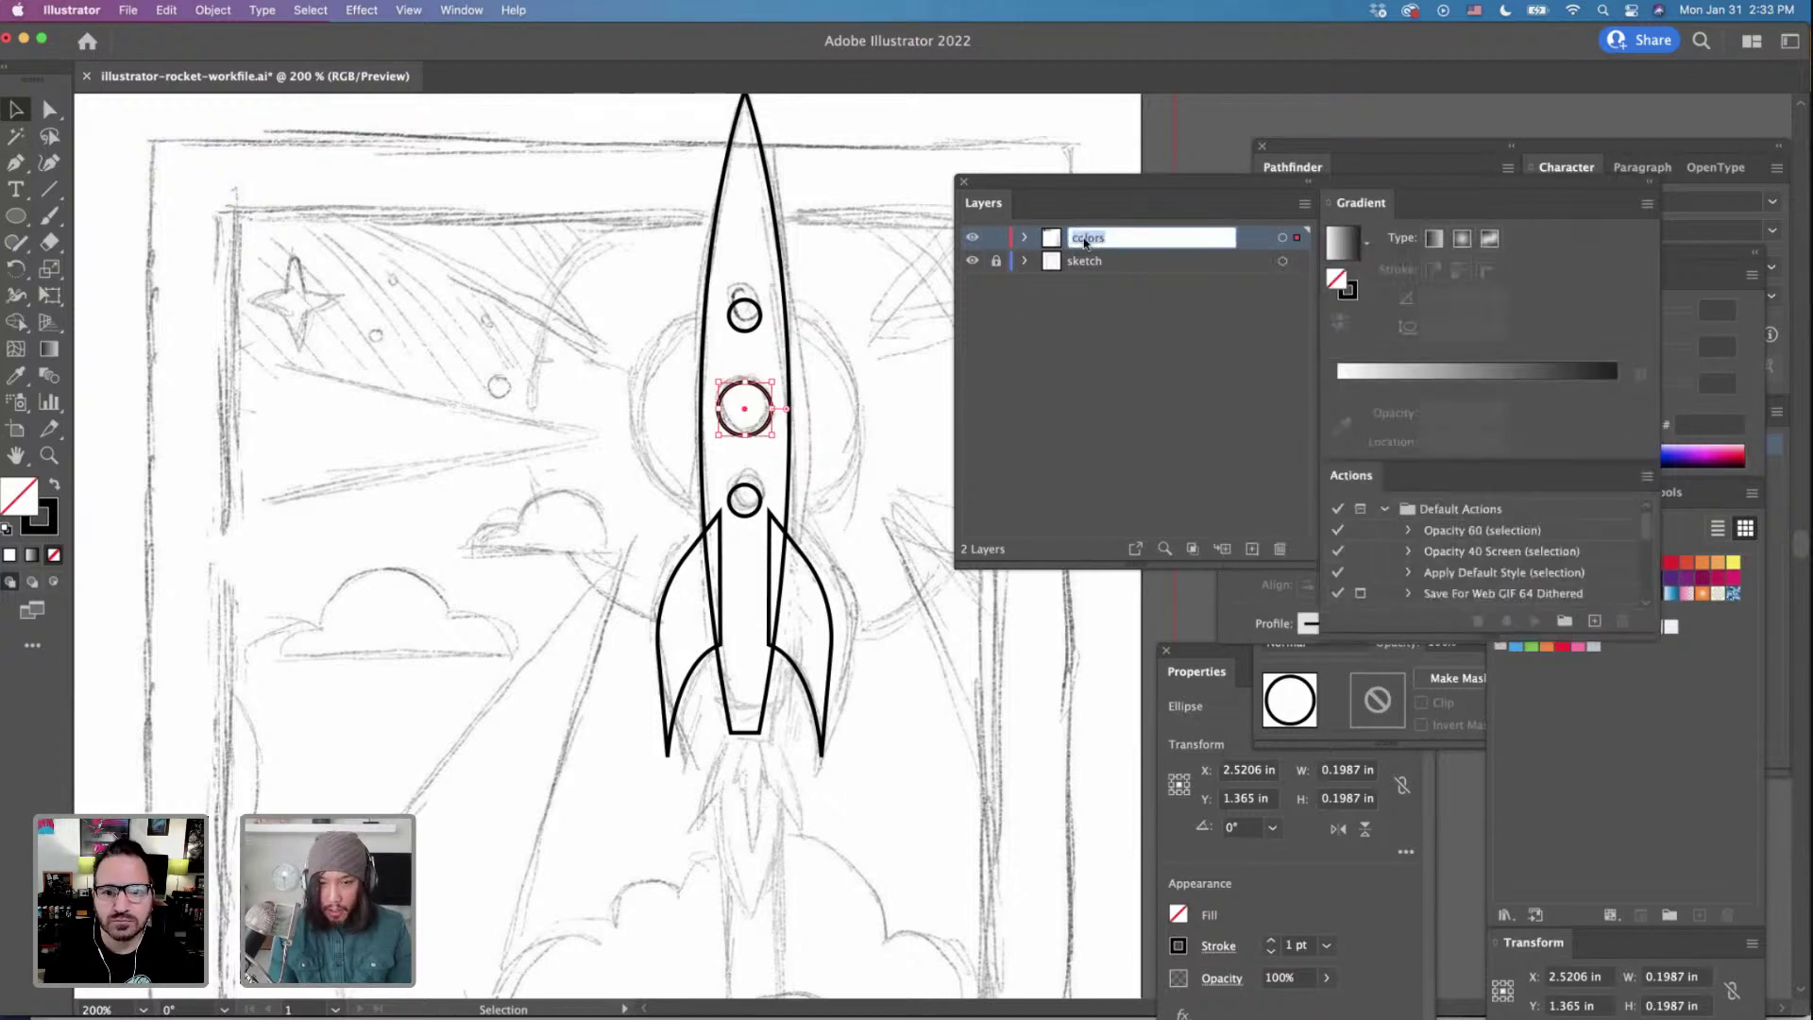
Create a new layer named rocket directly above the sketch layer.
{"action": "left_click", "coordinate": [1100, 260]}
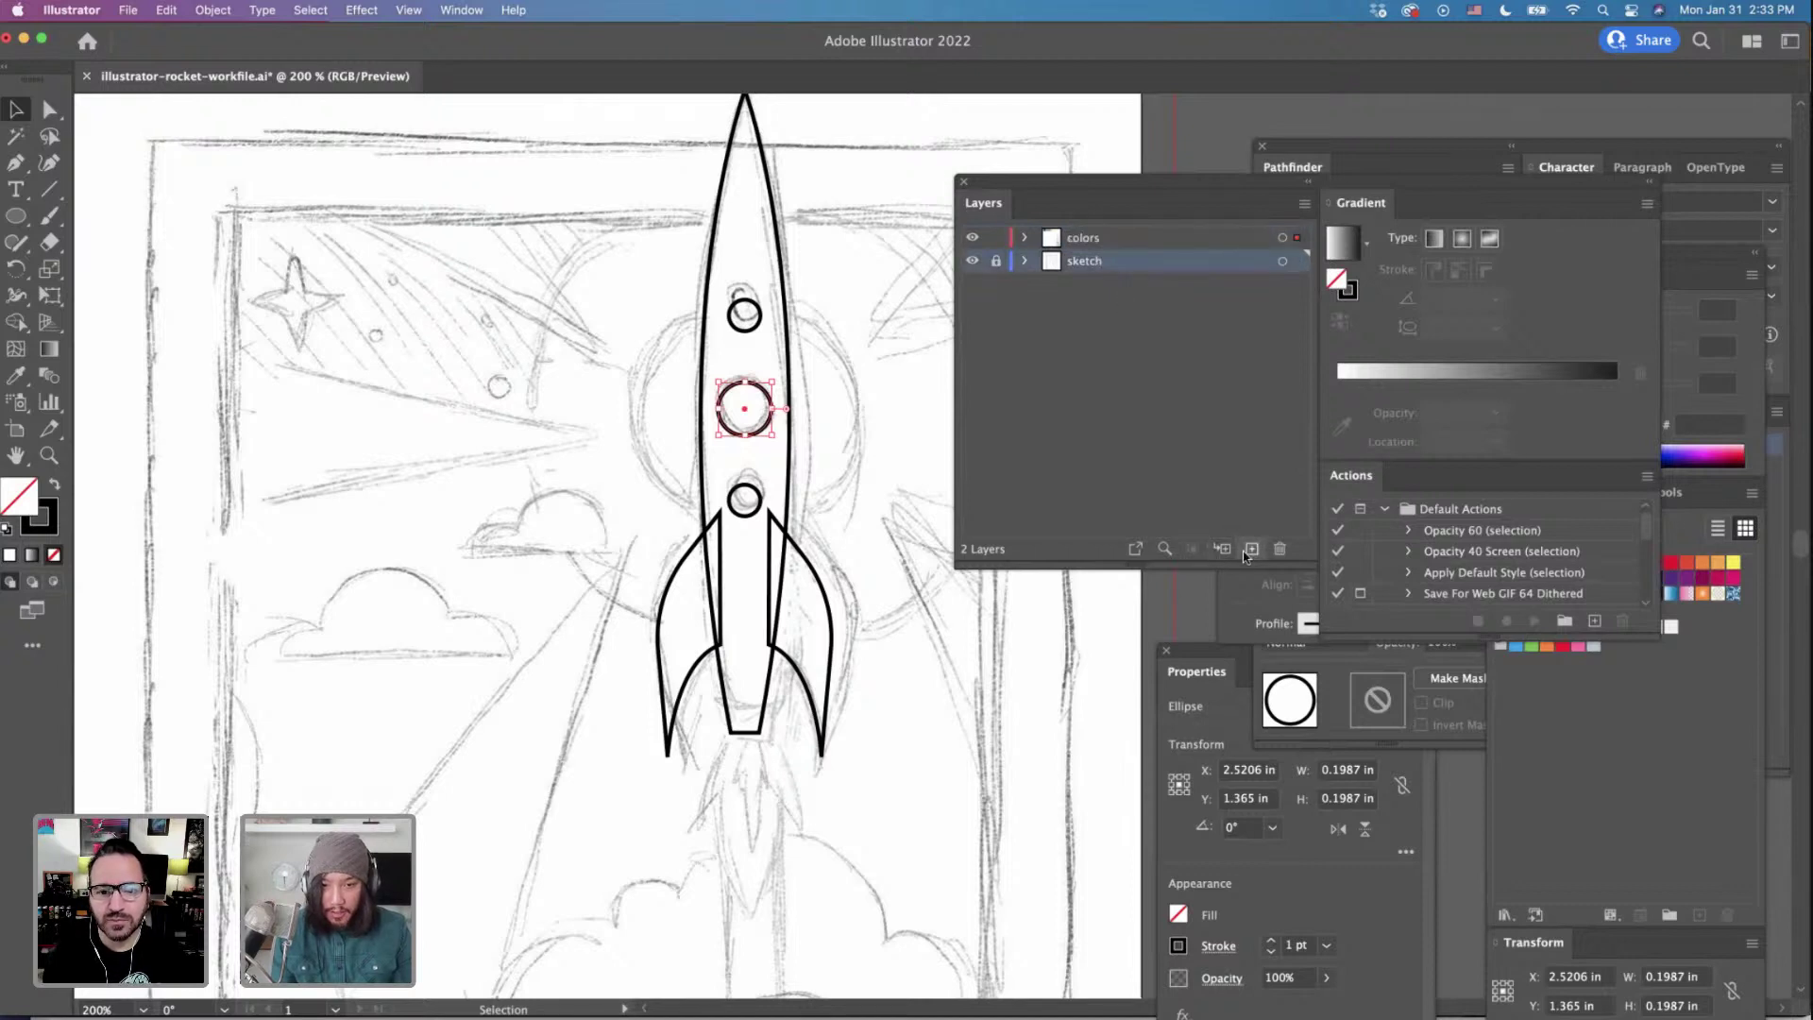
{"action": "left_click", "coordinate": [972, 239]}
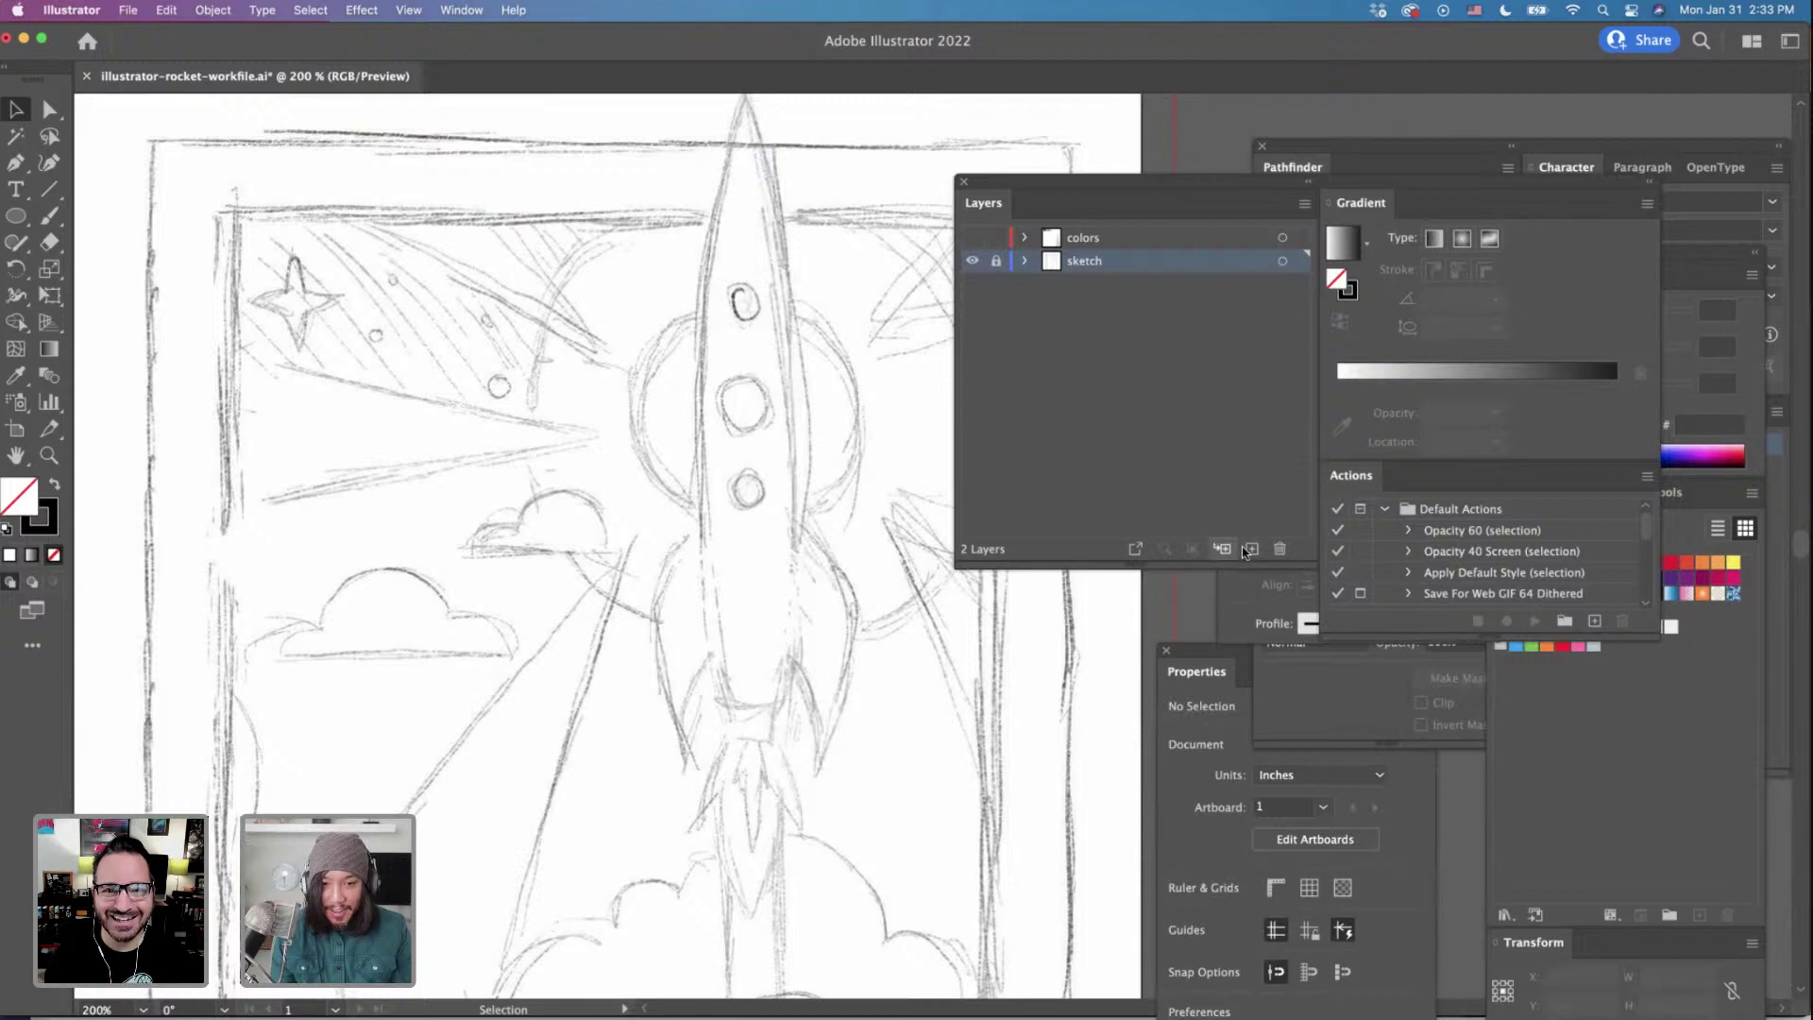
{"action": "left_click", "coordinate": [971, 240]}
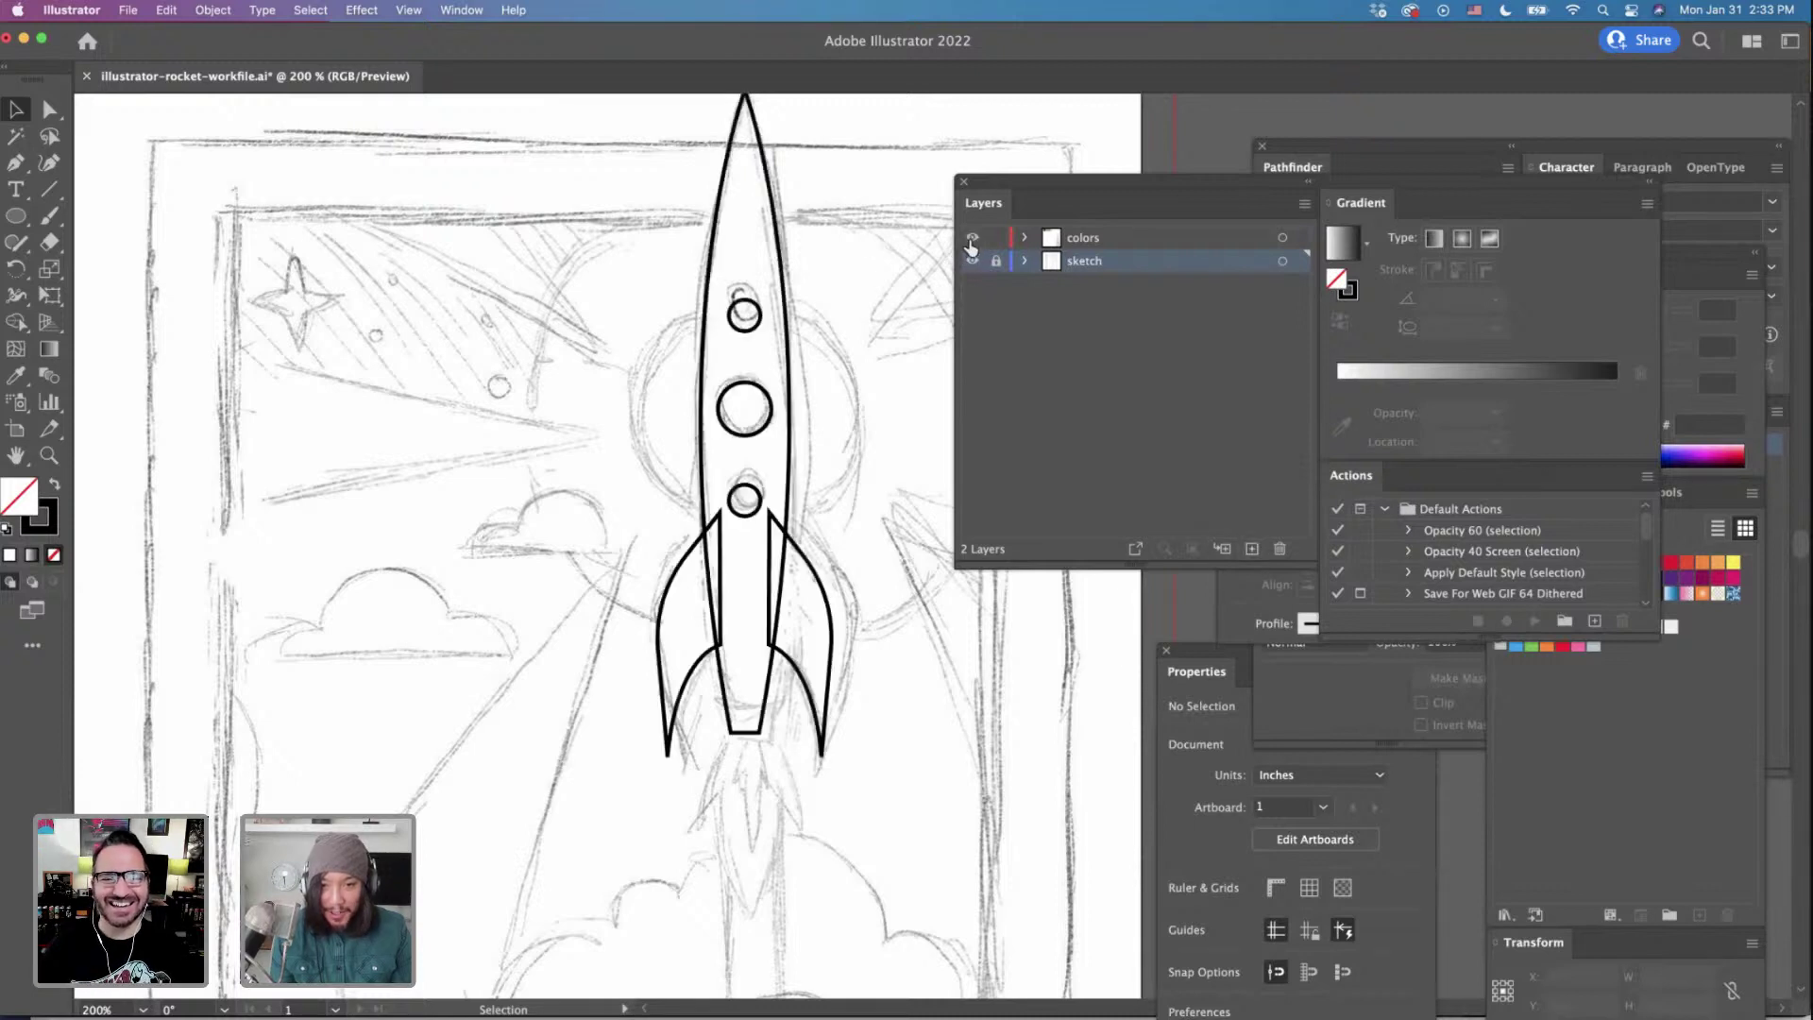
{"action": "left_click", "coordinate": [1252, 549]}
{"action": "double_click", "coordinate": [1089, 263]}
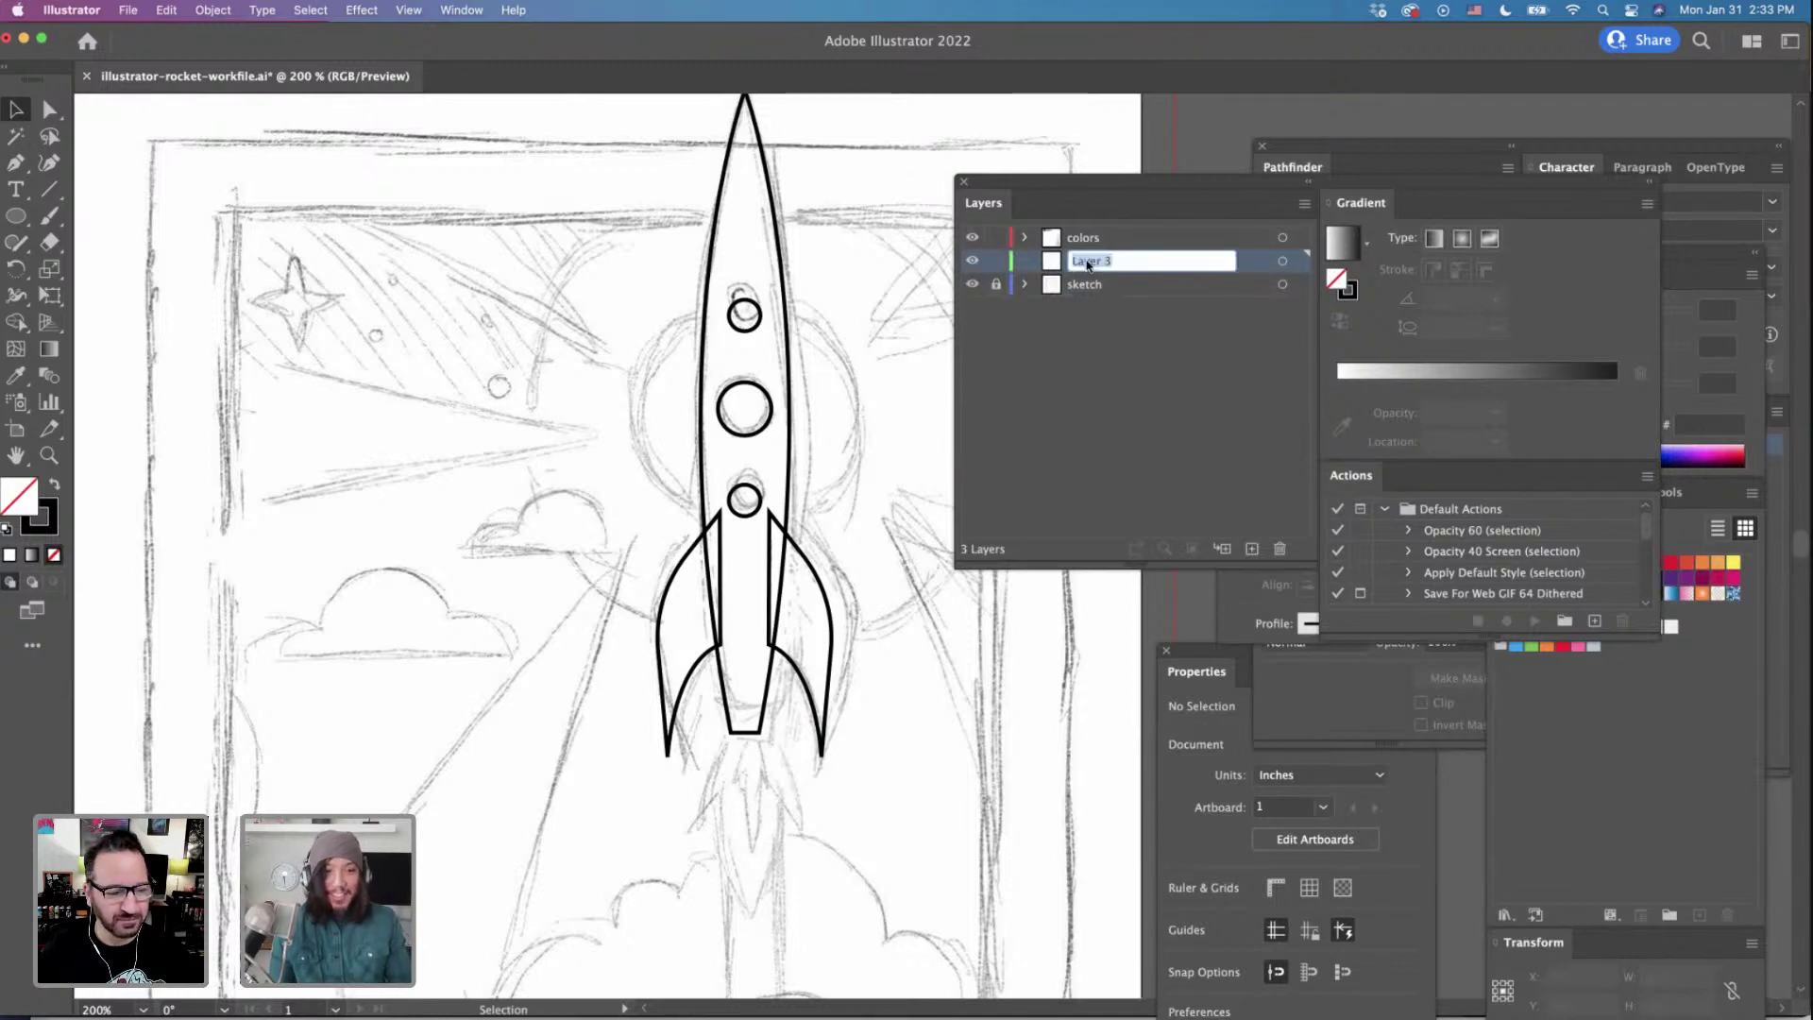
{"action": "type", "text": "rocket"}
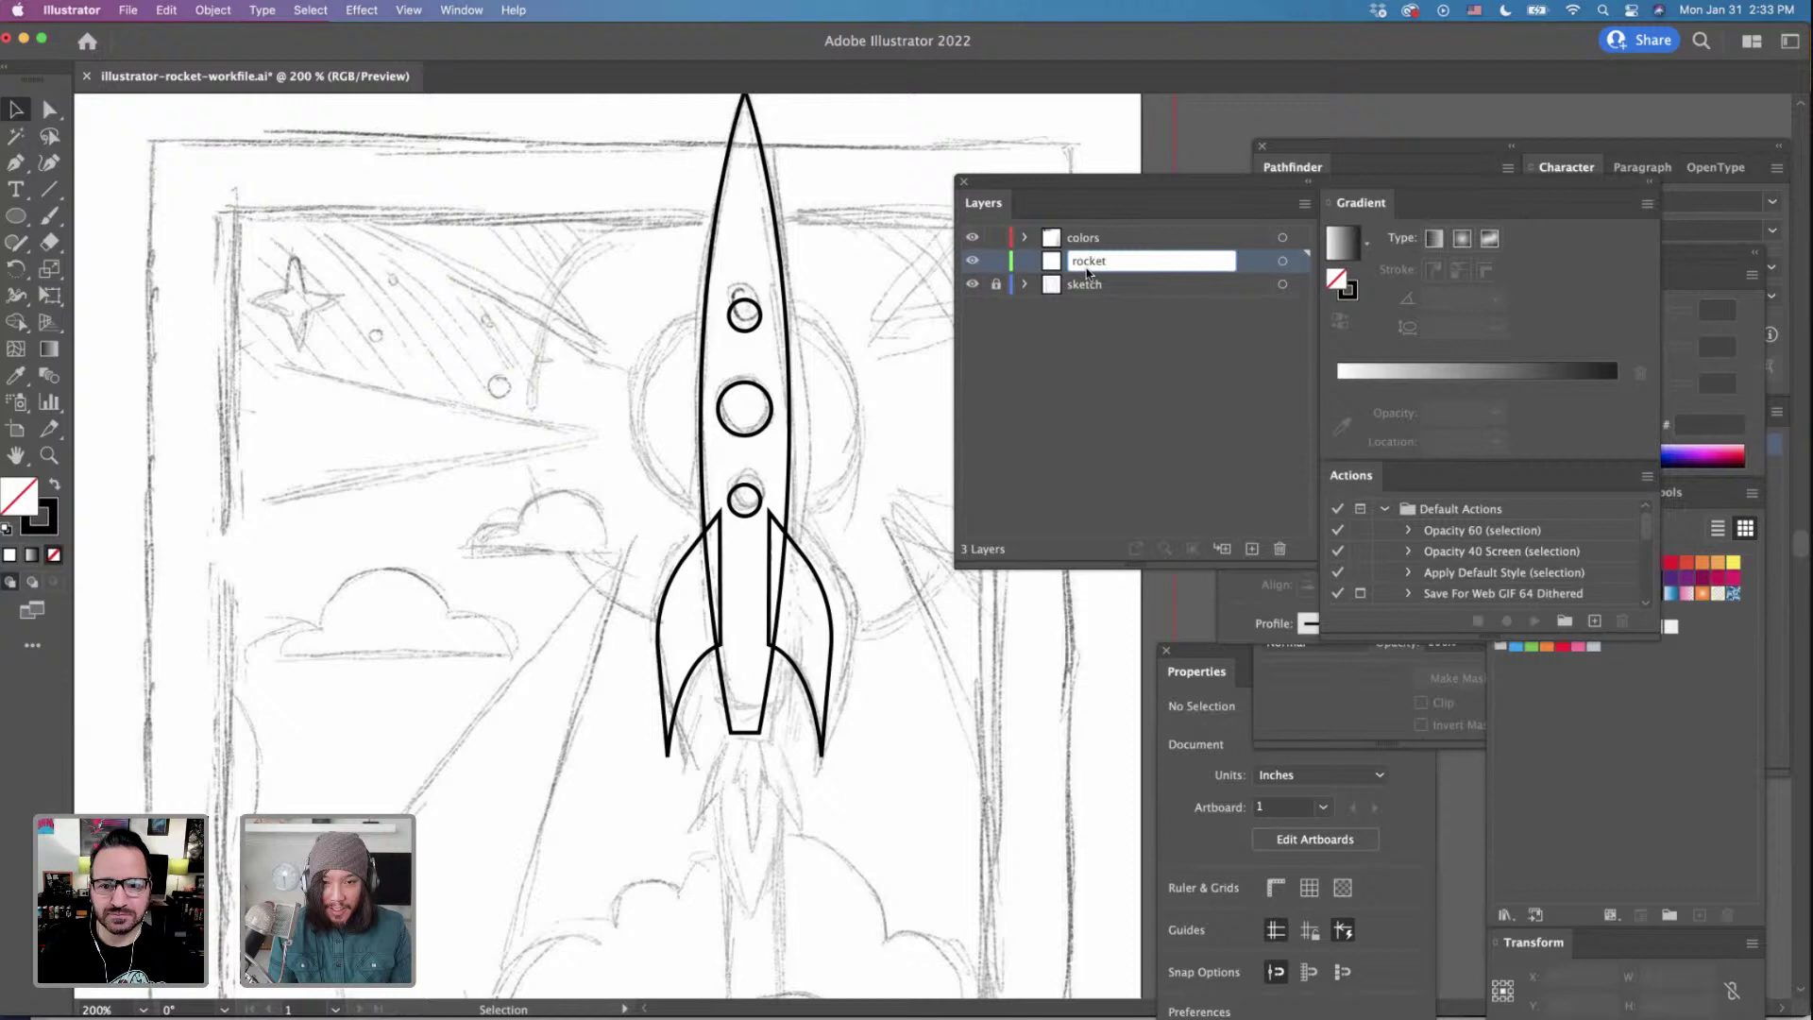
{"action": "key", "text": "Return"}
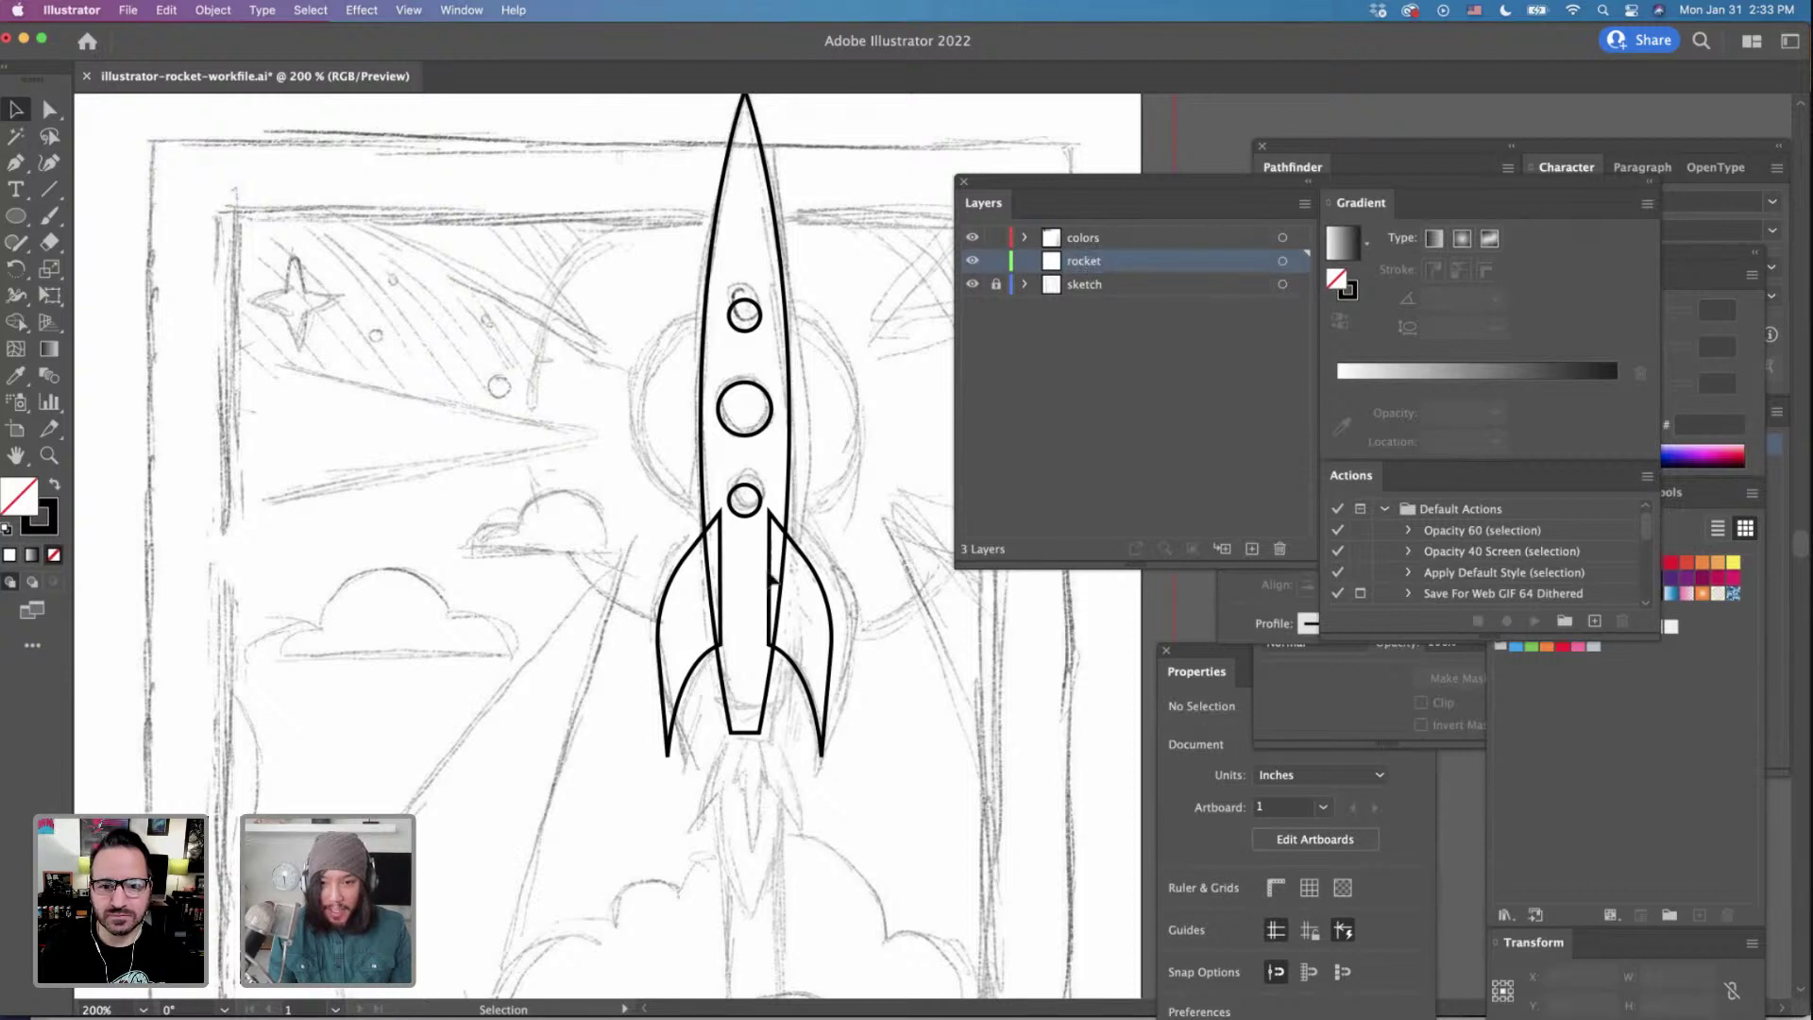
Transfer all the rocket artwork from the colors layer to the rocket layer, pasting it in its original place.
{"action": "key", "text": "super+a"}
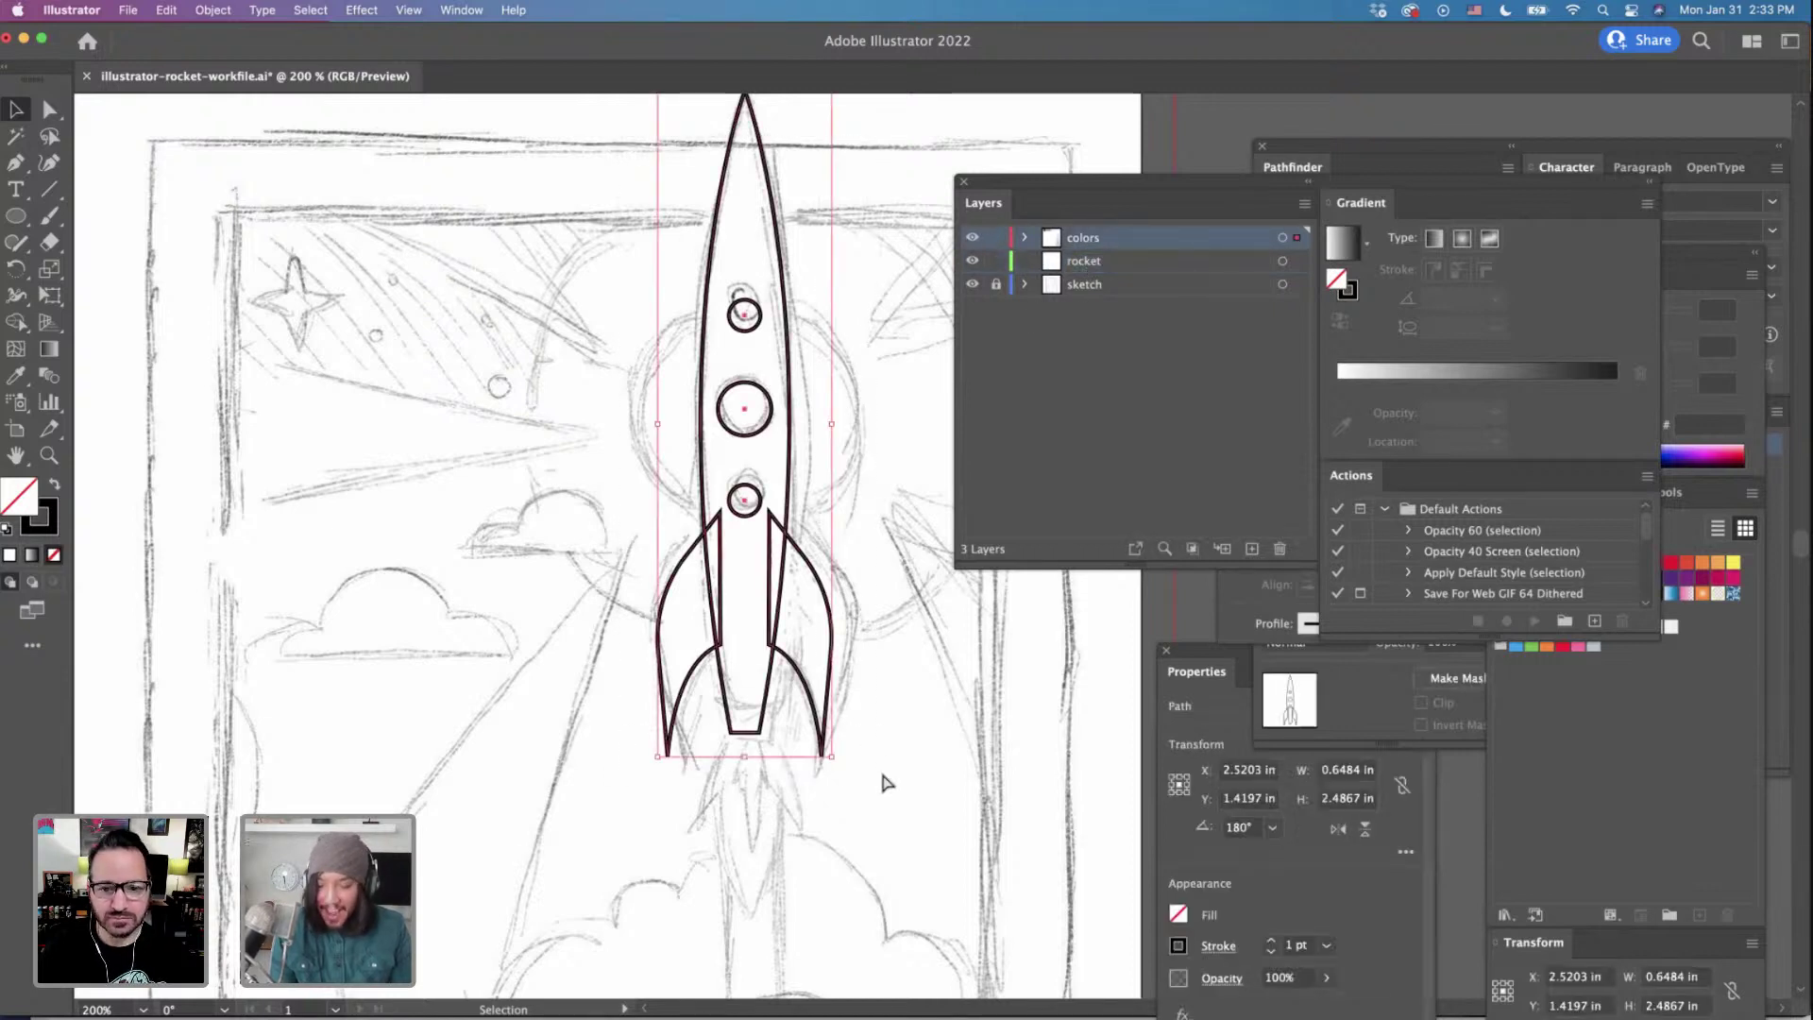
{"action": "key", "text": "super+x"}
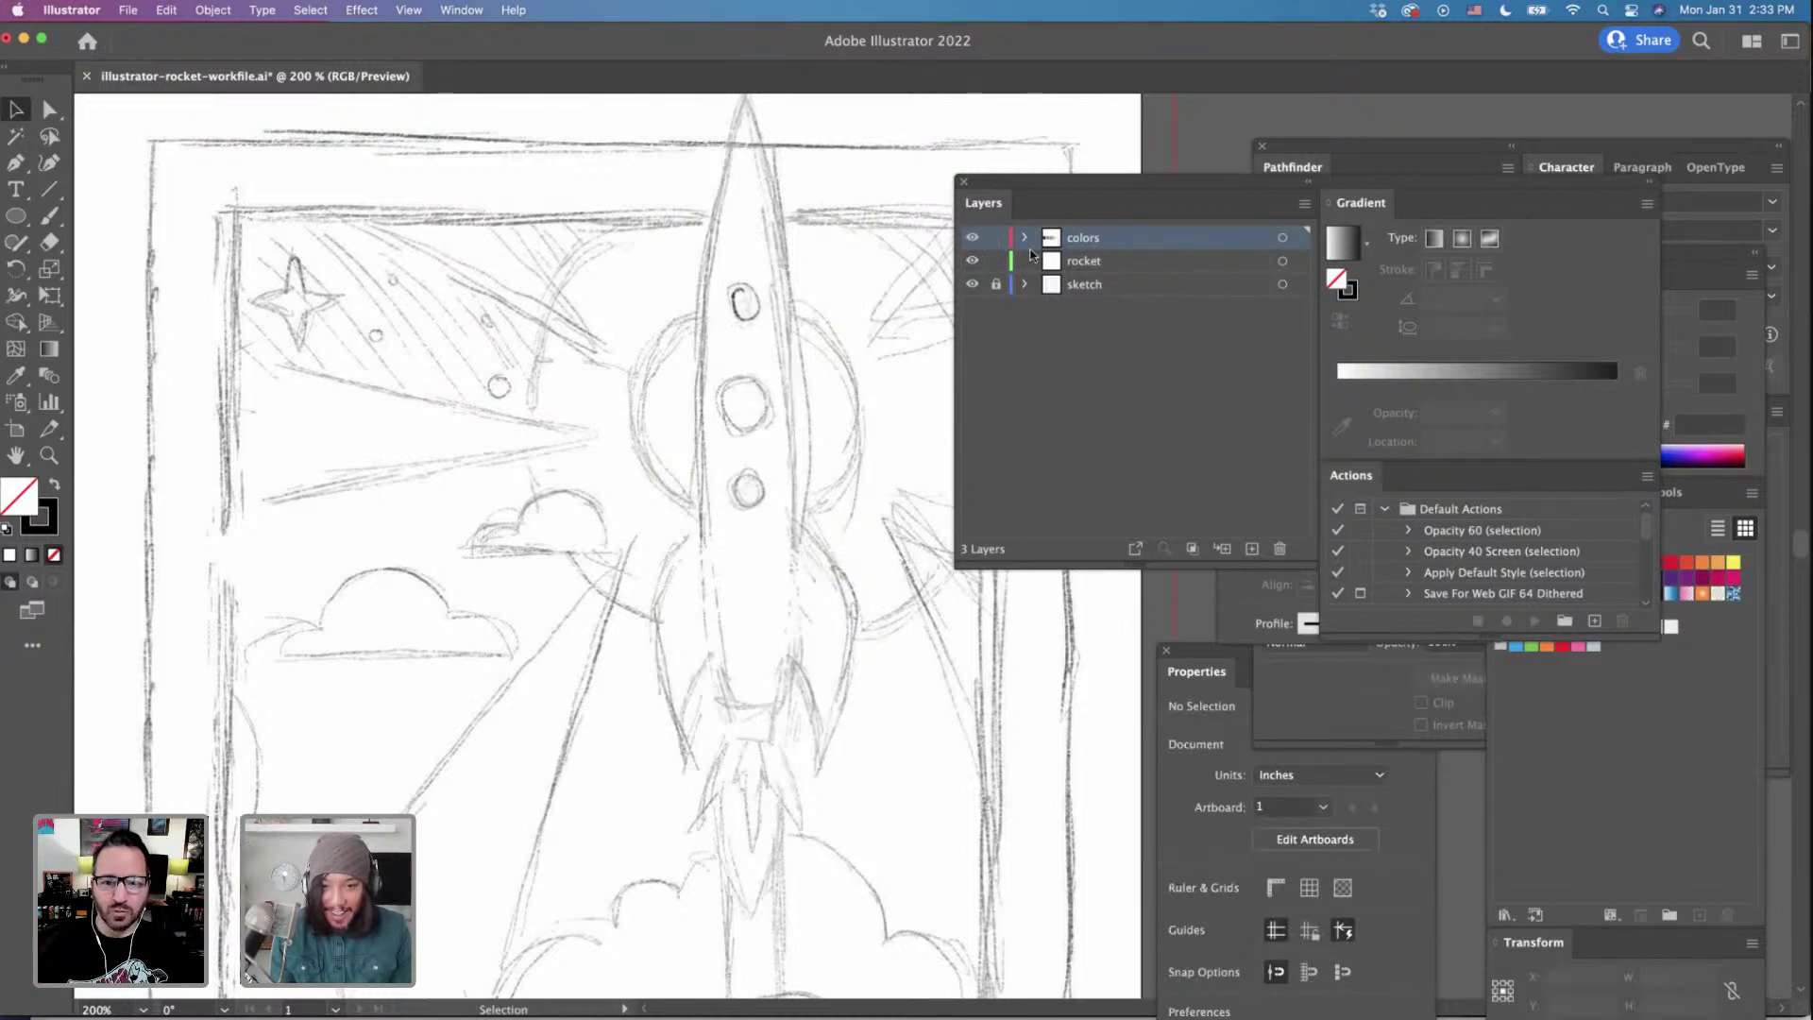
{"action": "left_click", "coordinate": [1087, 263]}
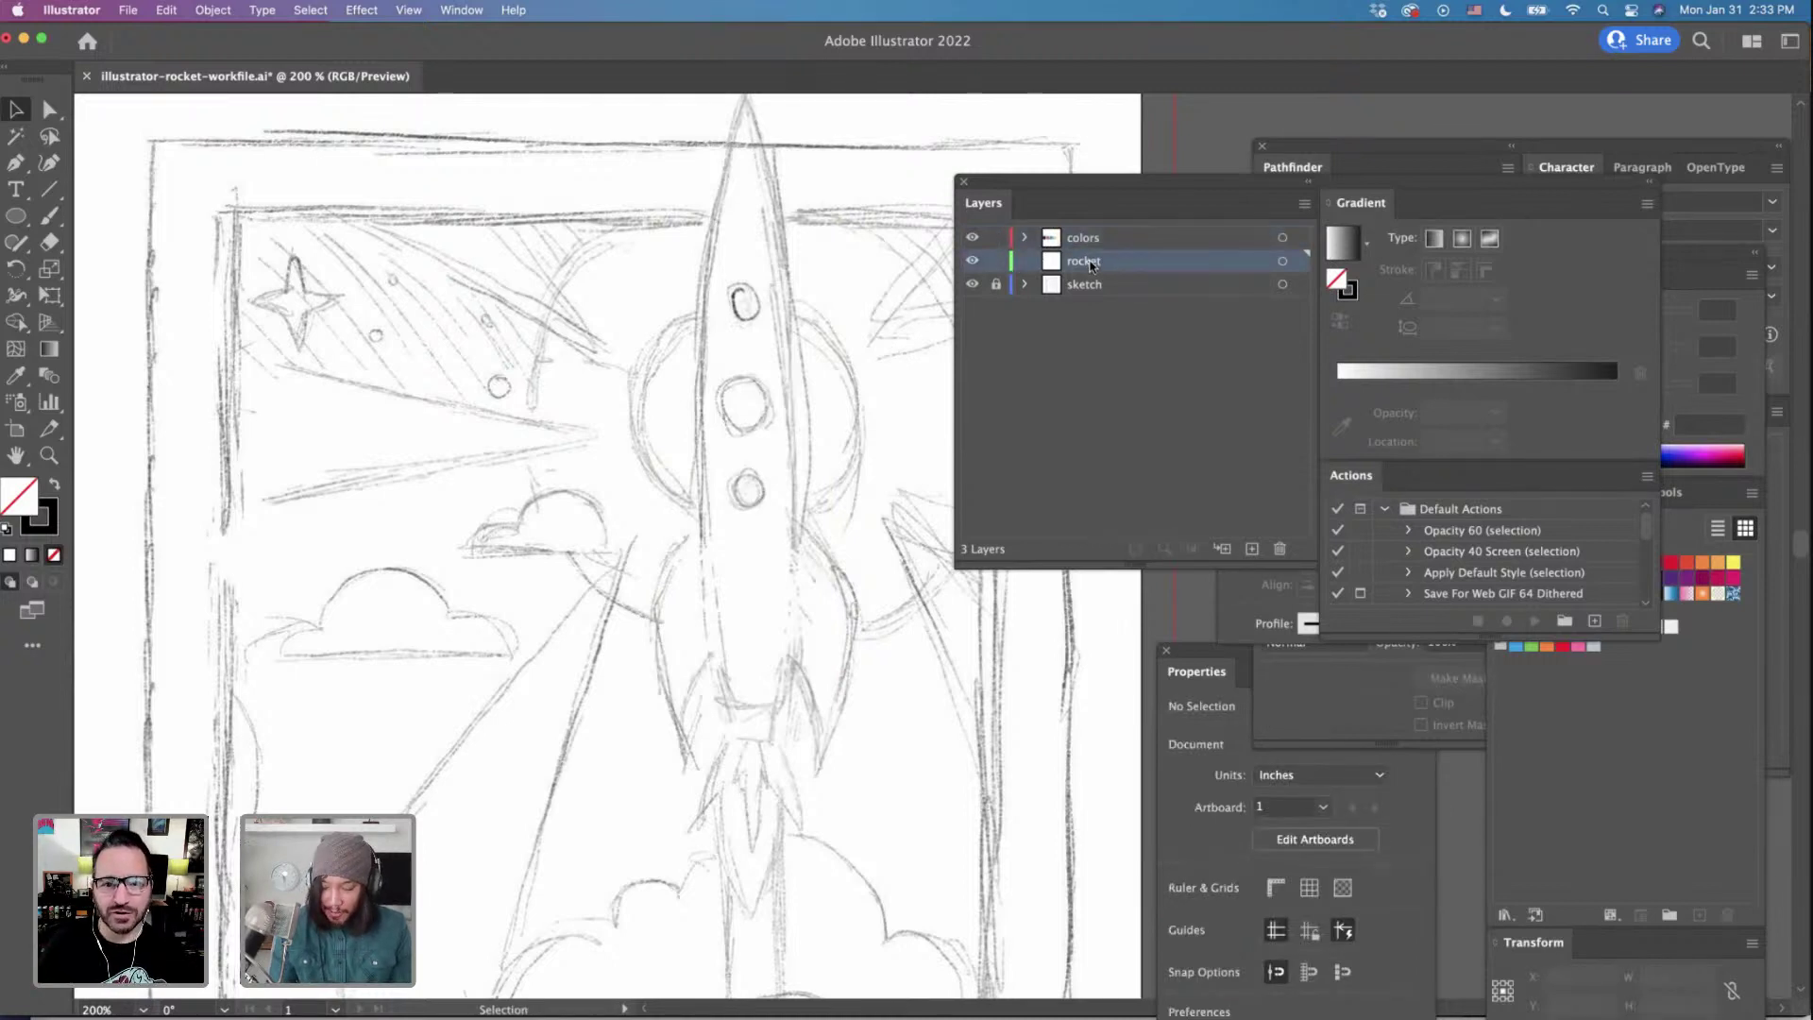
{"action": "key", "text": "super+f"}
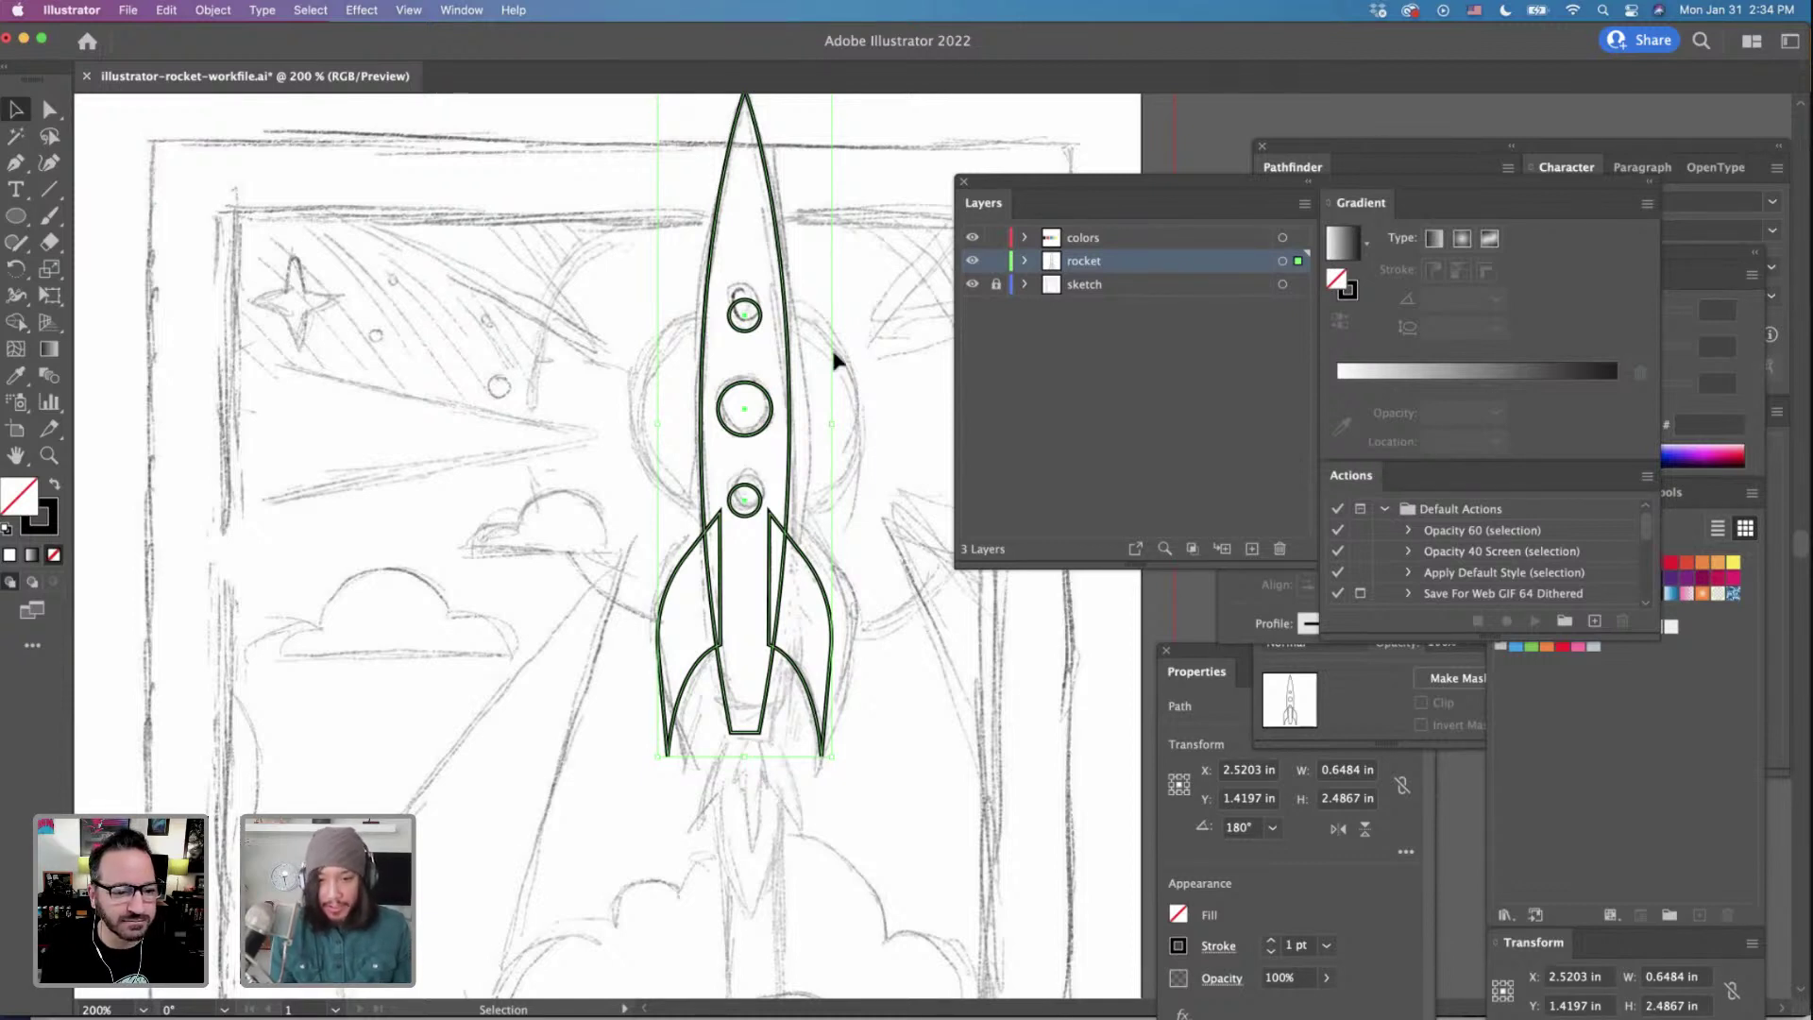
{"action": "left_click", "coordinate": [844, 406]}
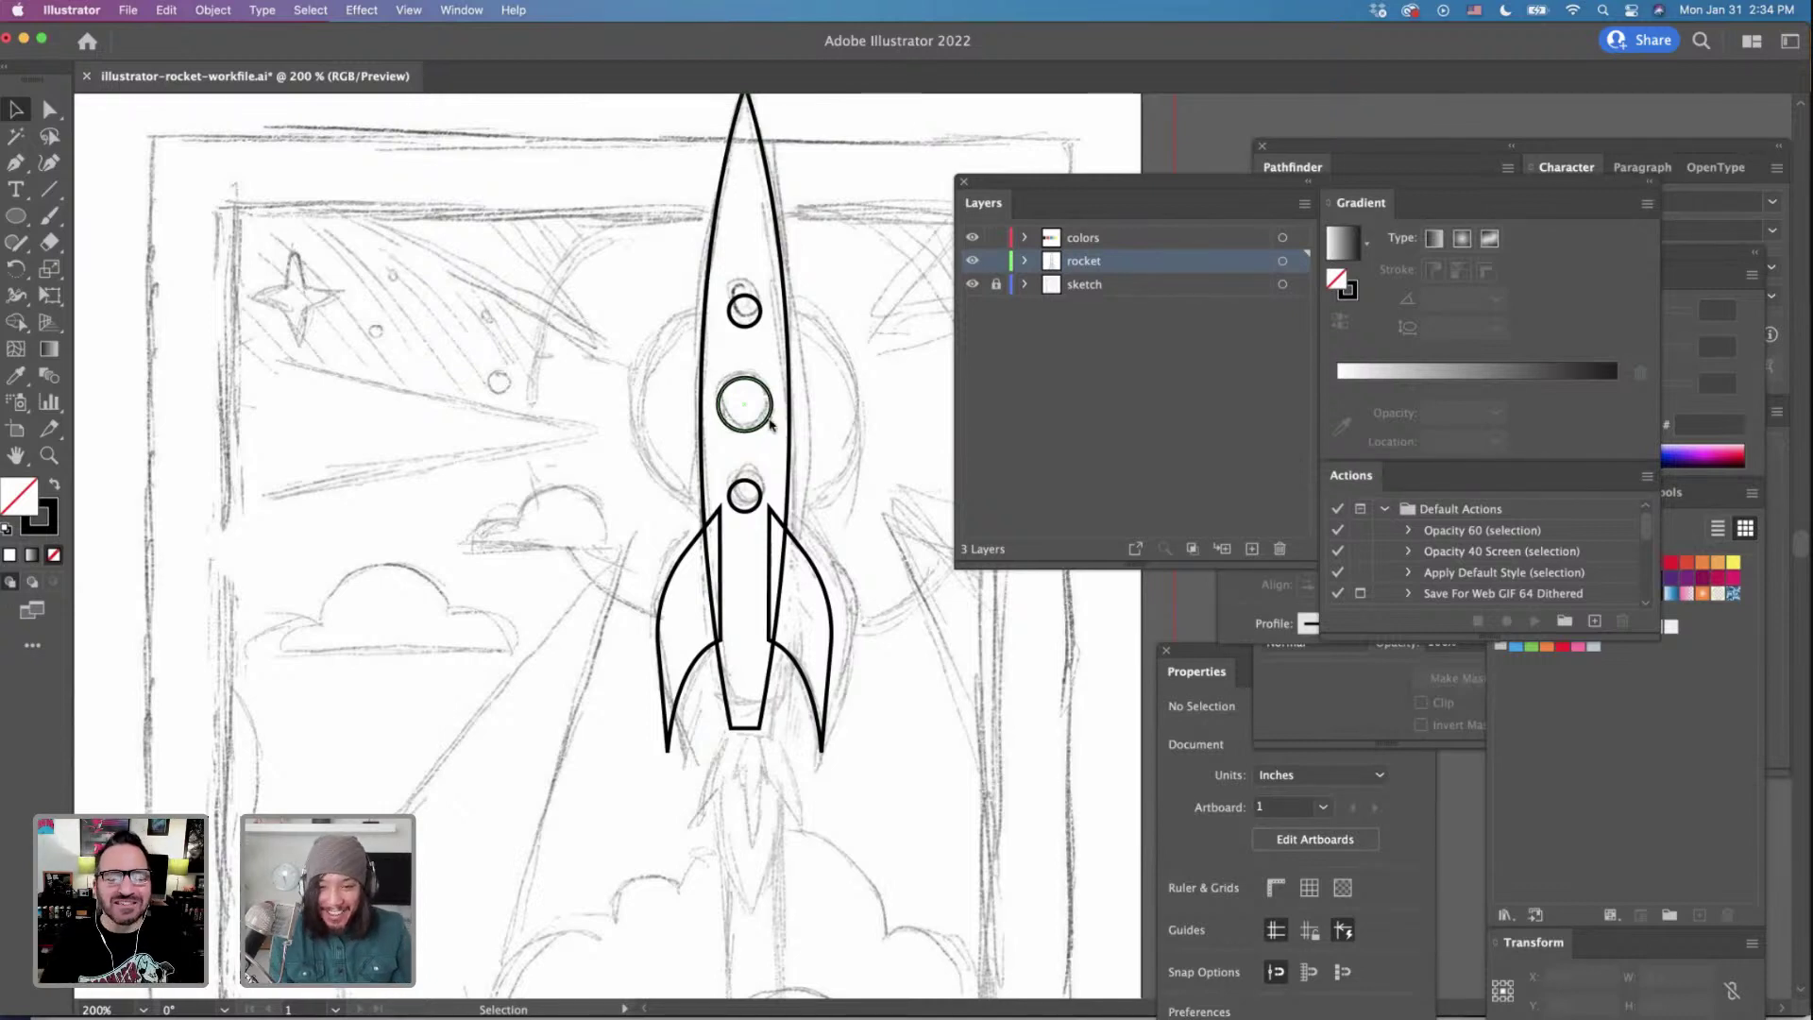
{"action": "scroll", "coordinate": [846, 420], "scroll_direction": "right", "scroll_amount": 2}
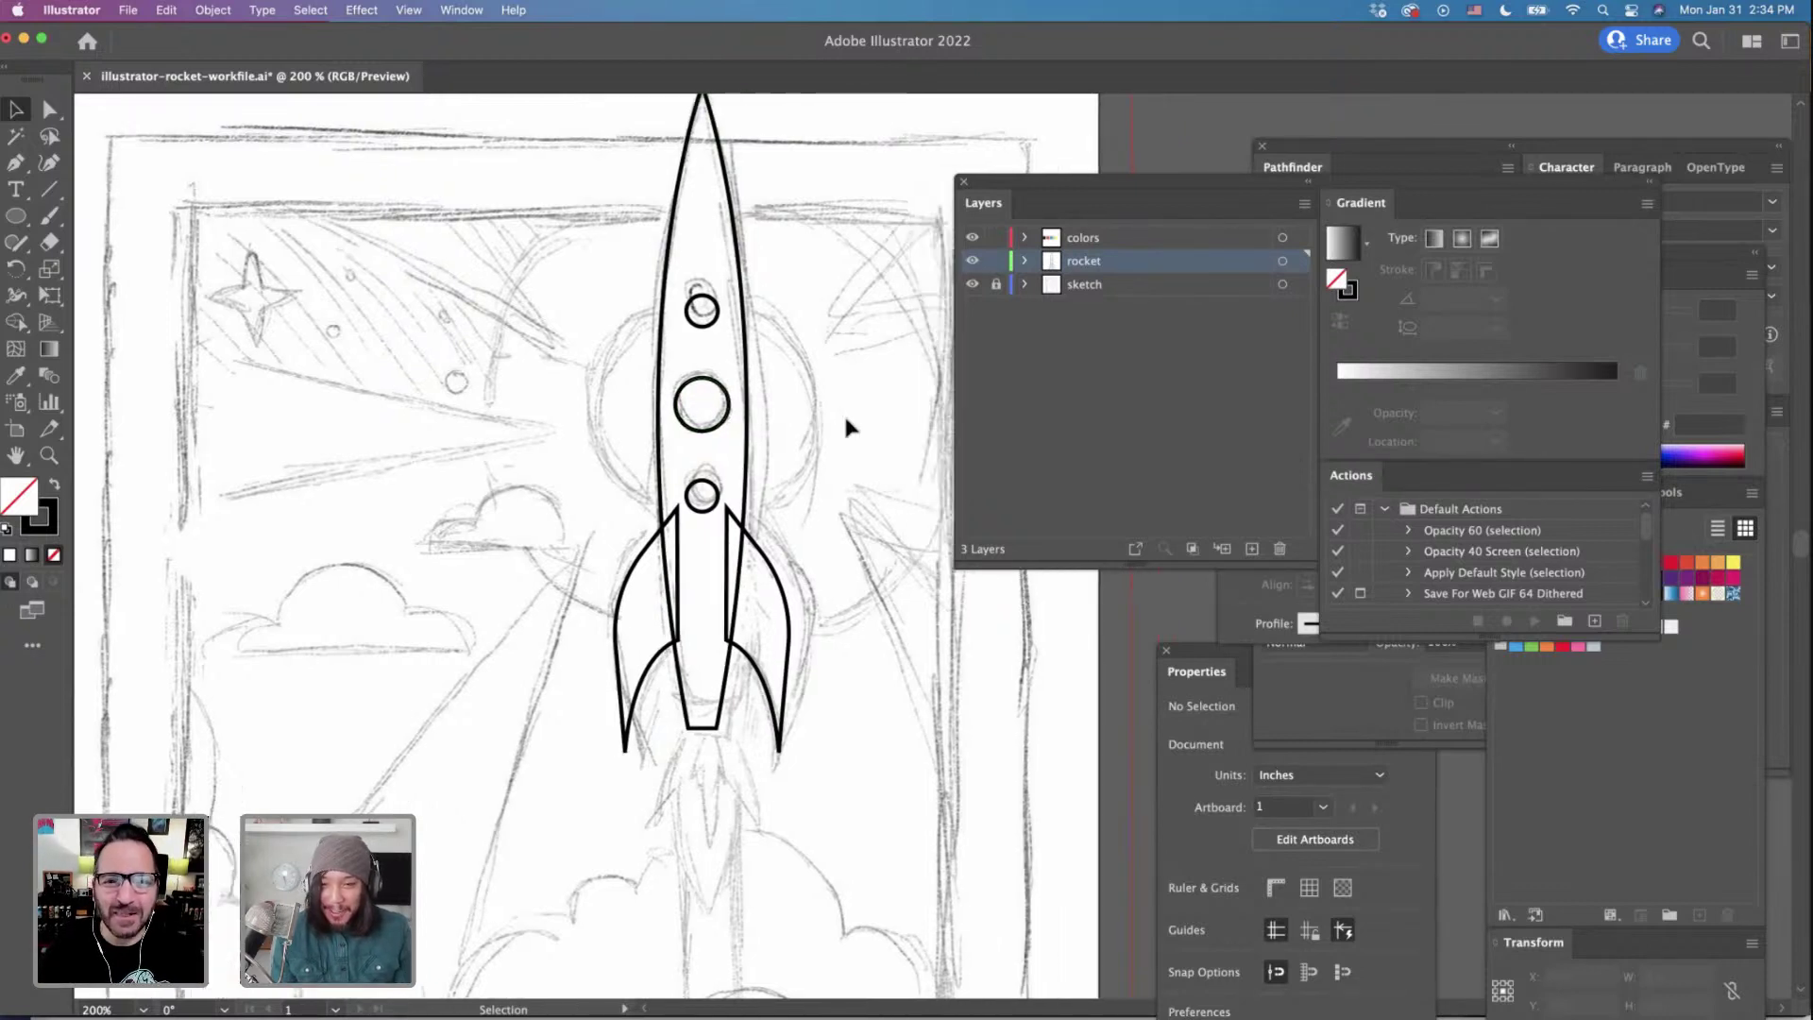
Add a new layer named sun 1 between the rocket and sketch layers.
{"action": "left_click", "coordinate": [727, 417]}
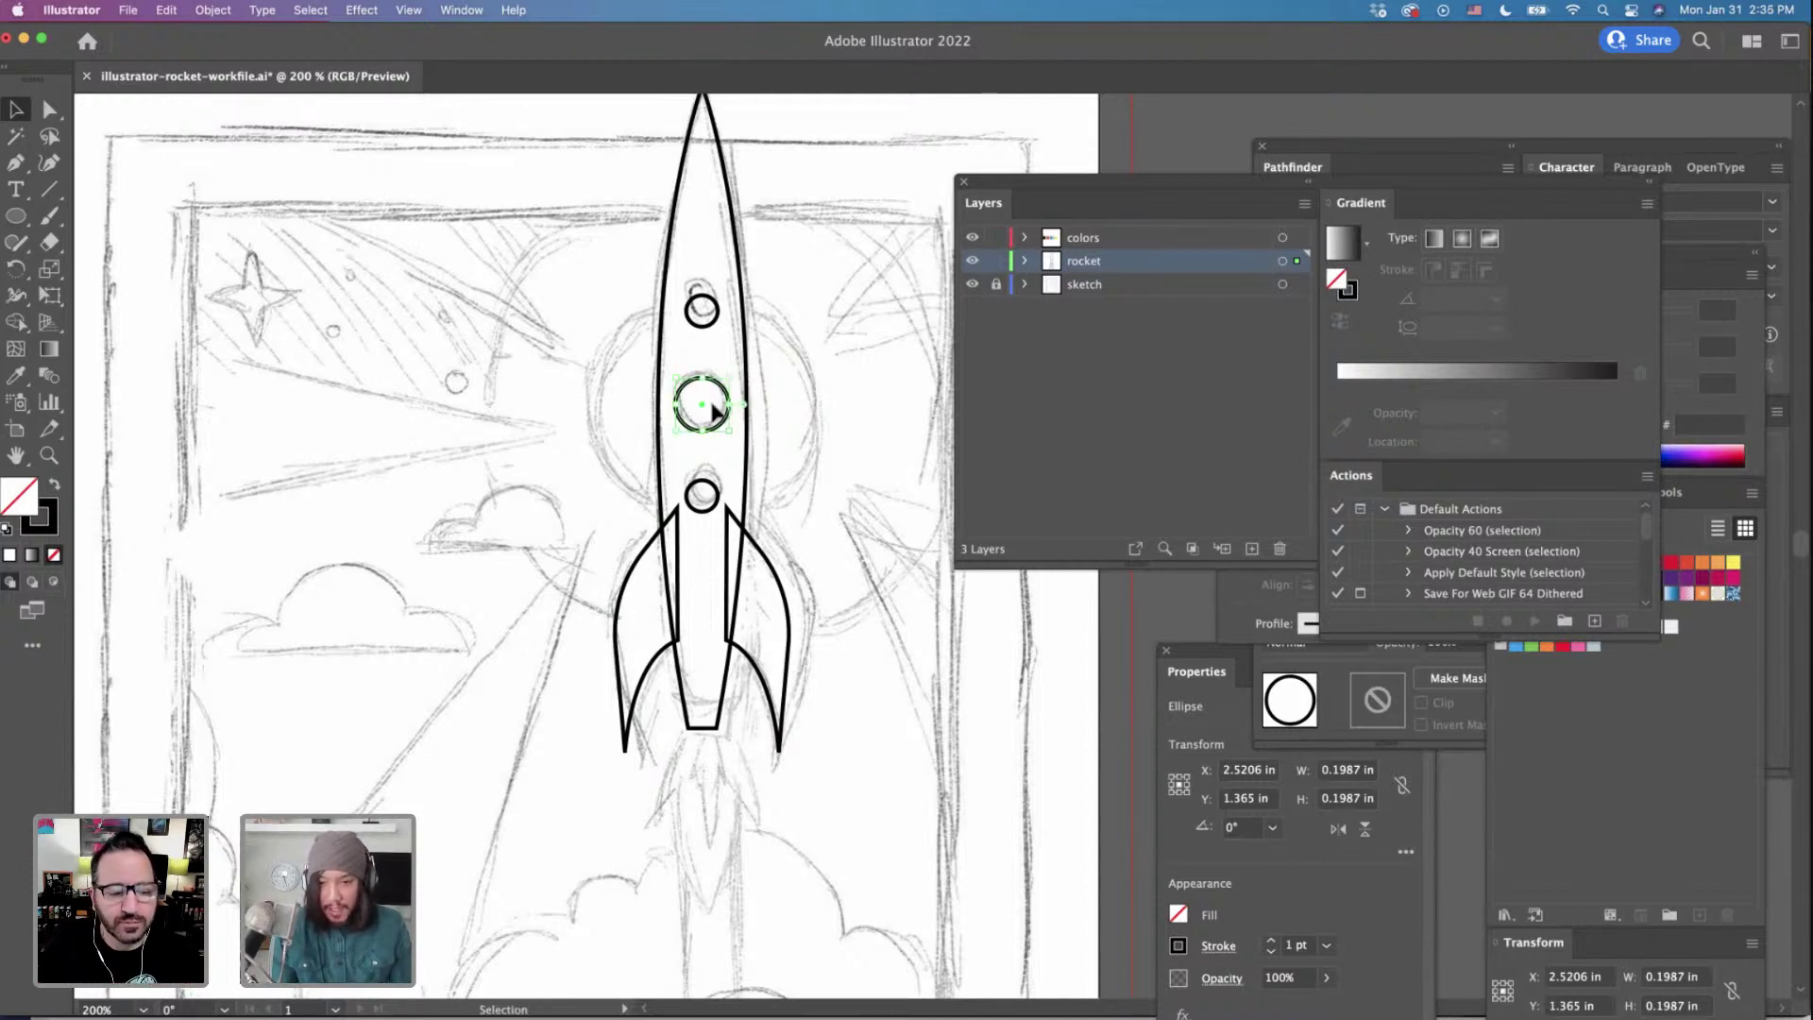
{"action": "left_click", "coordinate": [1094, 288]}
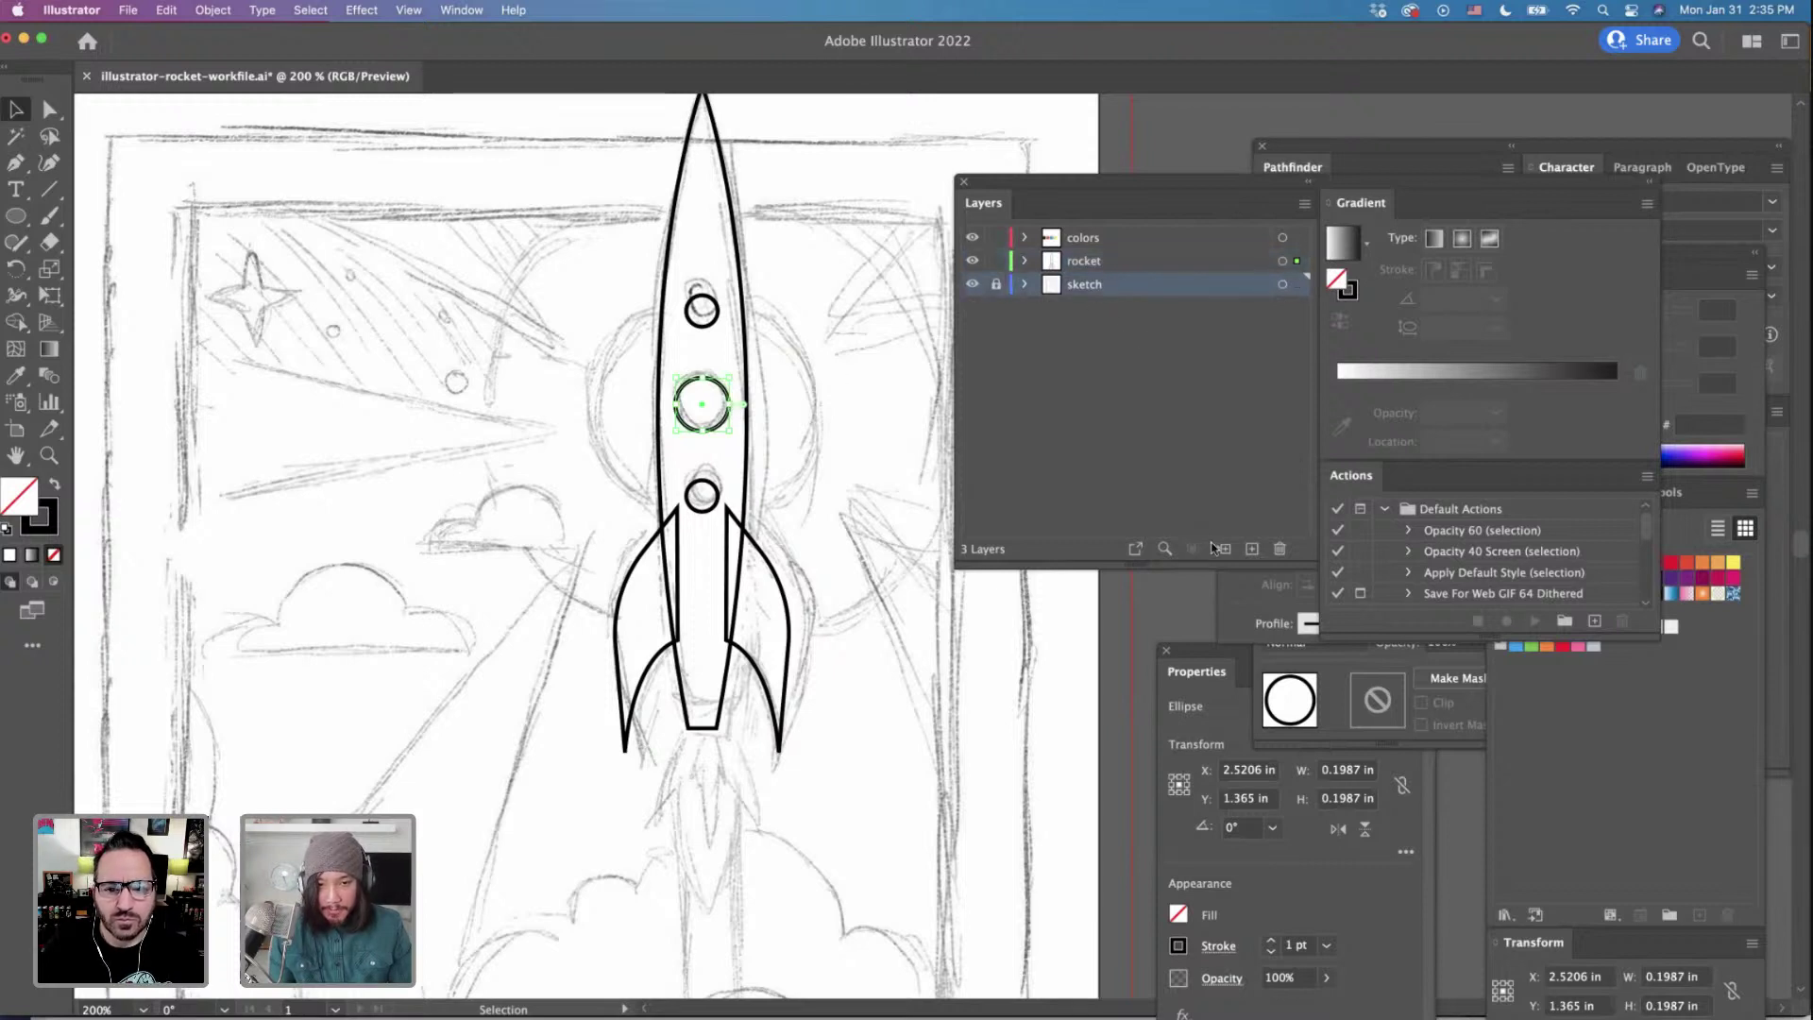
{"action": "left_click", "coordinate": [1249, 555]}
{"action": "double_click", "coordinate": [1094, 288]}
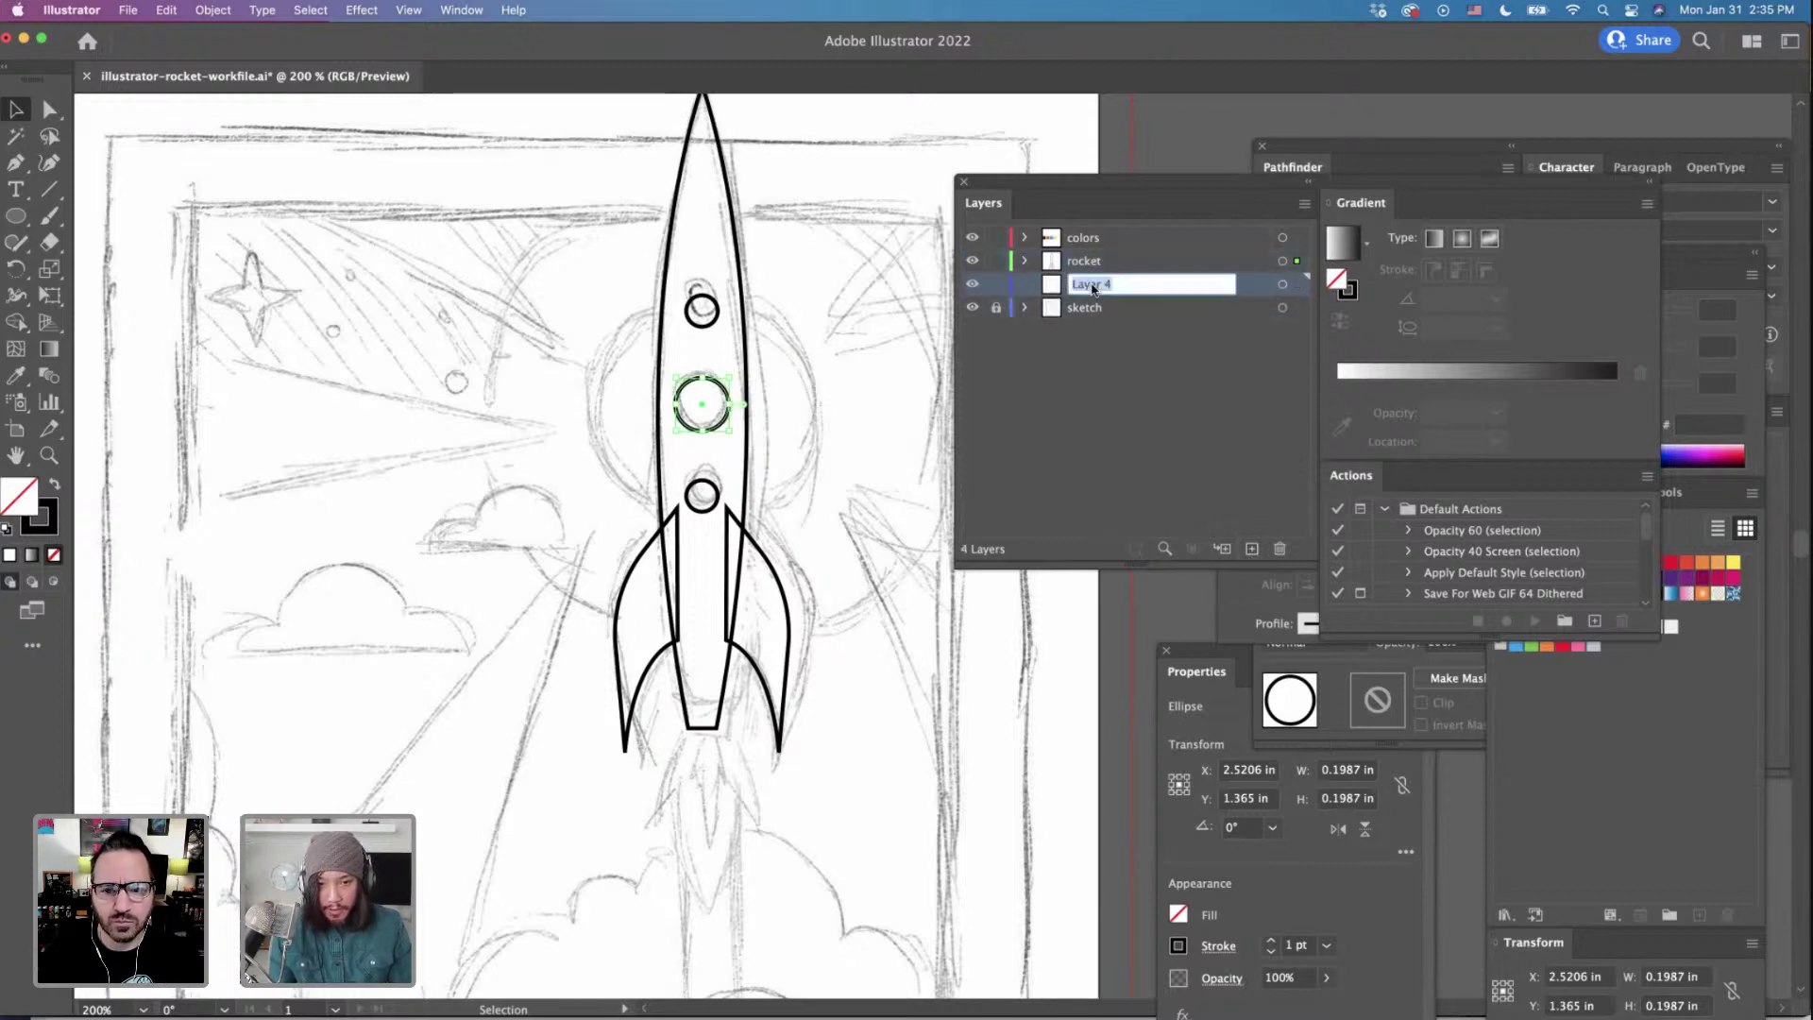
{"action": "type", "text": "sun 1"}
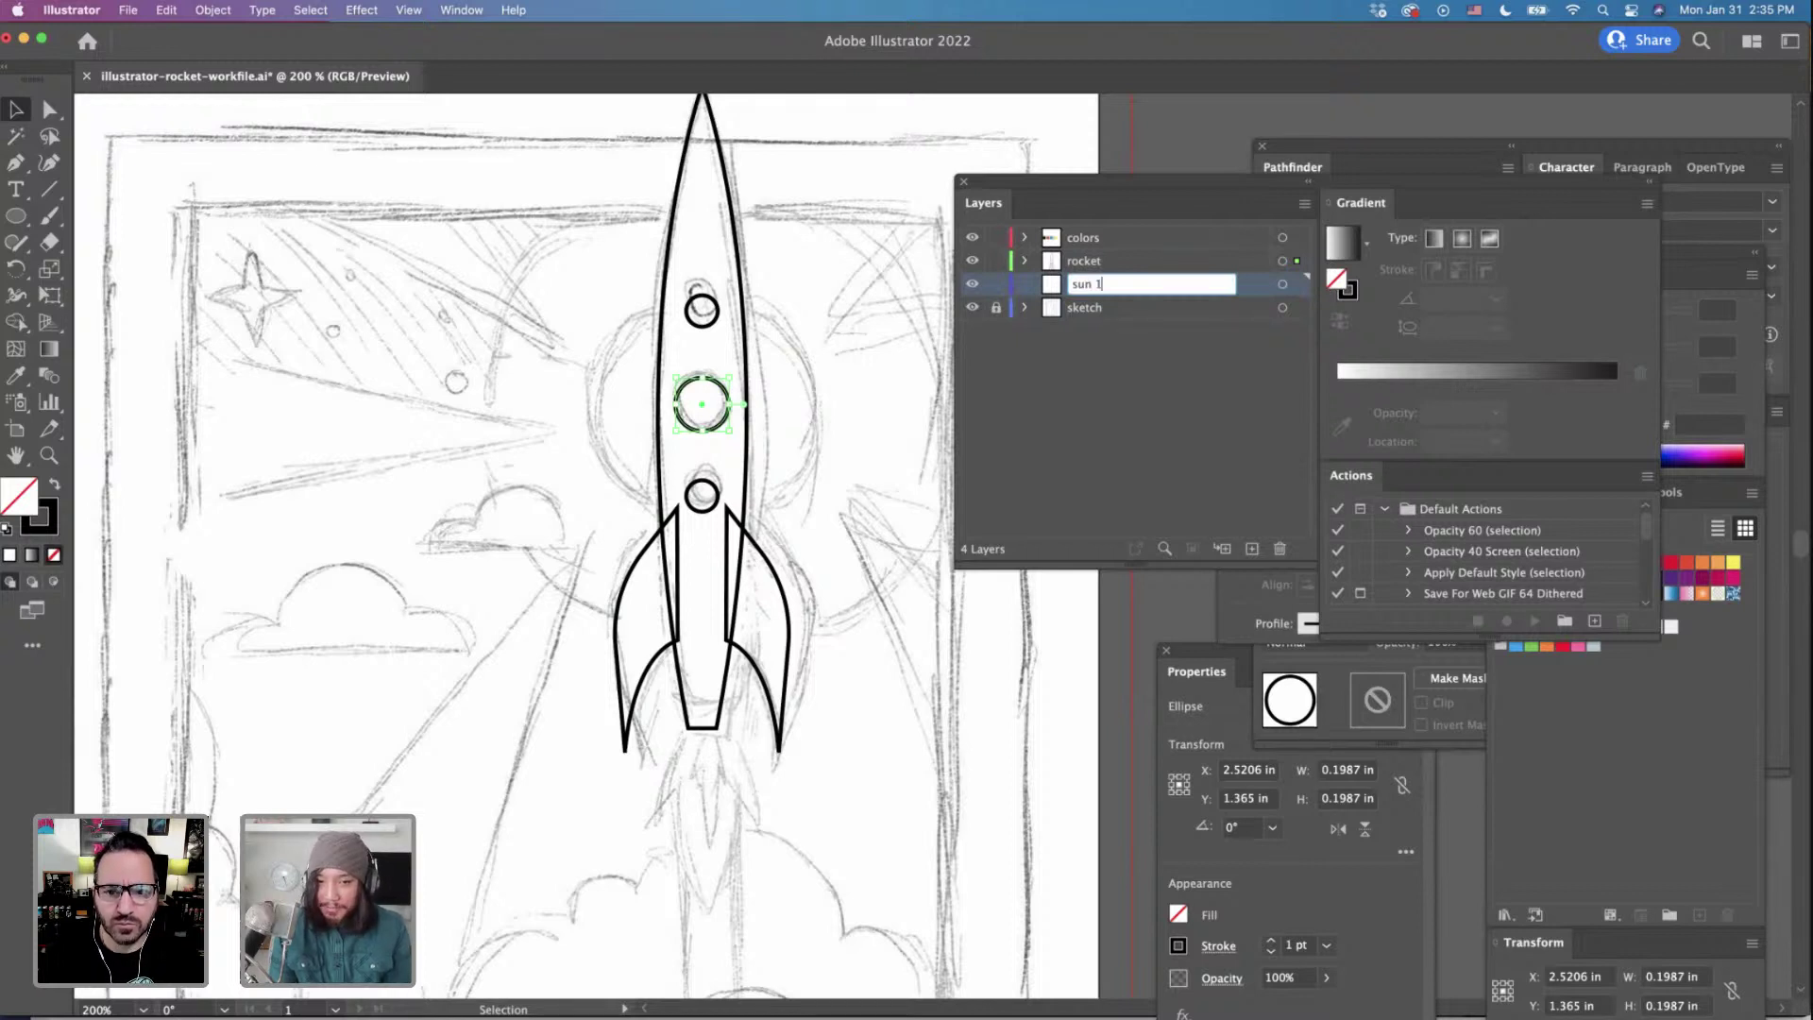
{"action": "key", "text": "Return"}
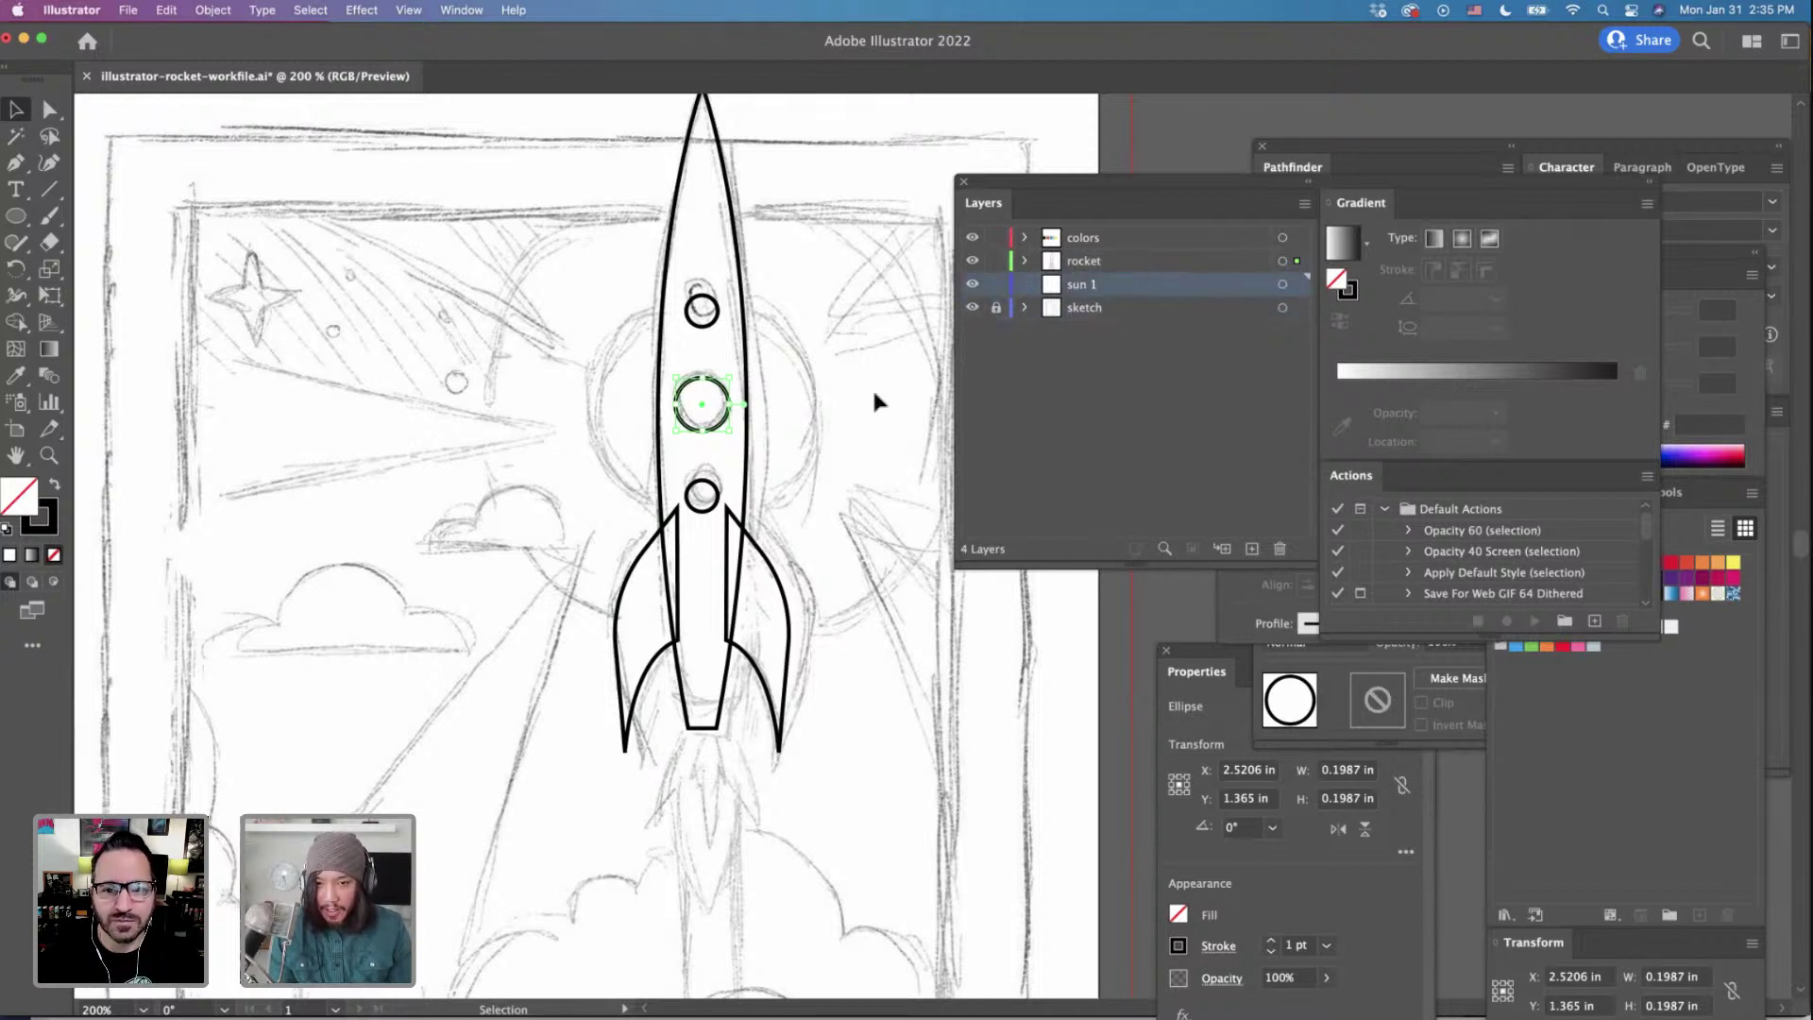
Paste a copy of the middle window in place on the sun 1 layer and enlarge it about its centre to about 0.81 in wide.
{"action": "key", "text": "super+x"}
{"action": "key", "text": "super+f"}
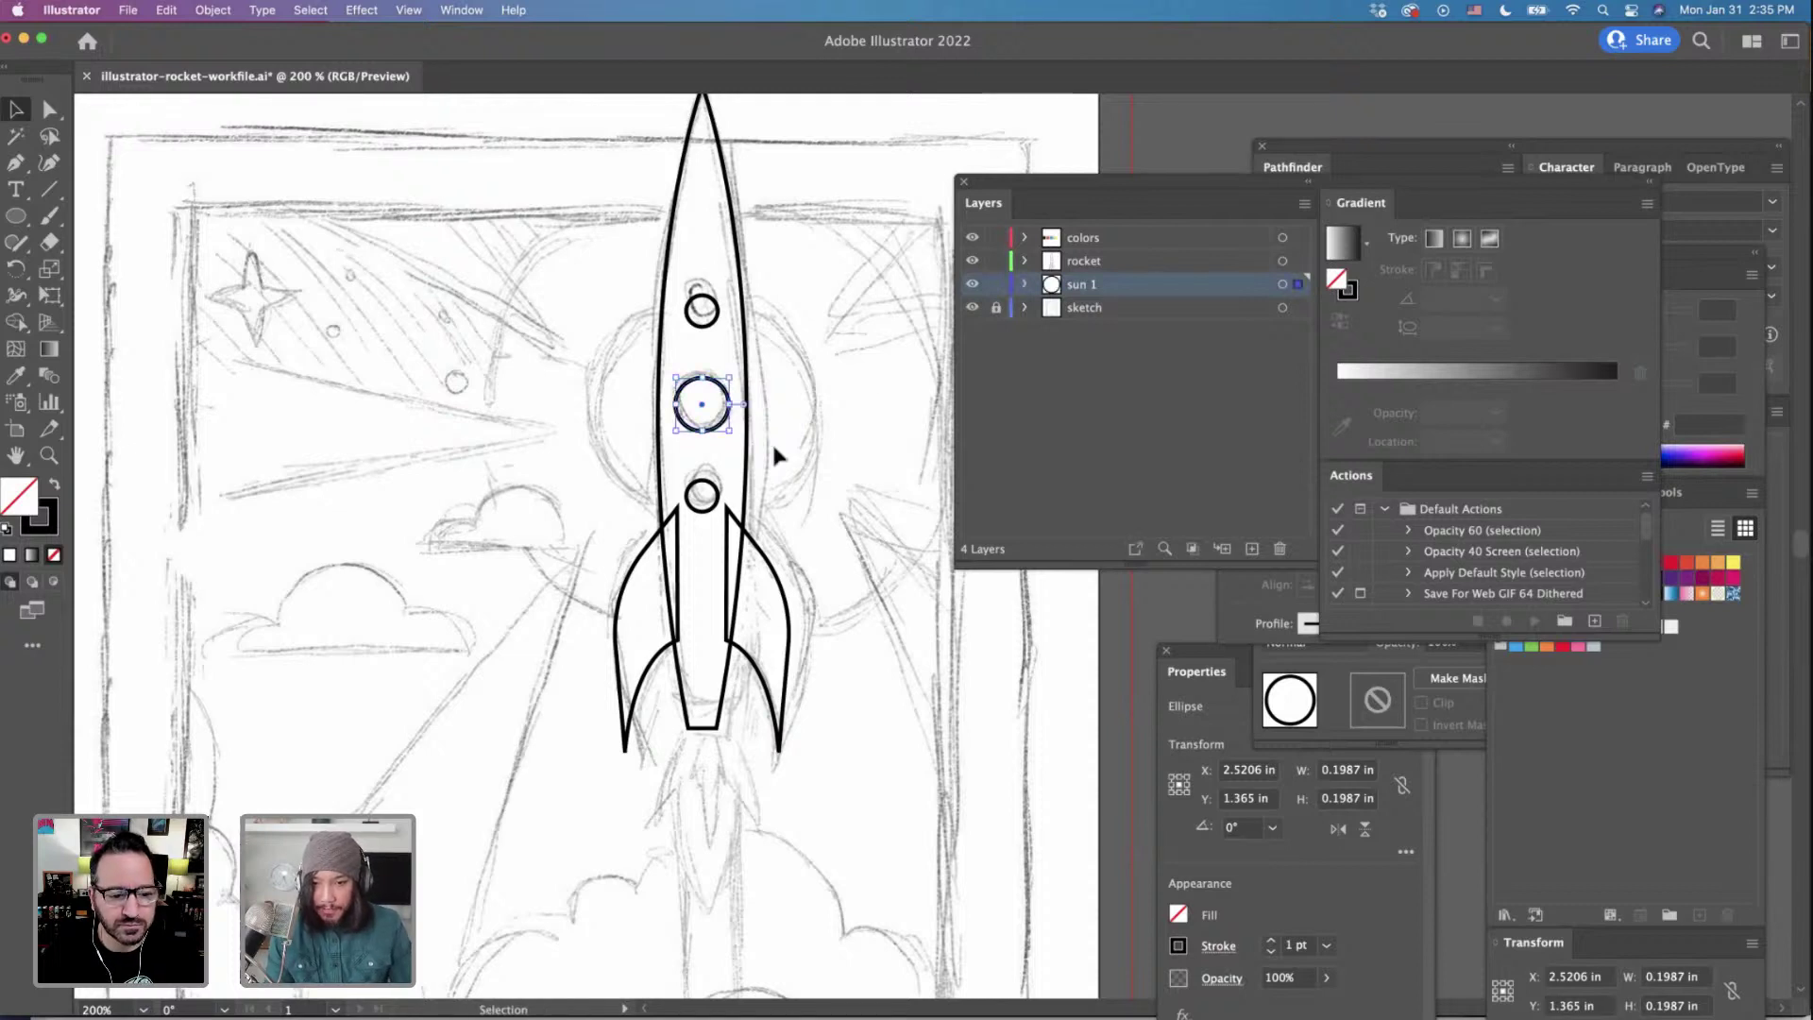
{"action": "left_click_drag", "start_coordinate": [733, 434], "coordinate": [813, 540]}
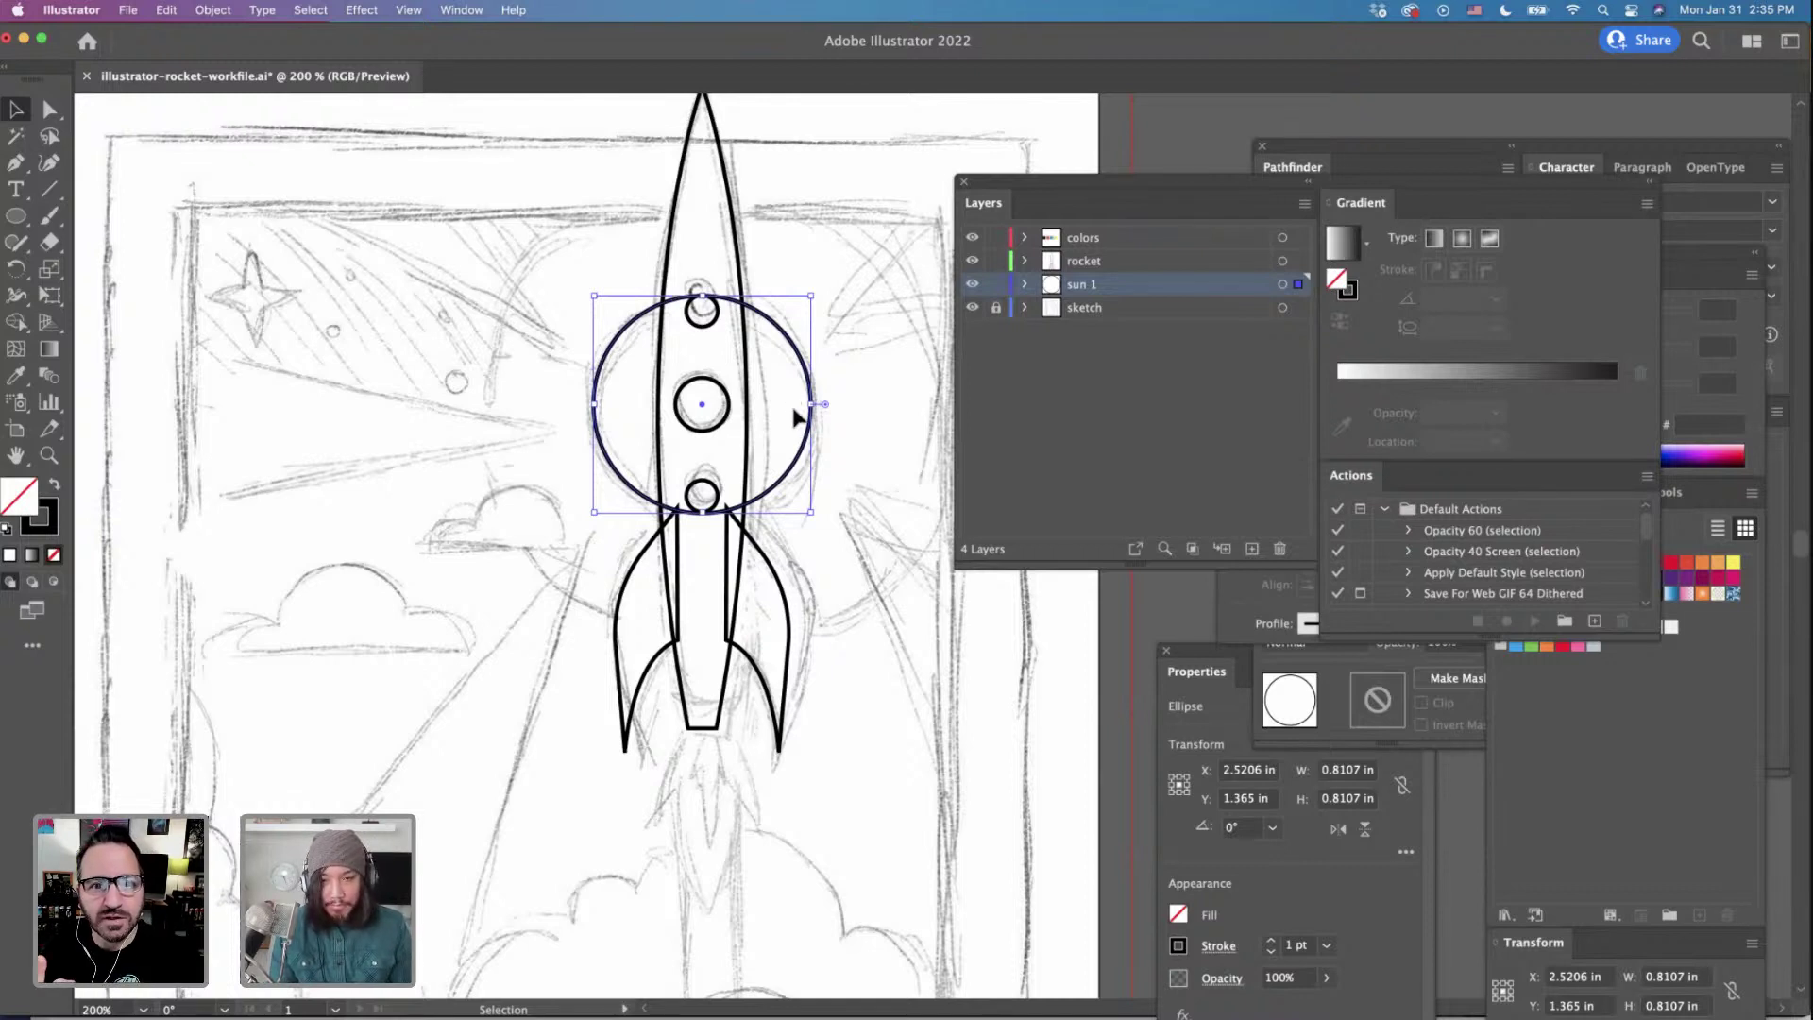
{"action": "left_click", "coordinate": [869, 422]}
{"action": "scroll", "coordinate": [869, 422], "scroll_direction": "right", "scroll_amount": 3}
{"action": "scroll", "coordinate": [871, 427], "scroll_direction": "down", "scroll_amount": 3}
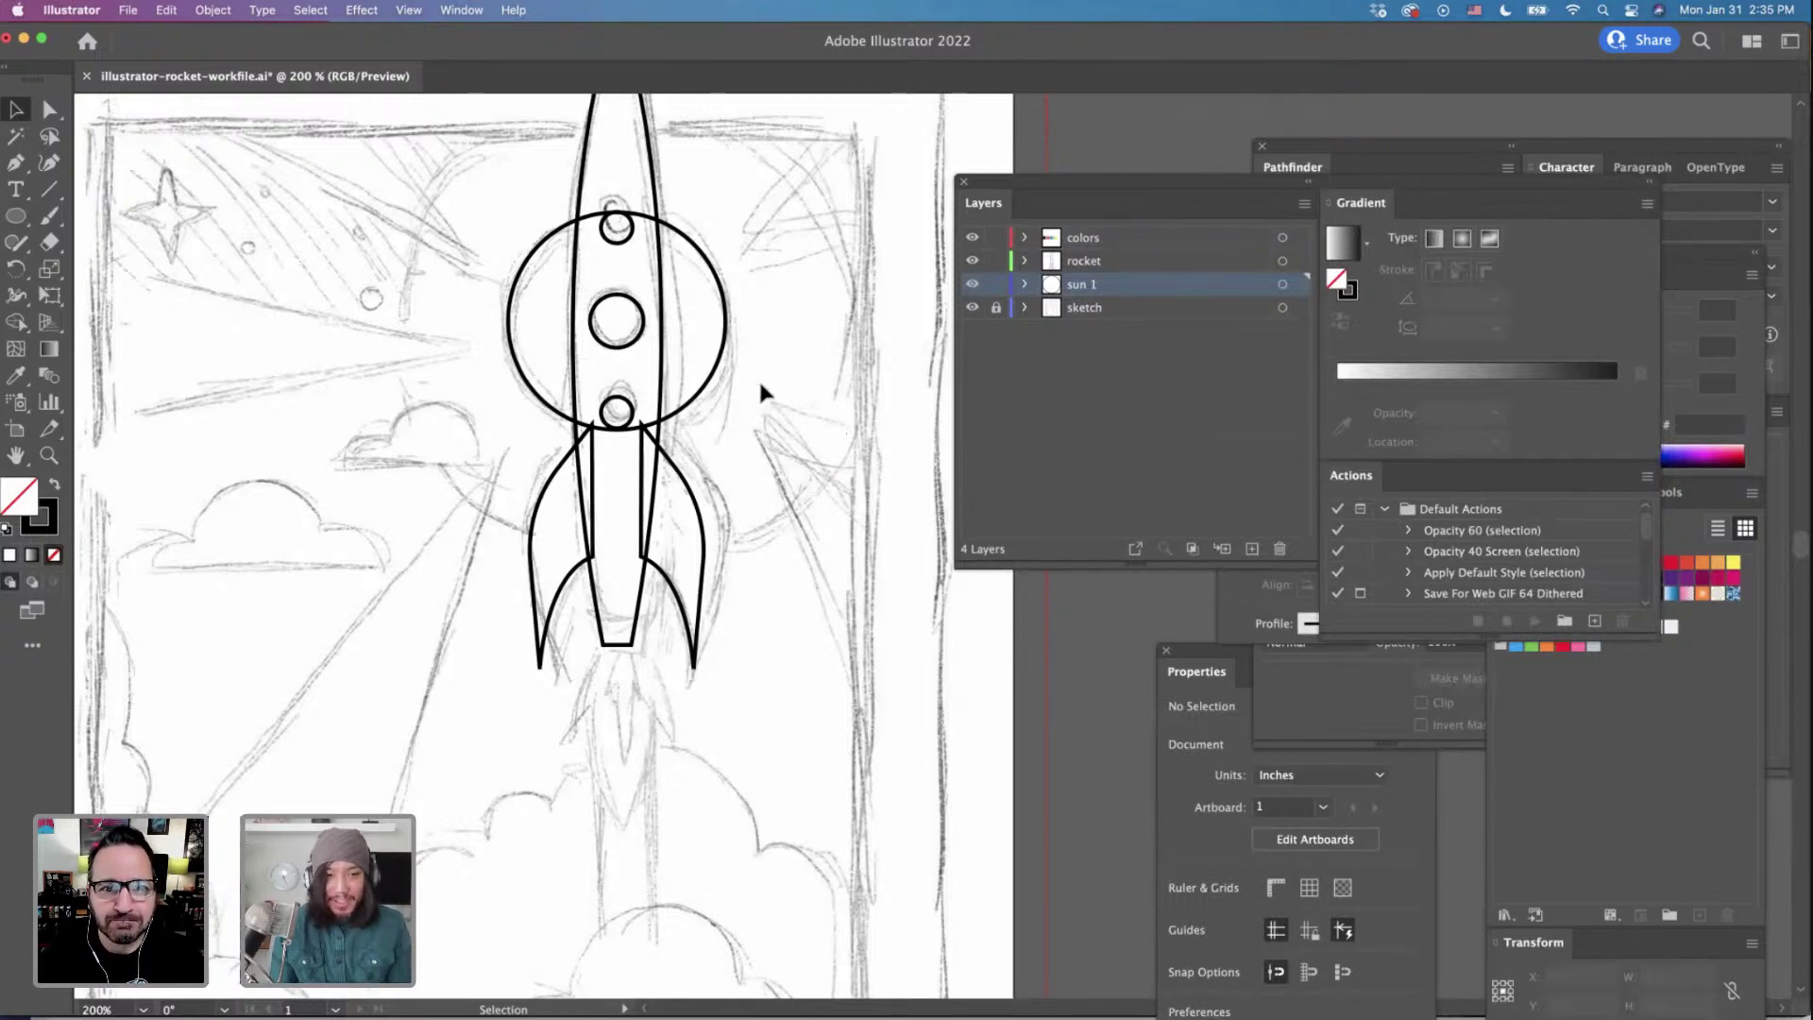
Duplicate the sun circle in place and enlarge the copy about its centre to about 1.64 in wide.
{"action": "left_click", "coordinate": [699, 392]}
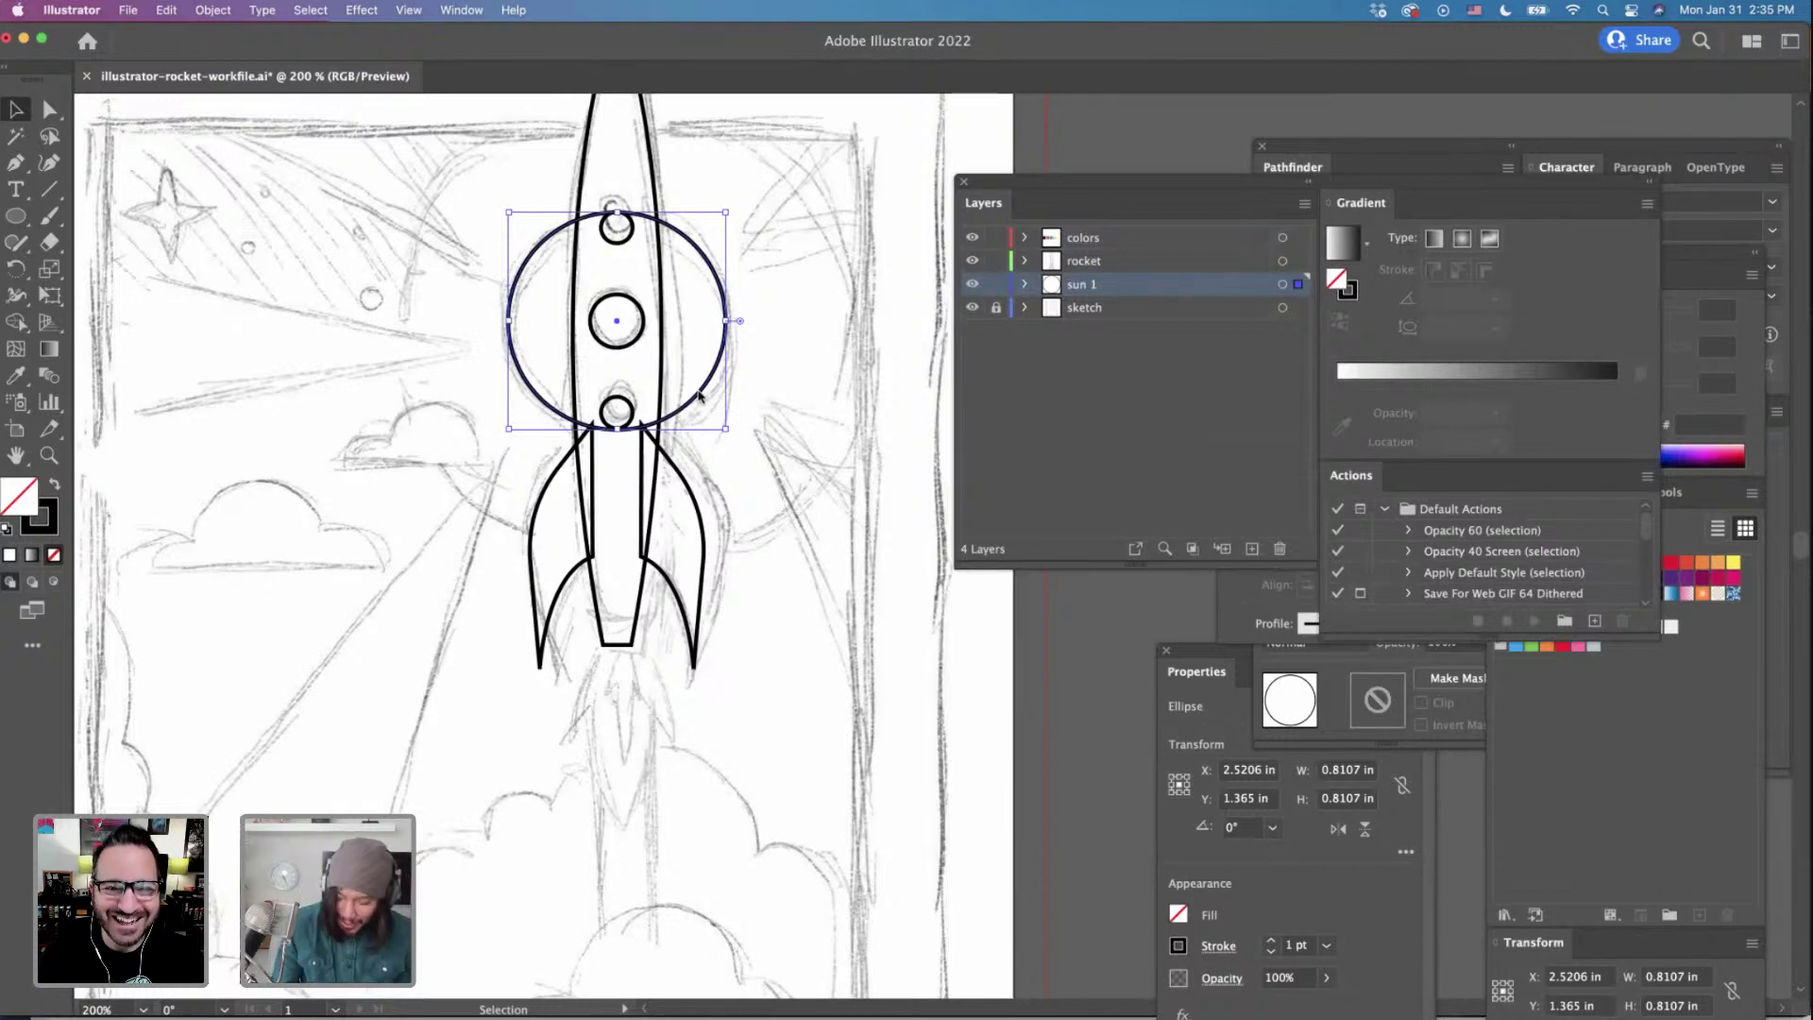
{"action": "key", "text": "super"}
{"action": "key", "text": "super"}
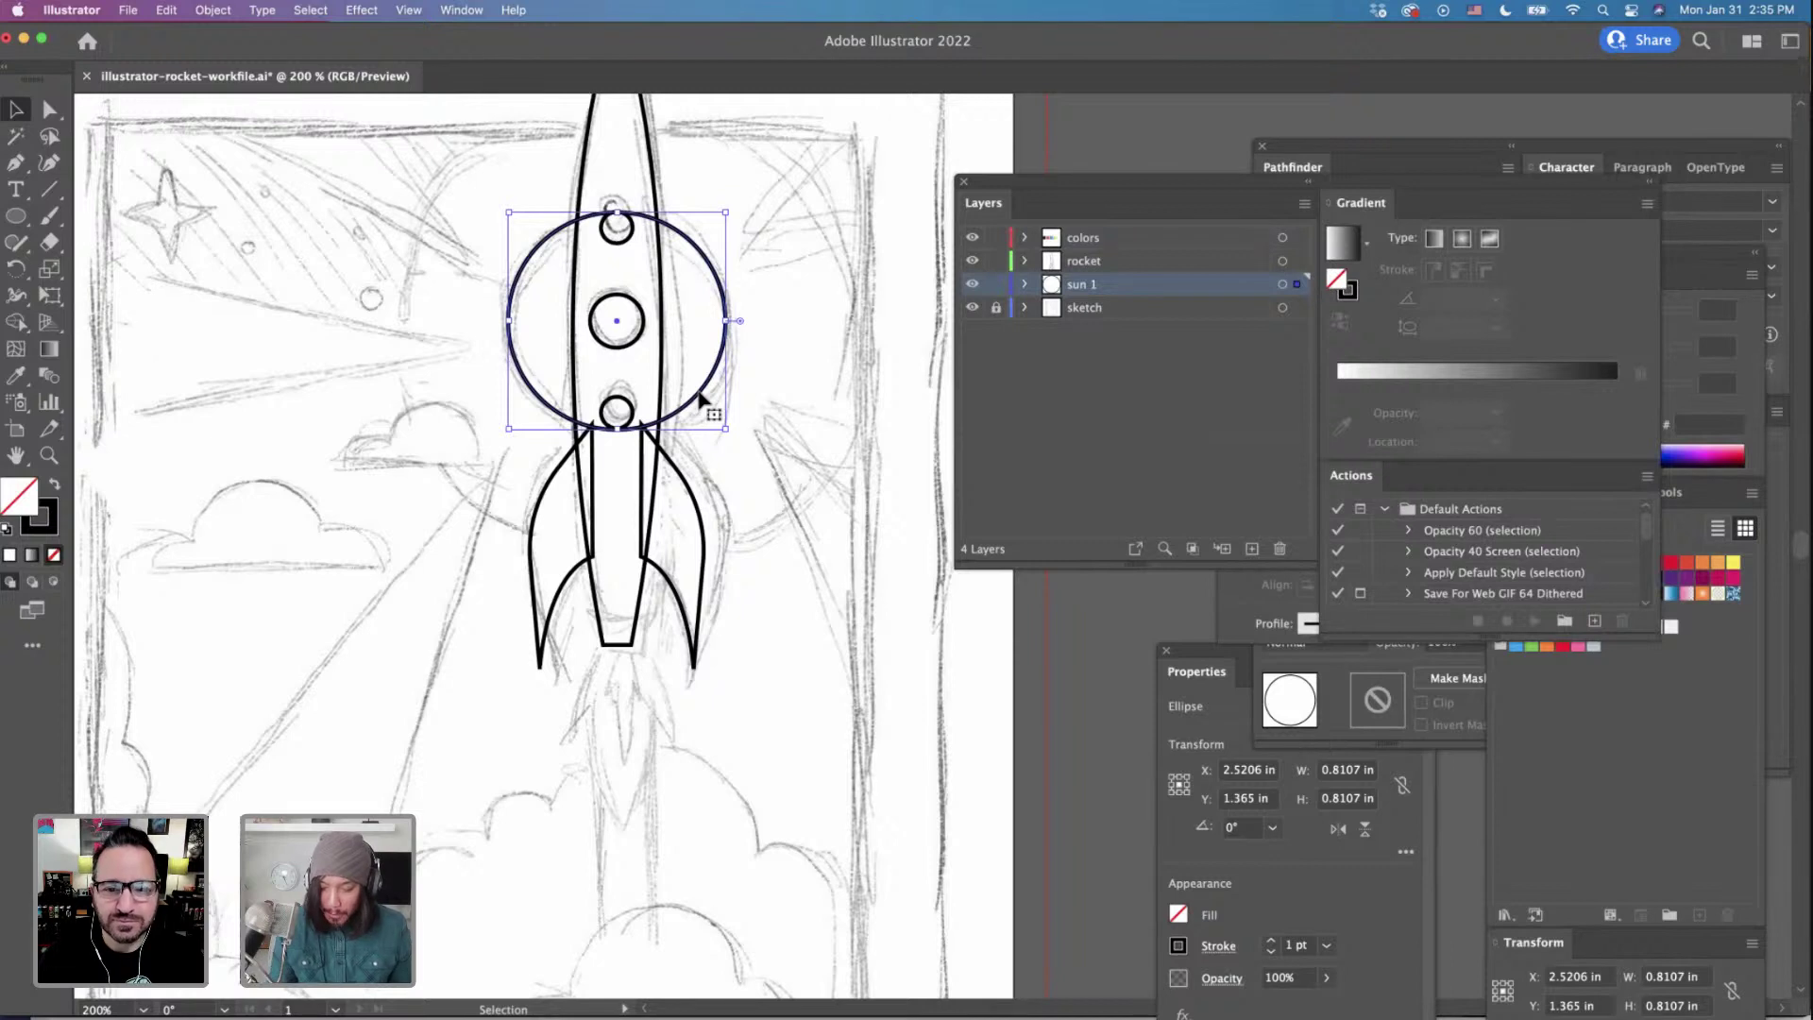
{"action": "left_click_drag", "start_coordinate": [725, 429], "coordinate": [838, 565]}
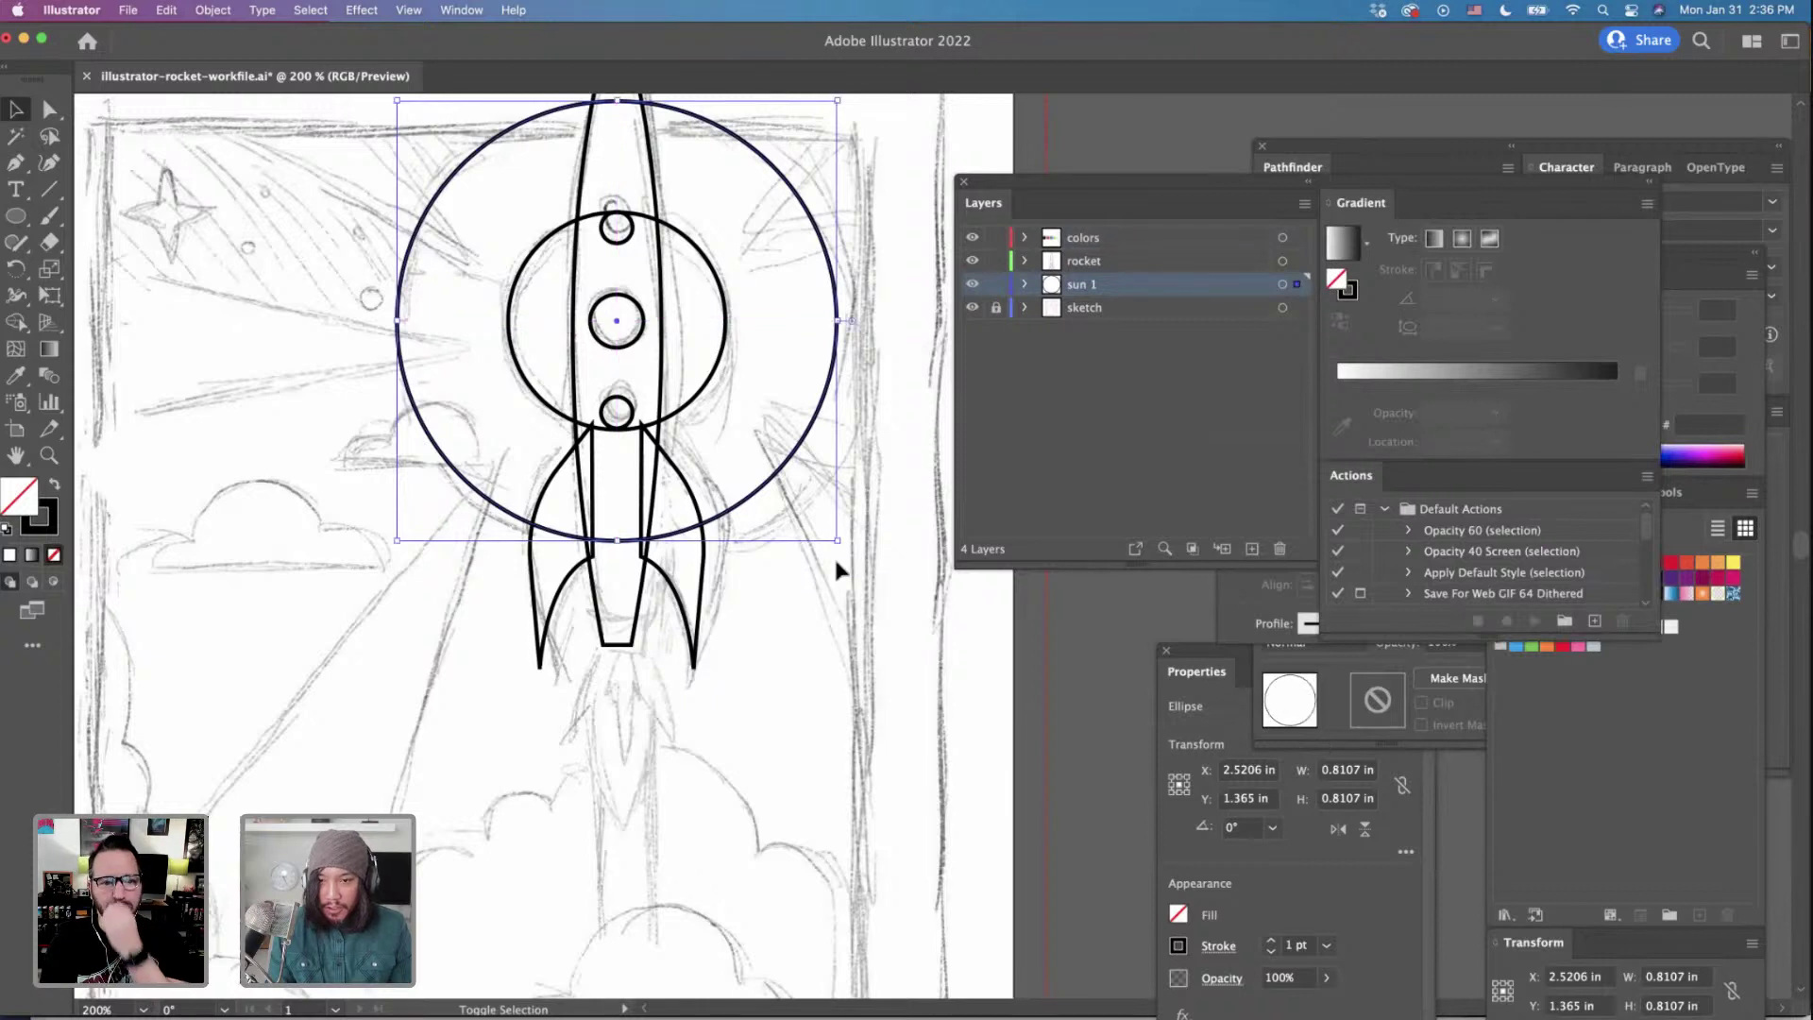
Move the larger sun circle to a new layer named sun 2 directly above the sketch layer, keeping its original position.
{"action": "left_click", "coordinate": [828, 458]}
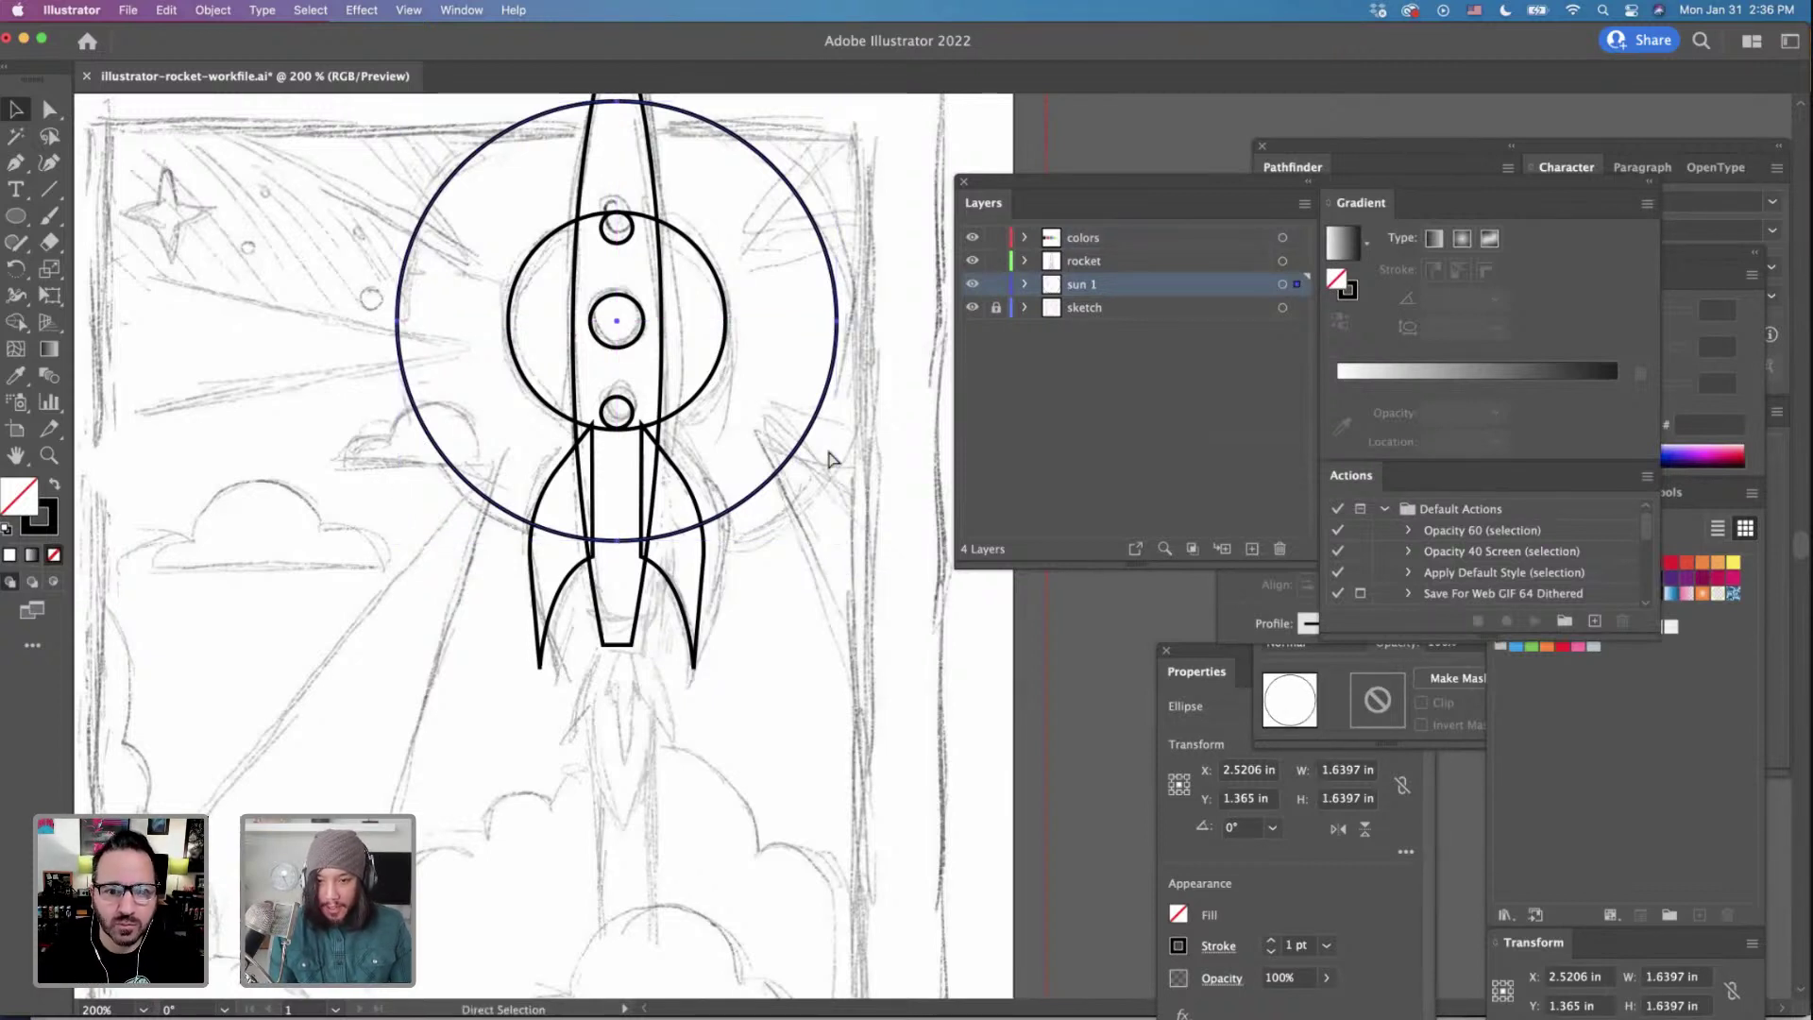
{"action": "left_click", "coordinate": [1113, 314]}
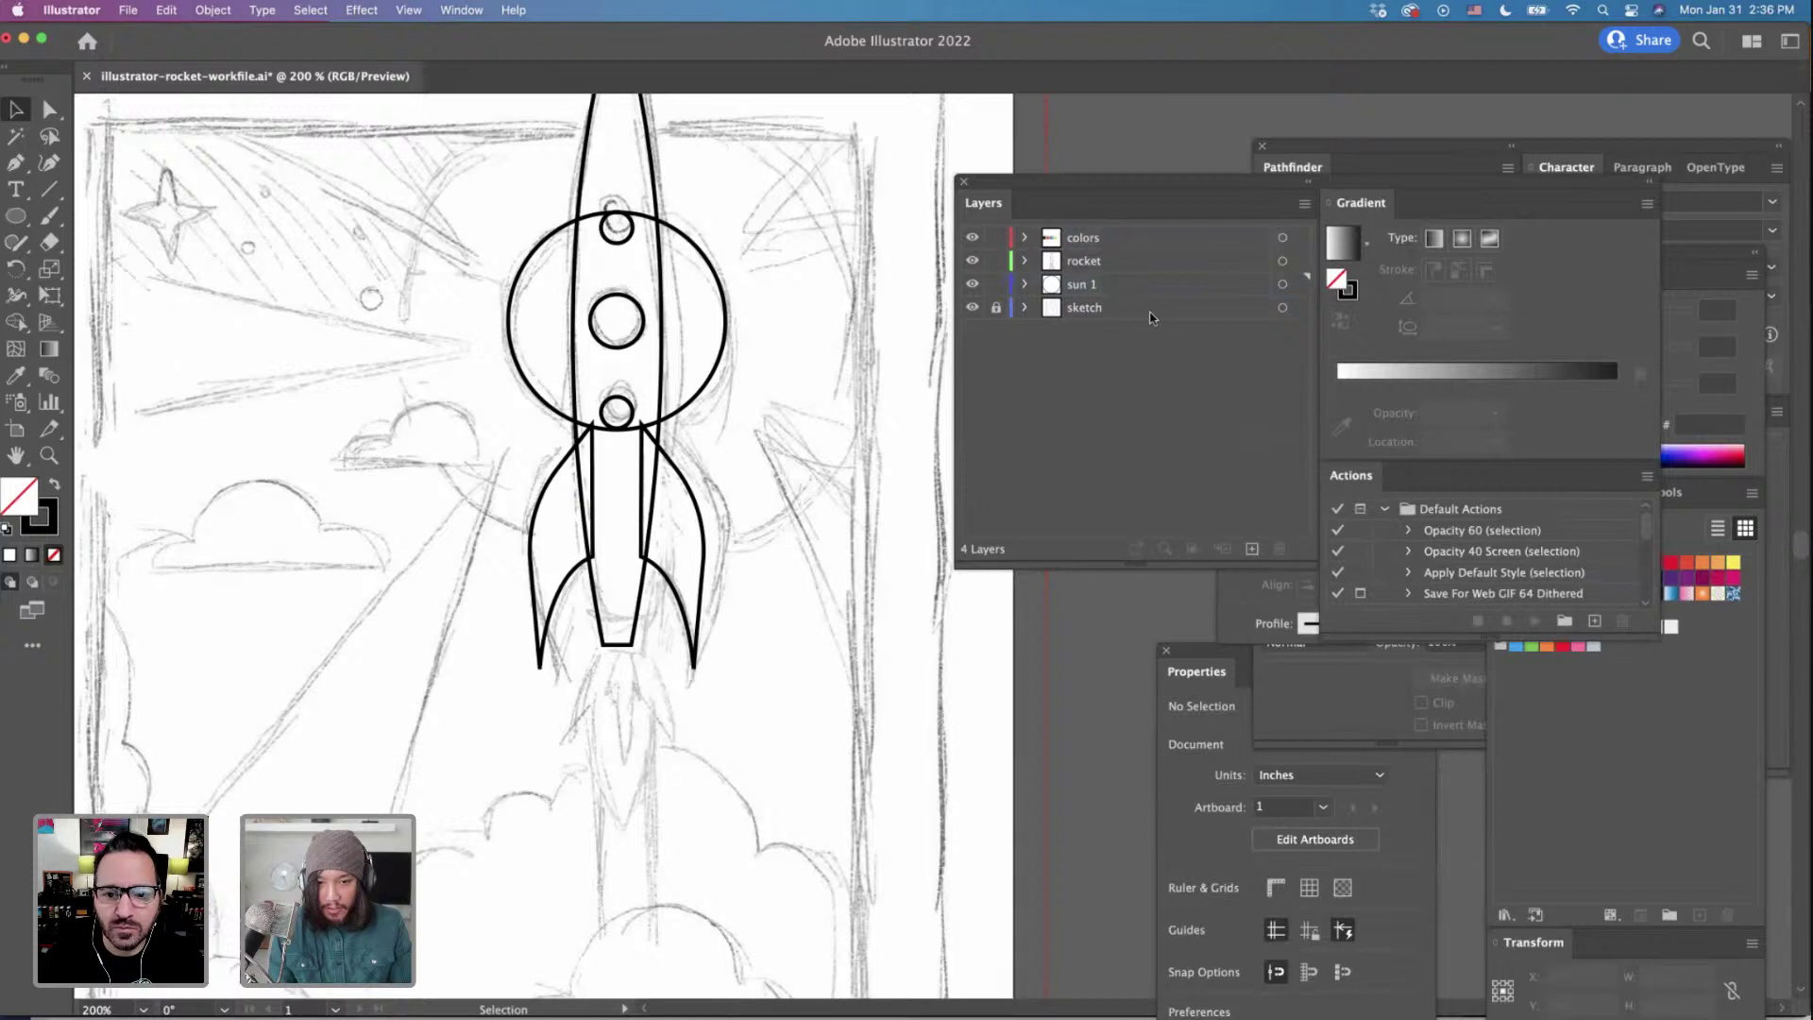
{"action": "left_click", "coordinate": [1252, 549]}
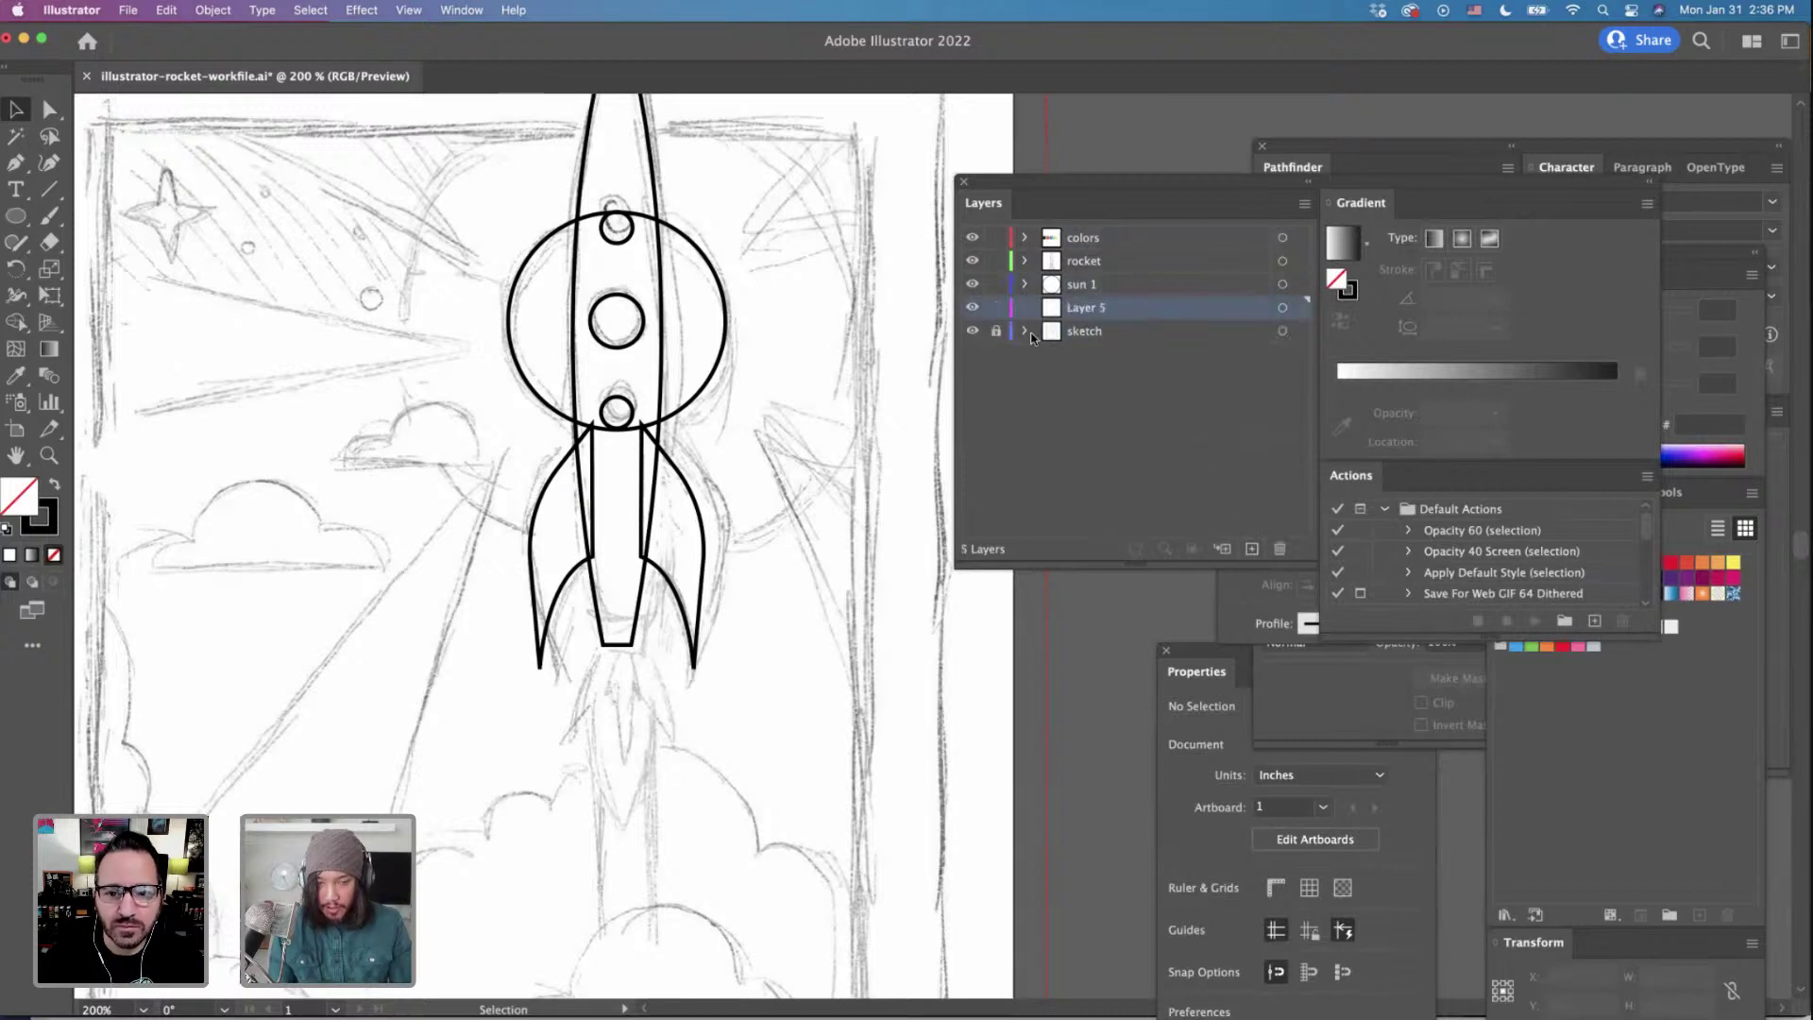
{"action": "double_click", "coordinate": [1091, 320]}
{"action": "type", "text": "sujn"}
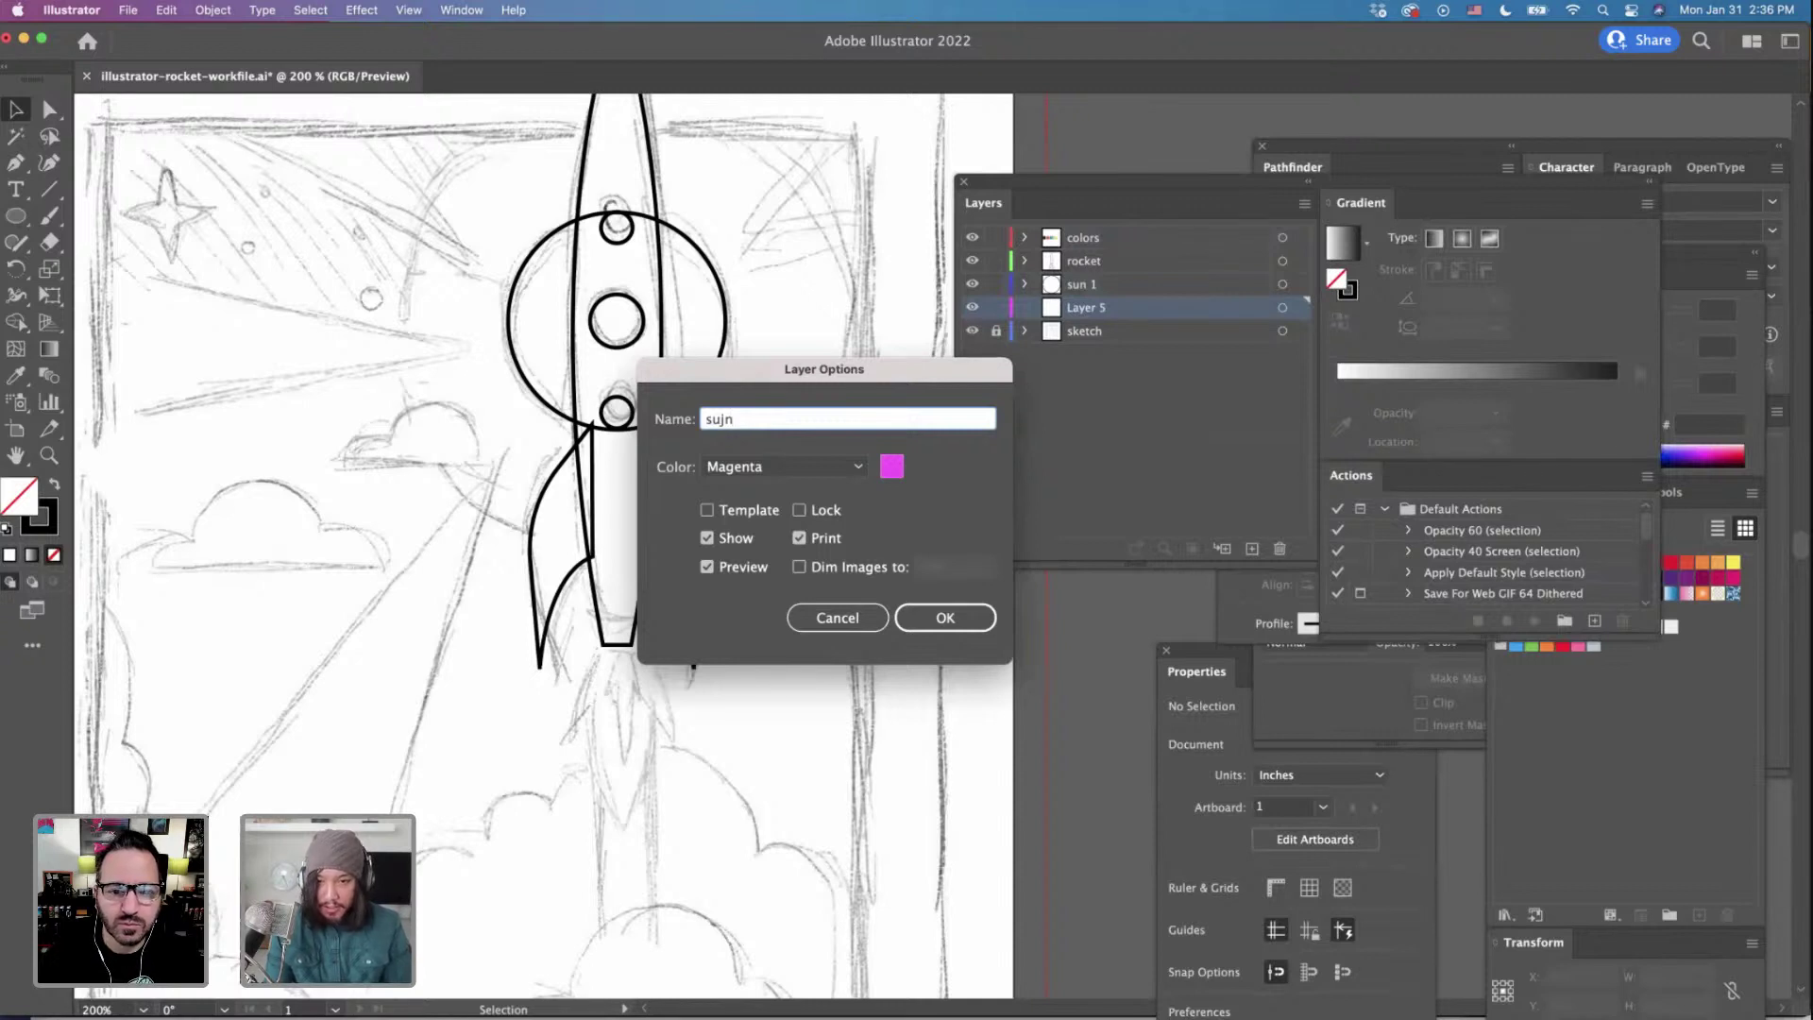
{"action": "key", "text": "BackSpace"}
{"action": "key", "text": "BackSpace"}
{"action": "type", "text": "n"}
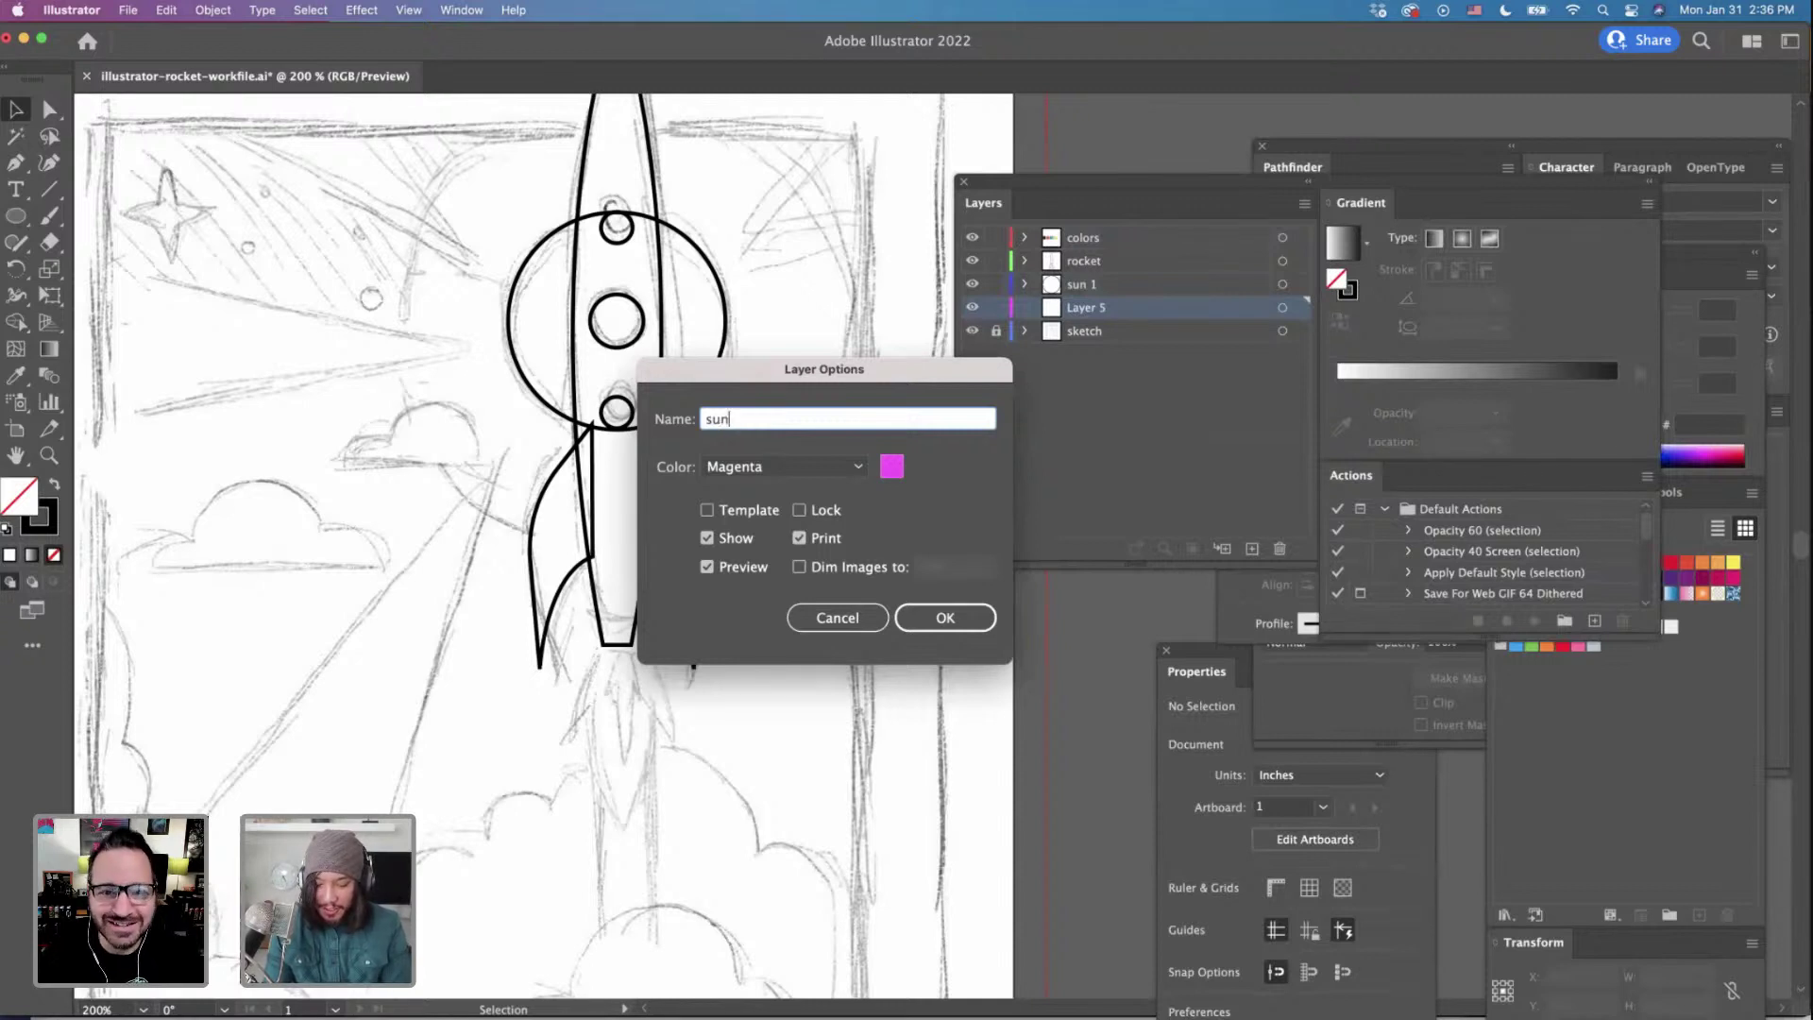
{"action": "type", "text": " 2"}
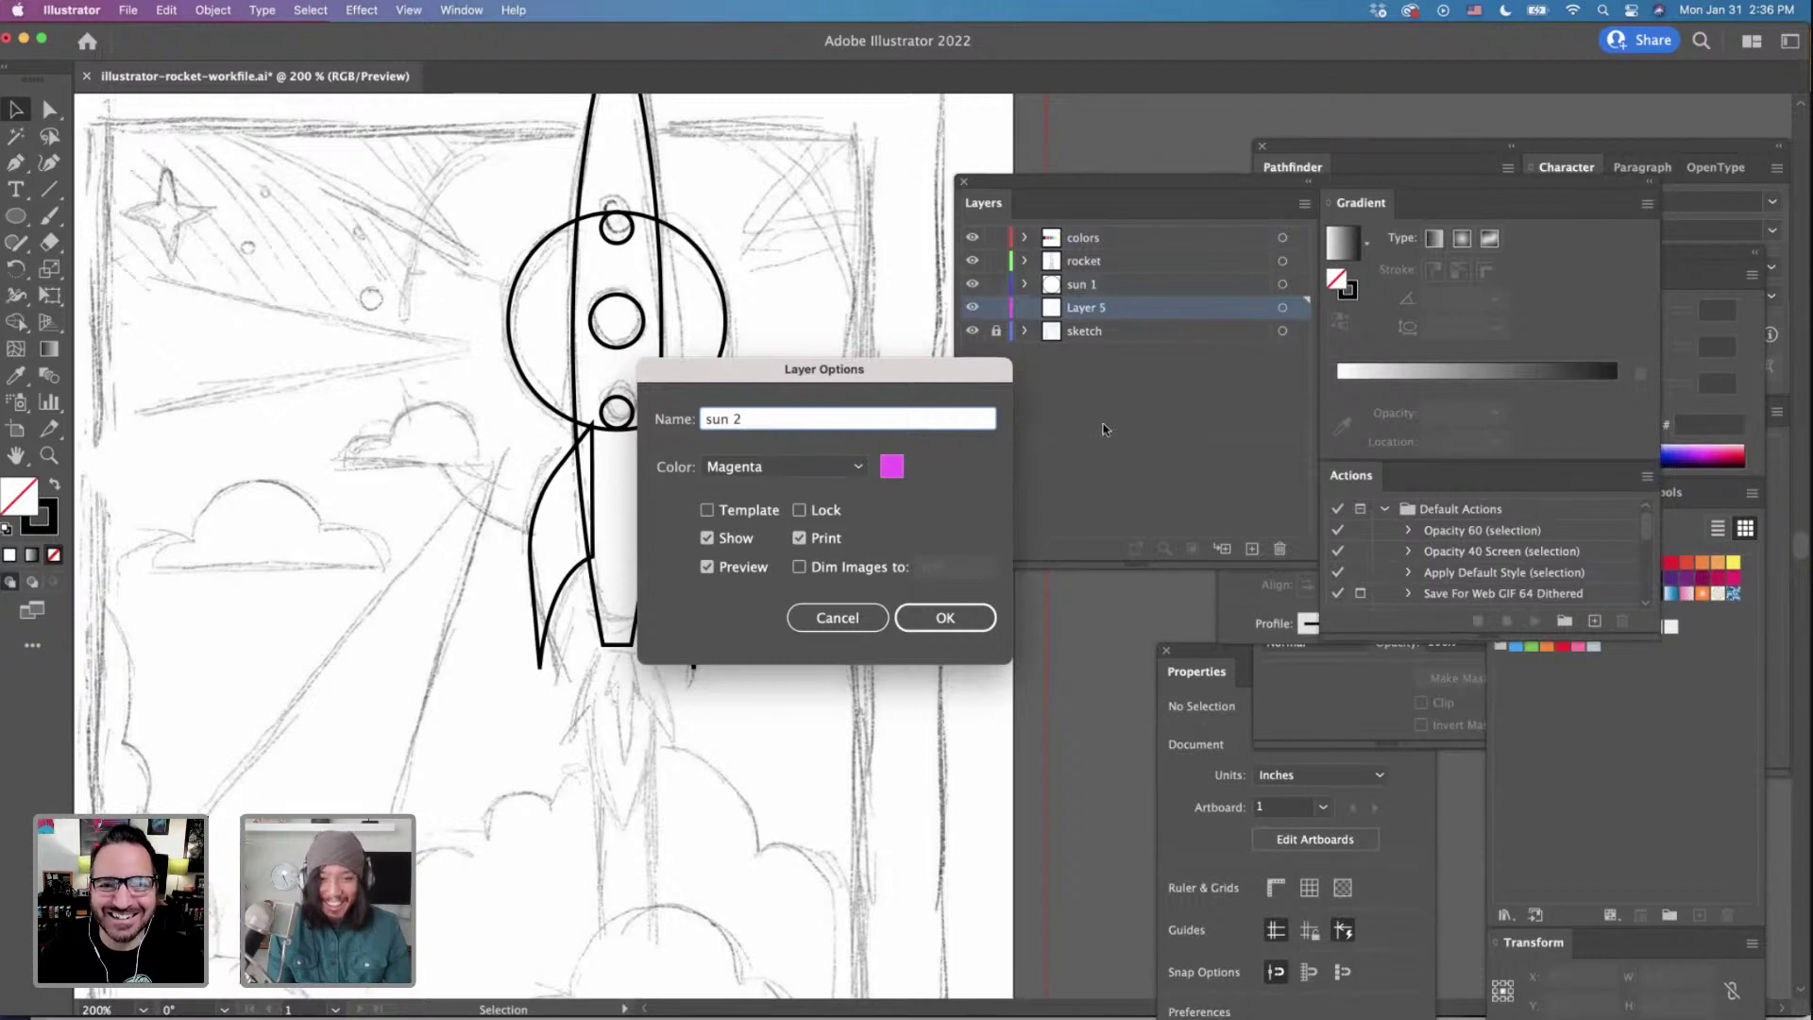
{"action": "left_click", "coordinate": [944, 619]}
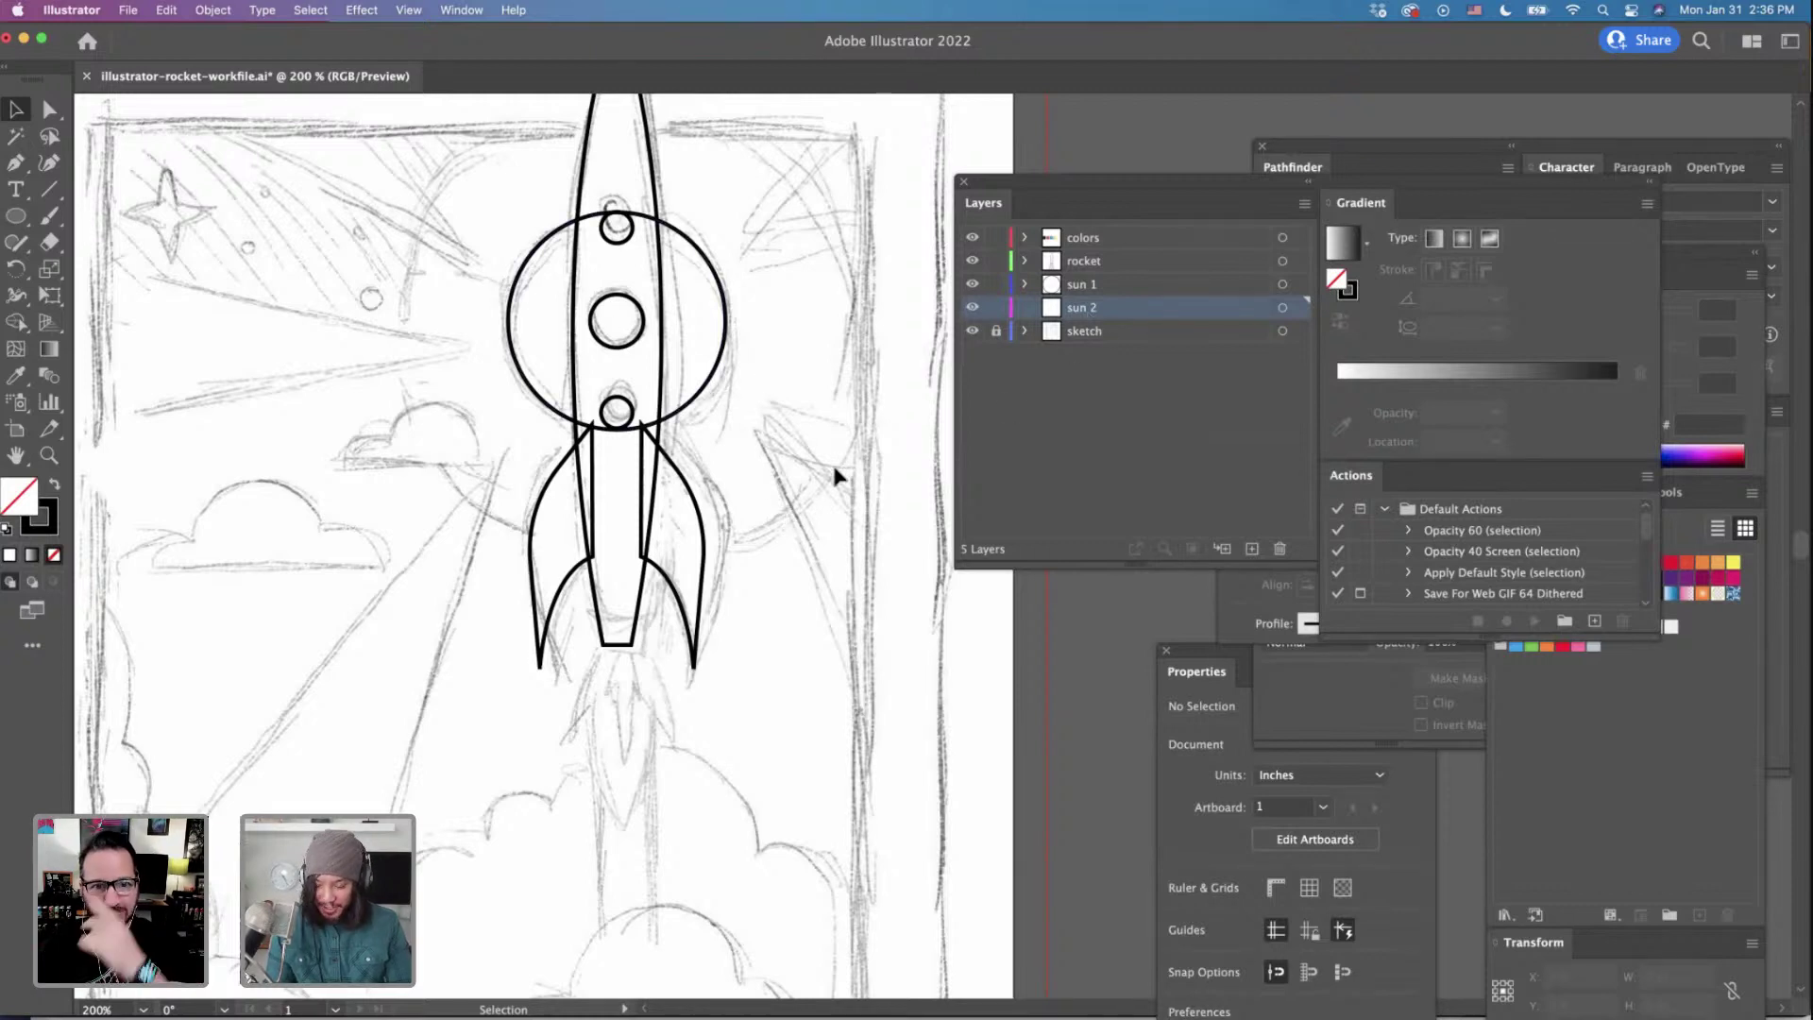
{"action": "key", "text": "super+z"}
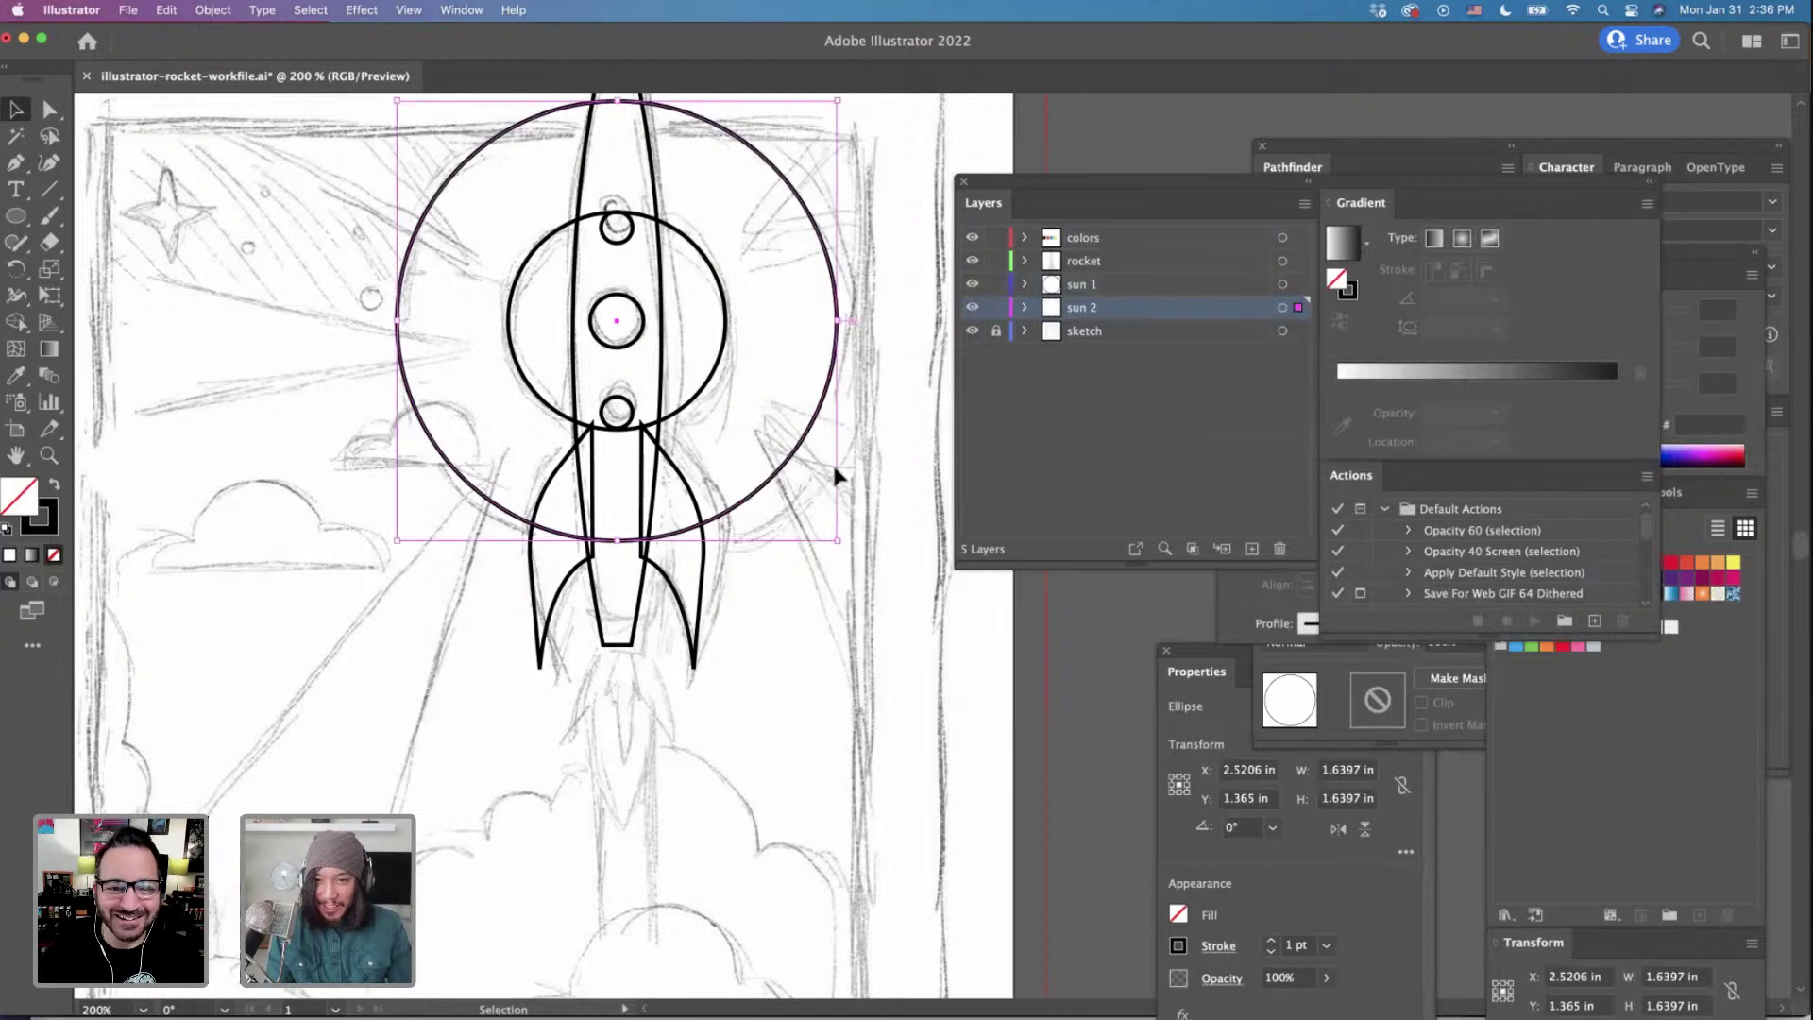
{"action": "left_click", "coordinate": [765, 592]}
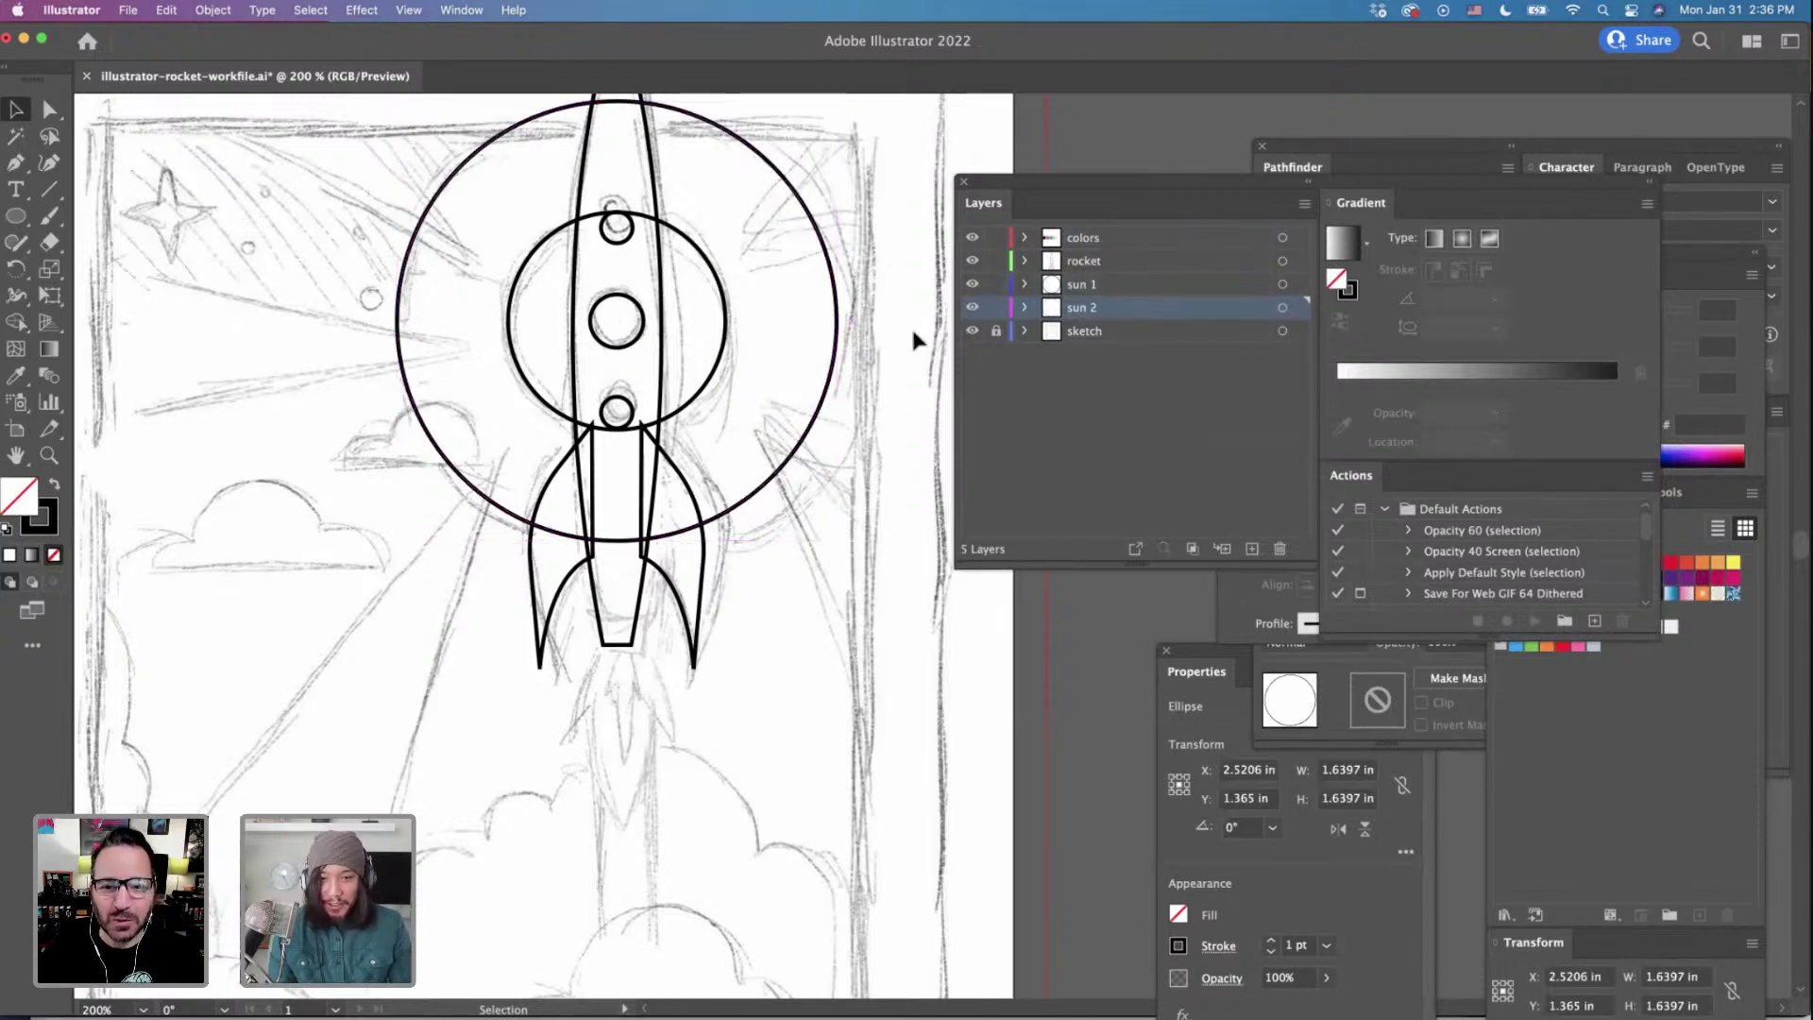
Hide and reshow the sun 2, sun 1 and rocket layers in turn to check what each contains.
{"action": "left_click", "coordinate": [972, 308]}
{"action": "left_click", "coordinate": [972, 308]}
{"action": "left_click", "coordinate": [972, 283]}
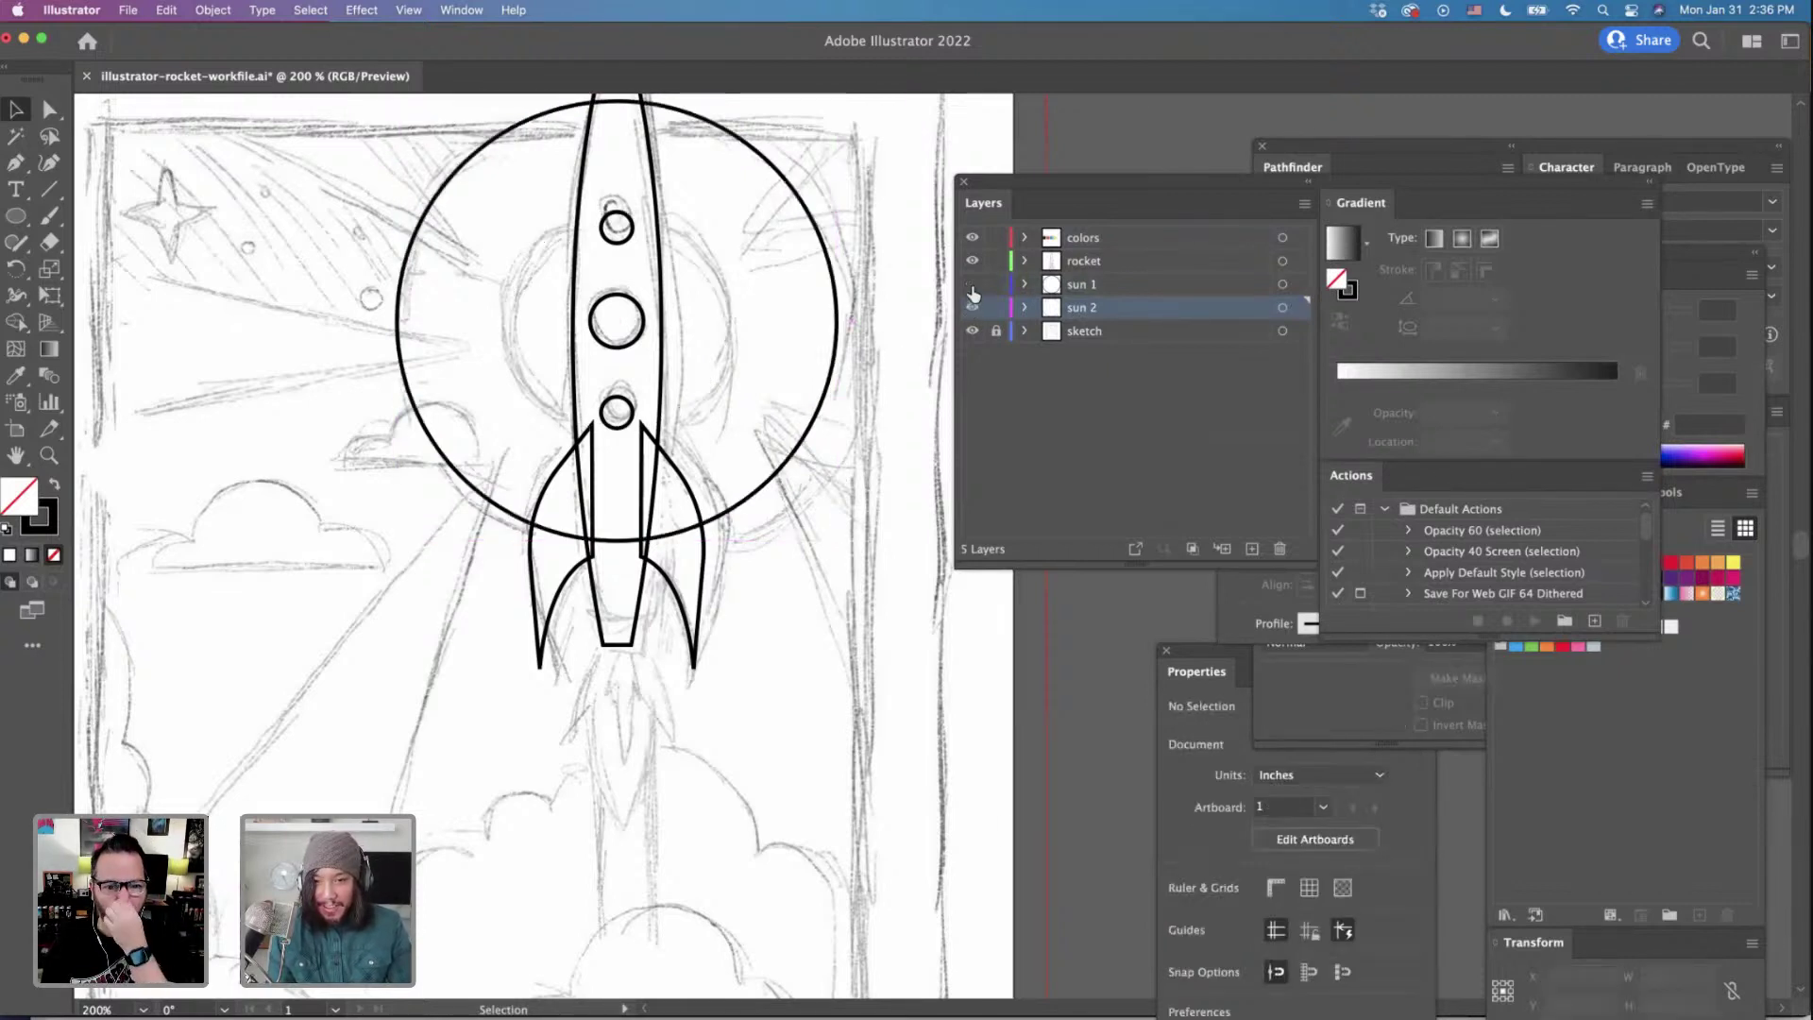
{"action": "left_click", "coordinate": [972, 284]}
{"action": "left_click", "coordinate": [972, 260]}
{"action": "left_click", "coordinate": [972, 260]}
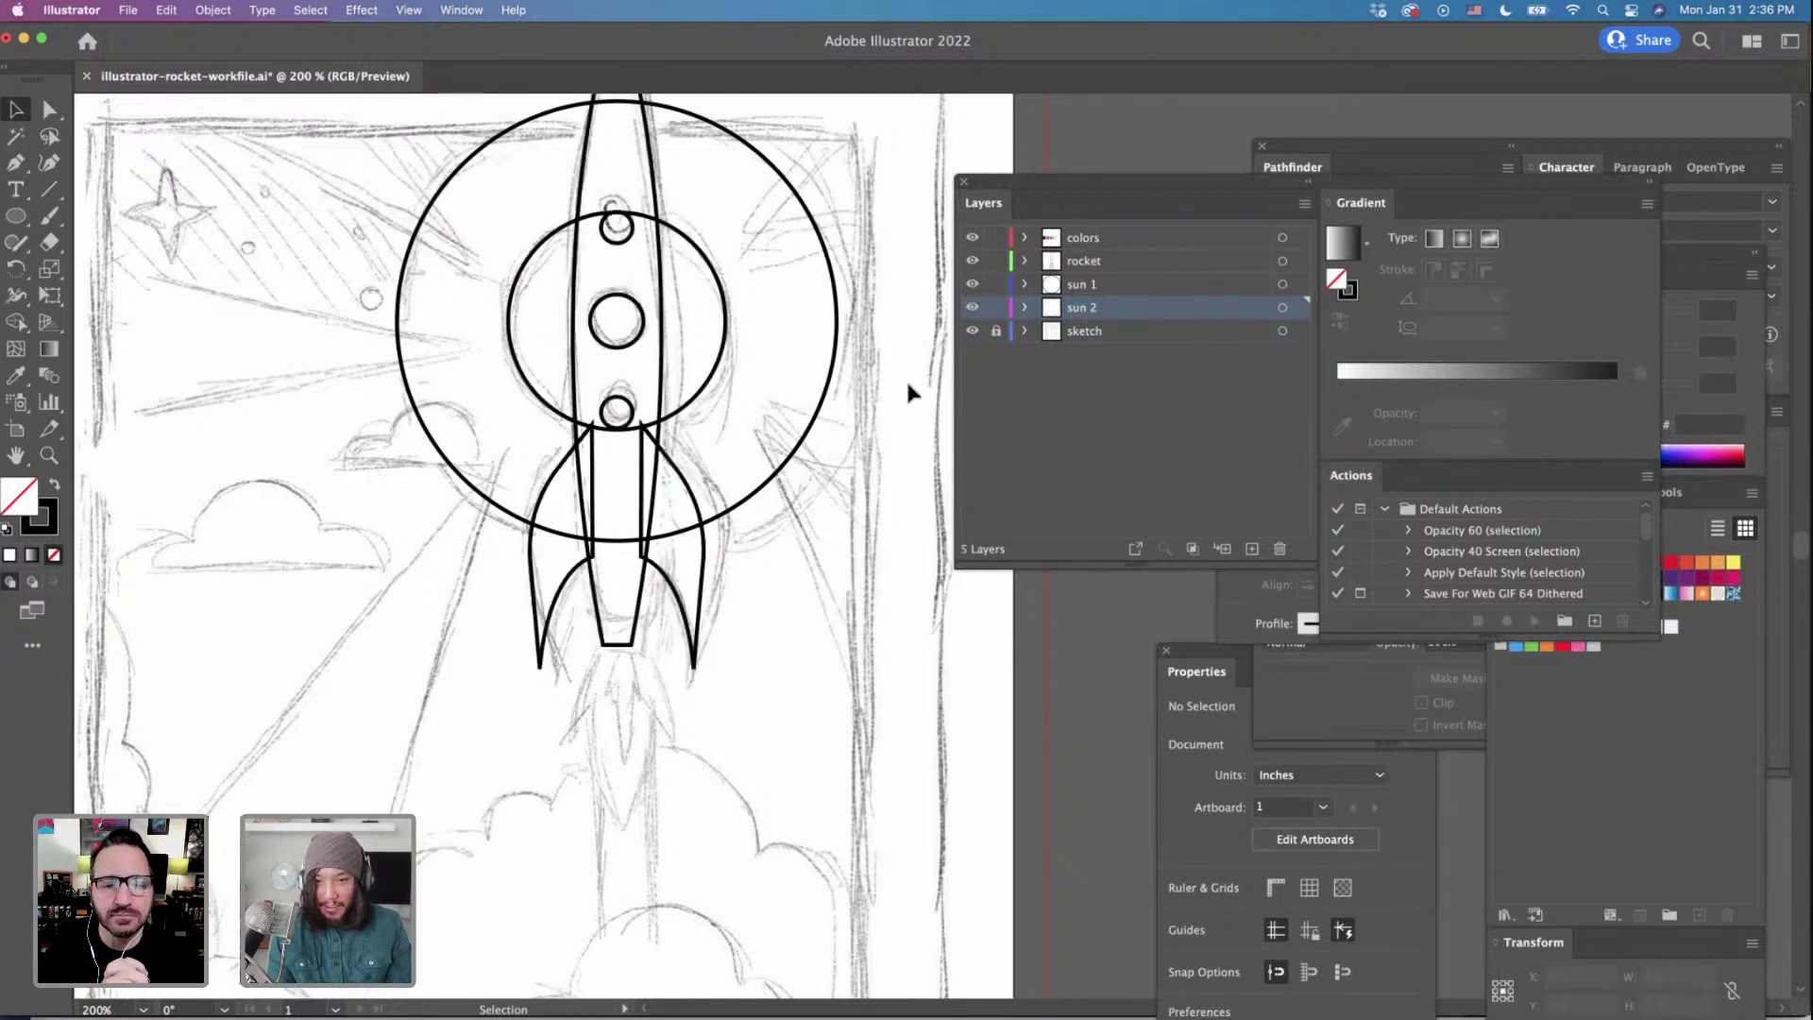
{"action": "scroll", "coordinate": [909, 390], "scroll_direction": "up", "scroll_amount": 2}
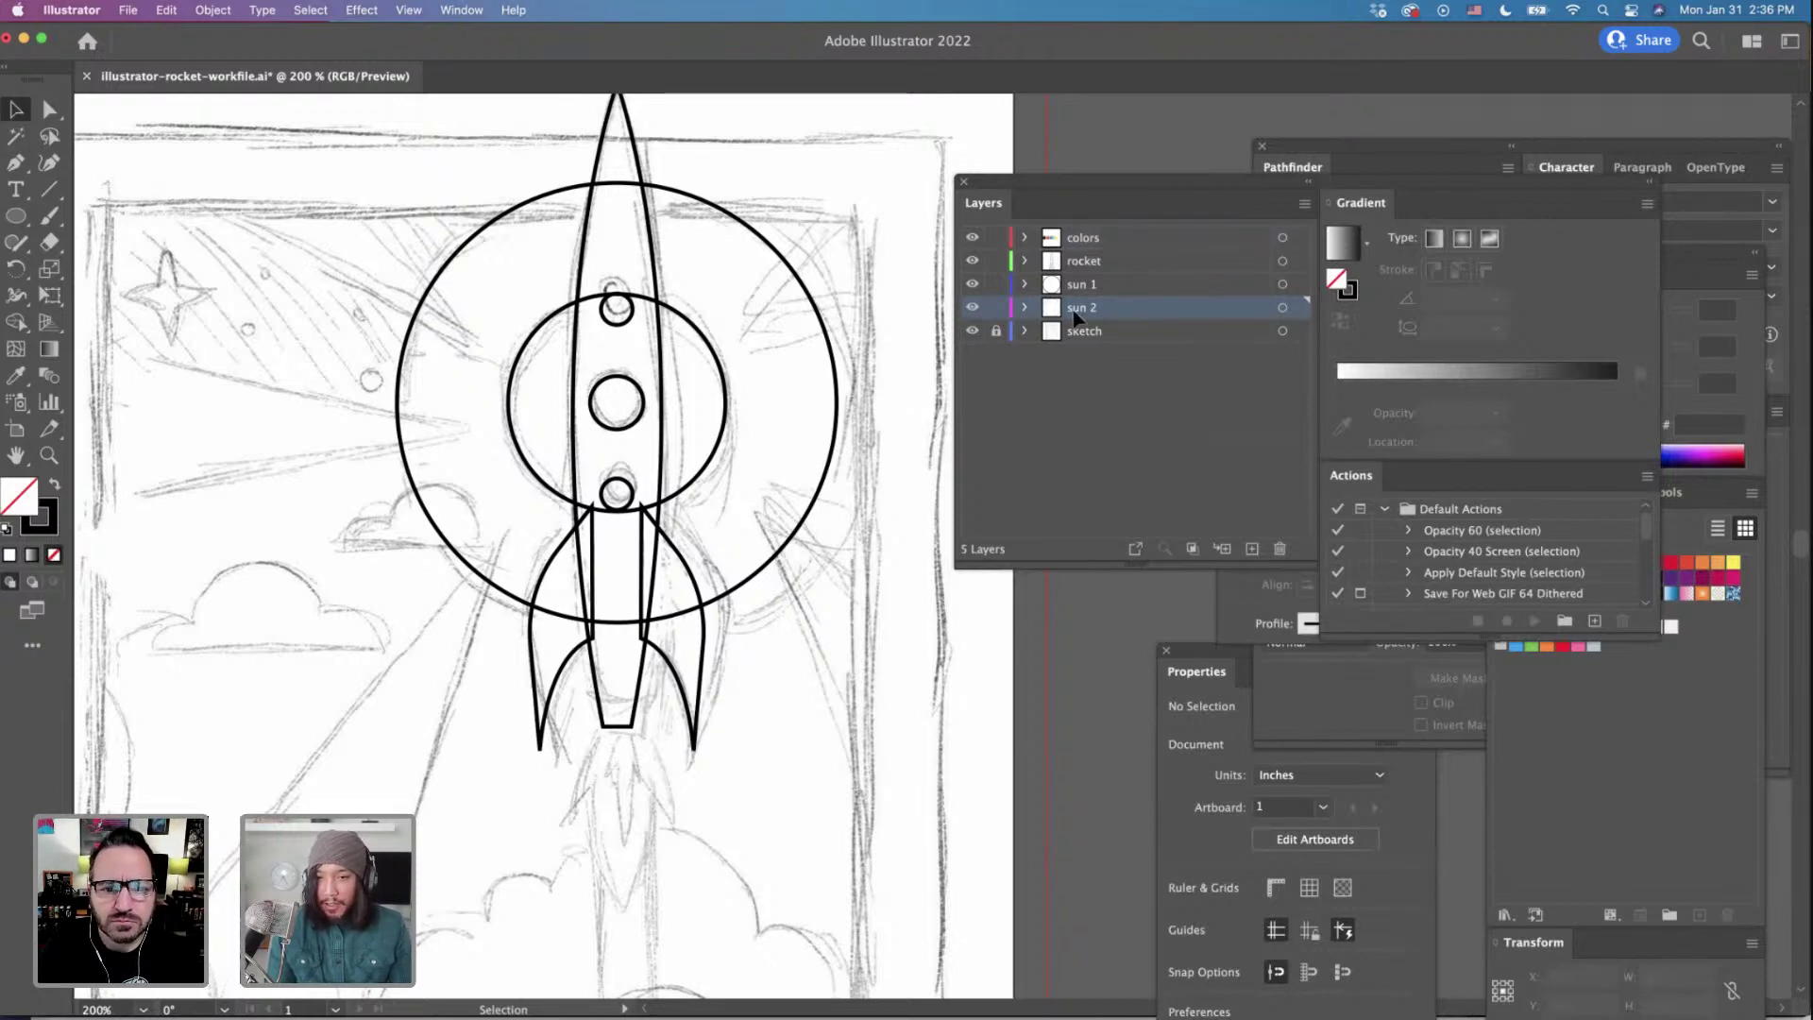
Select the sun circles and rocket artwork to check which layer each belongs to, and clear the selection.
{"action": "left_click", "coordinate": [721, 369]}
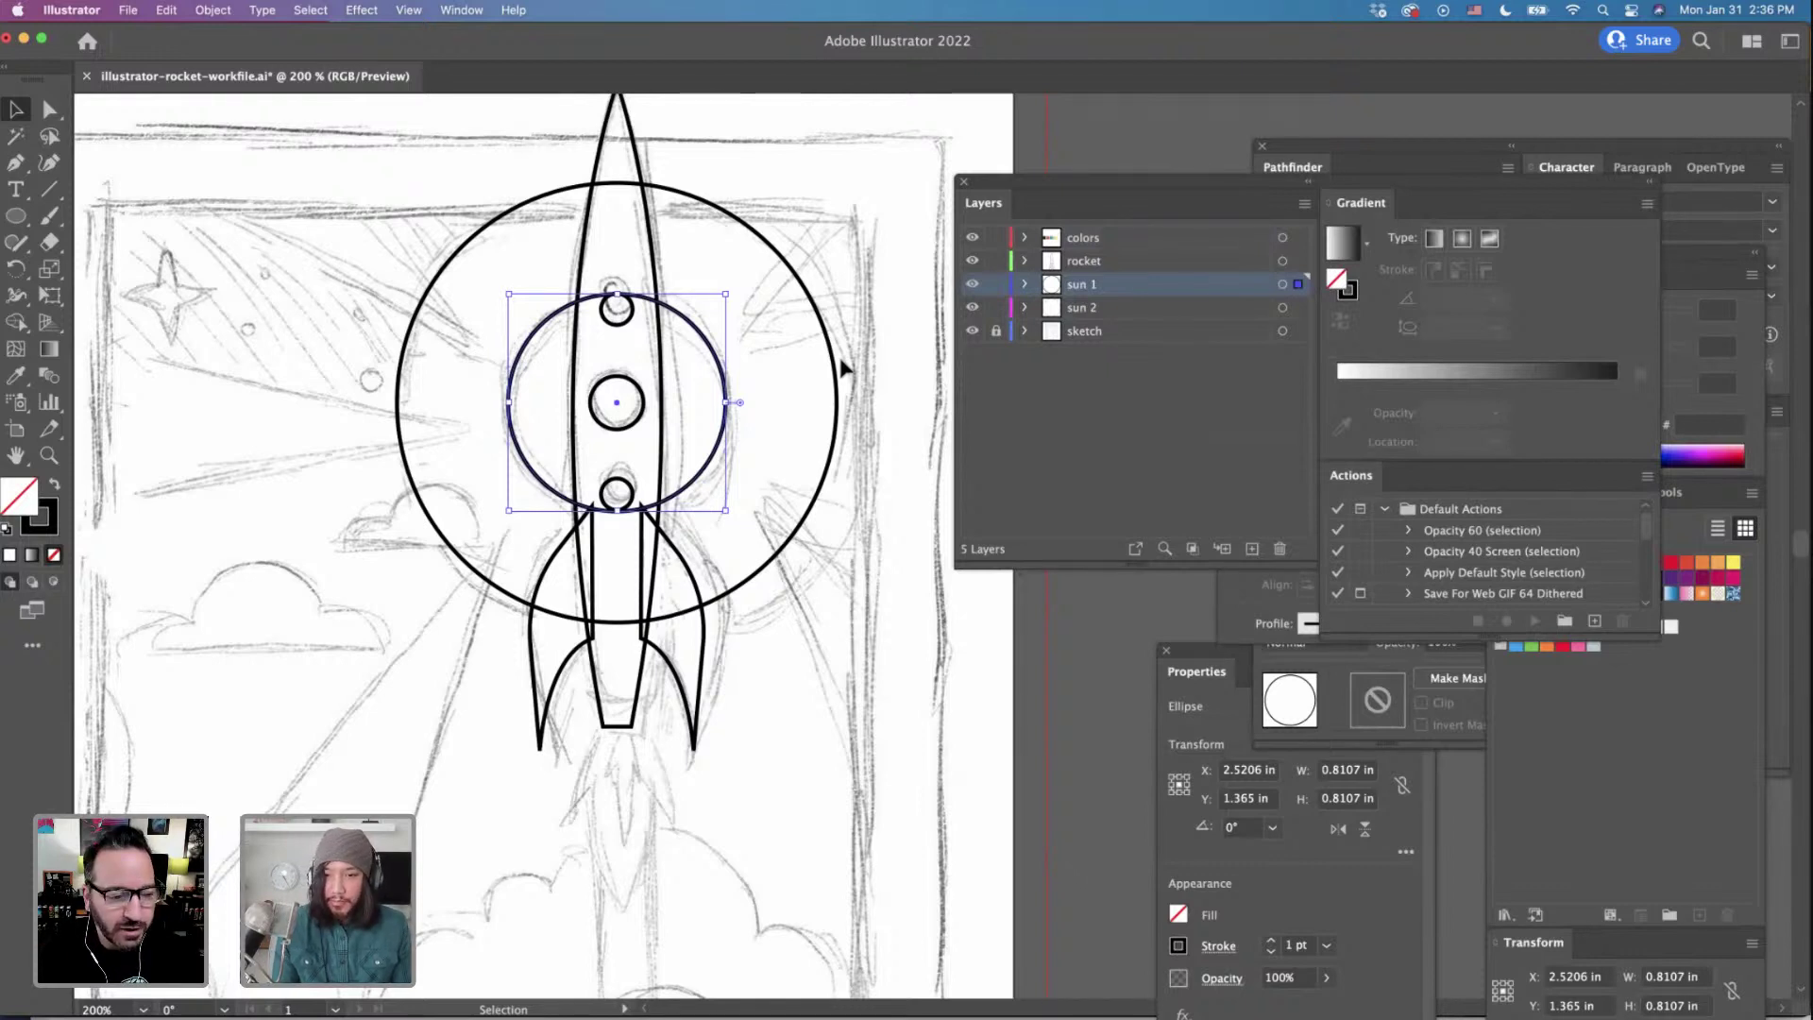
{"action": "left_click_drag", "start_coordinate": [416, 230], "coordinate": [835, 746]}
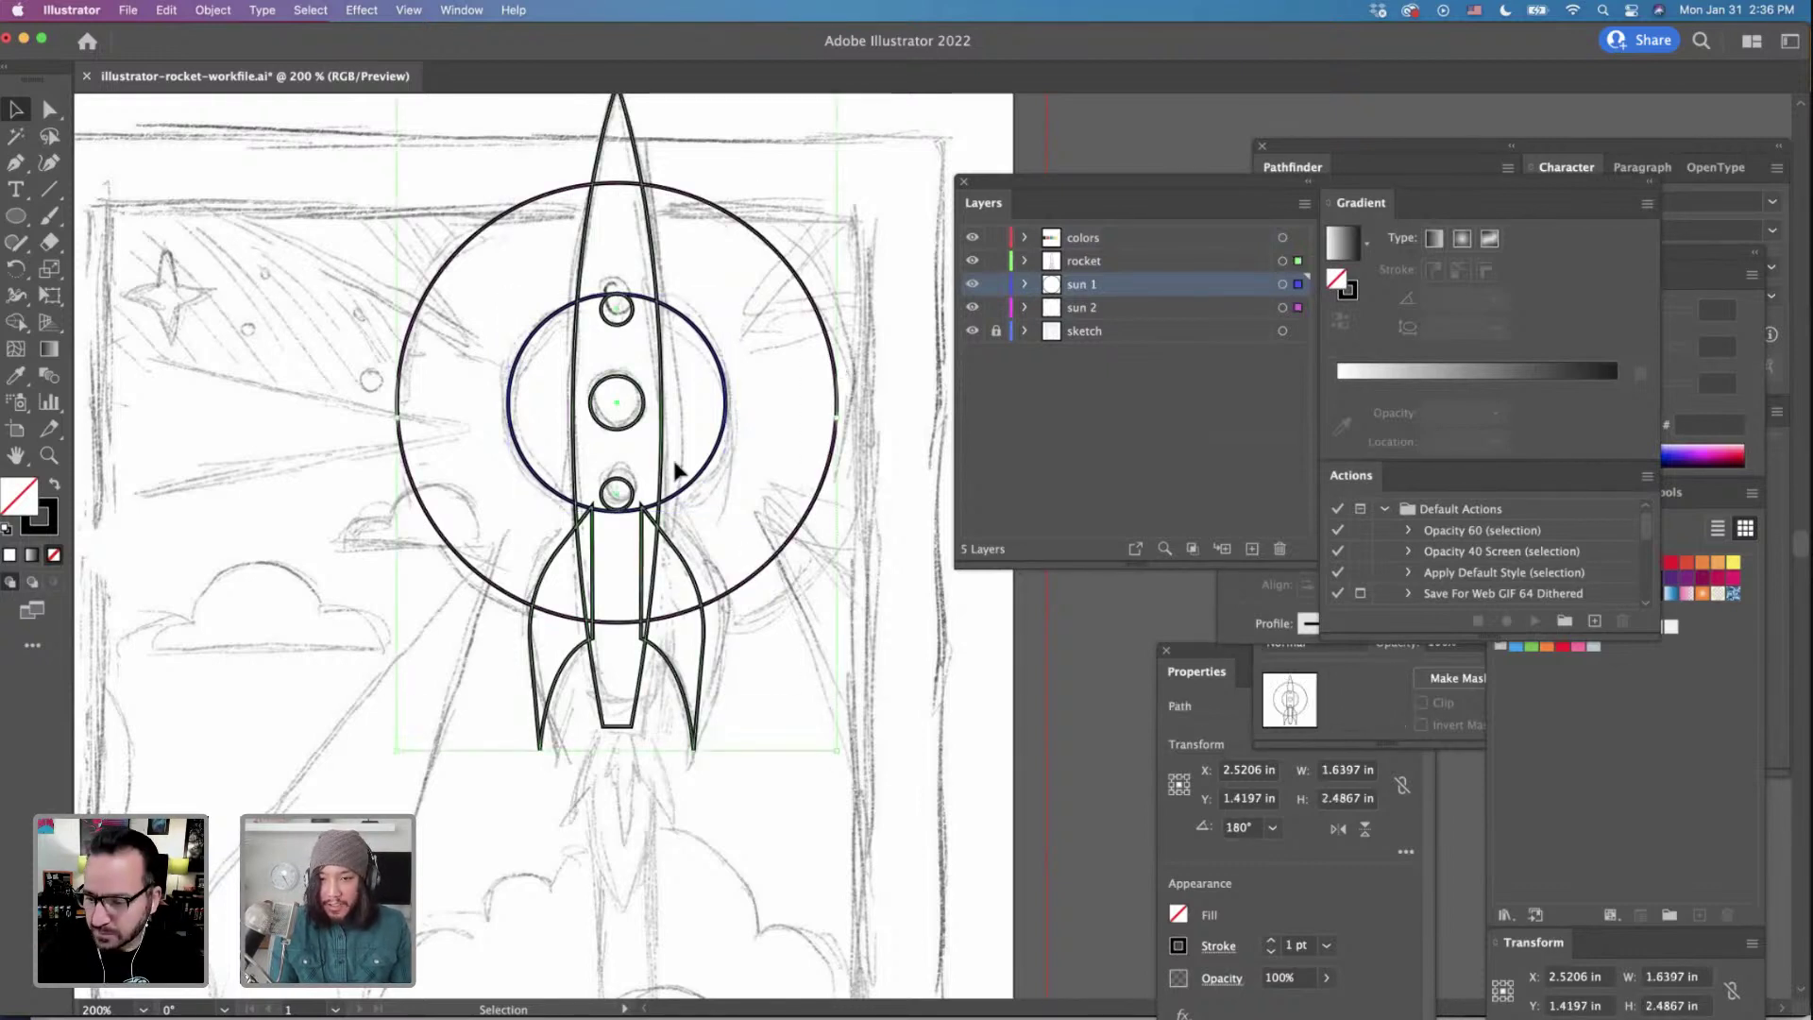
{"action": "left_click", "coordinate": [810, 611]}
{"action": "left_click", "coordinate": [804, 511]}
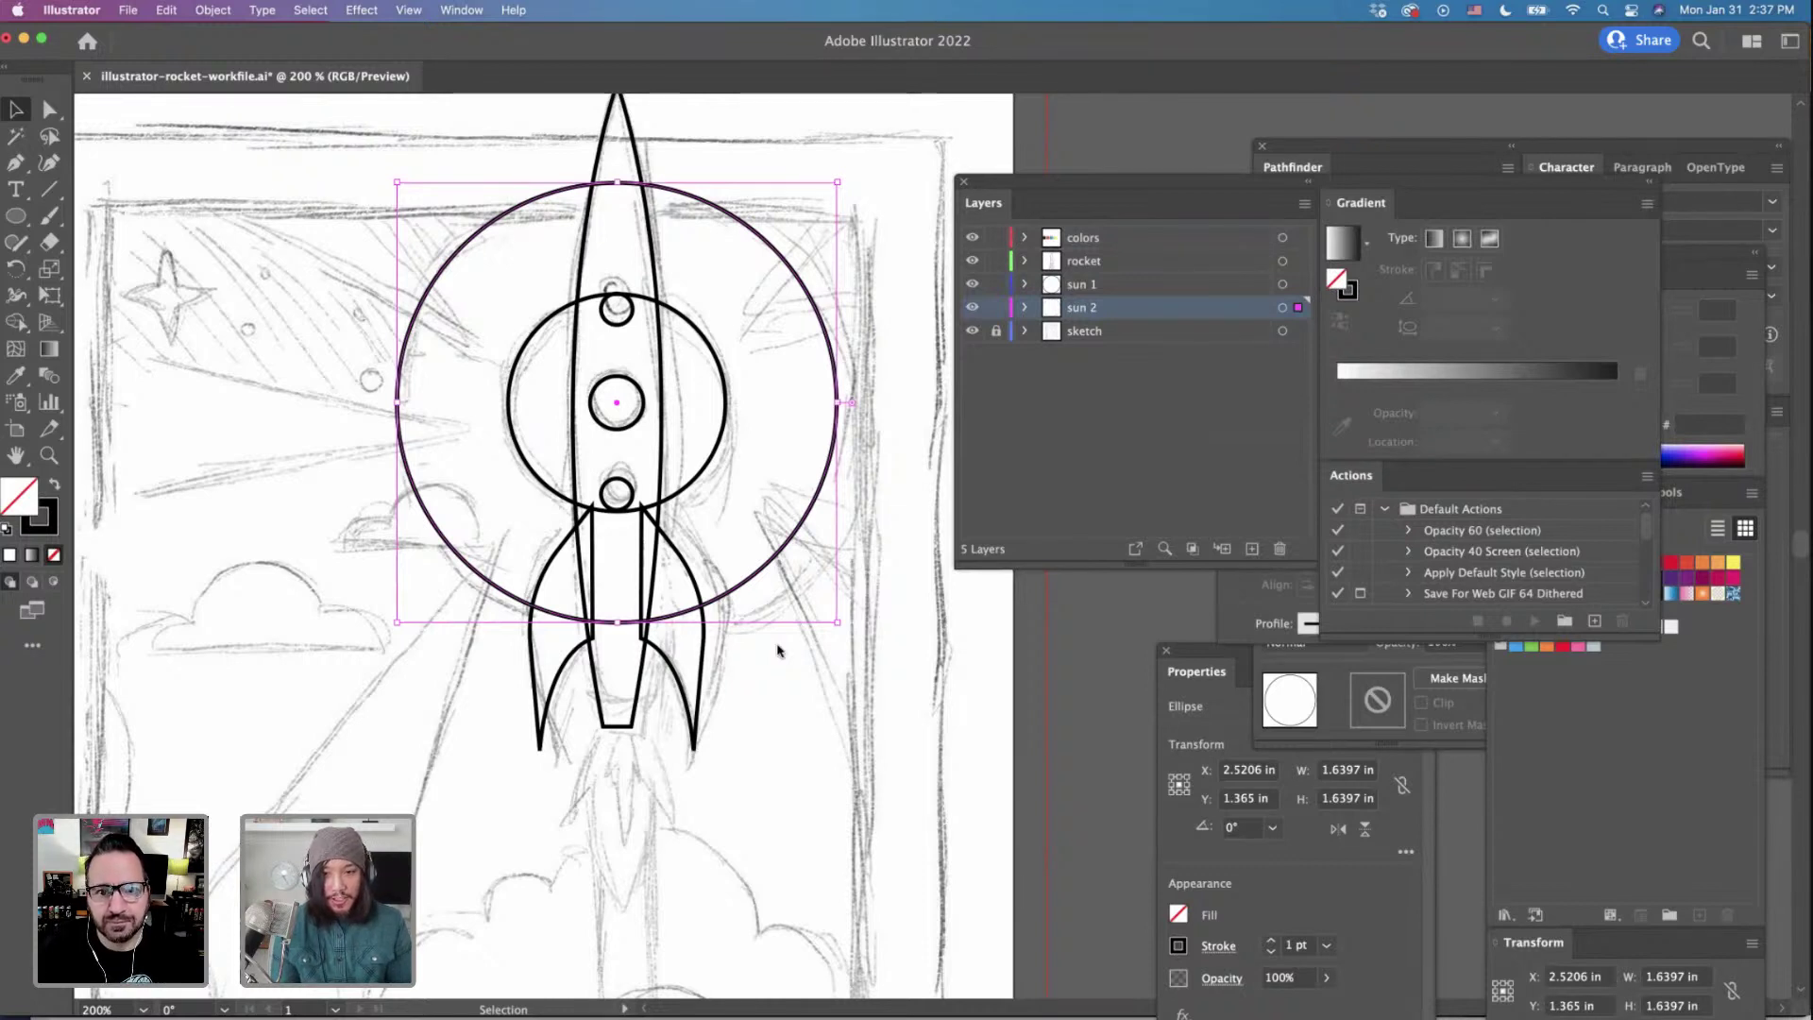
{"action": "left_click", "coordinate": [780, 686]}
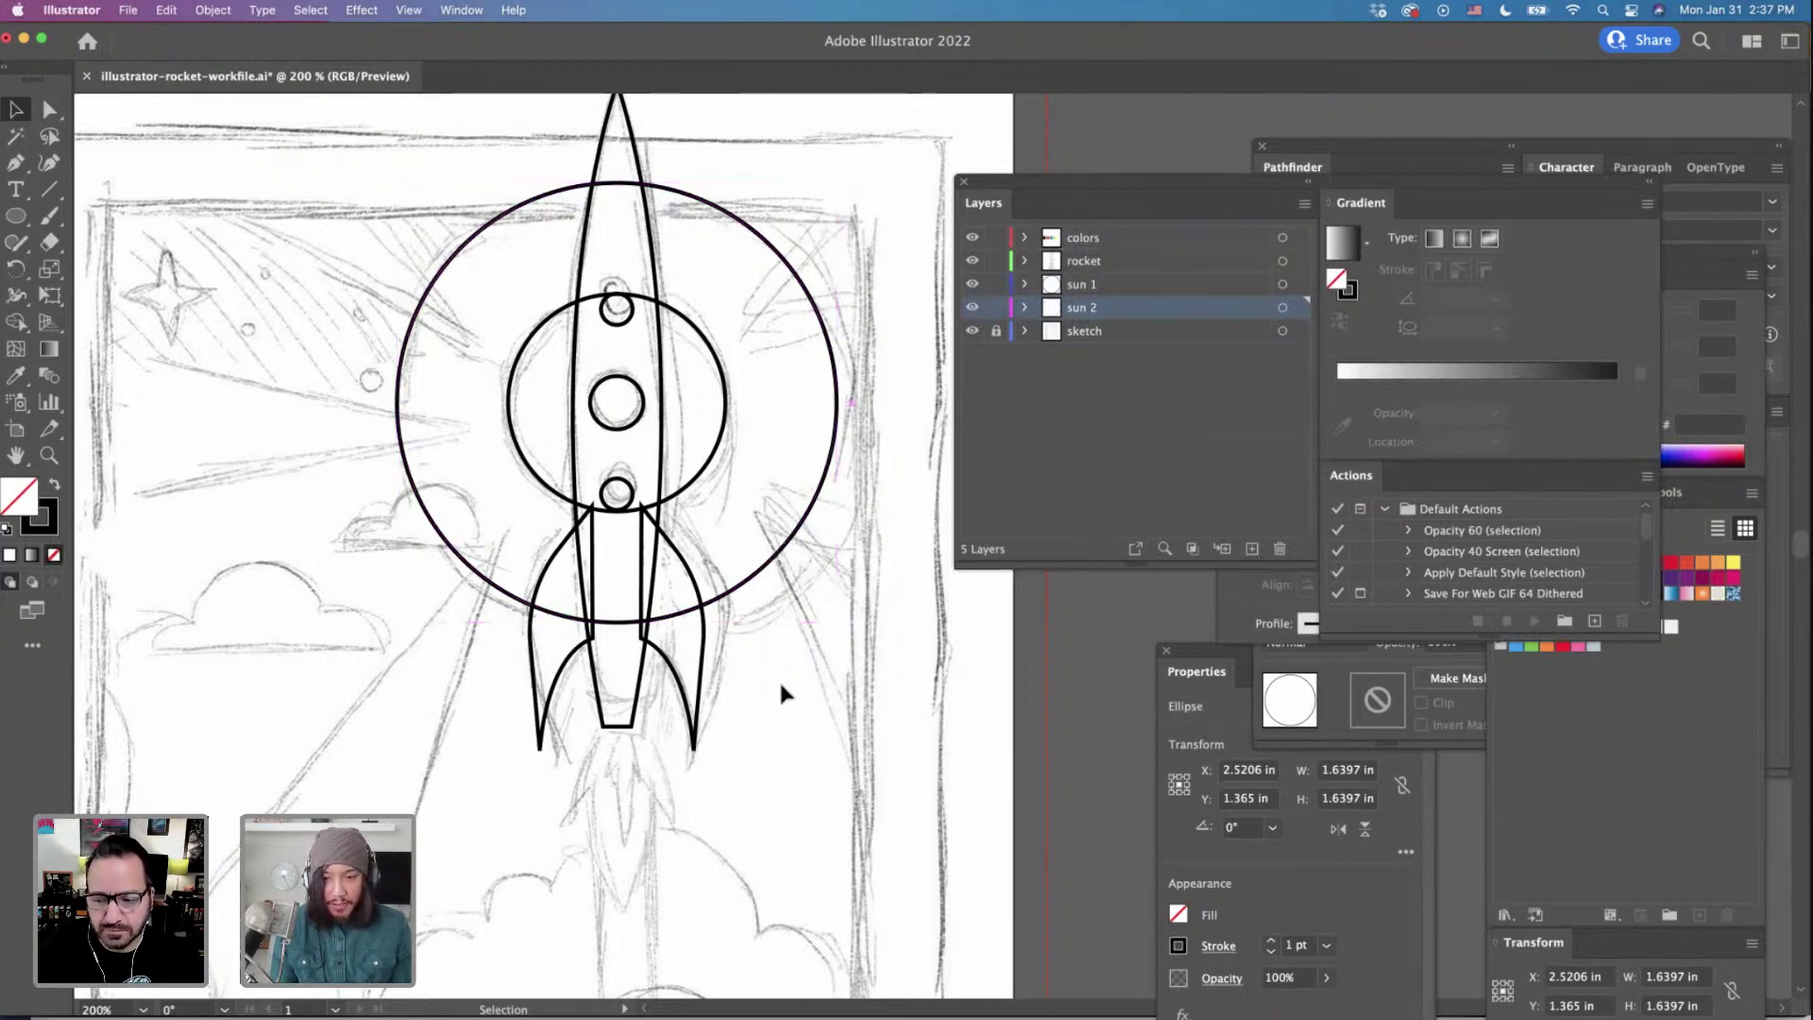
Add a new layer named booster between the rocket and sun 1 layers and make it active.
{"action": "scroll", "coordinate": [782, 676], "scroll_direction": "up", "scroll_amount": 2}
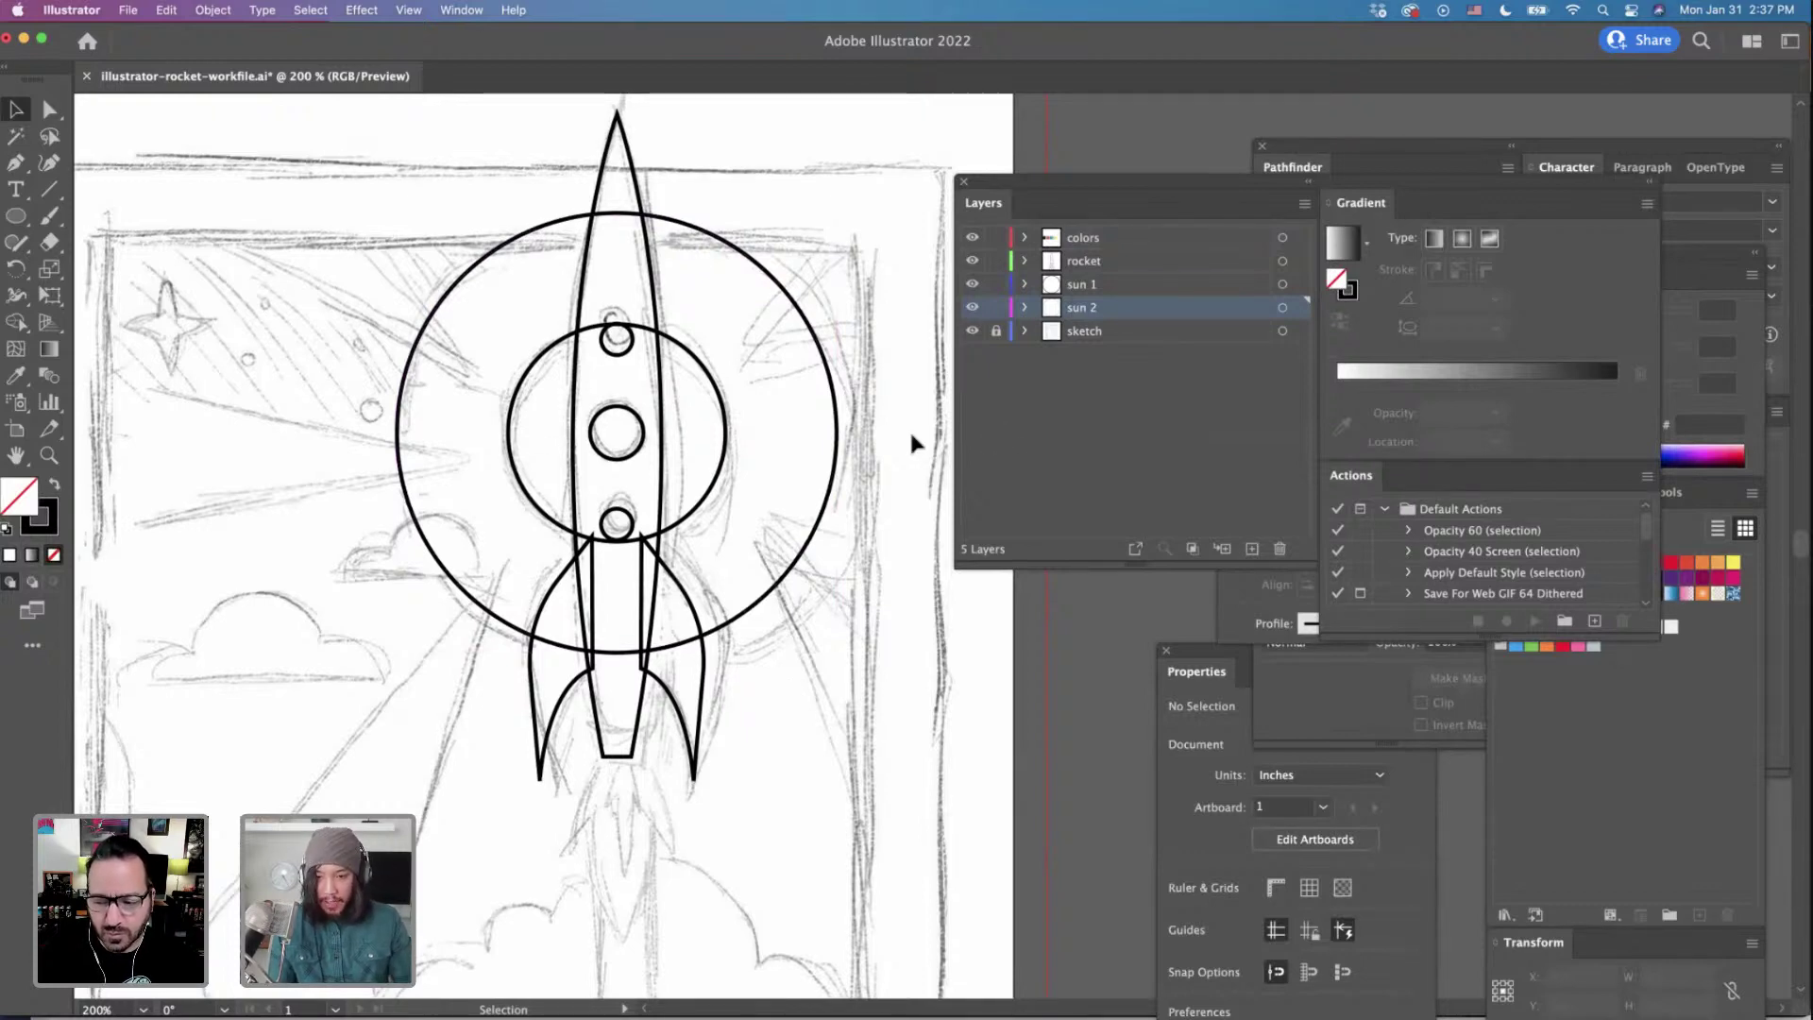
{"action": "scroll", "coordinate": [909, 427], "scroll_direction": "down", "scroll_amount": 3}
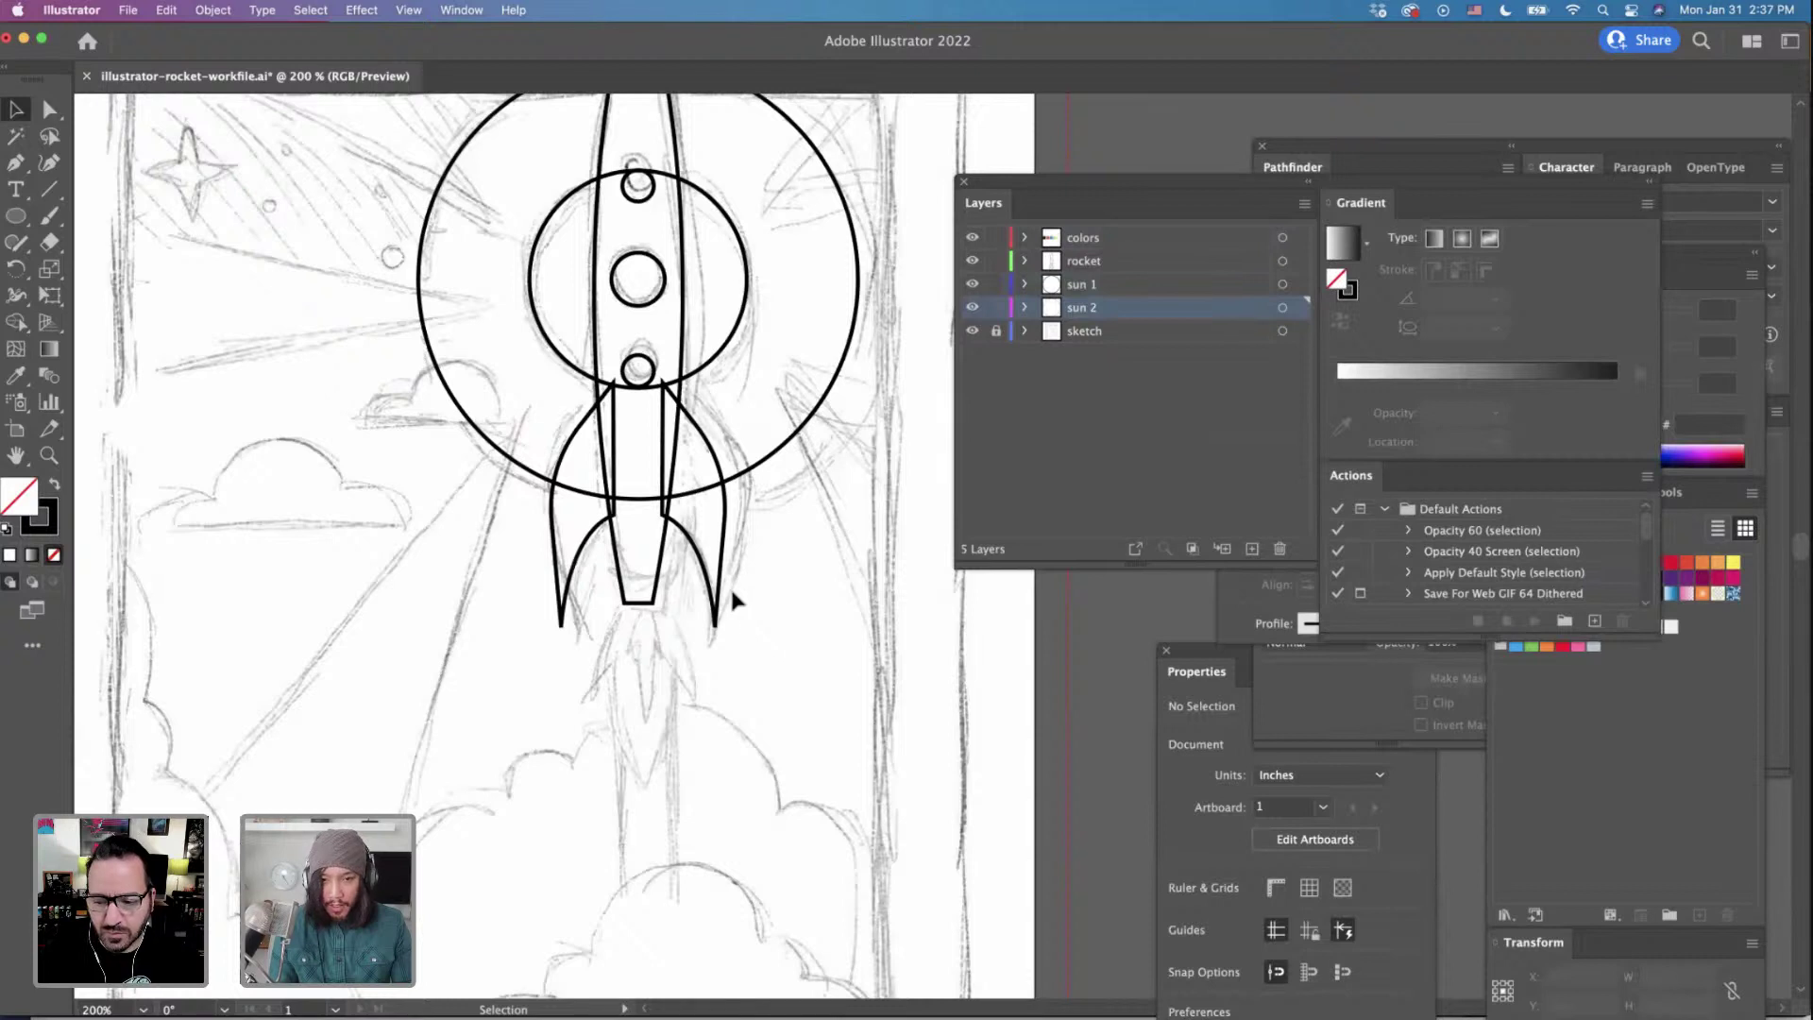
{"action": "scroll", "coordinate": [726, 587], "scroll_direction": "down", "scroll_amount": 1}
{"action": "scroll", "coordinate": [726, 587], "scroll_direction": "left", "scroll_amount": 2}
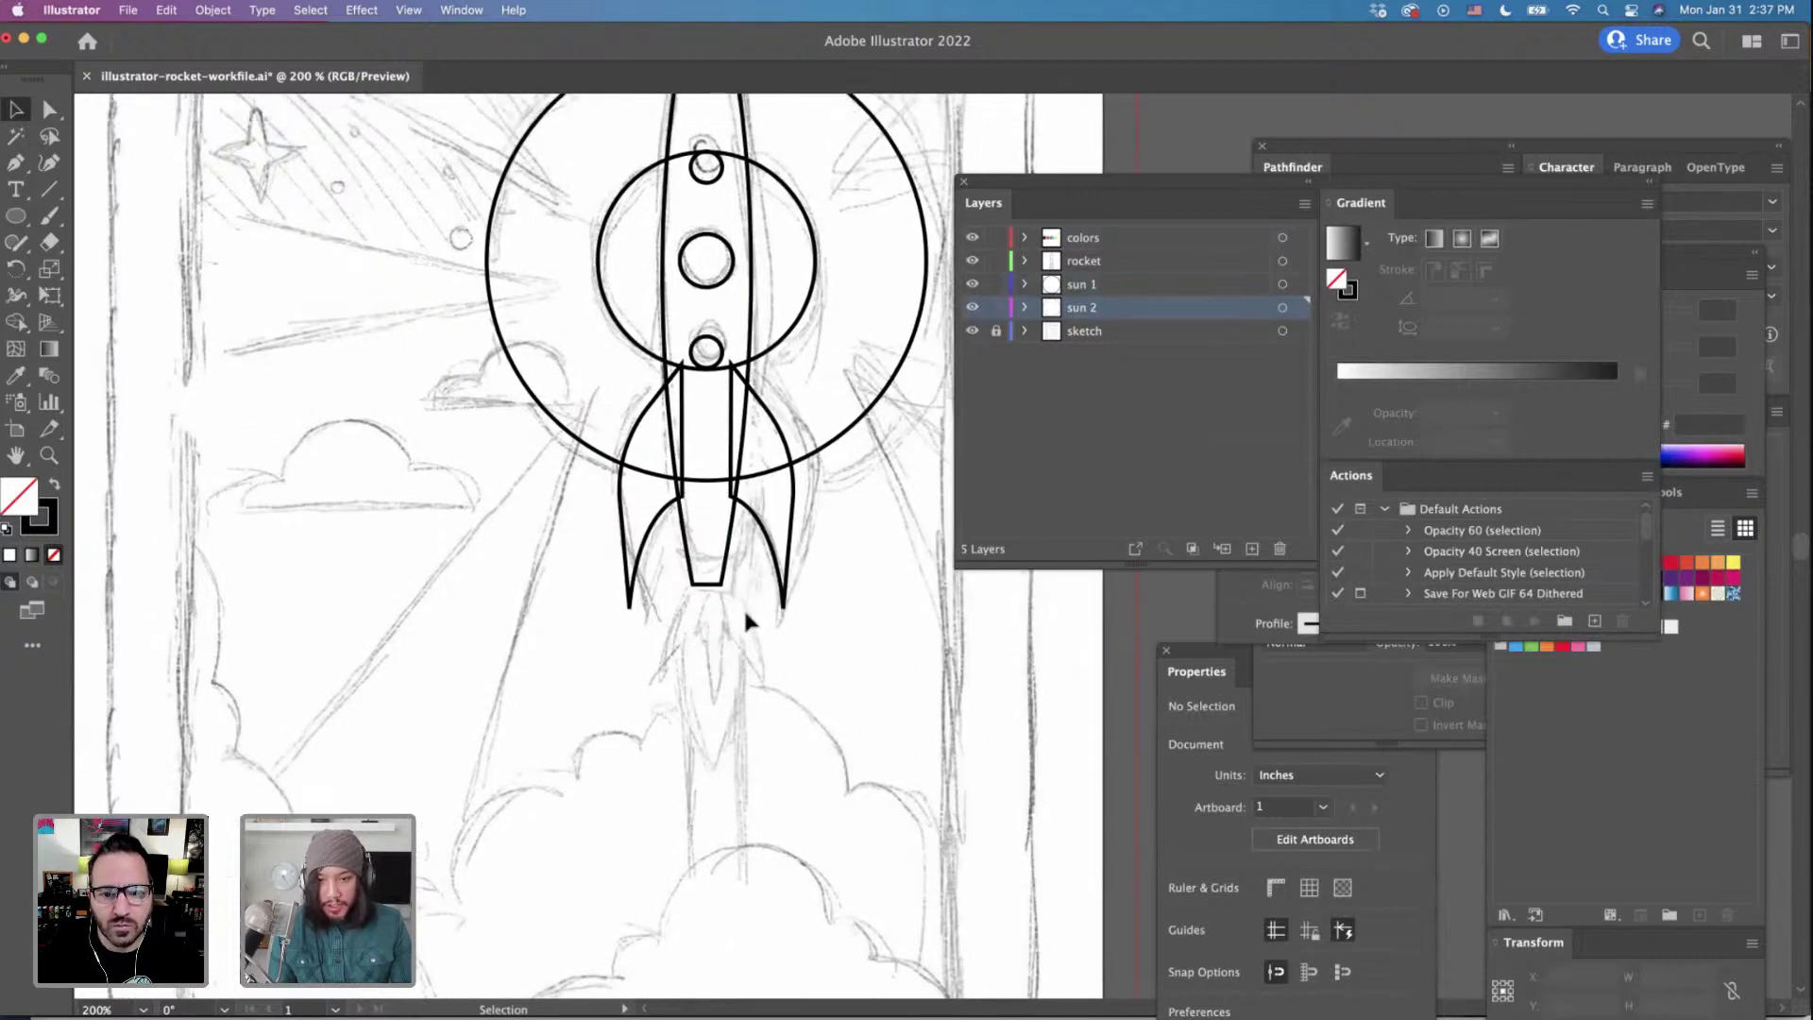
{"action": "left_click", "coordinate": [1111, 289]}
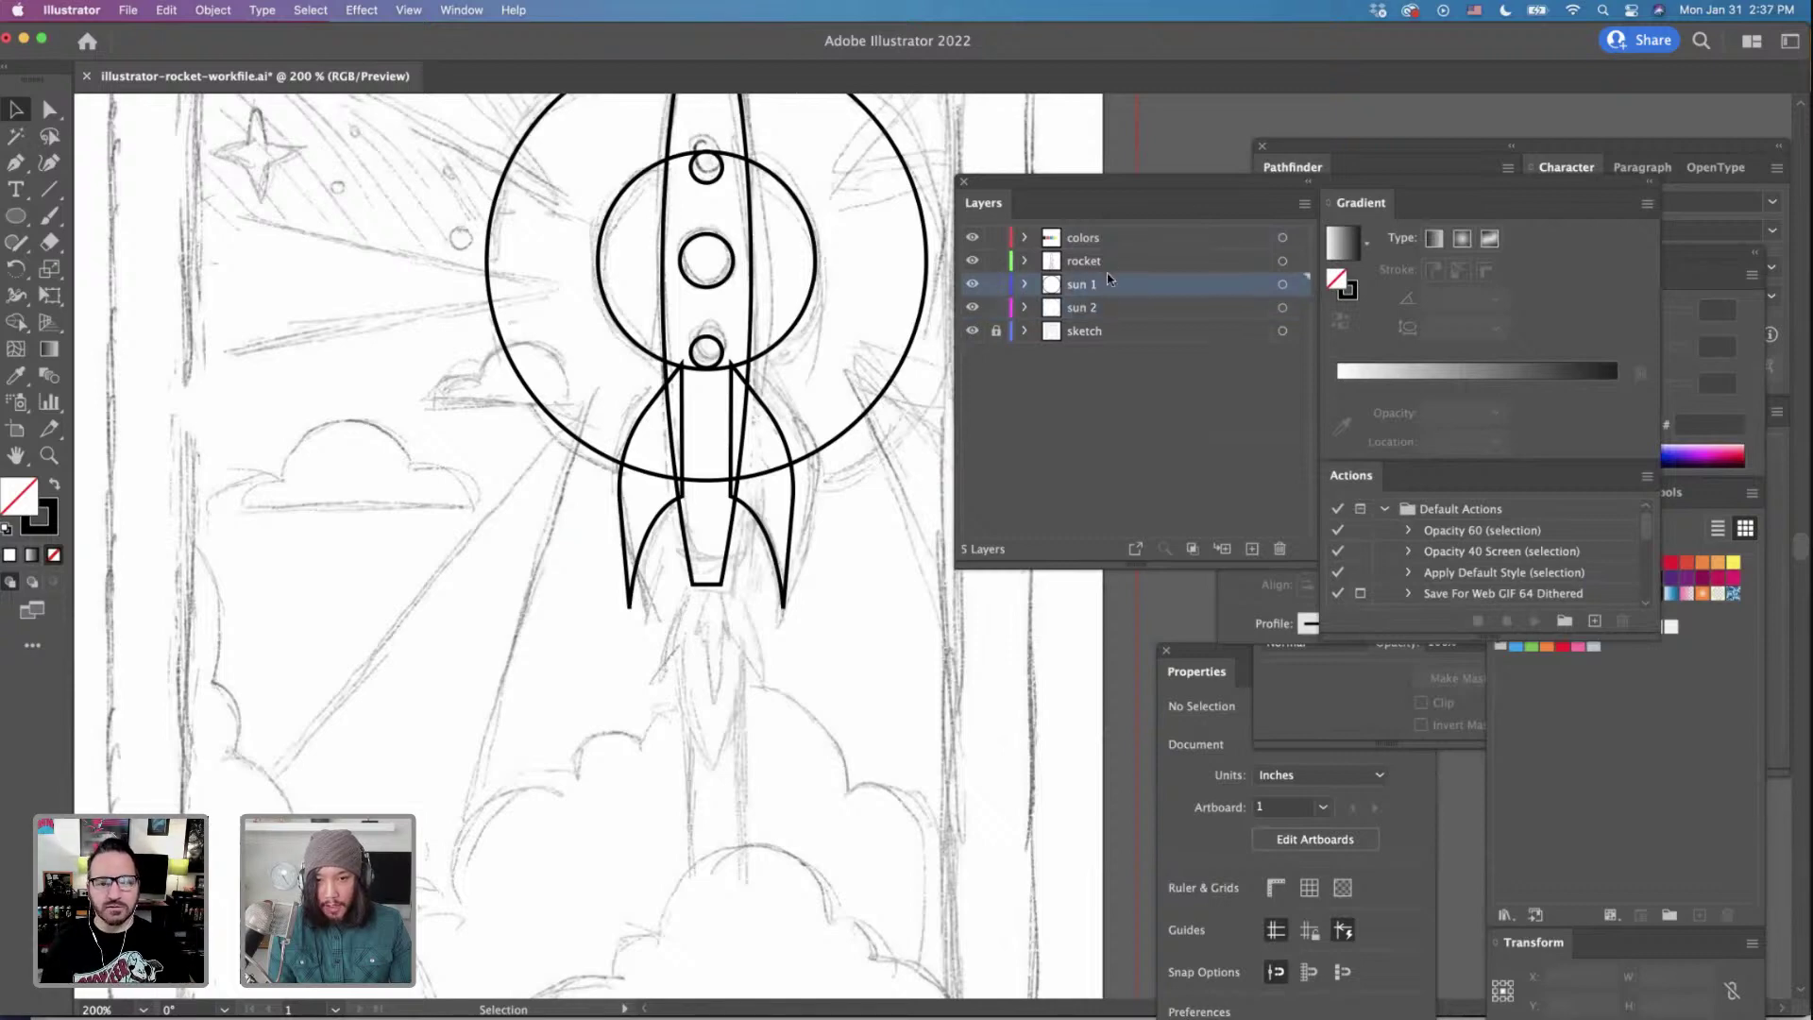
{"action": "left_click", "coordinate": [1252, 549]}
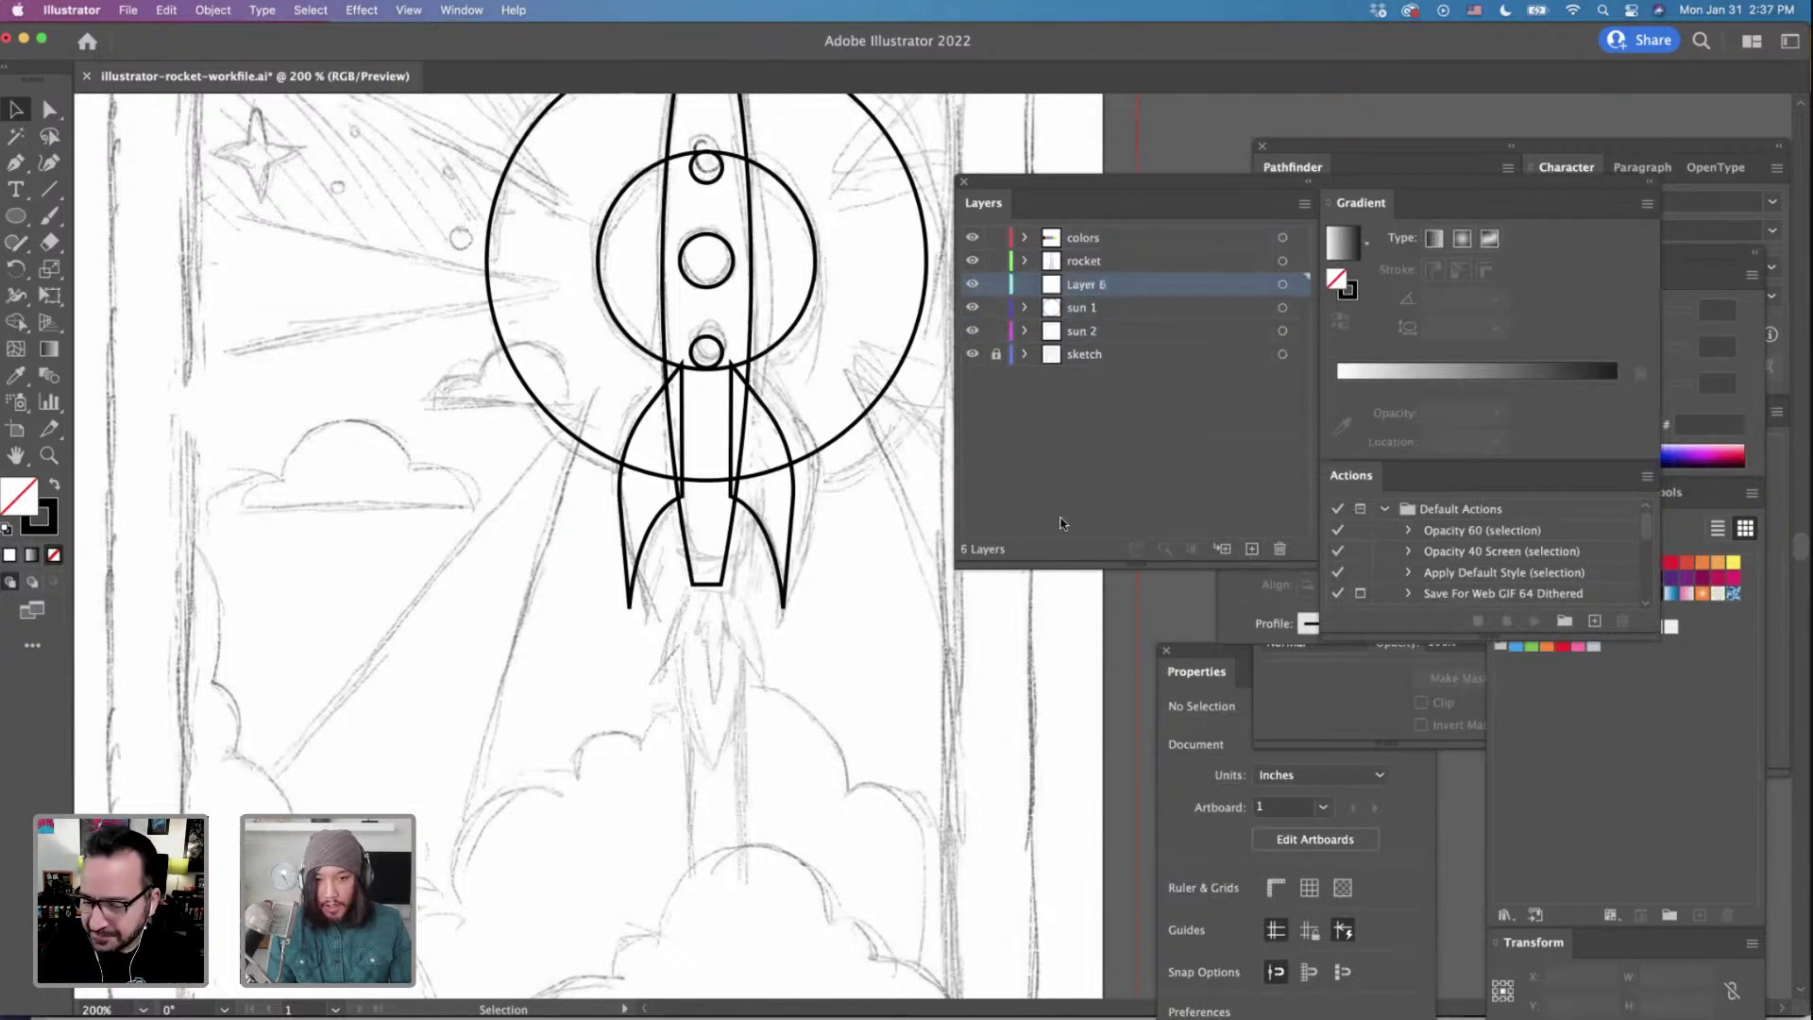
{"action": "key", "text": "super+equal"}
{"action": "key", "text": "super+equal"}
{"action": "key", "text": "super+equal"}
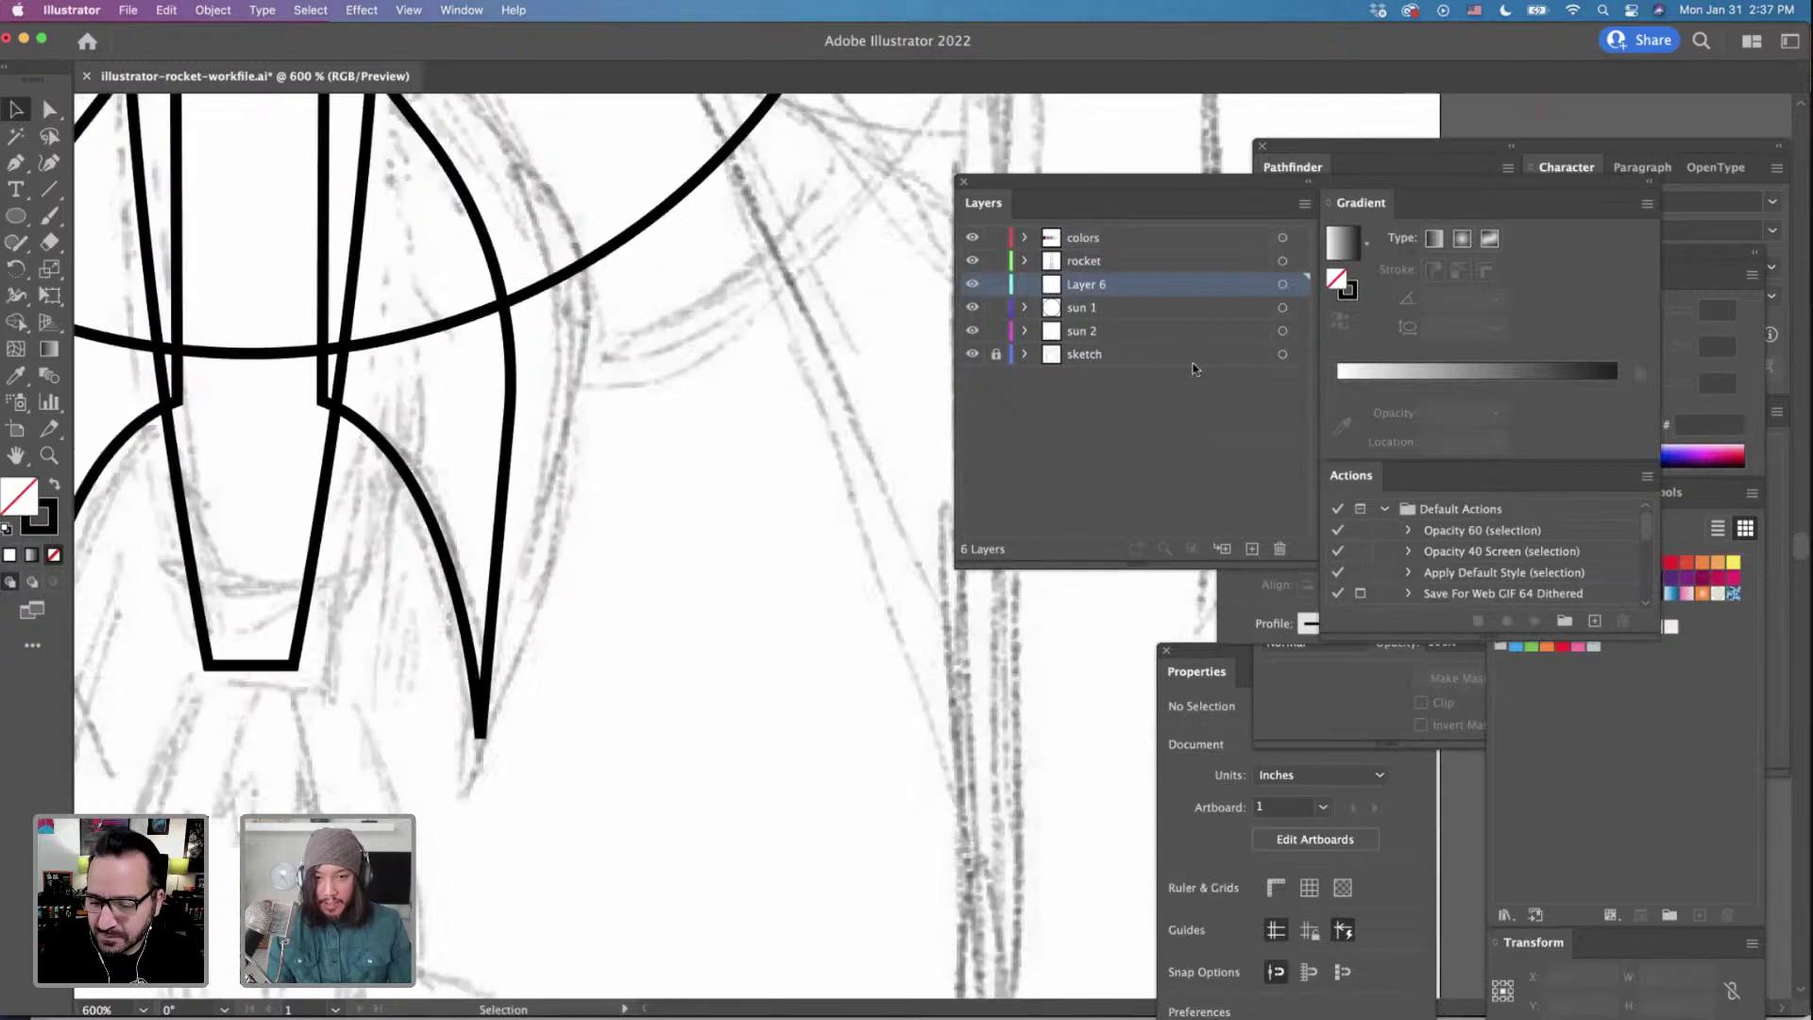
{"action": "double_click", "coordinate": [1086, 285]}
{"action": "type", "text": "sh"}
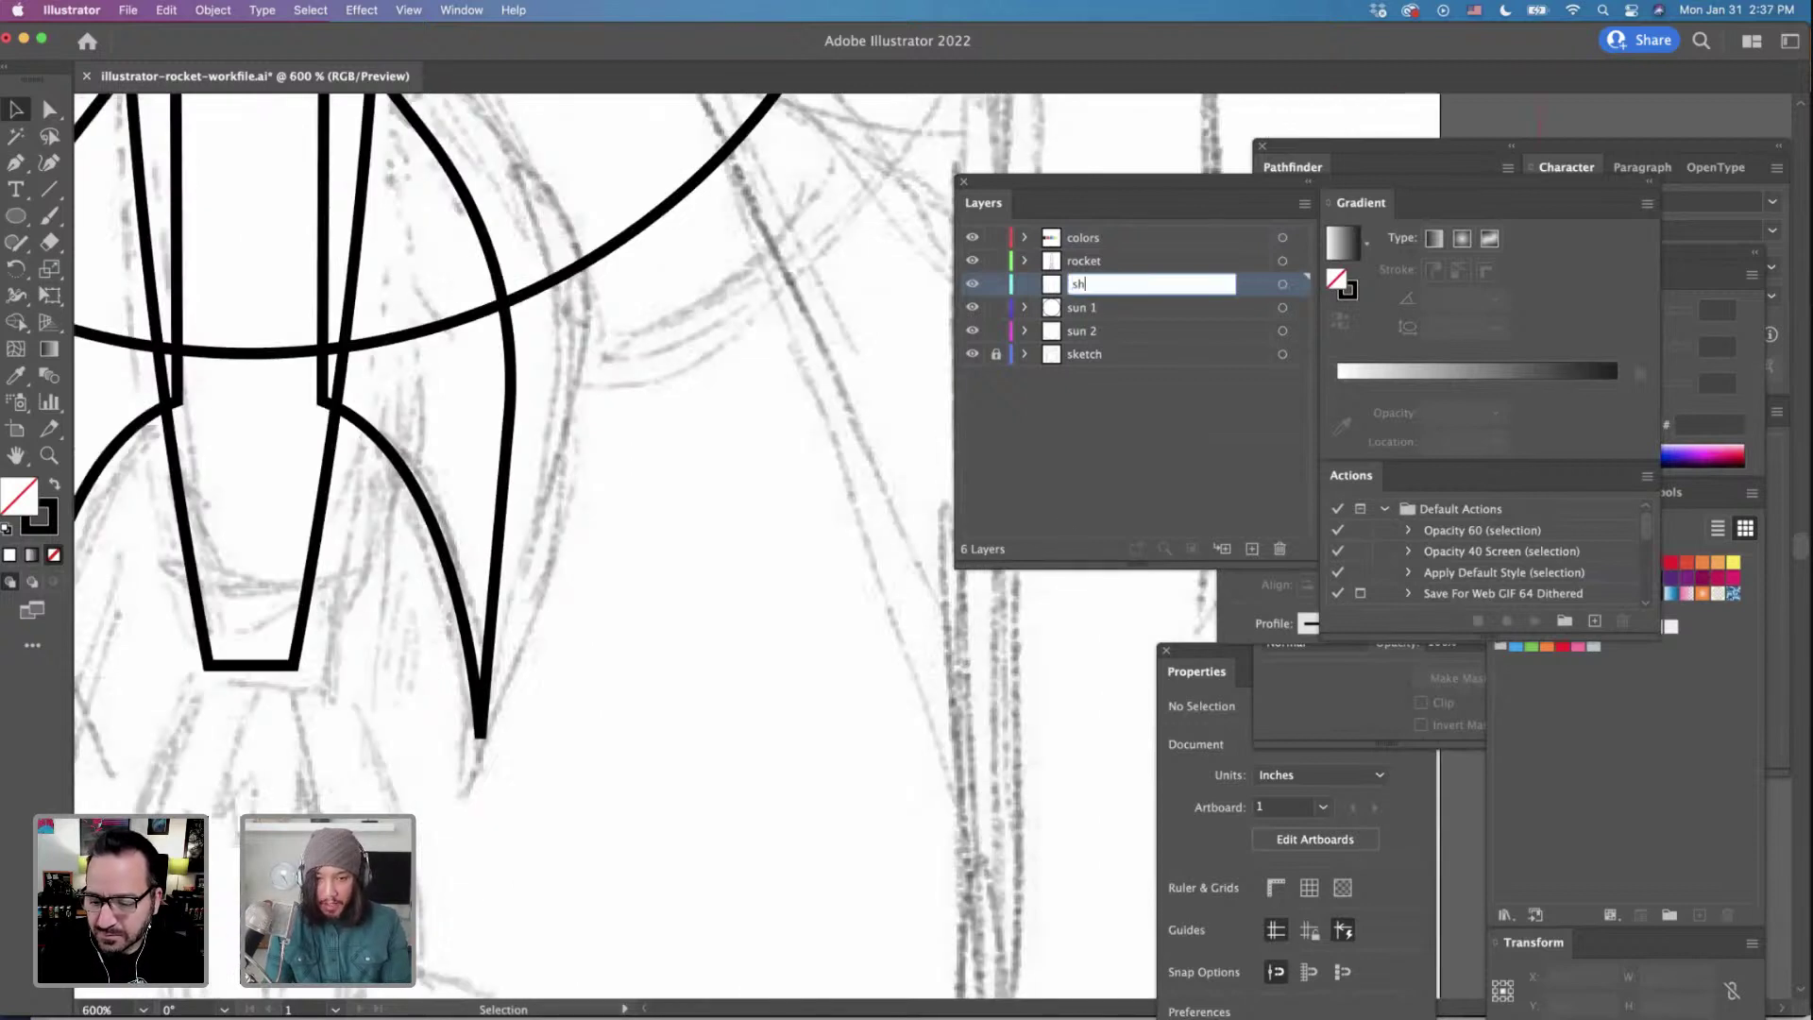
{"action": "key", "text": "BackSpace"}
{"action": "key", "text": "BackSpace"}
{"action": "type", "text": "booster"}
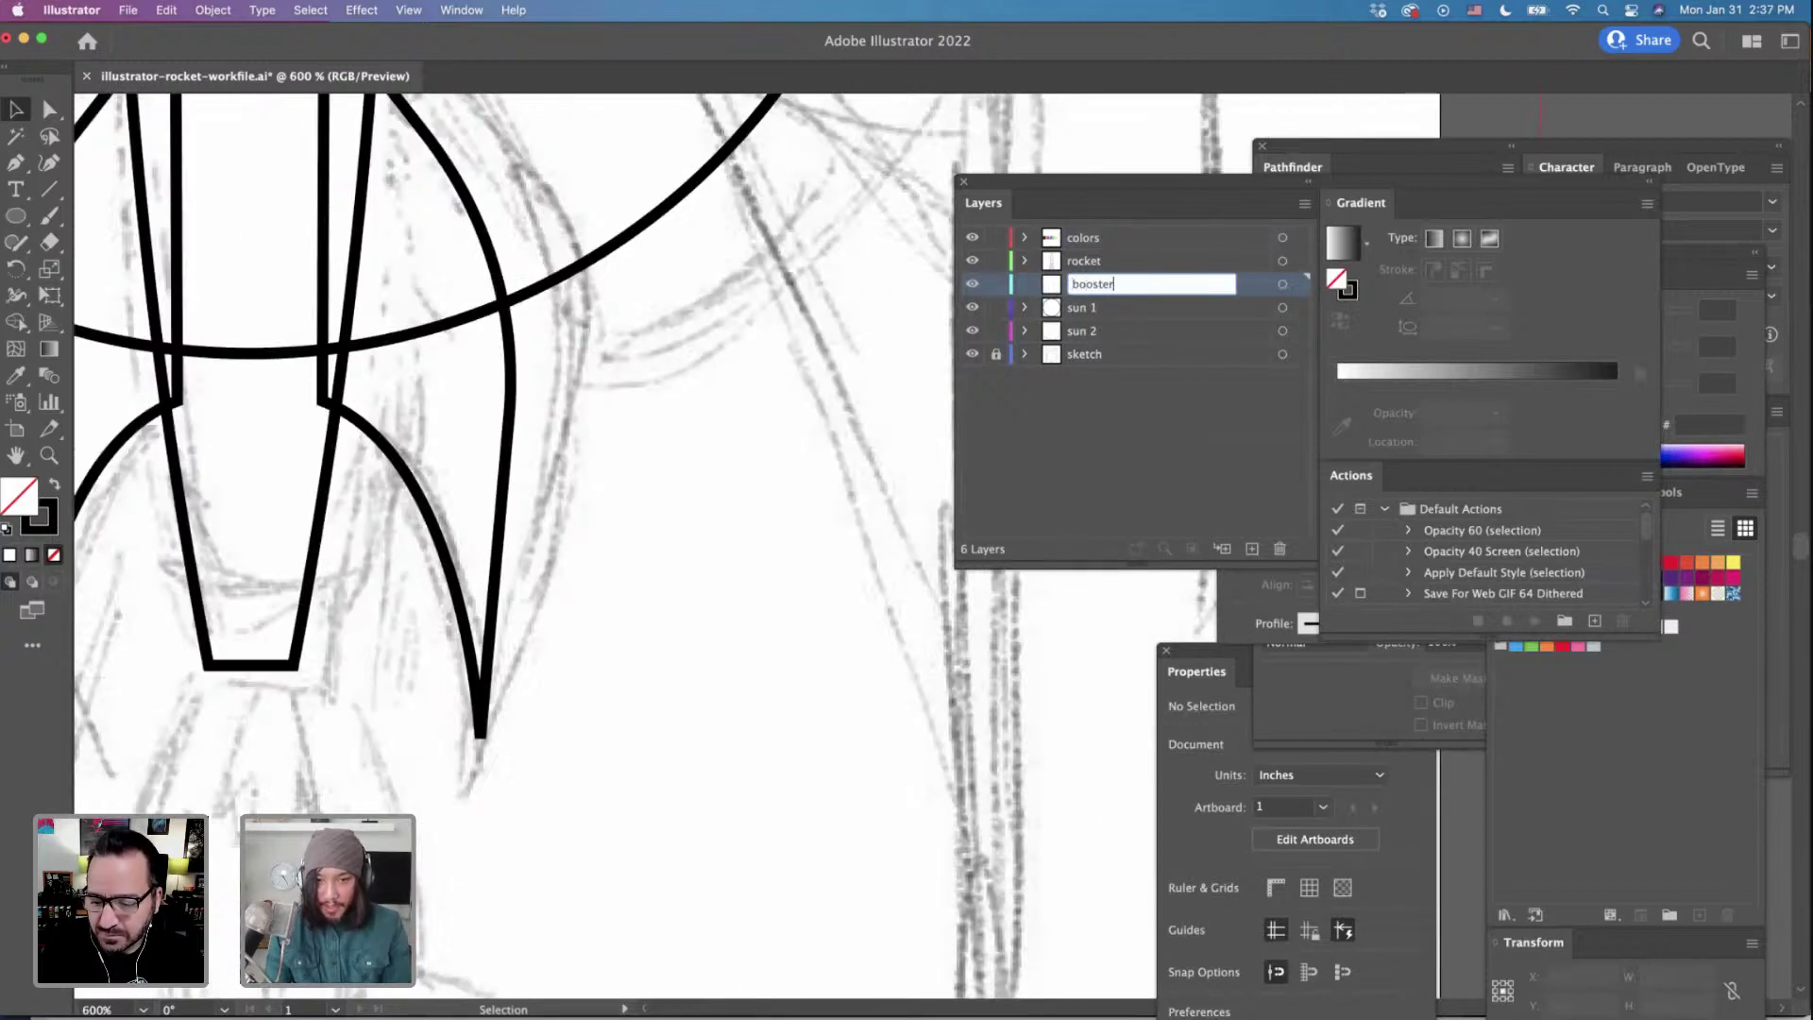
{"action": "key", "text": "Return"}
{"action": "left_click", "coordinate": [1123, 287]}
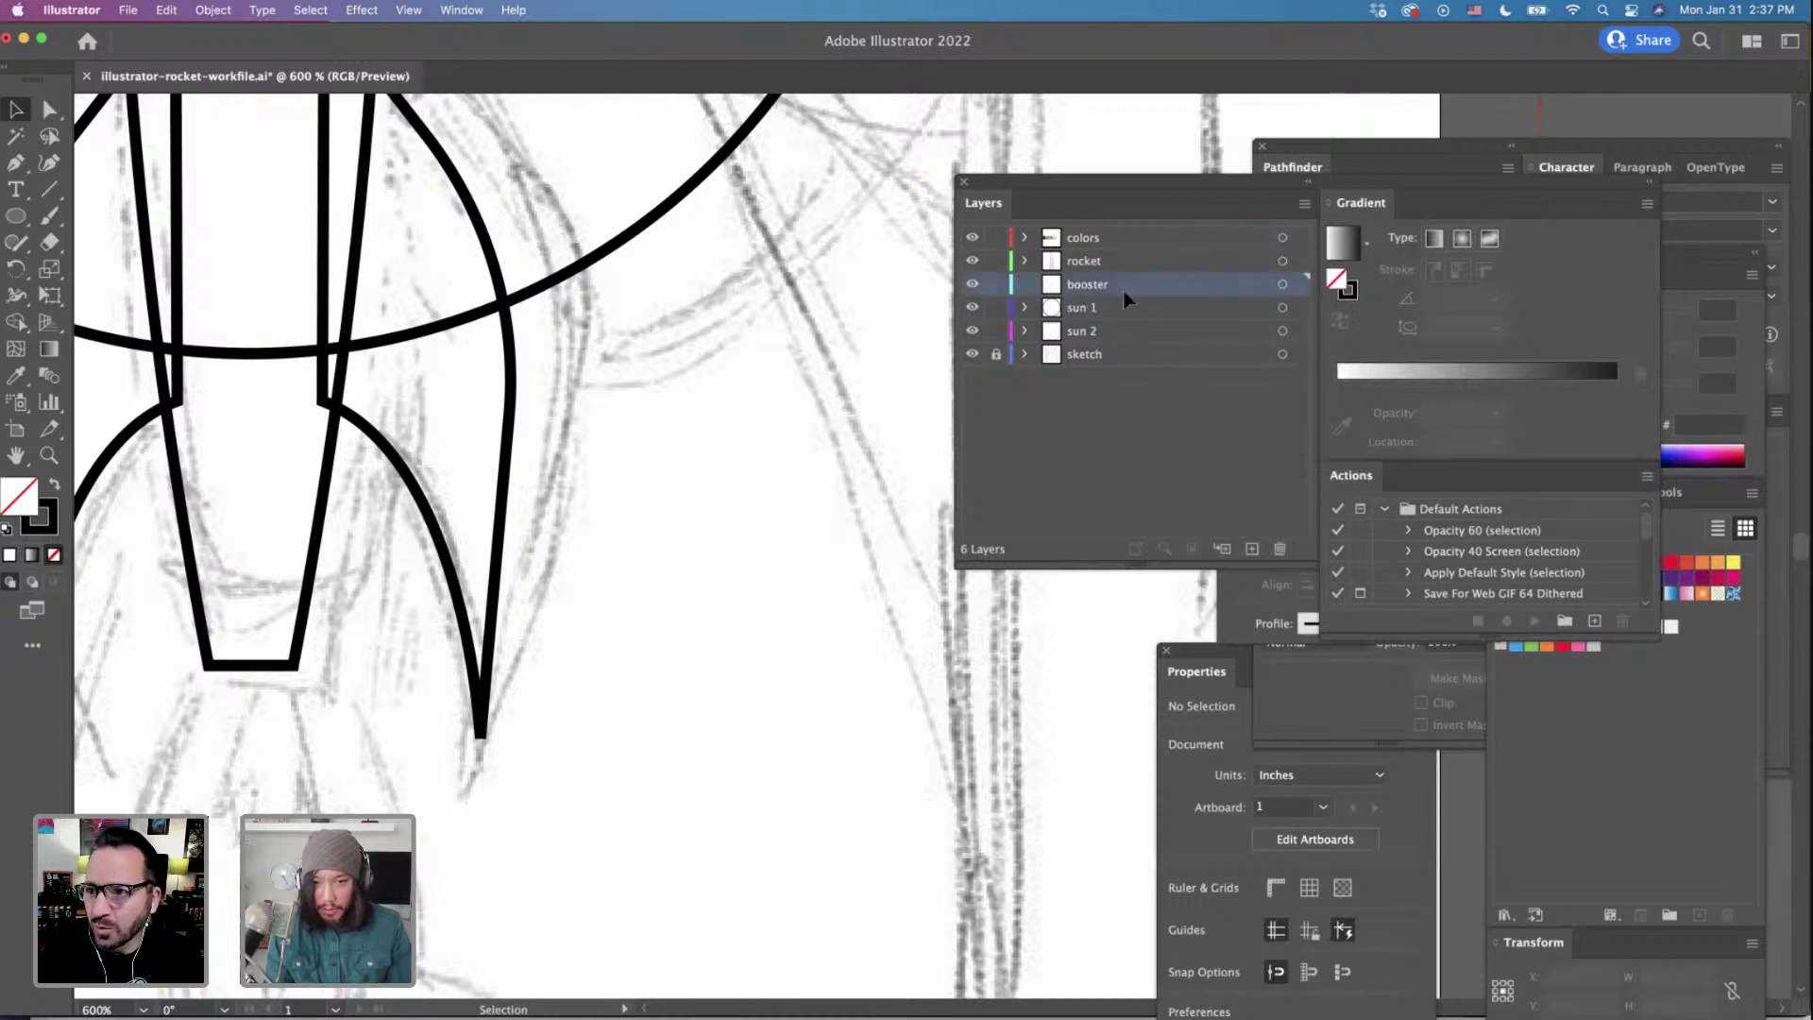
With the Pen tool, draw the flame's short flat top edge below the rocket nozzle and its curved outer edge down to the left side tip.
{"action": "scroll", "coordinate": [806, 381], "scroll_direction": "left", "scroll_amount": 2}
{"action": "scroll", "coordinate": [809, 383], "scroll_direction": "left", "scroll_amount": 8}
{"action": "left_click", "coordinate": [15, 162]}
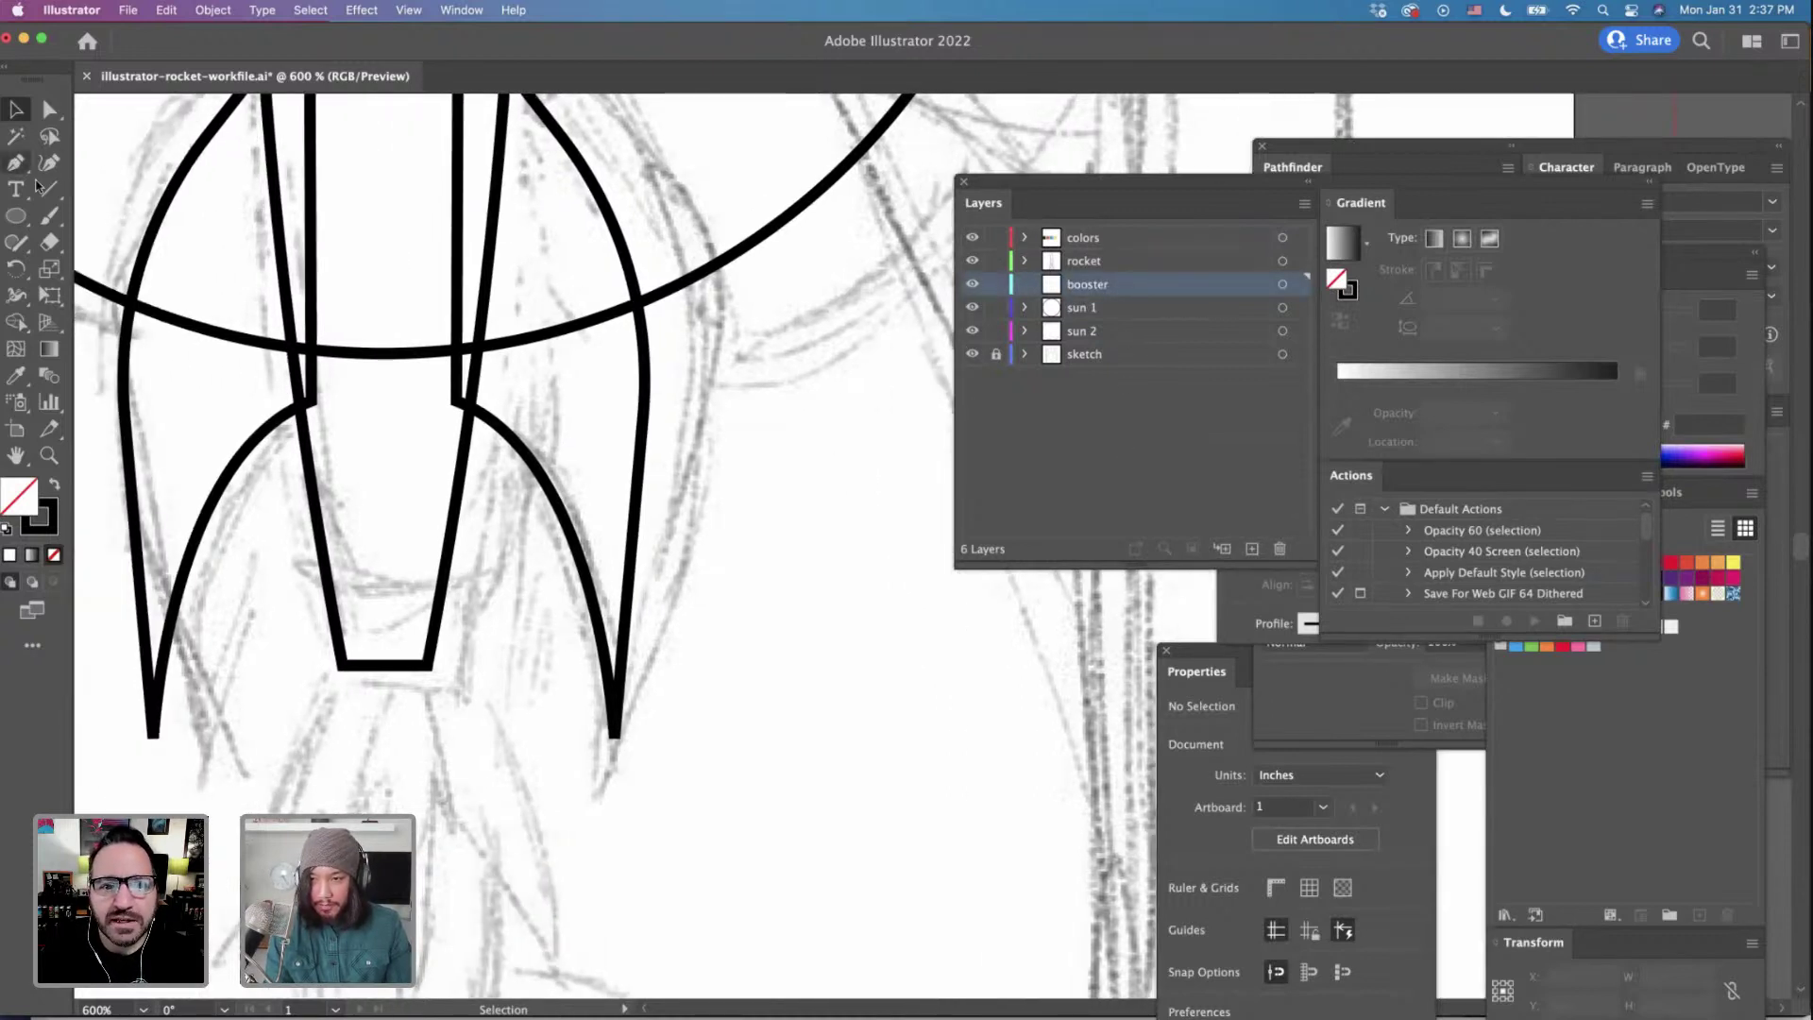
{"action": "scroll", "coordinate": [241, 463], "scroll_direction": "left", "scroll_amount": 5}
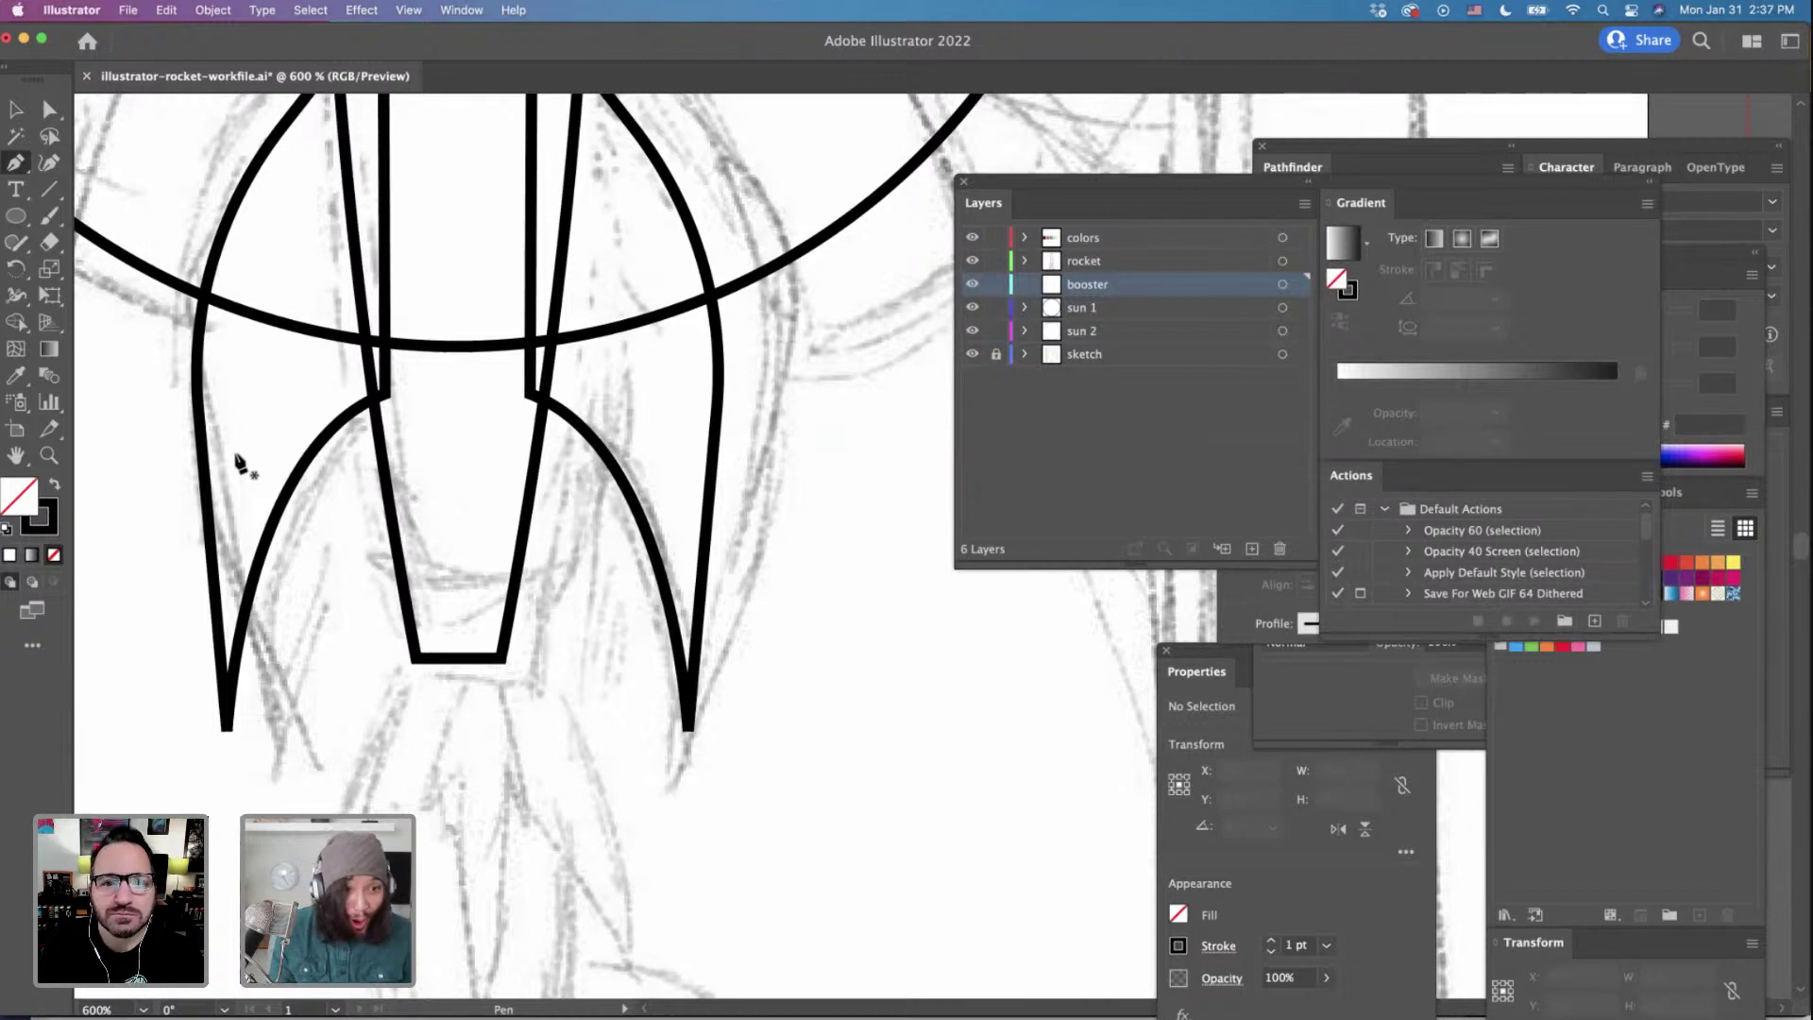
{"action": "scroll", "coordinate": [312, 553], "scroll_direction": "down", "scroll_amount": 2}
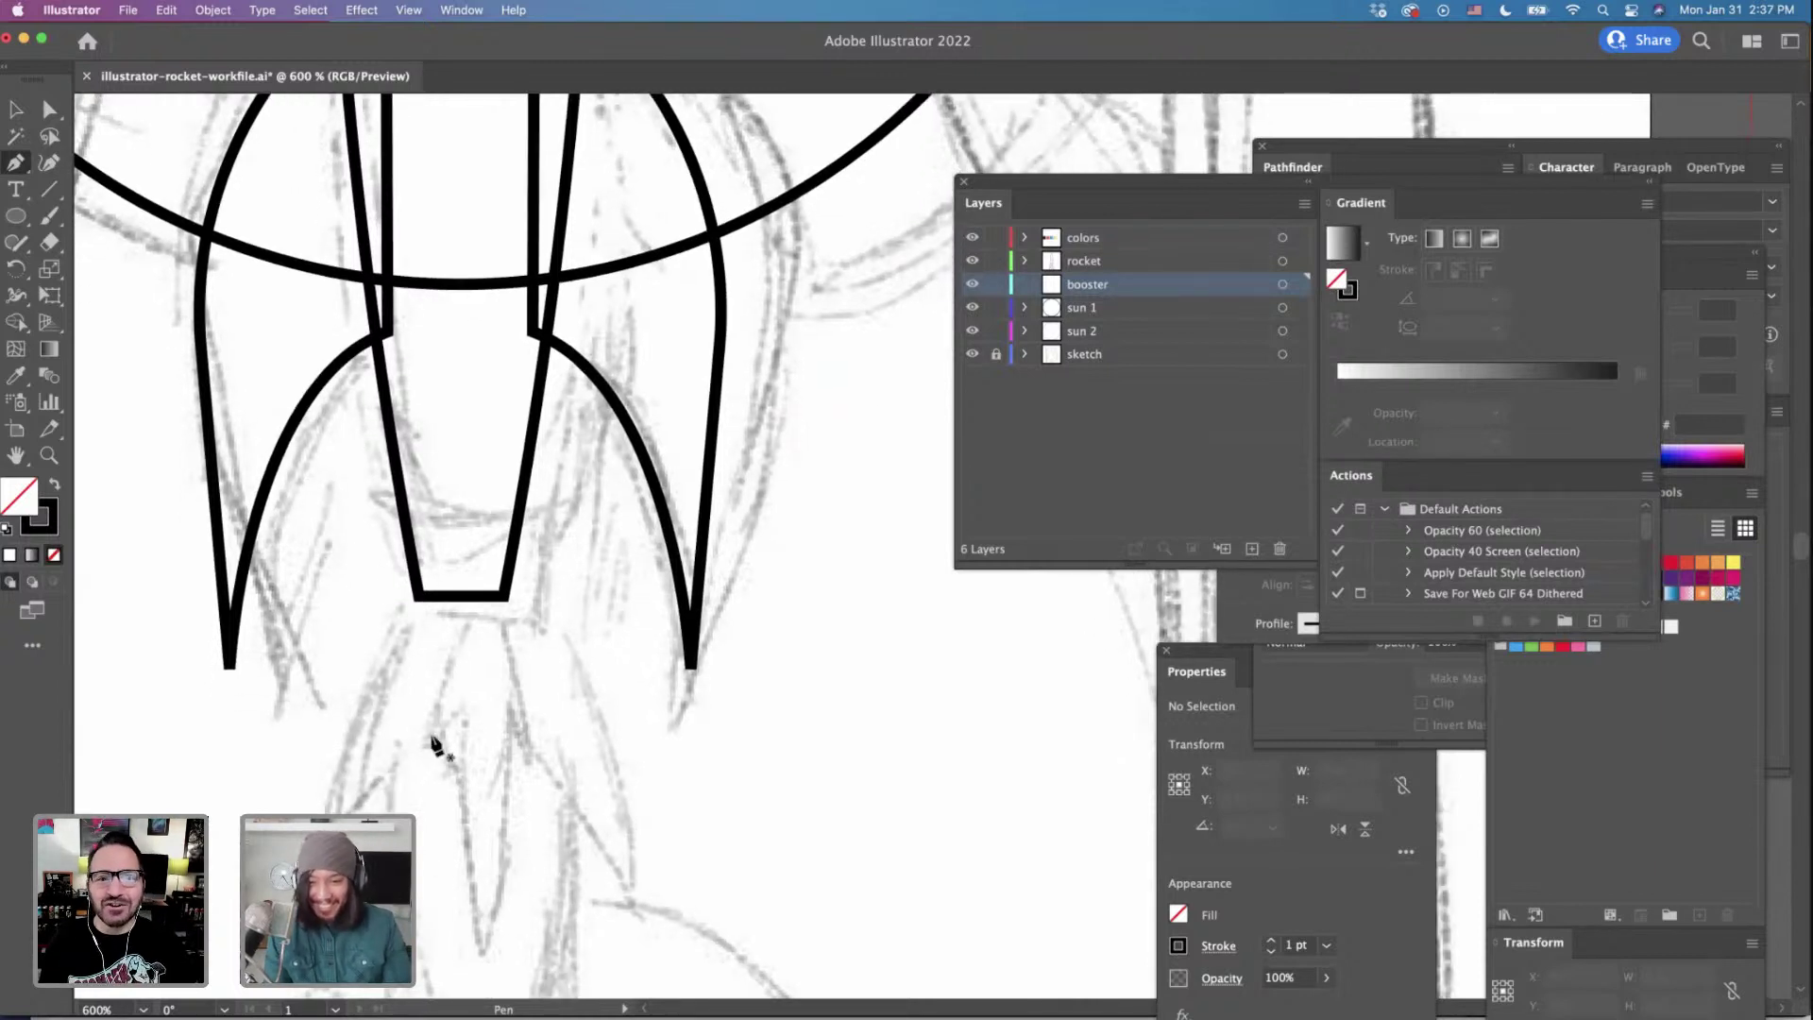
{"action": "scroll", "coordinate": [439, 680], "scroll_direction": "down", "scroll_amount": 1}
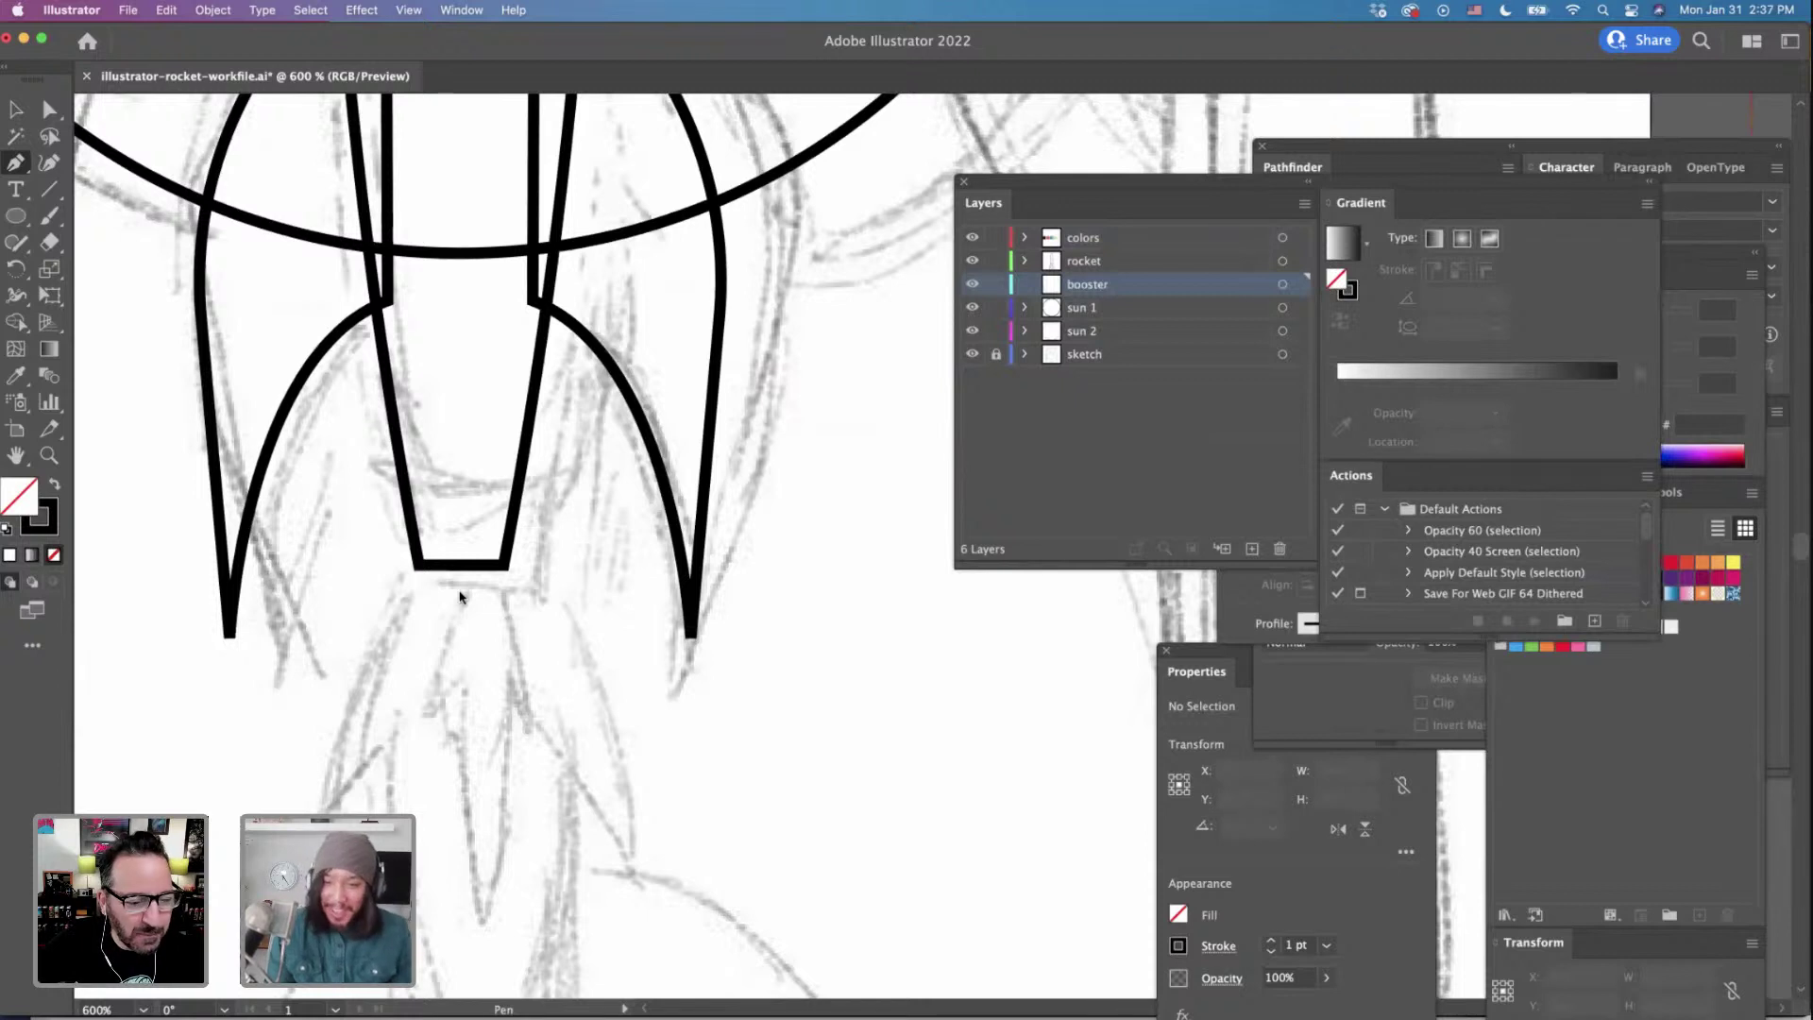
{"action": "left_click_drag", "start_coordinate": [460, 596], "coordinate": [422, 601]}
{"action": "scroll", "coordinate": [397, 633], "scroll_direction": "down", "scroll_amount": 3}
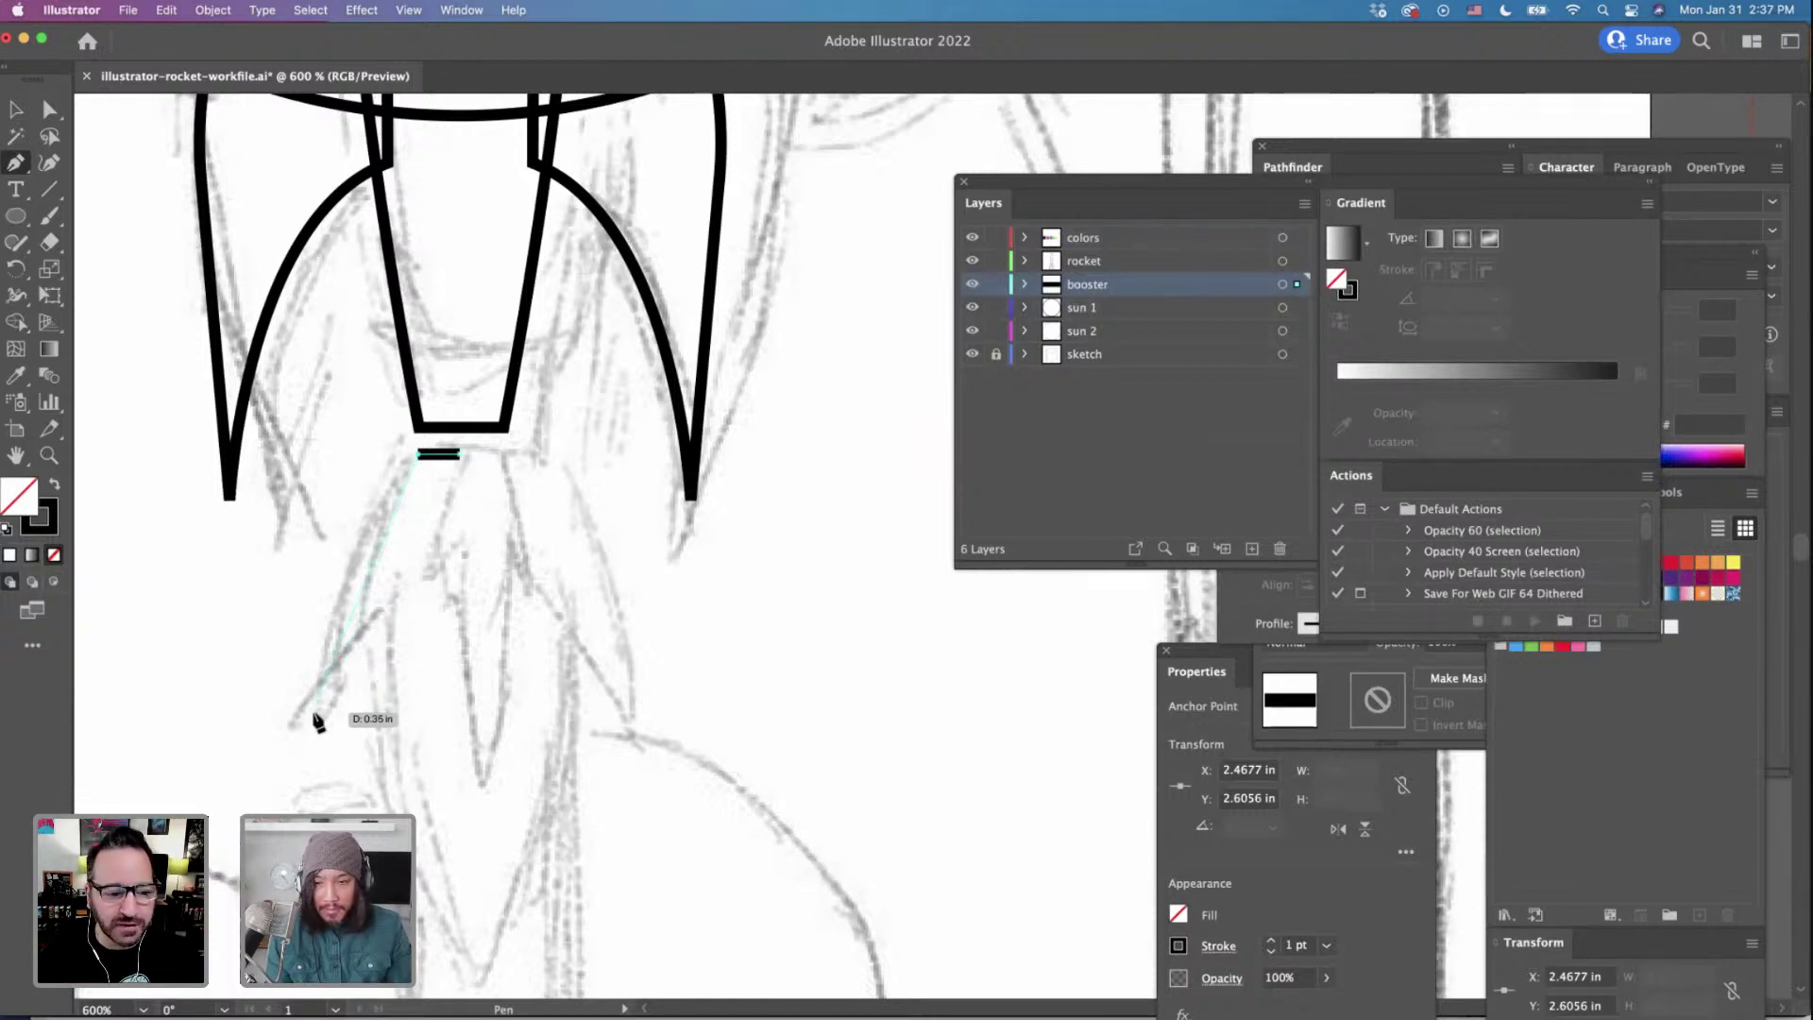
{"action": "left_click_drag", "start_coordinate": [312, 710], "coordinate": [304, 821]}
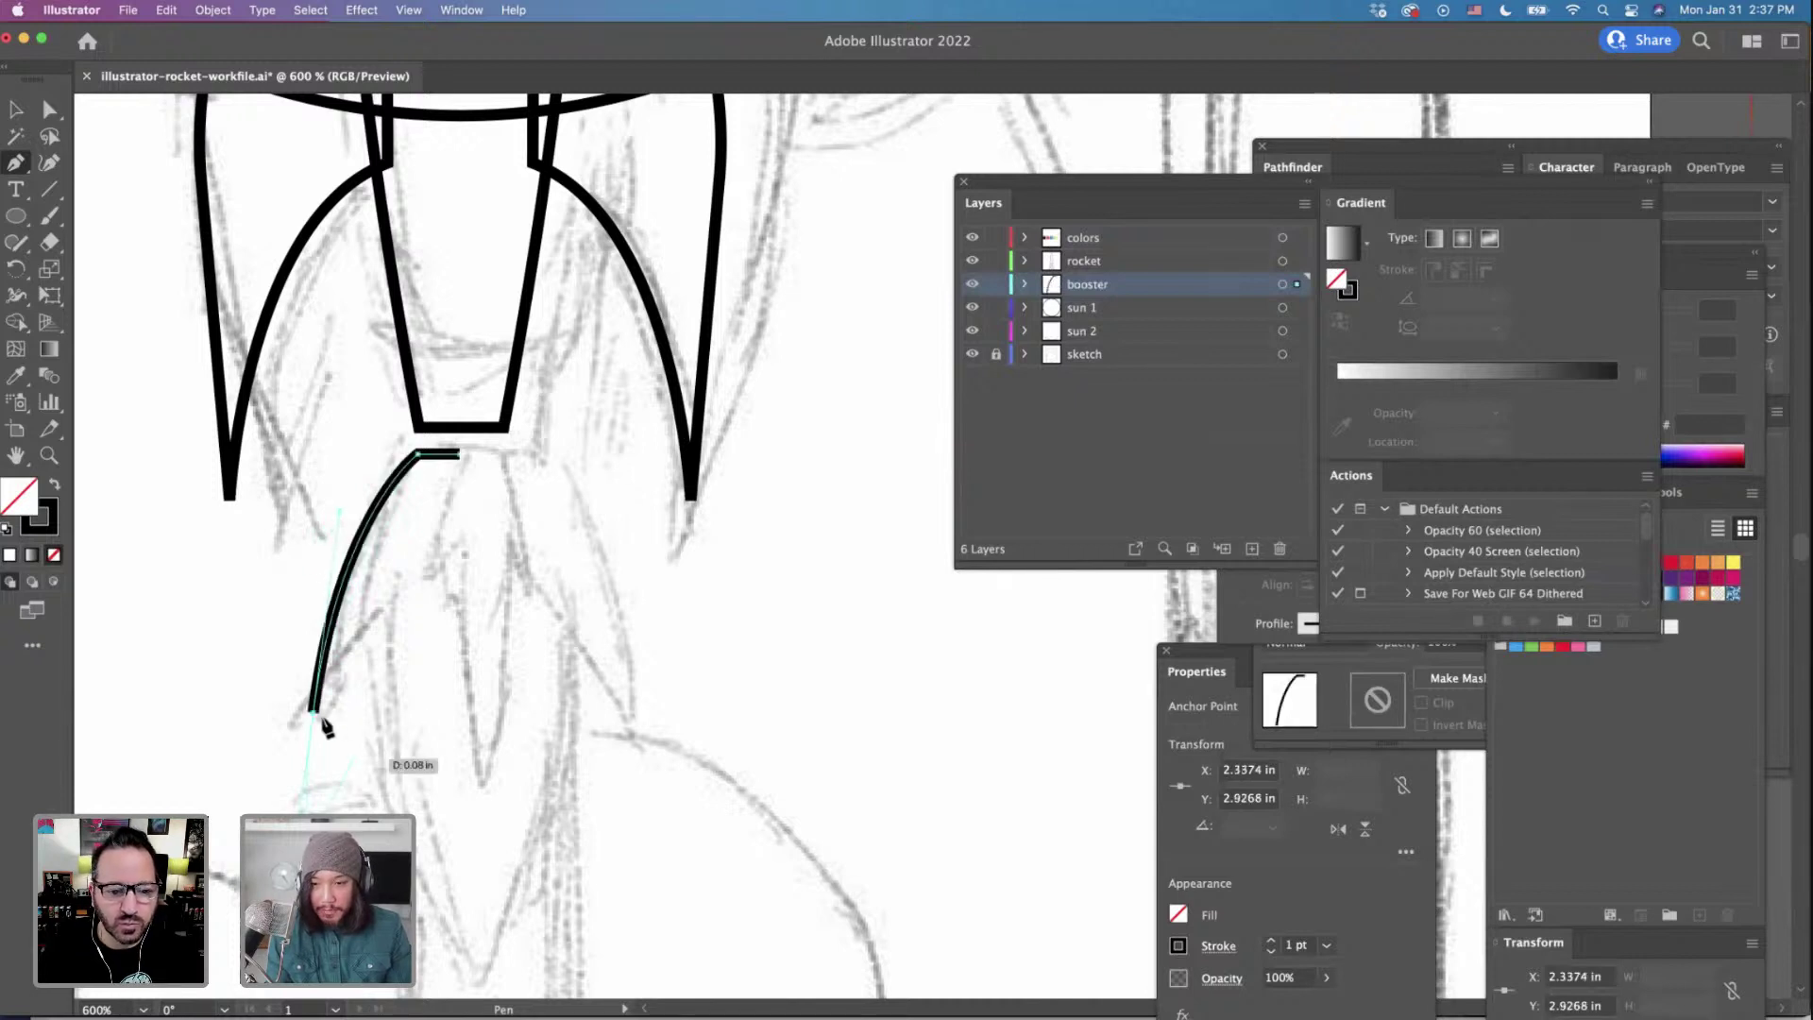
{"action": "left_click", "coordinate": [313, 710]}
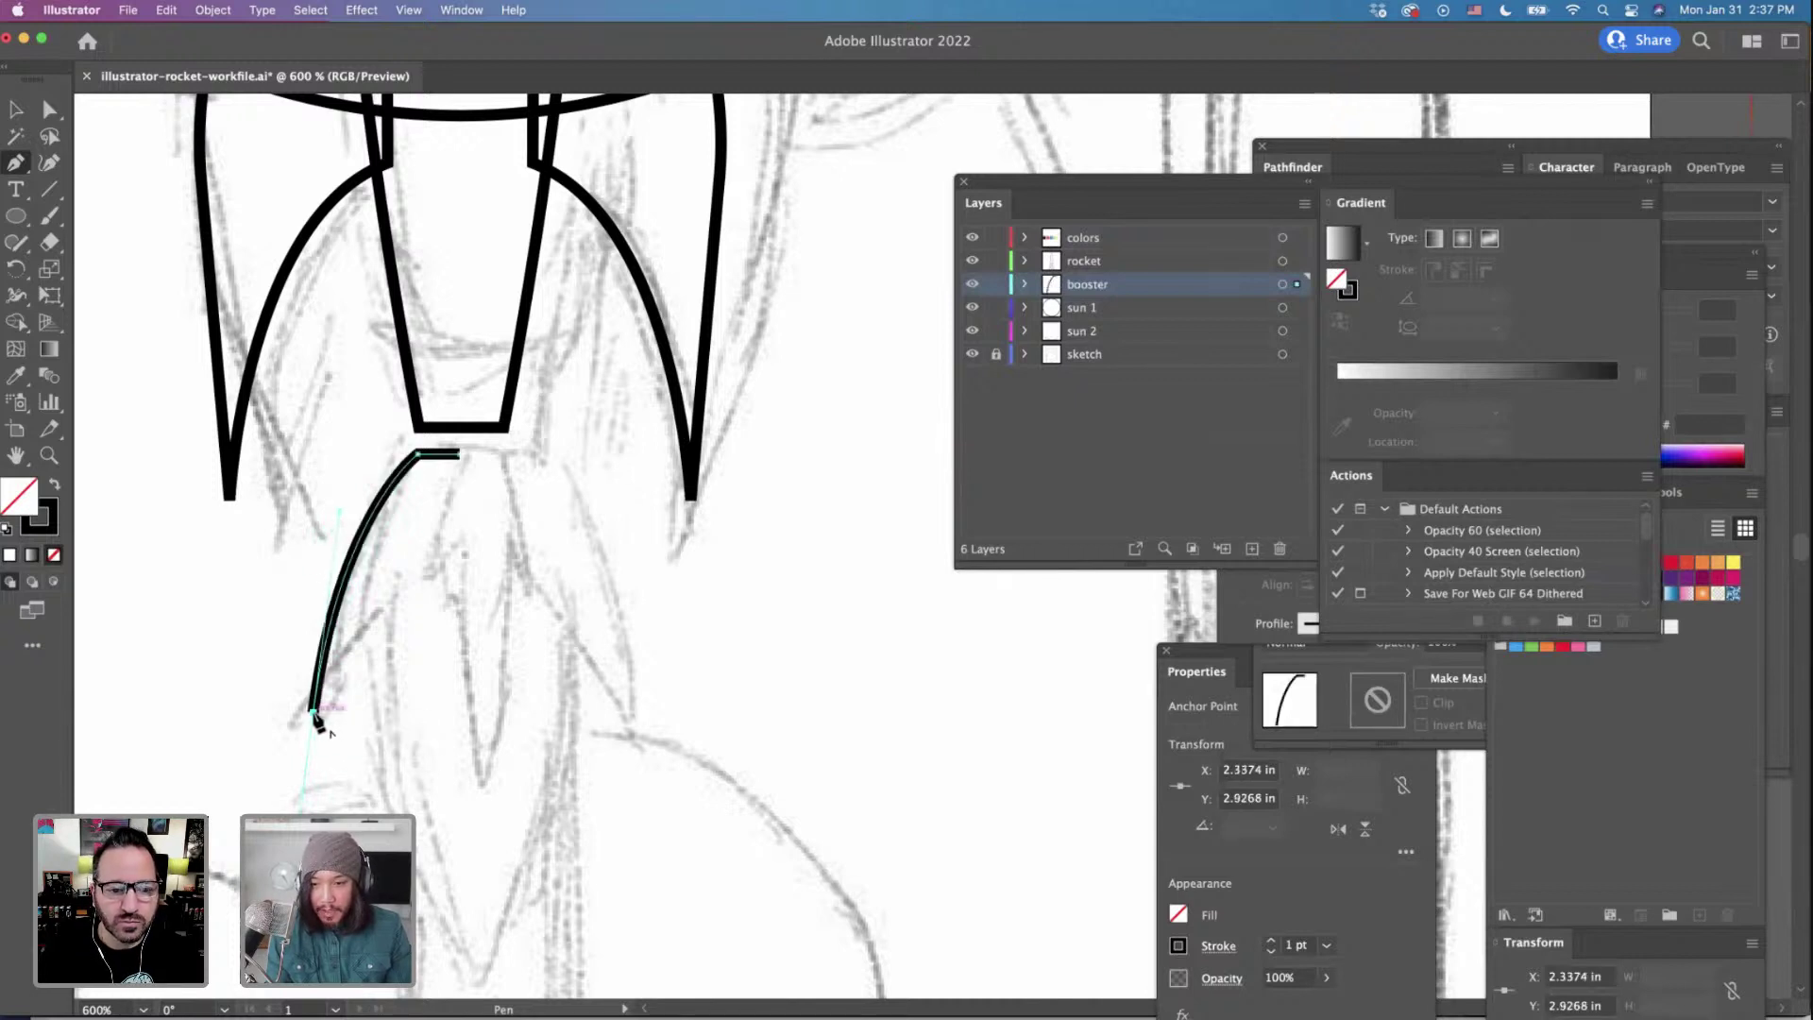
Continue the flame path from the left side tip up to the inner notch, and curve it down to the central bottom point.
{"action": "left_click", "coordinate": [400, 625], "text": "super"}
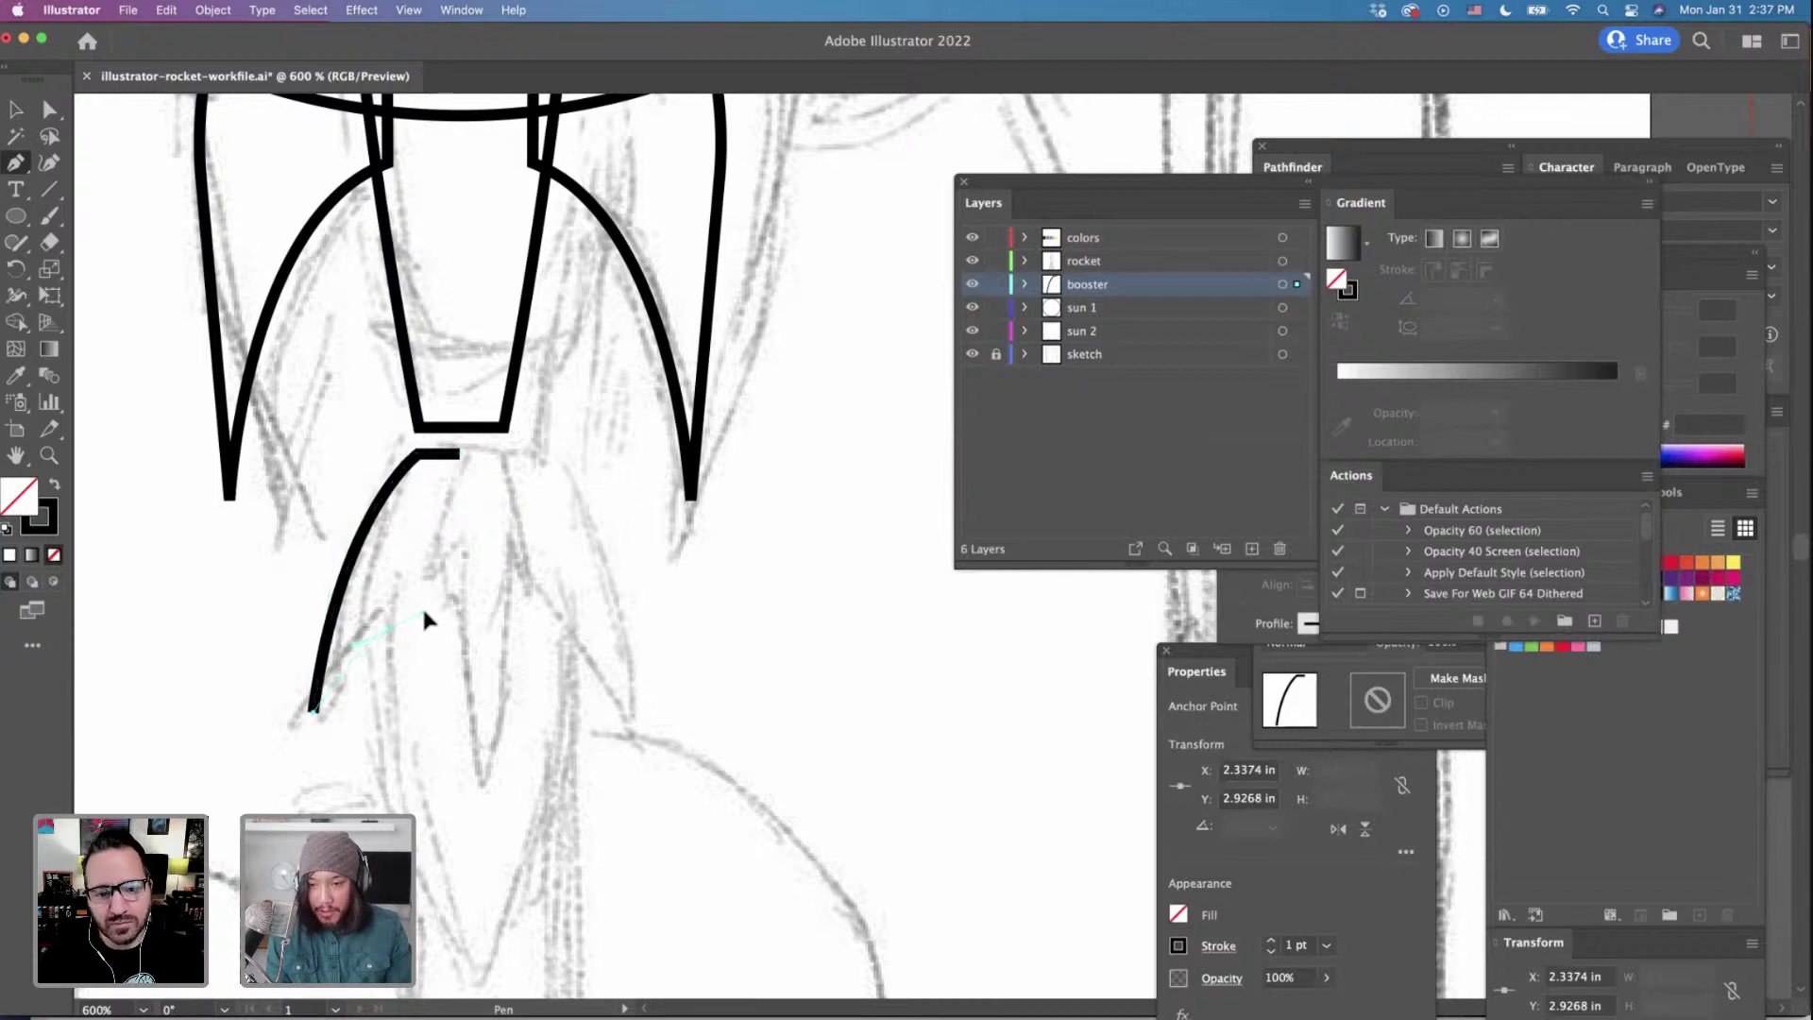
{"action": "left_click_drag", "start_coordinate": [389, 635], "coordinate": [396, 643]}
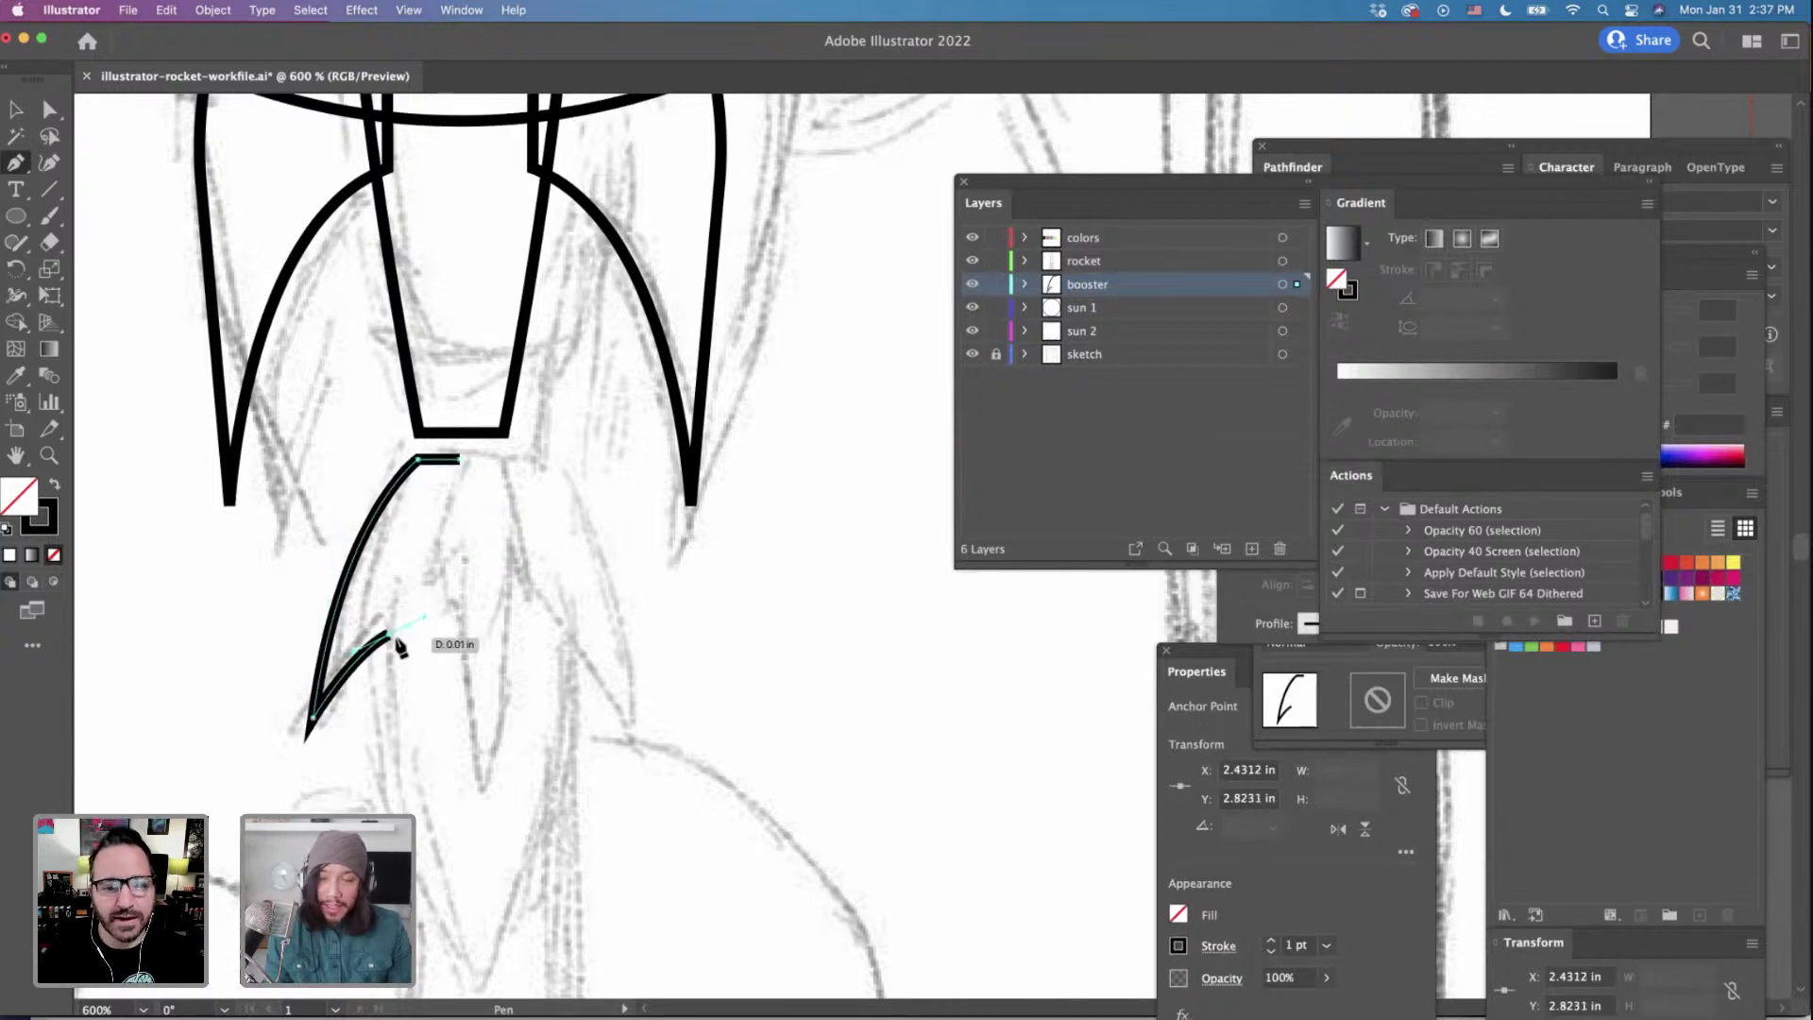
{"action": "scroll", "coordinate": [401, 648], "scroll_direction": "down", "scroll_amount": 5}
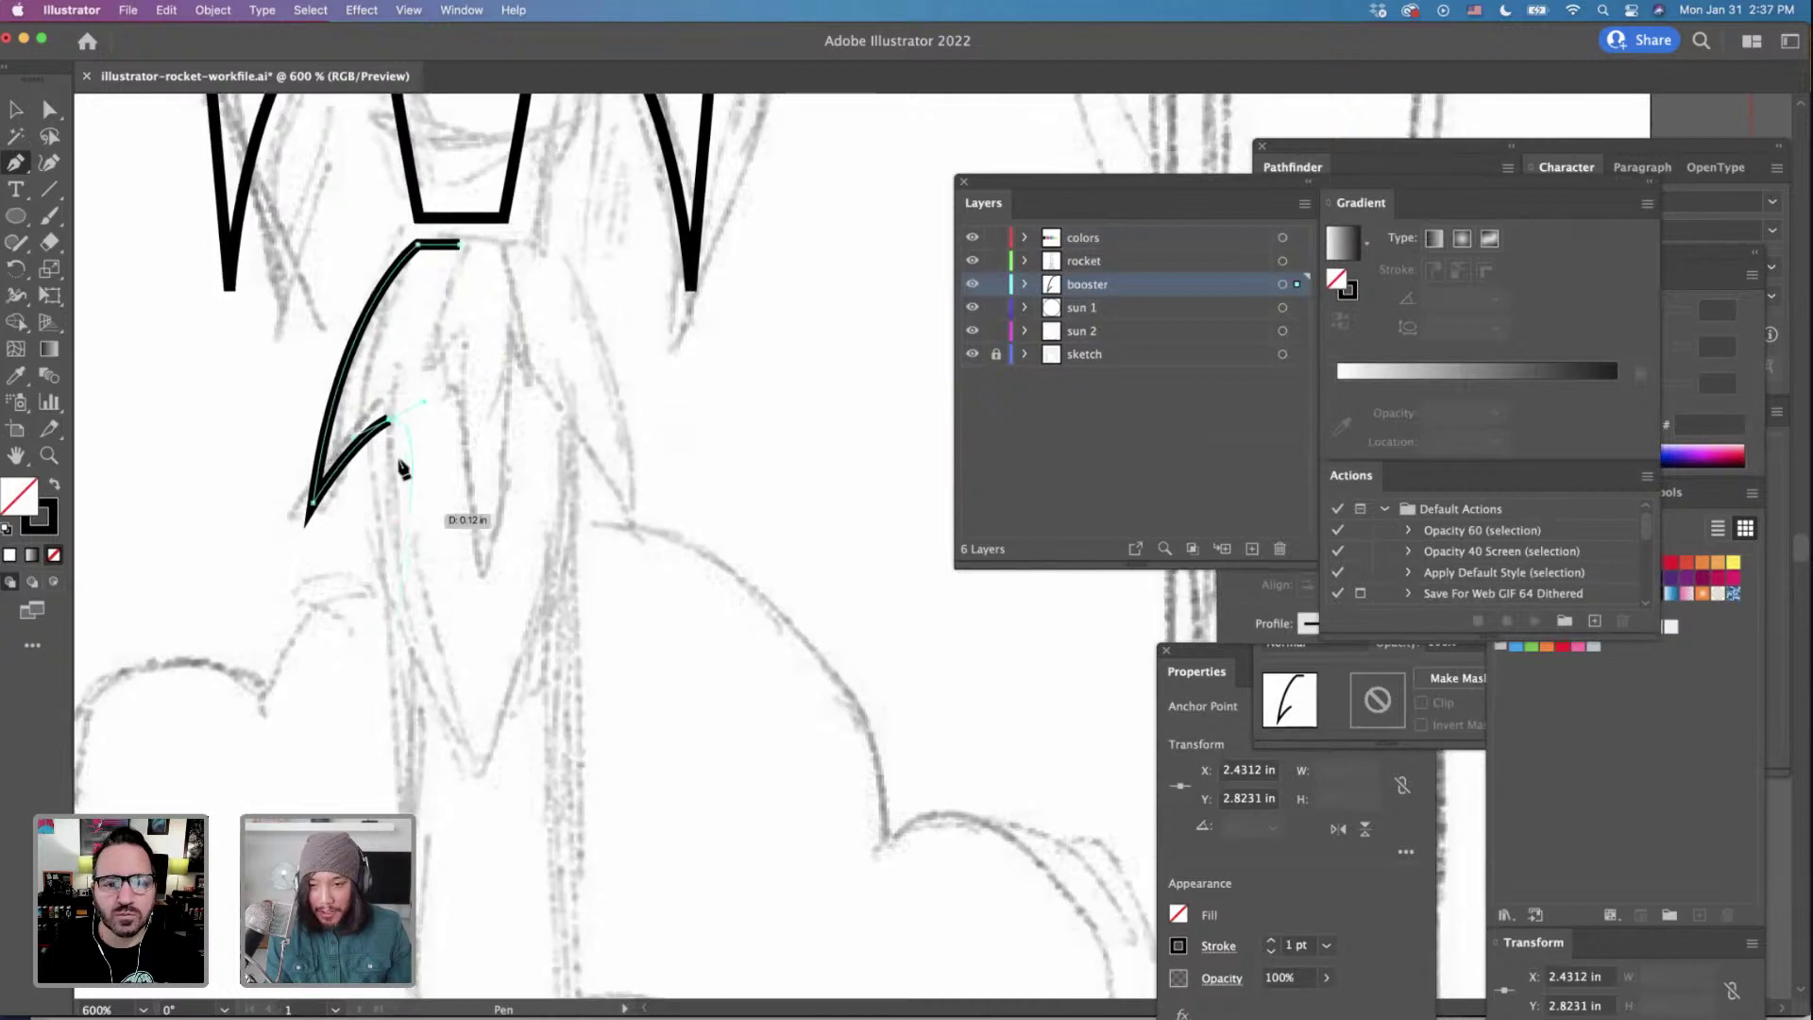
{"action": "left_click", "coordinate": [389, 420]}
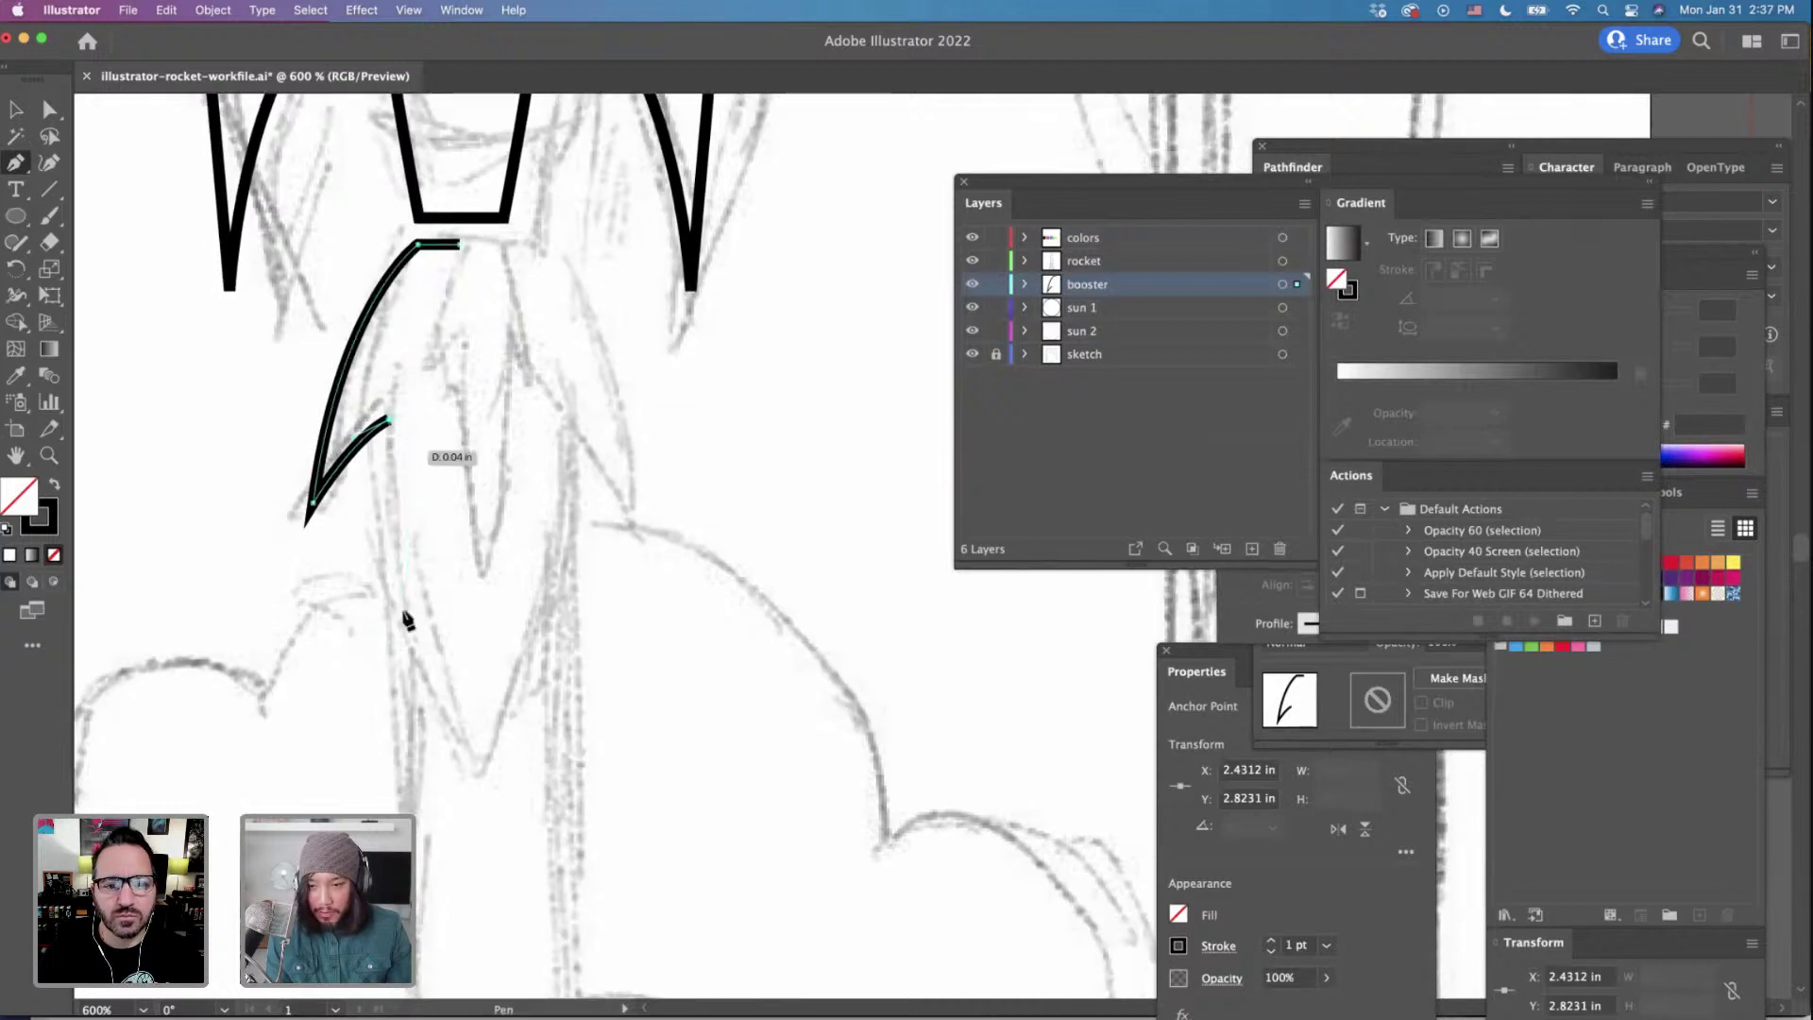
{"action": "left_click", "coordinate": [463, 756]}
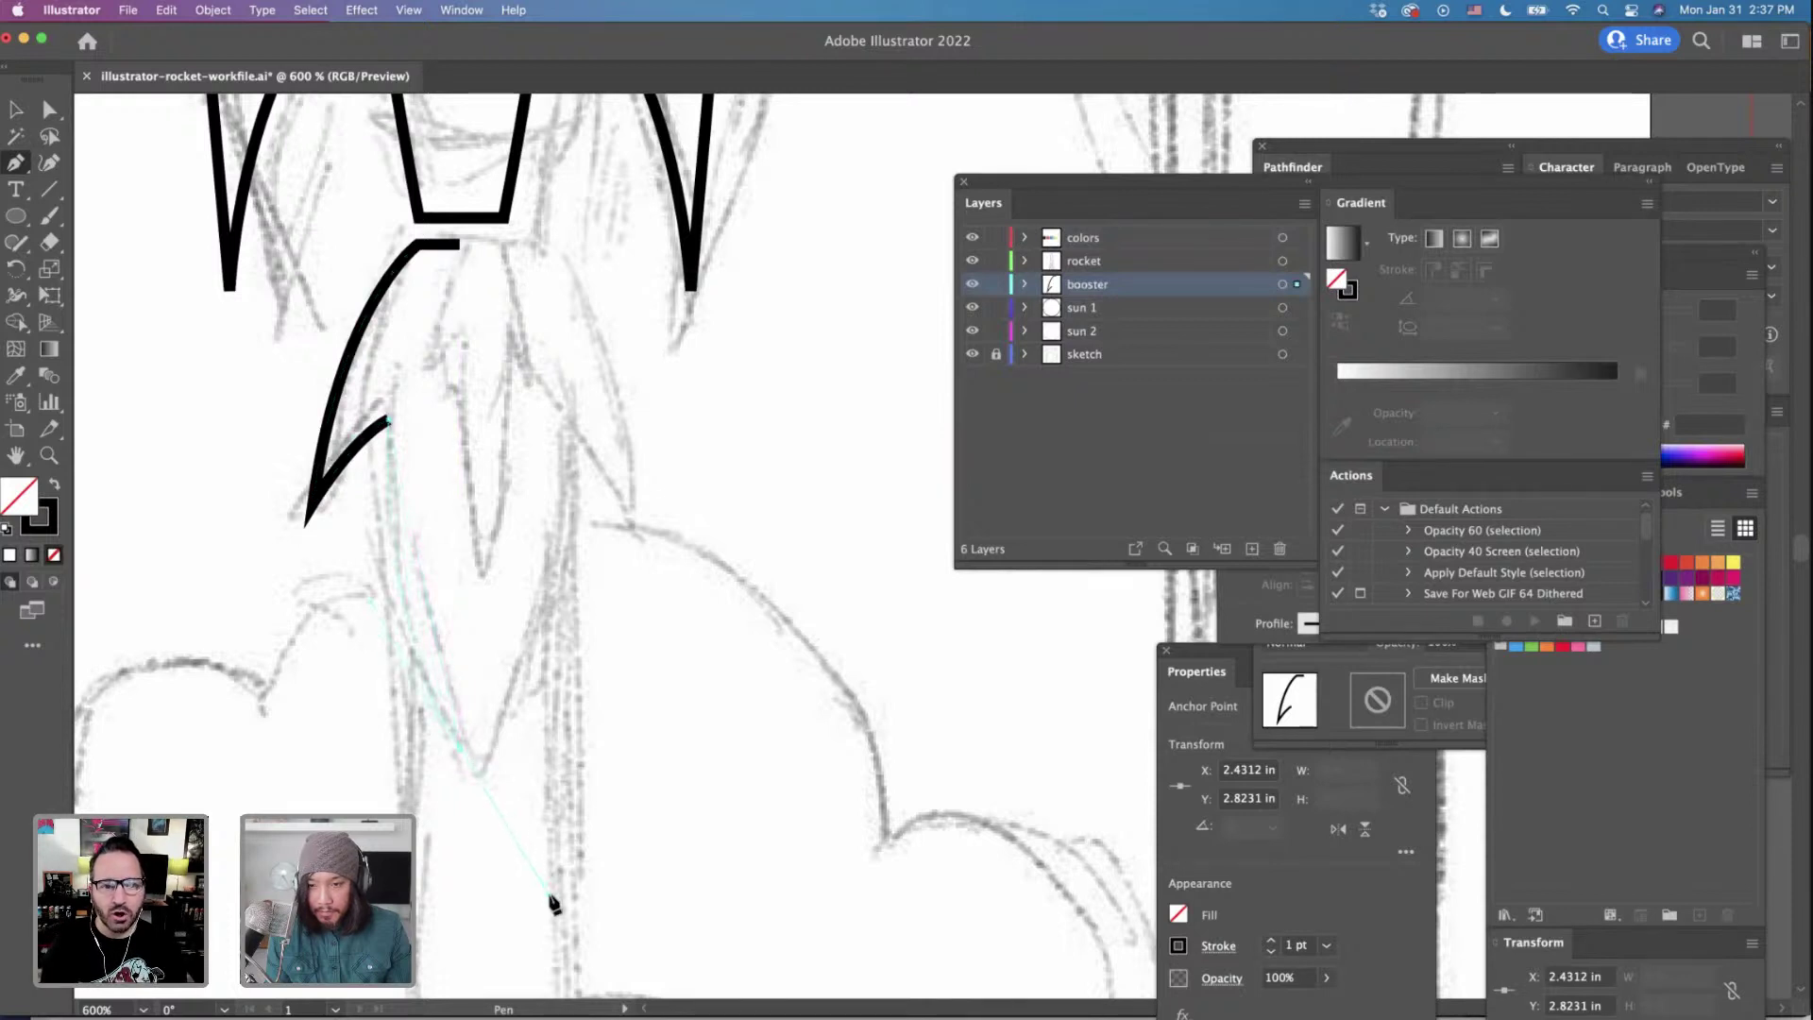
{"action": "left_click_drag", "start_coordinate": [552, 902], "coordinate": [551, 892]}
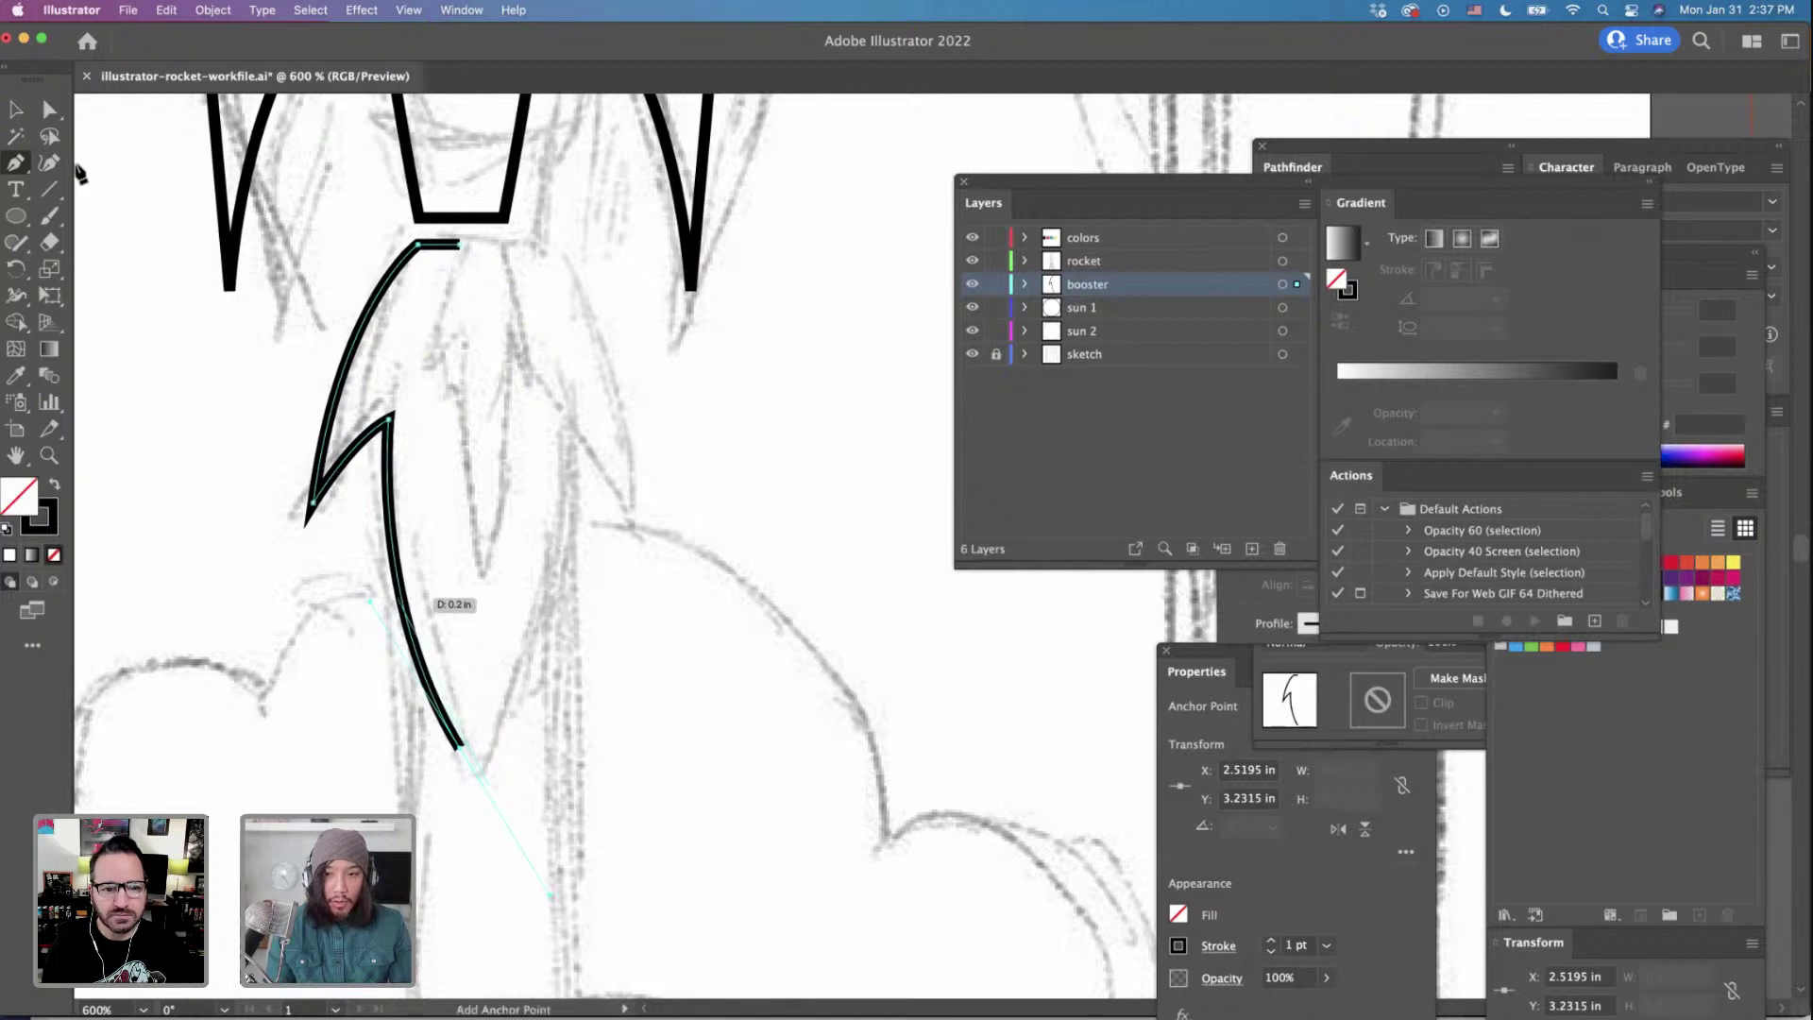
Nudge the flame's left side tip slightly inward and adjust its handle so the outer edge bulges outward more.
{"action": "left_click", "coordinate": [50, 109]}
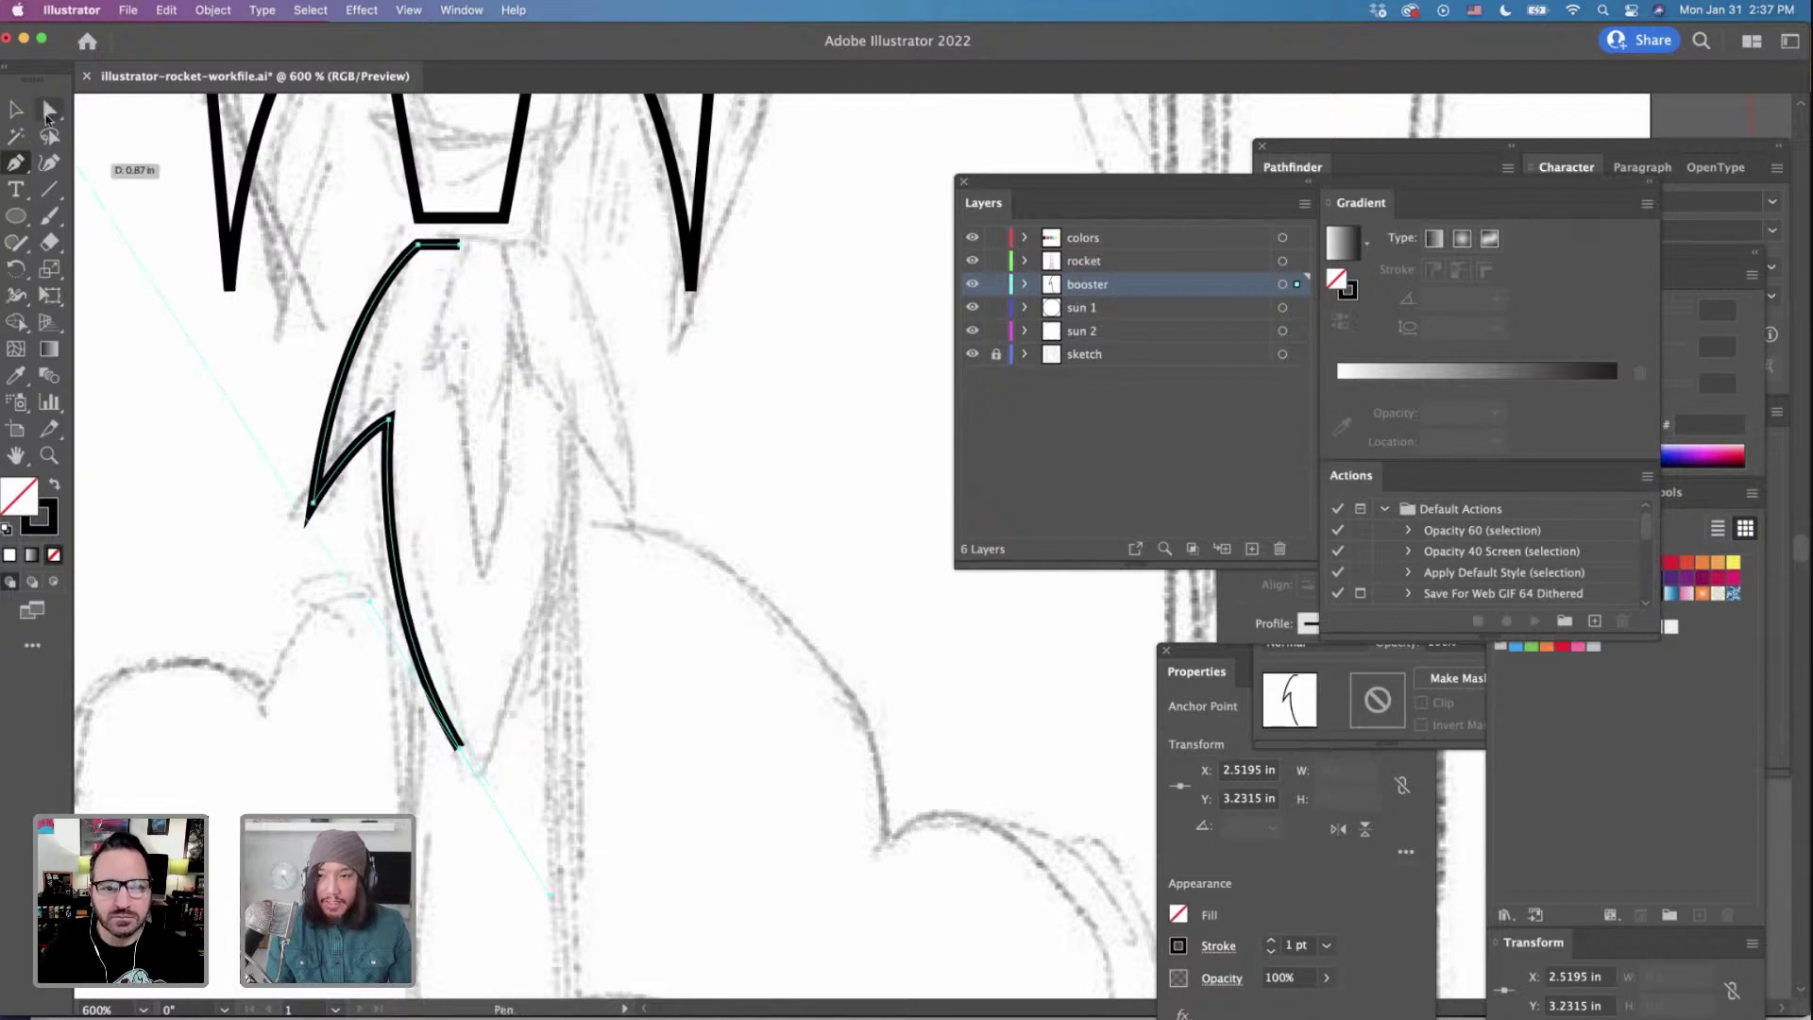
{"action": "left_click", "coordinate": [313, 503]}
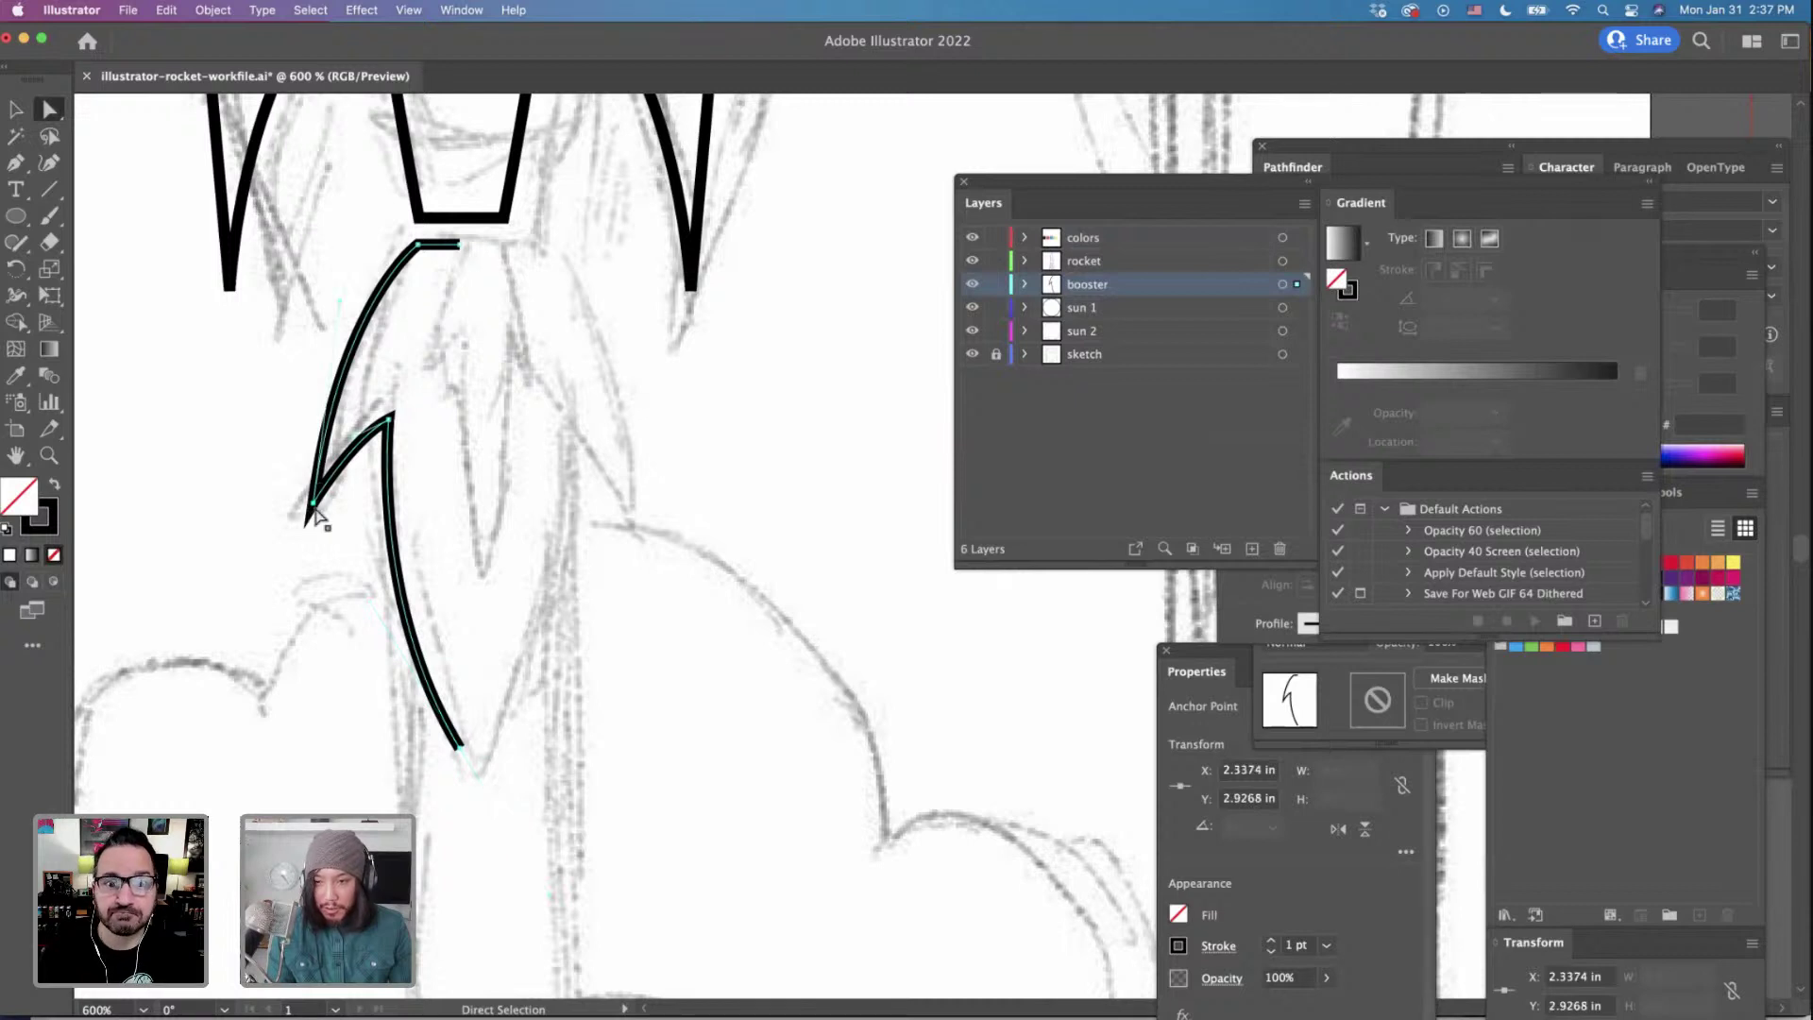
{"action": "left_click_drag", "start_coordinate": [332, 513], "coordinate": [323, 511]}
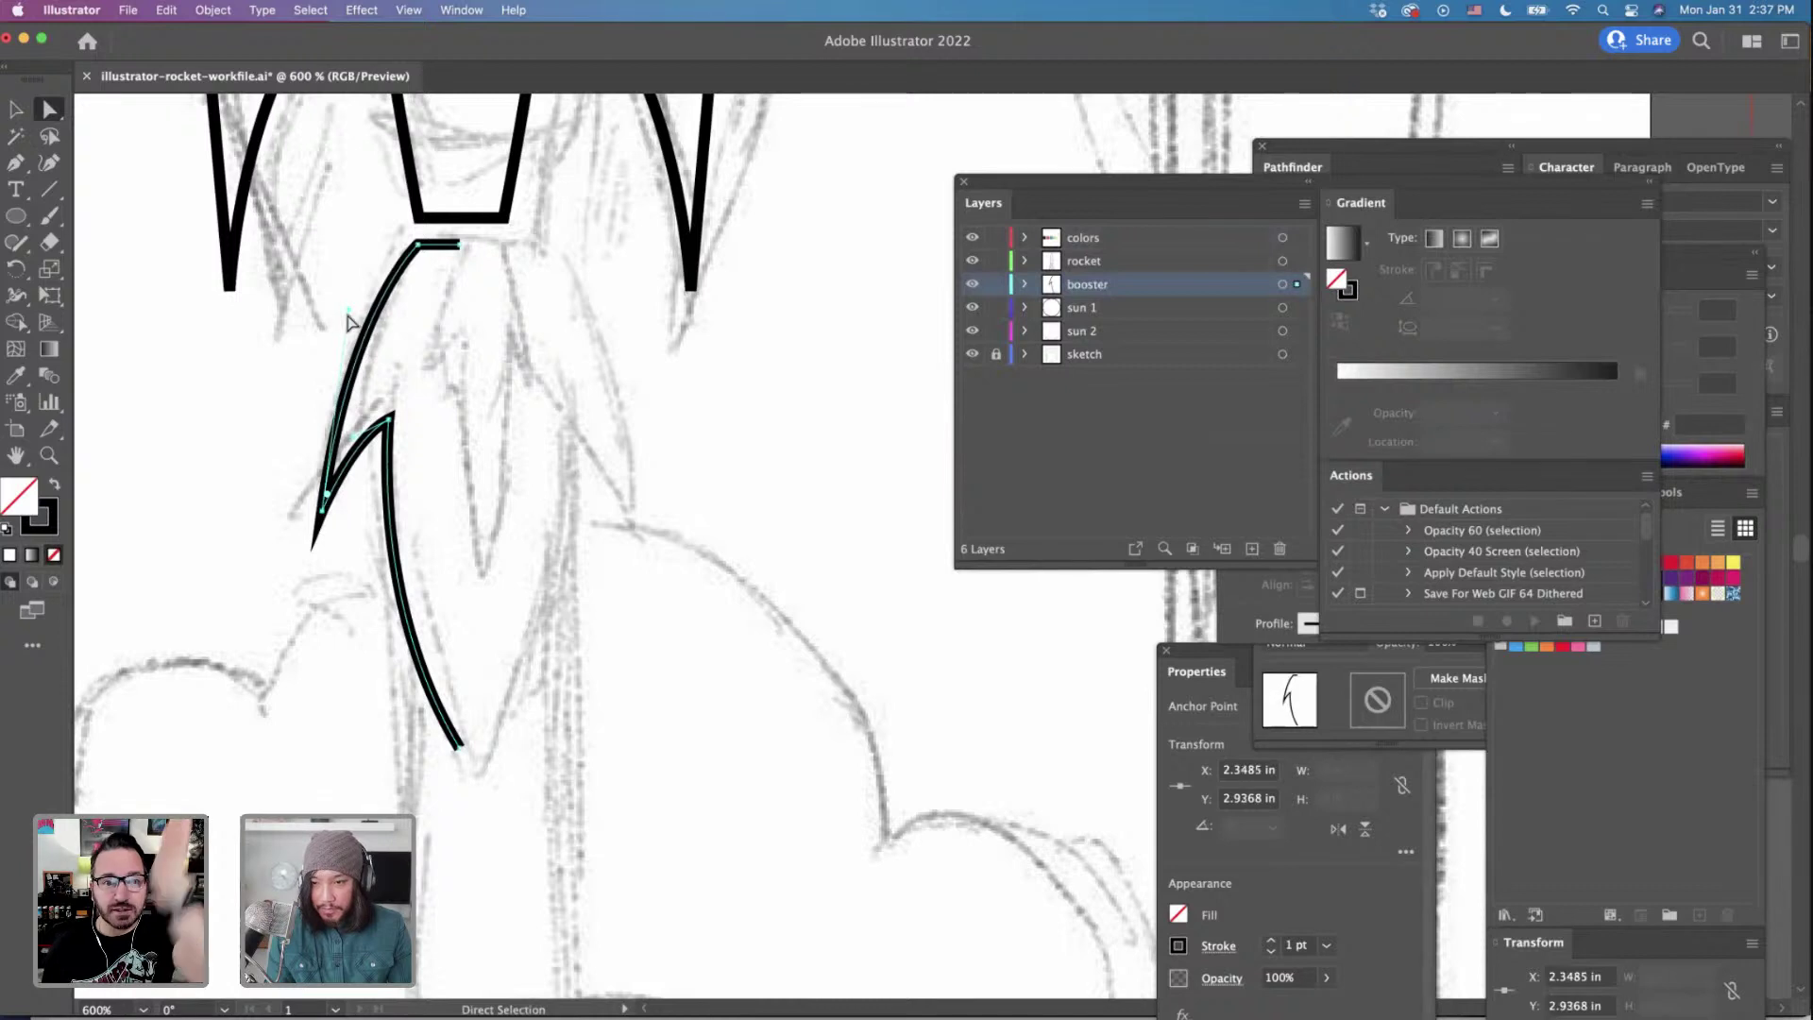
{"action": "mouse_move", "coordinate": [348, 317]}
{"action": "left_mouse_down"}
{"action": "mouse_move", "coordinate": [315, 303]}
{"action": "mouse_move", "coordinate": [321, 324]}
{"action": "left_mouse_up"}
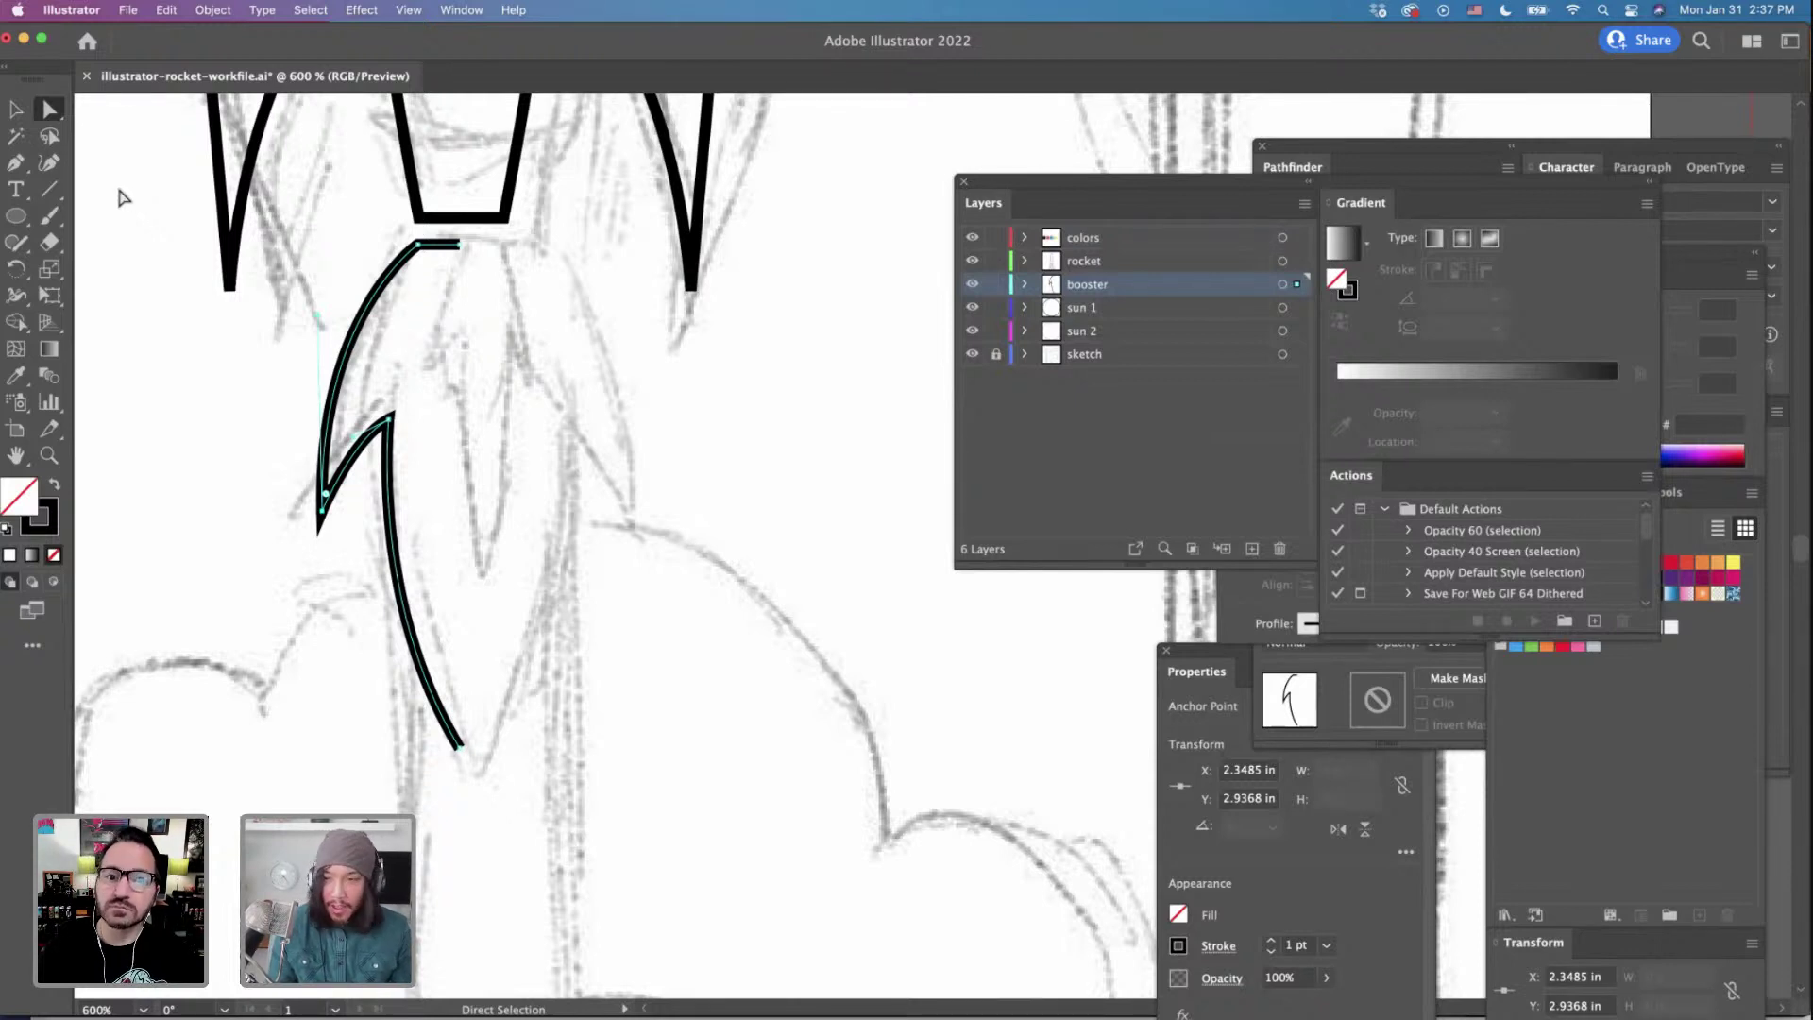
Duplicate the left flame half to its right and reflect the copy across the vertical axis.
{"action": "left_click", "coordinate": [16, 109]}
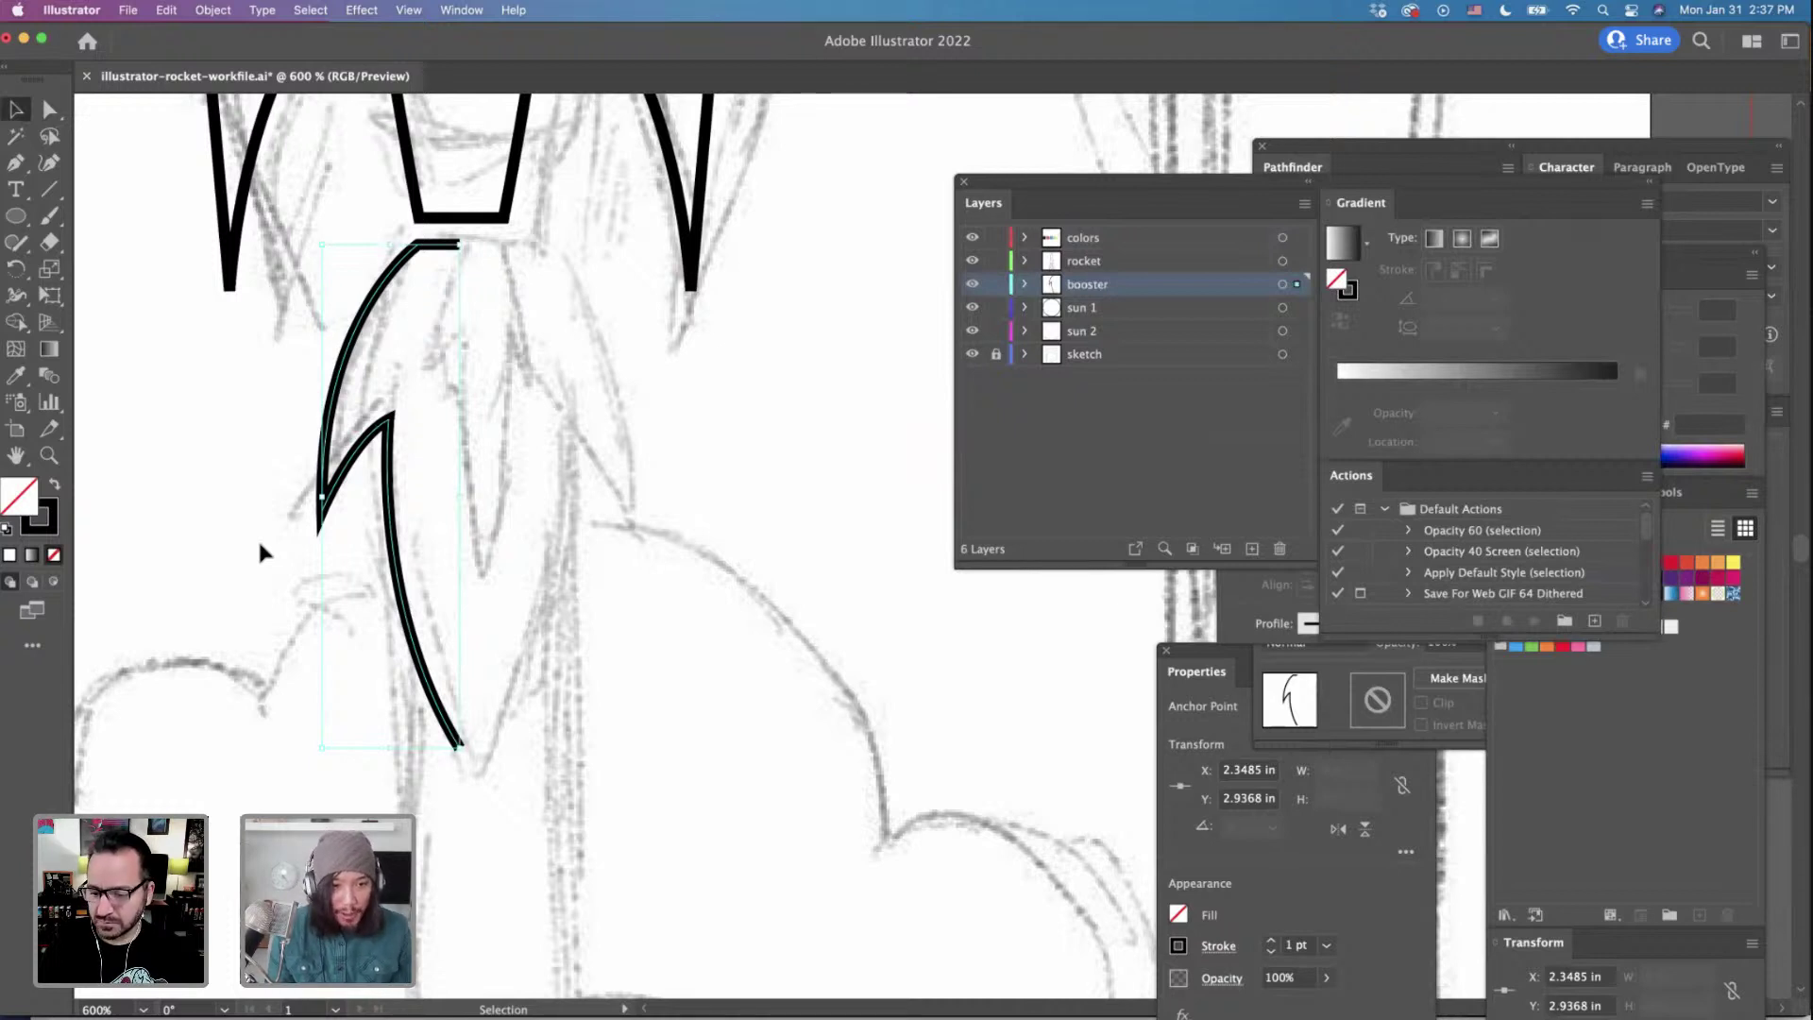
{"action": "left_click", "coordinate": [413, 576]}
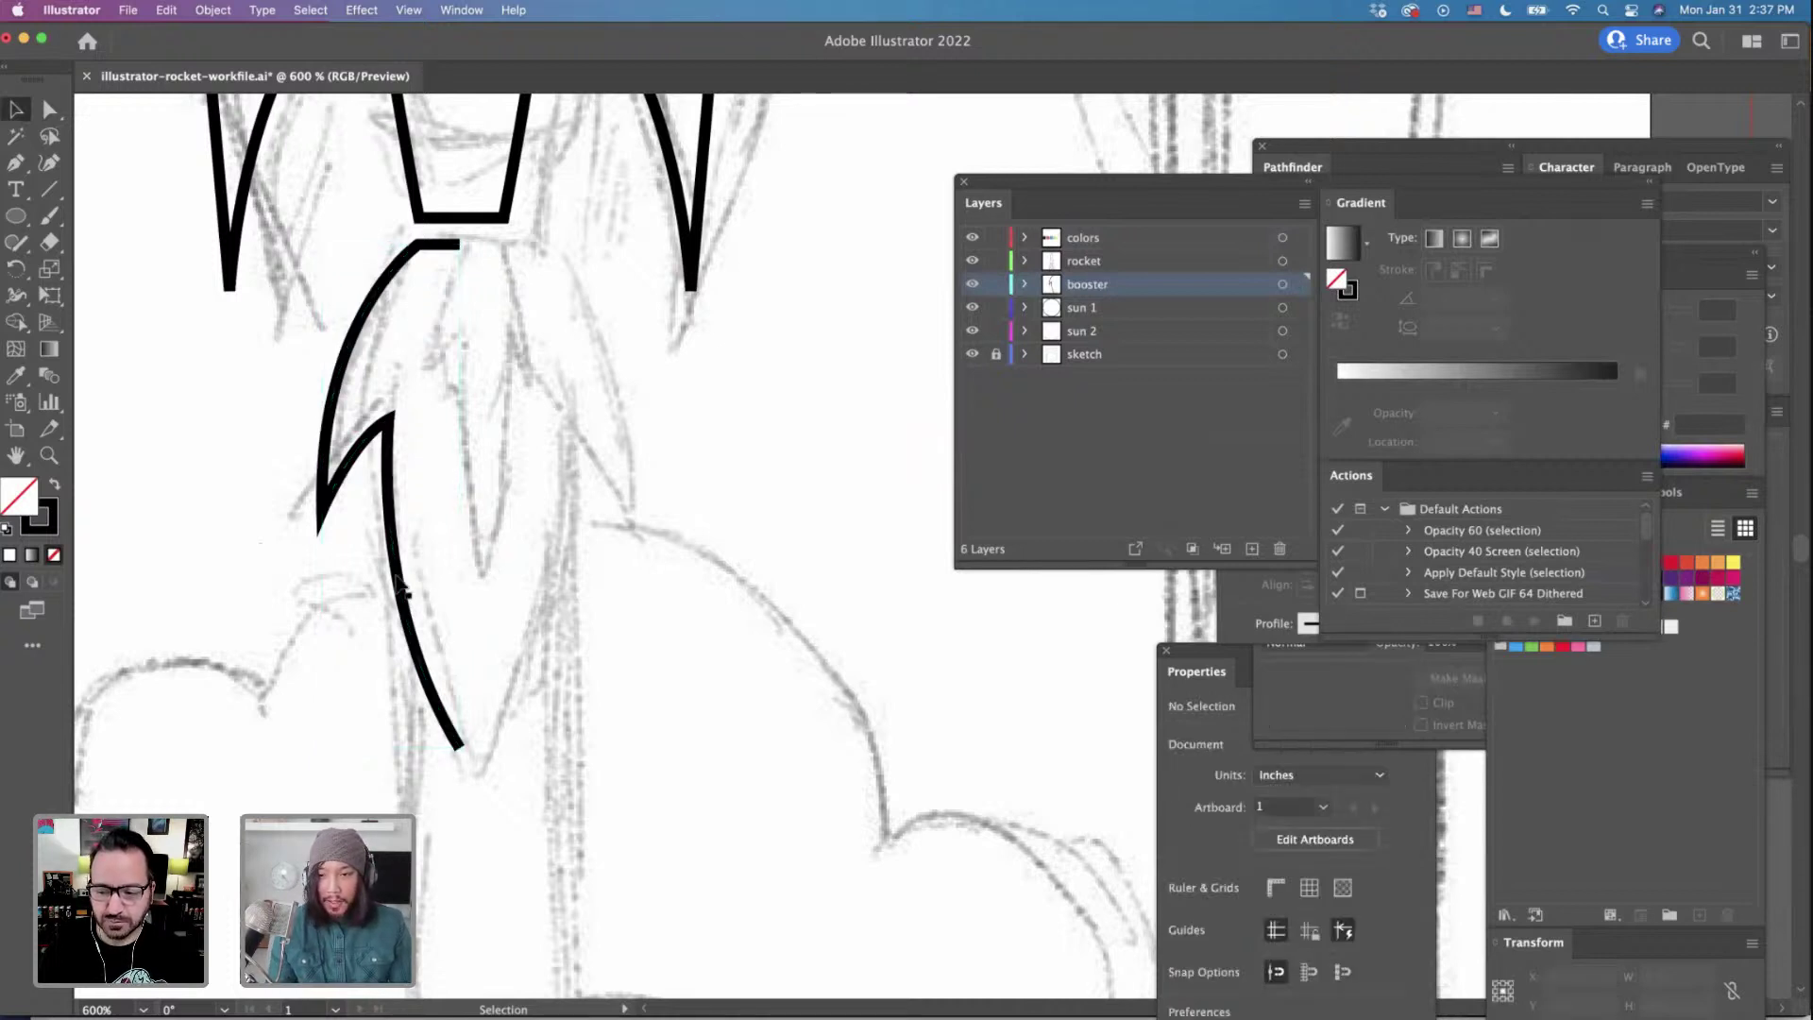
{"action": "left_click_drag", "start_coordinate": [401, 583], "coordinate": [530, 581]}
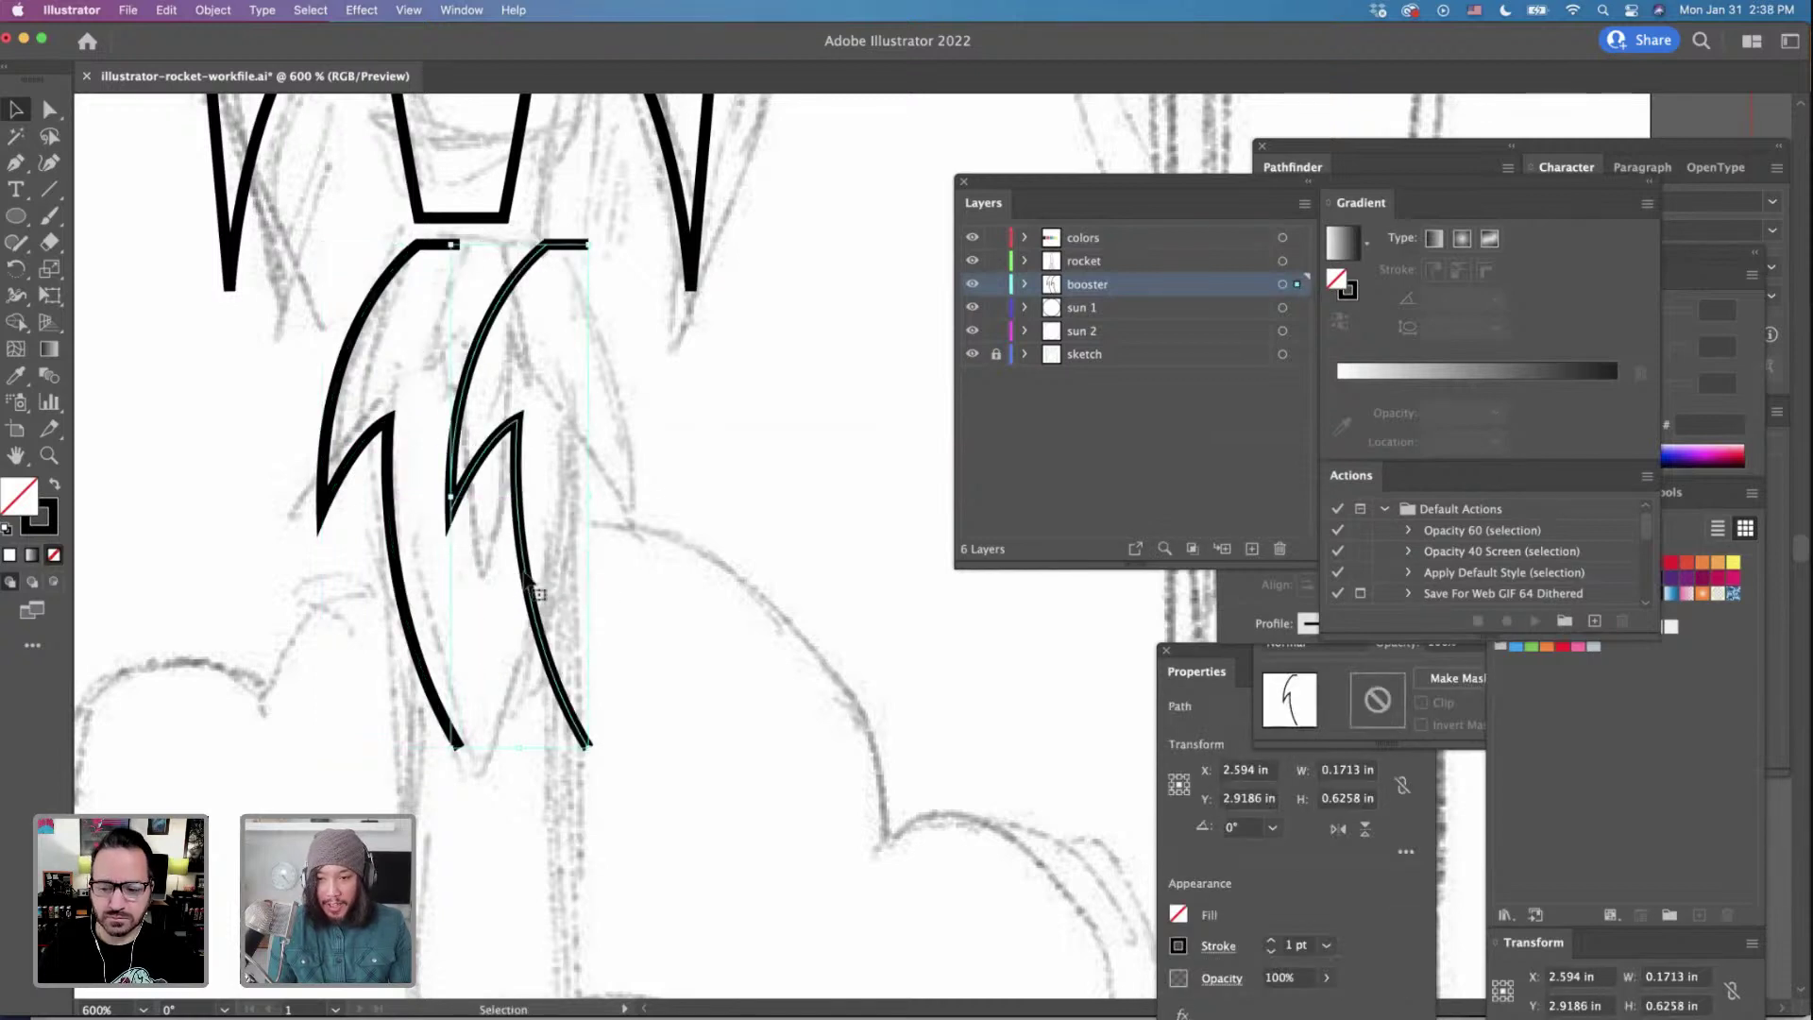
{"action": "right_click", "coordinate": [541, 584]}
{"action": "mouse_move", "coordinate": [608, 910]}
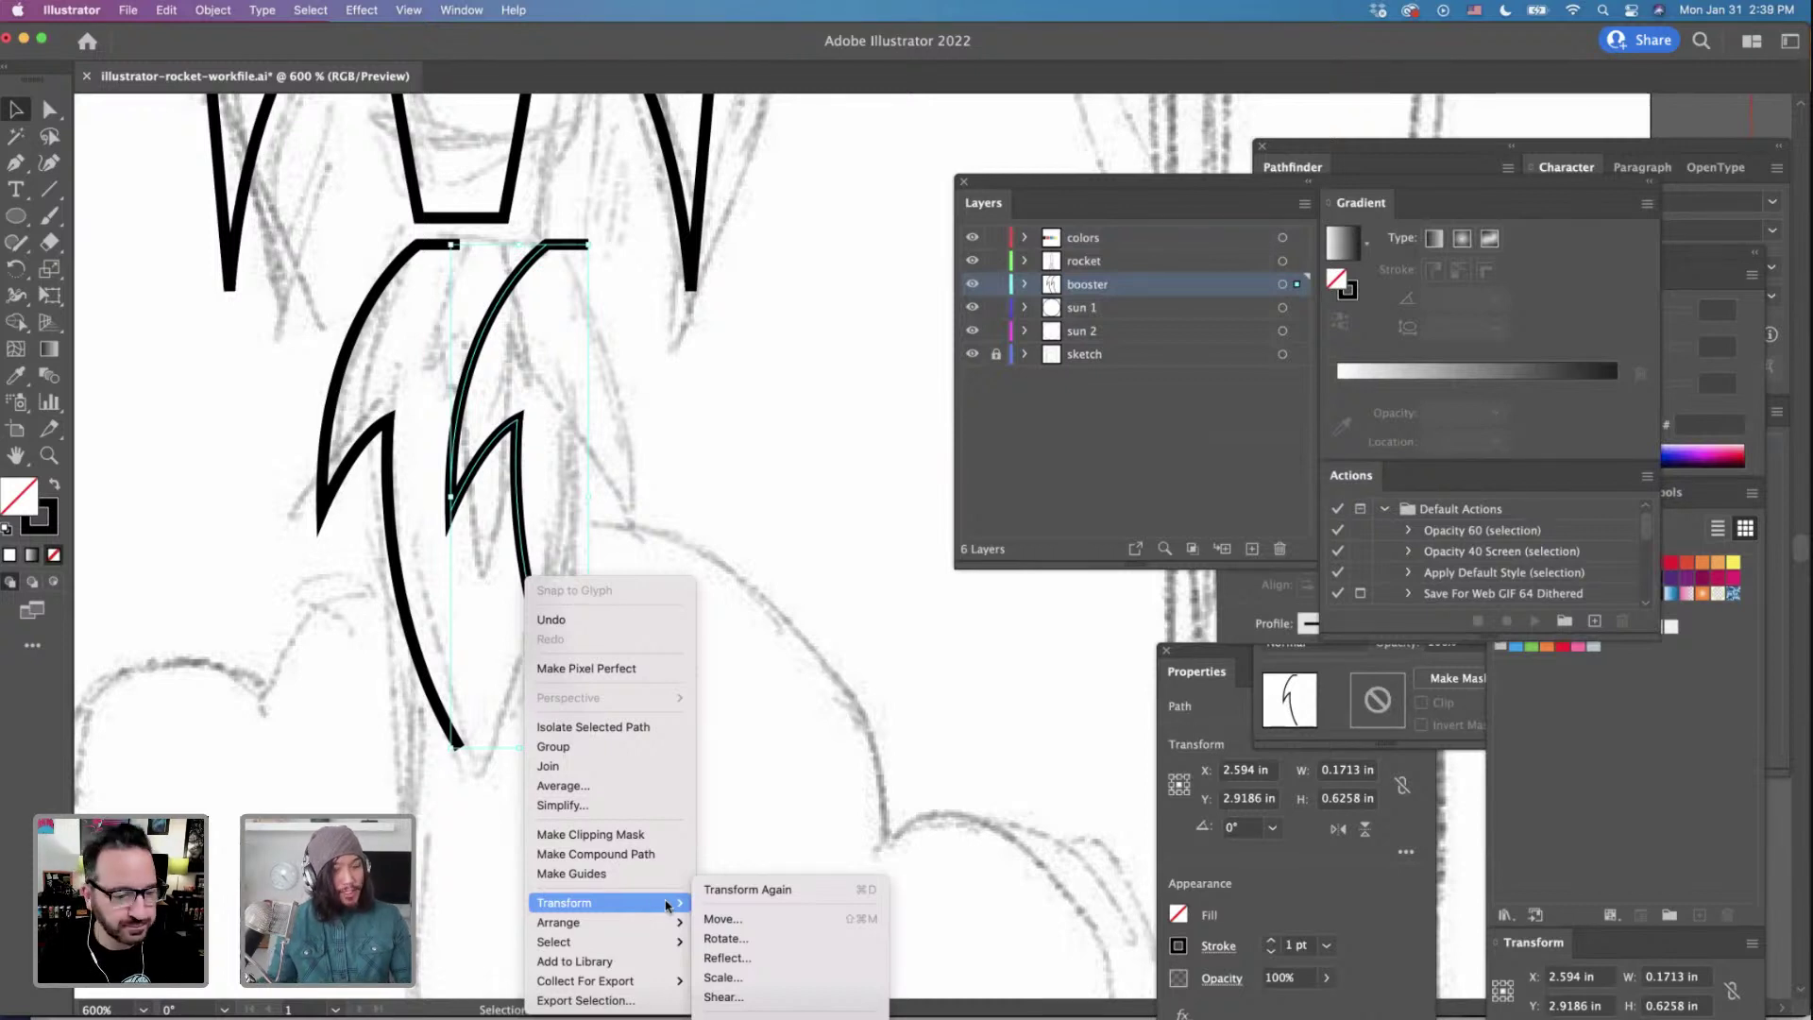
{"action": "left_click", "coordinate": [719, 960]}
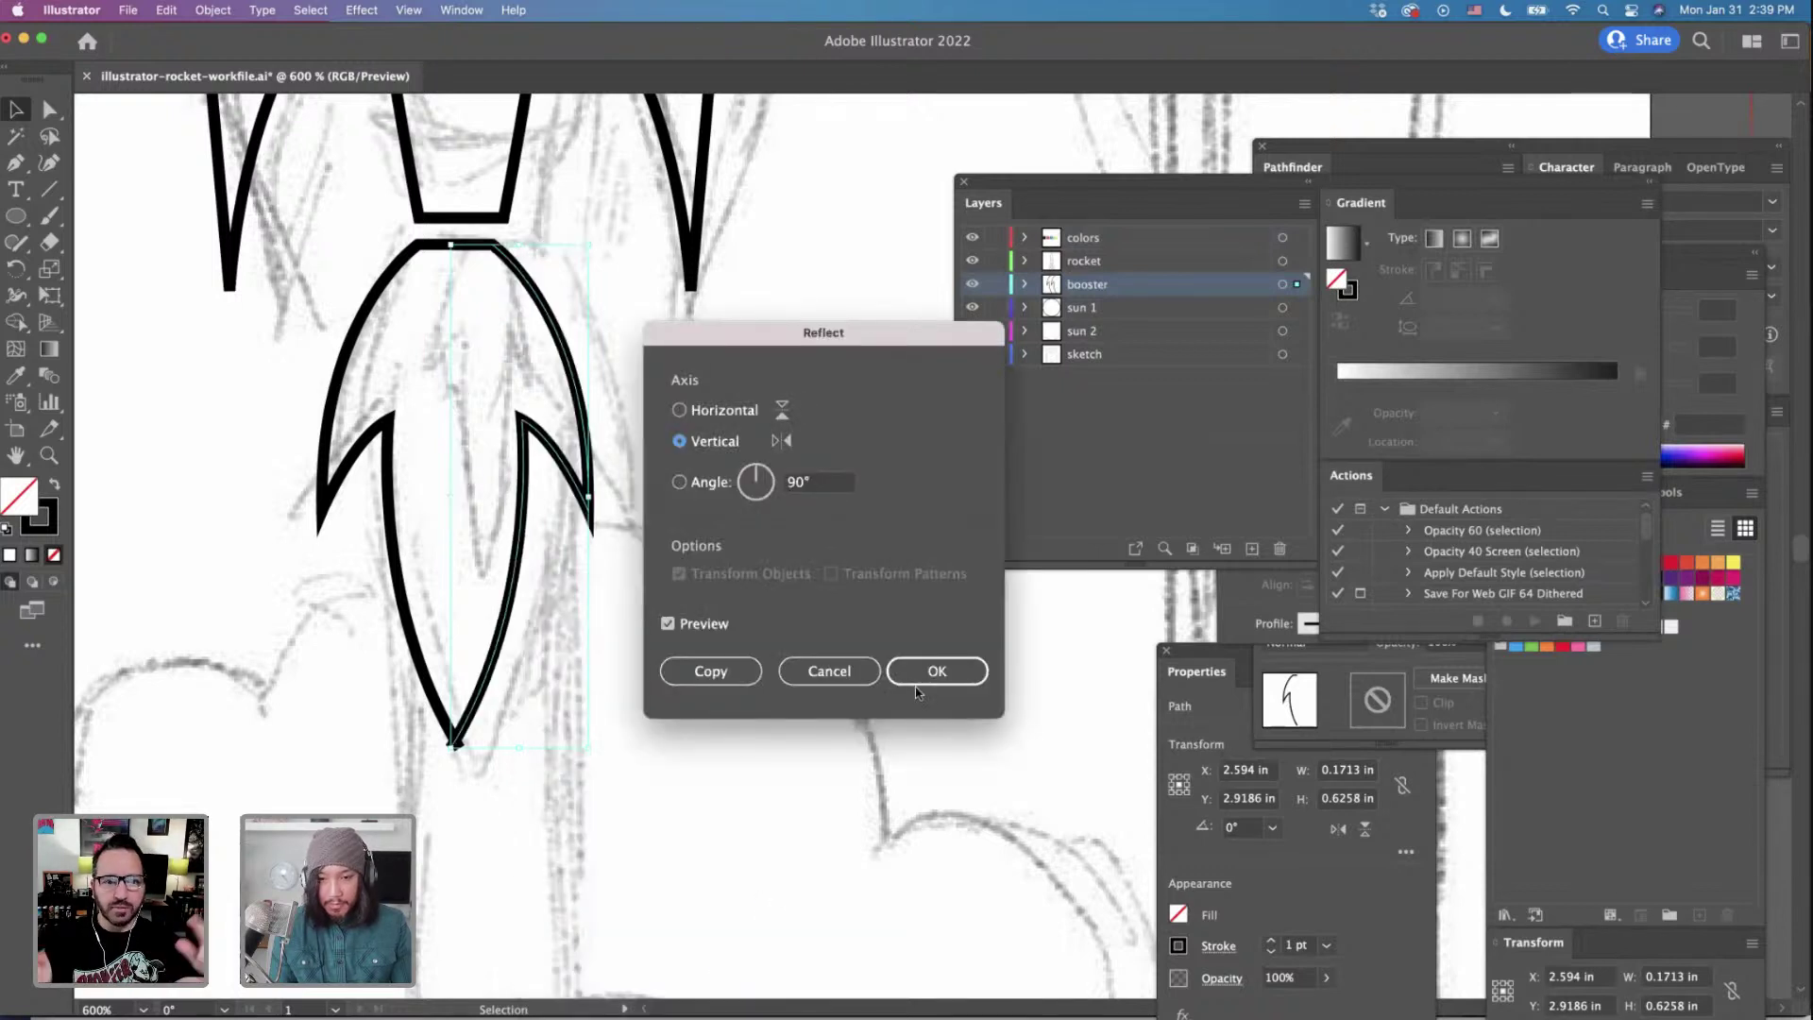
{"action": "left_click", "coordinate": [933, 673]}
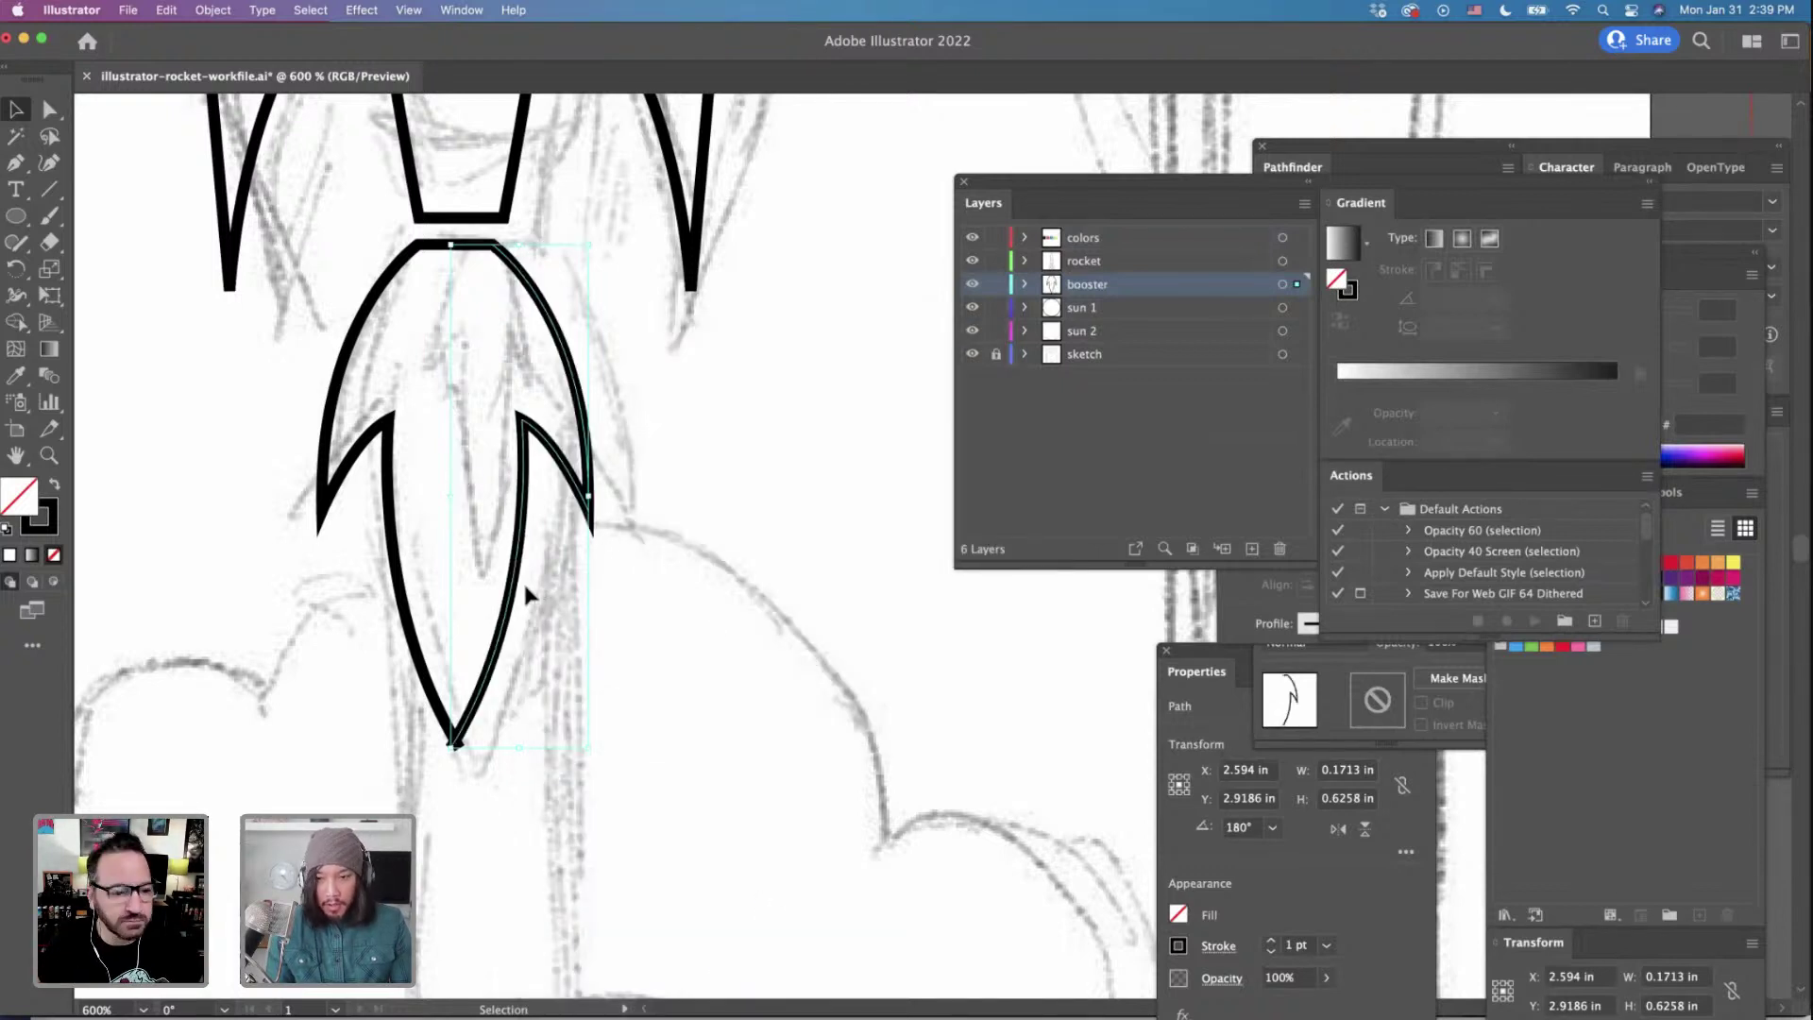
Align the mirrored flame half so the center ends meet, and join the two paths at the bottom point.
{"action": "left_click_drag", "start_coordinate": [526, 593], "coordinate": [530, 593]}
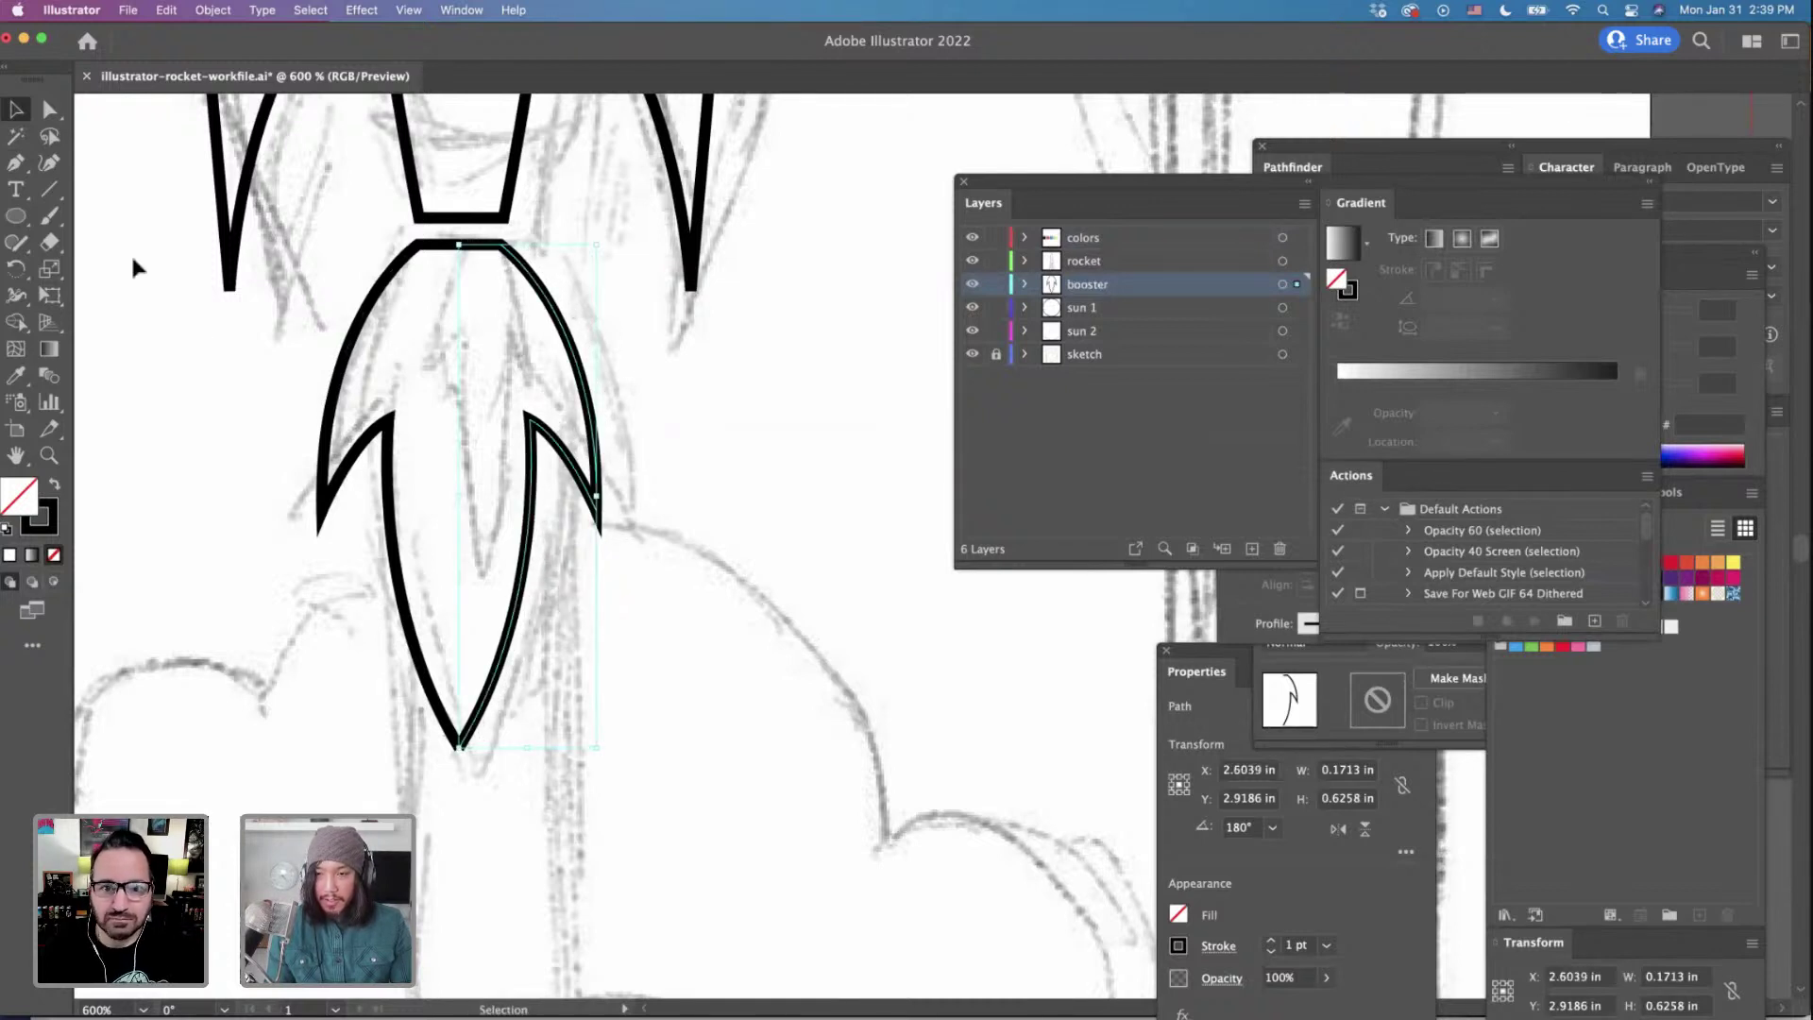
{"action": "left_click", "coordinate": [49, 107]}
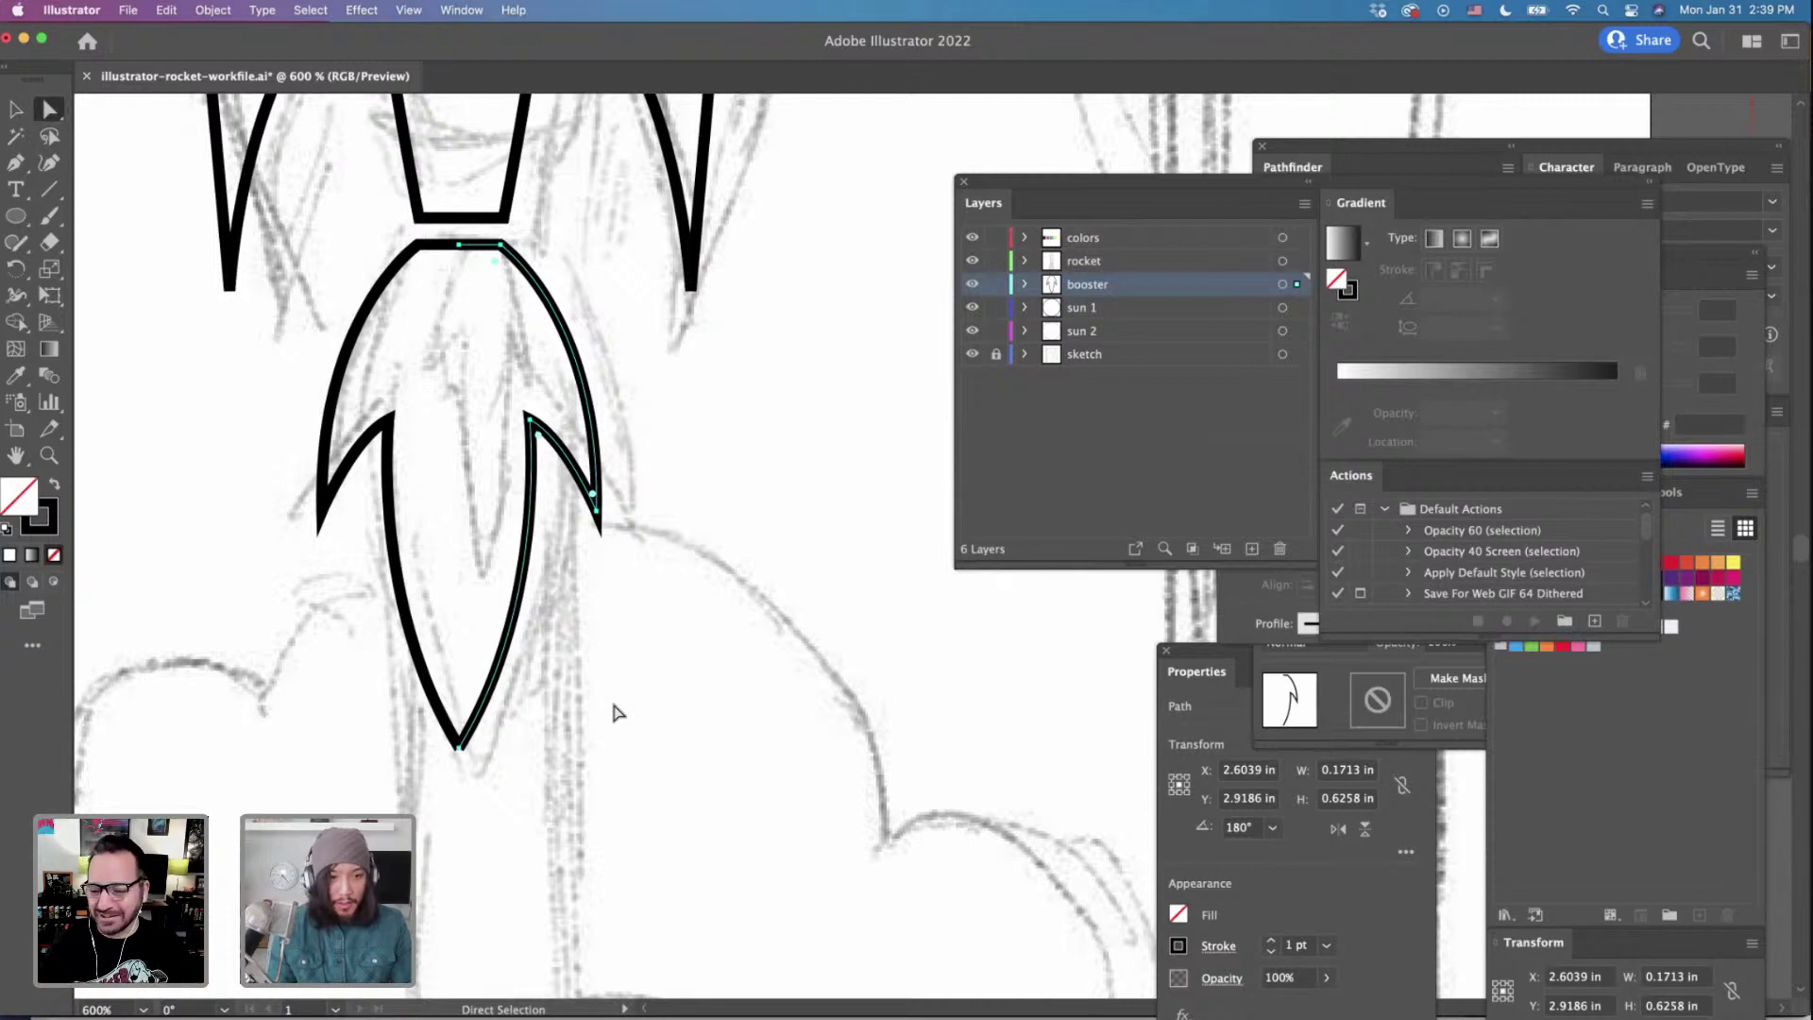
{"action": "left_click_drag", "start_coordinate": [552, 802], "coordinate": [420, 730]}
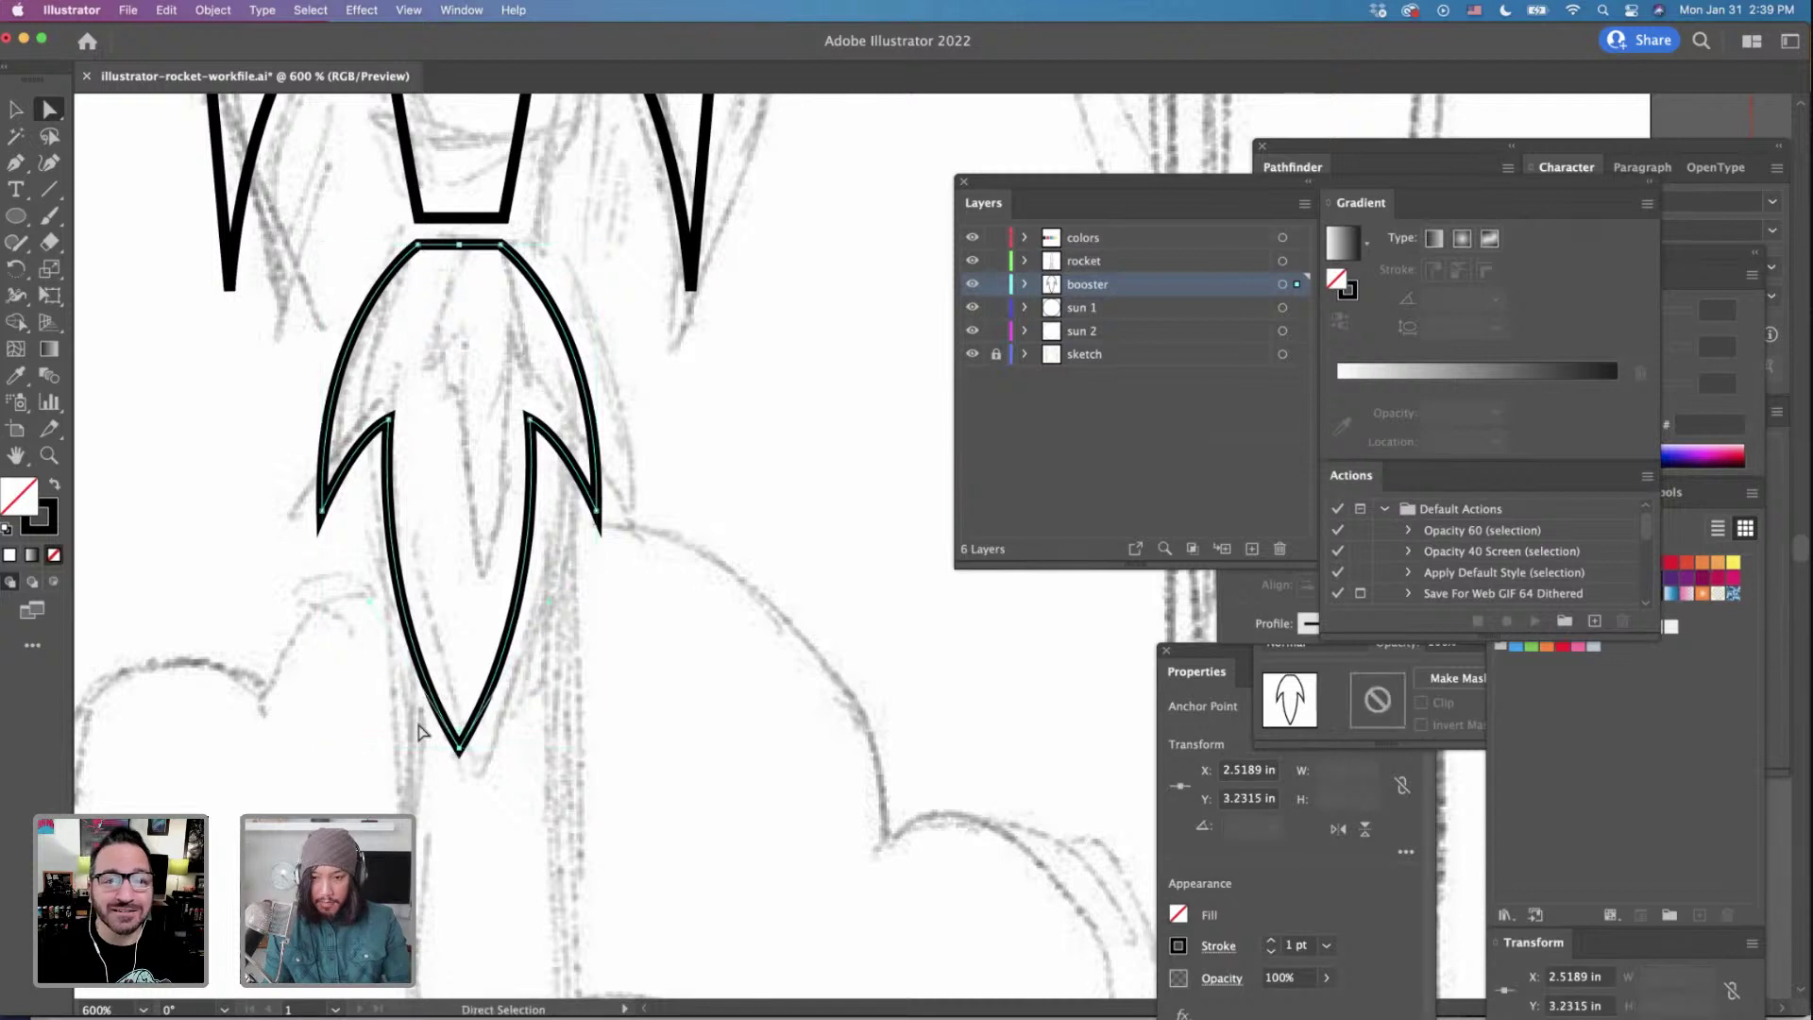
{"action": "left_click", "coordinate": [664, 740]}
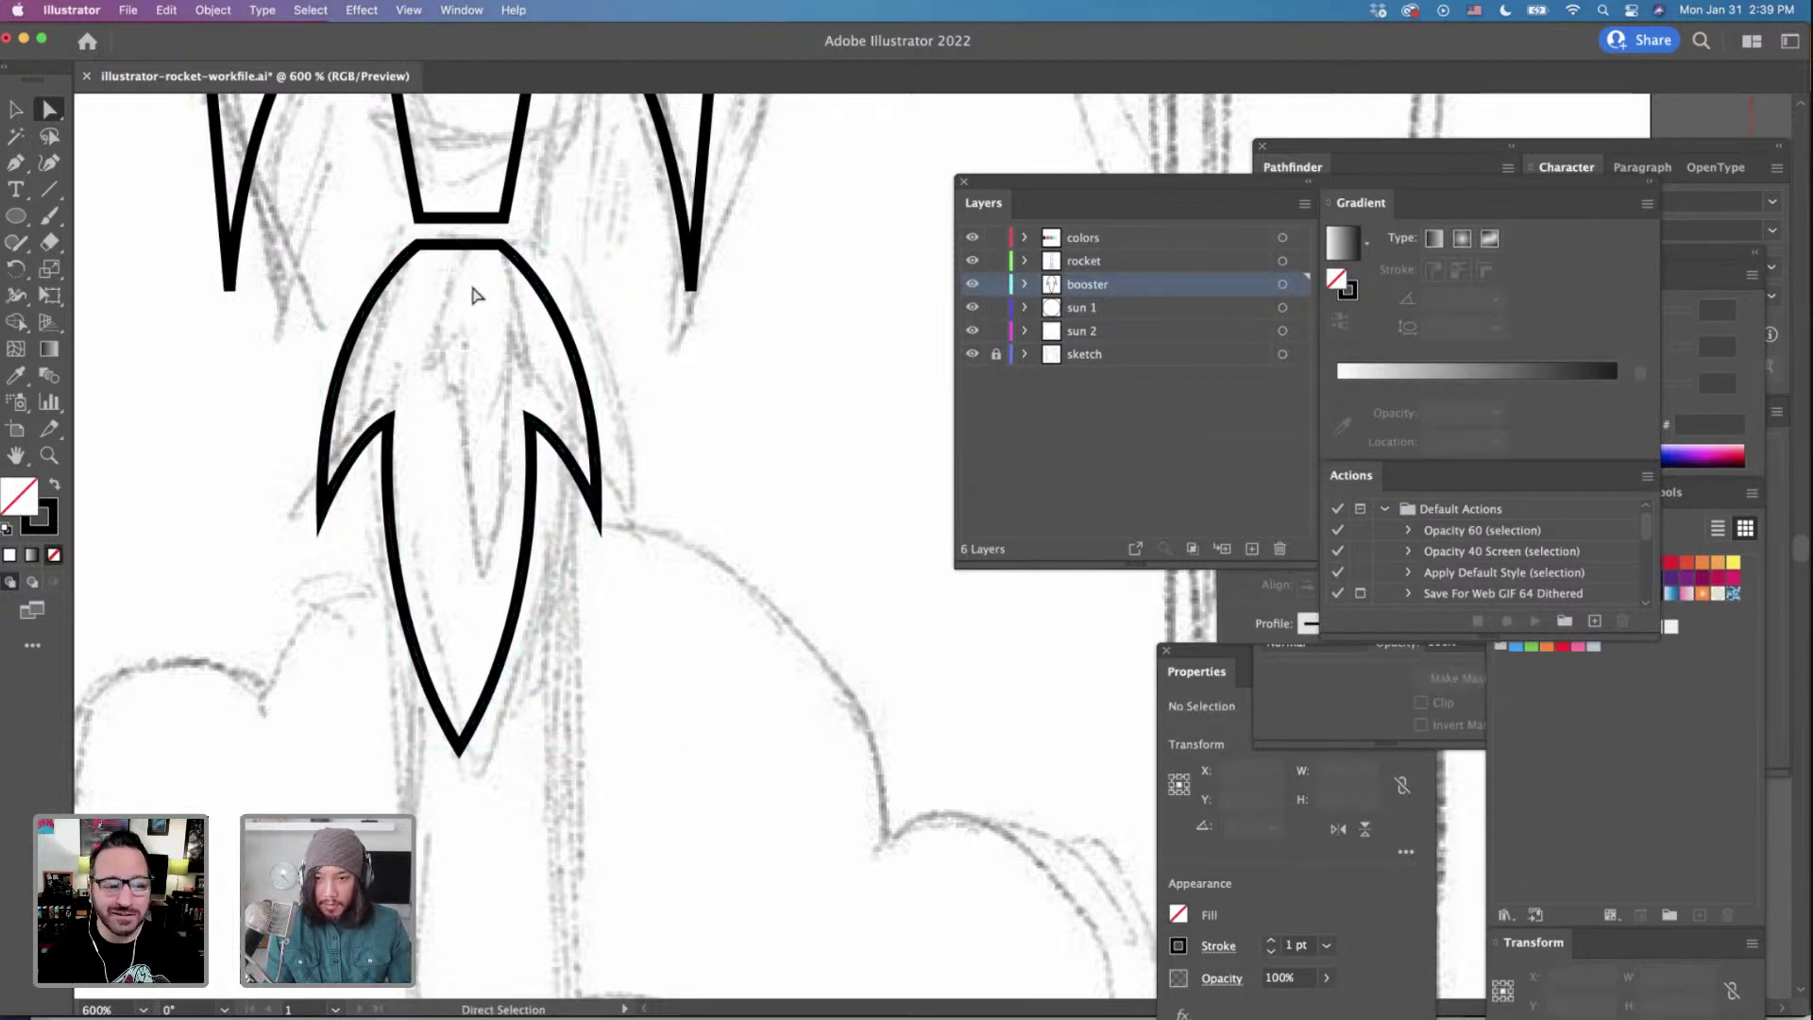
Delete the extra middle anchor on the flame's top edge and close the gap with one straight Pen segment.
{"action": "left_click", "coordinate": [448, 240]}
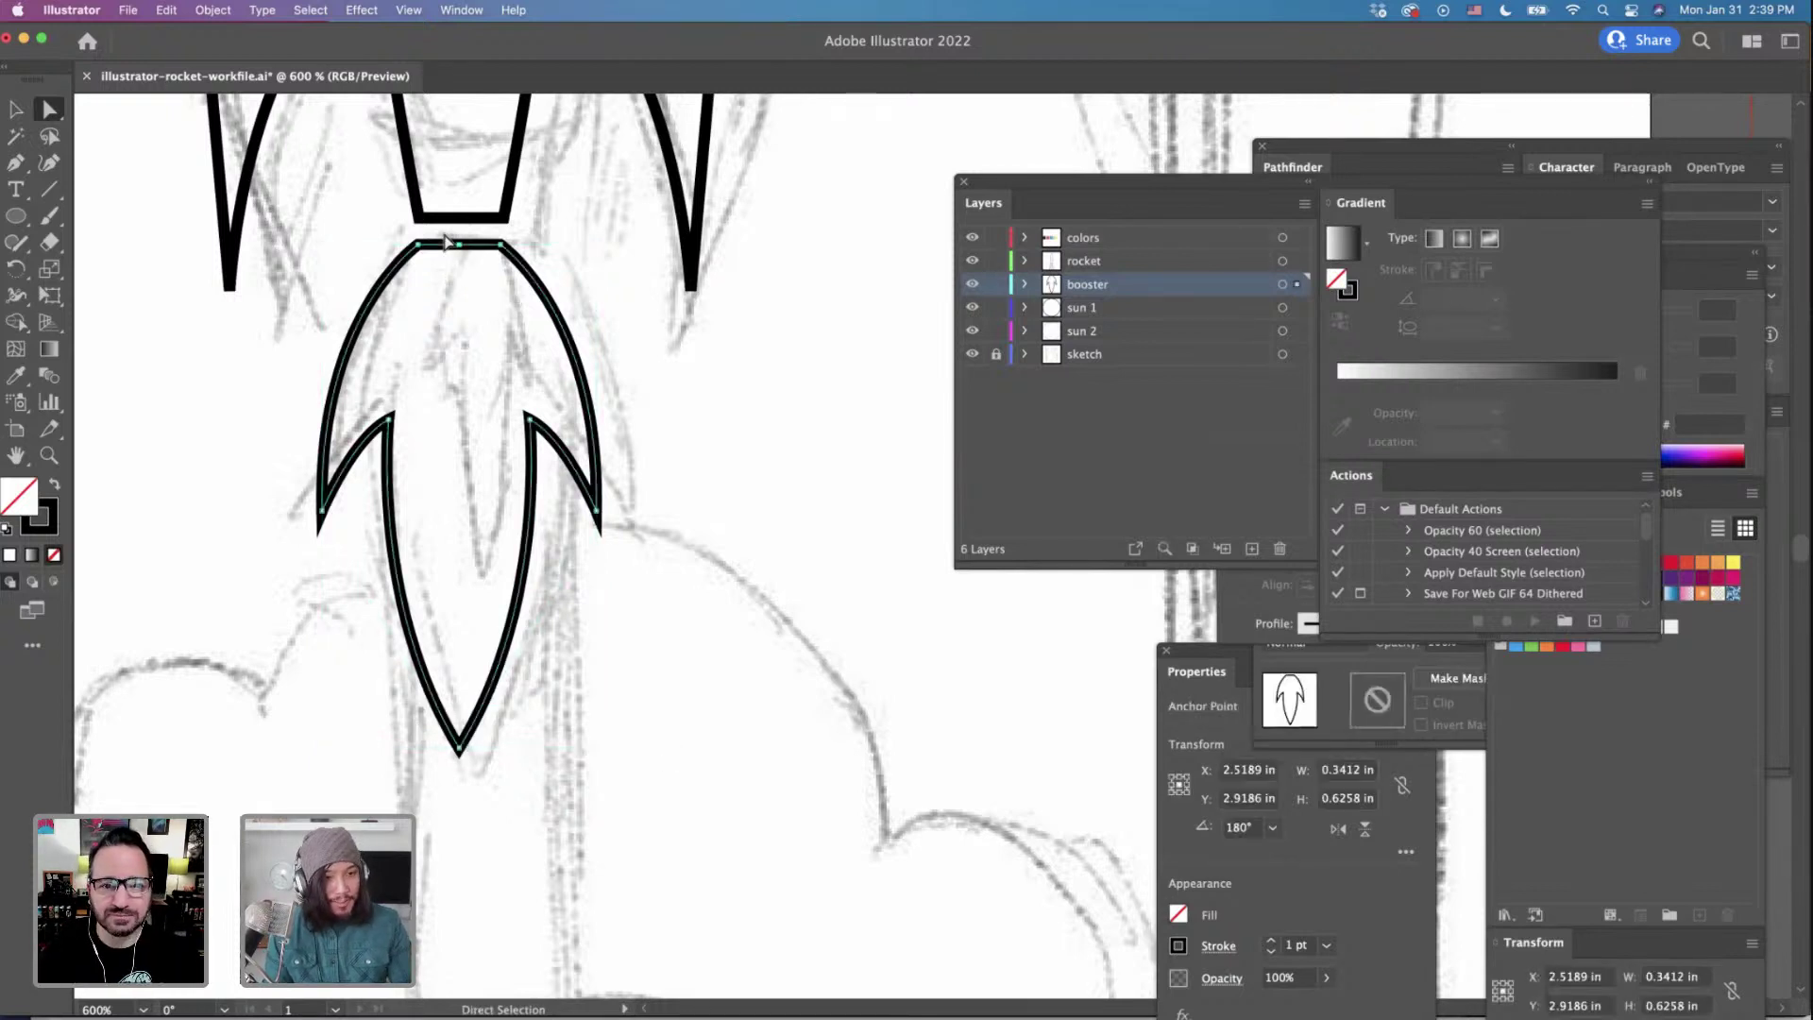
{"action": "left_click_drag", "start_coordinate": [484, 281], "coordinate": [440, 248]}
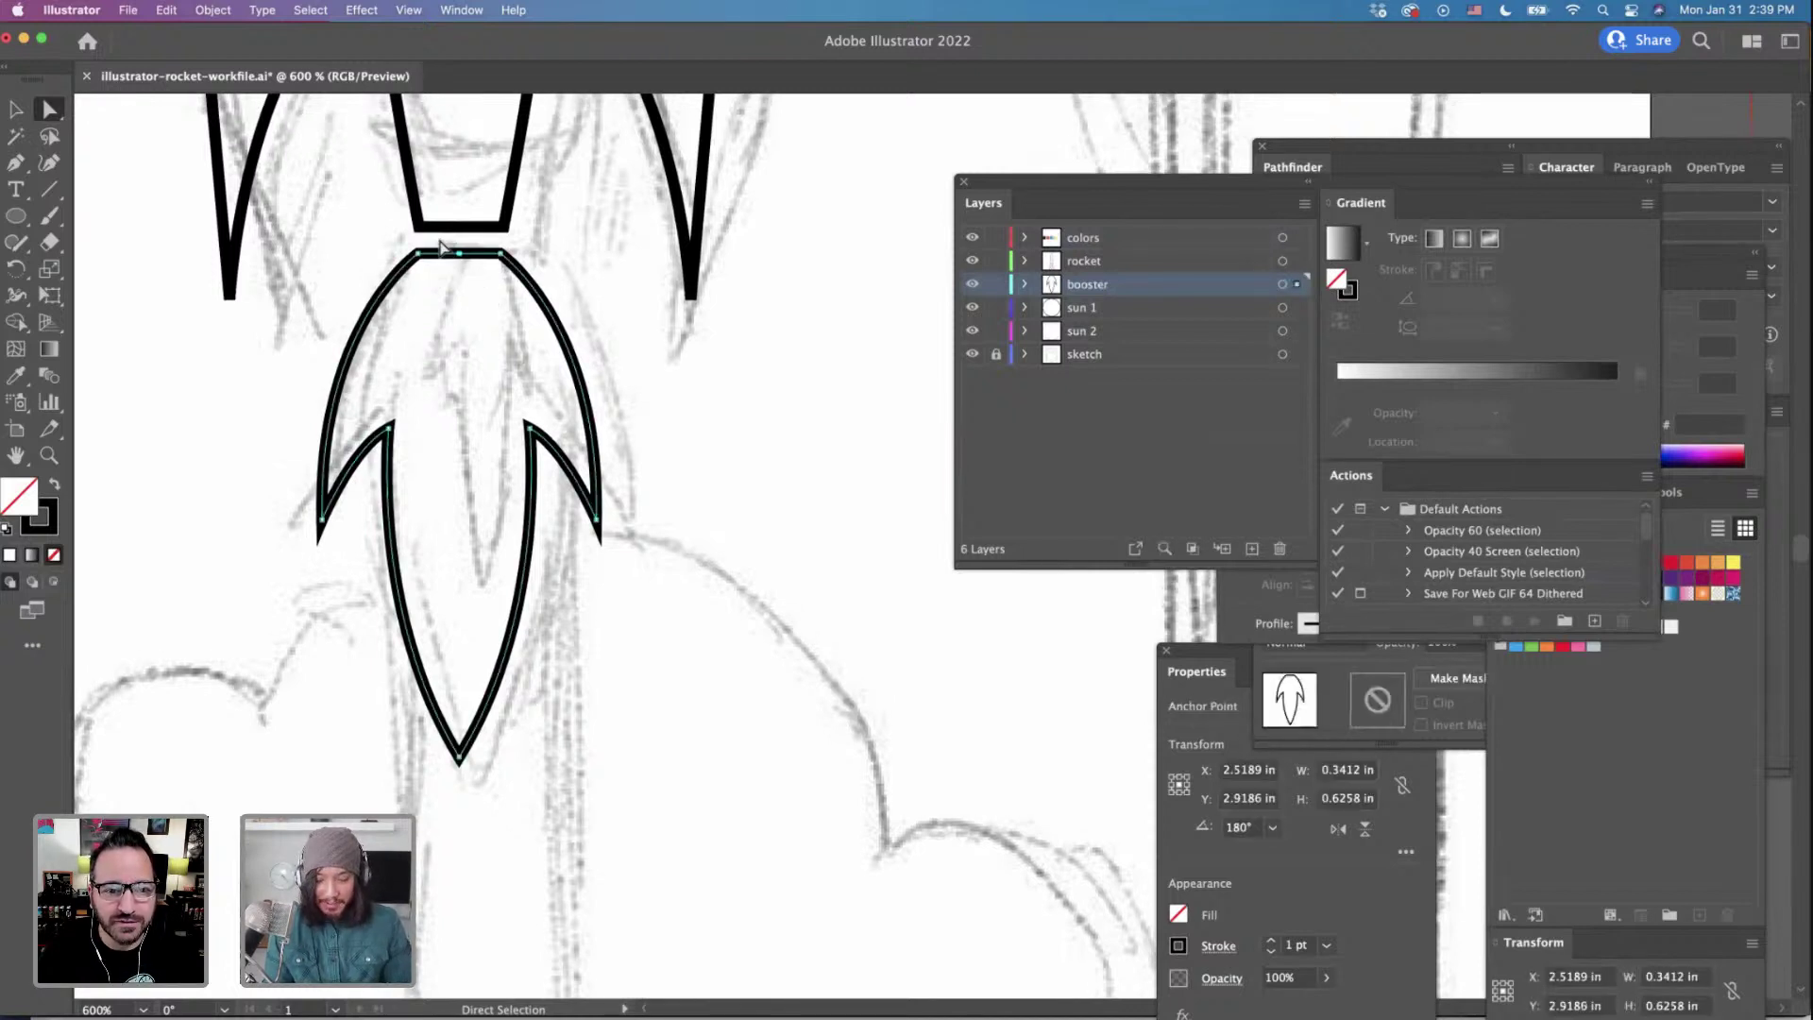
{"action": "key", "text": "Delete"}
{"action": "left_click", "coordinate": [16, 164]}
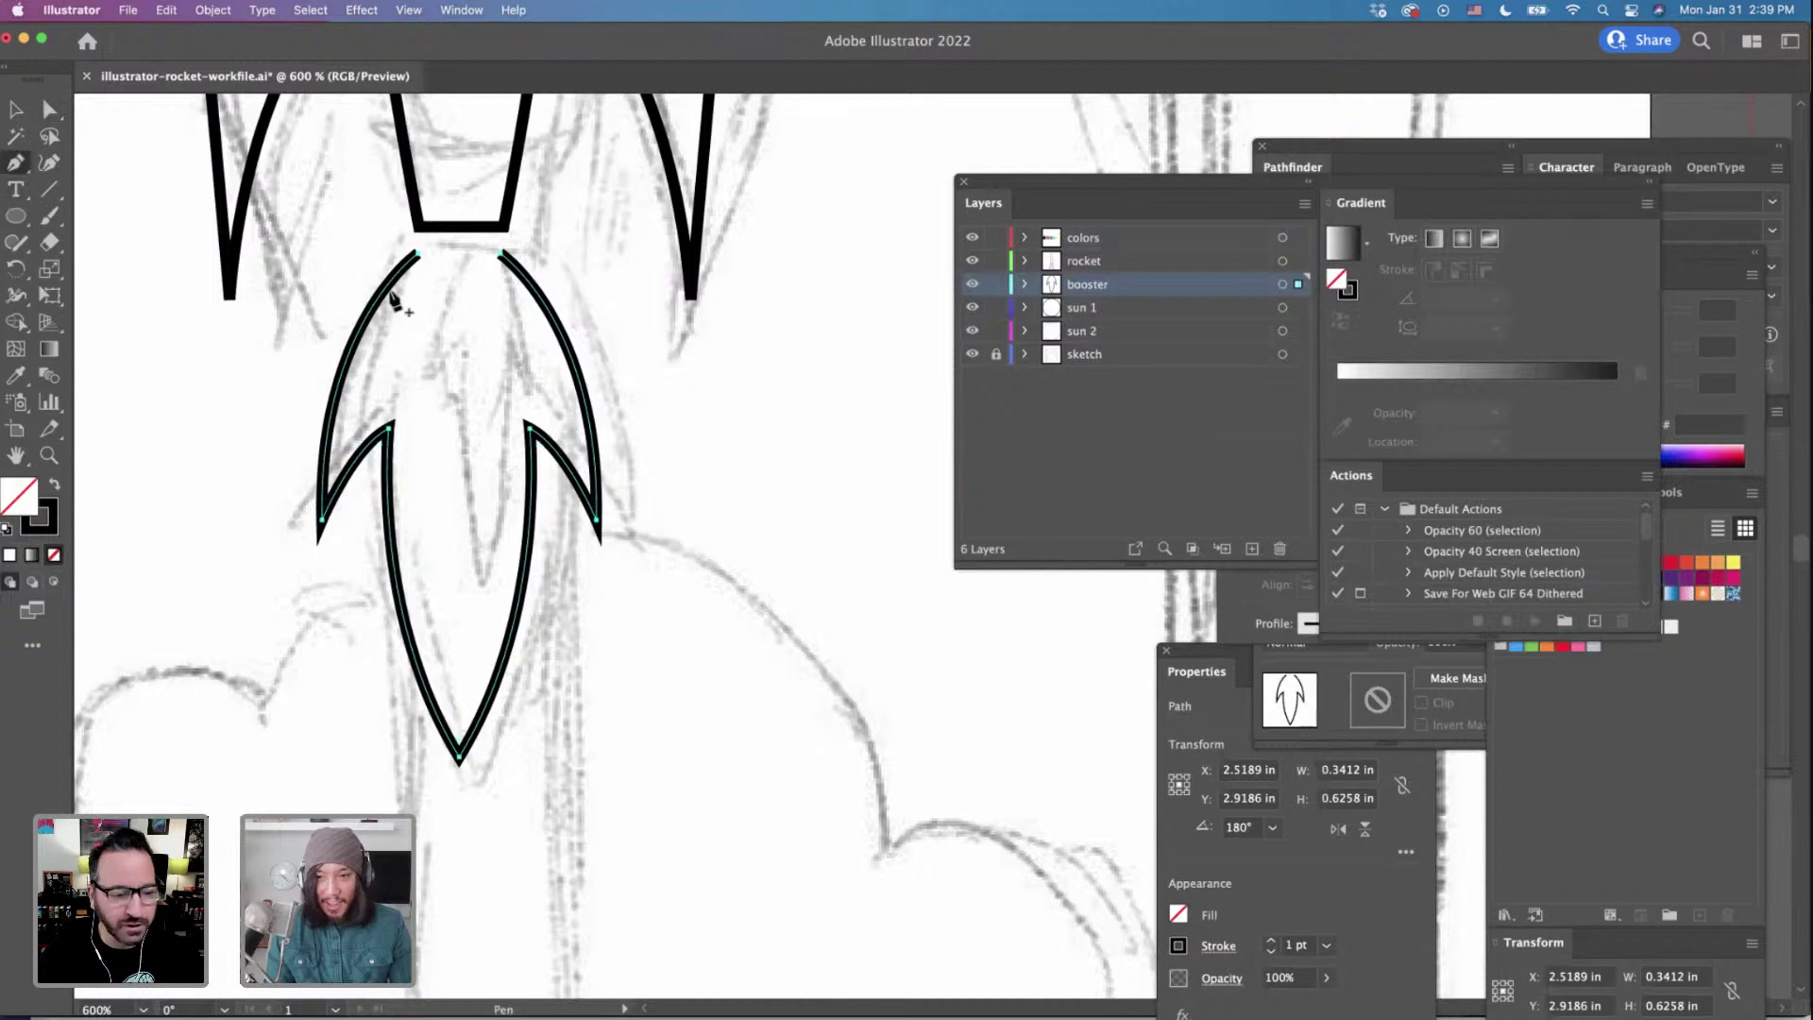
{"action": "left_click", "coordinate": [416, 253]}
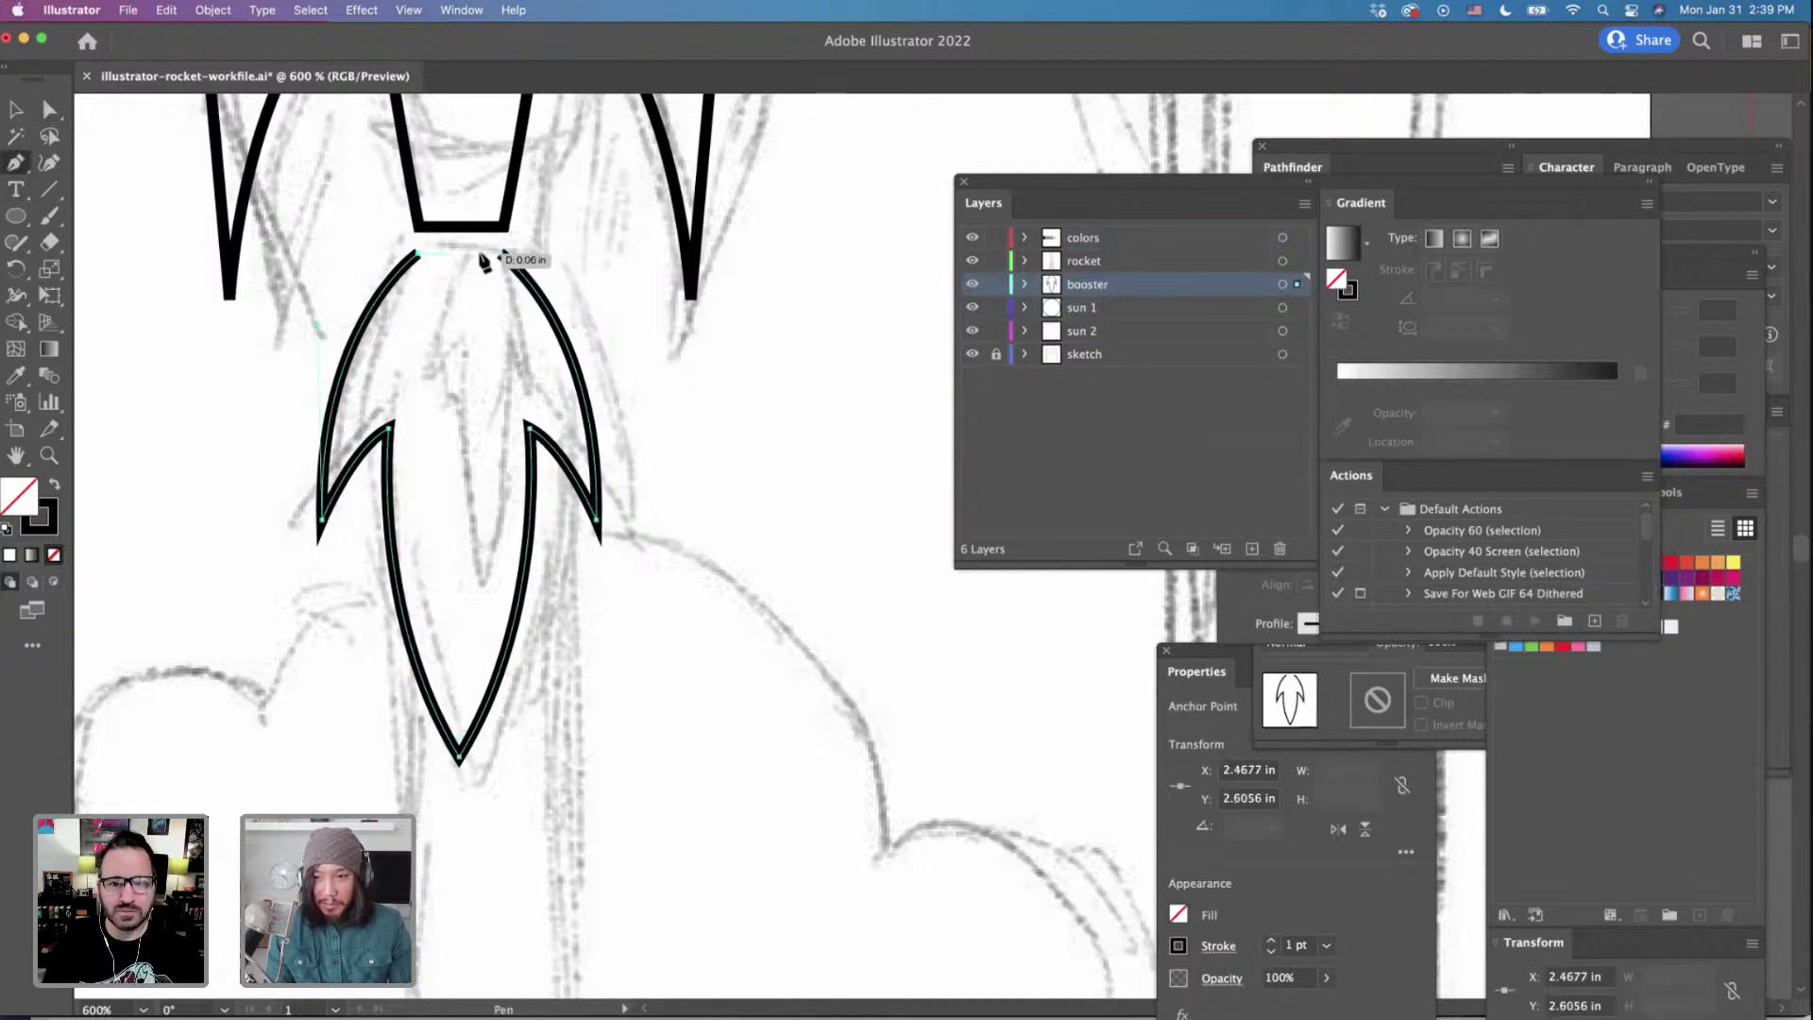
{"action": "left_click", "coordinate": [501, 254]}
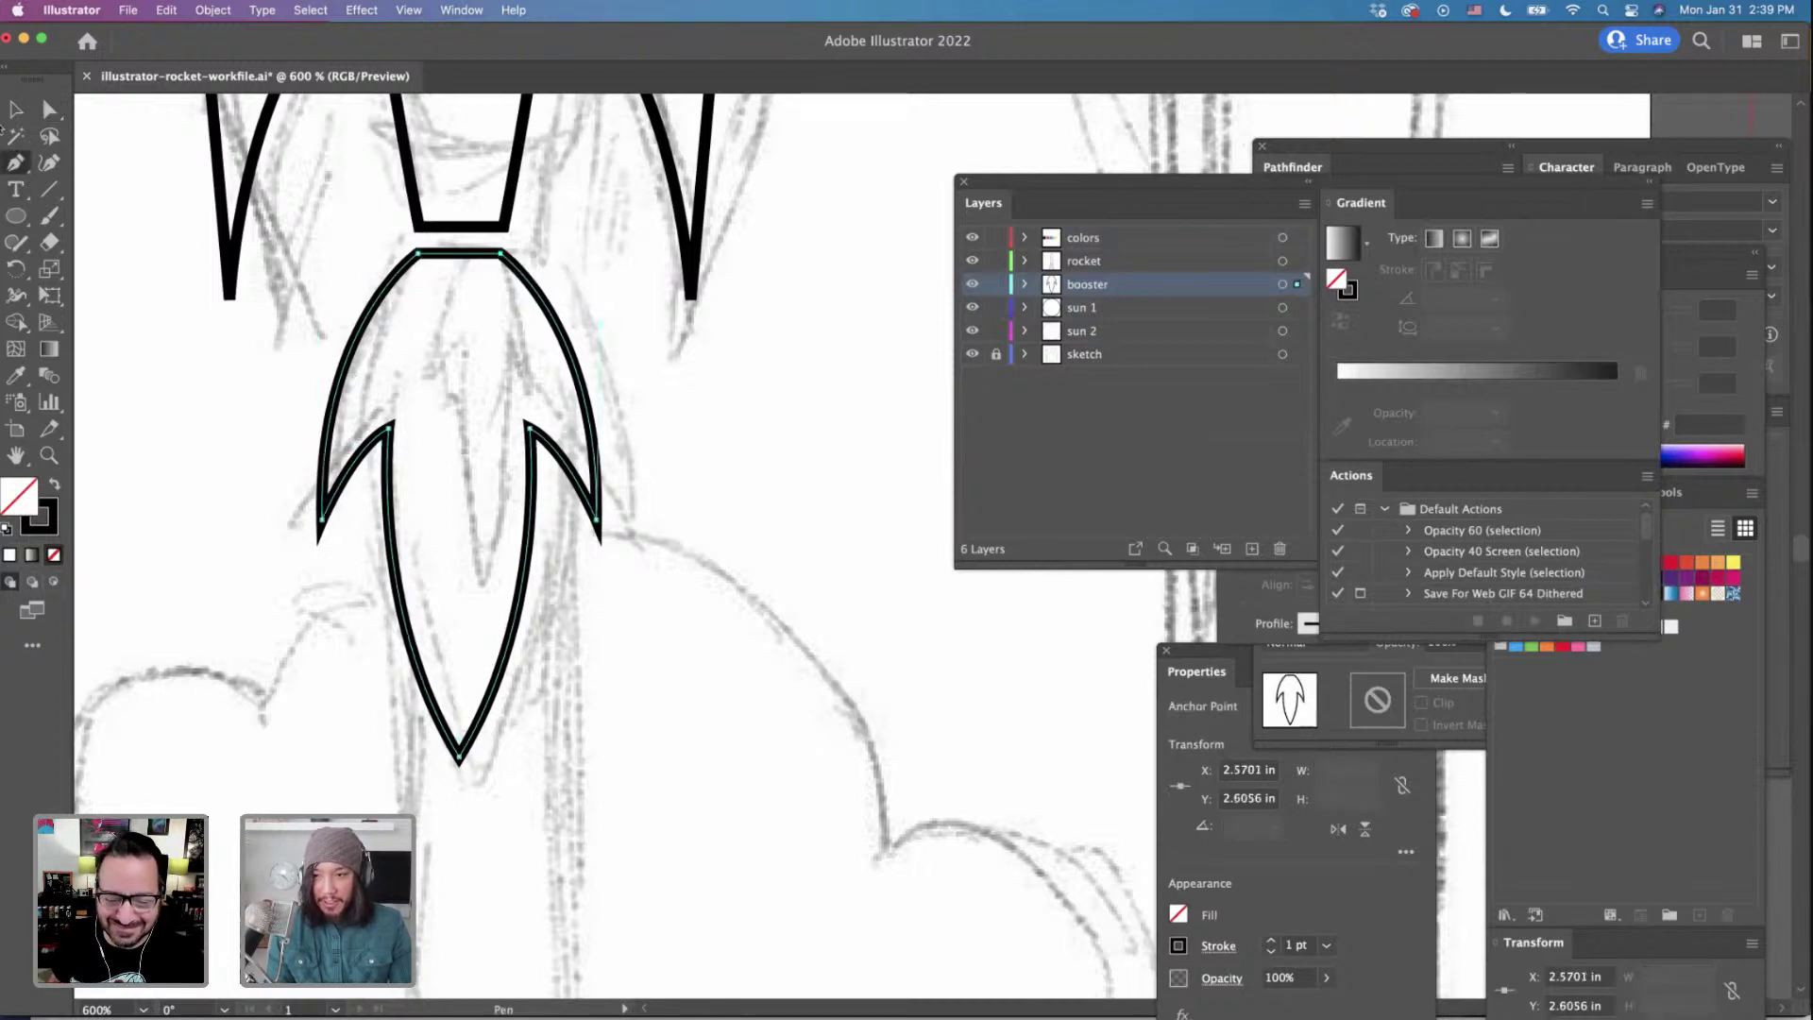
Resize the flame outline to about 0.30 in wide by 0.64 in high and place its top edge against the rocket nozzle.
{"action": "left_click", "coordinate": [16, 110]}
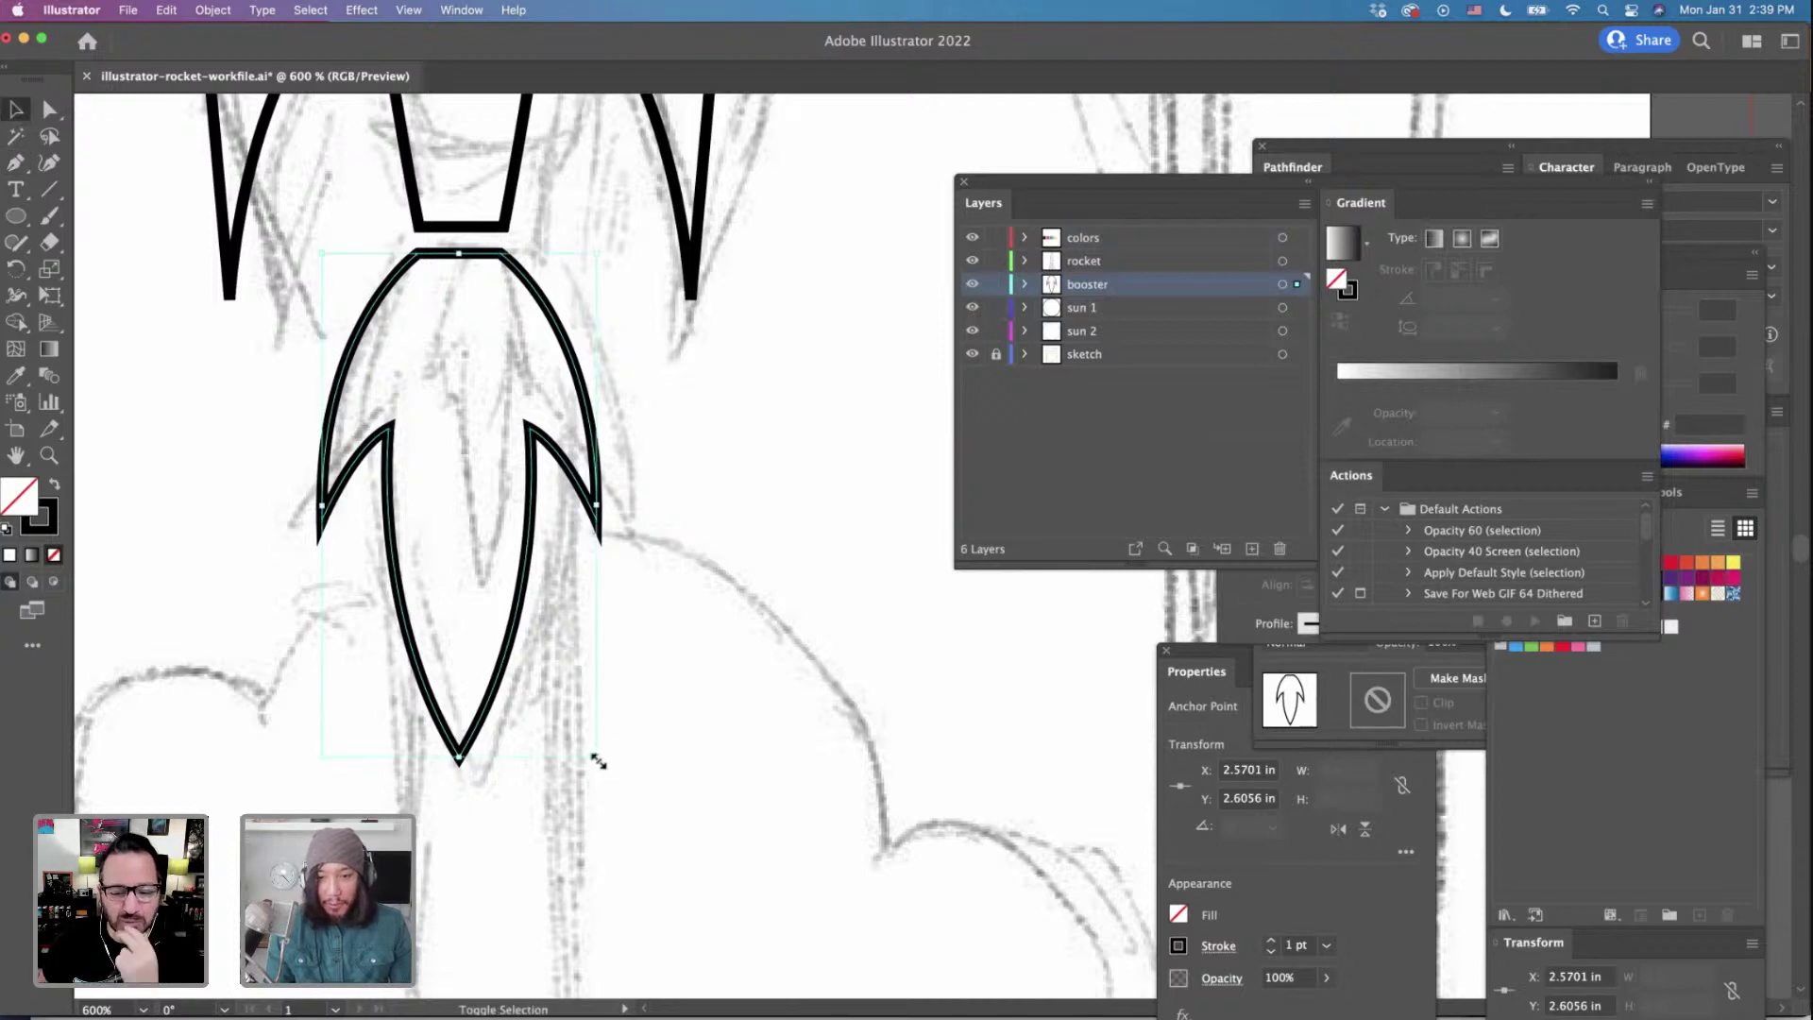
{"action": "left_click_drag", "start_coordinate": [599, 761], "coordinate": [581, 730]}
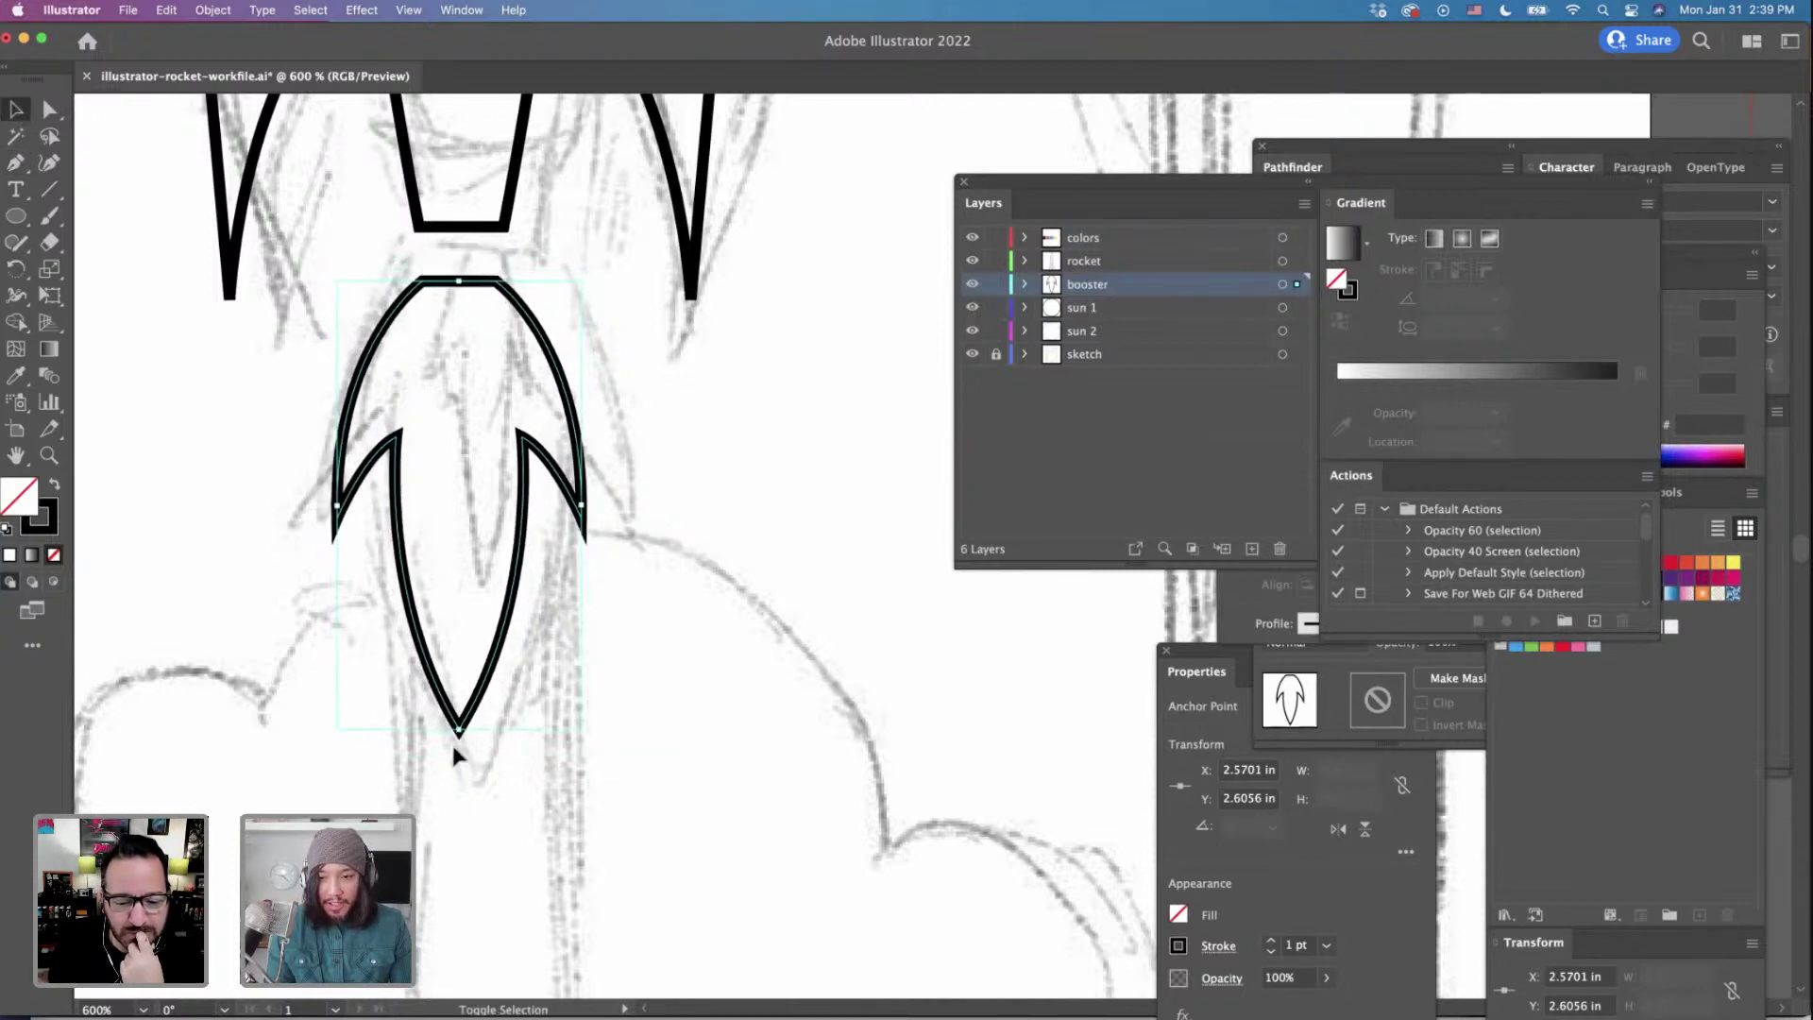
{"action": "left_click", "coordinate": [459, 732]}
{"action": "left_click_drag", "start_coordinate": [459, 739], "coordinate": [488, 699]}
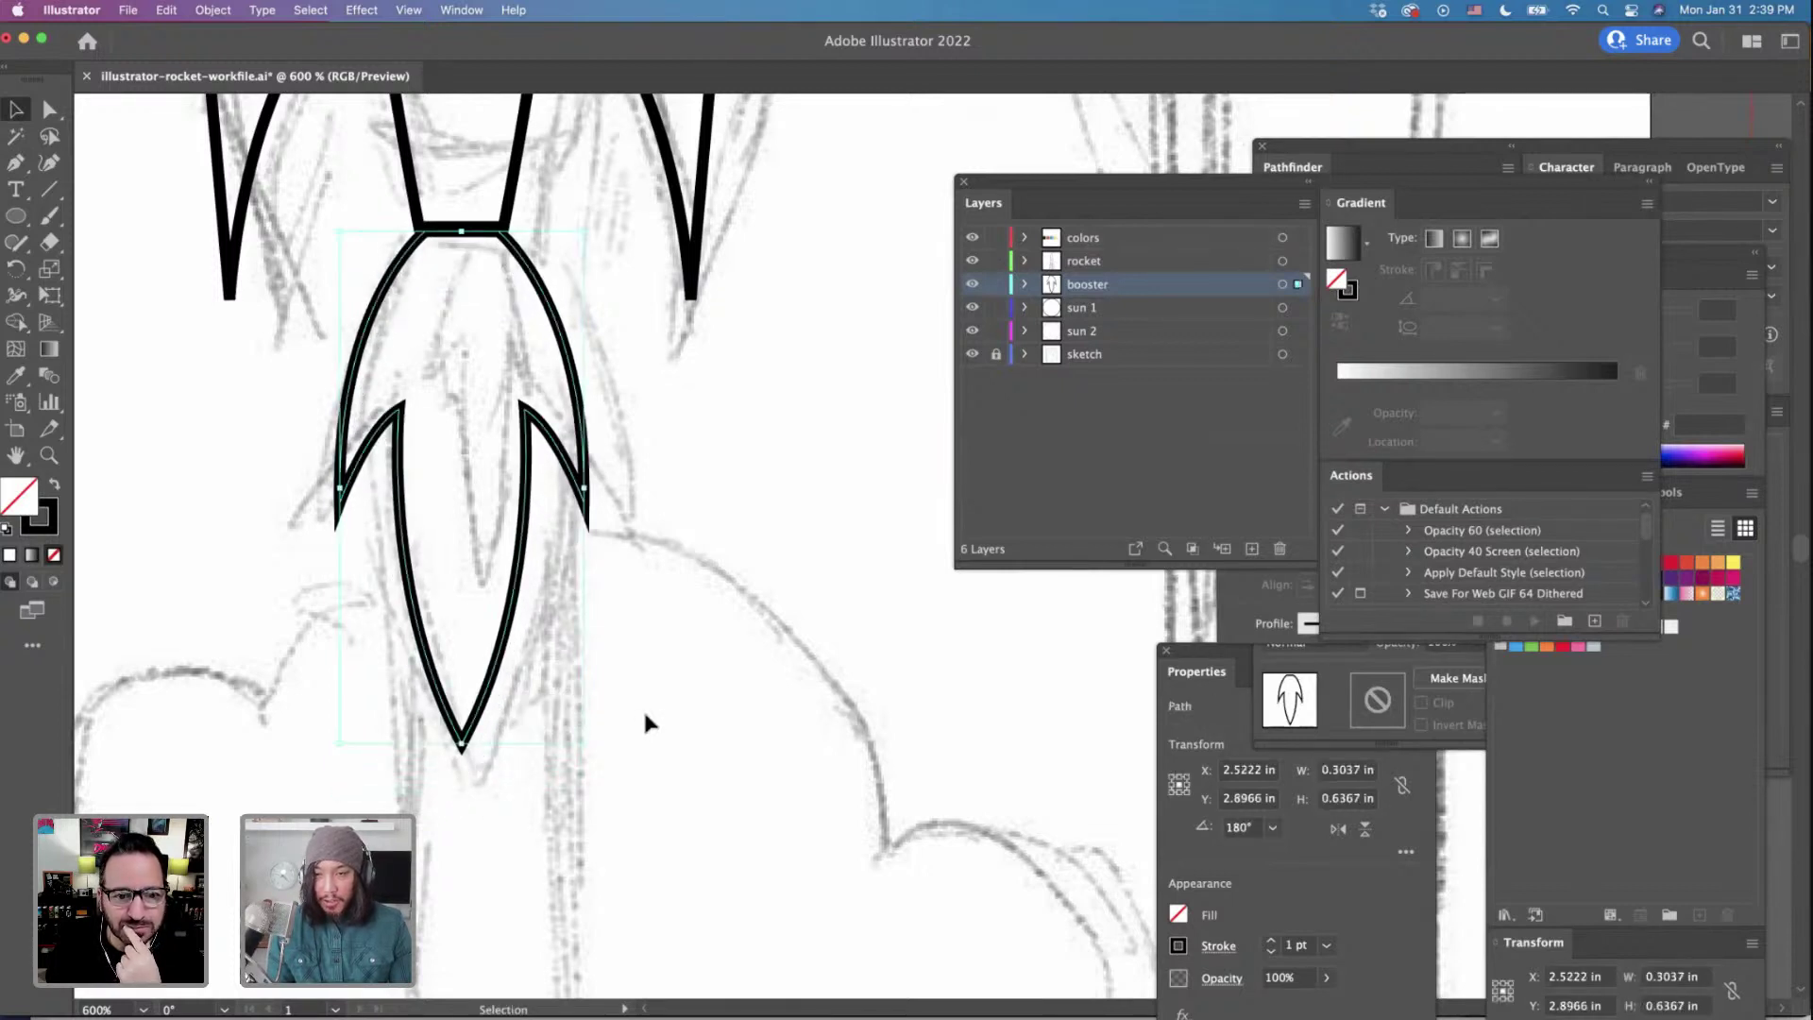
Try converting the large flame's stroke below the rocket nozzle to a filled shape with Outline Stroke.
{"action": "scroll", "coordinate": [643, 706], "scroll_direction": "up", "scroll_amount": 5}
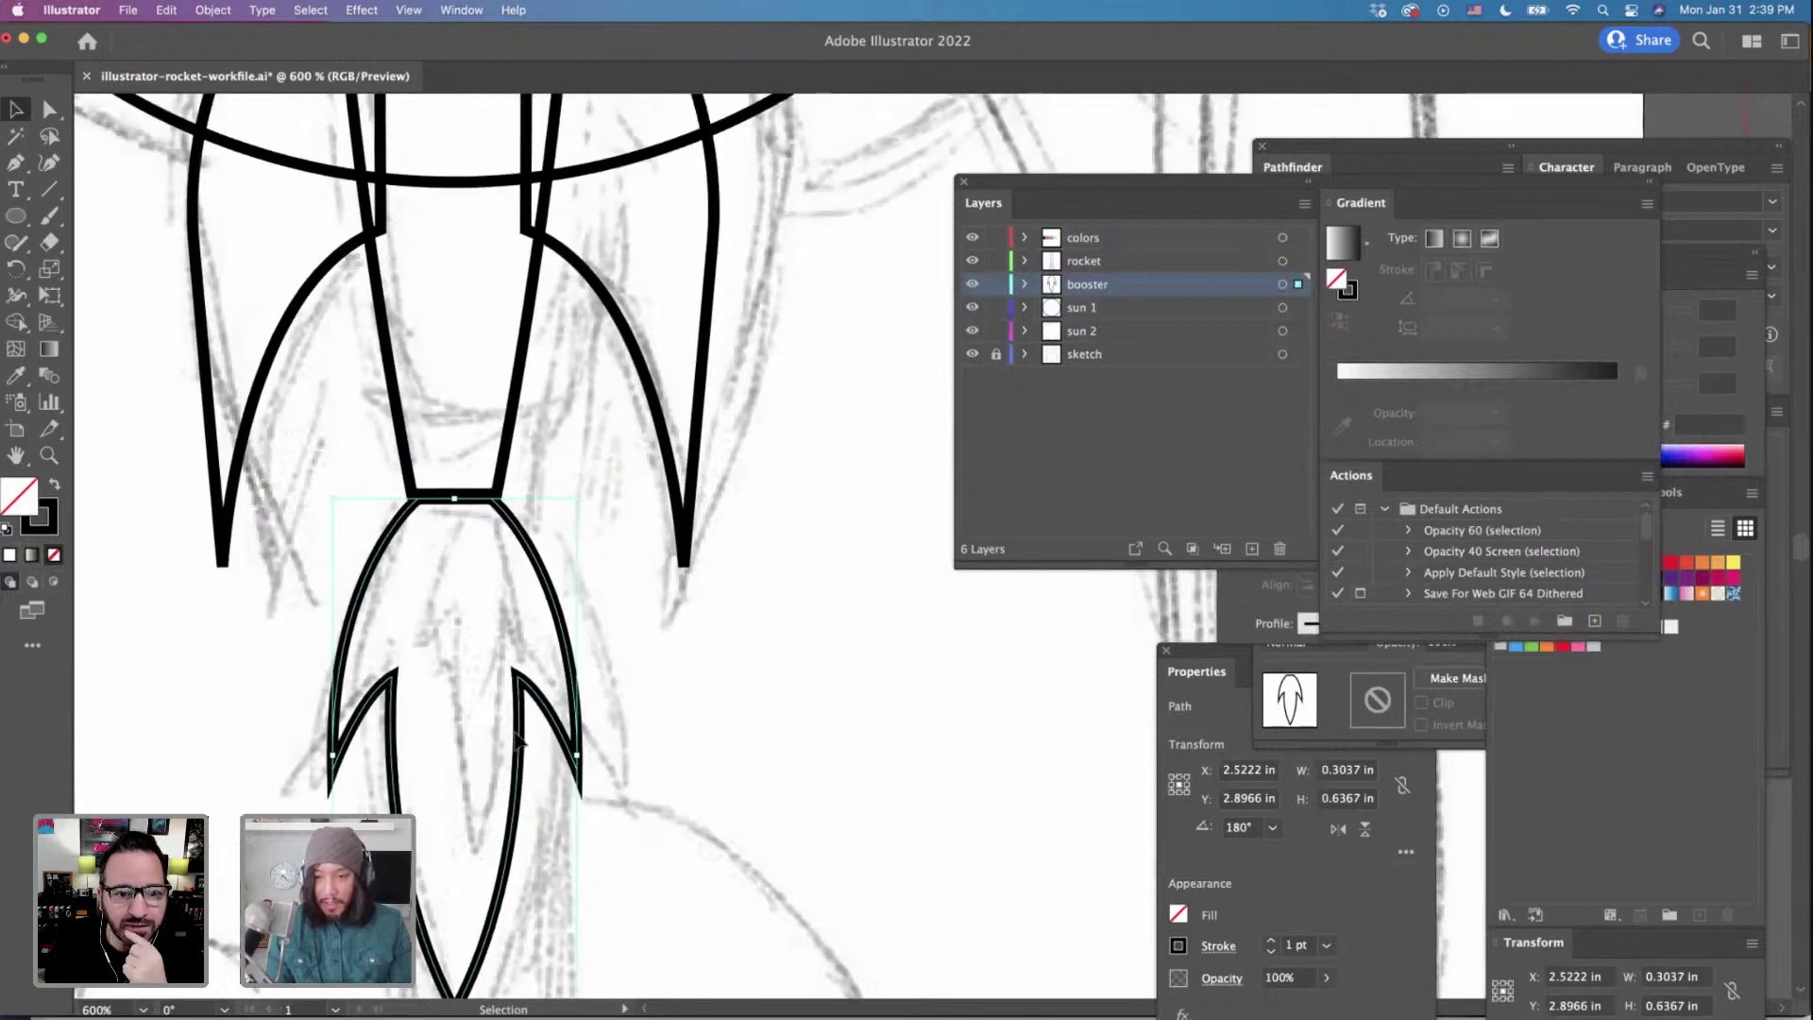
{"action": "scroll", "coordinate": [715, 913], "scroll_direction": "down", "scroll_amount": 2}
{"action": "left_click", "coordinate": [632, 862]}
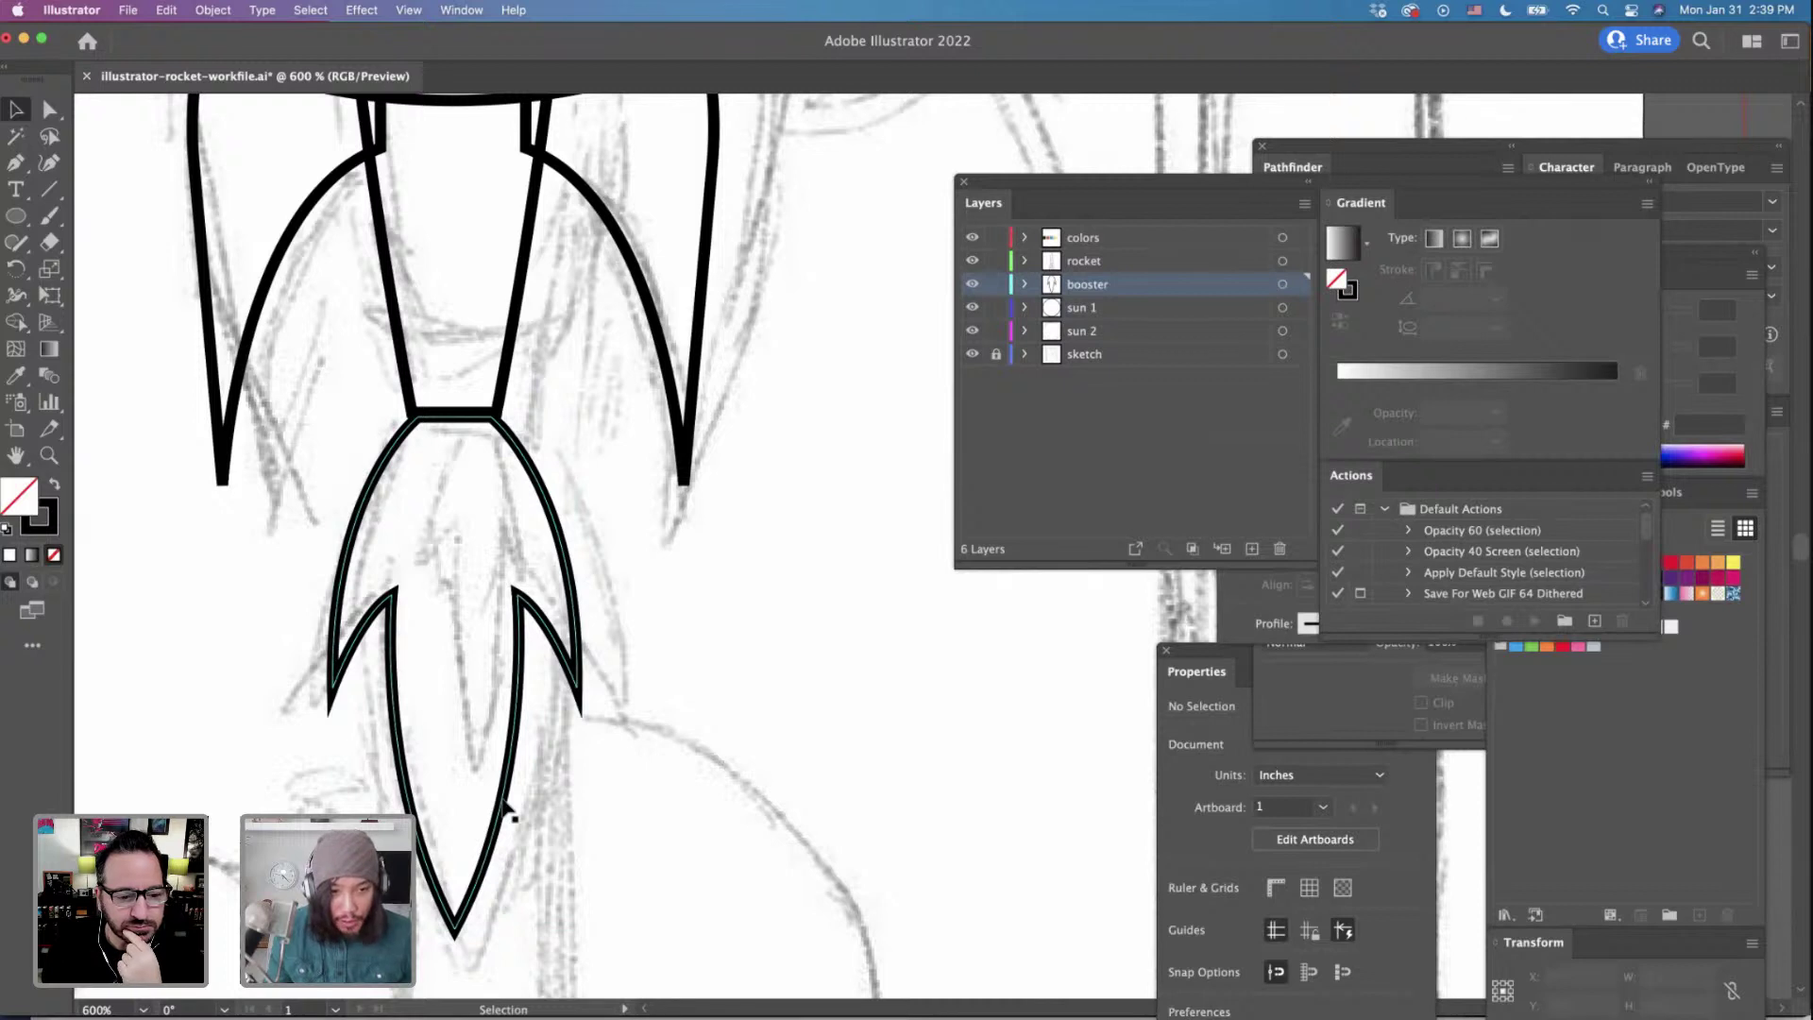
{"action": "left_click", "coordinate": [491, 766]}
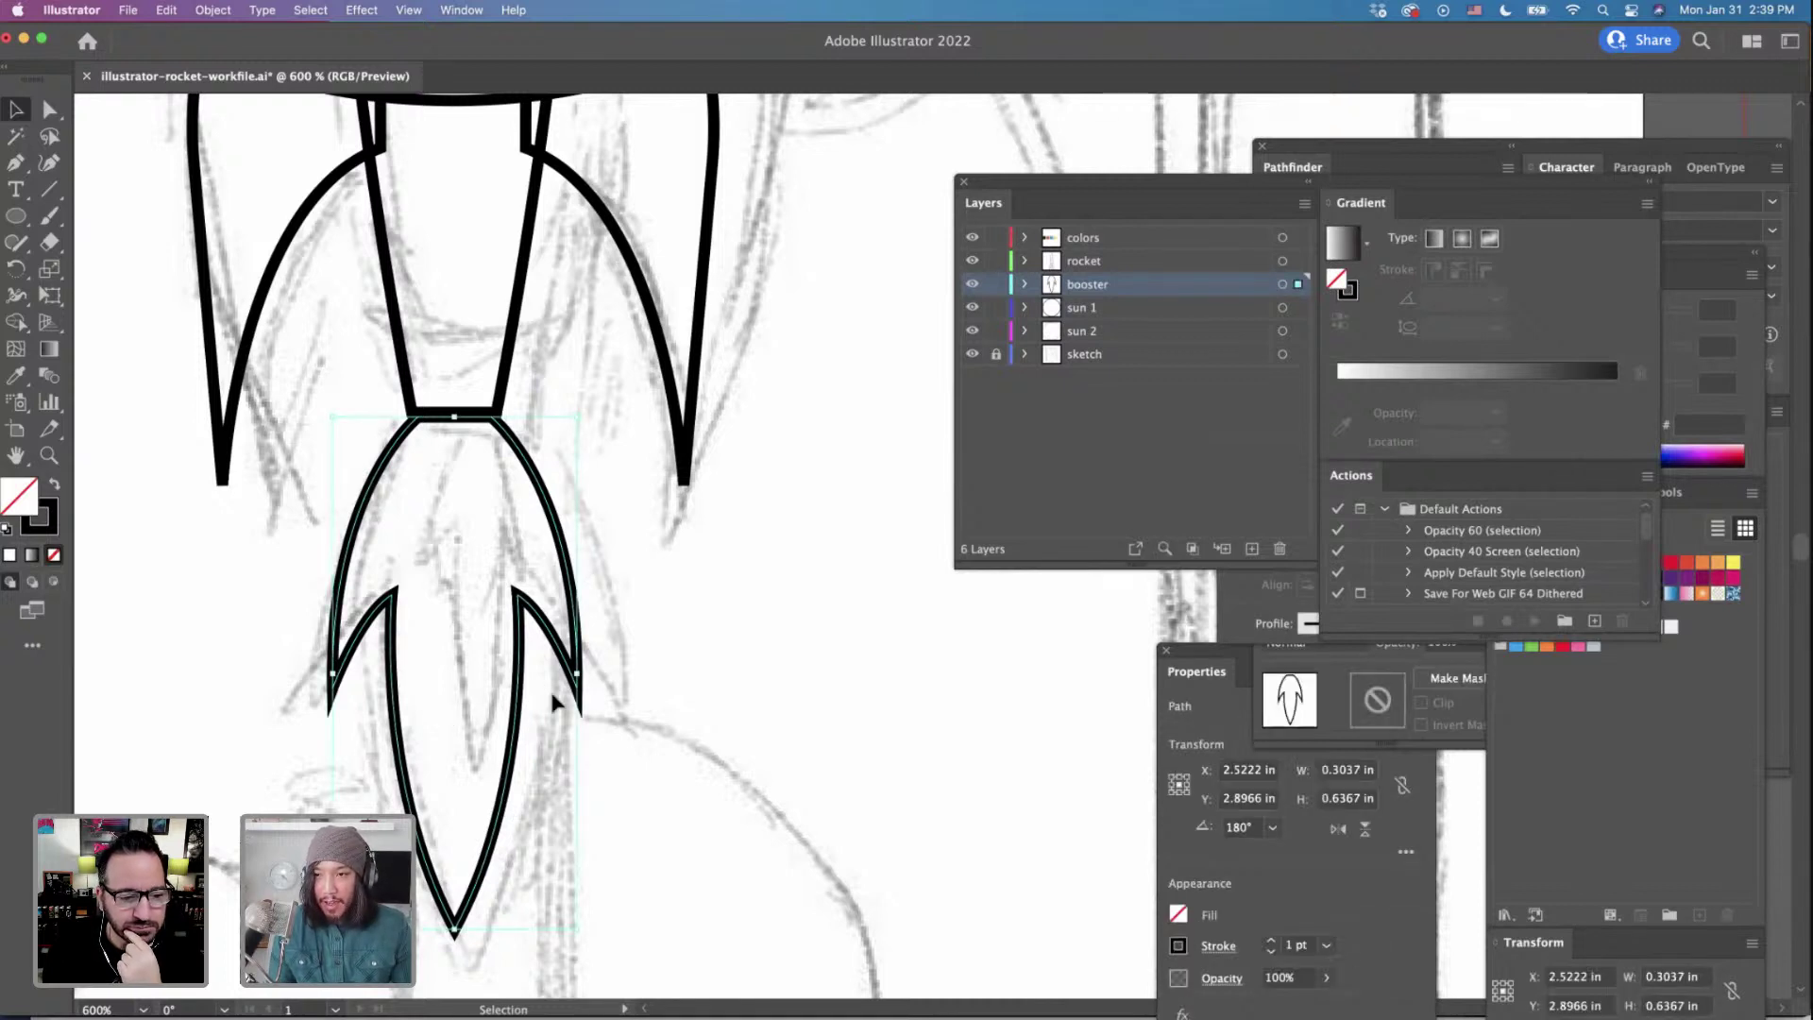
{"action": "left_click", "coordinate": [225, 12]}
{"action": "mouse_move", "coordinate": [289, 457]}
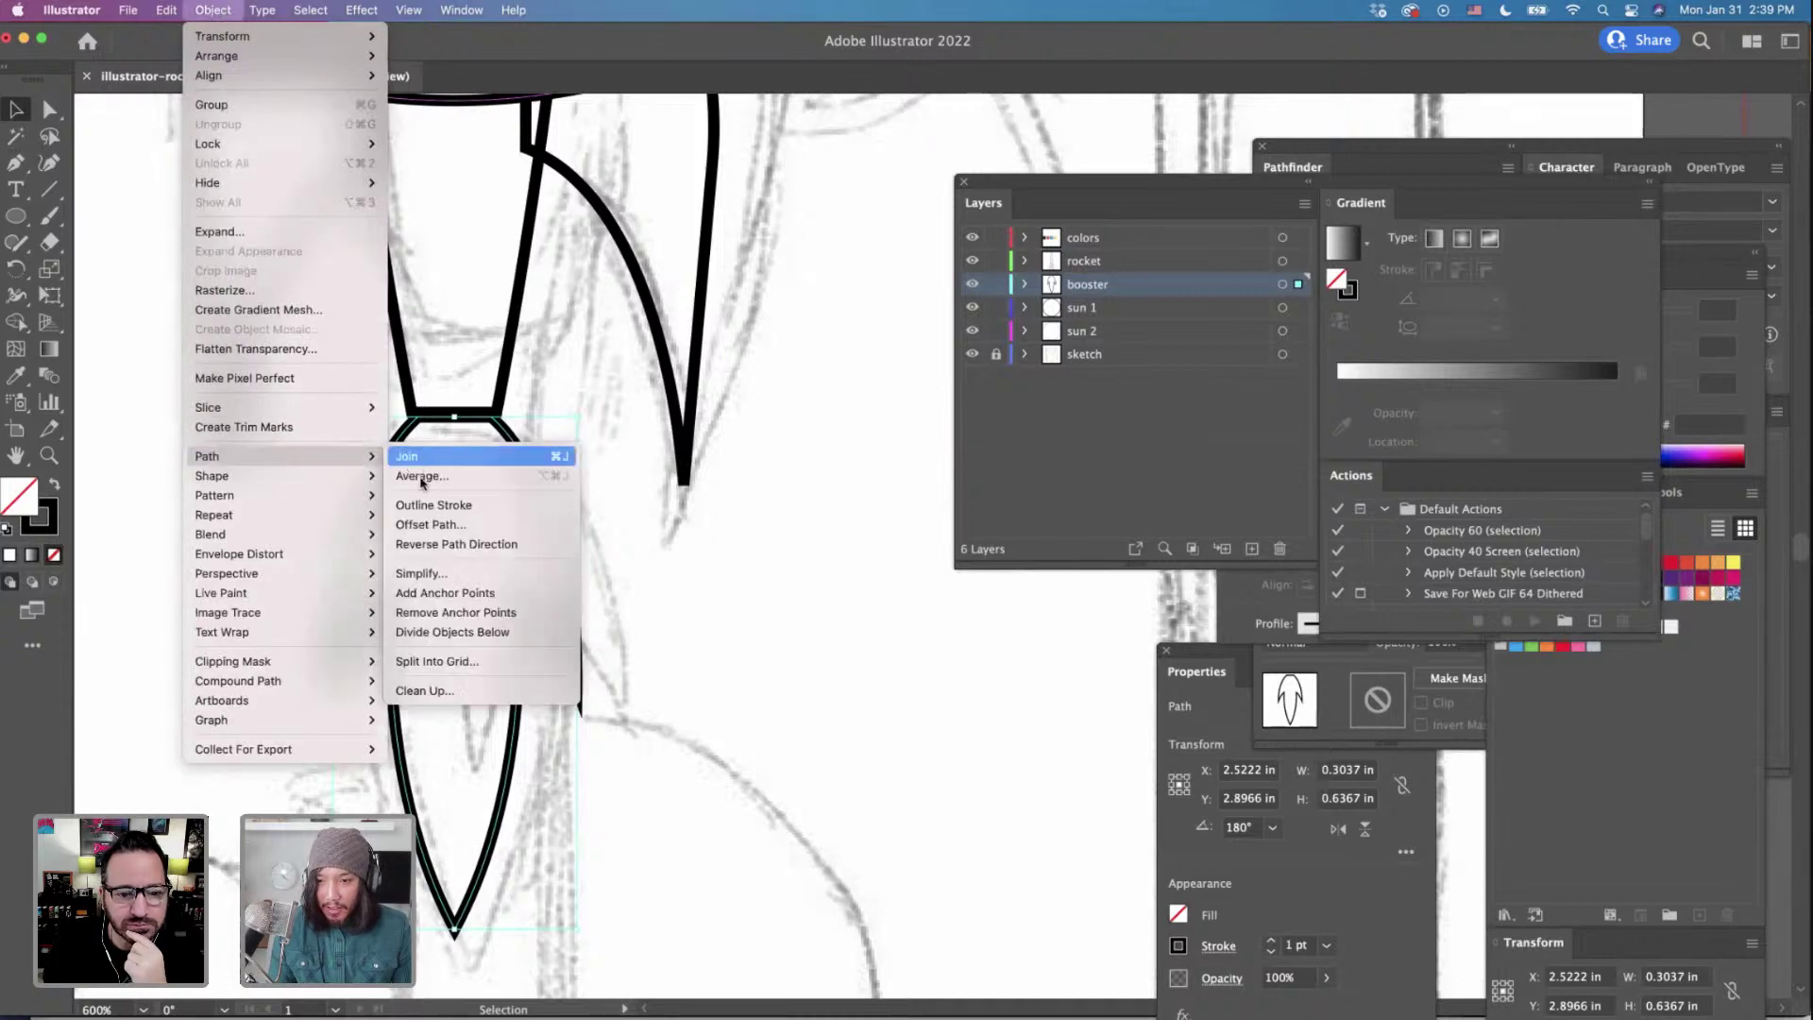
{"action": "left_click", "coordinate": [427, 507]}
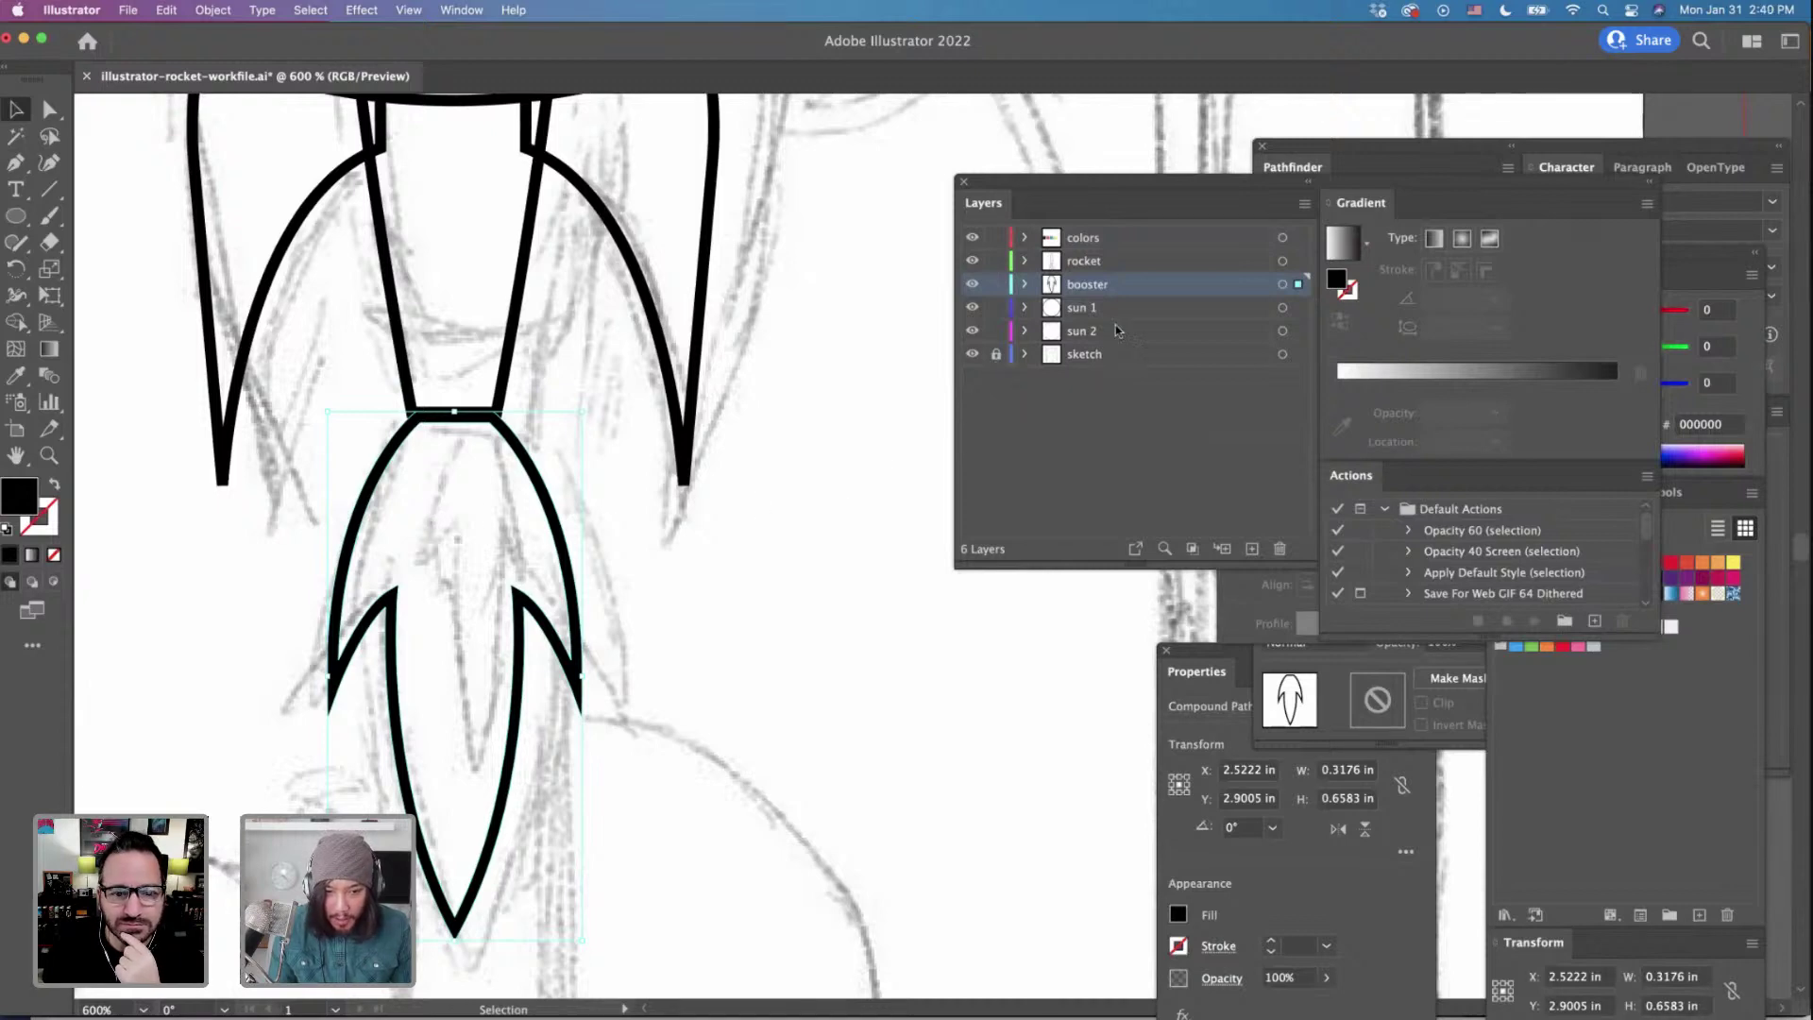
Try nudging the outlined flame shape up by one increment and back down against the nozzle.
{"action": "mouse_move", "coordinate": [1125, 184]}
{"action": "left_mouse_down"}
{"action": "mouse_move", "coordinate": [1119, 227]}
{"action": "mouse_move", "coordinate": [567, 467]}
{"action": "mouse_move", "coordinate": [463, 385]}
{"action": "mouse_move", "coordinate": [777, 428]}
{"action": "mouse_move", "coordinate": [859, 479]}
{"action": "mouse_move", "coordinate": [603, 437]}
{"action": "left_mouse_up"}
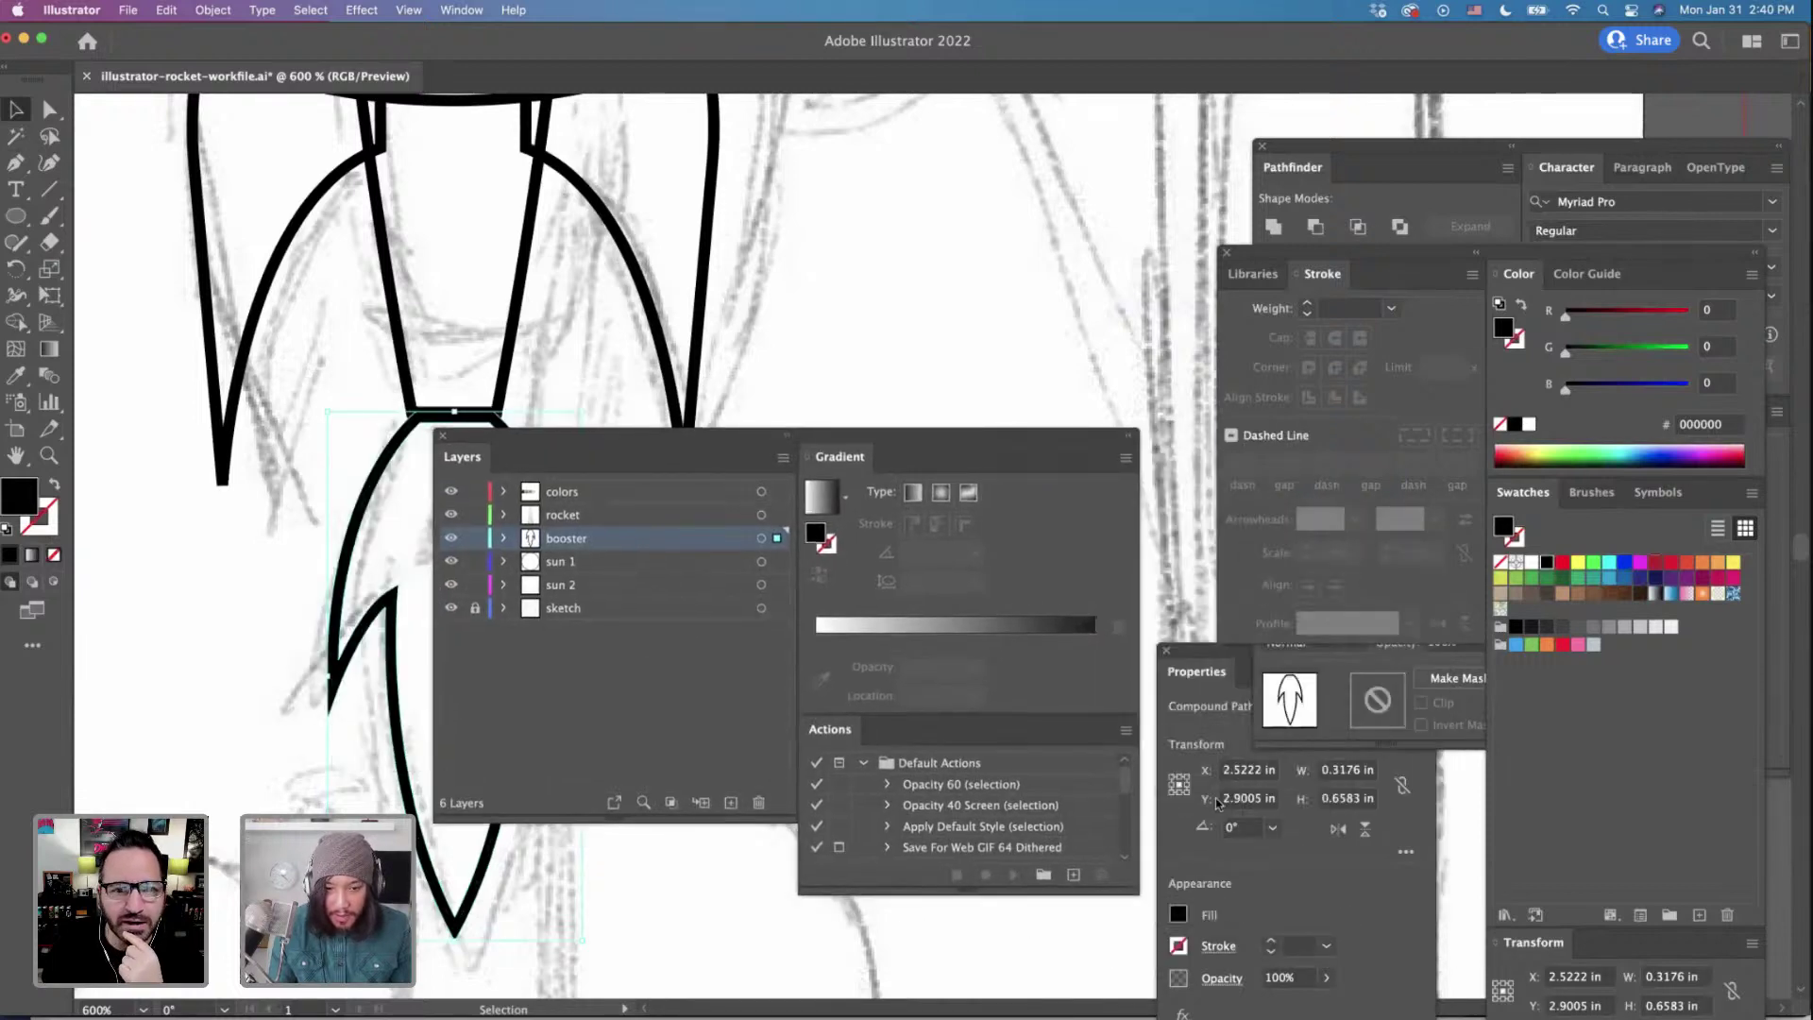
{"action": "key", "text": "Up"}
{"action": "left_click_drag", "start_coordinate": [1198, 661], "coordinate": [794, 344]}
{"action": "left_click", "coordinate": [387, 465]}
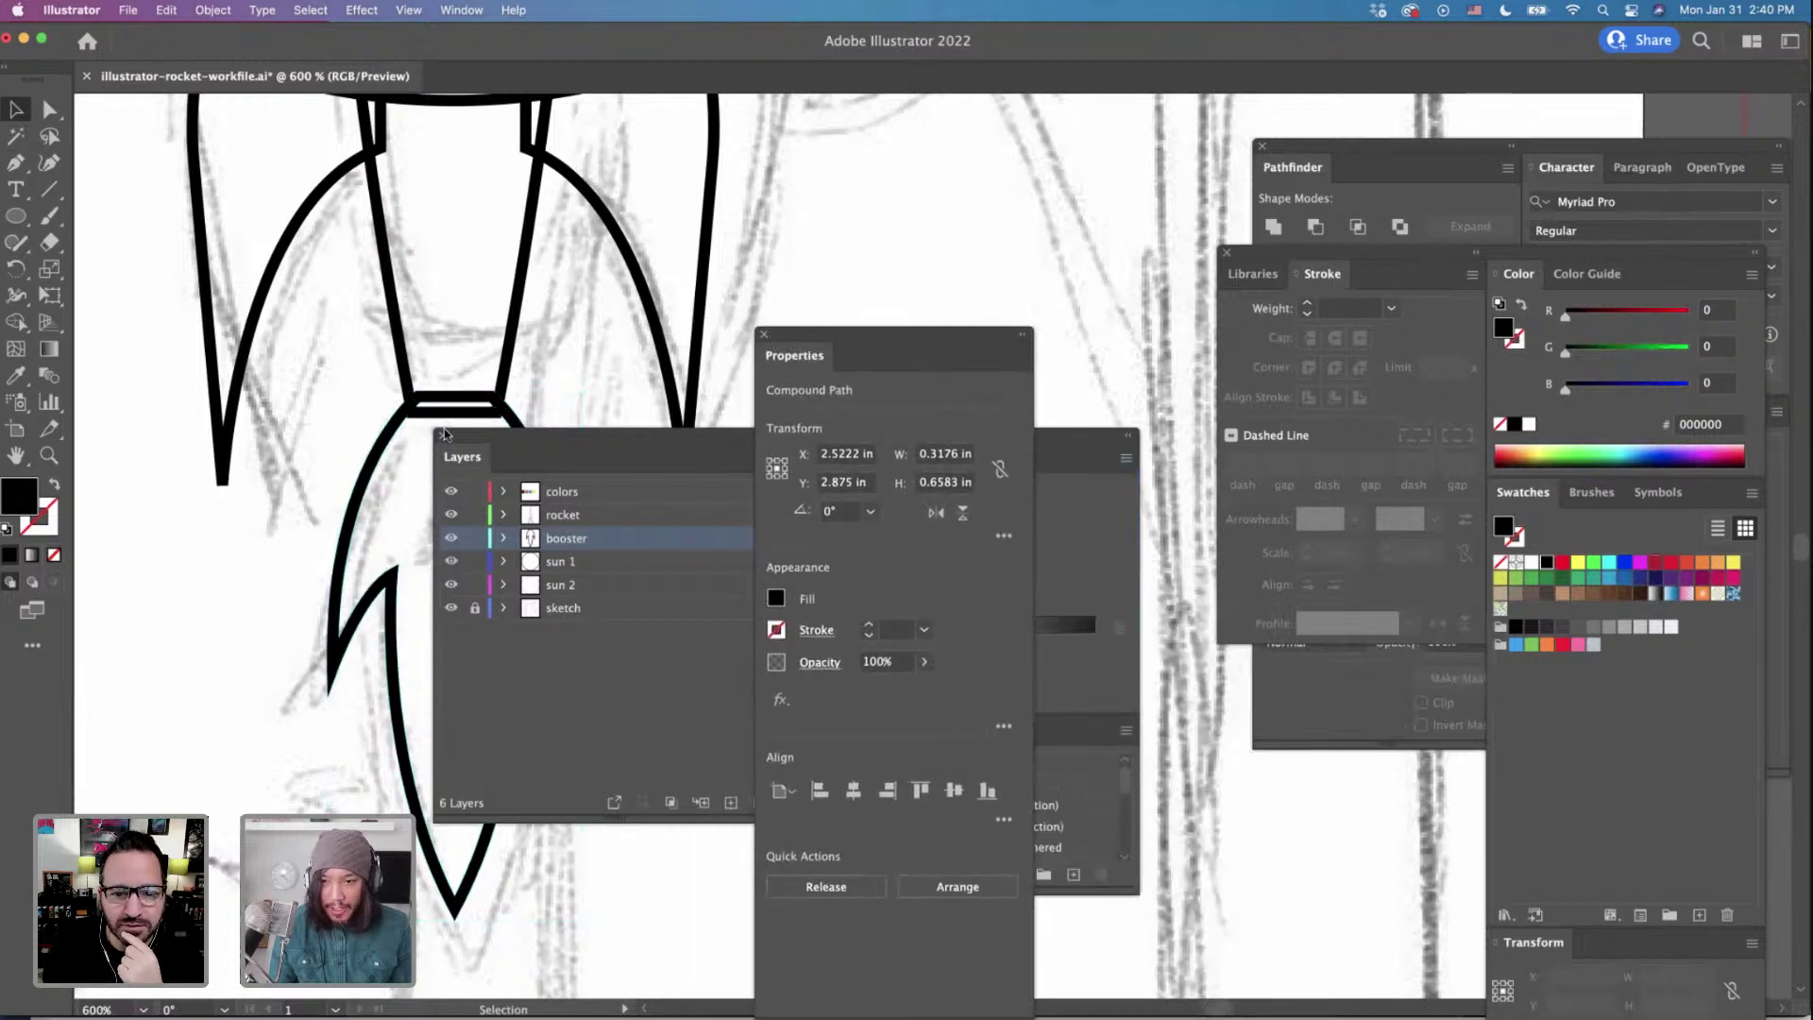
{"action": "left_click", "coordinate": [387, 465]}
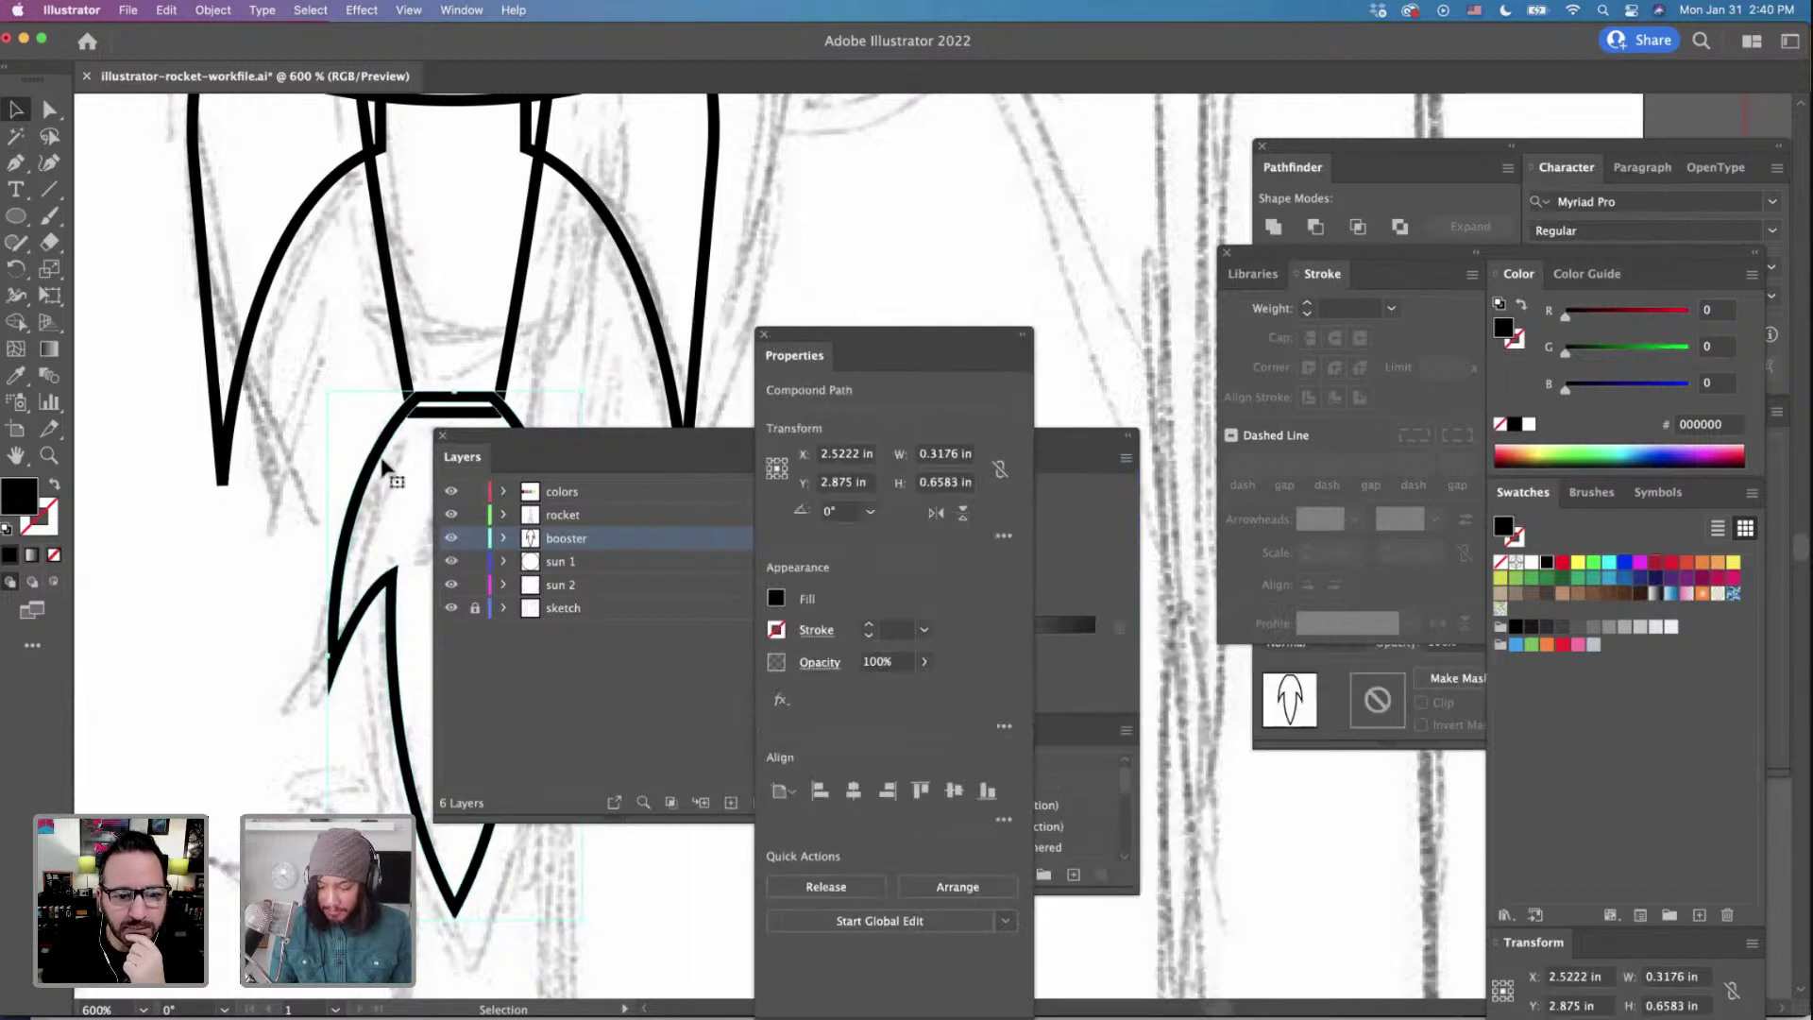
{"action": "key", "text": "Down"}
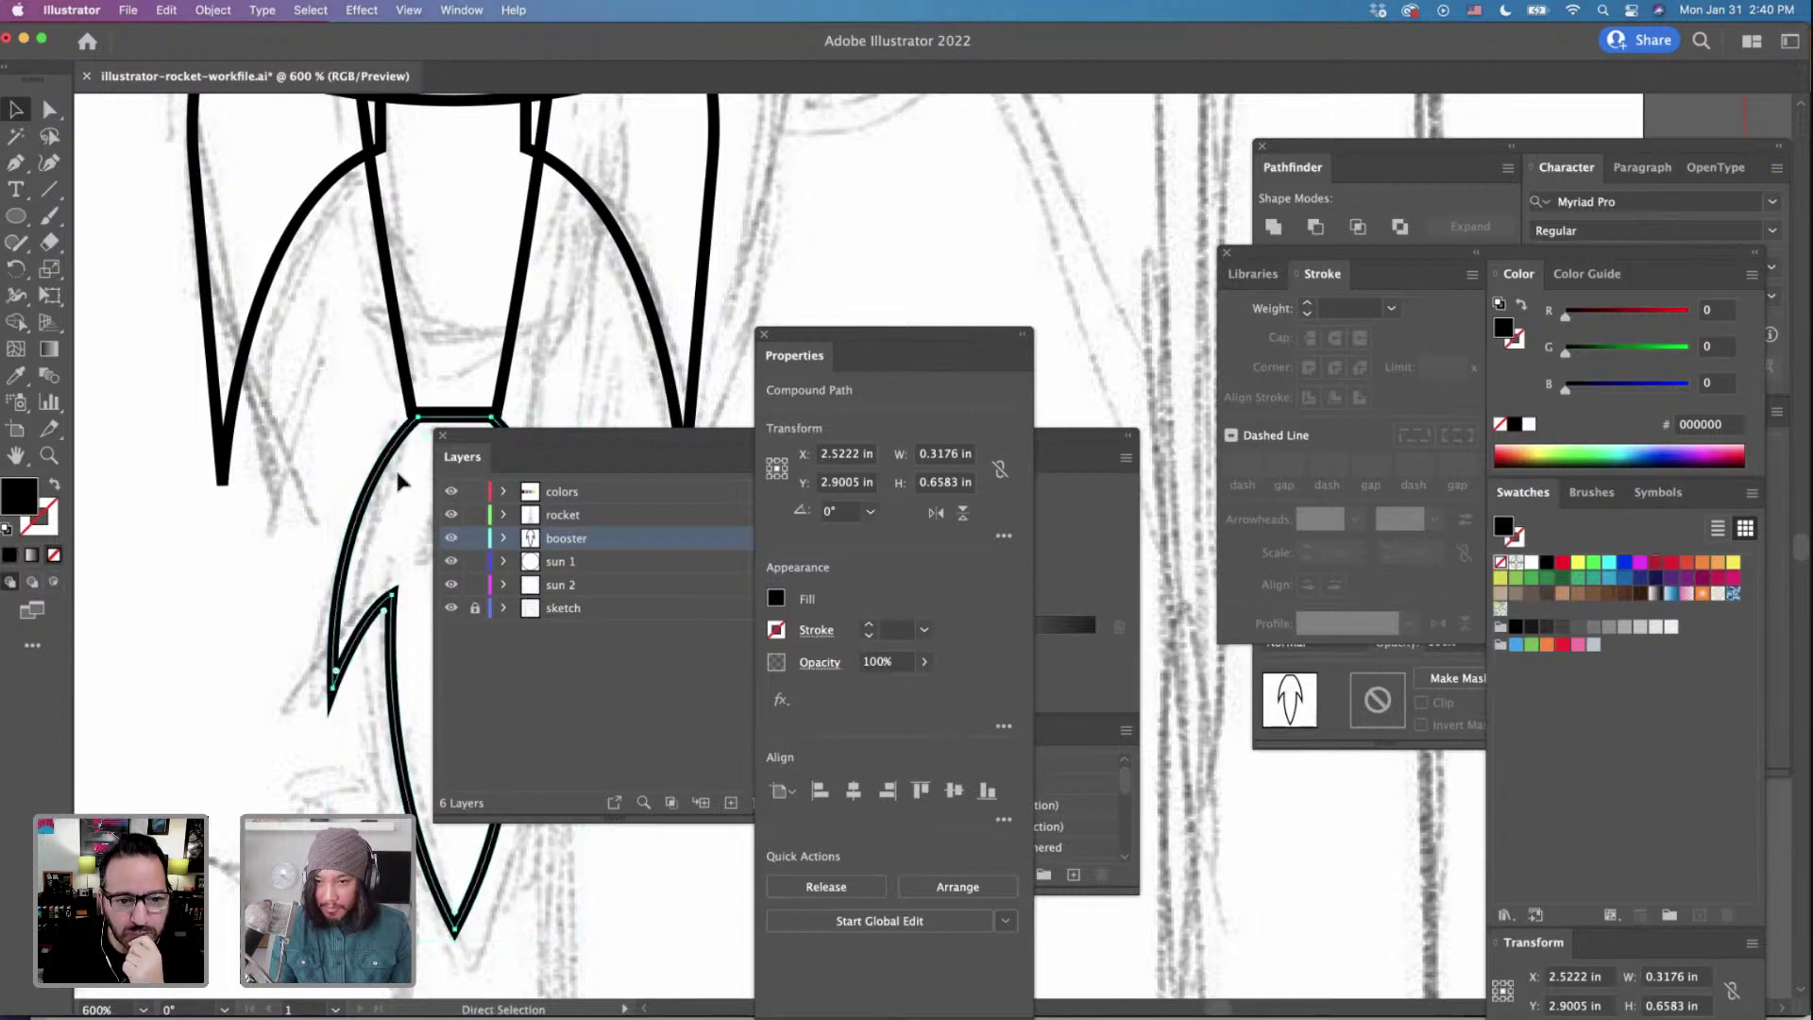
Undo the Outline Stroke conversion and the trial edits on the flame, restoring its live 1 pt path.
{"action": "key", "text": "super+z"}
{"action": "key", "text": "super+z"}
{"action": "key", "text": "super+z"}
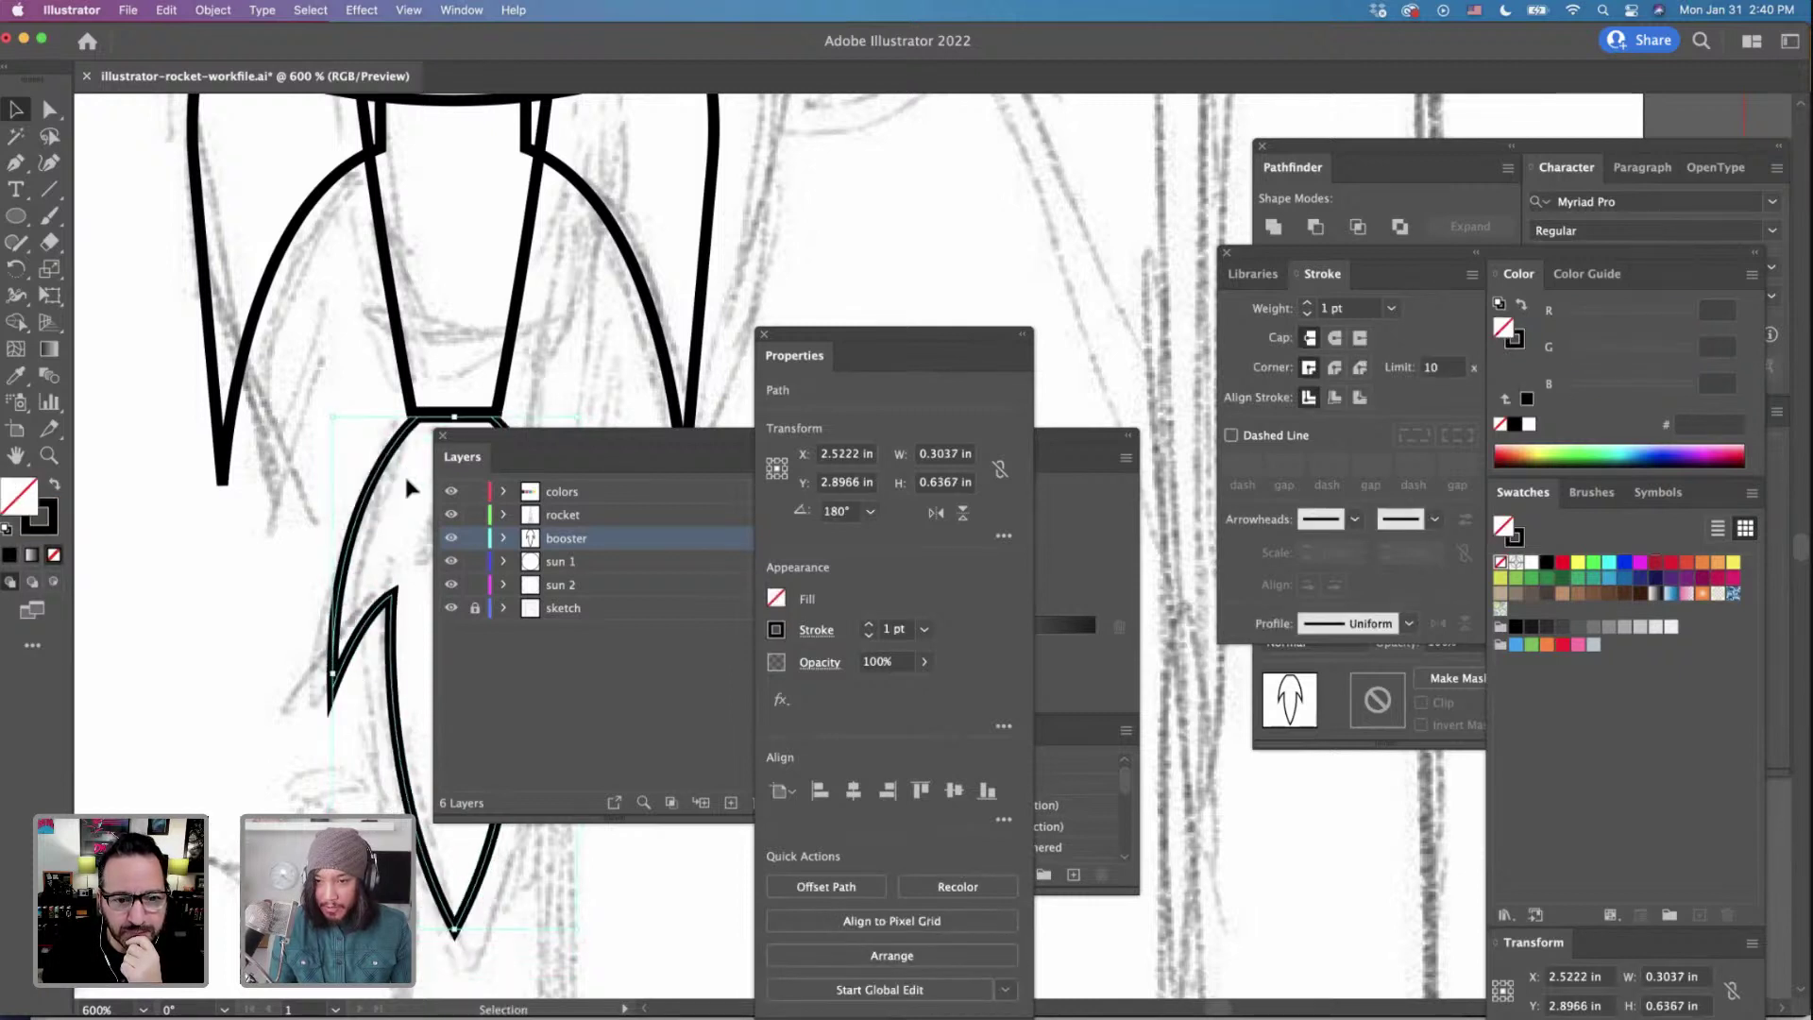
{"action": "left_click", "coordinate": [388, 474]}
{"action": "left_click_drag", "start_coordinate": [382, 472], "coordinate": [215, 481]}
{"action": "key", "text": "super+z"}
{"action": "key", "text": "v"}
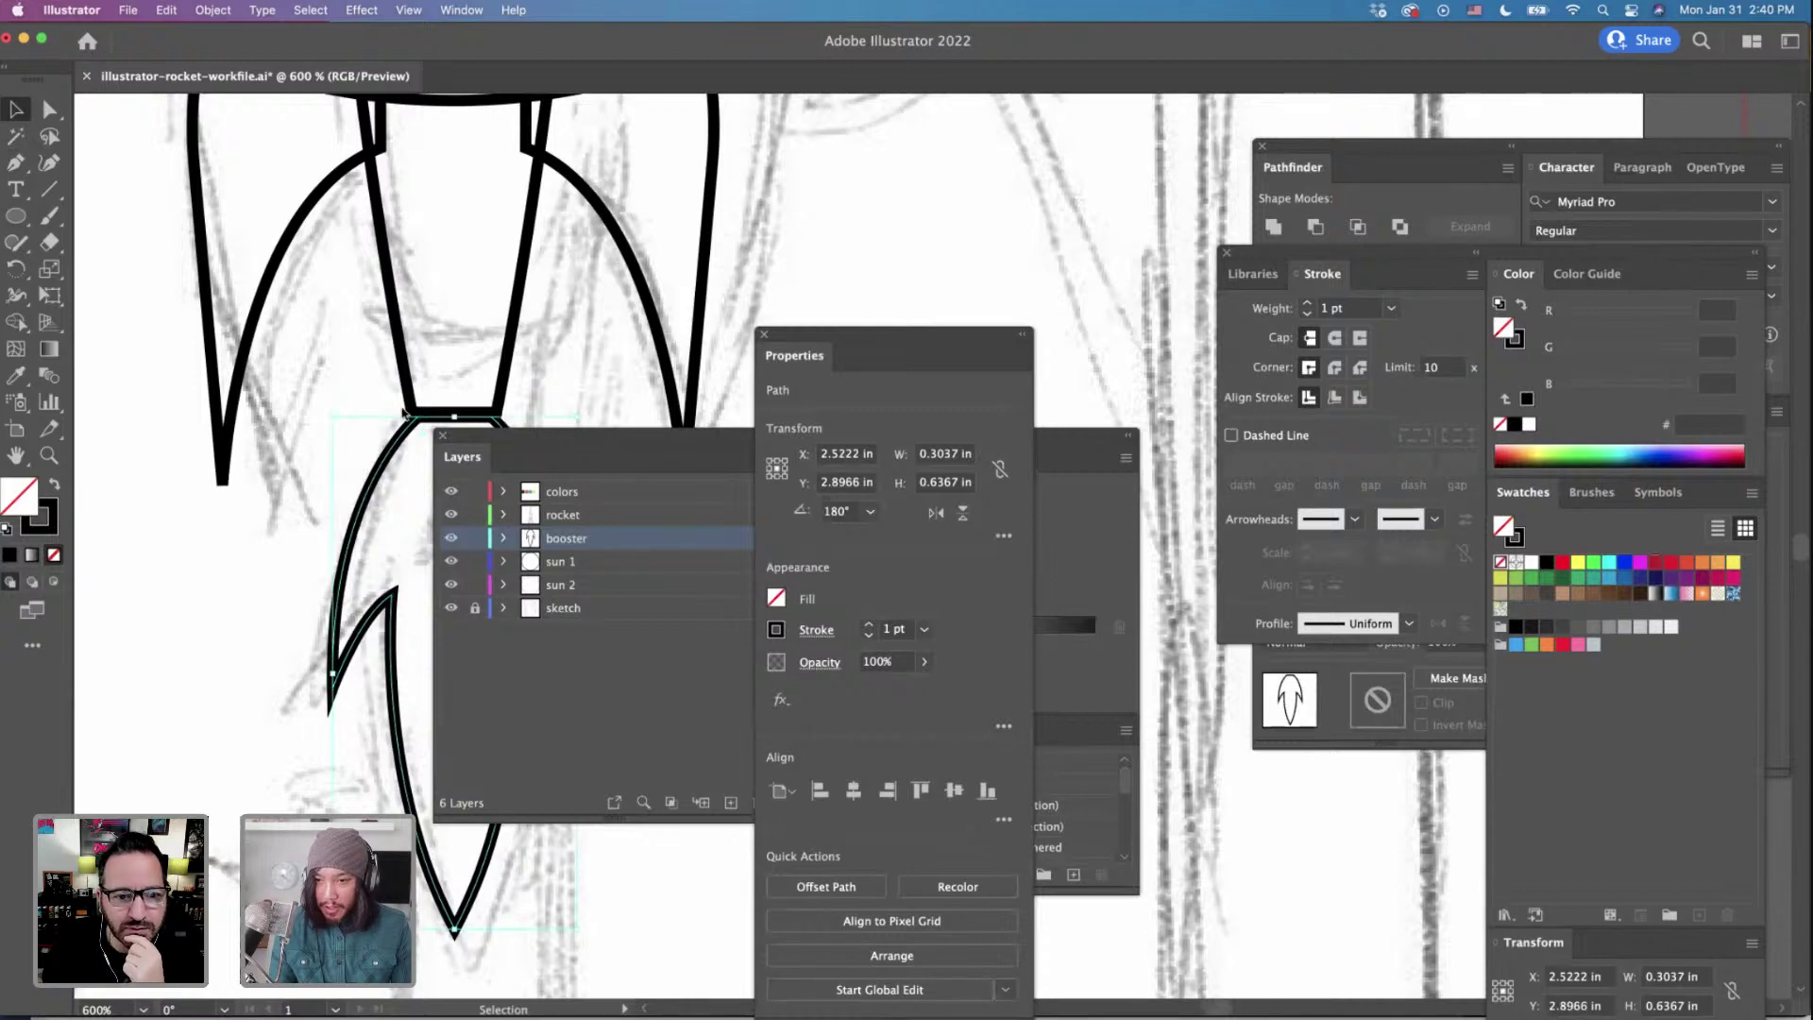
Create an inner flame with Offset Path on the flame outline, using an offset of -0.05 in and Miter joins.
{"action": "left_click_drag", "start_coordinate": [597, 442], "coordinate": [1014, 498]}
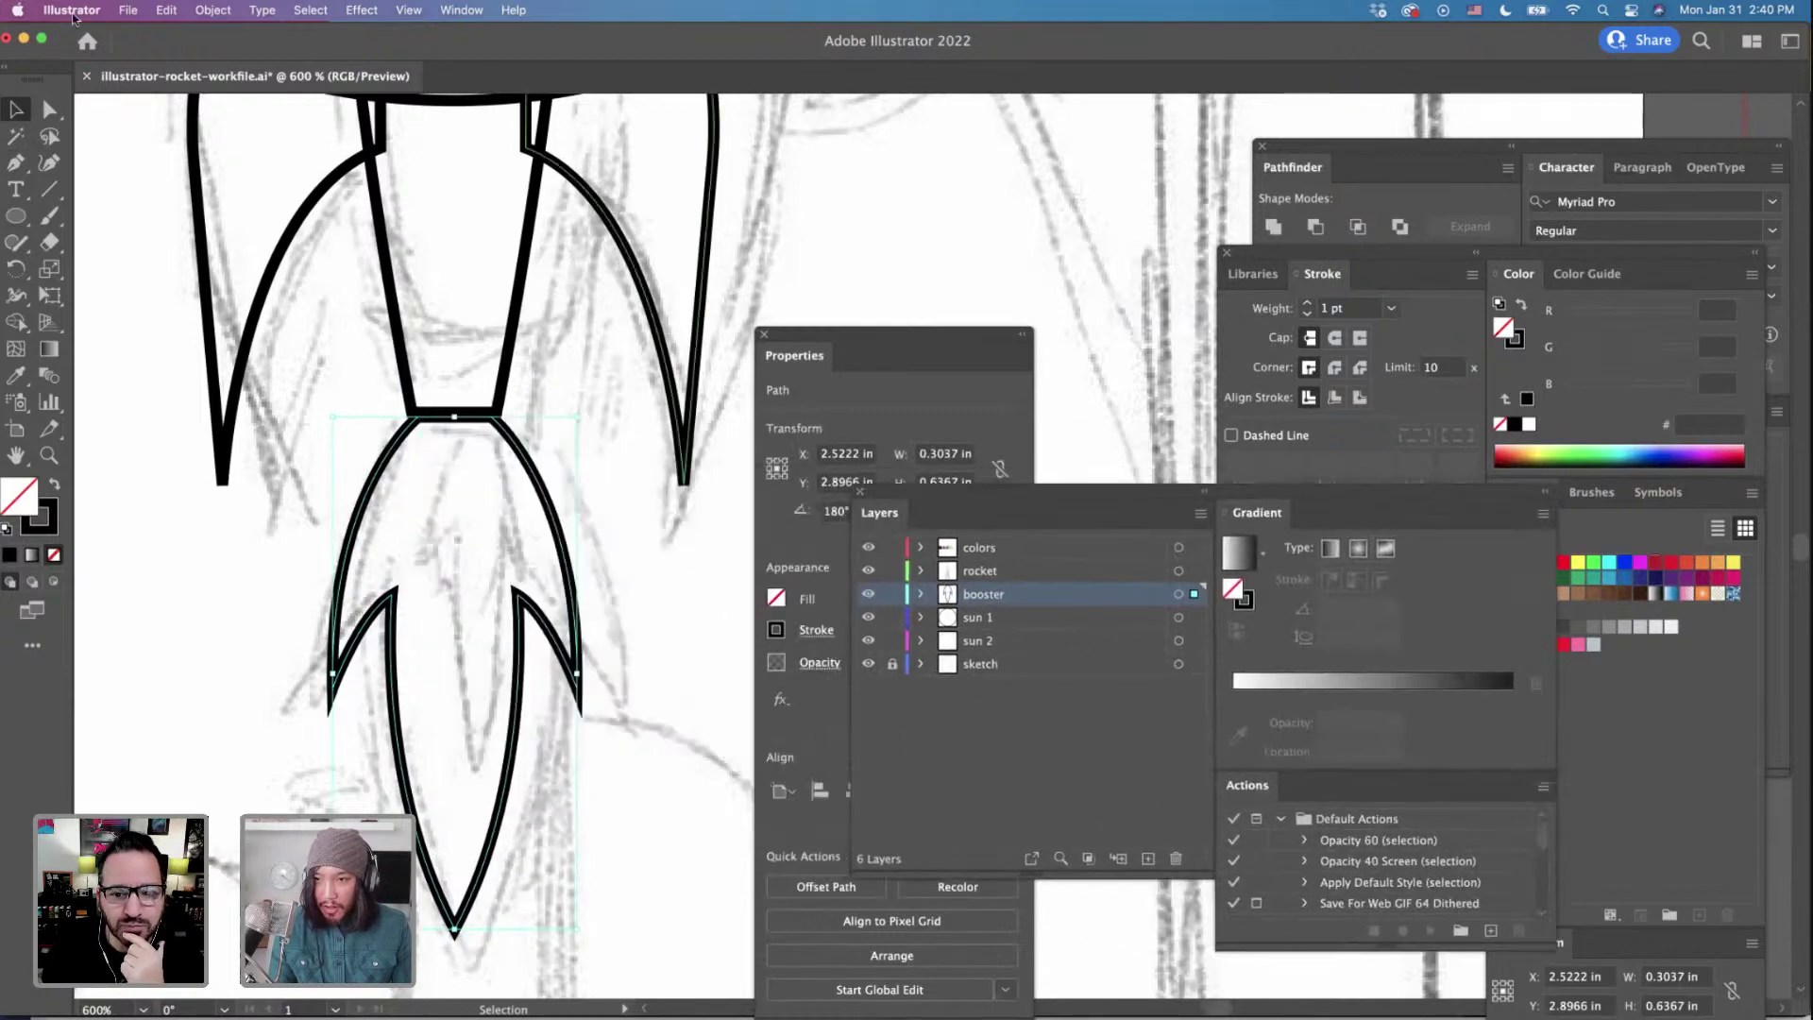
{"action": "left_click", "coordinate": [219, 12]}
{"action": "mouse_move", "coordinate": [354, 460]}
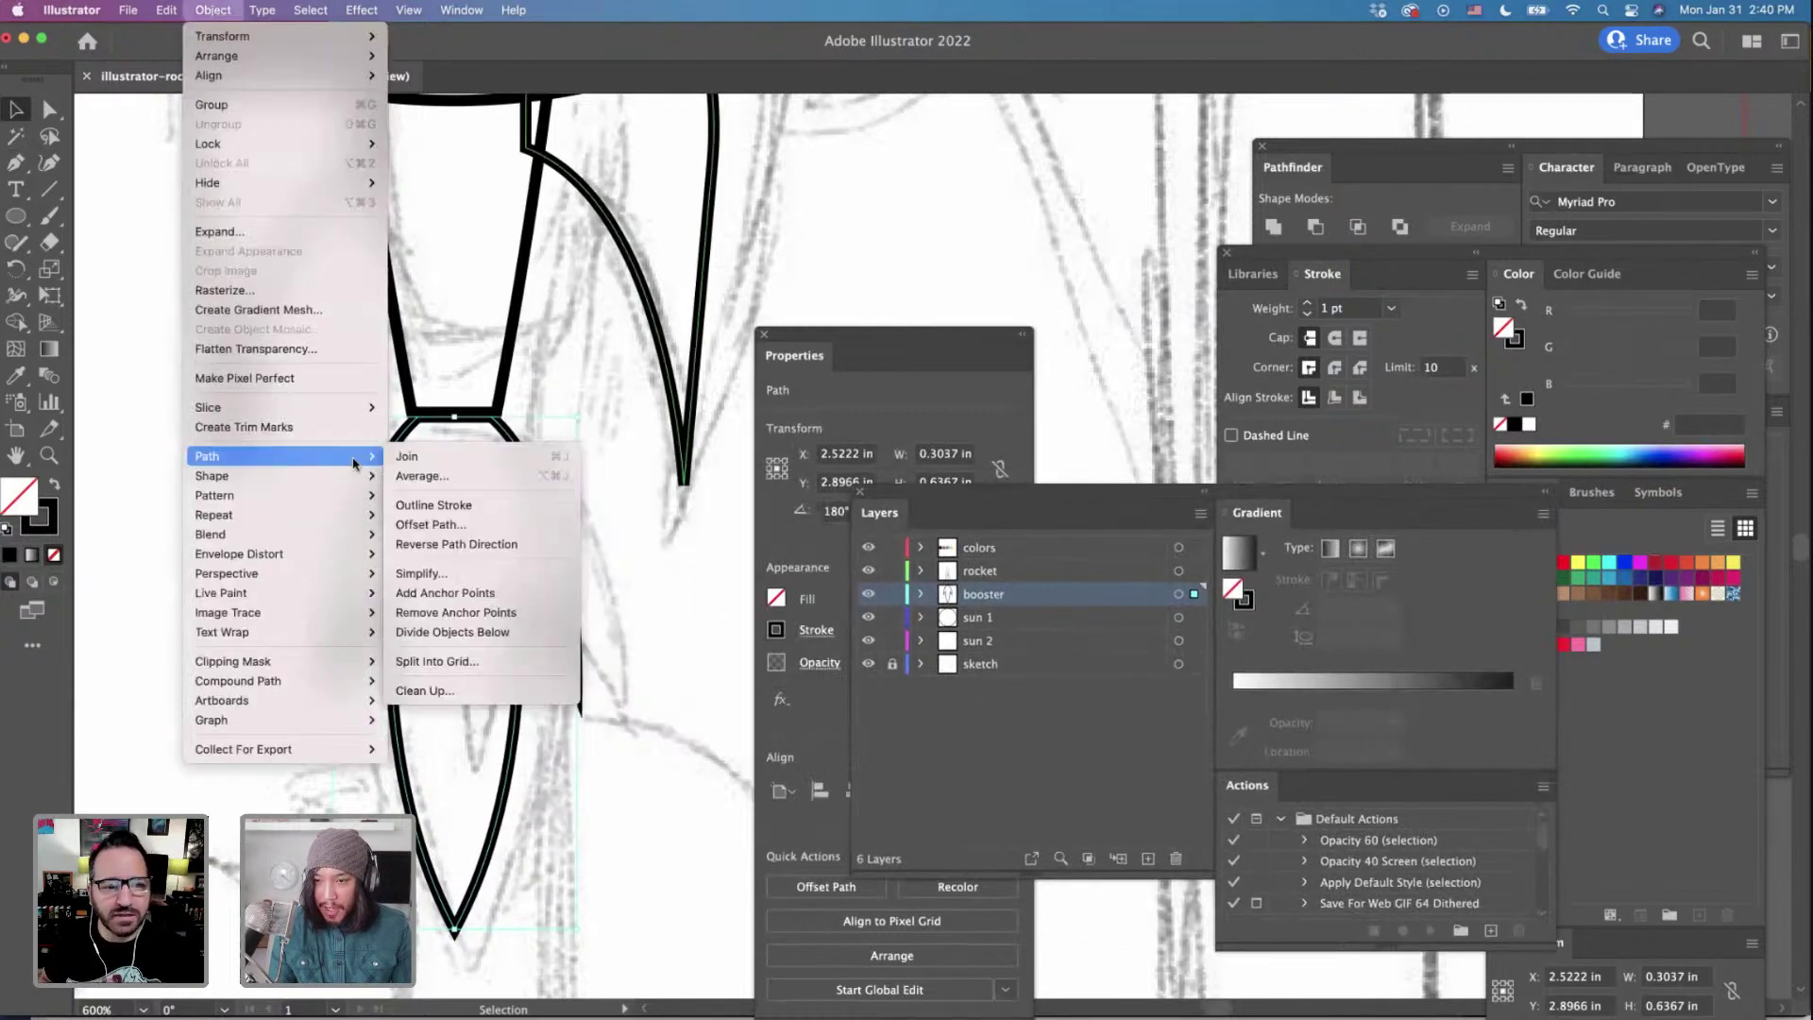
{"action": "left_click", "coordinate": [425, 525]}
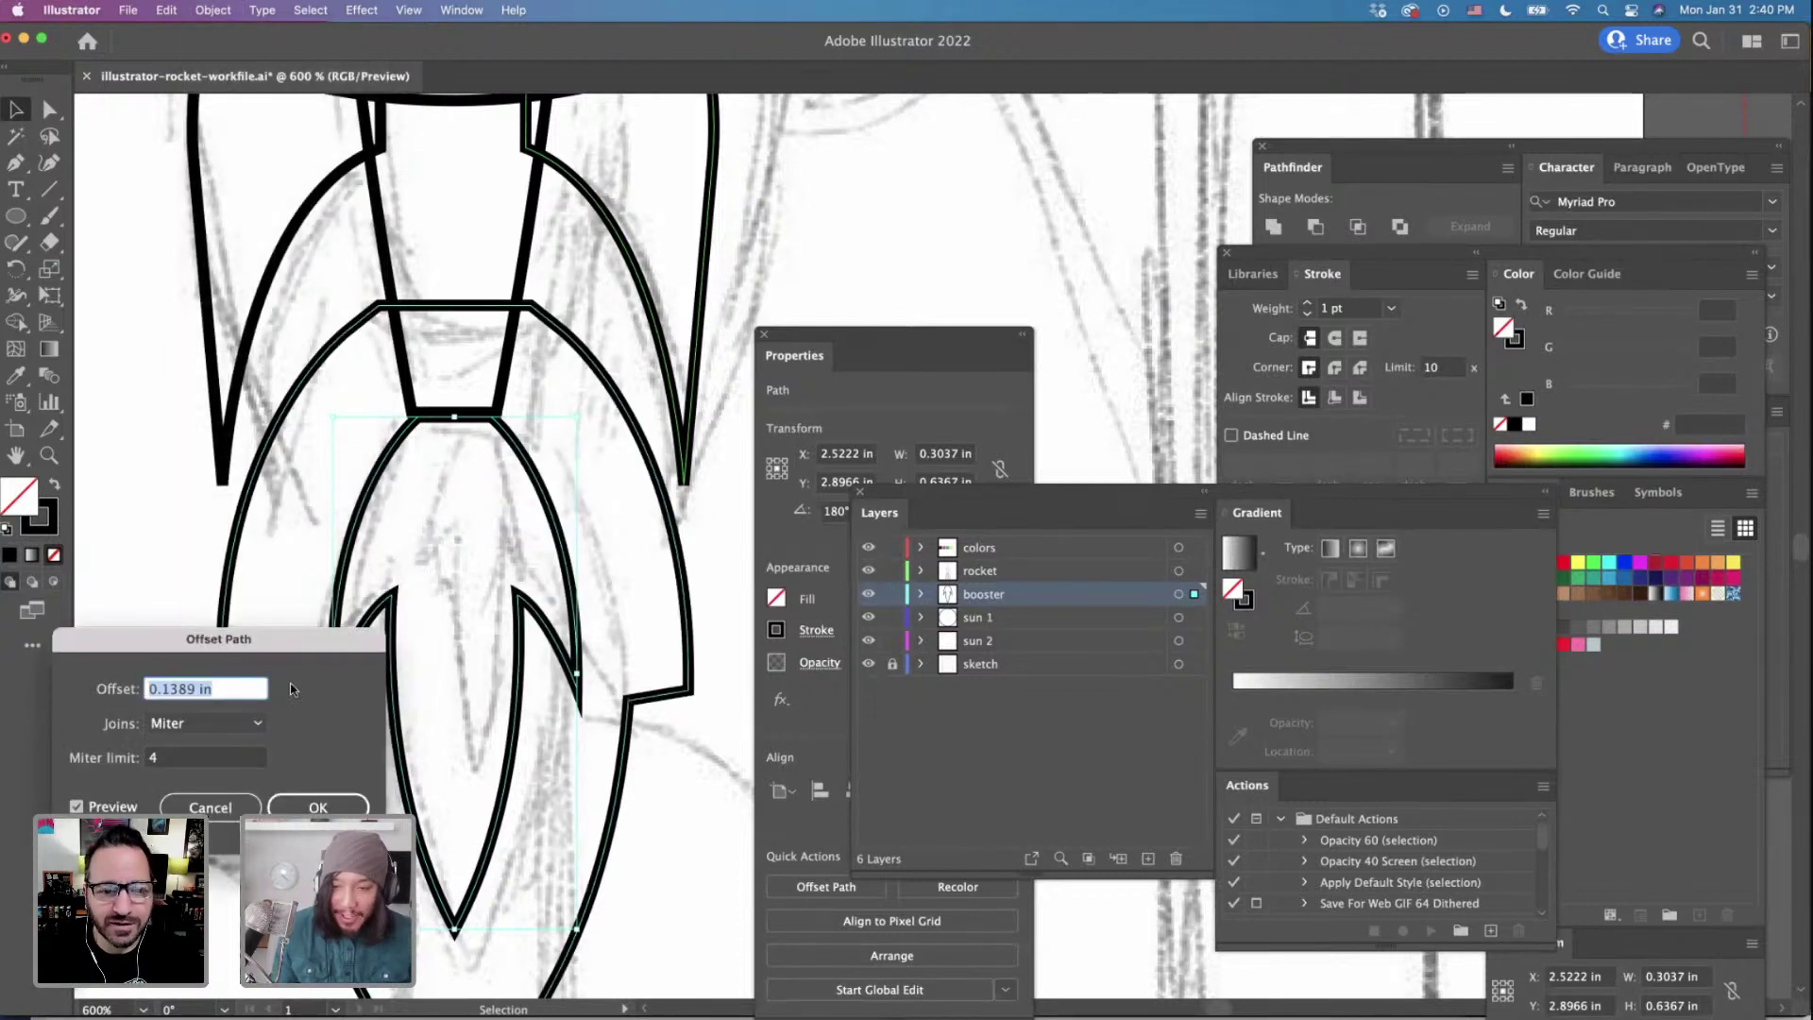
{"action": "left_click_drag", "start_coordinate": [254, 645], "coordinate": [915, 601]}
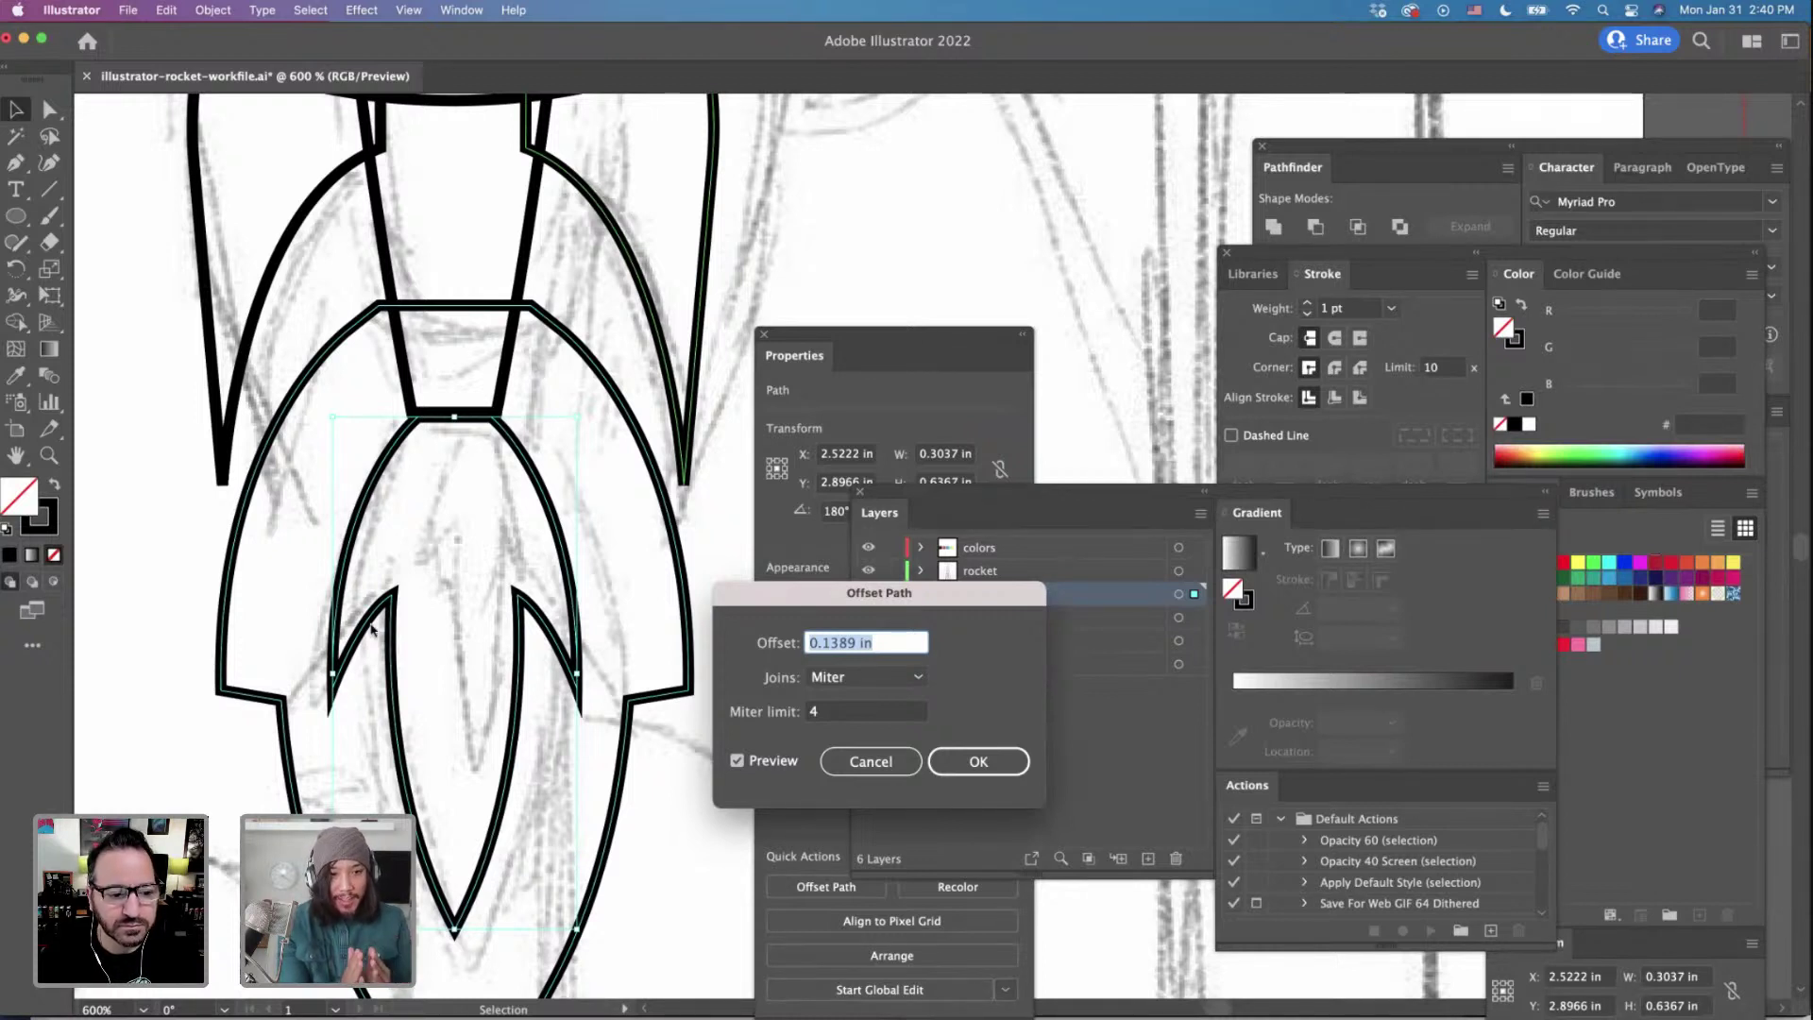
{"action": "left_click", "coordinate": [814, 651]}
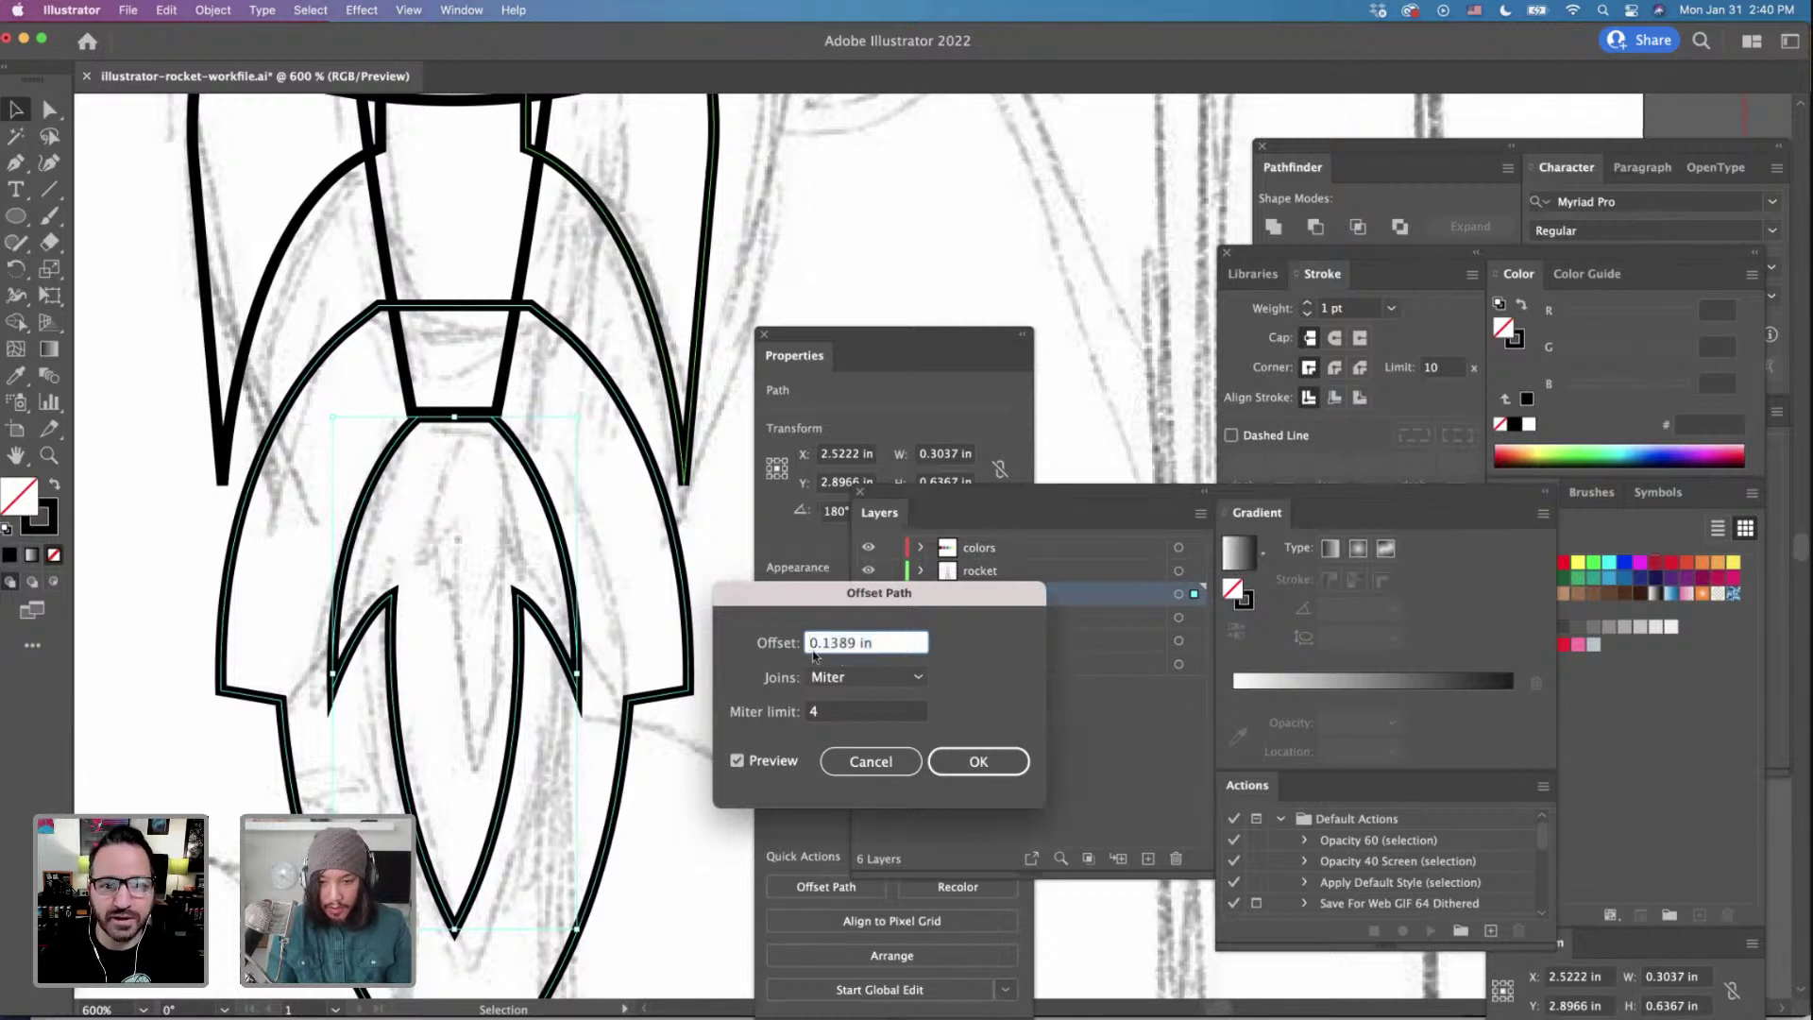
{"action": "type", "text": "-"}
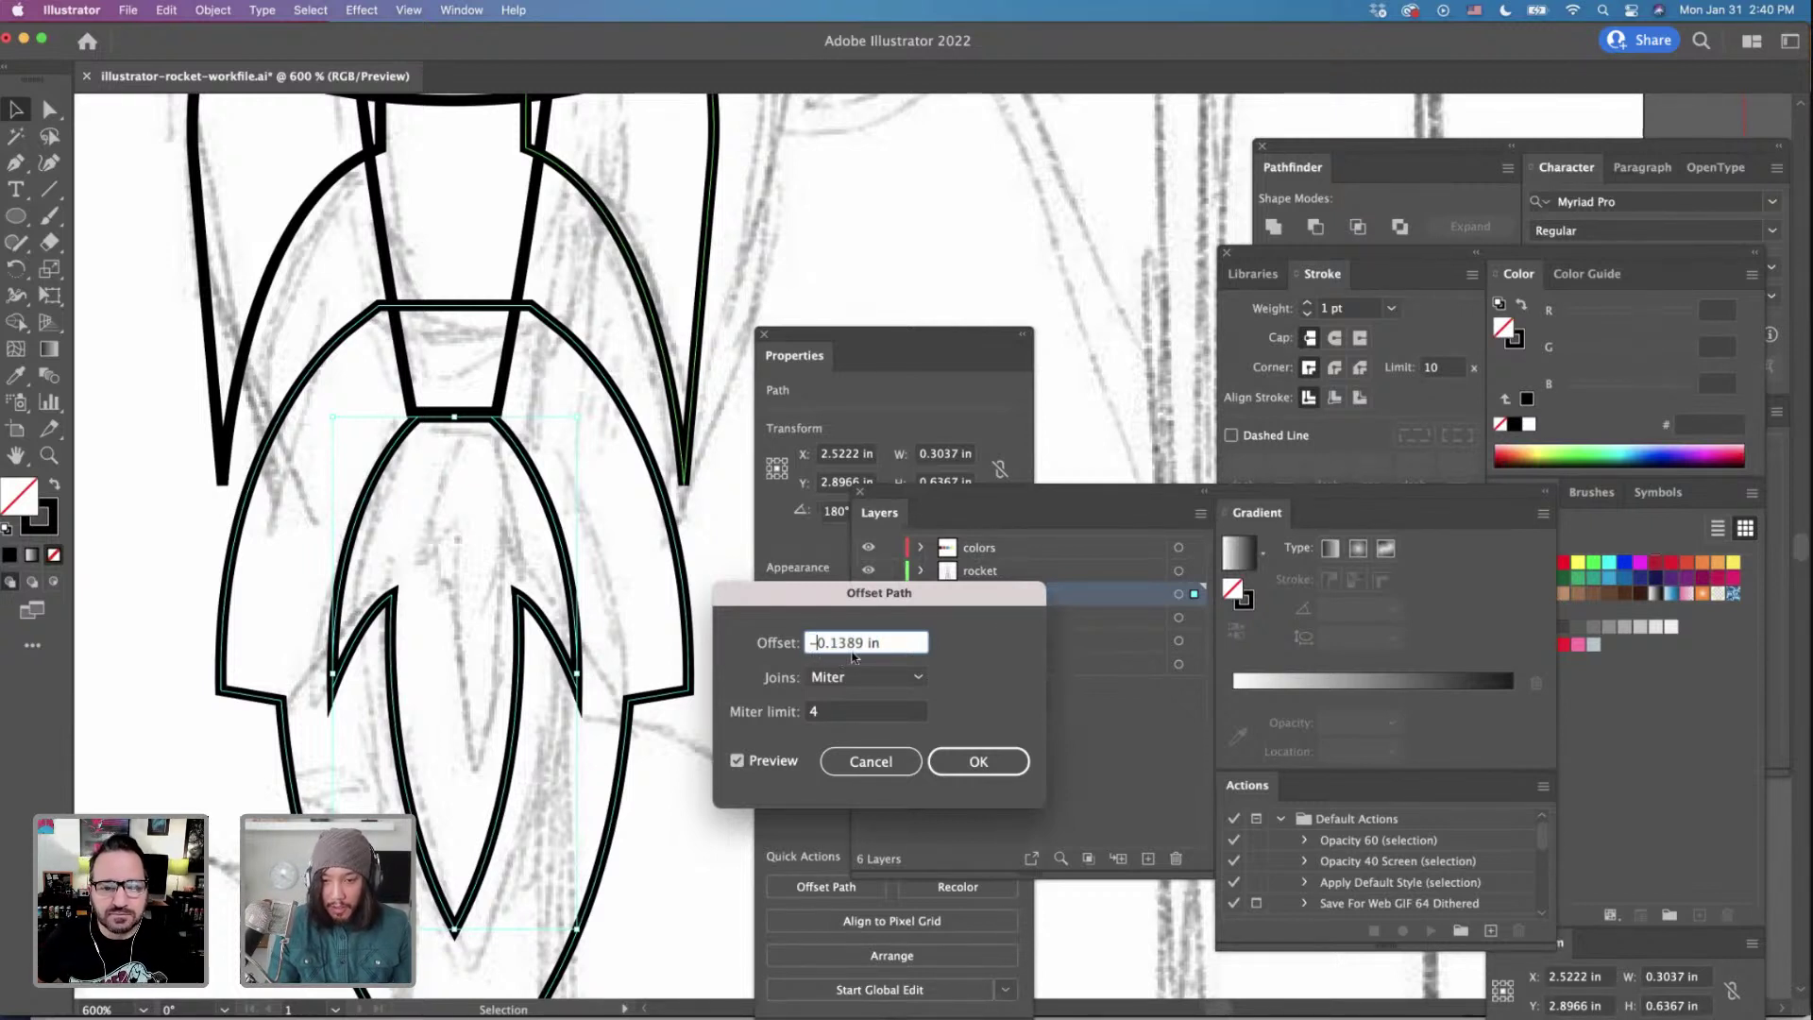
{"action": "left_click_drag", "start_coordinate": [863, 645], "coordinate": [833, 645]}
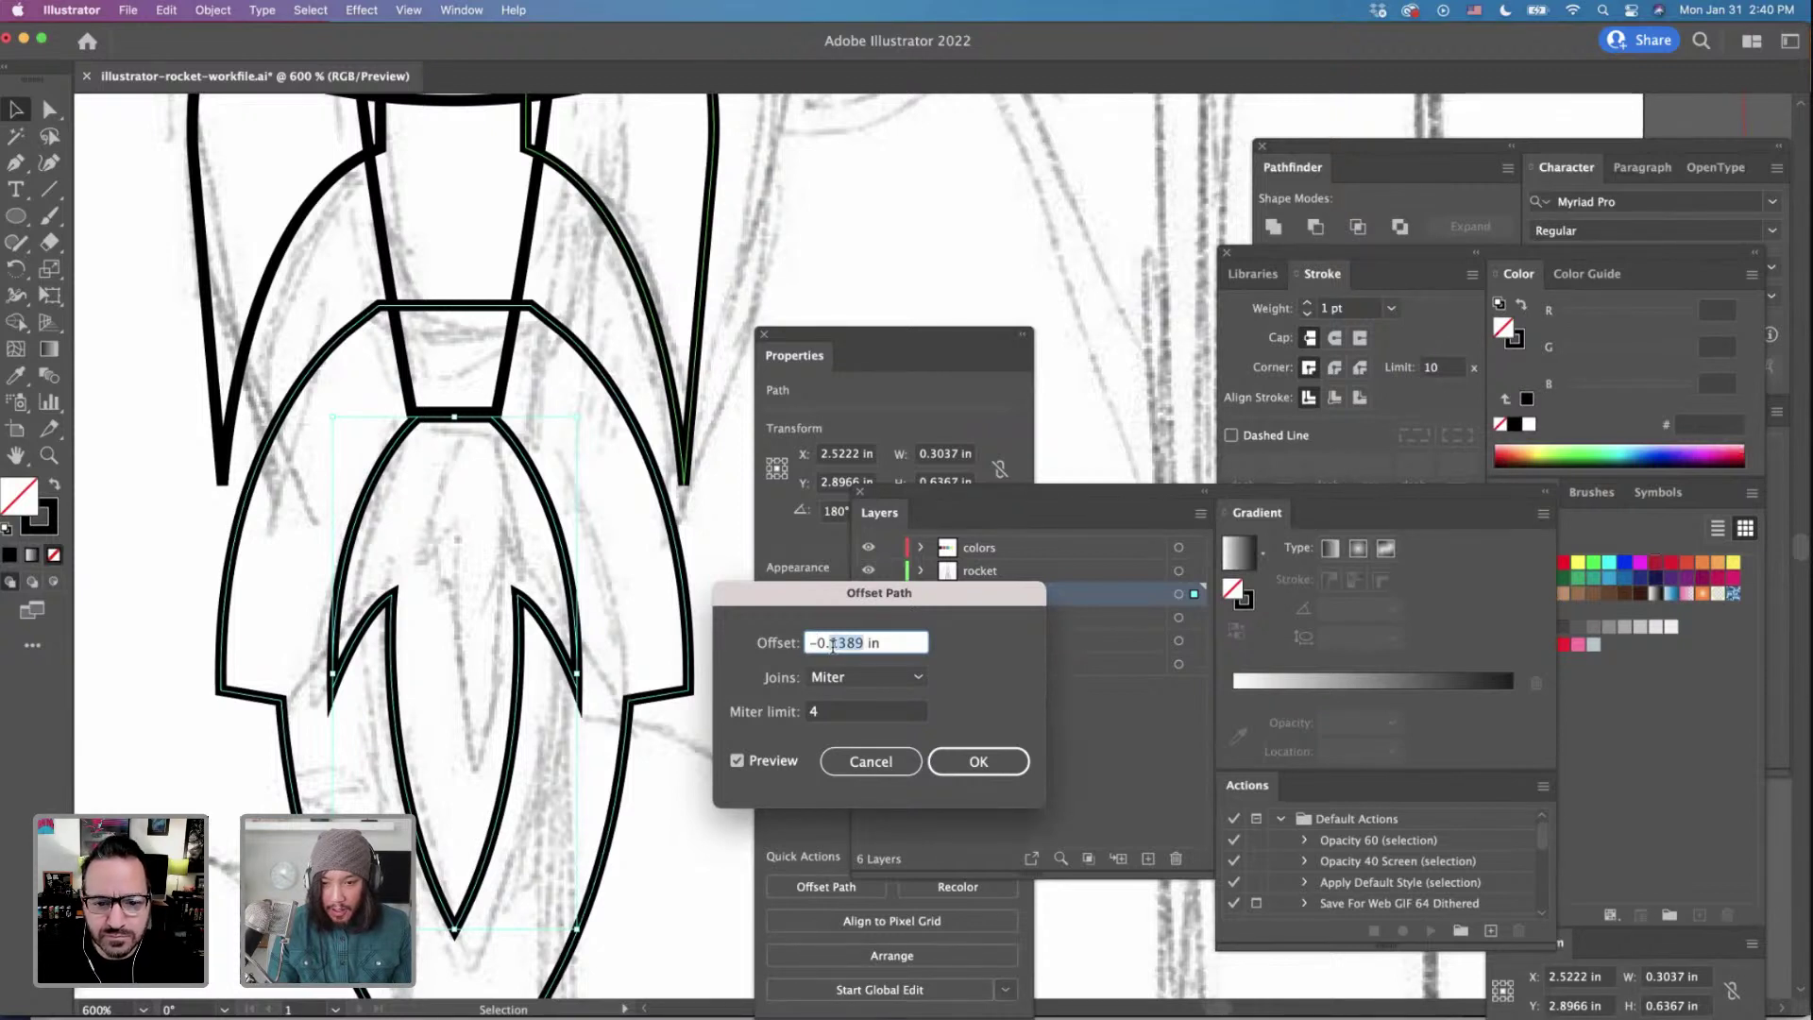
{"action": "type", "text": "05"}
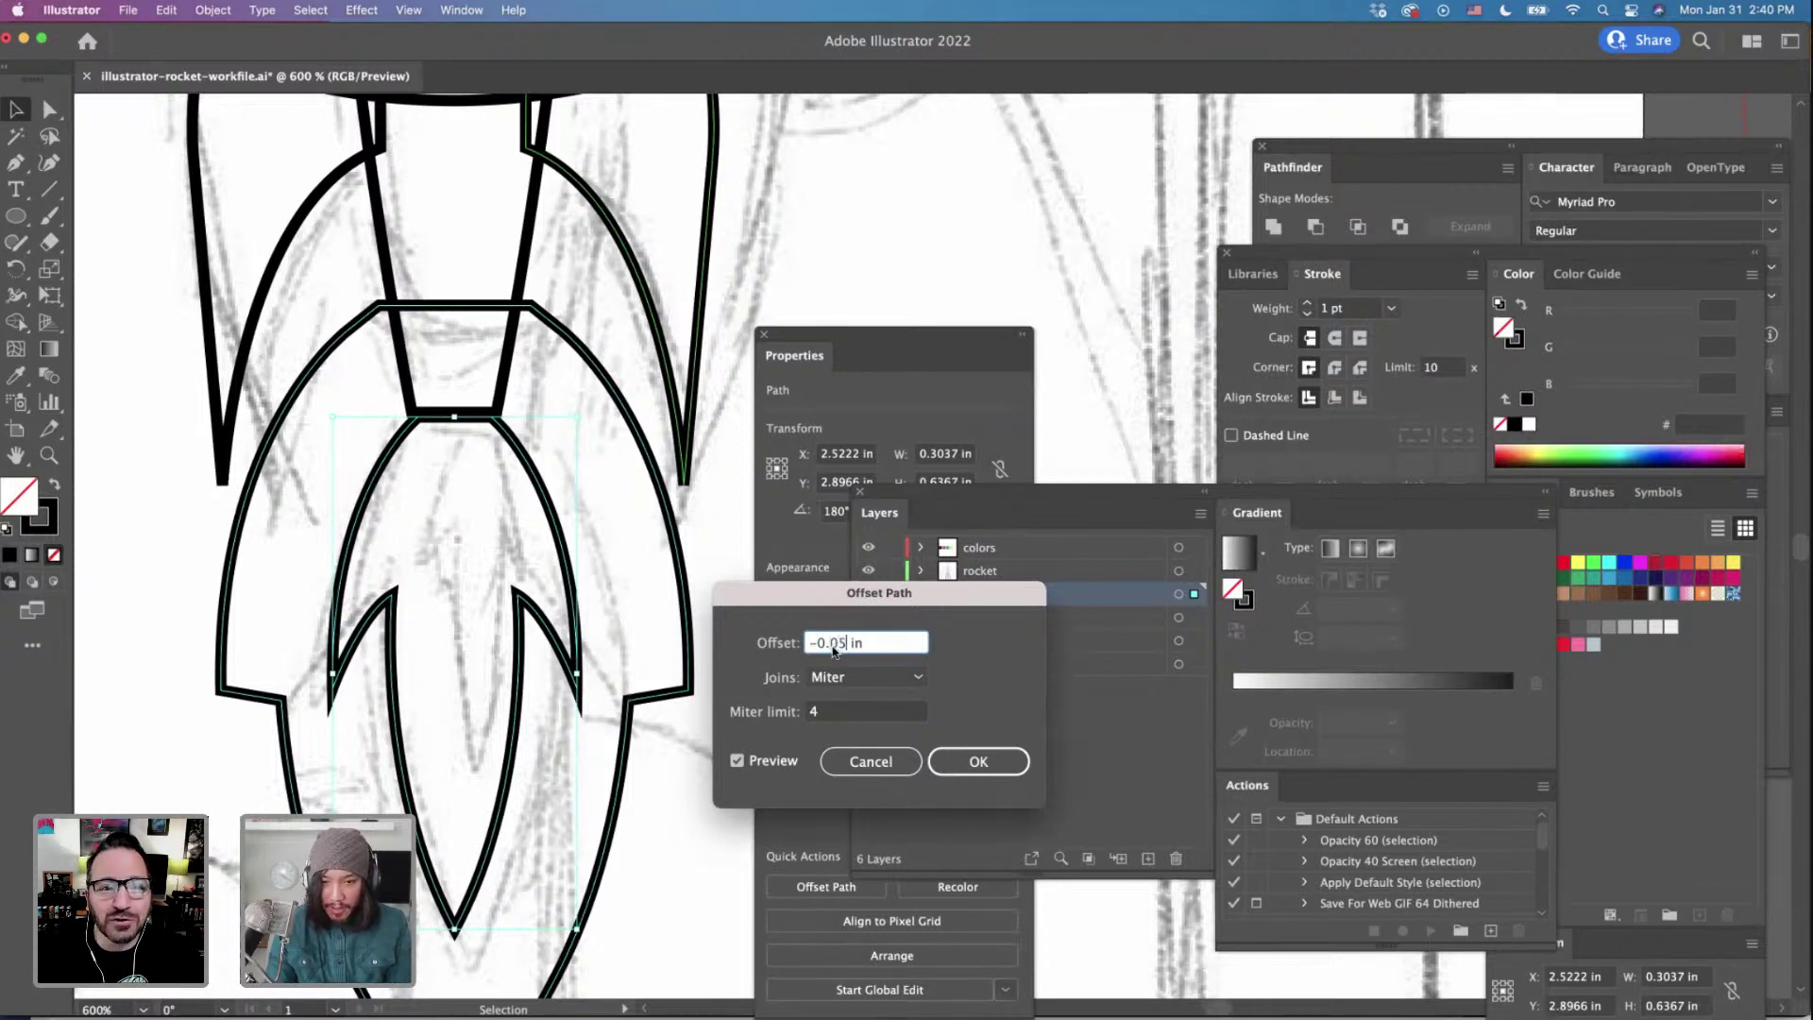
{"action": "key", "text": "Tab"}
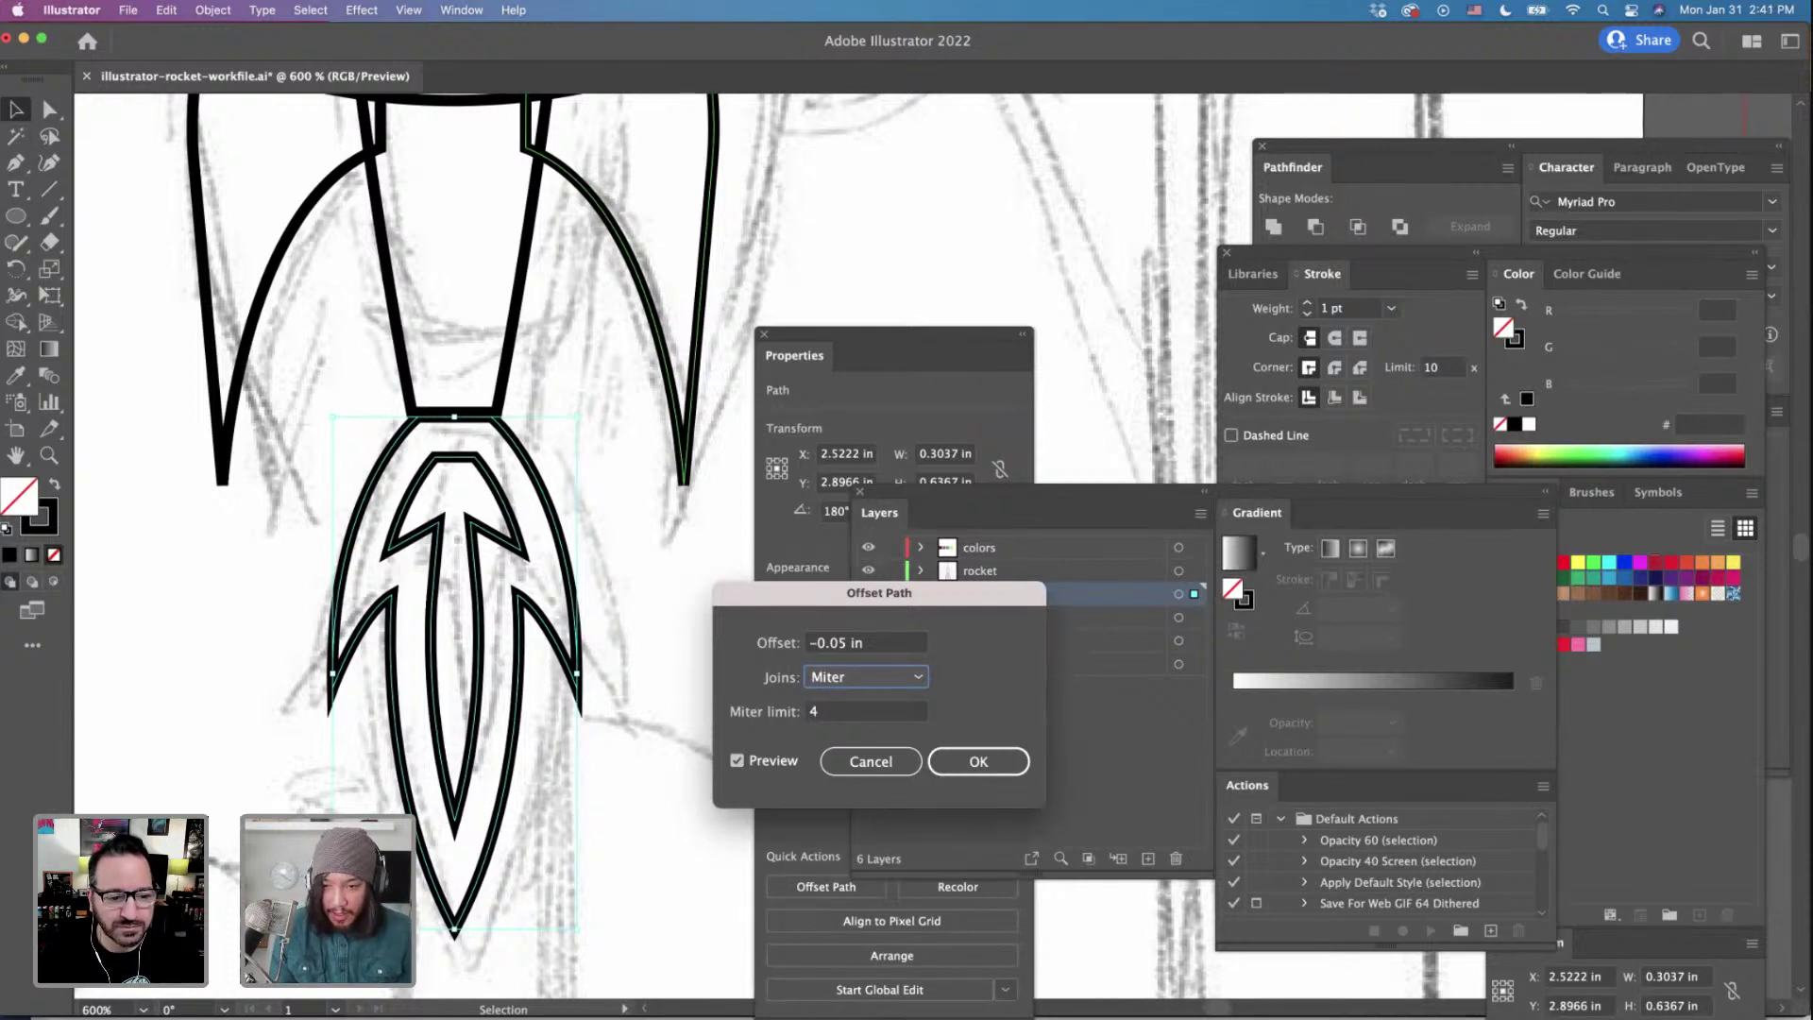
{"action": "left_click", "coordinate": [957, 772]}
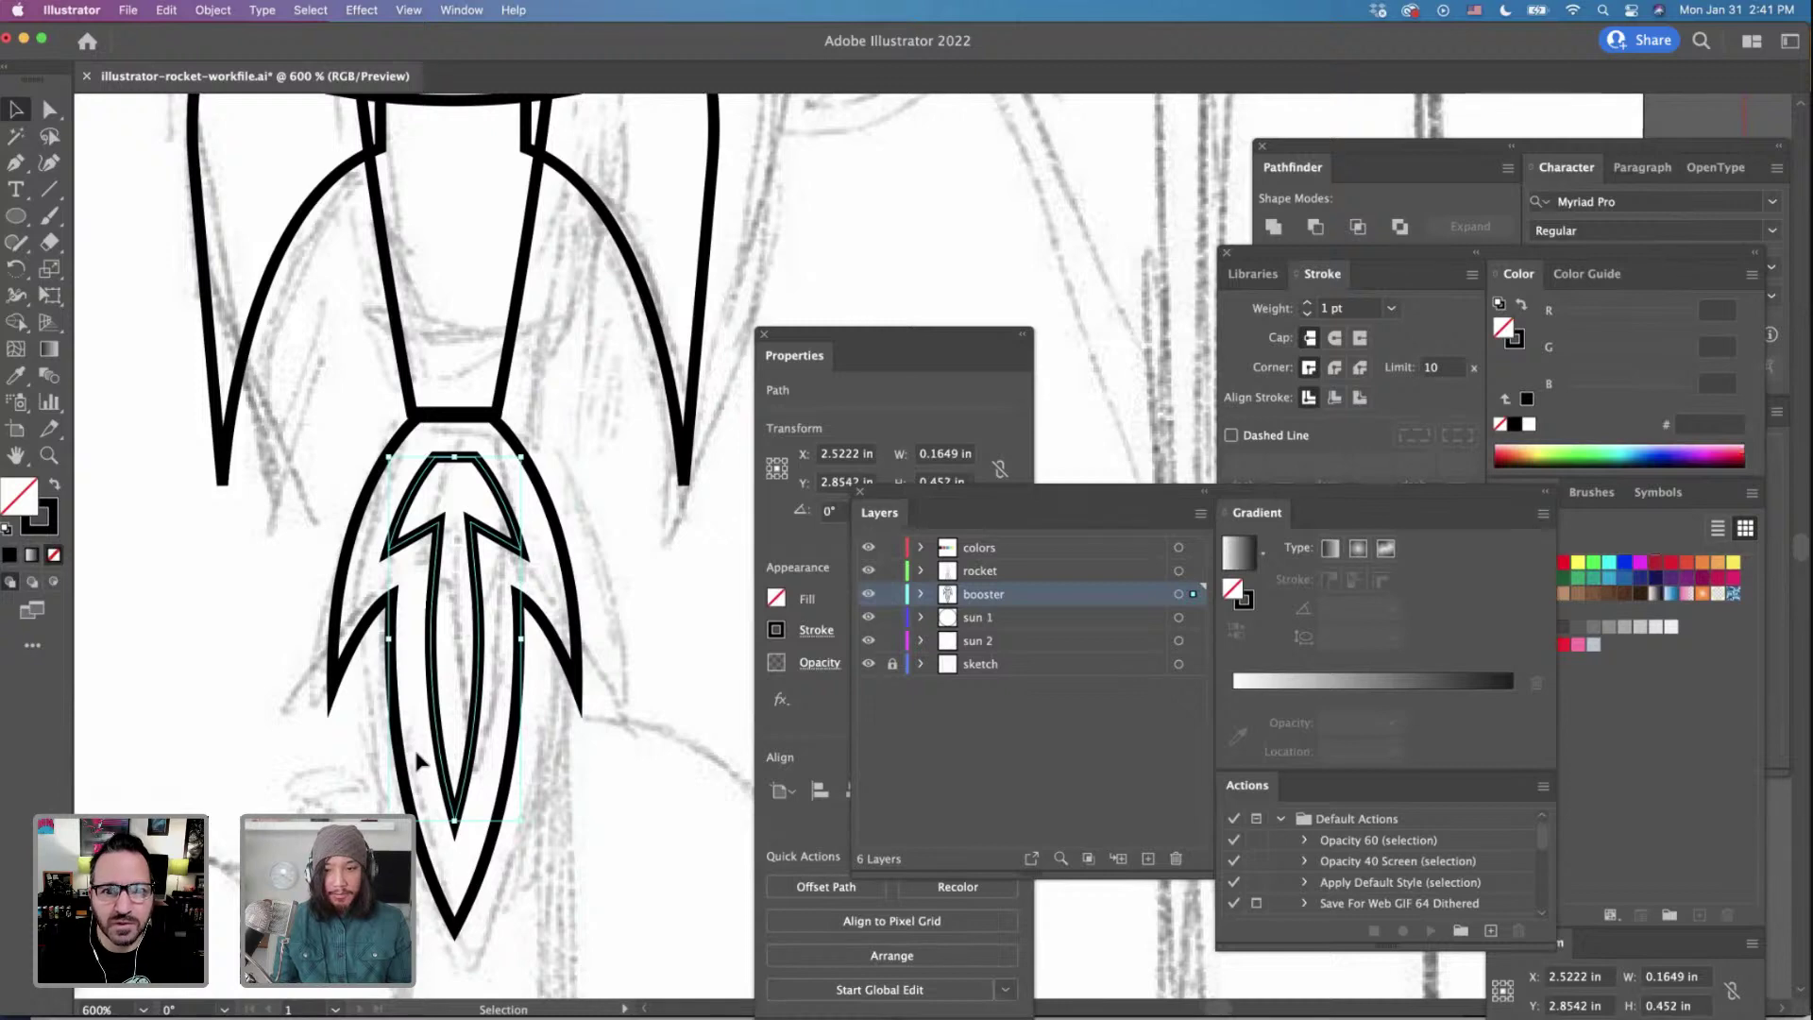
Add an anchor on the straight lower edge of the inner flame's left wing and delete it to open the path.
{"action": "left_click", "coordinate": [550, 787]}
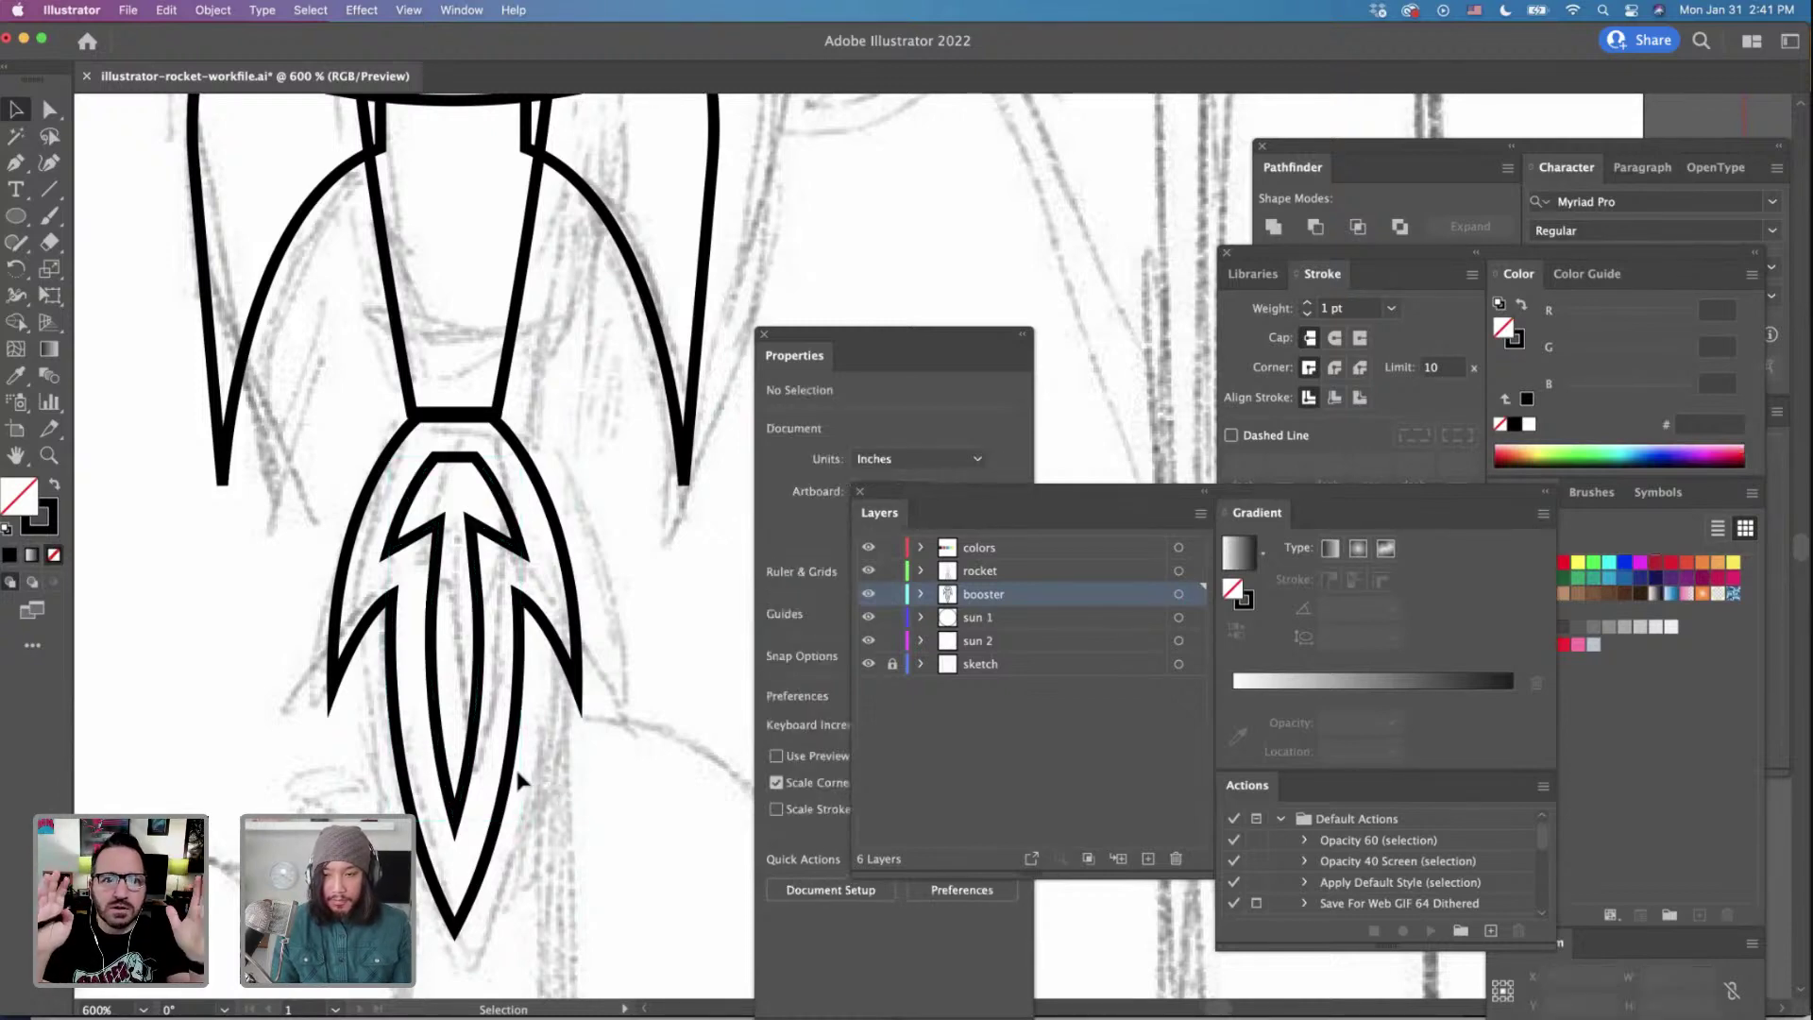
{"action": "scroll", "coordinate": [520, 771], "scroll_direction": "up", "scroll_amount": 4}
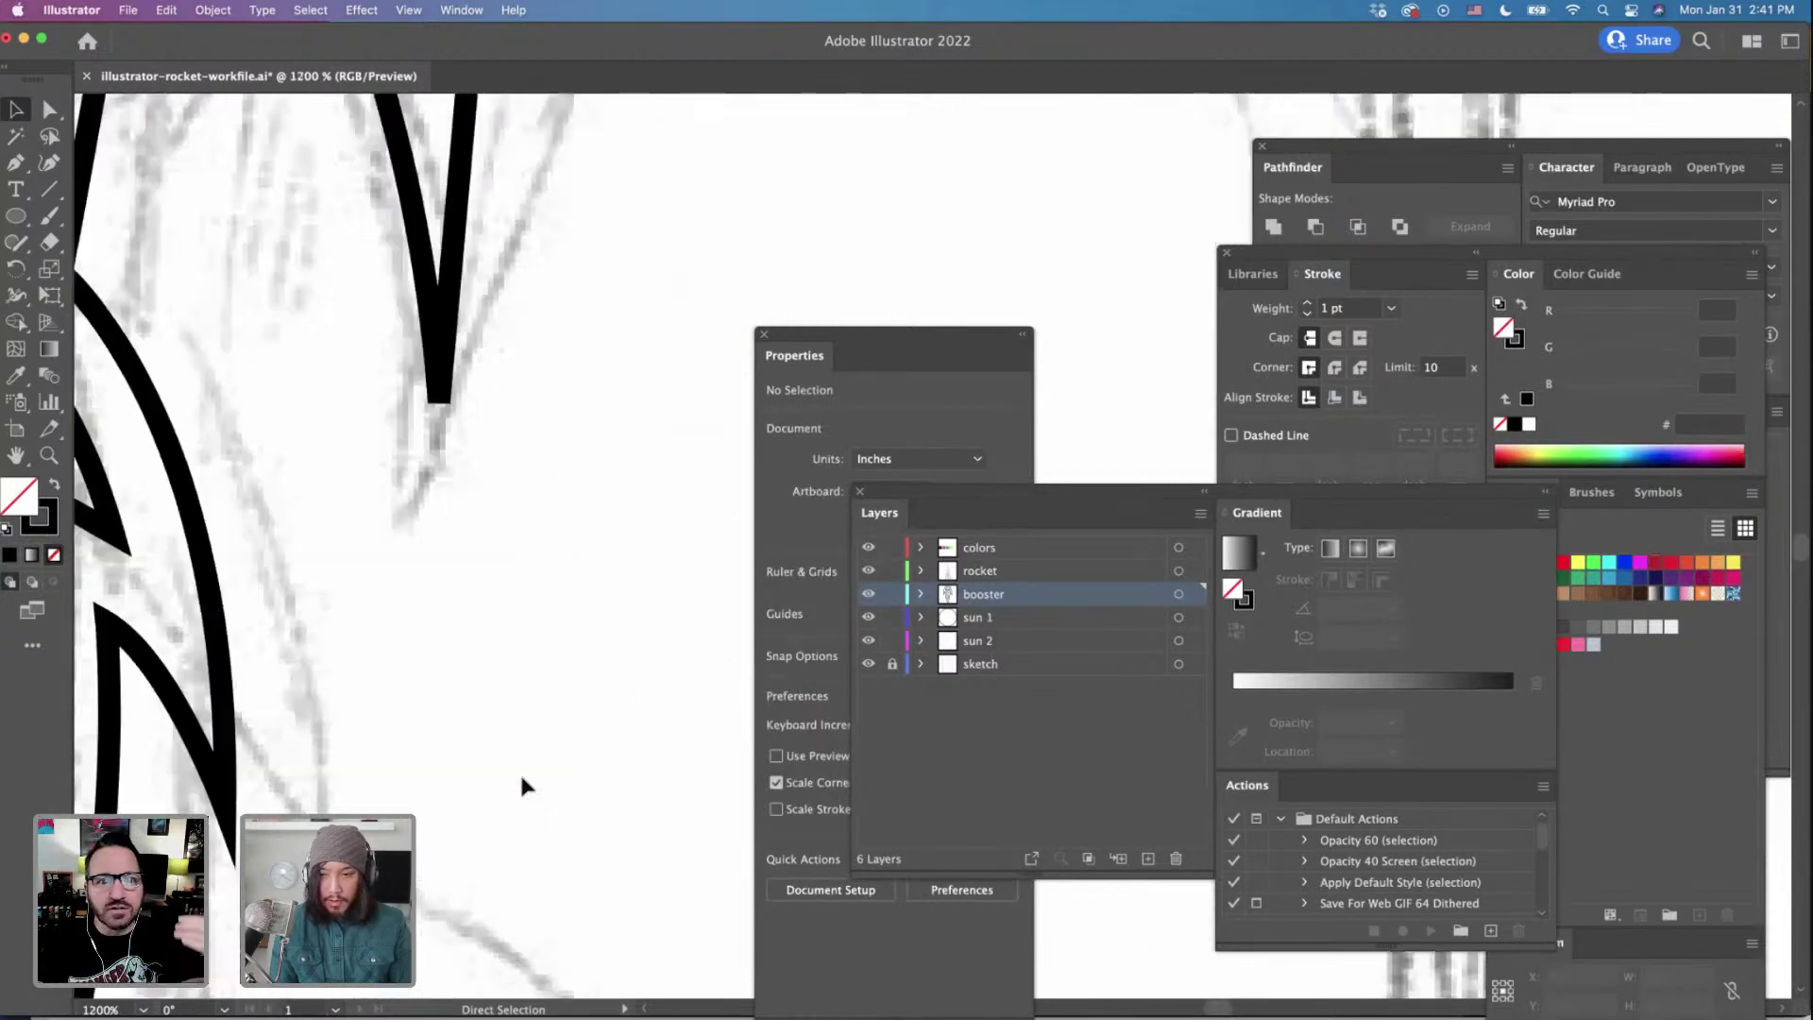
{"action": "scroll", "coordinate": [527, 768], "scroll_direction": "left", "scroll_amount": 5}
{"action": "scroll", "coordinate": [527, 769], "scroll_direction": "down", "scroll_amount": 4}
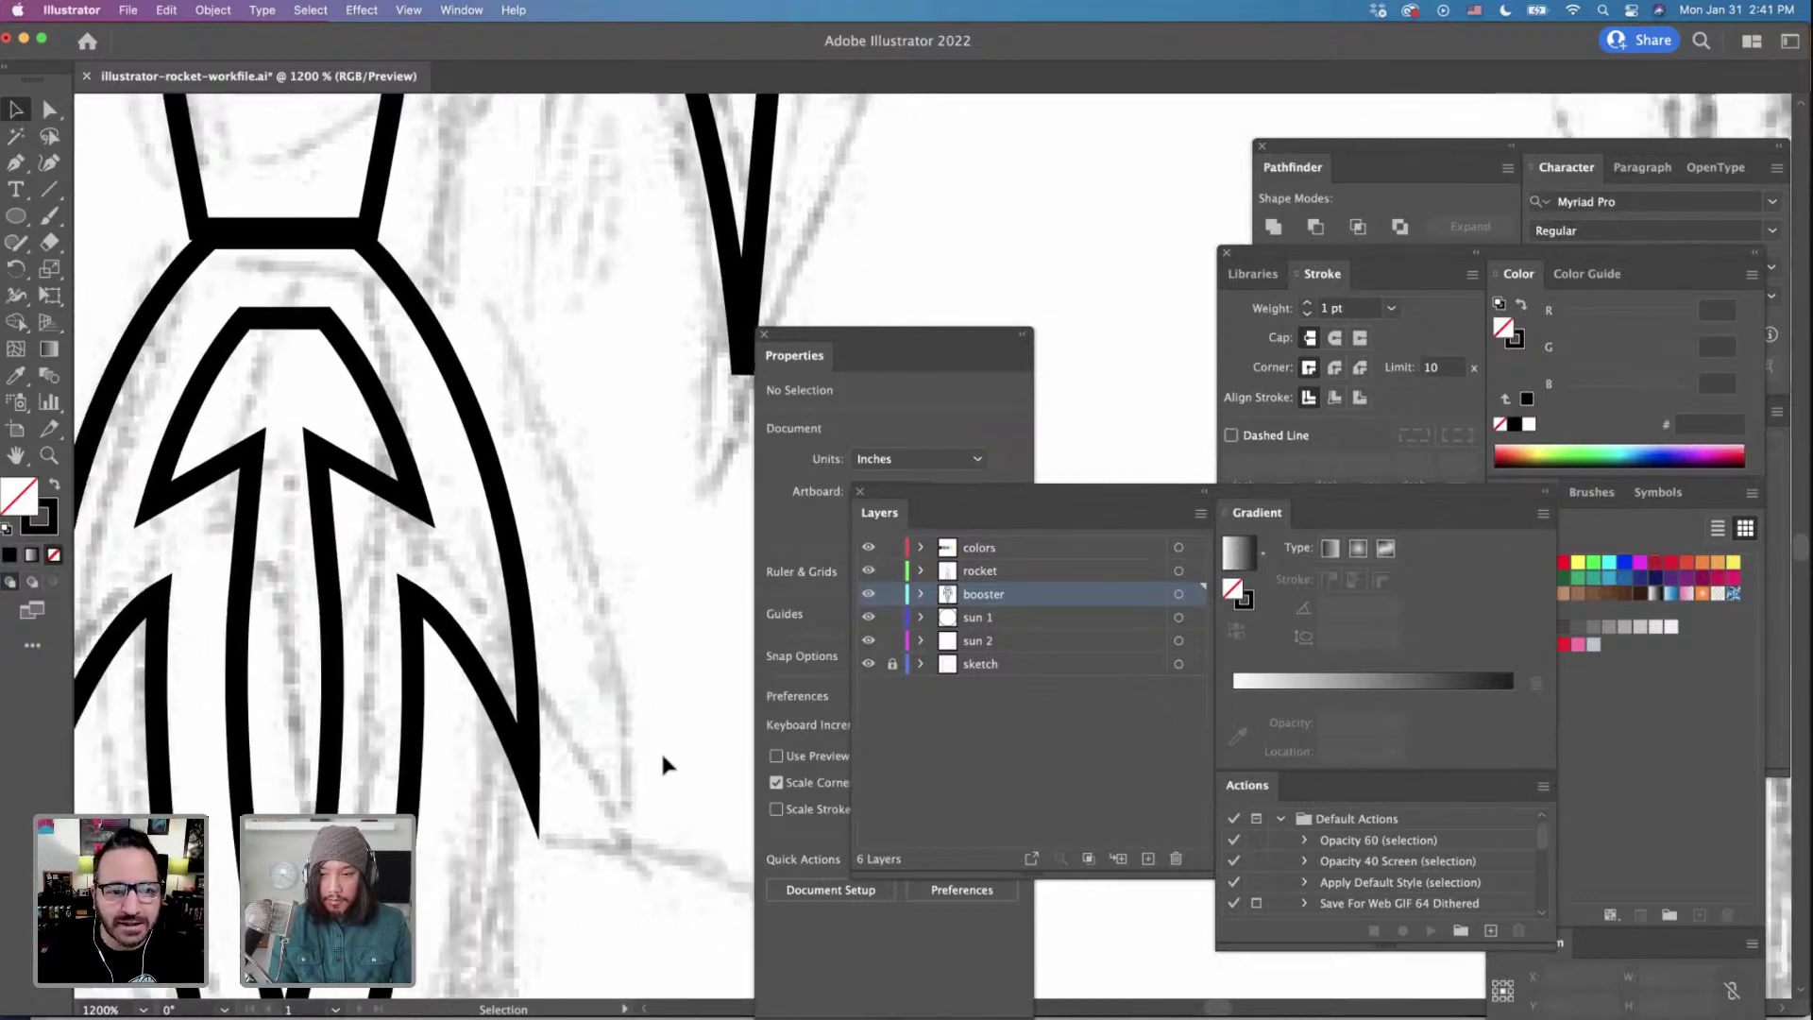
{"action": "scroll", "coordinate": [694, 756], "scroll_direction": "up", "scroll_amount": 3}
{"action": "scroll", "coordinate": [694, 756], "scroll_direction": "left", "scroll_amount": 3}
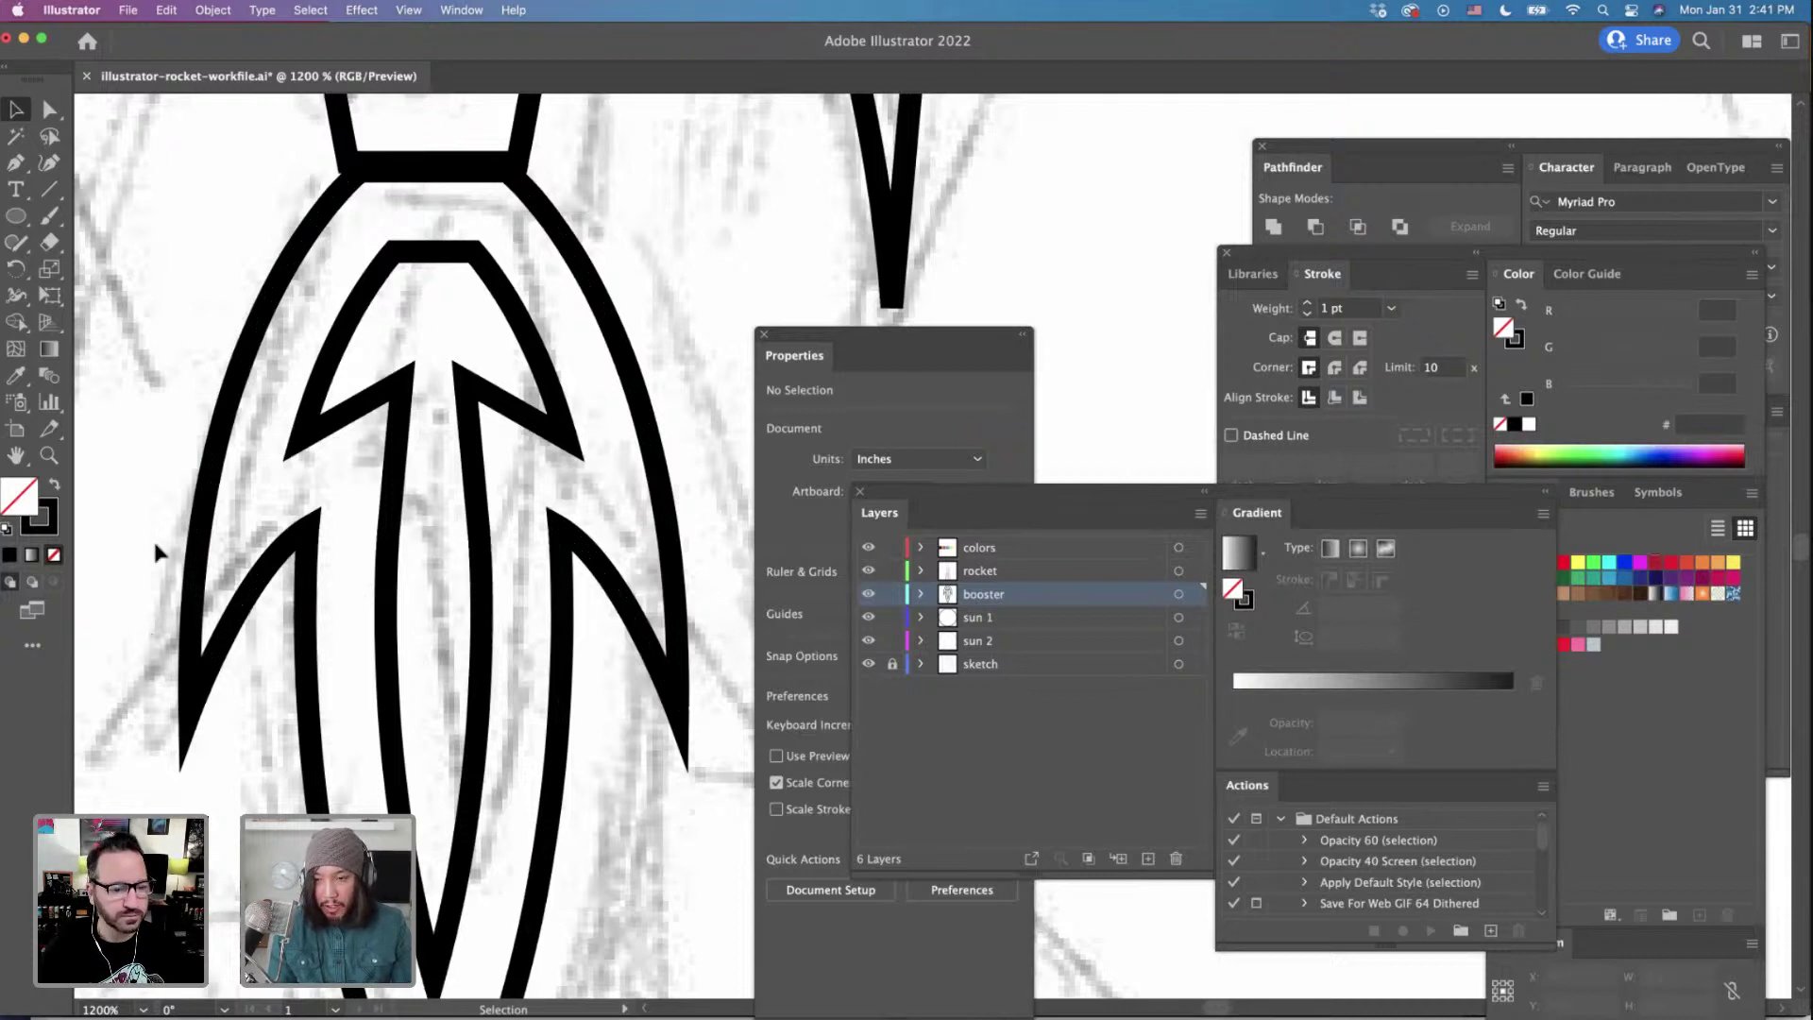
{"action": "left_click", "coordinate": [362, 415]}
{"action": "left_click", "coordinate": [15, 162]}
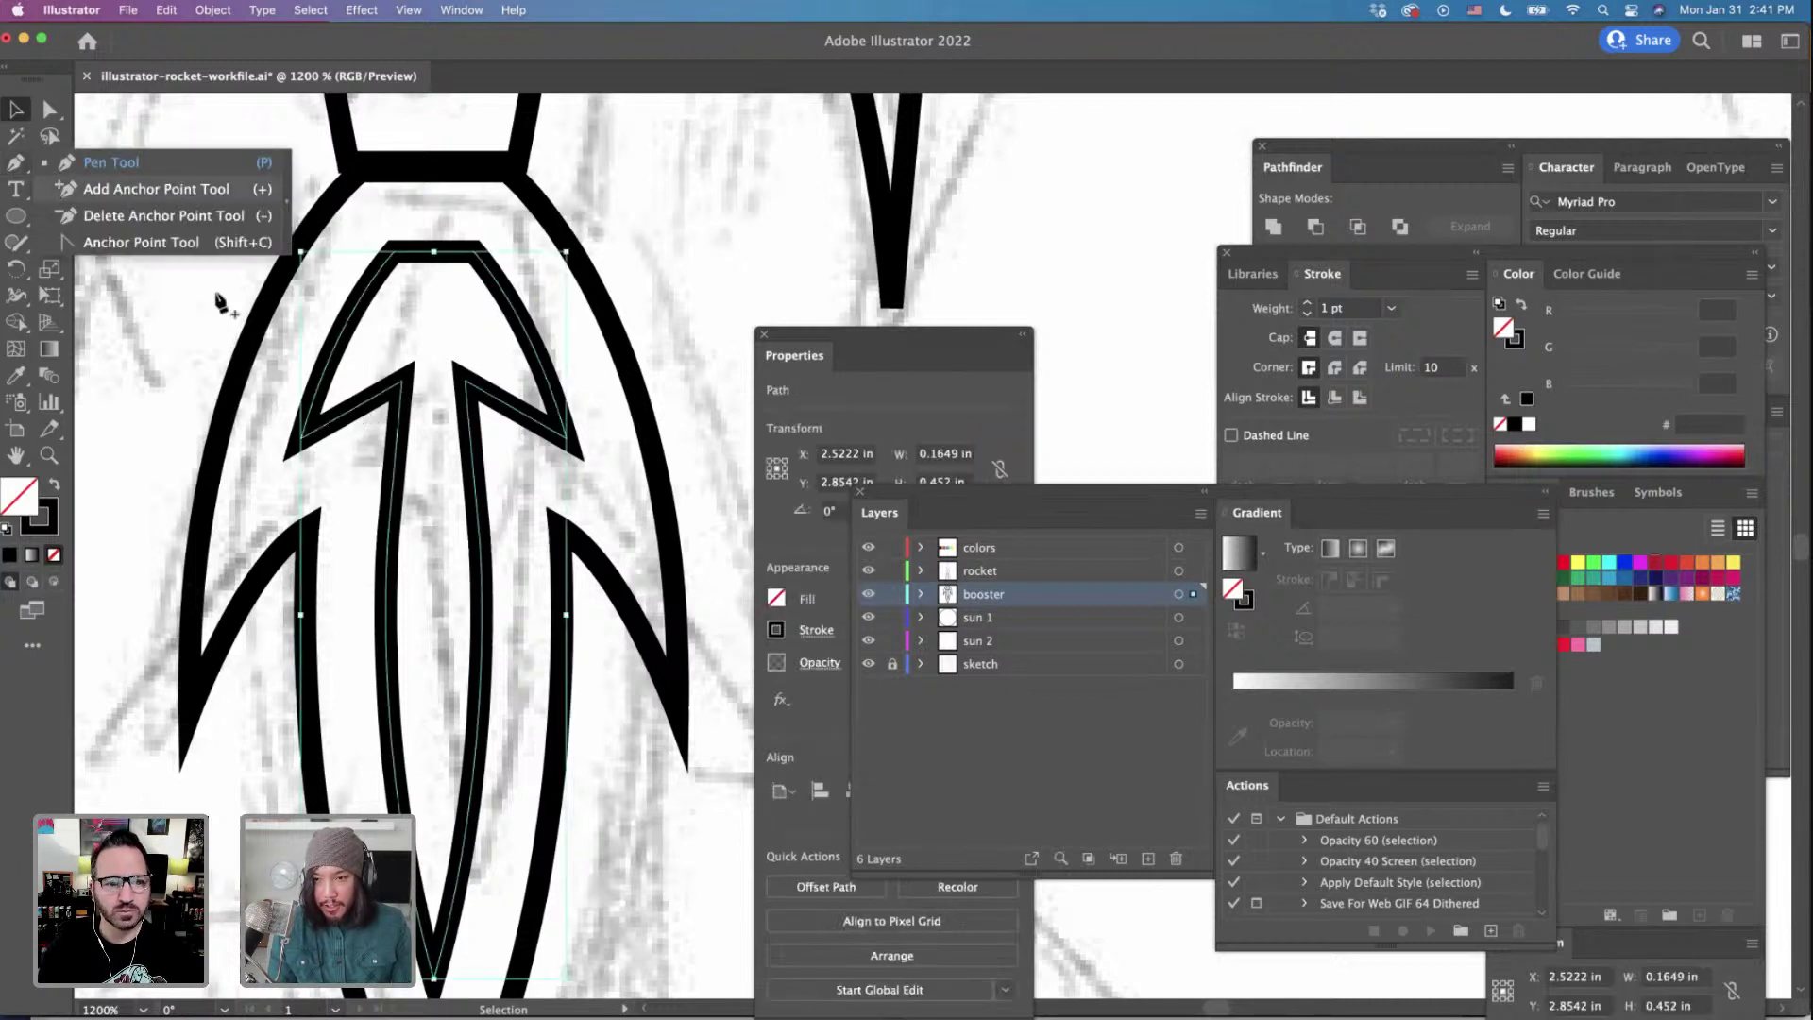
{"action": "key", "text": "plus"}
{"action": "left_click", "coordinate": [348, 412]}
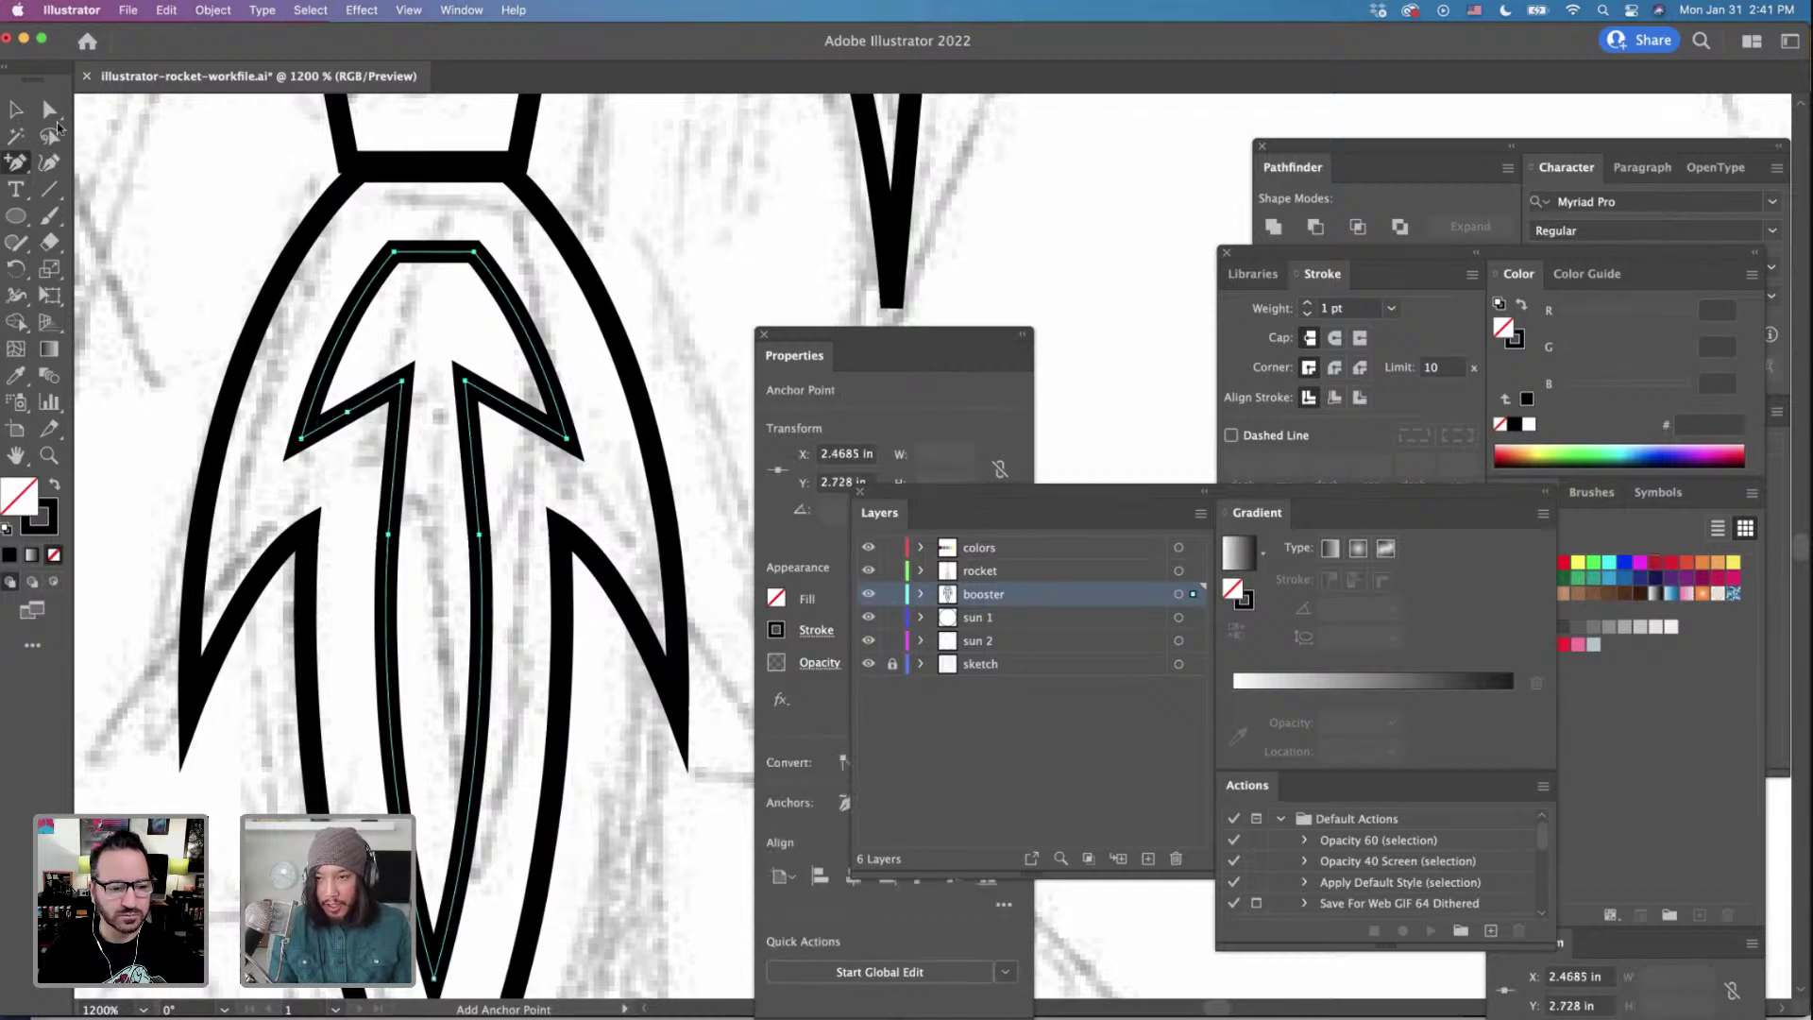
{"action": "left_click", "coordinate": [49, 109]}
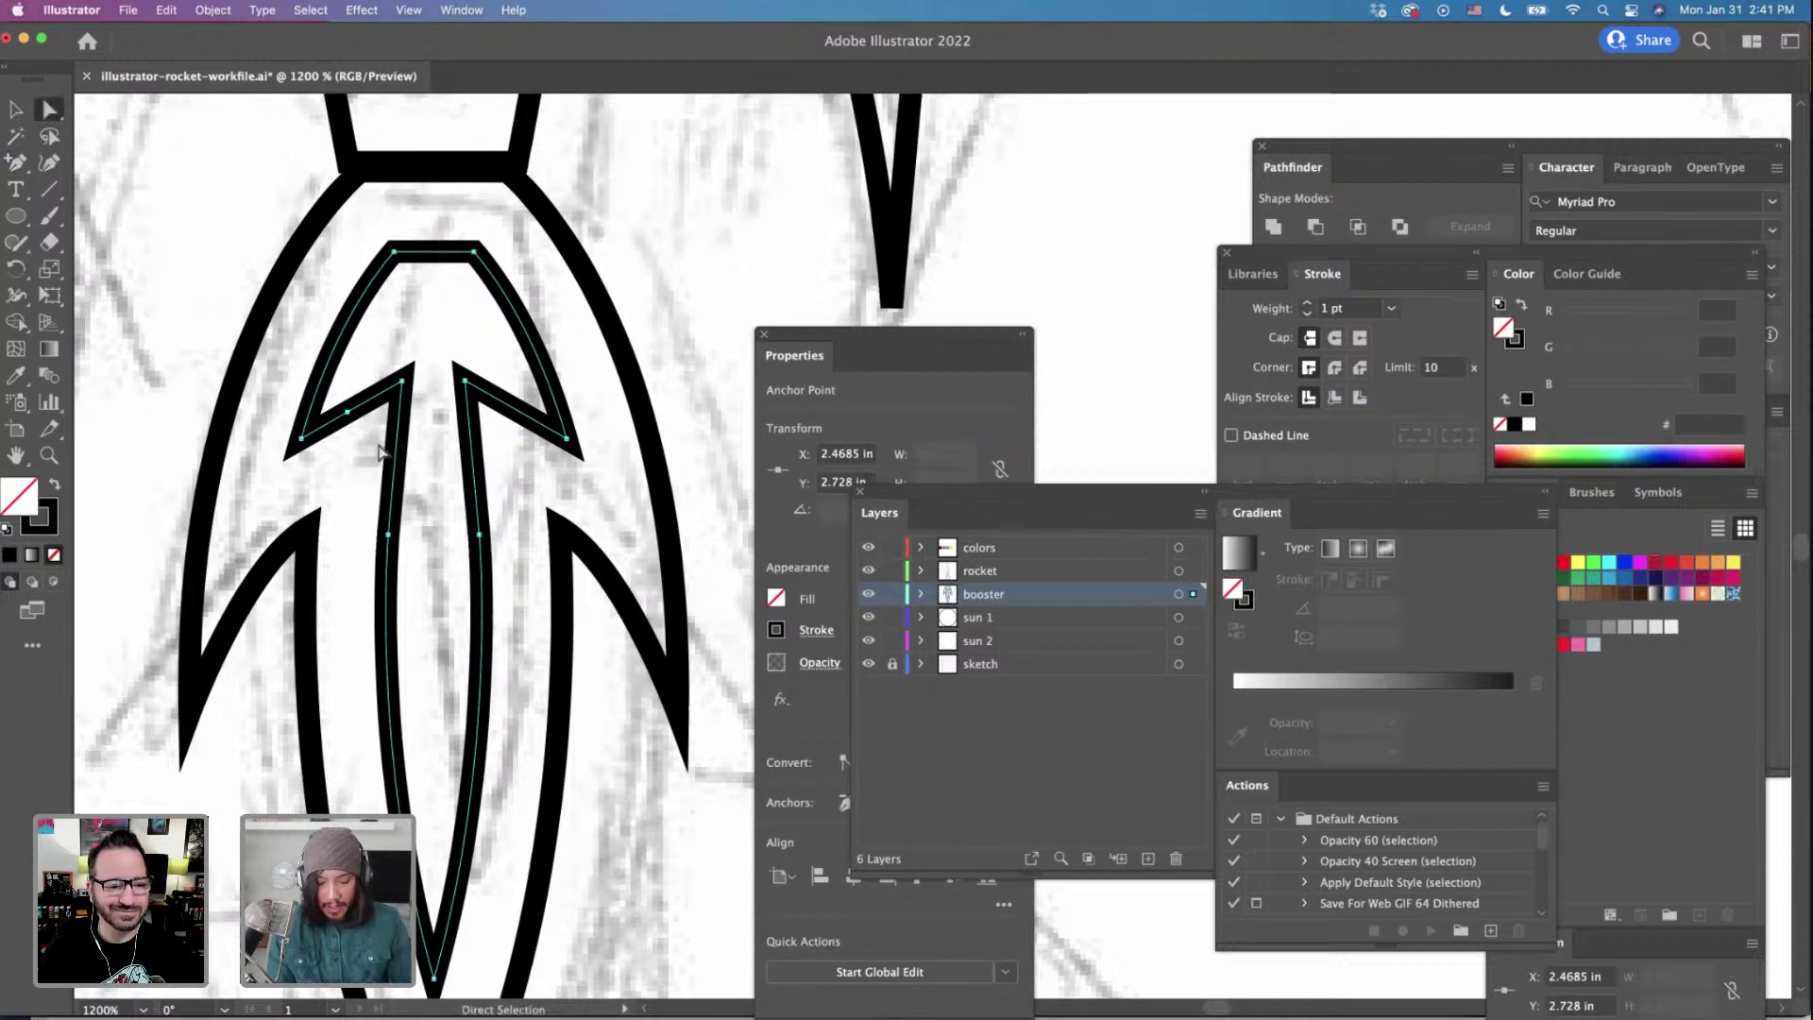
{"action": "key", "text": "Delete"}
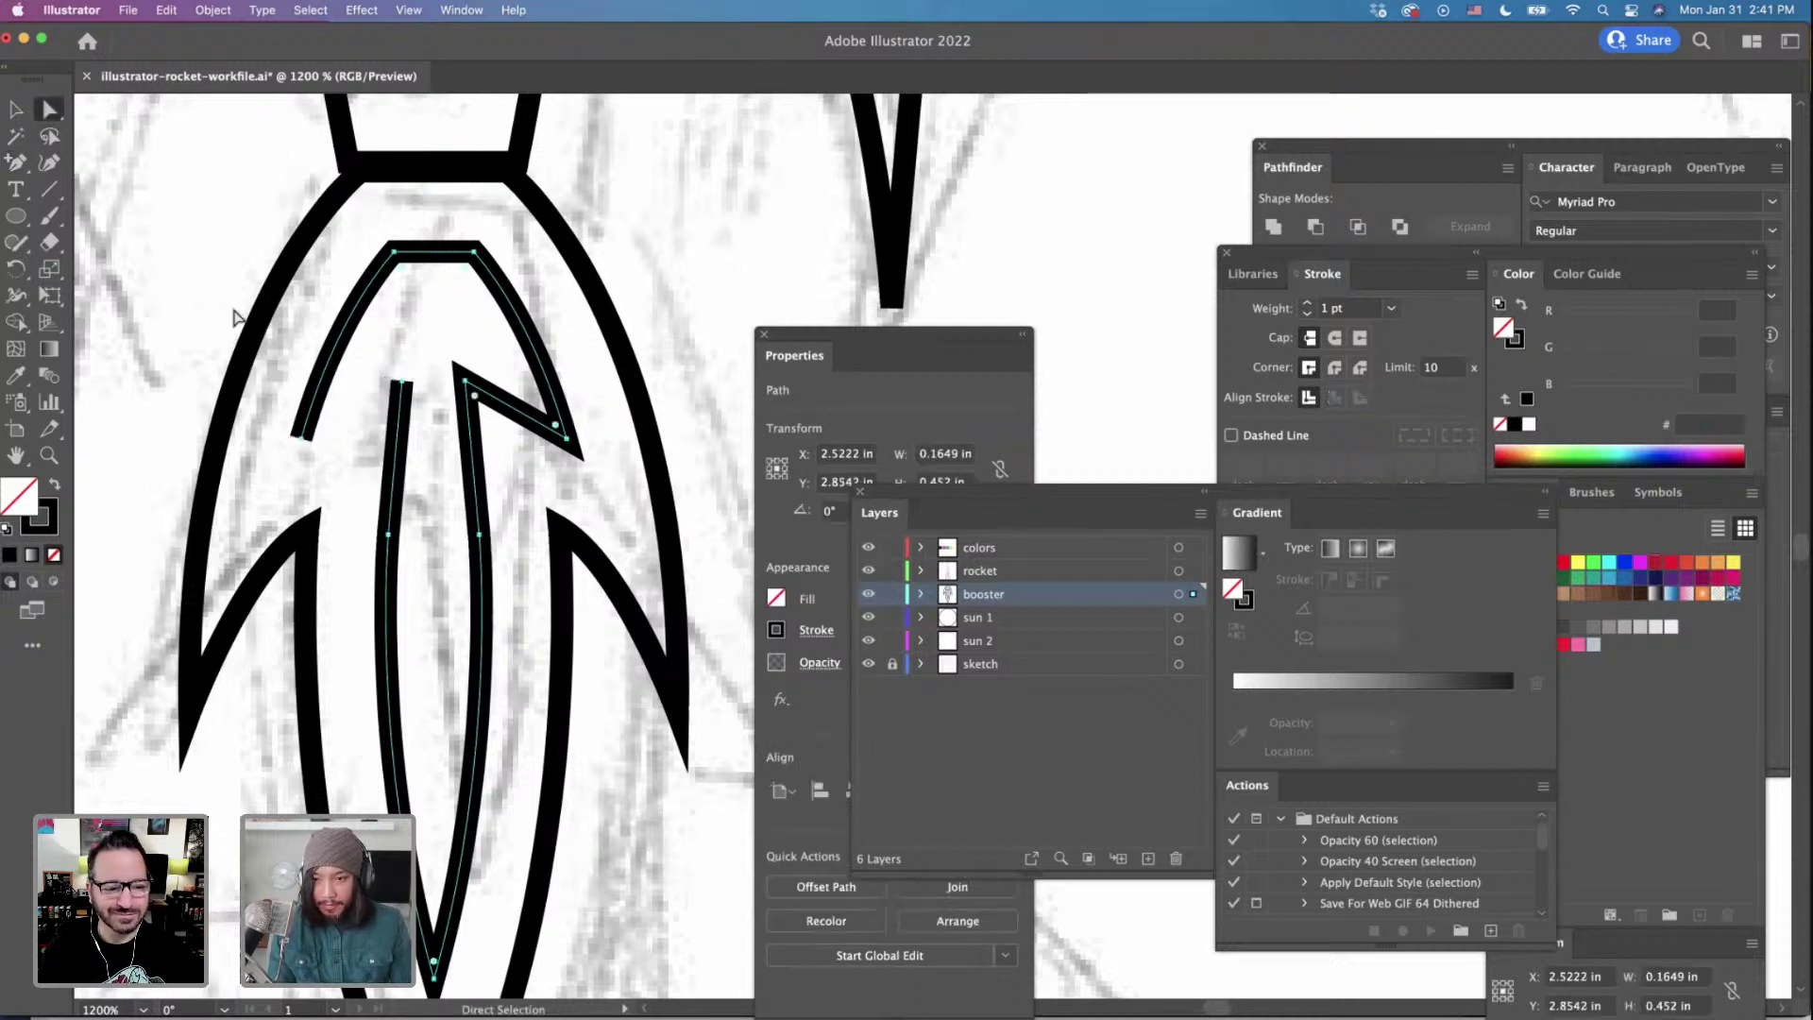
Bridge the gap in the inner flame's left wing with one curved Pen segment between the open ends.
{"action": "left_click", "coordinate": [16, 162]}
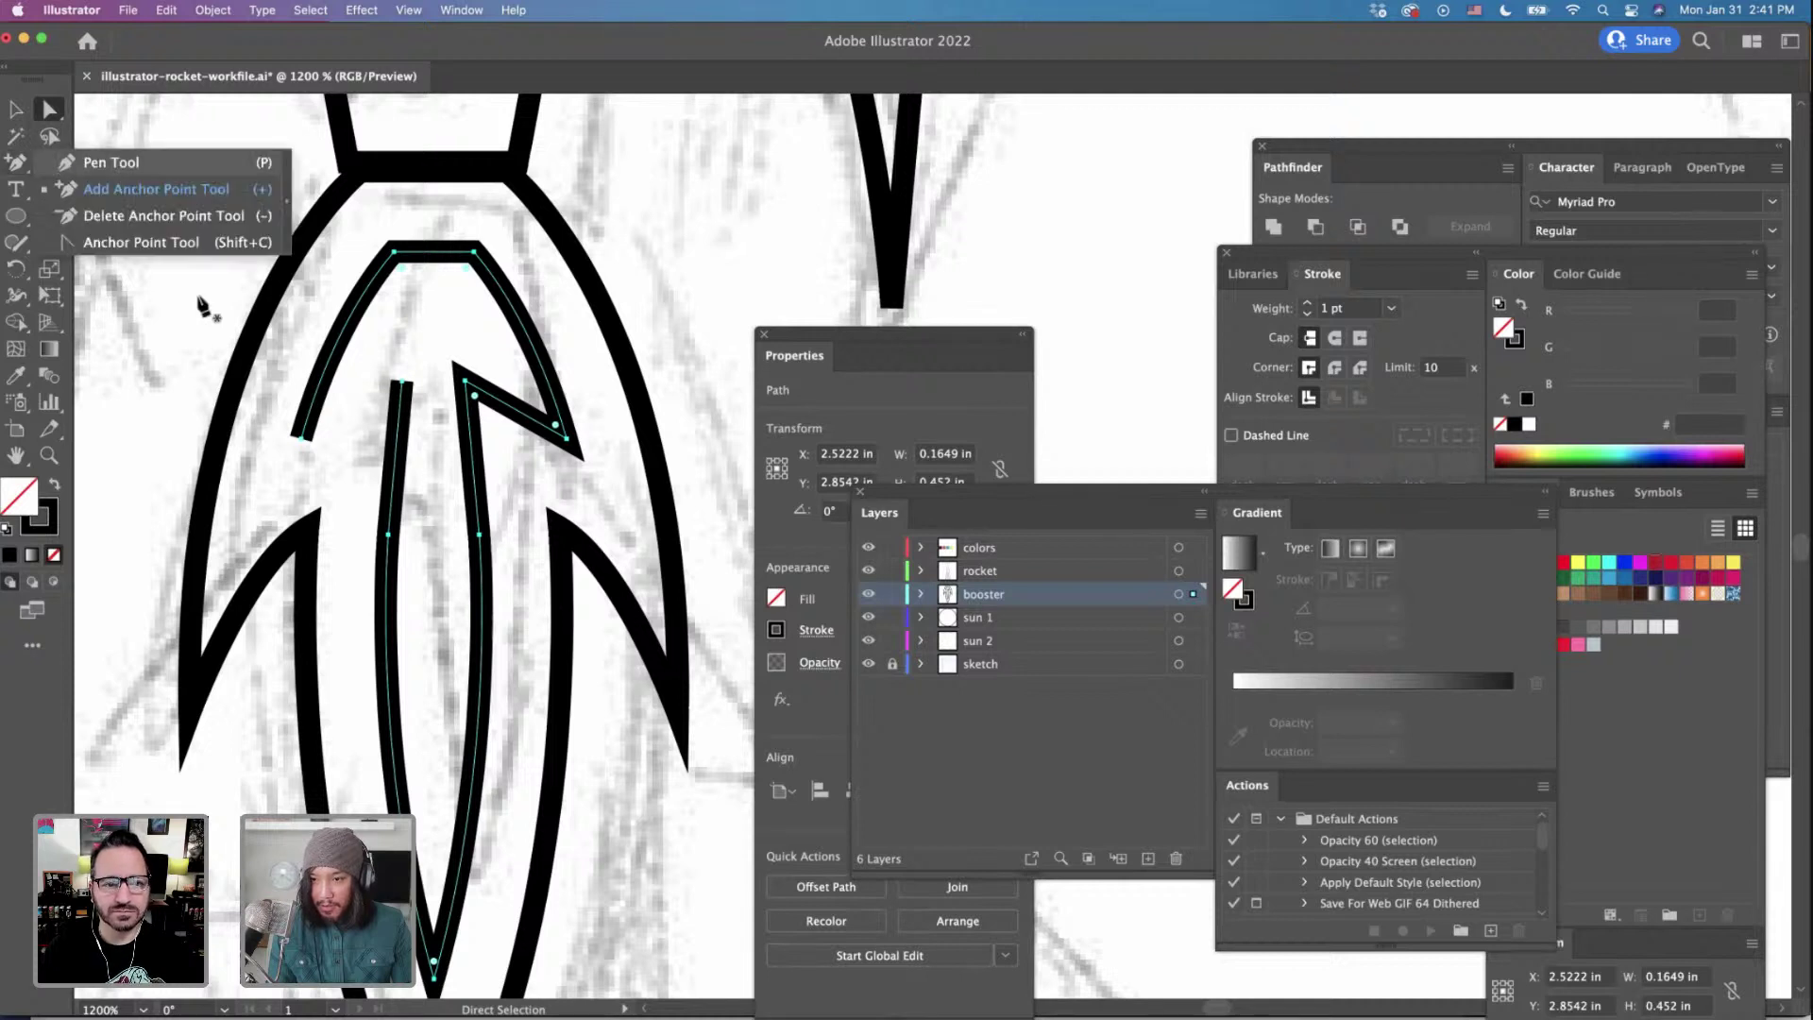
{"action": "left_click", "coordinate": [302, 439]}
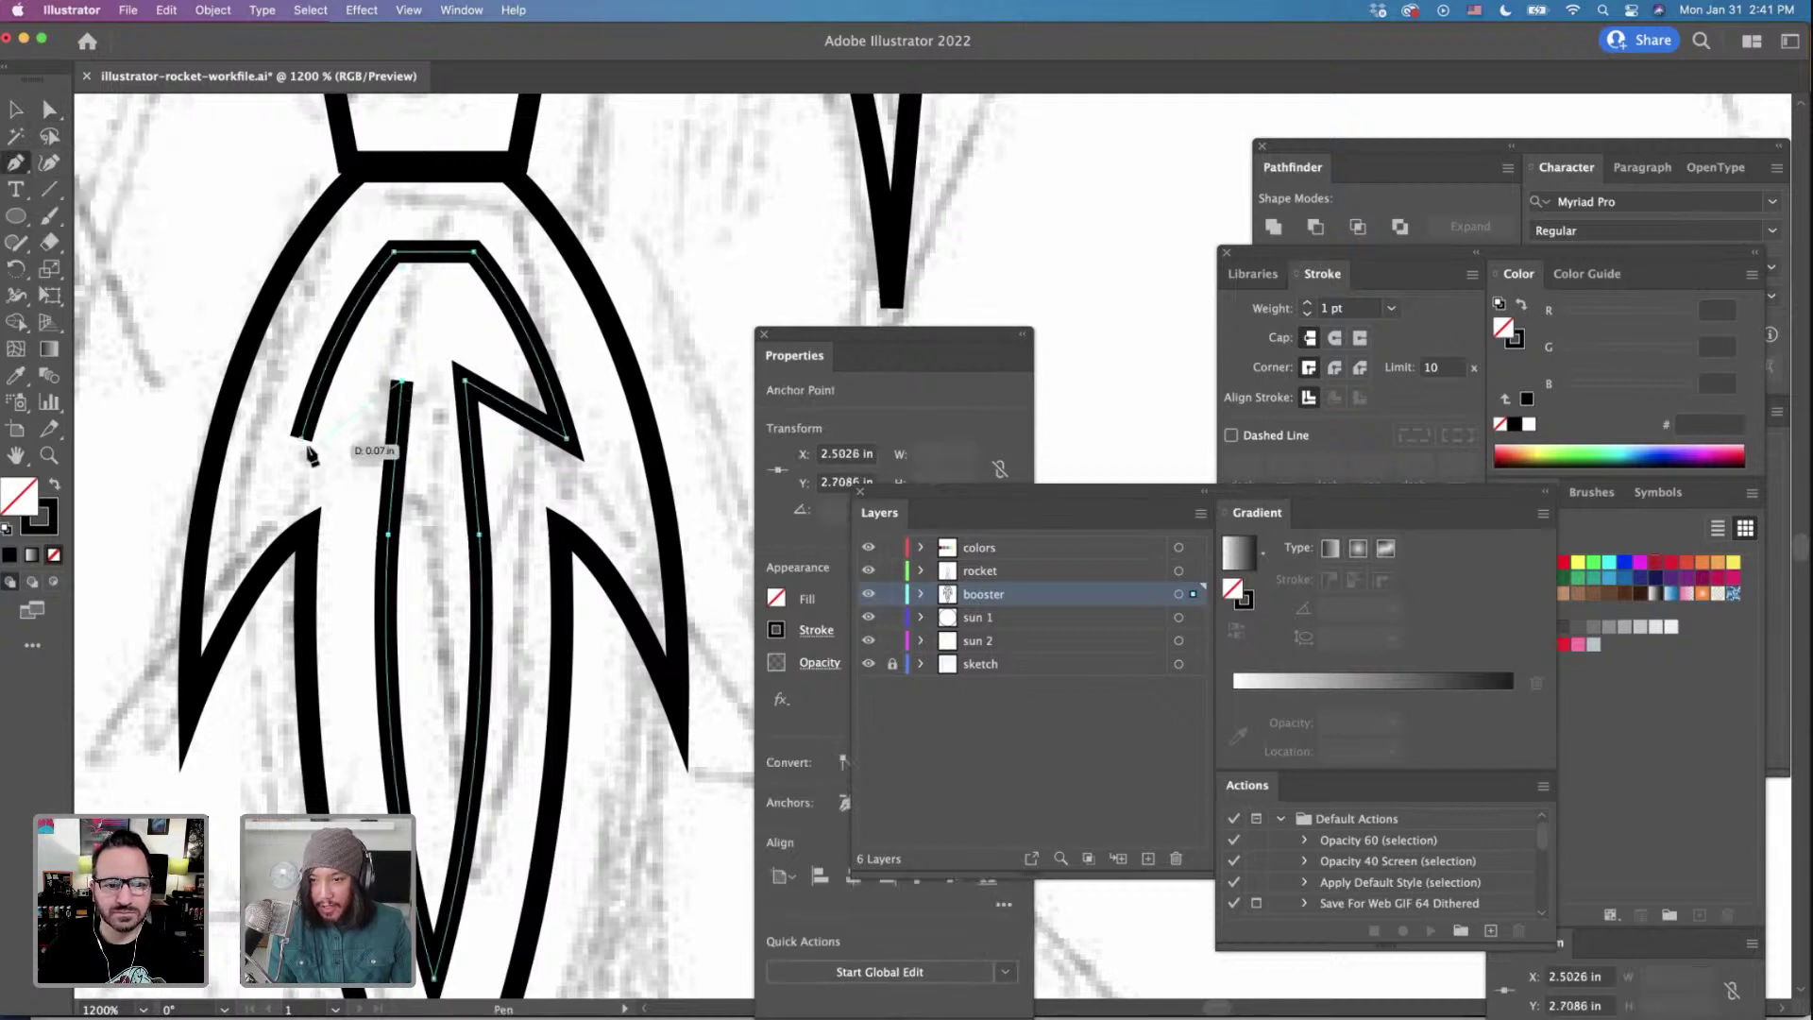
{"action": "left_click", "coordinate": [299, 435], "text": "super"}
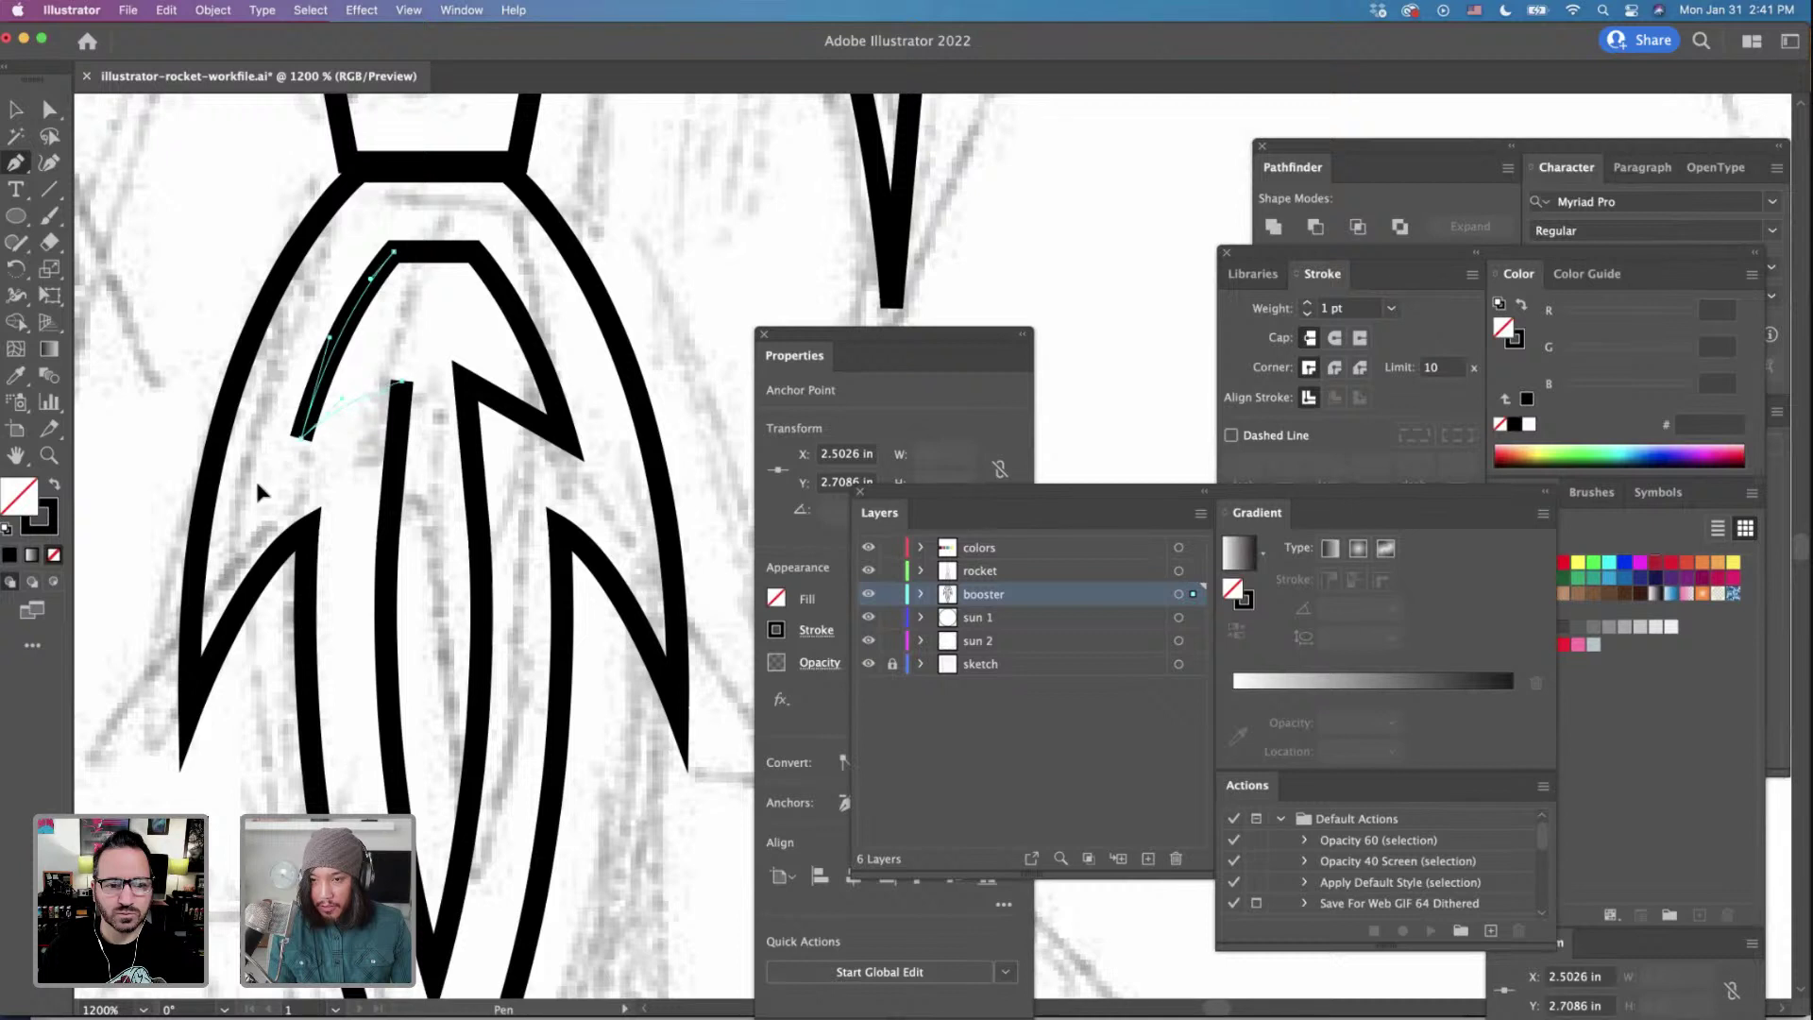
{"action": "key", "text": "super+j"}
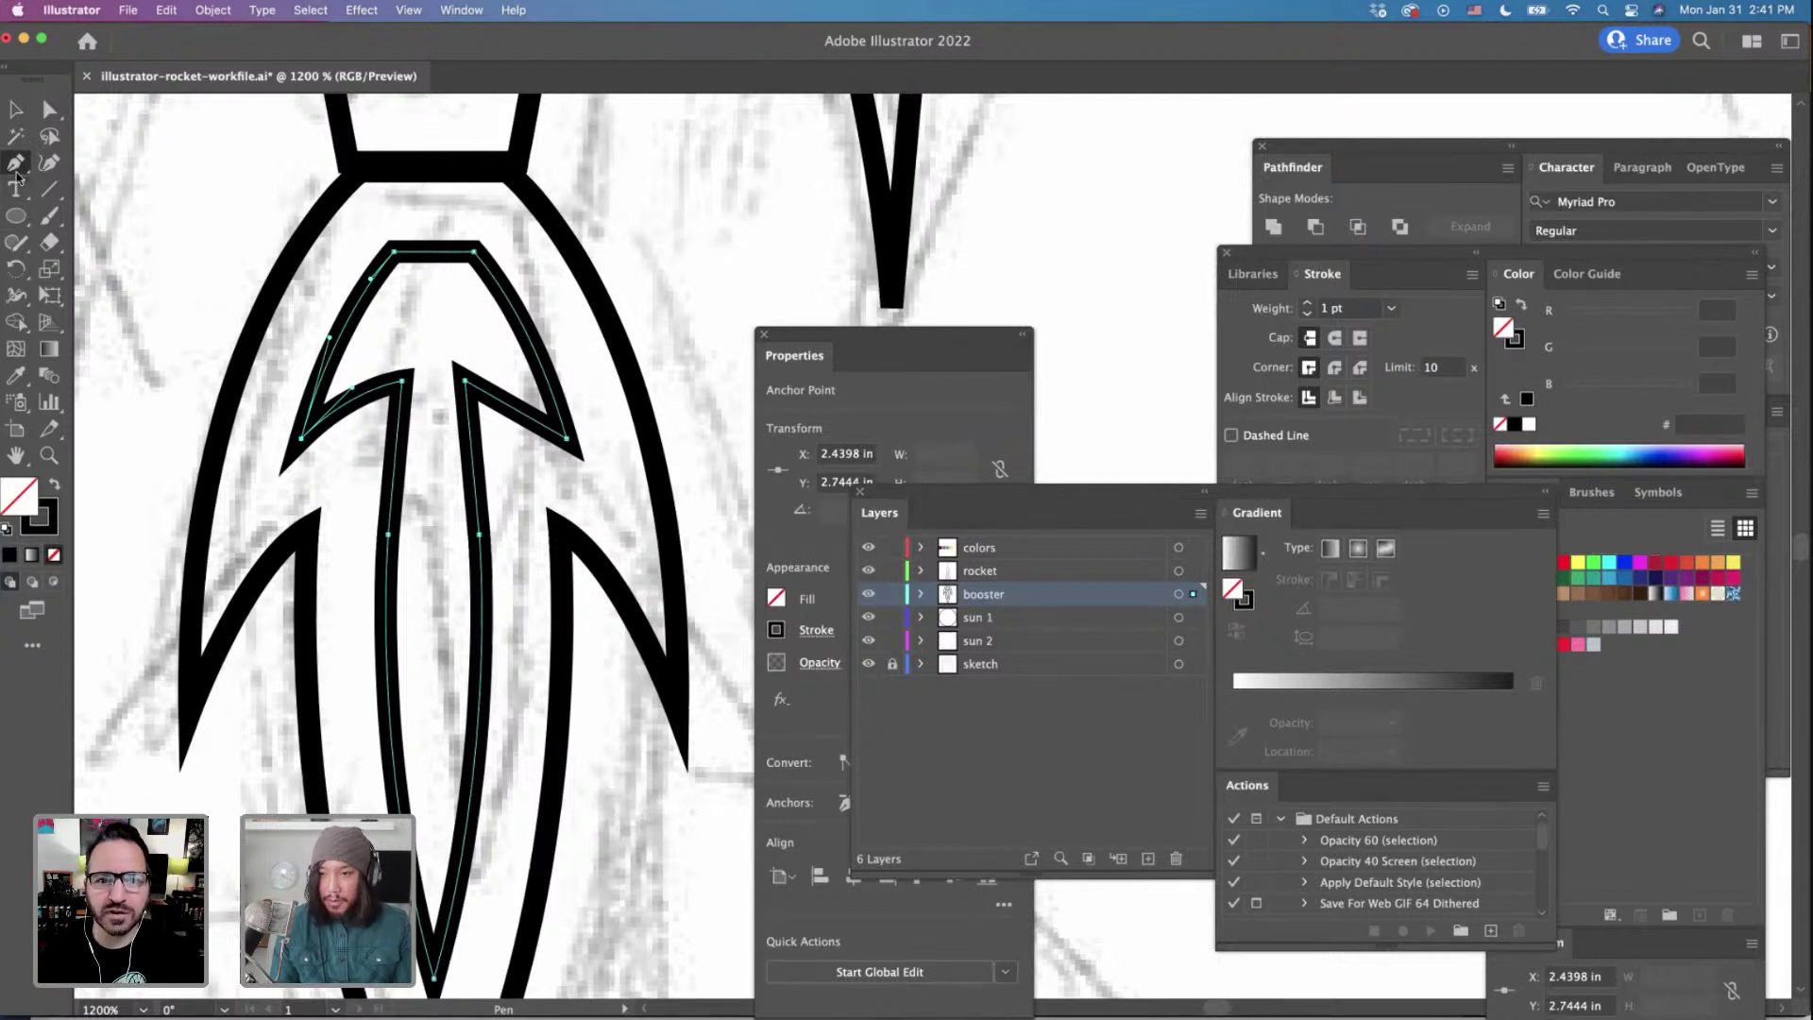
Add an anchor on the straight lower edge of the inner flame's right wing and delete it to open the path.
{"action": "left_click_drag", "start_coordinate": [17, 176], "coordinate": [64, 189]}
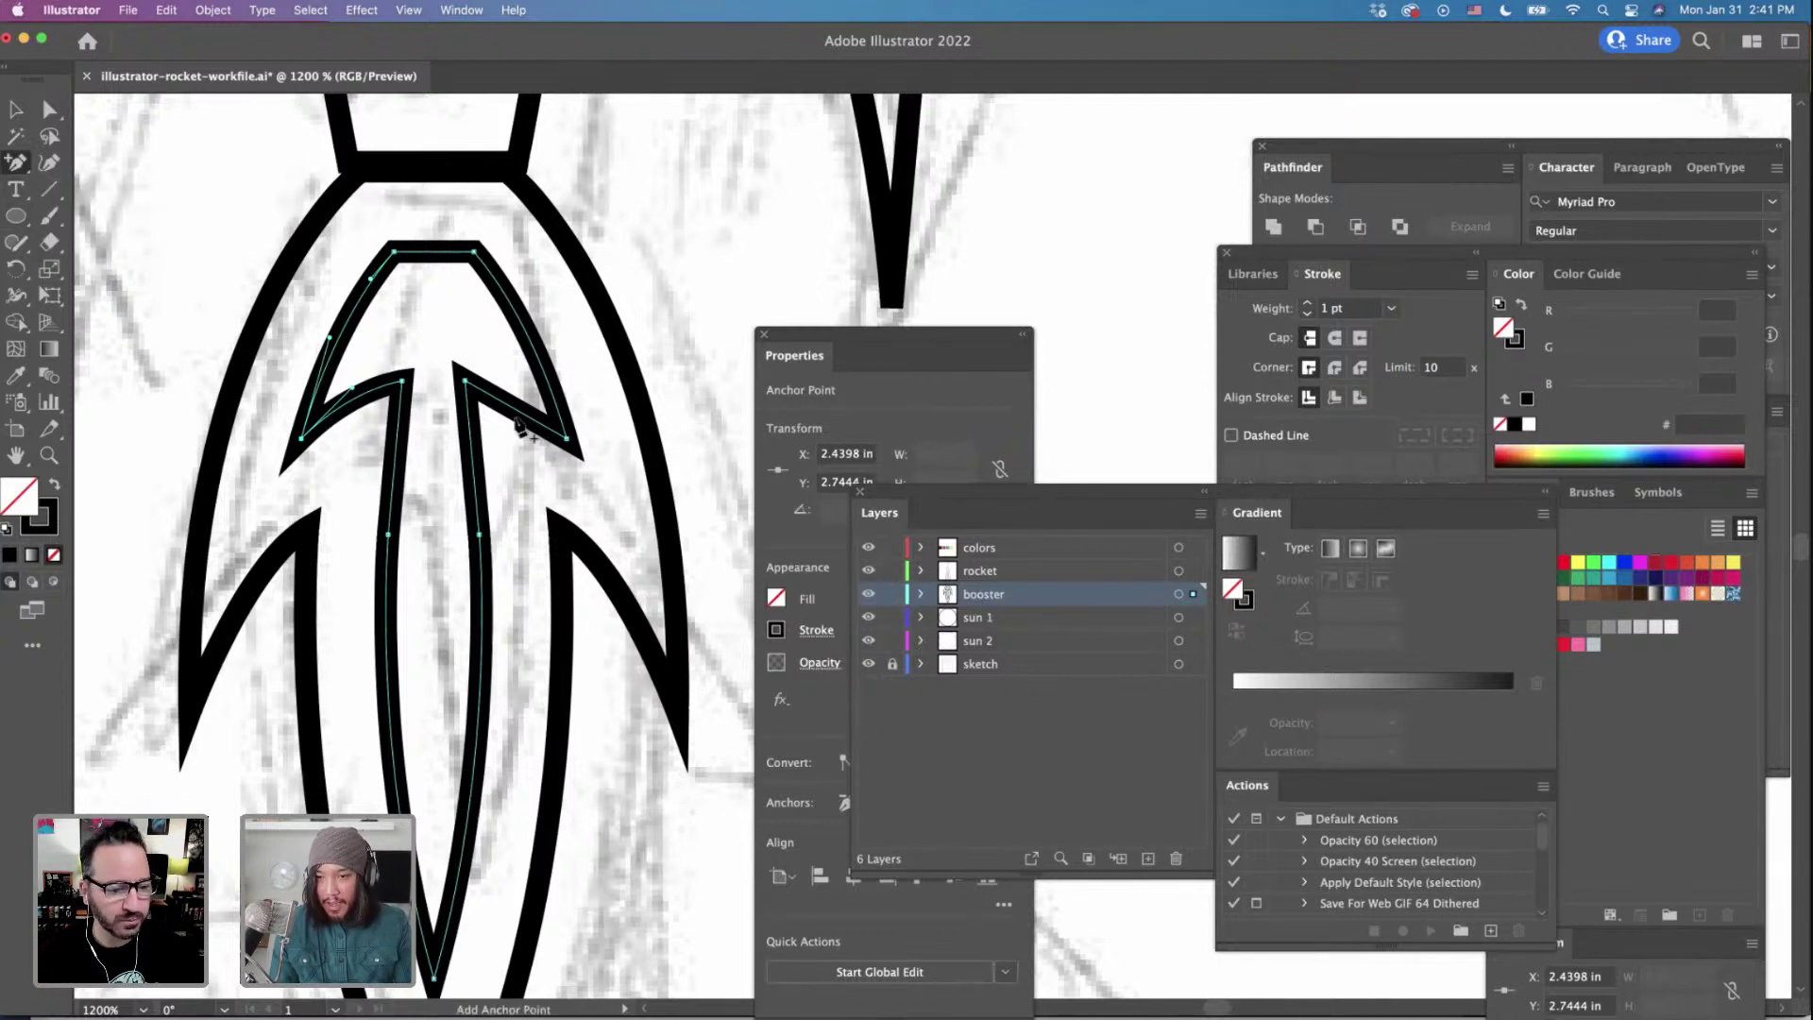
{"action": "left_click", "coordinate": [518, 420]}
{"action": "left_click", "coordinate": [1064, 559]}
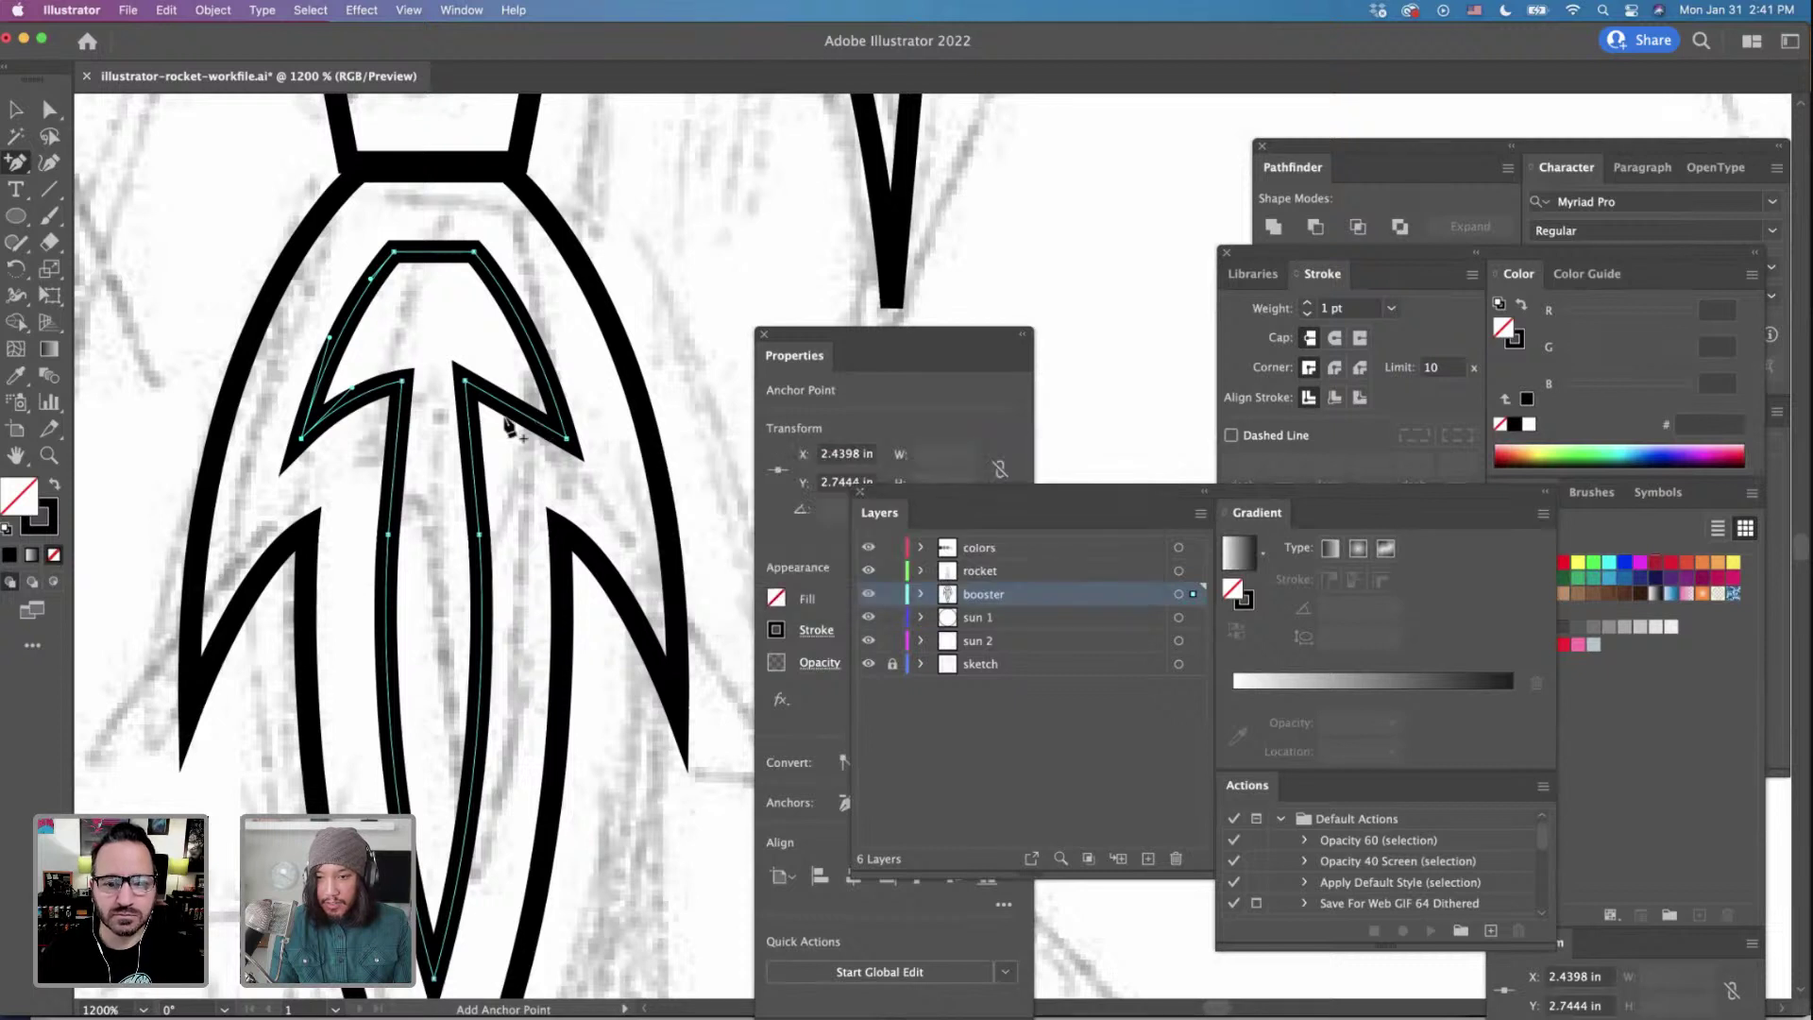
{"action": "left_click", "coordinate": [515, 408]}
{"action": "key", "text": "a"}
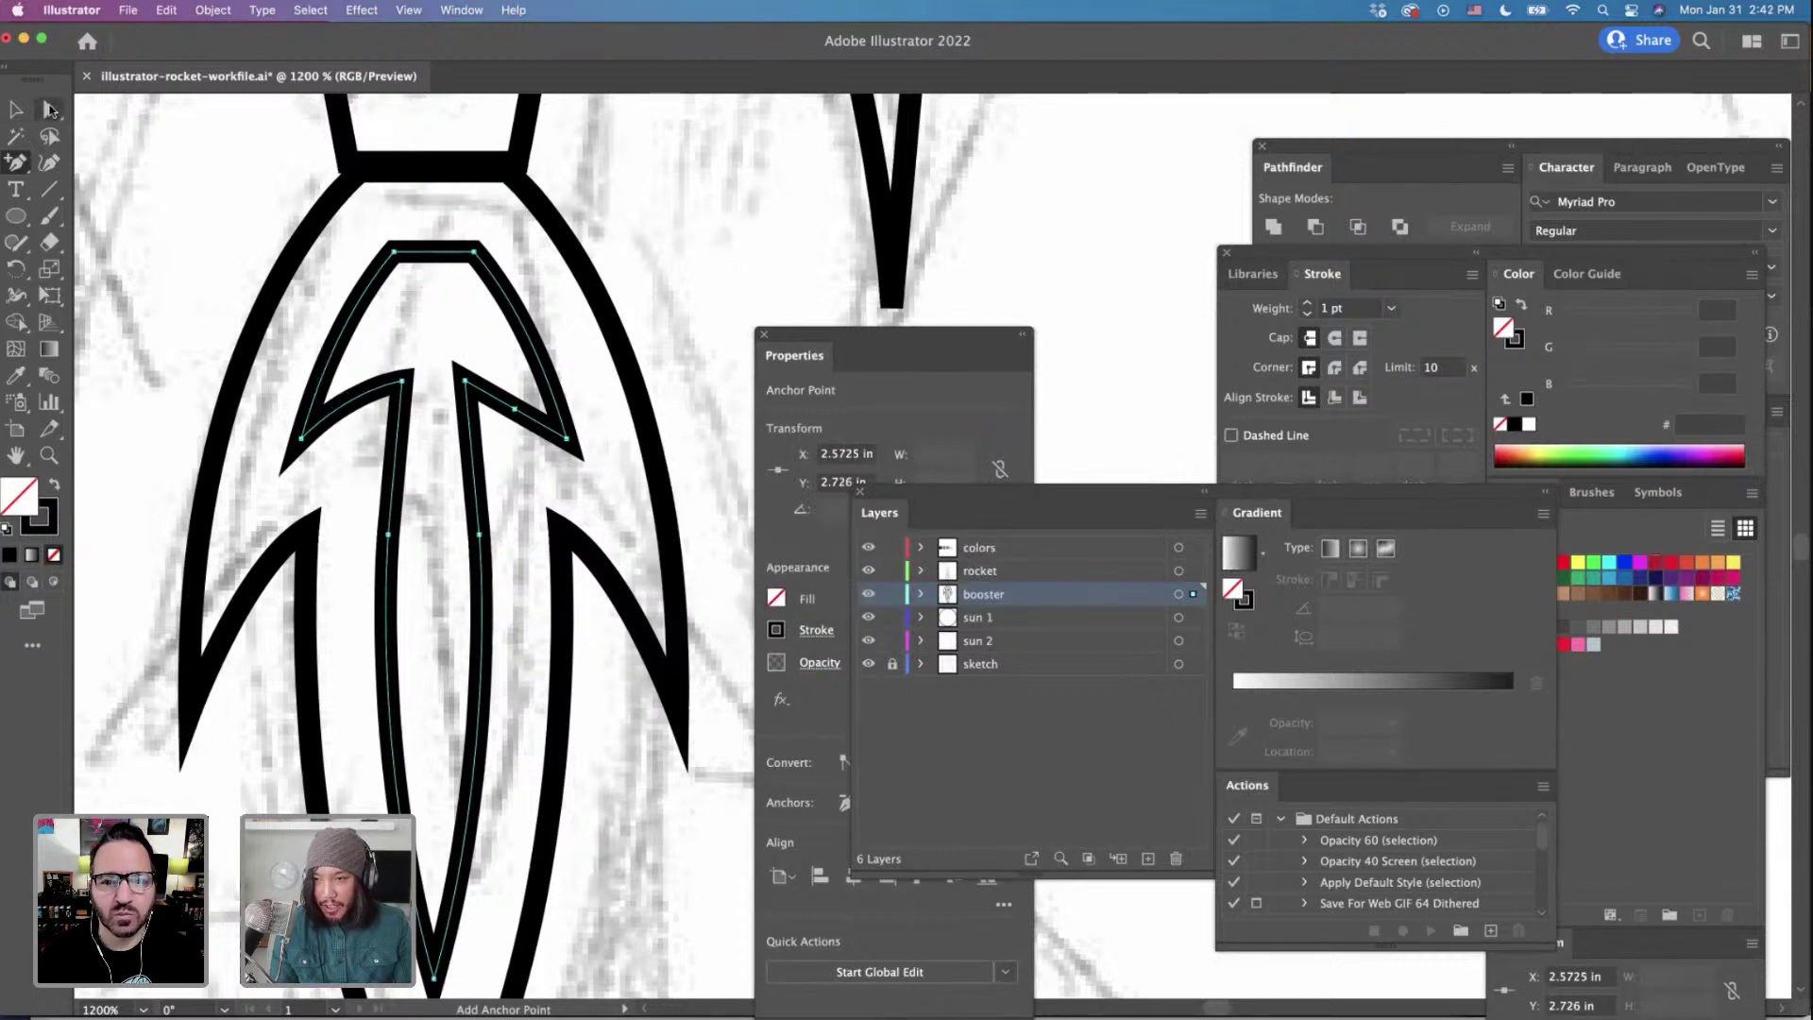
{"action": "left_click_drag", "start_coordinate": [515, 408], "coordinate": [518, 419]}
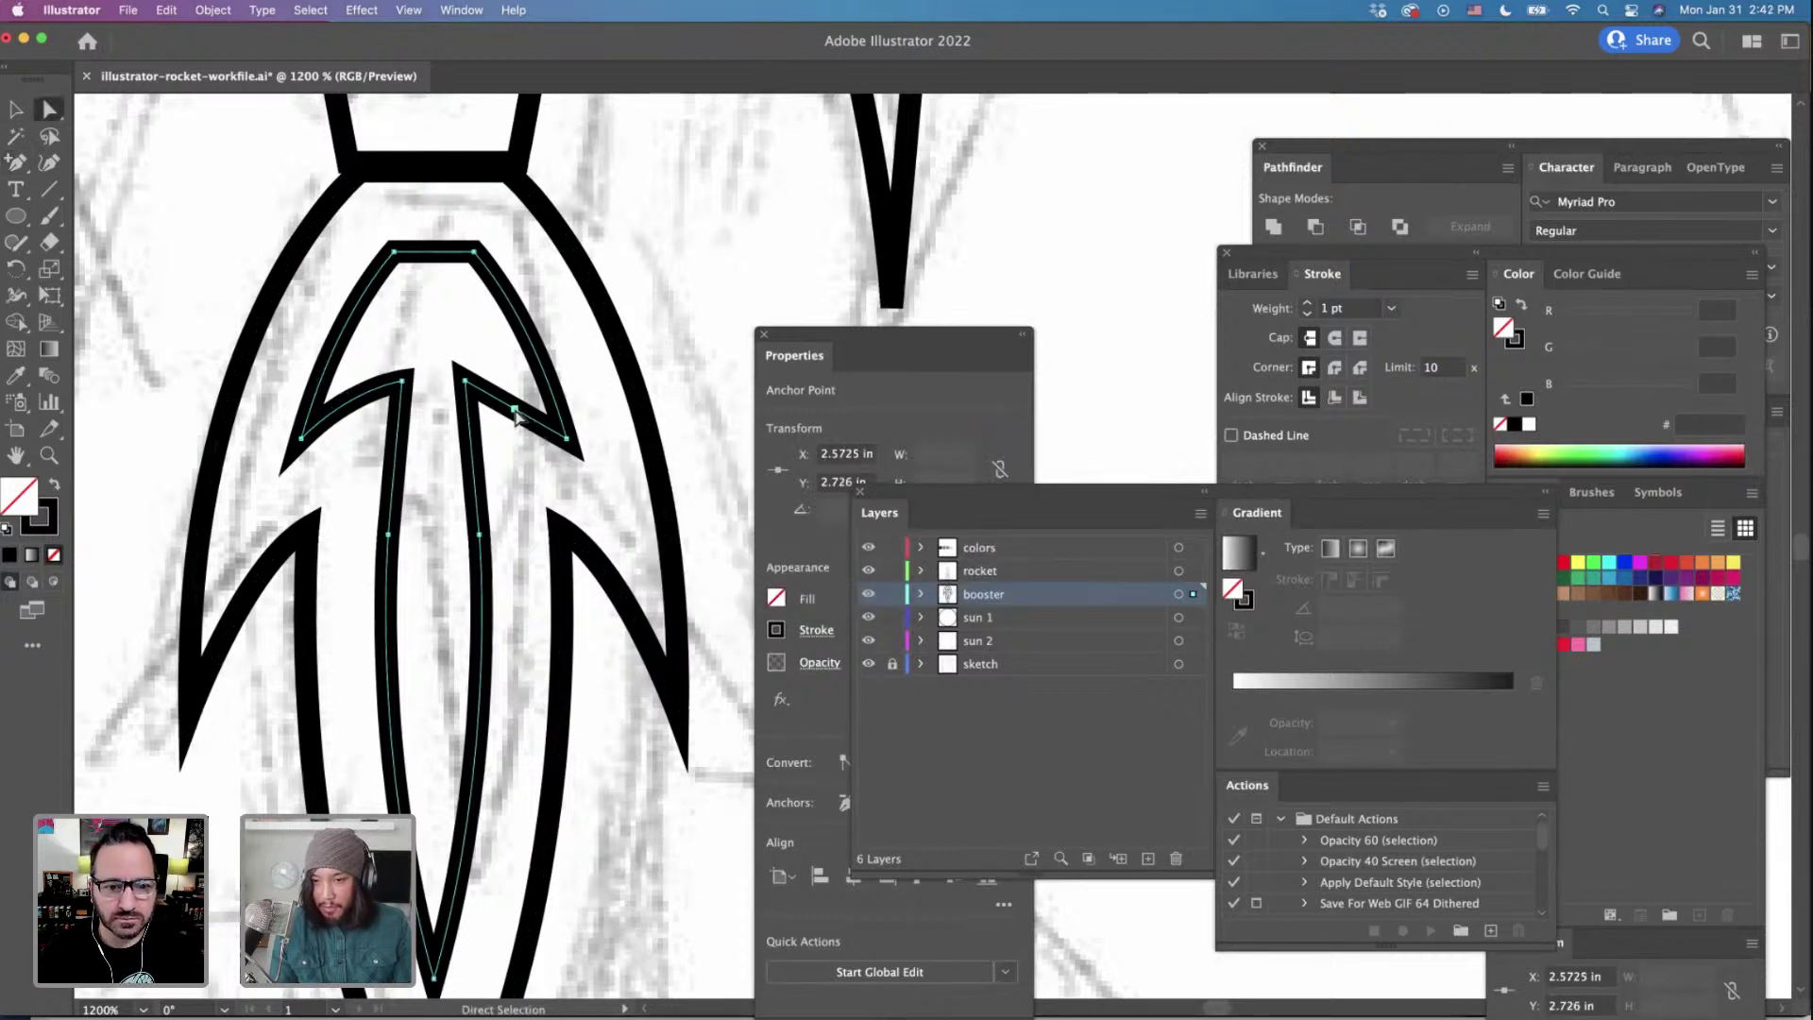
{"action": "key", "text": "Delete"}
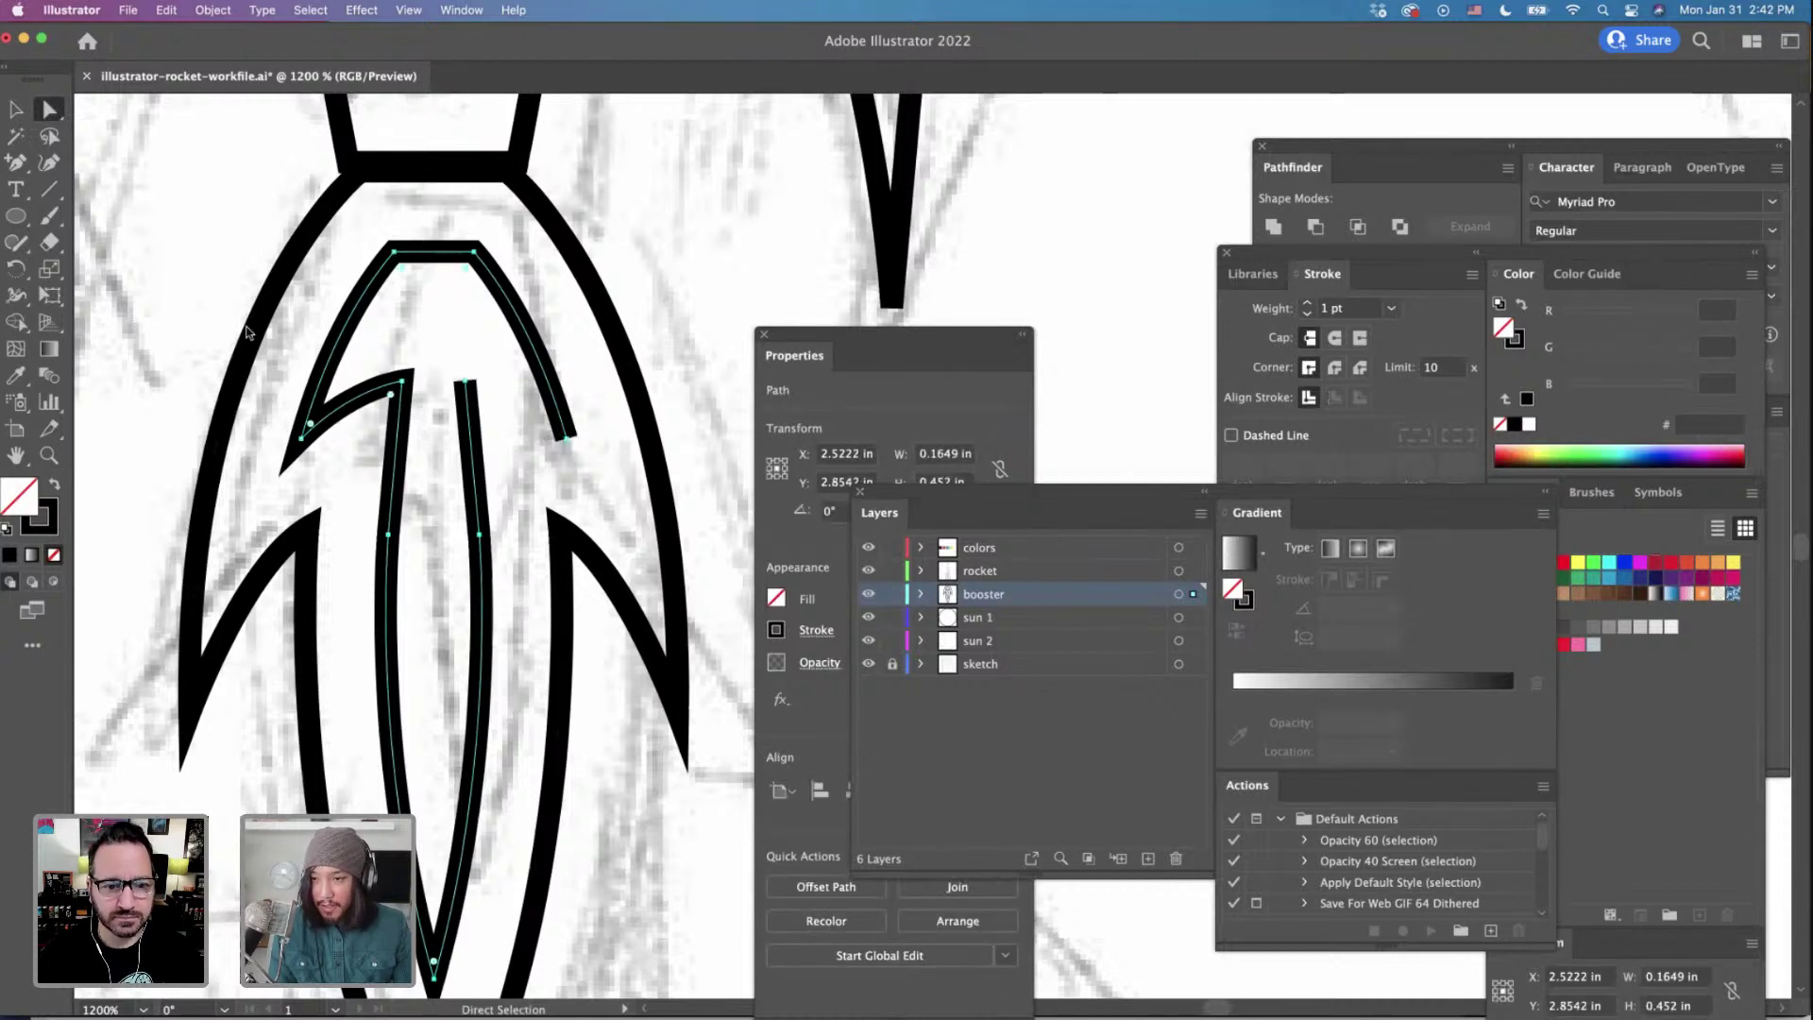
Close the gap in the inner flame's right wing with a curved Pen segment matching the left wing.
{"action": "left_click_drag", "start_coordinate": [15, 163], "coordinate": [90, 191]}
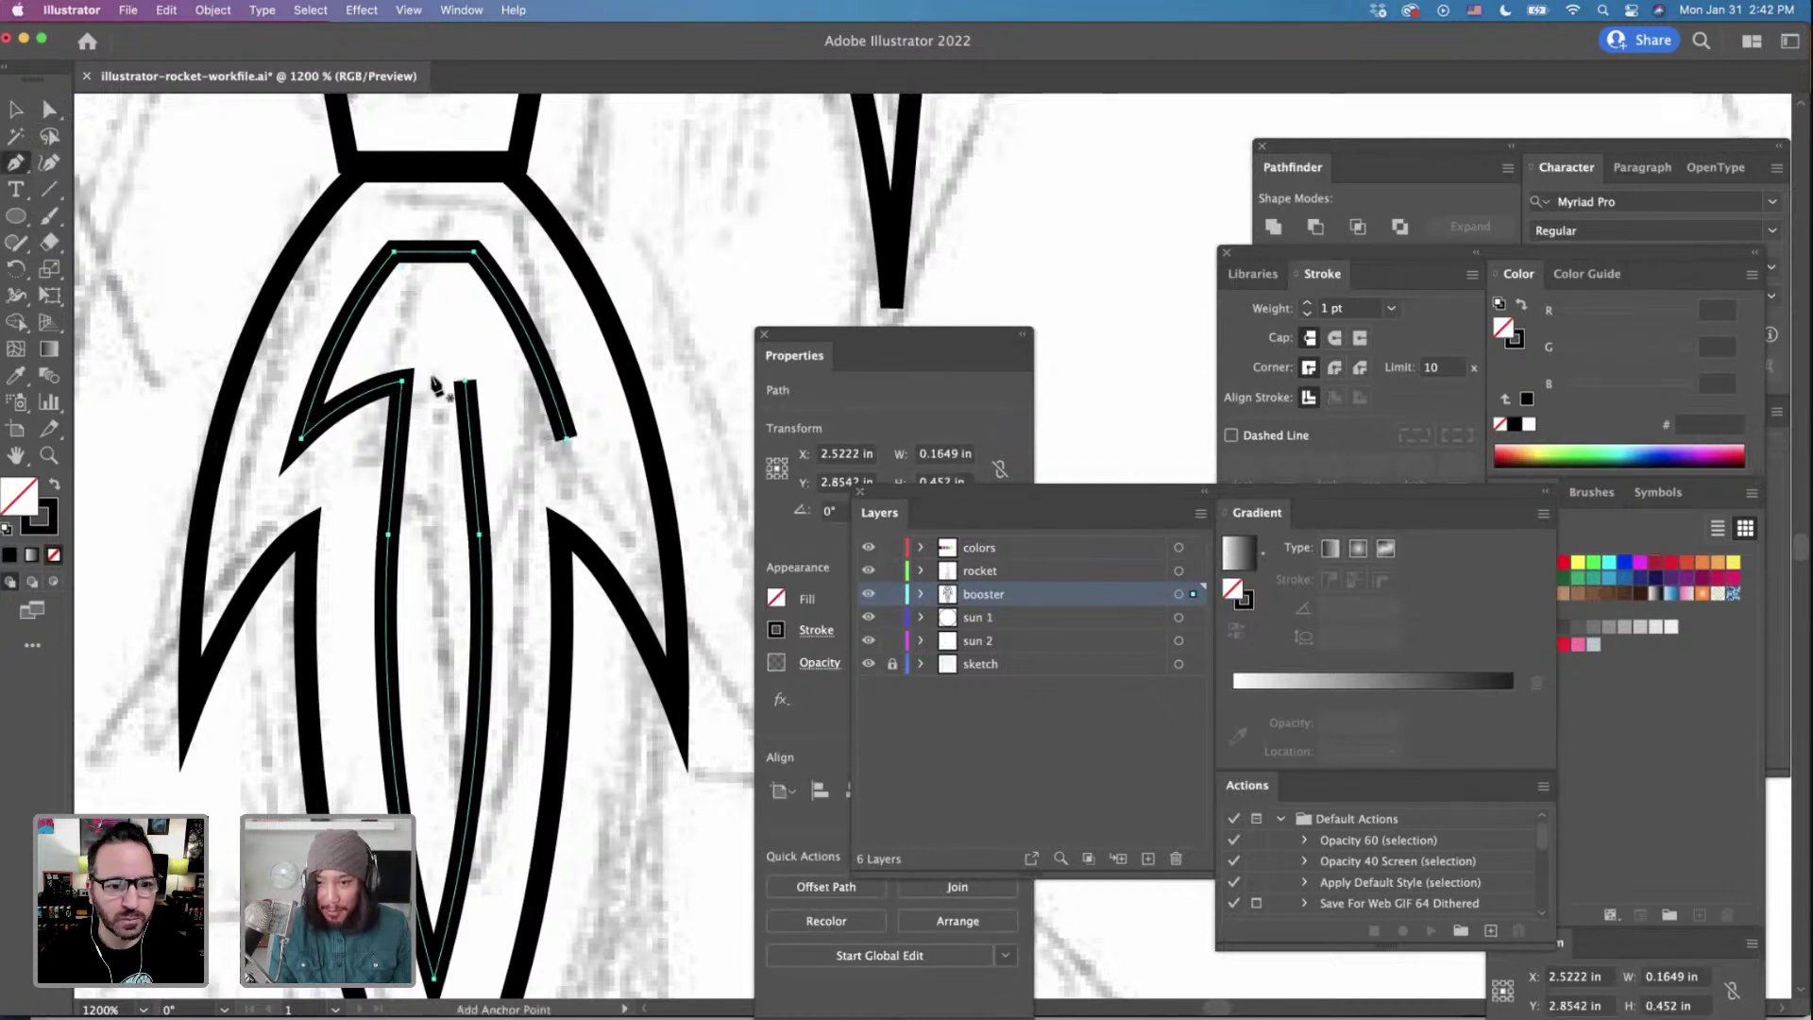
{"action": "key", "text": "p"}
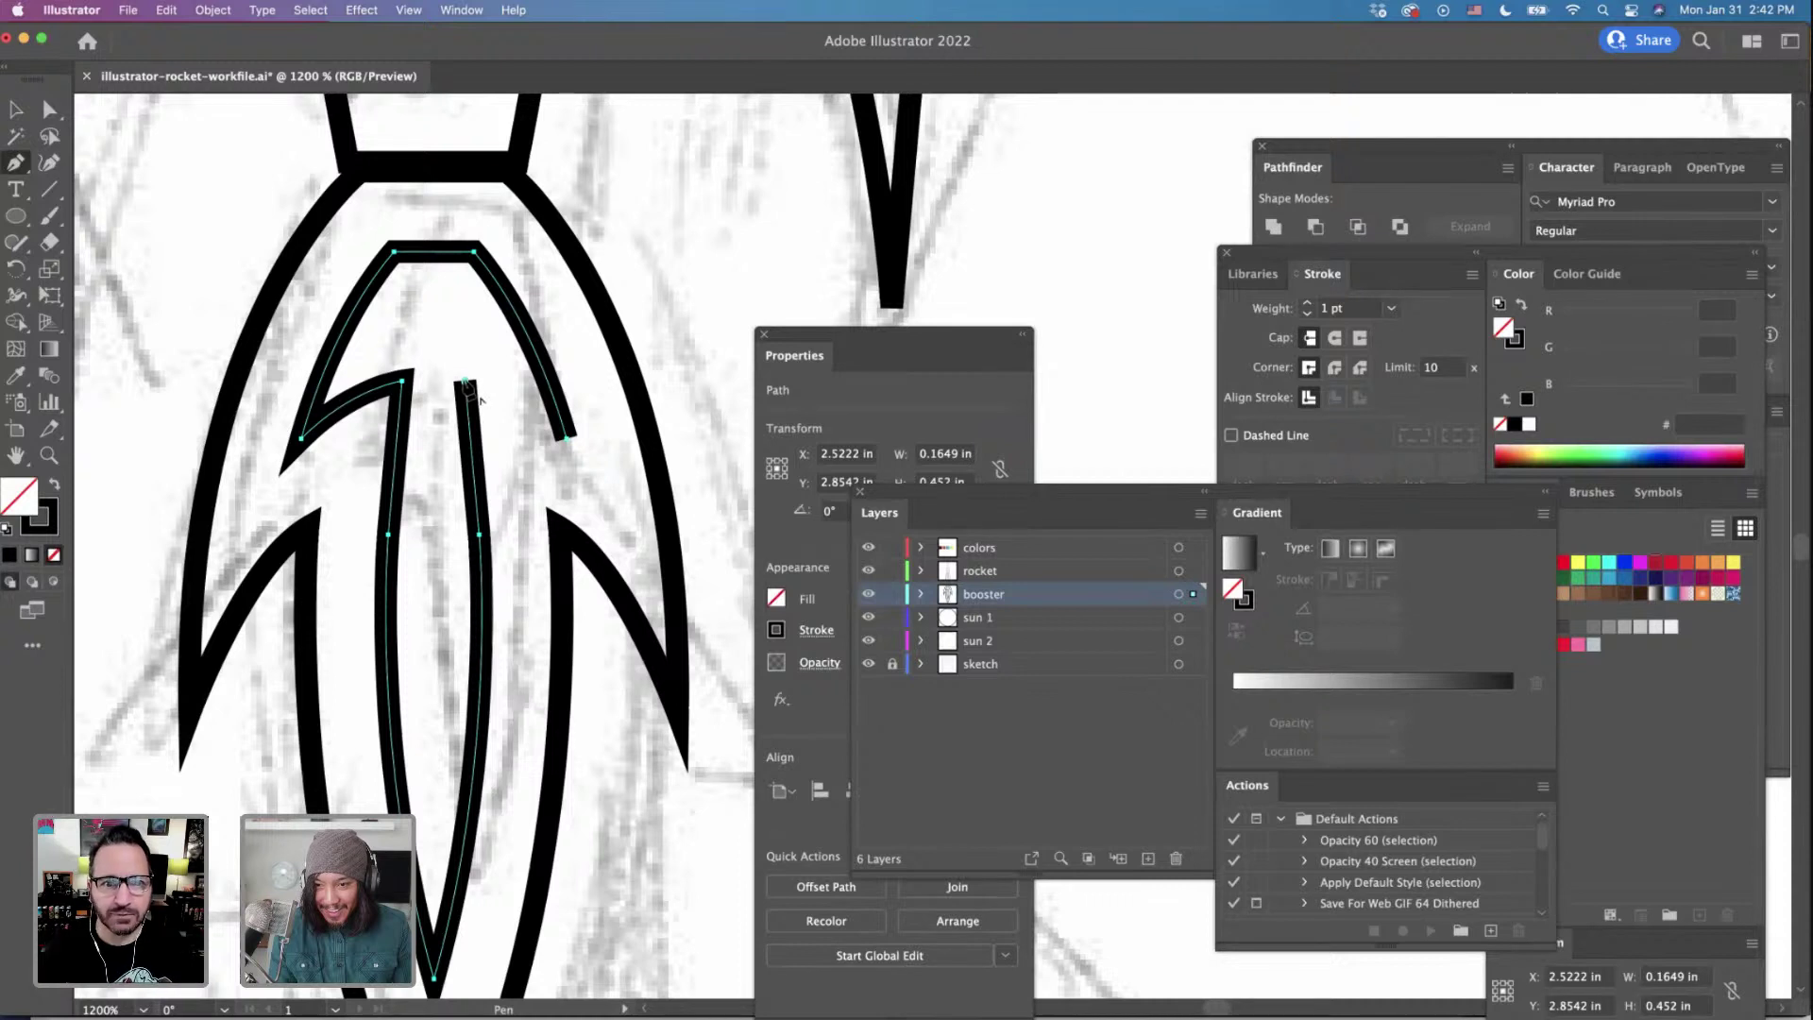
{"action": "left_click", "coordinate": [465, 382]}
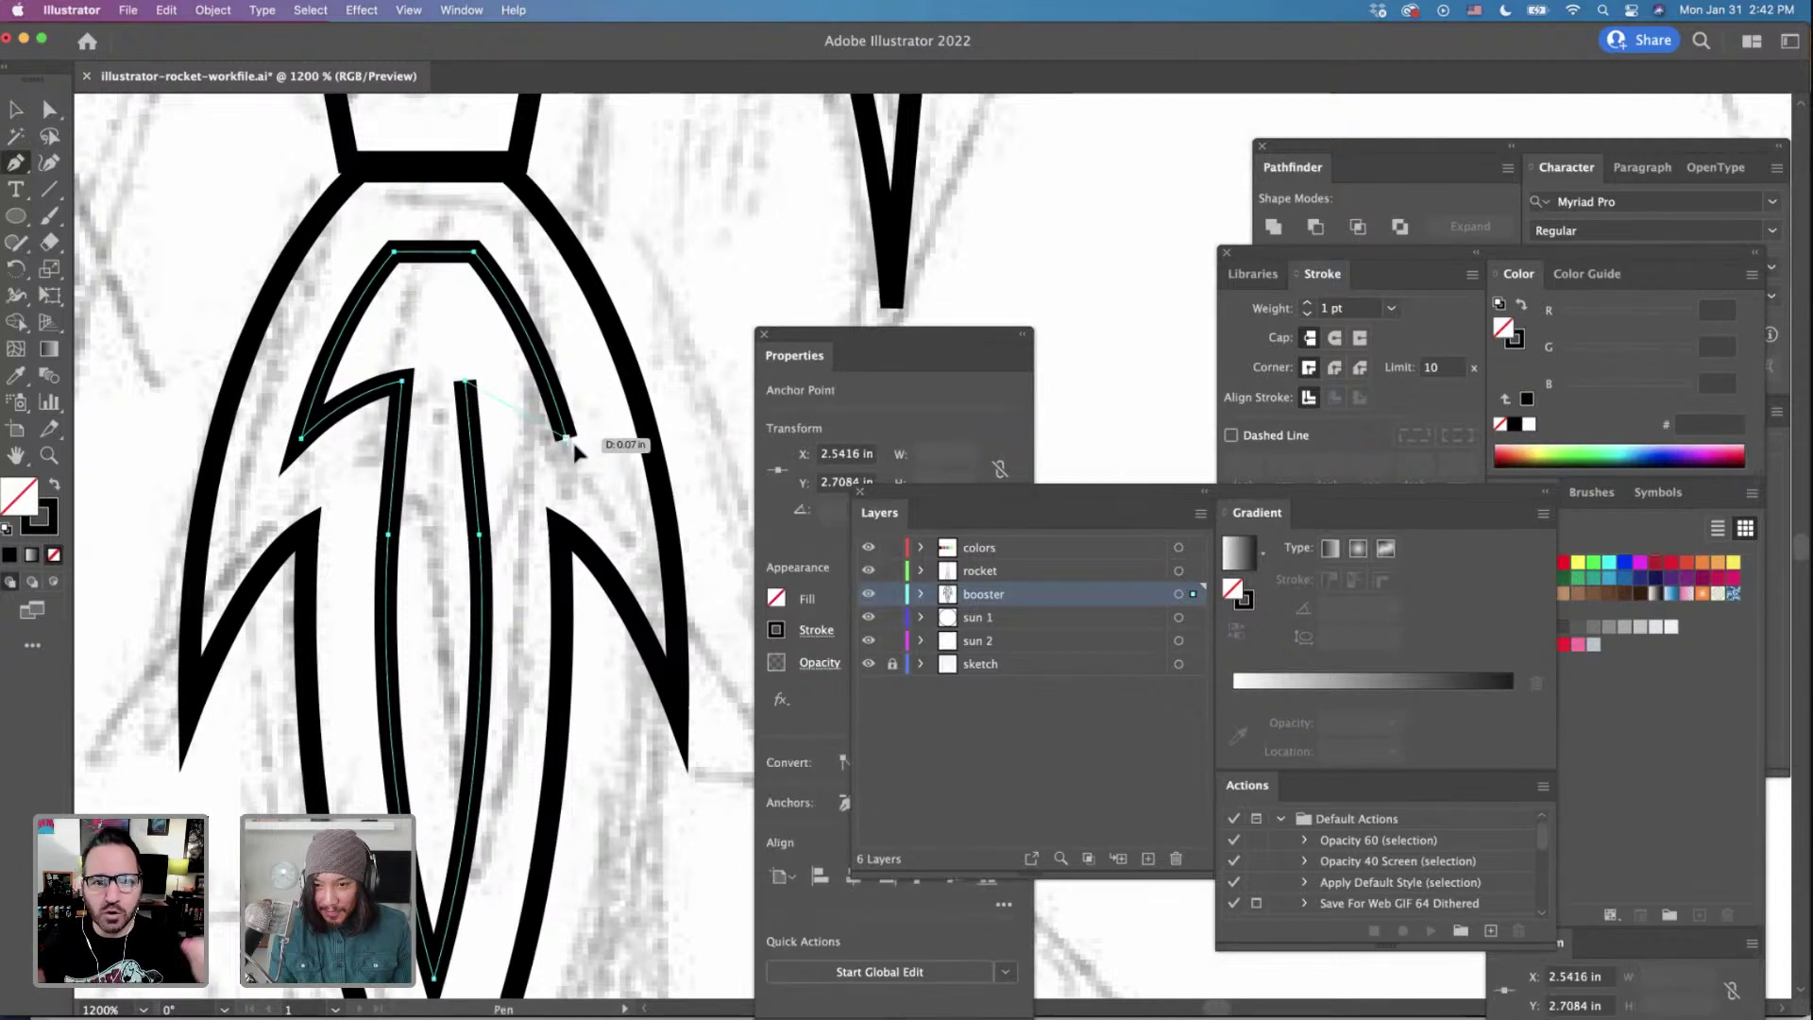
{"action": "left_click", "coordinate": [567, 438]}
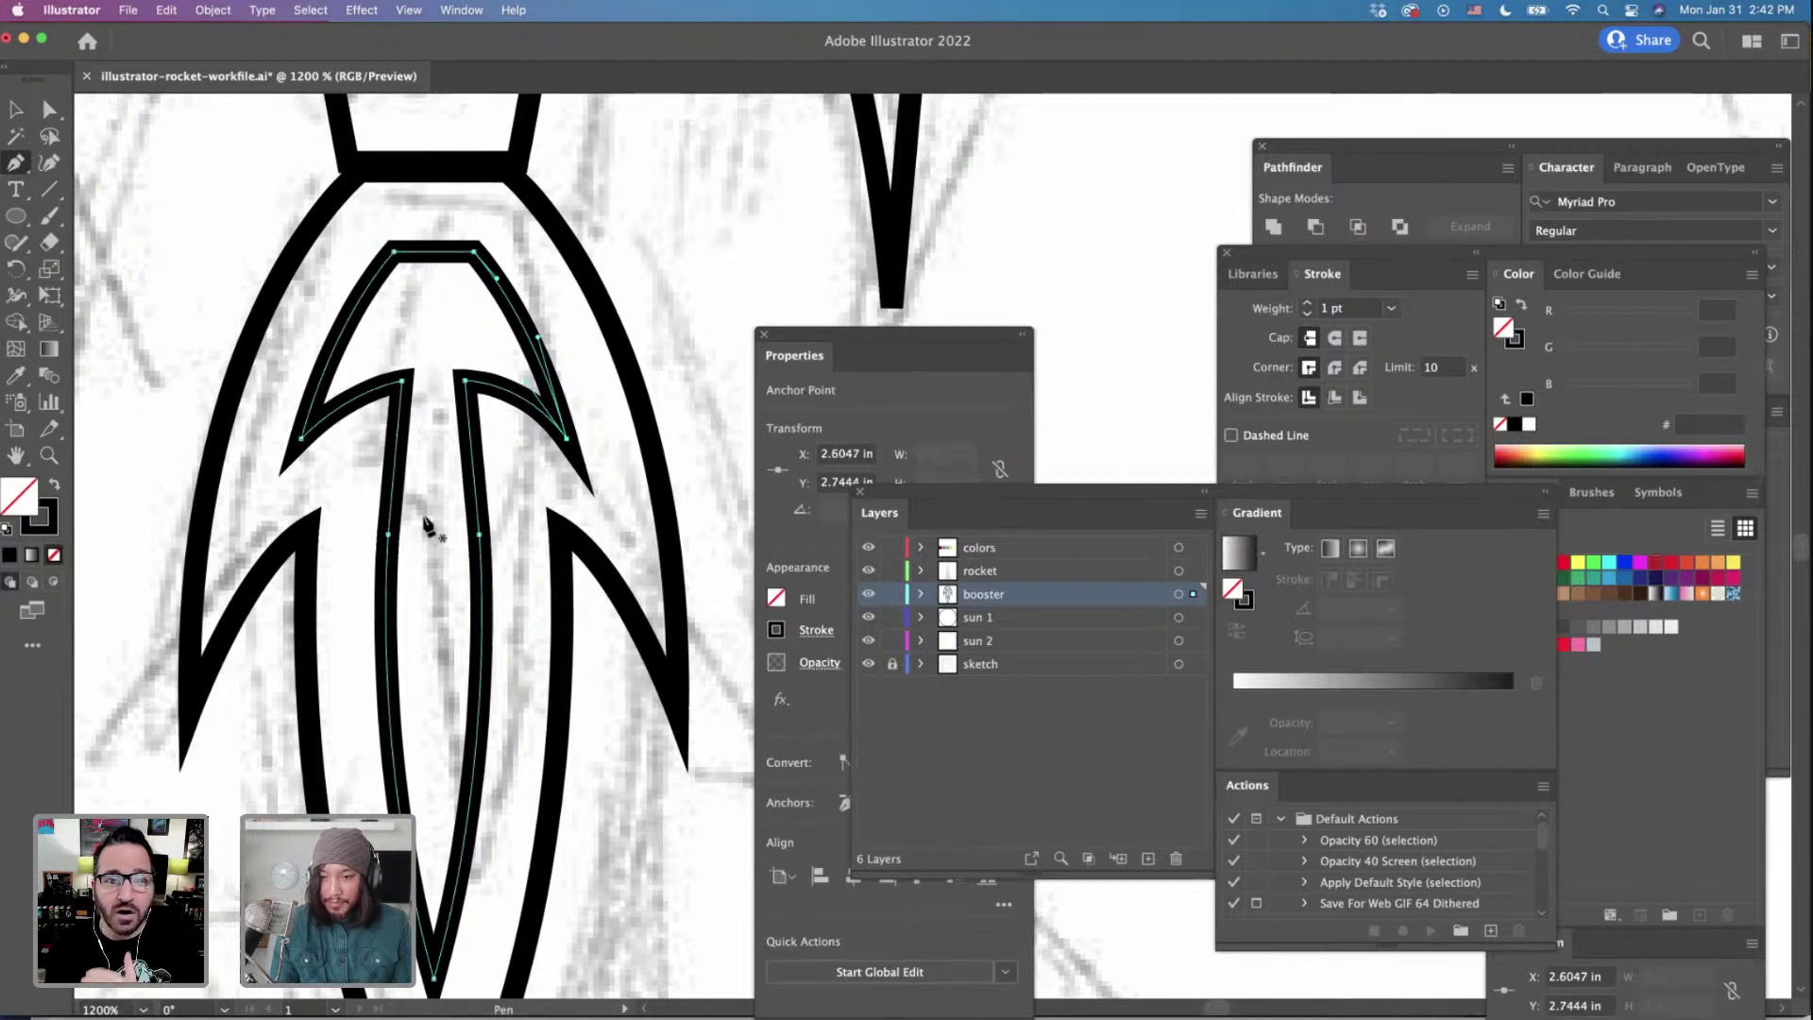
Round the two upper corners of the inner flame fully into a smooth arch and deselect the path.
{"action": "left_click", "coordinate": [49, 110]}
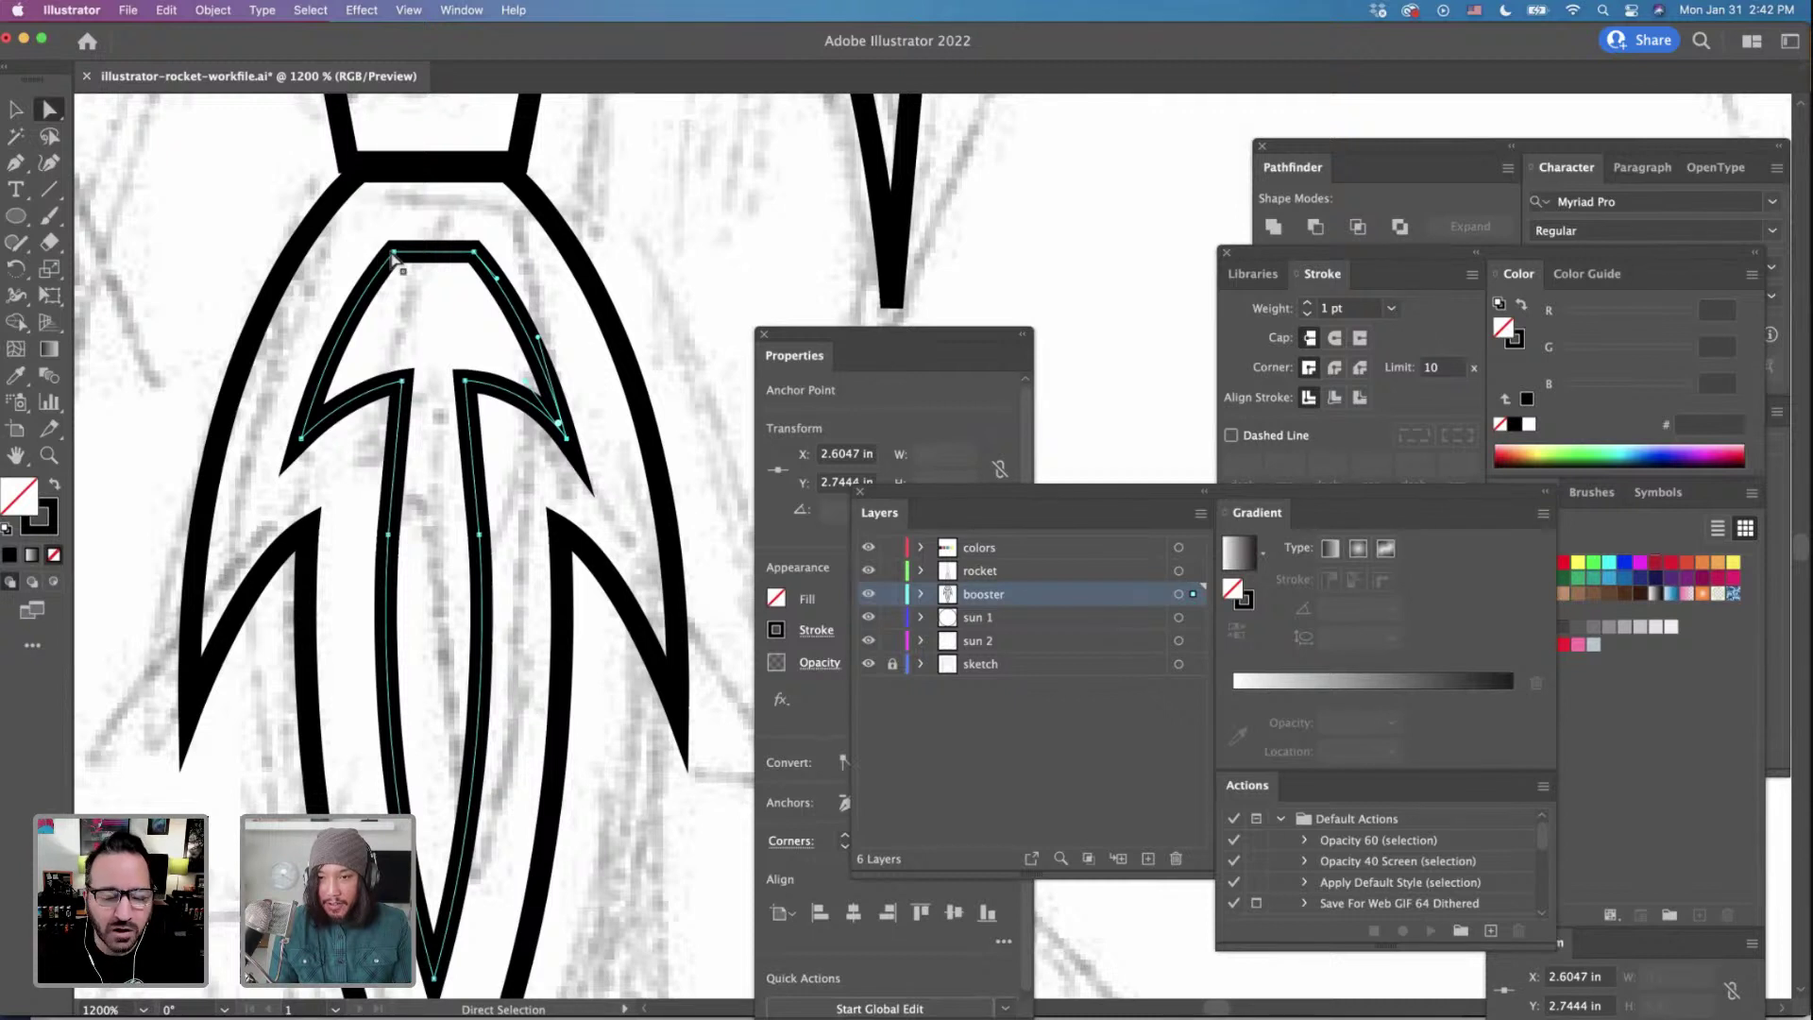
{"action": "left_click", "coordinate": [471, 257]}
{"action": "left_click_drag", "start_coordinate": [472, 259], "coordinate": [445, 338]}
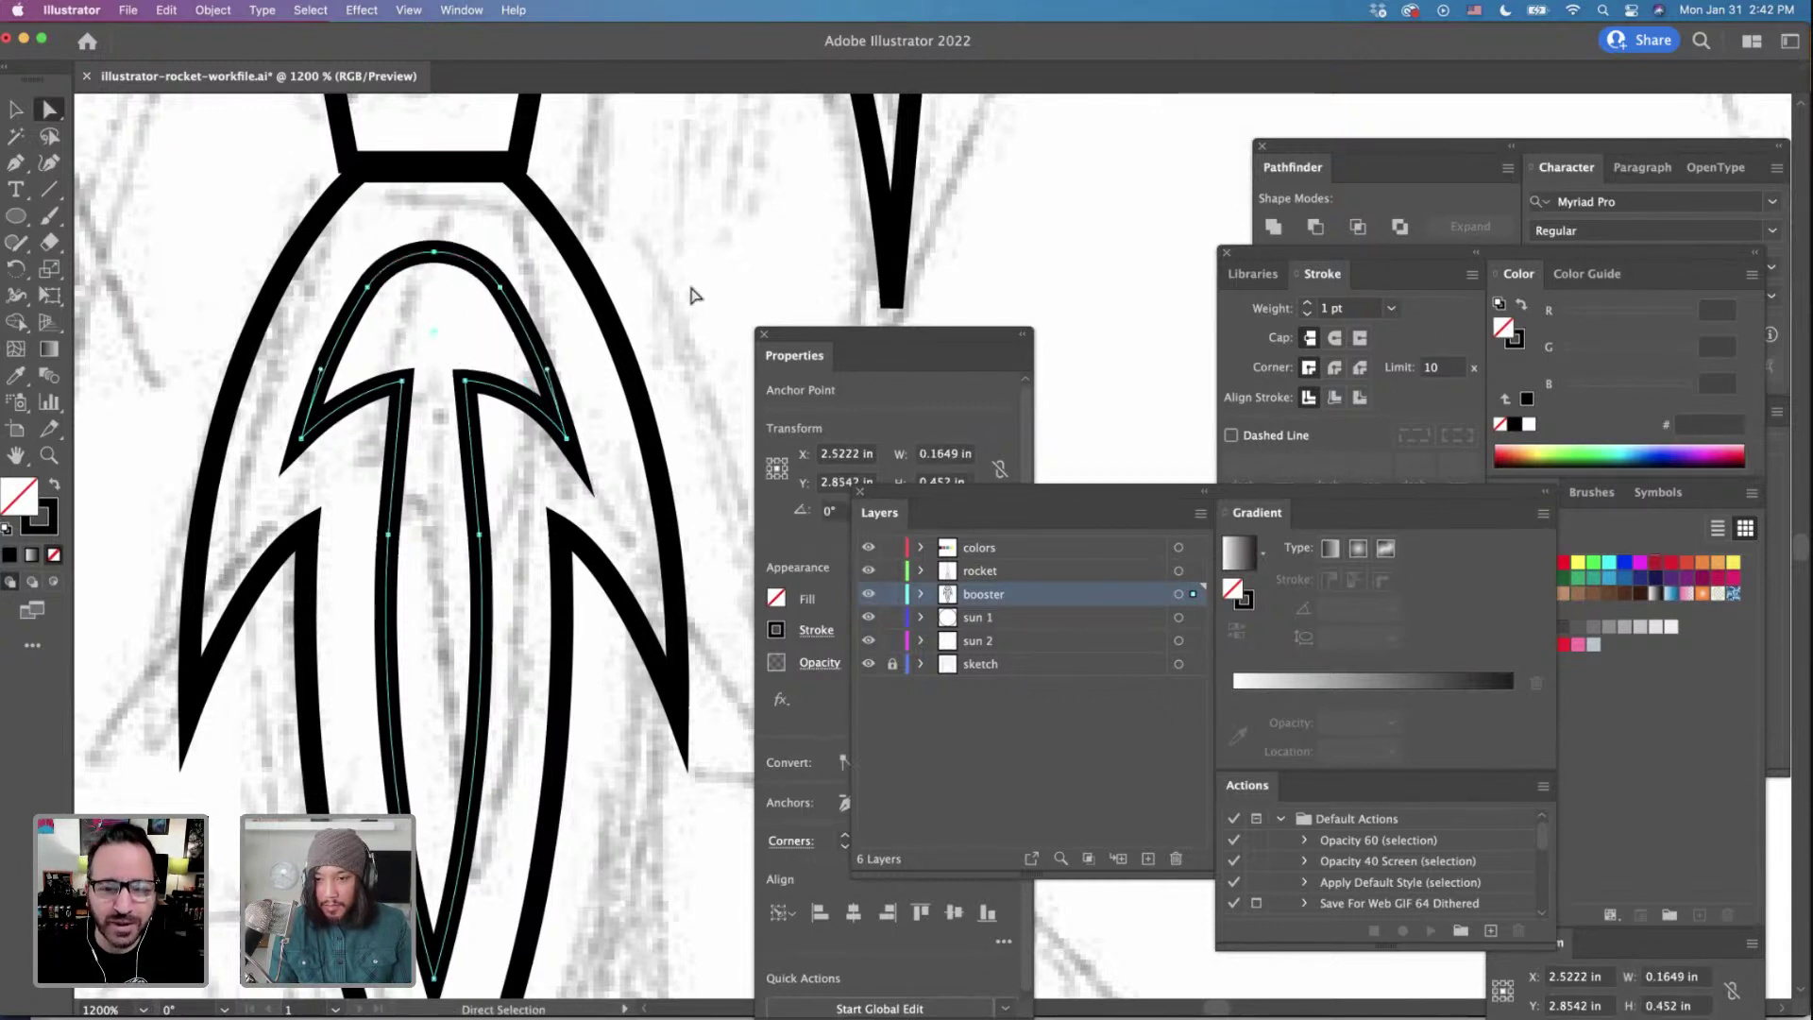
{"action": "left_click", "coordinate": [688, 284], "text": "super"}
Examine the double flame's shape and its fit beneath the rocket, from the whole rocket and close up.
{"action": "key", "text": "super+minus"}
{"action": "key", "text": "super+minus"}
{"action": "key", "text": "super+minus"}
{"action": "key", "text": "super+minus"}
{"action": "key", "text": "super+minus"}
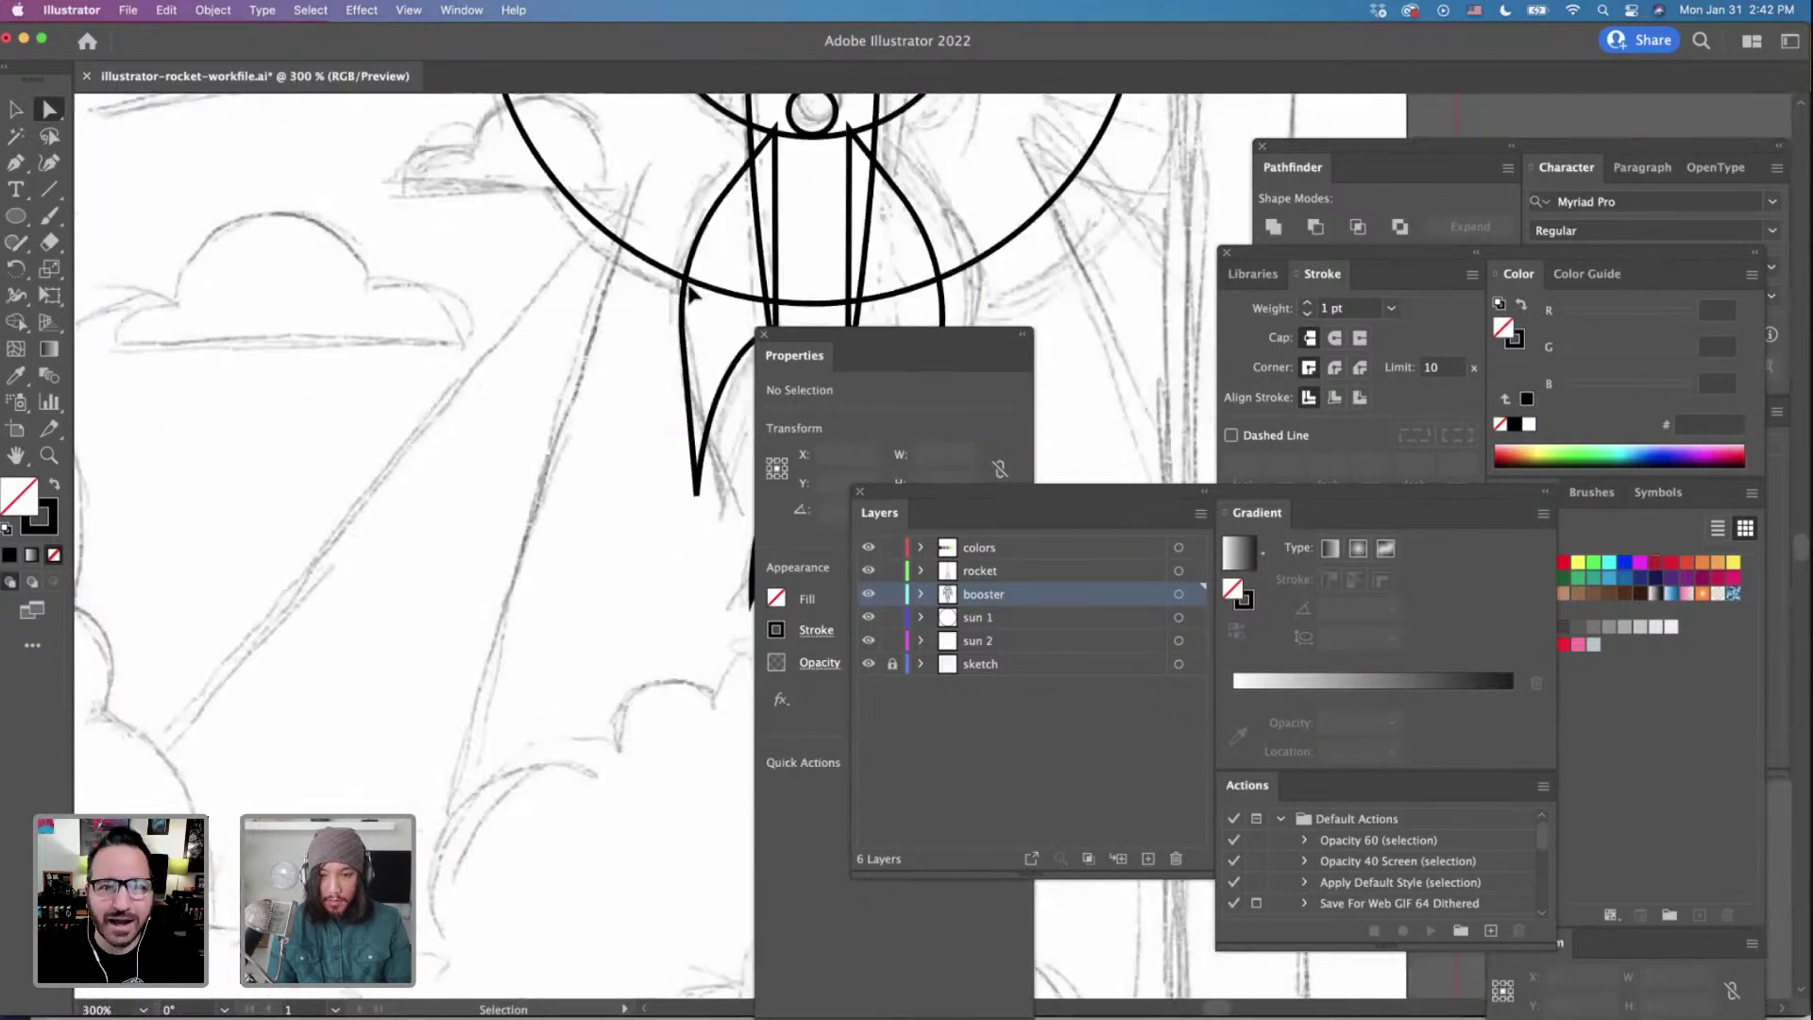
{"action": "scroll", "coordinate": [634, 494], "scroll_direction": "right", "scroll_amount": 10}
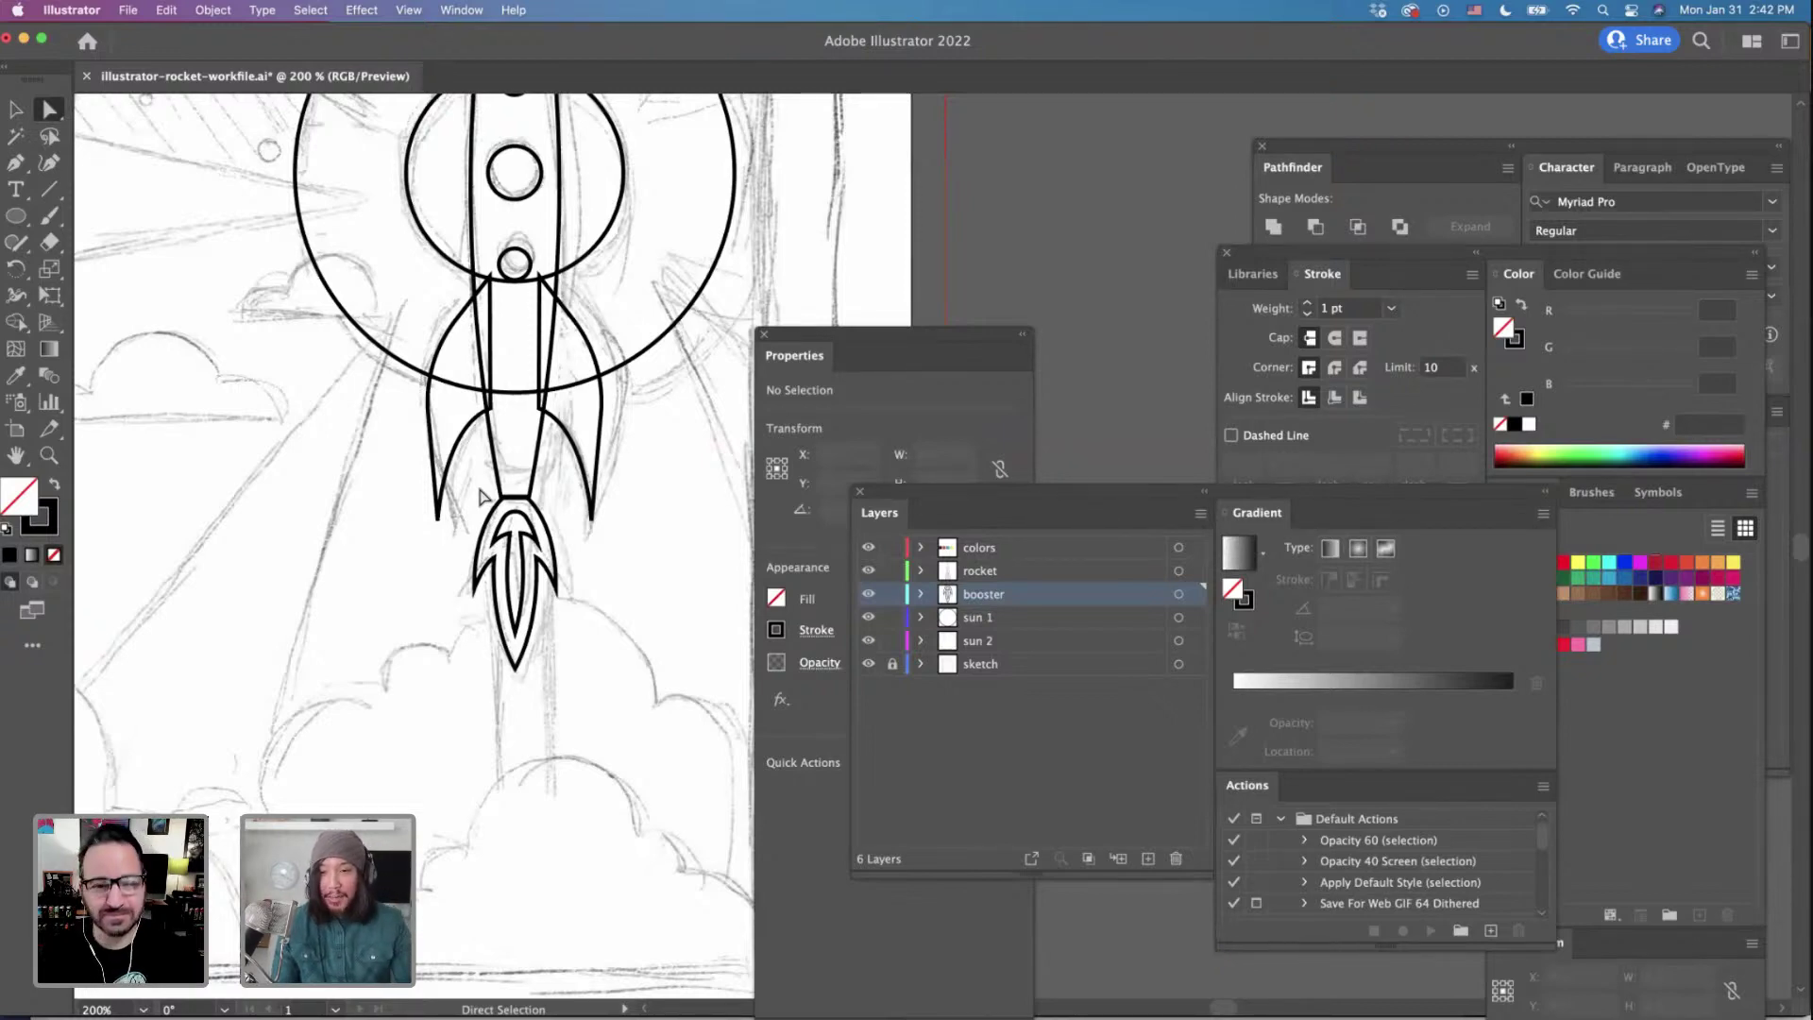
{"action": "key", "text": "super+equal"}
{"action": "key", "text": "super+equal"}
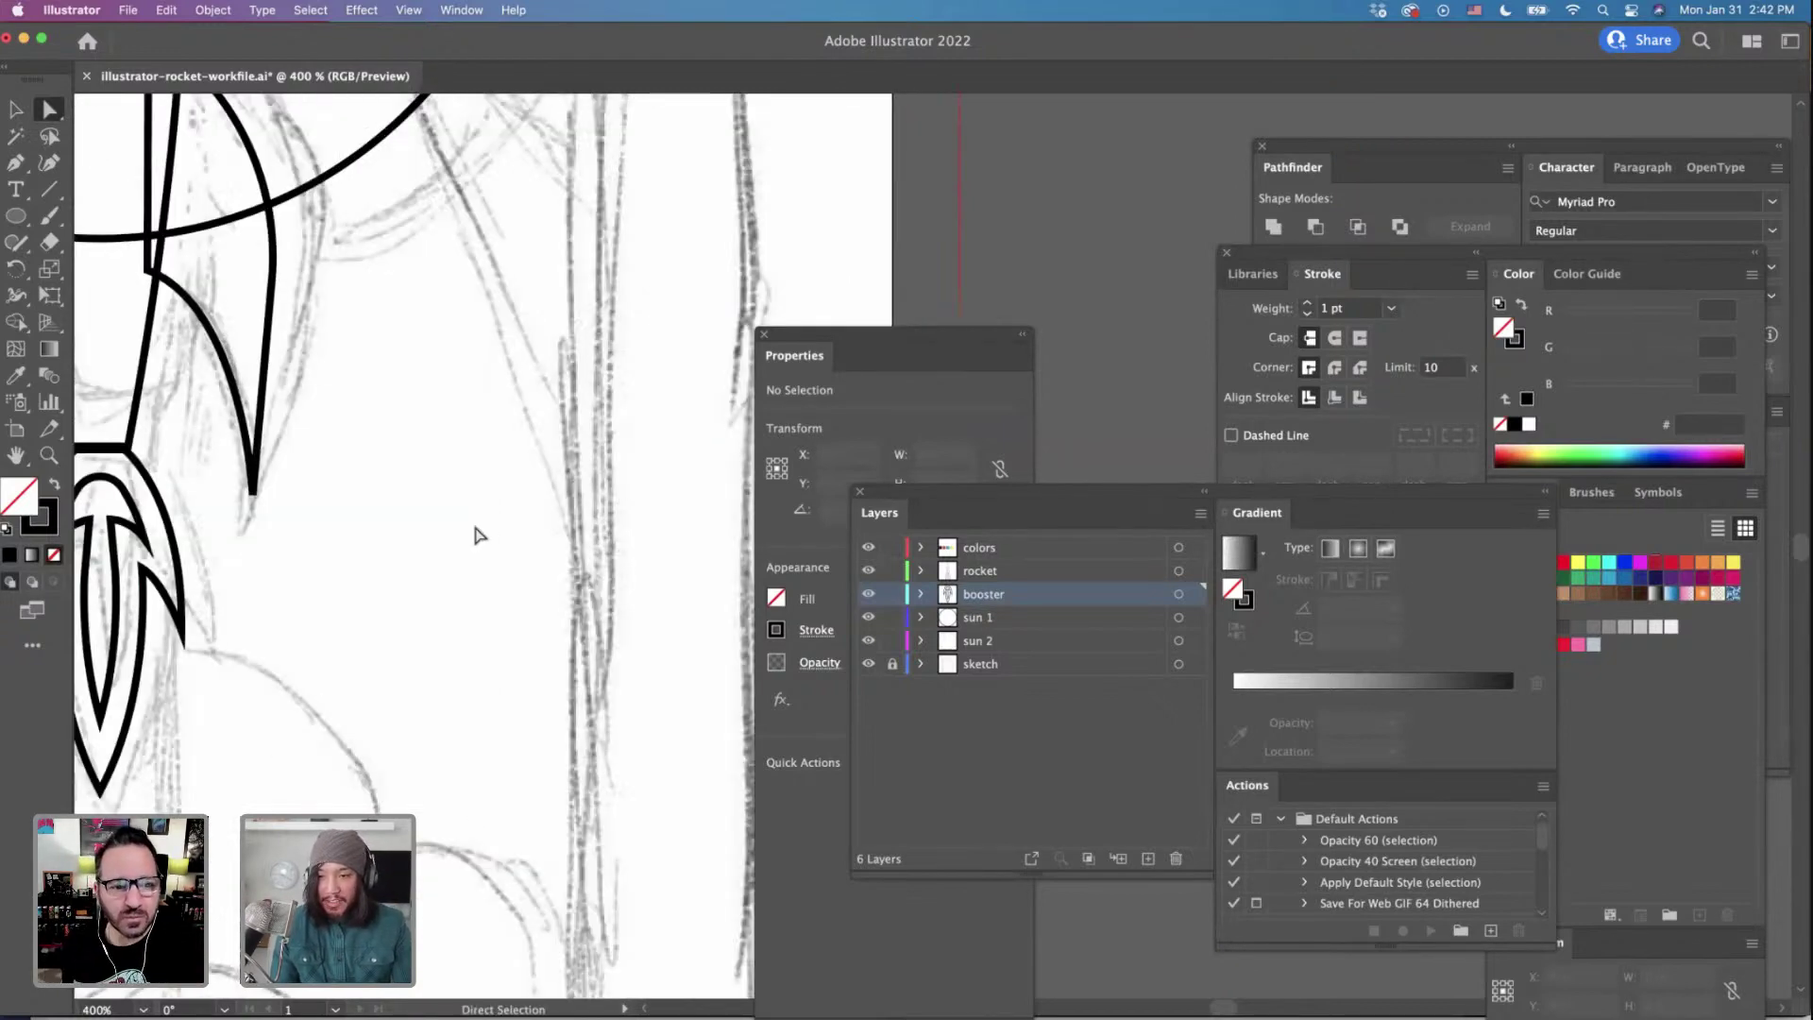
{"action": "scroll", "coordinate": [477, 535], "scroll_direction": "left", "scroll_amount": 5}
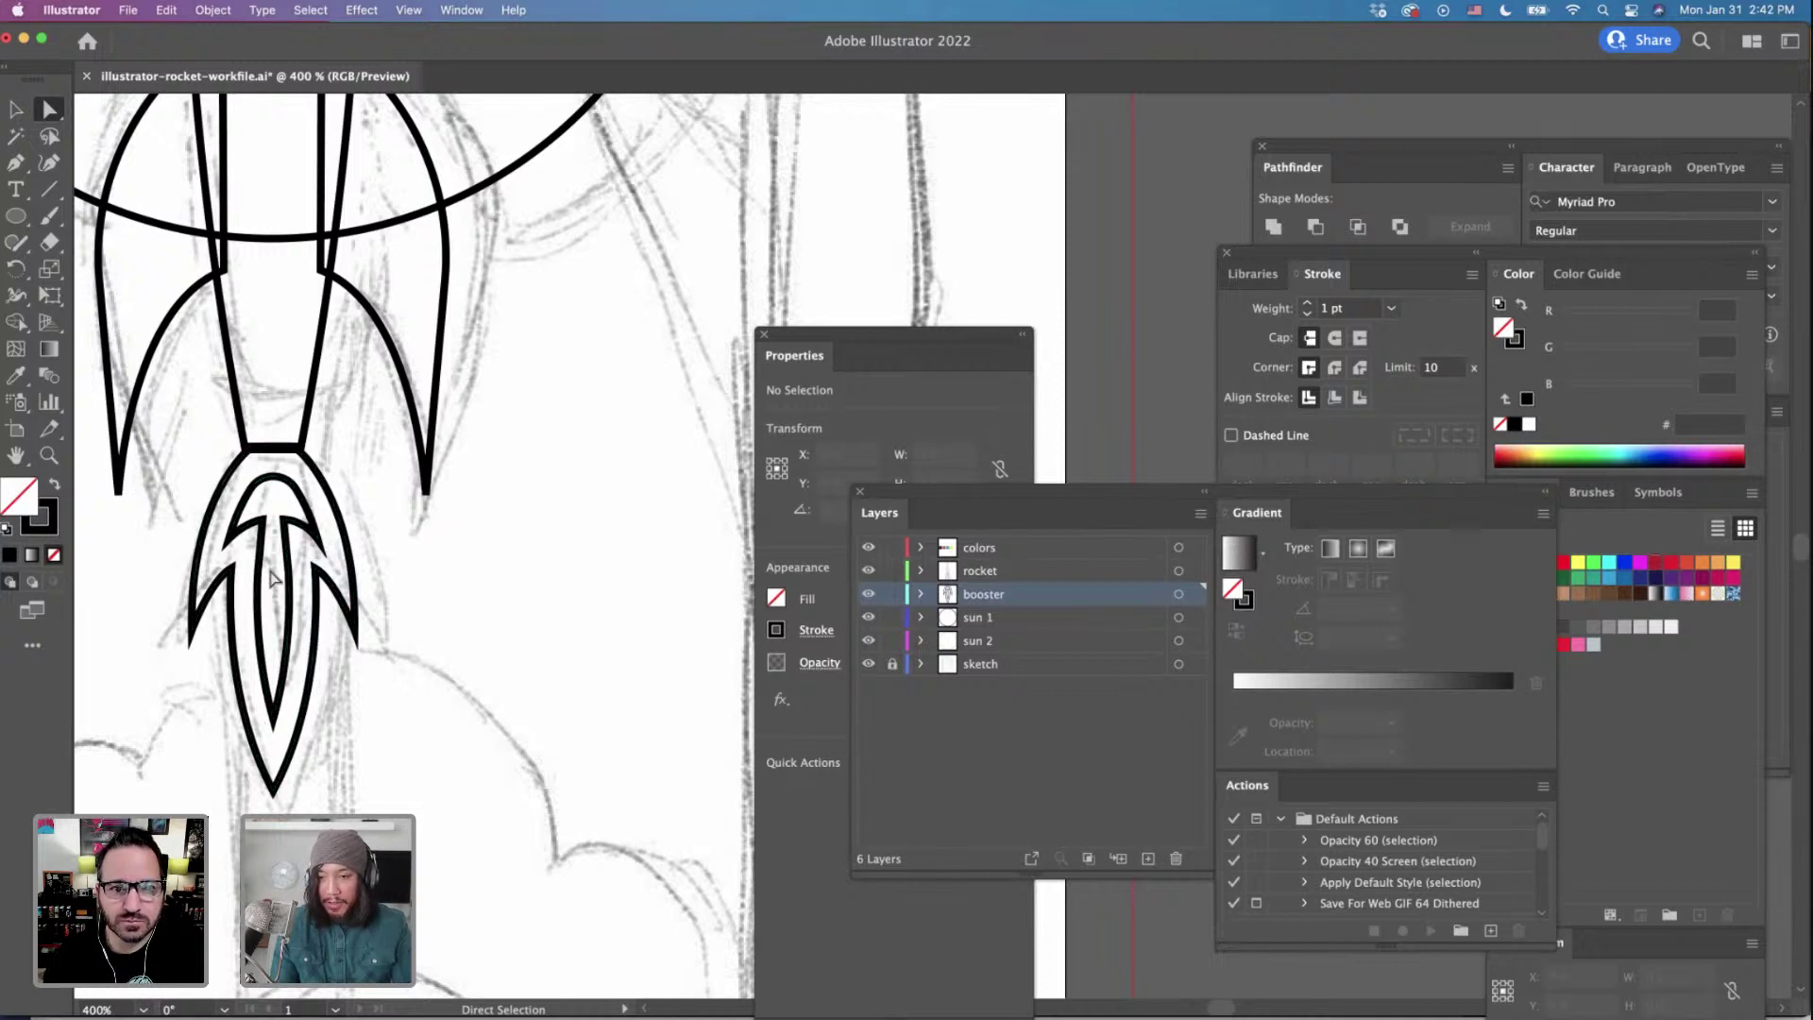
{"action": "scroll", "coordinate": [168, 597], "scroll_direction": "left", "scroll_amount": 5}
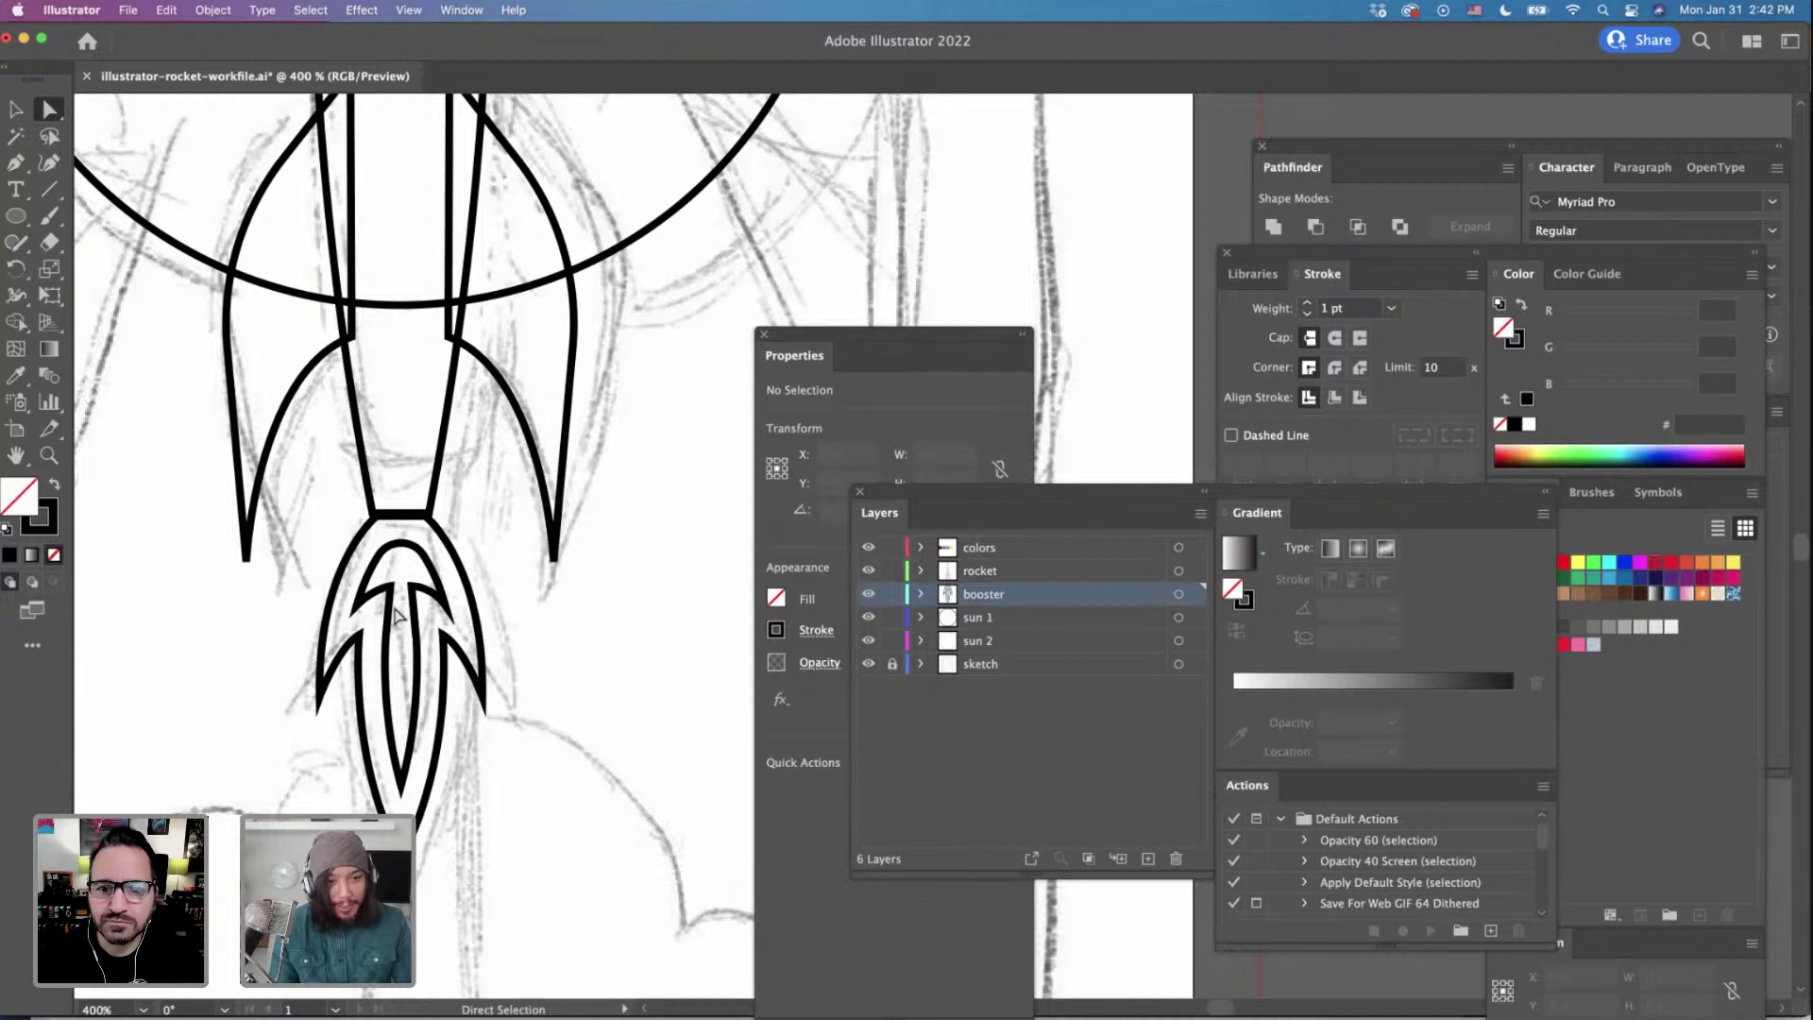
{"action": "scroll", "coordinate": [452, 675], "scroll_direction": "down", "scroll_amount": 4}
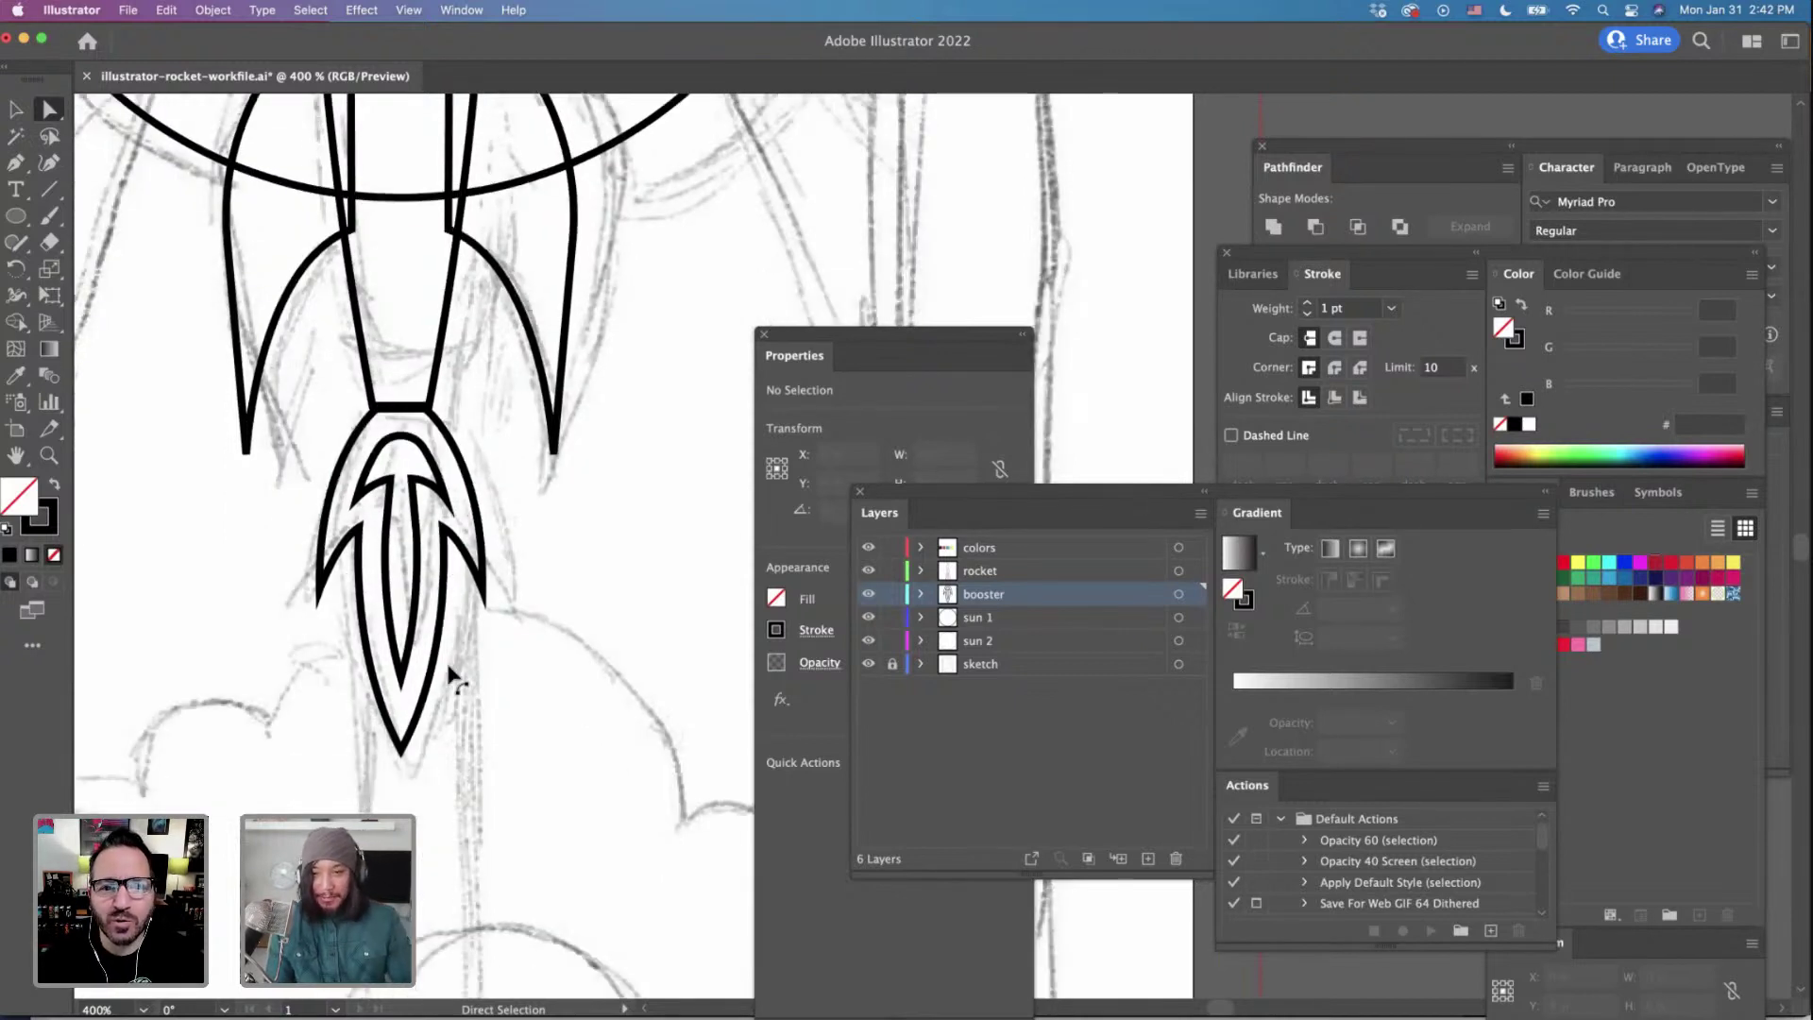
Create a new layer directly above sun 1 and name it "booster 3".
{"action": "left_click", "coordinate": [1005, 616]}
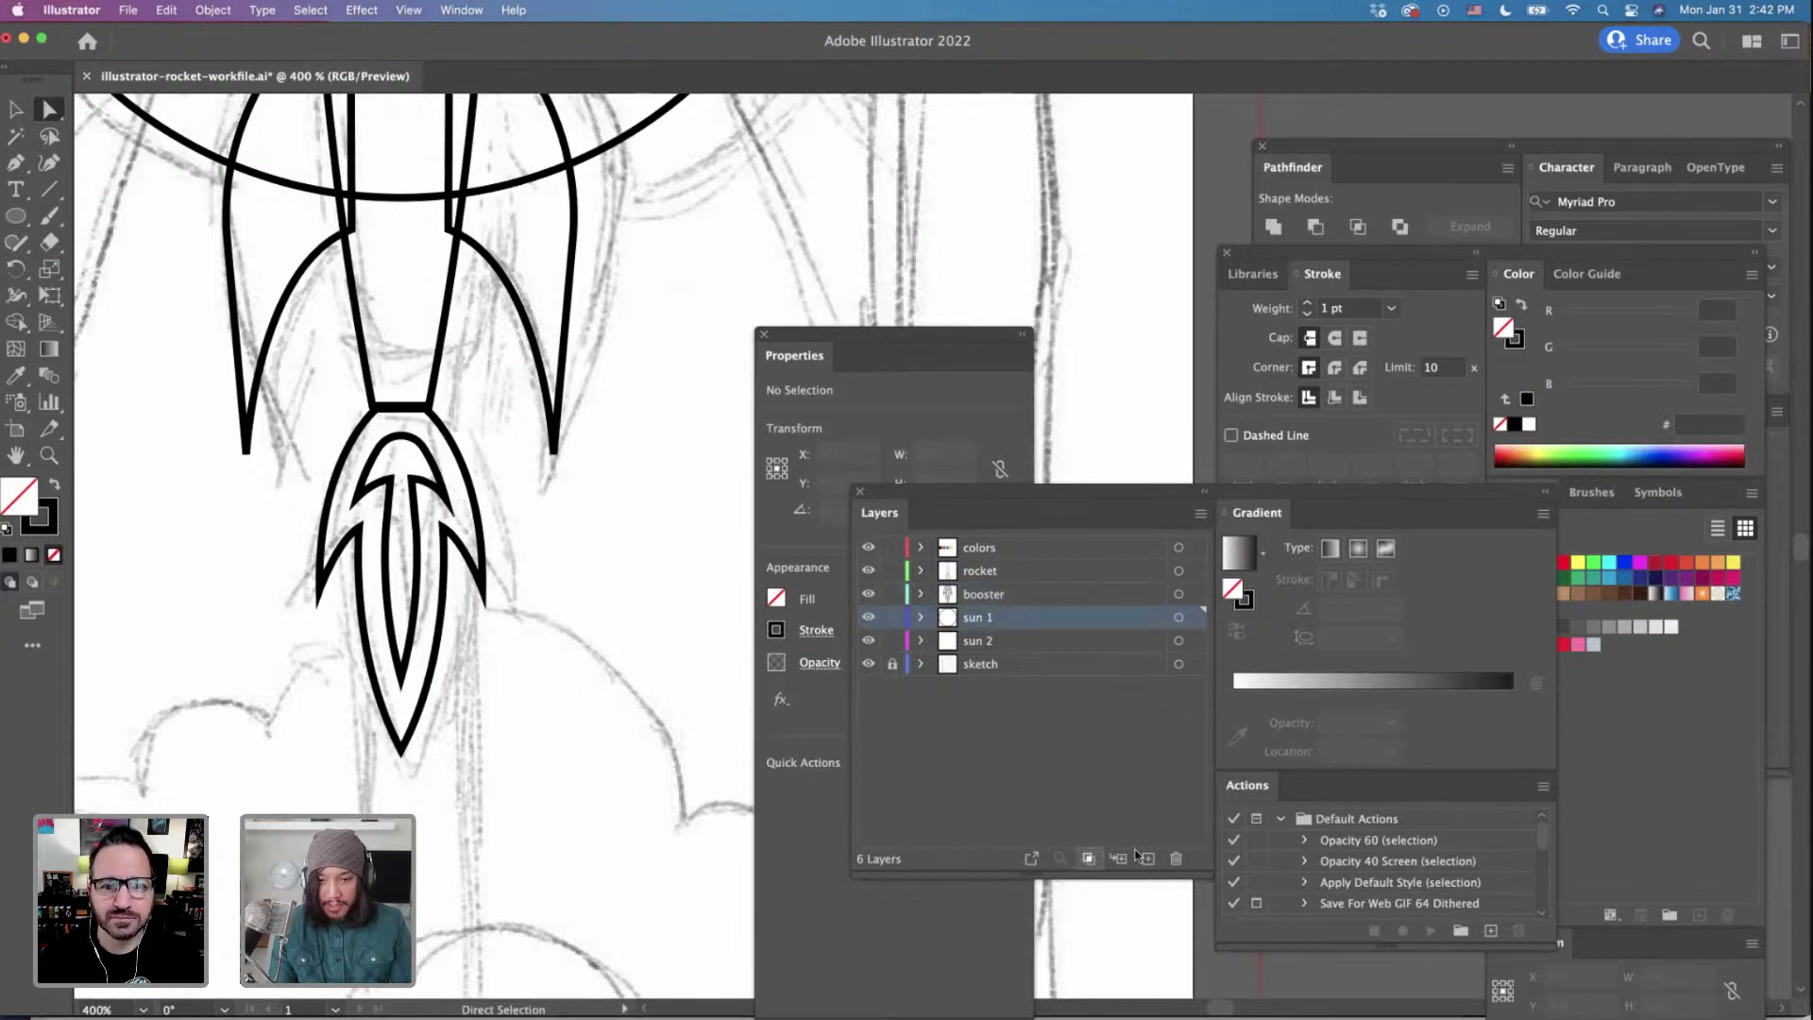
{"action": "left_click", "coordinate": [1147, 857]}
{"action": "double_click", "coordinate": [978, 618]}
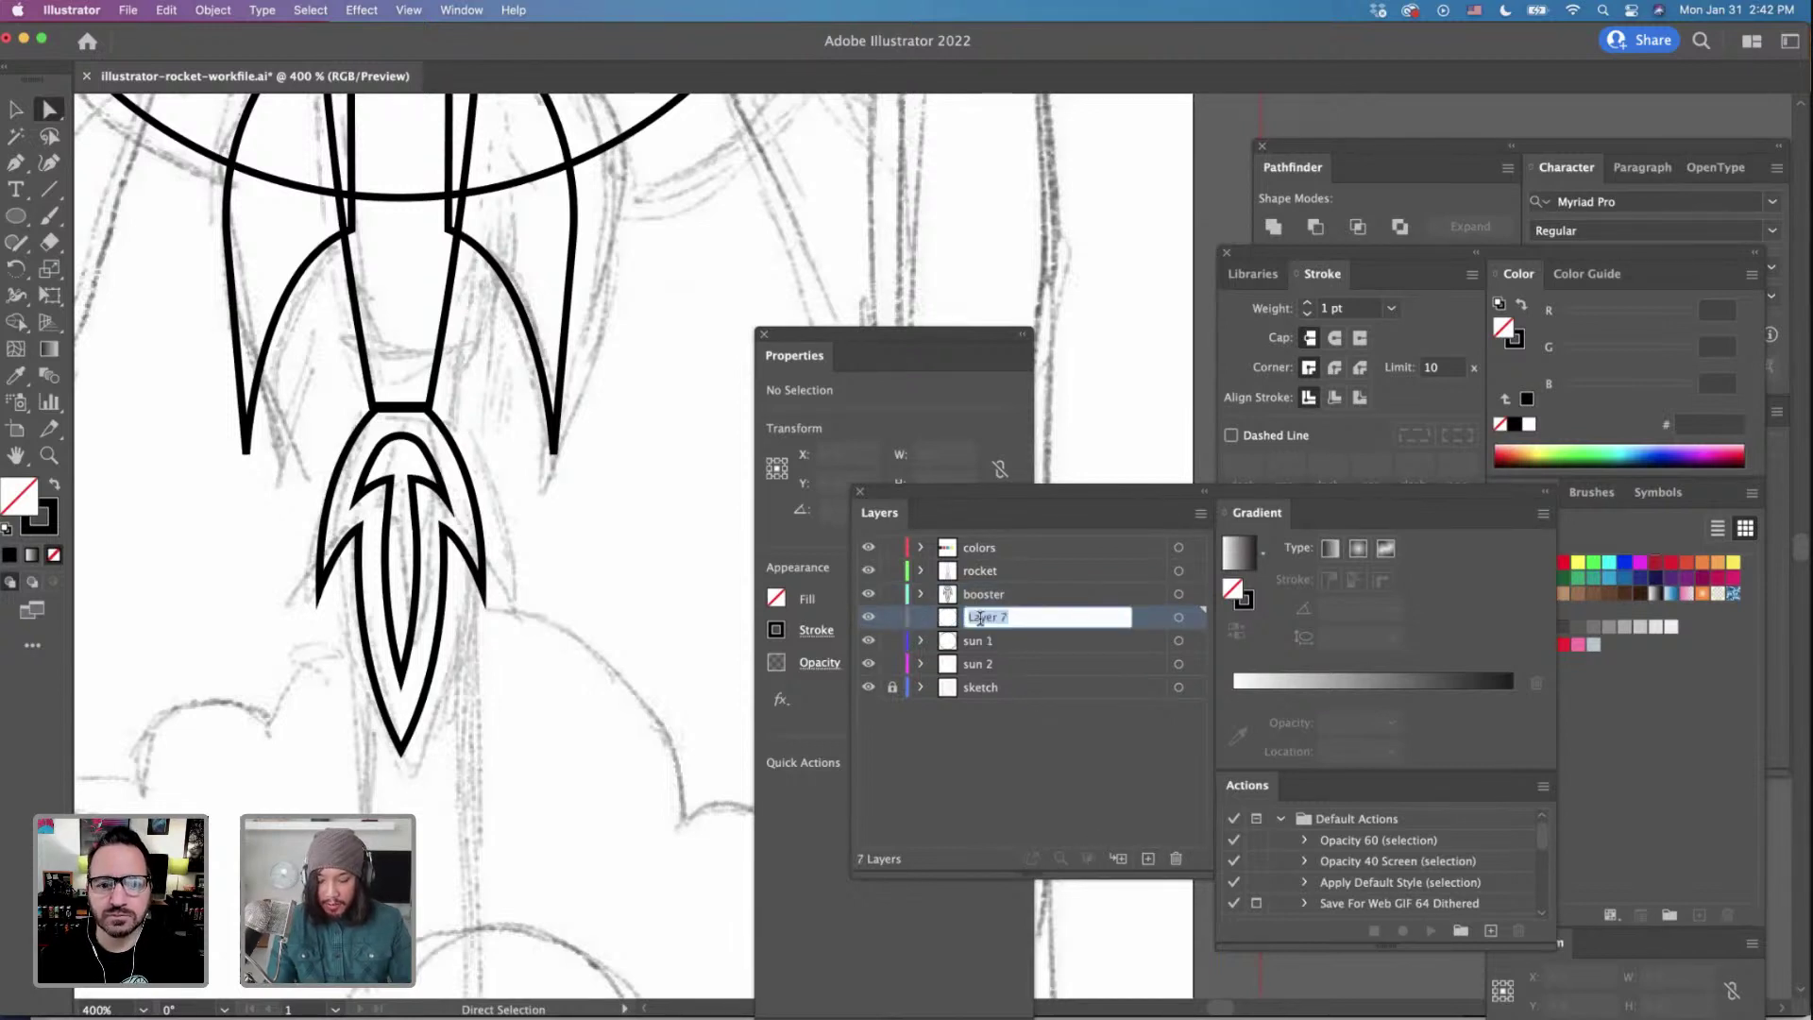
{"action": "type", "text": "booster"}
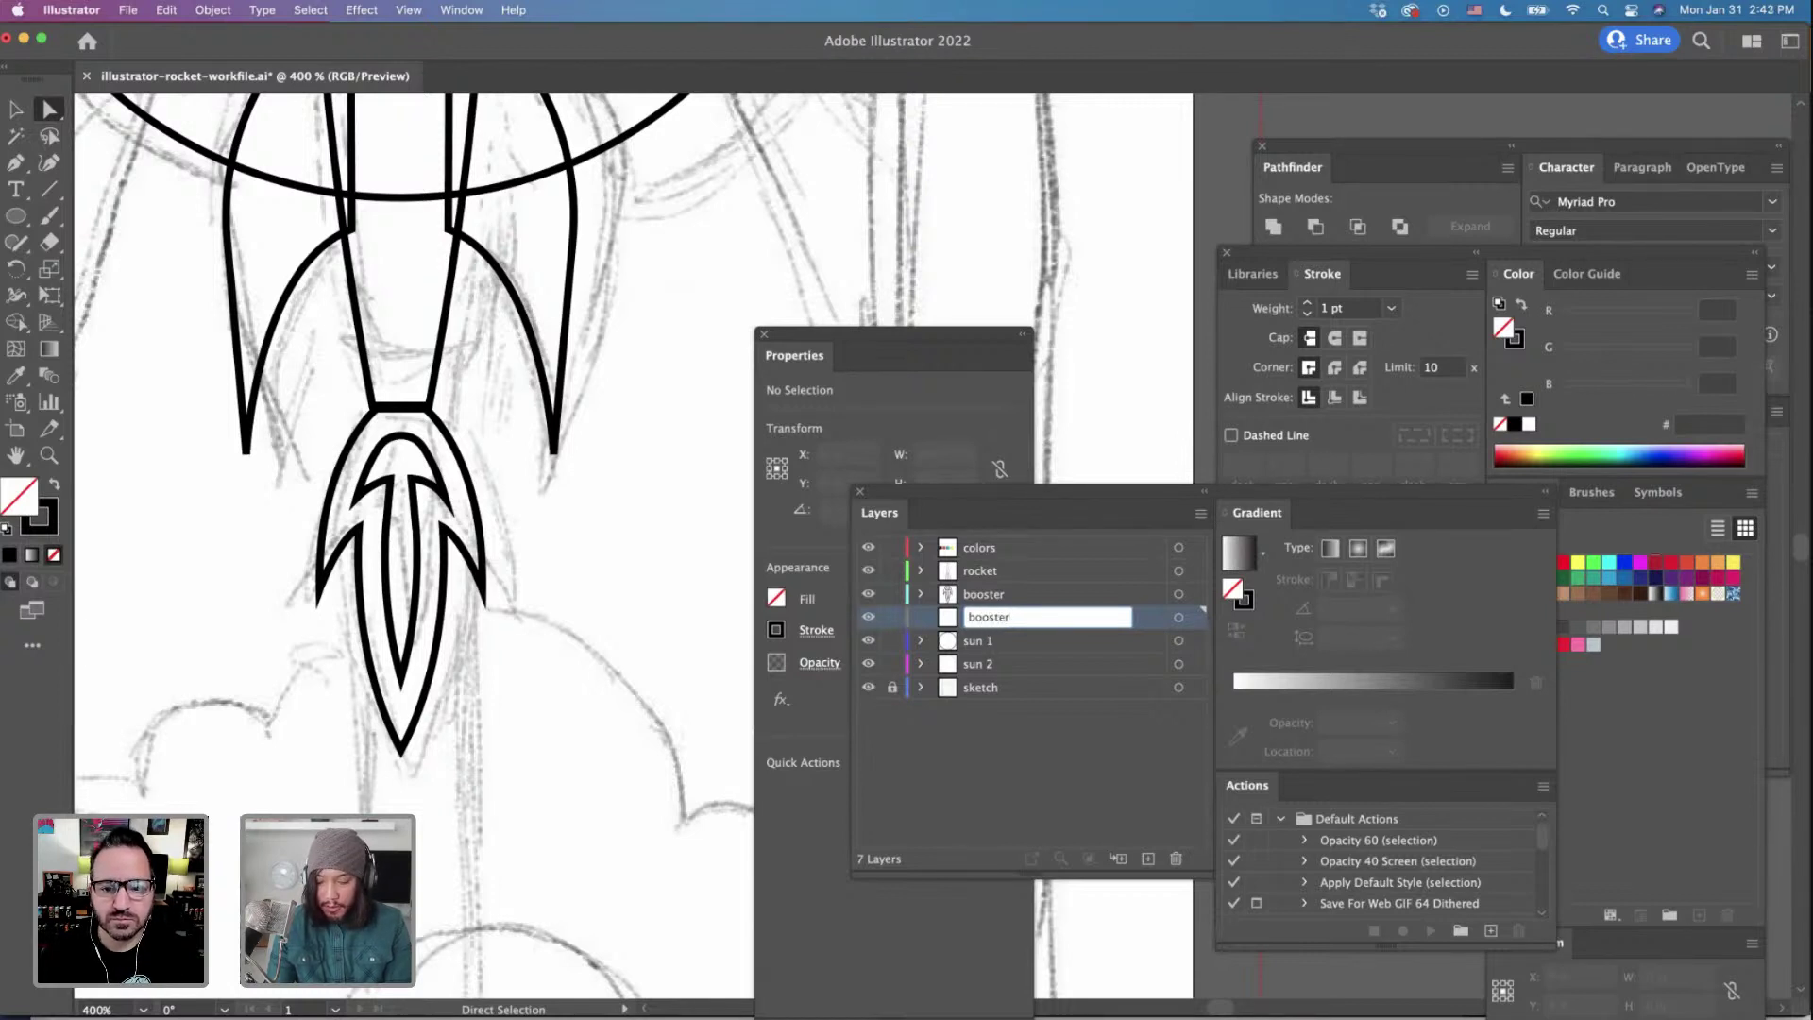
{"action": "type", "text": " 3"}
{"action": "key", "text": "Return"}
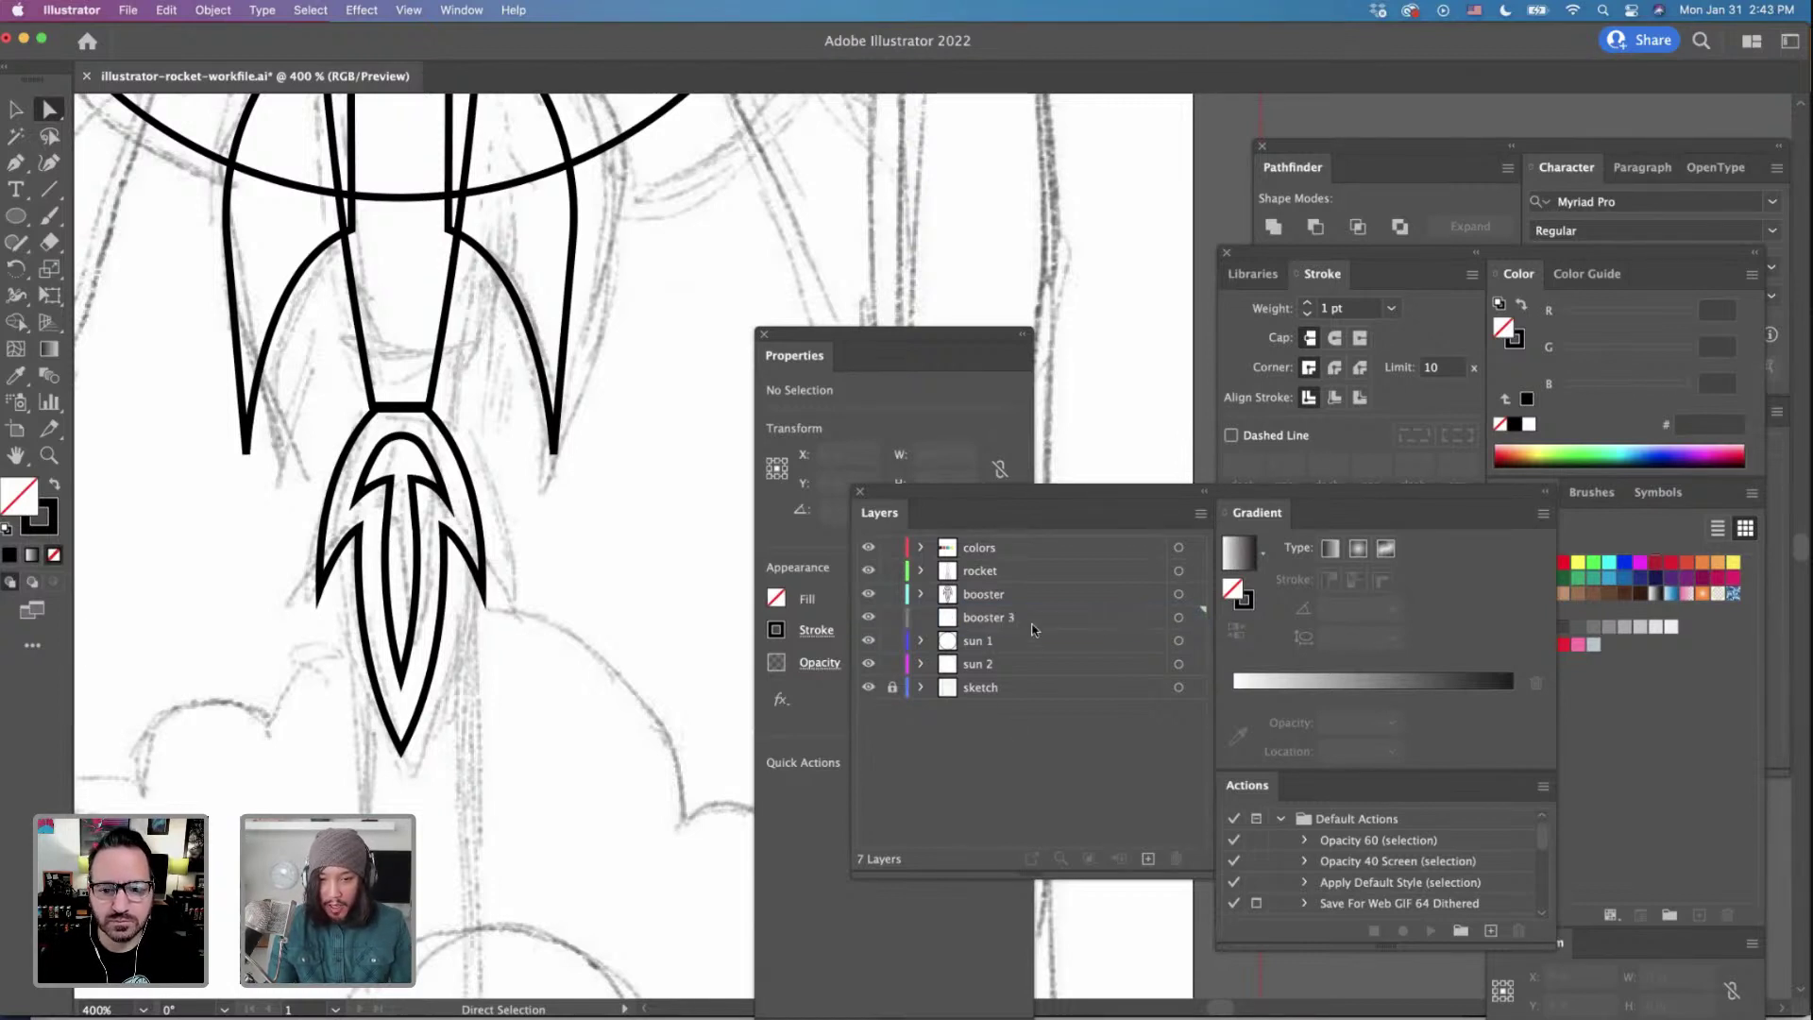
Add another new layer above booster 3 and name it "booster 2".
{"action": "left_click", "coordinate": [1149, 859]}
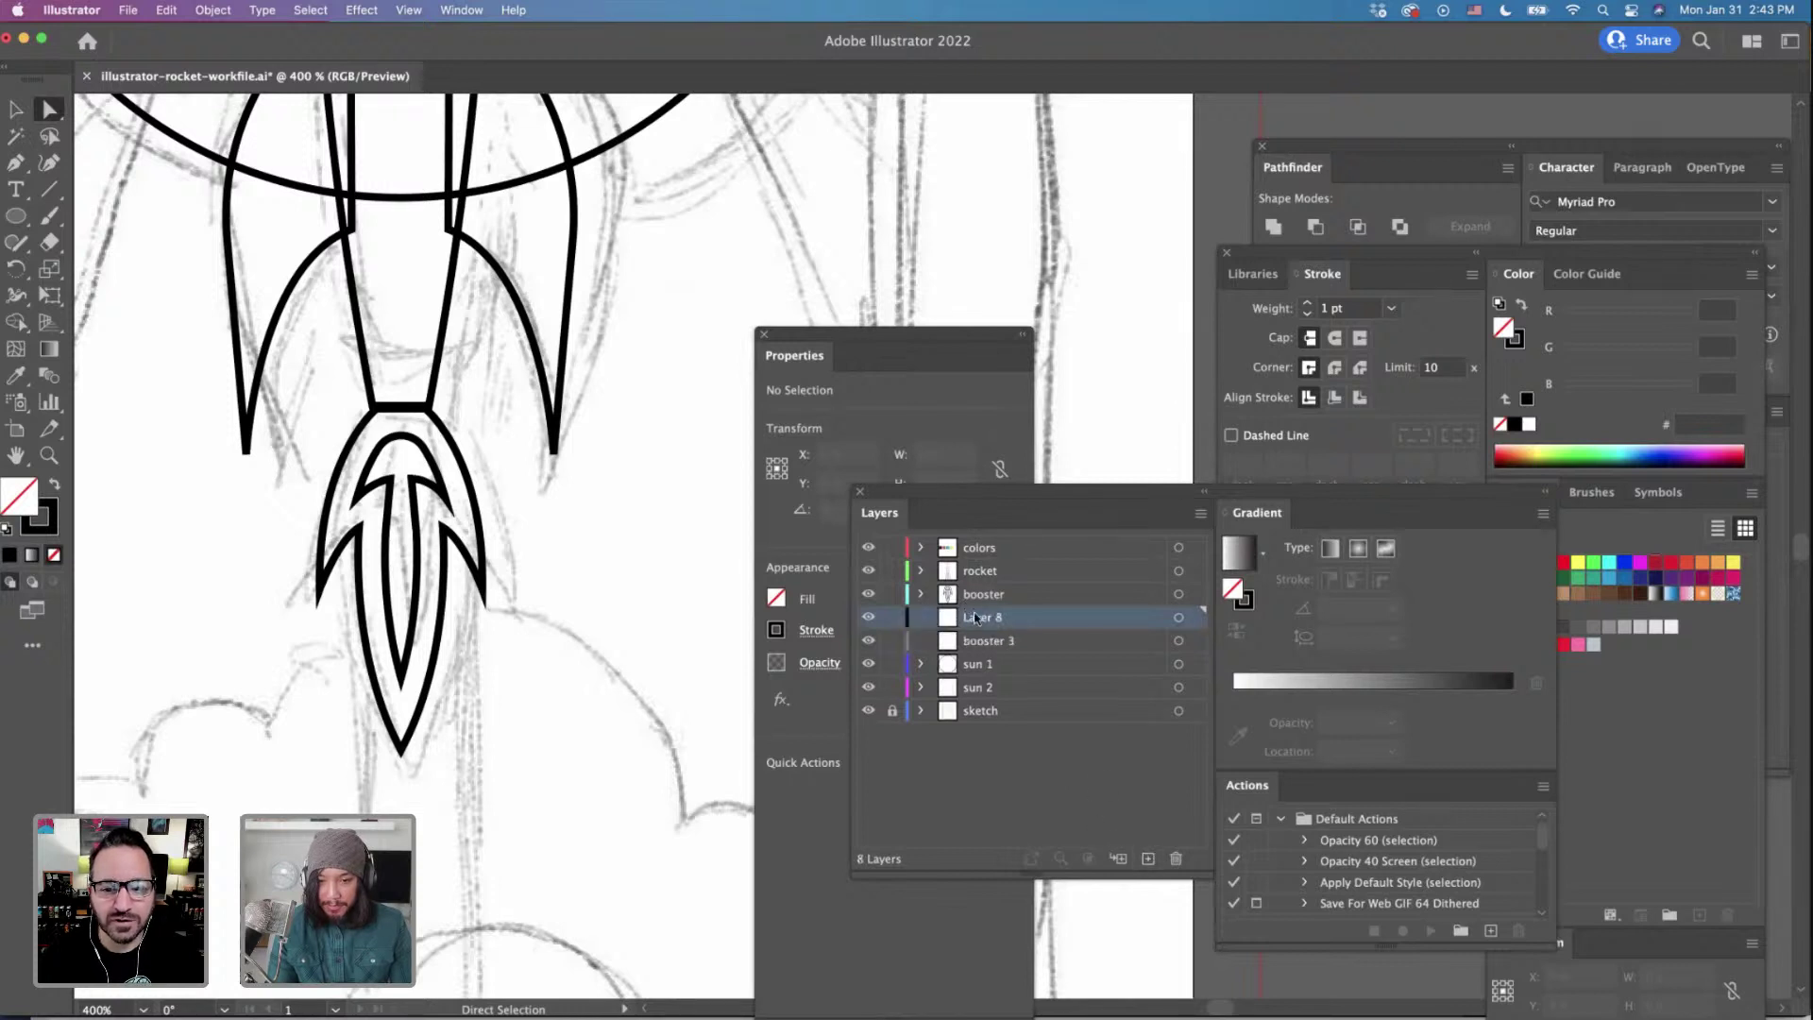
{"action": "double_click", "coordinate": [978, 618]}
{"action": "type", "text": "booster 2"}
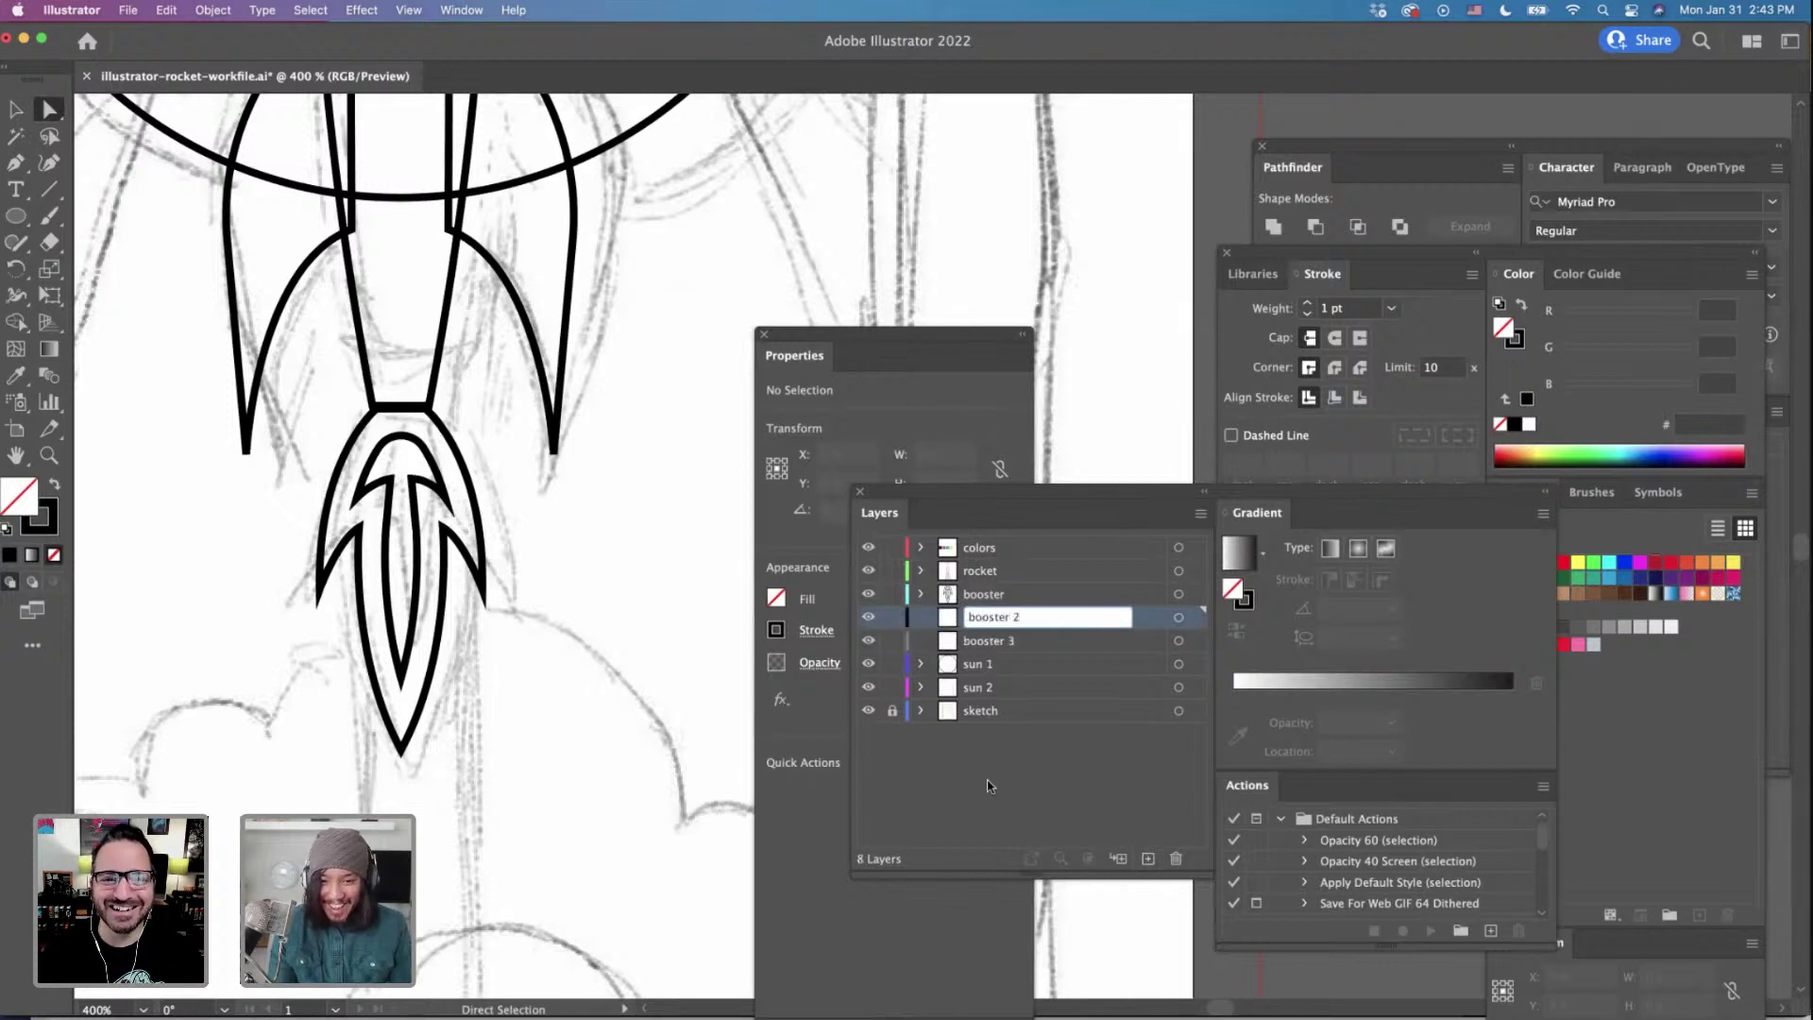
{"action": "left_click", "coordinate": [959, 776]}
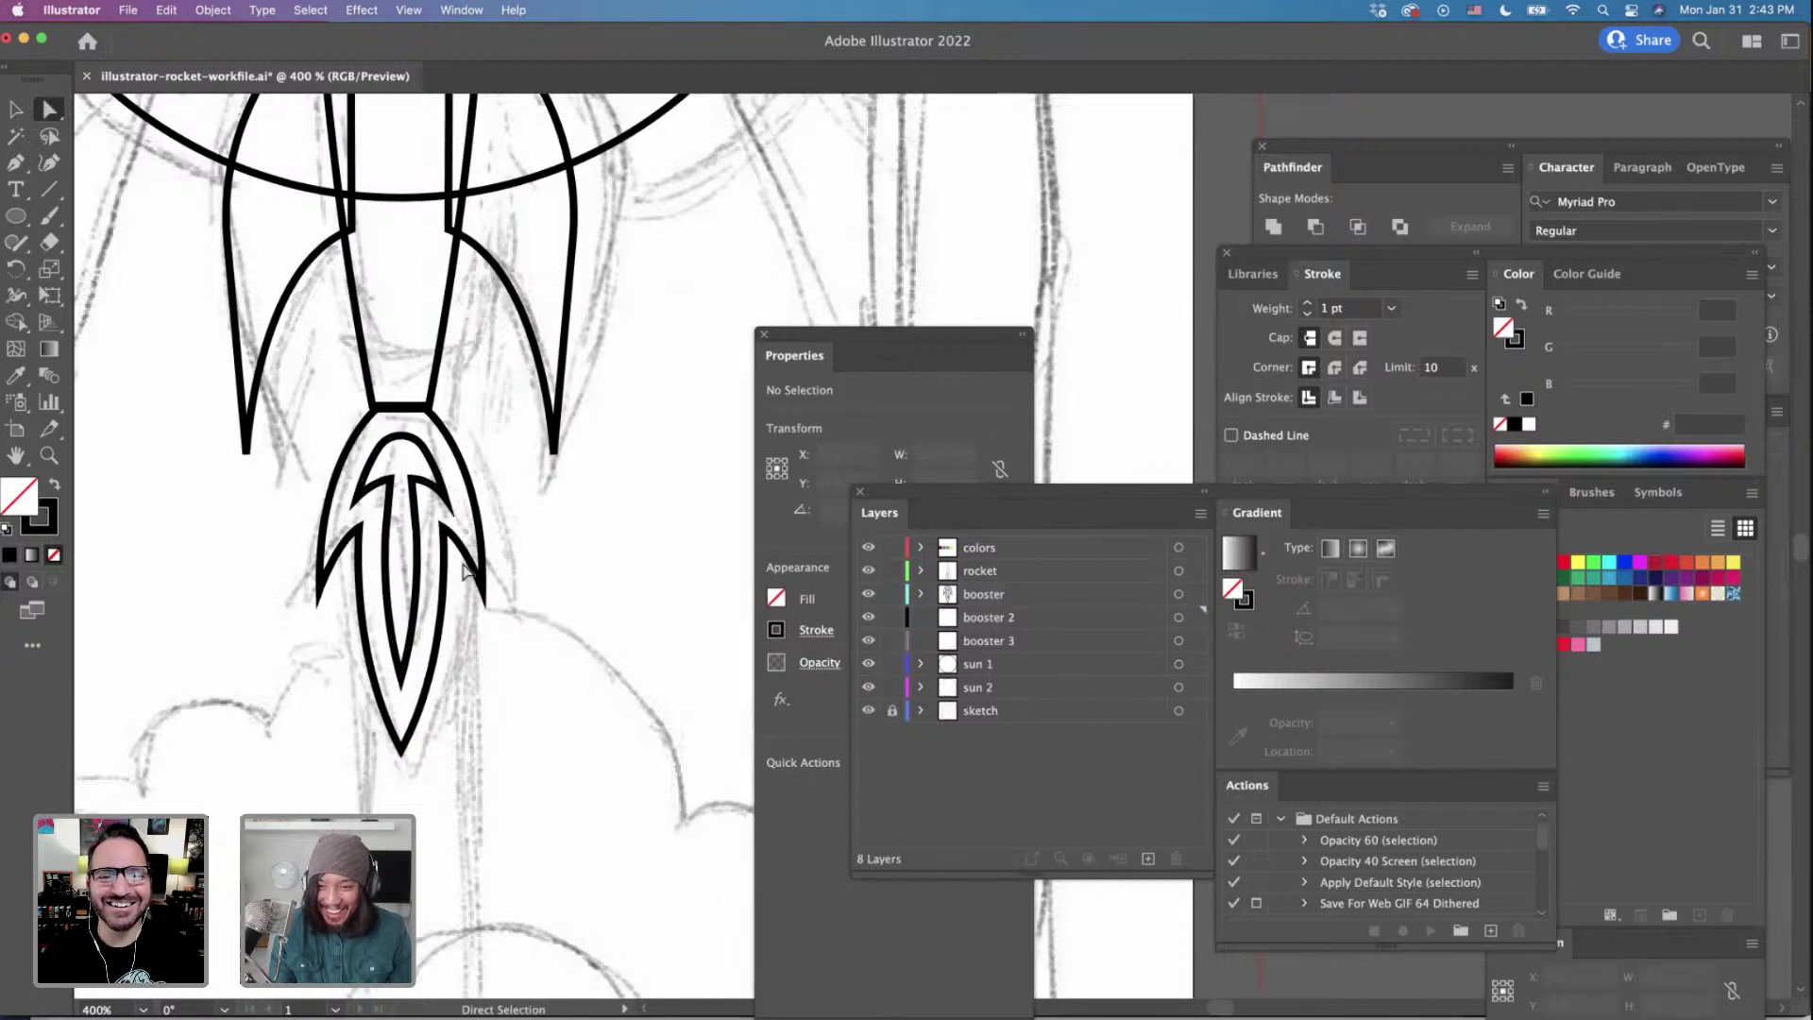
Move the outer flame outline from the booster layer to the booster 2 layer, keeping its position.
{"action": "key", "text": "v"}
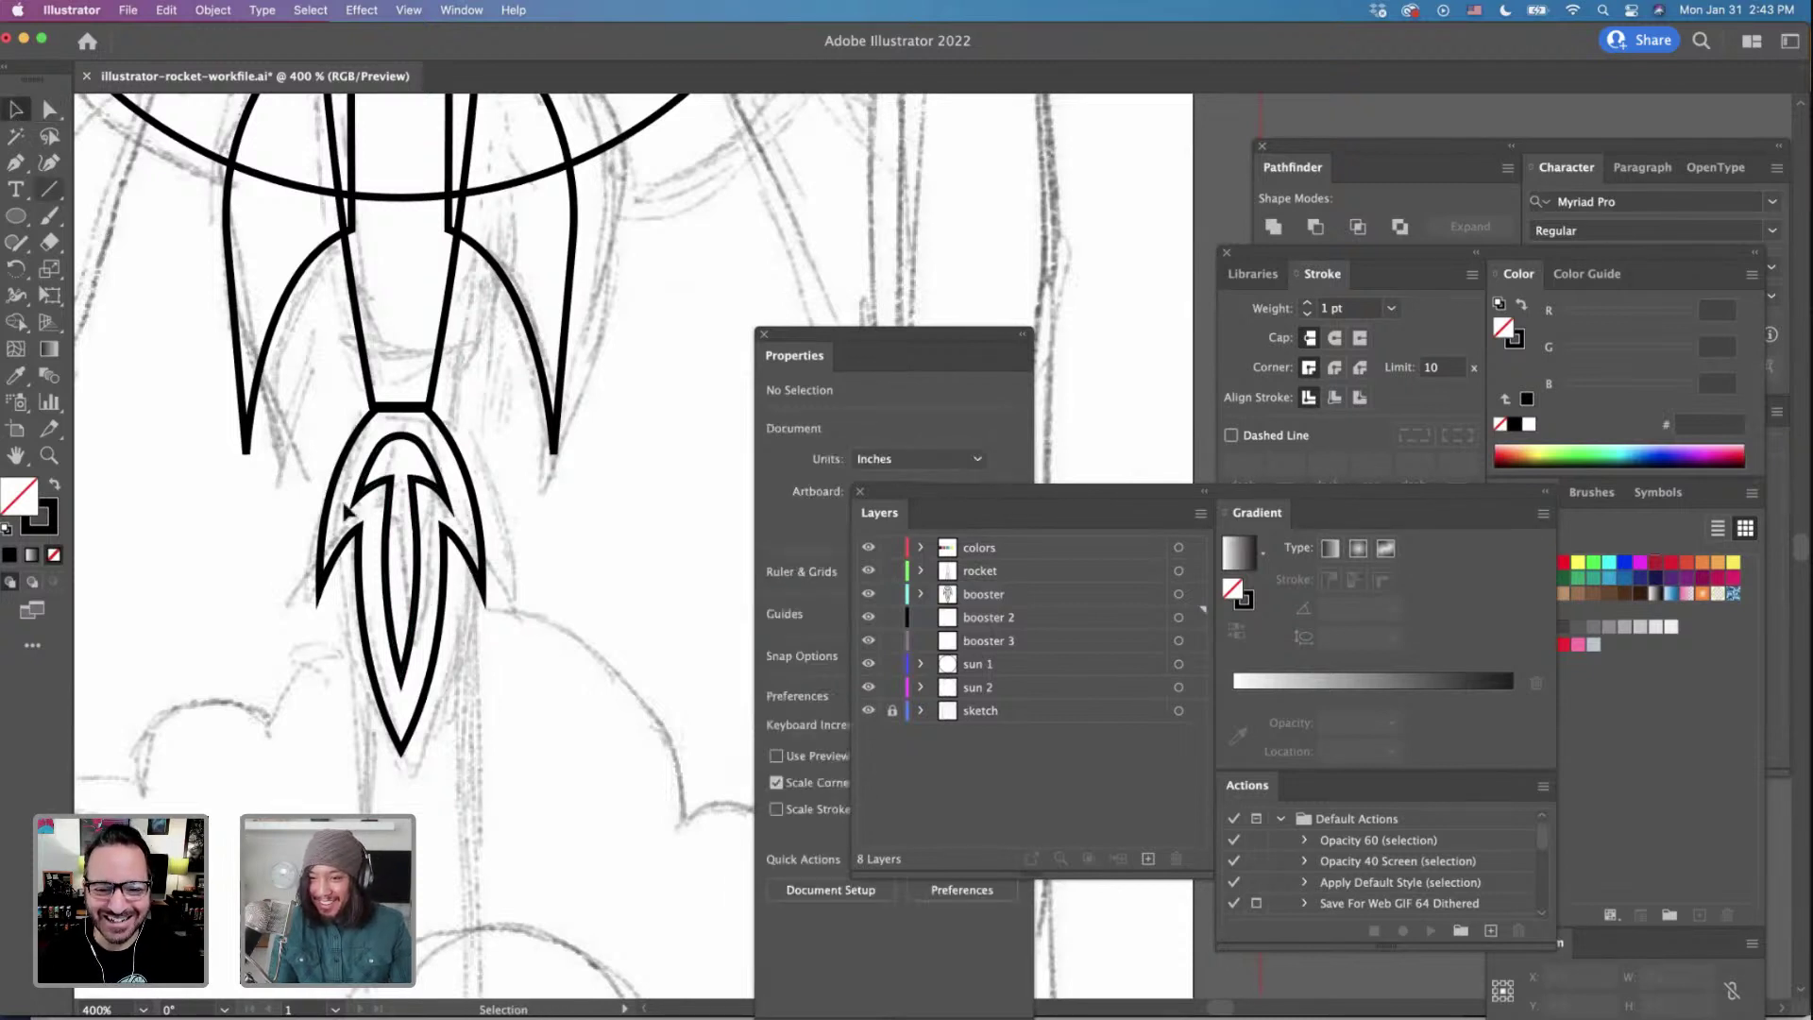
{"action": "left_click", "coordinate": [484, 557]}
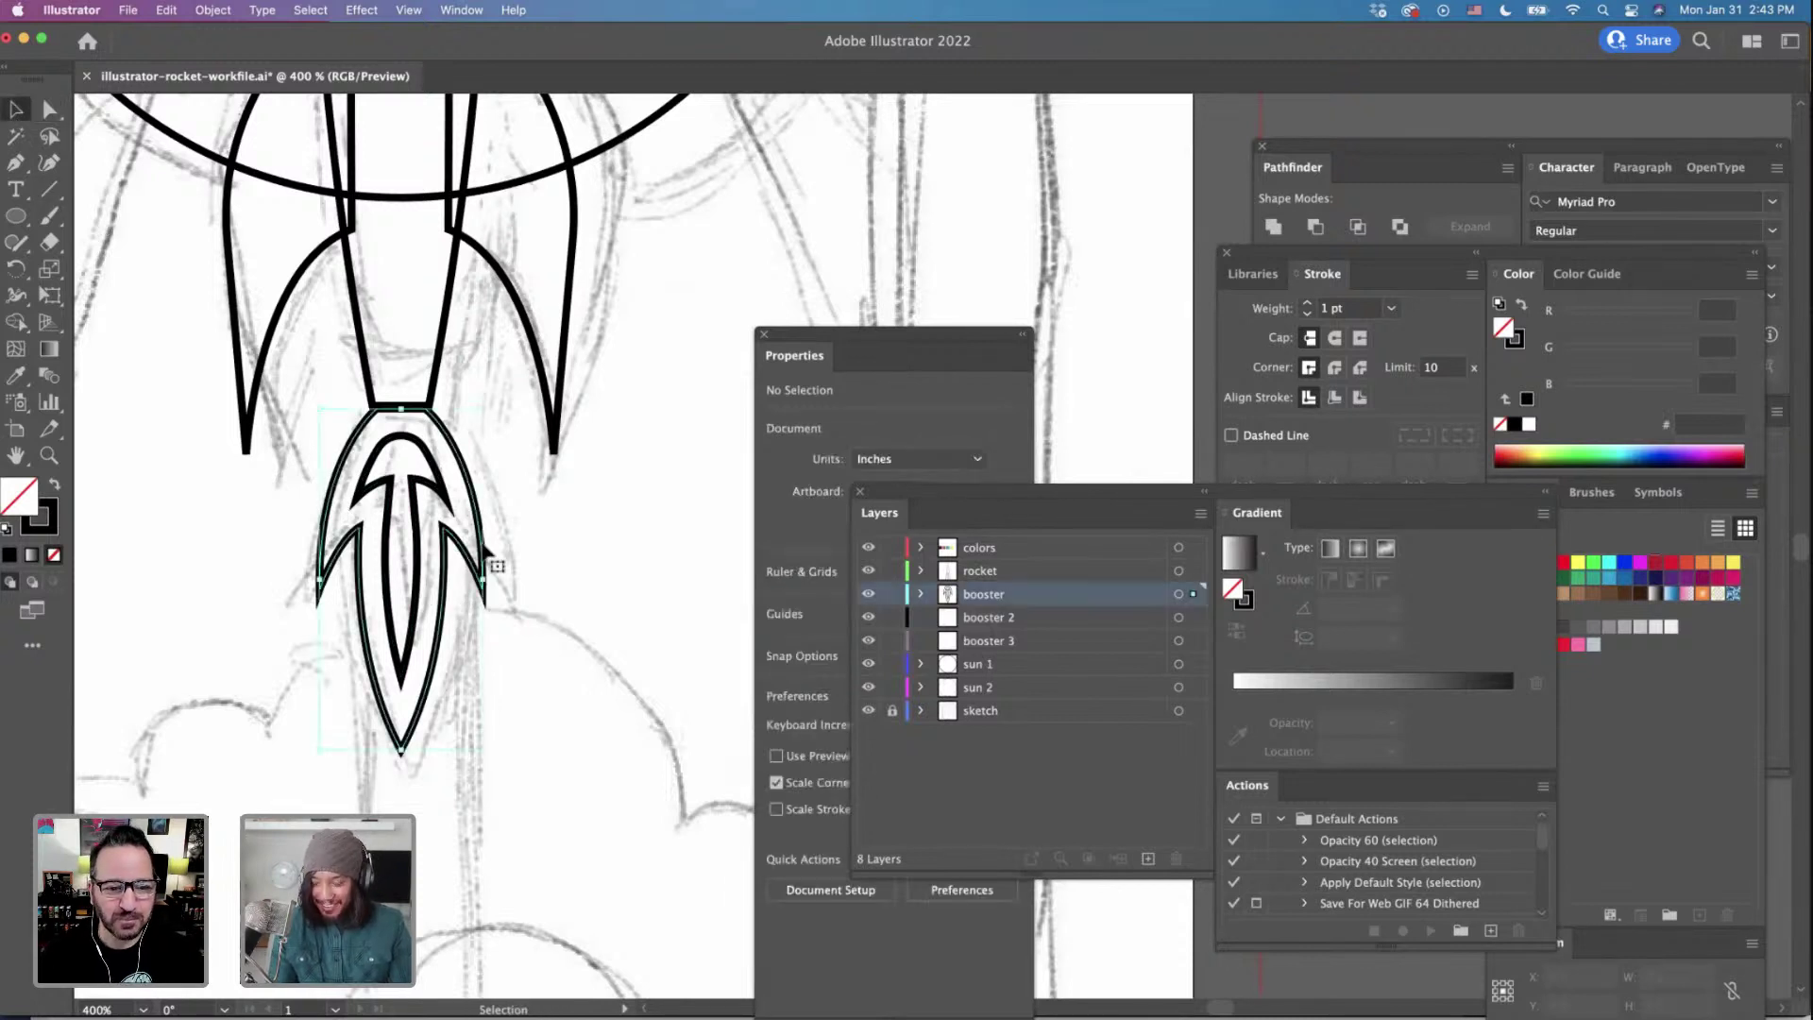
{"action": "key", "text": "Delete"}
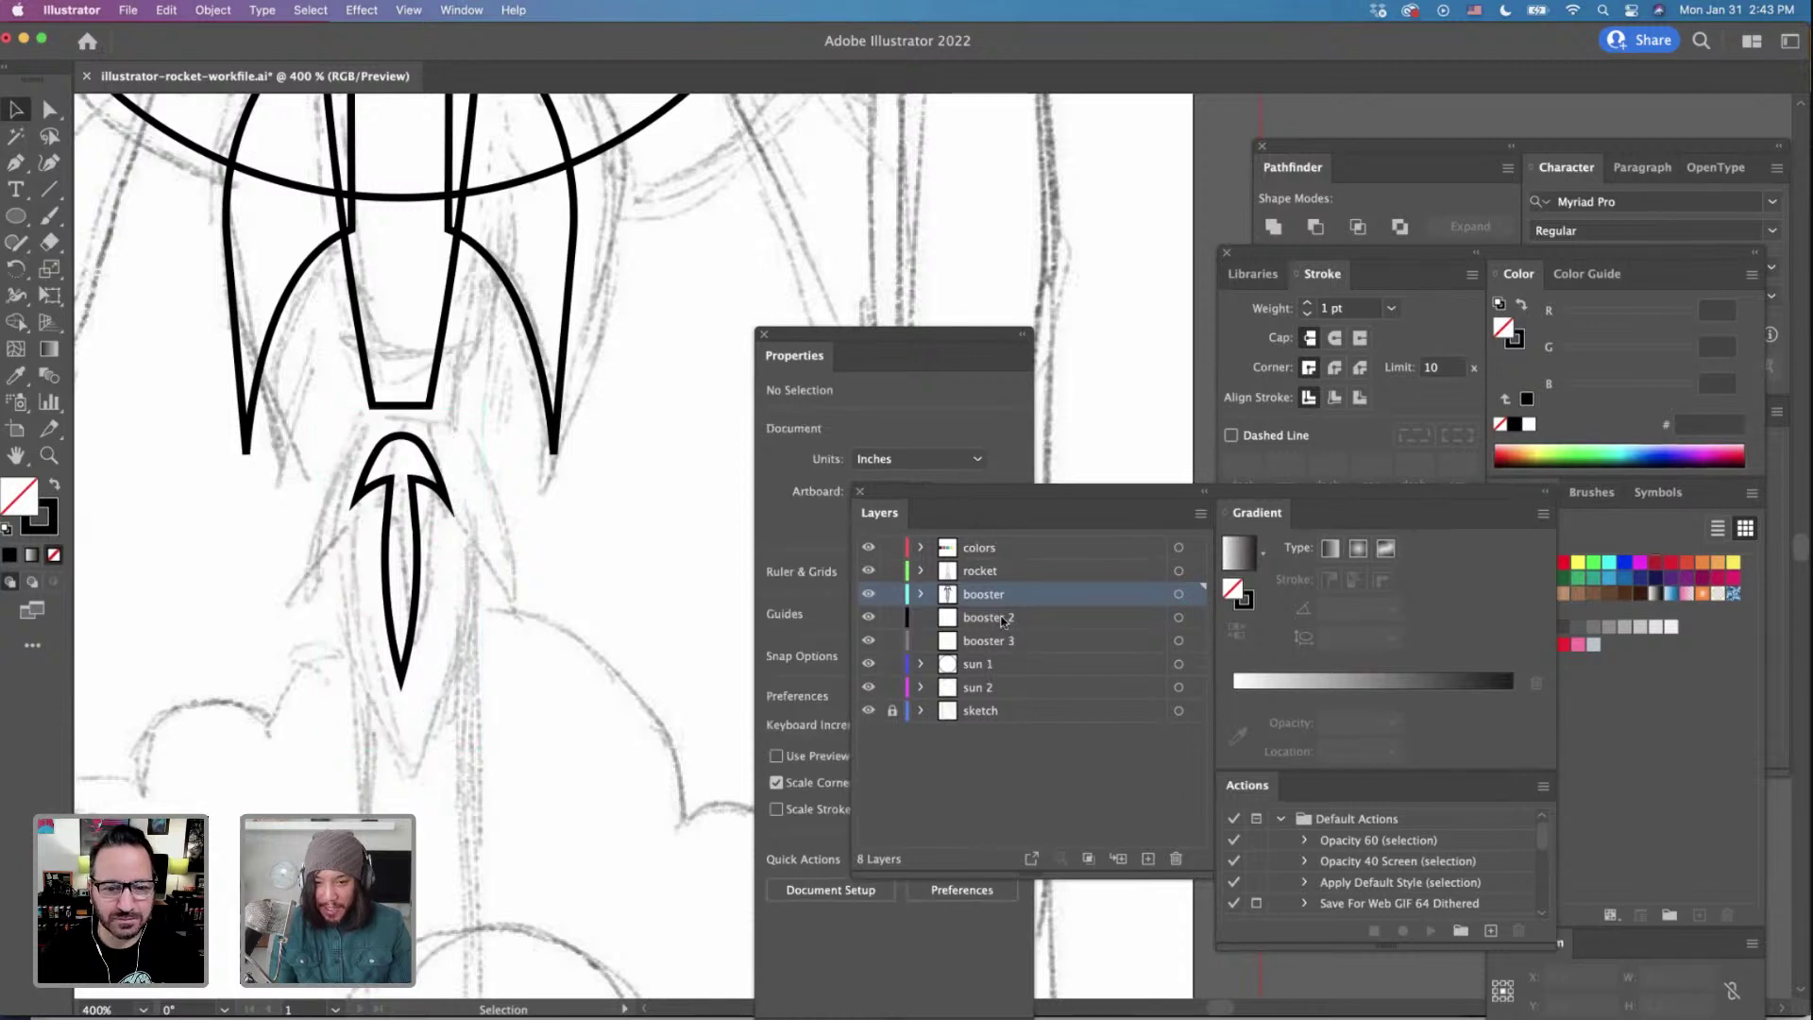
{"action": "left_click", "coordinate": [1003, 619]}
{"action": "key", "text": "super+f"}
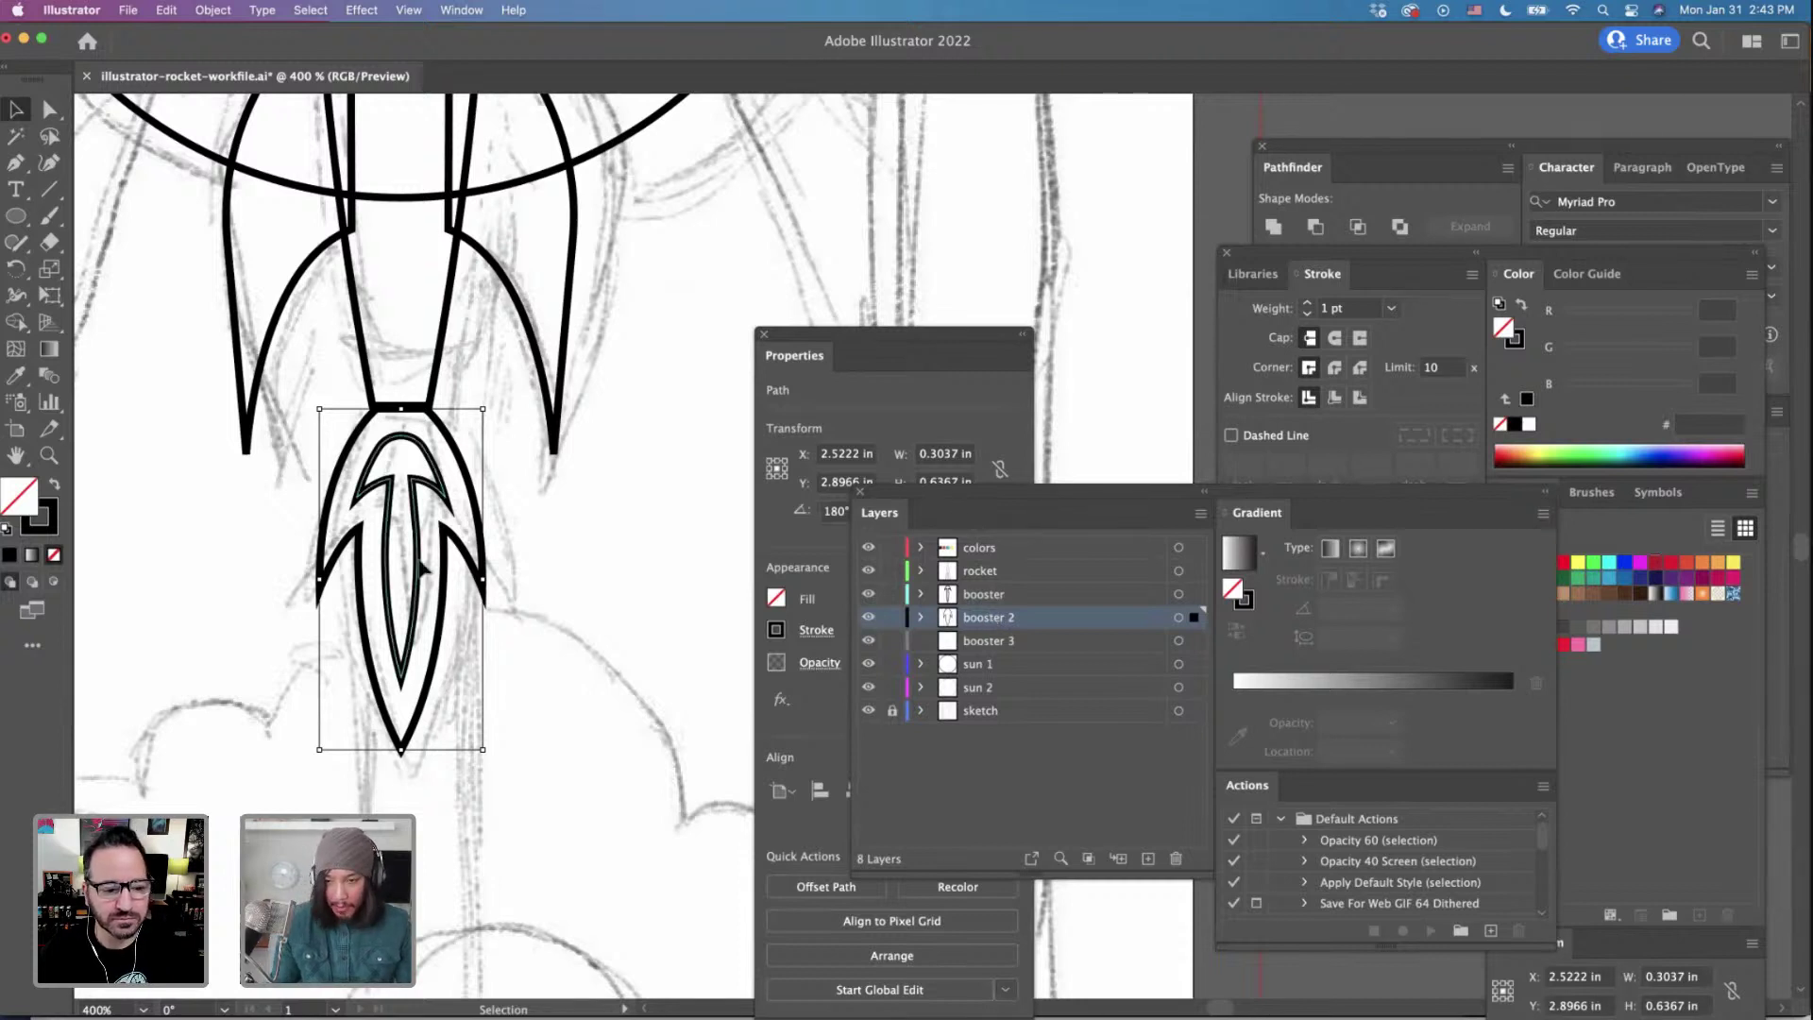
Check which flame path sits on the booster and booster 2 layers by toggling each layer's visibility.
{"action": "left_click", "coordinate": [422, 568]}
{"action": "left_click", "coordinate": [868, 599]}
{"action": "left_click", "coordinate": [868, 599]}
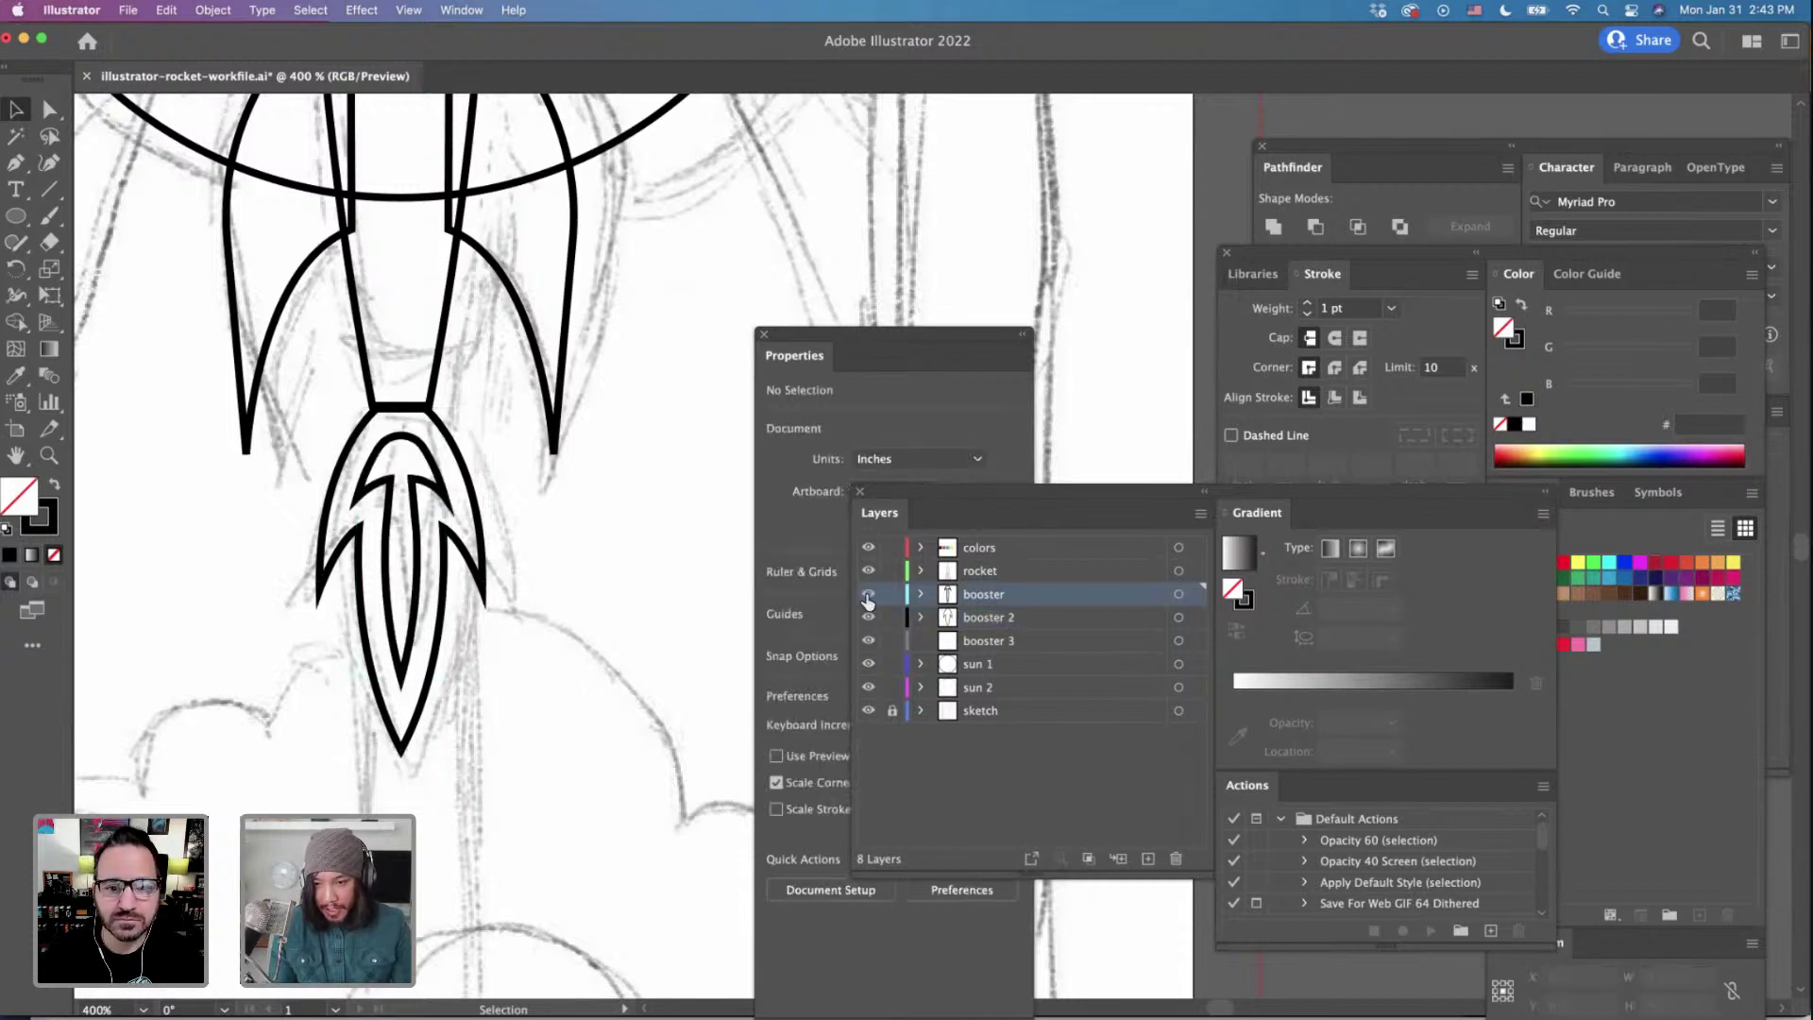
{"action": "left_click", "coordinate": [869, 623]}
{"action": "left_click", "coordinate": [869, 624]}
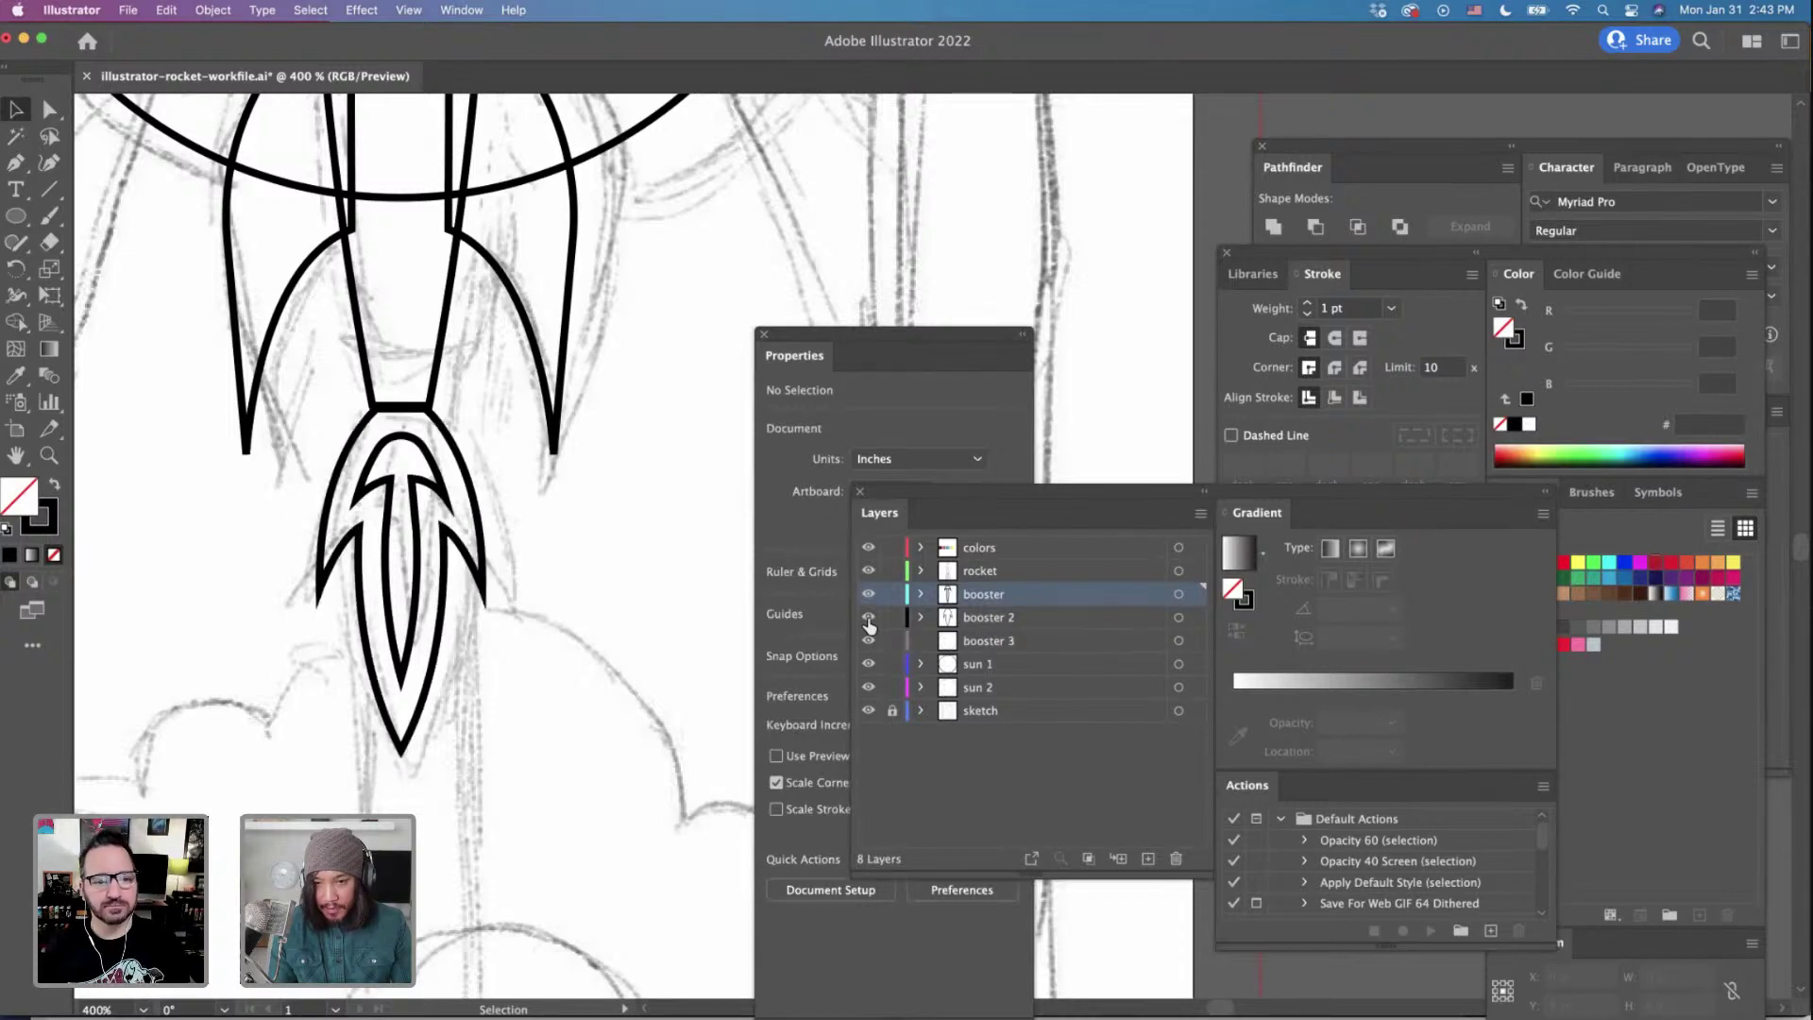
Draw a narrow vertical rectangle about 0.14 in wide and 1.38 in high on layer booster 3, running down from inside the flame.
{"action": "left_click", "coordinate": [982, 641]}
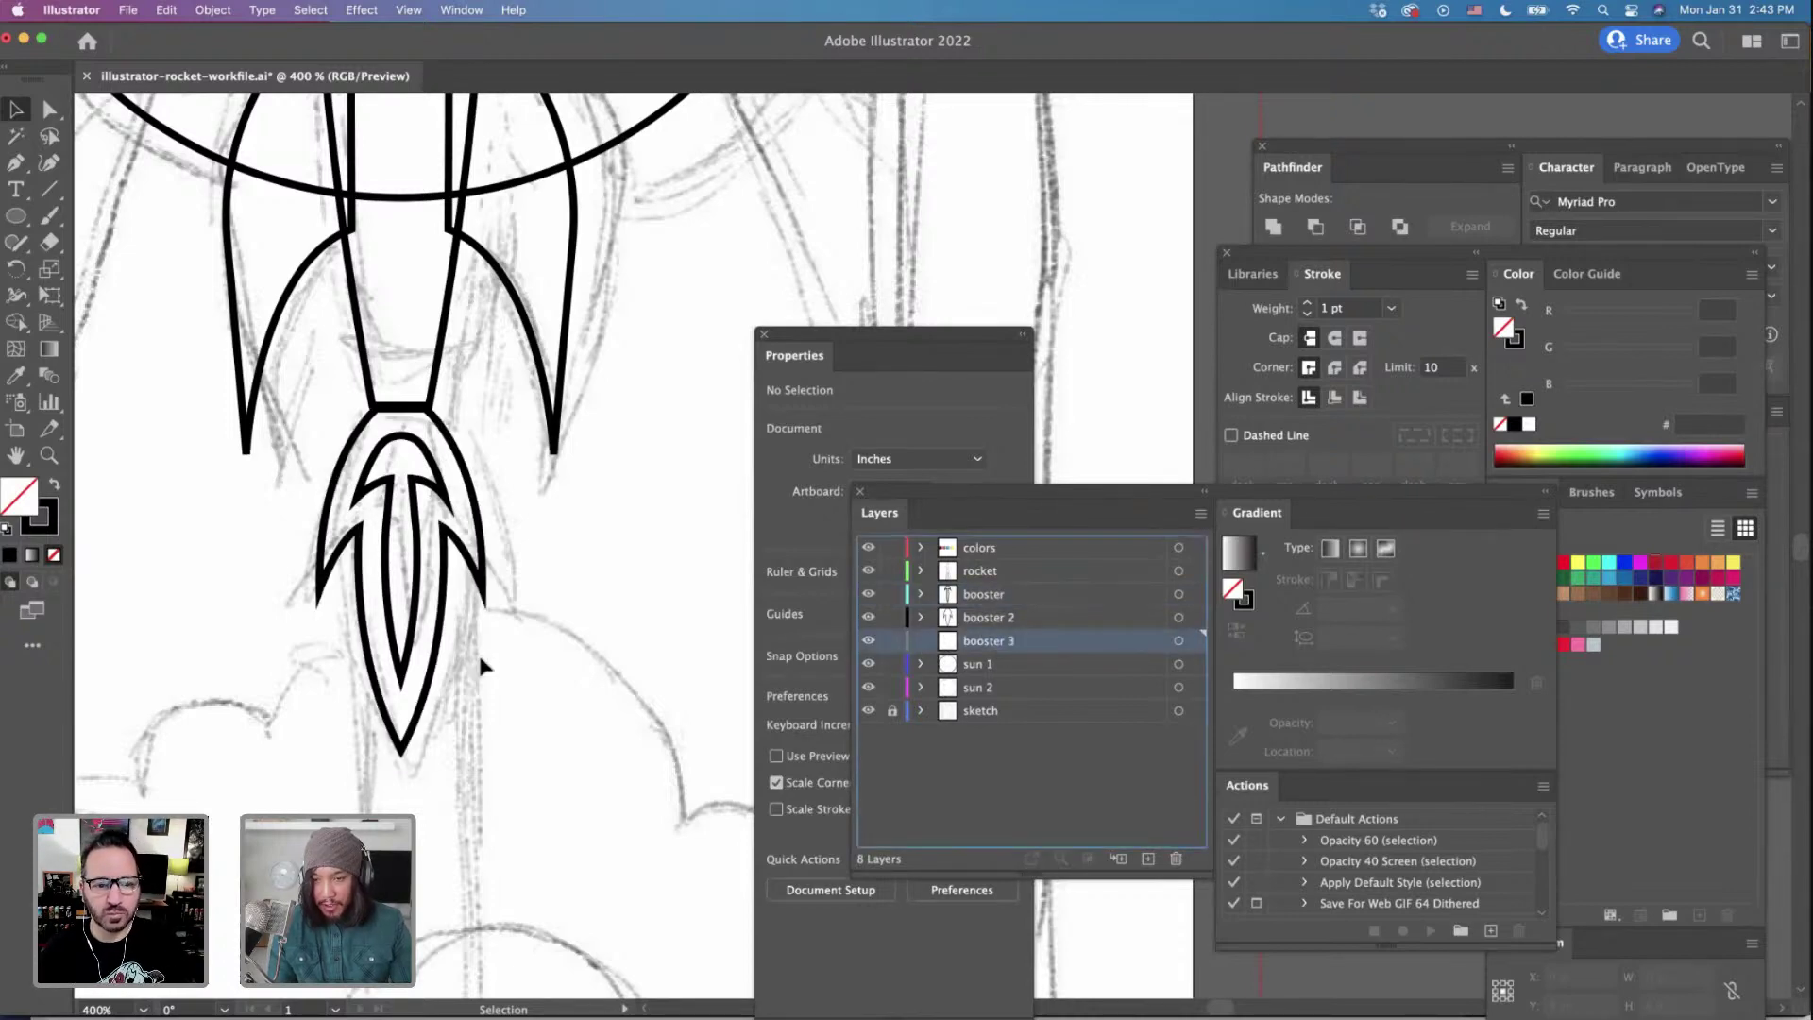
{"action": "scroll", "coordinate": [482, 666], "scroll_direction": "down", "scroll_amount": 3}
{"action": "key", "text": "super+minus"}
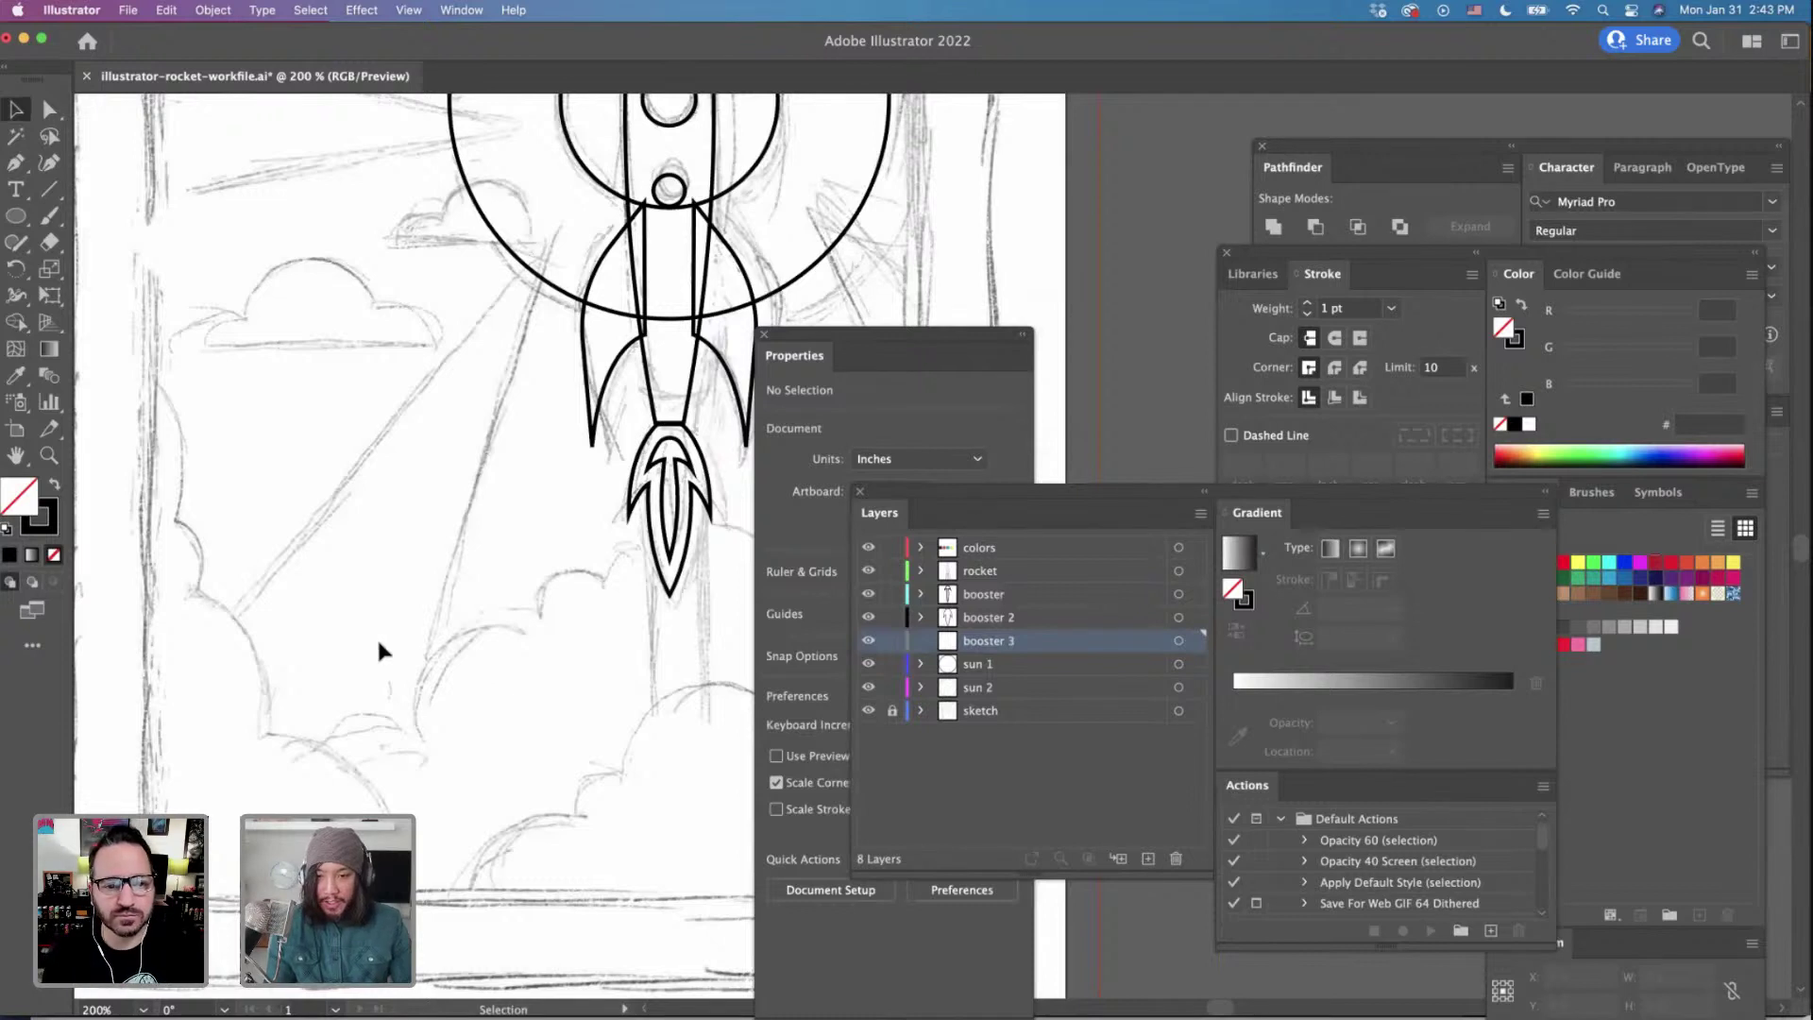
{"action": "scroll", "coordinate": [378, 651], "scroll_direction": "right", "scroll_amount": 1}
{"action": "left_click", "coordinate": [15, 215]}
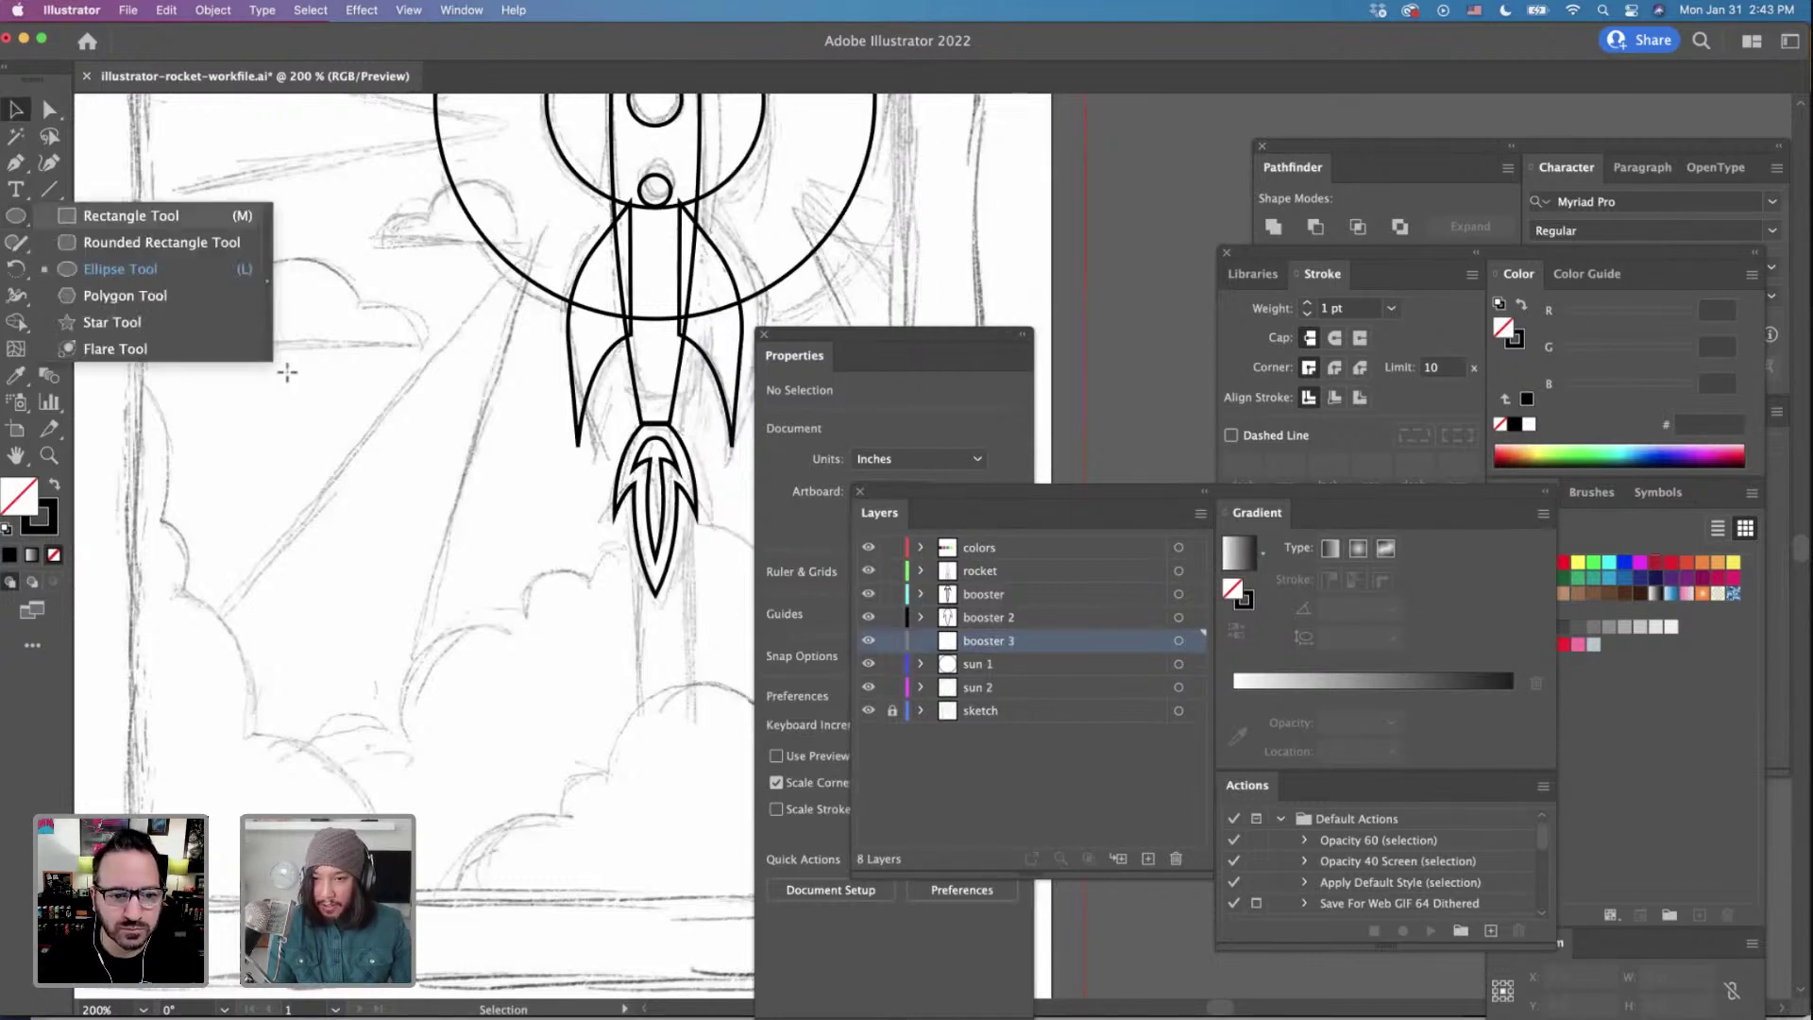
{"action": "key", "text": "m"}
{"action": "mouse_move", "coordinate": [636, 500]}
{"action": "left_mouse_down"}
{"action": "mouse_move", "coordinate": [668, 932]}
{"action": "mouse_move", "coordinate": [701, 925]}
{"action": "mouse_move", "coordinate": [701, 879]}
{"action": "mouse_move", "coordinate": [675, 870]}
{"action": "left_mouse_up"}
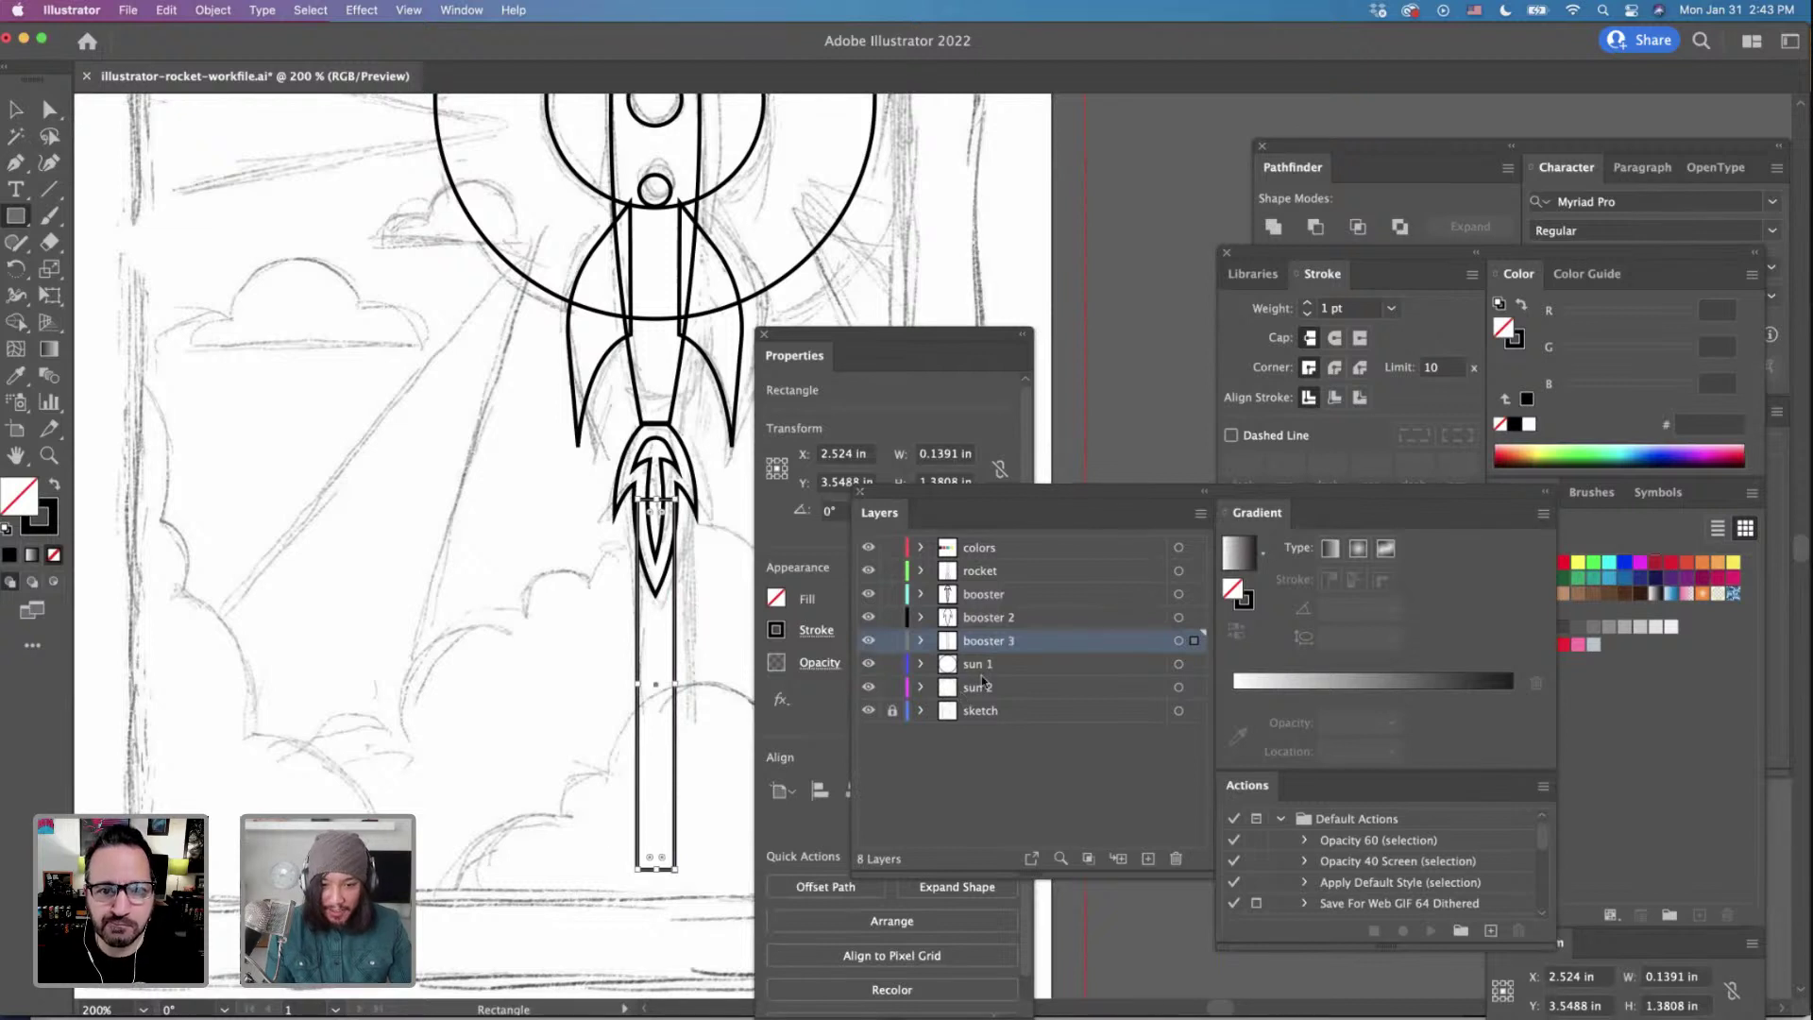
Rename the layer "booster" to "booster 1" and deselect the trail rectangle.
{"action": "double_click", "coordinate": [1001, 595]}
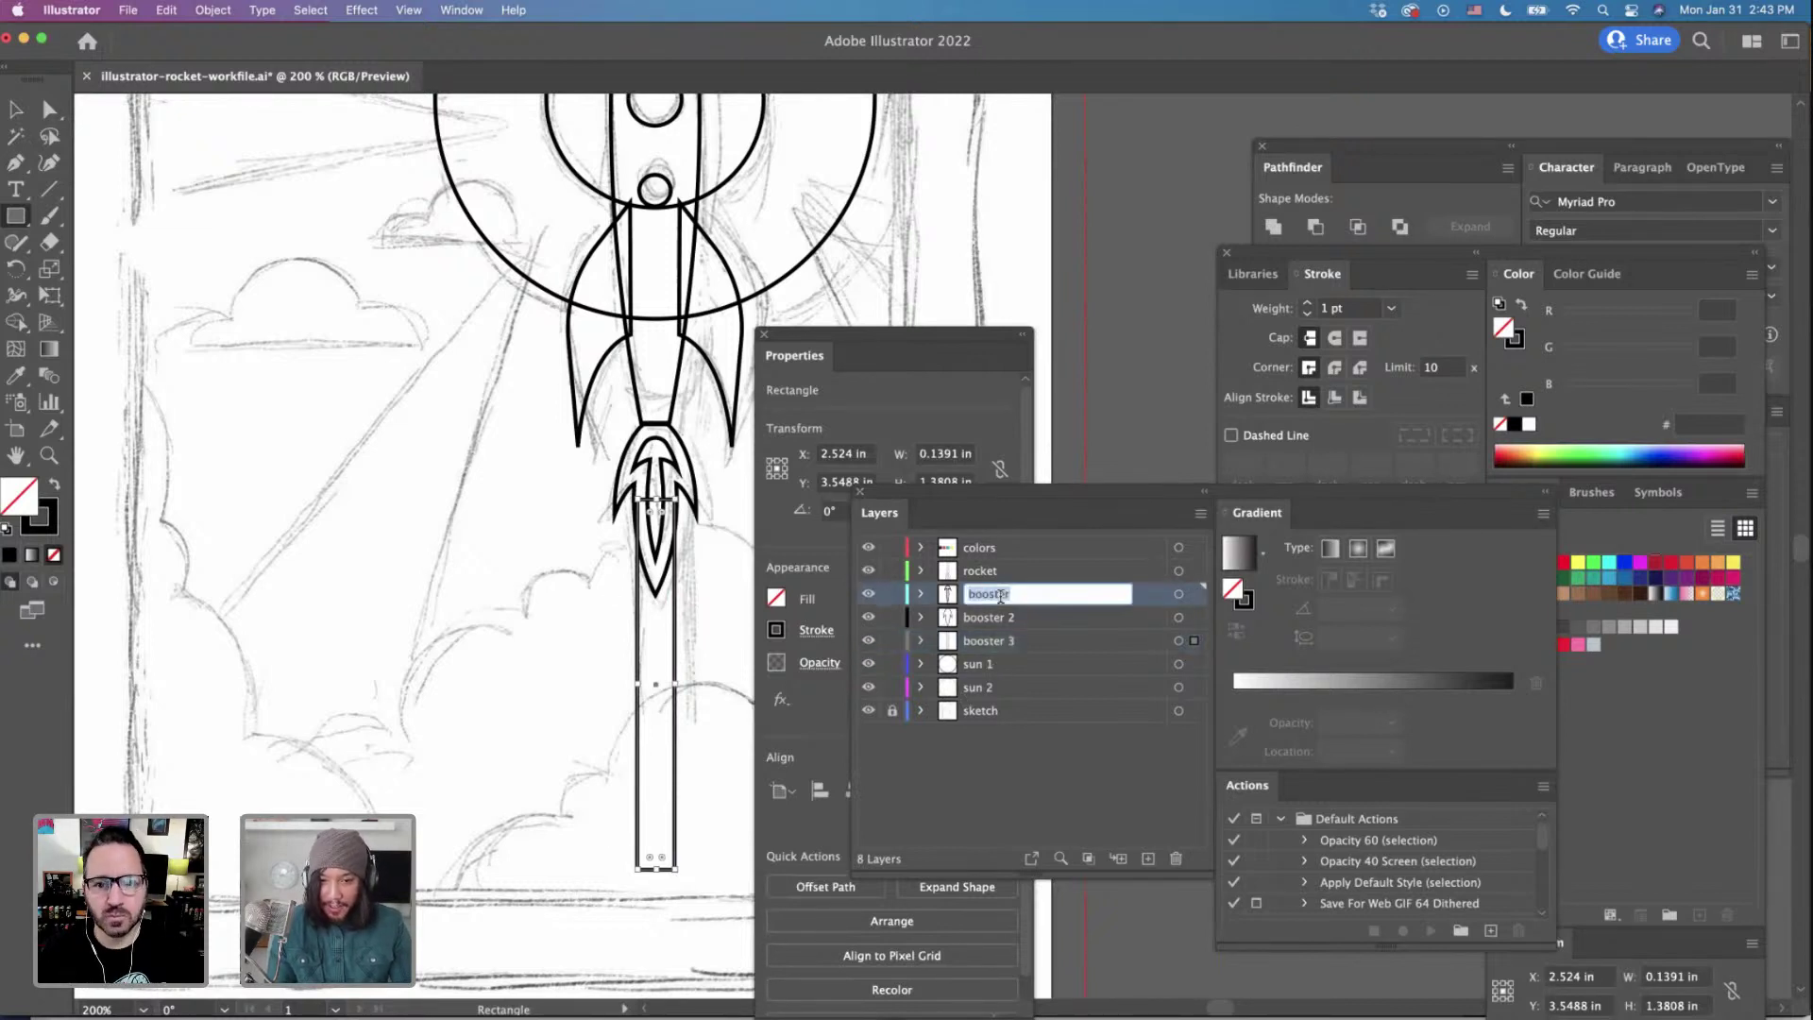
{"action": "left_click", "coordinate": [1023, 596]}
{"action": "type", "text": "1"}
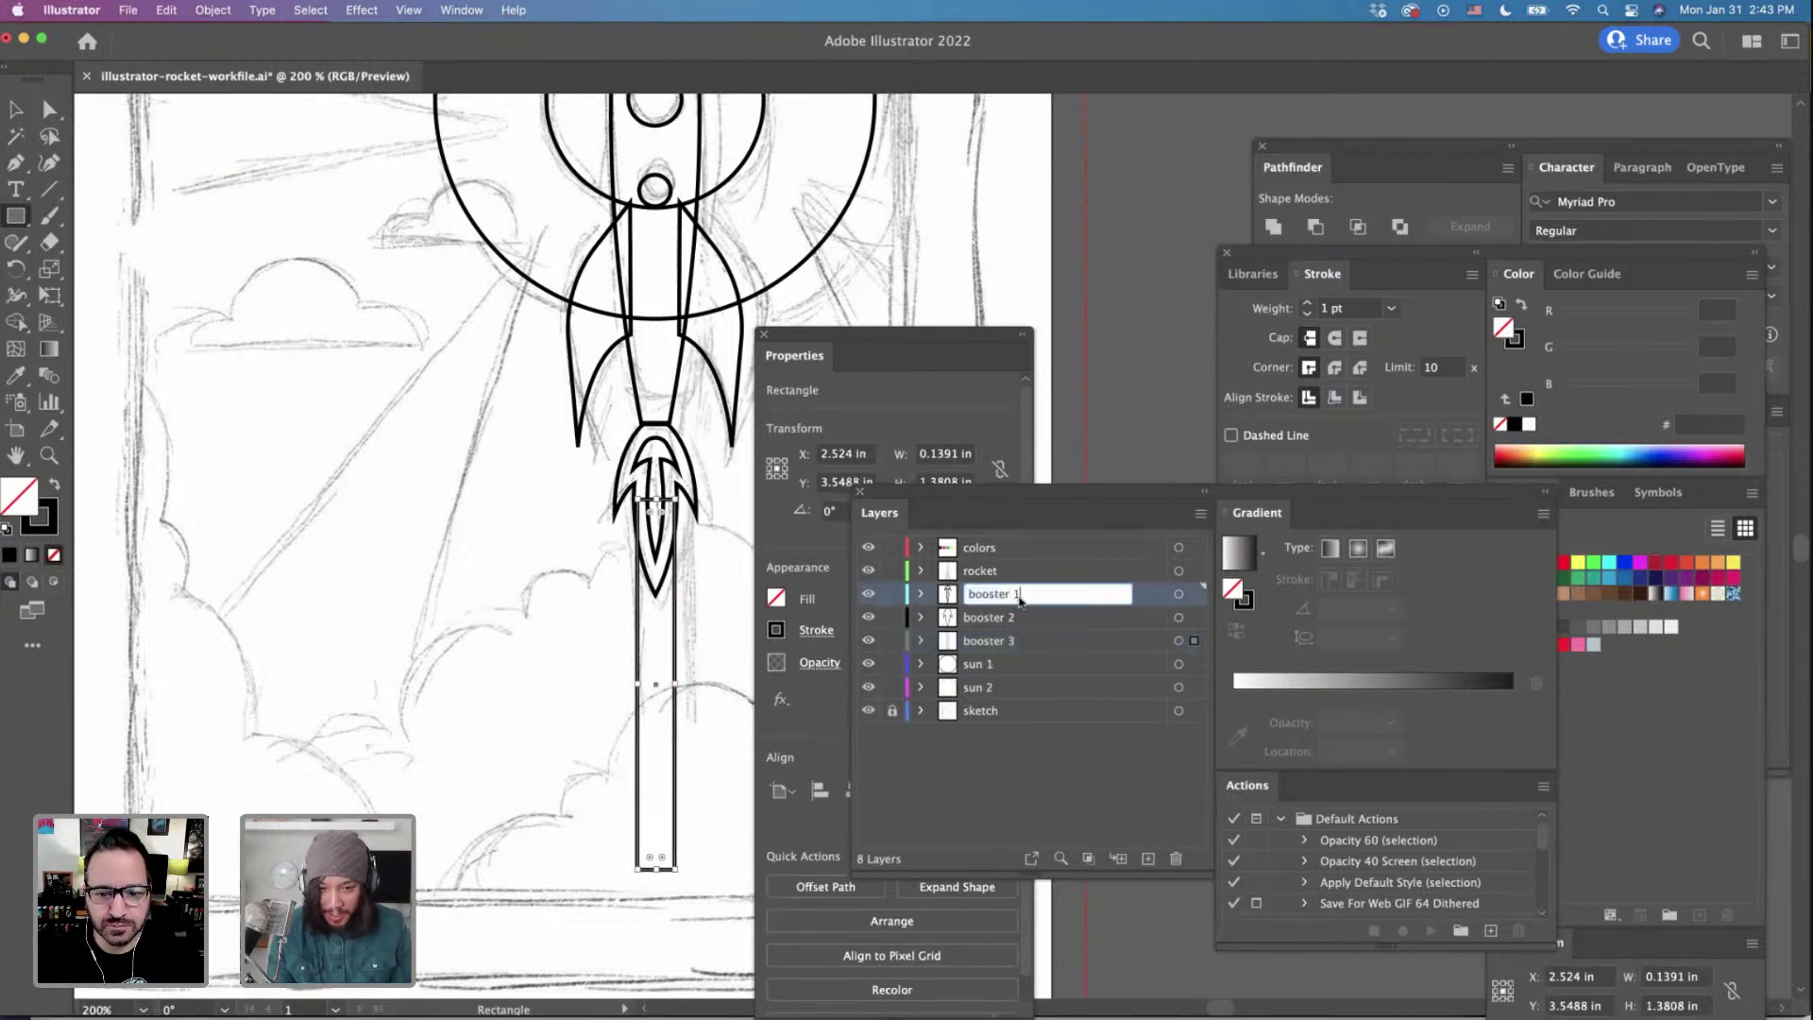
{"action": "left_click", "coordinate": [19, 111]}
{"action": "left_click", "coordinate": [258, 389]}
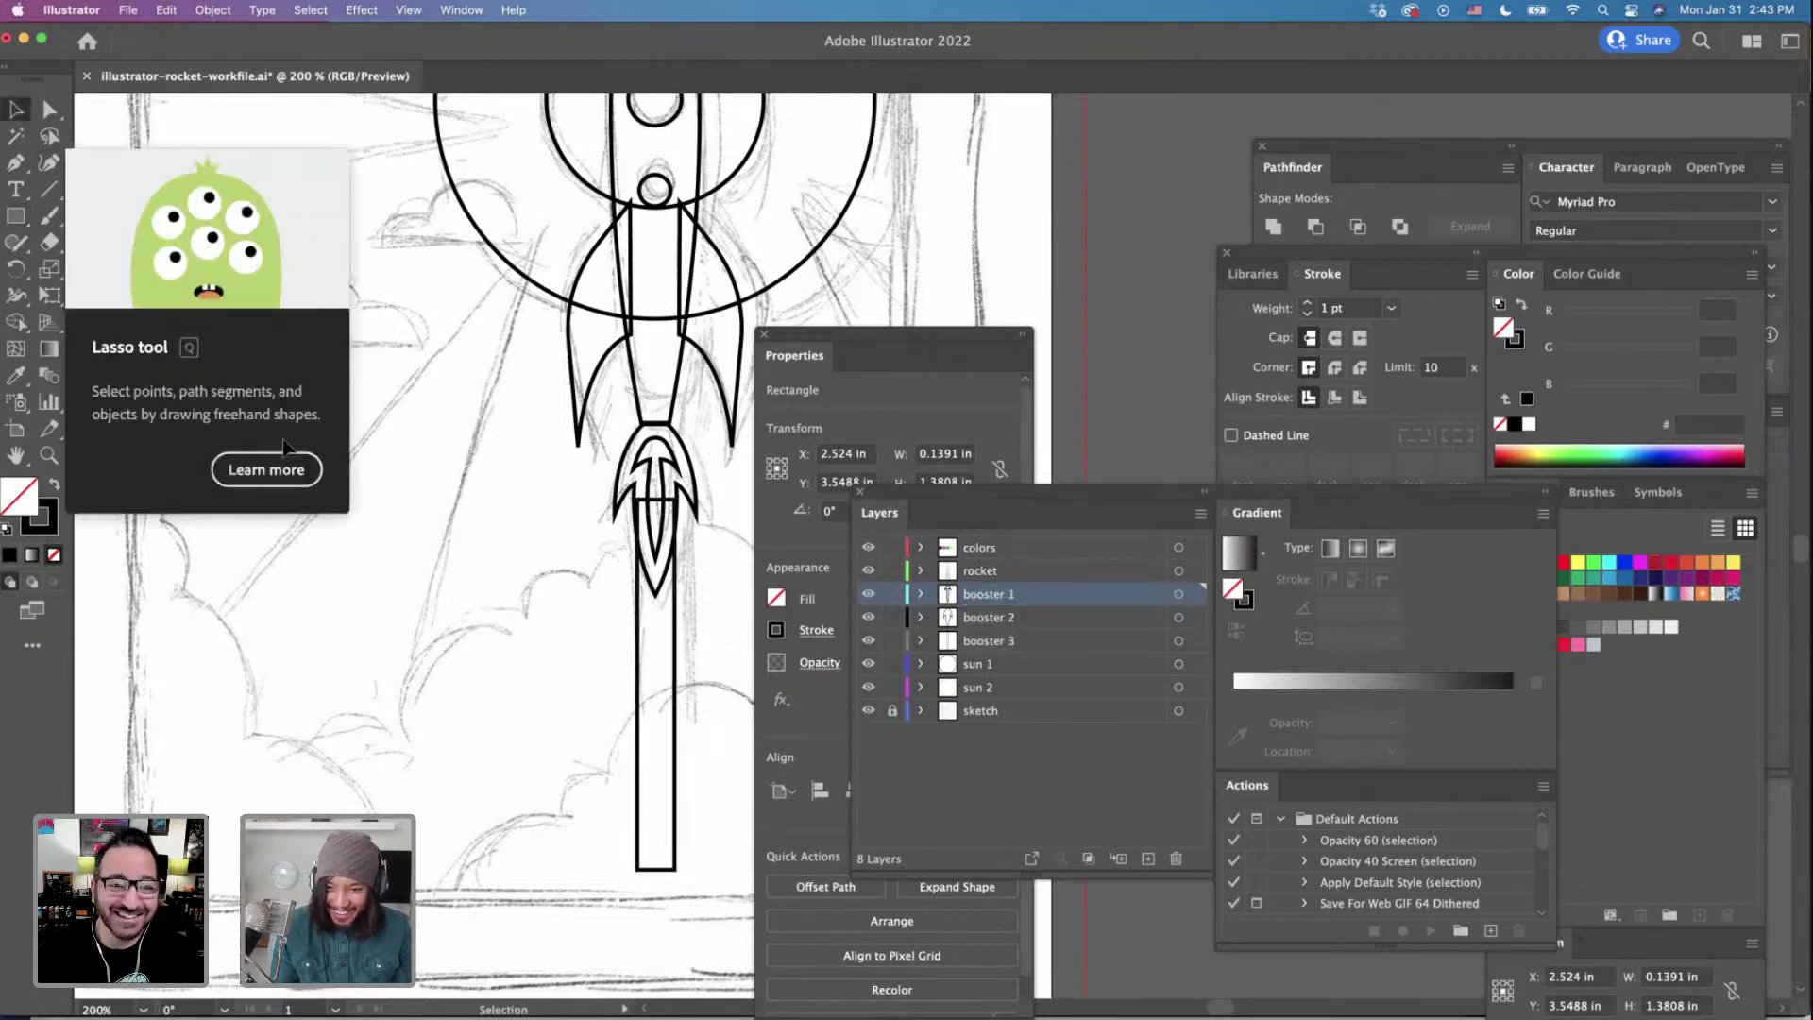
Shift the narrow trail rectangle on layer booster 3 slightly left to X 2.5223 in, centring it under the flame.
{"action": "left_click", "coordinate": [678, 678]}
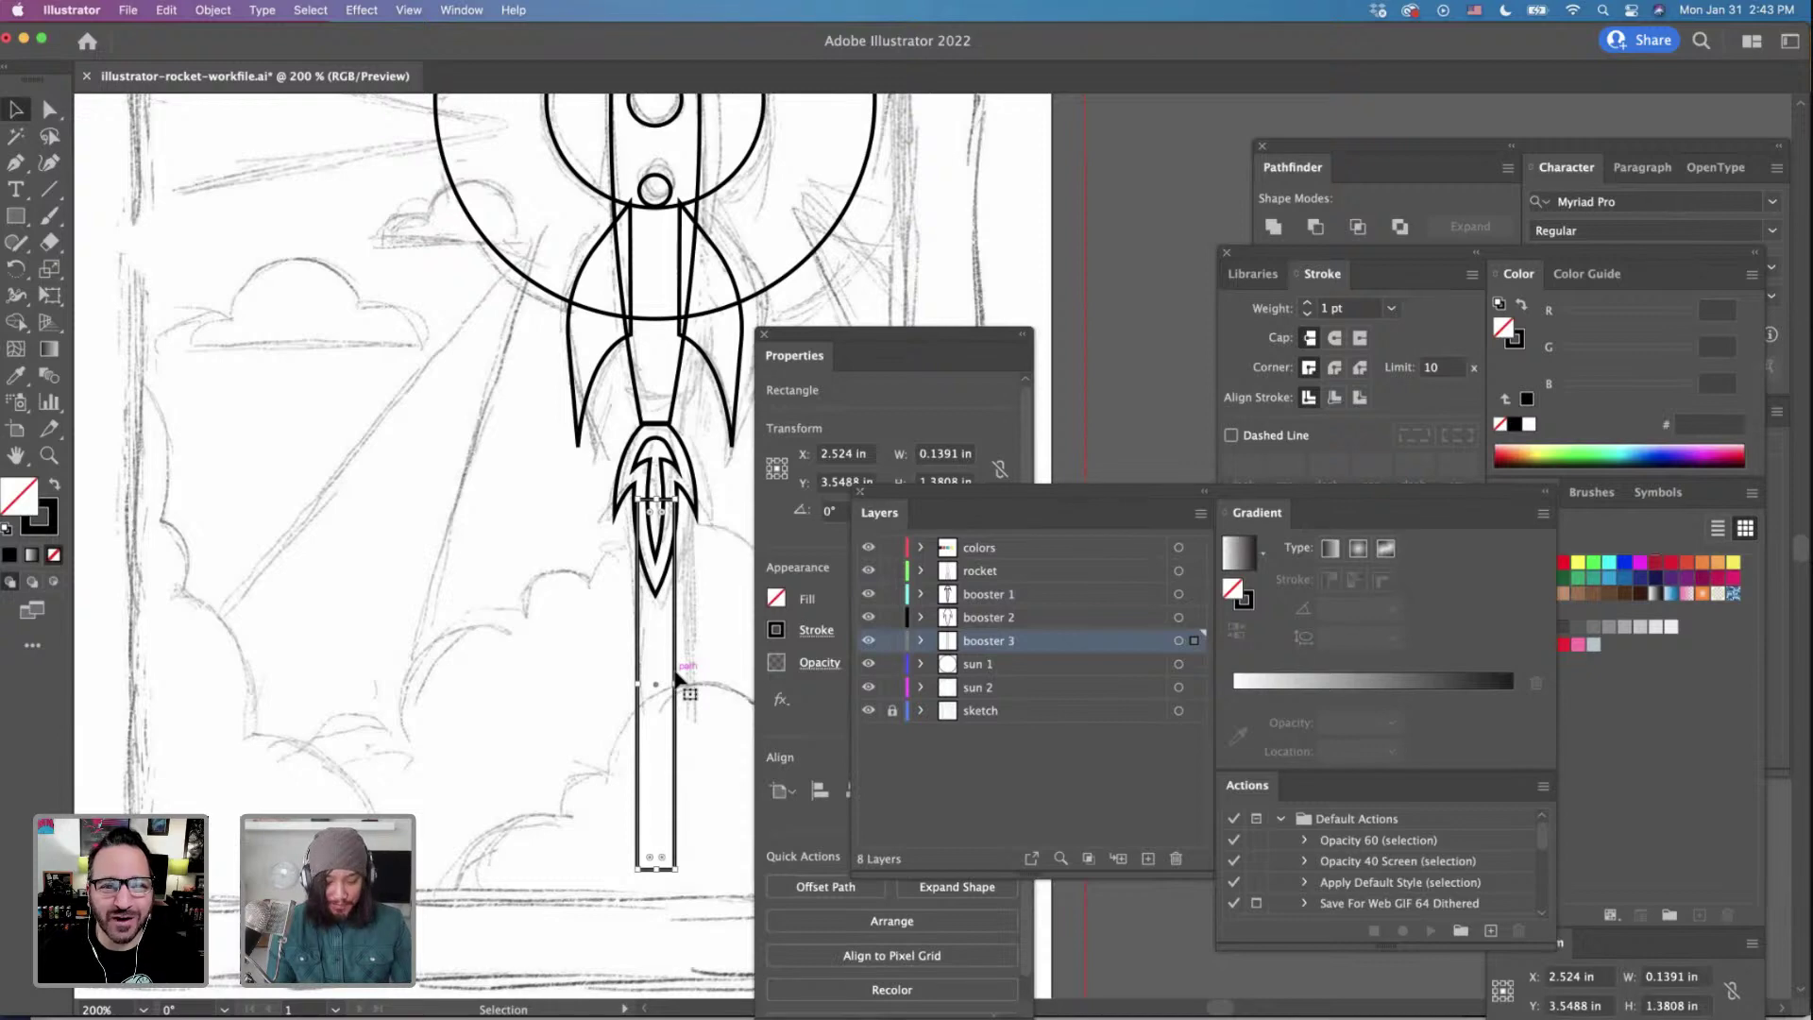
{"action": "key", "text": "super+equal"}
{"action": "key", "text": "super+equal"}
{"action": "key", "text": "super+equal"}
{"action": "key", "text": "super+equal"}
{"action": "scroll", "coordinate": [674, 678], "scroll_direction": "right", "scroll_amount": 1}
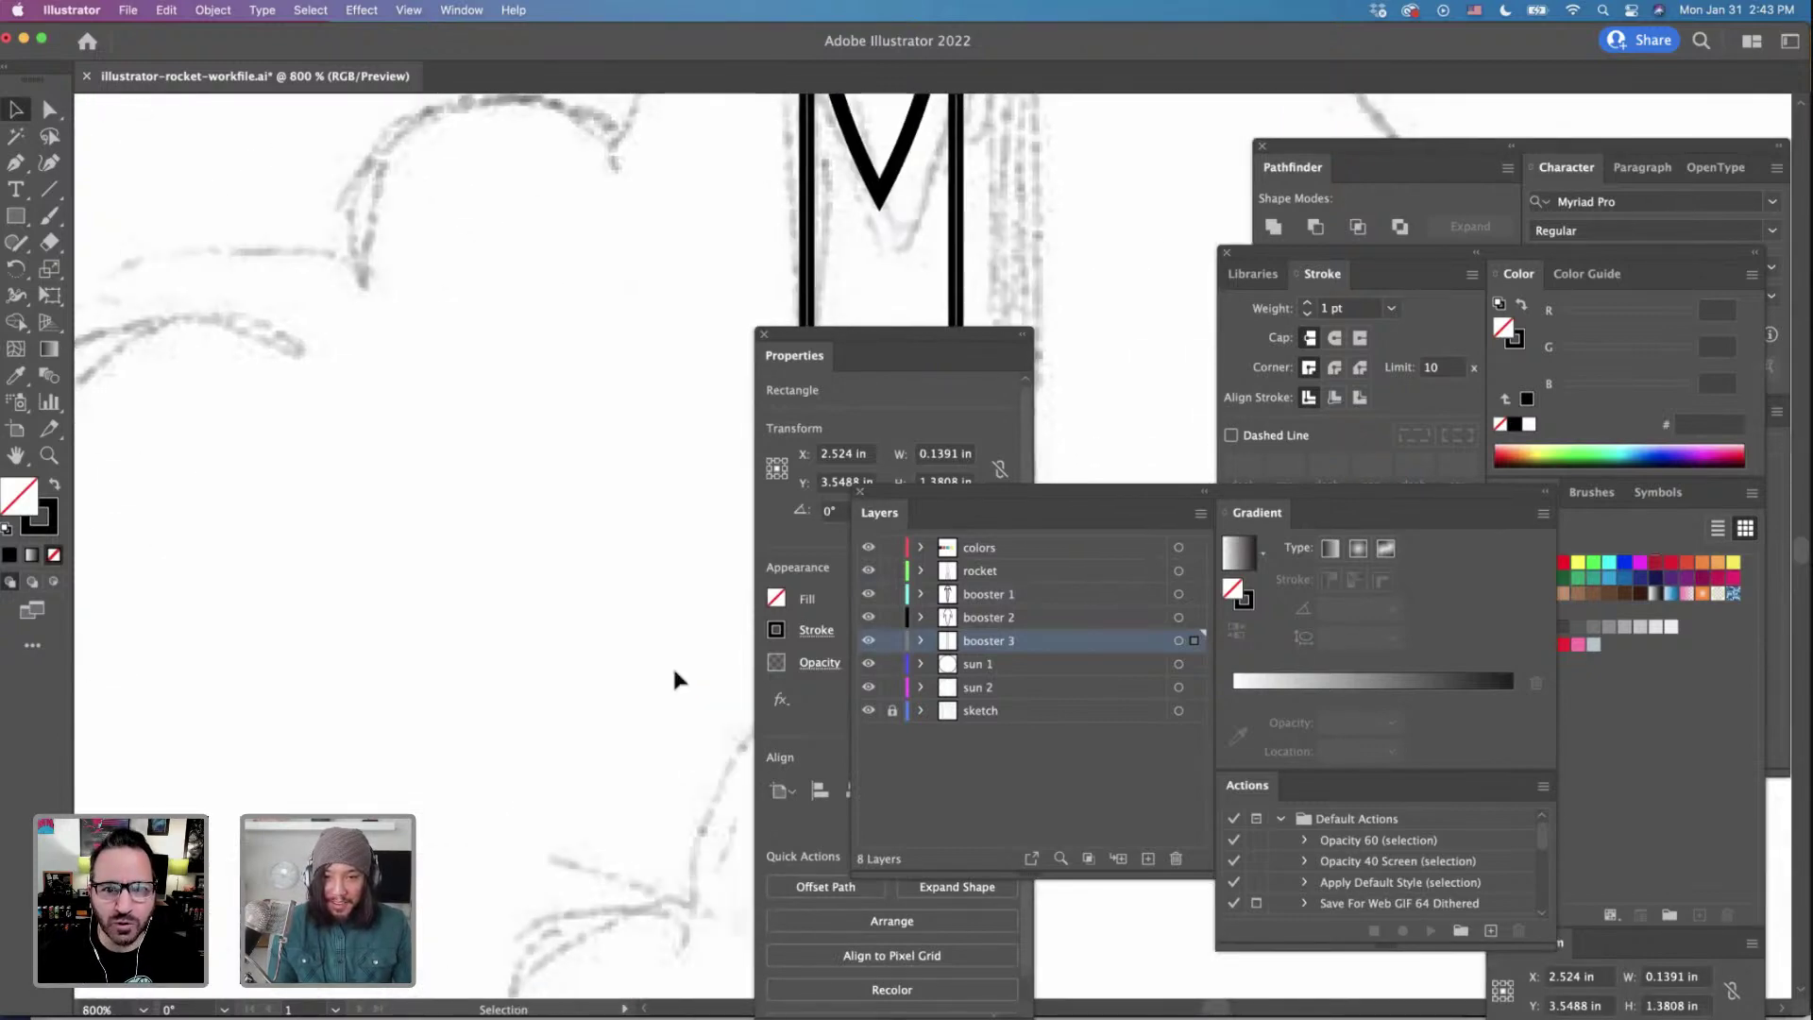
{"action": "scroll", "coordinate": [674, 678], "scroll_direction": "right", "scroll_amount": 4}
{"action": "scroll", "coordinate": [674, 679], "scroll_direction": "up", "scroll_amount": 4}
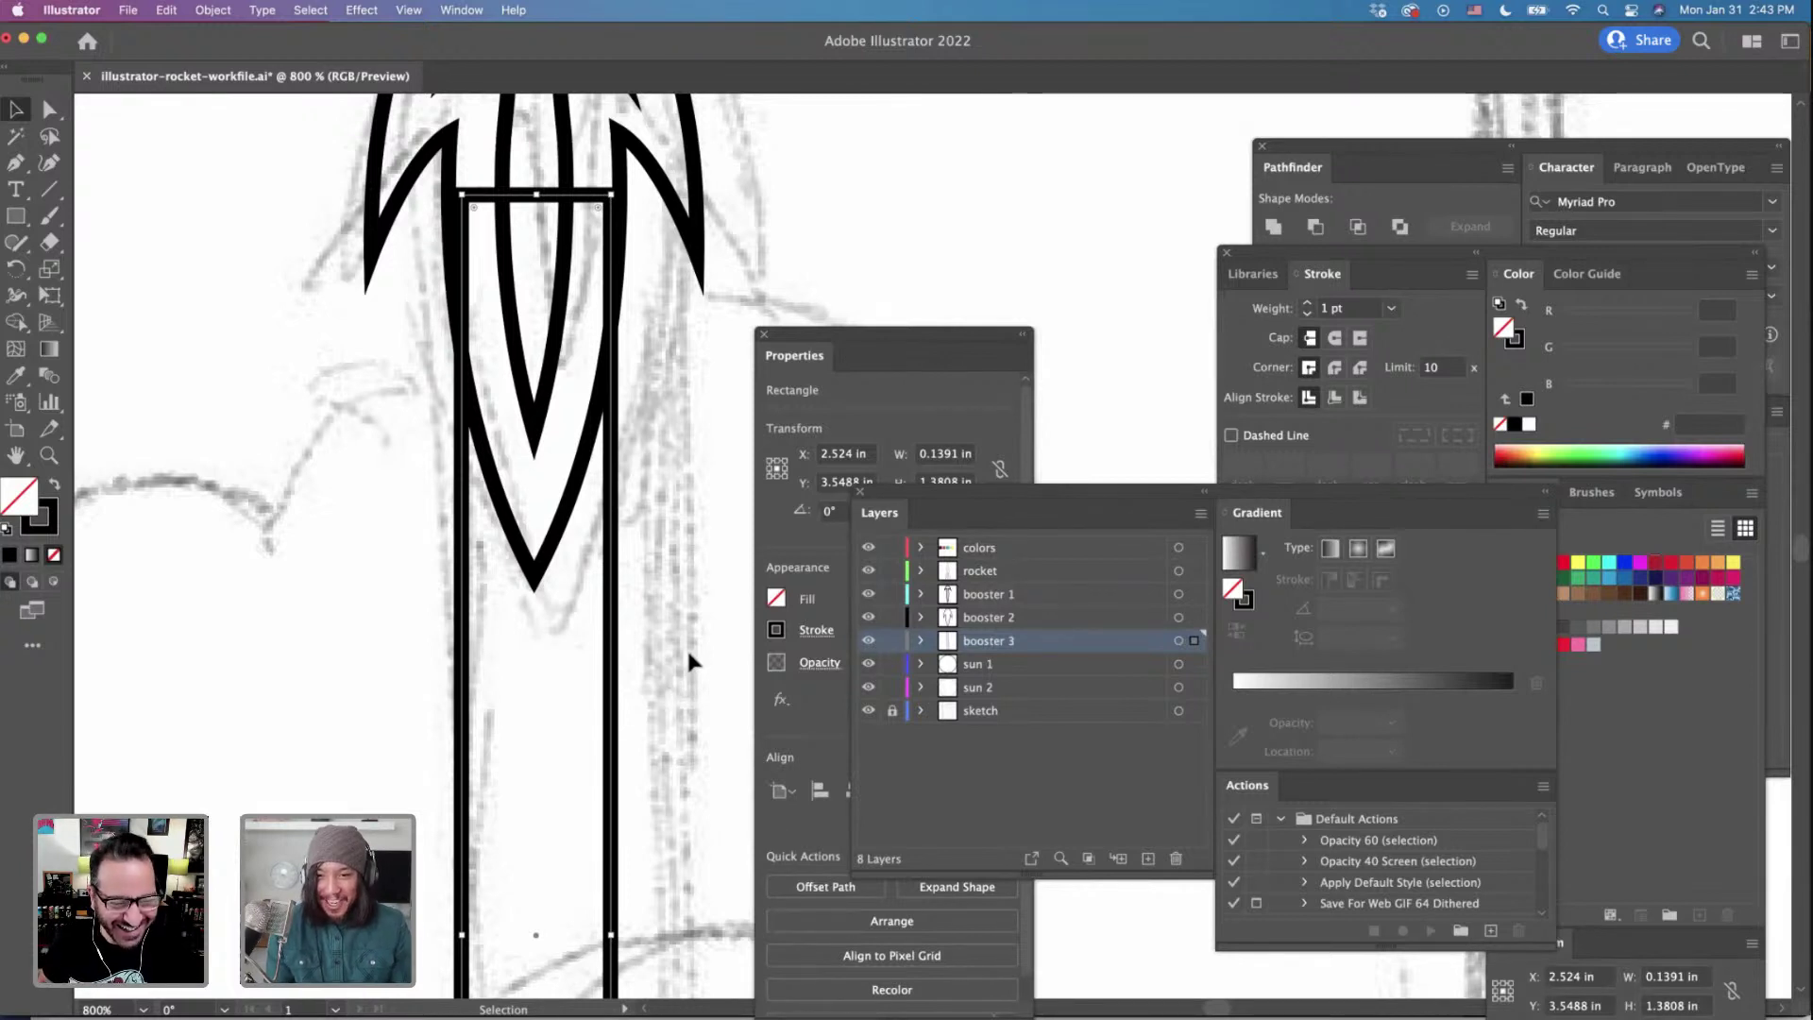
{"action": "left_click_drag", "start_coordinate": [611, 654], "coordinate": [609, 662]}
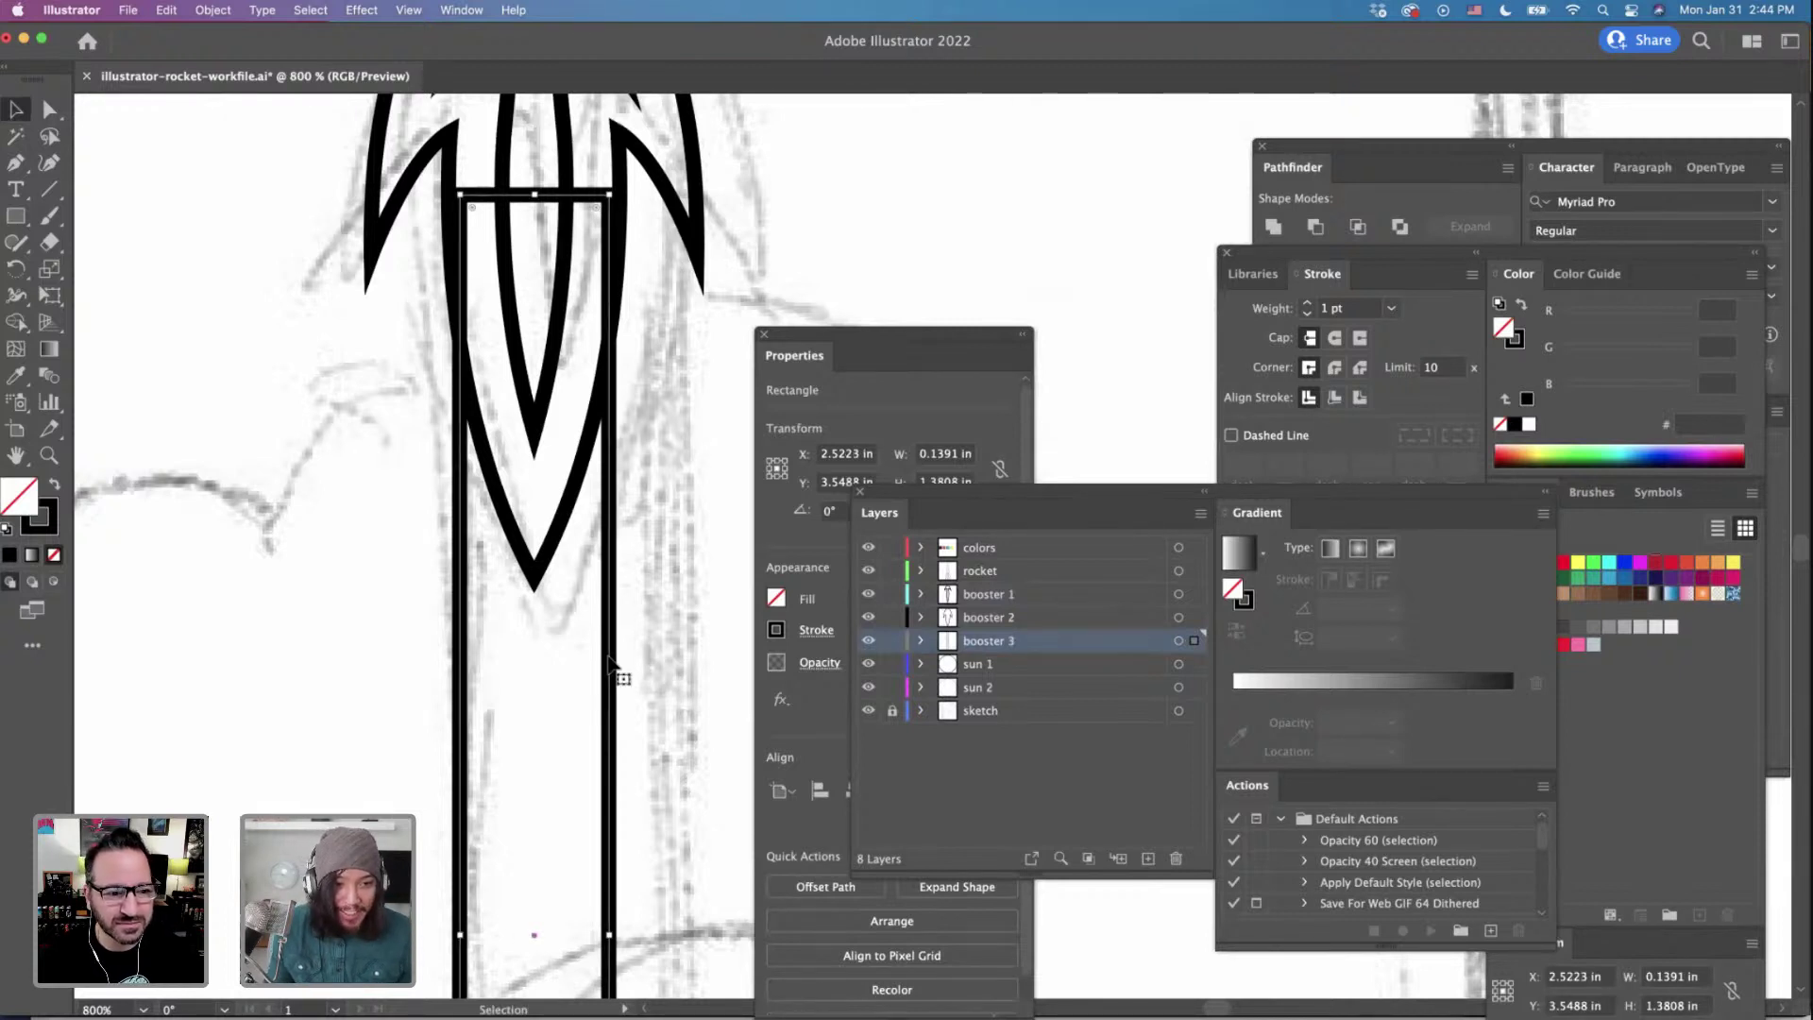
Examine how the trail rectangle lines up with the booster flames, rocket body and sketch at different magnifications.
{"action": "key", "text": "super+minus"}
{"action": "key", "text": "super+minus"}
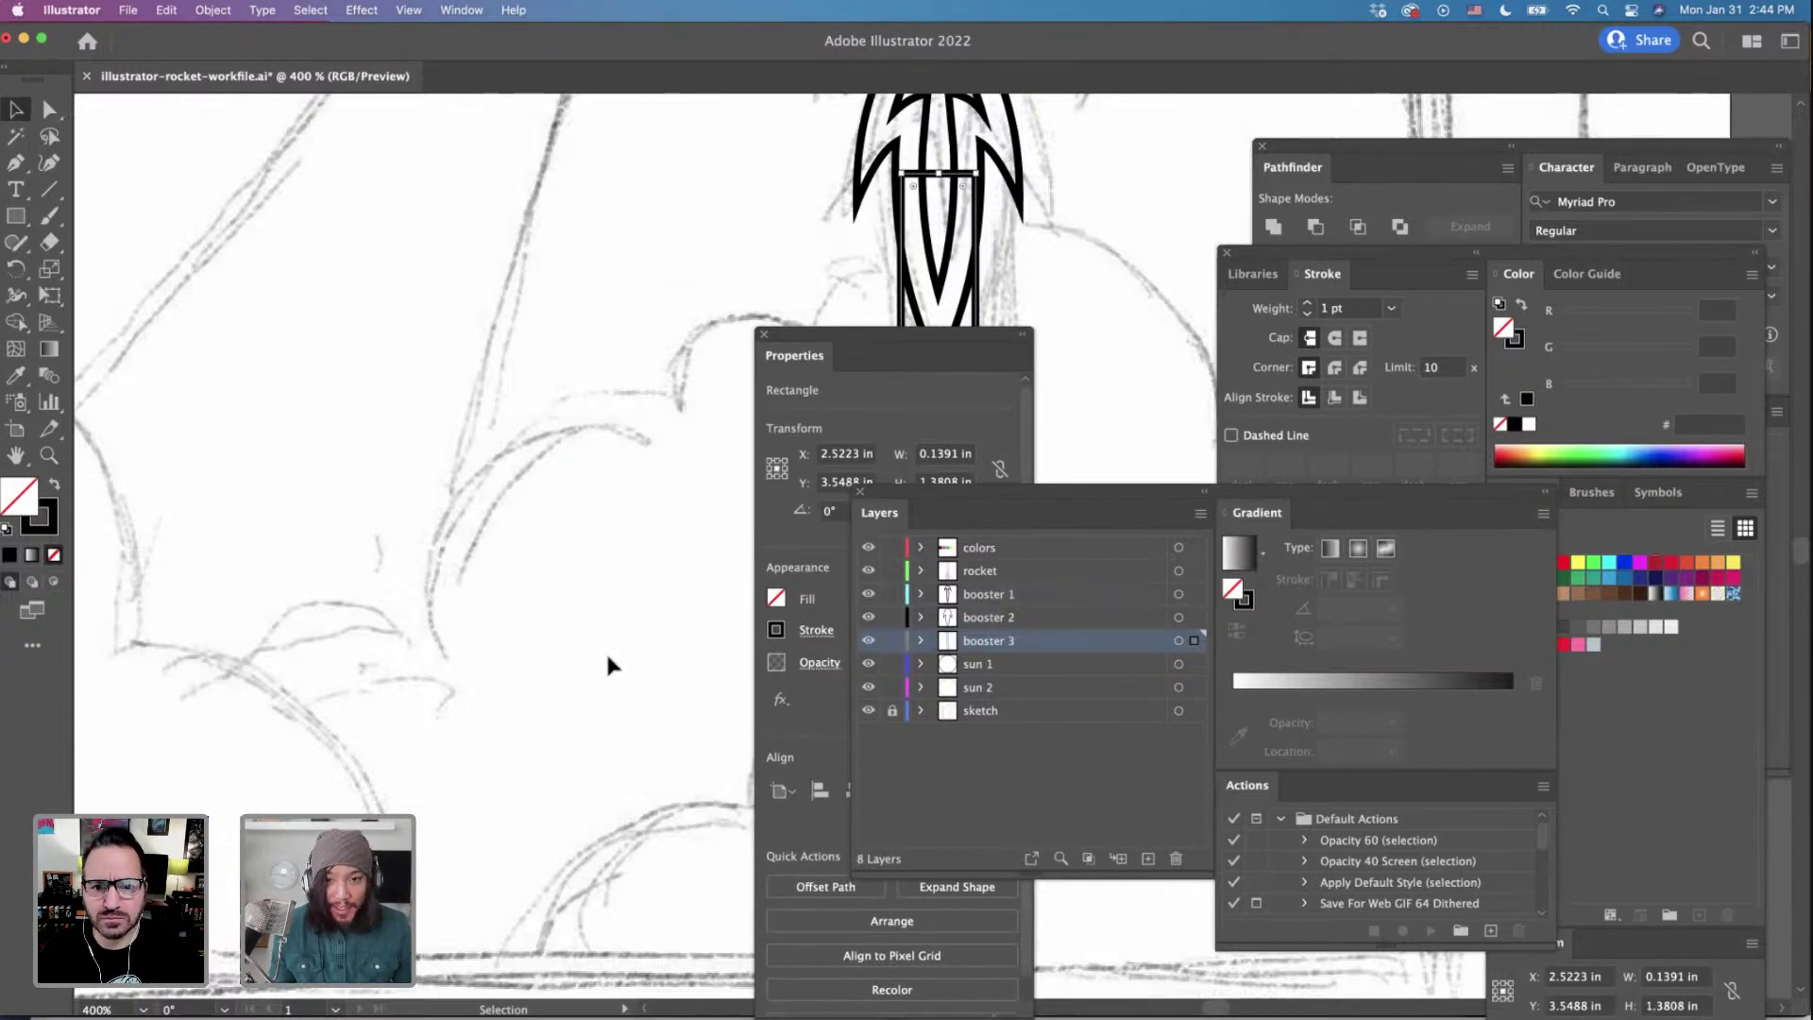
{"action": "scroll", "coordinate": [607, 666], "scroll_direction": "right", "scroll_amount": 5}
{"action": "scroll", "coordinate": [608, 665], "scroll_direction": "up", "scroll_amount": 3}
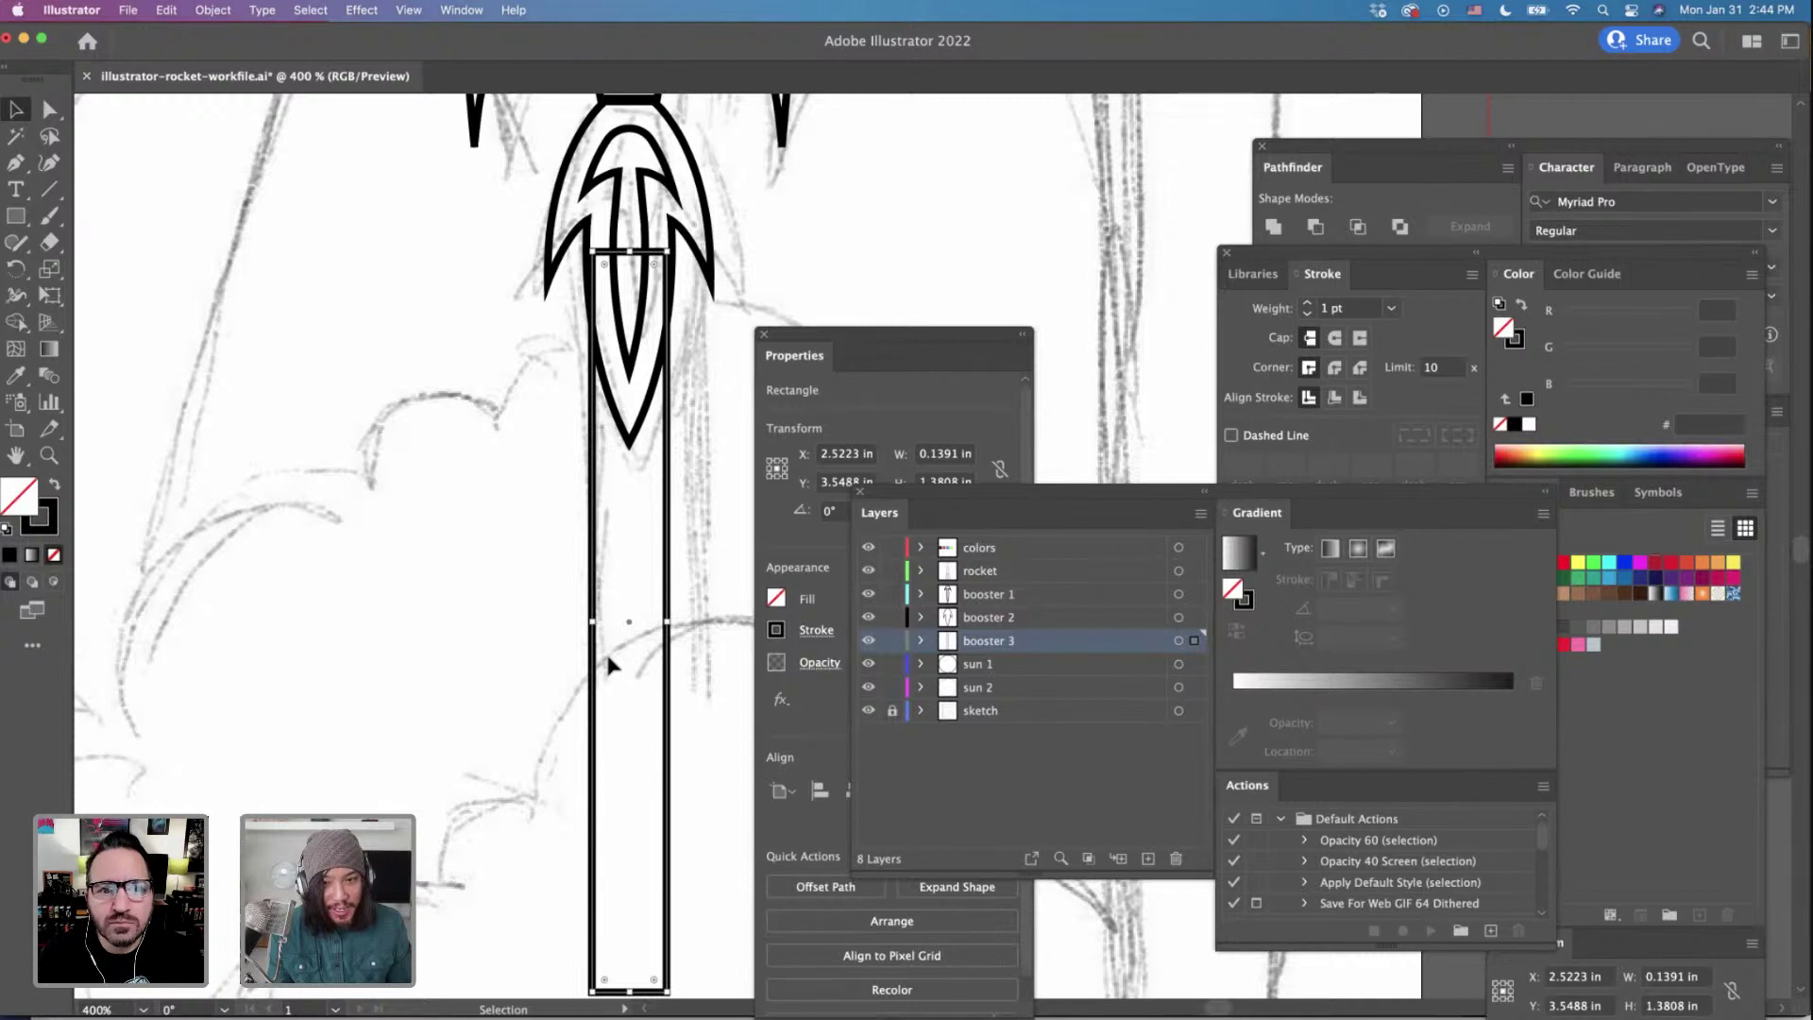
{"action": "scroll", "coordinate": [609, 666], "scroll_direction": "up", "scroll_amount": 2}
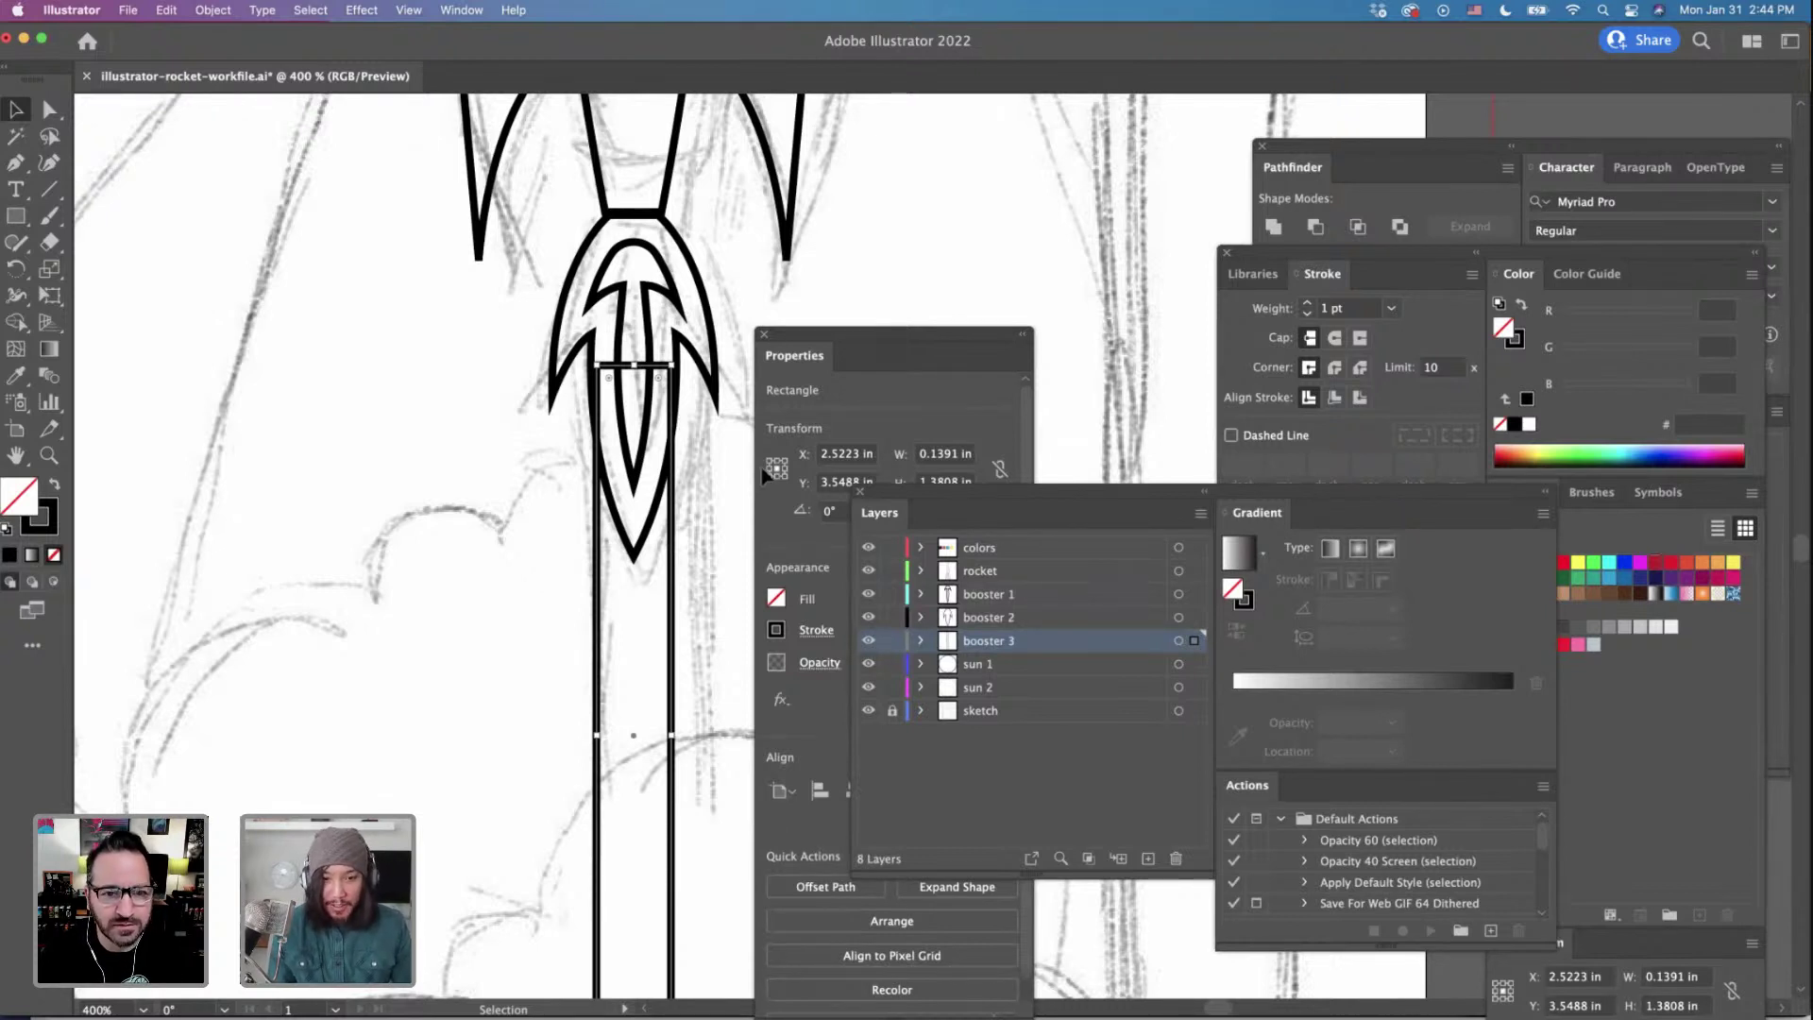
{"action": "key", "text": "super+minus"}
{"action": "key", "text": "super+minus"}
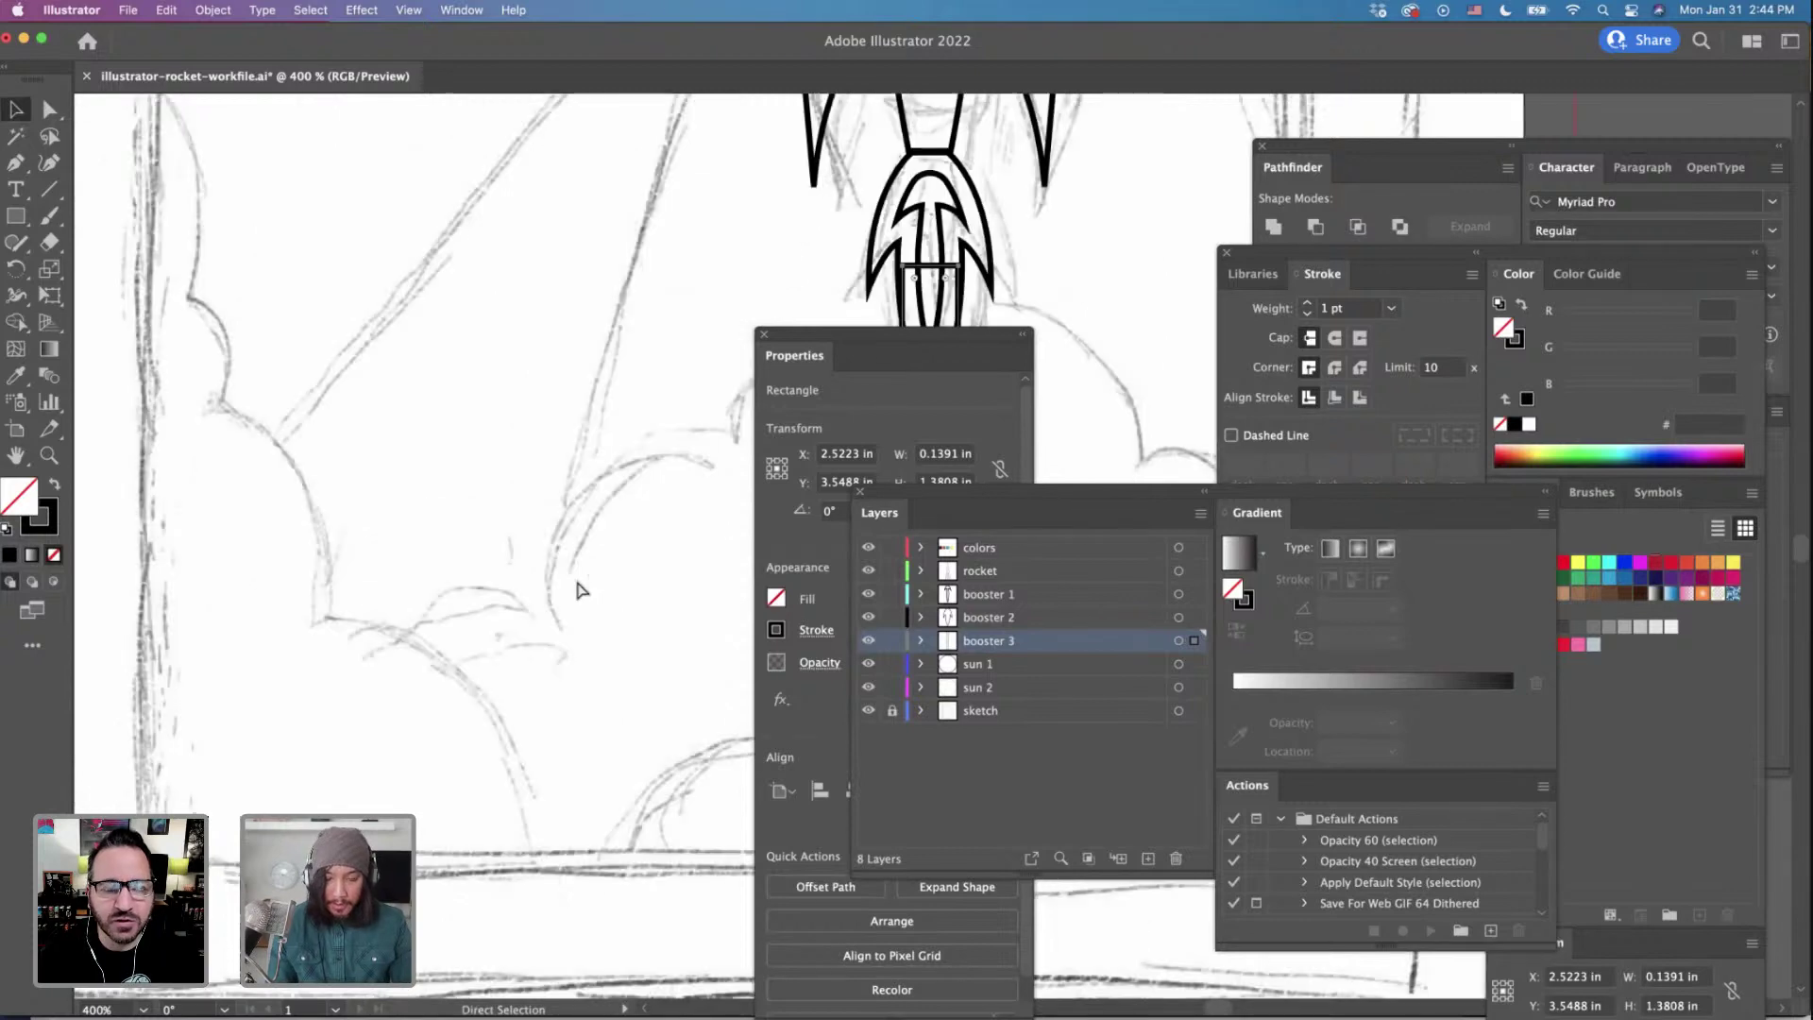
{"action": "scroll", "coordinate": [567, 591], "scroll_direction": "right", "scroll_amount": 2}
{"action": "scroll", "coordinate": [548, 587], "scroll_direction": "right", "scroll_amount": 7}
{"action": "scroll", "coordinate": [547, 587], "scroll_direction": "up", "scroll_amount": 2}
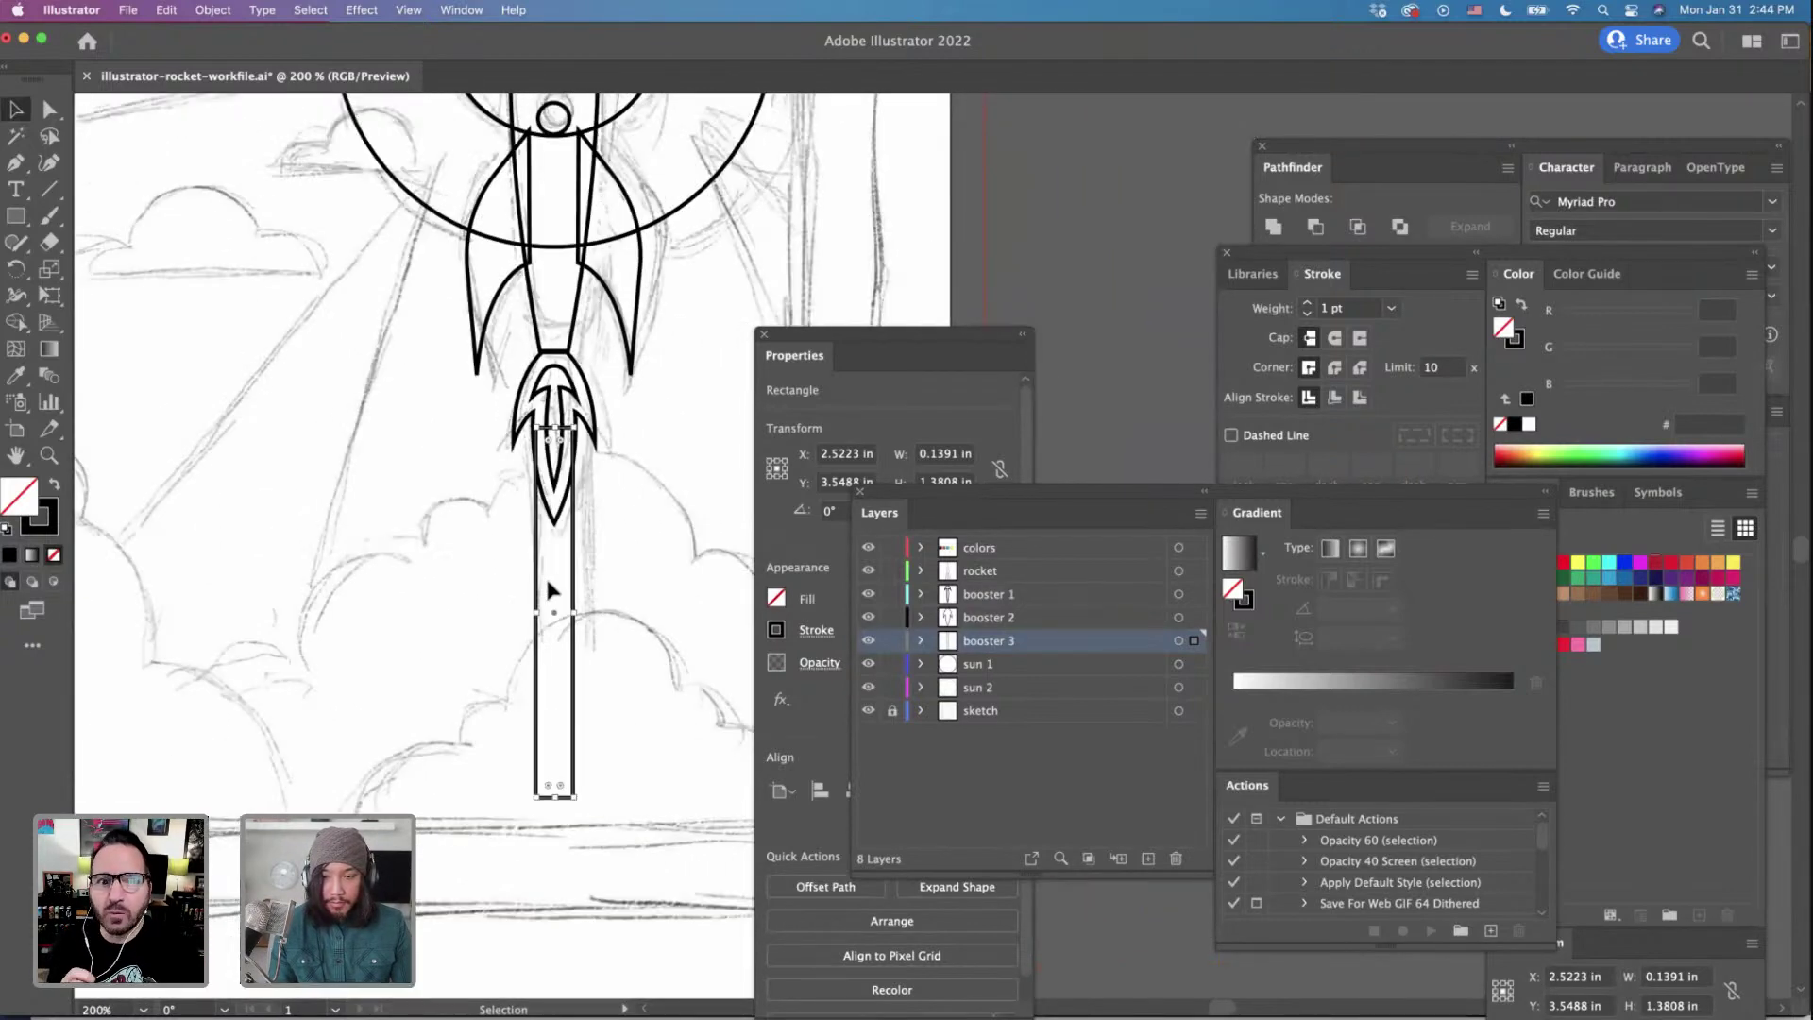
{"action": "scroll", "coordinate": [548, 585], "scroll_direction": "up", "scroll_amount": 6}
{"action": "scroll", "coordinate": [548, 585], "scroll_direction": "right", "scroll_amount": 2}
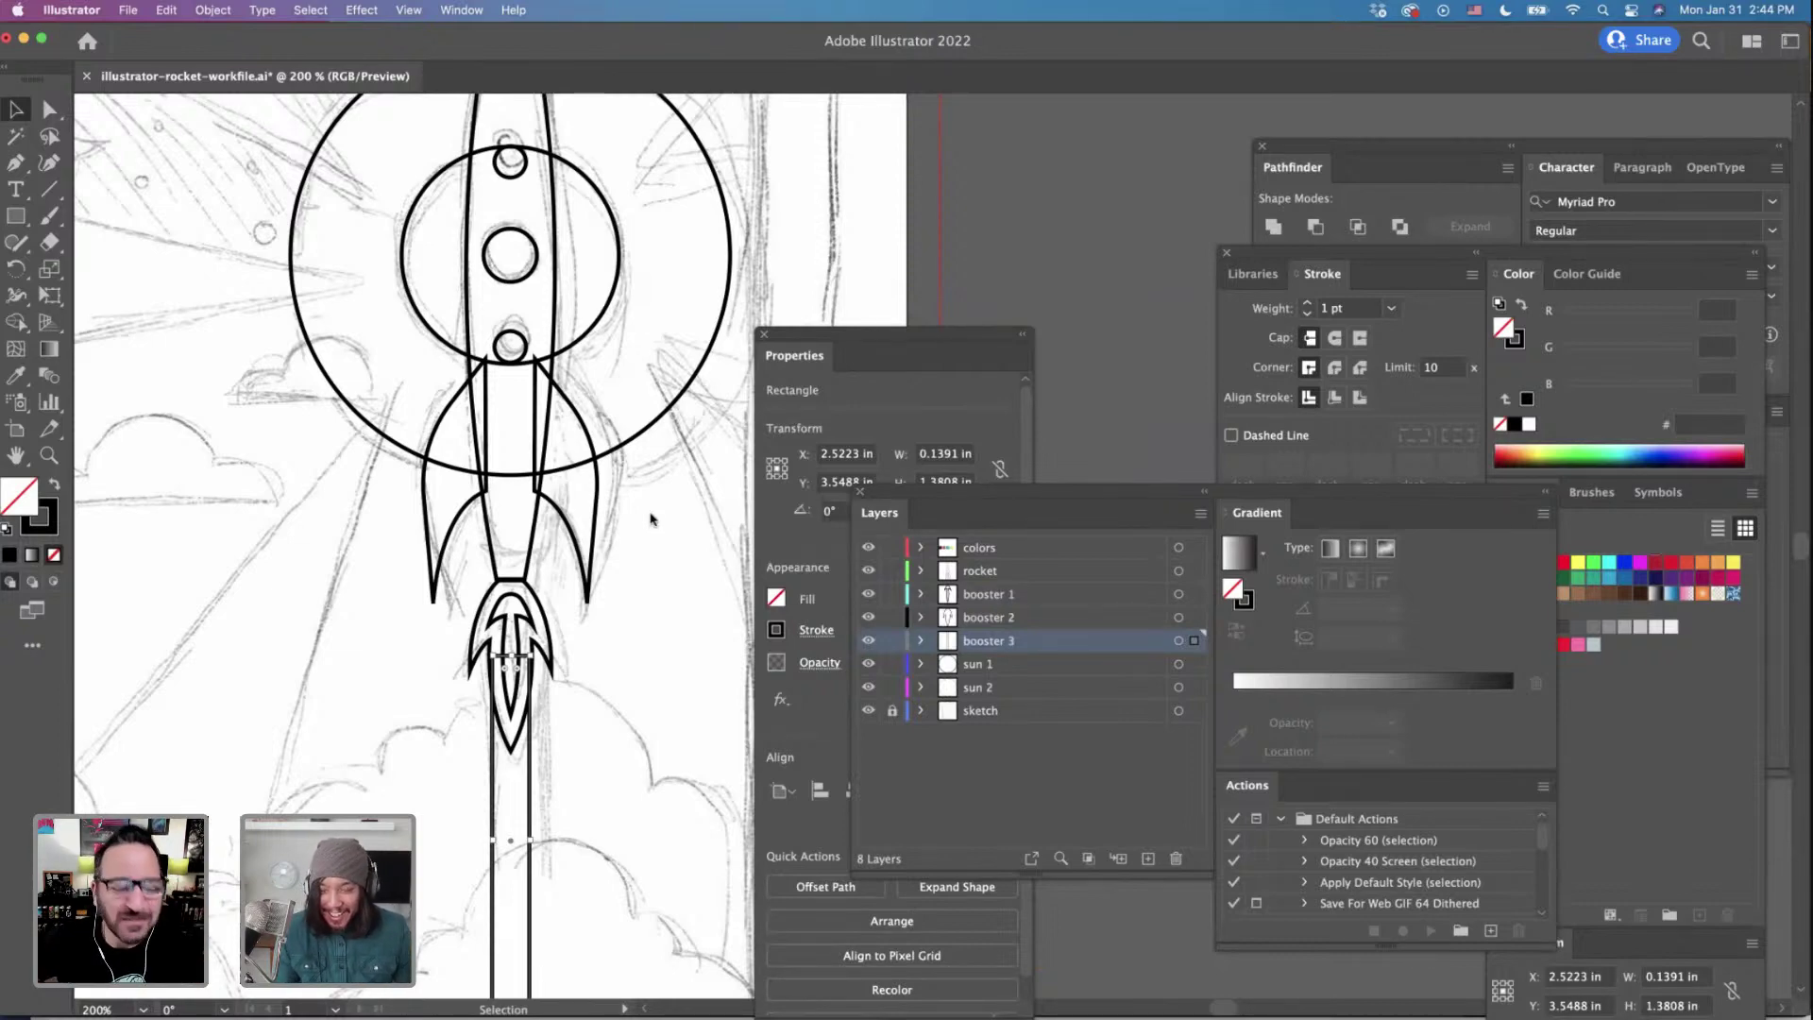
Add a new layer directly above booster 1 and name it "smoke".
{"action": "key", "text": "super+equal"}
{"action": "scroll", "coordinate": [654, 522], "scroll_direction": "right", "scroll_amount": 5}
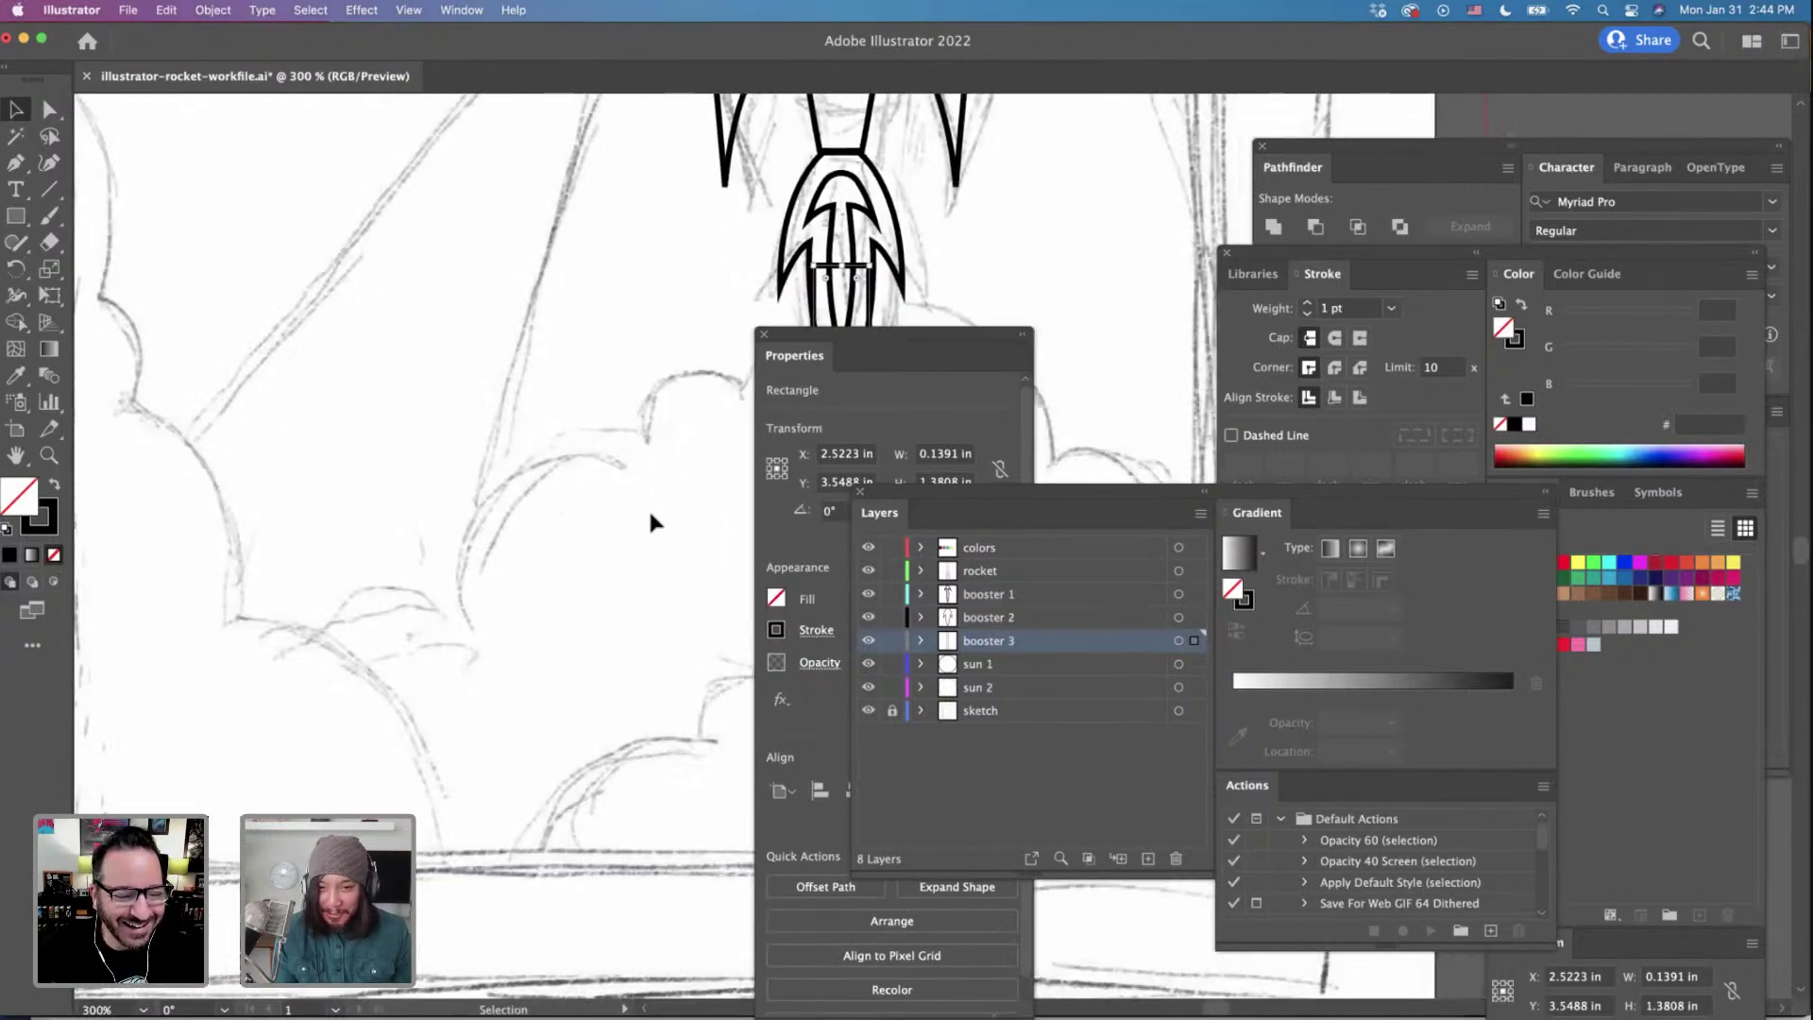
{"action": "scroll", "coordinate": [650, 515], "scroll_direction": "left", "scroll_amount": 2}
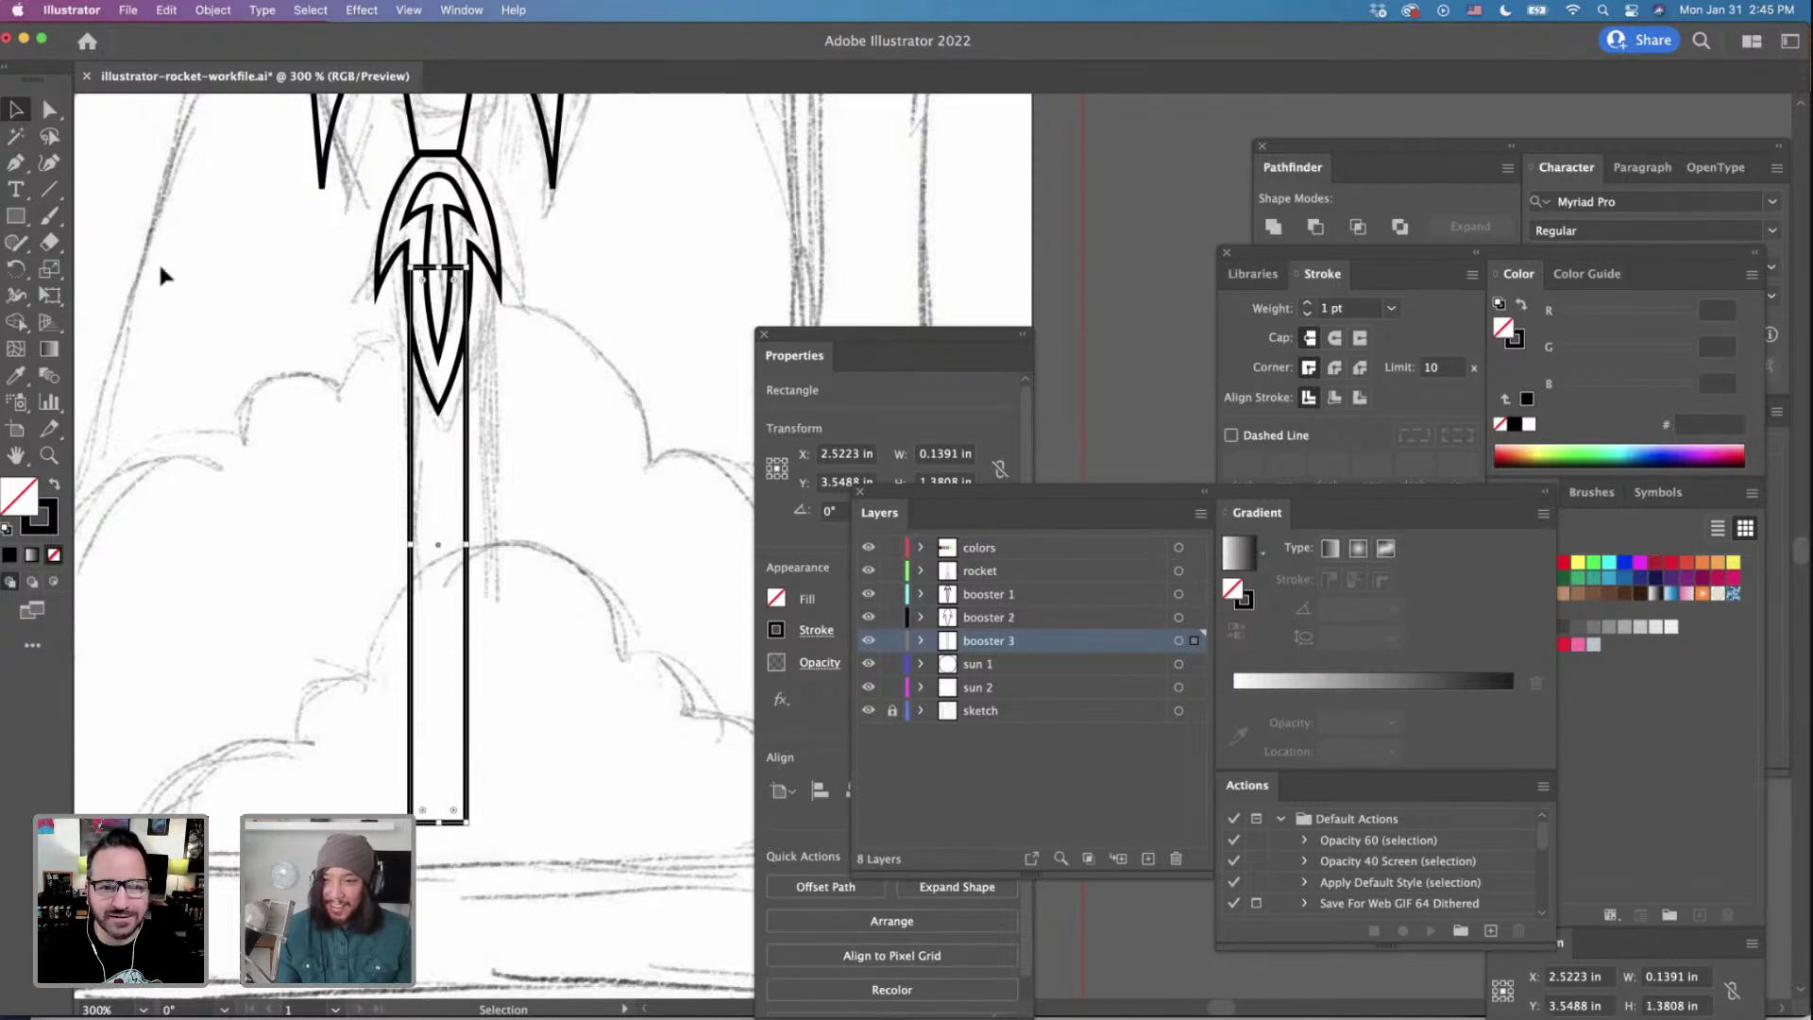
{"action": "left_click", "coordinate": [15, 221]}
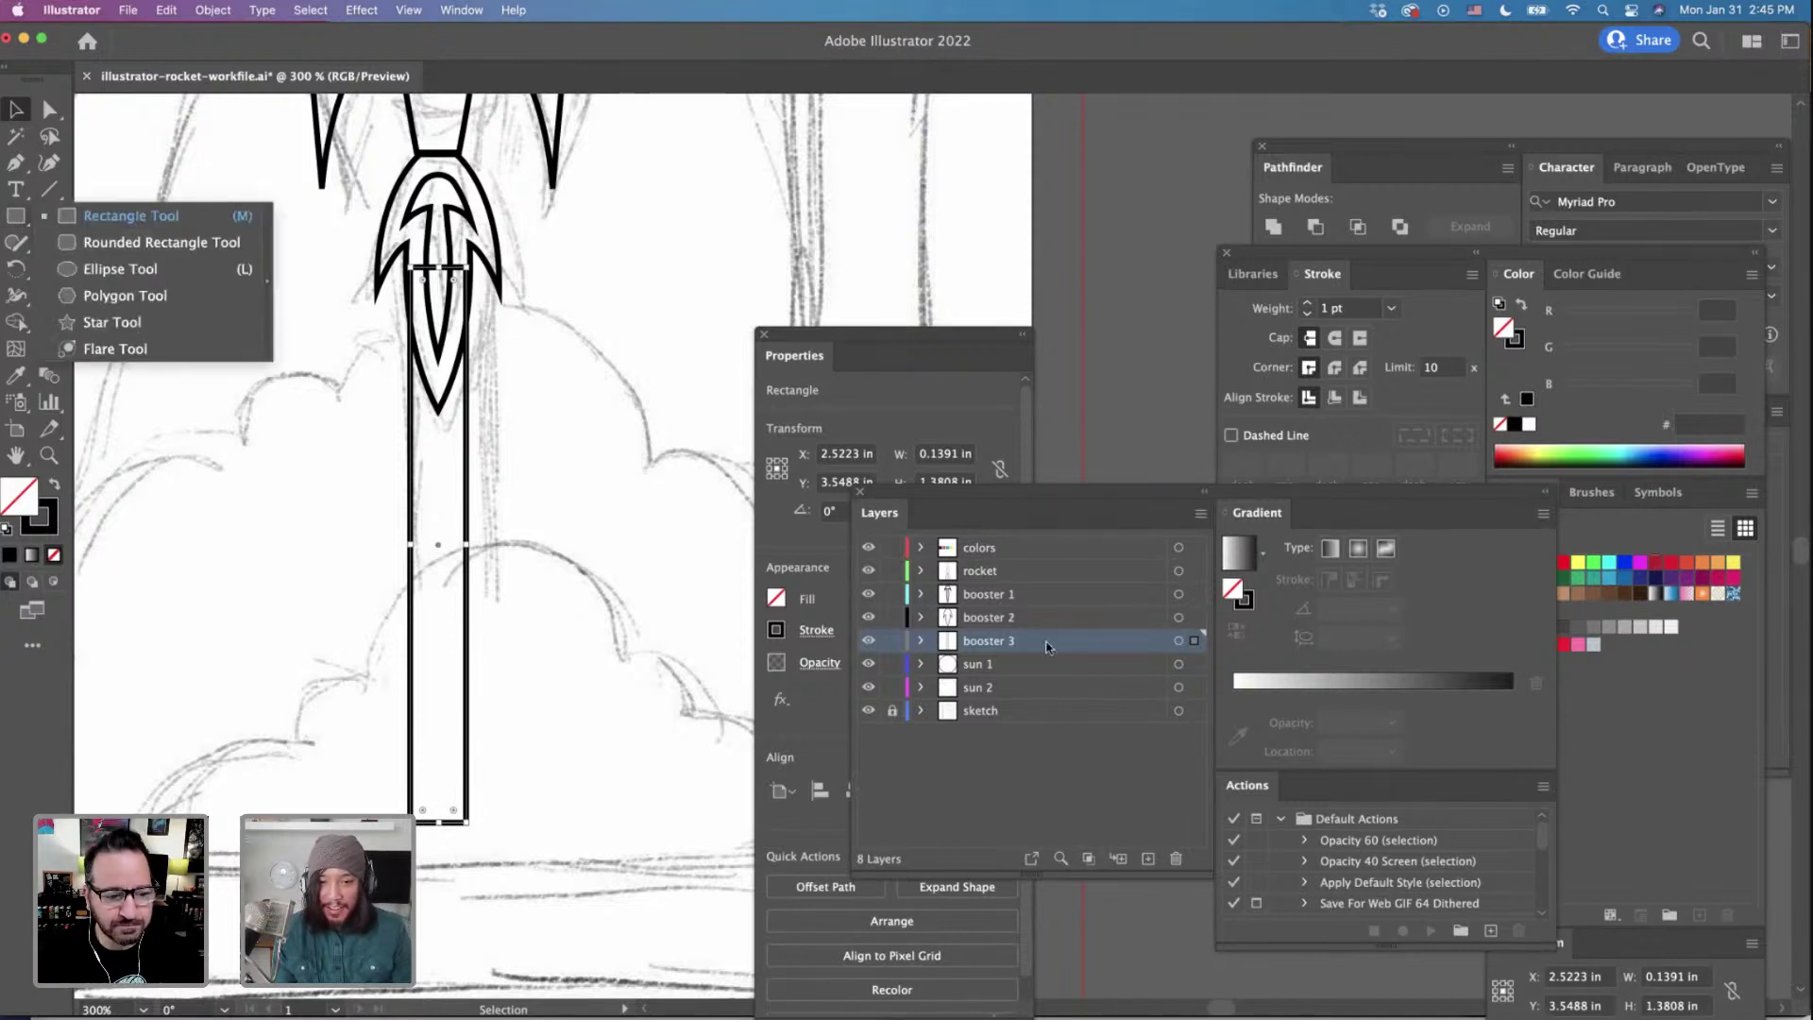
{"action": "left_click", "coordinate": [1023, 593]}
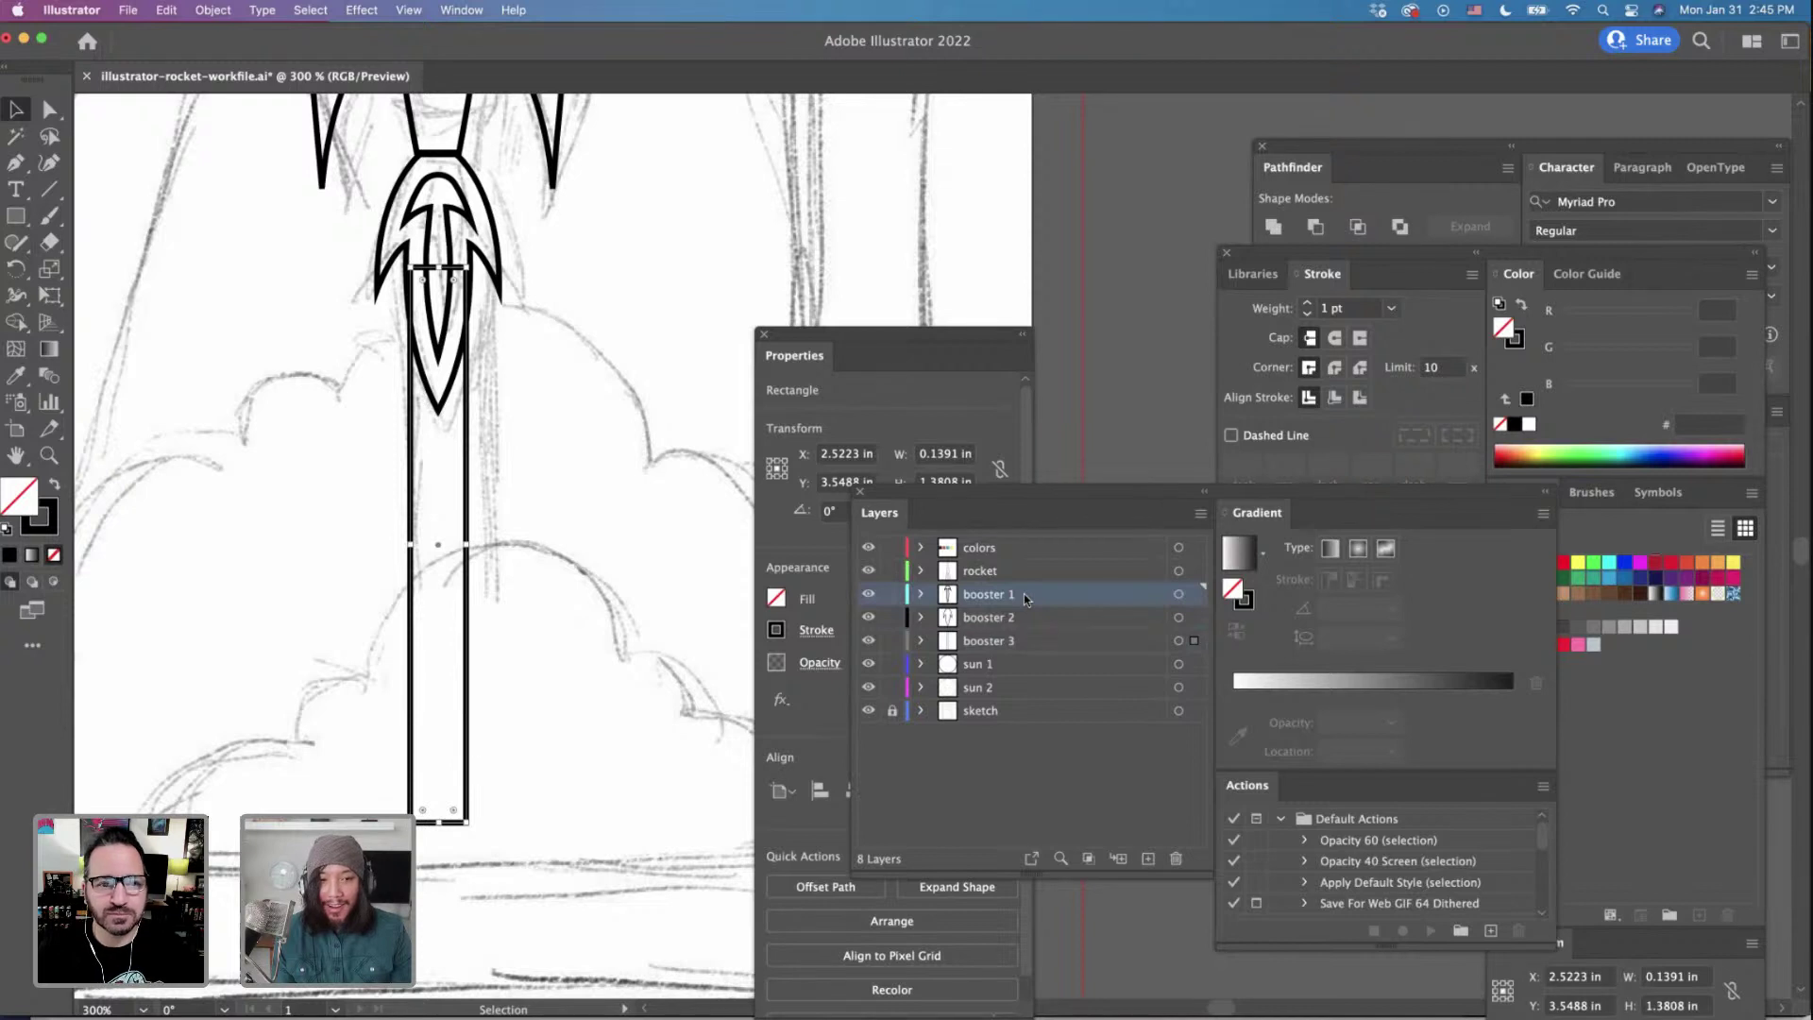
{"action": "left_click", "coordinate": [1148, 860]}
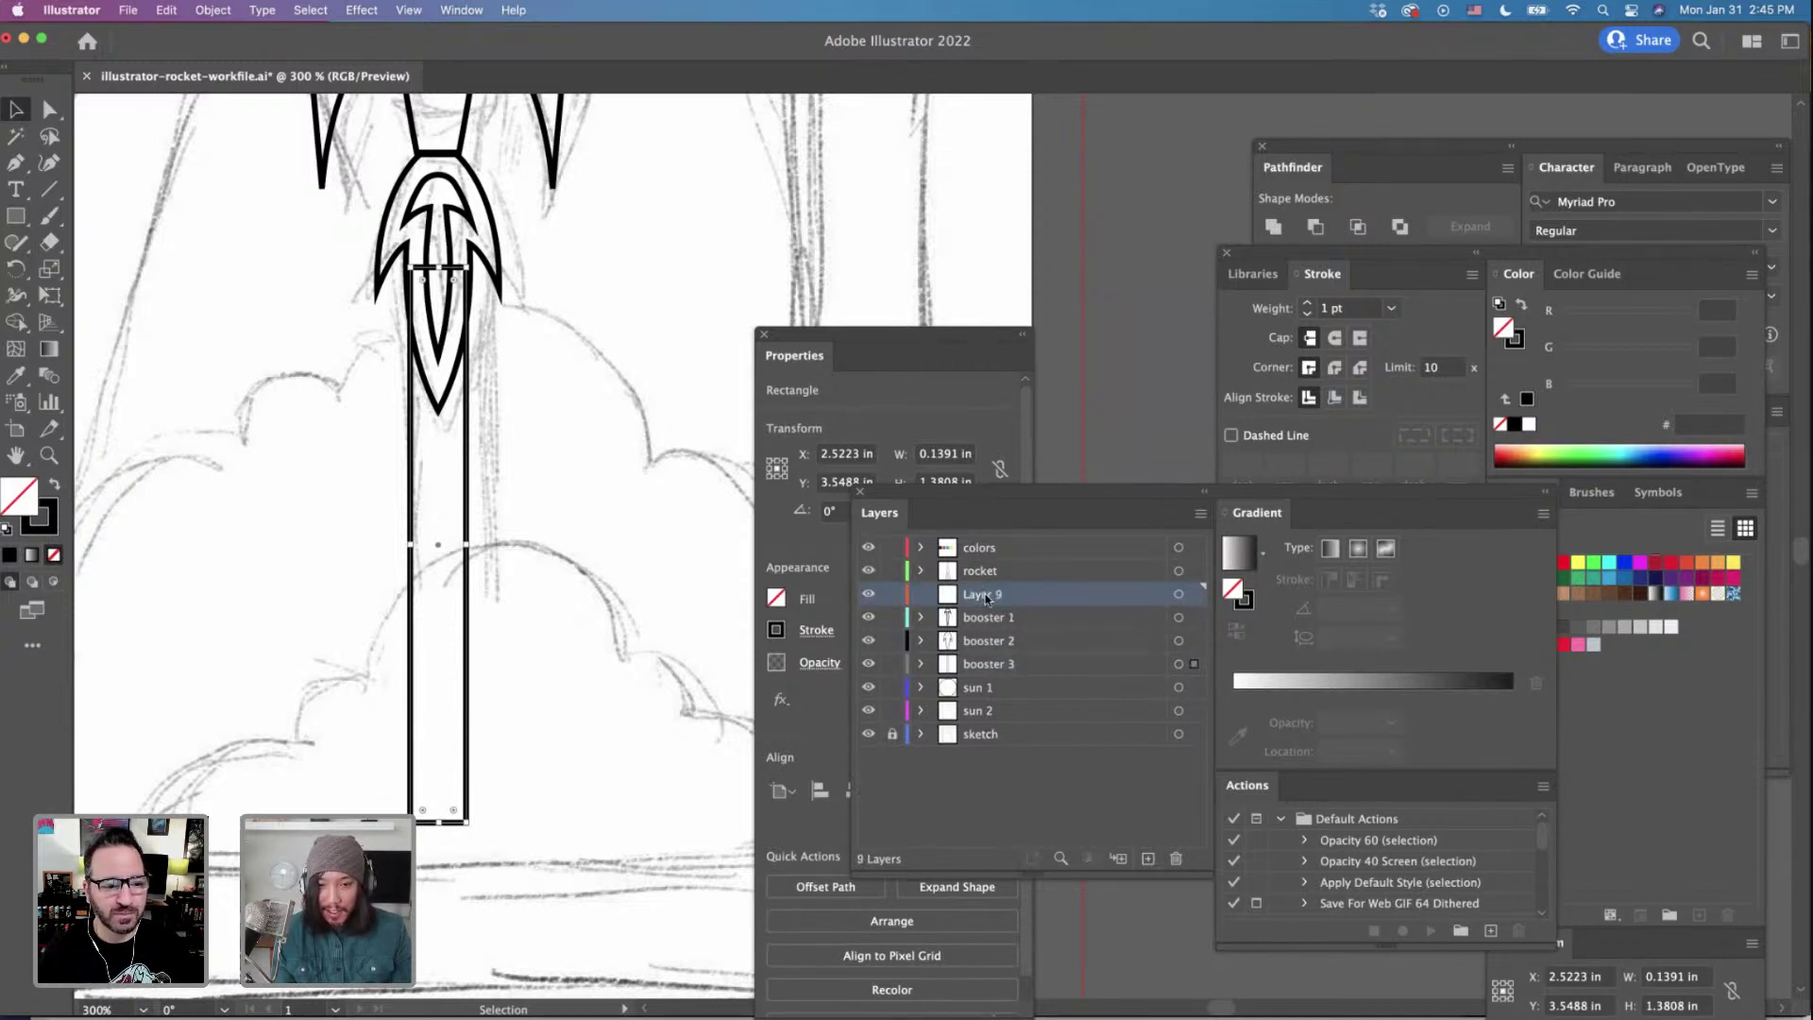
{"action": "double_click", "coordinate": [985, 596]}
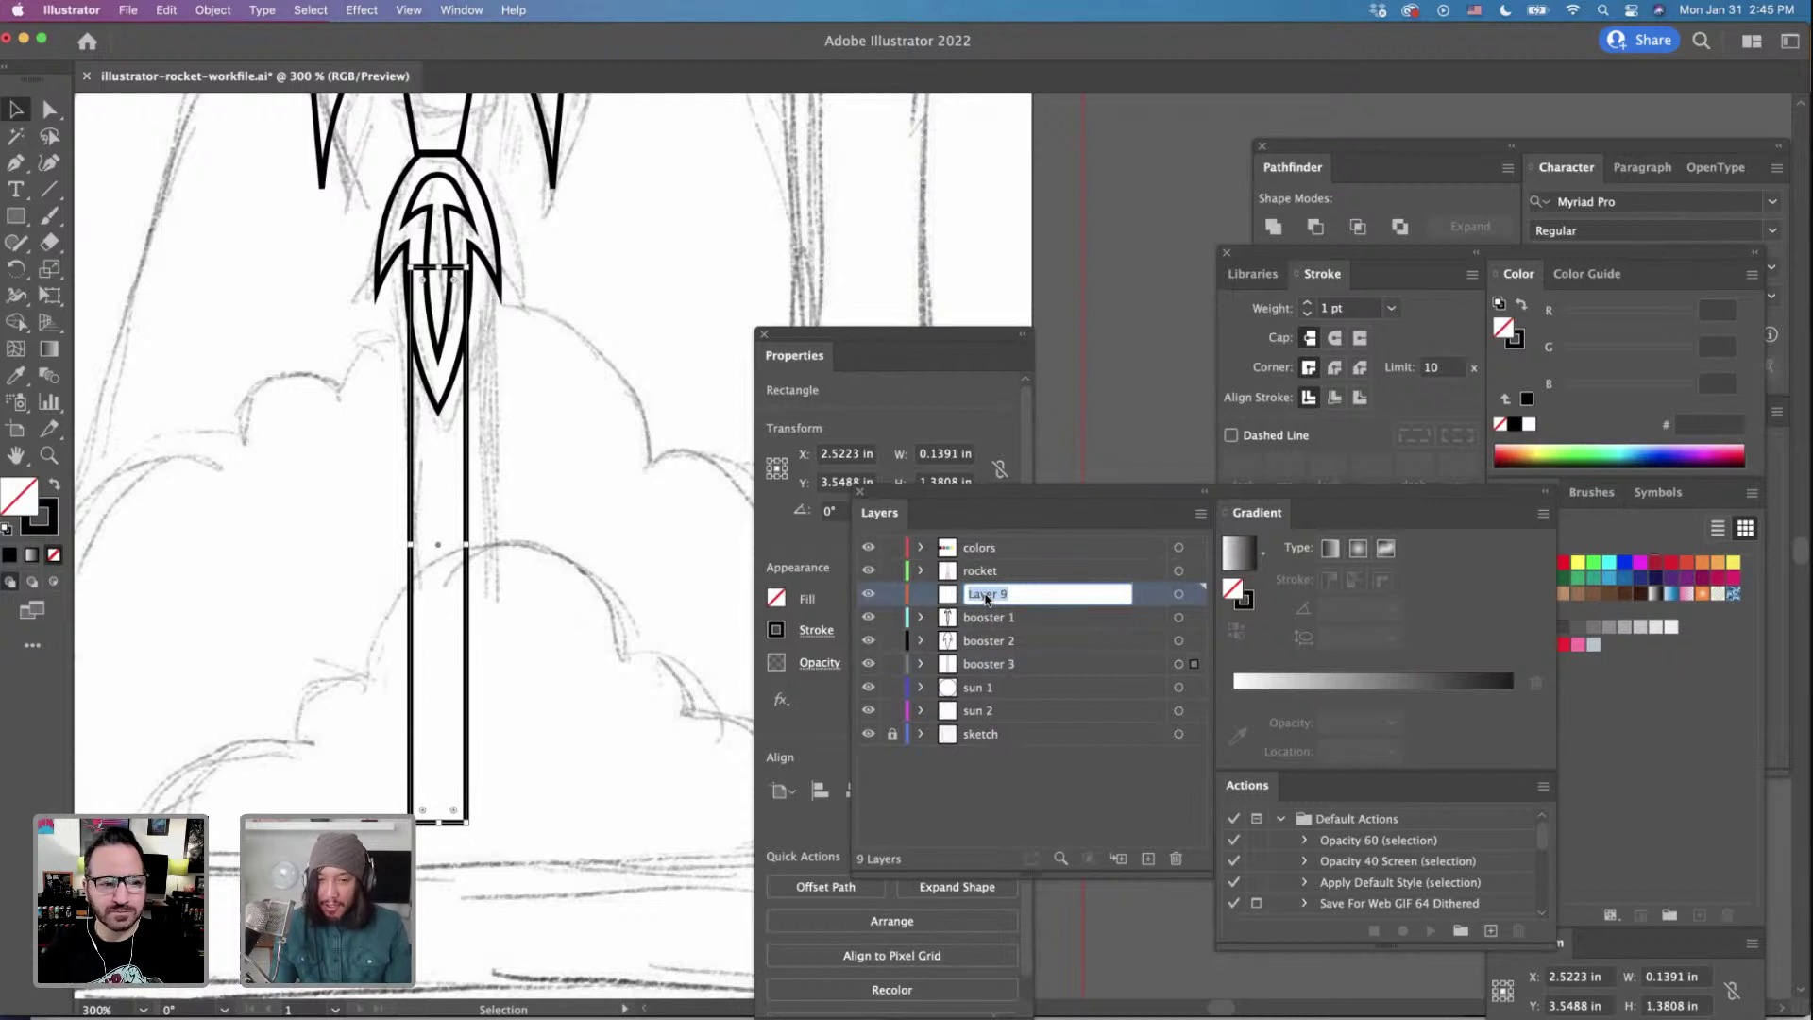
{"action": "type", "text": "smoke"}
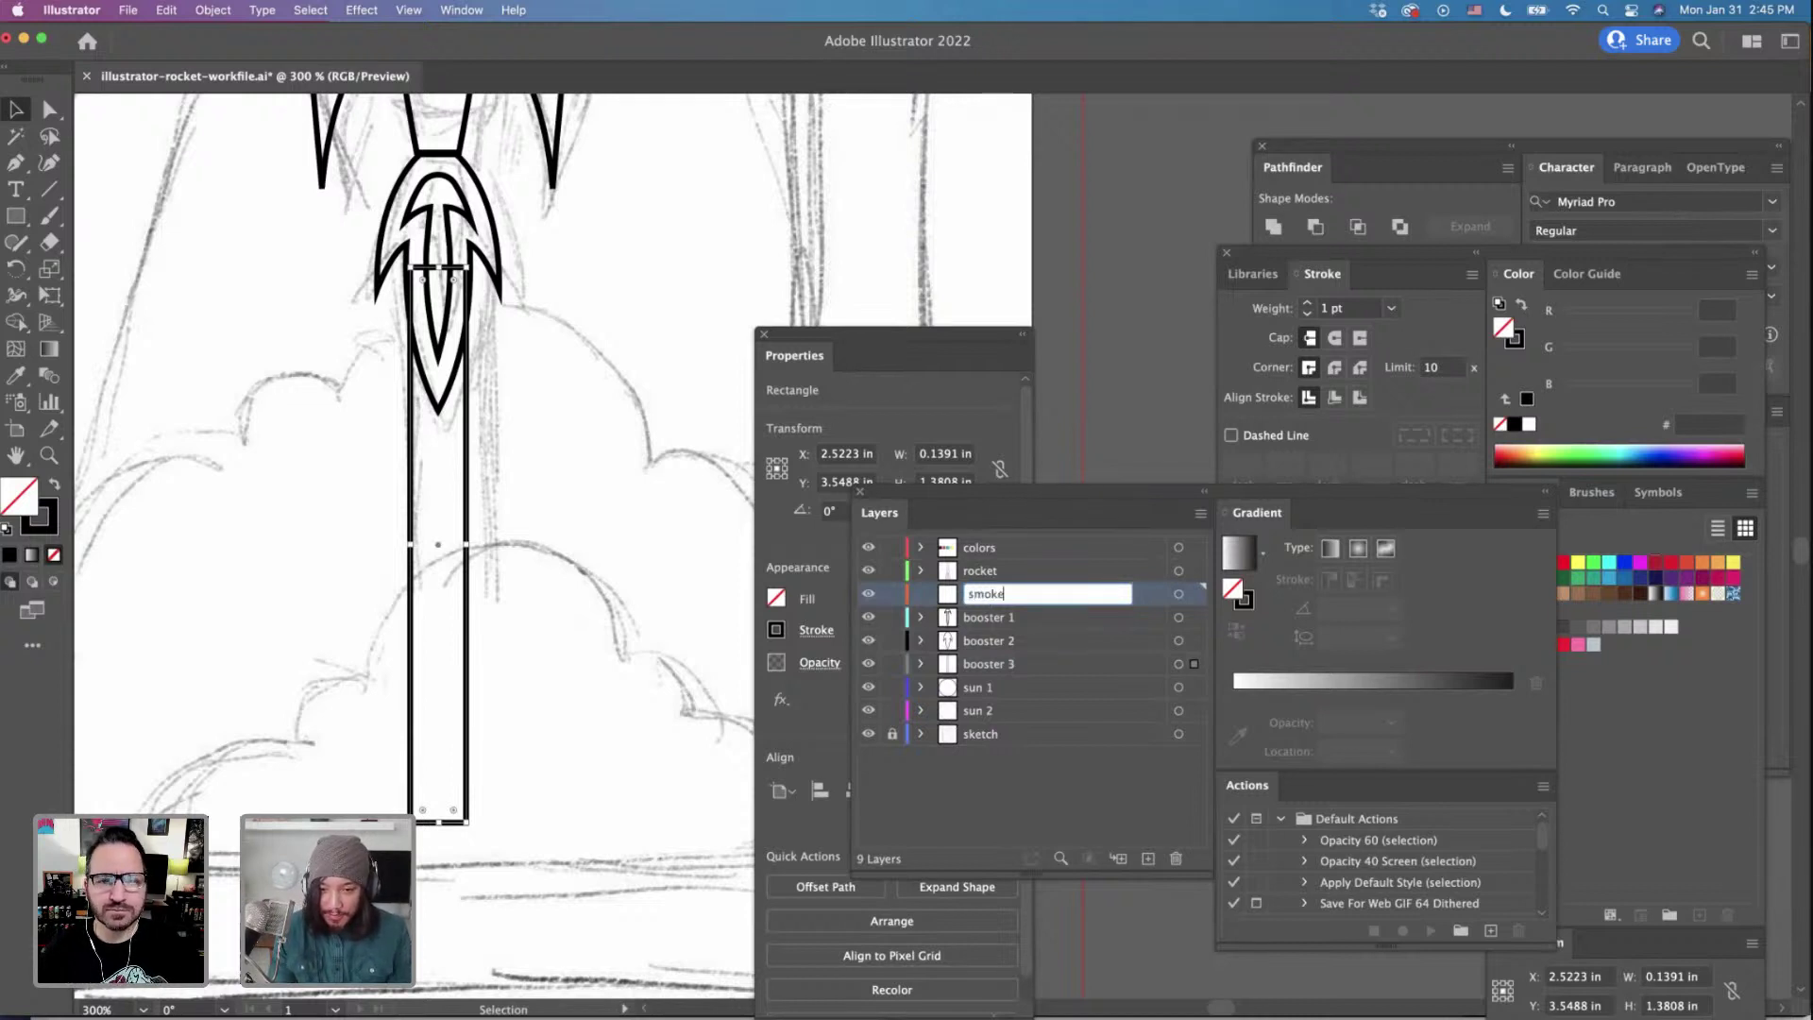
{"action": "key", "text": "Return"}
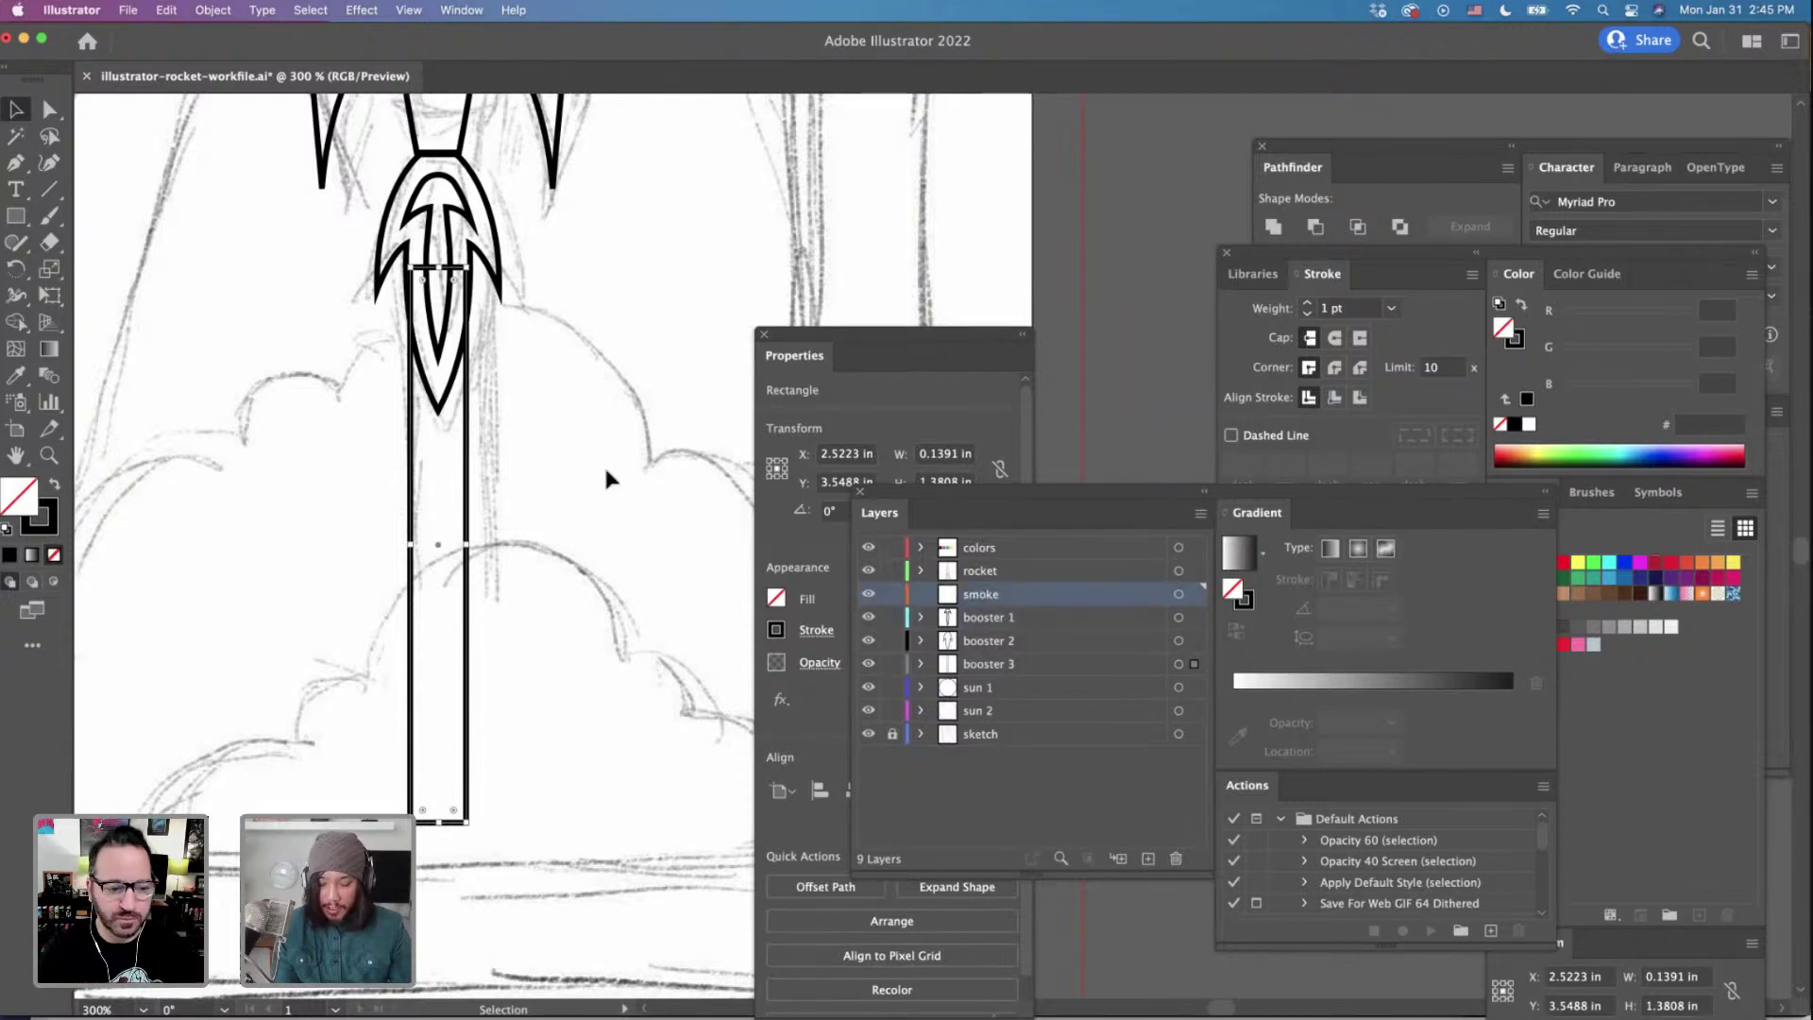
Draw a circle about 0.63 in wide on the smoke layer, around the lower part of the exhaust column below the rocket.
{"action": "key", "text": "super+minus"}
{"action": "scroll", "coordinate": [570, 465], "scroll_direction": "right", "scroll_amount": 3}
{"action": "scroll", "coordinate": [570, 465], "scroll_direction": "right", "scroll_amount": 5}
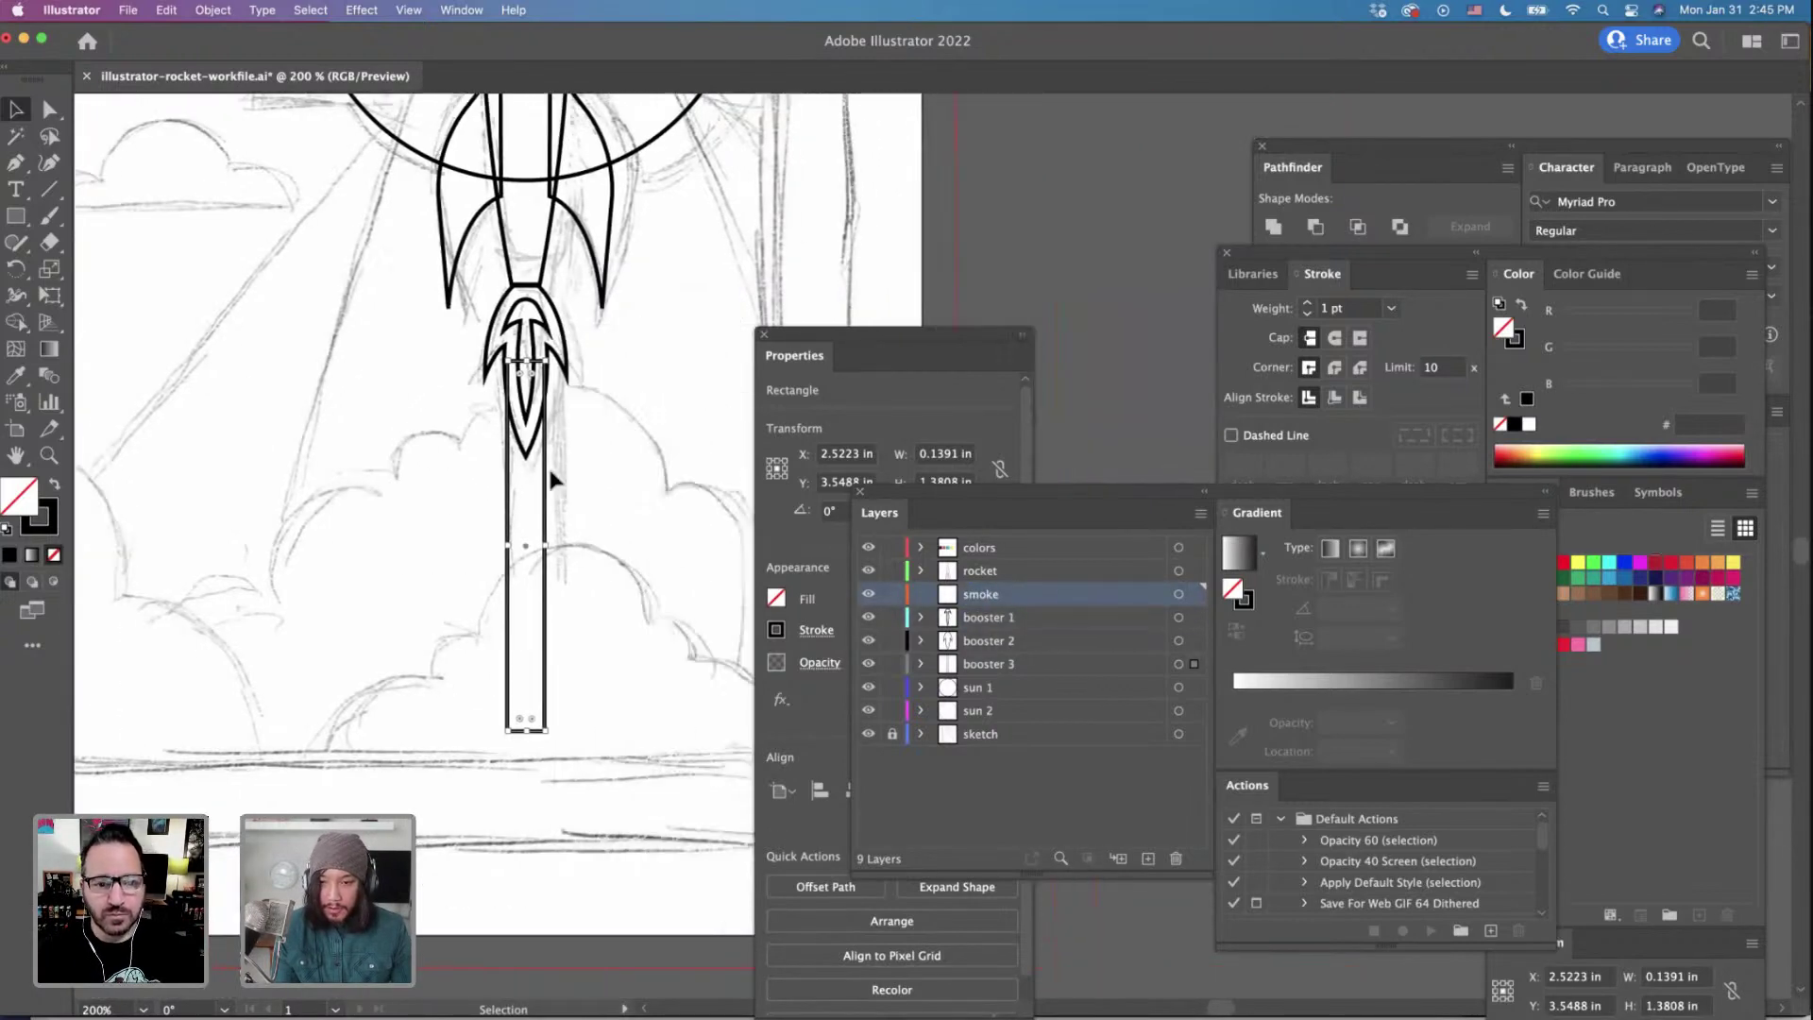
{"action": "left_click_drag", "start_coordinate": [13, 222], "coordinate": [65, 273]}
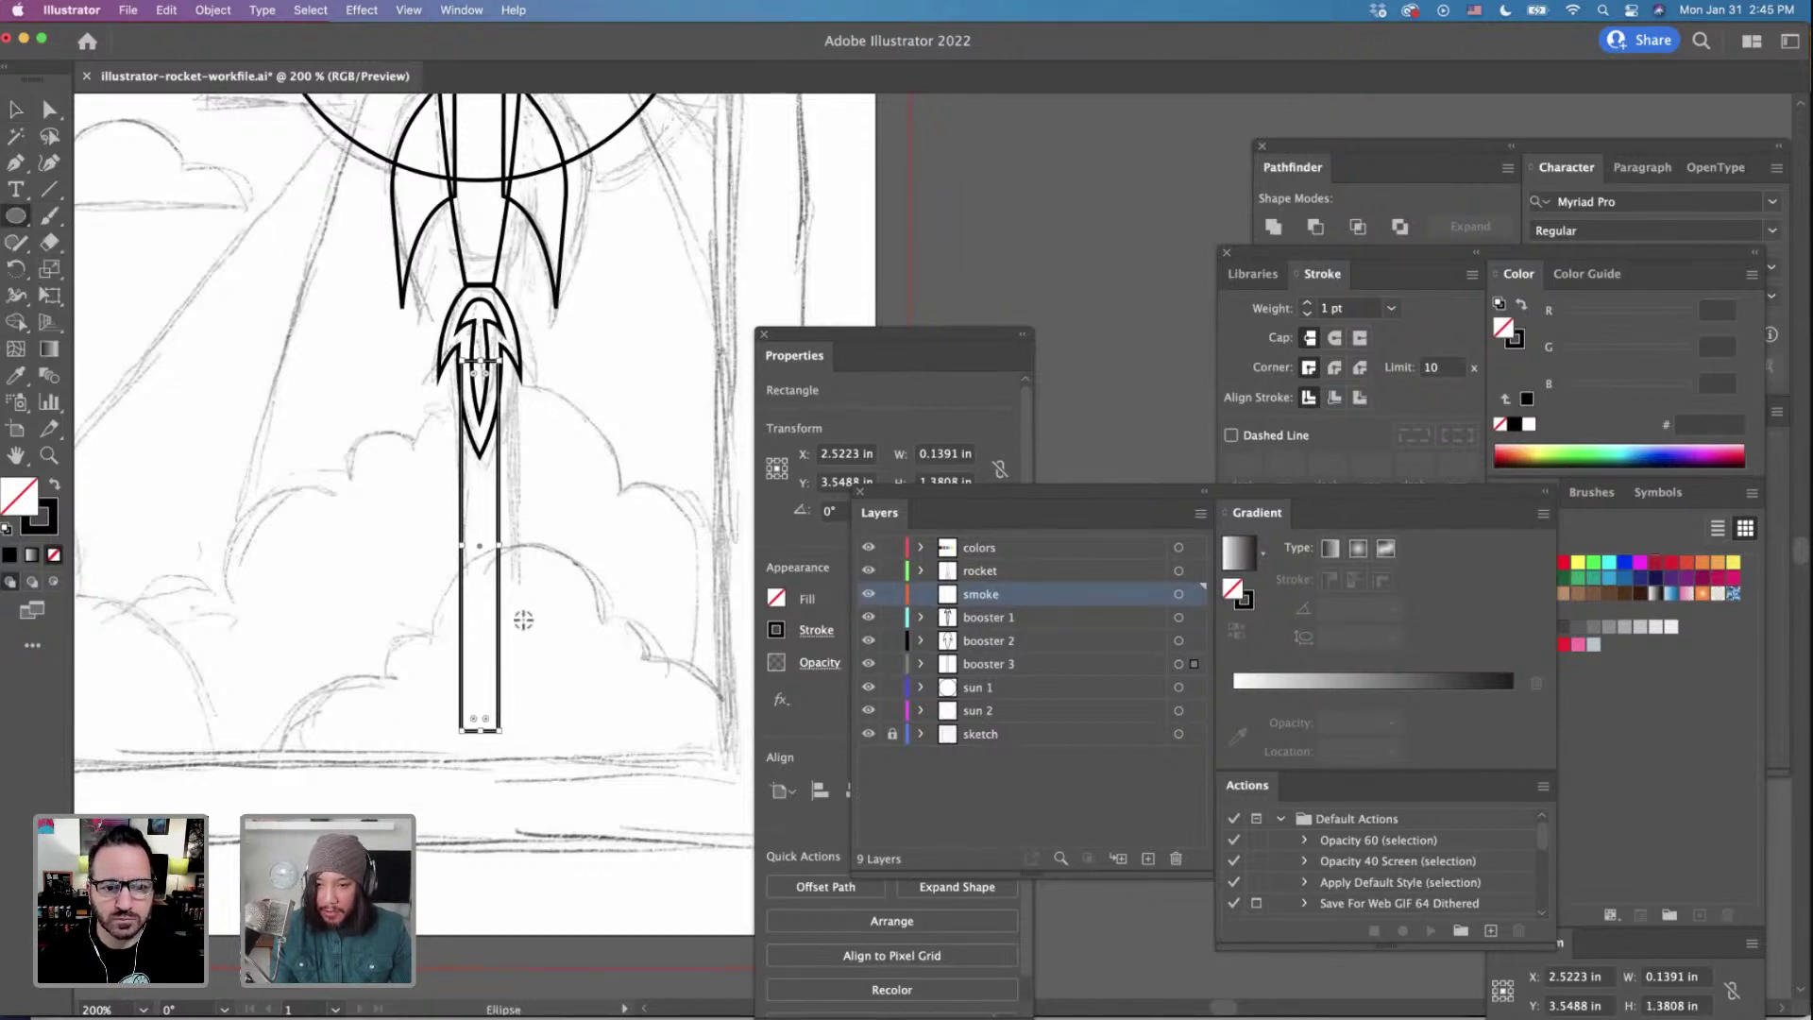
{"action": "left_click_drag", "start_coordinate": [522, 619], "coordinate": [605, 709]}
{"action": "key", "text": "v"}
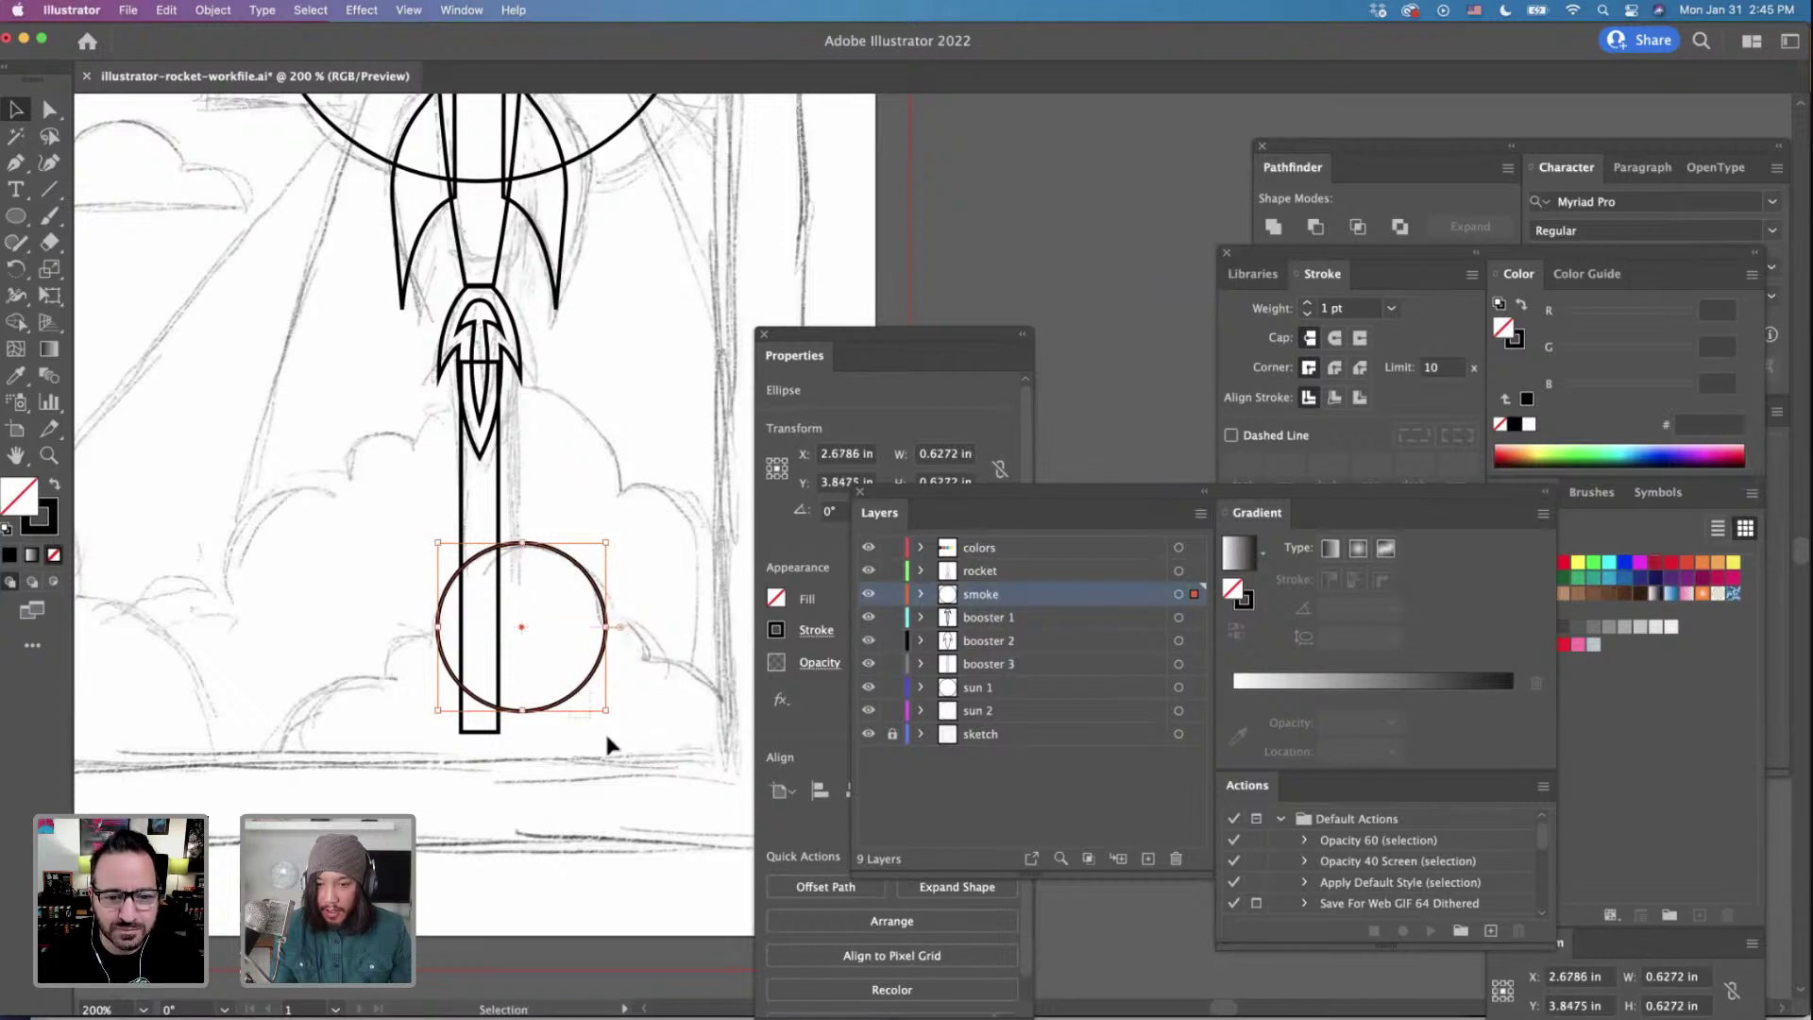
Add a smaller circle about 0.29 in wide overlapping the large smoke circle's lower-right edge.
{"action": "left_click_drag", "start_coordinate": [579, 697], "coordinate": [648, 707]}
{"action": "scroll", "coordinate": [649, 706], "scroll_direction": "down", "scroll_amount": 1}
{"action": "scroll", "coordinate": [648, 706], "scroll_direction": "right", "scroll_amount": 1}
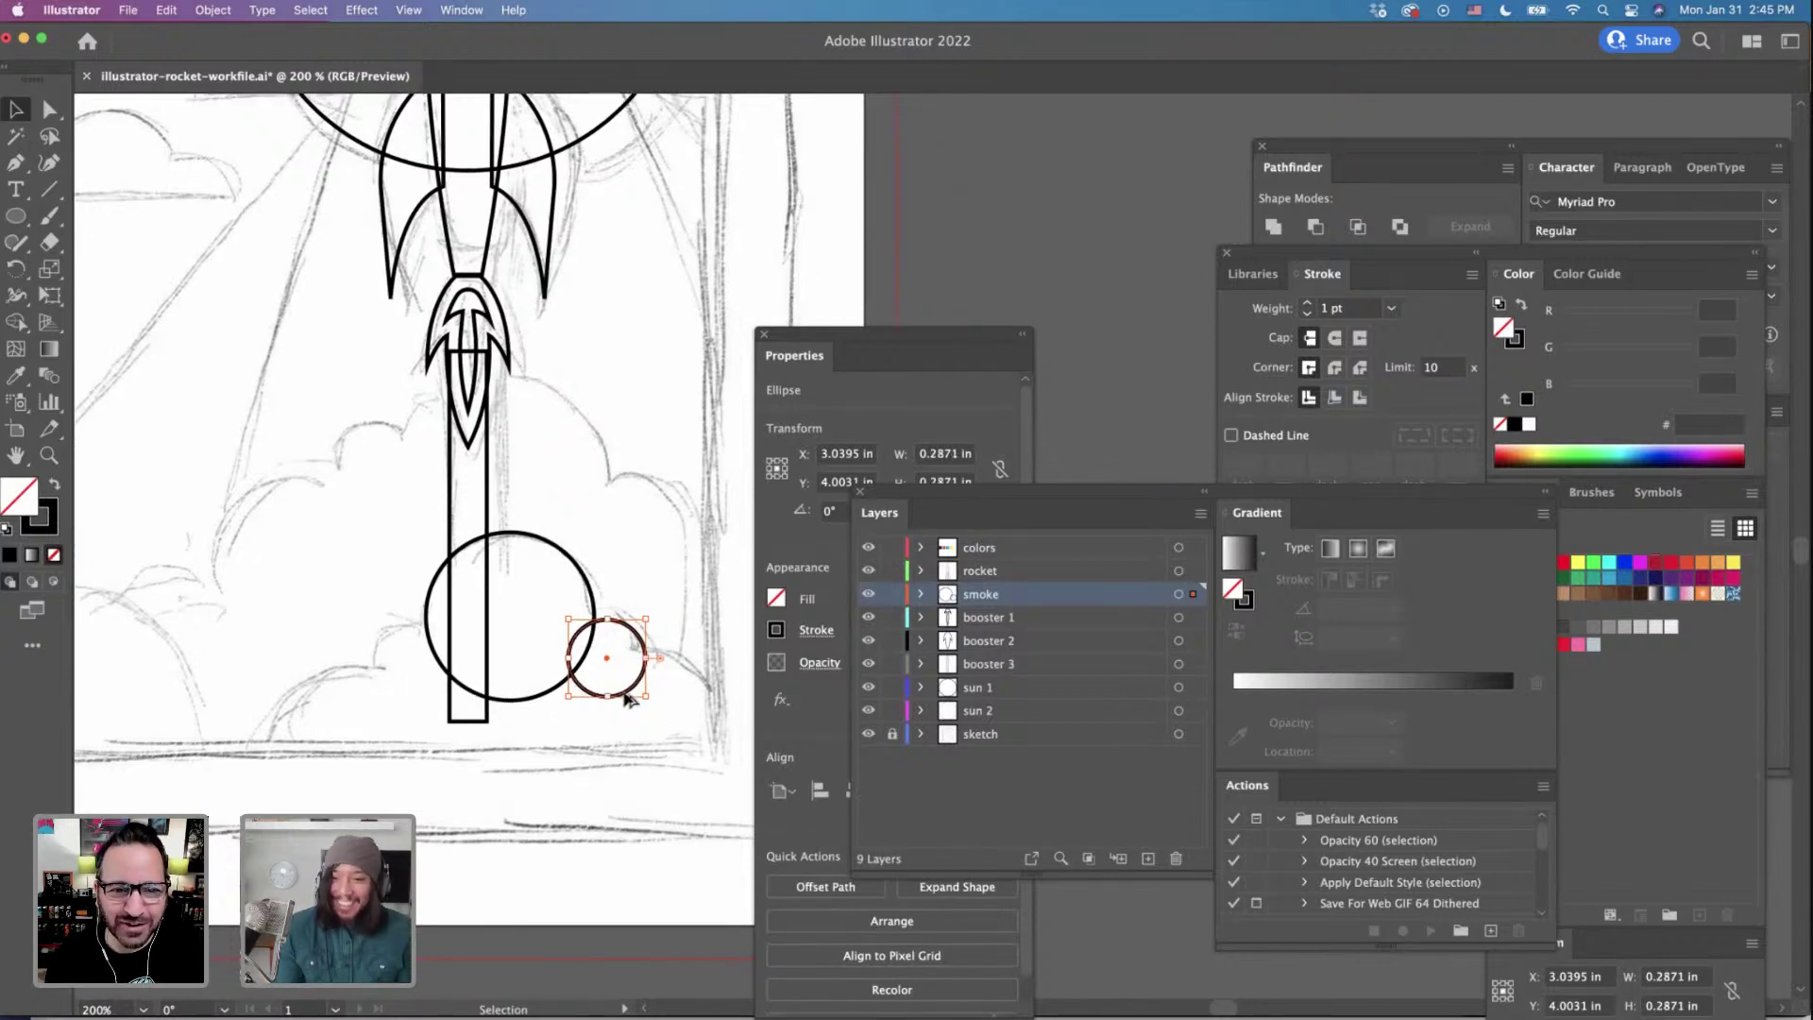
{"action": "scroll", "coordinate": [621, 698], "scroll_direction": "right", "scroll_amount": 5}
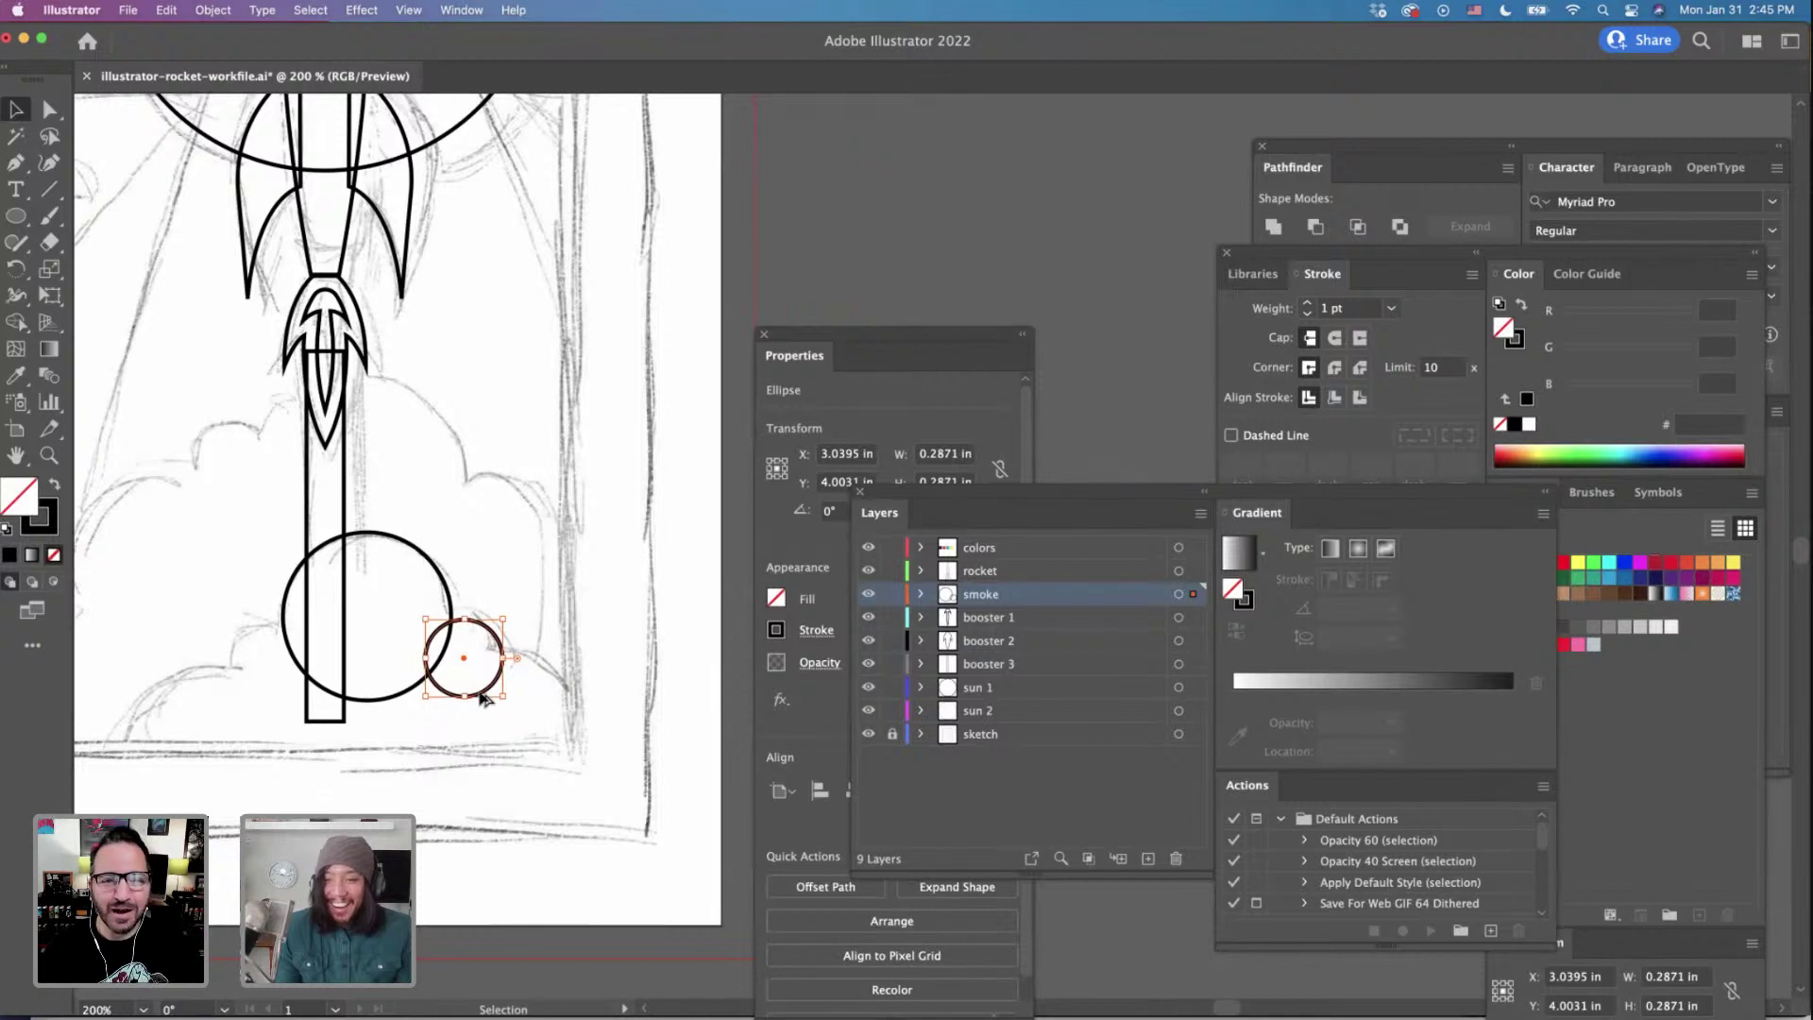
Add a circle about 0.47 in wide below and right of the small smoke circle, fitted to the sketched cloud edge.
{"action": "left_click_drag", "start_coordinate": [488, 718], "coordinate": [575, 821]}
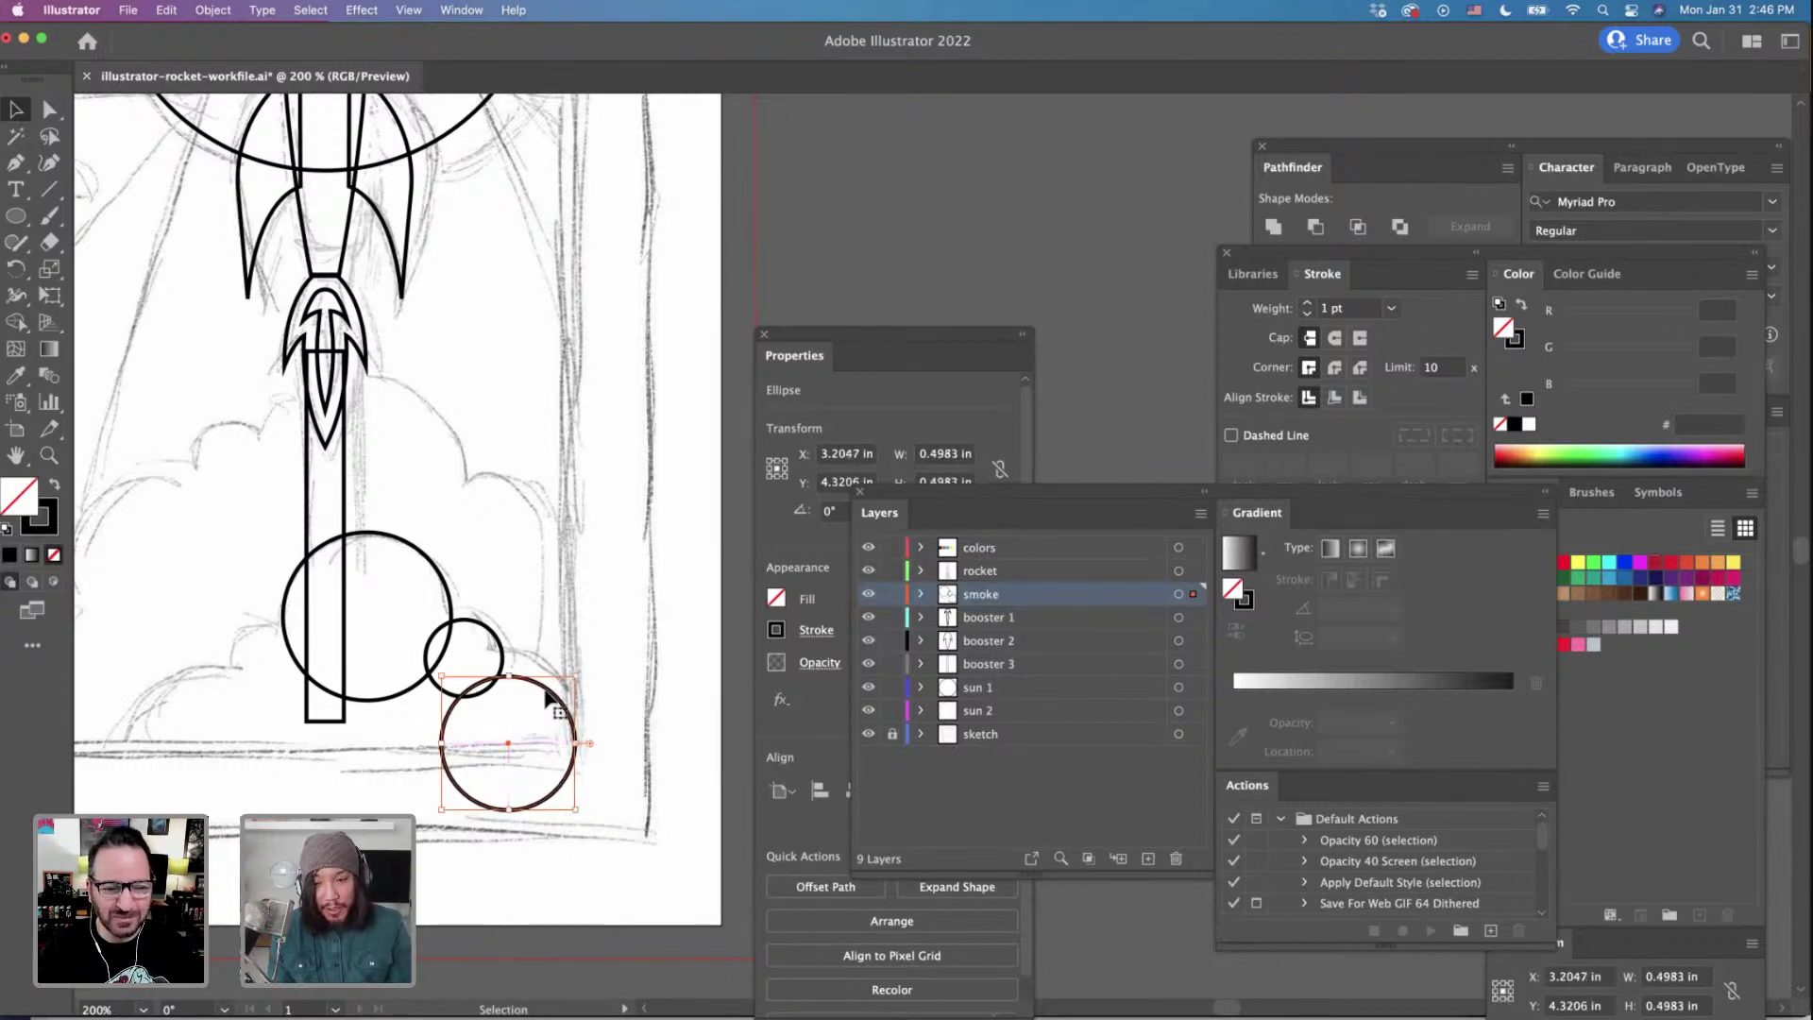
{"action": "left_click_drag", "start_coordinate": [549, 694], "coordinate": [554, 682]}
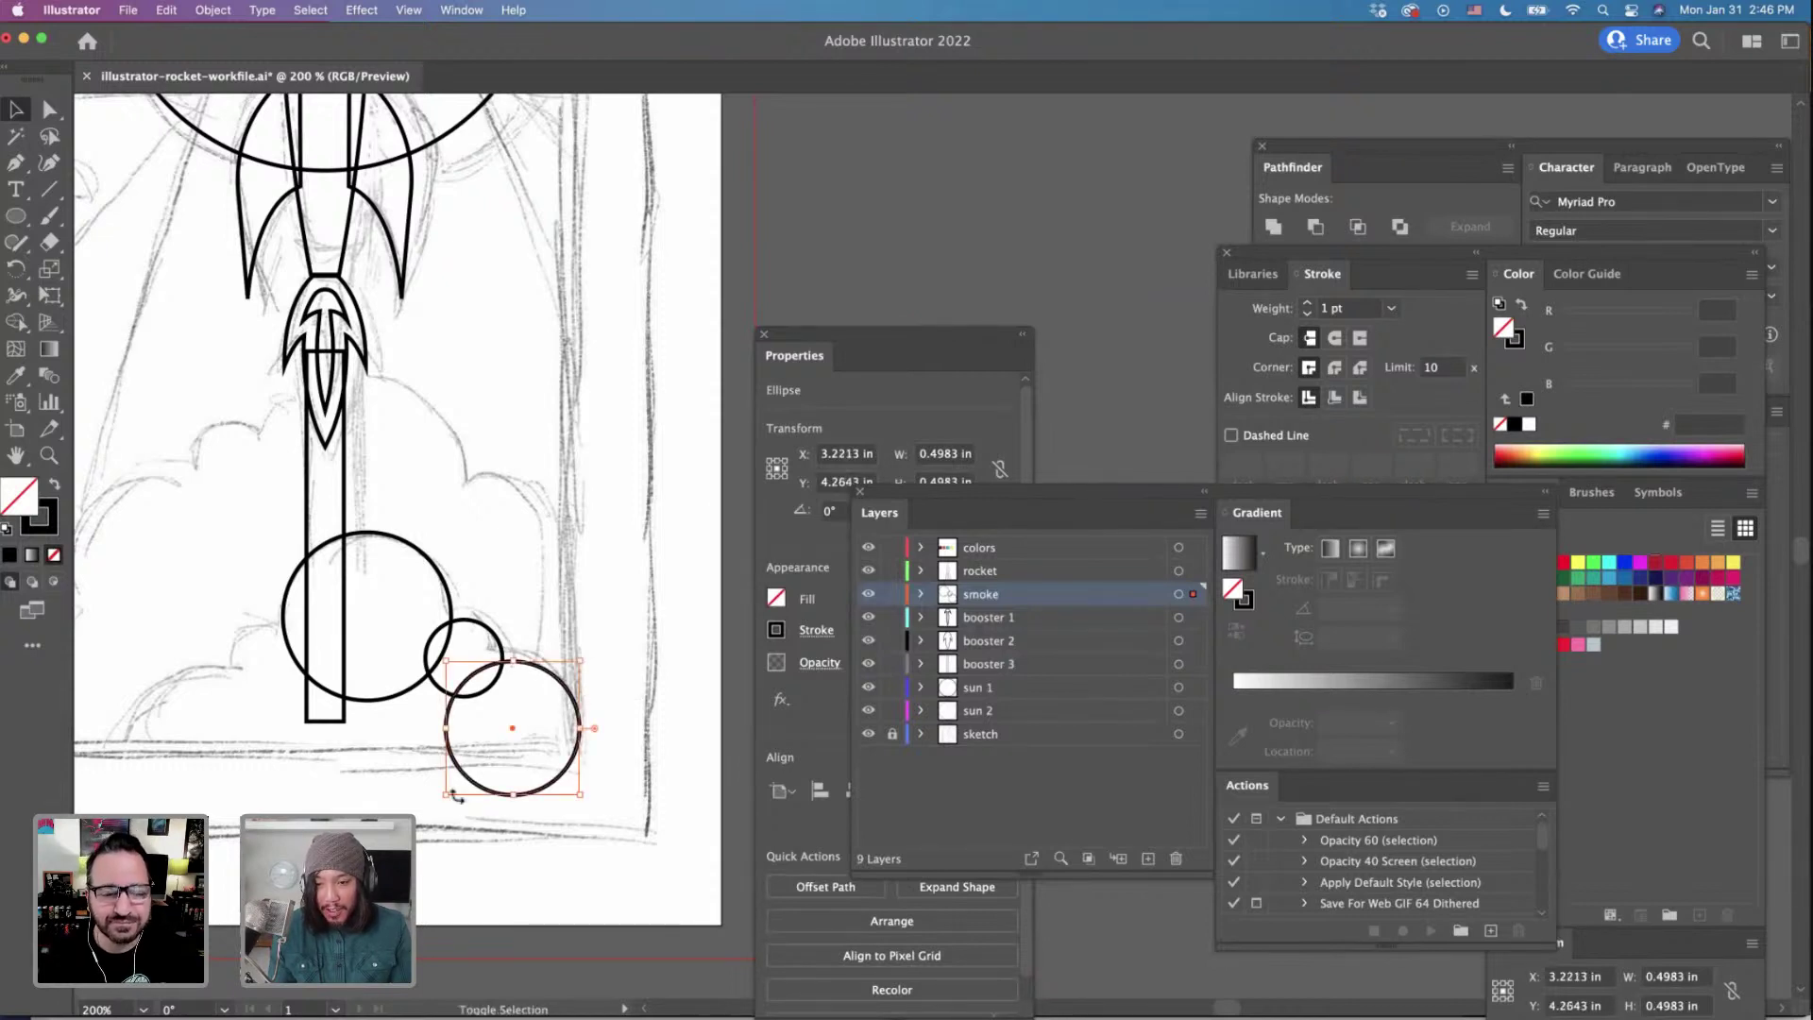
{"action": "left_click_drag", "start_coordinate": [449, 795], "coordinate": [456, 788]}
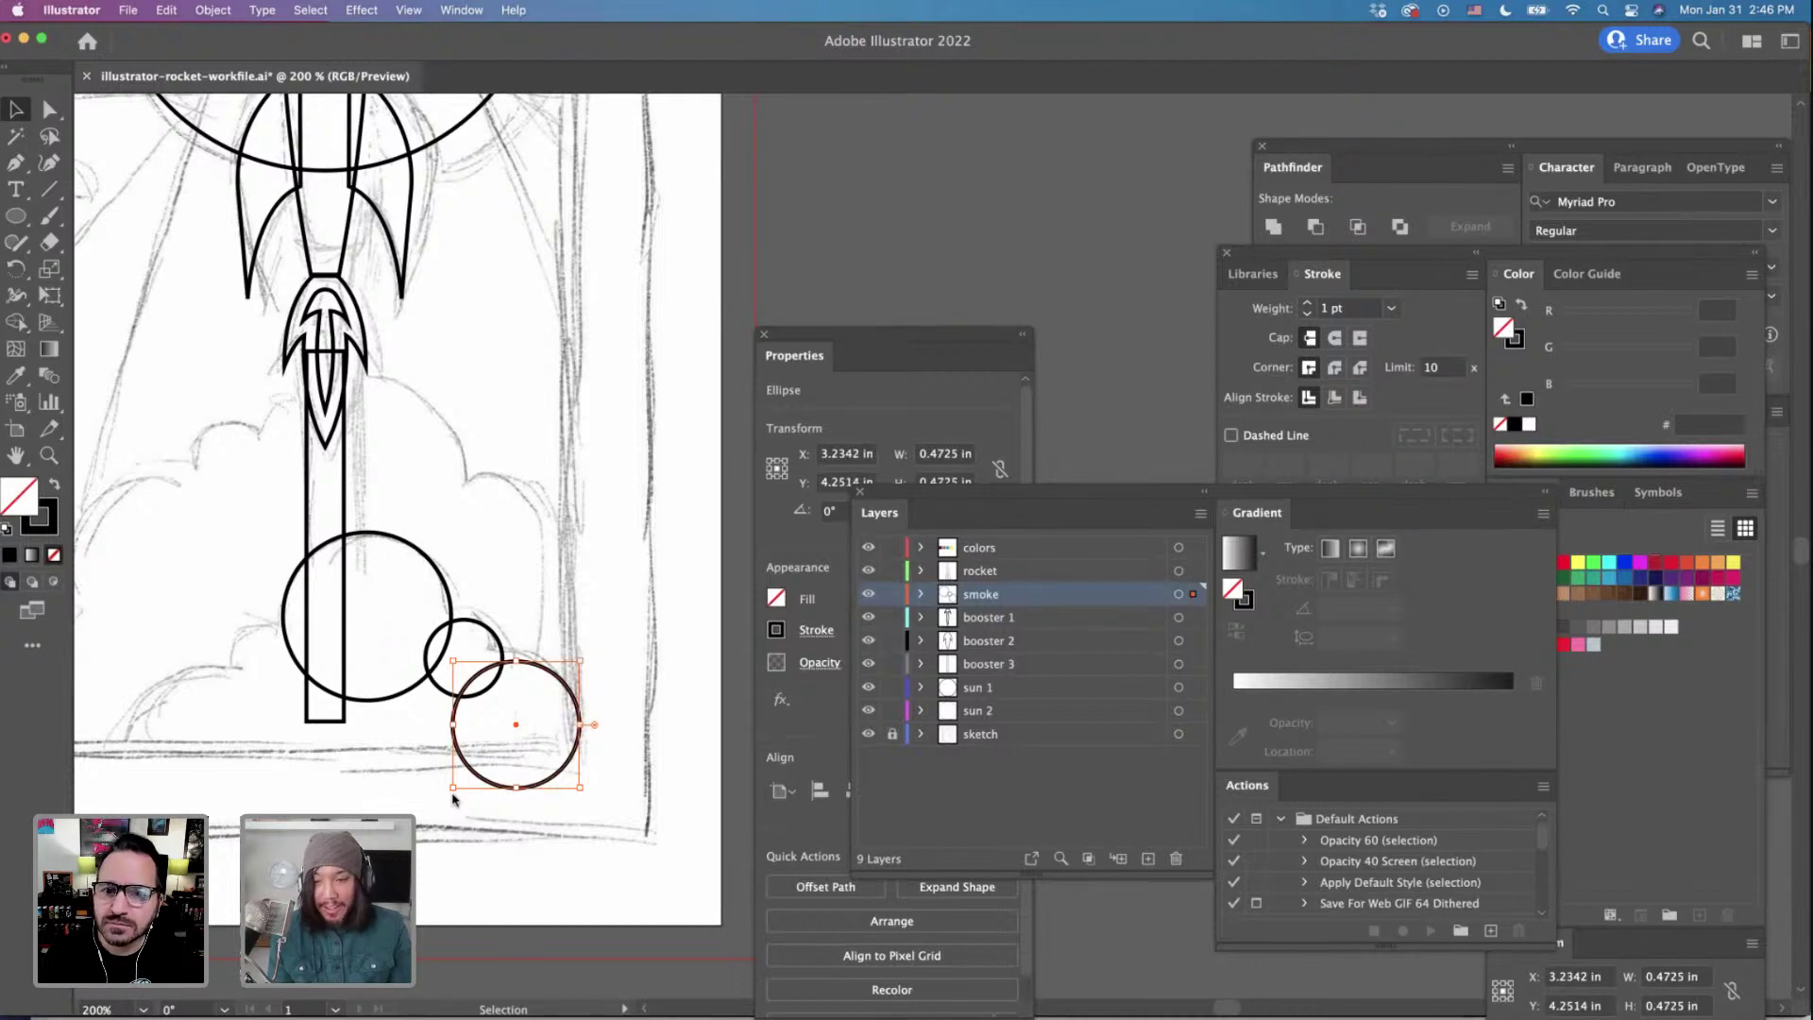
Duplicate the small and medium right-hand smoke circles to the large circle's left side, keeping each copy level with its original.
{"action": "left_click", "coordinate": [498, 648]}
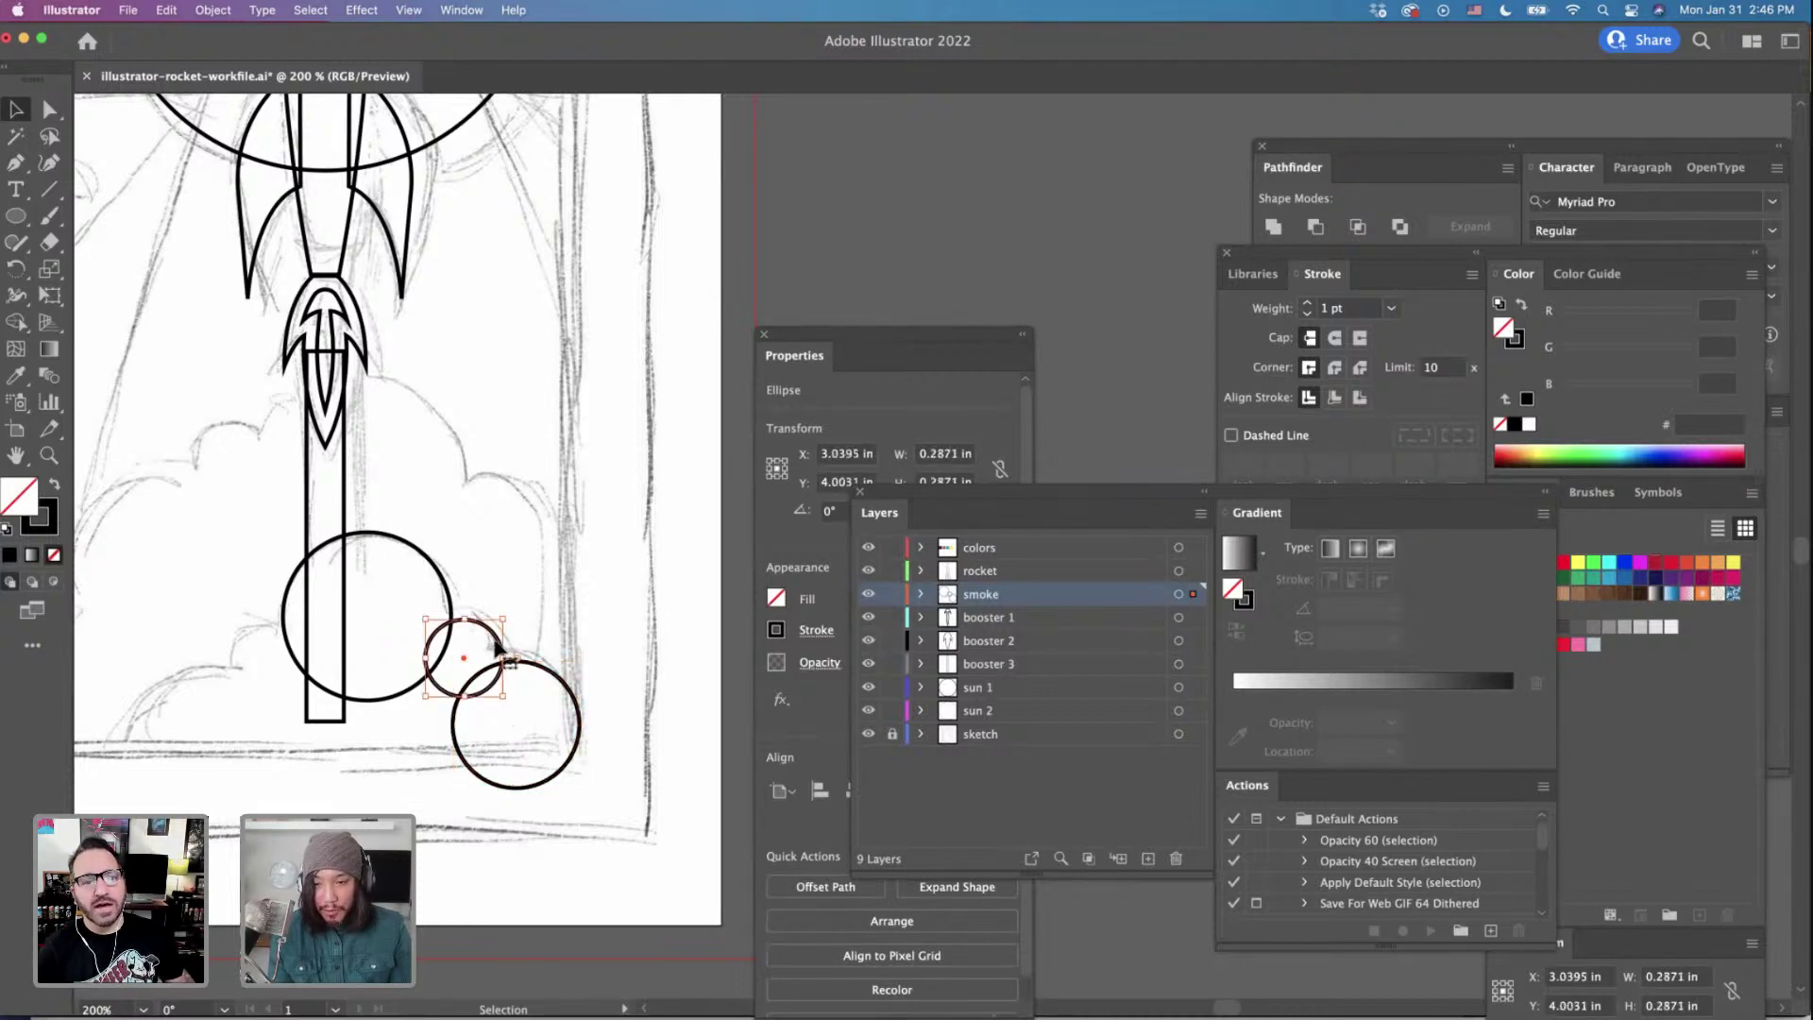
{"action": "left_click_drag", "start_coordinate": [489, 640], "coordinate": [298, 641]}
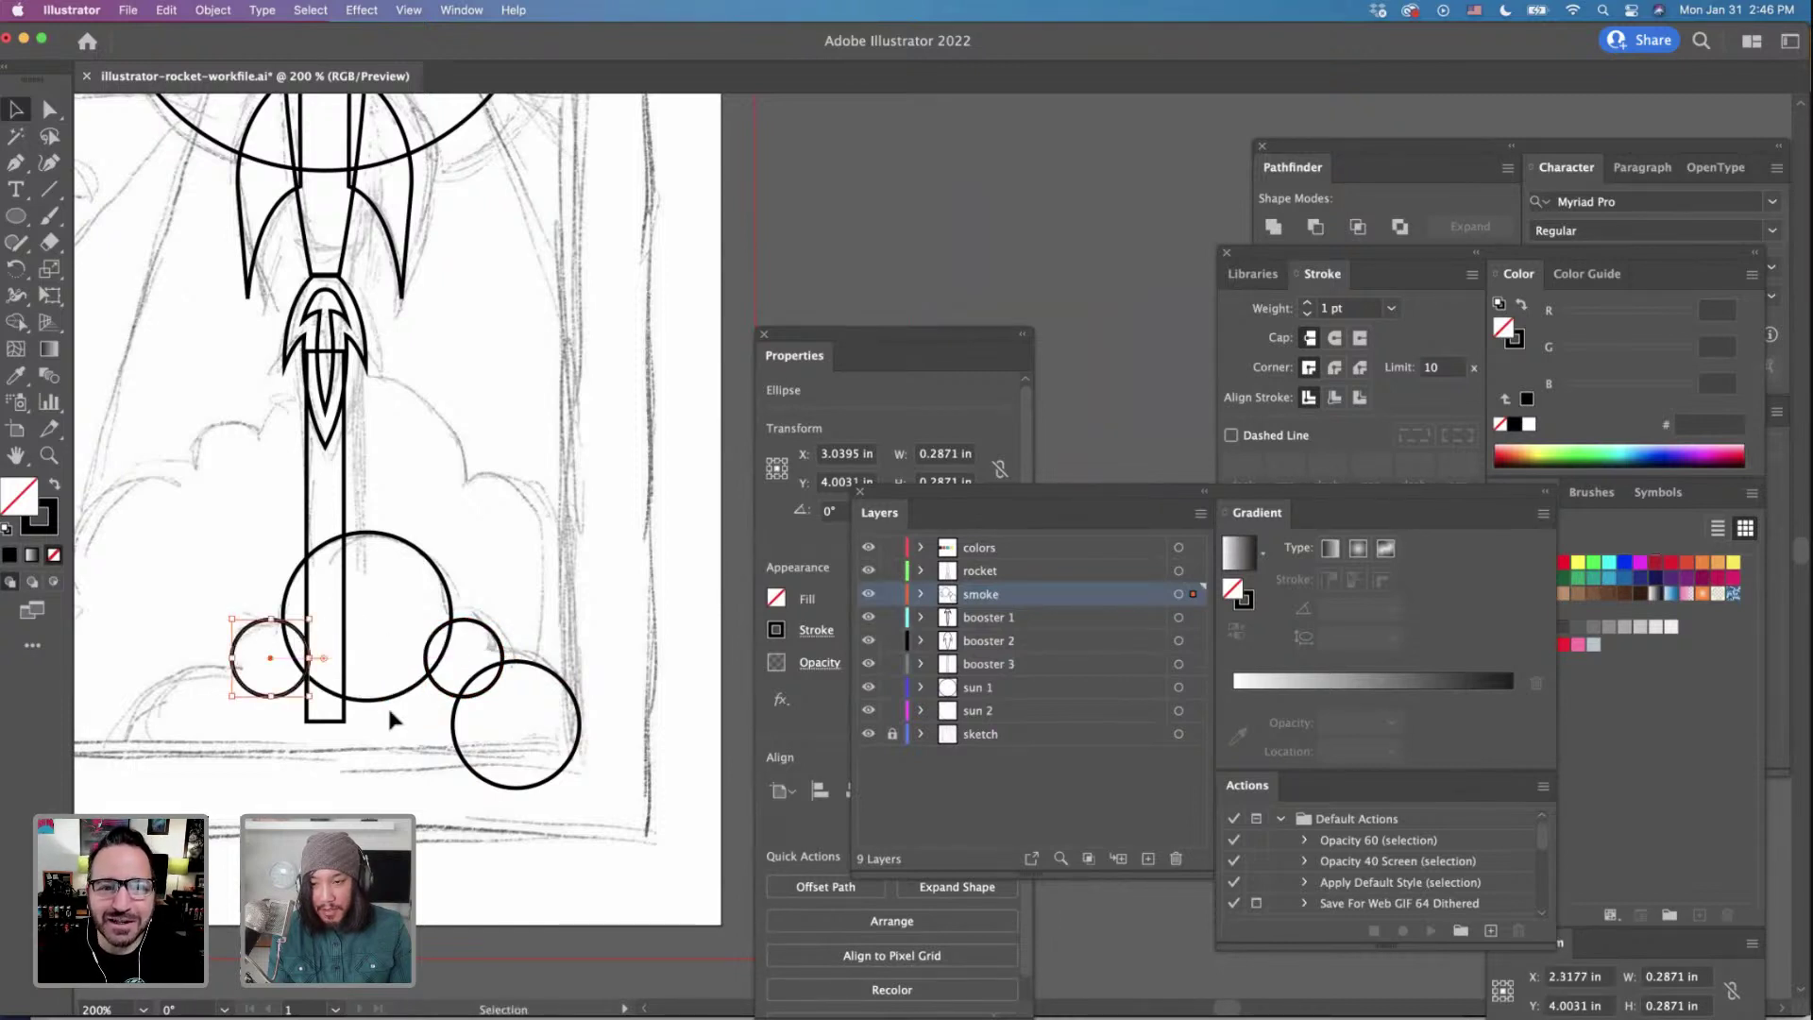
{"action": "scroll", "coordinate": [406, 703], "scroll_direction": "down", "scroll_amount": 2}
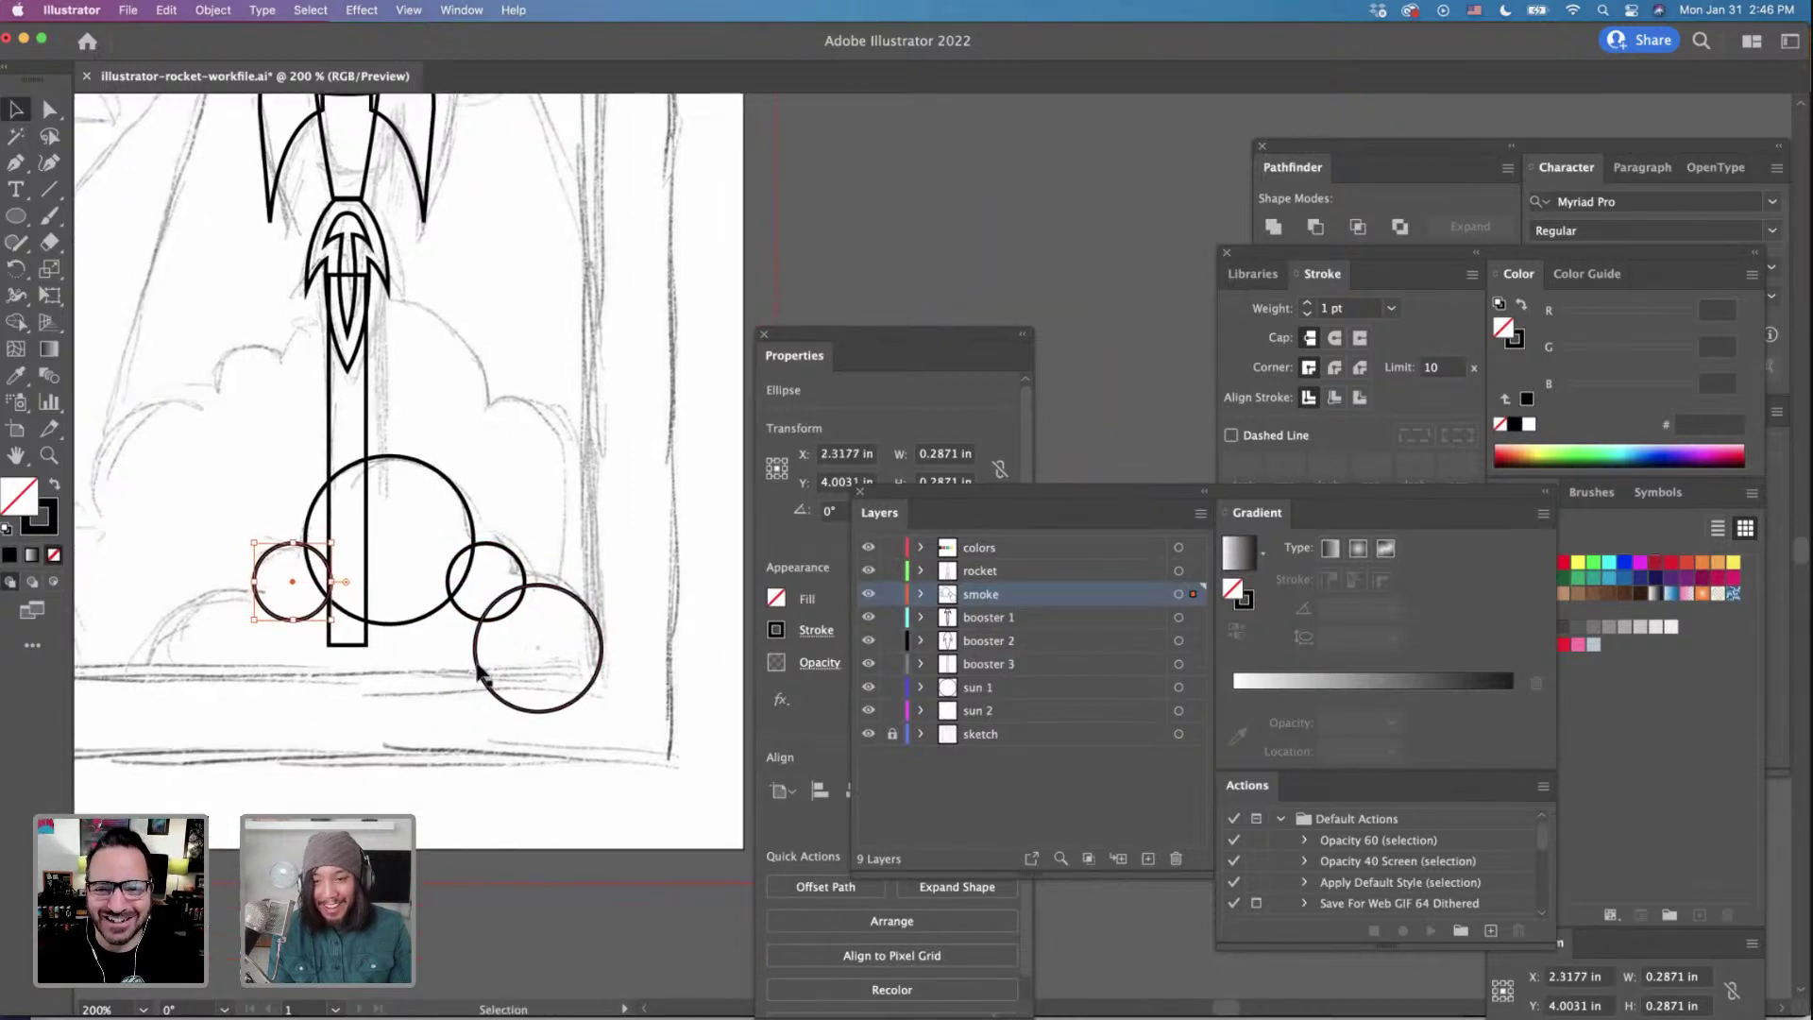
{"action": "left_click_drag", "start_coordinate": [481, 673], "coordinate": [172, 706]}
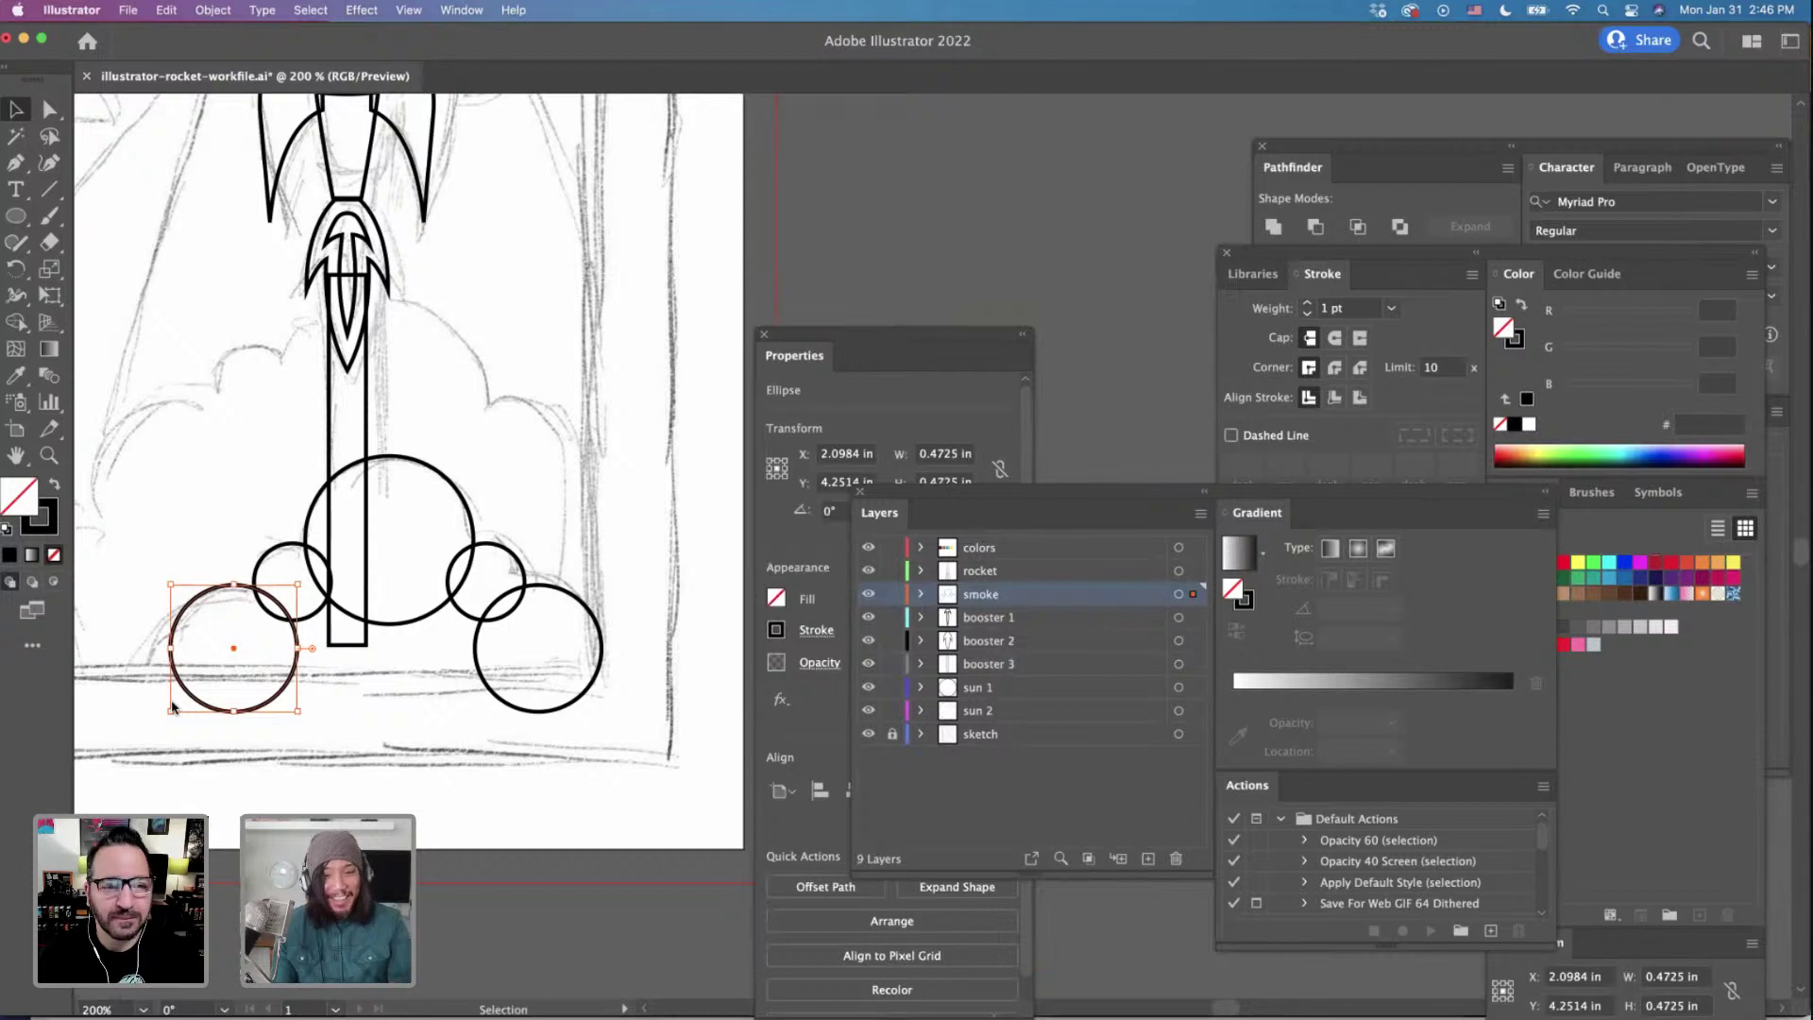
Place matching circles about 0.36 in wide at the outer left and outer right ends of the smoke cloud.
{"action": "scroll", "coordinate": [173, 706], "scroll_direction": "left", "scroll_amount": 3}
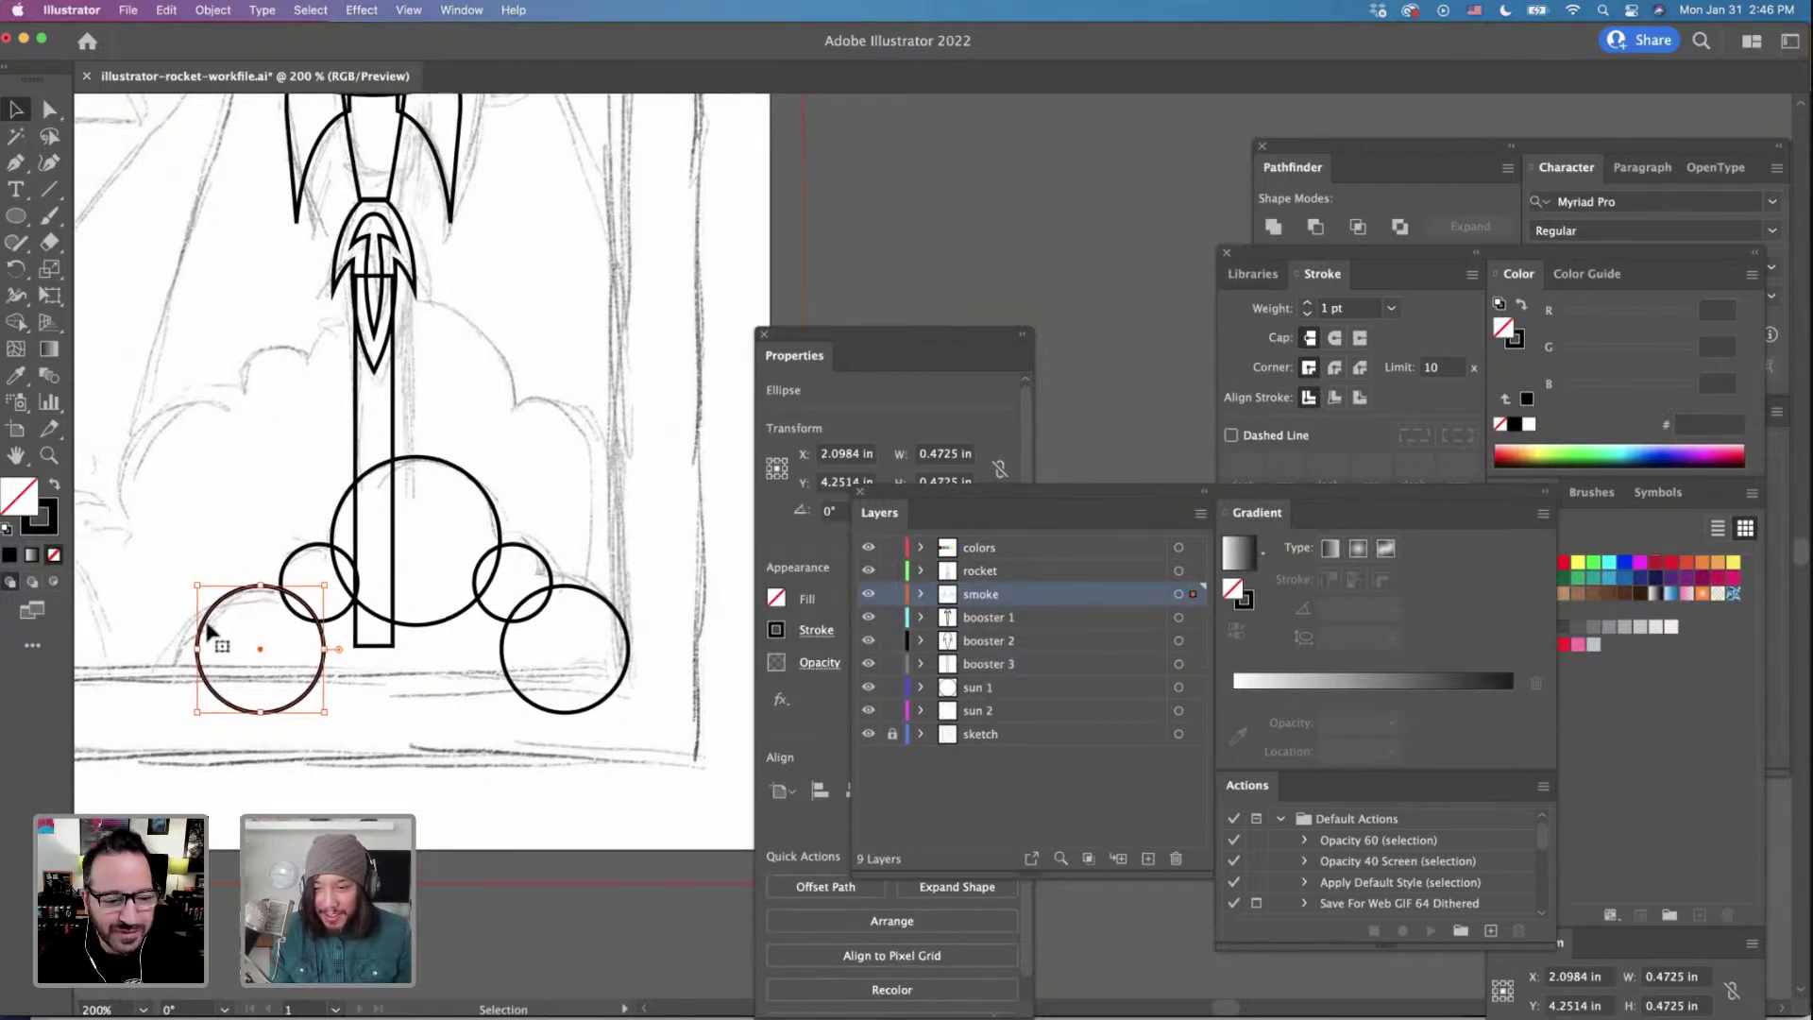
{"action": "left_click_drag", "start_coordinate": [208, 623], "coordinate": [624, 766]}
{"action": "scroll", "coordinate": [253, 631], "scroll_direction": "left", "scroll_amount": 1}
{"action": "scroll", "coordinate": [213, 710], "scroll_direction": "left", "scroll_amount": 3}
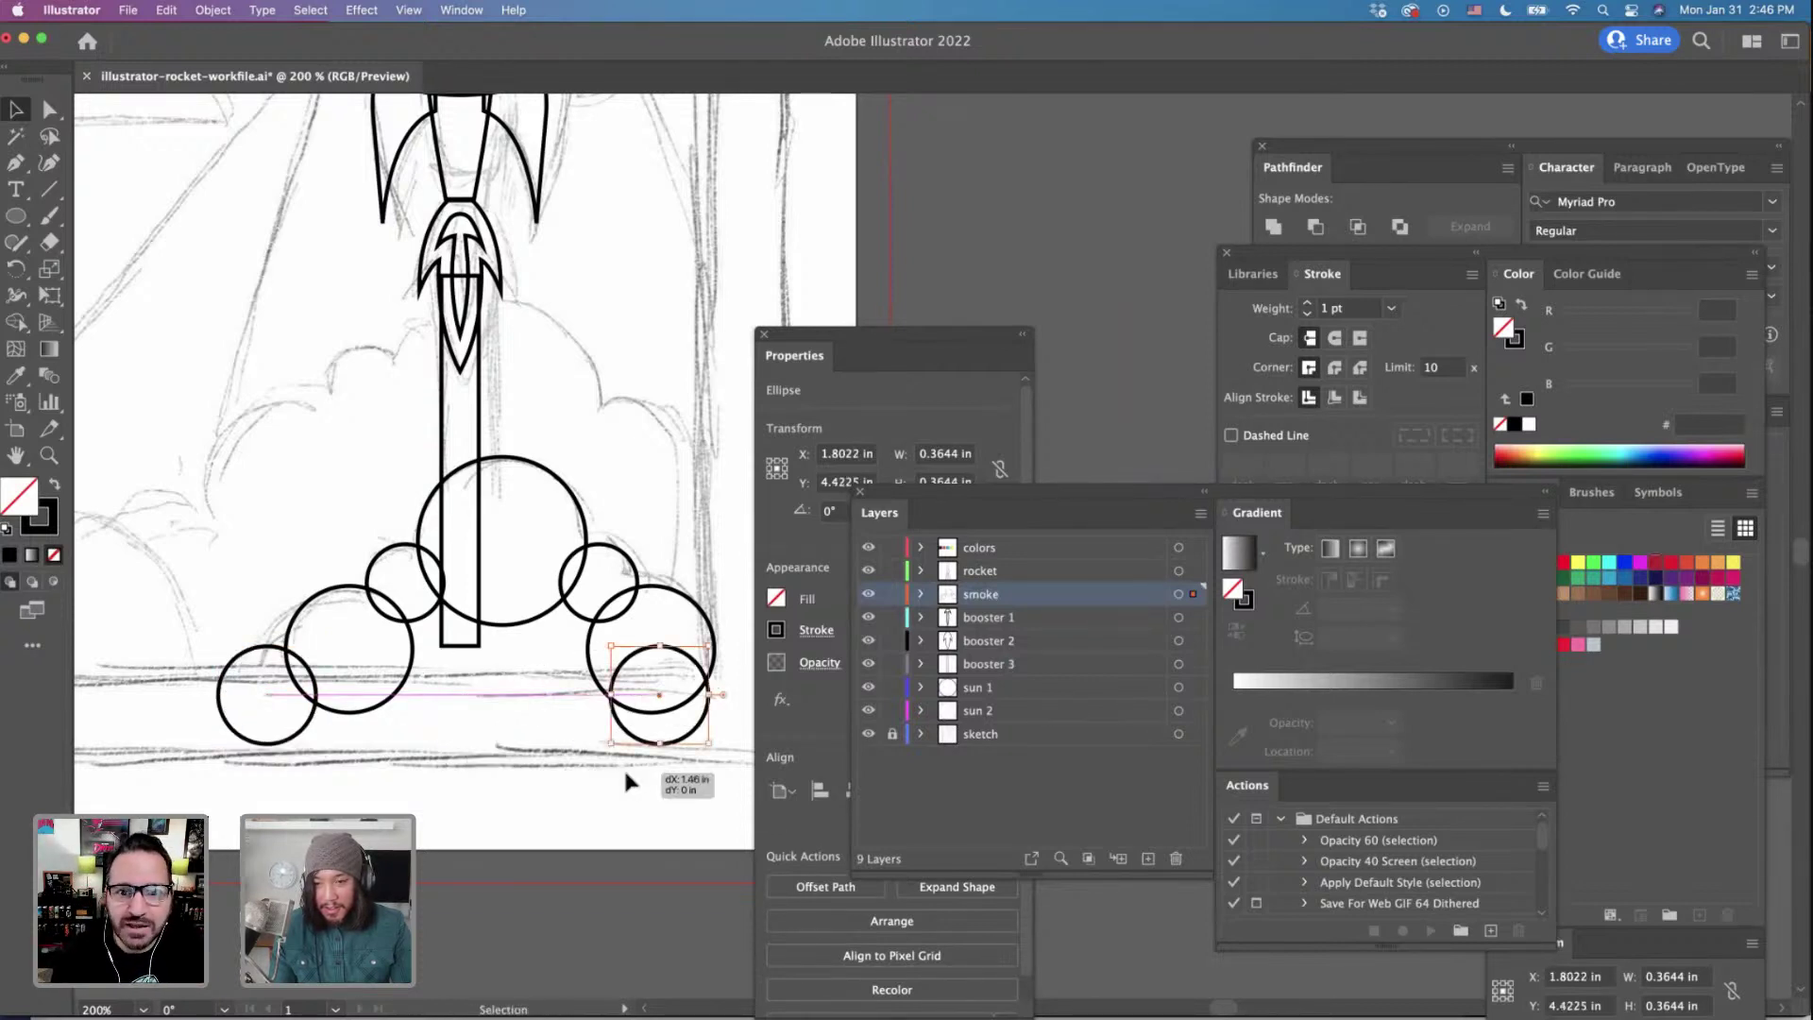
{"action": "scroll", "coordinate": [623, 767], "scroll_direction": "right", "scroll_amount": 3}
{"action": "left_click_drag", "start_coordinate": [529, 732], "coordinate": [607, 740]}
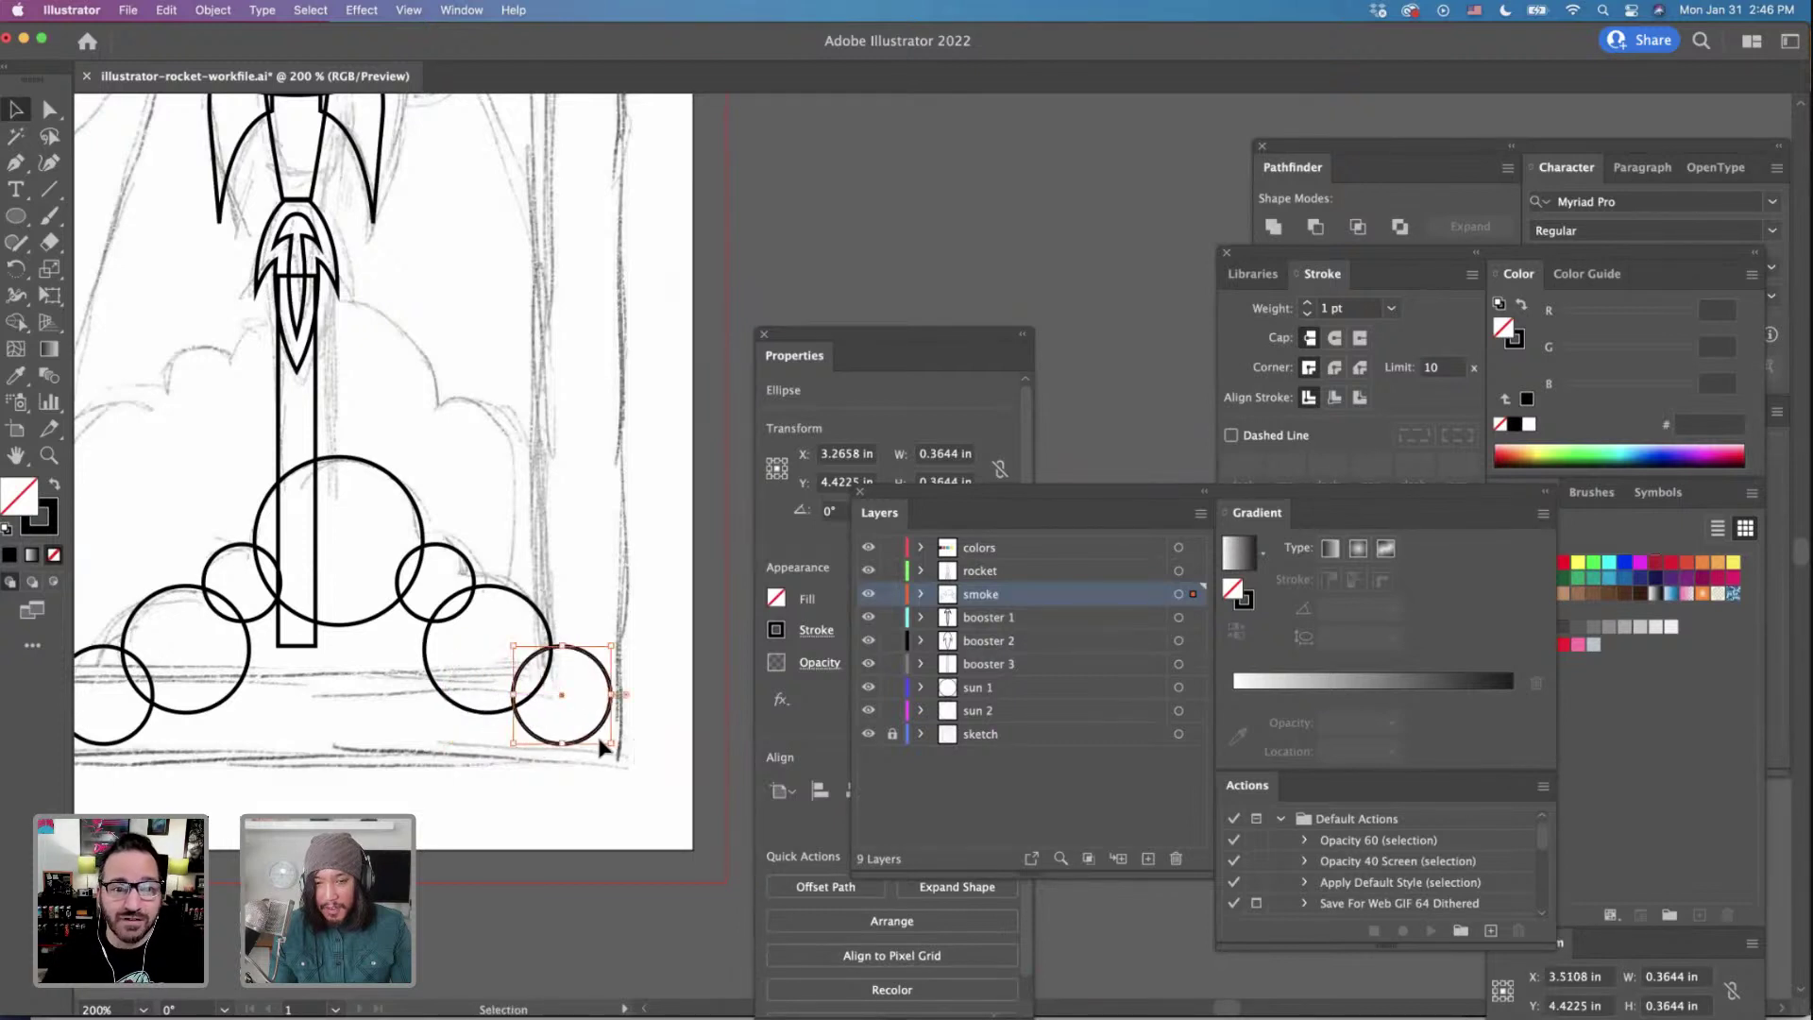
Draw a closed straight-sided Pen path through the smoke circles, peaking inside the large circle and closing along the base.
{"action": "left_click", "coordinate": [16, 163]}
{"action": "scroll", "coordinate": [165, 262], "scroll_direction": "down", "scroll_amount": 2}
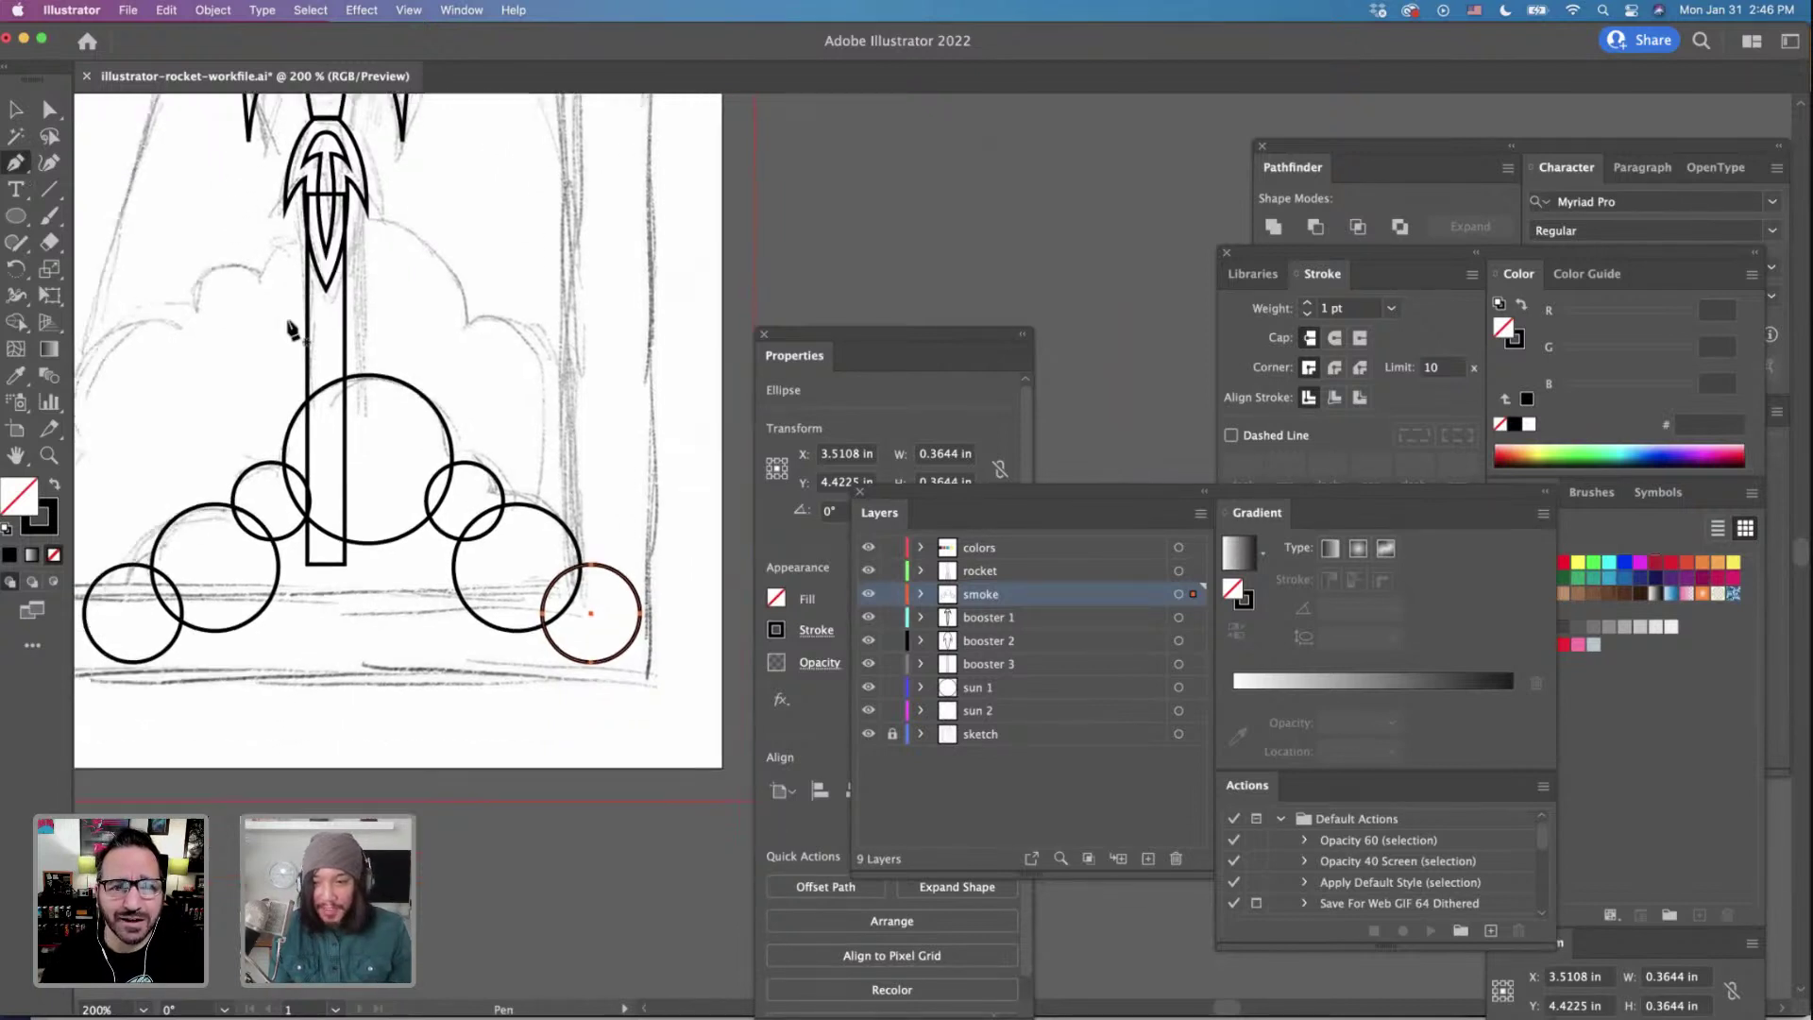
{"action": "left_click", "coordinate": [124, 628]}
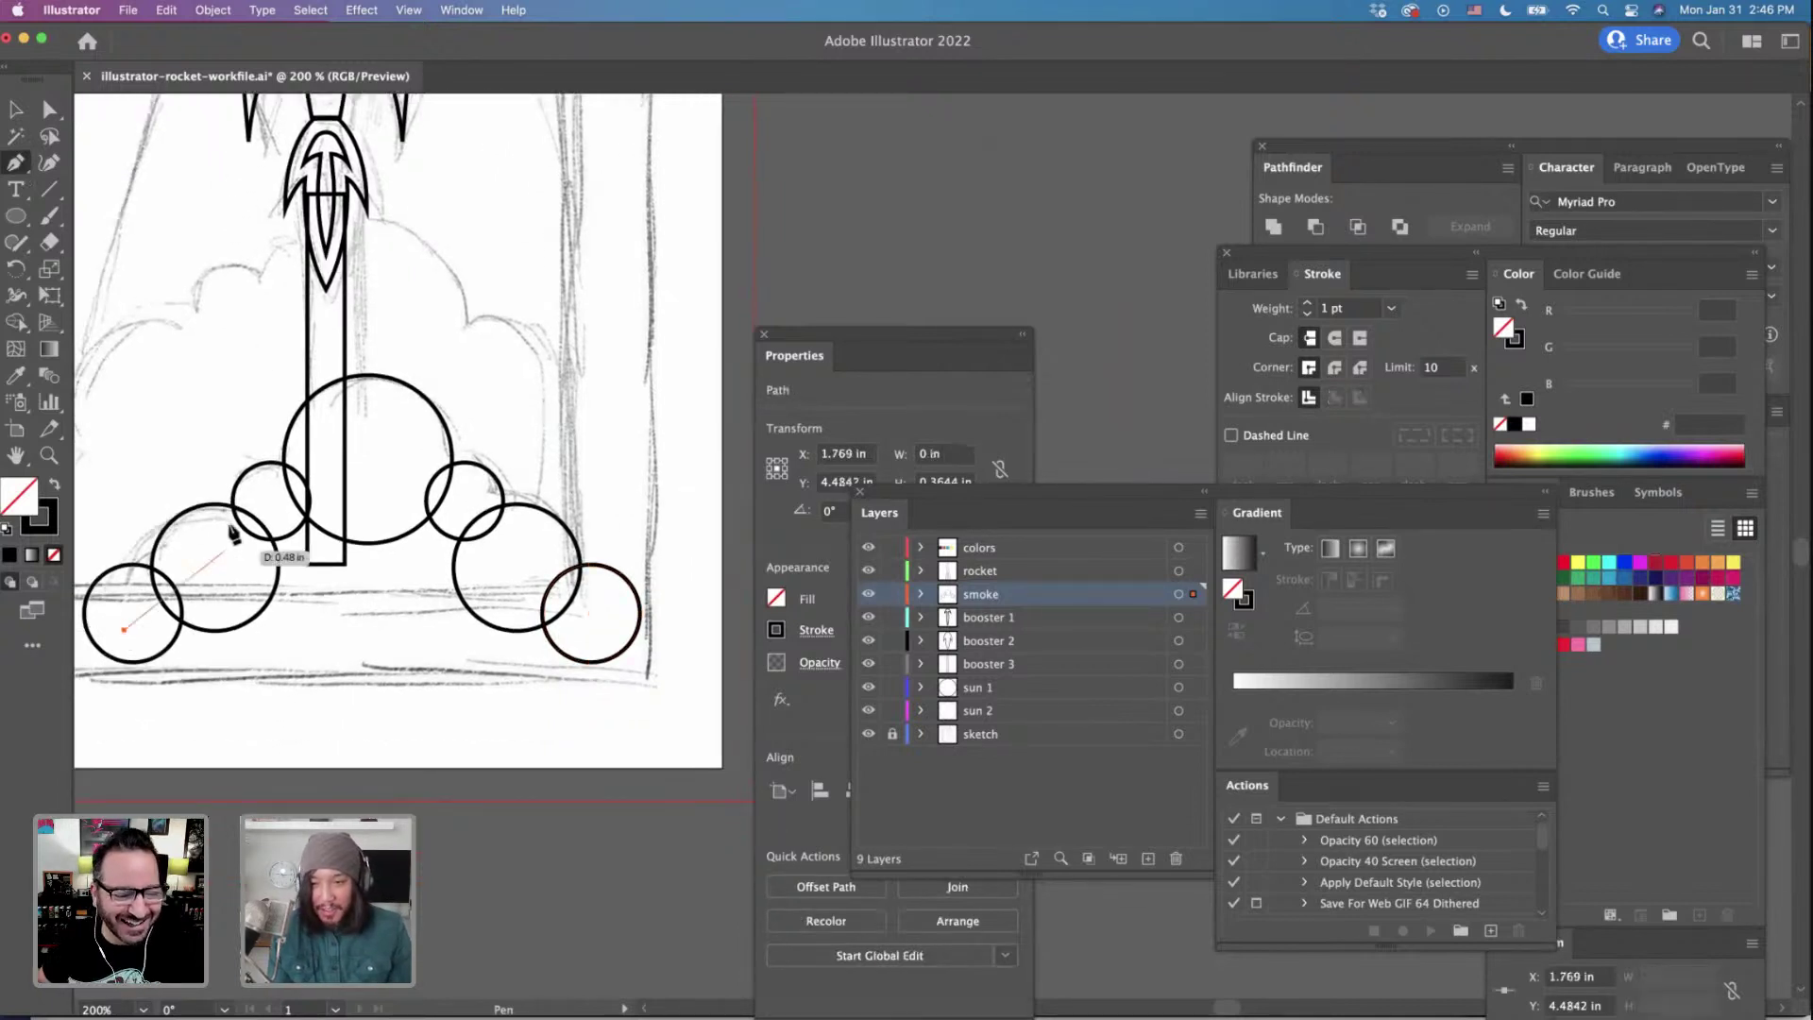
{"action": "left_click", "coordinate": [274, 511]}
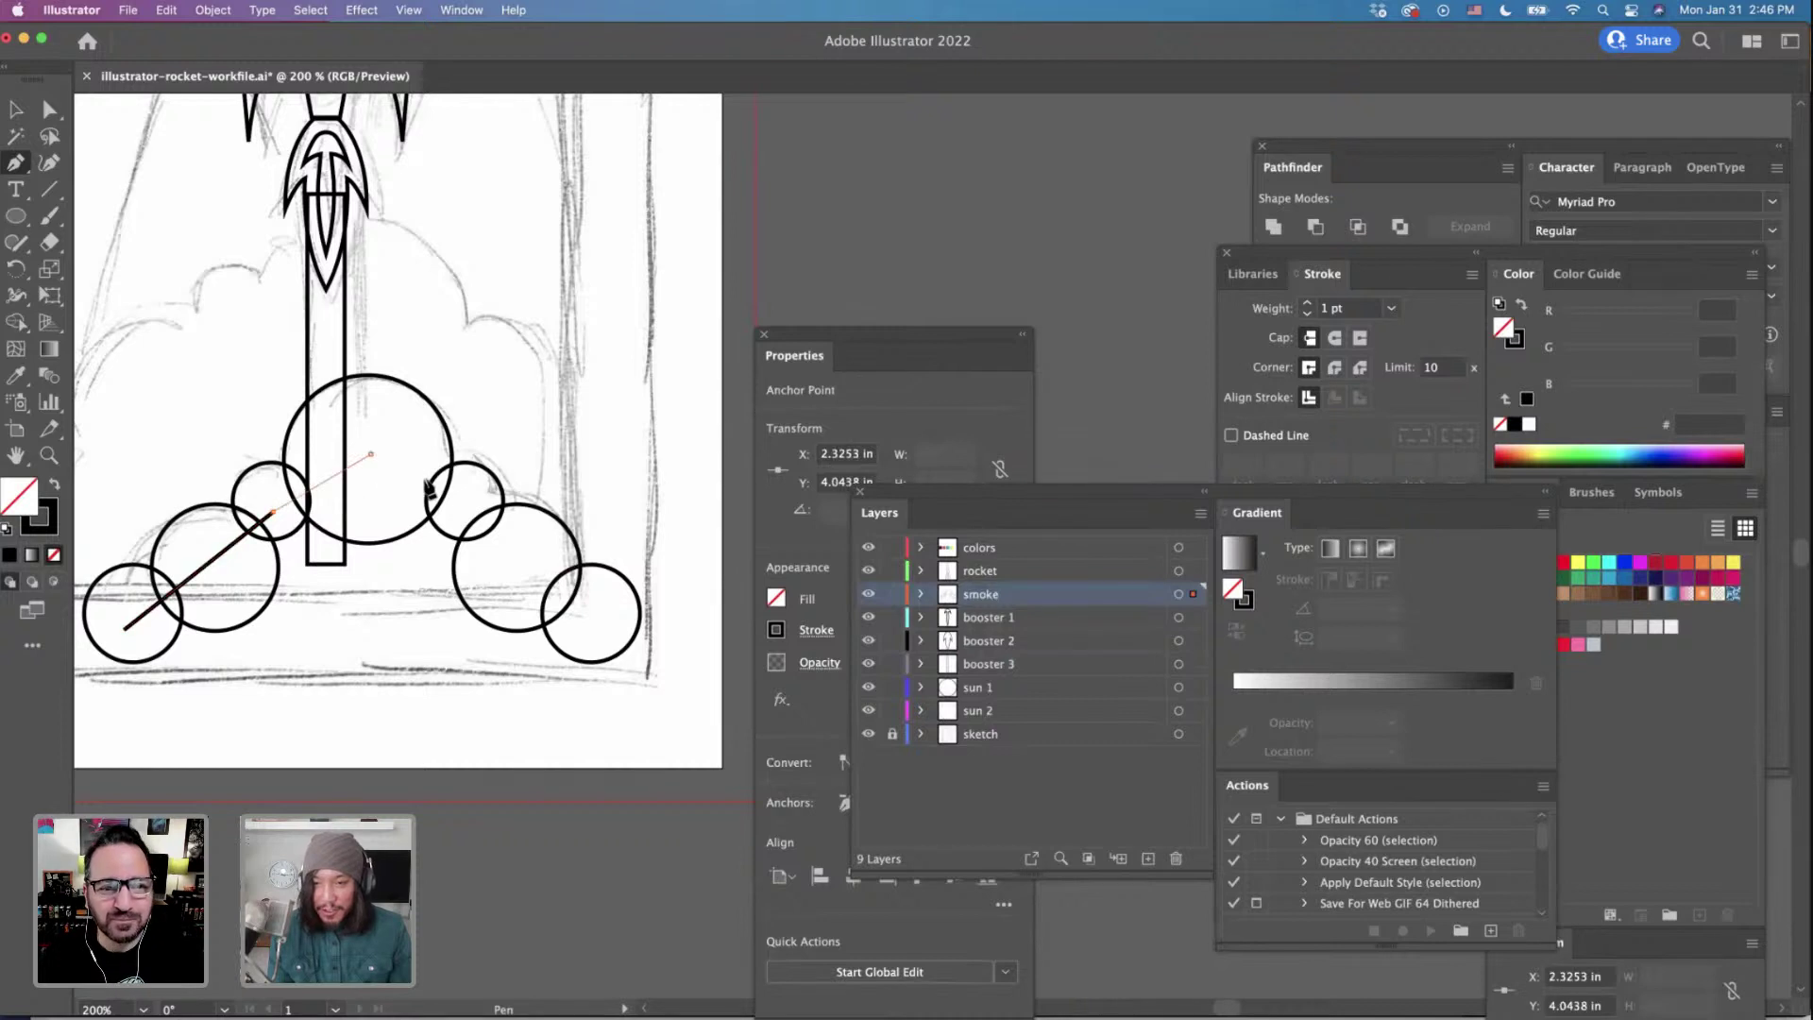
{"action": "left_click", "coordinate": [370, 456]}
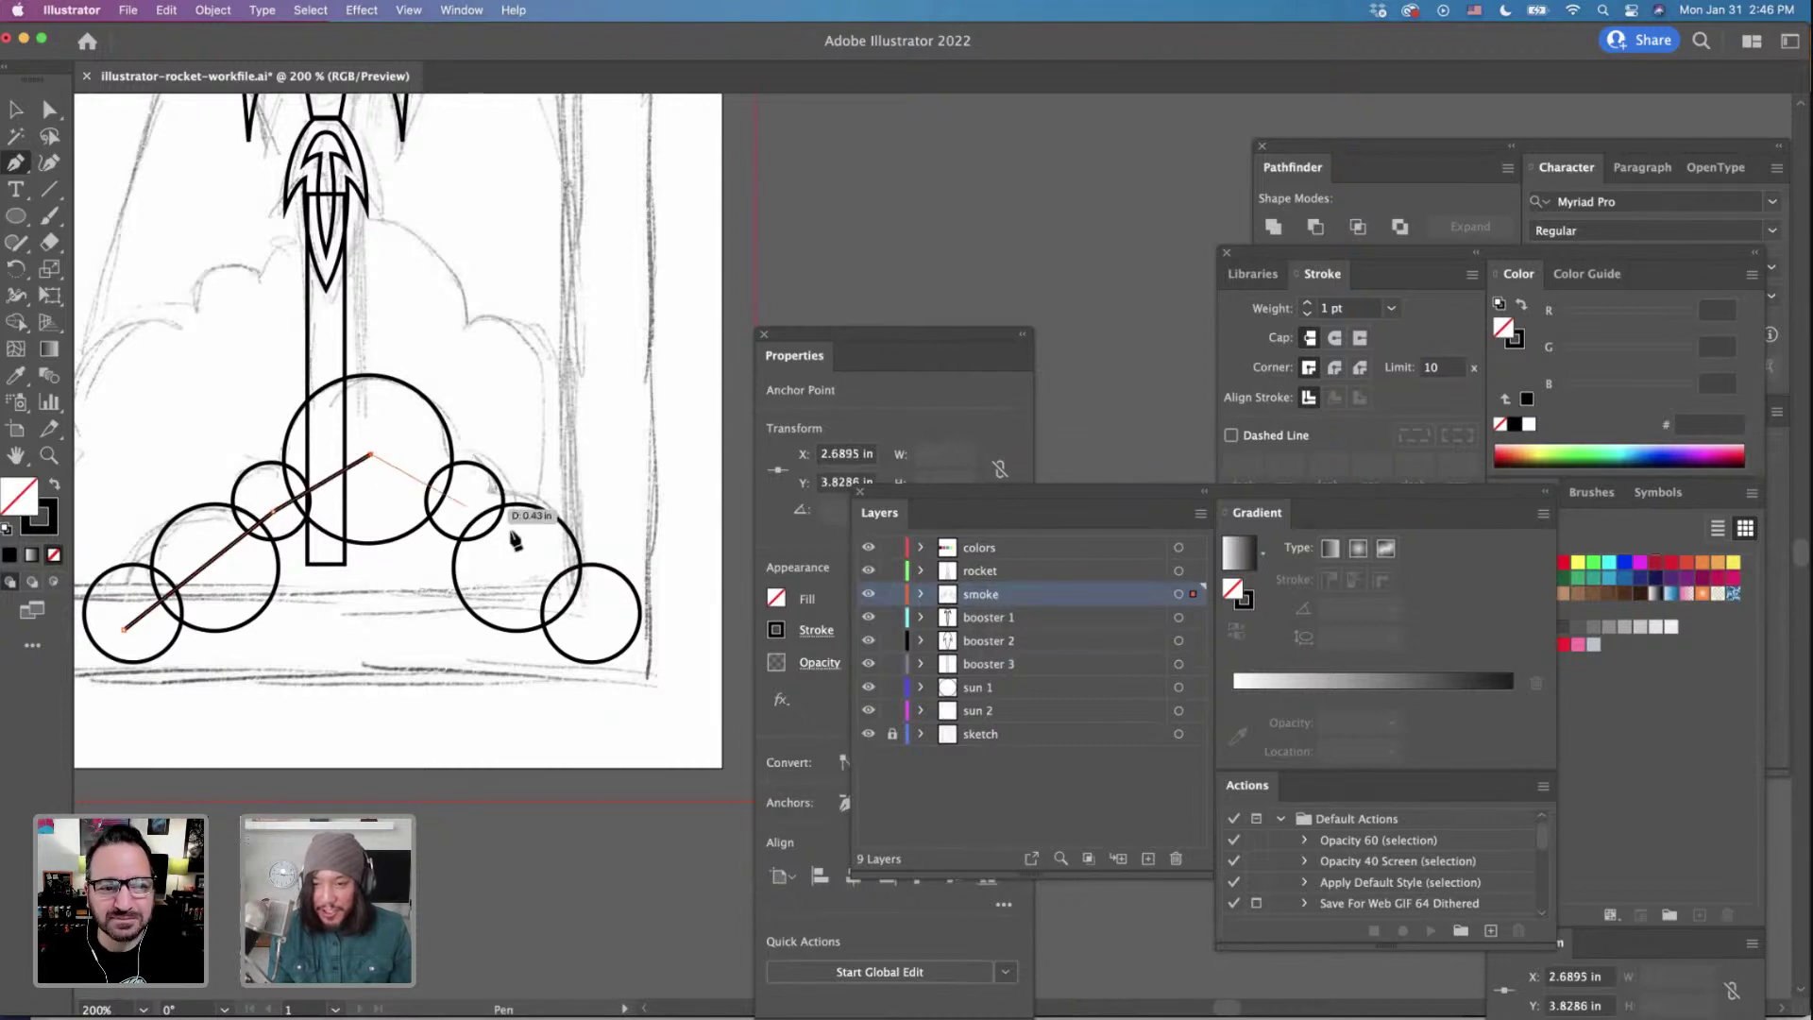
{"action": "left_click", "coordinate": [605, 634]}
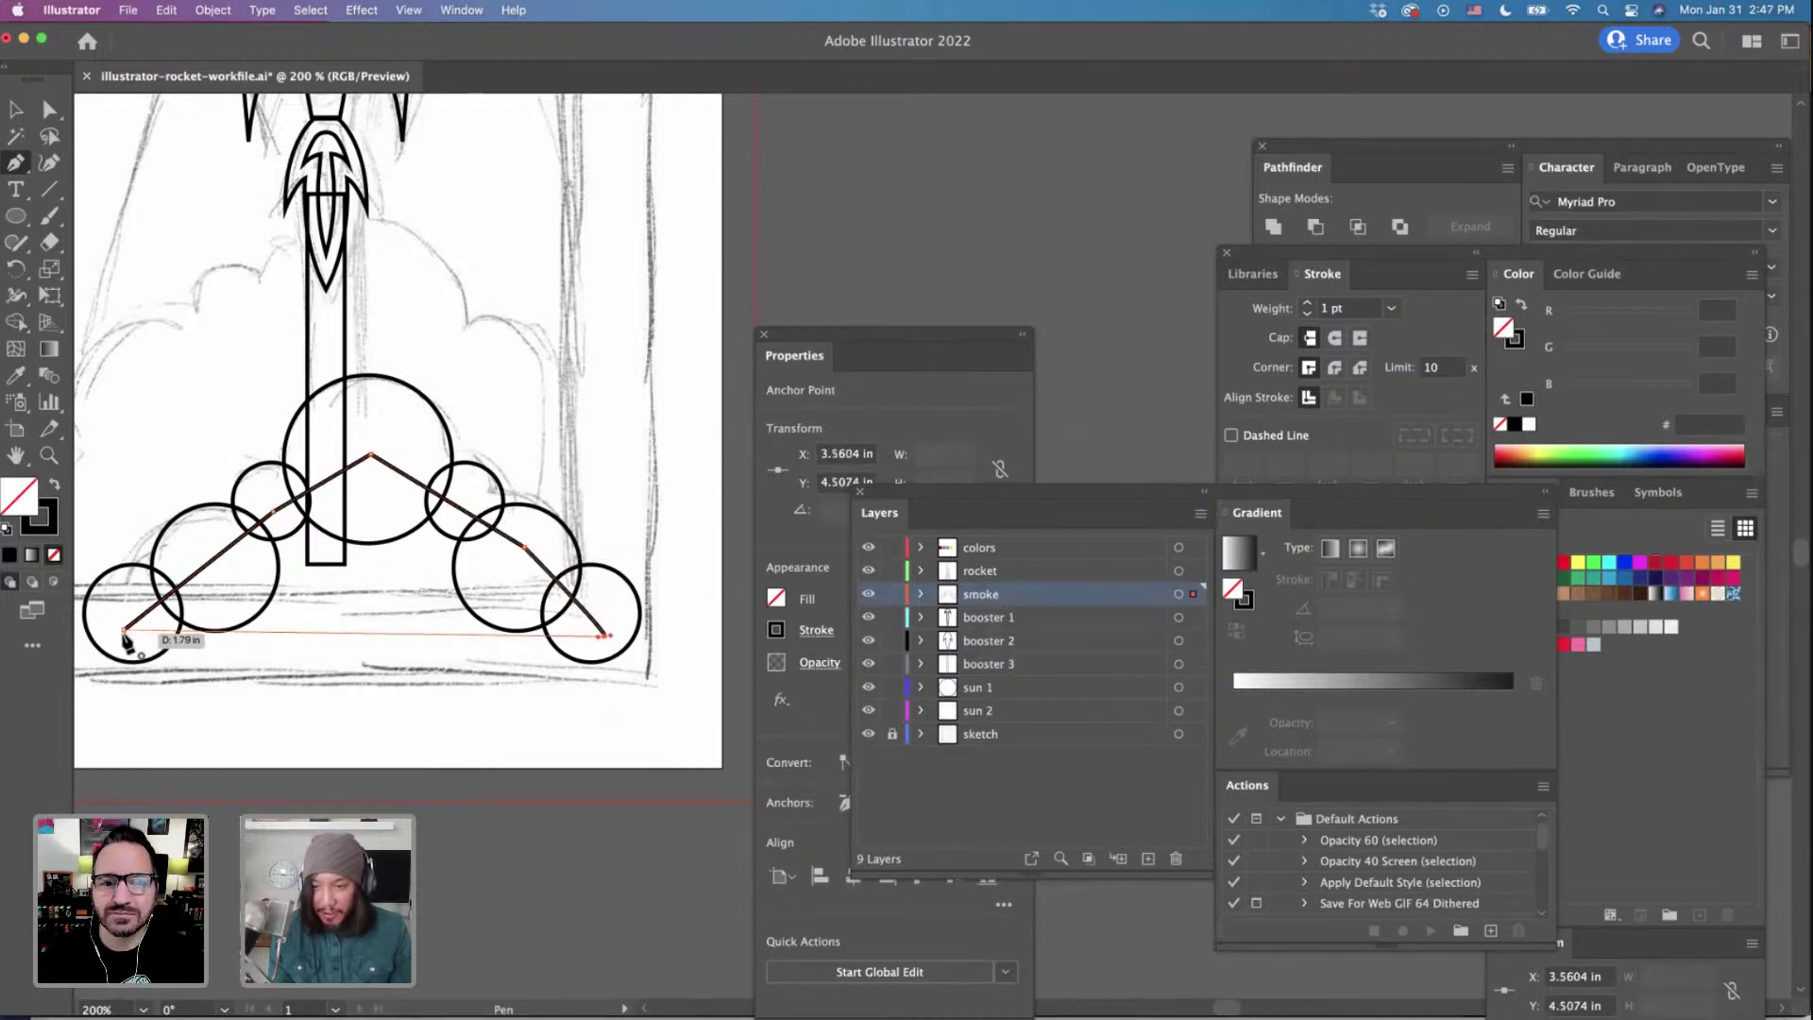
{"action": "left_click", "coordinate": [123, 629]}
Lower the path's two bottom corner anchor points slightly inside the outermost circles to level its base.
{"action": "left_click", "coordinate": [43, 110]}
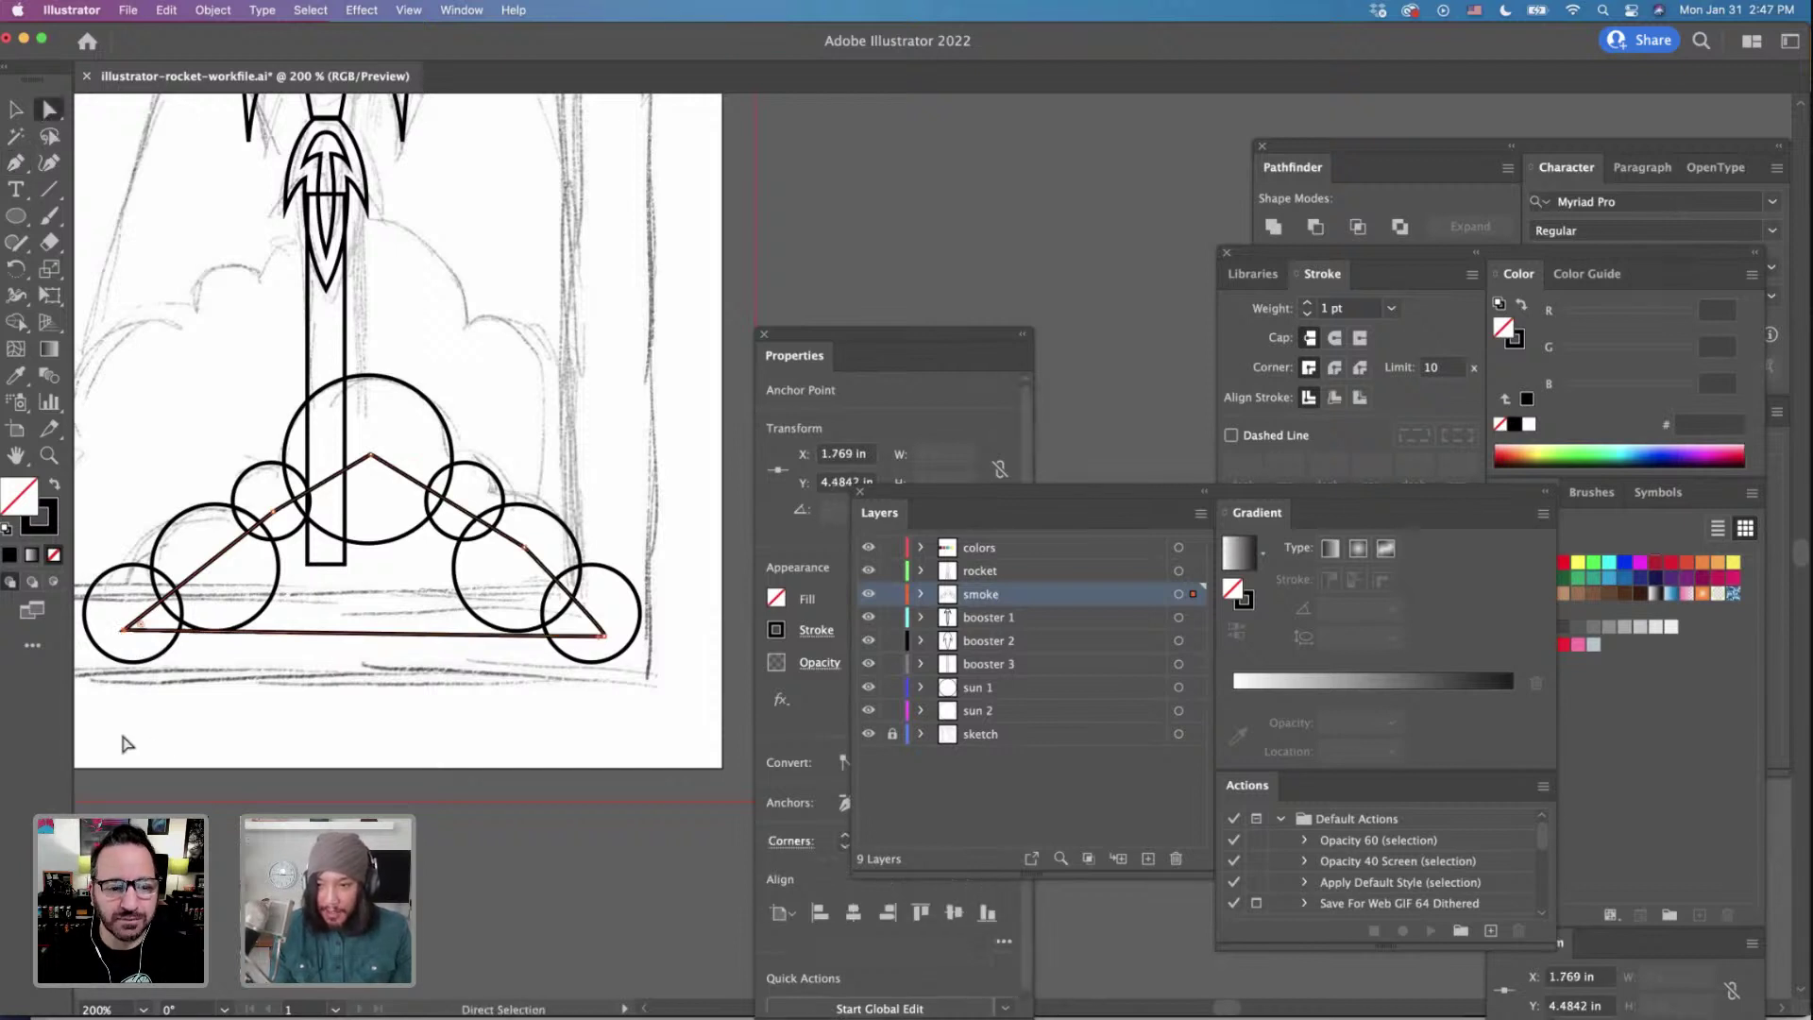
{"action": "left_click_drag", "start_coordinate": [122, 631], "coordinate": [118, 646]}
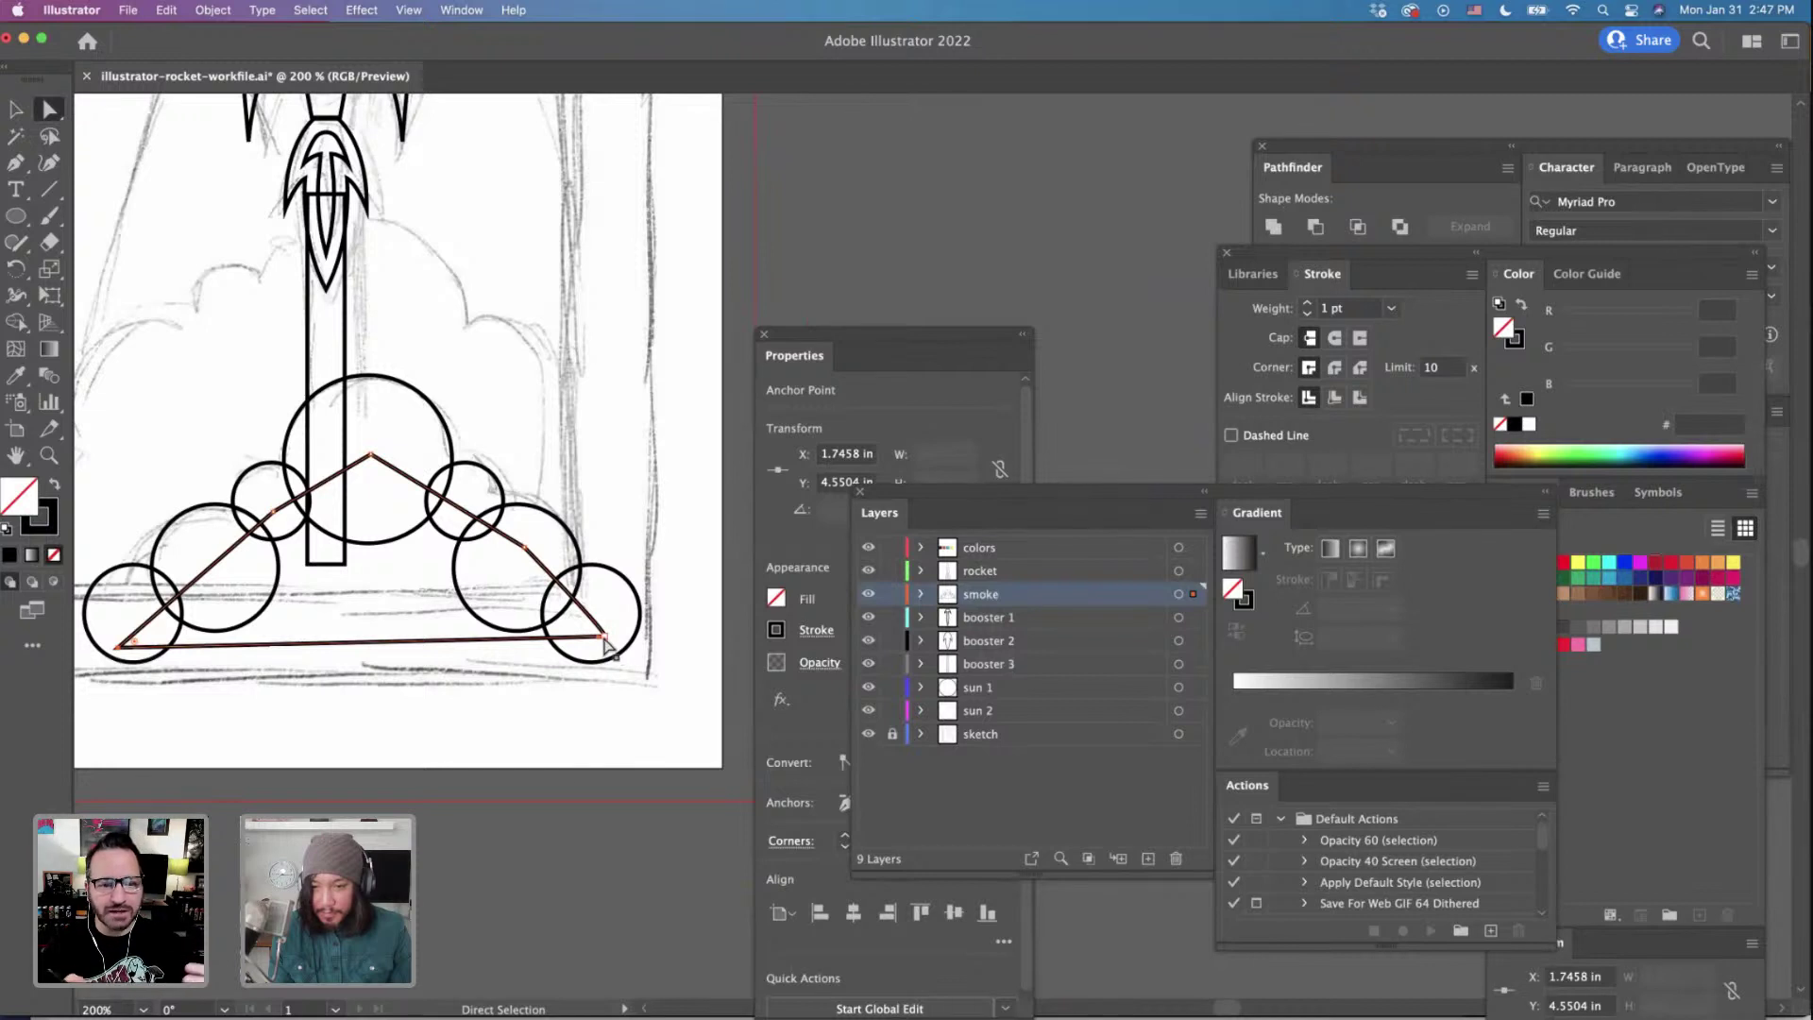
{"action": "left_click_drag", "start_coordinate": [603, 636], "coordinate": [608, 647]}
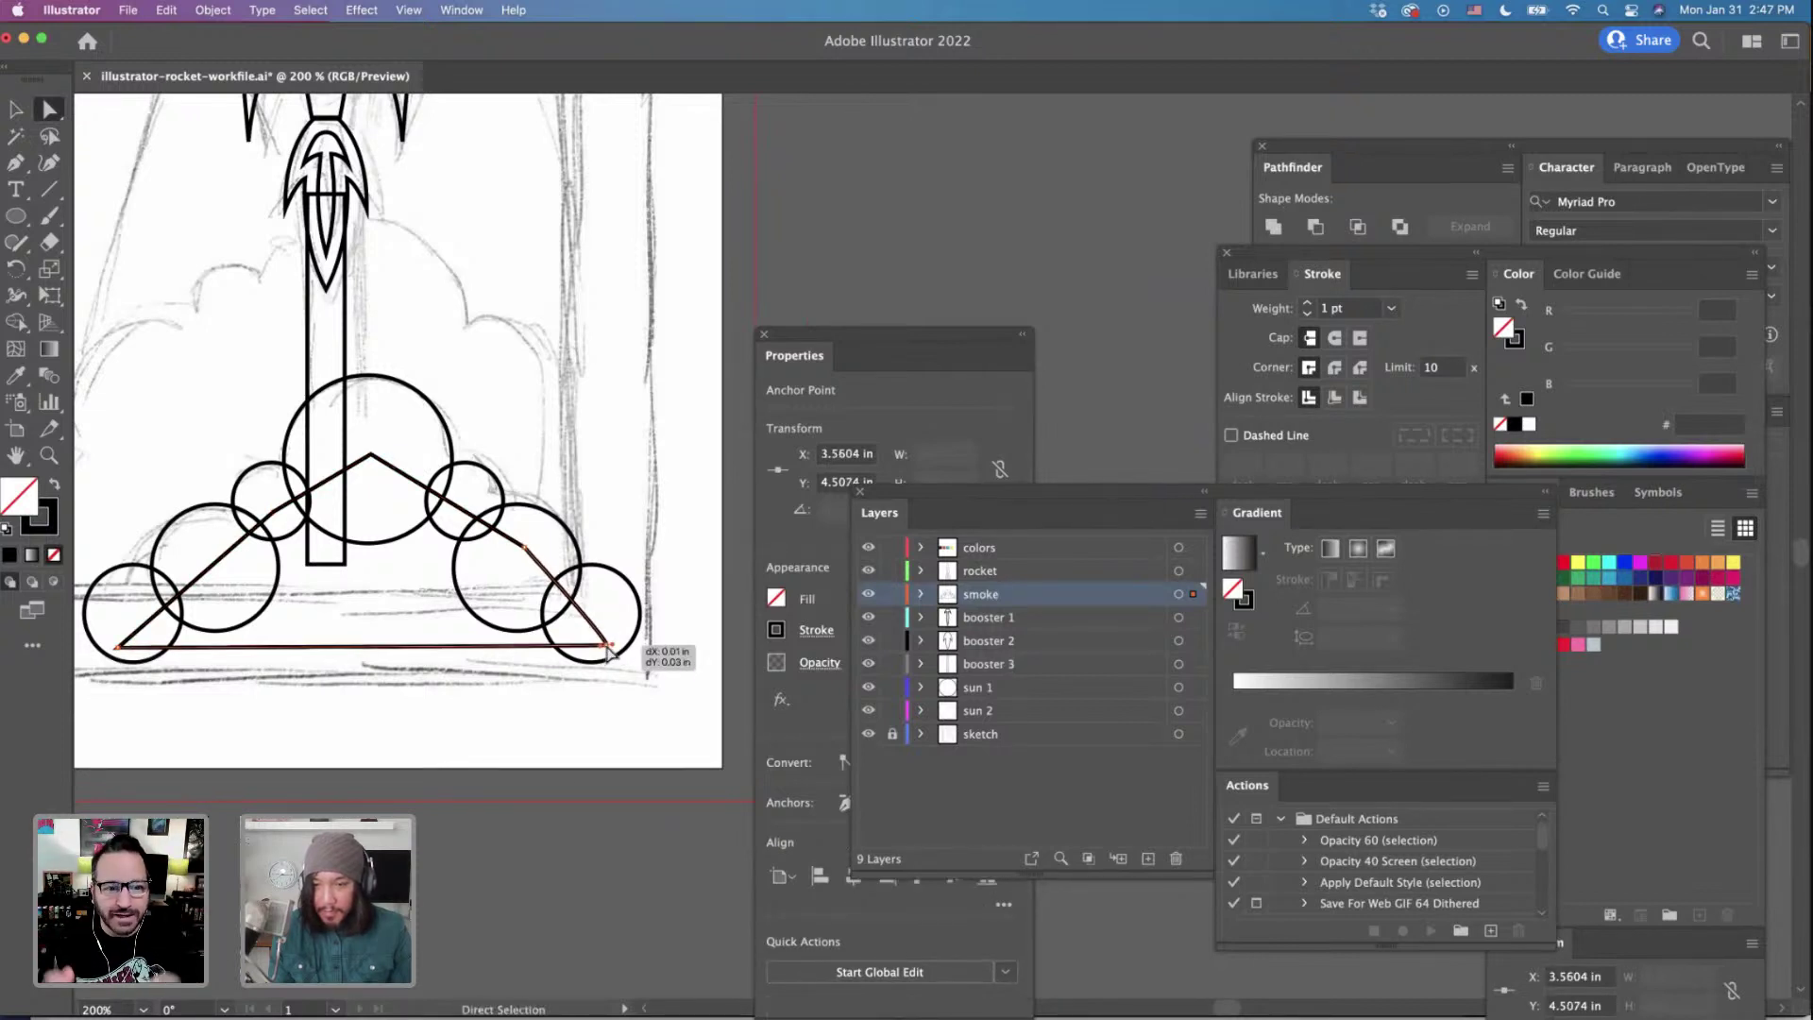
{"action": "scroll", "coordinate": [610, 650], "scroll_direction": "left", "scroll_amount": 1}
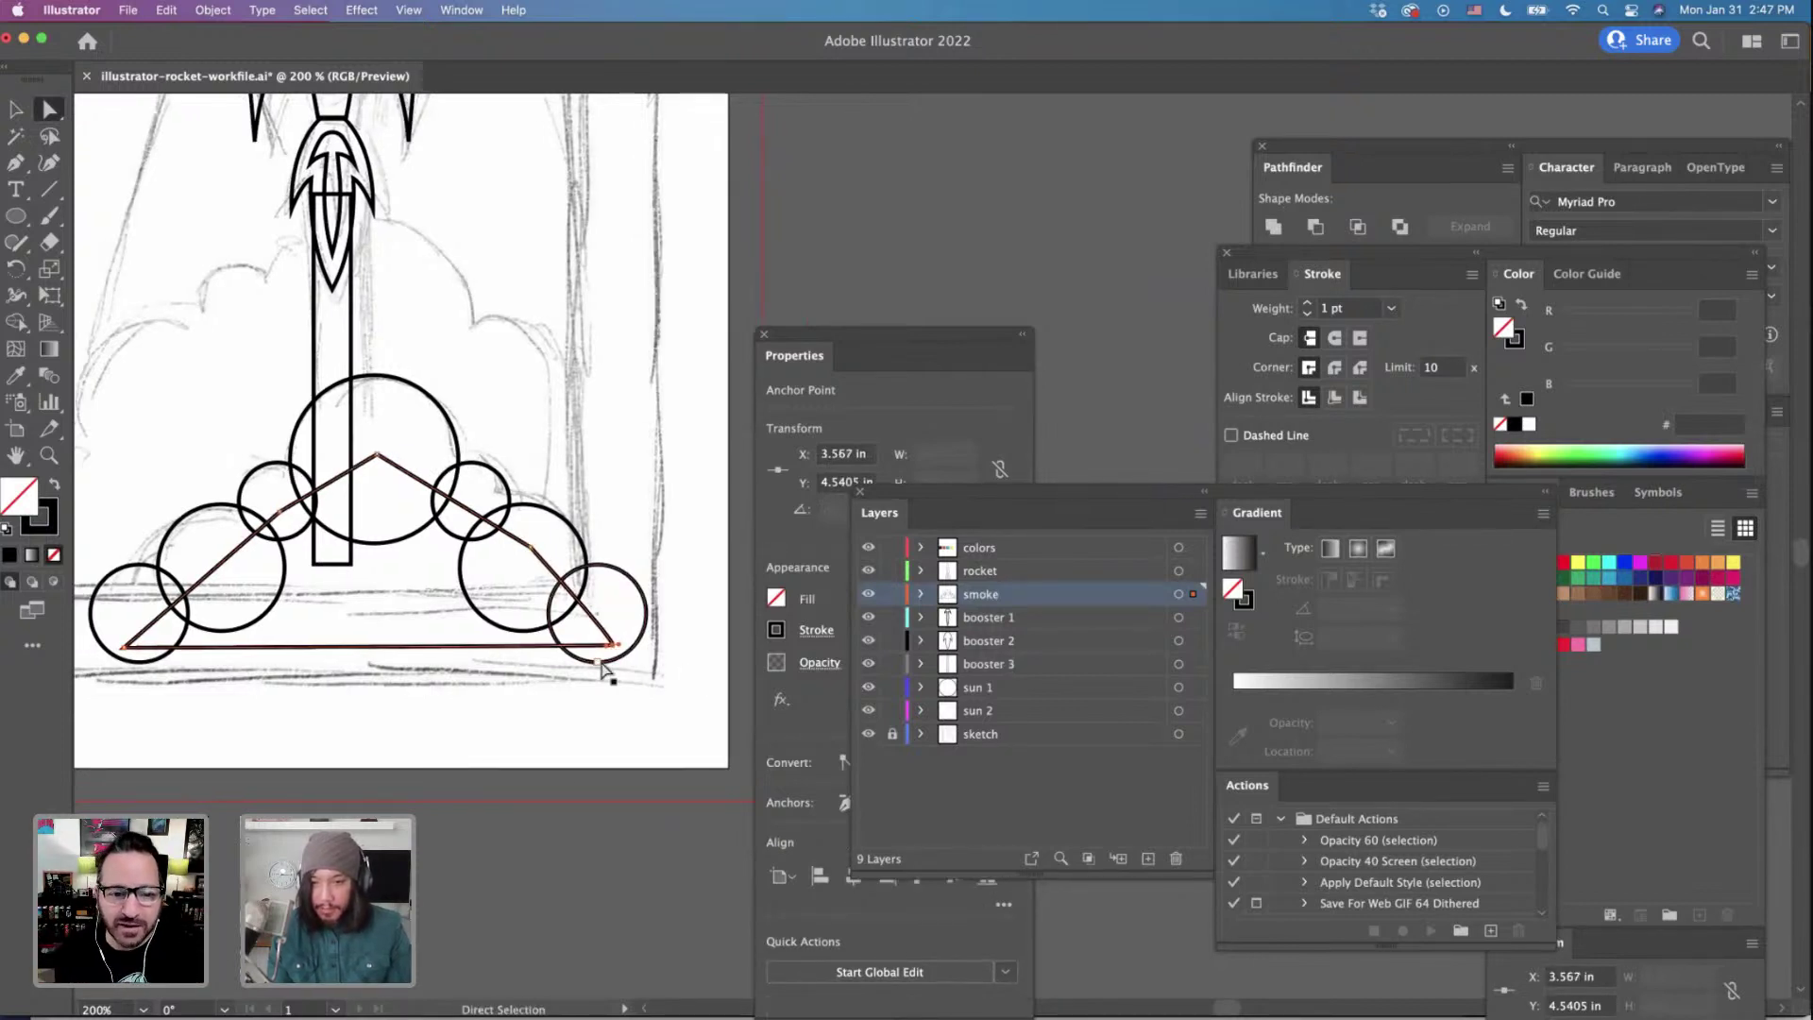
{"action": "scroll", "coordinate": [598, 668], "scroll_direction": "down", "scroll_amount": 5}
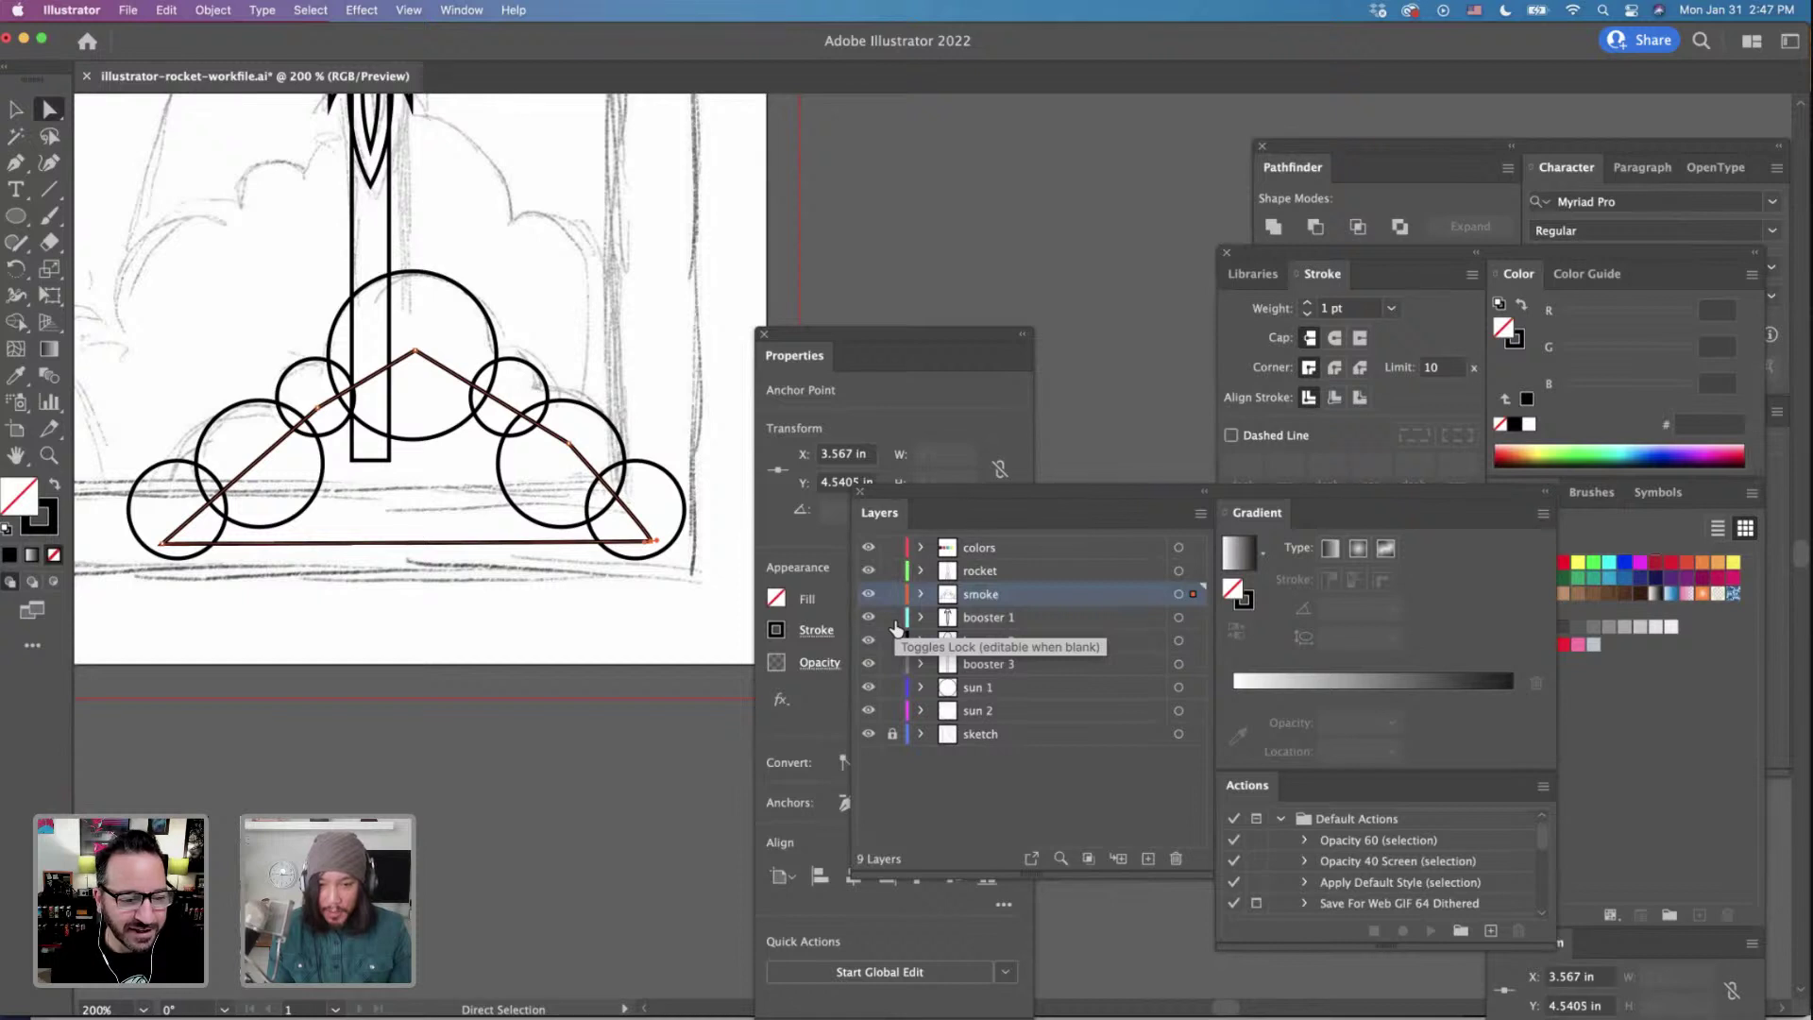
Lock the rocket, booster 1, booster 2, booster 3, sun 1 and sun 2 layers.
{"action": "left_click_drag", "start_coordinate": [895, 623], "coordinate": [899, 715]}
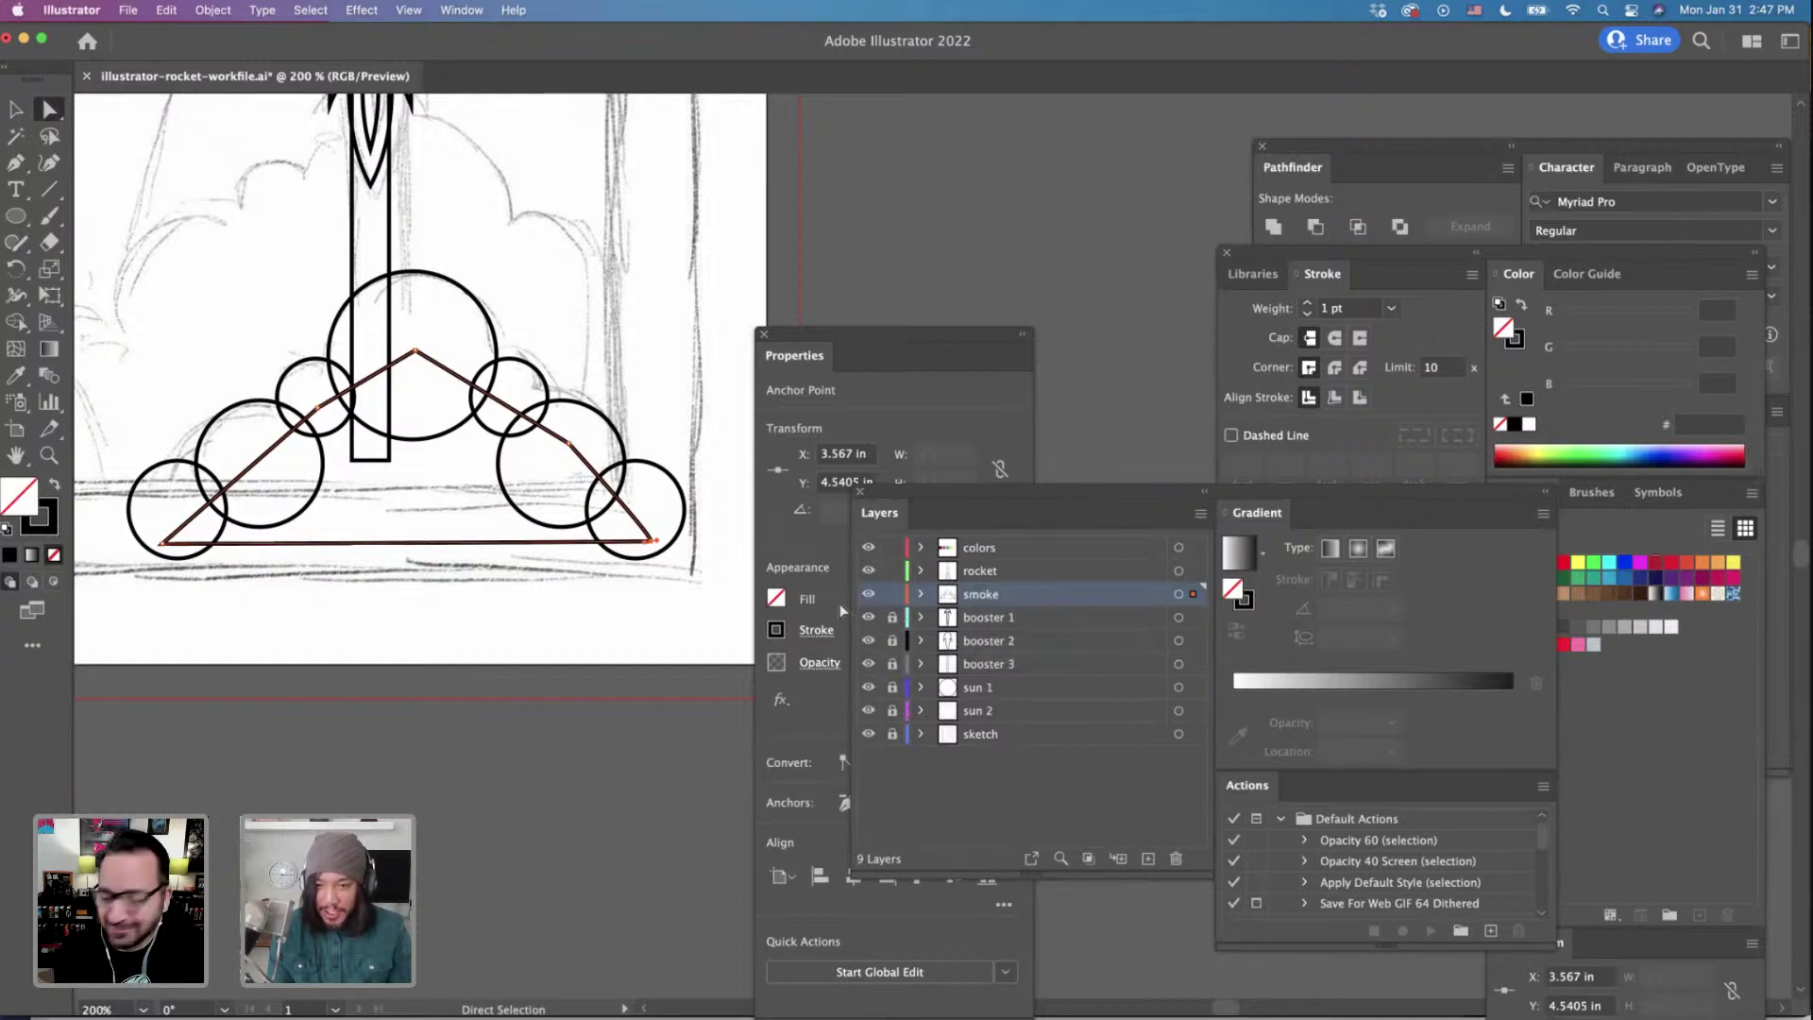
{"action": "left_click", "coordinate": [16, 110]}
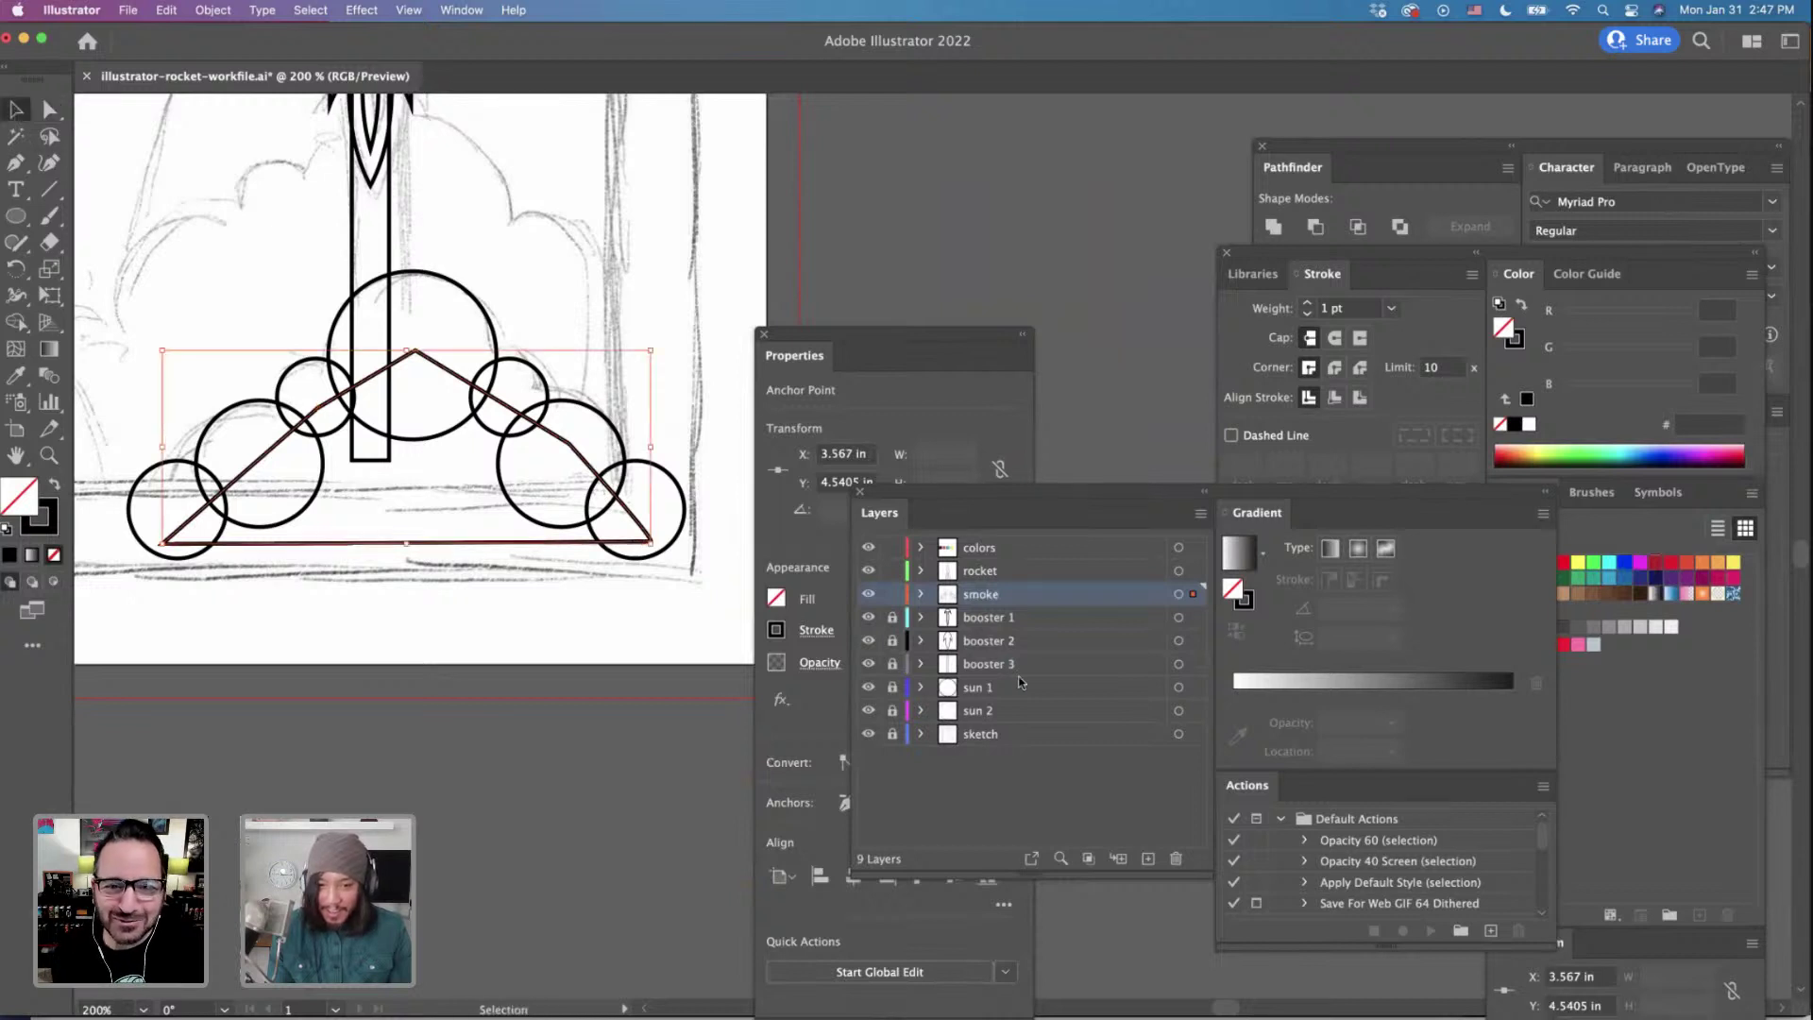
{"action": "left_click", "coordinate": [891, 571]}
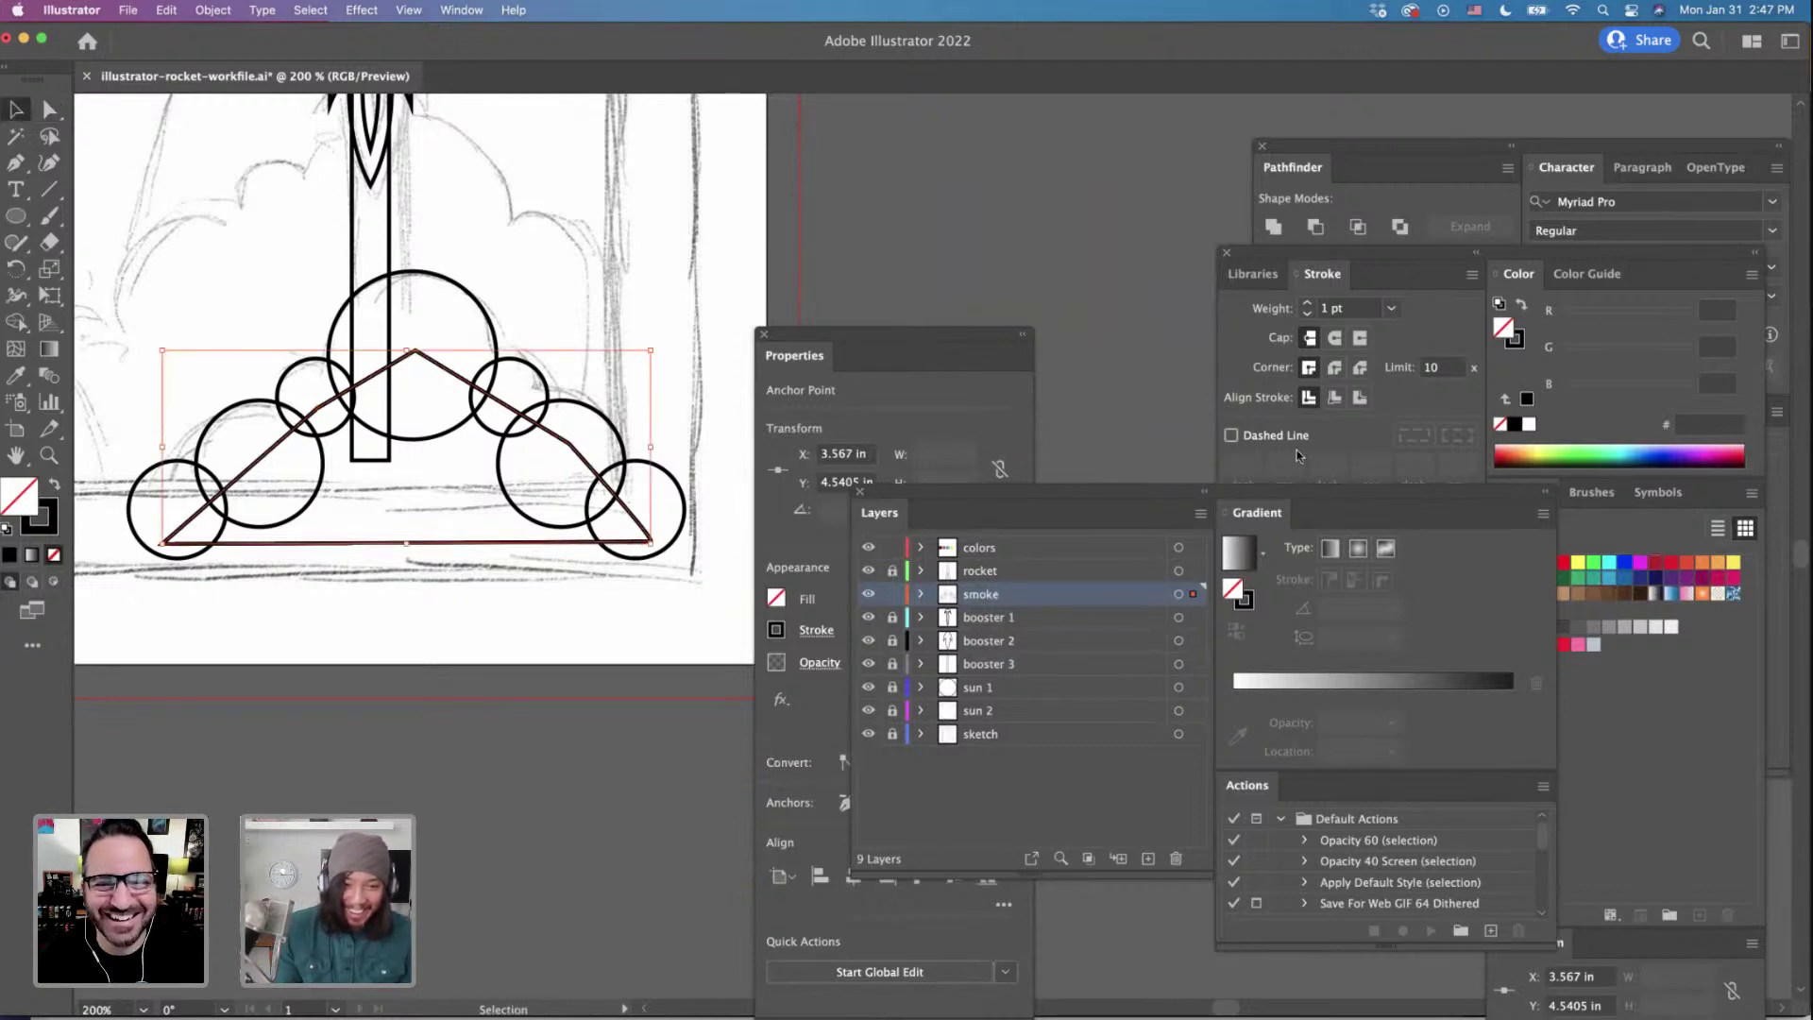
Select all the smoke circles with the connecting path and unite them into a single cloud outline.
{"action": "scroll", "coordinate": [129, 269], "scroll_direction": "left", "scroll_amount": 3}
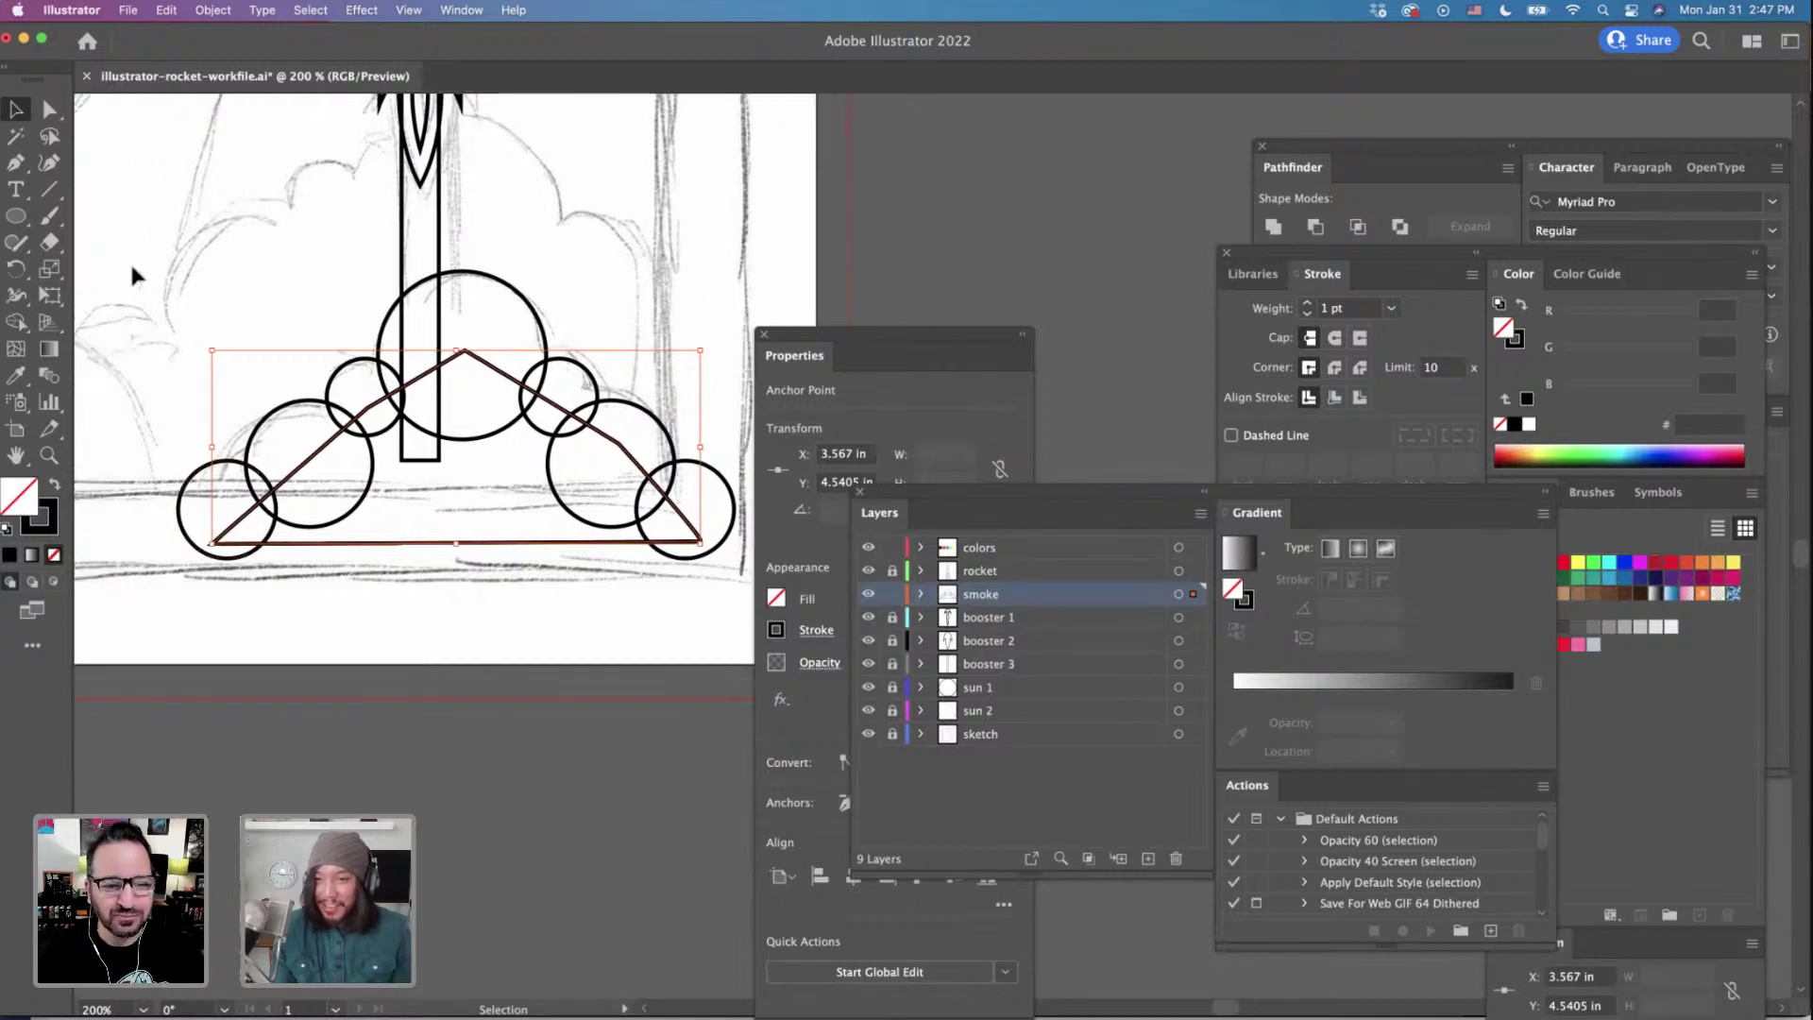
{"action": "left_click", "coordinate": [444, 425]}
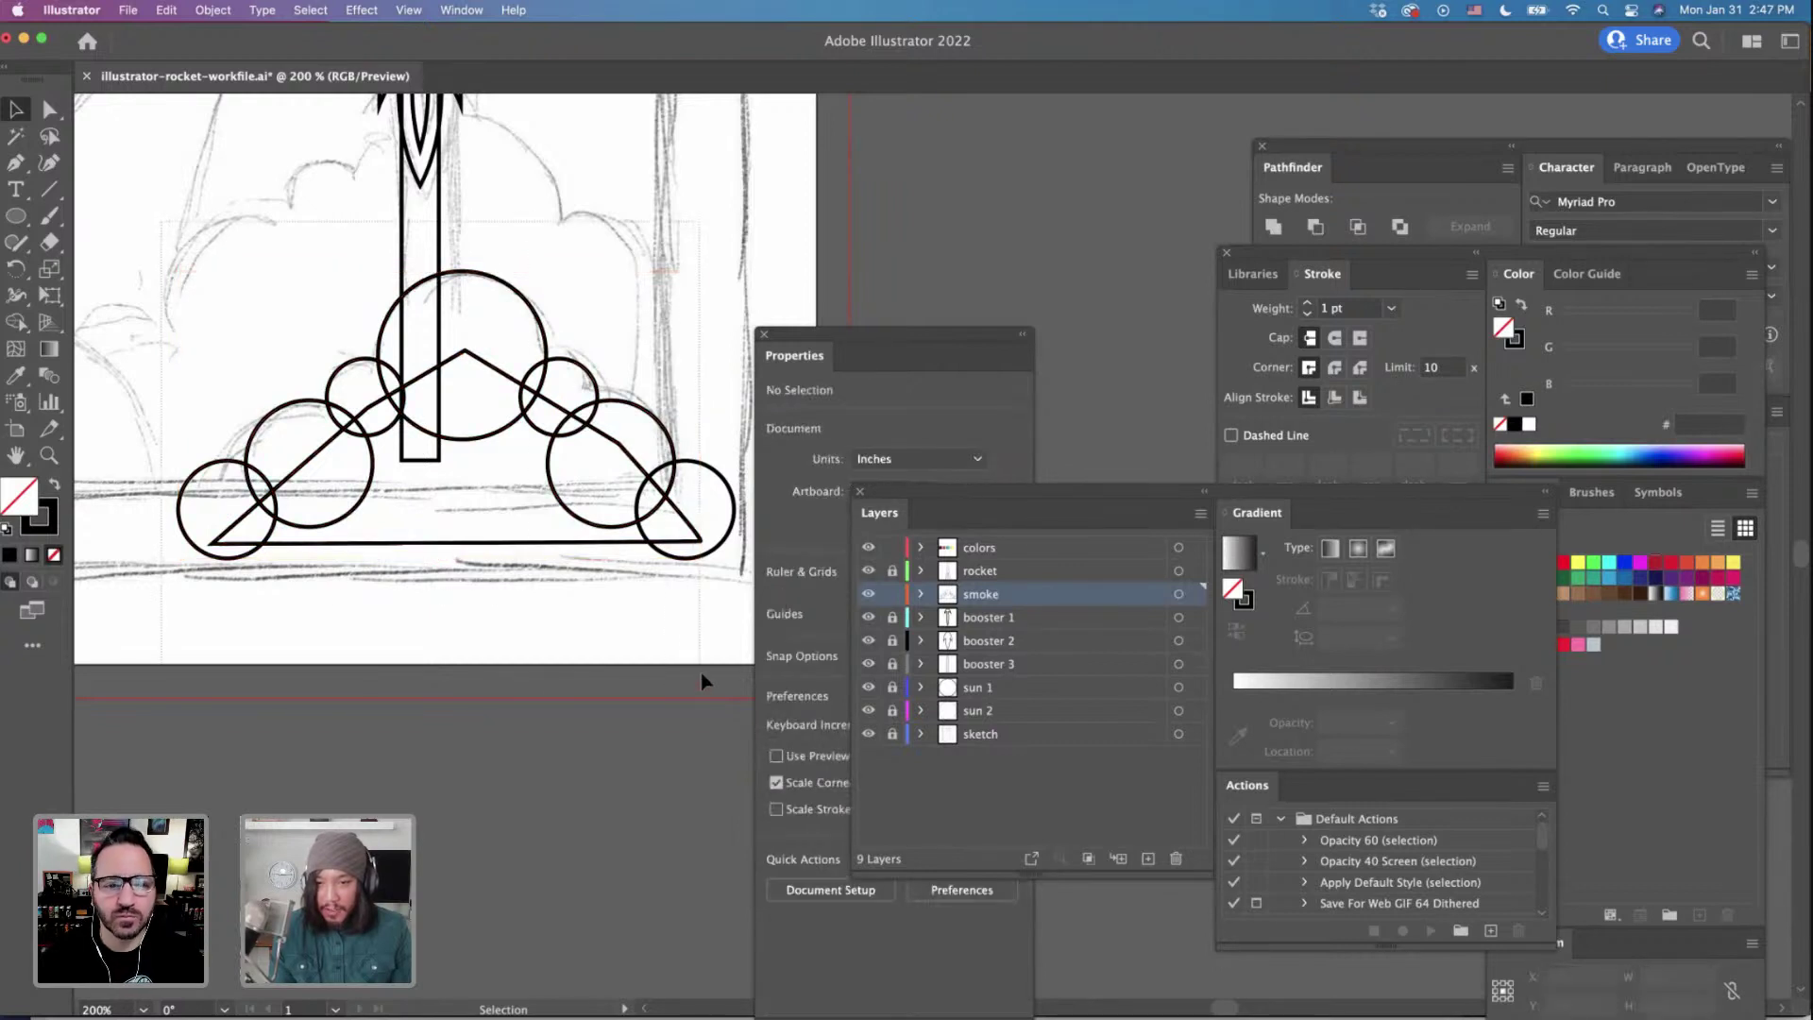
{"action": "left_click", "coordinate": [719, 546], "text": "shift"}
{"action": "scroll", "coordinate": [638, 627], "scroll_direction": "up", "scroll_amount": 1}
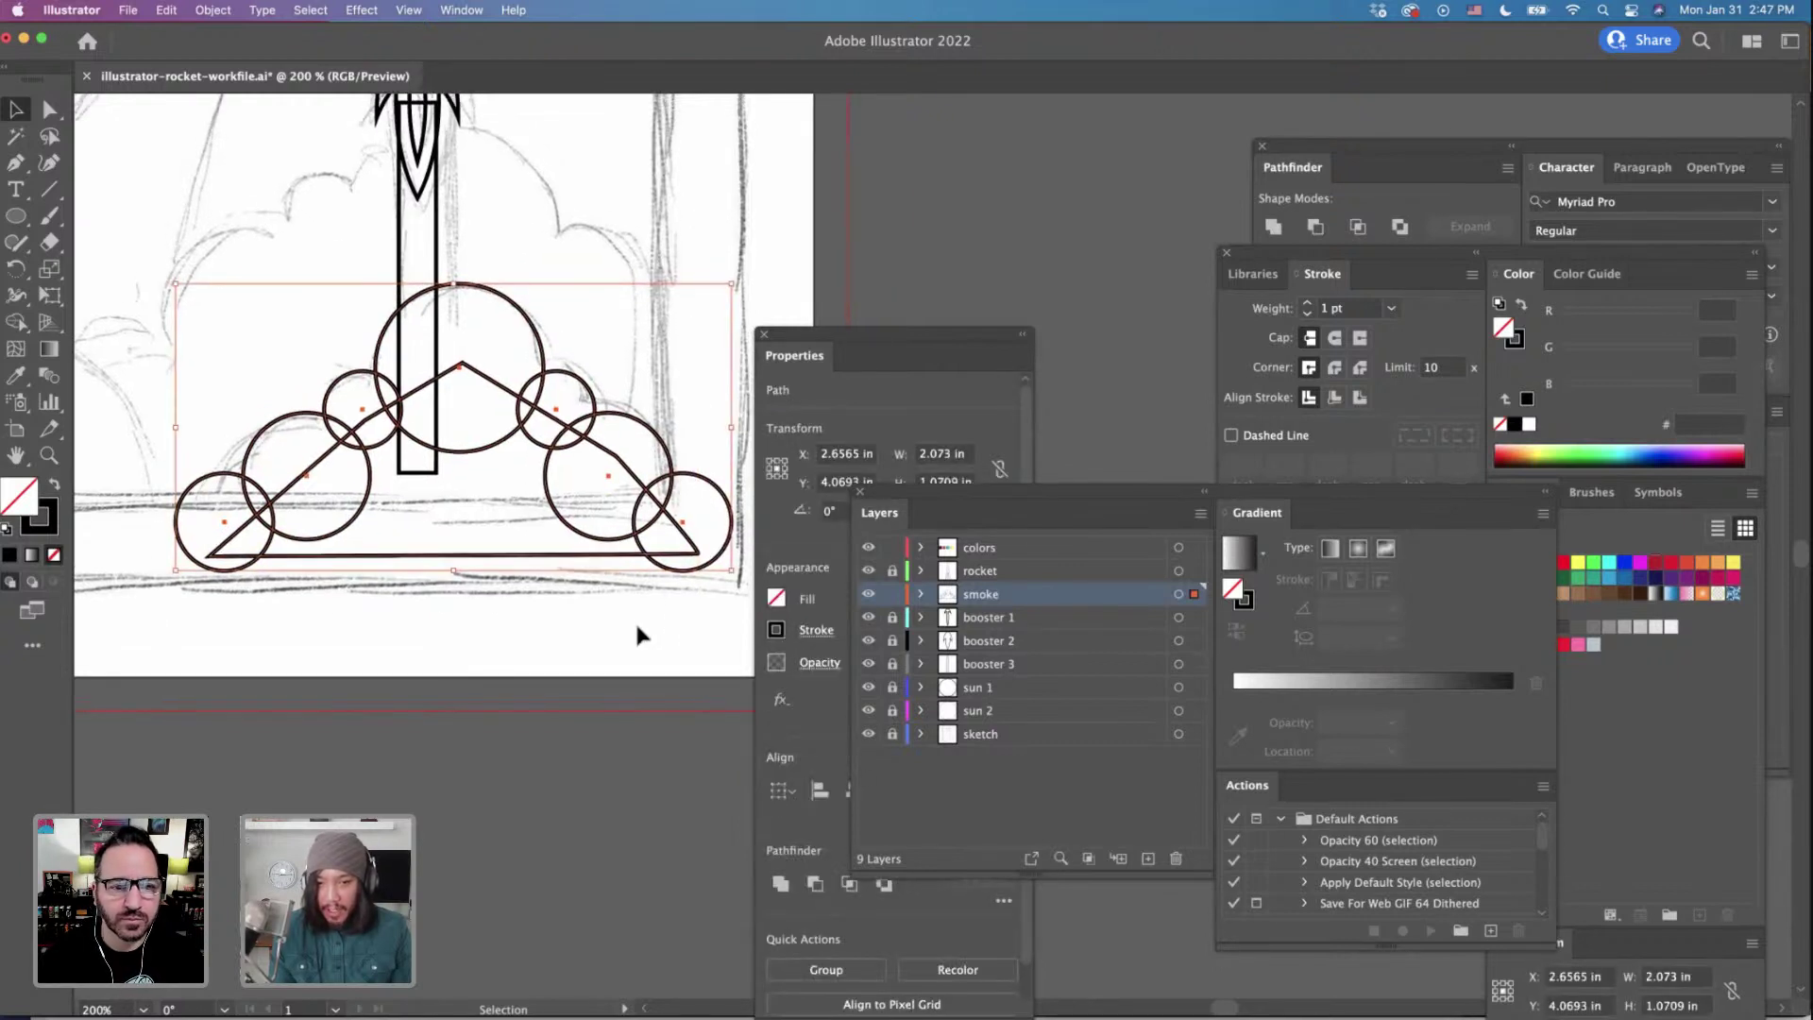
{"action": "left_click", "coordinate": [1356, 144]}
{"action": "left_click_drag", "start_coordinate": [1227, 165], "coordinate": [1146, 178]}
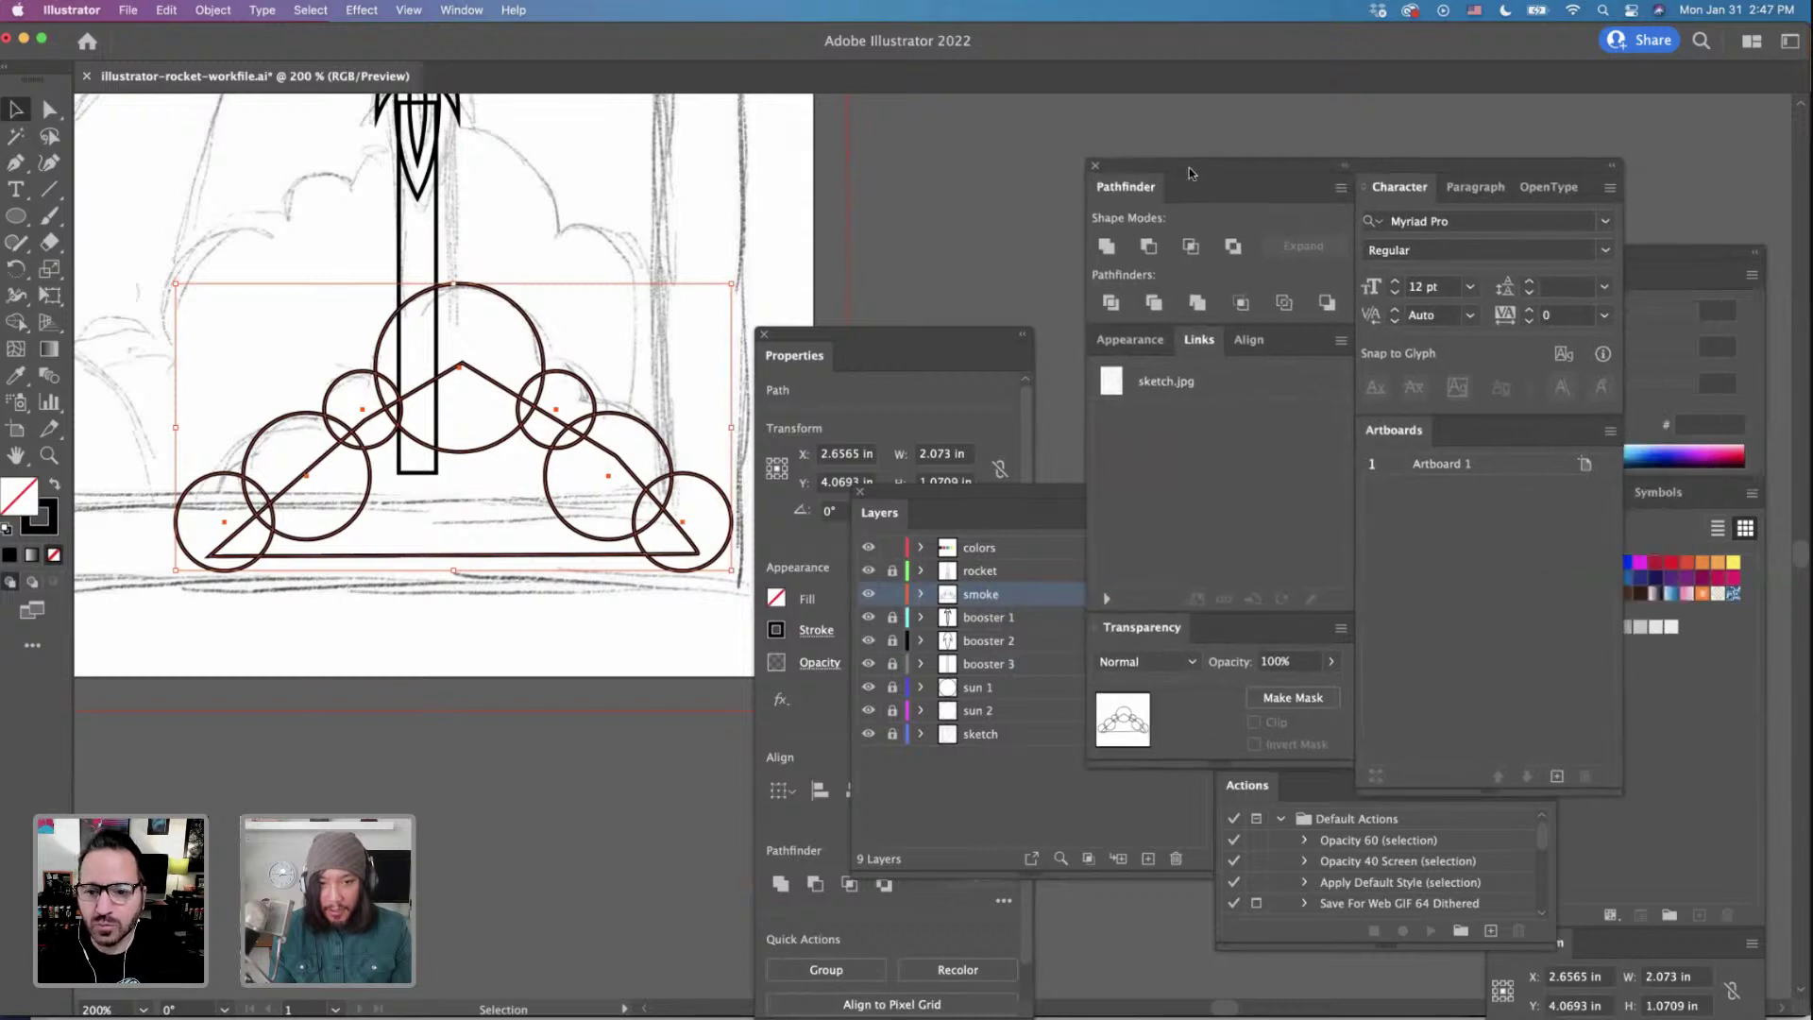
{"action": "left_click", "coordinate": [1105, 249]}
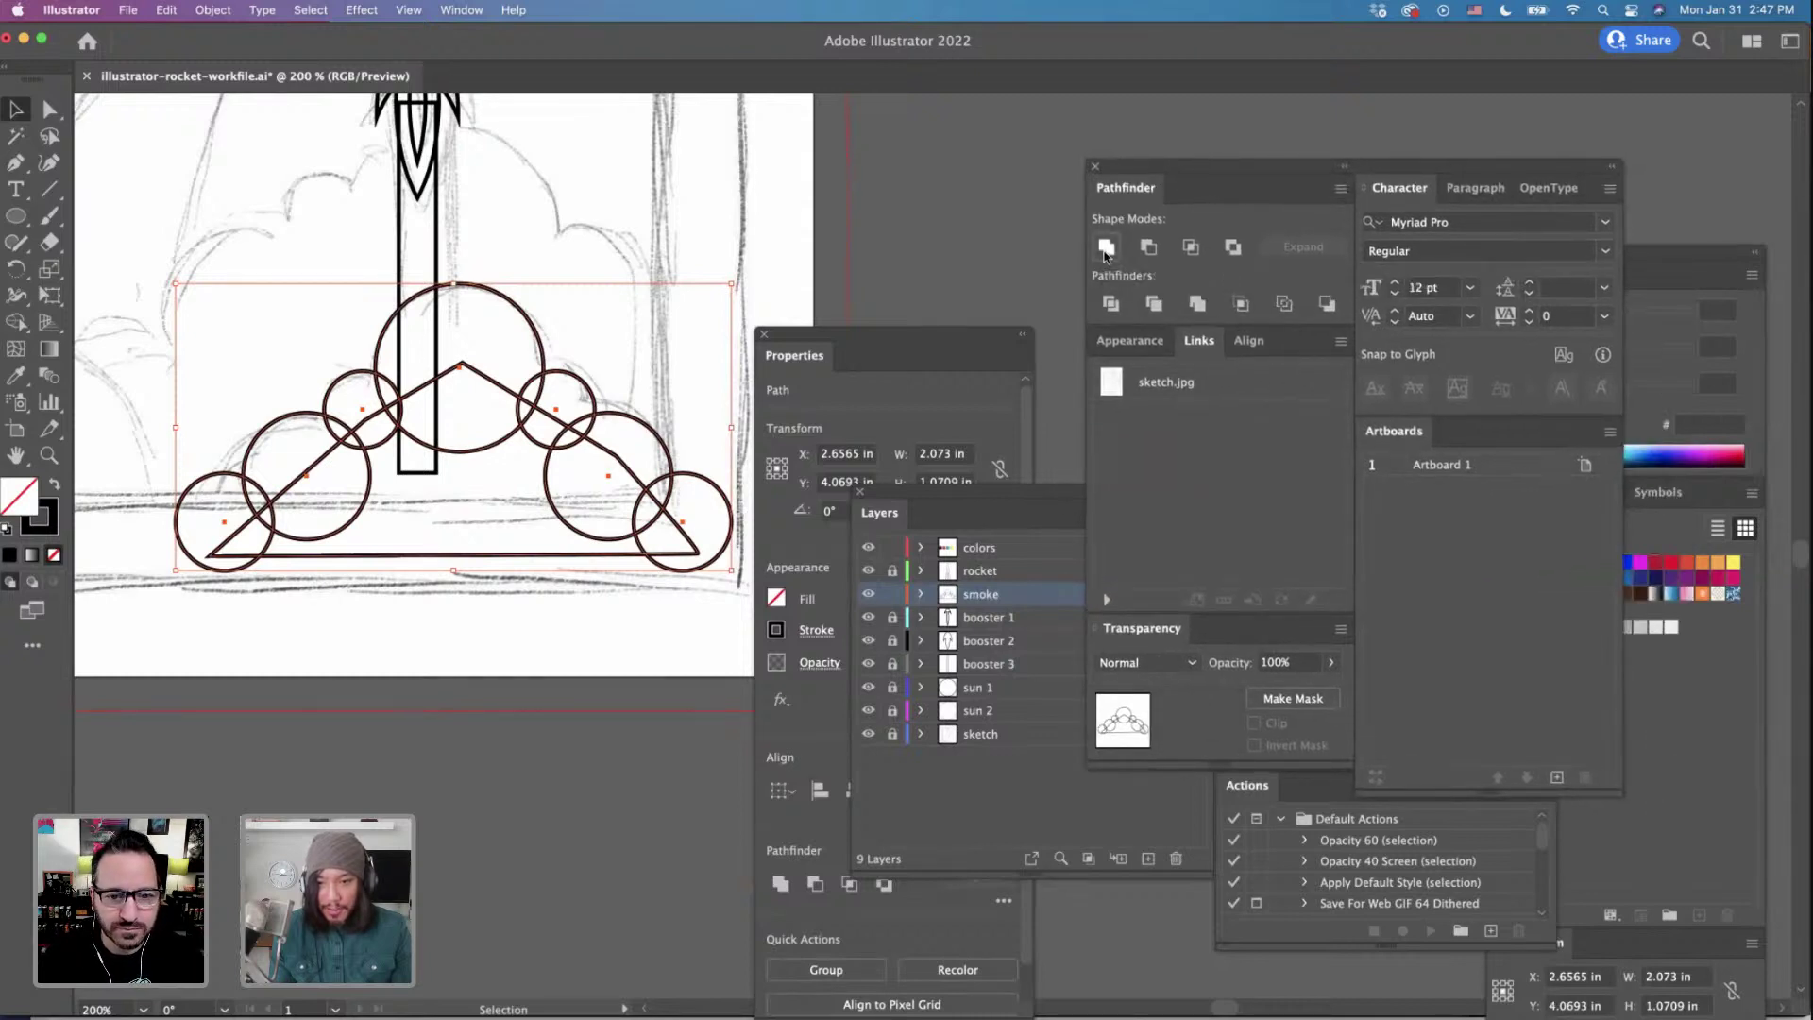
{"action": "scroll", "coordinate": [525, 461], "scroll_direction": "down", "scroll_amount": 5}
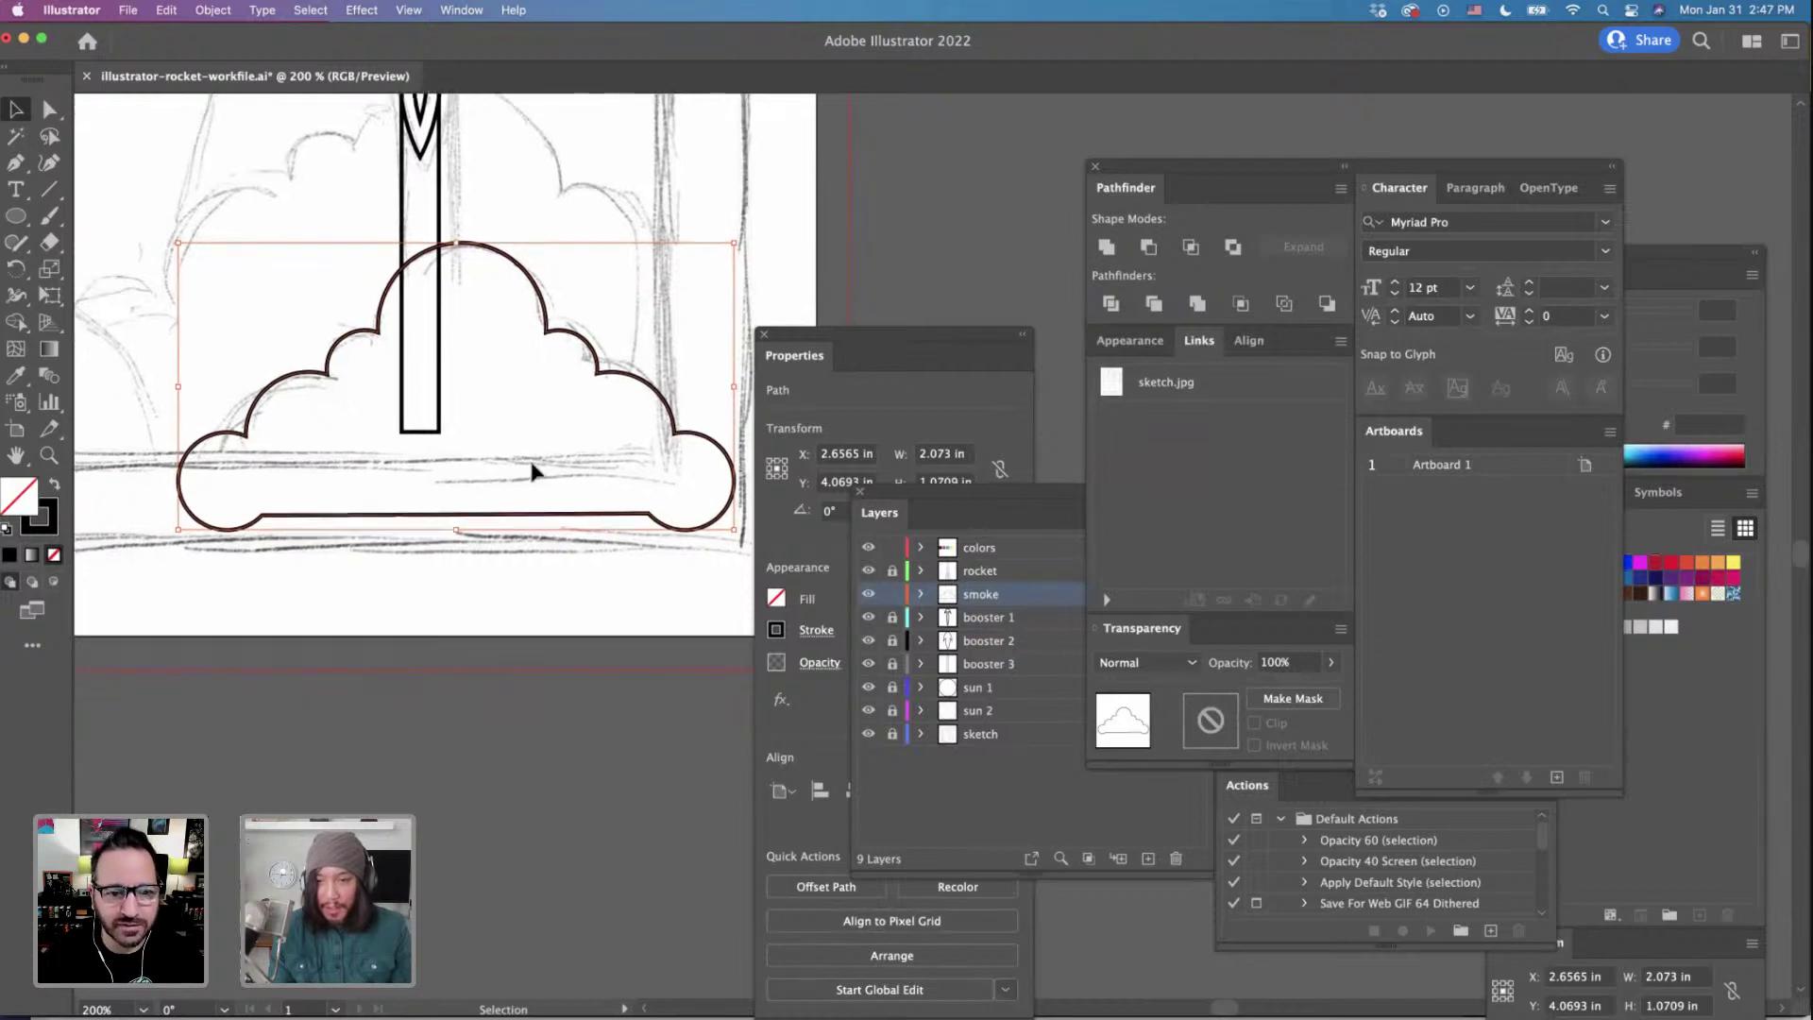
{"action": "left_click_drag", "start_coordinate": [871, 342], "coordinate": [980, 378]}
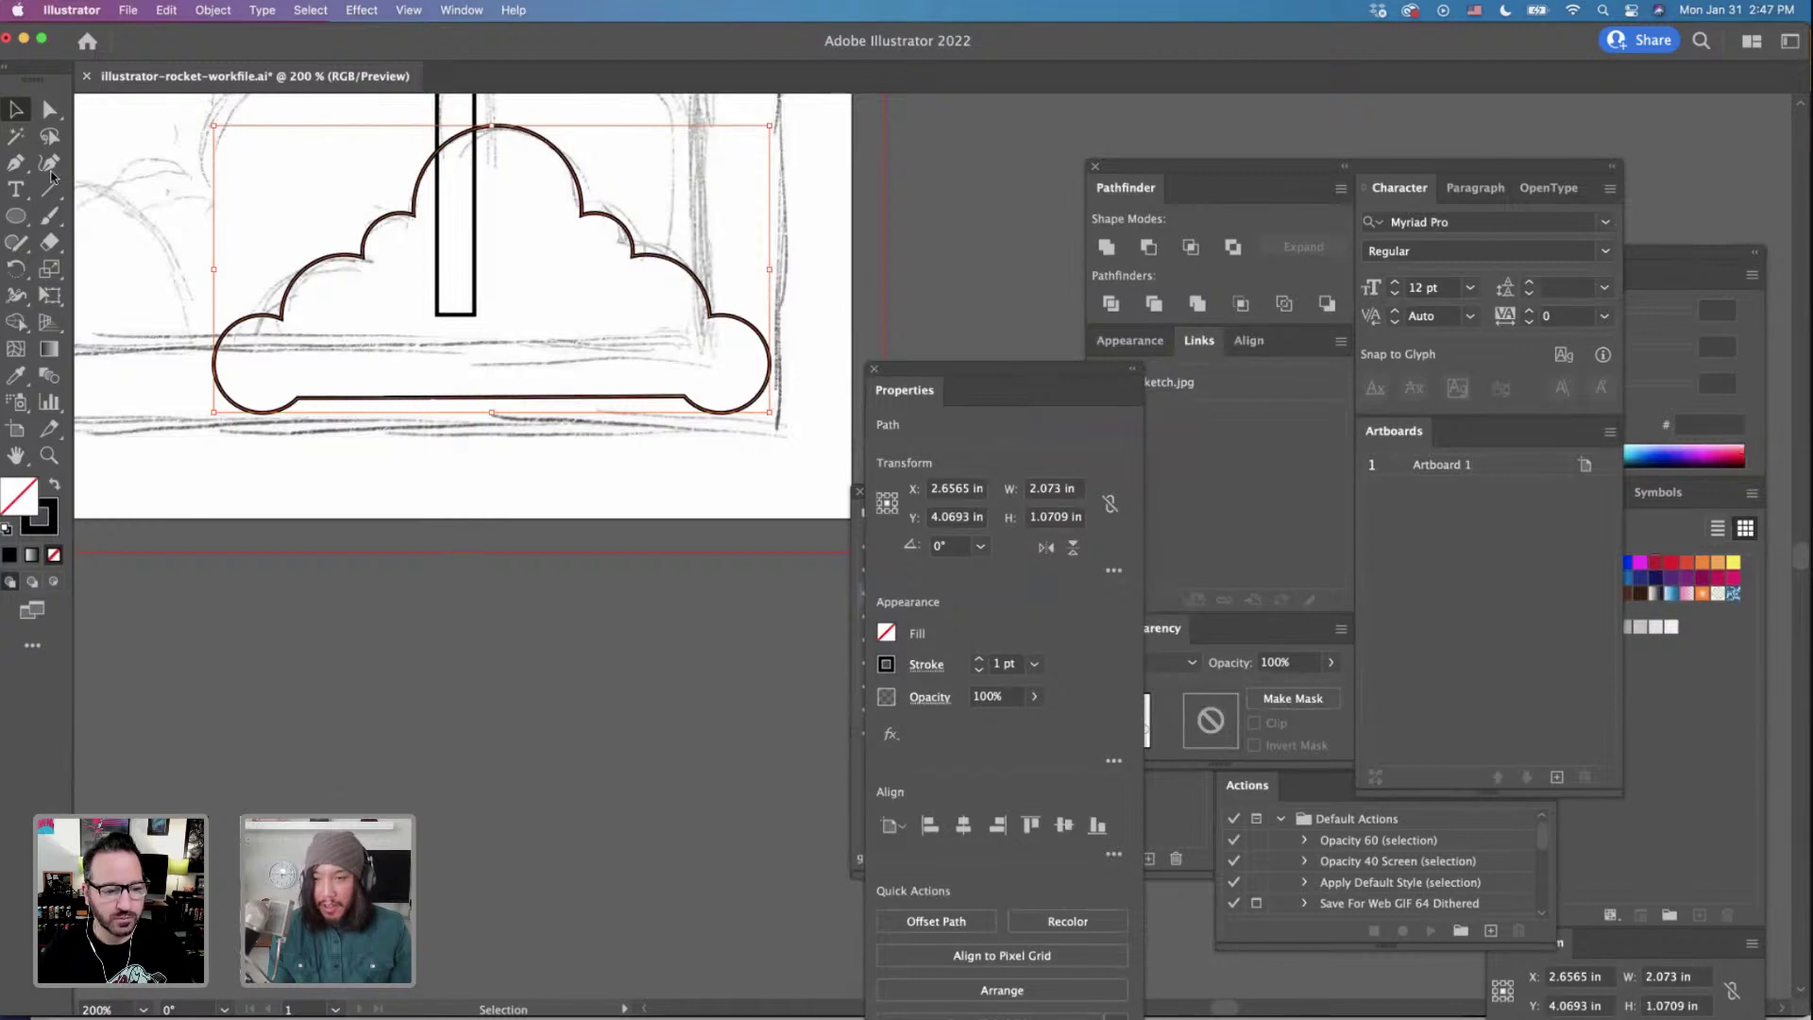
Draw a rectangle about 2.34 × 0.4 in across the cloud's lower edge and subtract it with Minus Front to flatten the base.
{"action": "left_click_drag", "start_coordinate": [16, 216], "coordinate": [132, 215]}
{"action": "left_click_drag", "start_coordinate": [164, 469], "coordinate": [799, 362]}
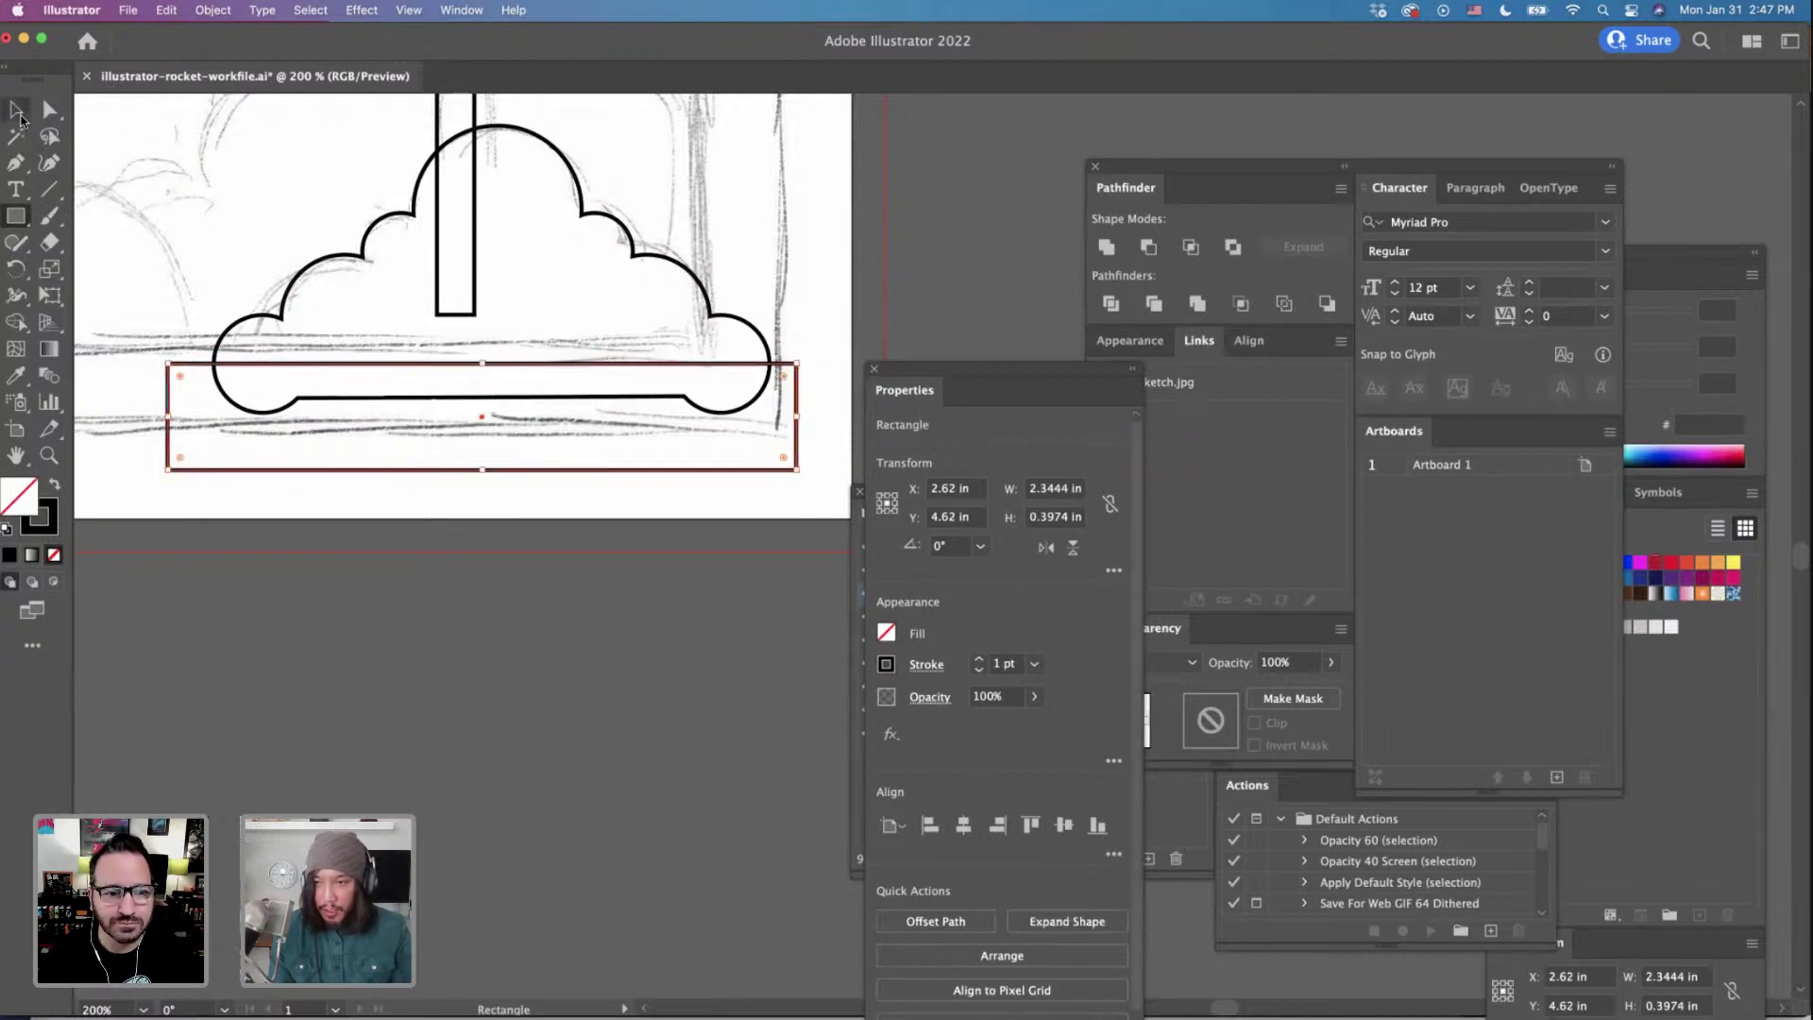
{"action": "left_click", "coordinate": [19, 111]}
{"action": "left_click", "coordinate": [327, 266], "text": "shift"}
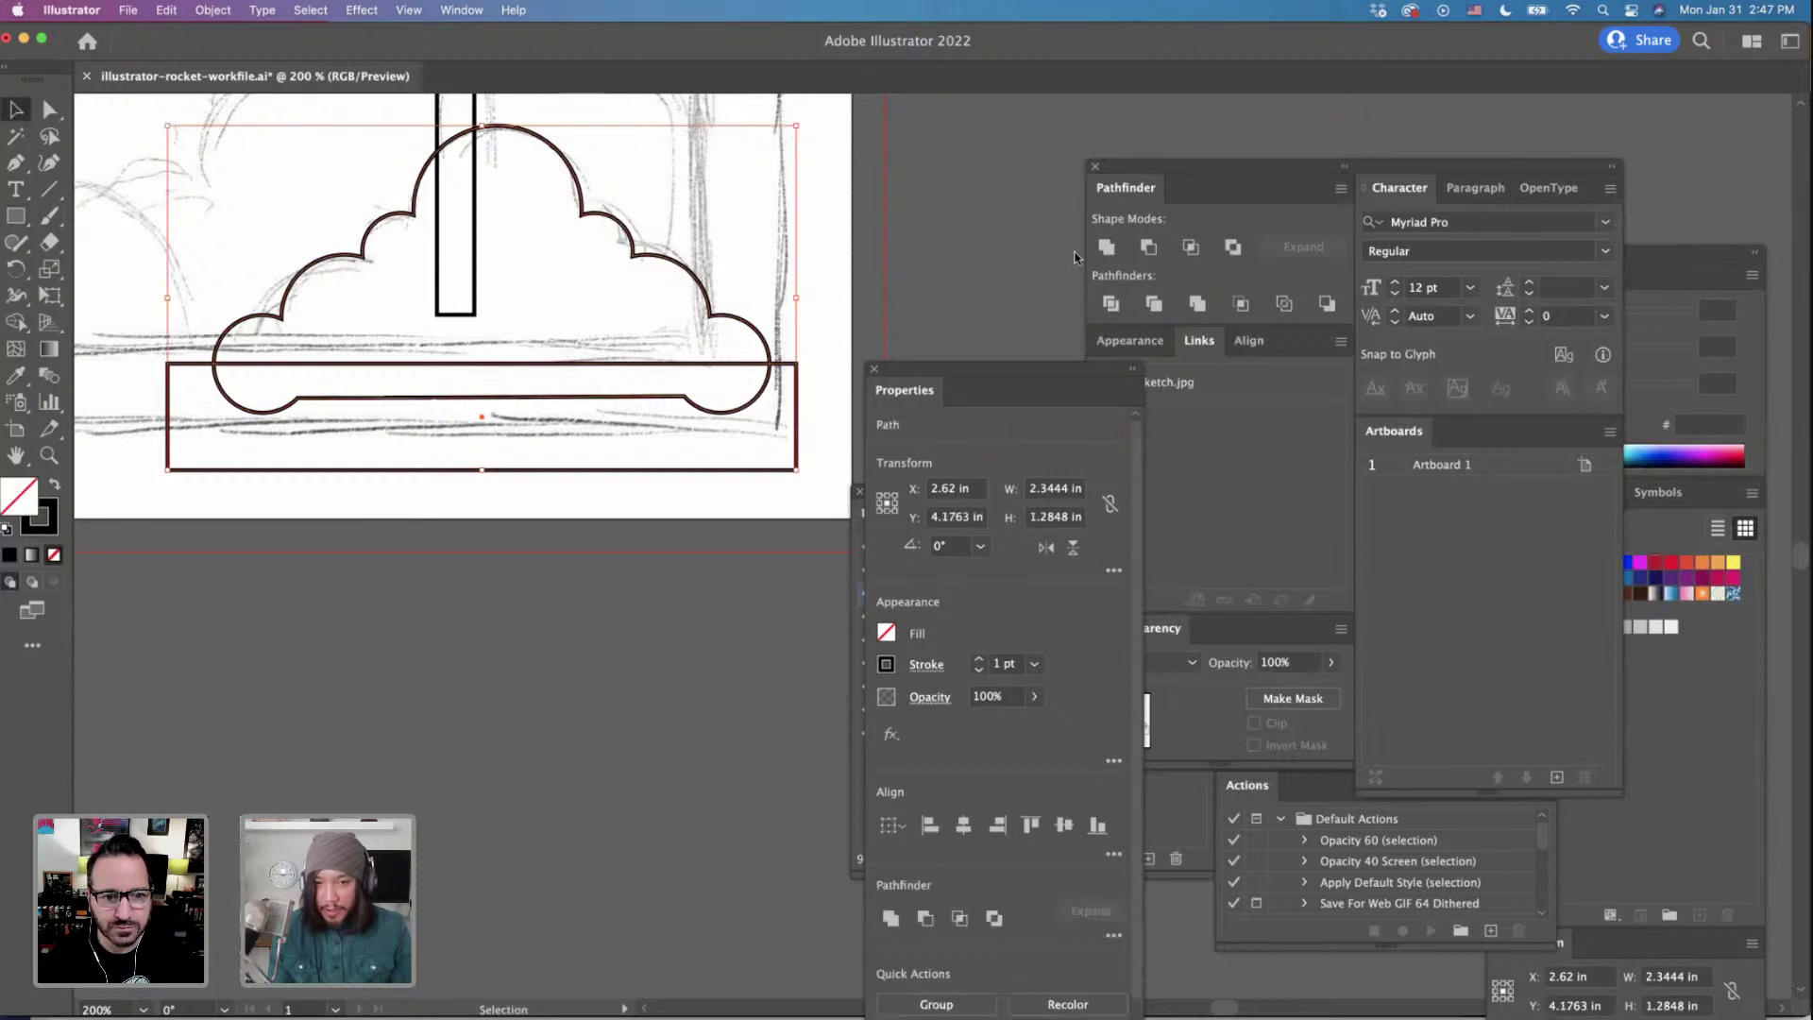
{"action": "left_click", "coordinate": [1150, 247]}
{"action": "left_click", "coordinate": [336, 174]}
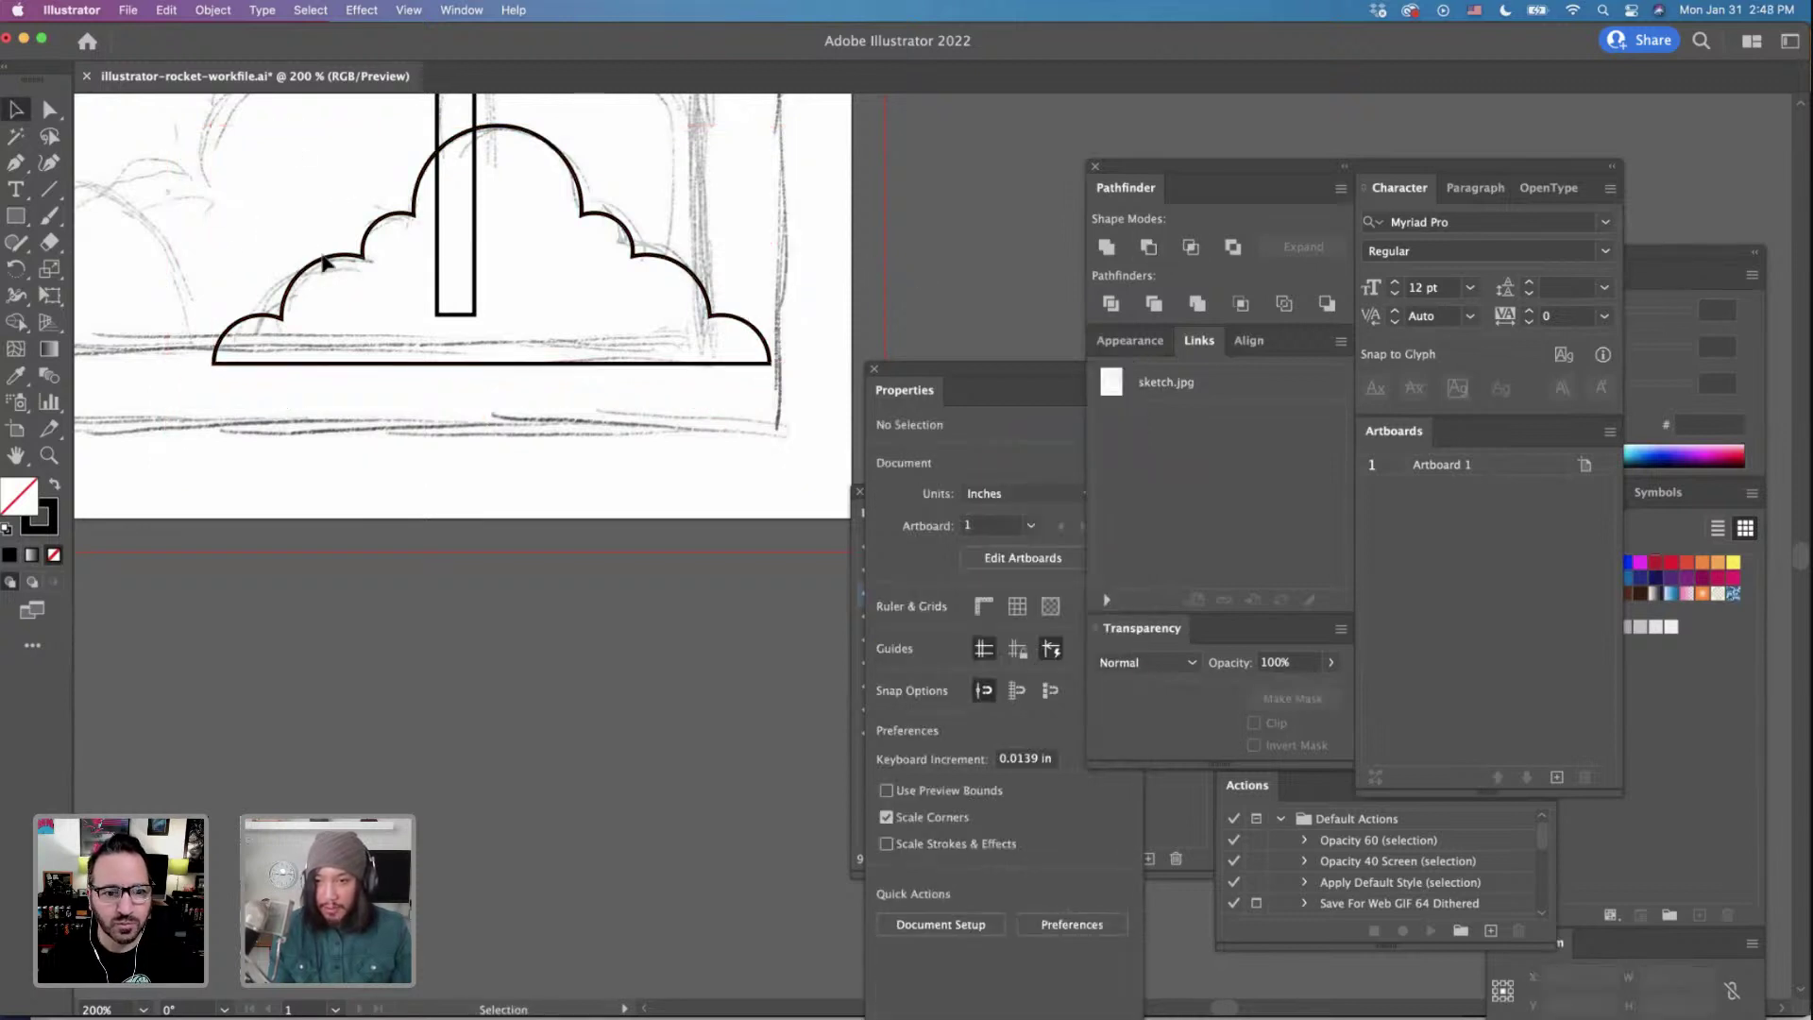
Move the smoke cloud slightly left and down and scale it up to about 2.18 × 0.93 in.
{"action": "left_click_drag", "start_coordinate": [324, 271], "coordinate": [316, 269]}
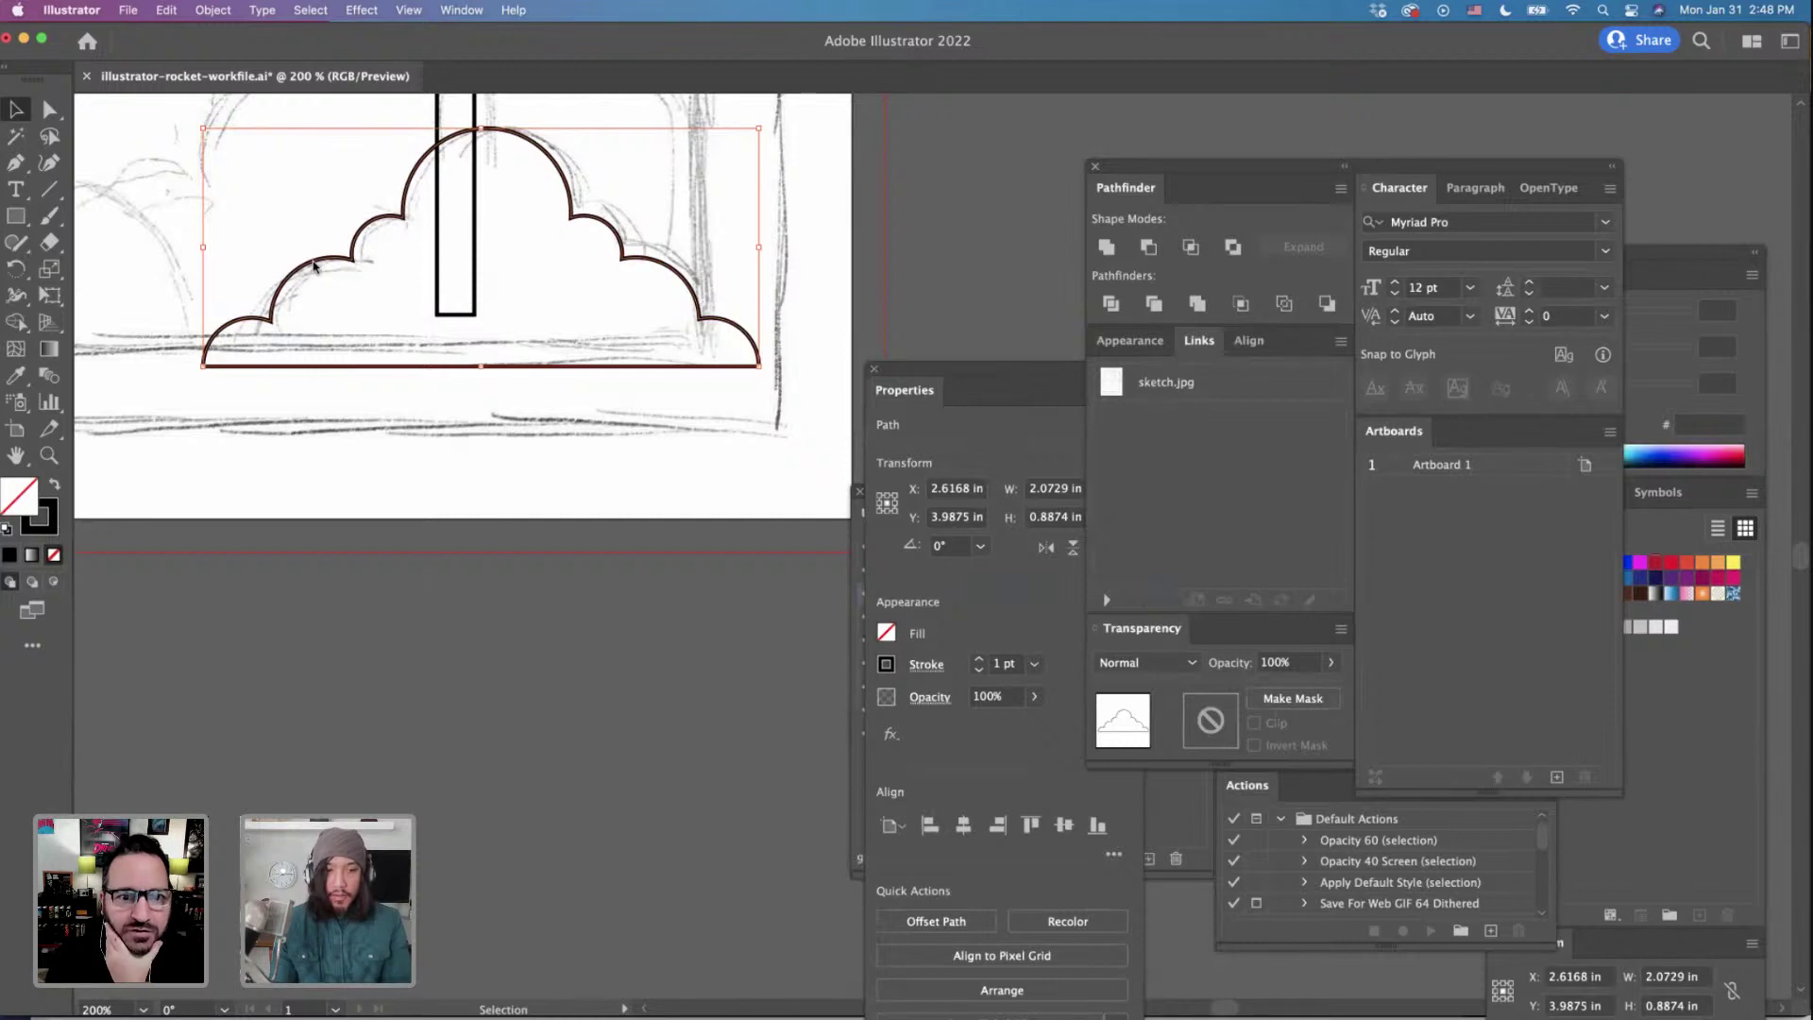
{"action": "key", "text": "super+minus"}
{"action": "key", "text": "super+minus"}
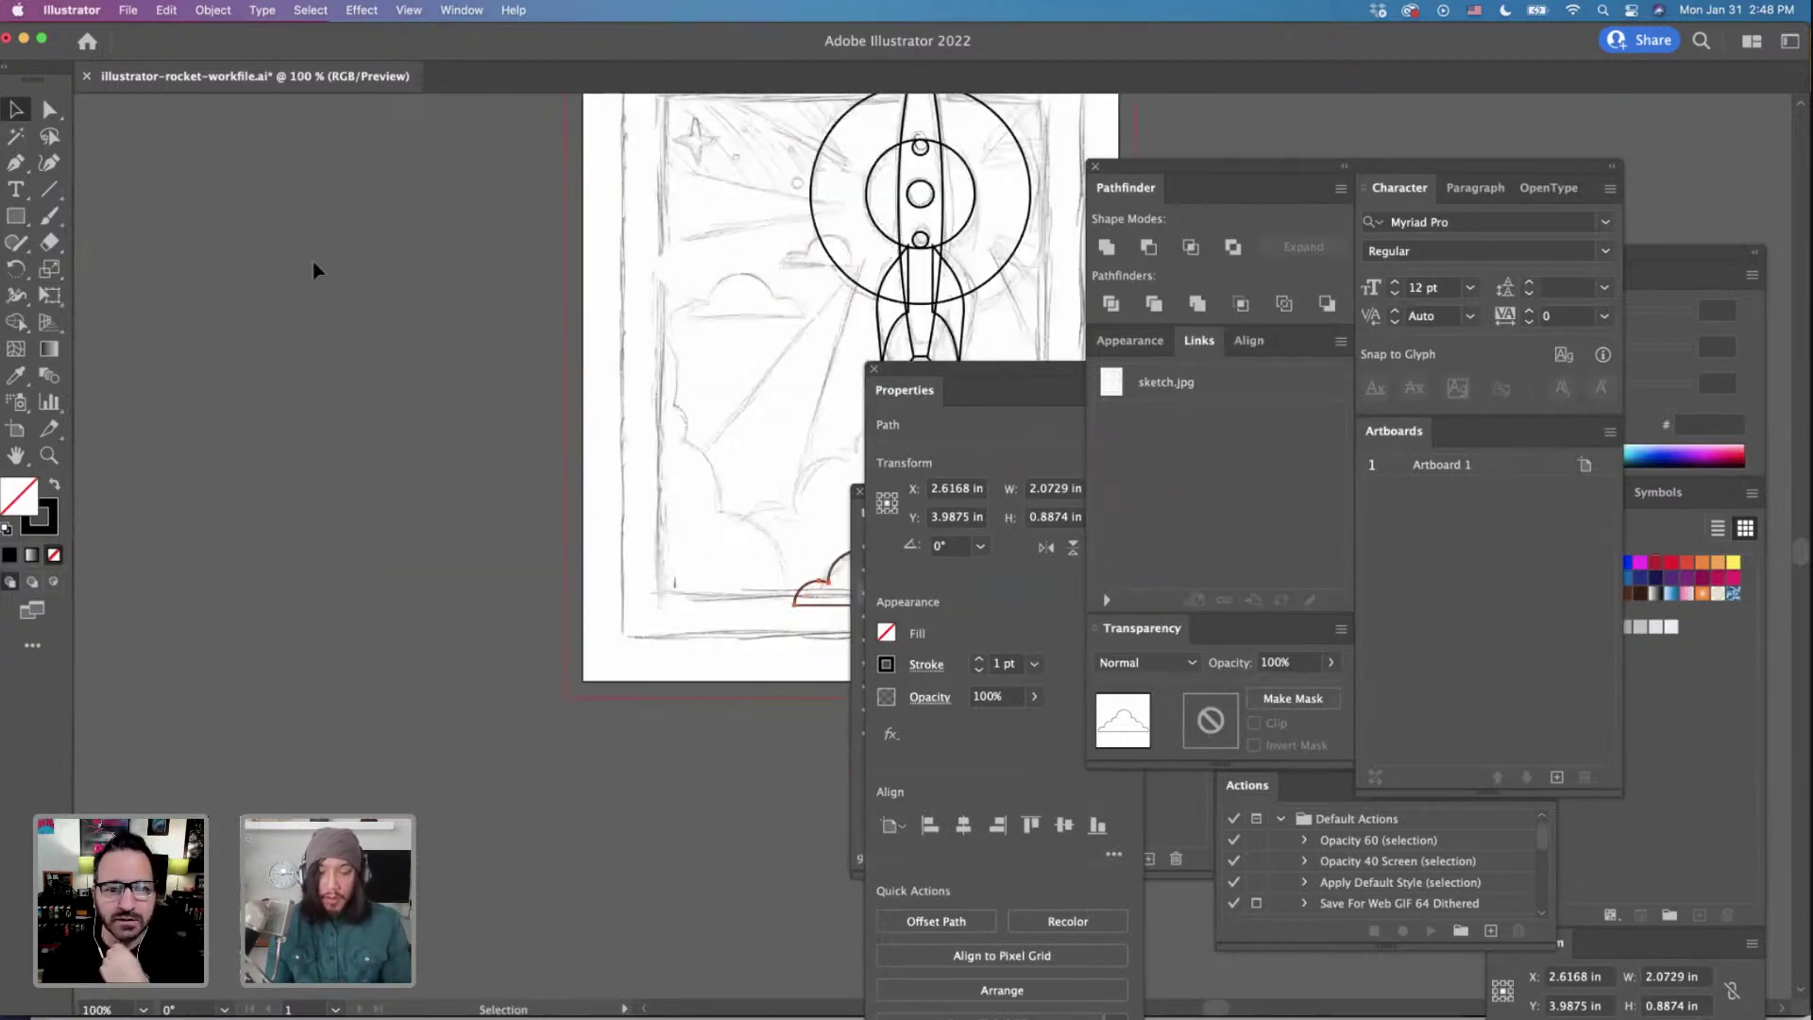
{"action": "scroll", "coordinate": [314, 262], "scroll_direction": "right", "scroll_amount": 5}
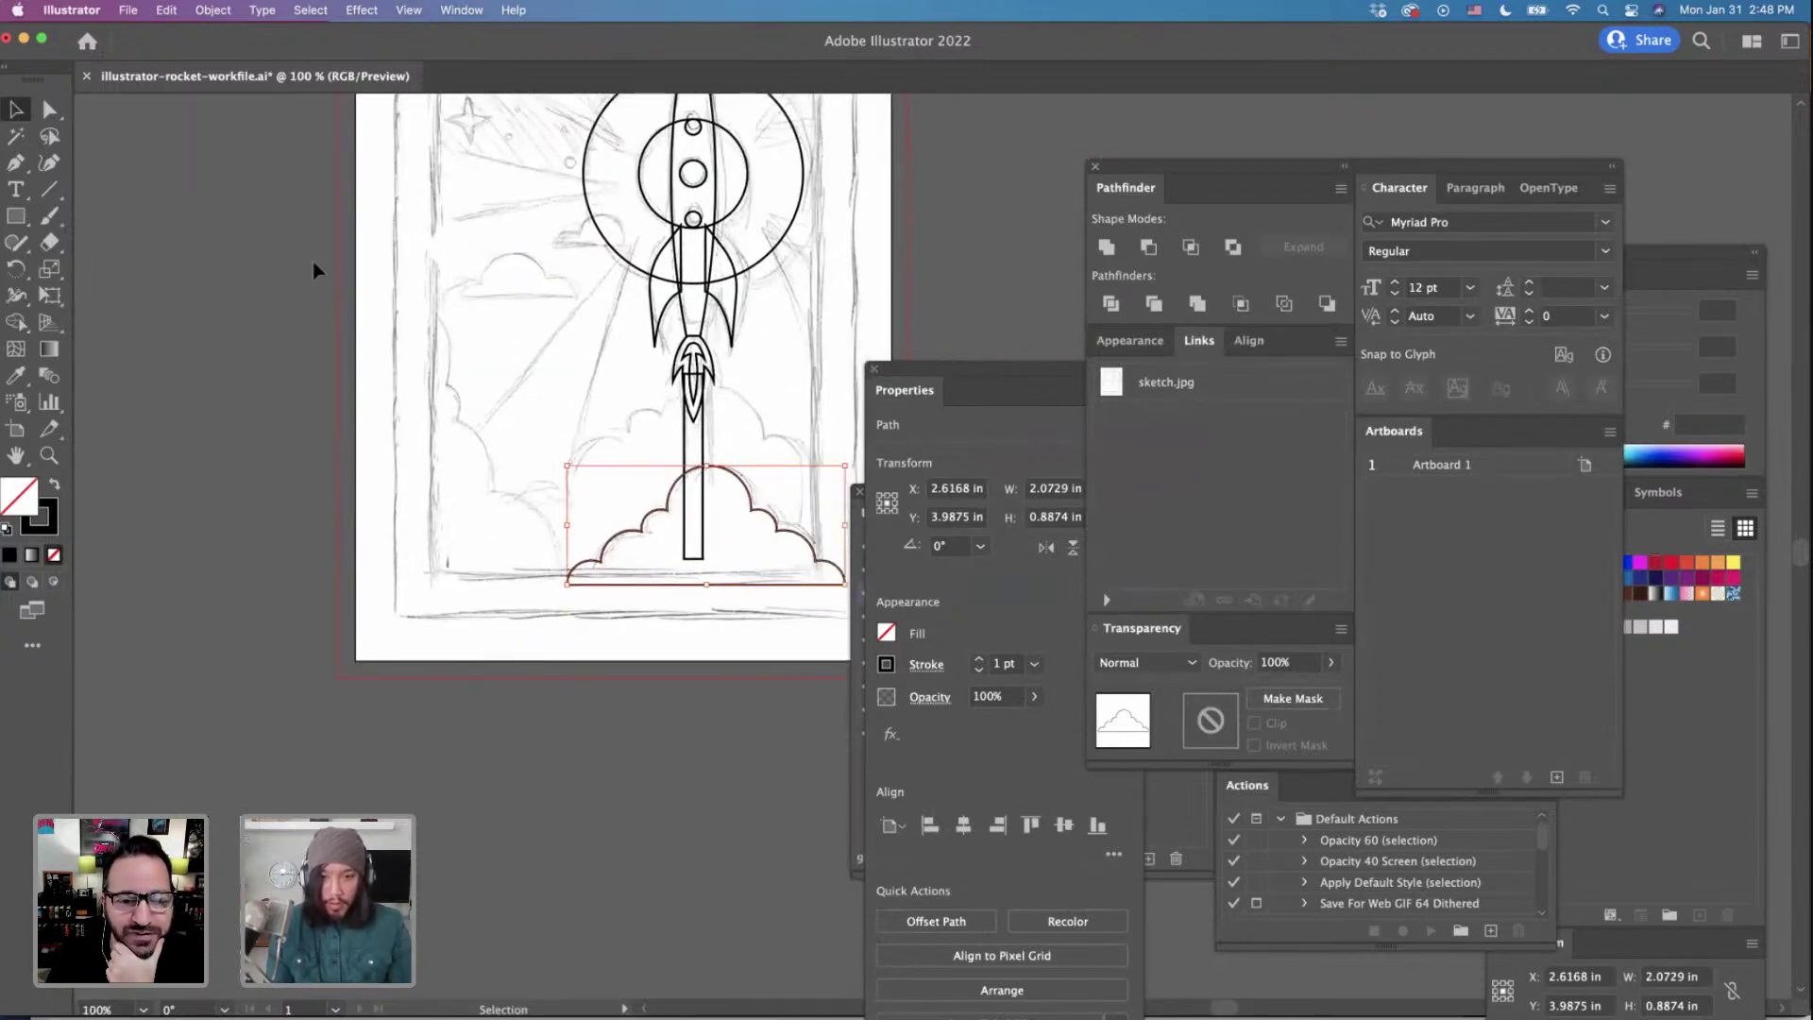
{"action": "scroll", "coordinate": [314, 269], "scroll_direction": "right", "scroll_amount": 2}
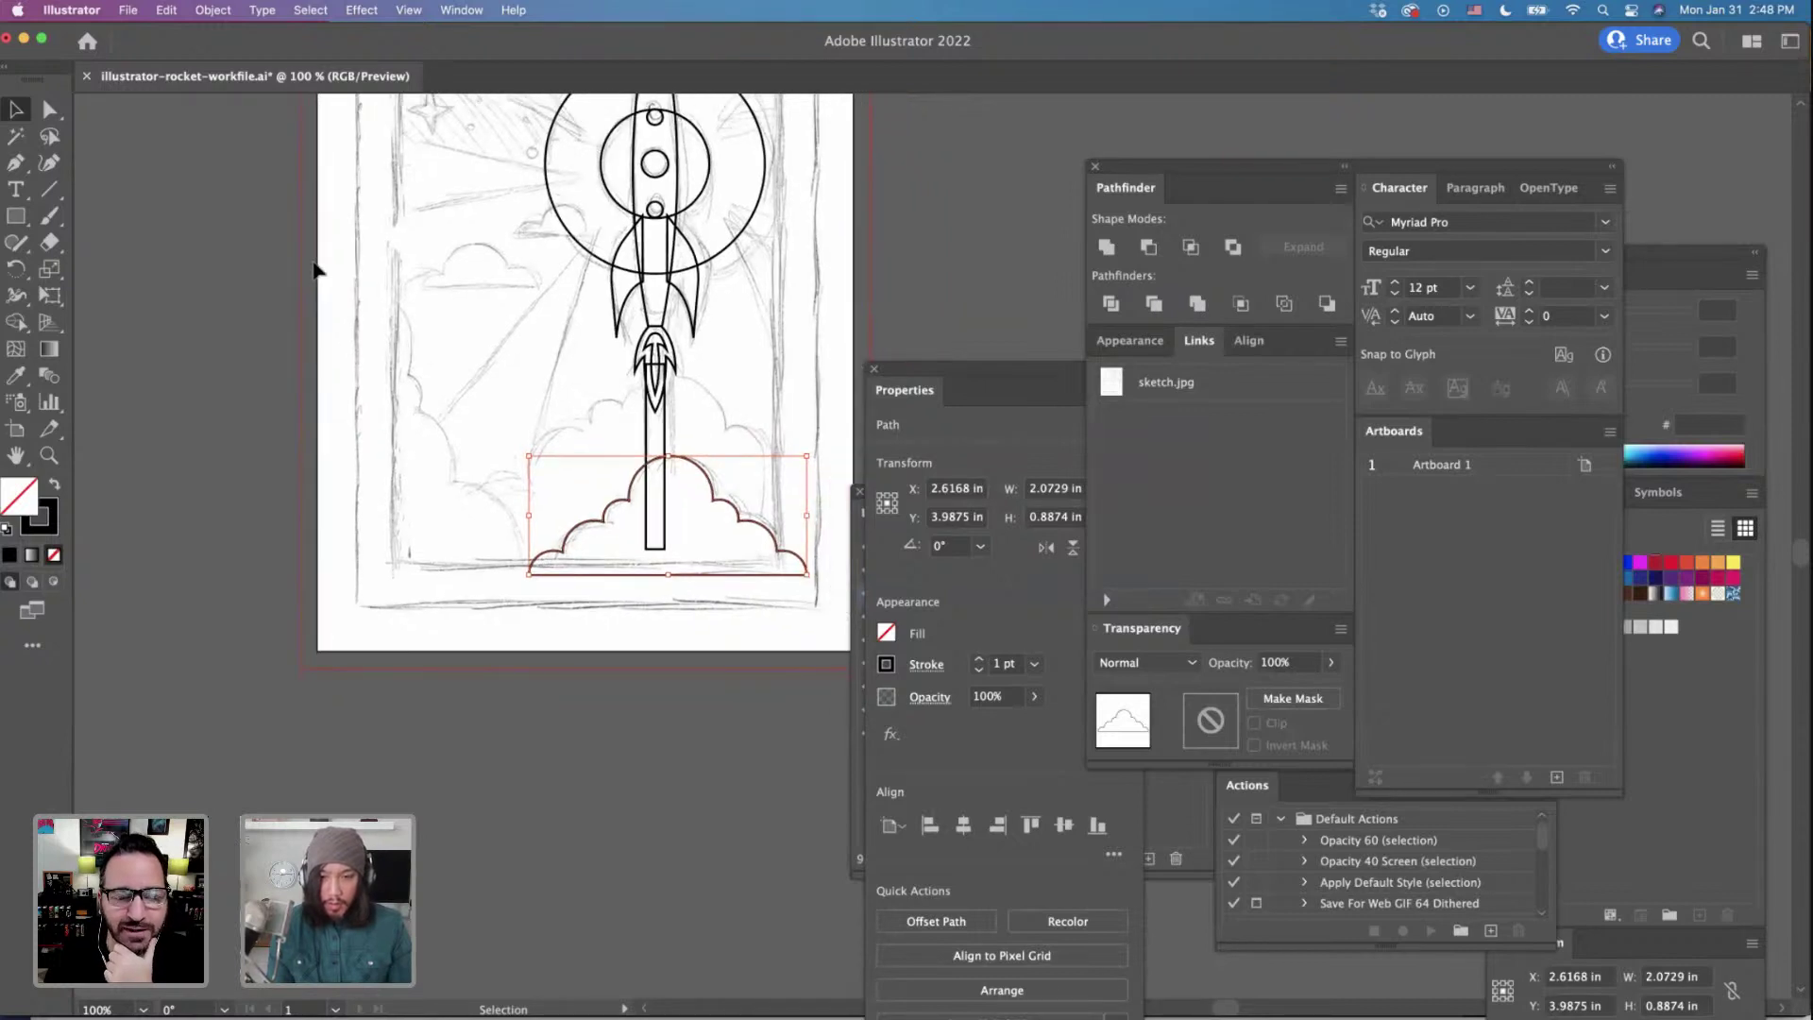
{"action": "scroll", "coordinate": [314, 270], "scroll_direction": "up", "scroll_amount": 1}
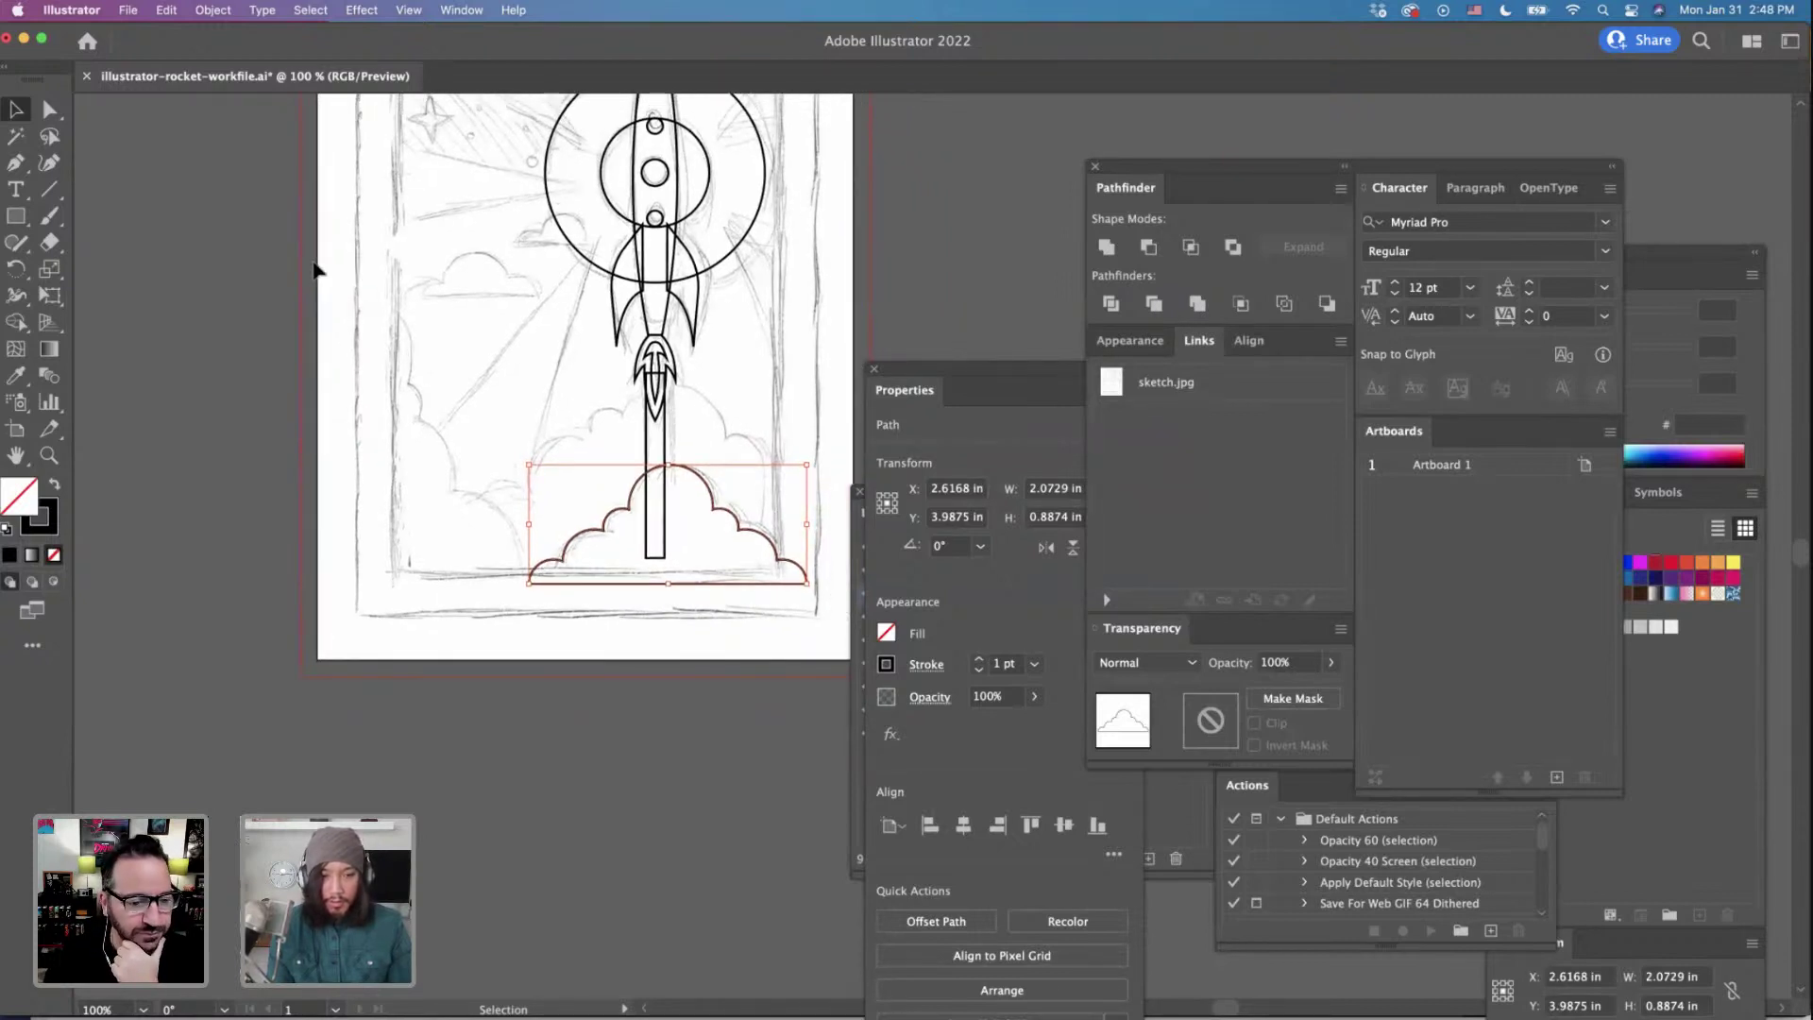
{"action": "scroll", "coordinate": [314, 270], "scroll_direction": "up", "scroll_amount": 2}
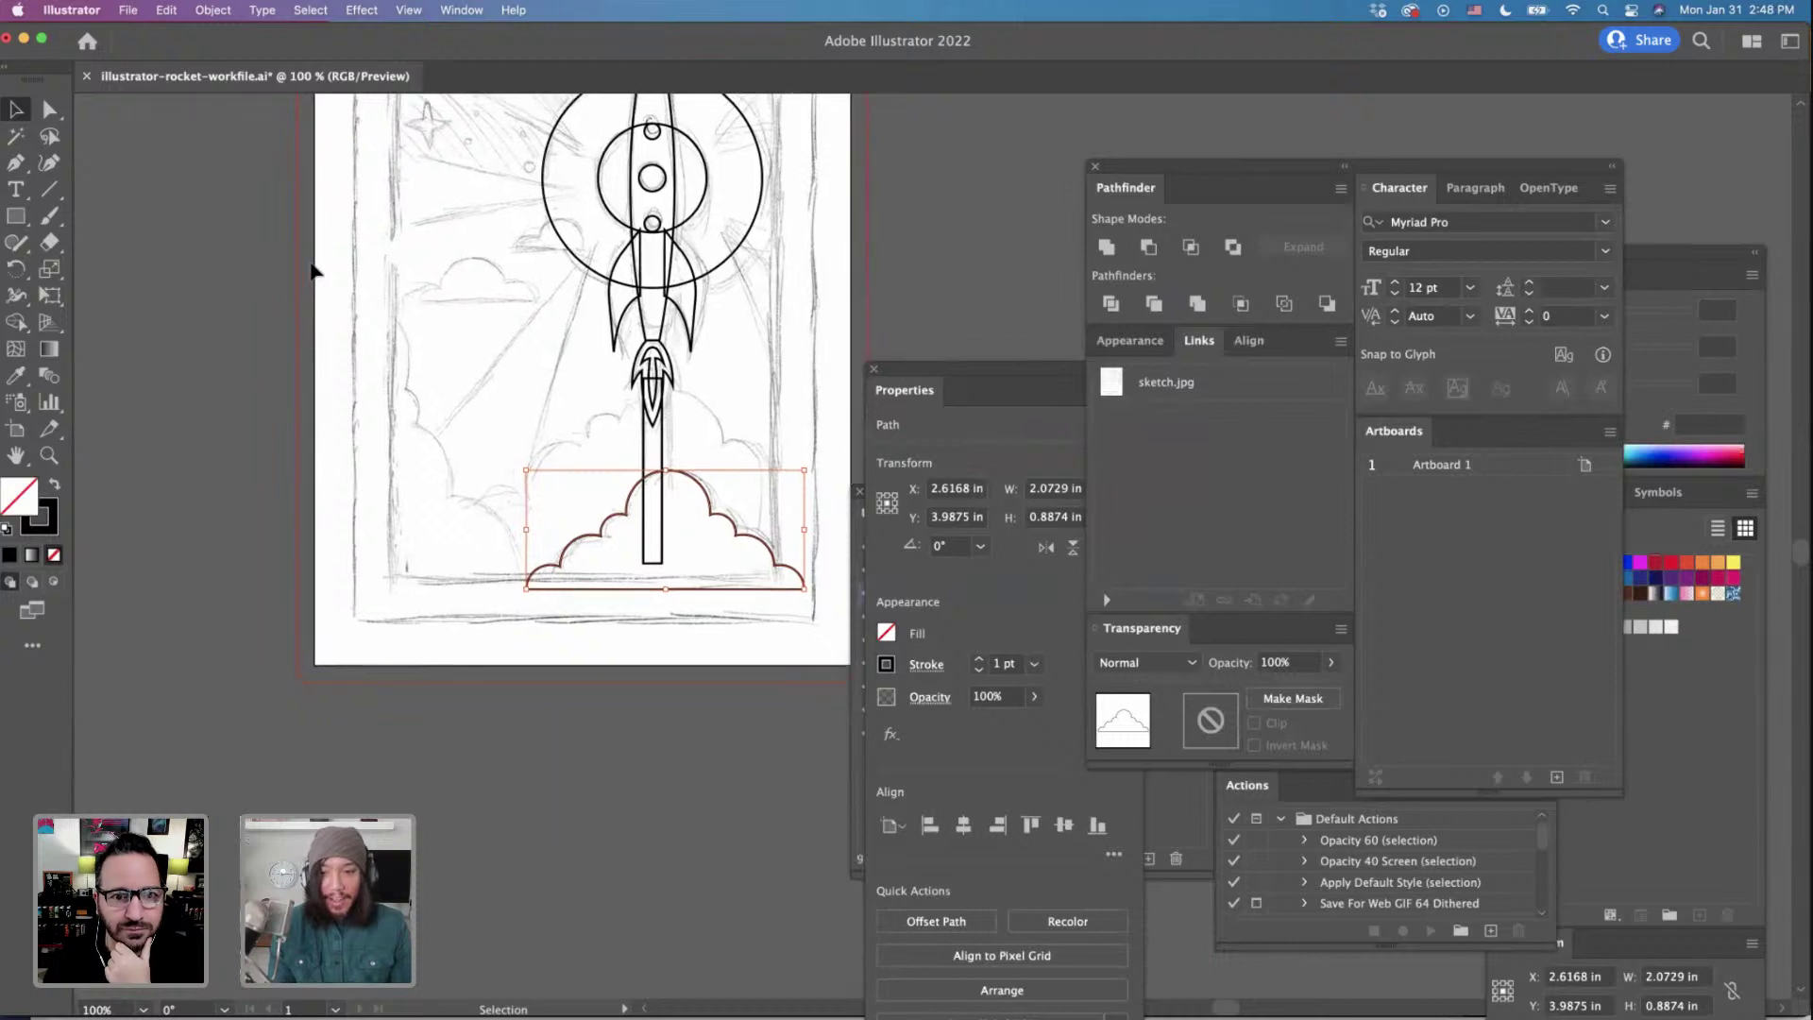
{"action": "scroll", "coordinate": [241, 285], "scroll_direction": "up", "scroll_amount": 5}
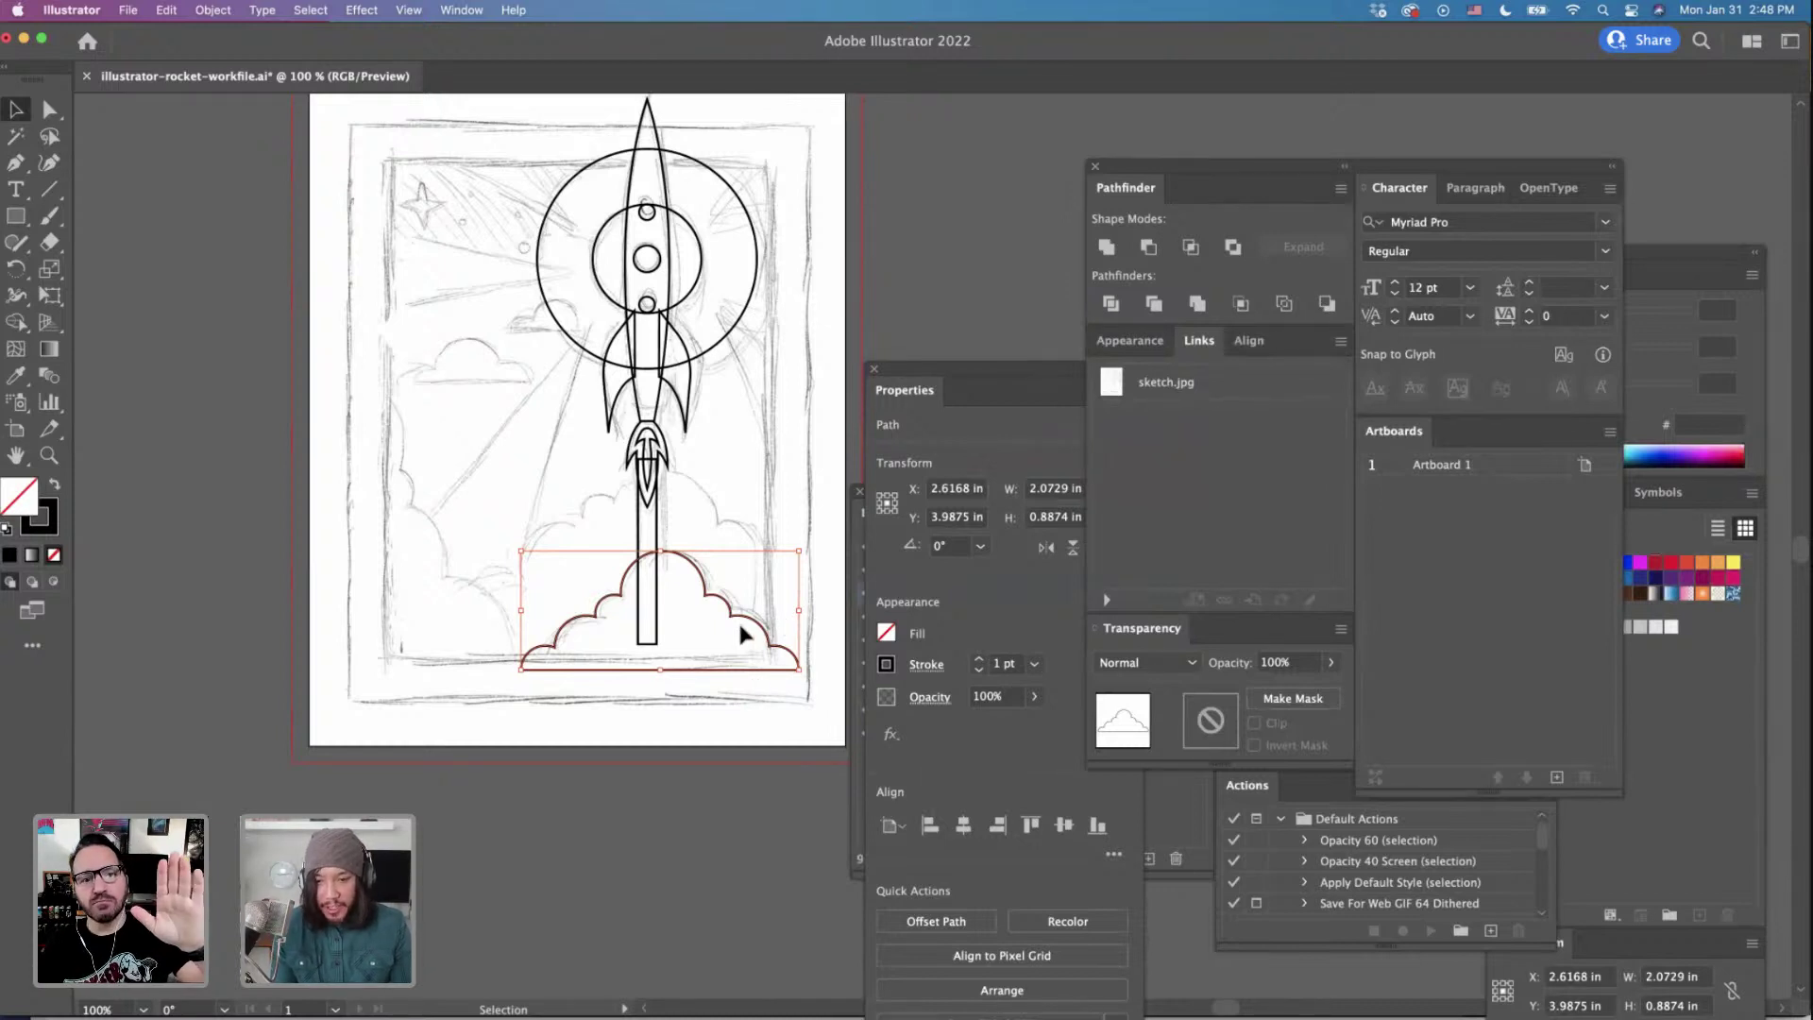
{"action": "left_click_drag", "start_coordinate": [522, 670], "coordinate": [508, 692]}
Draw a circle about 1.09 in across over the sketched cloud in the artwork's lower-left corner and shift it slightly down.
{"action": "scroll", "coordinate": [512, 685], "scroll_direction": "down", "scroll_amount": 1}
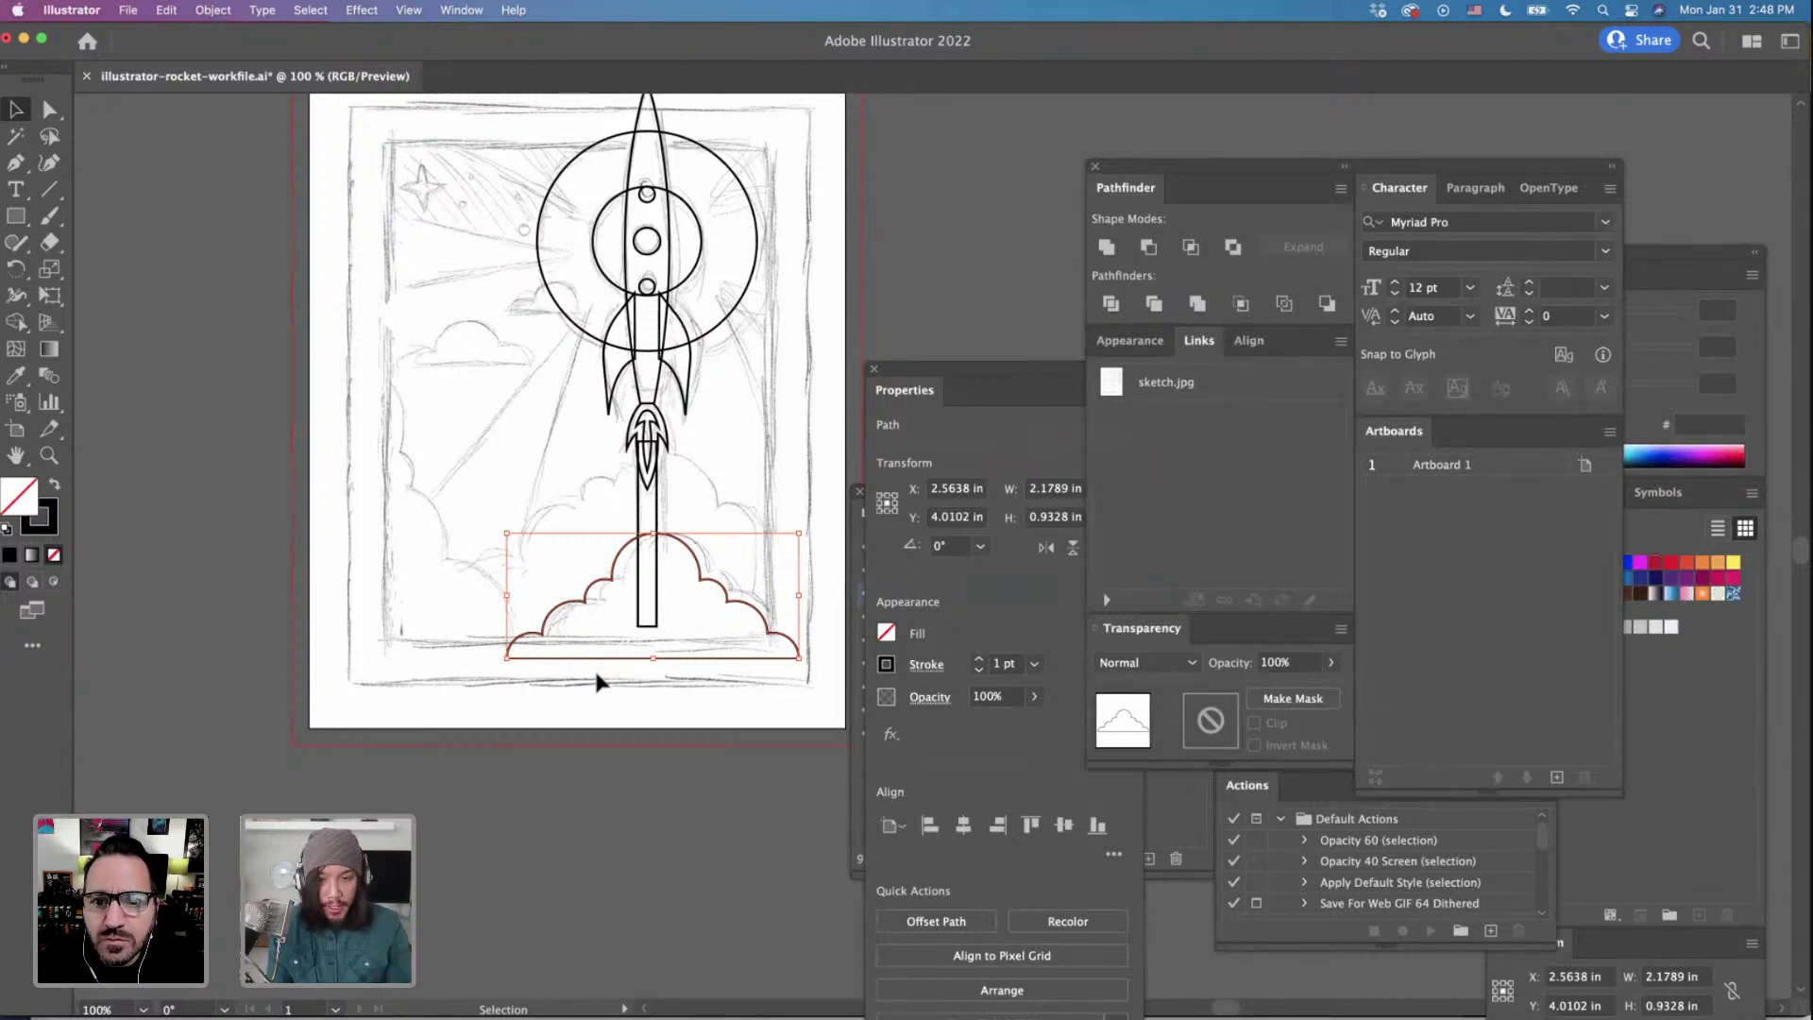
{"action": "scroll", "coordinate": [785, 460], "scroll_direction": "down", "scroll_amount": 1}
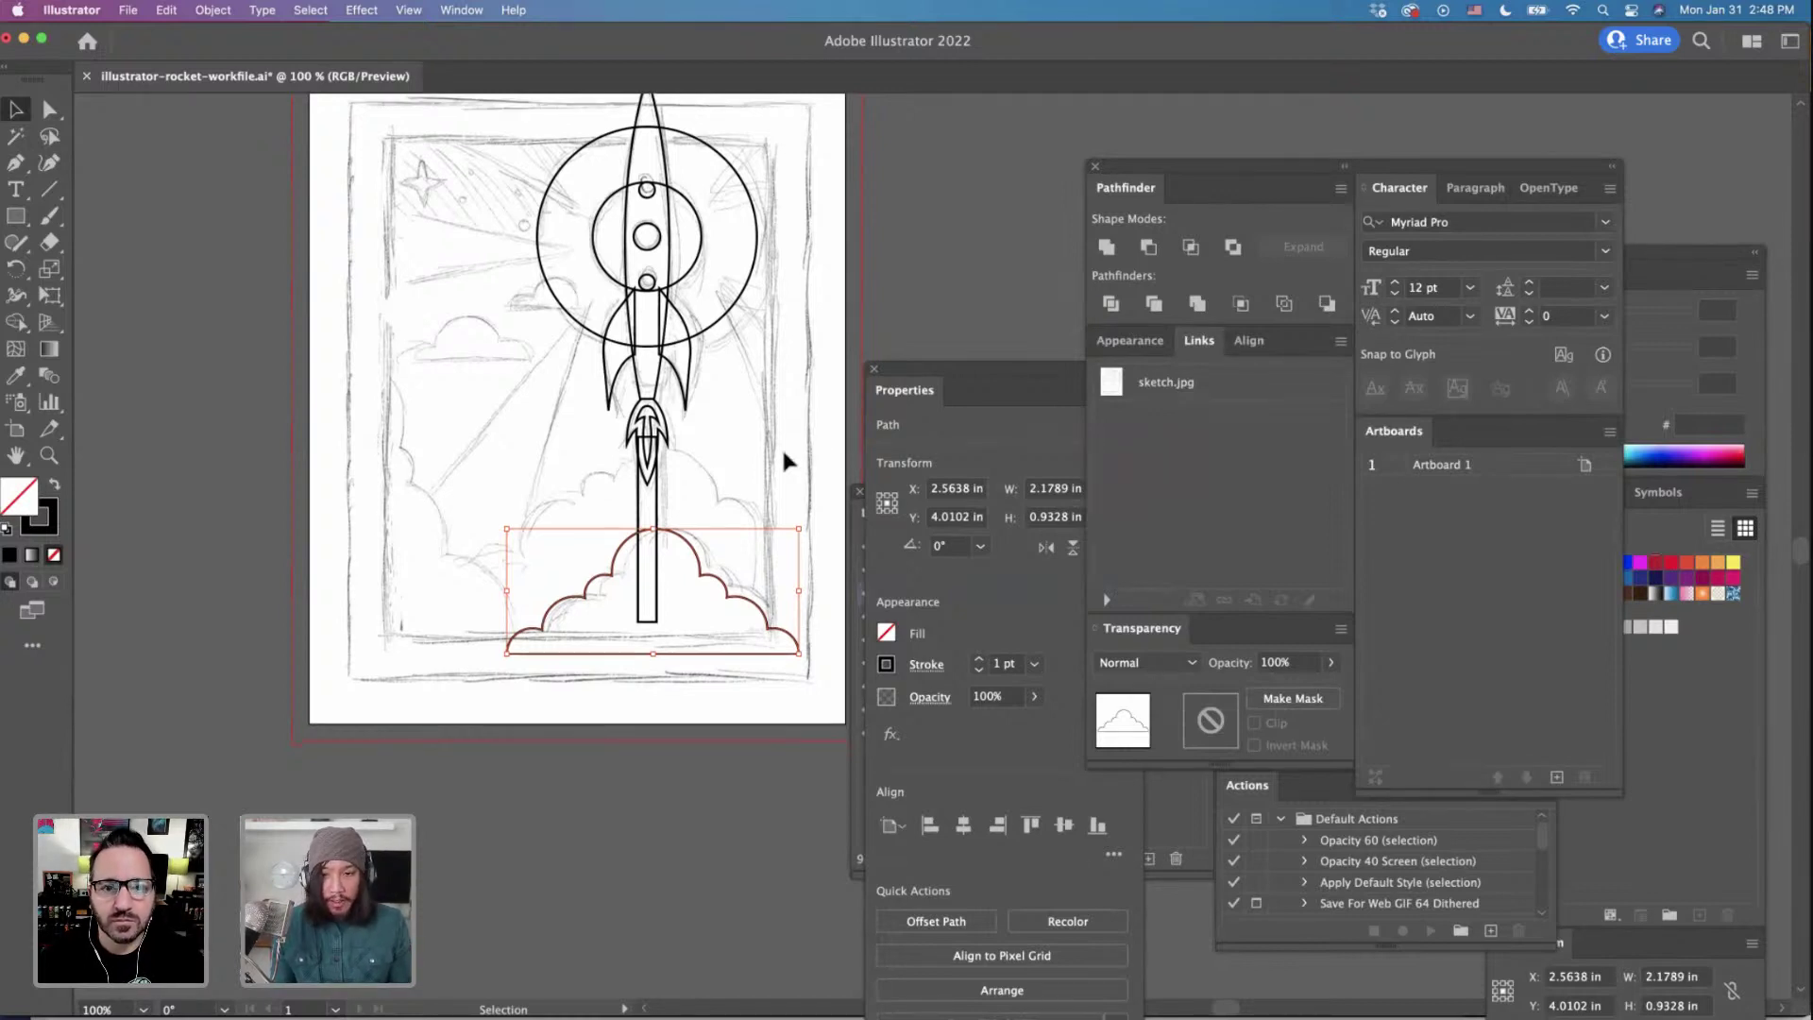
{"action": "scroll", "coordinate": [782, 454], "scroll_direction": "down", "scroll_amount": 2}
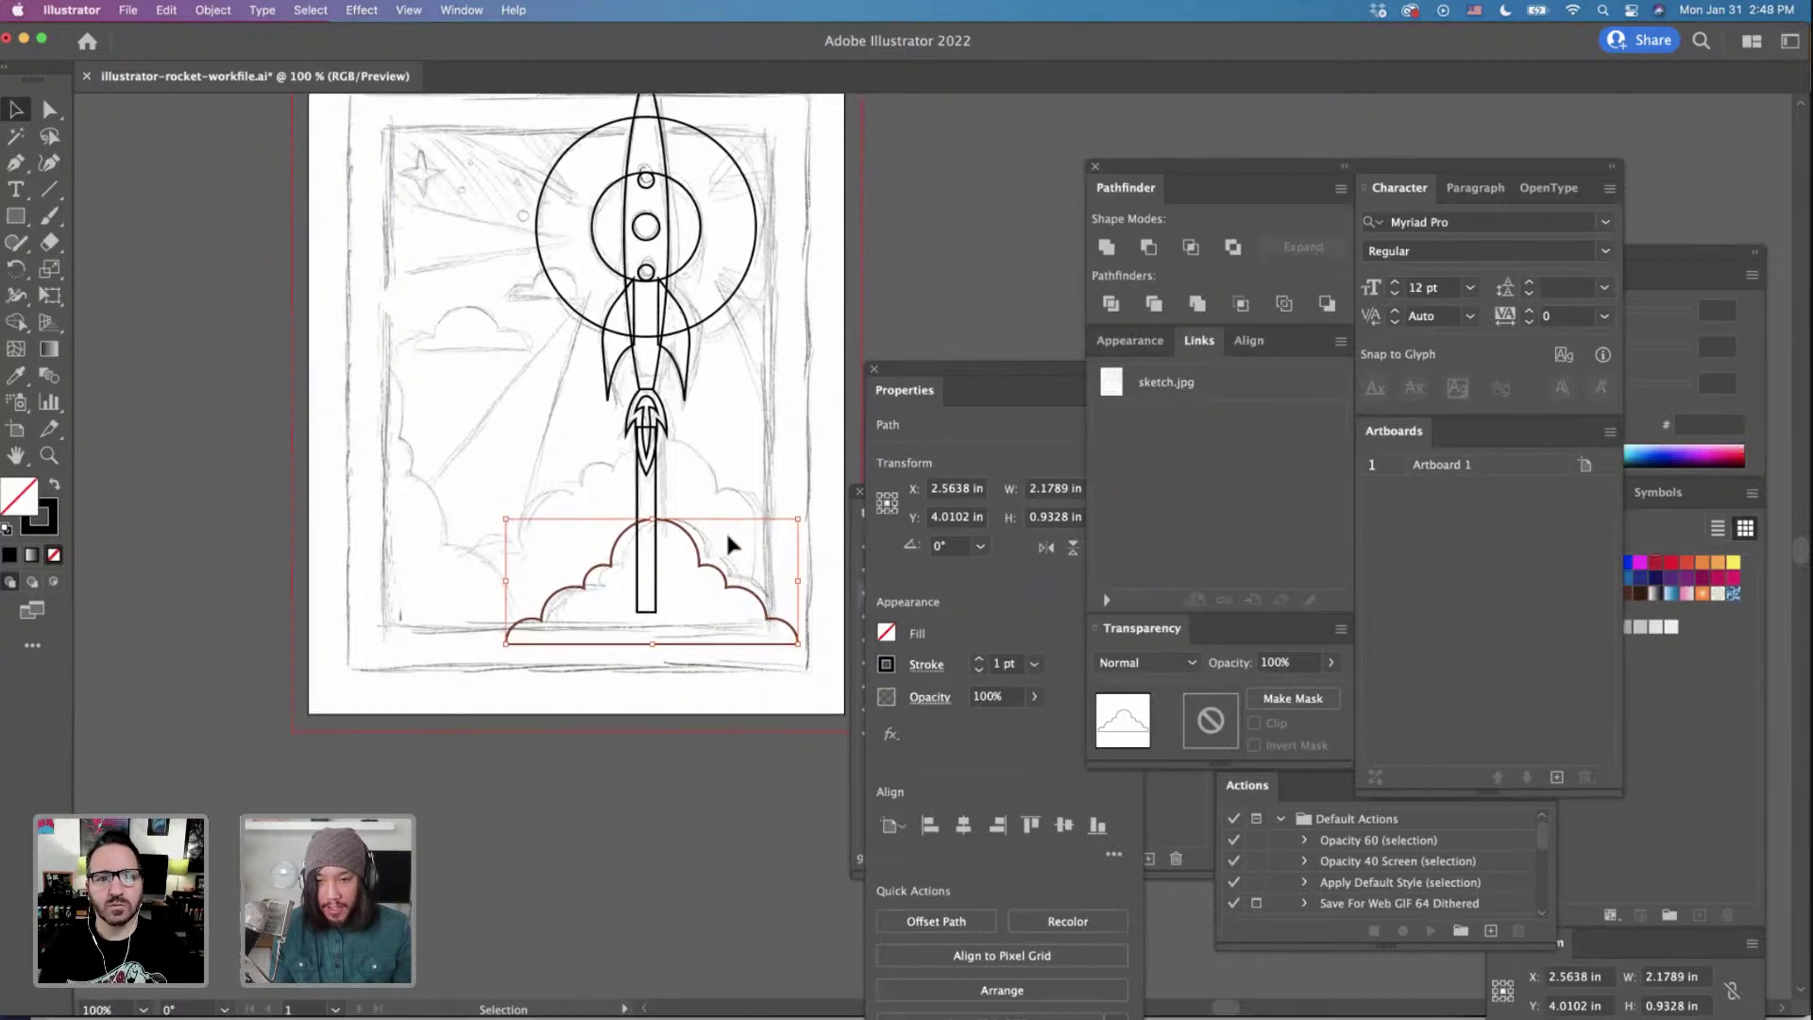
{"action": "scroll", "coordinate": [708, 501], "scroll_direction": "down", "scroll_amount": 3}
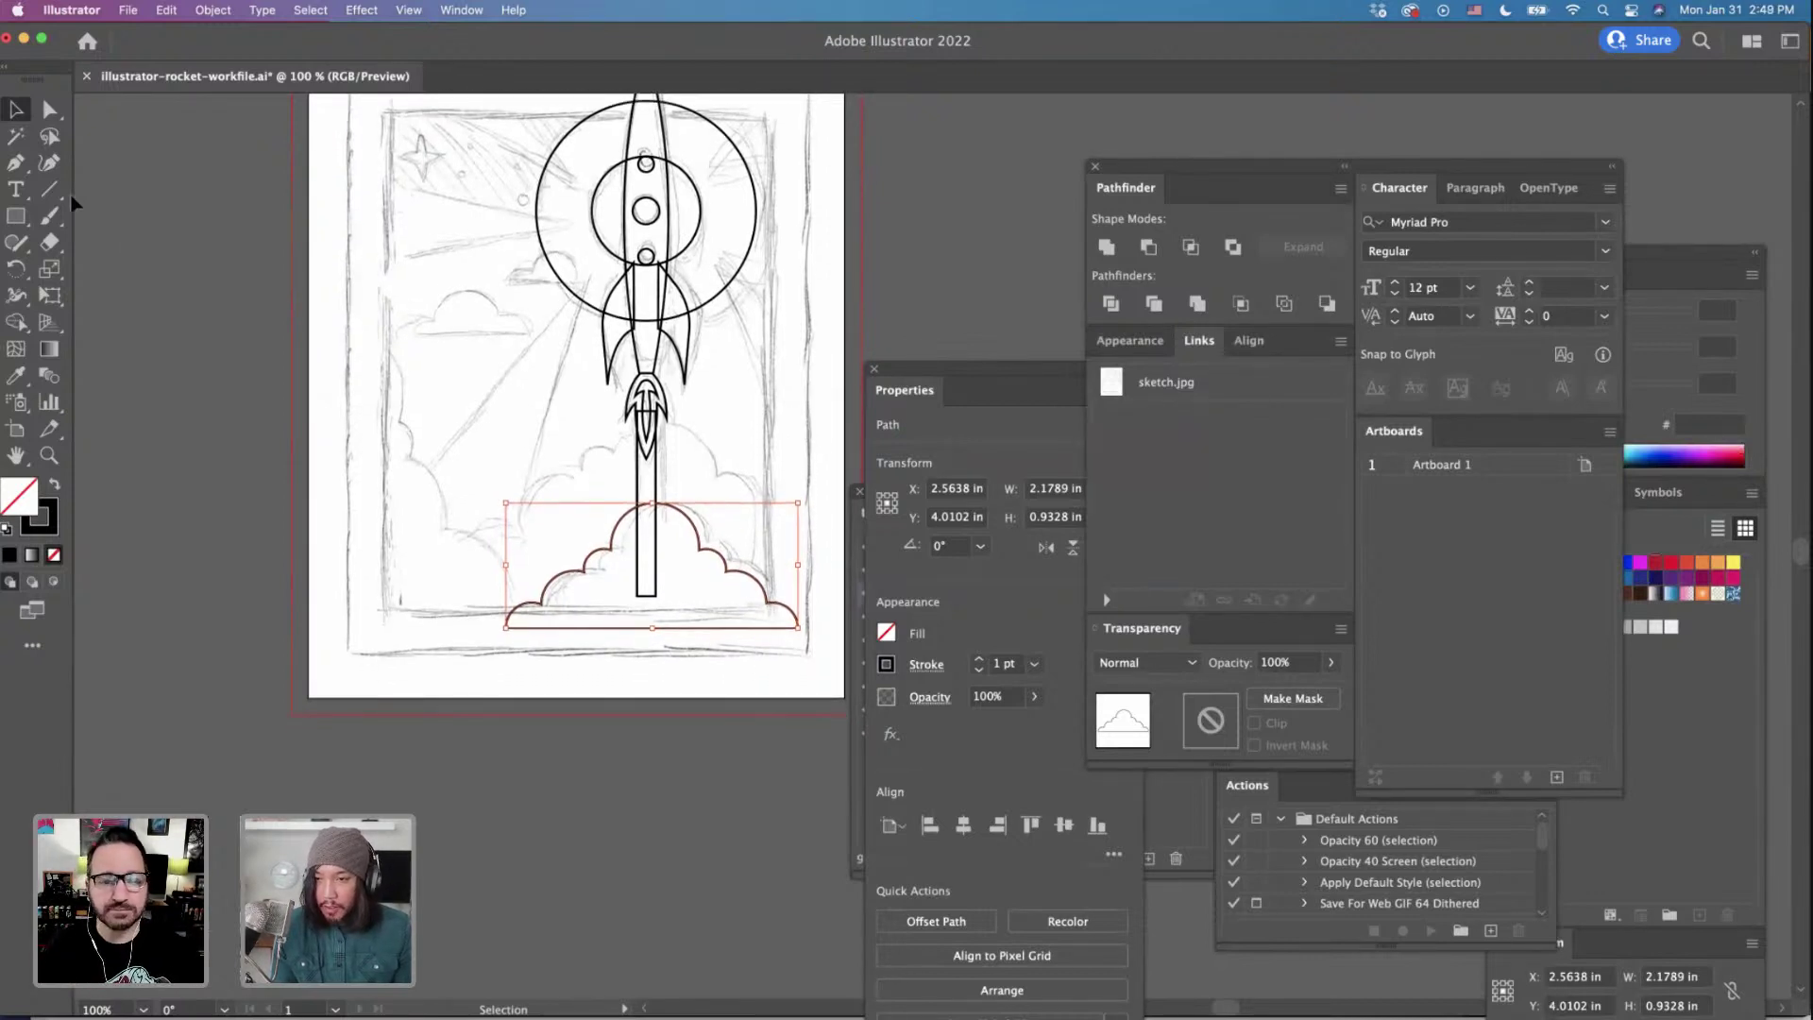
{"action": "left_click_drag", "start_coordinate": [9, 220], "coordinate": [75, 272]}
{"action": "left_click_drag", "start_coordinate": [422, 593], "coordinate": [495, 664]}
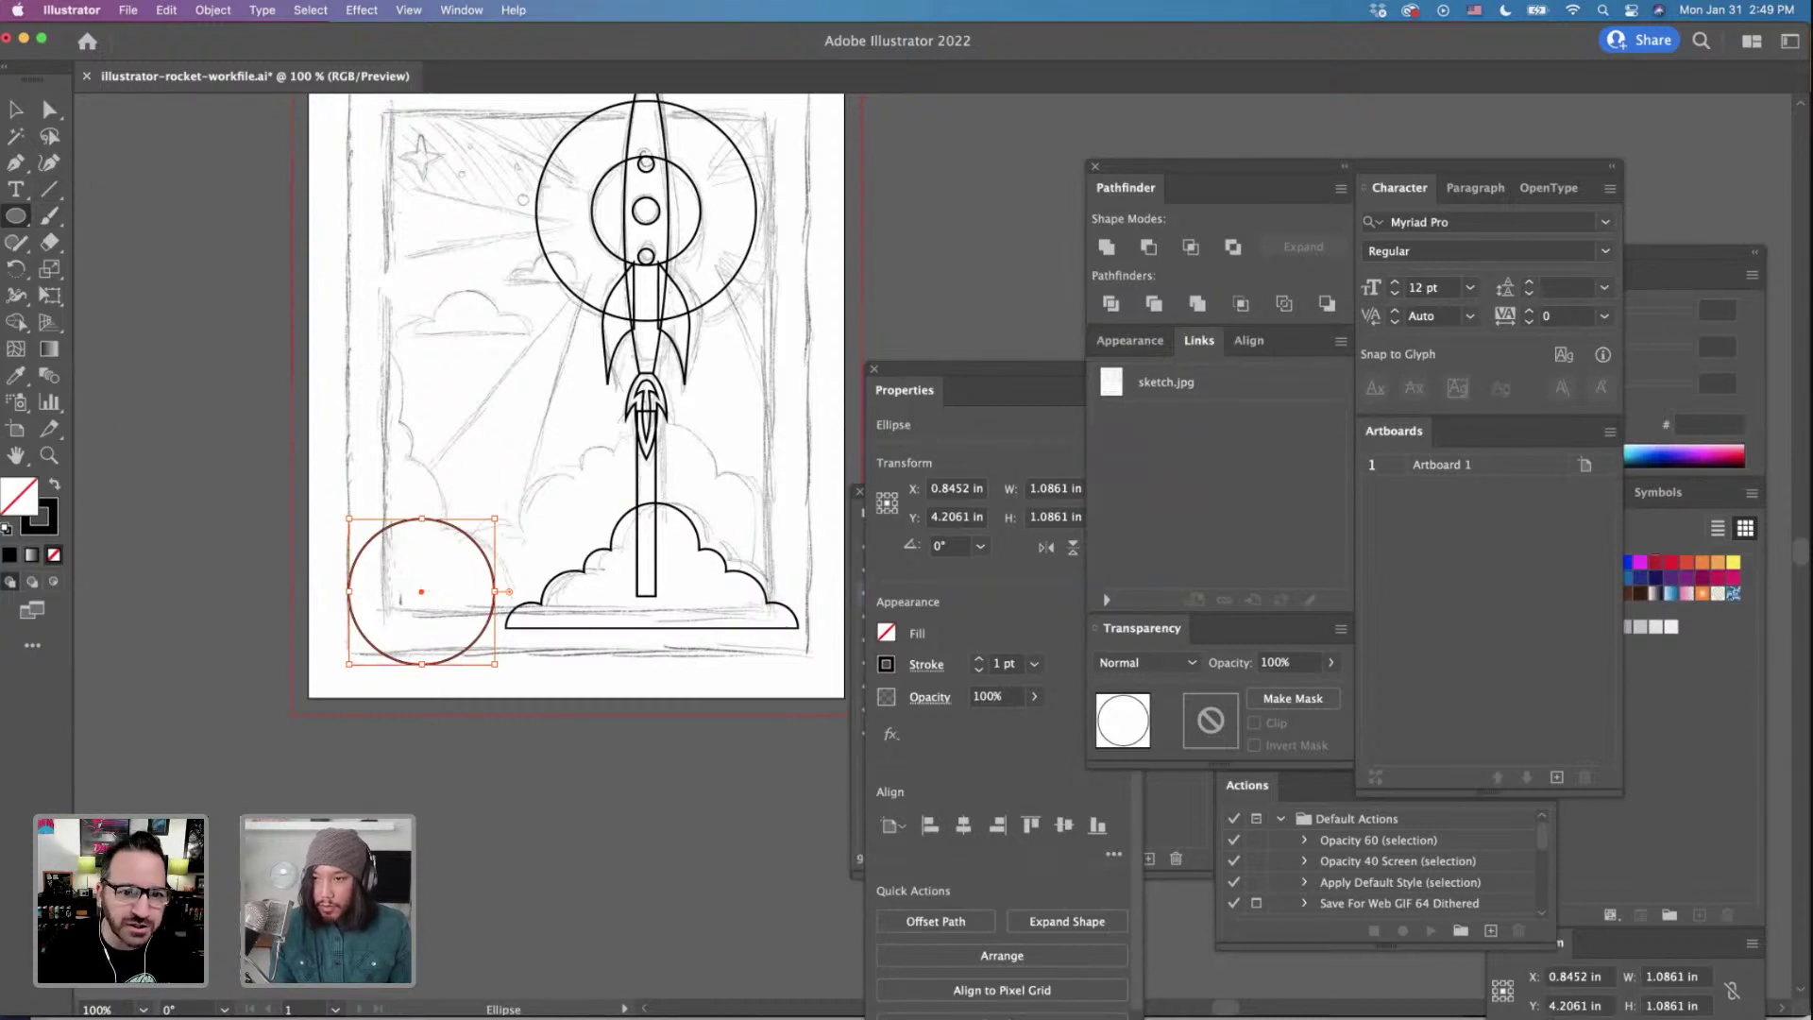
{"action": "key", "text": "v"}
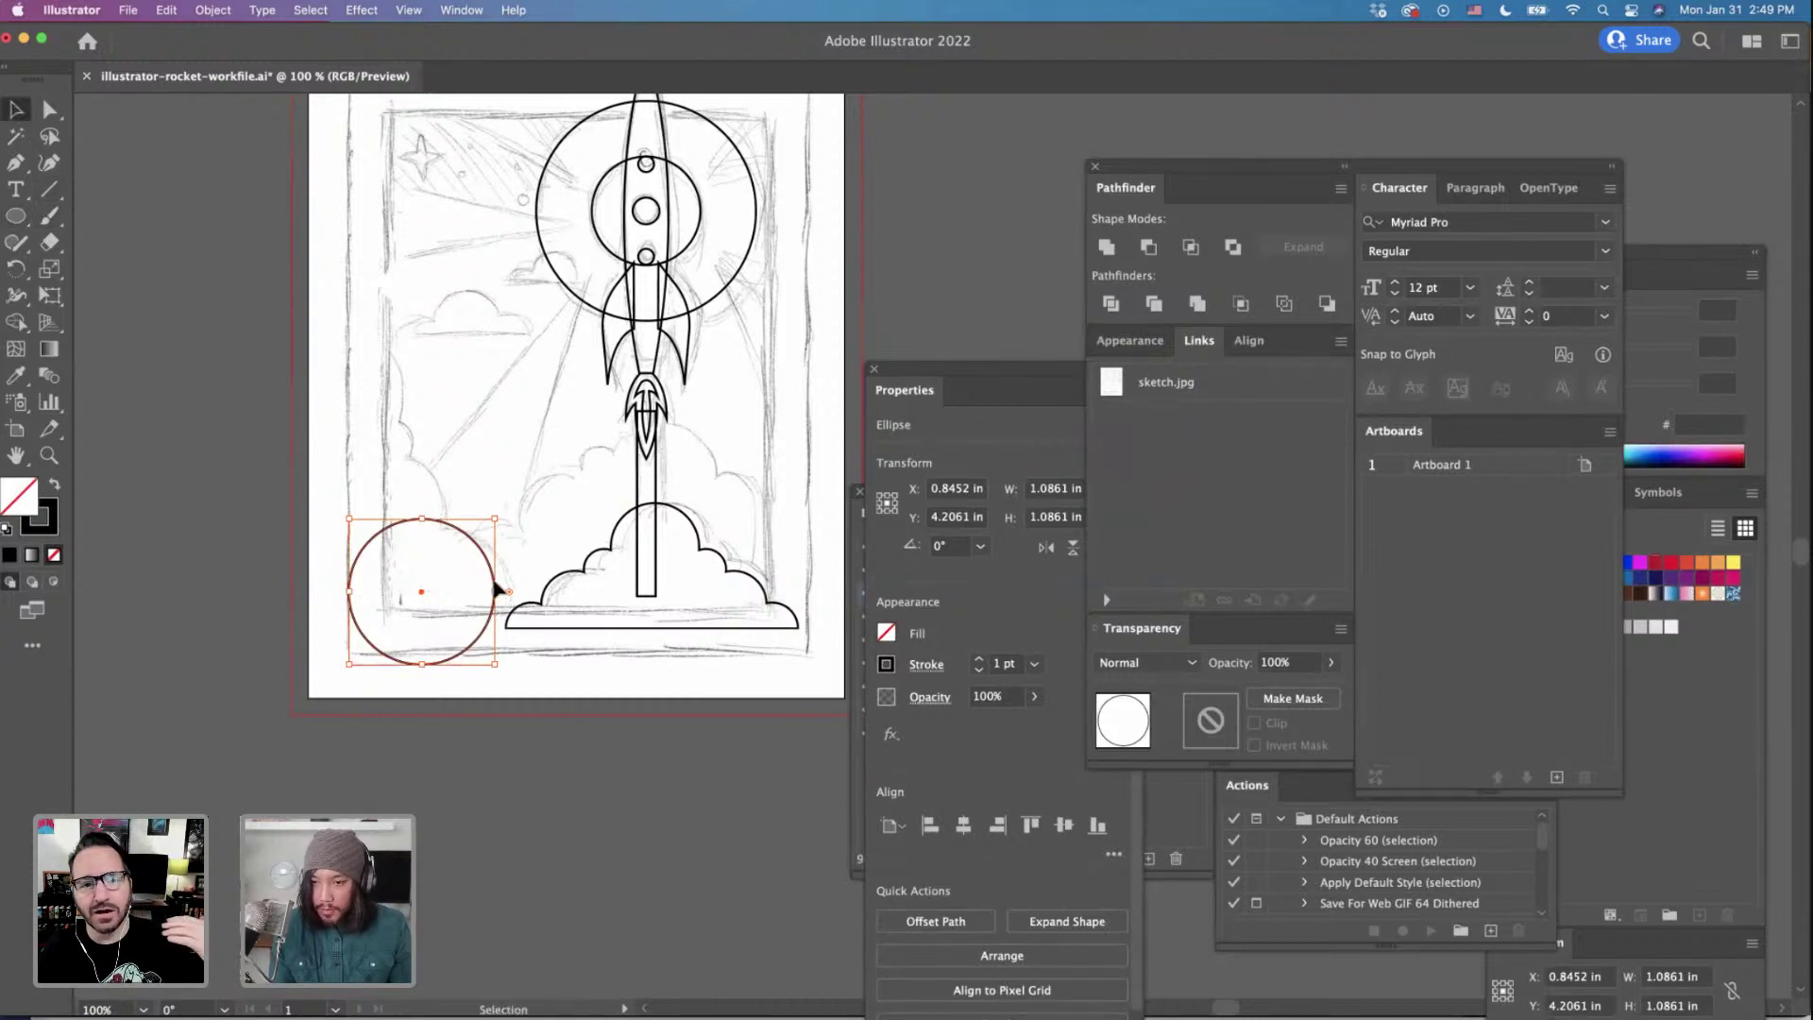
{"action": "left_click_drag", "start_coordinate": [494, 591], "coordinate": [498, 602]}
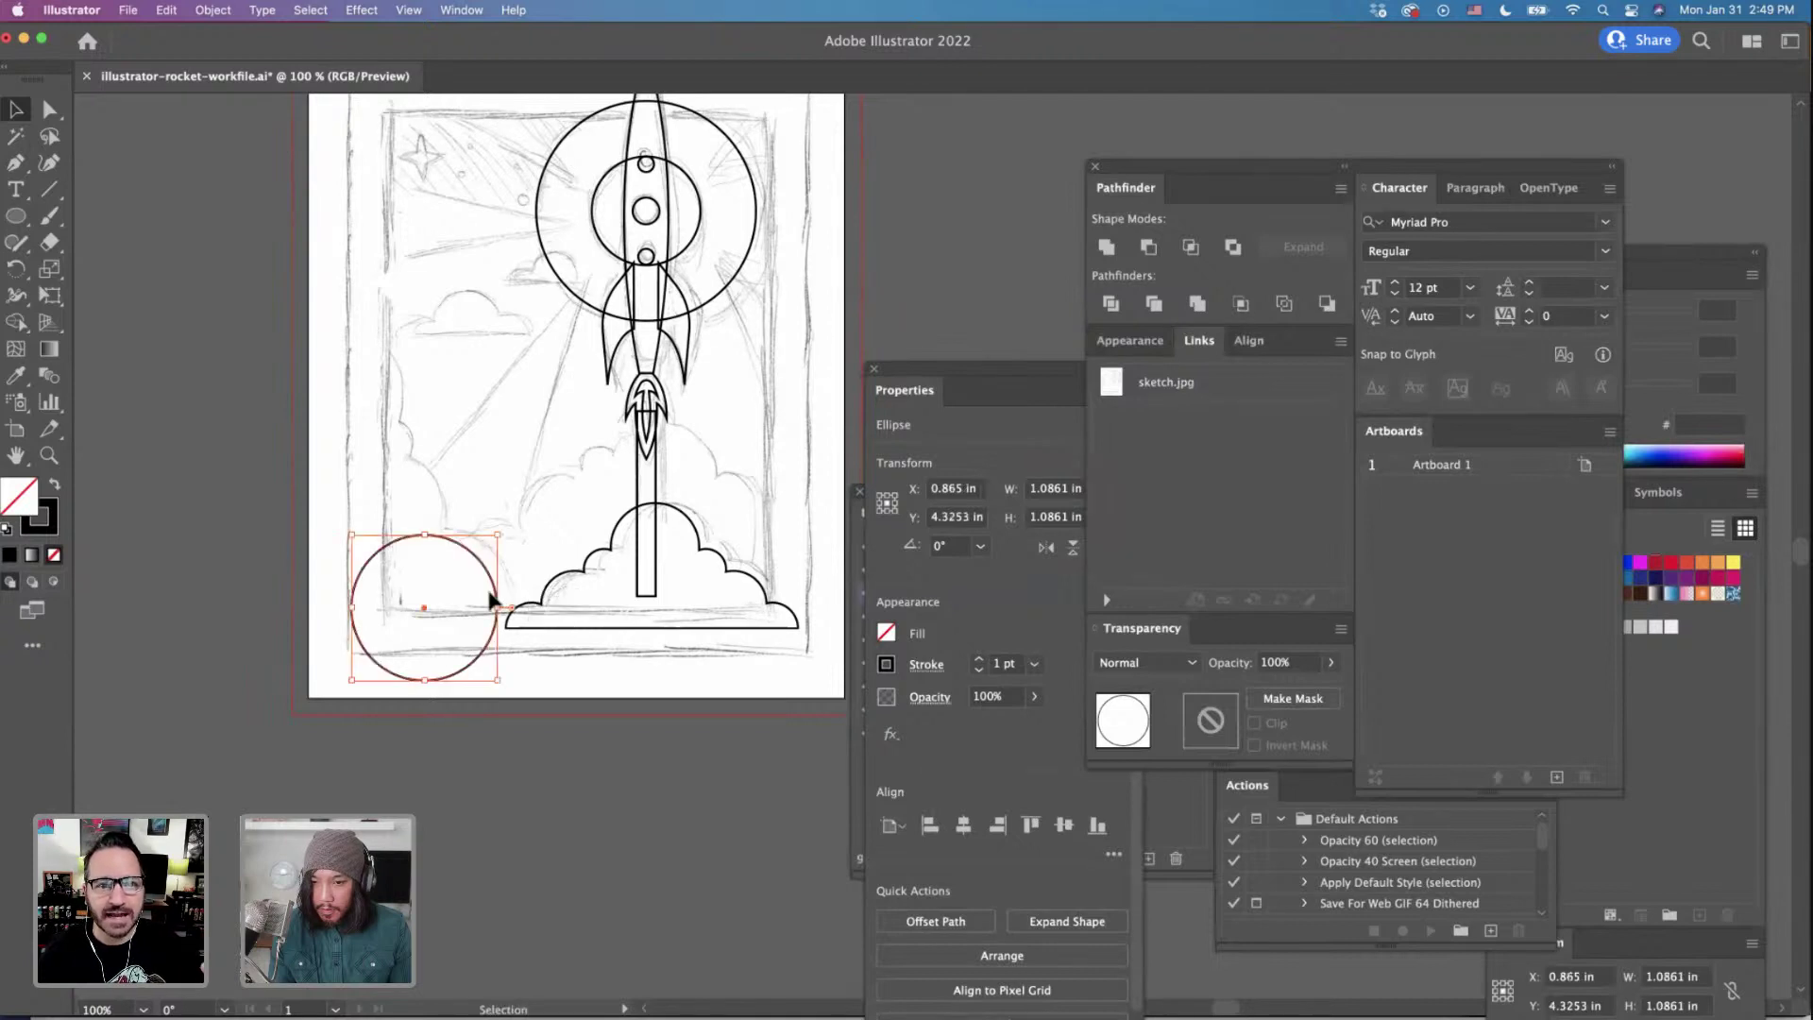
Stack three resized copies of the corner circle upward along the sketched cloud, the upper two about 0.35 in and 0.73 in across.
{"action": "left_click", "coordinate": [425, 541]}
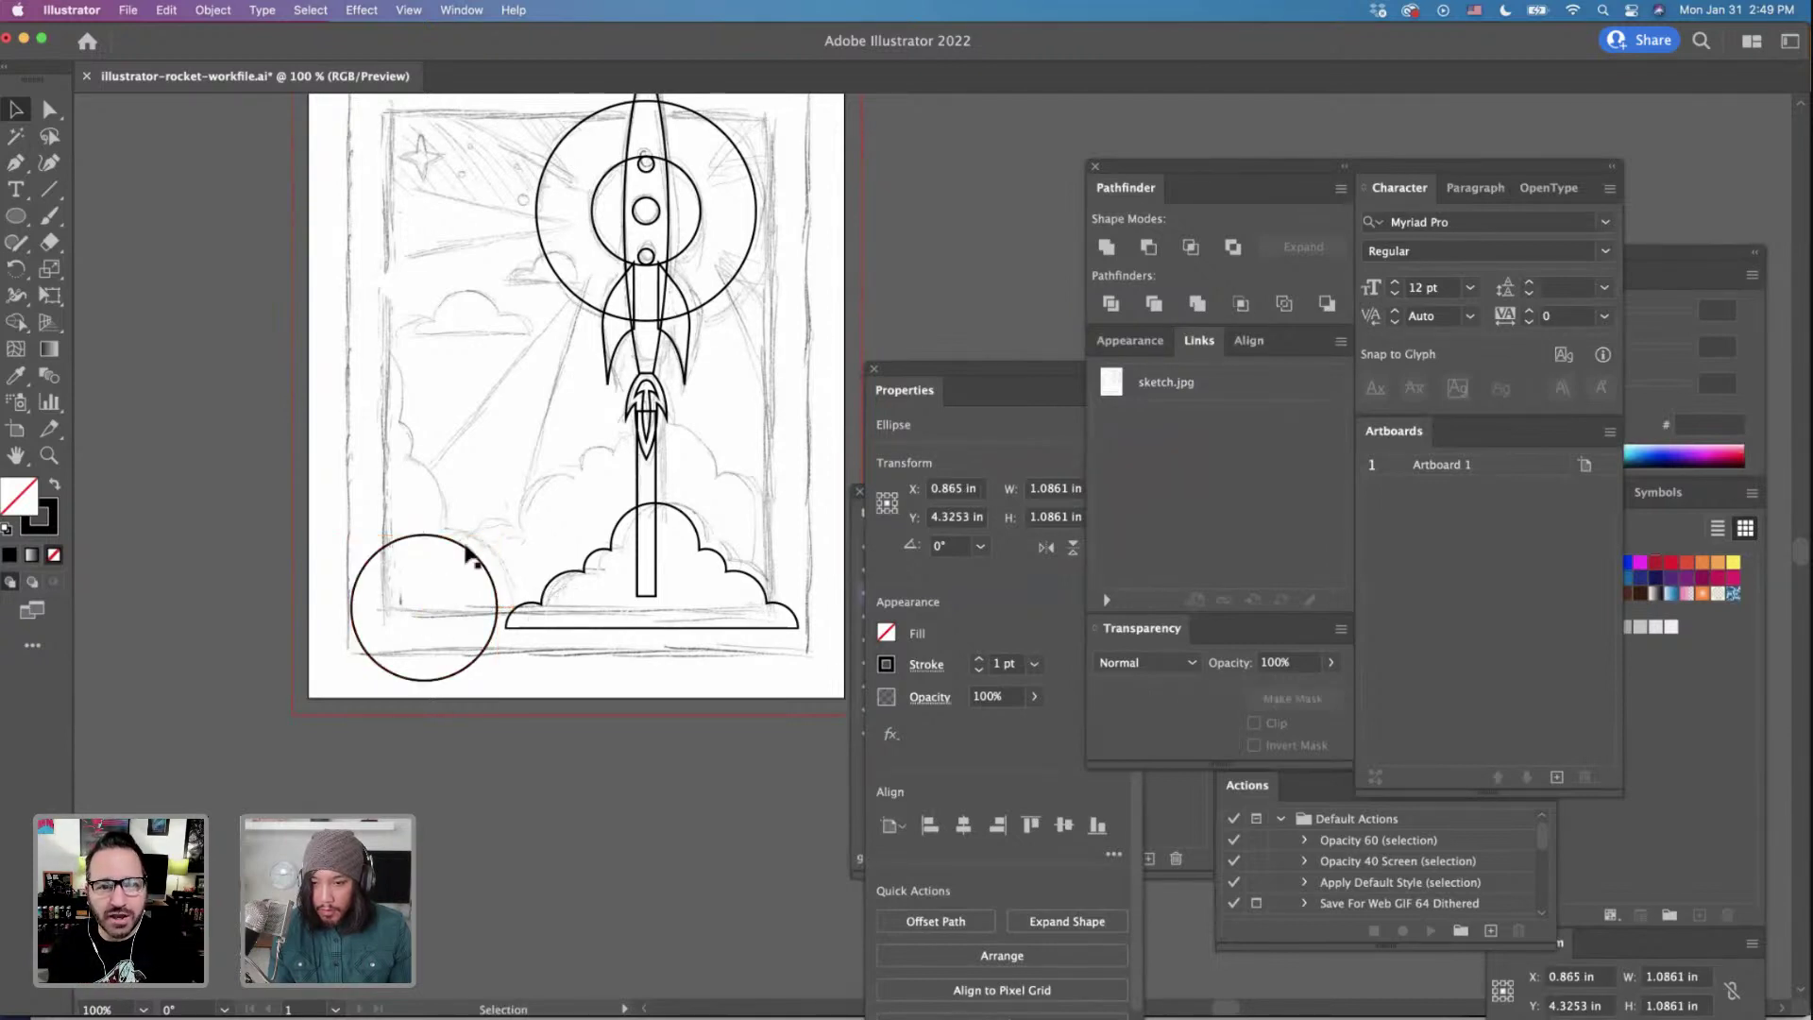
{"action": "left_click_drag", "start_coordinate": [463, 540], "coordinate": [455, 458]}
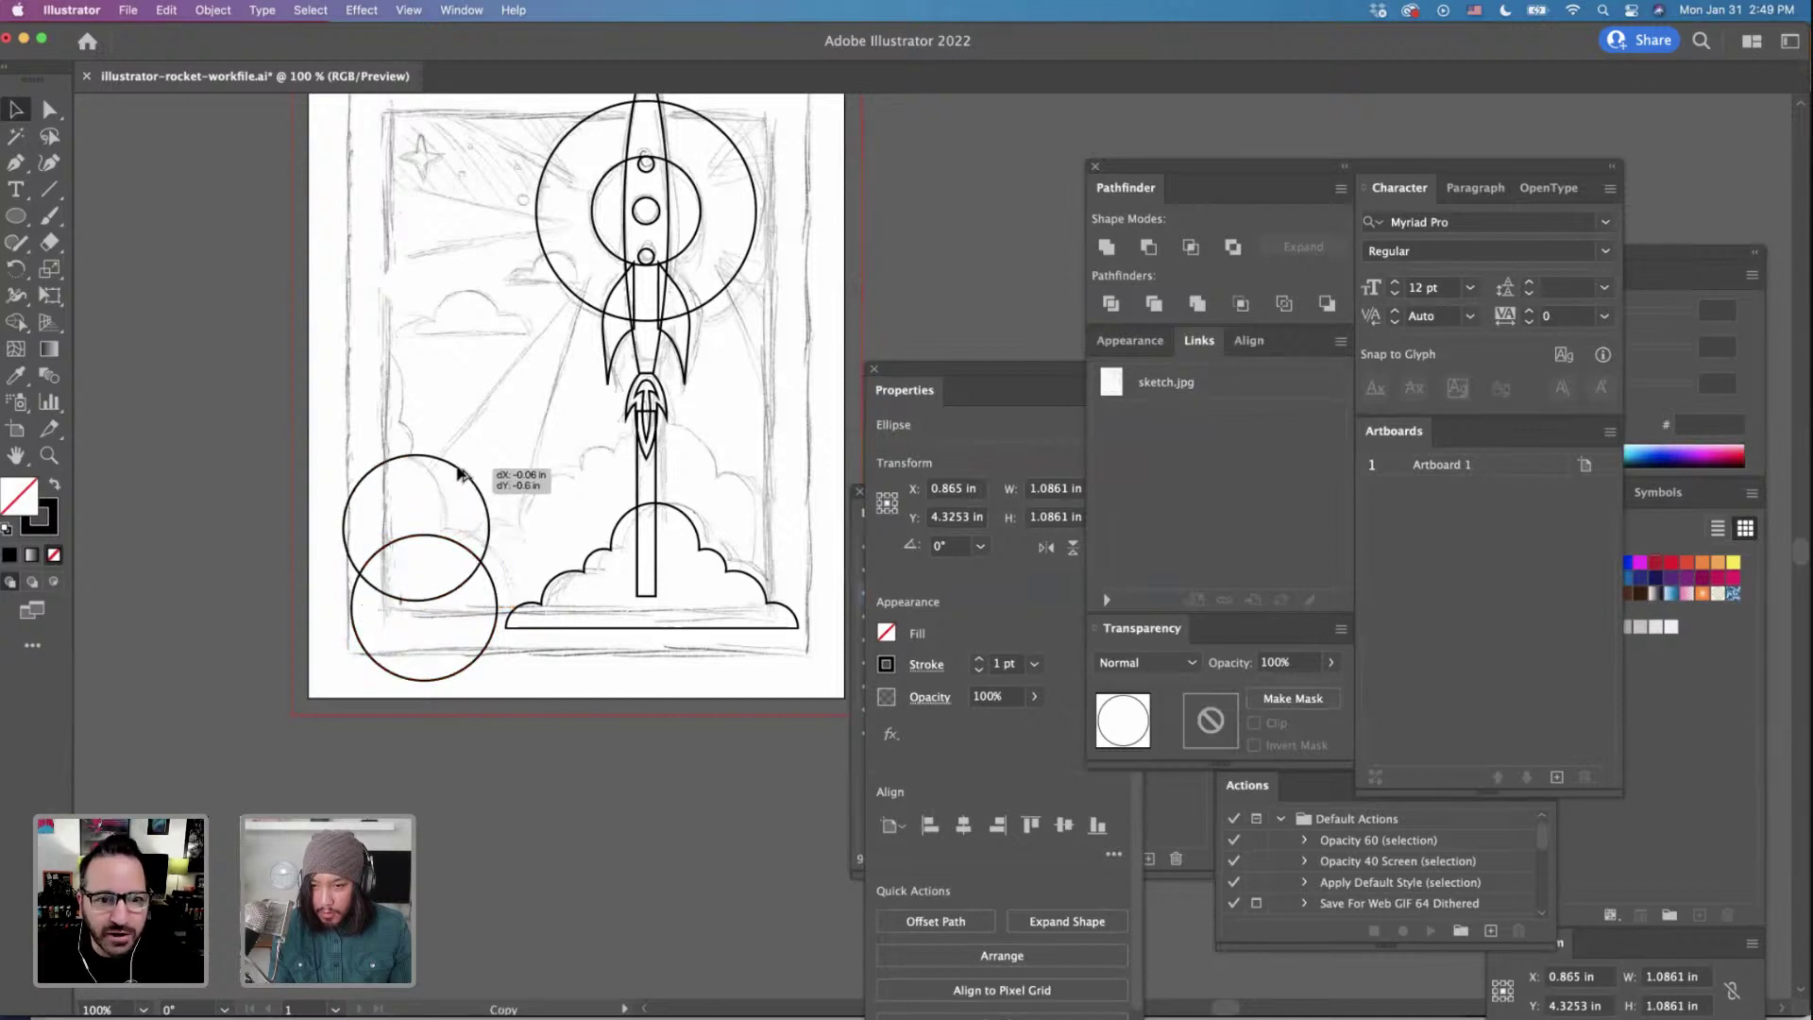
{"action": "left_click_drag", "start_coordinate": [493, 591], "coordinate": [407, 476]}
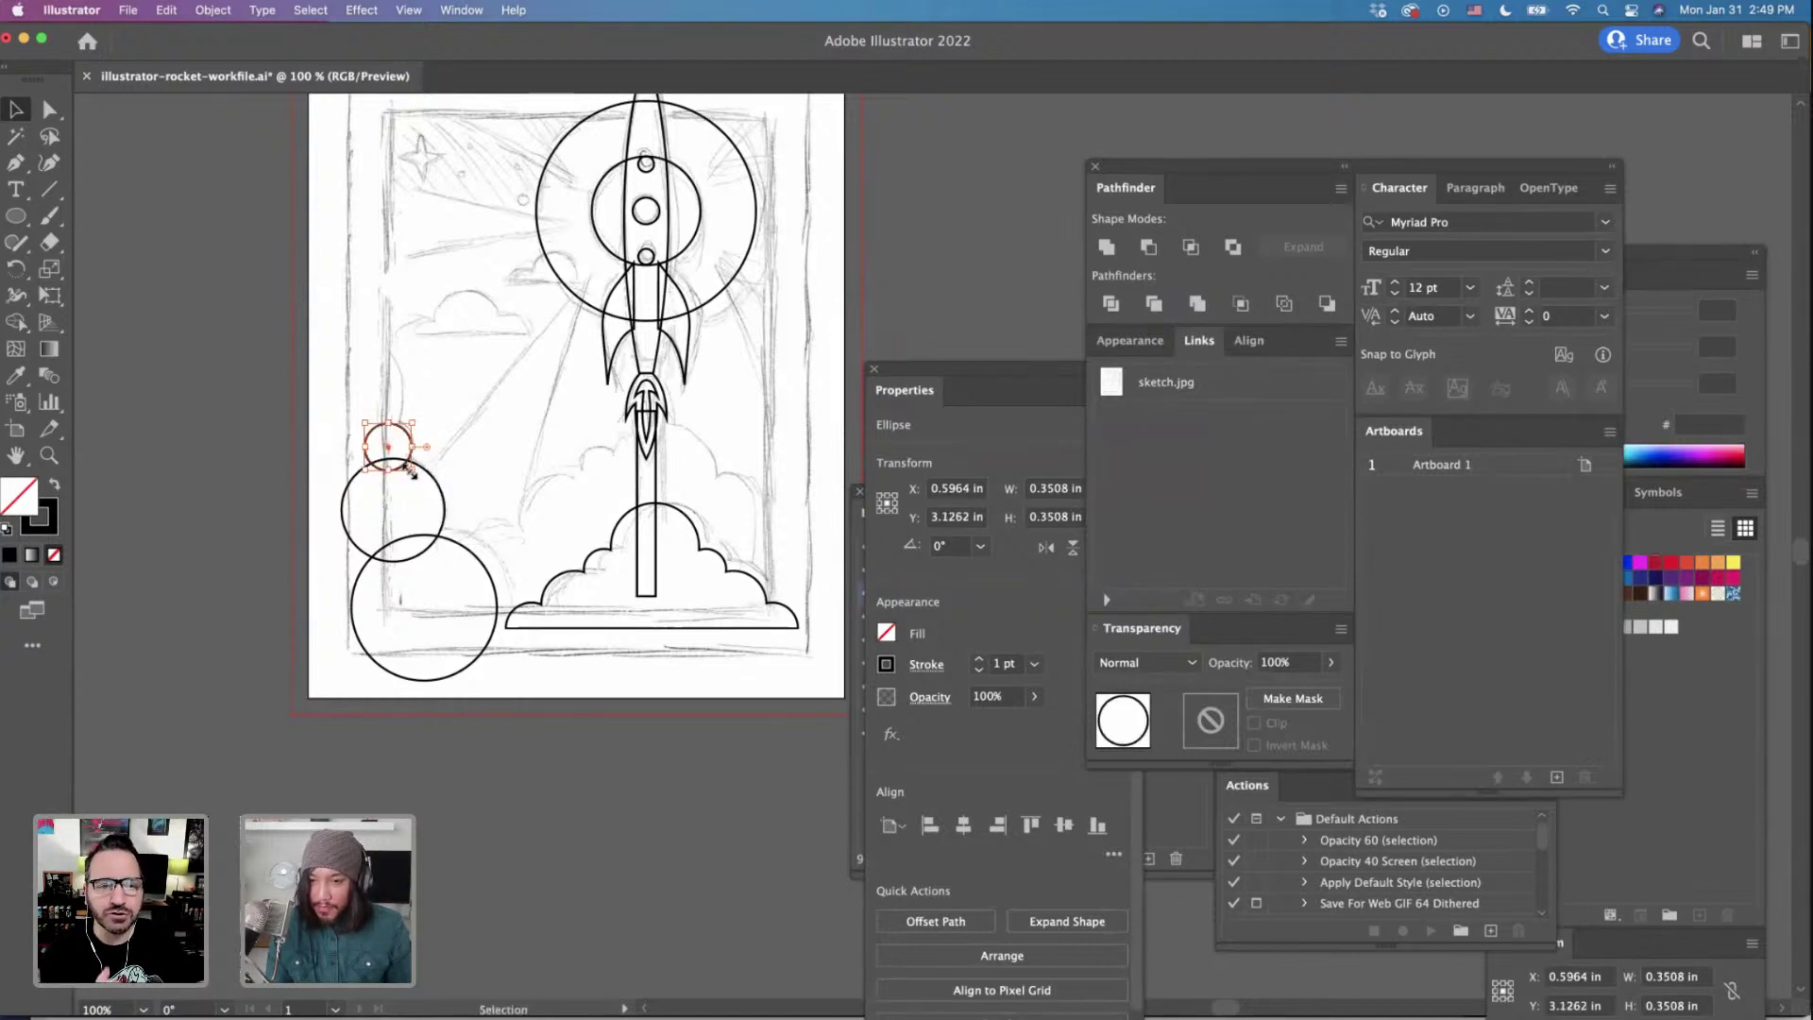
{"action": "left_click_drag", "start_coordinate": [447, 518], "coordinate": [404, 442]}
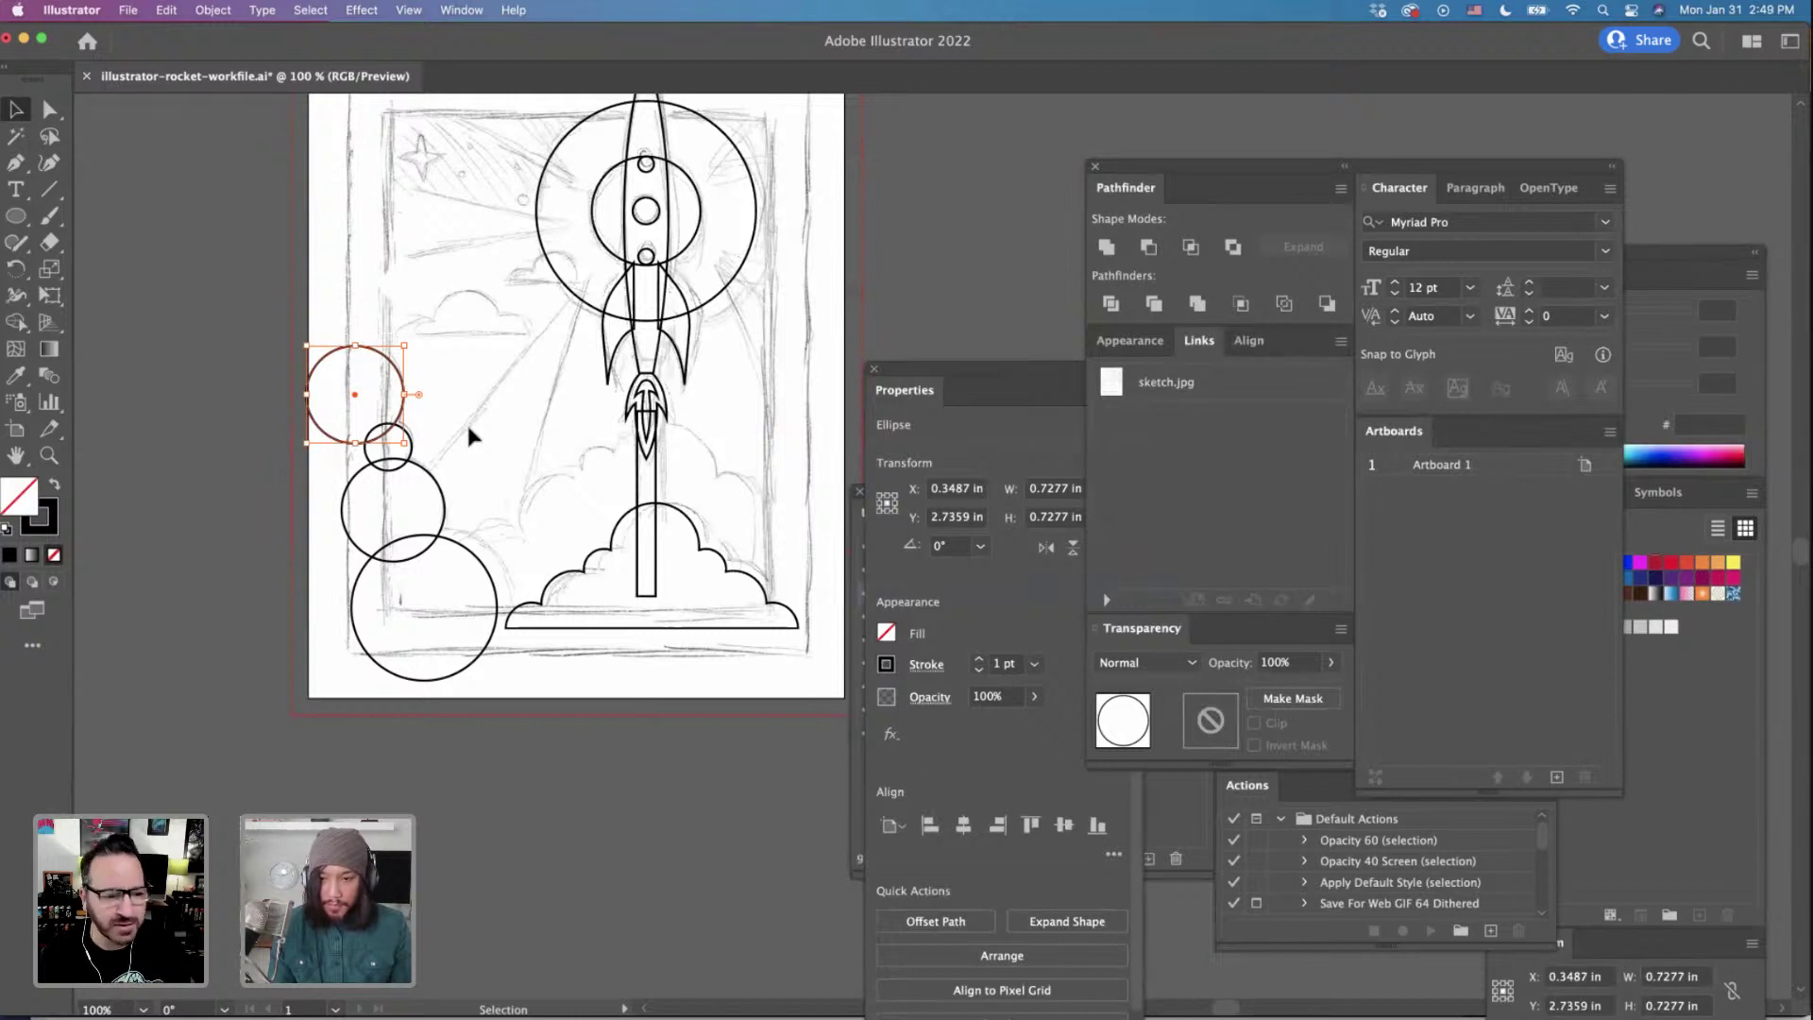
{"action": "left_click", "coordinate": [480, 451]}
Draw a closed straight-sided Pen path through the four stacked circles, from inside the uppermost circle to a horizontal base in the largest.
{"action": "scroll", "coordinate": [234, 310], "scroll_direction": "left", "scroll_amount": 3}
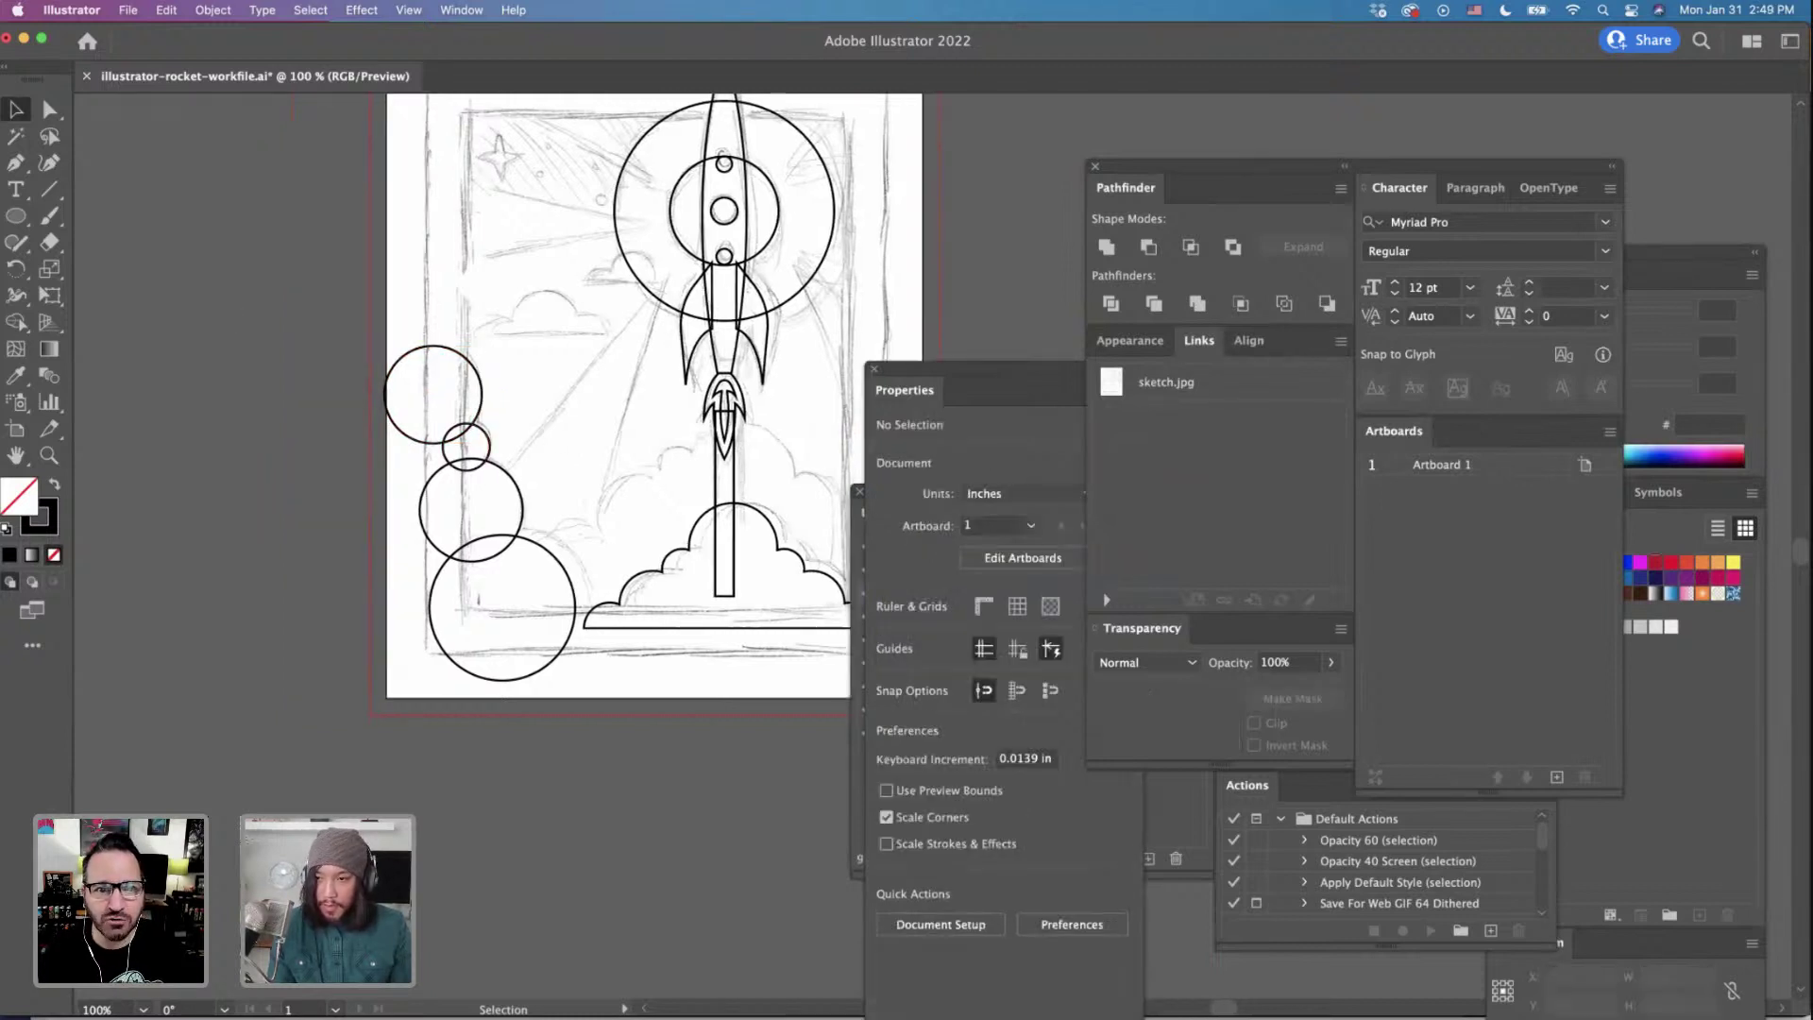
{"action": "left_click", "coordinate": [11, 166]}
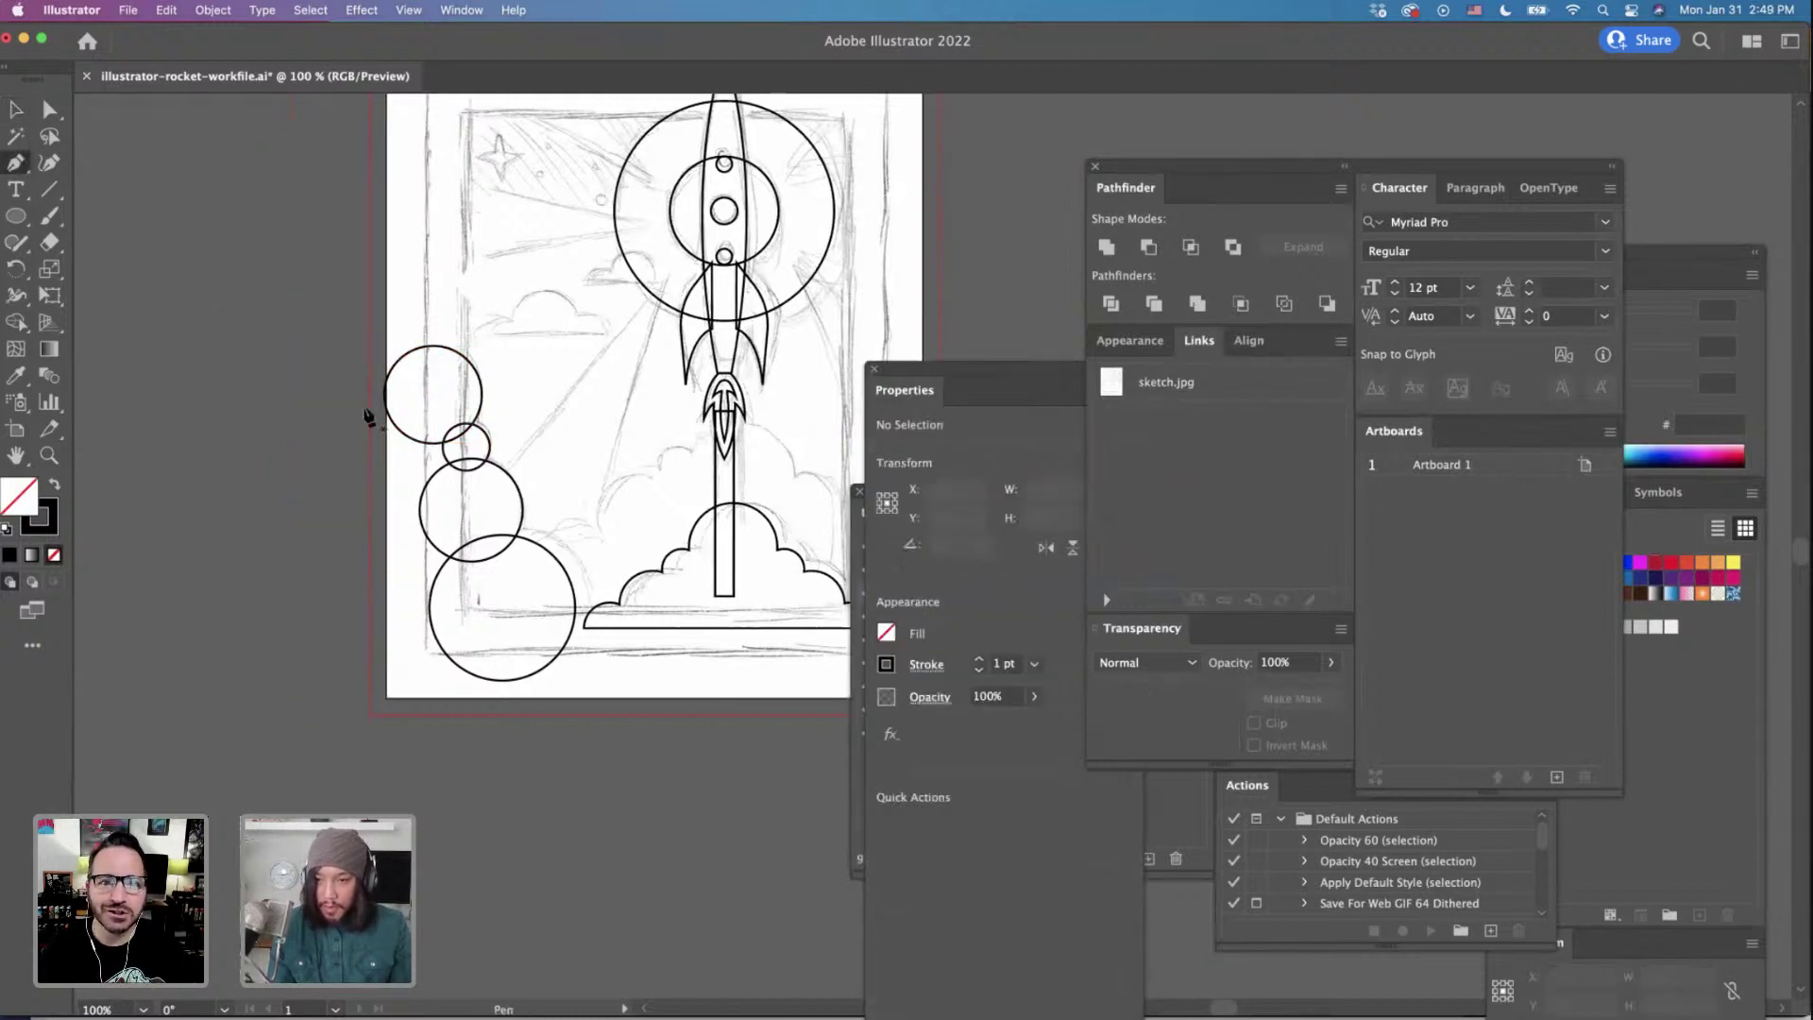
{"action": "left_click", "coordinate": [440, 373]}
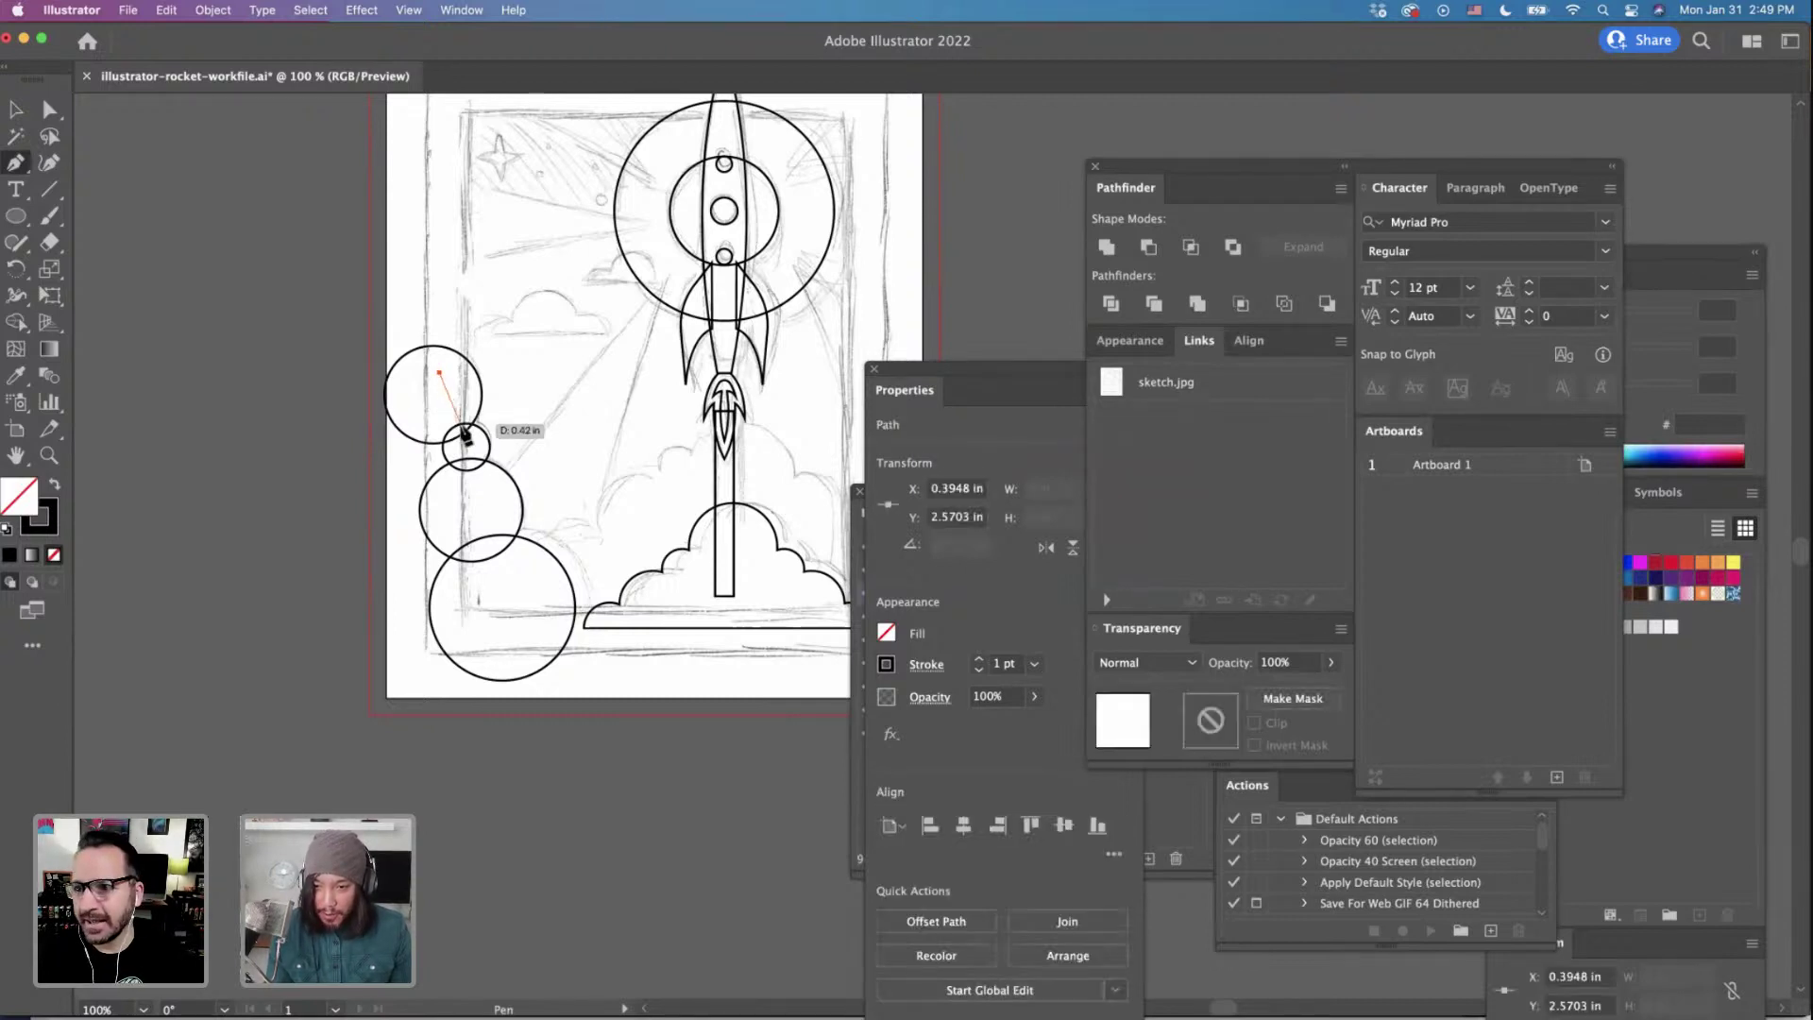
{"action": "left_click", "coordinate": [470, 460]}
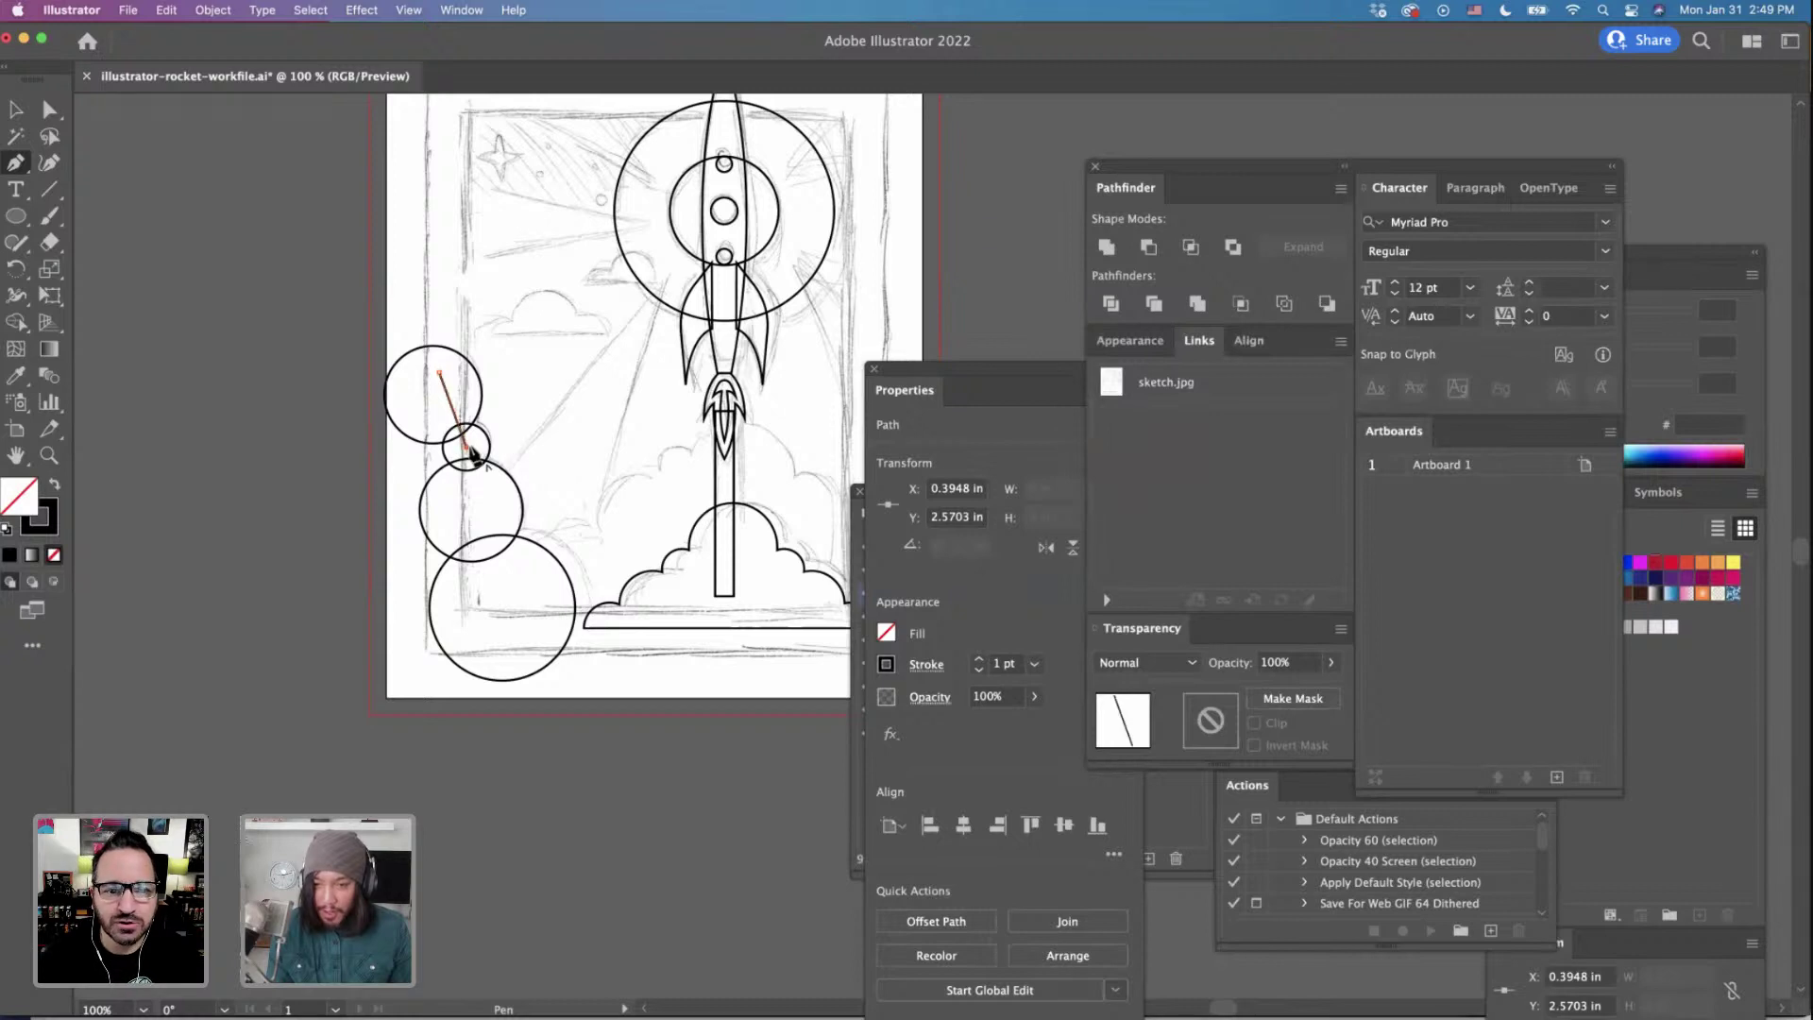
{"action": "left_click", "coordinate": [521, 624]}
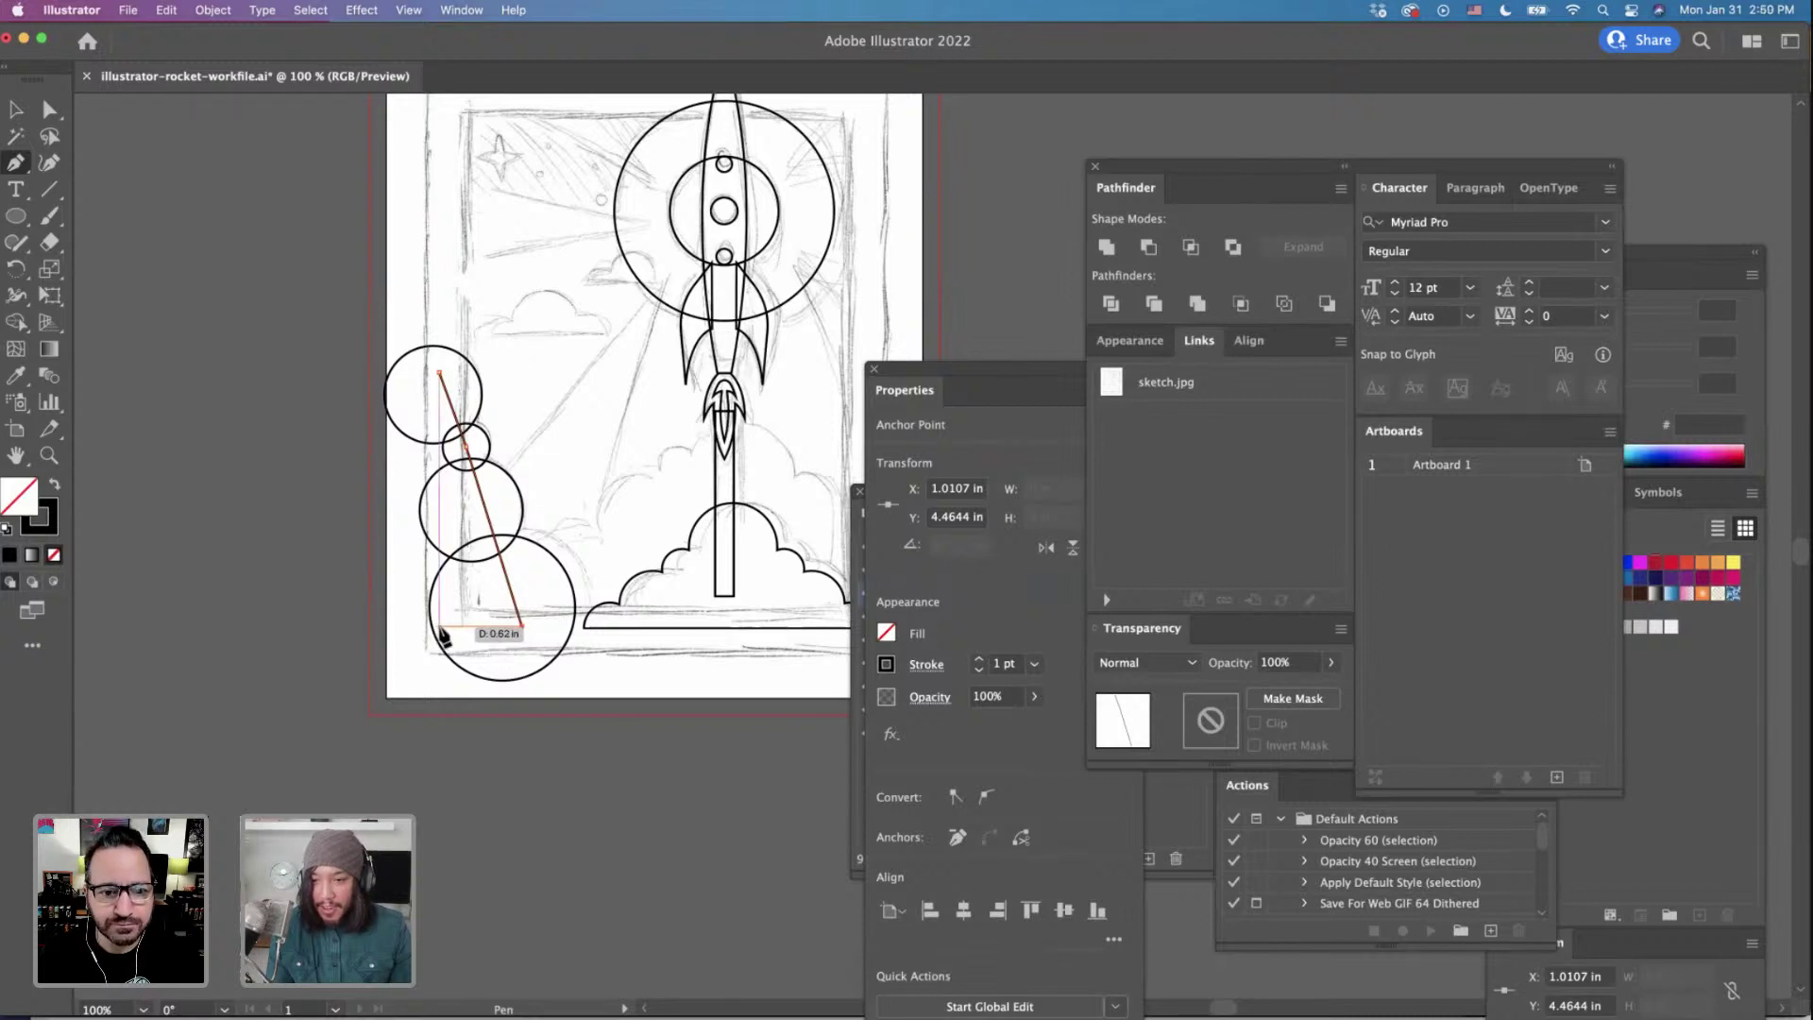
{"action": "key", "text": "shift"}
{"action": "left_click", "coordinate": [440, 626]}
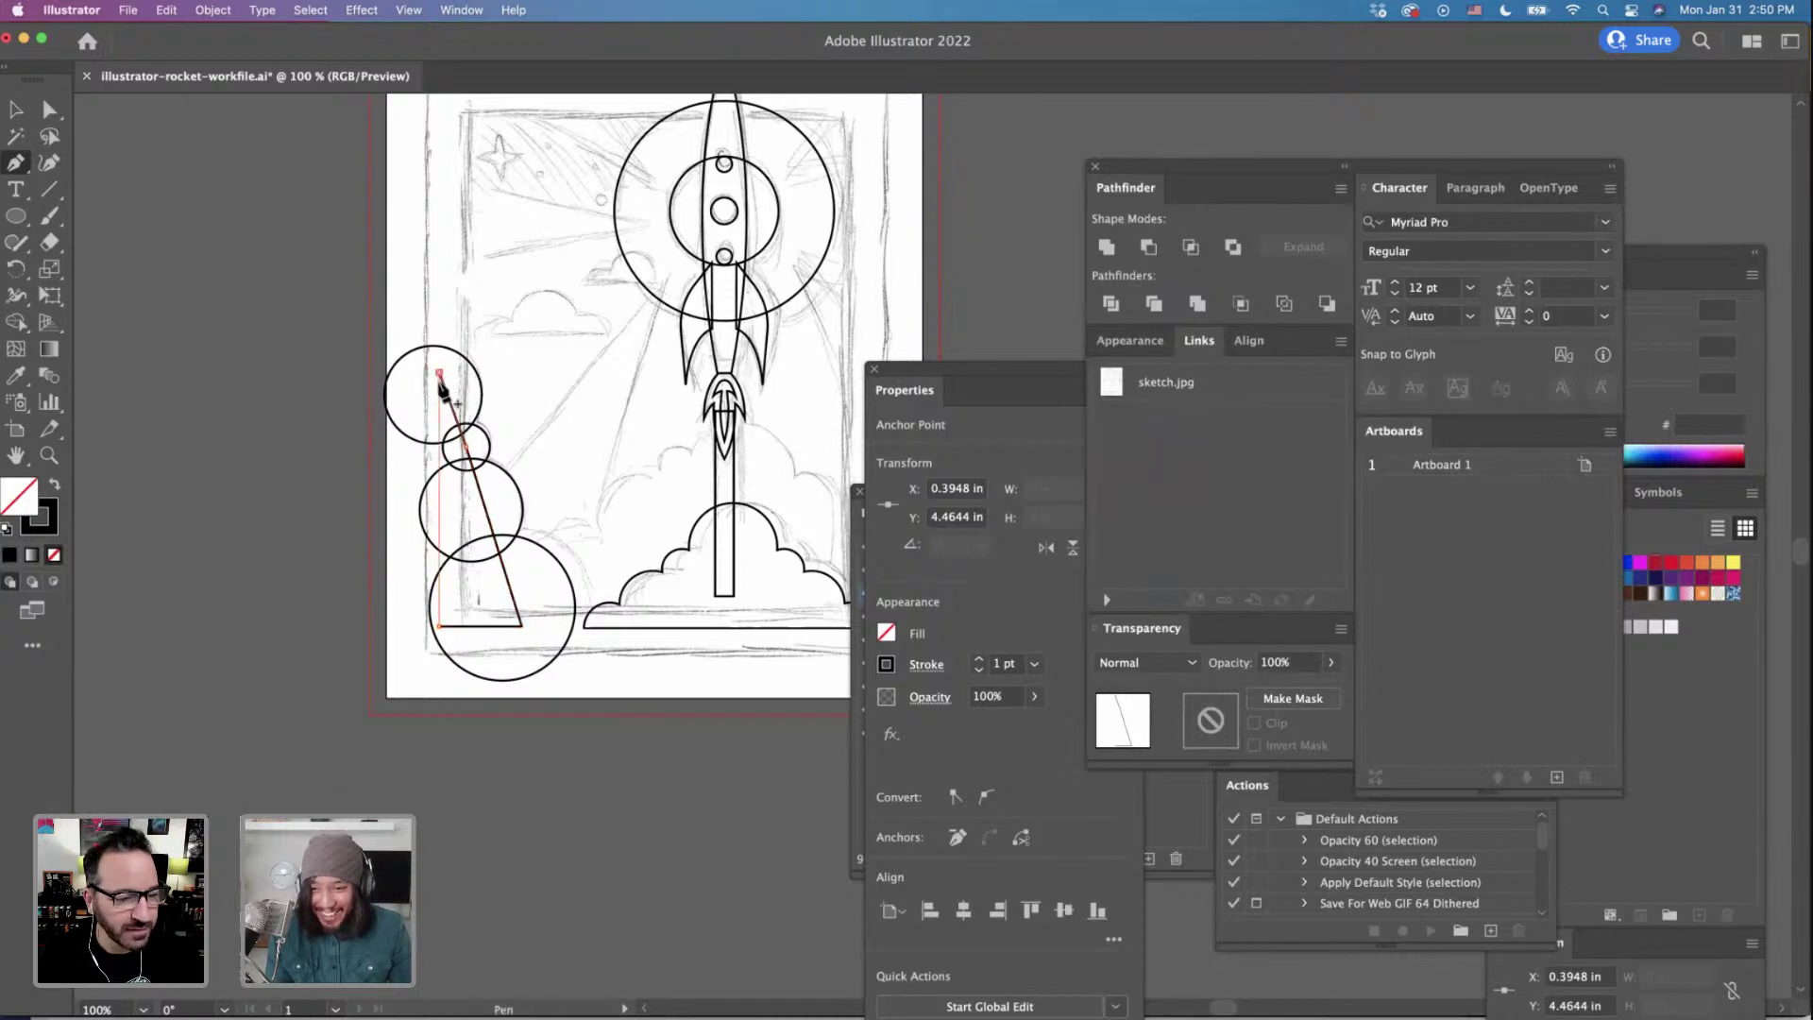
{"action": "left_click", "coordinate": [439, 373]}
Shift the path's two left anchor points slightly right, keeping its left edge vertical.
{"action": "left_click", "coordinate": [49, 111]}
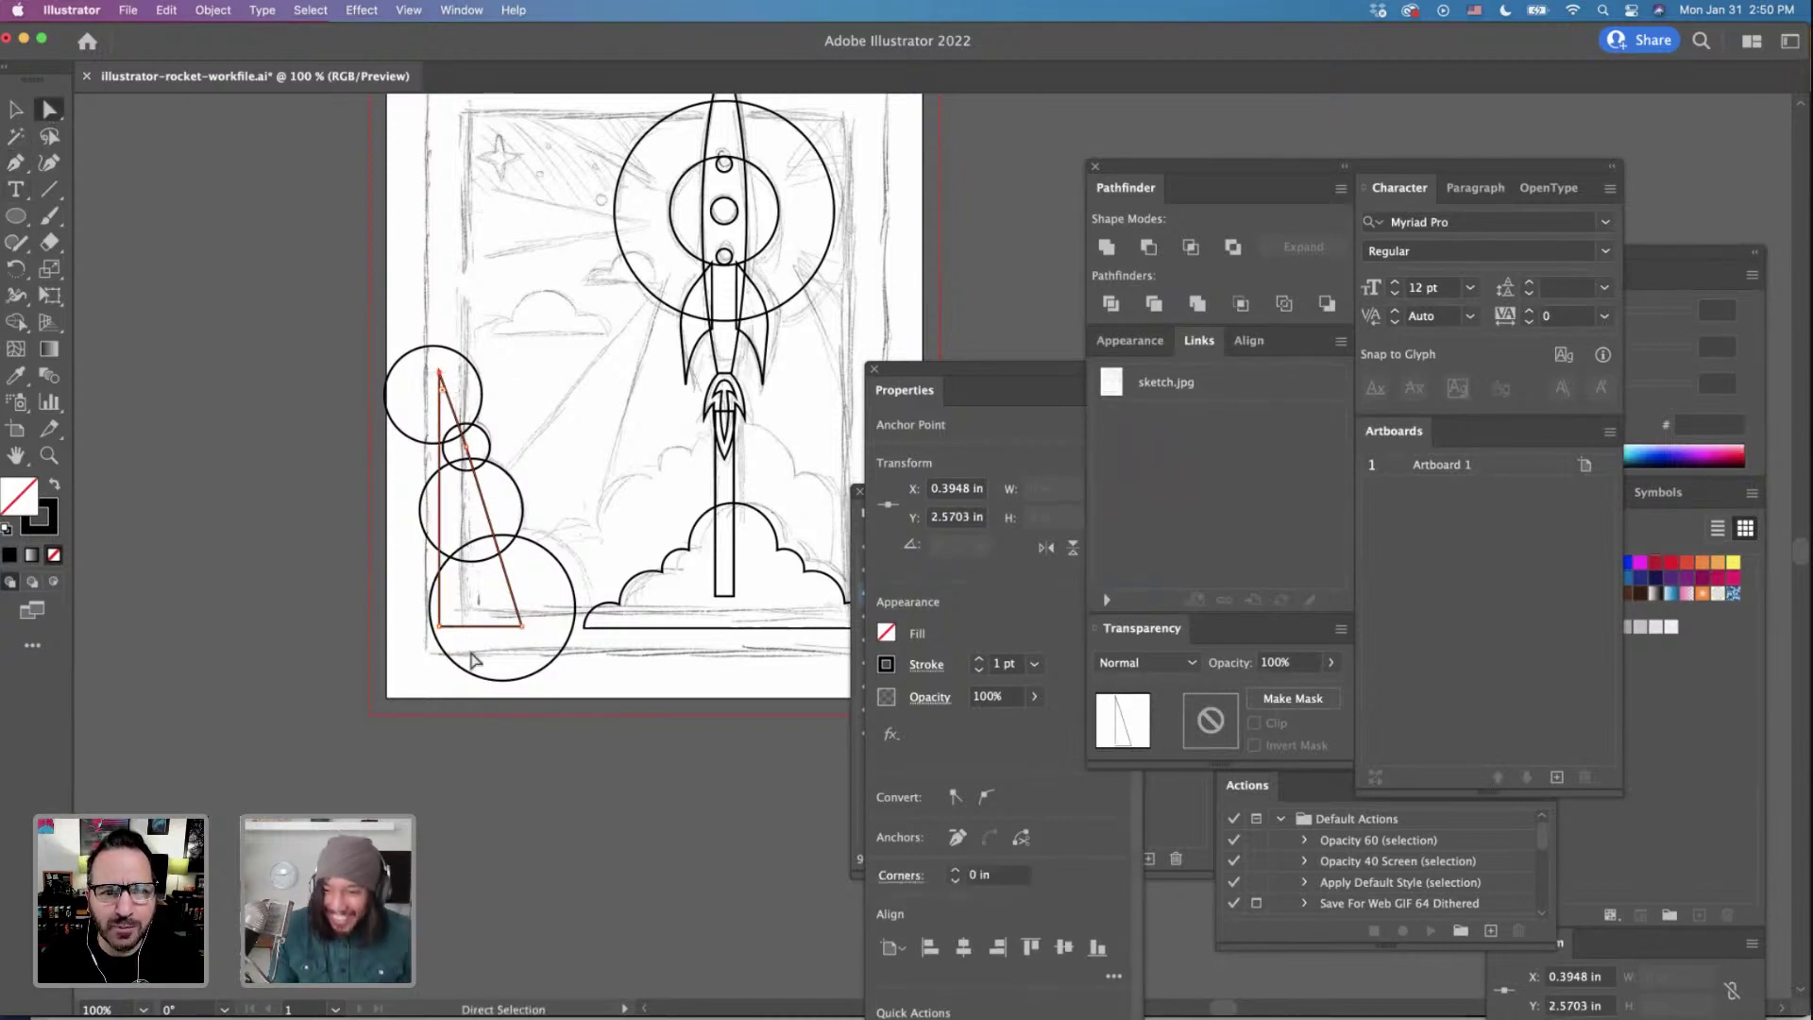
{"action": "left_click", "coordinate": [439, 627]}
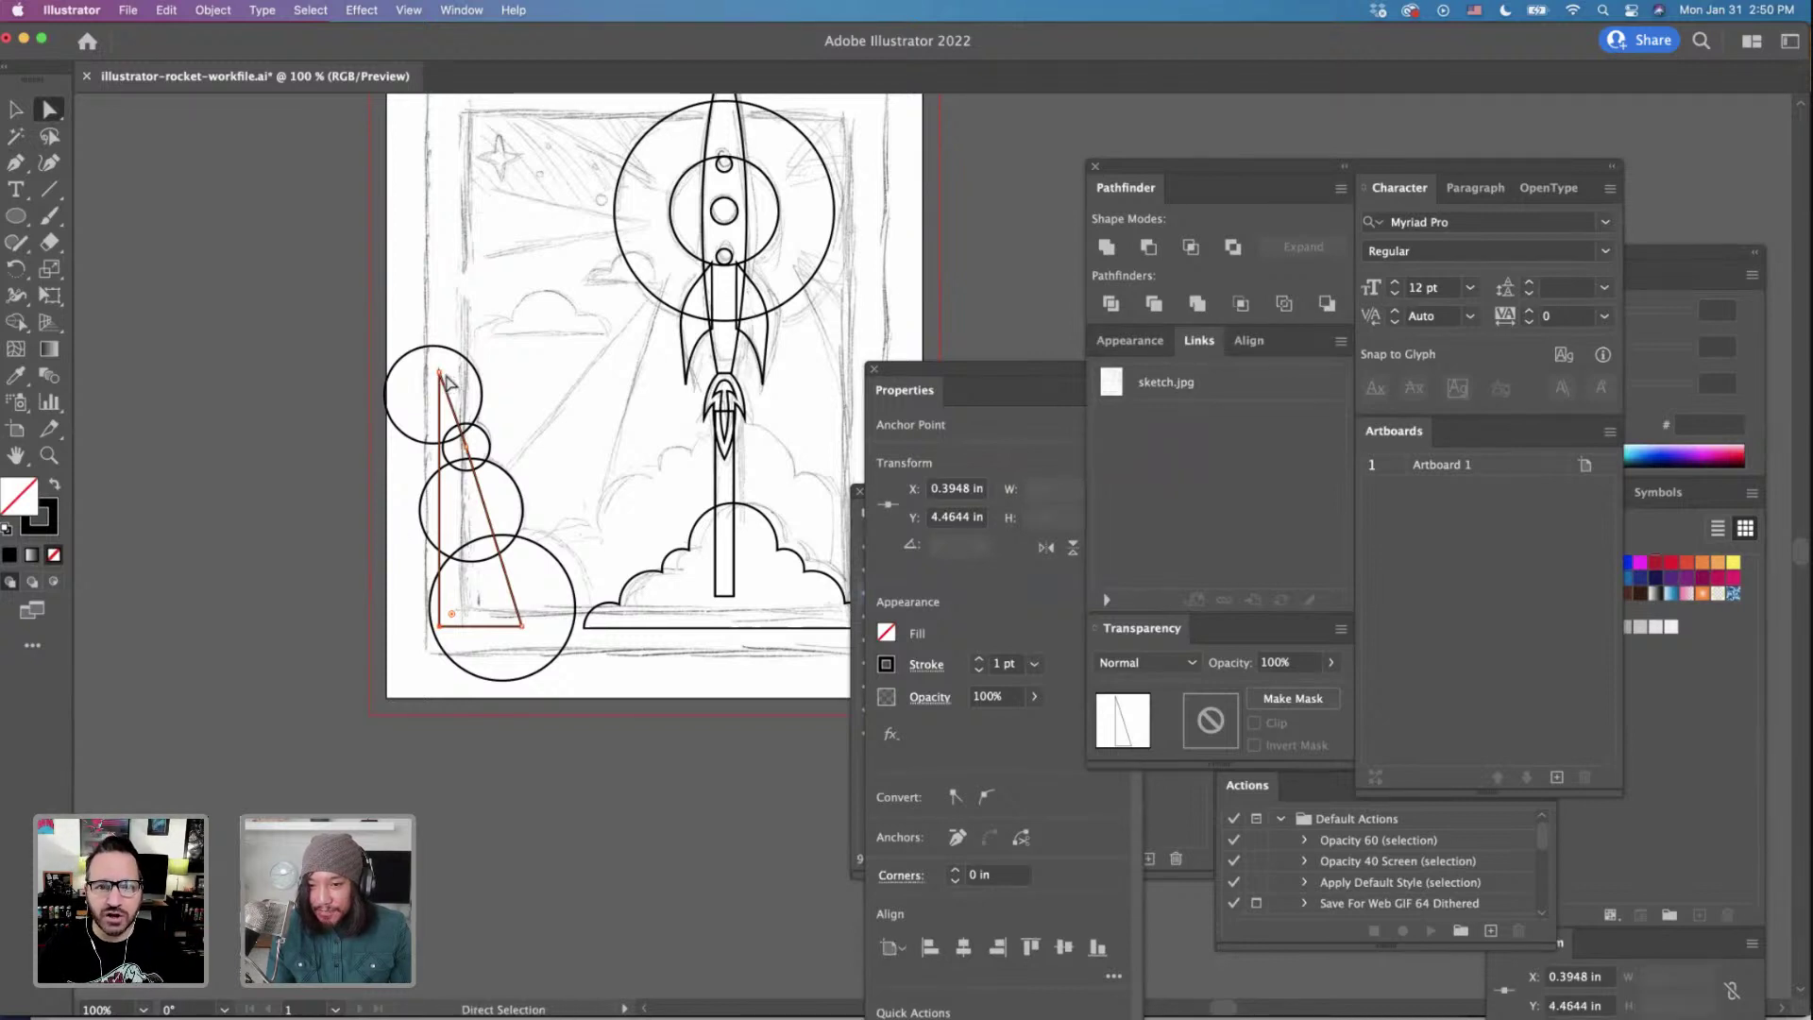
{"action": "left_click_drag", "start_coordinate": [440, 375], "coordinate": [449, 379]}
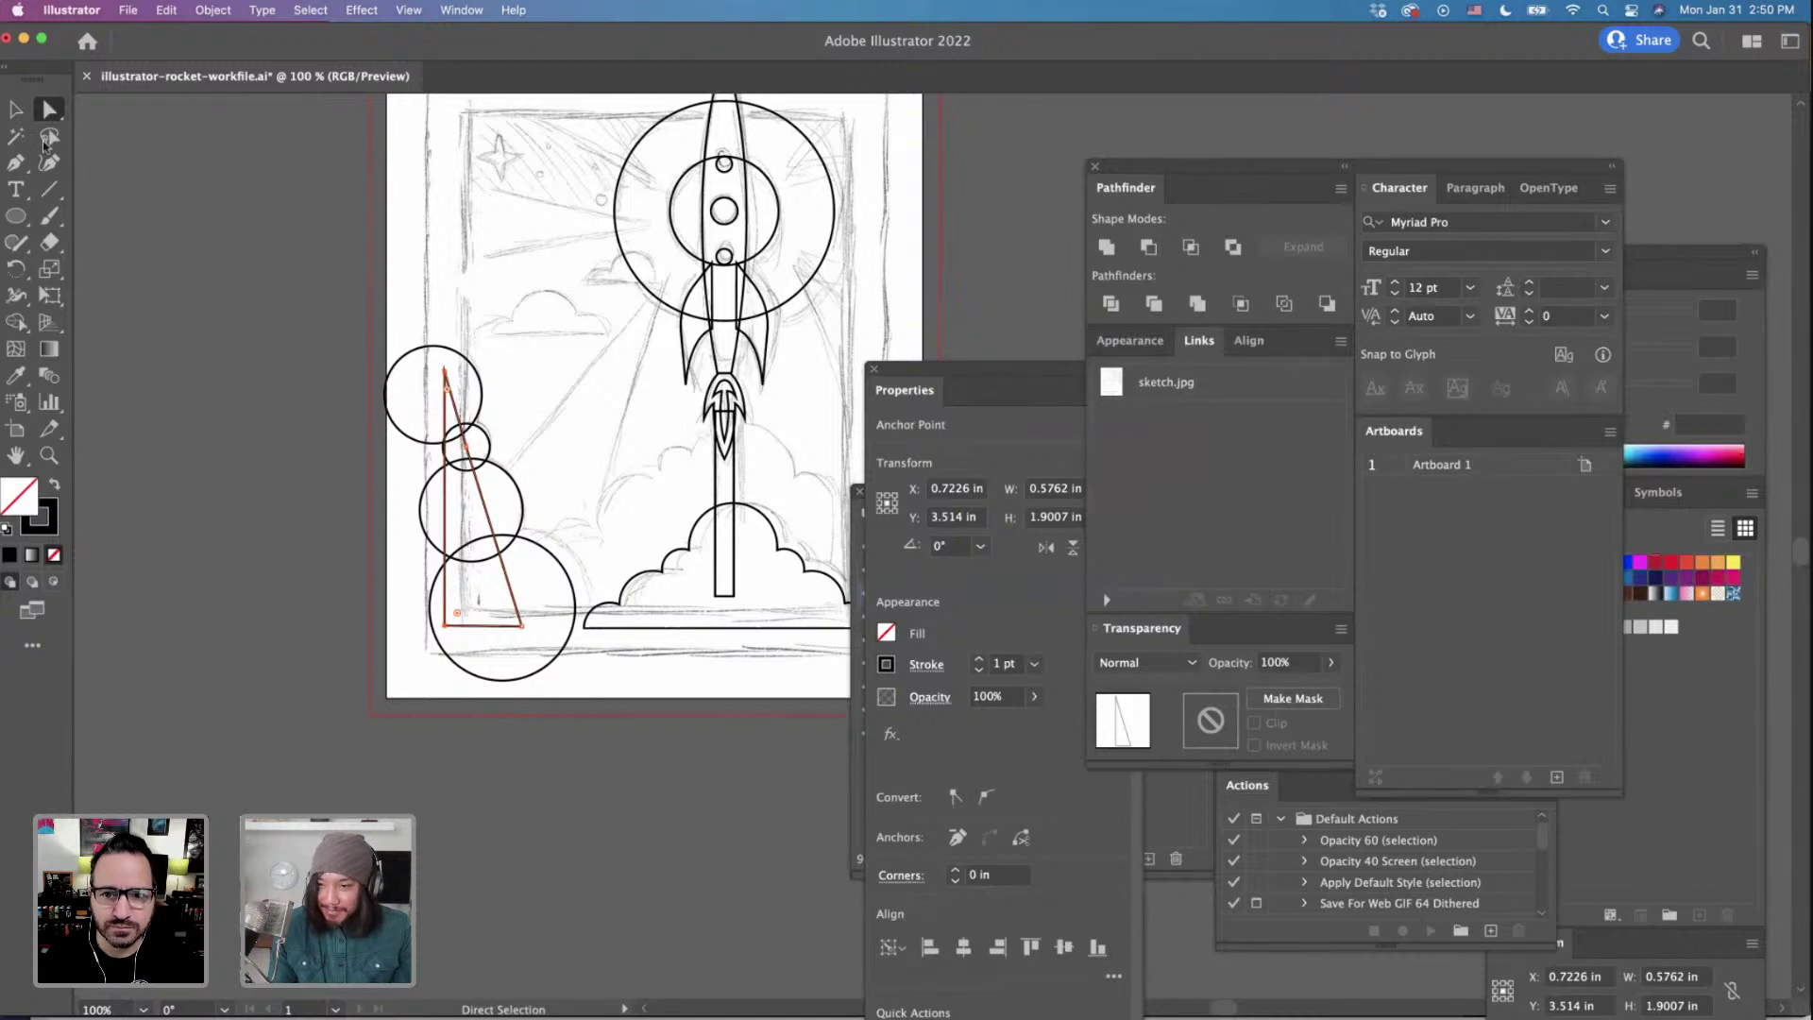
Select the four stacked circles with the connecting path and unite them into one cloud outline.
{"action": "left_click", "coordinate": [16, 109]}
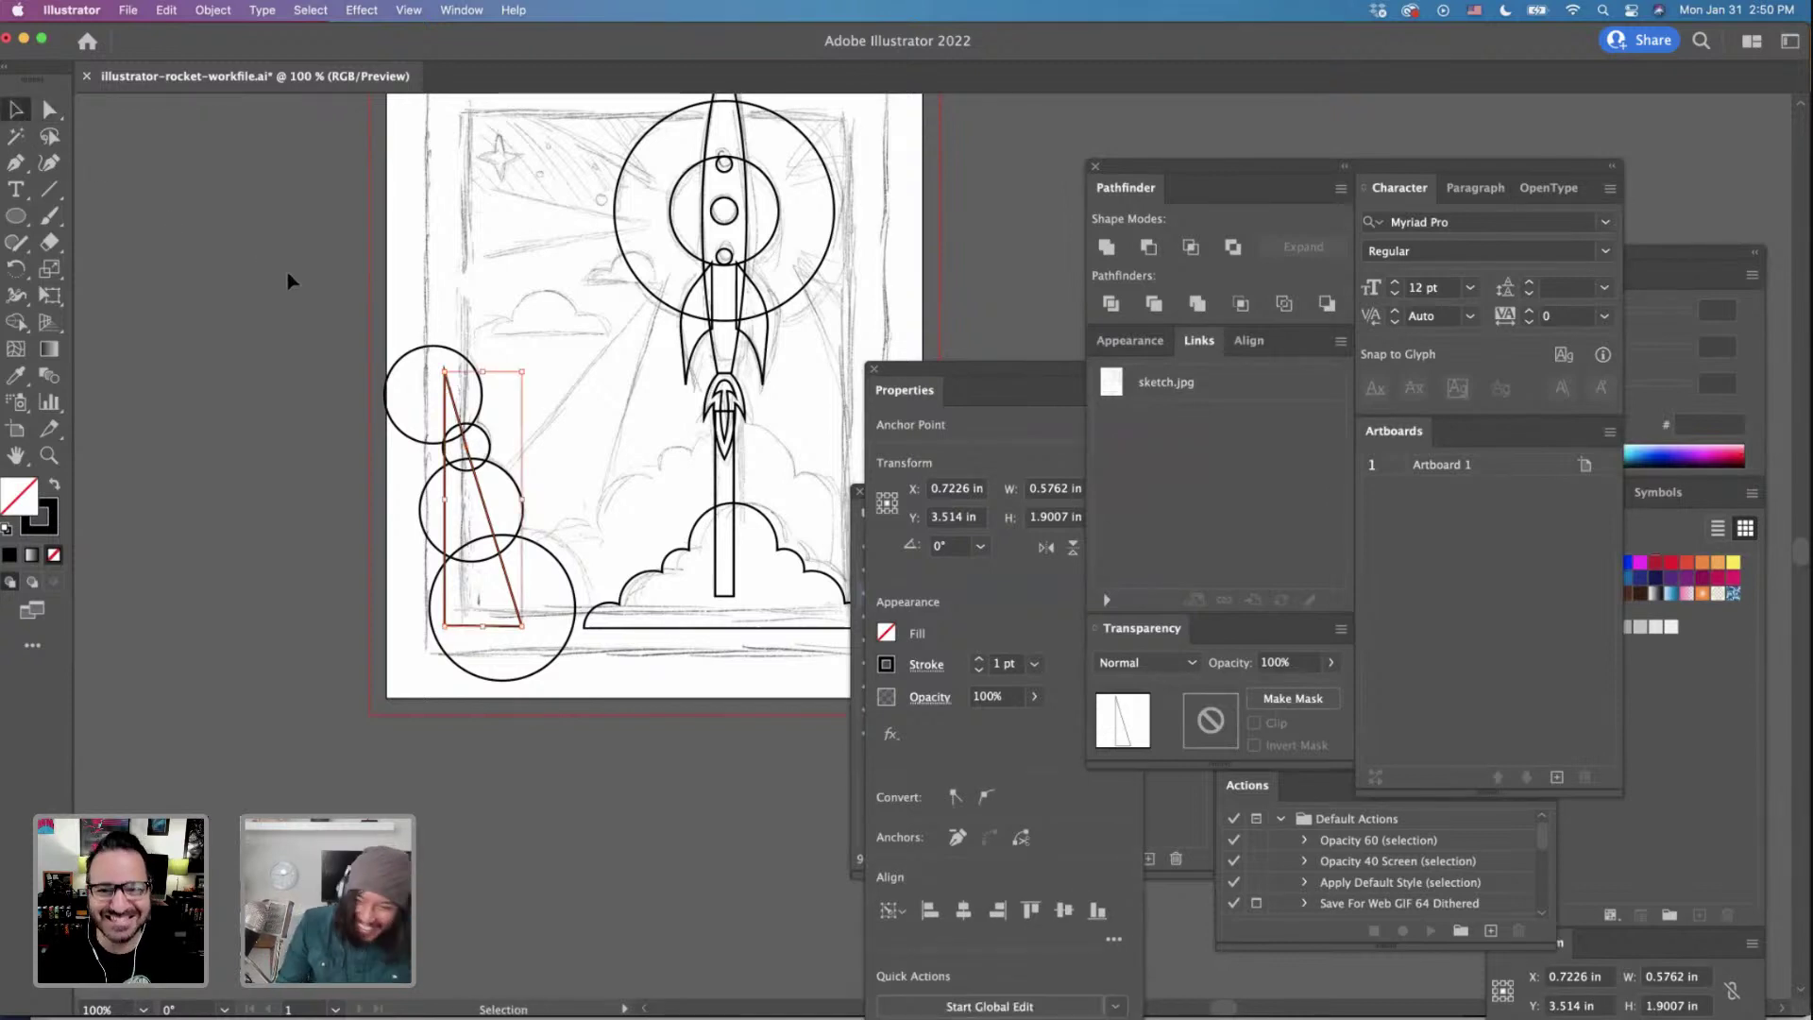
{"action": "left_click", "coordinate": [292, 283]}
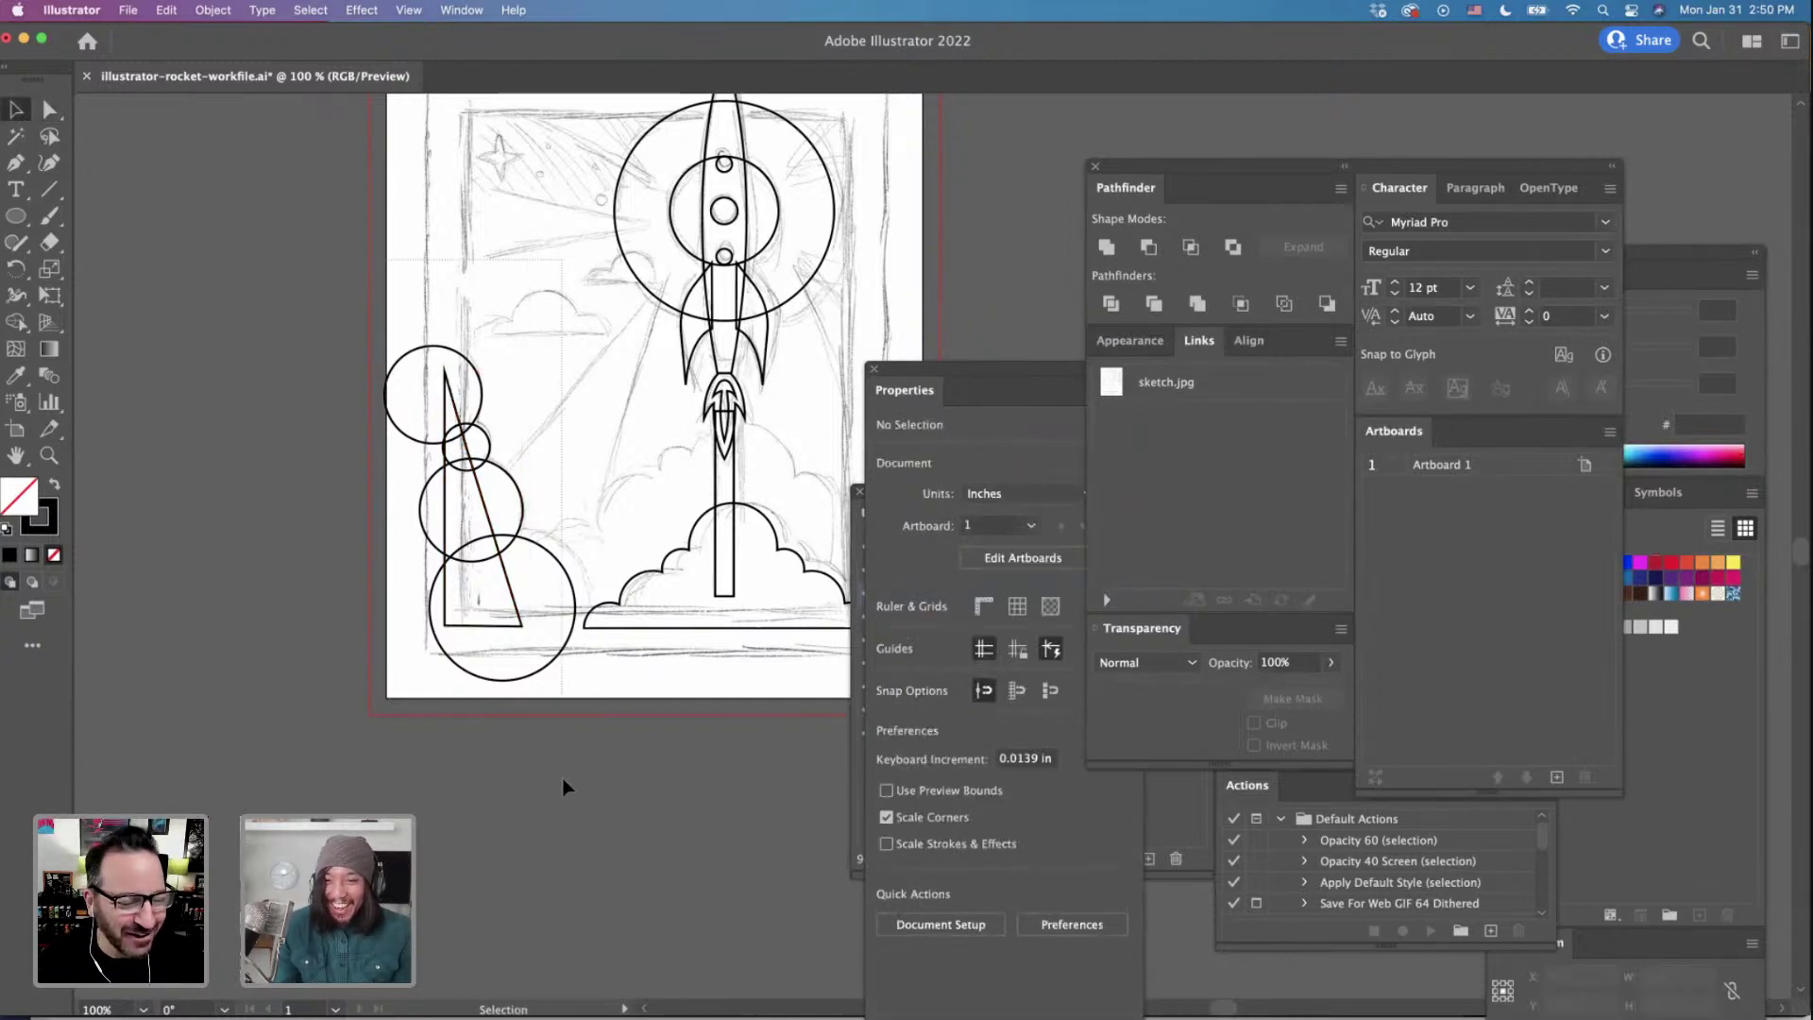
{"action": "key", "text": "super+a"}
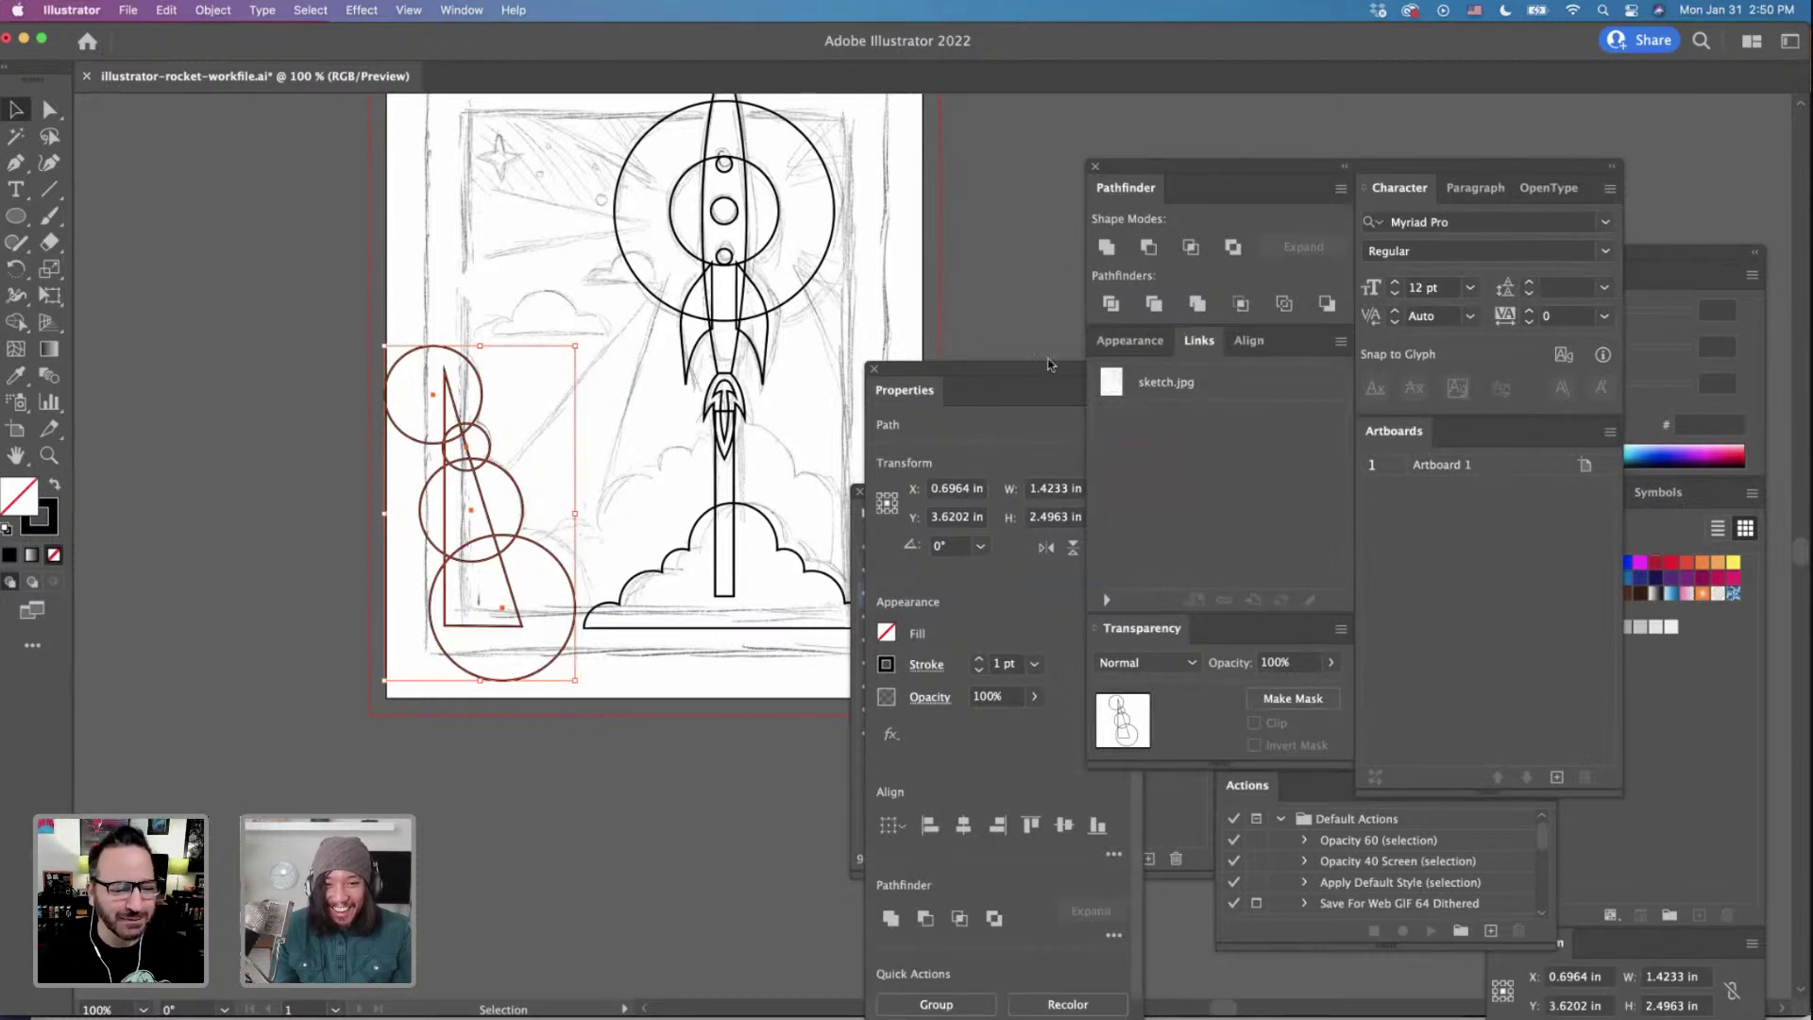
{"action": "left_click", "coordinate": [1108, 249]}
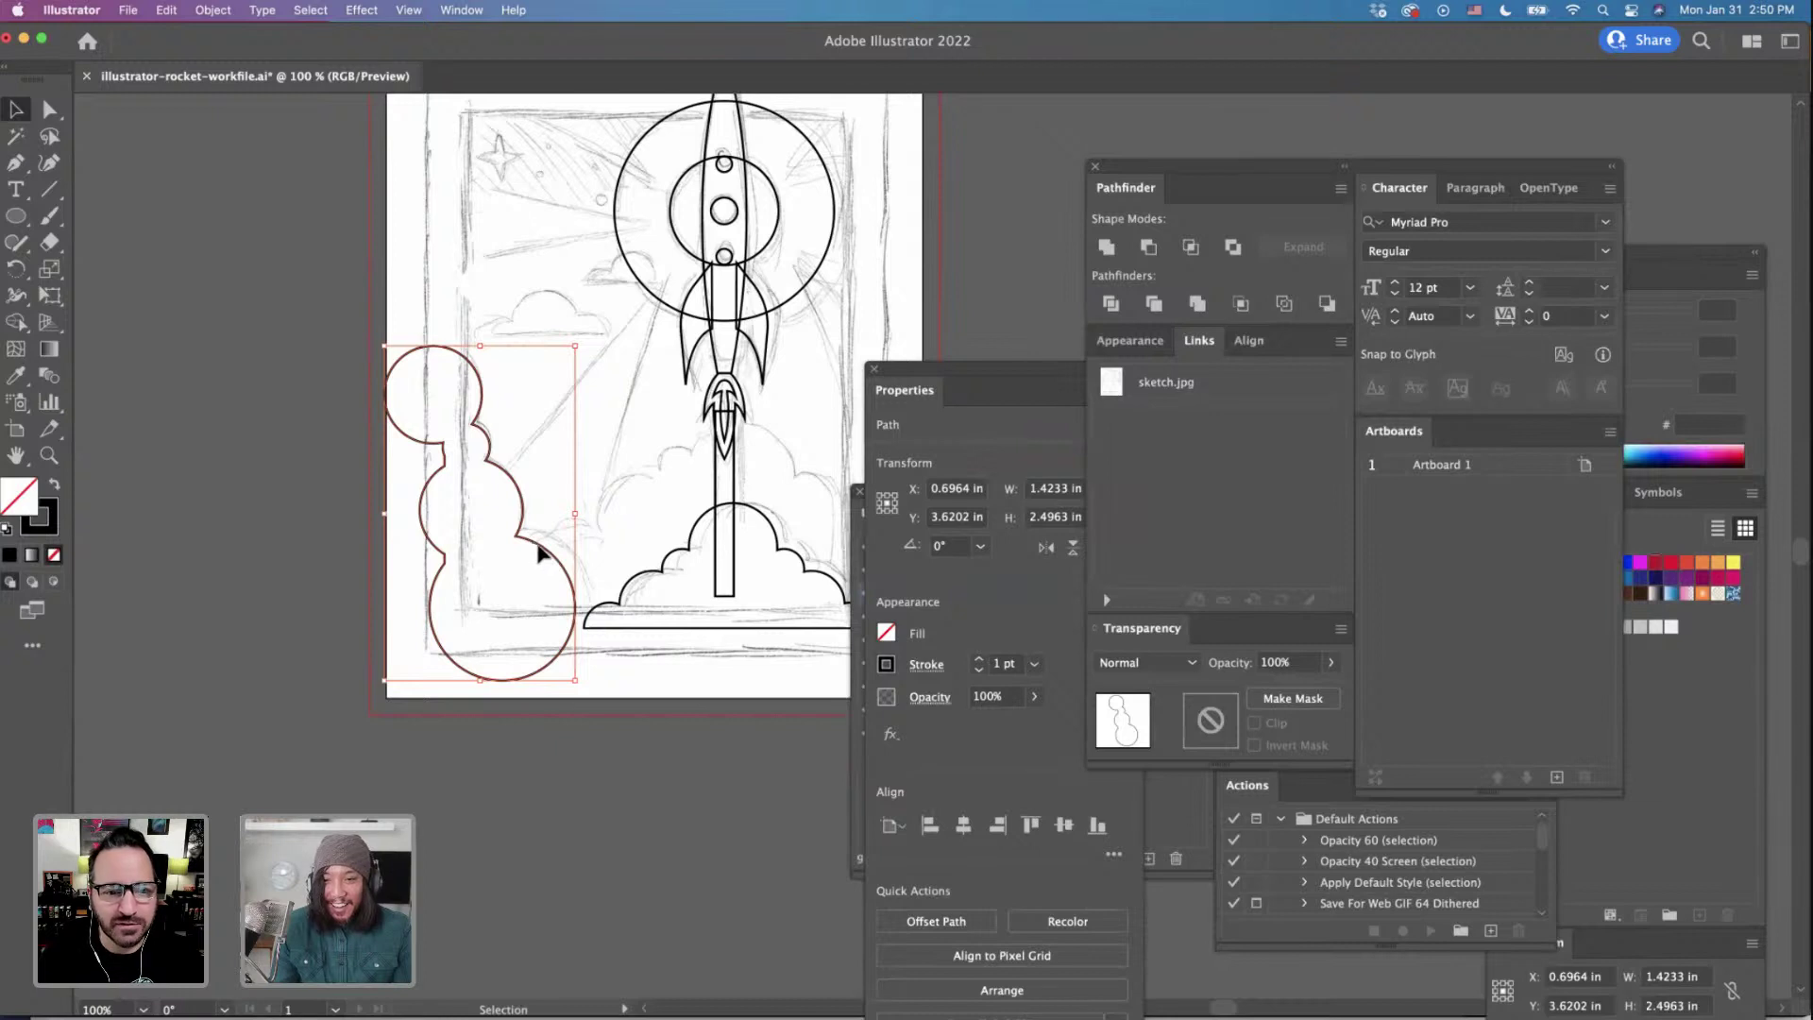
{"action": "left_click_drag", "start_coordinate": [538, 550], "coordinate": [539, 551]}
Draw a rectangle about 1.15 by 4 in over the corner cloud's left part and subtract it to leave a straight vertical edge.
{"action": "left_click_drag", "start_coordinate": [16, 215], "coordinate": [94, 211]}
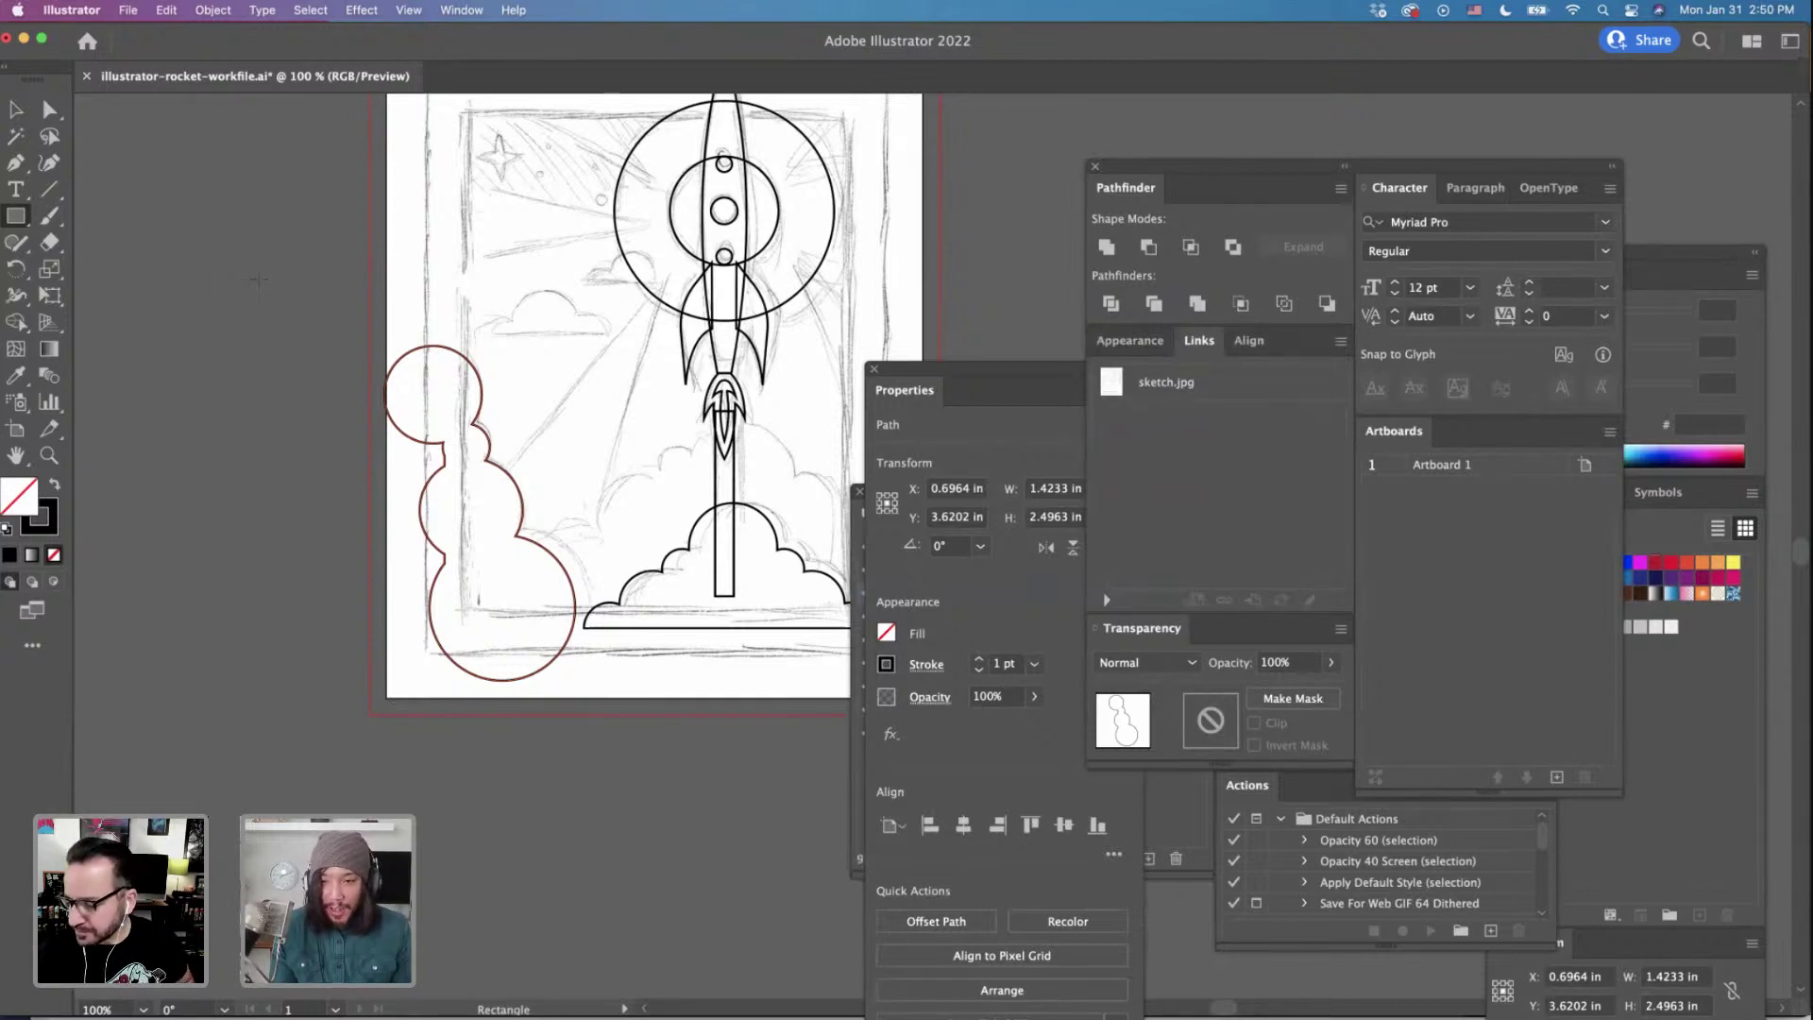
{"action": "left_click_drag", "start_coordinate": [296, 255], "coordinate": [450, 795]}
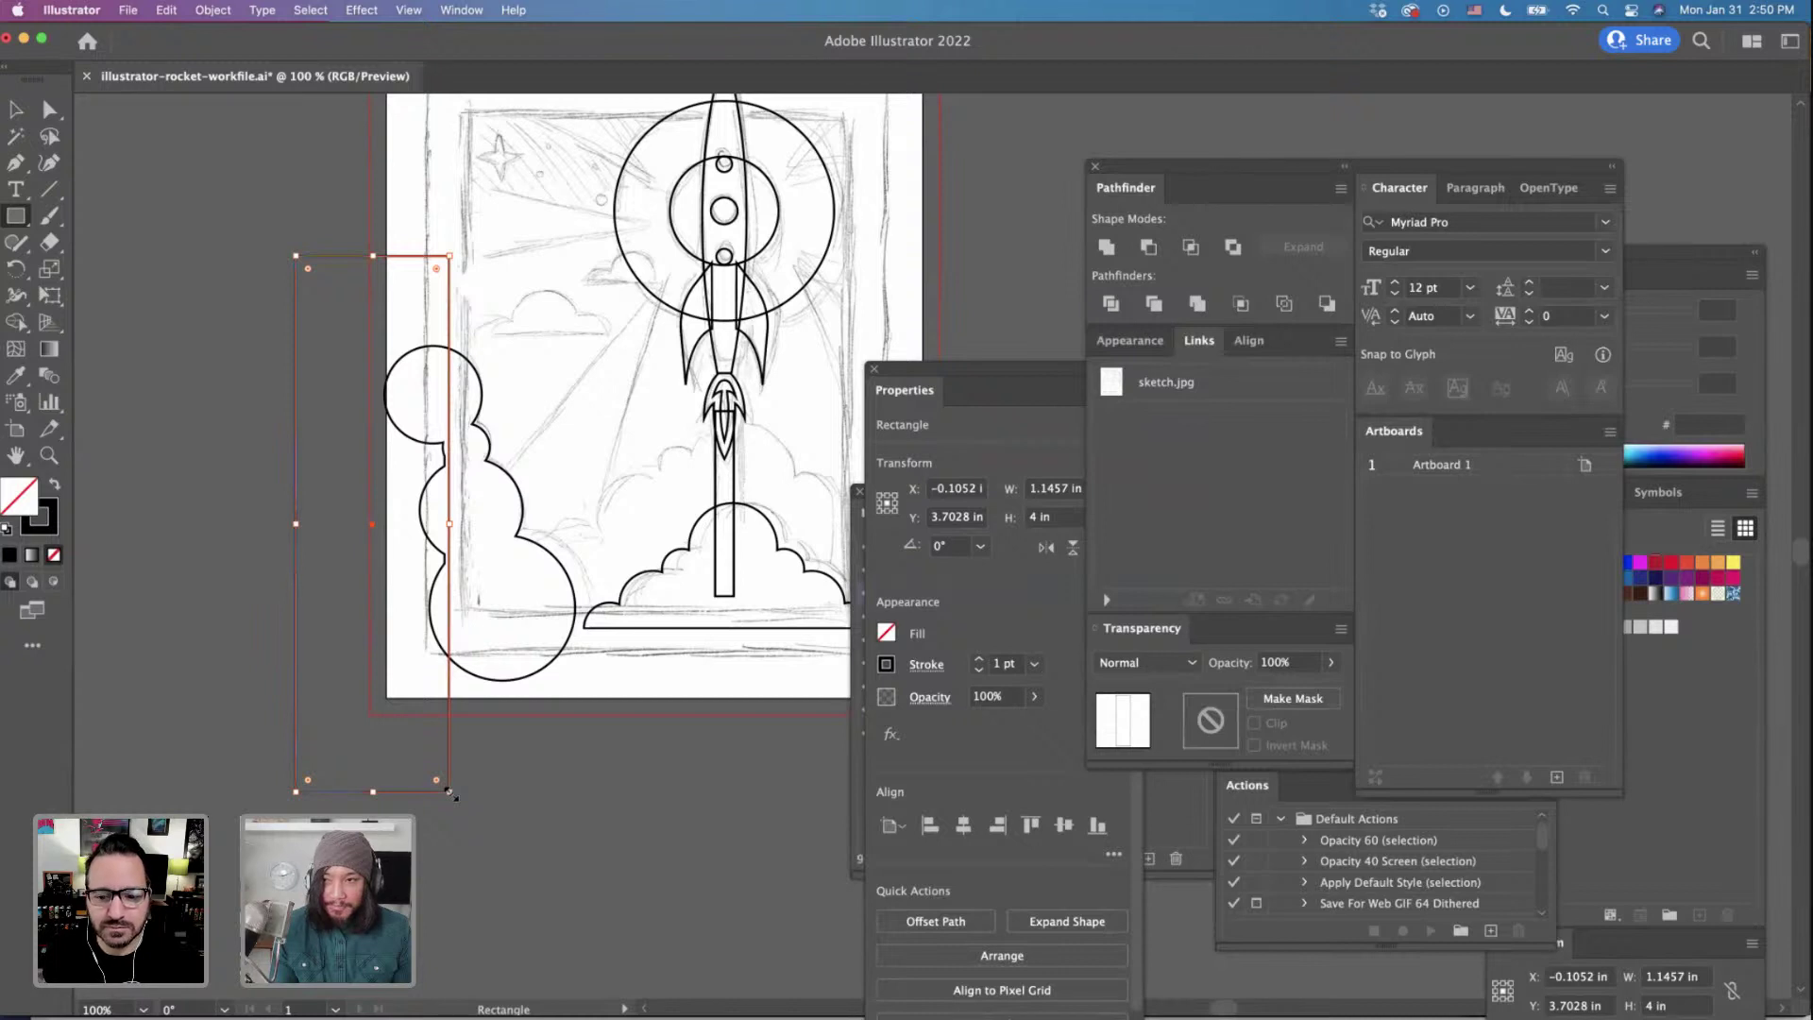
{"action": "key", "text": "v"}
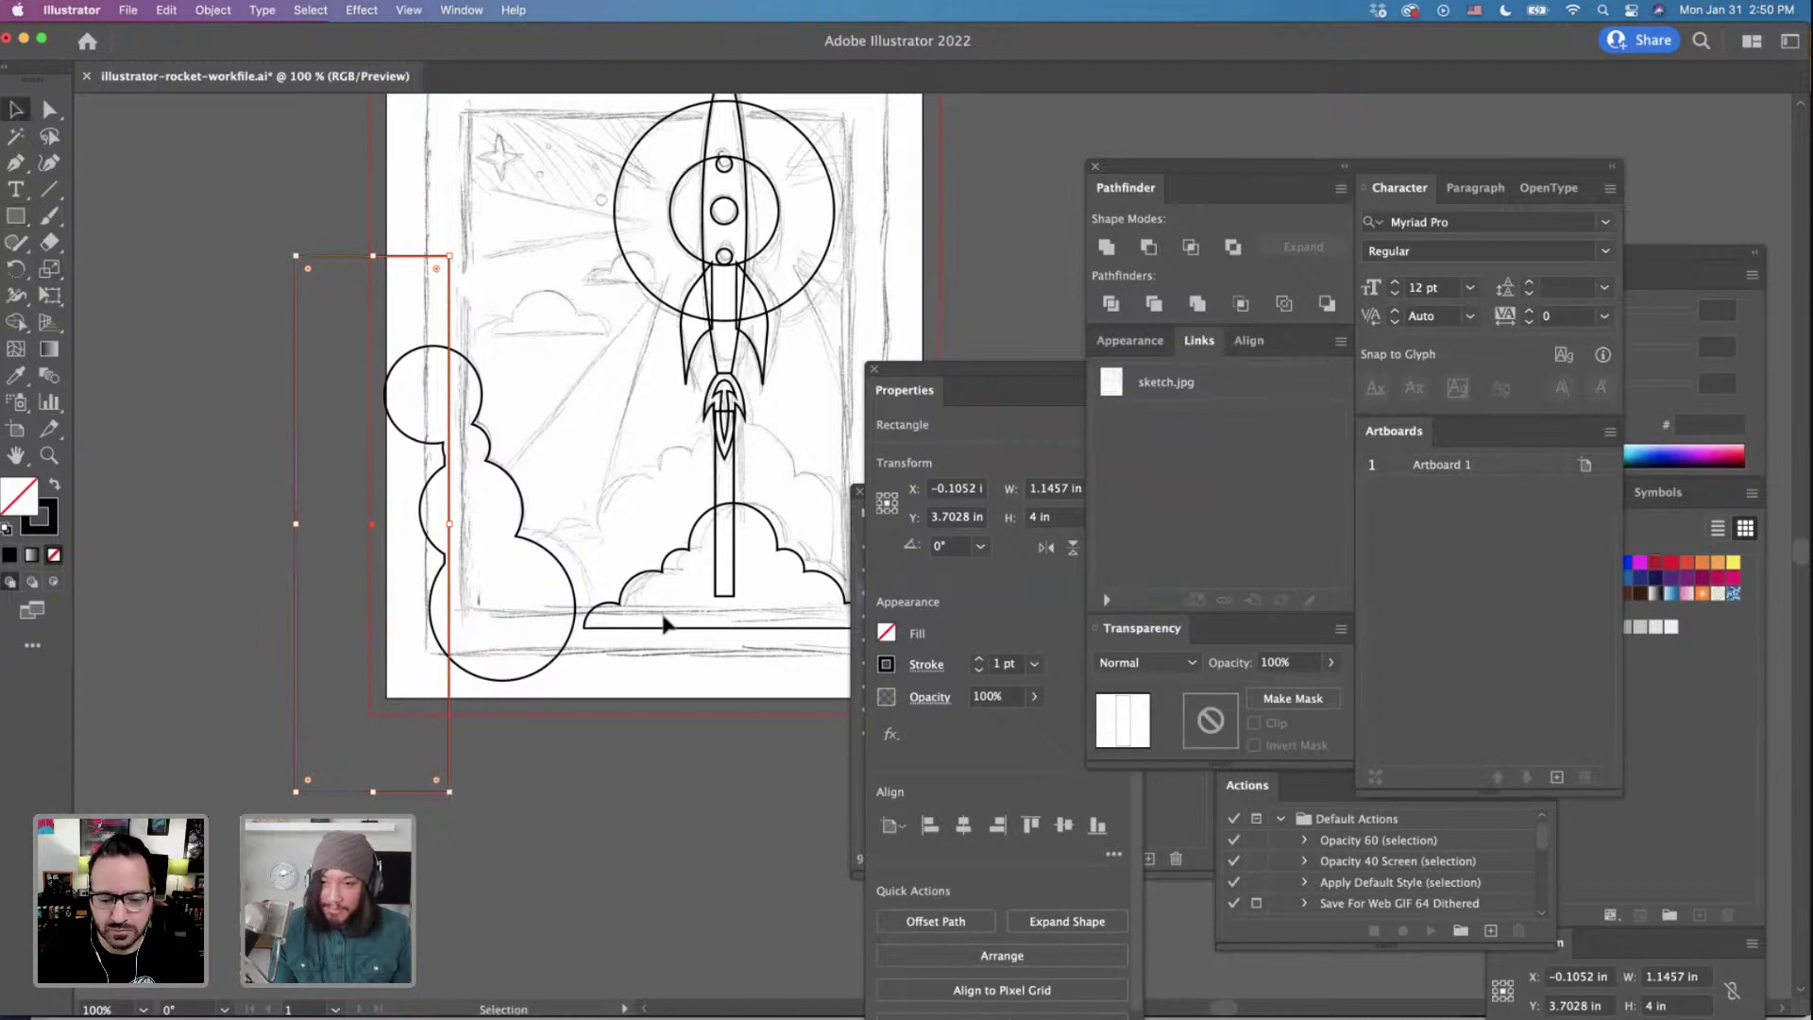
{"action": "left_click", "coordinate": [567, 578], "text": "shift"}
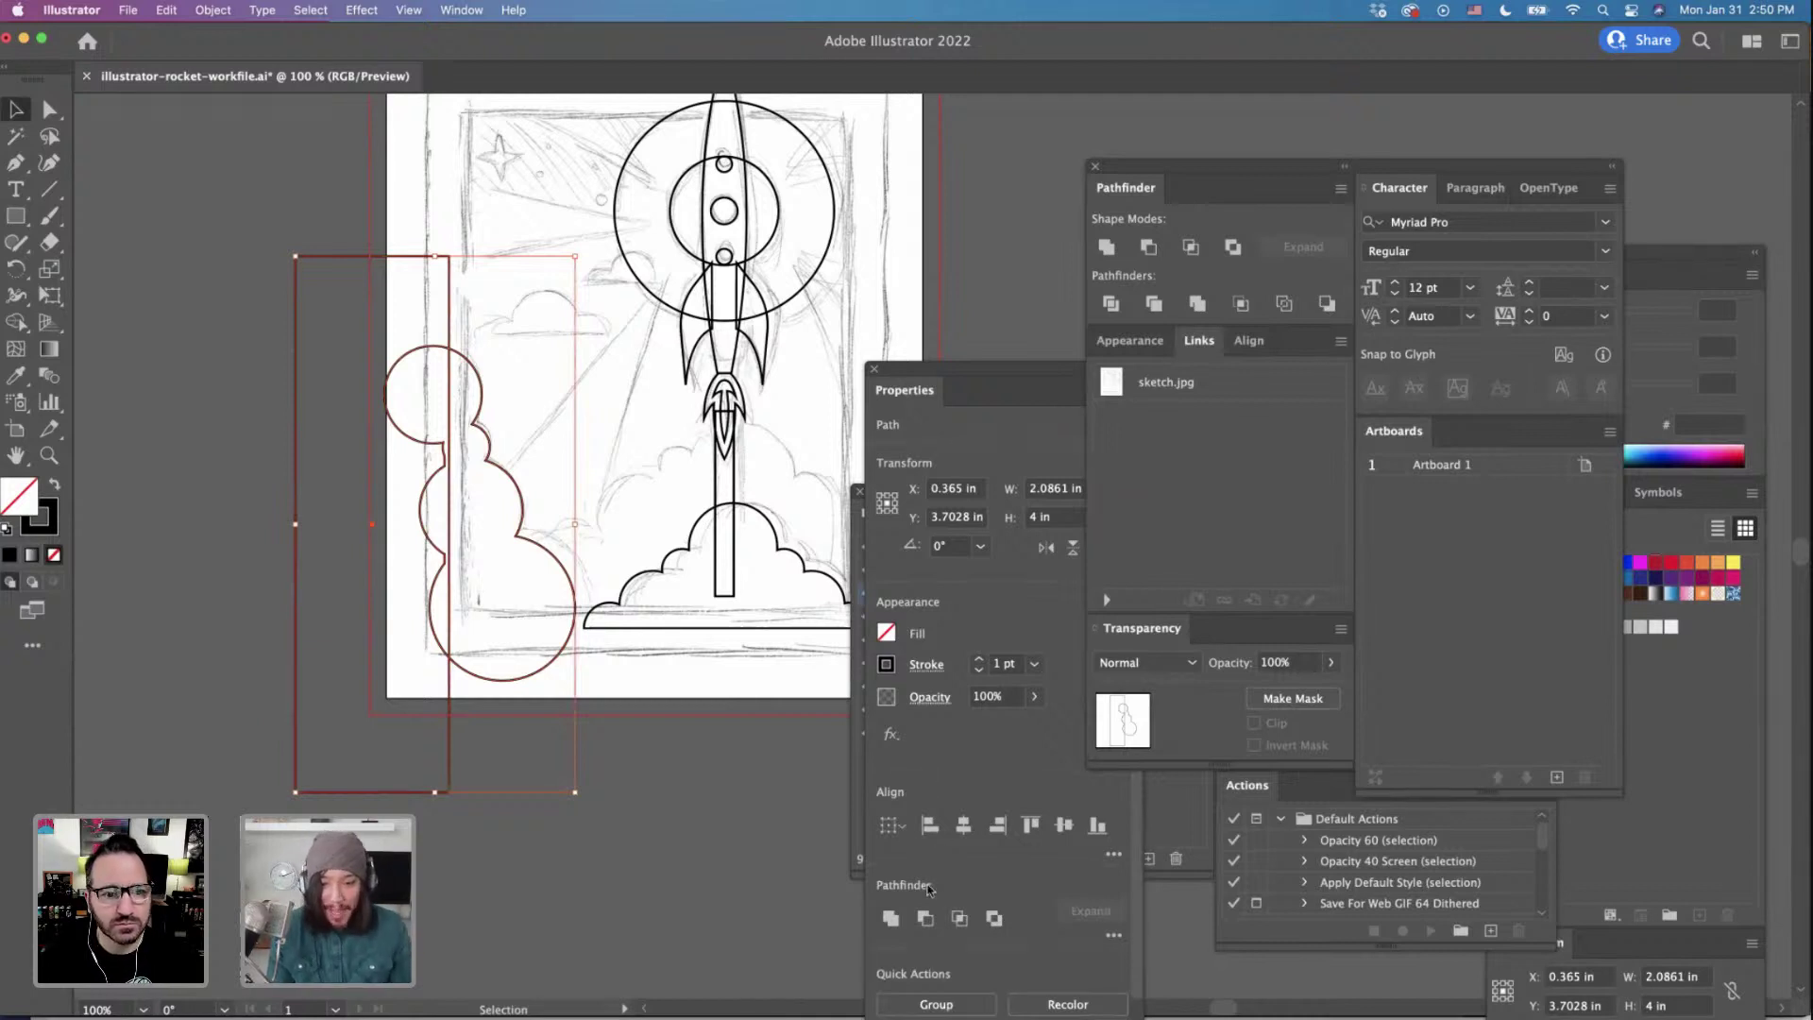
{"action": "left_click", "coordinate": [925, 920]}
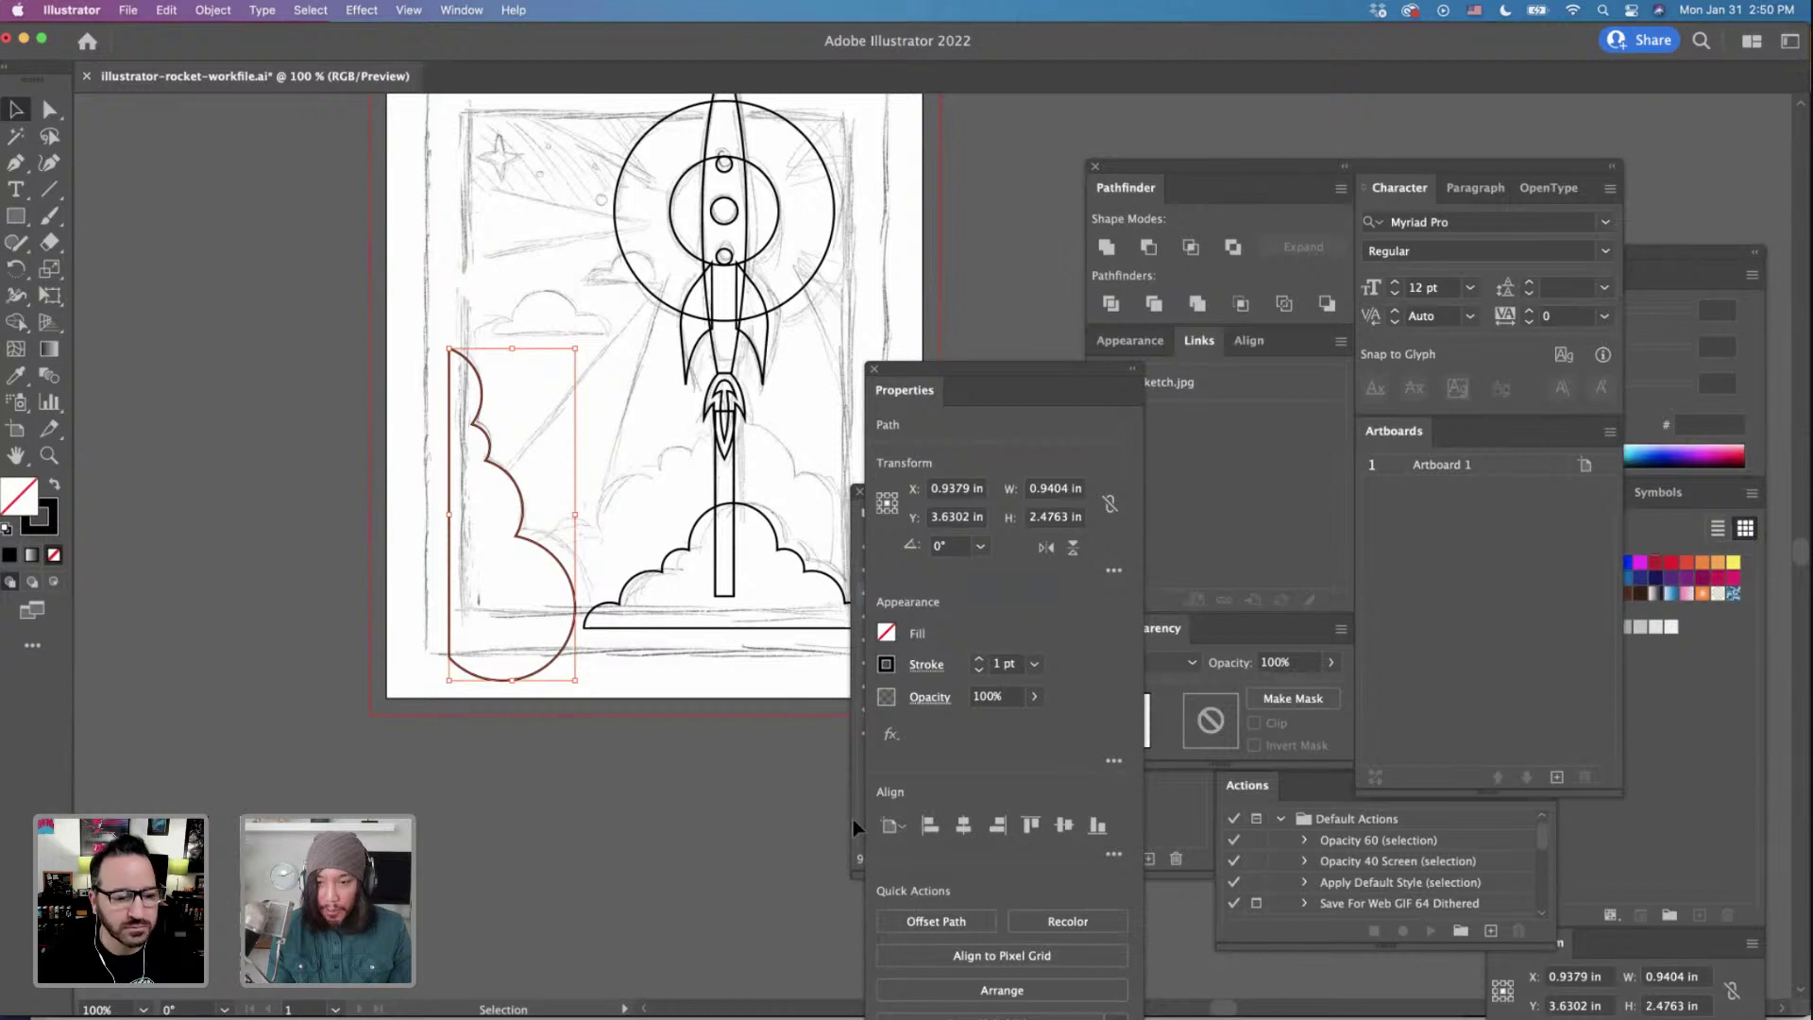
Draw a rectangle about 2.61 by 1.27 in over the cloud's underside, level with the smoke's base, and subtract it from the cloud.
{"action": "left_click", "coordinate": [16, 215]}
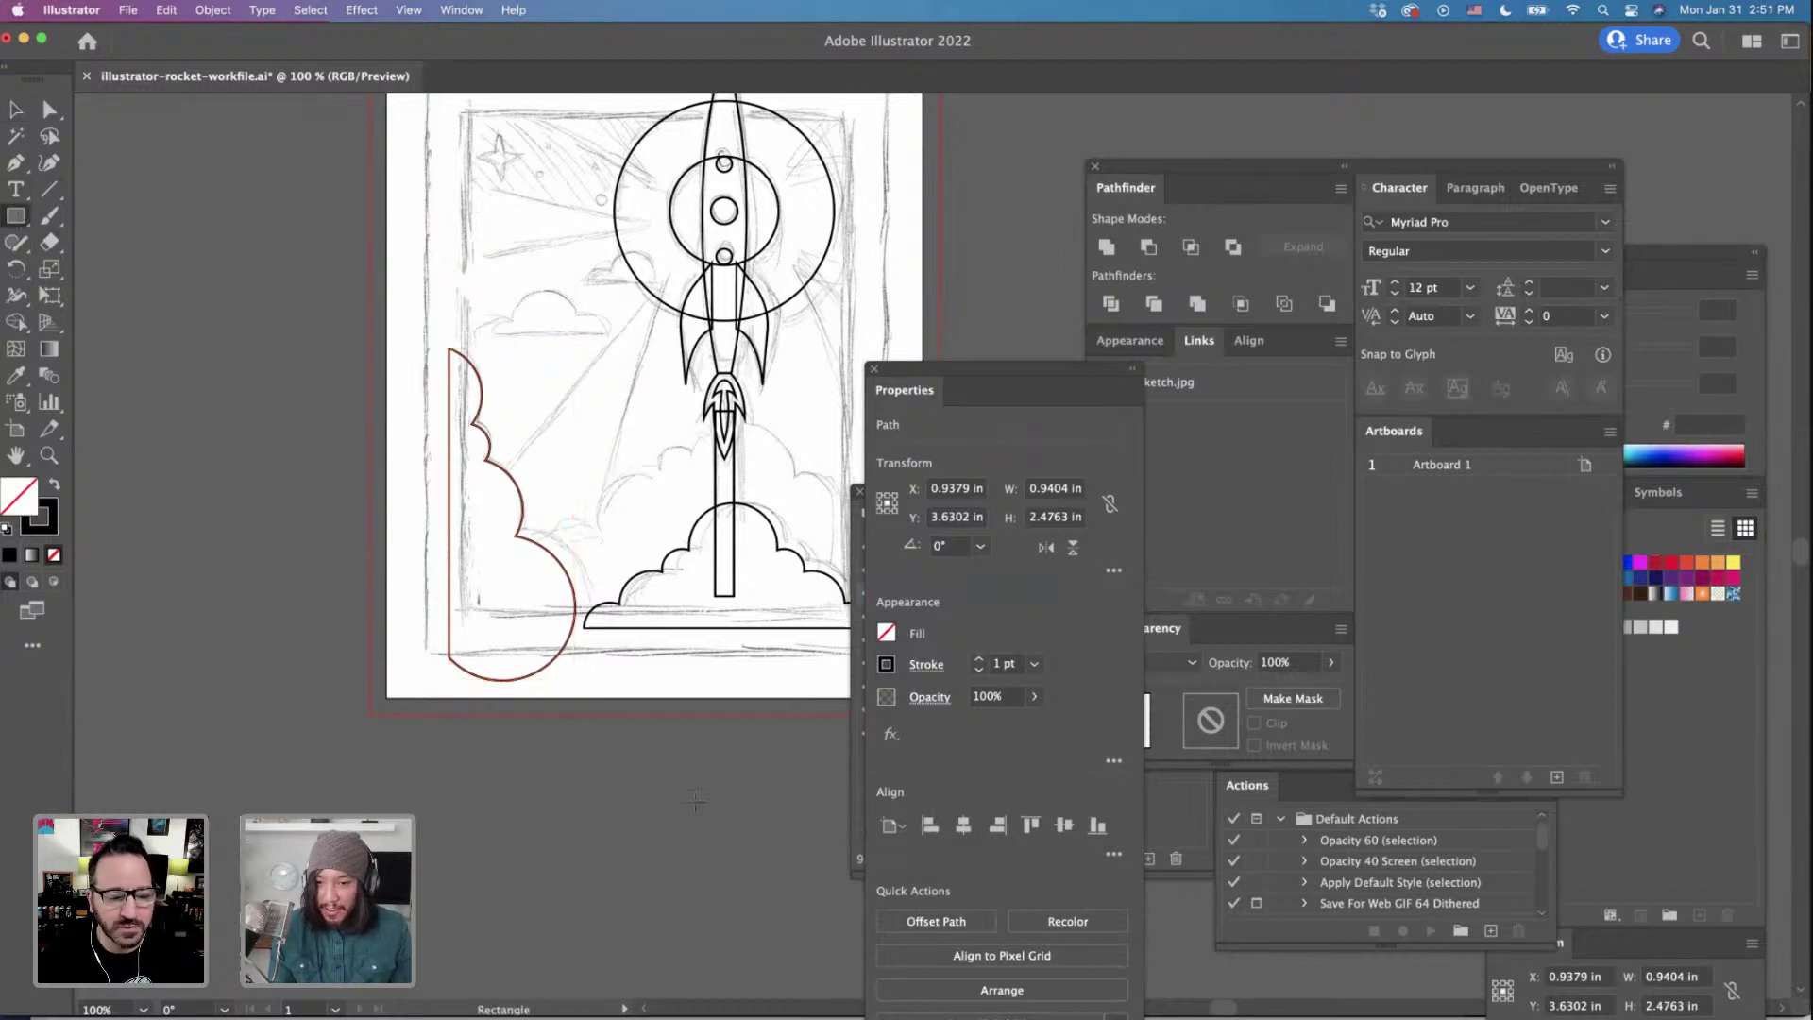
{"action": "left_click_drag", "start_coordinate": [690, 798], "coordinate": [341, 627]}
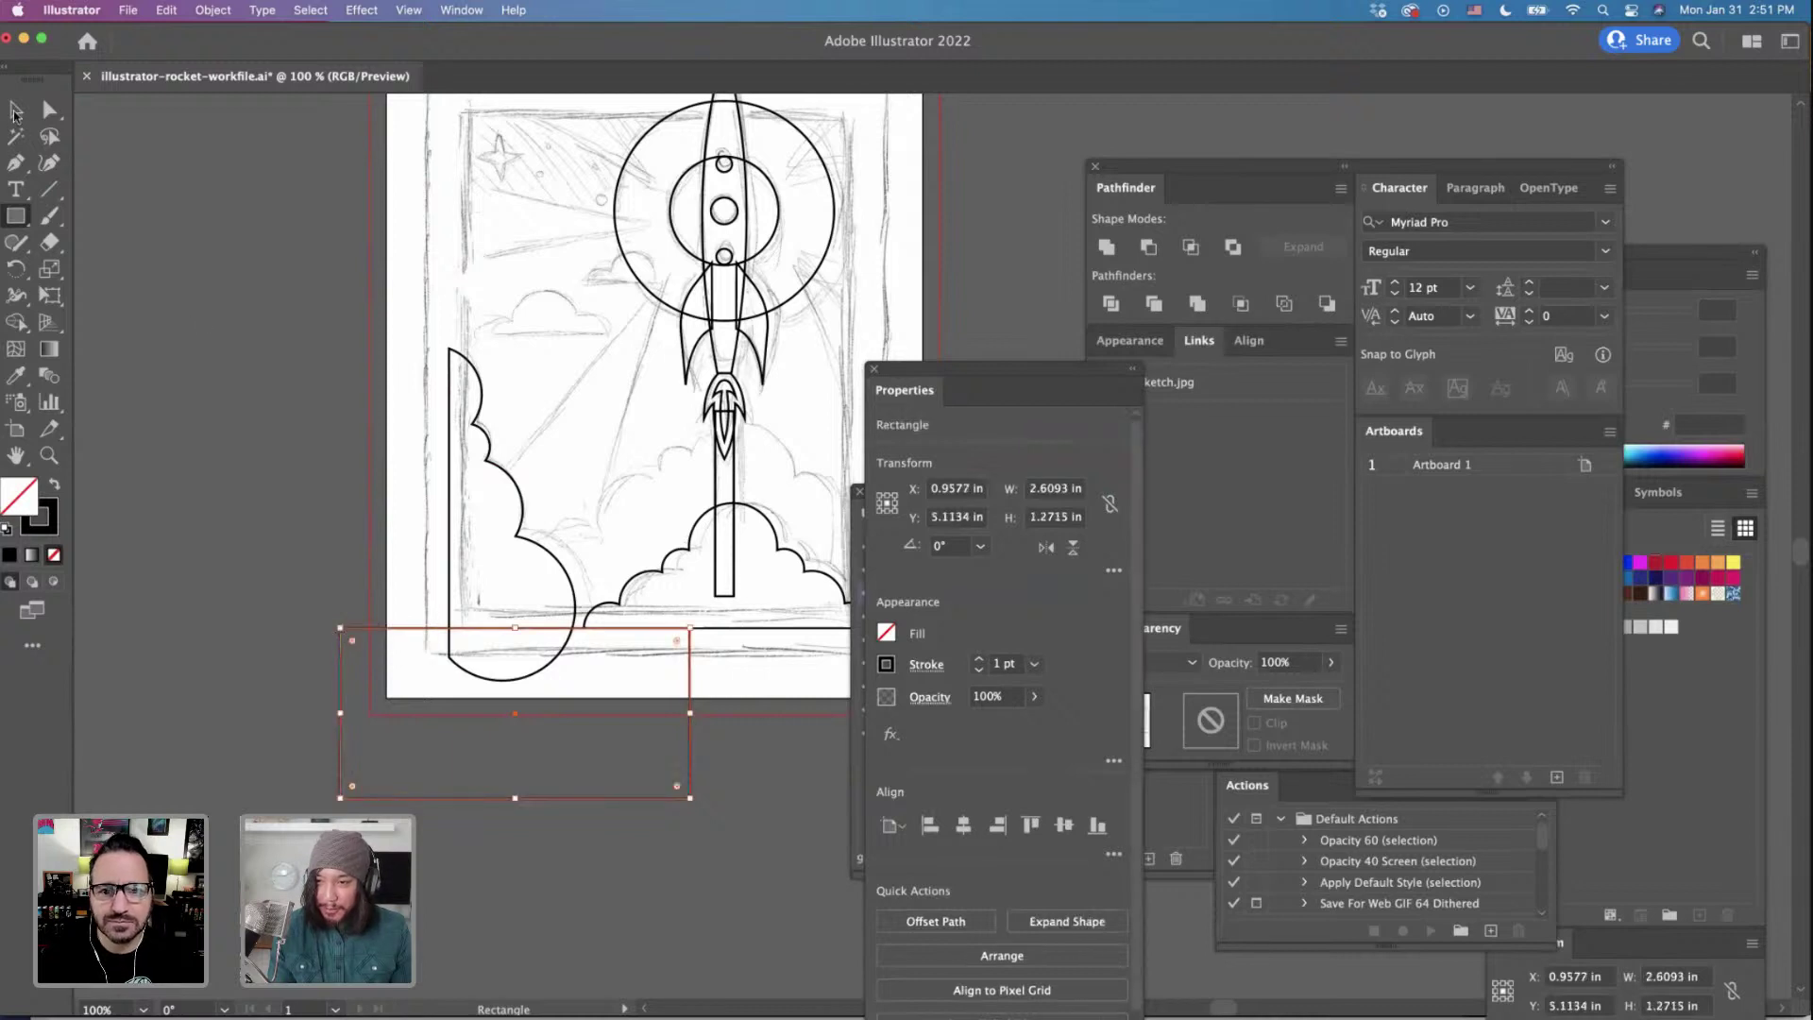
{"action": "left_click", "coordinate": [15, 112]}
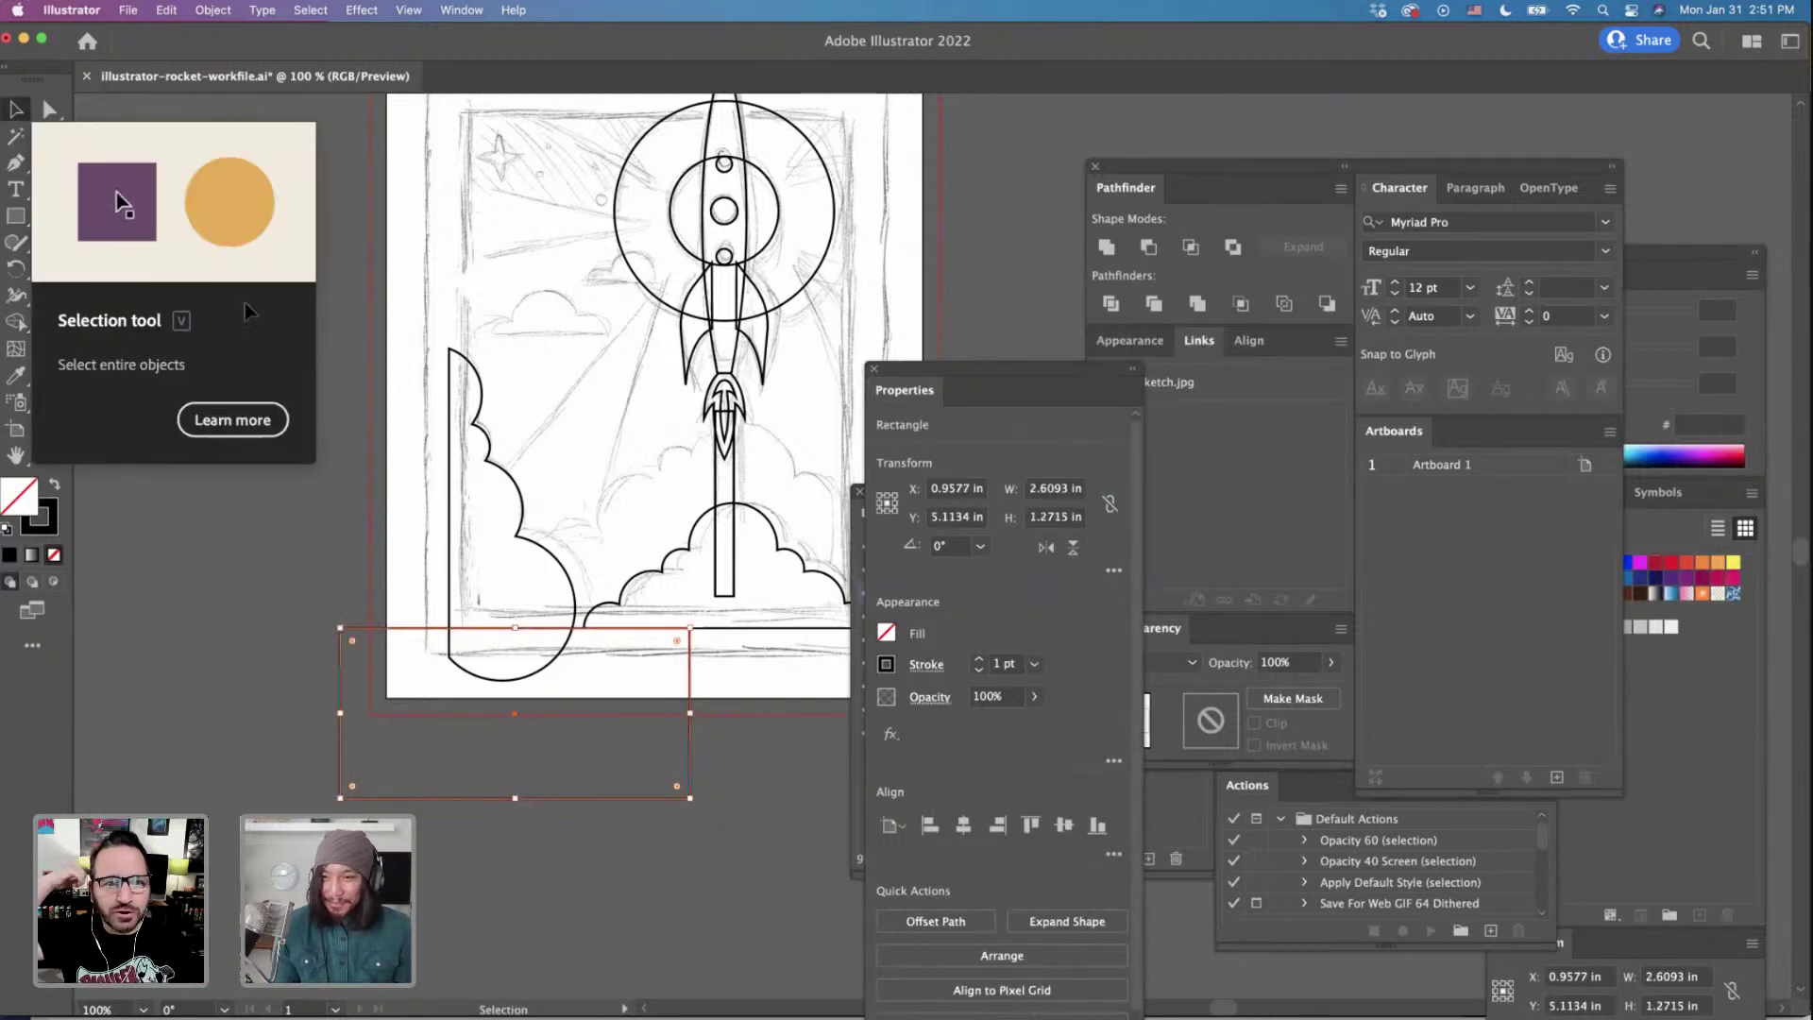
{"action": "left_click", "coordinate": [511, 484], "text": "shift"}
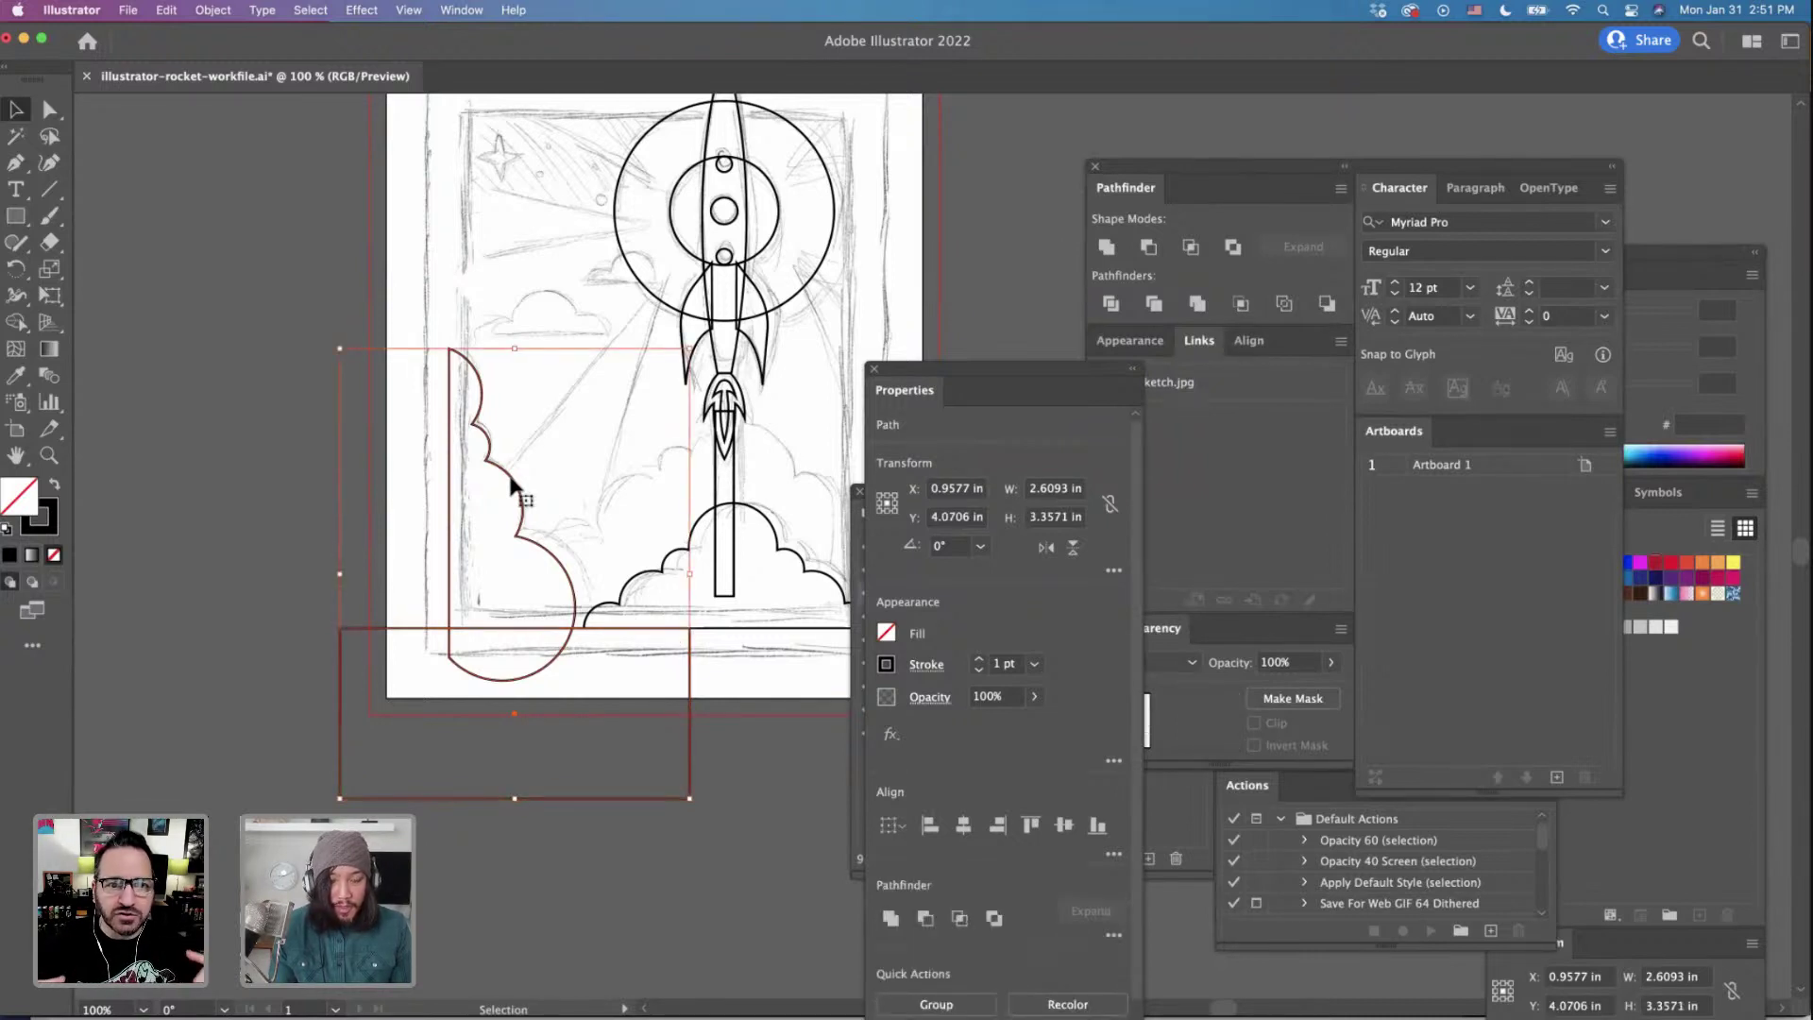
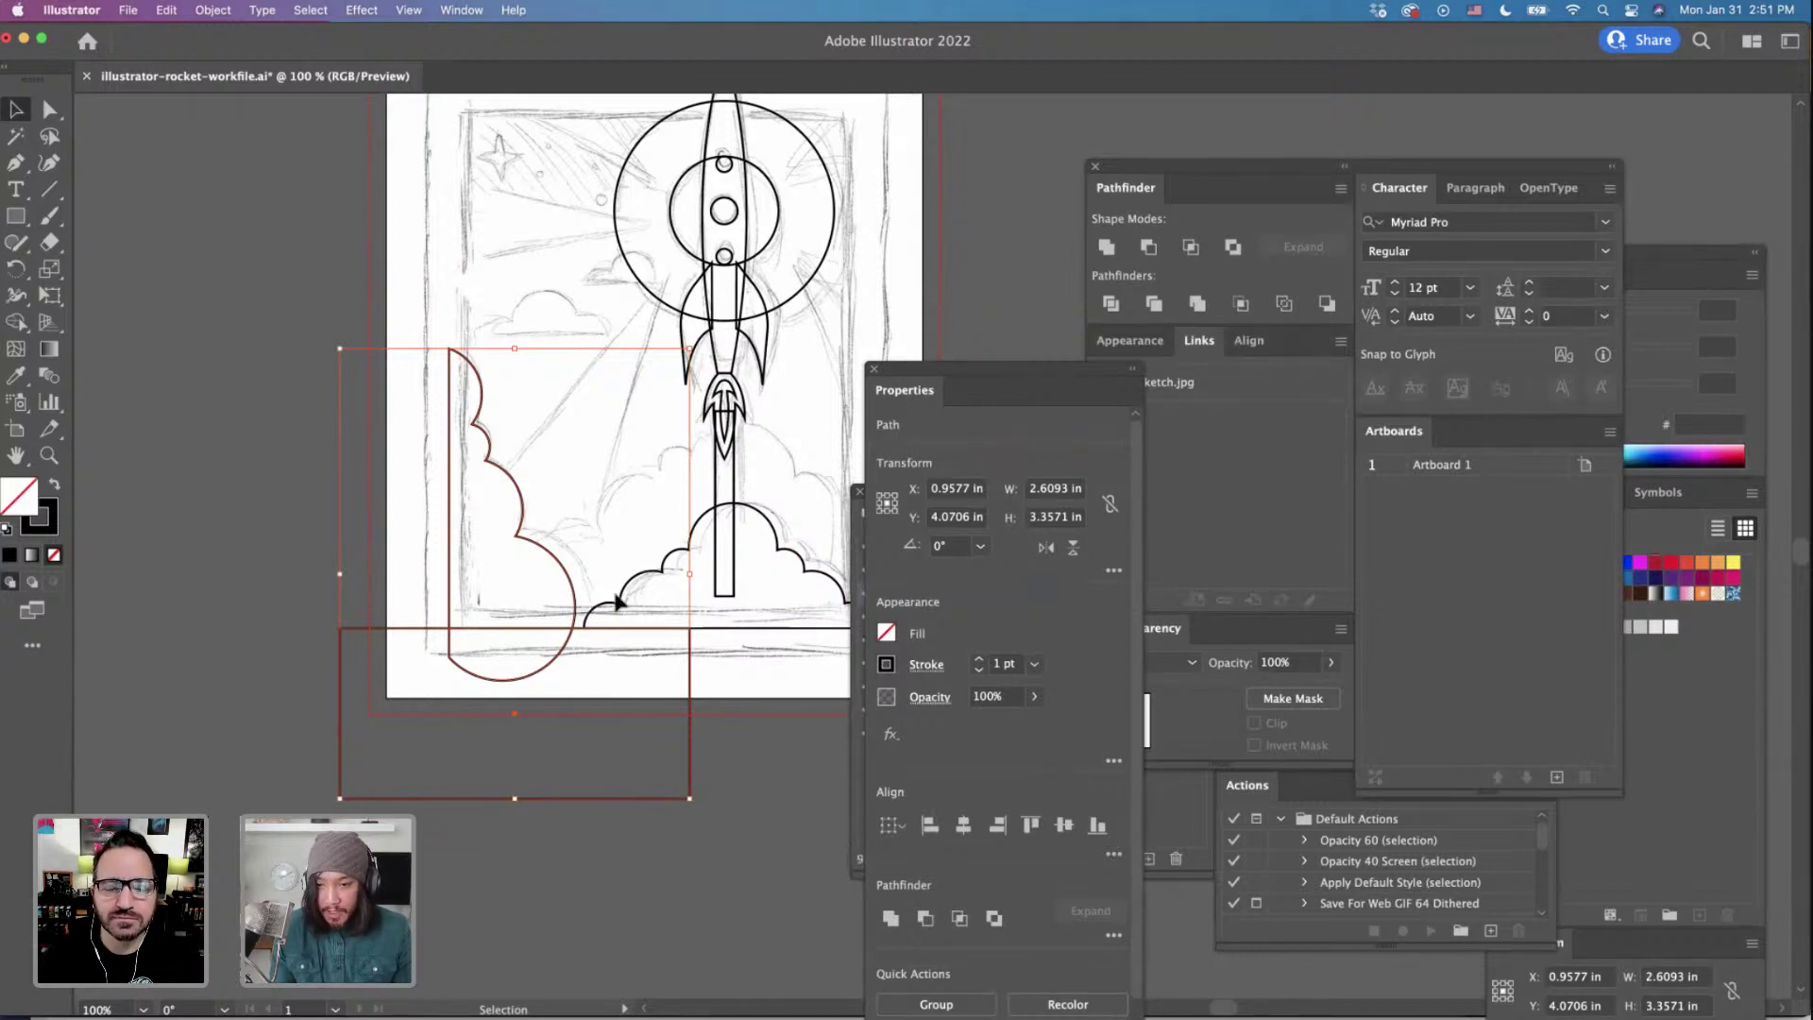
{"action": "left_click", "coordinate": [926, 918]}
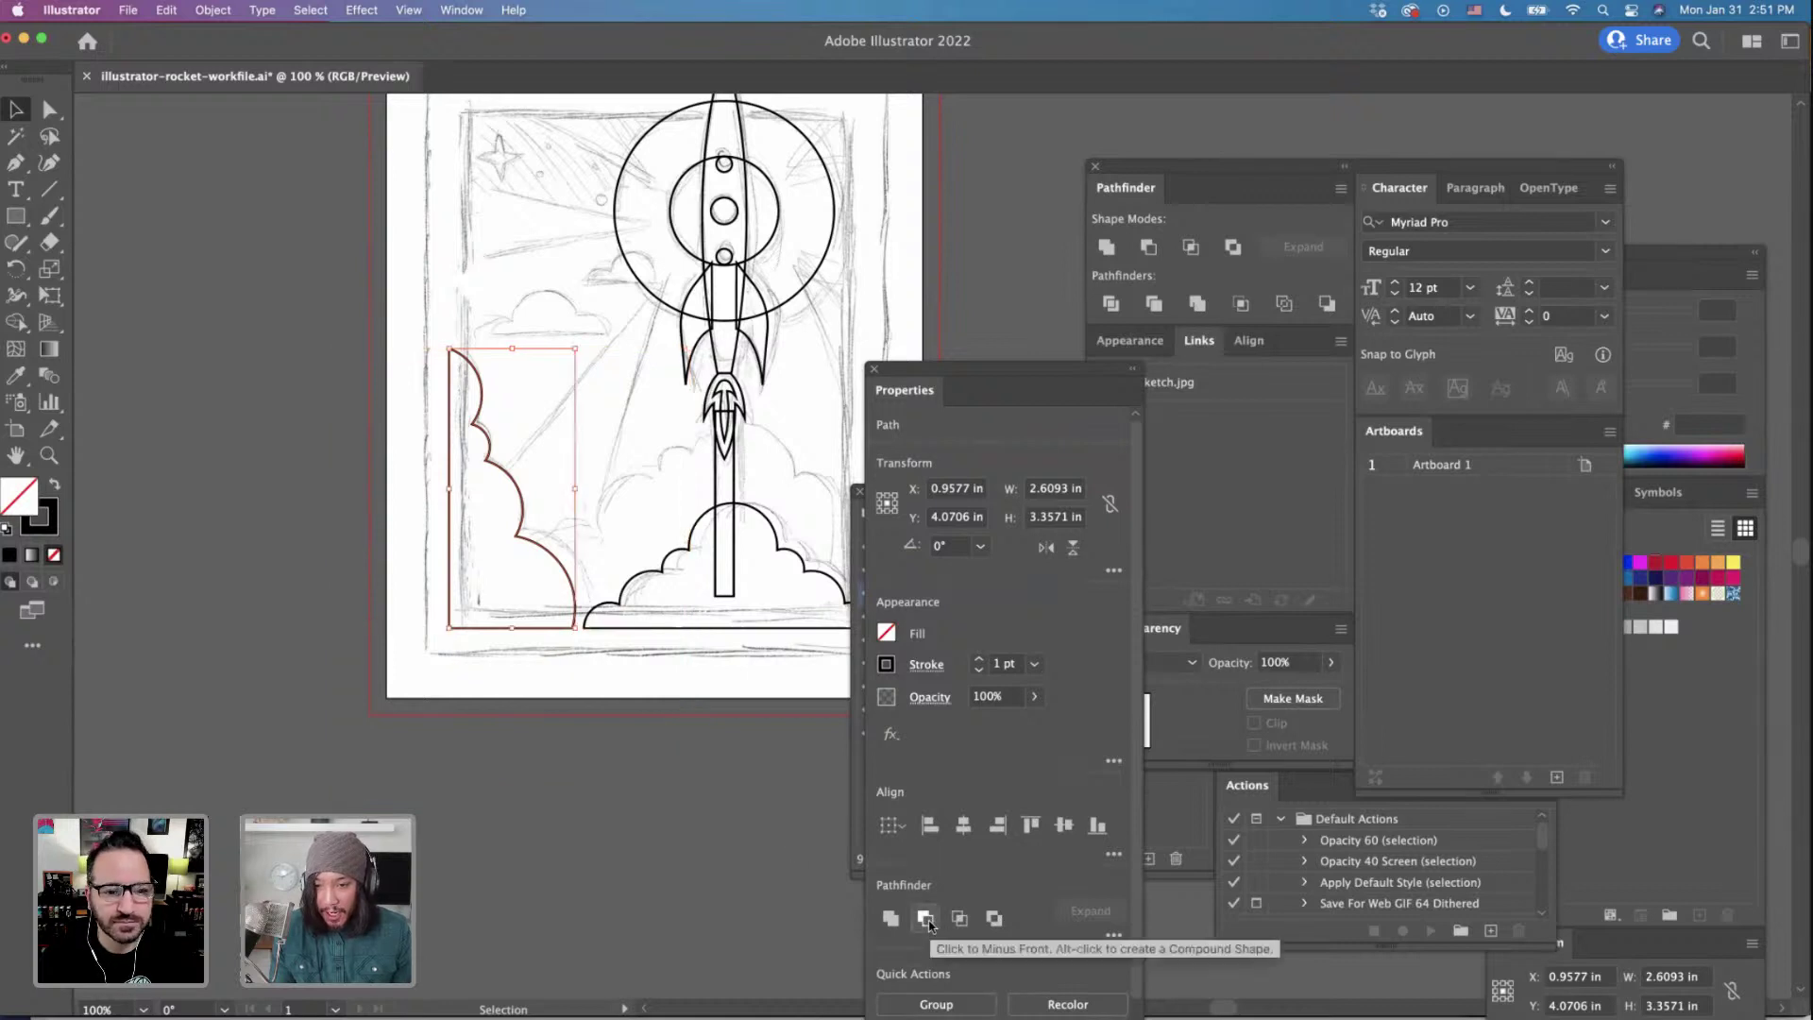
{"action": "left_click", "coordinate": [704, 849]}
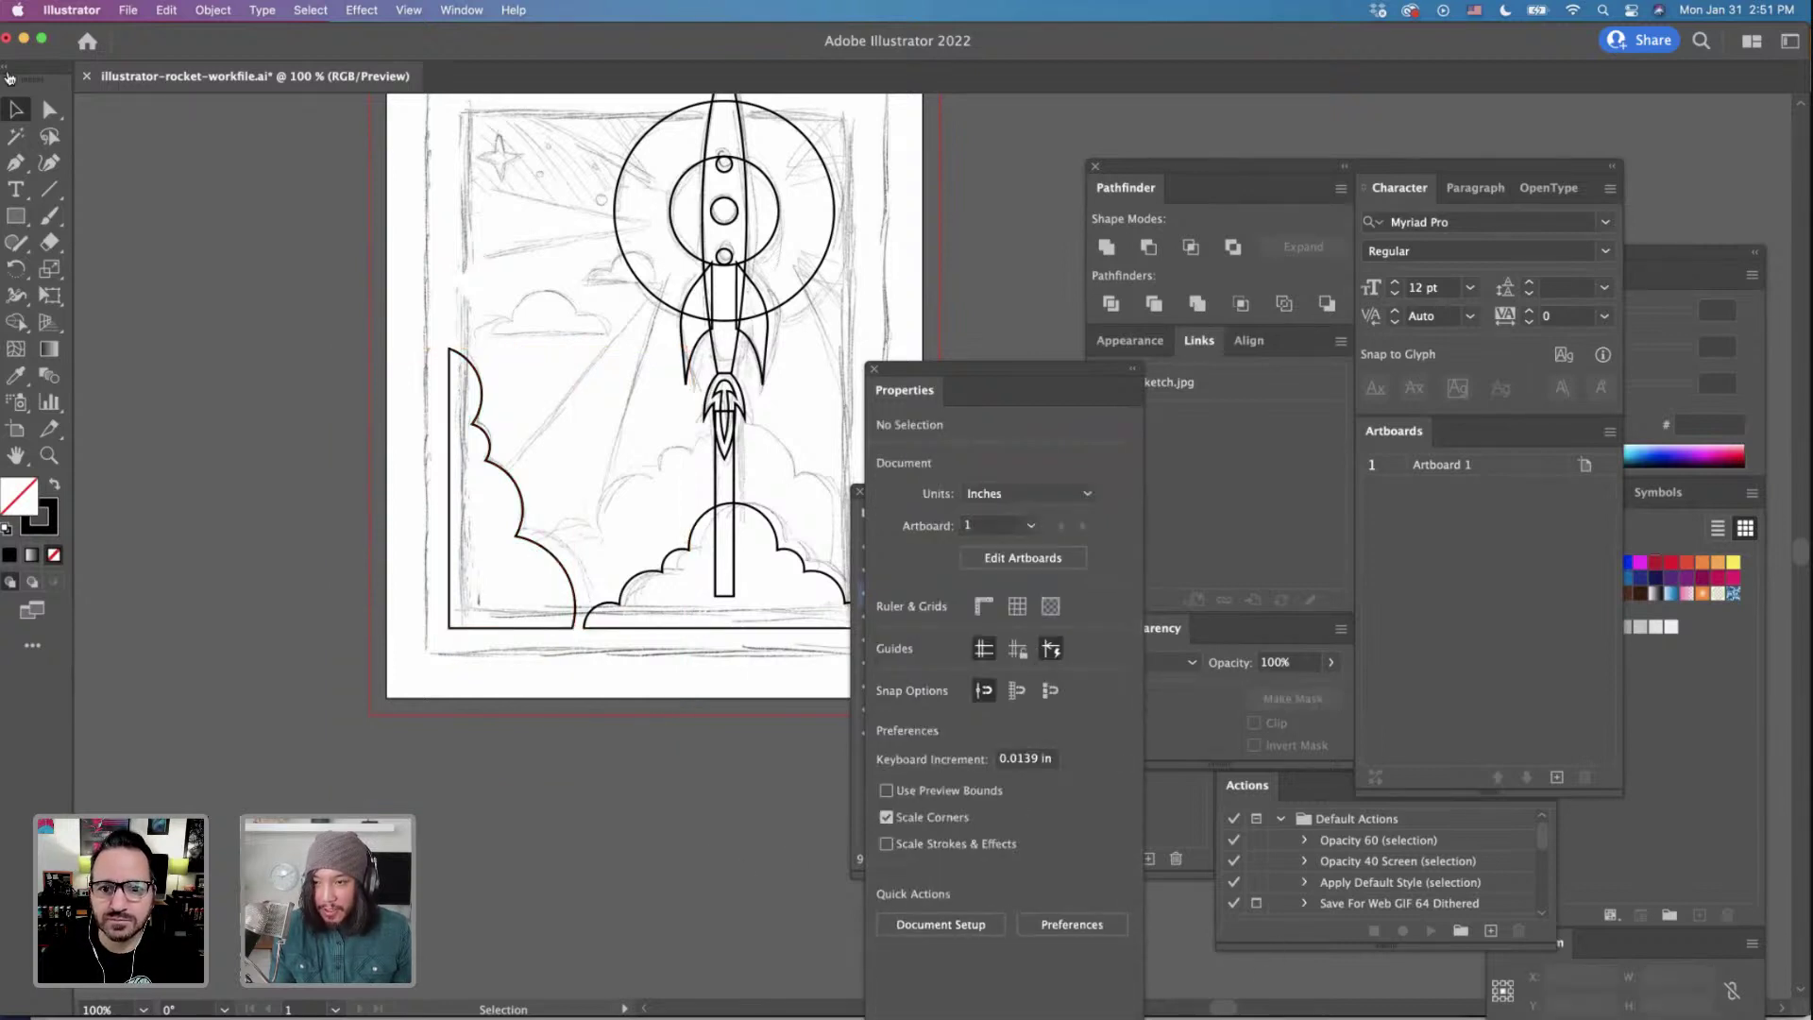
Nudge the trimmed corner cloud two increments left, about 0.03 in, away from the central smoke.
{"action": "left_click", "coordinate": [561, 569]}
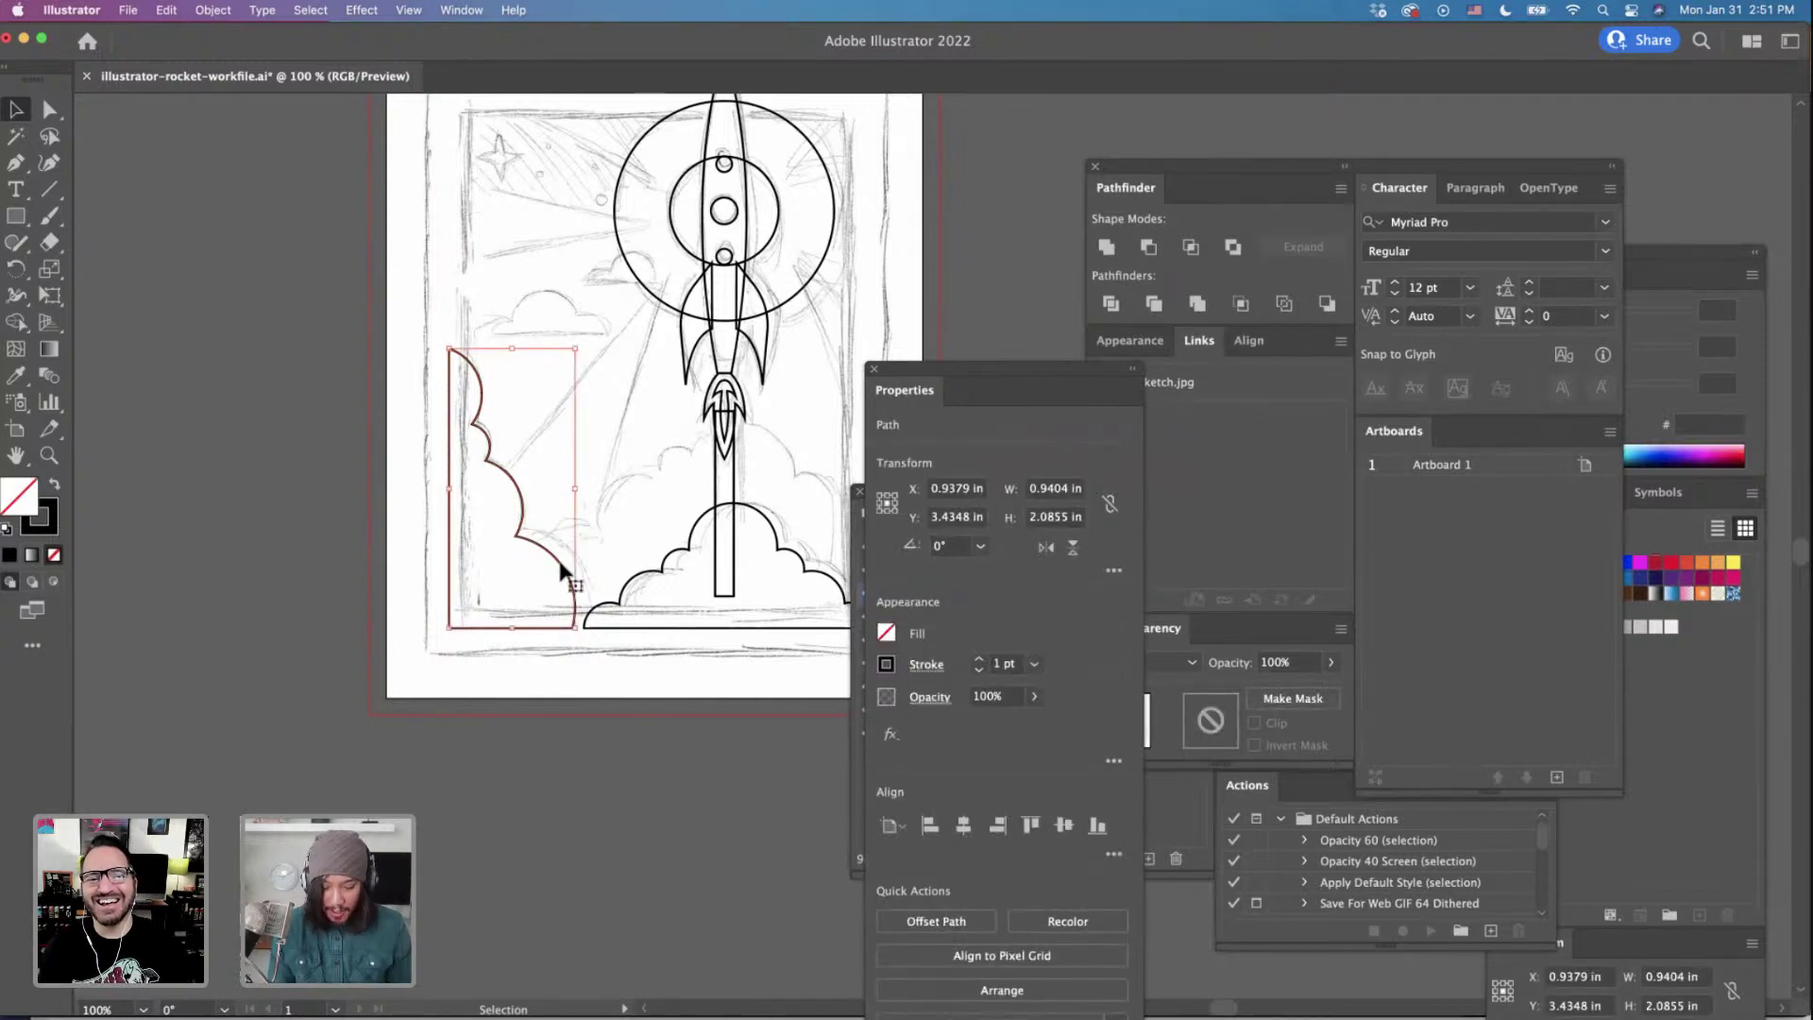
{"action": "key", "text": "Left"}
{"action": "key", "text": "Left"}
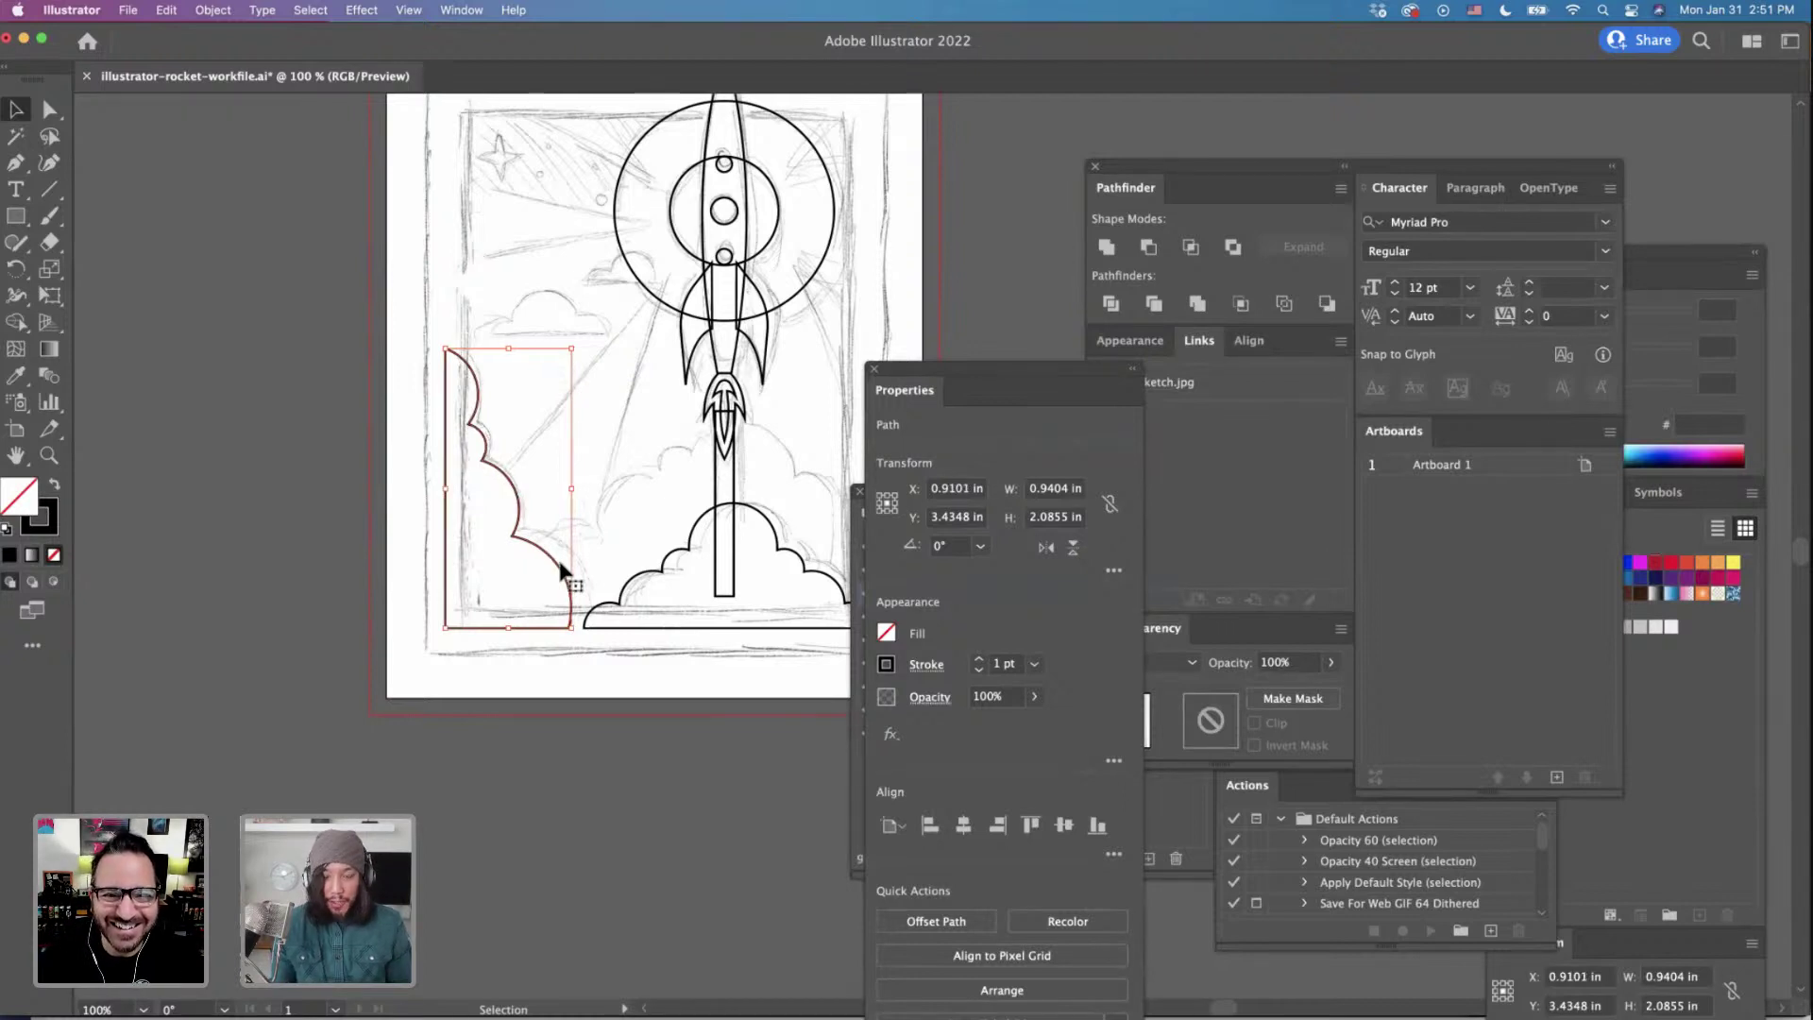
Uncover the layer list and lock the smoke layer.
{"action": "scroll", "coordinate": [564, 570], "scroll_direction": "right", "scroll_amount": 1}
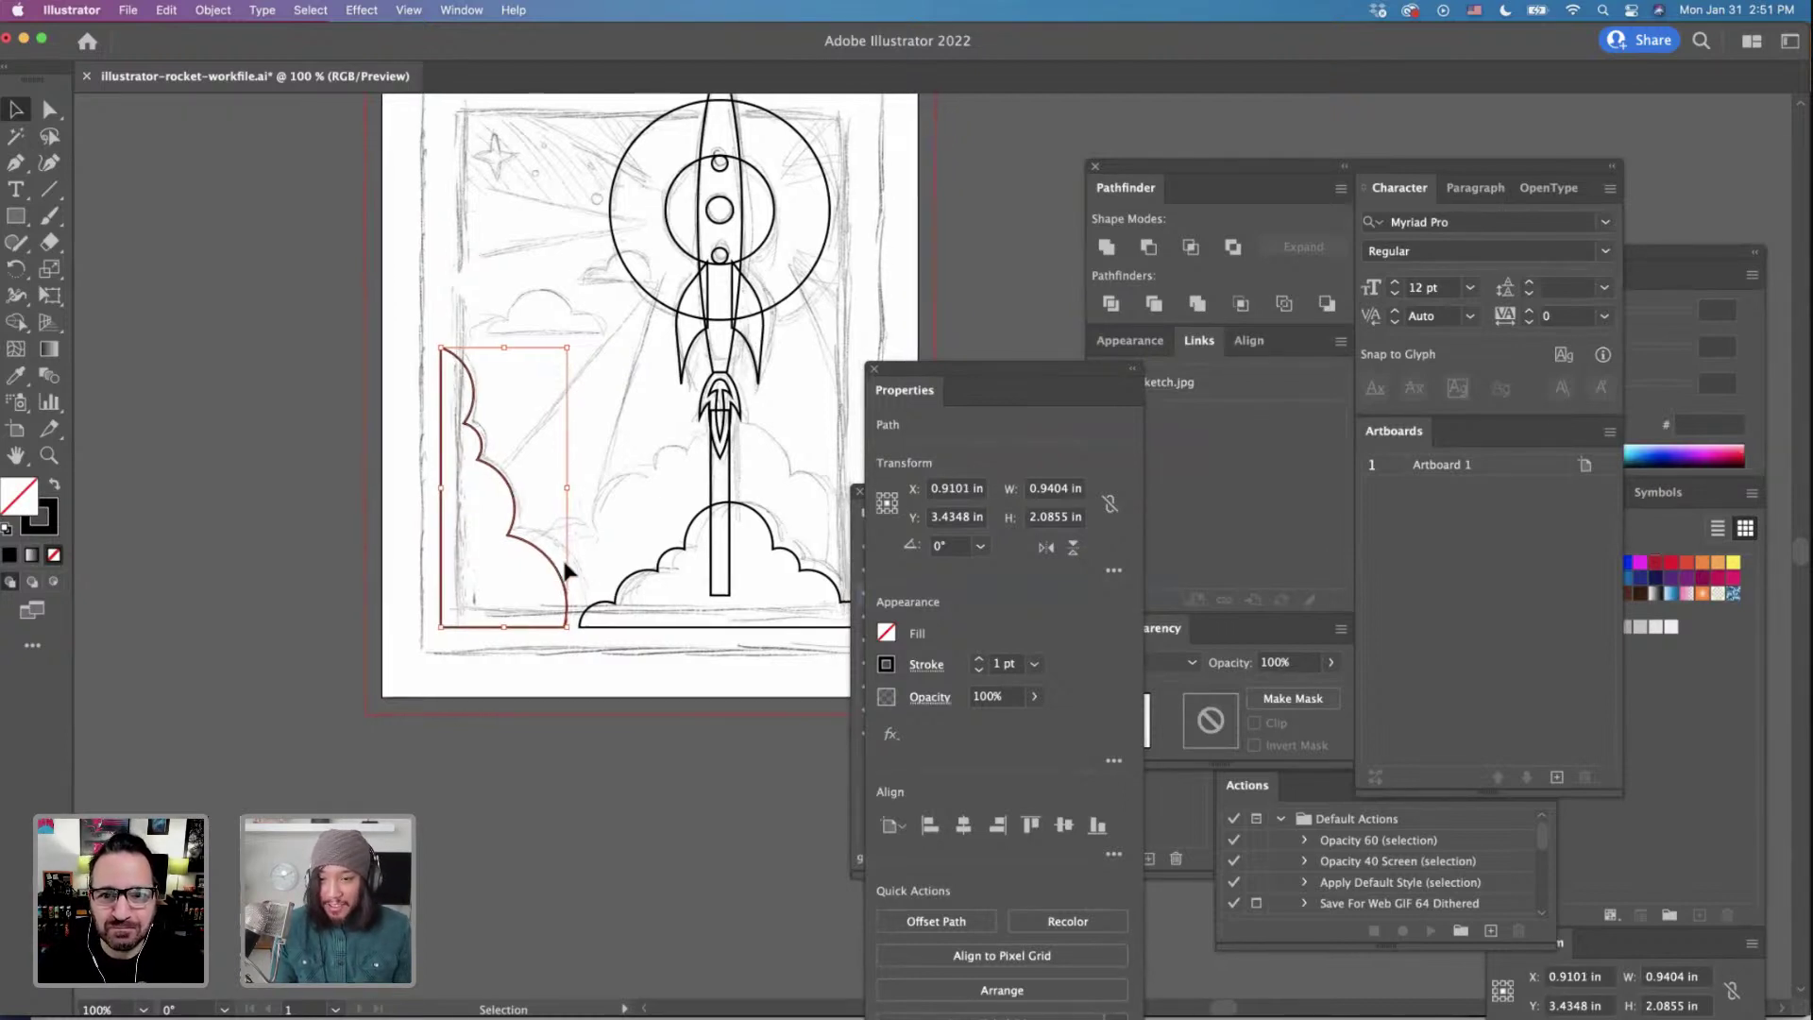
{"action": "scroll", "coordinate": [565, 570], "scroll_direction": "right", "scroll_amount": 3}
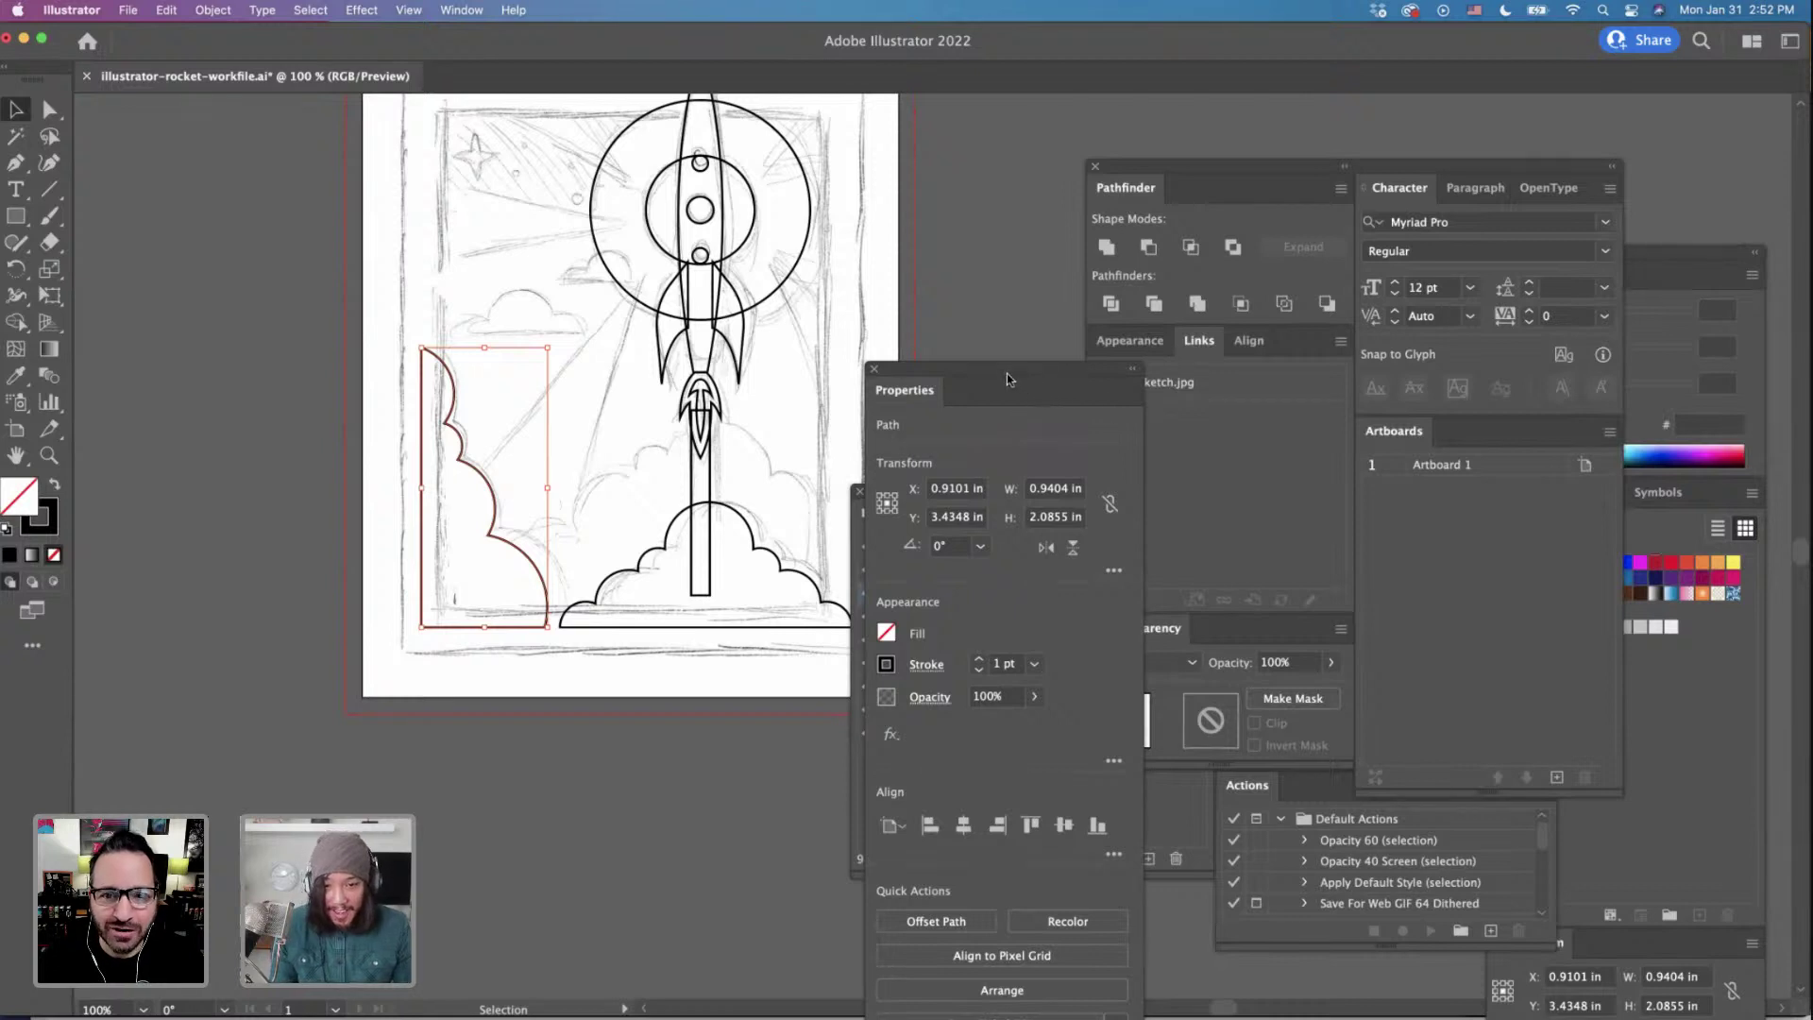
{"action": "left_click_drag", "start_coordinate": [1007, 378], "coordinate": [1086, 444]}
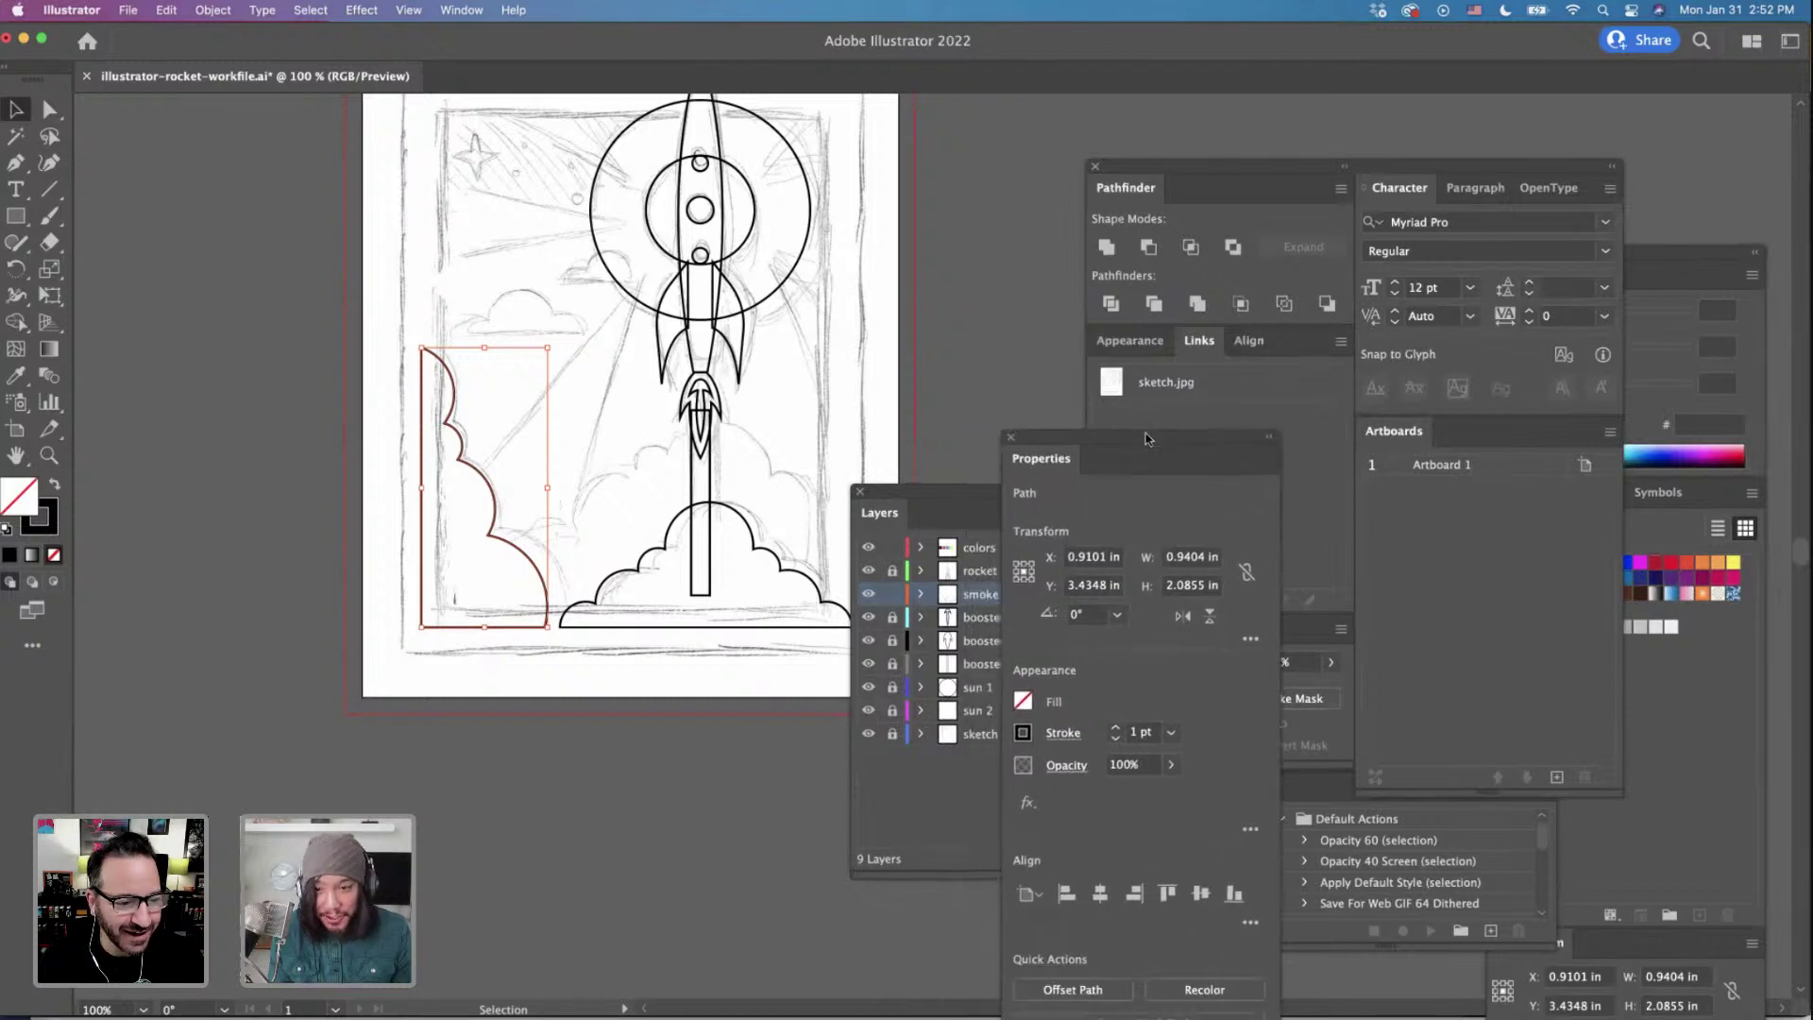
{"action": "left_click", "coordinate": [894, 597]}
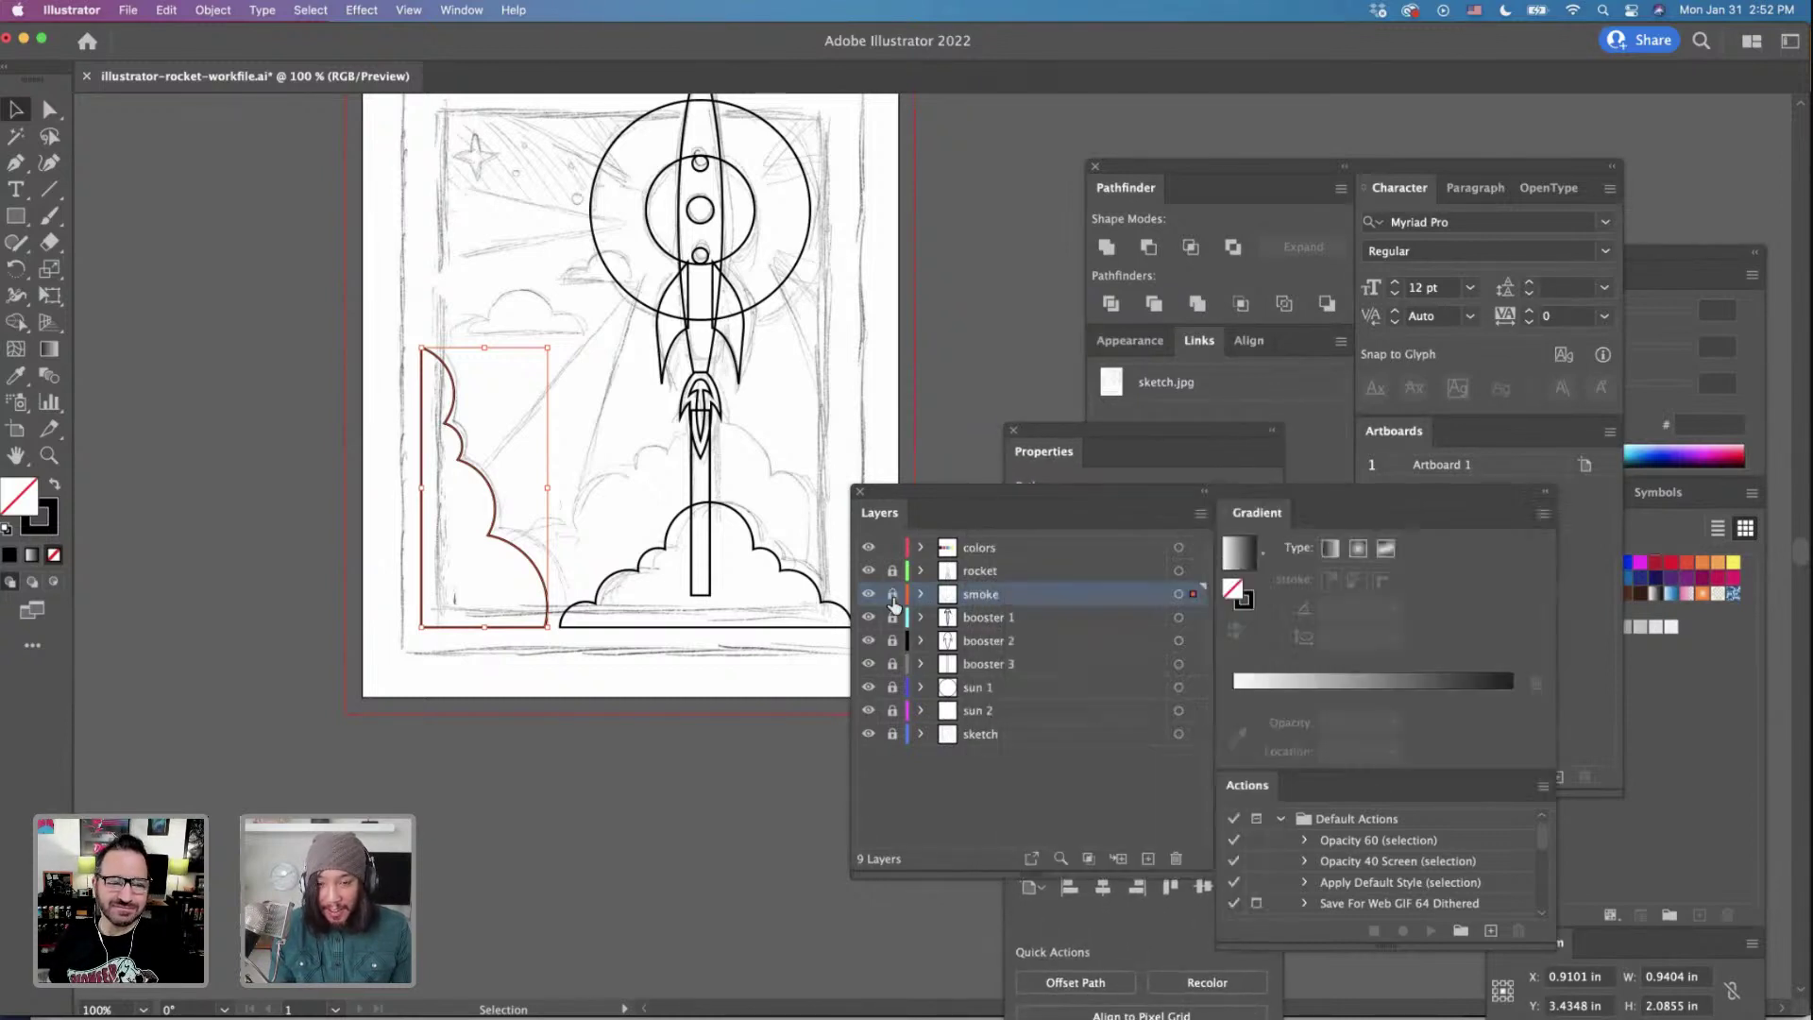
Add a new layer directly above booster 1 and name it "smoke 2".
{"action": "left_click", "coordinate": [987, 617]}
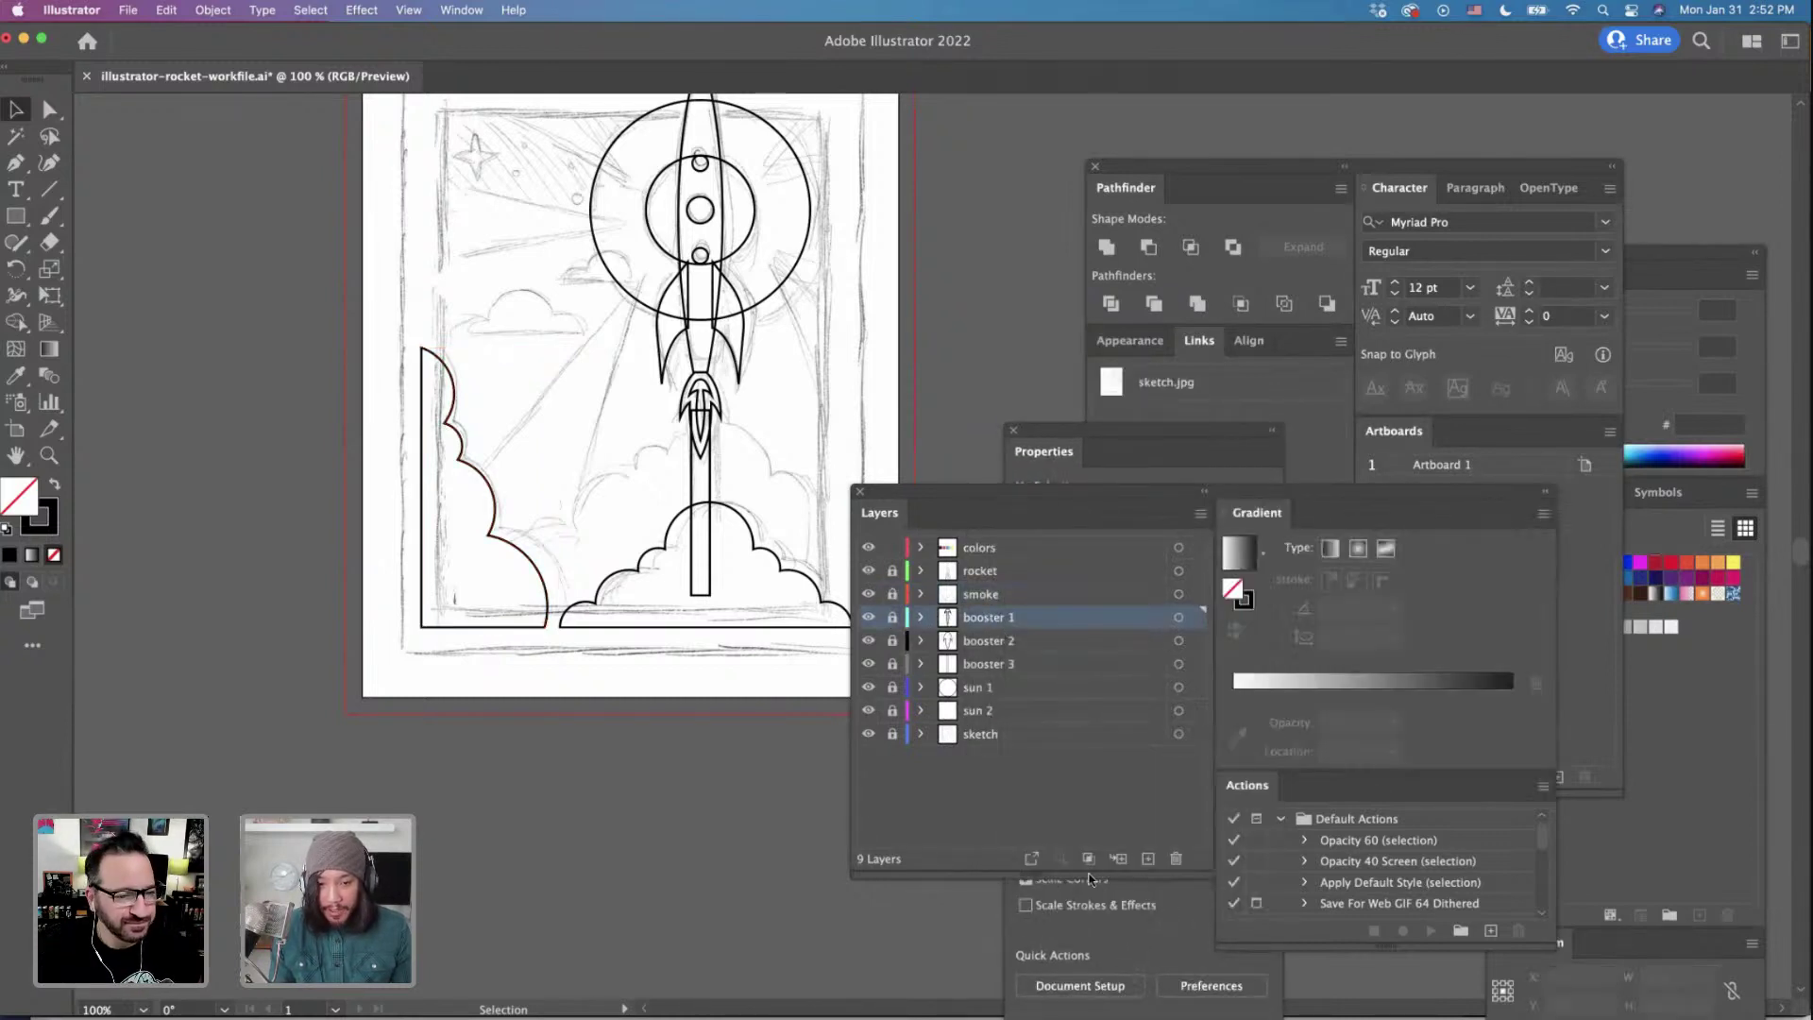
{"action": "key", "text": "super+l"}
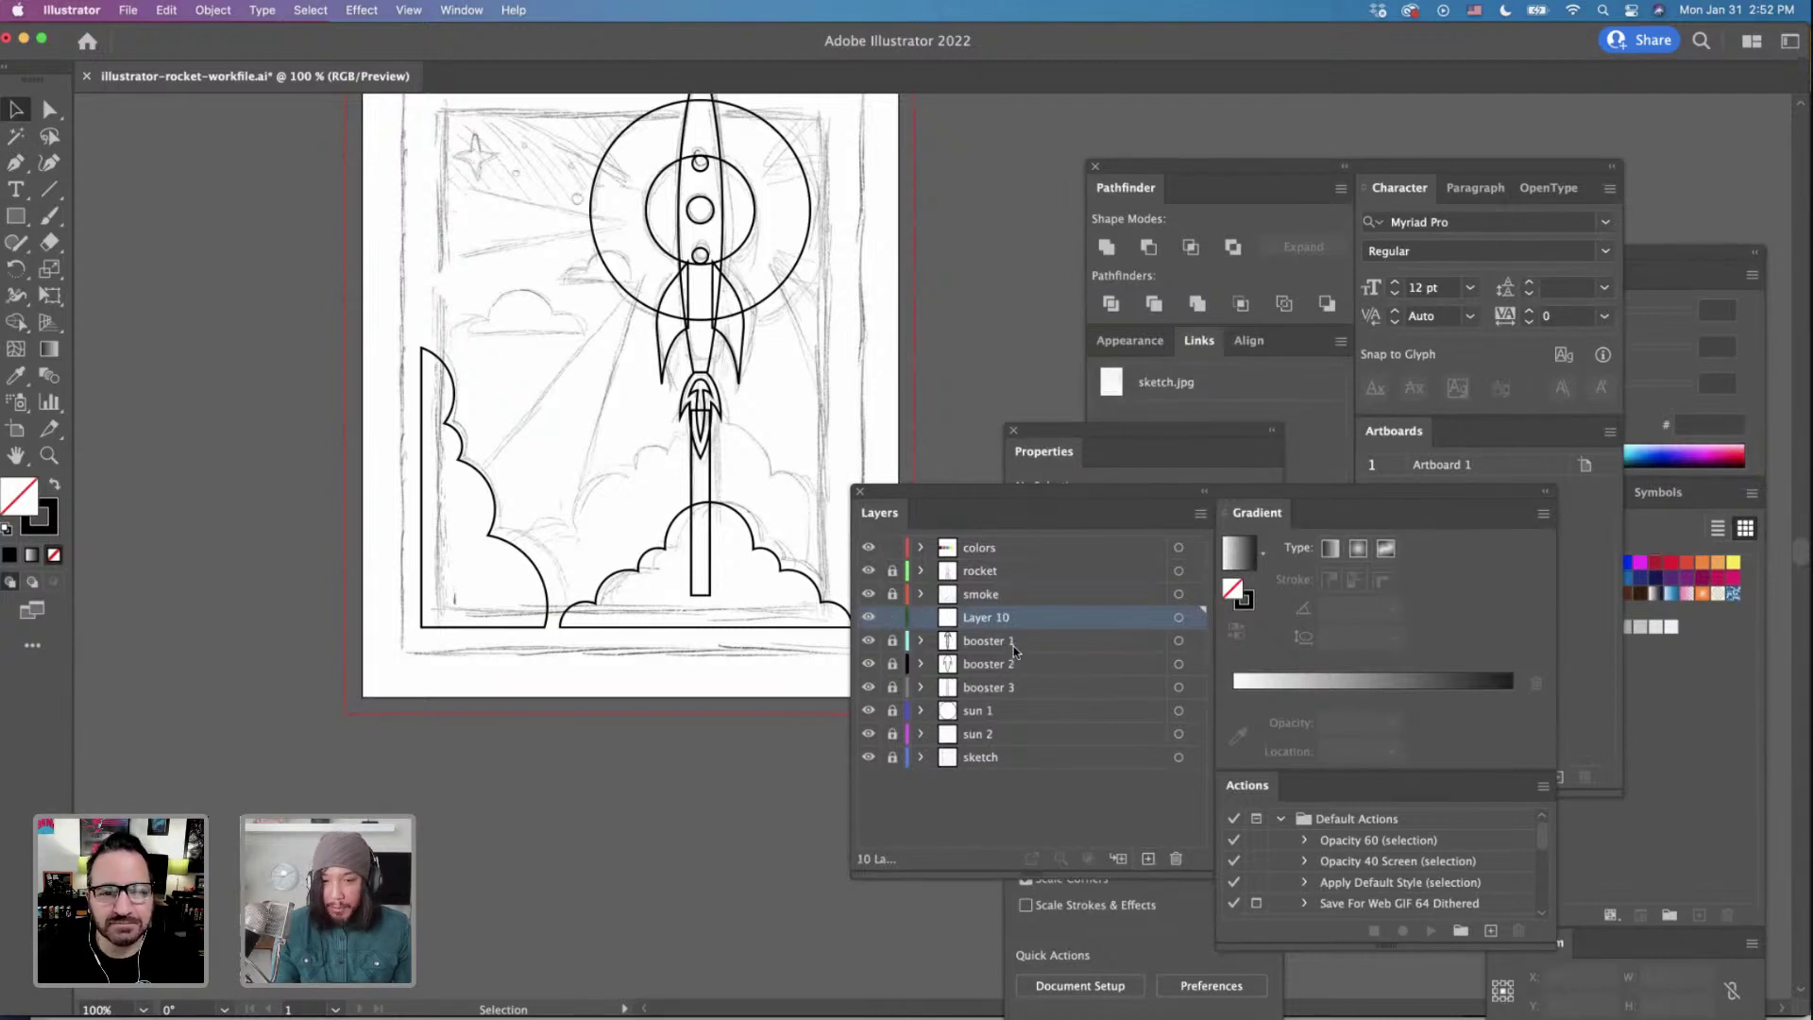
{"action": "double_click", "coordinate": [982, 622]}
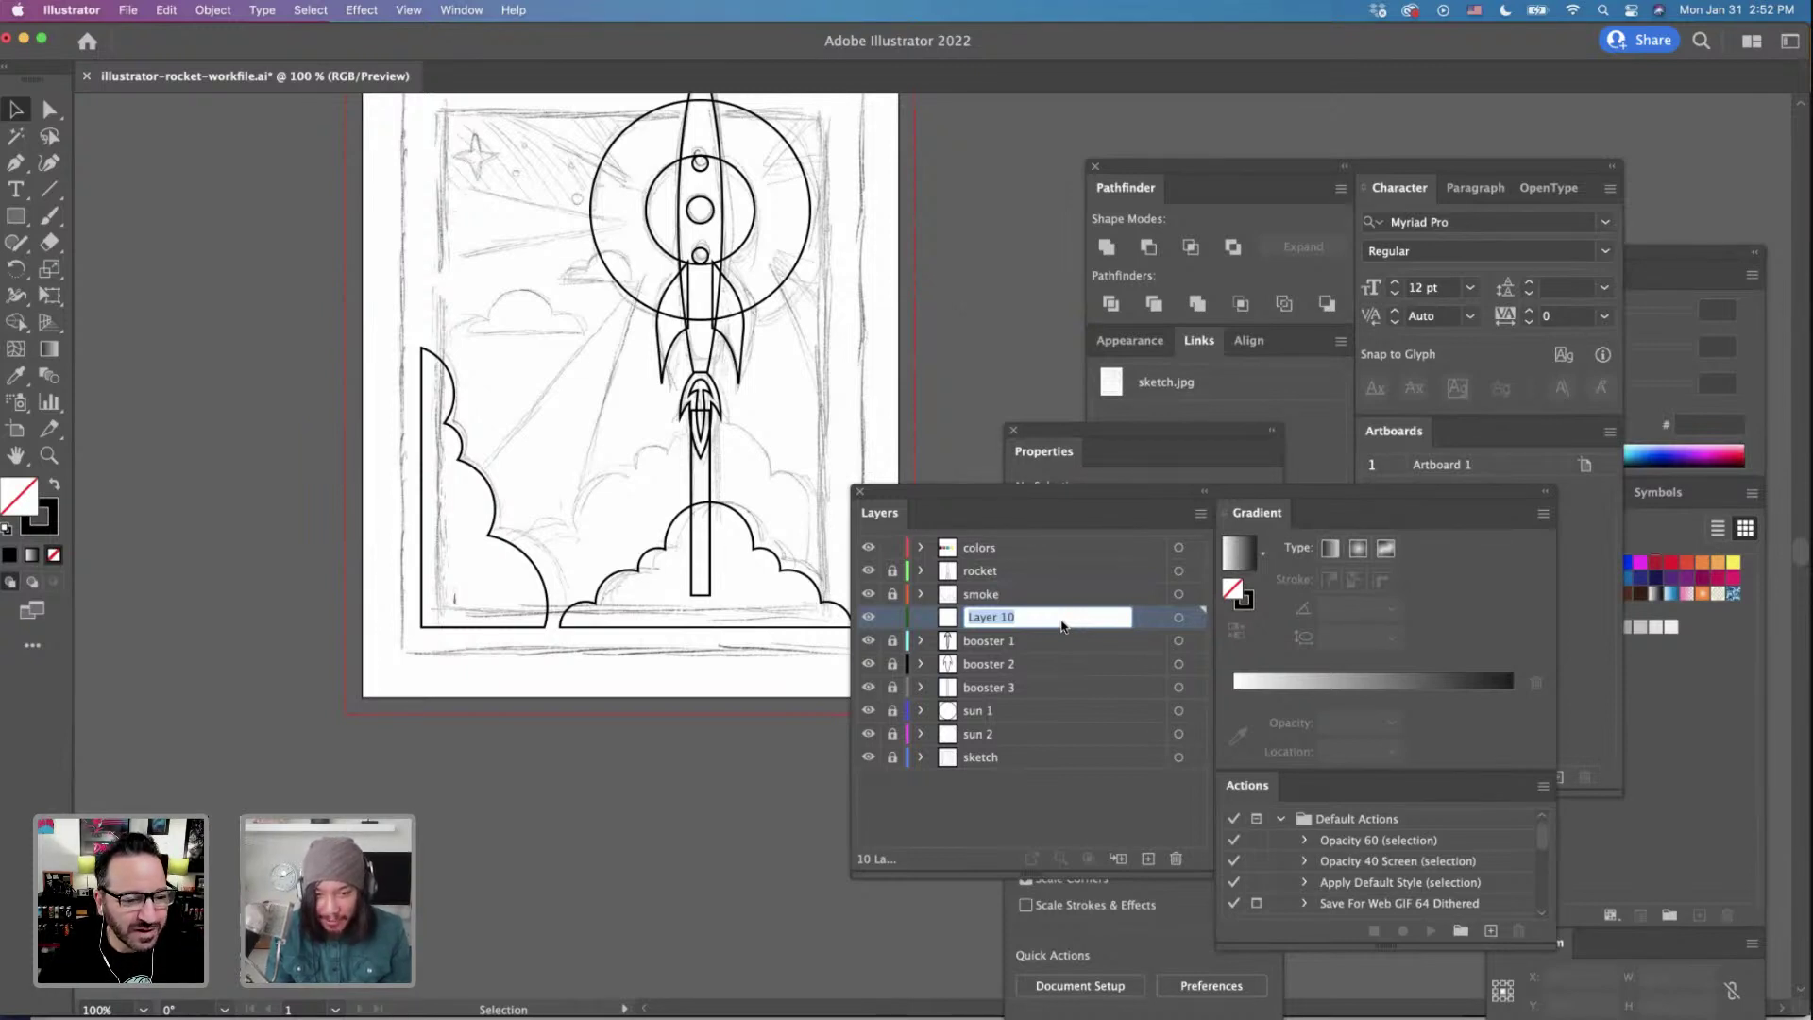
{"action": "type", "text": "S"}
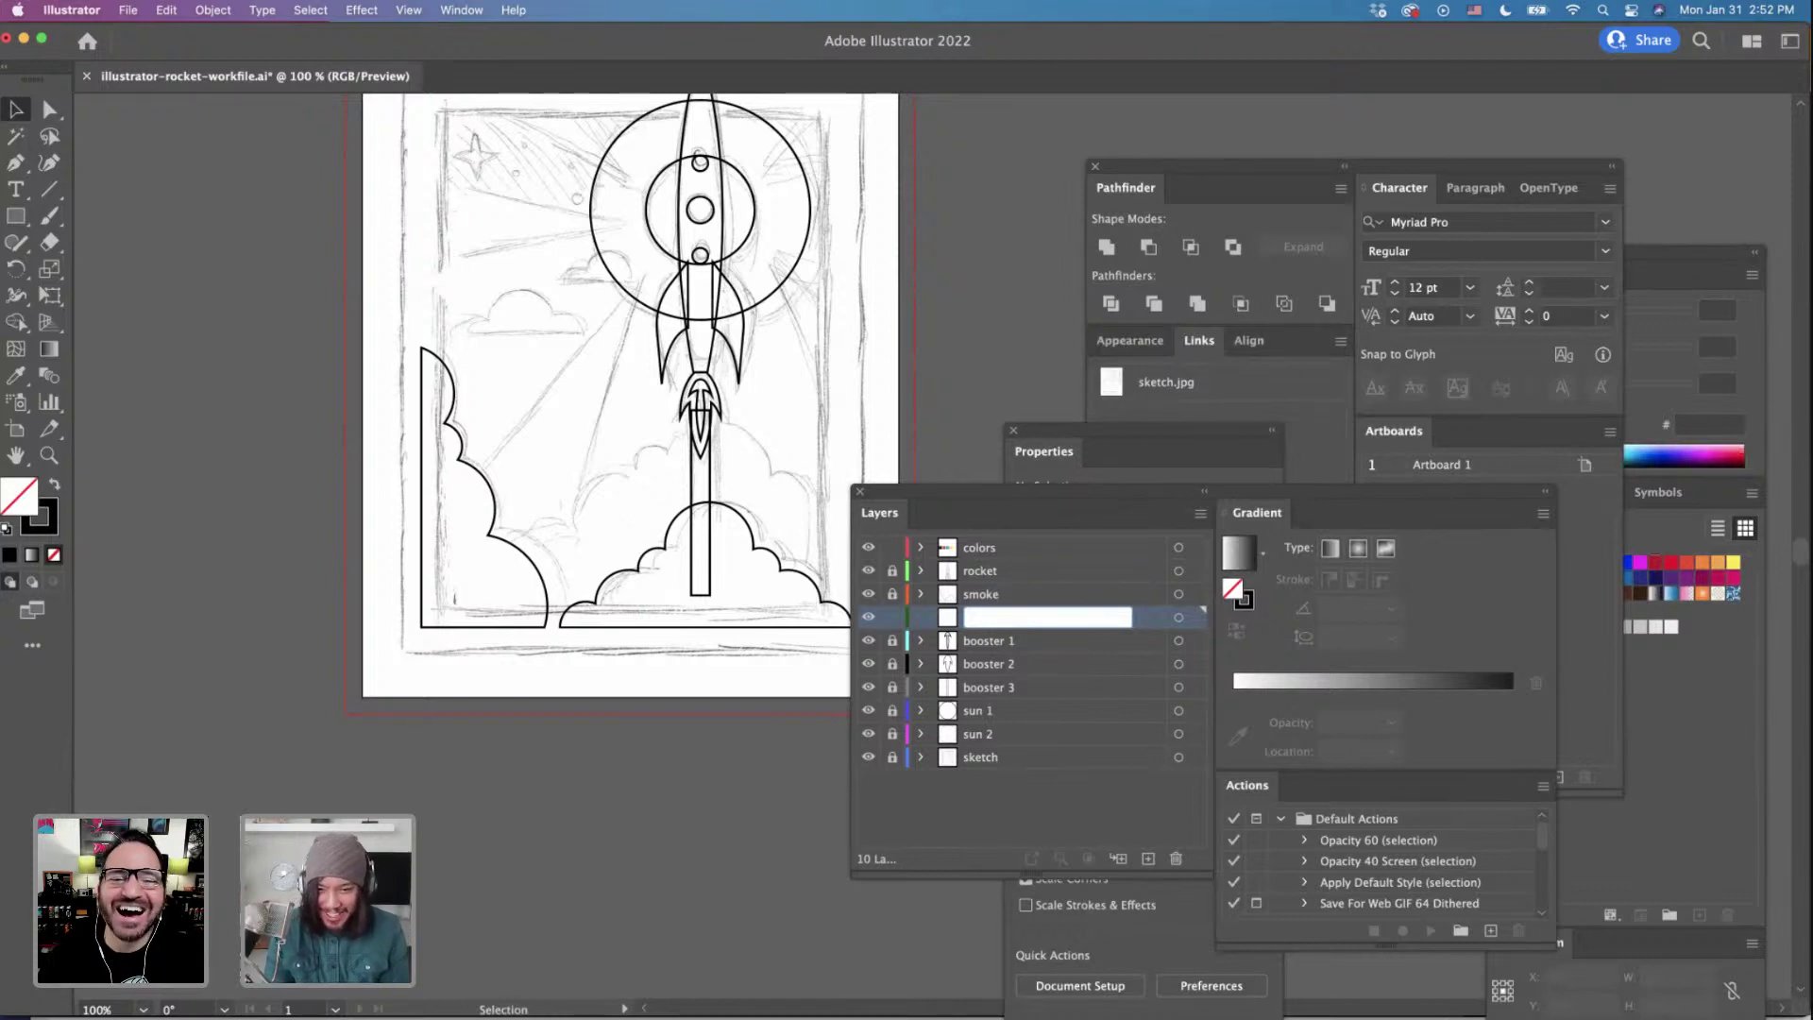
{"action": "type", "text": "sm"}
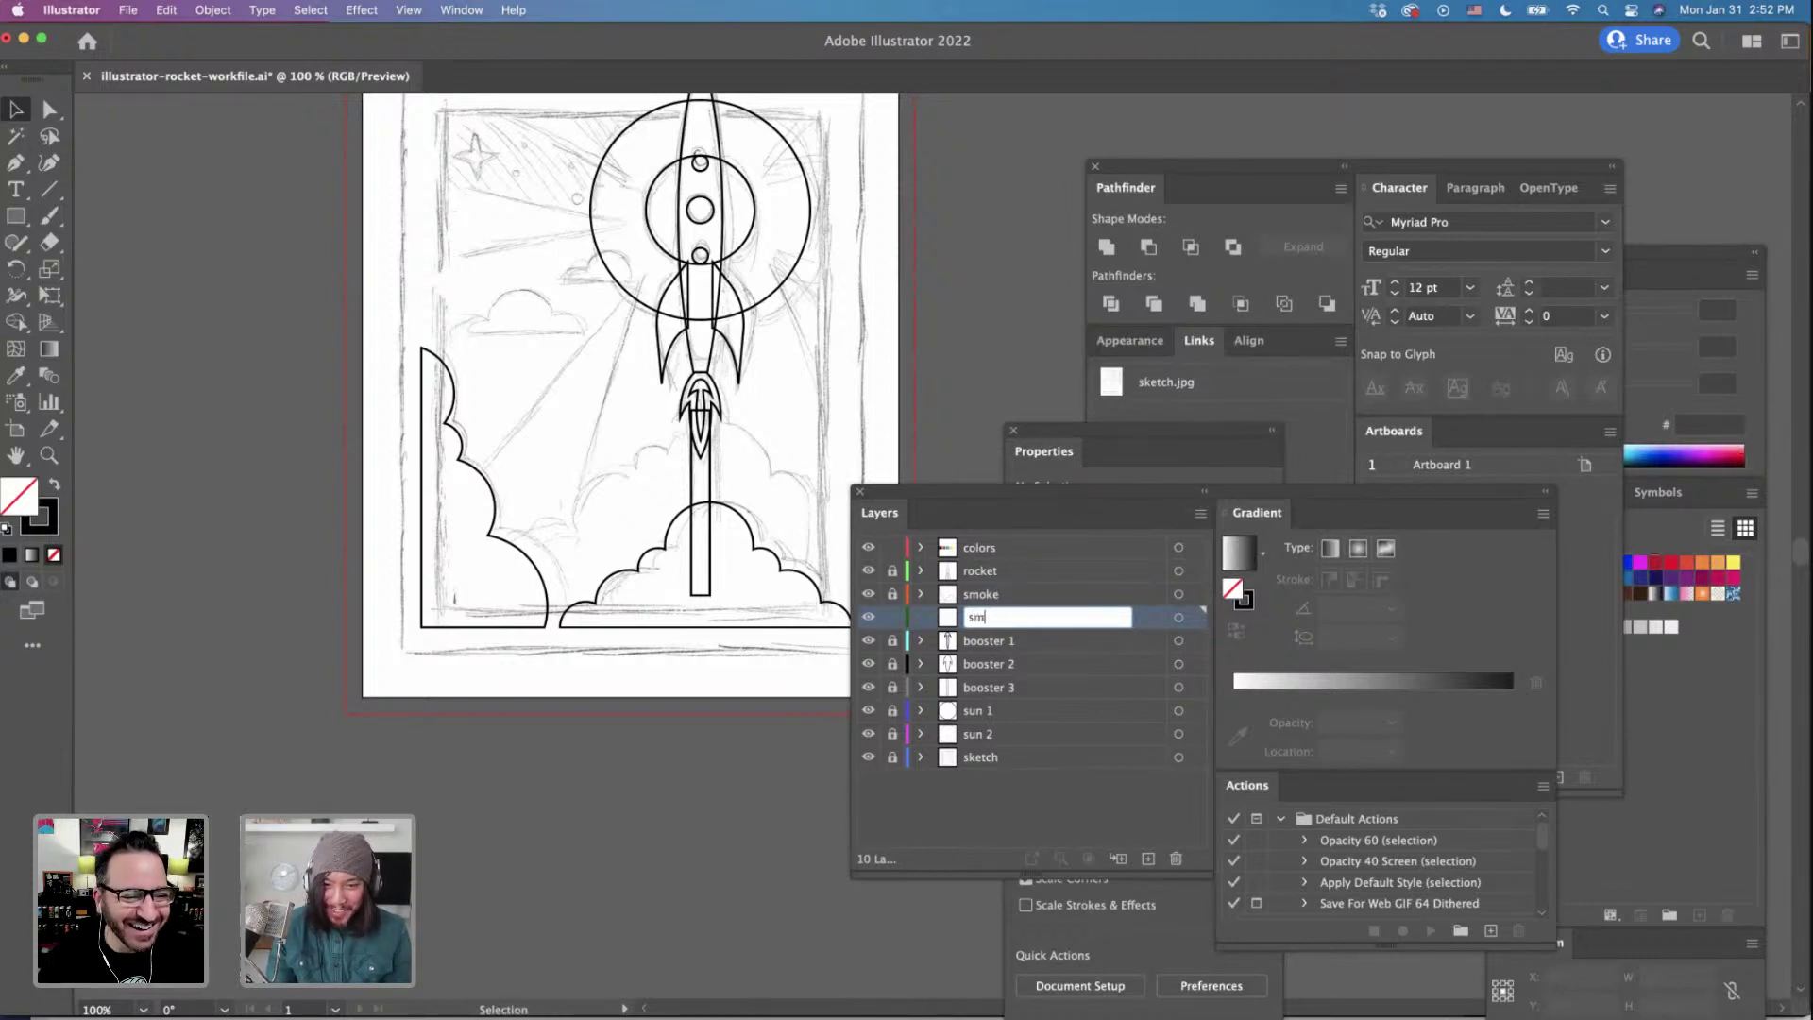
{"action": "type", "text": "oke 2"}
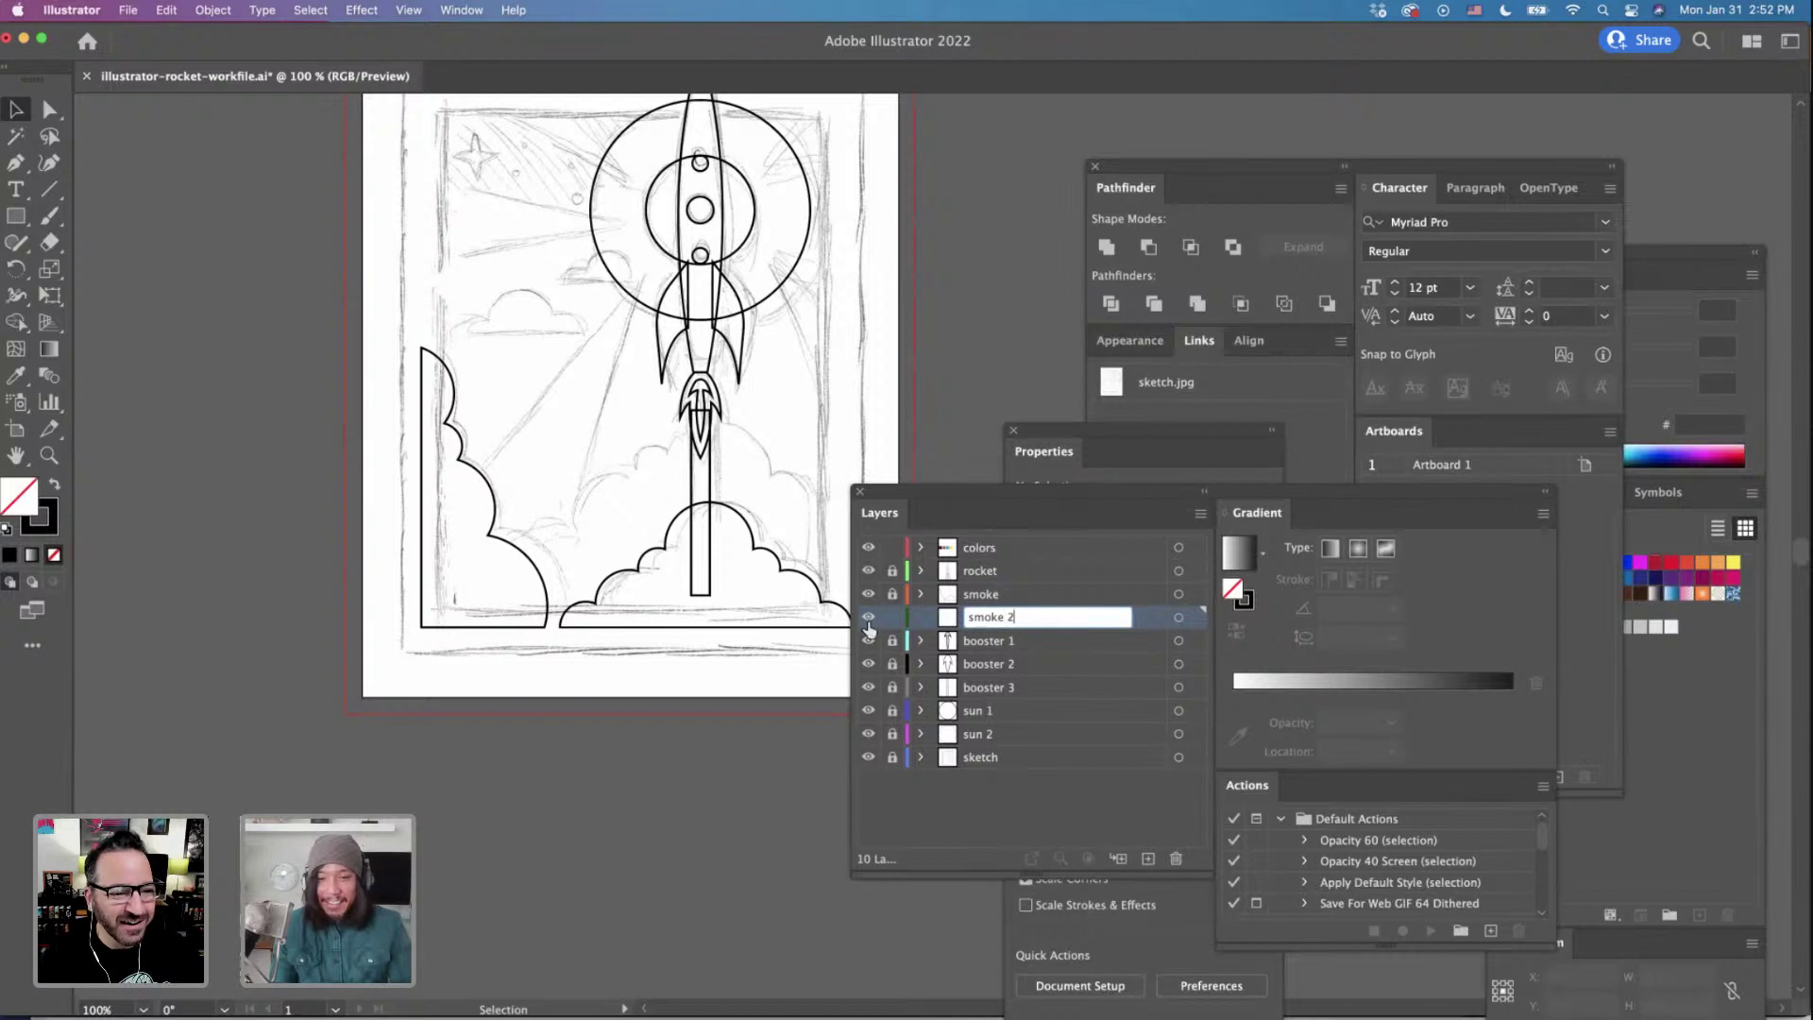
{"action": "key", "text": "Return"}
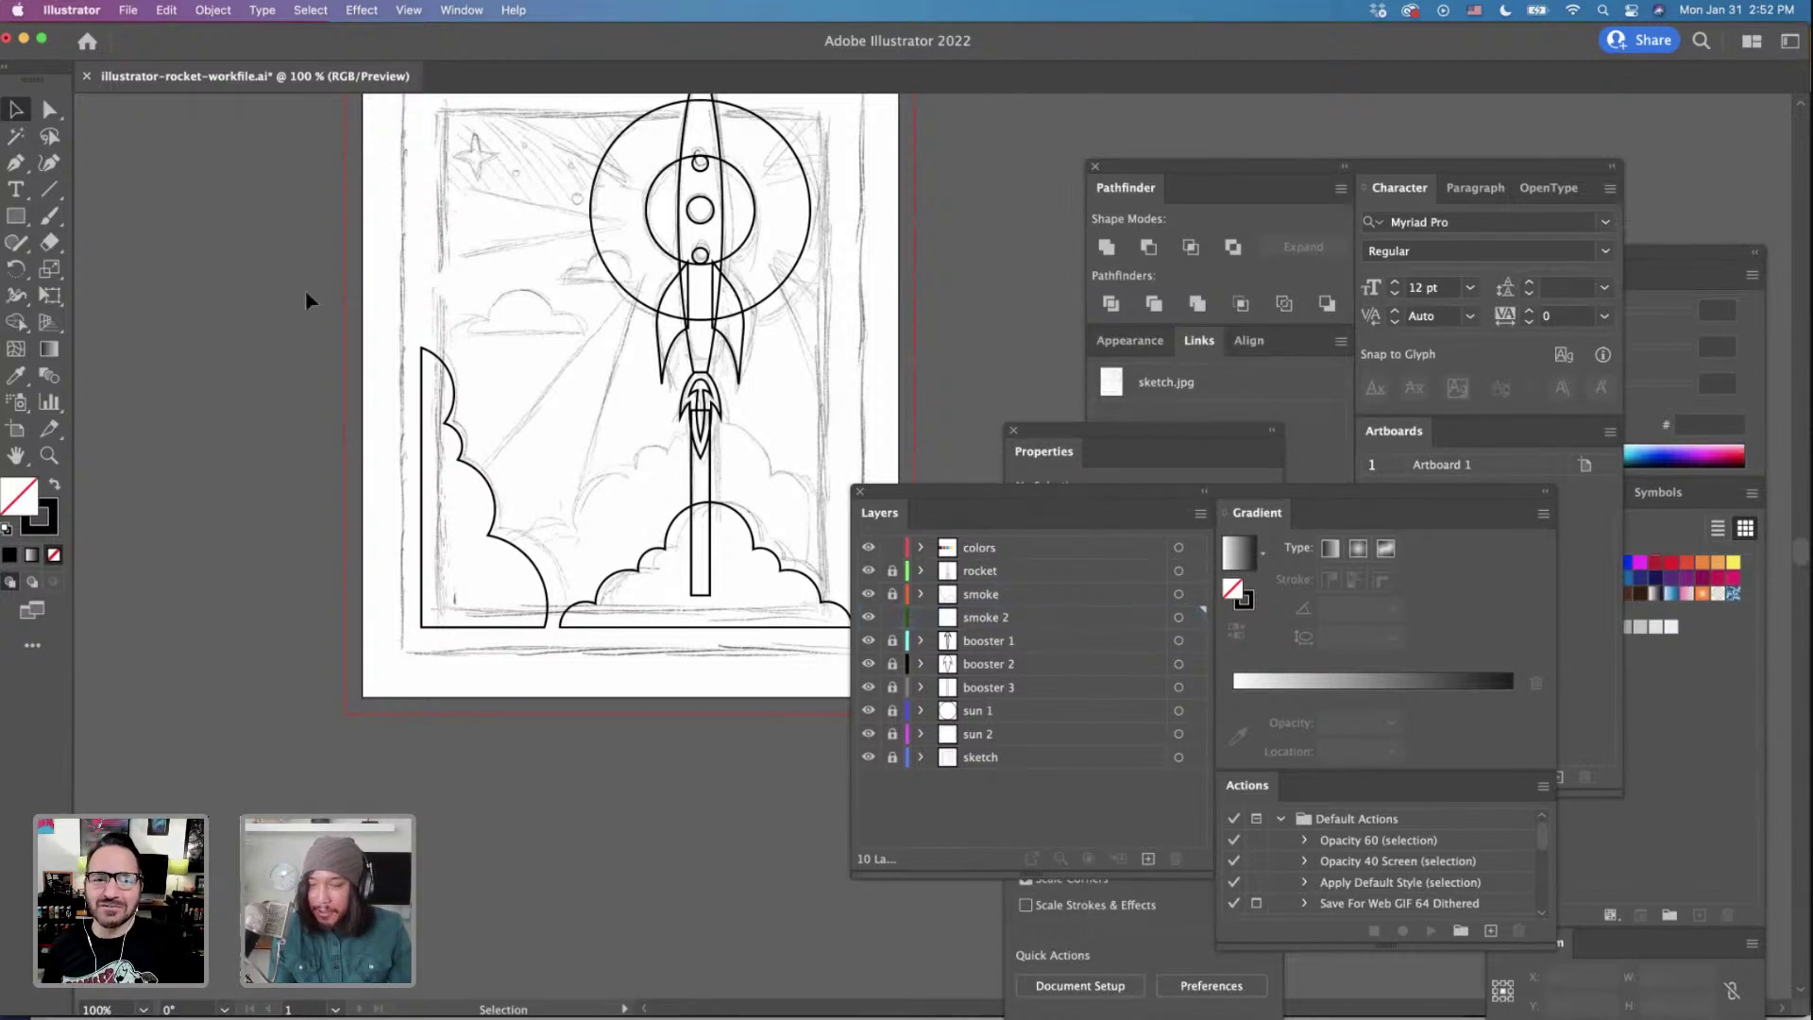
Draw a circle about 0.9 in across over the exhaust column, just above the central smoke cloud, on the smoke 2 layer.
{"action": "left_click_drag", "start_coordinate": [15, 218], "coordinate": [66, 271]}
{"action": "left_click_drag", "start_coordinate": [716, 484], "coordinate": [776, 542]}
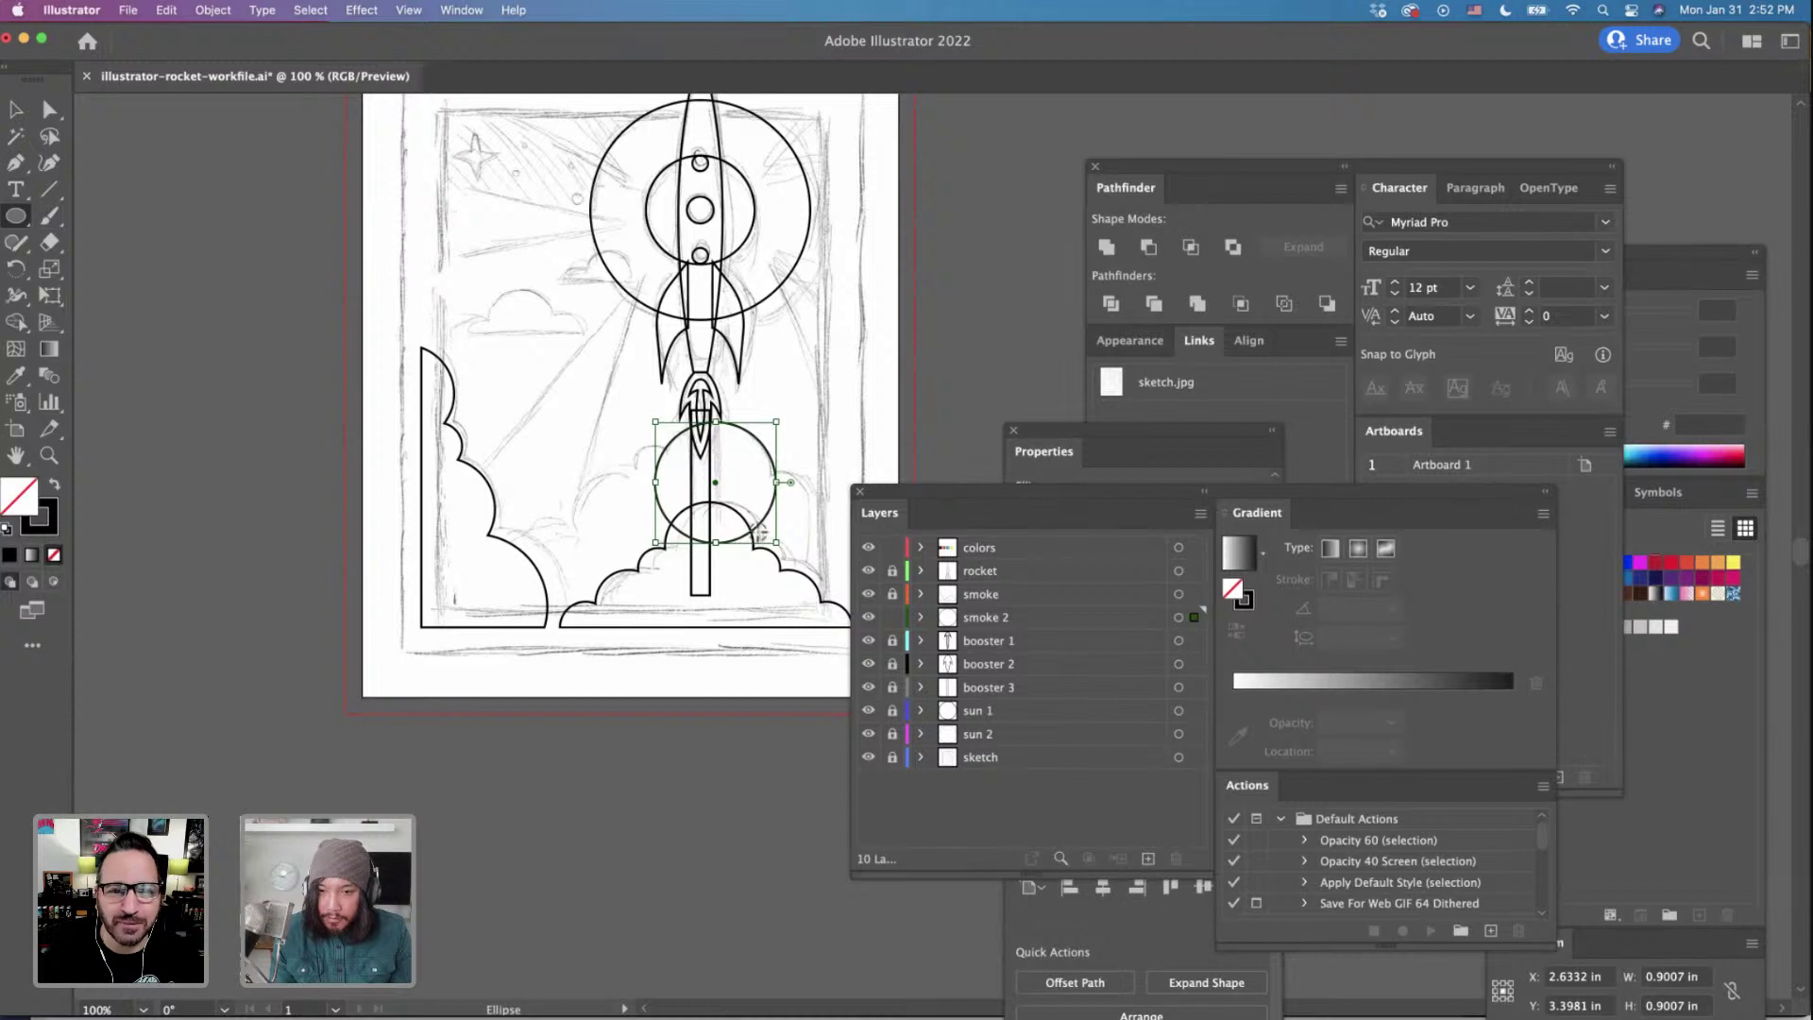
{"action": "key", "text": "v"}
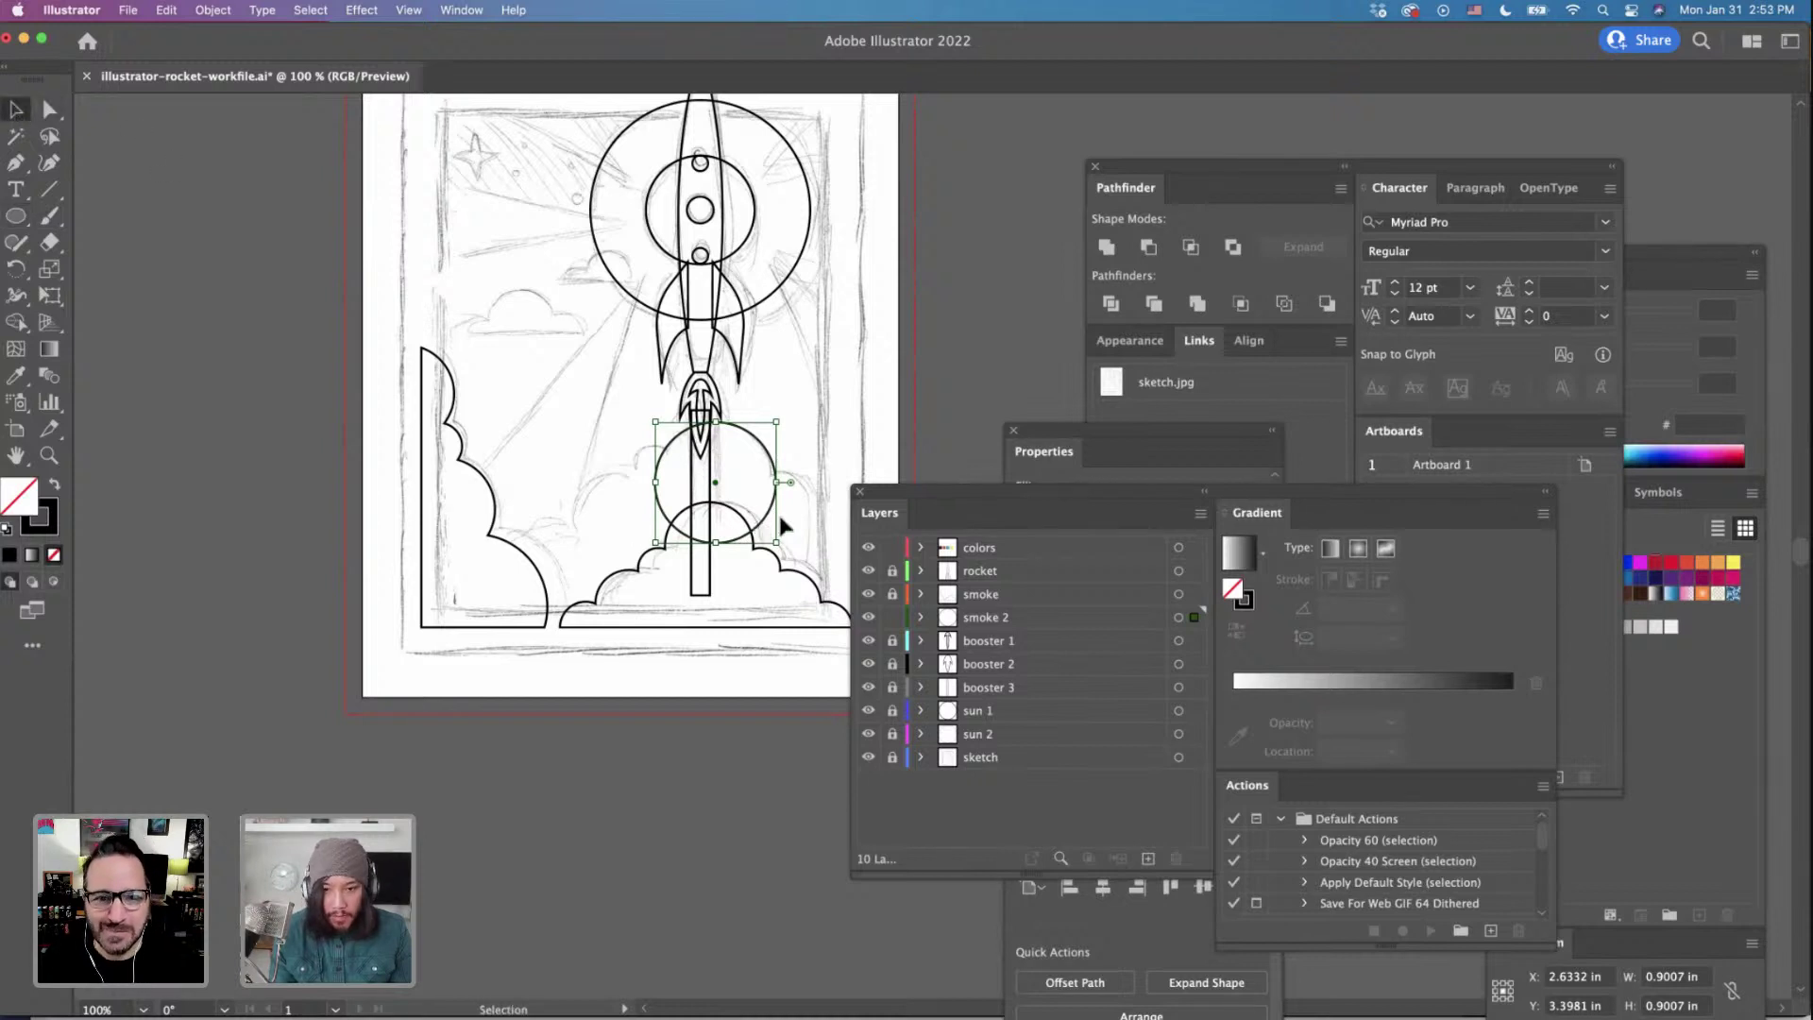
Copy the large circle, shrink the copy to about 0.28 in and place it on the circle's upper-left edge along the sketch.
{"action": "left_click_drag", "start_coordinate": [768, 527], "coordinate": [697, 543]}
{"action": "key", "text": "super+equal"}
{"action": "key", "text": "super+equal"}
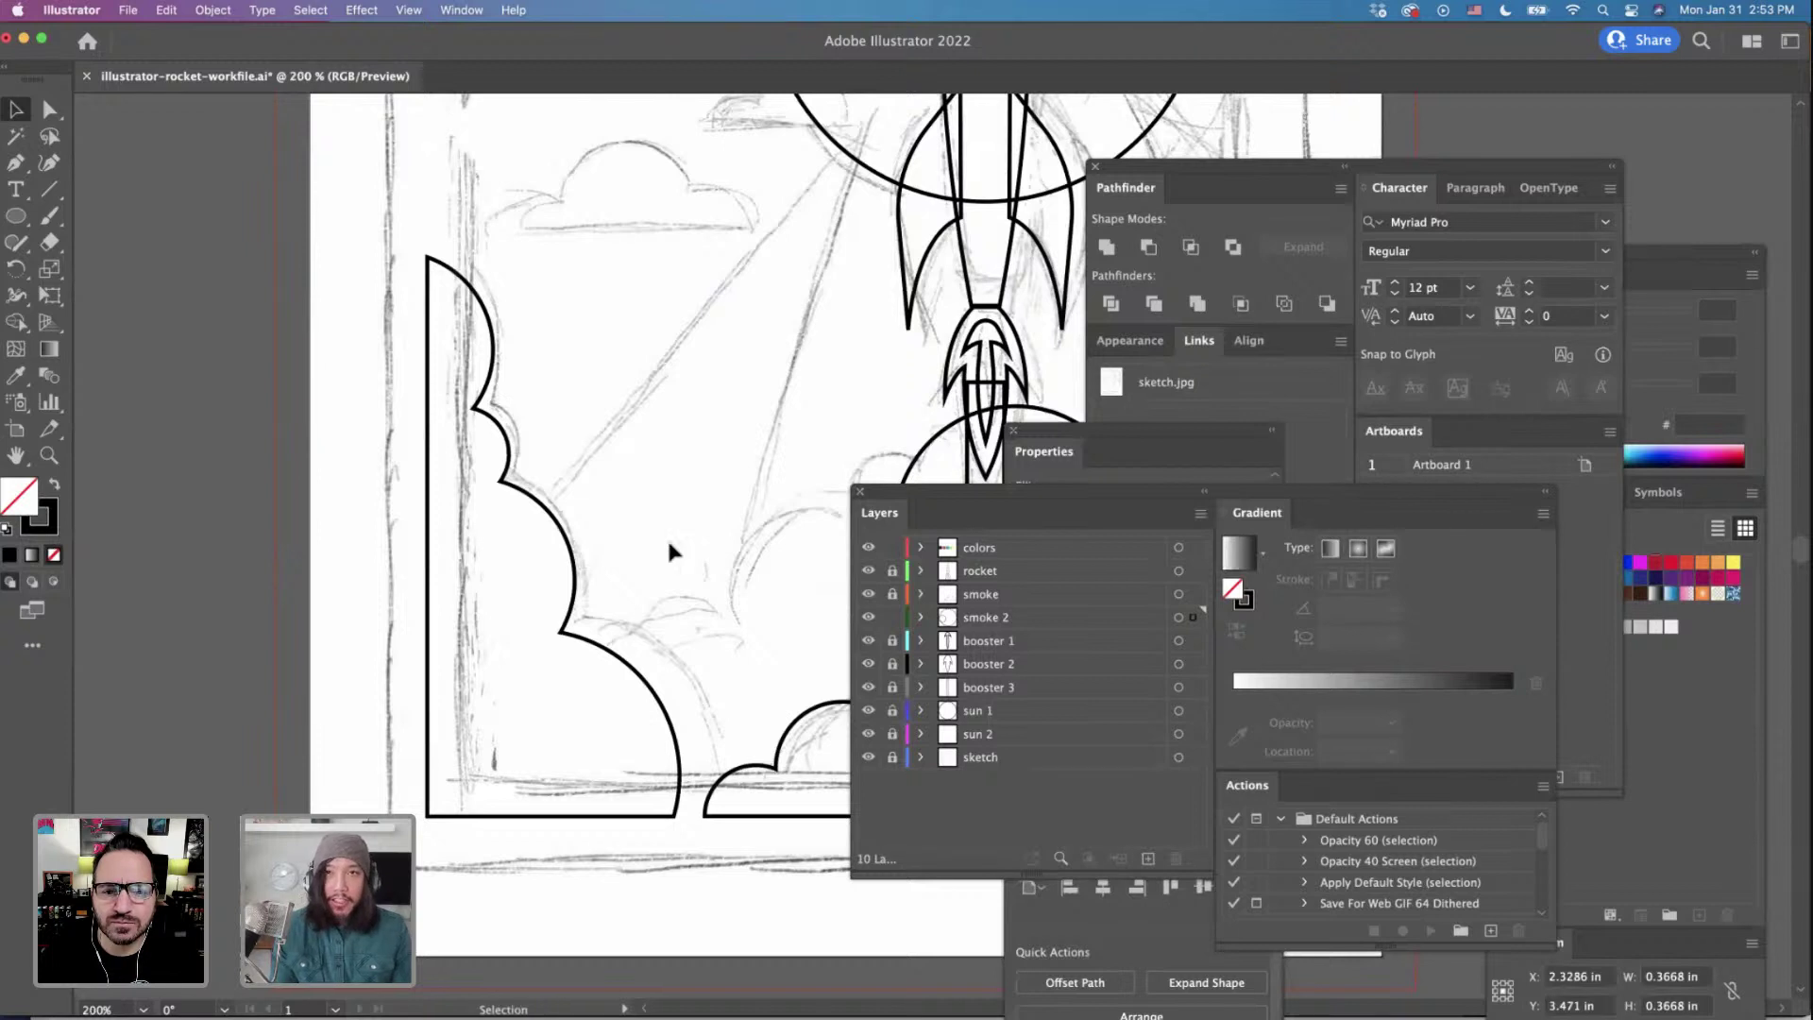
{"action": "scroll", "coordinate": [669, 547], "scroll_direction": "right", "scroll_amount": 3}
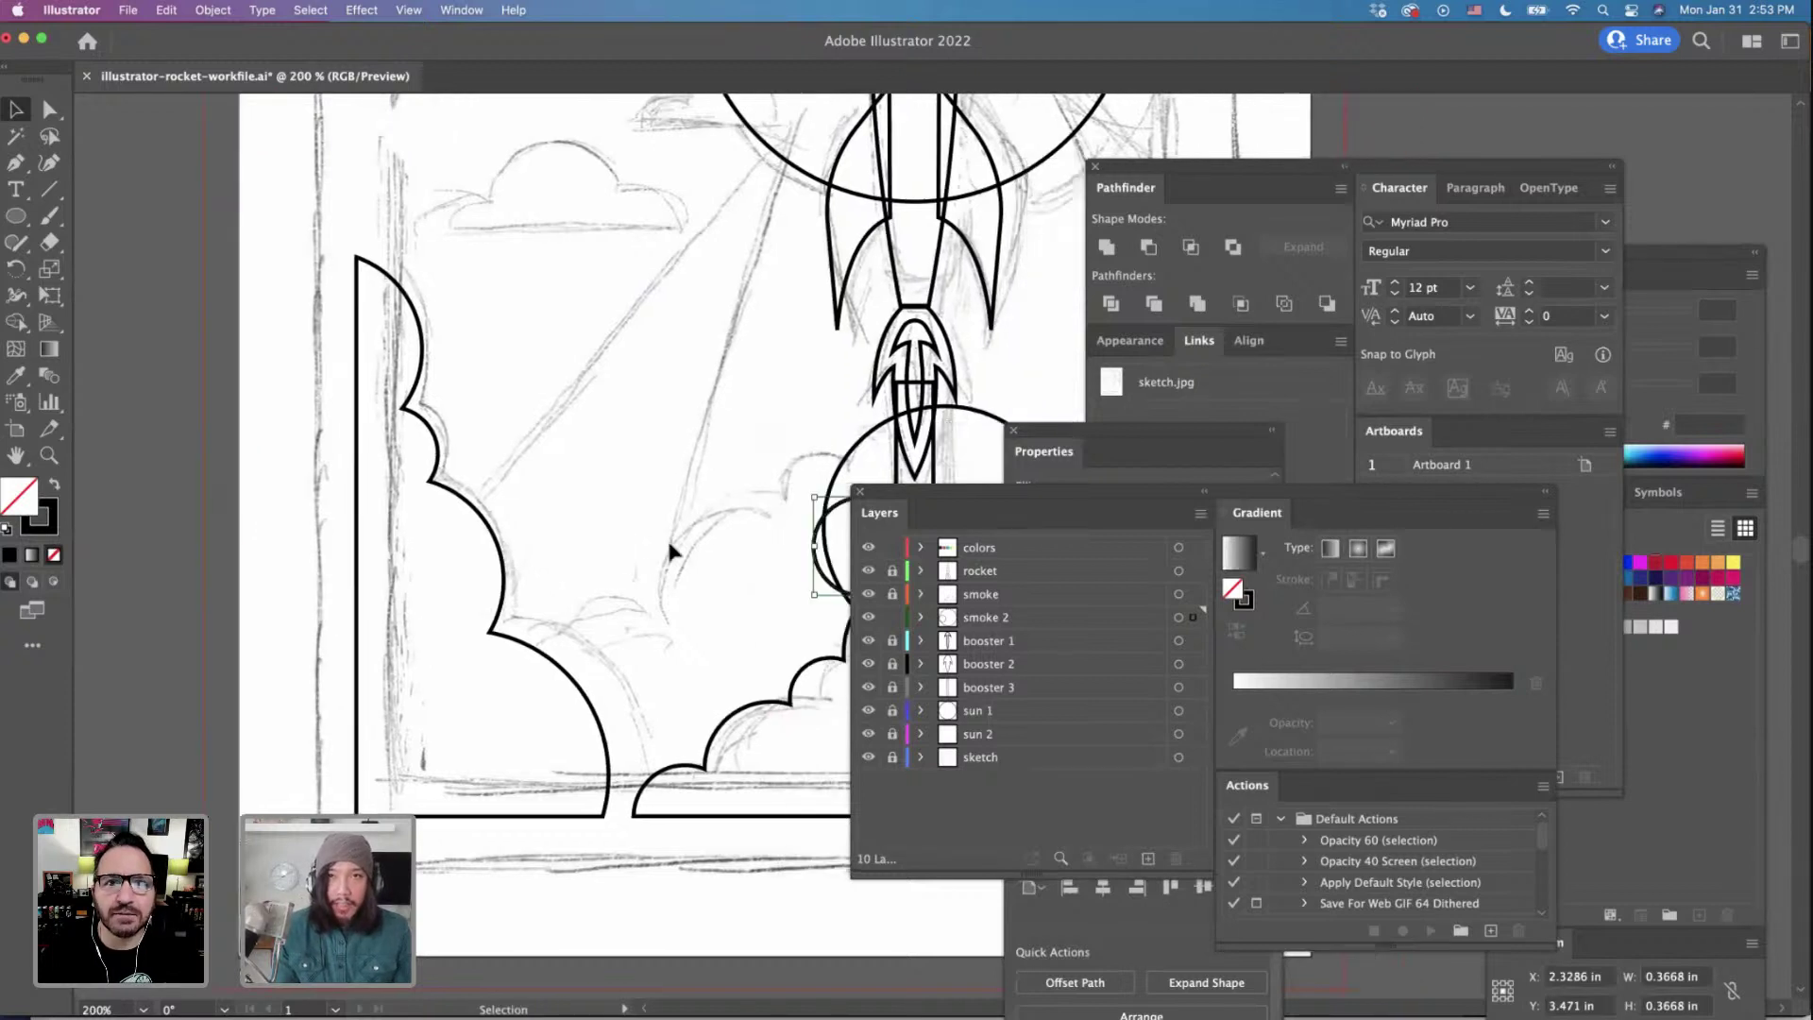
{"action": "scroll", "coordinate": [669, 548], "scroll_direction": "right", "scroll_amount": 5}
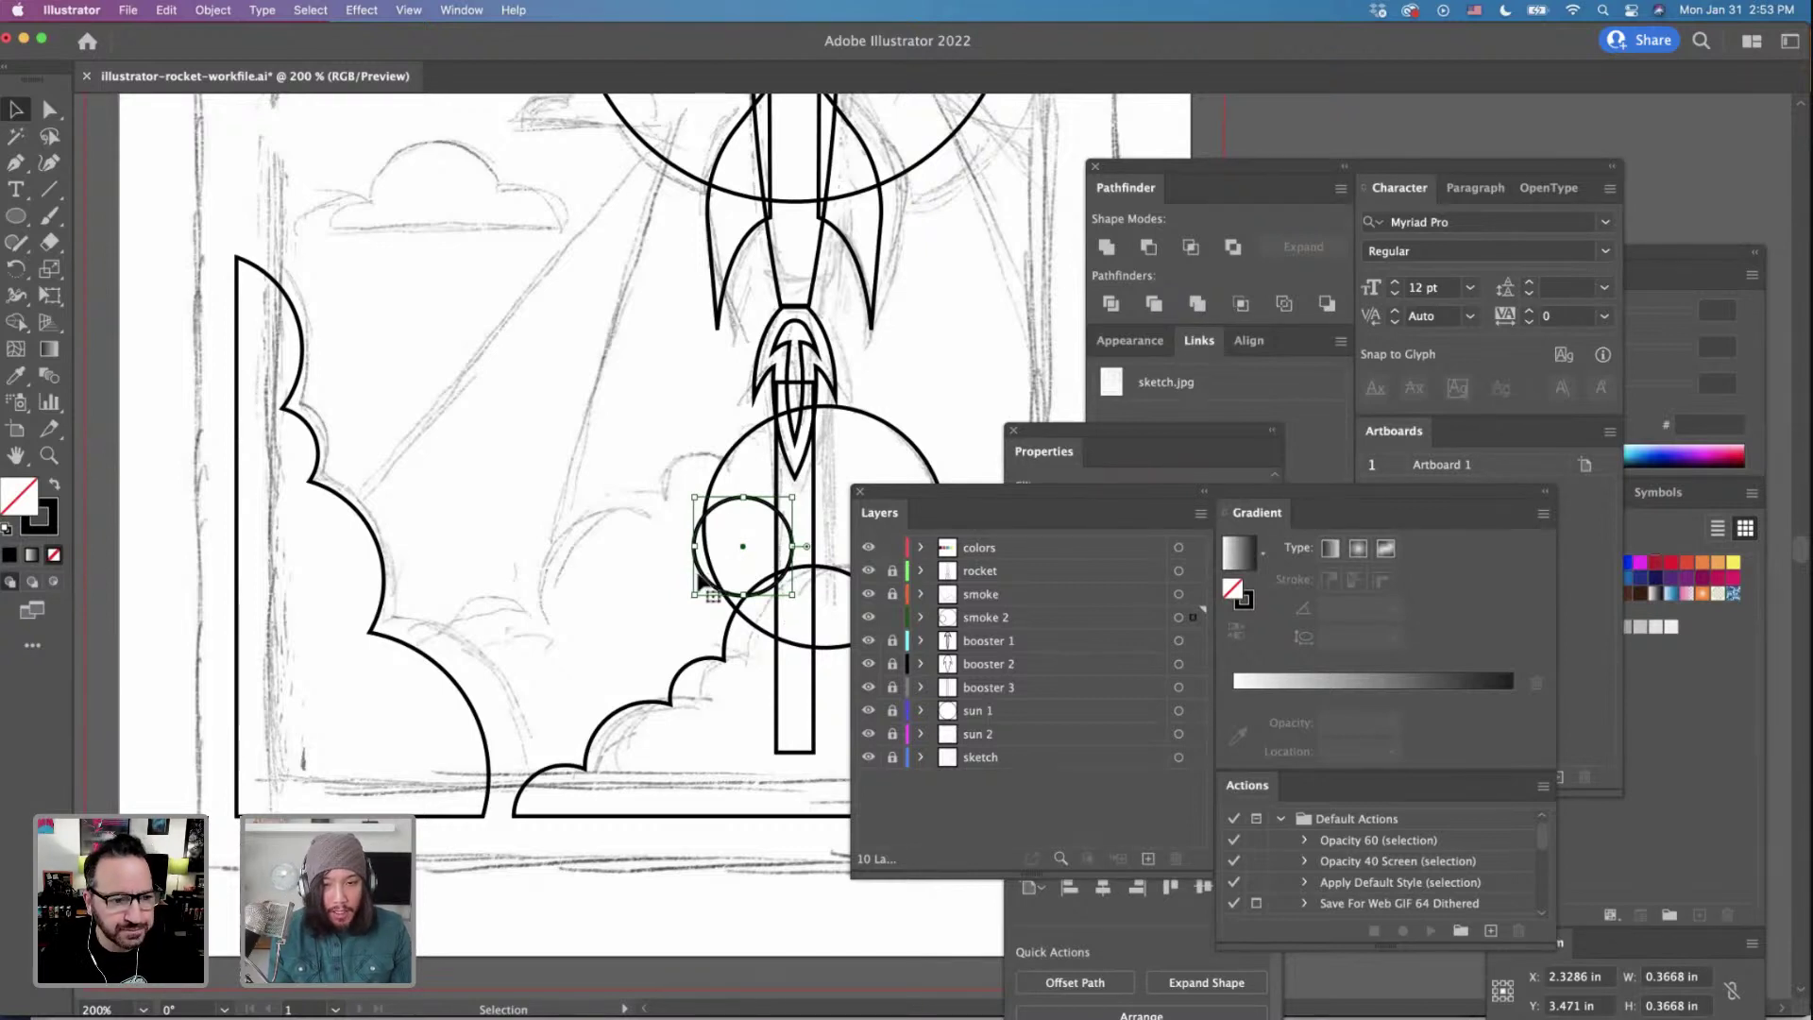
{"action": "left_click_drag", "start_coordinate": [699, 577], "coordinate": [727, 550]}
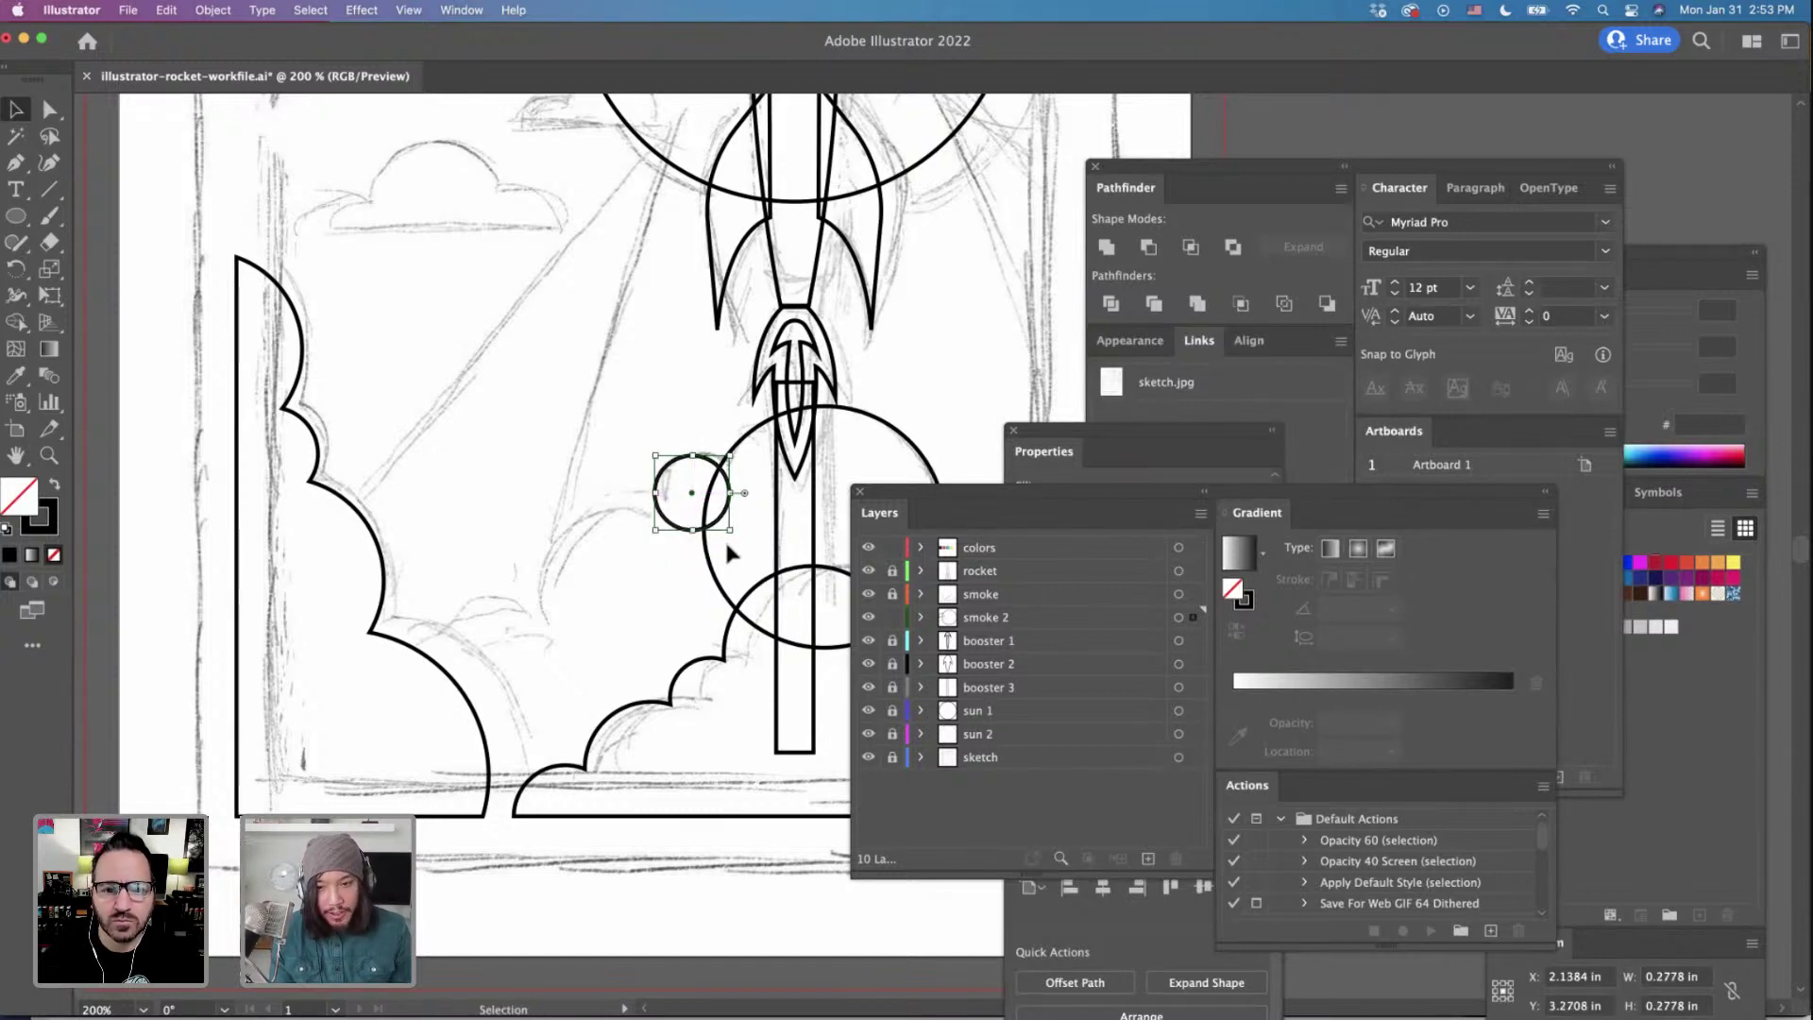
Add two more resized circle copies down the sketched smoke toward the corner cloud, about 0.65 in and 0.43 in across.
{"action": "left_click_drag", "start_coordinate": [710, 578], "coordinate": [532, 661]}
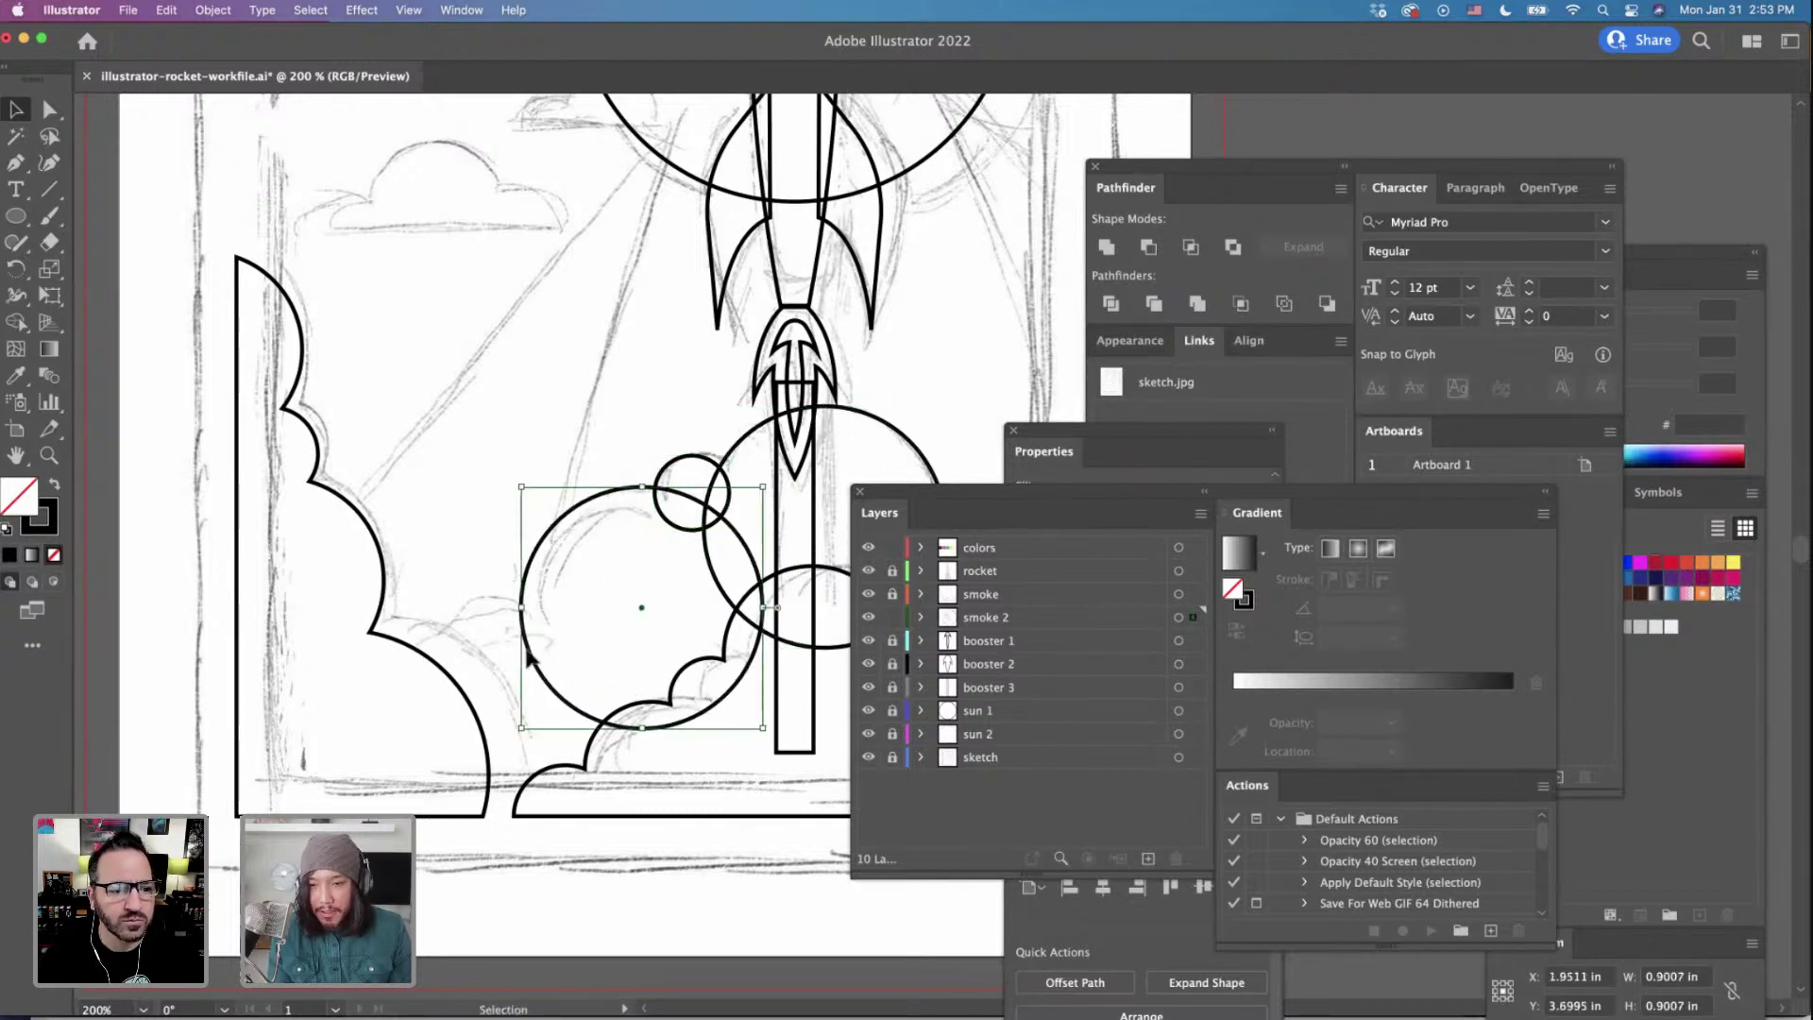
{"action": "left_click_drag", "start_coordinate": [522, 730], "coordinate": [575, 651]}
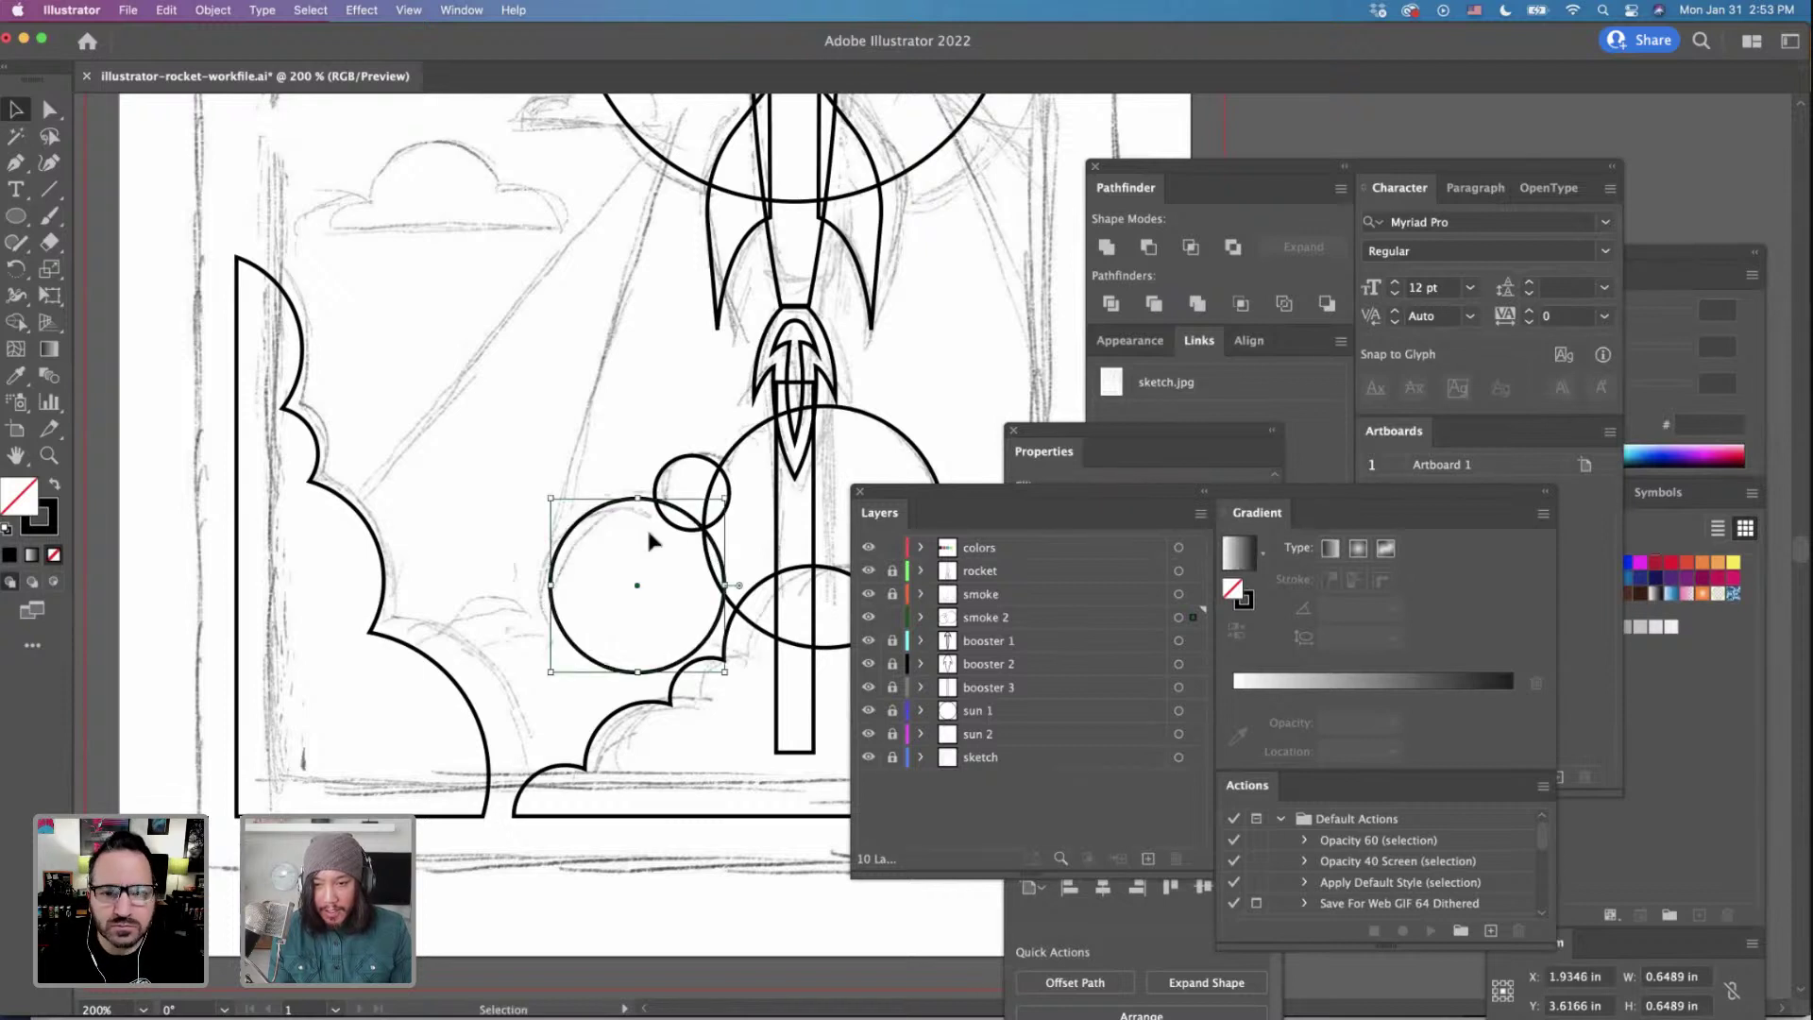
{"action": "left_click", "coordinate": [677, 462]}
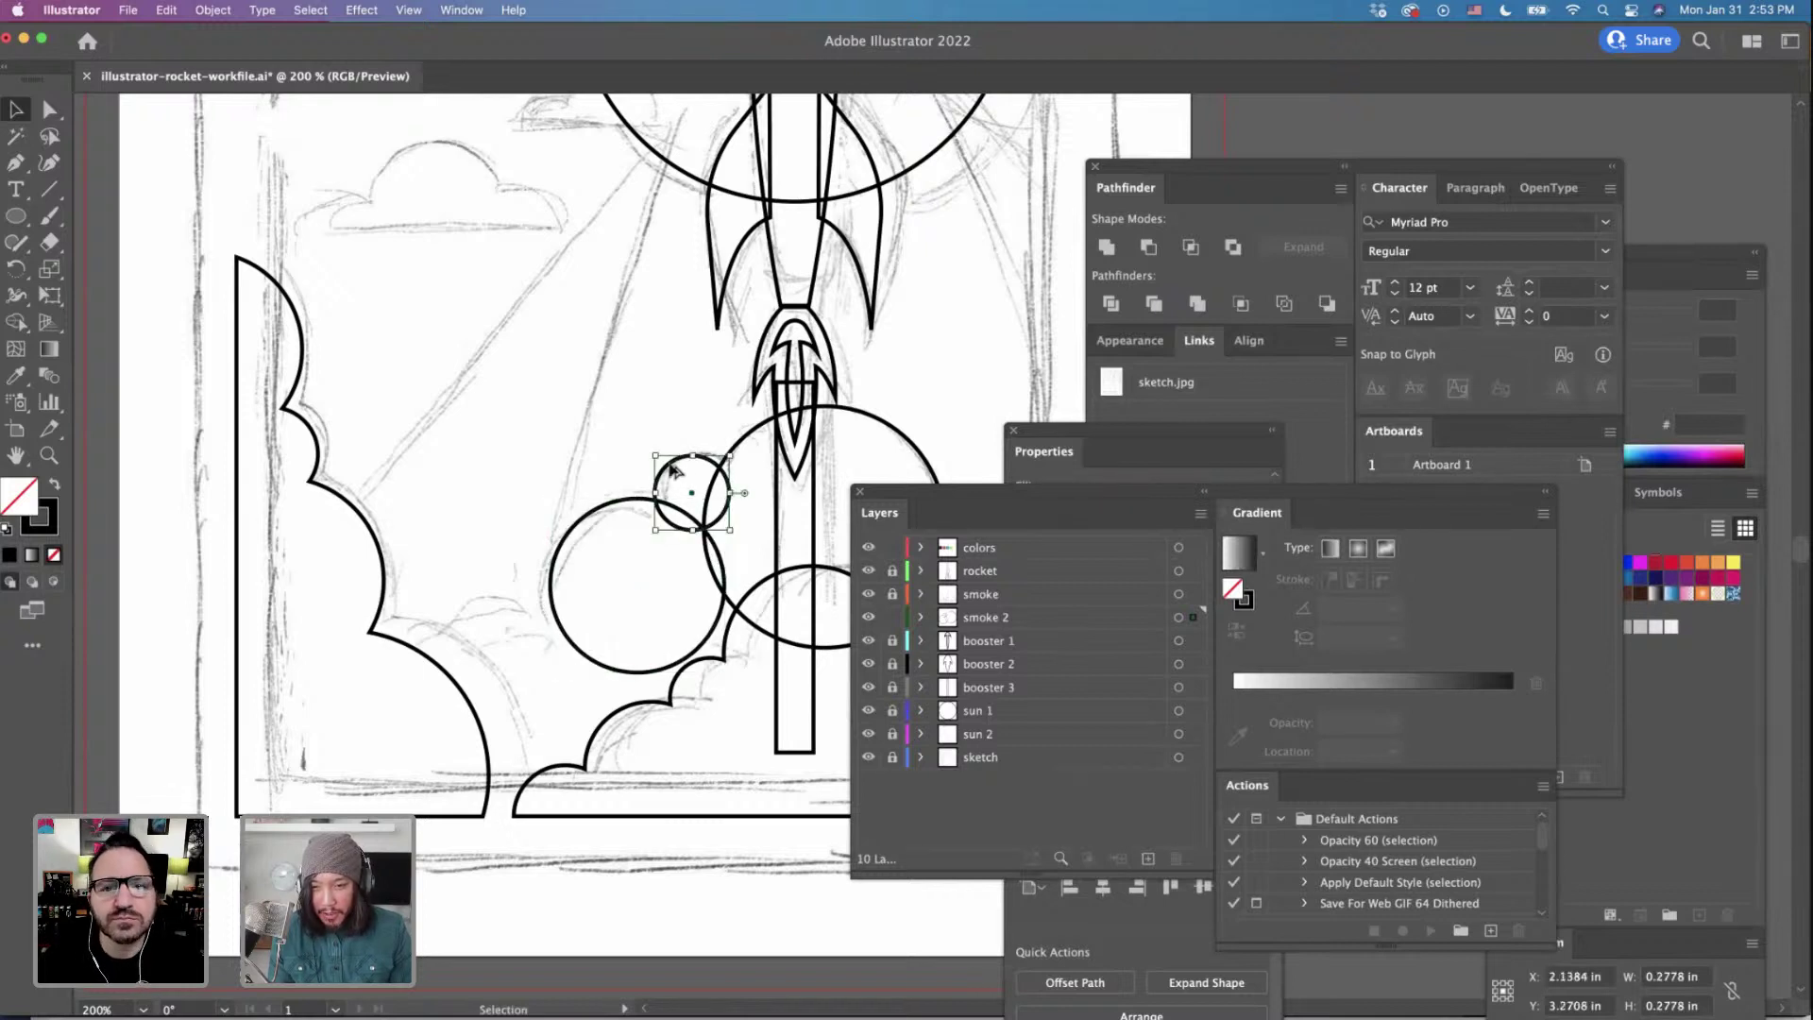
{"action": "left_click_drag", "start_coordinate": [655, 492], "coordinate": [462, 719]}
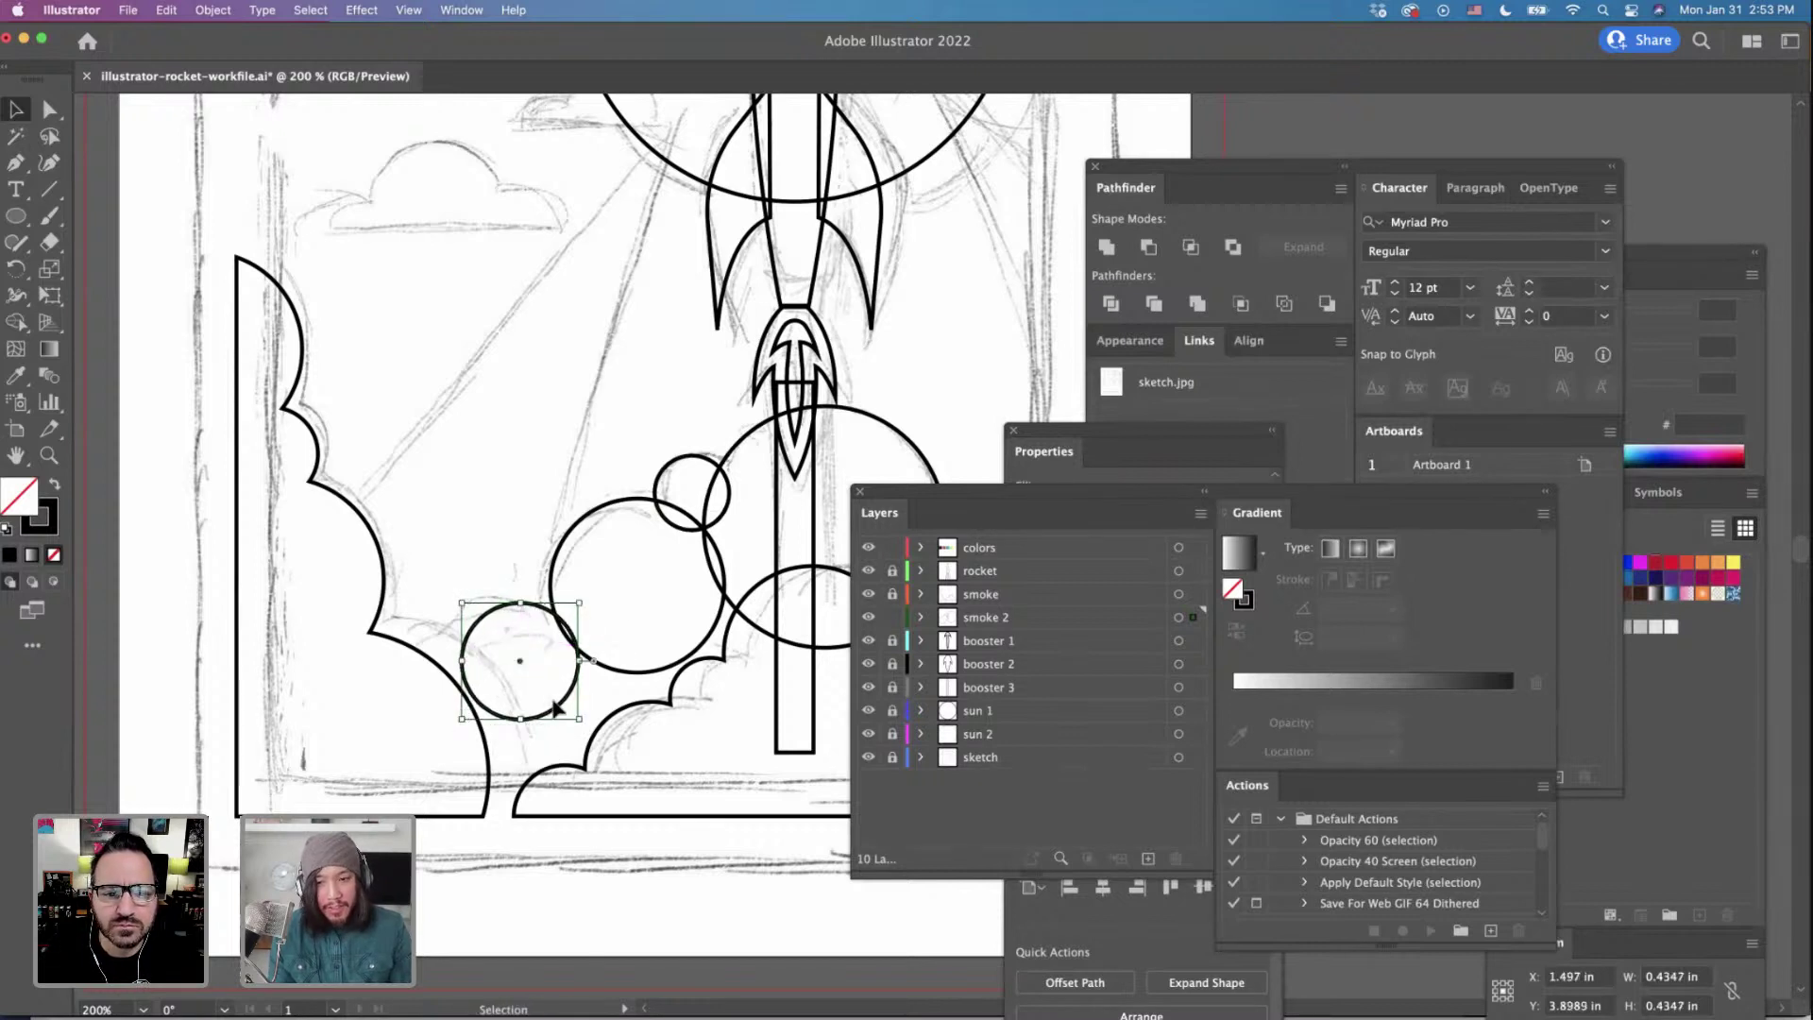
Nudge the 0.43 in circle slightly up toward the rocket so it follows the sketched smoke edge.
{"action": "left_click", "coordinate": [557, 708]}
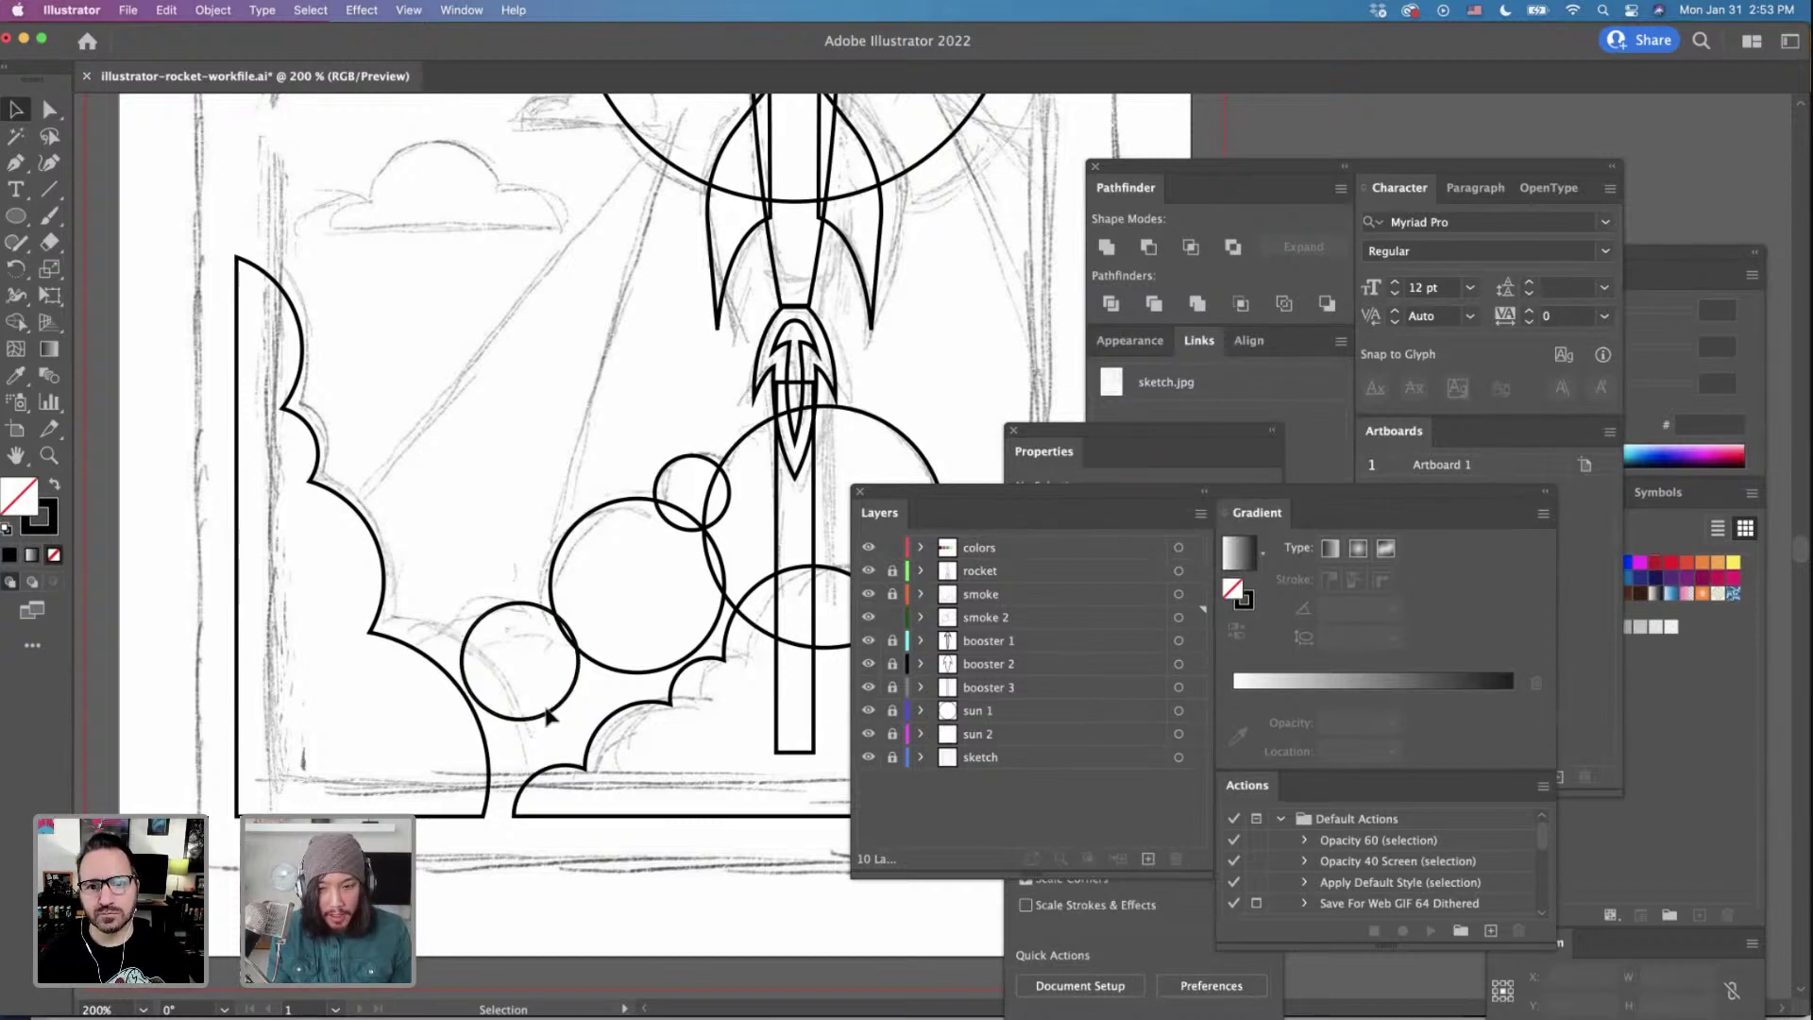
{"action": "left_click", "coordinate": [557, 711]}
{"action": "left_click_drag", "start_coordinate": [543, 716], "coordinate": [554, 705]}
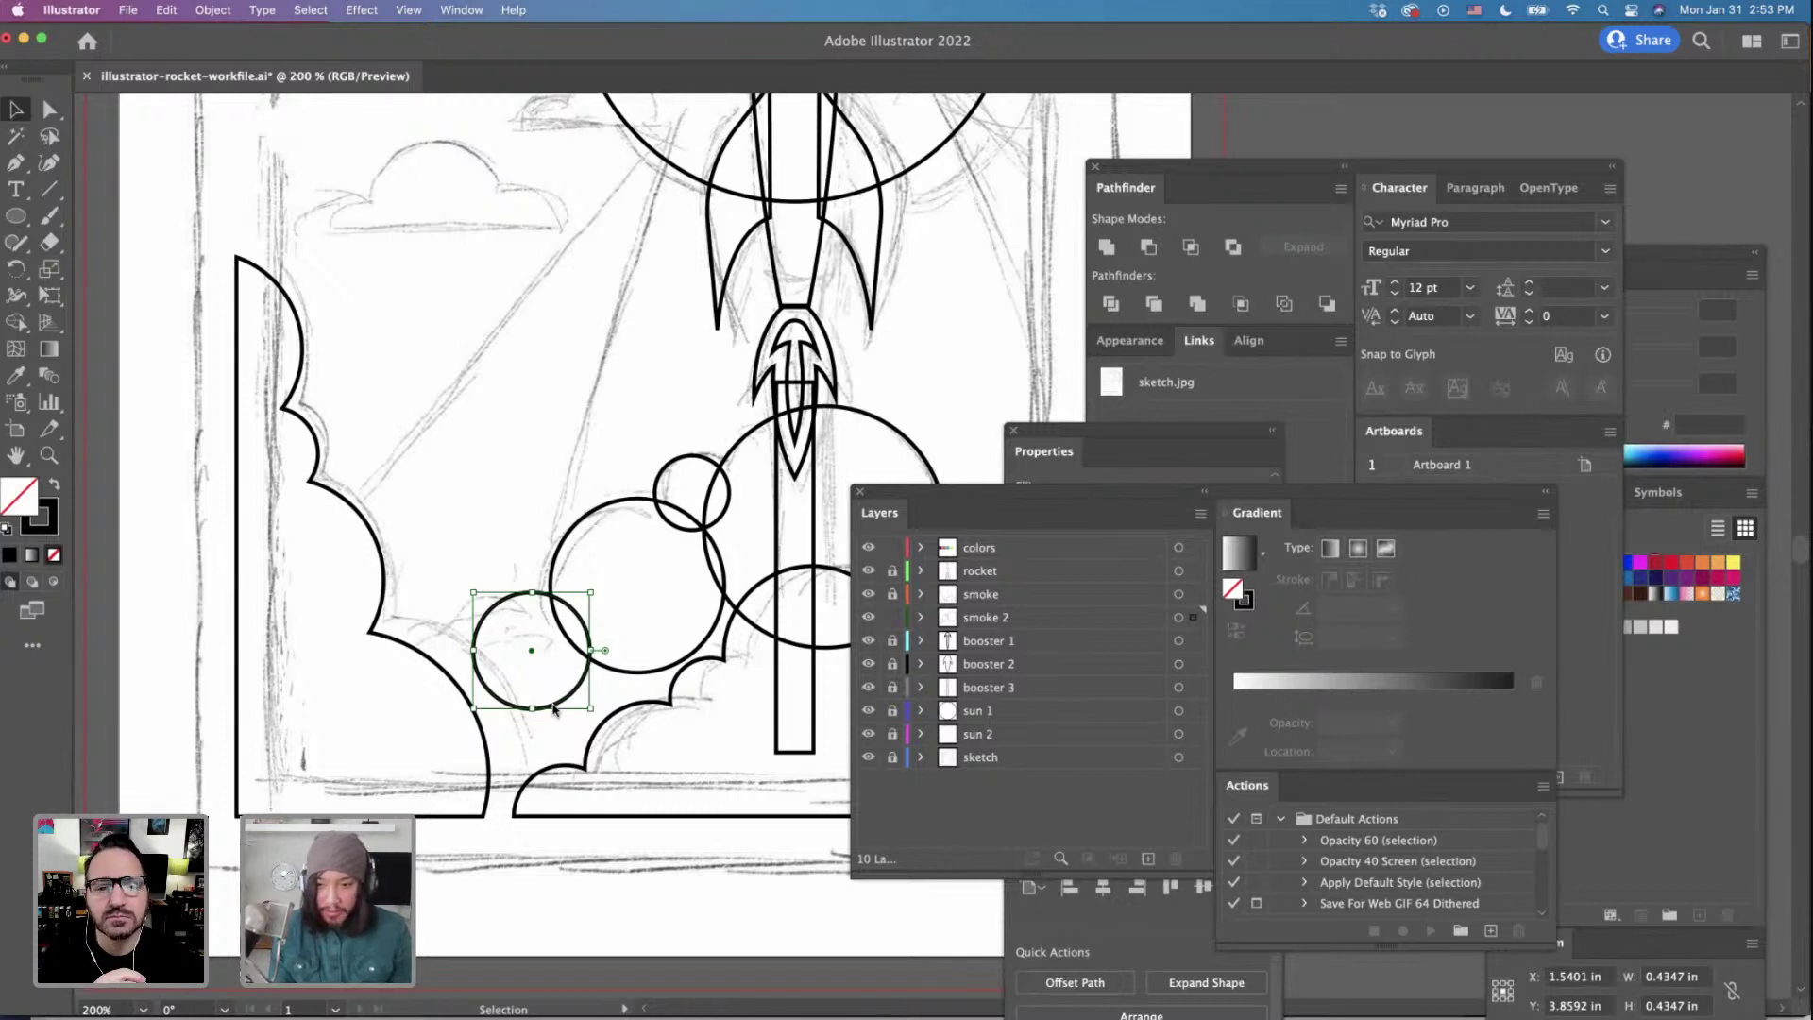
{"action": "scroll", "coordinate": [568, 701], "scroll_direction": "left", "scroll_amount": 1}
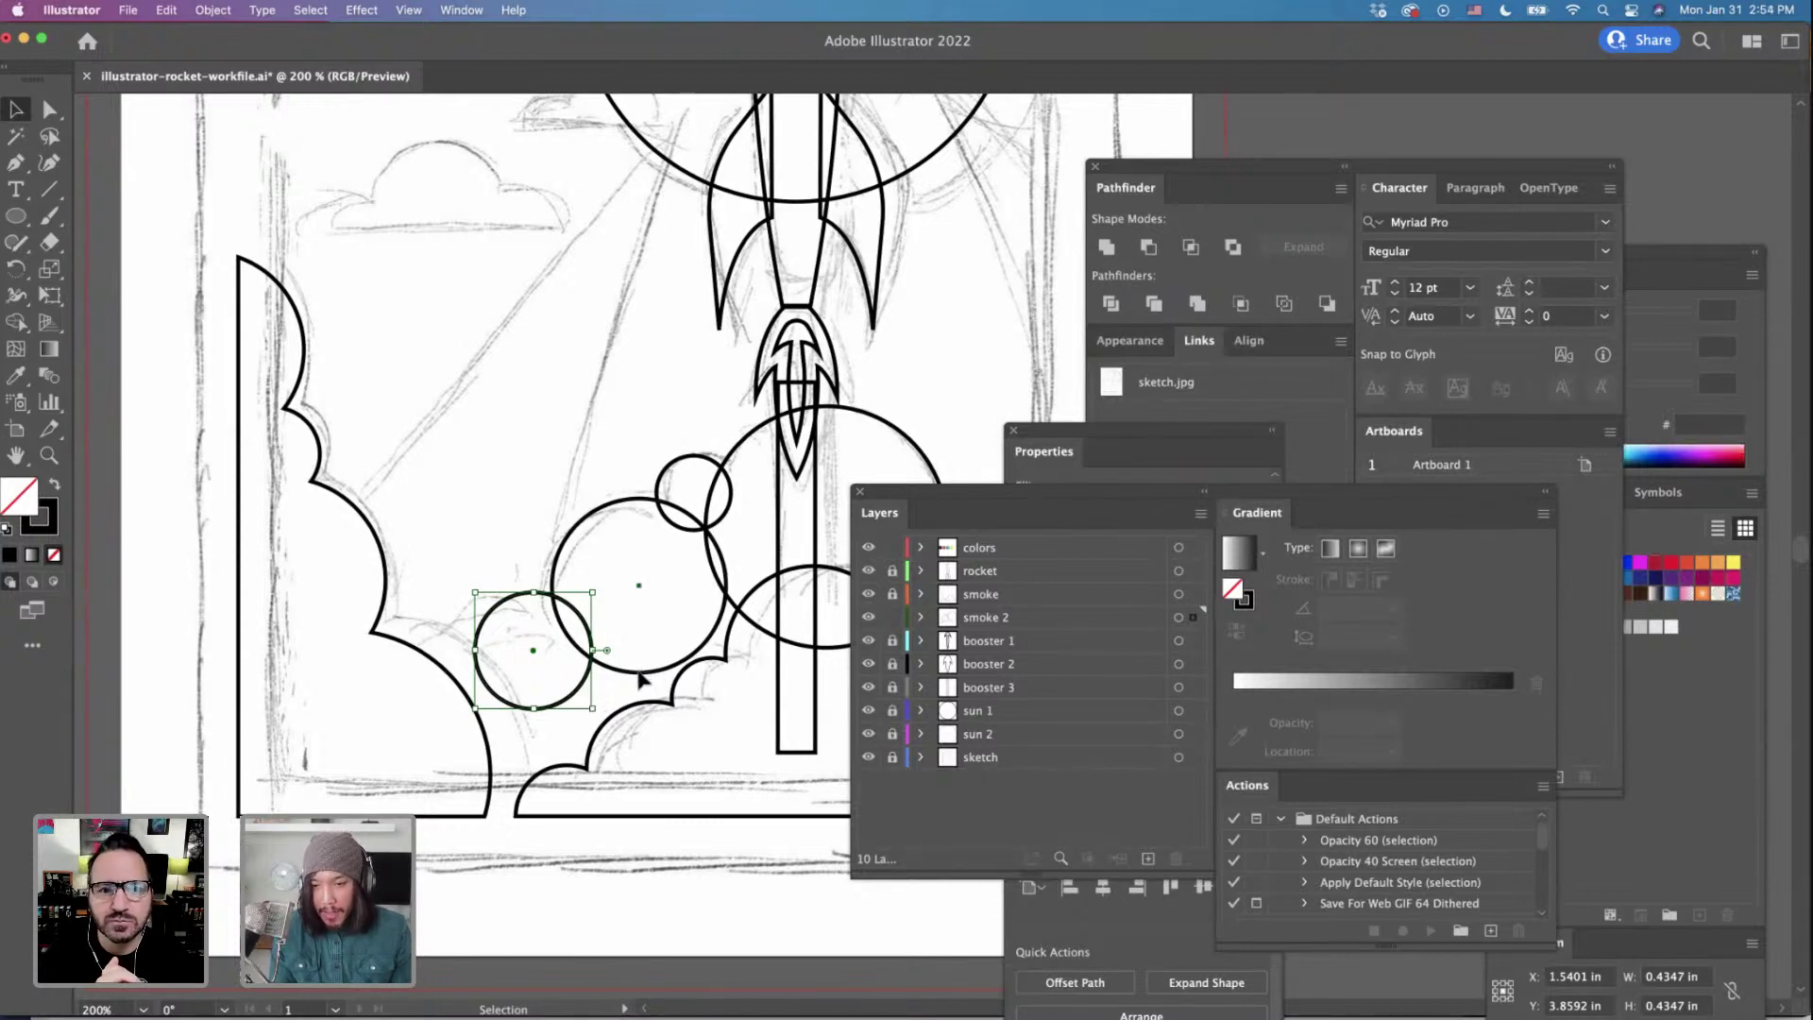
Copy the 0.65 in circle onto the corner cloud's lower edge and enlarge the copy to about 0.7 in.
{"action": "left_click", "coordinate": [640, 674]}
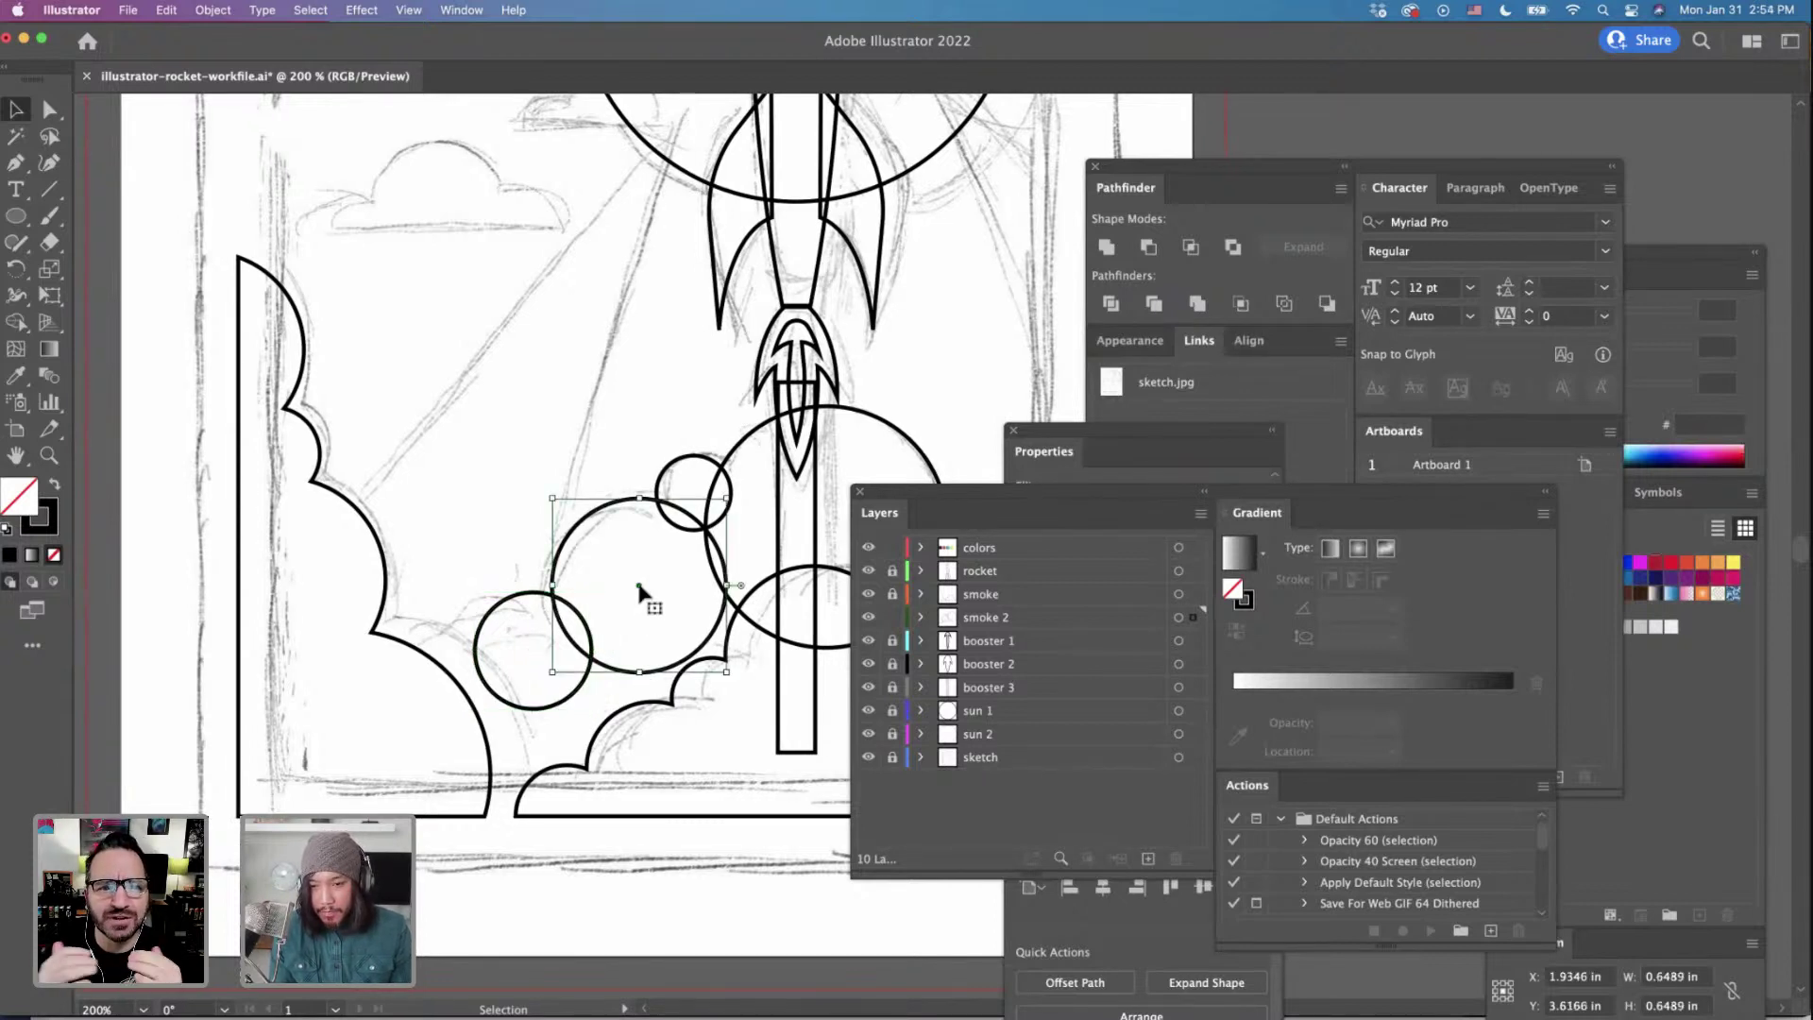
{"action": "left_click_drag", "start_coordinate": [639, 588], "coordinate": [432, 733]}
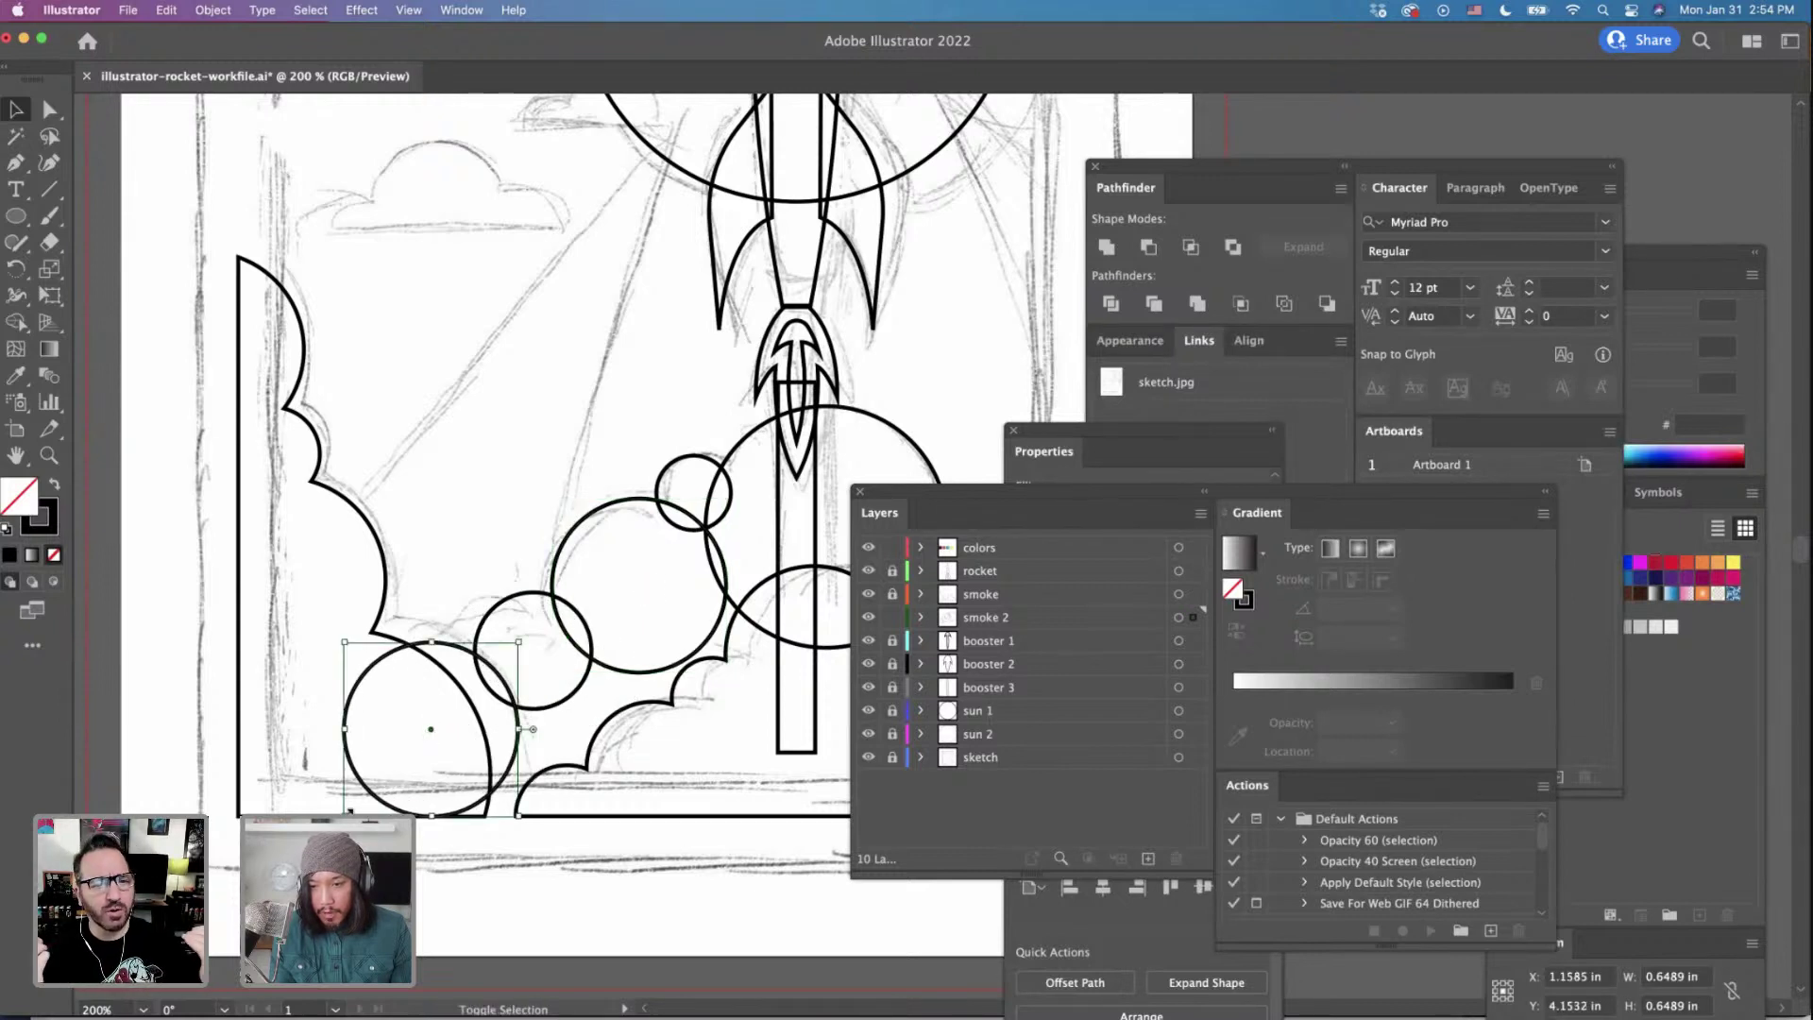
{"action": "left_click_drag", "start_coordinate": [345, 812], "coordinate": [331, 828]}
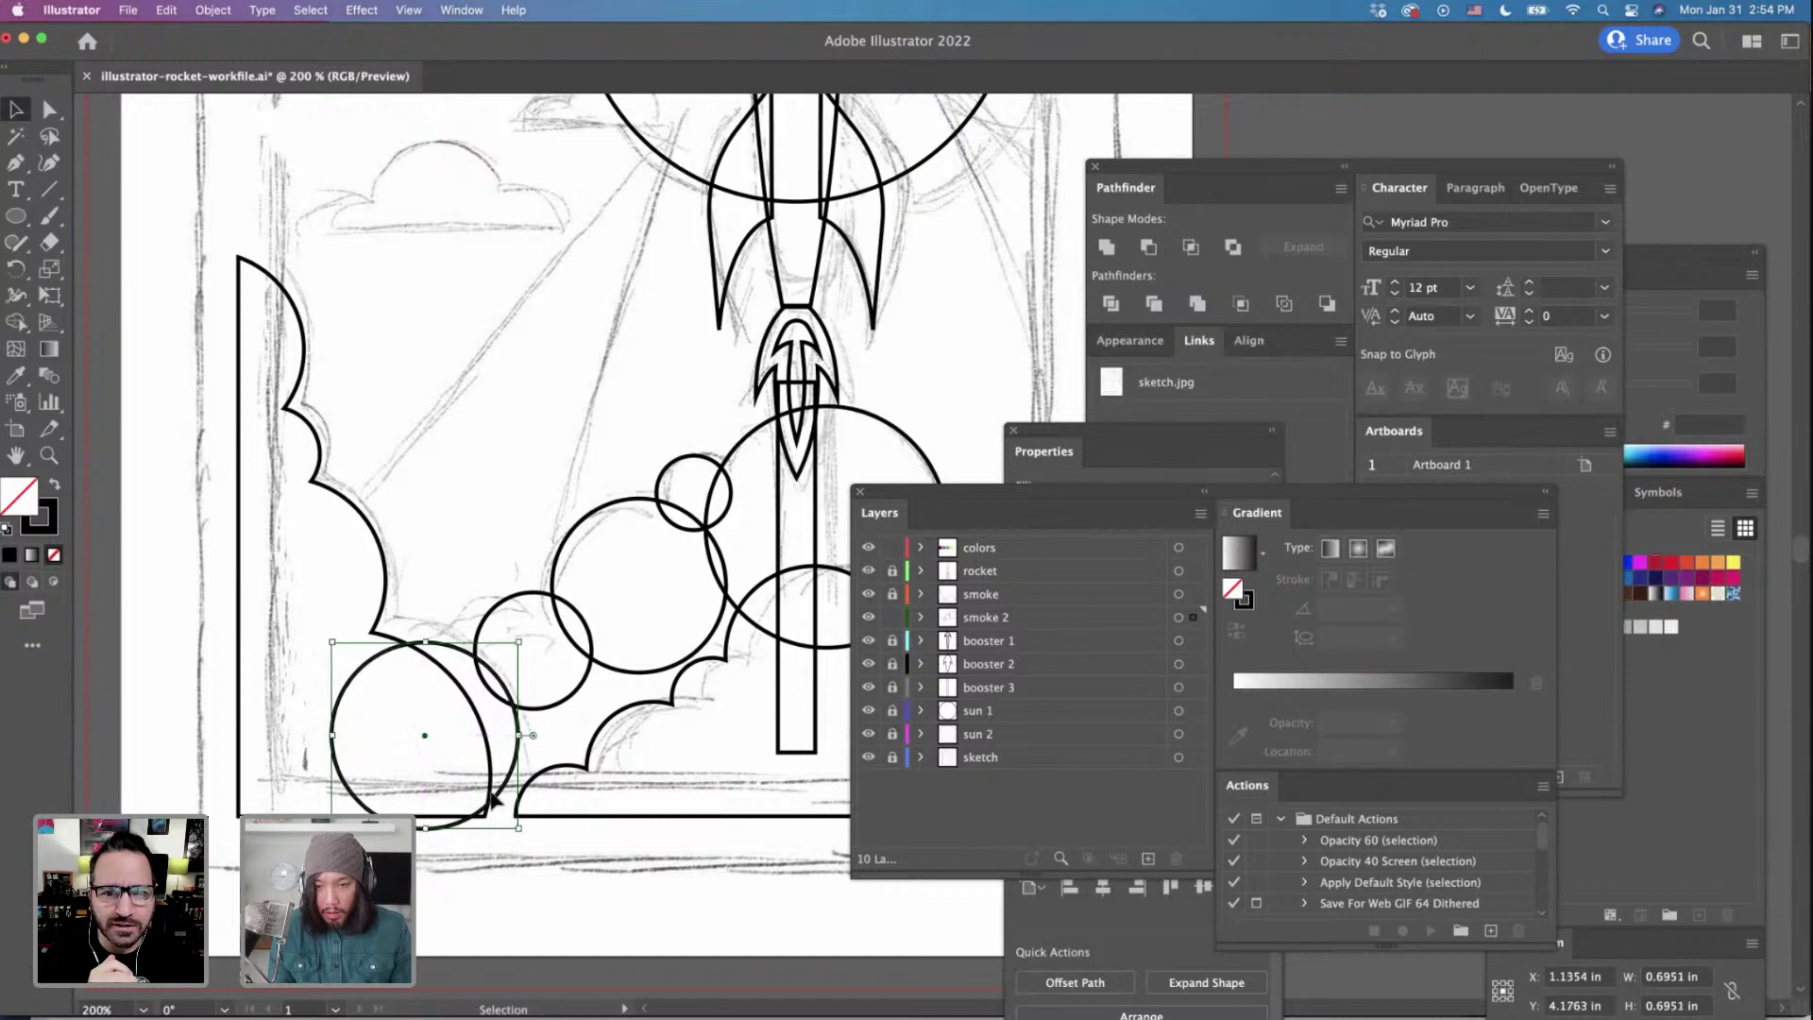
{"action": "left_click_drag", "start_coordinate": [511, 791], "coordinate": [520, 780]}
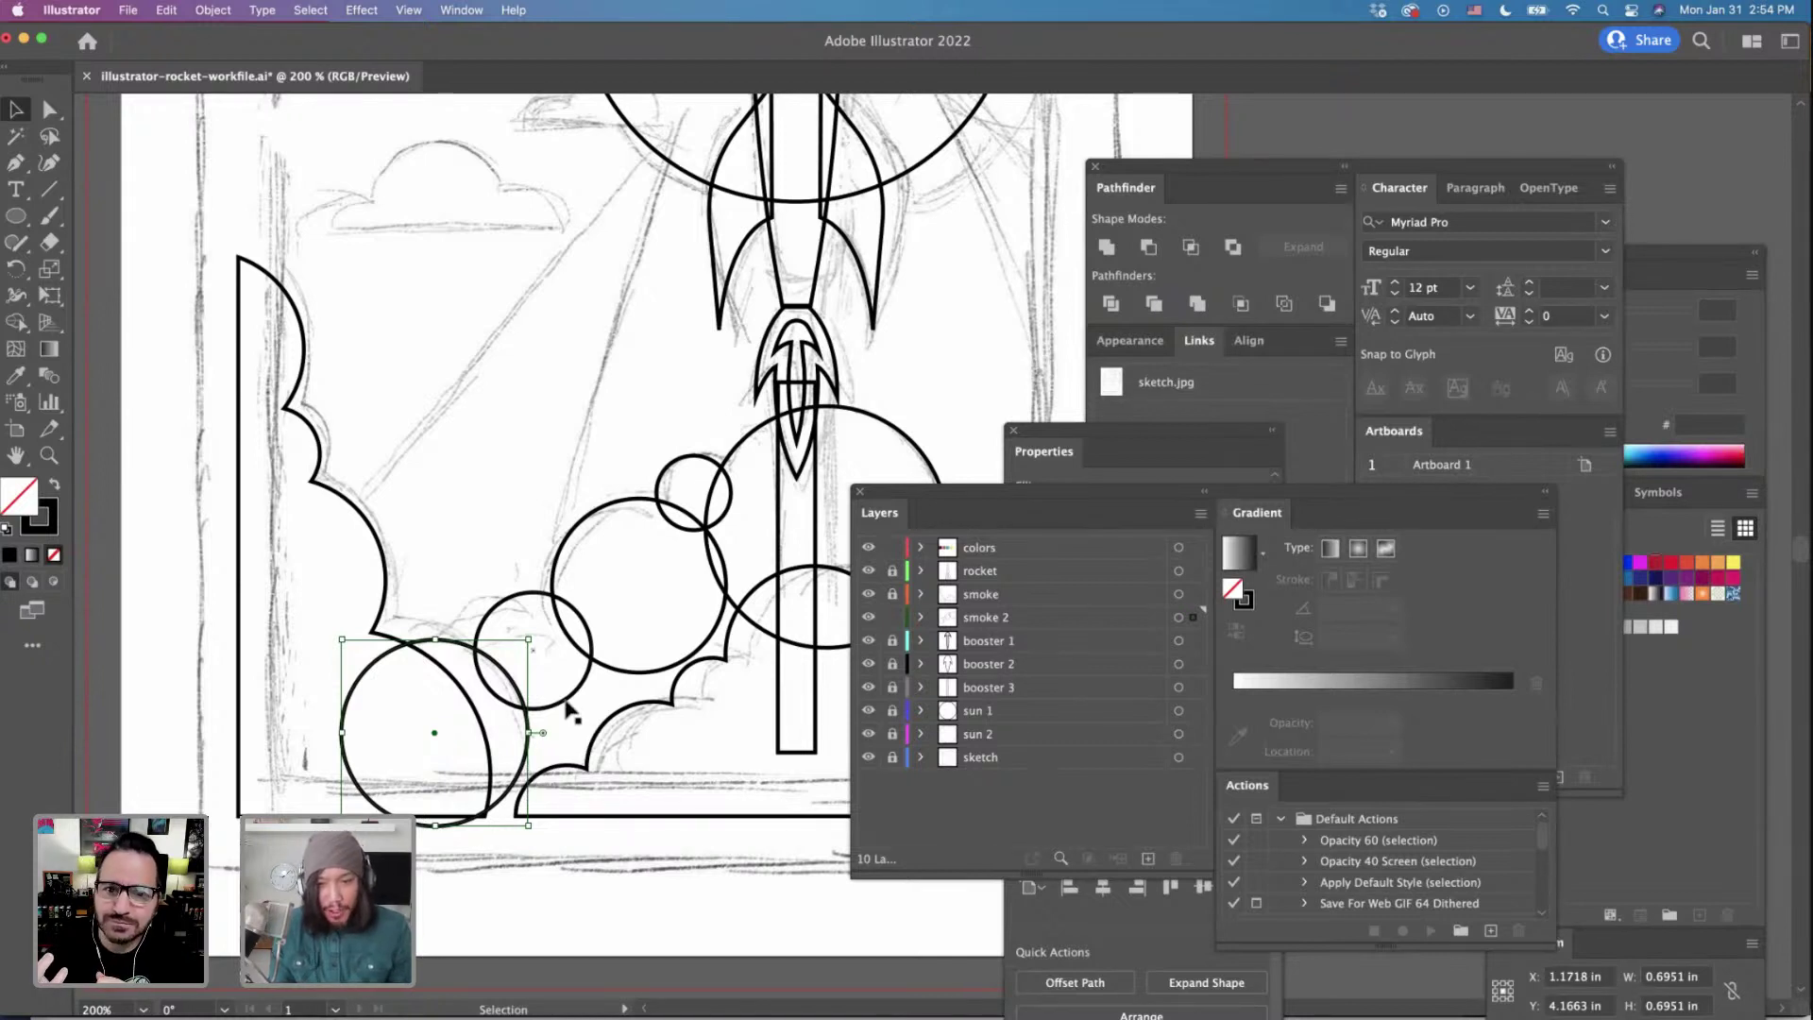
Copy the 0.43 in circle to the ground inside the corner cloud and shrink the copy to about 0.36 in.
{"action": "left_click_drag", "start_coordinate": [569, 707], "coordinate": [380, 836]}
{"action": "left_click_drag", "start_coordinate": [404, 838], "coordinate": [404, 839]}
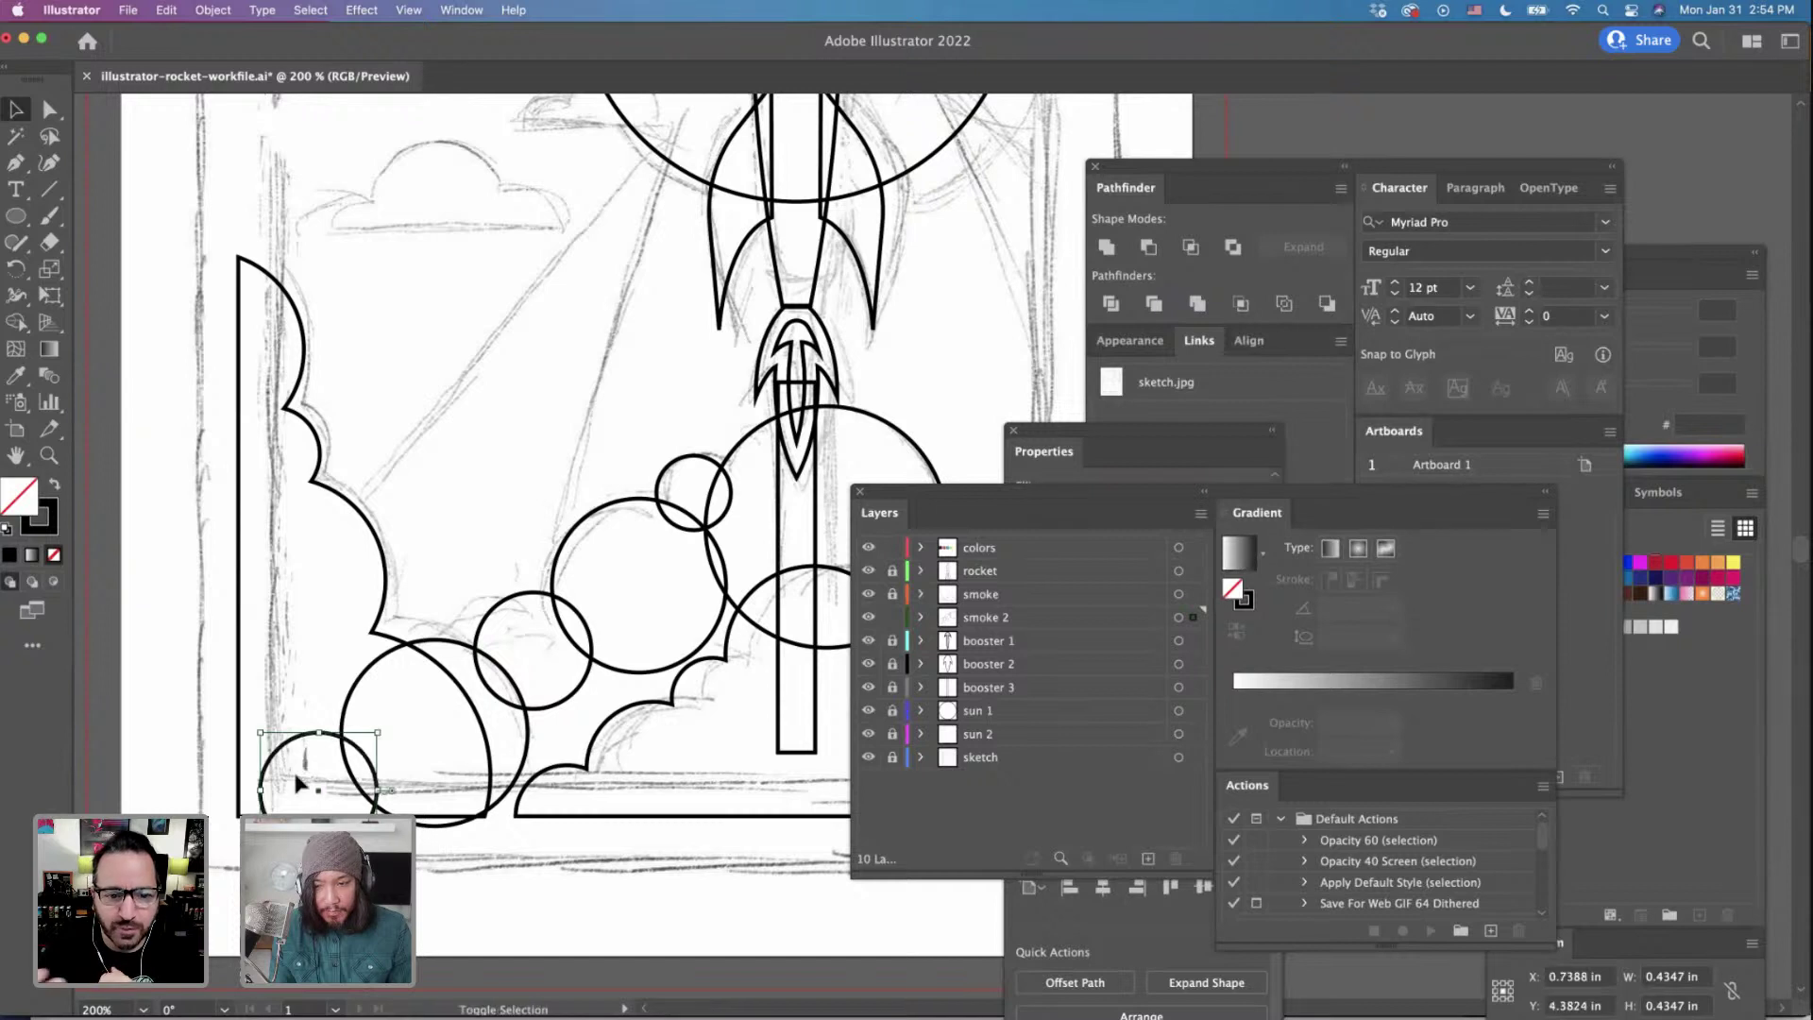
{"action": "left_click_drag", "start_coordinate": [258, 730], "coordinate": [272, 752]}
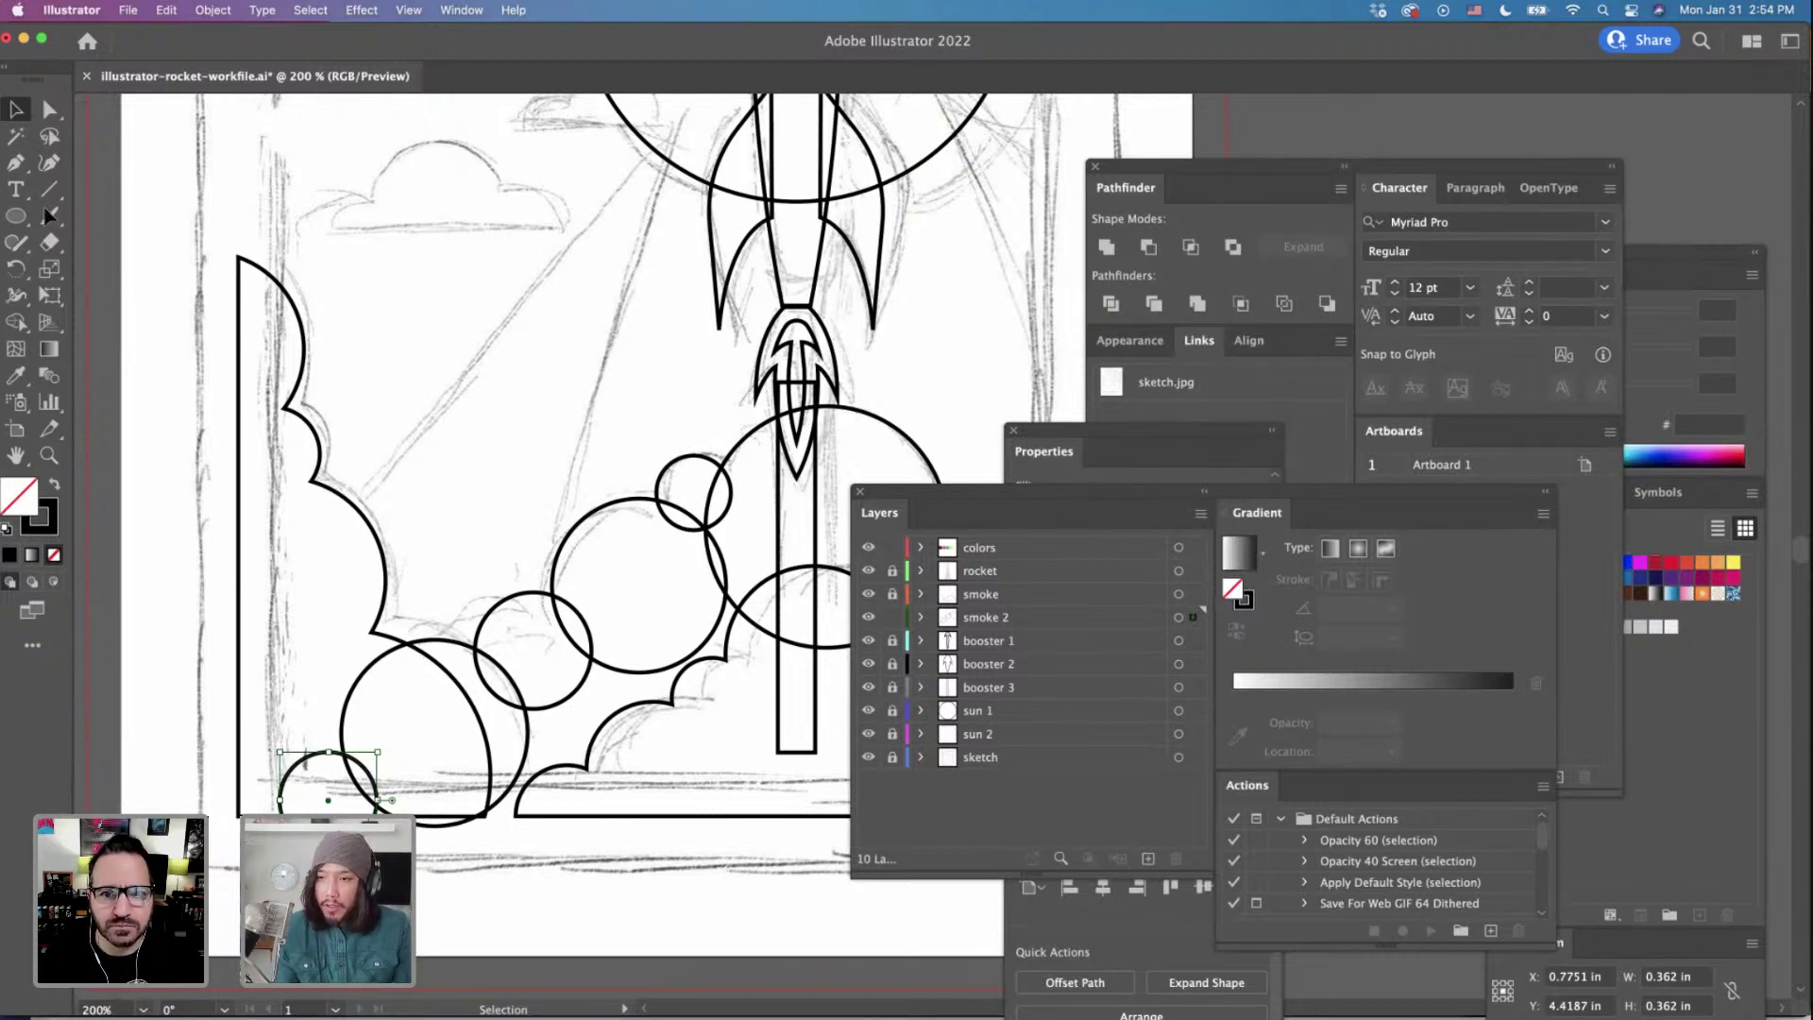
{"action": "left_click", "coordinate": [303, 767]}
{"action": "left_click", "coordinate": [302, 767]}
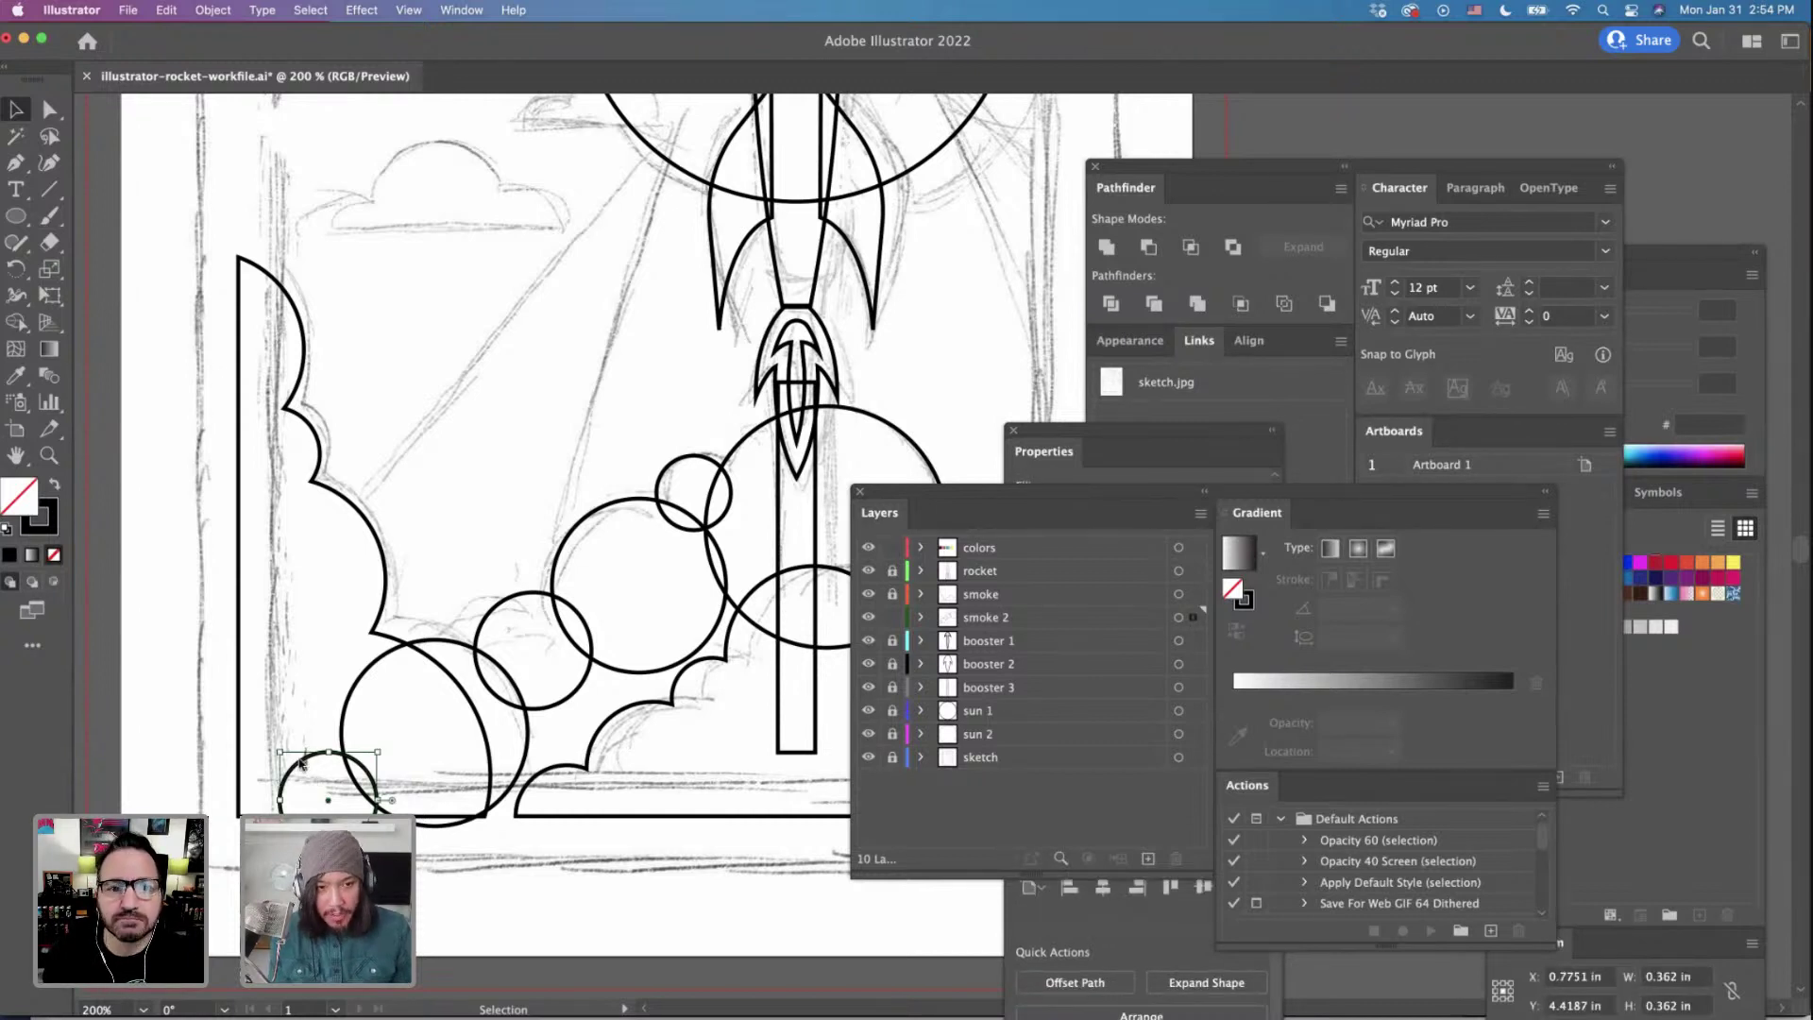
{"action": "left_click_drag", "start_coordinate": [303, 763], "coordinate": [312, 767]}
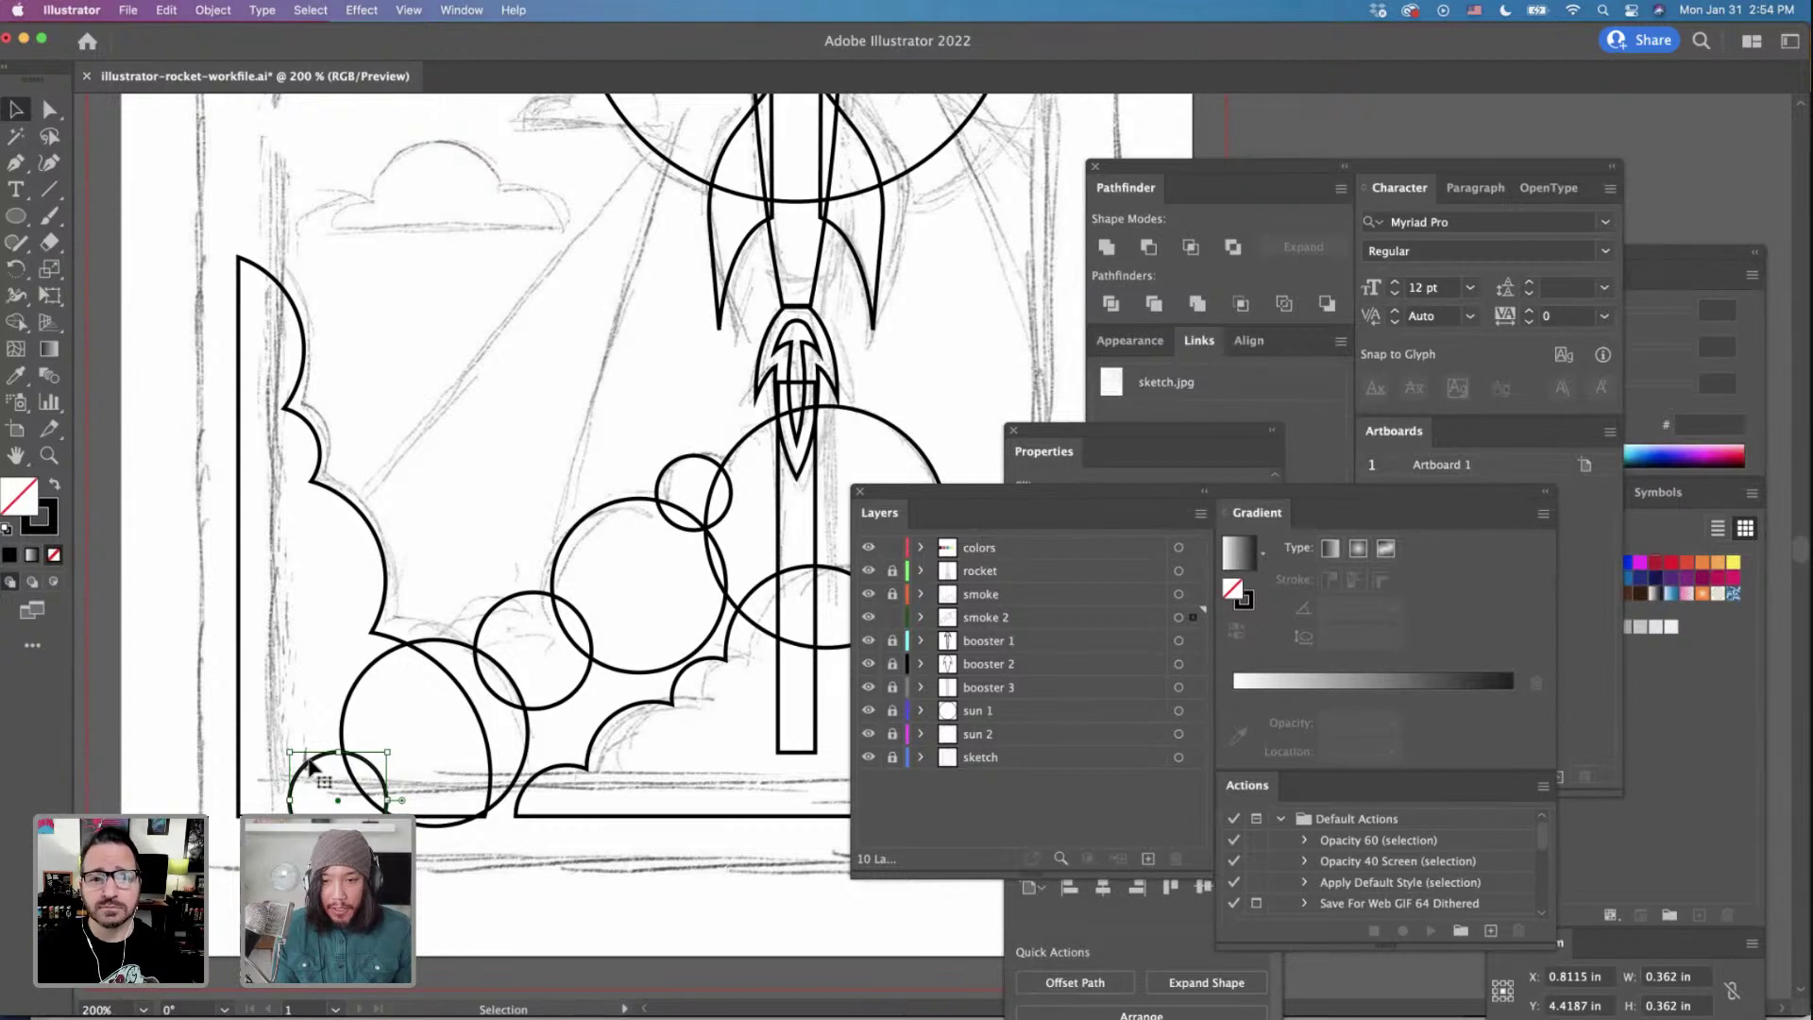
Place another copy of the 0.43 in circle on the large circle's right edge and reduce it to about 0.41 in.
{"action": "scroll", "coordinate": [311, 767], "scroll_direction": "right", "scroll_amount": 3}
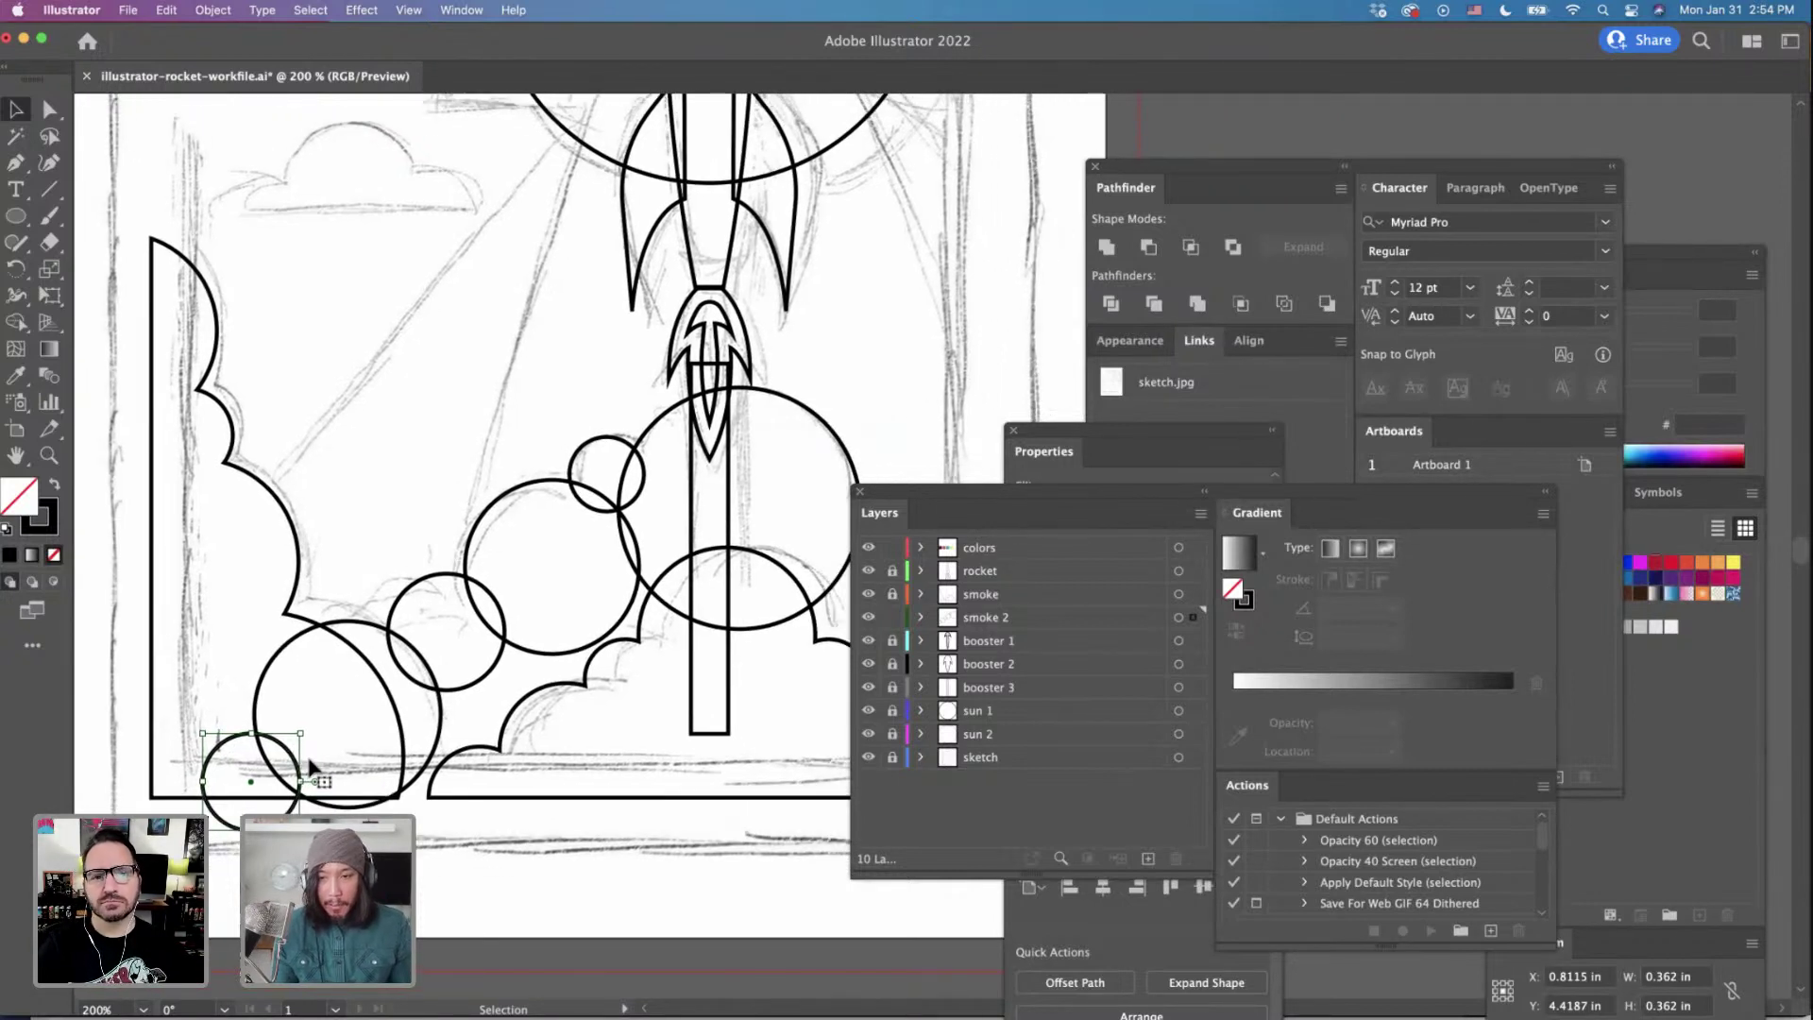
{"action": "scroll", "coordinate": [312, 766], "scroll_direction": "right", "scroll_amount": 4}
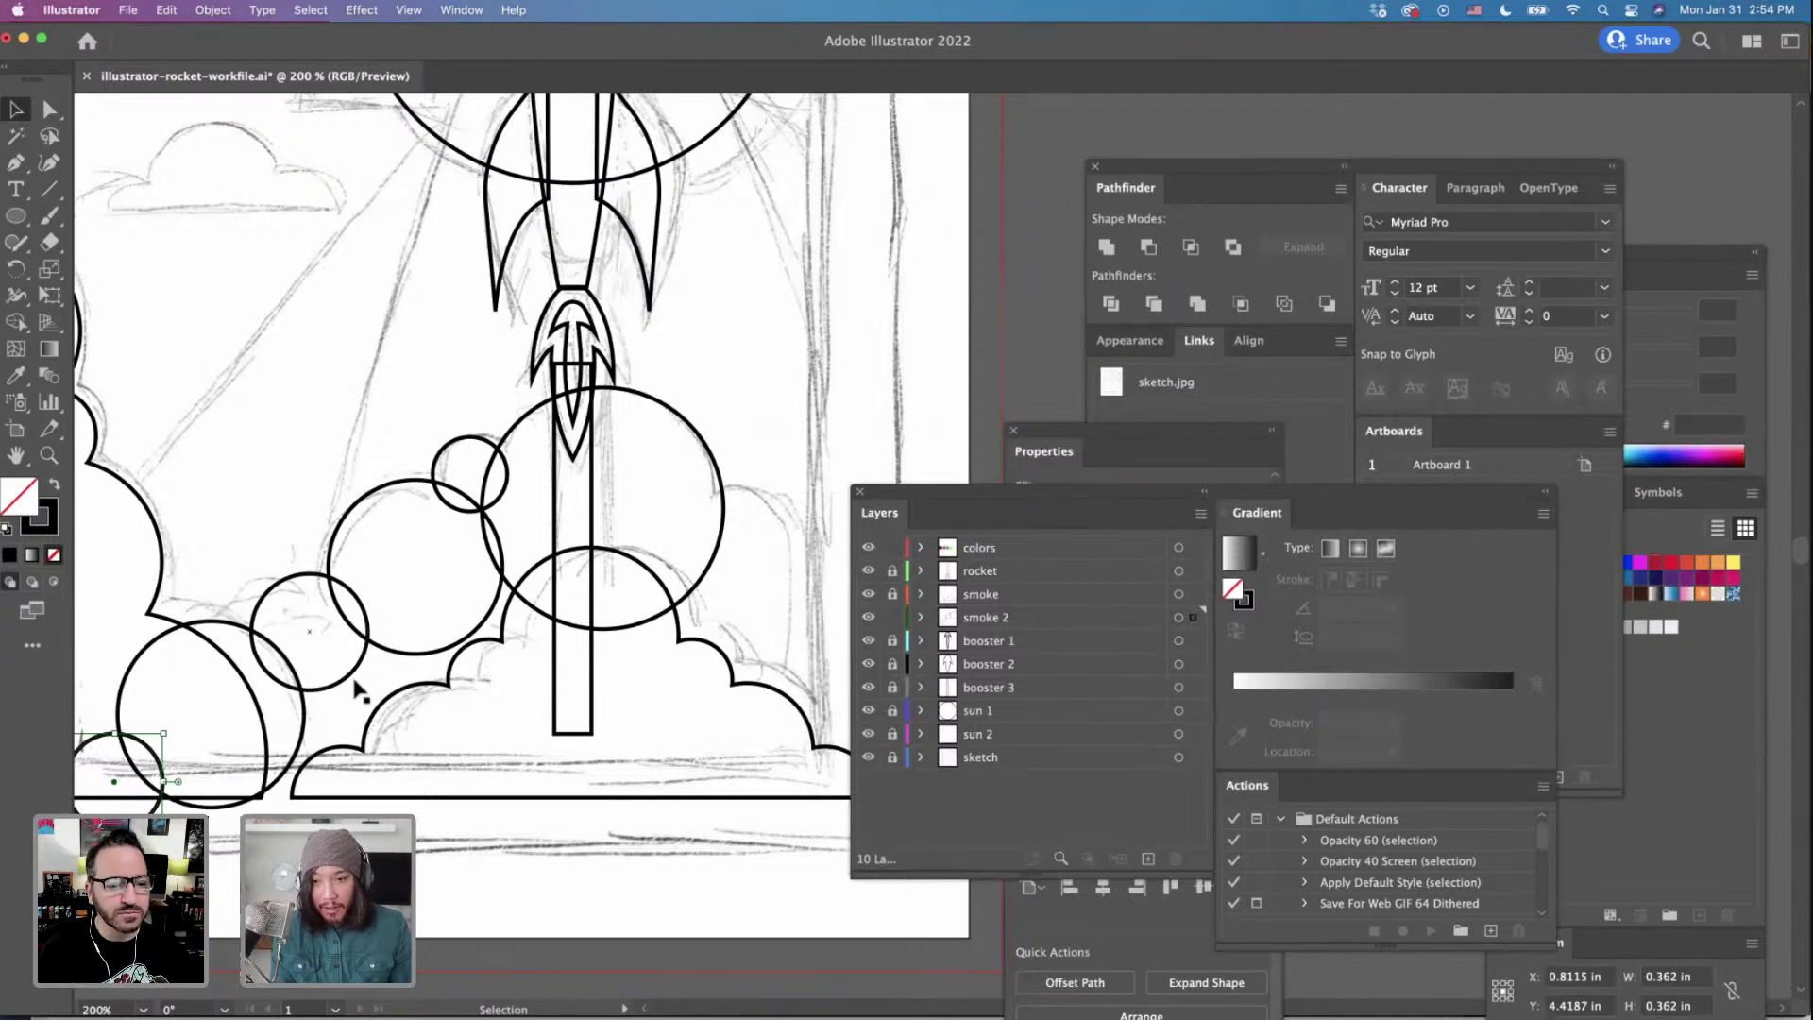
{"action": "scroll", "coordinate": [357, 687], "scroll_direction": "right", "scroll_amount": 2}
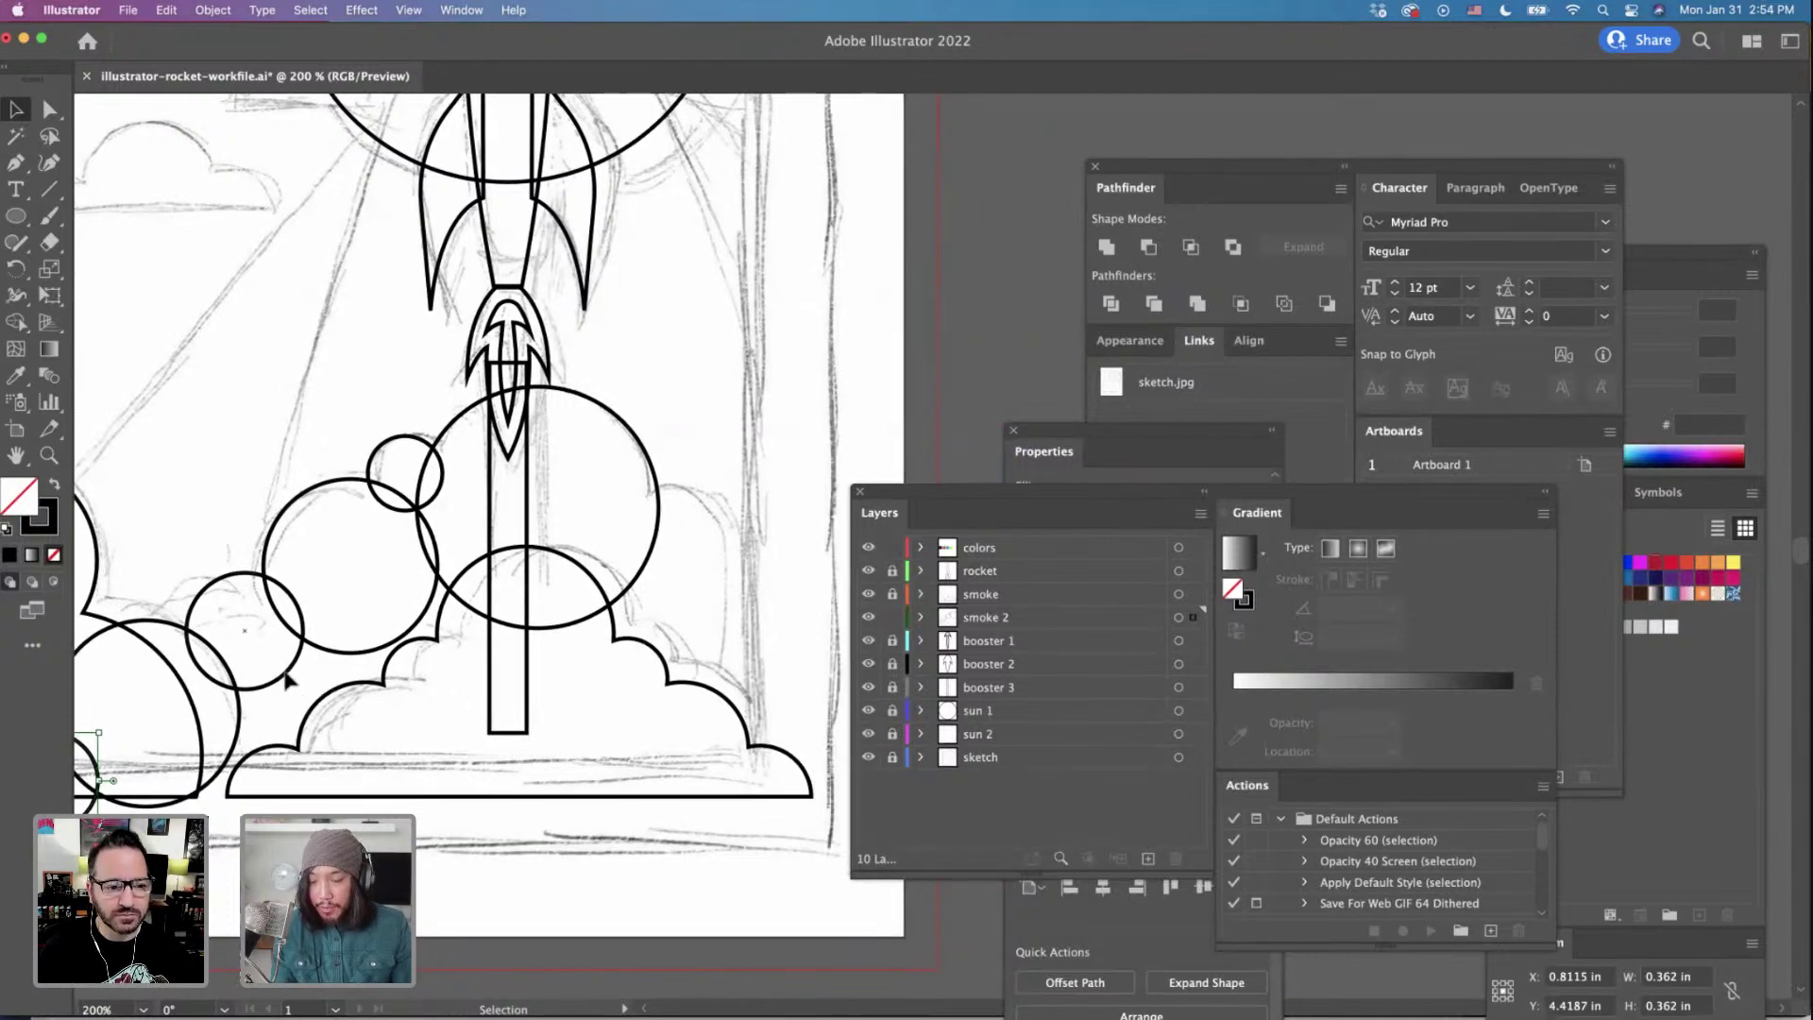
{"action": "left_click_drag", "start_coordinate": [288, 679], "coordinate": [733, 595]}
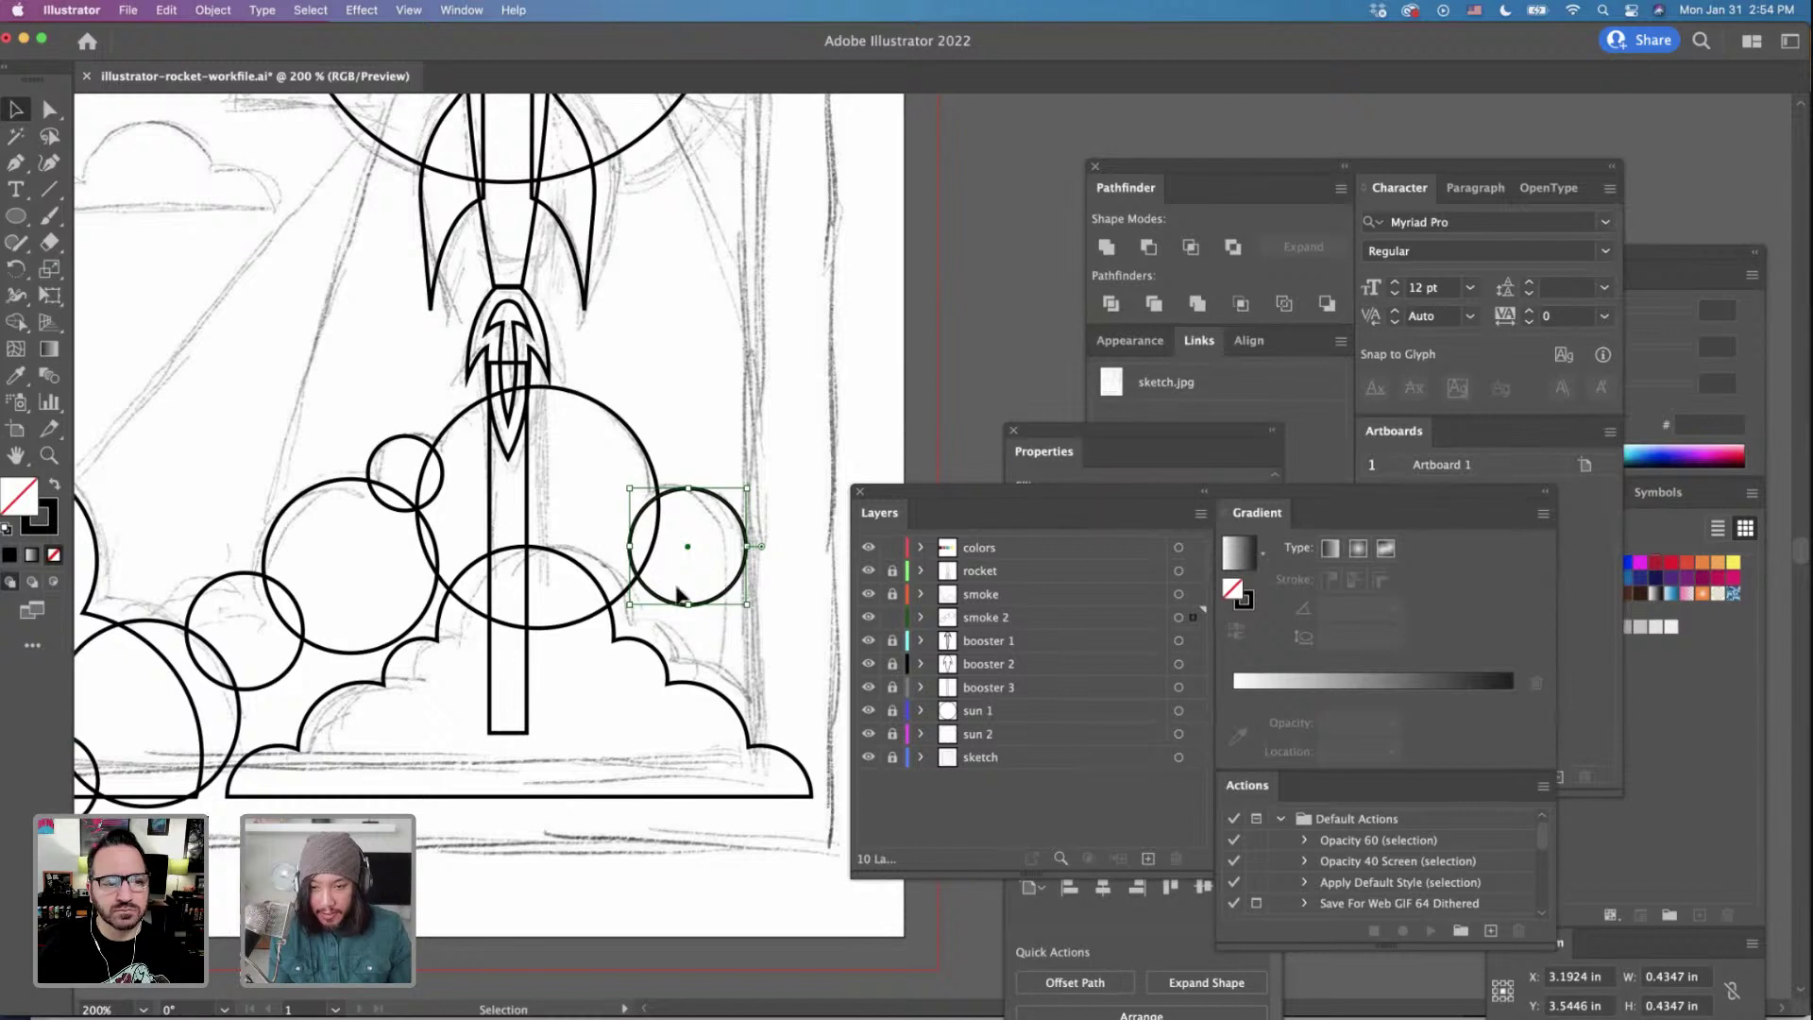
{"action": "left_click_drag", "start_coordinate": [630, 604], "coordinate": [672, 602]}
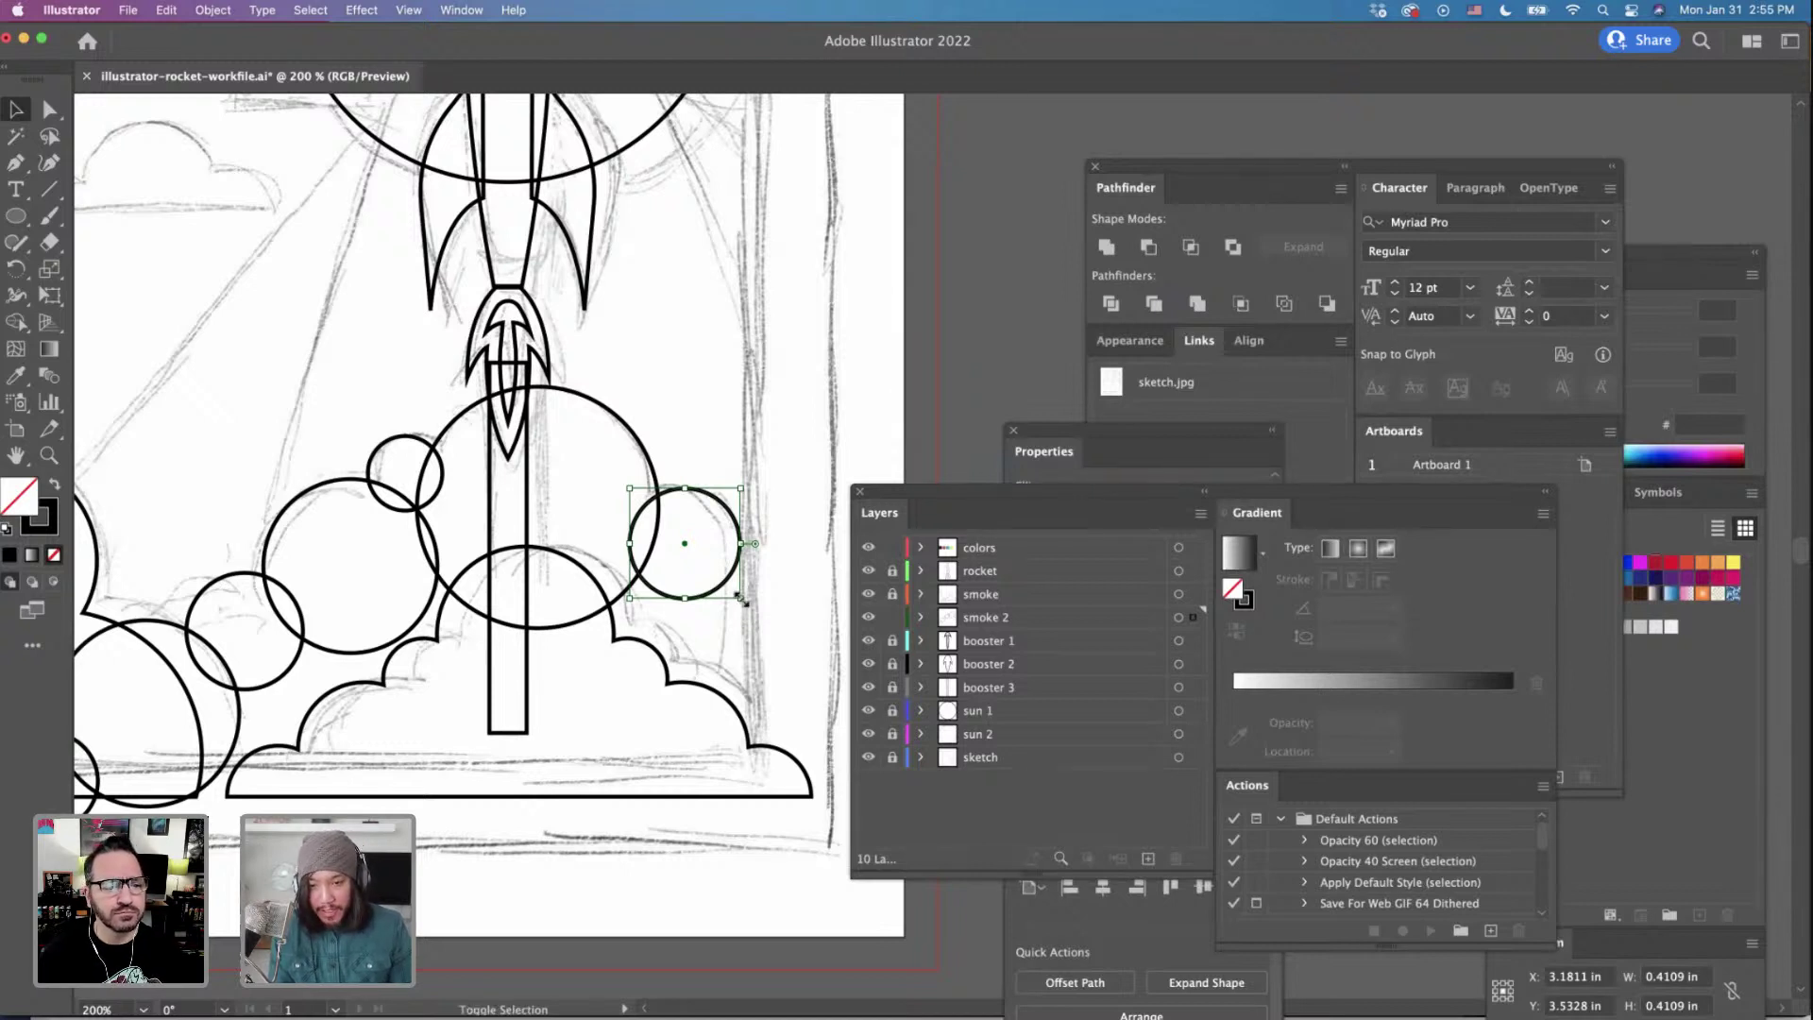
{"action": "left_click_drag", "start_coordinate": [742, 600], "coordinate": [744, 606]}
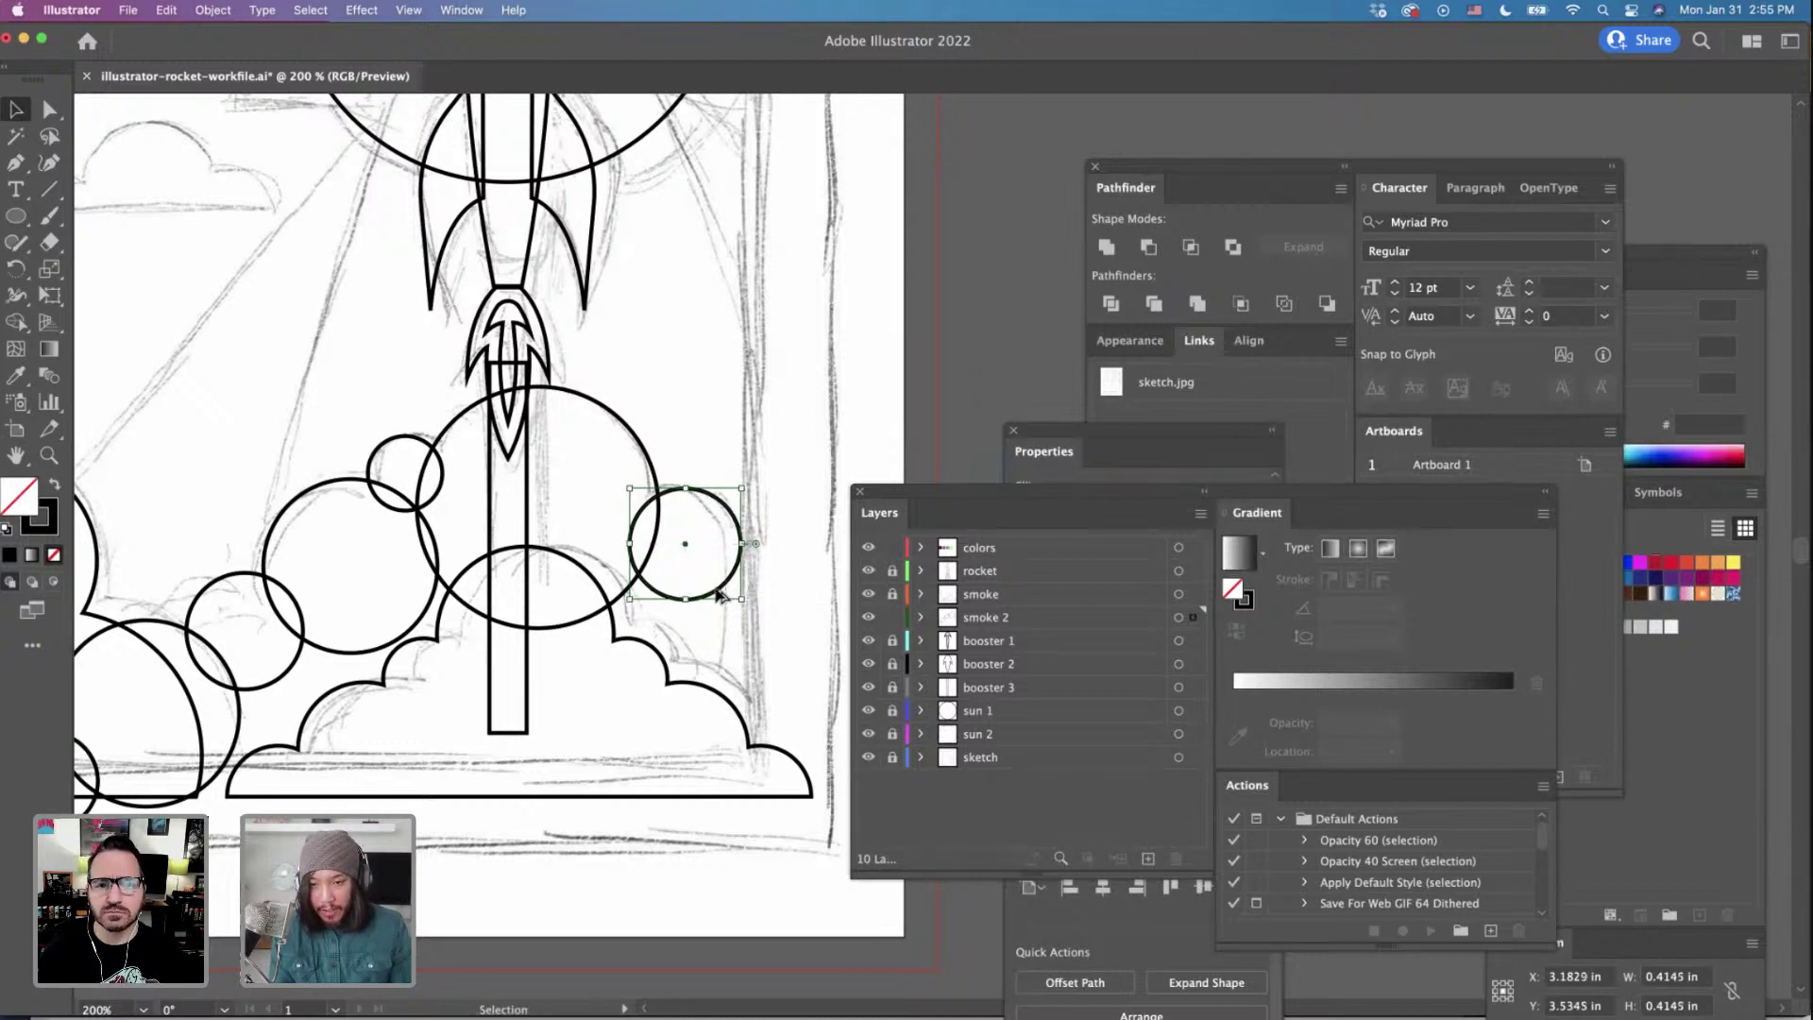
Copy the 0.28 in circle to the smoke's outer right end and enlarge the copy to about 0.33 in.
{"action": "left_click_drag", "start_coordinate": [381, 453], "coordinate": [729, 569]}
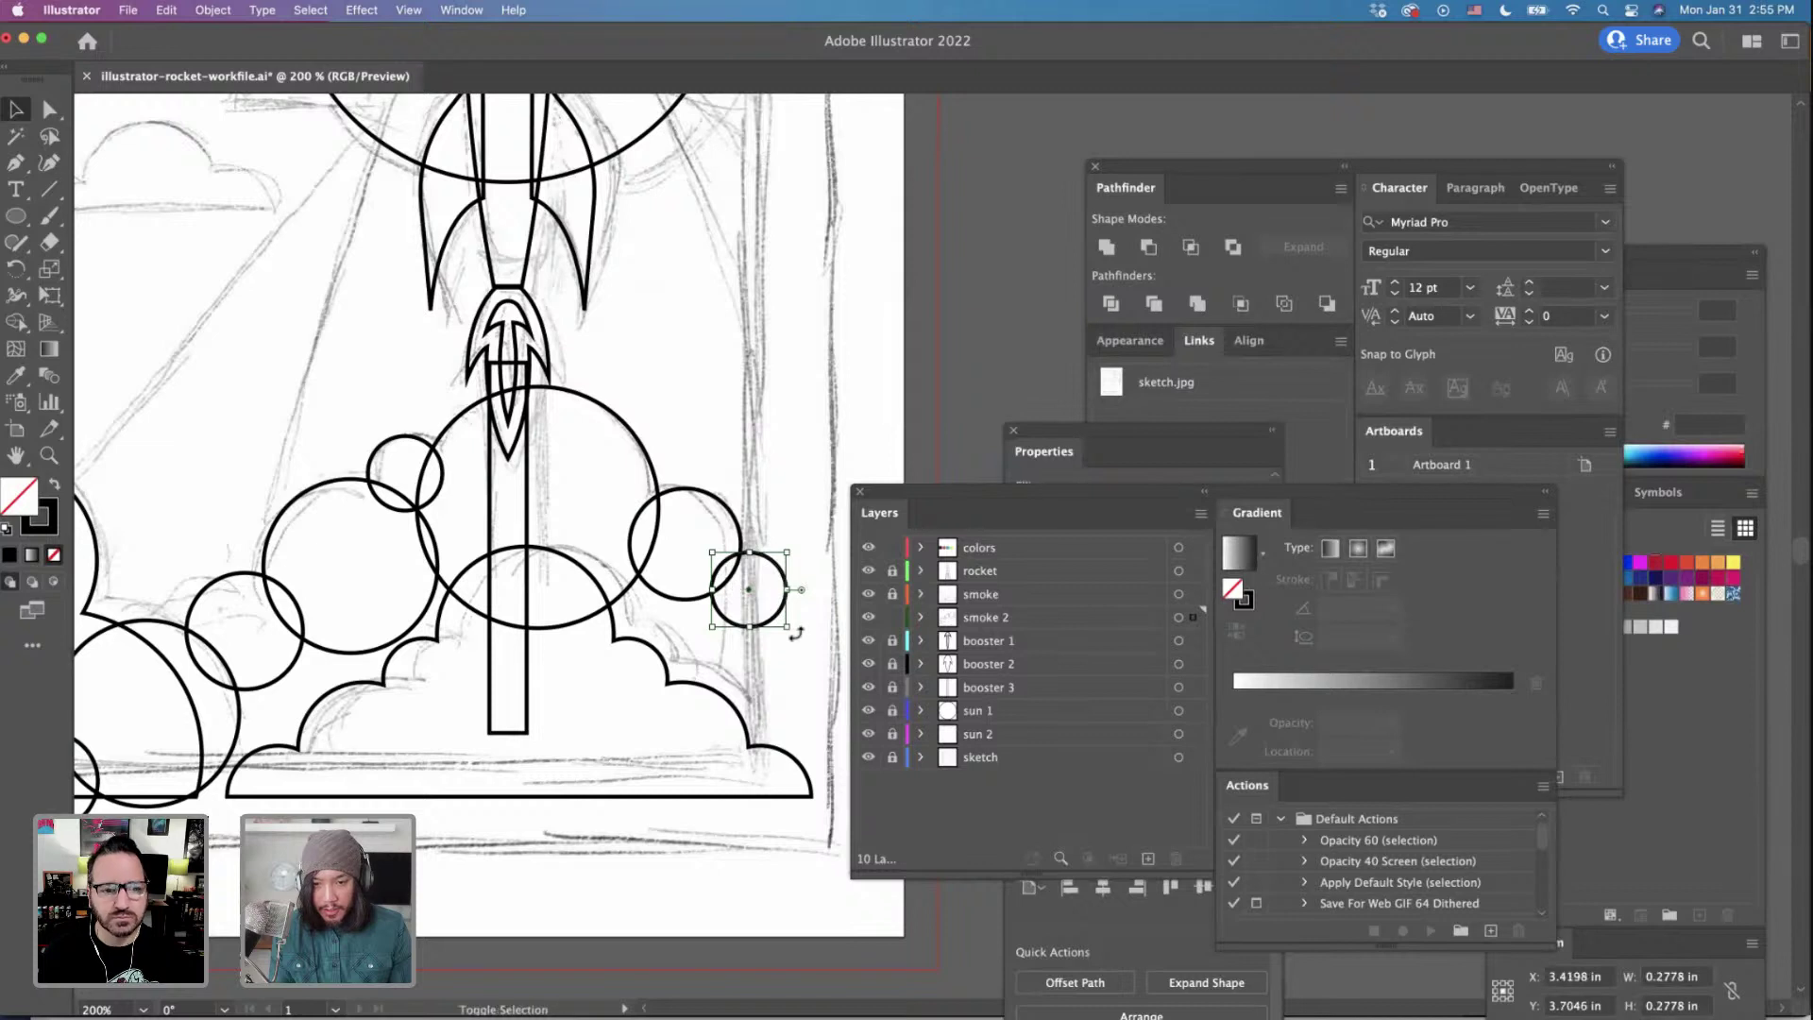
{"action": "left_click_drag", "start_coordinate": [791, 628], "coordinate": [810, 651]}
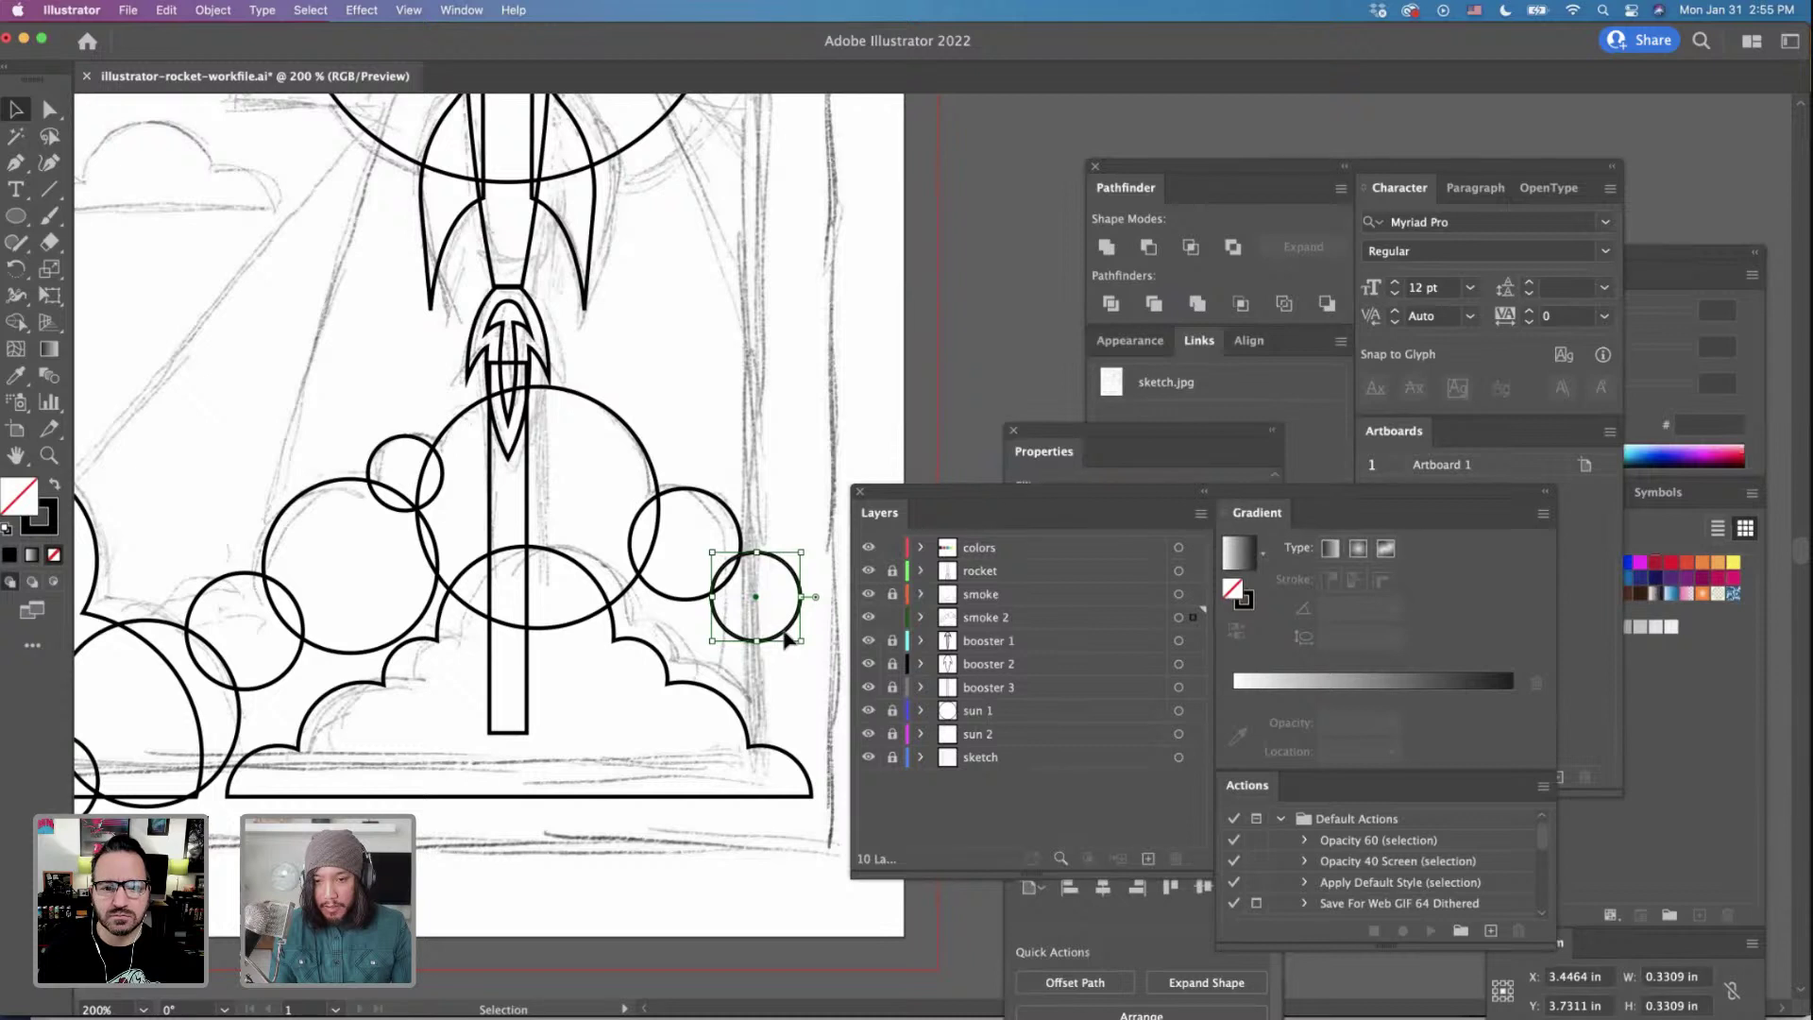
{"action": "left_click_drag", "start_coordinate": [785, 638], "coordinate": [784, 636]}
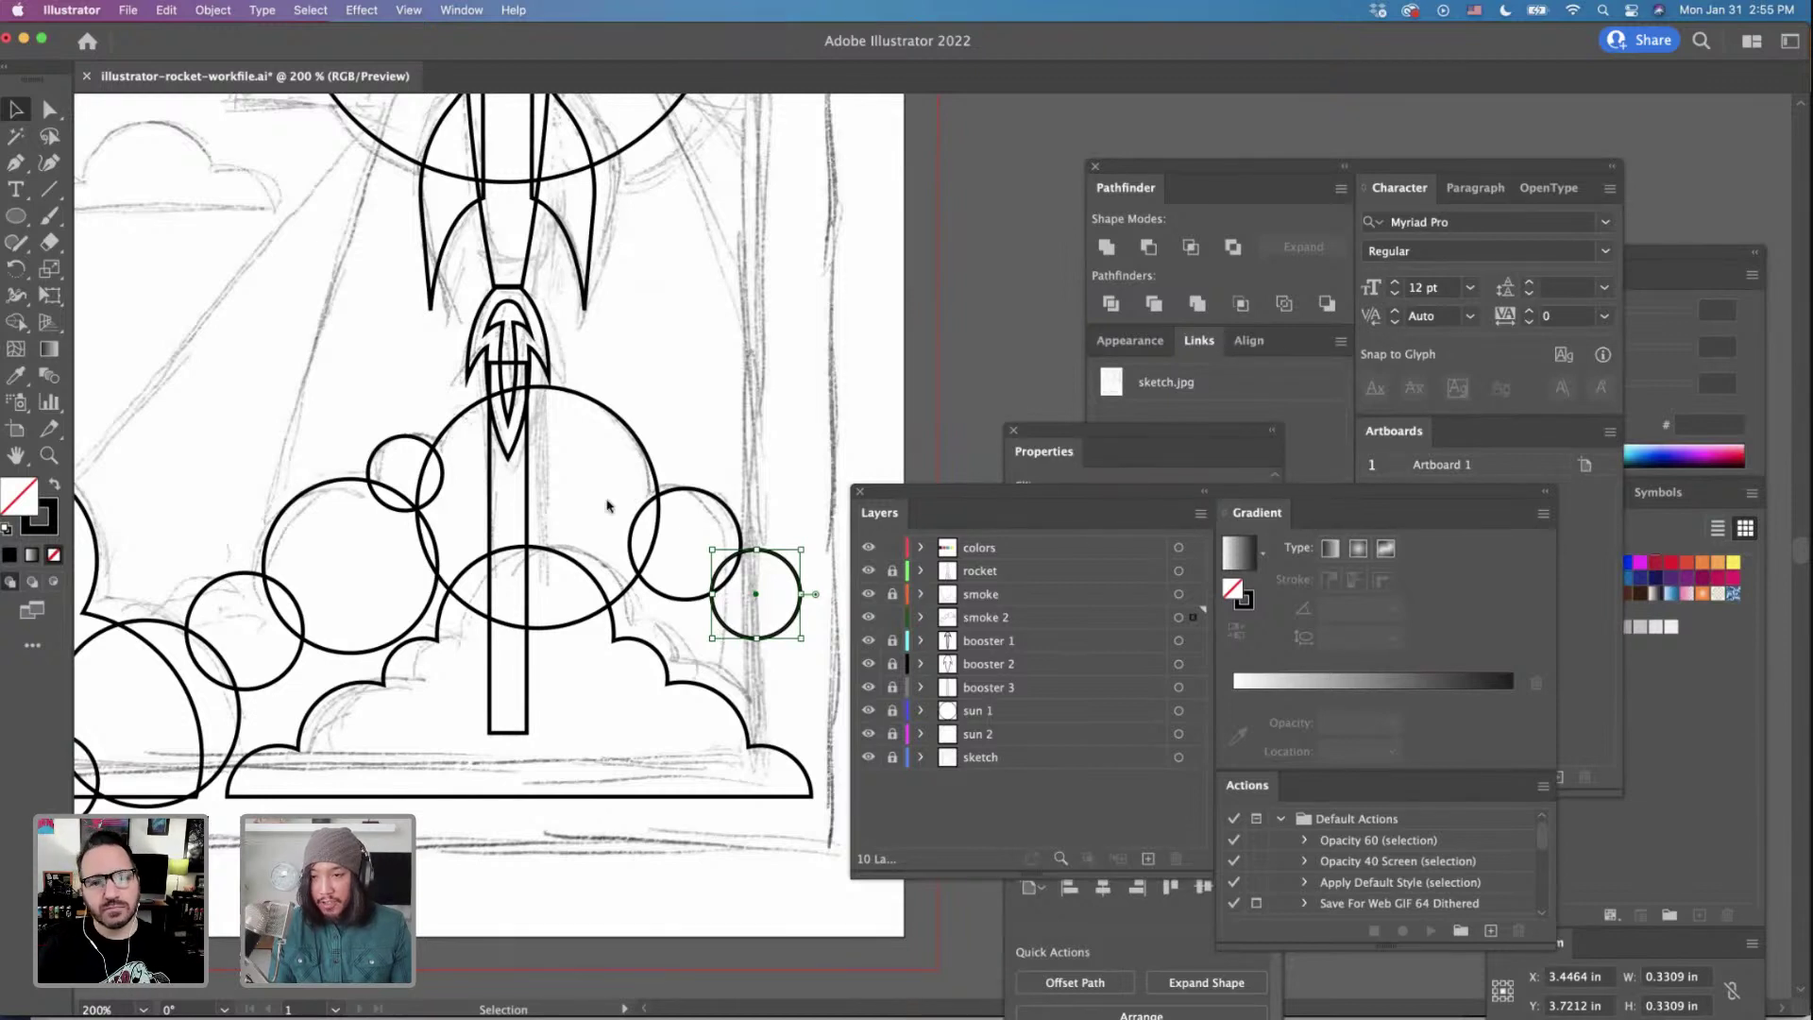
Draw a closed straight-edged Pen path through the smoke 2 circles, from the ground at the right to the corner and back along the base.
{"action": "left_click", "coordinate": [17, 165]}
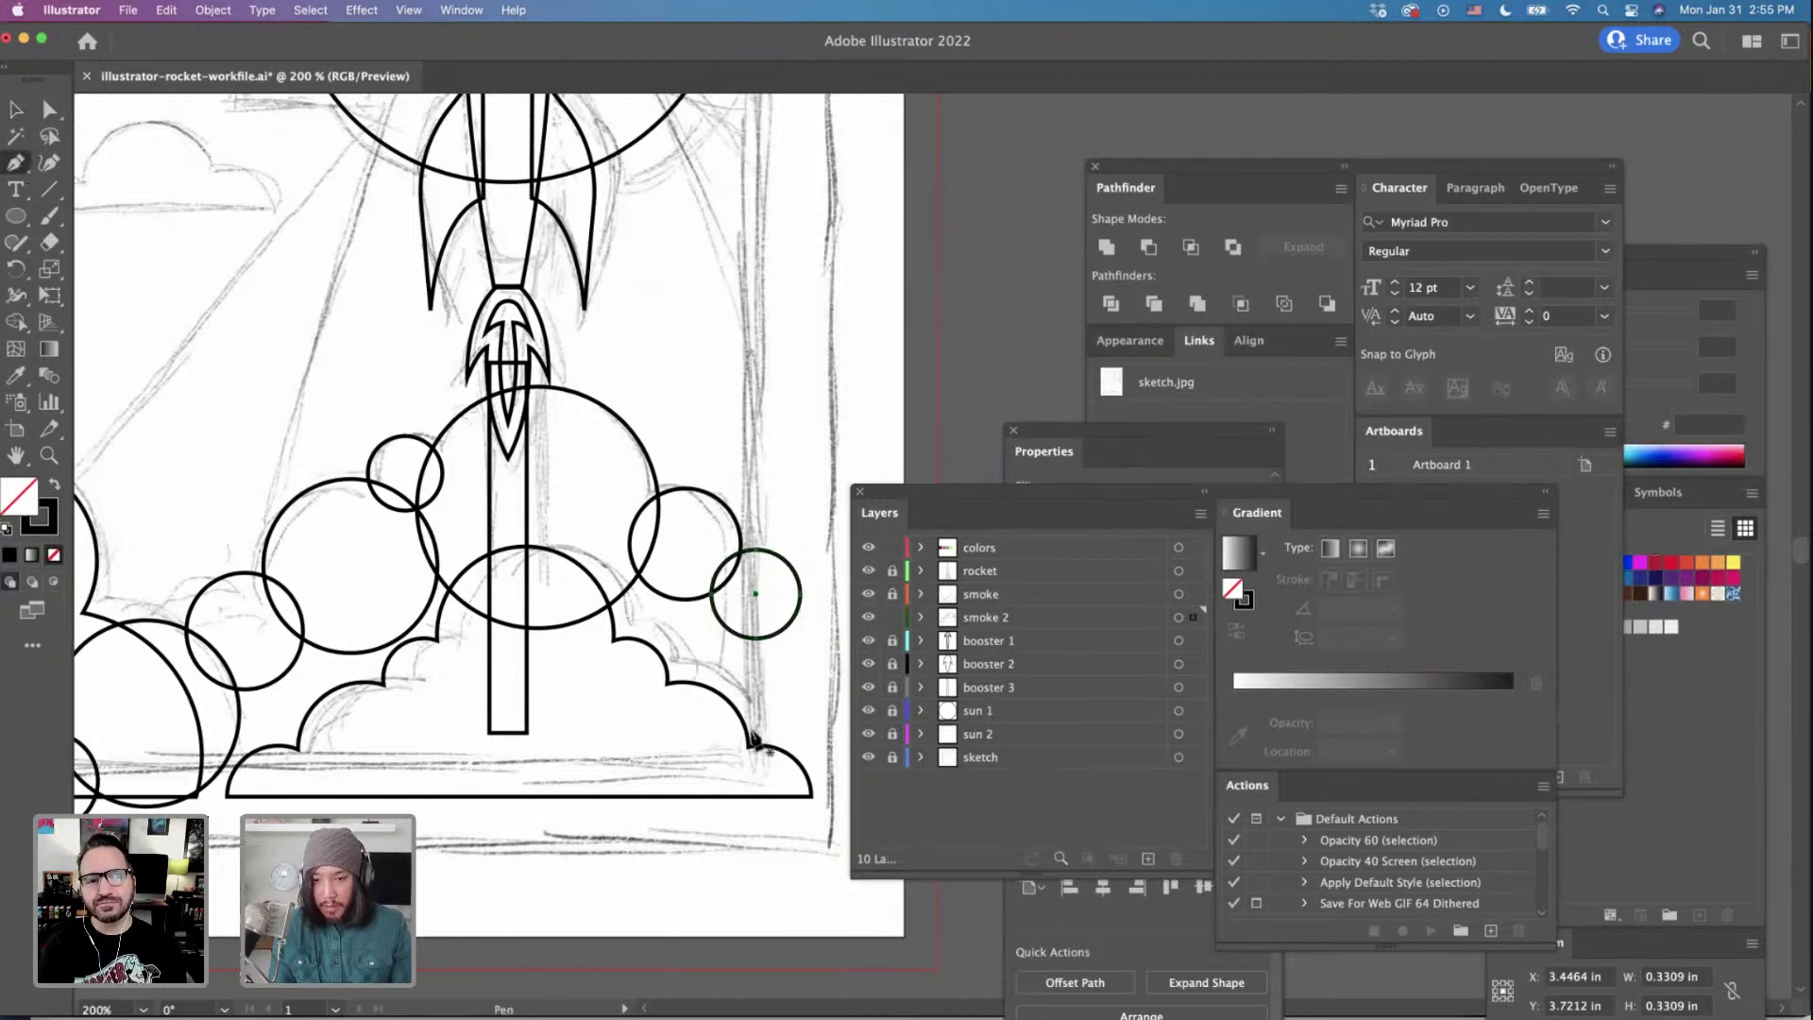
{"action": "left_click", "coordinate": [781, 803]}
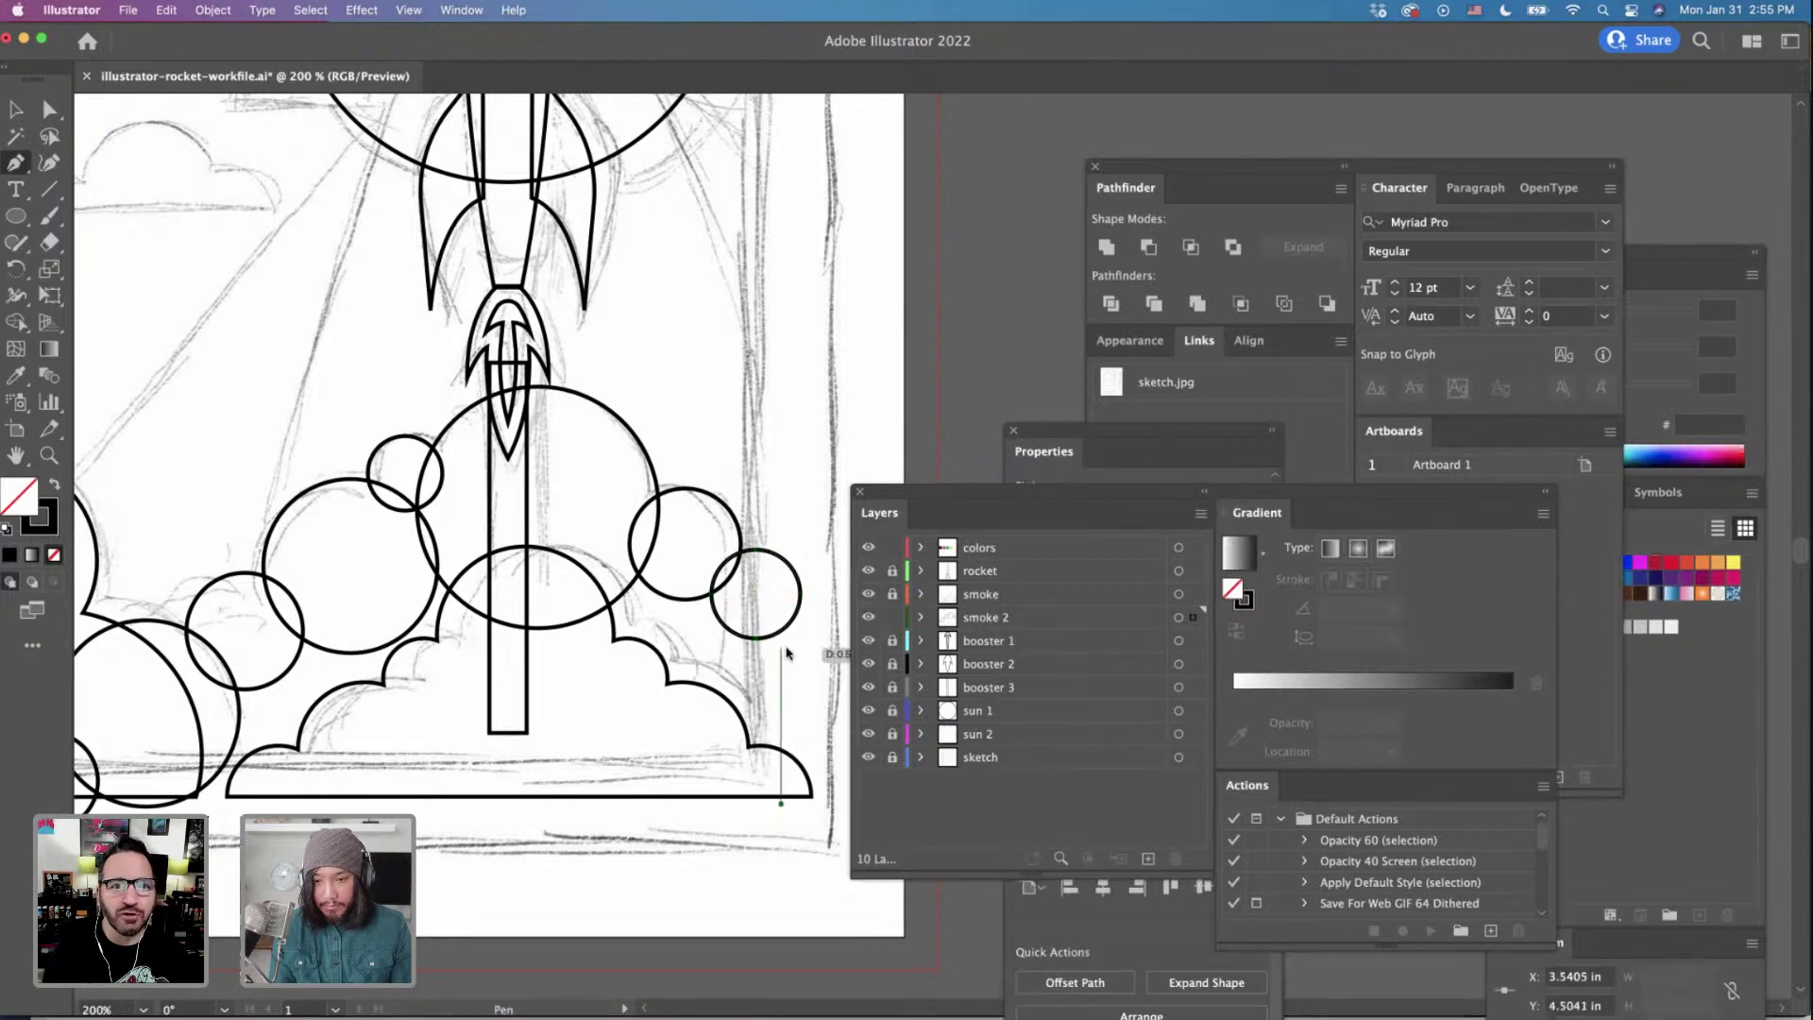
{"action": "left_click", "coordinate": [781, 601]}
{"action": "left_click", "coordinate": [557, 493]}
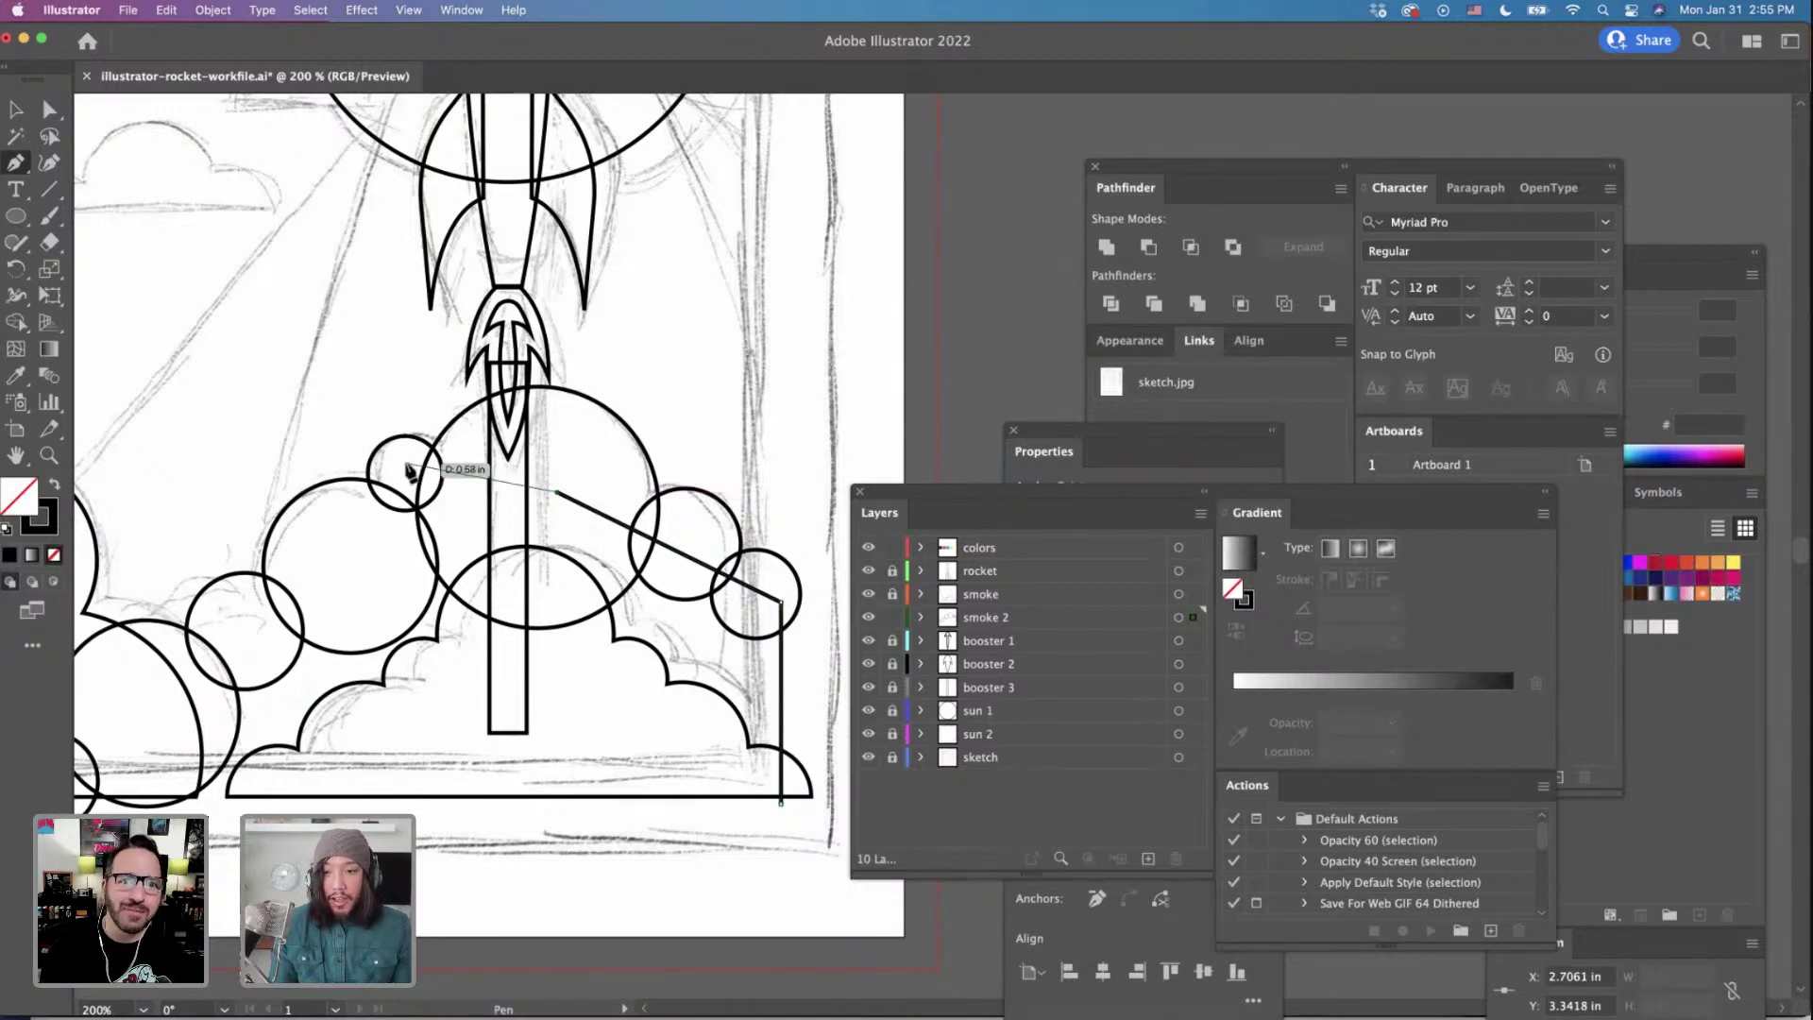
{"action": "left_click", "coordinate": [405, 463]}
{"action": "scroll", "coordinate": [383, 496], "scroll_direction": "down", "scroll_amount": 2}
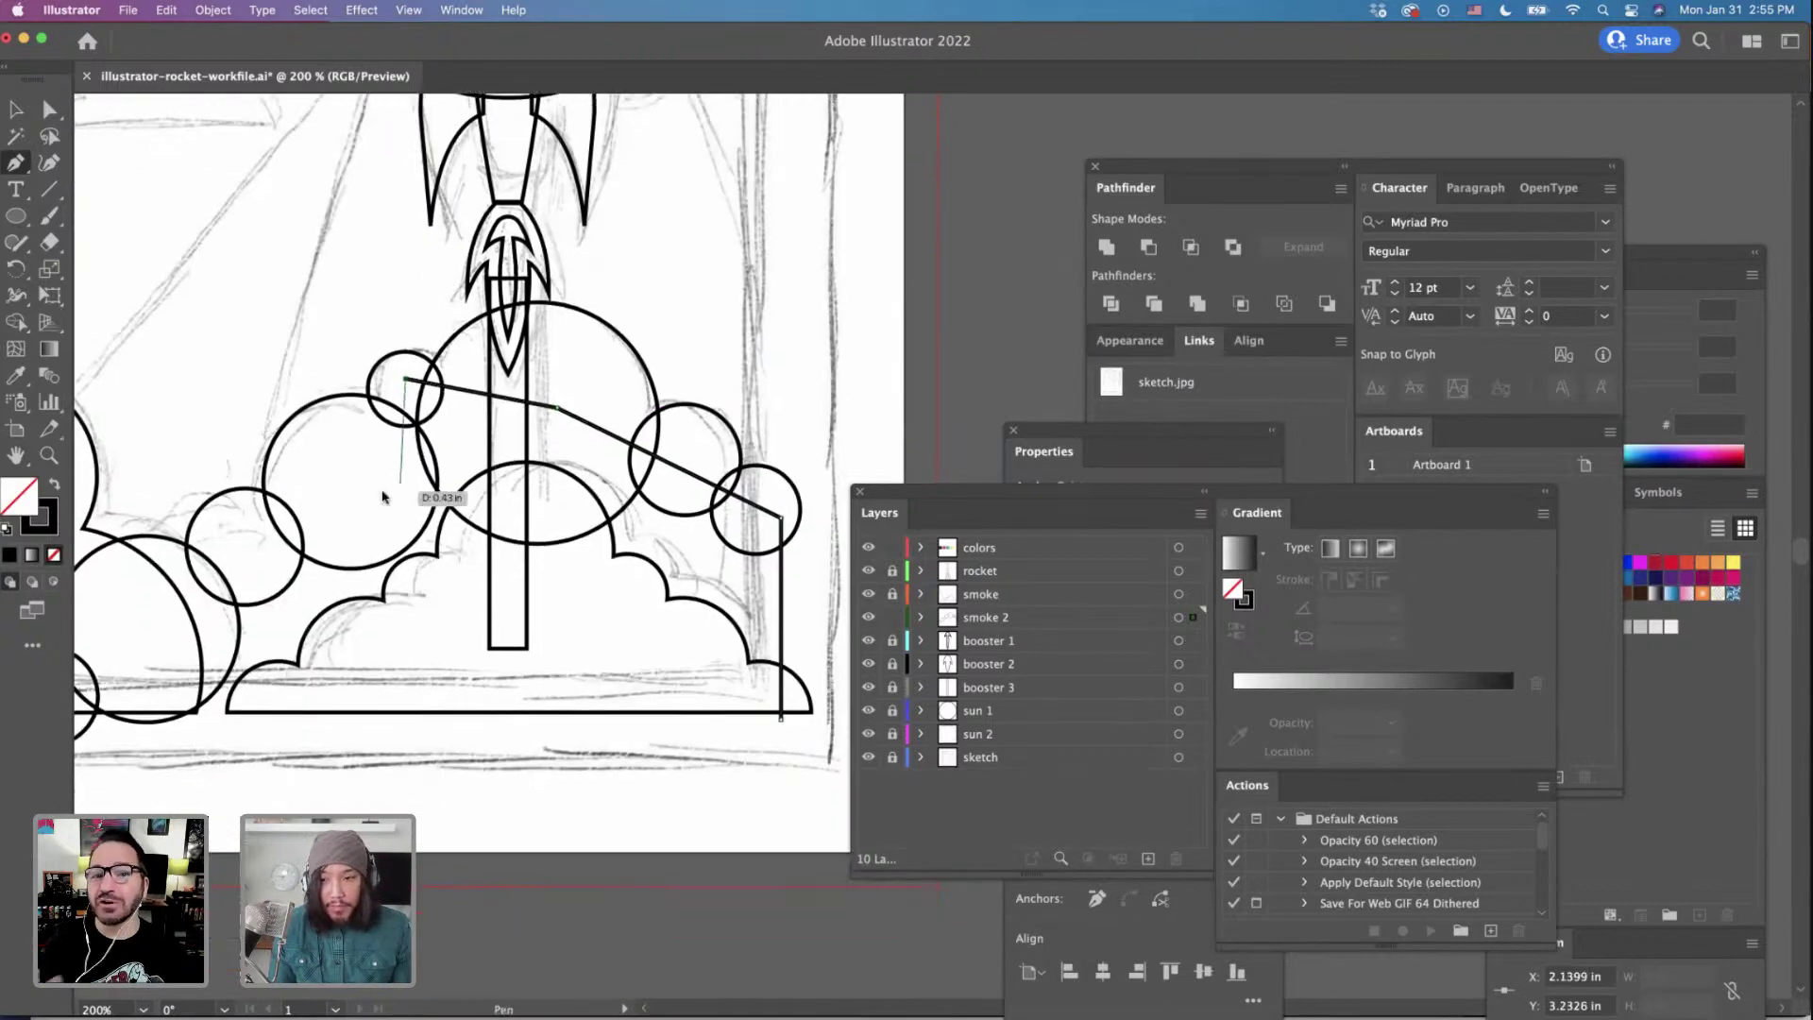
{"action": "left_click", "coordinate": [257, 535]}
{"action": "scroll", "coordinate": [264, 534], "scroll_direction": "left", "scroll_amount": 2}
{"action": "scroll", "coordinate": [280, 540], "scroll_direction": "left", "scroll_amount": 2}
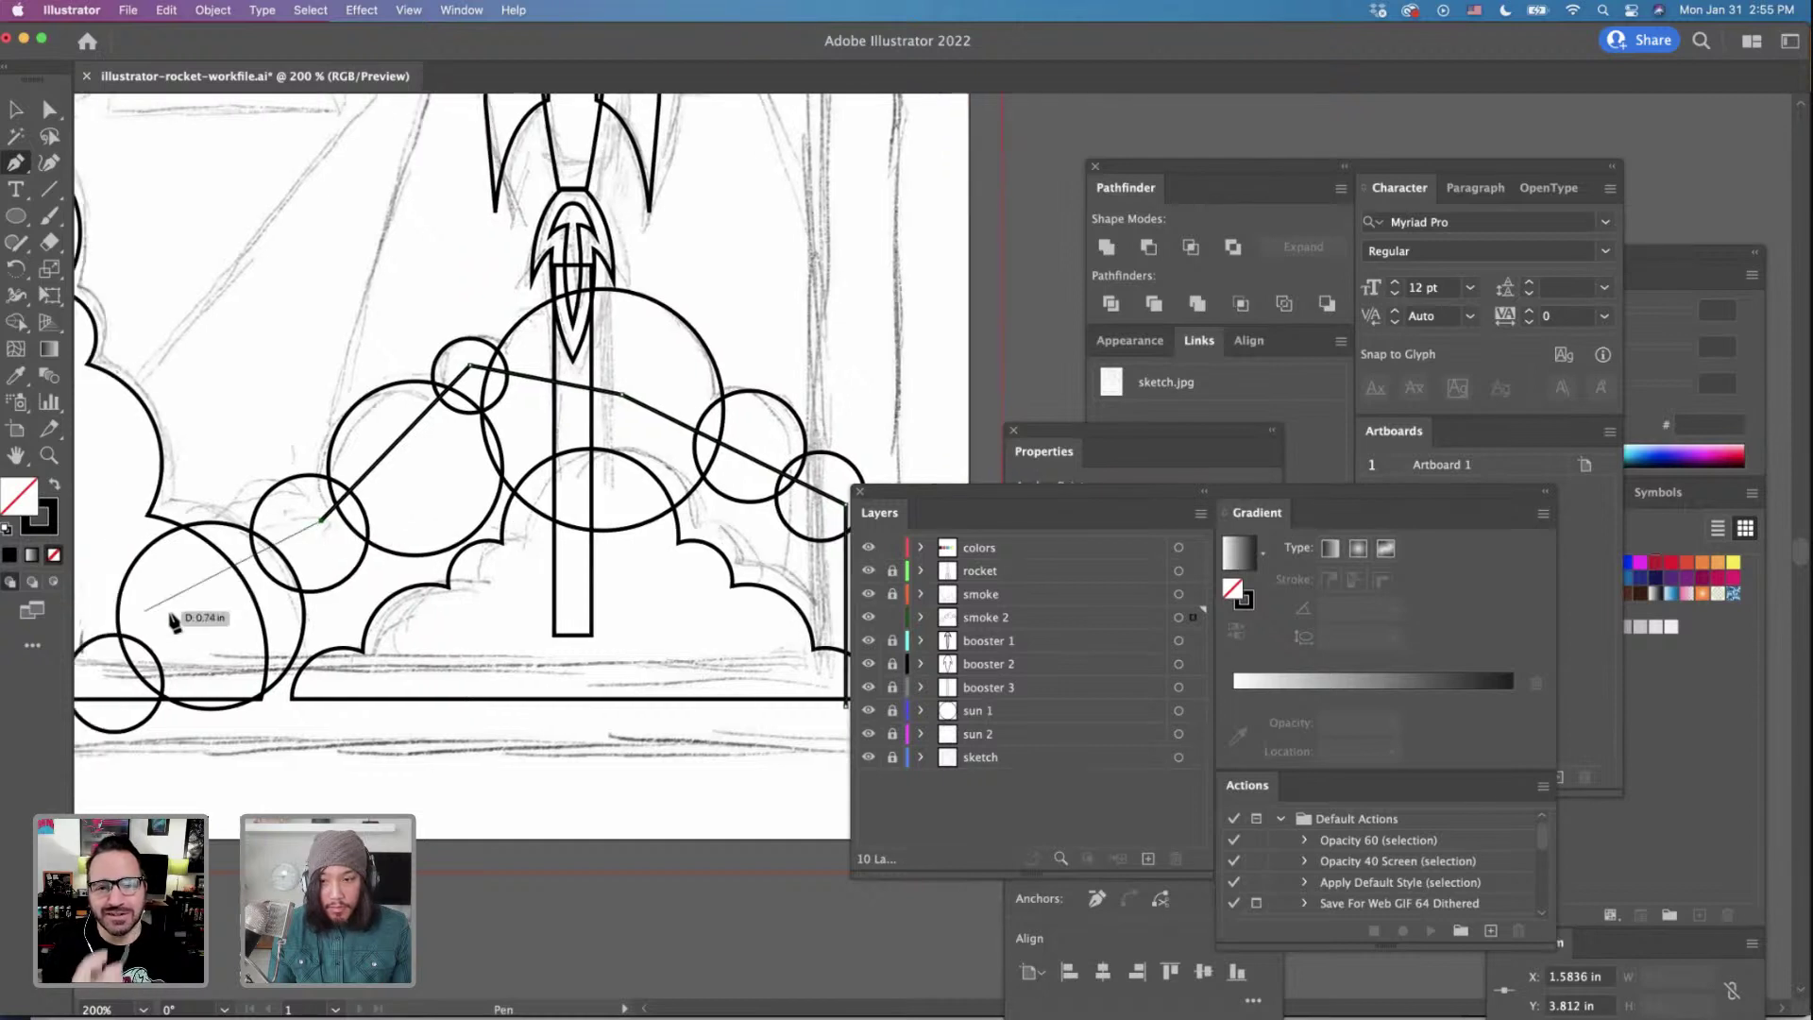
{"action": "left_click", "coordinate": [177, 600]}
{"action": "scroll", "coordinate": [142, 661], "scroll_direction": "down", "scroll_amount": 3}
{"action": "scroll", "coordinate": [141, 661], "scroll_direction": "down", "scroll_amount": 2}
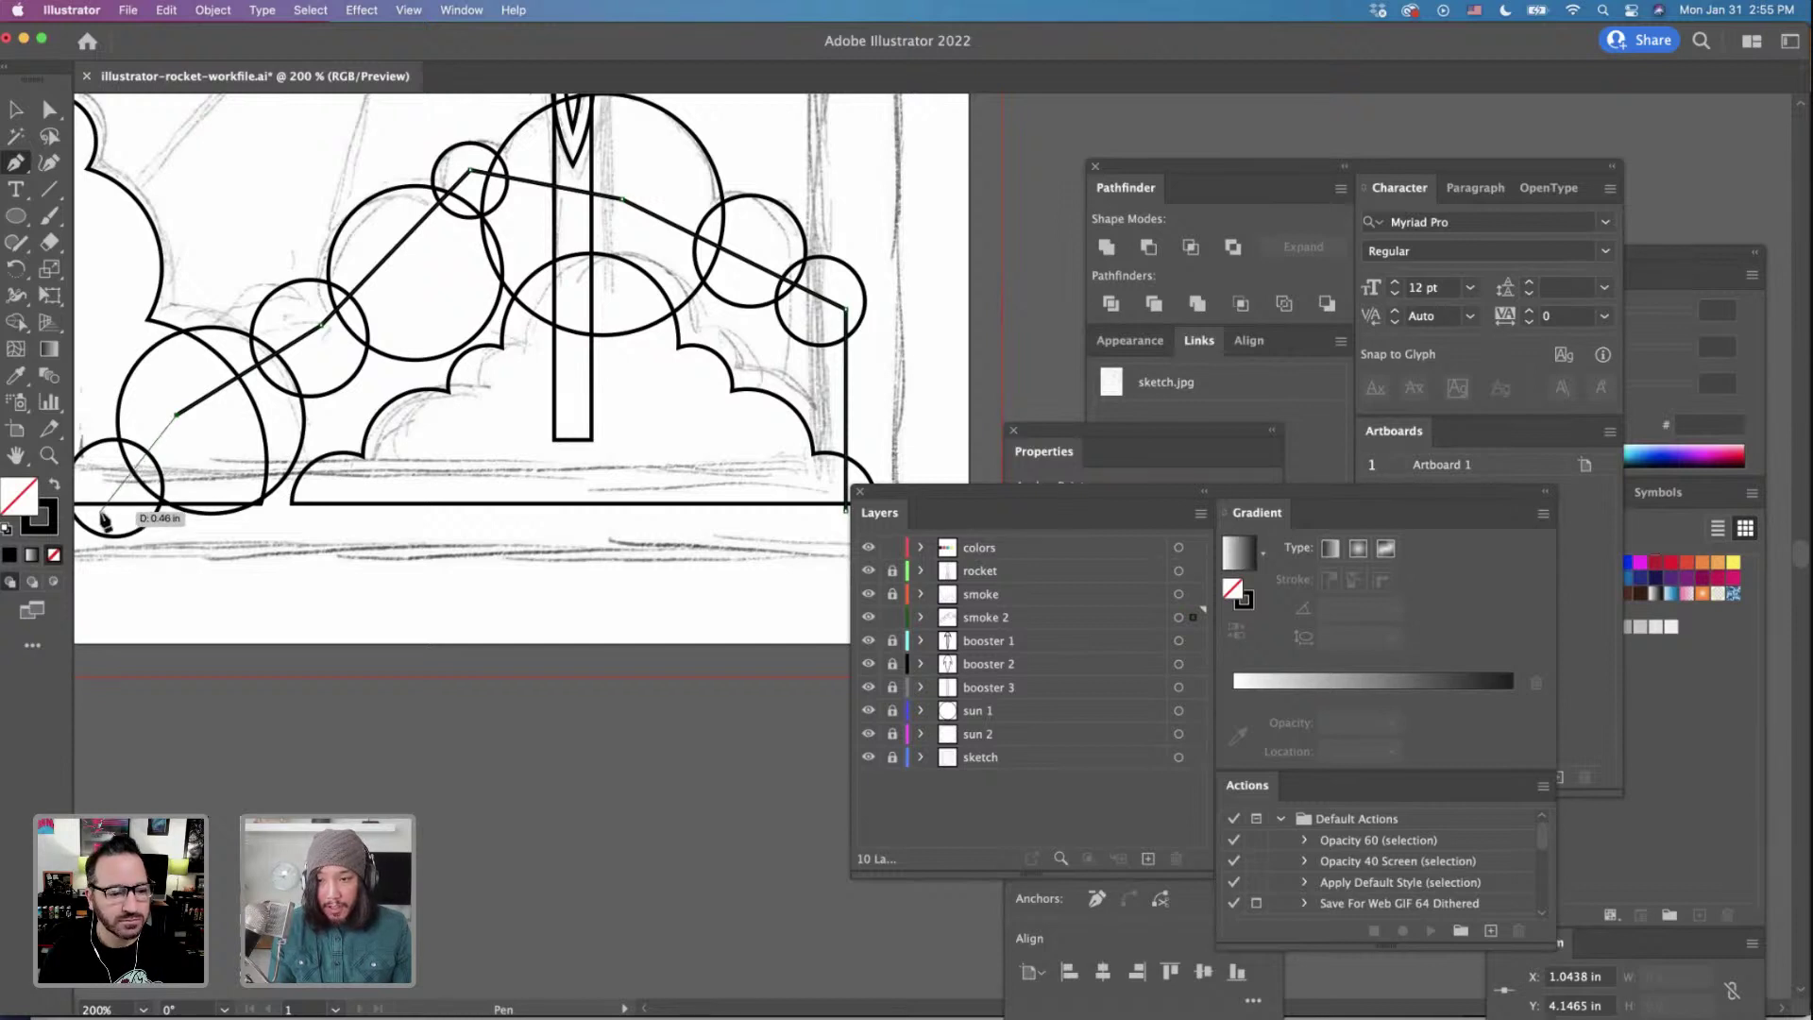
{"action": "left_click", "coordinate": [102, 511]}
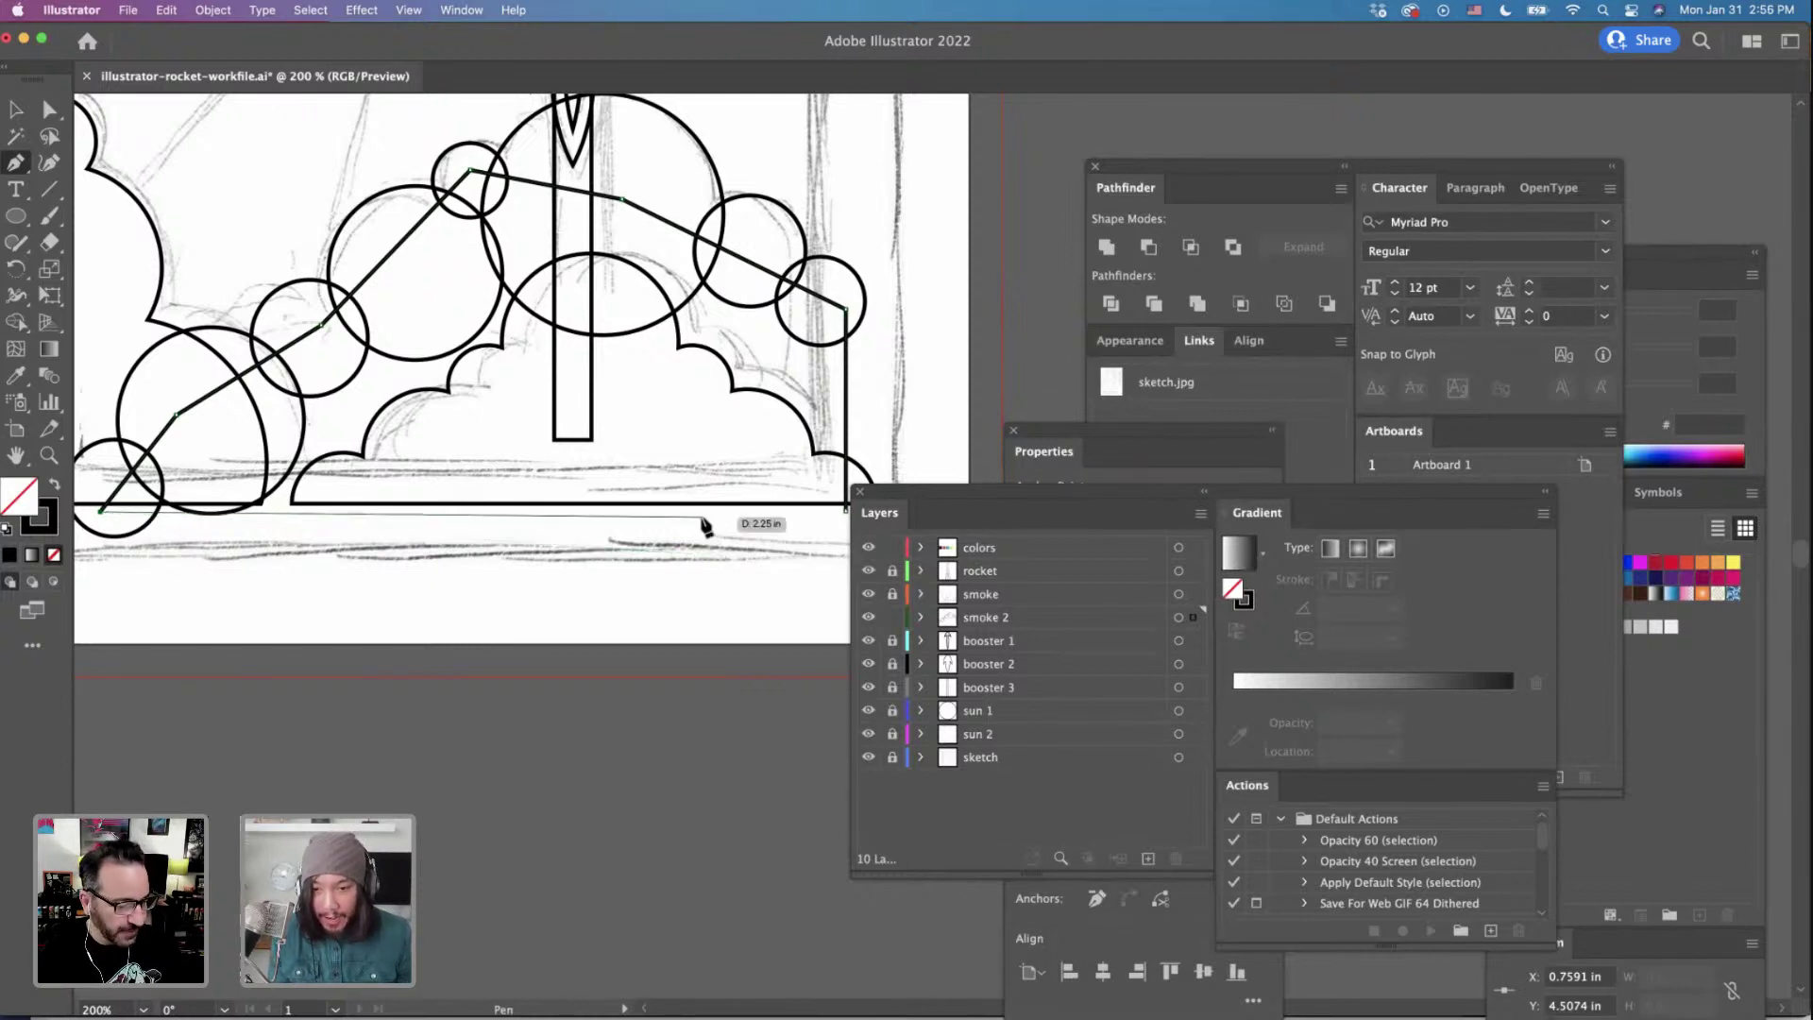
{"action": "scroll", "coordinate": [736, 521], "scroll_direction": "right", "scroll_amount": 2}
{"action": "left_click", "coordinate": [810, 510]}
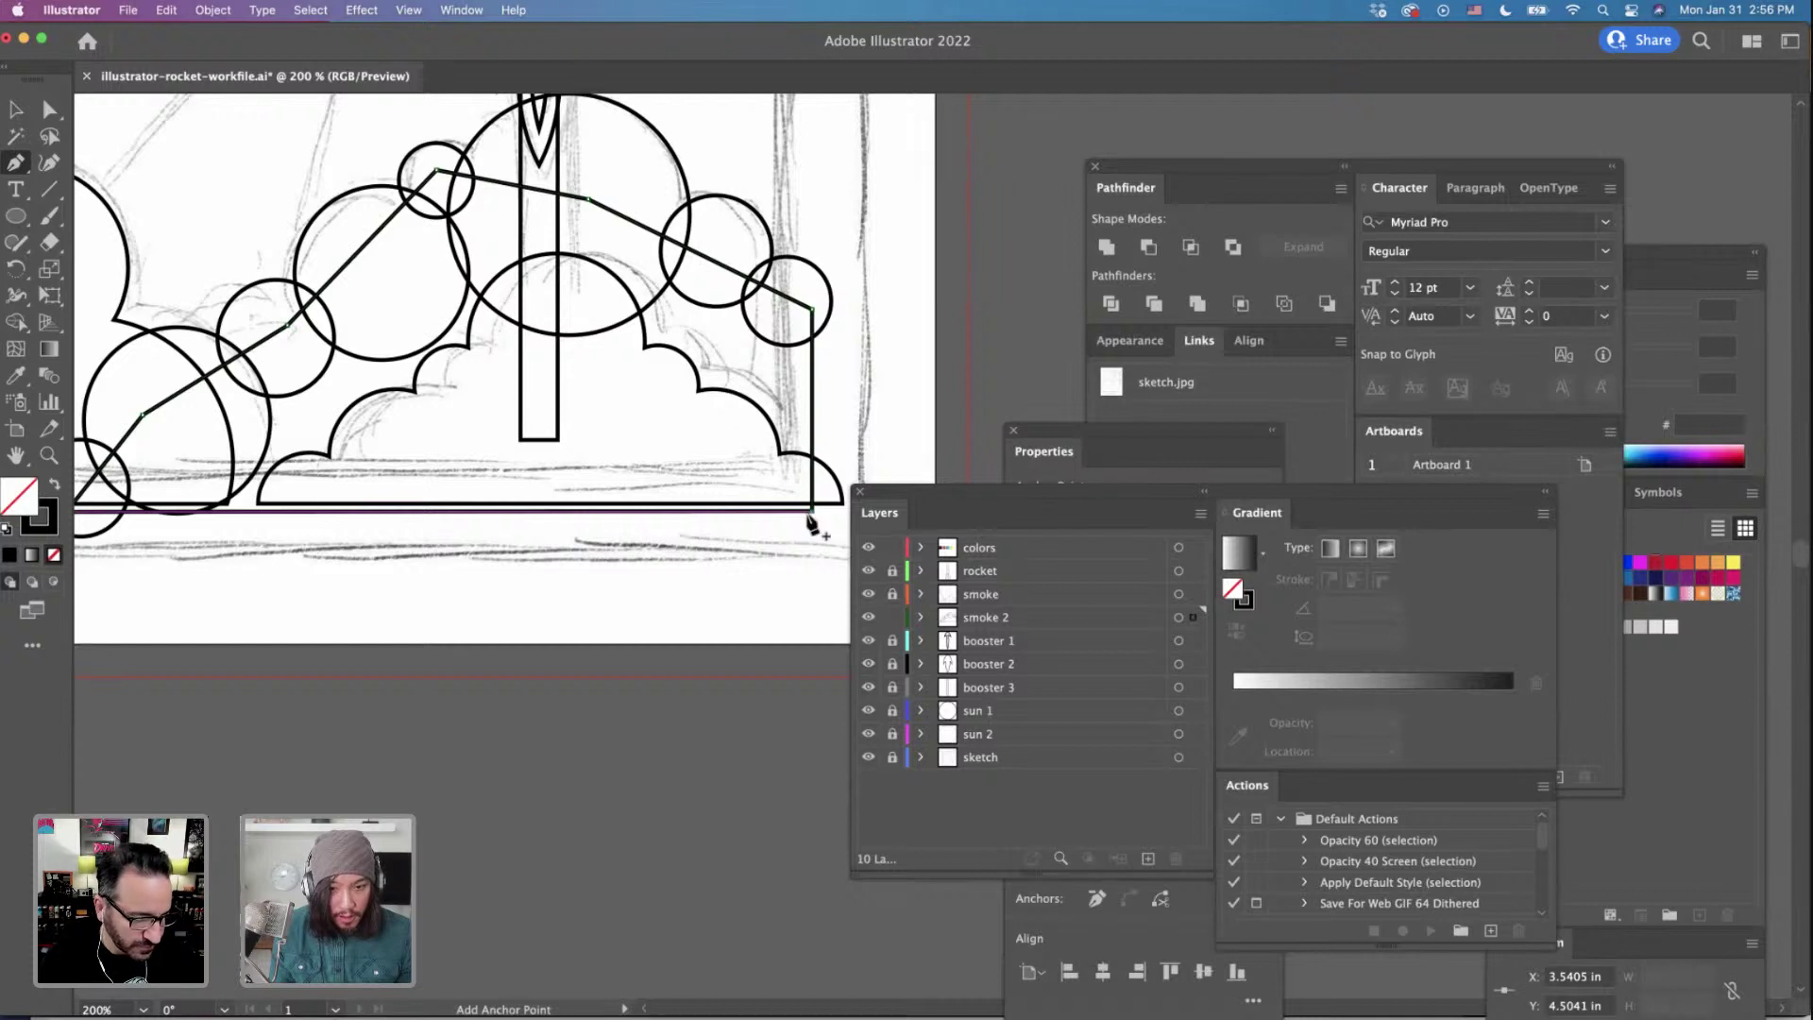
{"action": "left_click", "coordinate": [810, 514]}
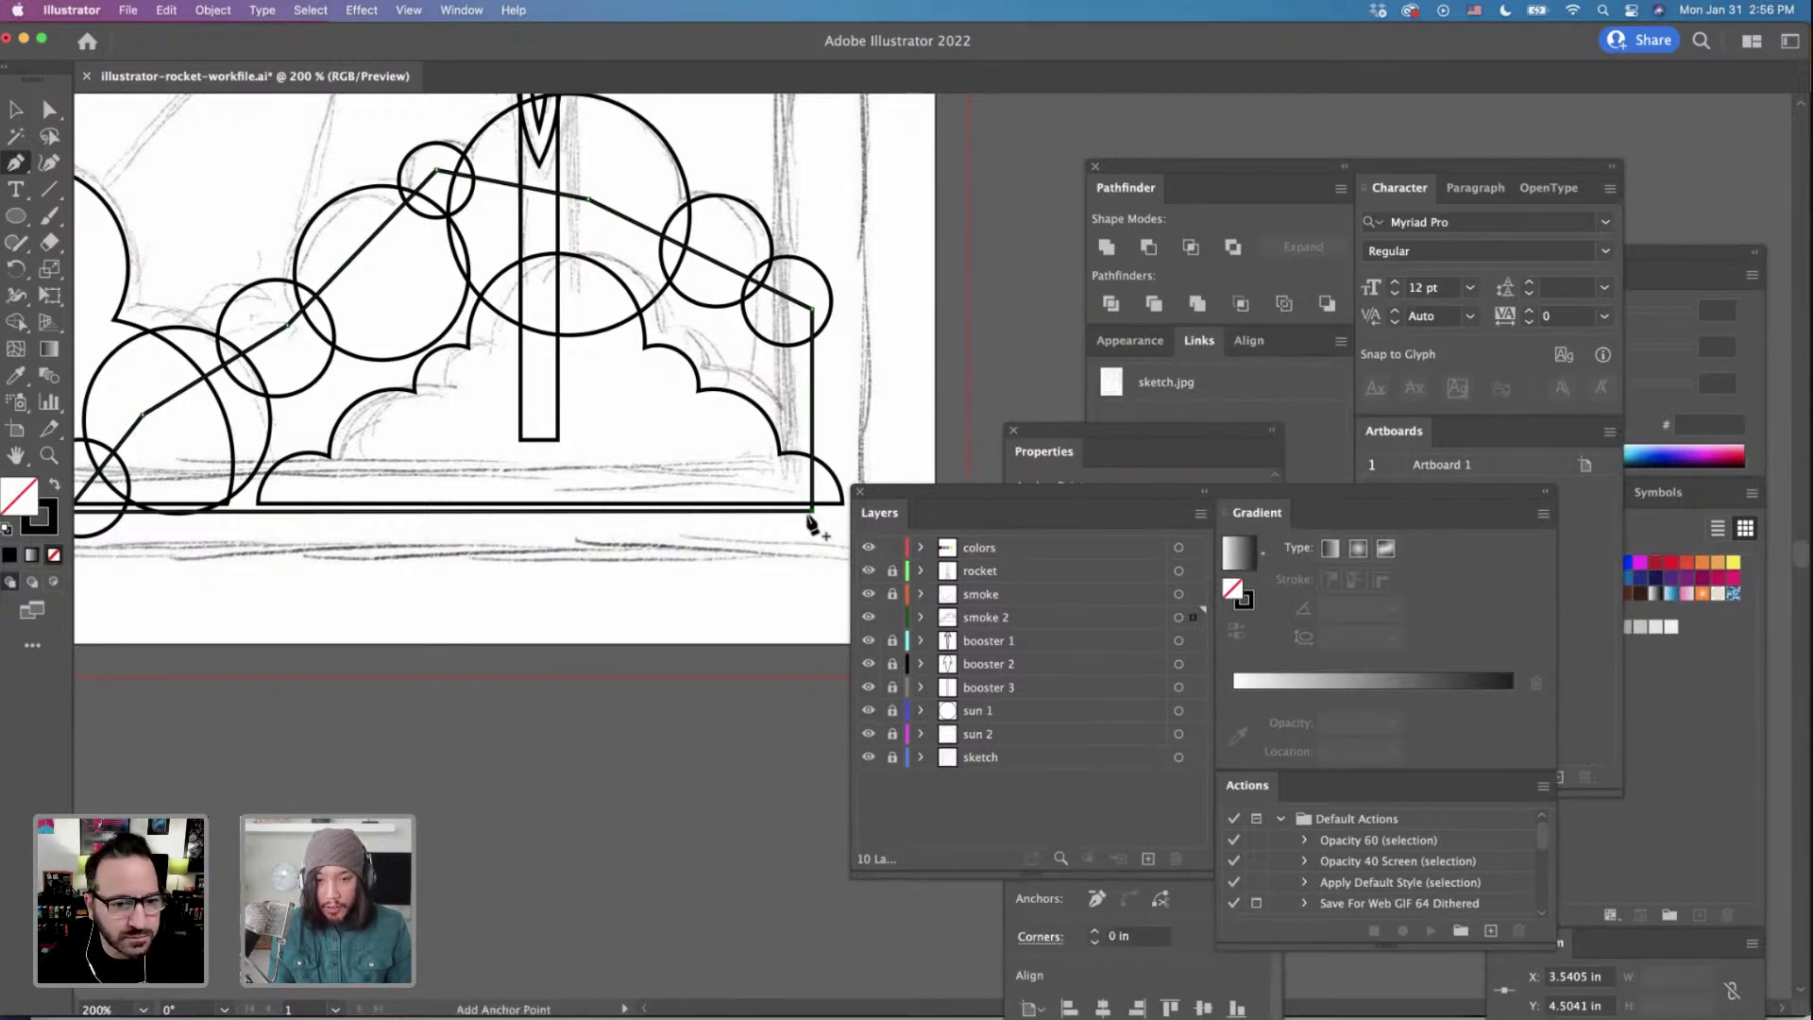
Select all the smoke 2 circles together with the closed path and unite them into one cloud shape.
{"action": "key", "text": "super+minus"}
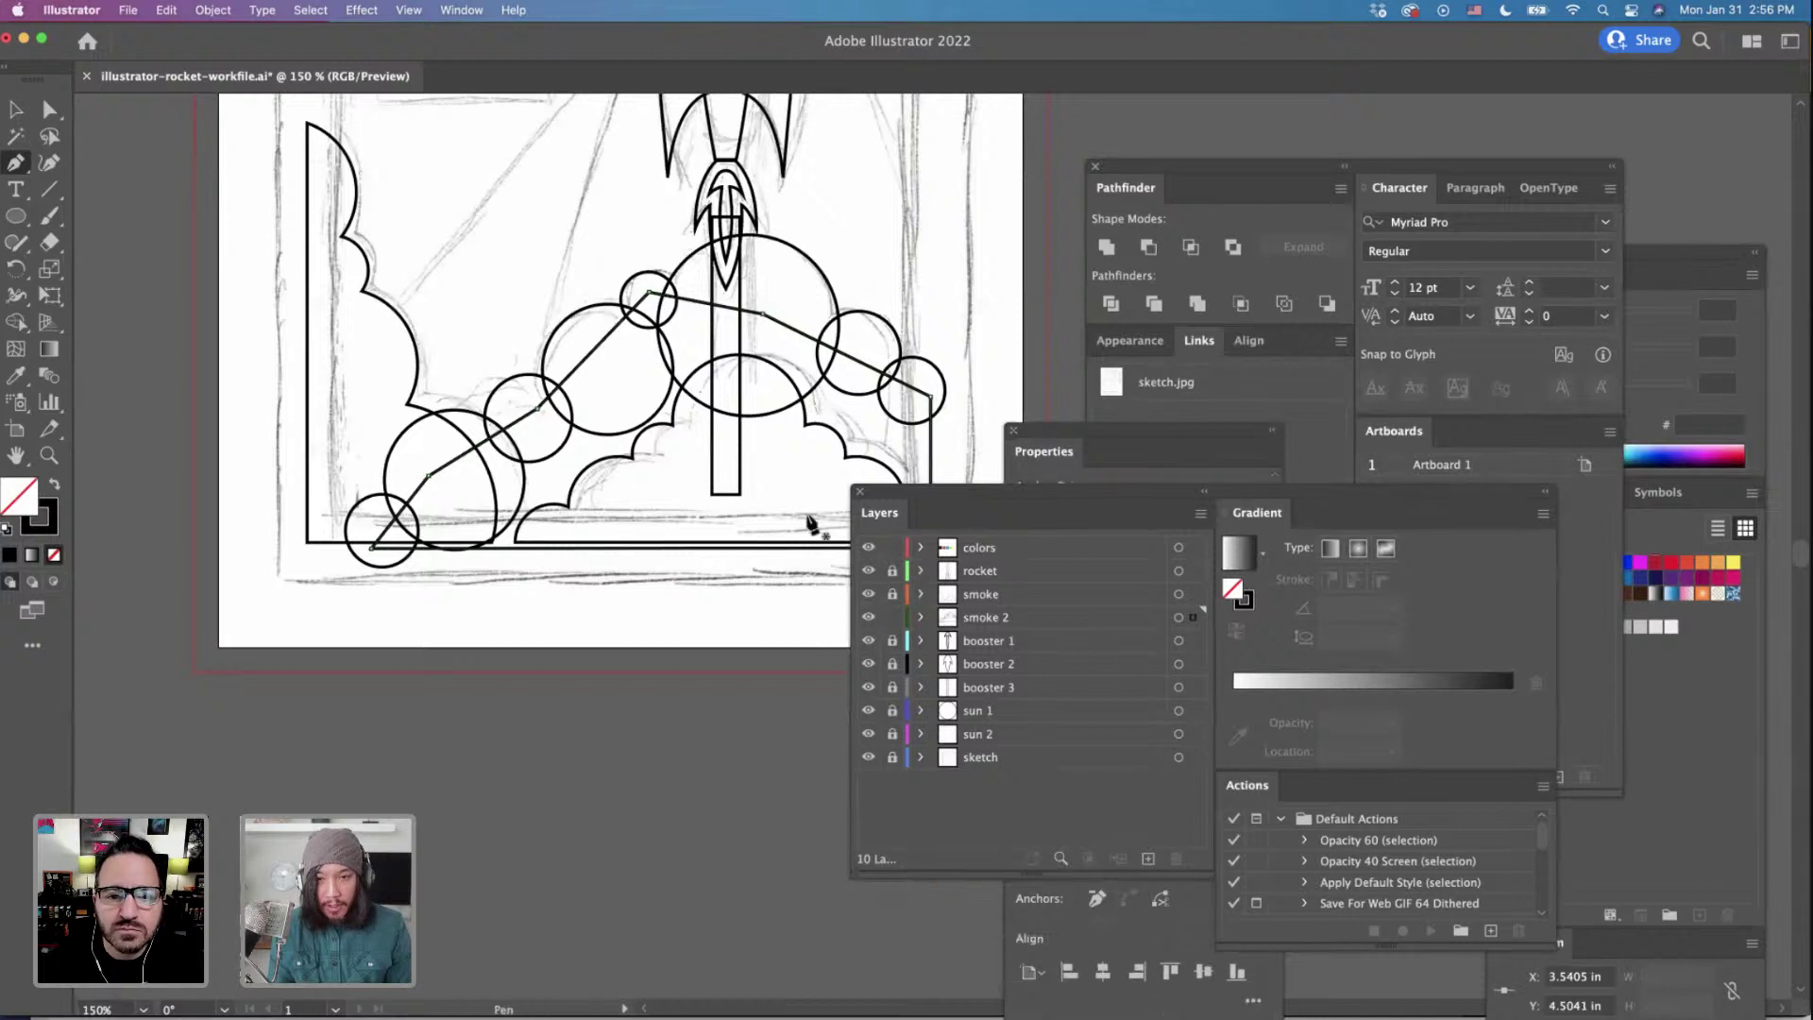
{"action": "scroll", "coordinate": [810, 524], "scroll_direction": "right", "scroll_amount": 3}
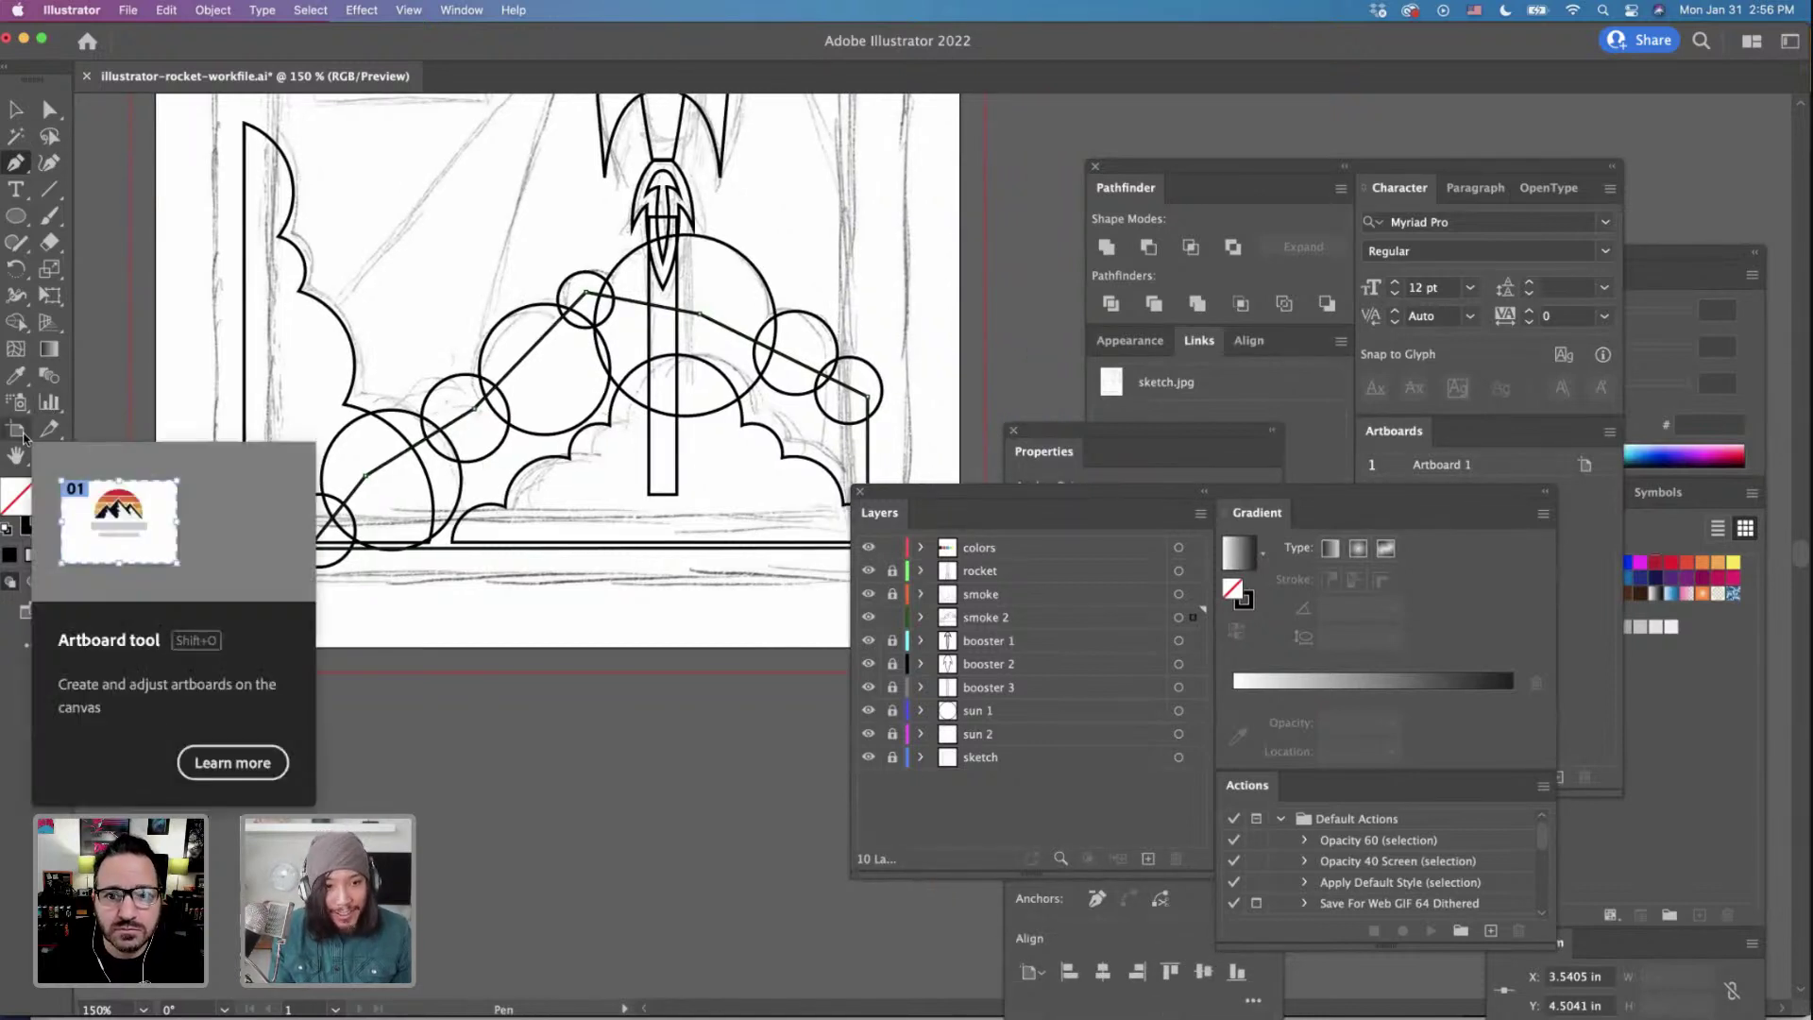
{"action": "key", "text": "v"}
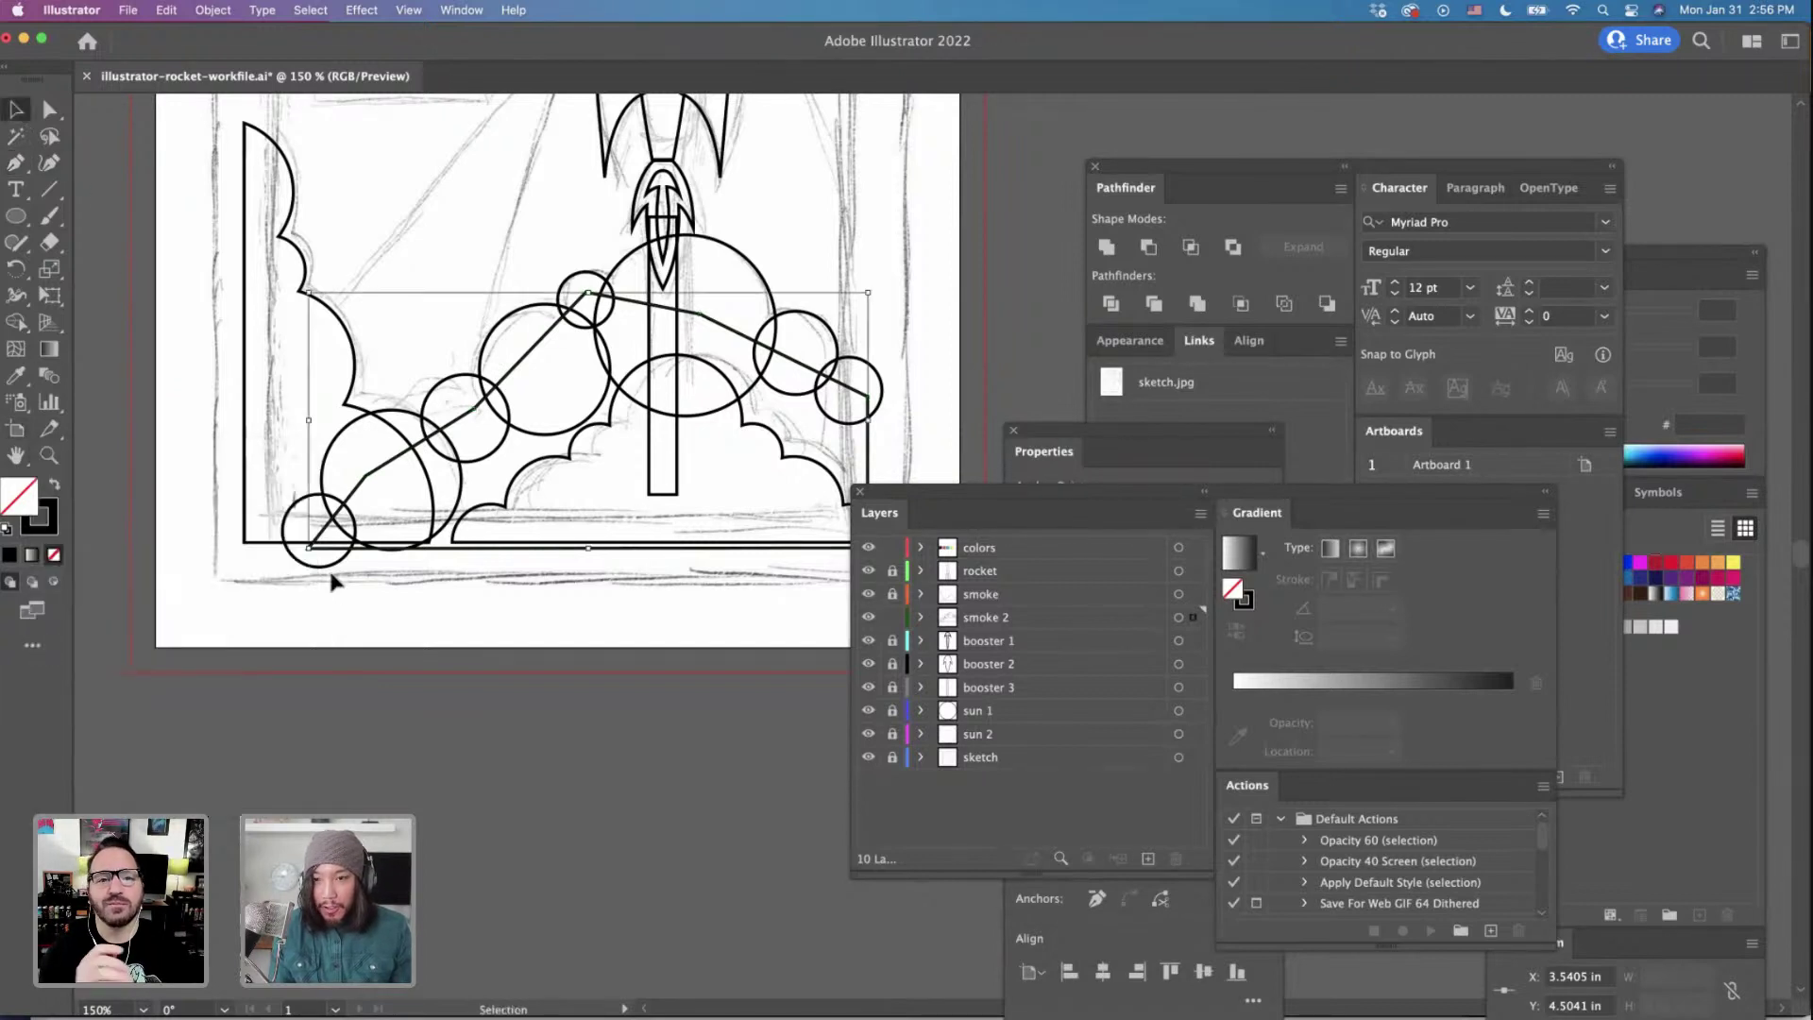
{"action": "scroll", "coordinate": [639, 659], "scroll_direction": "down", "scroll_amount": 1}
{"action": "scroll", "coordinate": [639, 658], "scroll_direction": "right", "scroll_amount": 3}
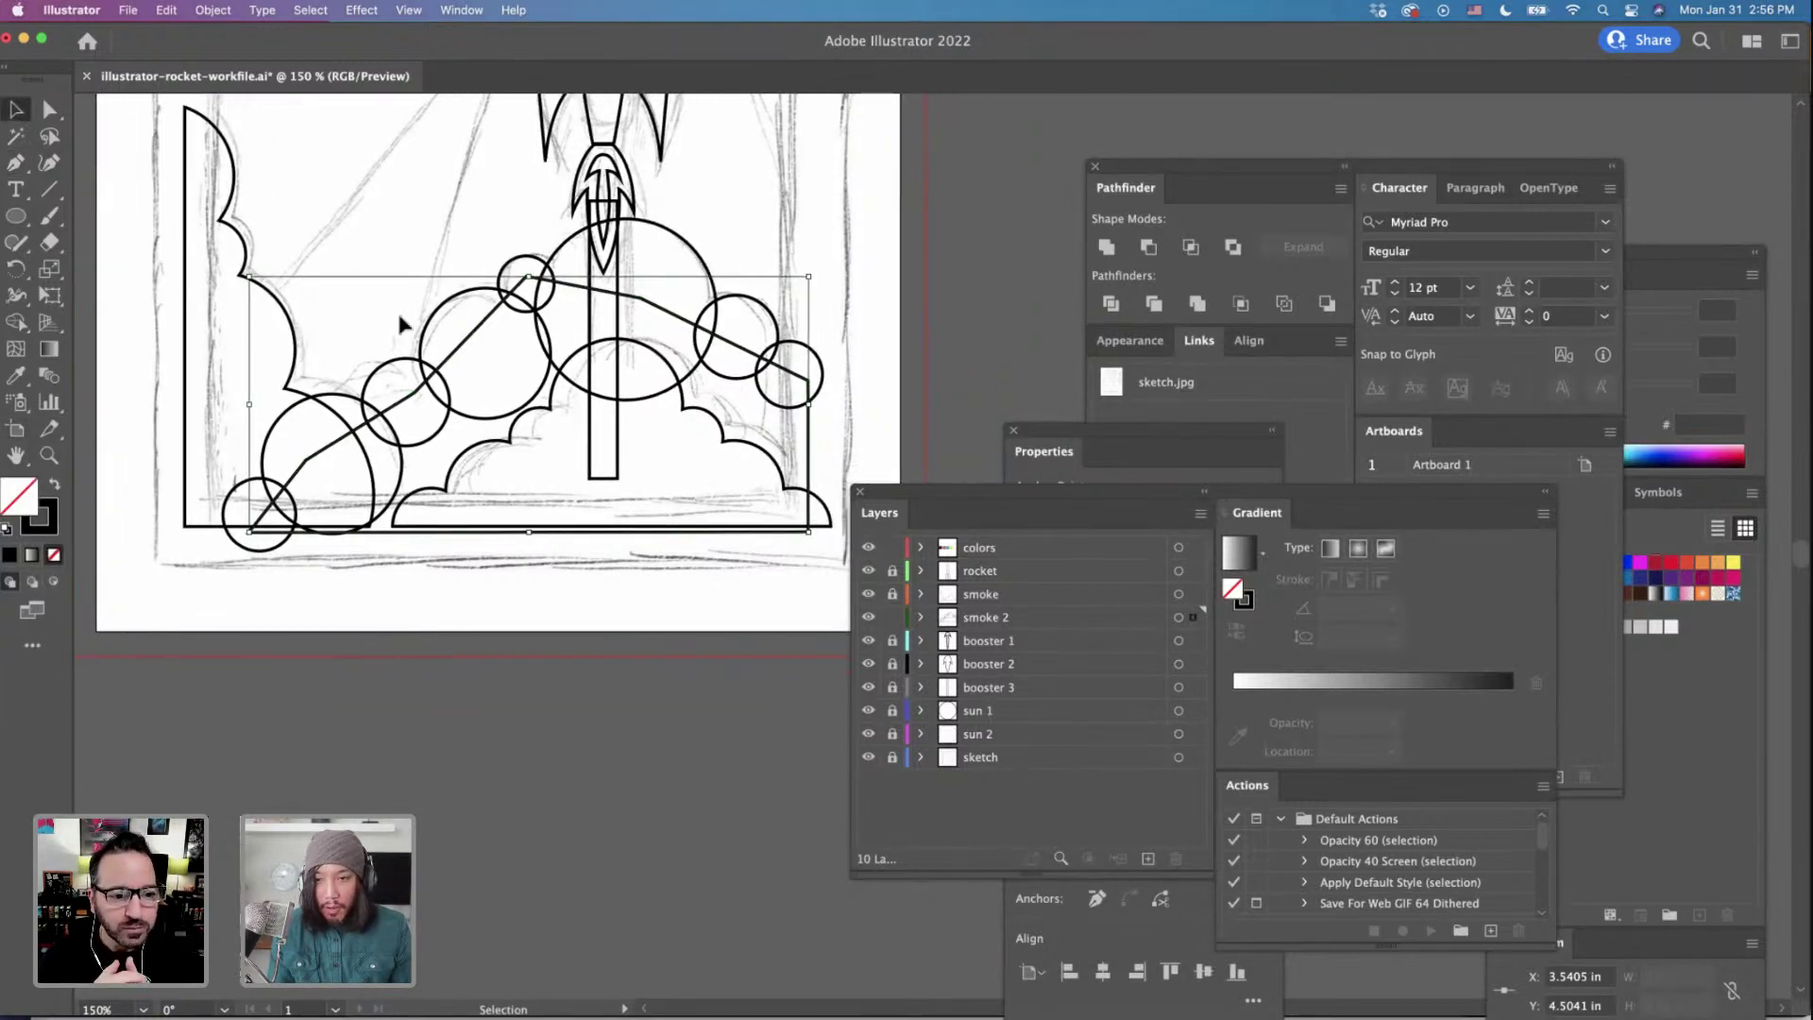
{"action": "left_click_drag", "start_coordinate": [190, 238], "coordinate": [823, 672]}
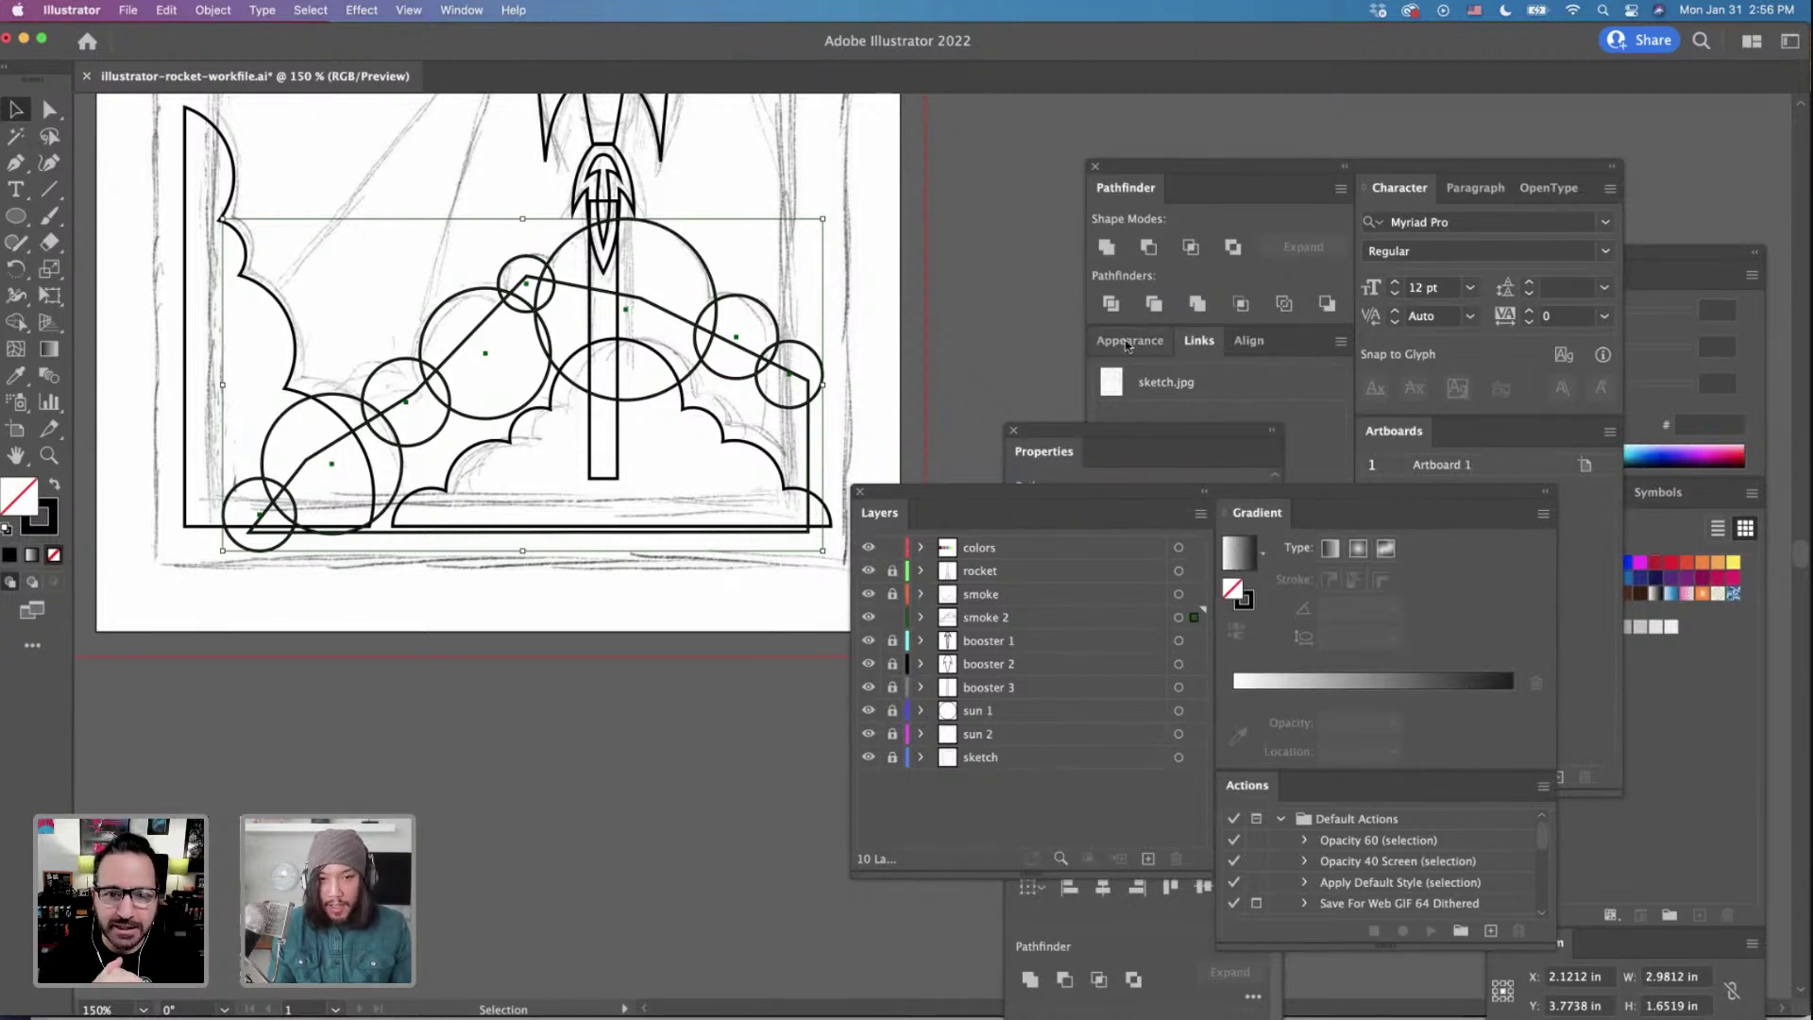
{"action": "left_click", "coordinate": [1107, 249]}
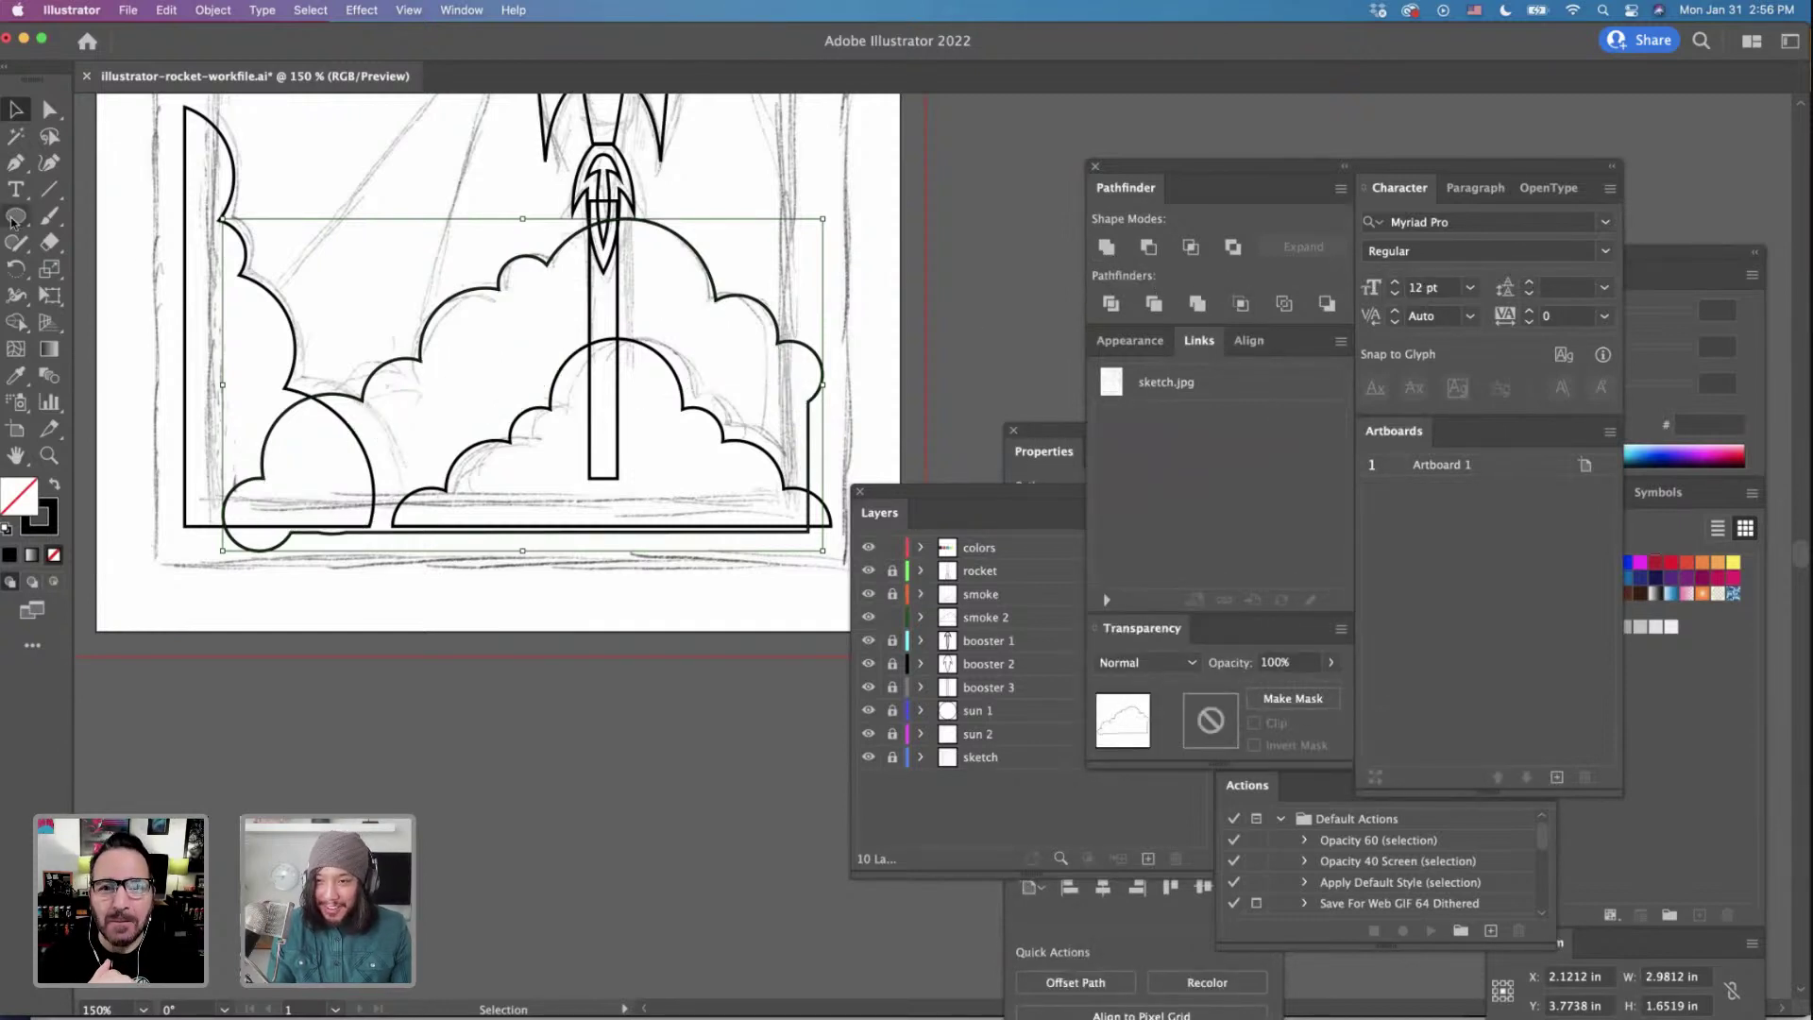
Draw a rectangle about 3.18 by 0.37 in across the base of the large smoke cloud and subtract it from the cloud.
{"action": "left_click_drag", "start_coordinate": [16, 215], "coordinate": [85, 213]}
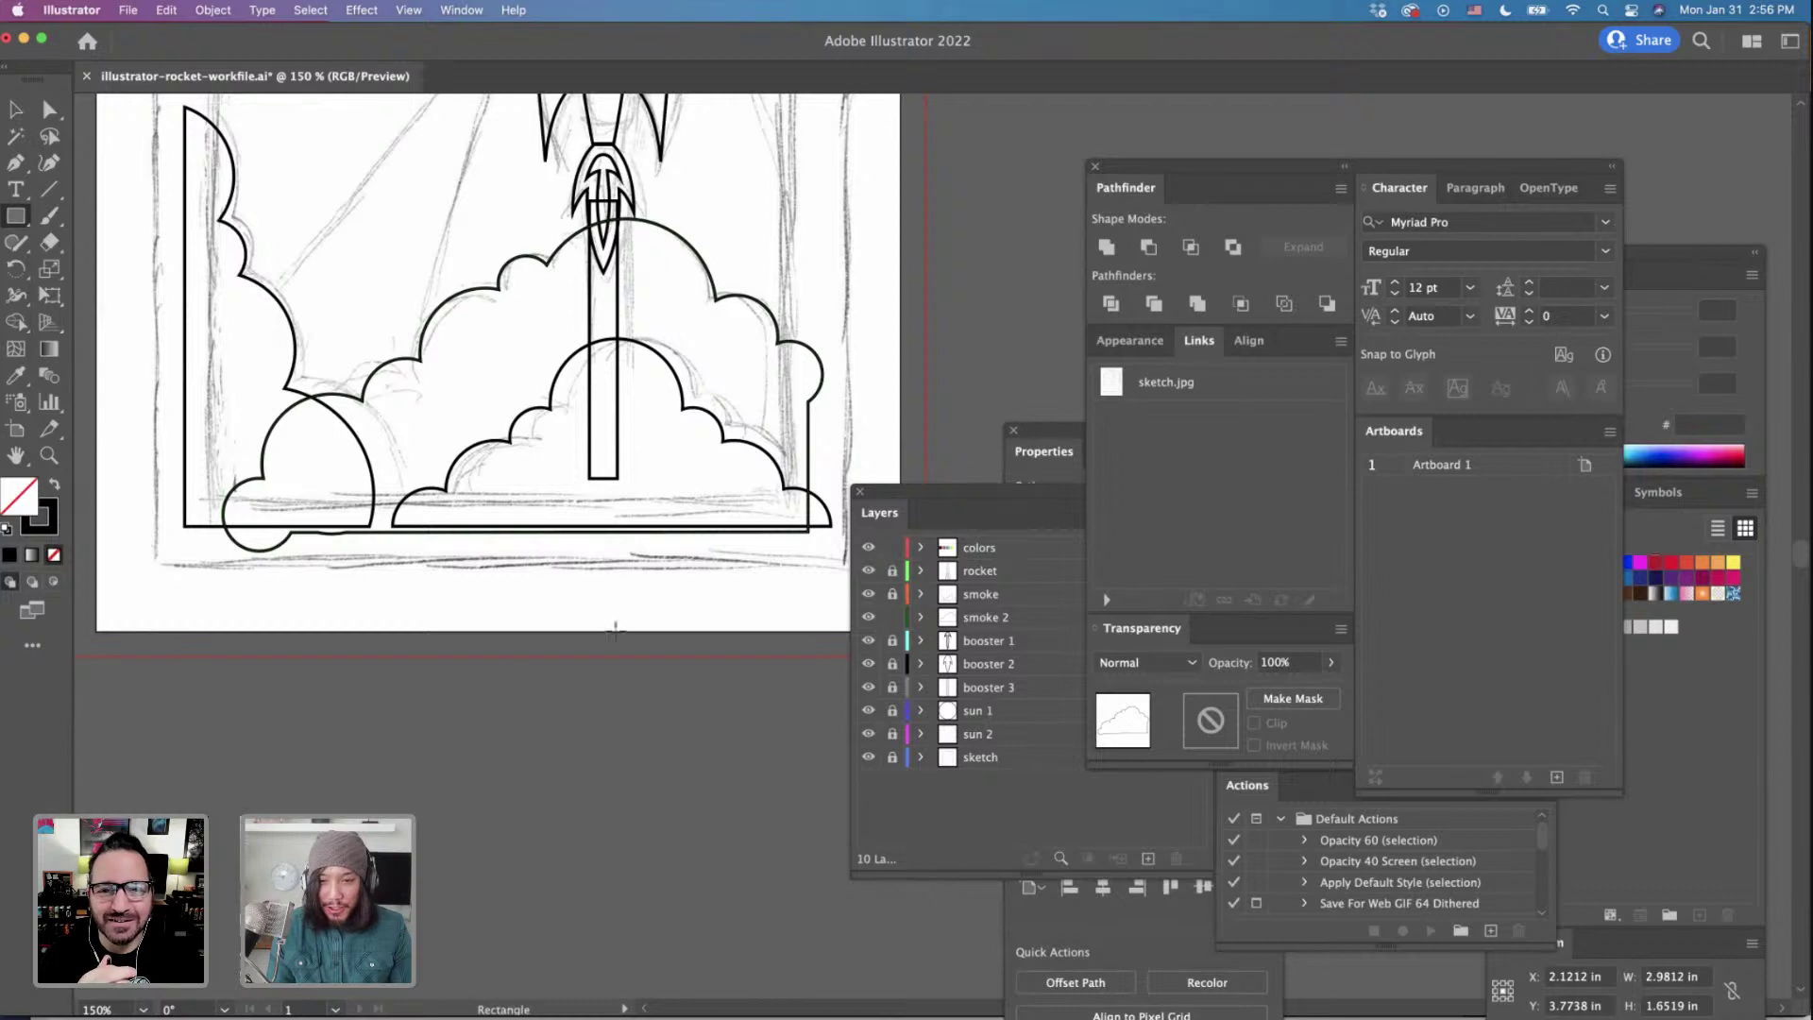
{"action": "scroll", "coordinate": [614, 630], "scroll_direction": "right", "scroll_amount": 1}
{"action": "left_click_drag", "start_coordinate": [809, 592], "coordinate": [169, 518]}
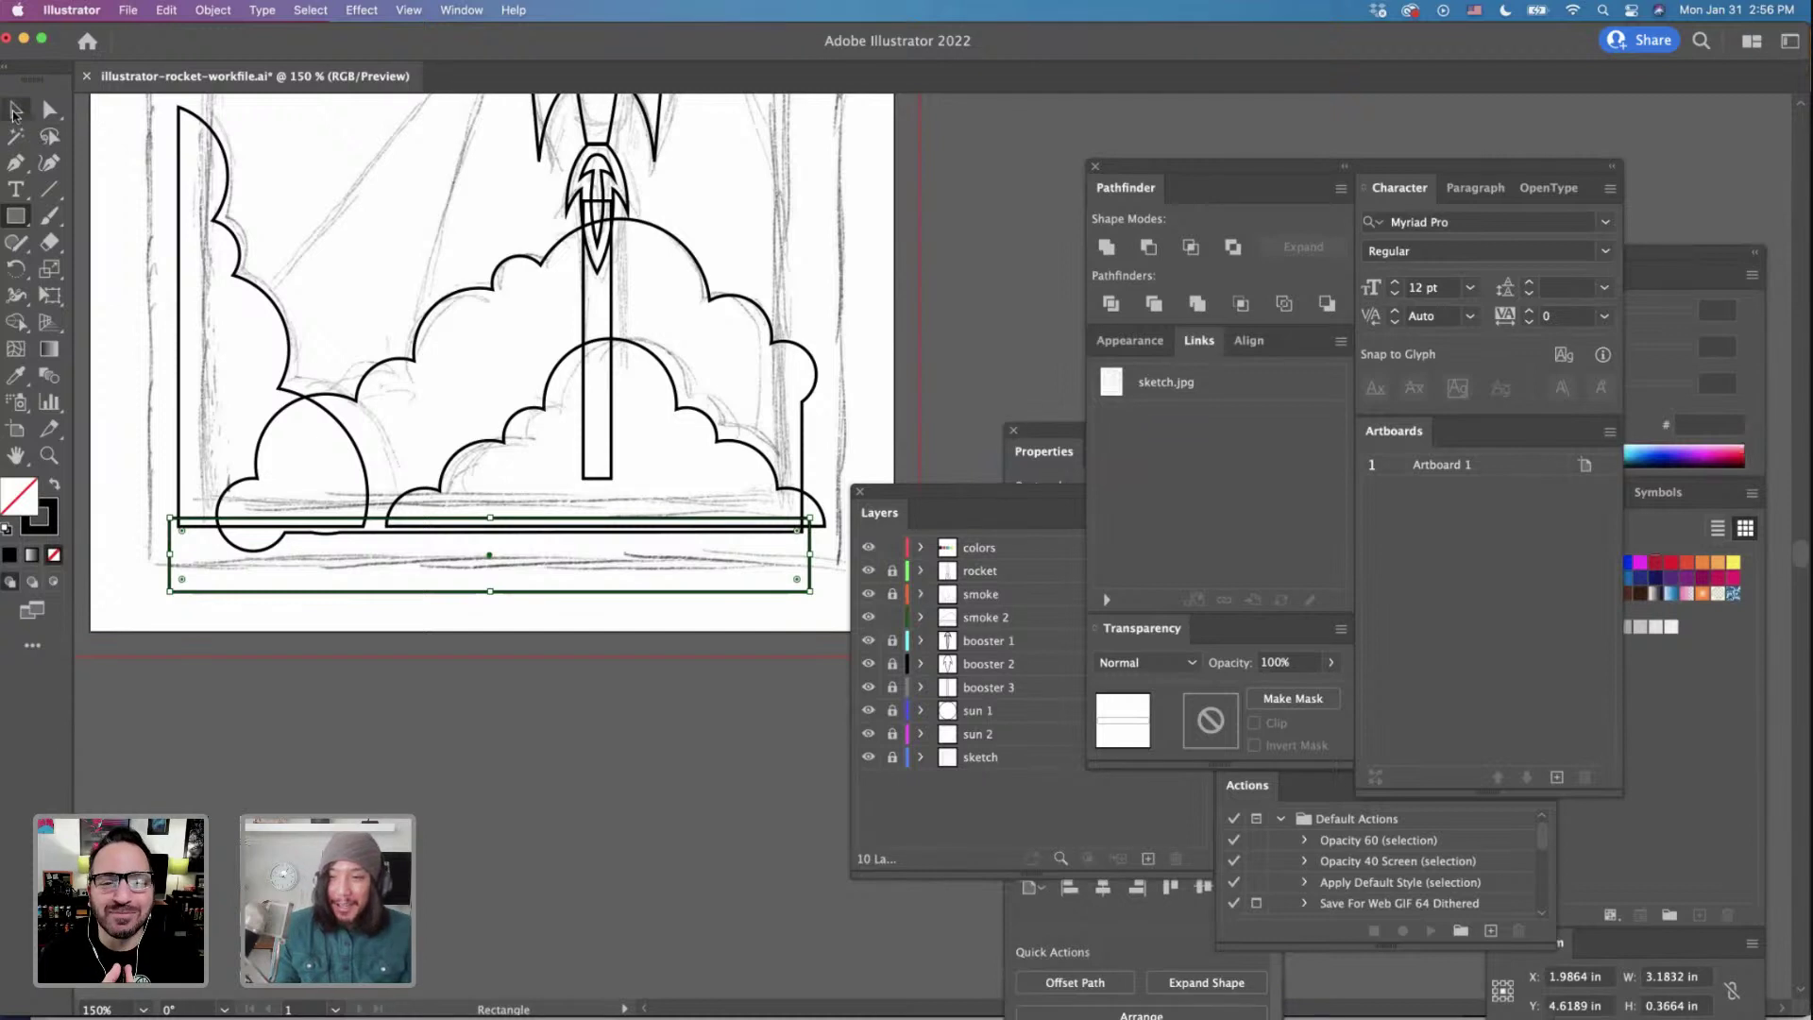
{"action": "key", "text": "v"}
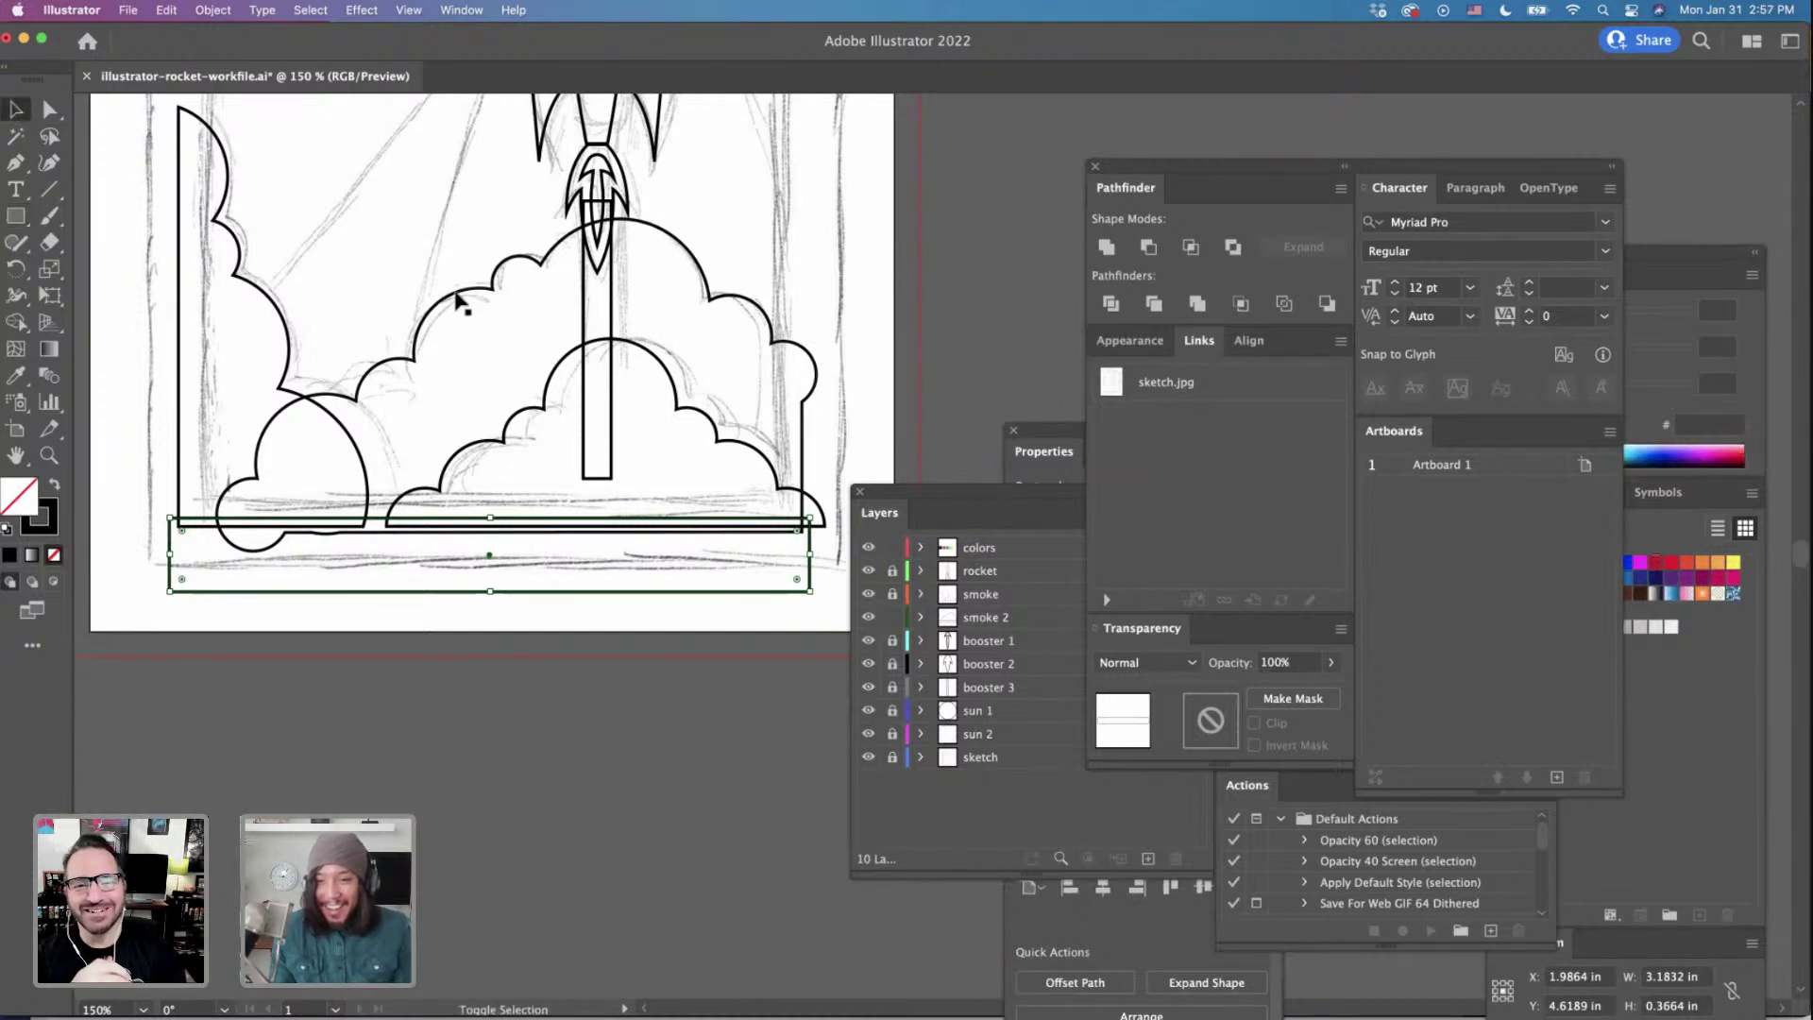
{"action": "left_click", "coordinate": [456, 300], "text": "shift"}
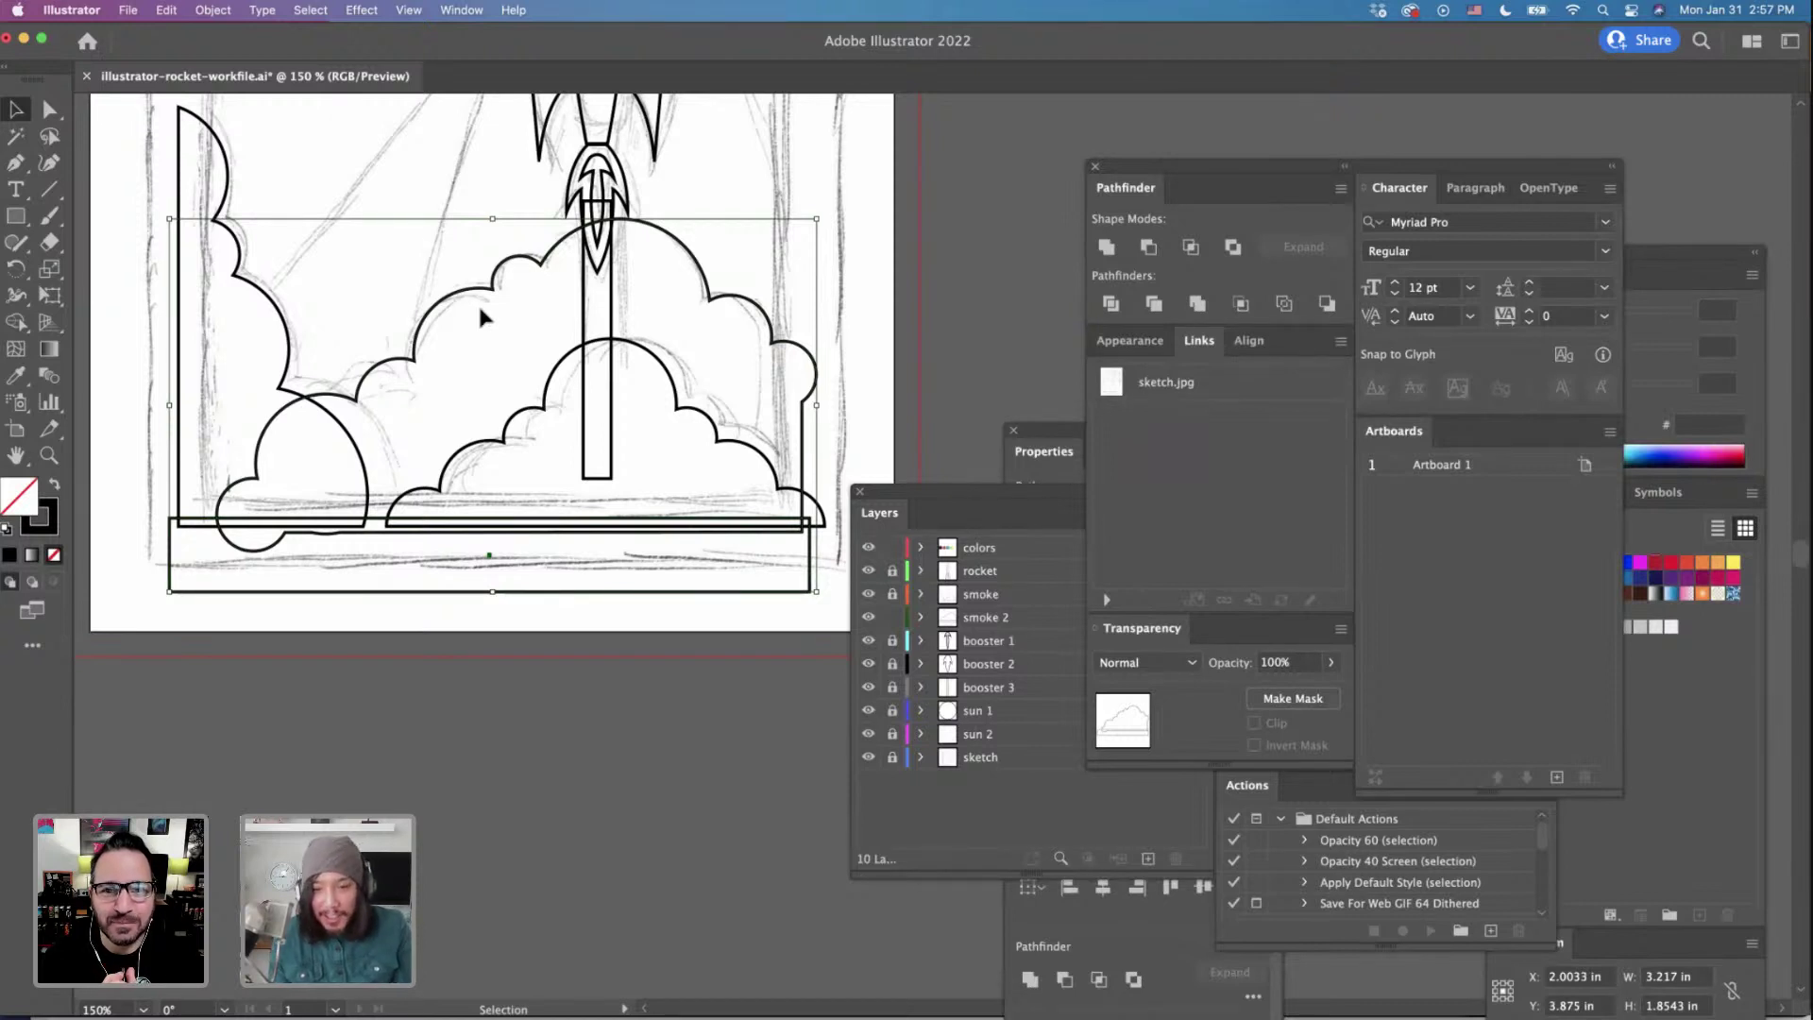
{"action": "scroll", "coordinate": [482, 316], "scroll_direction": "right", "scroll_amount": 2}
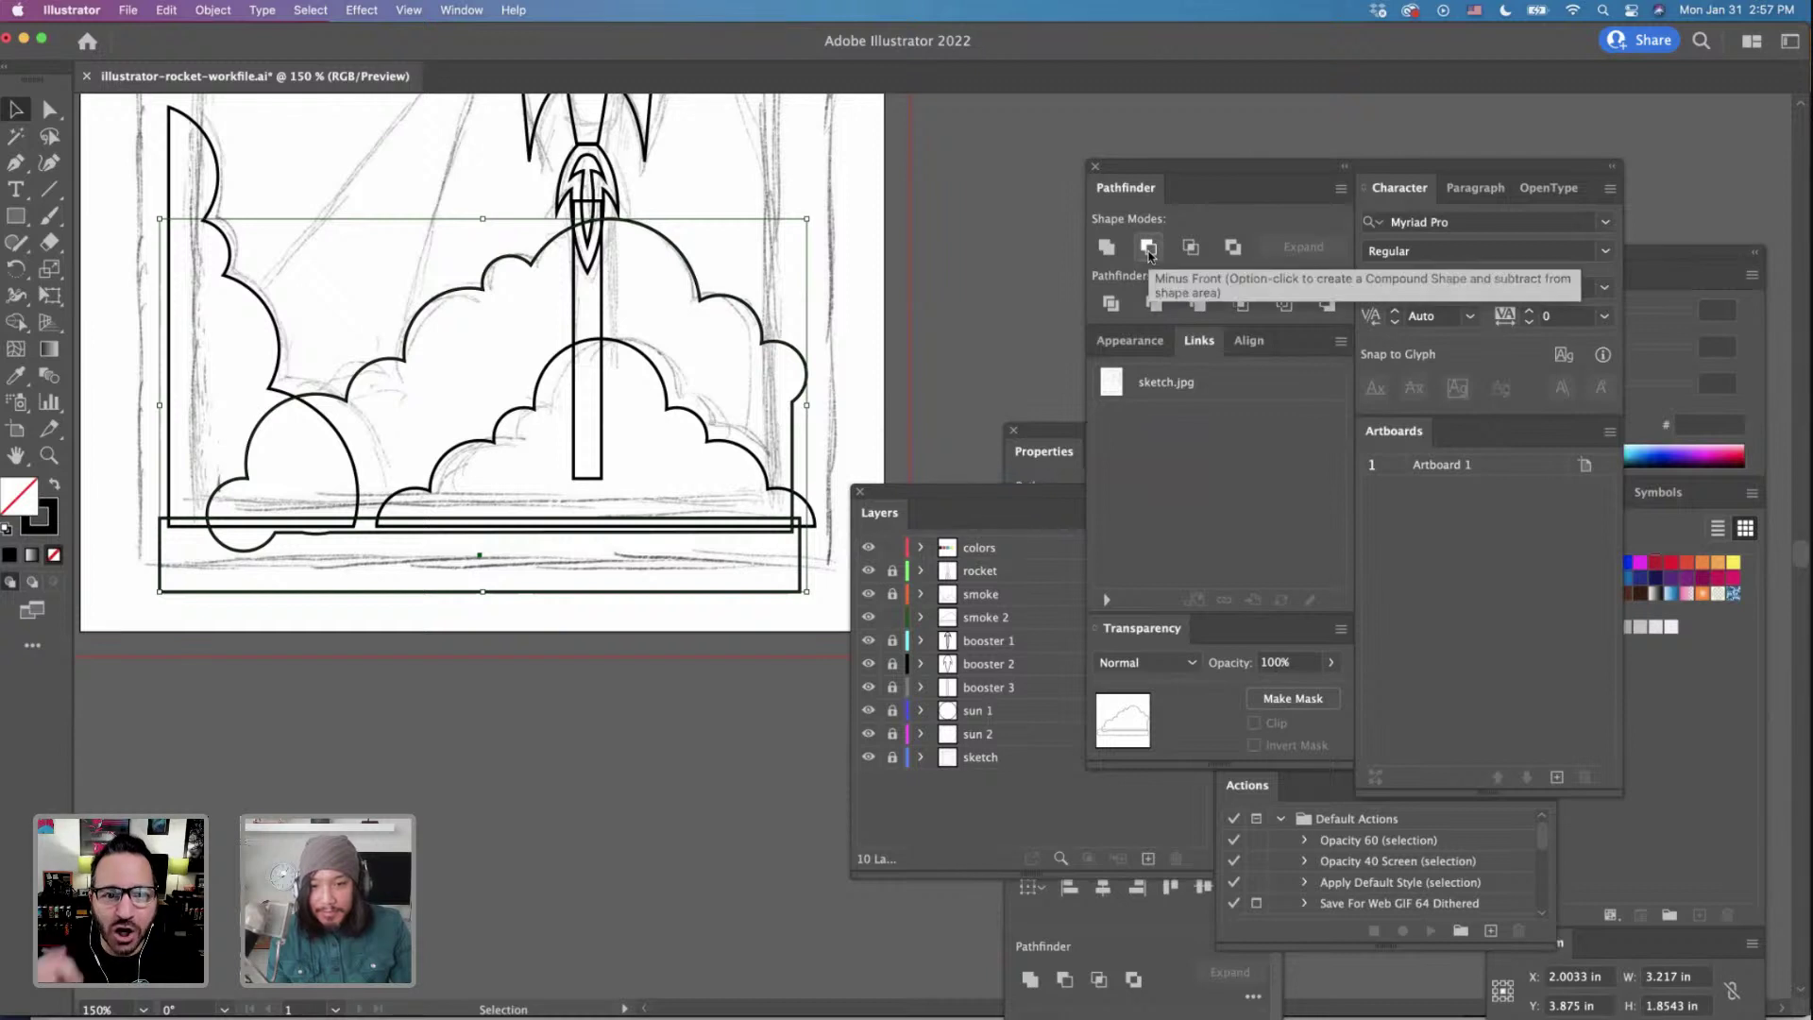
{"action": "left_click", "coordinate": [1150, 253]}
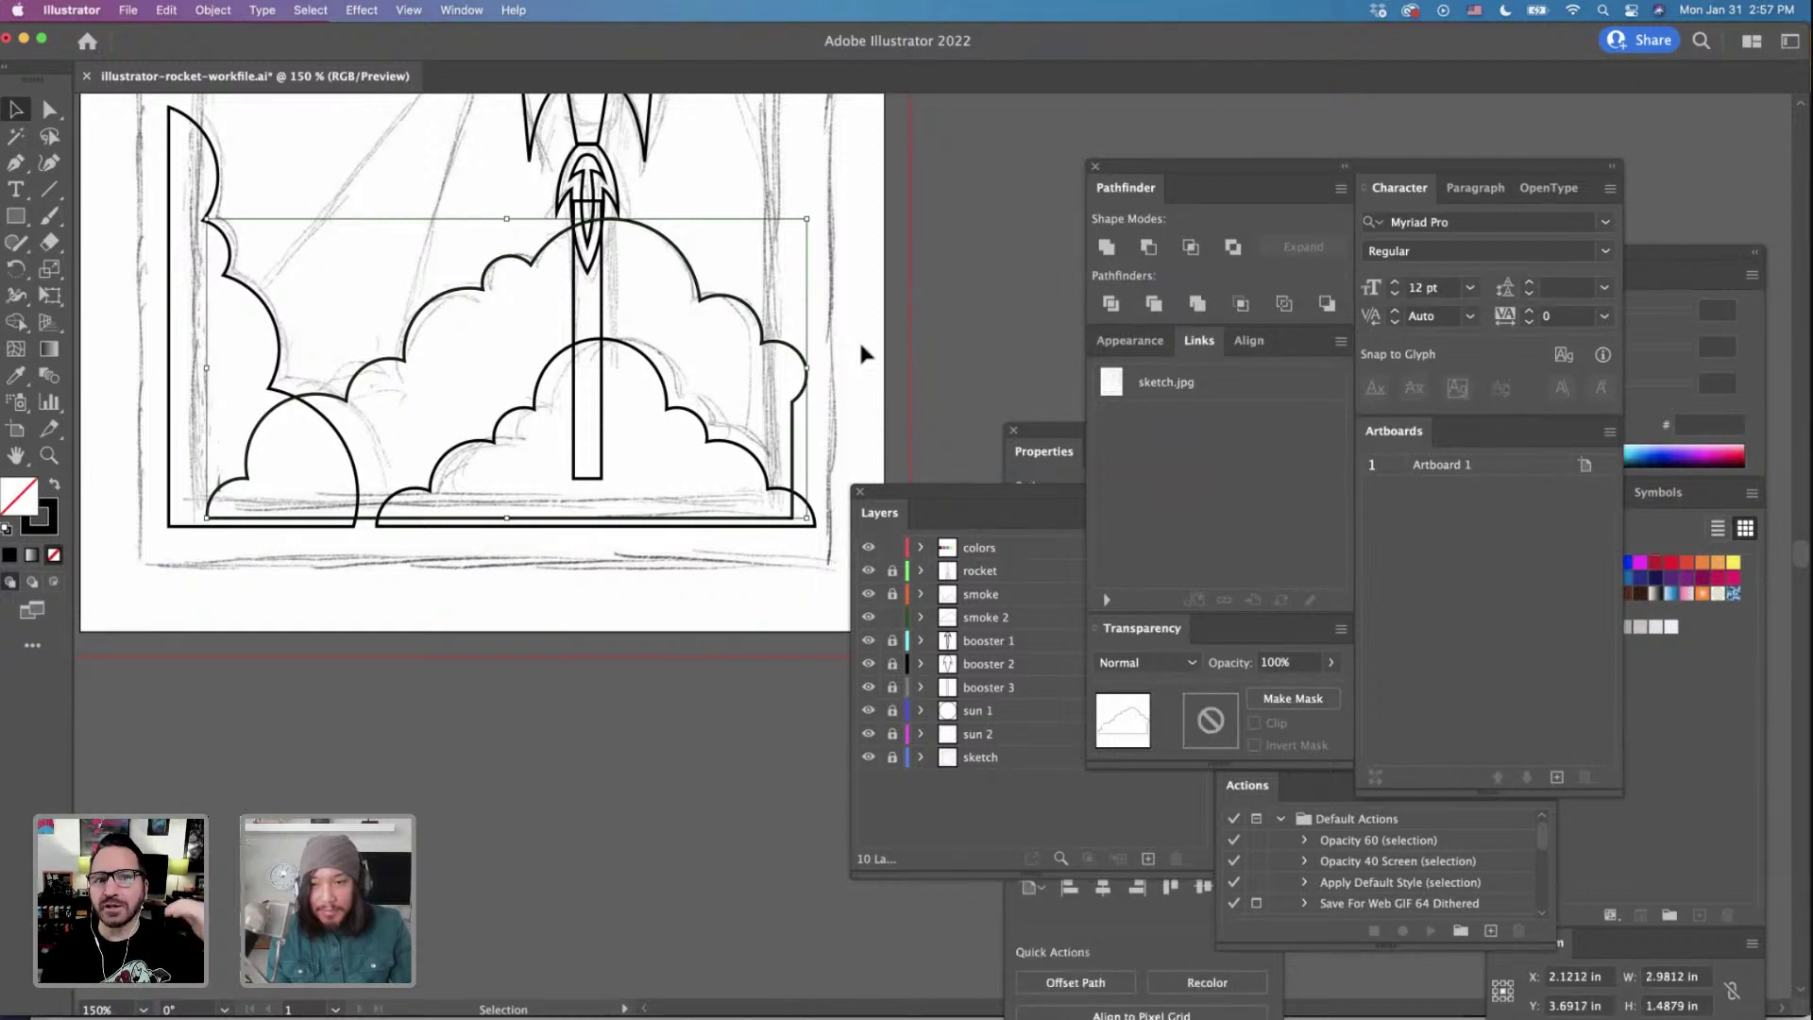
Draw a rectangle about 0.42 by 1.43 in over the large cloud's right end and subtract it from the cloud.
{"action": "scroll", "coordinate": [302, 299], "scroll_direction": "right", "scroll_amount": 2}
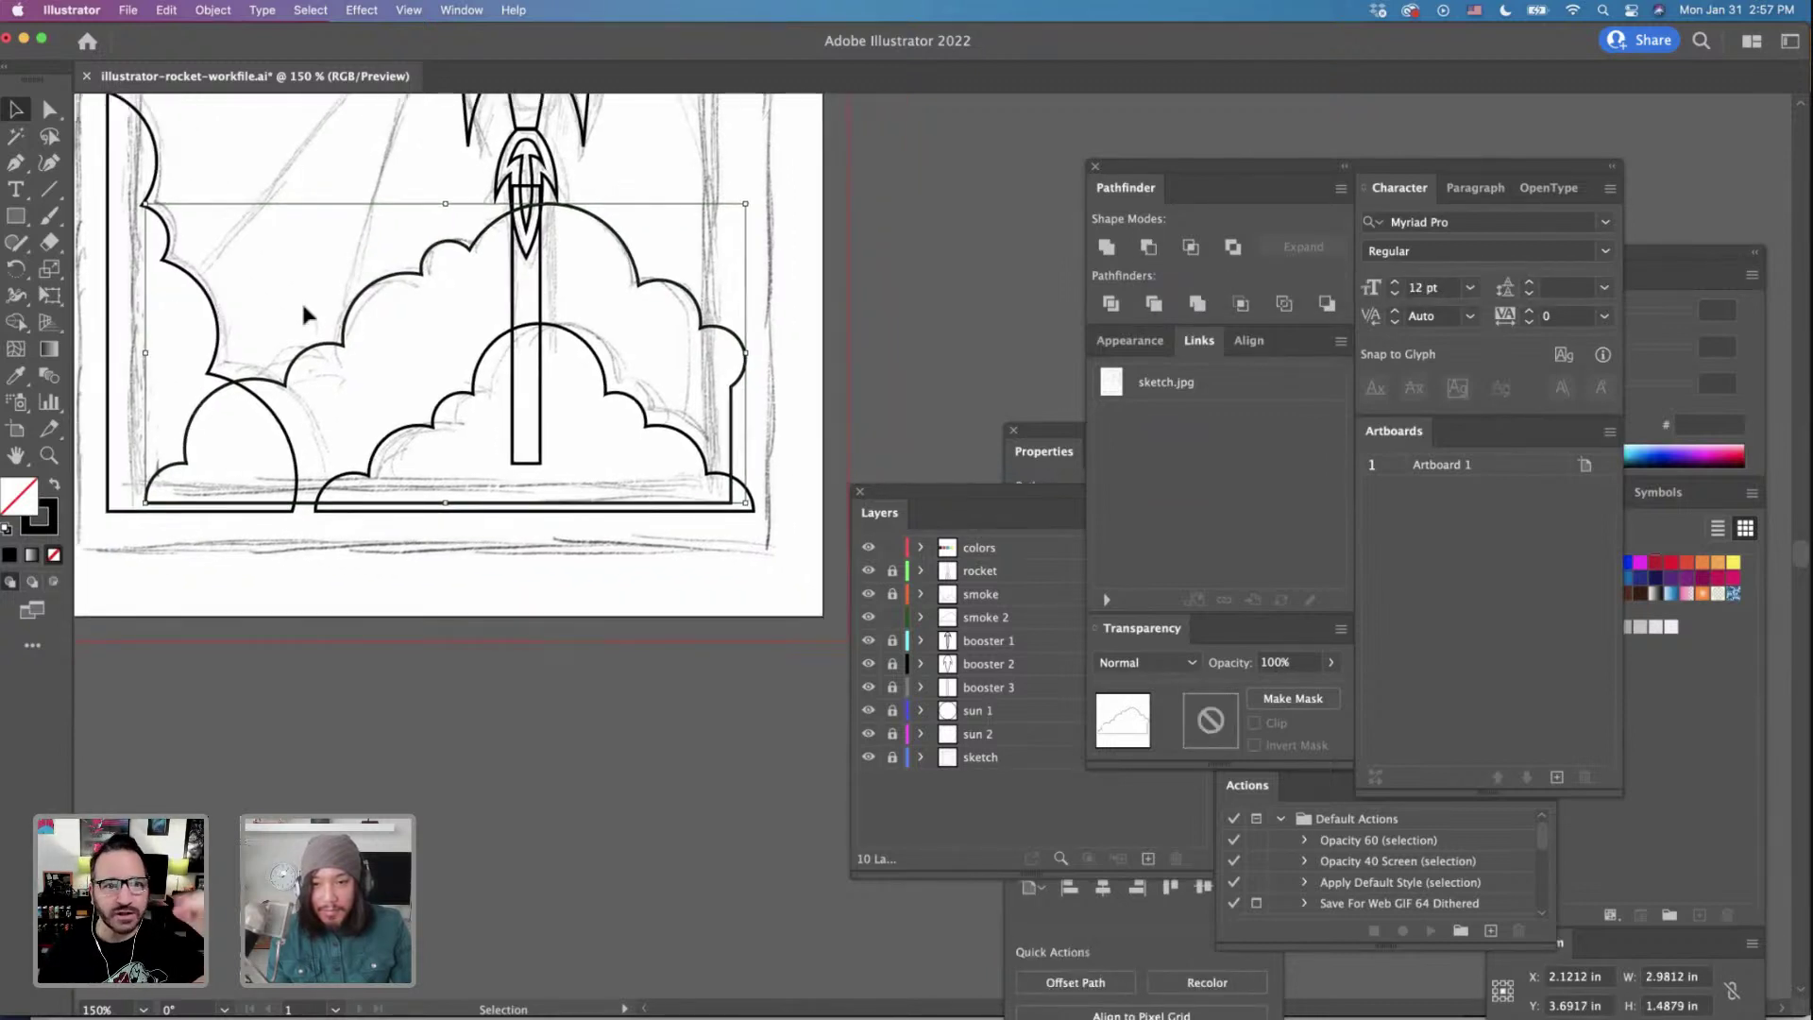
{"action": "key", "text": "m"}
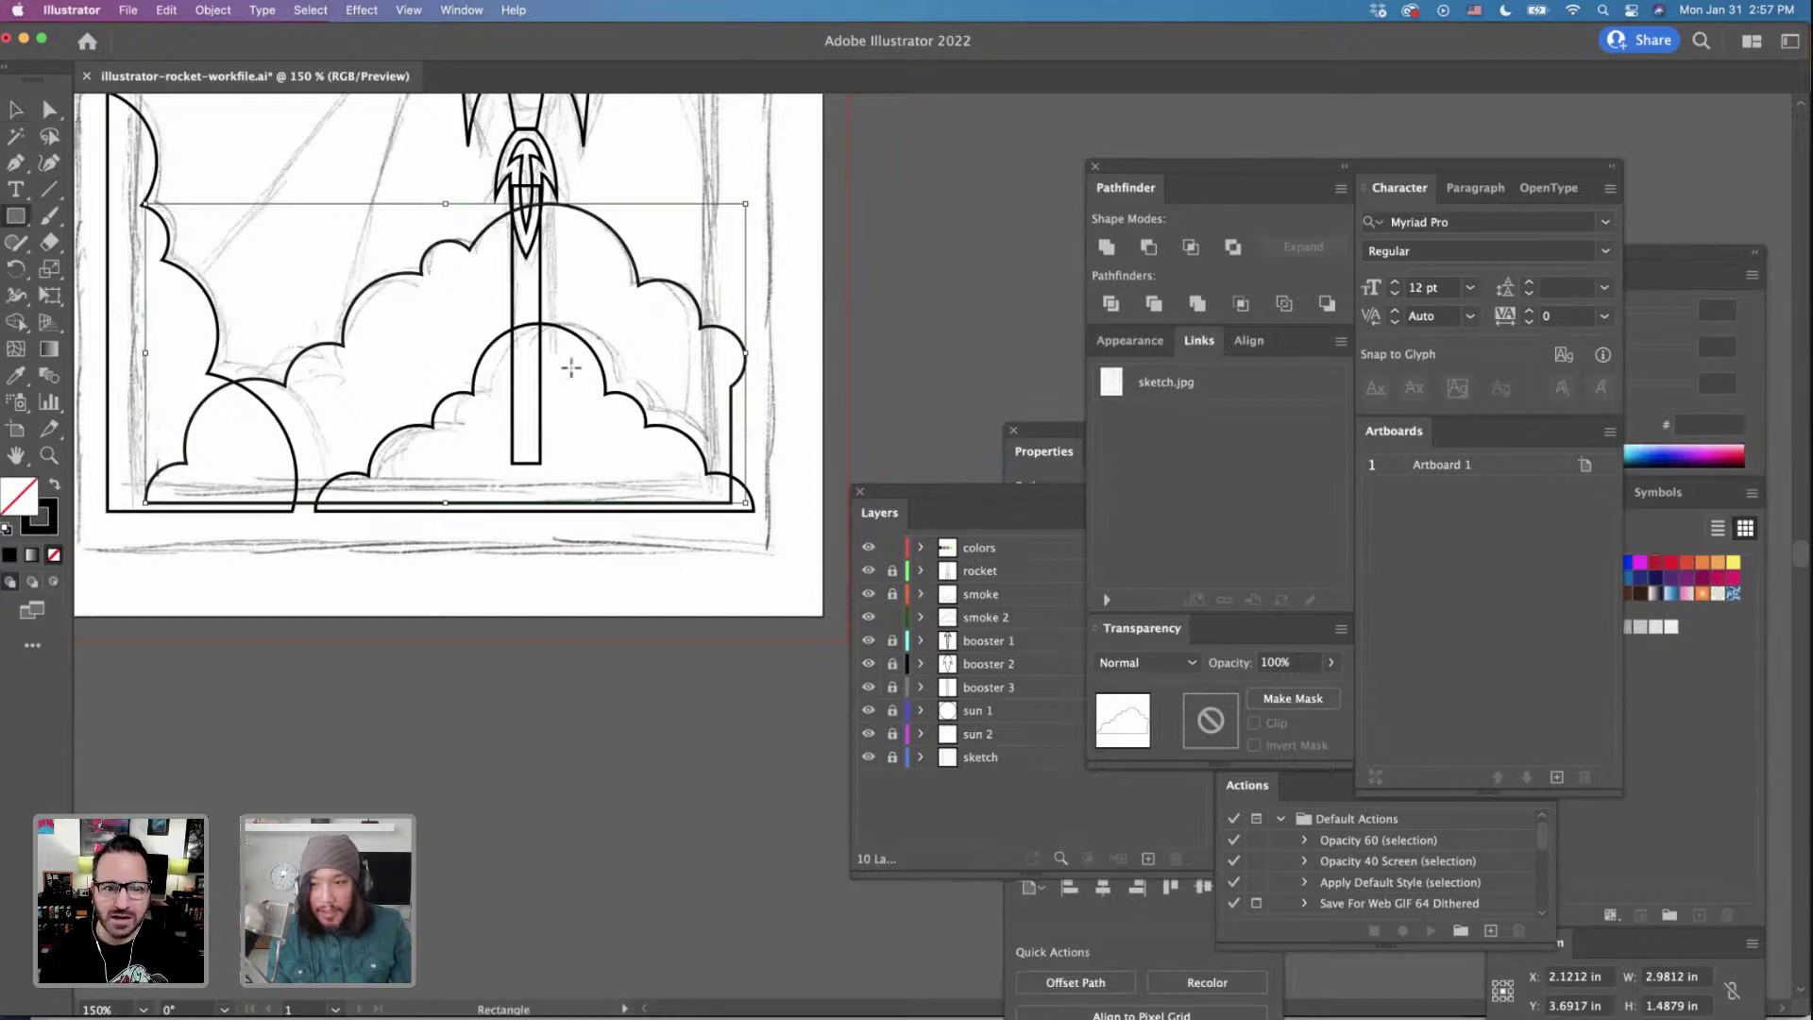
{"action": "key", "text": "super+shift+a"}
{"action": "left_click_drag", "start_coordinate": [809, 280], "coordinate": [725, 569]}
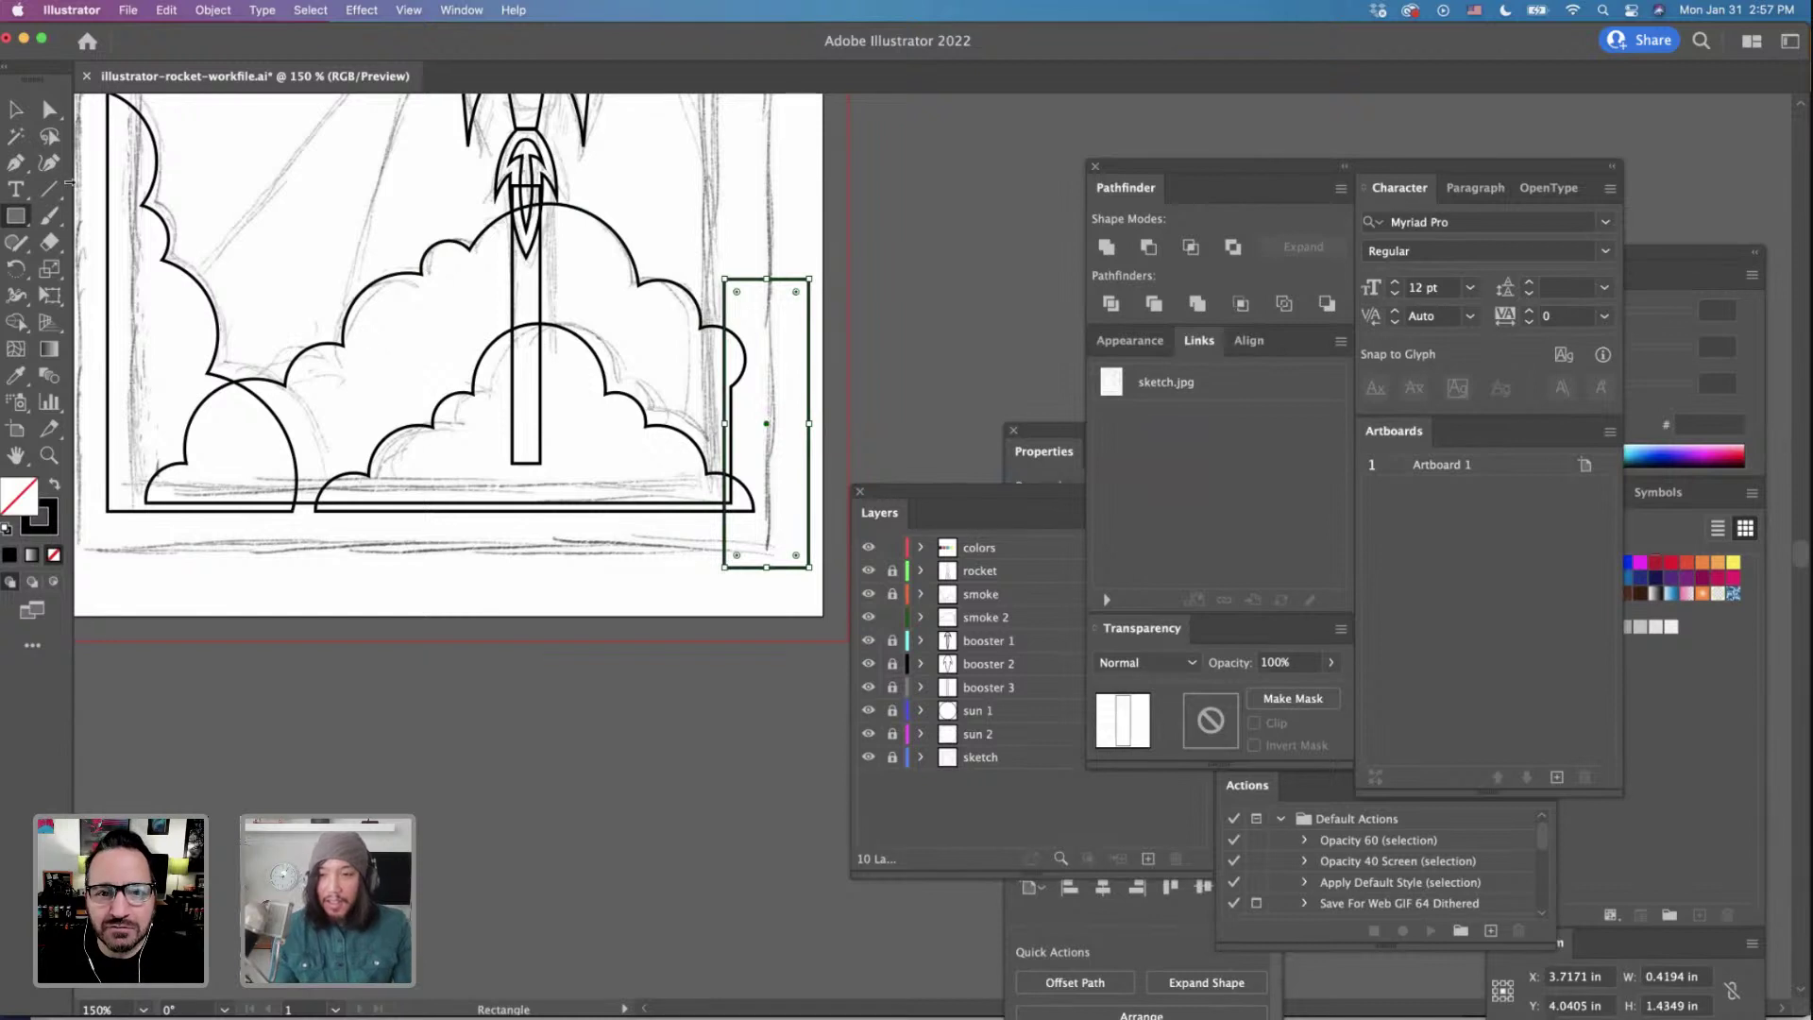
{"action": "left_click", "coordinate": [16, 109]}
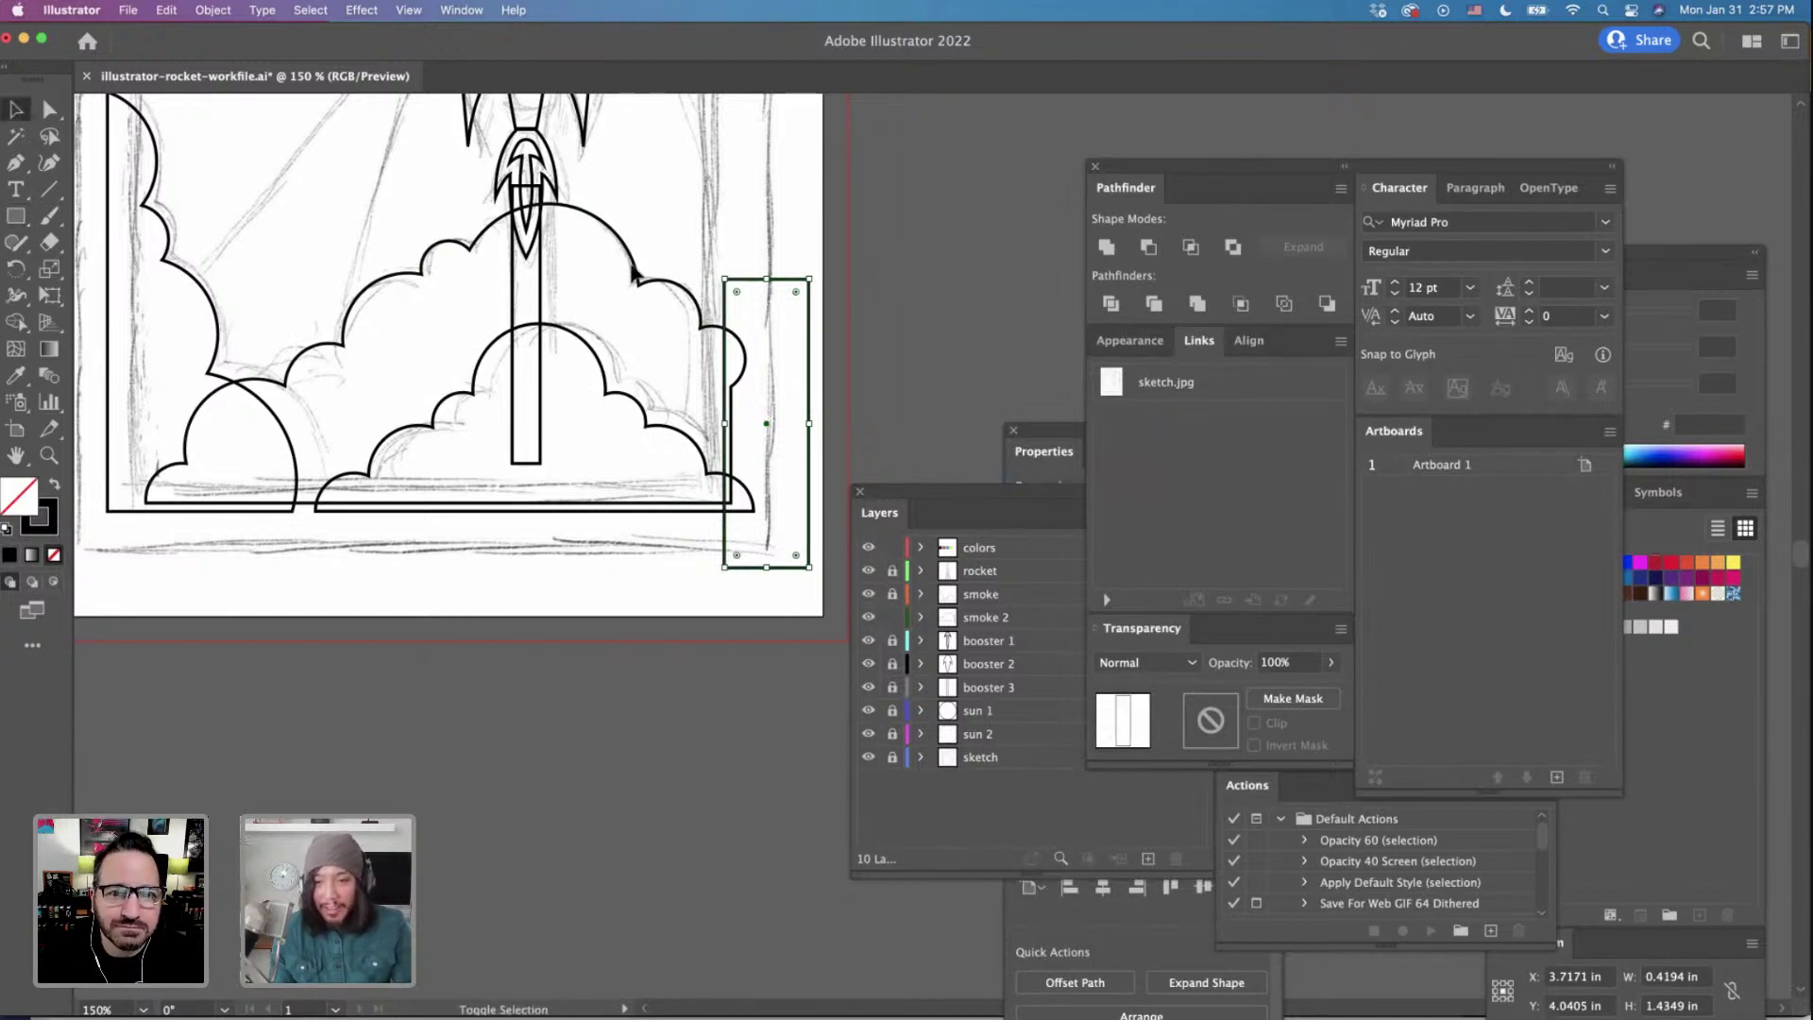
{"action": "left_click", "coordinate": [632, 266], "text": "shift"}
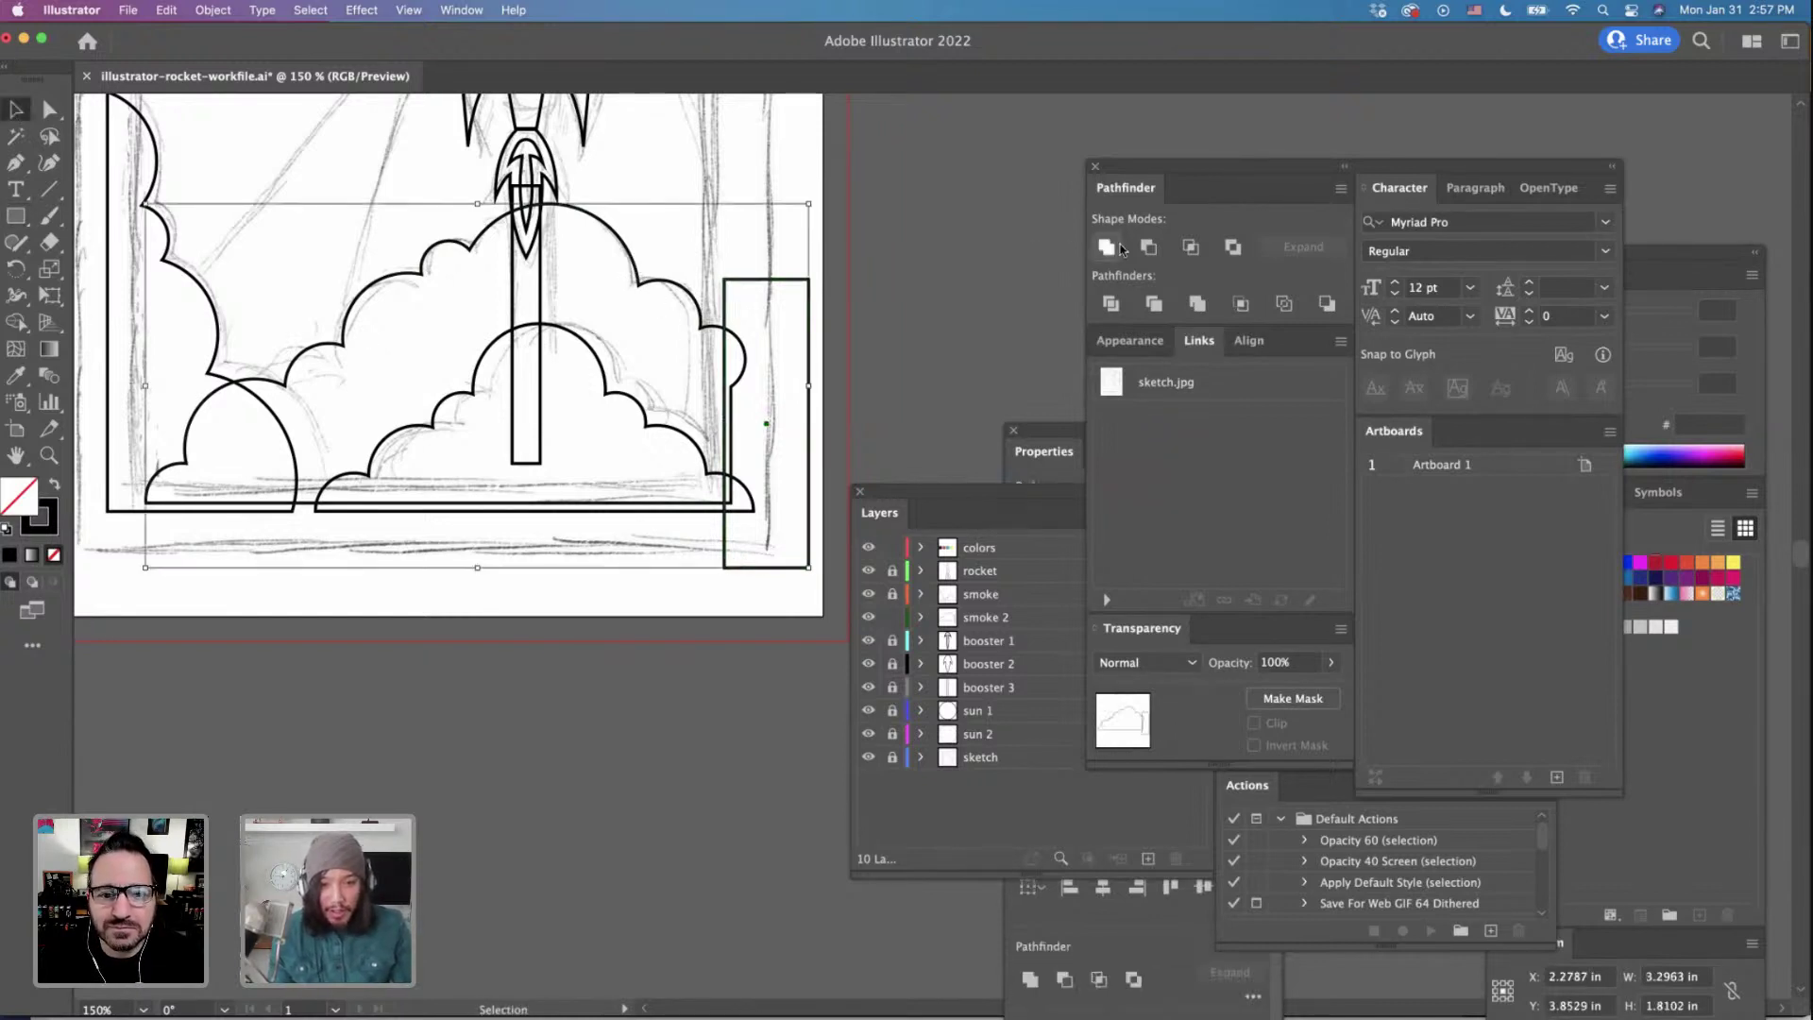
{"action": "left_click", "coordinate": [1148, 248]}
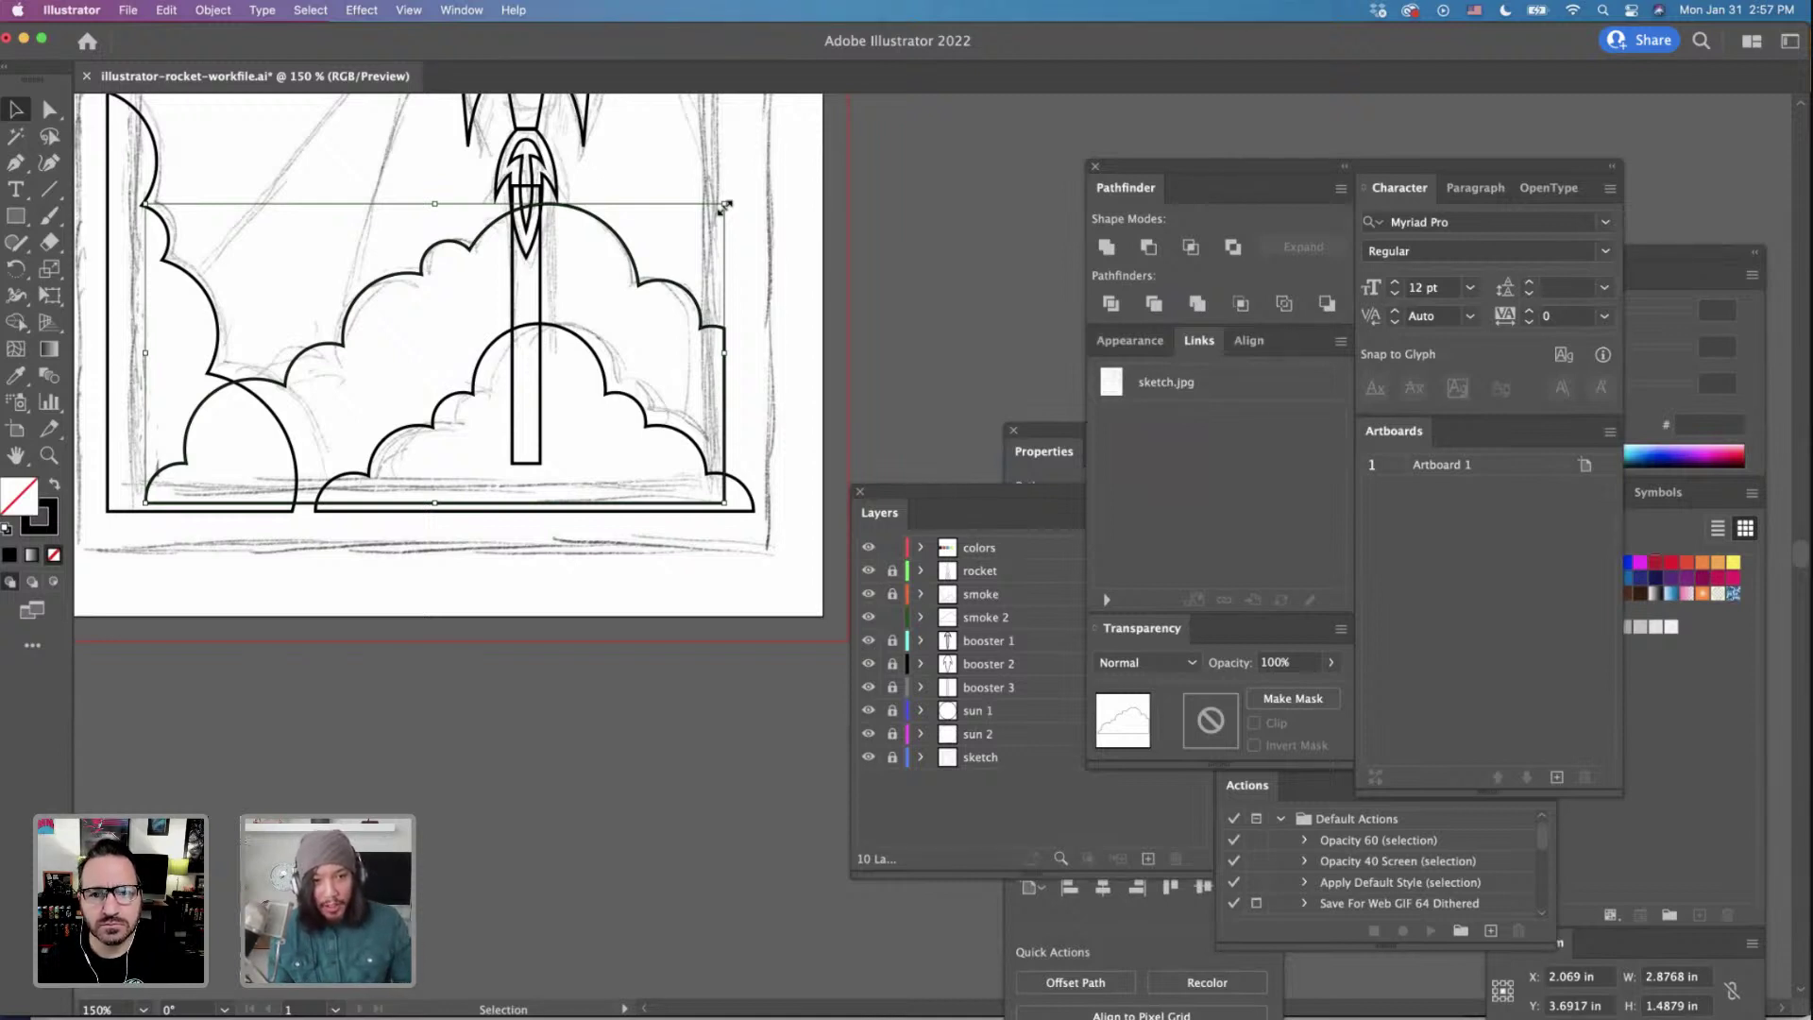
Enlarge the trimmed cloud to about 2.92 by 1.51 in and move it slightly down and right towards the ground line.
{"action": "left_click_drag", "start_coordinate": [725, 206], "coordinate": [738, 204]}
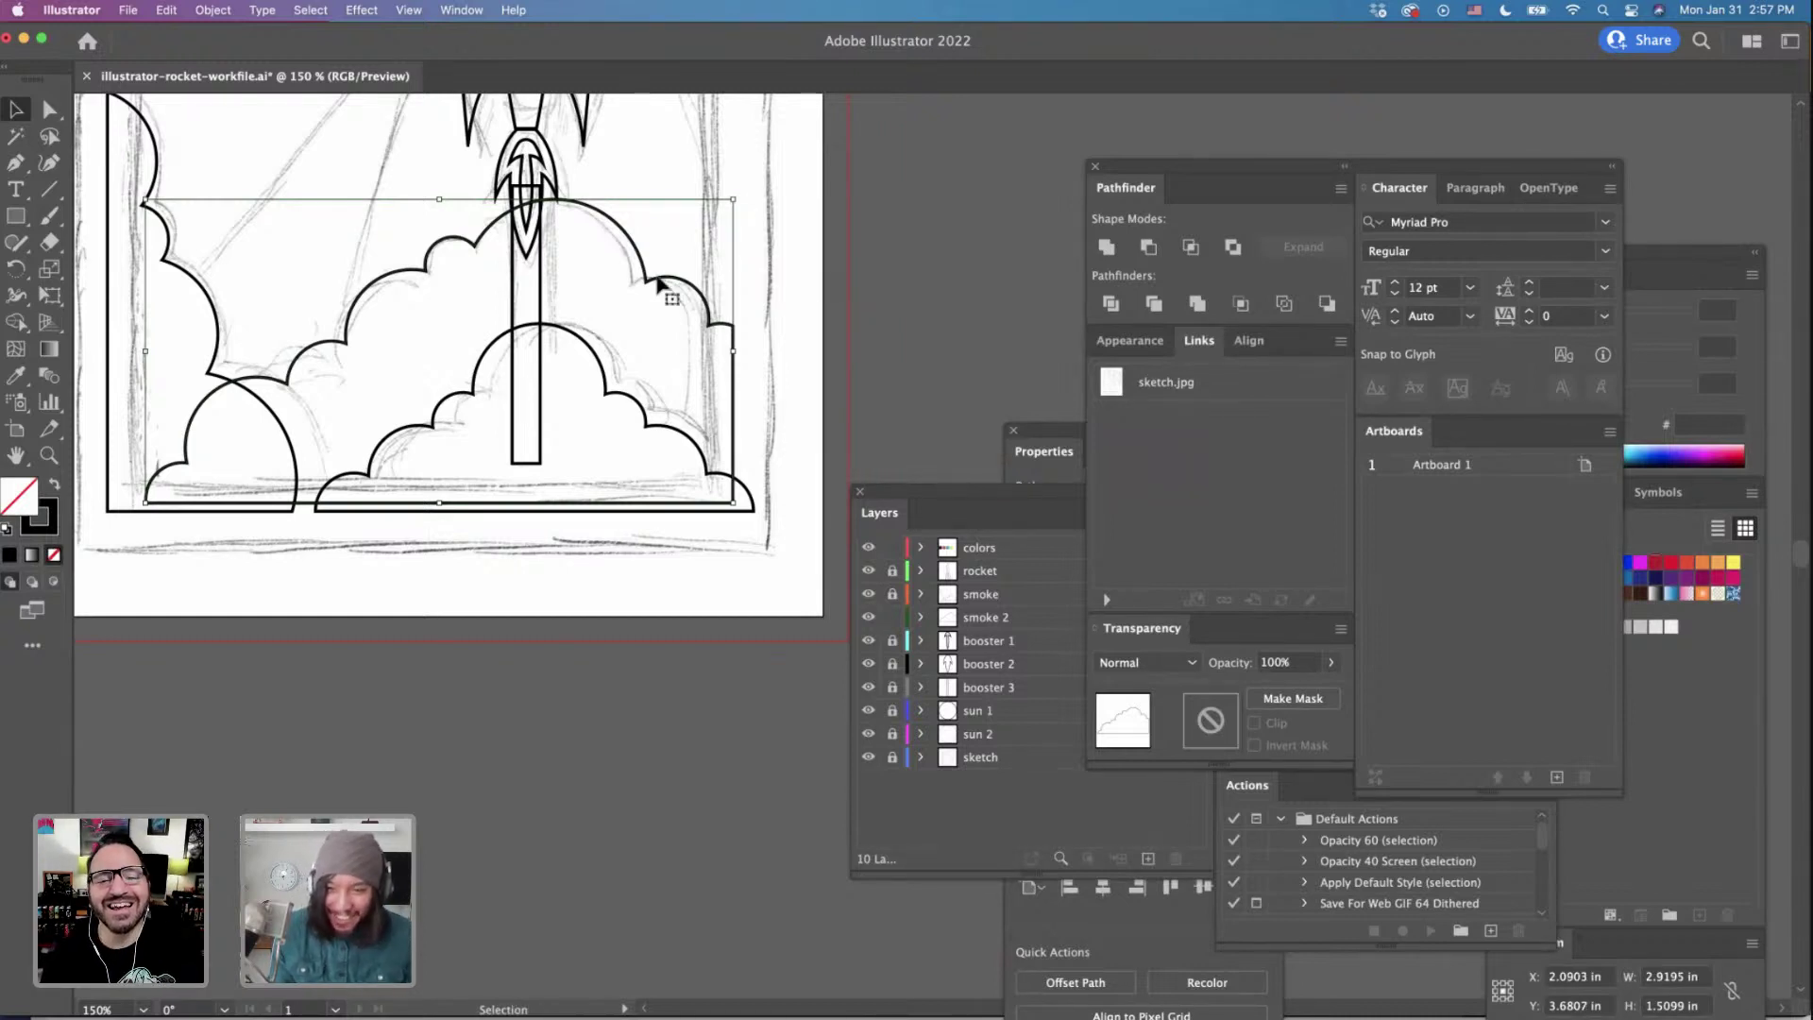
{"action": "left_click_drag", "start_coordinate": [667, 281], "coordinate": [676, 285]}
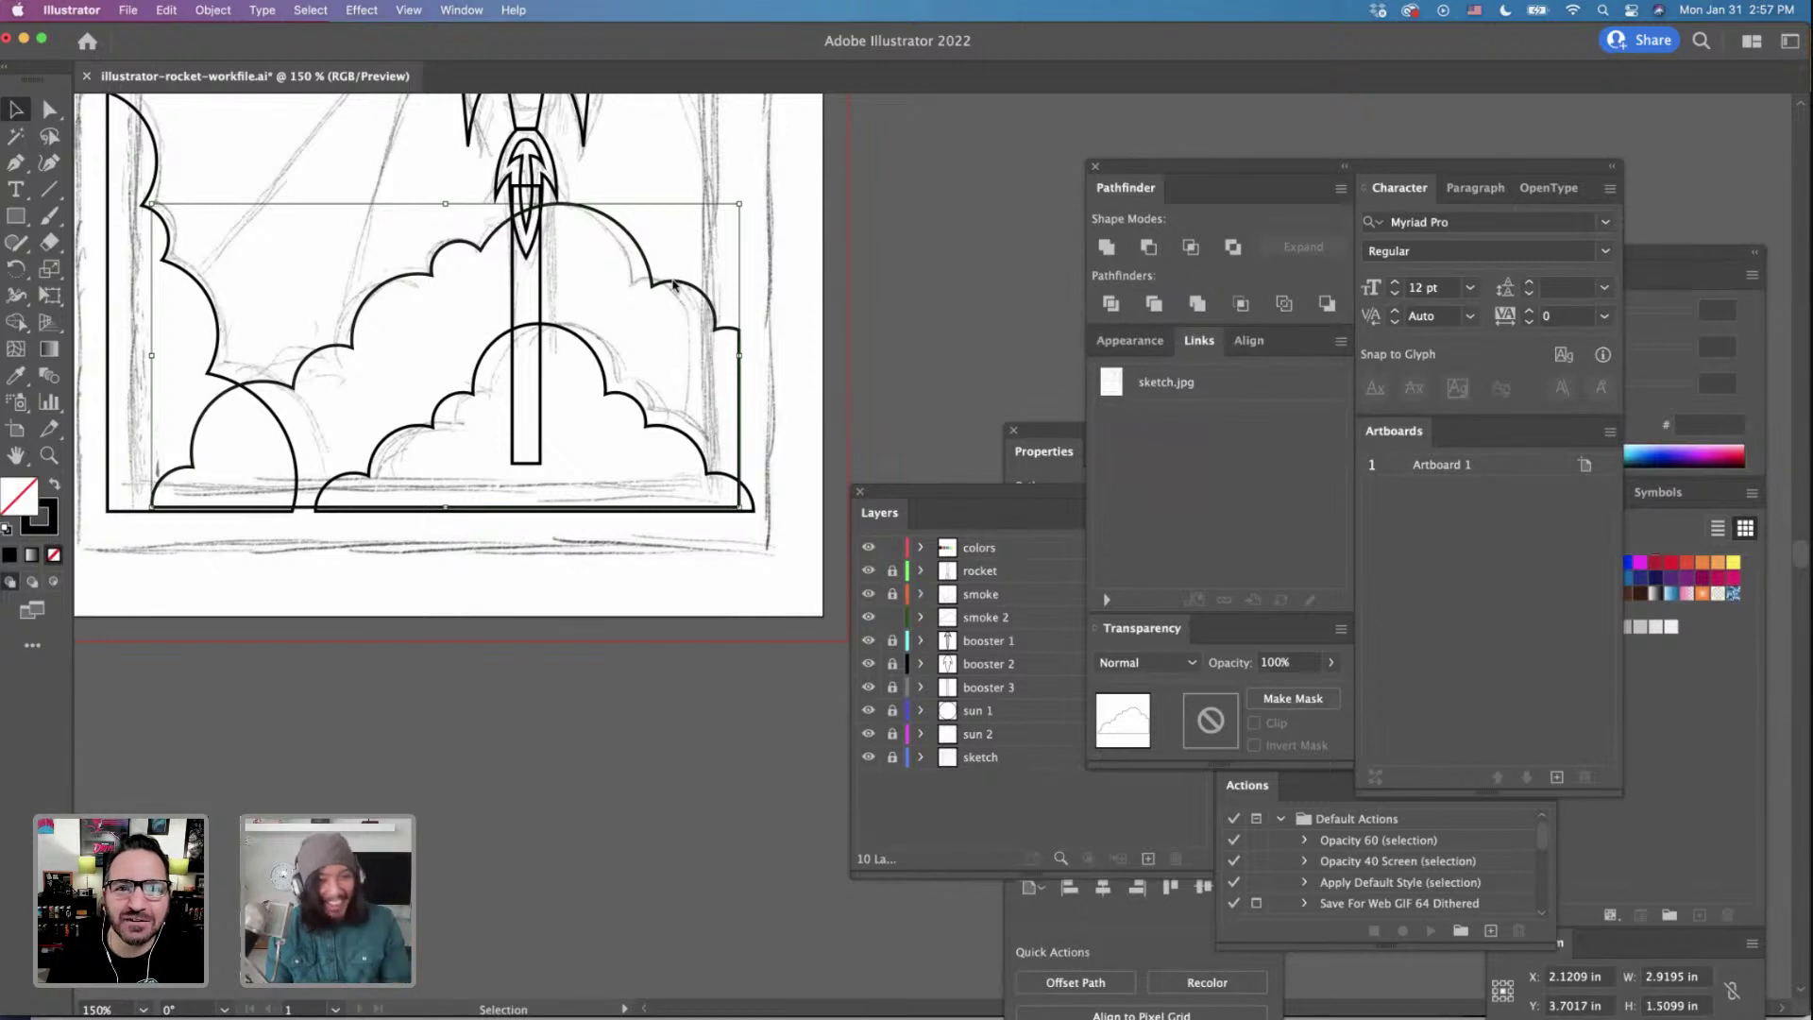
{"action": "left_click", "coordinate": [885, 298]}
Cut the large trimmed smoke cloud behind the central smoke from the artwork.
{"action": "scroll", "coordinate": [885, 298], "scroll_direction": "up", "scroll_amount": 5}
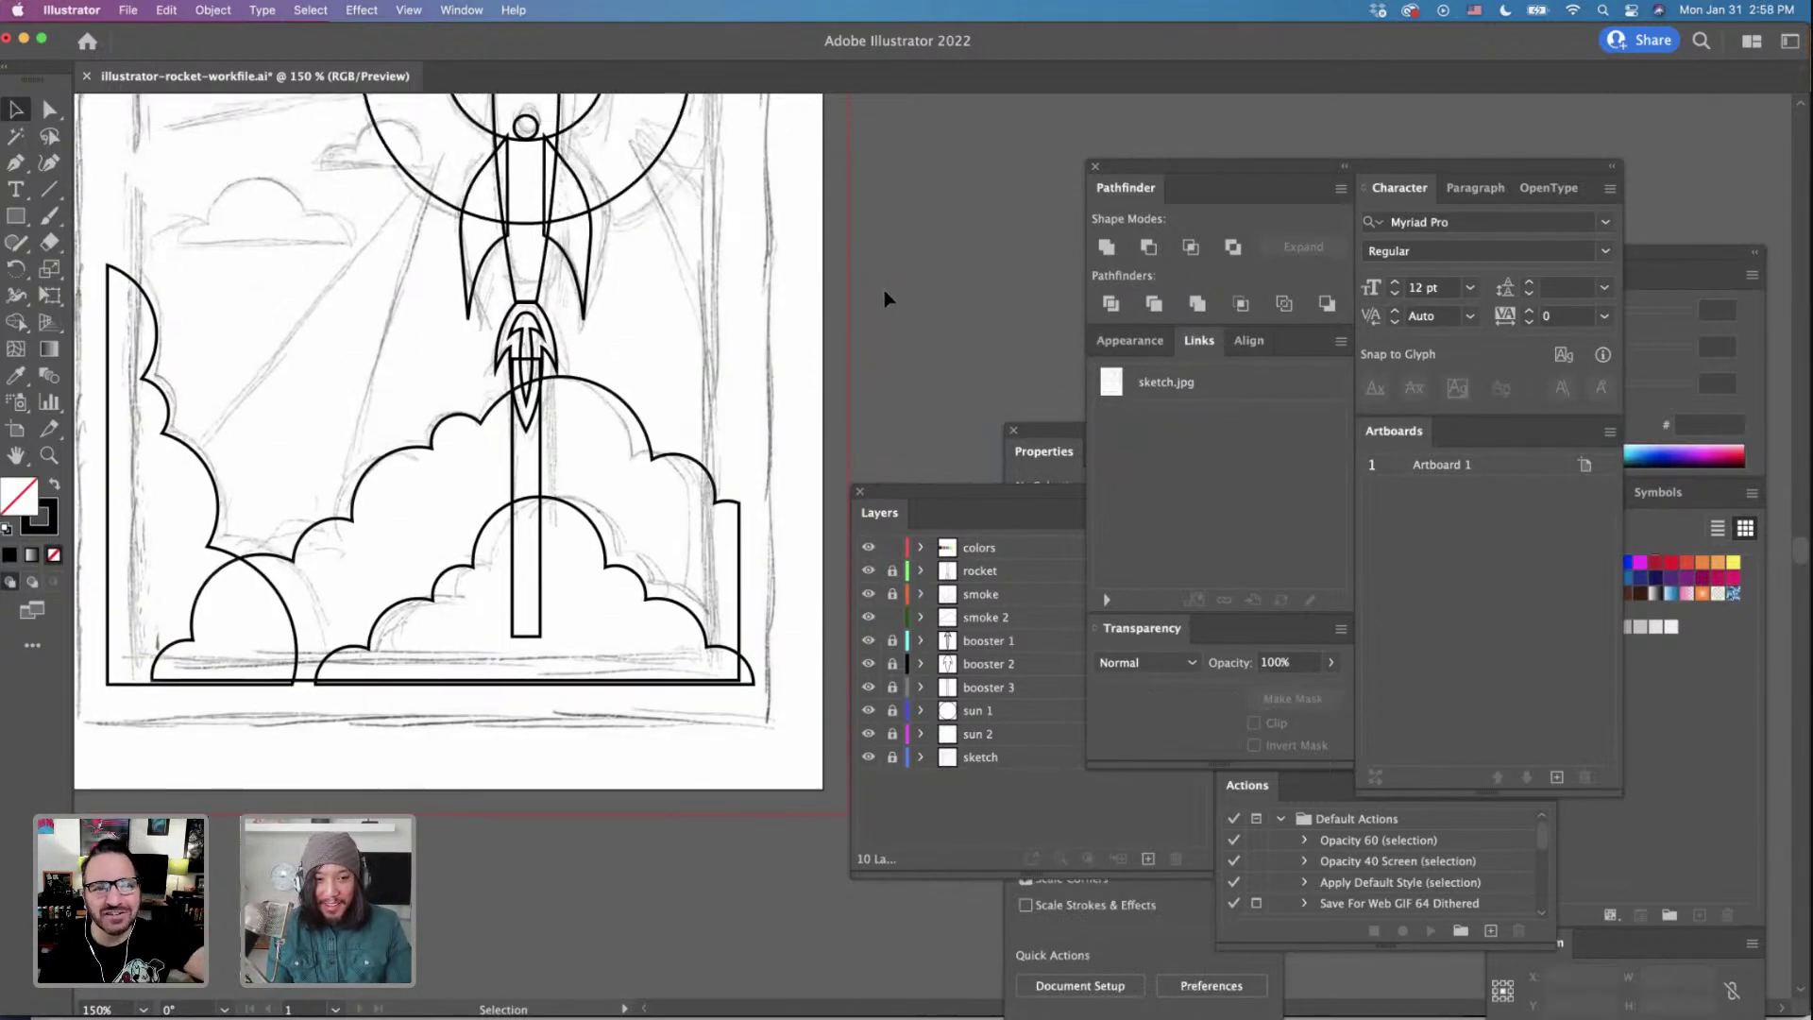
{"action": "scroll", "coordinate": [885, 299], "scroll_direction": "up", "scroll_amount": 5}
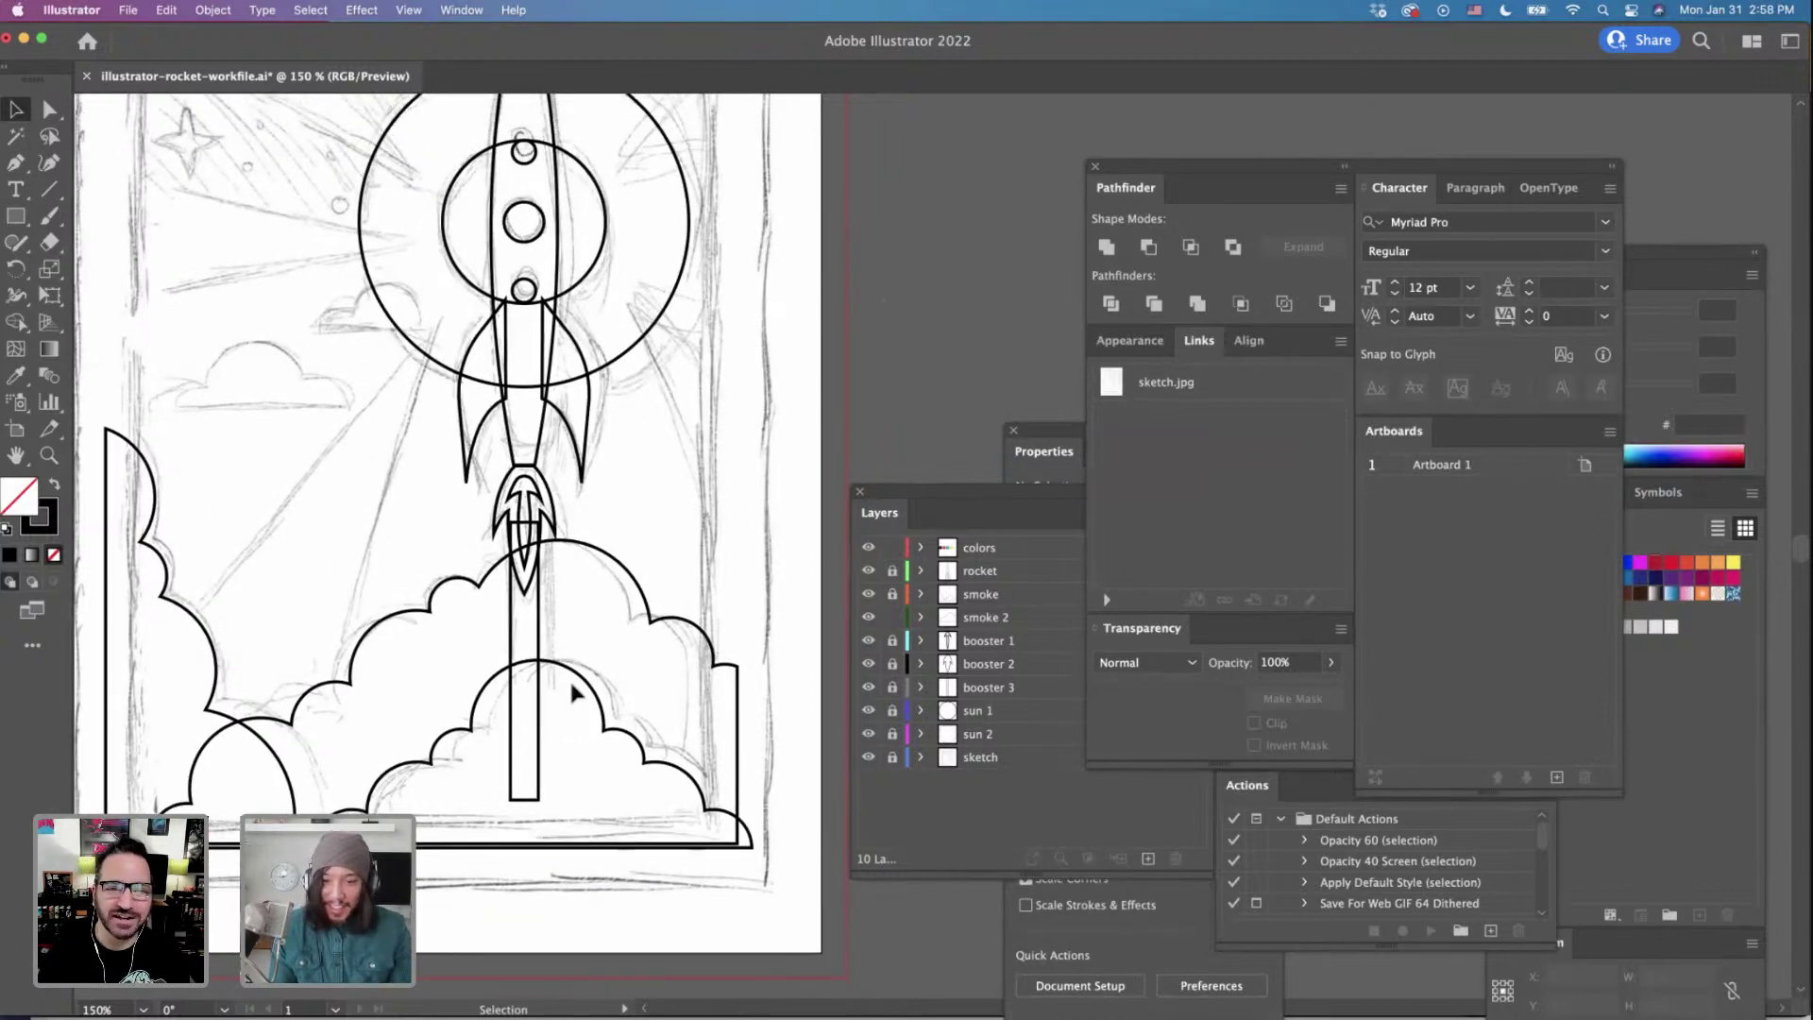
{"action": "left_click", "coordinate": [649, 618]}
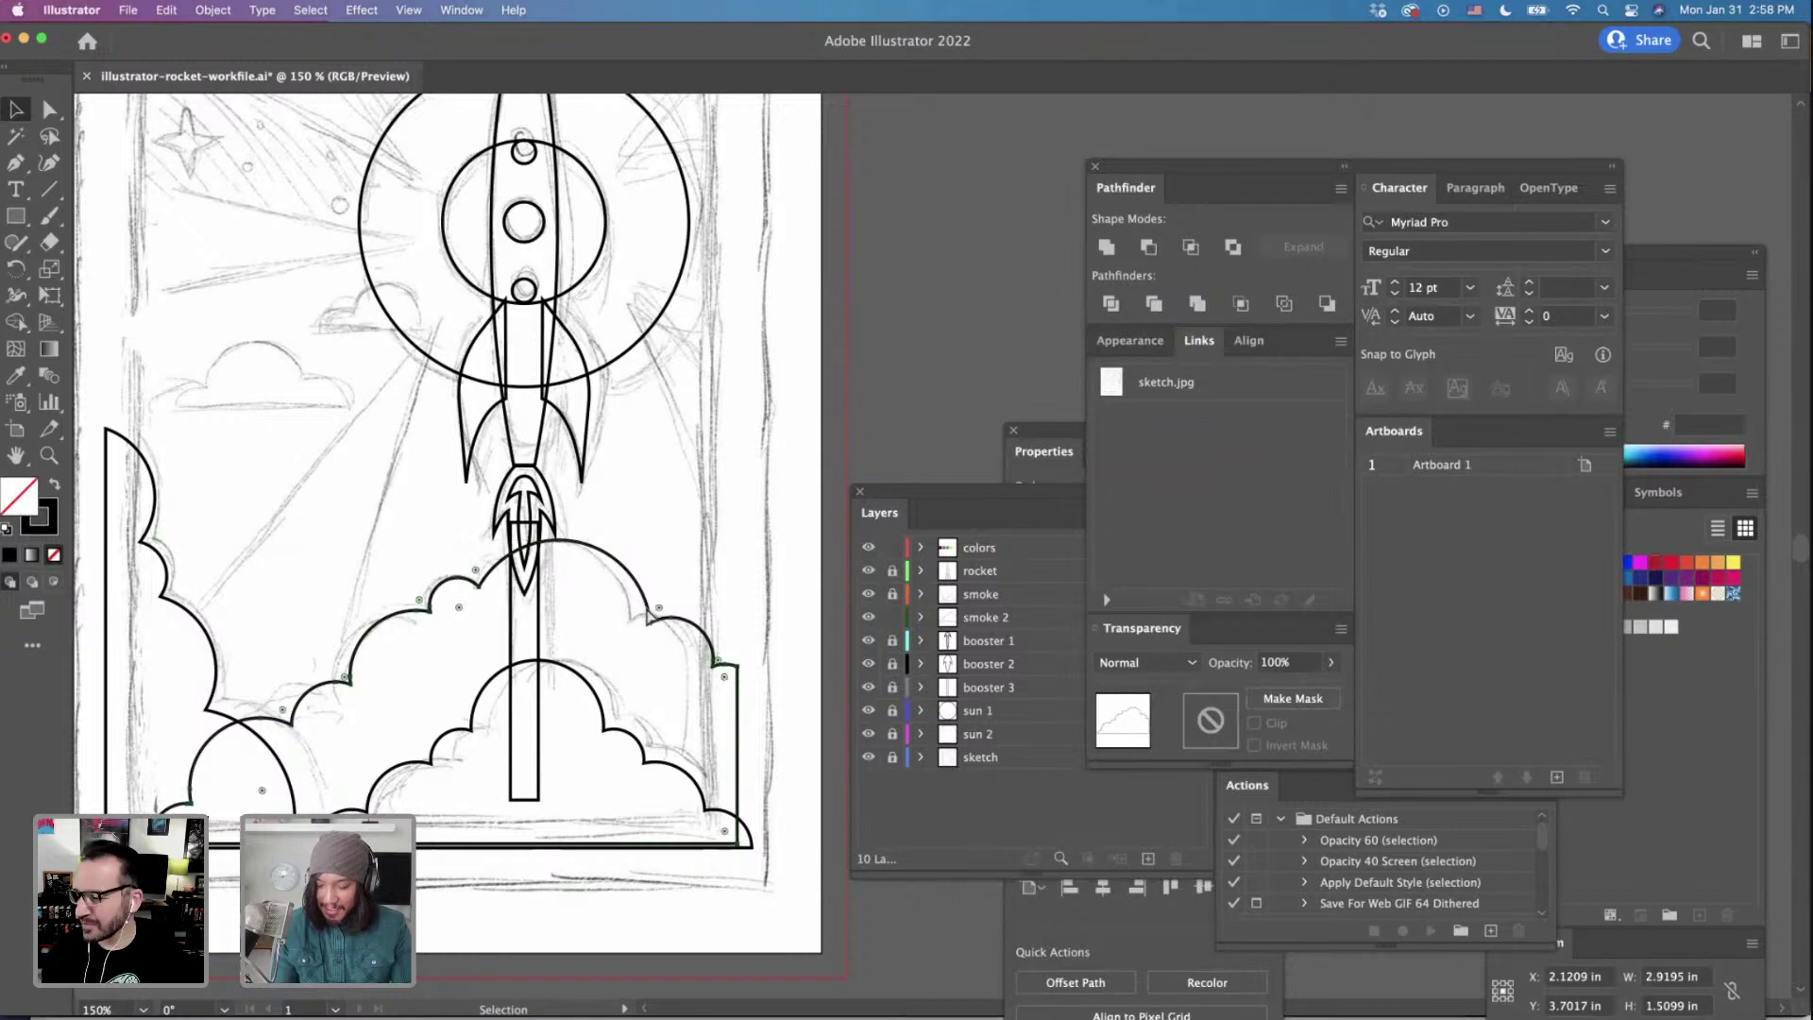
{"action": "key", "text": "Delete"}
Add a new layer directly above booster 1 and name it smoke 3.
{"action": "left_click", "coordinate": [980, 643]}
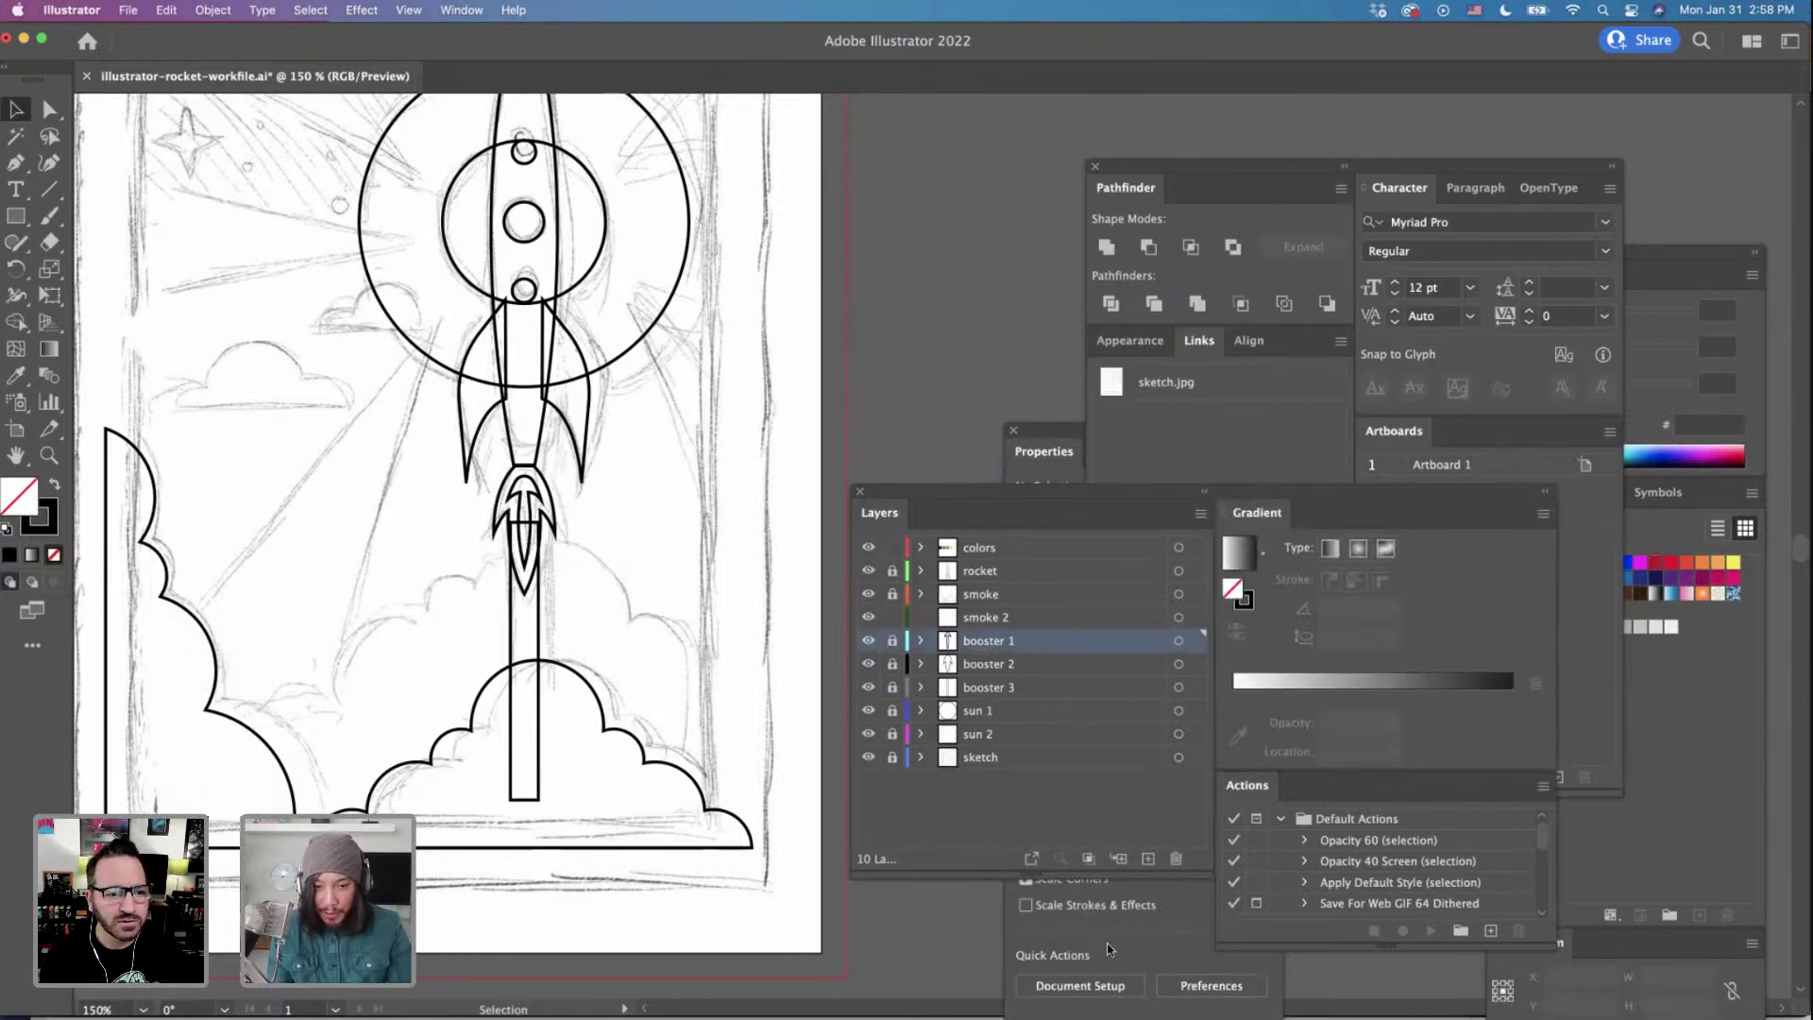
{"action": "left_click", "coordinate": [1149, 858]}
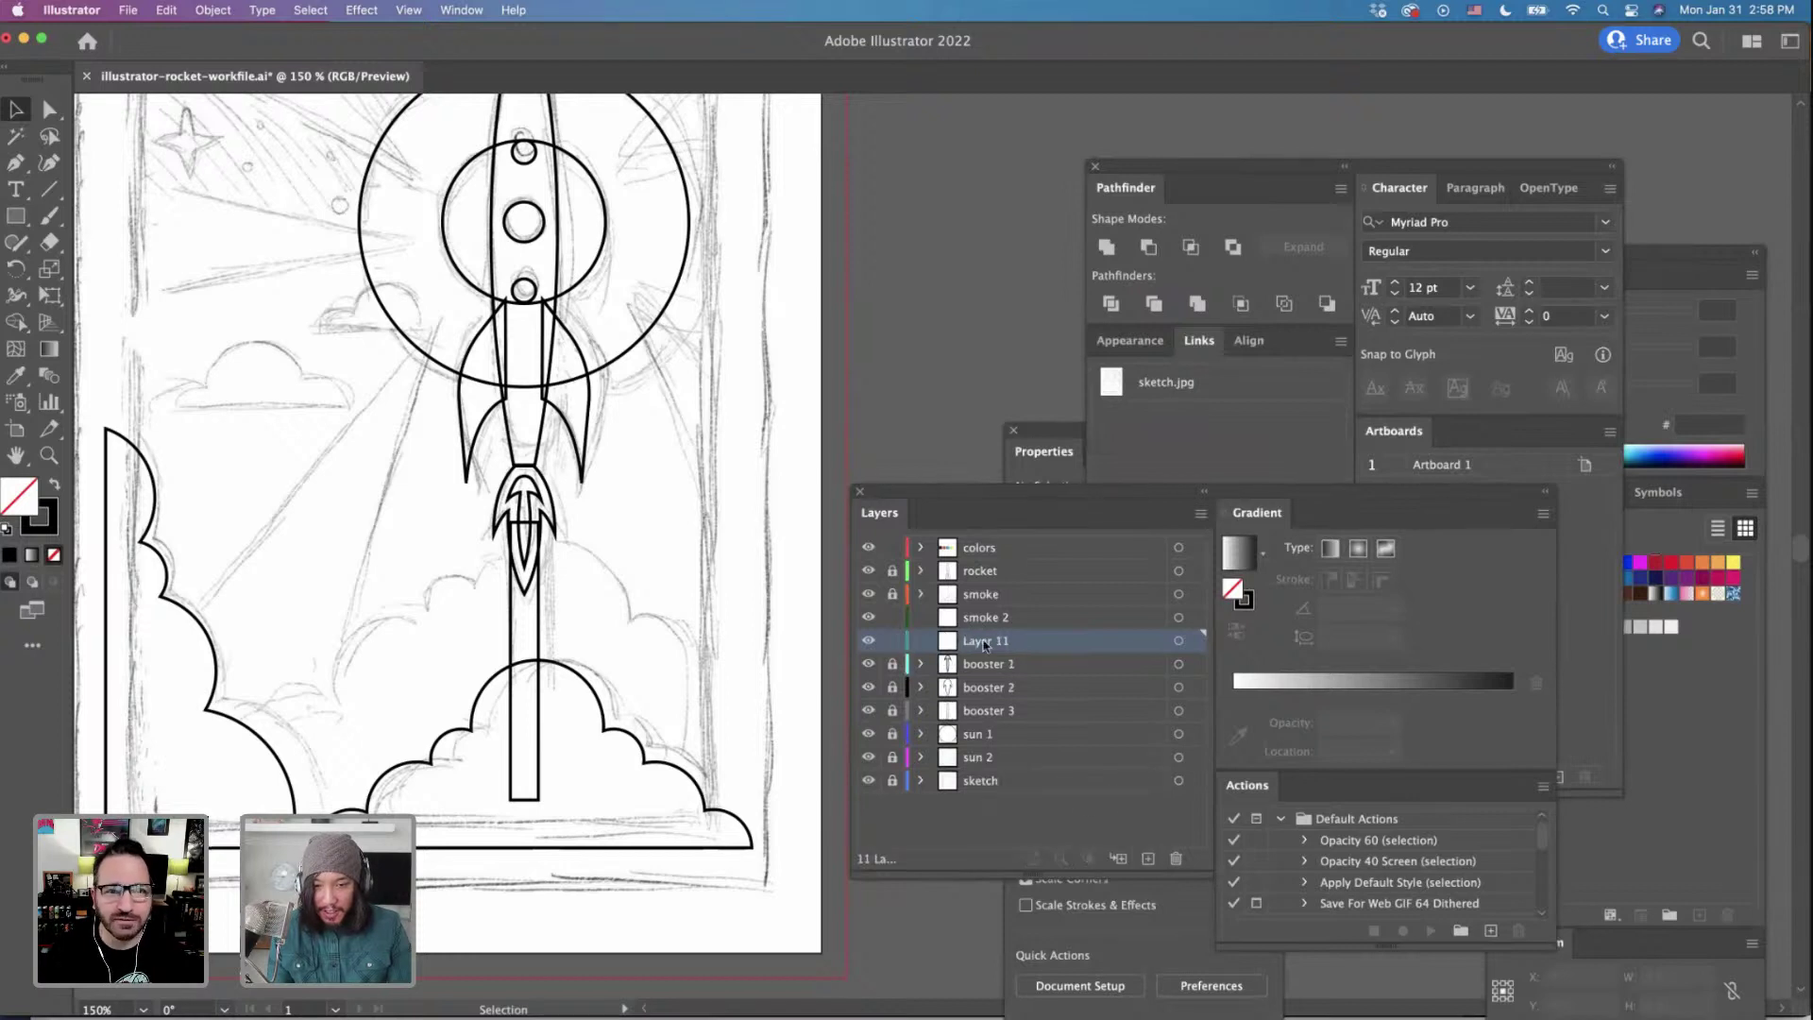
{"action": "double_click", "coordinate": [984, 644]}
{"action": "type", "text": "smoke"}
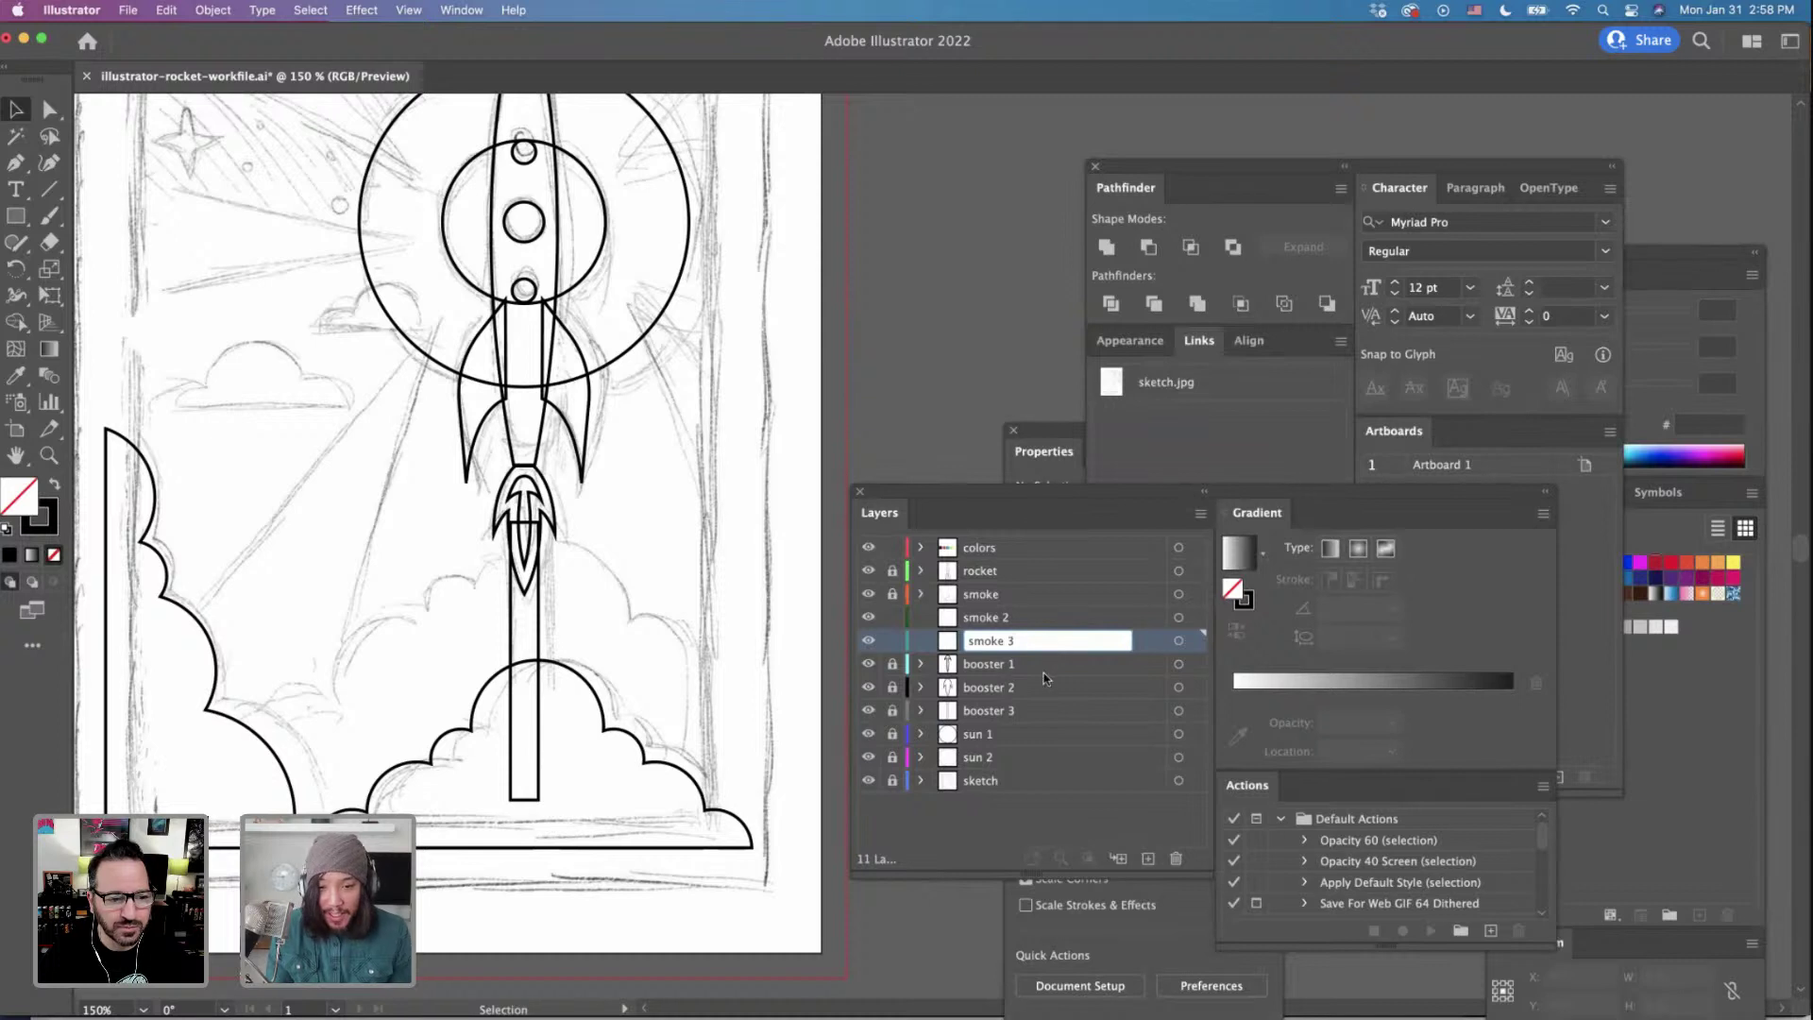
{"action": "type", "text": " 3"}
{"action": "key", "text": "Return"}
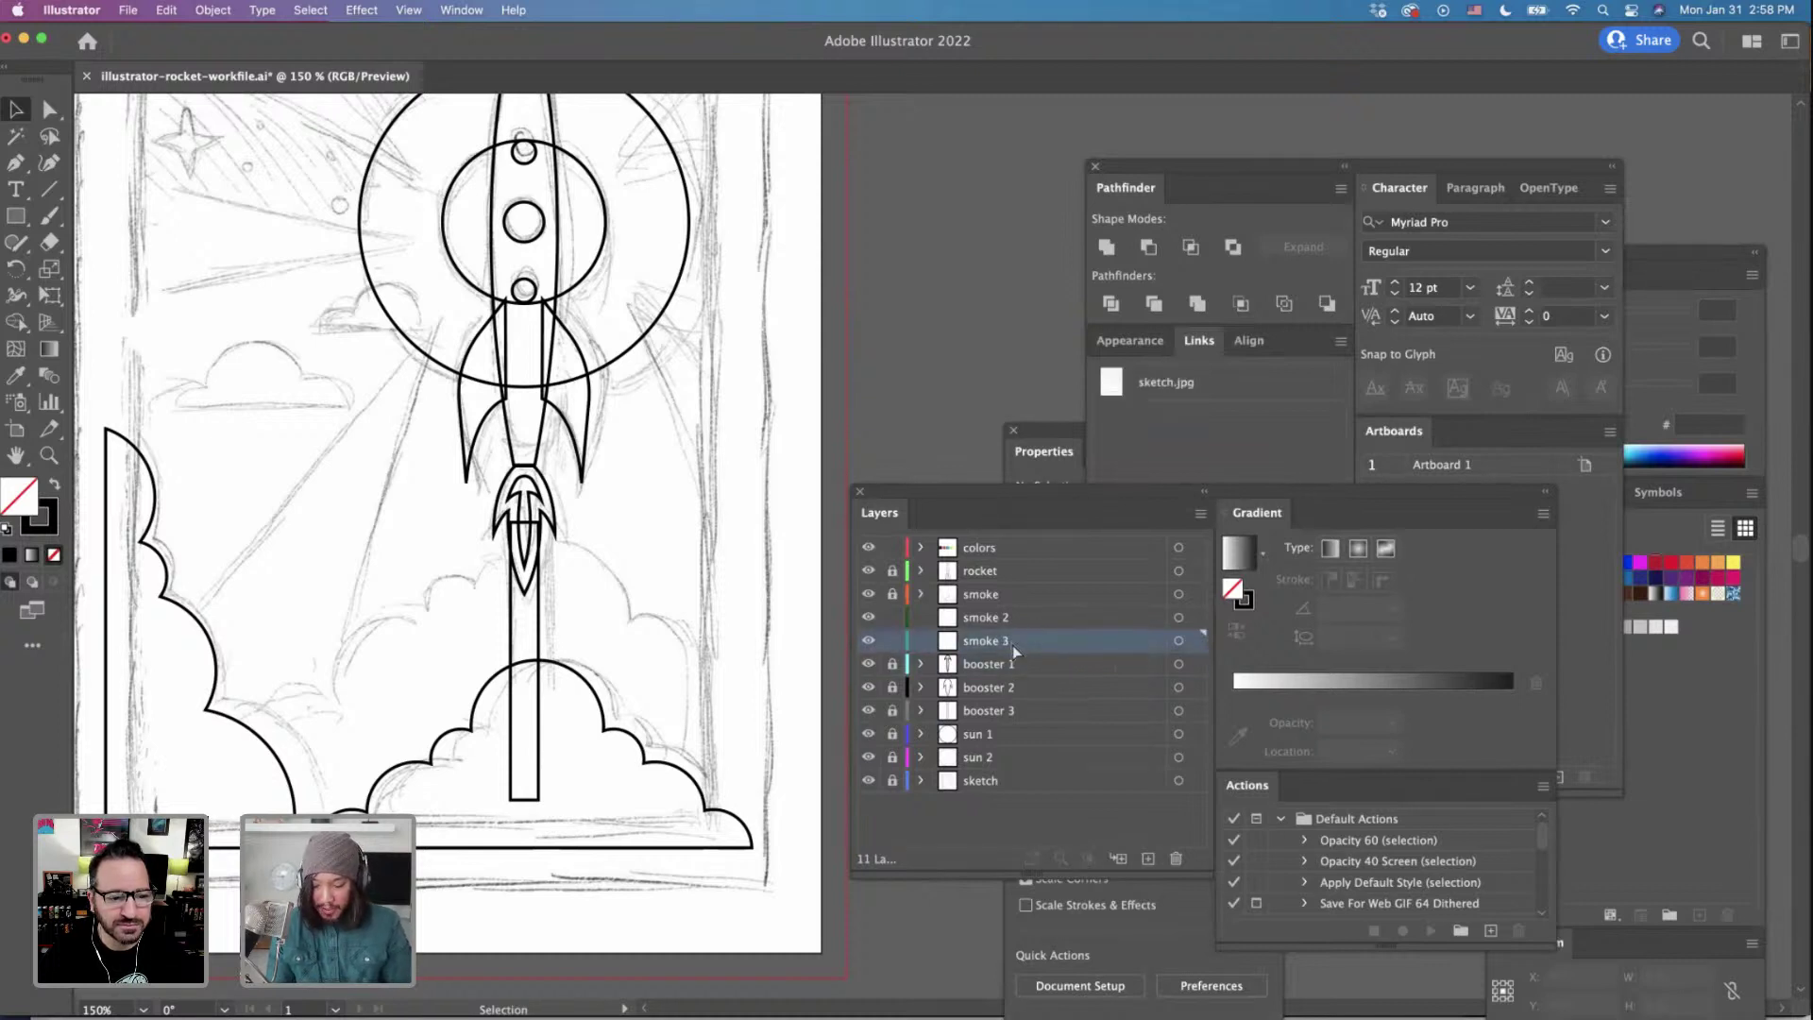
Paste the cut cloud in place on the smoke 3 layer, and lock the smoke 3 and smoke 2 layers.
{"action": "left_click", "coordinate": [1010, 644], "text": "alt"}
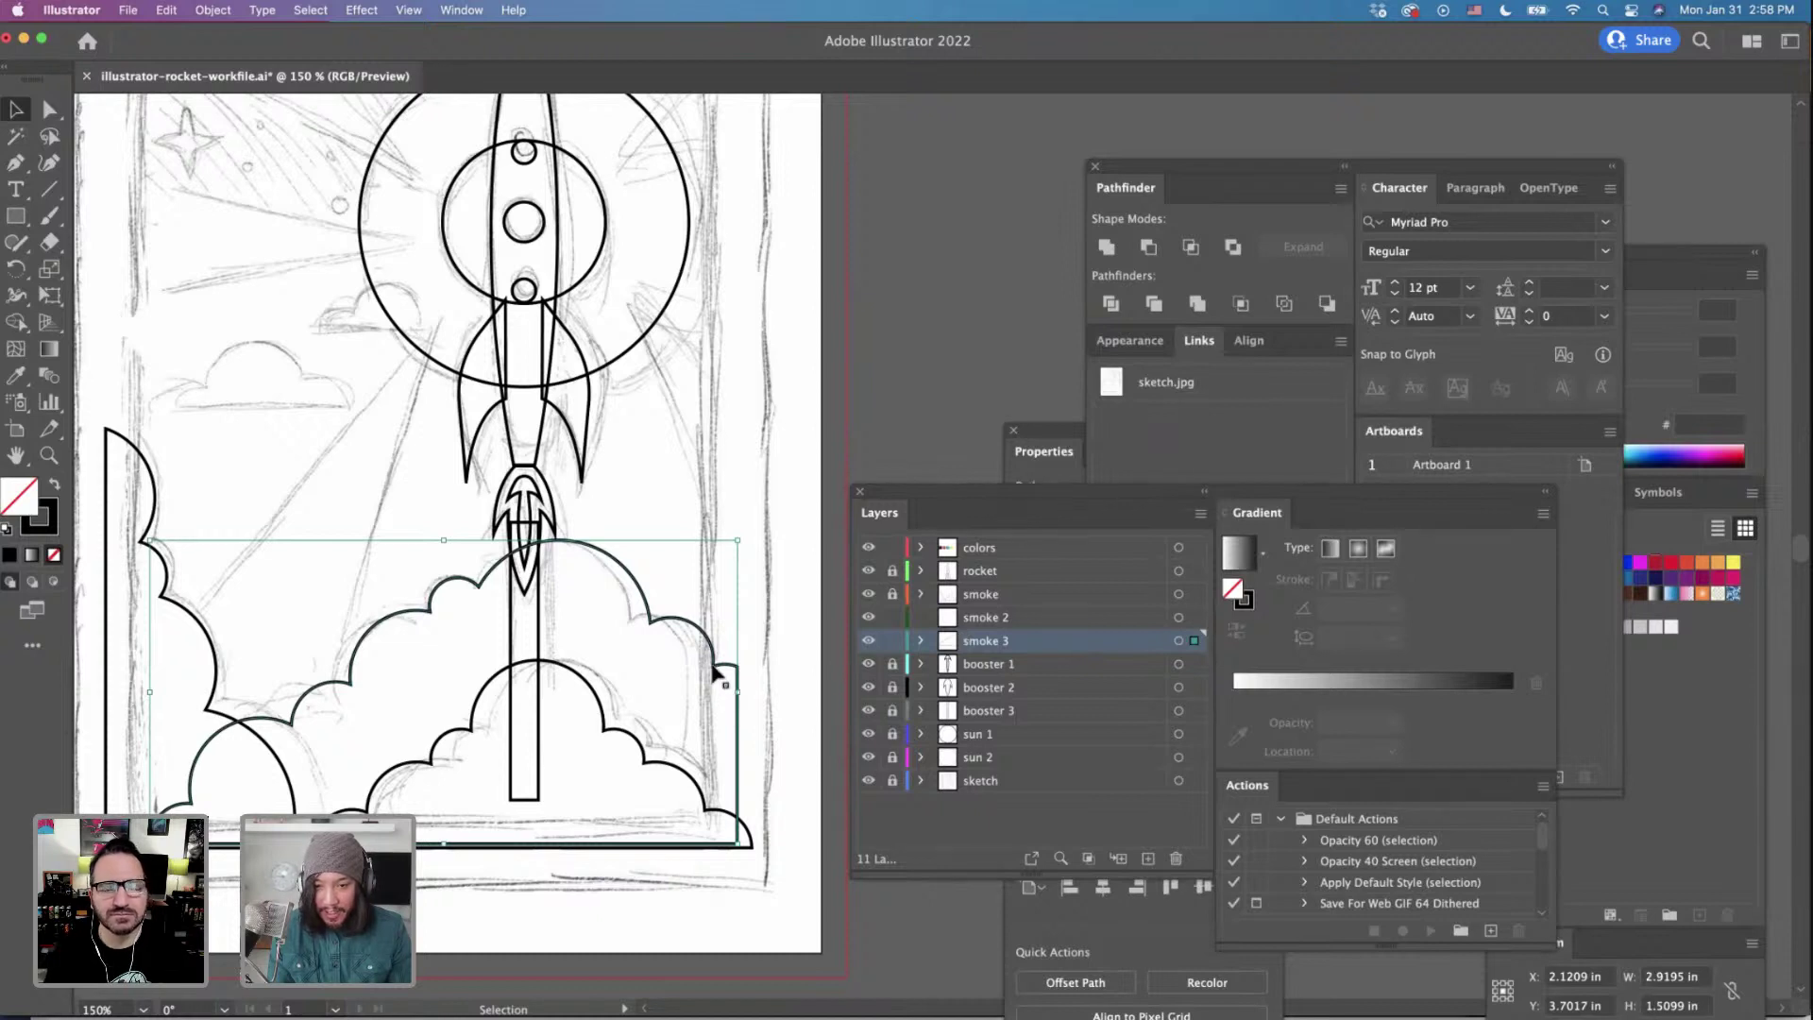
{"action": "left_click", "coordinate": [892, 640]}
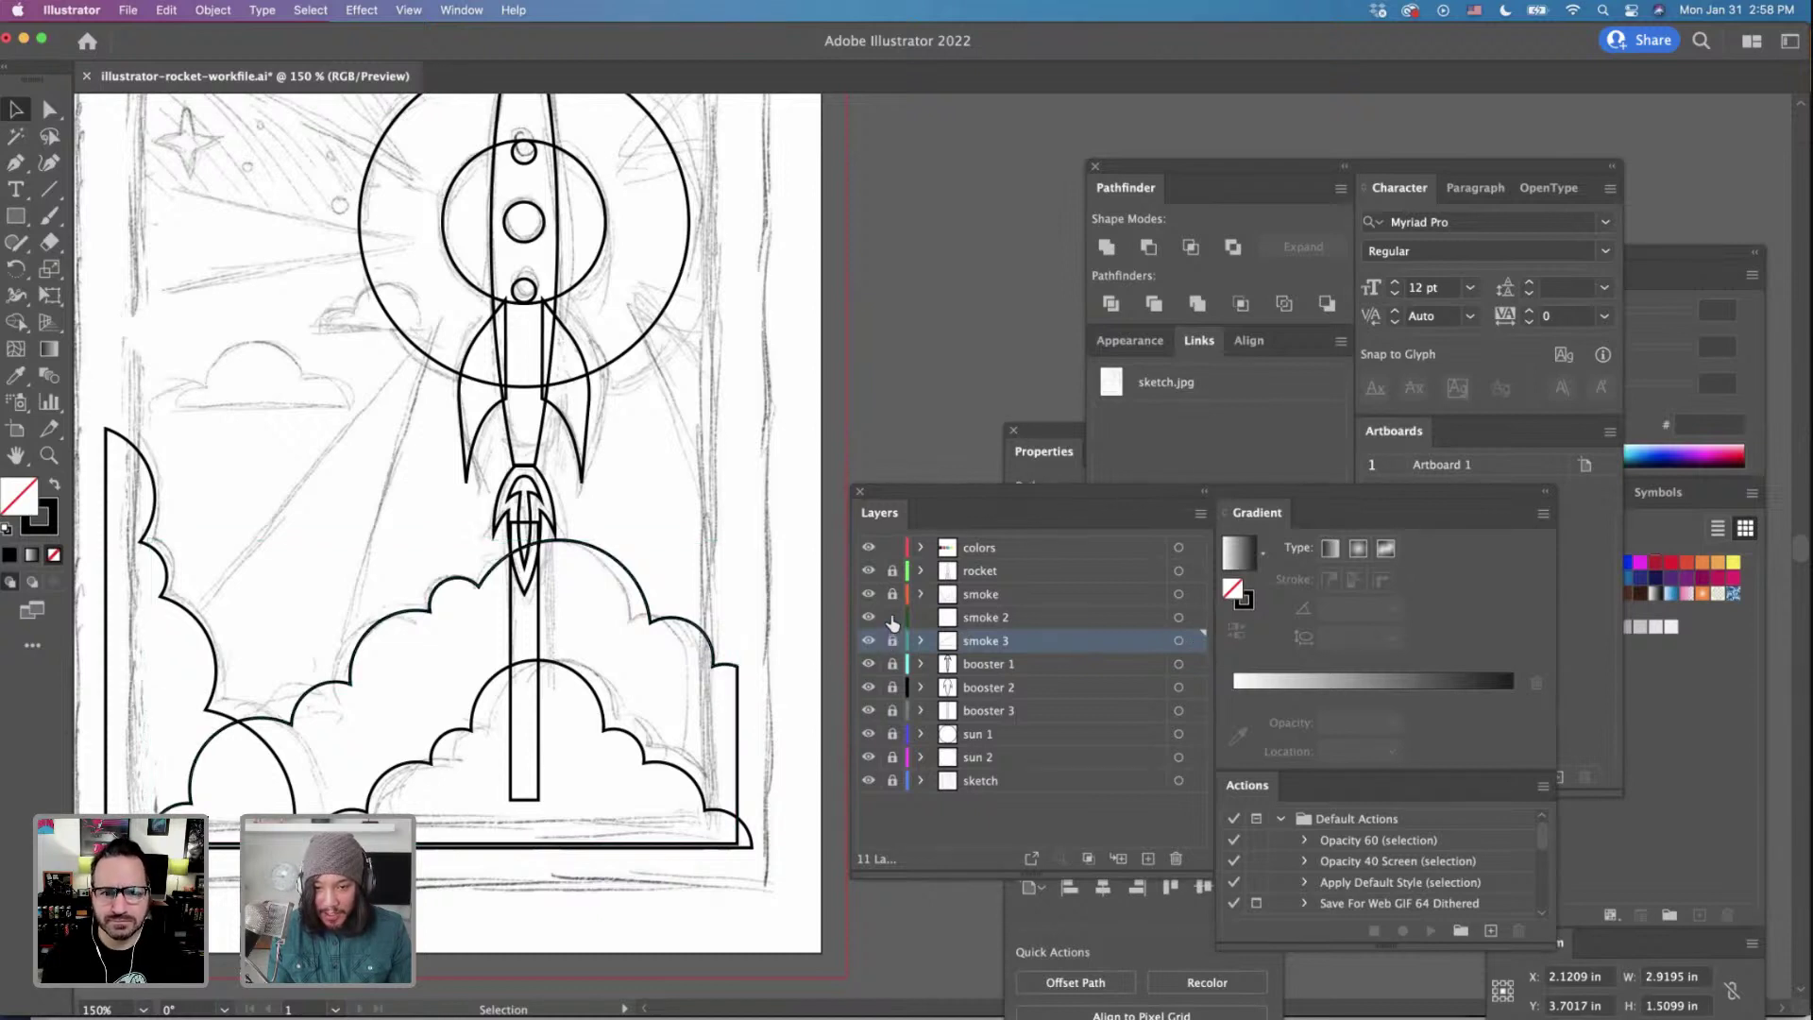
{"action": "left_click", "coordinate": [892, 616]}
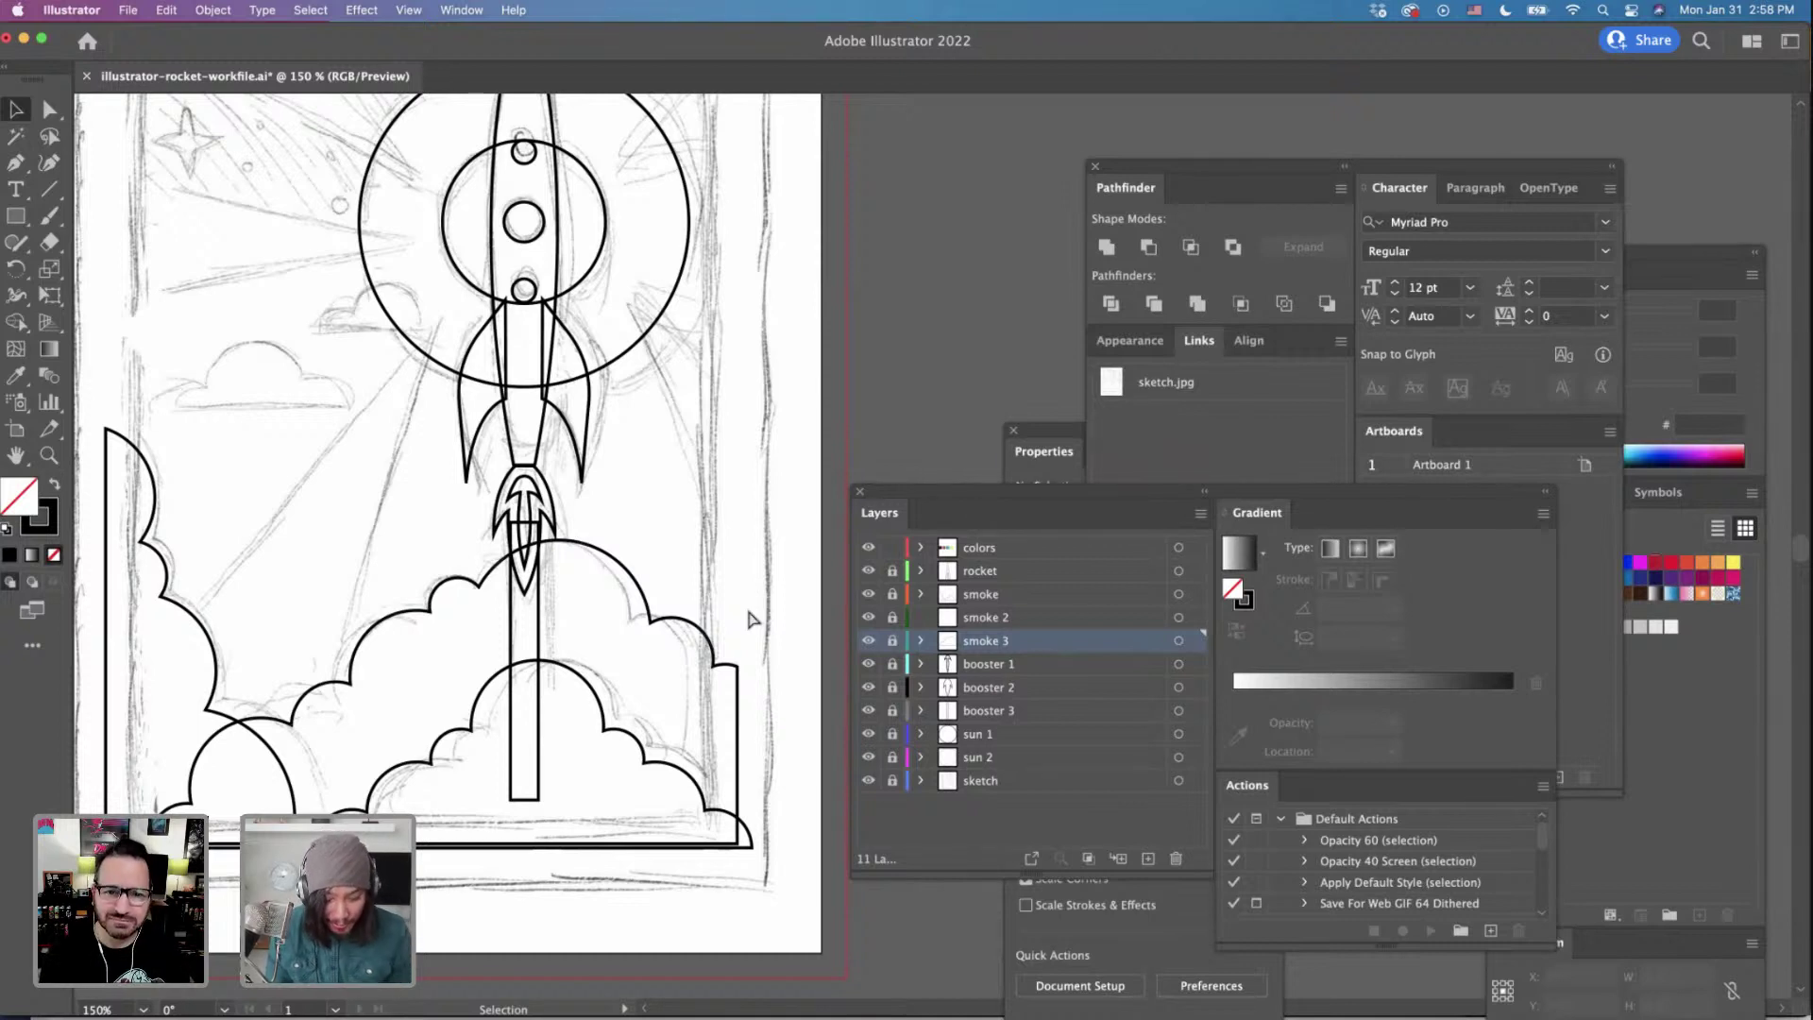
Hide and show the smoke layer again to check which cloud shapes it holds.
{"action": "key", "text": "super+minus"}
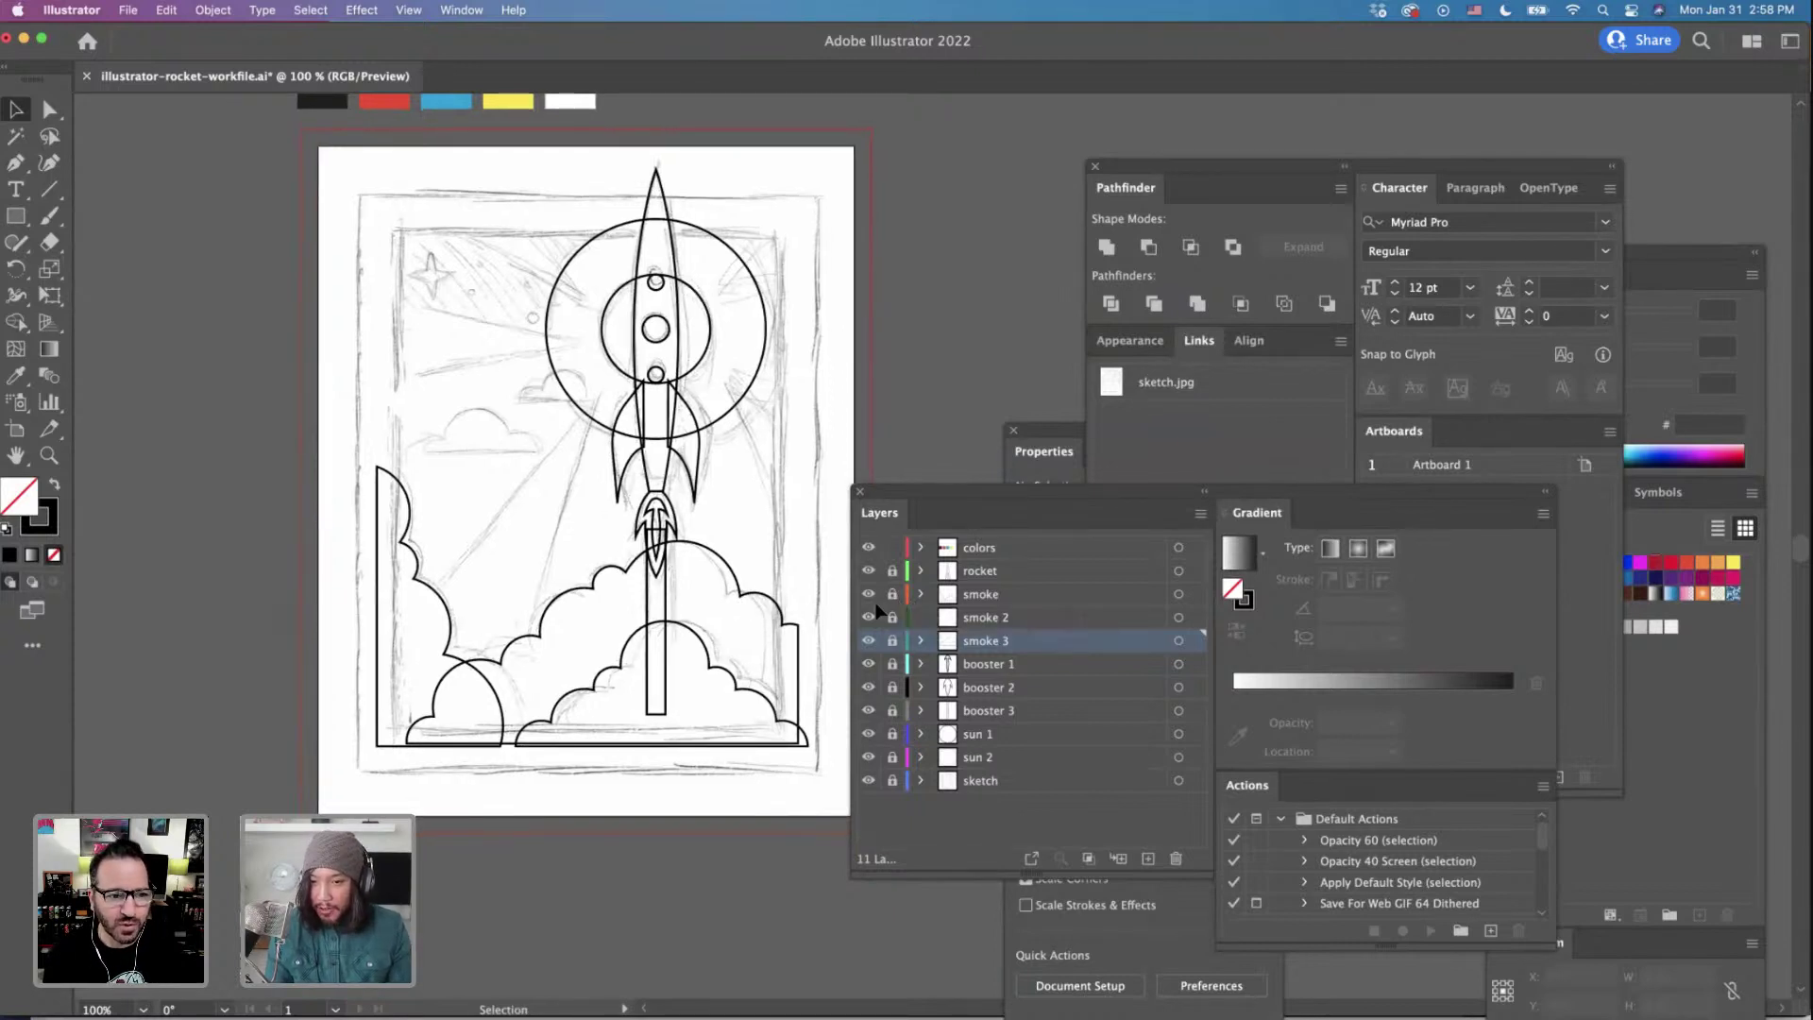
{"action": "scroll", "coordinate": [879, 609], "scroll_direction": "right", "scroll_amount": 3}
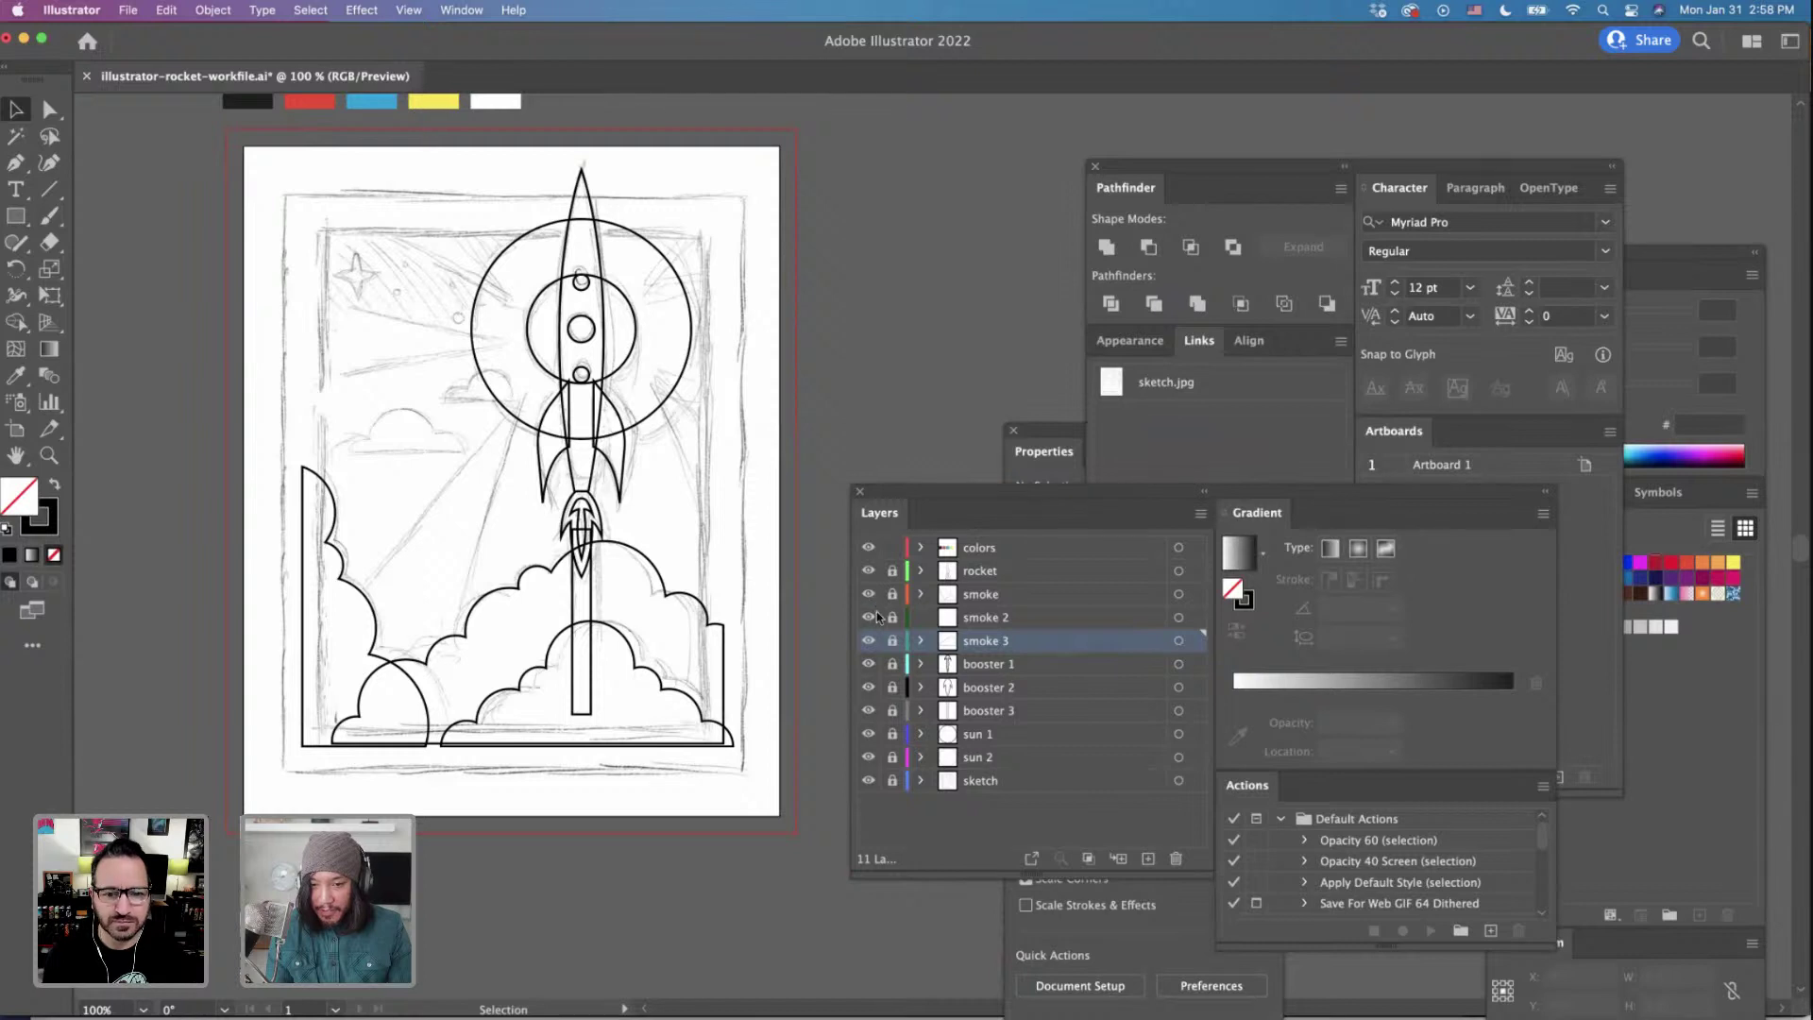
{"action": "left_click_drag", "start_coordinate": [868, 598], "coordinate": [867, 635]}
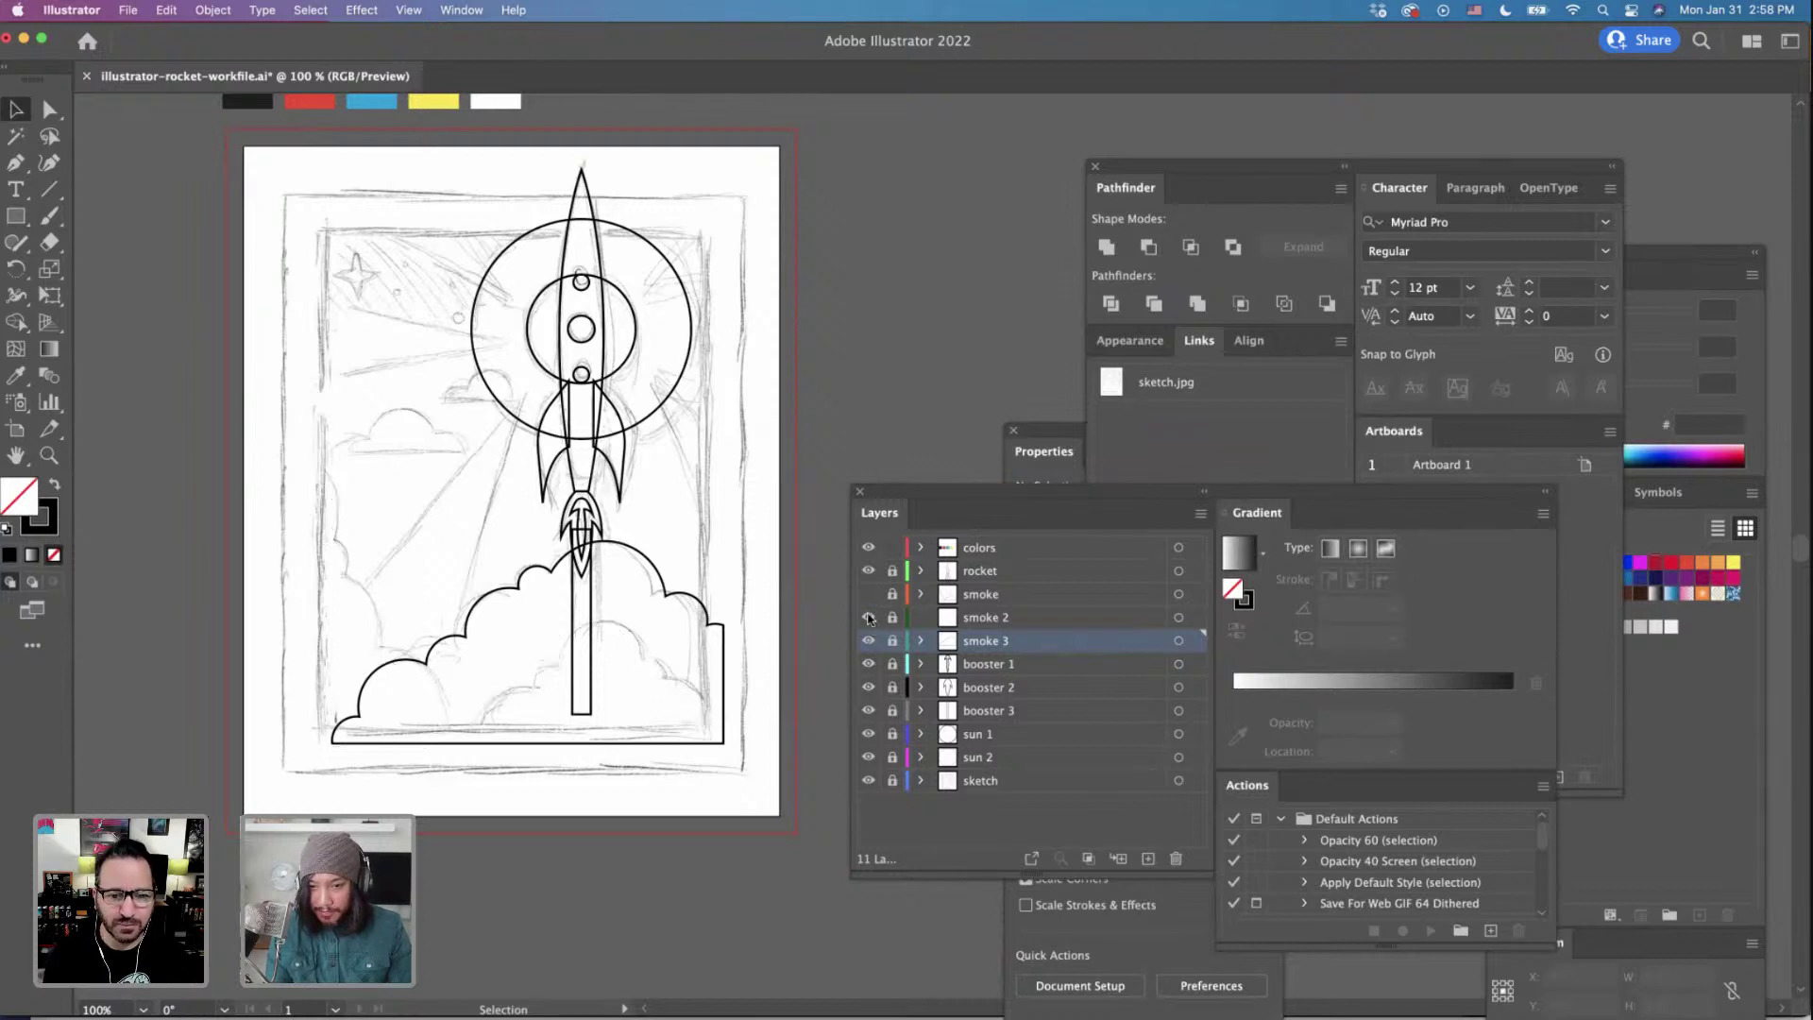
{"action": "left_click", "coordinate": [870, 602]}
Unlock the smoke, smoke 2 and smoke 3 layers and select the central smoke shape around the launch trail.
{"action": "left_click", "coordinate": [868, 617]}
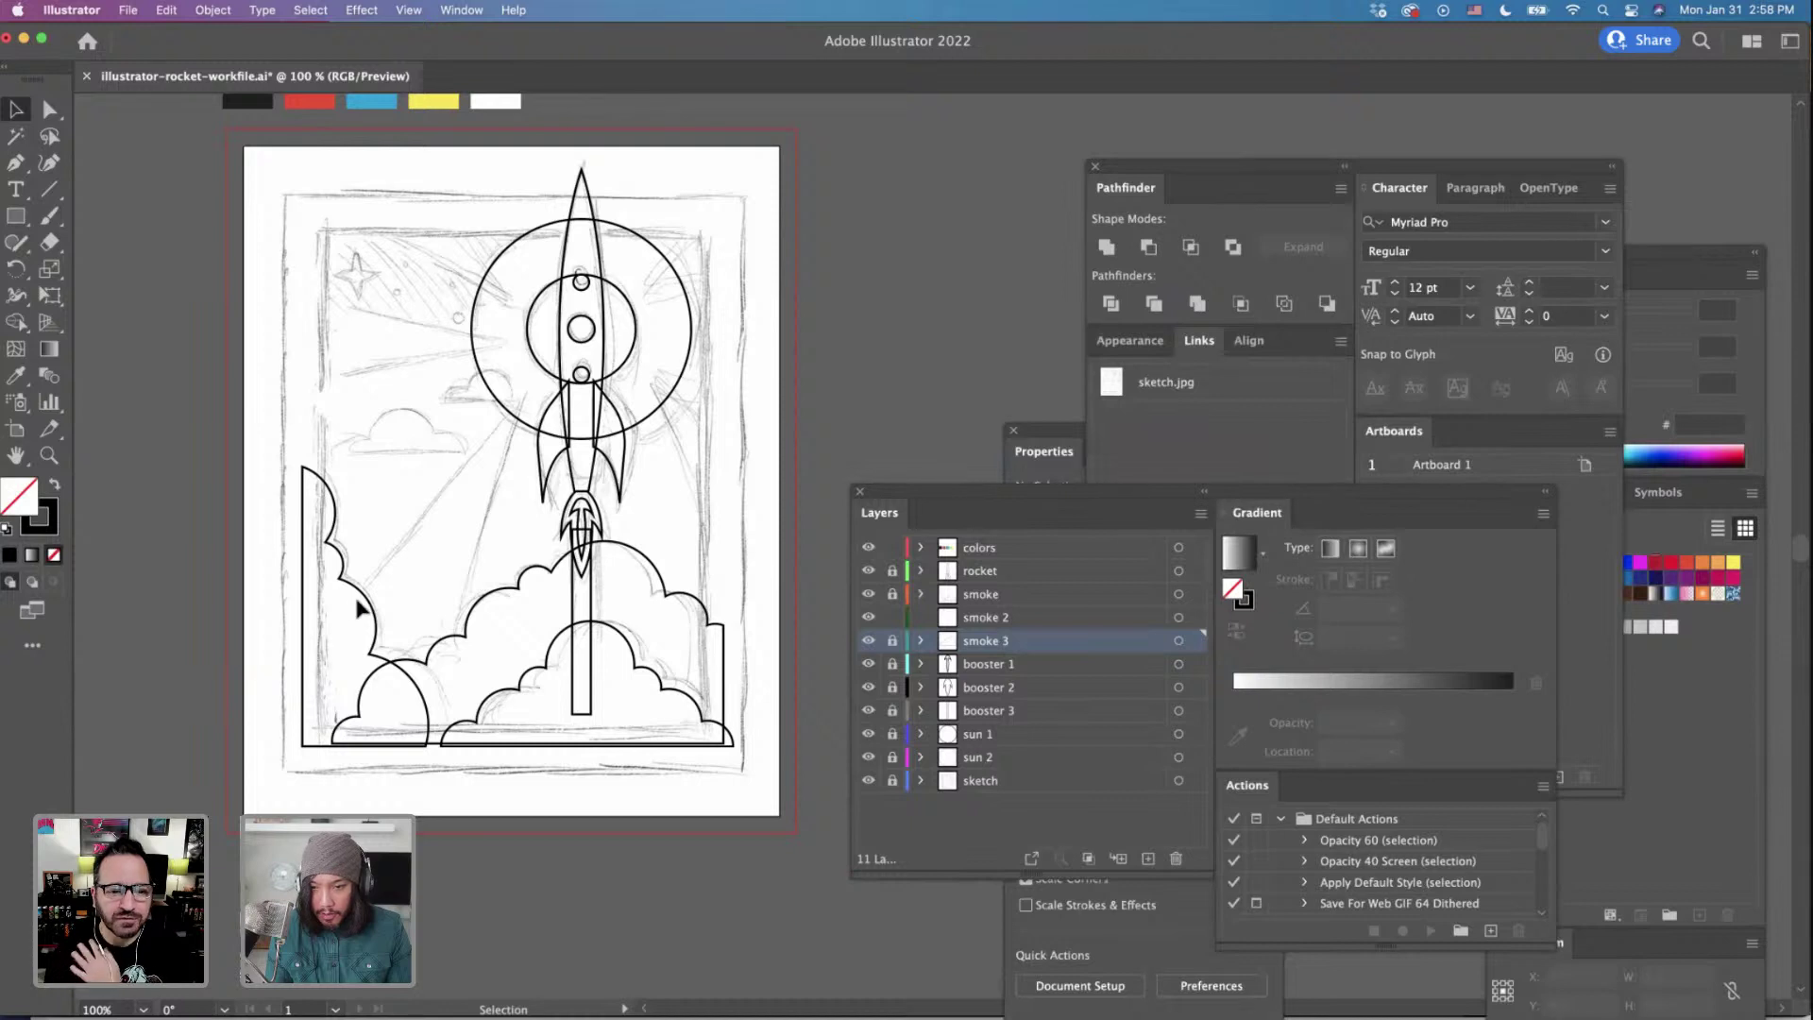
{"action": "left_click", "coordinate": [891, 640]}
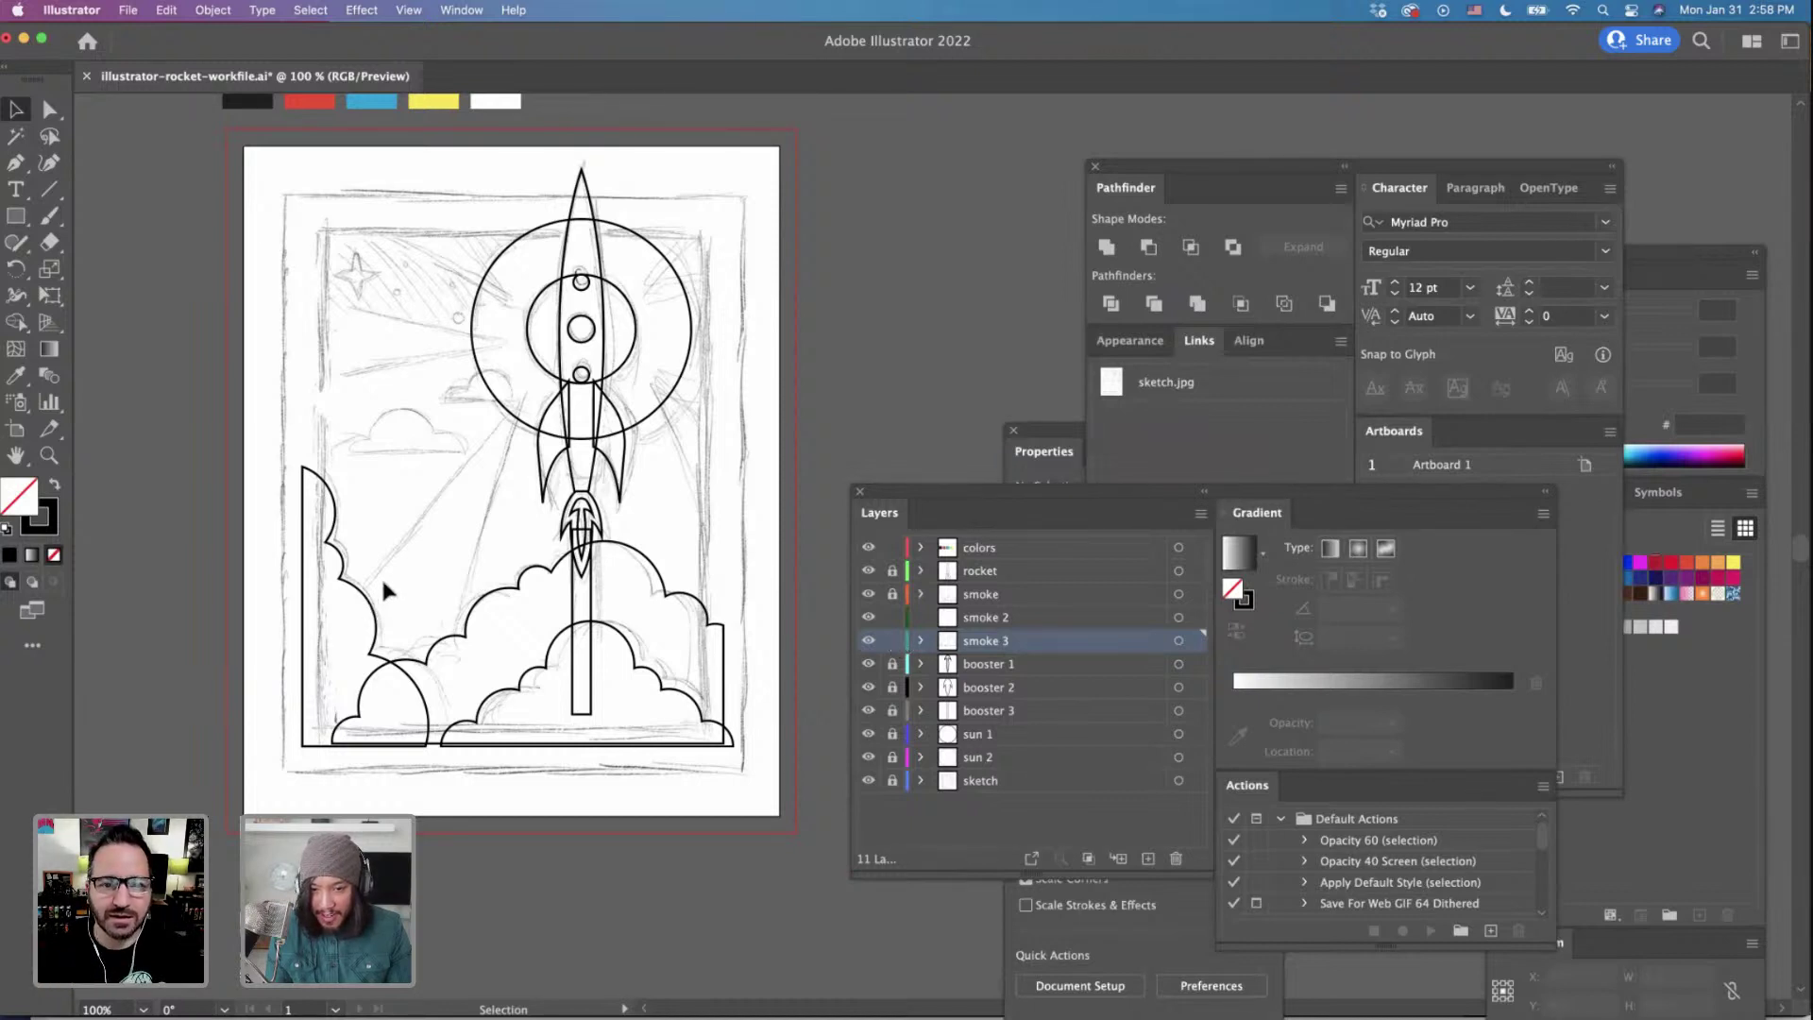
{"action": "left_click", "coordinate": [892, 594]}
{"action": "left_click", "coordinate": [376, 627]}
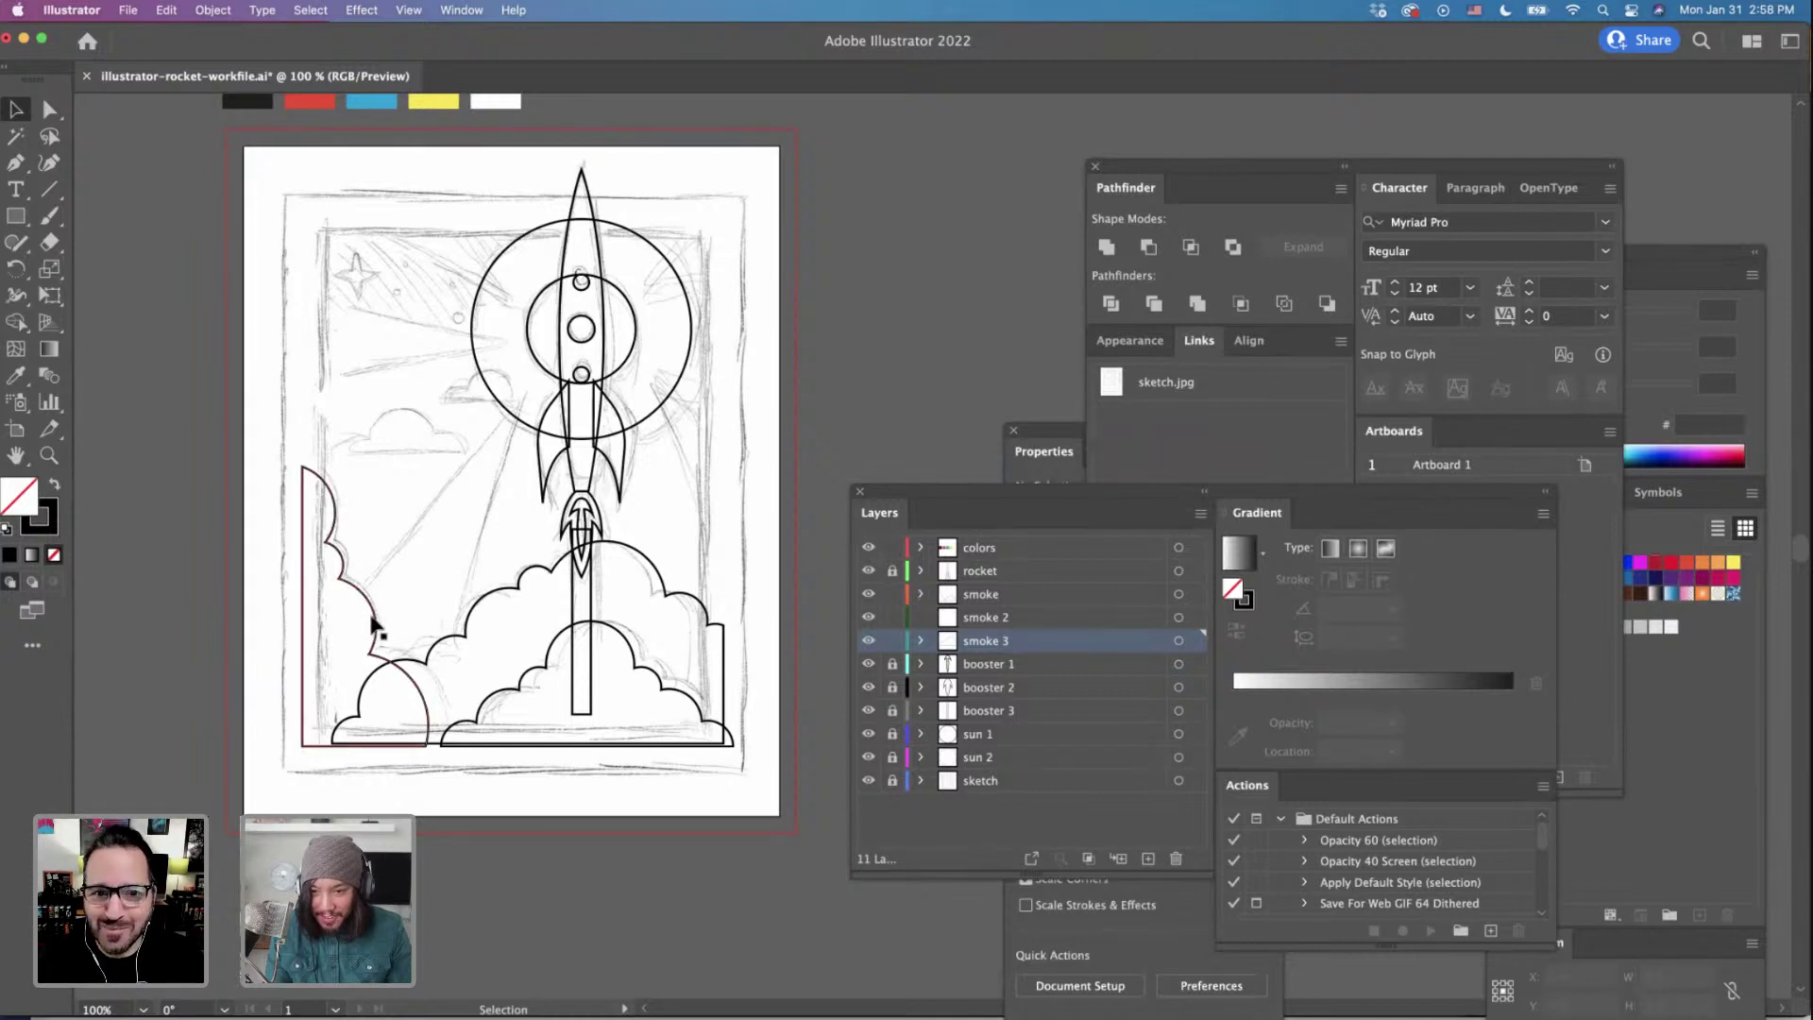
{"action": "left_click", "coordinate": [635, 654]}
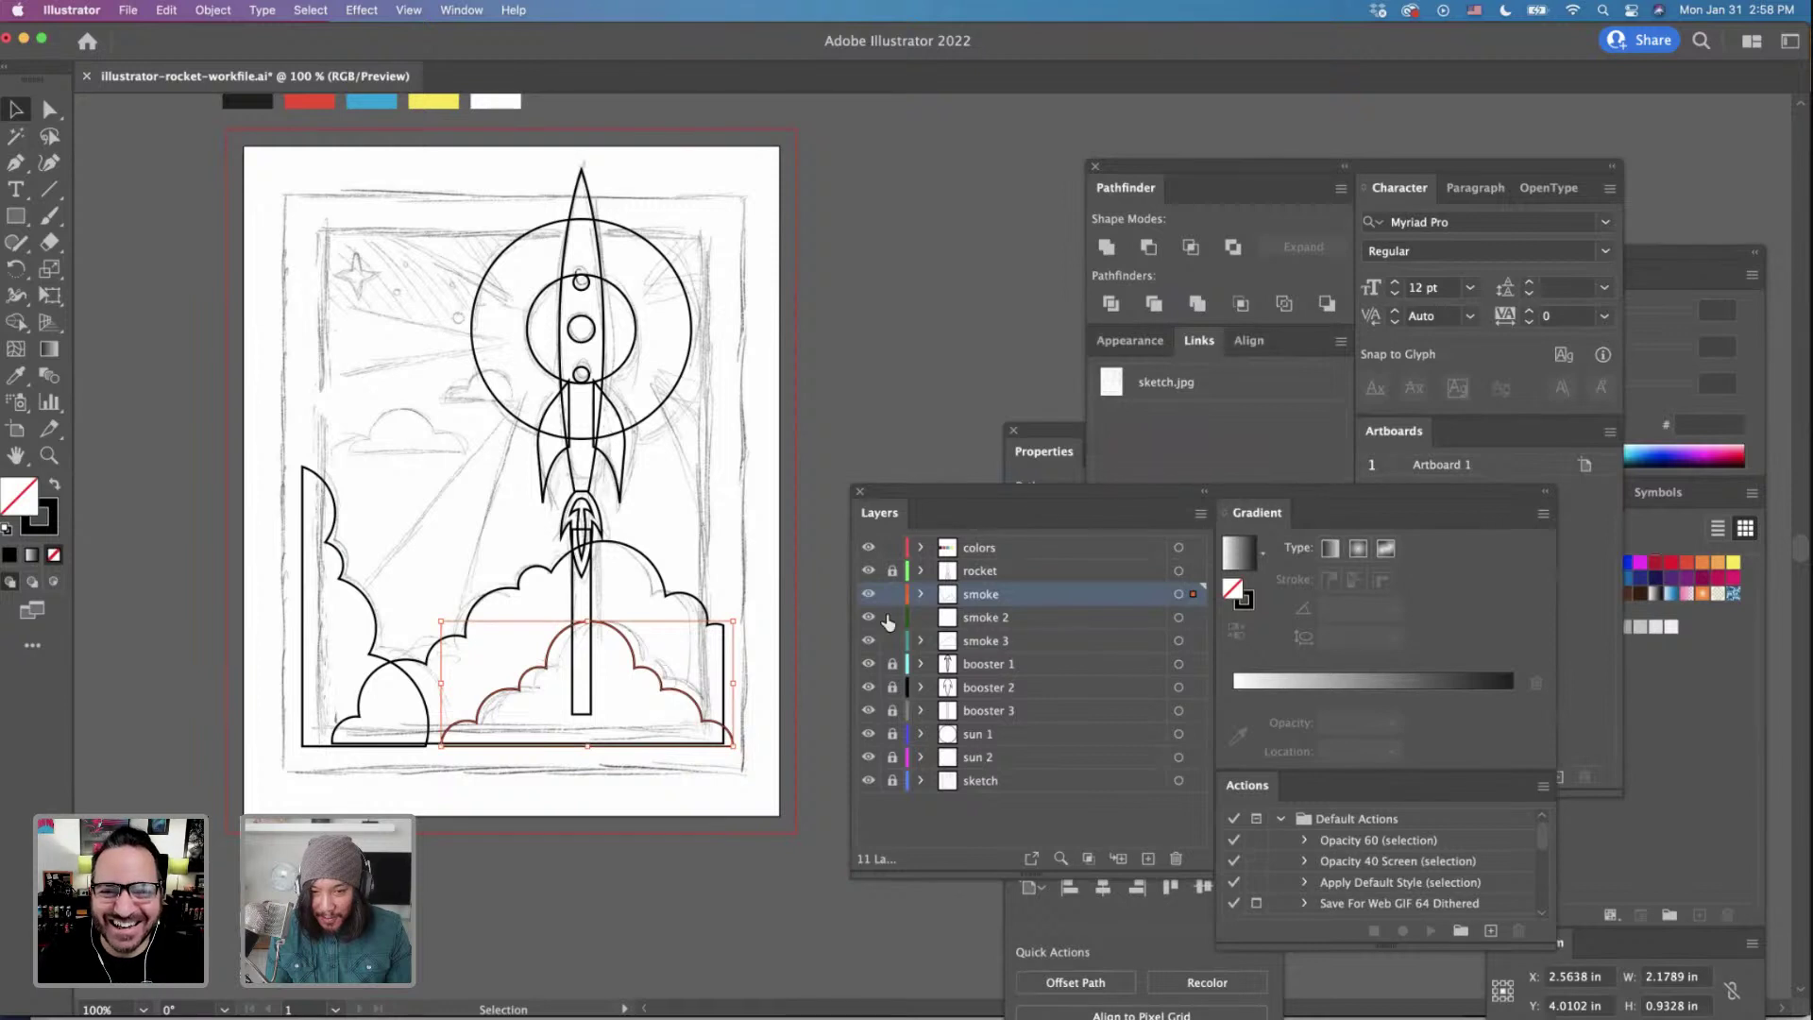
Move the smoke 3 layer above smoke 2, directly beneath the smoke layer.
{"action": "left_click", "coordinate": [867, 618]}
{"action": "left_click", "coordinate": [983, 624]}
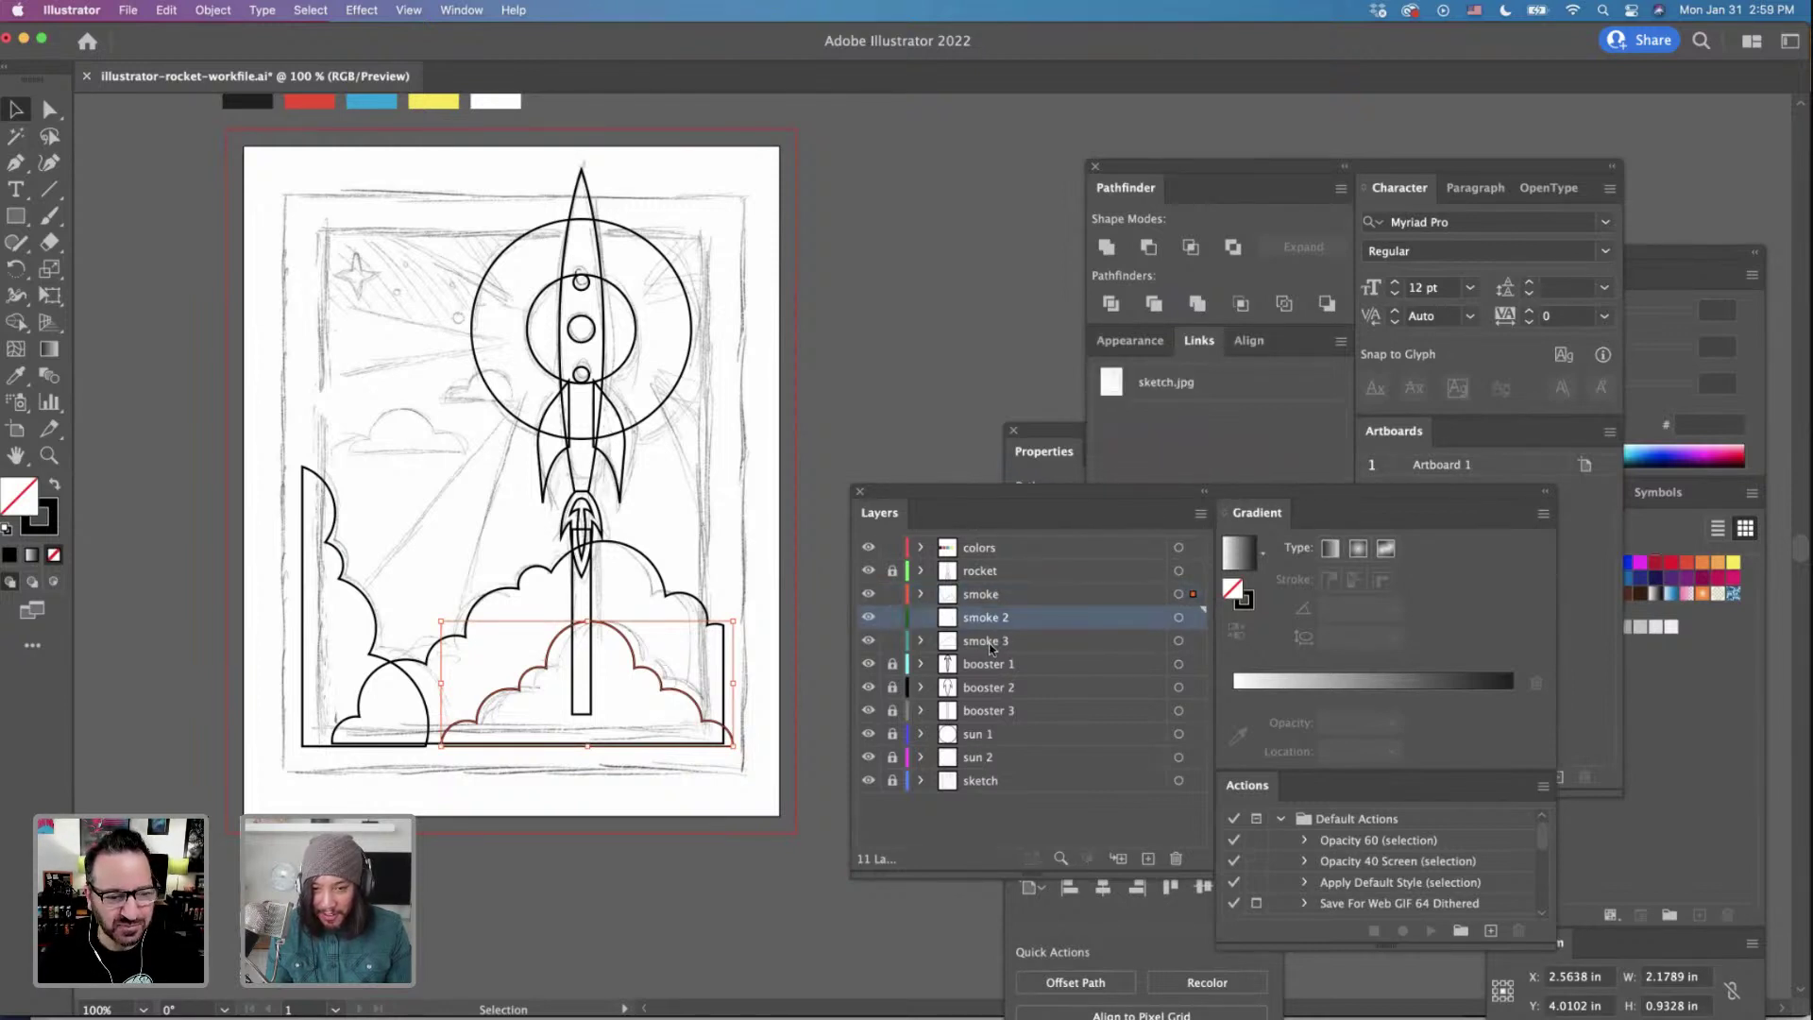
{"action": "left_click_drag", "start_coordinate": [991, 648], "coordinate": [992, 621]}
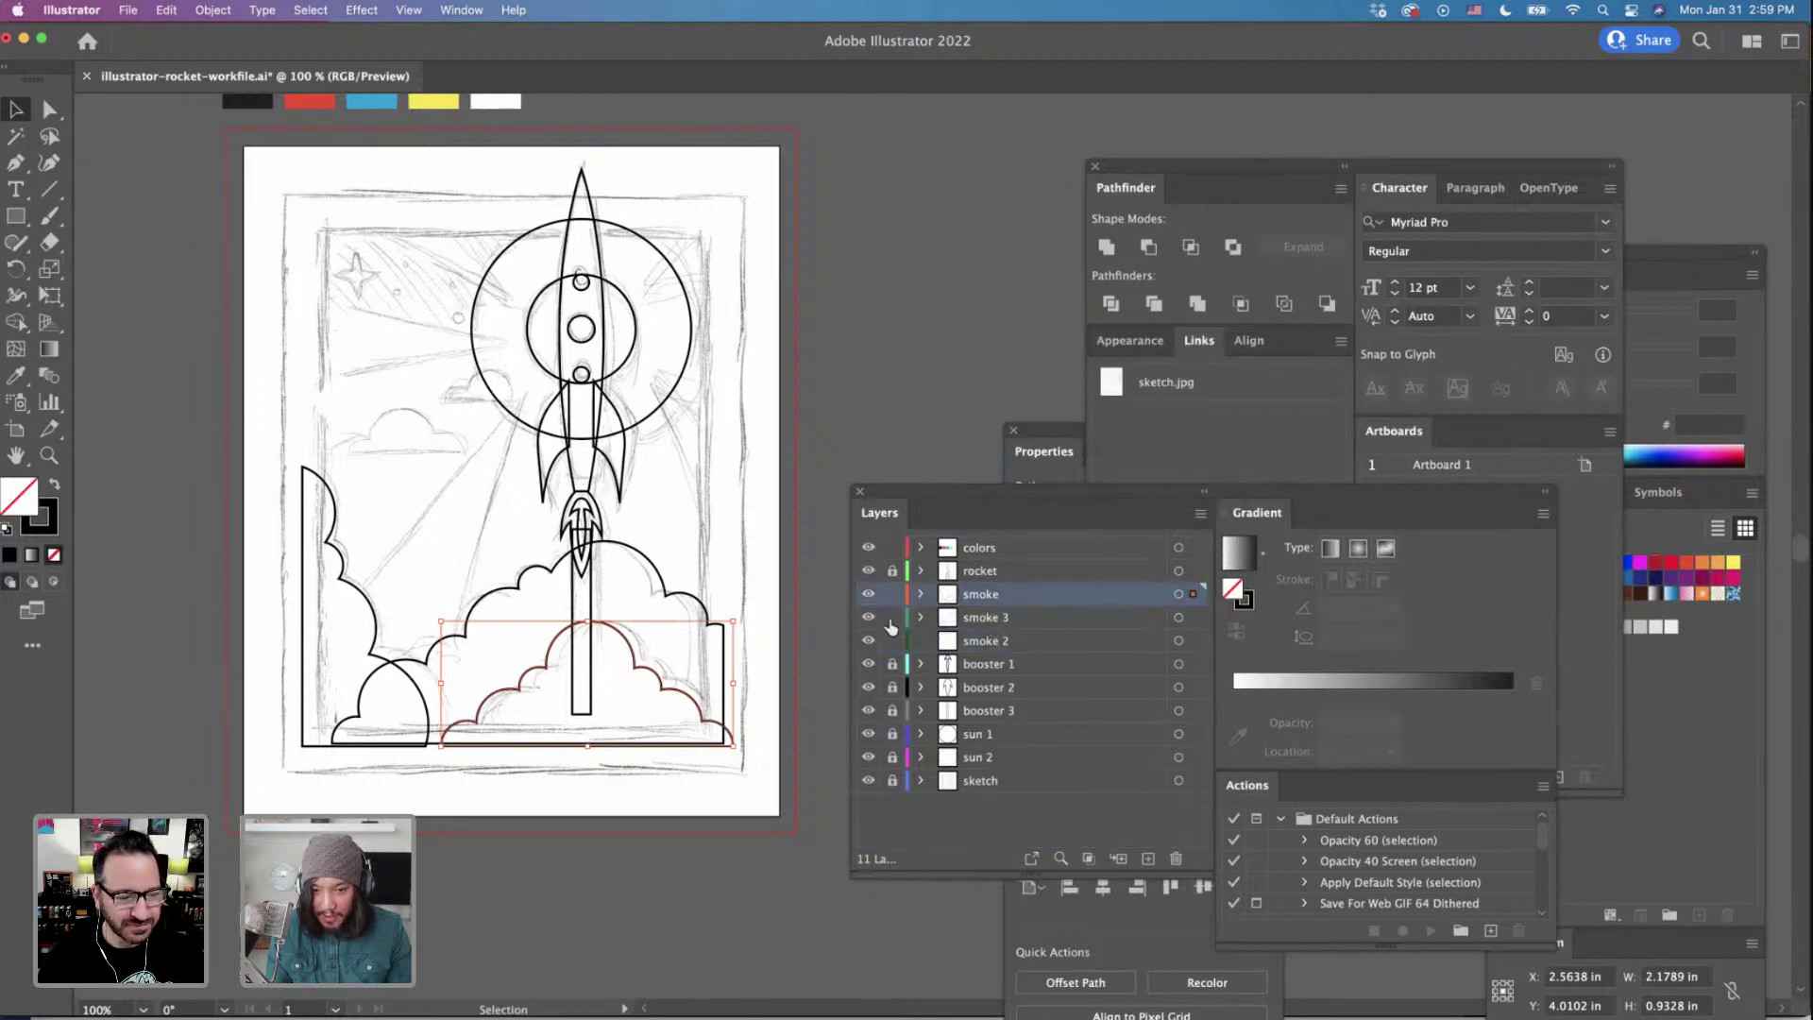
Delete the smoke 2 layer, rename the smoke 3 layer as smoke 2, and deselect the smoke shape.
{"action": "left_click", "coordinate": [988, 644]}
{"action": "left_click", "coordinate": [1176, 859]}
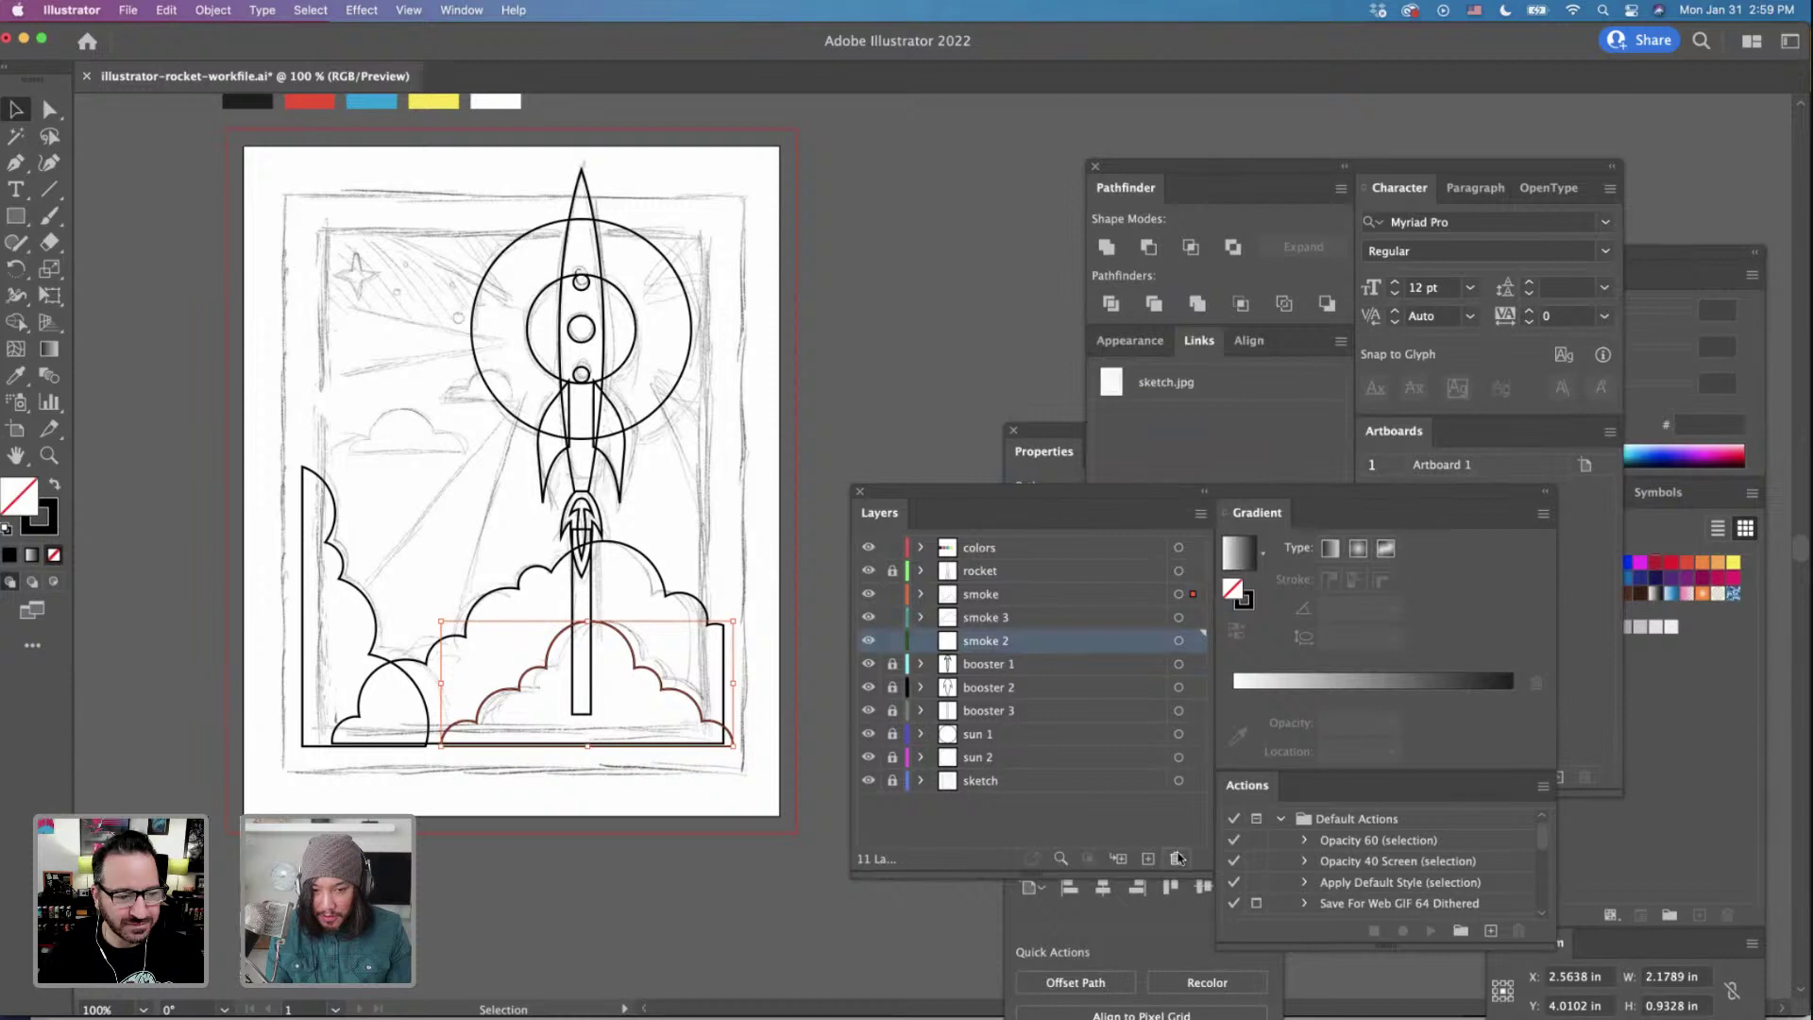
{"action": "double_click", "coordinate": [991, 619]}
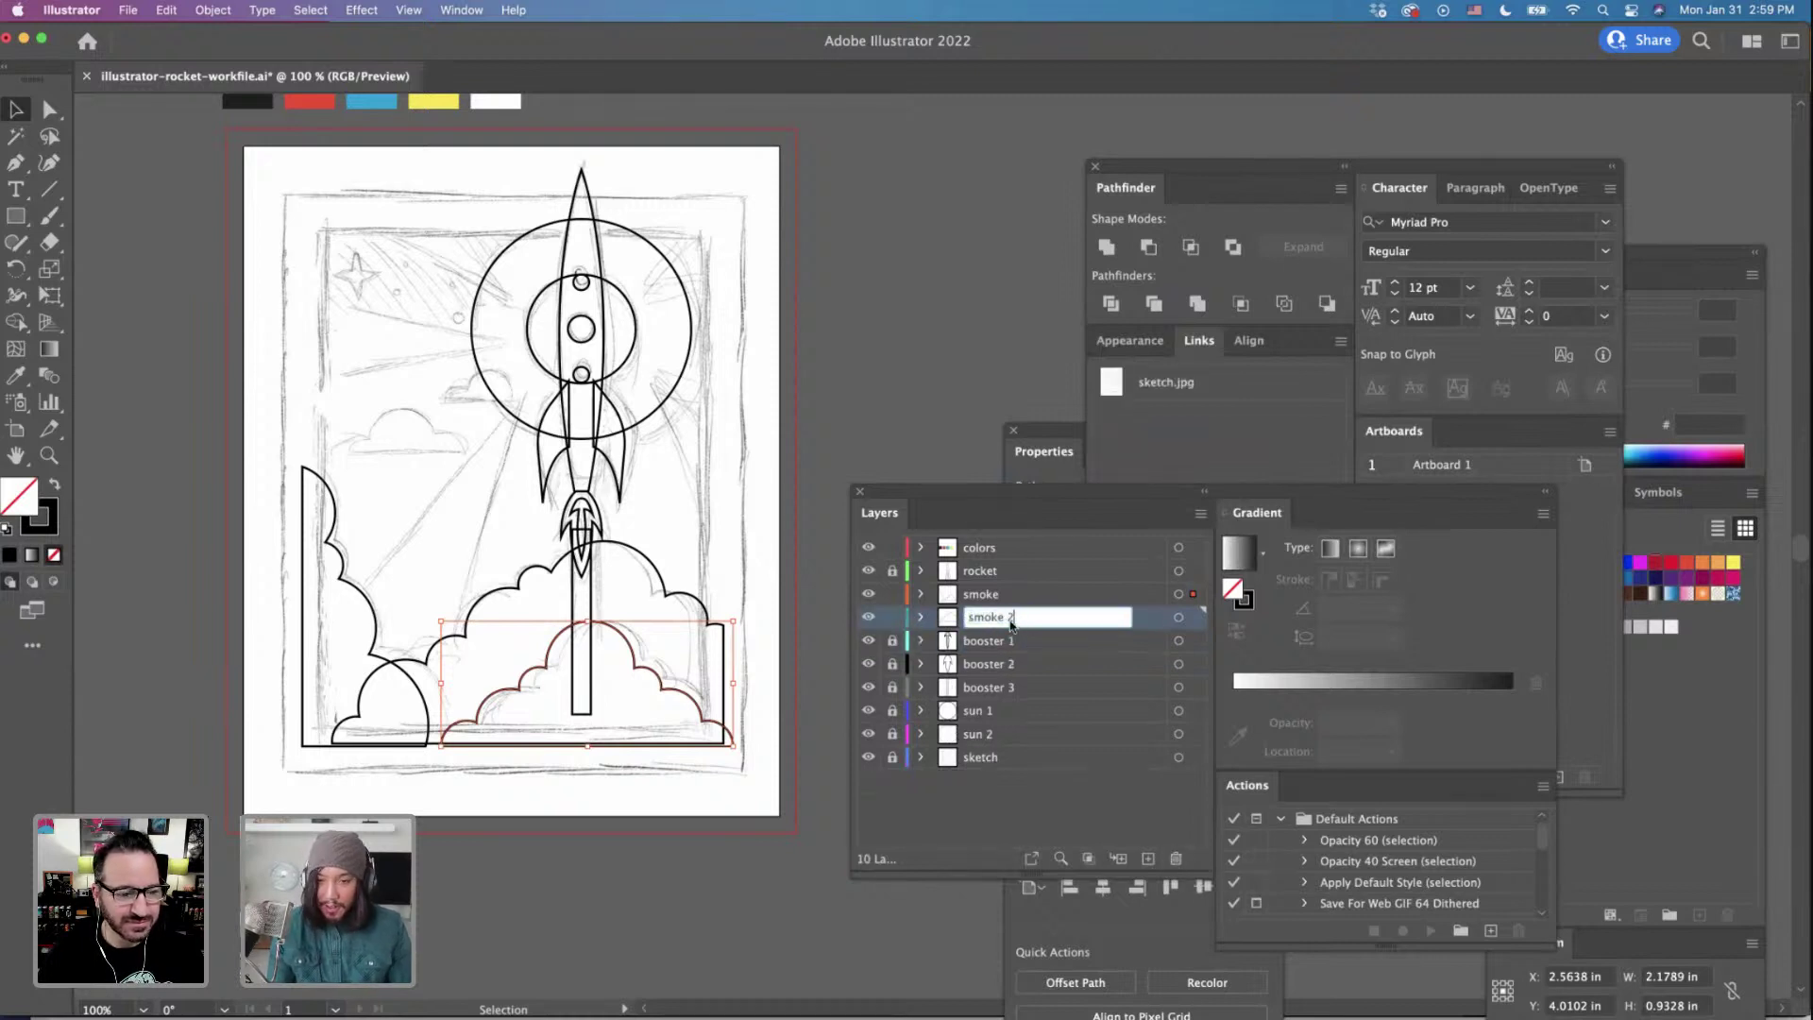
{"action": "key", "text": "BackSpace"}
{"action": "type", "text": "2"}
{"action": "key", "text": "Return"}
{"action": "left_click", "coordinate": [715, 600]}
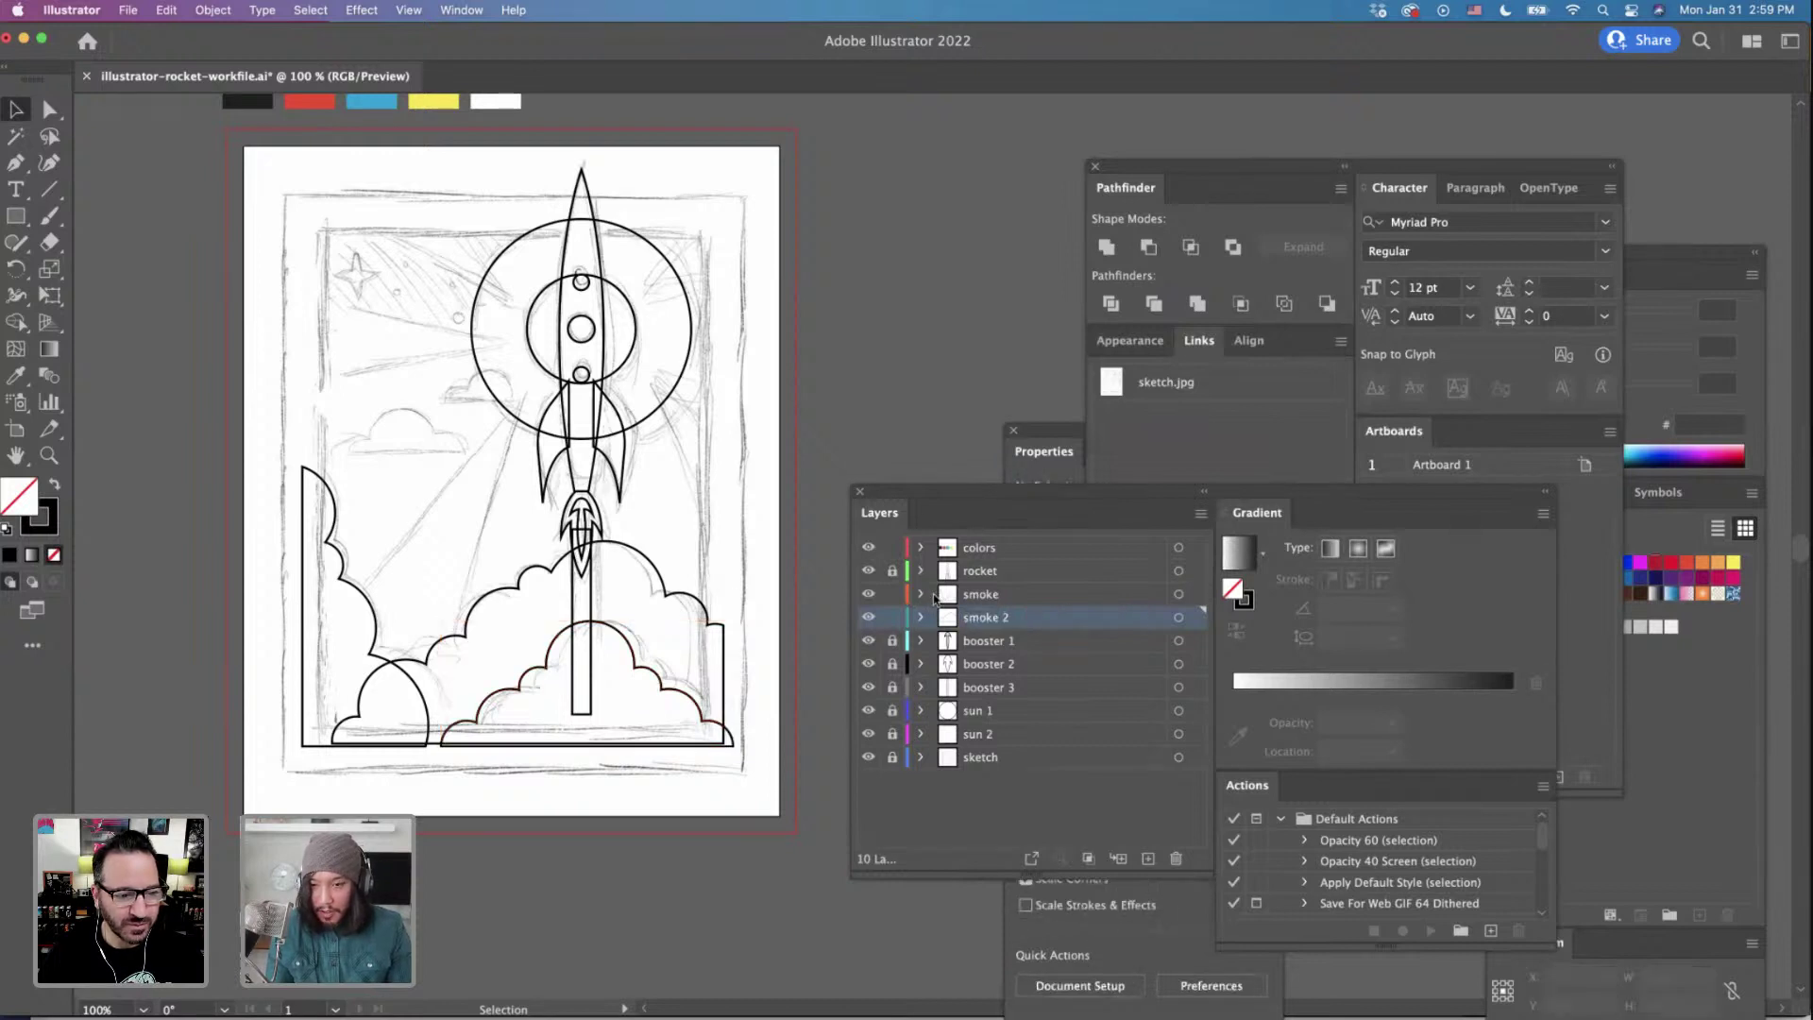
Toggle the visibility of the rocket and smoke layers to check which shapes each one holds.
{"action": "left_click", "coordinate": [868, 572]}
{"action": "left_click", "coordinate": [869, 572]}
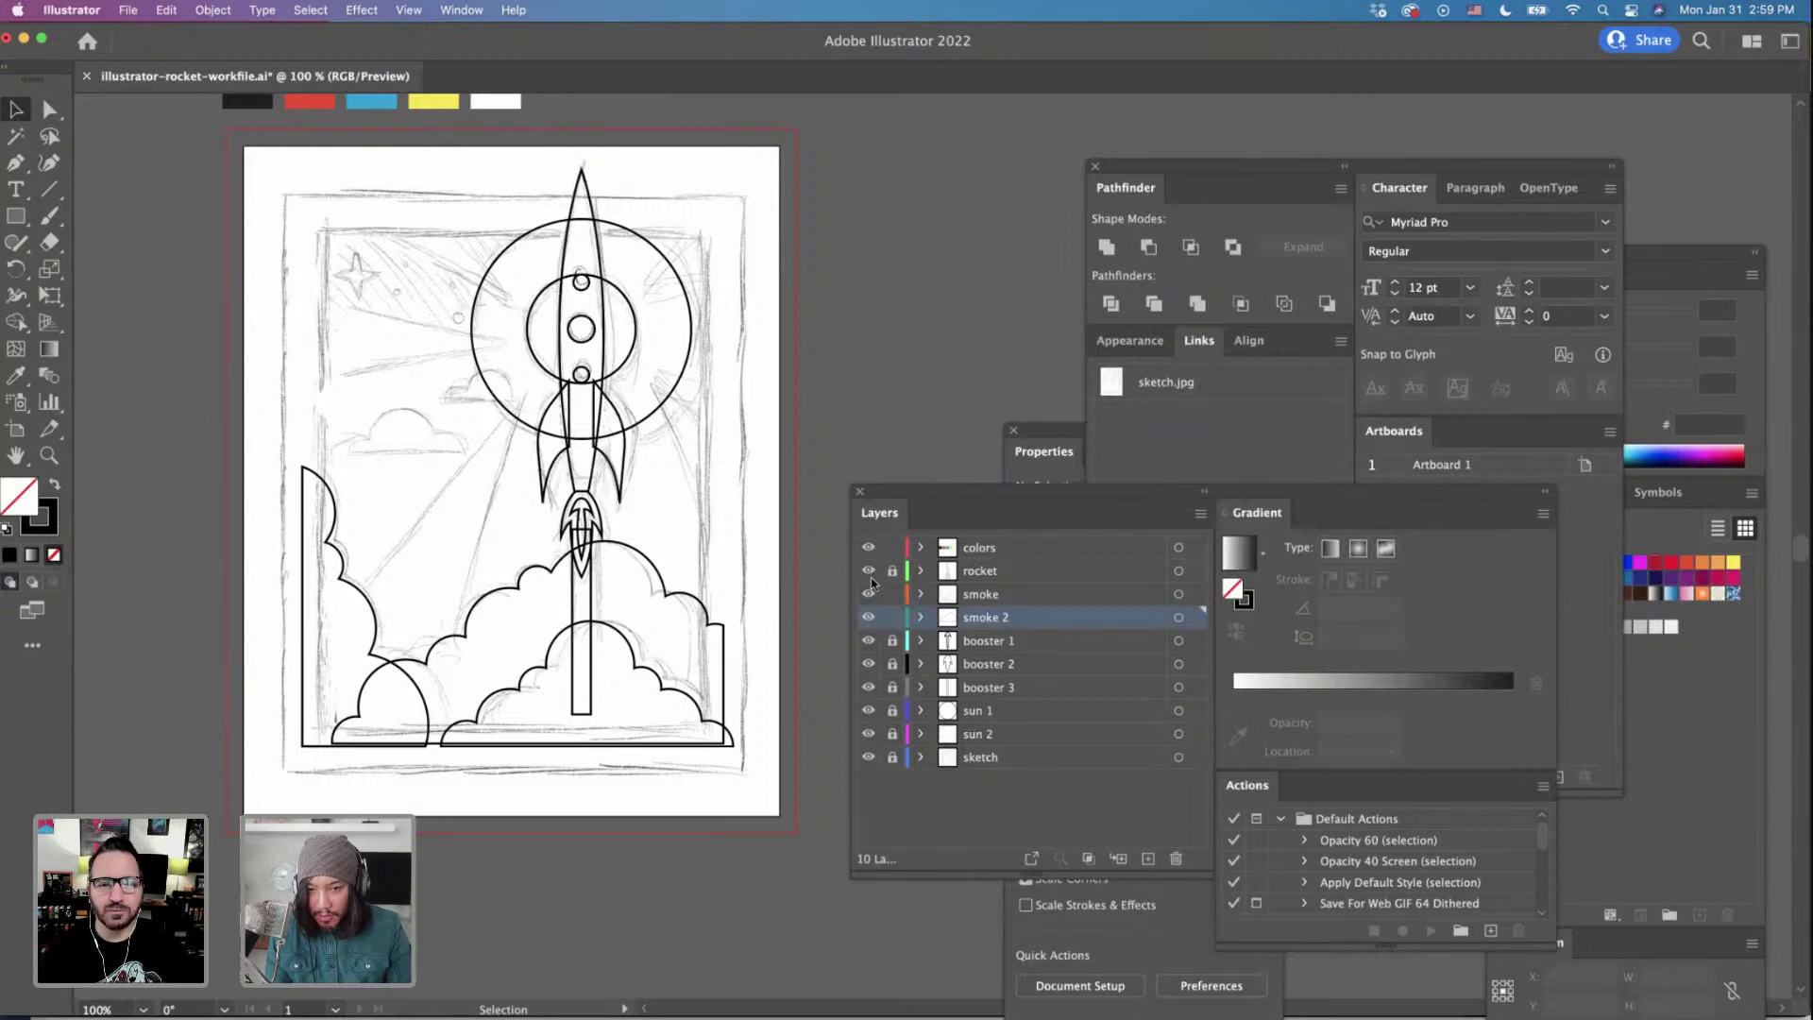
{"action": "left_click", "coordinate": [869, 593]}
{"action": "left_click", "coordinate": [868, 593]}
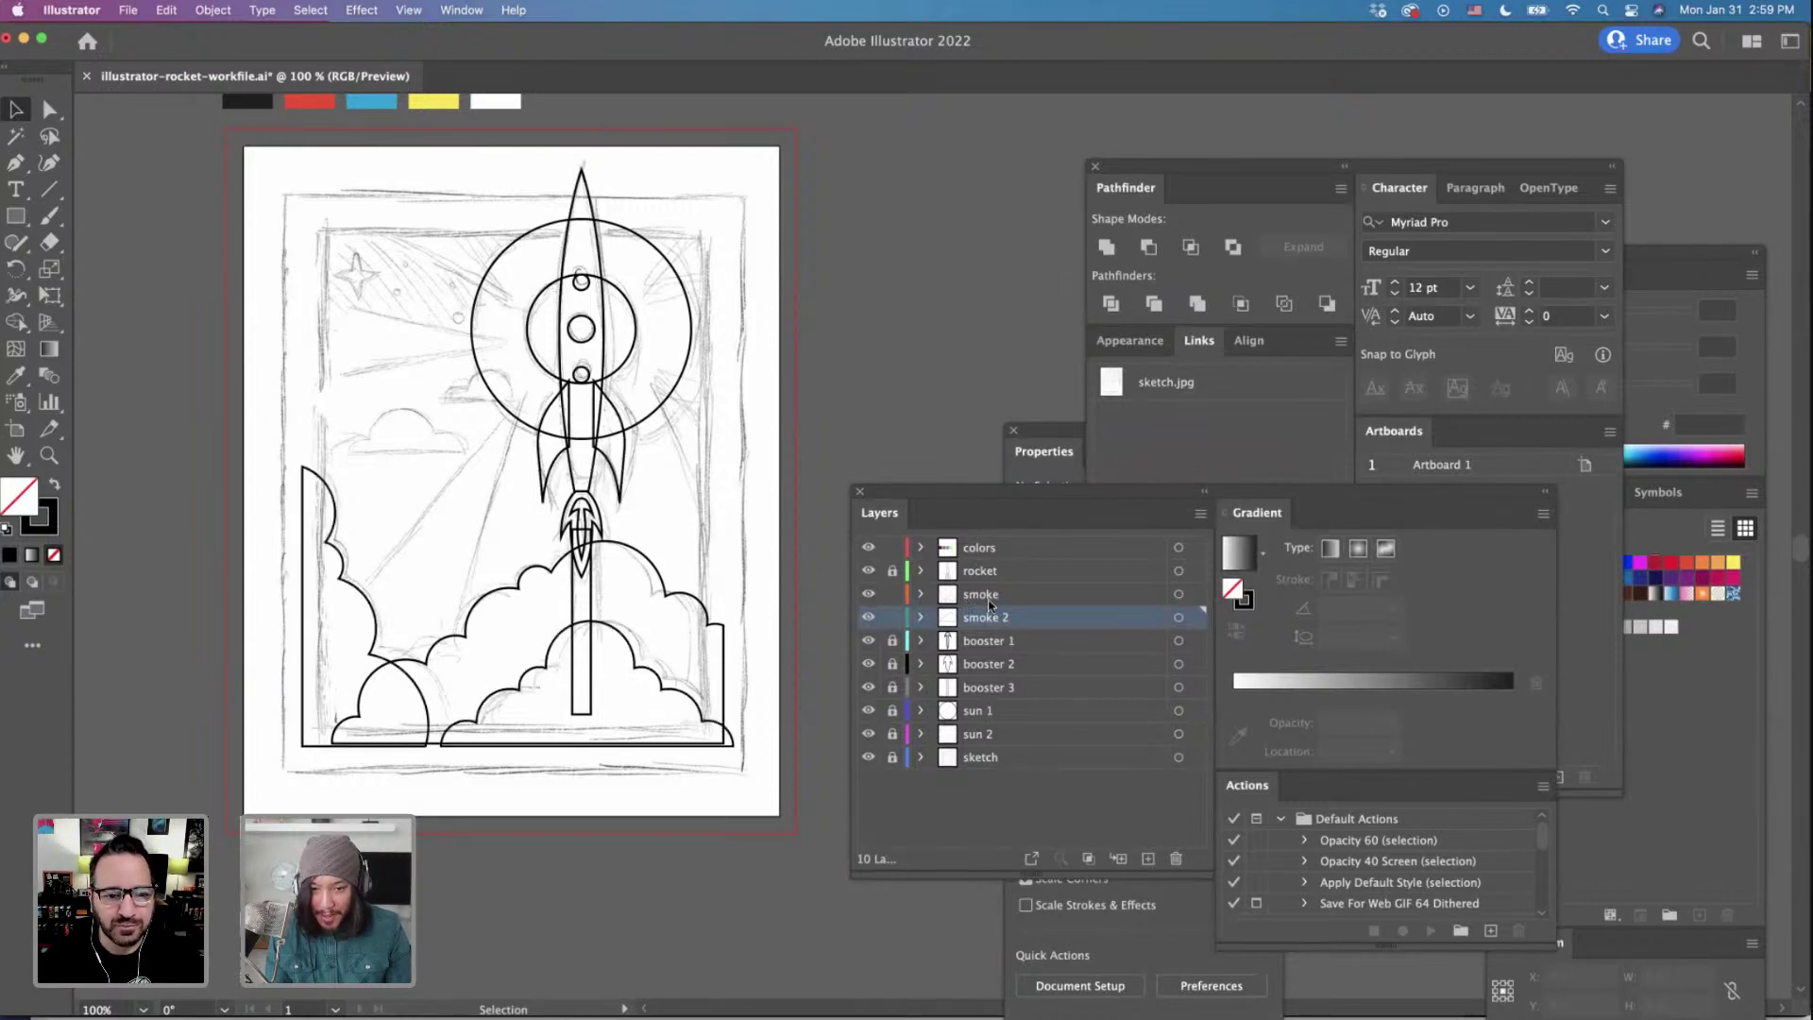
Rename the smoke layer as smoke 1.
{"action": "double_click", "coordinate": [983, 594]}
{"action": "key", "text": "Right"}
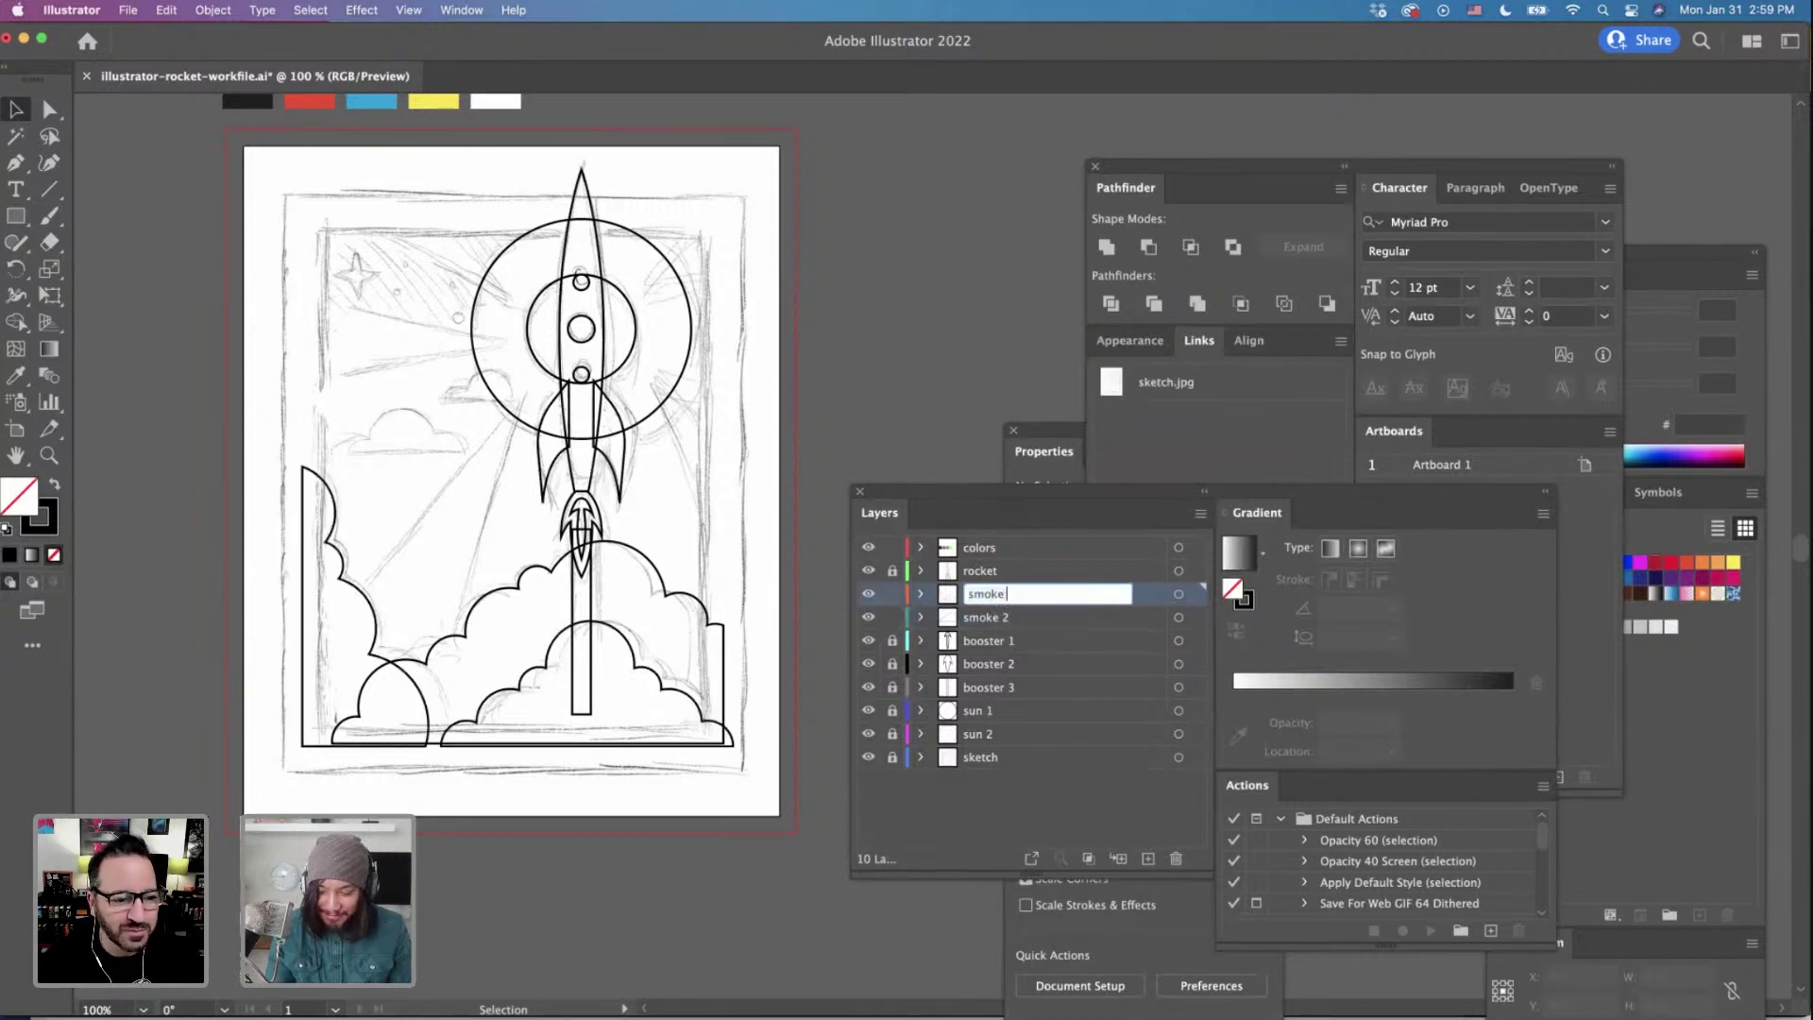
{"action": "type", "text": "1"}
{"action": "key", "text": "Return"}
Hide and show the smoke 1, smoke 2 and booster layers in turn to identify their artwork.
{"action": "left_click", "coordinate": [869, 594]}
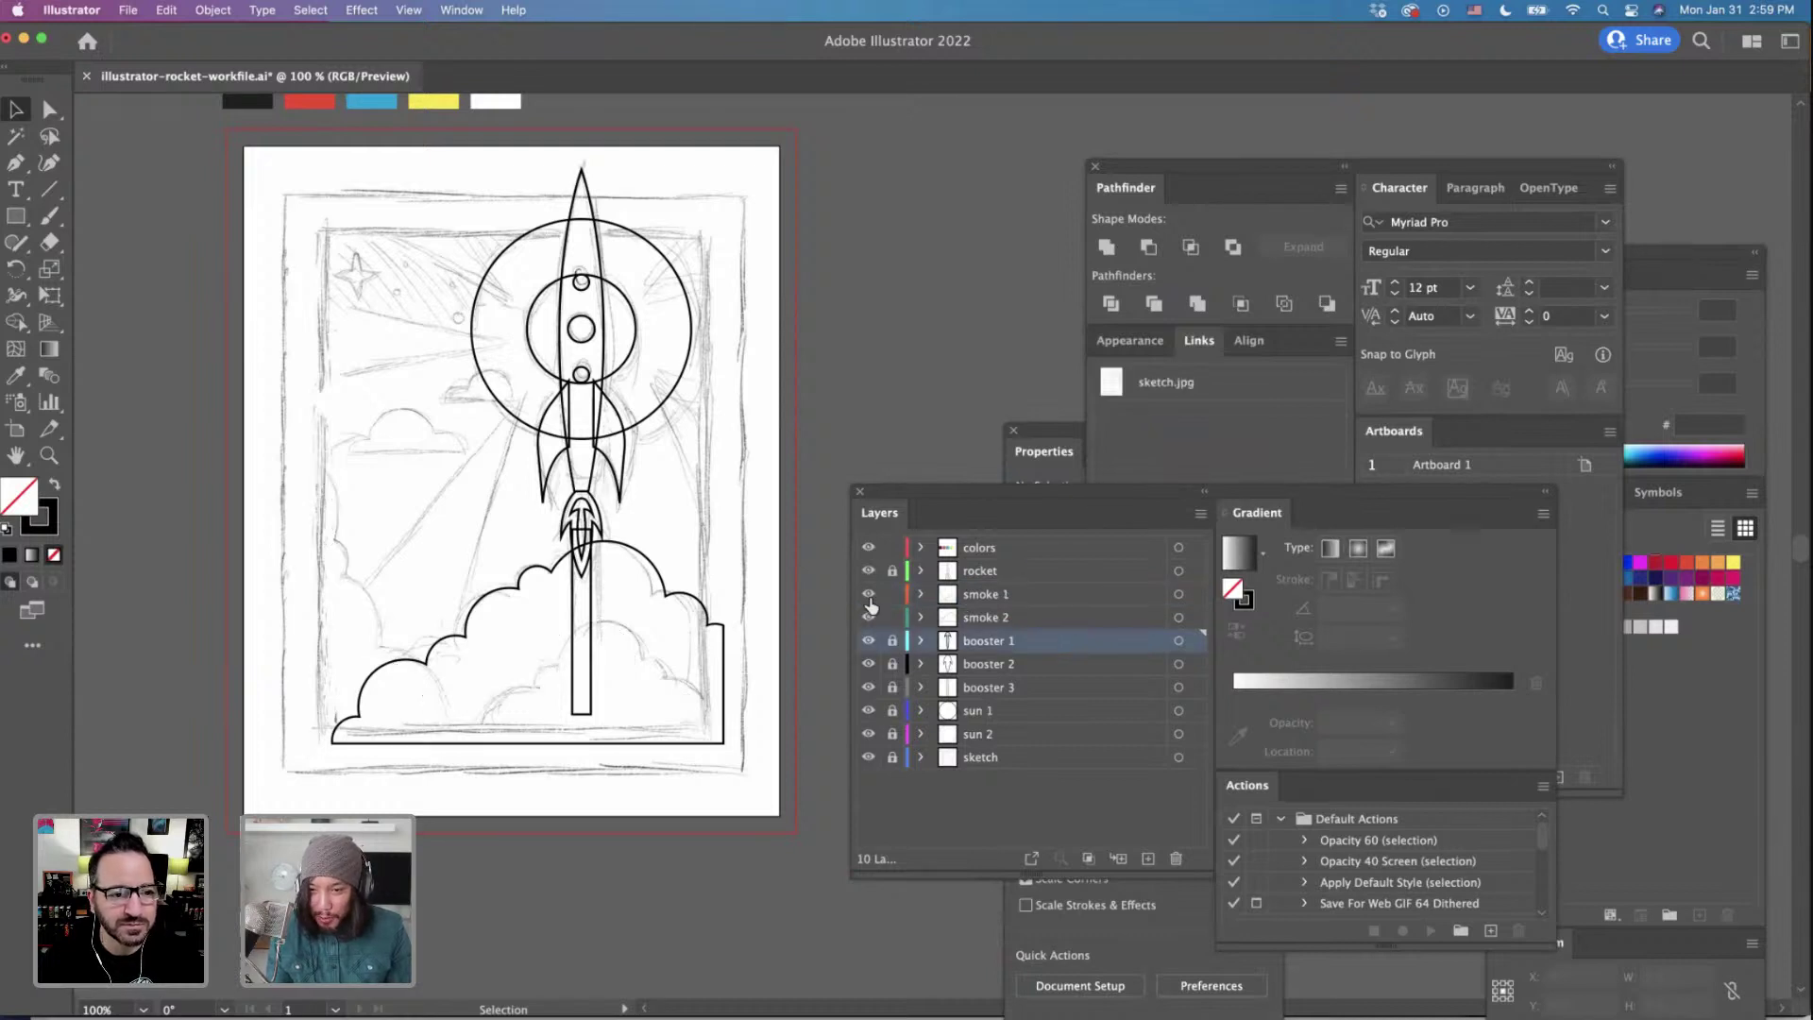
{"action": "left_click", "coordinate": [869, 595]}
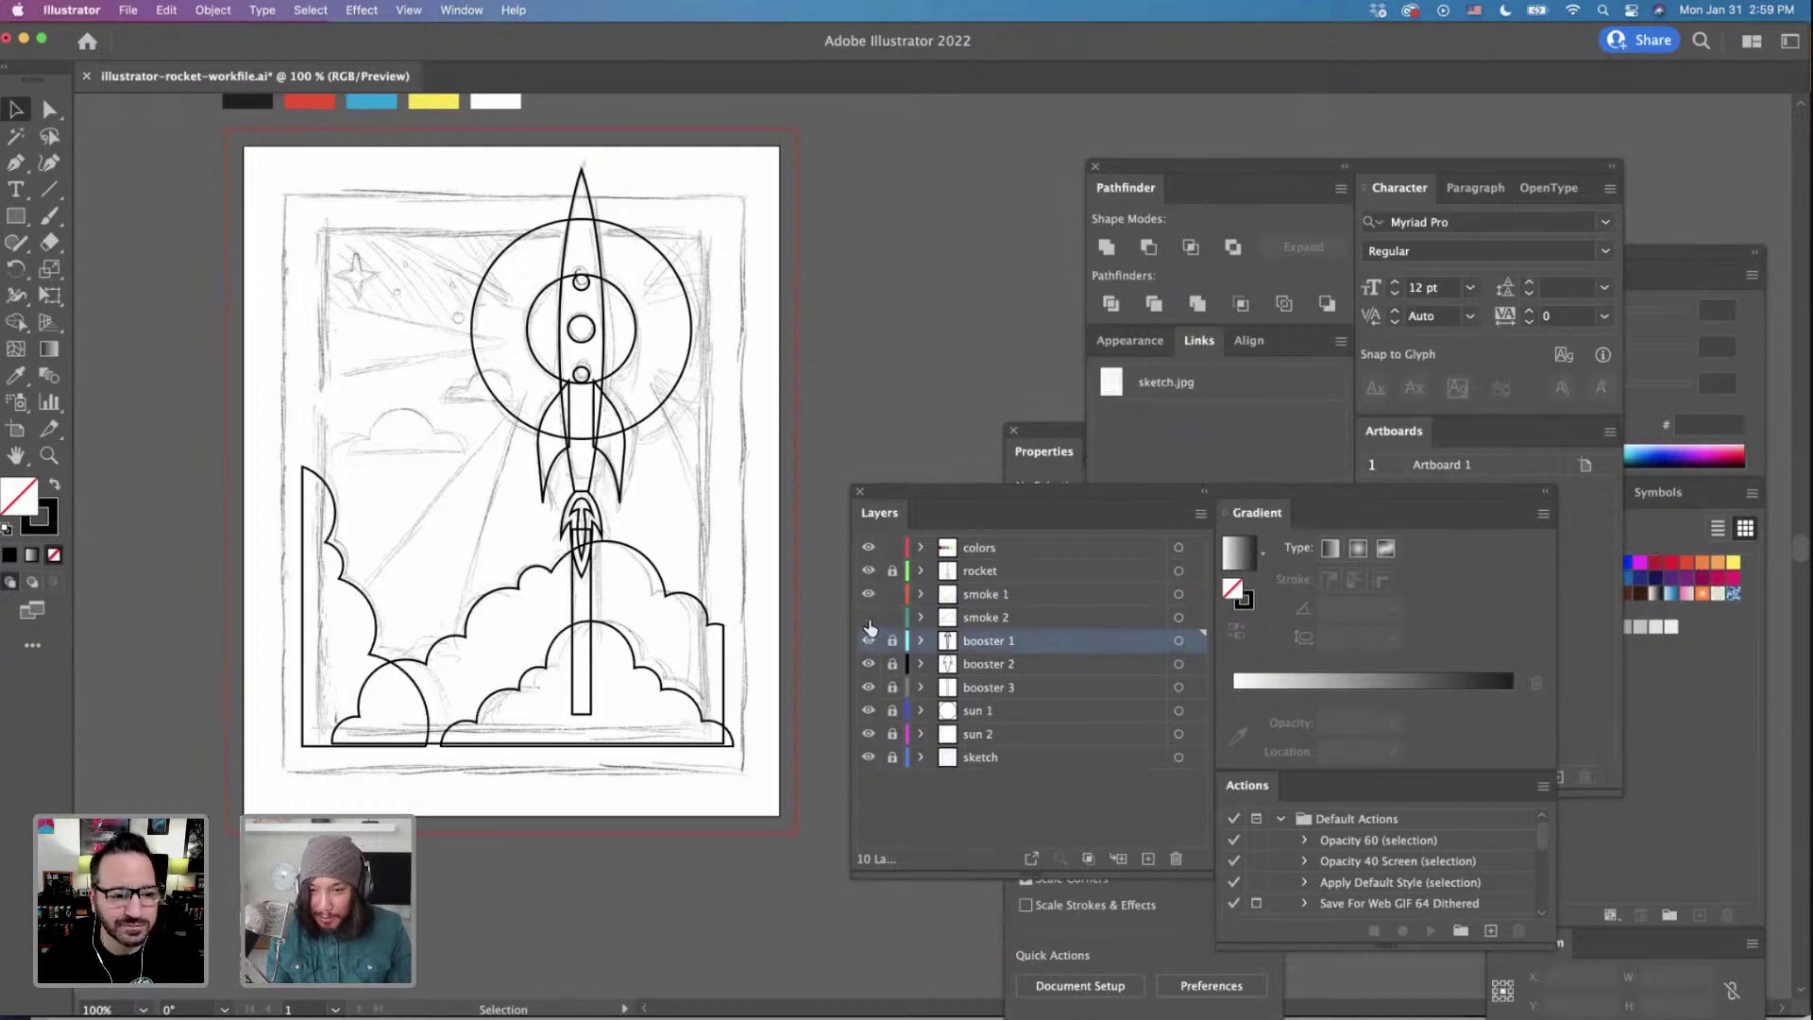
{"action": "left_click", "coordinate": [869, 619]}
{"action": "left_click", "coordinate": [869, 618]}
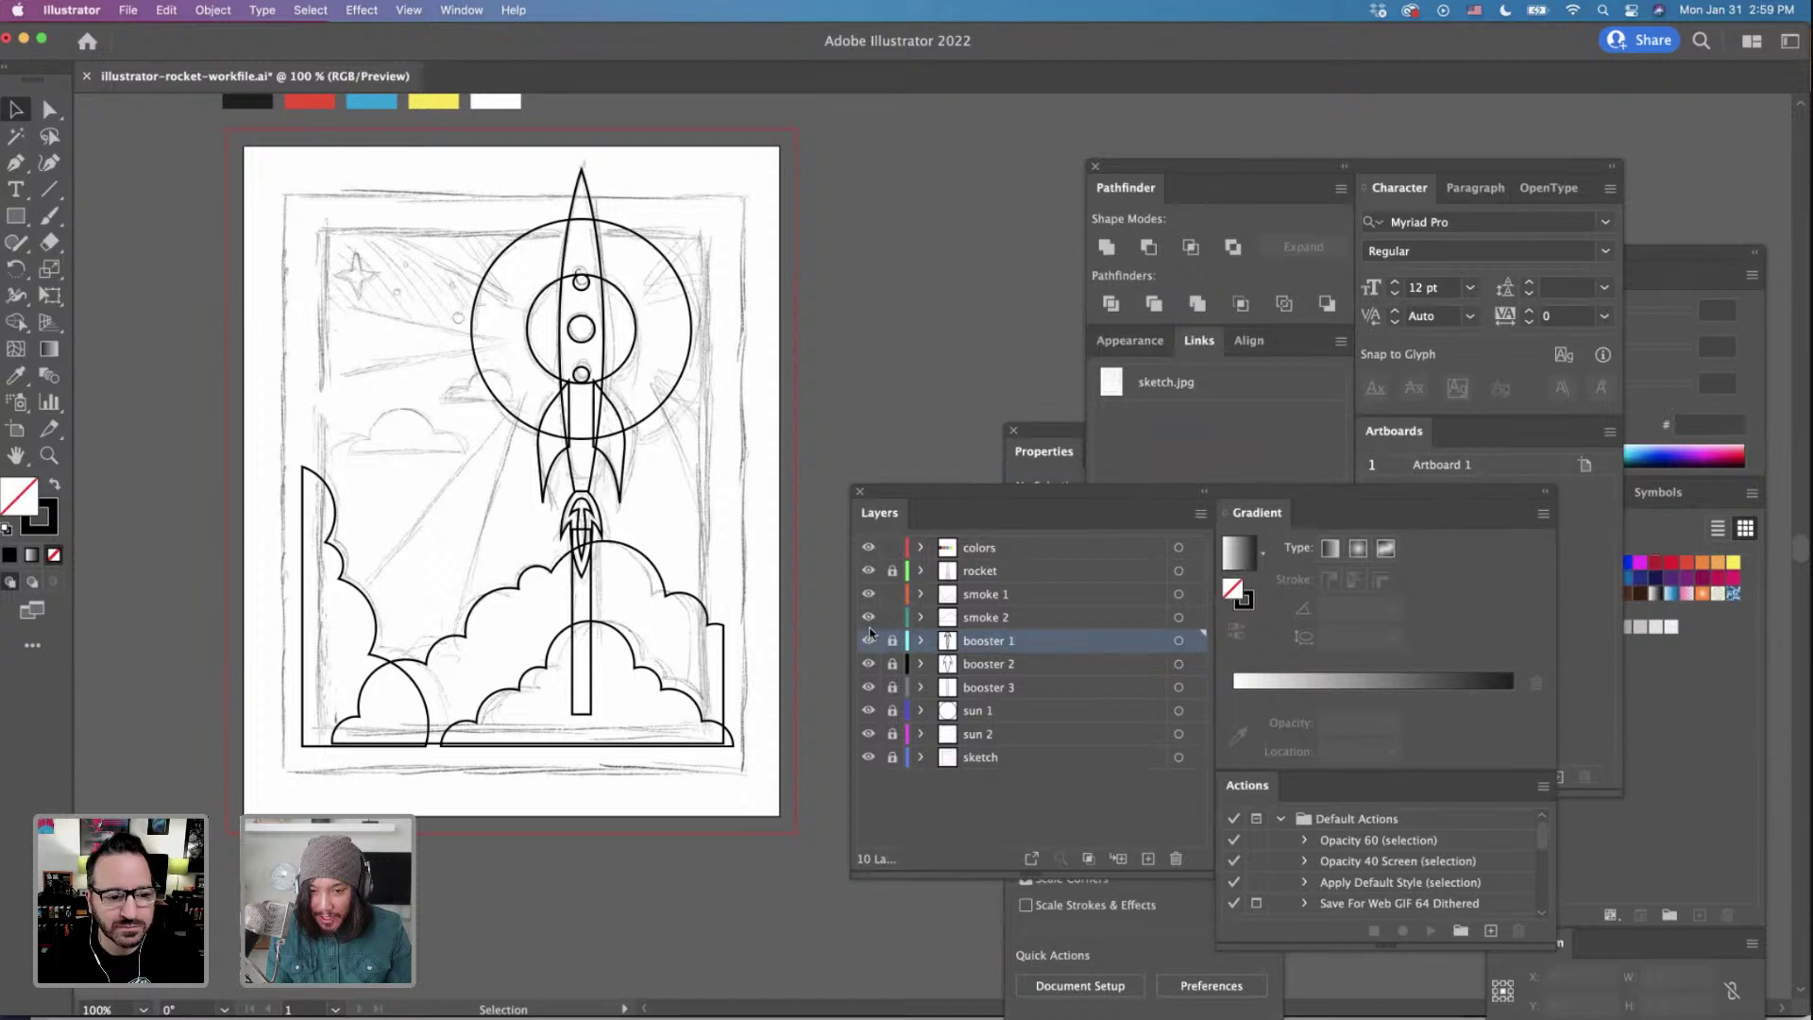
{"action": "left_click", "coordinate": [866, 643]}
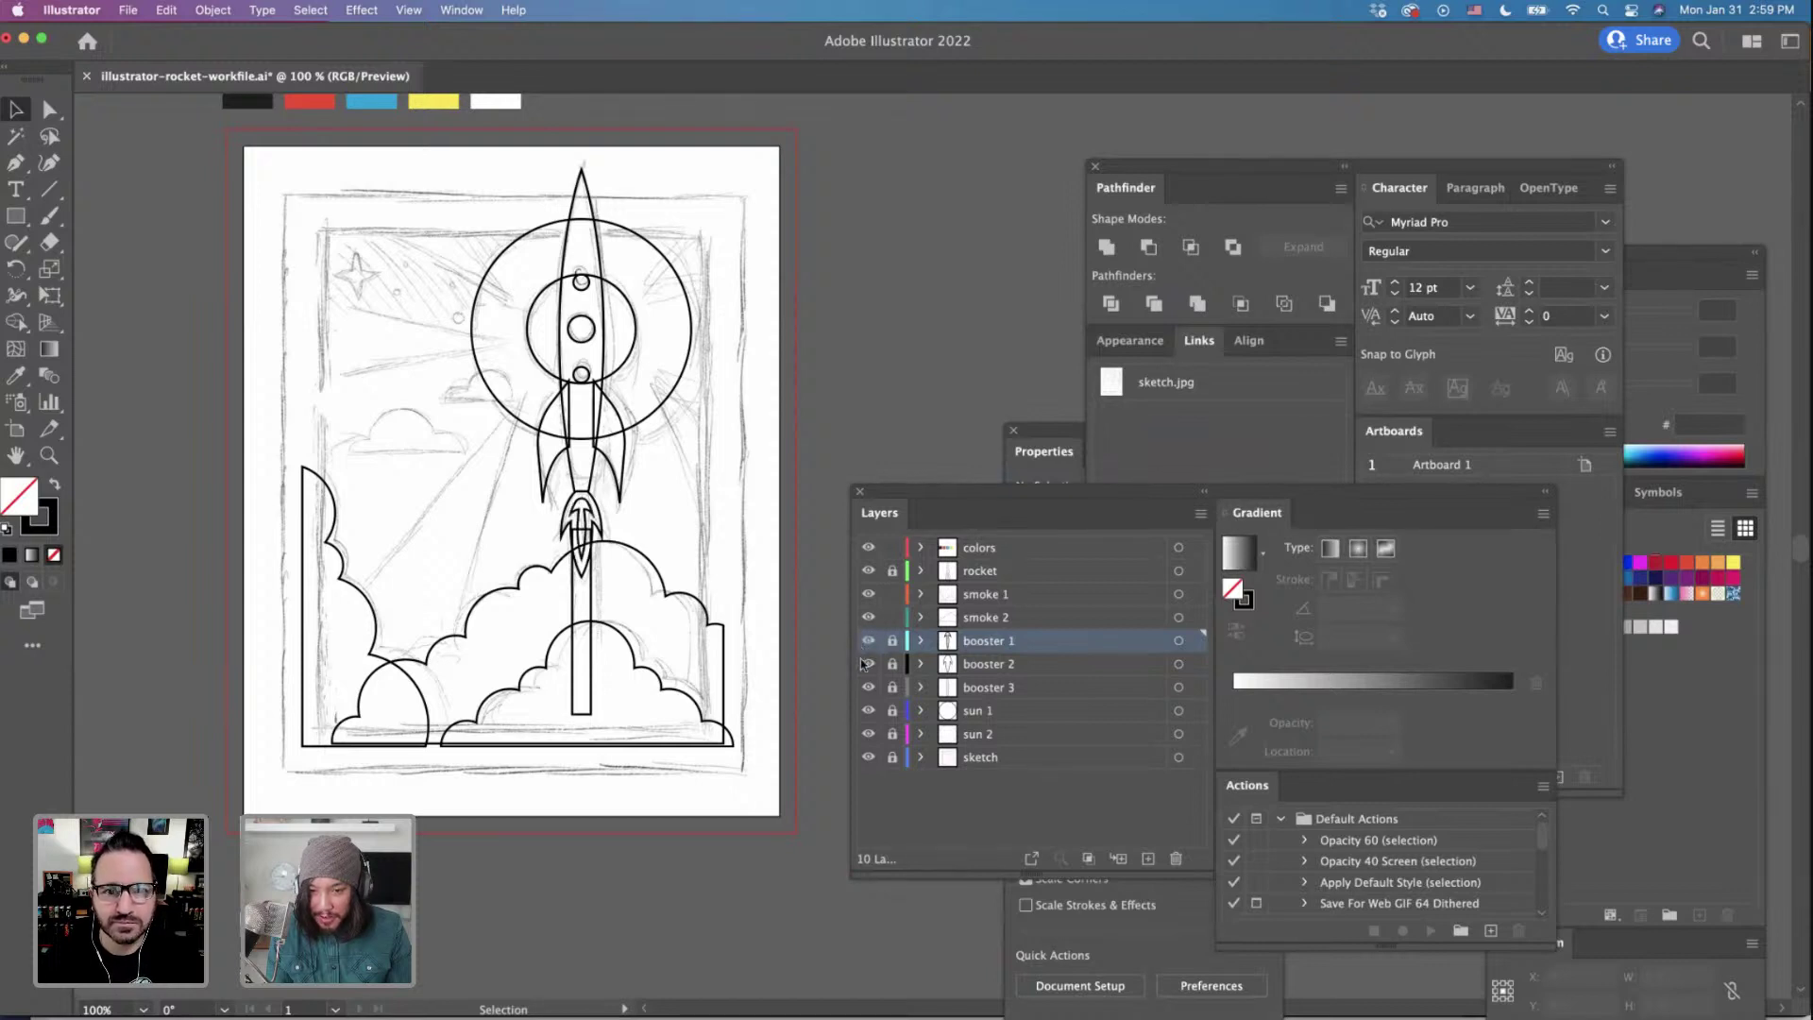
{"action": "left_click", "coordinate": [868, 665]}
{"action": "left_click", "coordinate": [868, 665]}
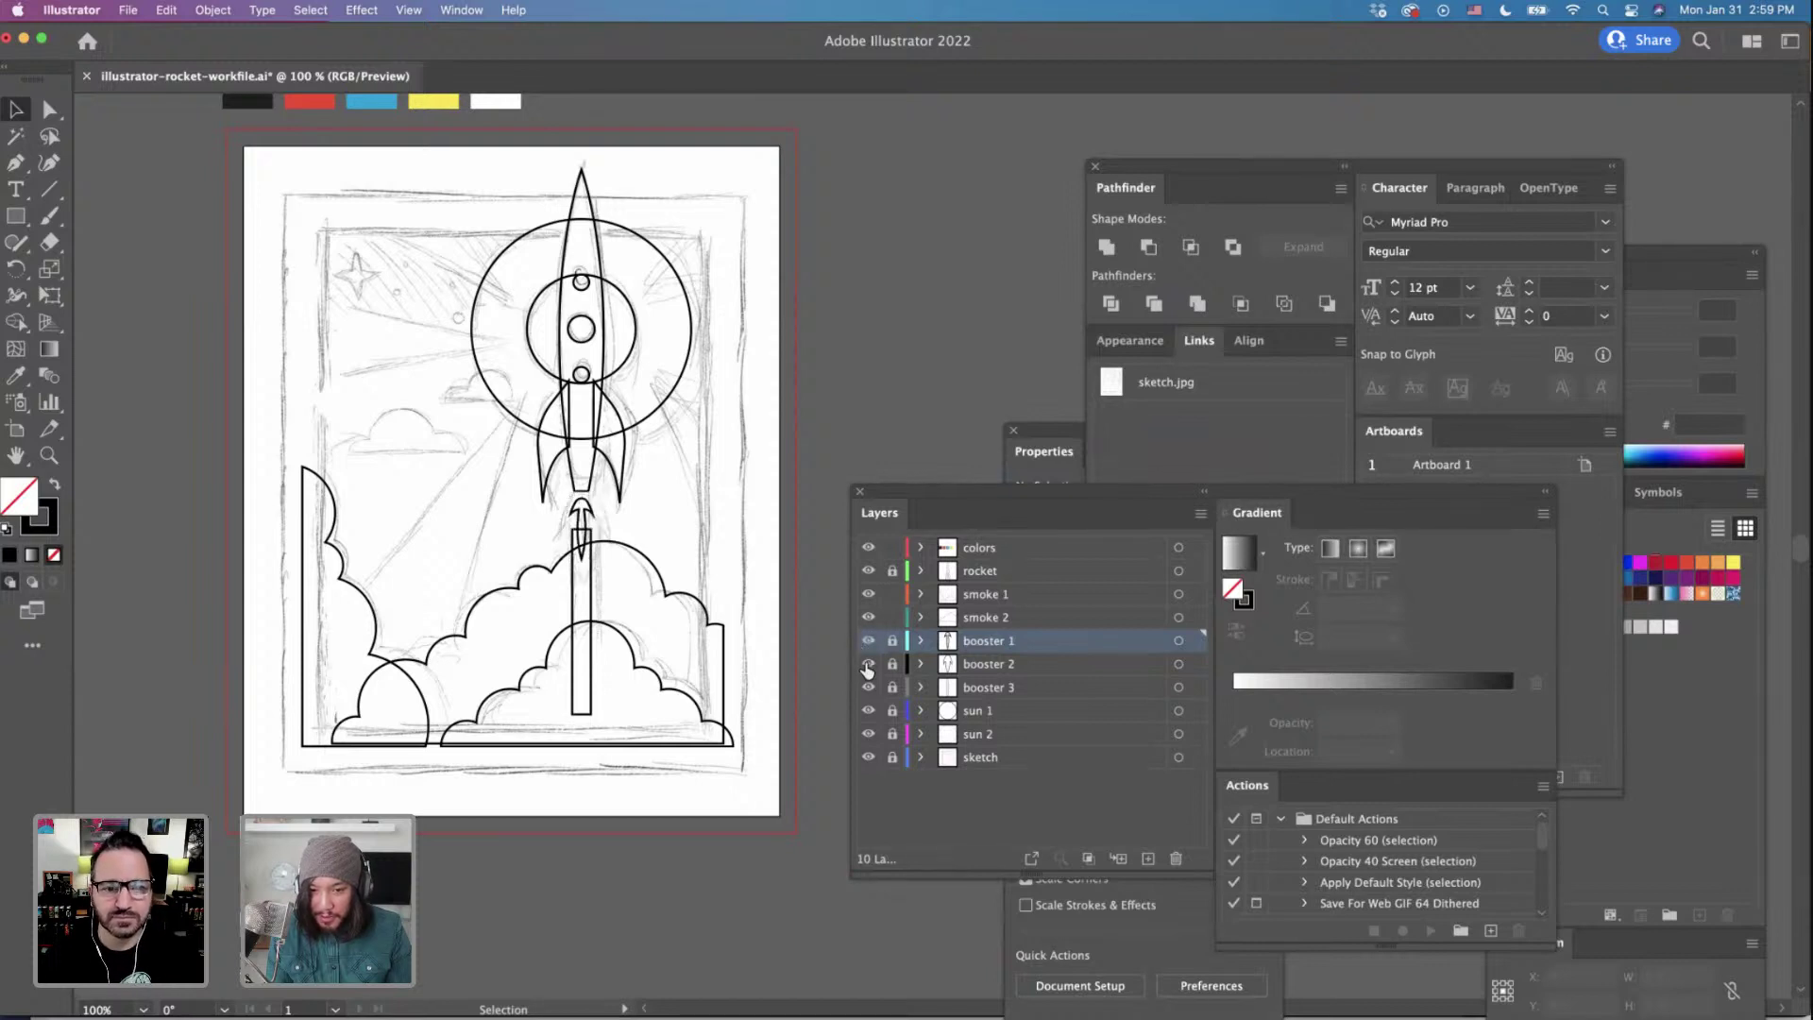
Move the booster 1 and booster 2 layers together above smoke 1, directly beneath the rocket layer.
{"action": "left_click", "coordinate": [987, 666], "text": "super"}
{"action": "left_click", "coordinate": [983, 594], "text": "super"}
{"action": "left_click", "coordinate": [982, 594], "text": "super"}
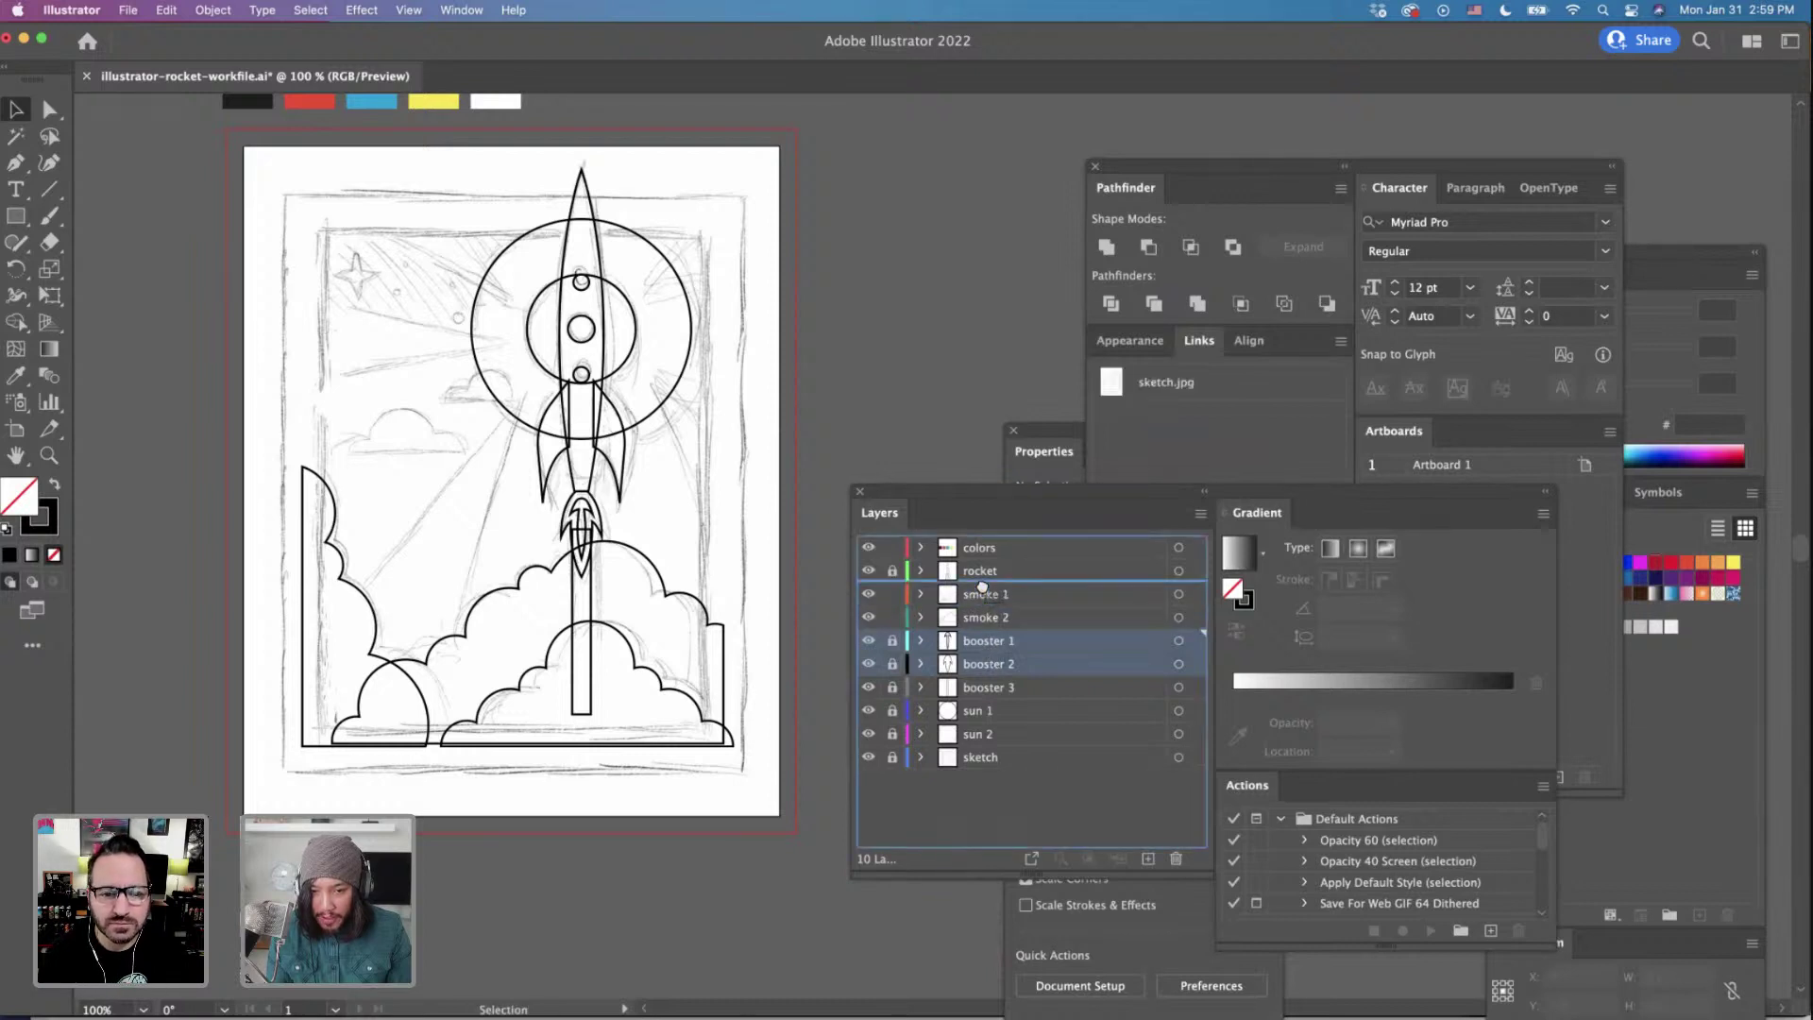
{"action": "left_click_drag", "start_coordinate": [986, 641], "coordinate": [987, 588]}
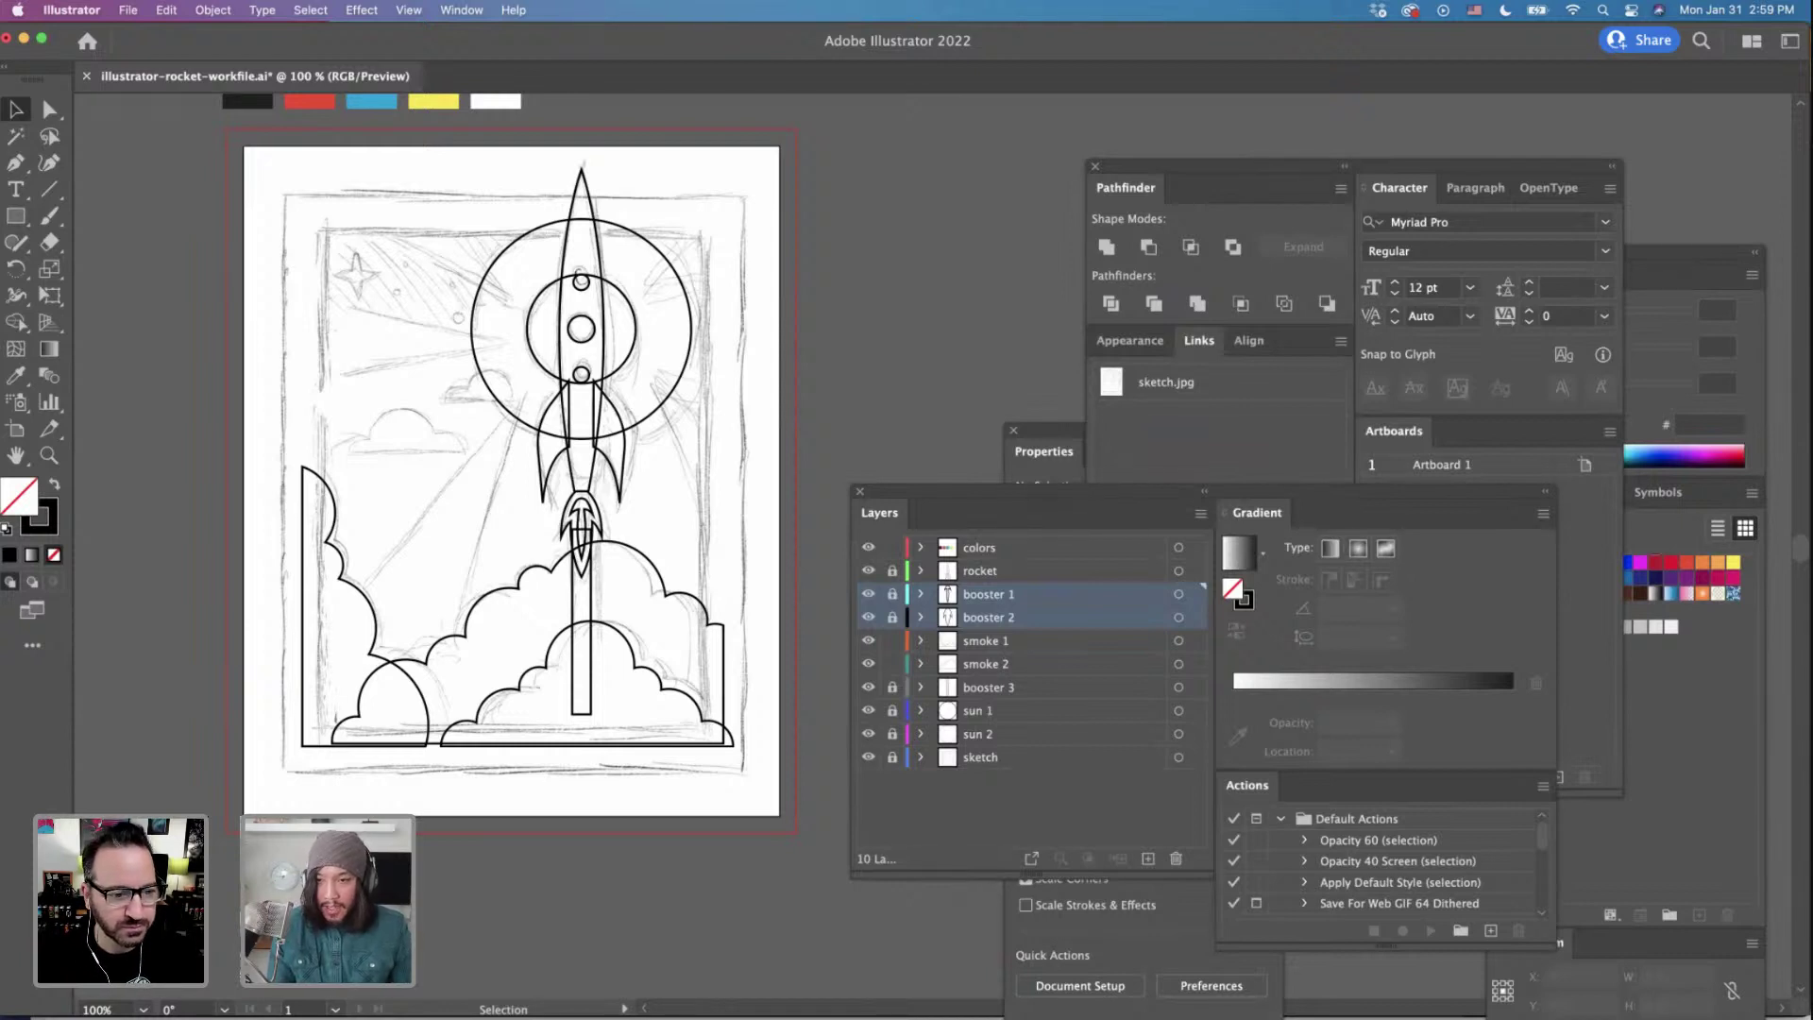
Create a new layer directly above smoke 1 and name it frame.
{"action": "left_click", "coordinate": [1035, 574]}
{"action": "left_click", "coordinate": [1028, 595]}
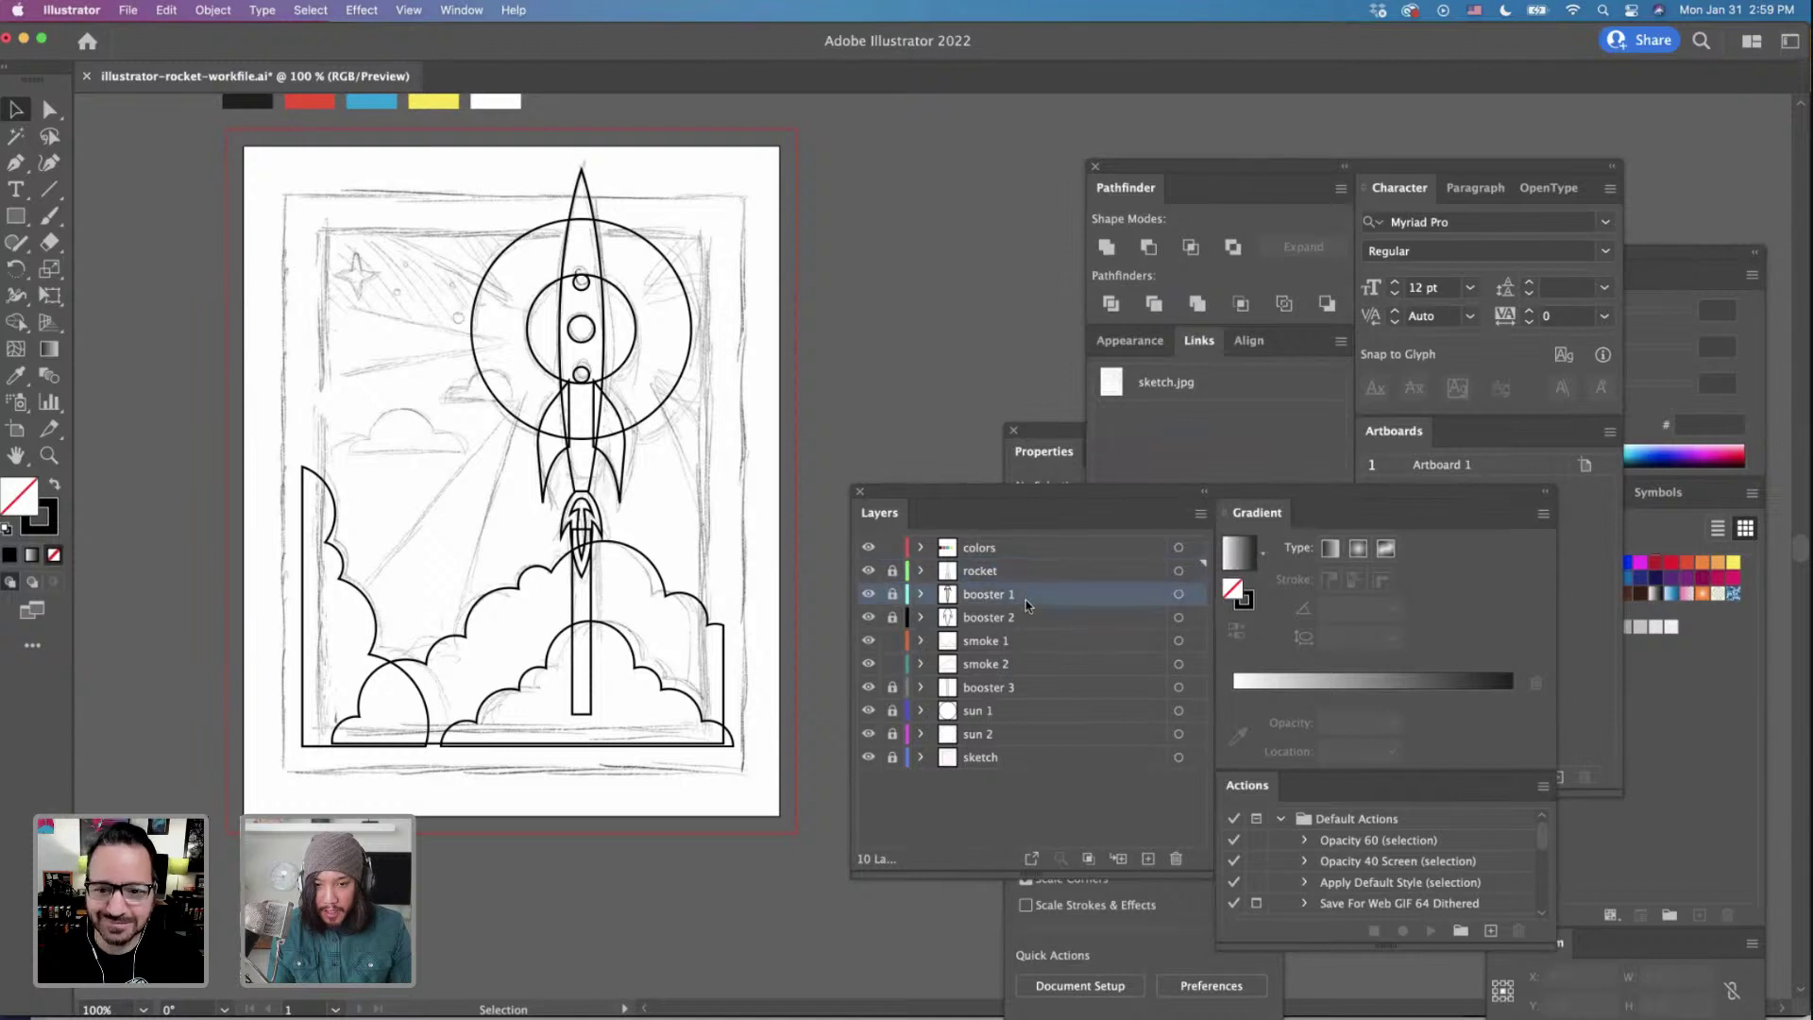
{"action": "left_click", "coordinate": [1023, 621]}
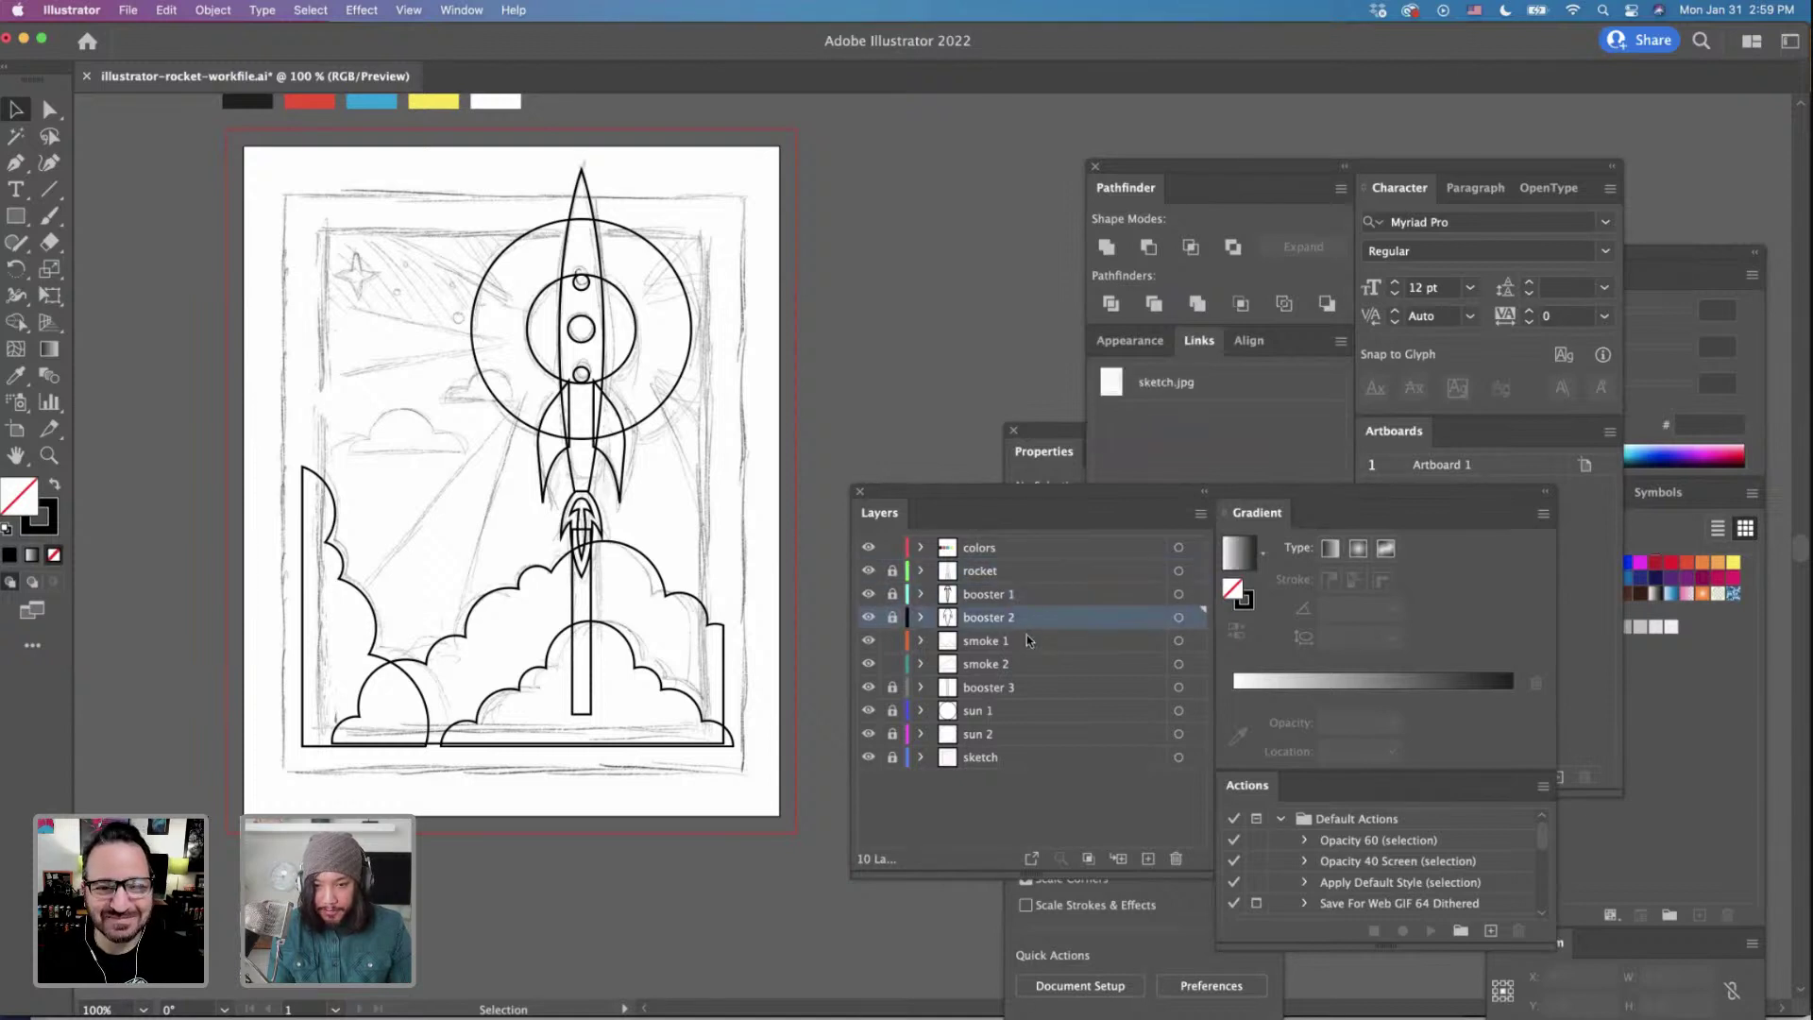
{"action": "left_click", "coordinate": [1024, 645]}
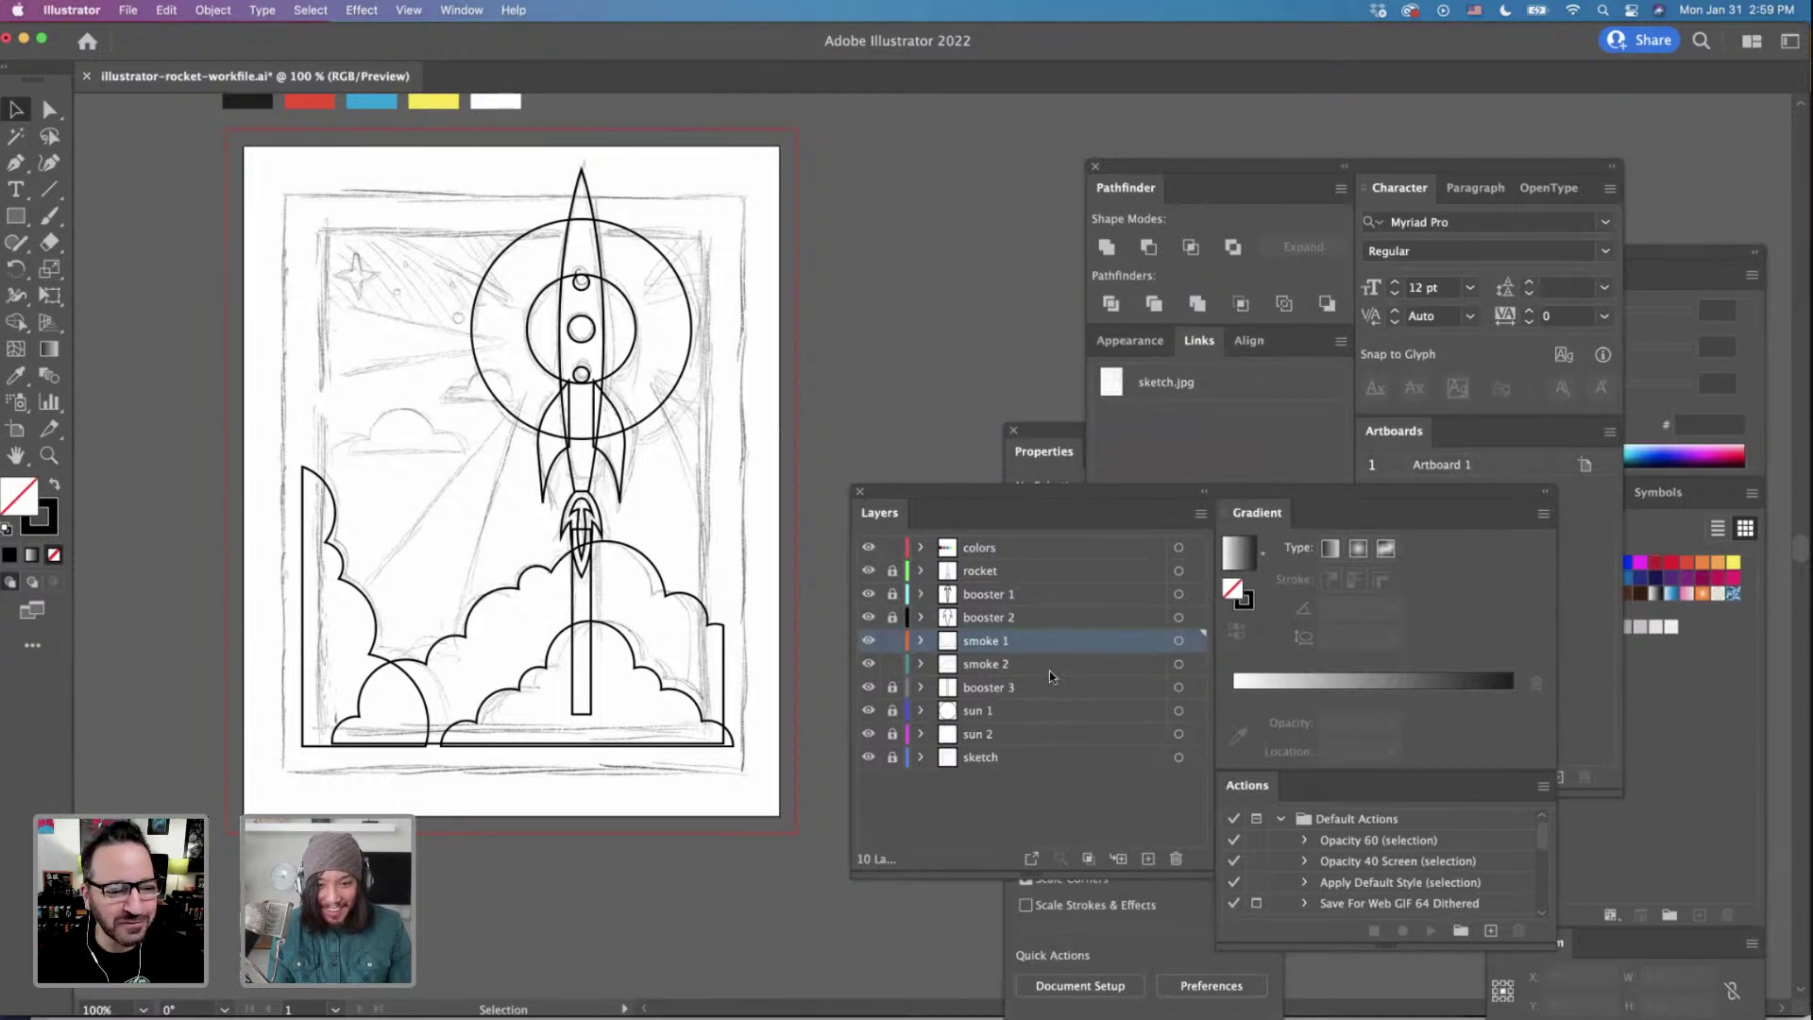
{"action": "left_click", "coordinate": [1148, 860]}
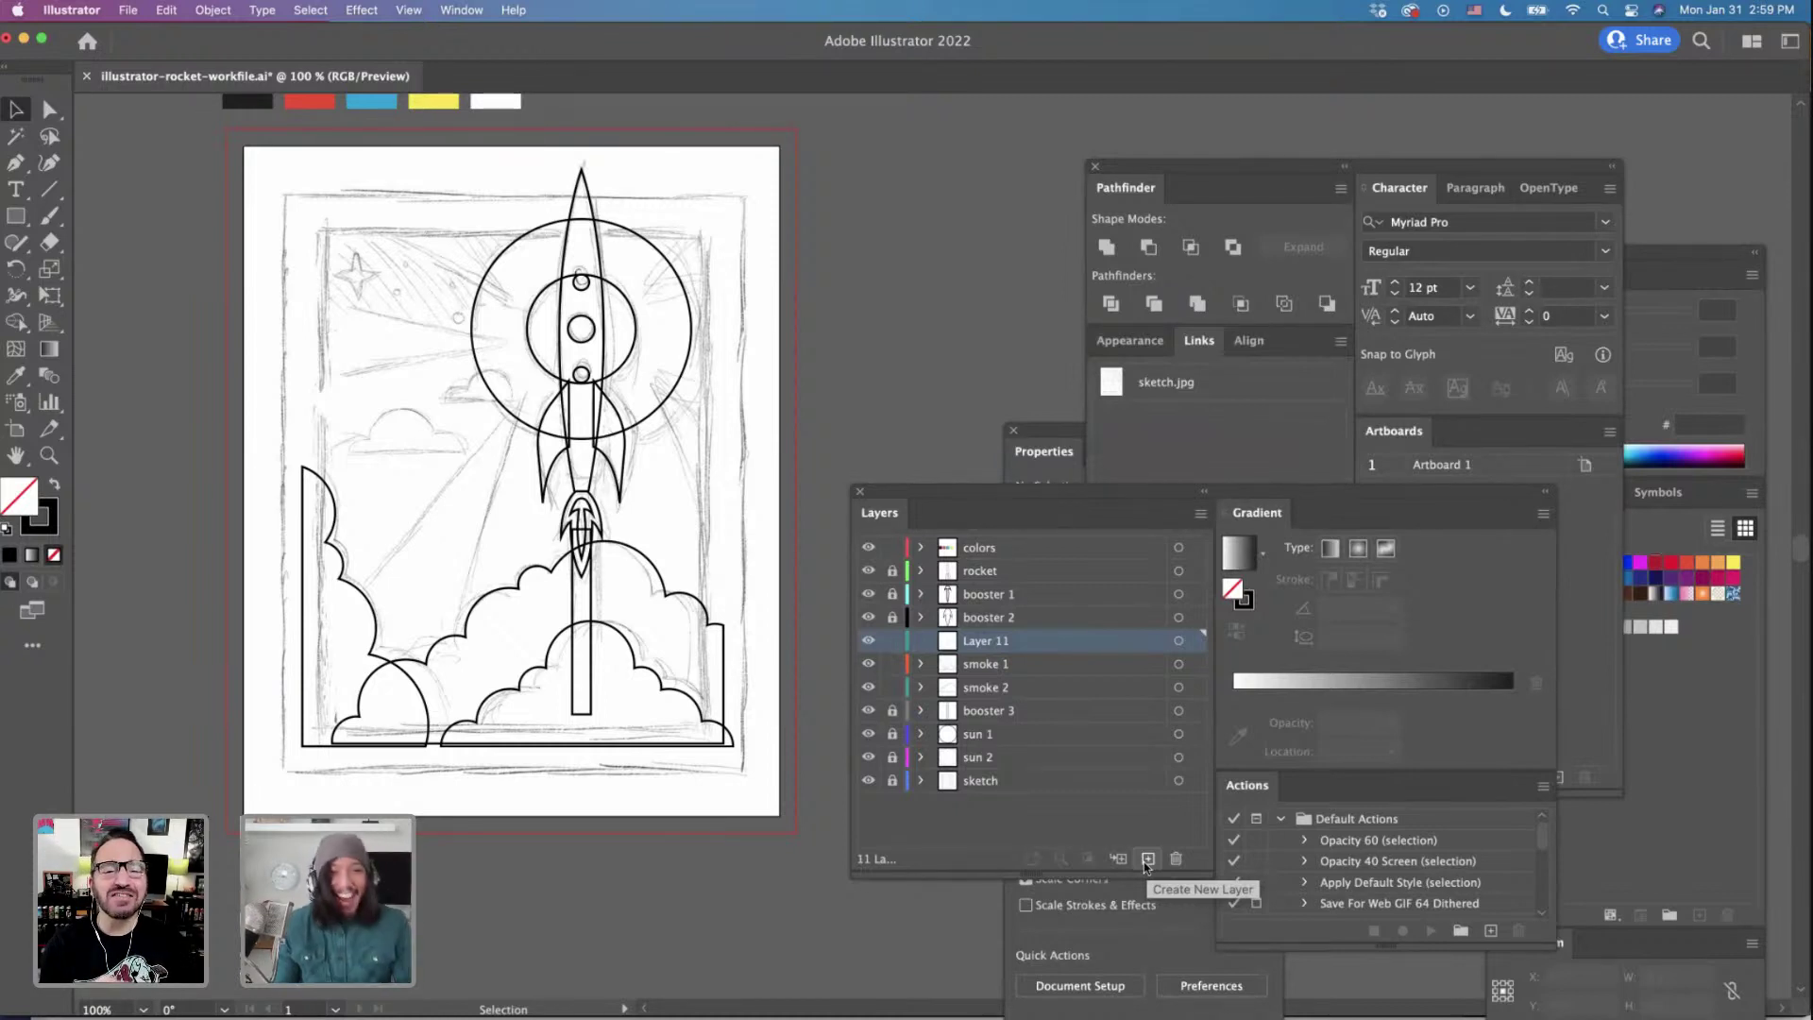
{"action": "double_click", "coordinate": [995, 643]}
{"action": "type", "text": "fram"}
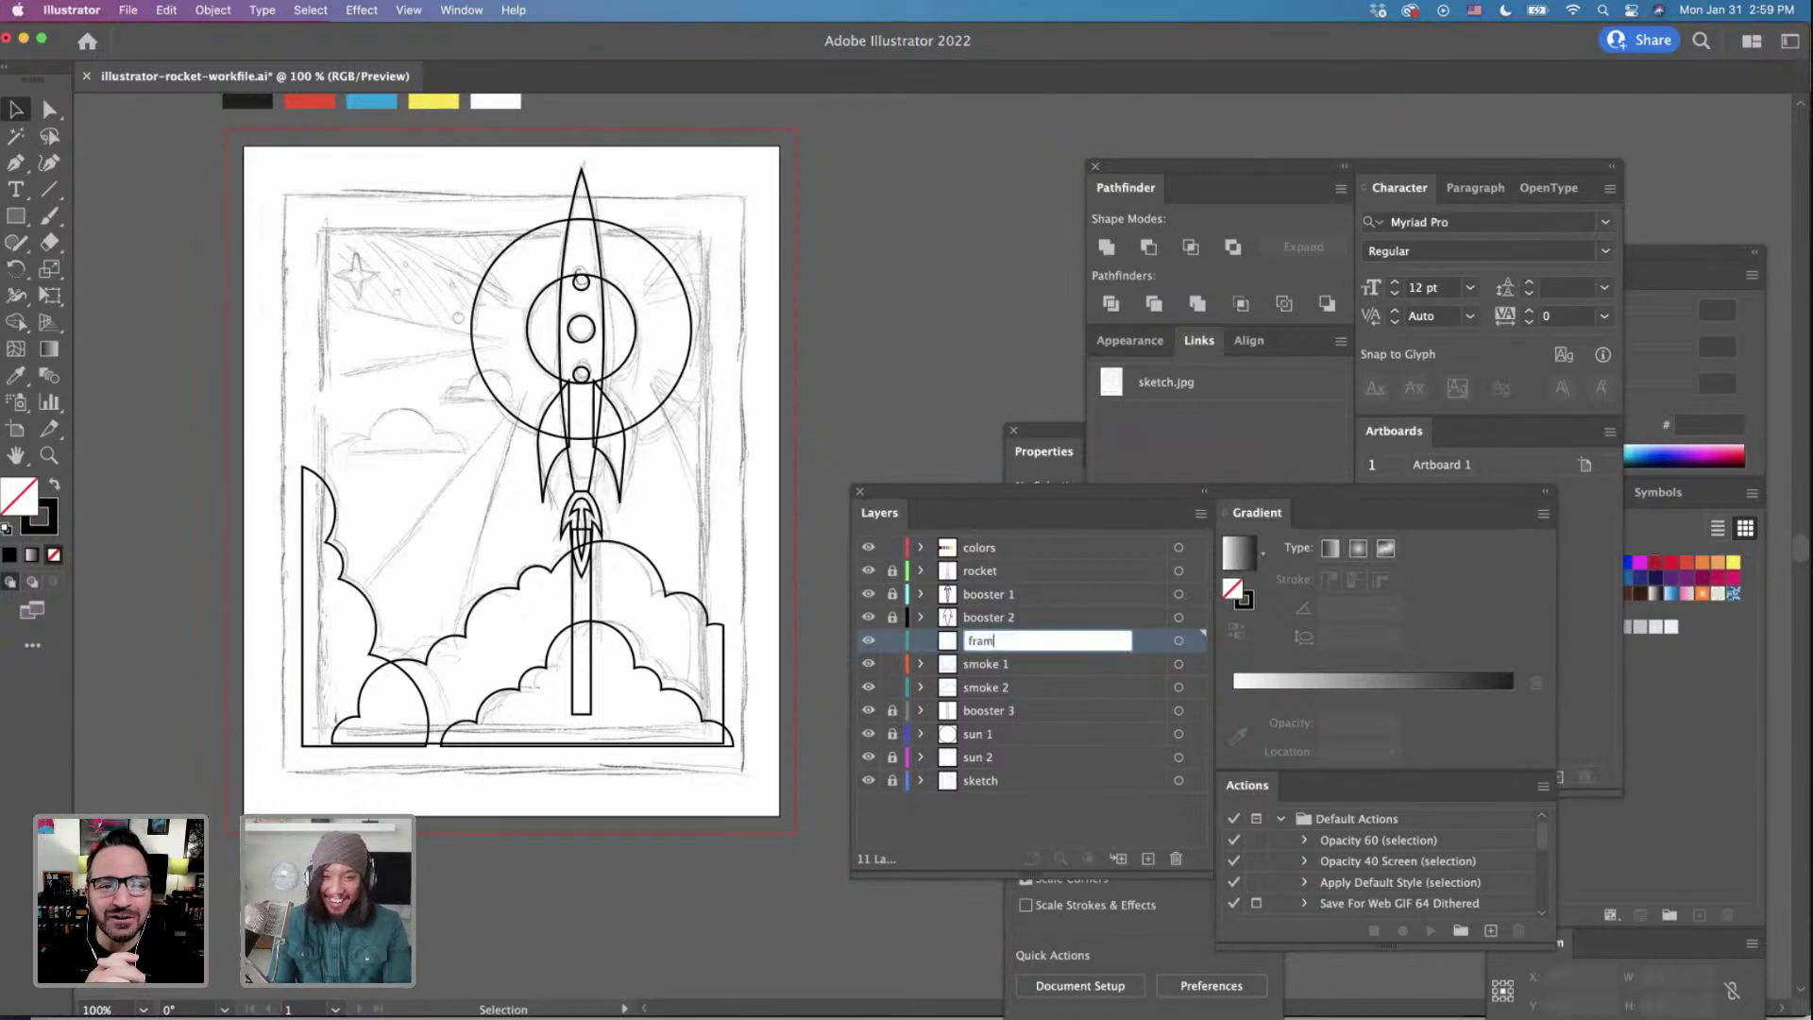
{"action": "type", "text": "e"}
{"action": "key", "text": "Return"}
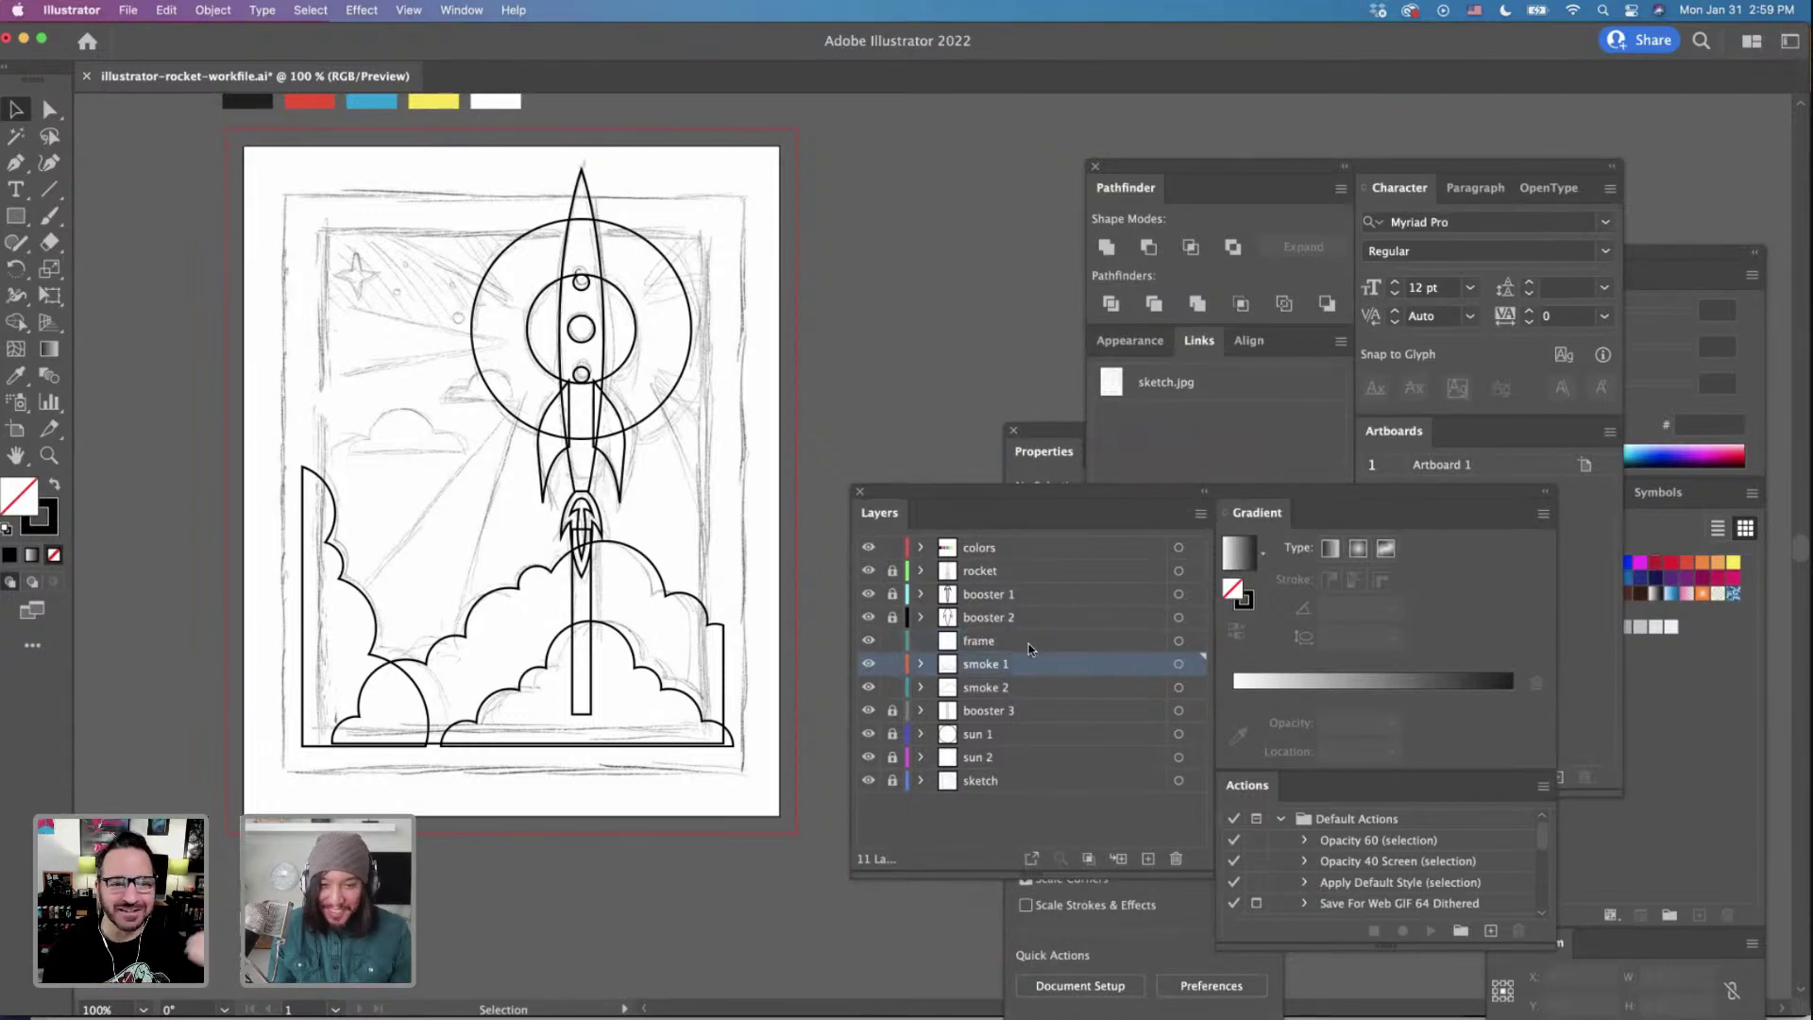
Draw a rectangle about 3.16 in wide and 3.95 in high on the frame layer, aligned with the smoke's outer side and base edges.
{"action": "left_click", "coordinate": [17, 217]}
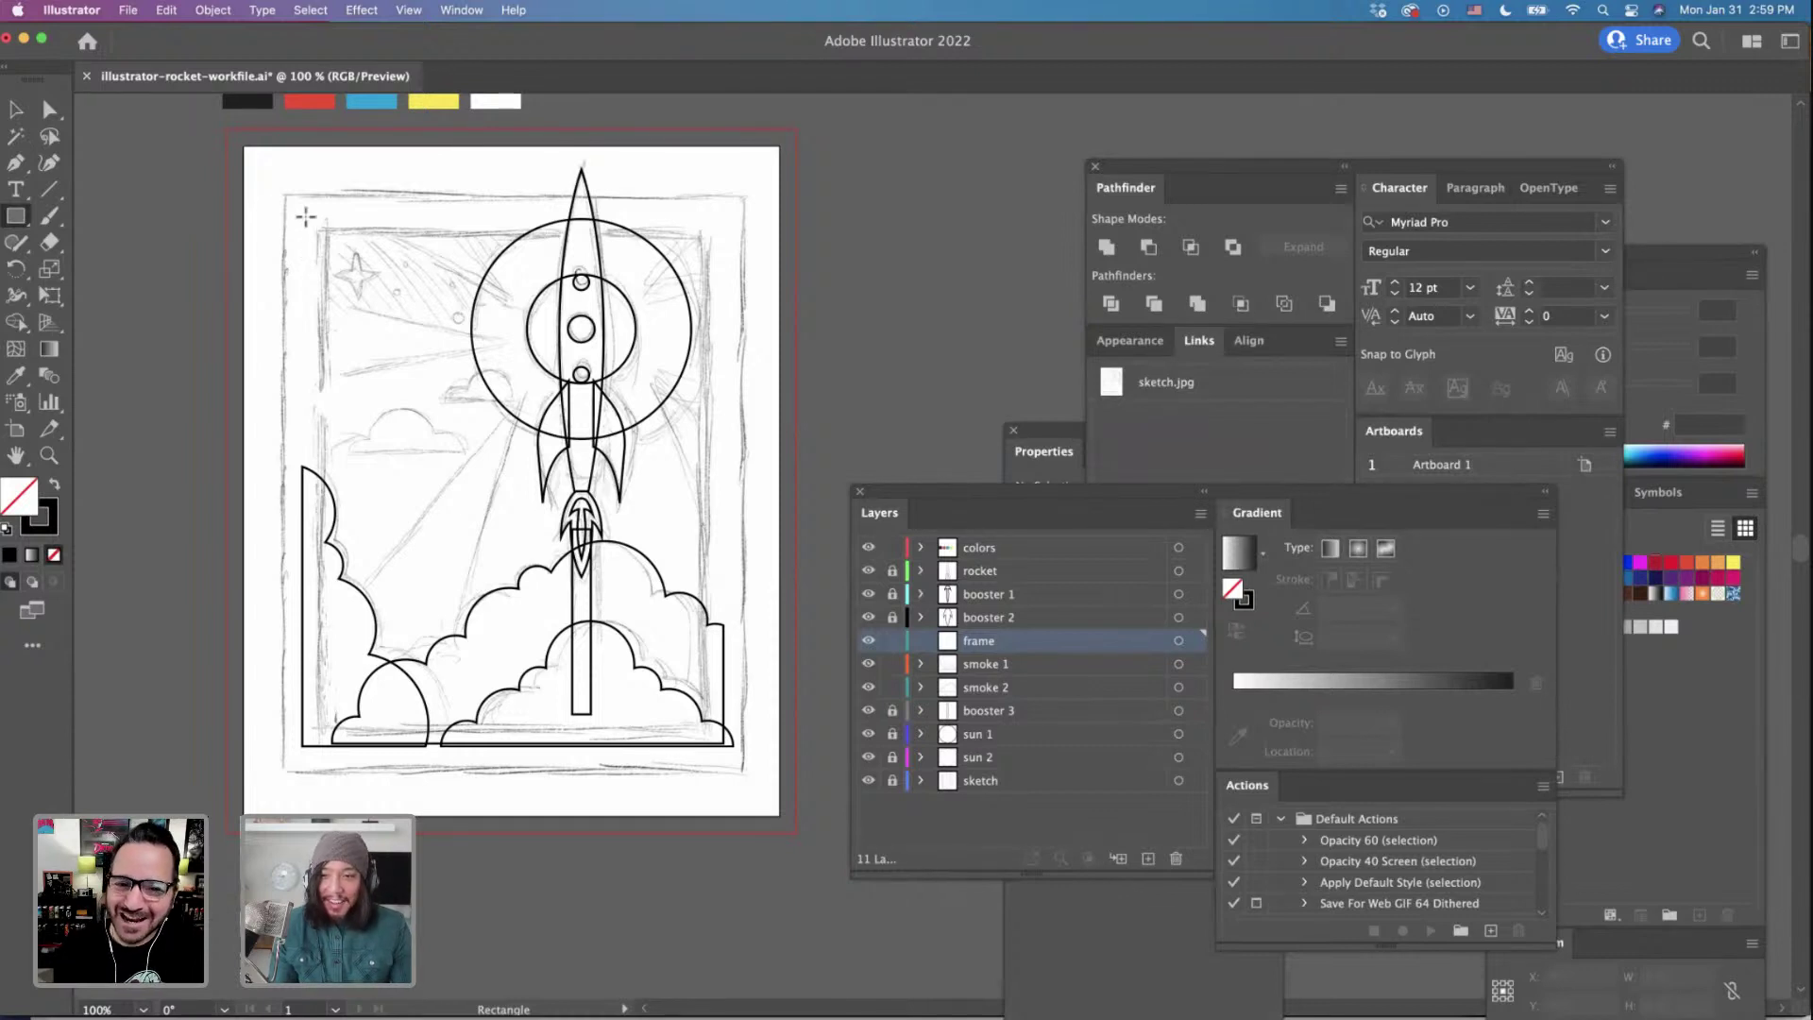
{"action": "left_click_drag", "start_coordinate": [304, 217], "coordinate": [727, 748]}
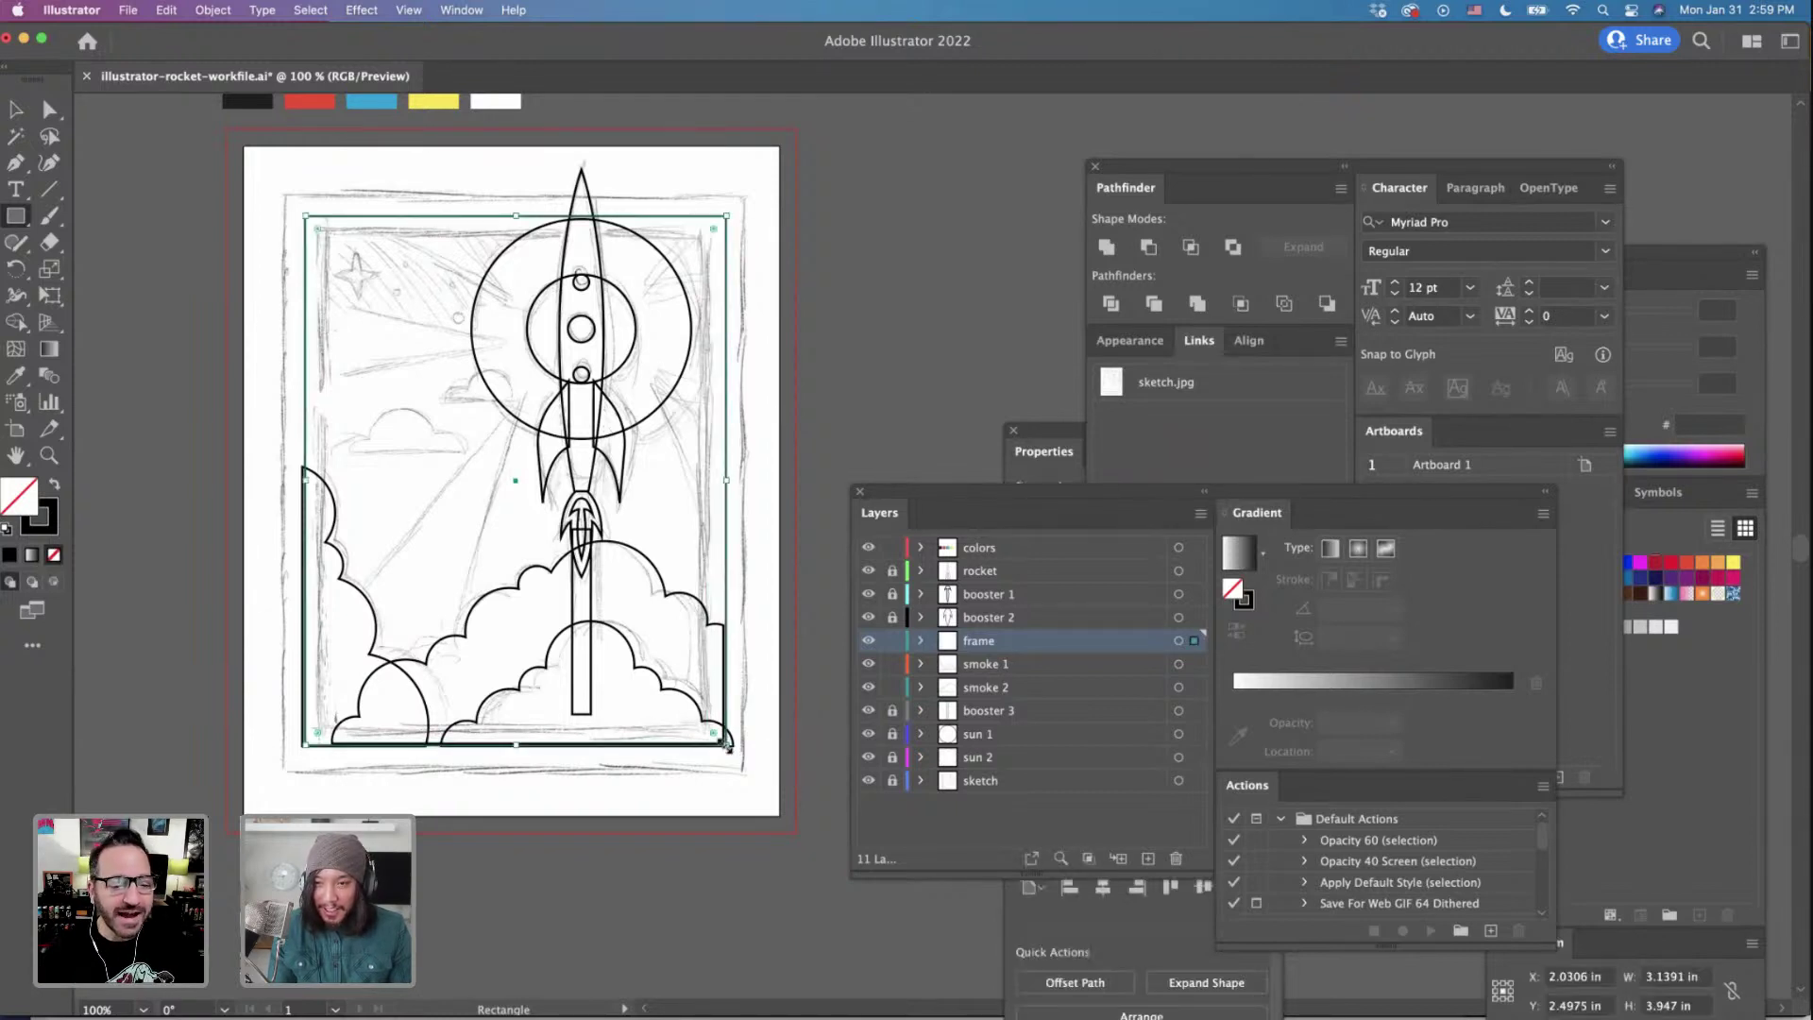
{"action": "left_click_drag", "start_coordinate": [303, 486], "coordinate": [302, 486]}
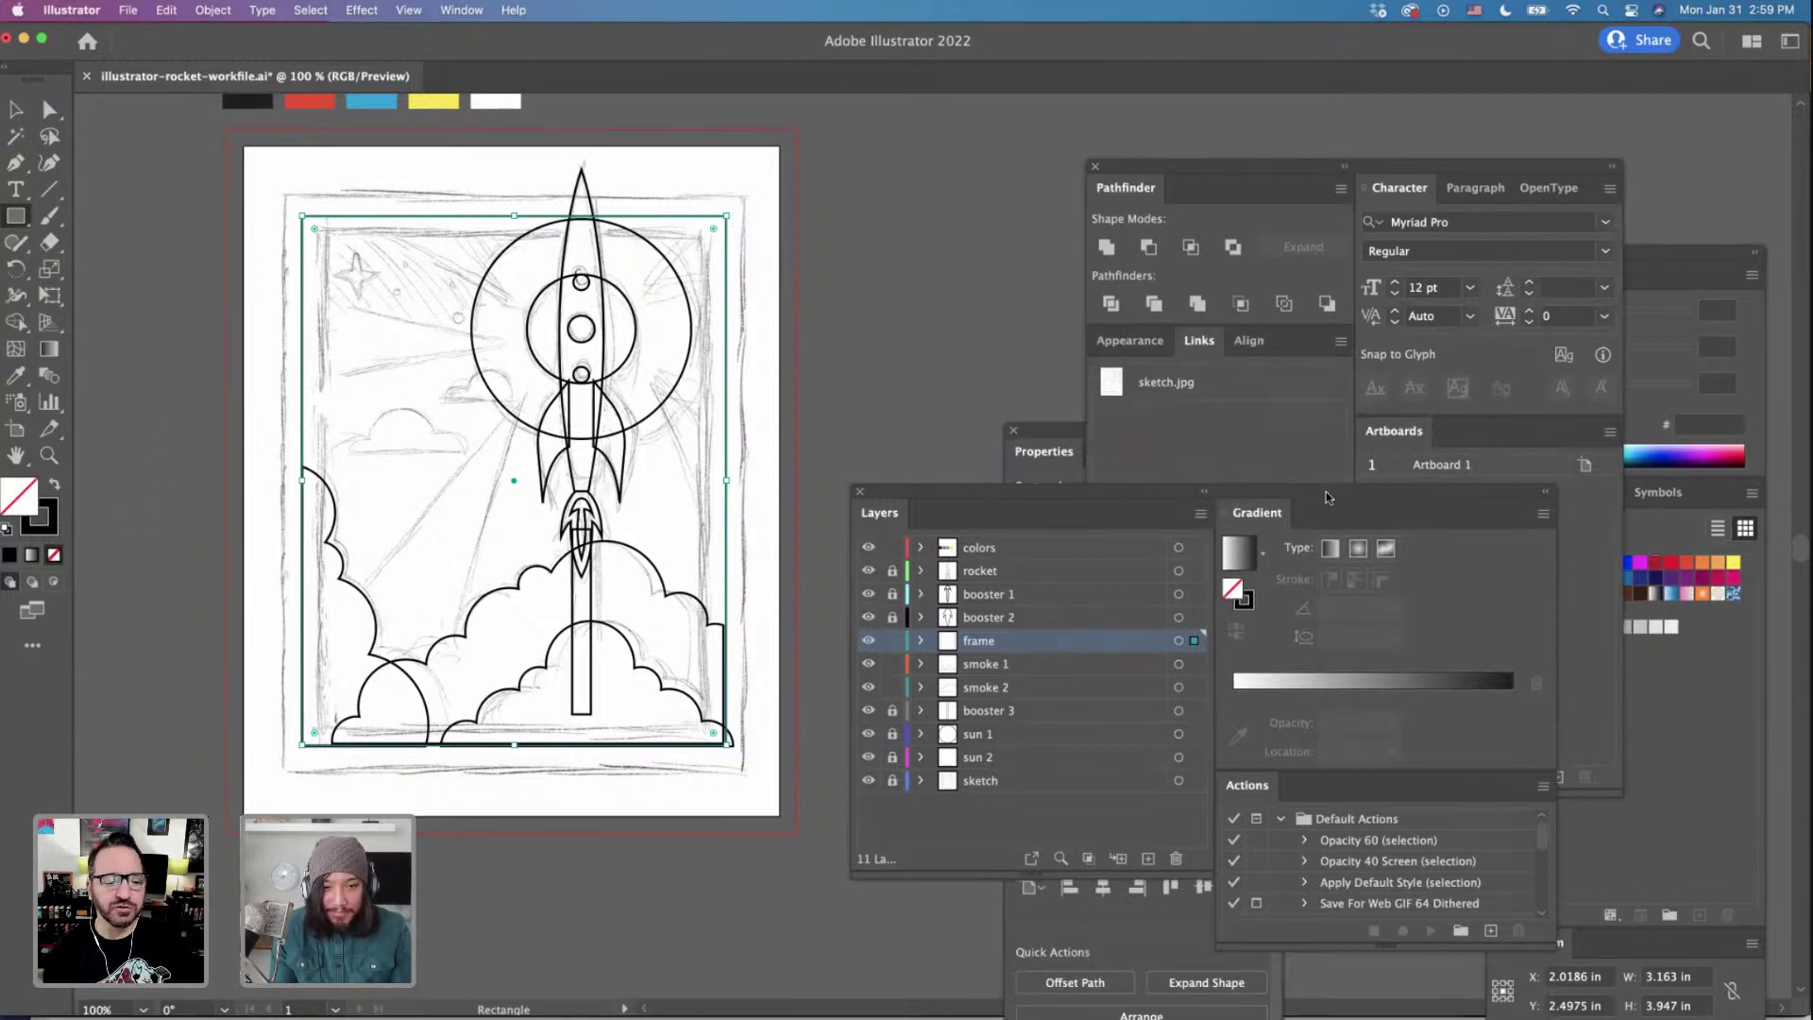
Rearrange the panels to reach the stroke settings and set the frame rectangle's stroke weight to 17 pt.
{"action": "left_click_drag", "start_coordinate": [1326, 491], "coordinate": [1264, 535]}
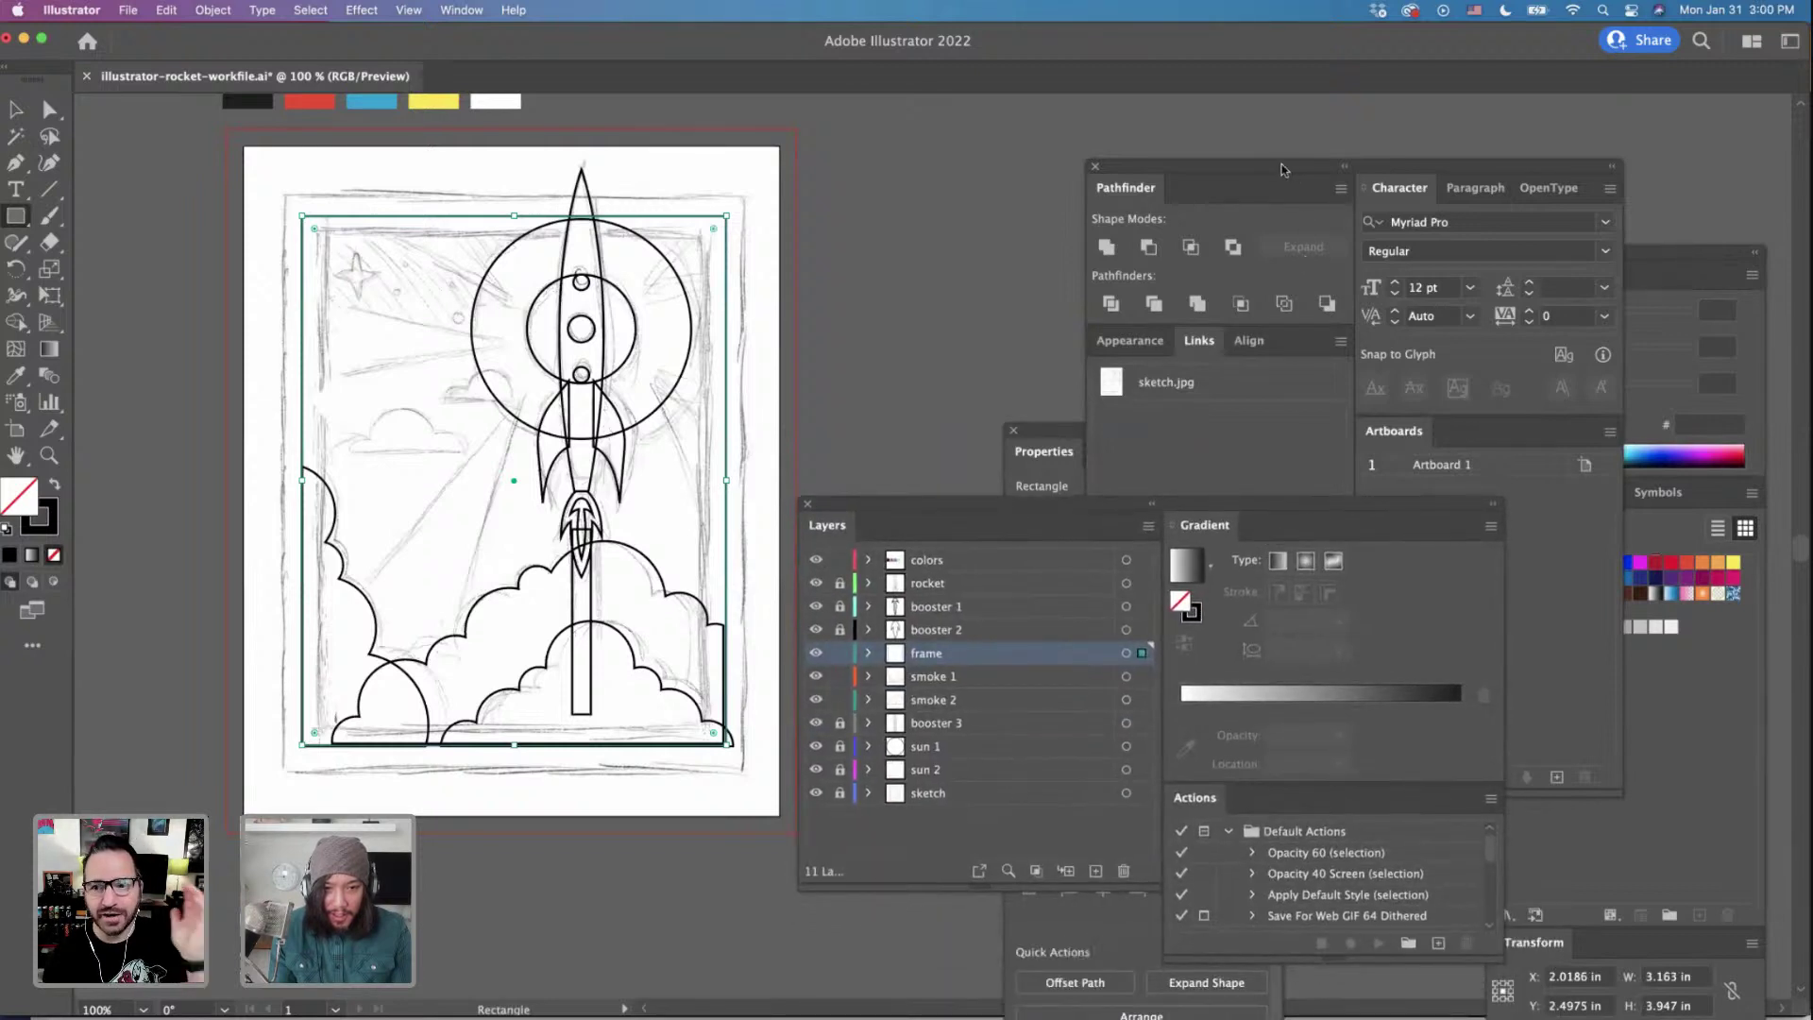
{"action": "mouse_move", "coordinate": [1282, 170]}
{"action": "left_mouse_down"}
{"action": "mouse_move", "coordinate": [1108, 181]}
{"action": "mouse_move", "coordinate": [897, 235]}
{"action": "mouse_move", "coordinate": [1415, 524]}
{"action": "left_mouse_up"}
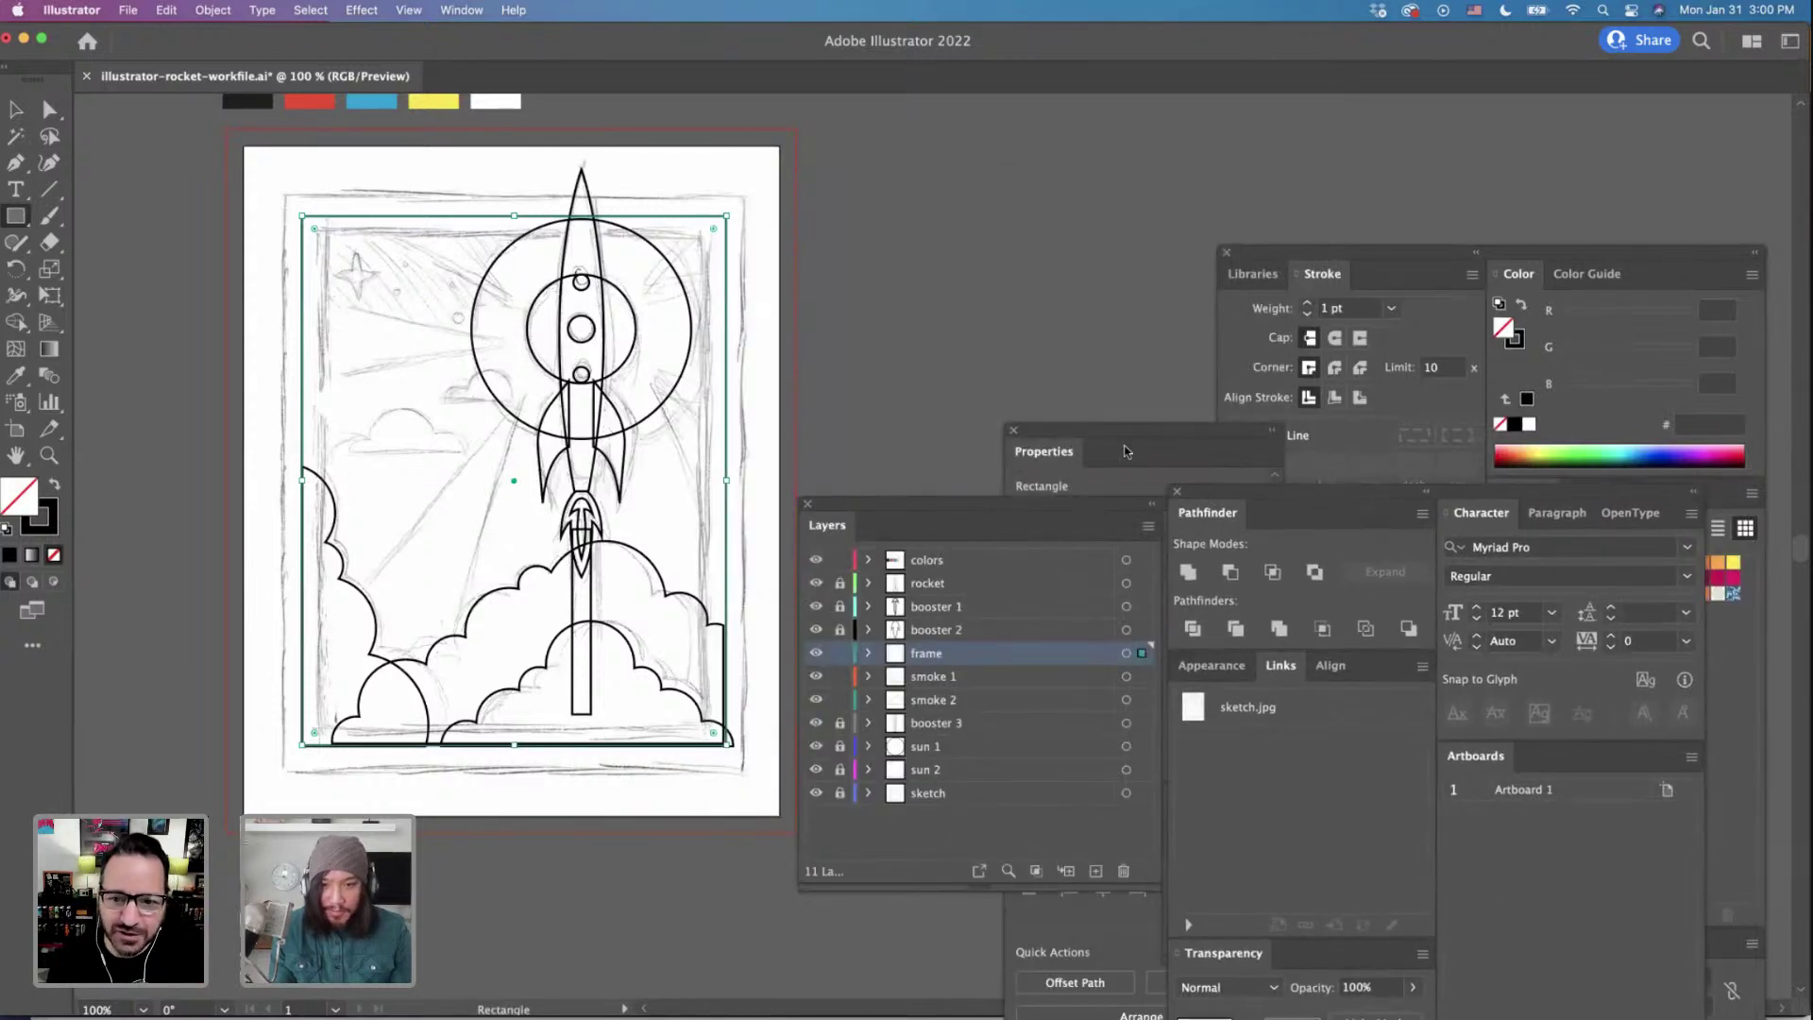
{"action": "left_click_drag", "start_coordinate": [1308, 305], "coordinate": [1307, 305]}
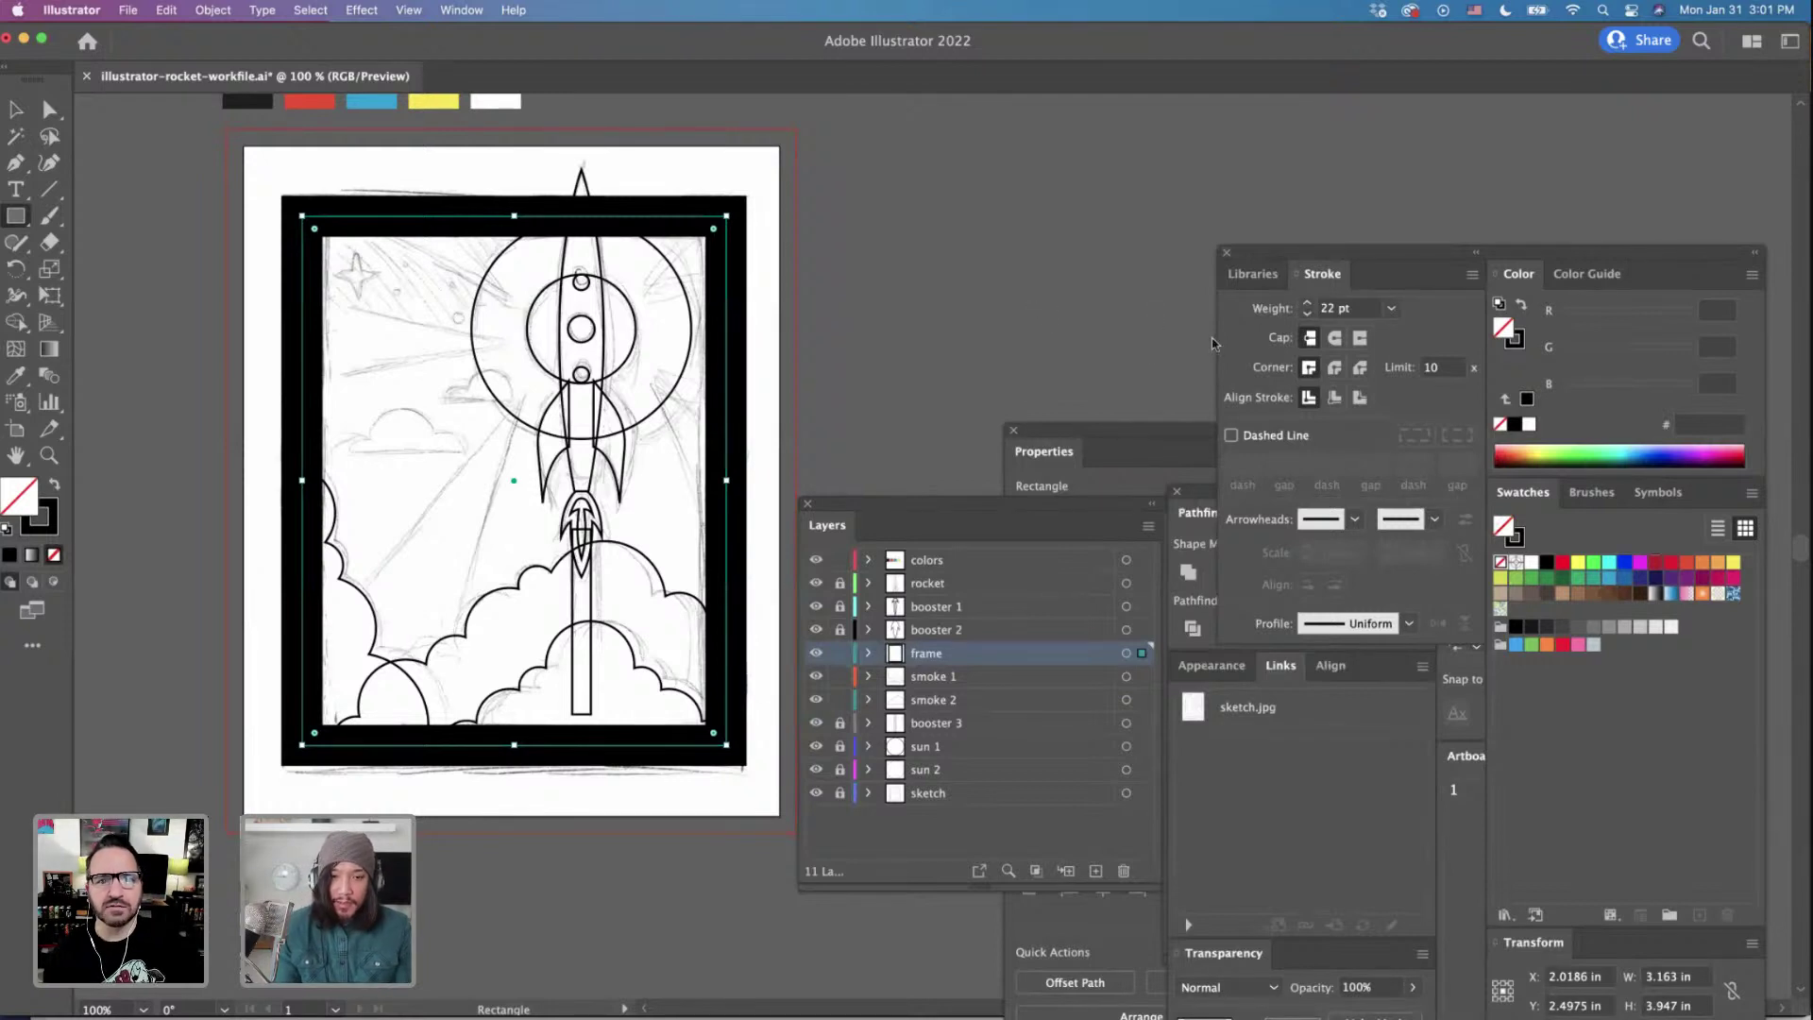
{"action": "left_click", "coordinate": [1307, 316]}
{"action": "left_click", "coordinate": [1307, 316]}
{"action": "left_click", "coordinate": [1307, 316]}
{"action": "left_click", "coordinate": [1307, 315]}
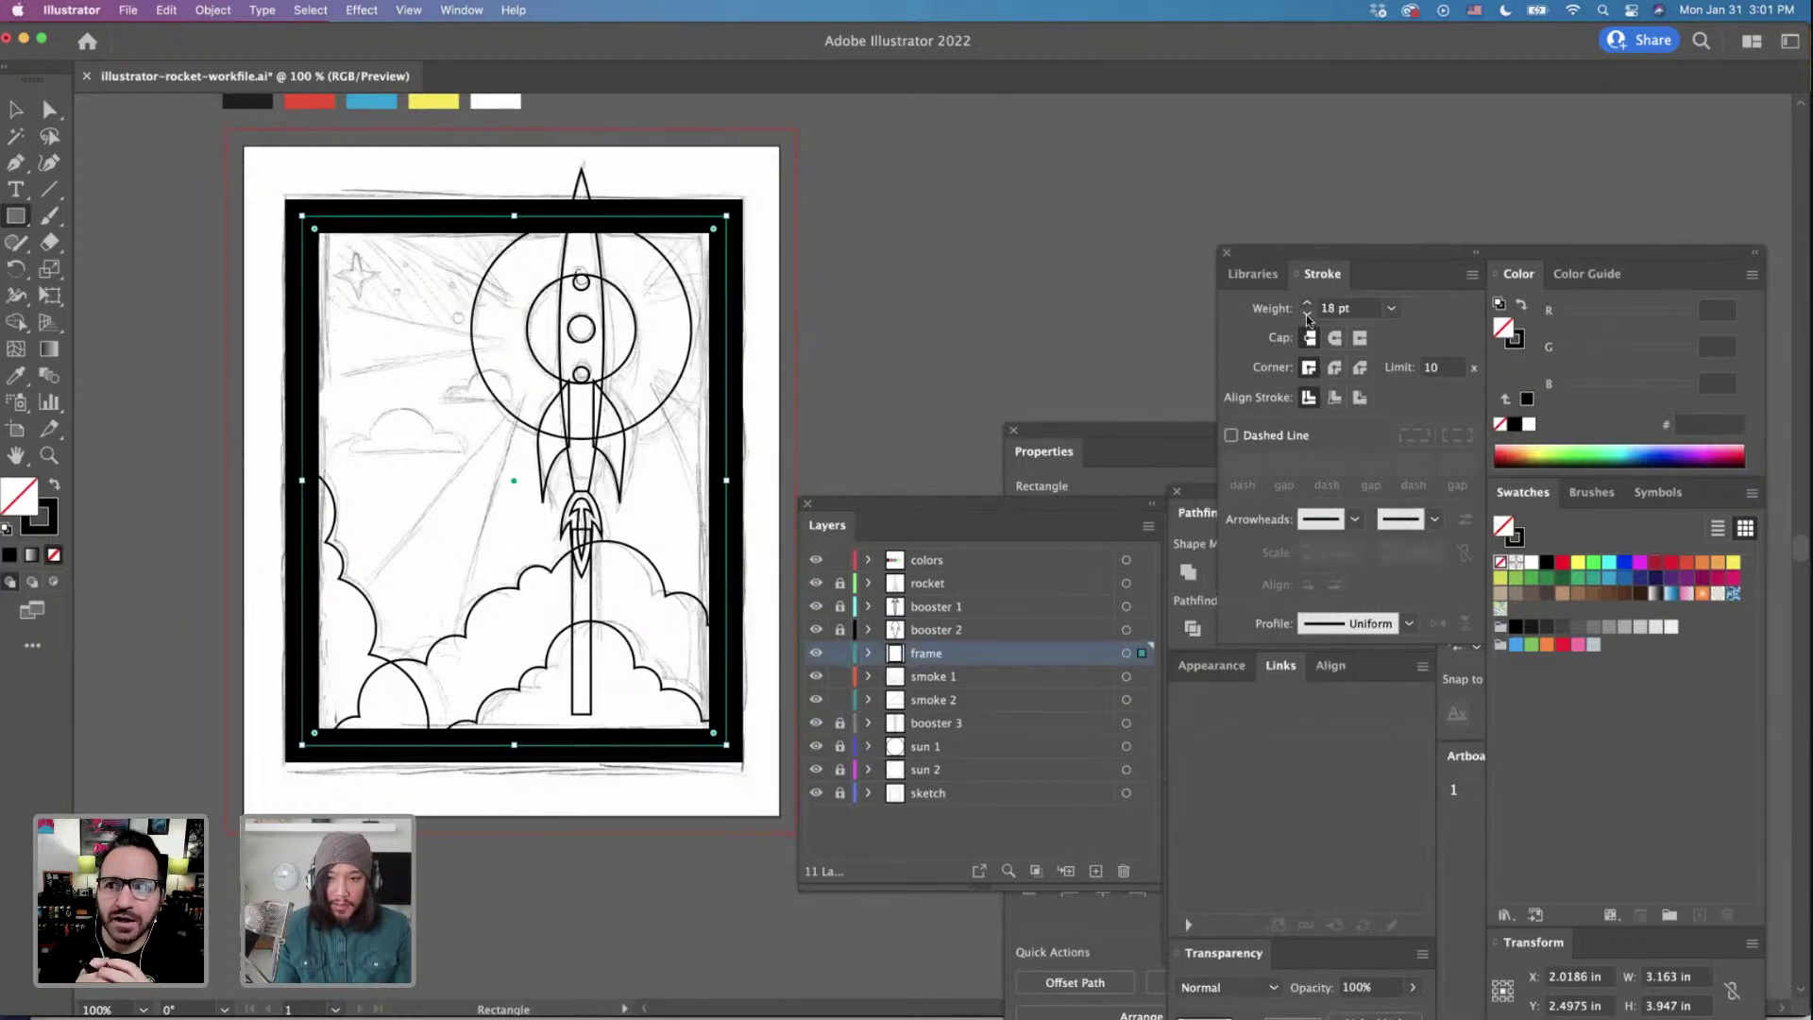
{"action": "left_click", "coordinate": [1307, 315]}
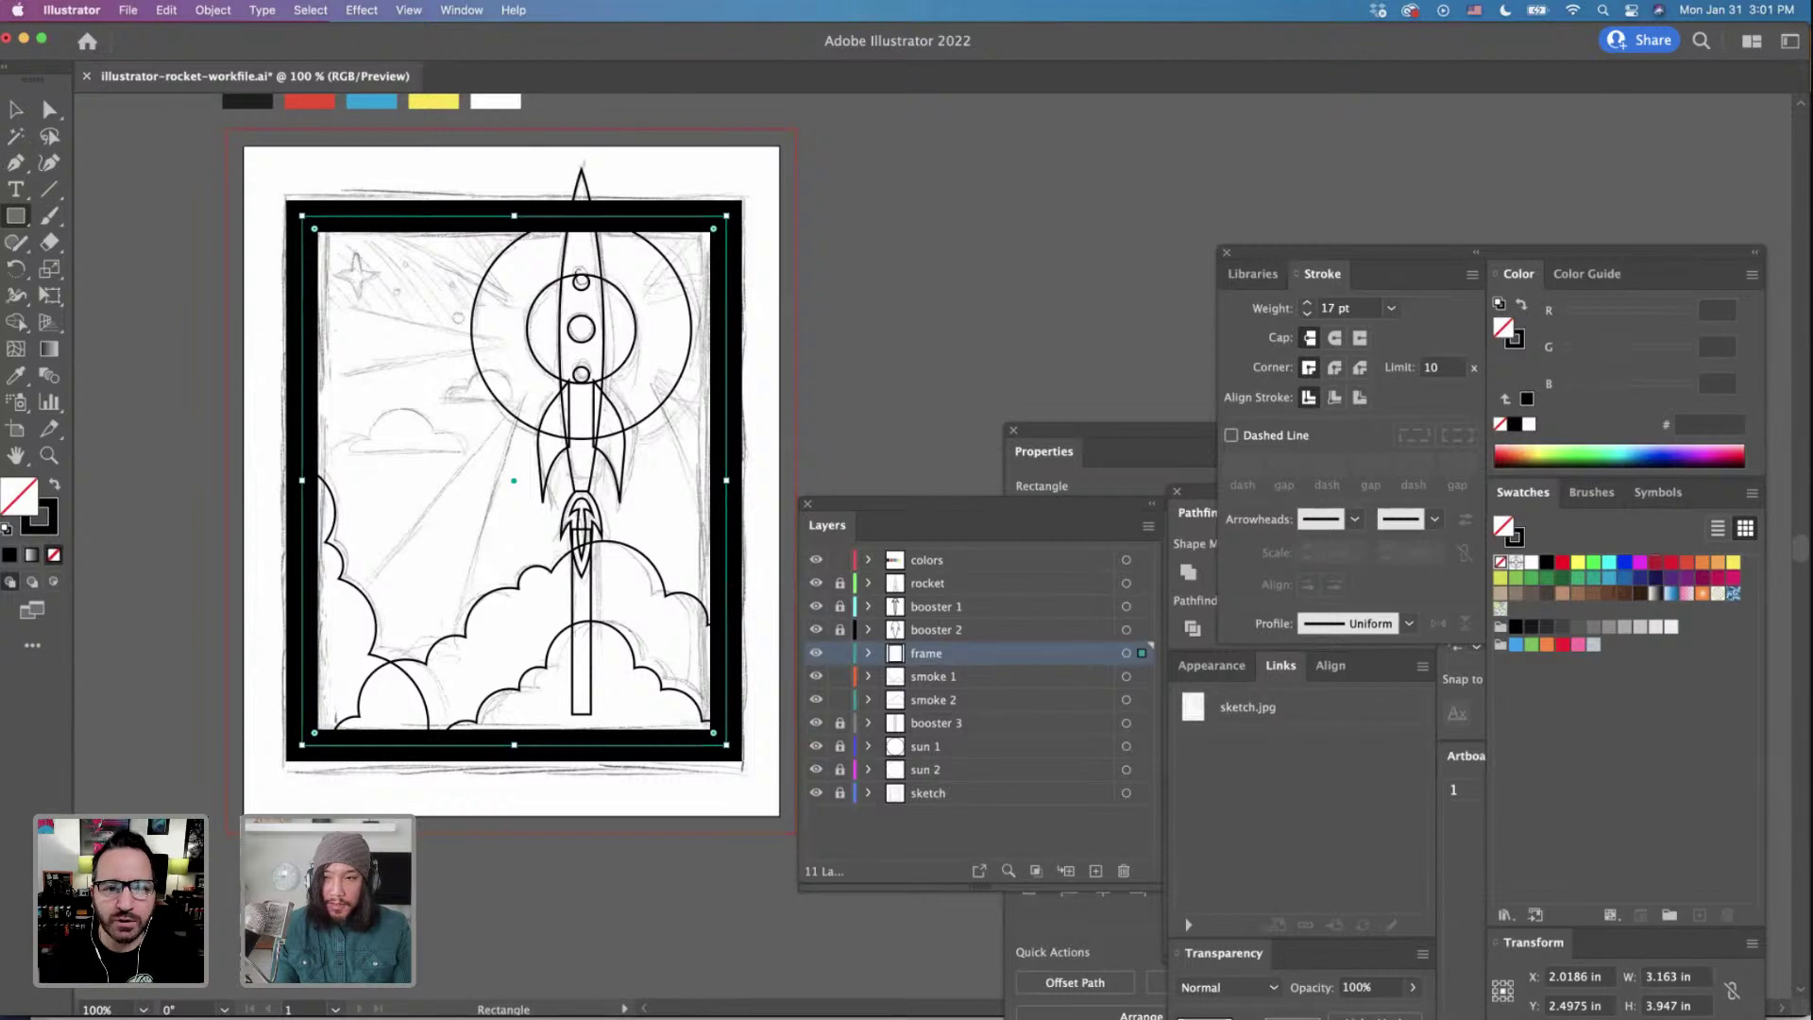
Stretch the frame rectangle evenly at its upper and lower edges to a height of about 4.03 in.
{"action": "left_click", "coordinate": [16, 110]}
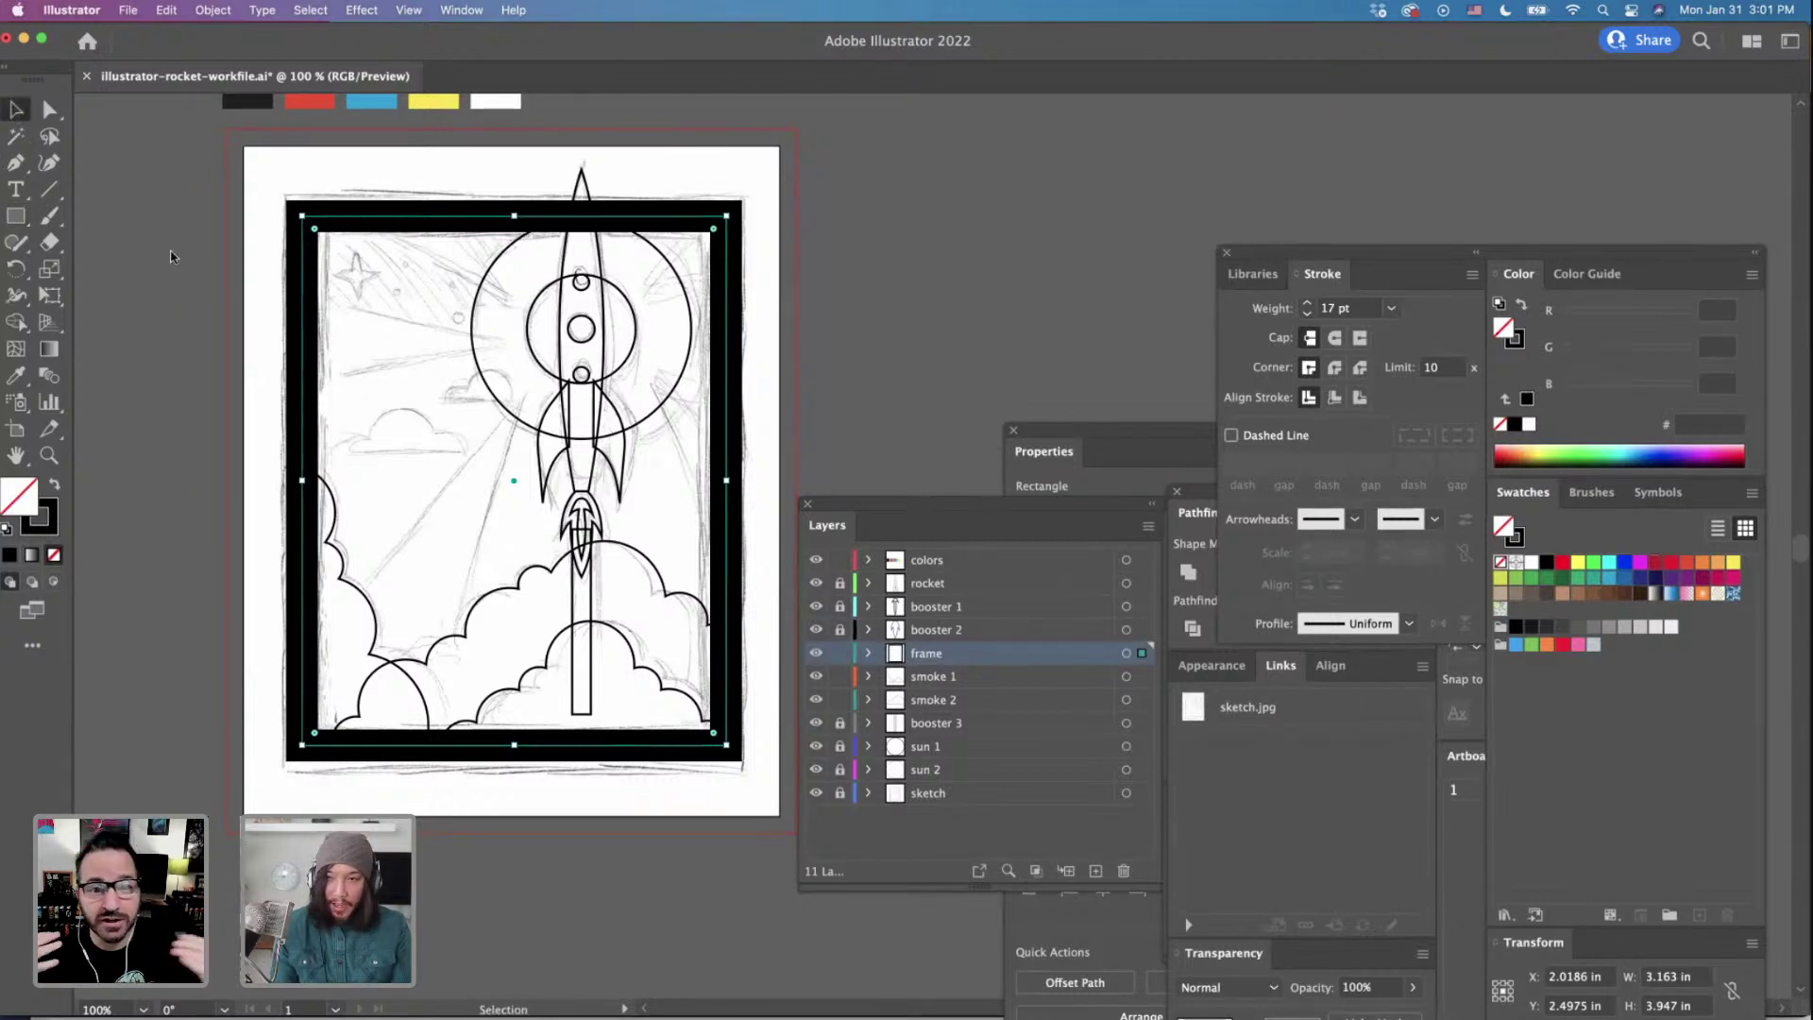
{"action": "left_click", "coordinate": [278, 357]}
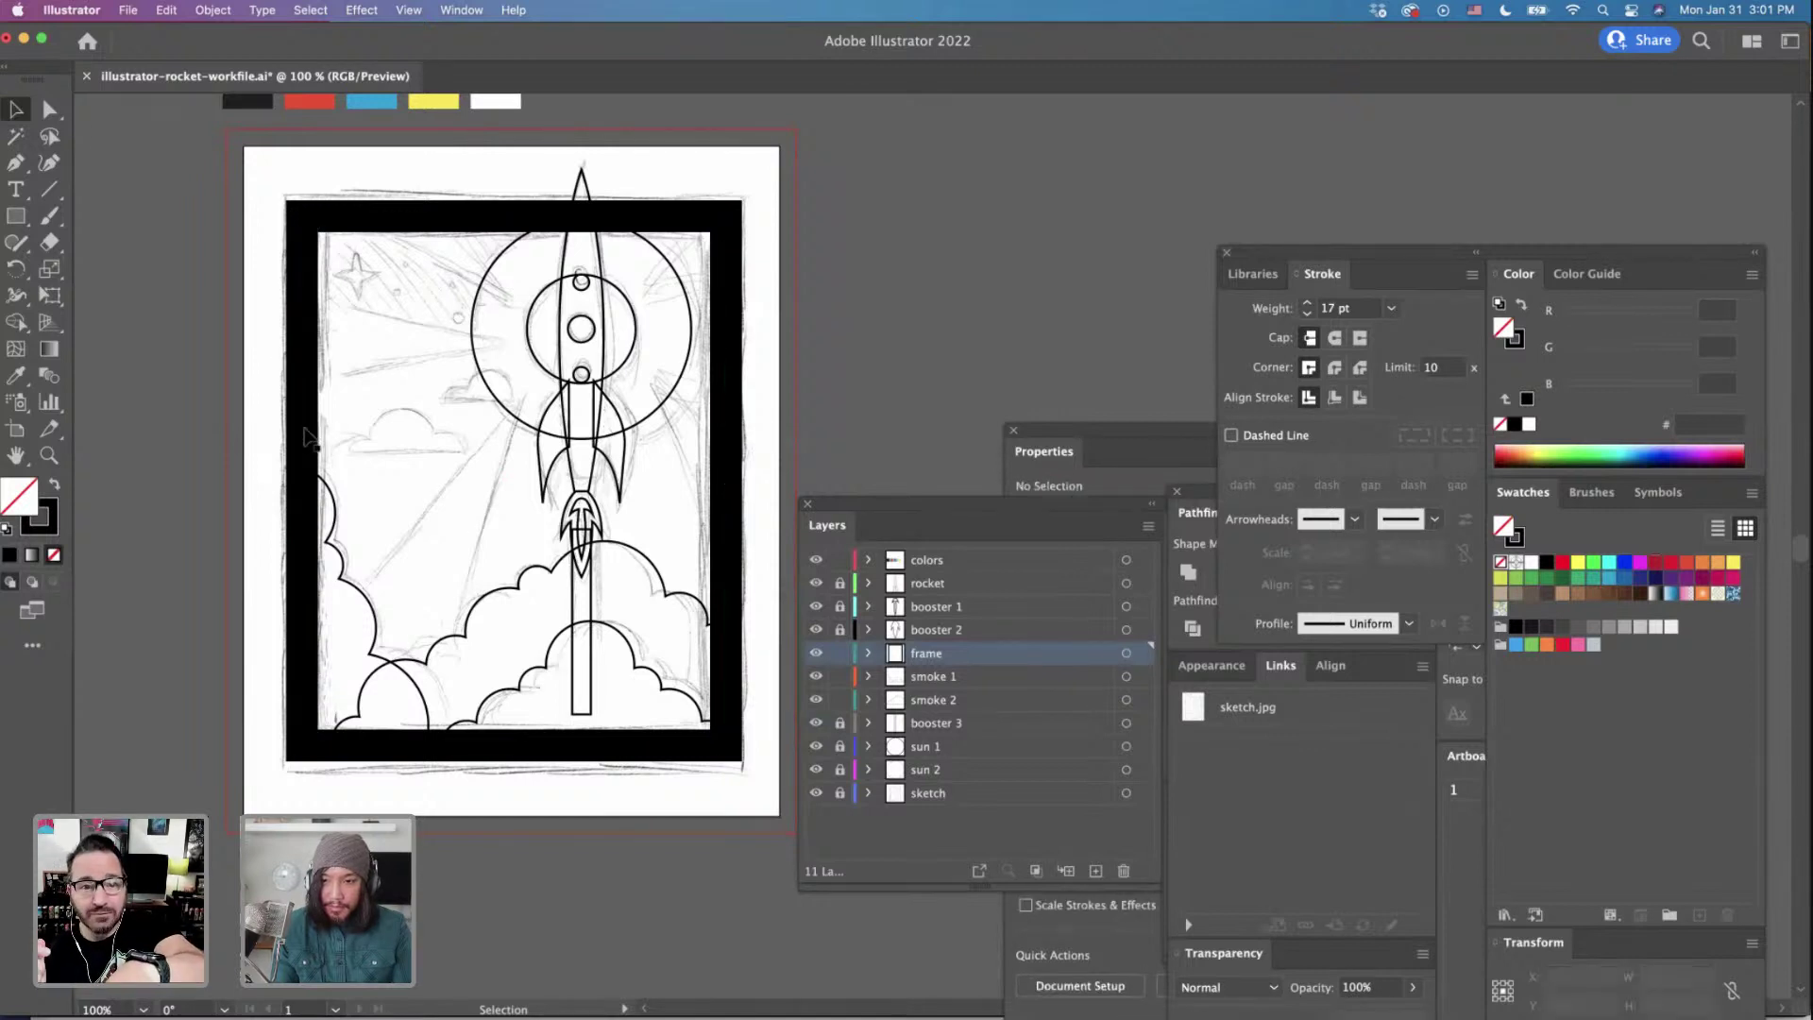
{"action": "left_click", "coordinate": [307, 437]}
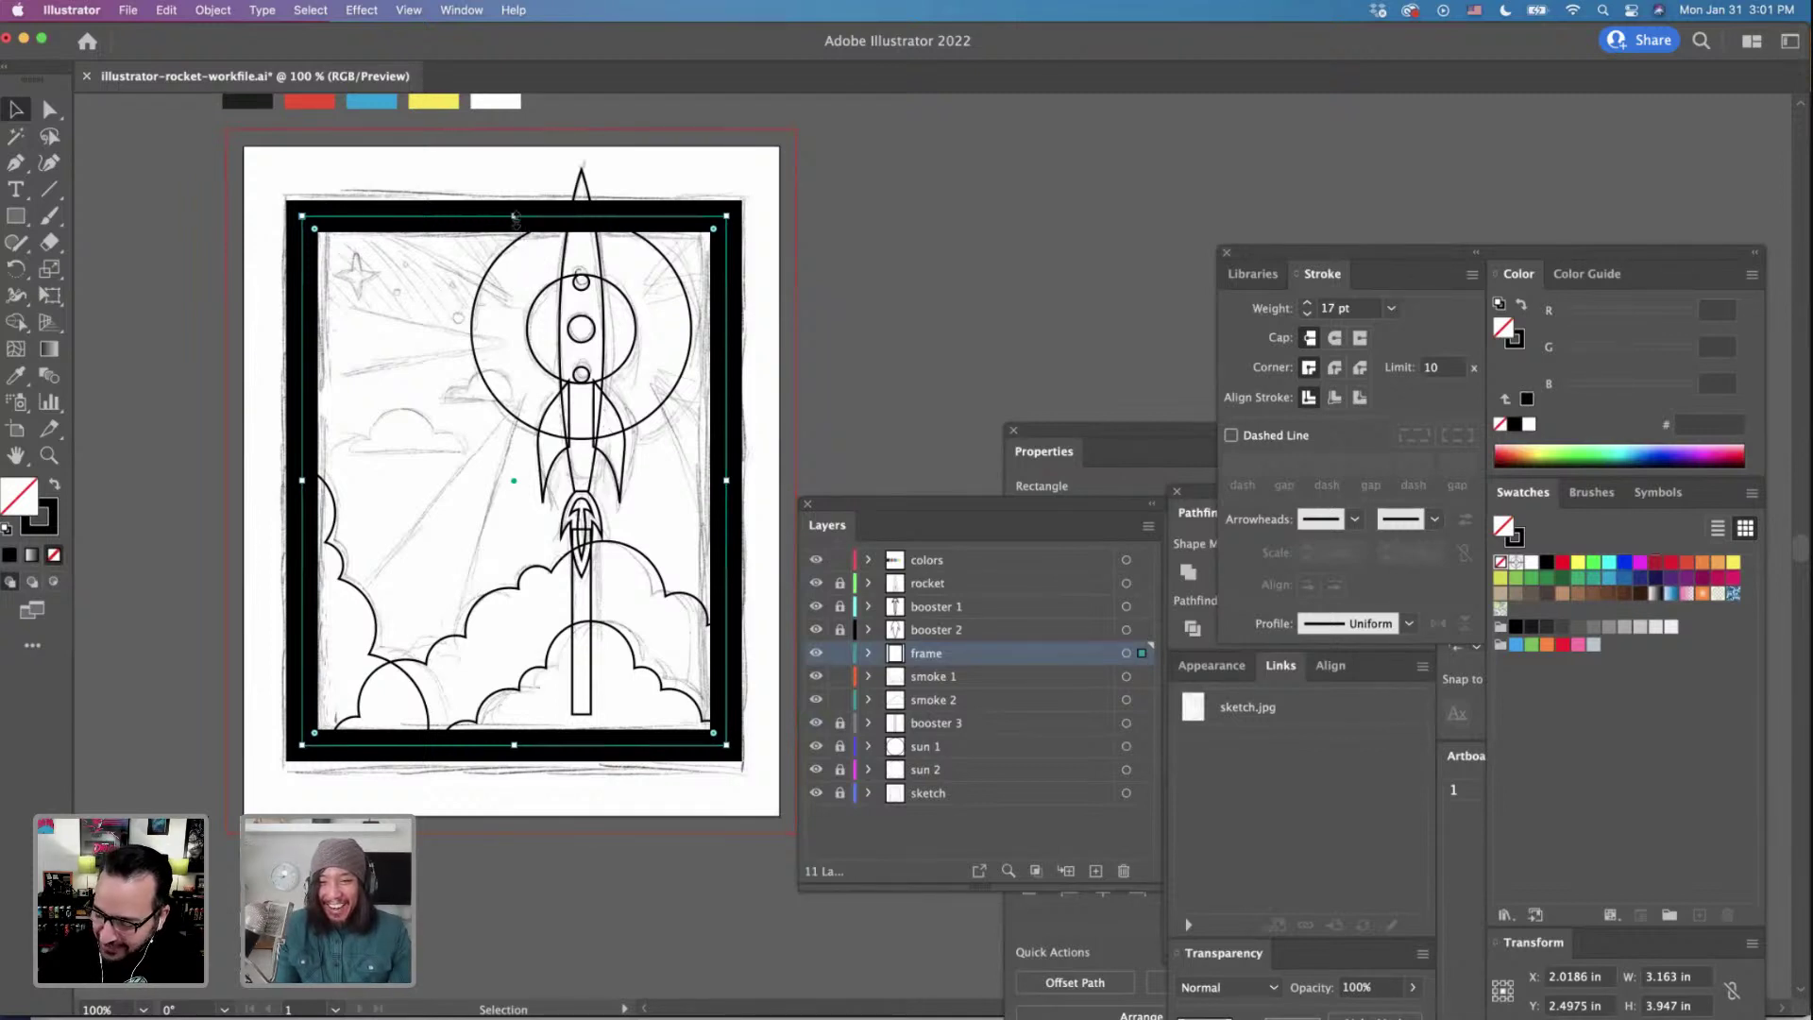
{"action": "left_click_drag", "start_coordinate": [514, 216], "coordinate": [514, 211]}
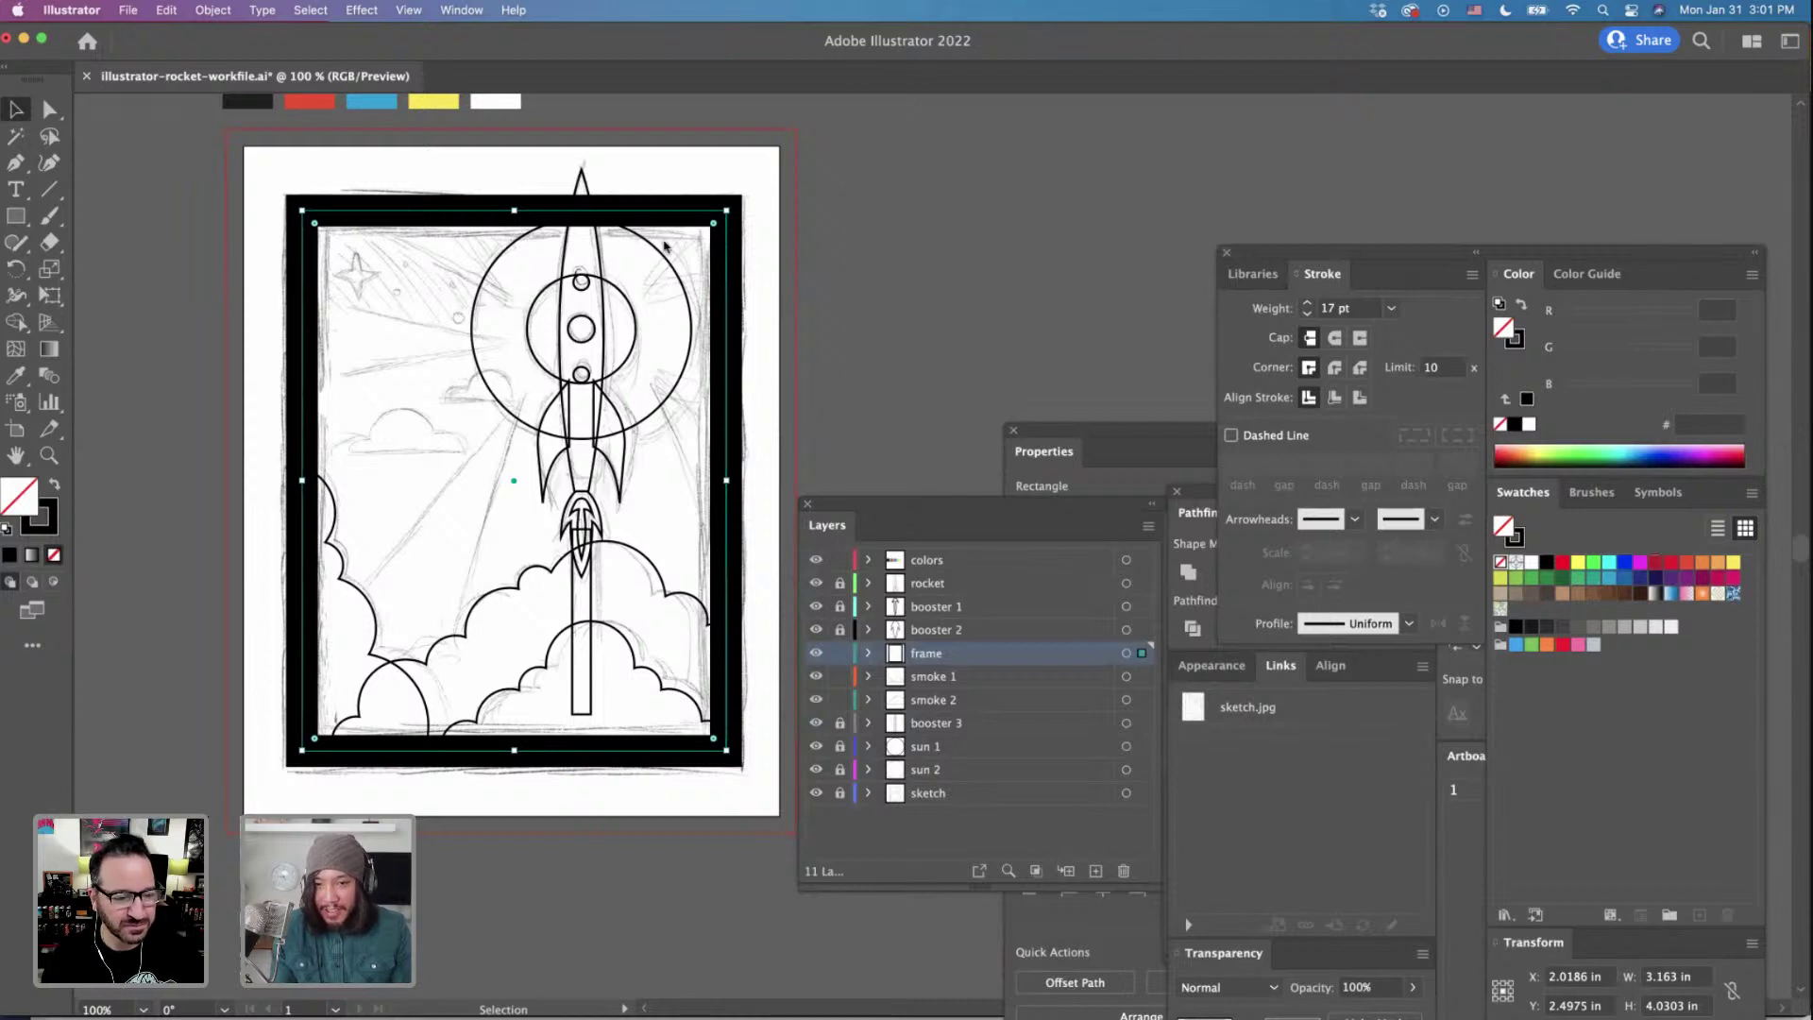
Convert the frame rectangle's stroke into a filled shape with Outline Stroke.
{"action": "scroll", "coordinate": [729, 567], "scroll_direction": "down", "scroll_amount": 1}
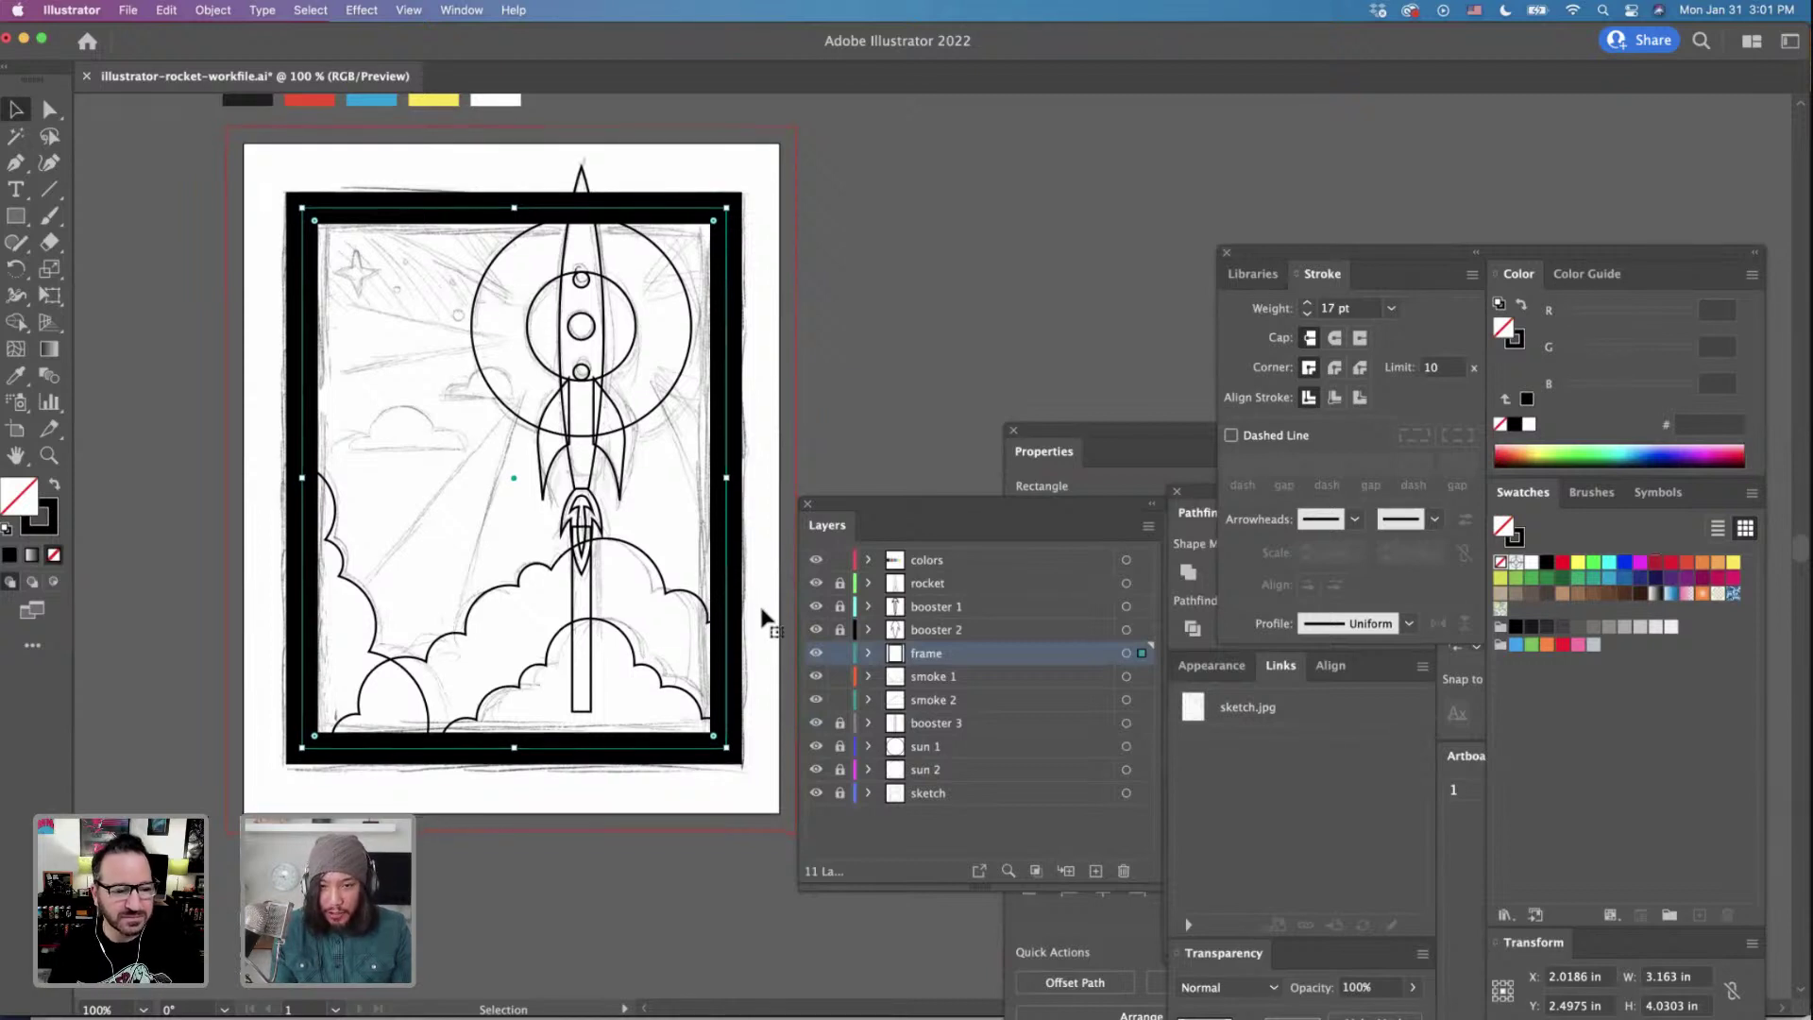
{"action": "left_click", "coordinate": [214, 11]}
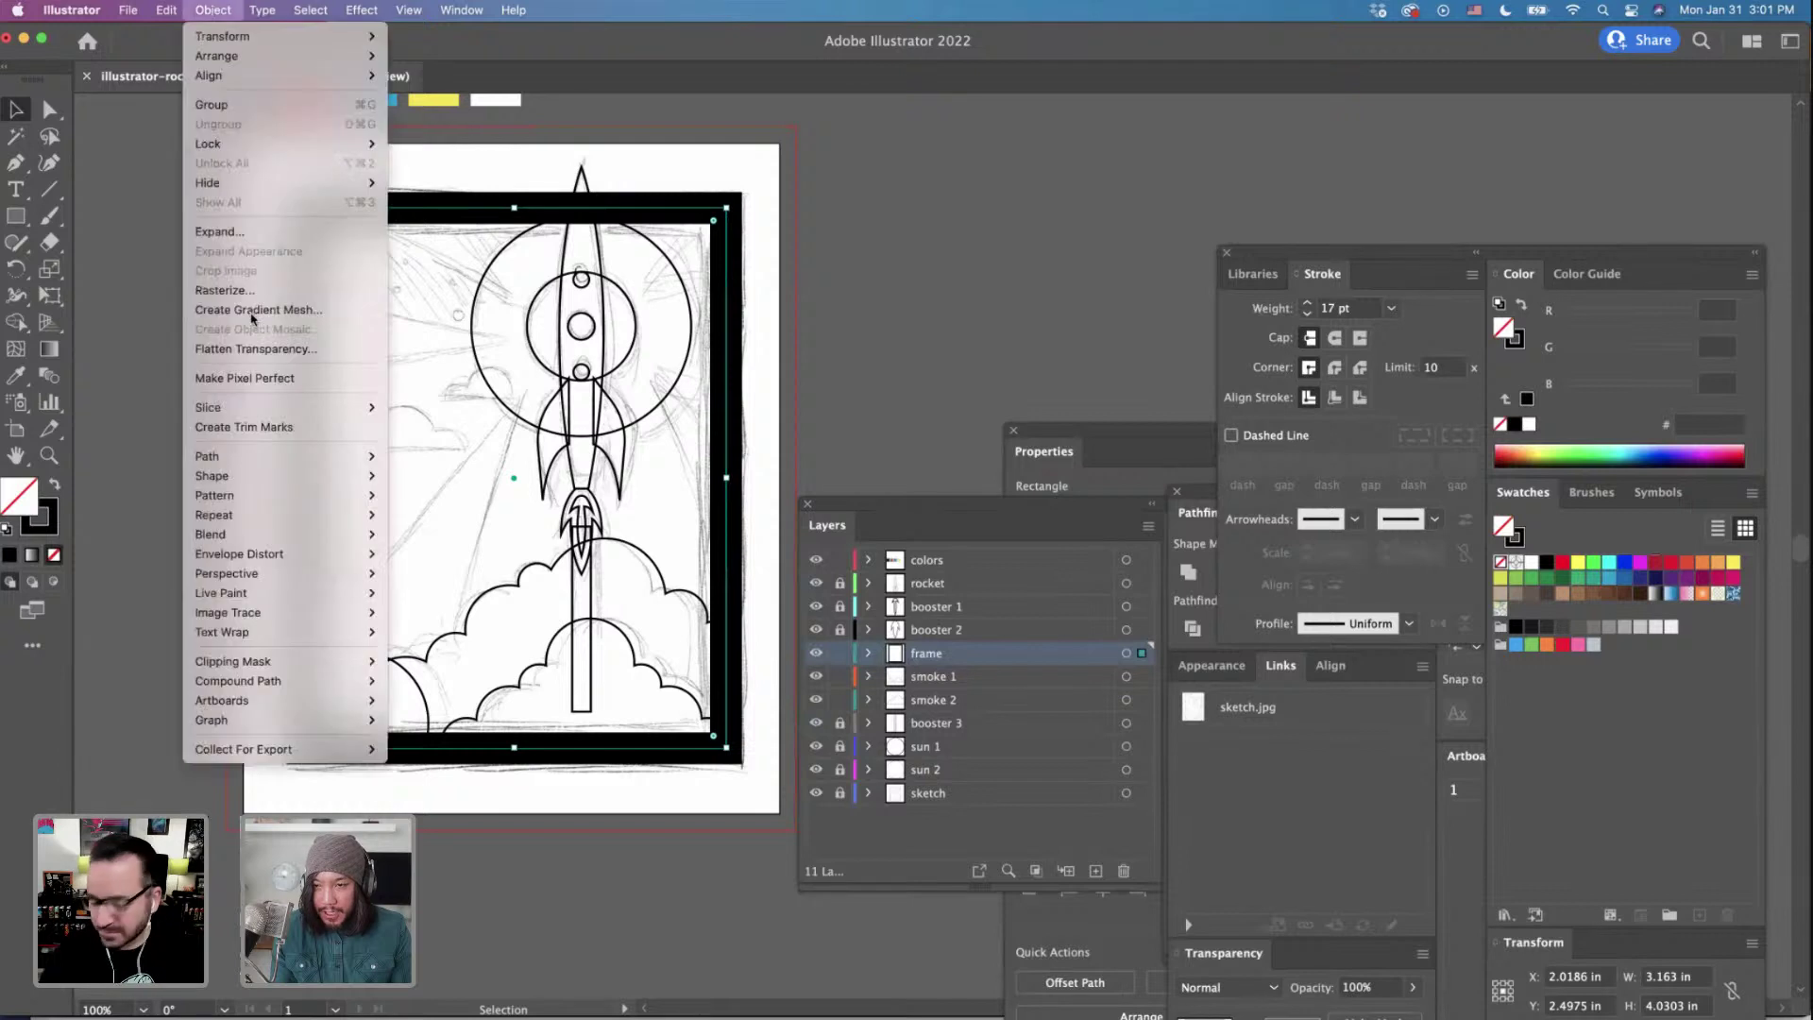
{"action": "mouse_move", "coordinate": [244, 459]}
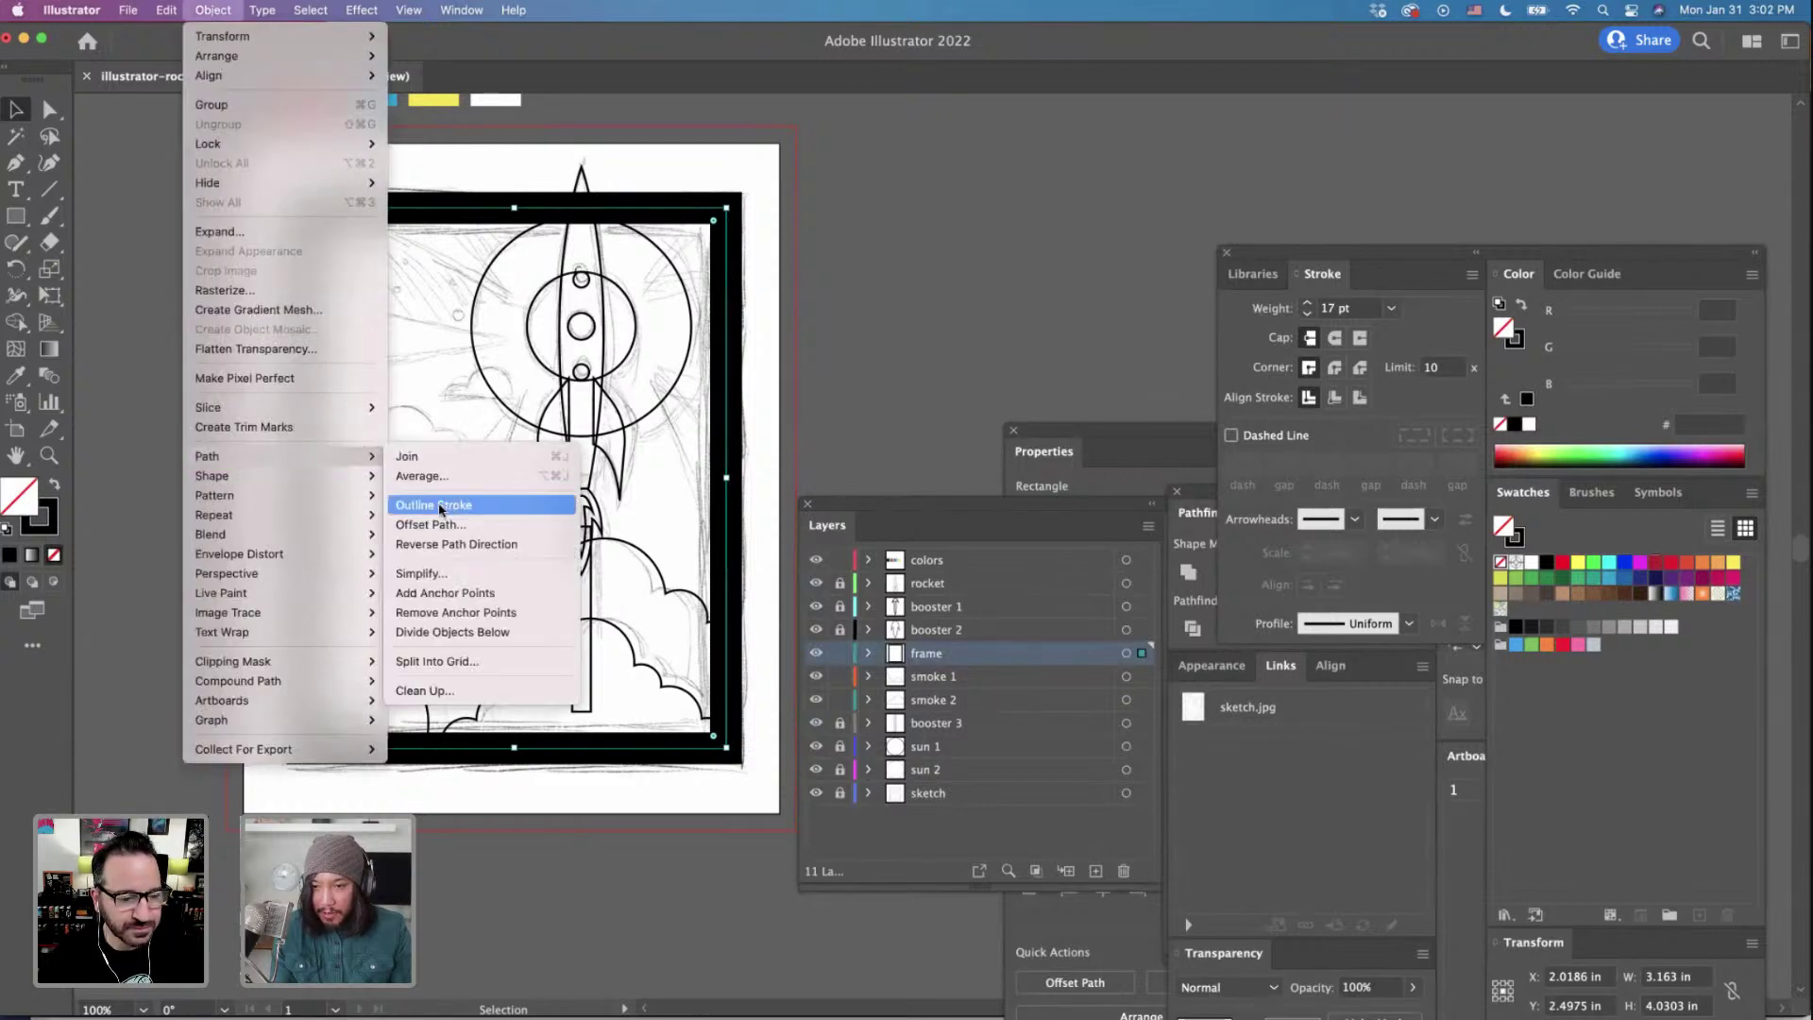
{"action": "left_click", "coordinate": [447, 505]}
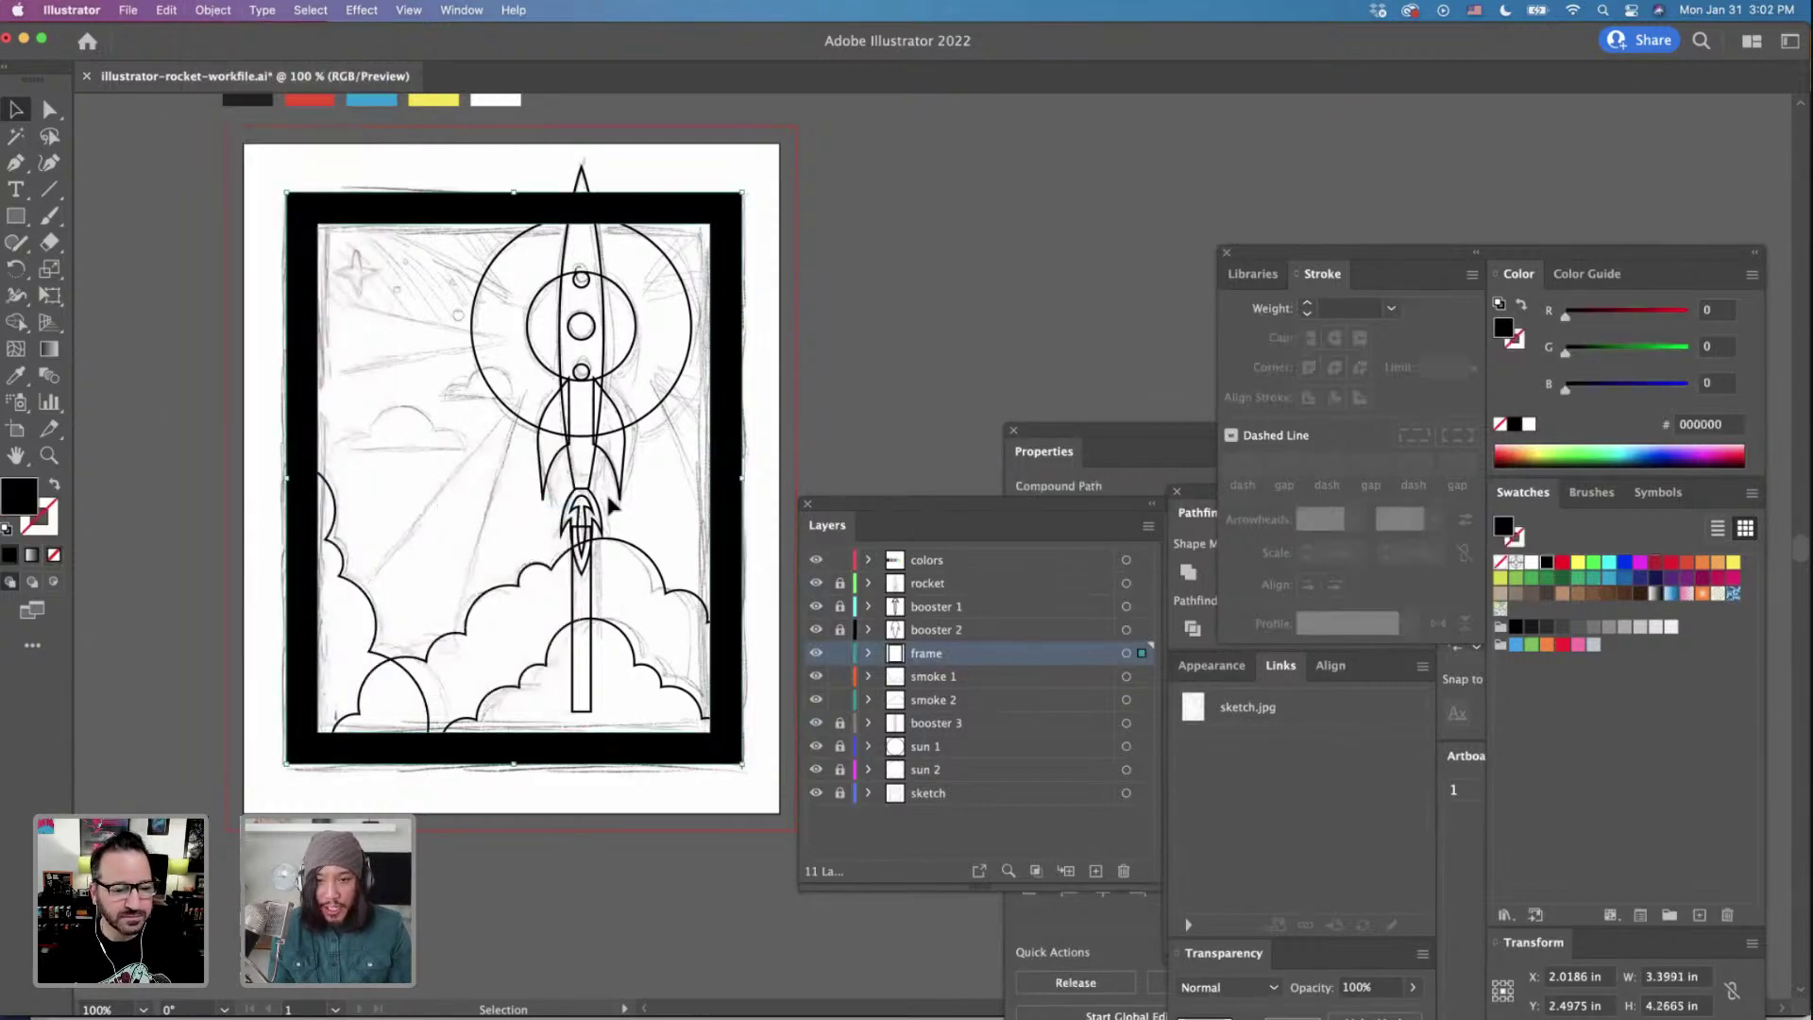
Swap the frame's fill and stroke so it has no fill and a black outline, leaving it deselected.
{"action": "left_click", "coordinate": [779, 441]}
{"action": "left_click", "coordinate": [740, 441]}
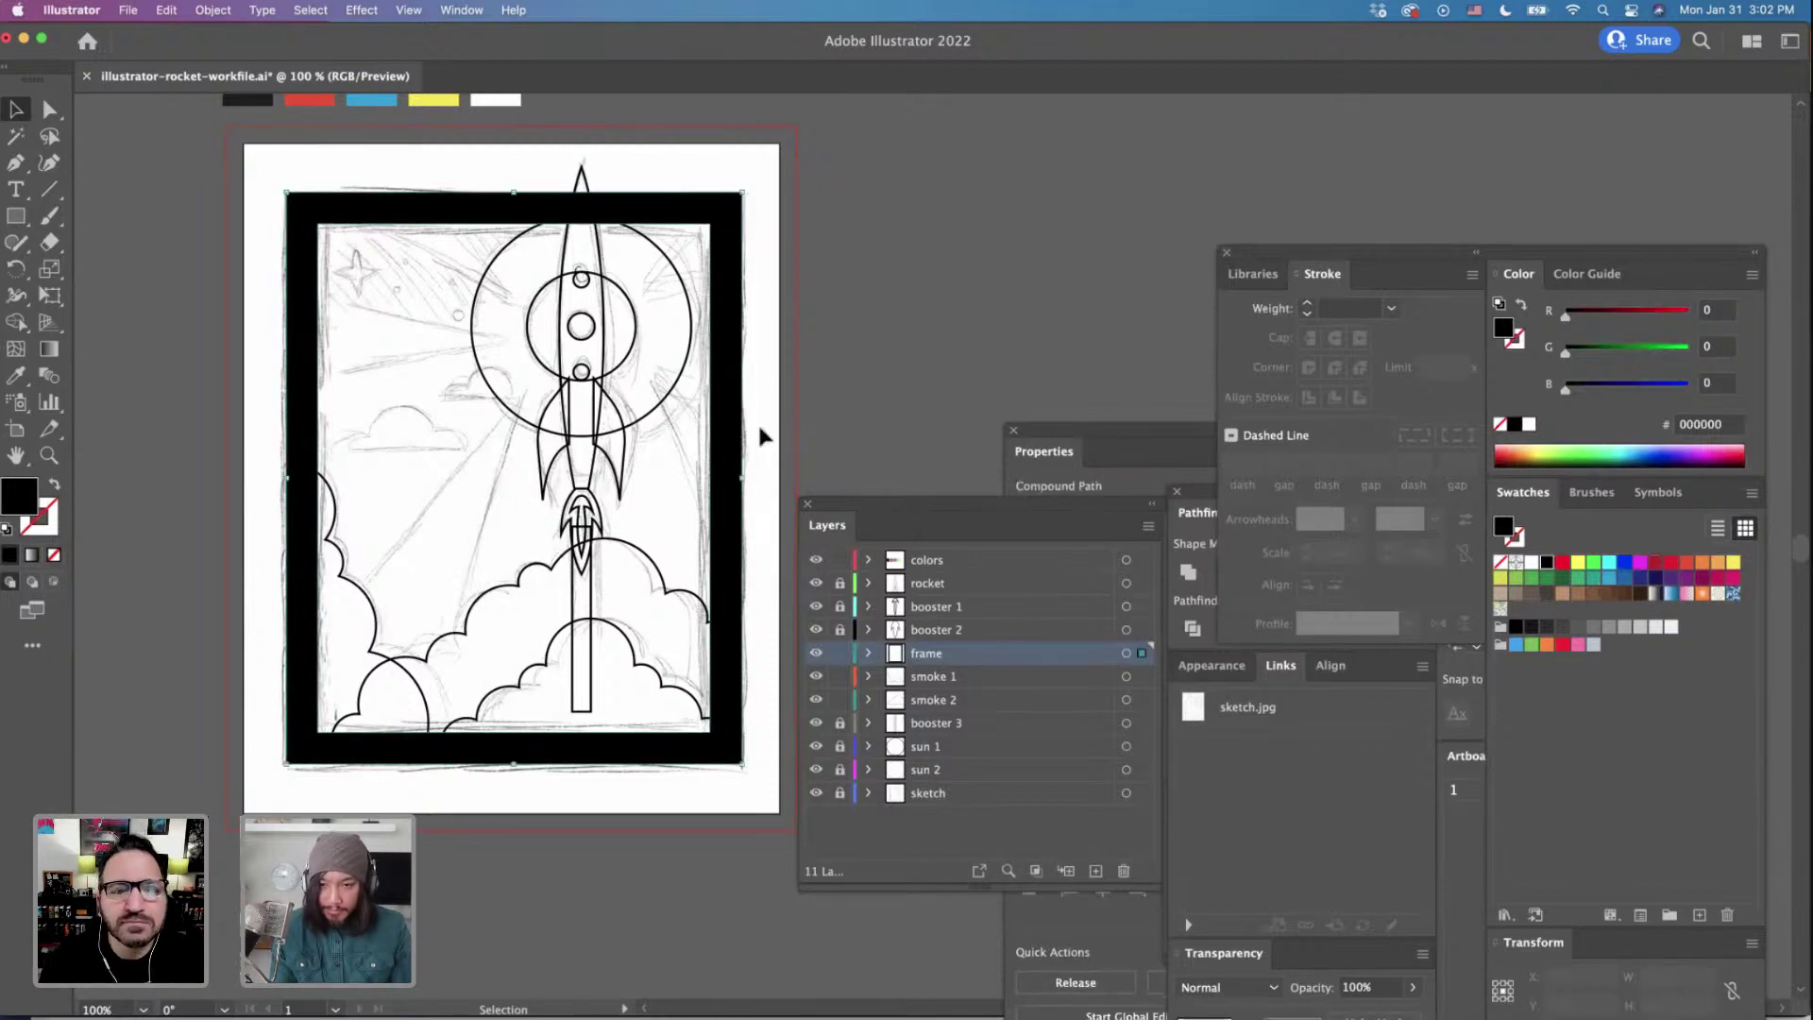
{"action": "left_click", "coordinate": [55, 488]}
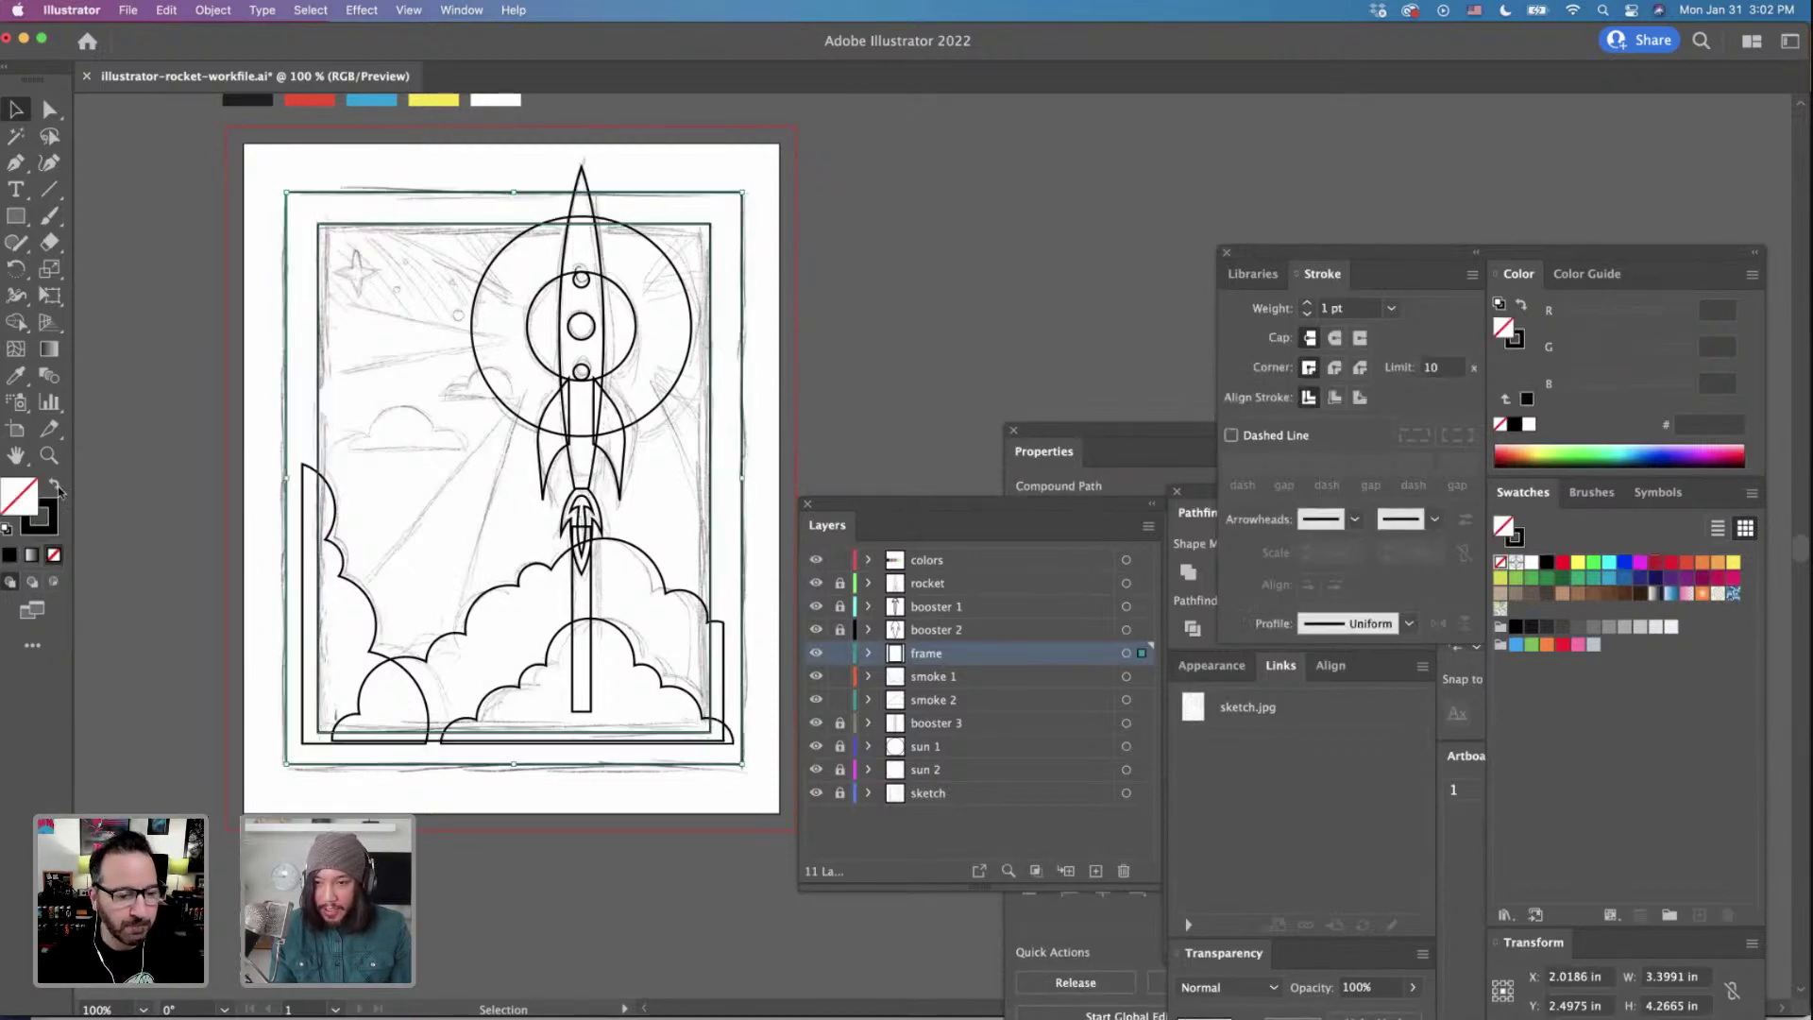
{"action": "left_click", "coordinate": [174, 503]}
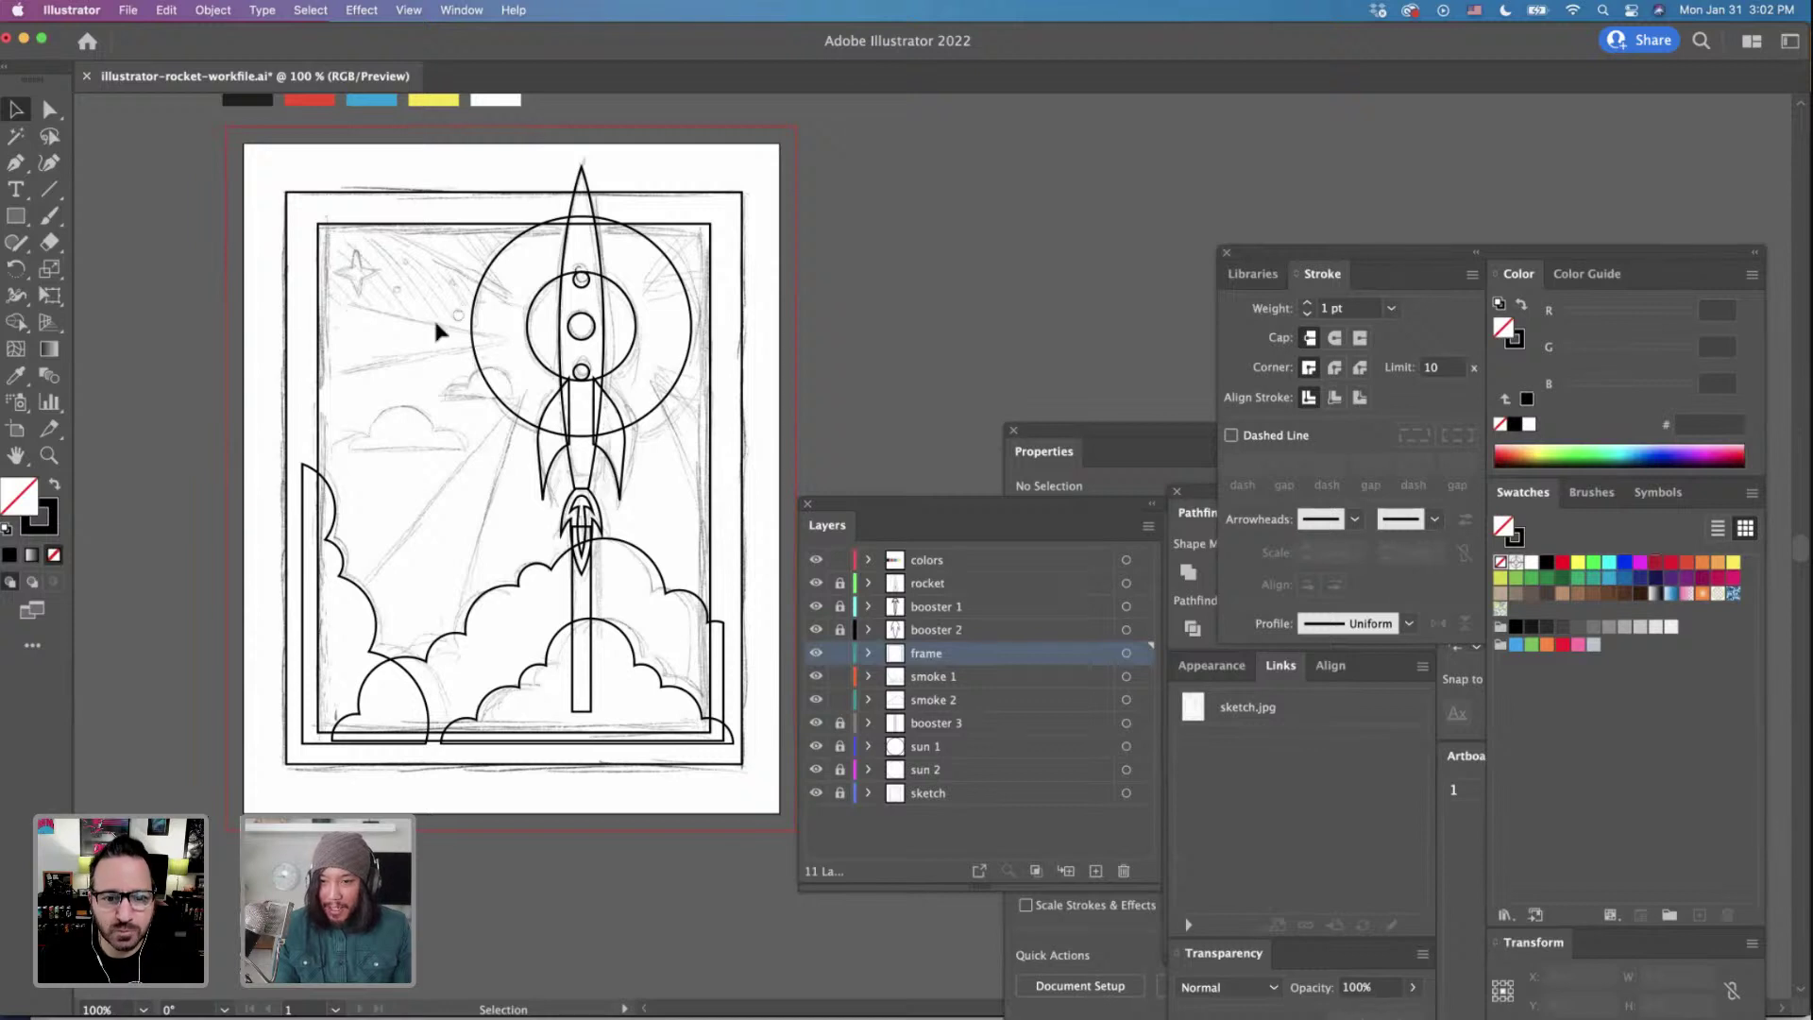
Unlock the rocket, booster 1, booster 2, booster 3, sun 1 and sun 2 layers, and save the file.
{"action": "left_click_drag", "start_coordinate": [428, 278], "coordinate": [636, 535]}
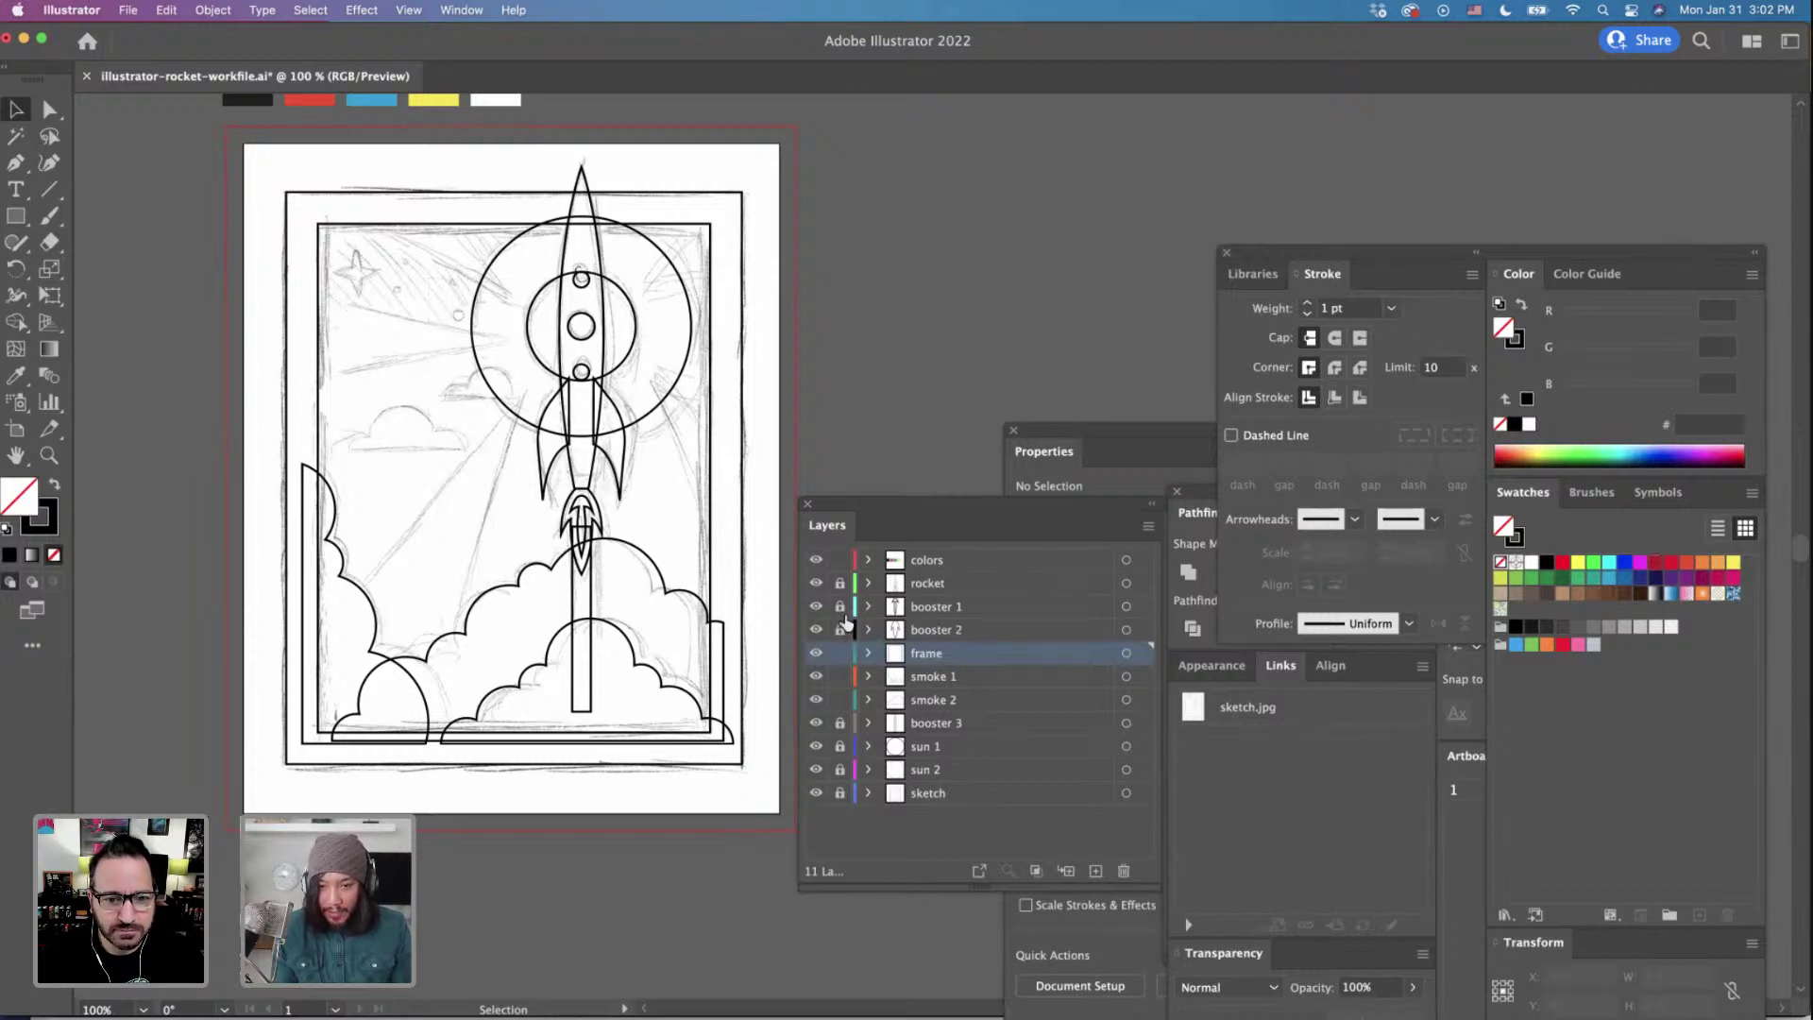
{"action": "left_click_drag", "start_coordinate": [839, 630], "coordinate": [845, 583]}
{"action": "key", "text": "ctrl+F9"}
{"action": "left_click", "coordinate": [840, 722]}
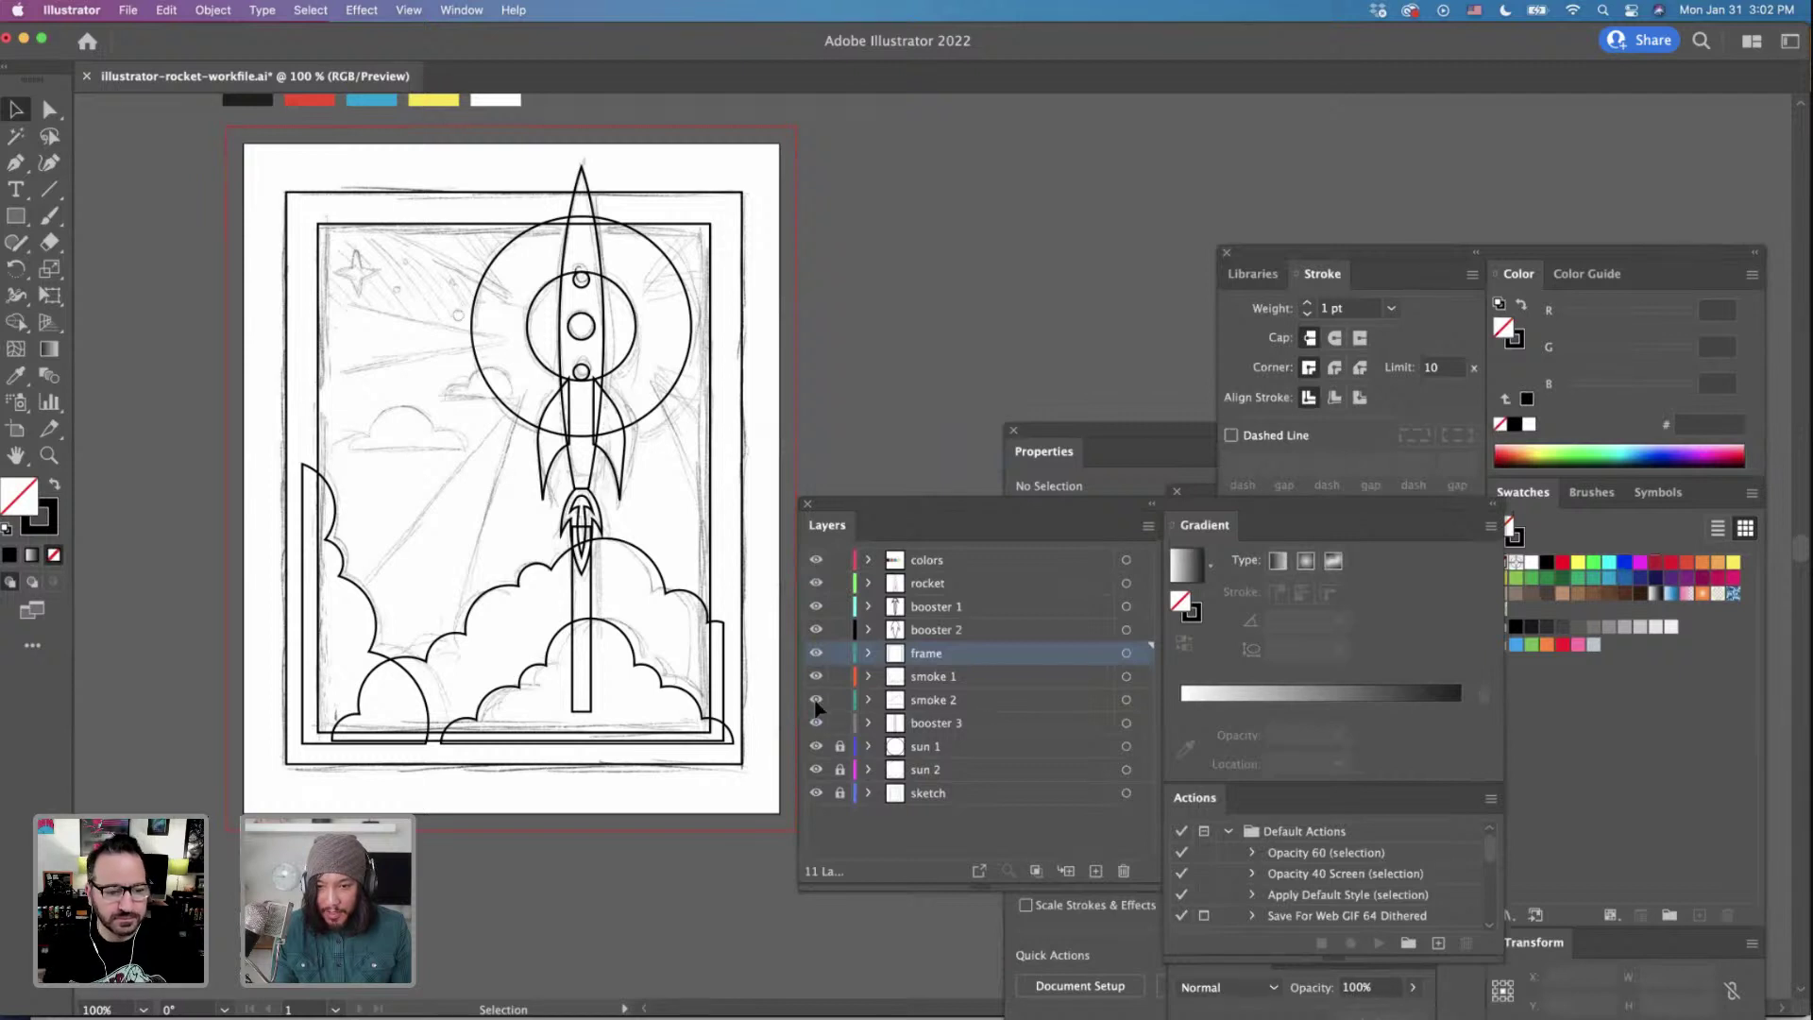
{"action": "left_click_drag", "start_coordinate": [427, 253], "coordinate": [567, 415]}
{"action": "left_click_drag", "start_coordinate": [839, 747], "coordinate": [840, 770]}
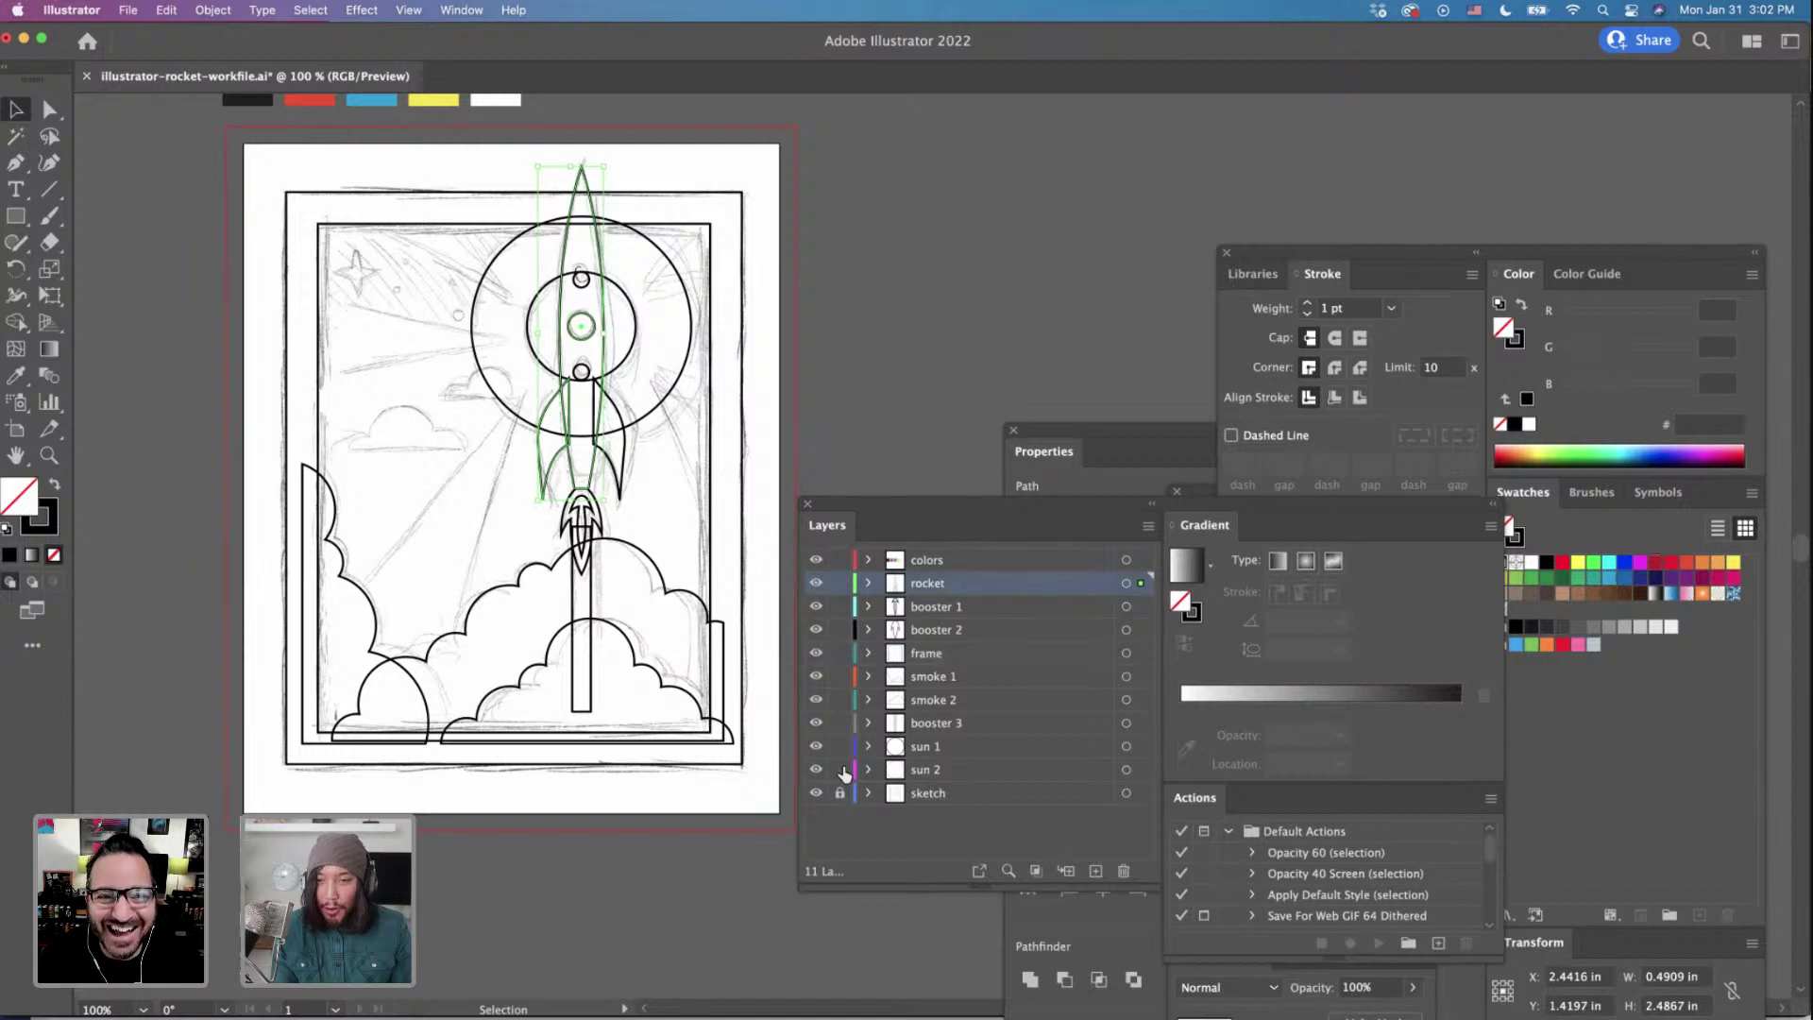
{"action": "left_click", "coordinate": [890, 359]}
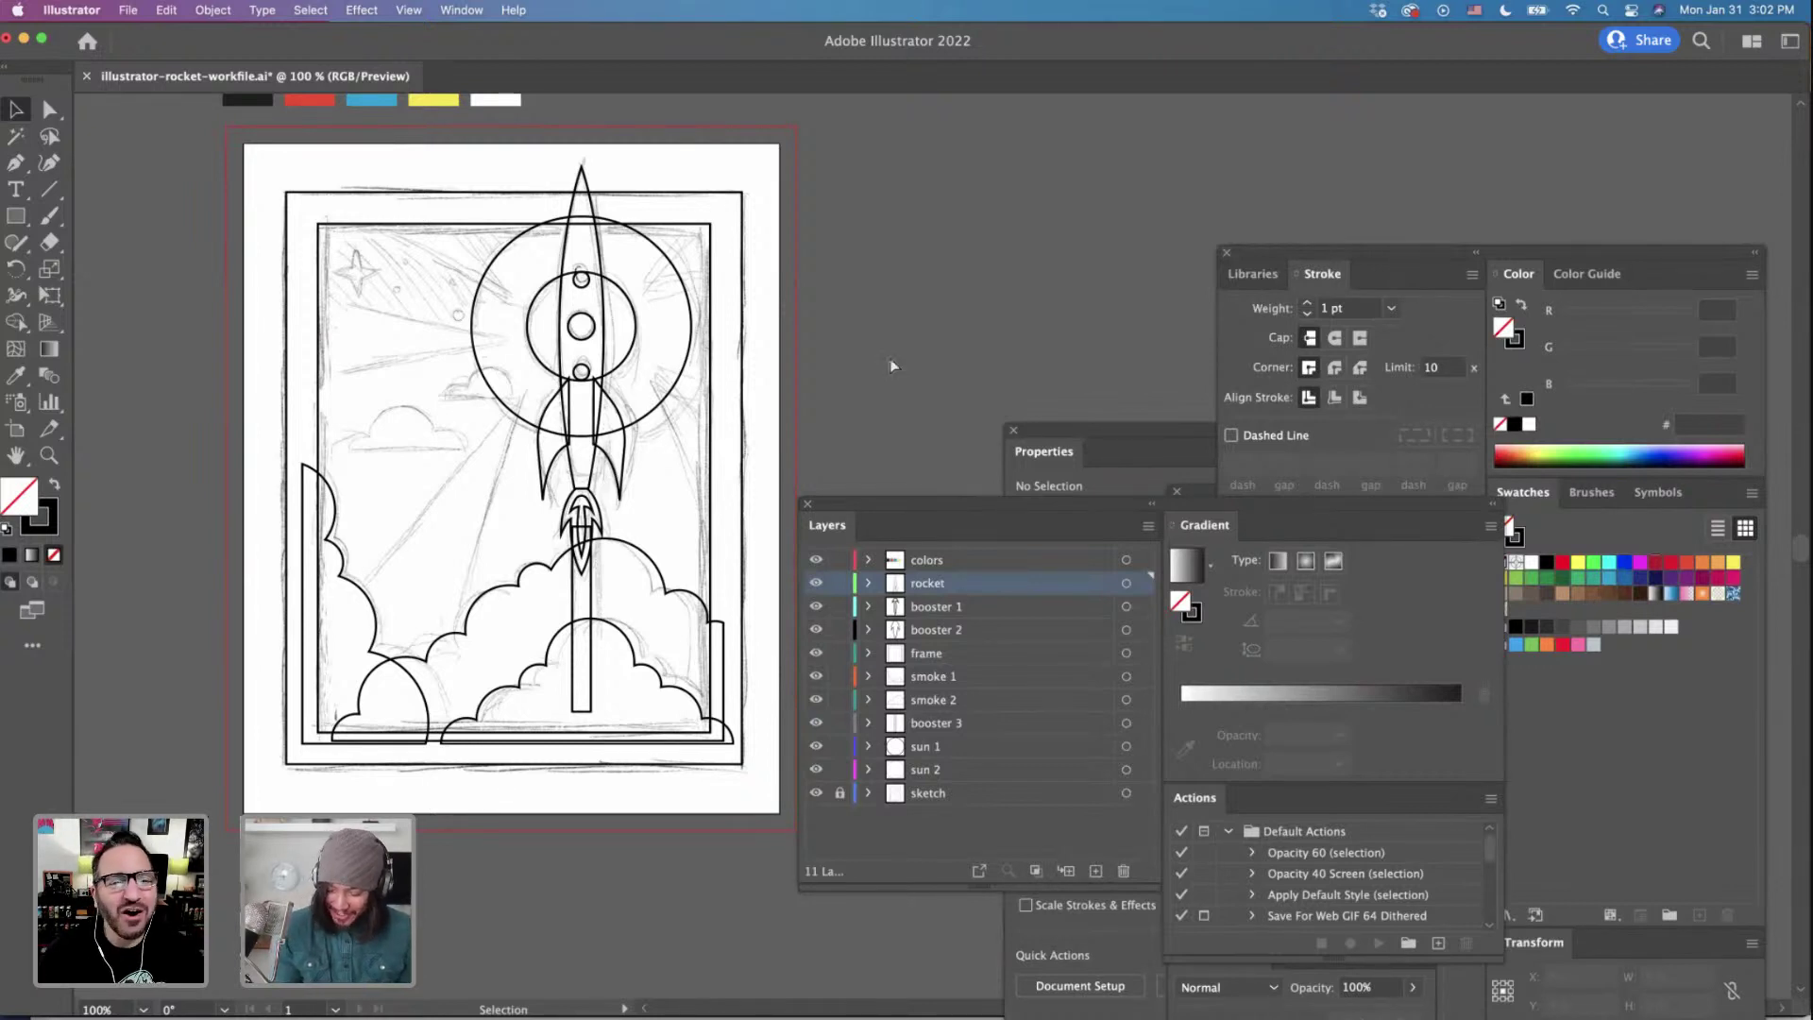
{"action": "key", "text": "super+s"}
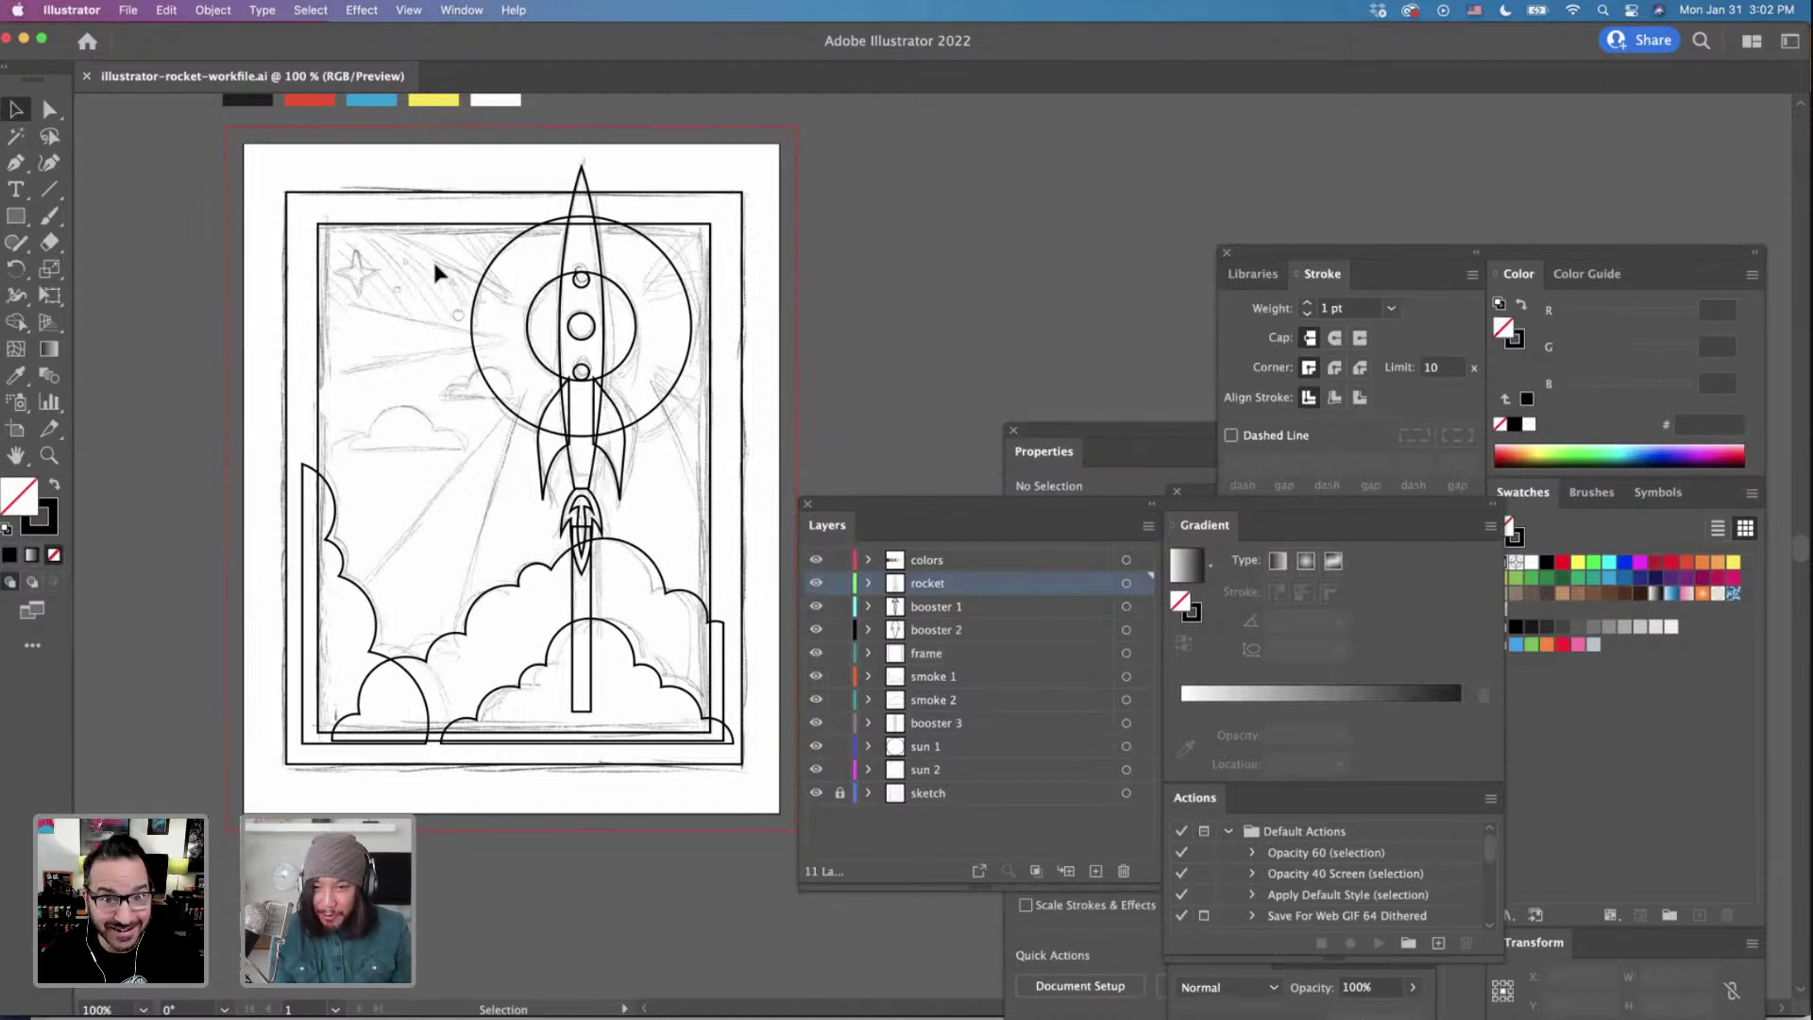
Select the rocket, all boosters and both sun circles together and move them about 0.14 in right and 0.05 in down.
{"action": "left_click", "coordinate": [649, 514]}
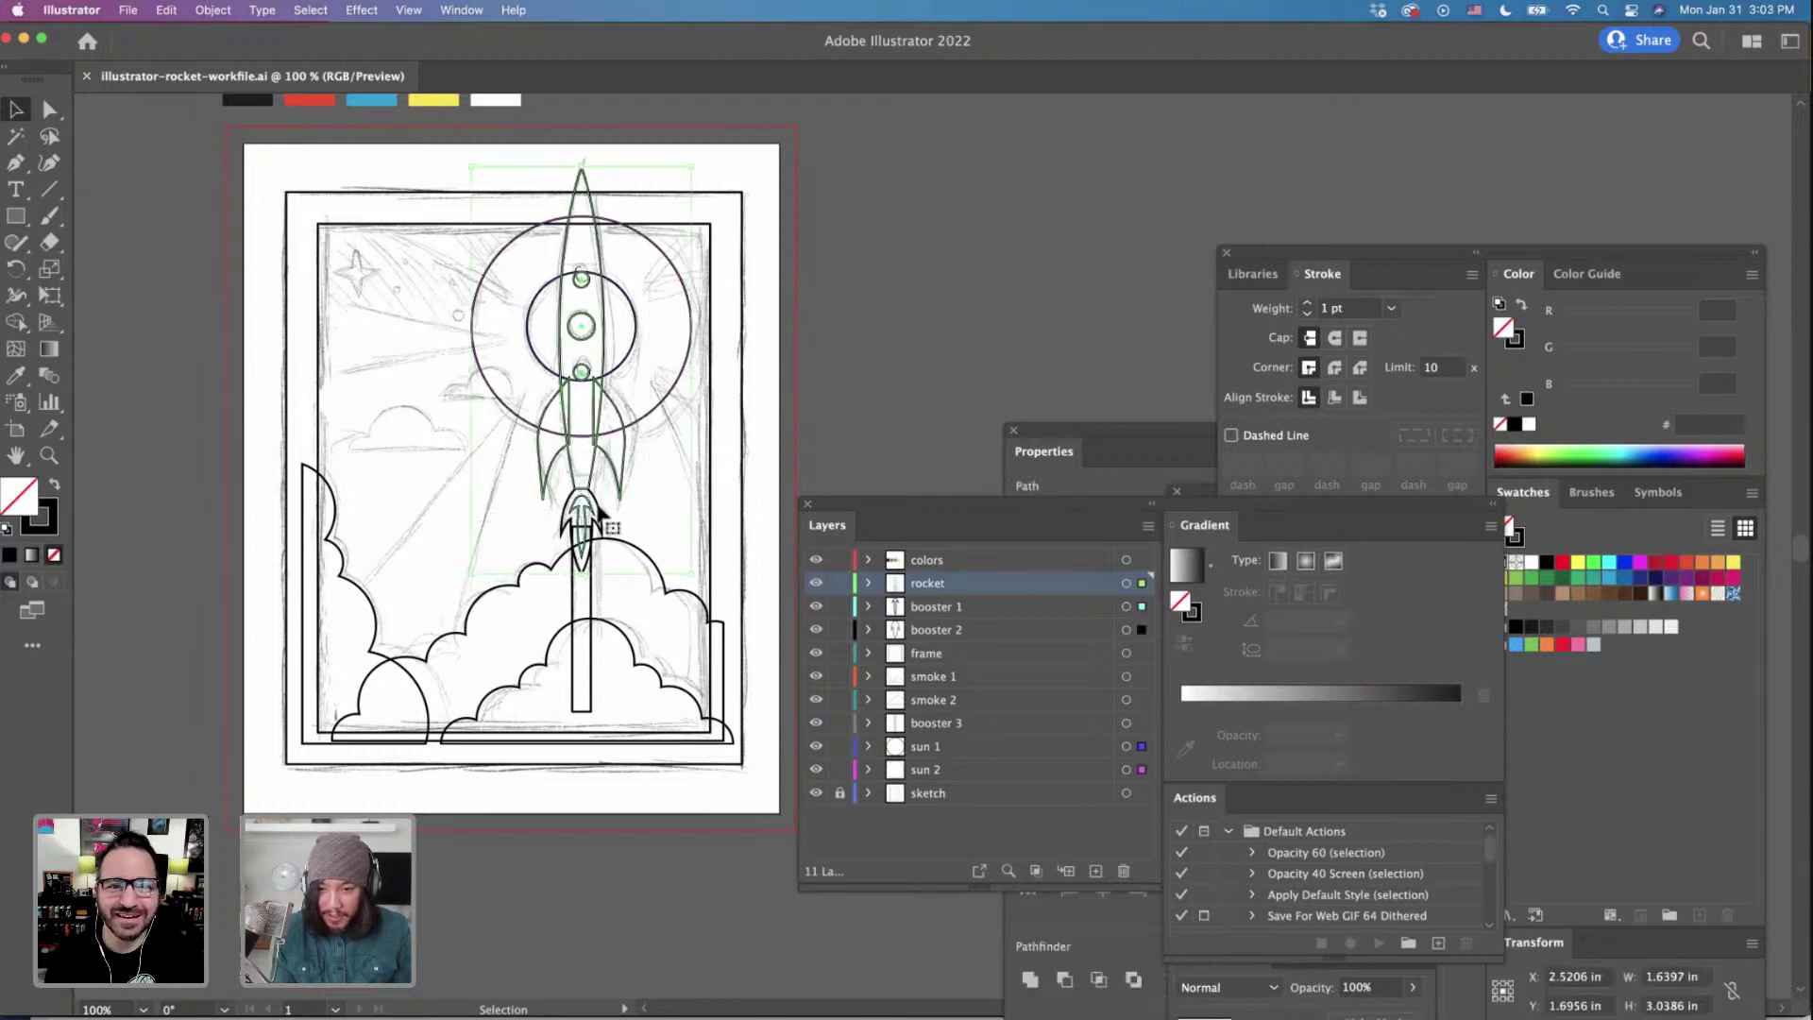
{"action": "left_click", "coordinate": [595, 609], "text": "shift"}
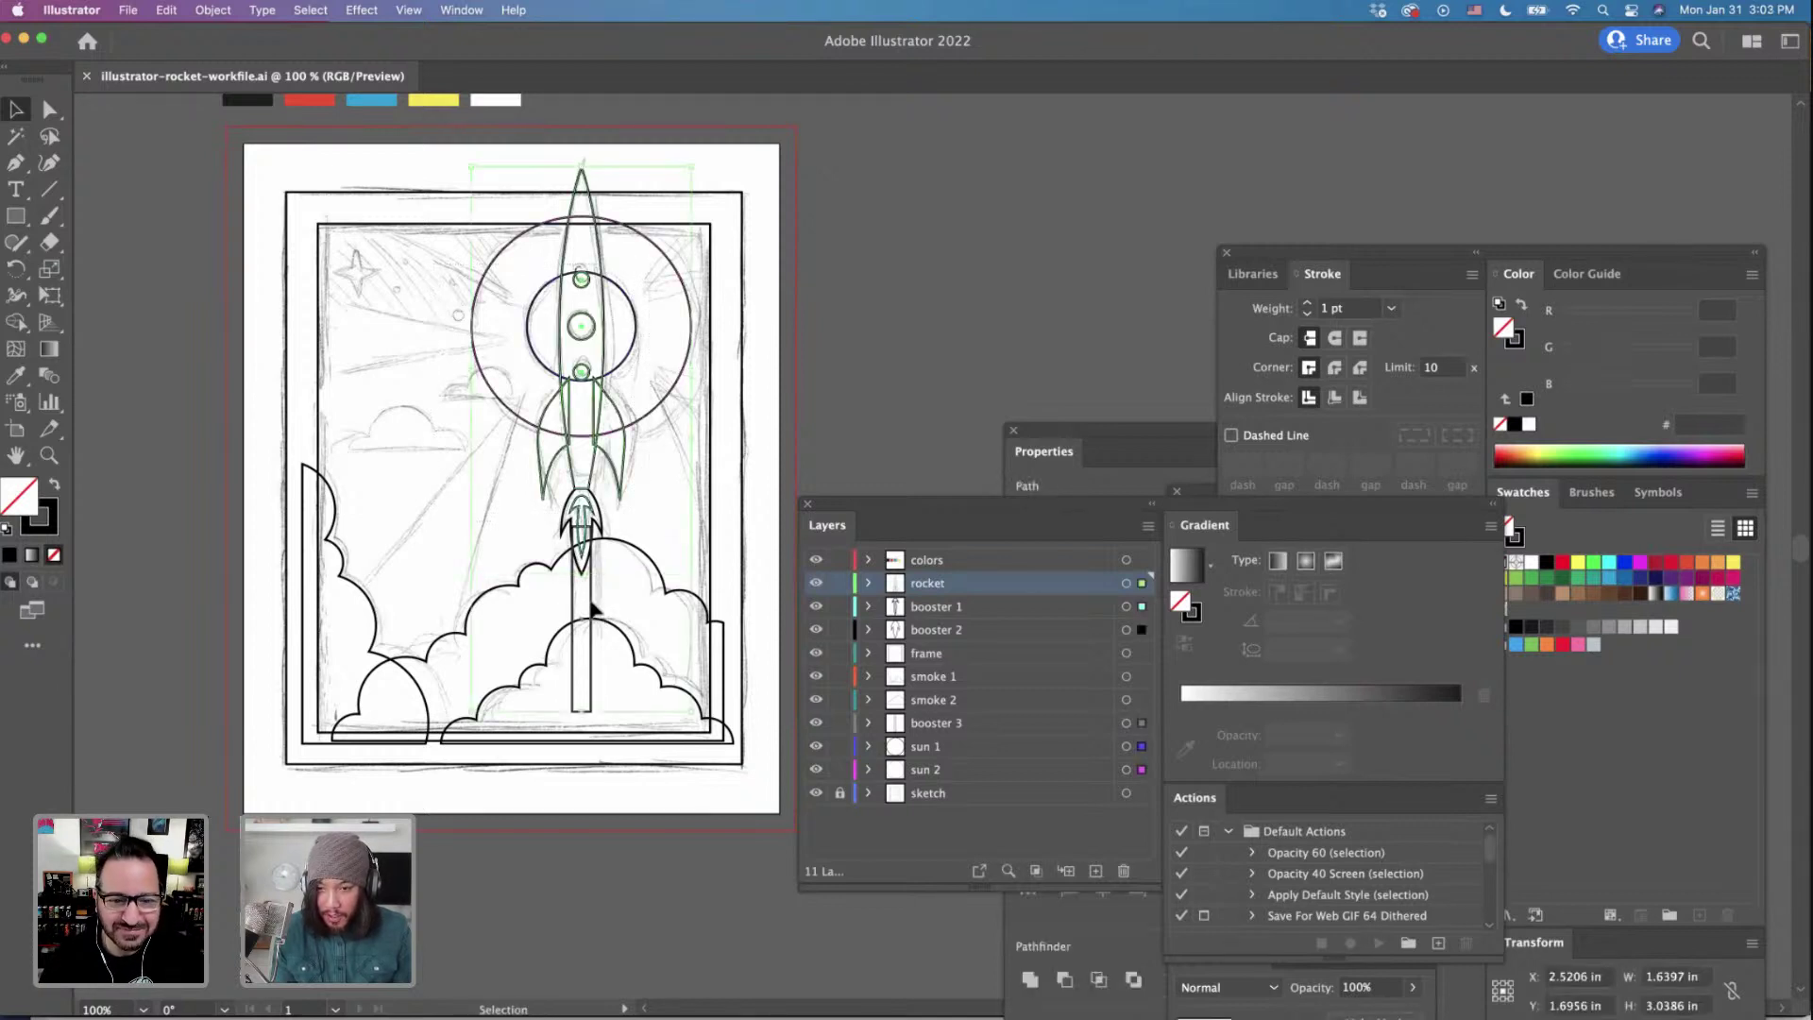
{"action": "left_click", "coordinate": [609, 576]}
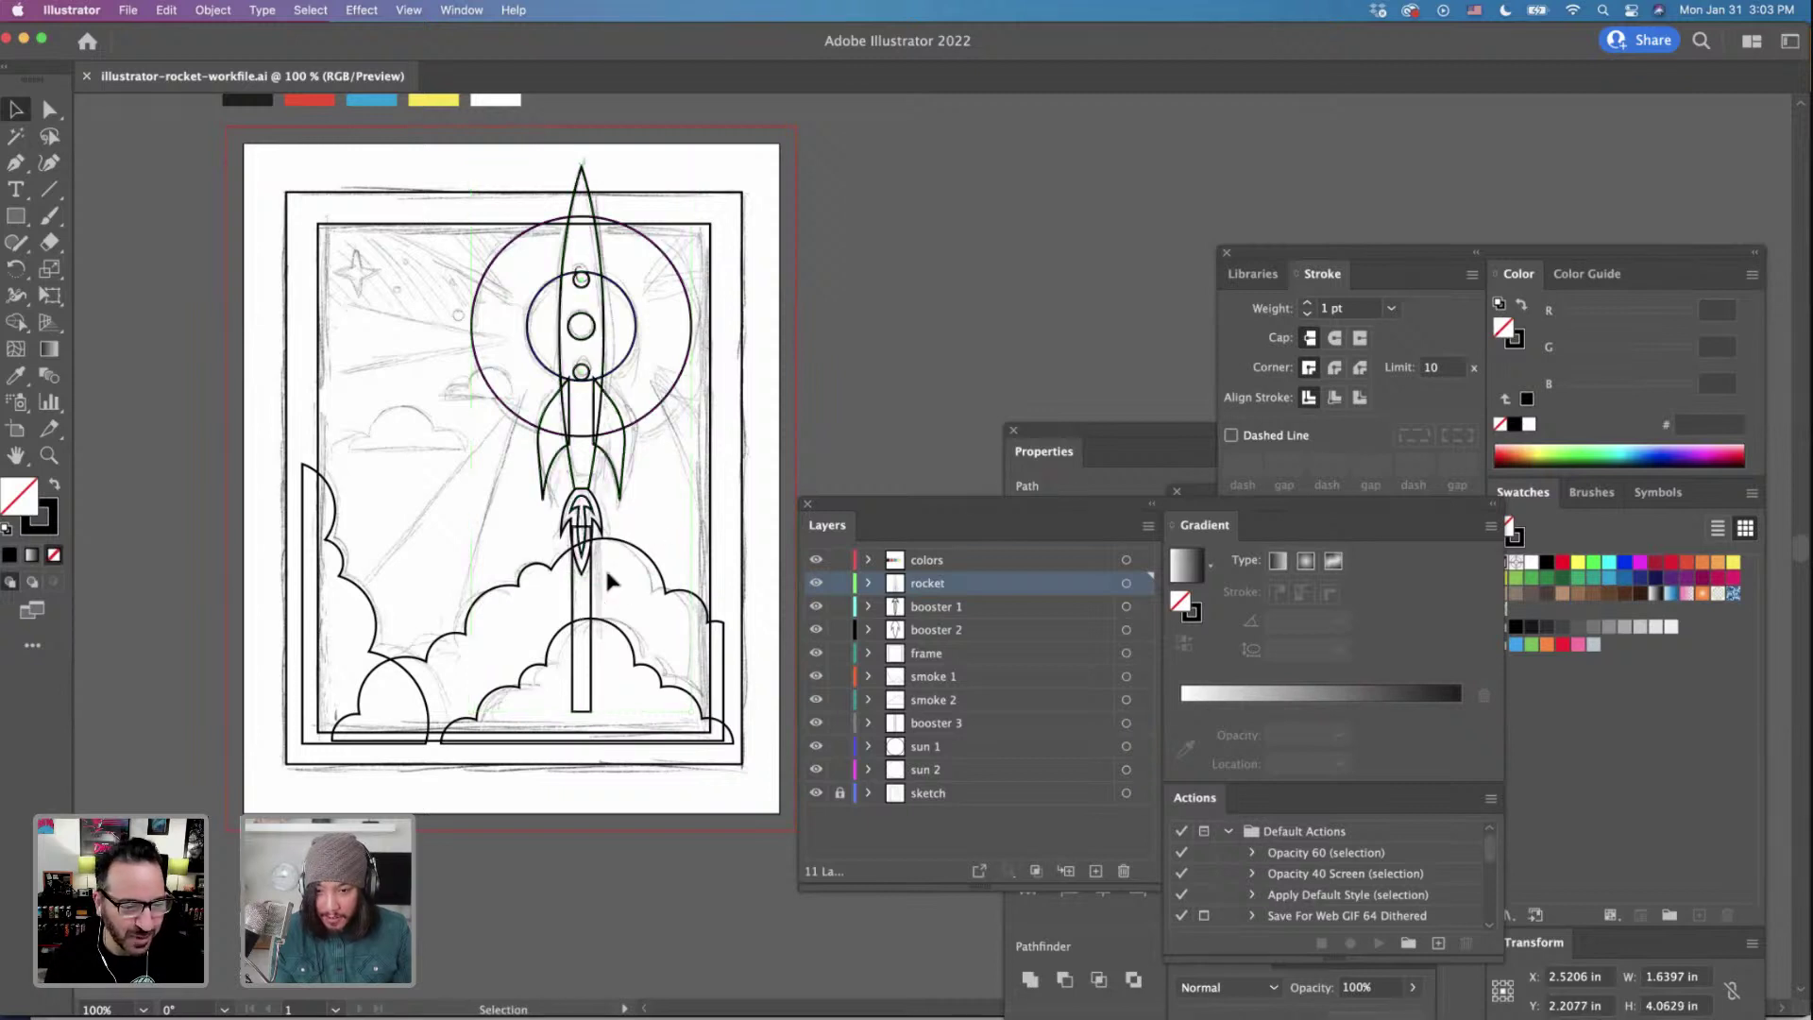
{"action": "left_click_drag", "start_coordinate": [426, 255], "coordinate": [661, 495]}
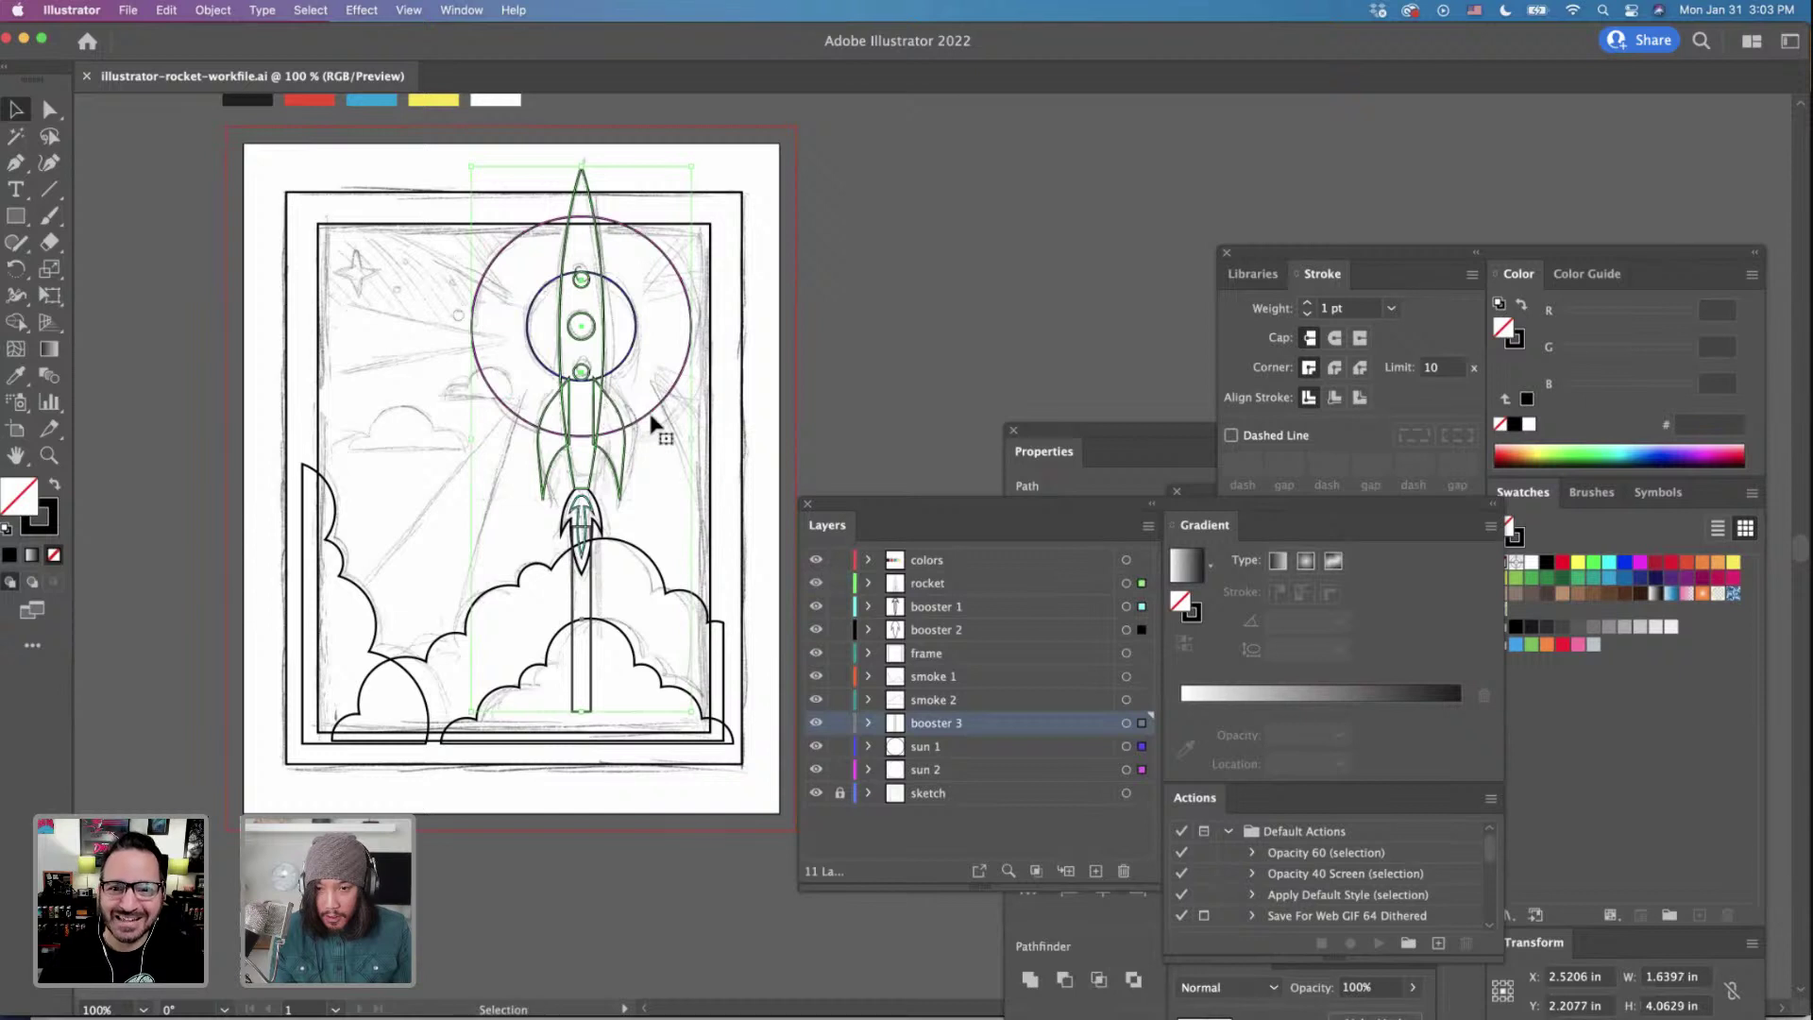
{"action": "left_click_drag", "start_coordinate": [655, 419], "coordinate": [672, 428]}
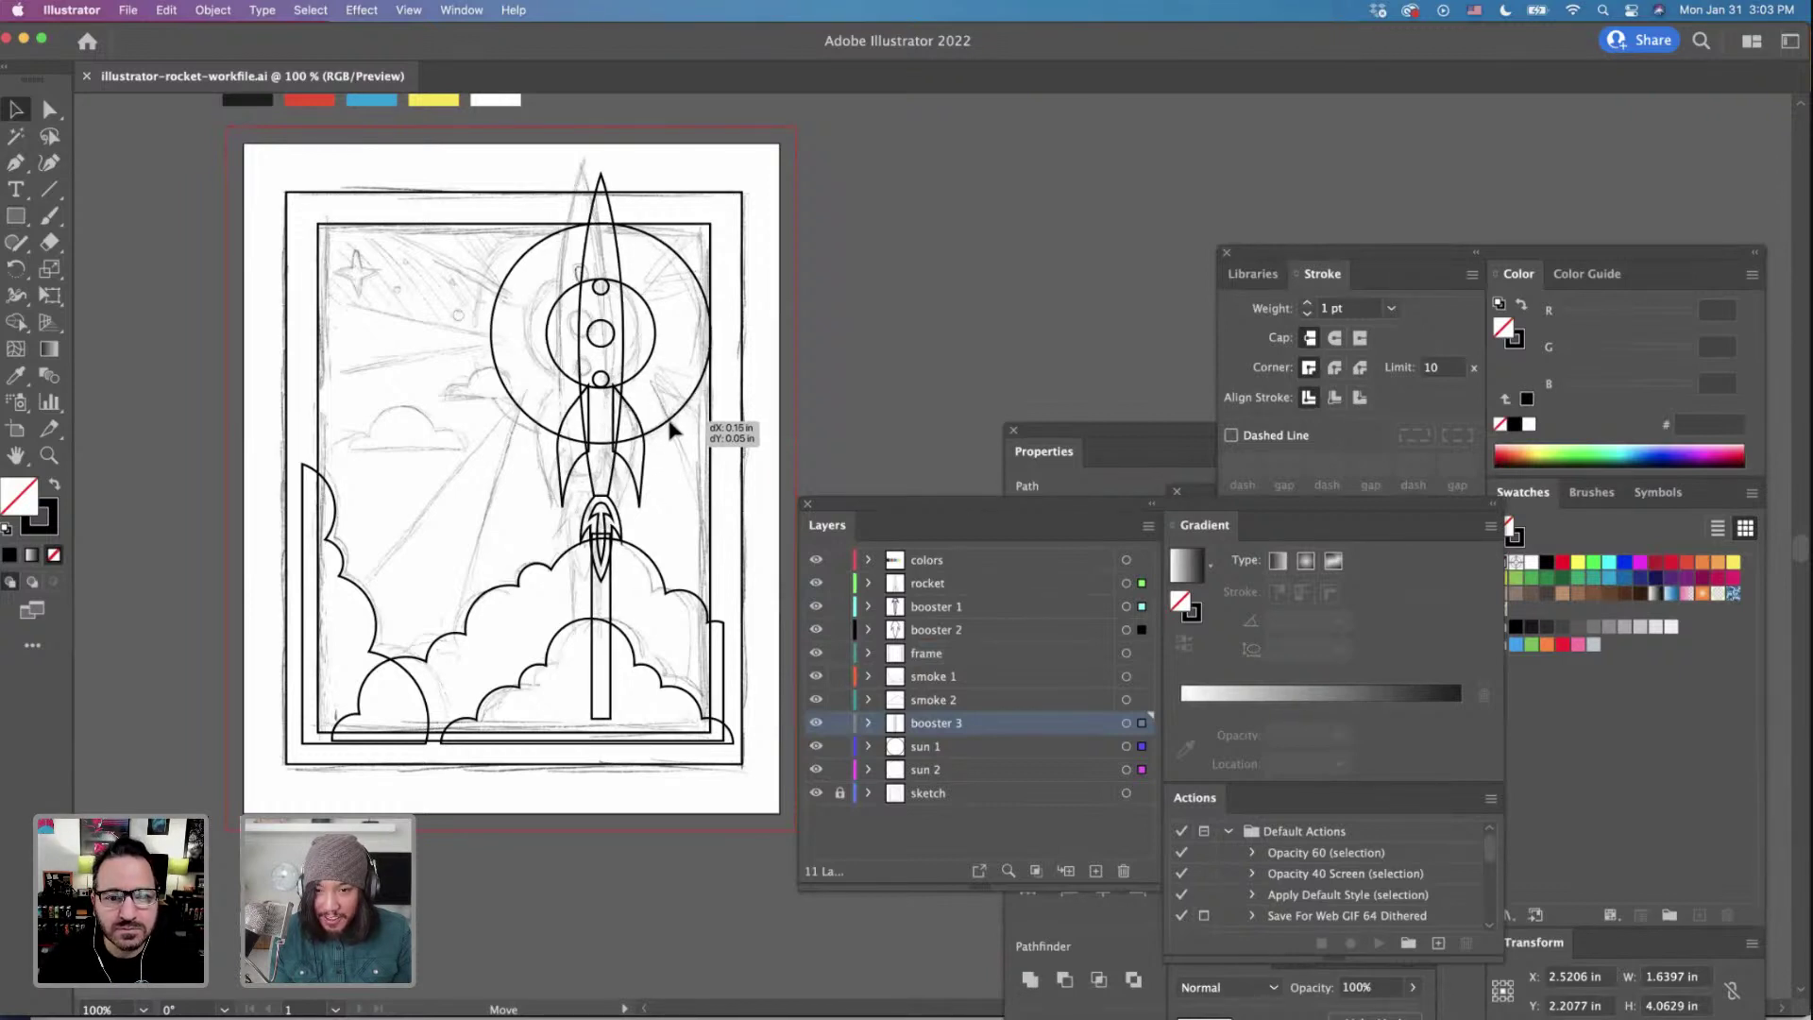
{"action": "left_click_drag", "start_coordinate": [672, 430], "coordinate": [670, 426]}
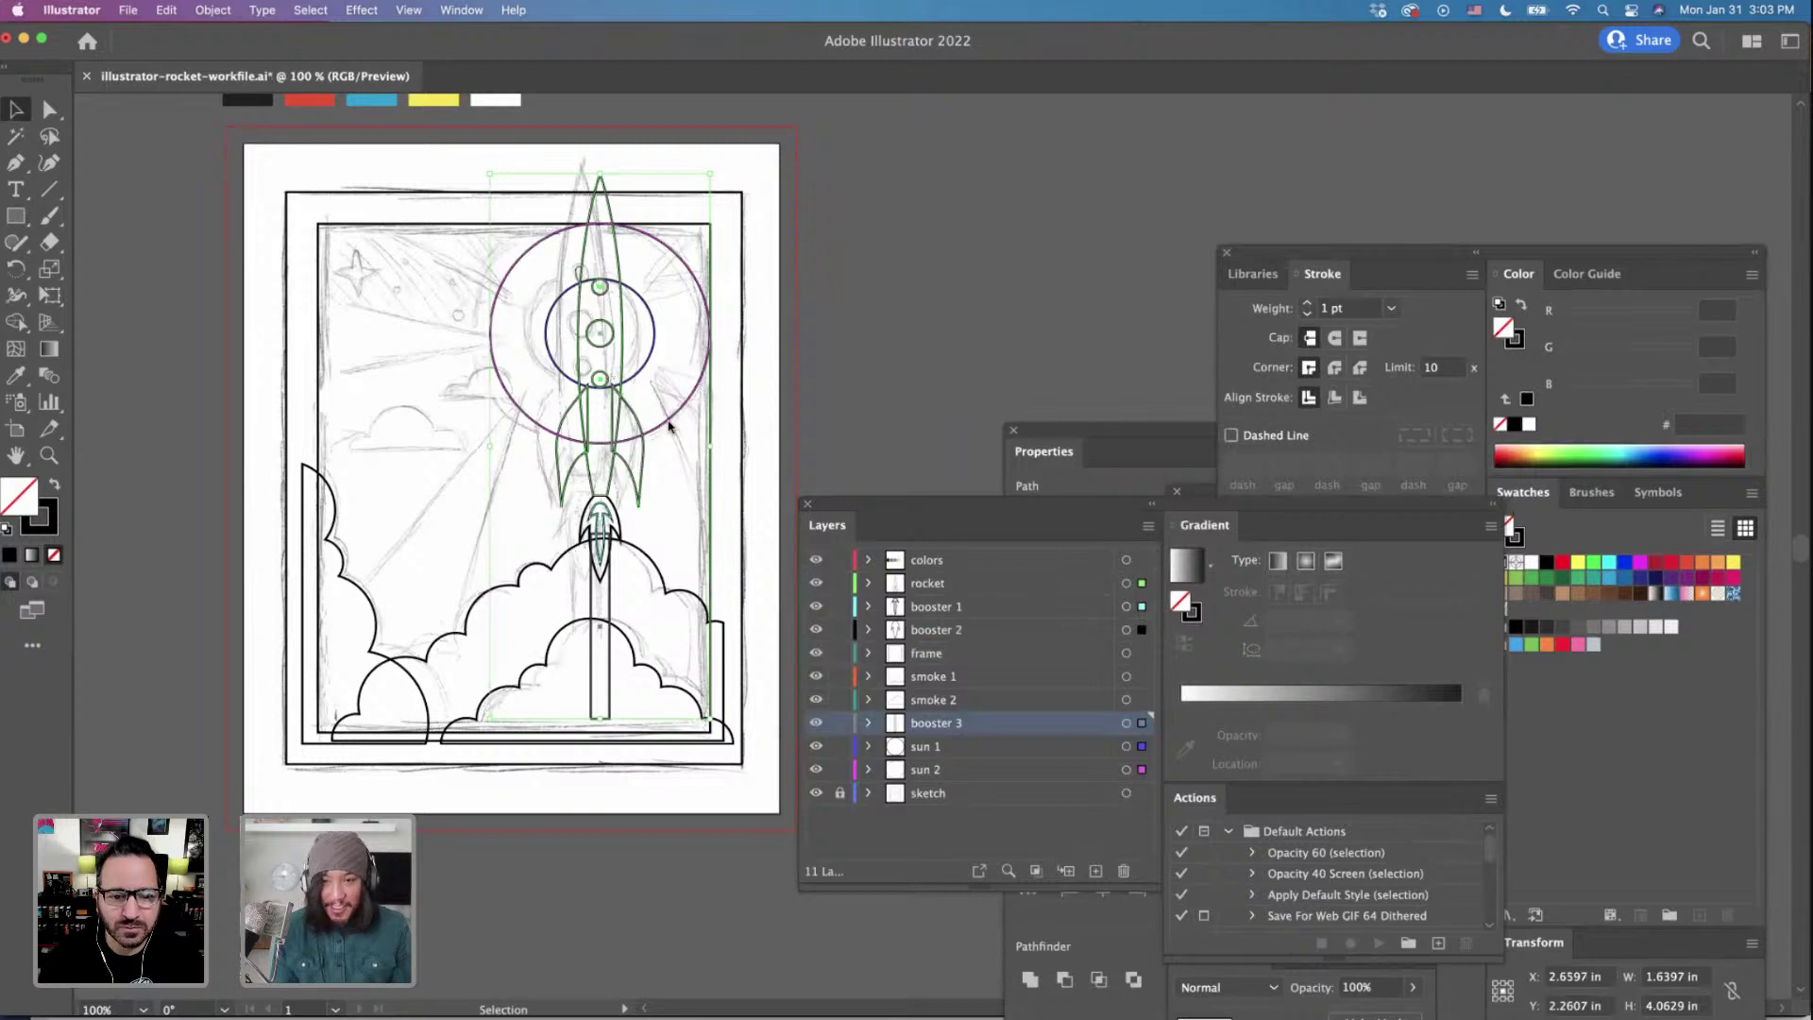
{"action": "left_click", "coordinate": [869, 367]}
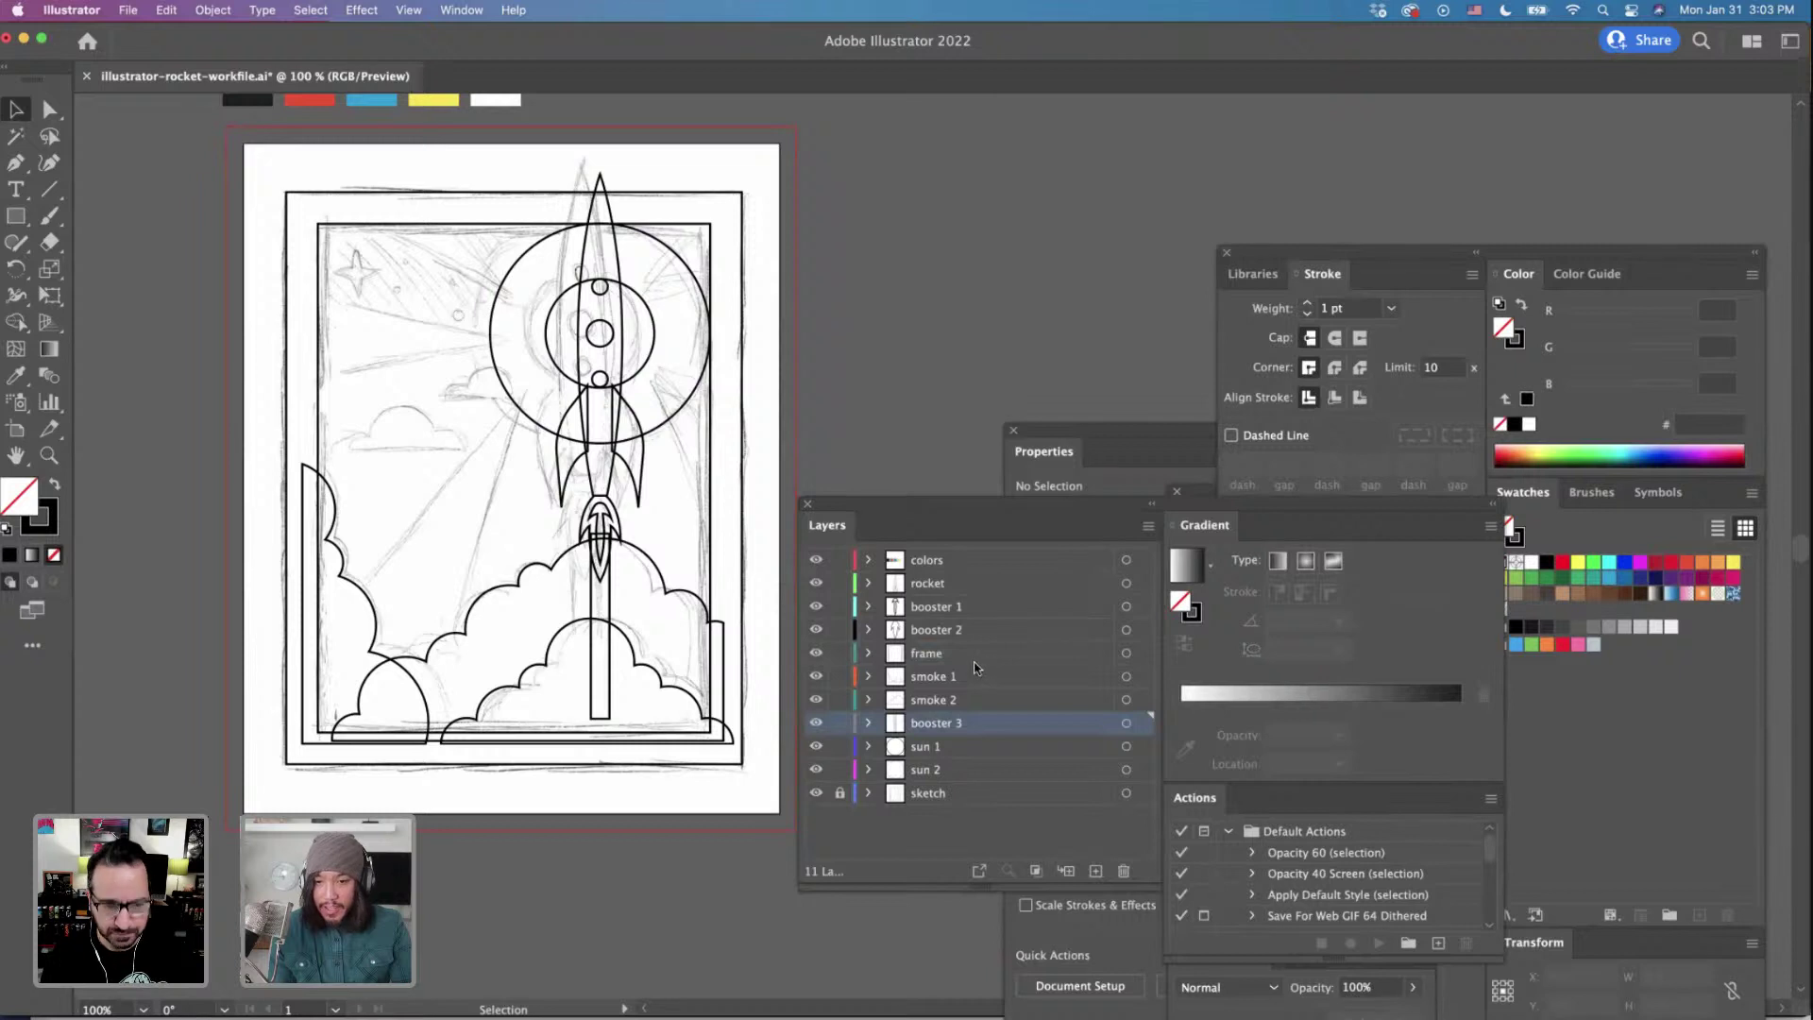
Add a new layer directly above smoke 1 and name it "shine".
{"action": "left_click", "coordinate": [942, 590]}
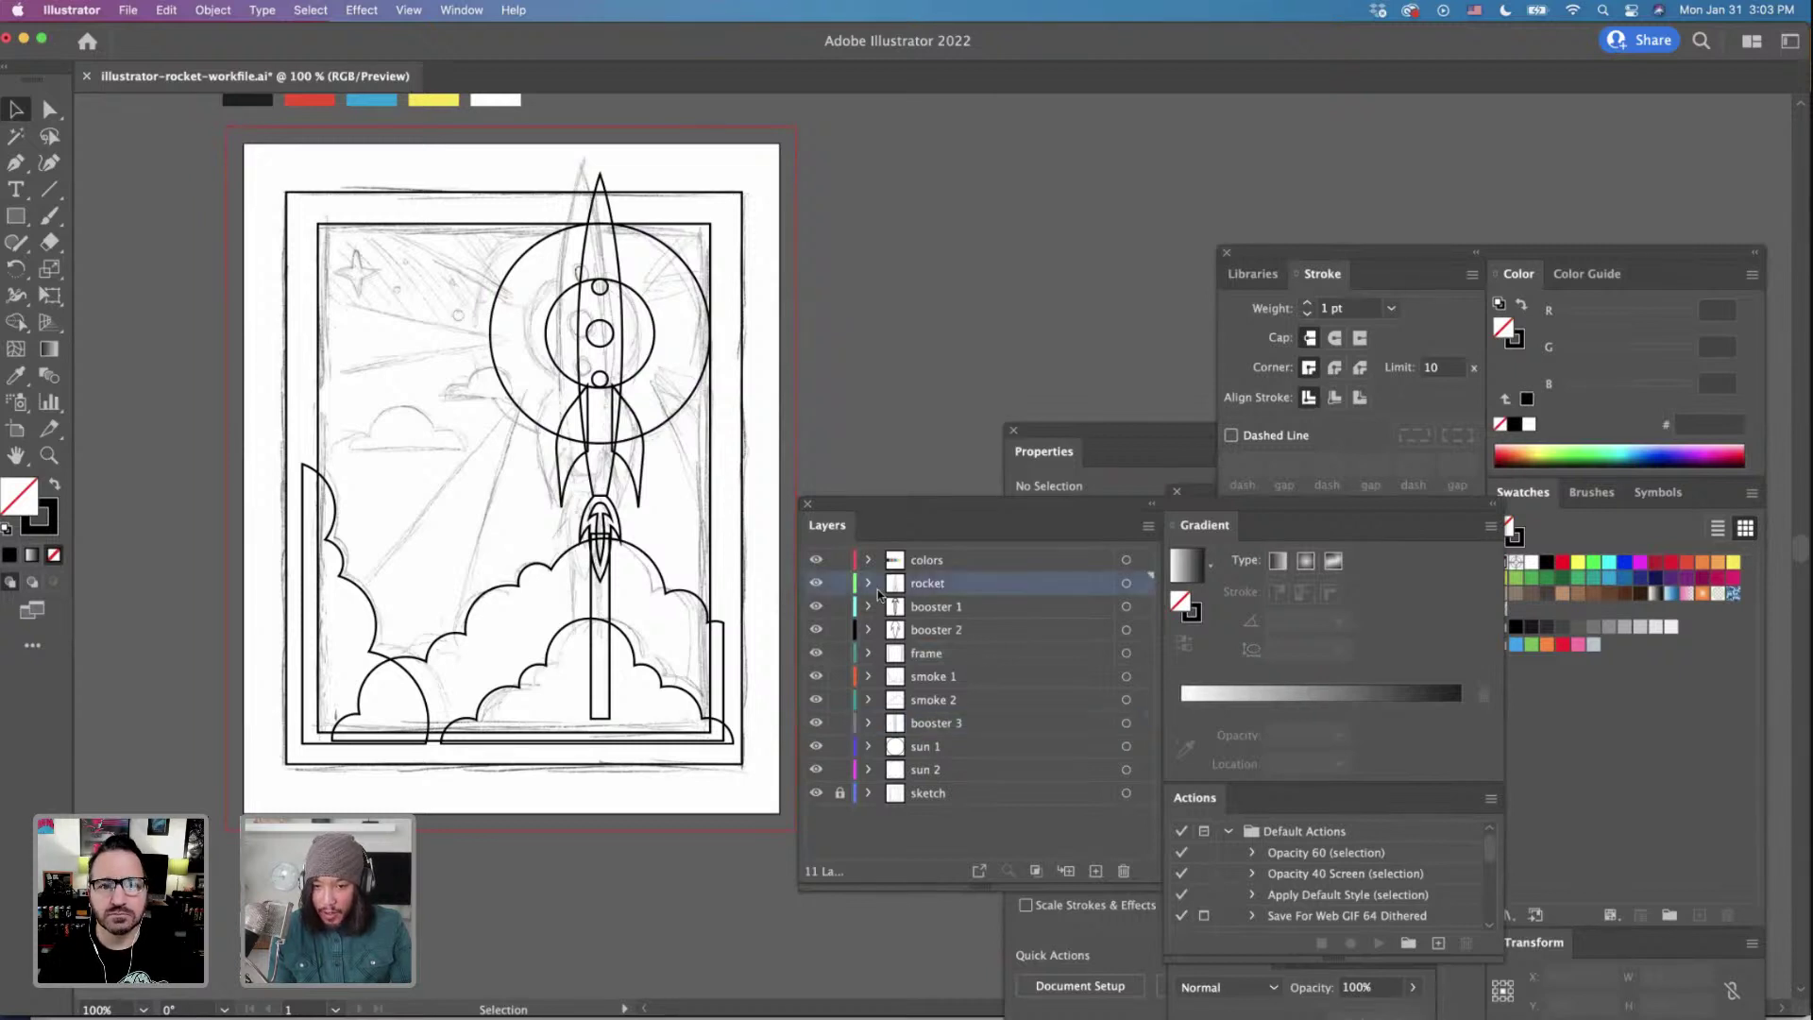
{"action": "left_click", "coordinate": [937, 634]}
{"action": "left_click", "coordinate": [939, 656]}
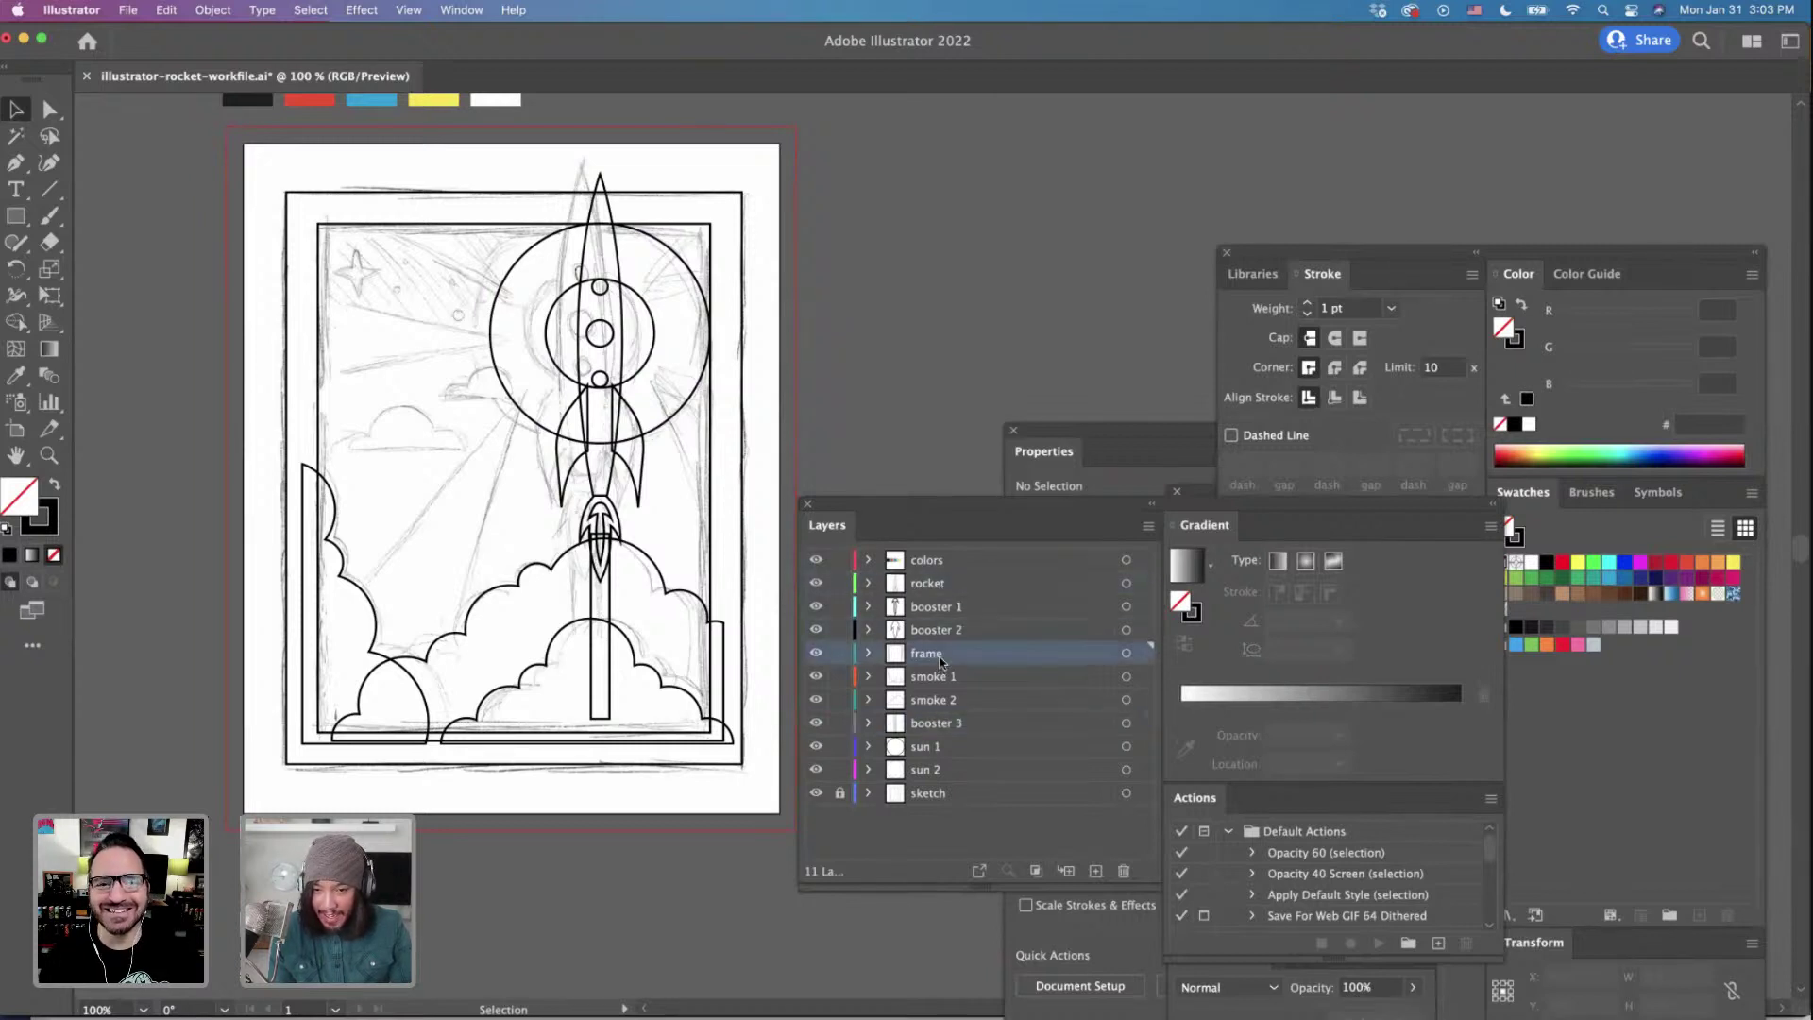
{"action": "left_click", "coordinate": [956, 679]}
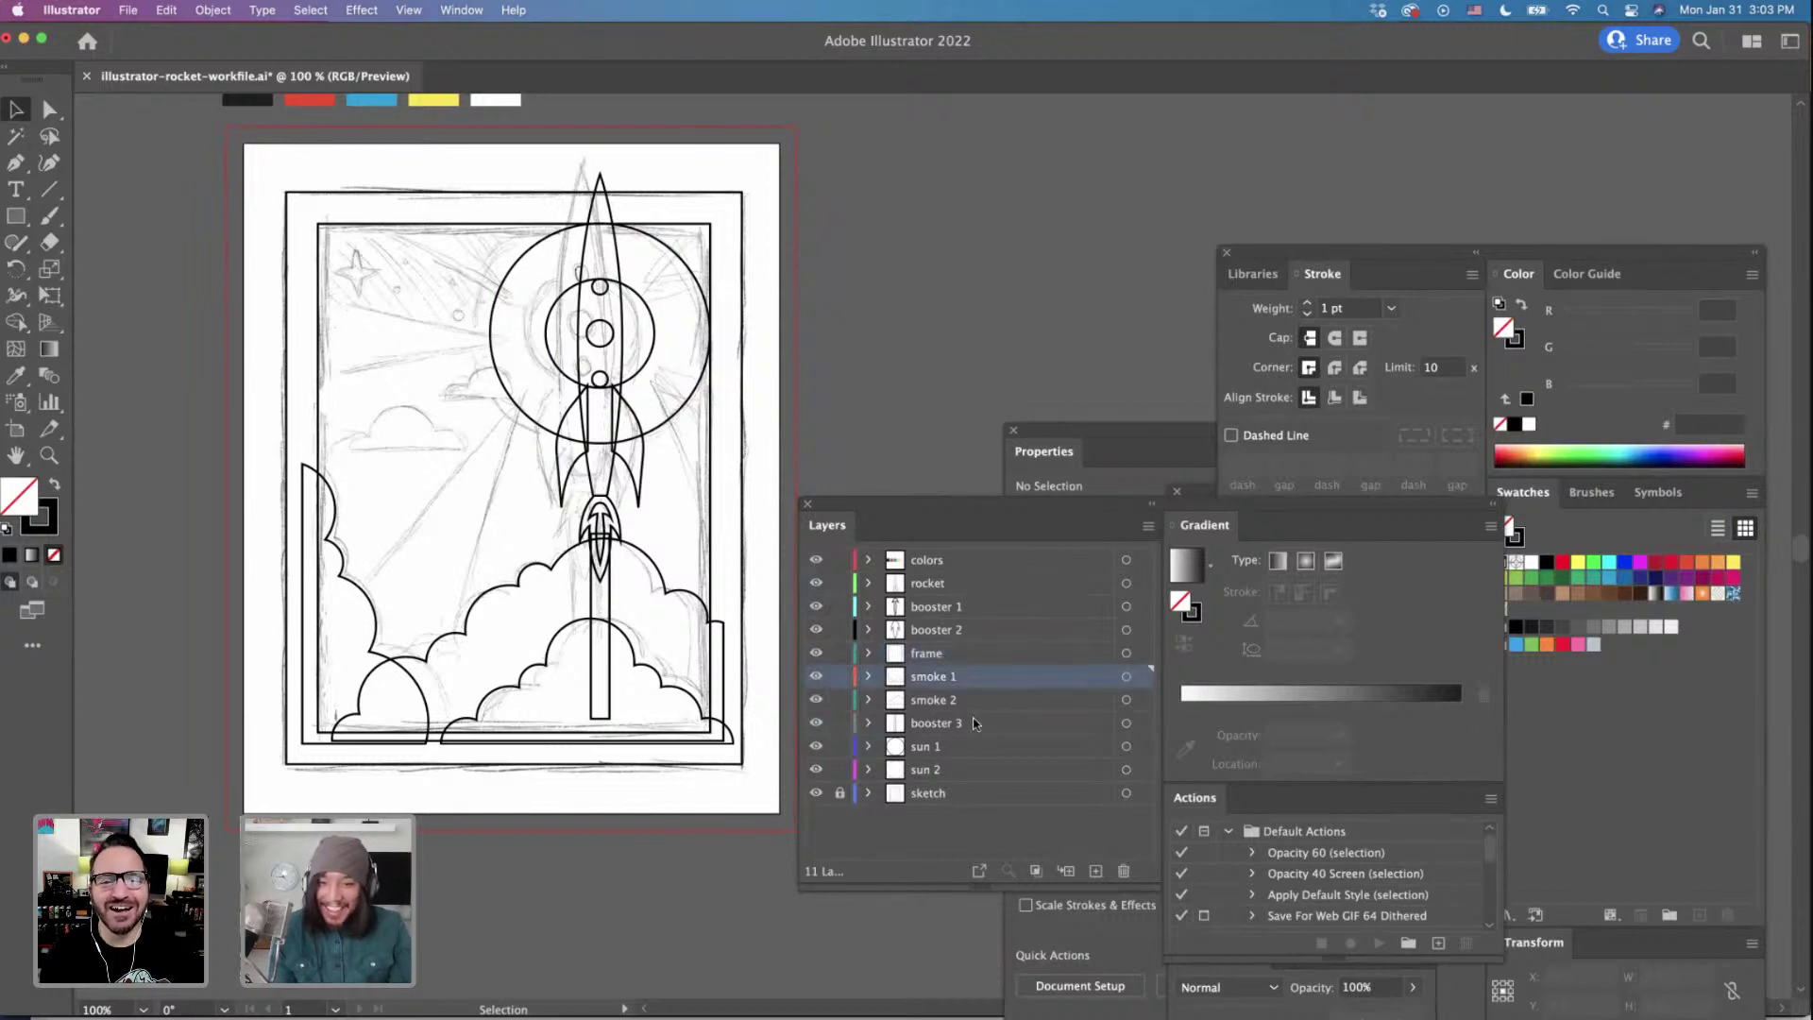
{"action": "left_click", "coordinate": [1095, 871]}
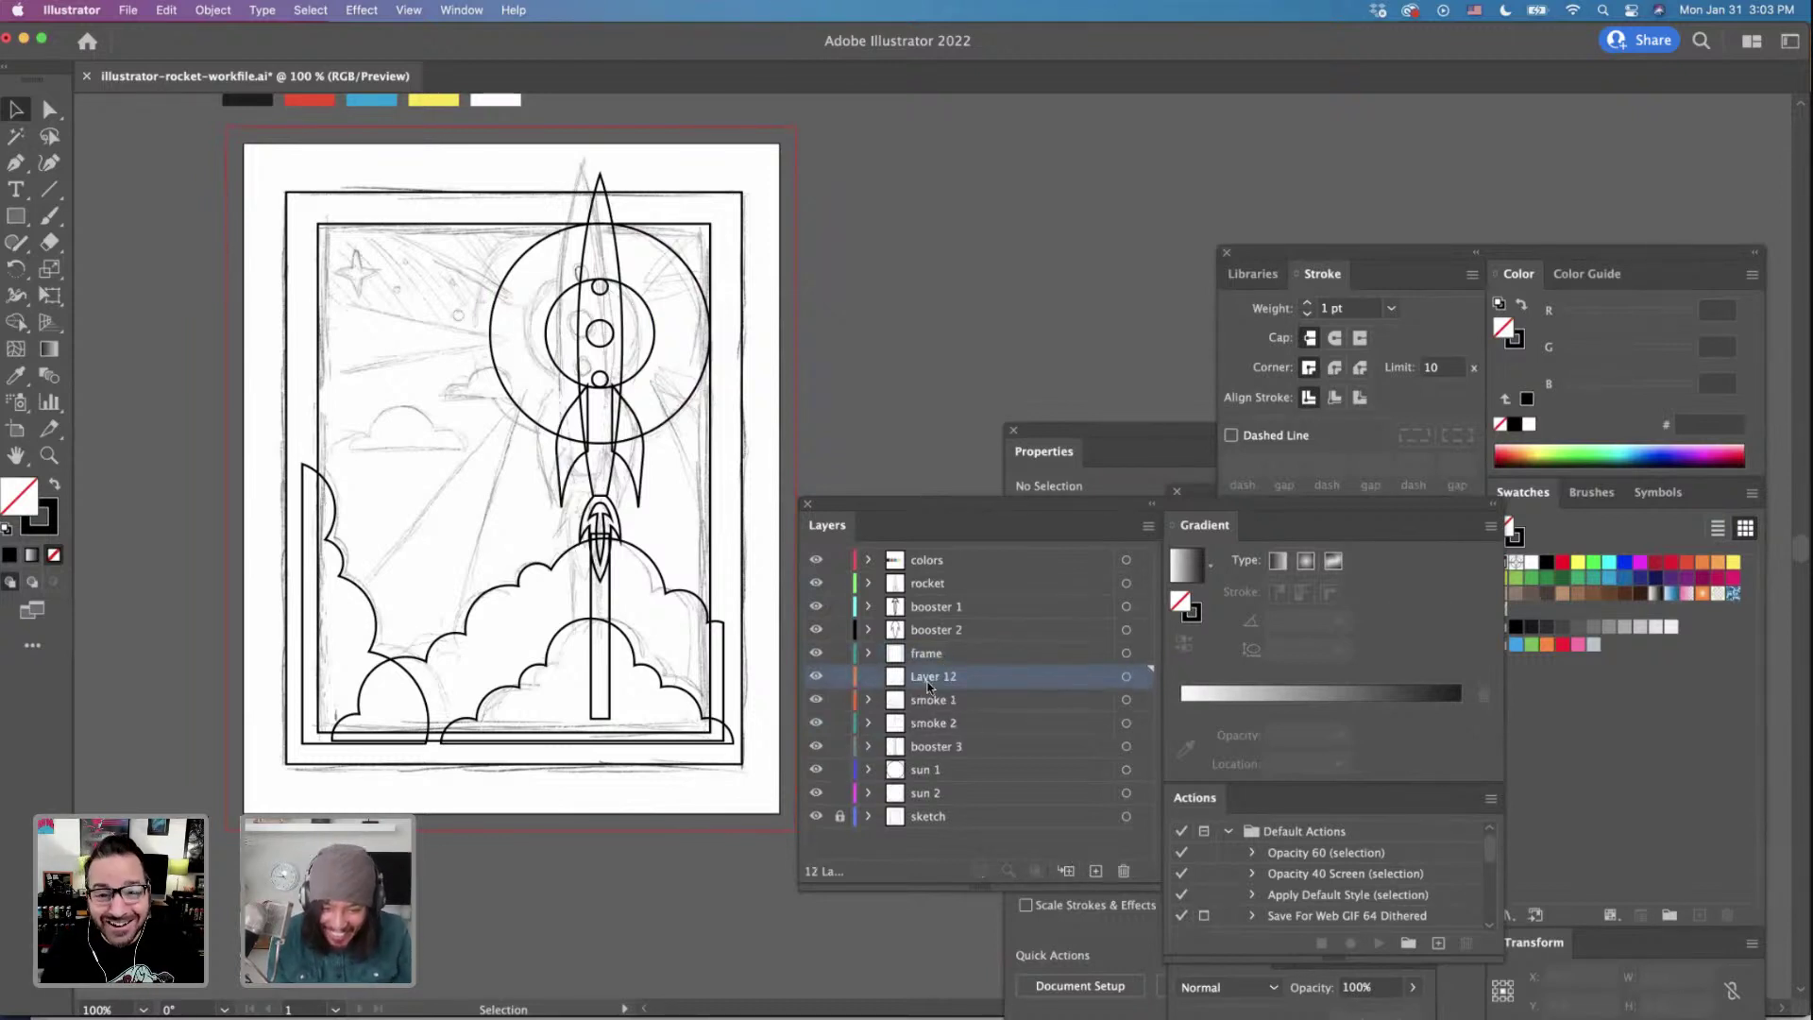
{"action": "double_click", "coordinate": [929, 679]}
{"action": "type", "text": "shine"}
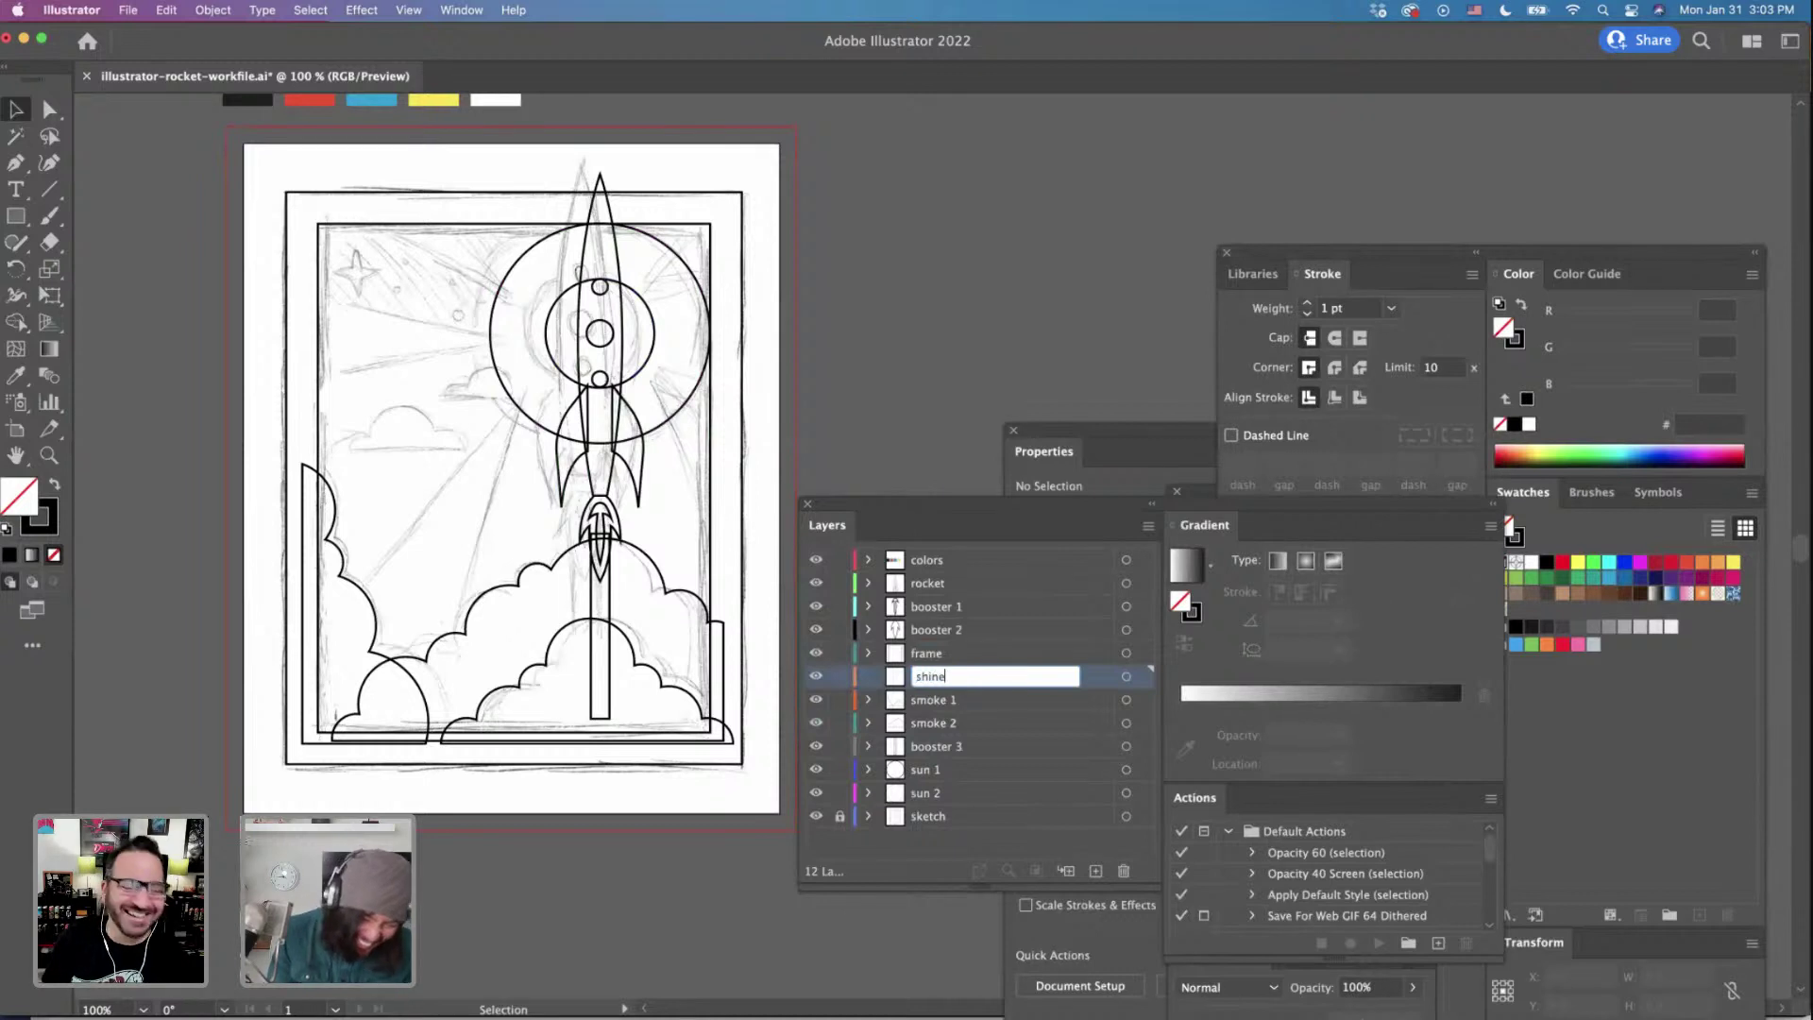
{"action": "left_click", "coordinate": [1018, 724]}
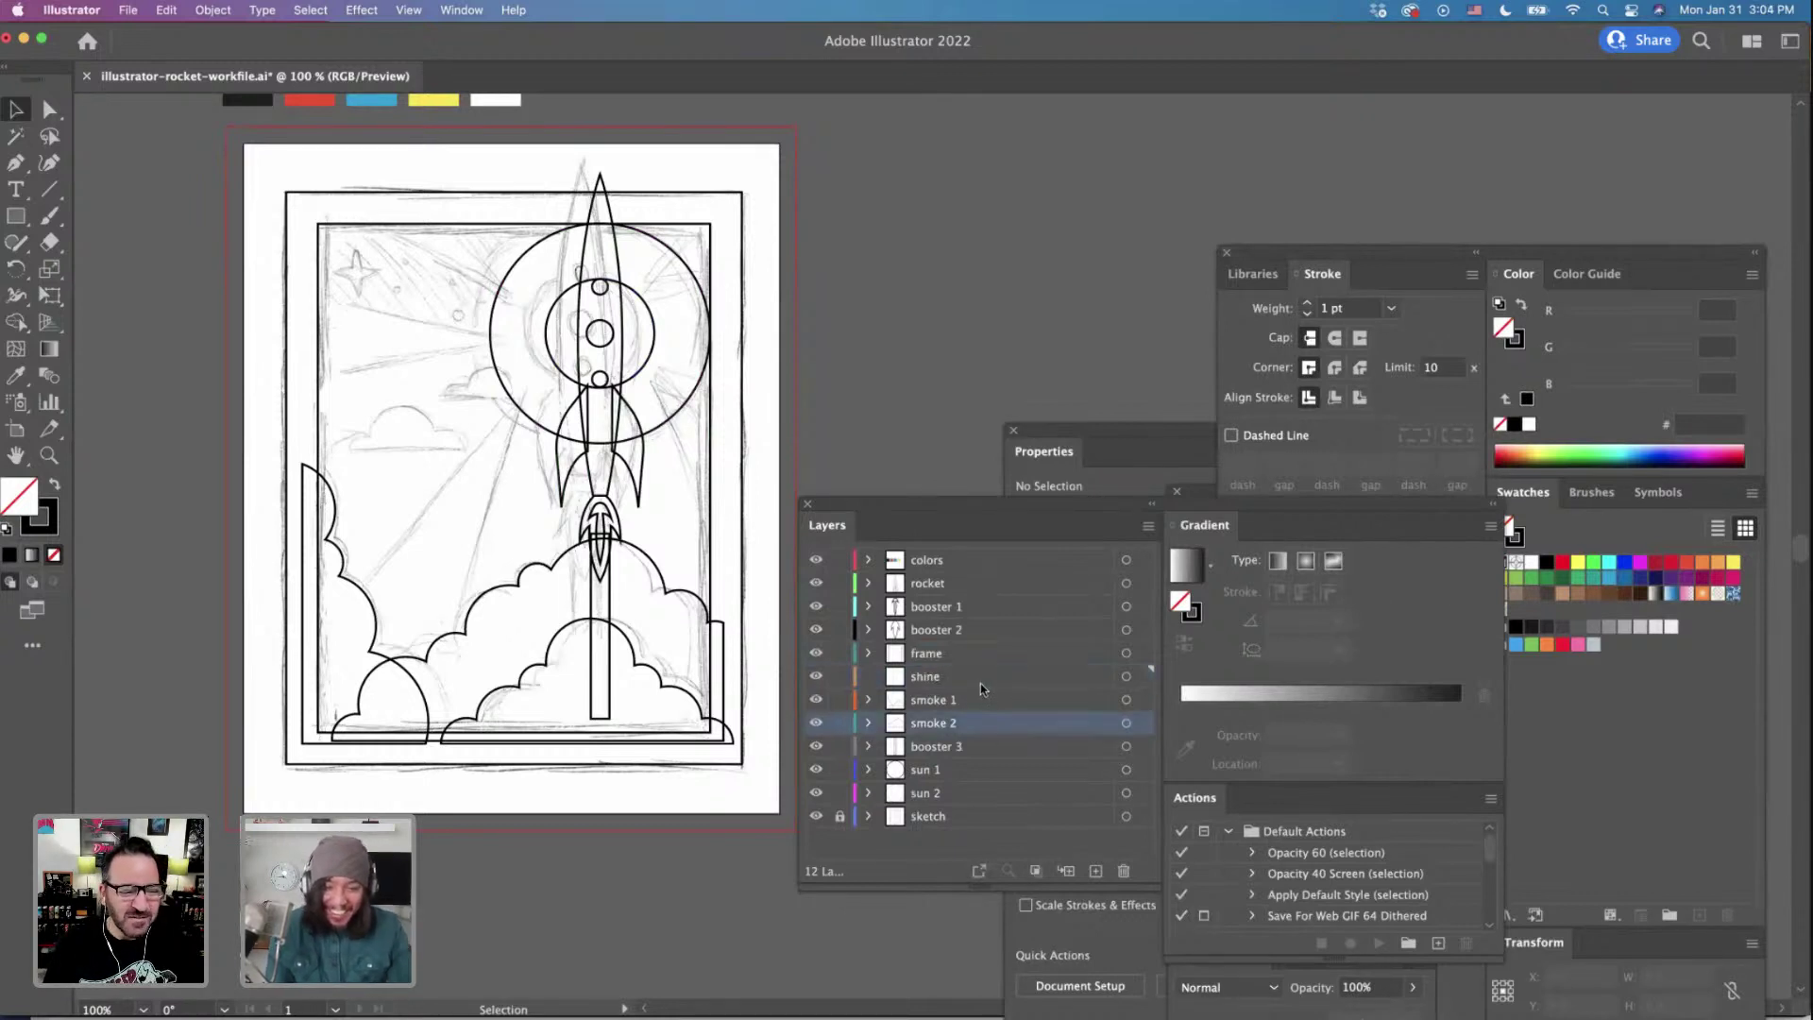
Draw a closed four-point ray on the shine layer from the sun to the frame's lower-left corner, with its tip extended inside the outer sun circle.
{"action": "left_click", "coordinate": [982, 684]}
{"action": "left_click", "coordinate": [15, 162]}
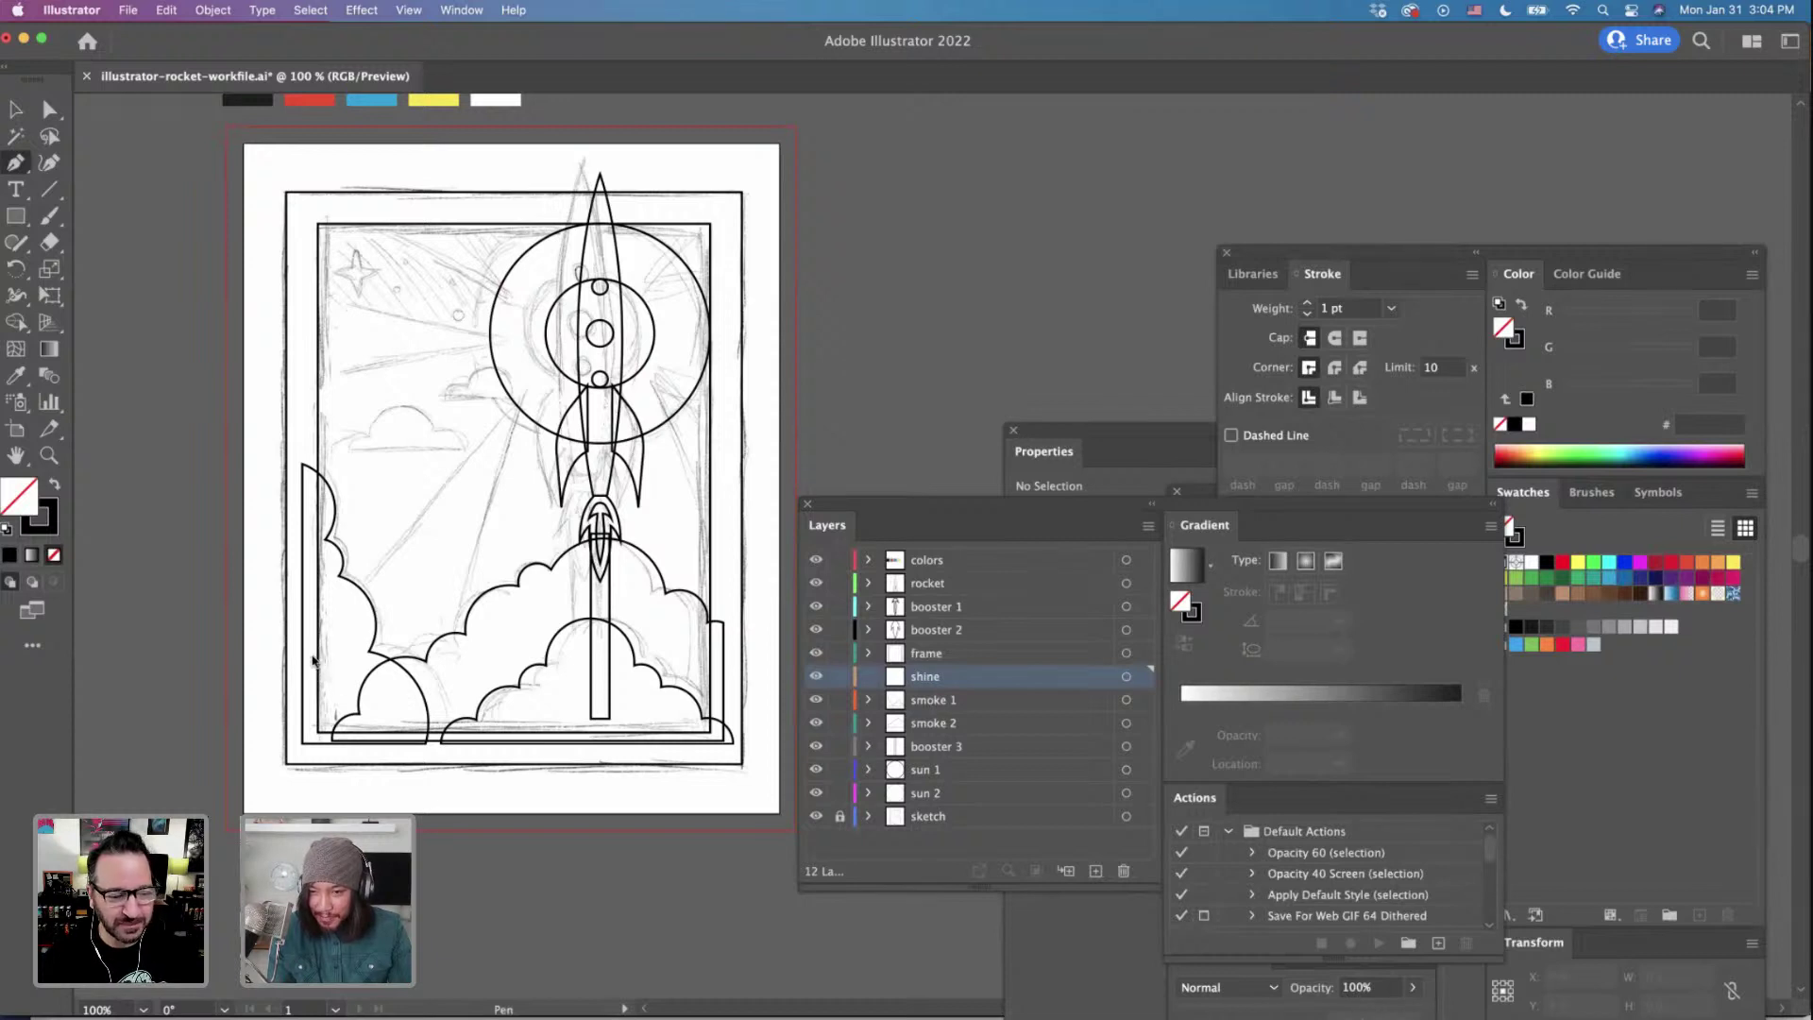
{"action": "left_click", "coordinate": [310, 659]}
{"action": "left_click", "coordinate": [527, 389]}
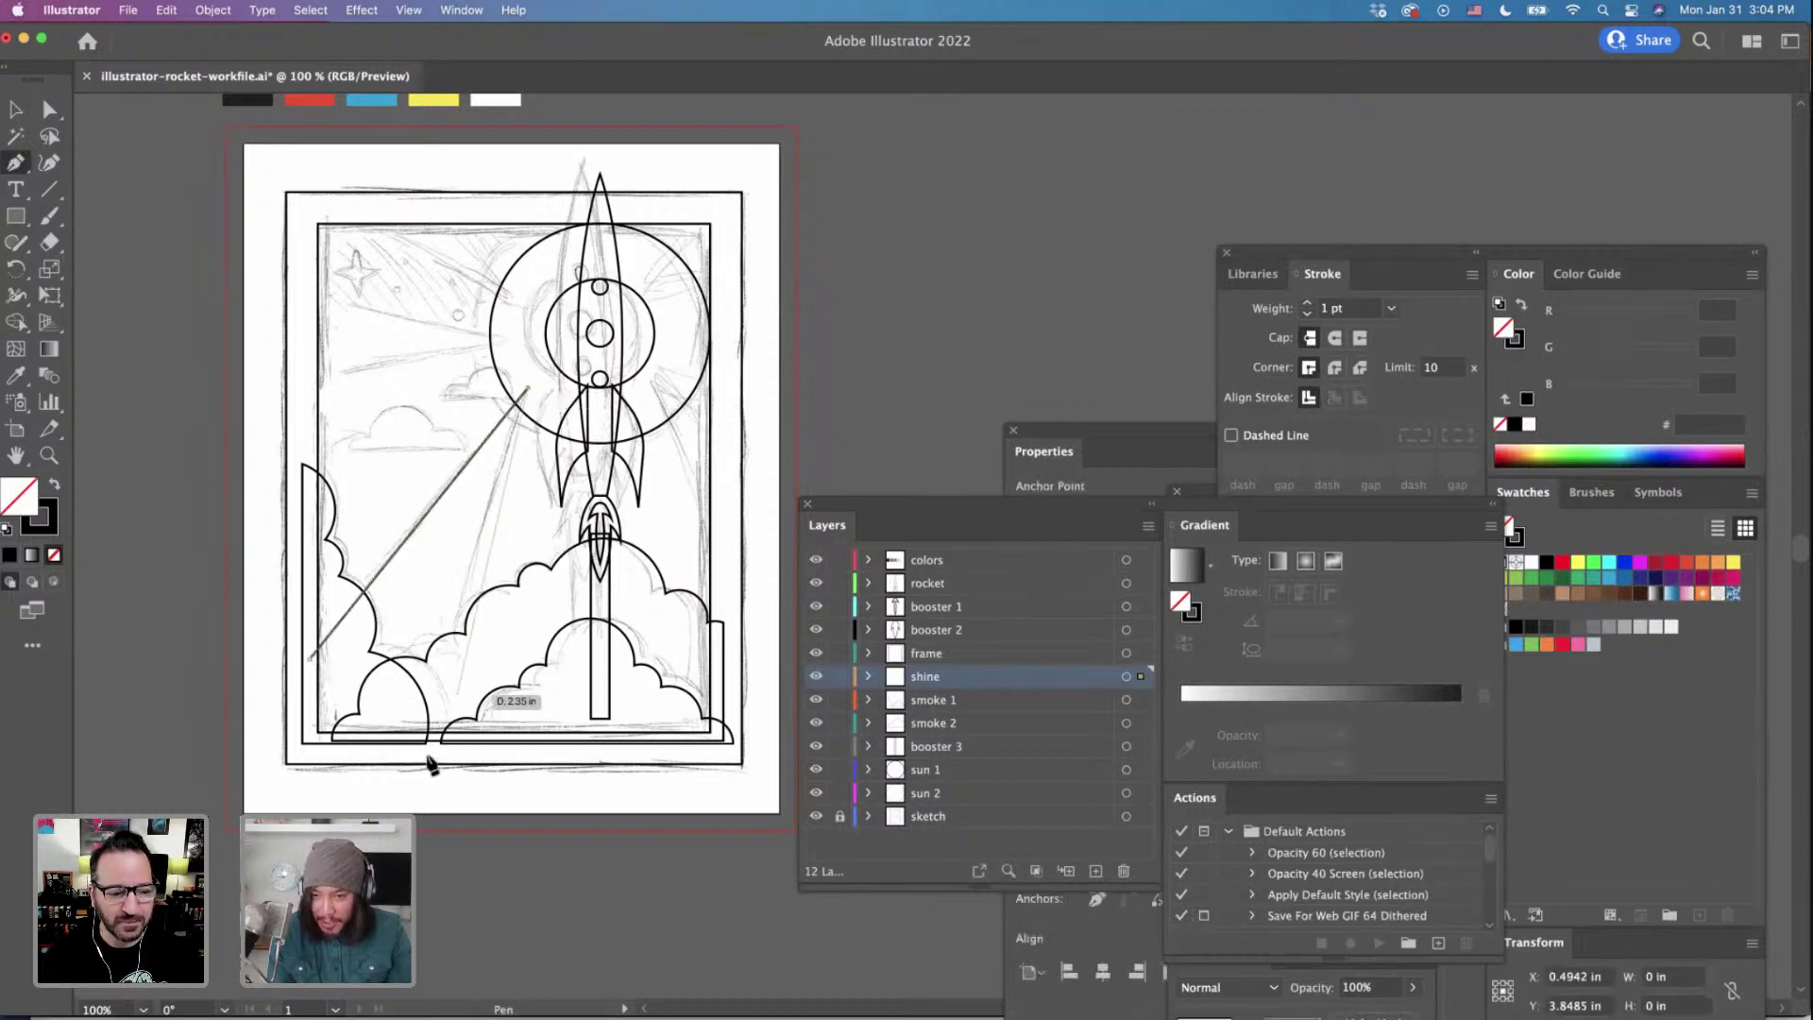
{"action": "left_click", "coordinate": [427, 755]}
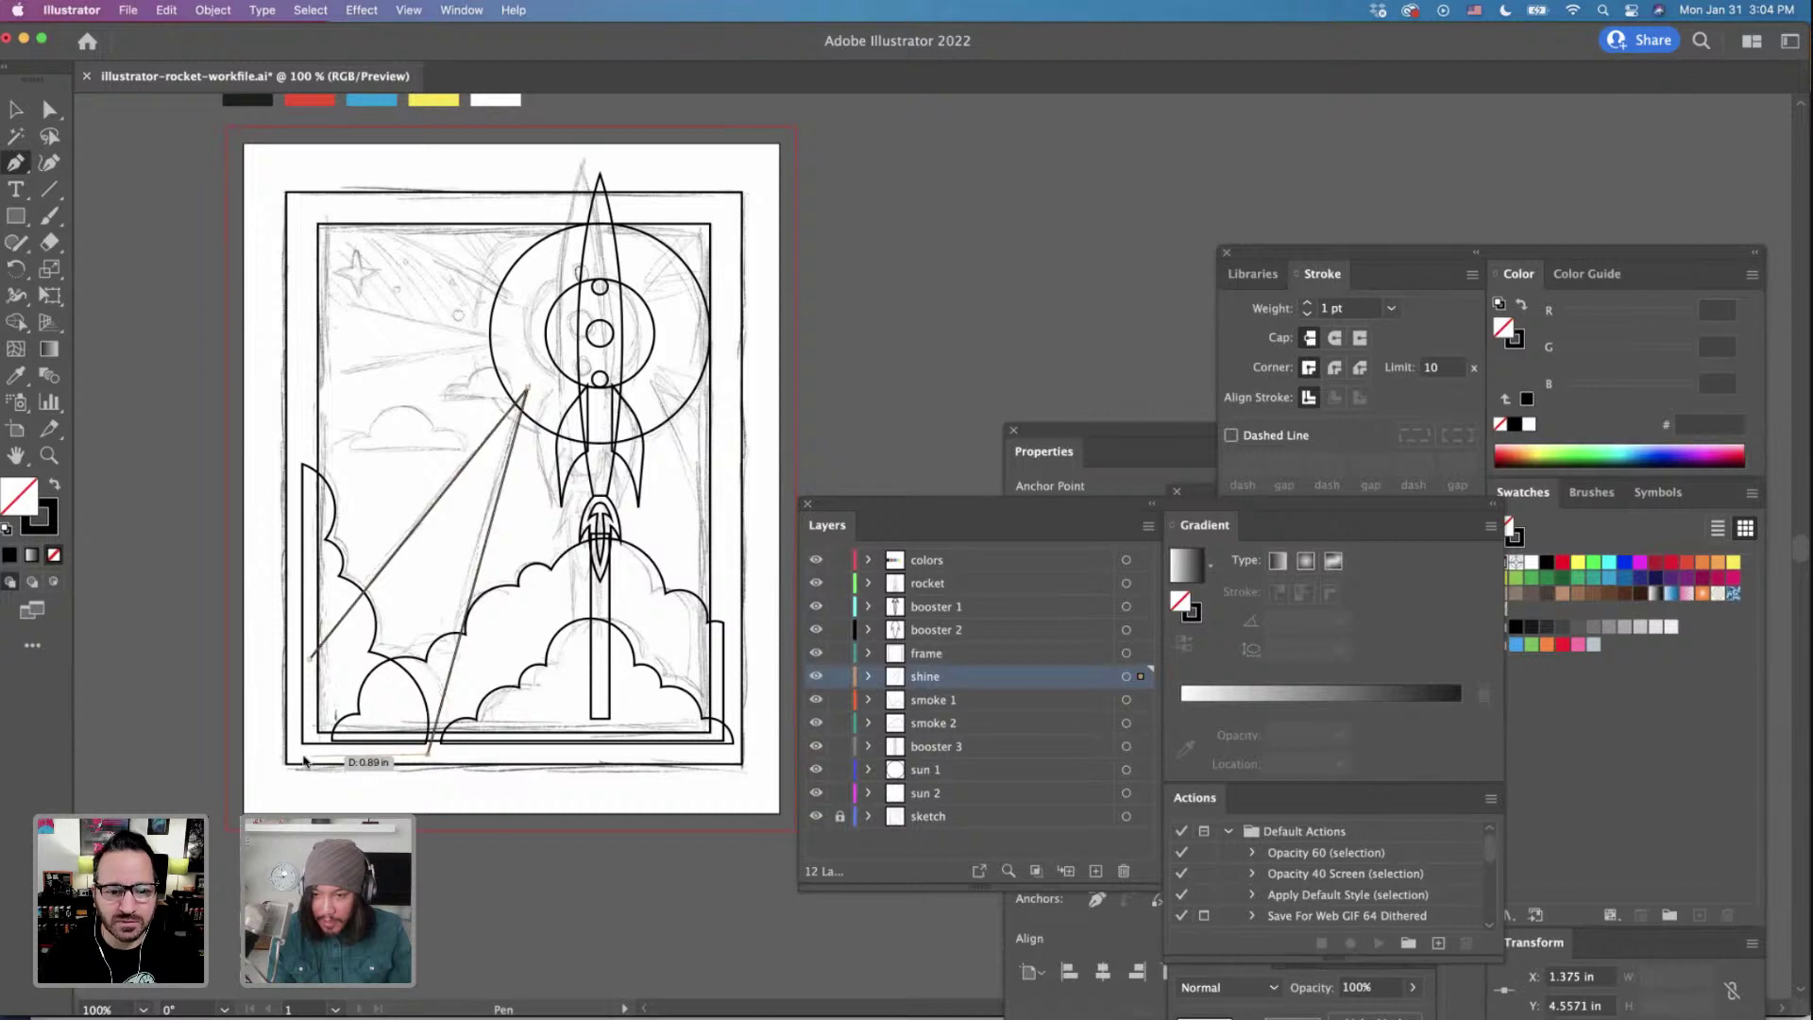
{"action": "left_click", "coordinate": [309, 754]}
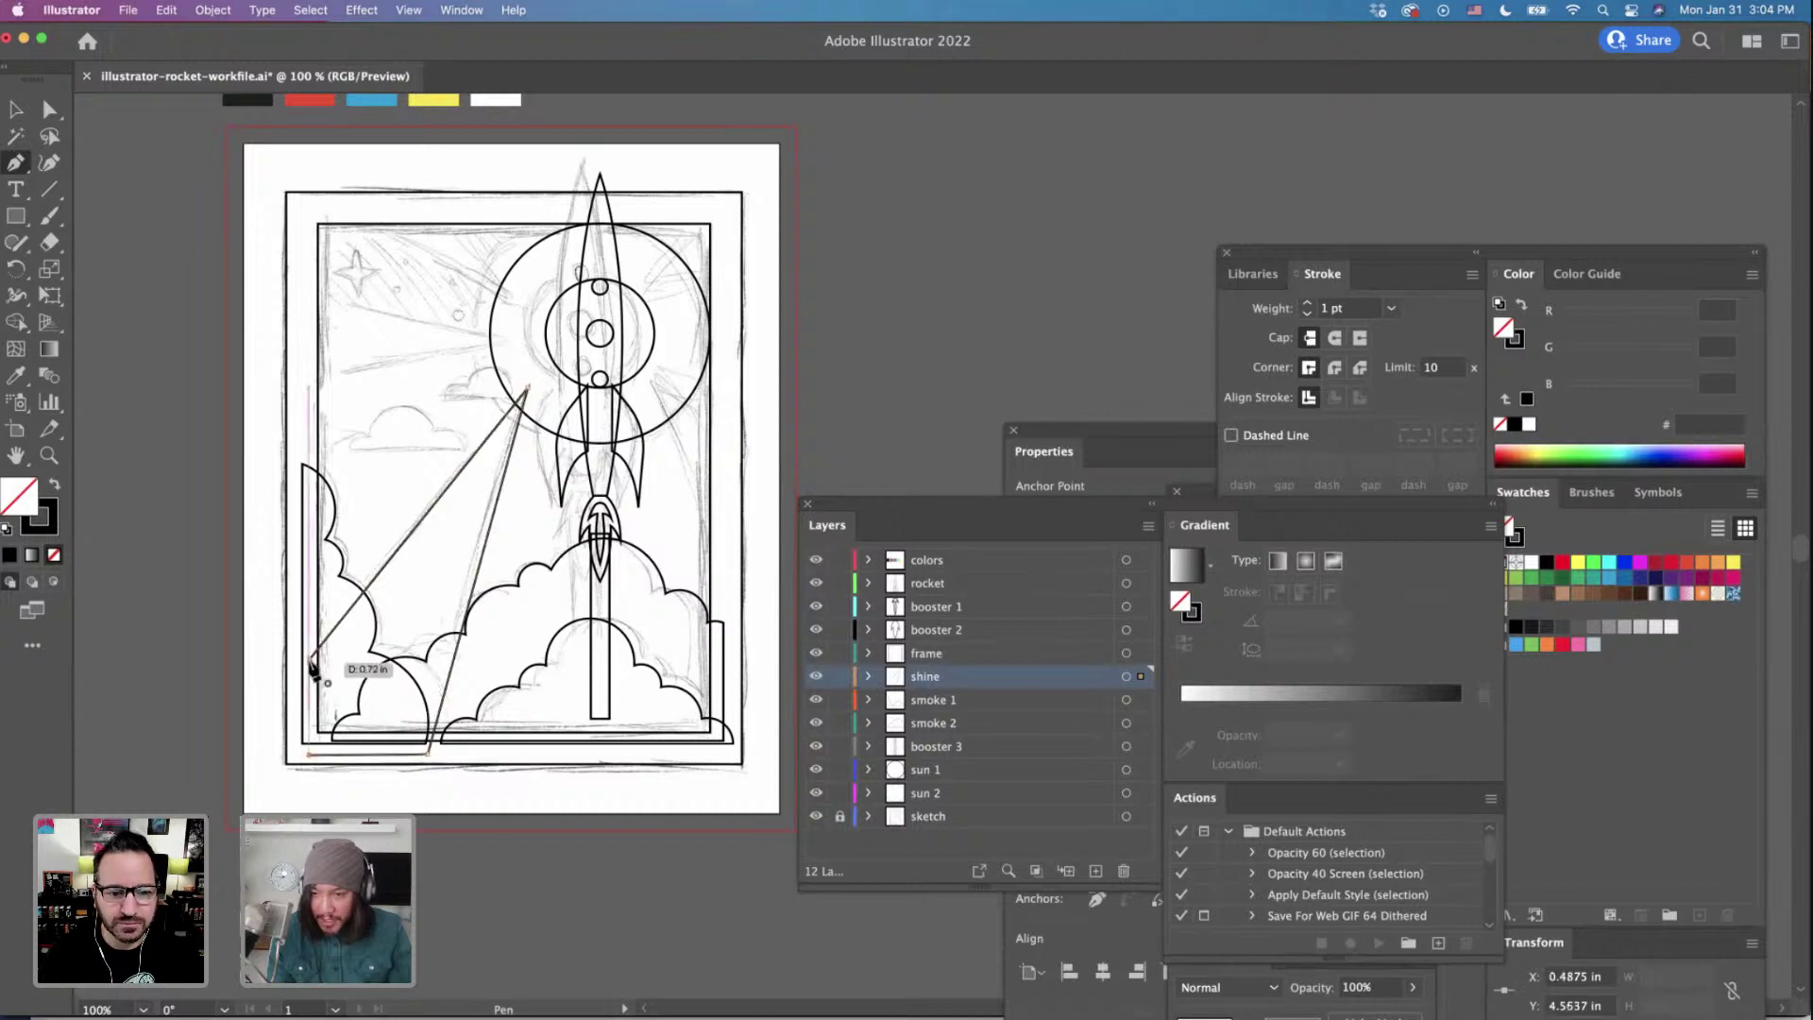
{"action": "left_click", "coordinate": [310, 658]}
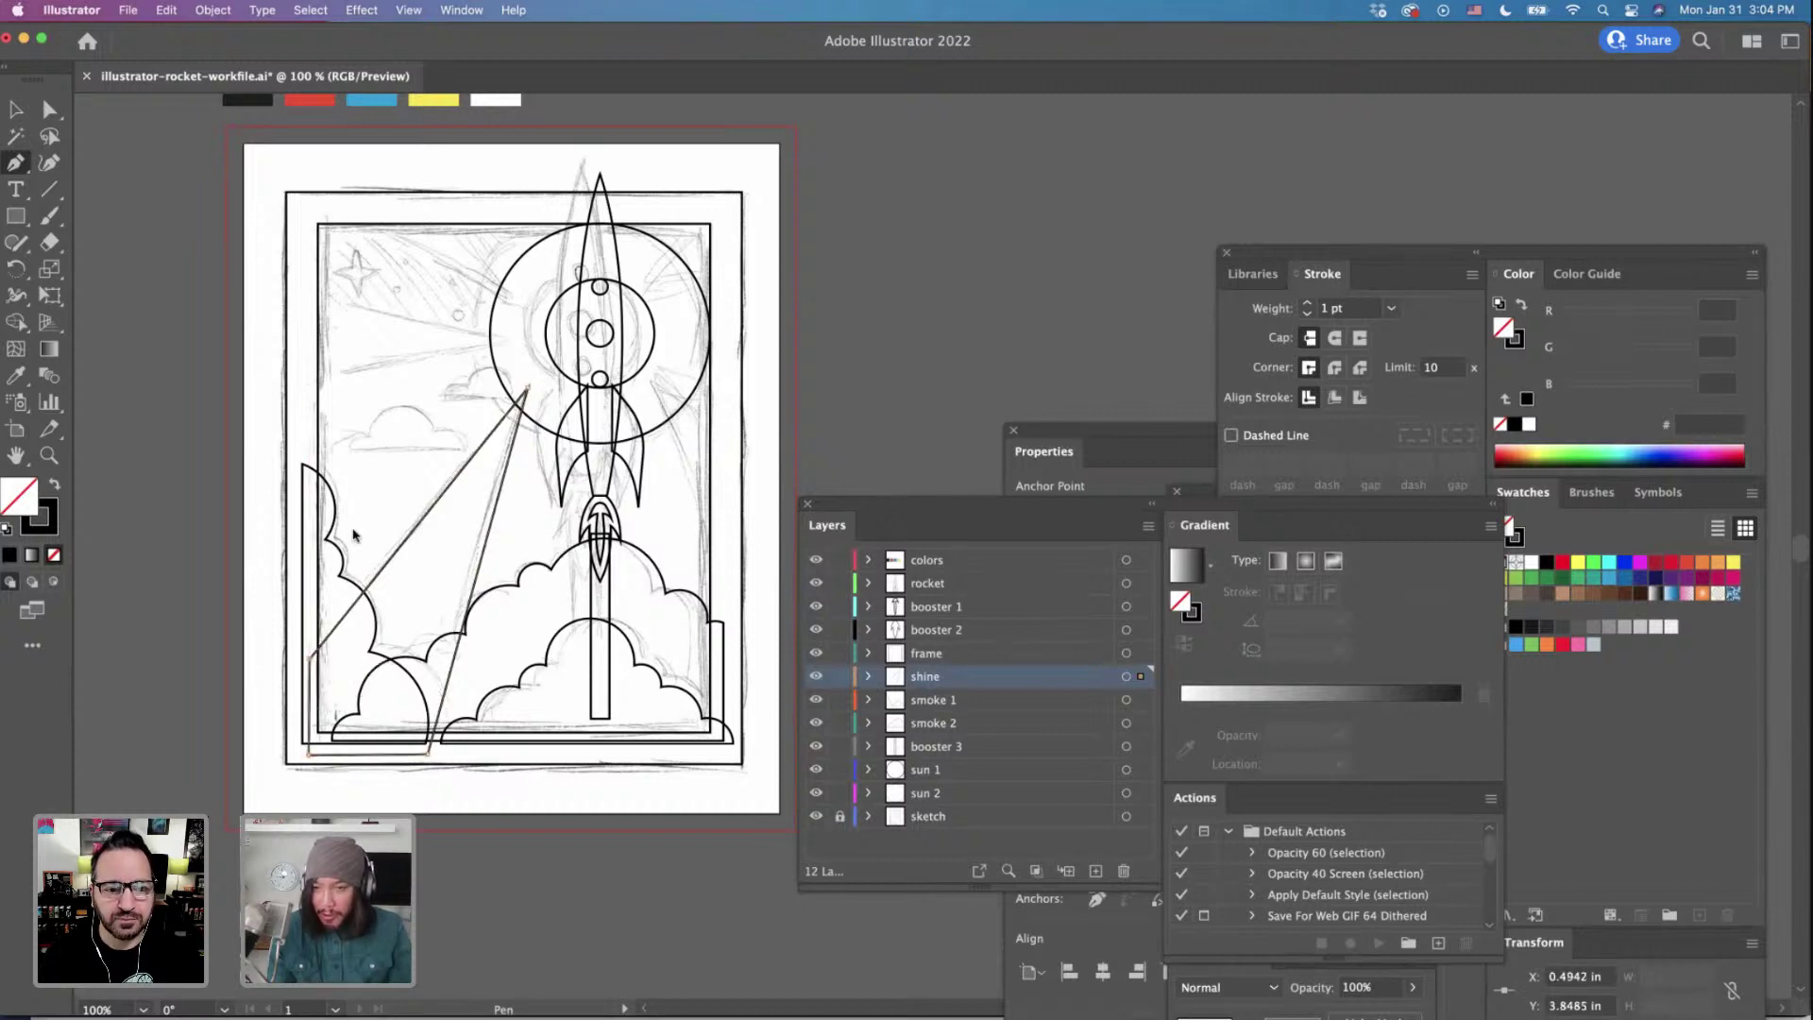
{"action": "left_click", "coordinate": [49, 110]}
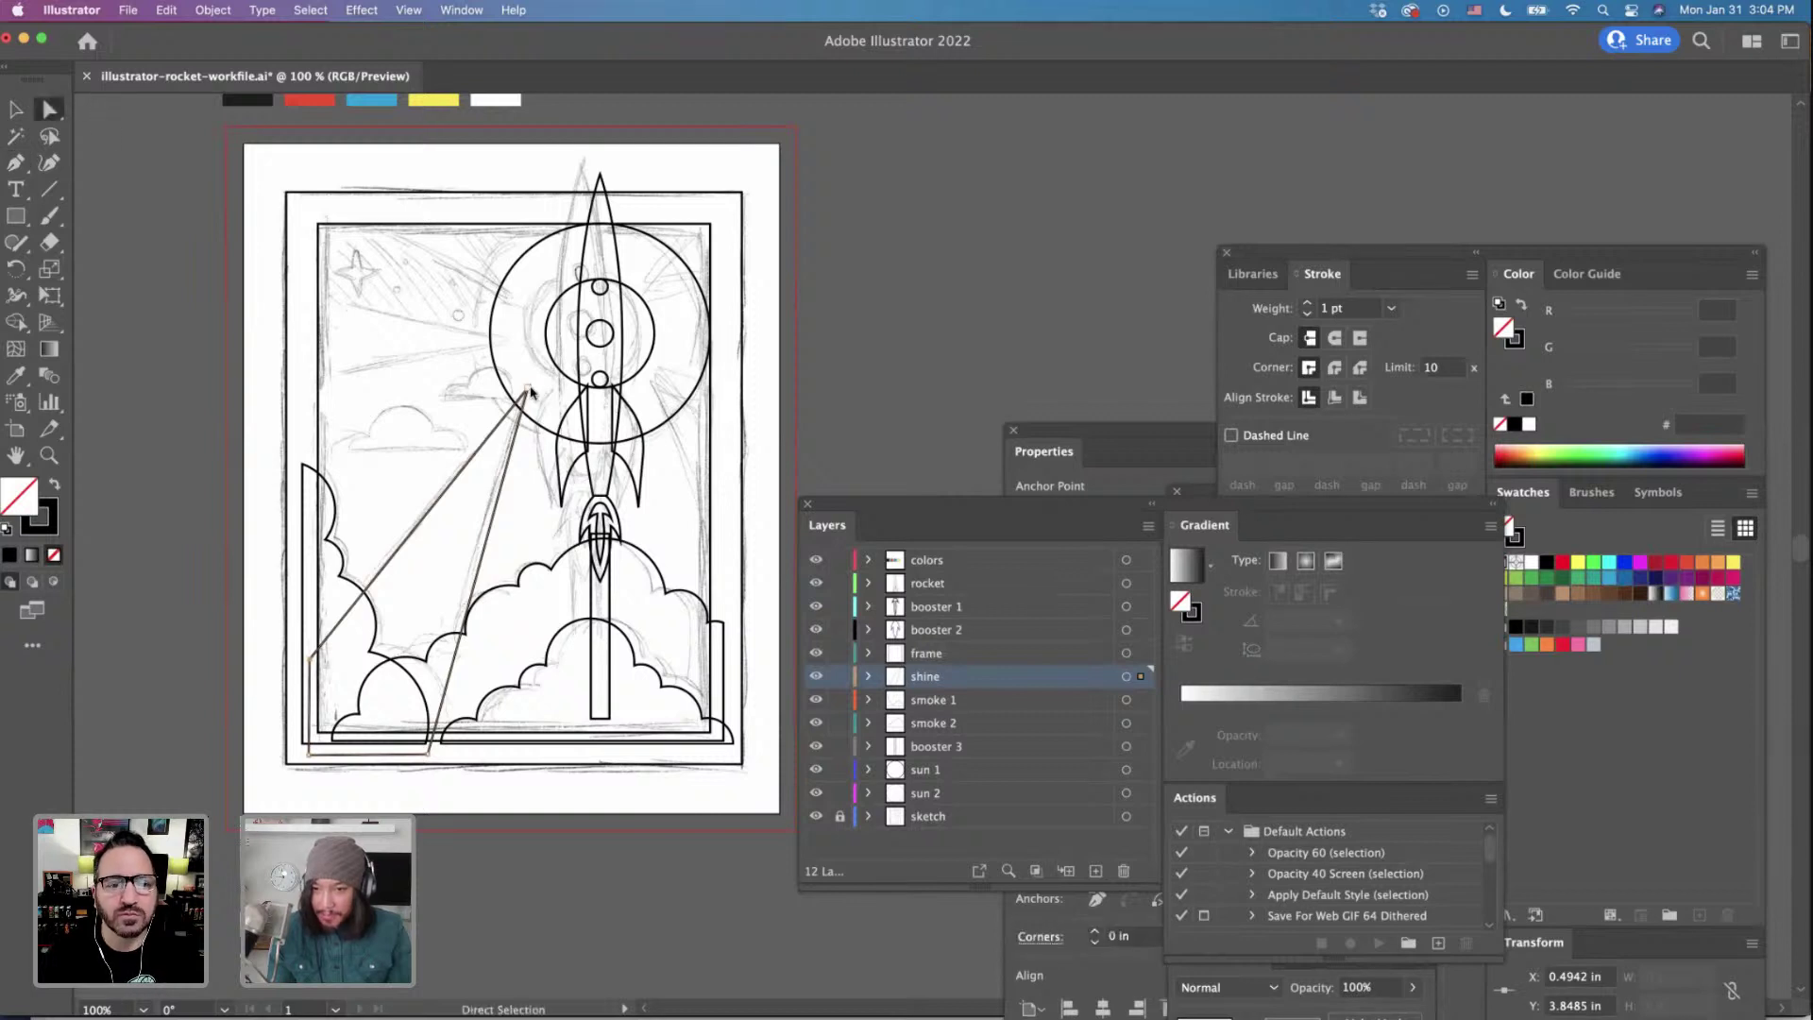
{"action": "left_click_drag", "start_coordinate": [530, 391], "coordinate": [549, 381]}
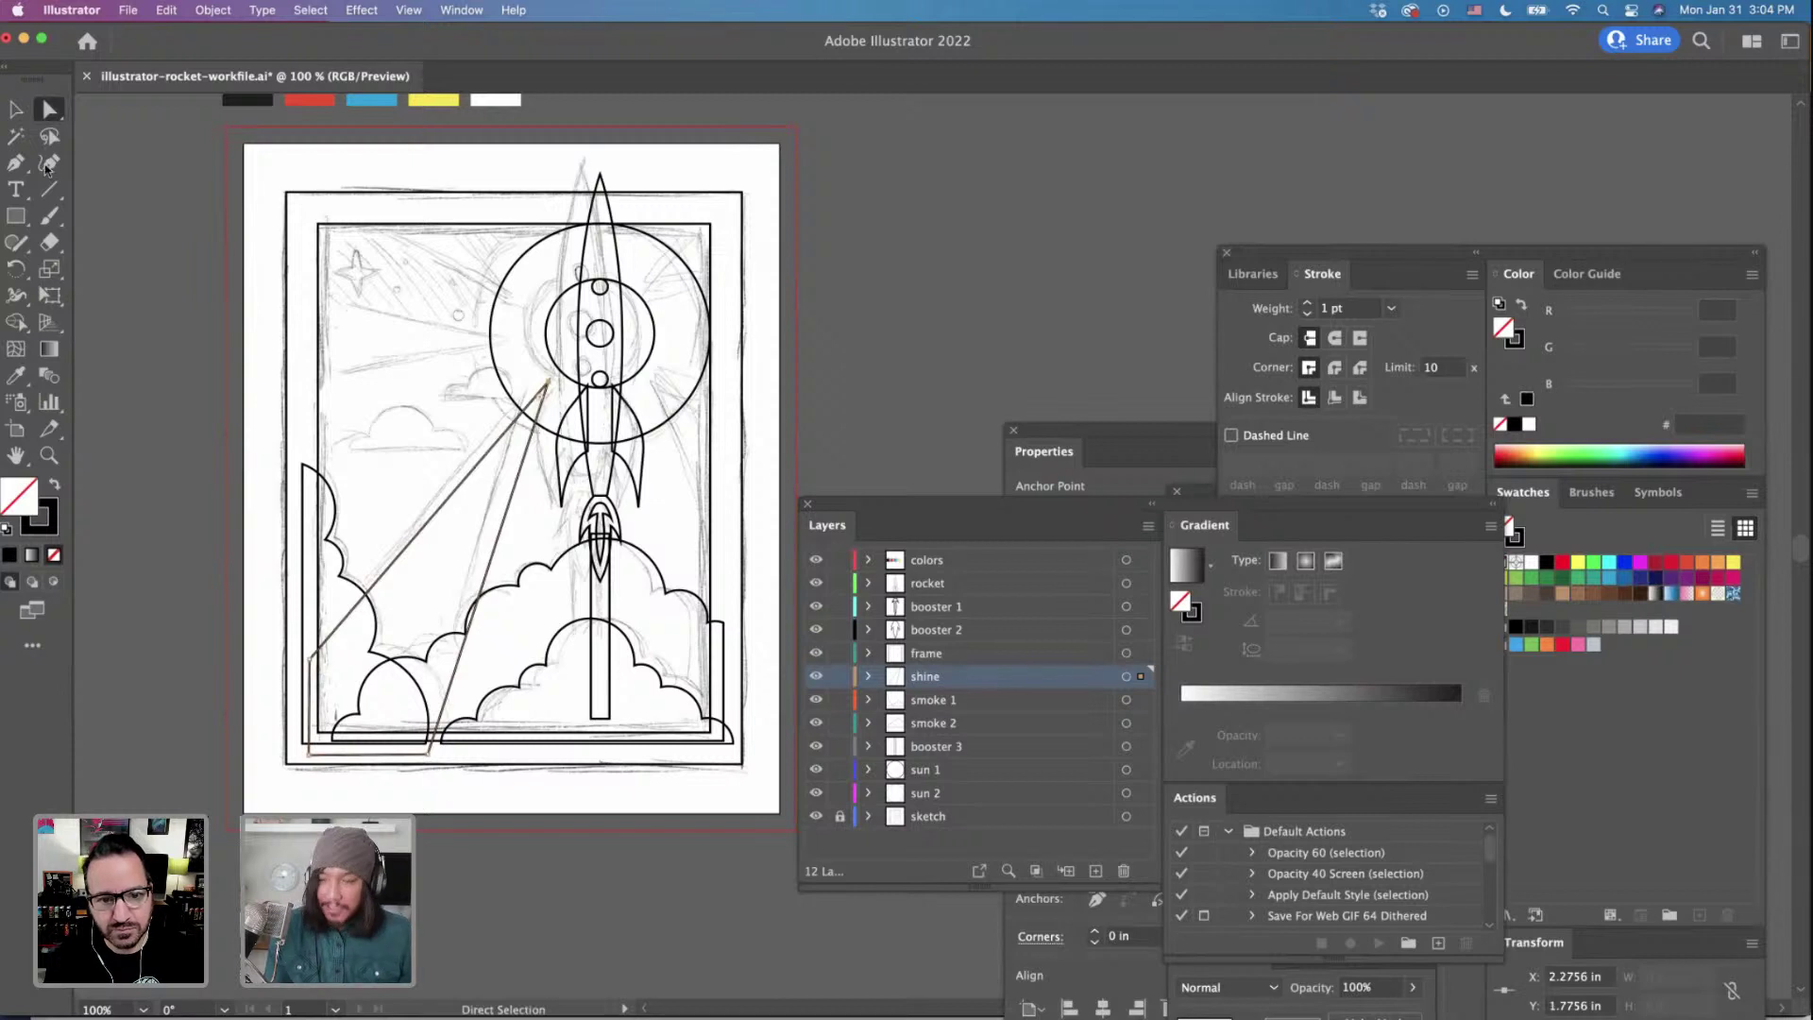
{"action": "left_click_drag", "start_coordinate": [16, 215], "coordinate": [71, 301]}
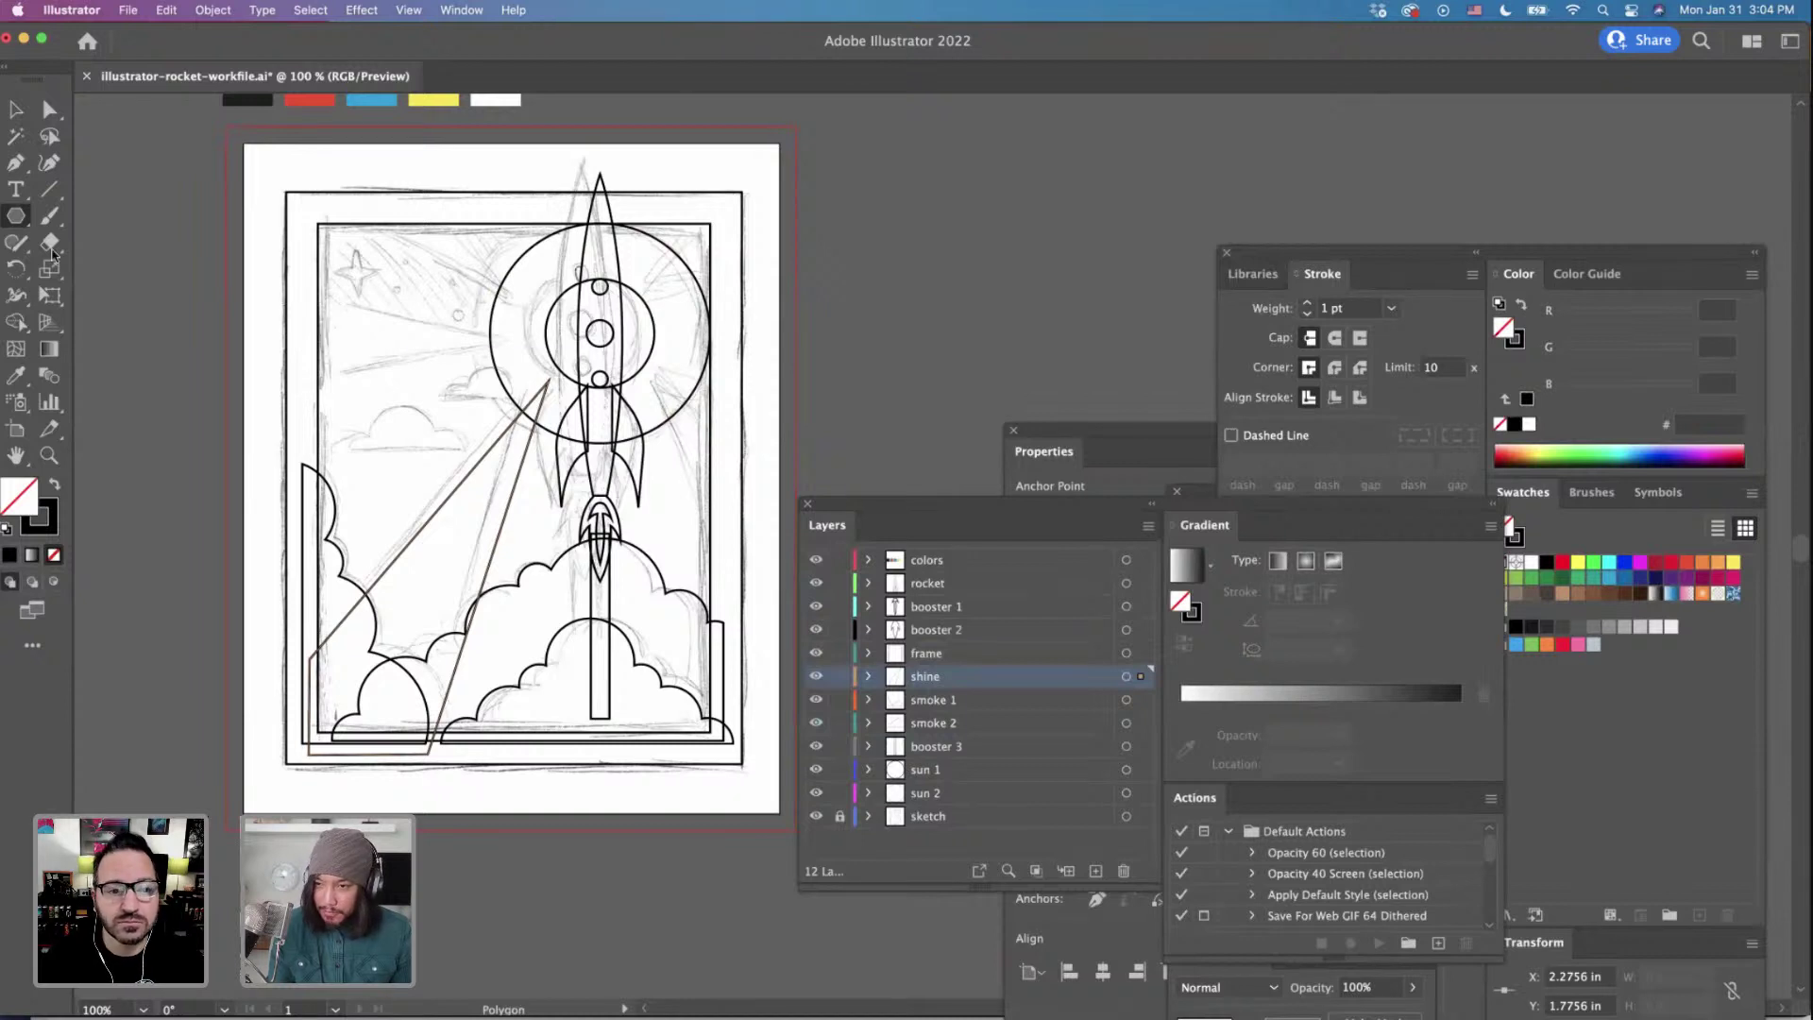
{"action": "left_click", "coordinate": [17, 166]}
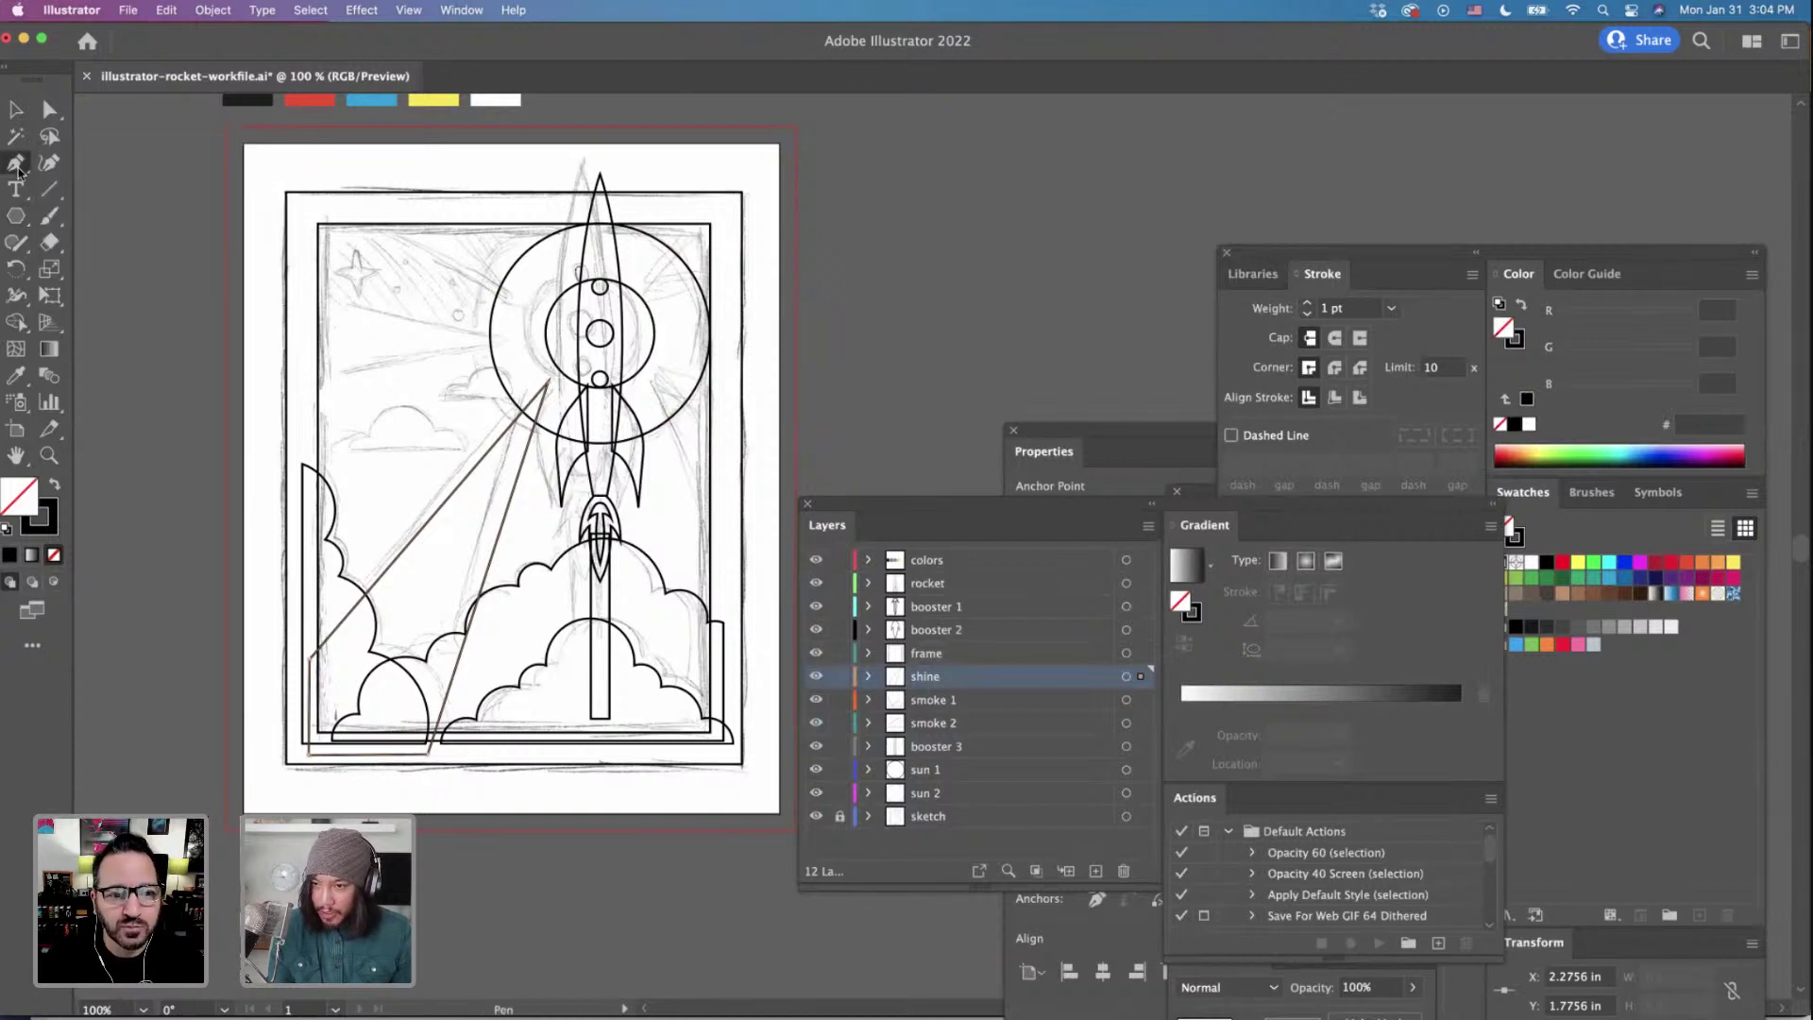
{"action": "left_click_drag", "start_coordinate": [56, 171], "coordinate": [75, 175]}
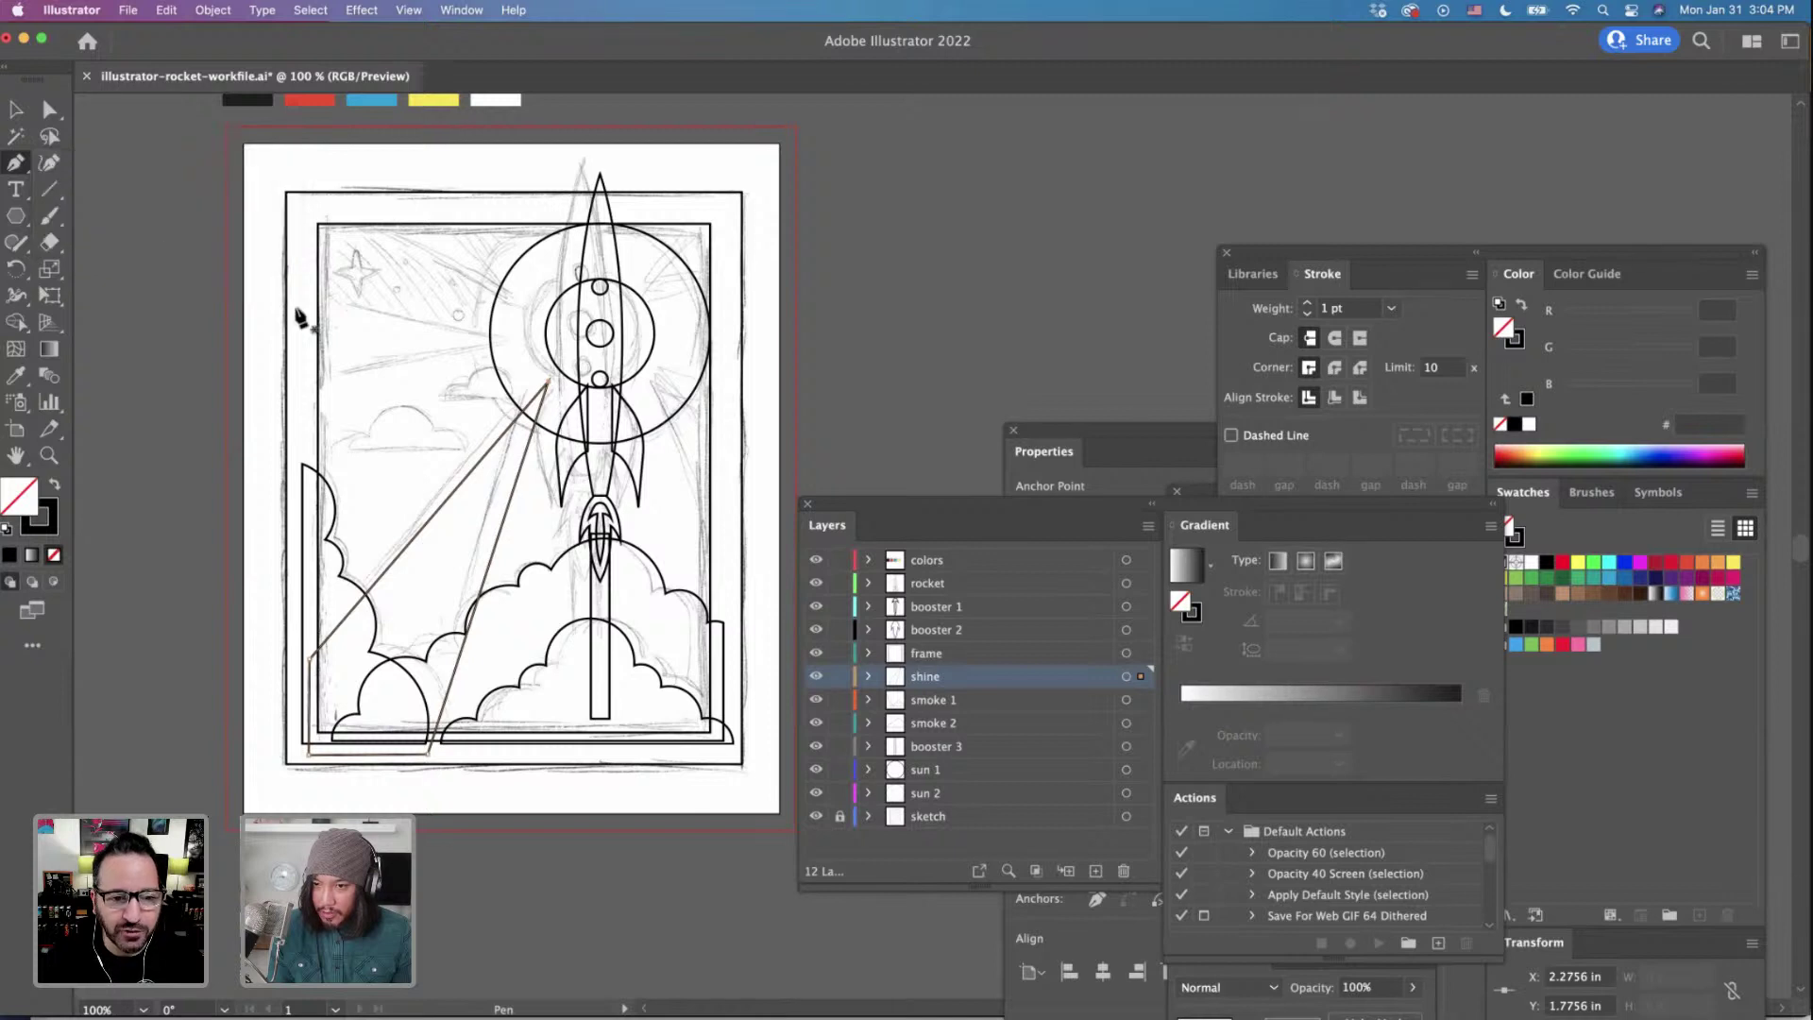
{"action": "left_click", "coordinate": [300, 291]}
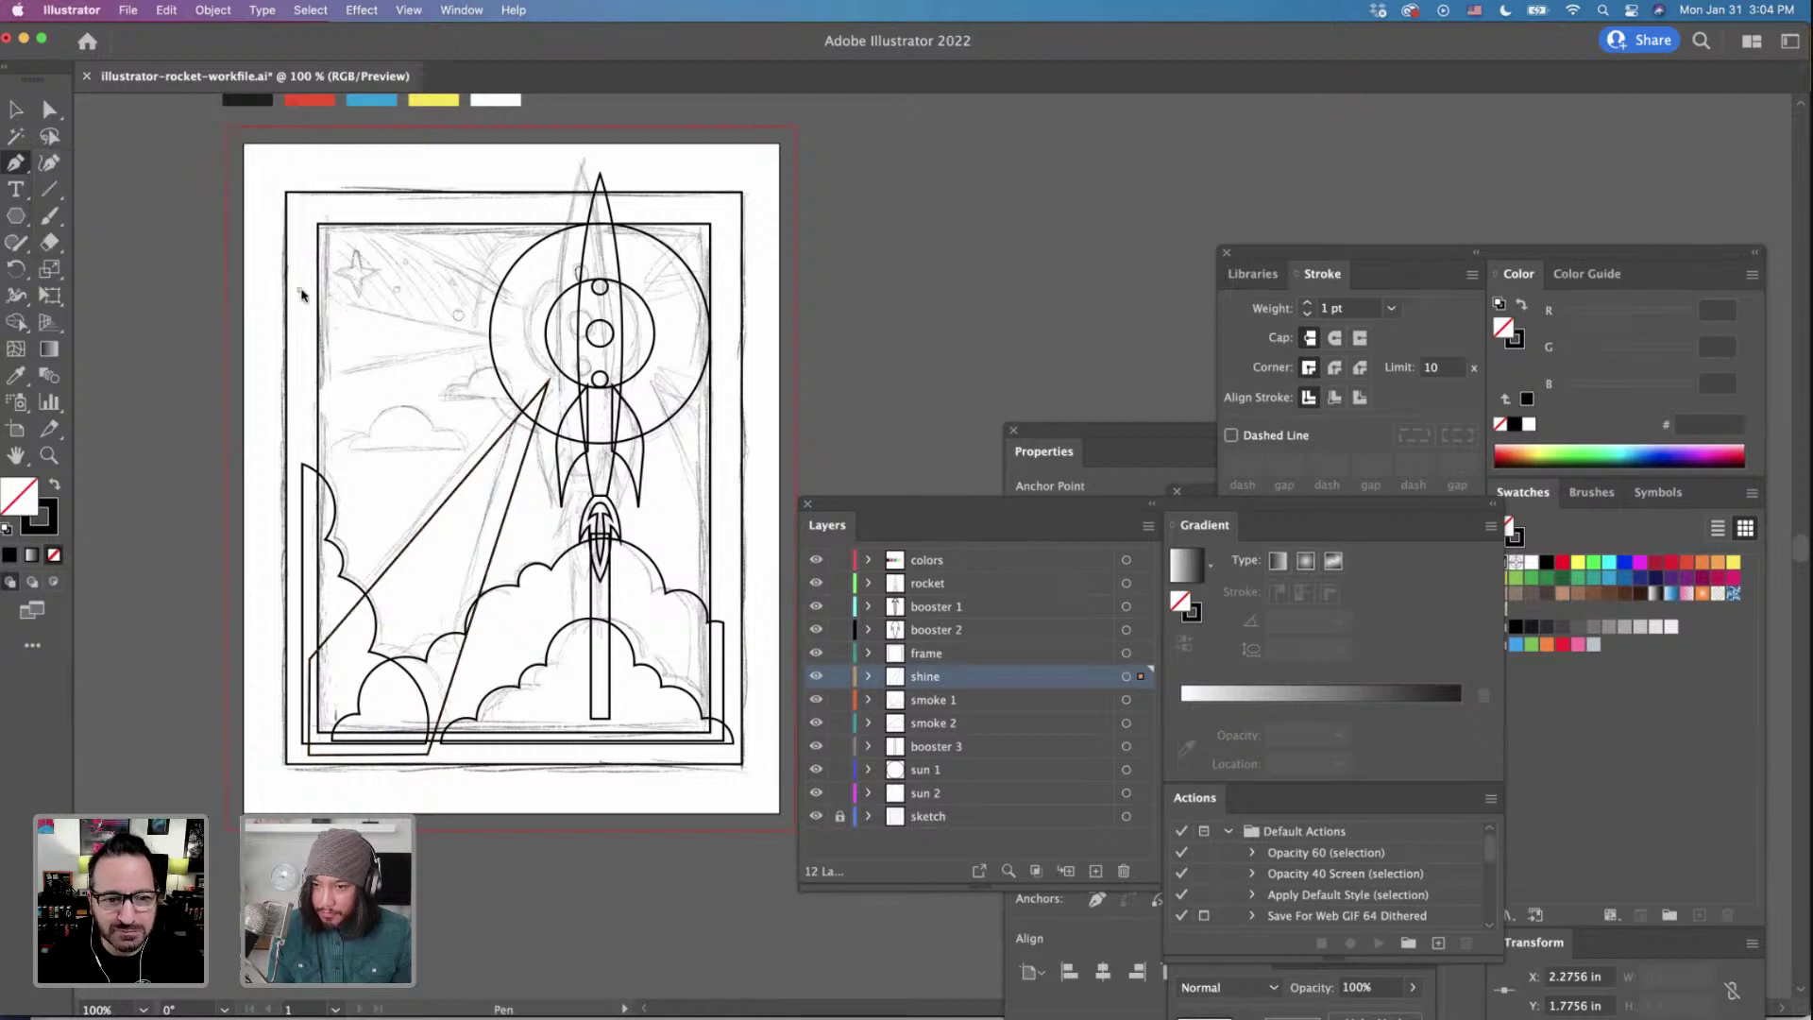
{"action": "left_click", "coordinate": [531, 338]}
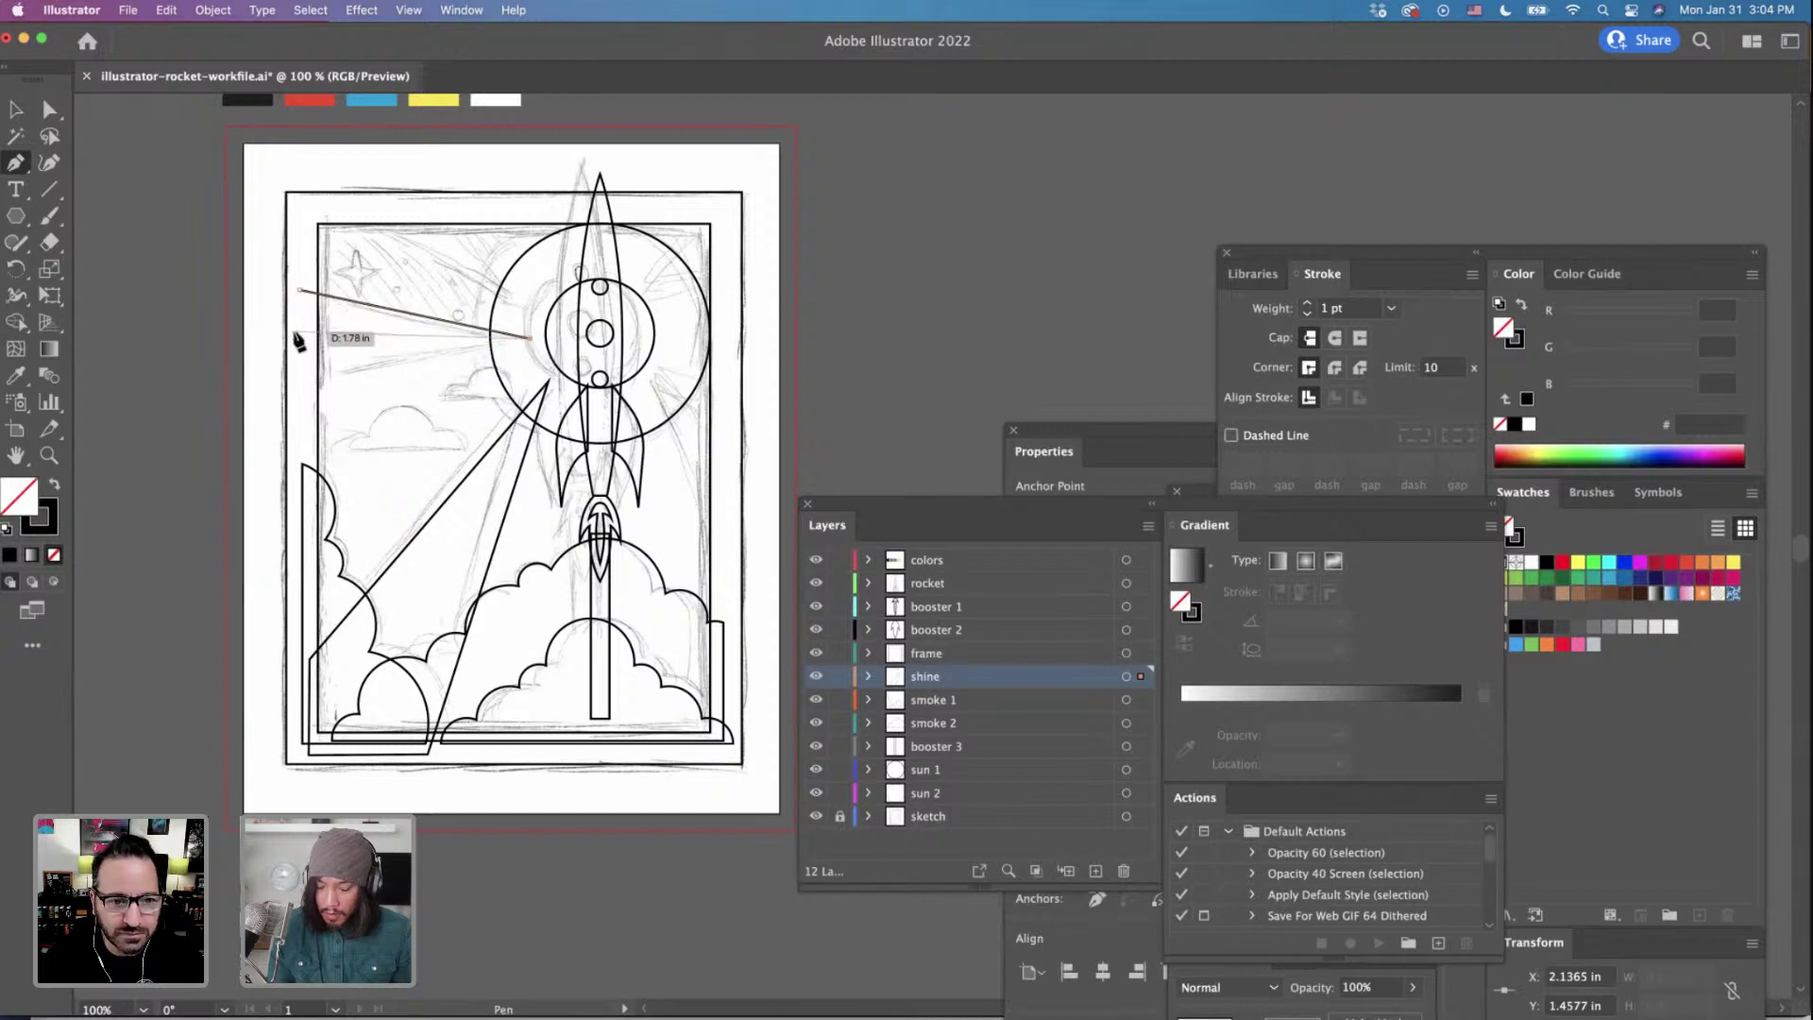
{"action": "key", "text": "BackSpace"}
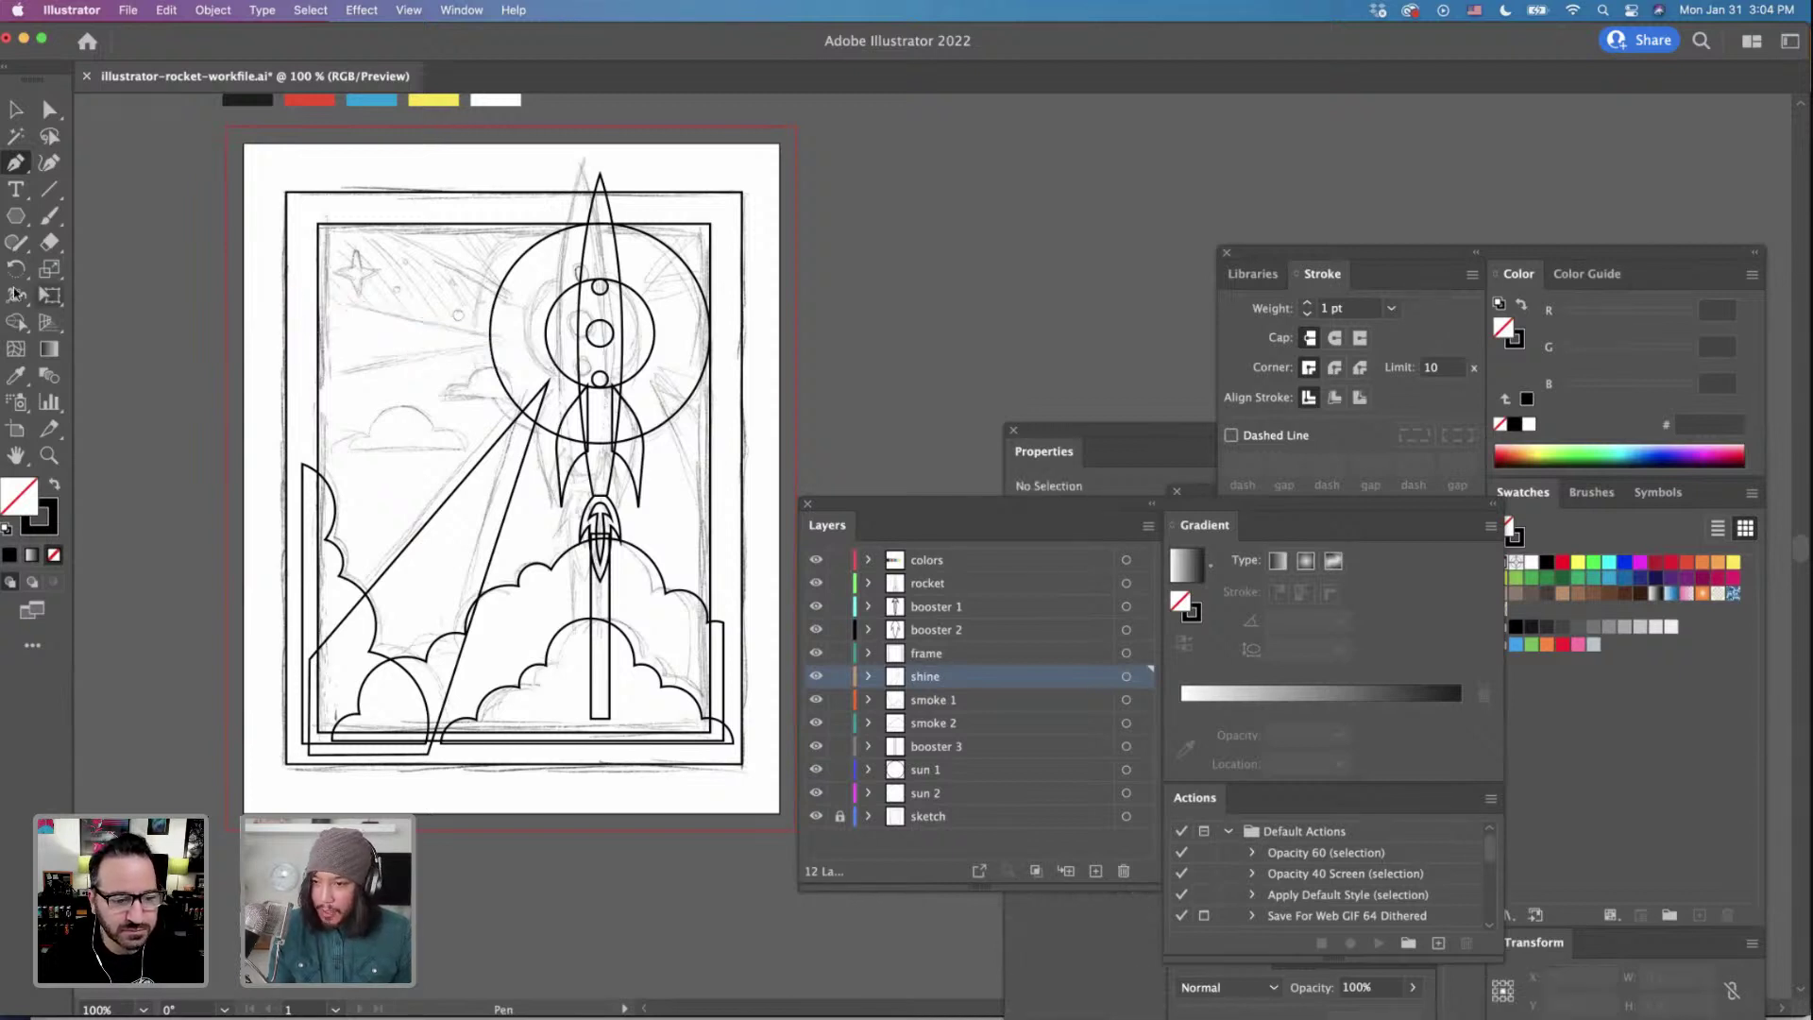
Draw a triangle about 1.09 in wide and 0.94 in high with the Polygon tool over the sky beside the sun.
{"action": "left_click", "coordinate": [16, 216]}
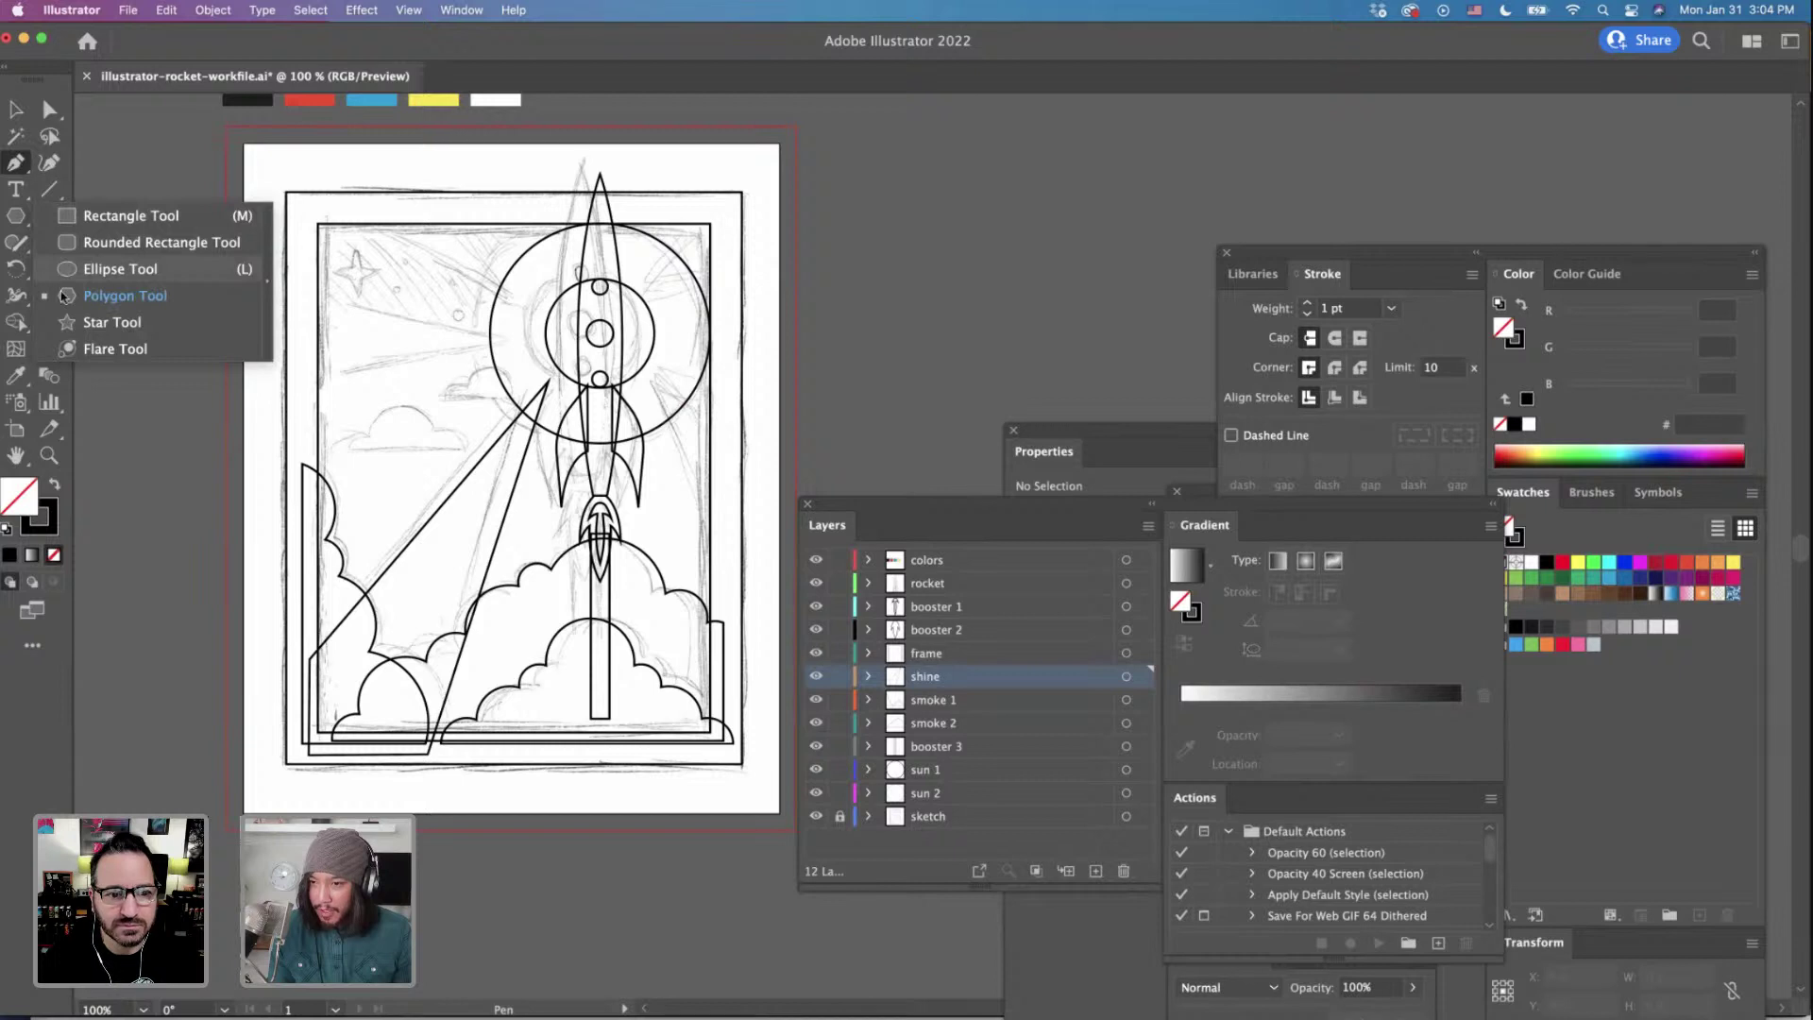
{"action": "left_click", "coordinate": [64, 295]}
{"action": "left_click_drag", "start_coordinate": [359, 401], "coordinate": [284, 407]}
{"action": "key", "text": "Down"}
{"action": "key", "text": "Down"}
{"action": "key", "text": "Down"}
Rotate the triangle to point right into the outer sun circle and reshape it into a ray about 1.60 in long and 0.64 in high.
{"action": "left_click", "coordinate": [12, 108]}
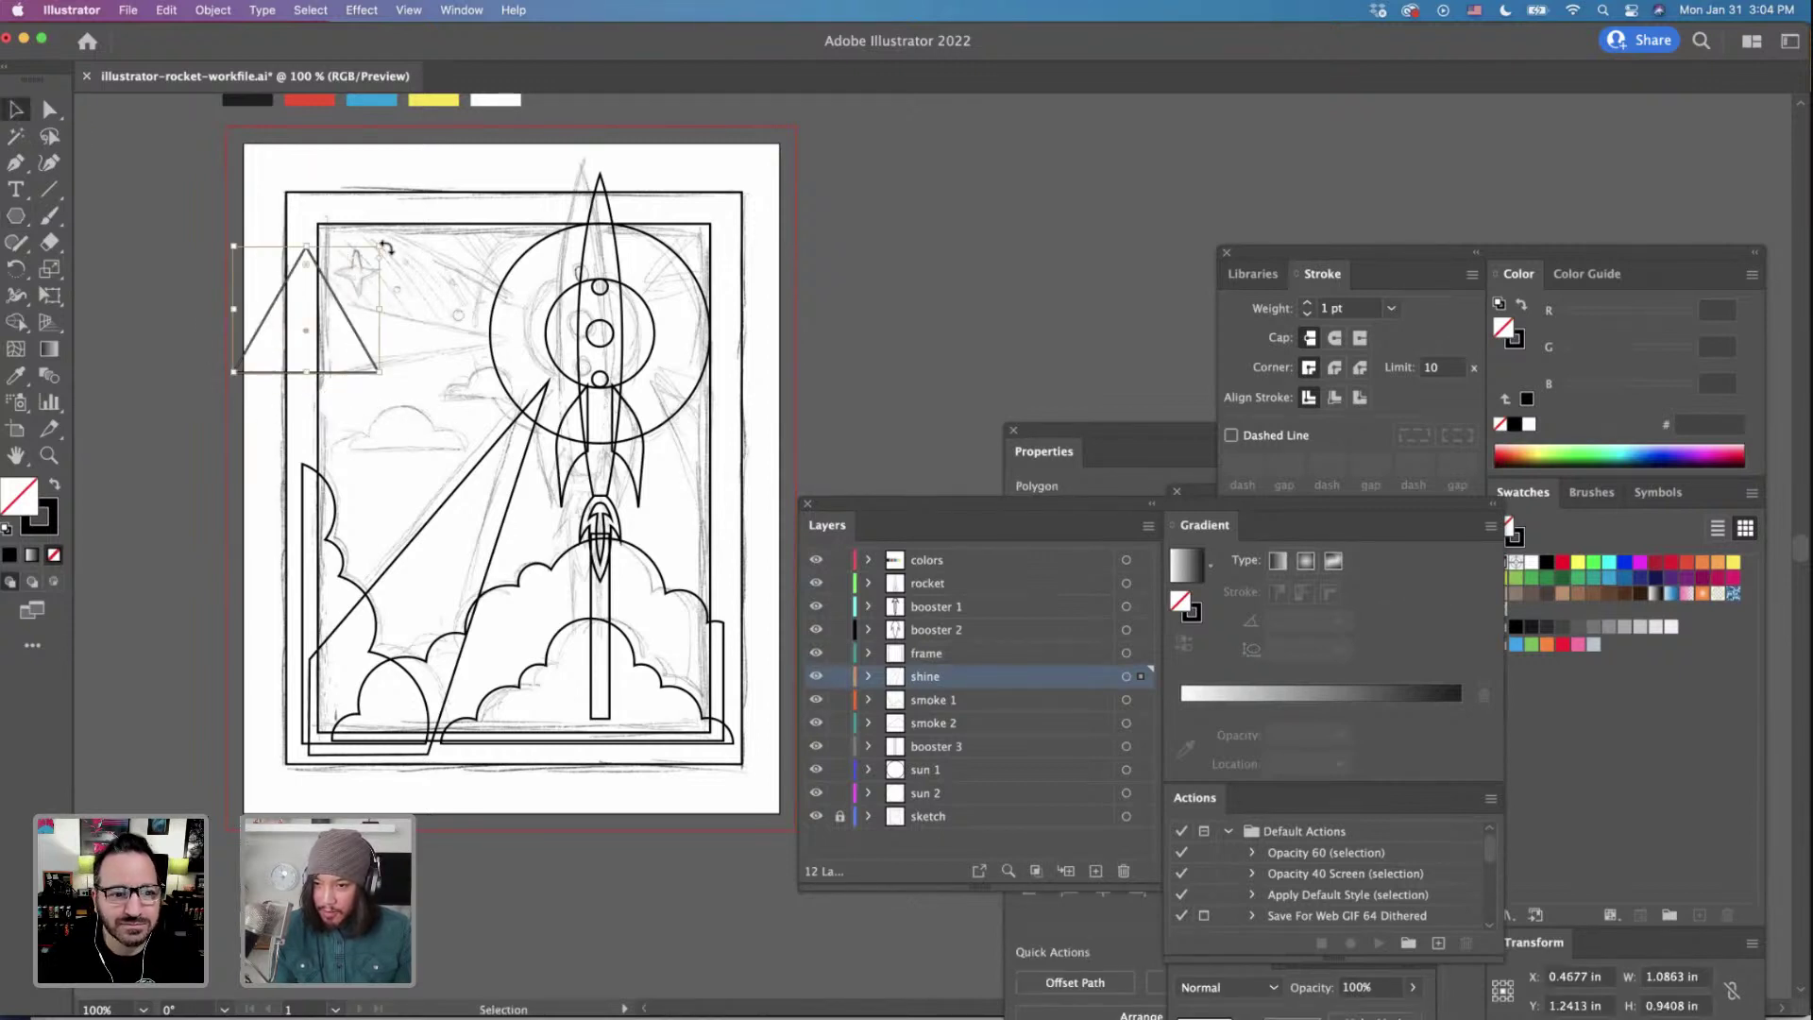
{"action": "left_click_drag", "start_coordinate": [403, 277], "coordinate": [518, 351]}
{"action": "left_click_drag", "start_coordinate": [410, 412], "coordinate": [413, 381]}
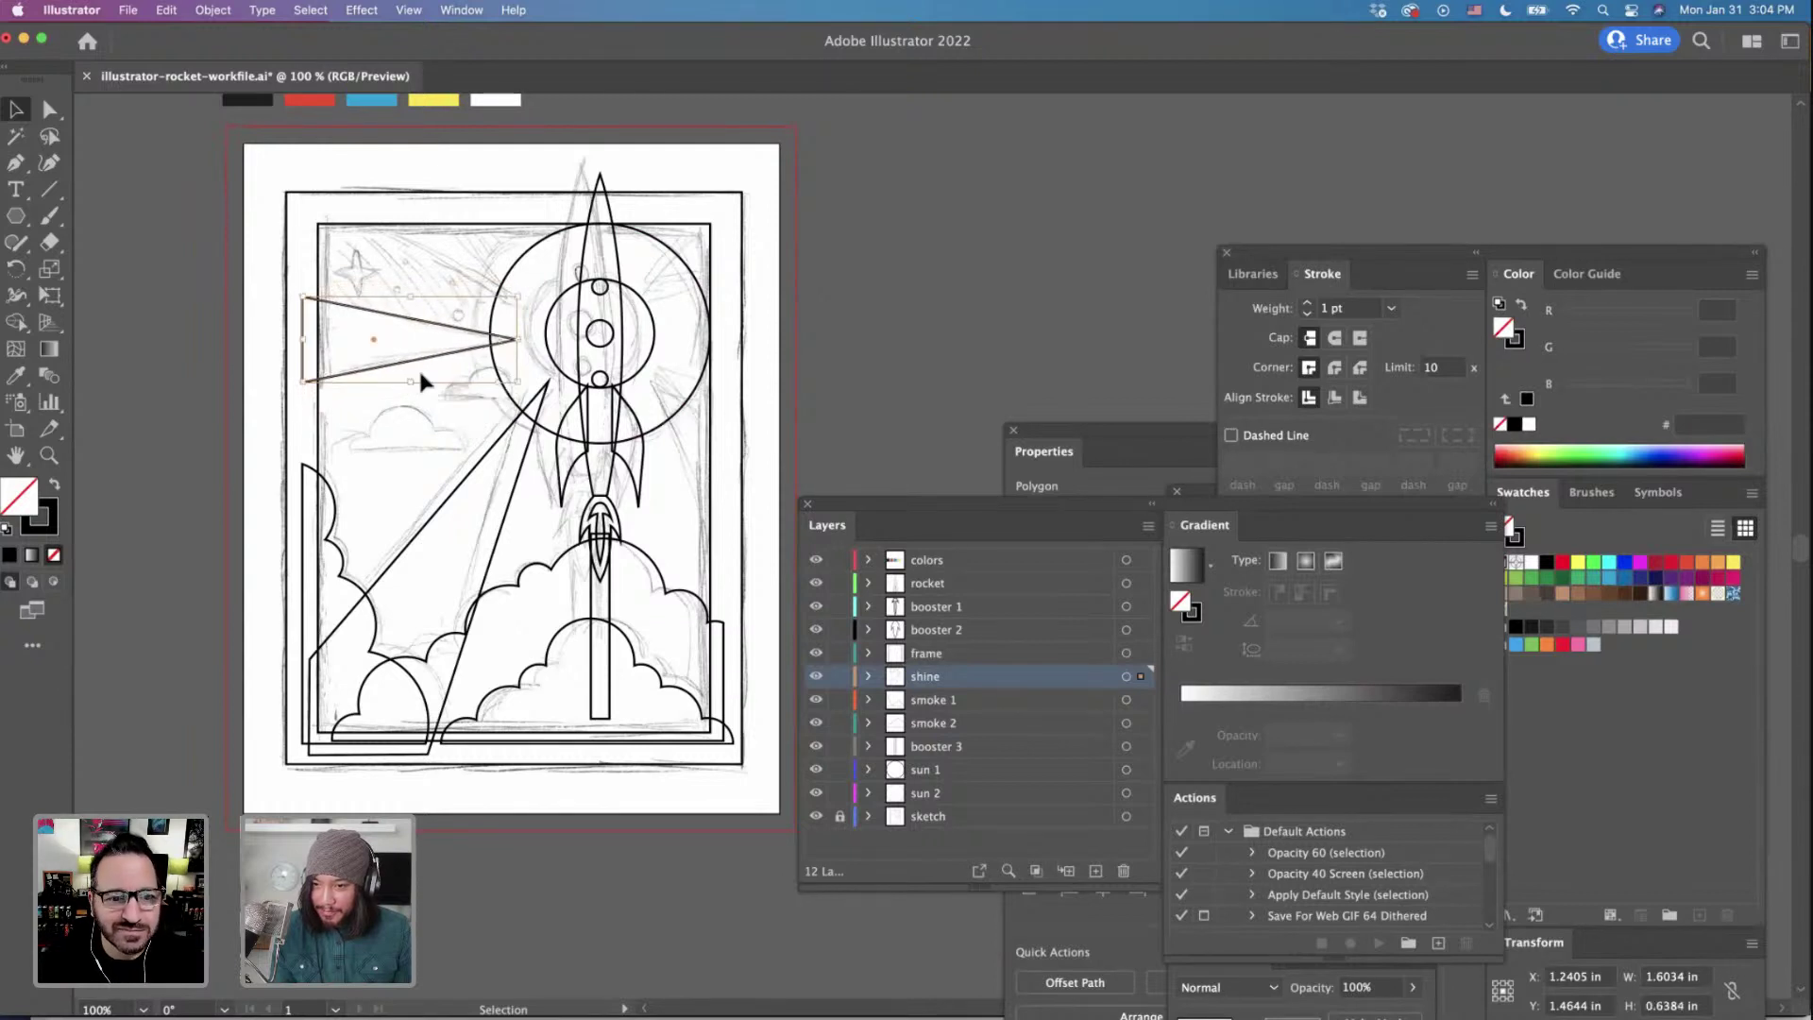
Draw a closed three-point ray with the Pen tool from the outer sun circle's upper-left edge to the frame's top border.
{"action": "left_click", "coordinate": [15, 163]}
{"action": "left_click", "coordinate": [368, 216]}
{"action": "left_click", "coordinate": [508, 302]}
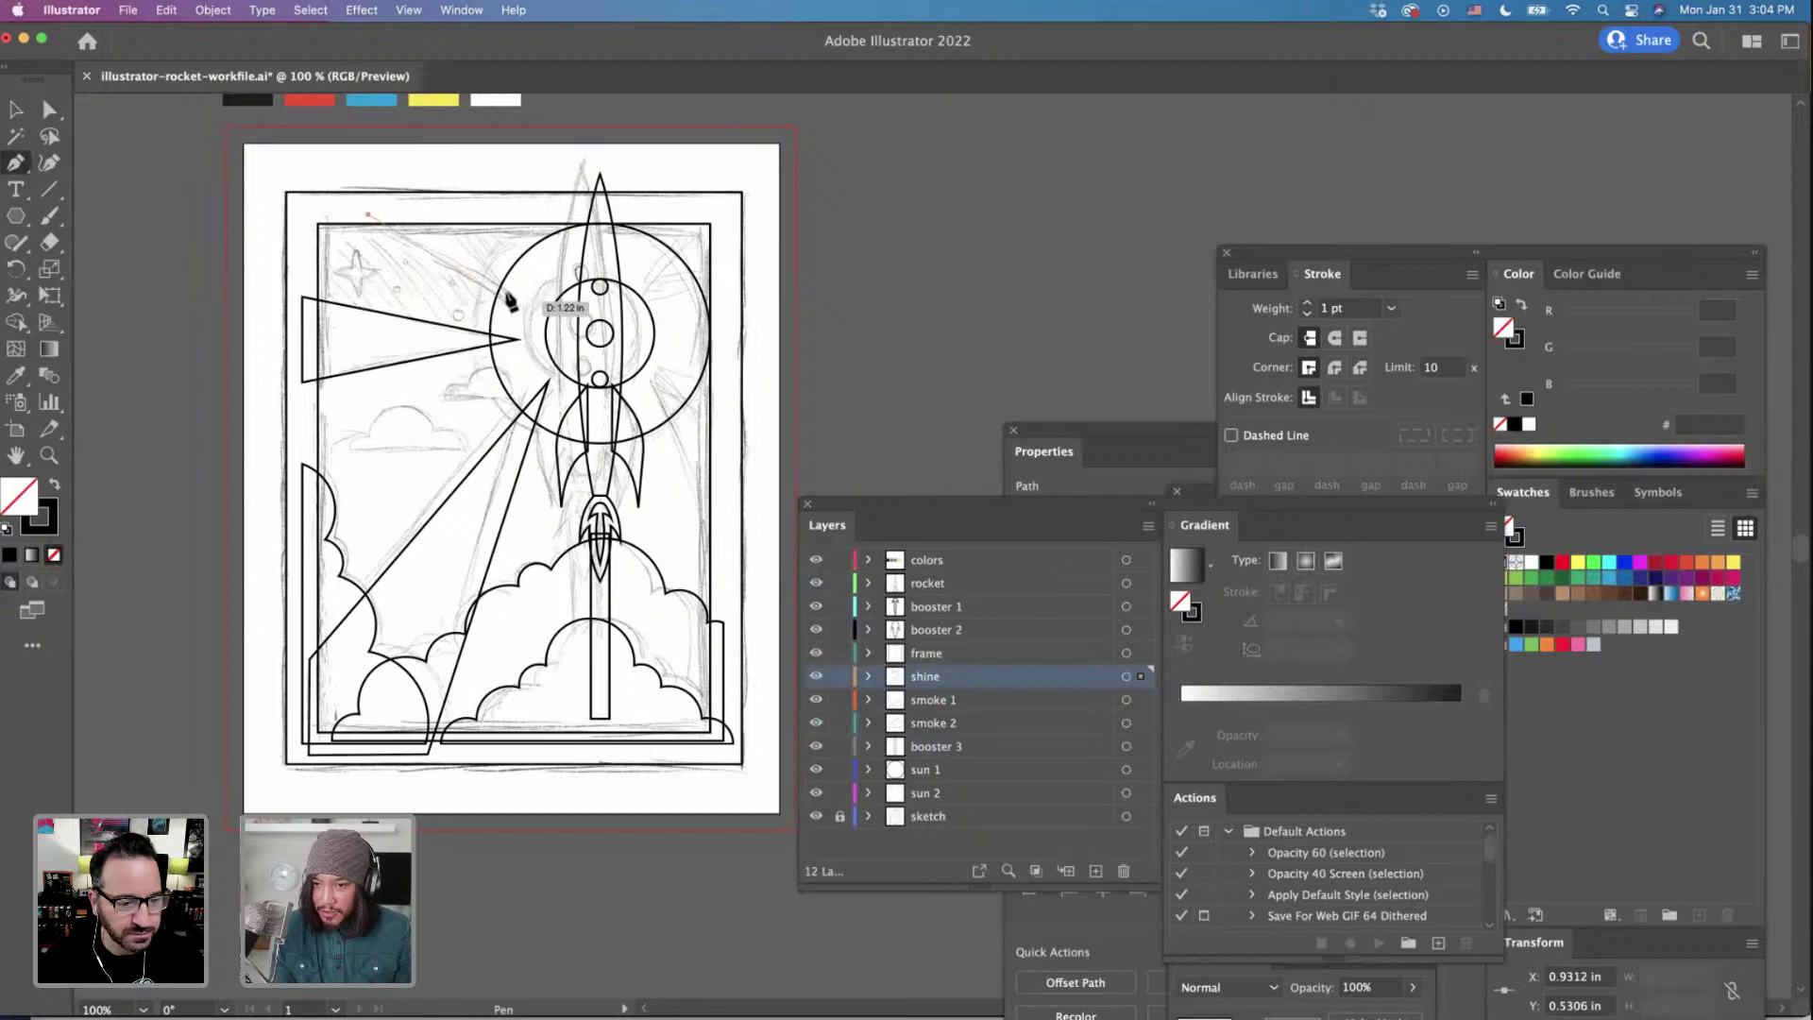
{"action": "left_click", "coordinate": [444, 206]}
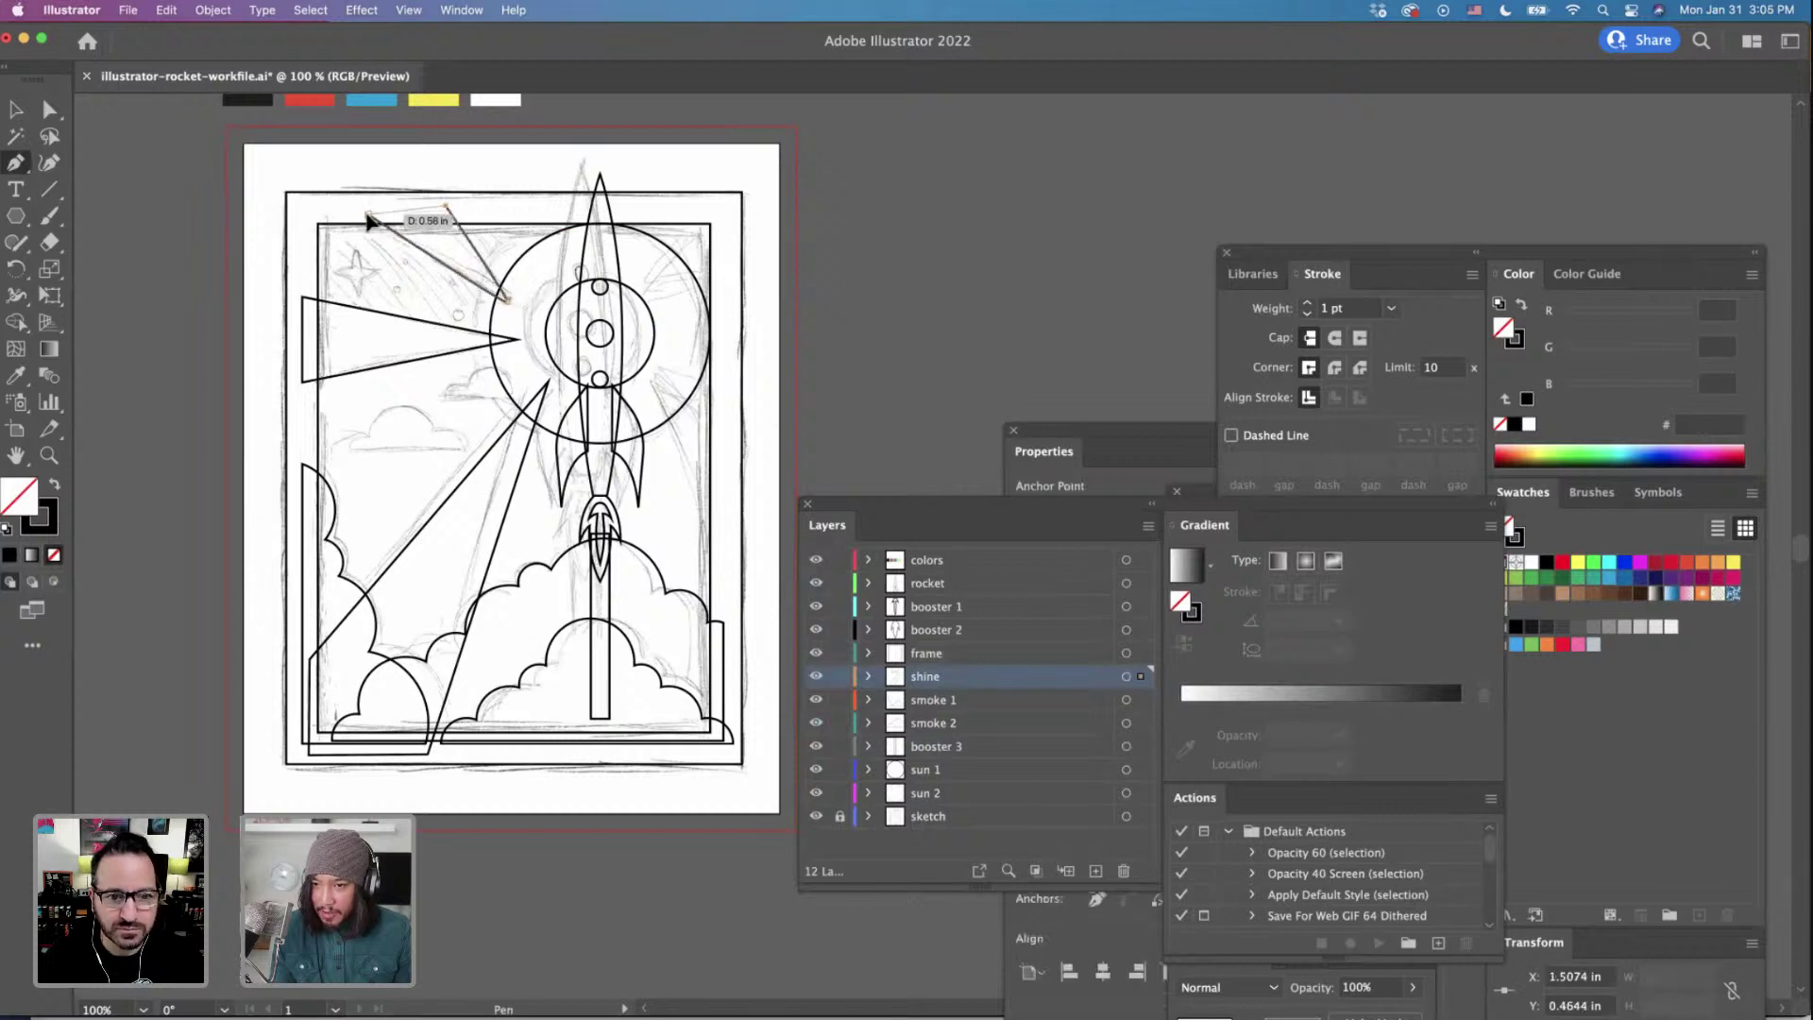
{"action": "left_click", "coordinate": [369, 216]}
{"action": "left_click", "coordinate": [15, 110]}
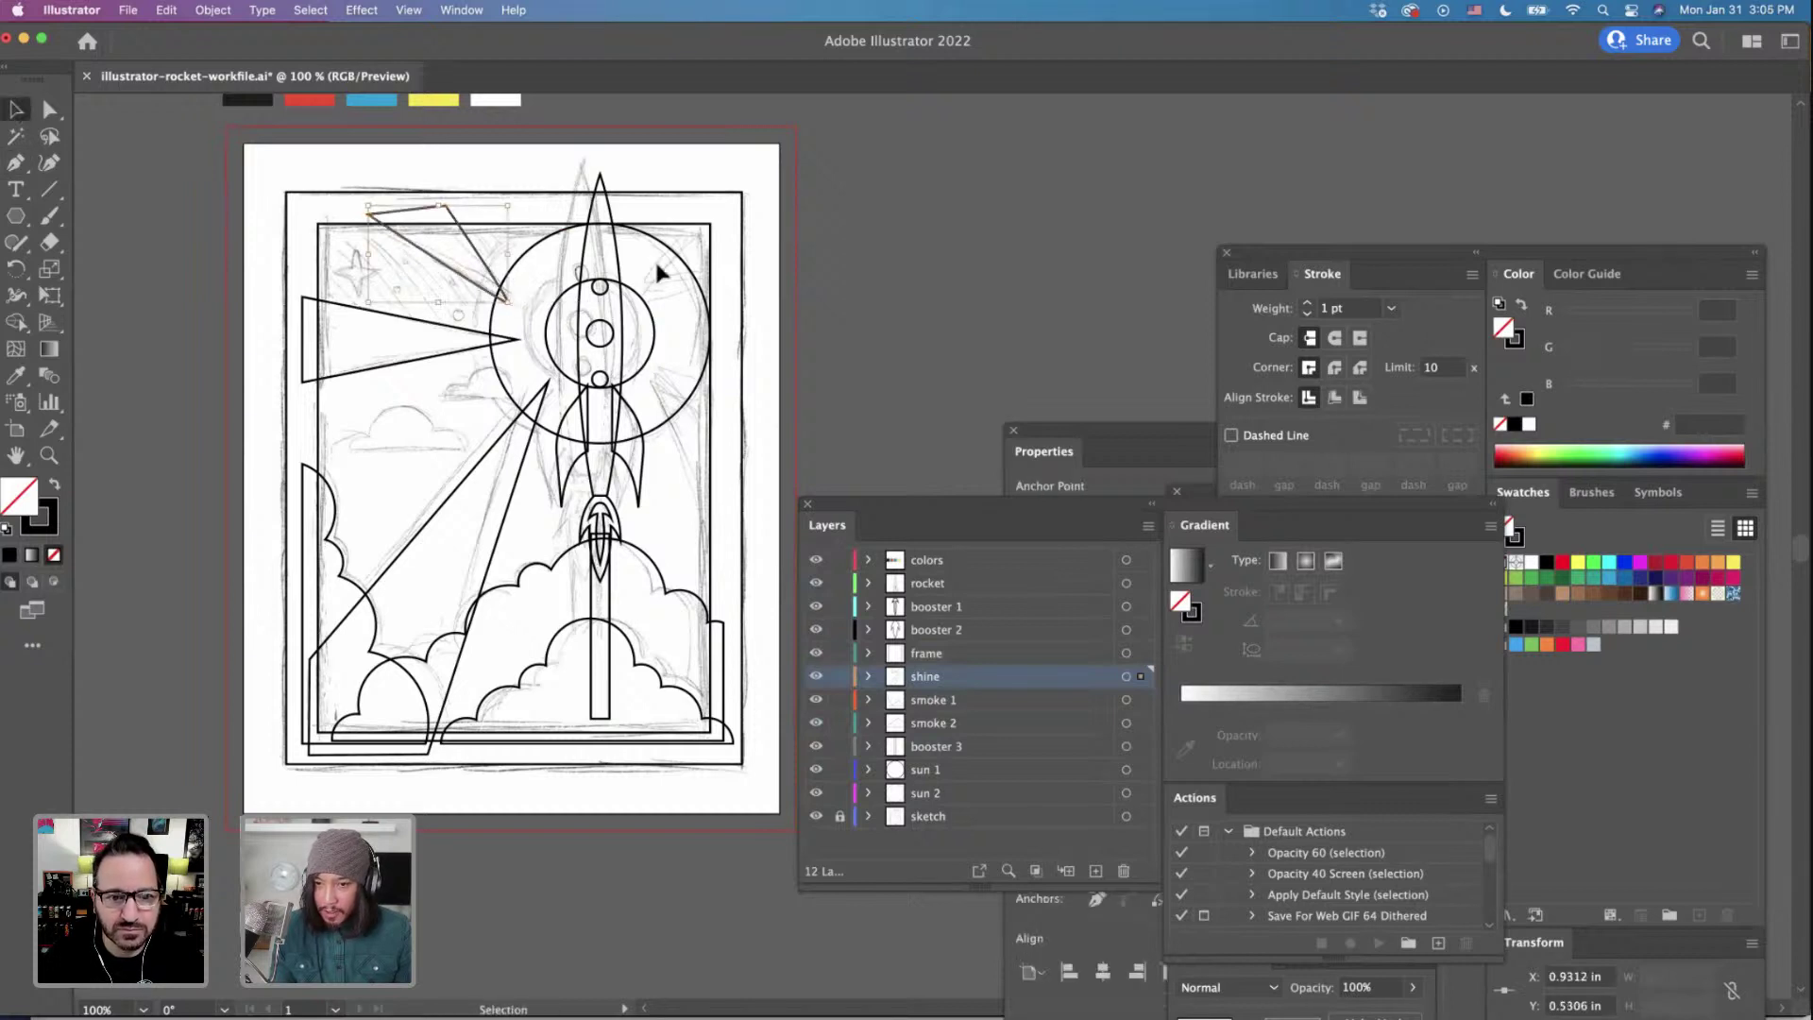
Draw a closed three-point ray from inside the outer sun circle to the frame's upper-right corner.
{"action": "left_click", "coordinate": [718, 207]}
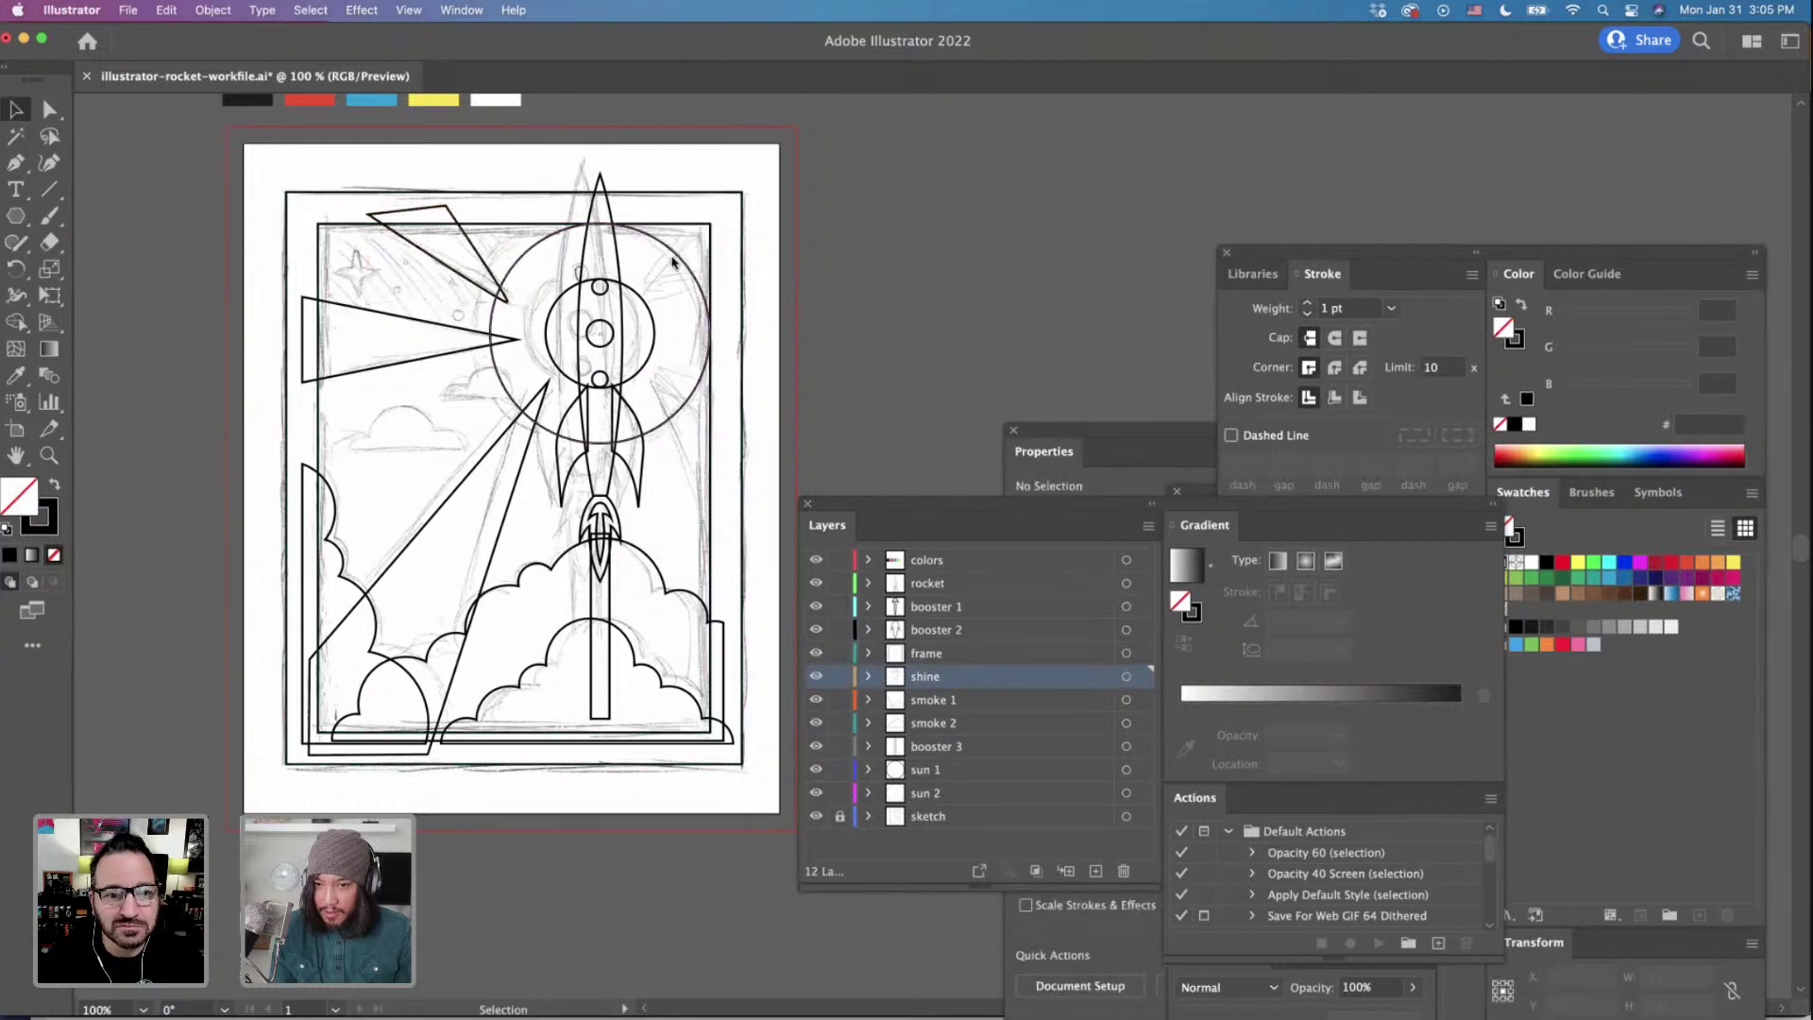
{"action": "key", "text": "p"}
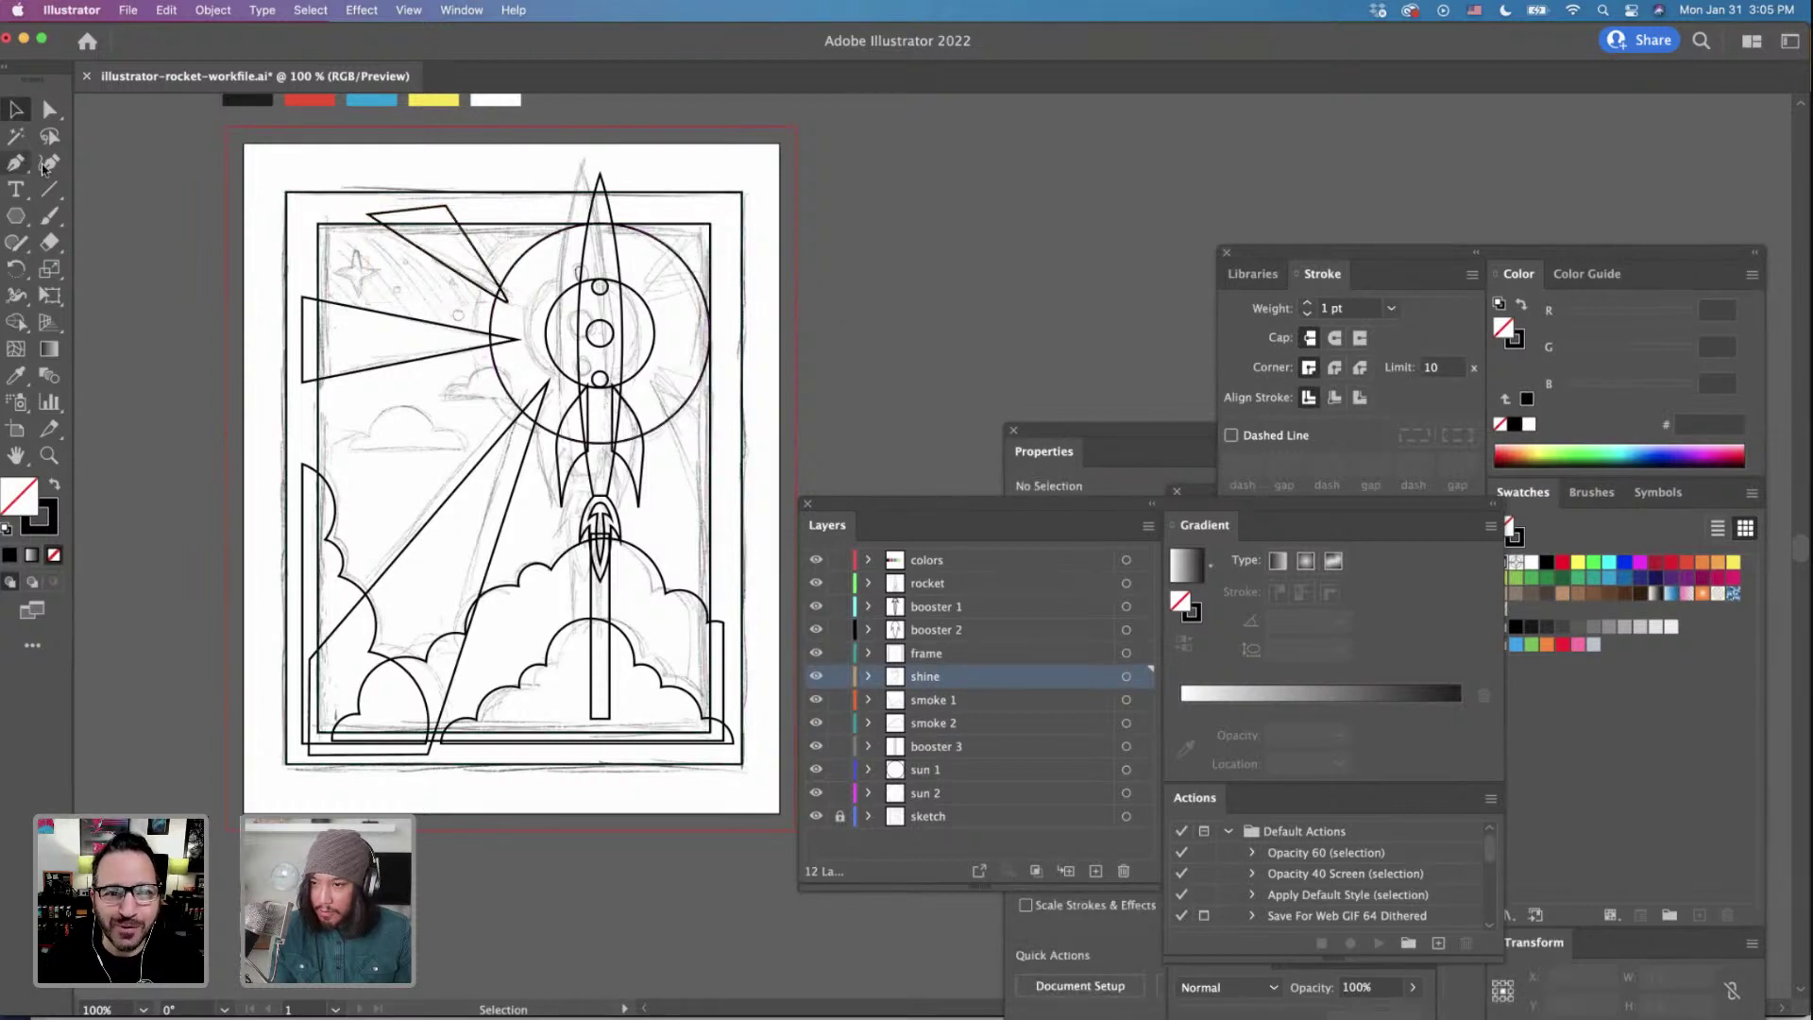
{"action": "left_click", "coordinate": [723, 211]}
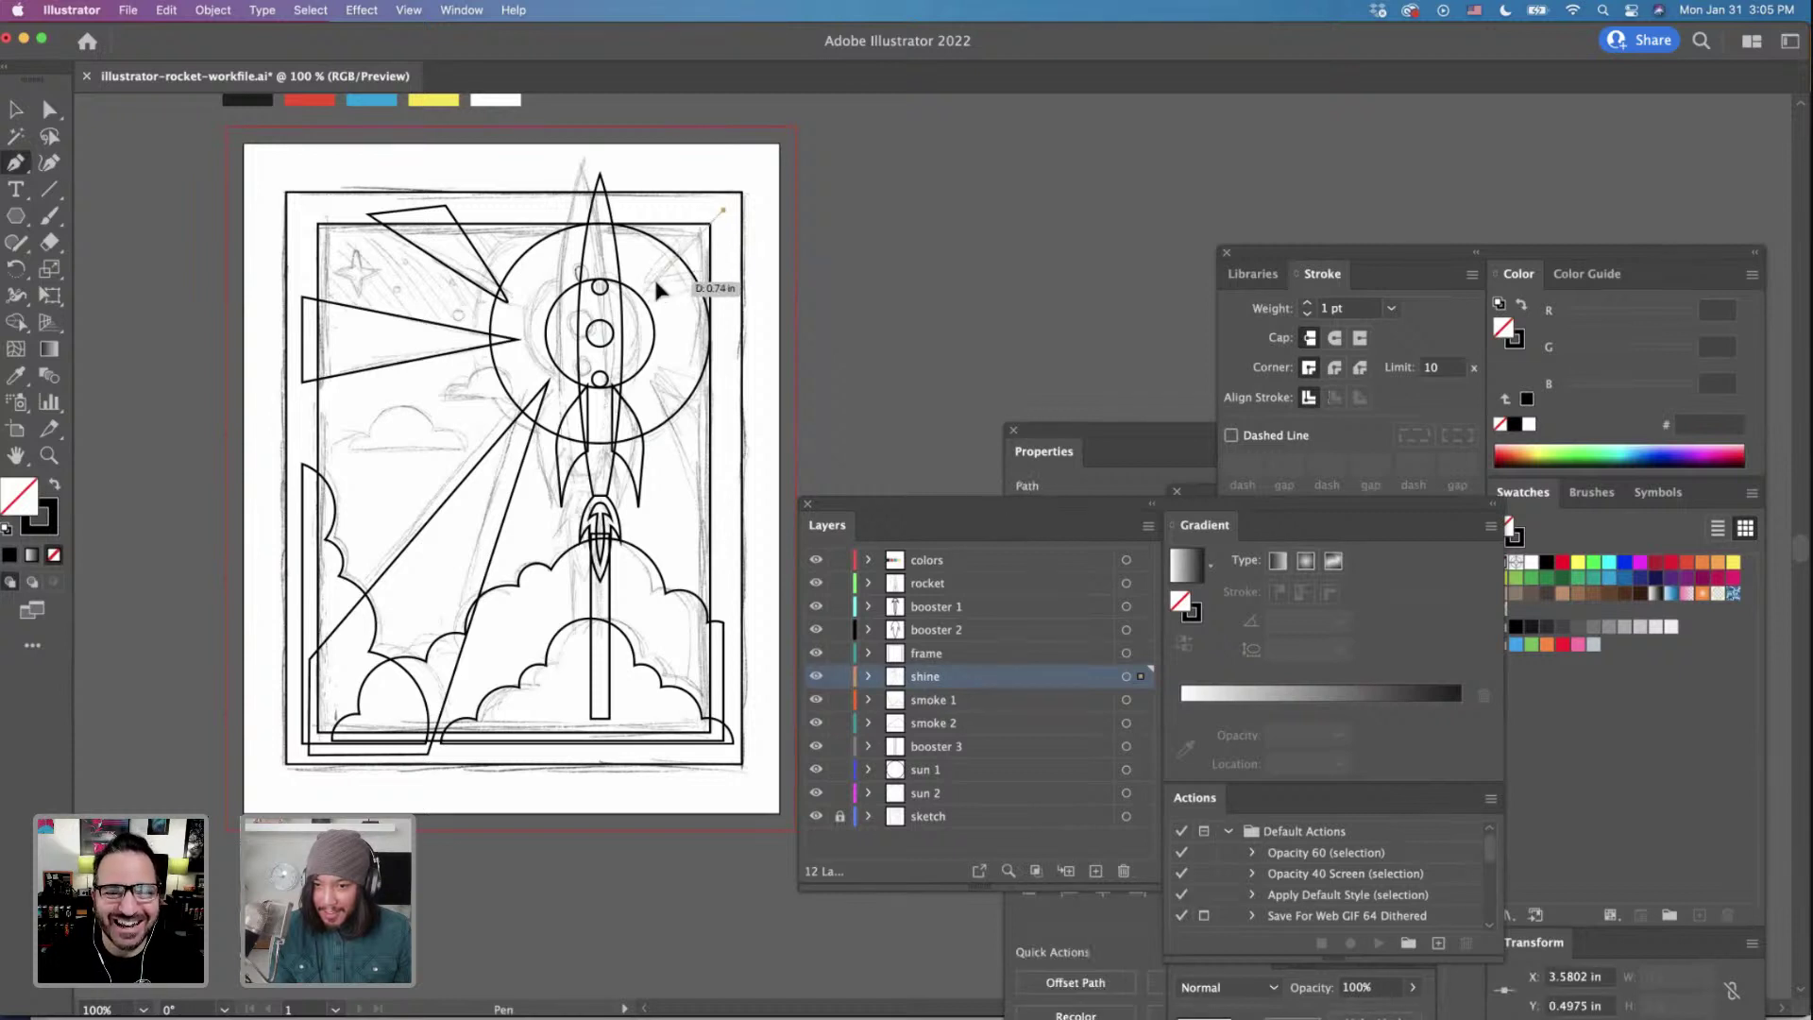
{"action": "left_click", "coordinate": [656, 282]}
{"action": "left_click", "coordinate": [731, 269]}
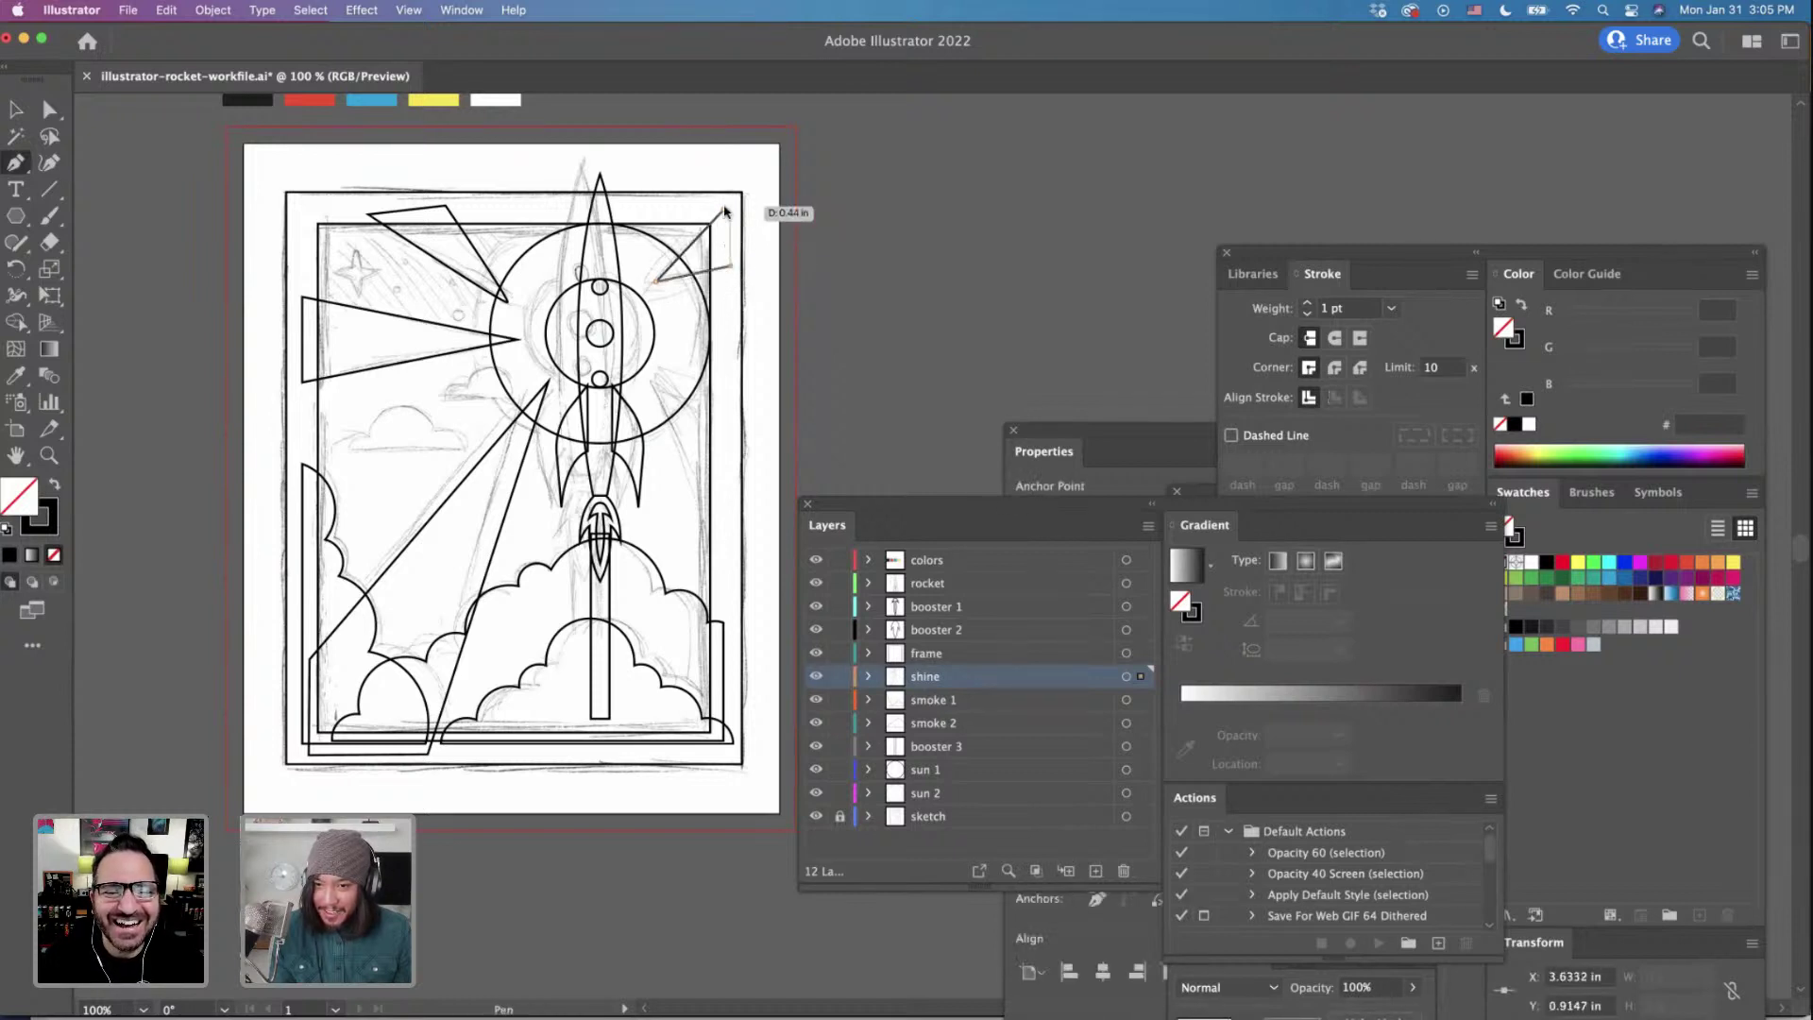
{"action": "left_click", "coordinate": [723, 211]}
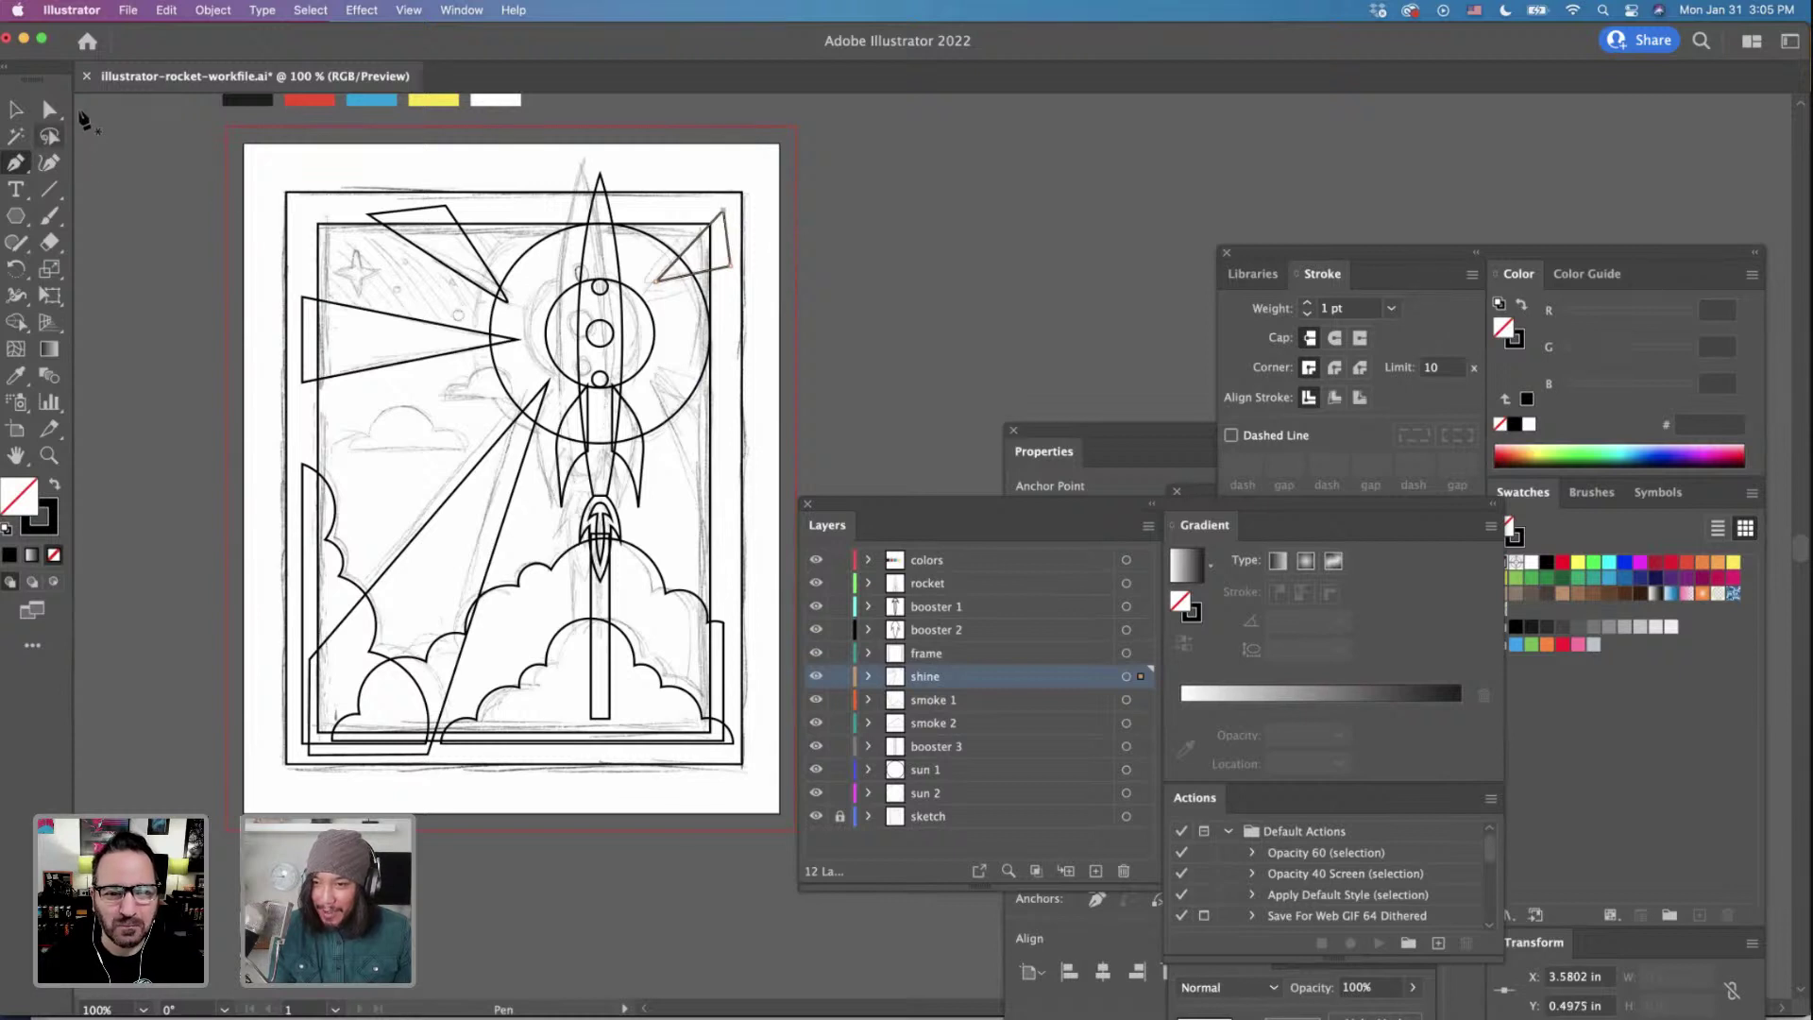
Reshape the upper-left ray by moving its tip further inside the outer sun circle and shifting both outer corners right along the frame's top border.
{"action": "left_click", "coordinate": [49, 109]}
{"action": "left_click_drag", "start_coordinate": [509, 304], "coordinate": [532, 287]}
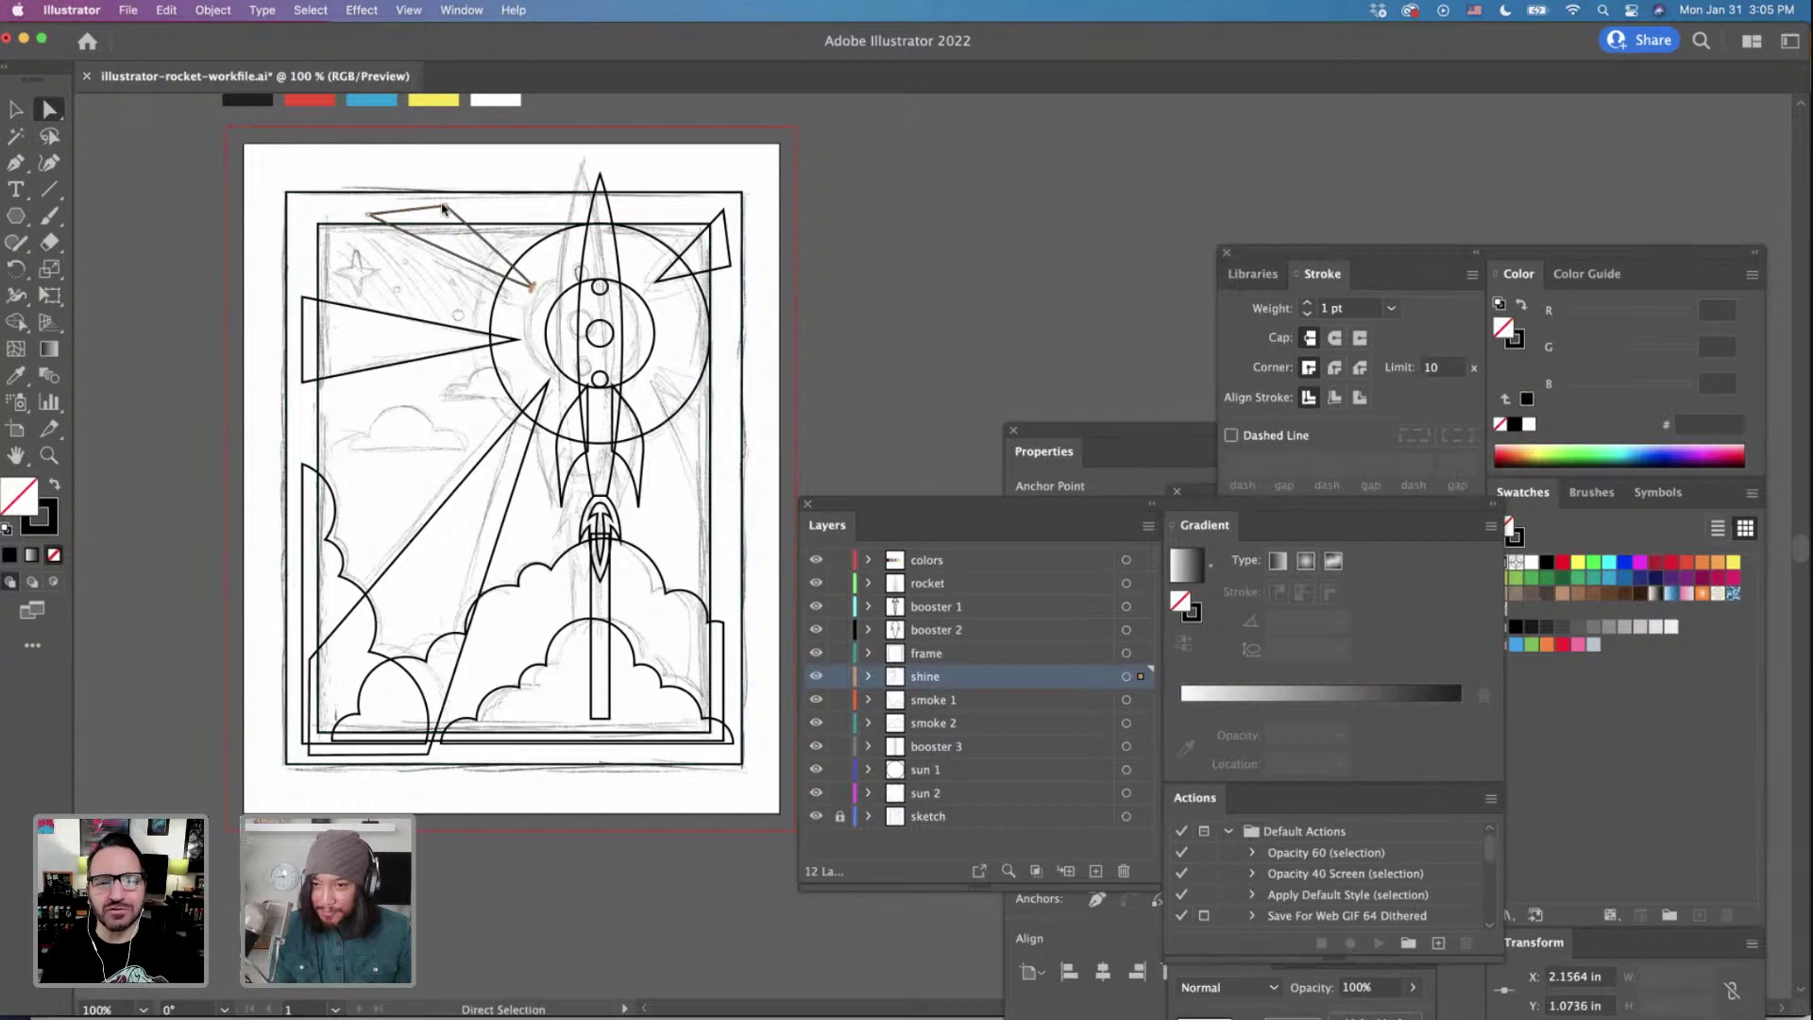
{"action": "left_click_drag", "start_coordinate": [447, 207], "coordinate": [481, 203]}
{"action": "left_click", "coordinate": [370, 215]}
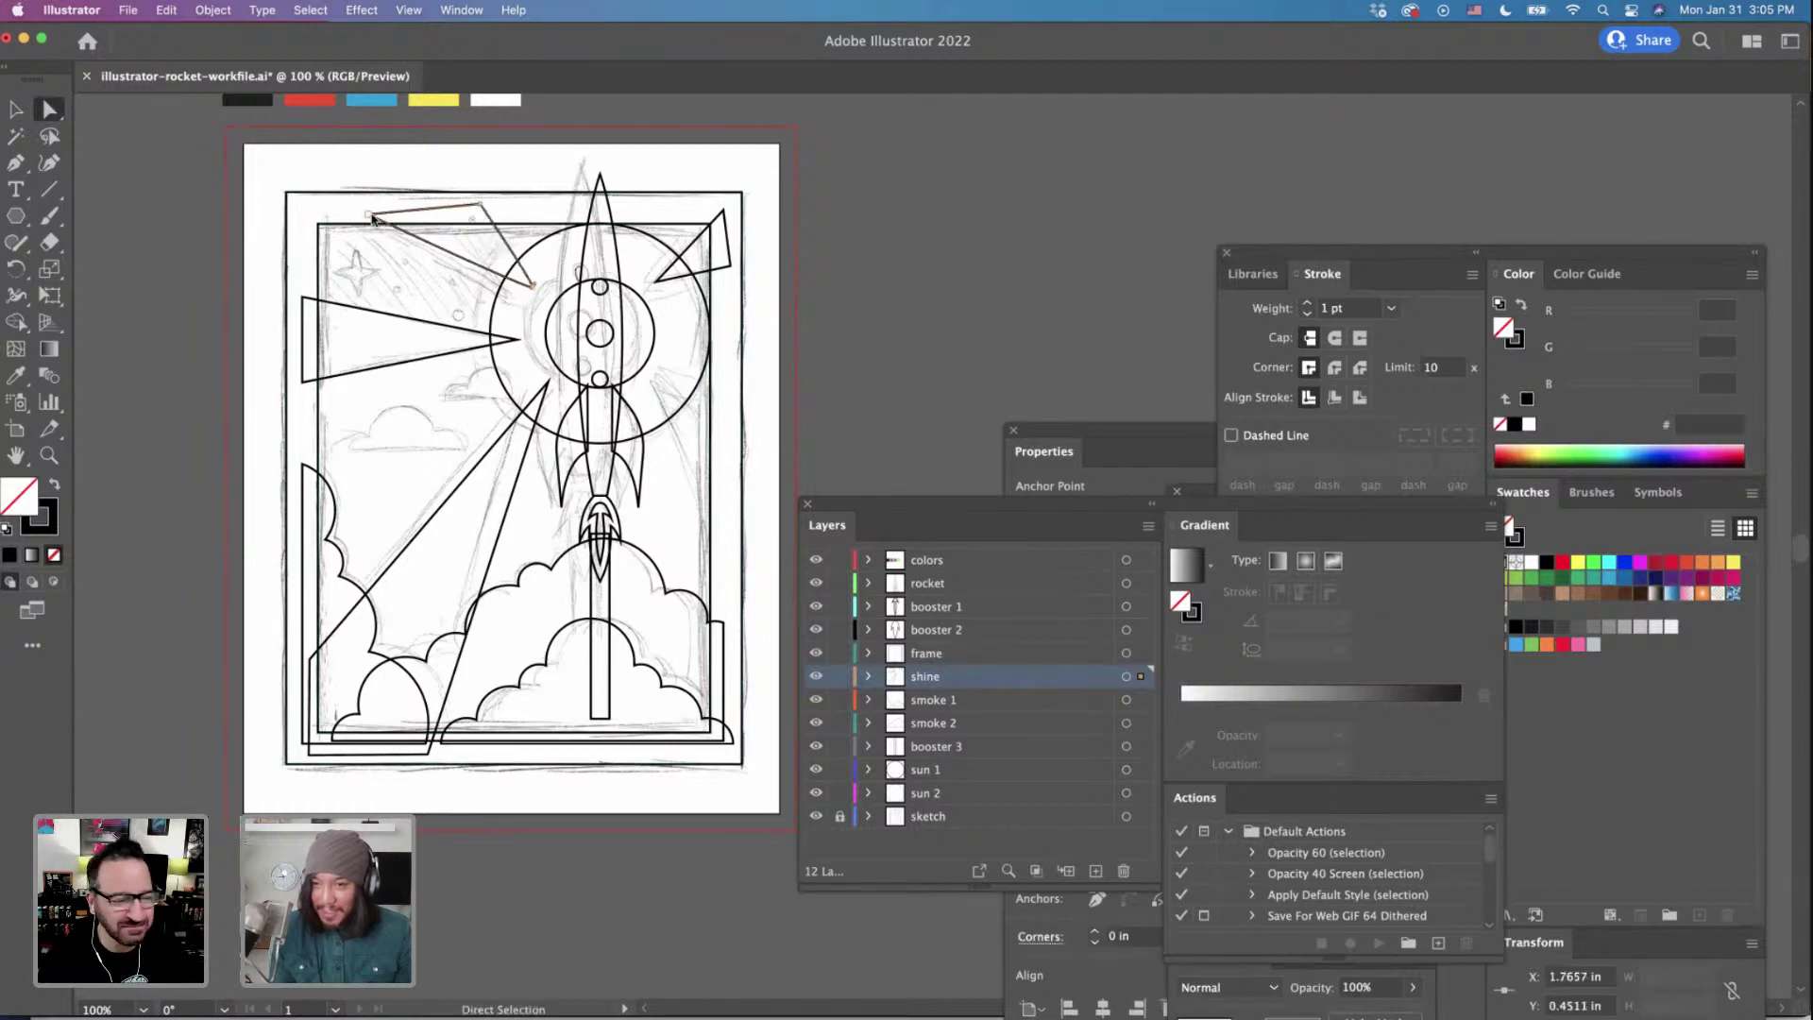
{"action": "left_click_drag", "start_coordinate": [370, 215], "coordinate": [405, 210]}
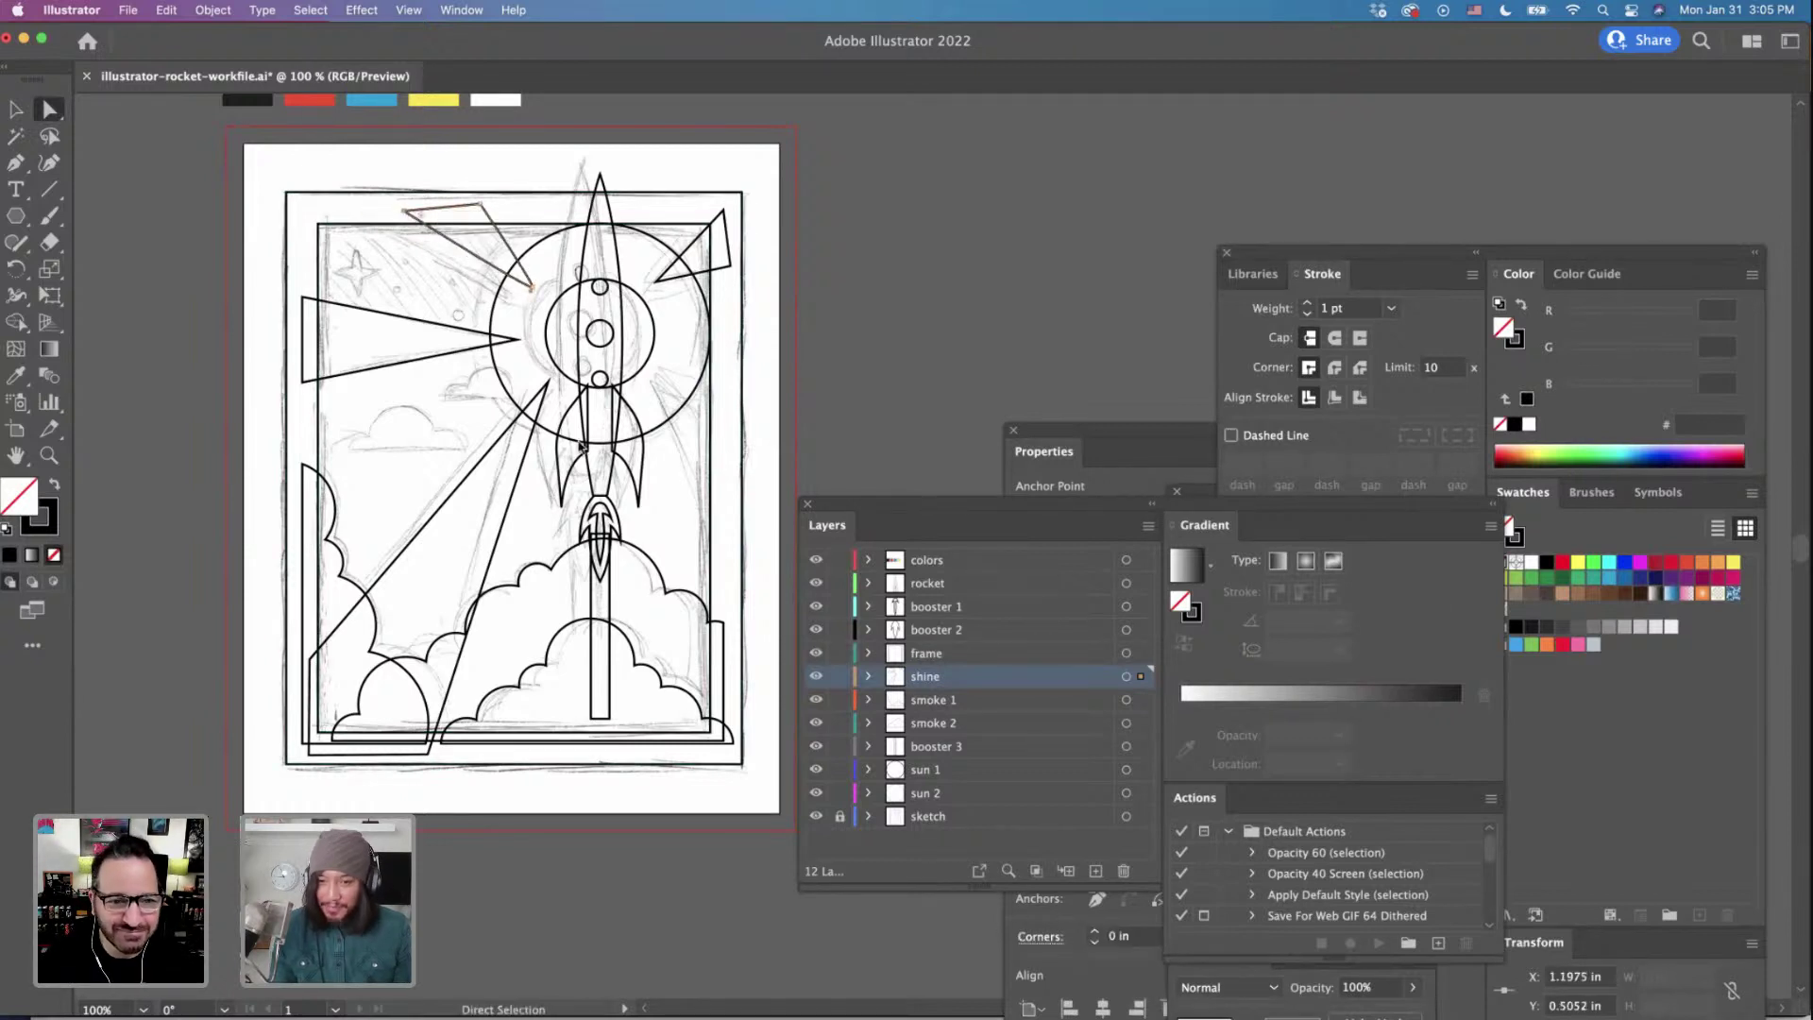
Draw a closed three-point ray from inside the outer sun circle down to the frame's right border and deselect it.
{"action": "left_click", "coordinate": [15, 162]}
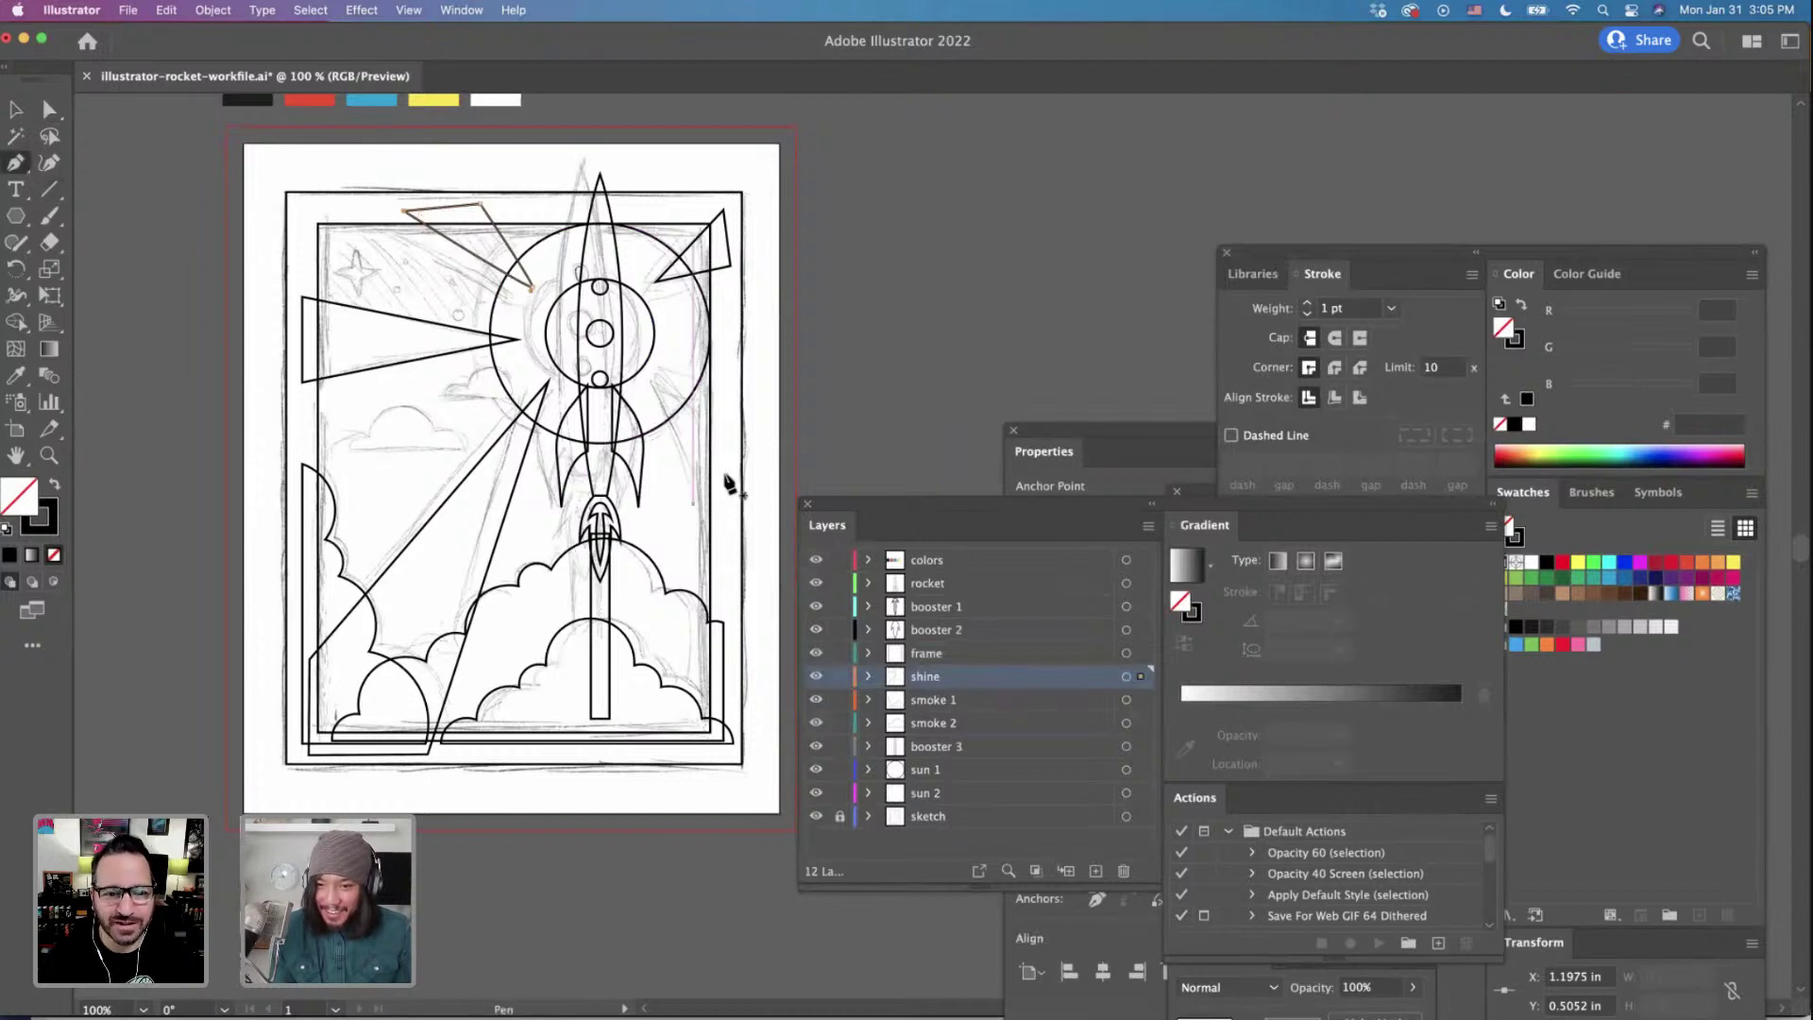
{"action": "left_click", "coordinate": [721, 454]}
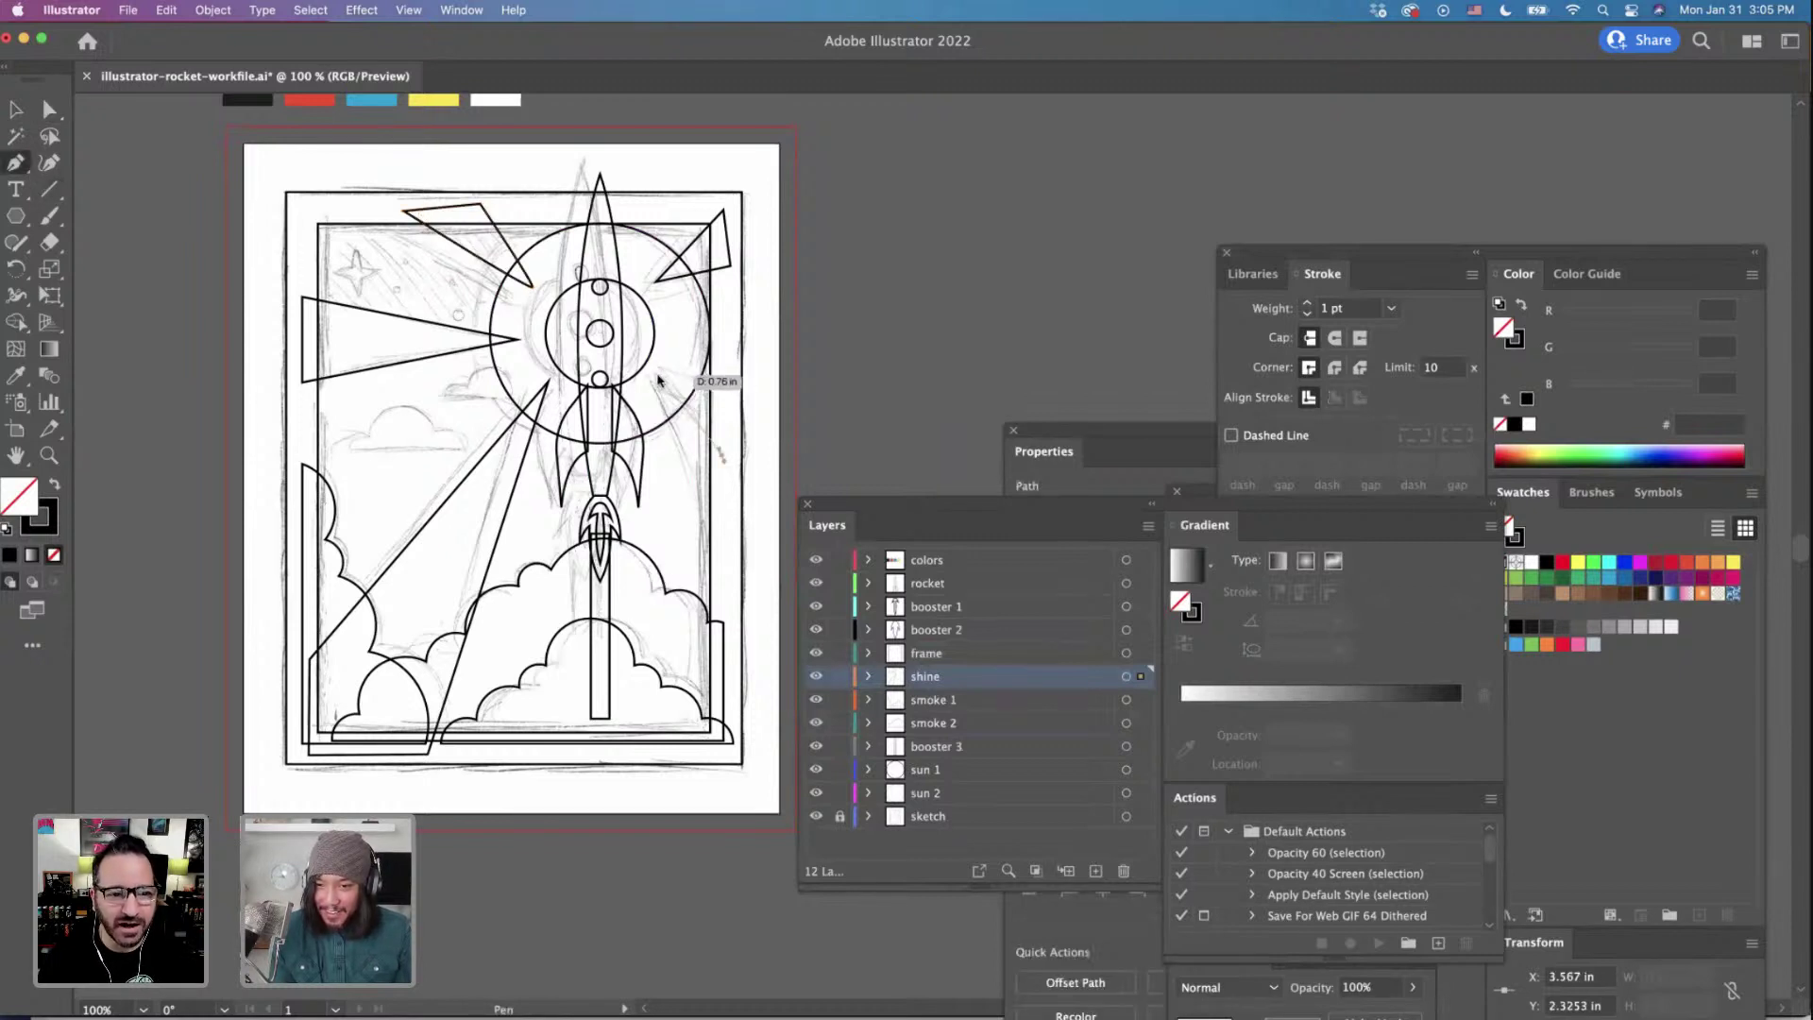
{"action": "left_click", "coordinate": [657, 375]}
{"action": "left_click_drag", "start_coordinate": [724, 570], "coordinate": [724, 462]}
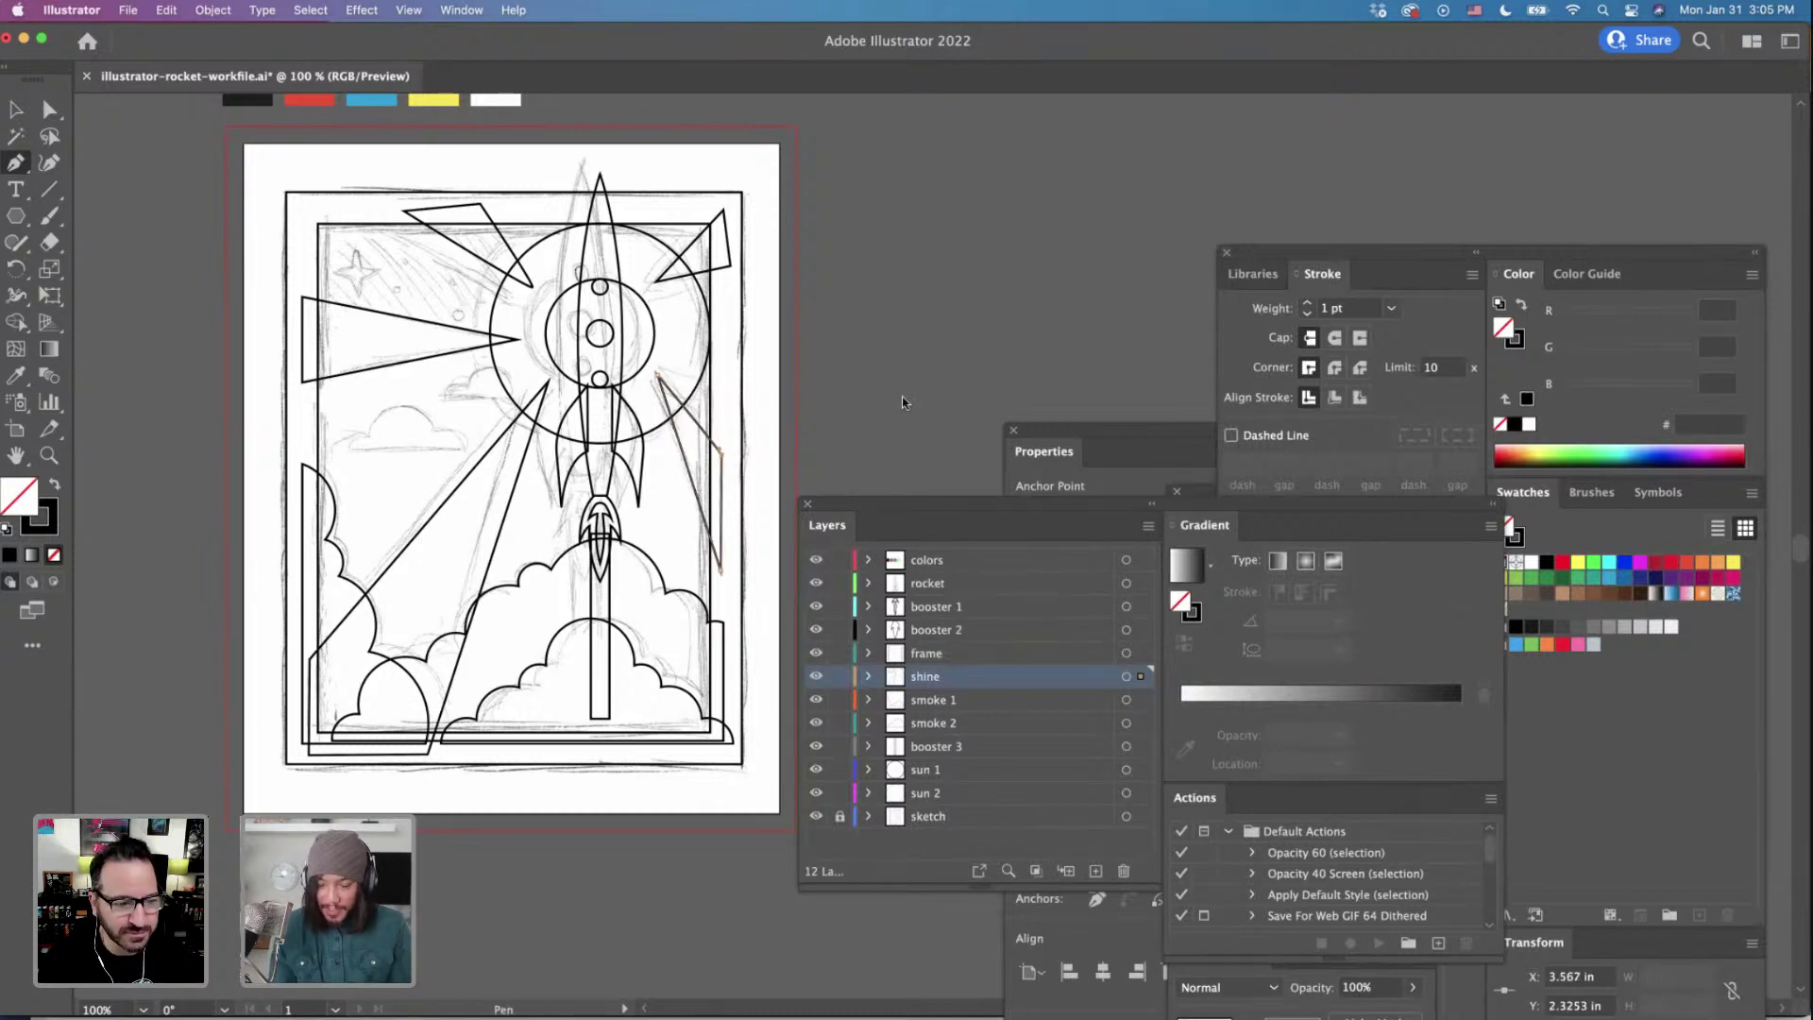
{"action": "left_click", "coordinate": [848, 398], "text": "super"}
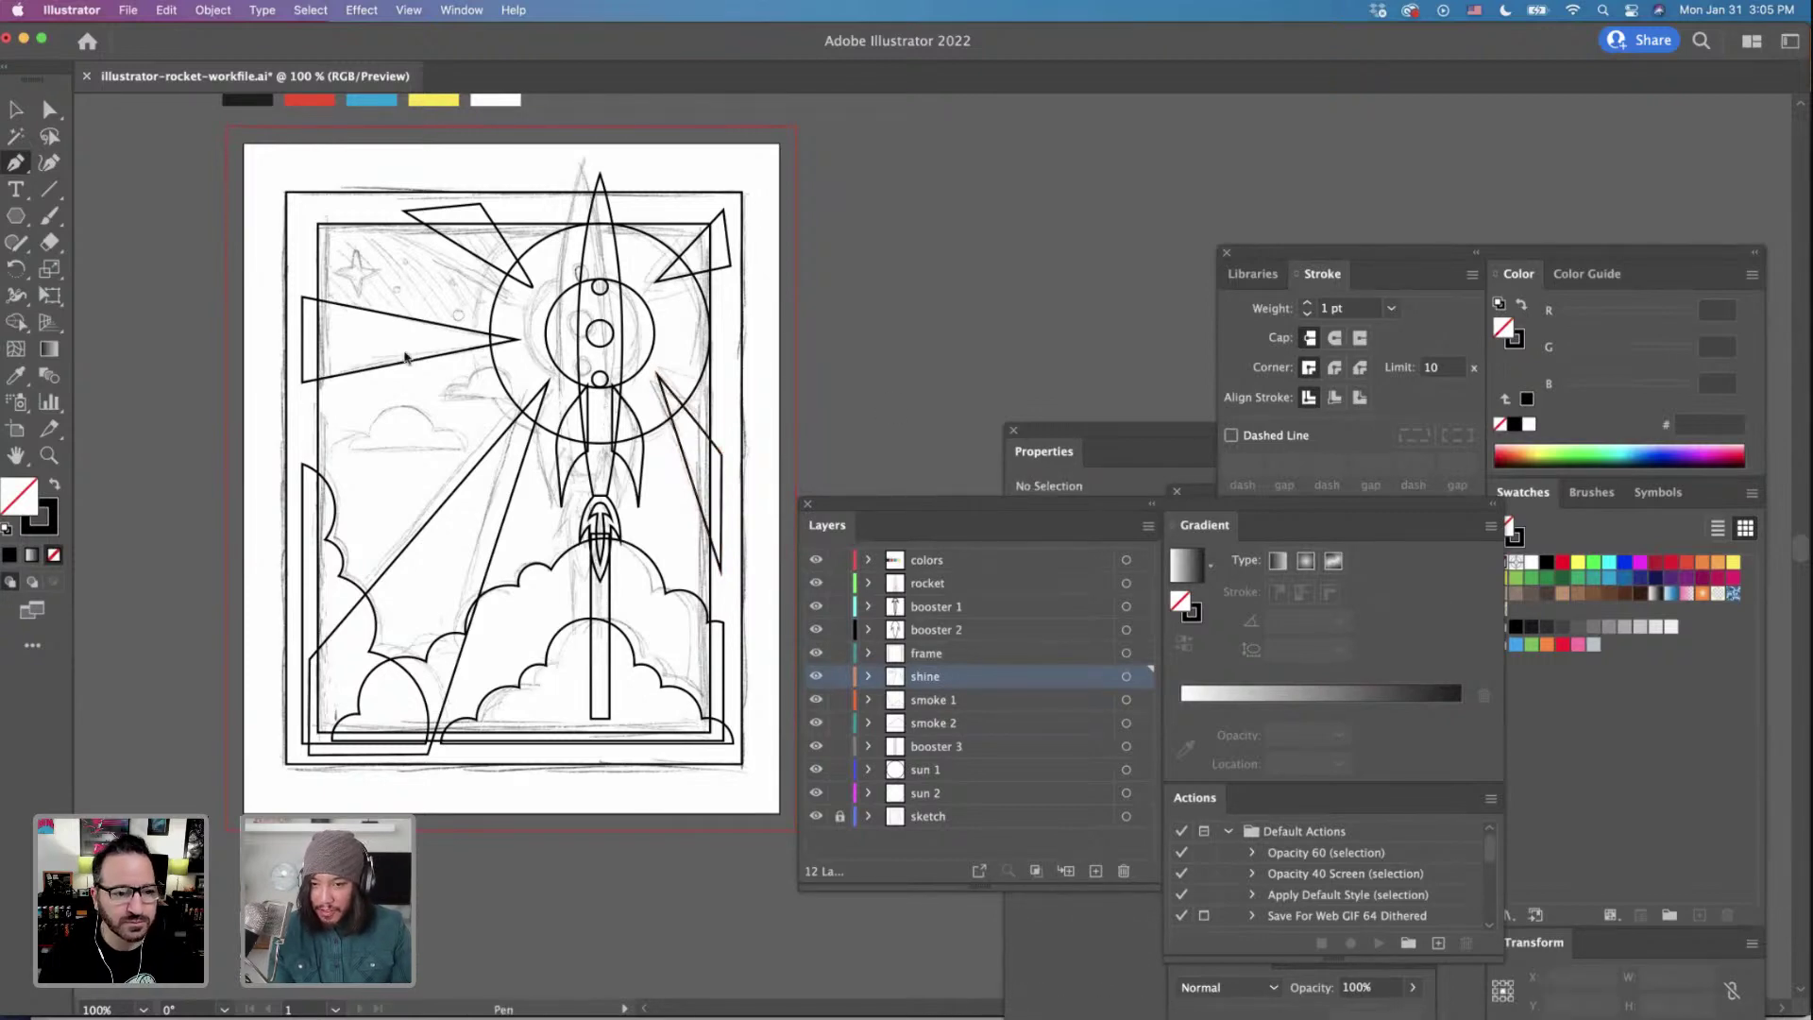
Add a new layer directly above the sketch layer and name it "clouds".
{"action": "key", "text": "v"}
{"action": "scroll", "coordinate": [253, 324], "scroll_direction": "up", "scroll_amount": 3}
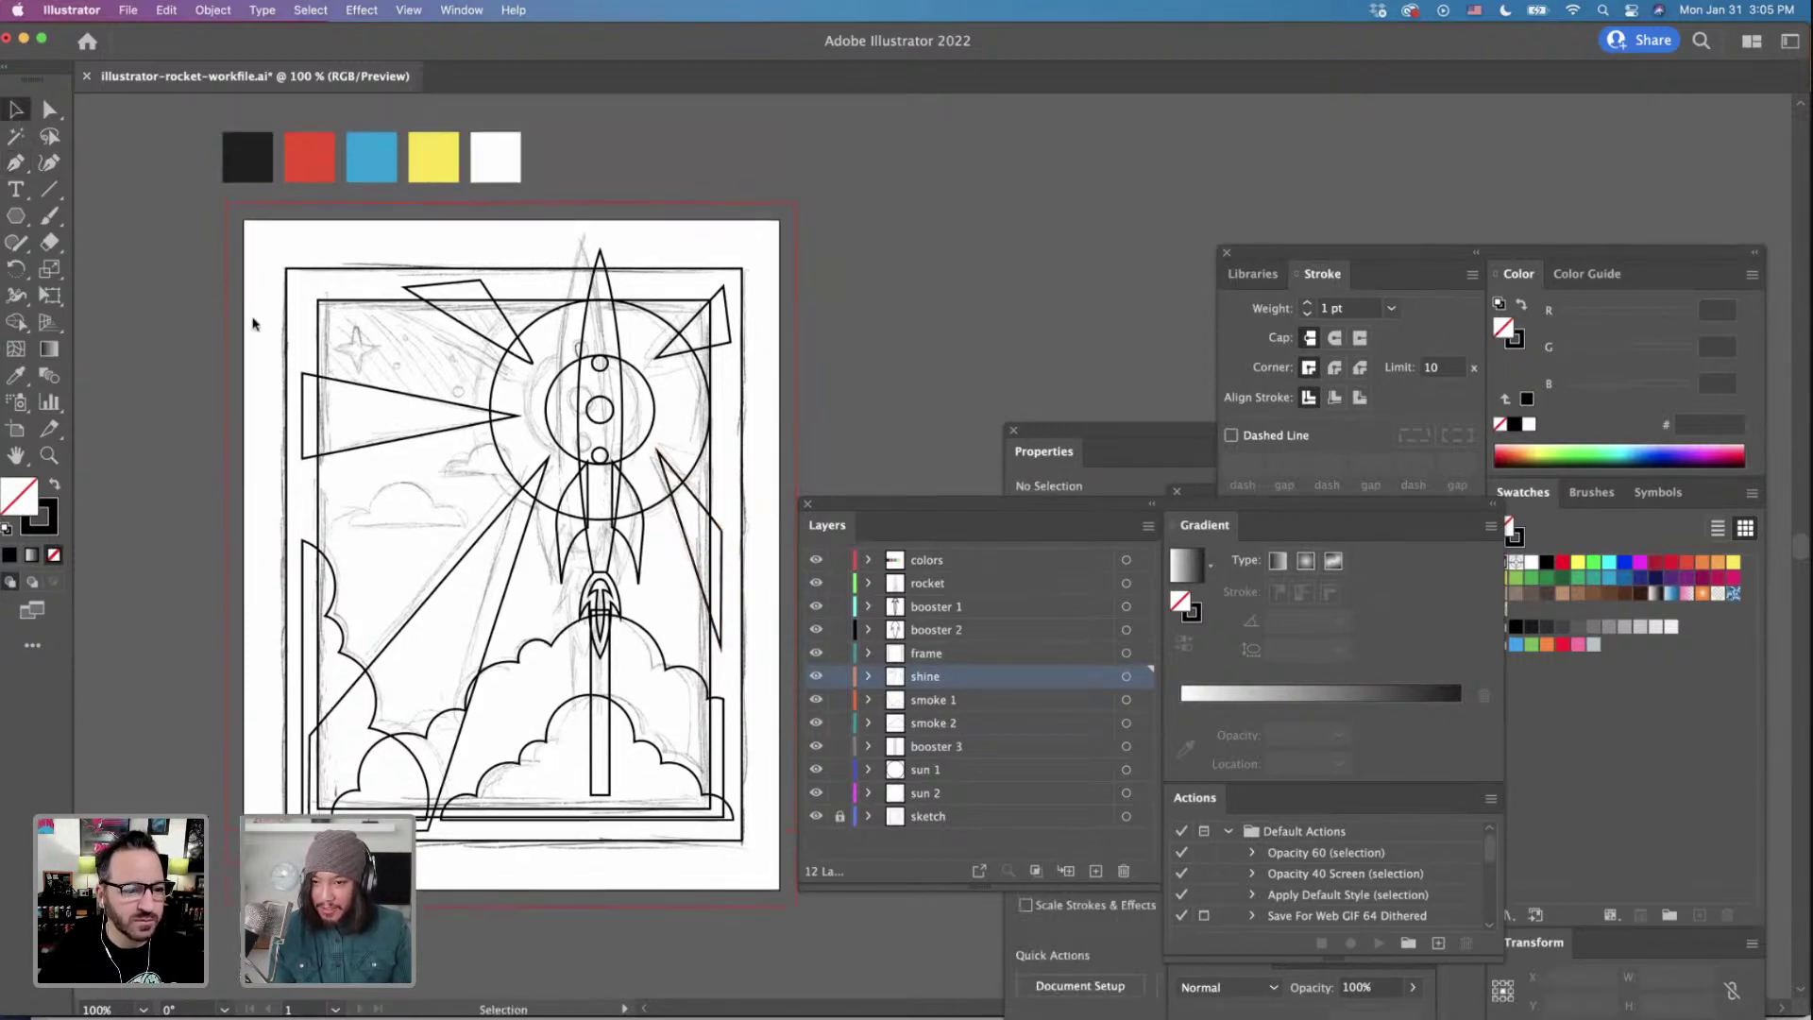
{"action": "key", "text": "super+equal"}
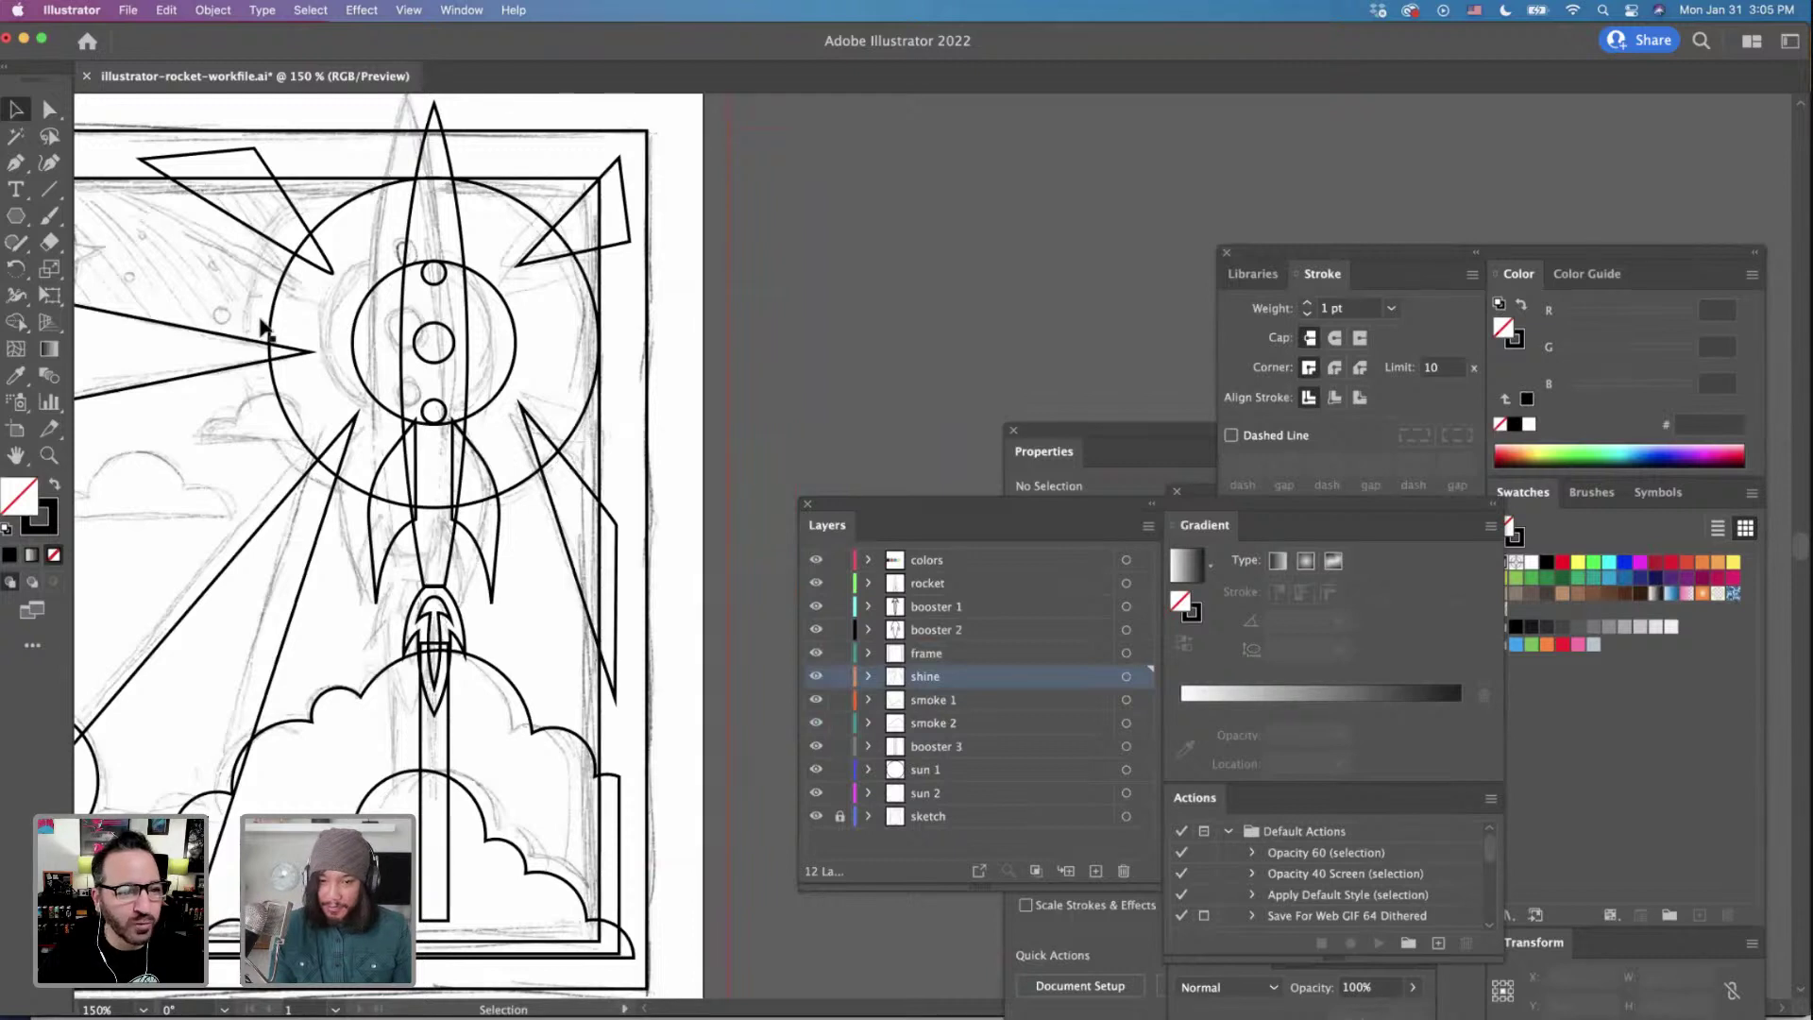
{"action": "scroll", "coordinate": [774, 568], "scroll_direction": "left", "scroll_amount": 5}
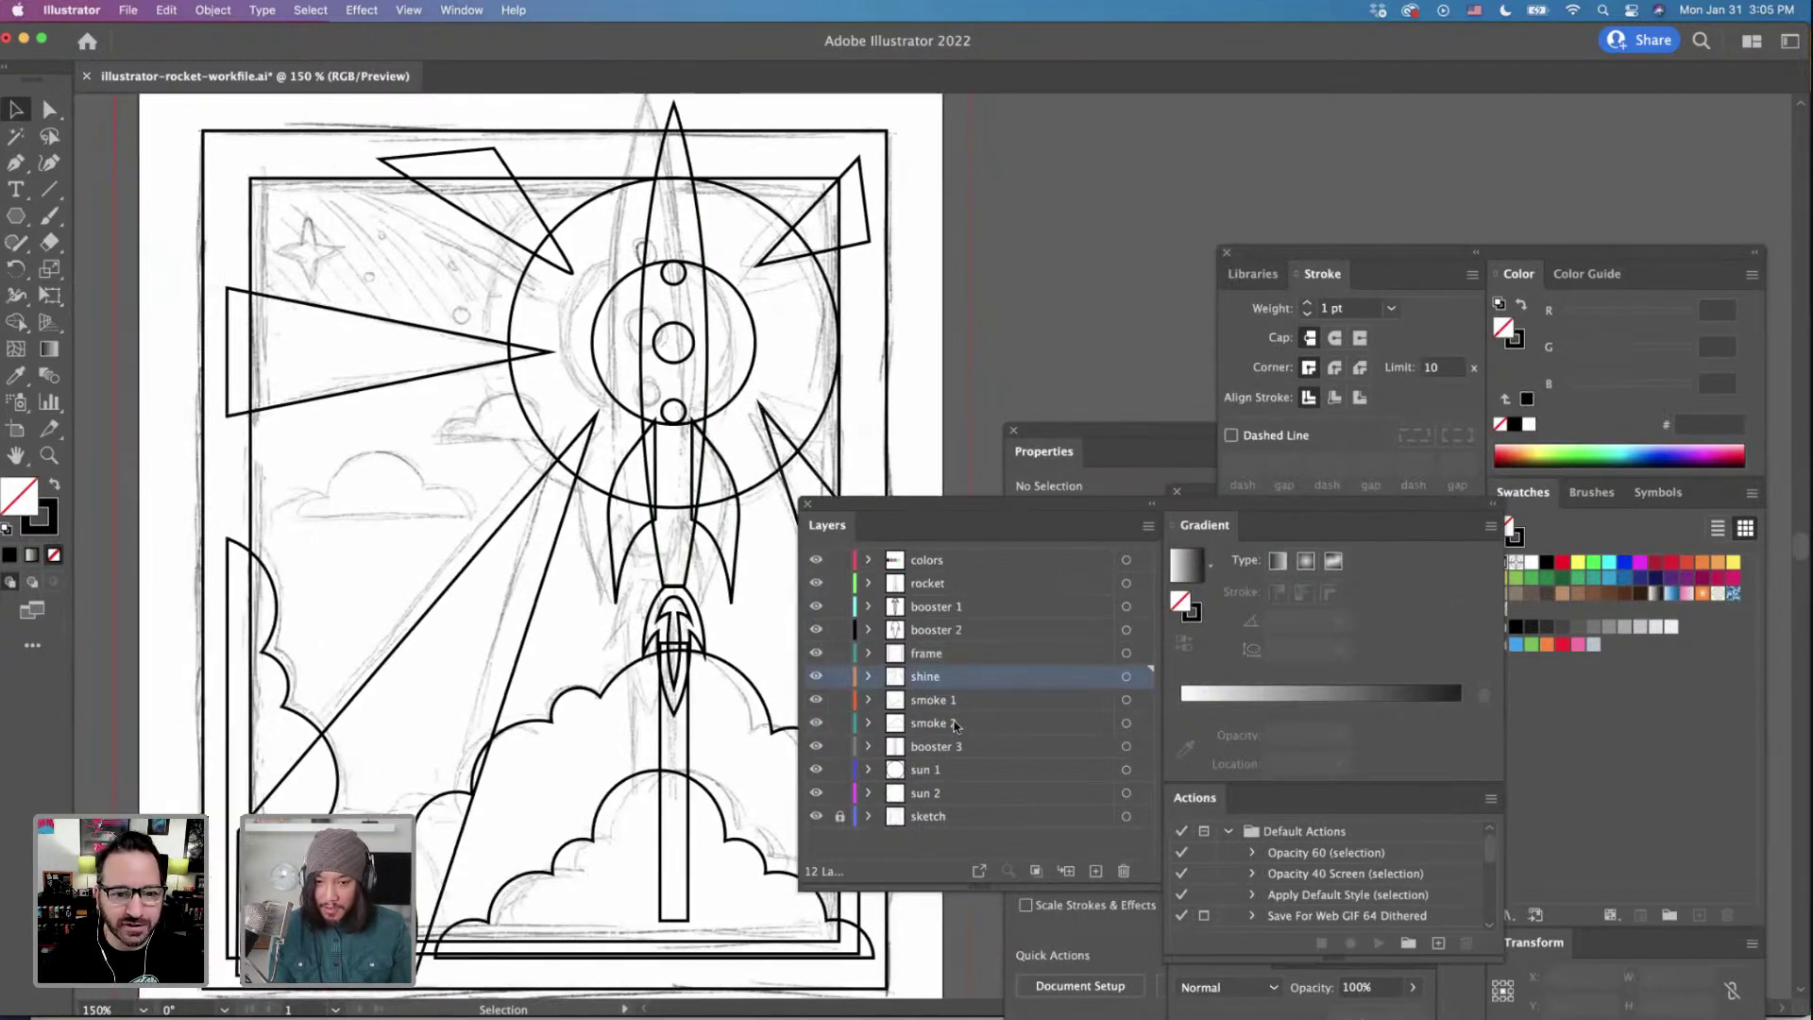
{"action": "left_click", "coordinate": [944, 700]}
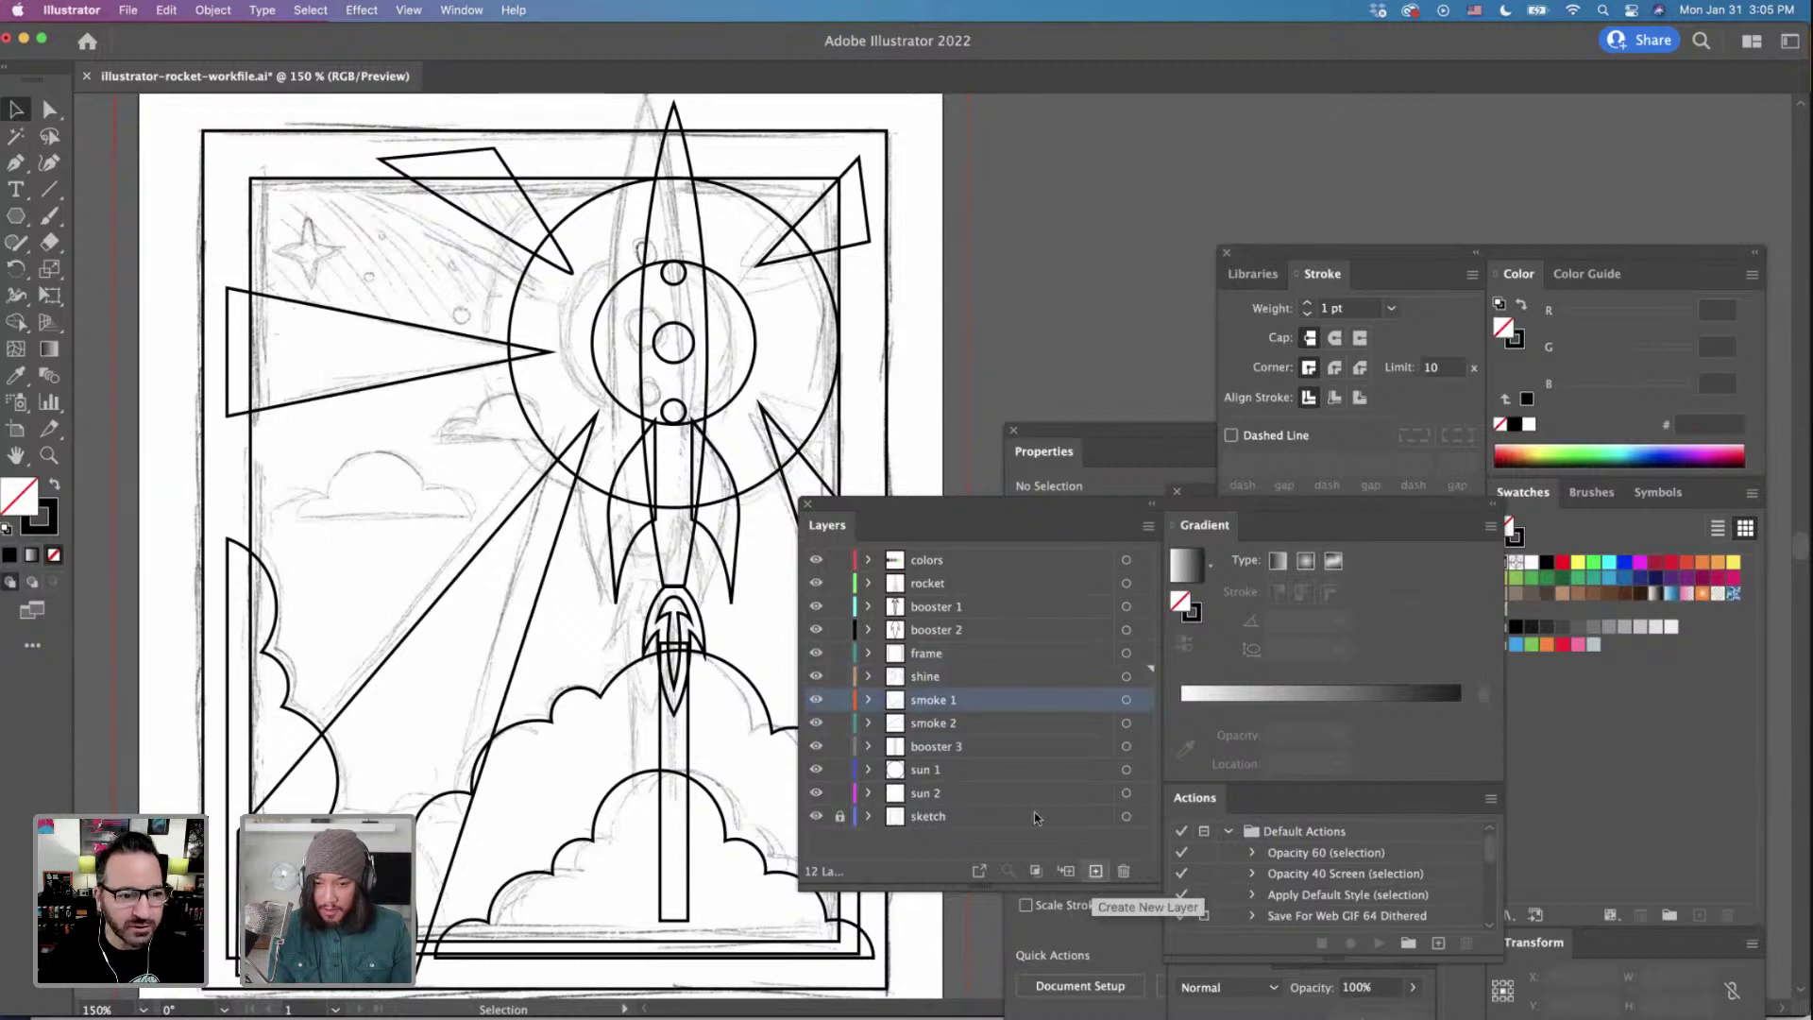
{"action": "left_click", "coordinate": [962, 794]}
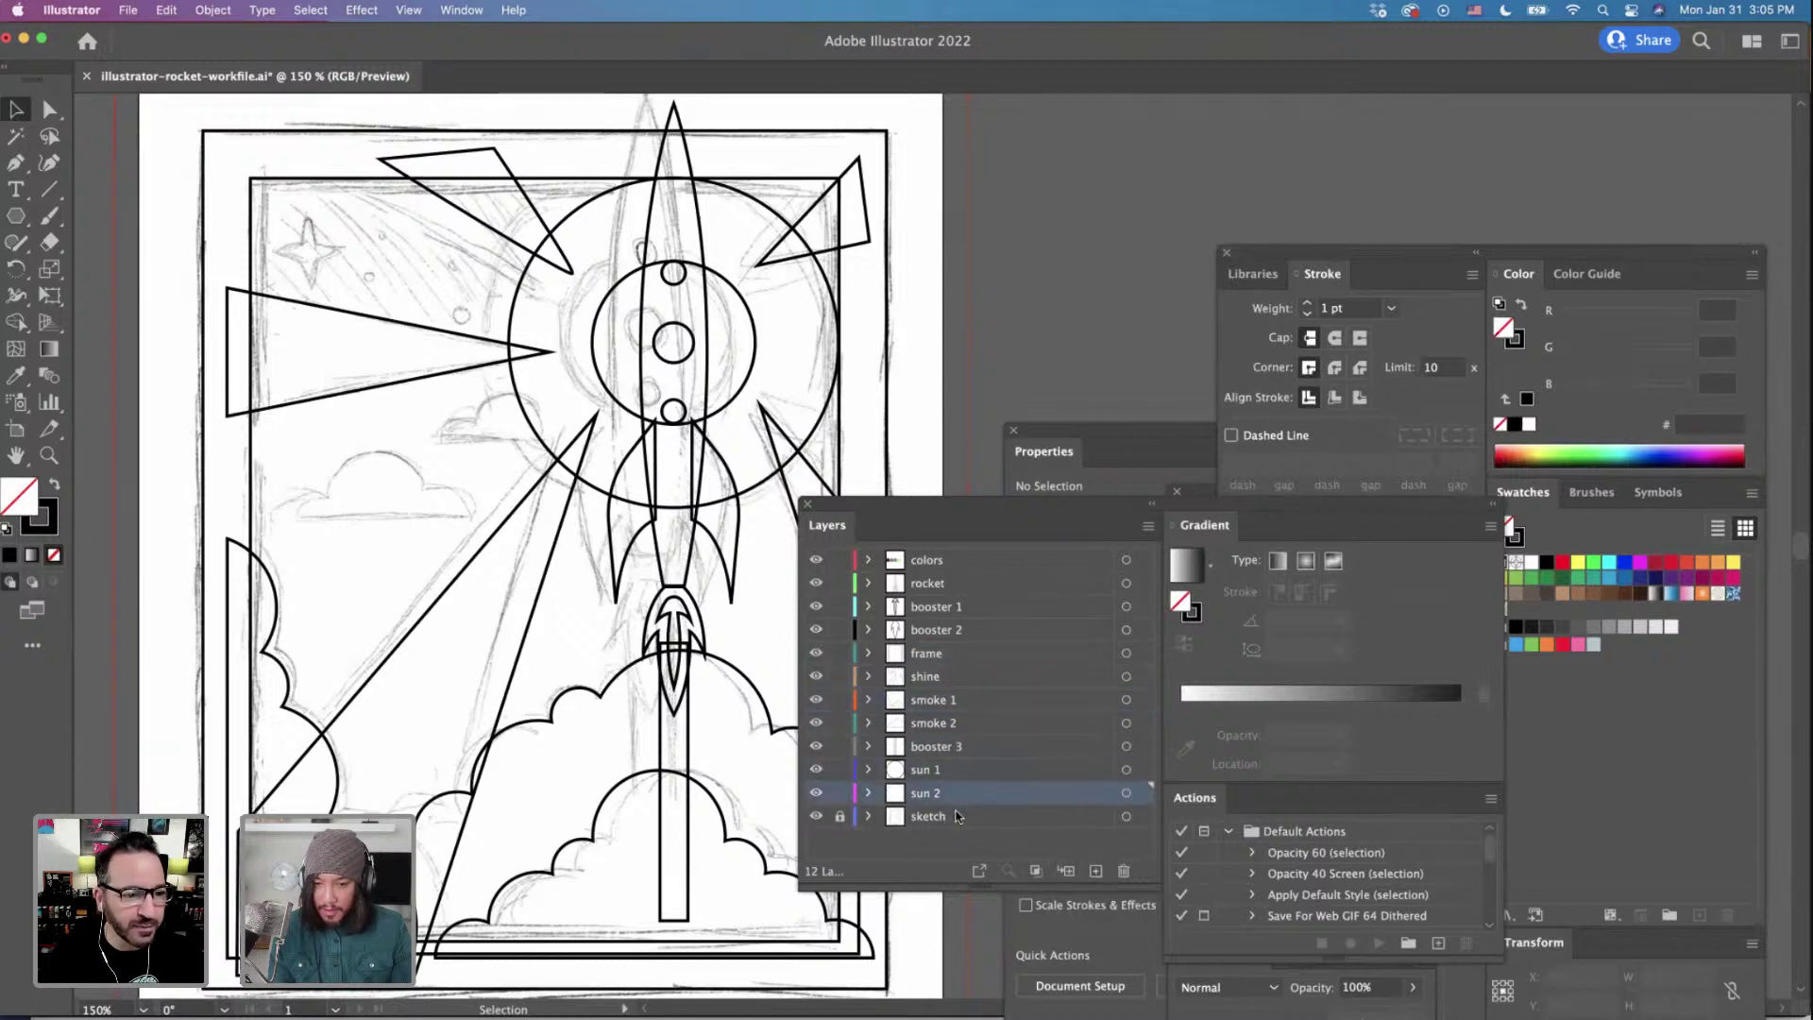
{"action": "left_click", "coordinate": [958, 816]}
{"action": "left_click", "coordinate": [1095, 871]}
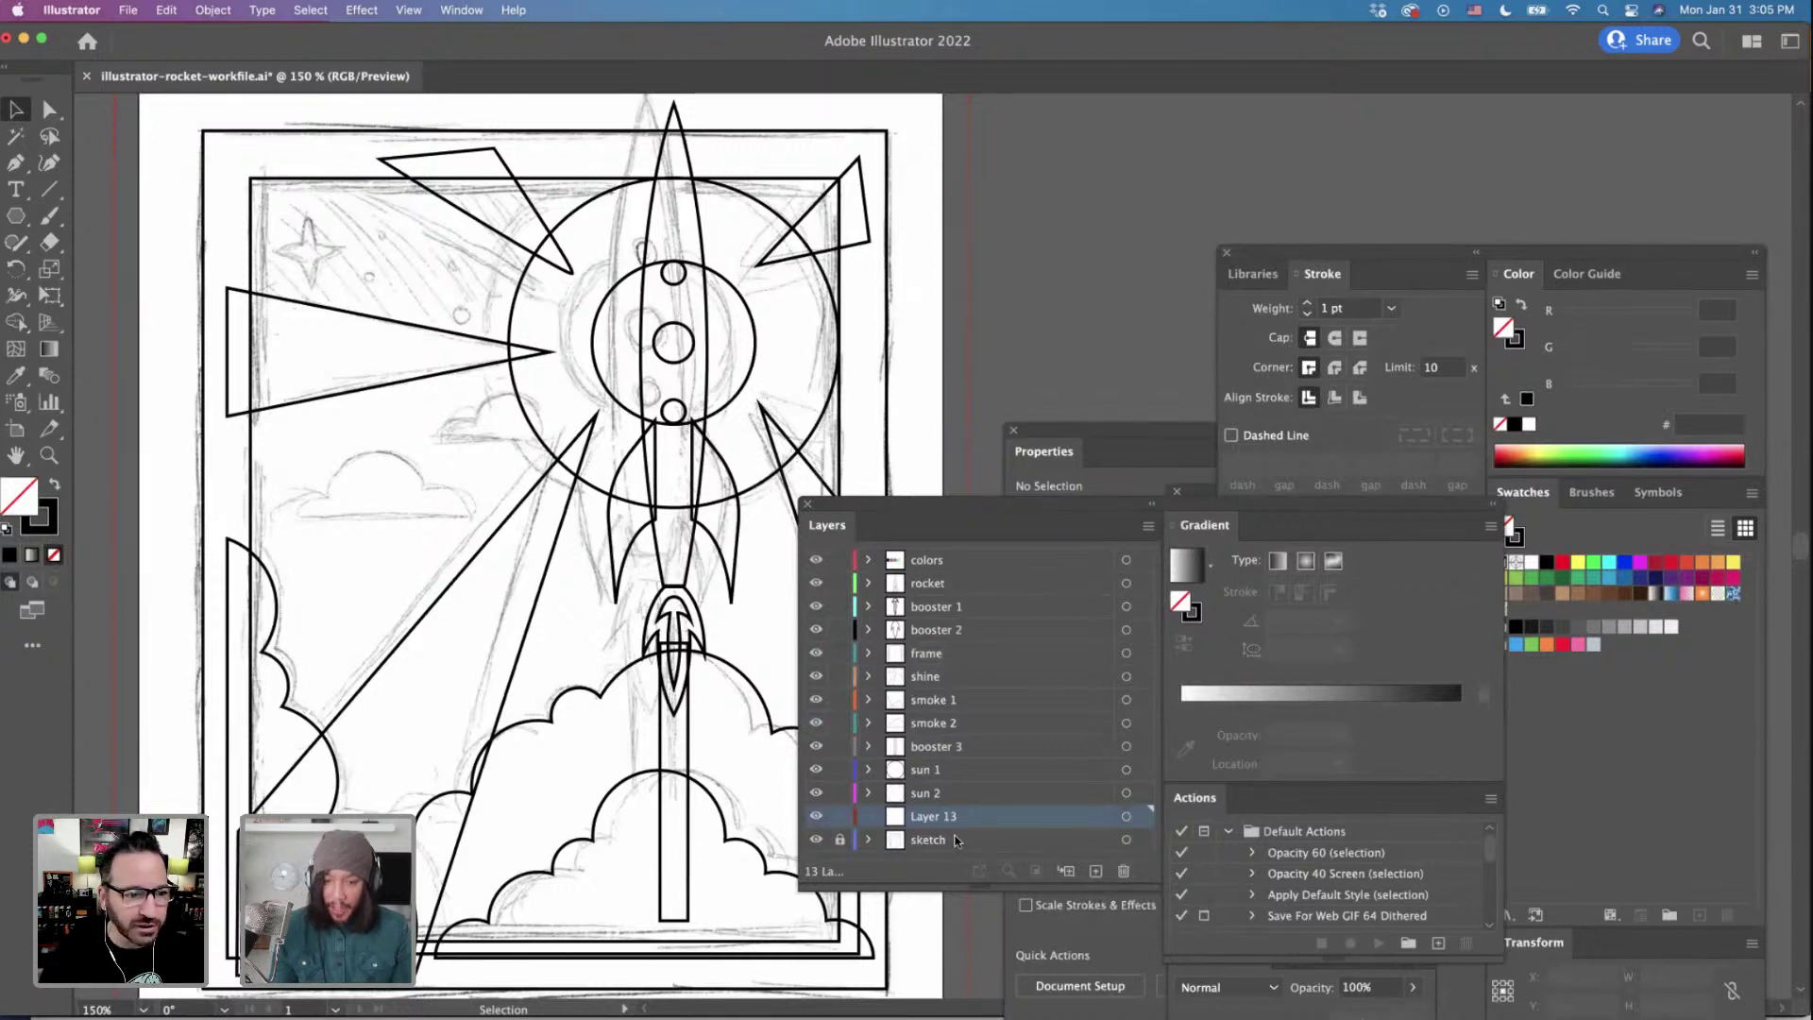
{"action": "double_click", "coordinate": [936, 818]}
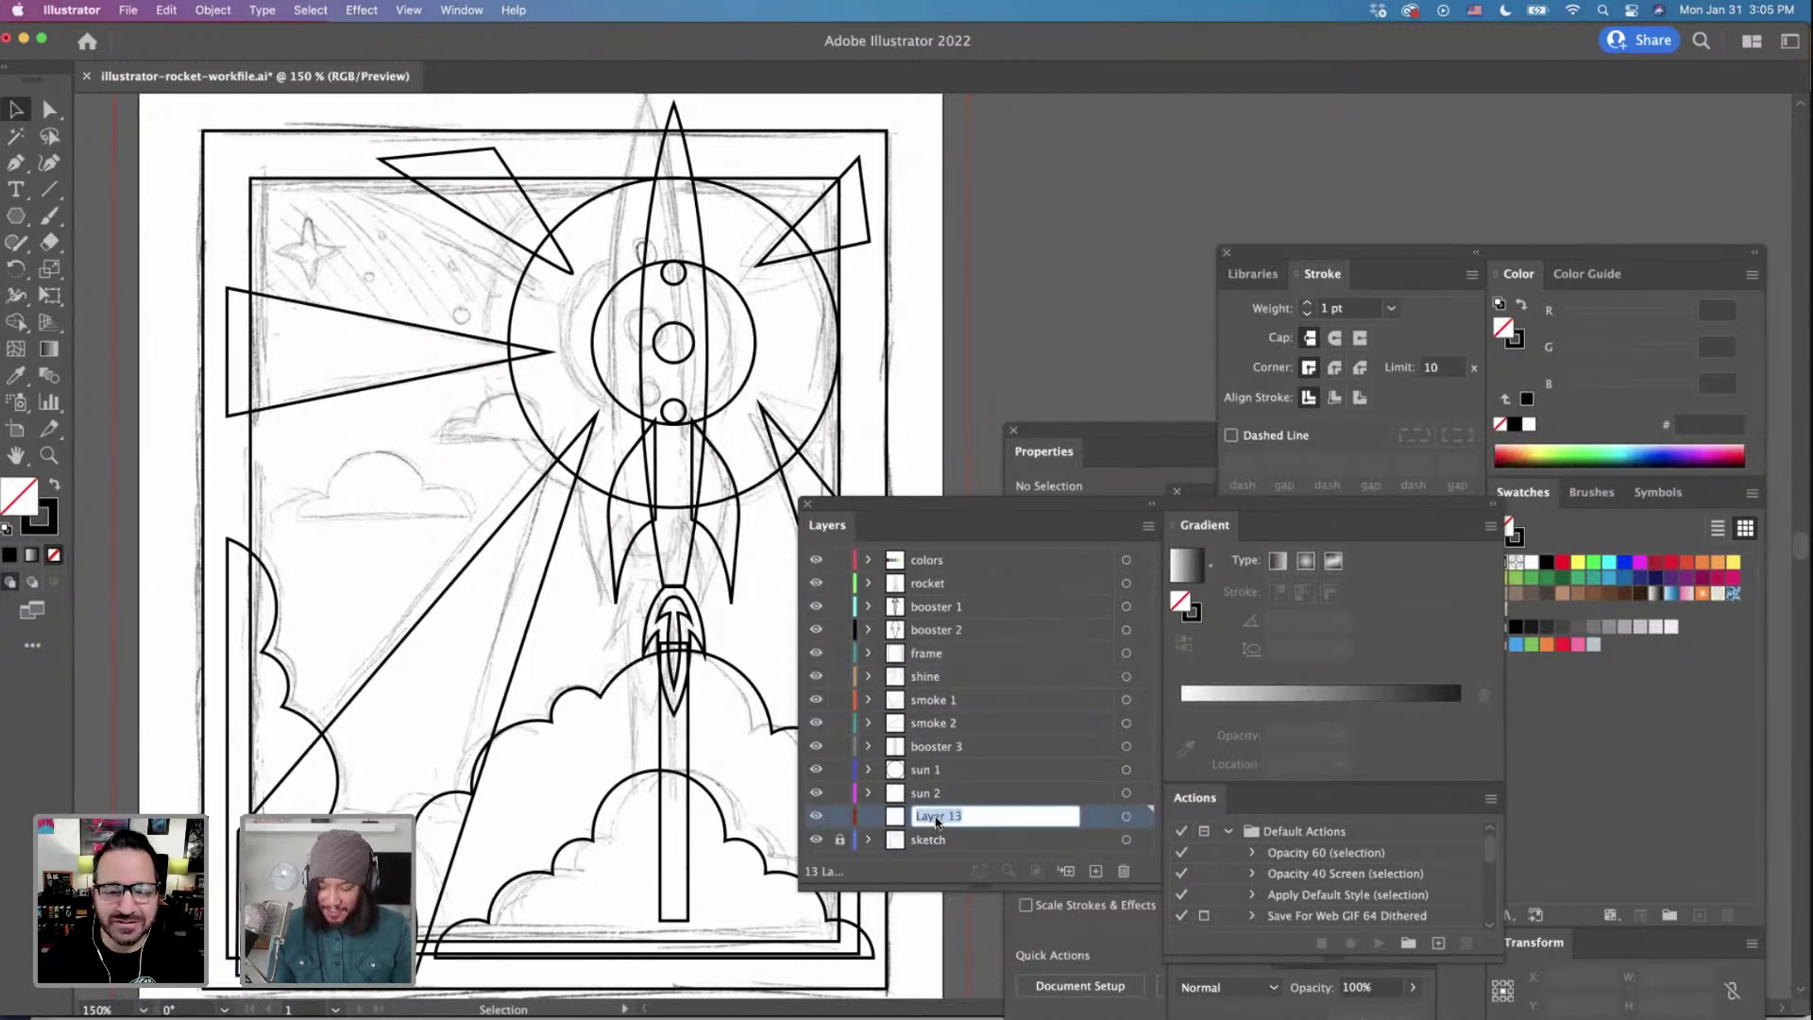
{"action": "type", "text": "clouds"}
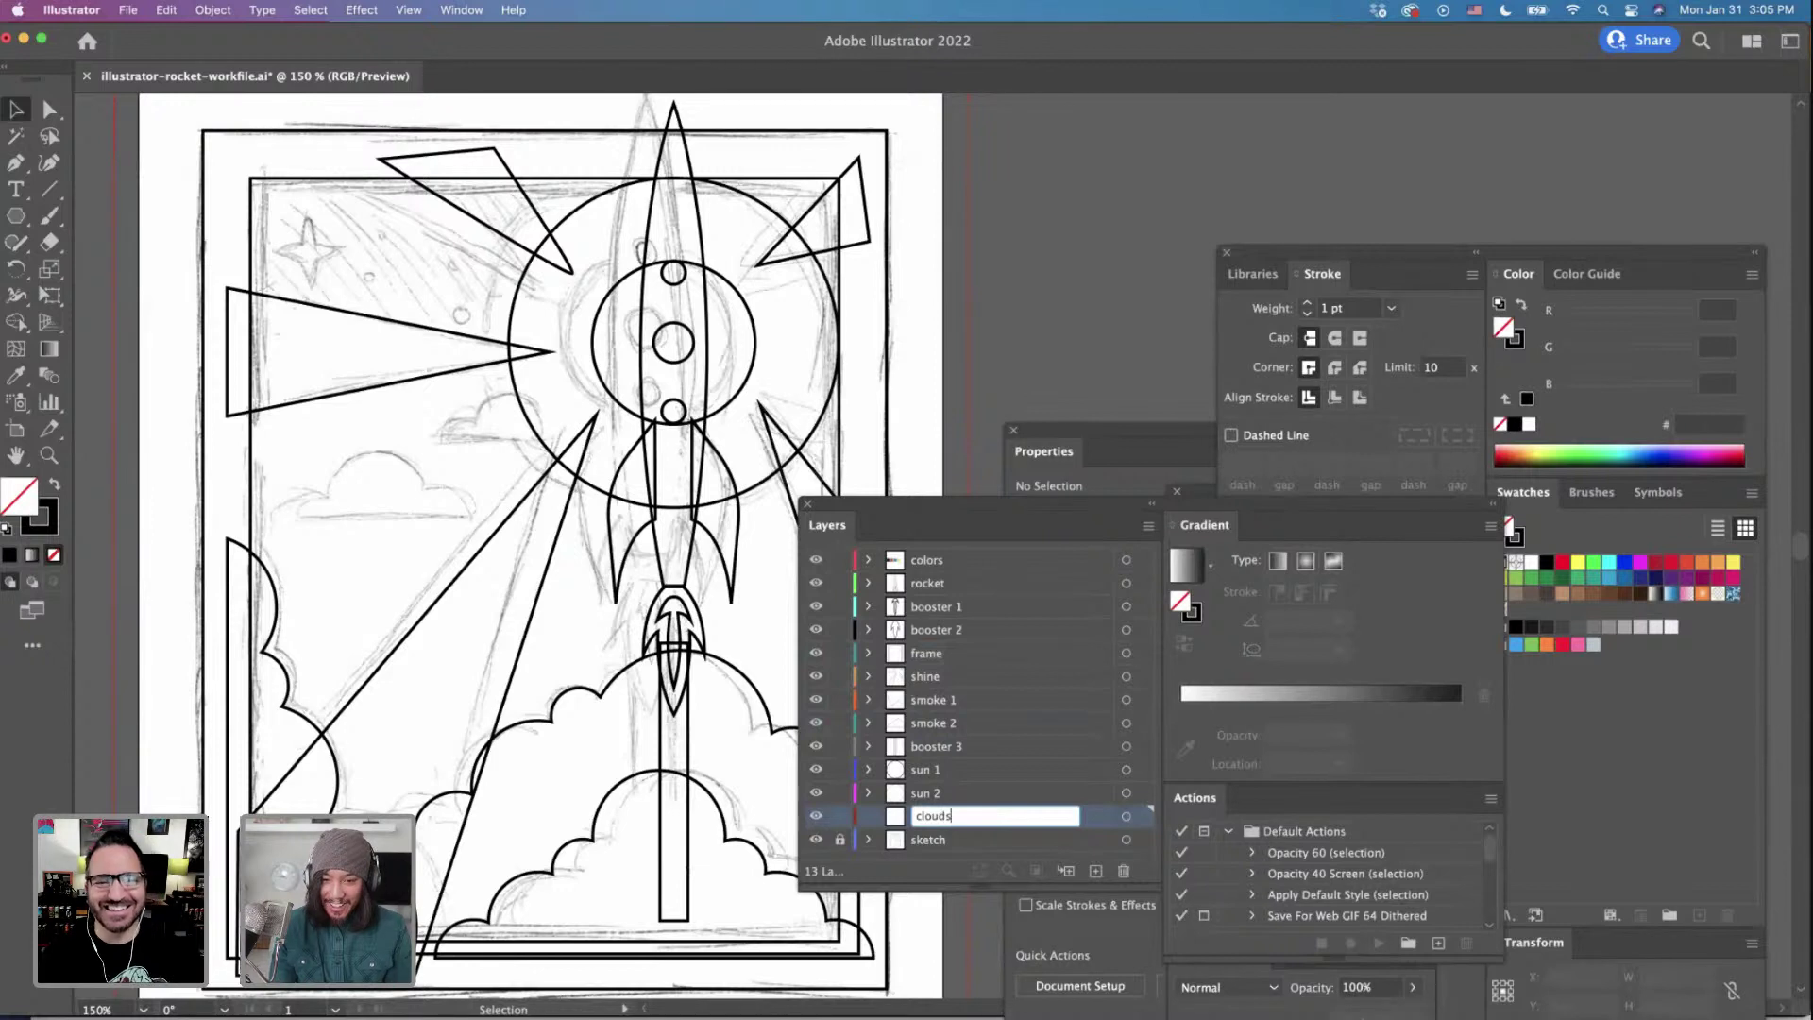
{"action": "key", "text": "Return"}
{"action": "left_click", "coordinate": [973, 818]}
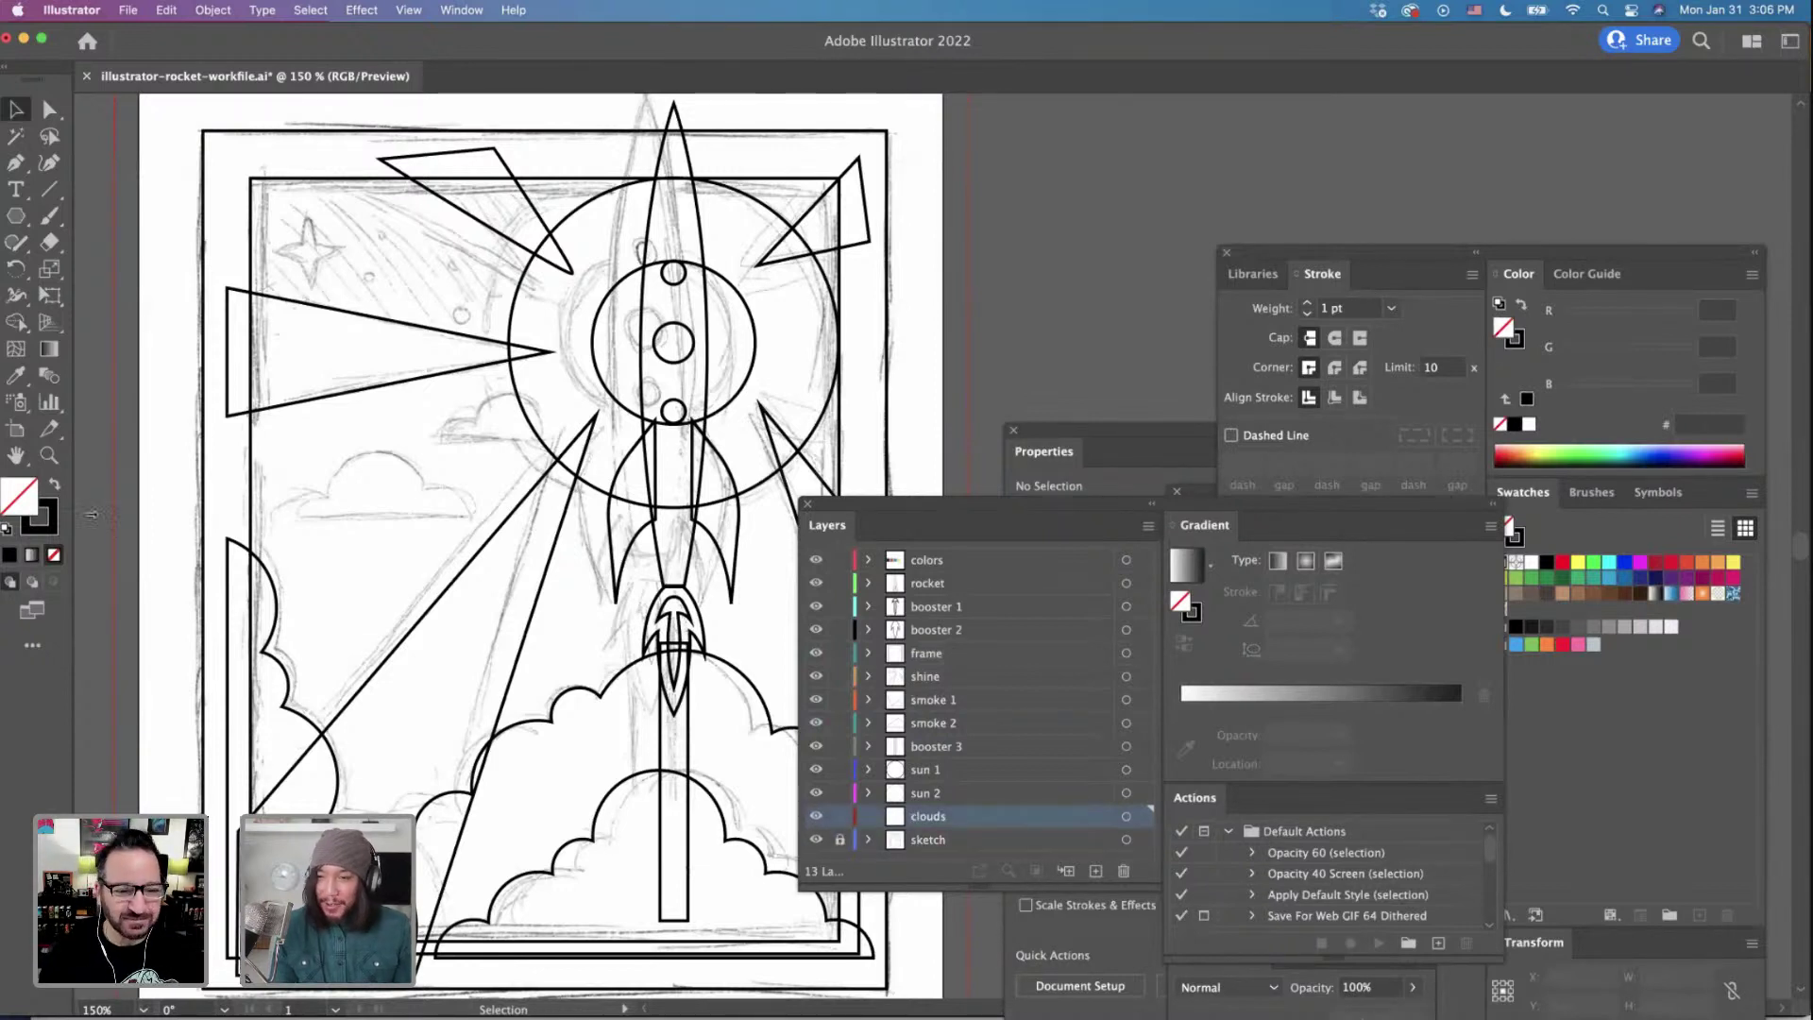
Draw three circles on the clouds layer over the sketched cloud, a large middle one flanked by two about 0.33 in wide.
{"action": "left_click_drag", "start_coordinate": [16, 216], "coordinate": [64, 282]}
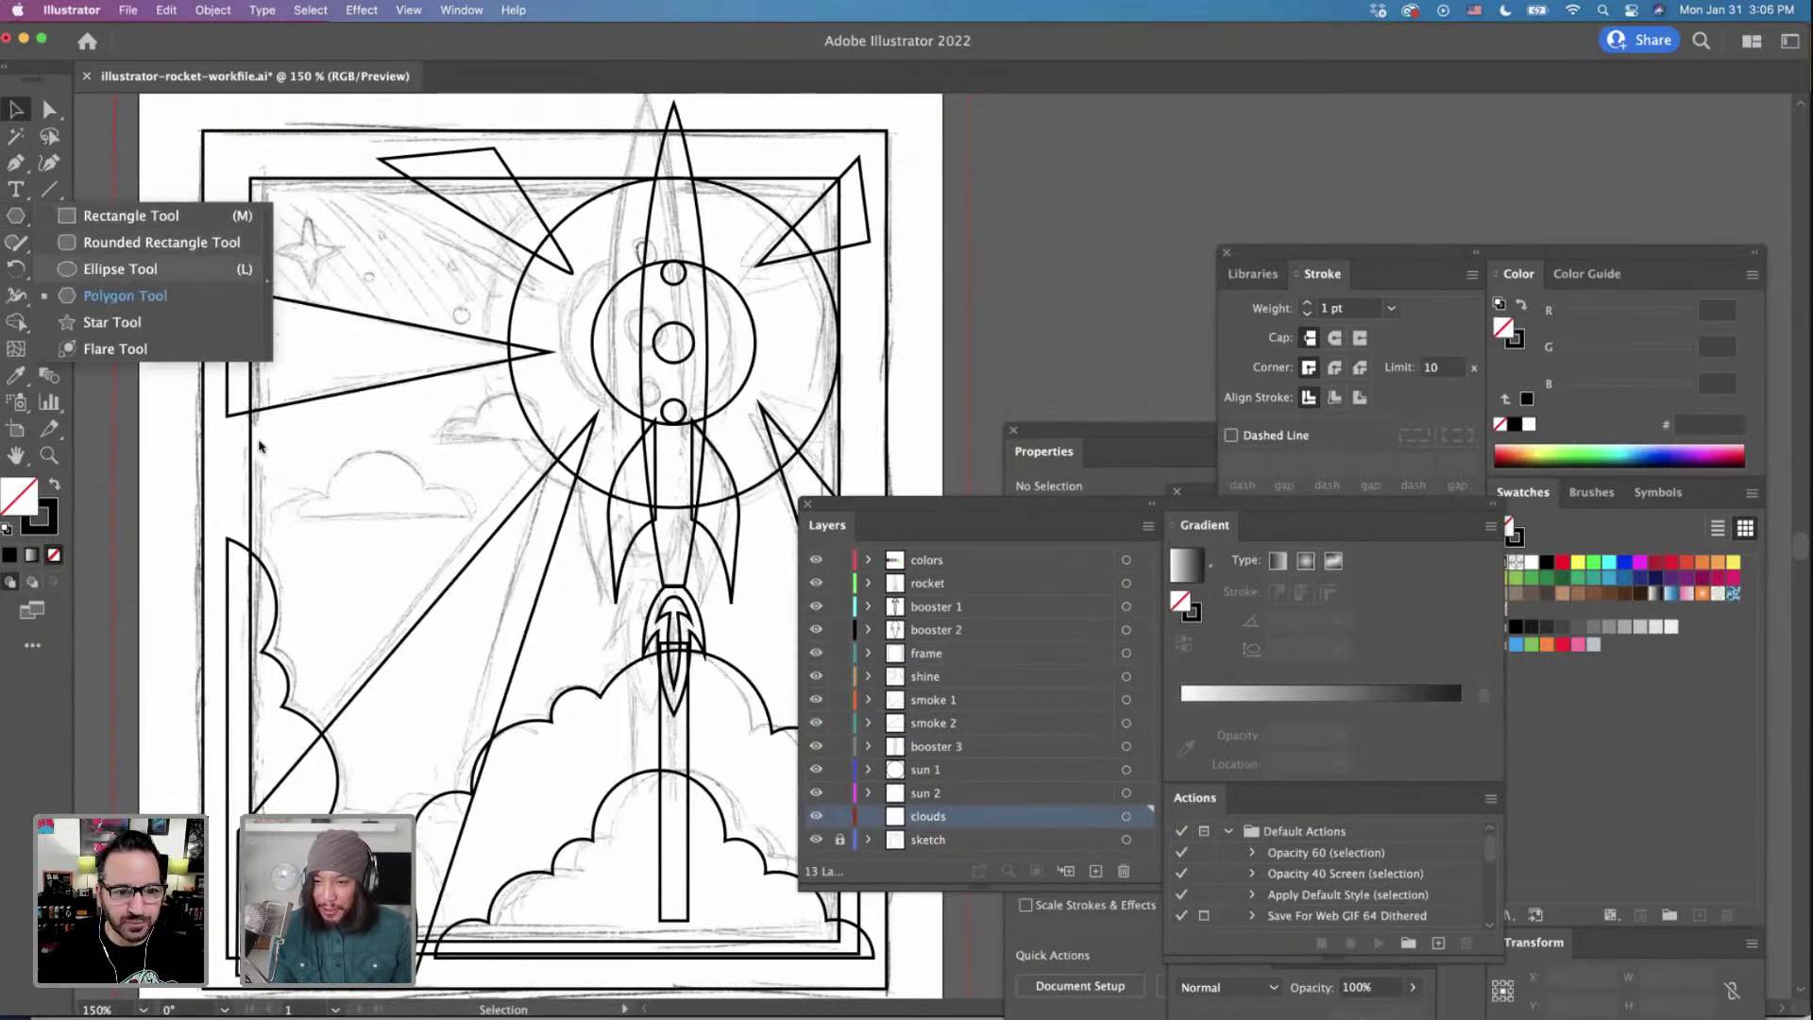
{"action": "key", "text": "l"}
{"action": "mouse_move", "coordinate": [368, 477]}
{"action": "left_mouse_down"}
{"action": "mouse_move", "coordinate": [410, 520]}
{"action": "mouse_move", "coordinate": [452, 524]}
{"action": "mouse_move", "coordinate": [387, 529]}
{"action": "mouse_move", "coordinate": [461, 544]}
{"action": "mouse_move", "coordinate": [332, 536]}
{"action": "left_mouse_up"}
{"action": "key", "text": "v"}
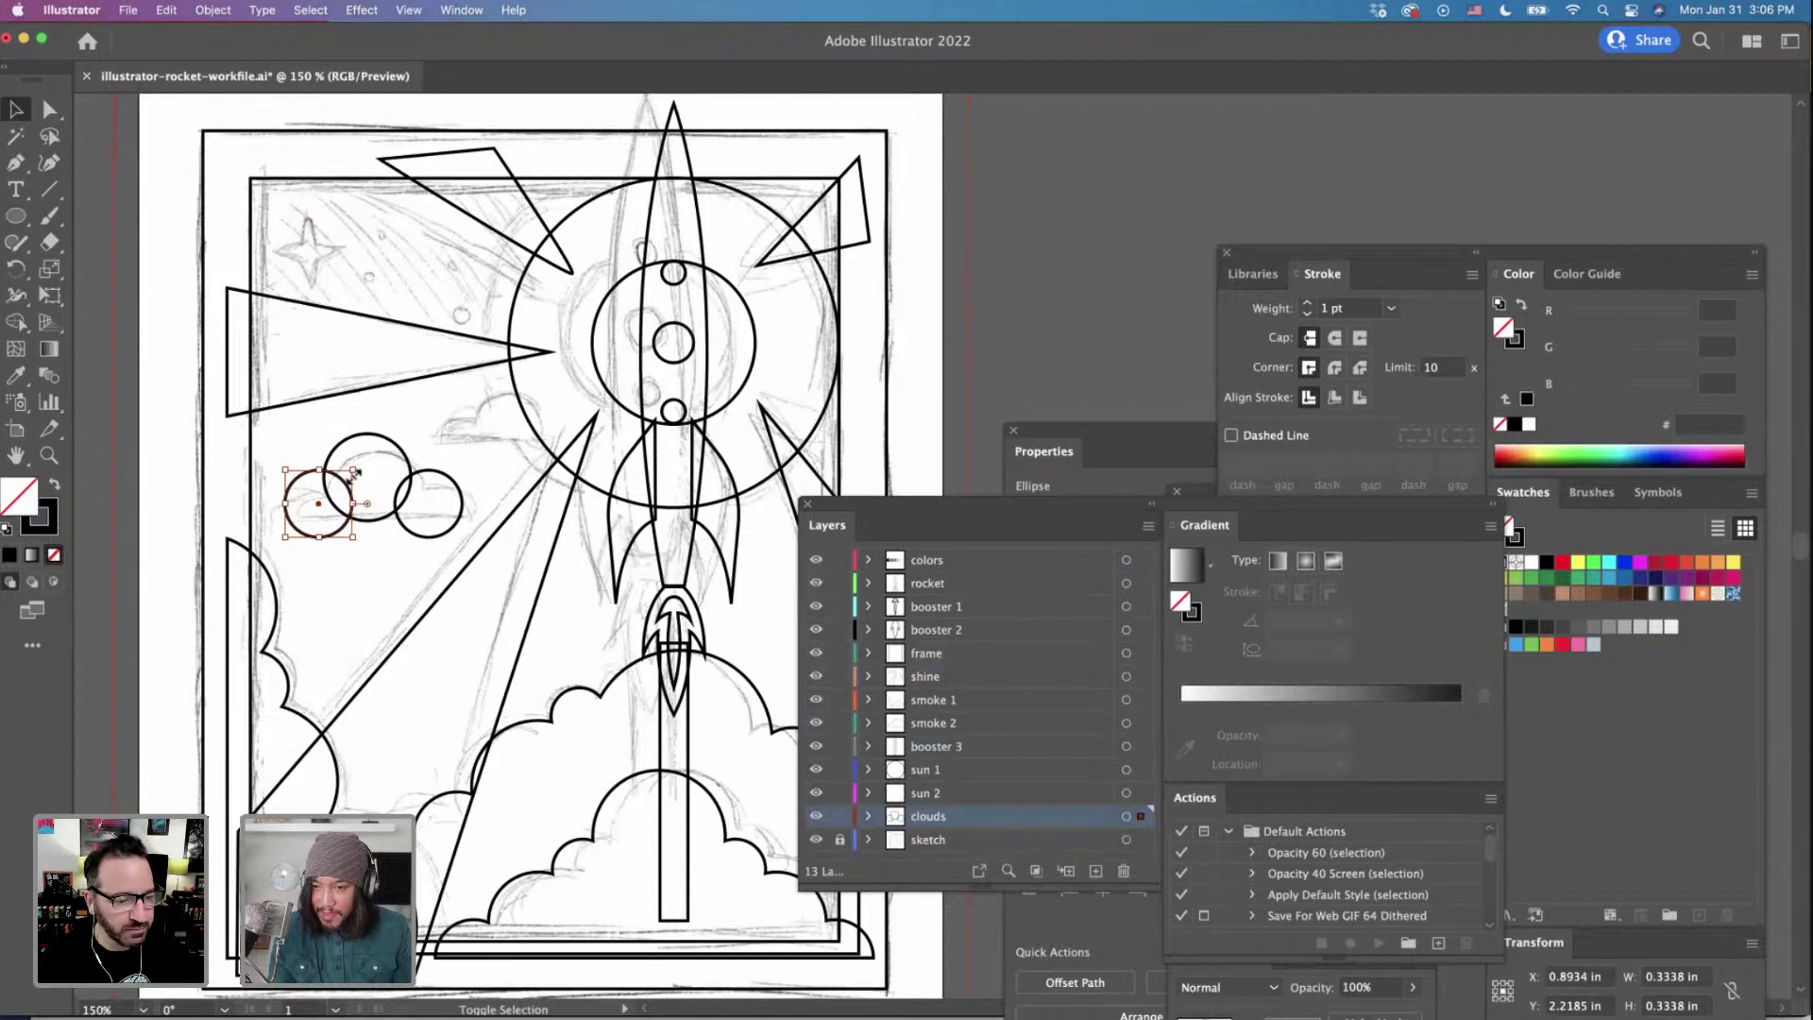
Shrink the left cloud circle to about 0.27 in and shift it slightly right to fit the sketched cloud.
{"action": "left_click_drag", "start_coordinate": [354, 470], "coordinate": [337, 484]}
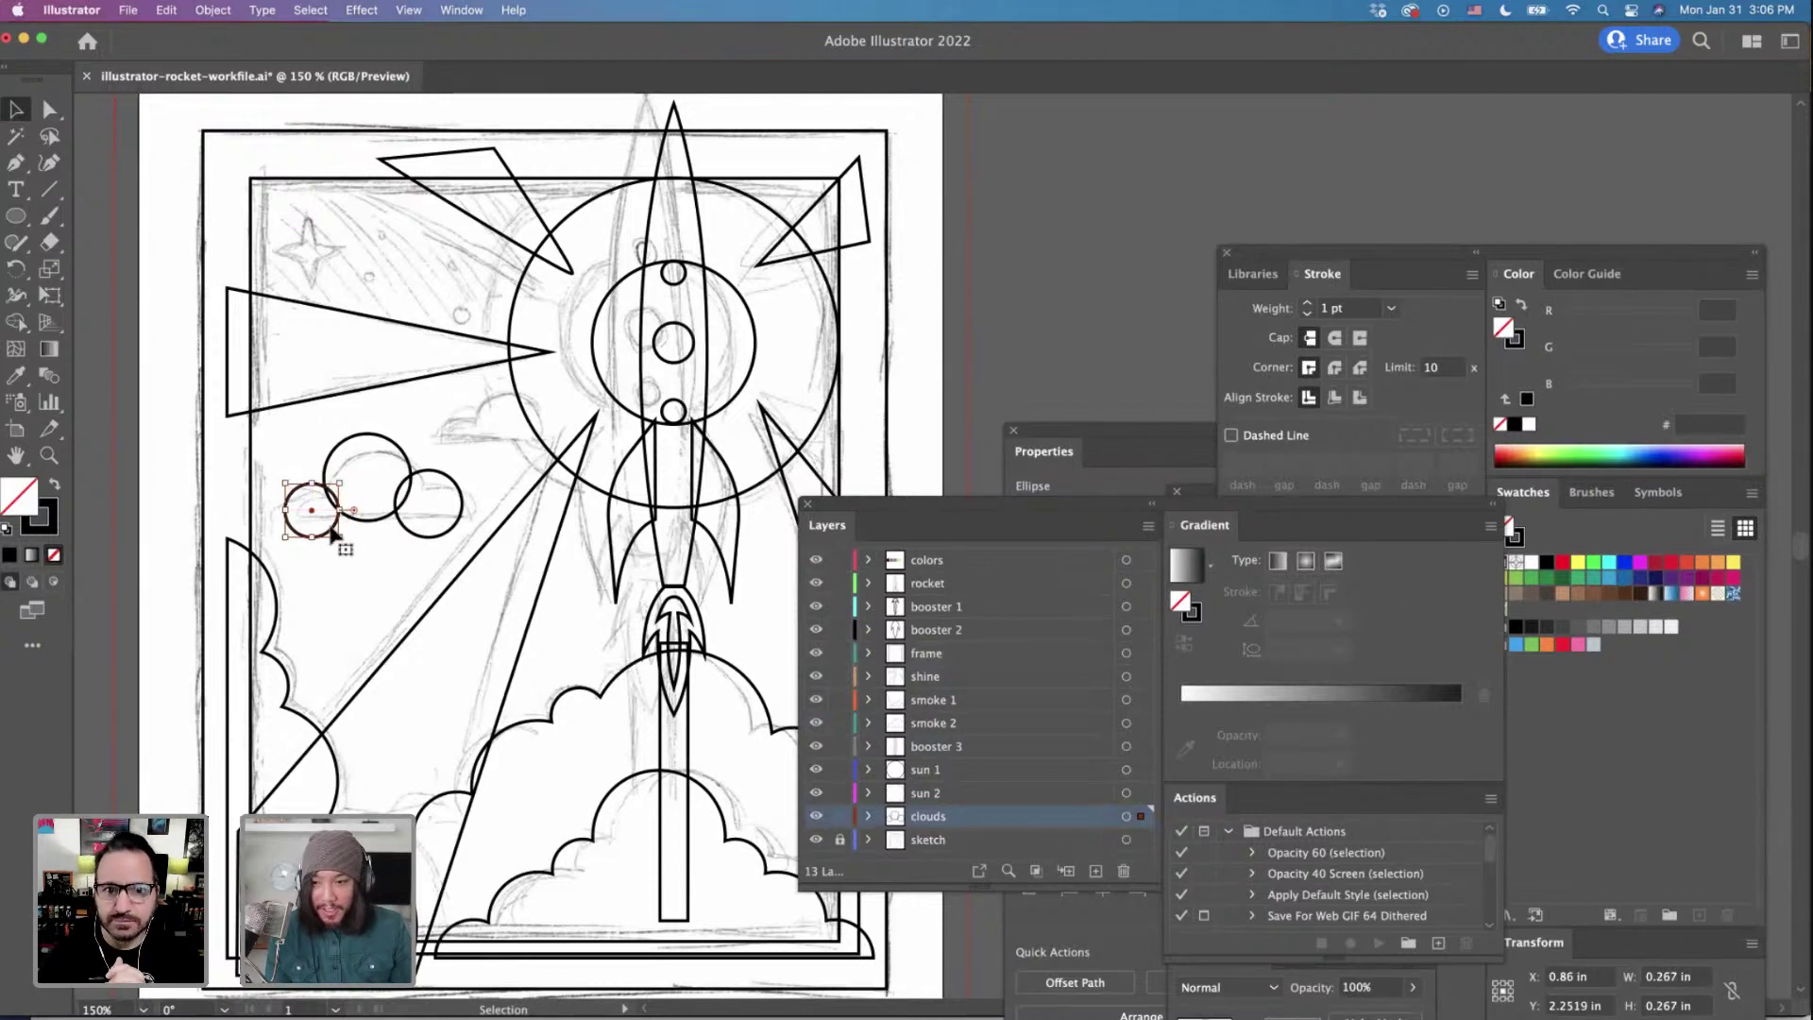
{"action": "left_click_drag", "start_coordinate": [332, 532], "coordinate": [334, 531]}
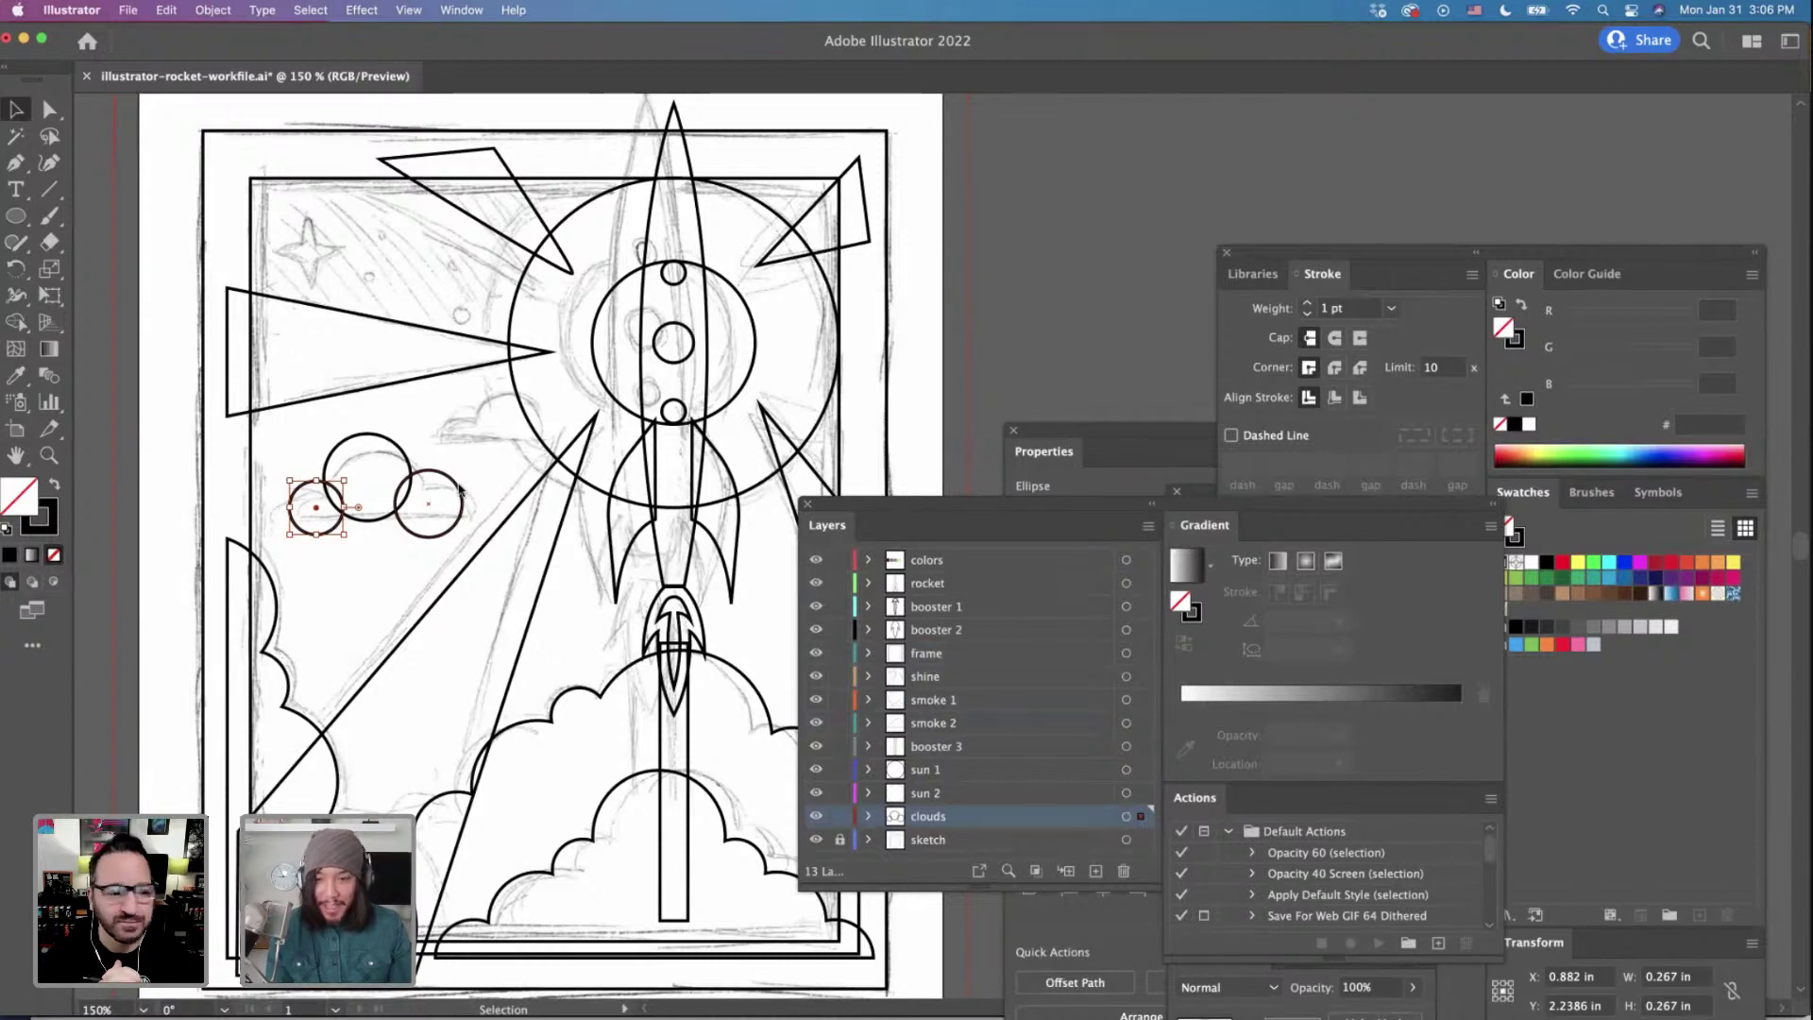
{"action": "left_click", "coordinate": [389, 561]}
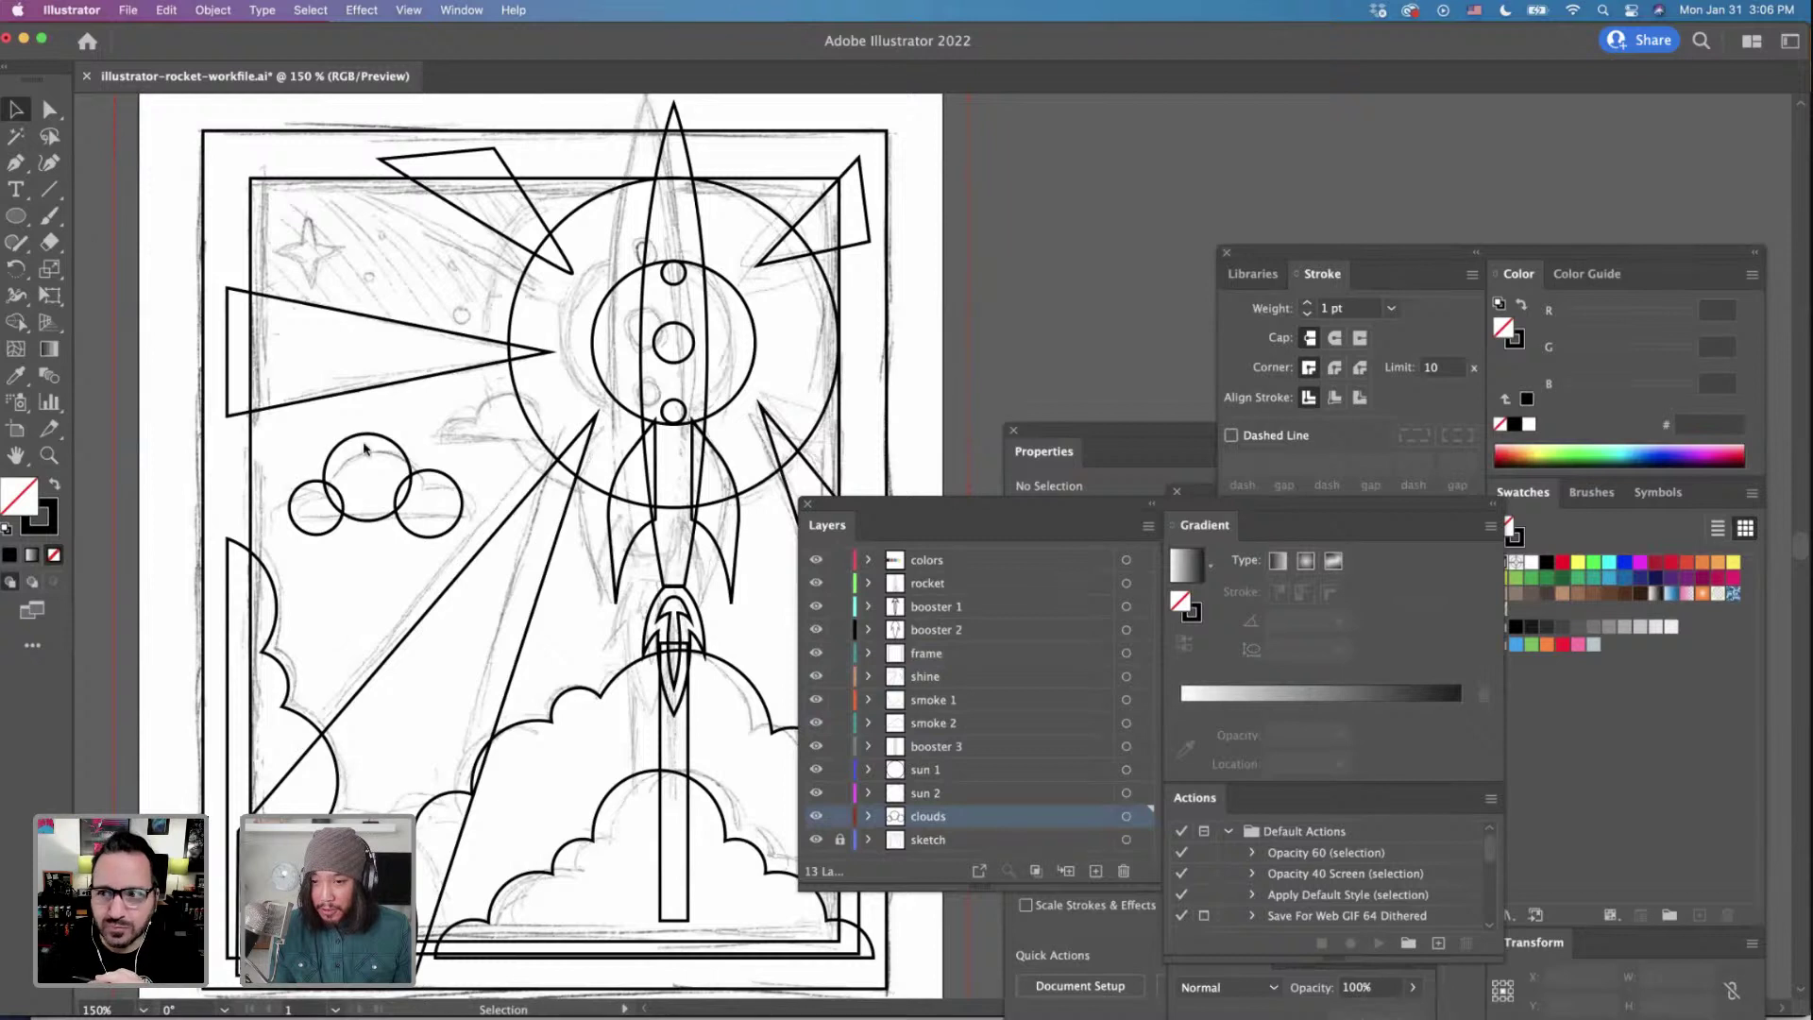
Nudge the right cloud circle slightly up and left, and select all three cloud circles together.
{"action": "left_click", "coordinate": [431, 480]}
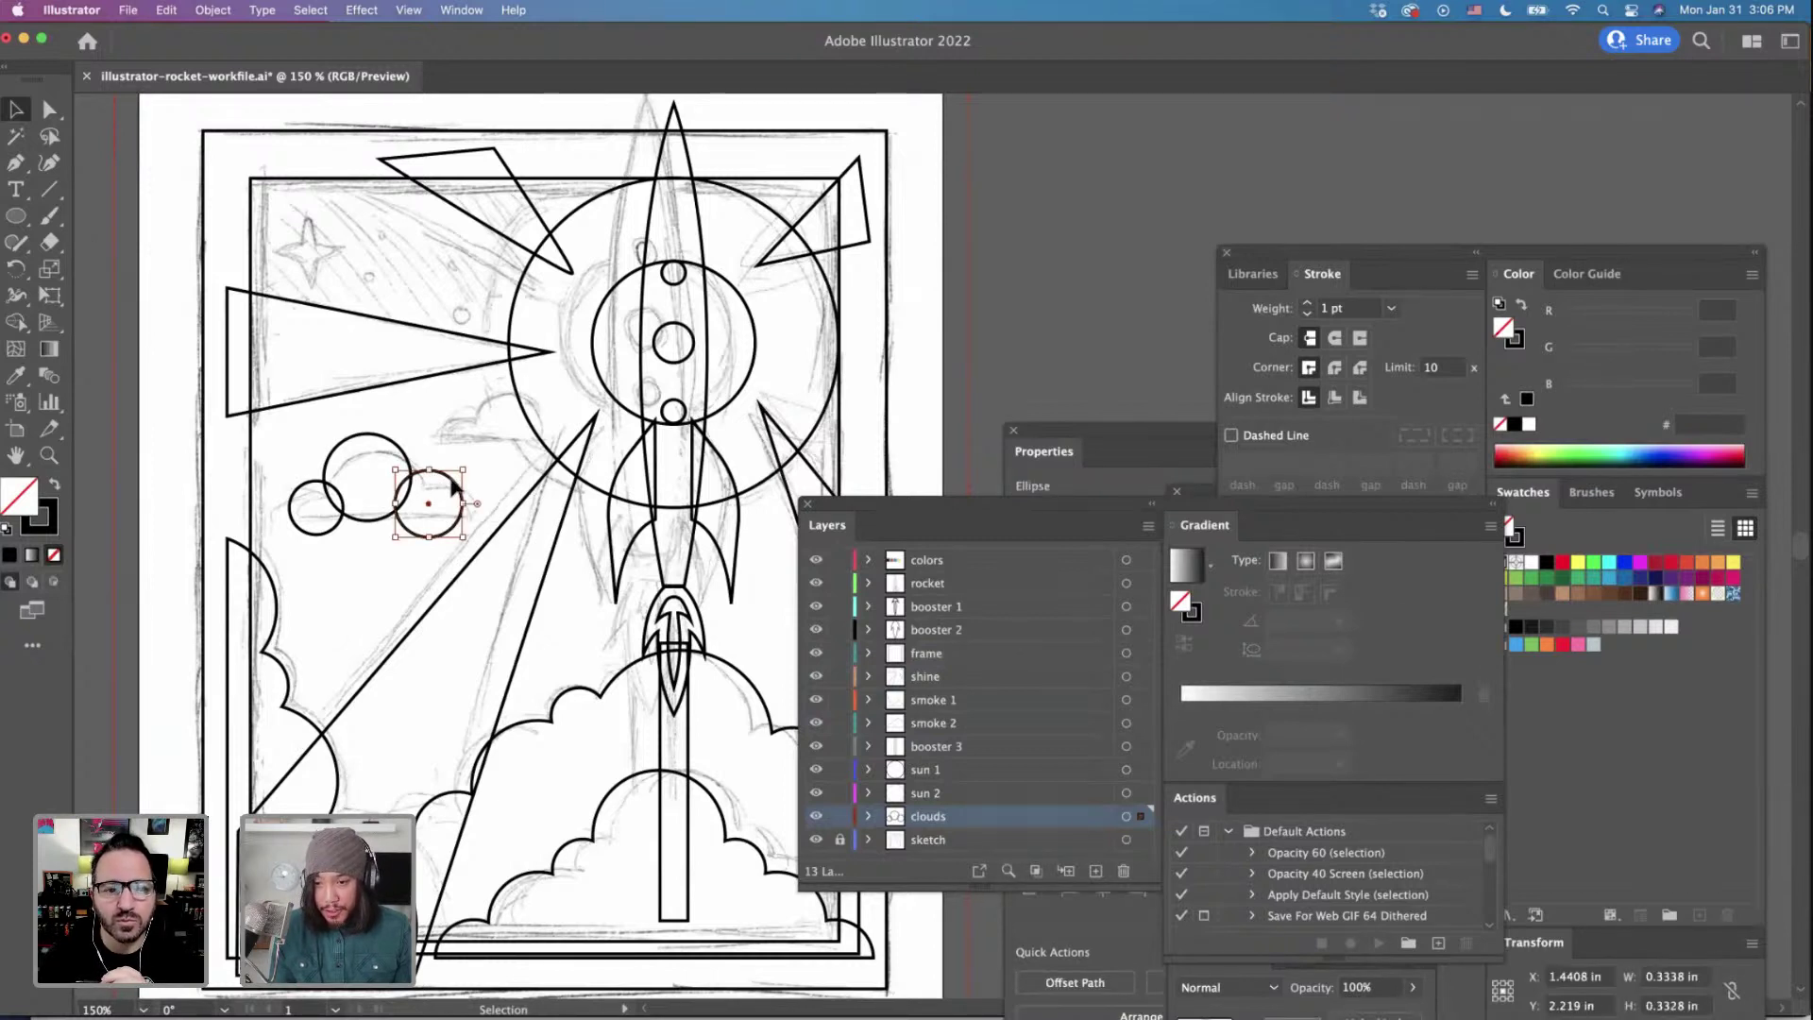
{"action": "left_click_drag", "start_coordinate": [453, 486], "coordinate": [453, 486]}
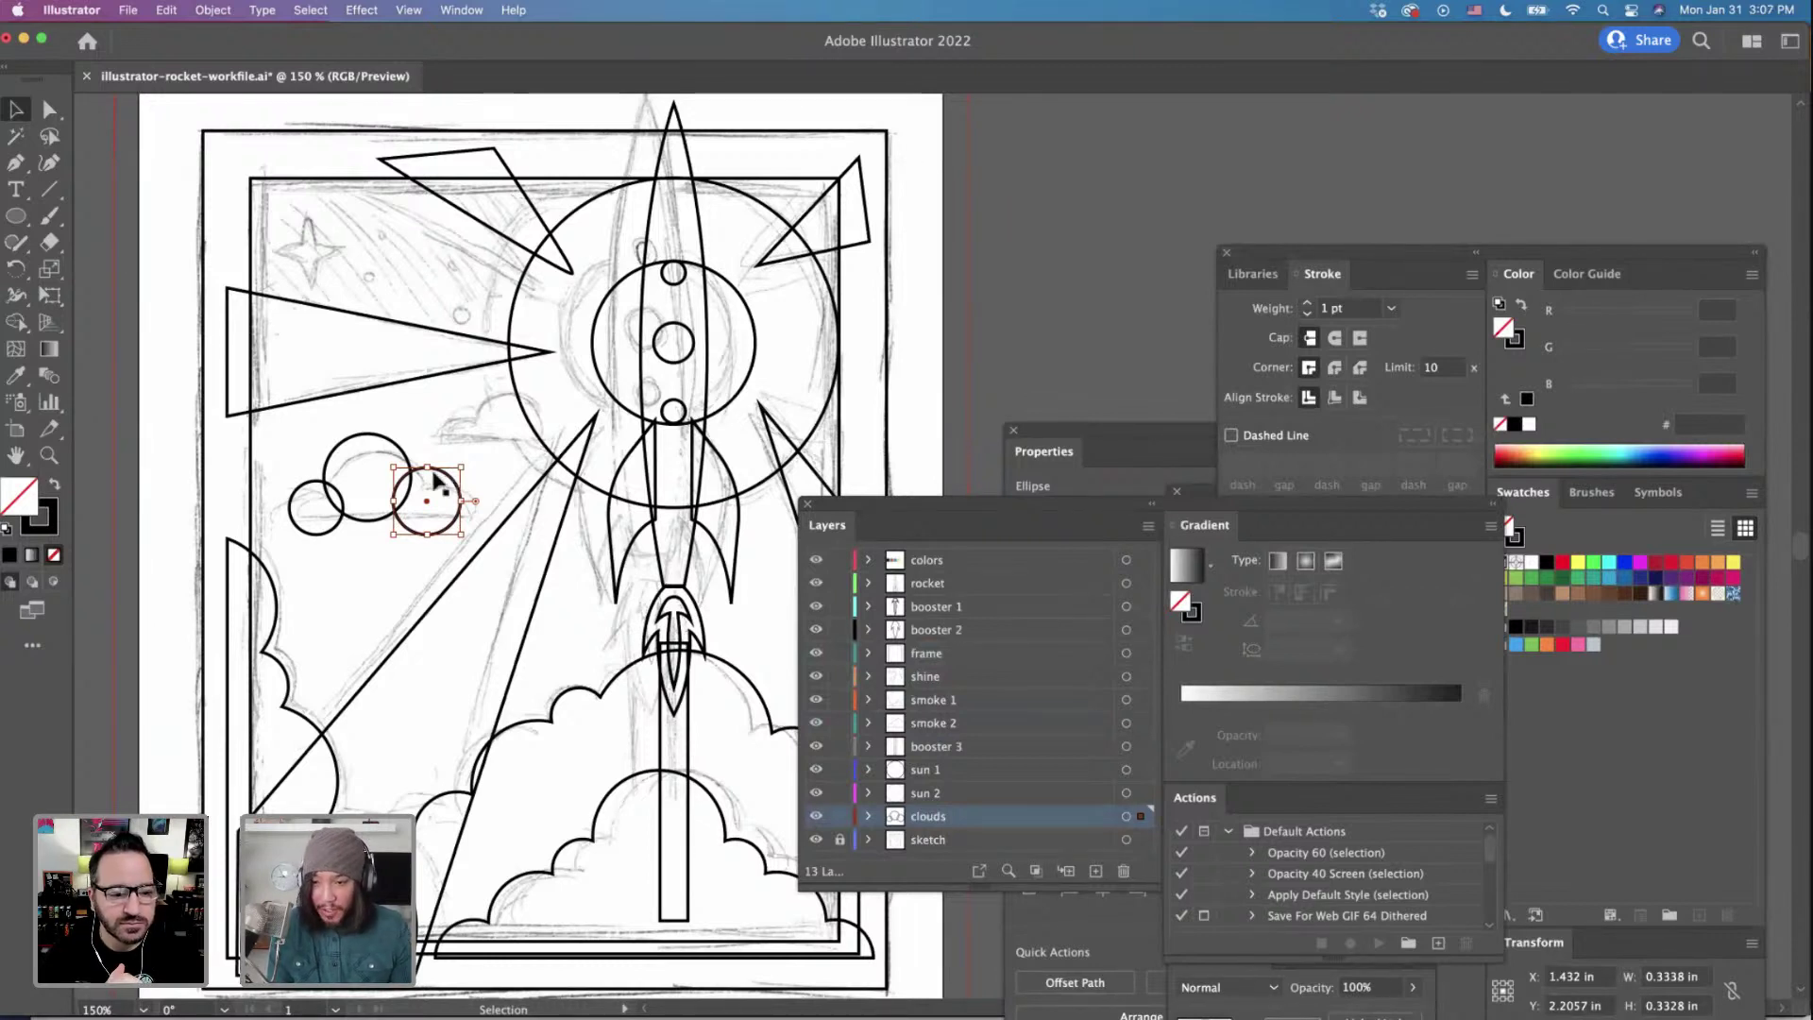
{"action": "left_click_drag", "start_coordinate": [439, 524], "coordinate": [302, 462]}
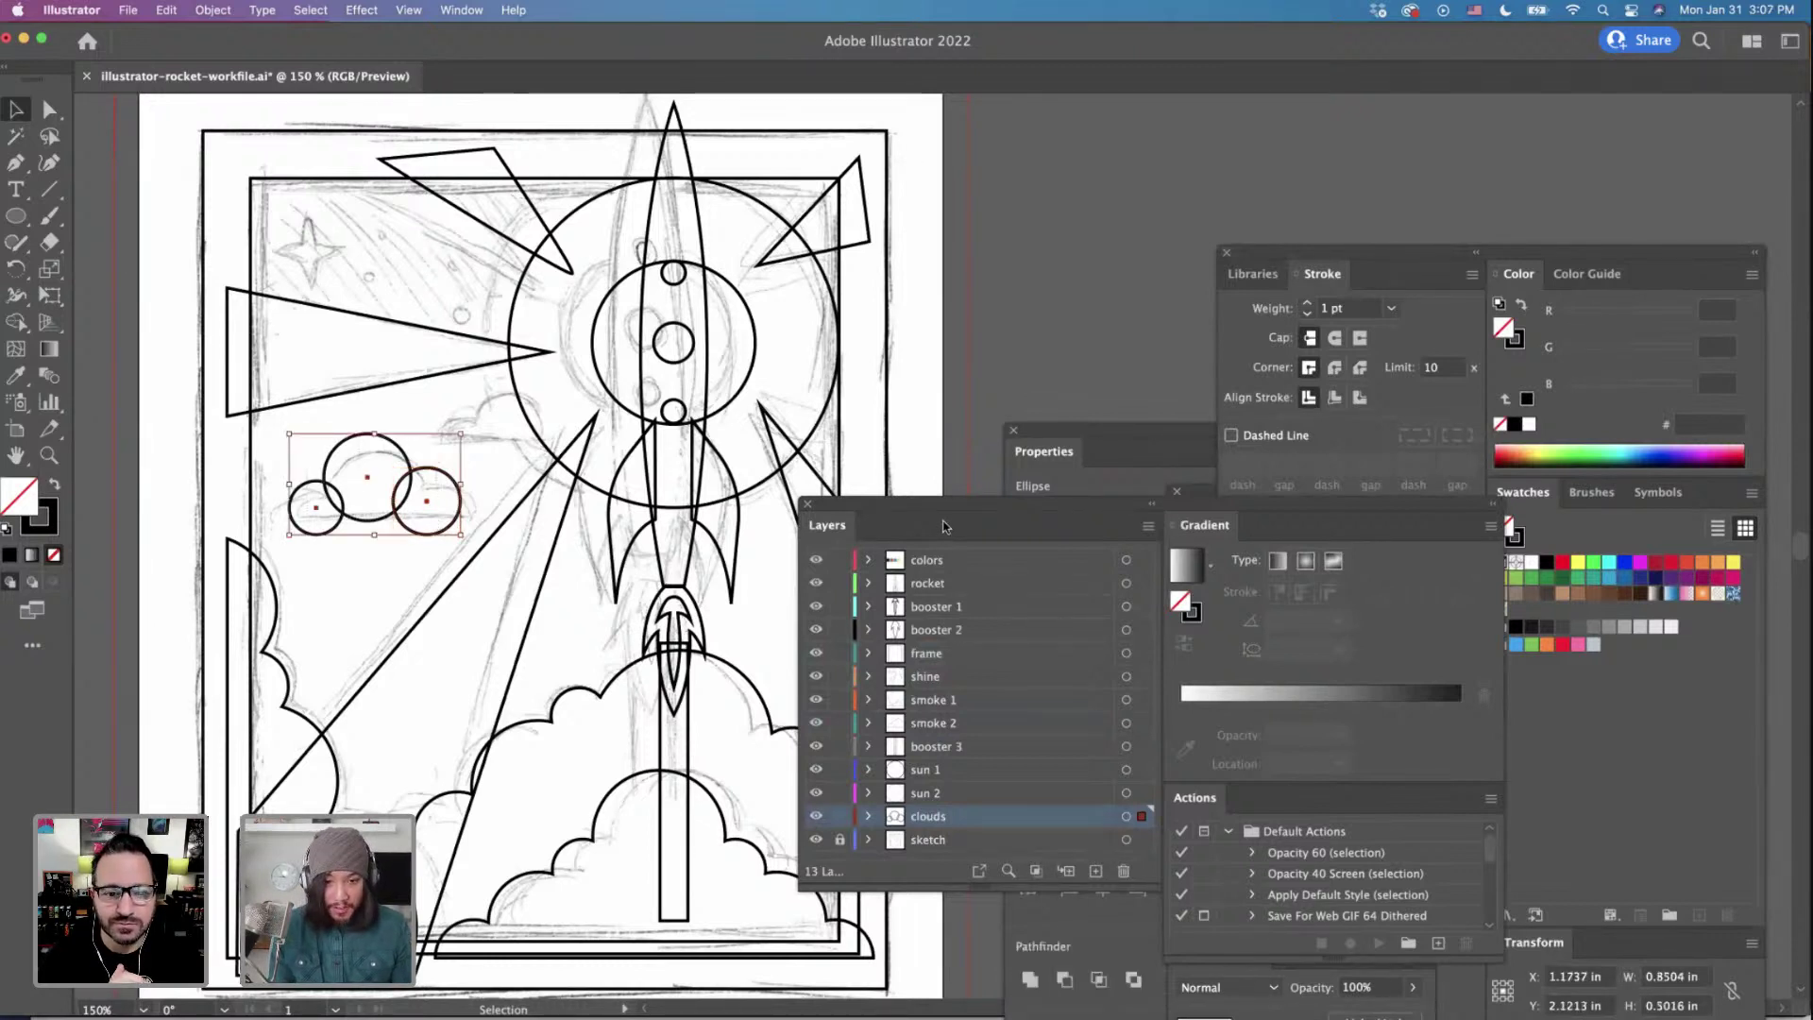
Unite the three cloud circles into one shape and draw a rectangle about 1.37 by 0.30 in across the cloud's lower part.
{"action": "left_click_drag", "start_coordinate": [949, 505], "coordinate": [1008, 158]}
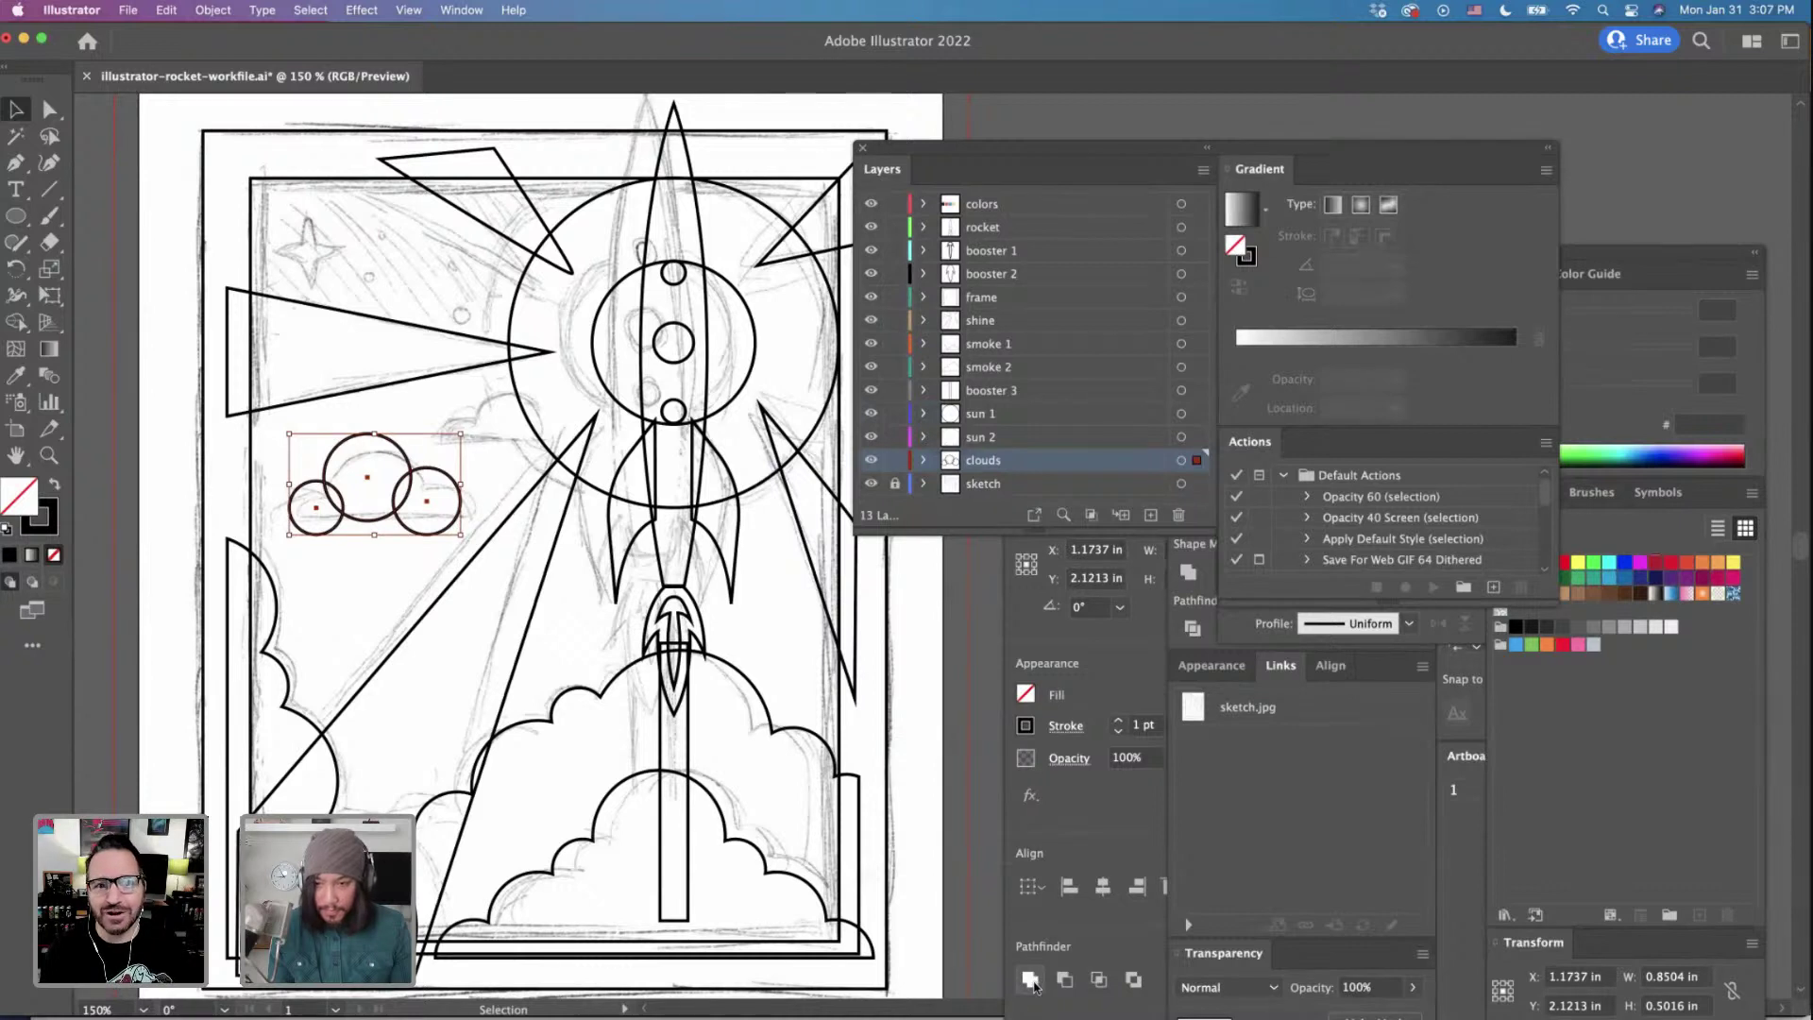
{"action": "left_click", "coordinate": [1032, 982]}
{"action": "left_click", "coordinate": [11, 220]}
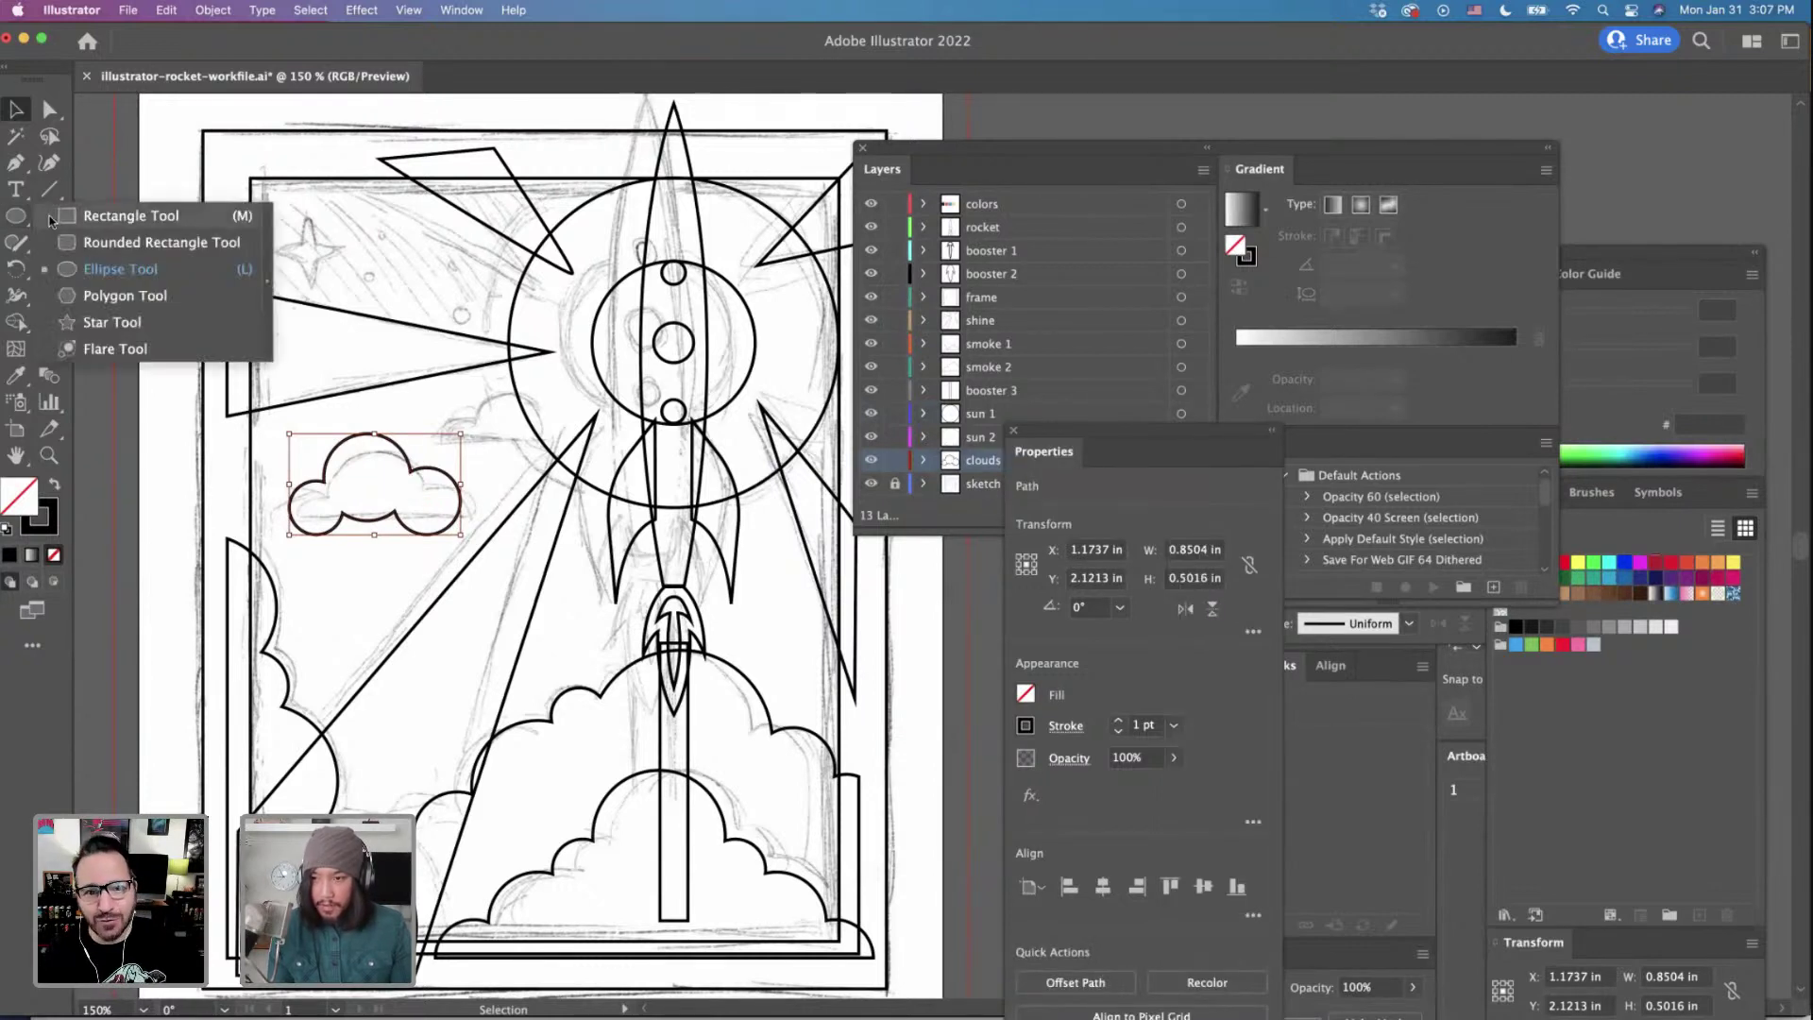
{"action": "key", "text": "m"}
{"action": "left_click_drag", "start_coordinate": [257, 559], "coordinate": [535, 499]}
{"action": "key", "text": "v"}
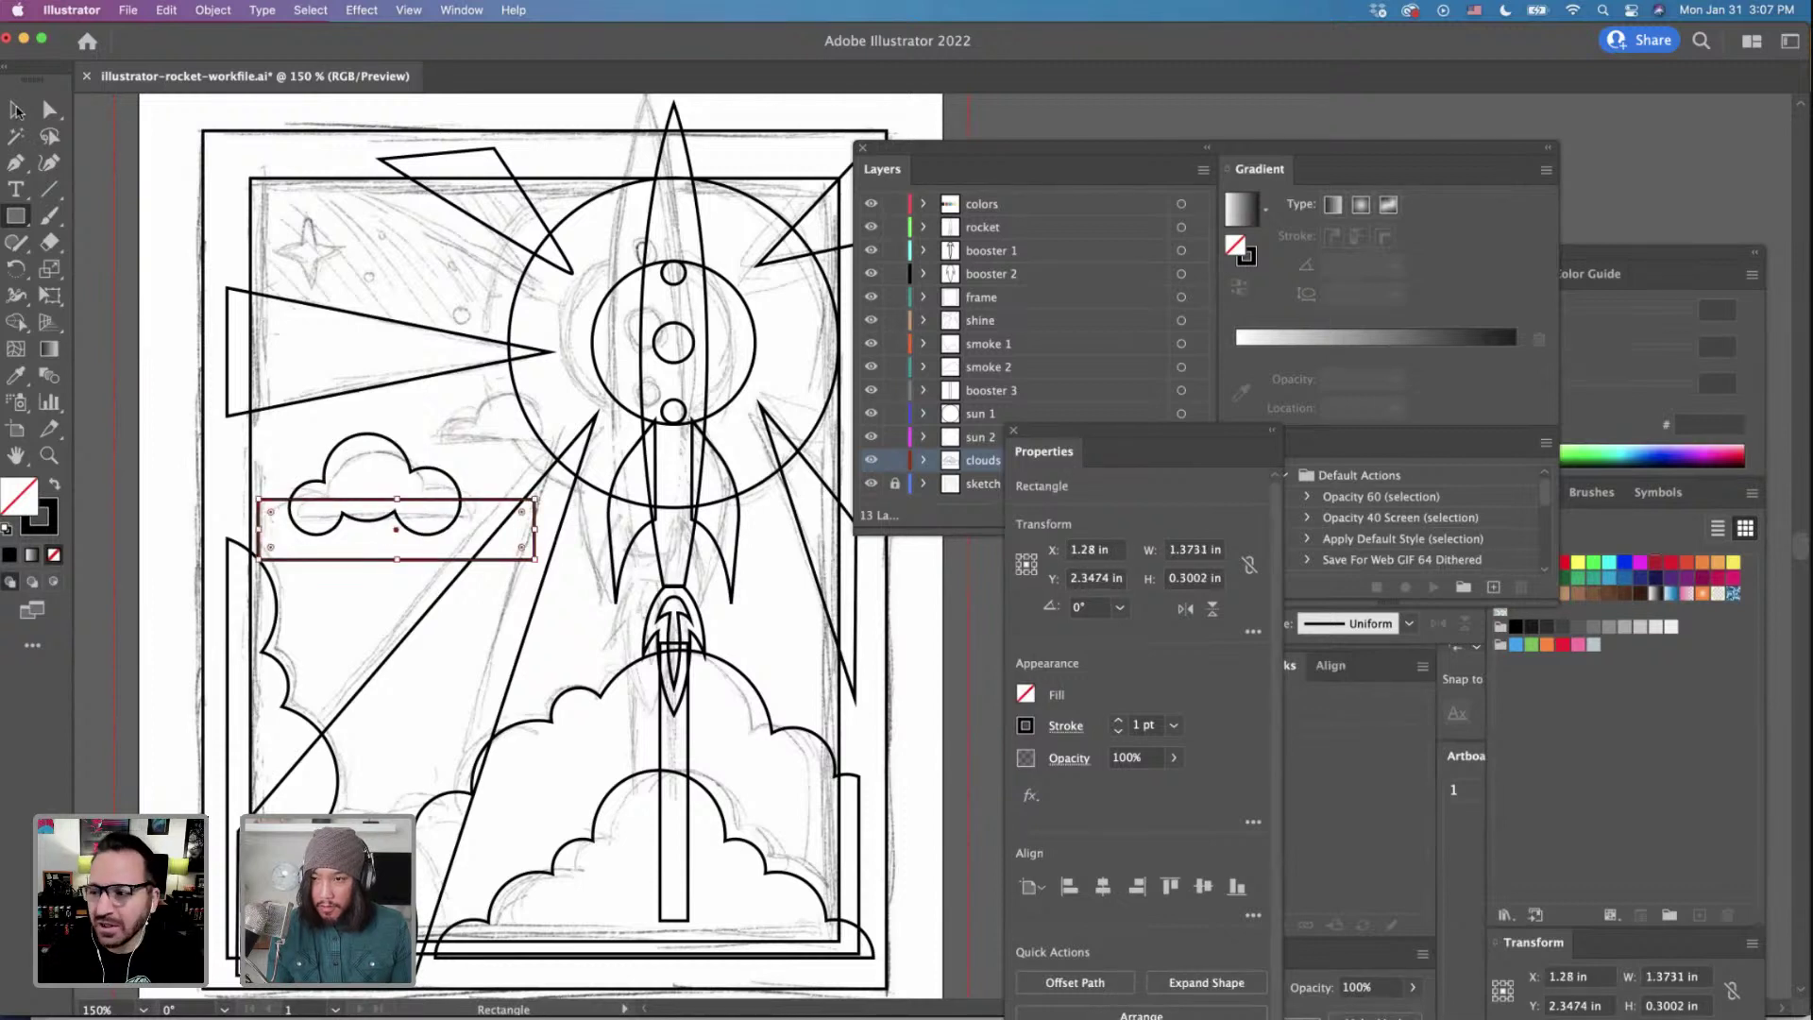
Subtract the rectangle from the cloud to give it a flat base, and scale the cloud to about 0.91 in wide over its sketch.
{"action": "left_click", "coordinate": [408, 515], "text": "shift"}
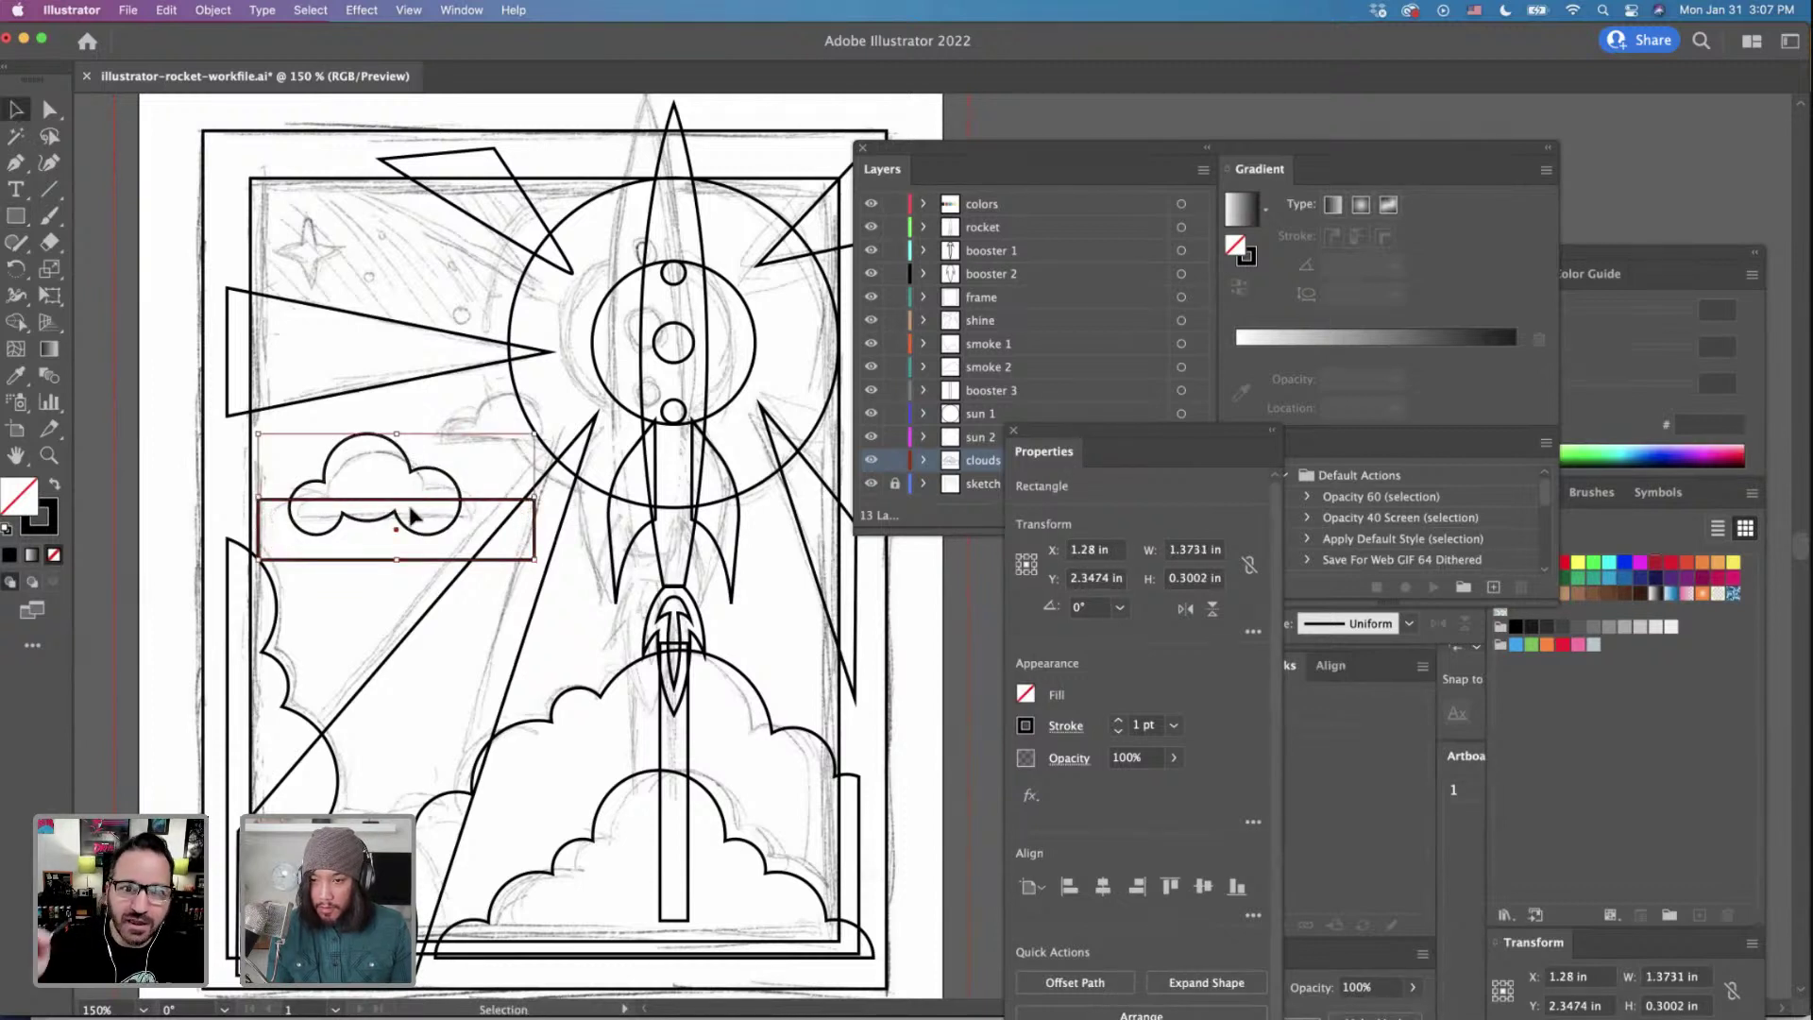
{"action": "left_click", "coordinate": [1065, 980]}
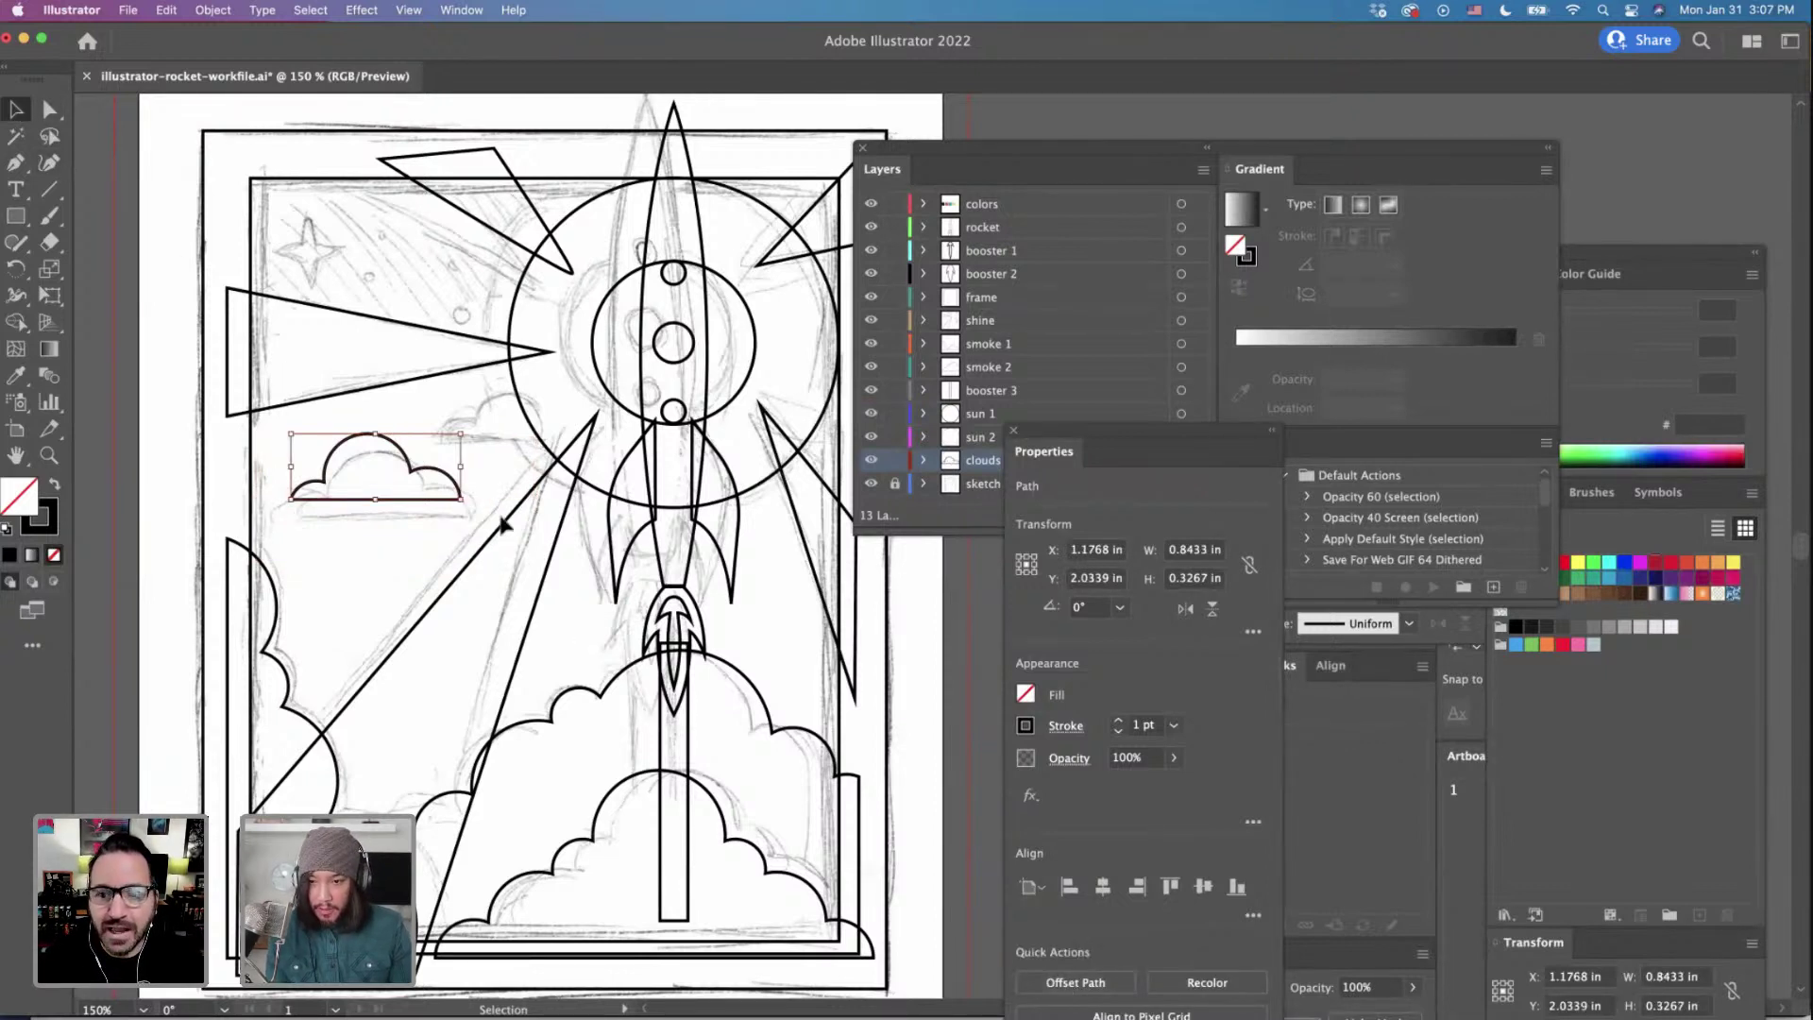
{"action": "left_click_drag", "start_coordinate": [461, 500], "coordinate": [444, 496]}
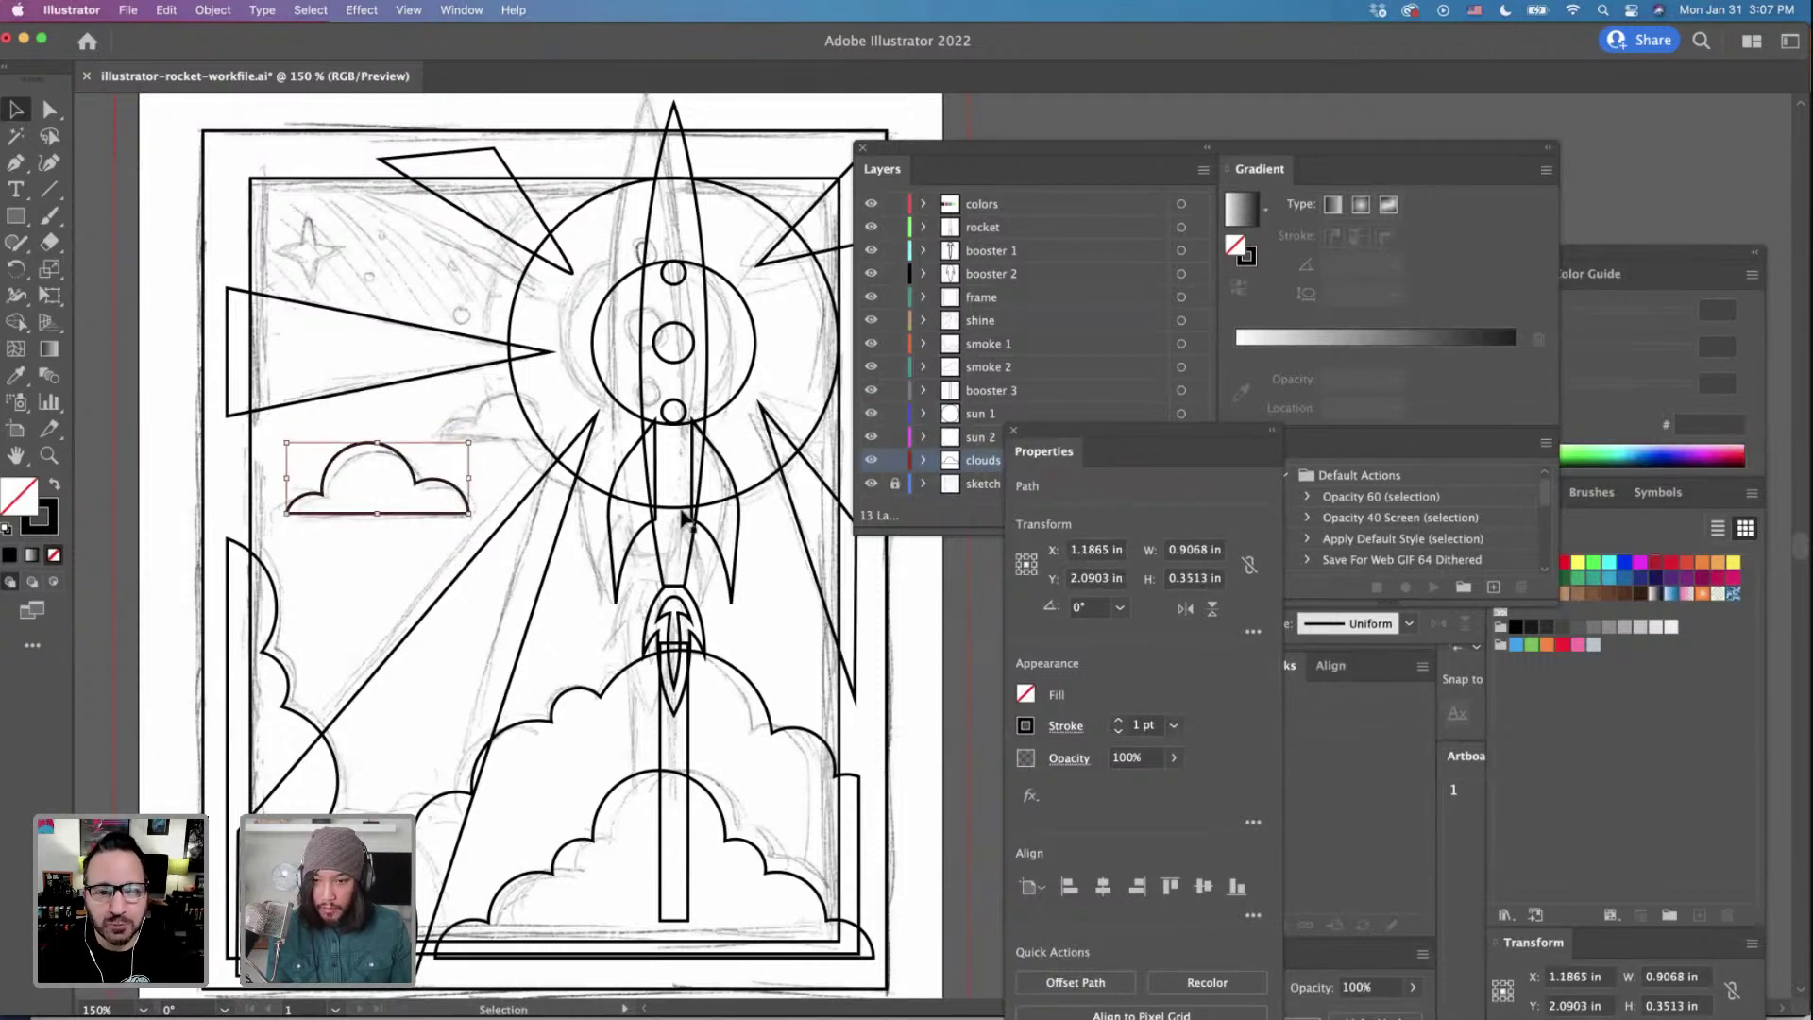
Rename the clouds layer as "cloud 1" and move it to the top of the layer stack.
{"action": "left_click", "coordinate": [982, 469]}
{"action": "double_click", "coordinate": [984, 461]}
{"action": "left_click", "coordinate": [1011, 462]}
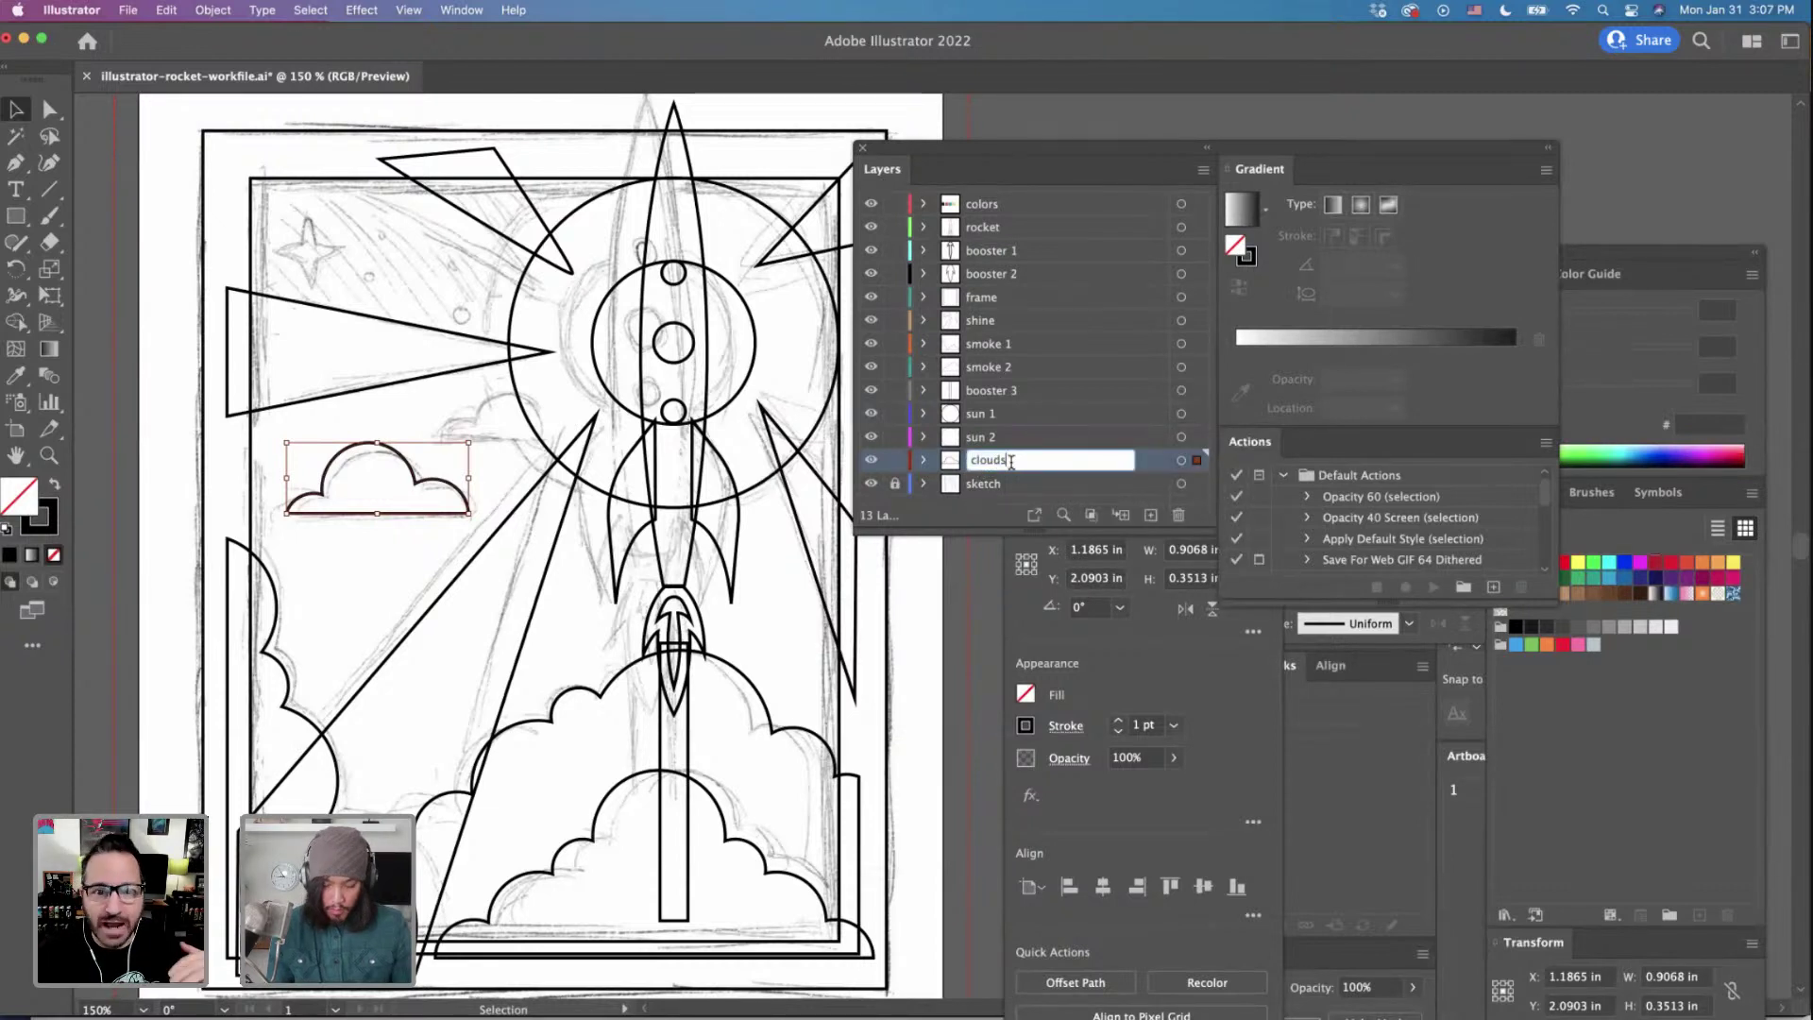
{"action": "key", "text": "Return"}
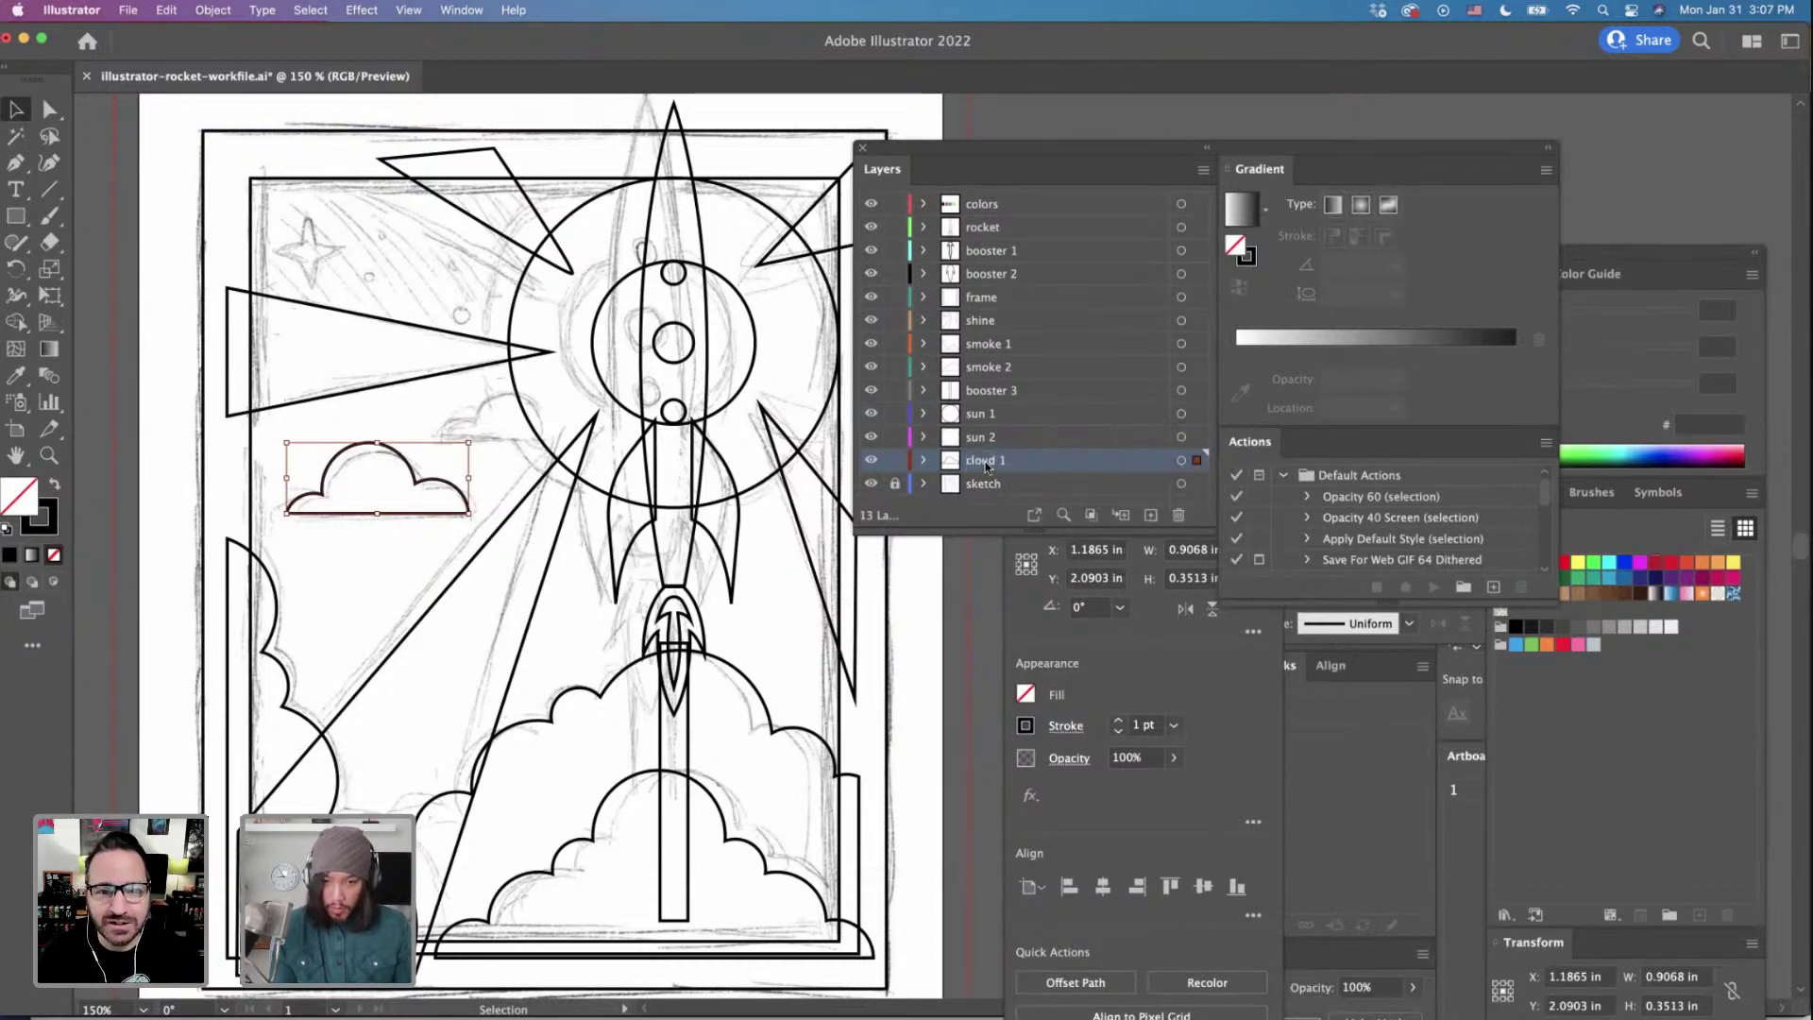
{"action": "left_click_drag", "start_coordinate": [984, 465], "coordinate": [963, 198]}
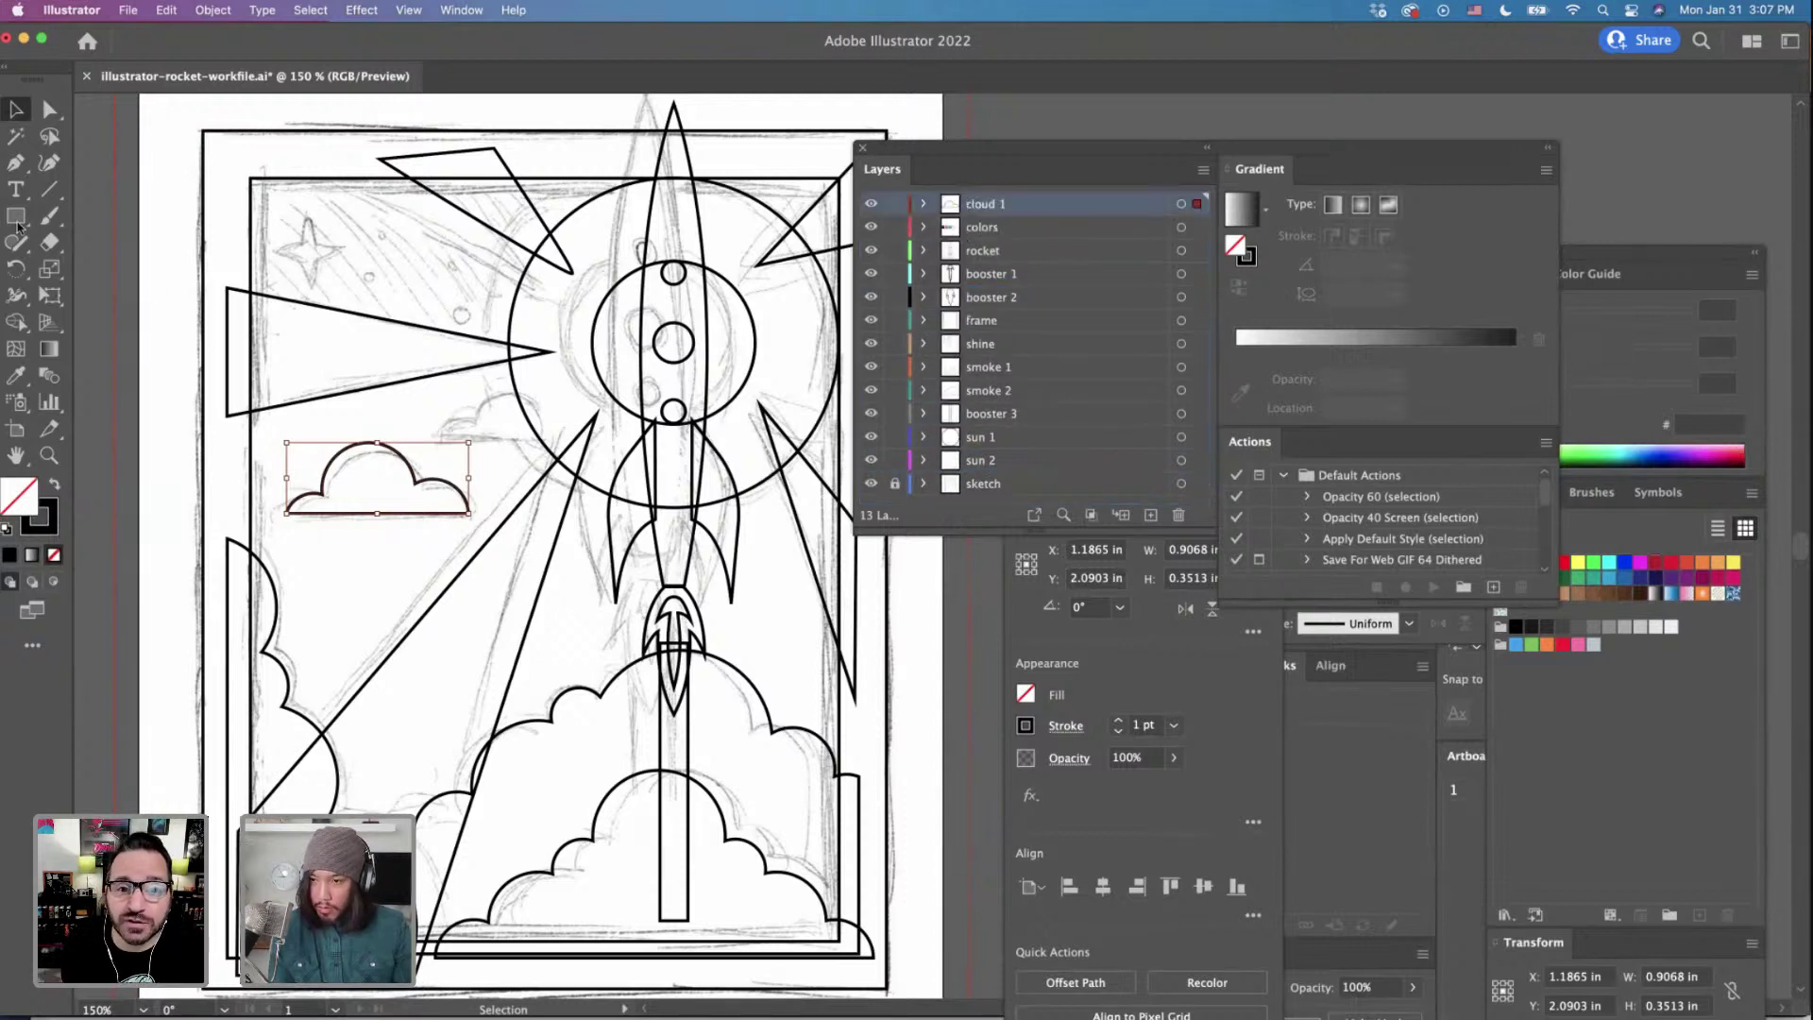
Draw two overlapping circles, about 0.34 in and 0.24 in wide, over the smaller sketched cloud beside the sun.
{"action": "left_click", "coordinate": [17, 223]}
{"action": "left_click", "coordinate": [74, 269]}
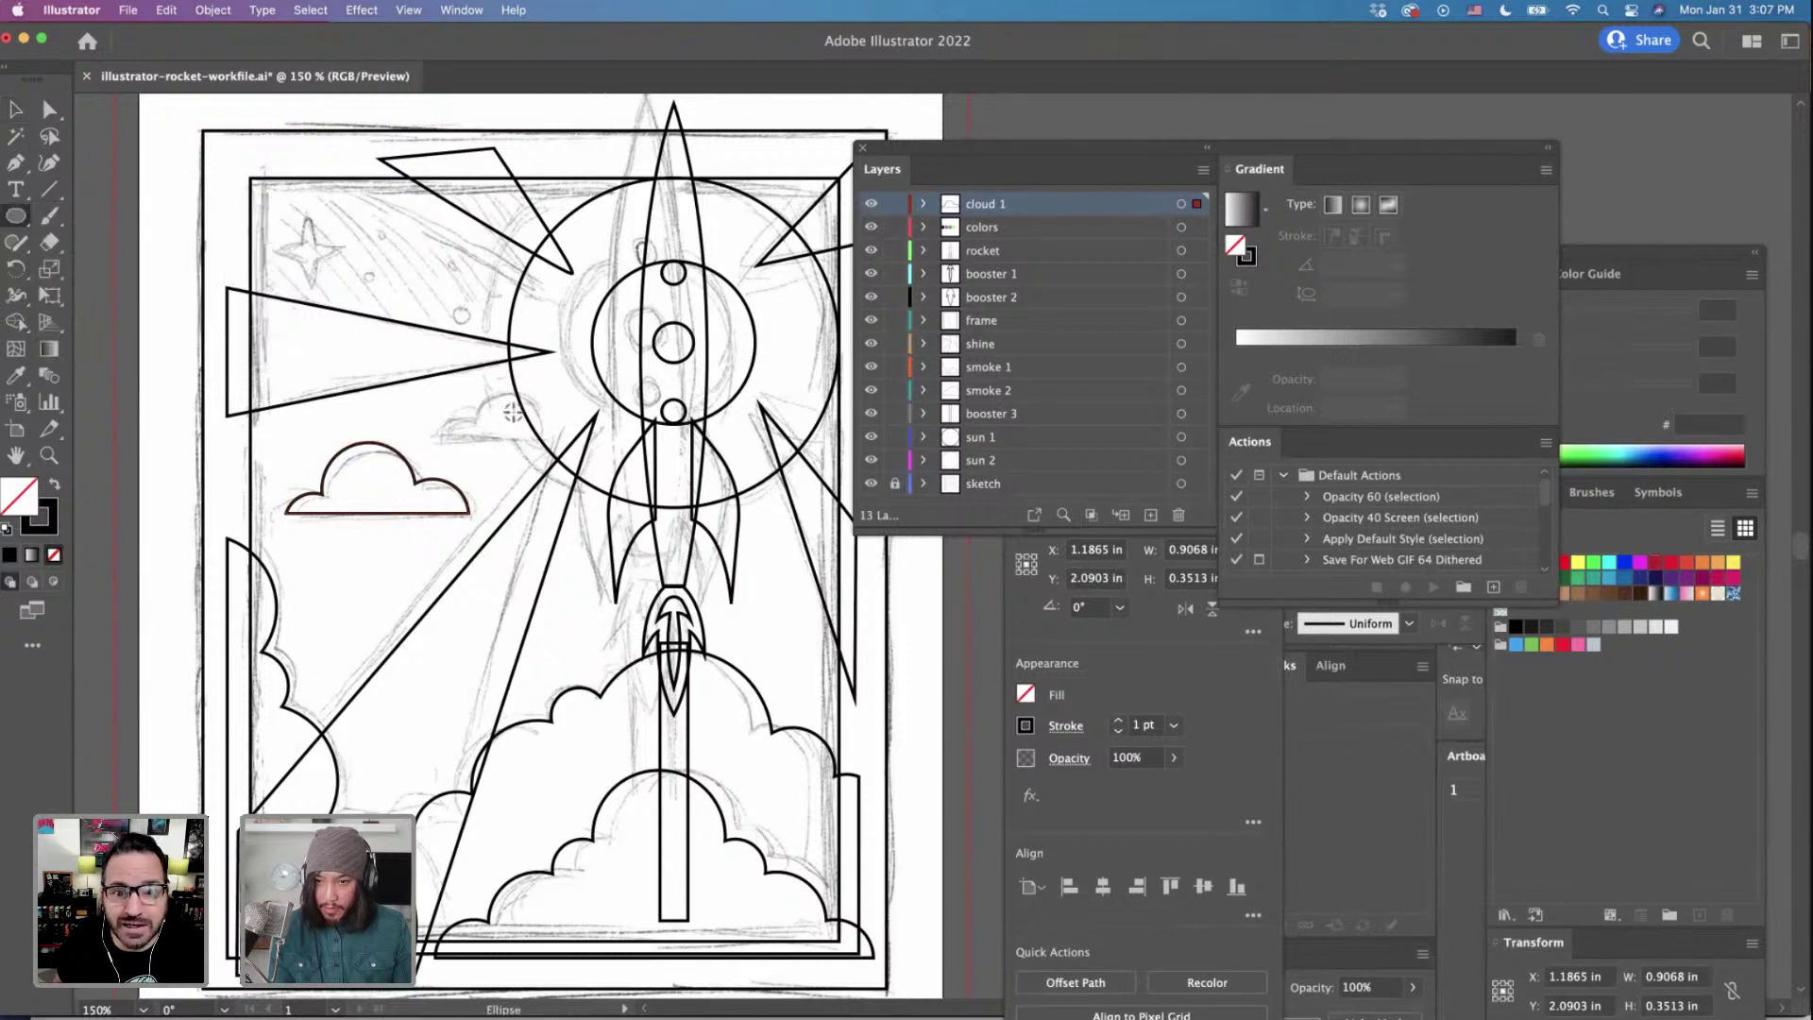
{"action": "left_click_drag", "start_coordinate": [512, 411], "coordinate": [547, 445]}
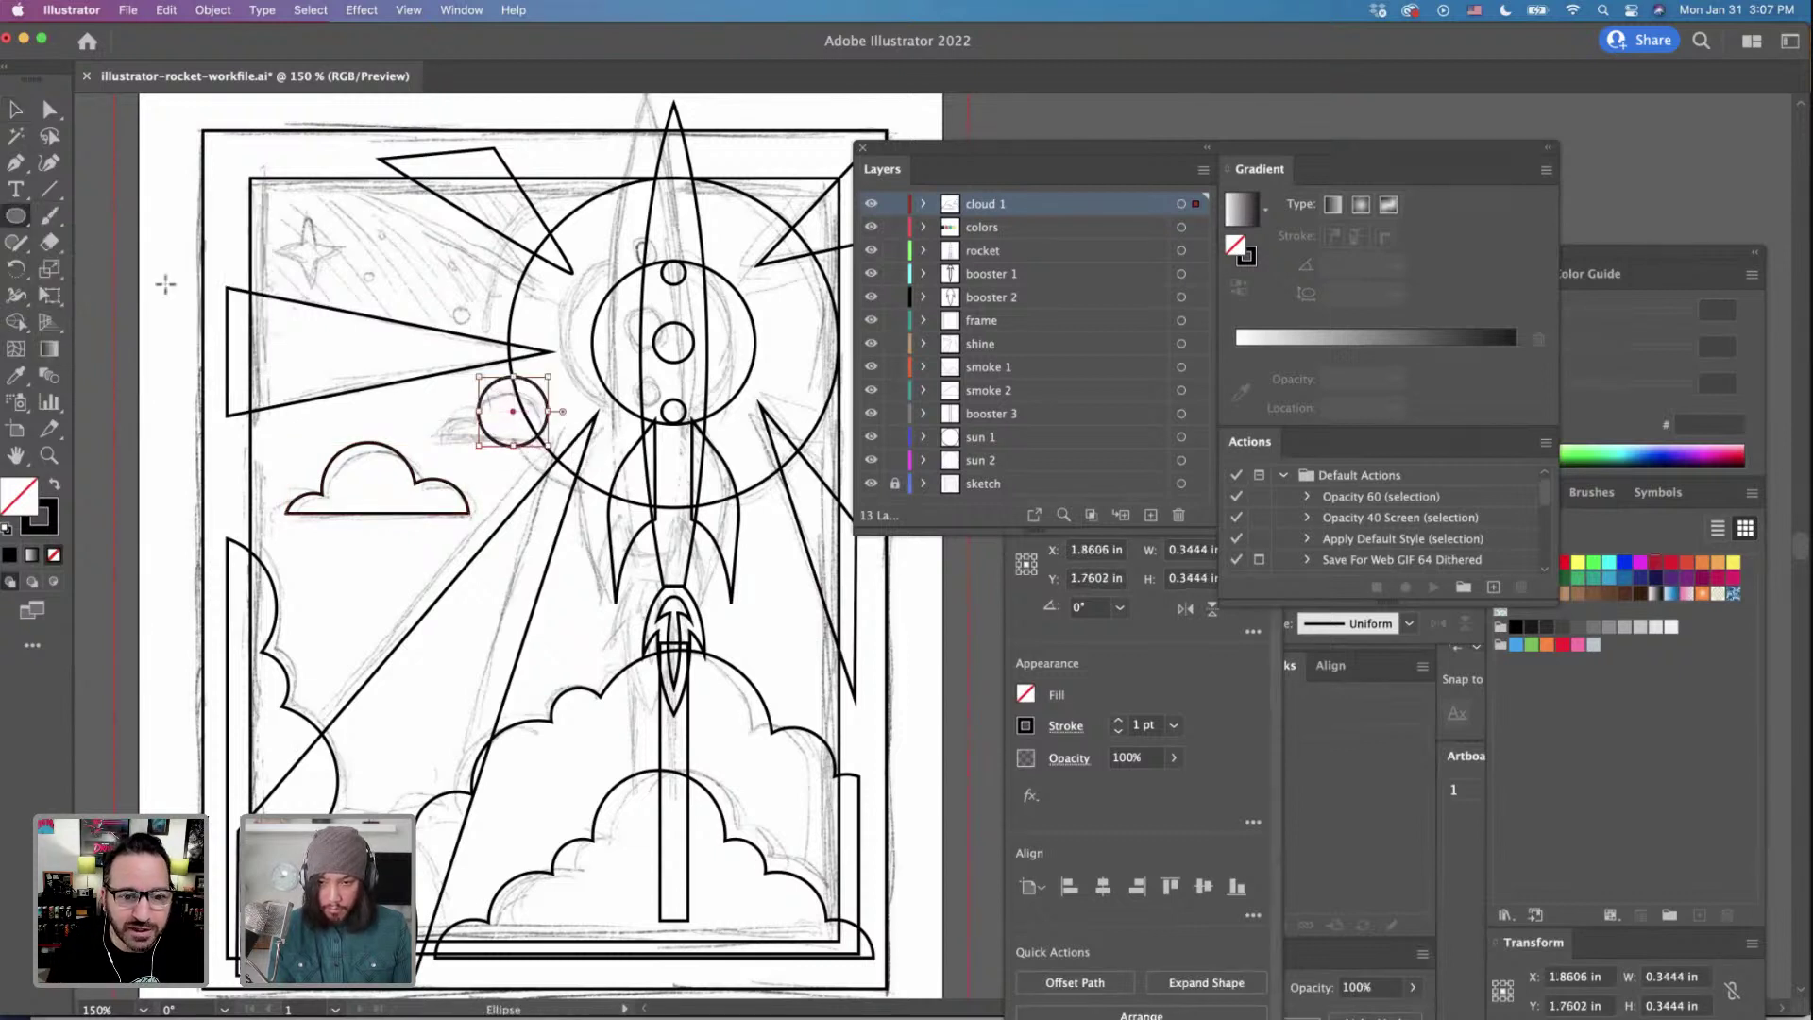
{"action": "key", "text": "v"}
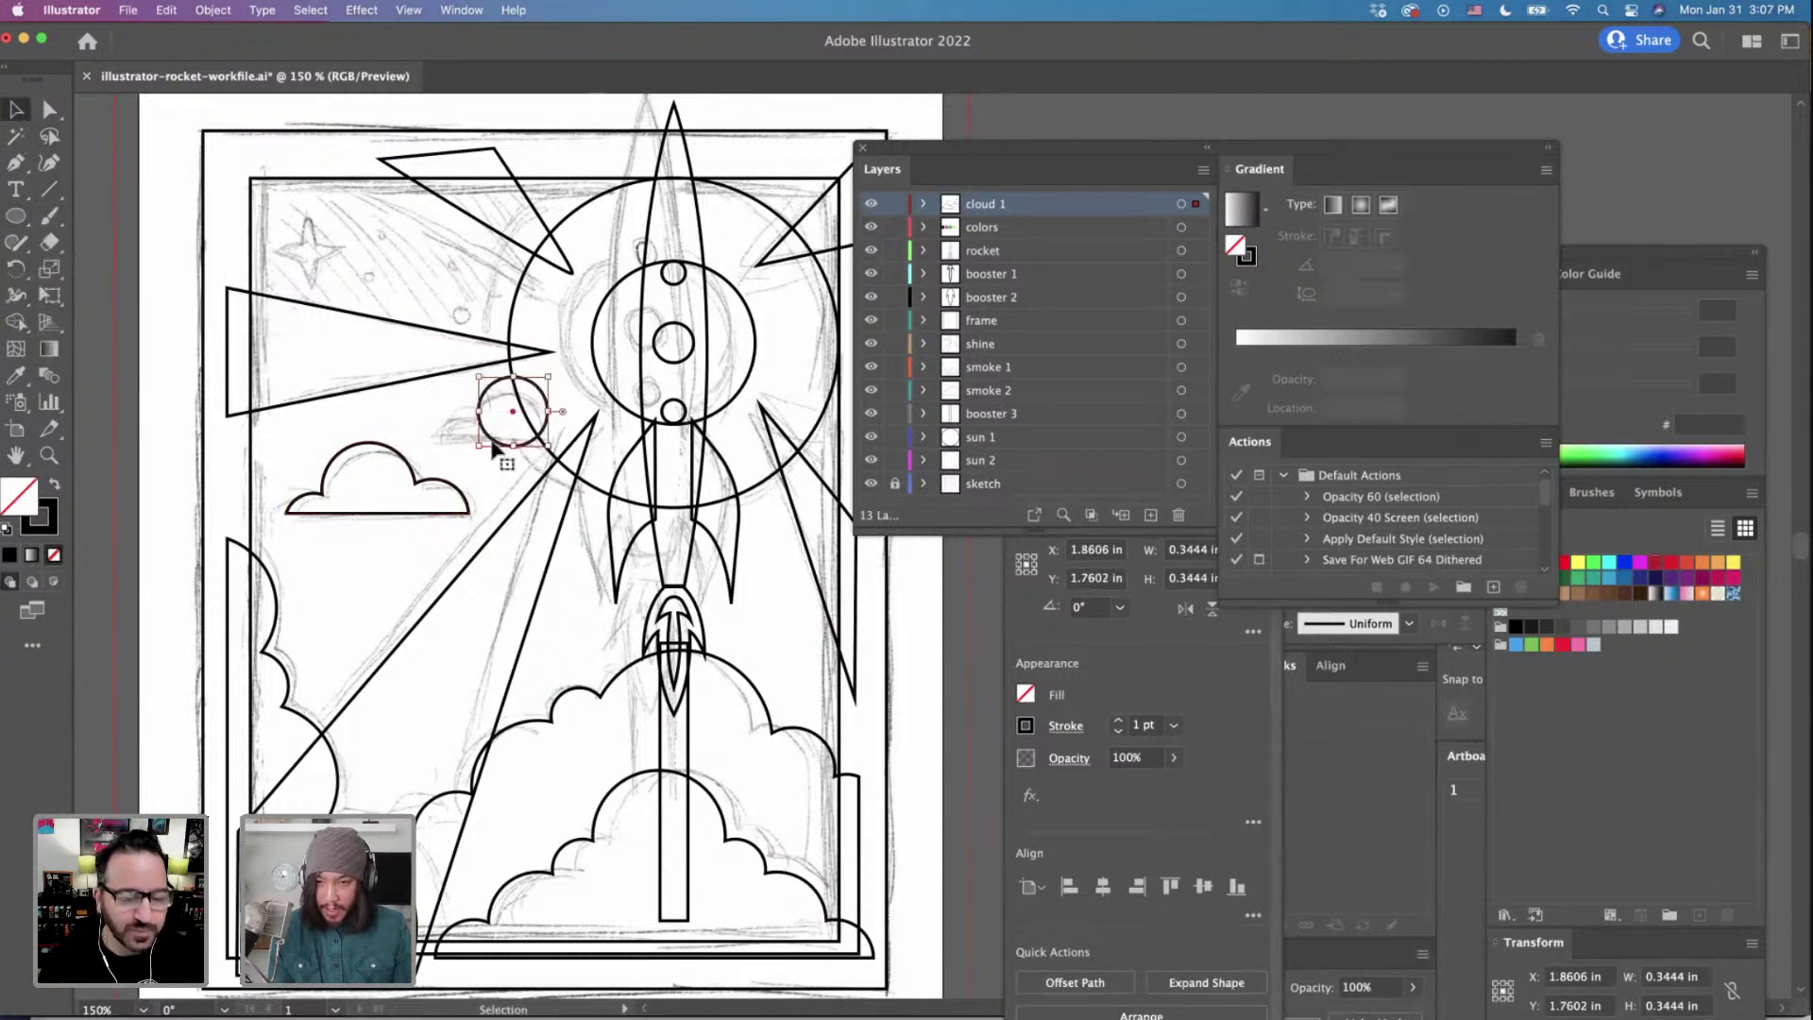
{"action": "left_click_drag", "start_coordinate": [520, 441], "coordinate": [500, 402]}
{"action": "key", "text": "super+equal"}
{"action": "scroll", "coordinate": [502, 406], "scroll_direction": "right", "scroll_amount": 5}
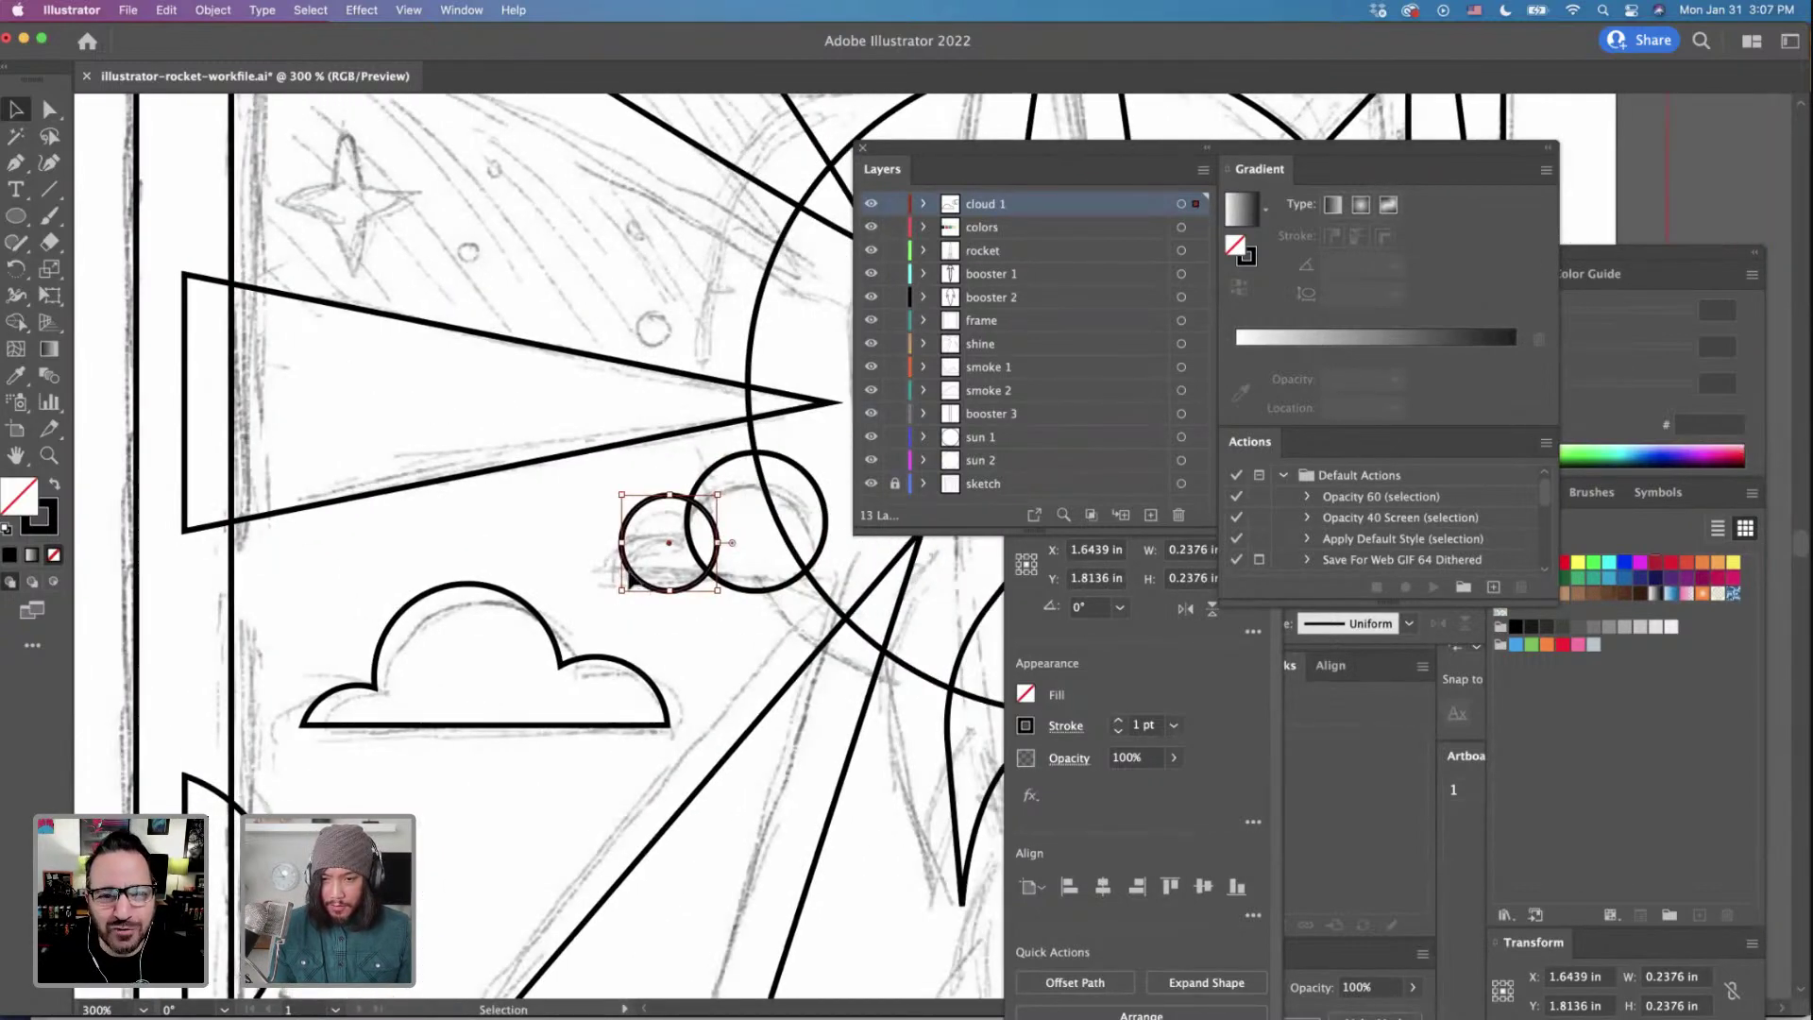
{"action": "left_click_drag", "start_coordinate": [637, 578], "coordinate": [633, 578]}
Unite the two circles and draw a rectangle about 0.83 by 0.19 in over the small cloud's lower half.
{"action": "left_click_drag", "start_coordinate": [740, 610], "coordinate": [650, 551]}
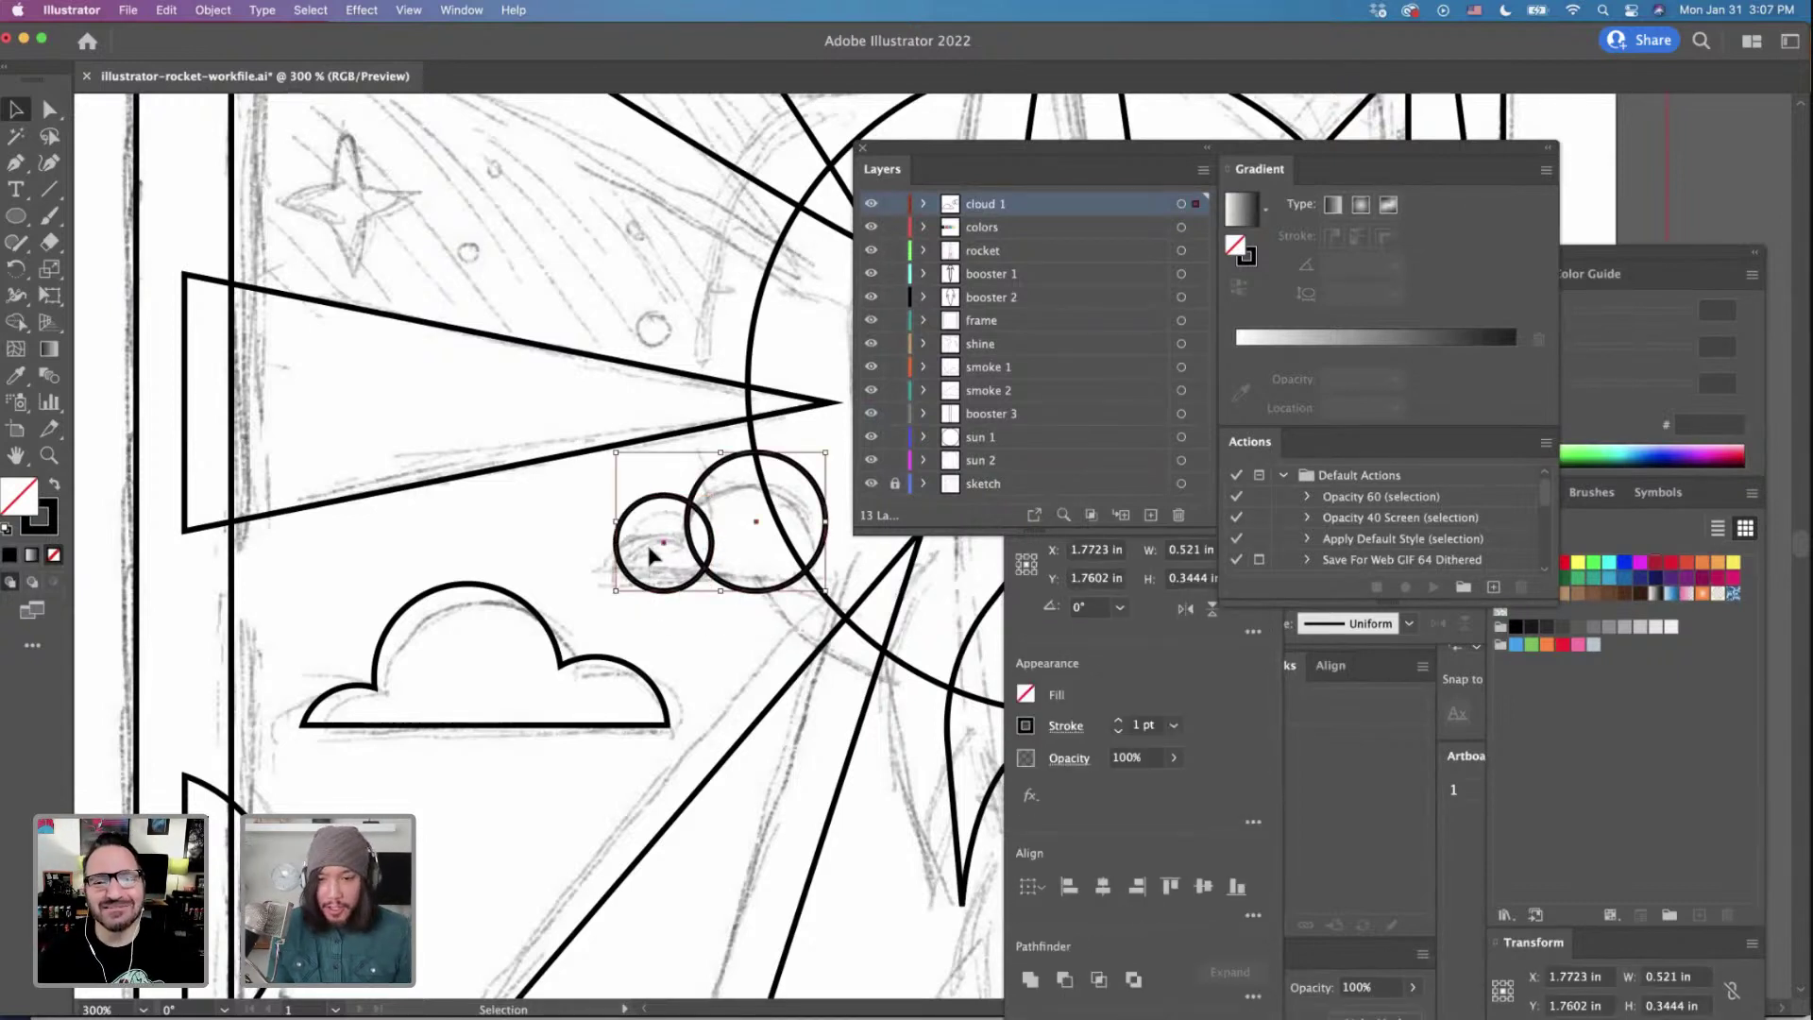
{"action": "left_click", "coordinate": [1030, 979]}
{"action": "left_click_drag", "start_coordinate": [16, 216], "coordinate": [64, 208]}
{"action": "scroll", "coordinate": [518, 473], "scroll_direction": "right", "scroll_amount": 3}
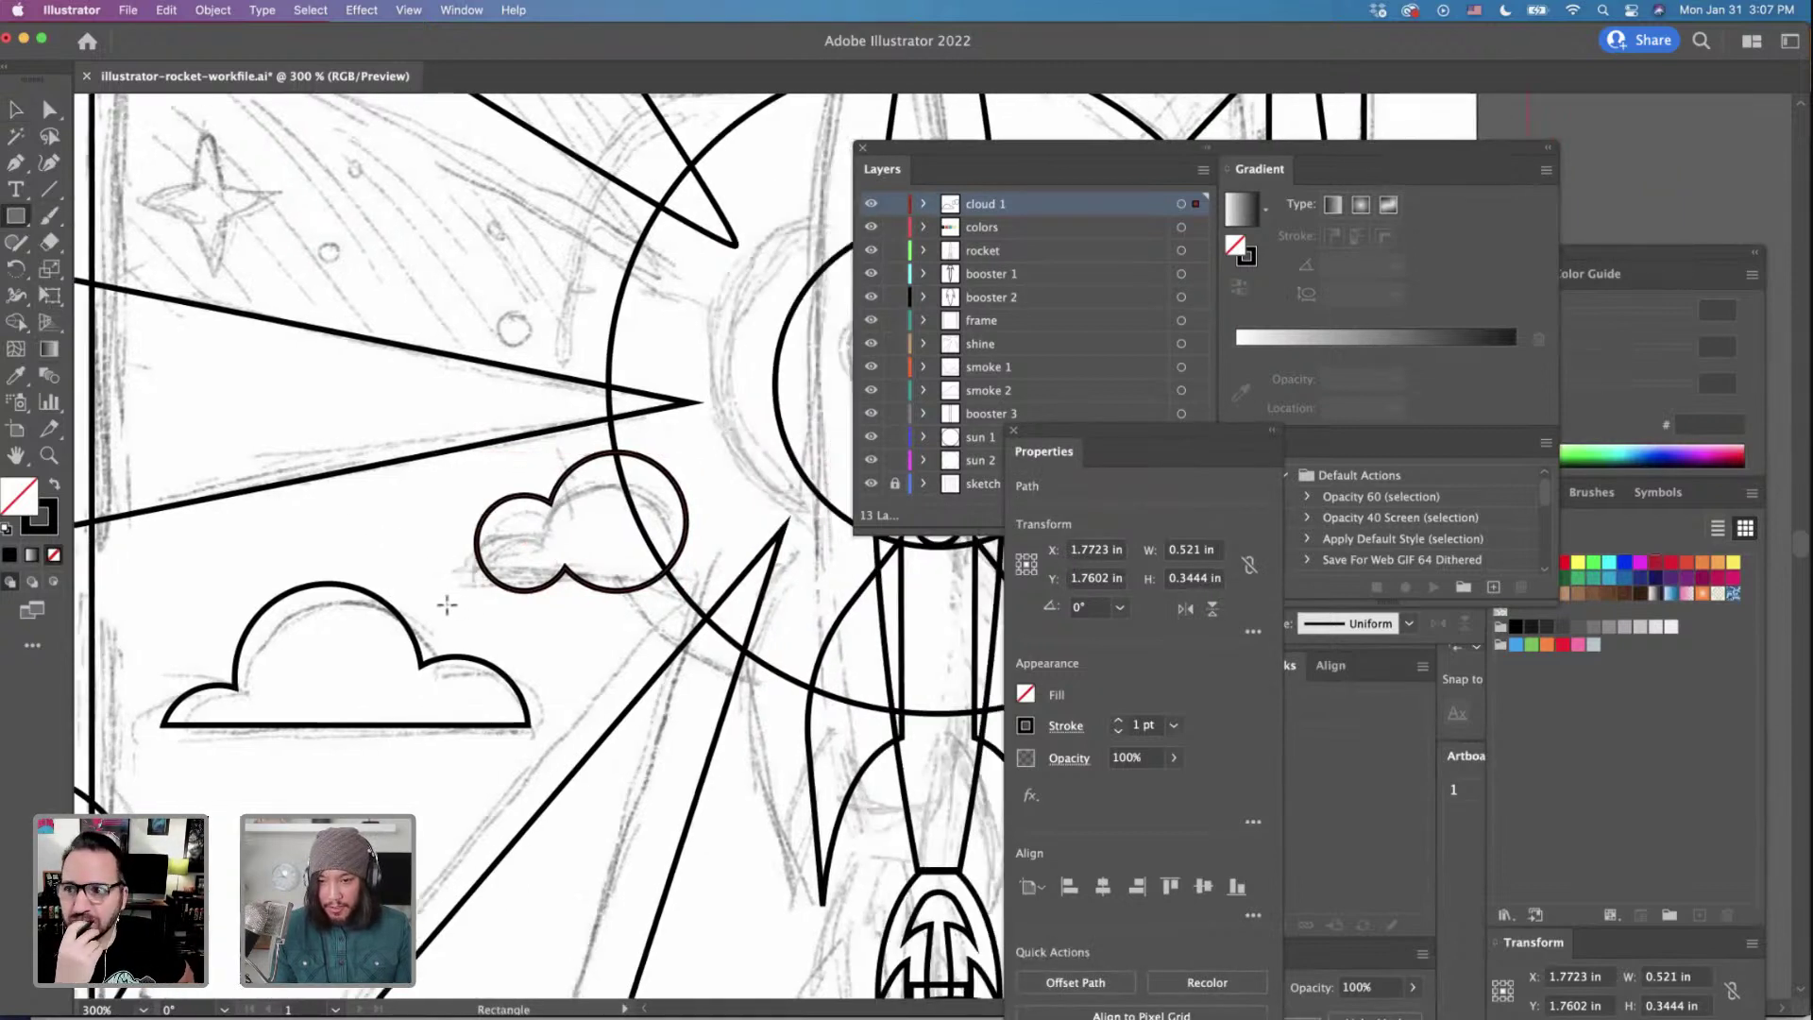
{"action": "left_click_drag", "start_coordinate": [443, 603], "coordinate": [780, 527]}
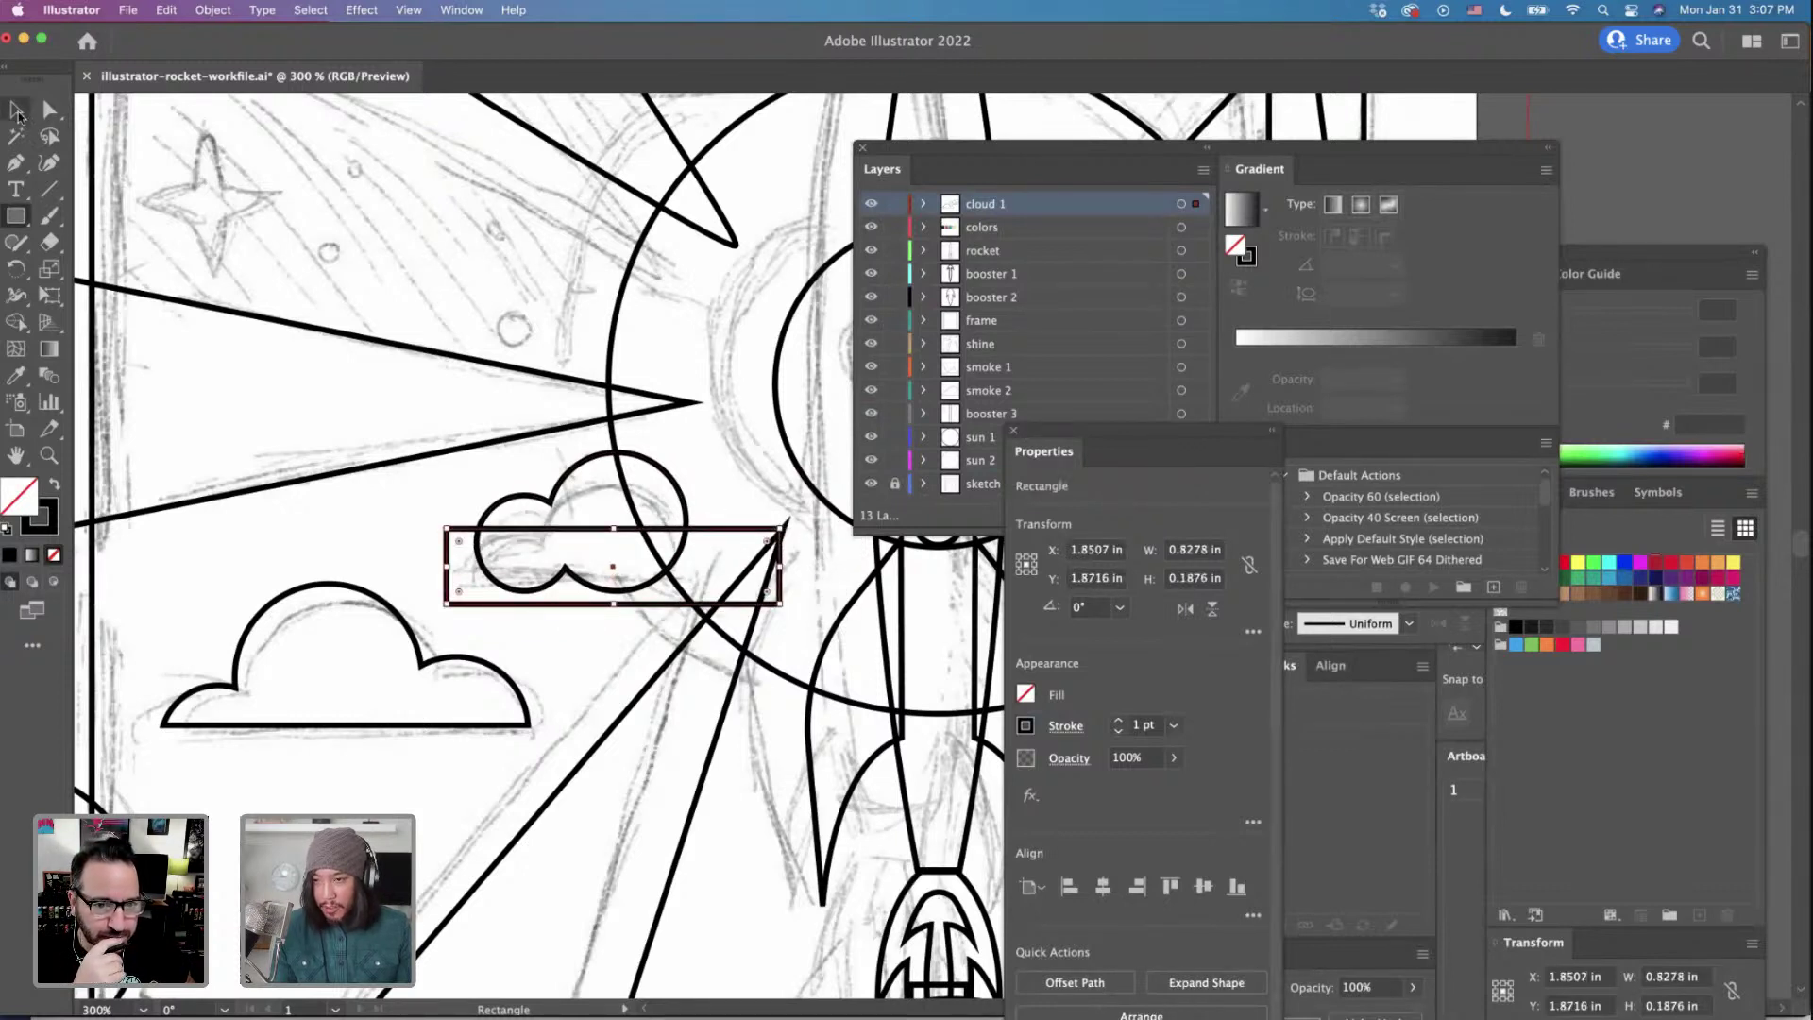
Subtract the rectangle from the small cloud to flatten its base, and fit it to the sketch at about 0.57 in wide.
{"action": "left_click", "coordinate": [16, 110]}
{"action": "left_click", "coordinate": [692, 518], "text": "shift"}
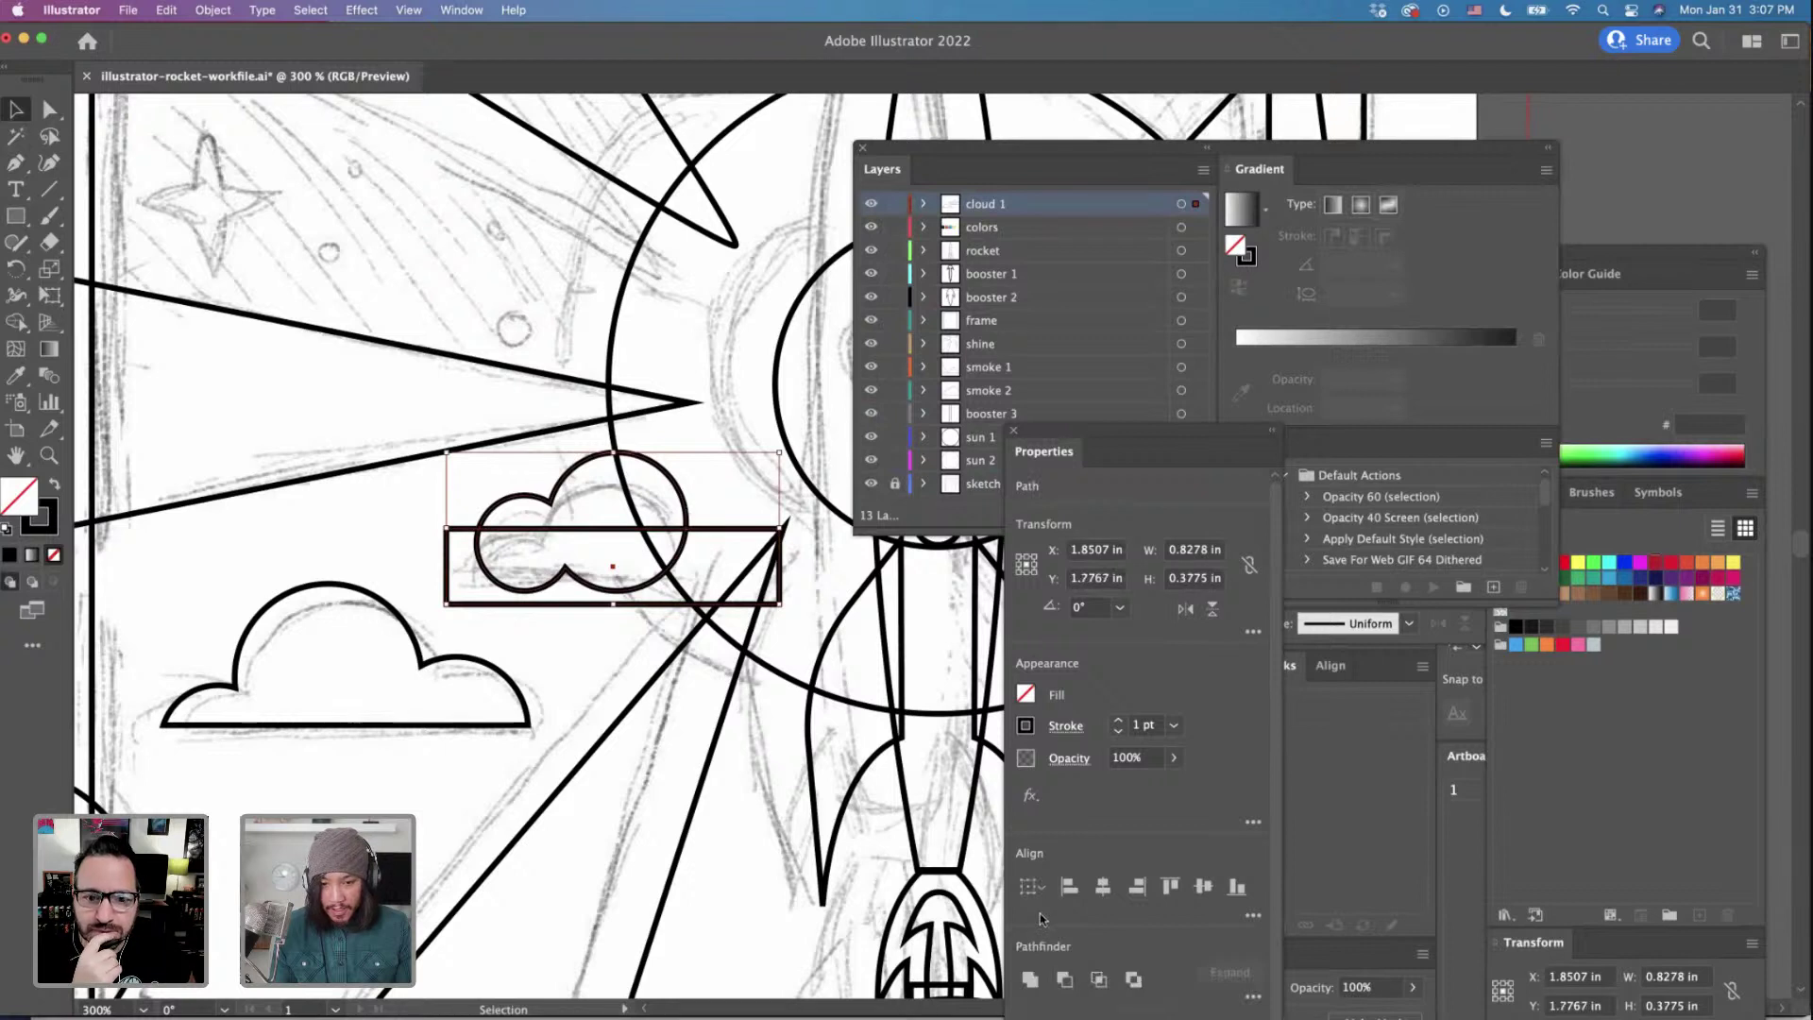
{"action": "left_click", "coordinate": [1065, 980]}
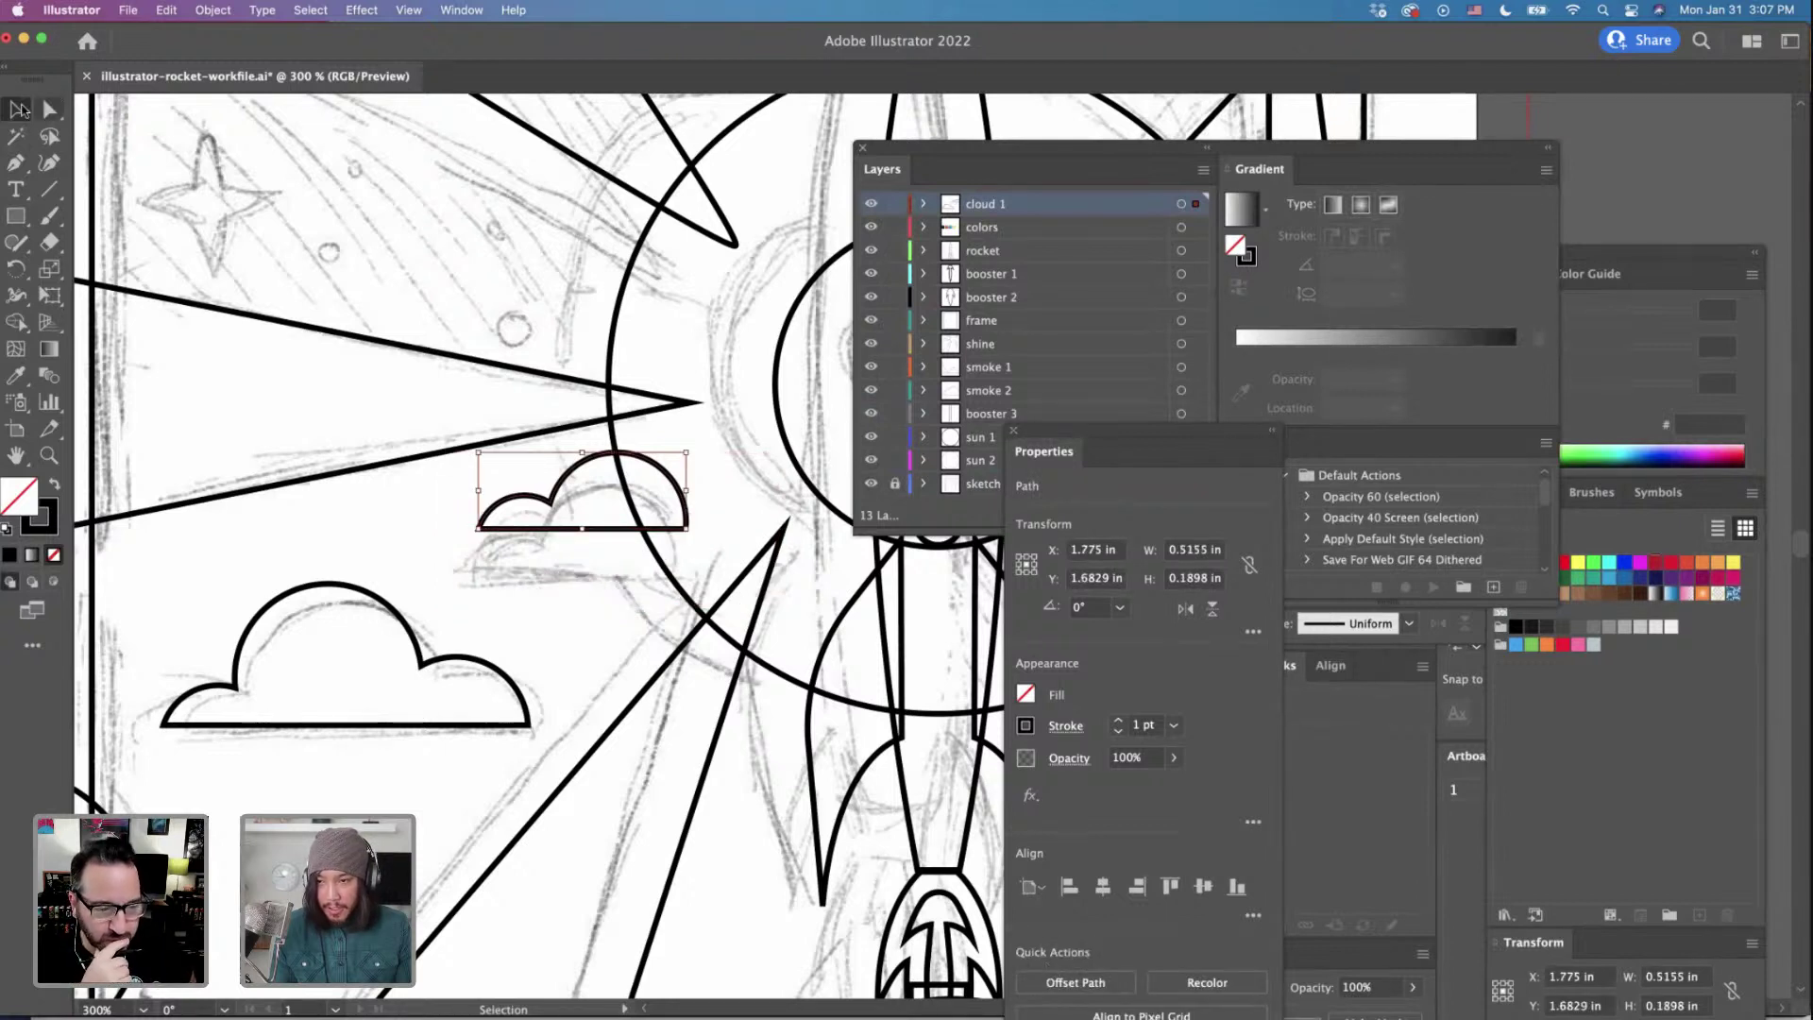
{"action": "left_click_drag", "start_coordinate": [688, 463], "coordinate": [687, 522]}
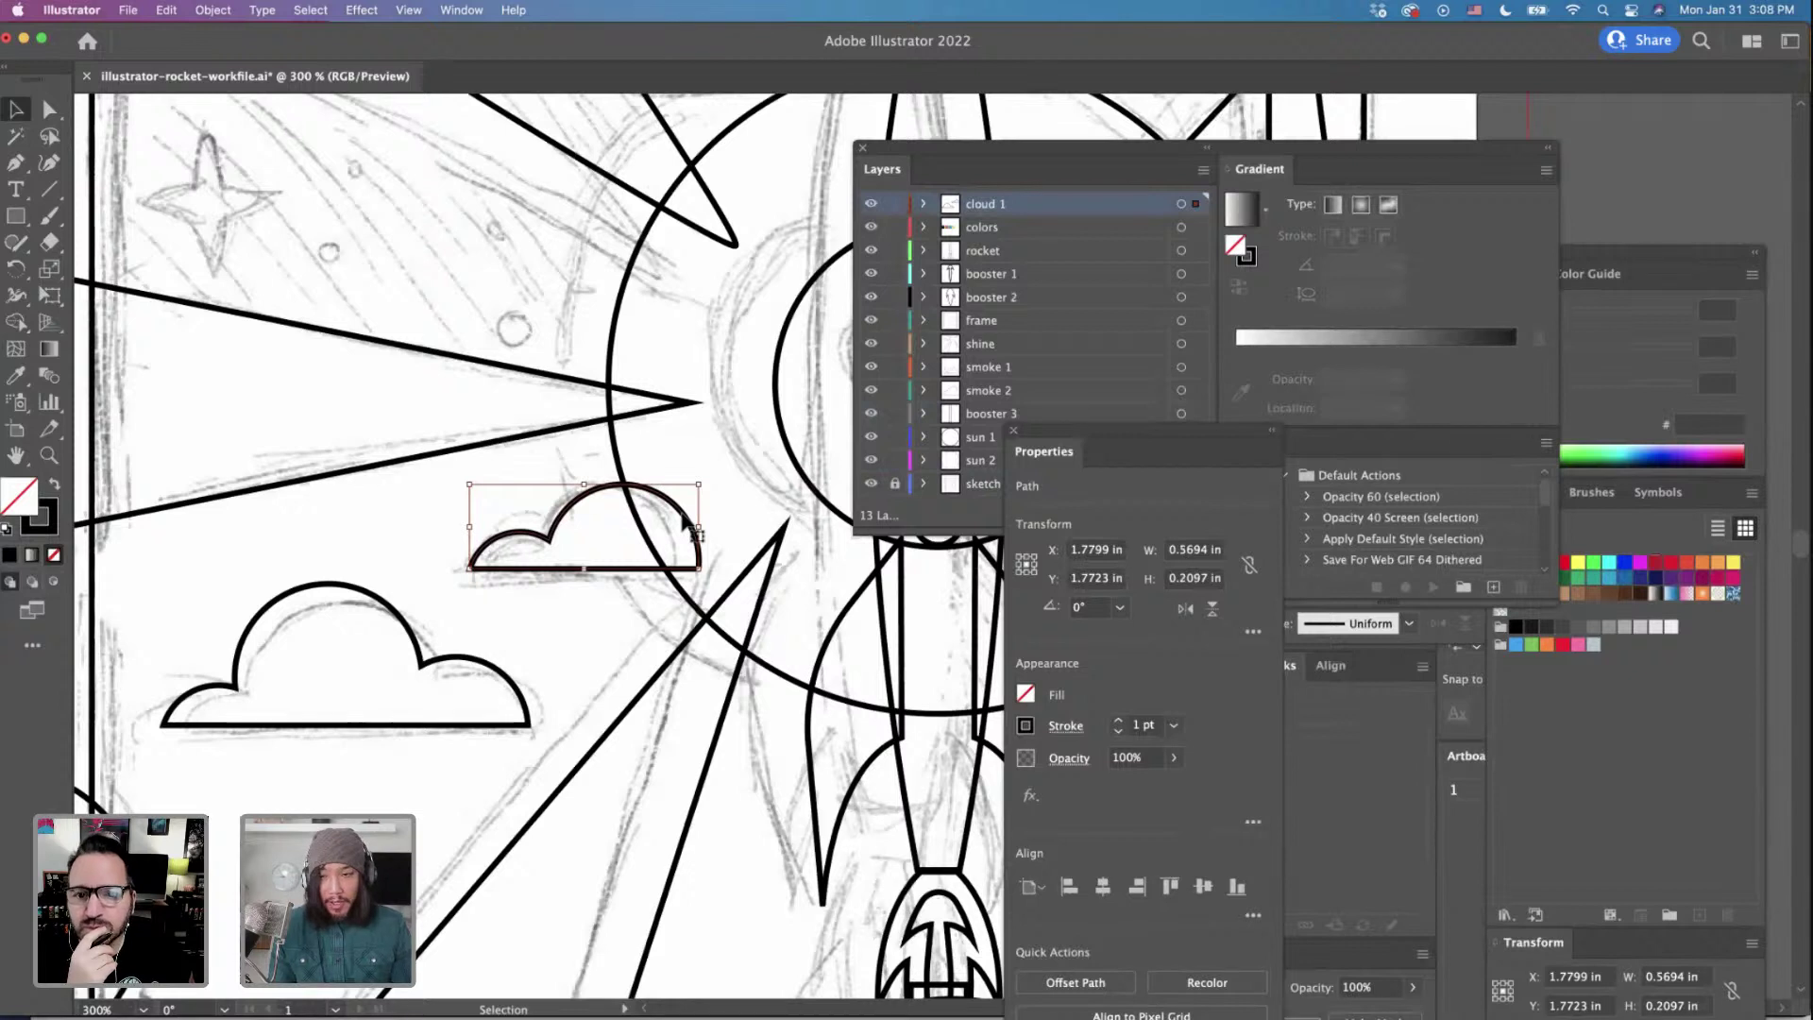
{"action": "scroll", "coordinate": [463, 378], "scroll_direction": "up", "scroll_amount": 3}
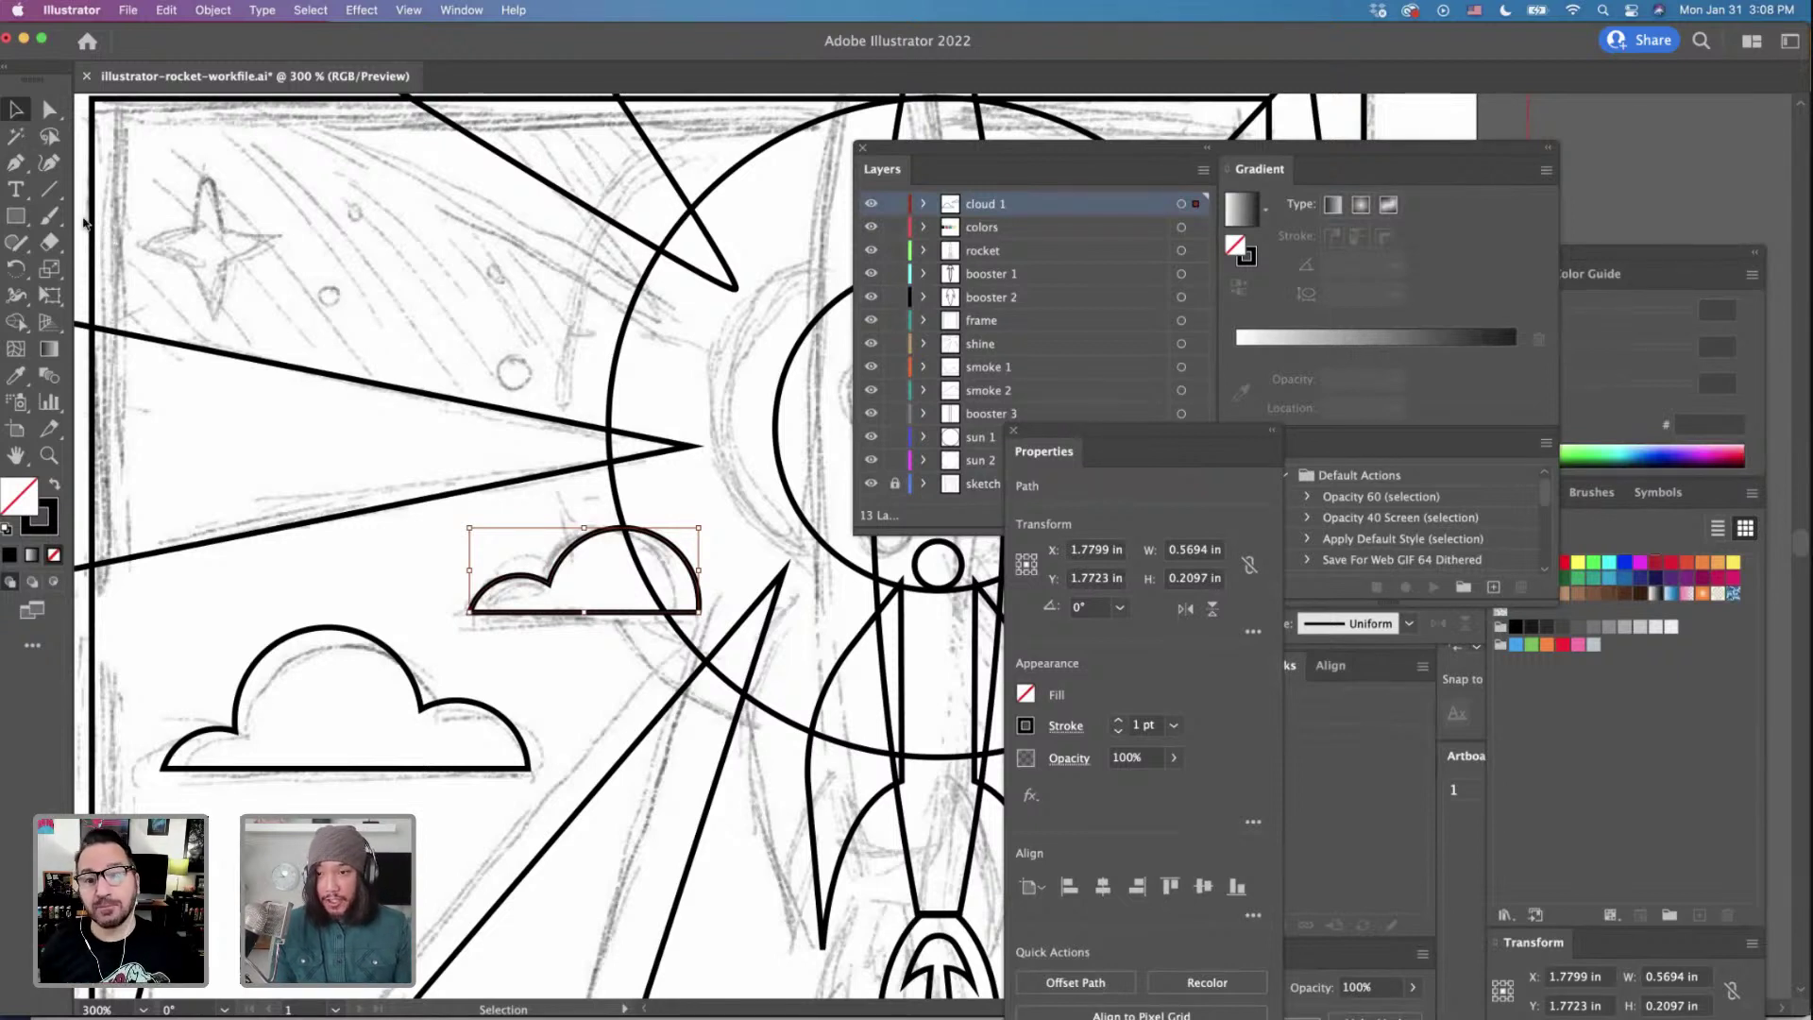
{"action": "scroll", "coordinate": [83, 223], "scroll_direction": "up", "scroll_amount": 3}
{"action": "left_click", "coordinate": [16, 215]}
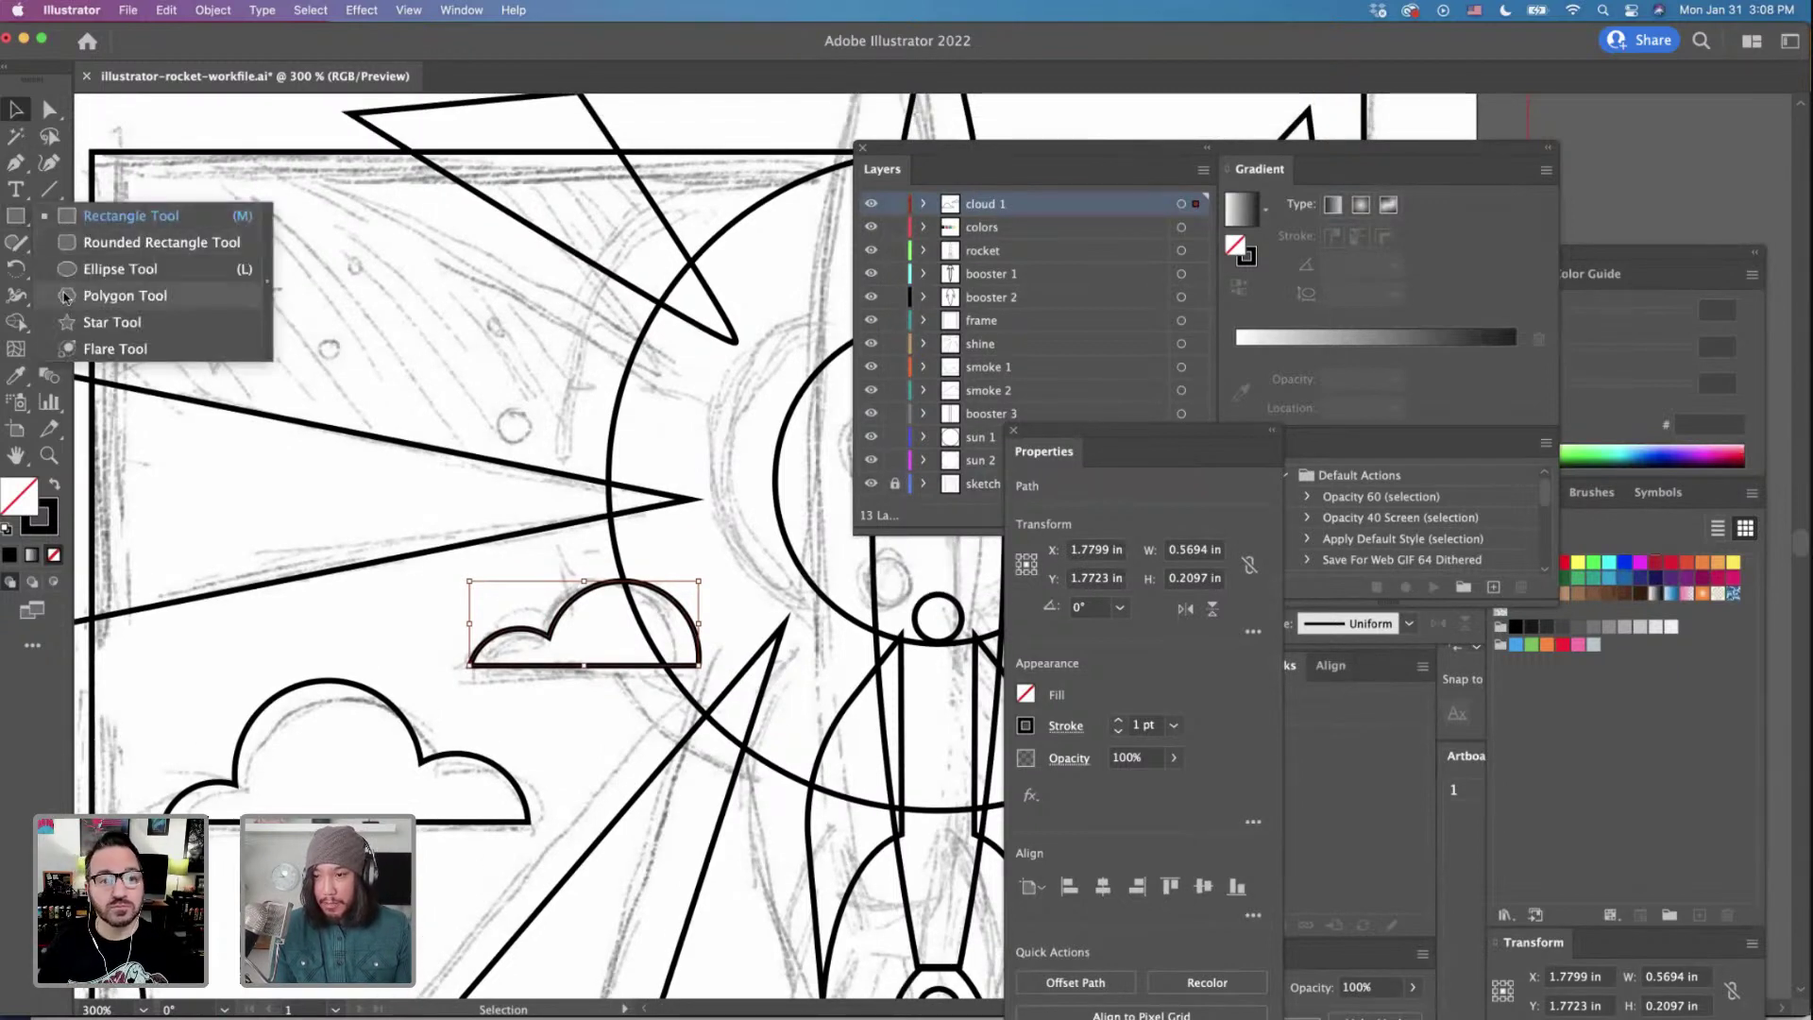
{"action": "left_click", "coordinate": [66, 322]}
{"action": "left_click_drag", "start_coordinate": [208, 231], "coordinate": [236, 266]}
{"action": "key", "text": "super+z"}
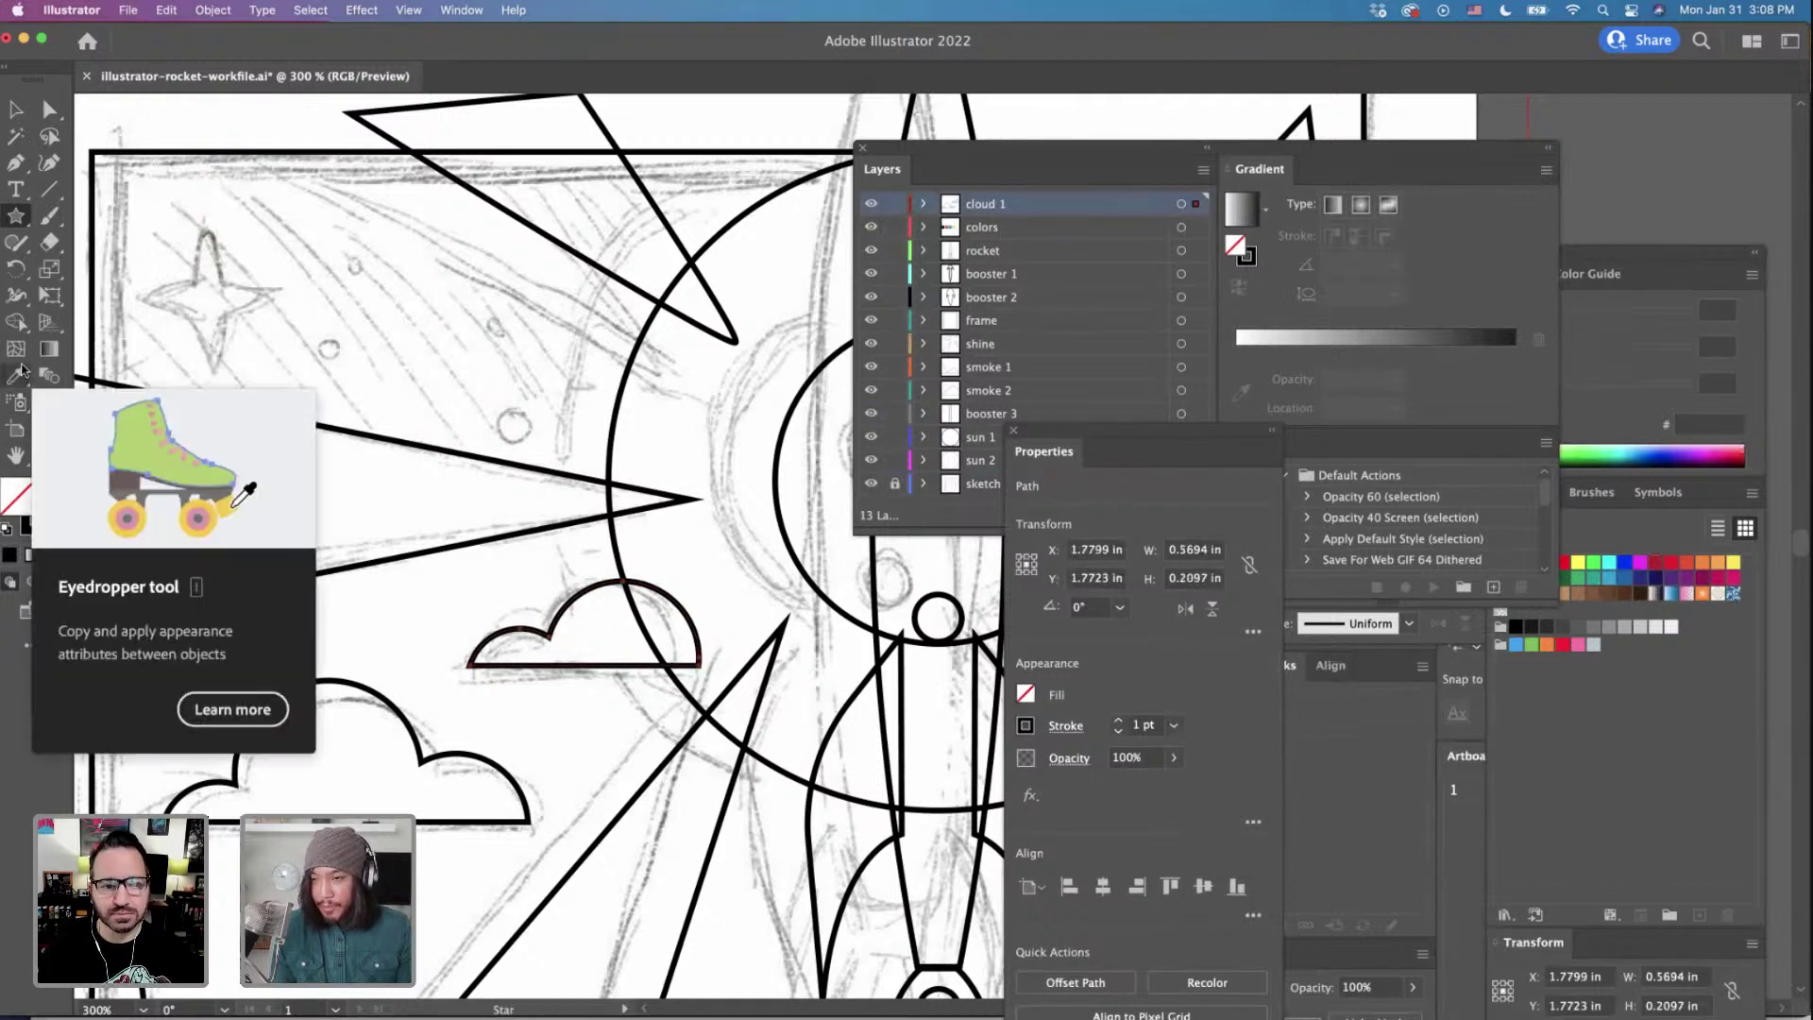
Draw a triangle with the Polygon tool at the sketched star's upper point and narrow it to about 0.09 by 0.17 in.
{"action": "left_click", "coordinate": [18, 218]}
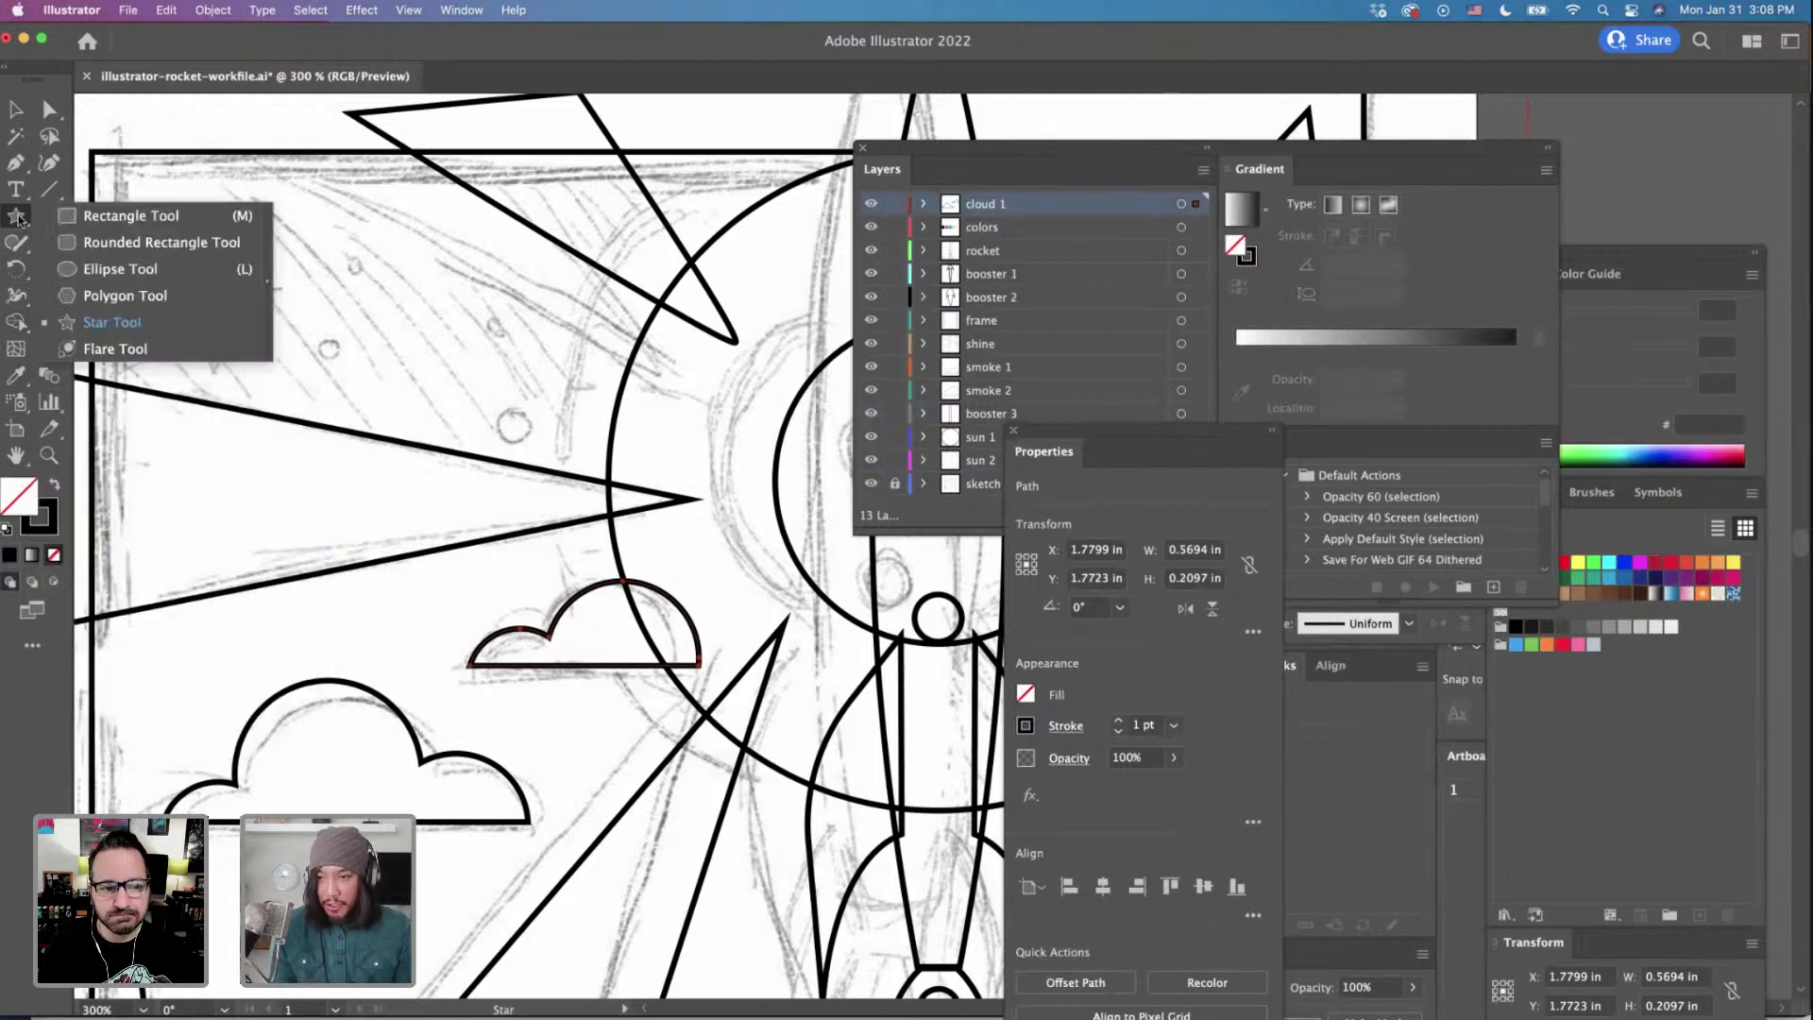
{"action": "left_click", "coordinate": [123, 295]}
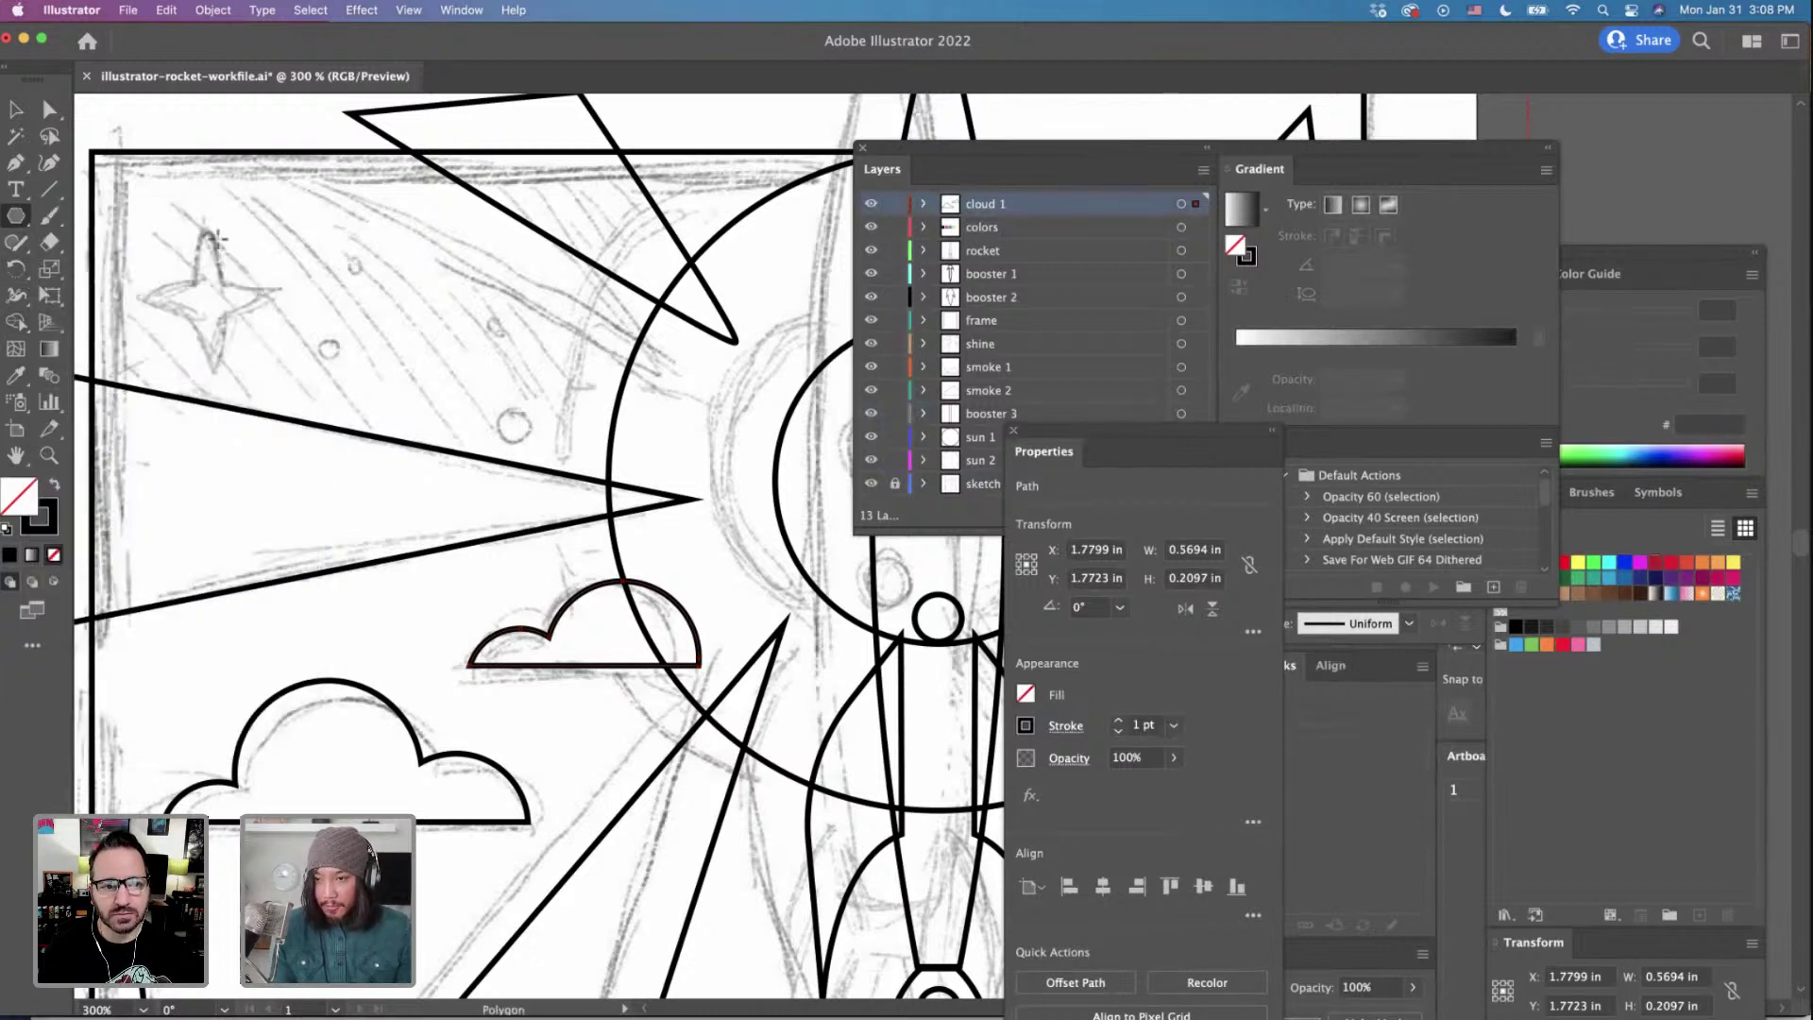
{"action": "left_click_drag", "start_coordinate": [216, 239], "coordinate": [257, 264]}
{"action": "key", "text": "v"}
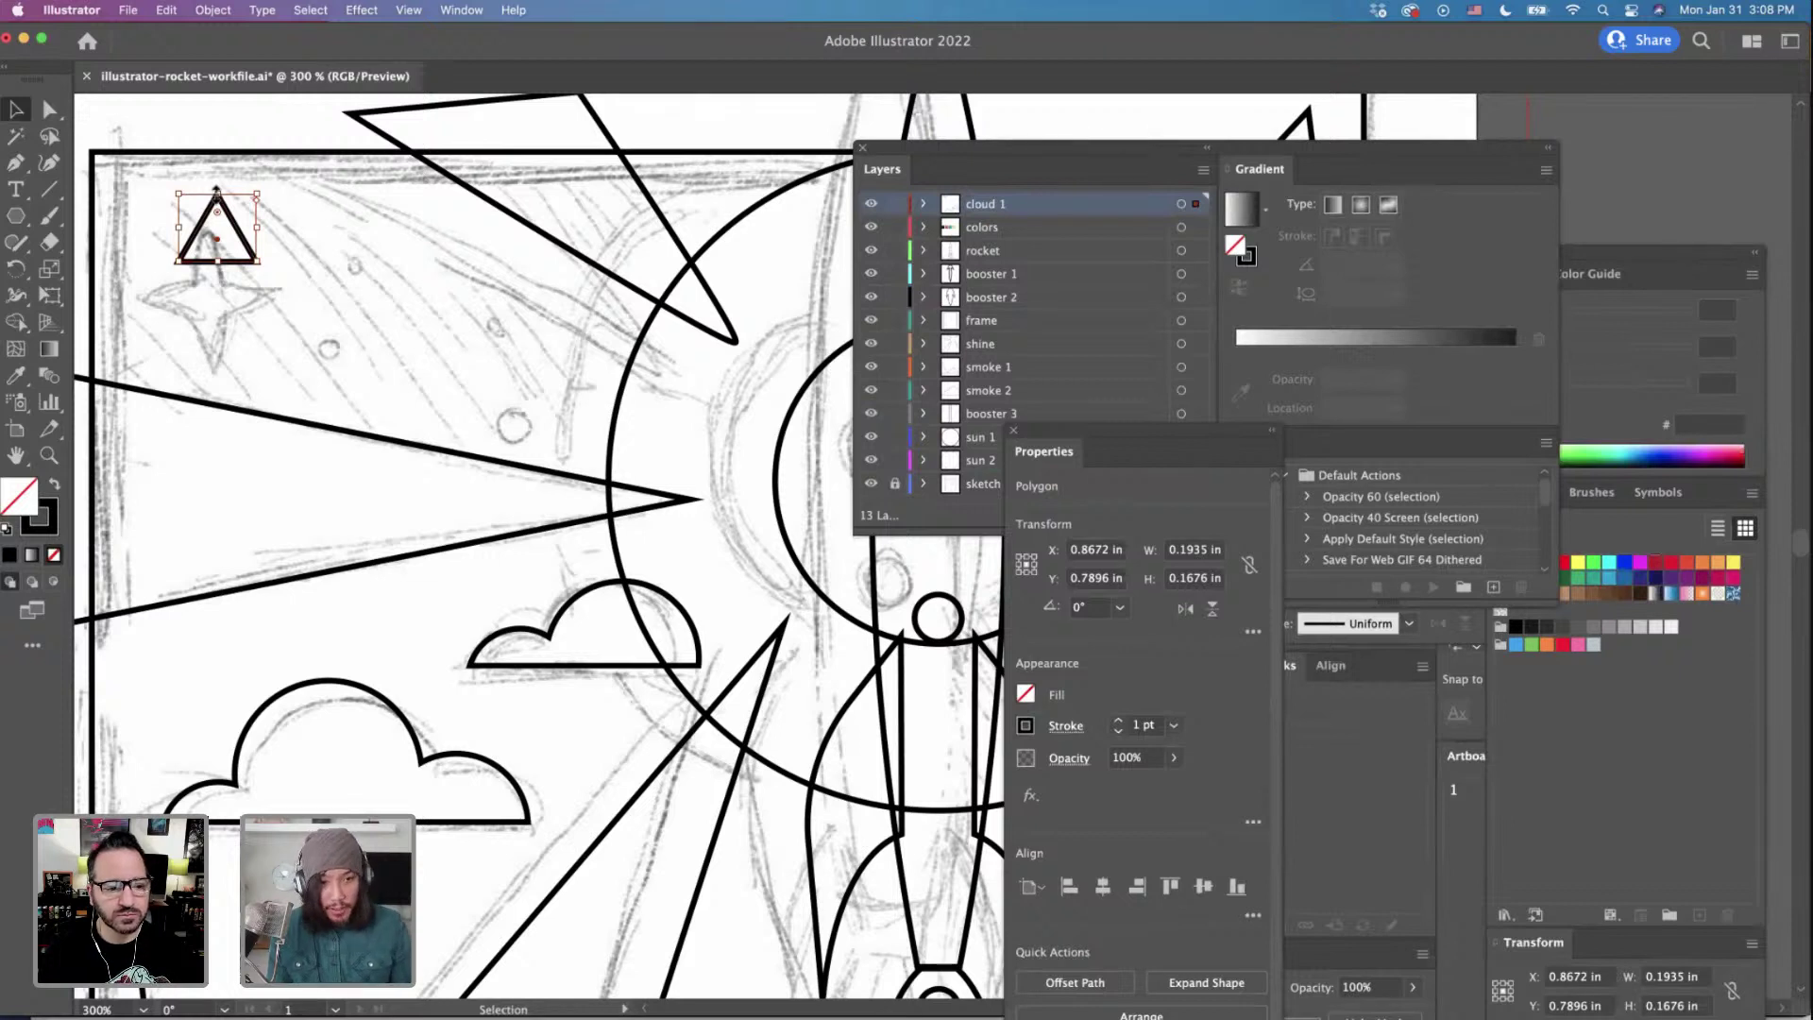
{"action": "mouse_move", "coordinate": [257, 193]}
{"action": "left_mouse_down"}
{"action": "mouse_move", "coordinate": [251, 159]}
{"action": "mouse_move", "coordinate": [235, 218]}
{"action": "left_mouse_up"}
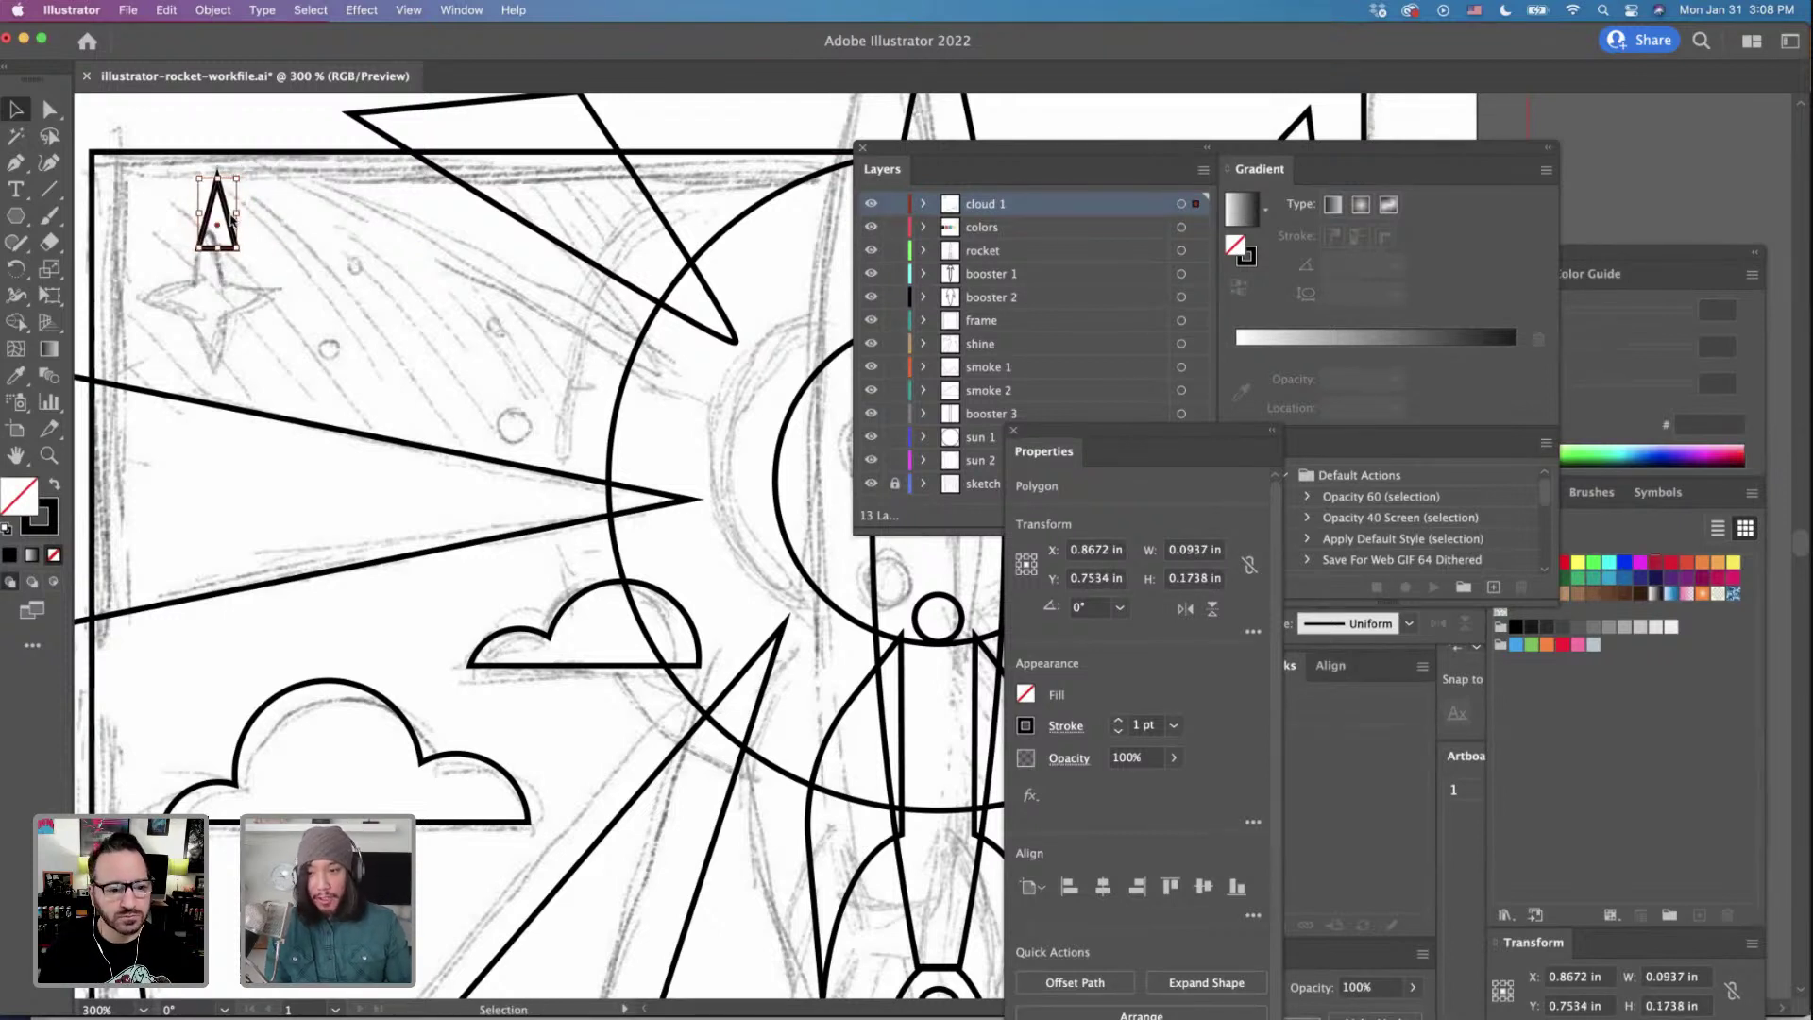
{"action": "left_click", "coordinate": [279, 226]}
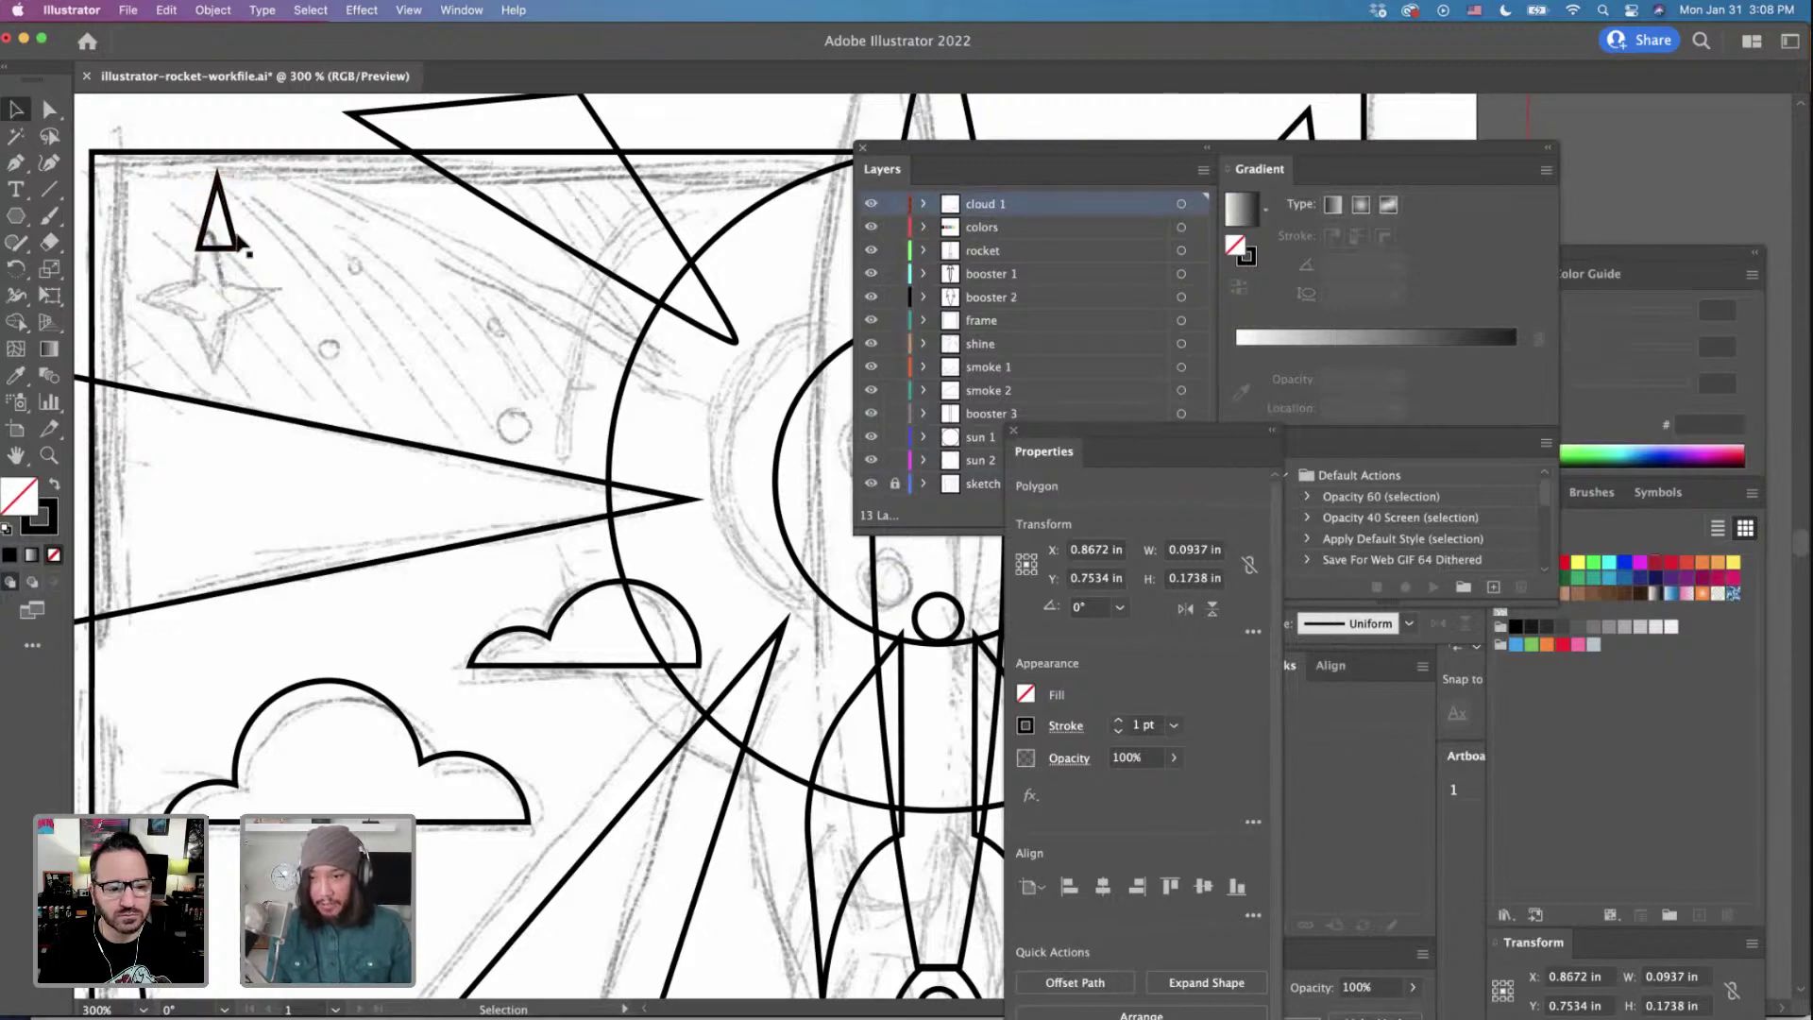
Add a copy of the triangle rotated 180° below the first, with both bases meeting at the star's centre.
{"action": "left_click_drag", "start_coordinate": [235, 248], "coordinate": [202, 358]}
{"action": "key", "text": "super+equal"}
{"action": "key", "text": "super+equal"}
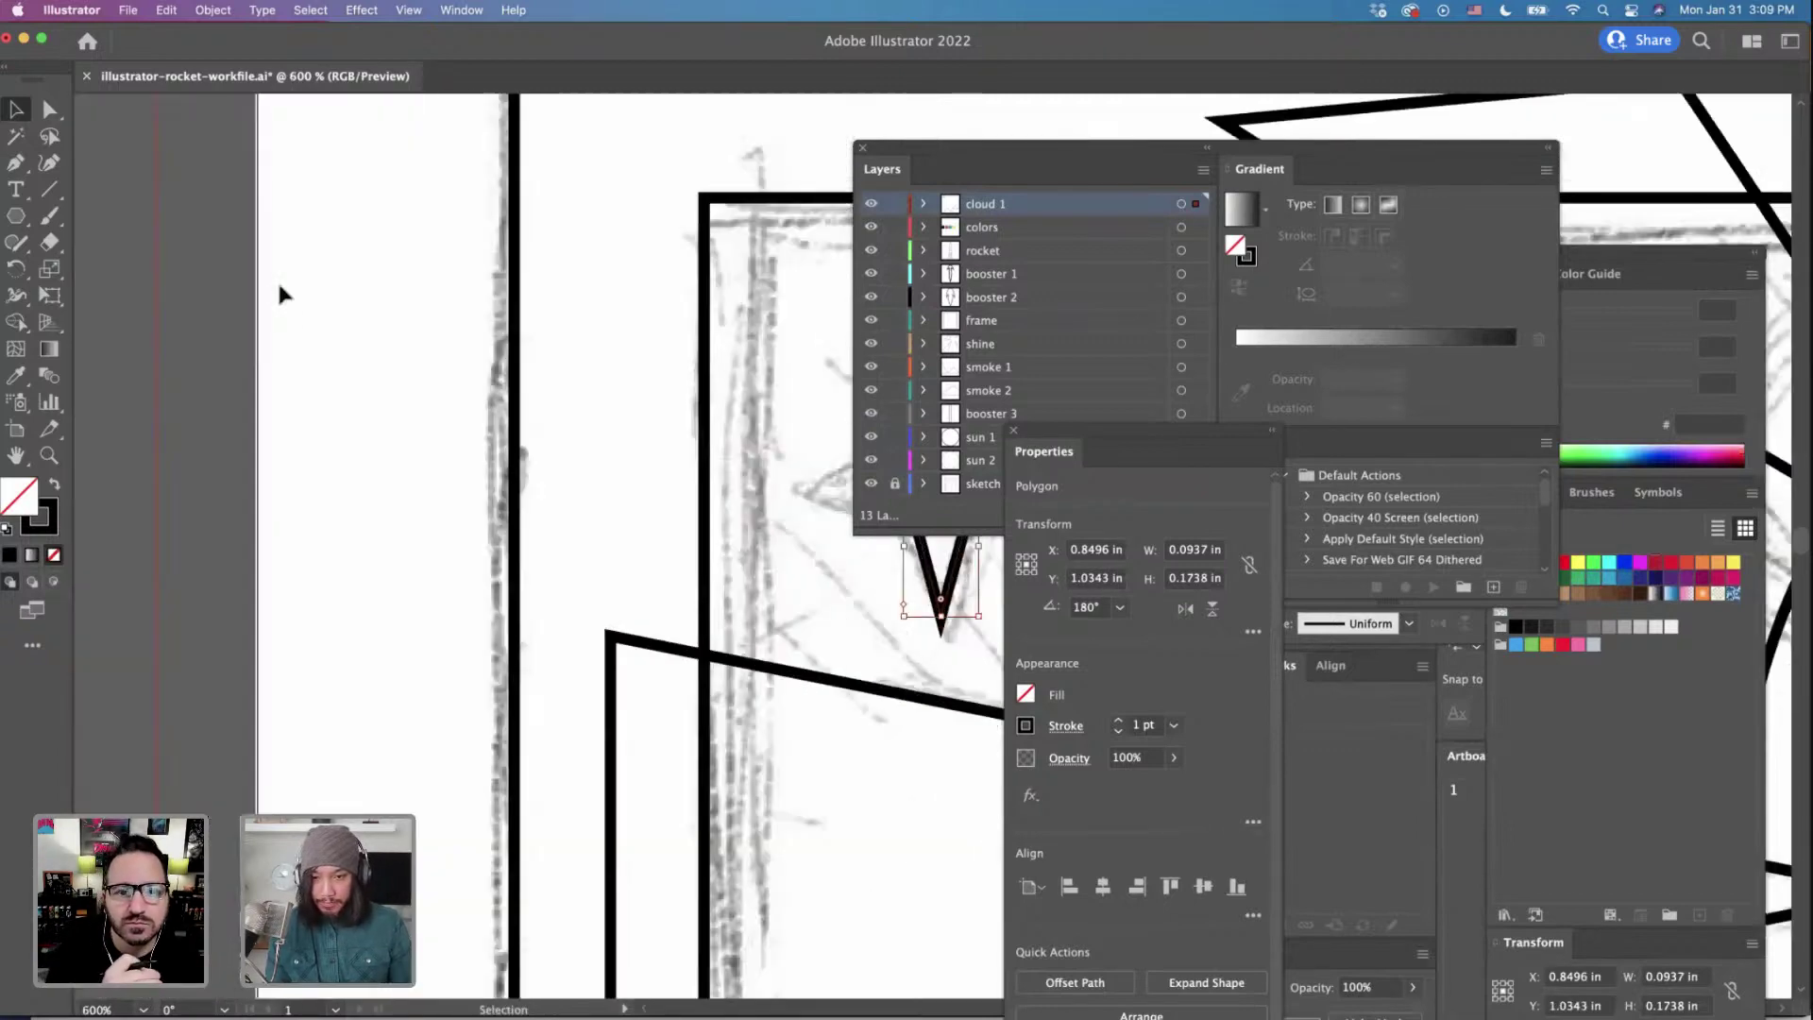
{"action": "scroll", "coordinate": [272, 283], "scroll_direction": "right", "scroll_amount": 4}
{"action": "scroll", "coordinate": [272, 283], "scroll_direction": "down", "scroll_amount": 2}
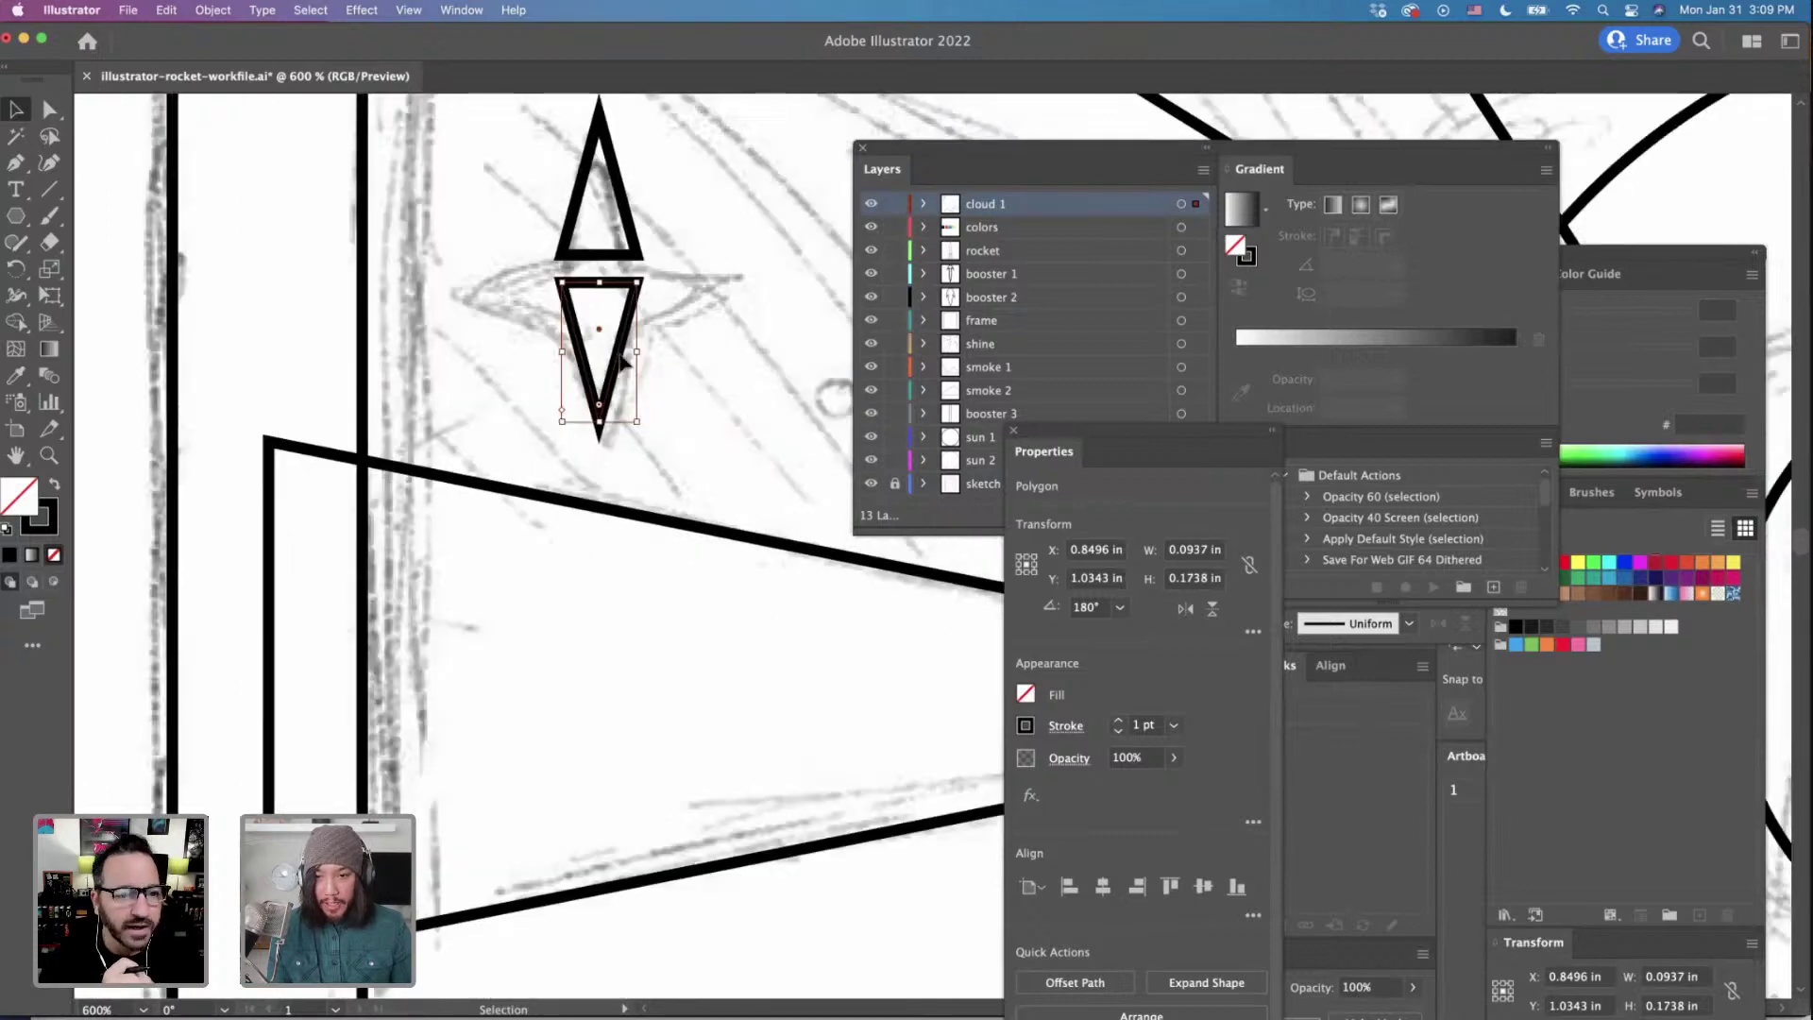
{"action": "left_click_drag", "start_coordinate": [626, 368], "coordinate": [525, 218]}
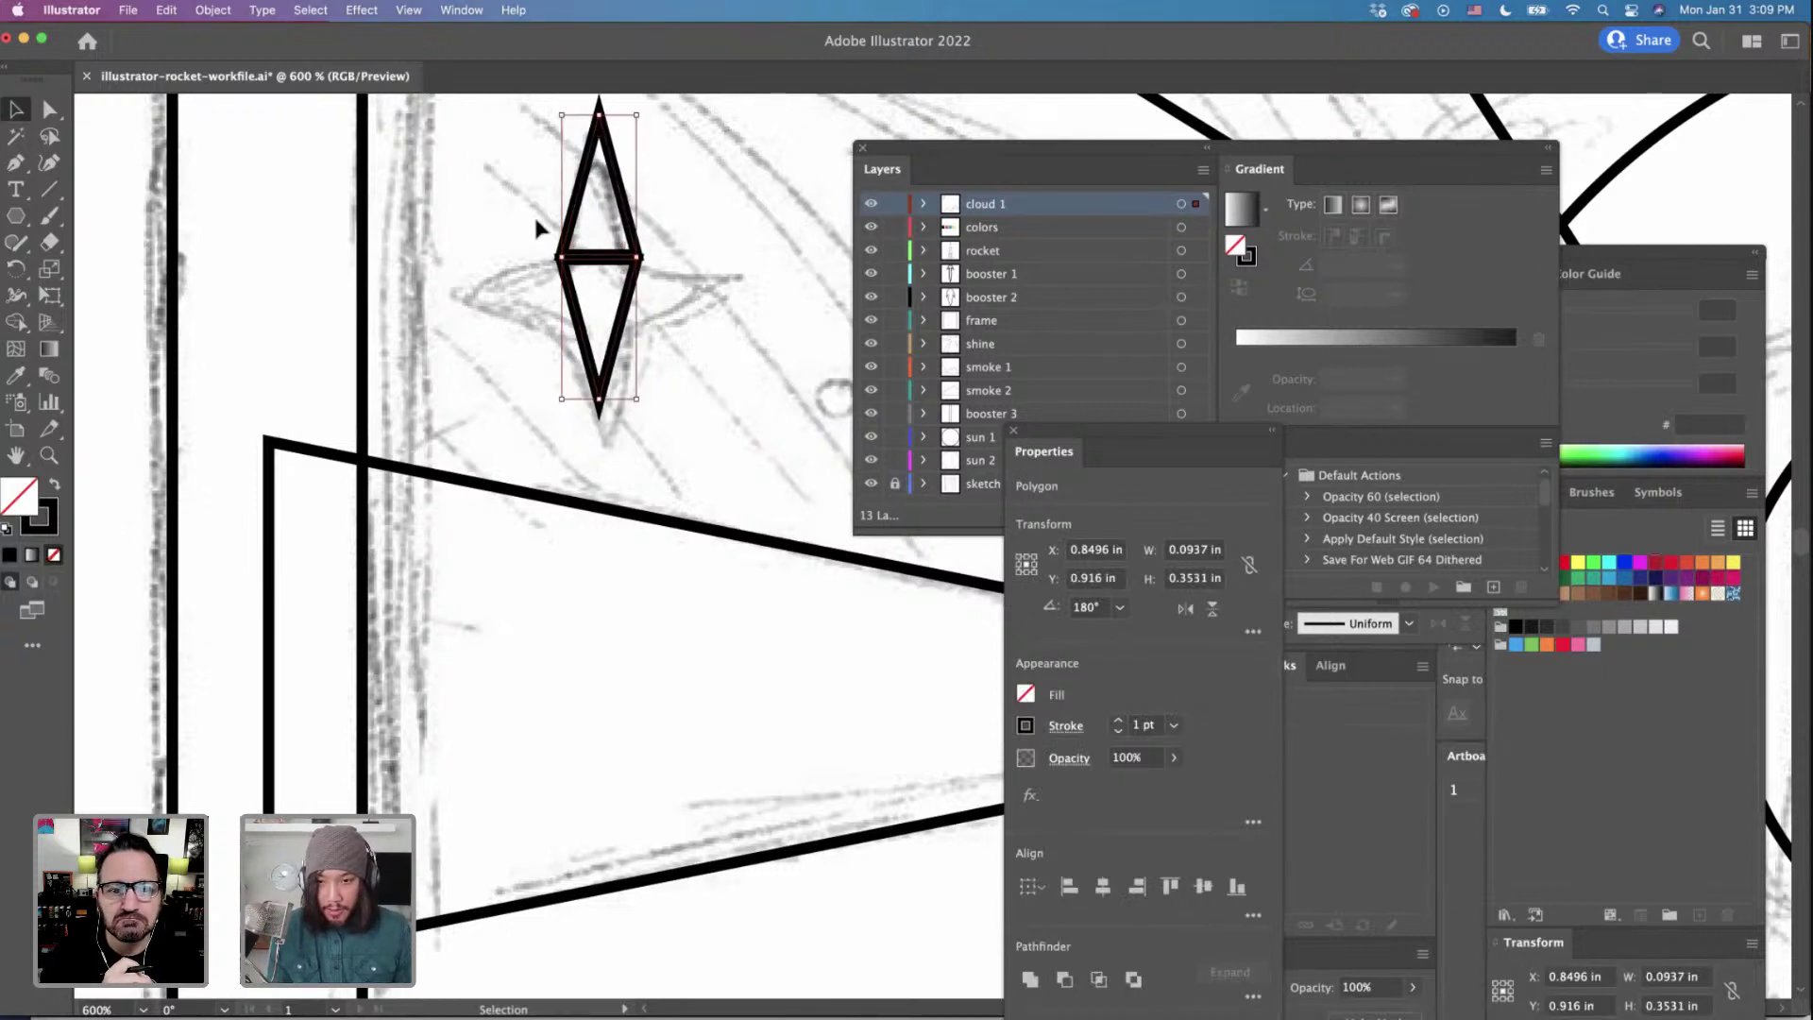
Duplicate the triangle pair at a right angle to form the star's two horizontal points.
{"action": "left_click_drag", "start_coordinate": [637, 153], "coordinate": [756, 298]}
{"action": "left_click", "coordinate": [691, 405]}
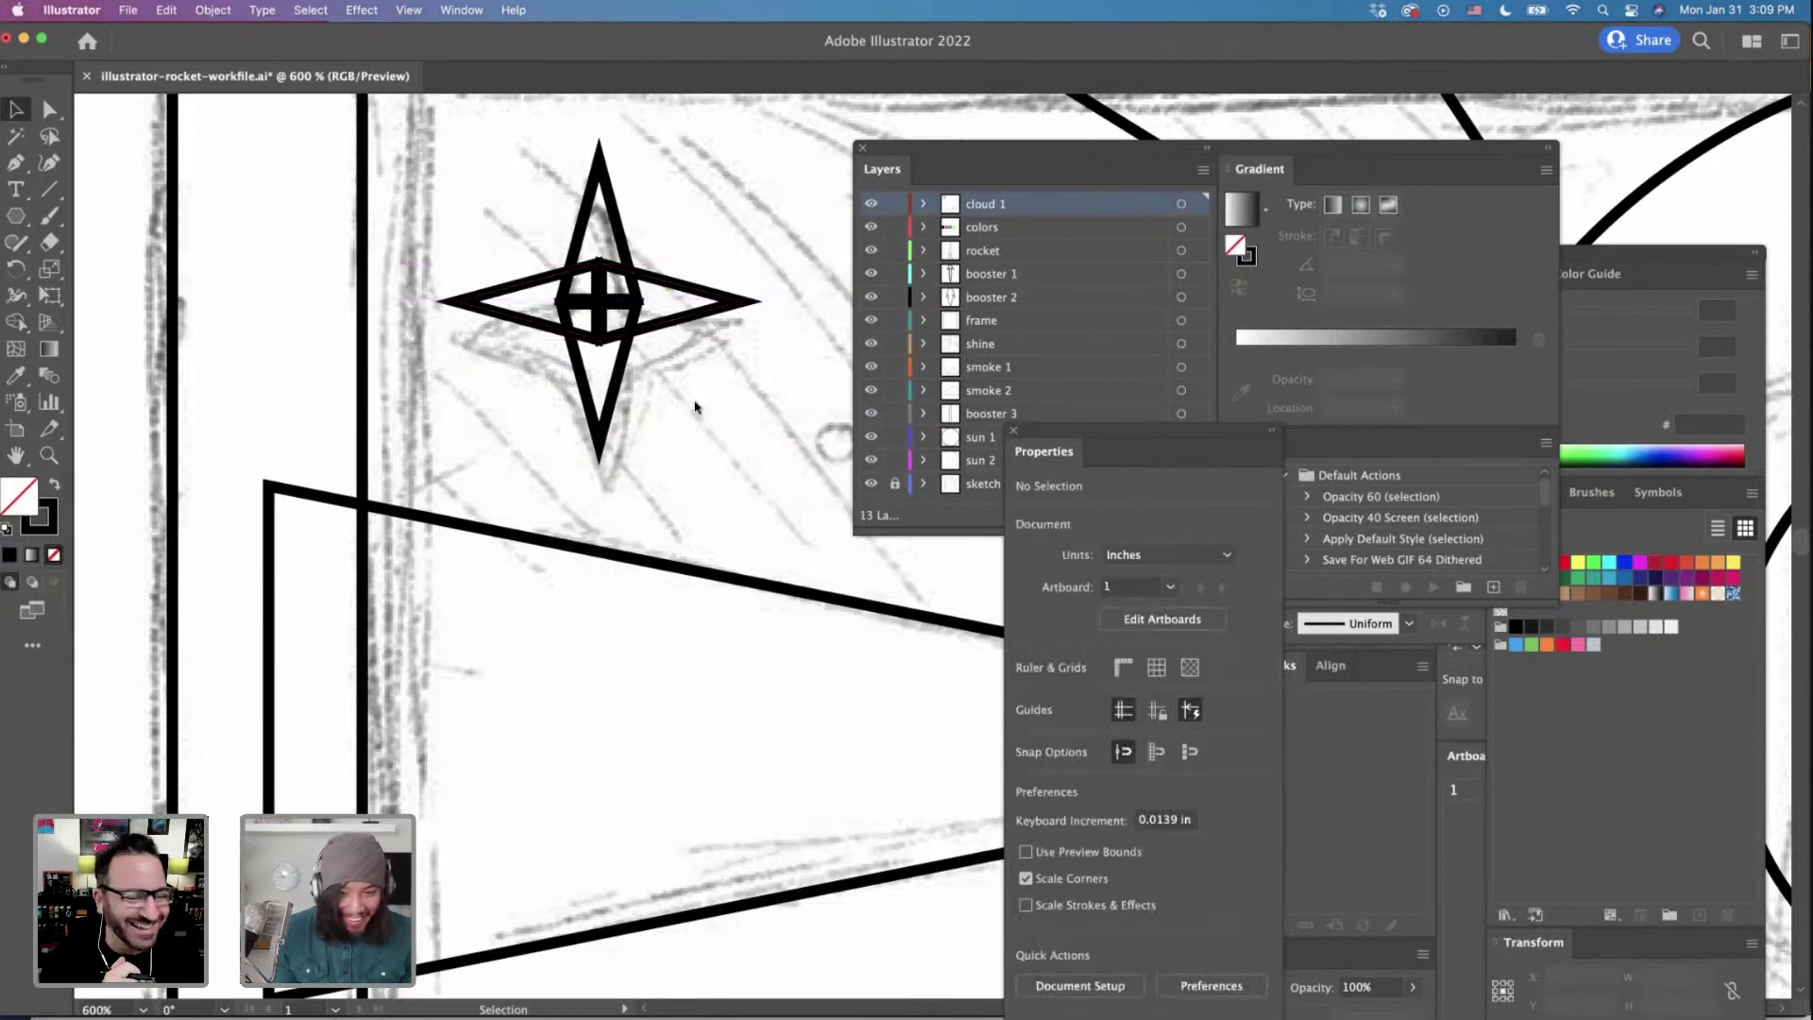
{"action": "scroll", "coordinate": [699, 404], "scroll_direction": "up", "scroll_amount": 2}
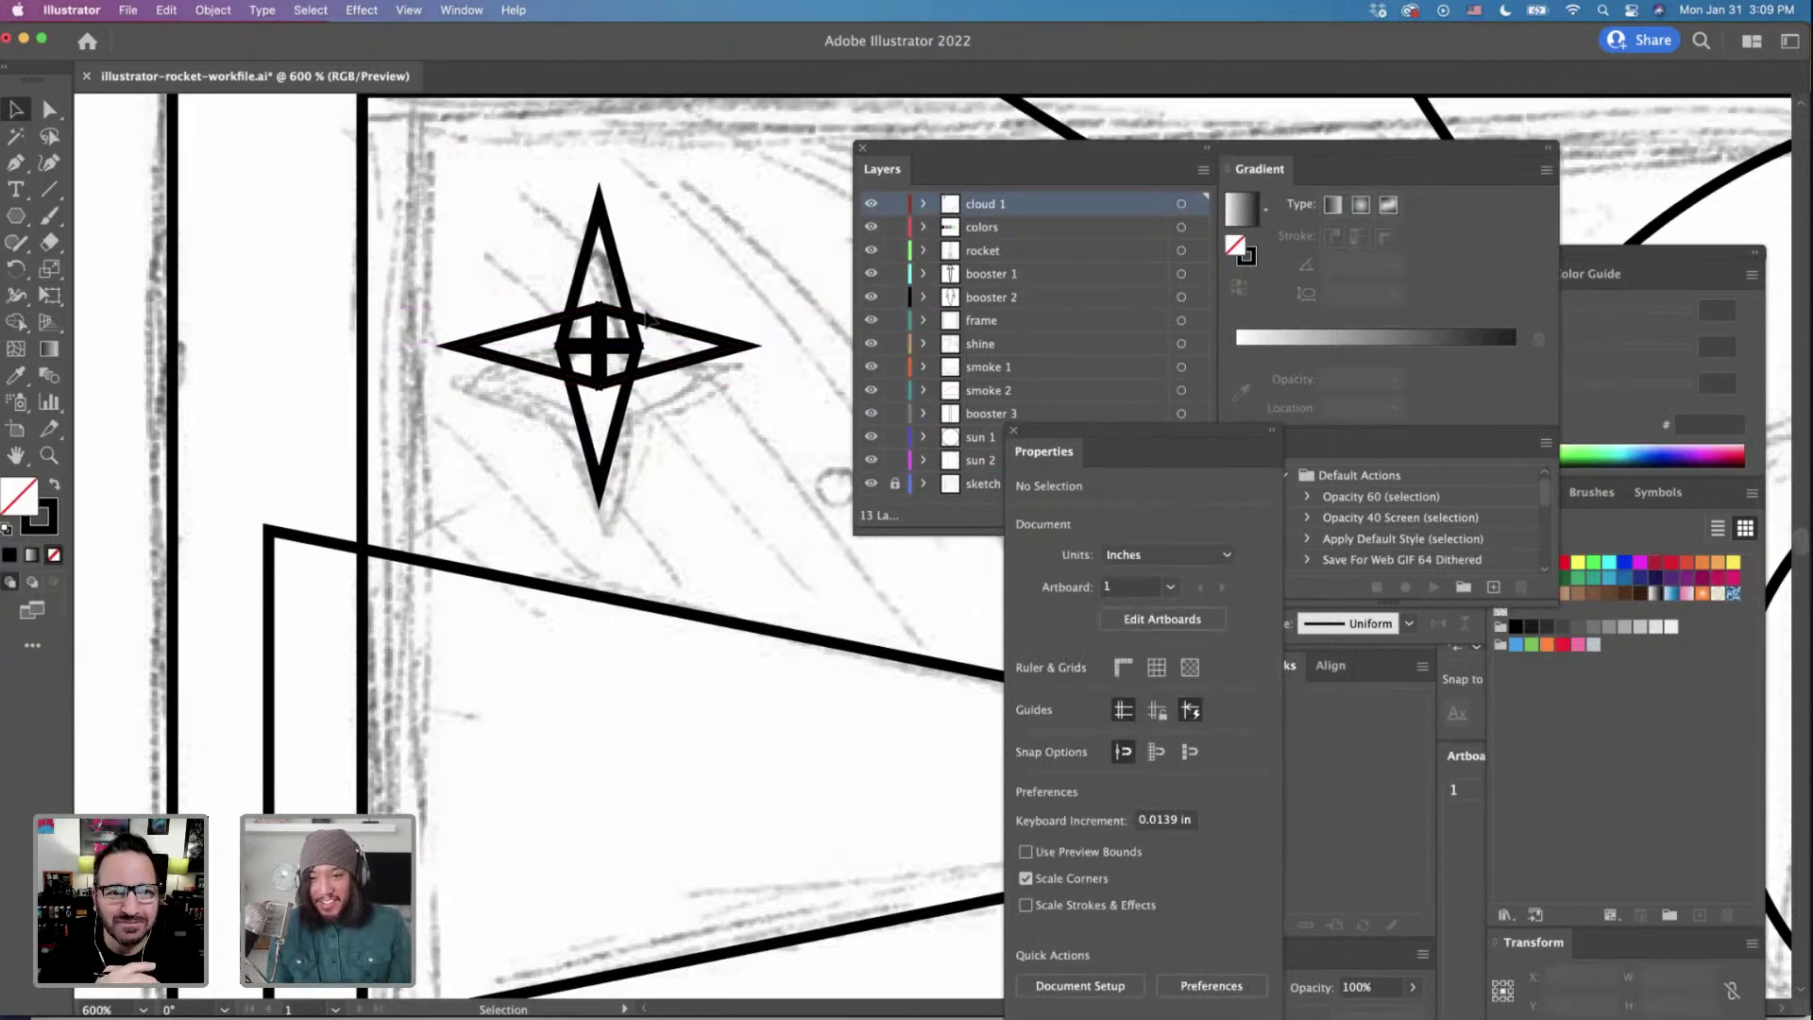
Unite the four triangles into one four-pointed star and select the combined star.
{"action": "left_click_drag", "start_coordinate": [548, 427], "coordinate": [614, 377]}
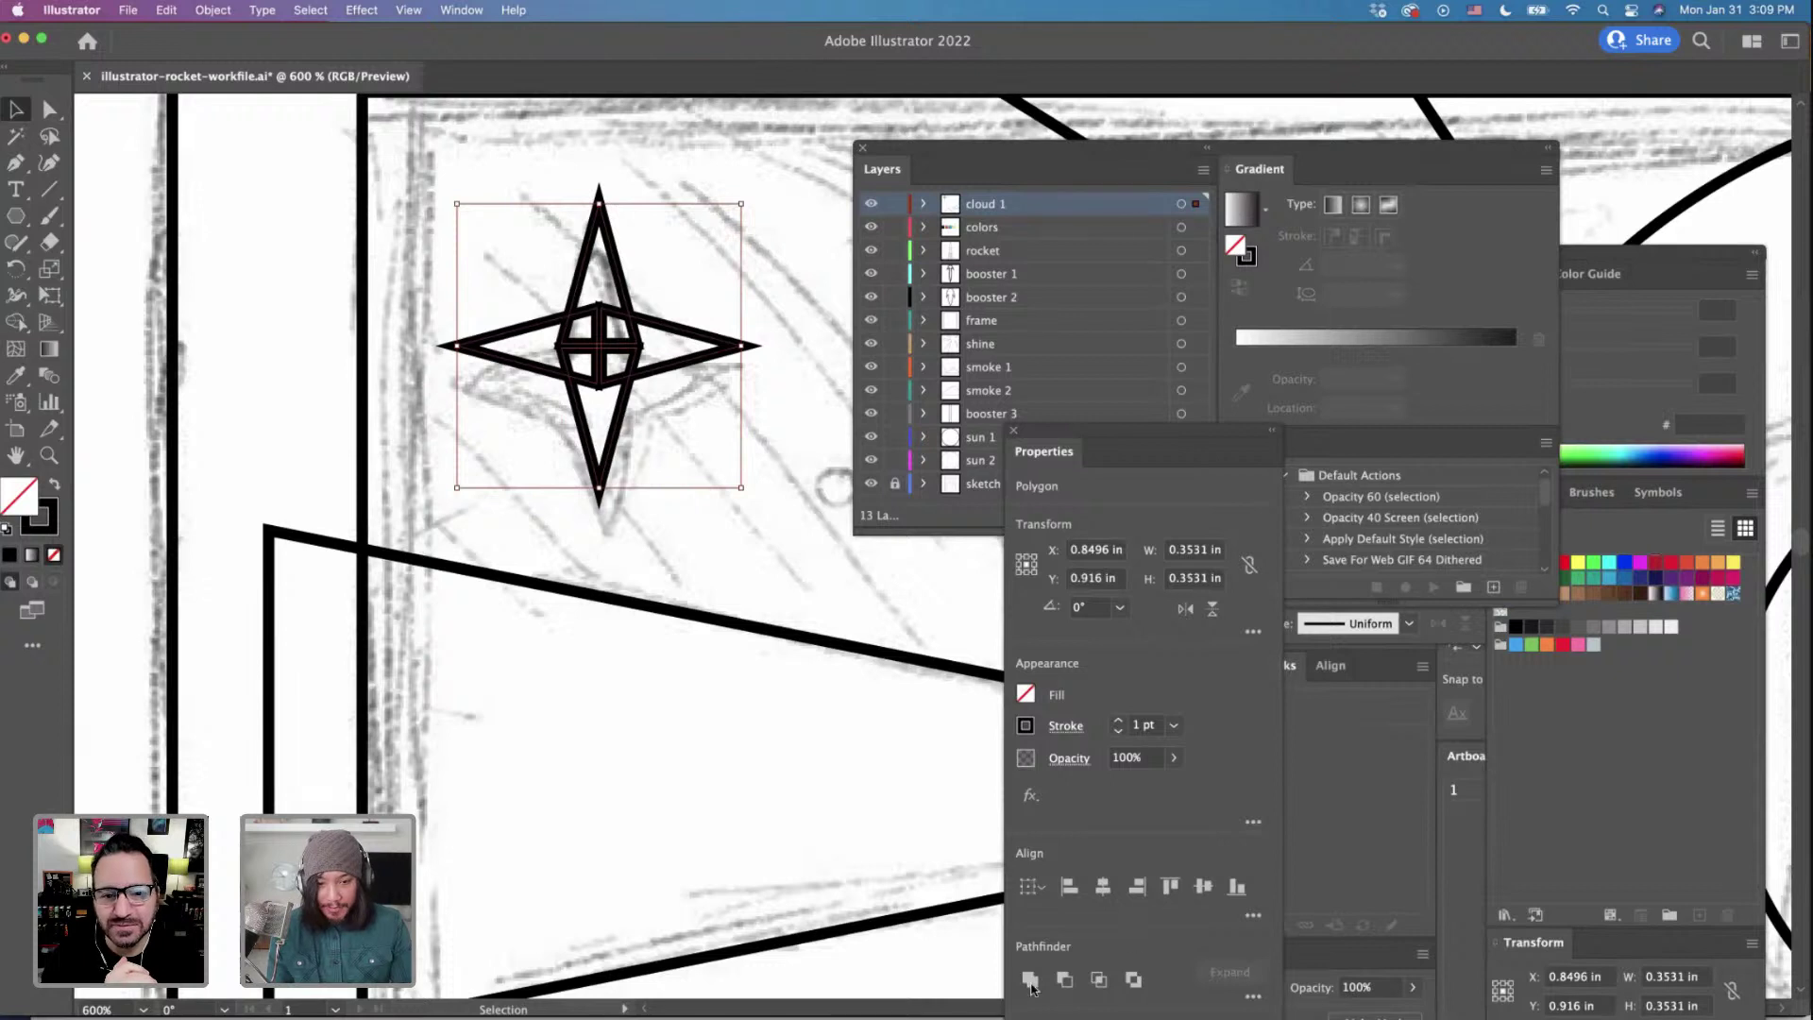
{"action": "left_click", "coordinate": [1031, 981]}
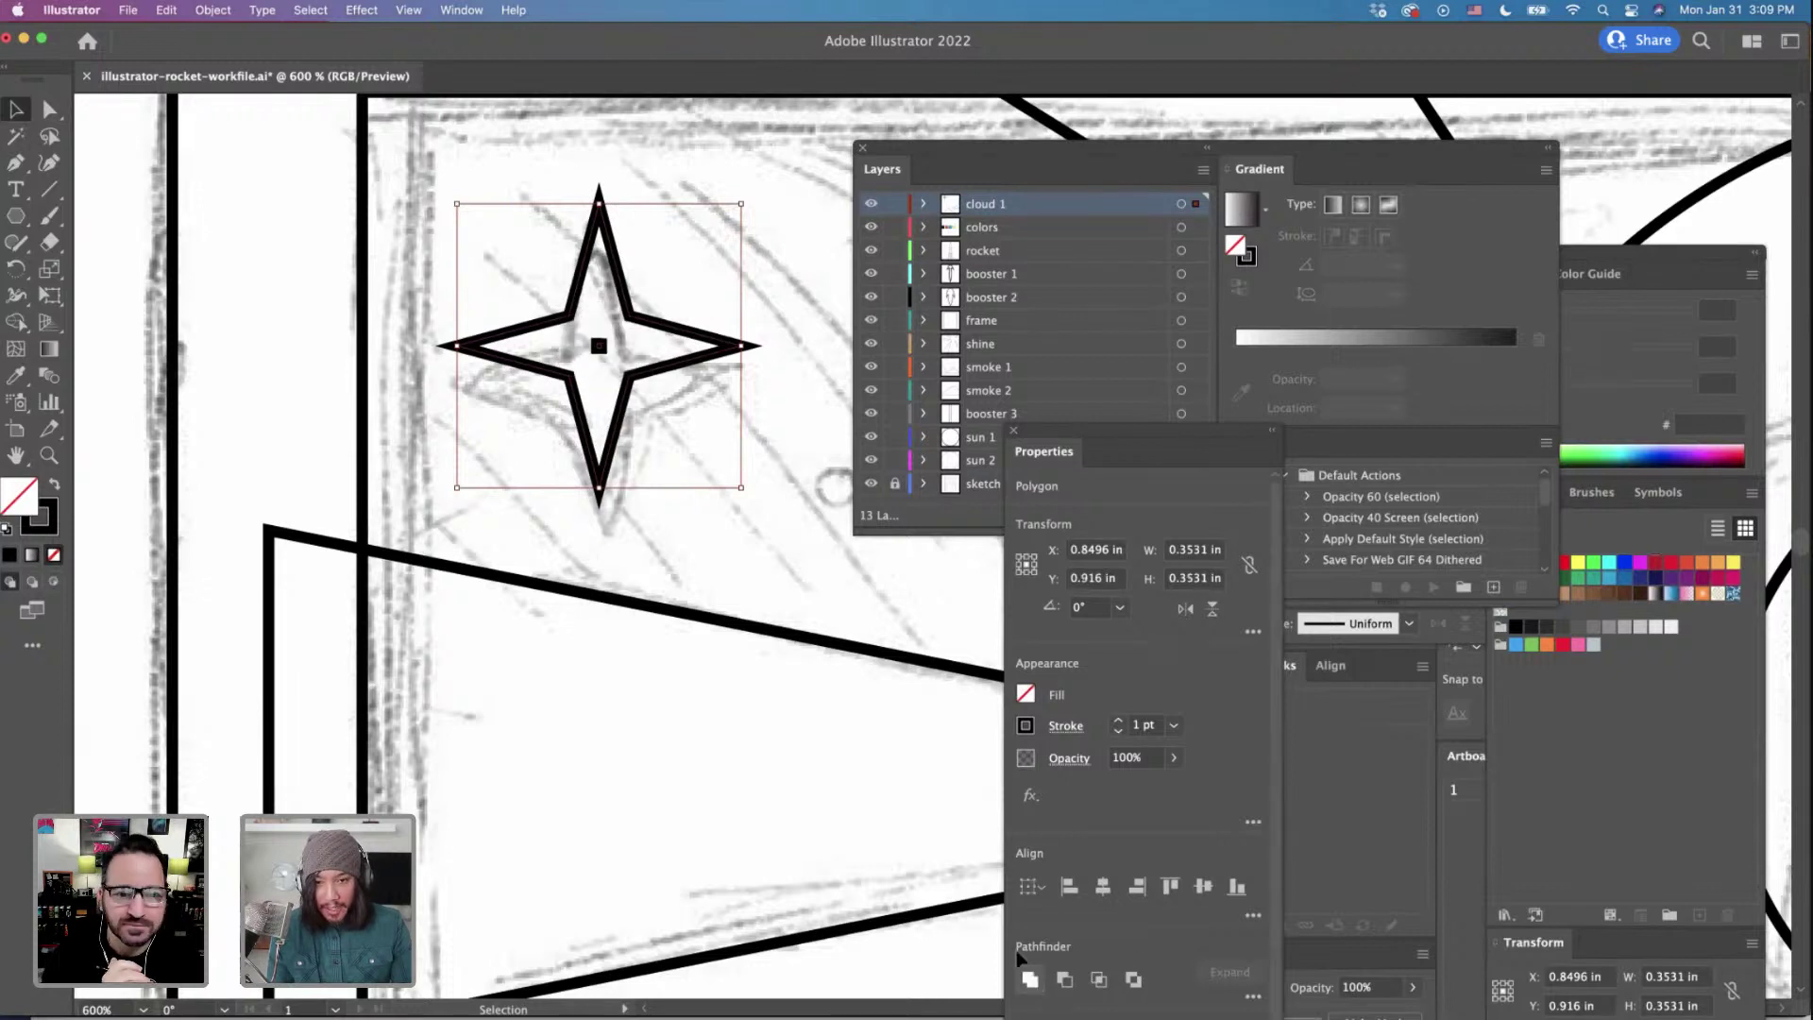
{"action": "left_click", "coordinate": [680, 472]}
{"action": "left_click", "coordinate": [682, 368]}
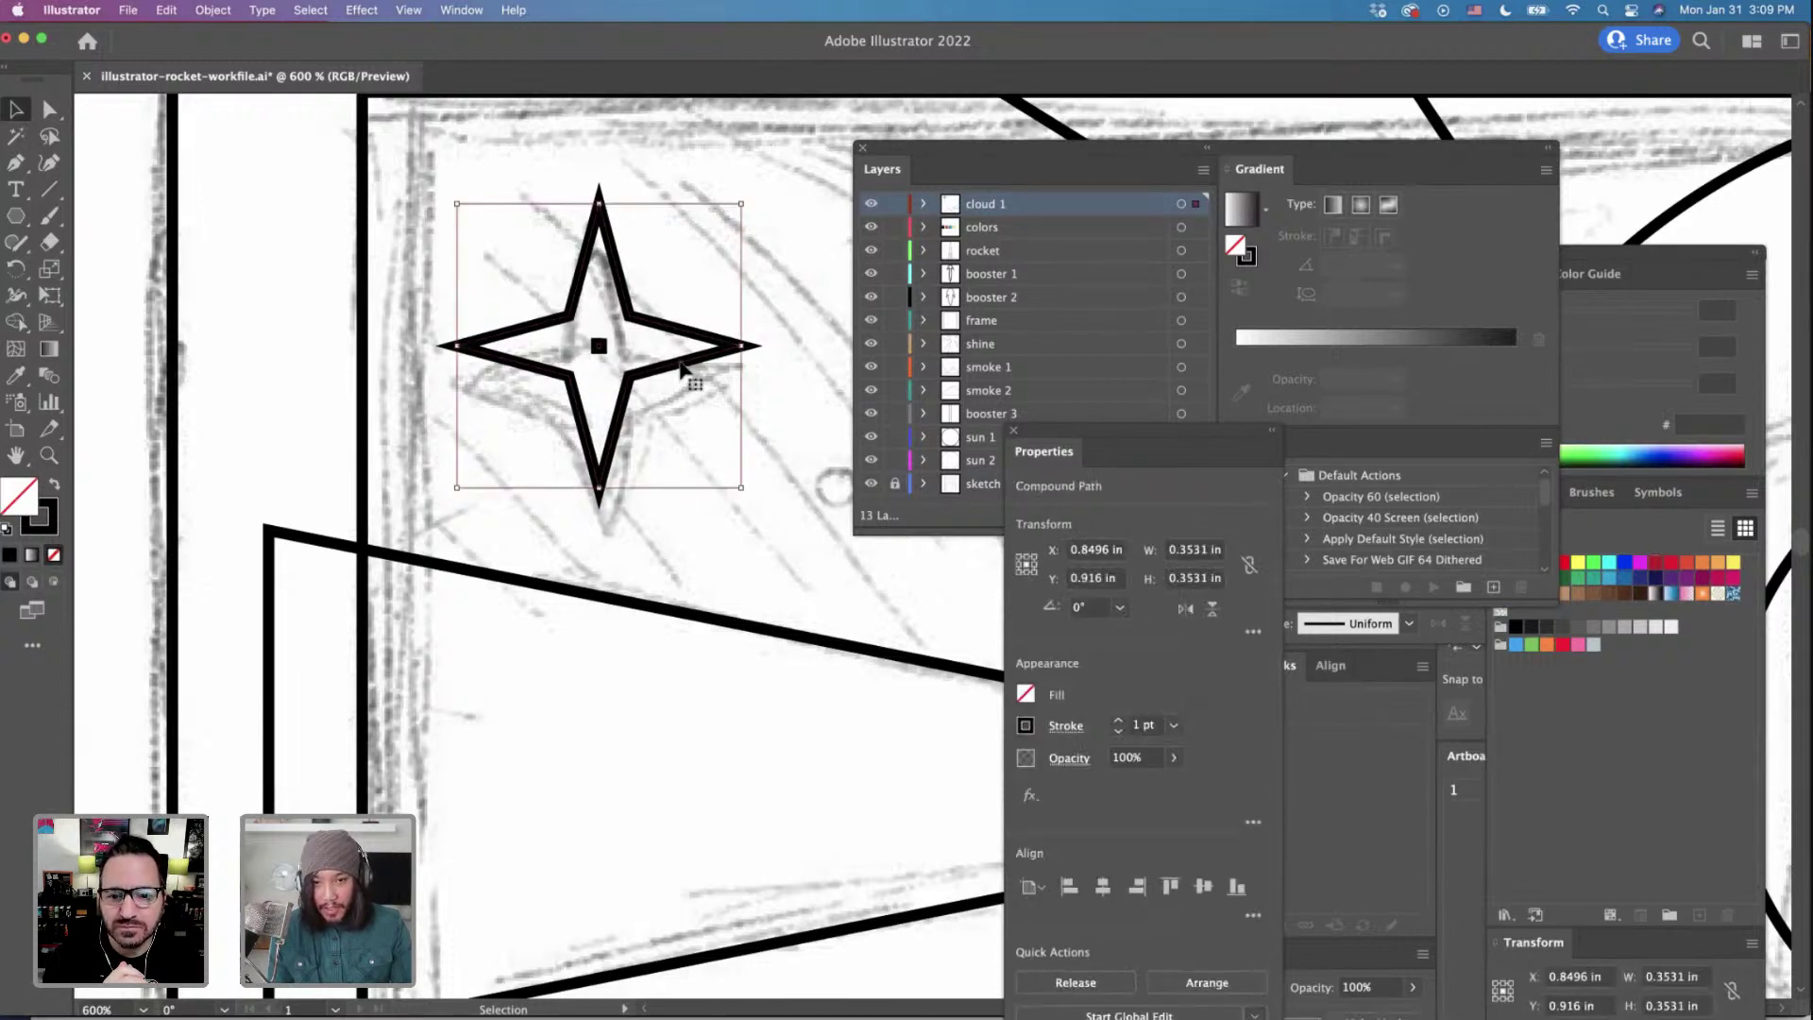
Move the four-pointed star, keeping its position, from the cloud 1 layer onto a new layer named stars directly above the sketch layer.
{"action": "key", "text": "Delete"}
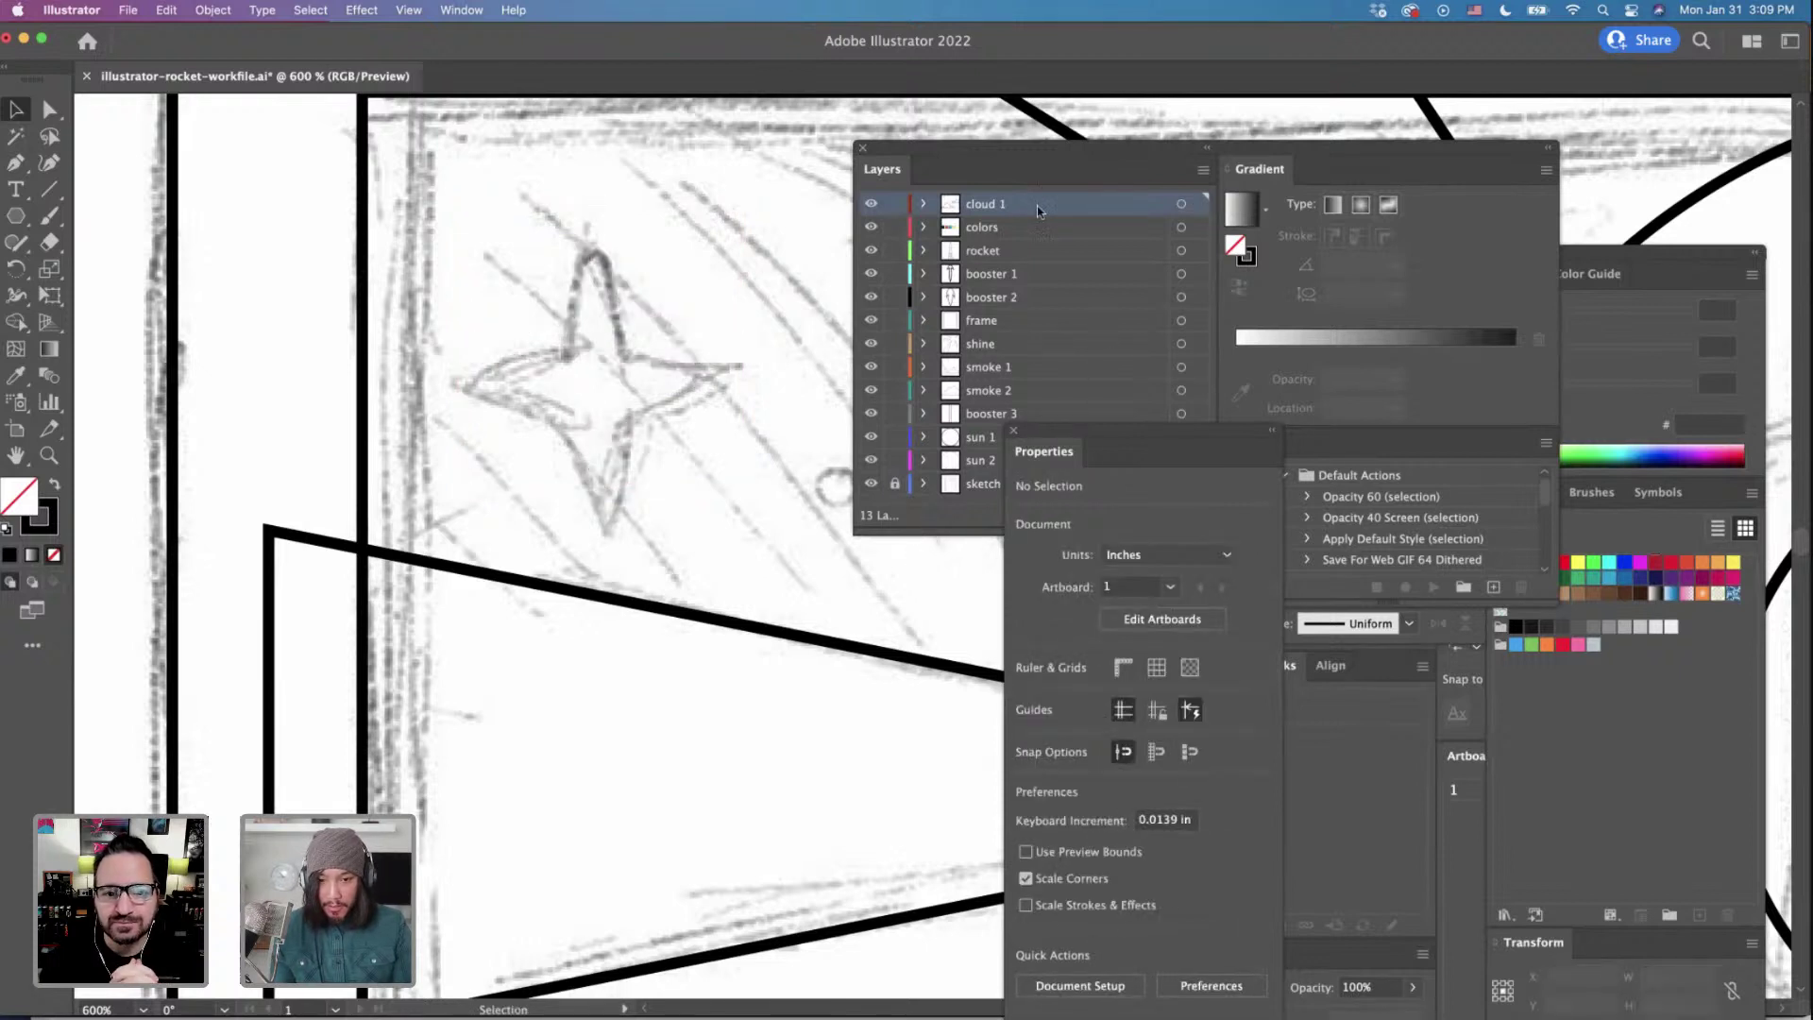
{"action": "left_click_drag", "start_coordinate": [999, 145], "coordinate": [936, 142]}
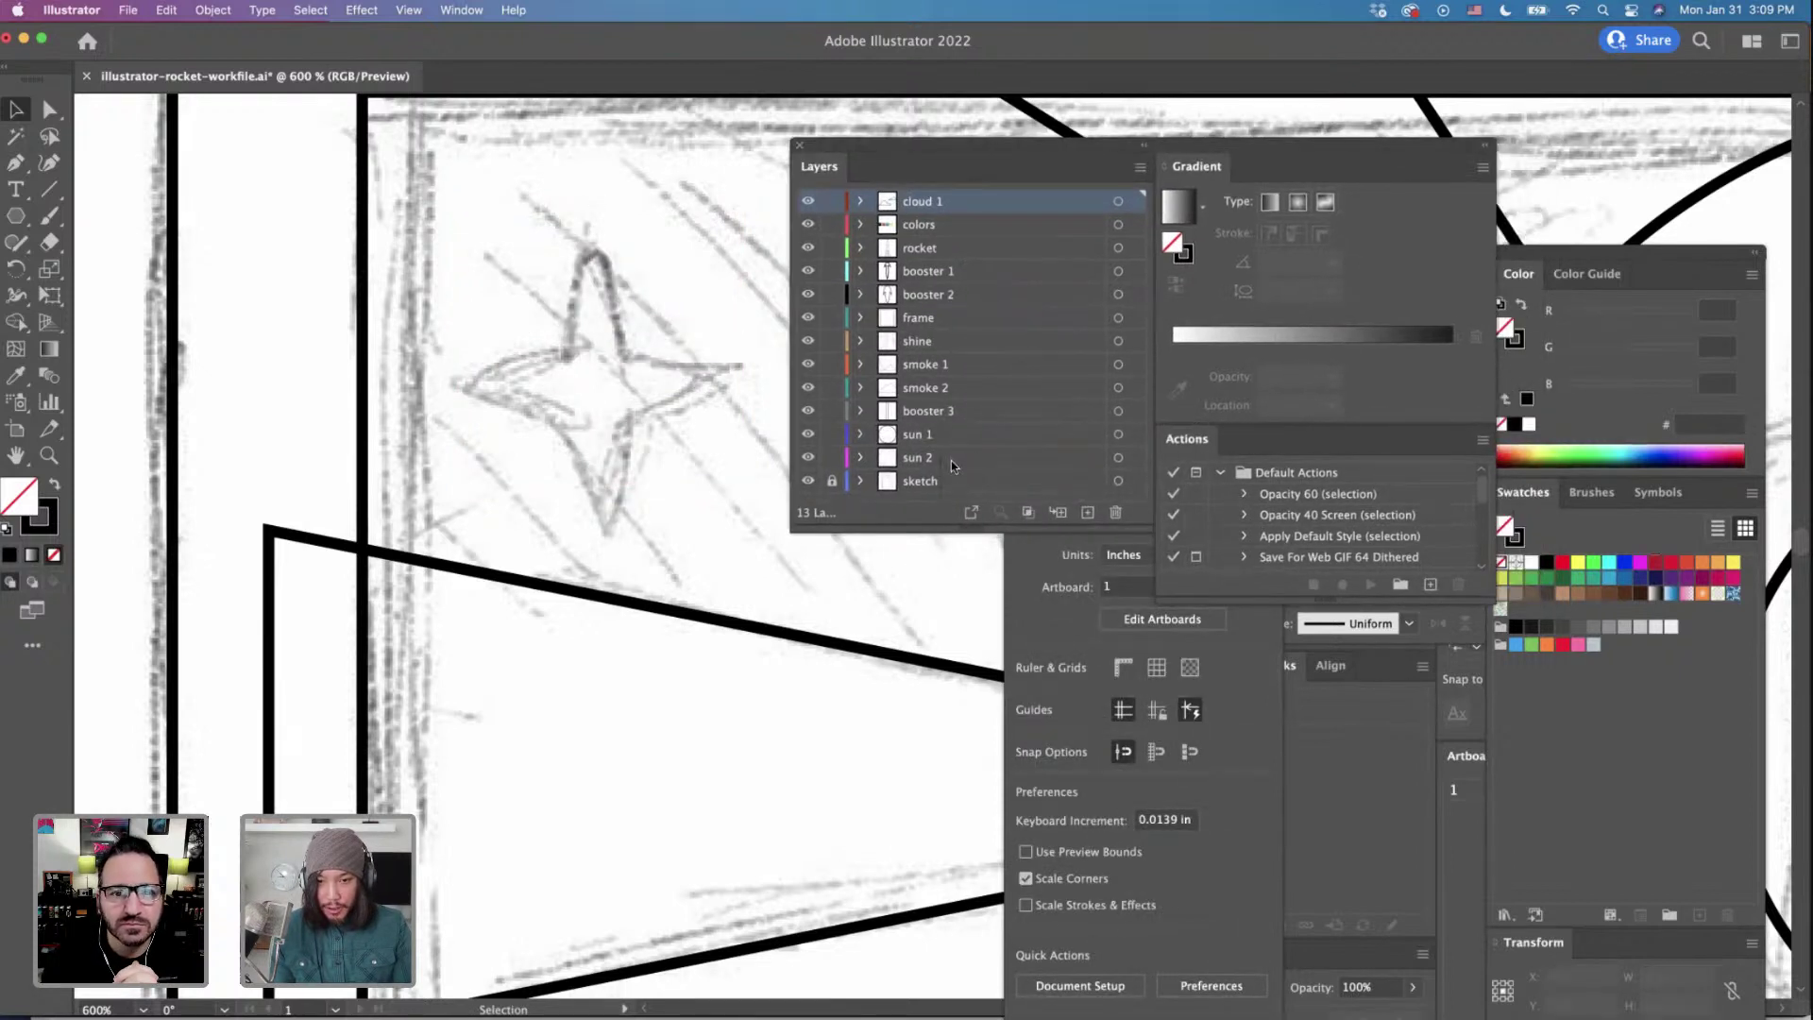
{"action": "left_click", "coordinate": [950, 460]}
{"action": "left_click", "coordinate": [976, 486]}
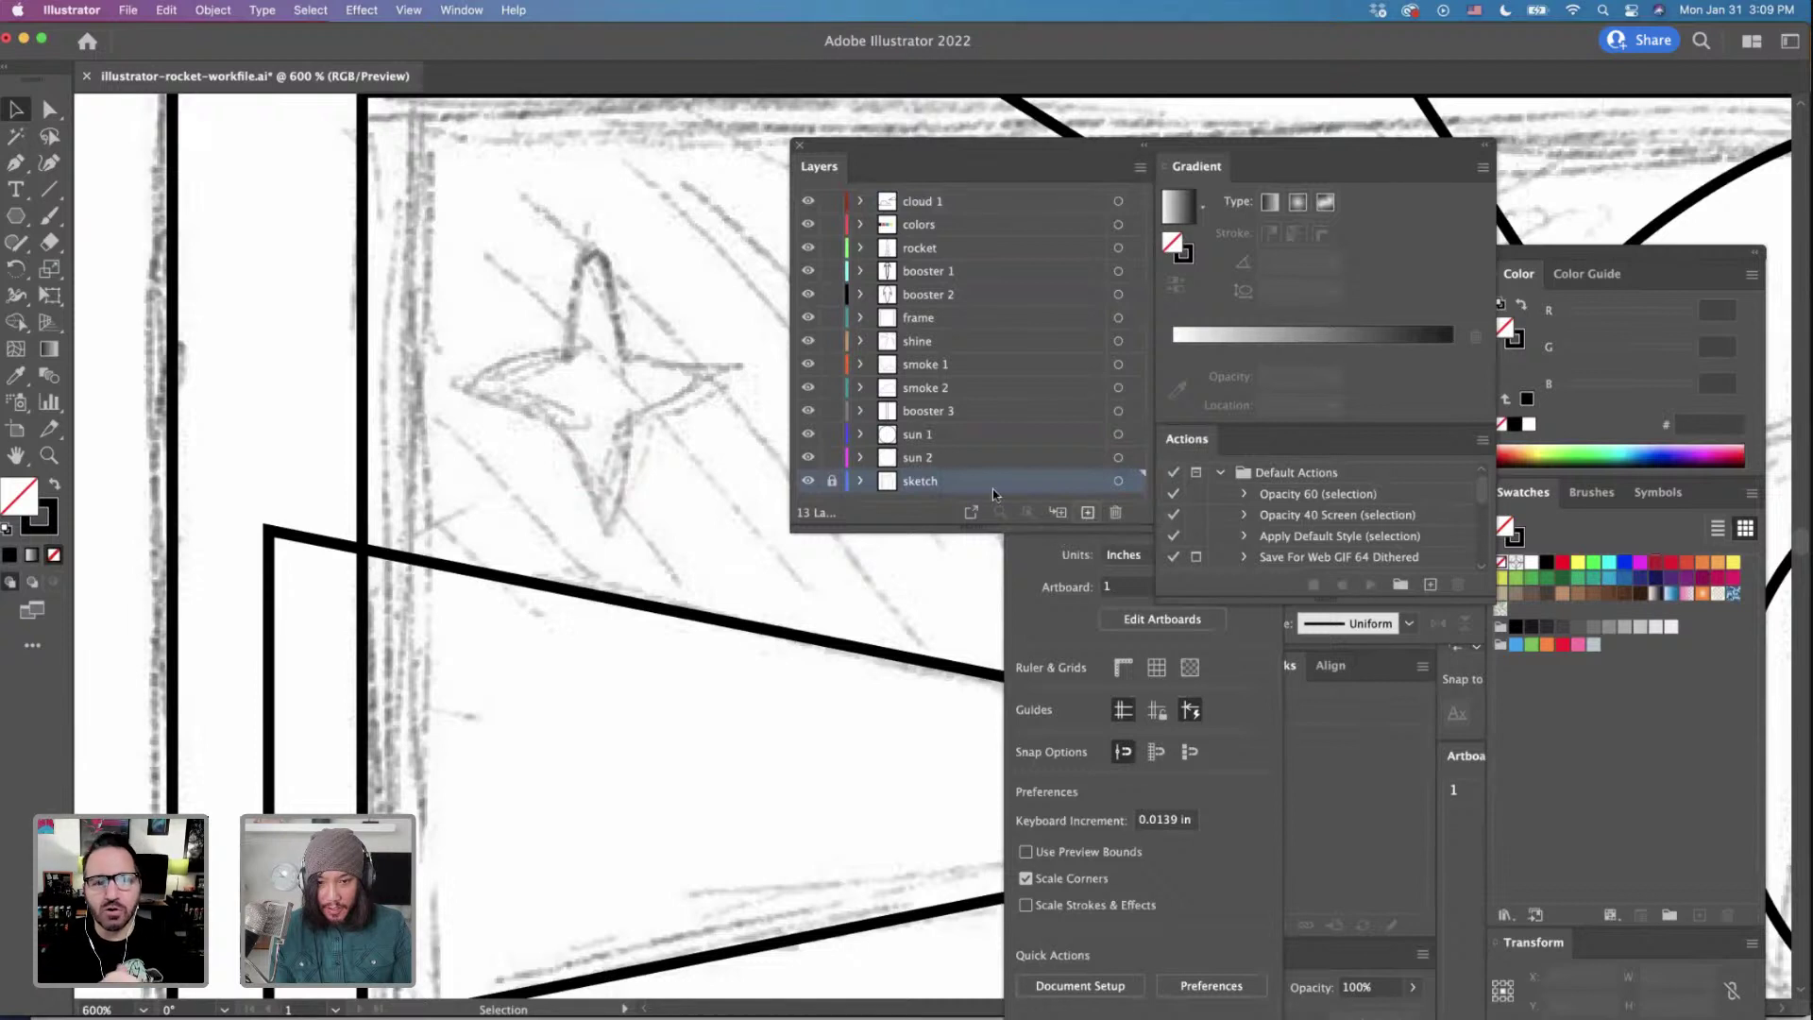
{"action": "left_click", "coordinate": [1088, 512]}
{"action": "double_click", "coordinate": [940, 483]}
{"action": "type", "text": "stars"}
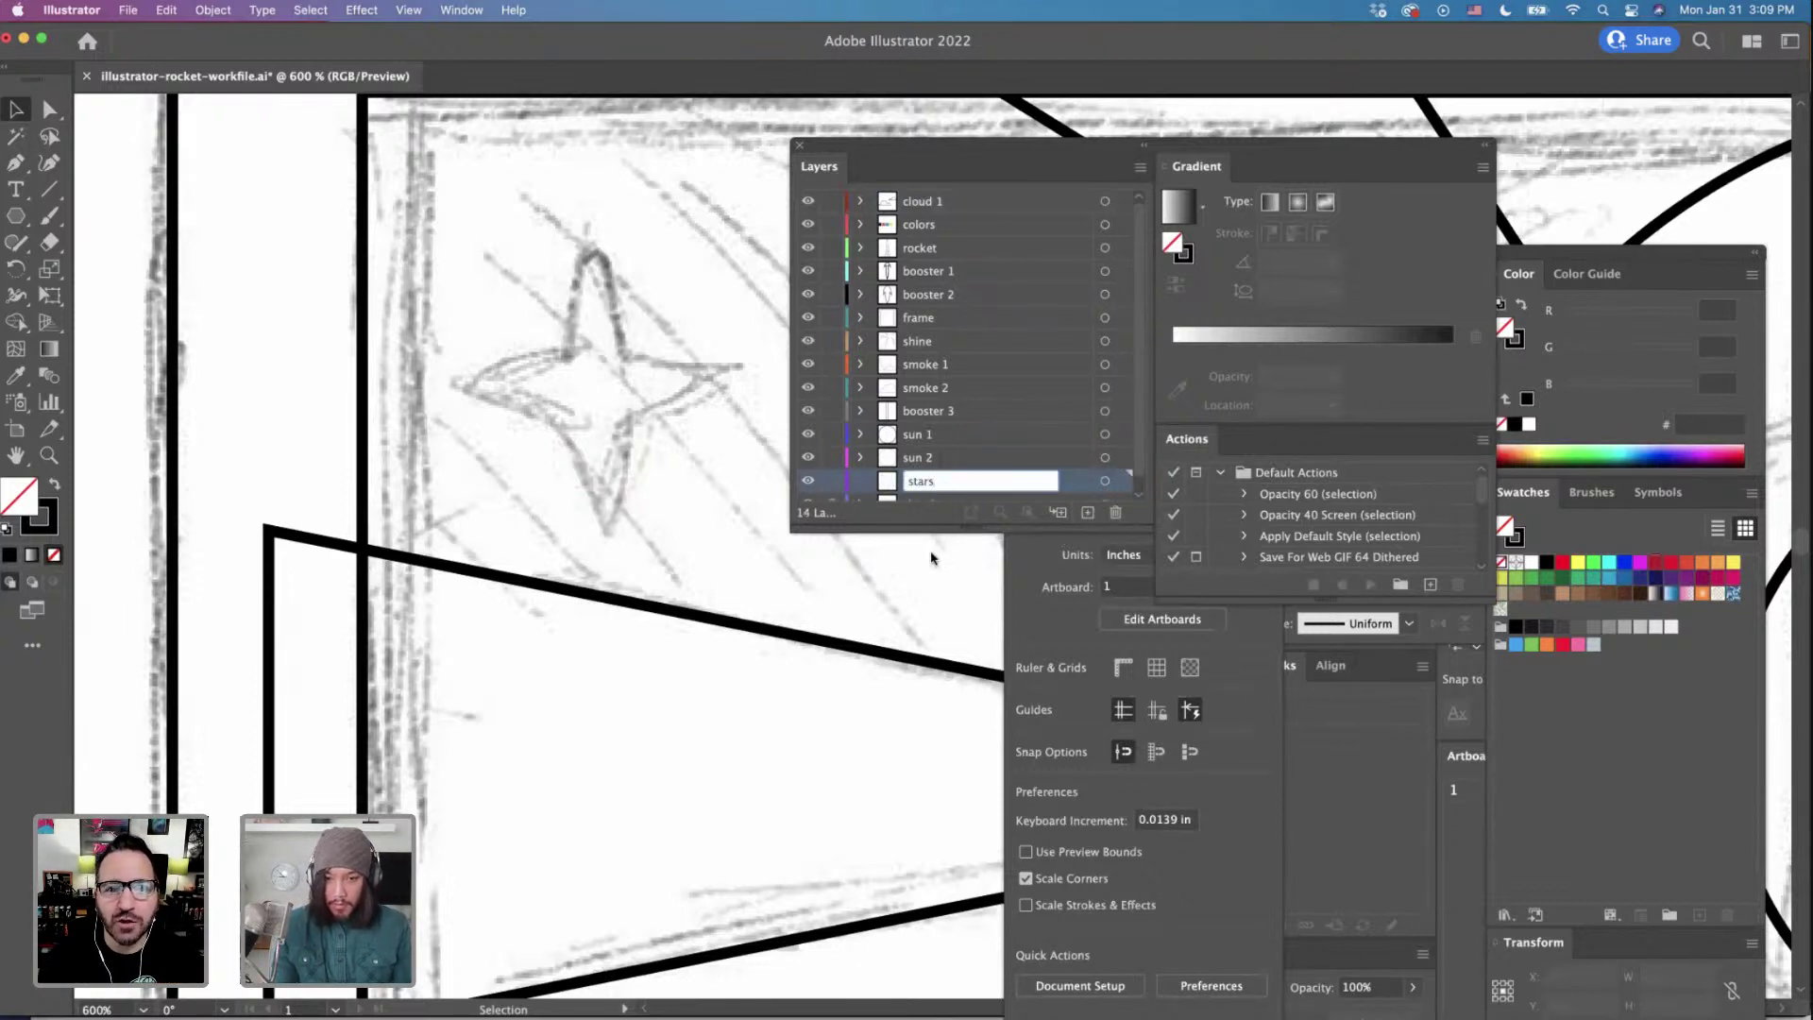
{"action": "key", "text": "Return"}
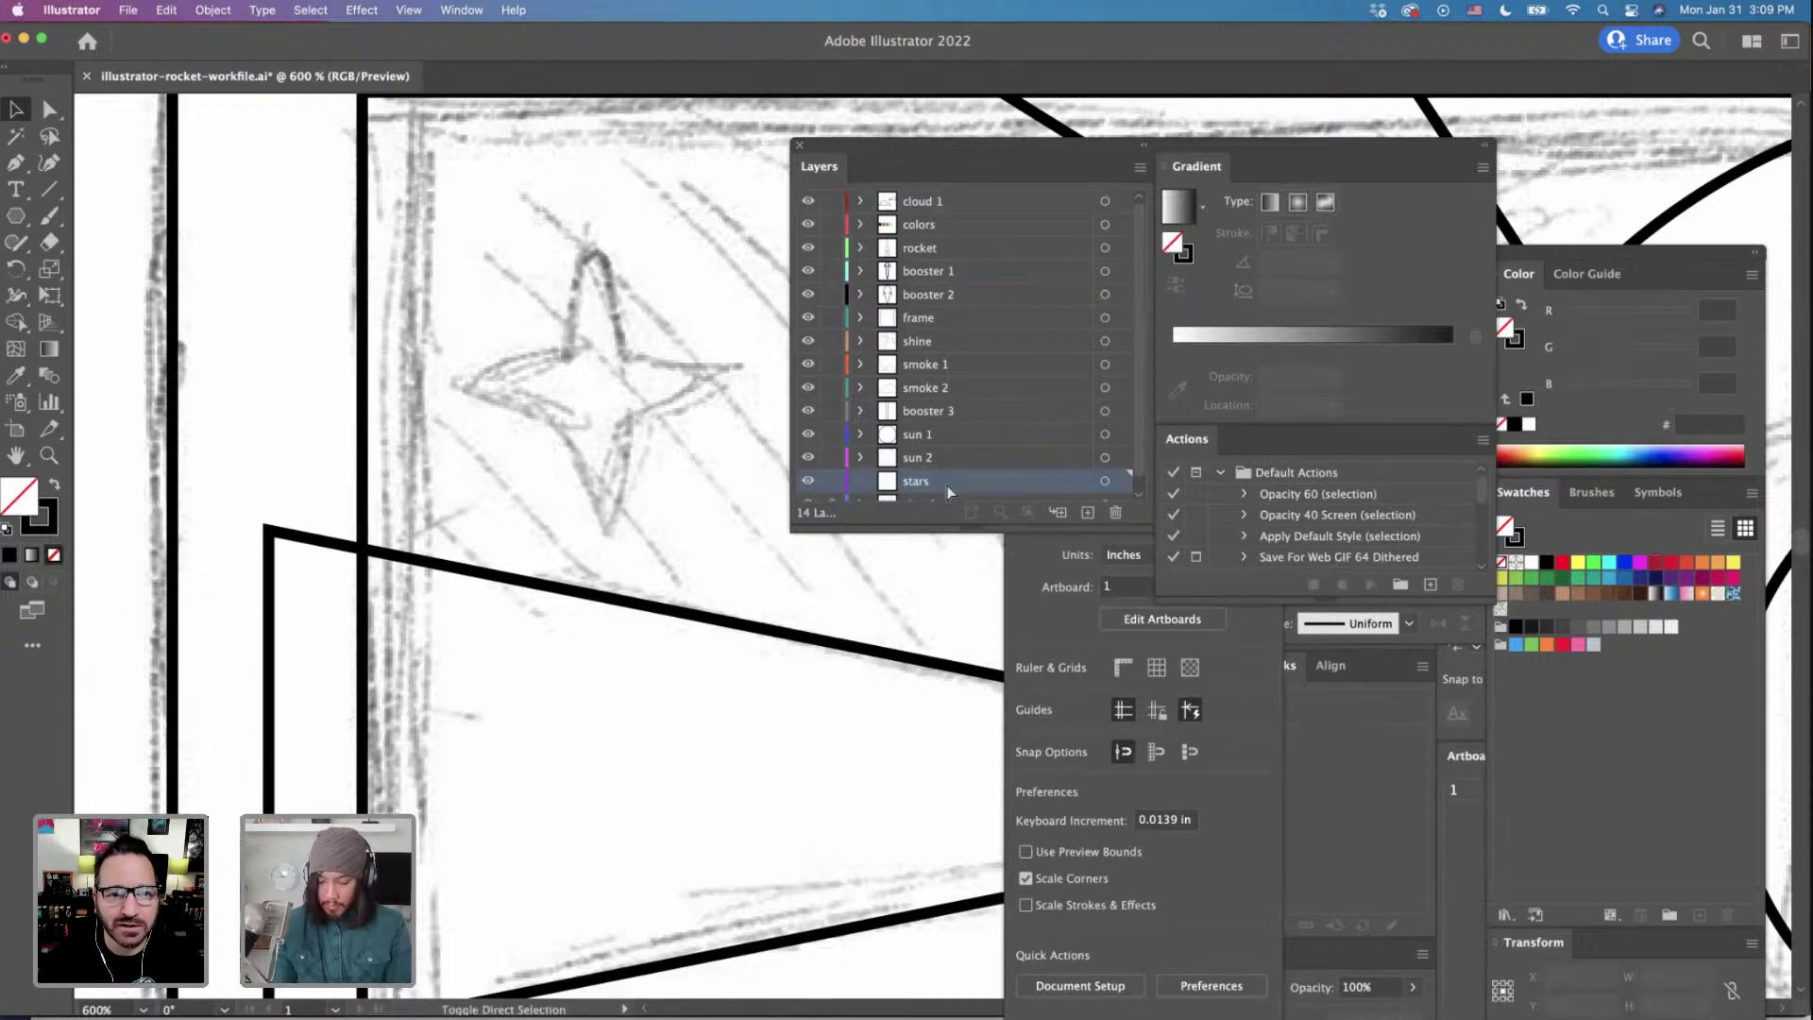
{"action": "key", "text": "super+f"}
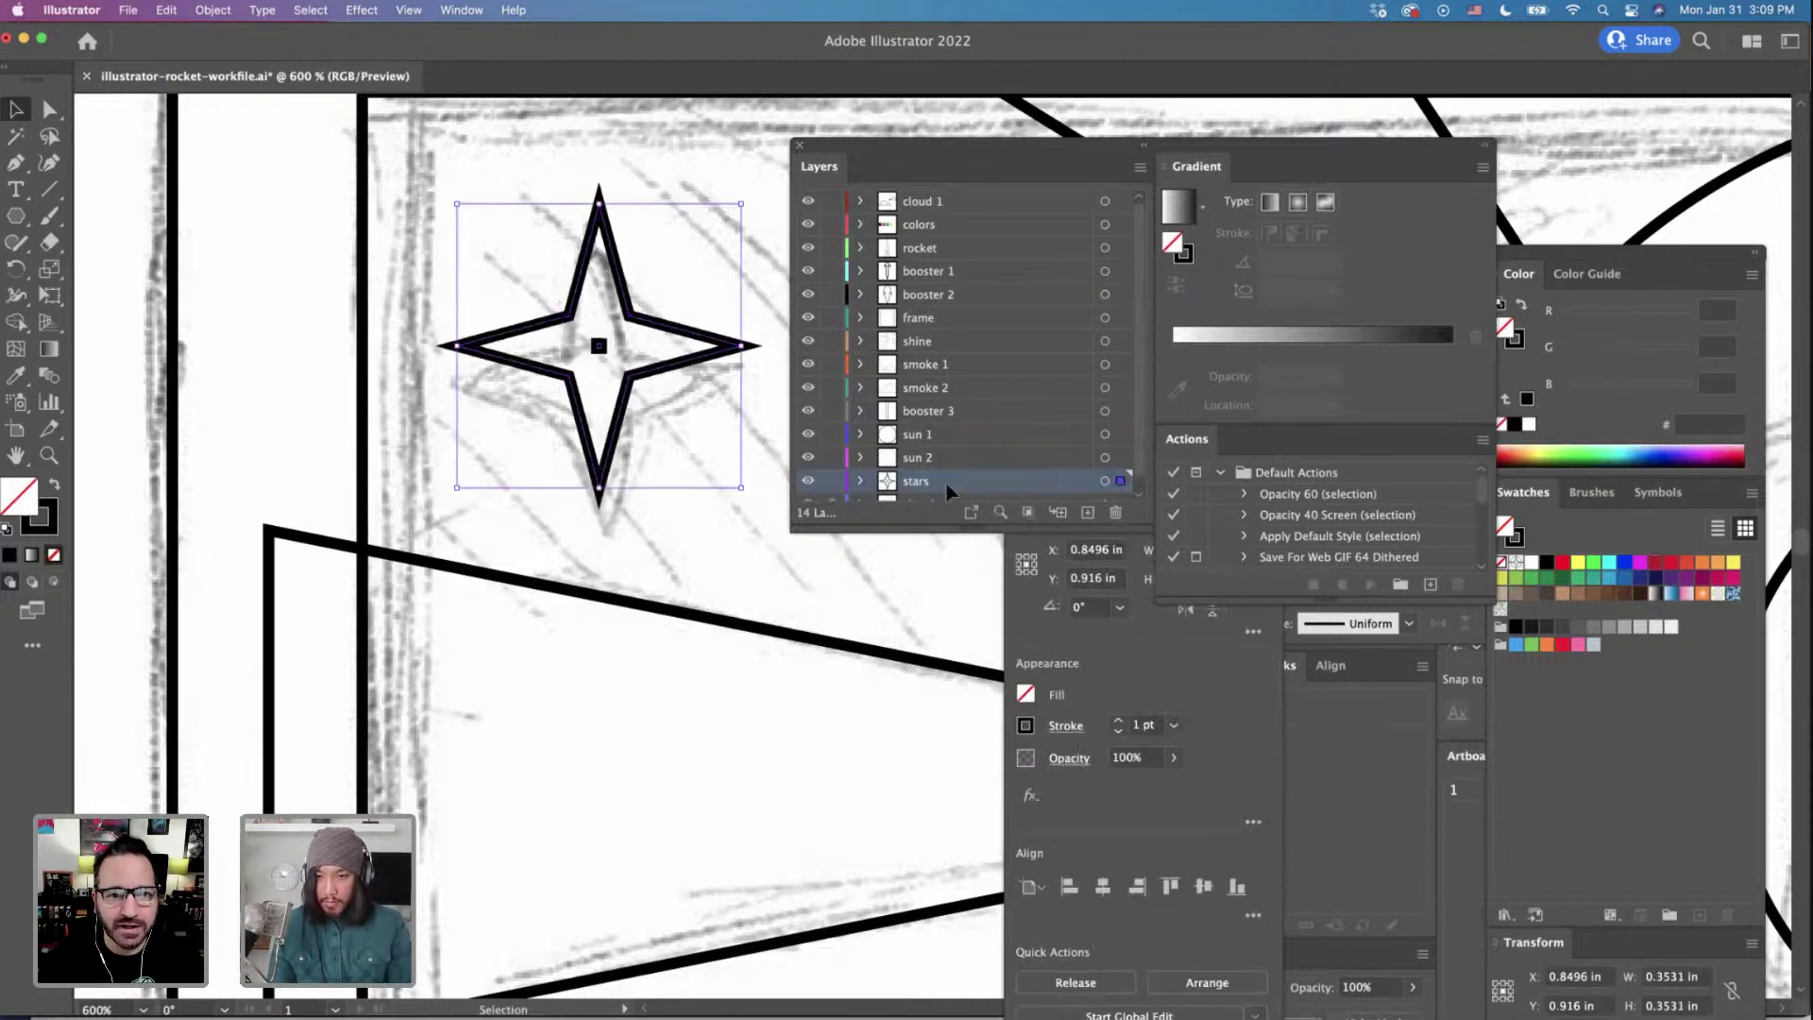
Shift the four-pointed star slightly right to about X 0.88 in, keeping its height on the artboard.
{"action": "left_click", "coordinate": [488, 488]}
{"action": "left_click_drag", "start_coordinate": [597, 460], "coordinate": [572, 496]}
{"action": "scroll", "coordinate": [614, 444], "scroll_direction": "up", "scroll_amount": 5}
{"action": "scroll", "coordinate": [614, 443], "scroll_direction": "right", "scroll_amount": 5}
{"action": "scroll", "coordinate": [633, 501], "scroll_direction": "right", "scroll_amount": 5}
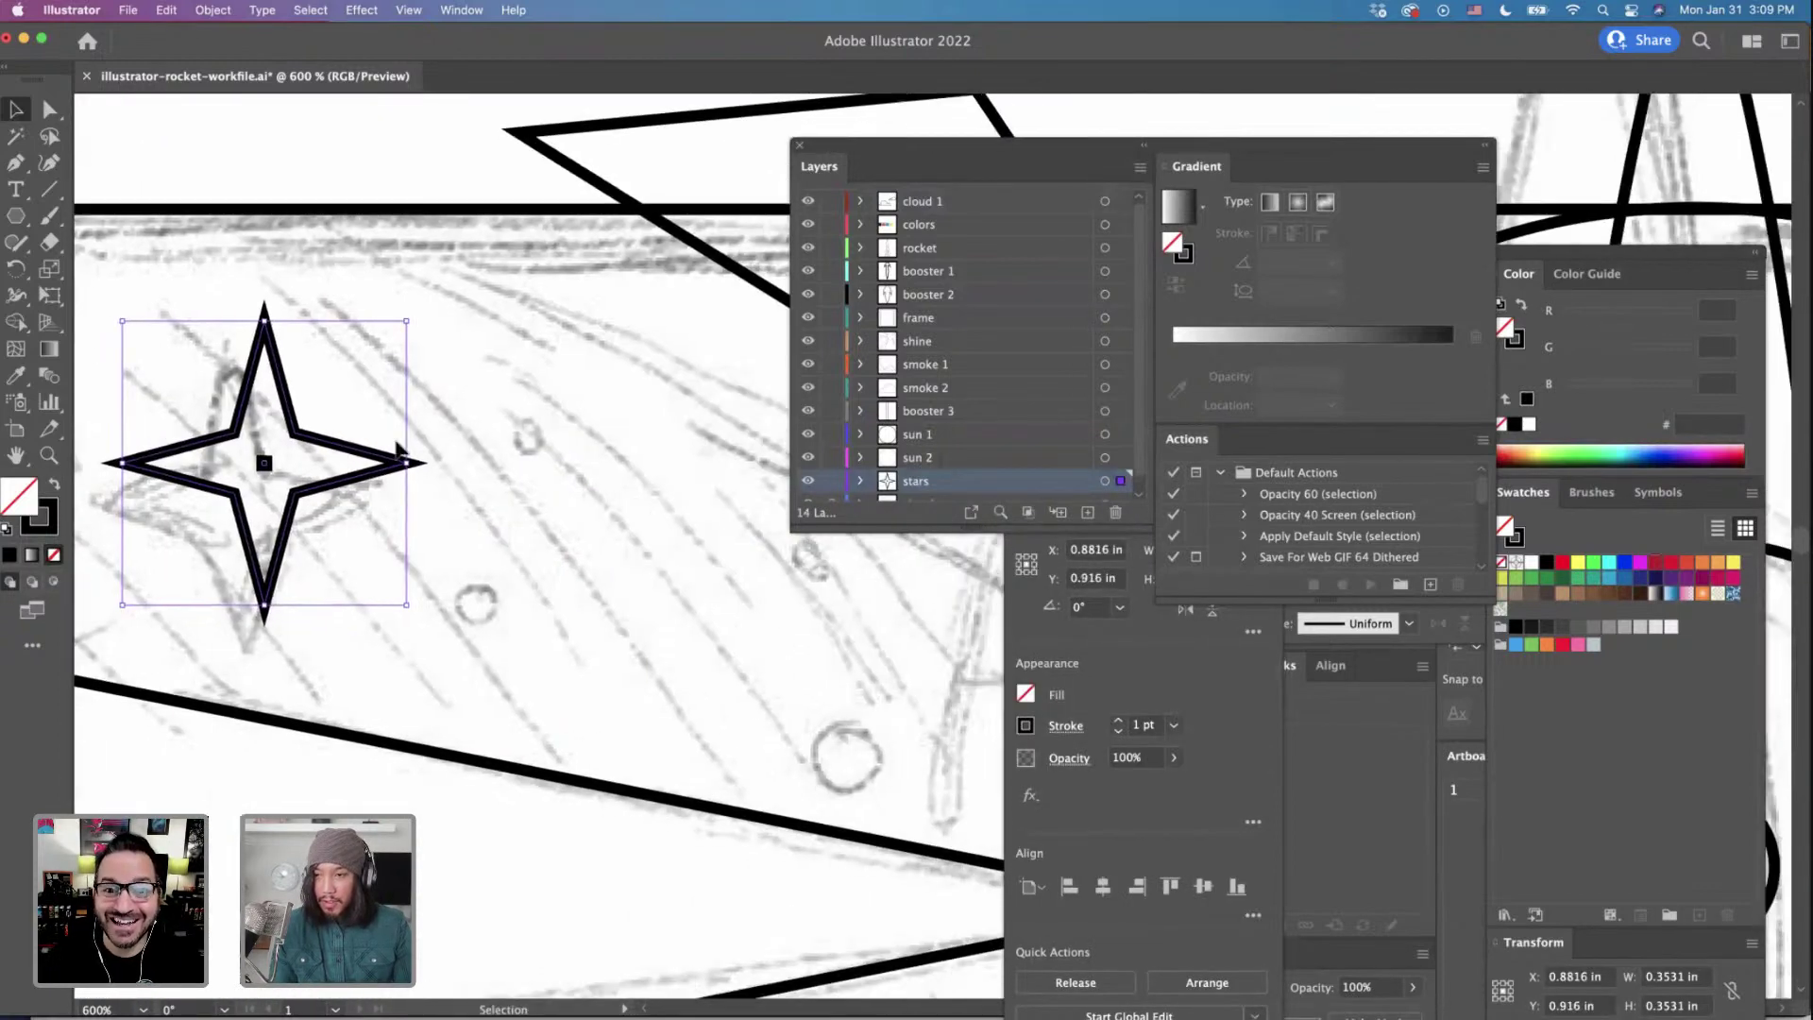
Draw a circle about 0.05 in wide at the sketched dot beside the star and copy it near the sketched dot above.
{"action": "scroll", "coordinate": [399, 451], "scroll_direction": "down", "scroll_amount": 2}
{"action": "left_click_drag", "start_coordinate": [16, 217], "coordinate": [106, 269]}
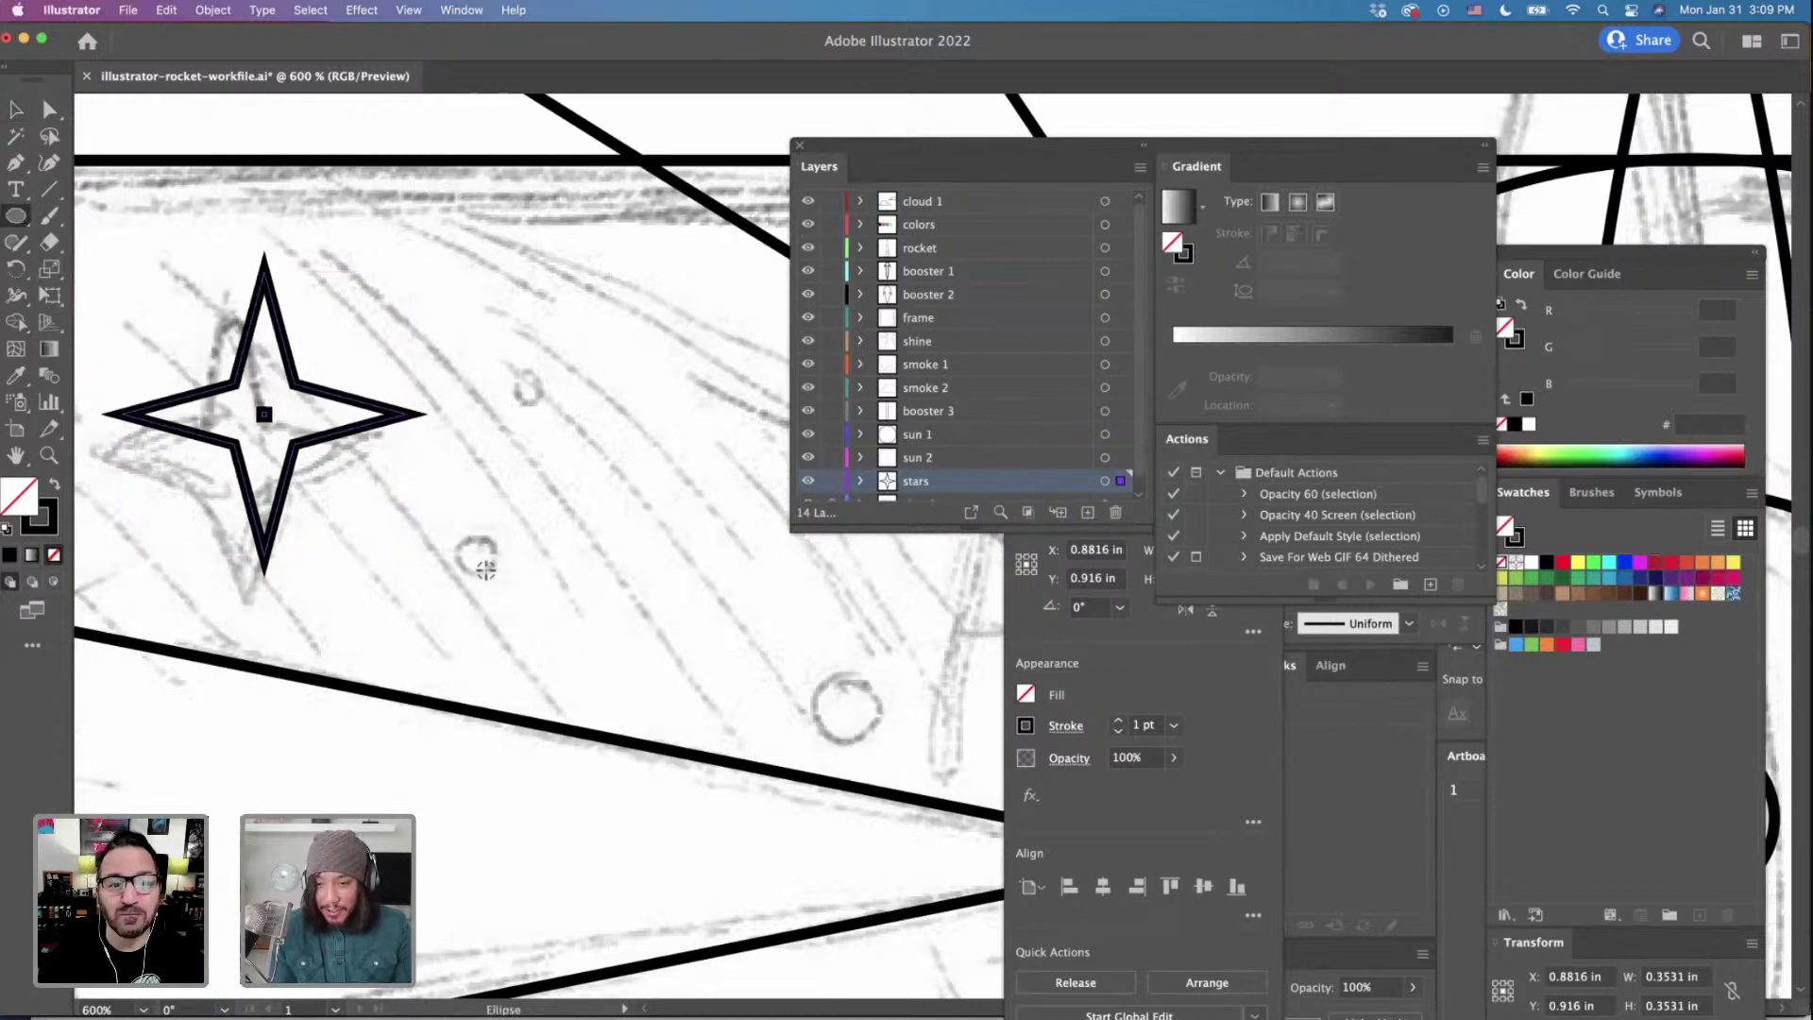
{"action": "left_click_drag", "start_coordinate": [485, 569], "coordinate": [496, 591]}
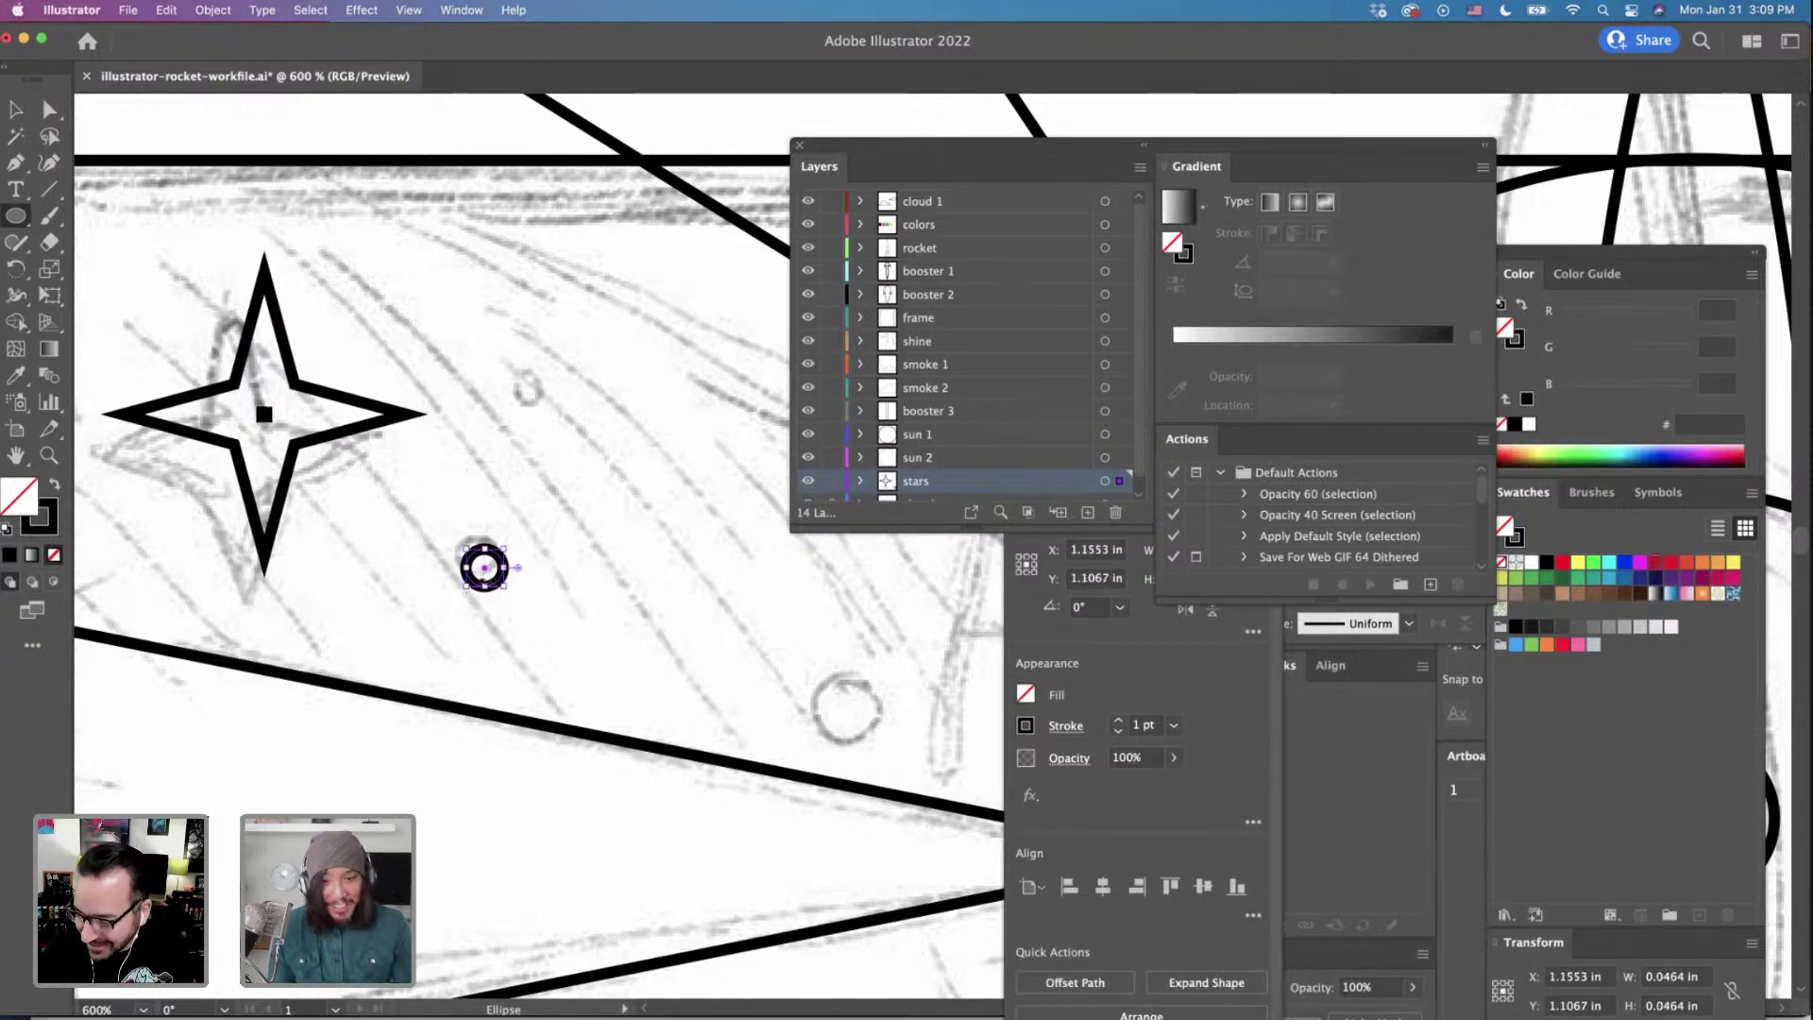
{"action": "left_click", "coordinate": [17, 113]}
{"action": "left_click", "coordinate": [547, 595]}
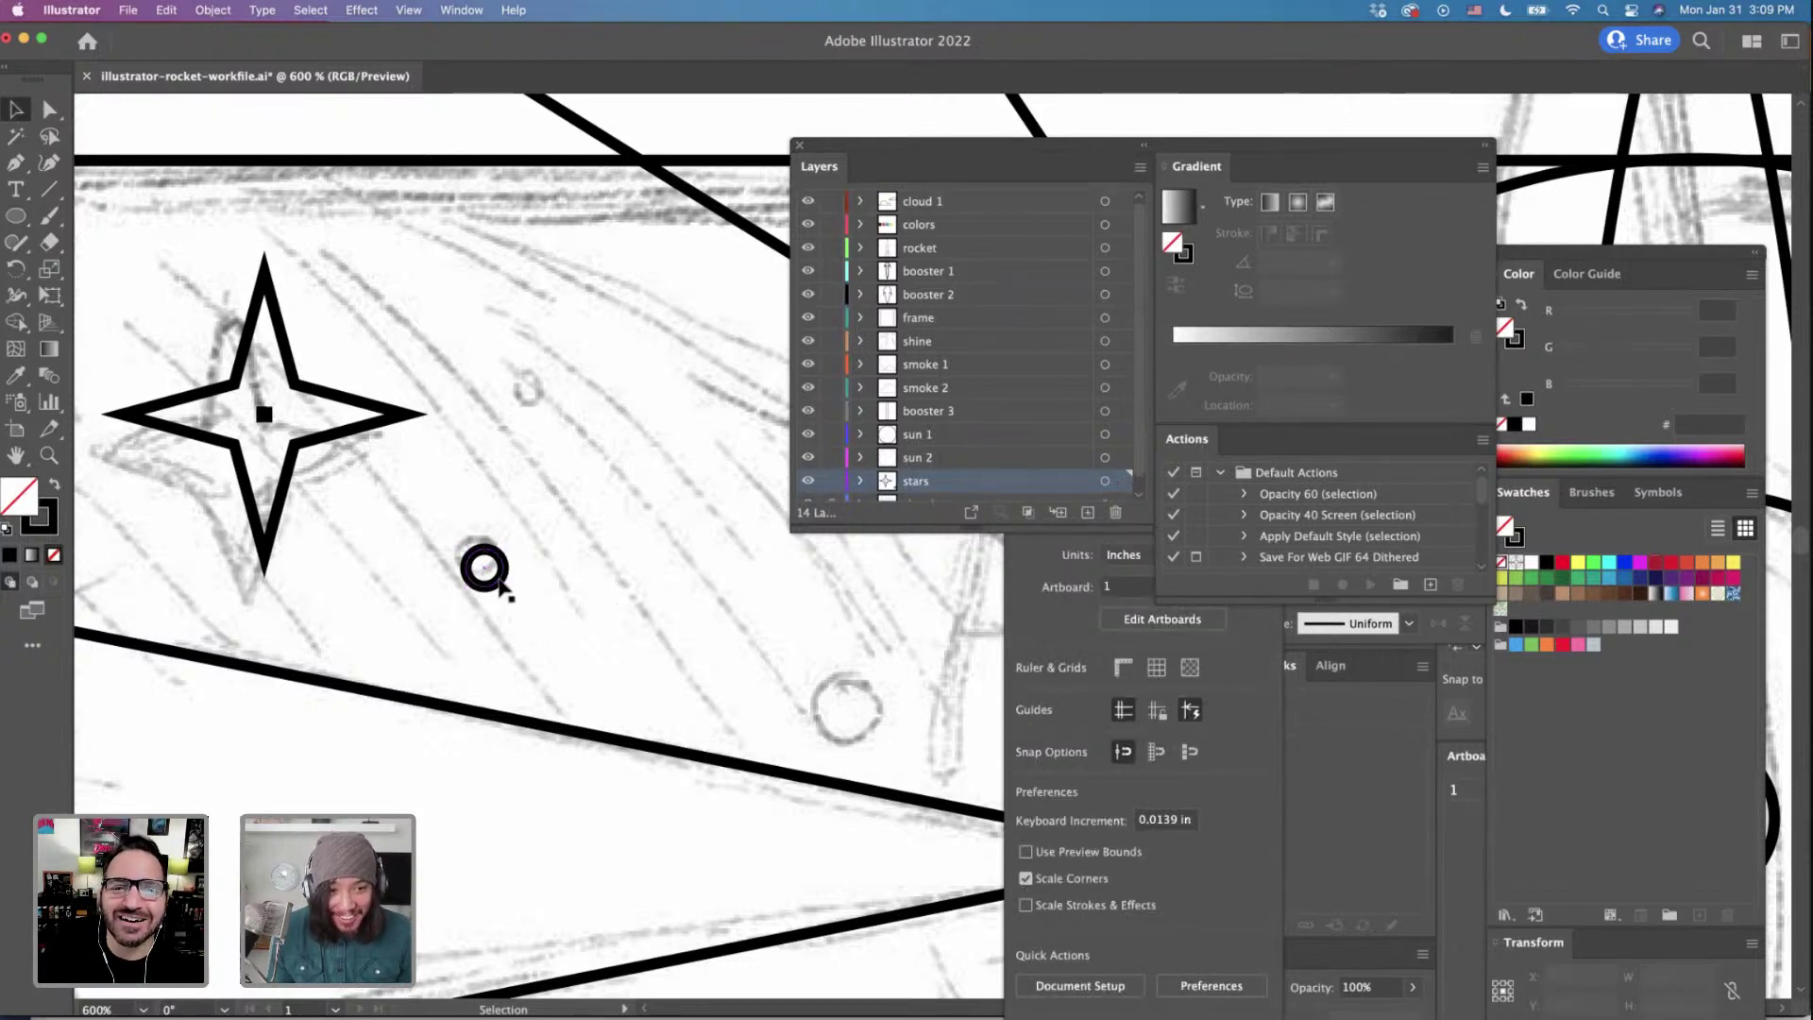
{"action": "left_click_drag", "start_coordinate": [483, 568], "coordinate": [586, 386]}
{"action": "scroll", "coordinate": [586, 397], "scroll_direction": "down", "scroll_amount": 3}
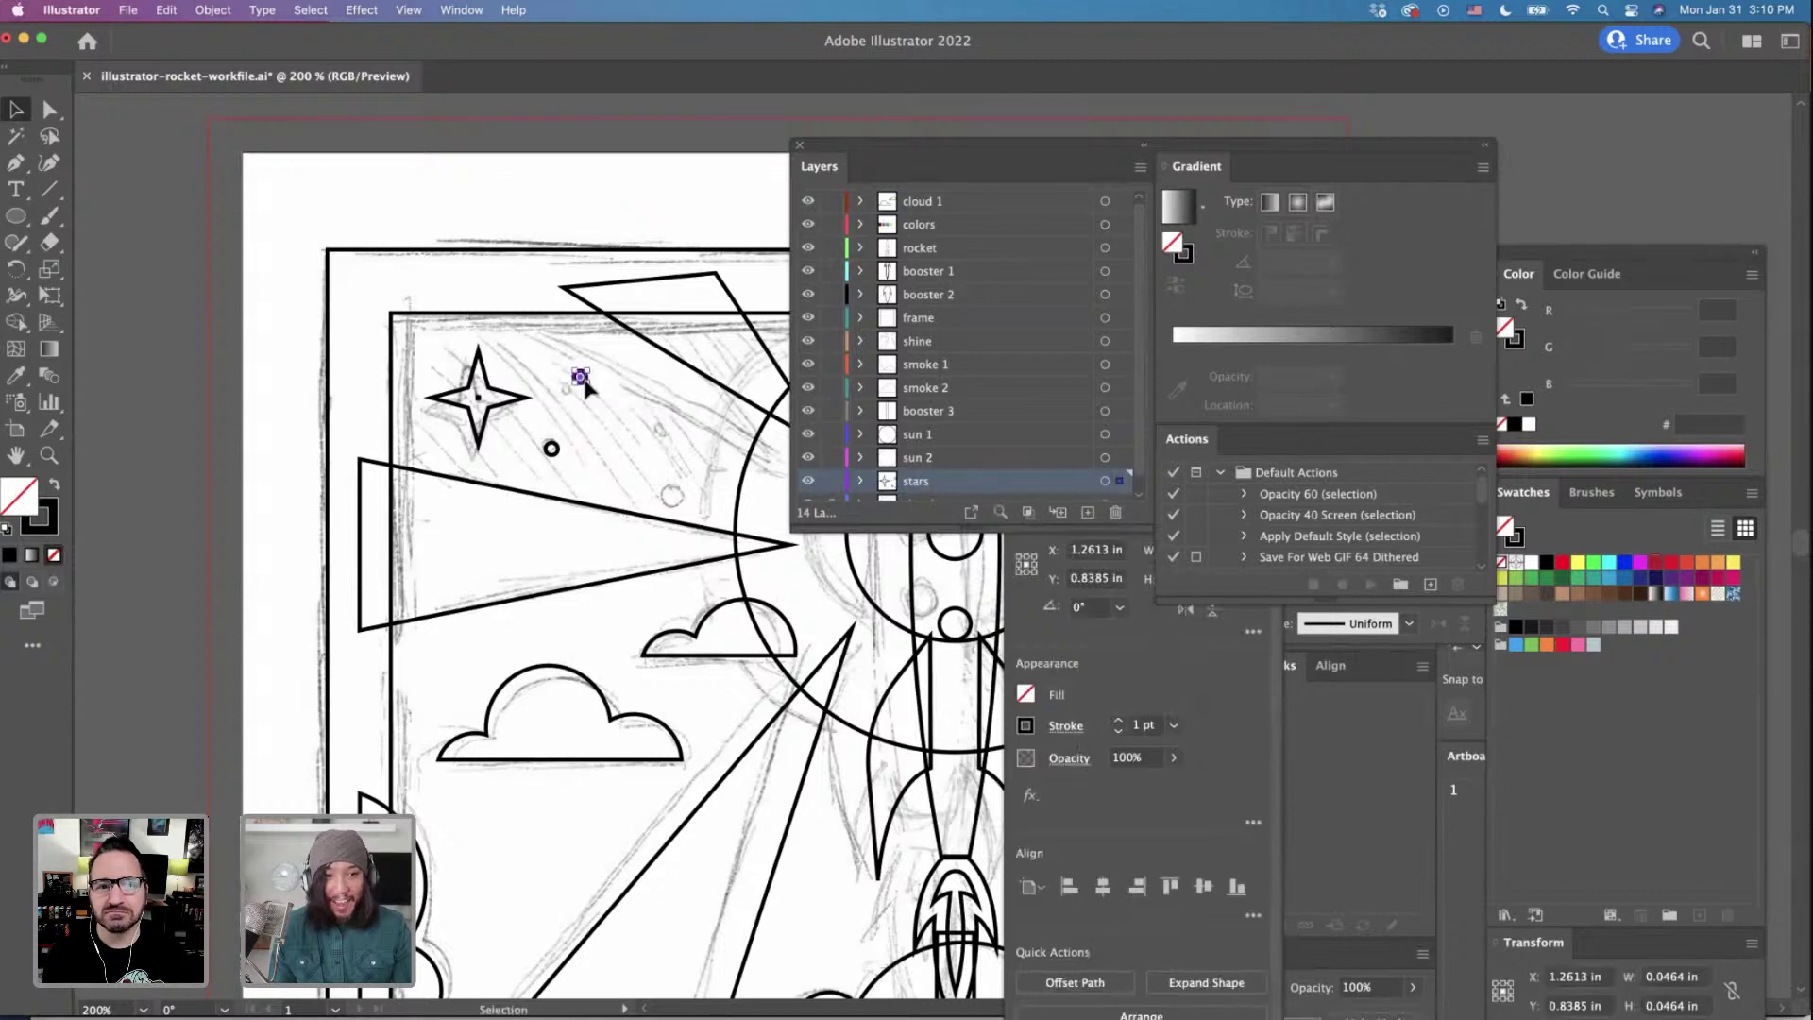
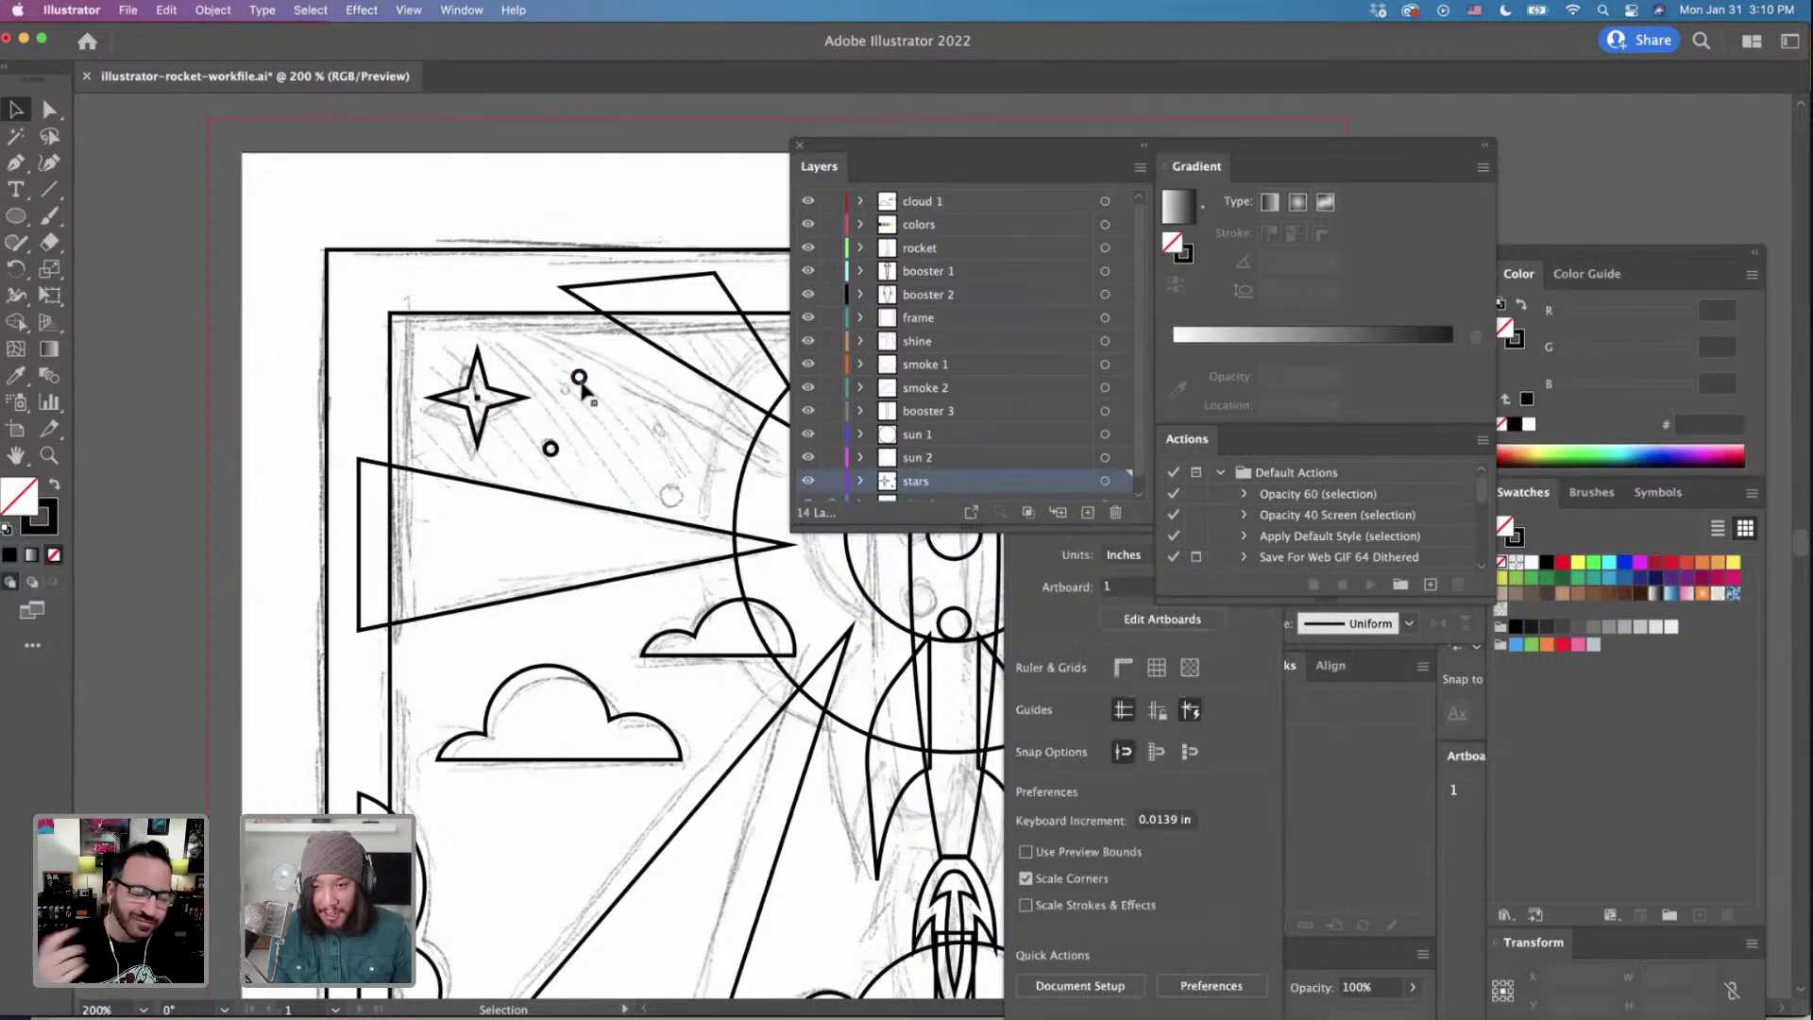
Add a circle copy enlarged to about 0.09 in by the largest sketched dot, and shift the upper small circle right to about X 1.30 in.
{"action": "left_click_drag", "start_coordinate": [579, 377], "coordinate": [689, 453]}
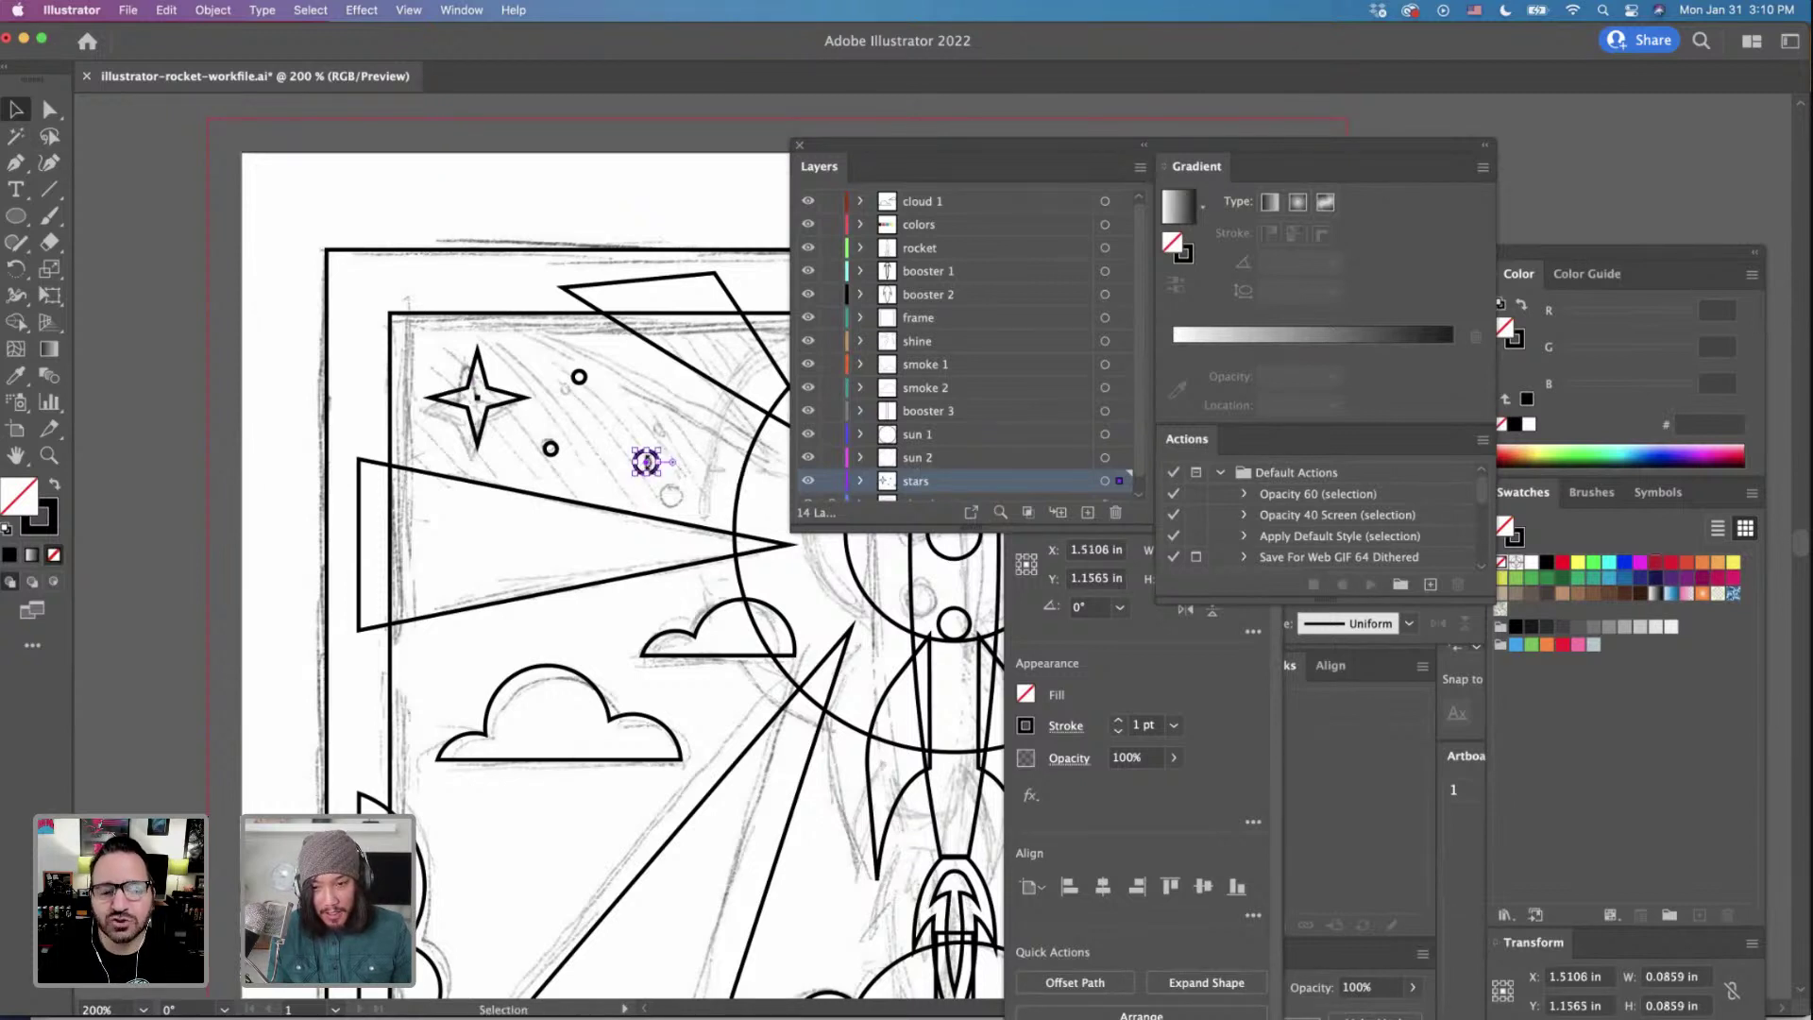
{"action": "left_click_drag", "start_coordinate": [657, 481], "coordinate": [675, 498]}
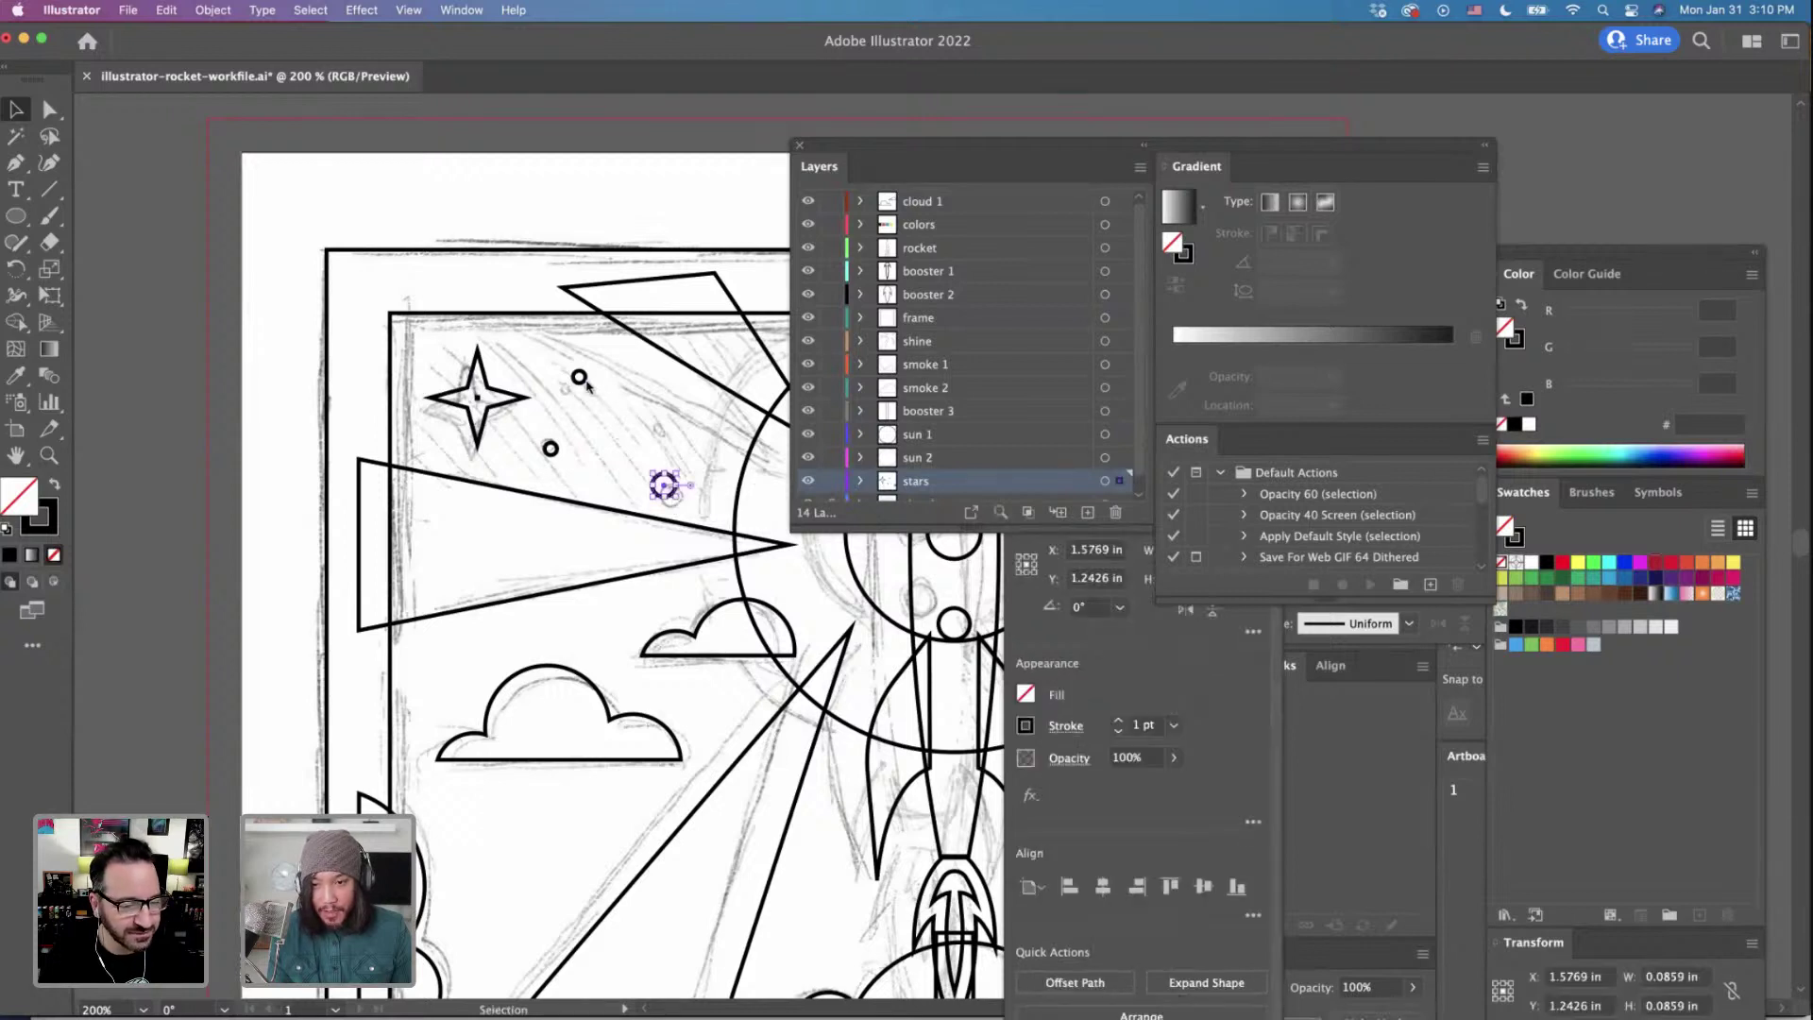
{"action": "mouse_move", "coordinate": [585, 382]}
{"action": "left_mouse_down"}
{"action": "mouse_move", "coordinate": [609, 398]}
{"action": "mouse_move", "coordinate": [595, 385]}
{"action": "left_mouse_up"}
{"action": "key", "text": "super+equal"}
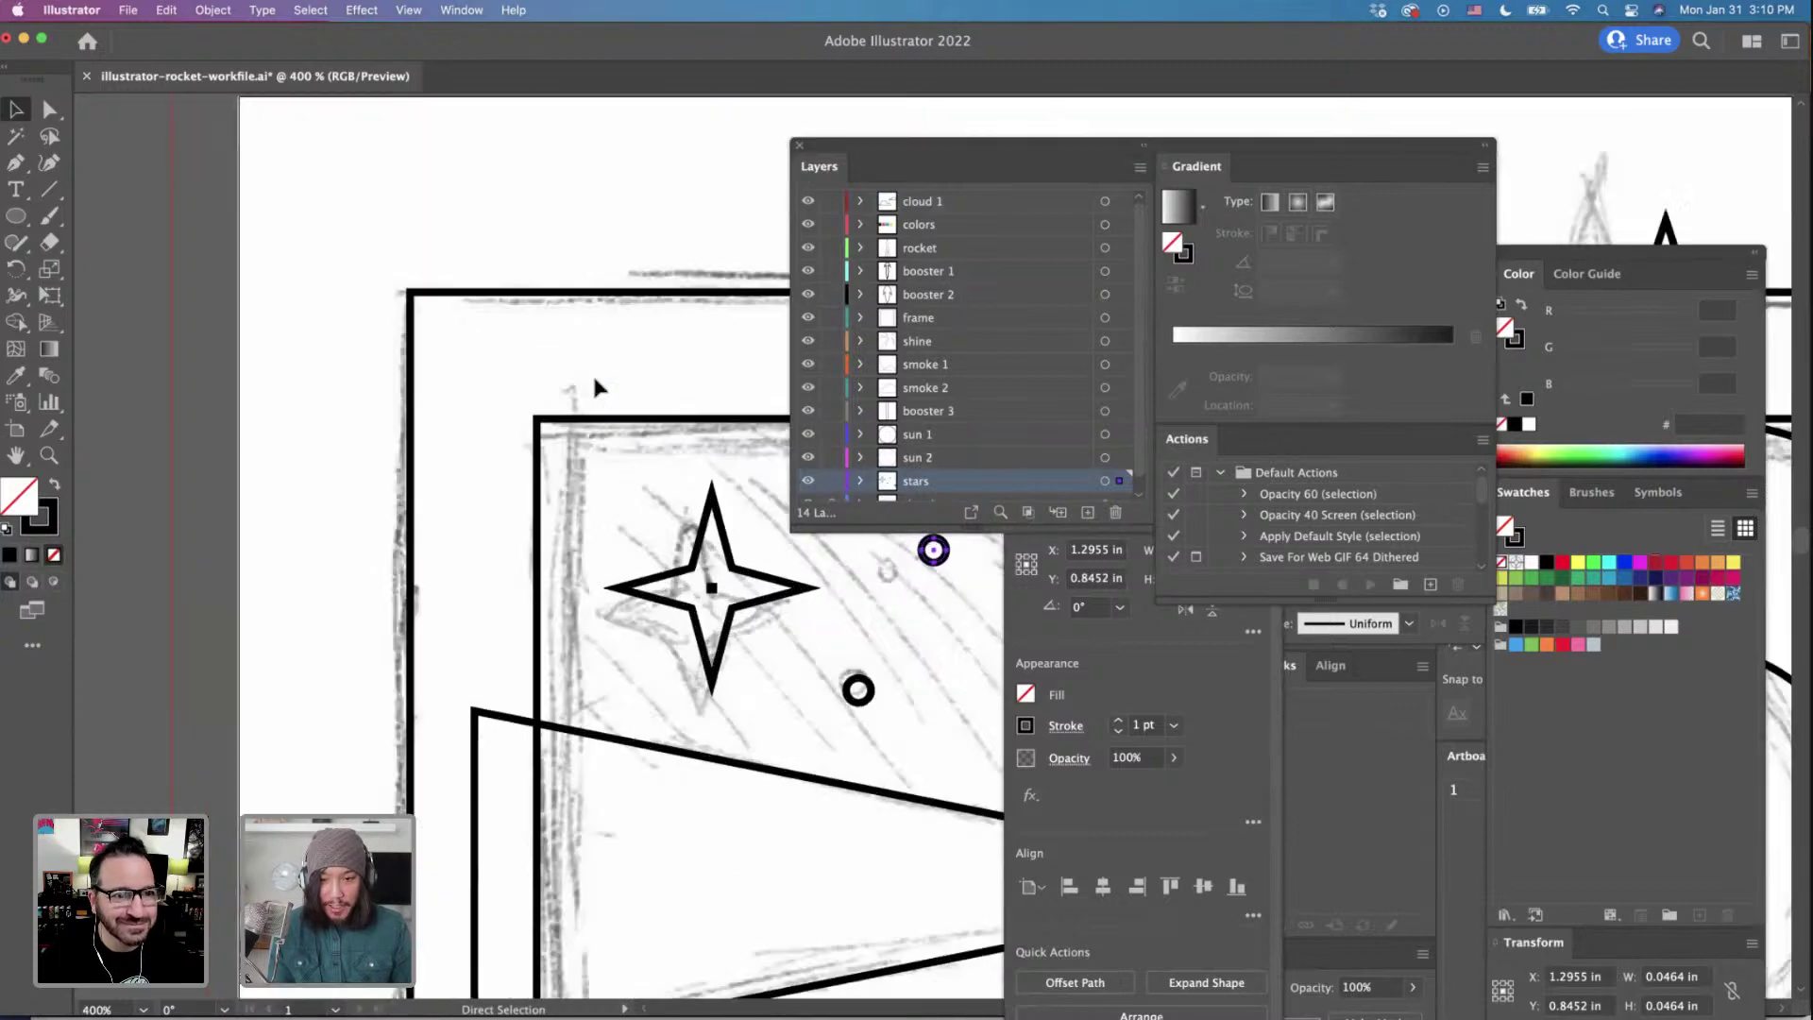
{"action": "scroll", "coordinate": [585, 383], "scroll_direction": "right", "scroll_amount": 2}
{"action": "scroll", "coordinate": [574, 381], "scroll_direction": "right", "scroll_amount": 5}
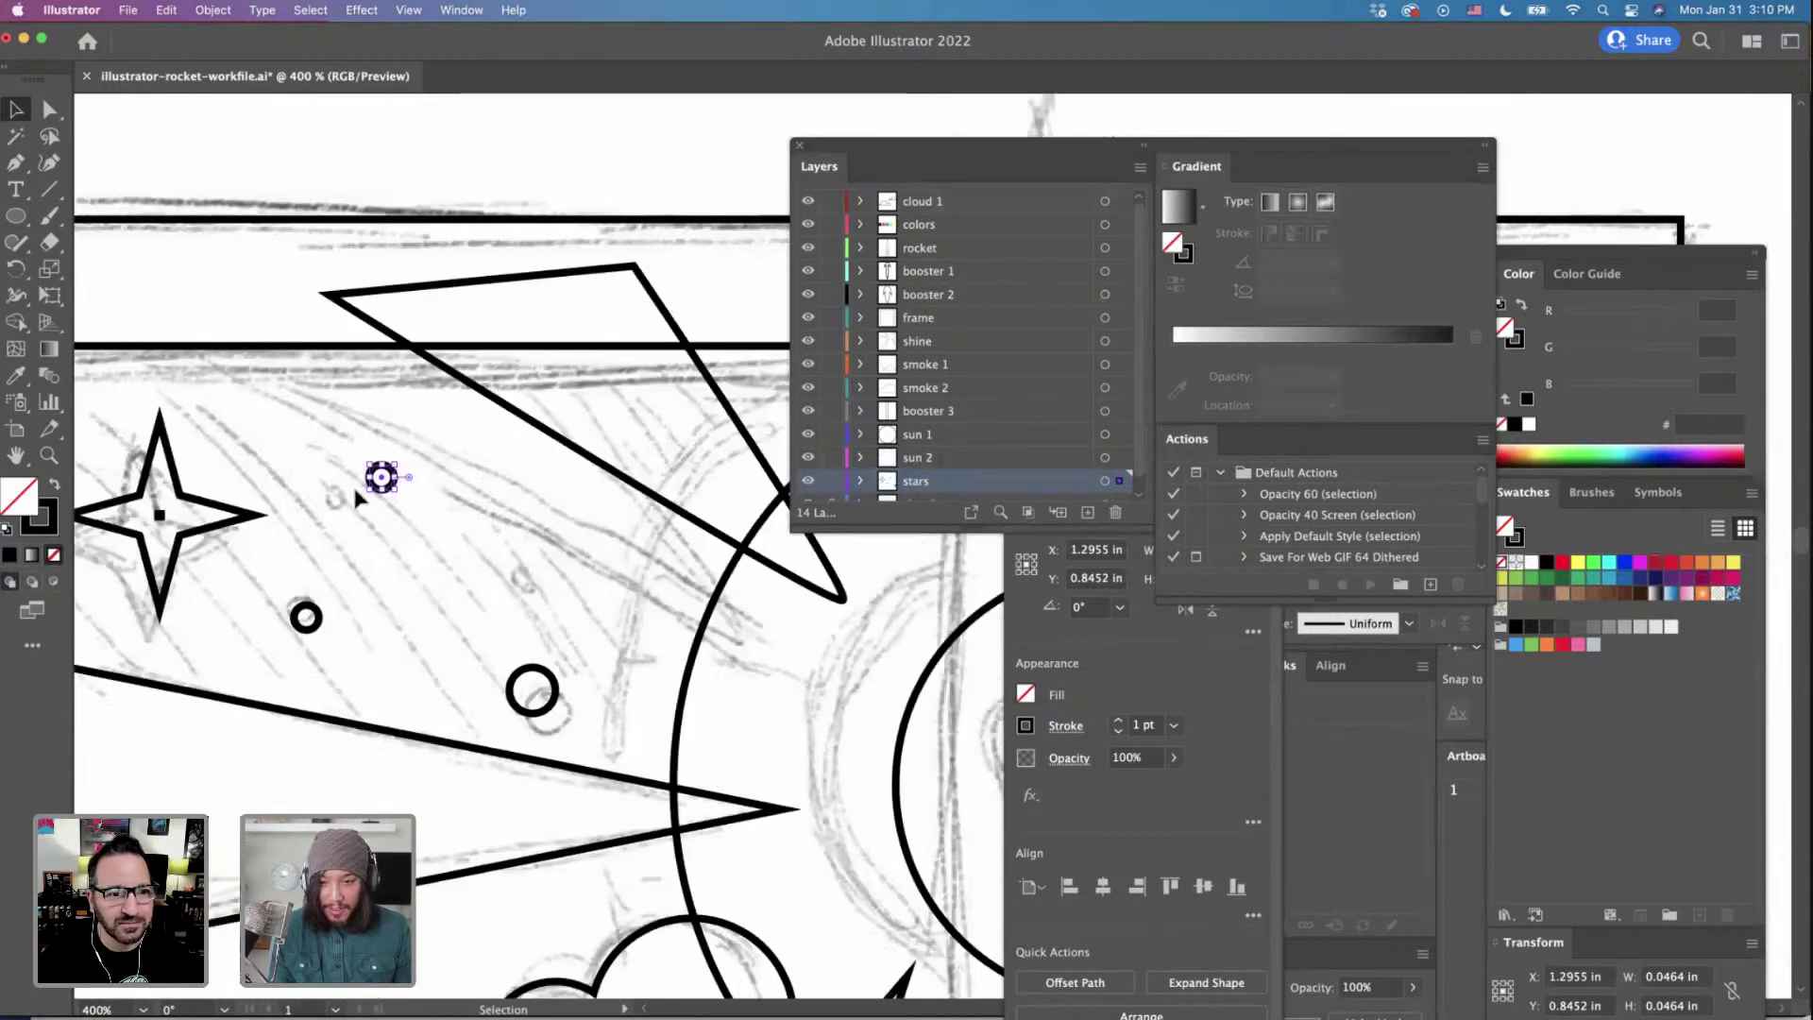
Copy the upper small circle to the sketched dot at about X 1.56 in, and shift the large circle right to about X 1.67 in.
{"action": "left_click", "coordinate": [427, 520]}
{"action": "left_click_drag", "start_coordinate": [391, 486], "coordinate": [533, 582]}
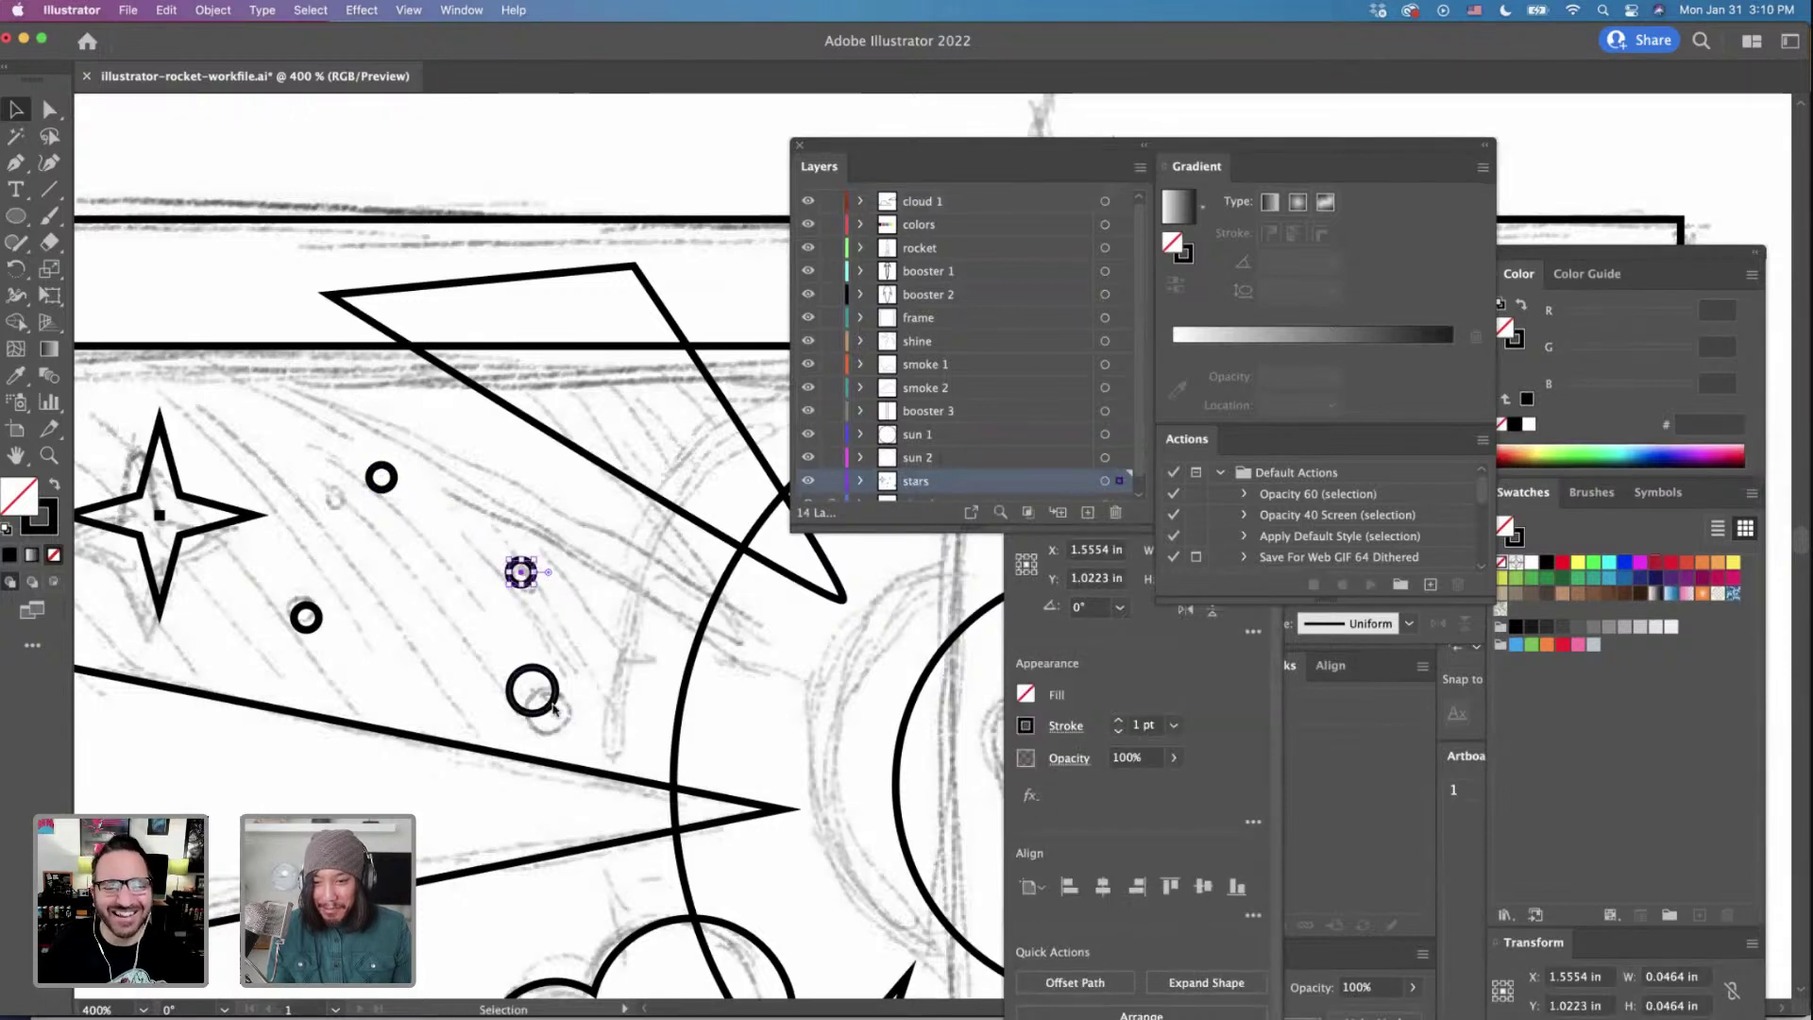
{"action": "mouse_move", "coordinate": [559, 695]}
{"action": "left_mouse_down"}
{"action": "mouse_move", "coordinate": [610, 695]}
{"action": "mouse_move", "coordinate": [578, 694]}
{"action": "left_mouse_up"}
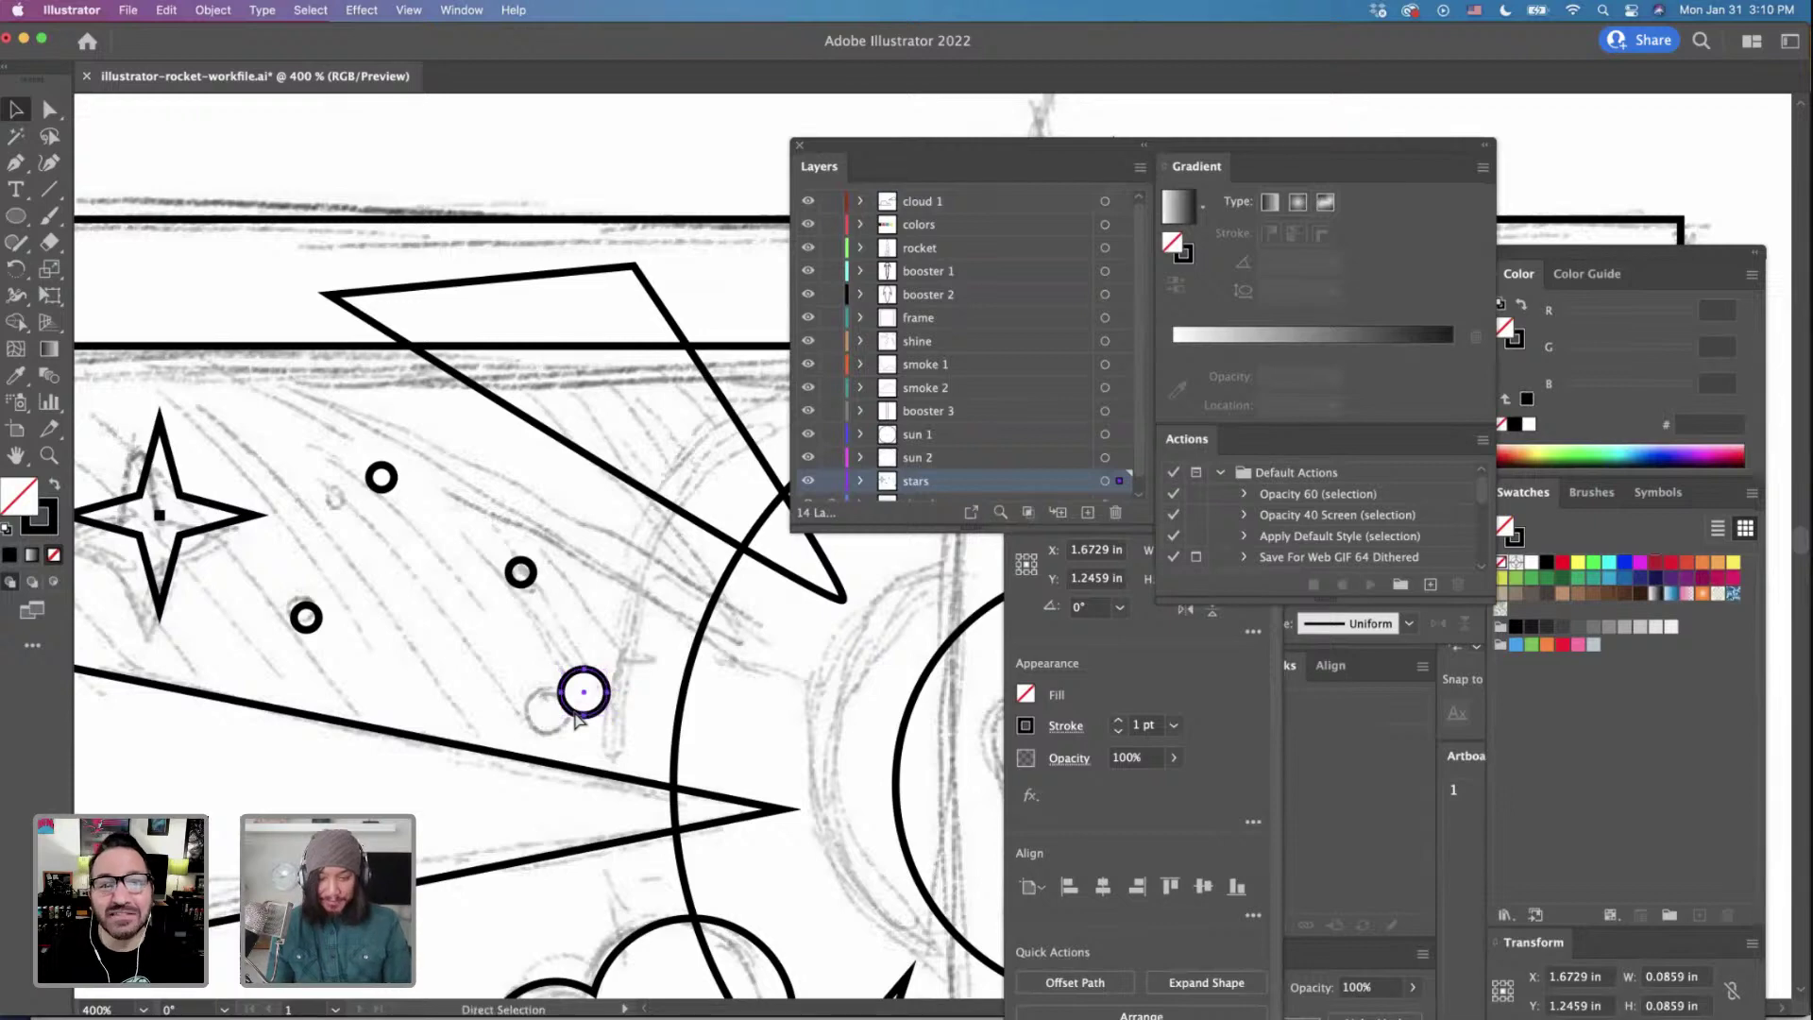
Lock all the artwork layers from stars up to cloud 1, leaving only the colors layer unlocked.
{"action": "key", "text": "super+1"}
{"action": "scroll", "coordinate": [578, 721], "scroll_direction": "right", "scroll_amount": 10}
{"action": "scroll", "coordinate": [578, 721], "scroll_direction": "down", "scroll_amount": 3}
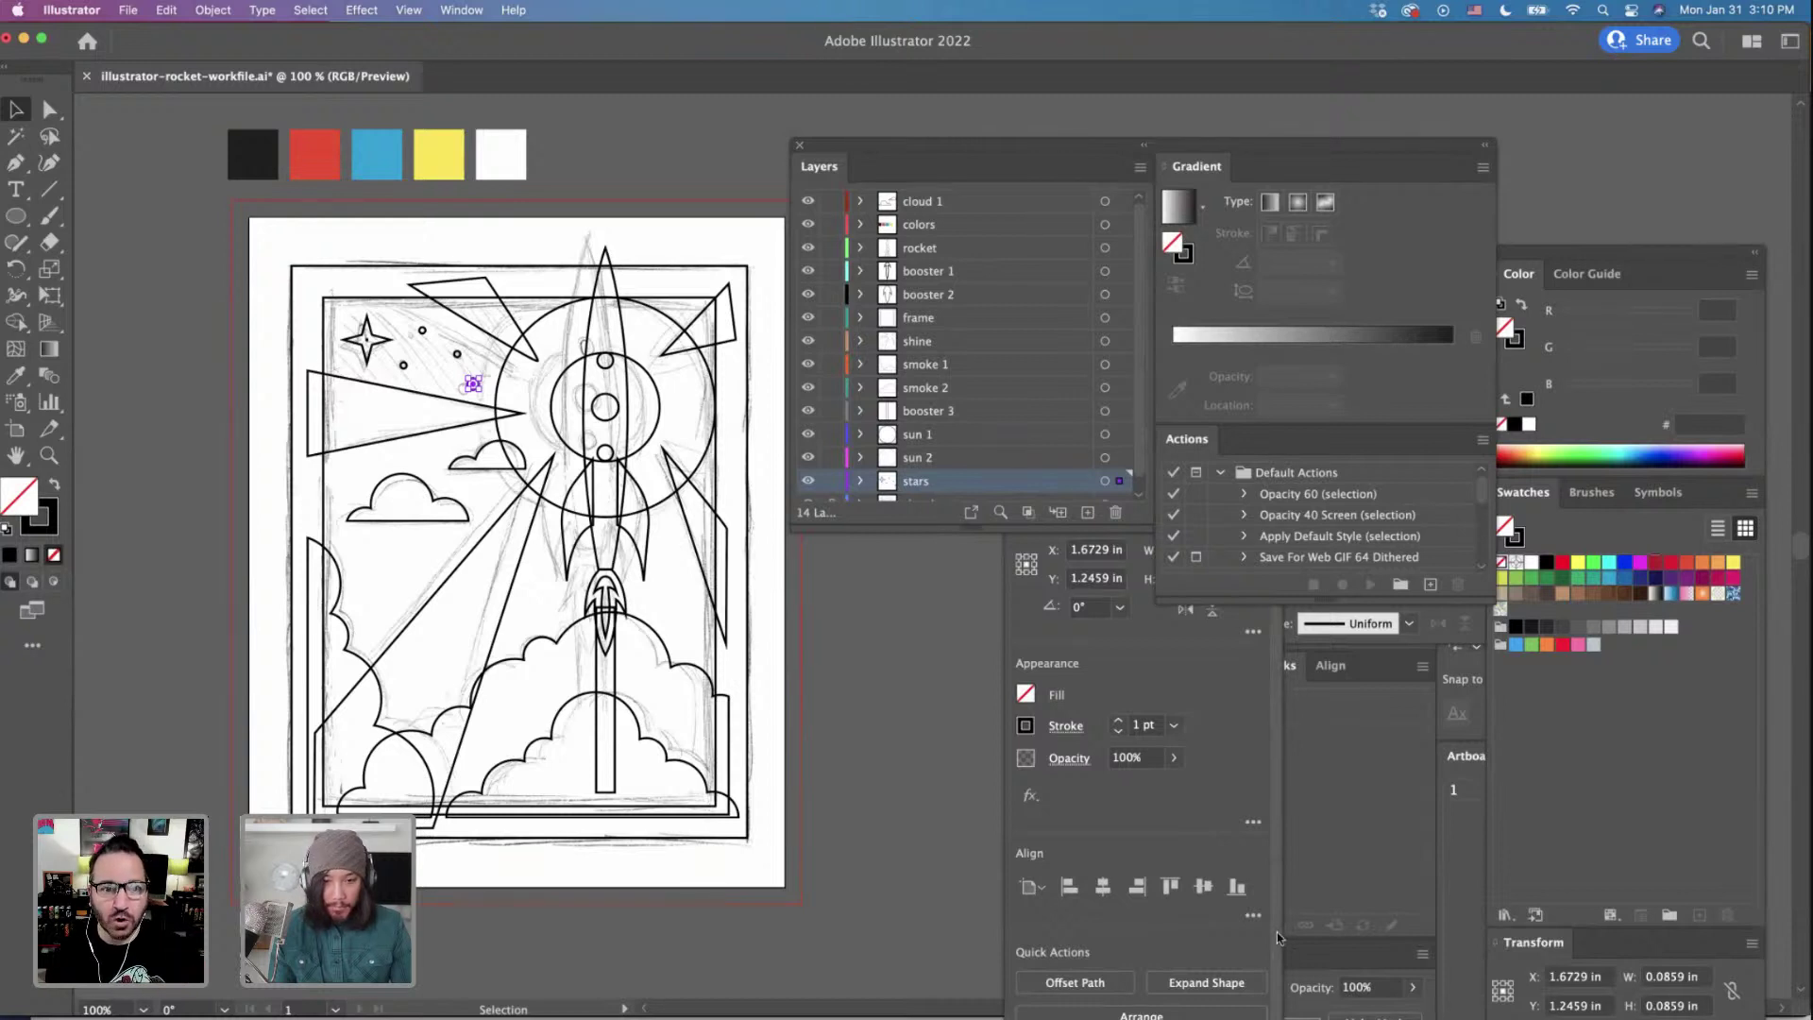
{"action": "scroll", "coordinate": [954, 462], "scroll_direction": "down", "scroll_amount": 1}
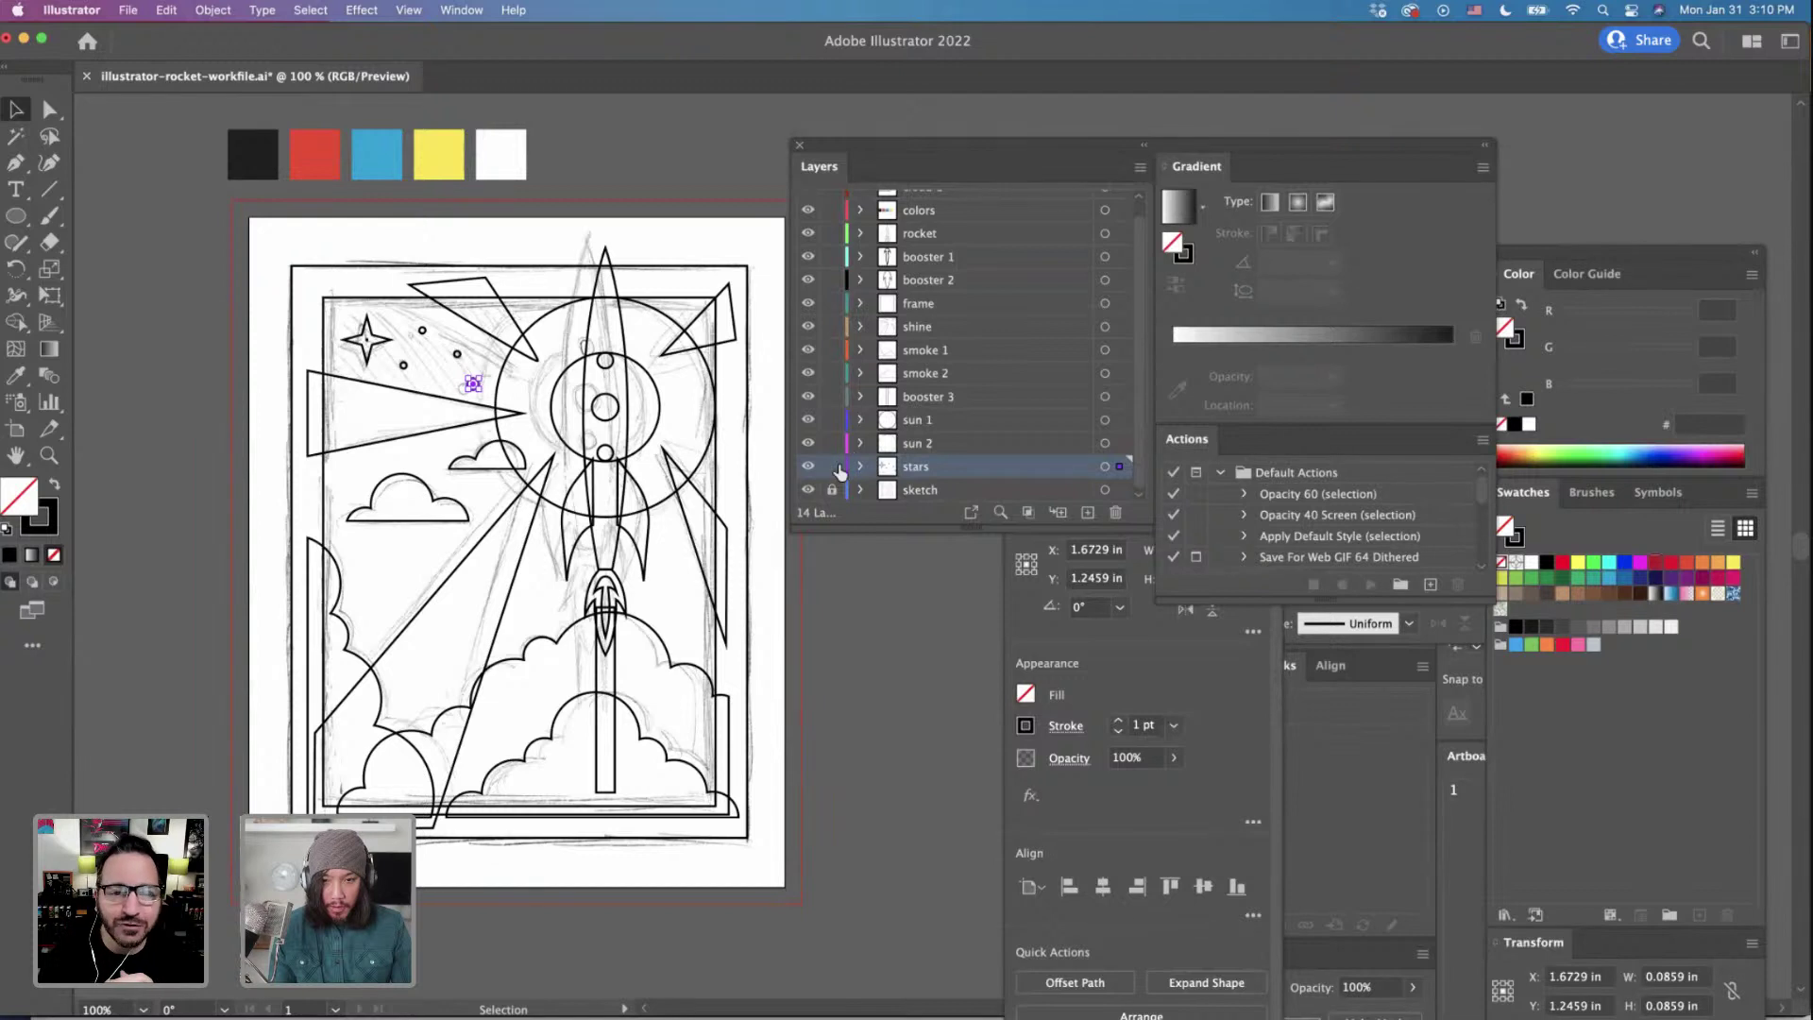
{"action": "left_click_drag", "start_coordinate": [839, 472], "coordinate": [853, 173]}
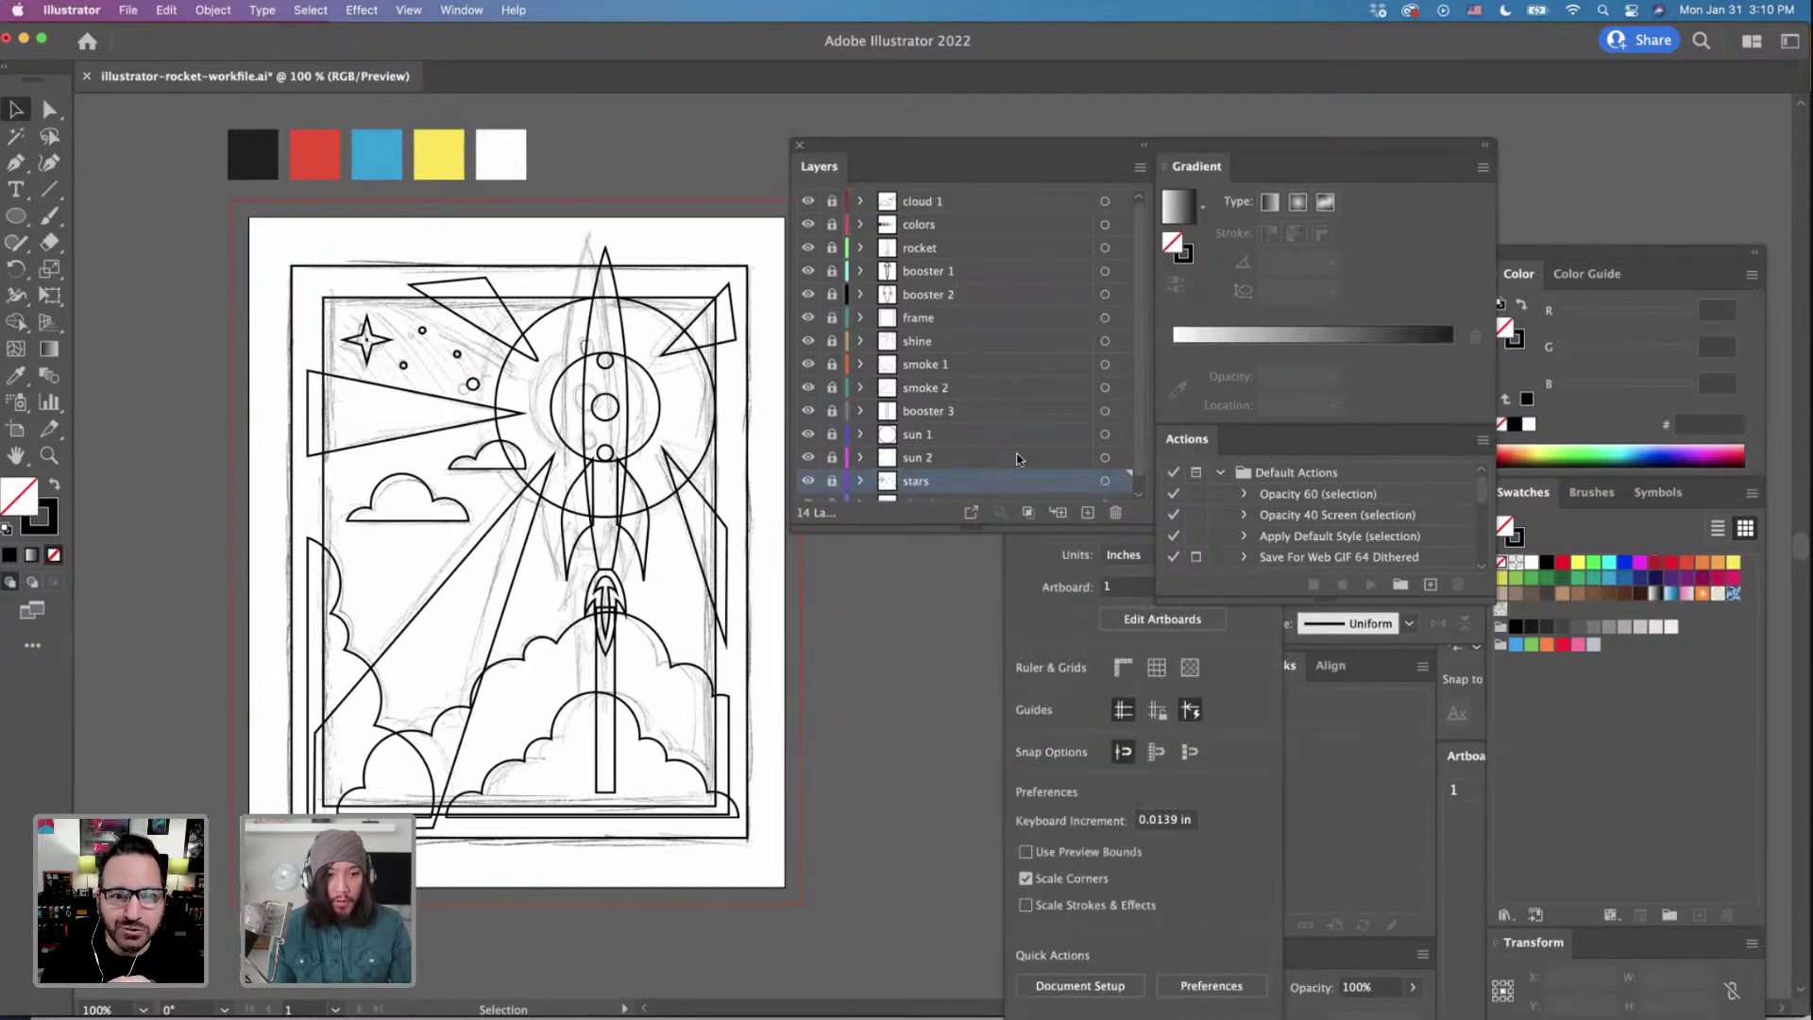
{"action": "scroll", "coordinate": [1009, 475], "scroll_direction": "down", "scroll_amount": 1}
{"action": "scroll", "coordinate": [802, 325], "scroll_direction": "up", "scroll_amount": 1}
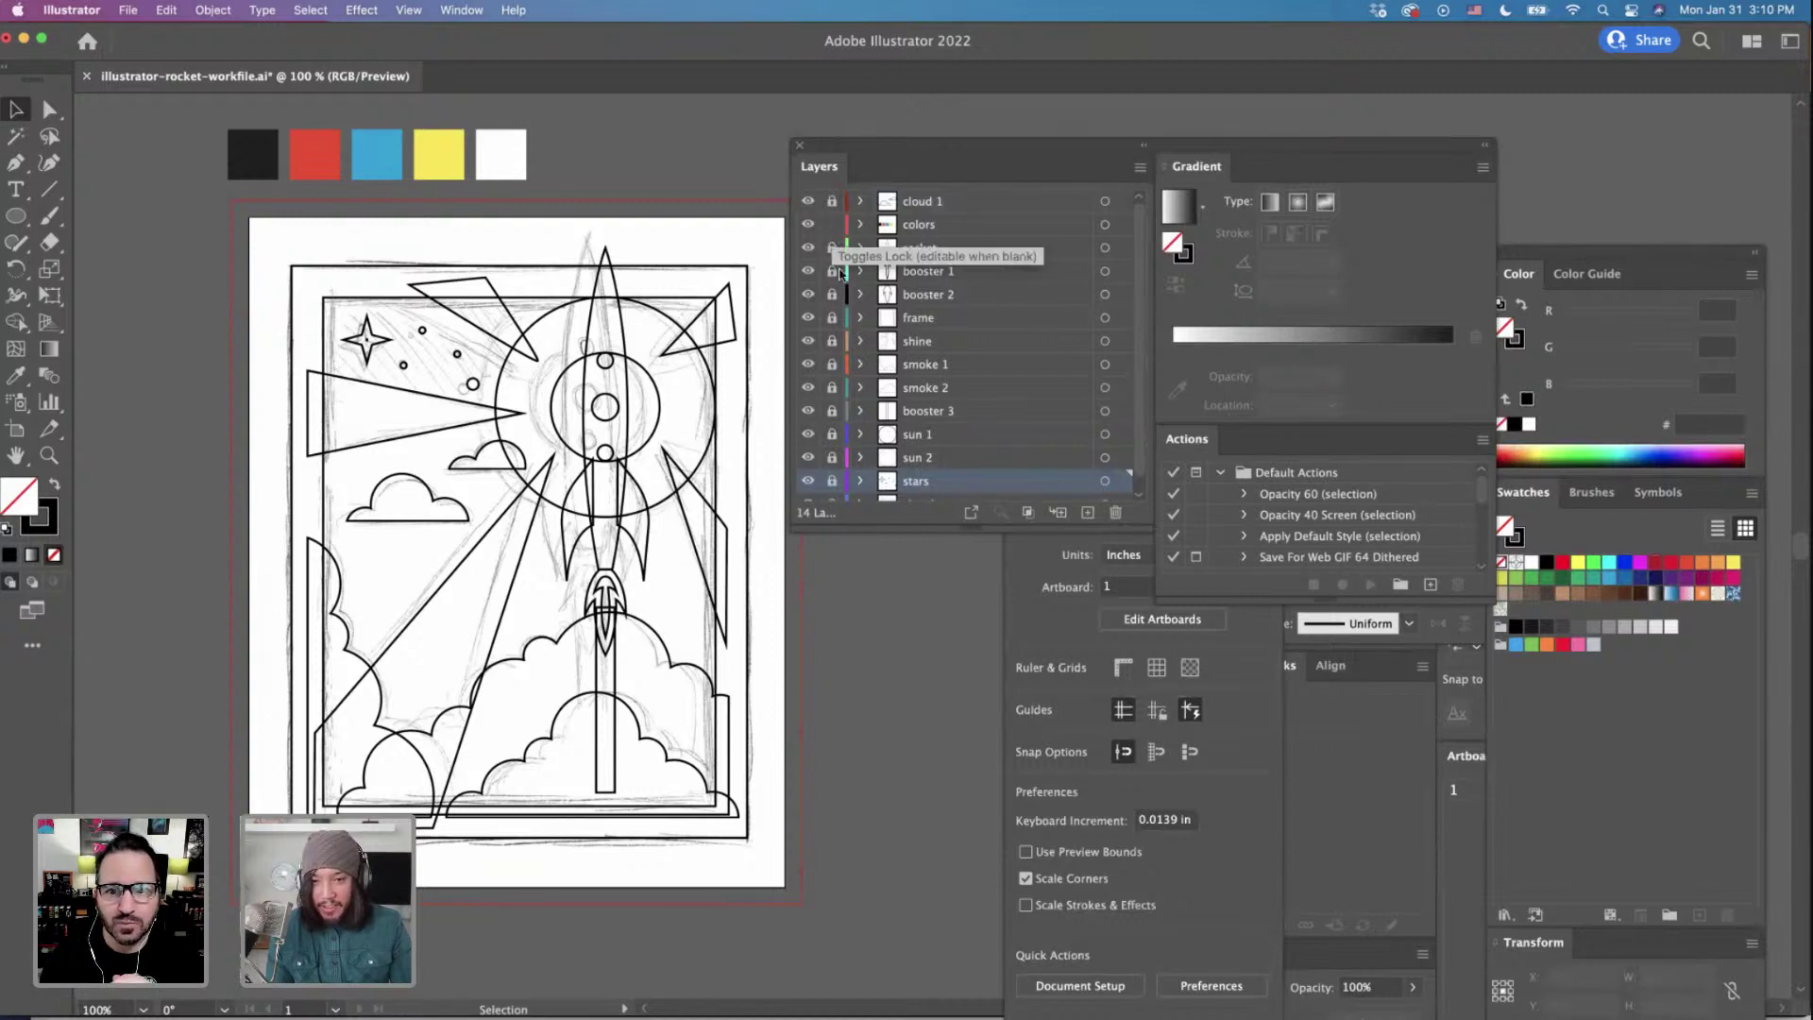
Create a new layer just above the sketch layer and draw a rectangle covering the artboard, about 3.99 by 4.97 in.
{"action": "scroll", "coordinate": [963, 483], "scroll_direction": "down", "scroll_amount": 1}
{"action": "left_click", "coordinate": [947, 491]}
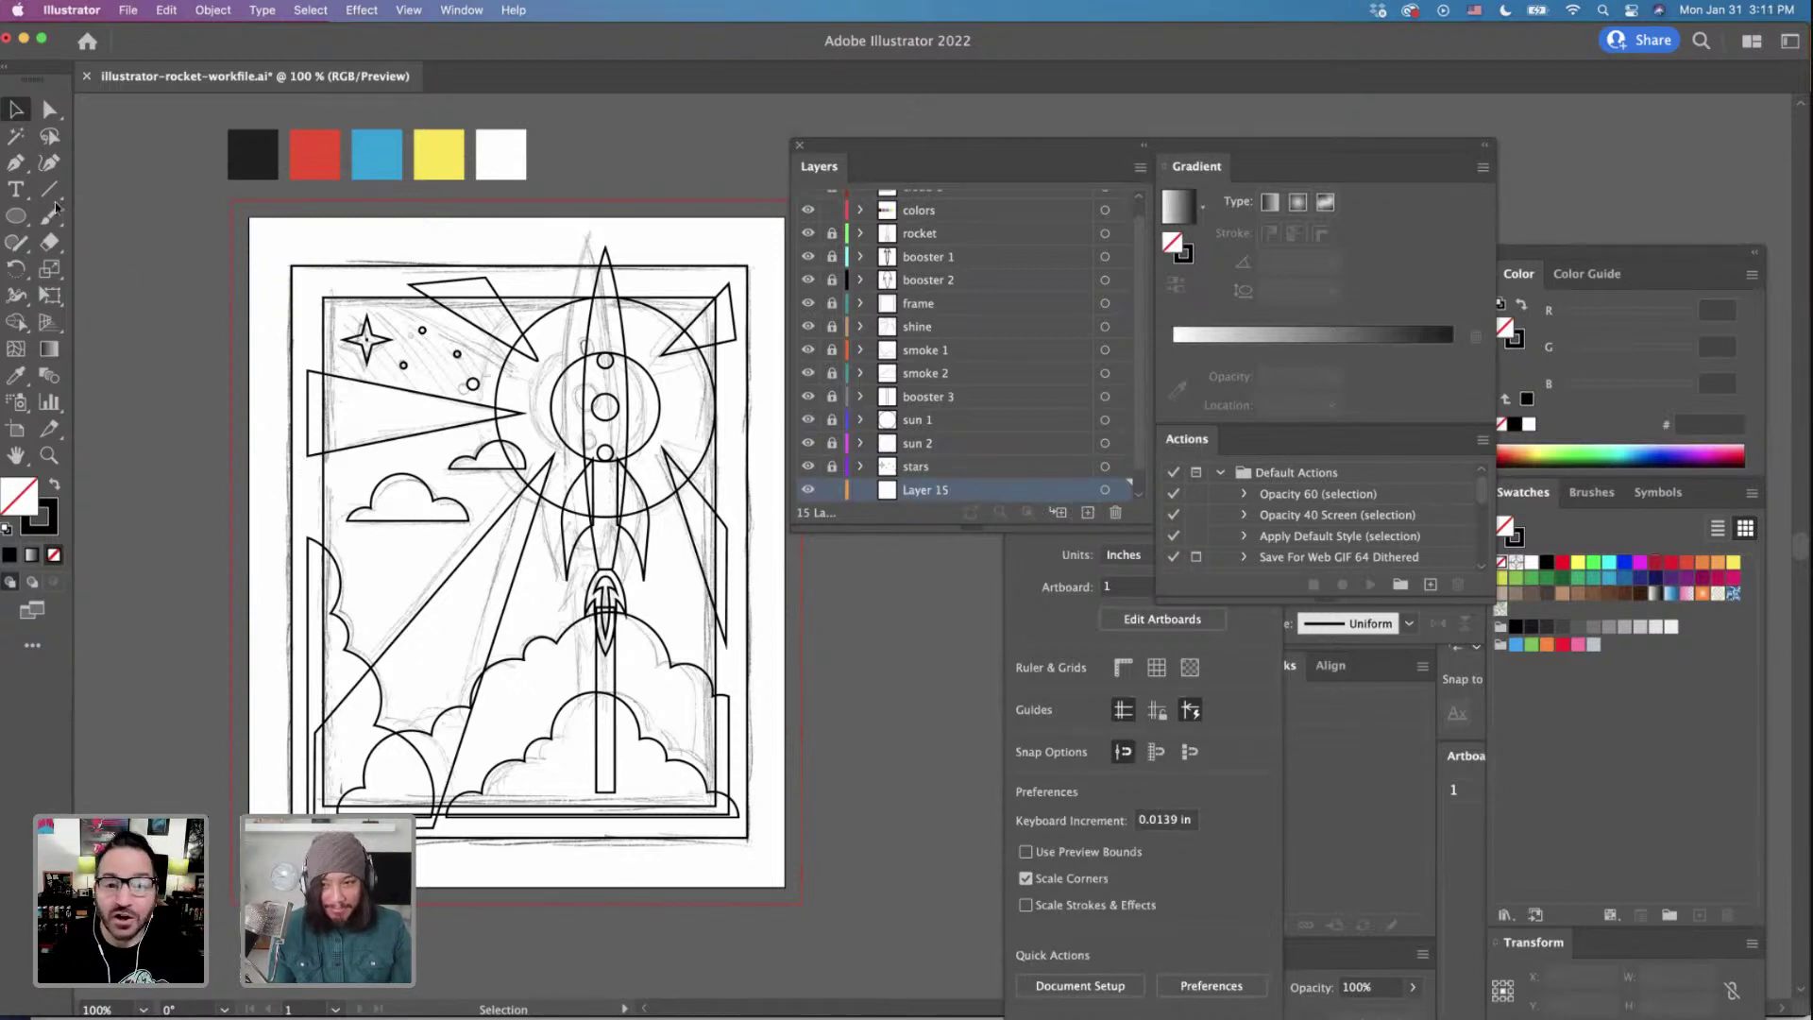
{"action": "left_click_drag", "start_coordinate": [16, 217], "coordinate": [76, 229]}
{"action": "left_click_drag", "start_coordinate": [166, 268], "coordinate": [252, 222]}
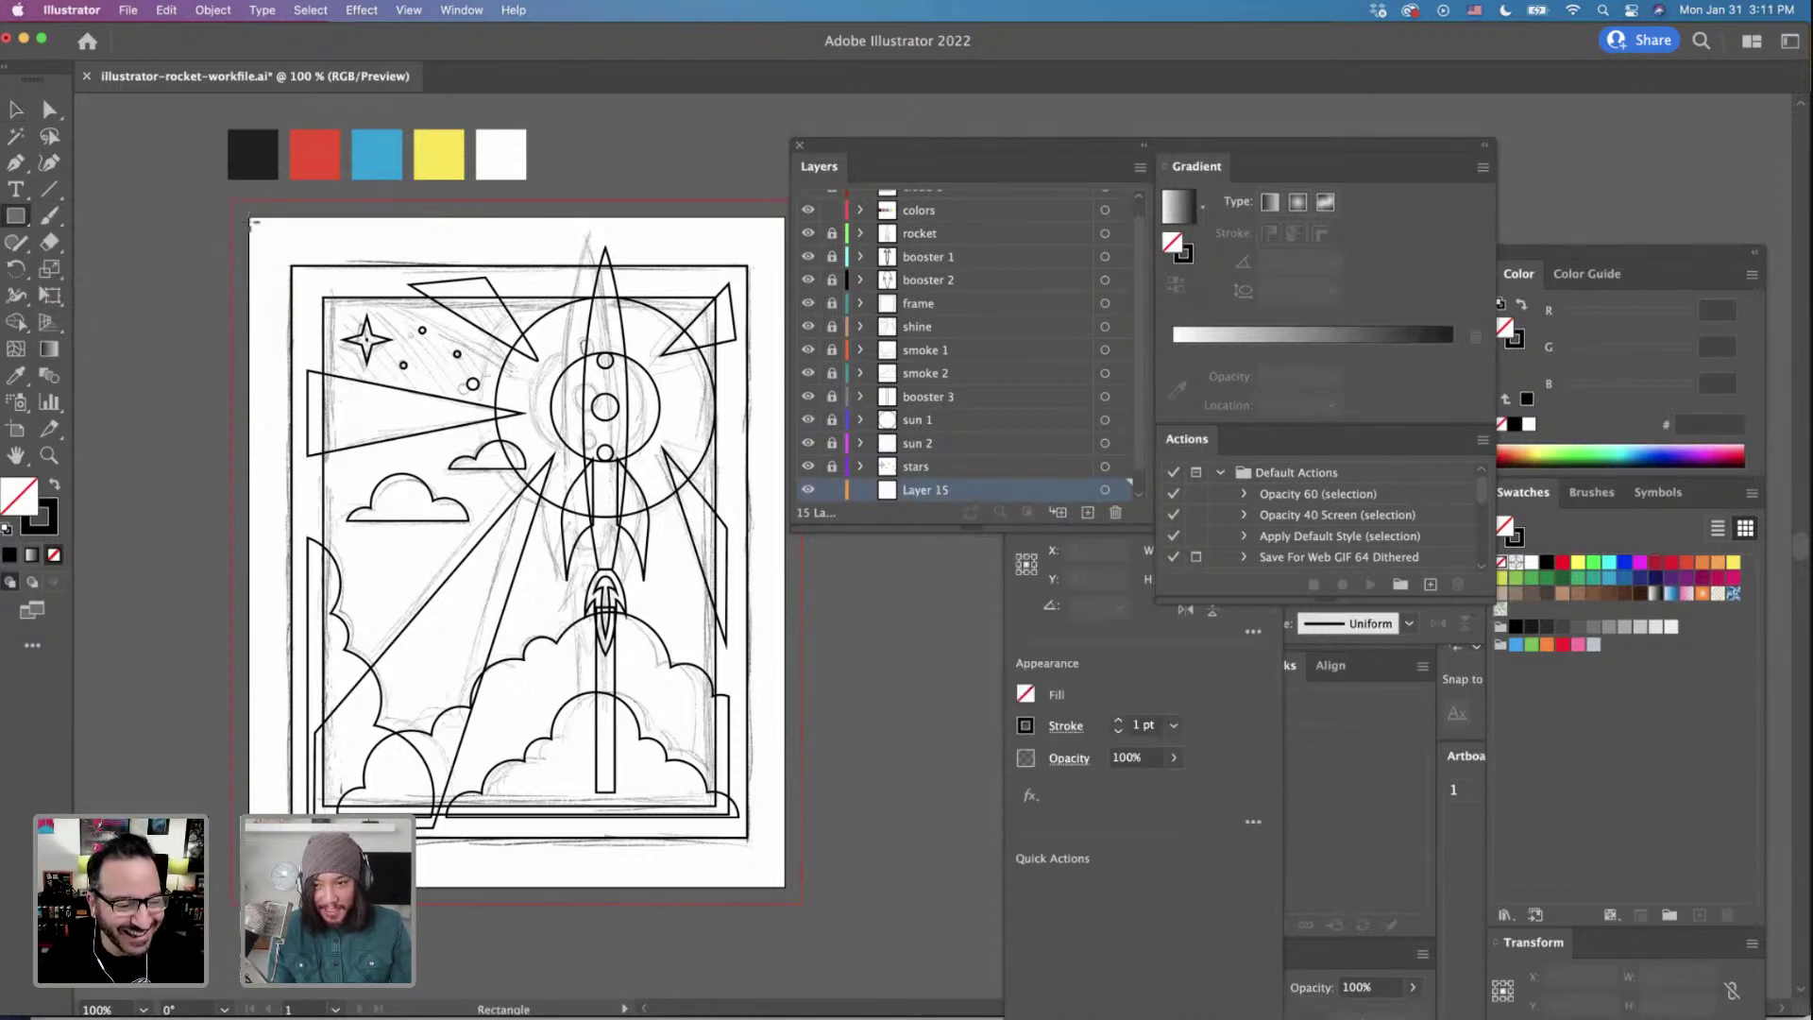
{"action": "scroll", "coordinate": [260, 231], "scroll_direction": "right", "scroll_amount": 3}
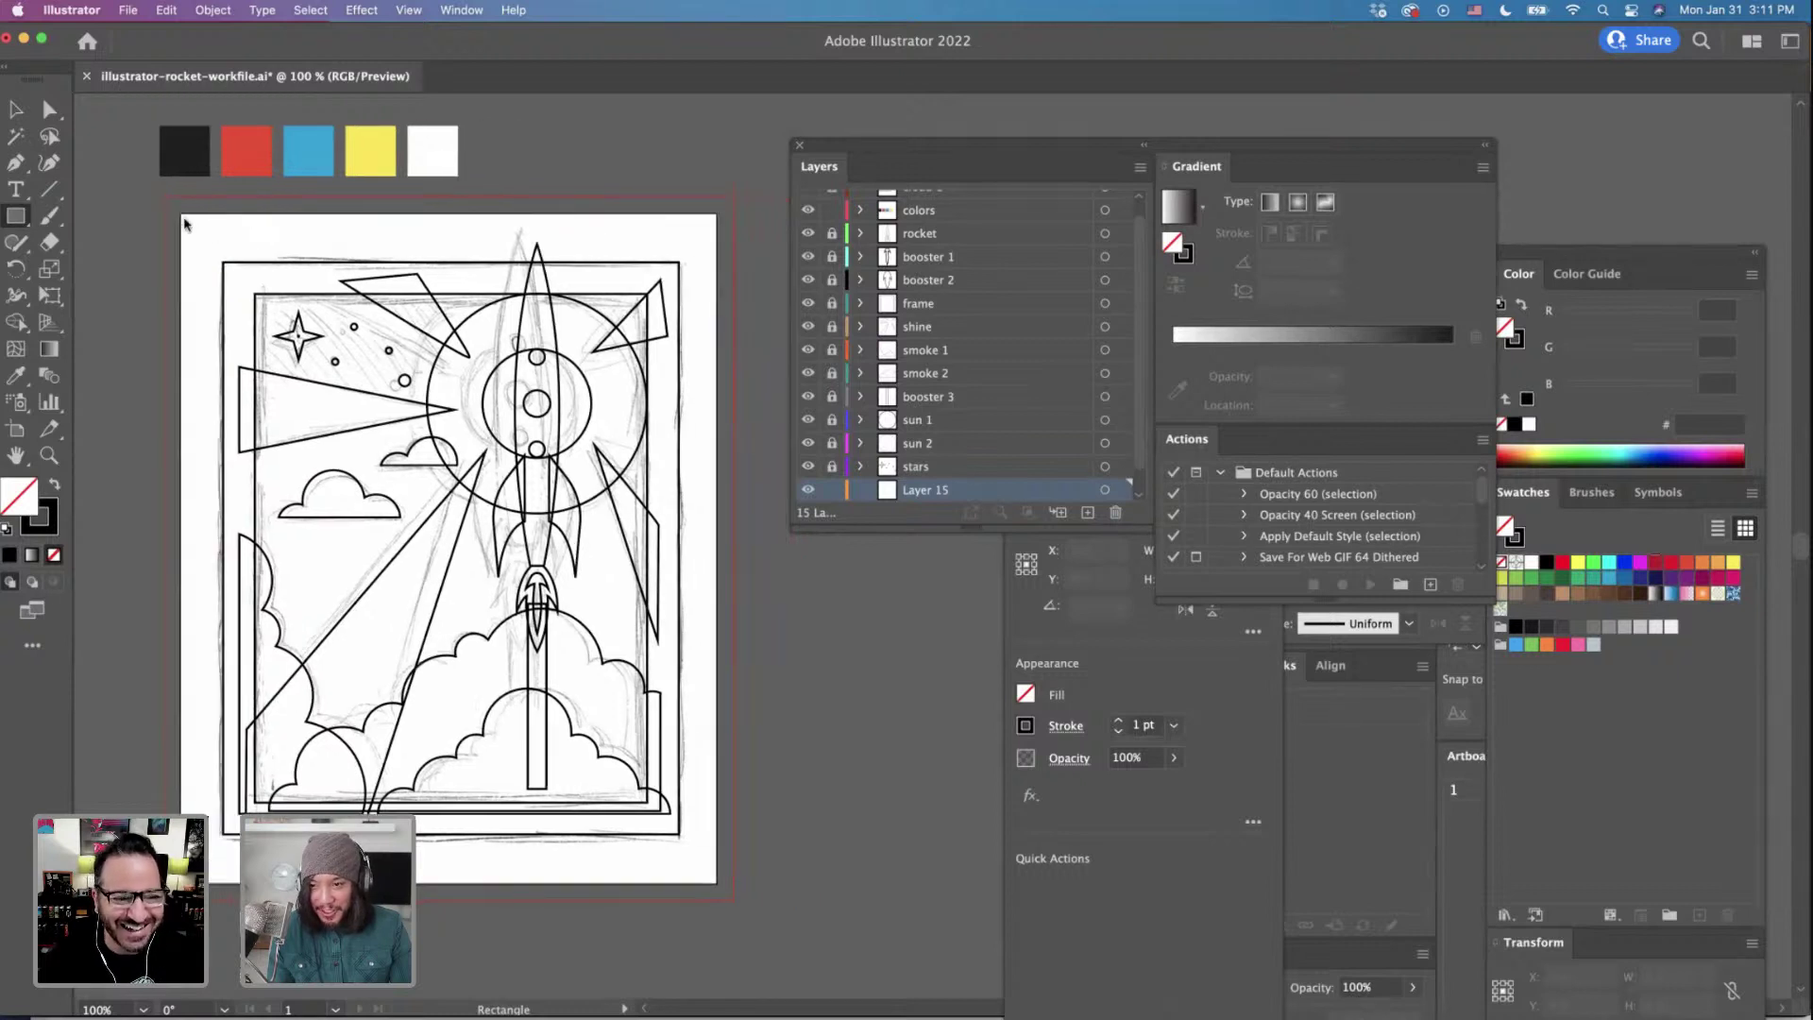
{"action": "left_click_drag", "start_coordinate": [183, 221], "coordinate": [717, 882]}
Fill the rectangle with the palette's blue and stretch its upper edge to the artboard edge, making it about 5.00 in tall.
{"action": "left_click", "coordinate": [15, 375]}
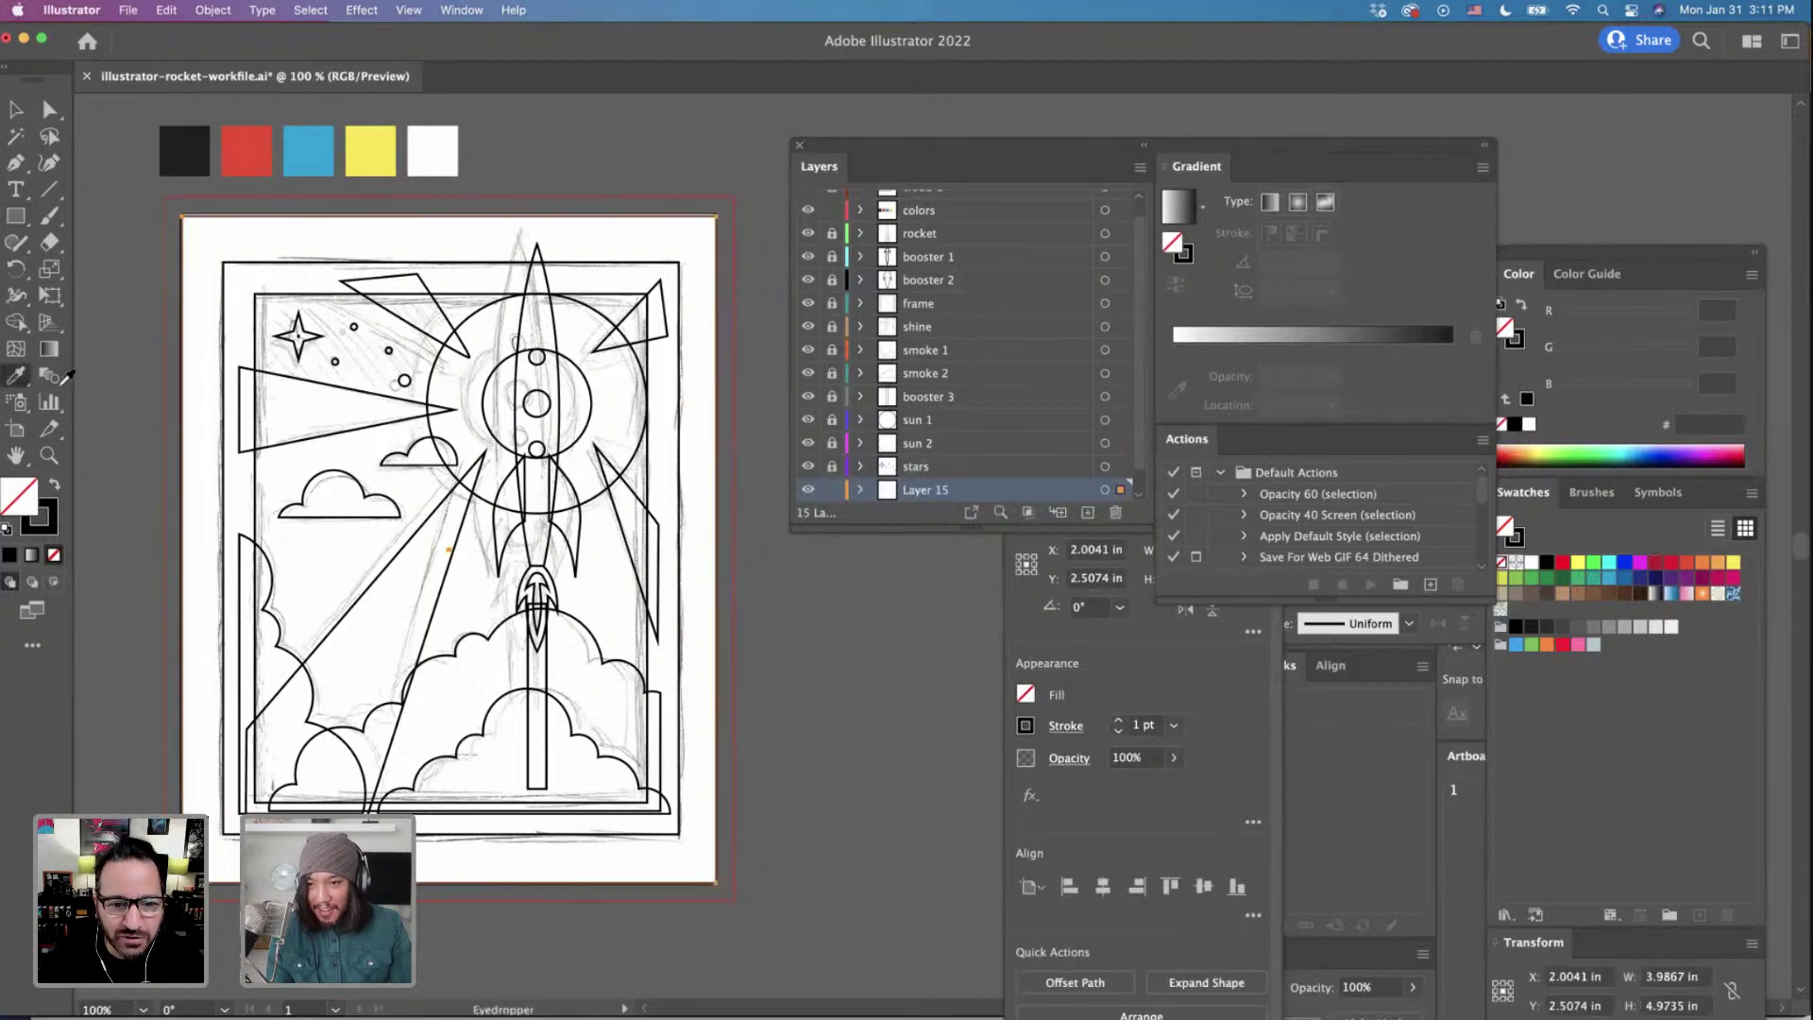
{"action": "left_click", "coordinate": [326, 138]}
{"action": "left_click", "coordinate": [16, 109]}
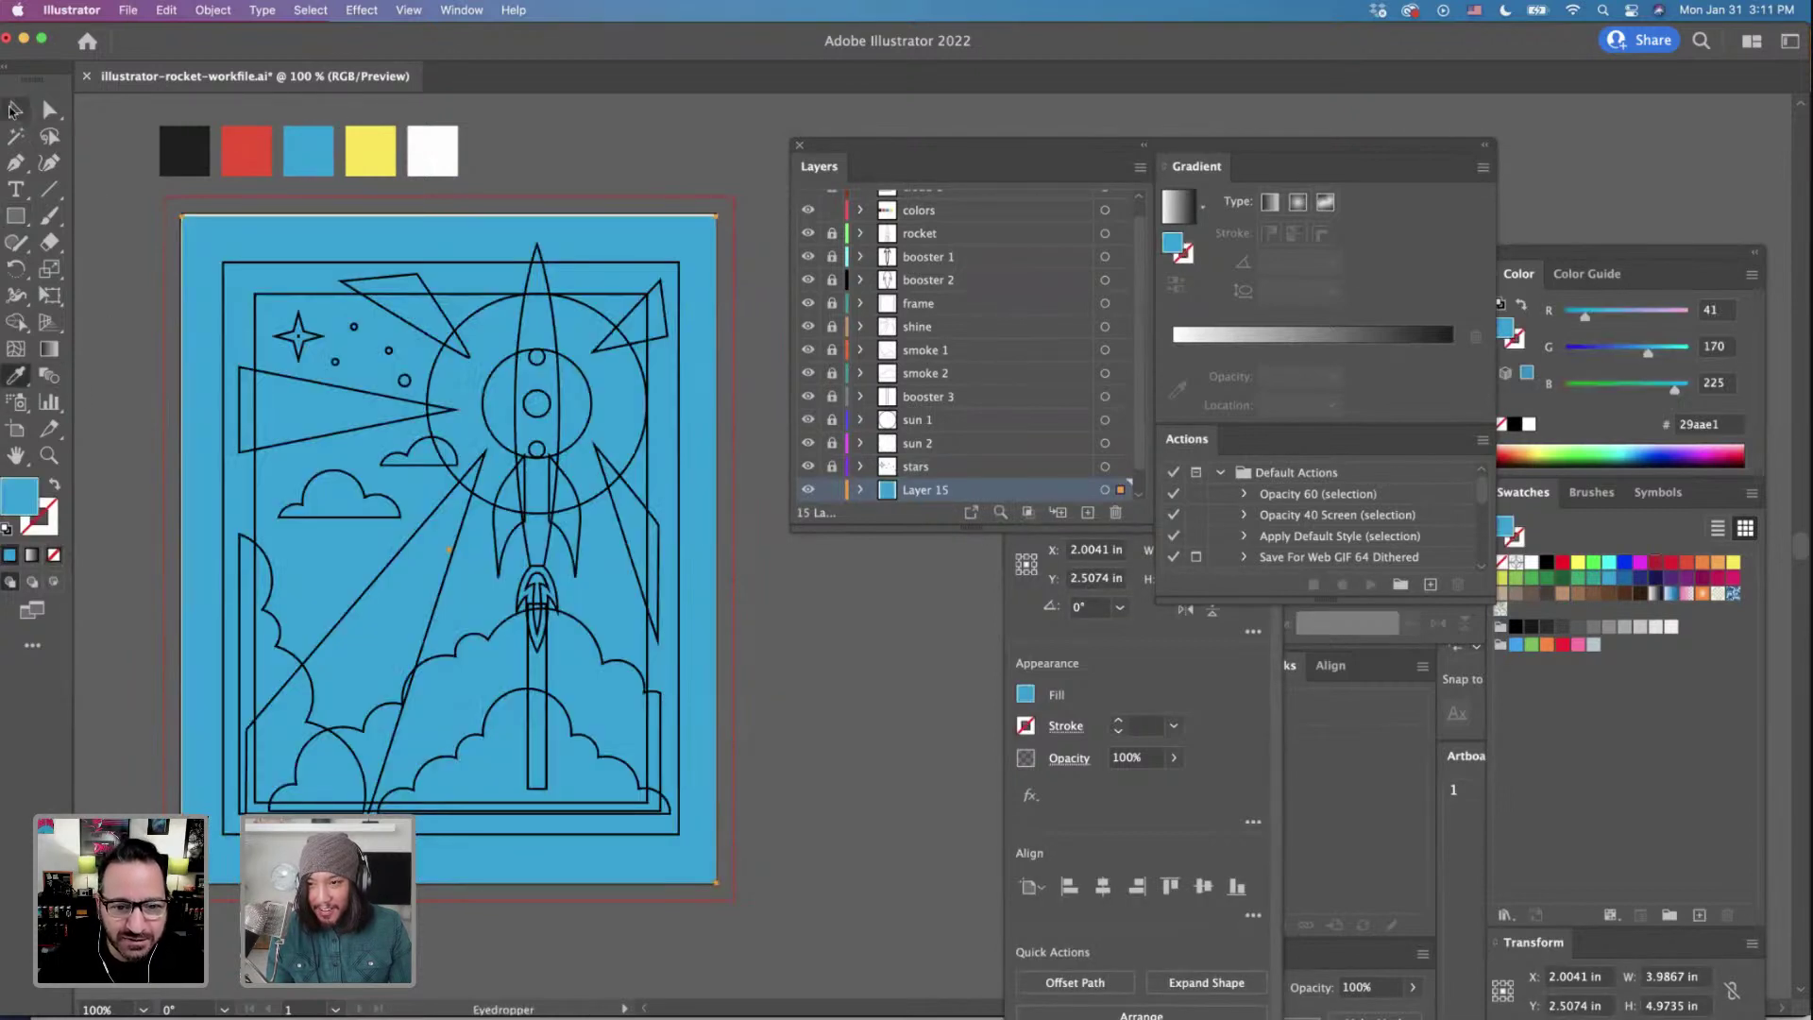
{"action": "left_click_drag", "start_coordinate": [453, 219], "coordinate": [454, 212]}
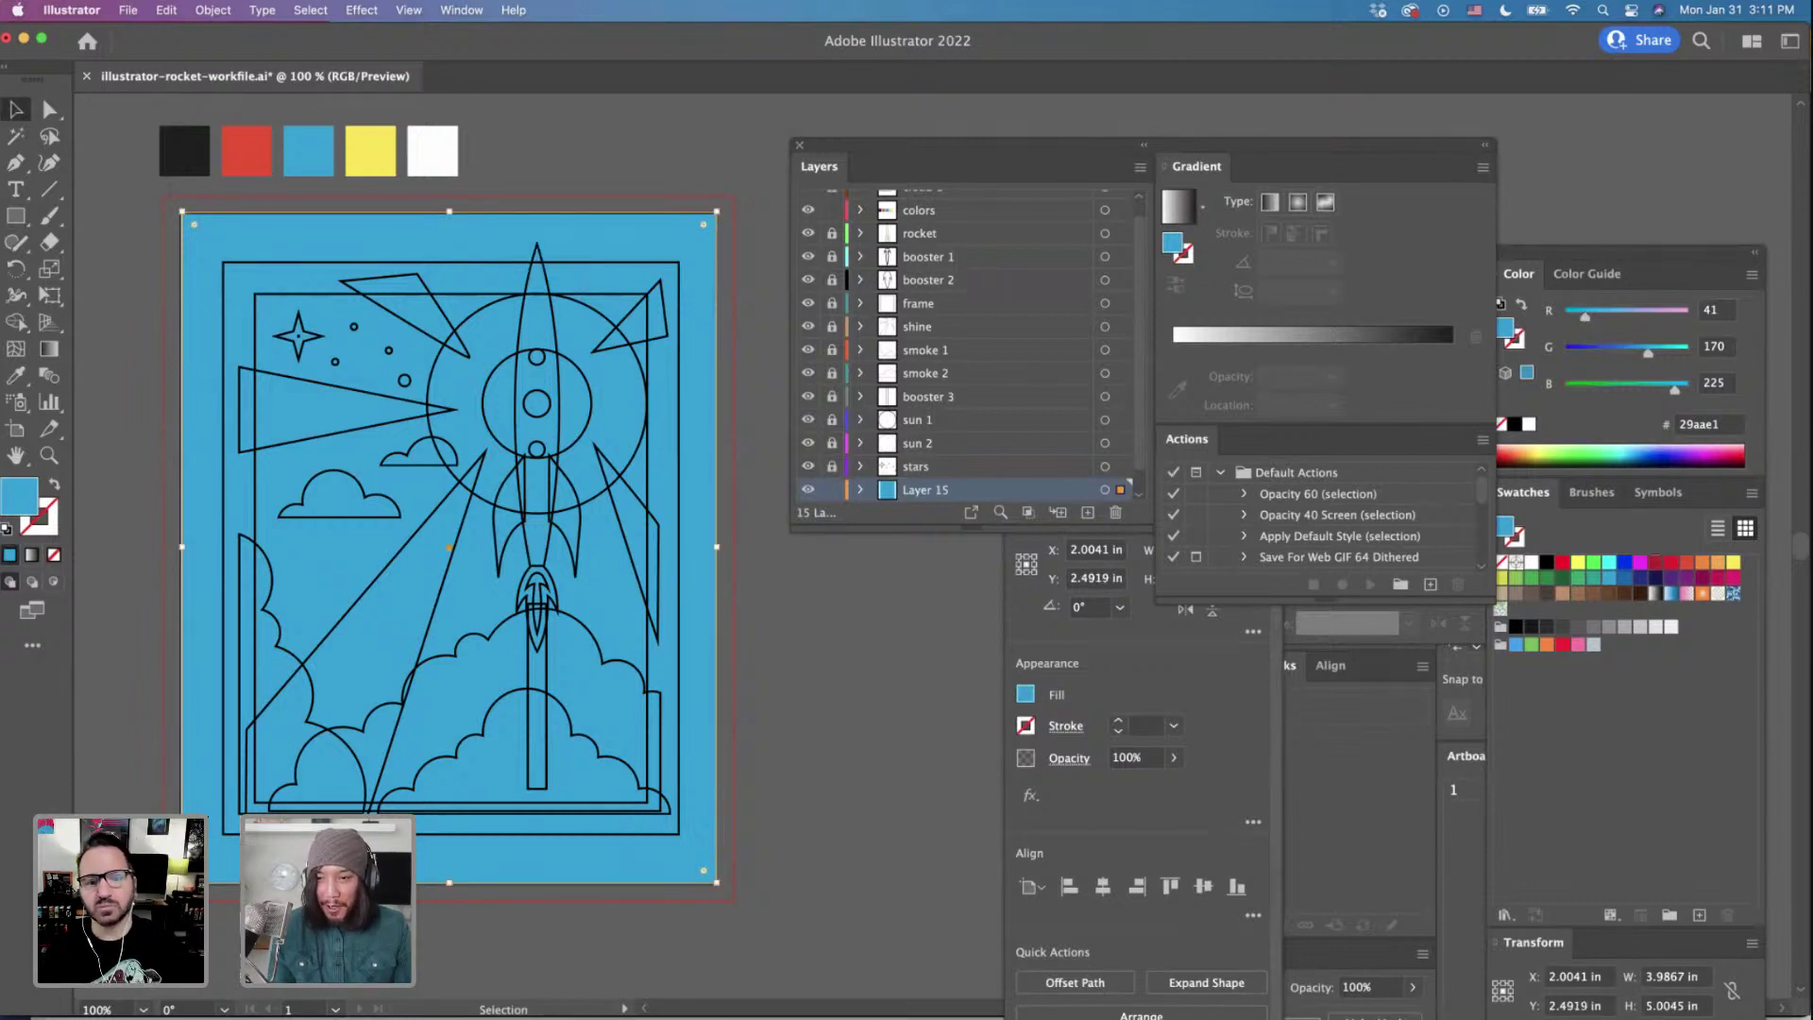
{"action": "left_click", "coordinate": [748, 596]}
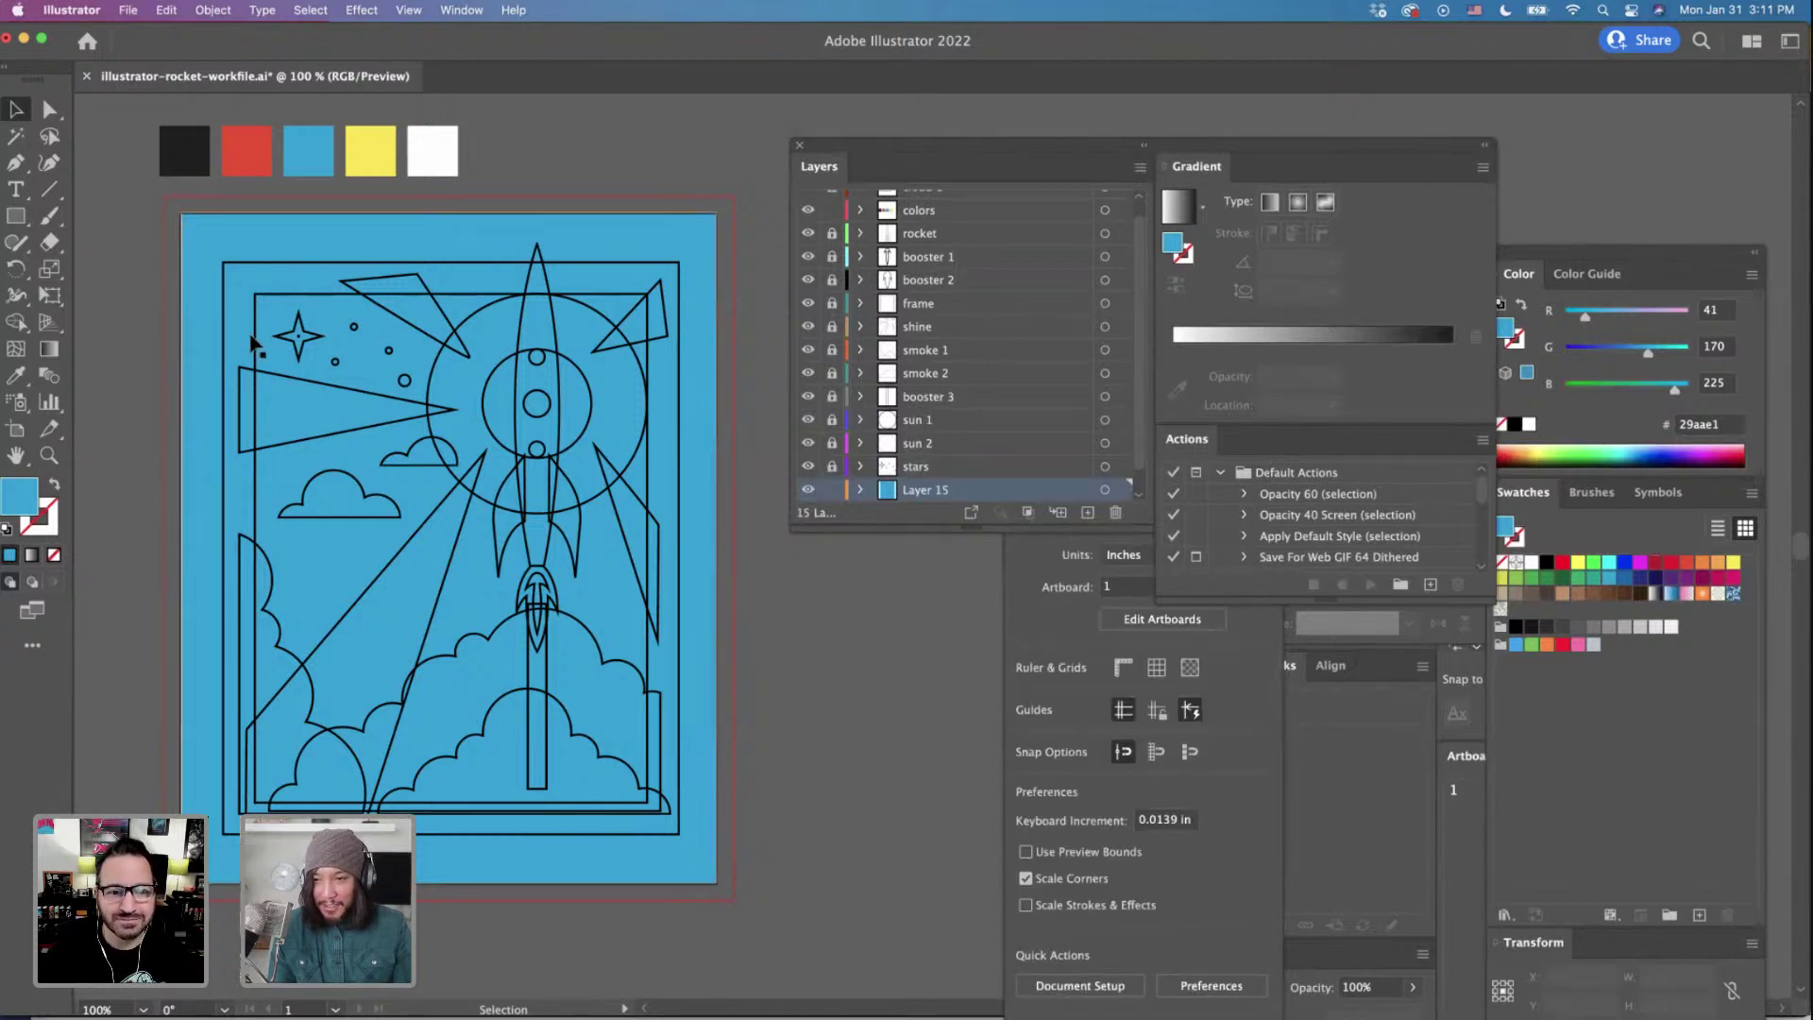
{"action": "left_click", "coordinate": [206, 357]}
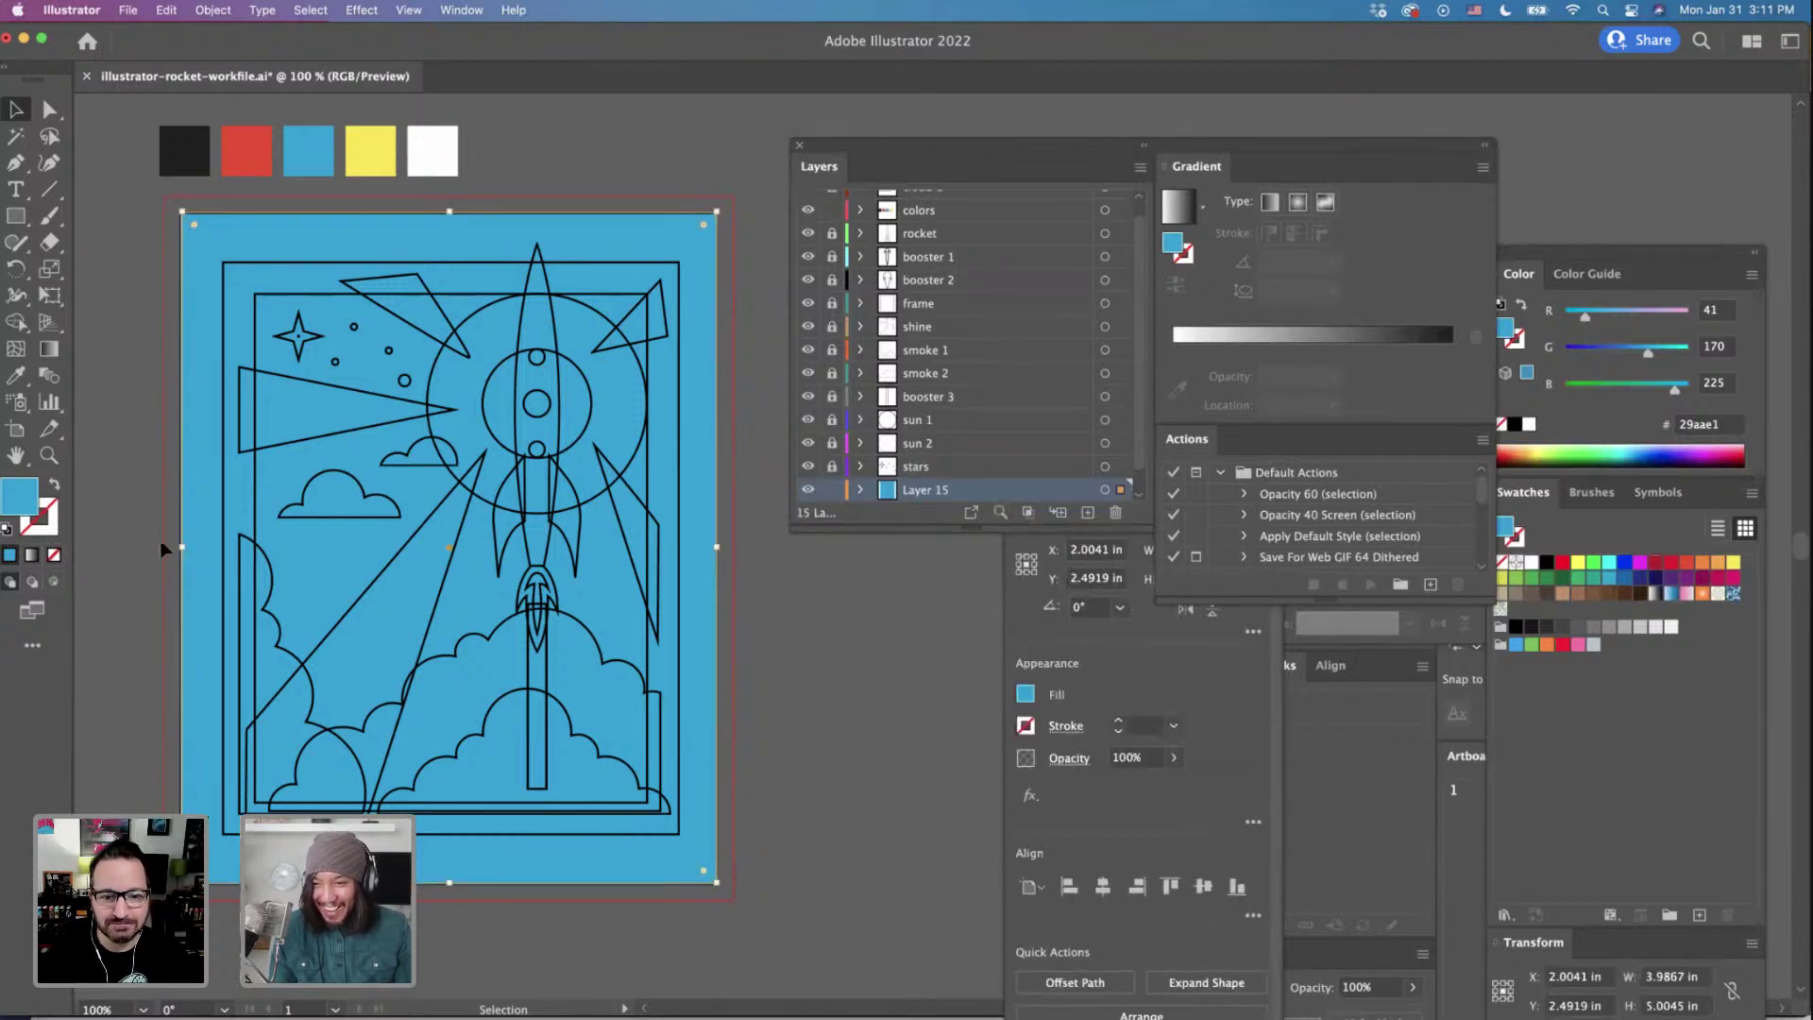
{"action": "left_click_drag", "start_coordinate": [177, 547], "coordinate": [180, 547]}
{"action": "left_click_drag", "start_coordinate": [451, 216], "coordinate": [454, 217]}
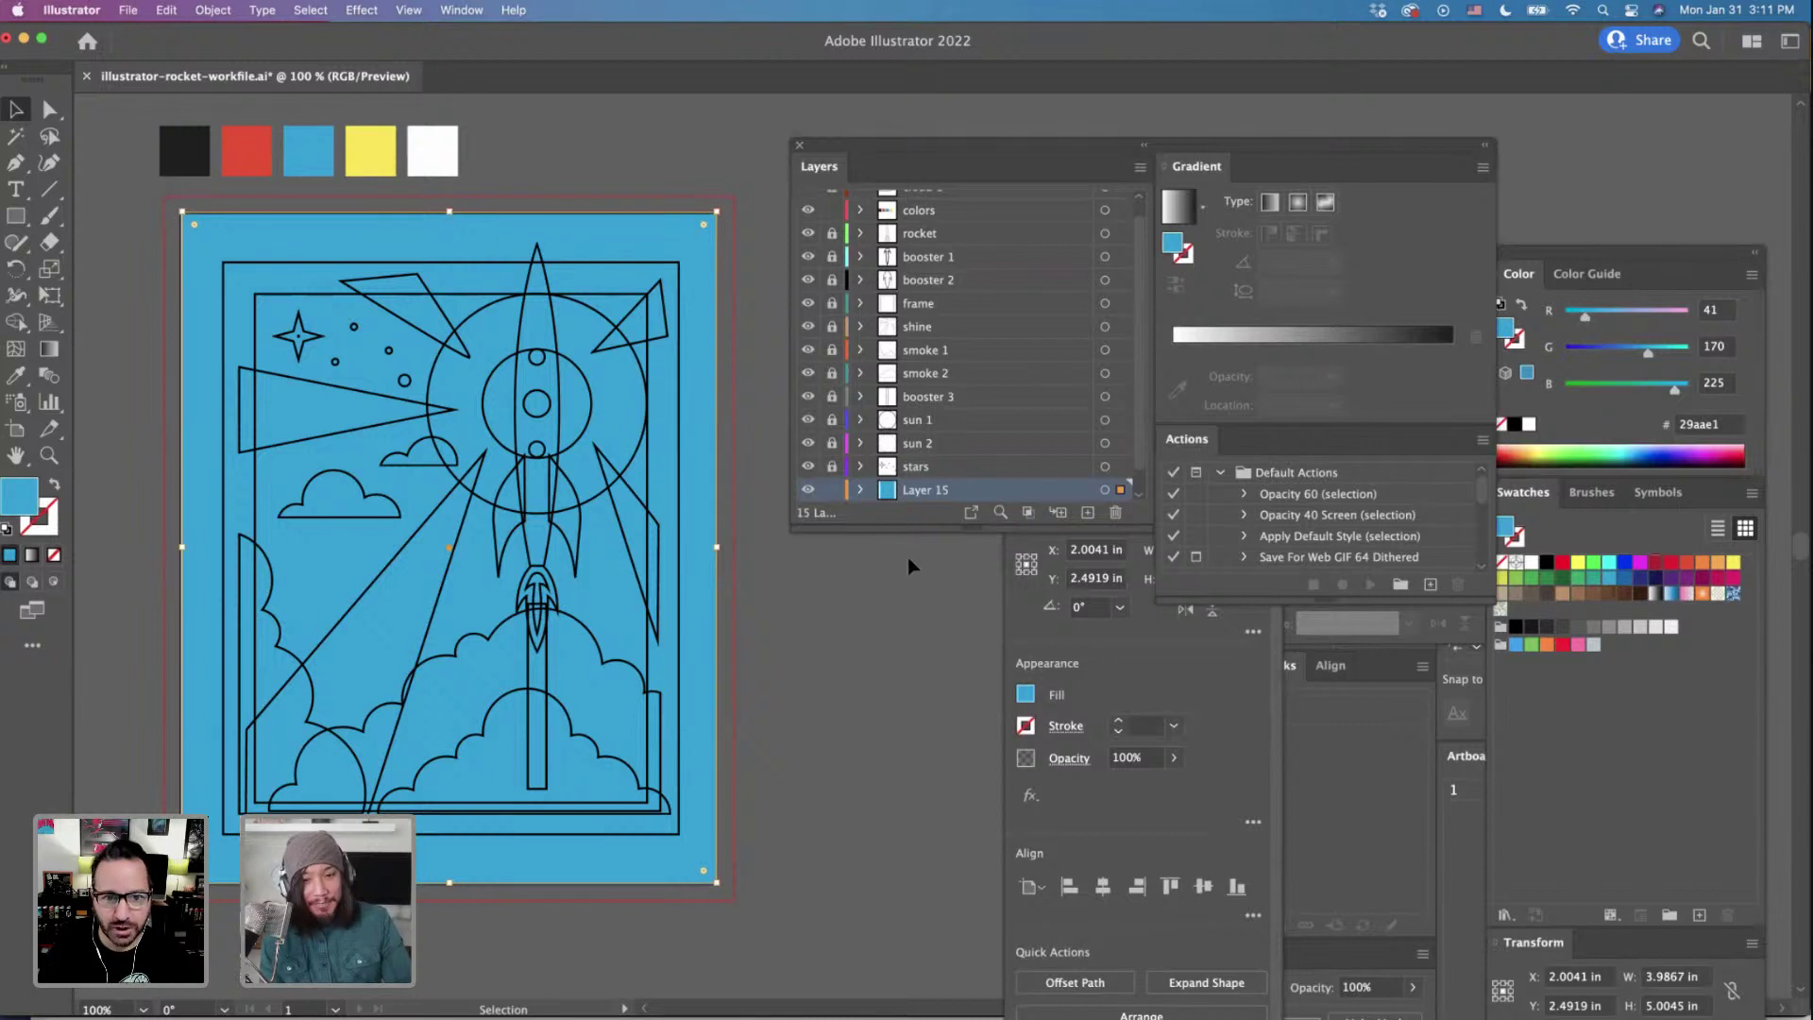
Name the blue rectangle's layer "background" and add a layer above it named "background 2".
{"action": "double_click", "coordinate": [929, 492]}
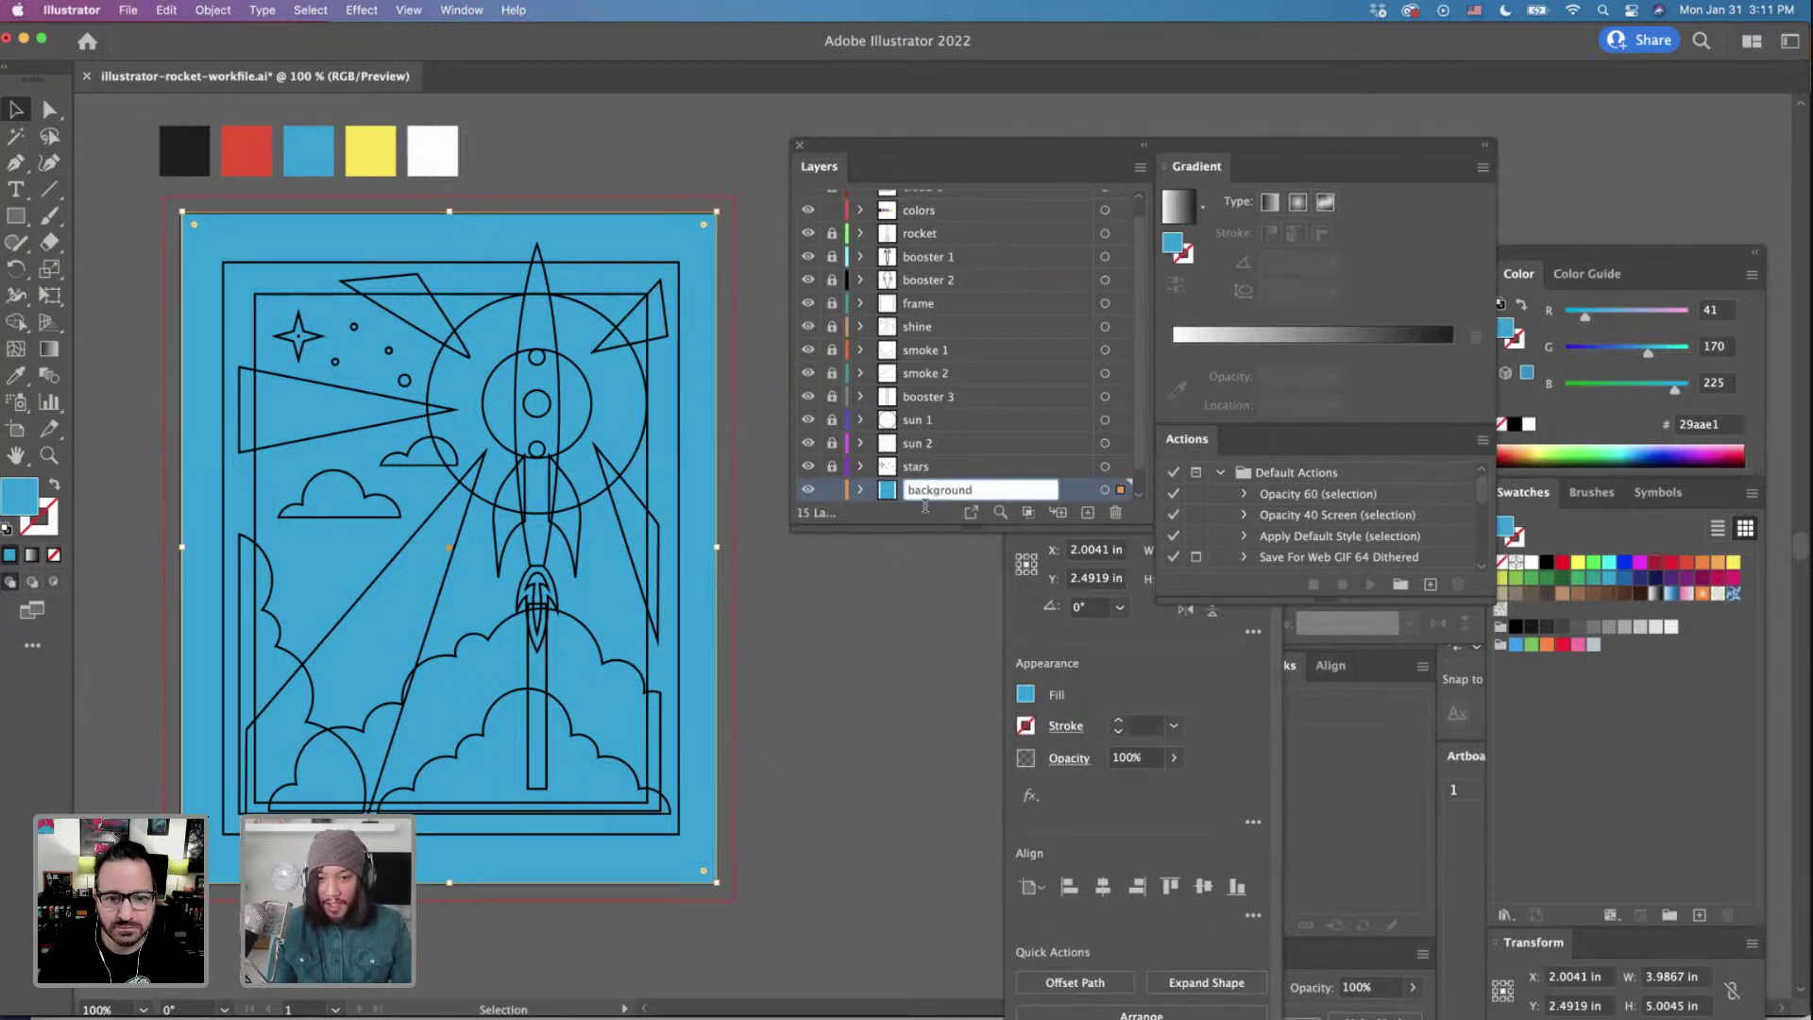
{"action": "key", "text": "Return"}
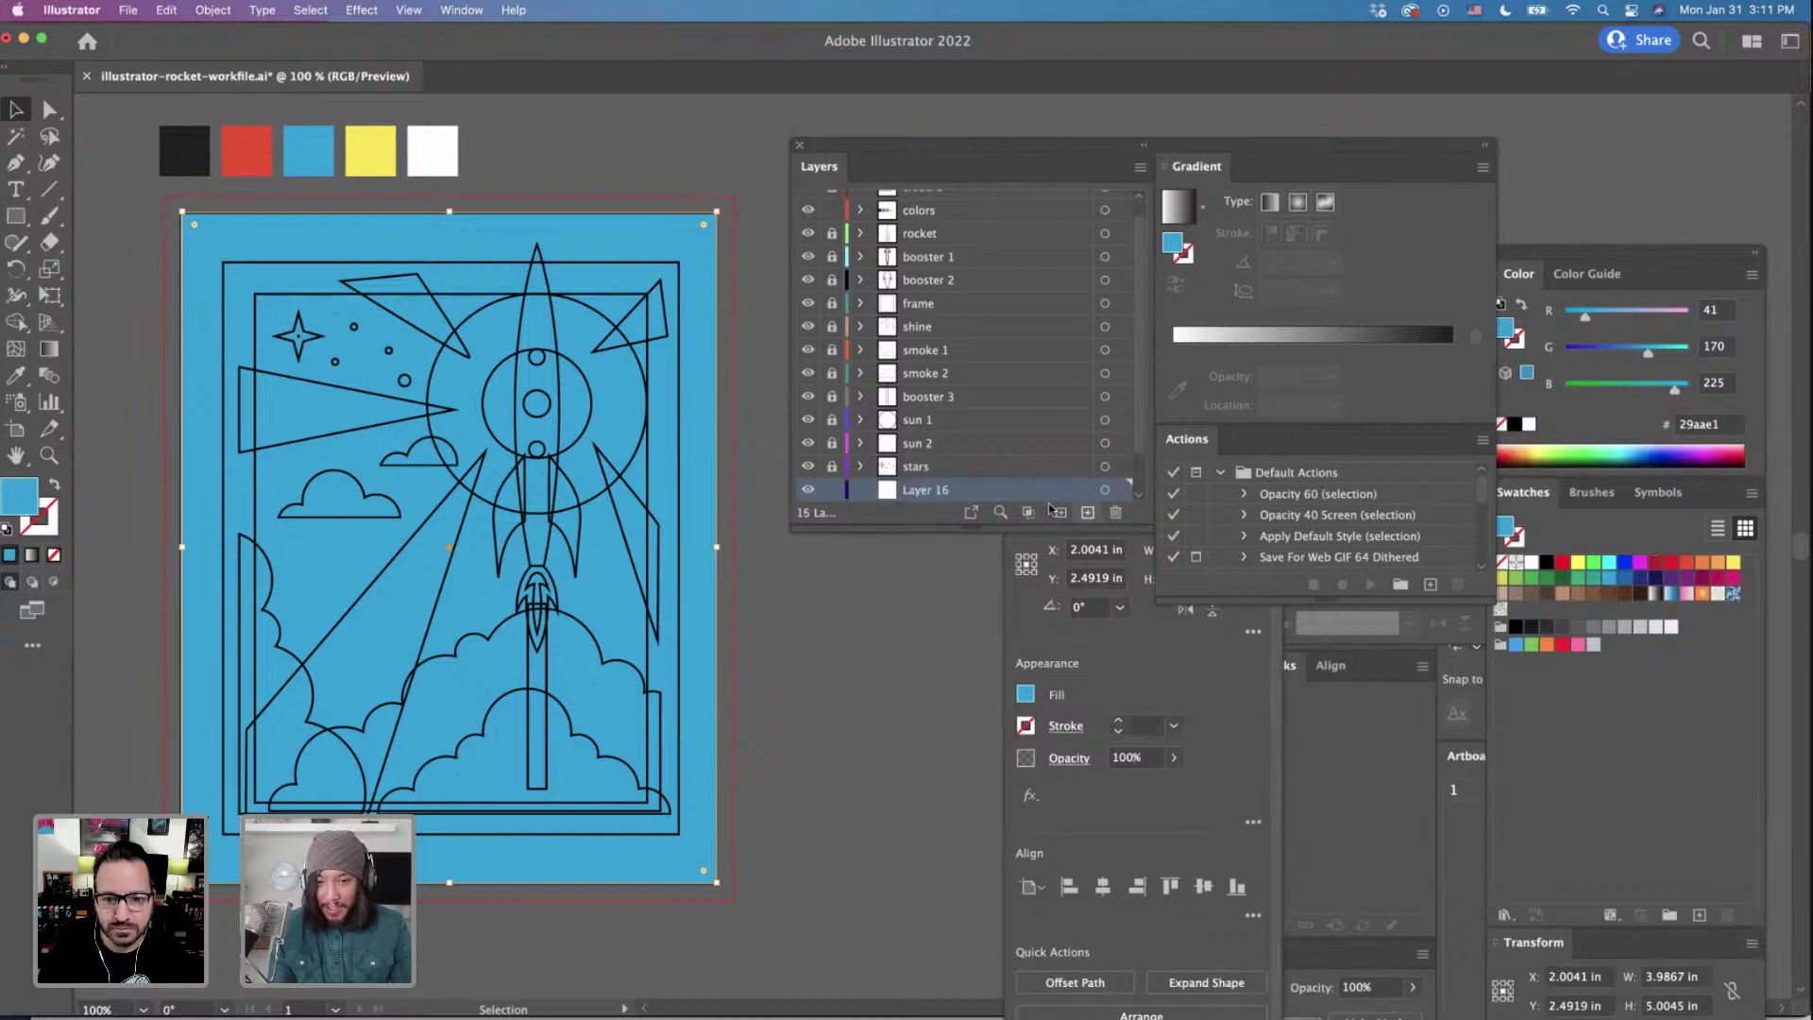
{"action": "left_click", "coordinate": [1085, 512]}
{"action": "double_click", "coordinate": [937, 451]}
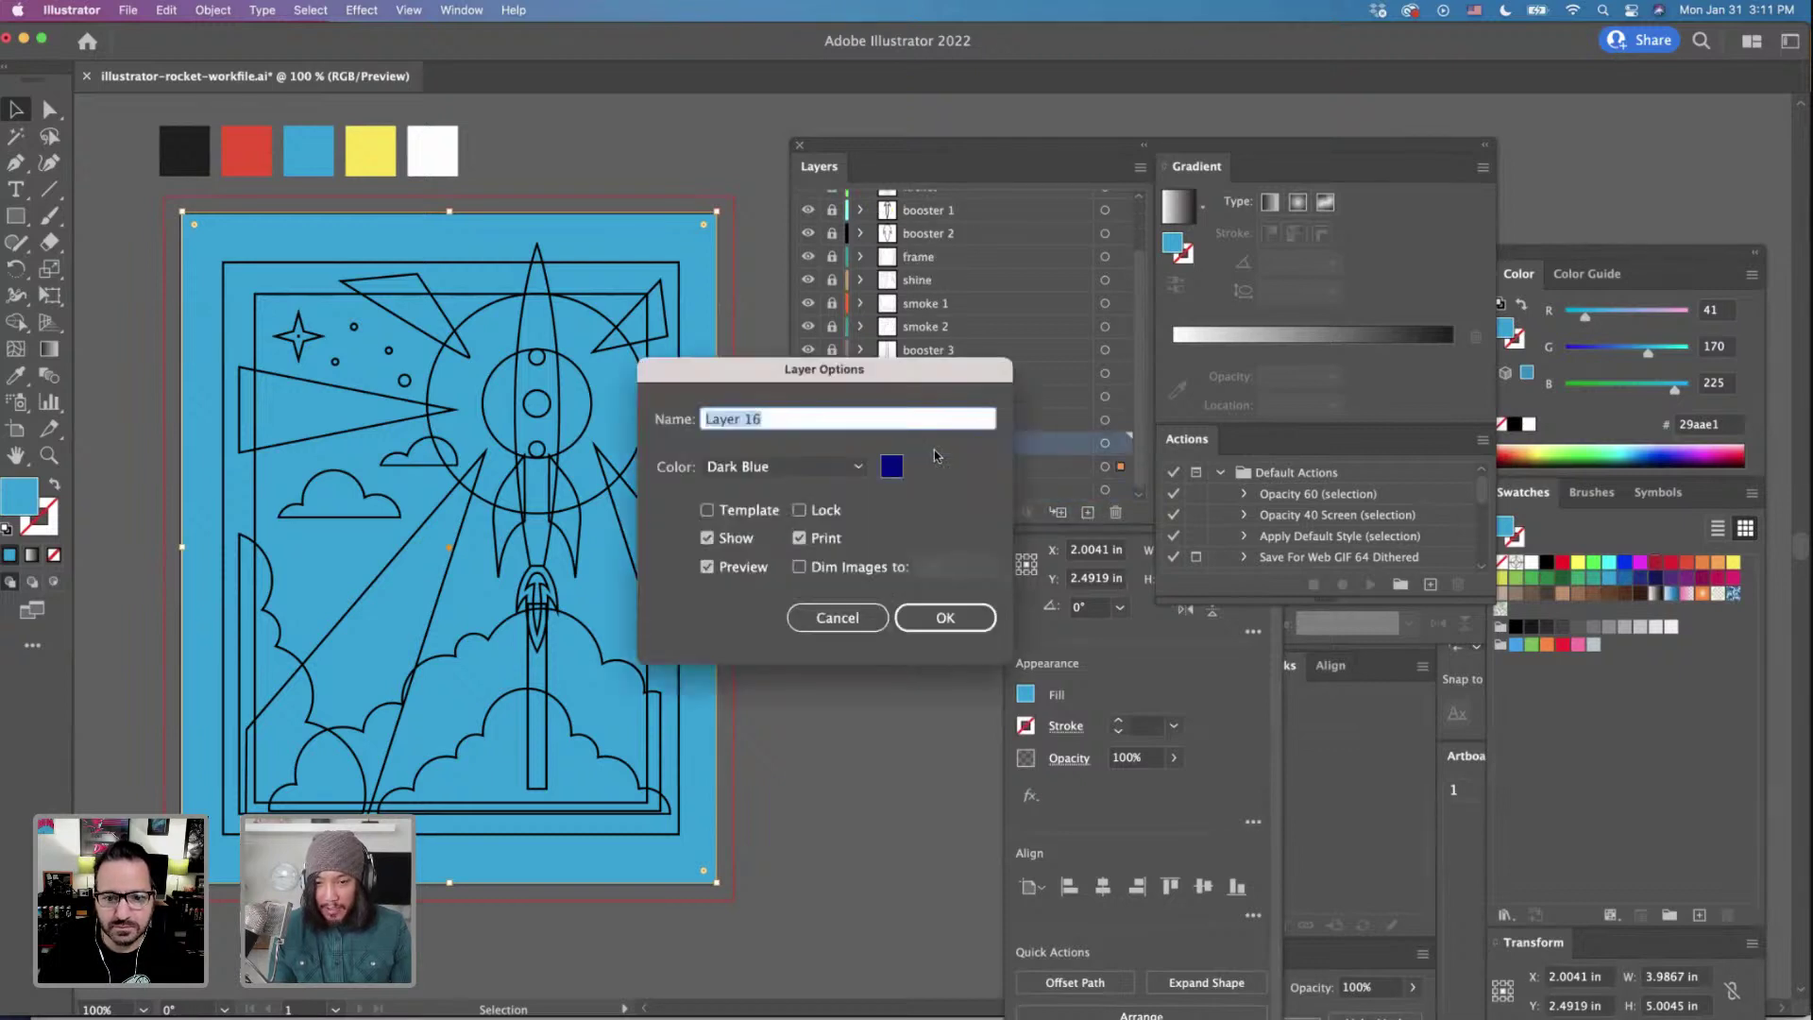
{"action": "type", "text": "background 2"}
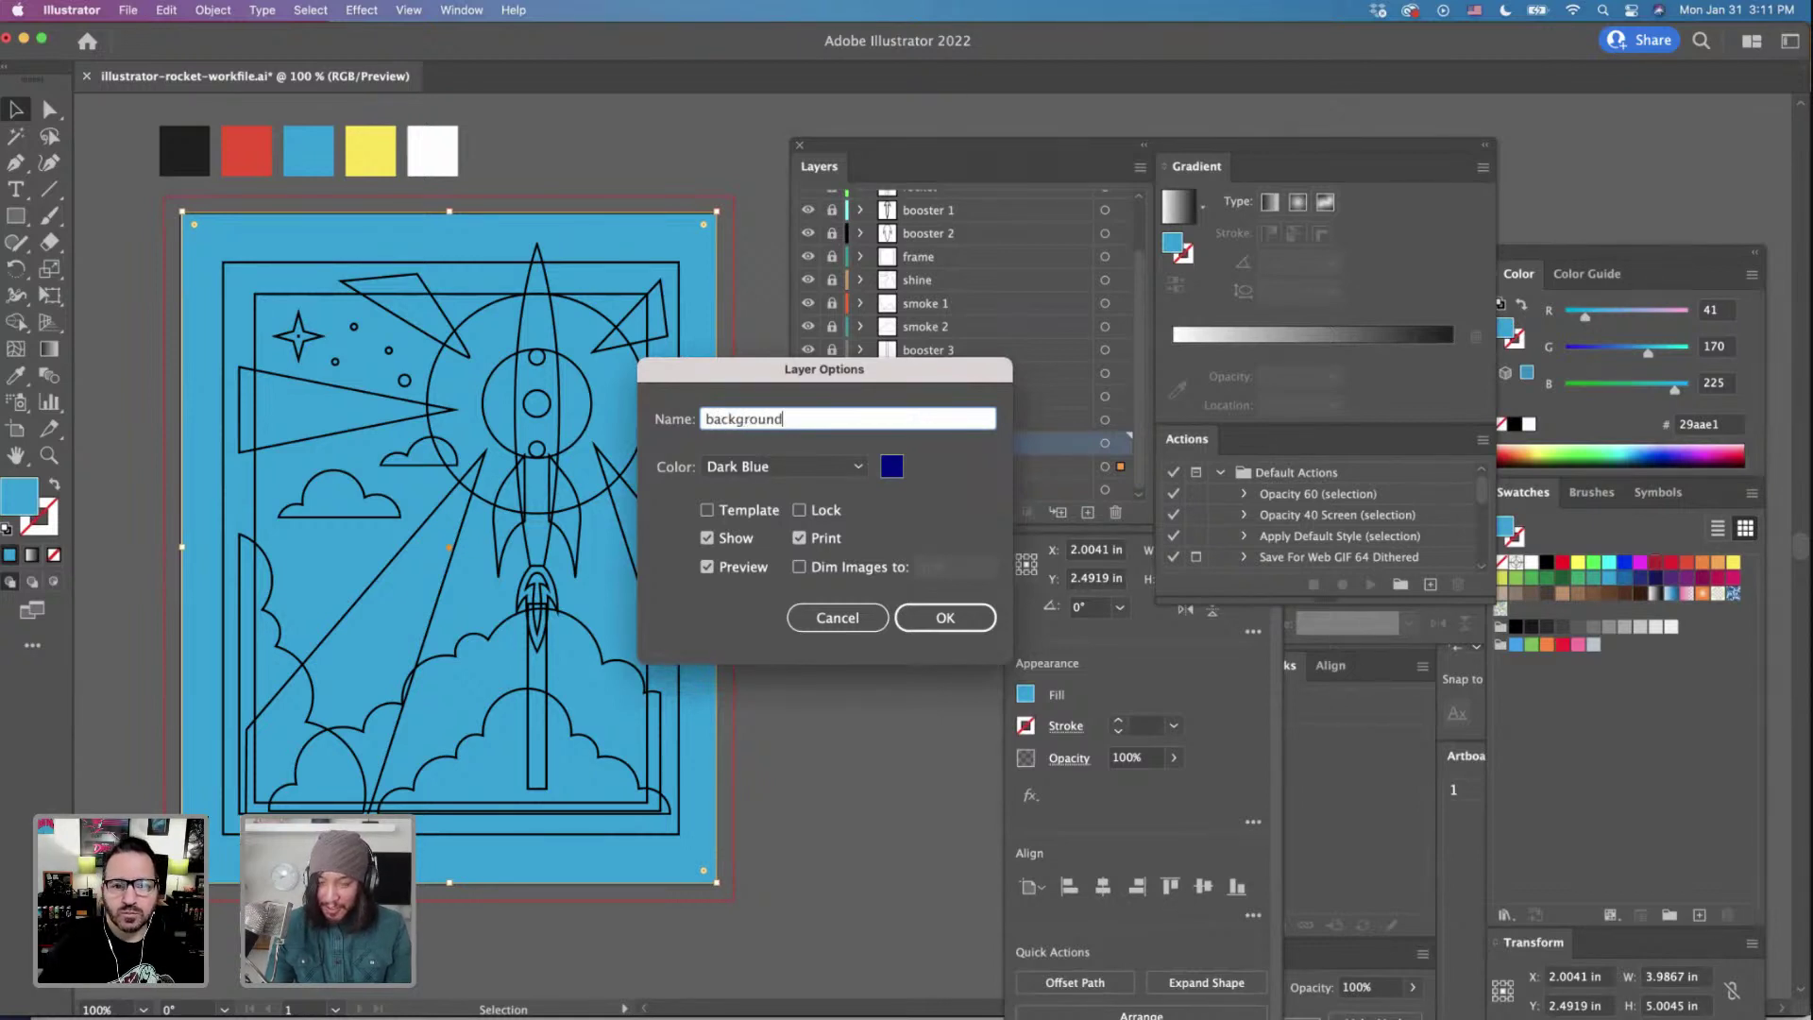
{"action": "left_click", "coordinate": [951, 616]}
Rename the blue rectangle's layer as "background 1".
{"action": "double_click", "coordinate": [935, 466]}
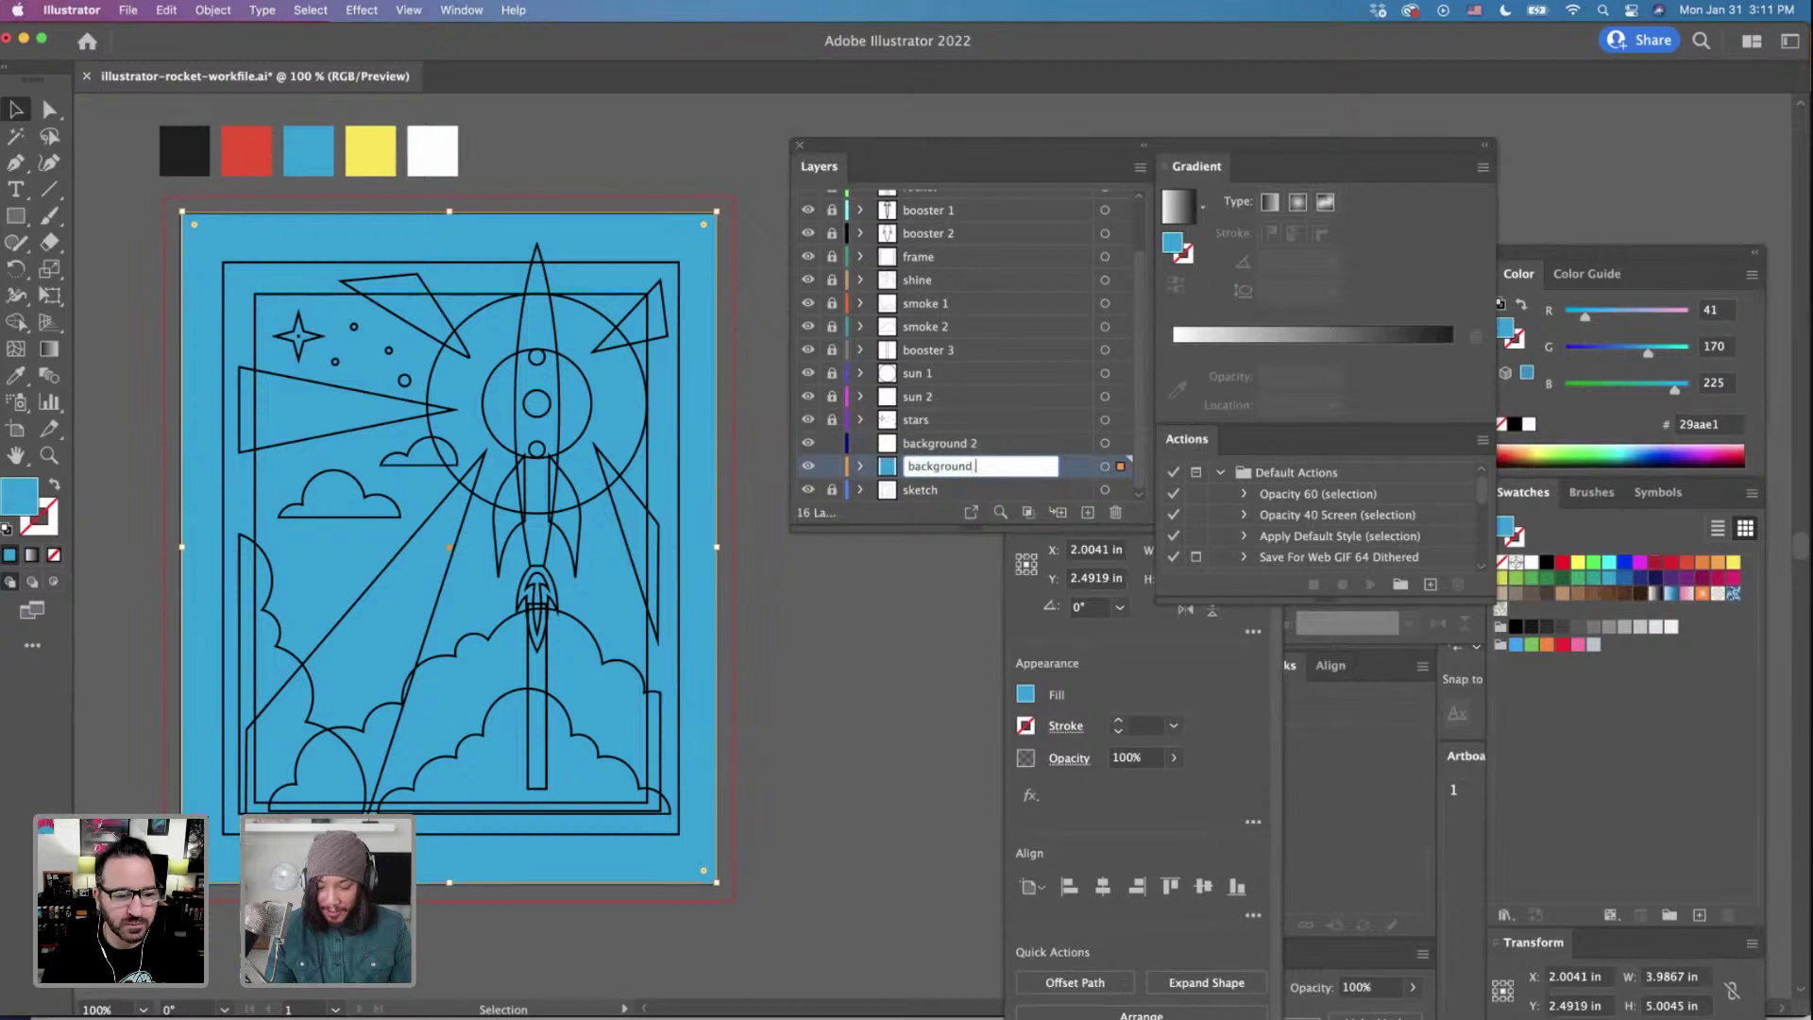
{"action": "type", "text": "1"}
{"action": "key", "text": "Return"}
On the background 2 layer, draw a rectangle about 3.22 by 0.96 in behind the stars and fill it with the palette's black.
{"action": "left_click", "coordinate": [949, 449]}
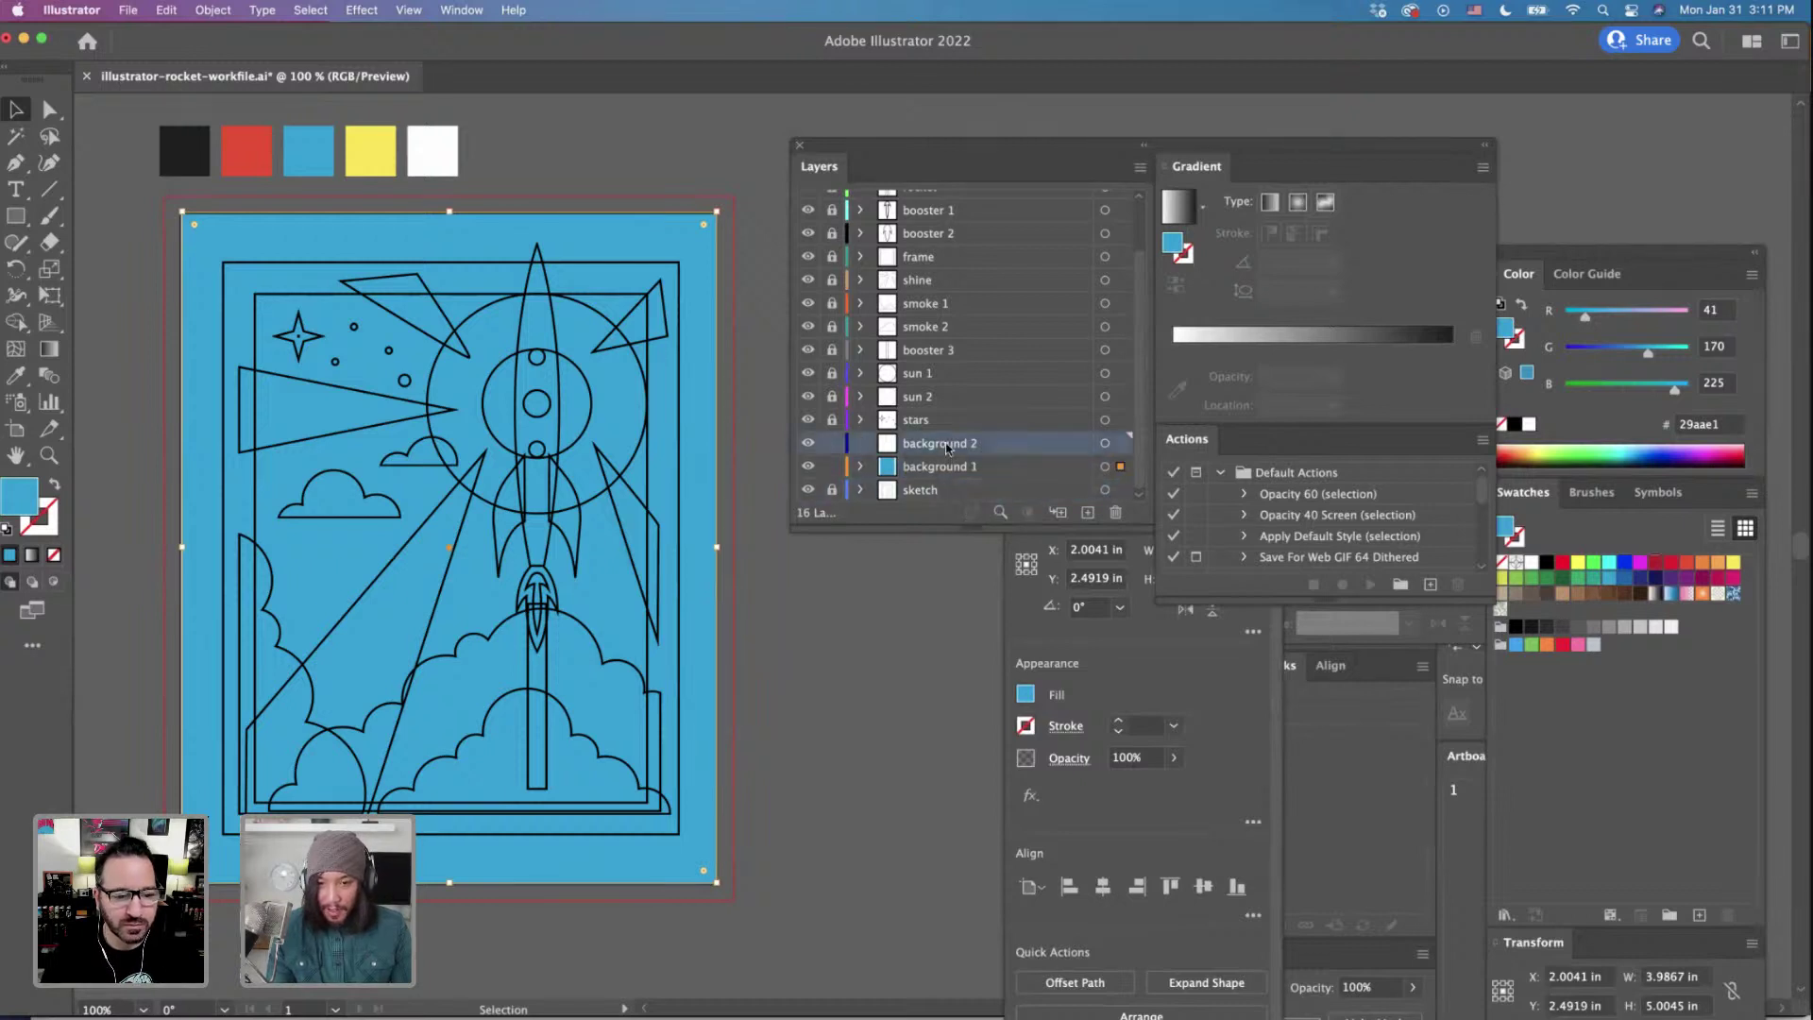
{"action": "left_click", "coordinate": [11, 217]}
{"action": "left_click_drag", "start_coordinate": [237, 282], "coordinate": [668, 410]}
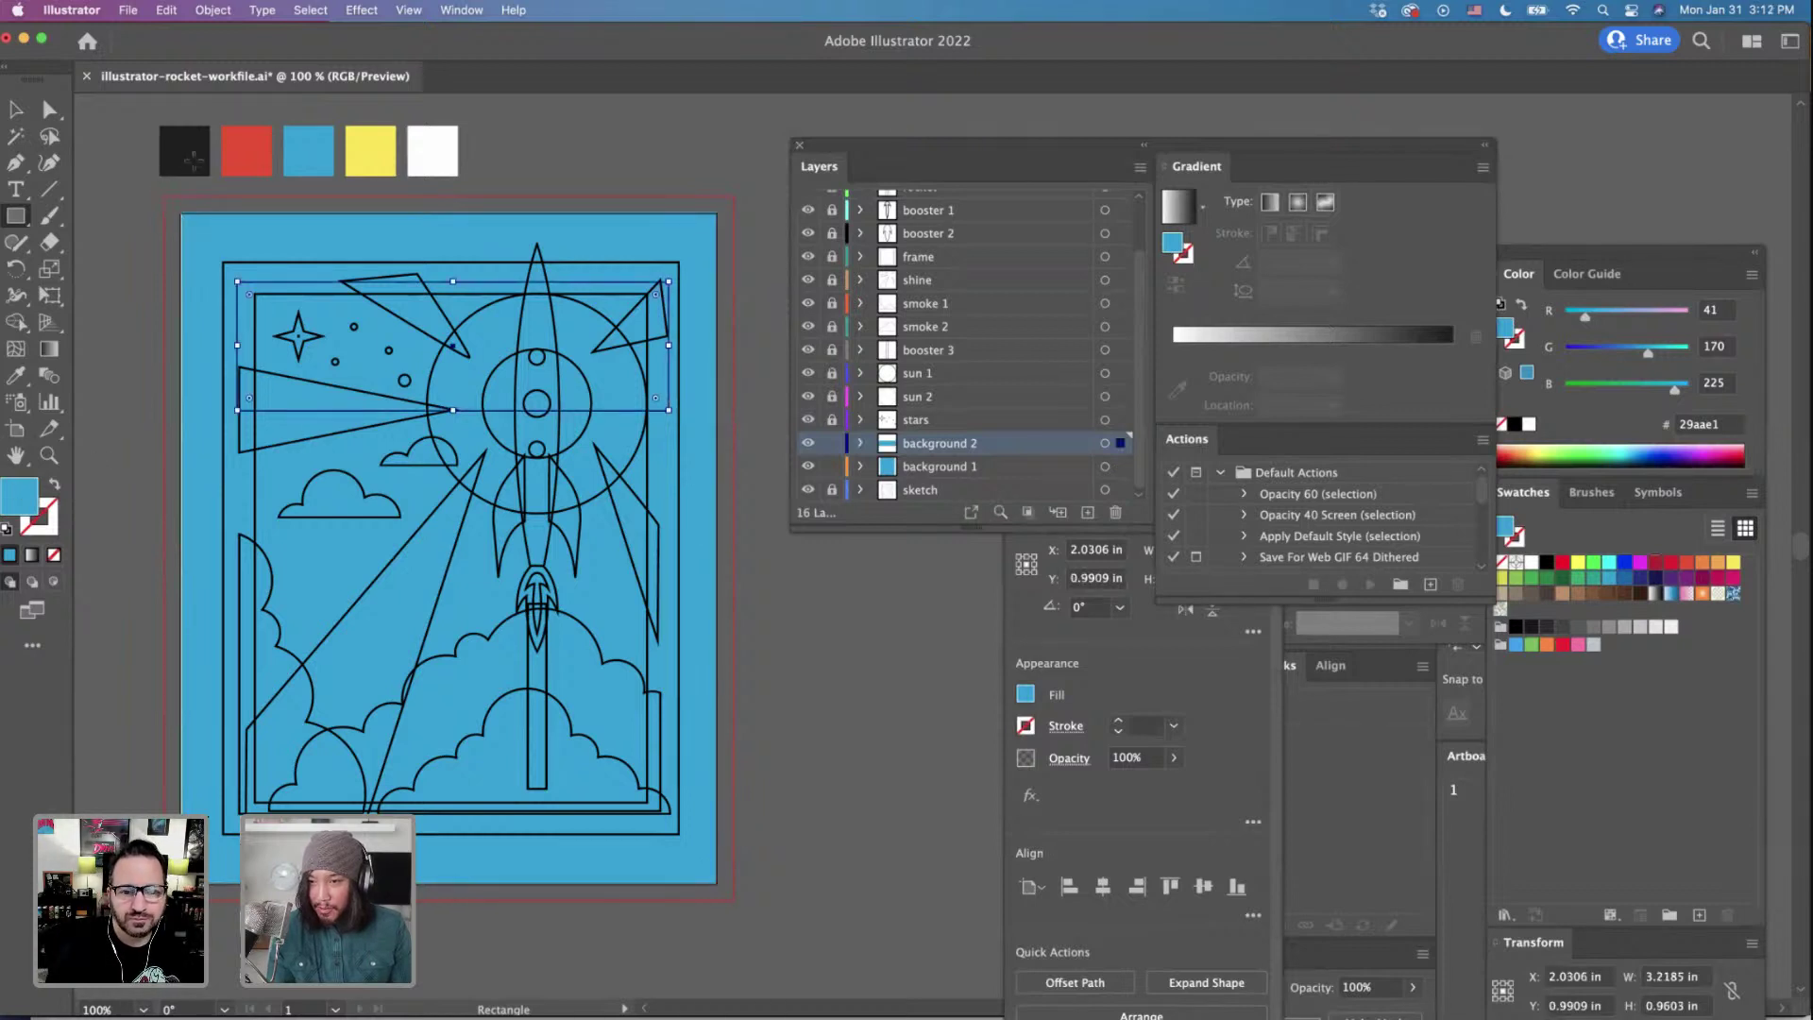
{"action": "key", "text": "i"}
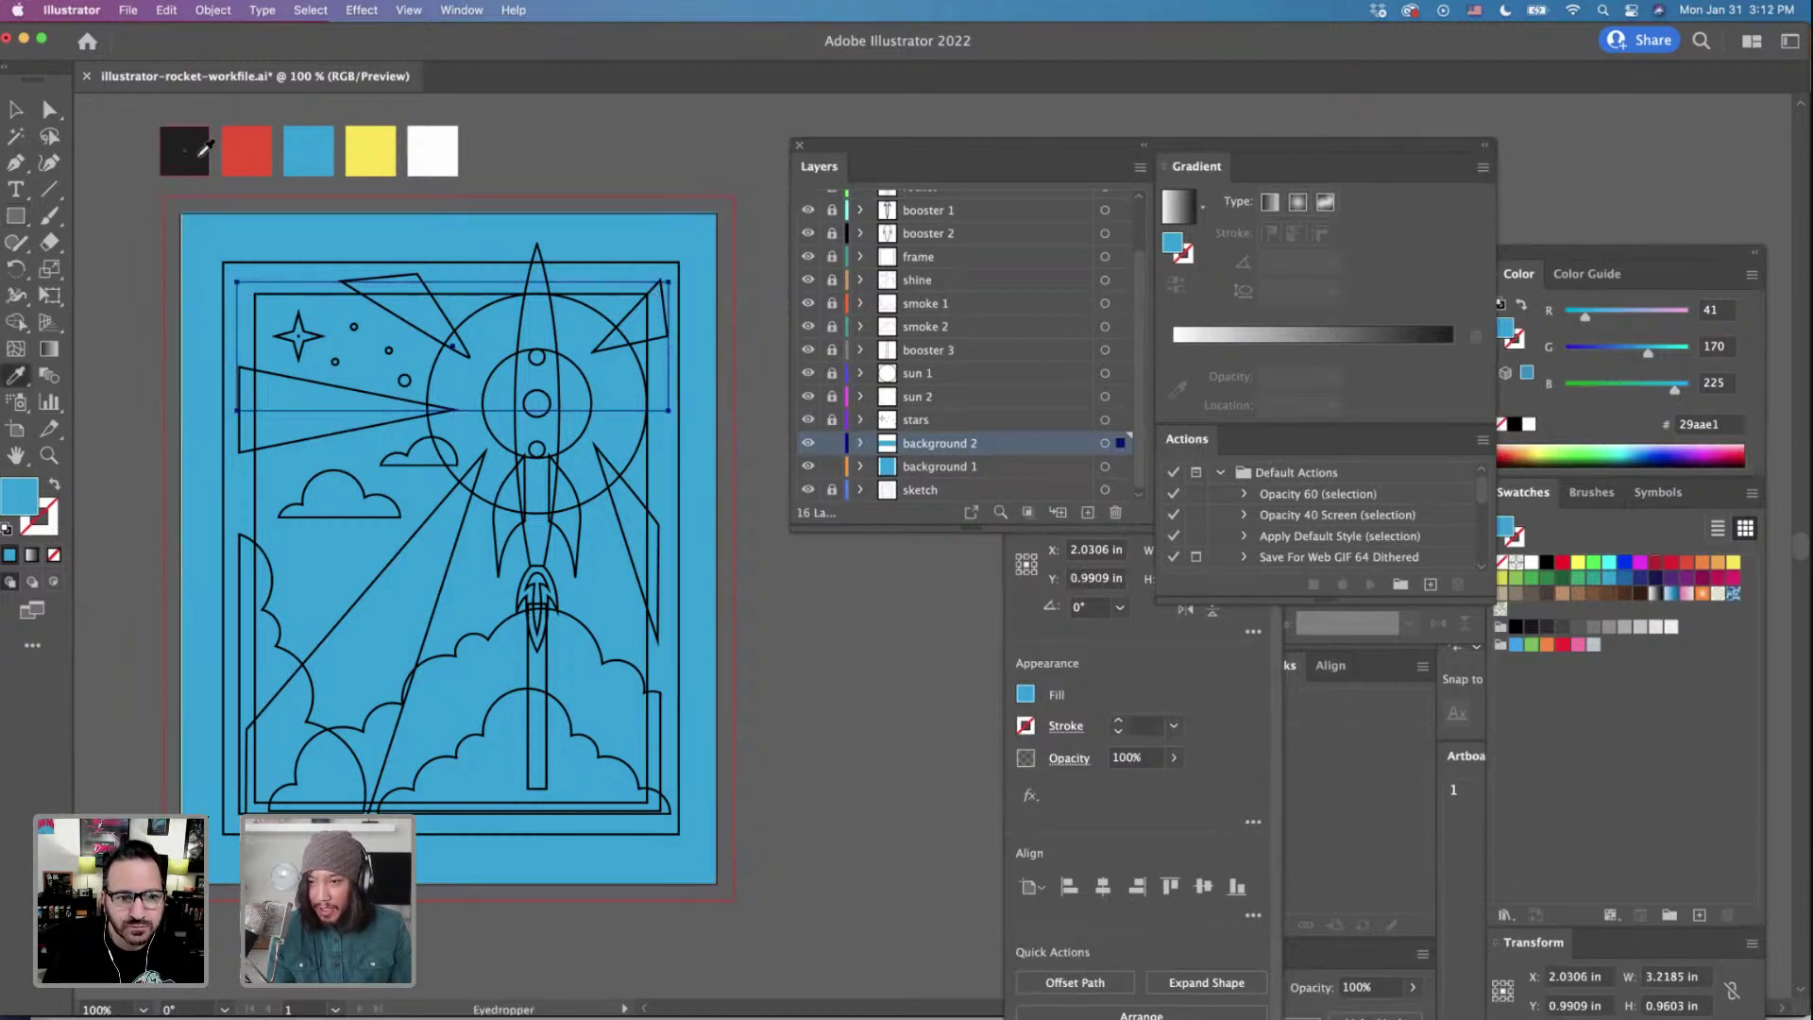
{"action": "left_click", "coordinate": [187, 153]}
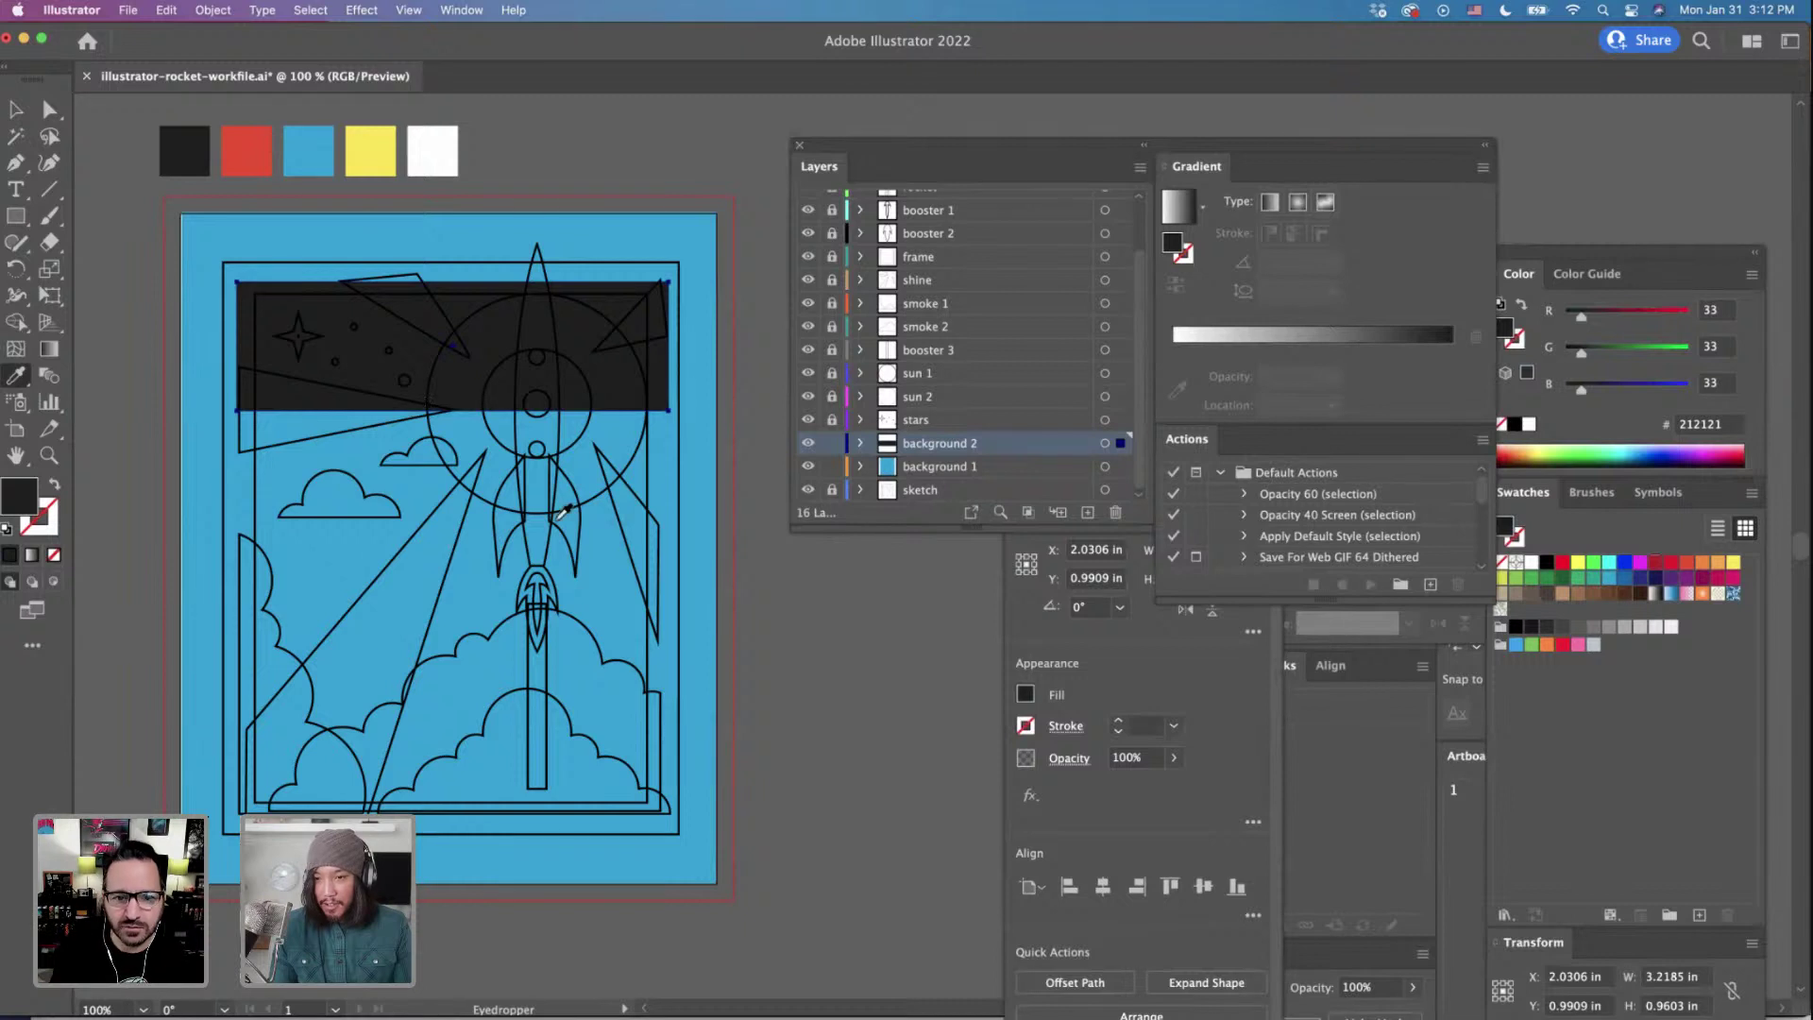
Unlock all the artwork layers above background 2, keeping the sketch layer locked.
{"action": "key", "text": "super+equal"}
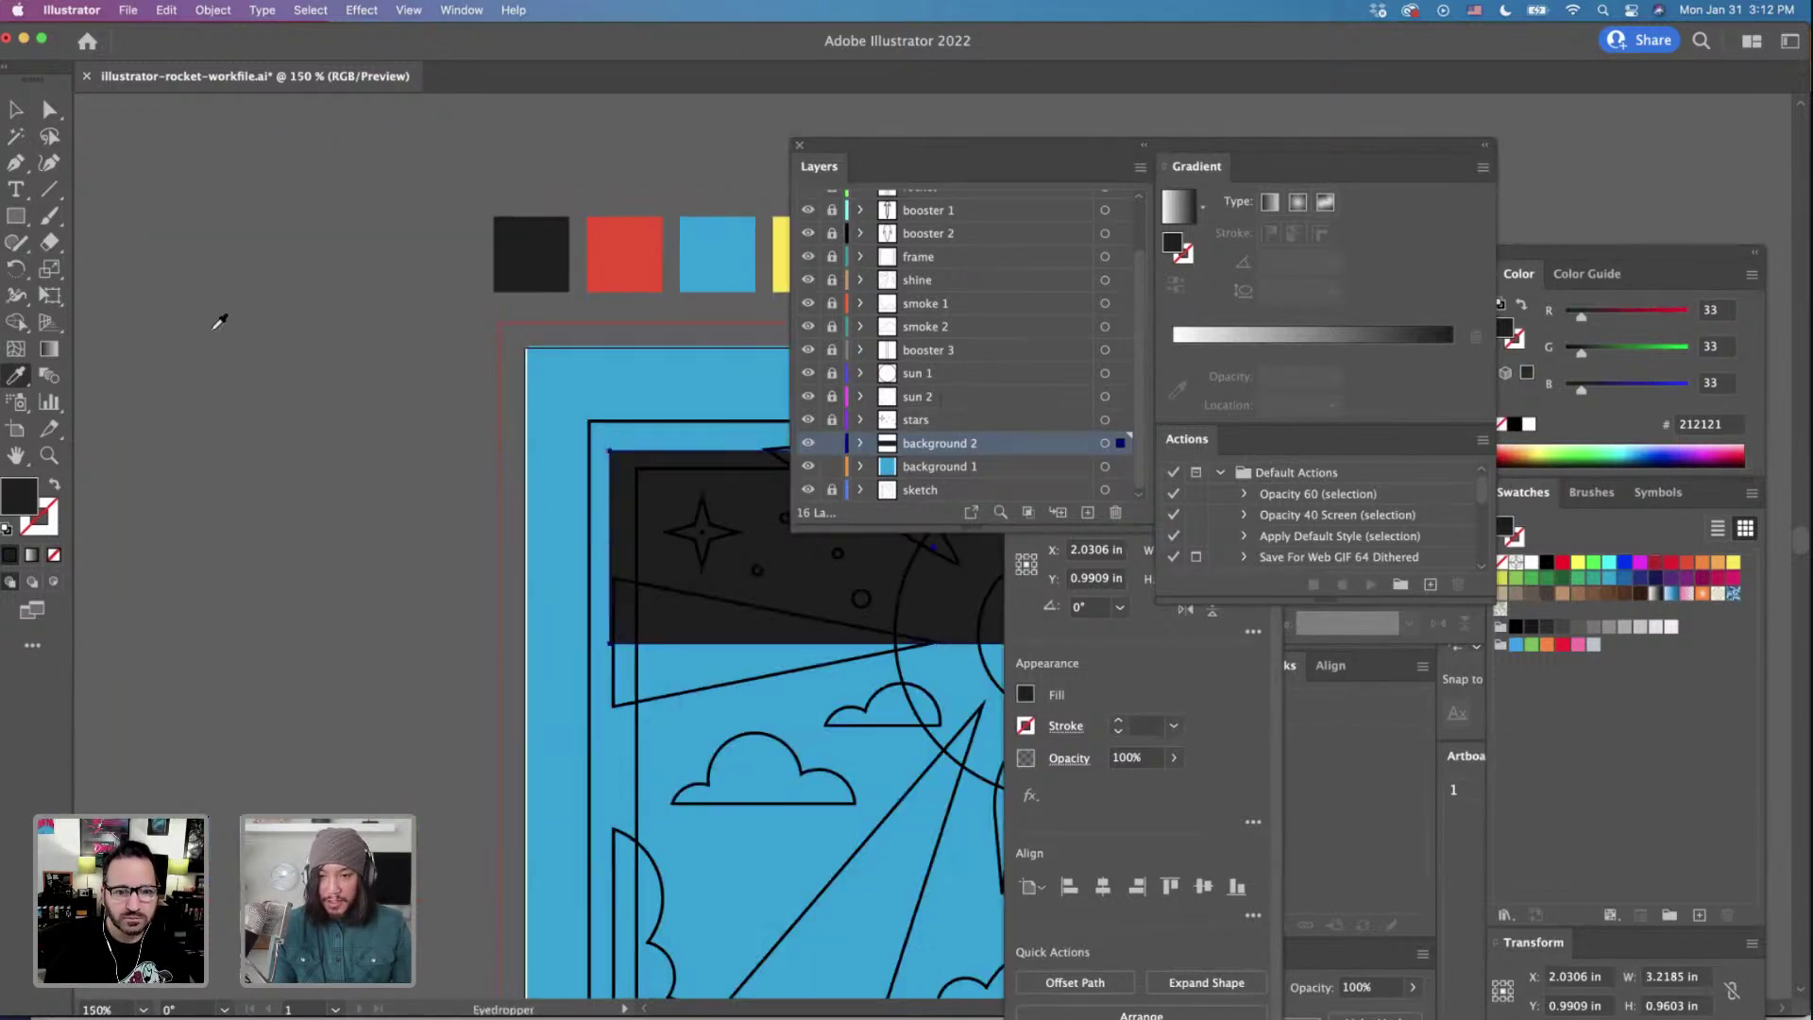
{"action": "scroll", "coordinate": [219, 321], "scroll_direction": "right", "scroll_amount": 6}
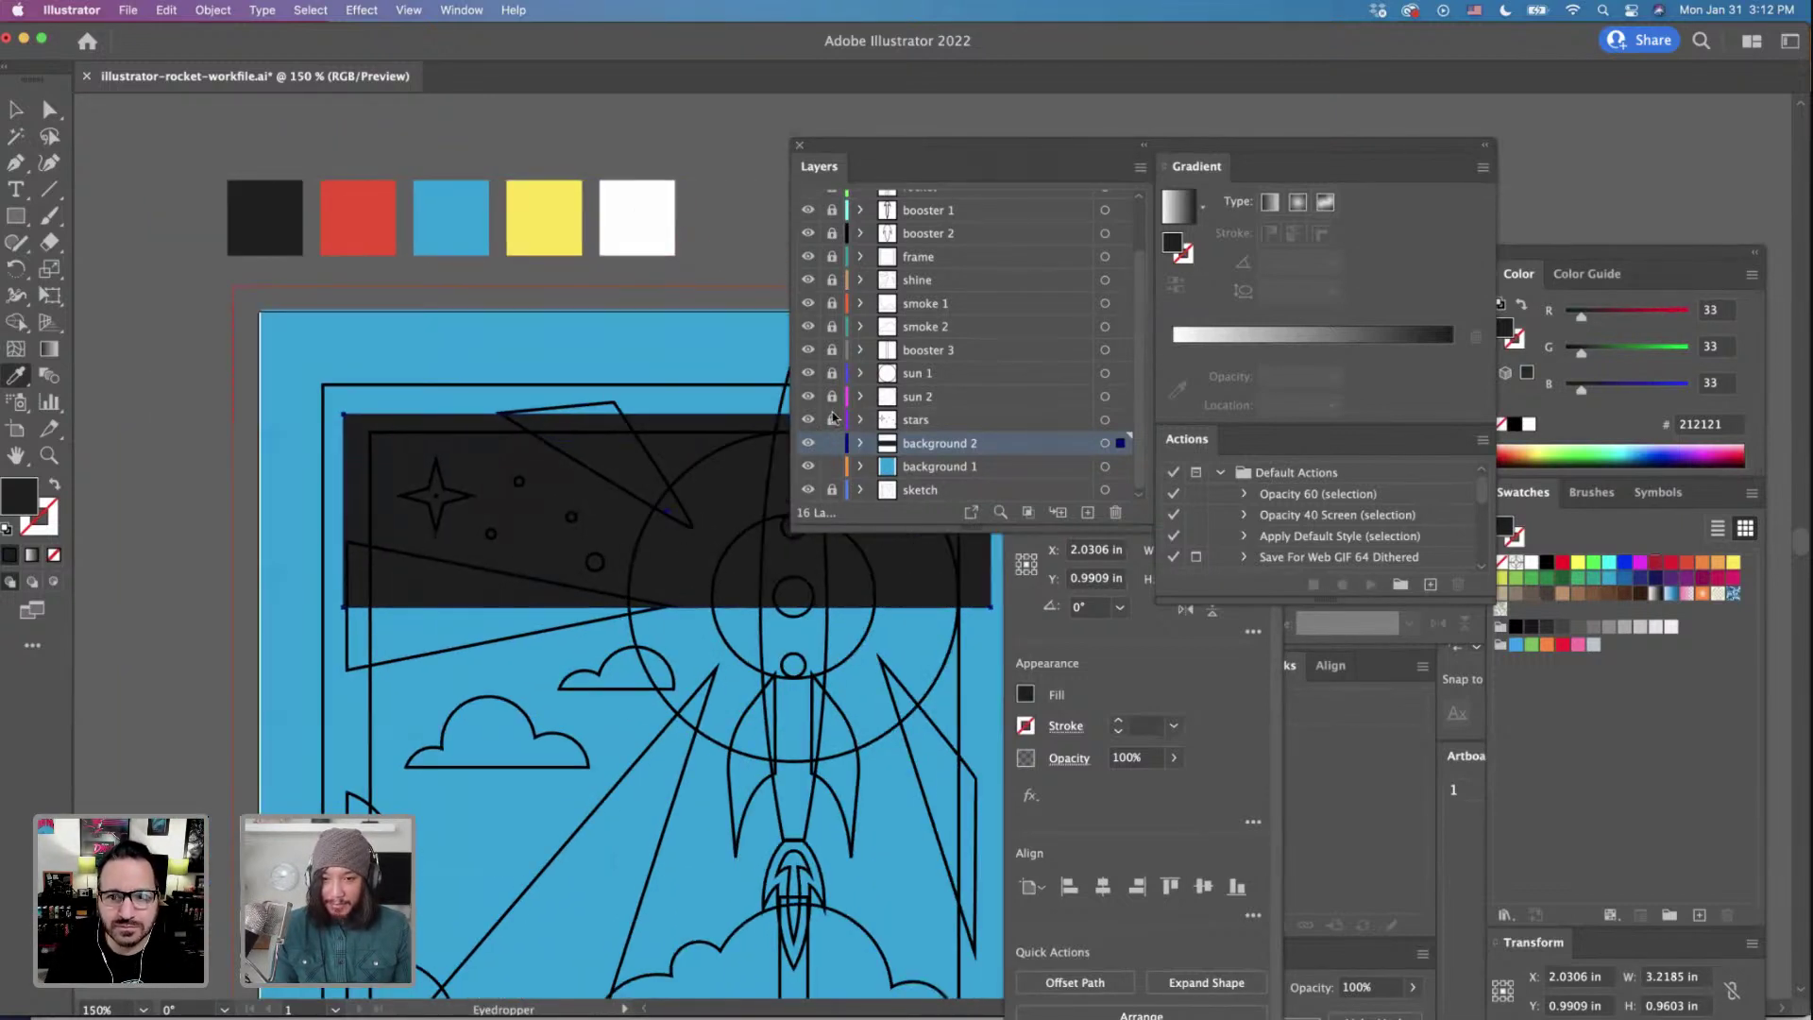
{"action": "left_click_drag", "start_coordinate": [832, 397], "coordinate": [830, 173]}
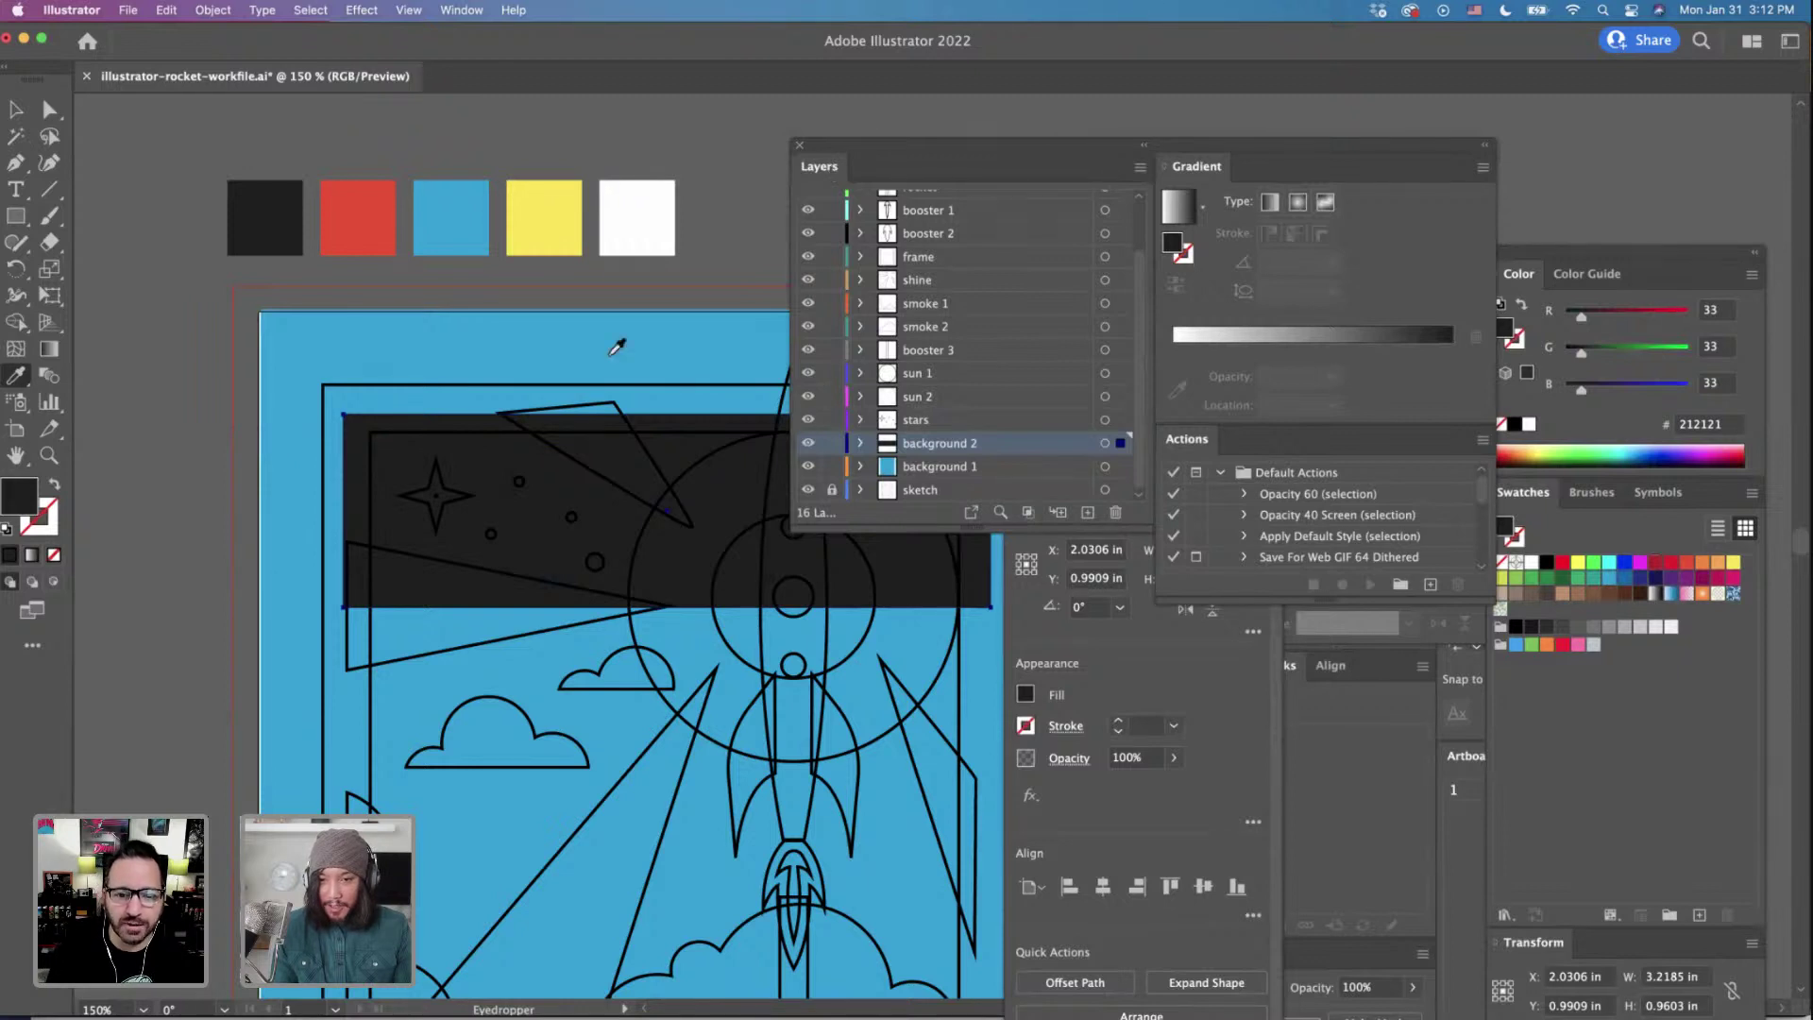
Fill the frame shape with the palette's white using the Eyedropper.
{"action": "left_click", "coordinate": [17, 111]}
{"action": "scroll", "coordinate": [314, 311], "scroll_direction": "right", "scroll_amount": 5}
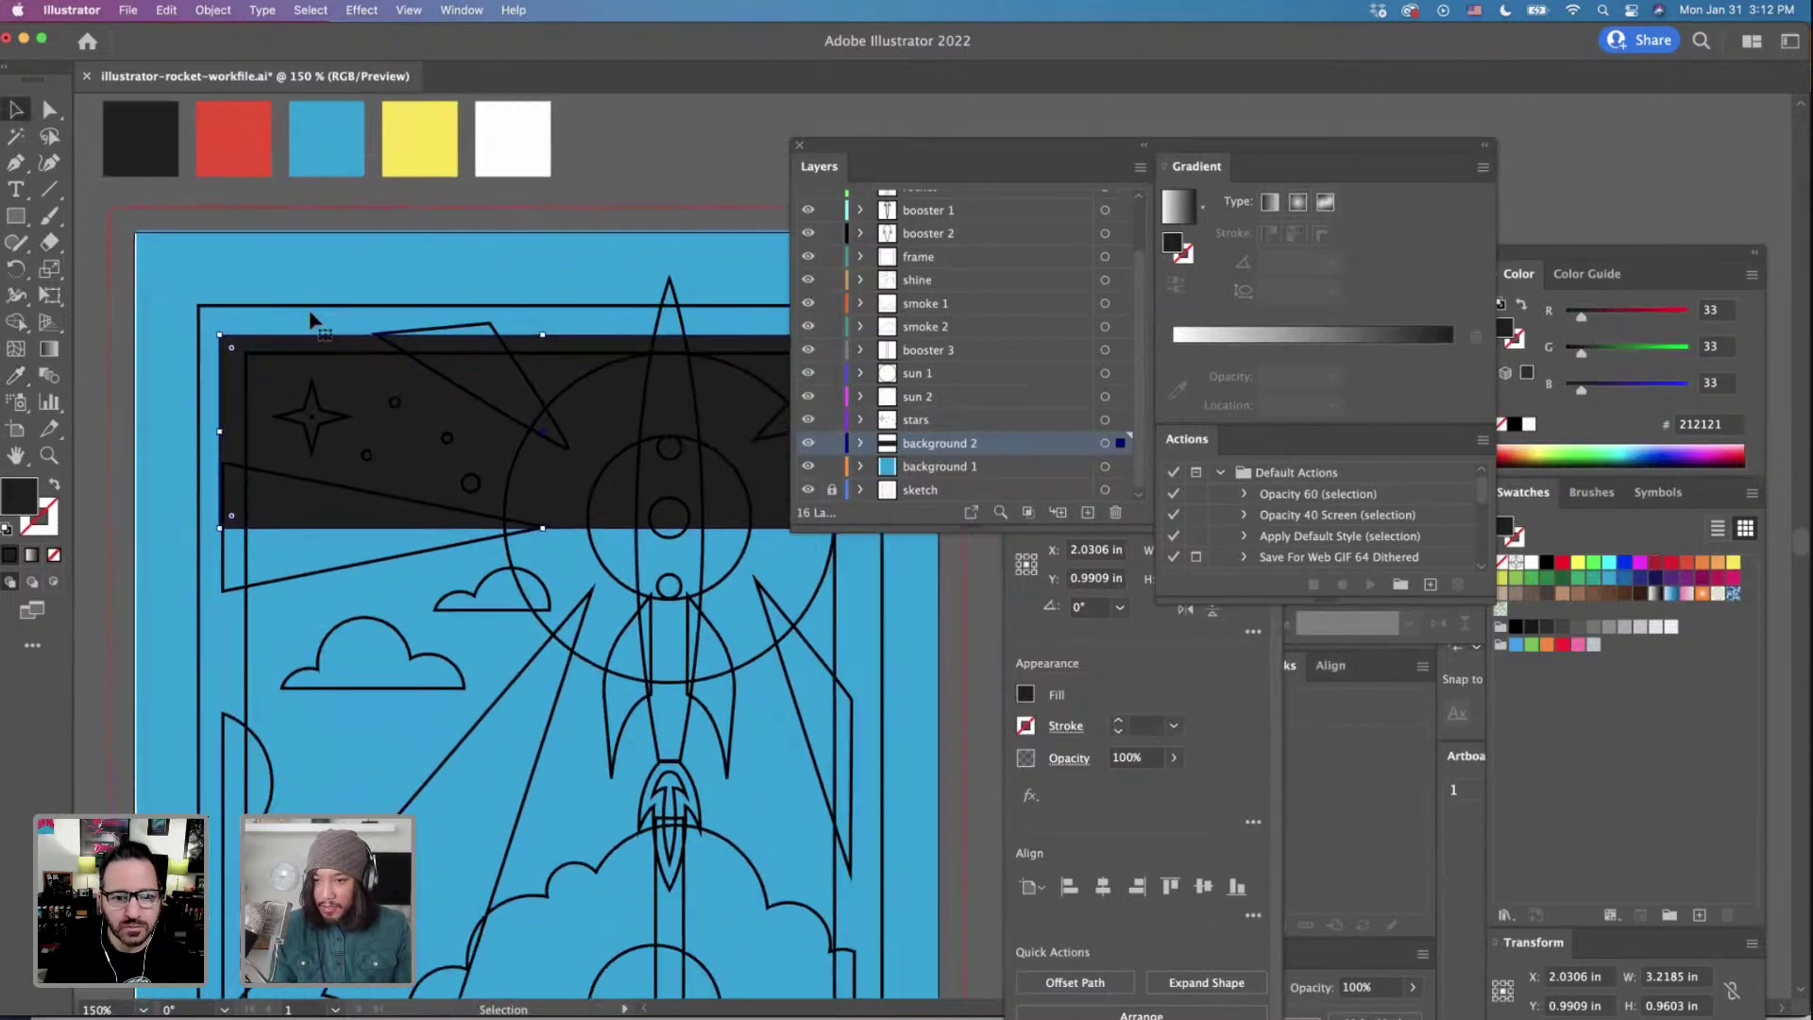
{"action": "left_click", "coordinate": [315, 309]}
{"action": "key", "text": "i"}
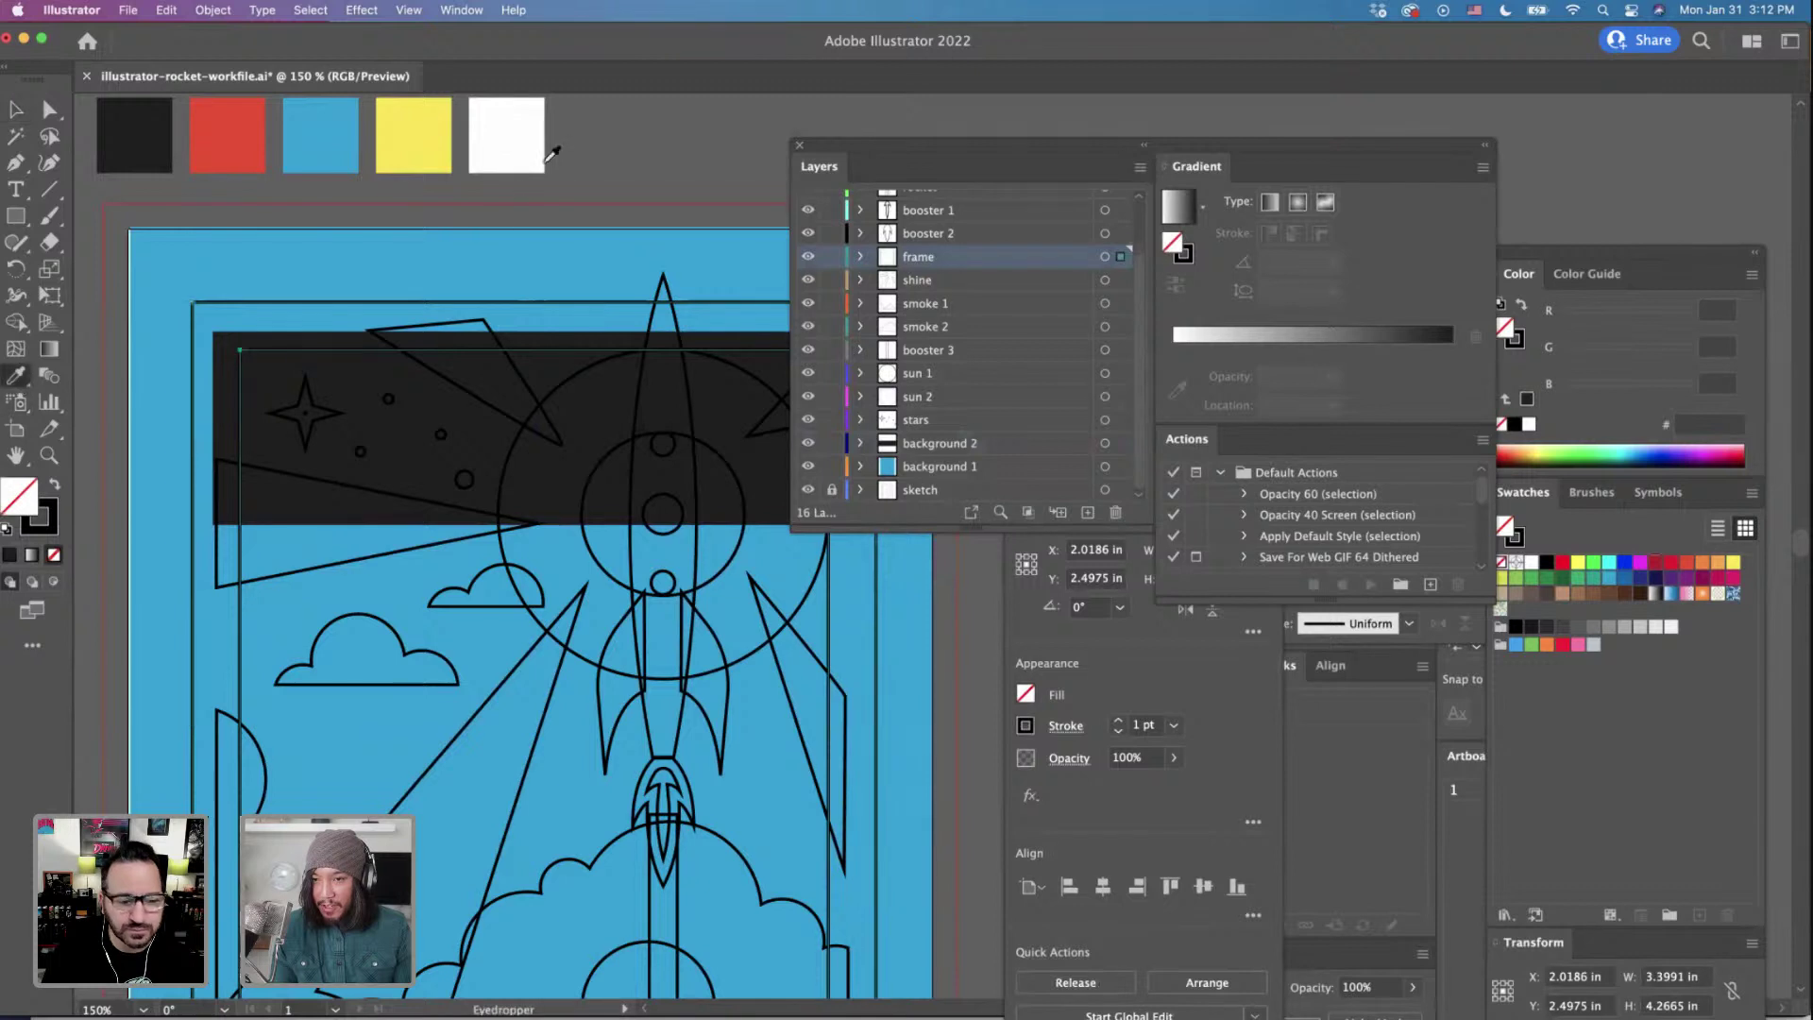
{"action": "left_click", "coordinate": [527, 146]}
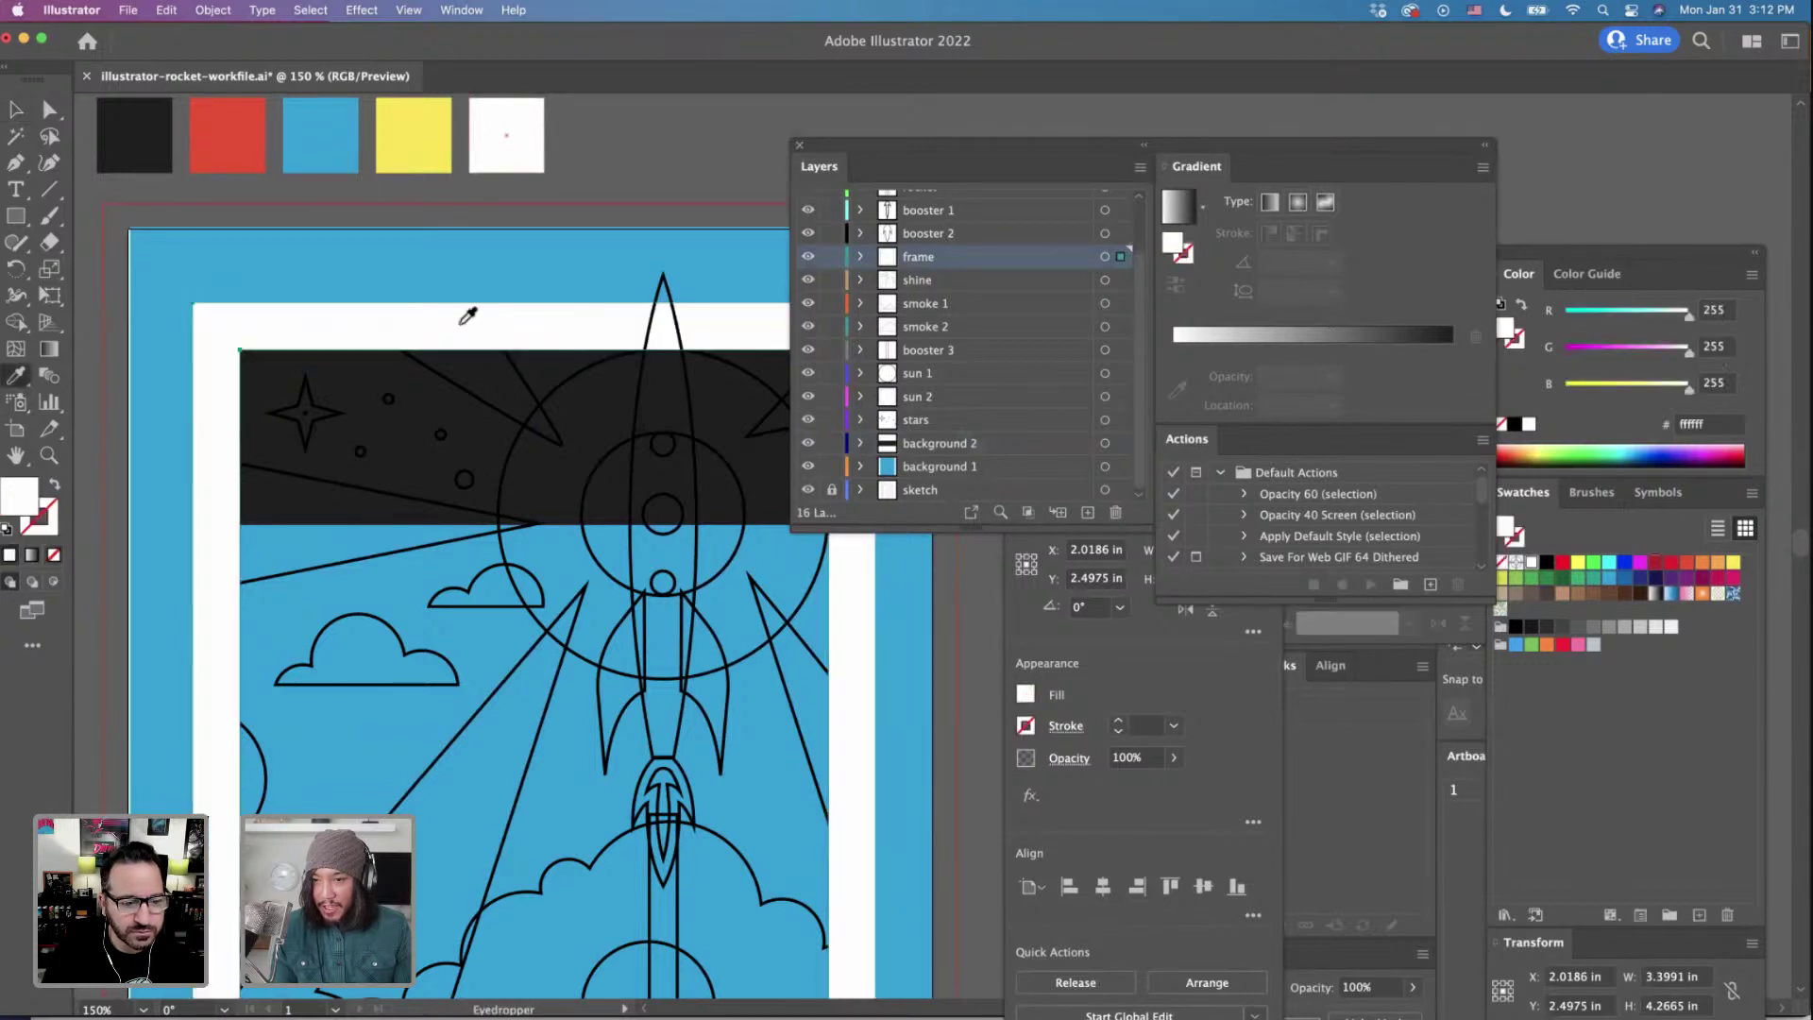
Fill the four-pointed star and the four small circles beside it with the palette's white.
{"action": "left_click", "coordinate": [315, 424], "text": "super"}
{"action": "left_click", "coordinate": [527, 151]}
{"action": "left_click", "coordinate": [388, 398], "text": "super"}
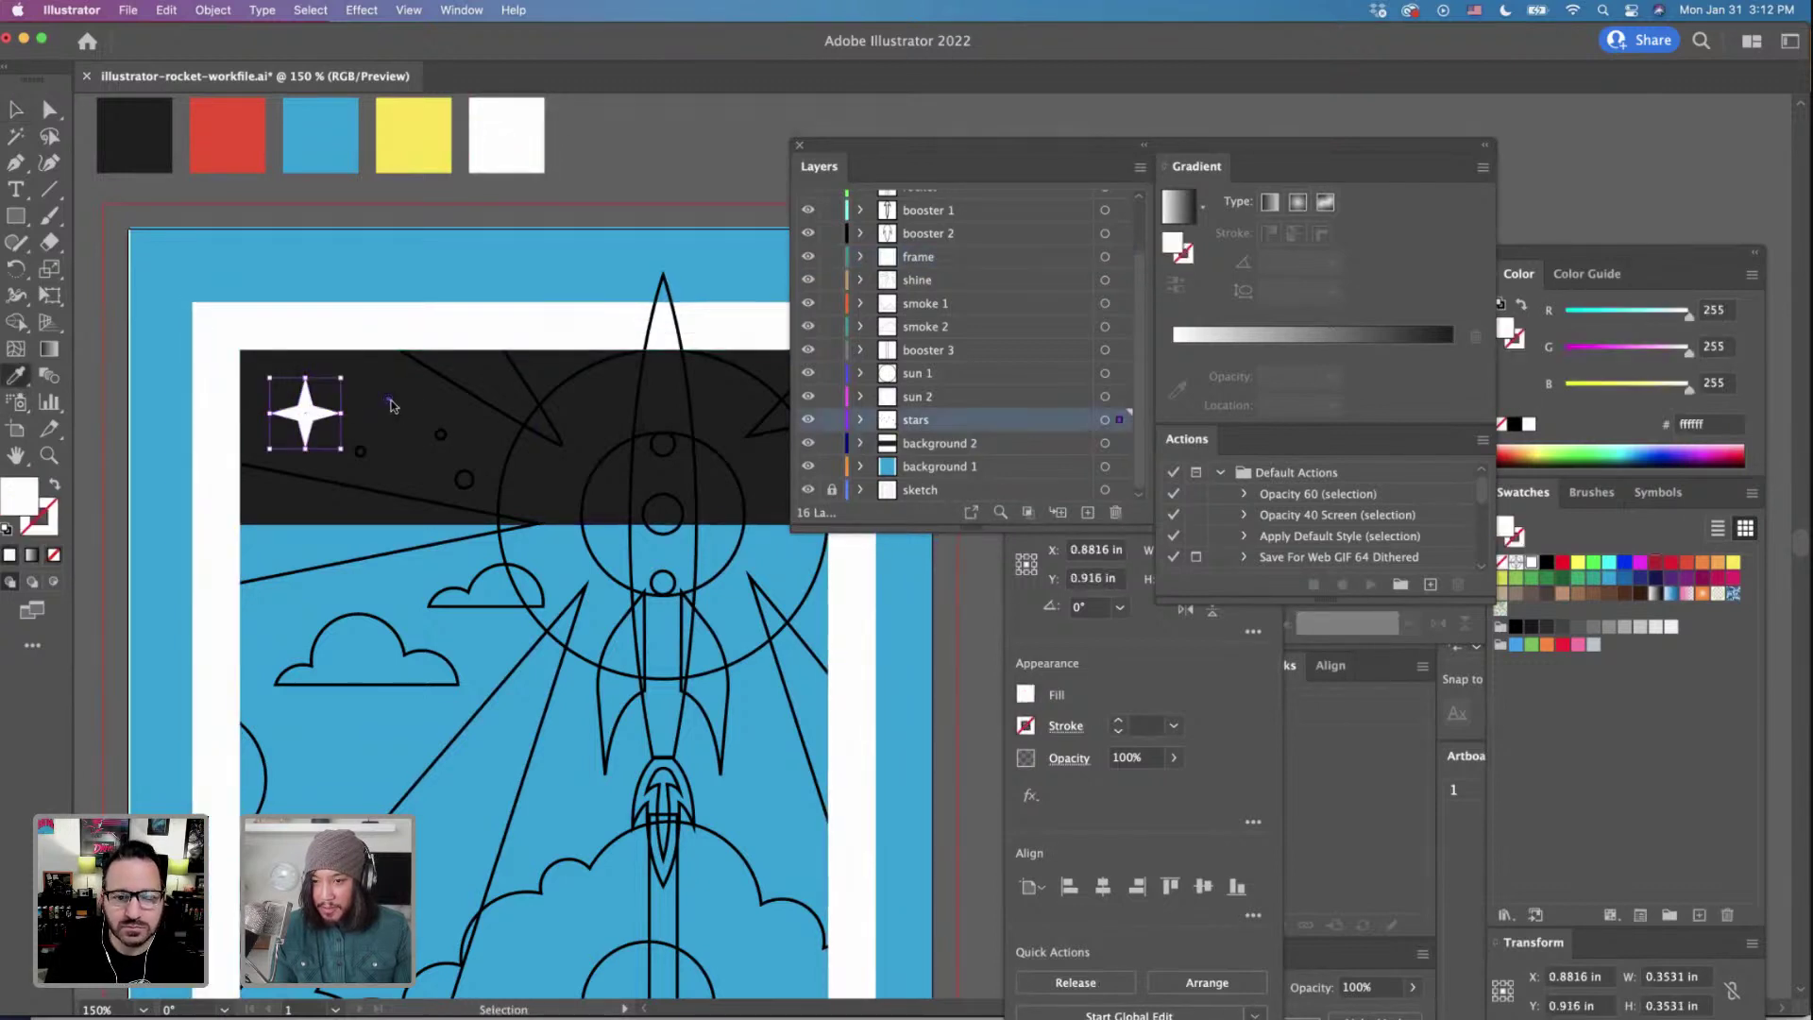
{"action": "left_click", "coordinate": [440, 433], "text": "shift+super"}
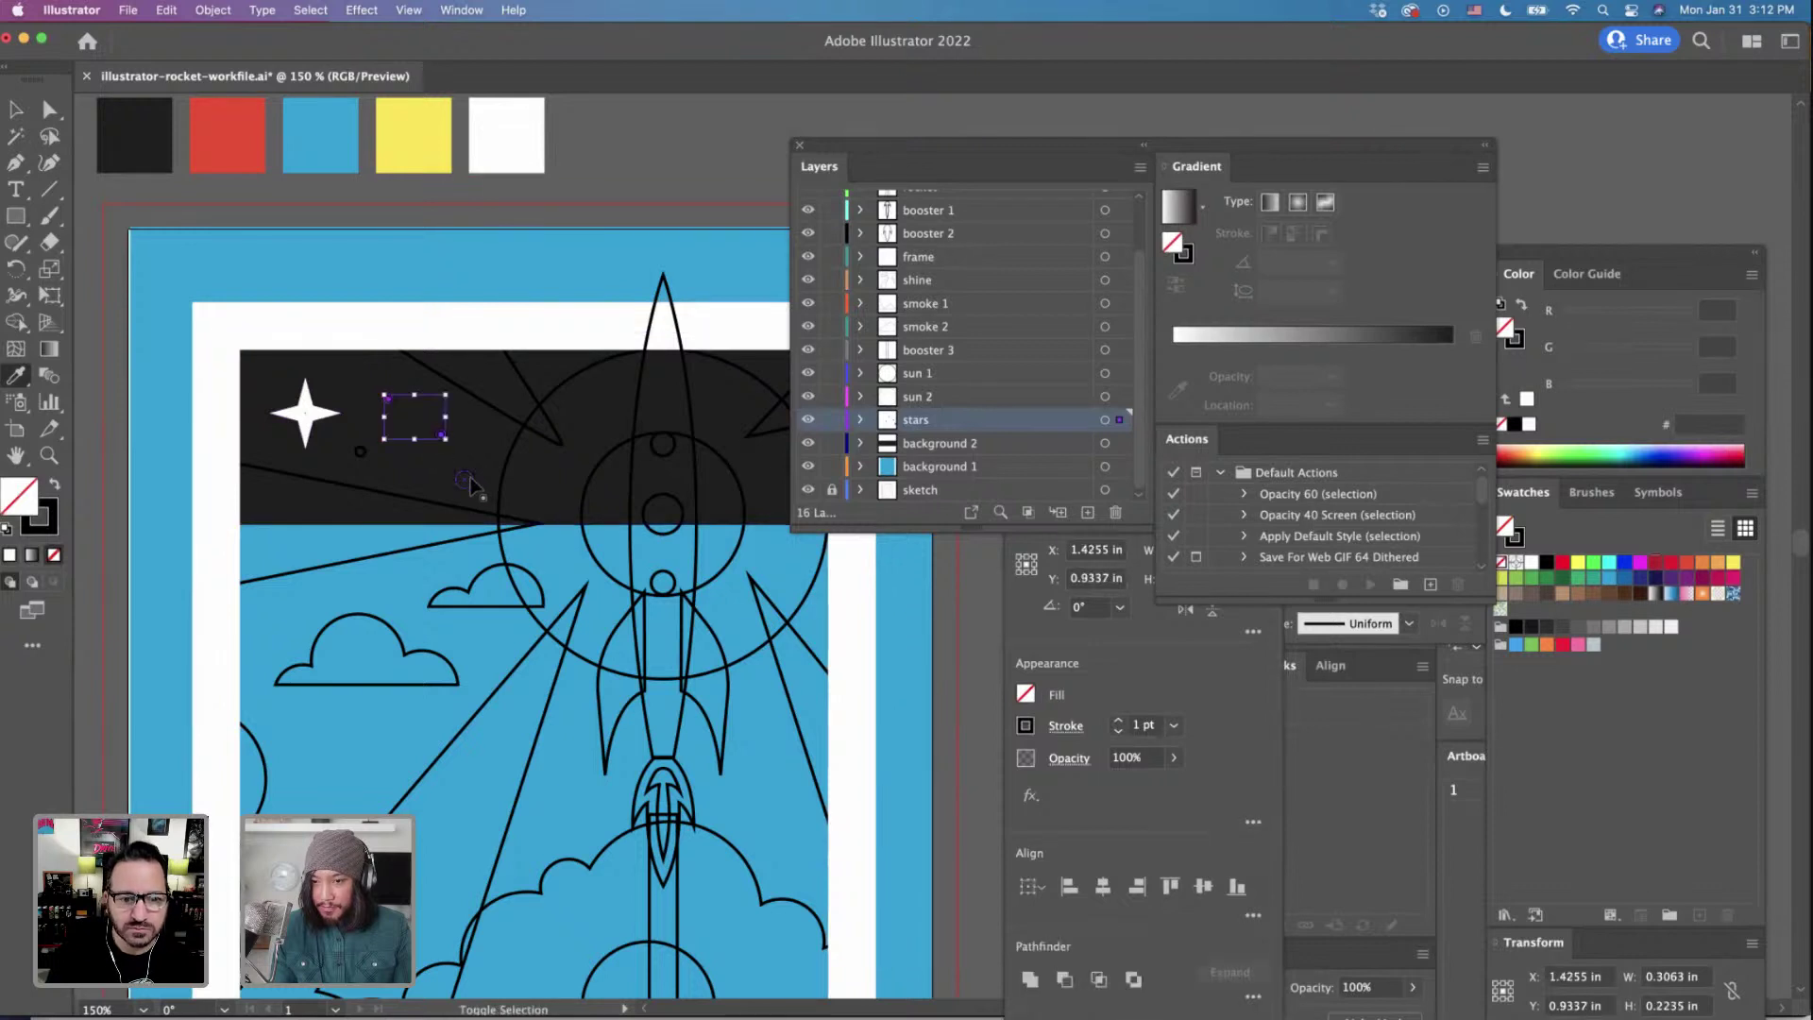
{"action": "left_click", "coordinate": [360, 451], "text": "shift+super"}
{"action": "left_click", "coordinate": [464, 479], "text": "shift+super"}
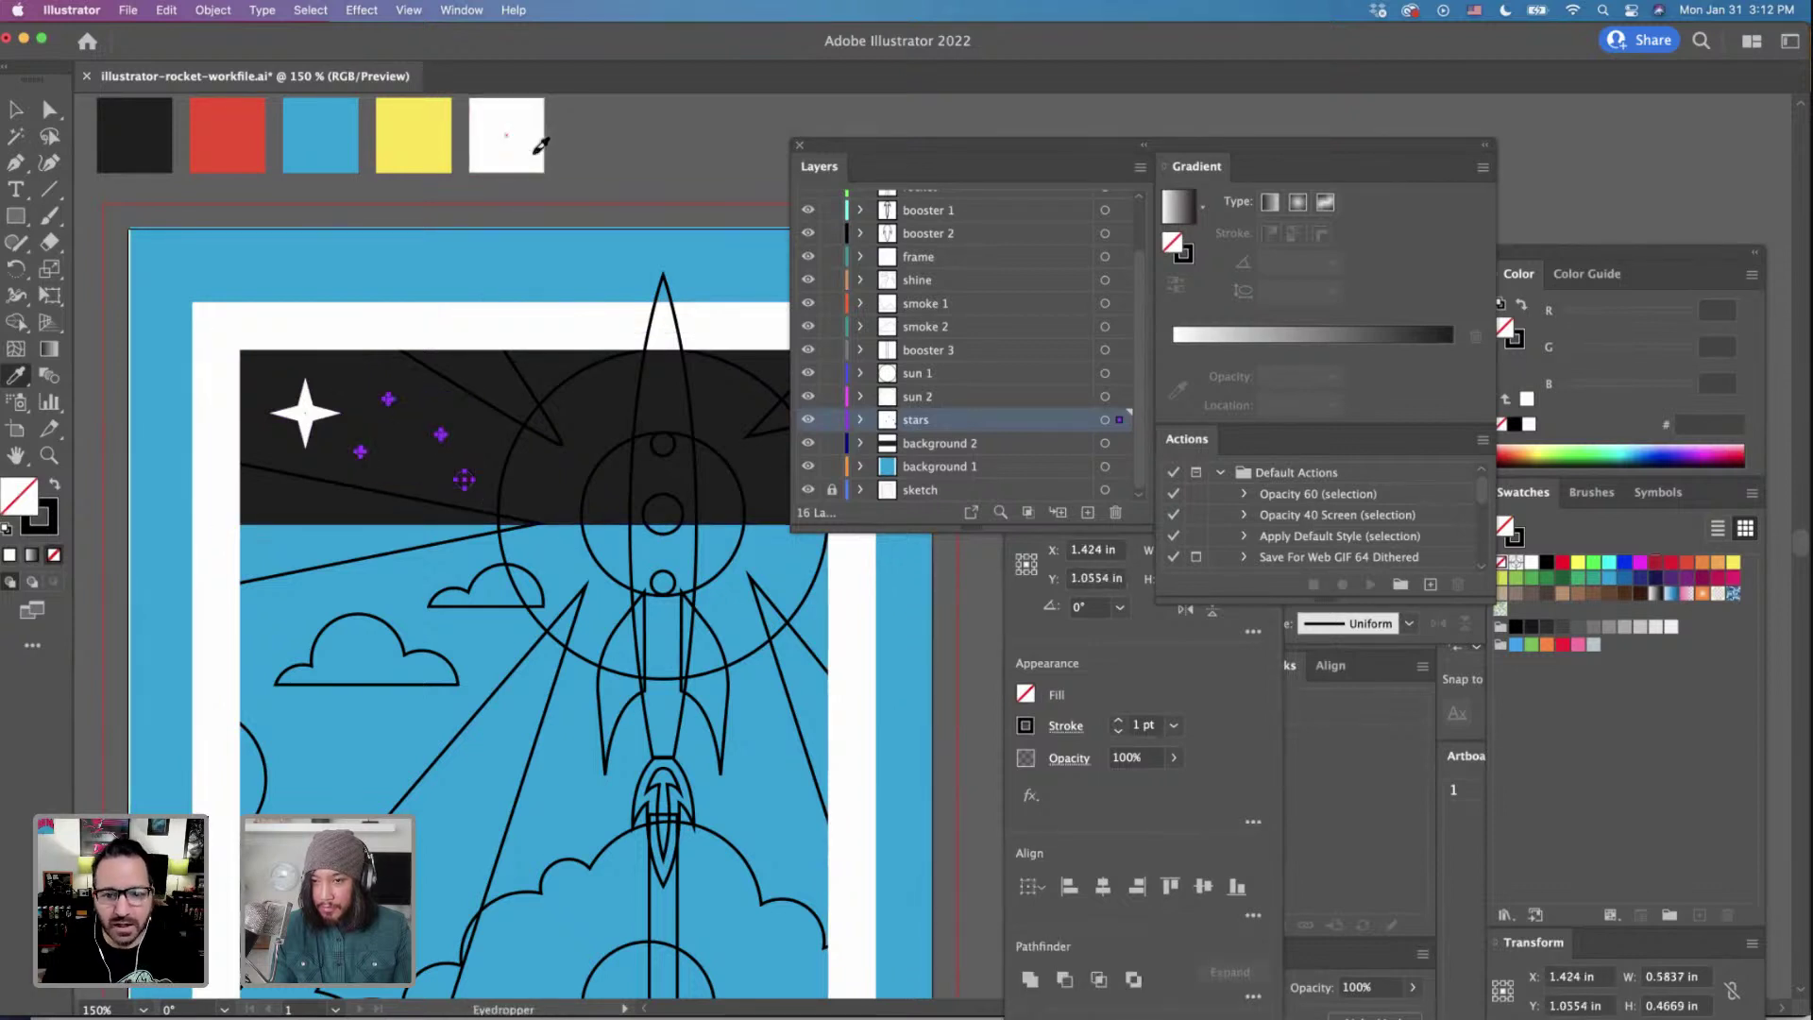
{"action": "left_click", "coordinate": [506, 142]}
Fill the upper-left, left and lower-left sun rays with the palette's white.
{"action": "scroll", "coordinate": [489, 393], "scroll_direction": "down", "scroll_amount": 2}
{"action": "left_click", "coordinate": [508, 341], "text": "super"}
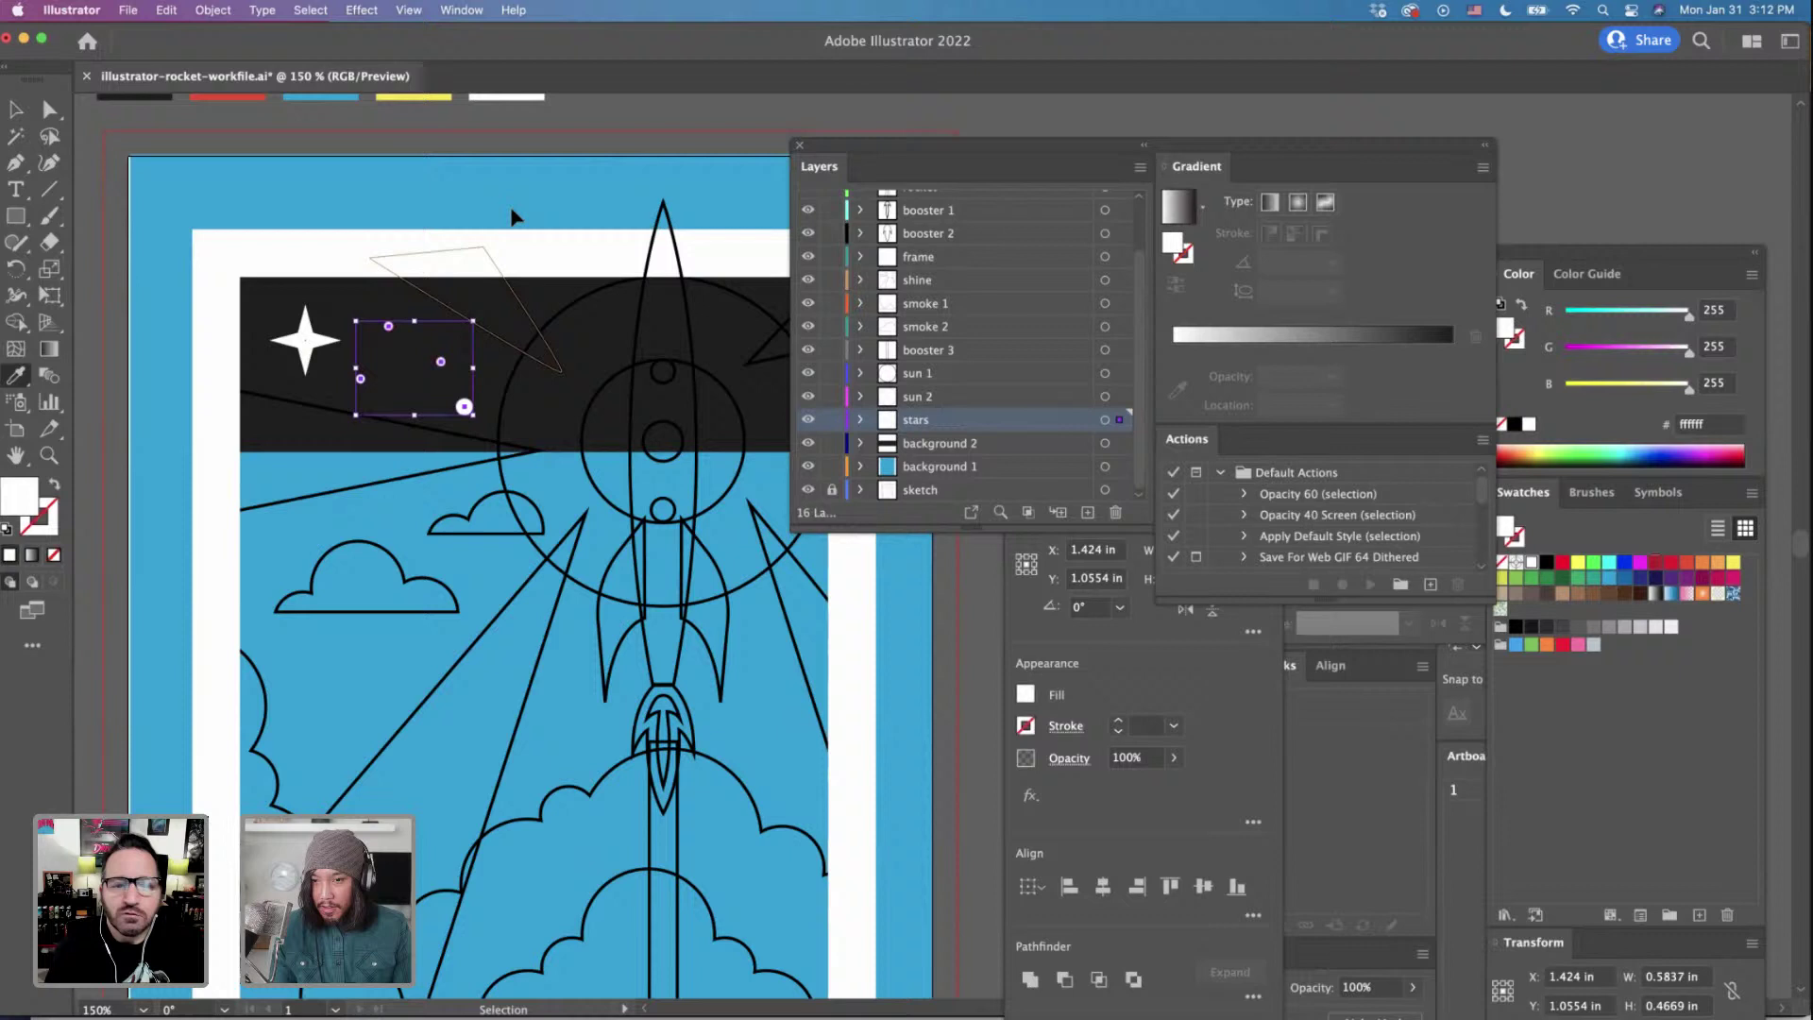
{"action": "scroll", "coordinate": [521, 123], "scroll_direction": "up", "scroll_amount": 2}
{"action": "left_click", "coordinate": [513, 139]}
{"action": "key", "text": "v"}
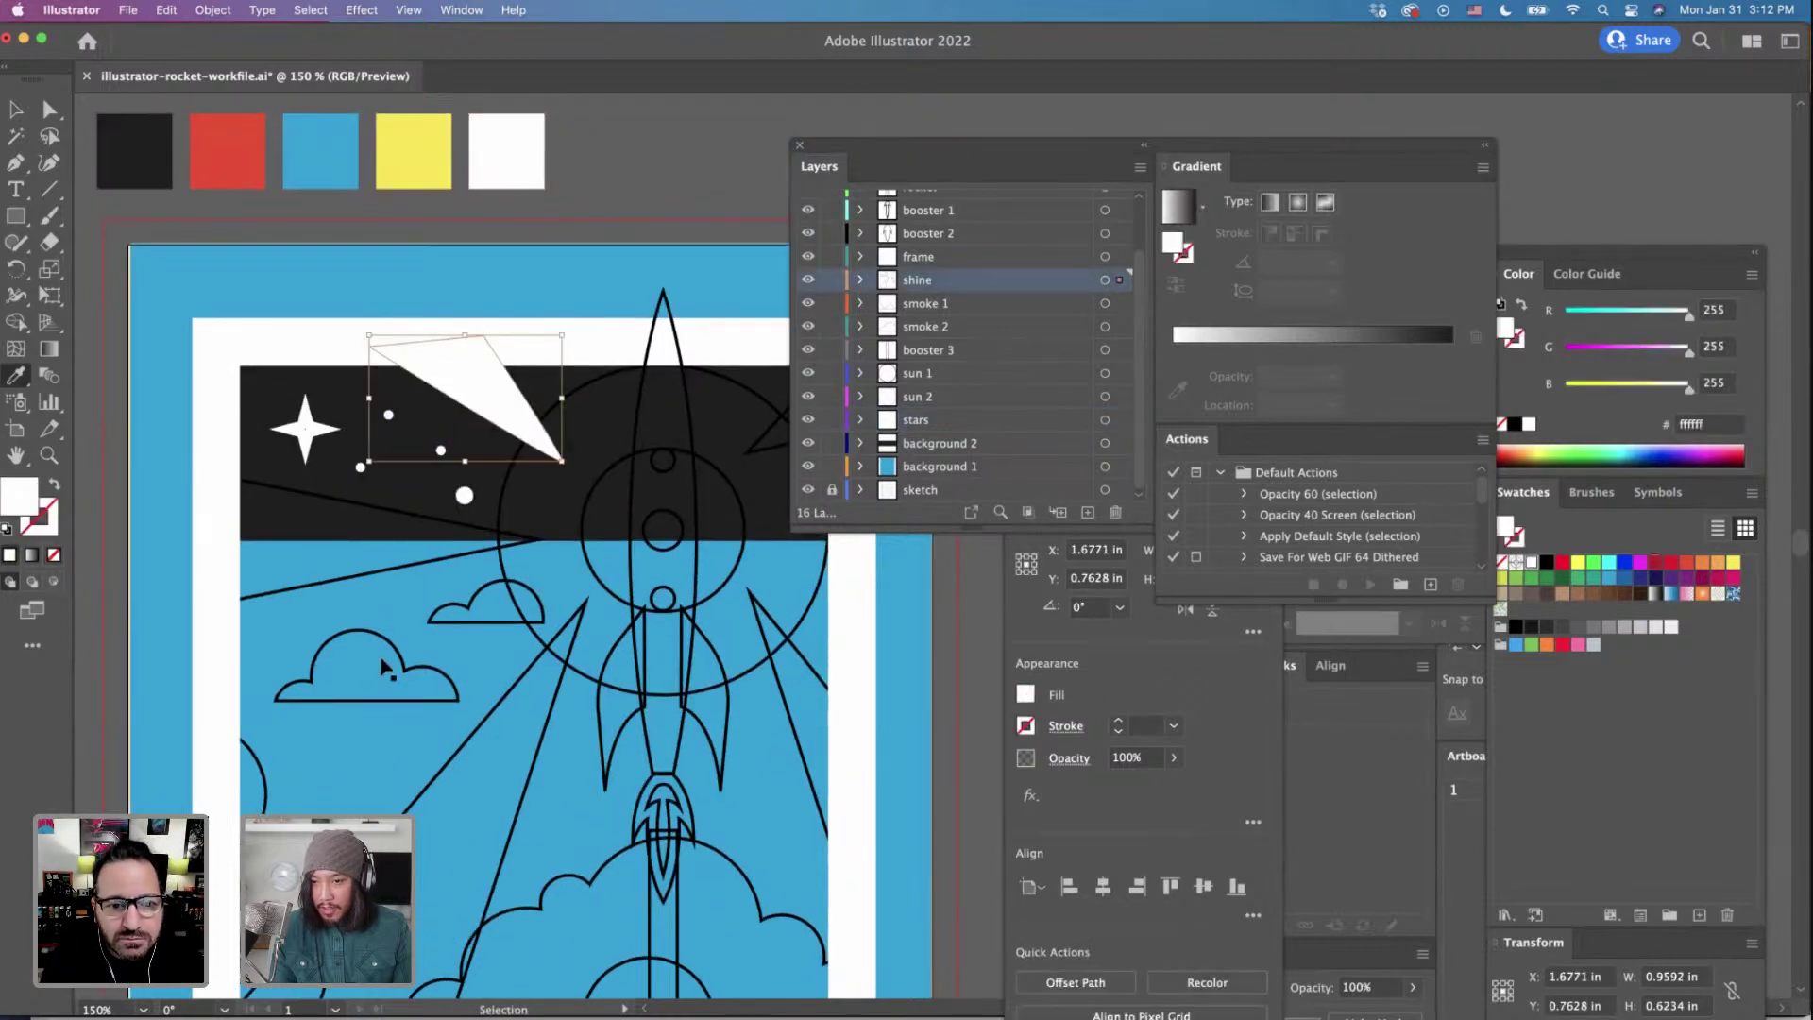
{"action": "left_click", "coordinate": [362, 575], "text": "super"}
{"action": "left_click", "coordinate": [510, 168]}
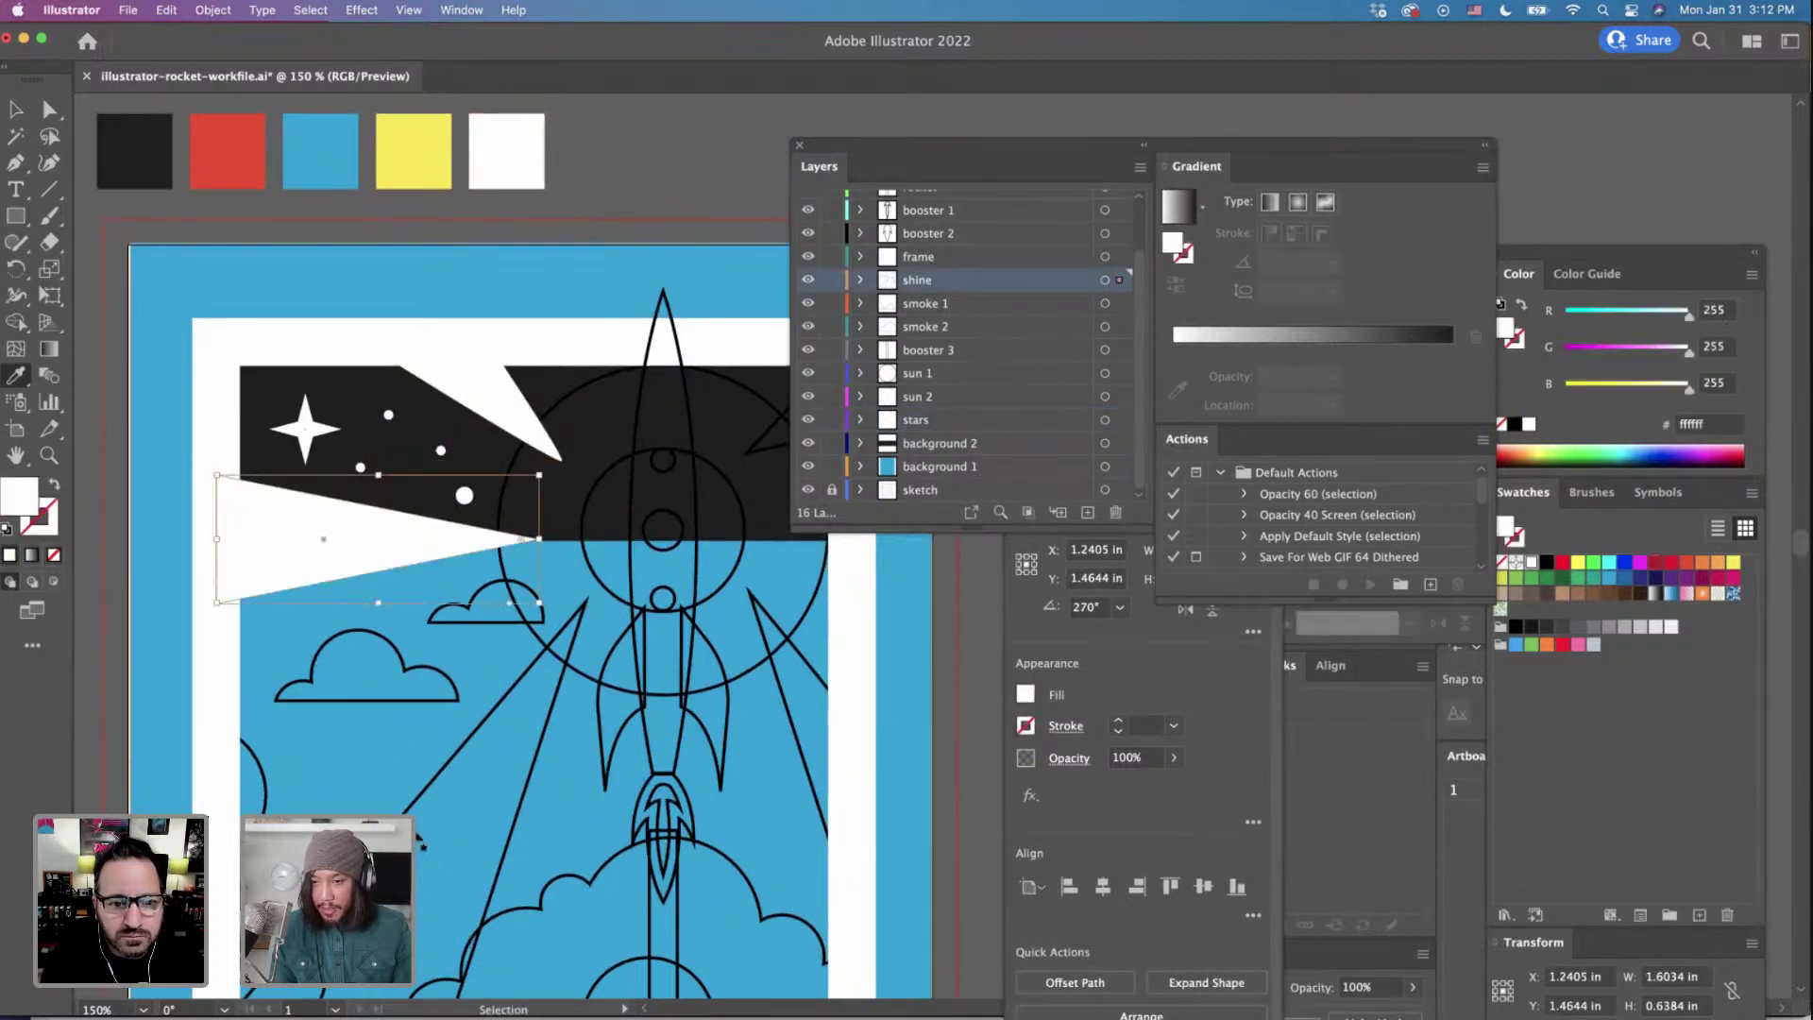
{"action": "left_click", "coordinate": [419, 835], "text": "super"}
{"action": "key", "text": "i"}
{"action": "left_click", "coordinate": [506, 149]}
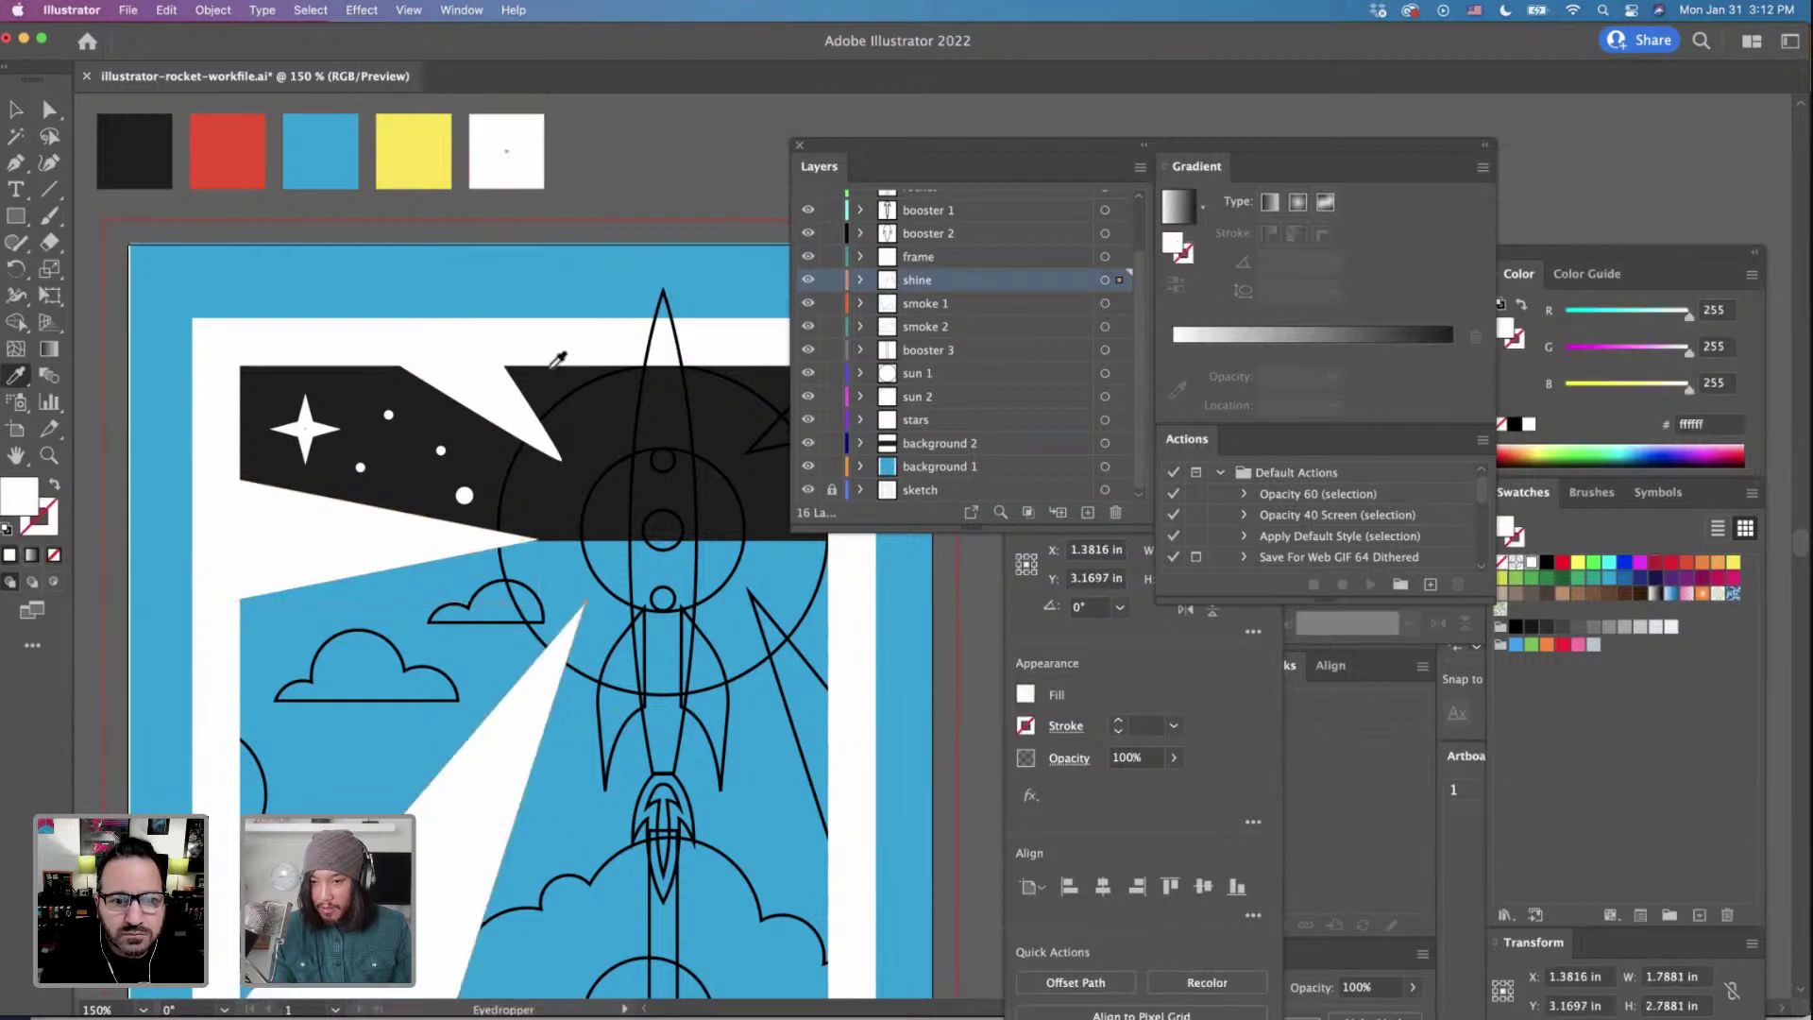
Unlock the cloud 1 layer so that its clouds can be selected.
{"action": "key", "text": "v"}
{"action": "scroll", "coordinate": [324, 579], "scroll_direction": "down", "scroll_amount": 3}
{"action": "scroll", "coordinate": [324, 579], "scroll_direction": "right", "scroll_amount": 2}
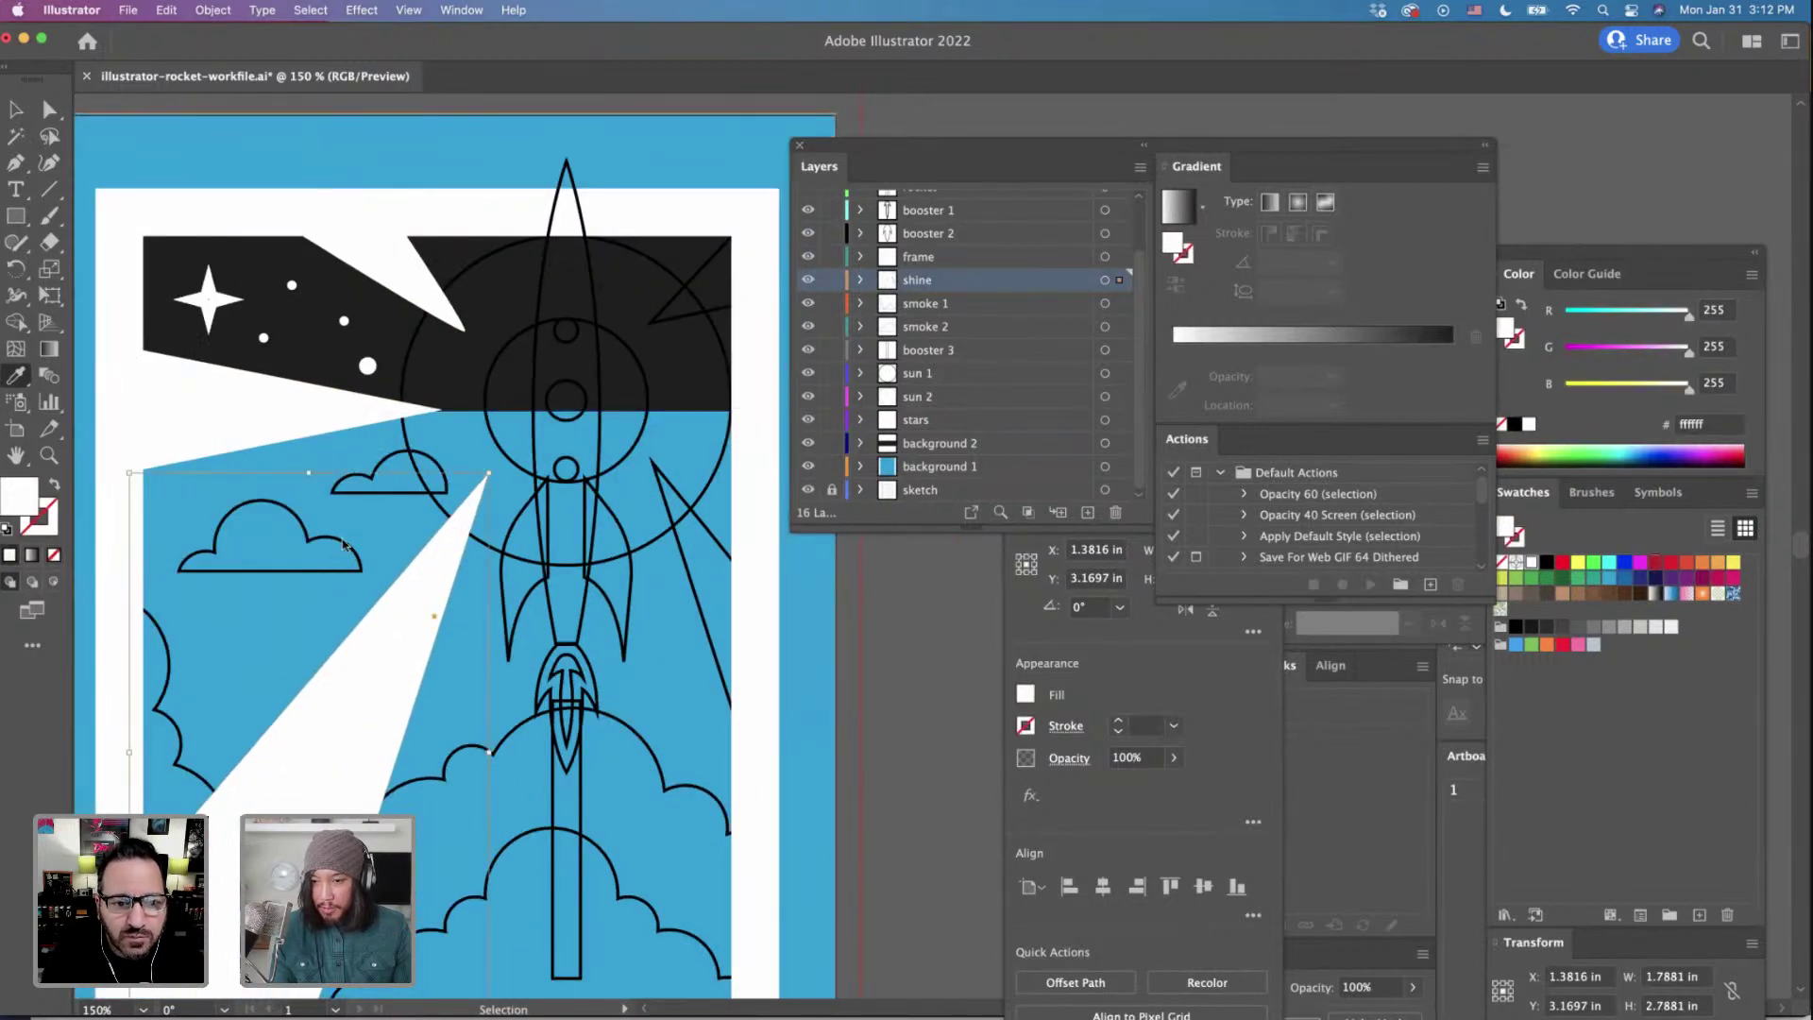
{"action": "left_click", "coordinate": [342, 548]}
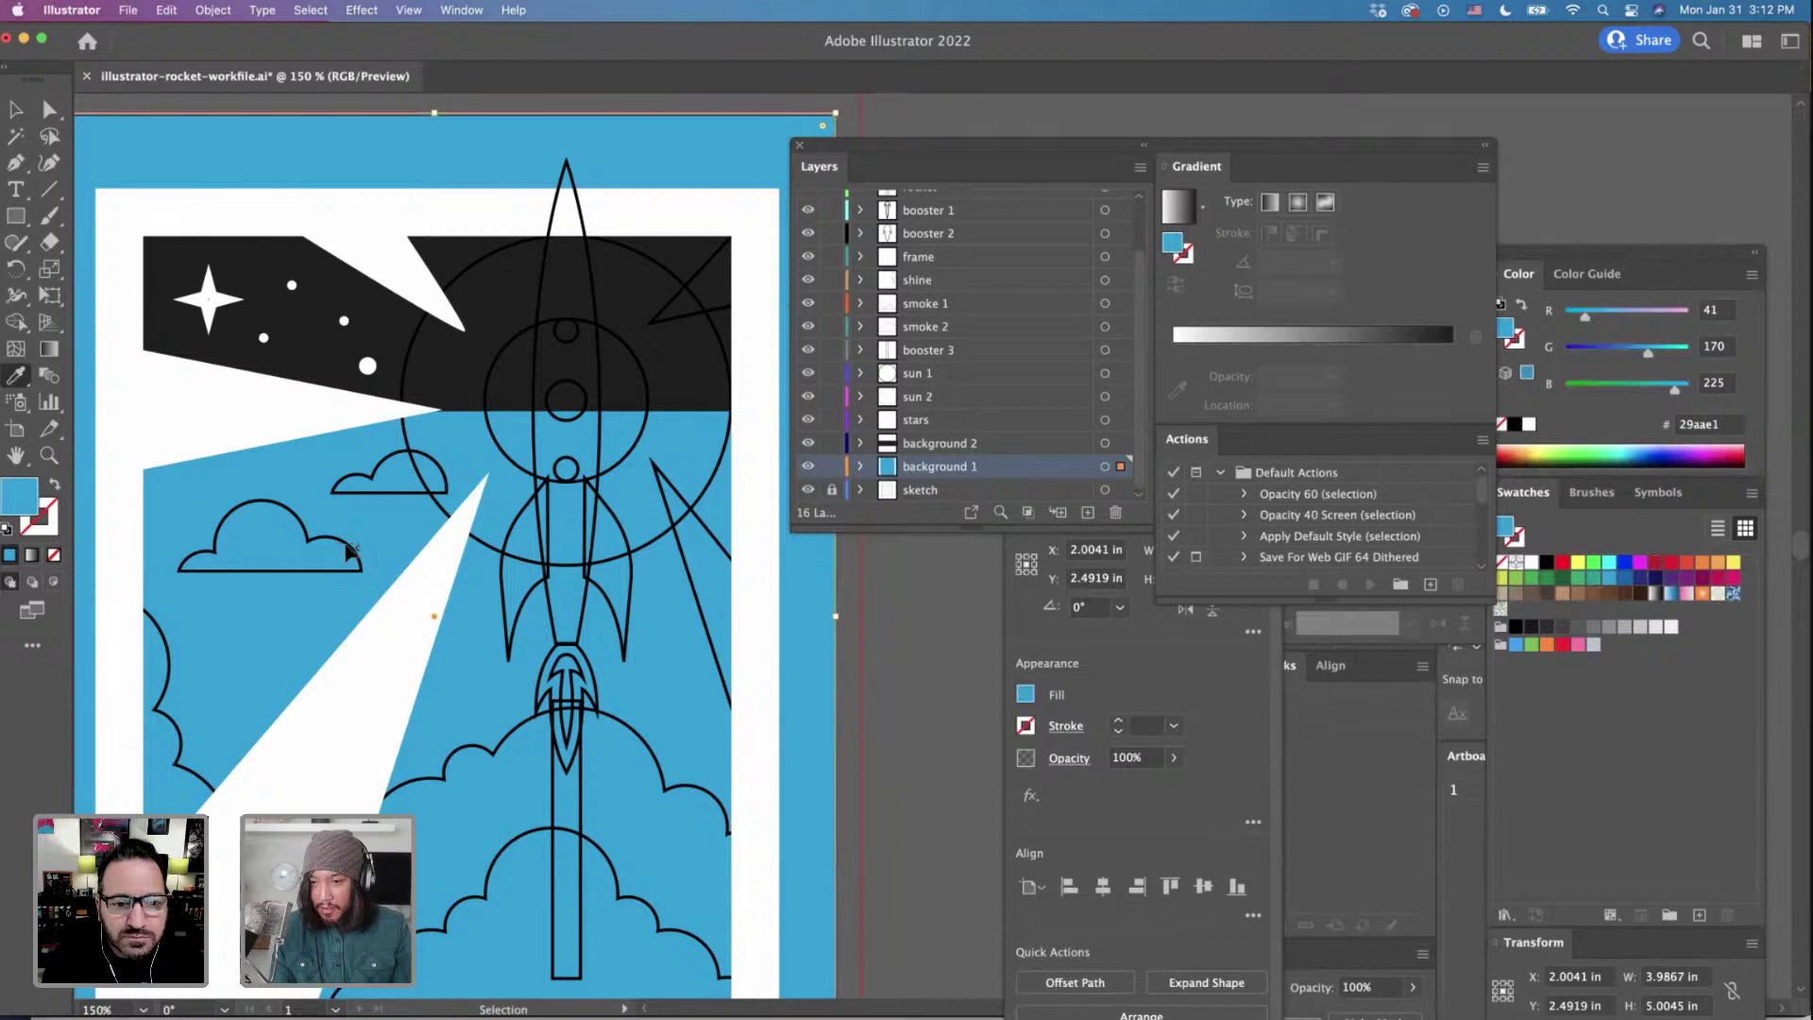
{"action": "key", "text": "i"}
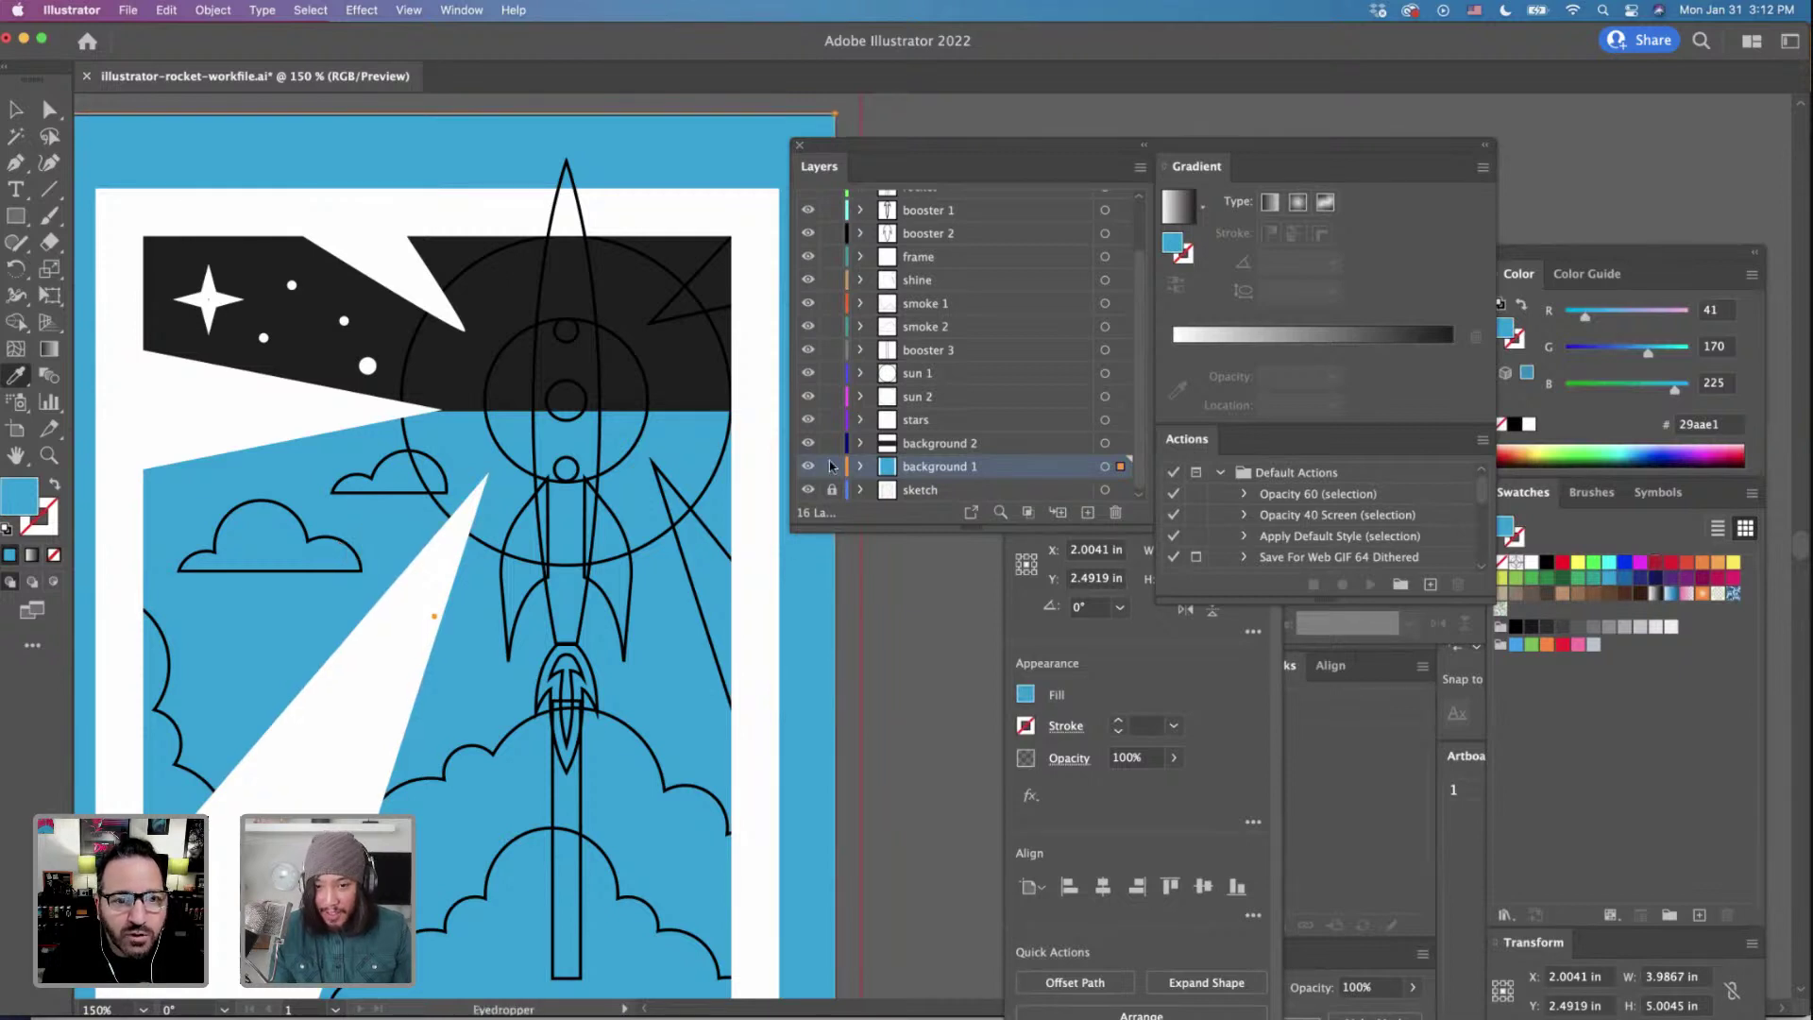
{"action": "scroll", "coordinate": [853, 436], "scroll_direction": "up", "scroll_amount": 3}
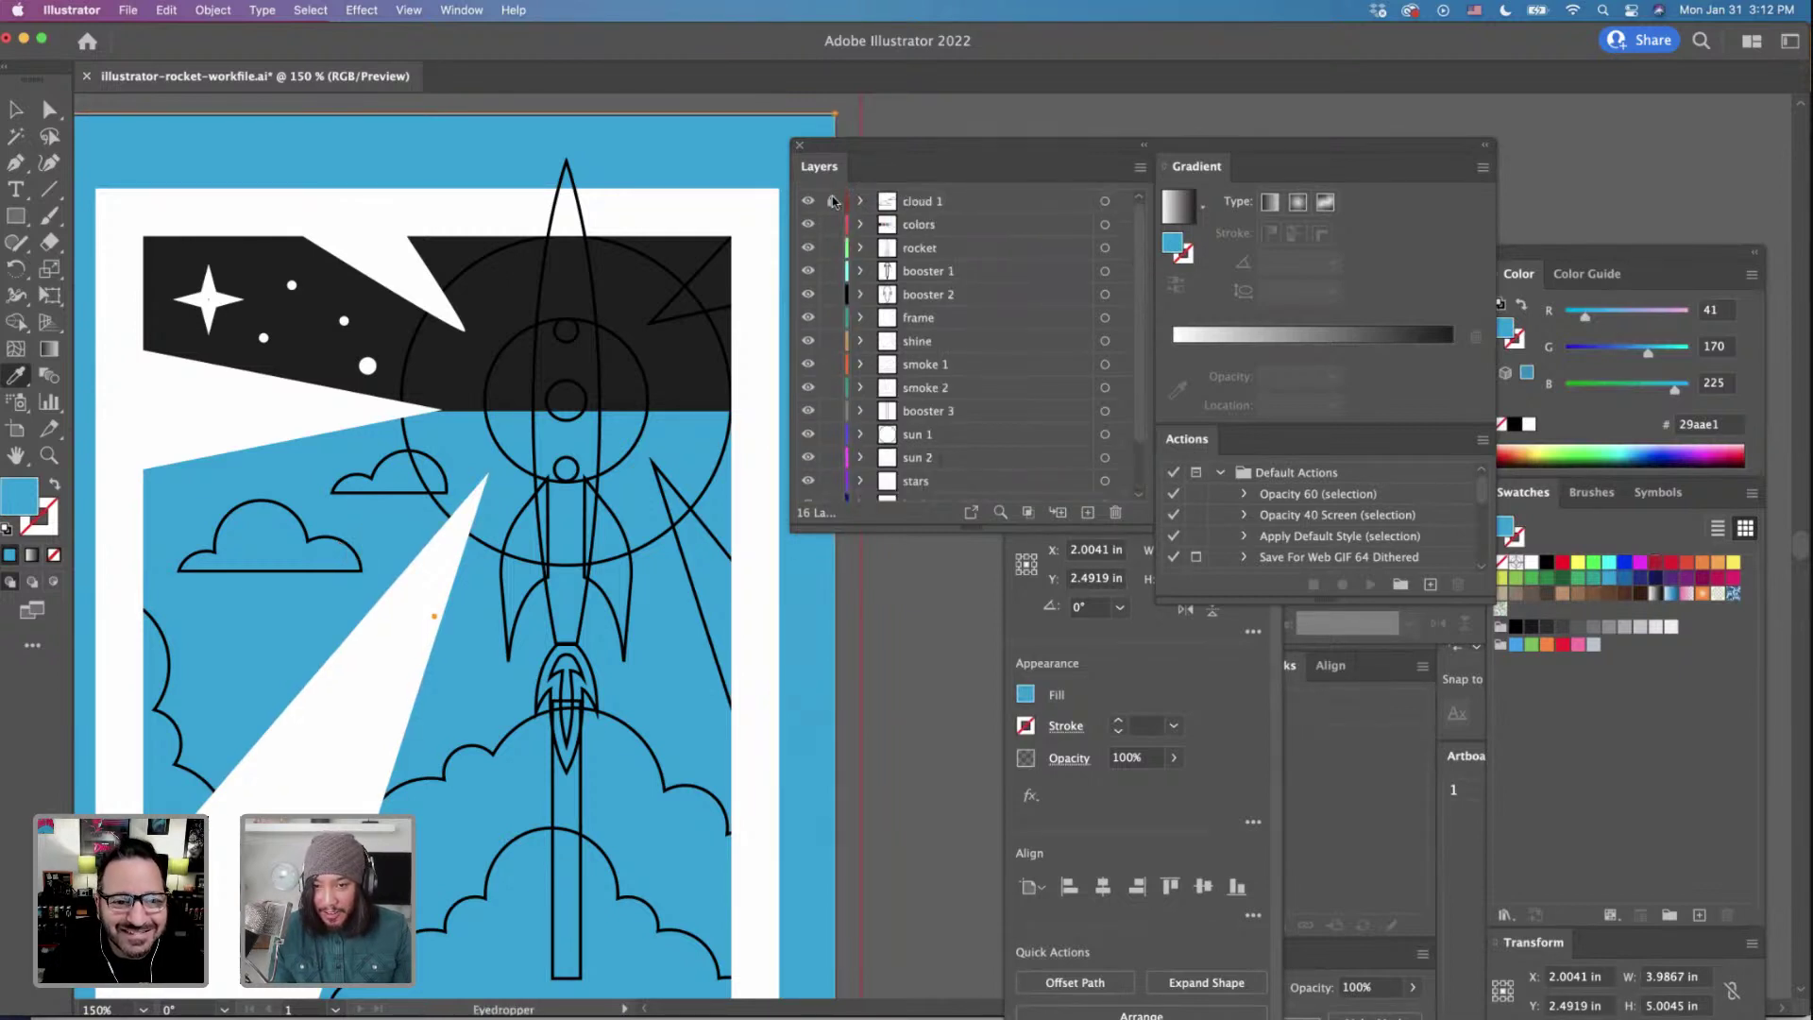
{"action": "key", "text": "v"}
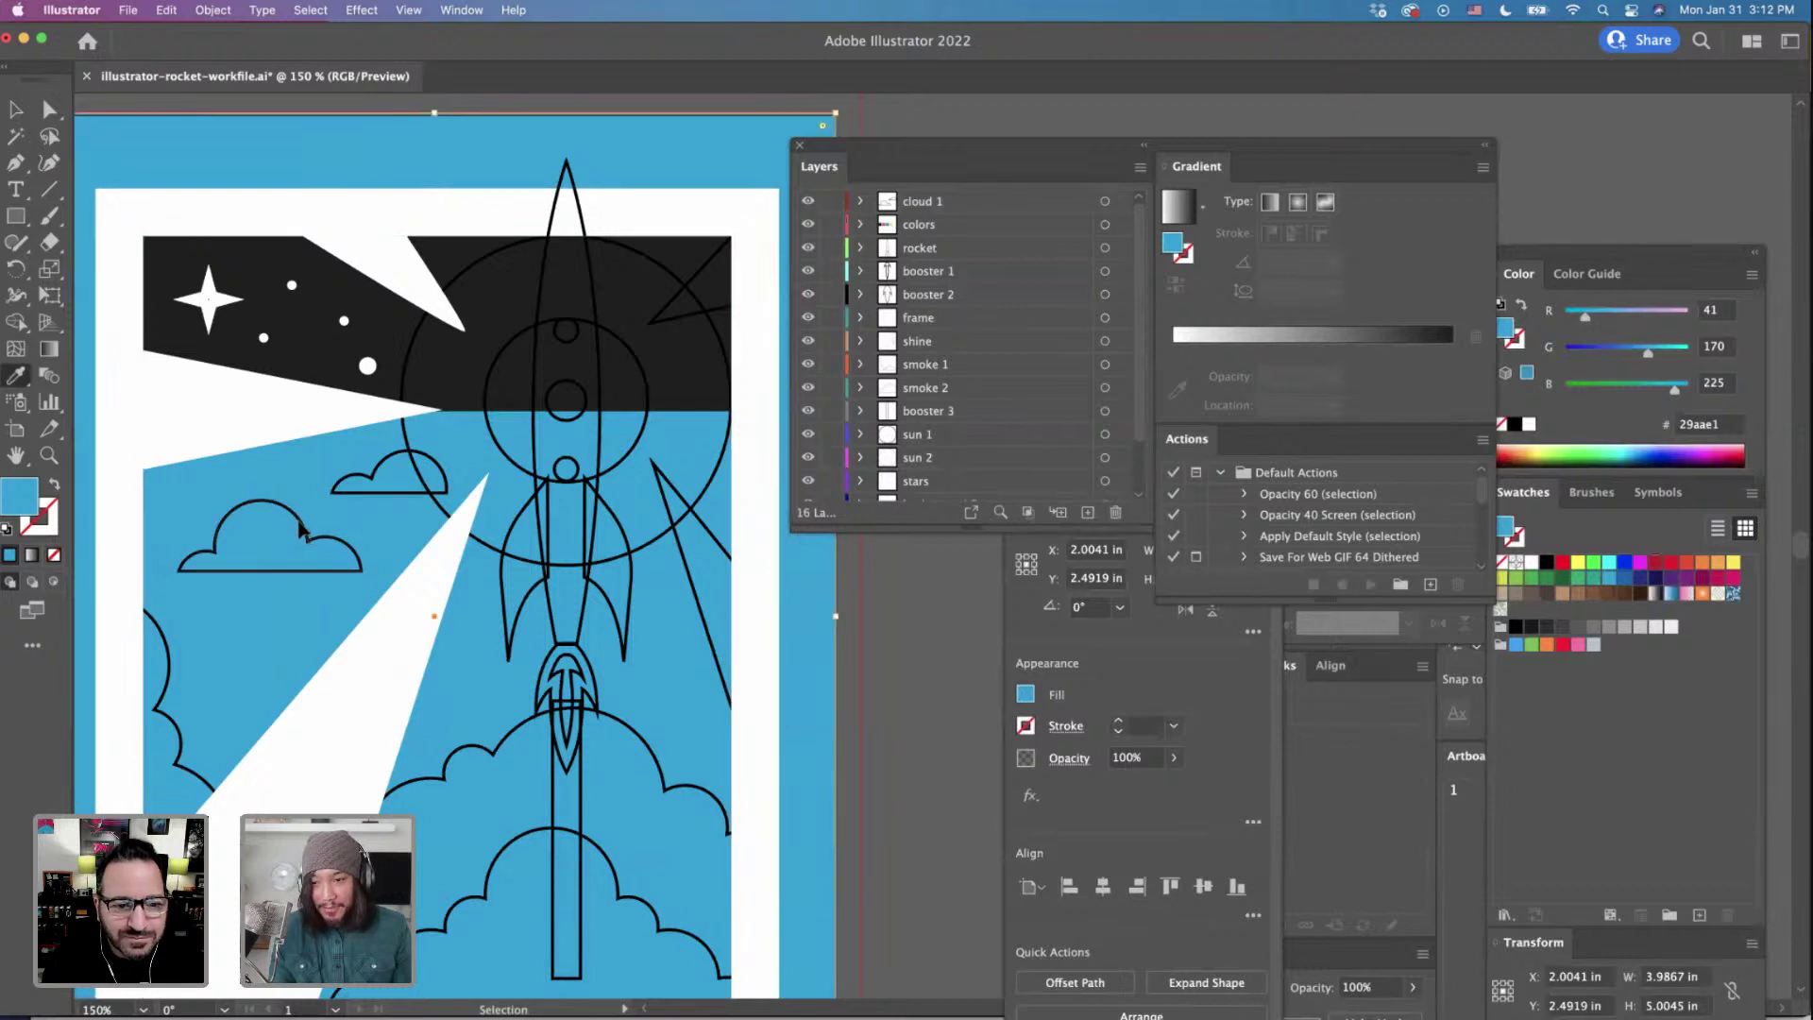
Fill both clouds on the cloud 1 layer with white using the Eyedropper.
{"action": "left_click", "coordinate": [301, 529], "text": "shift"}
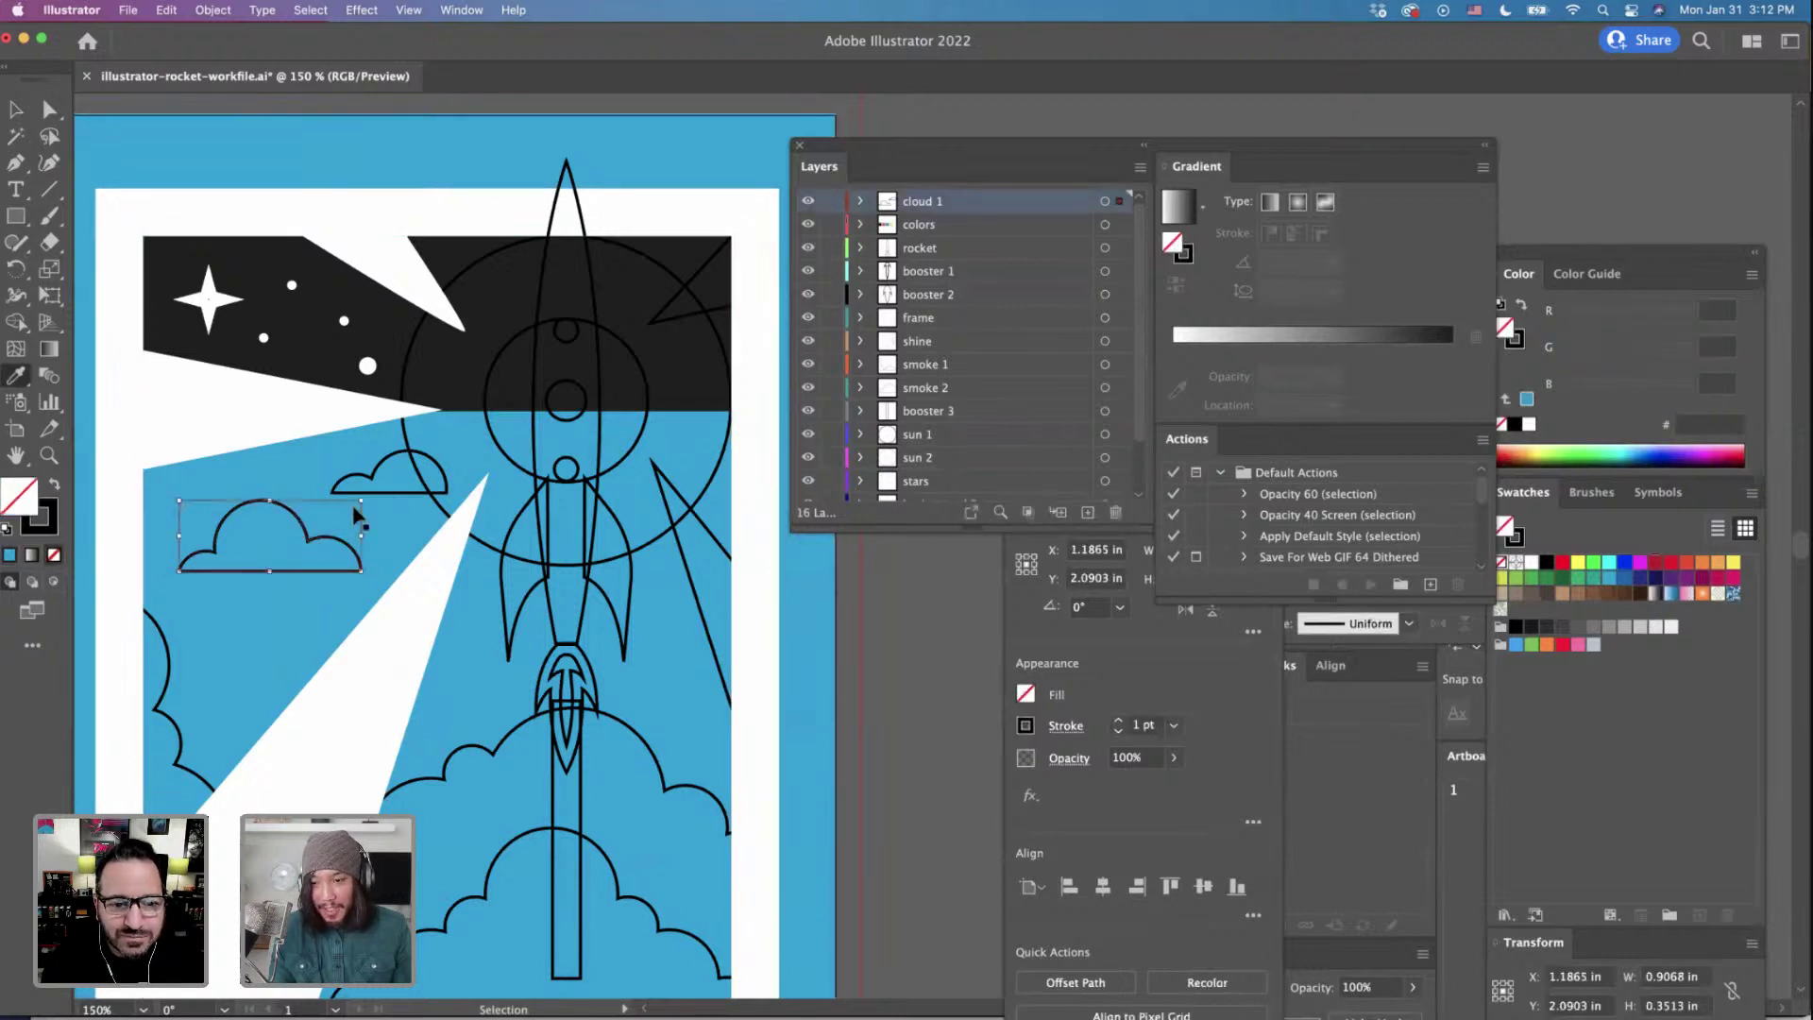
{"action": "left_click", "coordinate": [410, 493]}
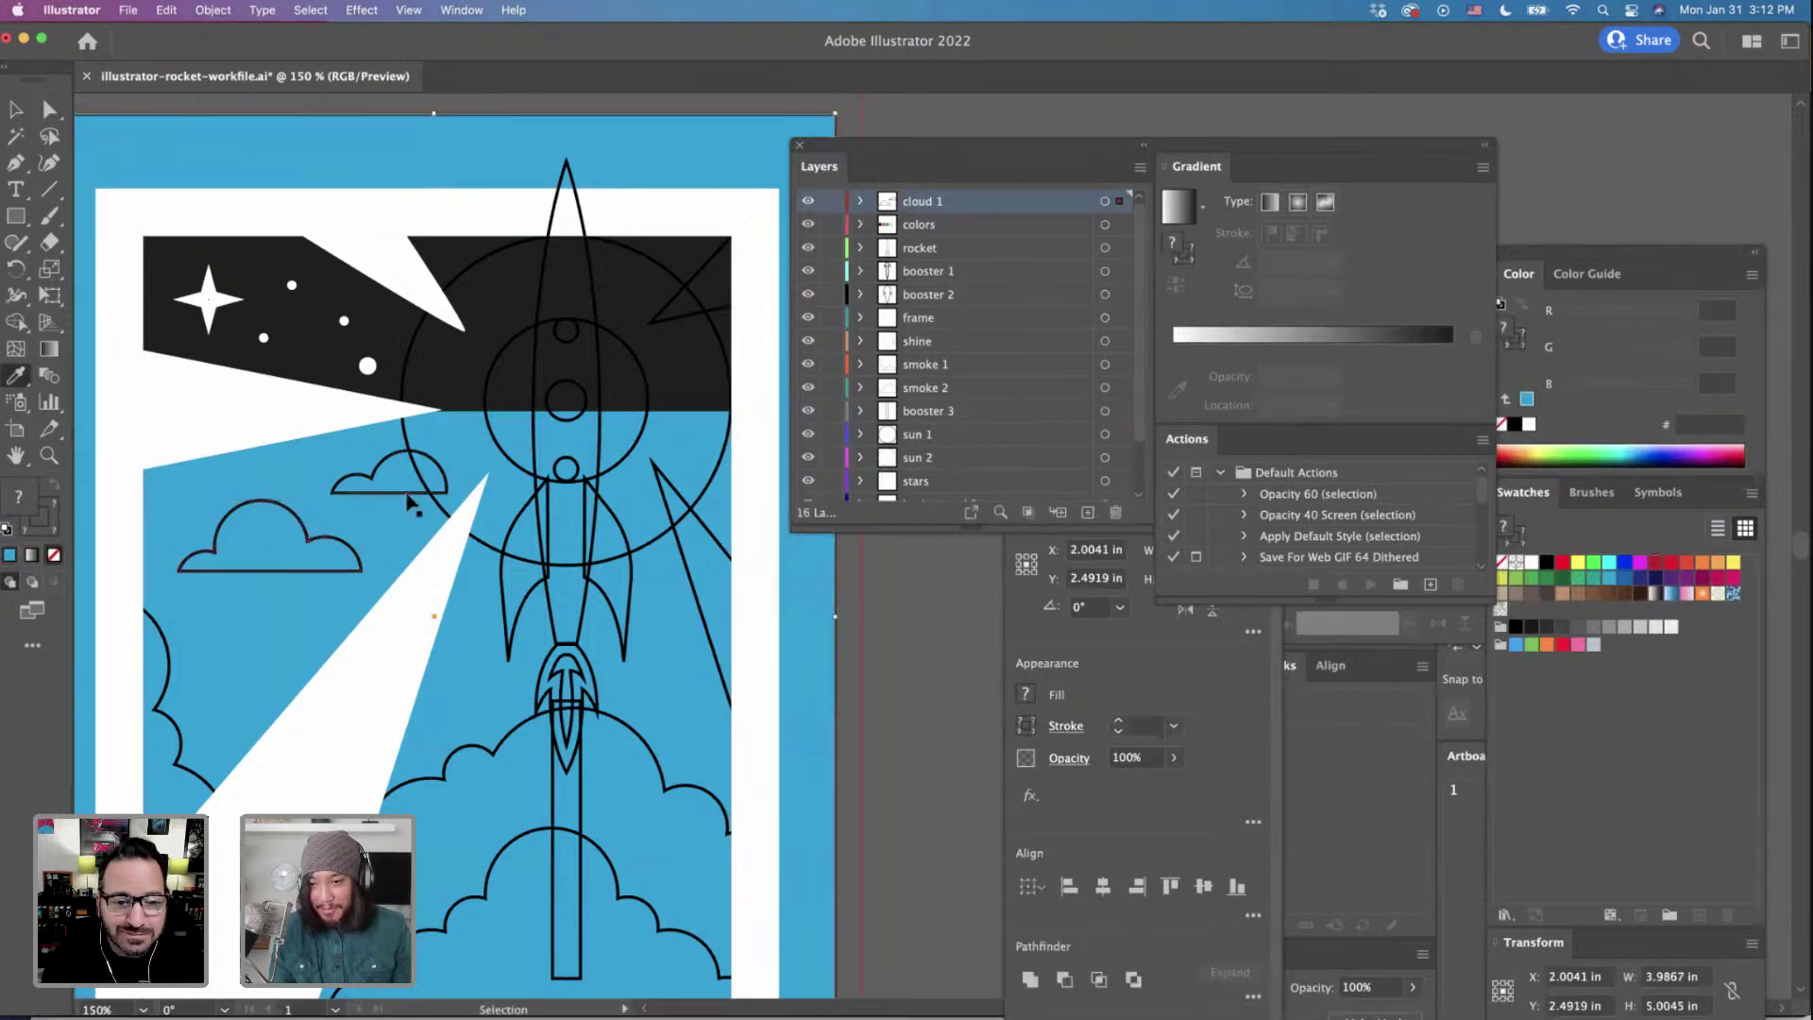
{"action": "left_click", "coordinate": [277, 511], "text": "shift"}
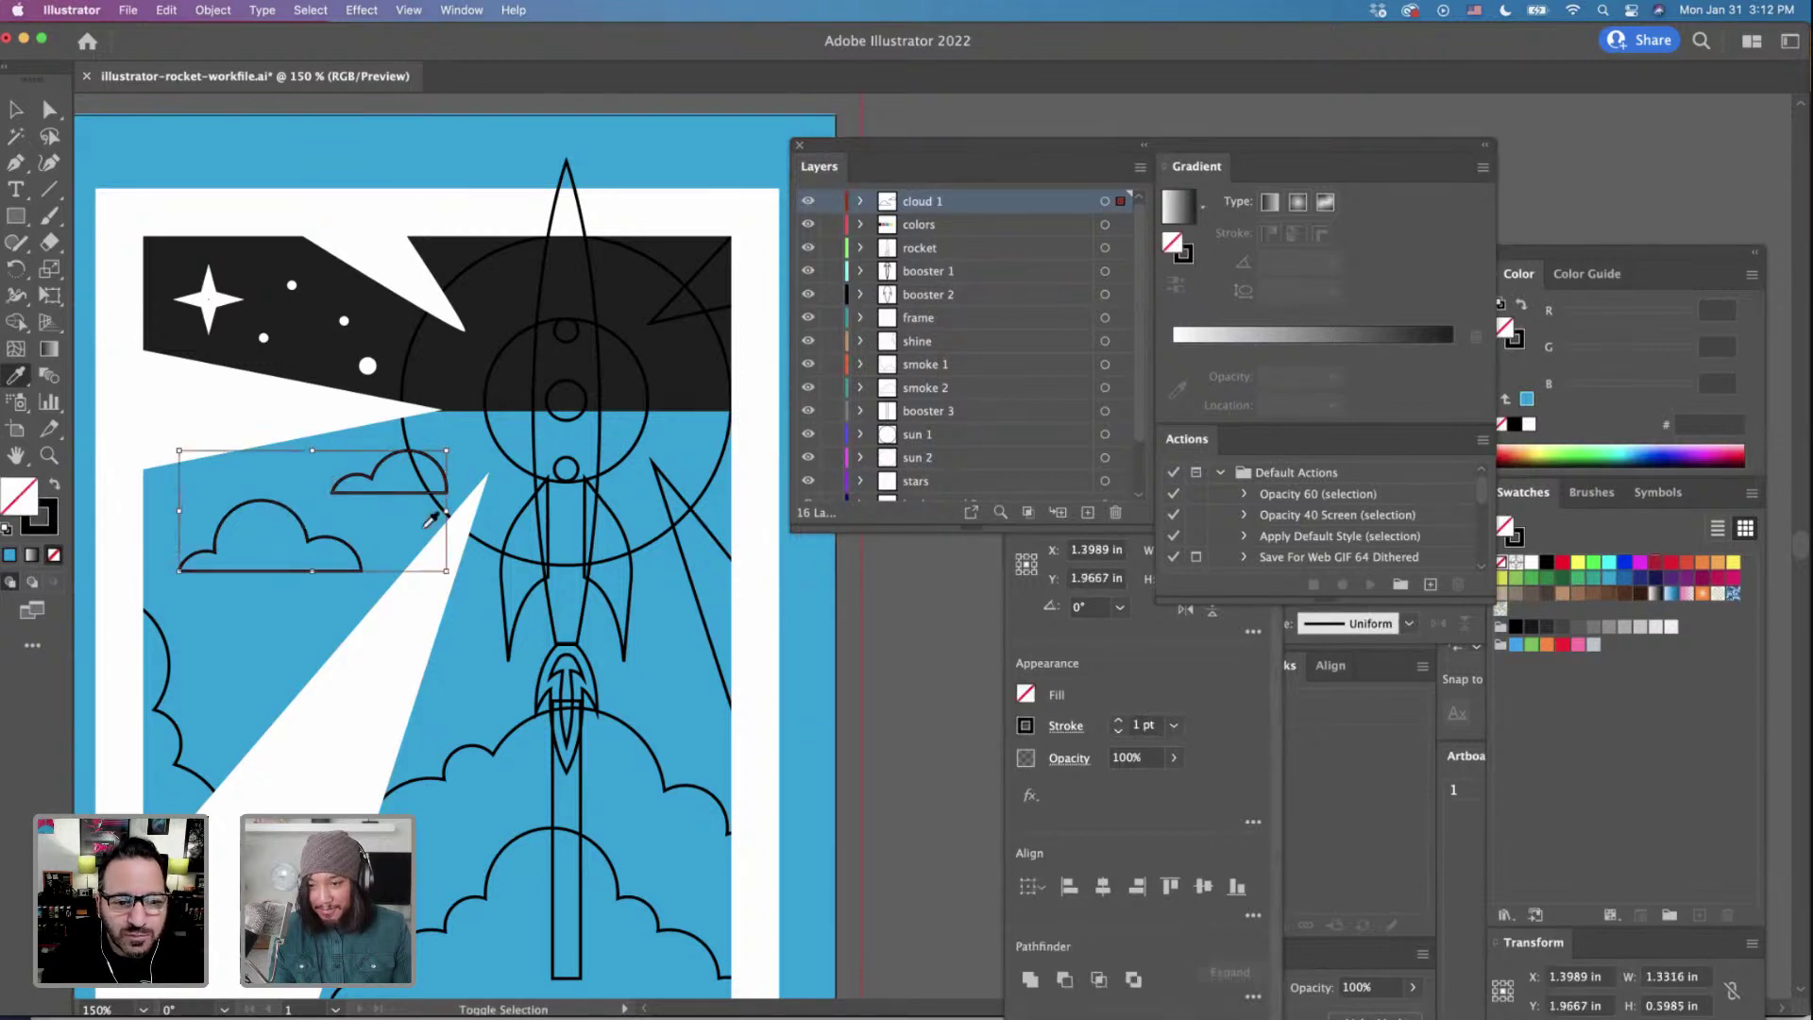
{"action": "left_click", "coordinate": [412, 610]}
{"action": "scroll", "coordinate": [495, 545], "scroll_direction": "down", "scroll_amount": 5}
{"action": "scroll", "coordinate": [495, 545], "scroll_direction": "right", "scroll_amount": 2}
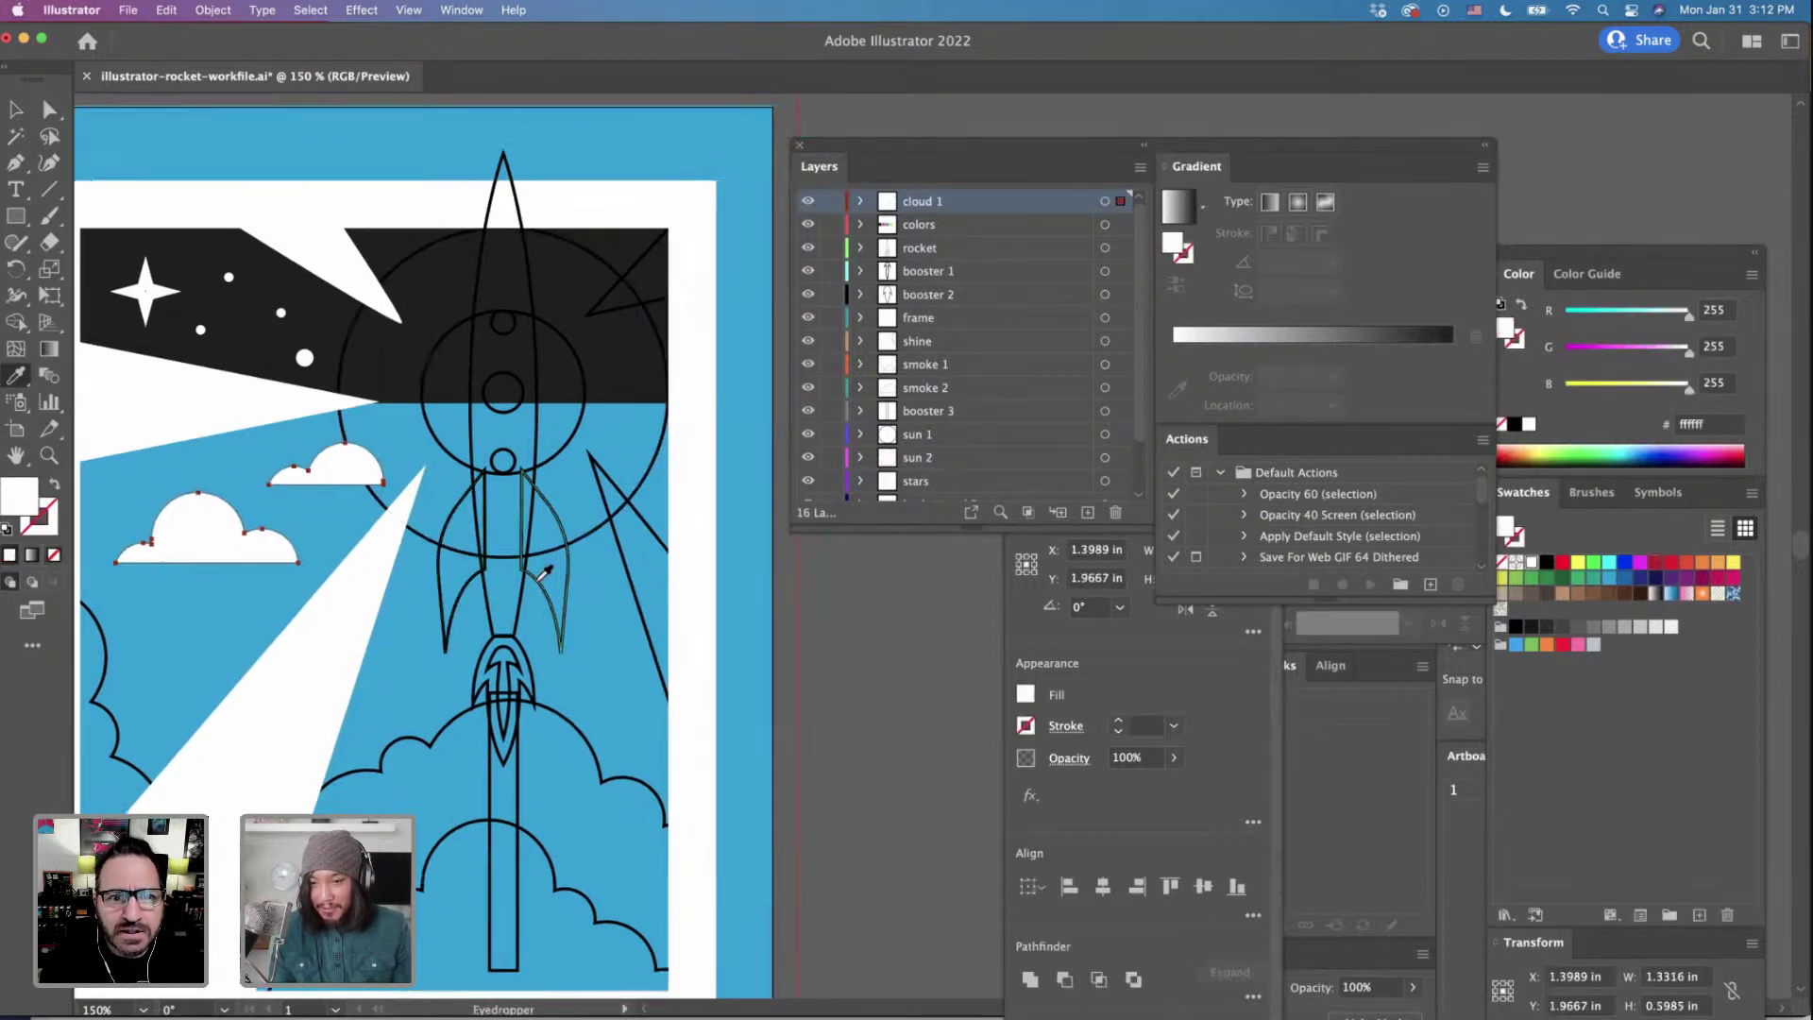
Fill the lower-right and upper-right sun rays with white using the Eyedropper.
{"action": "scroll", "coordinate": [545, 571], "scroll_direction": "up", "scroll_amount": 4}
{"action": "key", "text": "v"}
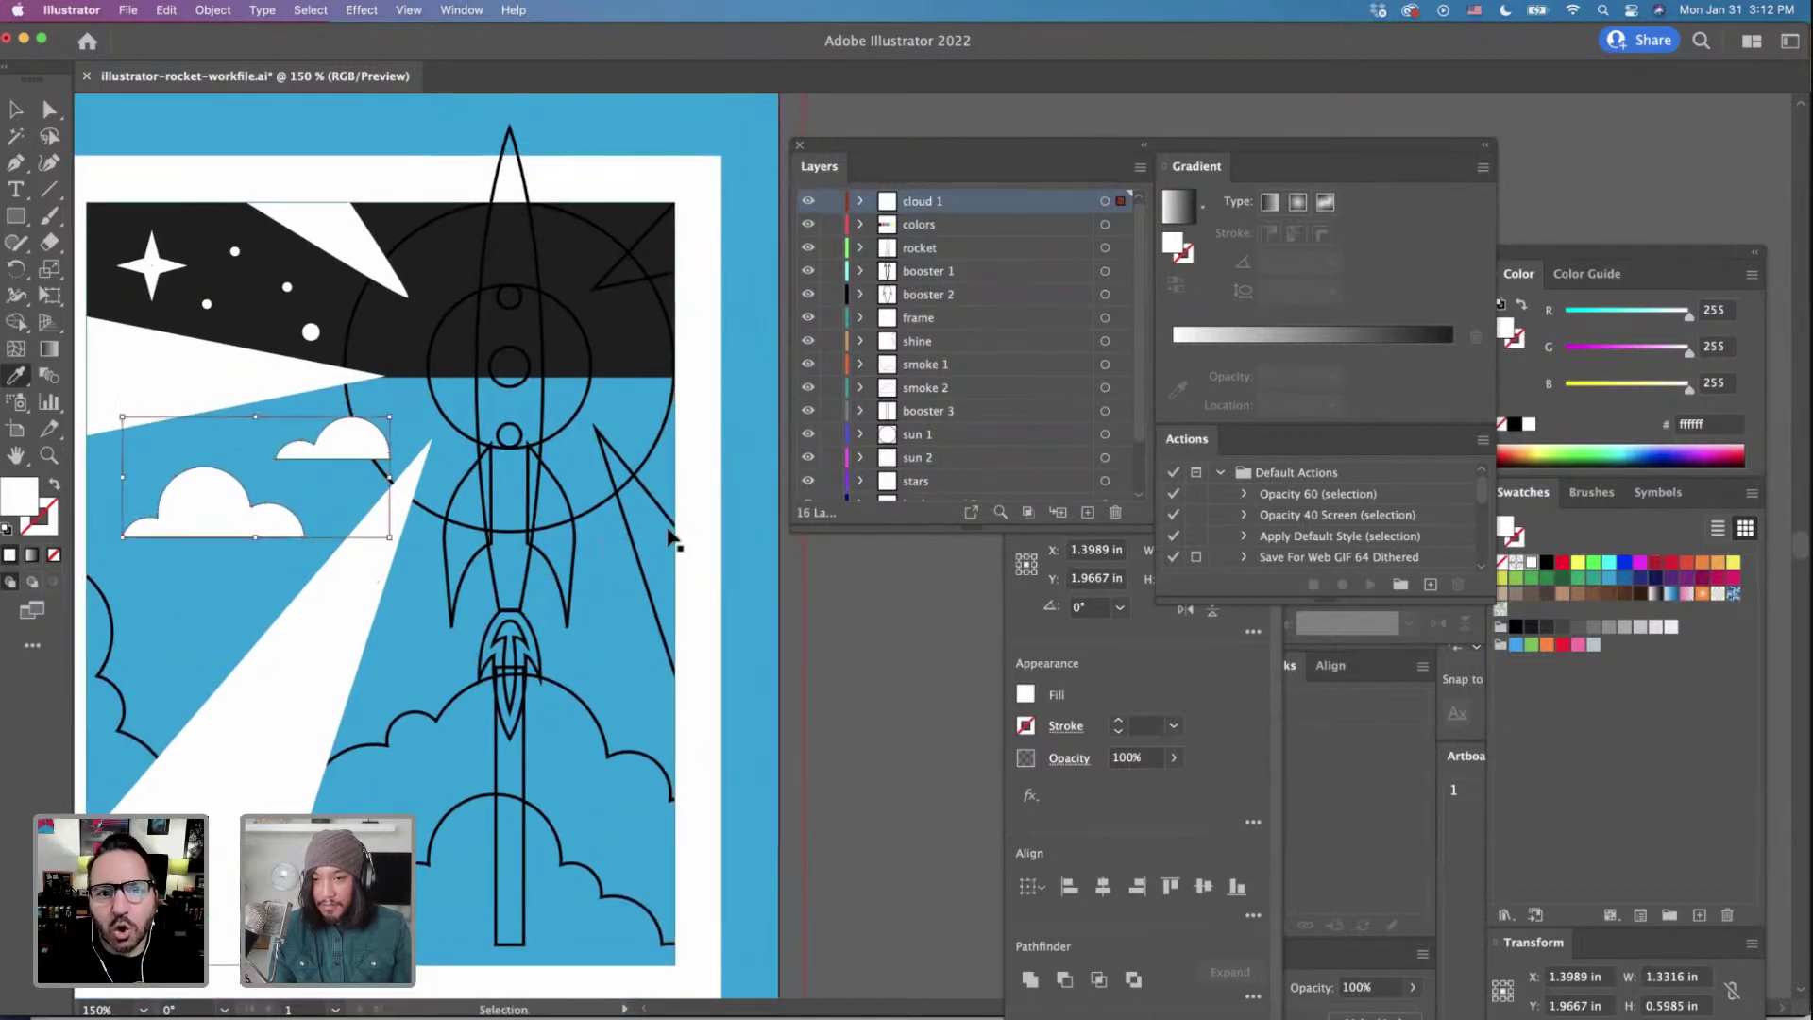
{"action": "left_click", "coordinate": [664, 521]}
{"action": "key", "text": "super+shift+bracketright"}
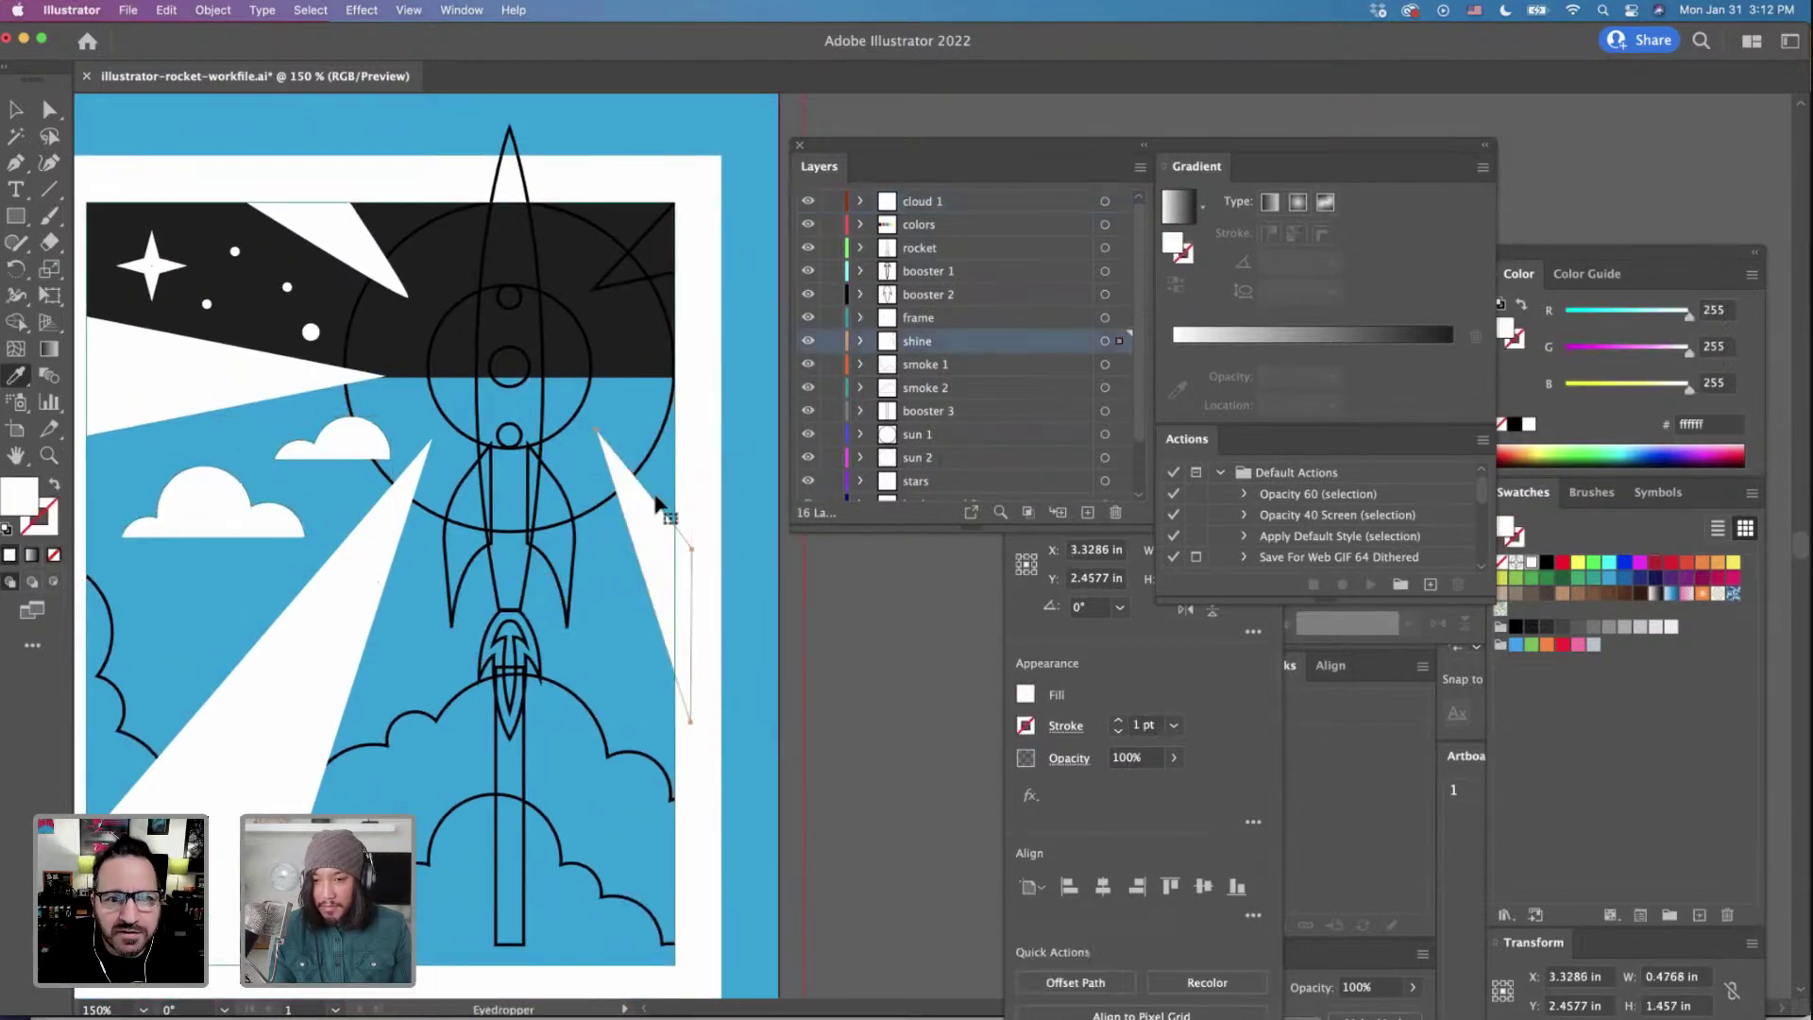
{"action": "left_click", "coordinate": [649, 291]}
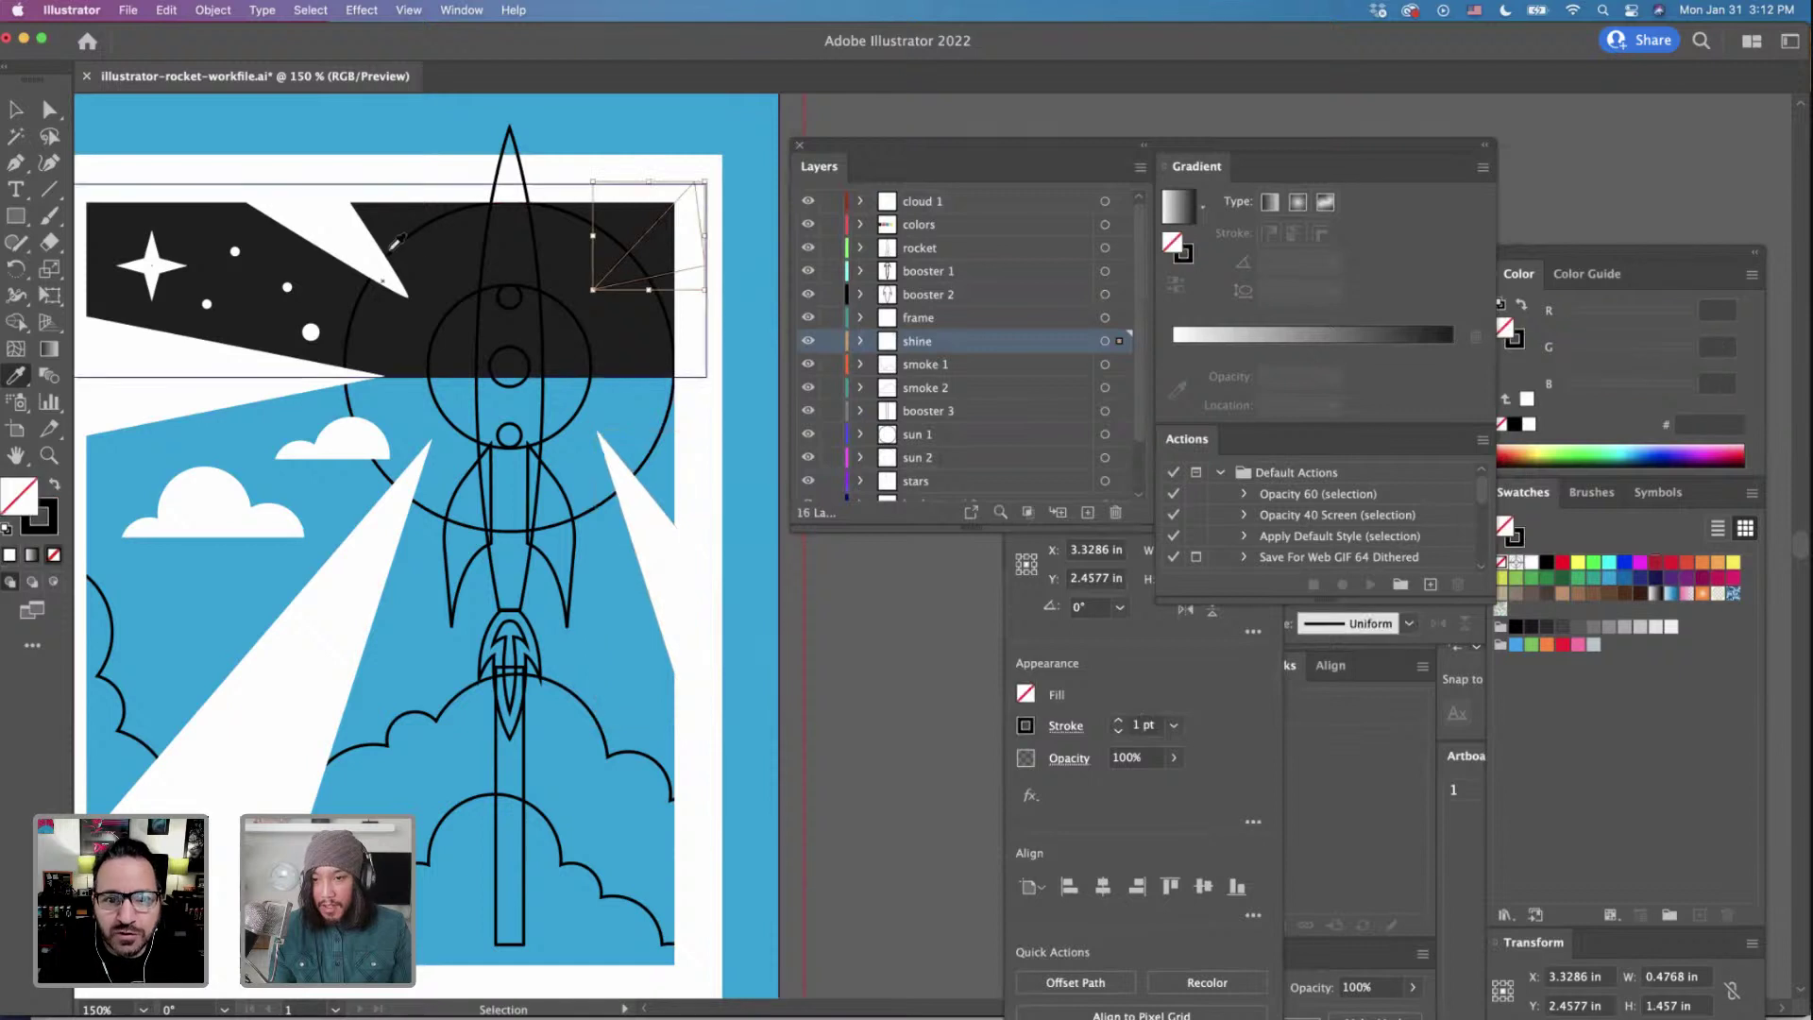
{"action": "key", "text": "i"}
{"action": "left_click", "coordinate": [433, 298]}
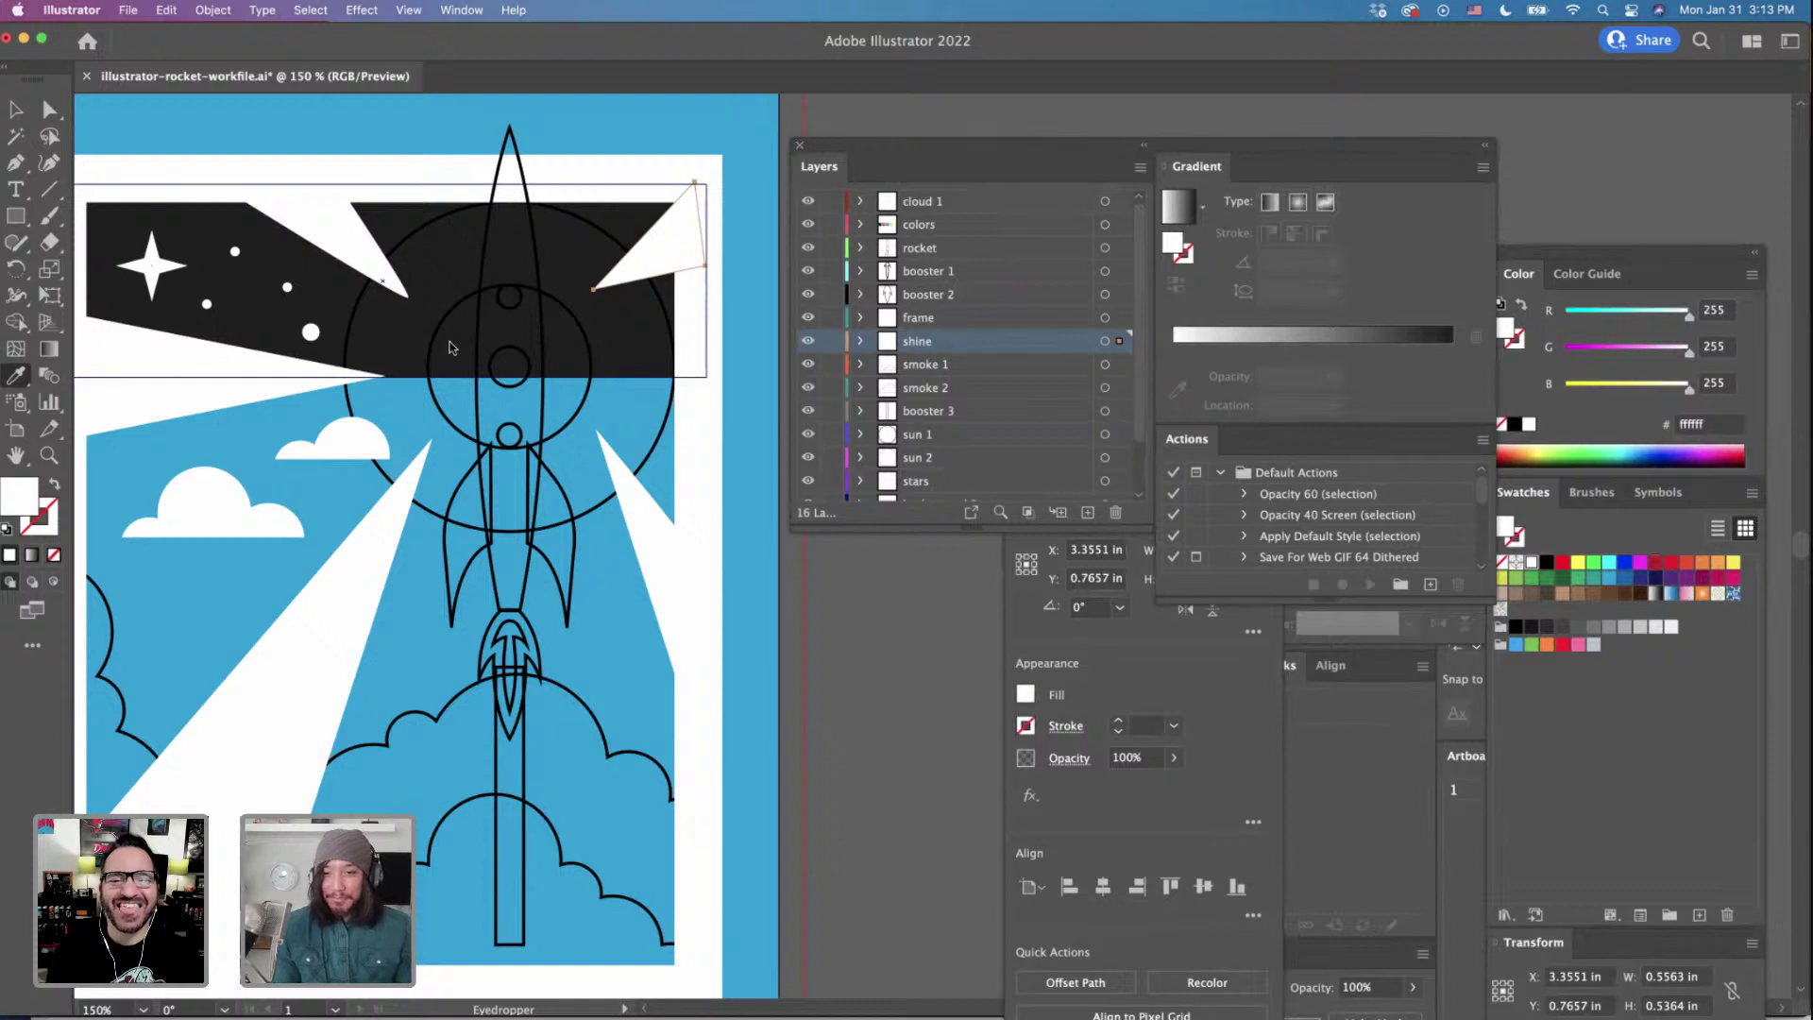
Cut the three round windows out of the rocket body with Pathfinder's Minus Front.
{"action": "scroll", "coordinate": [450, 348], "scroll_direction": "up", "scroll_amount": 5}
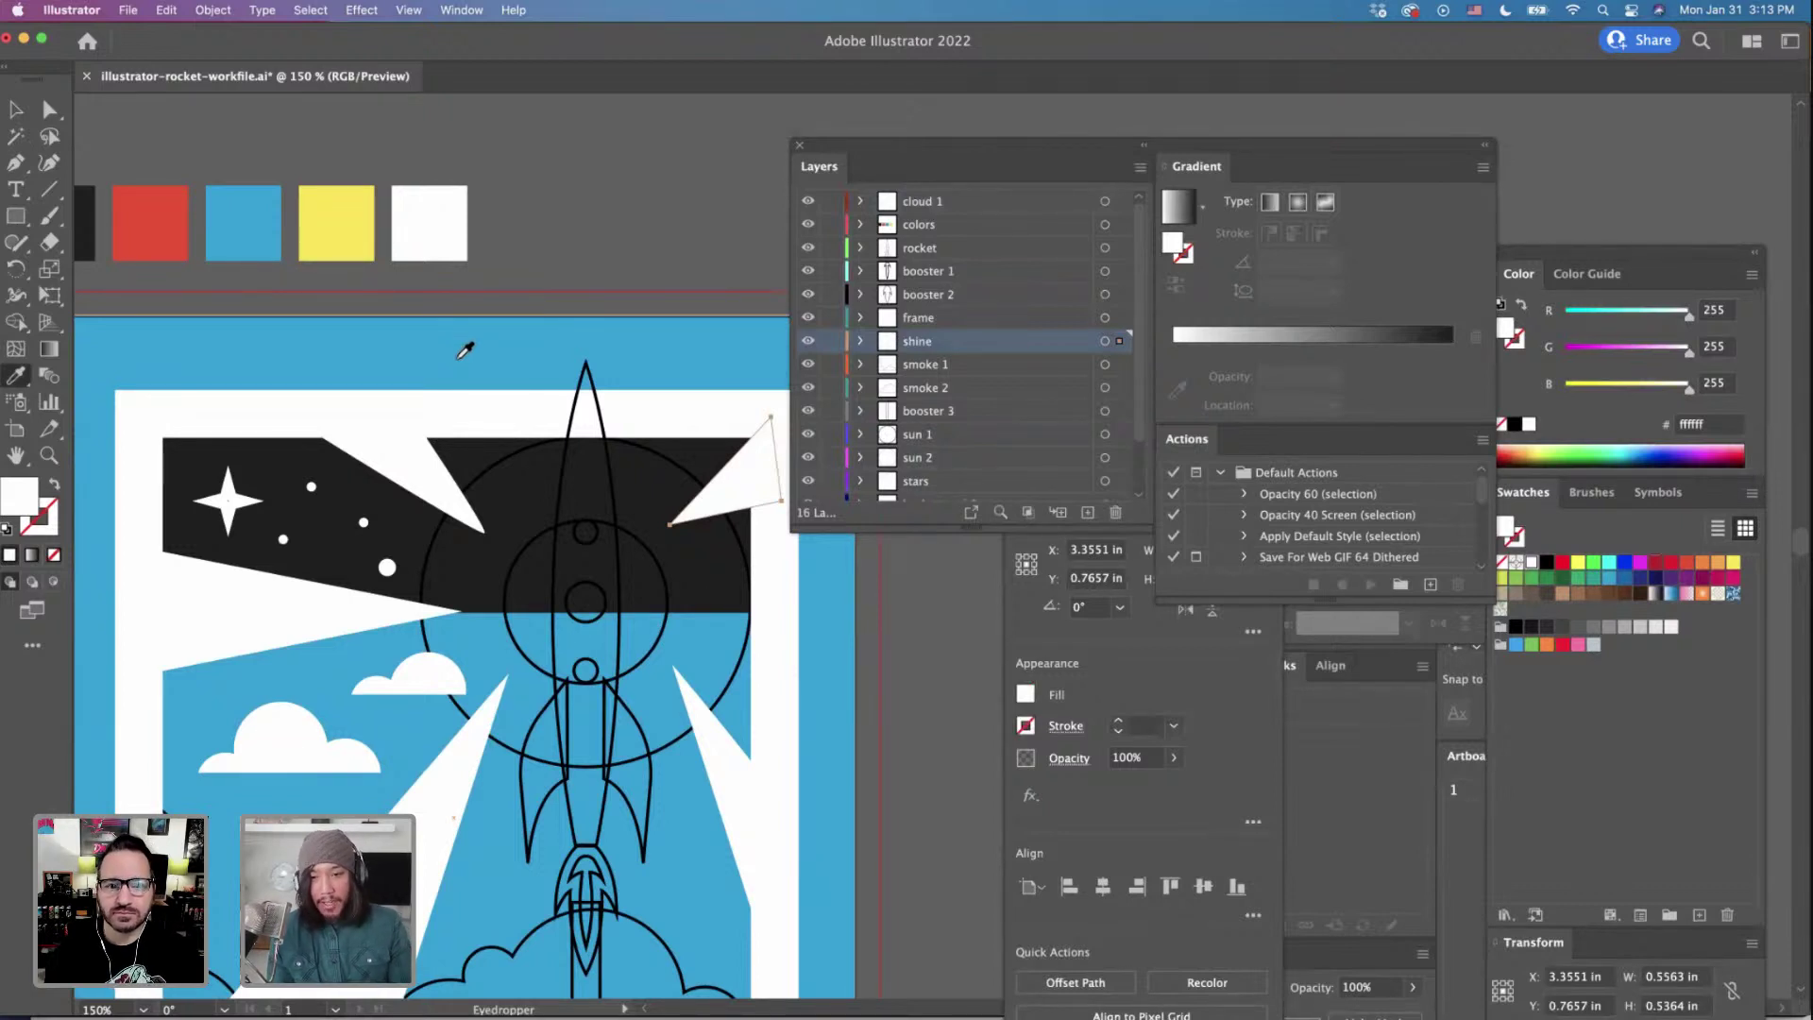
{"action": "scroll", "coordinate": [461, 357], "scroll_direction": "down", "scroll_amount": 2}
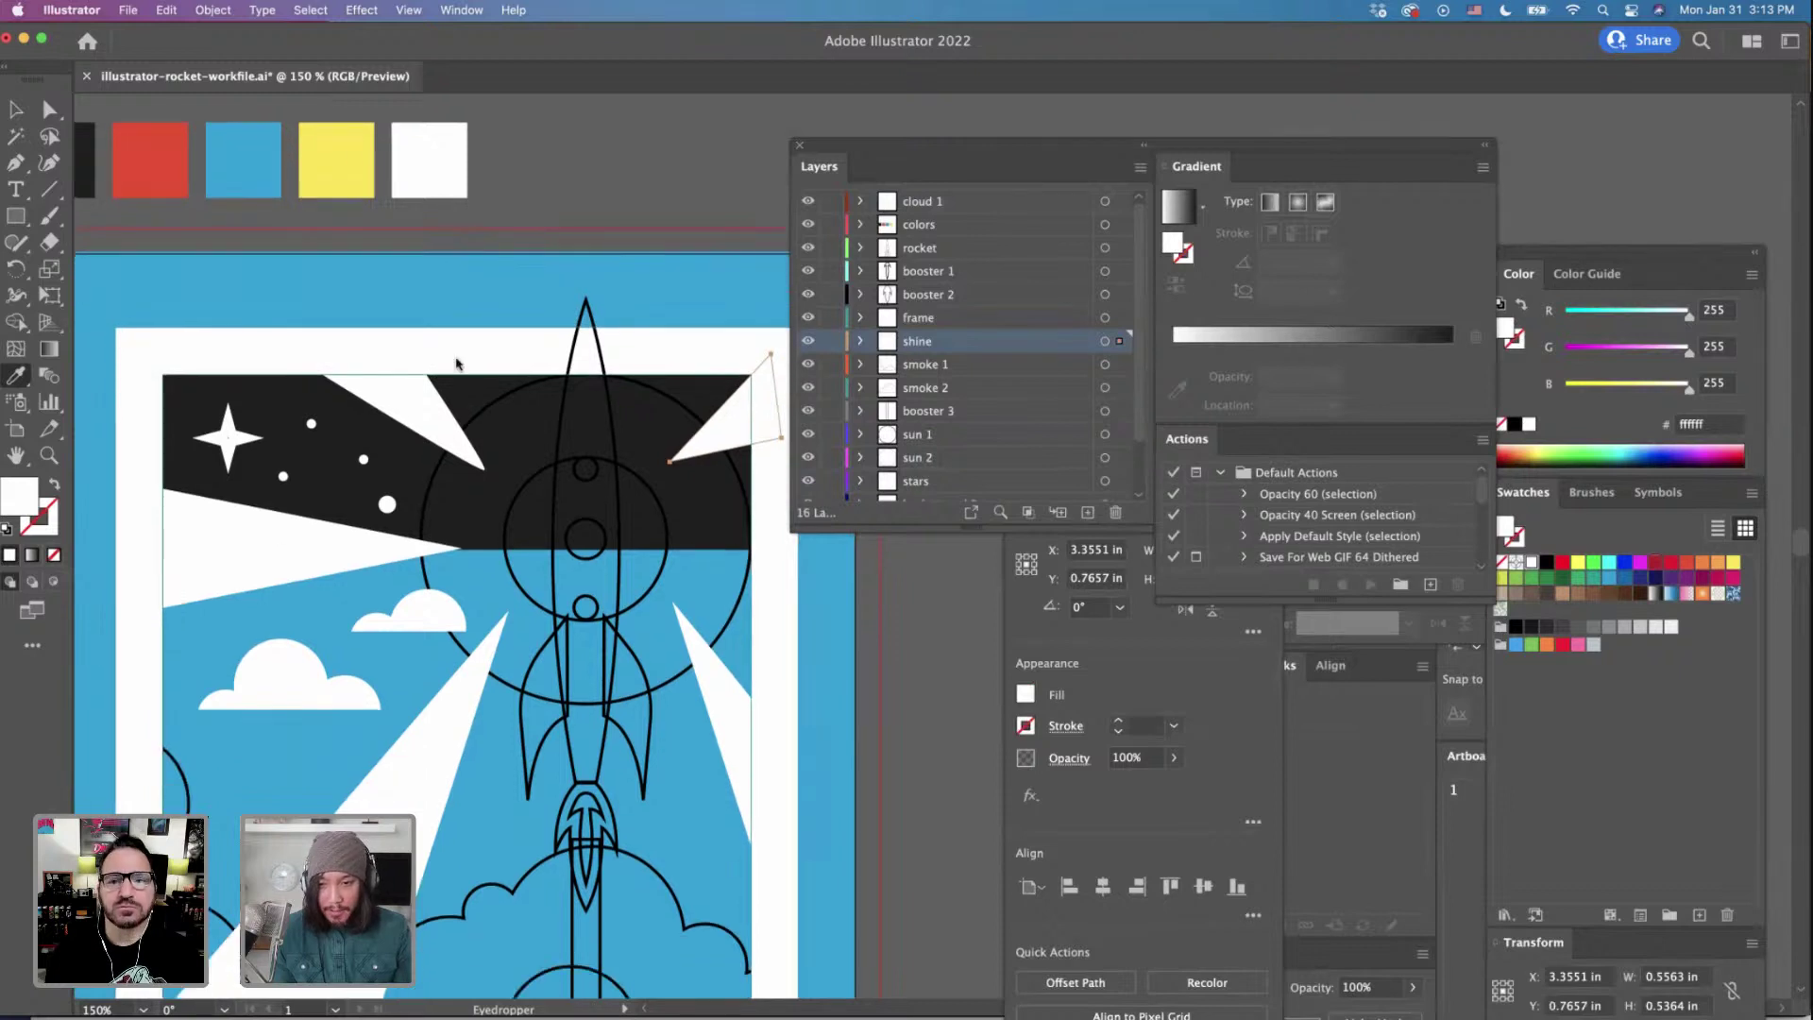
{"action": "scroll", "coordinate": [456, 364], "scroll_direction": "down", "scroll_amount": 2}
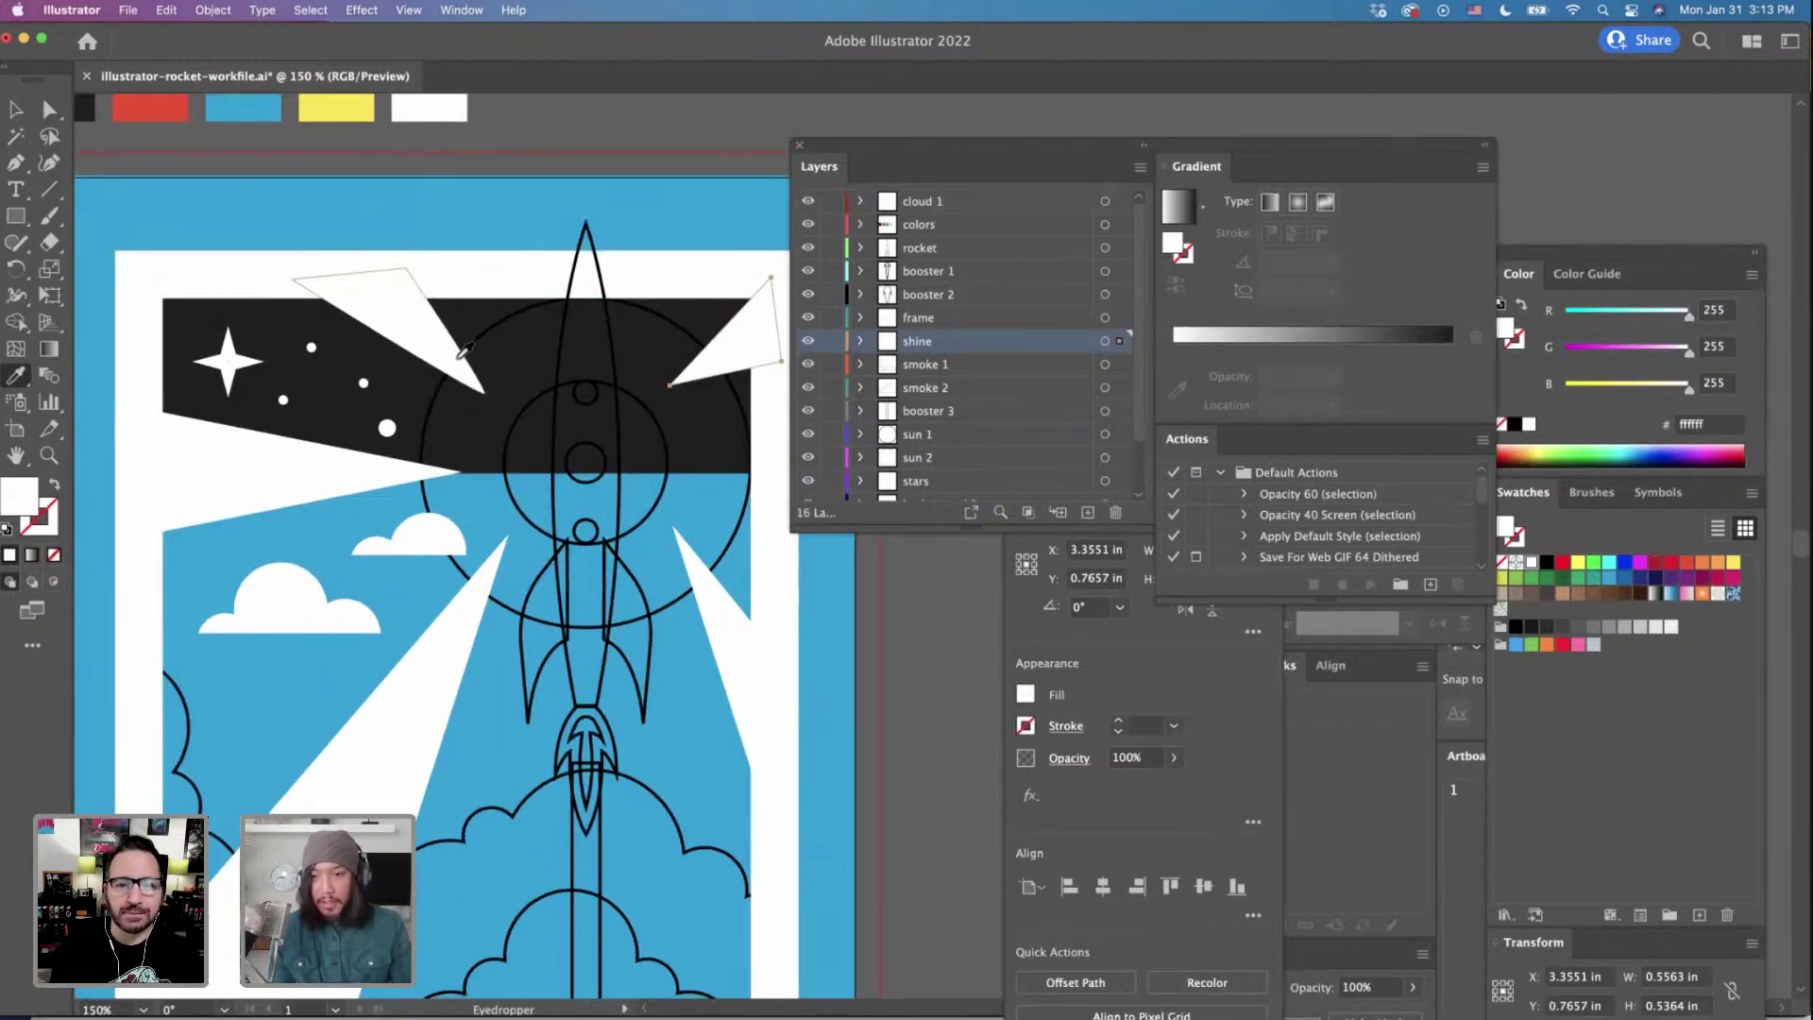
{"action": "scroll", "coordinate": [529, 359], "scroll_direction": "down", "scroll_amount": 2}
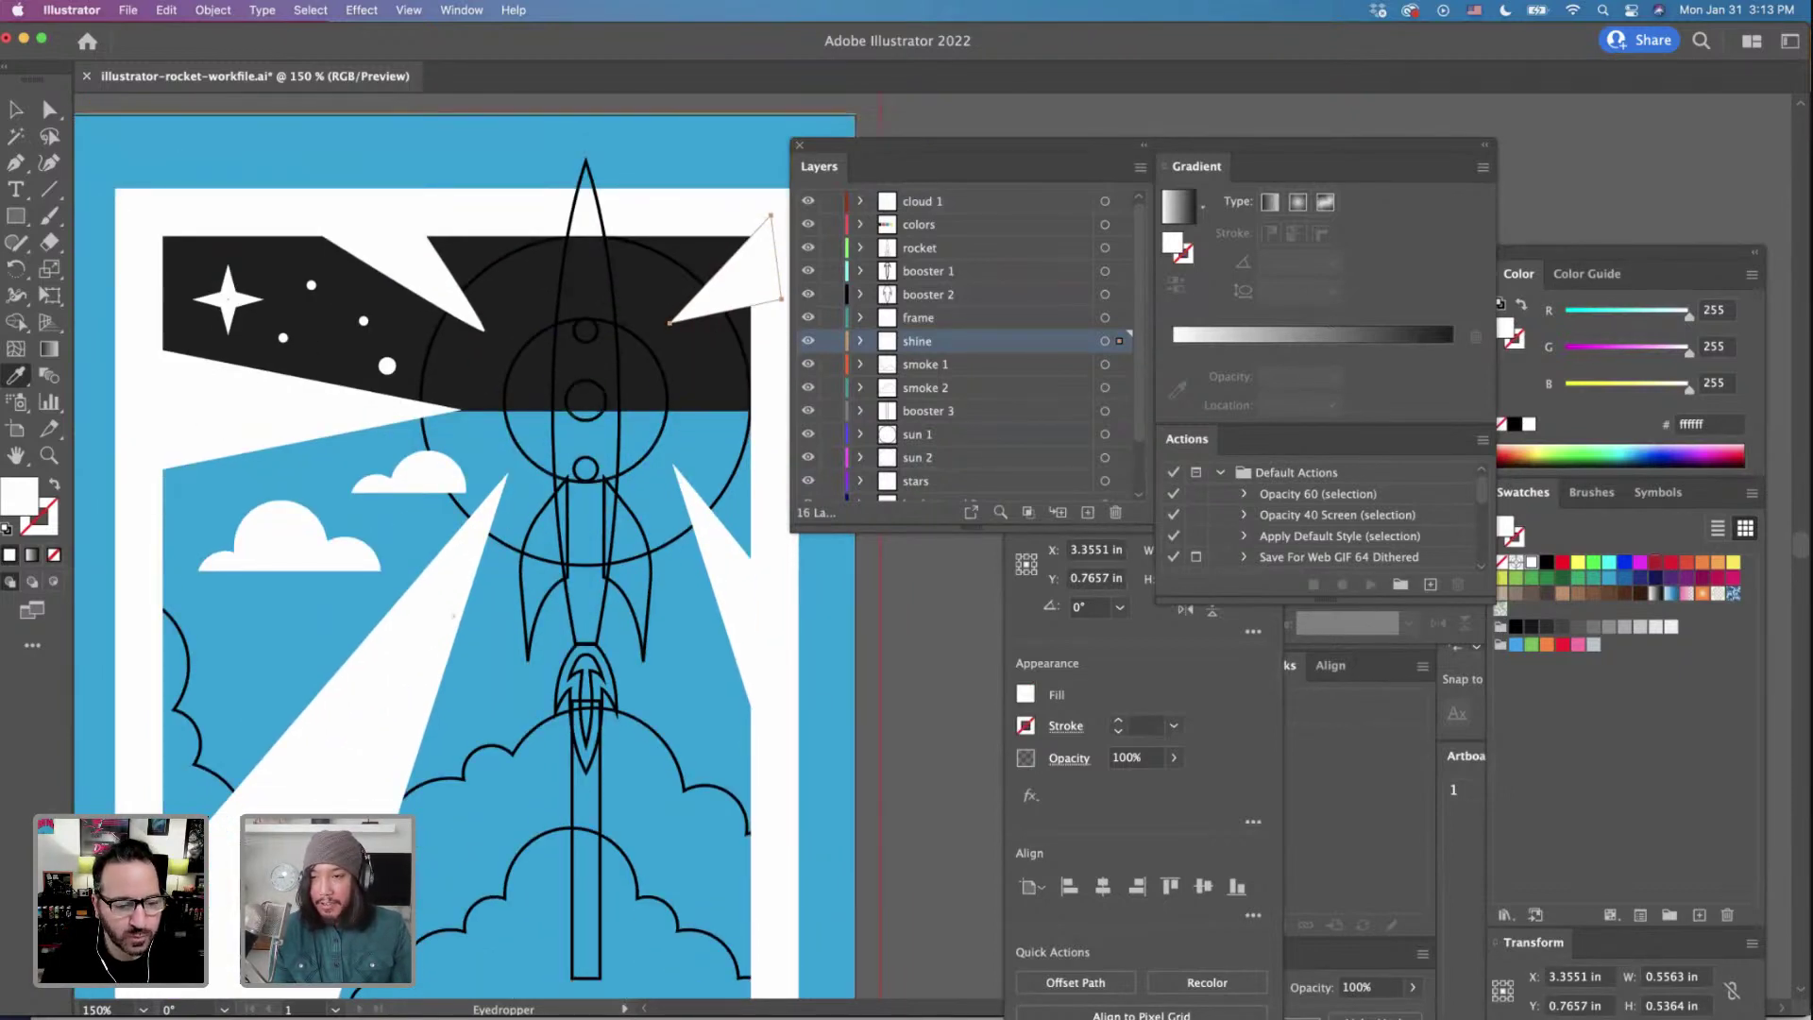
{"action": "key", "text": "v"}
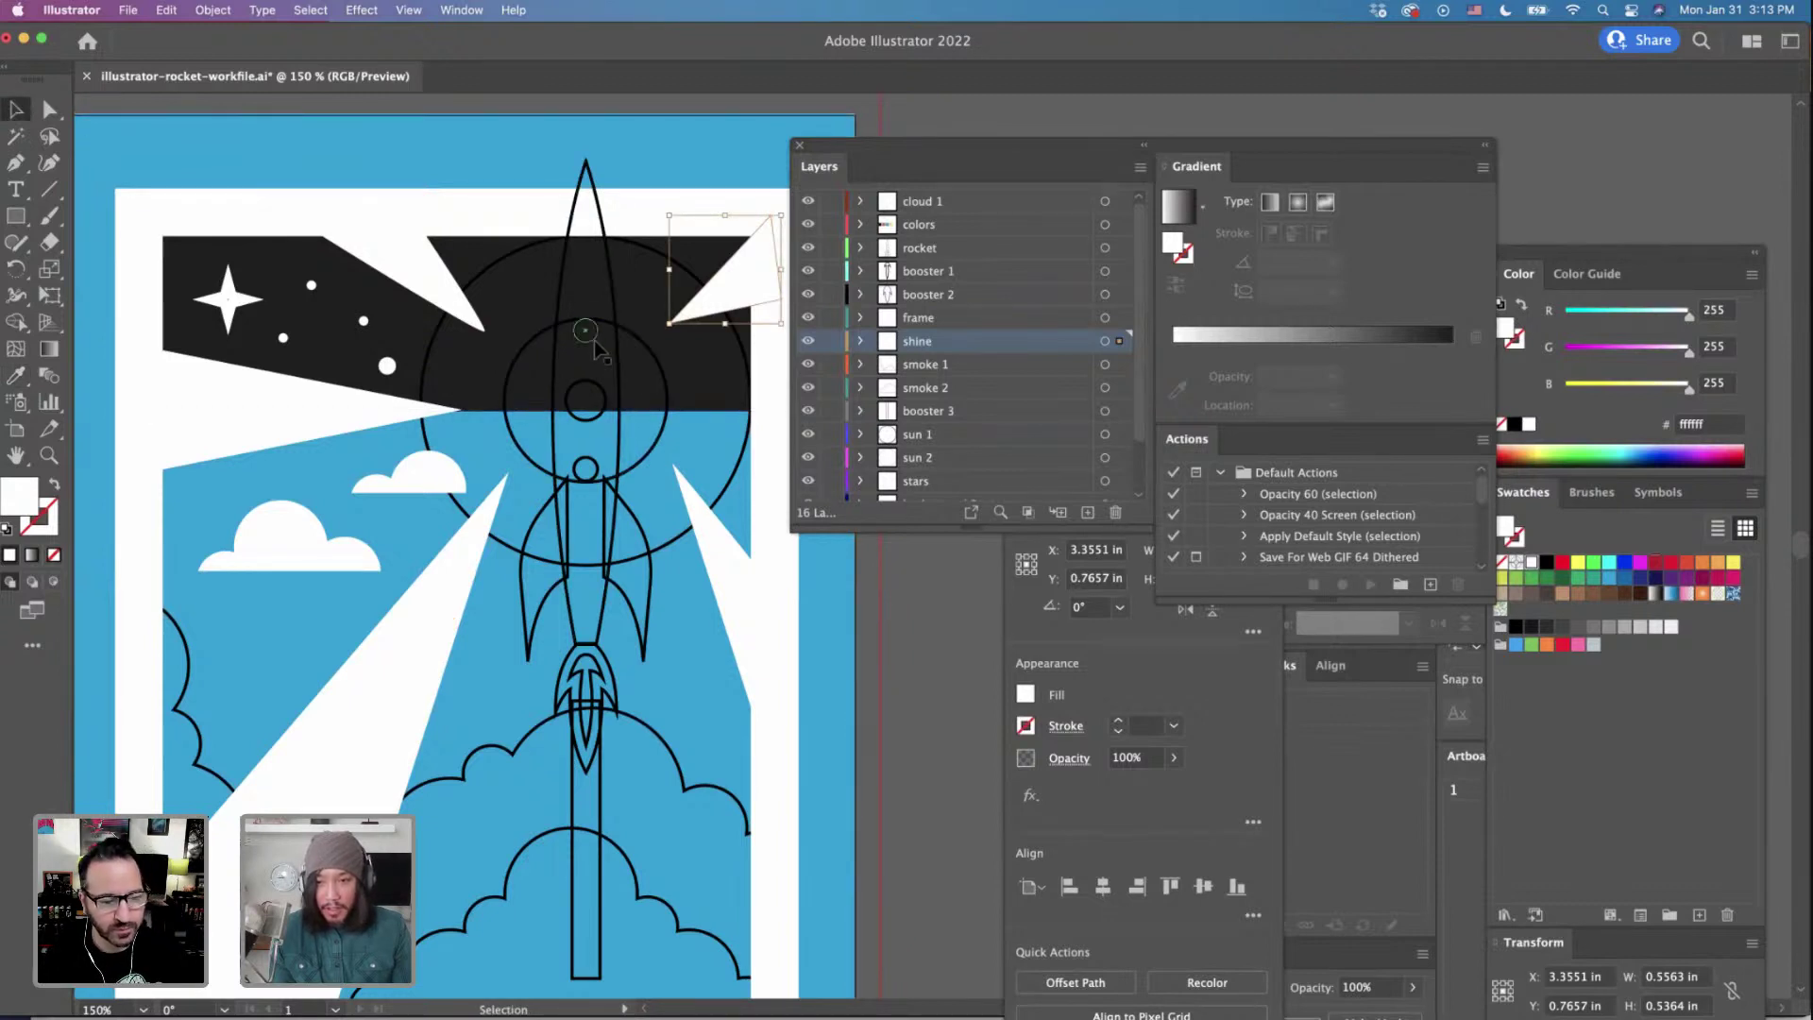
{"action": "left_click", "coordinate": [593, 340]}
{"action": "scroll", "coordinate": [601, 378], "scroll_direction": "down", "scroll_amount": 1}
{"action": "left_click", "coordinate": [601, 409], "text": "shift"}
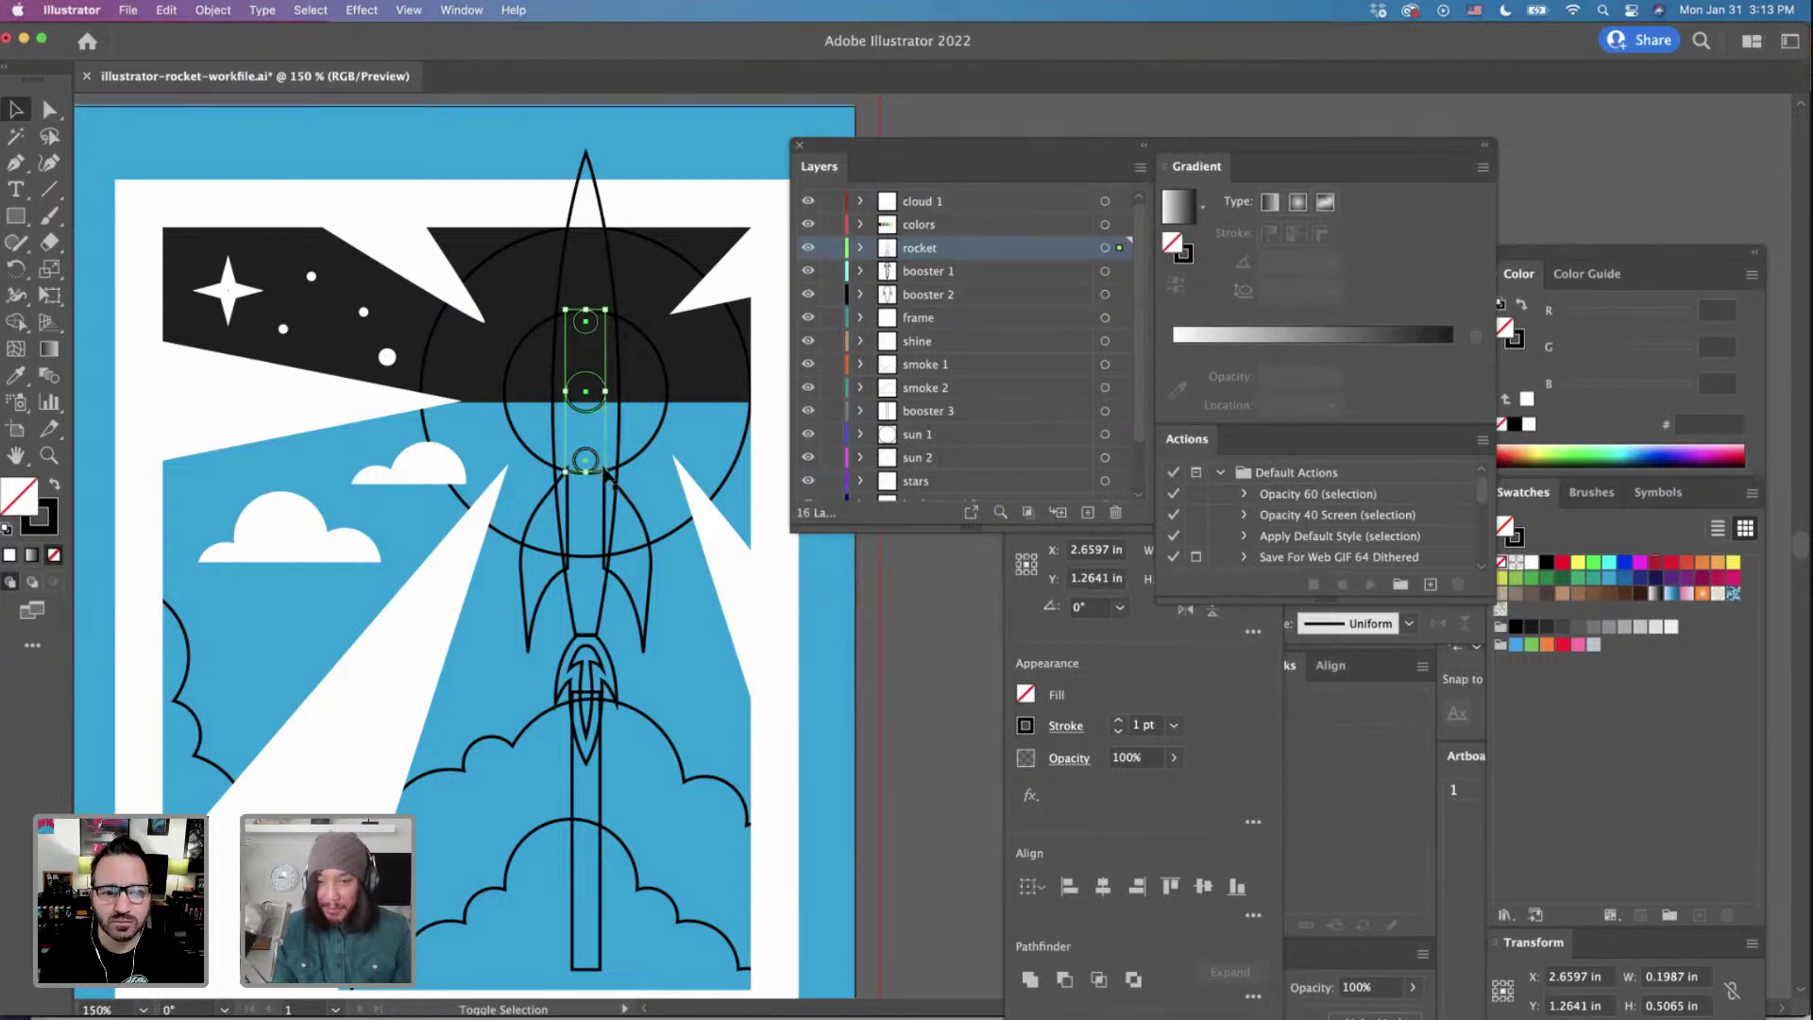
{"action": "left_click", "coordinate": [610, 479], "text": "shift"}
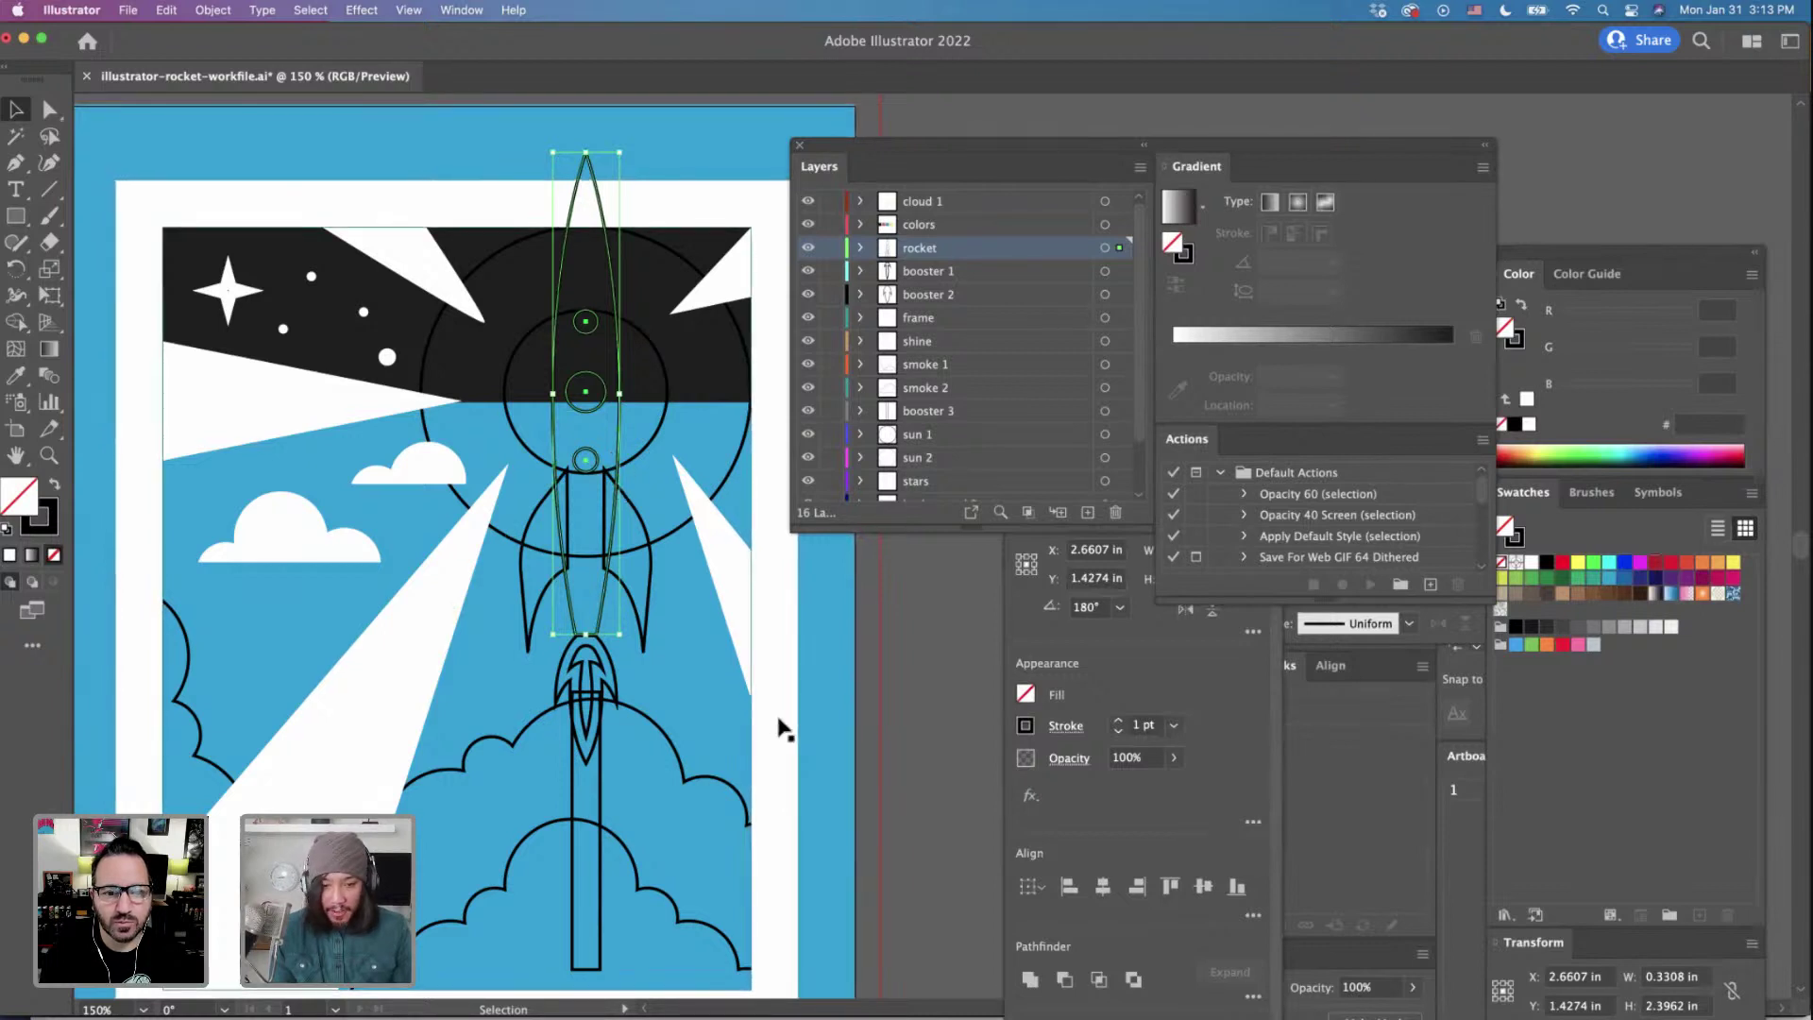
{"action": "scroll", "coordinate": [850, 756], "scroll_direction": "down", "scroll_amount": 2}
{"action": "left_click", "coordinate": [1063, 979]}
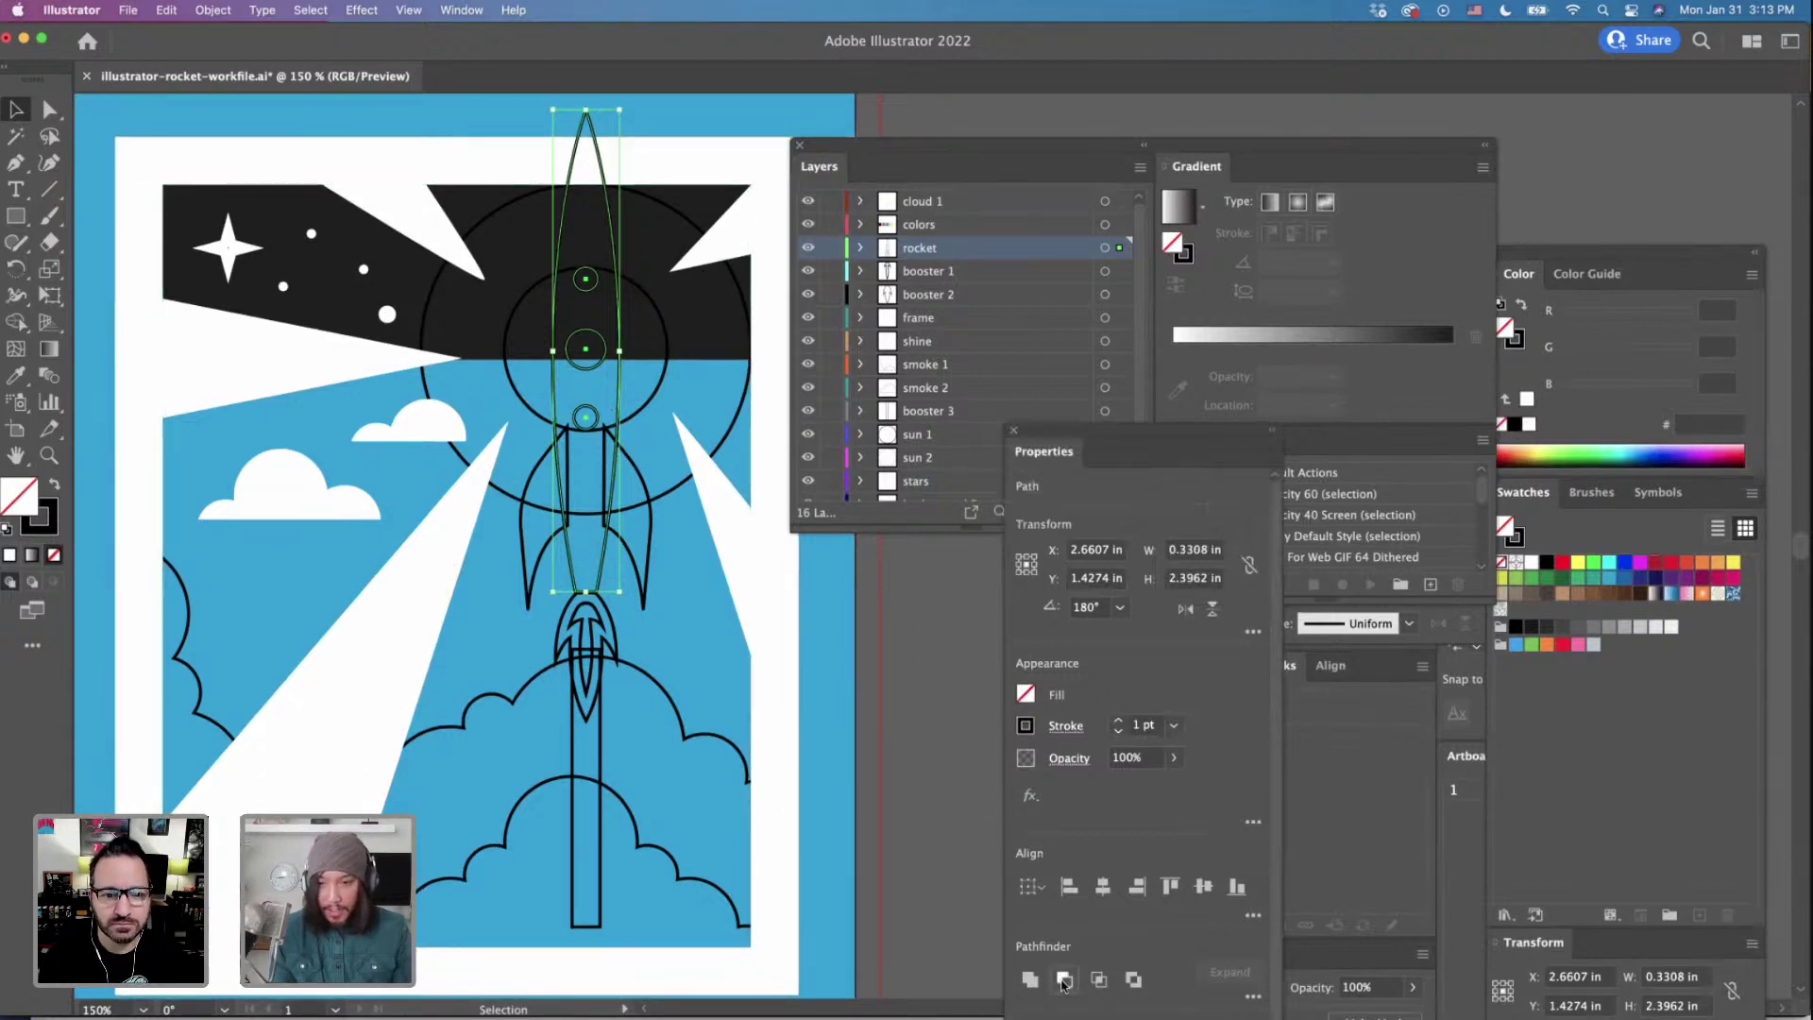
Fill the rocket body and both side fins with the palette's red using the Eyedropper.
{"action": "scroll", "coordinate": [615, 397], "scroll_direction": "up", "scroll_amount": 3}
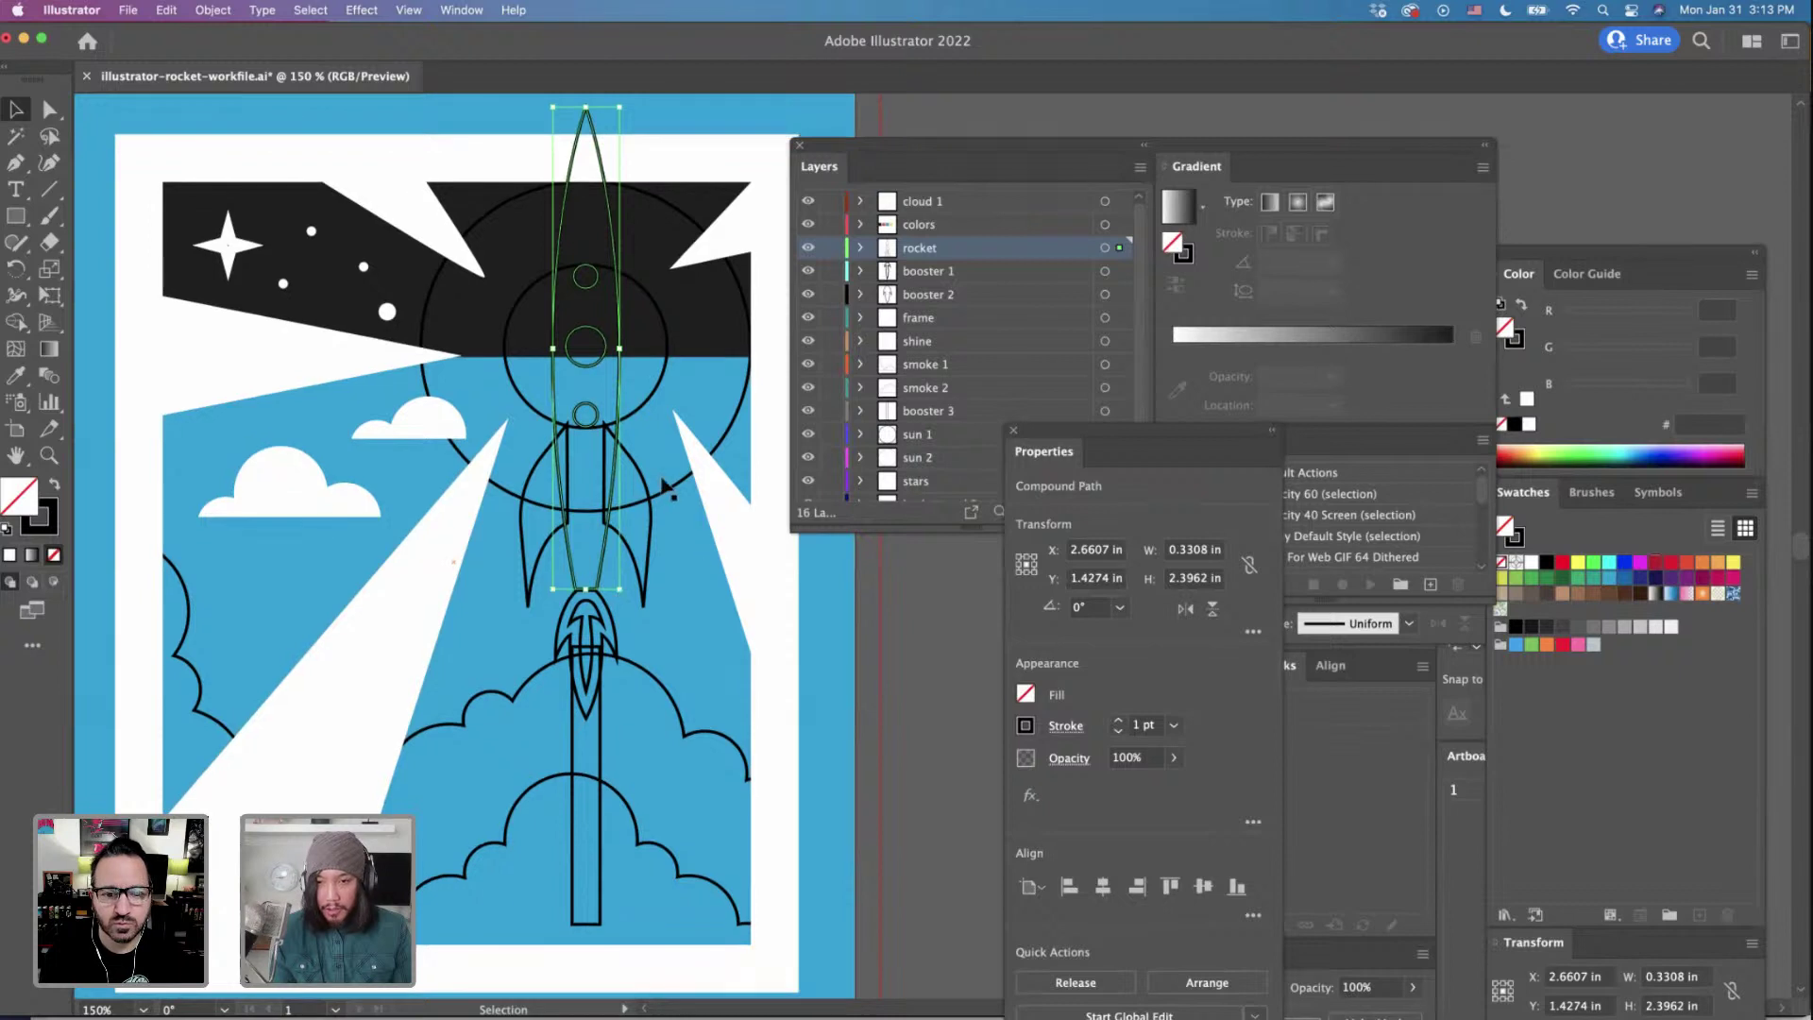
{"action": "key", "text": "i"}
{"action": "left_click", "coordinate": [173, 113]}
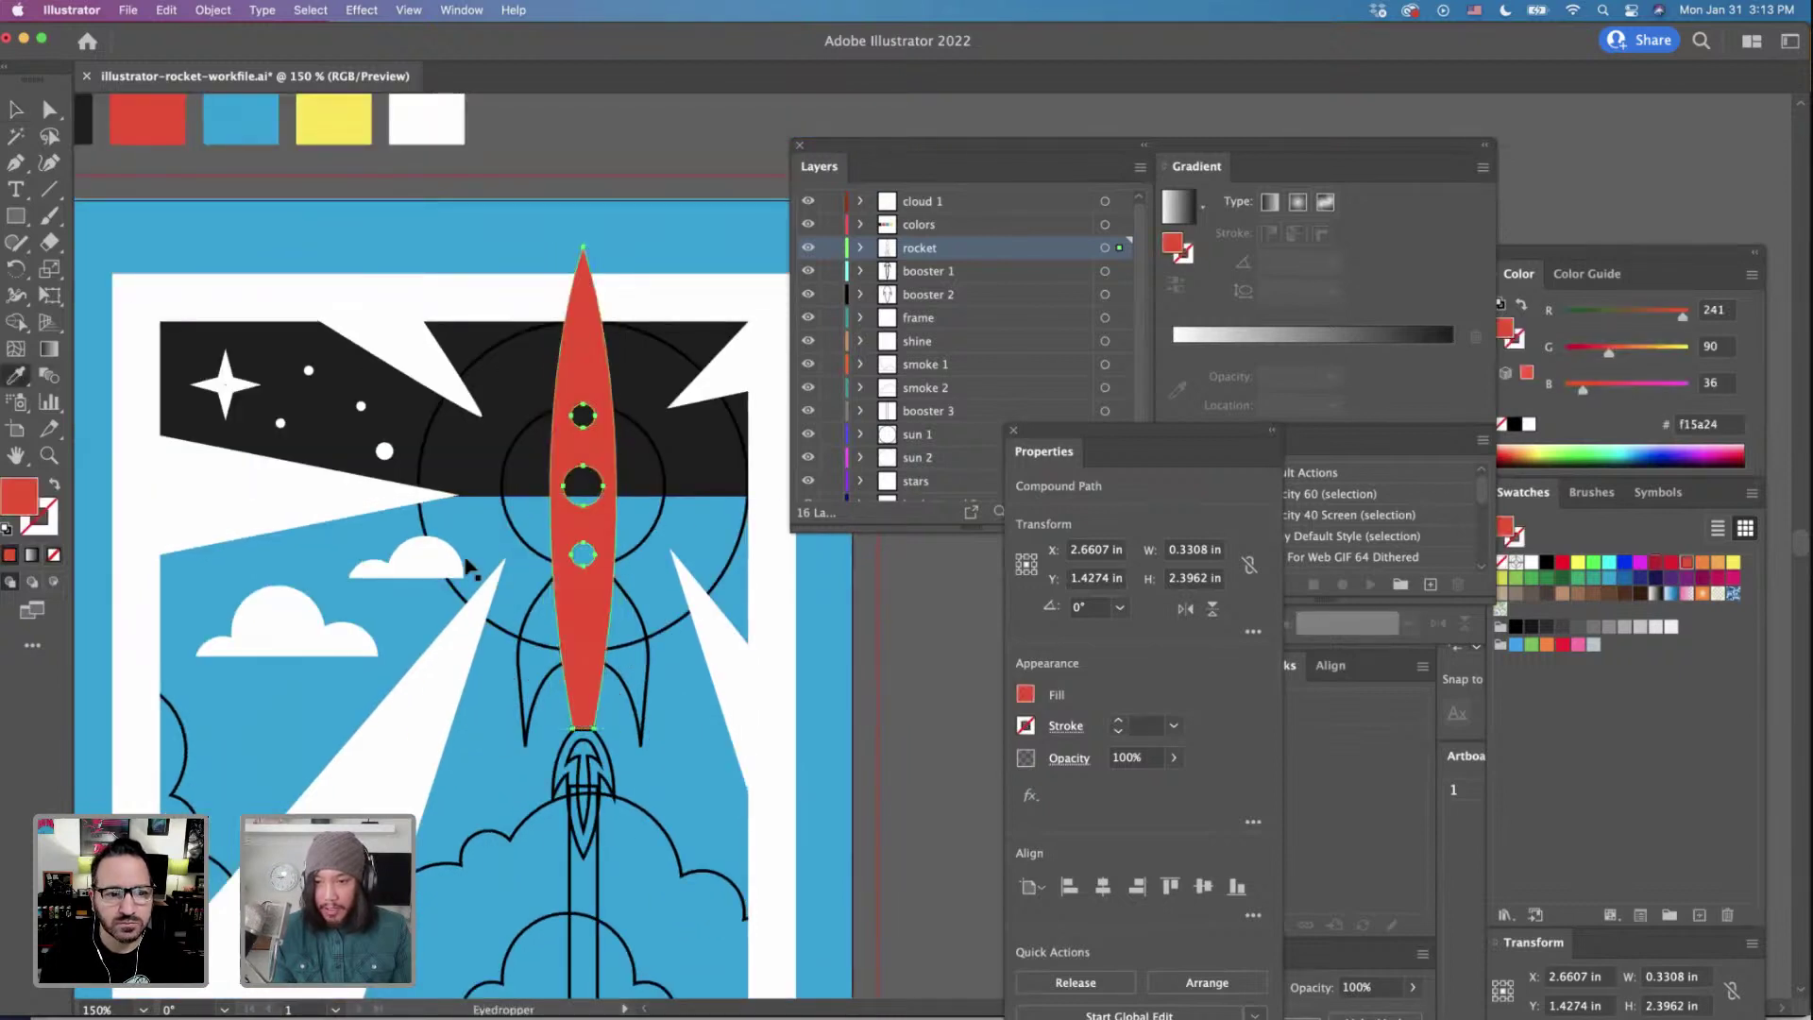
{"action": "key", "text": "v"}
{"action": "left_click", "coordinate": [539, 701]}
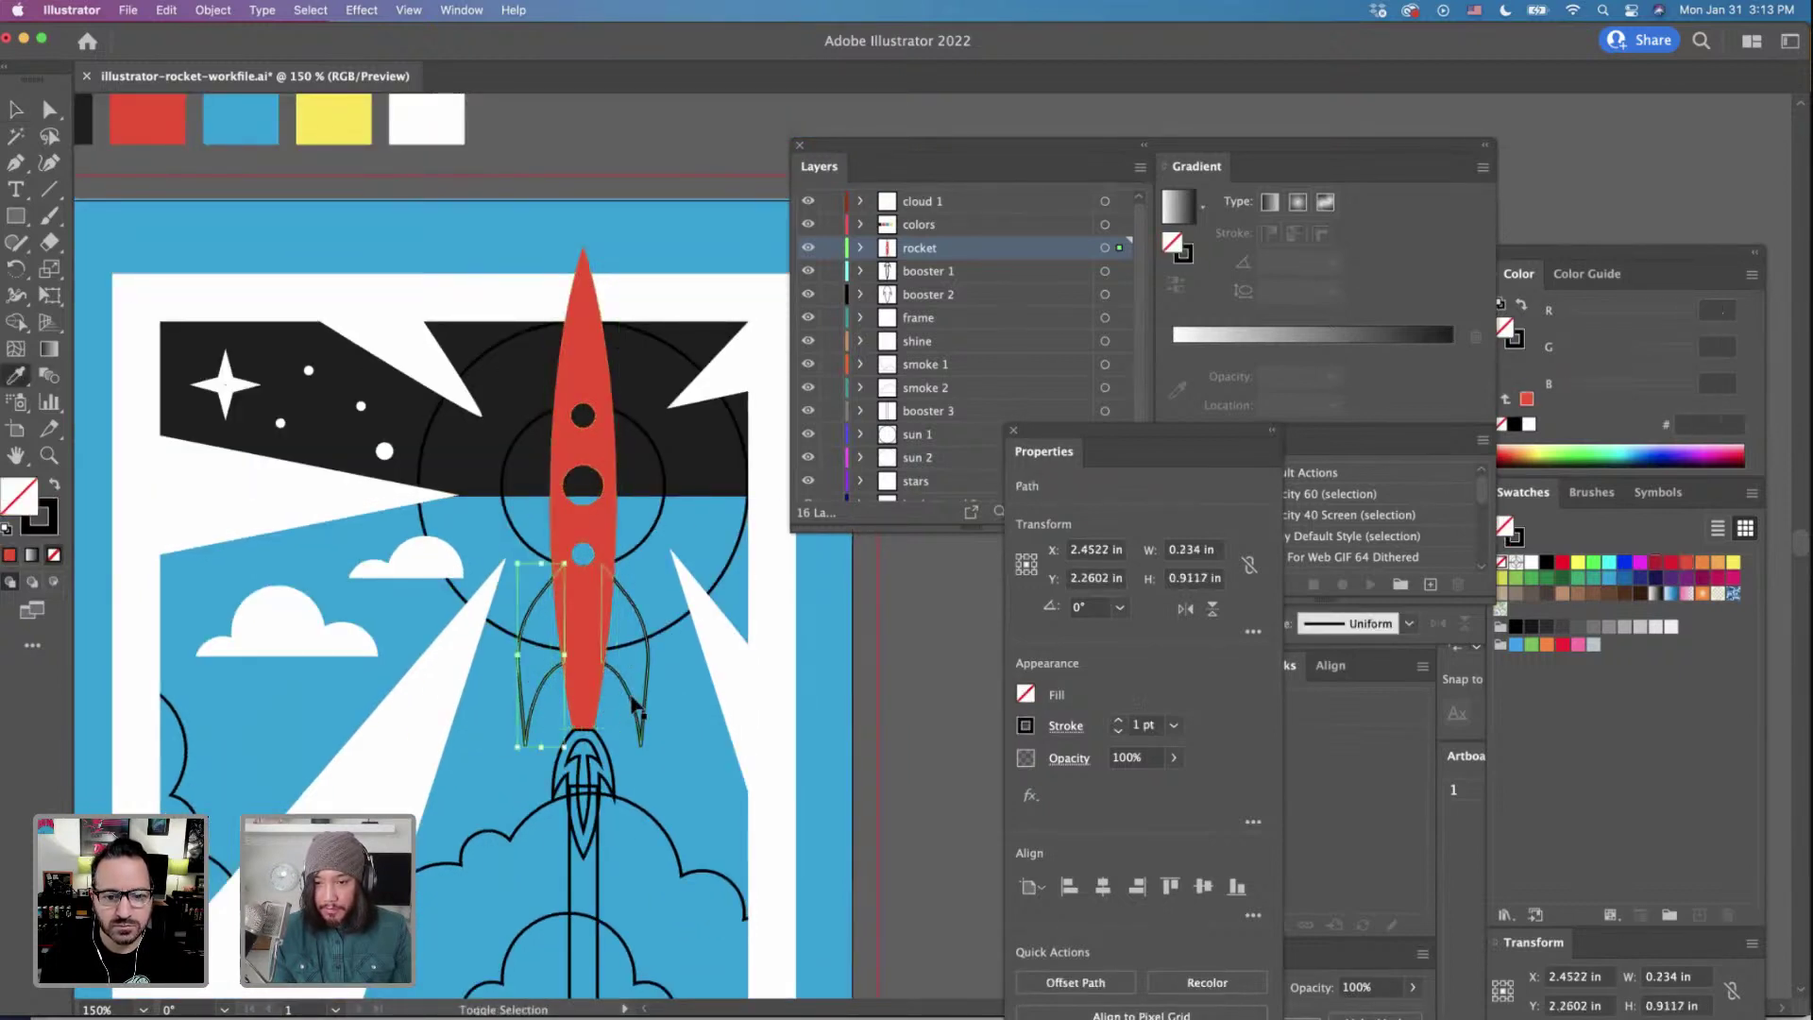
{"action": "left_click", "coordinate": [634, 661], "text": "shift"}
{"action": "key", "text": "i"}
{"action": "left_click", "coordinate": [166, 119]}
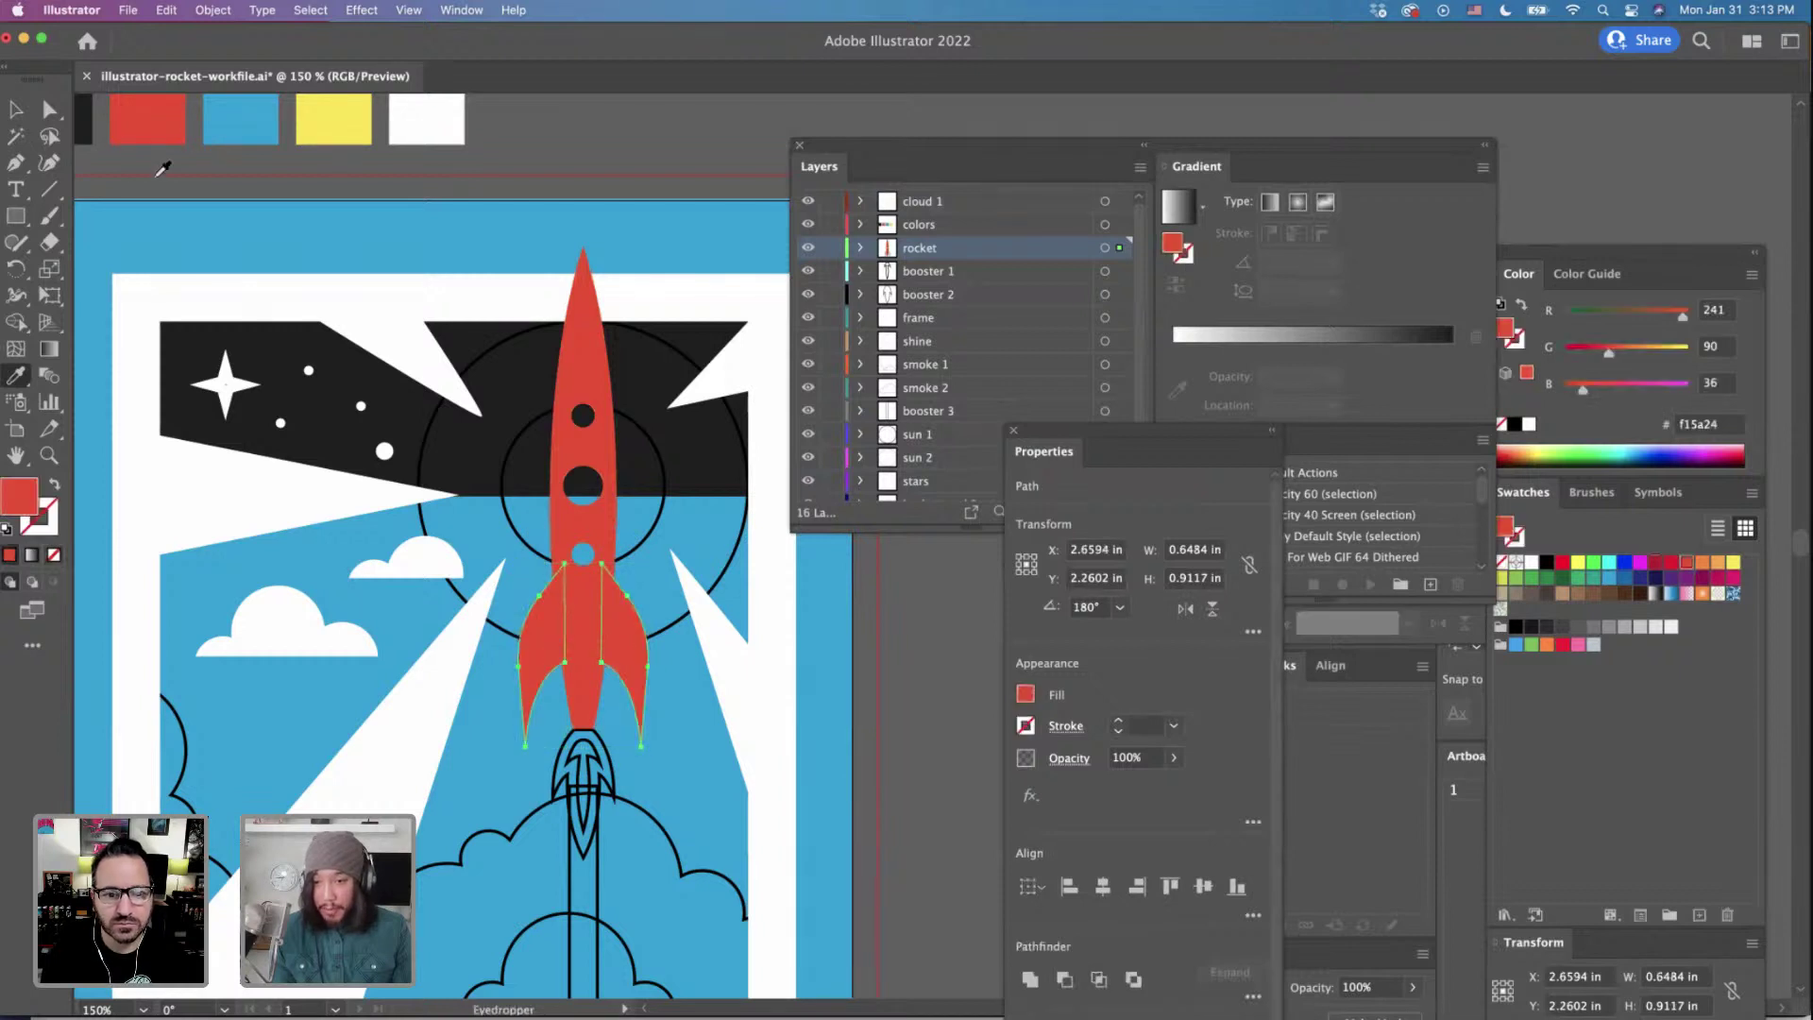
Unite the rocket body and both side fins into one shape with Pathfinder.
{"action": "left_click", "coordinate": [19, 116]}
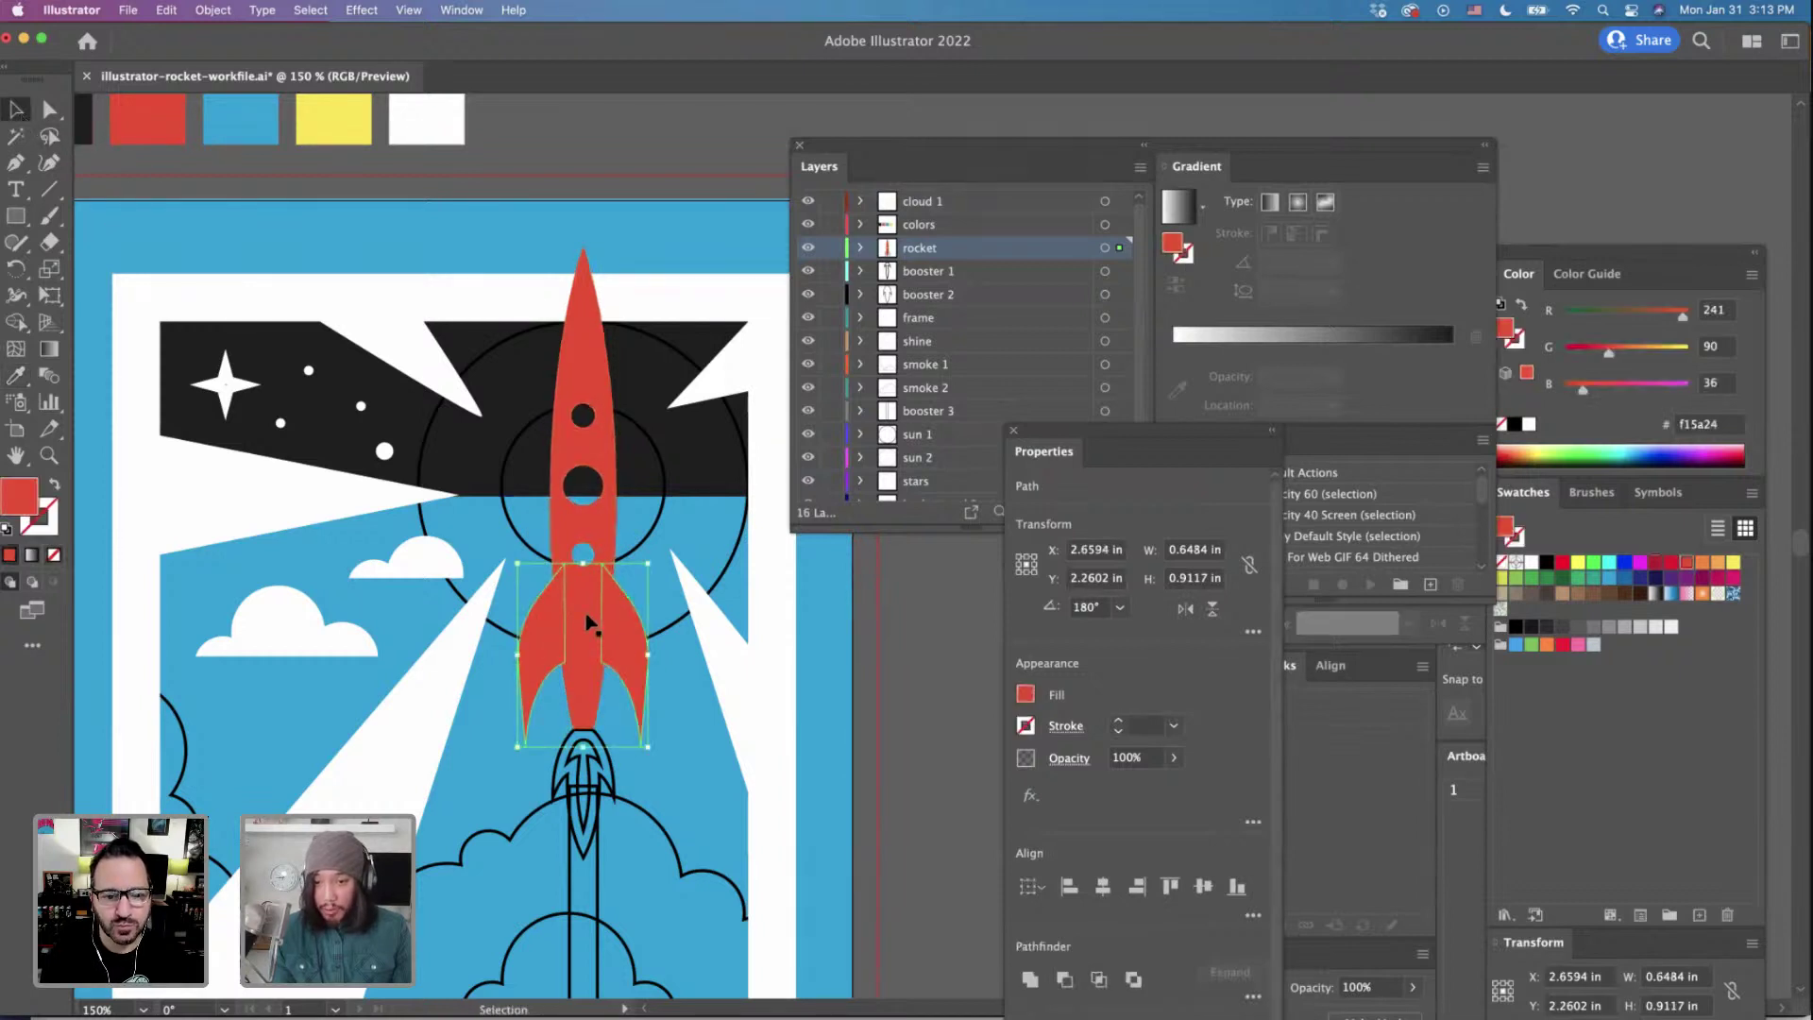
{"action": "left_click", "coordinate": [585, 625], "text": "shift"}
{"action": "scroll", "coordinate": [1132, 698], "scroll_direction": "down", "scroll_amount": 2}
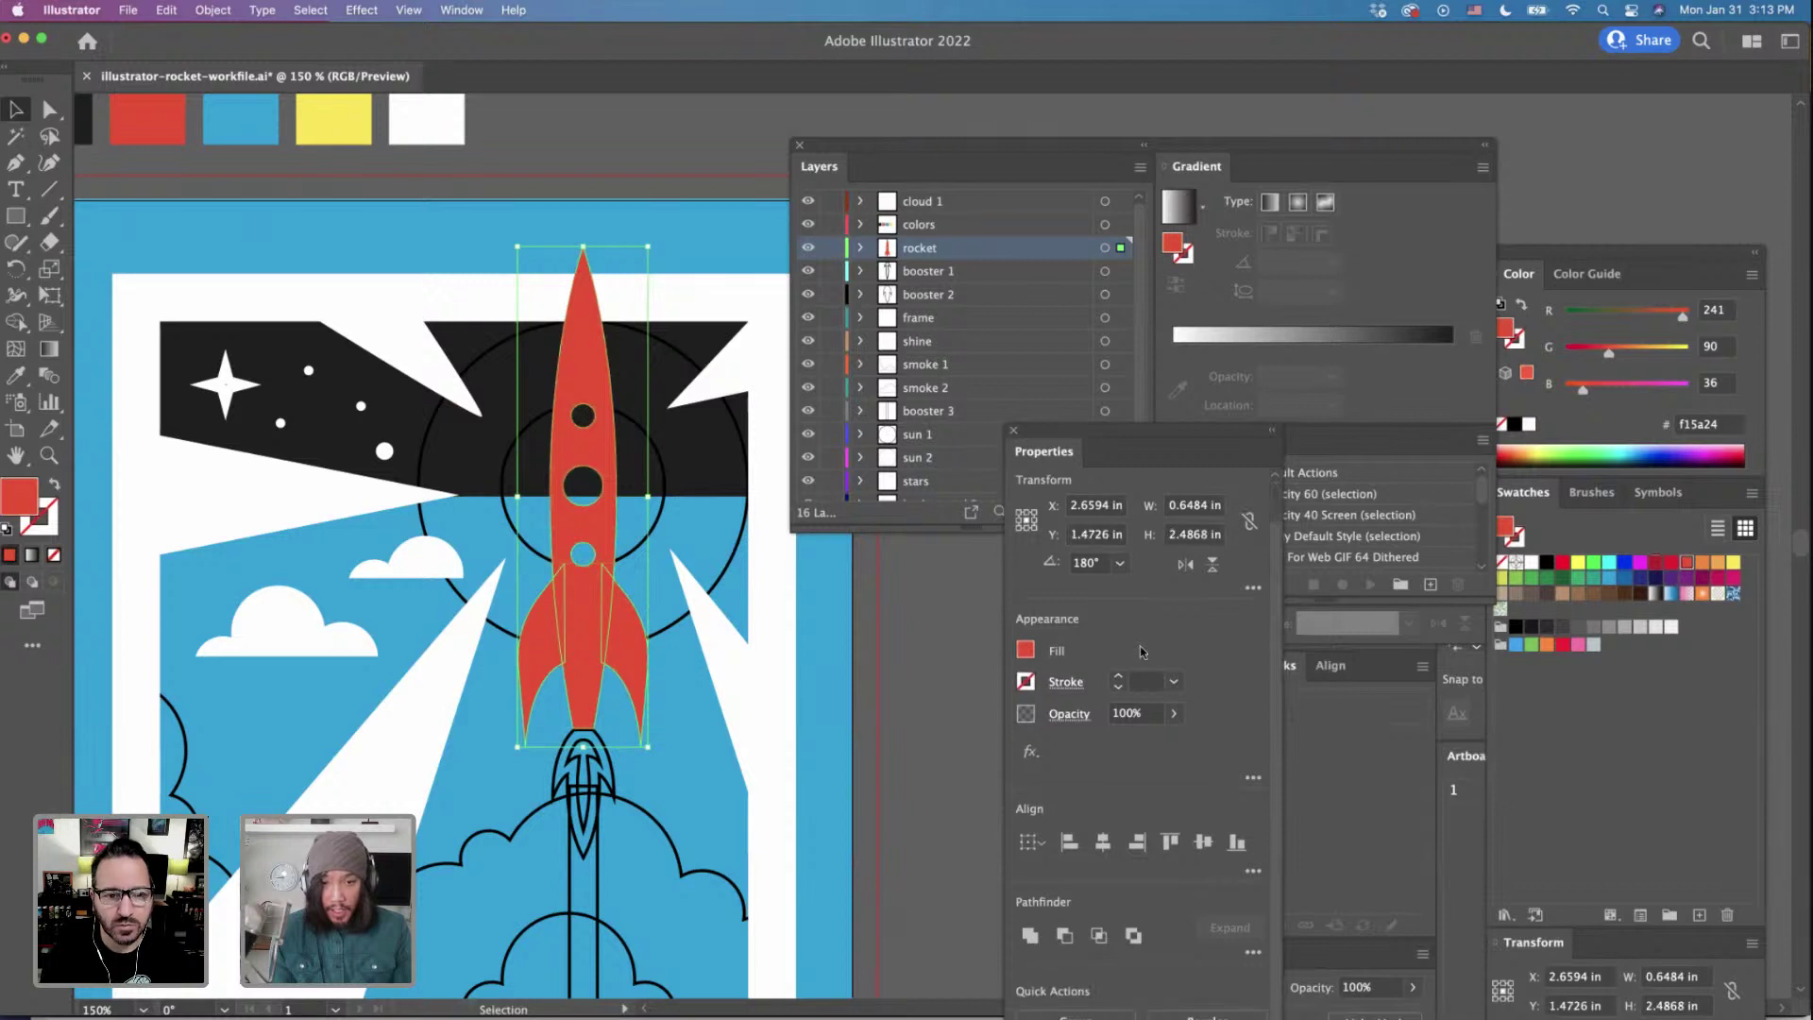
{"action": "left_click", "coordinate": [1024, 933]}
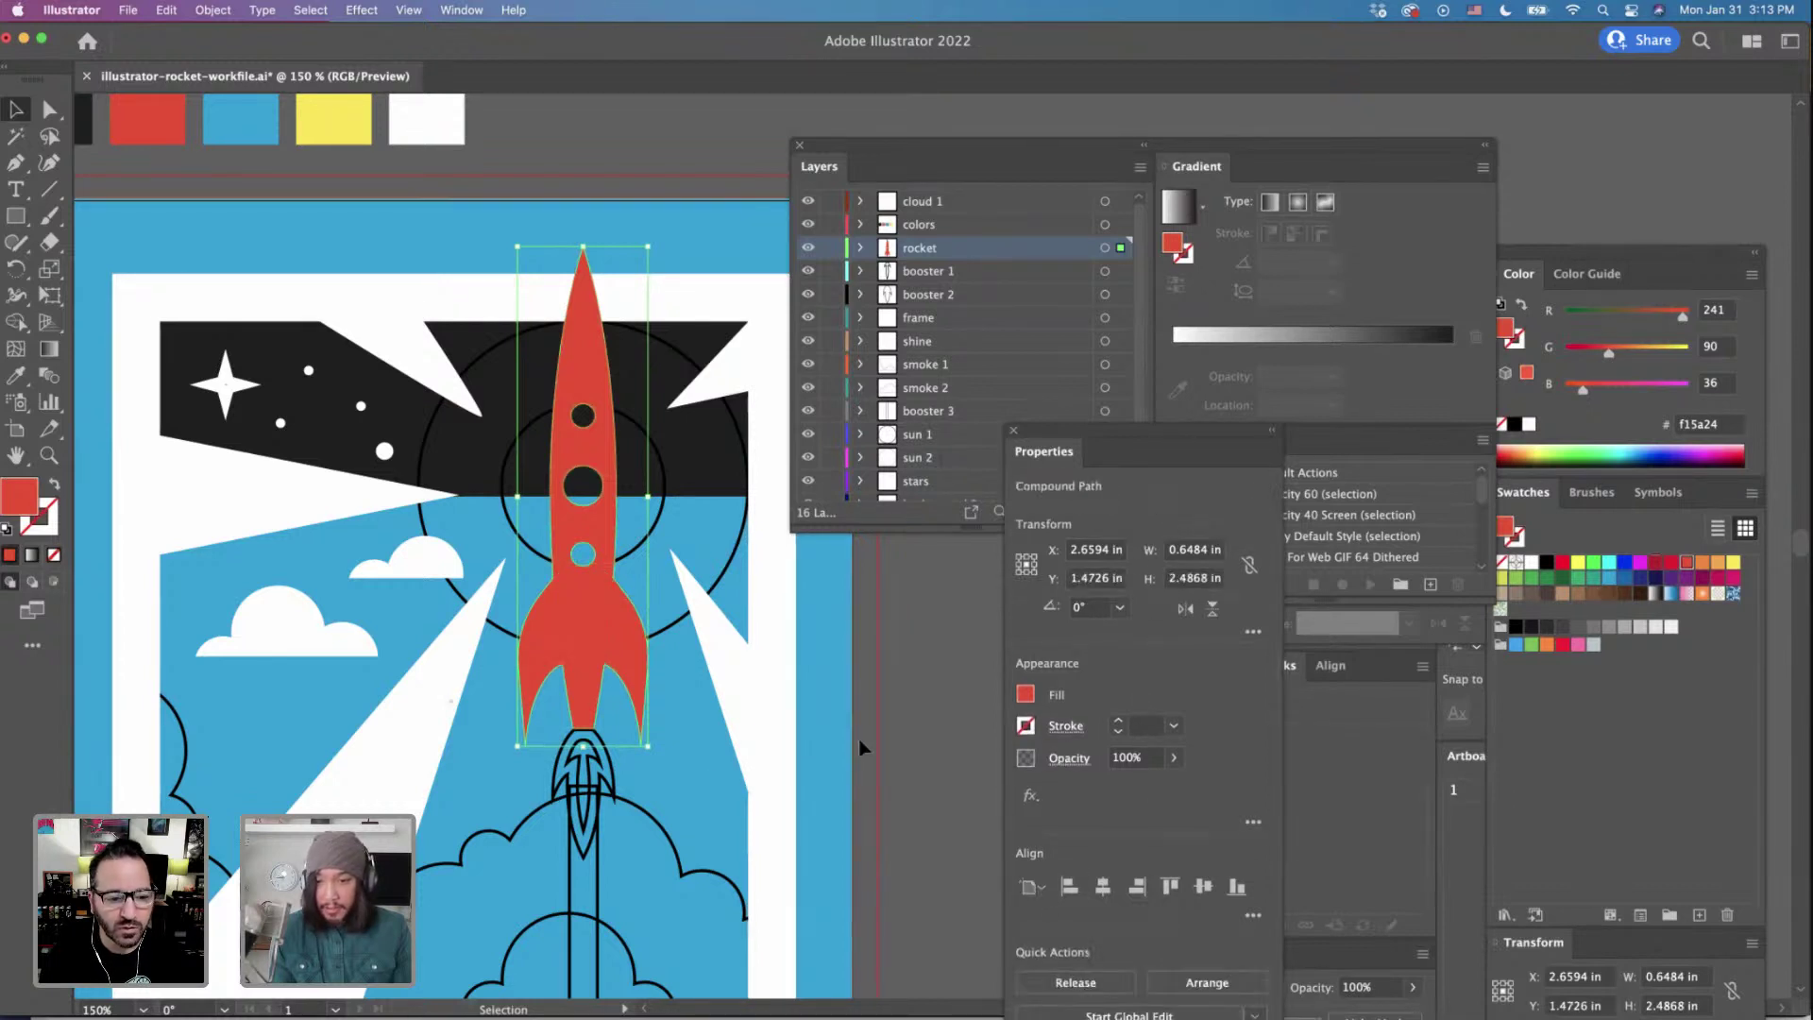
Fill the inner sun circle with white and the outer sun circle with the palette's yellow, then clear the selection.
{"action": "left_click", "coordinate": [656, 532]}
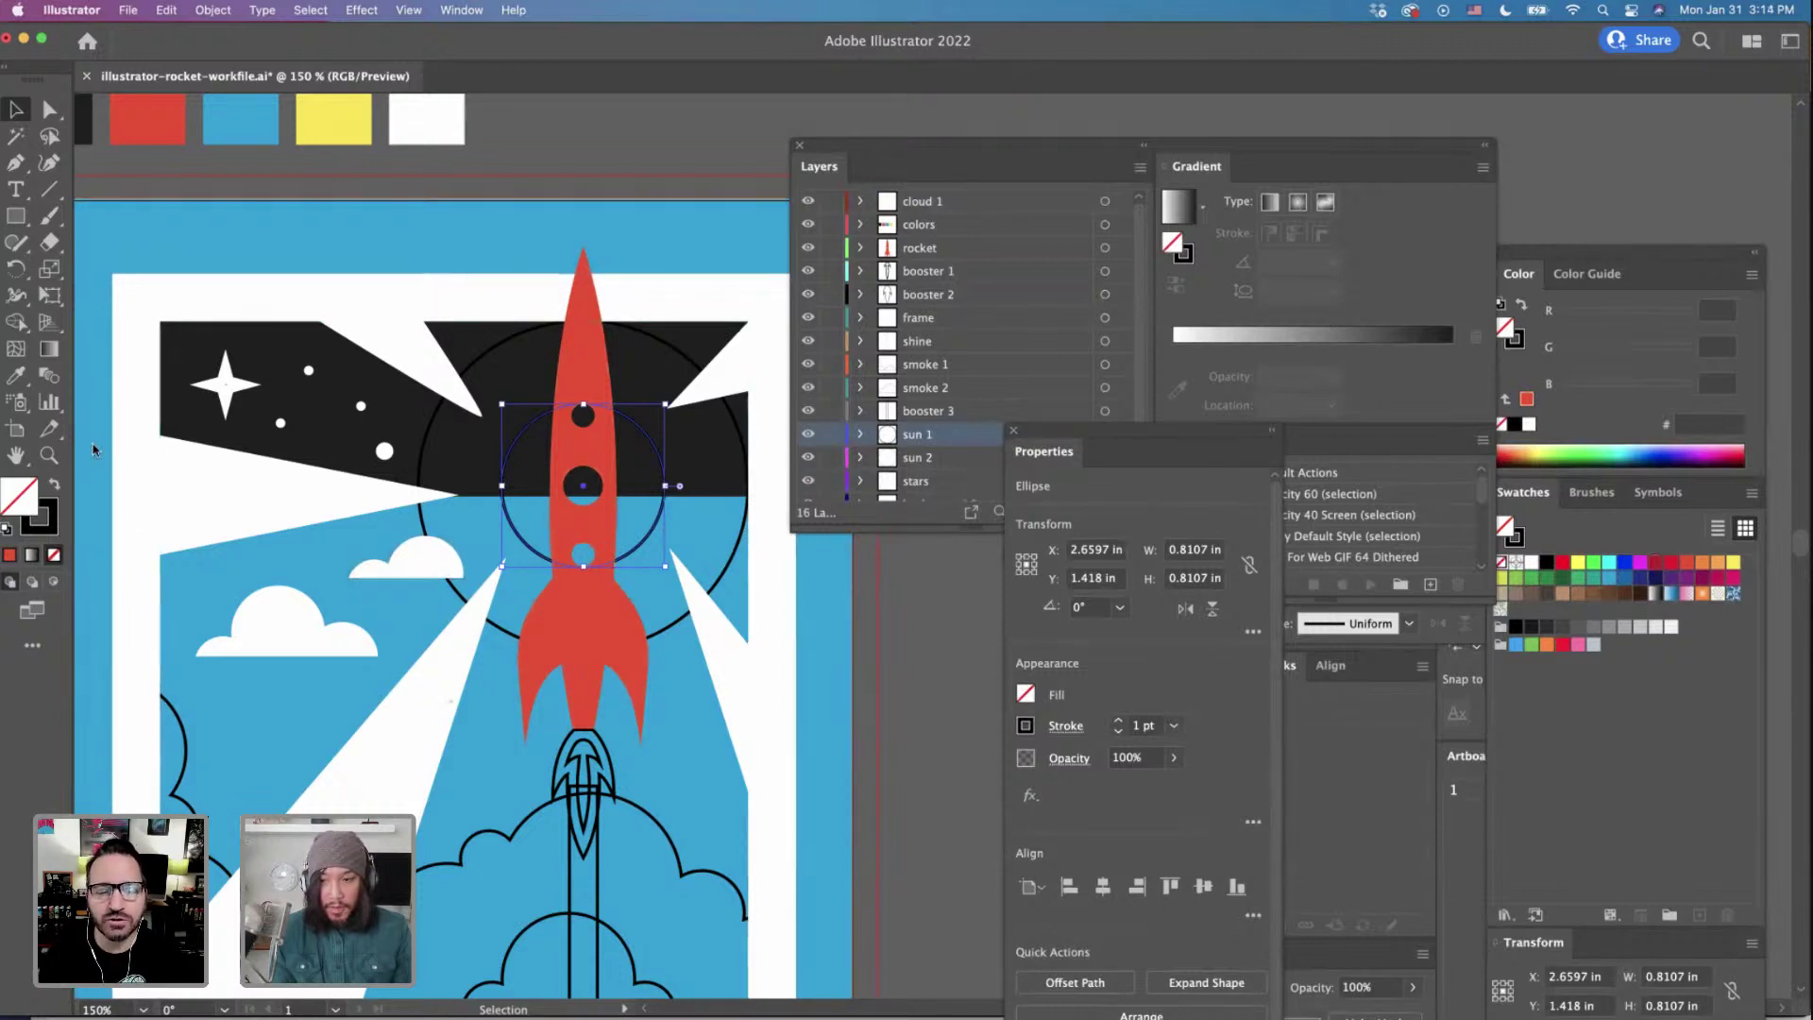
{"action": "left_click", "coordinate": [16, 375]}
{"action": "left_click", "coordinate": [322, 522]}
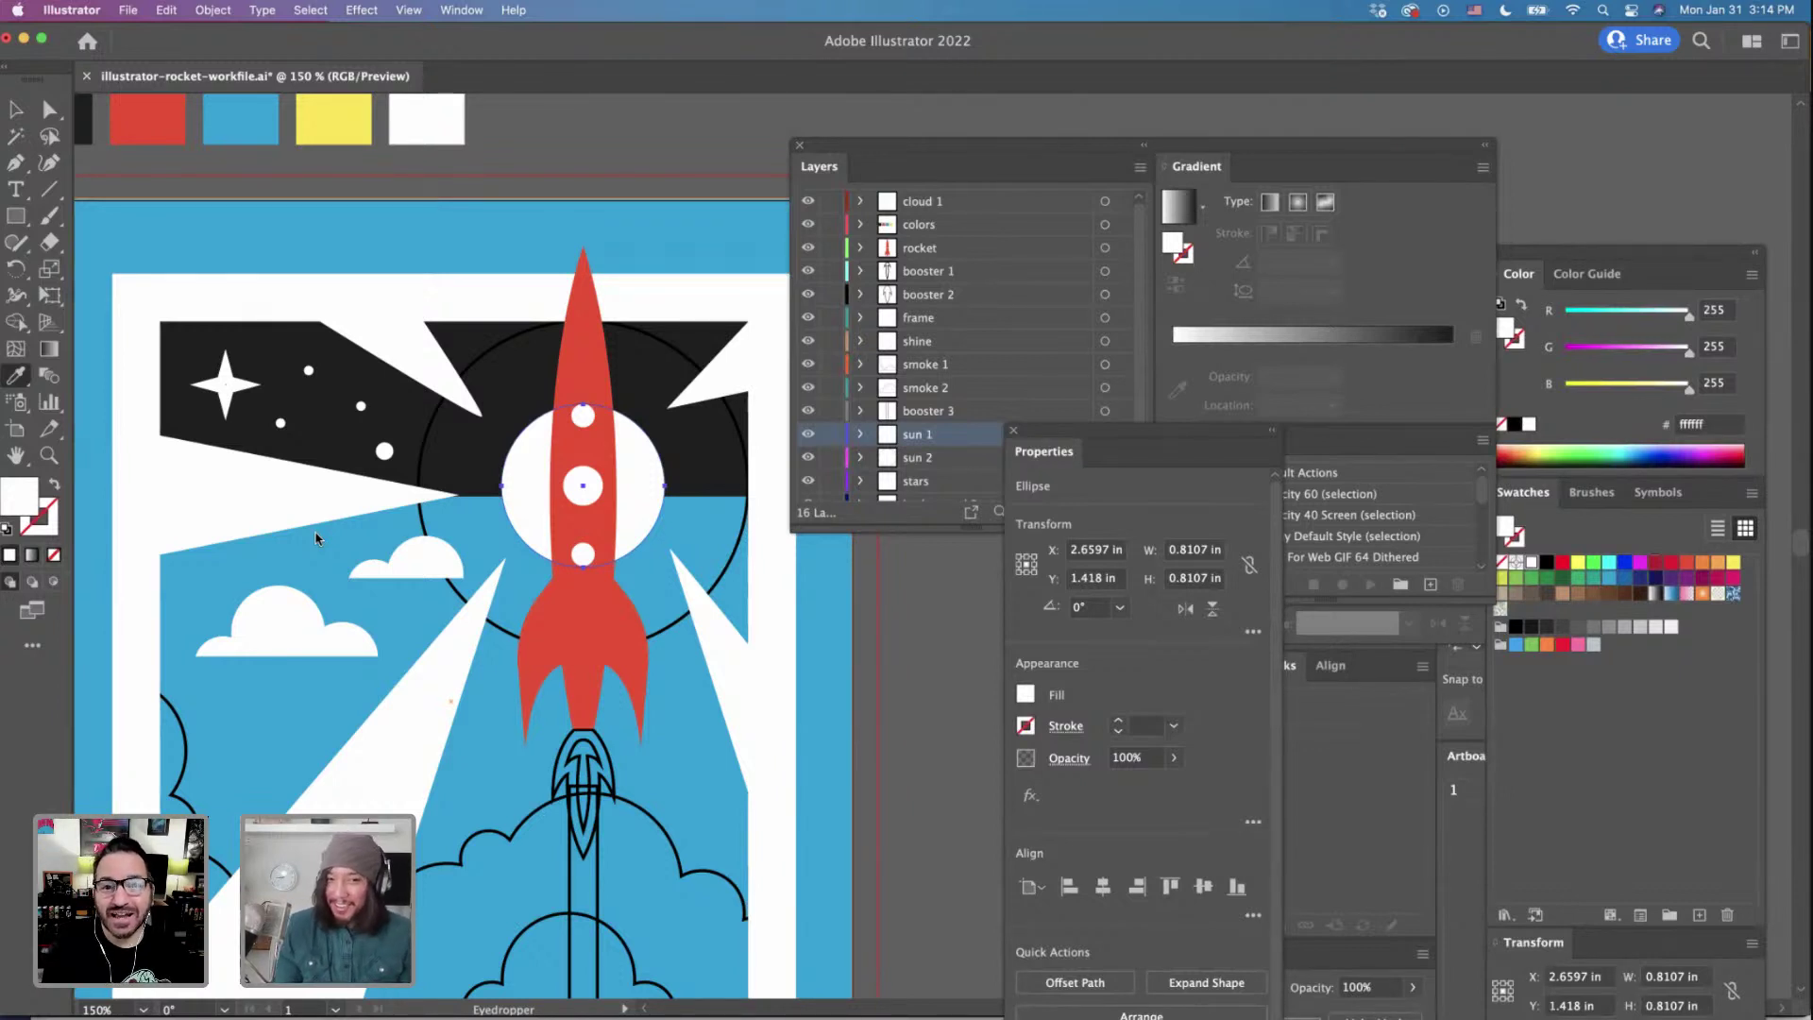
{"action": "key", "text": "v"}
{"action": "left_click", "coordinate": [672, 637]}
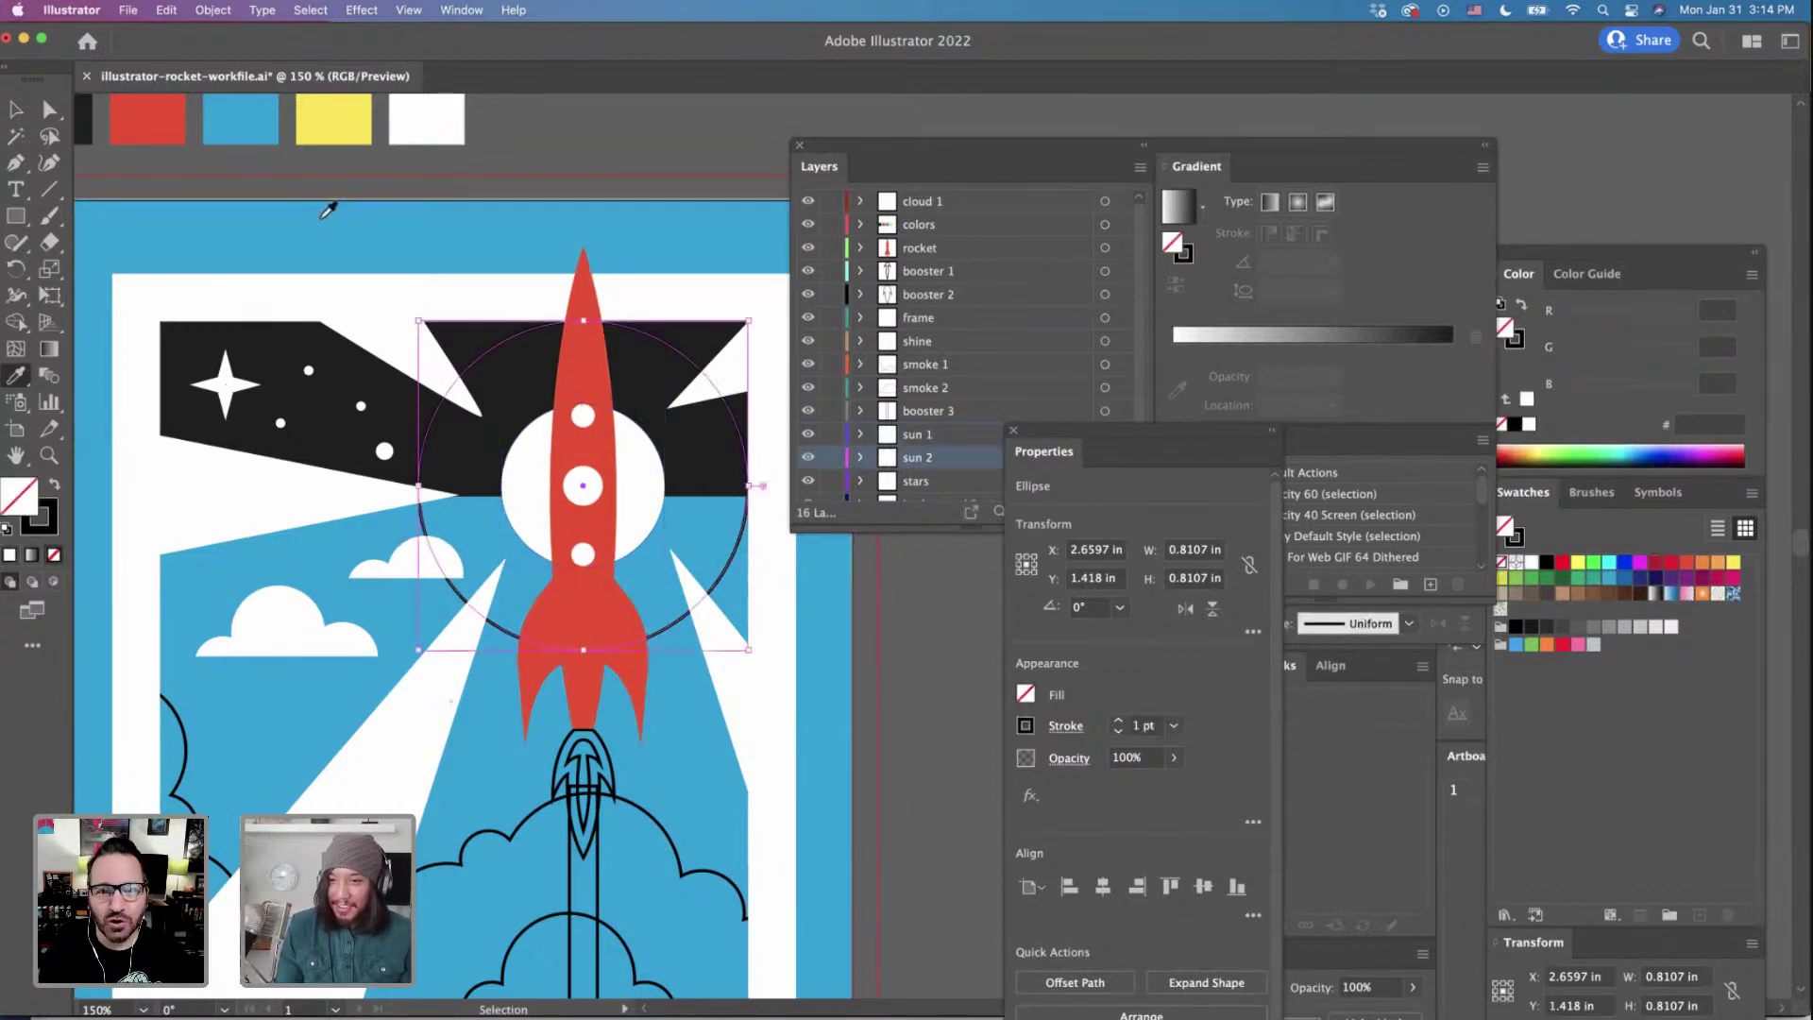
{"action": "key", "text": "i"}
{"action": "left_click", "coordinate": [354, 128]}
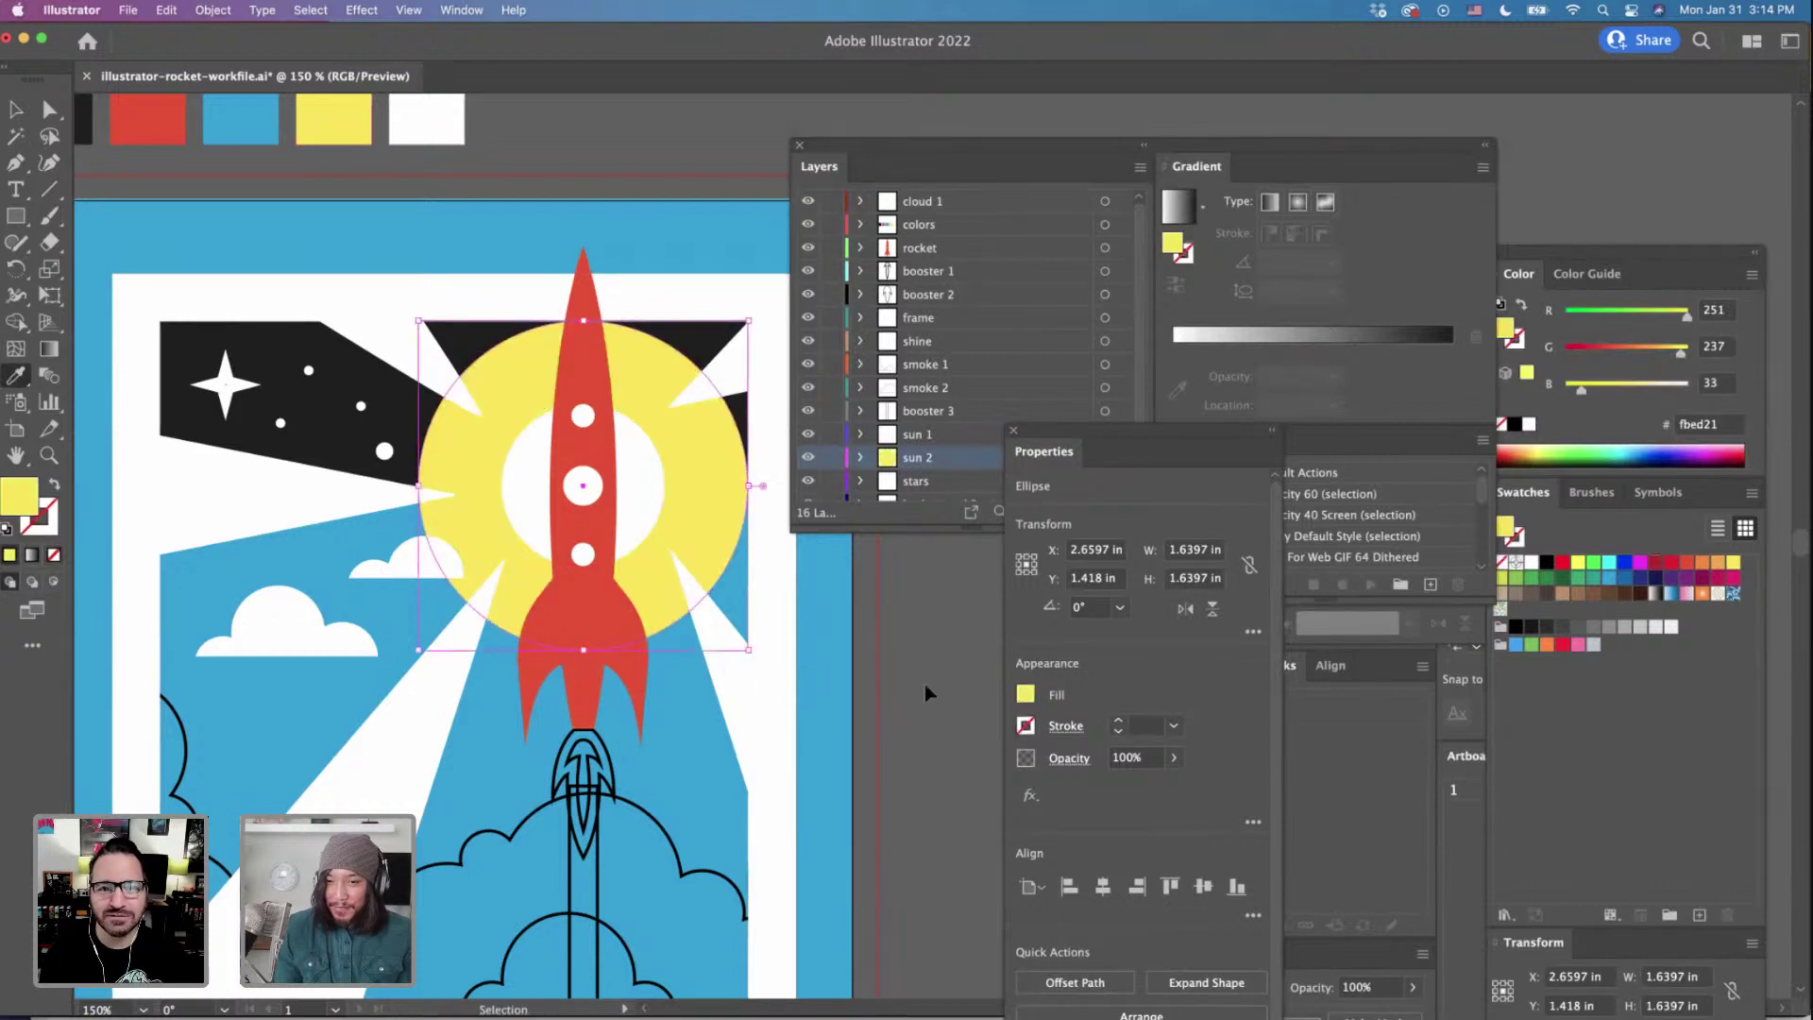
{"action": "key", "text": "super+shift+a"}
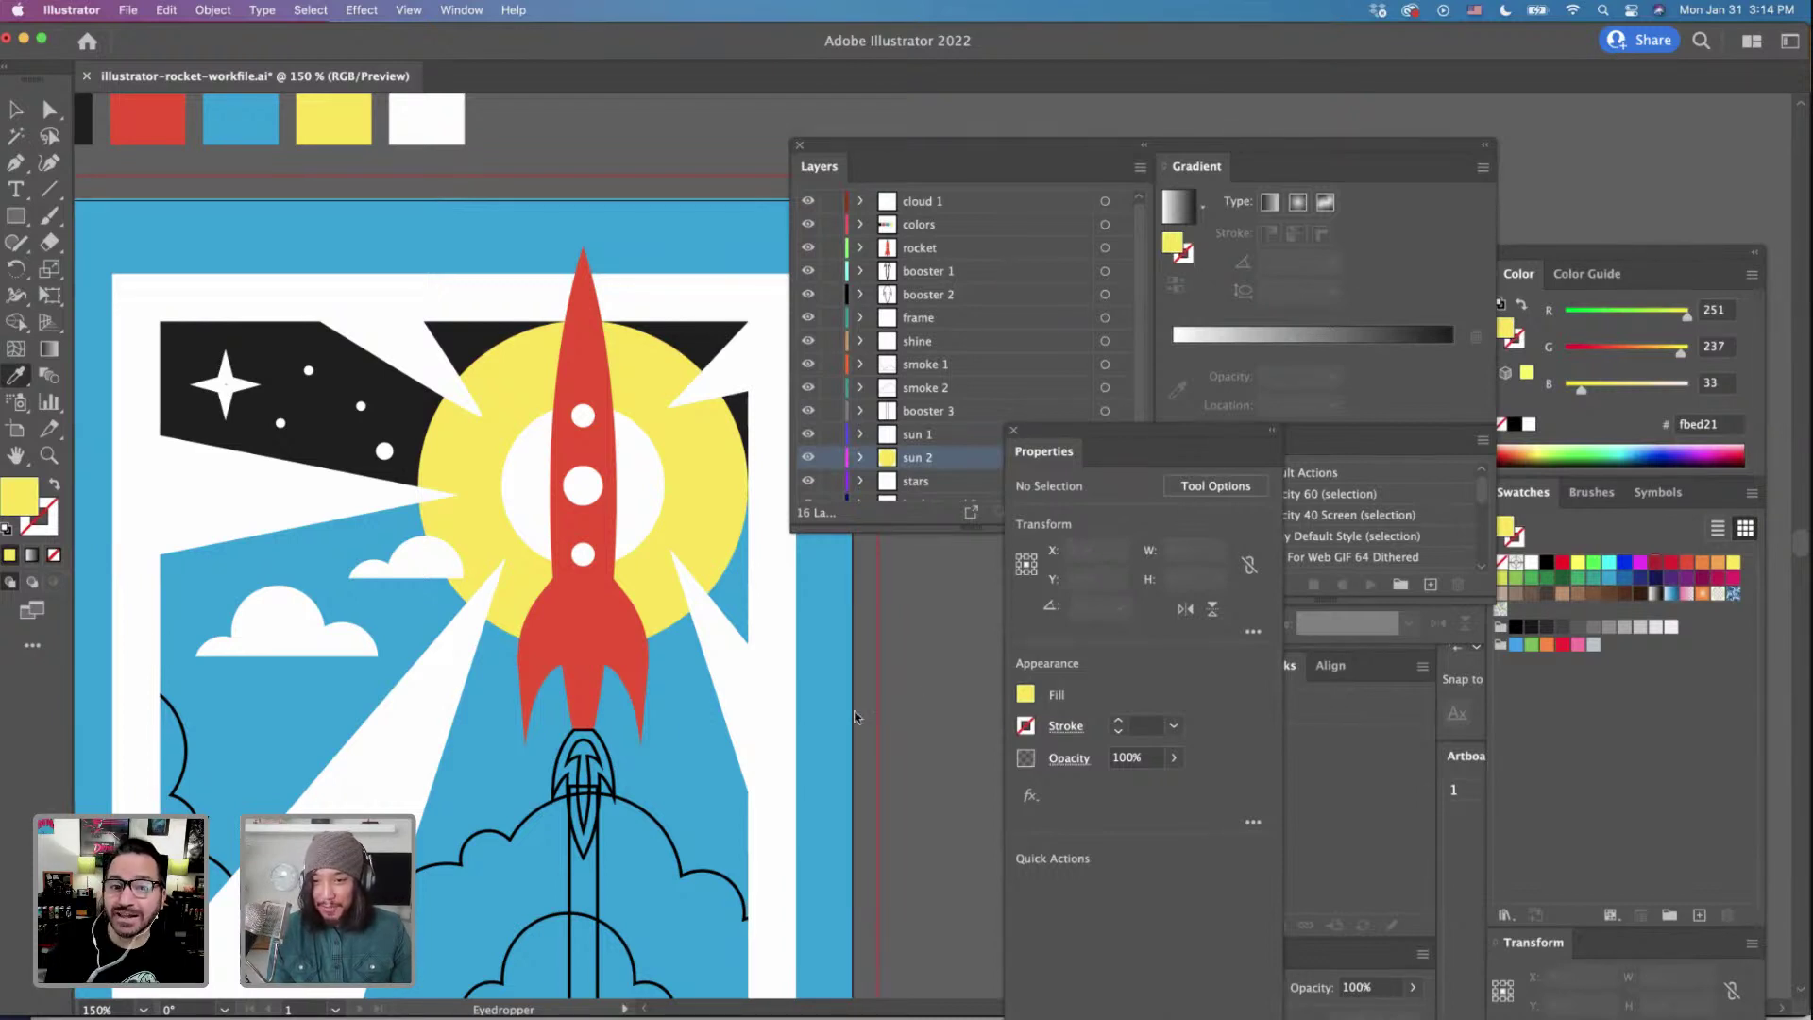
Fill the small cloud beside the sun with the sun's yellow using the Eyedropper.
{"action": "scroll", "coordinate": [864, 713], "scroll_direction": "down", "scroll_amount": 2}
{"action": "key", "text": "v"}
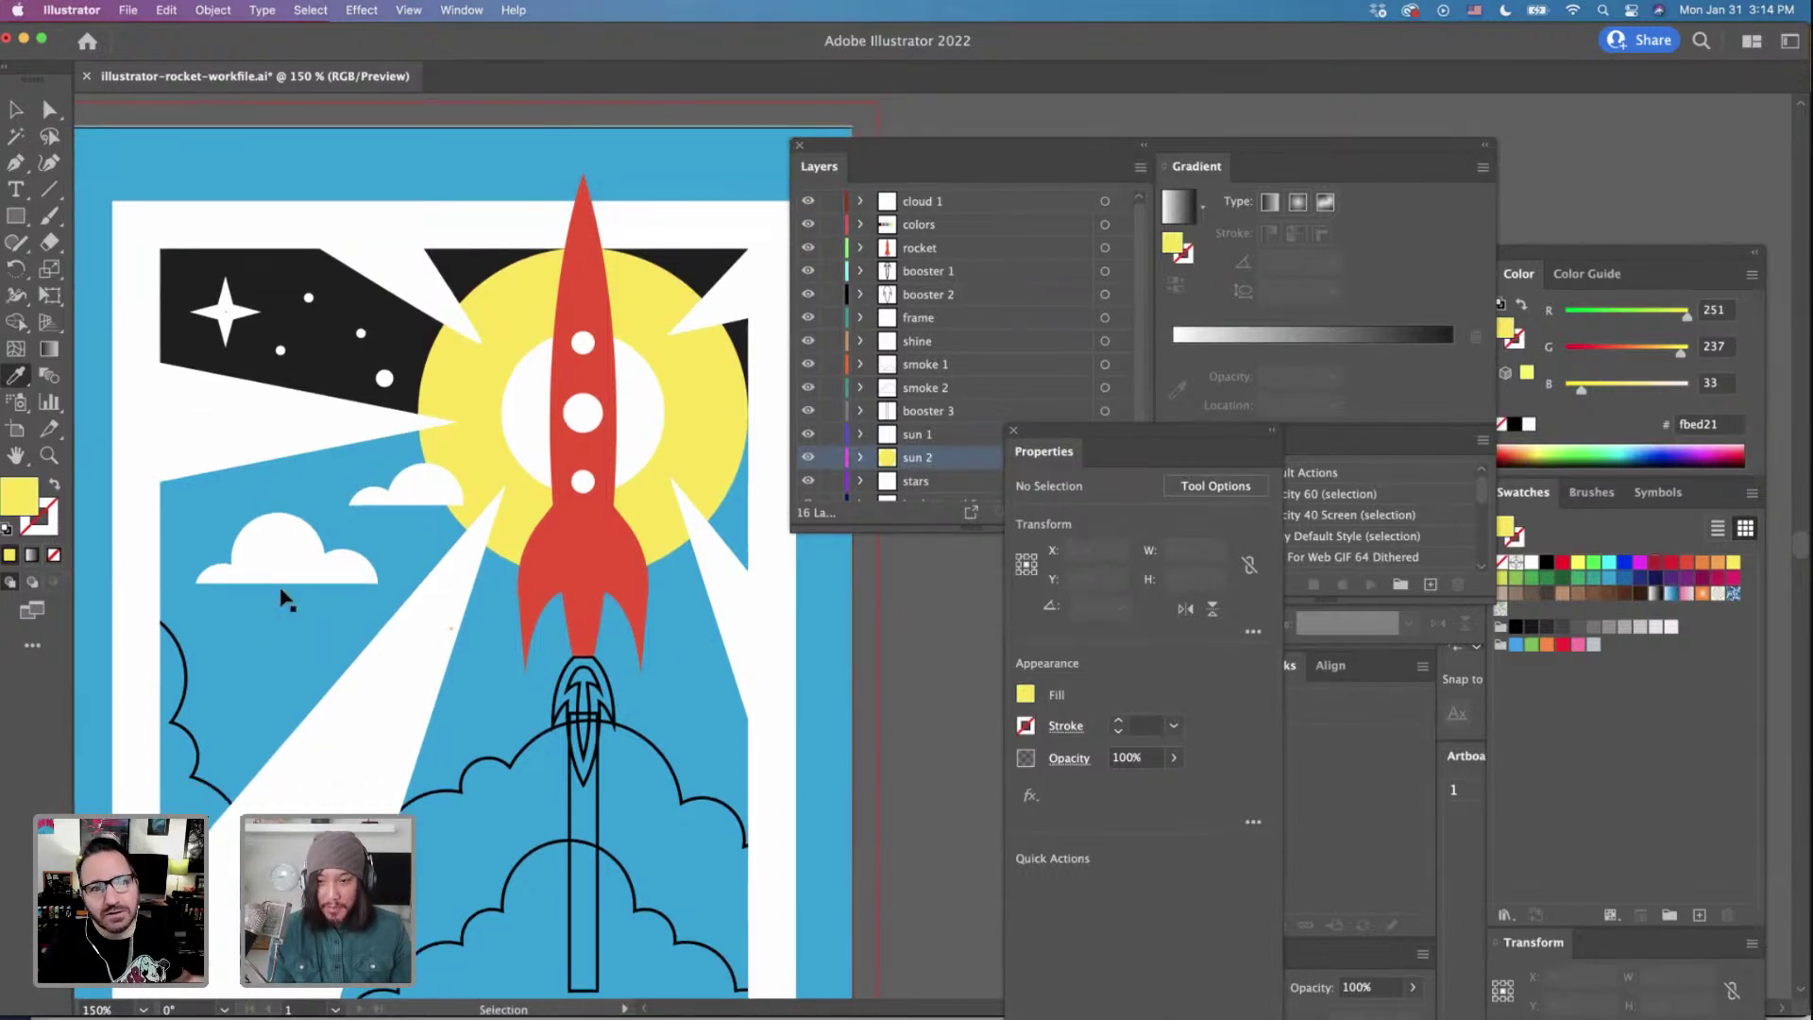
{"action": "left_click", "coordinate": [446, 489]}
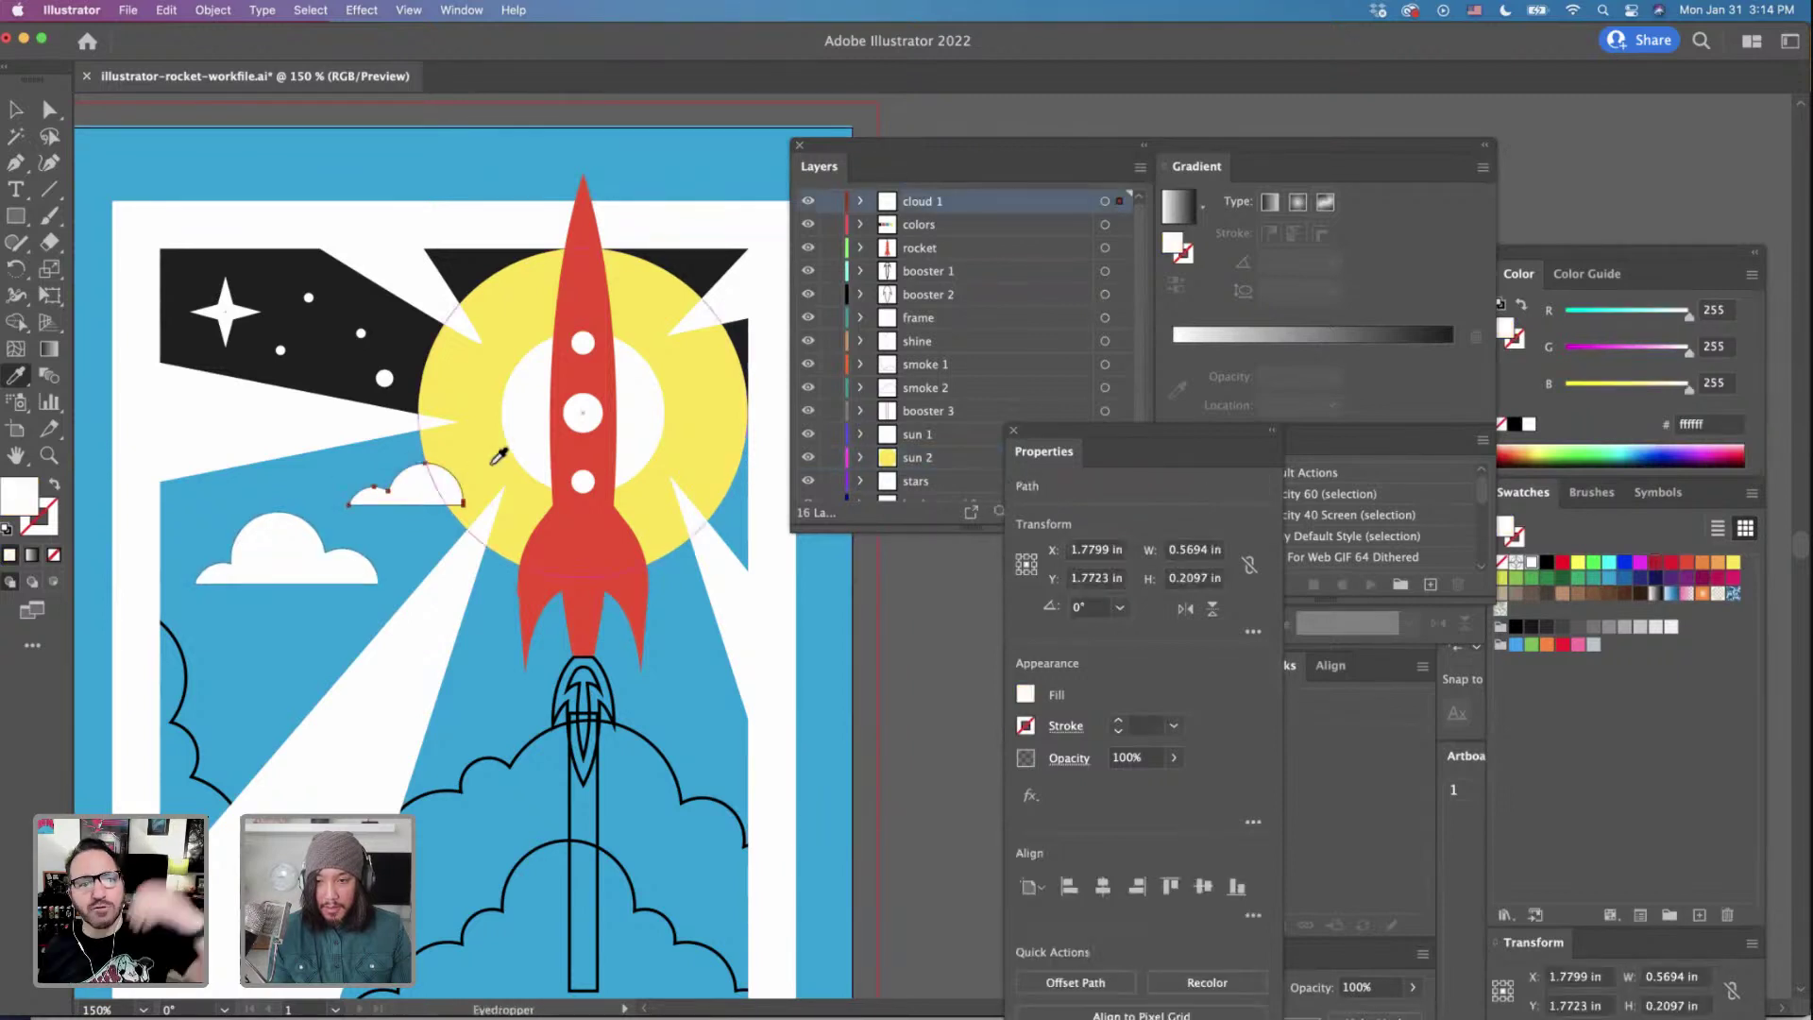
{"action": "key", "text": "i"}
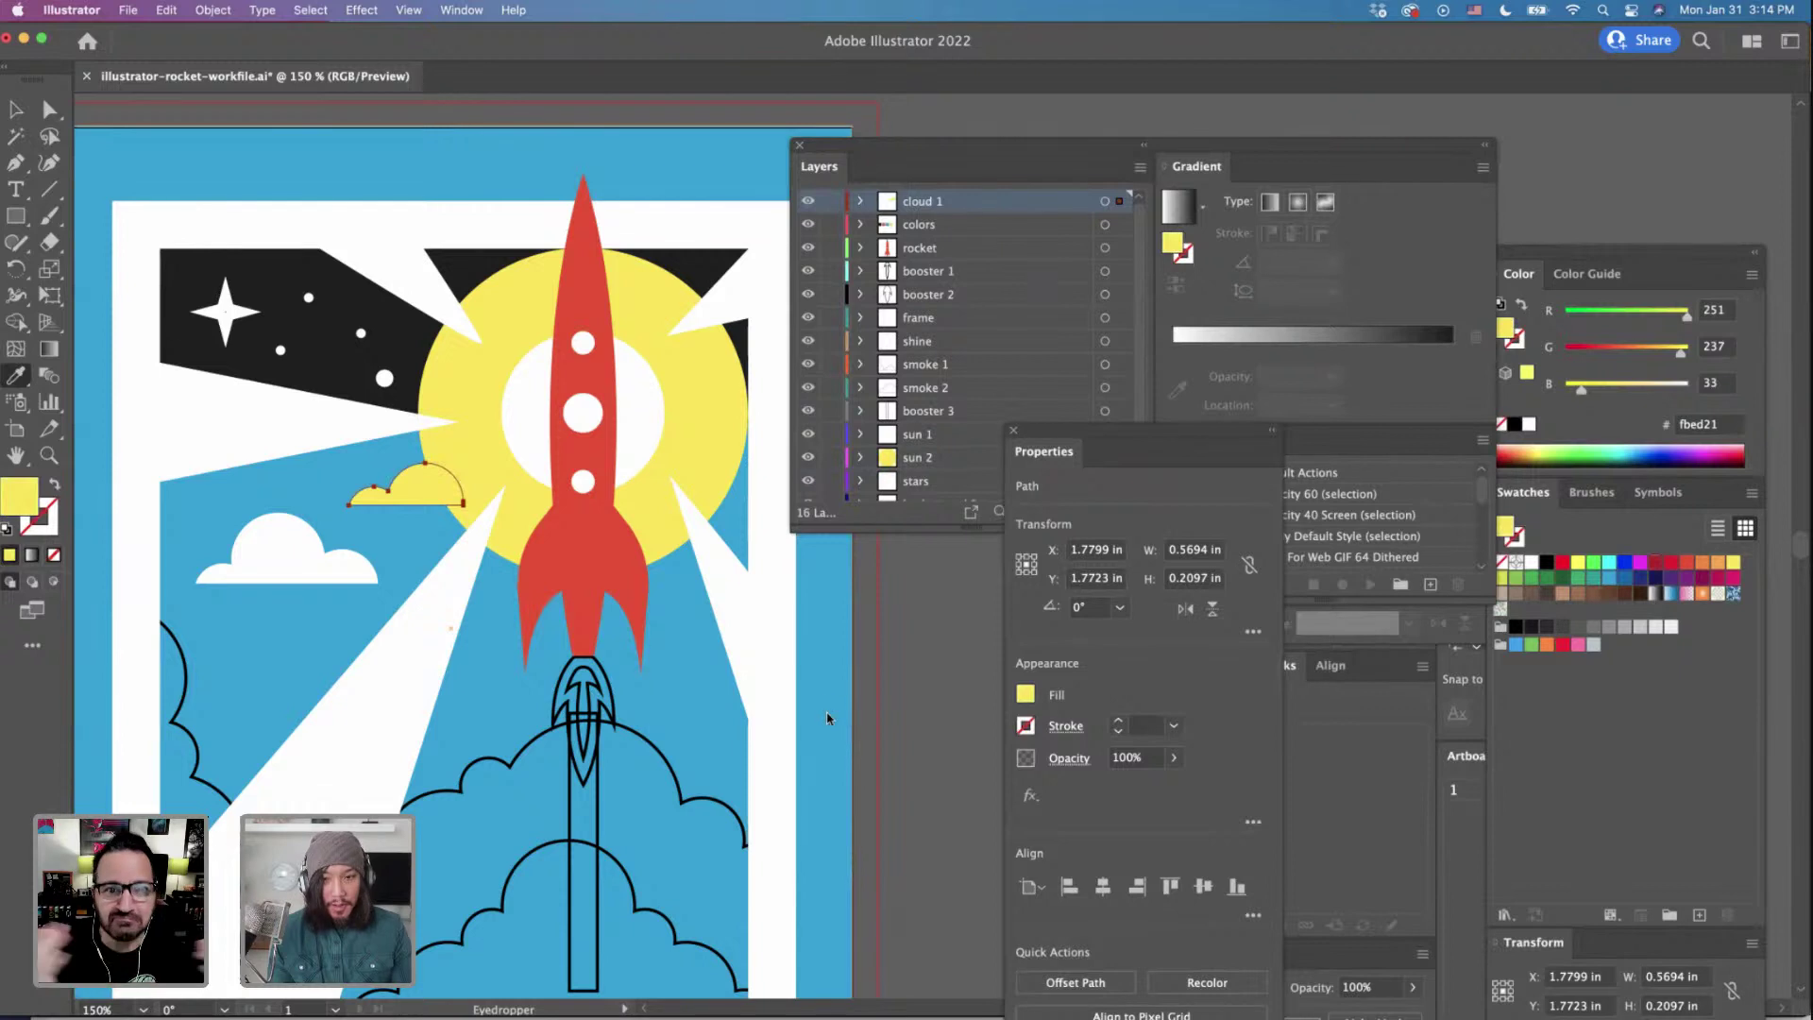
Fill the outer sun circle with the rocket's red and the inner sun circle with the small cloud's yellow.
{"action": "key", "text": "v"}
{"action": "left_click", "coordinate": [697, 397]}
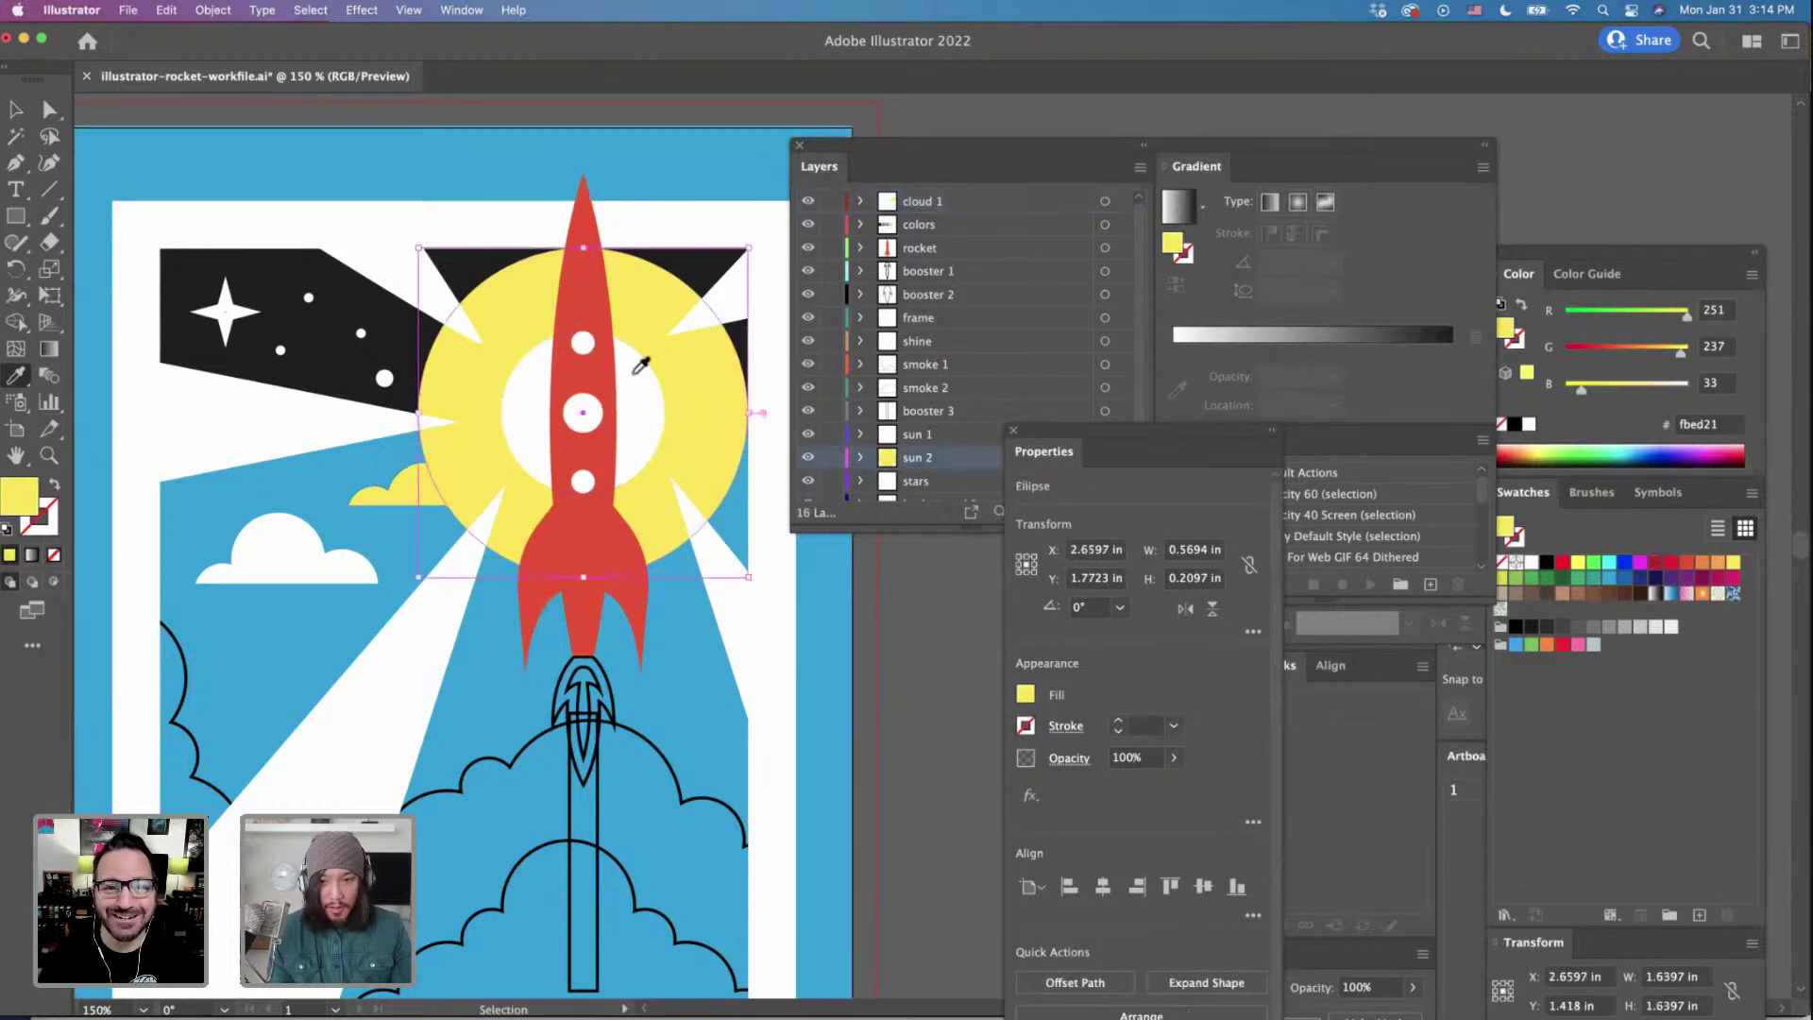
{"action": "key", "text": "i"}
{"action": "left_click", "coordinate": [609, 401]}
{"action": "left_click", "coordinate": [643, 399], "text": "super"}
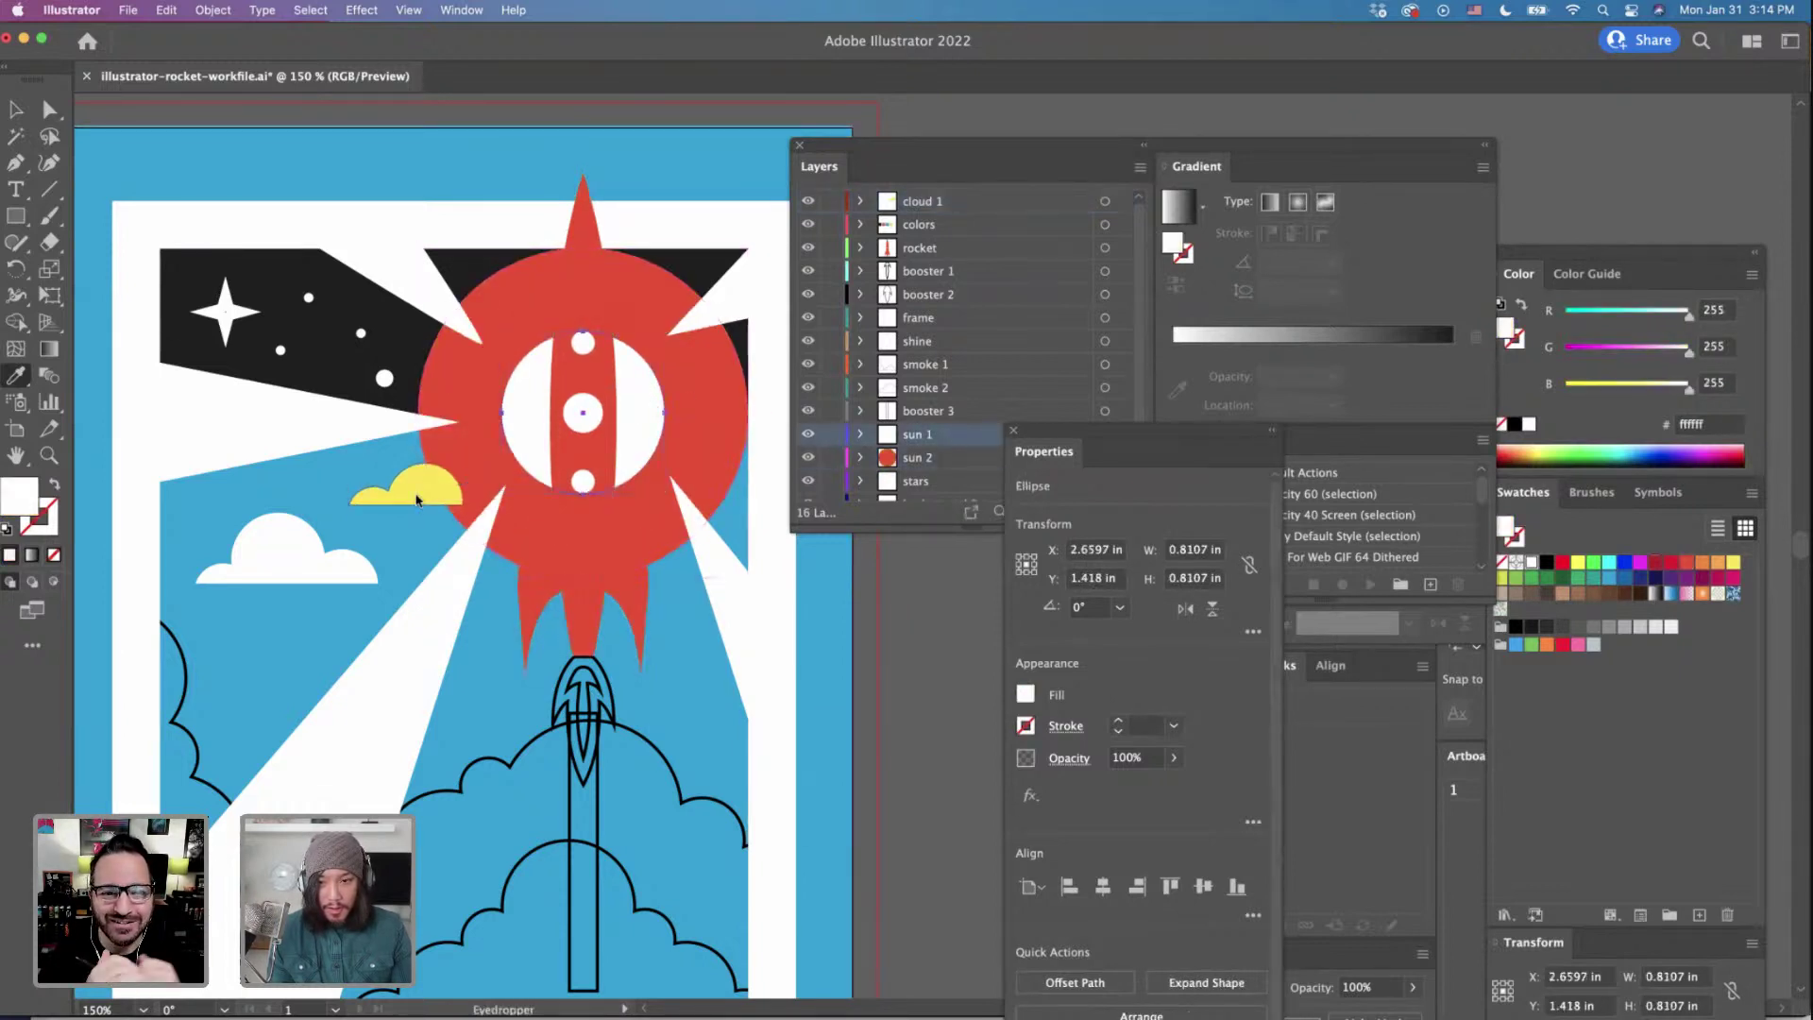
{"action": "left_click", "coordinate": [411, 487]}
Fill the rocket's outer booster flame with the small cloud's yellow and the inner flame with white.
{"action": "scroll", "coordinate": [817, 676], "scroll_direction": "down", "scroll_amount": 2}
{"action": "scroll", "coordinate": [818, 676], "scroll_direction": "right", "scroll_amount": 2}
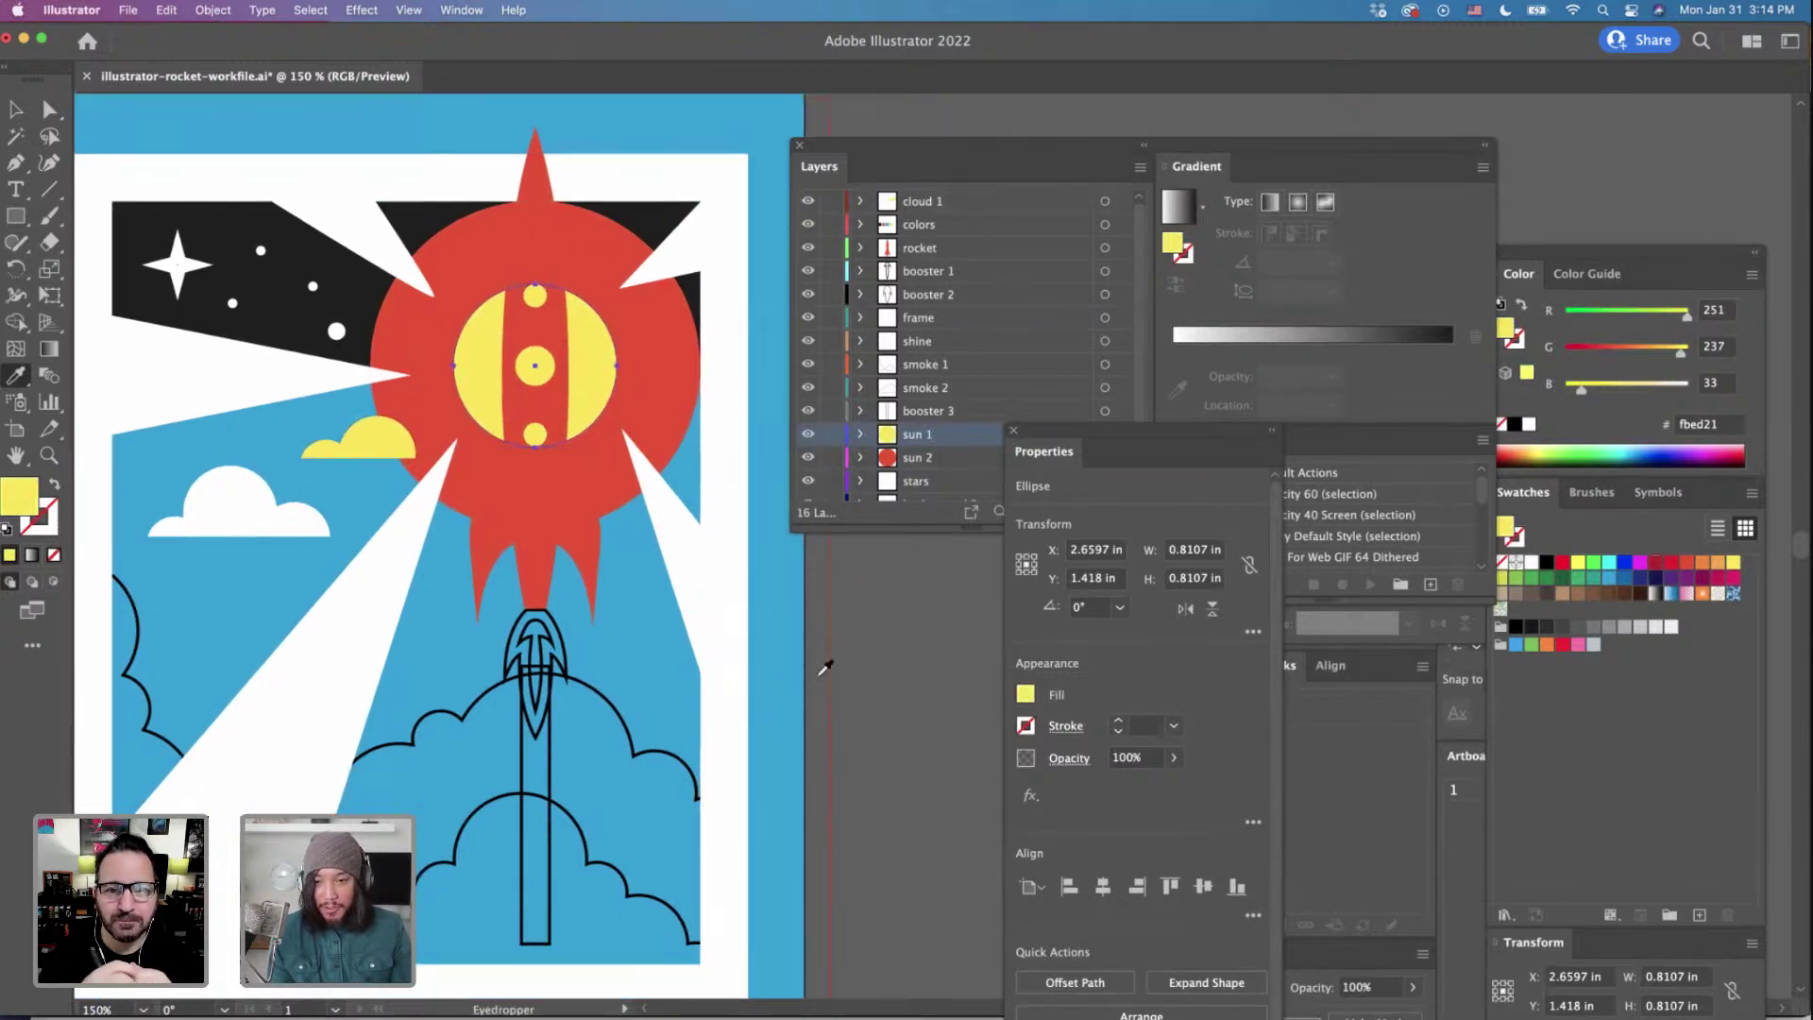
{"action": "key", "text": "v"}
{"action": "left_click", "coordinate": [557, 665], "text": "super"}
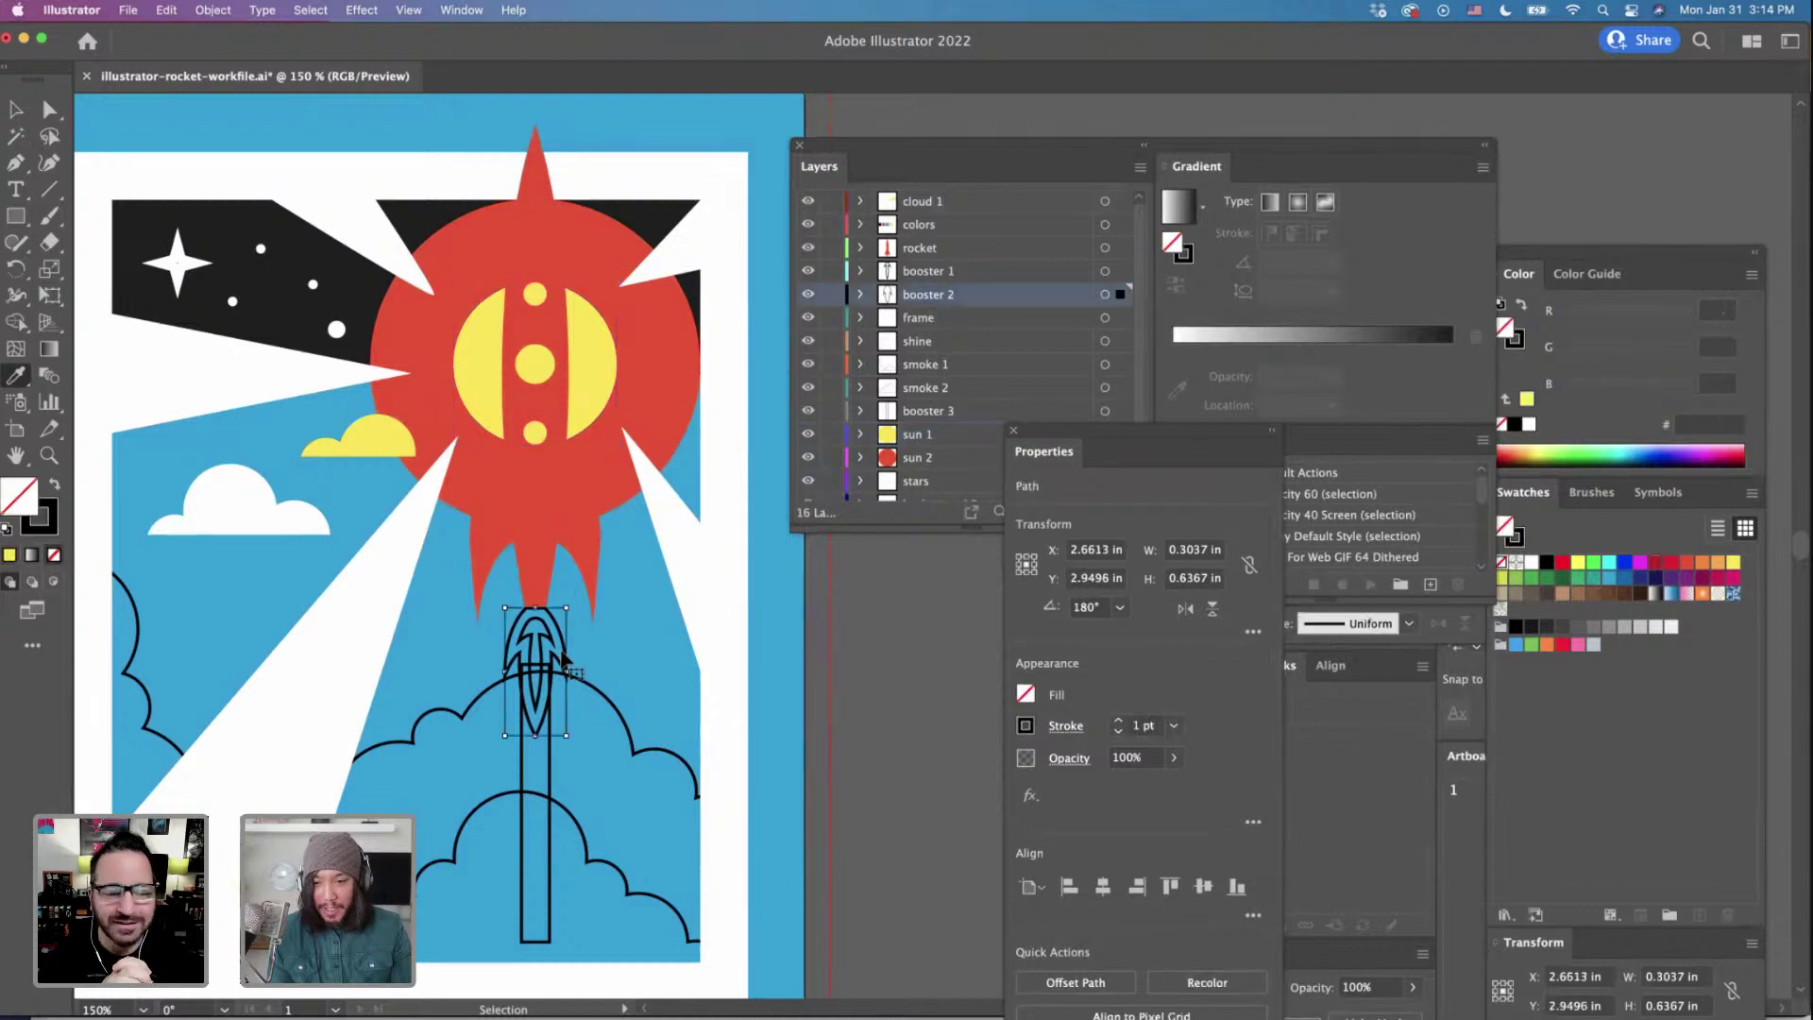
{"action": "left_click", "coordinate": [363, 437]}
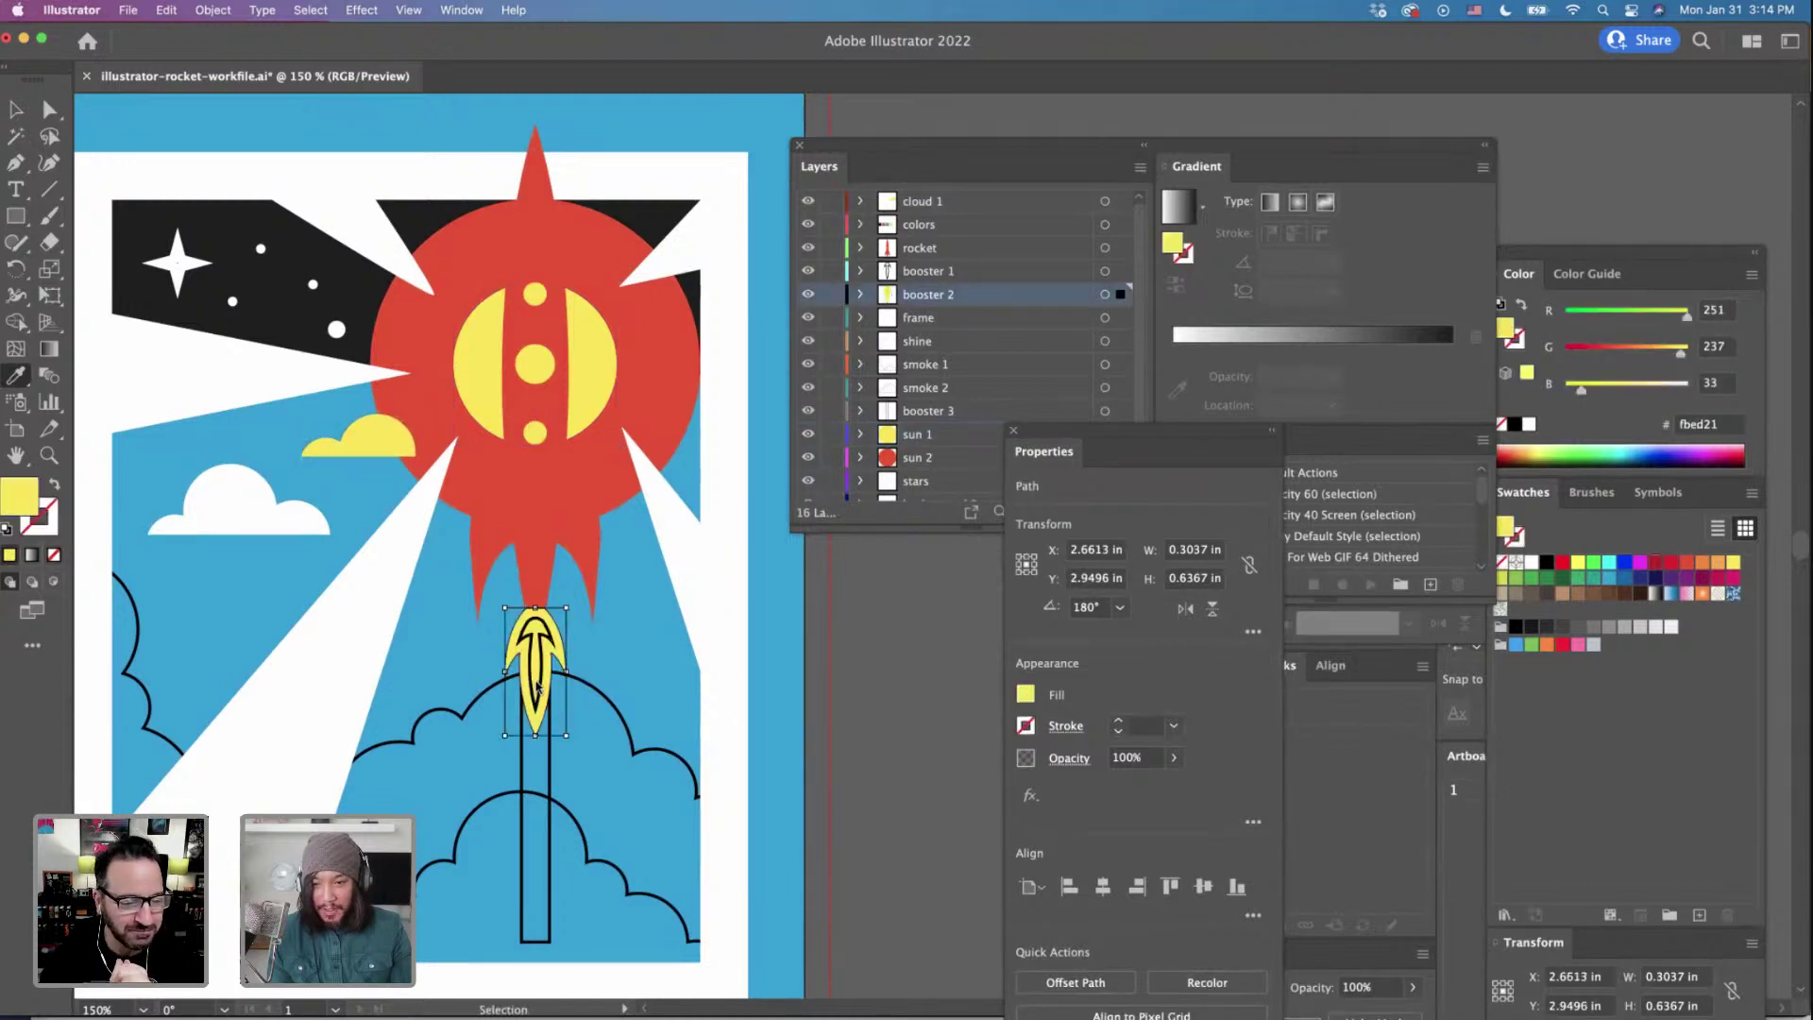
{"action": "left_click", "coordinate": [540, 689], "text": "super"}
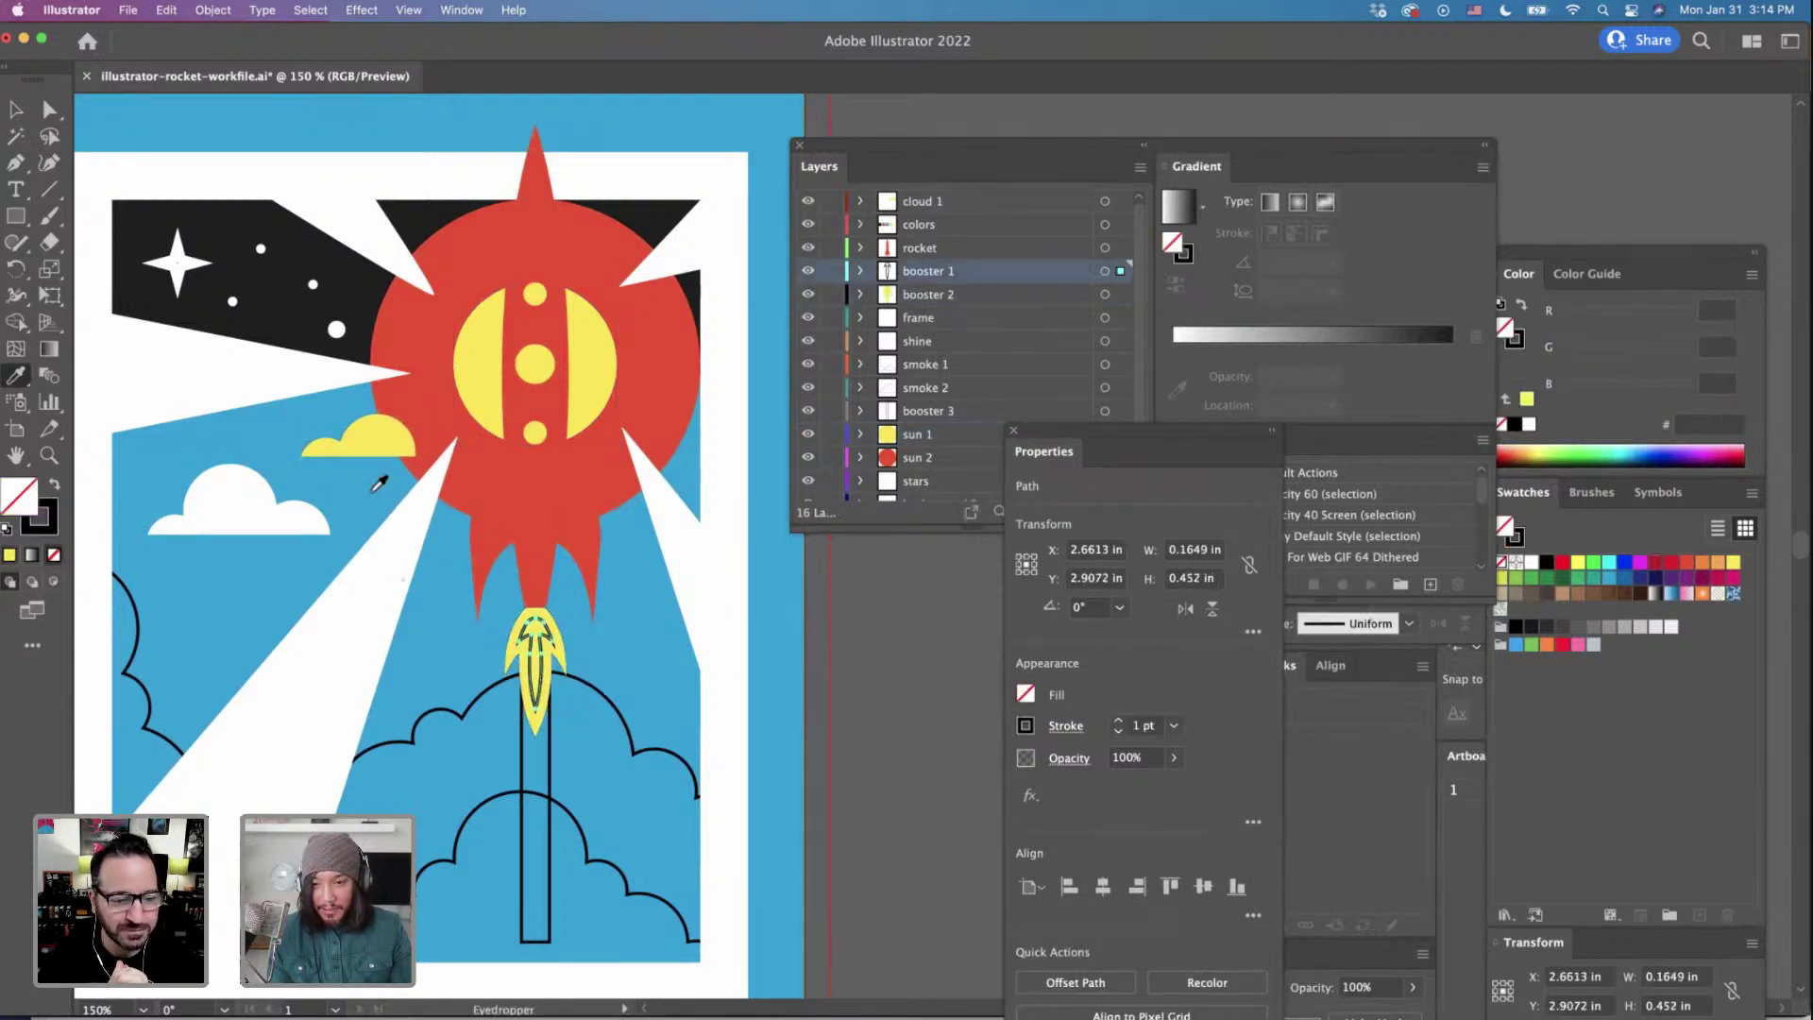
{"action": "left_click", "coordinate": [279, 500]}
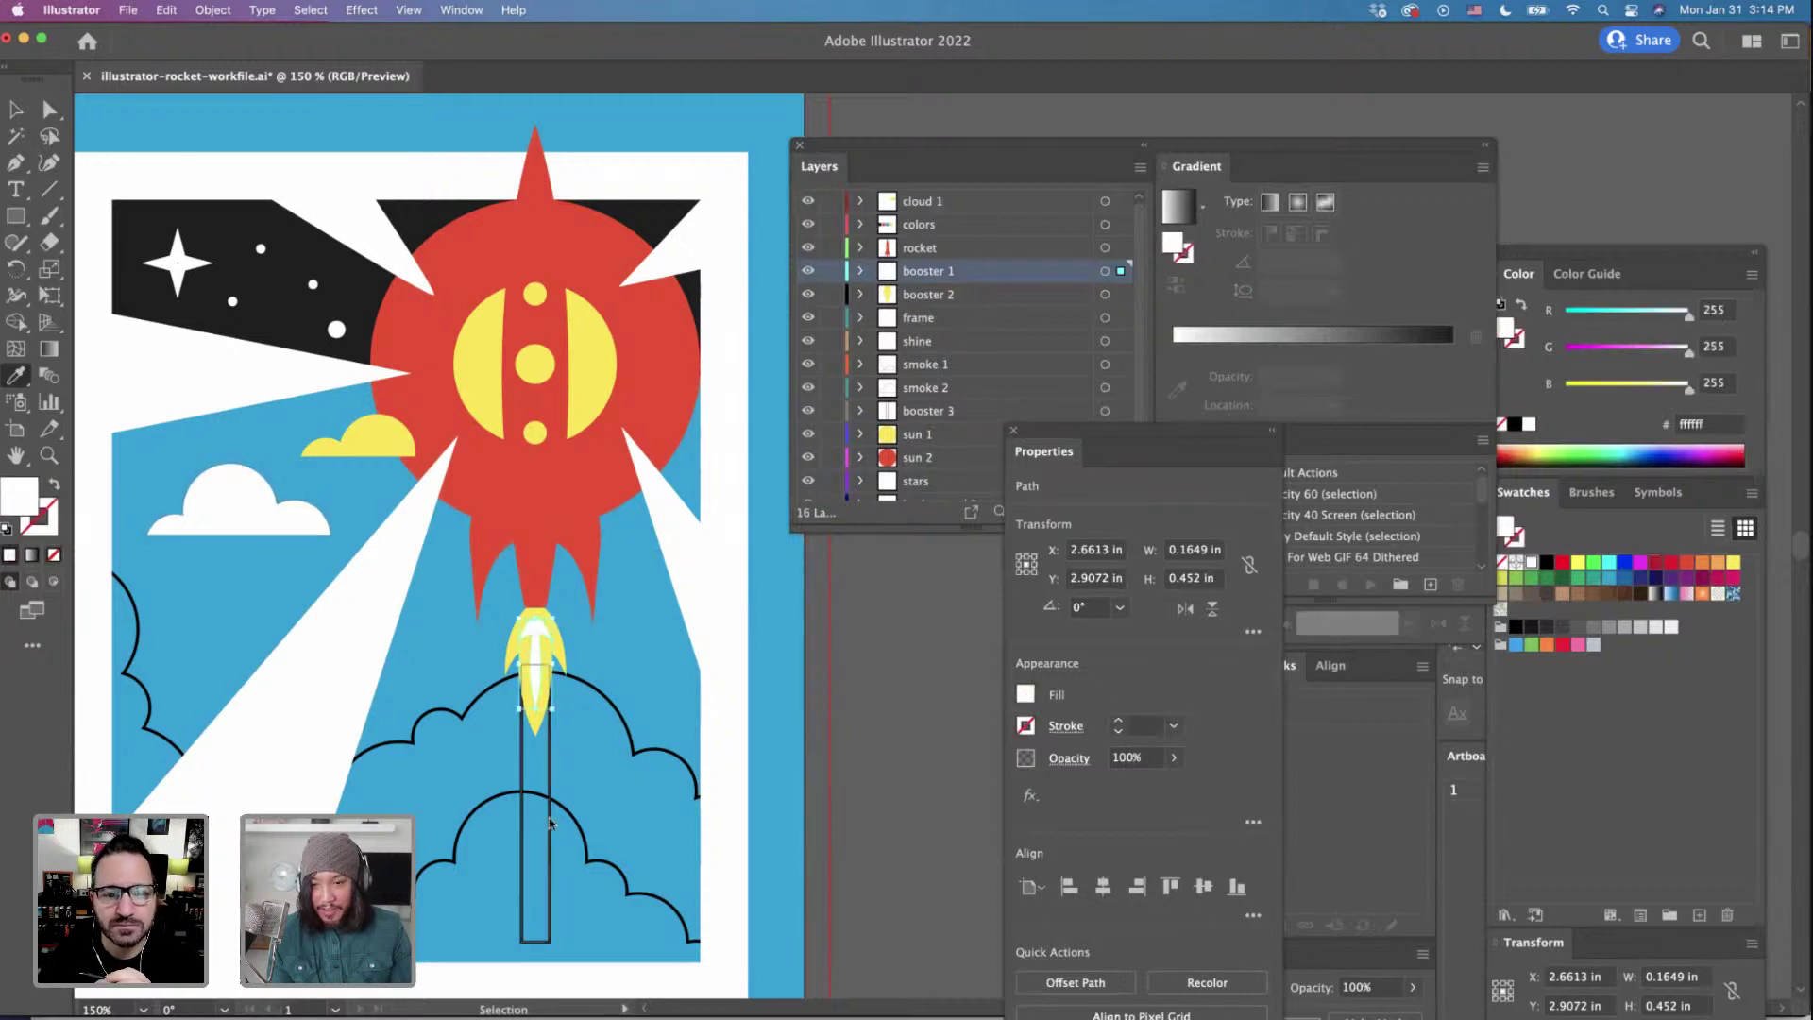
Fill the long exhaust rectangle below the rocket with white and clear the selection.
{"action": "left_click", "coordinate": [550, 824], "text": "super"}
{"action": "left_click", "coordinate": [229, 503]}
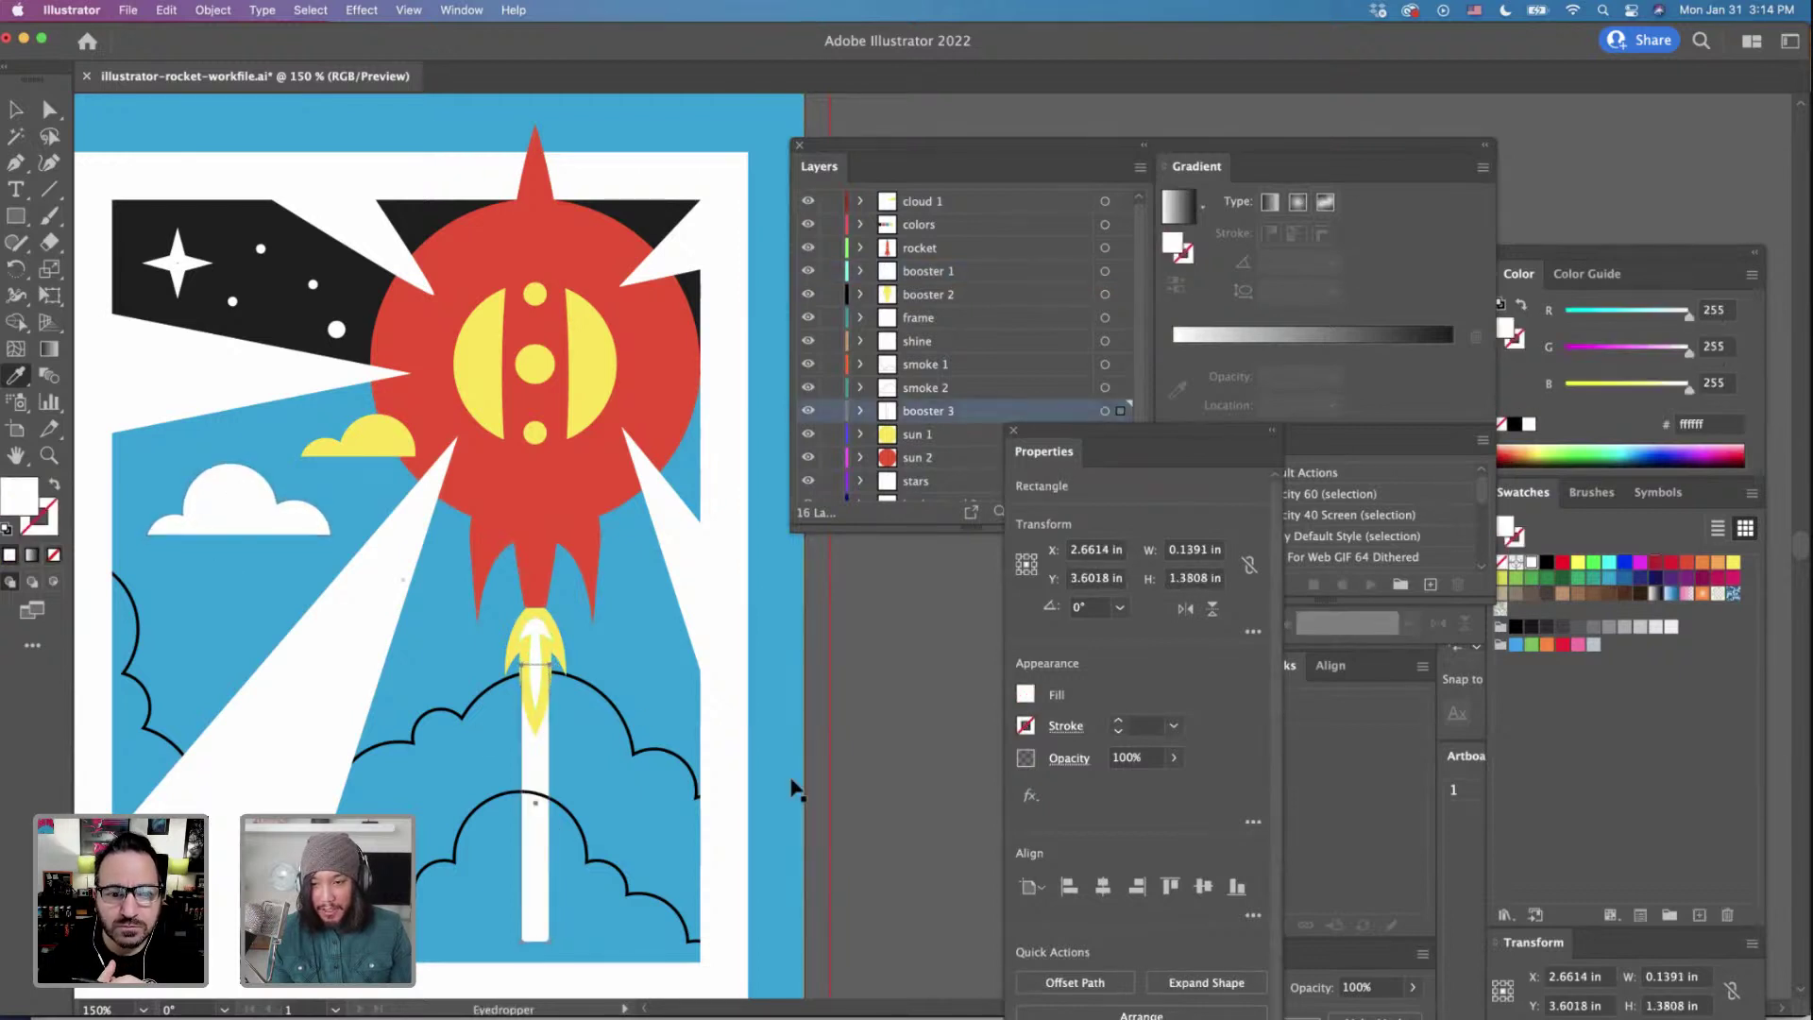
{"action": "left_click", "coordinate": [810, 792]}
Fill the smoke cloud at the poster's left edge with the night sky's black.
{"action": "scroll", "coordinate": [812, 774], "scroll_direction": "down", "scroll_amount": 3}
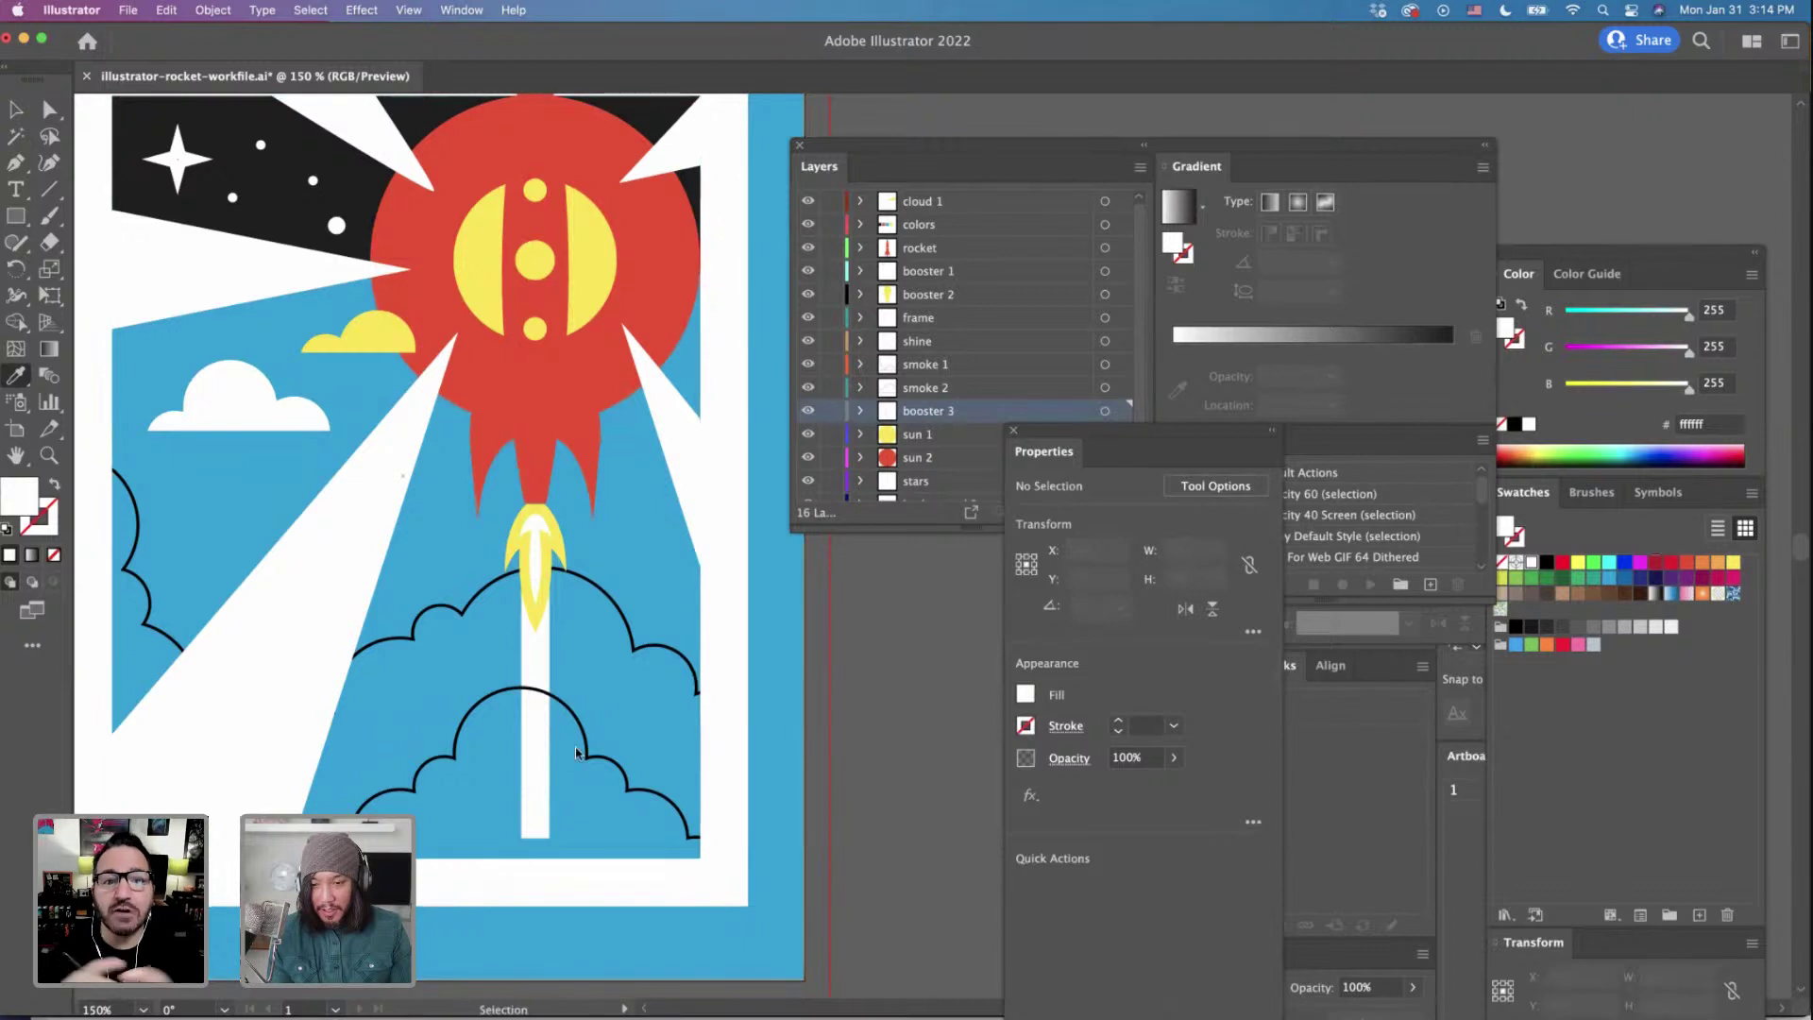
{"action": "left_click", "coordinate": [585, 753], "text": "super"}
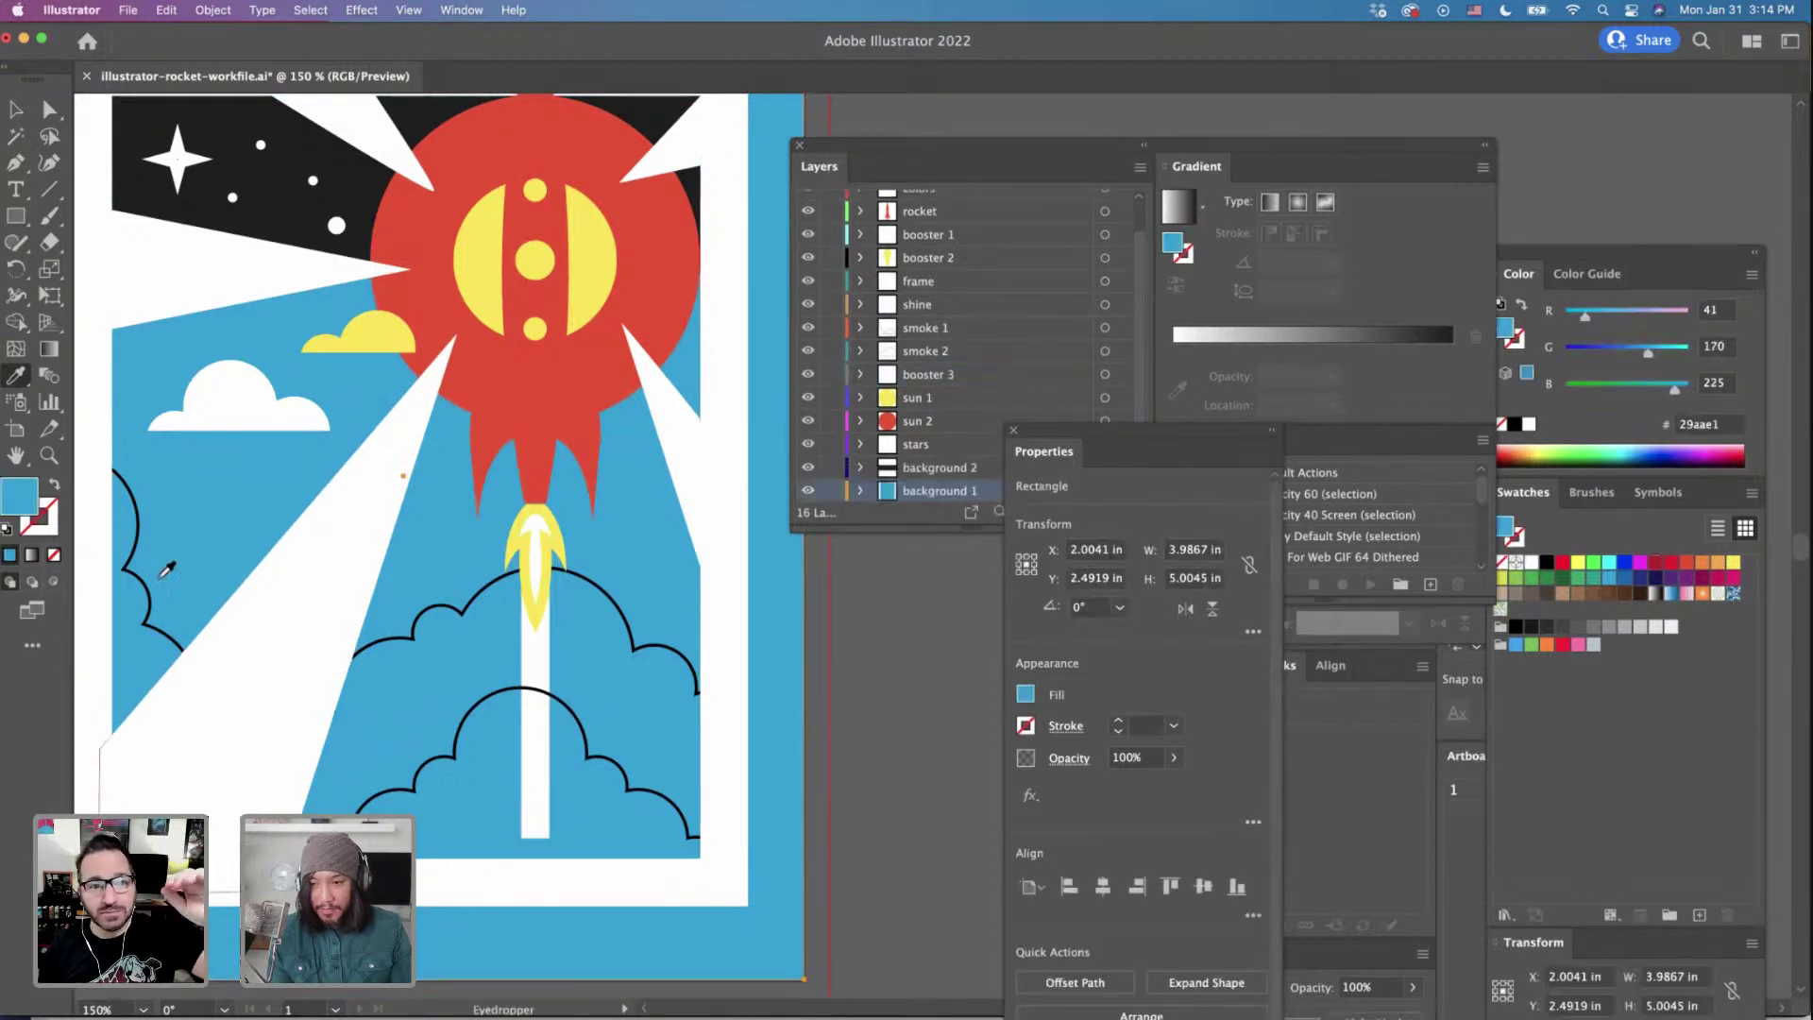
{"action": "left_click", "coordinate": [125, 552], "text": "super"}
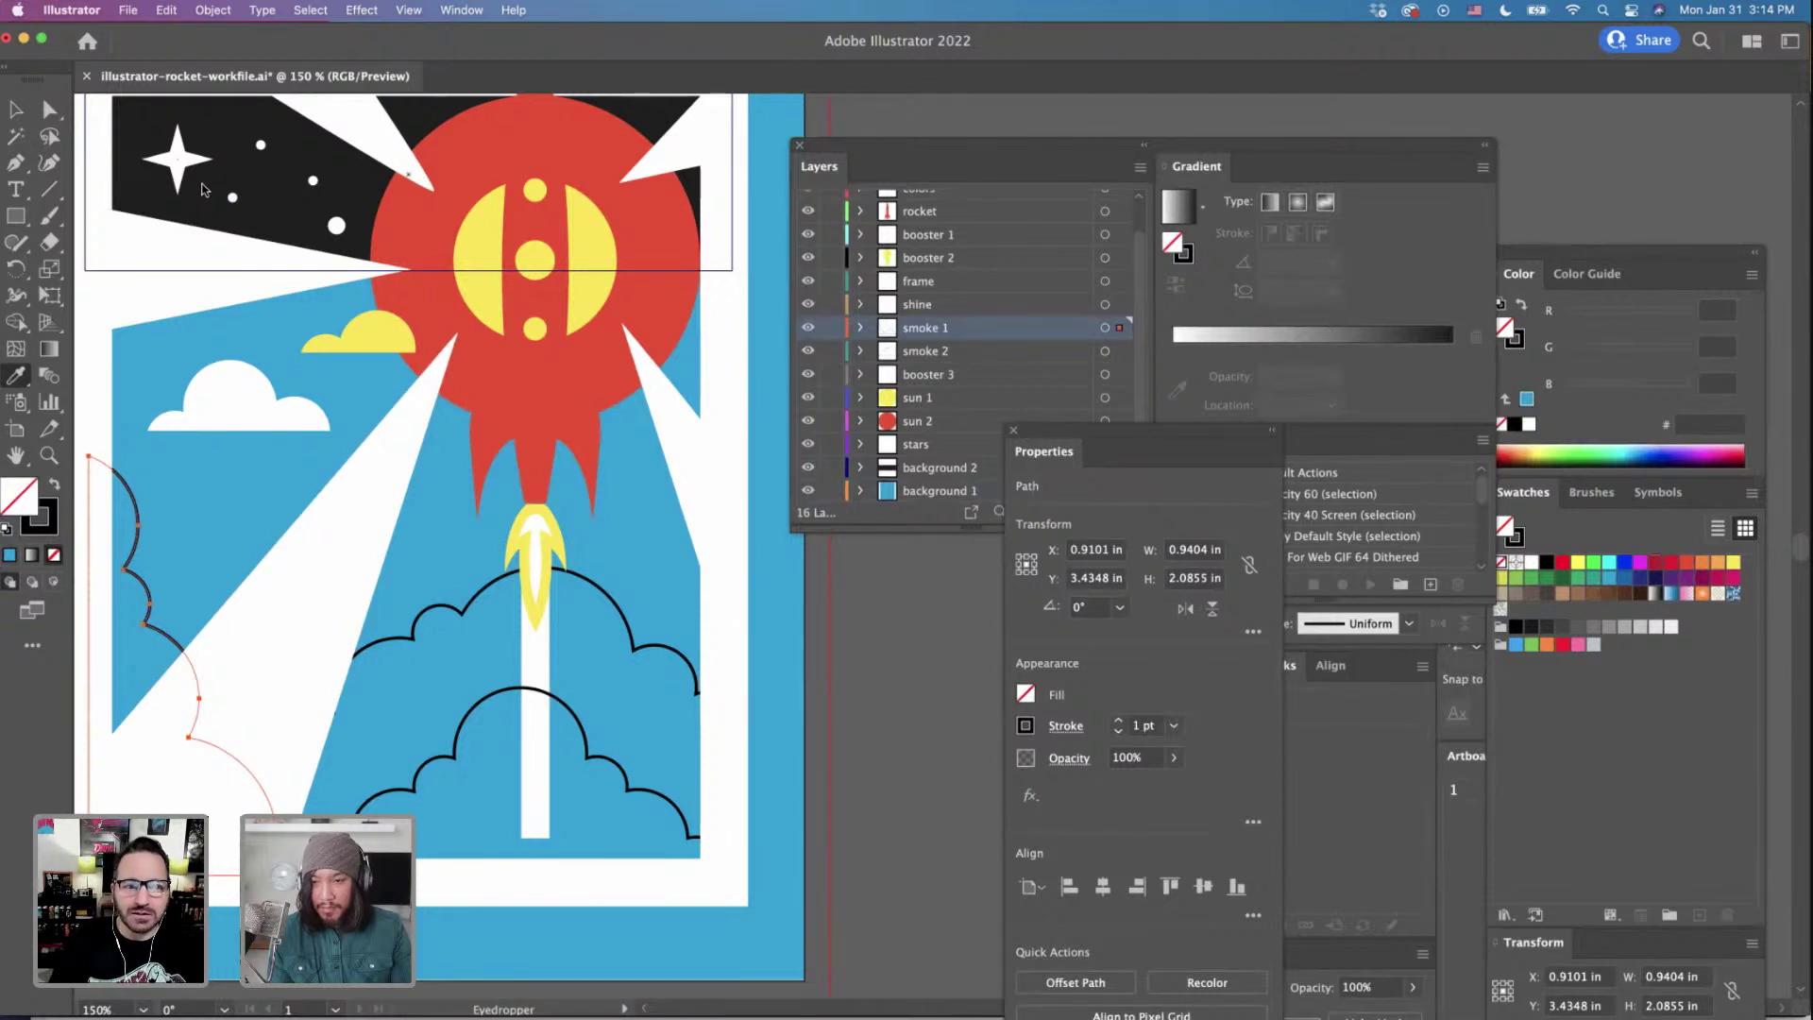
{"action": "left_click", "coordinate": [239, 176]}
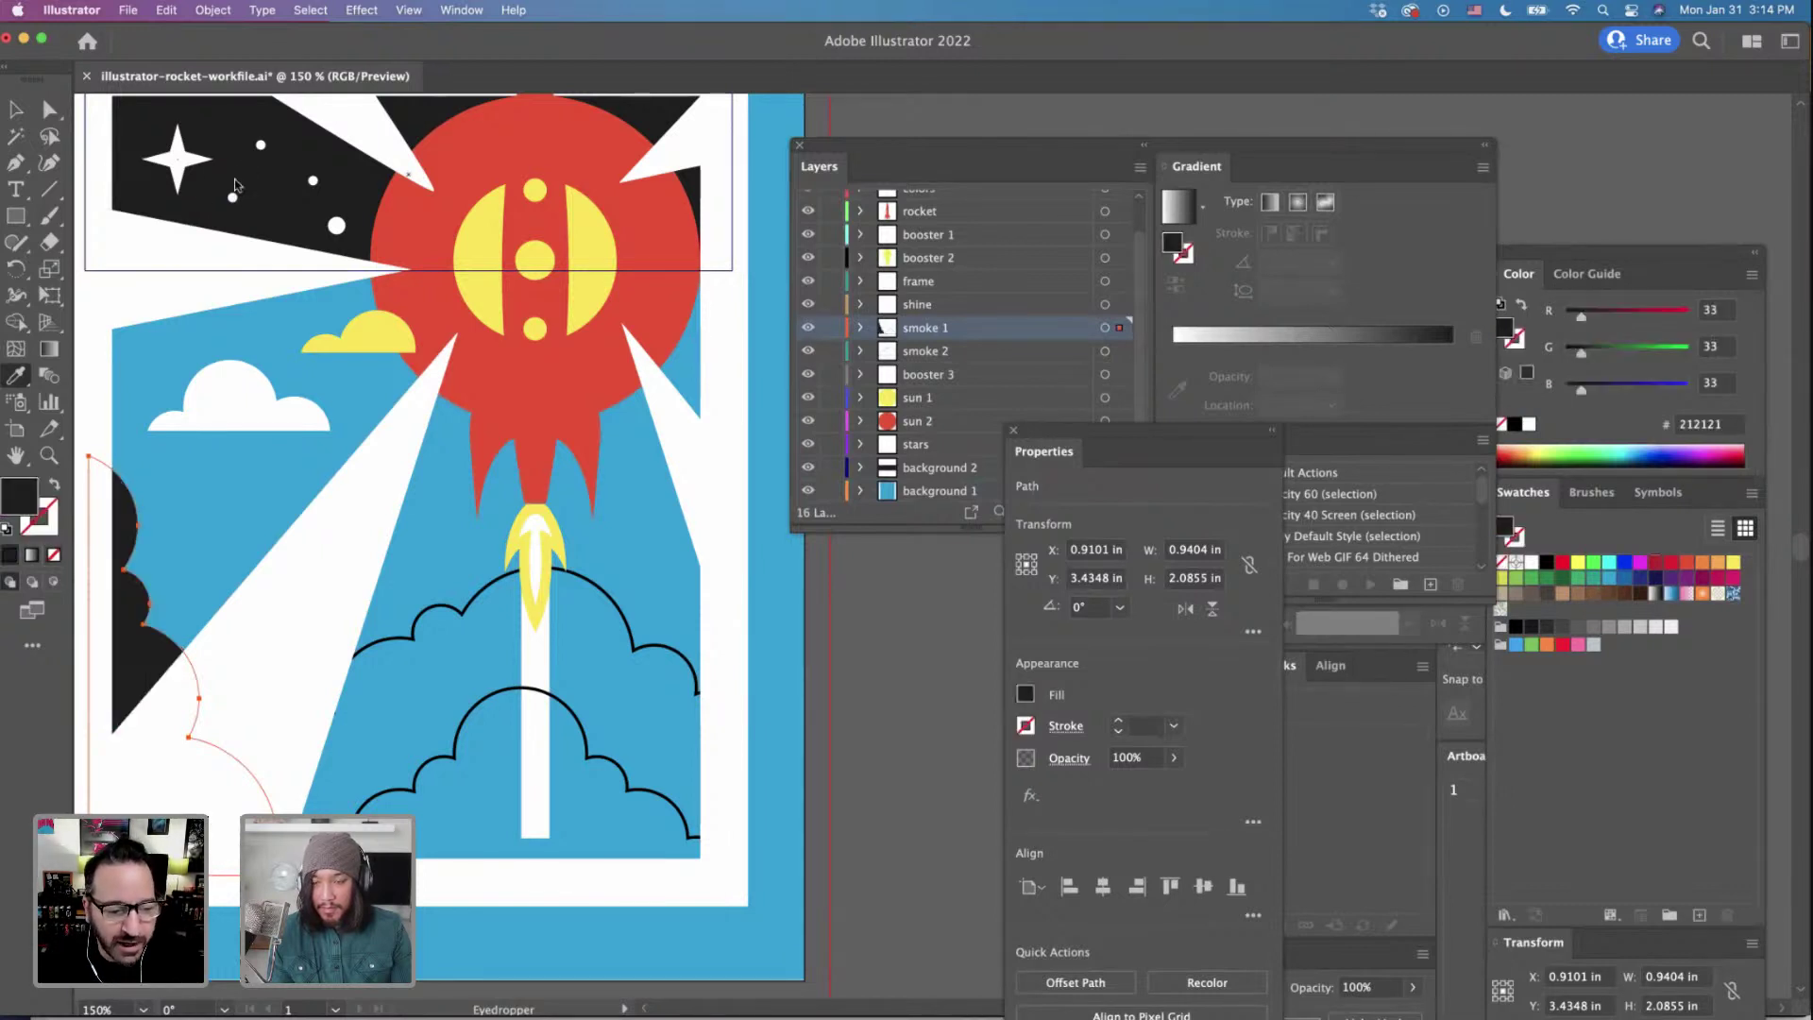
Fill the front smoke cloud under the rocket with the inner sun circle's yellow.
{"action": "scroll", "coordinate": [487, 451], "scroll_direction": "up", "scroll_amount": 3}
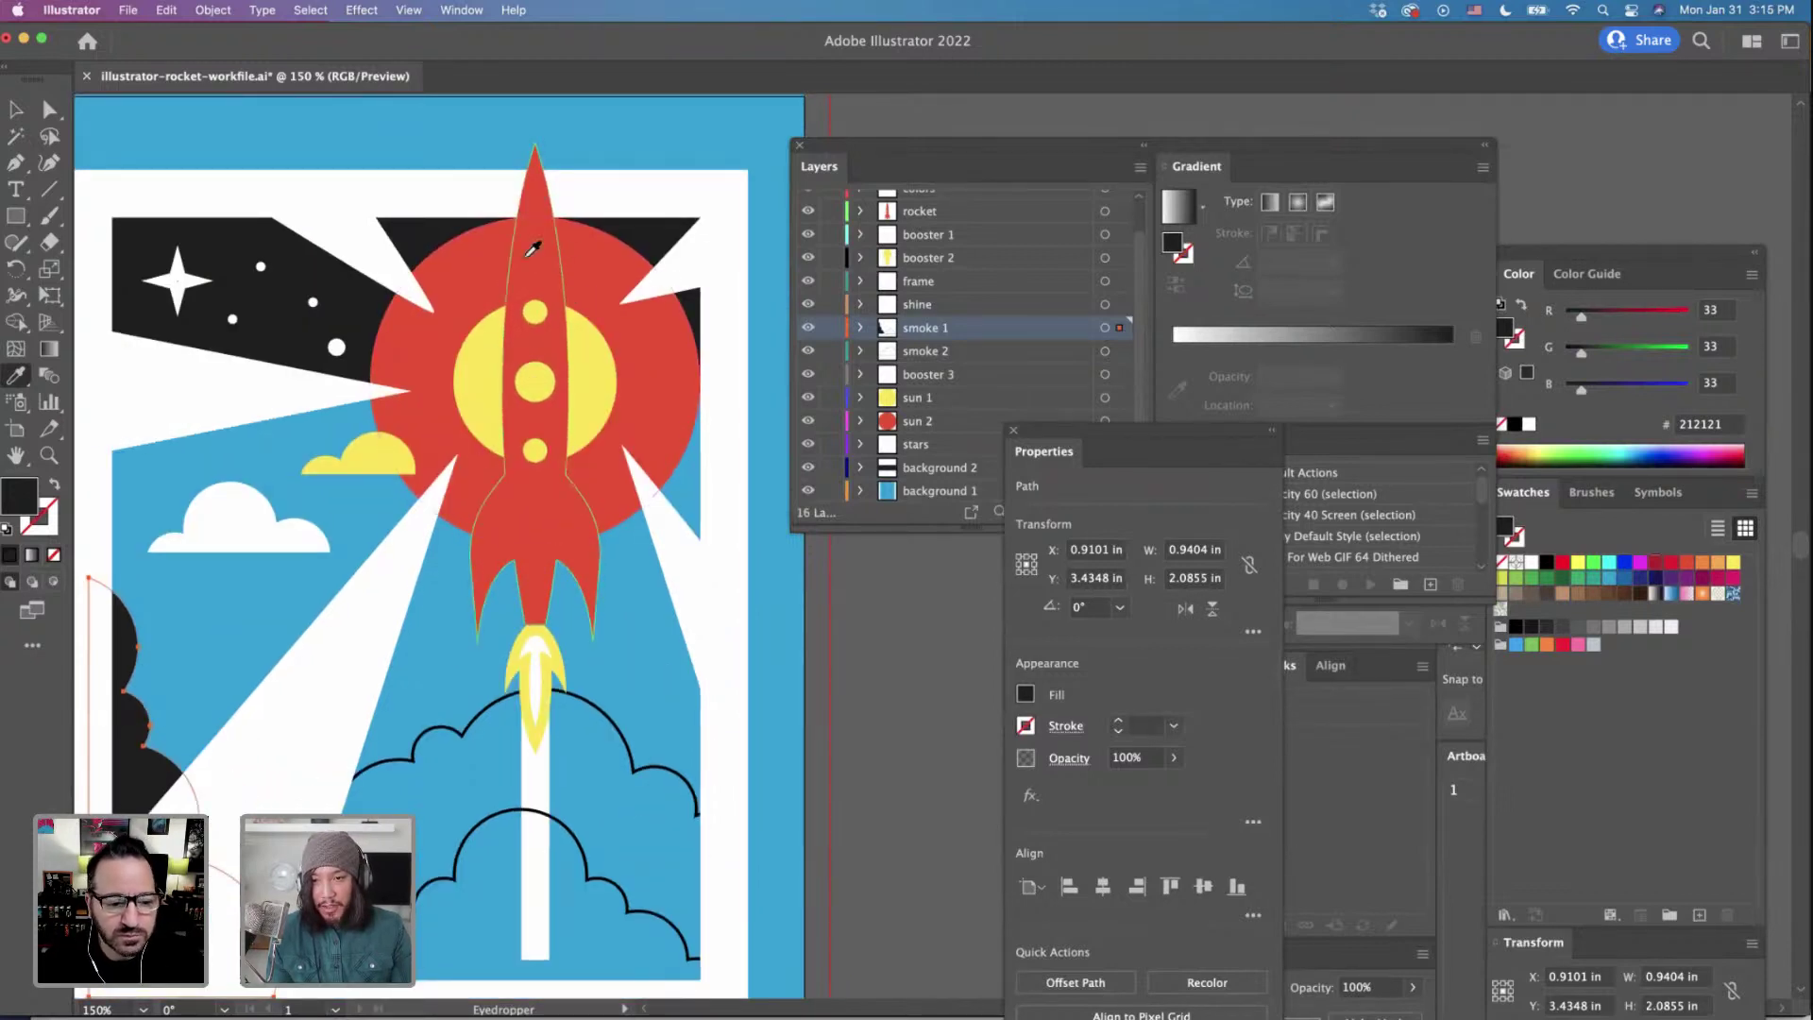
{"action": "scroll", "coordinate": [504, 736], "scroll_direction": "down", "scroll_amount": 3}
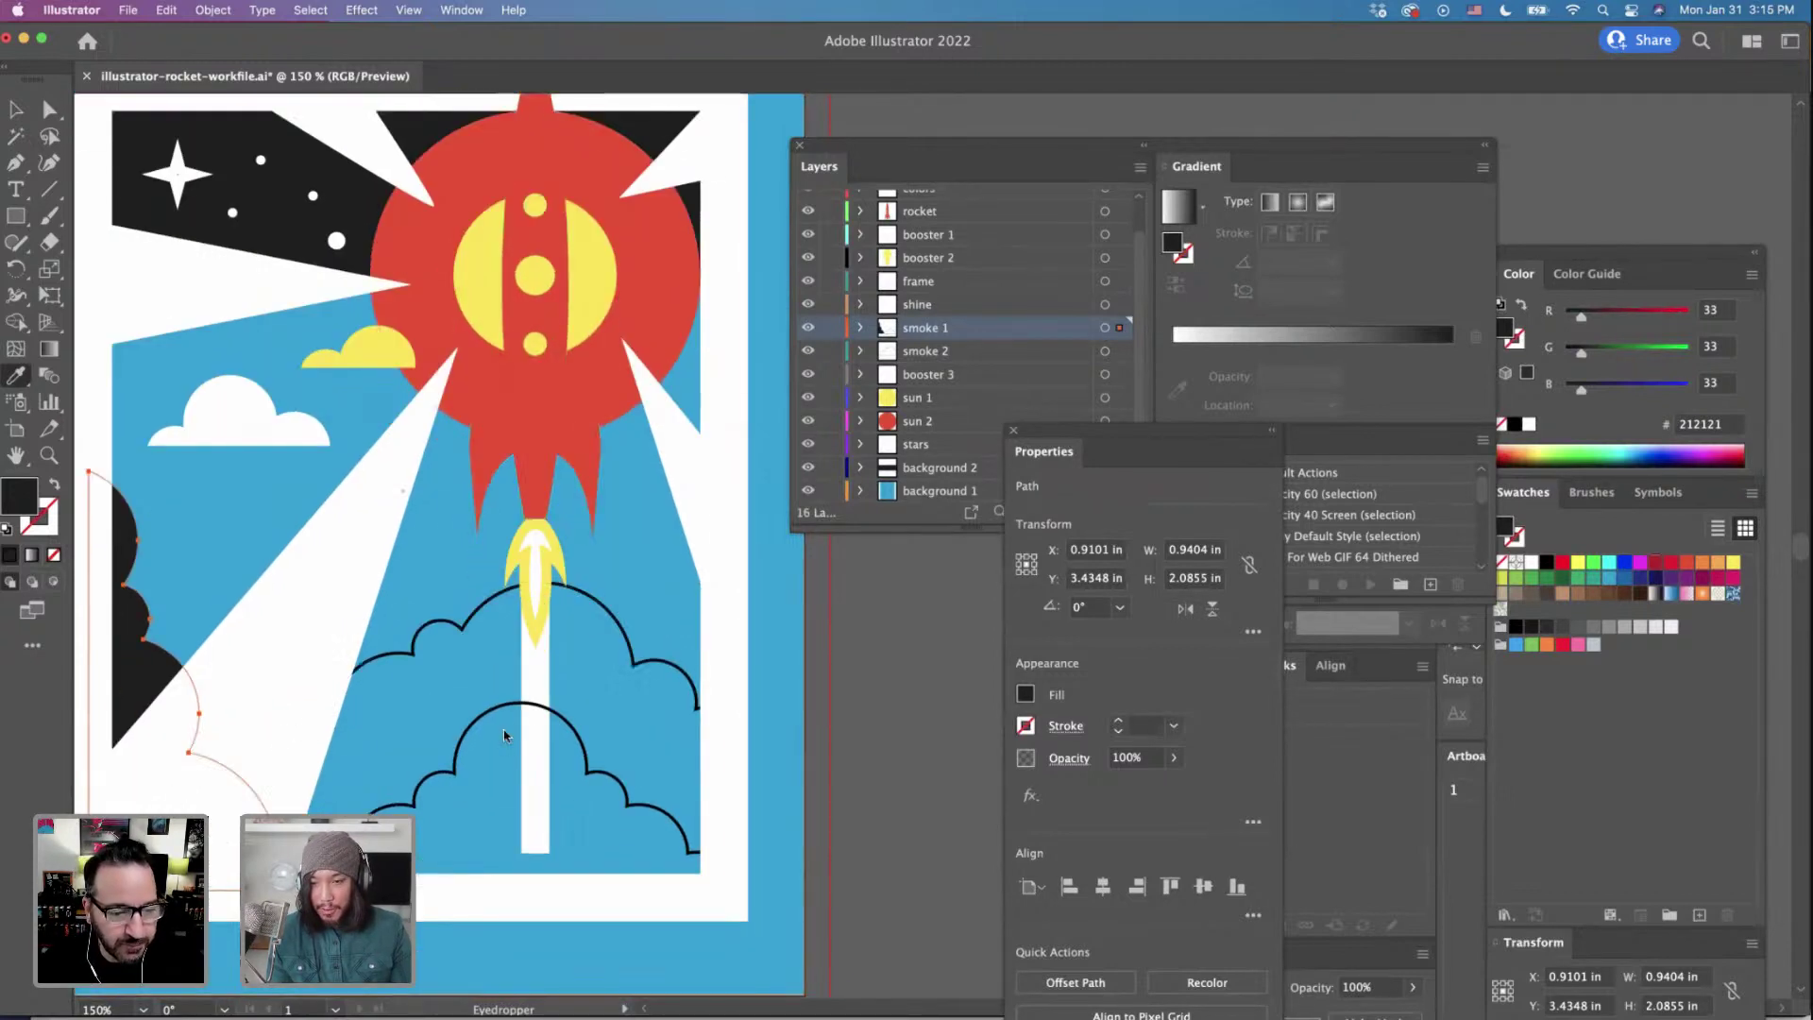
{"action": "key", "text": "v"}
{"action": "left_click", "coordinate": [488, 721]}
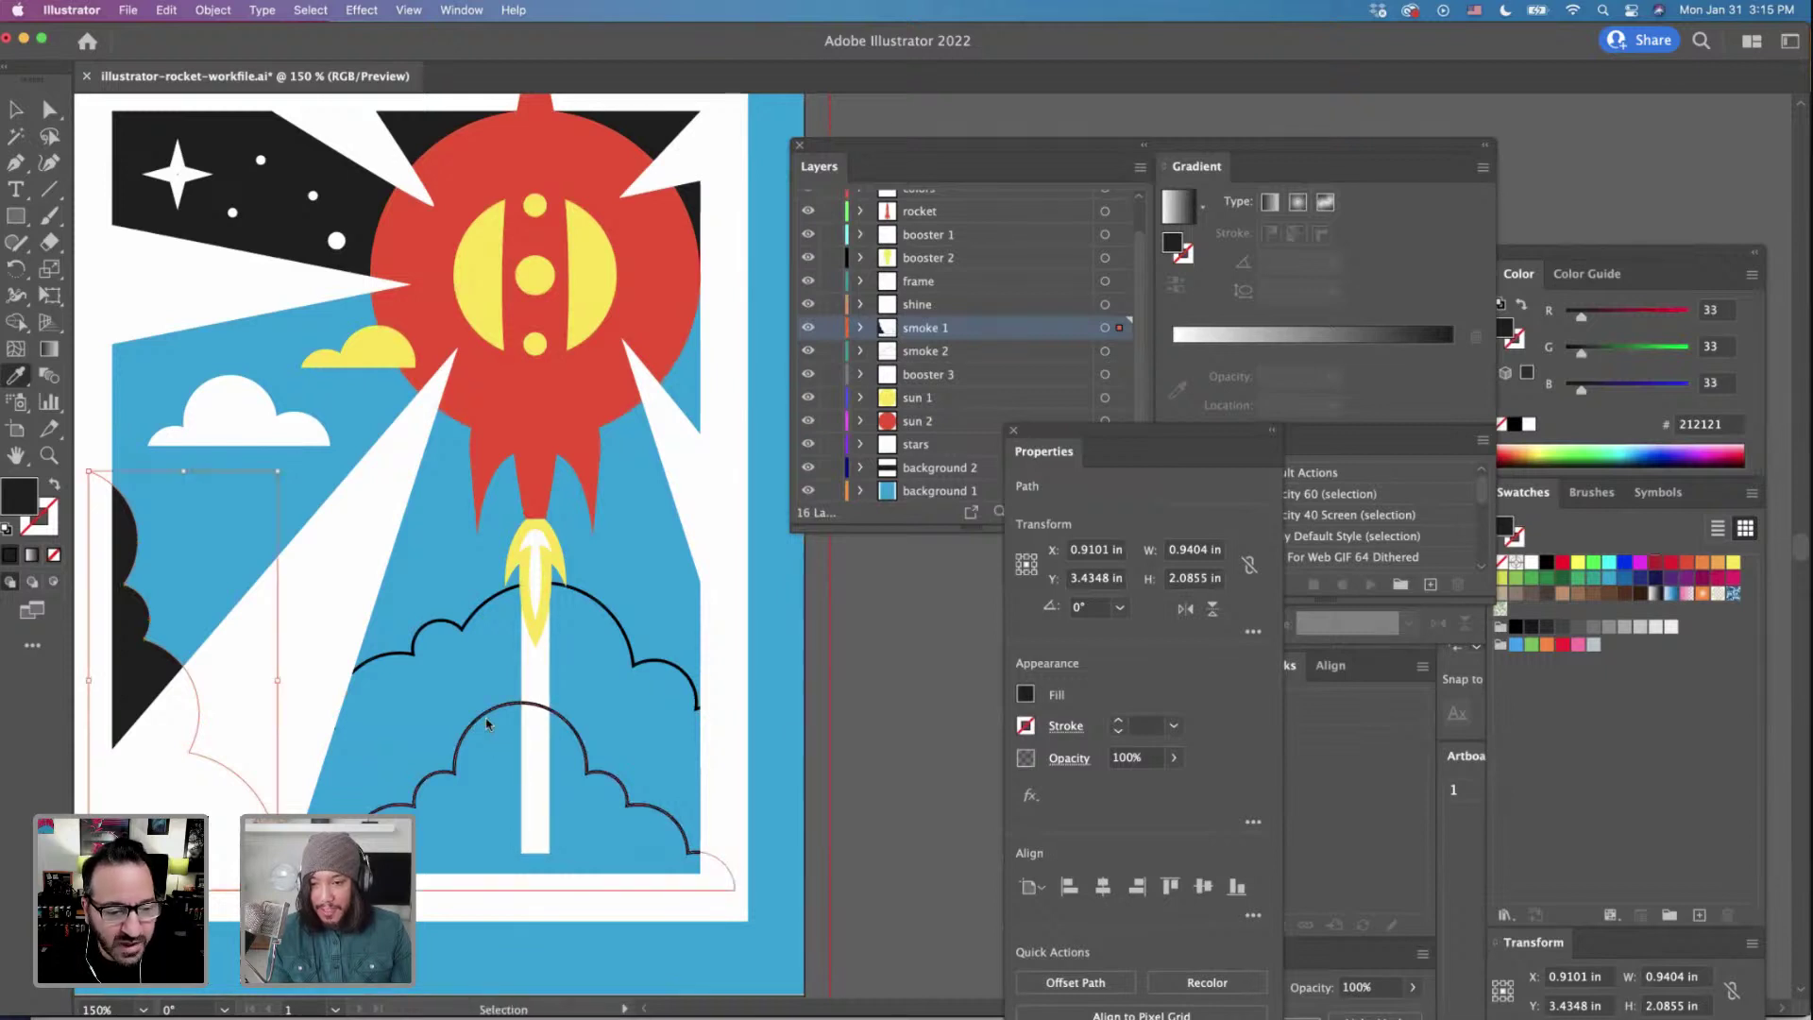
{"action": "scroll", "coordinate": [494, 692], "scroll_direction": "up", "scroll_amount": 1}
{"action": "left_click", "coordinate": [492, 316]}
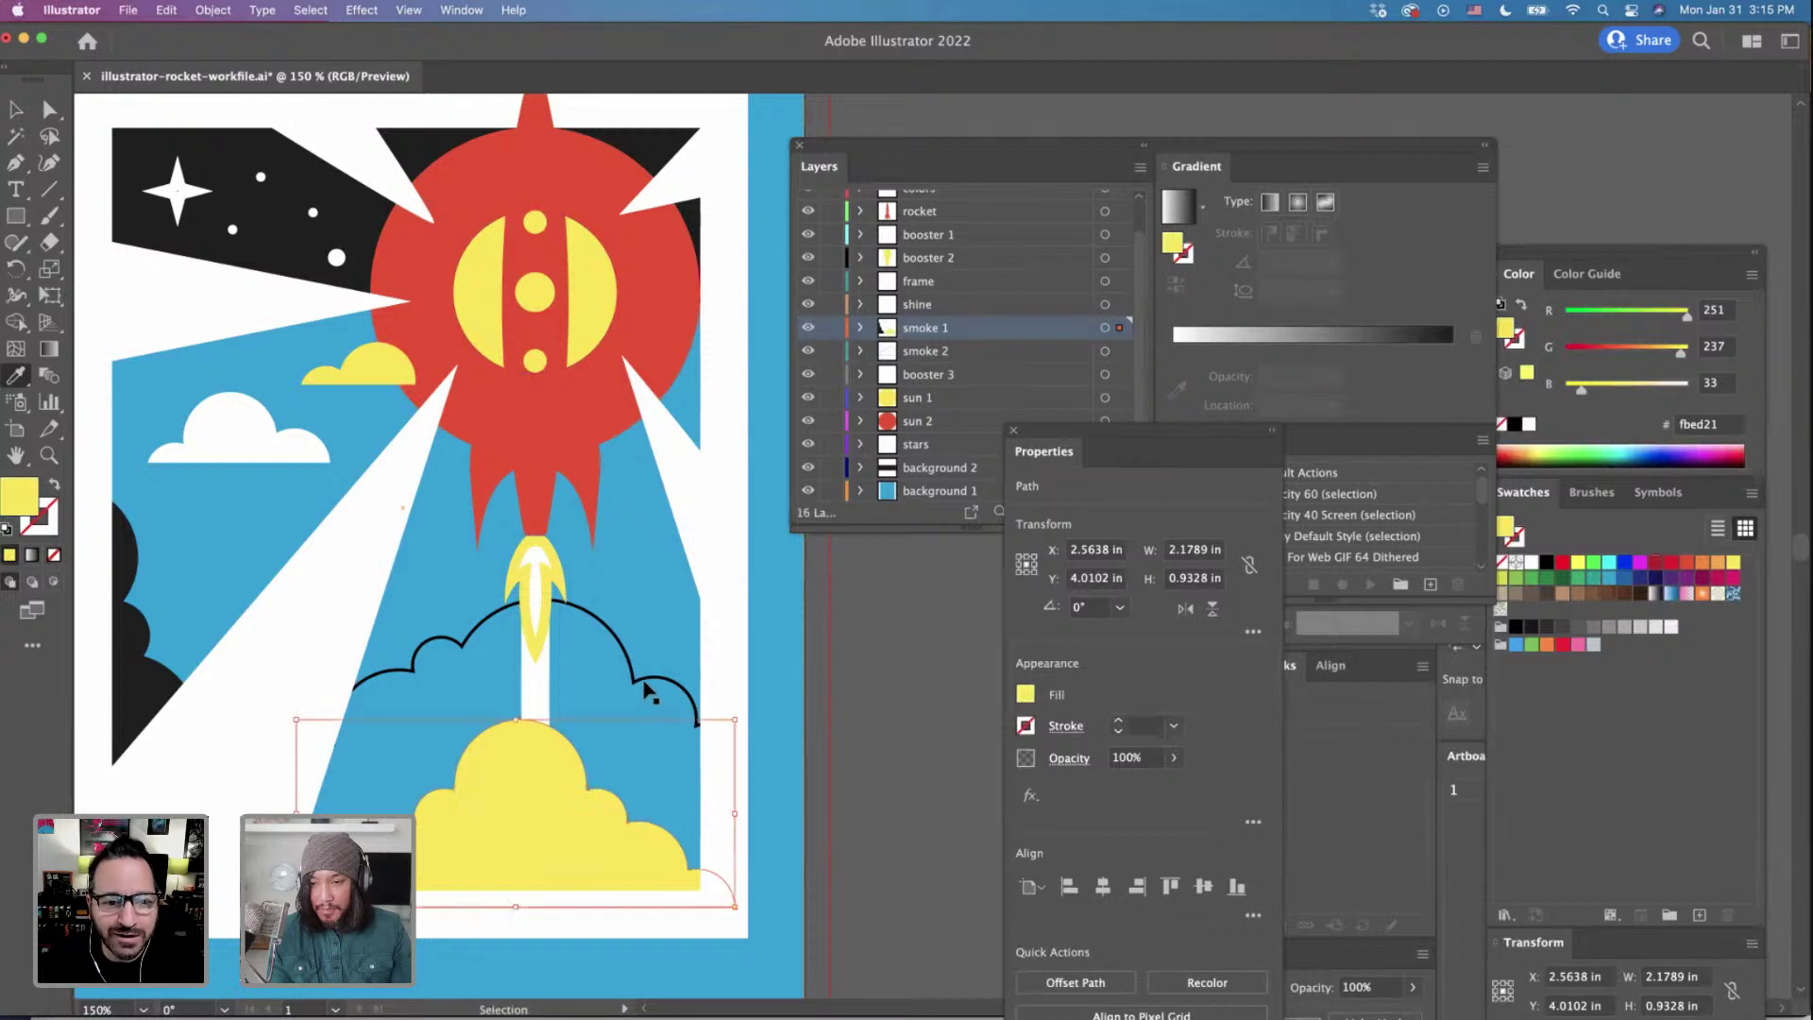
Fill the large smoke cloud behind the yellow one with the left smoke cloud's black, then clear the selection.
{"action": "left_click", "coordinate": [635, 652], "text": "super"}
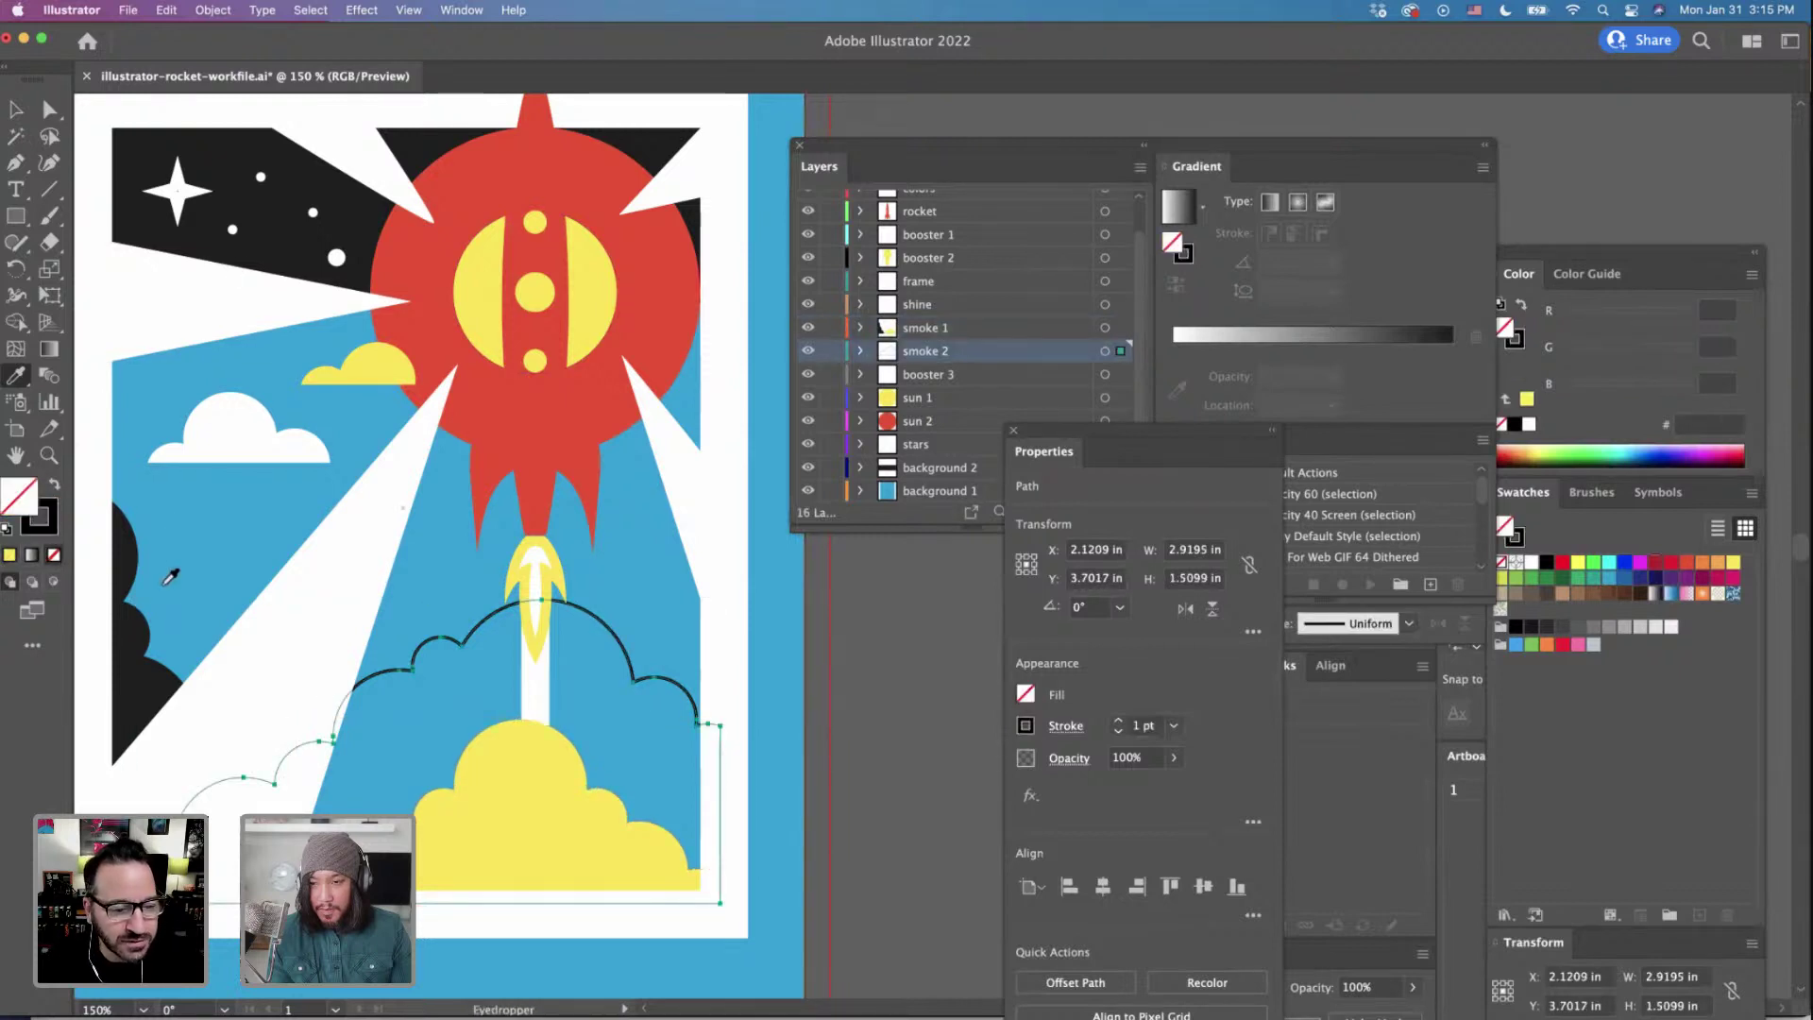
{"action": "left_click", "coordinate": [123, 566]}
{"action": "key", "text": "v"}
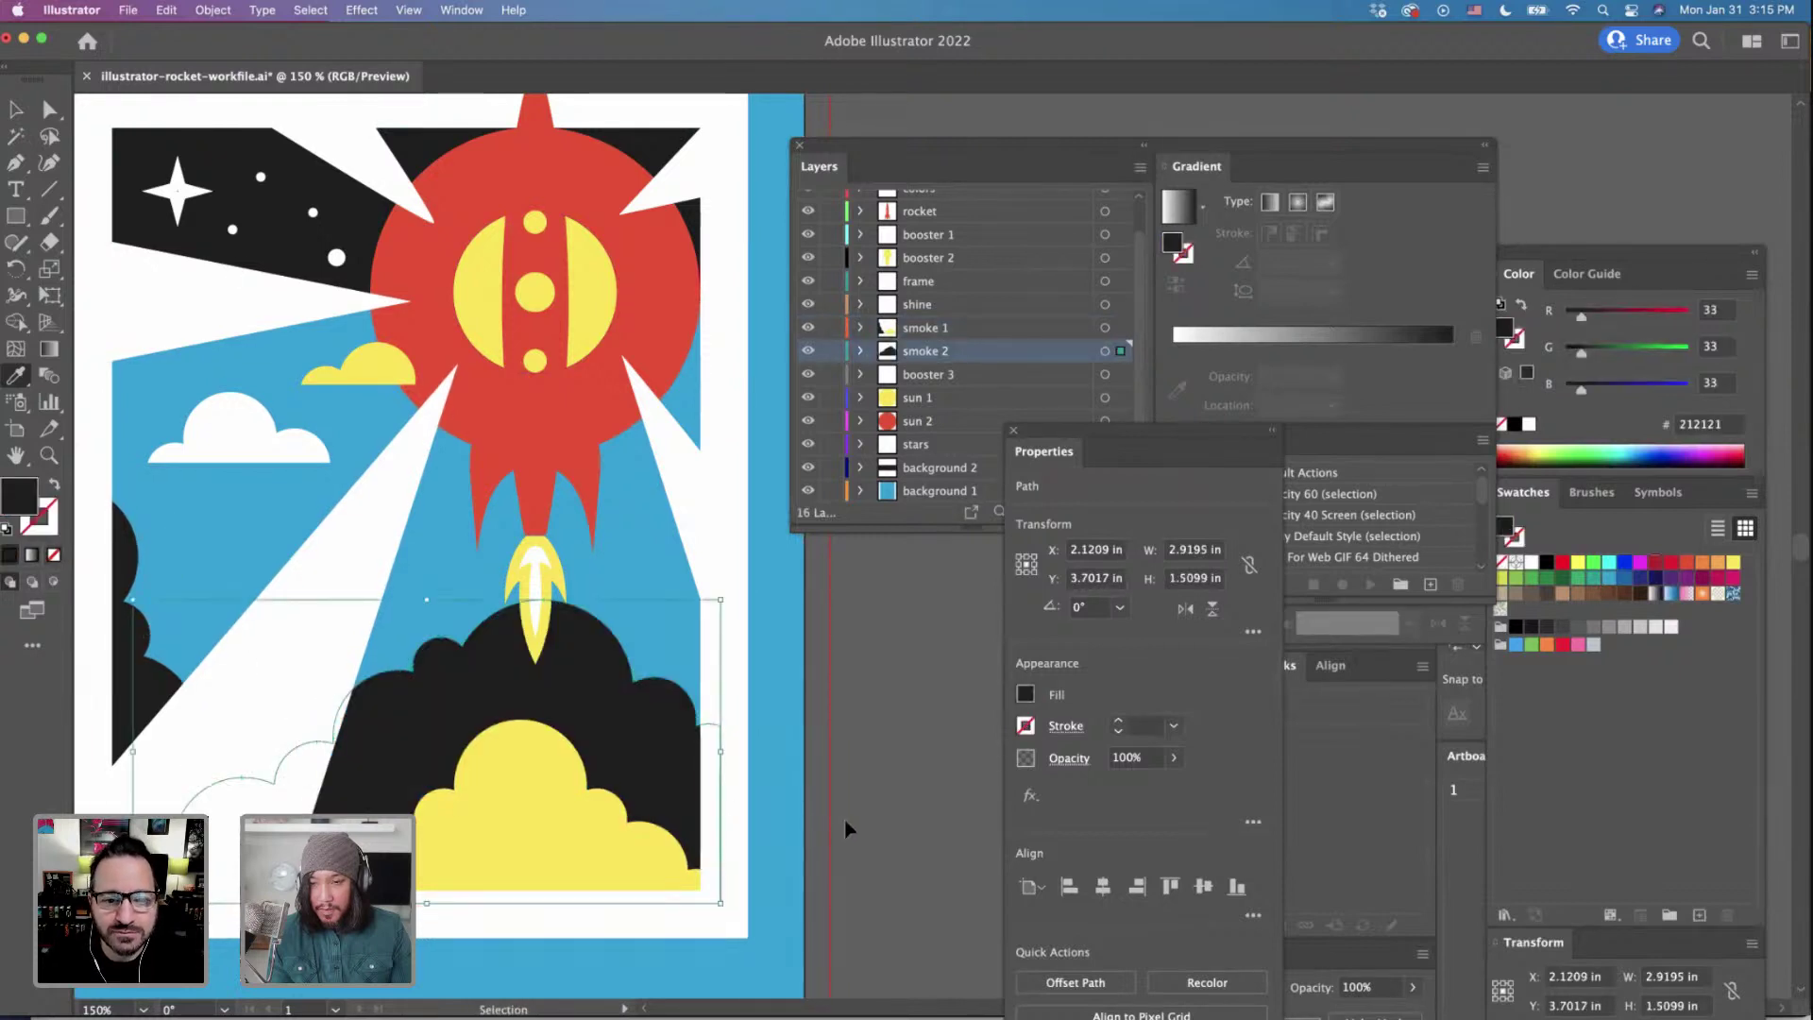
{"action": "left_click", "coordinate": [844, 818]}
View the artwork at 100%, fill the rocket with the palette's white, and clear the selection.
{"action": "key", "text": "i"}
{"action": "scroll", "coordinate": [579, 627], "scroll_direction": "up", "scroll_amount": 3}
{"action": "scroll", "coordinate": [579, 627], "scroll_direction": "left", "scroll_amount": 1}
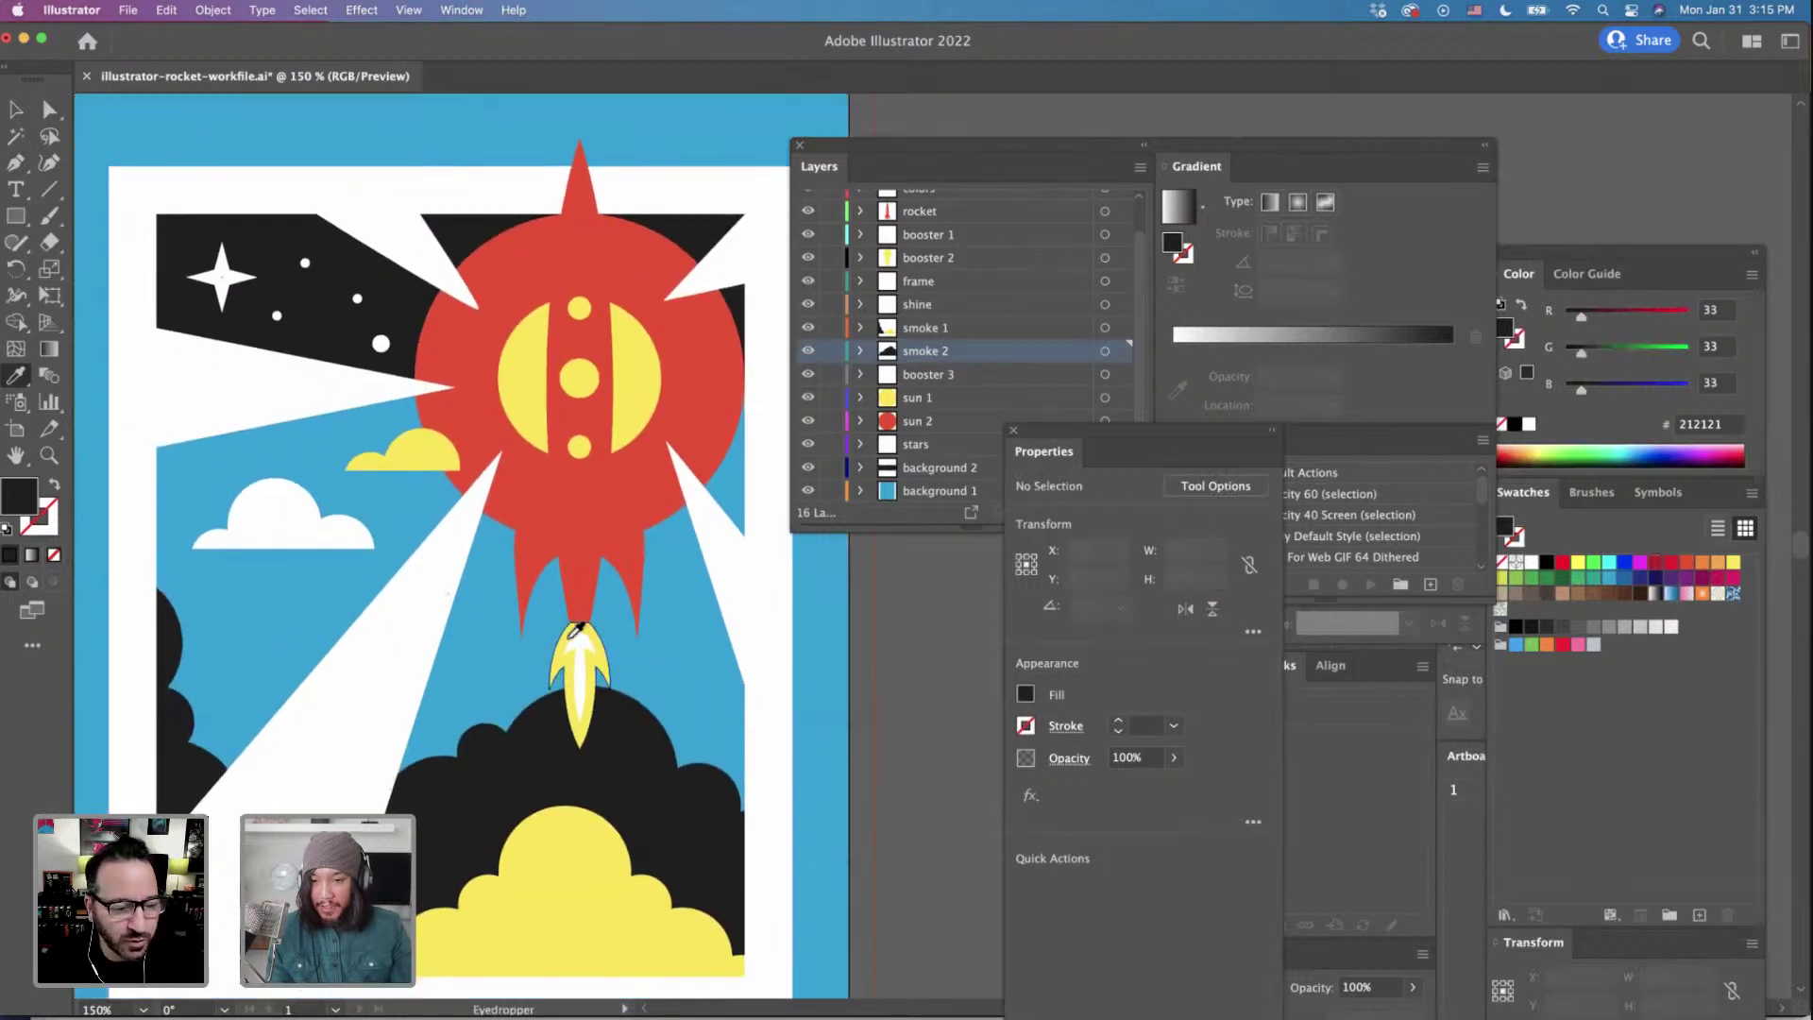
{"action": "scroll", "coordinate": [848, 694], "scroll_direction": "down", "scroll_amount": 1}
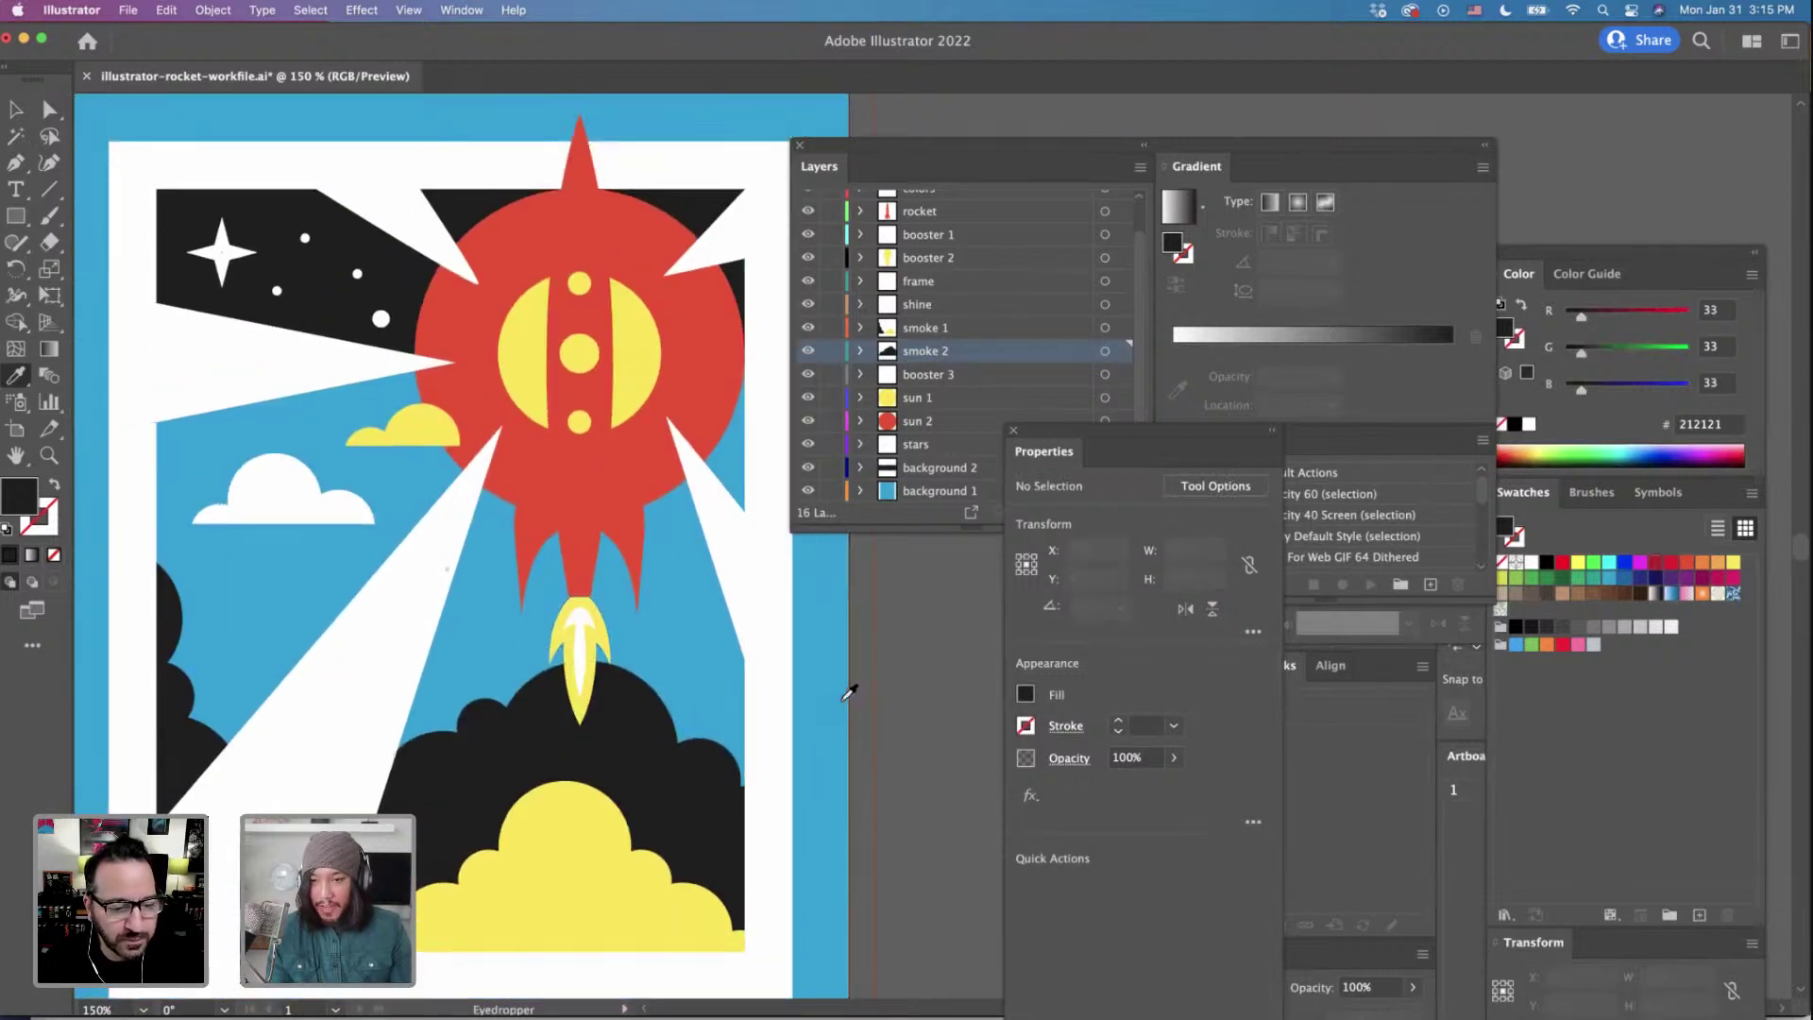
{"action": "key", "text": "v"}
{"action": "key", "text": "super+1"}
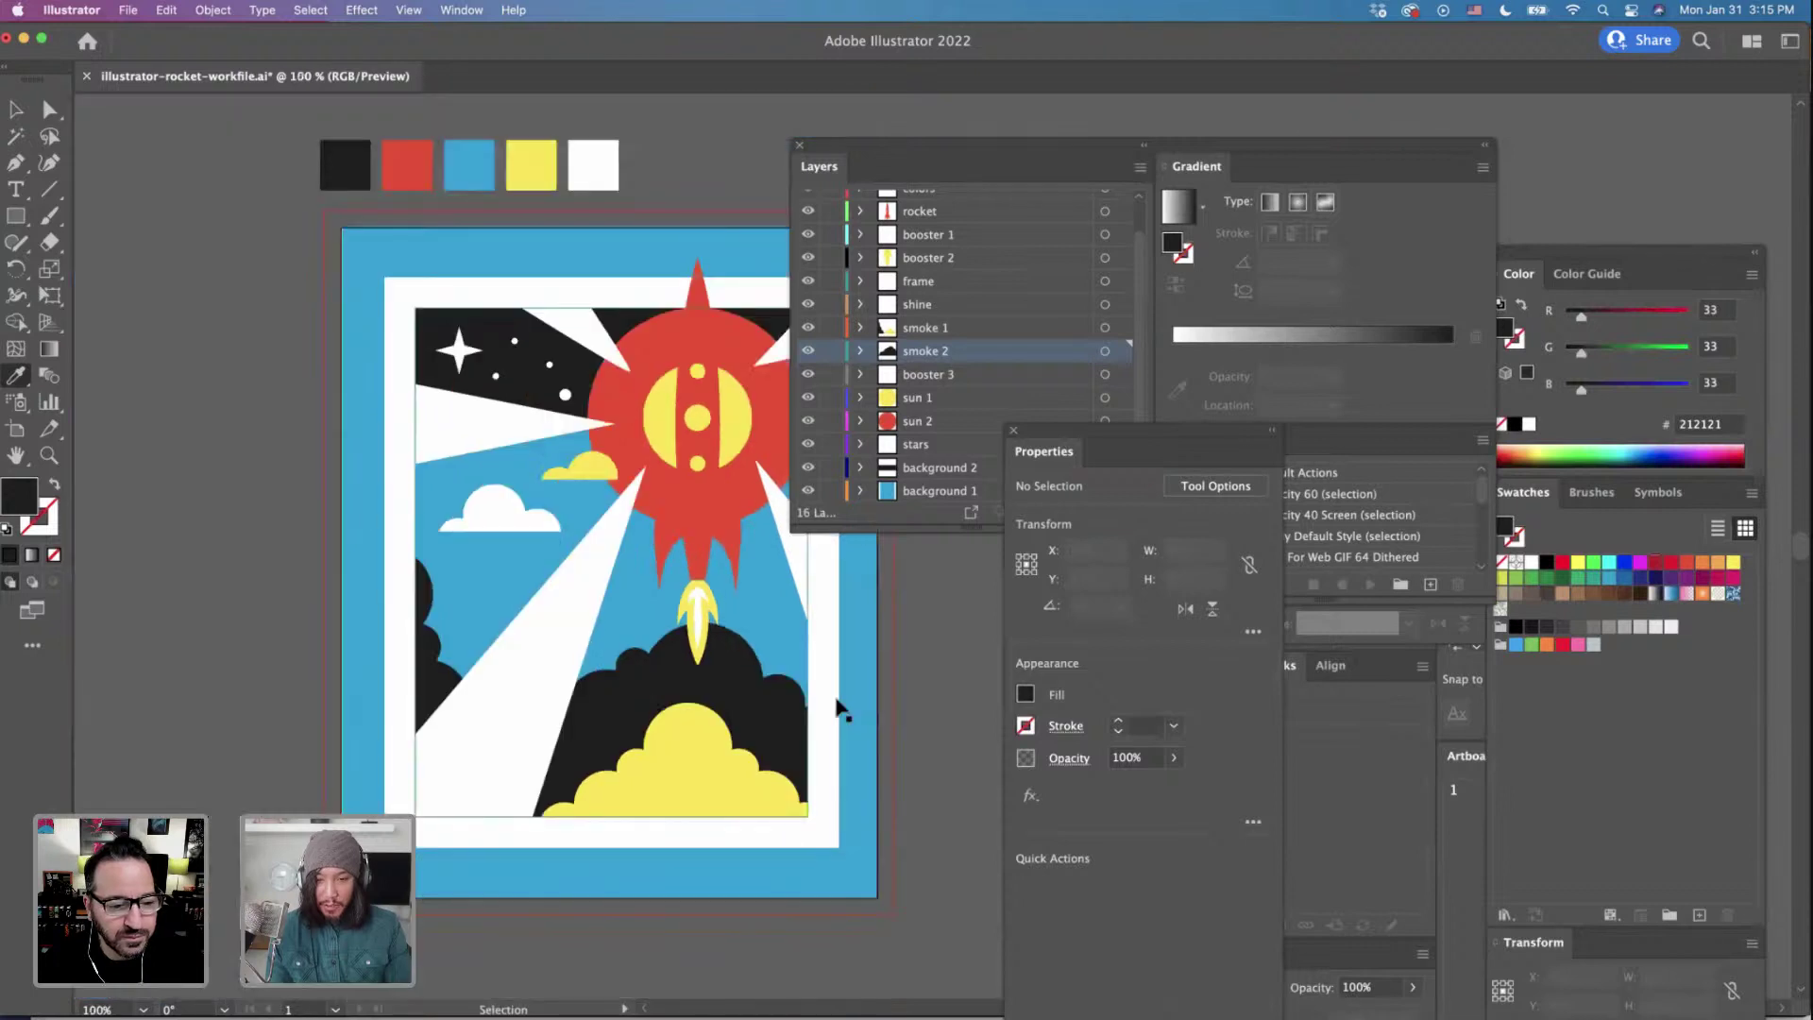
{"action": "left_click", "coordinate": [715, 561]}
{"action": "key", "text": "i"}
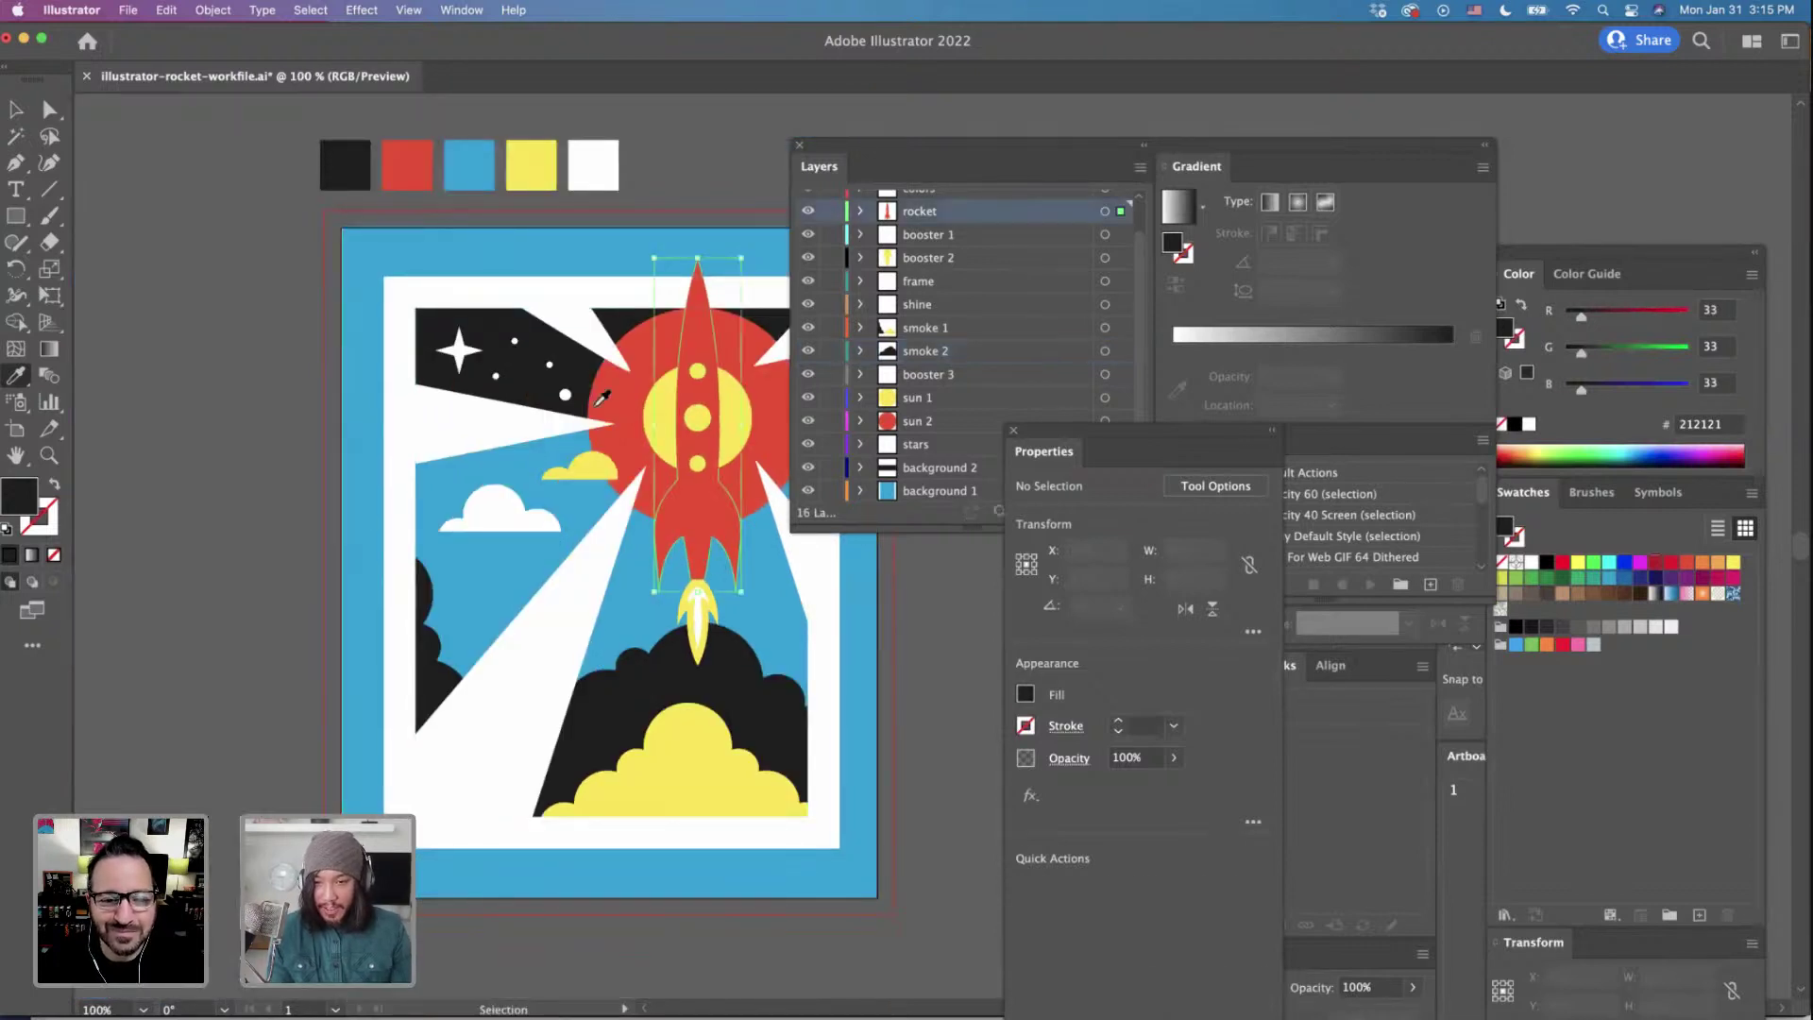
{"action": "left_click", "coordinate": [587, 166]}
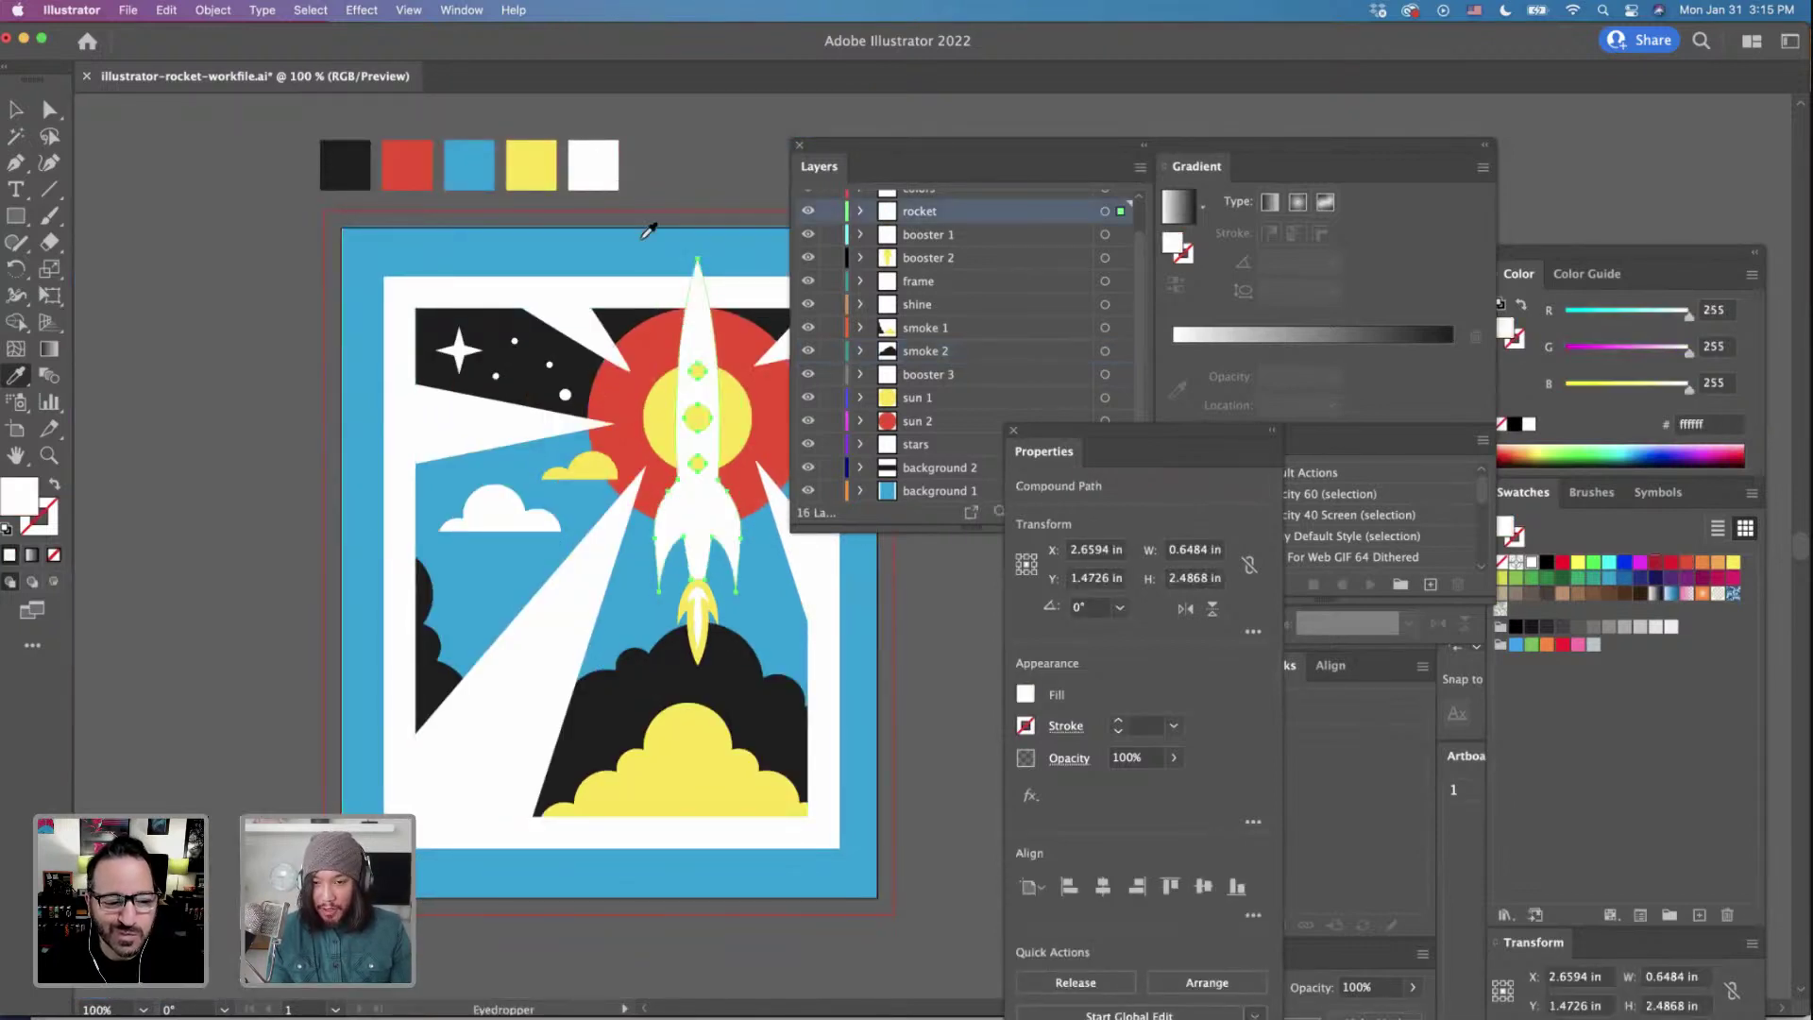
{"action": "scroll", "coordinate": [709, 458], "scroll_direction": "right", "scroll_amount": 3}
{"action": "key", "text": "super+shift+a"}
Try magenta and several green swatches as the rocket's fill, ending on light green #8cc63f.
{"action": "scroll", "coordinate": [811, 633], "scroll_direction": "up", "scroll_amount": 2}
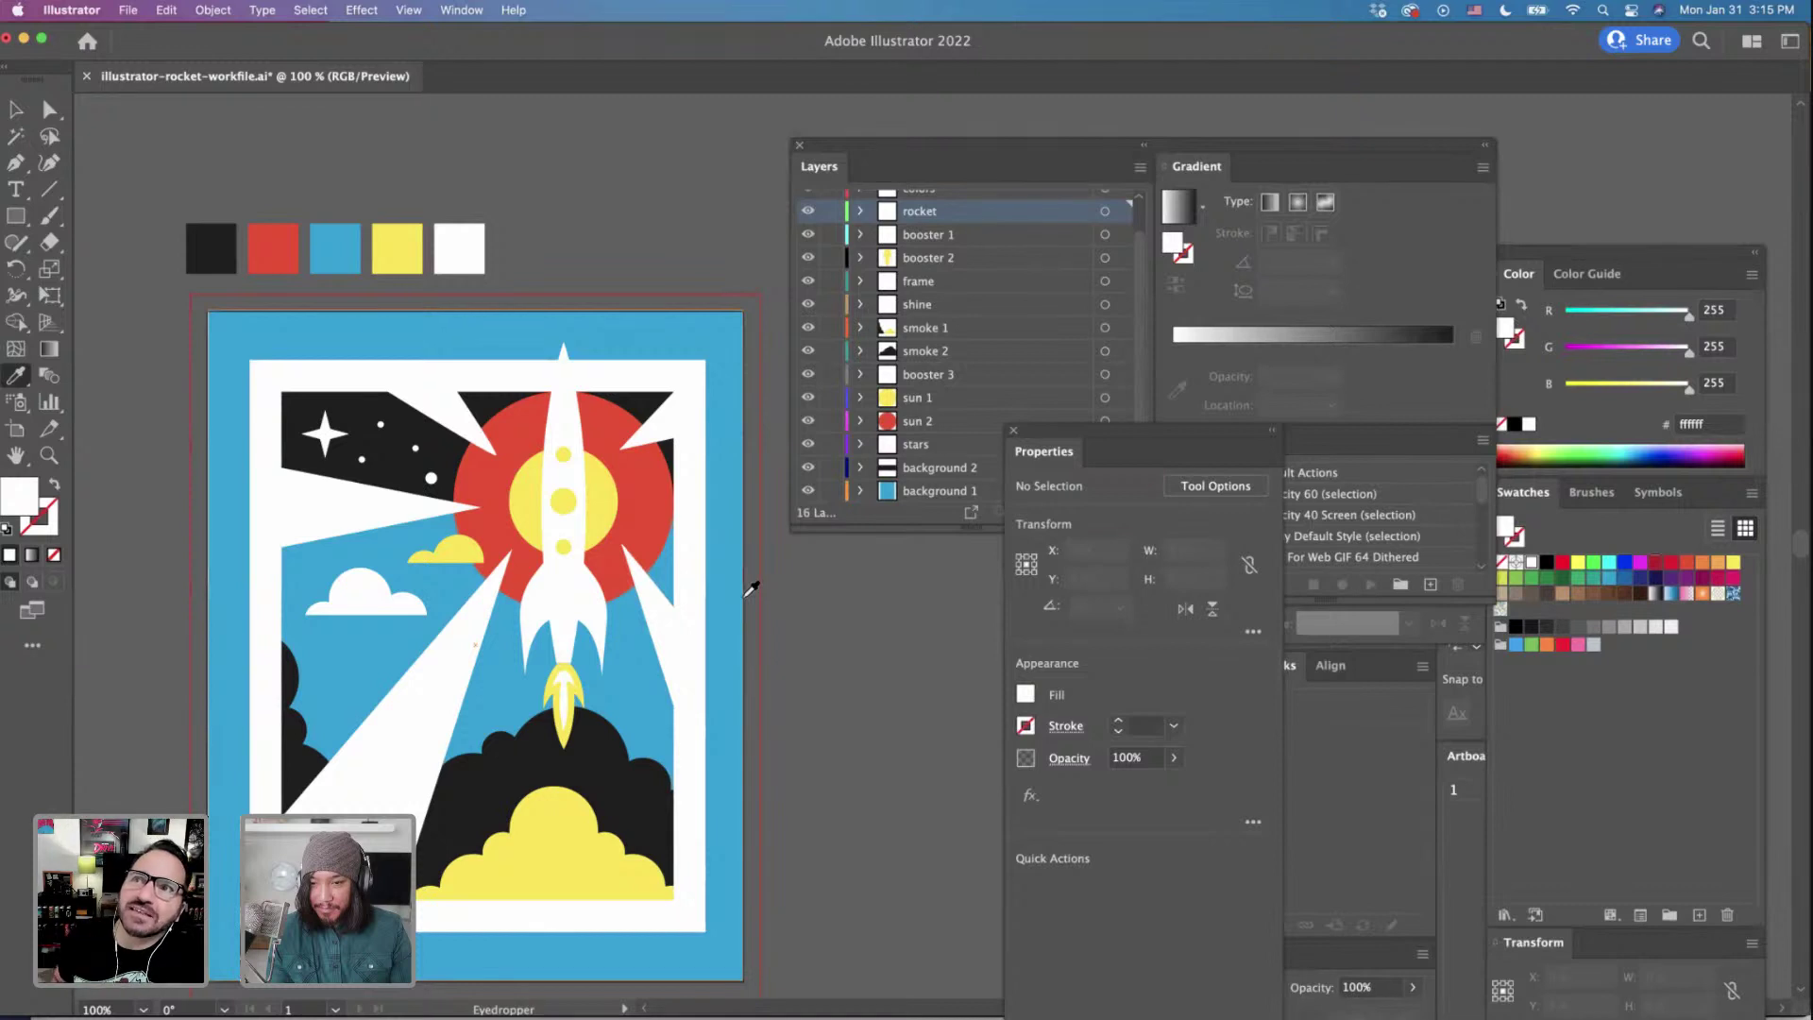
{"action": "scroll", "coordinate": [750, 589], "scroll_direction": "down", "scroll_amount": 1}
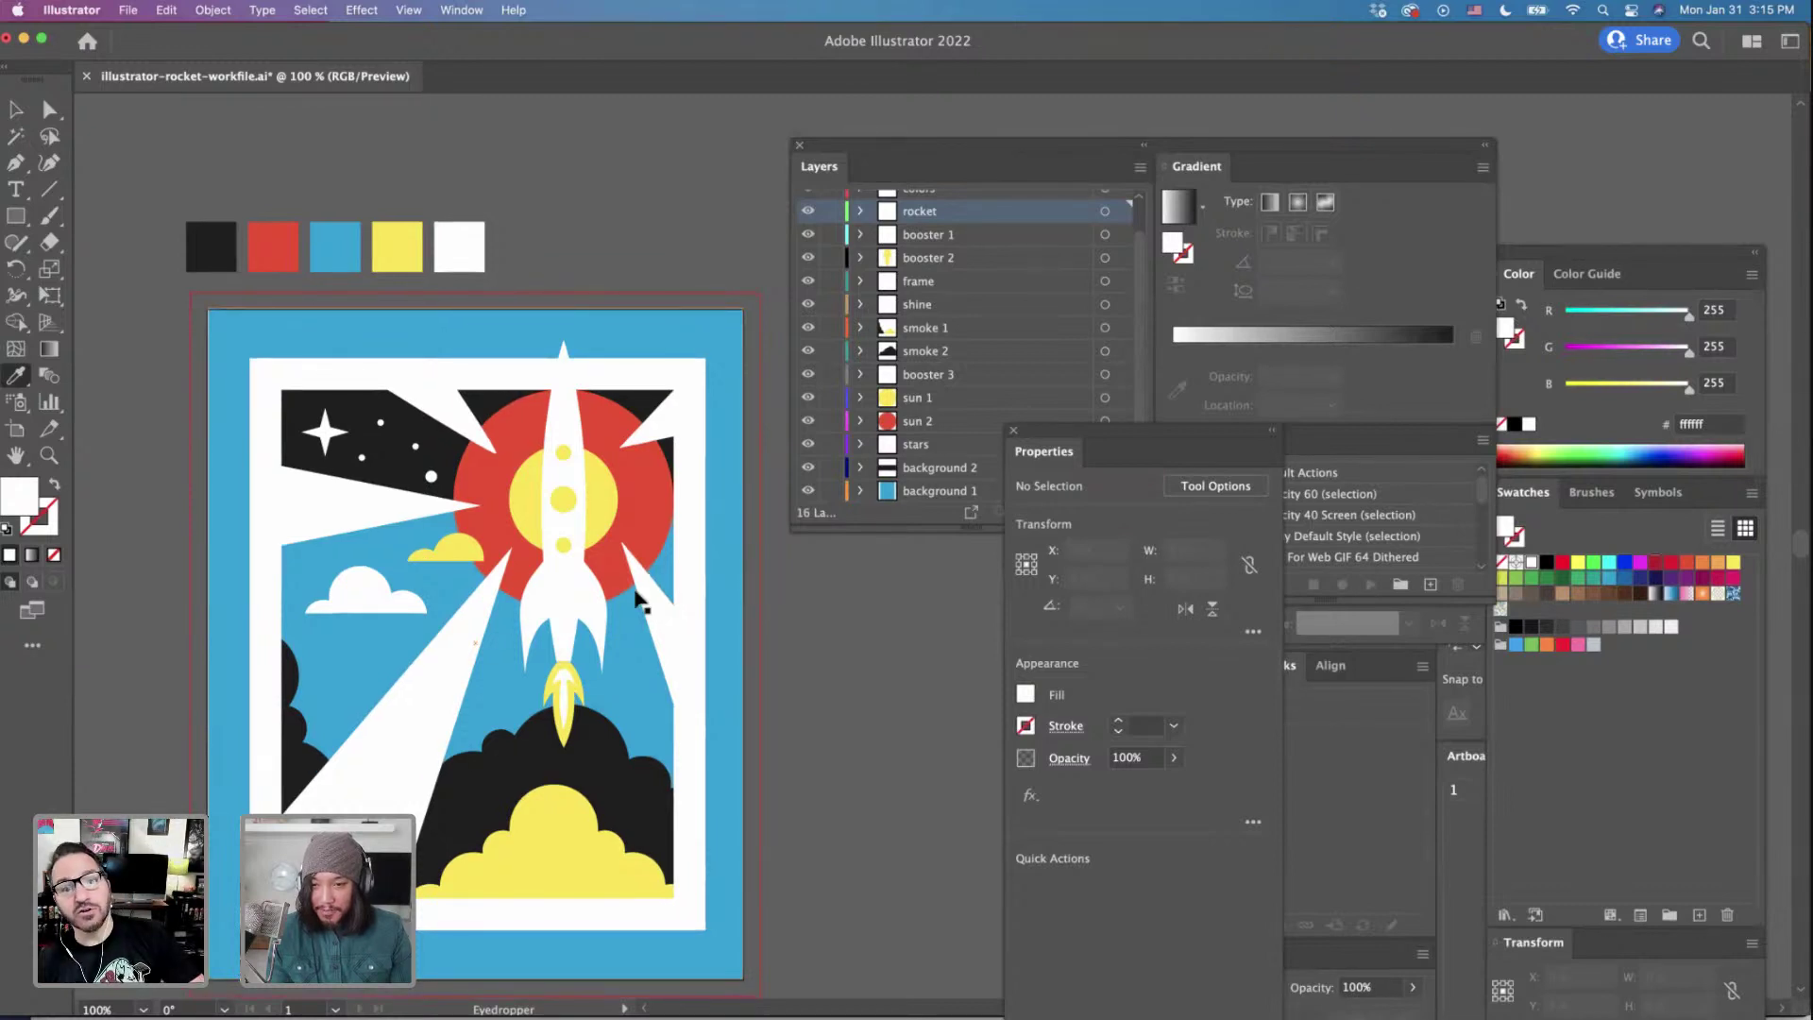
{"action": "left_click", "coordinate": [447, 549], "text": "super"}
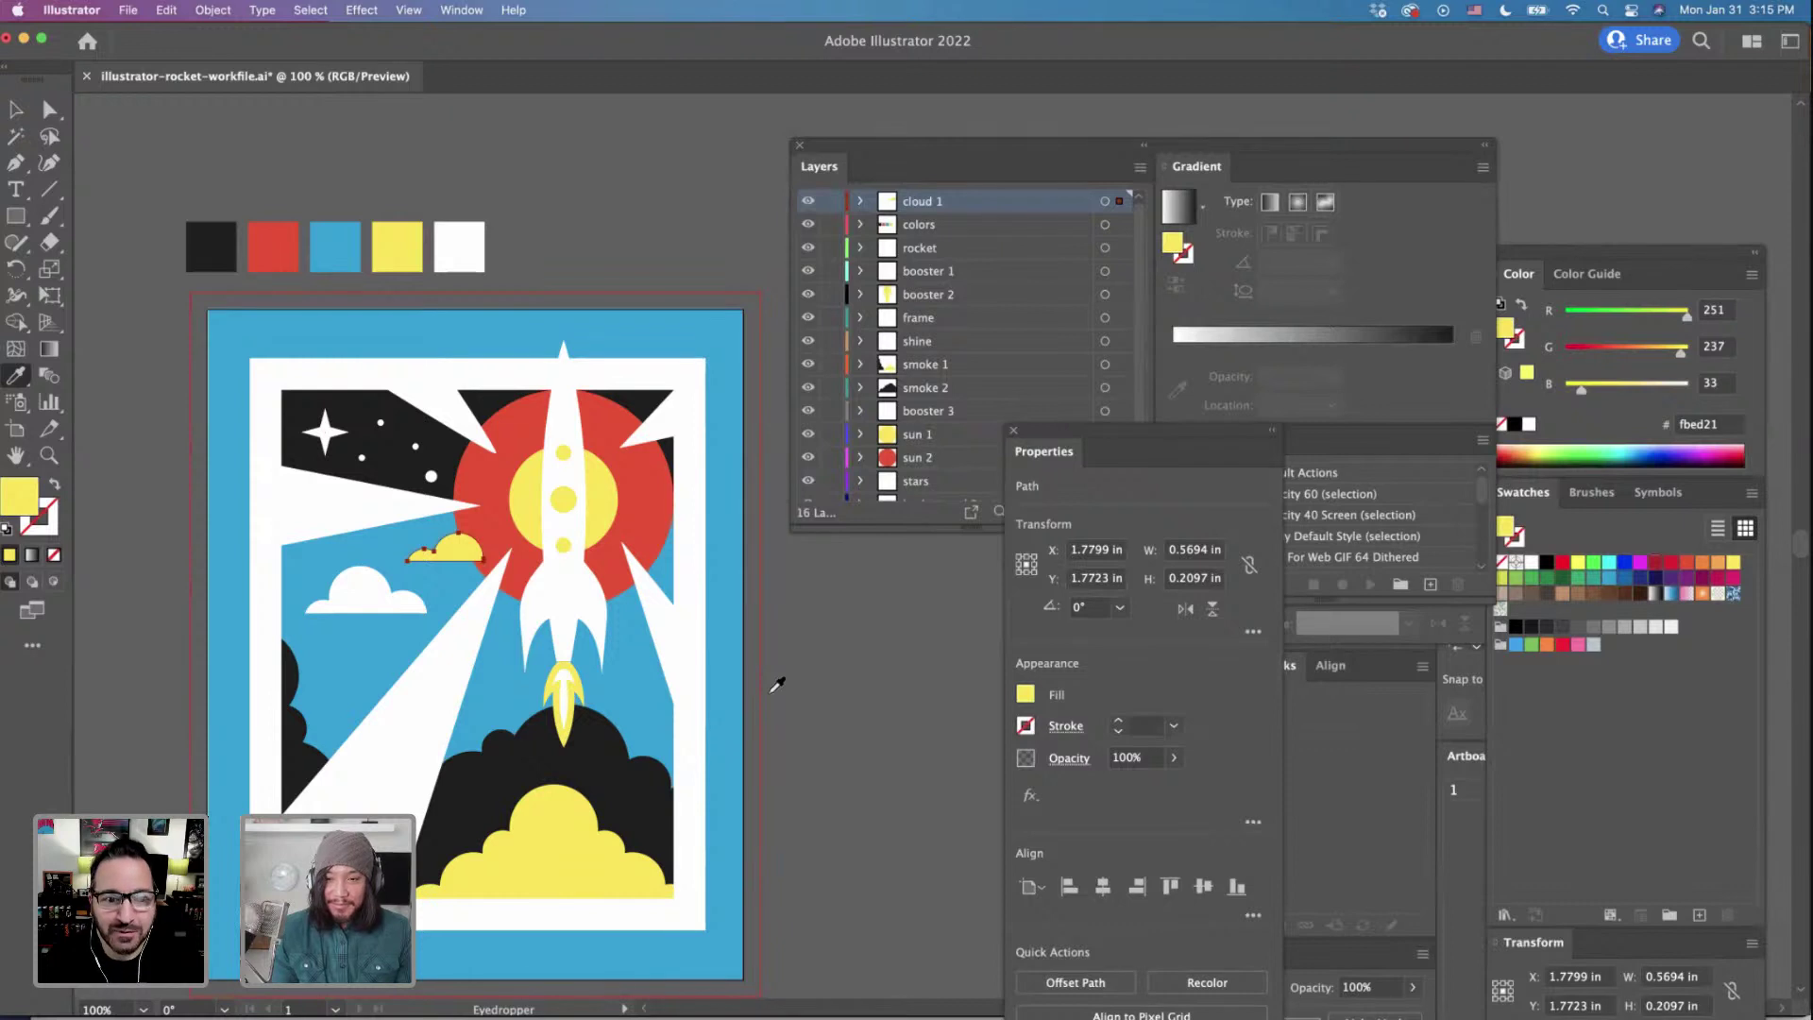
{"action": "left_click", "coordinate": [567, 609], "text": "super"}
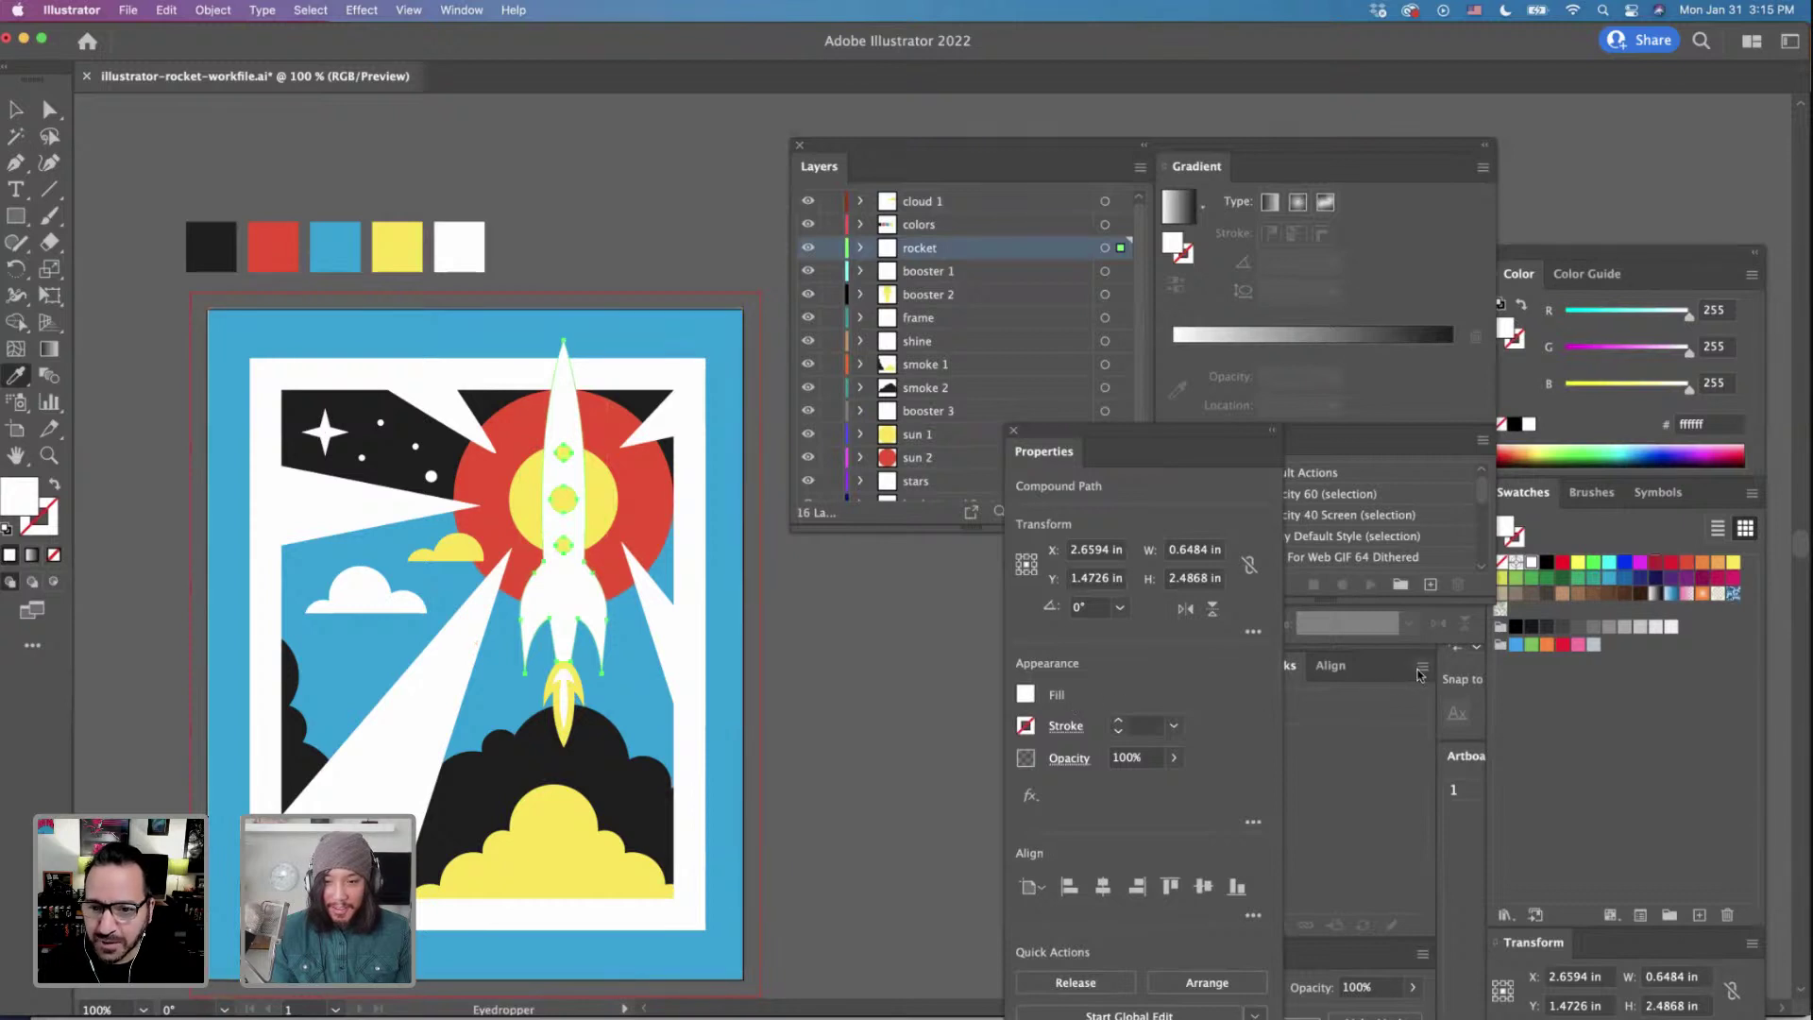
{"action": "left_click", "coordinate": [1642, 565]}
{"action": "left_click", "coordinate": [1643, 564]}
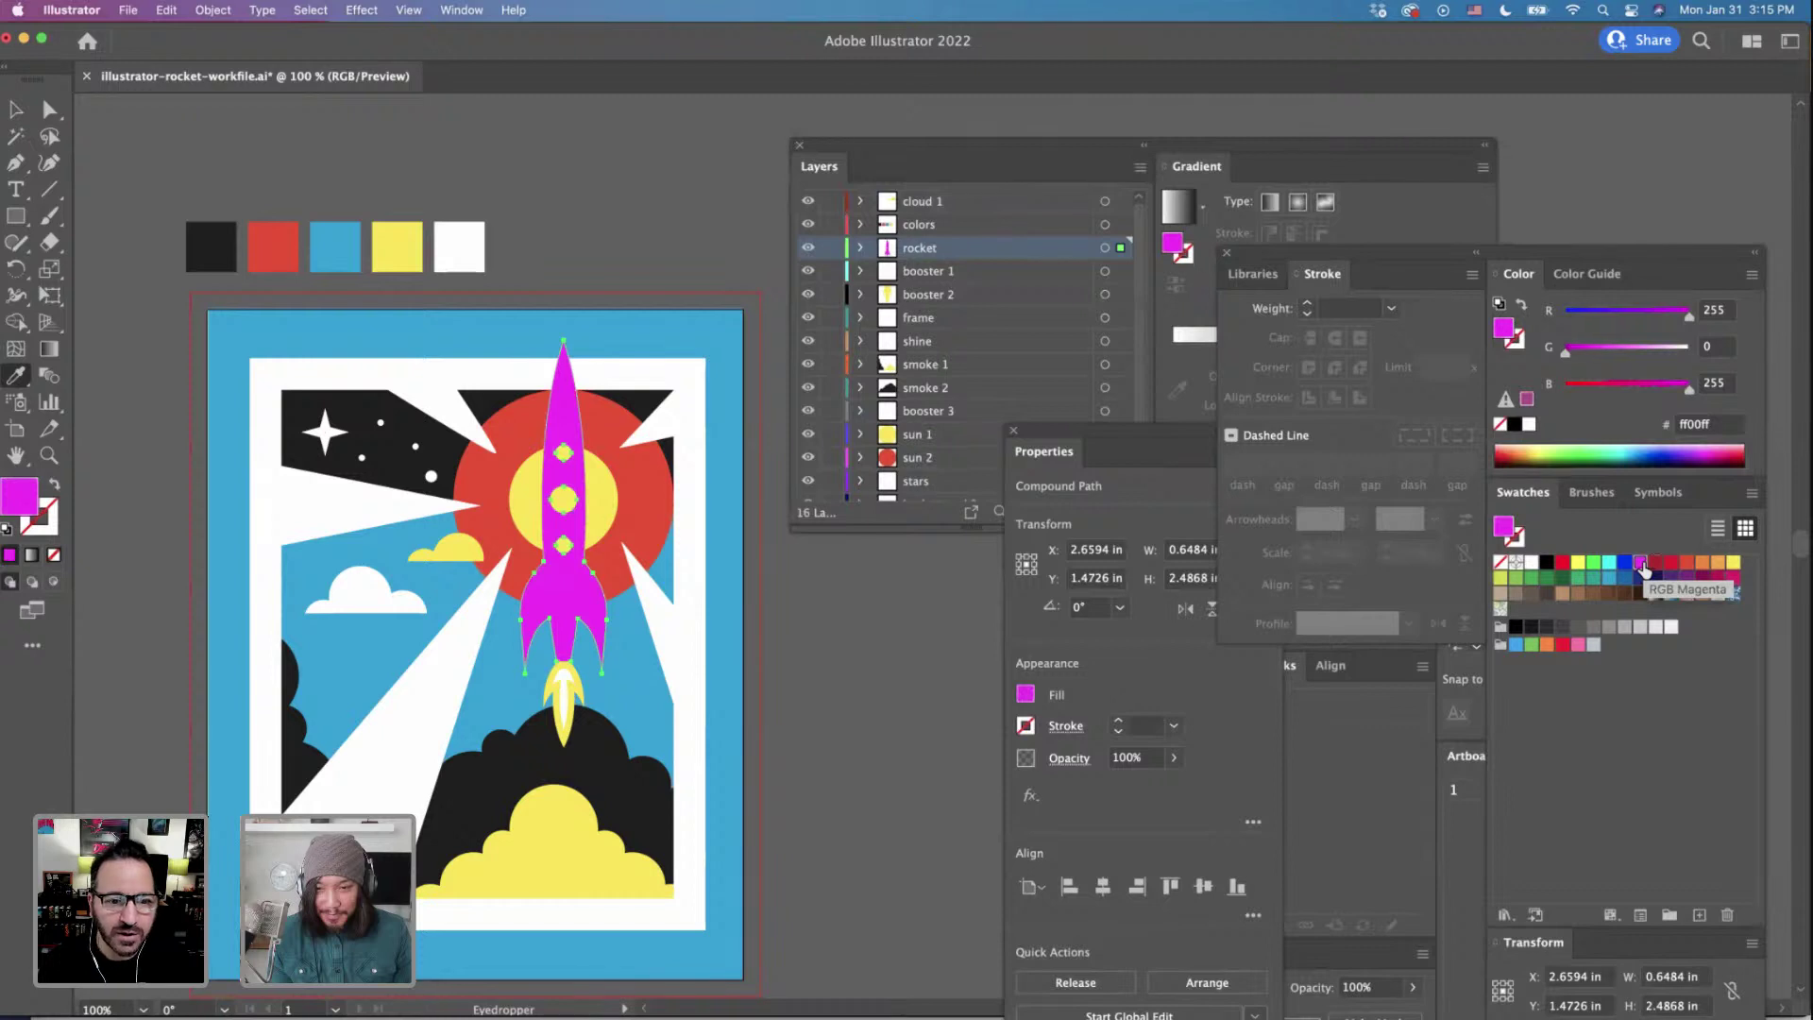
{"action": "left_click", "coordinate": [1595, 563]}
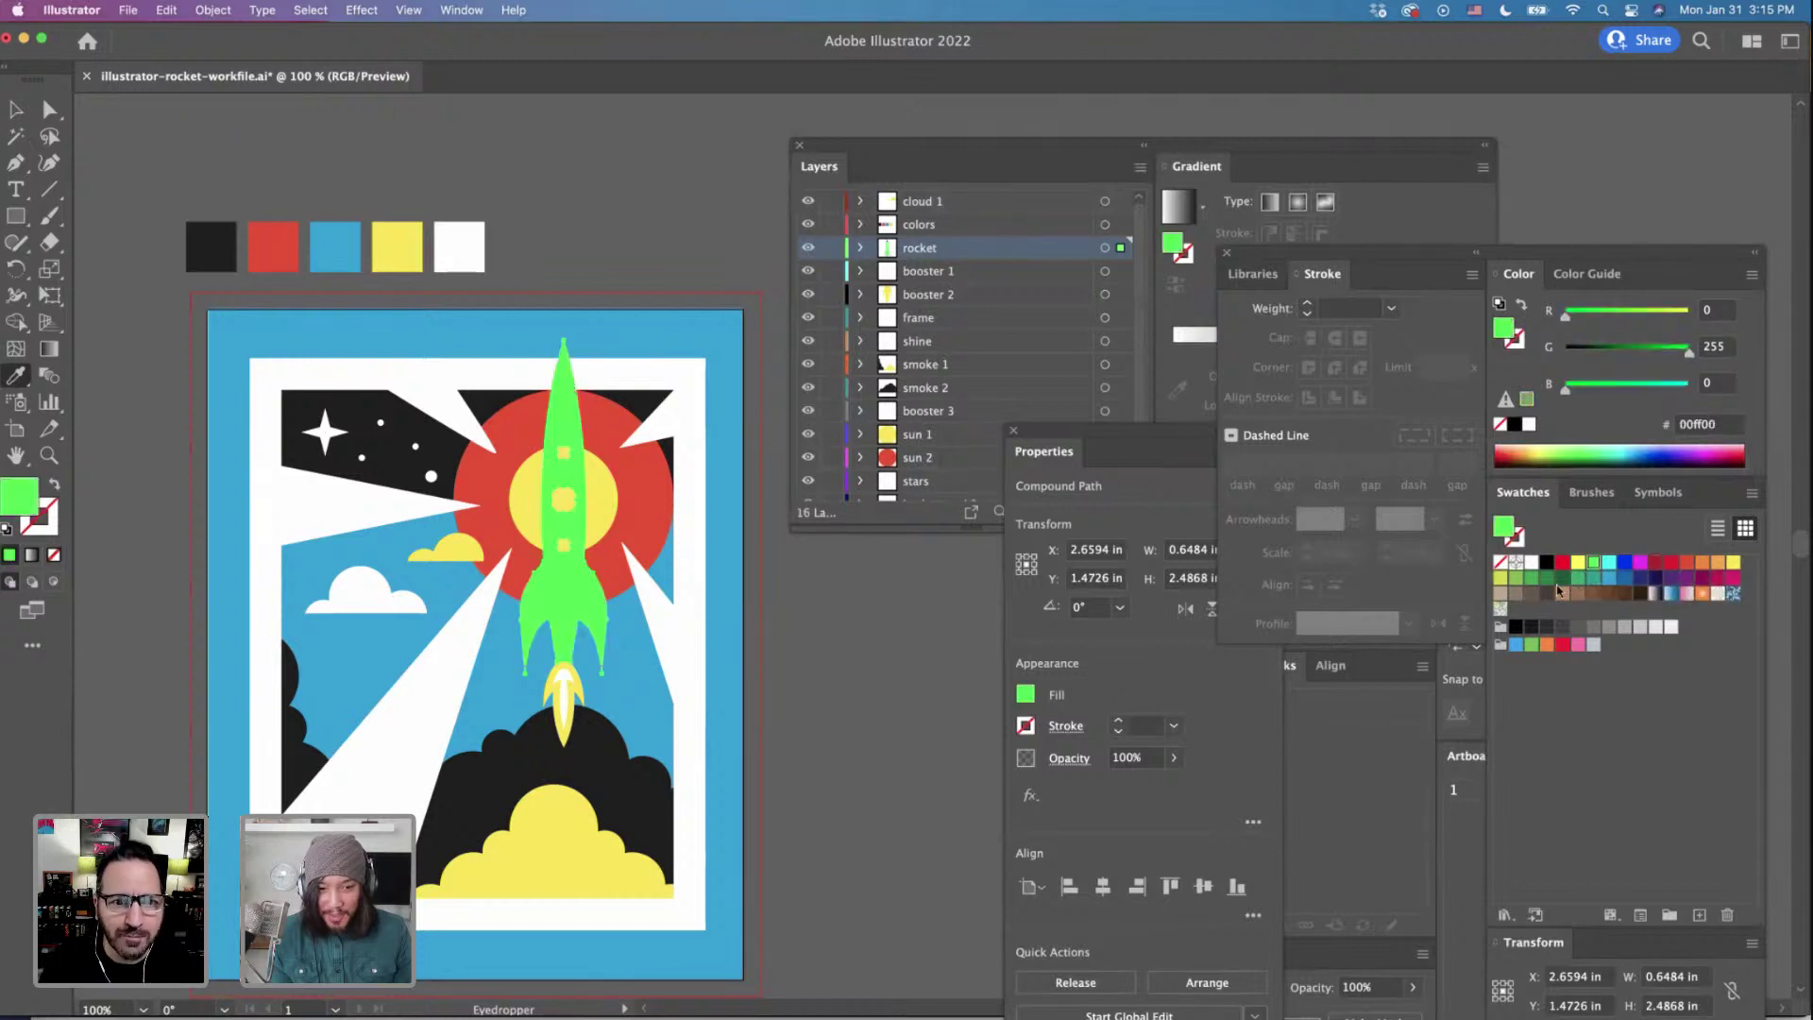
{"action": "left_click", "coordinate": [1549, 585]}
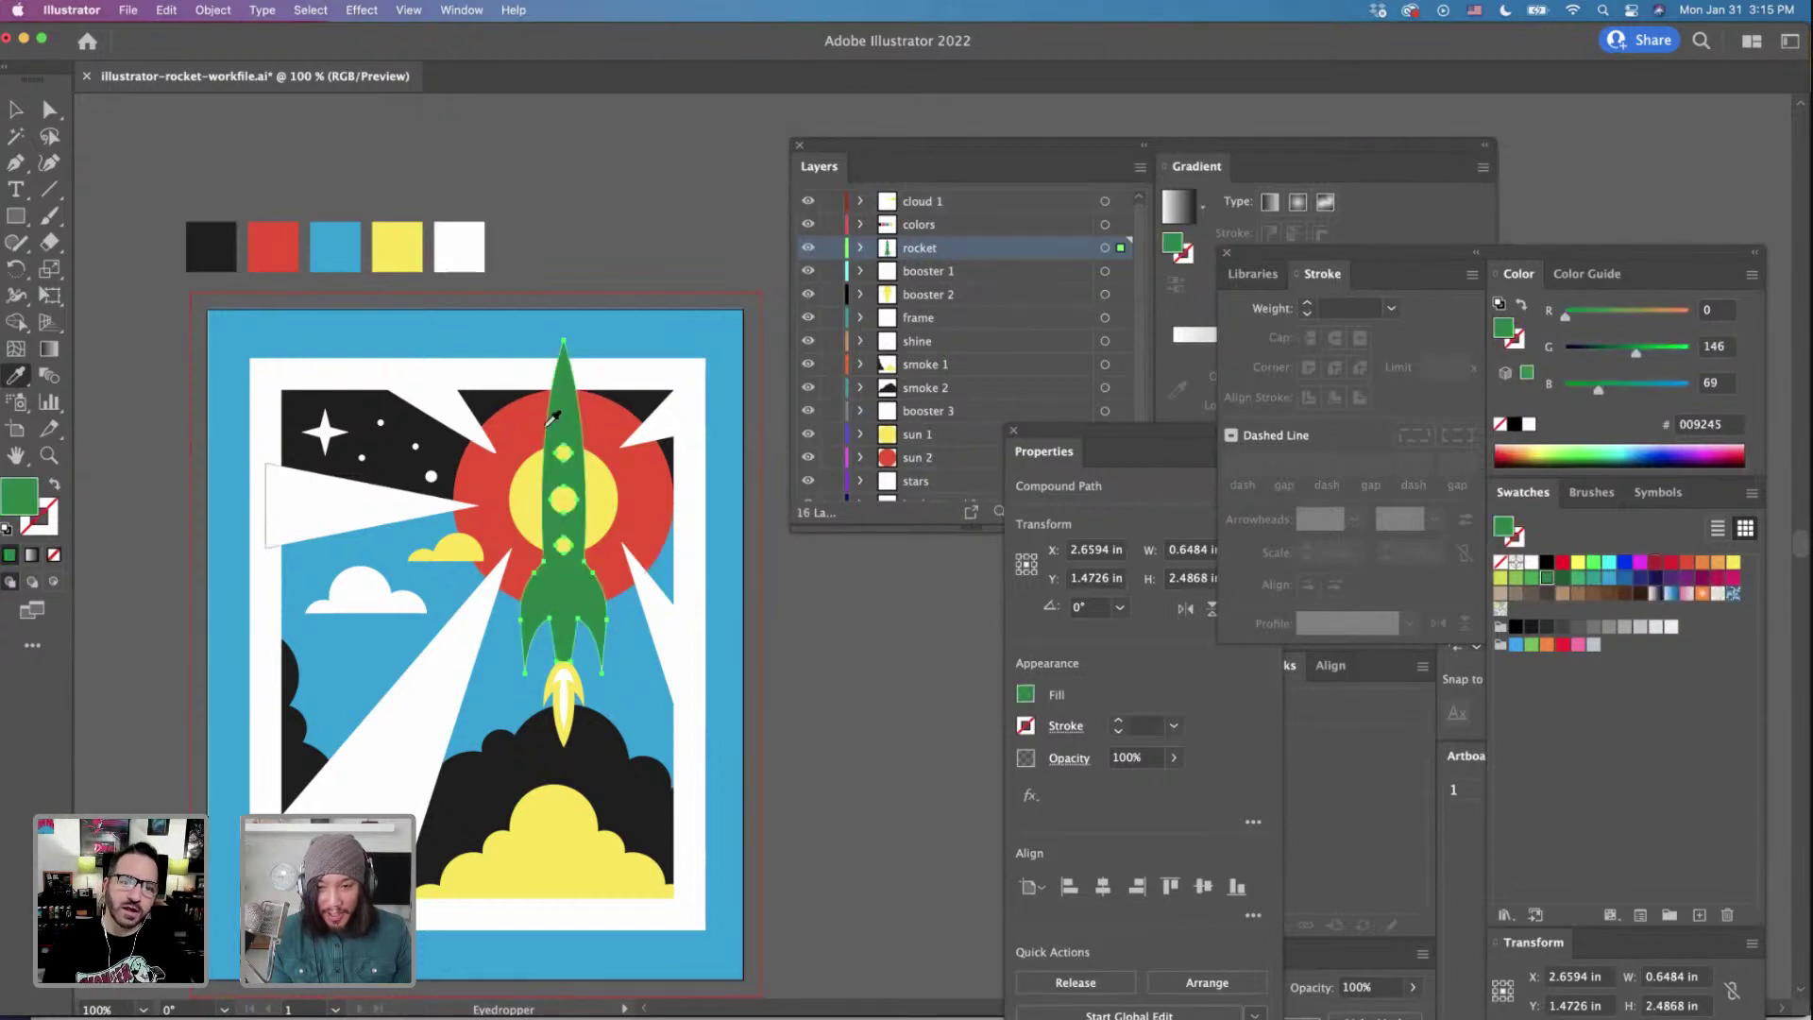
{"action": "left_click", "coordinate": [1532, 578]}
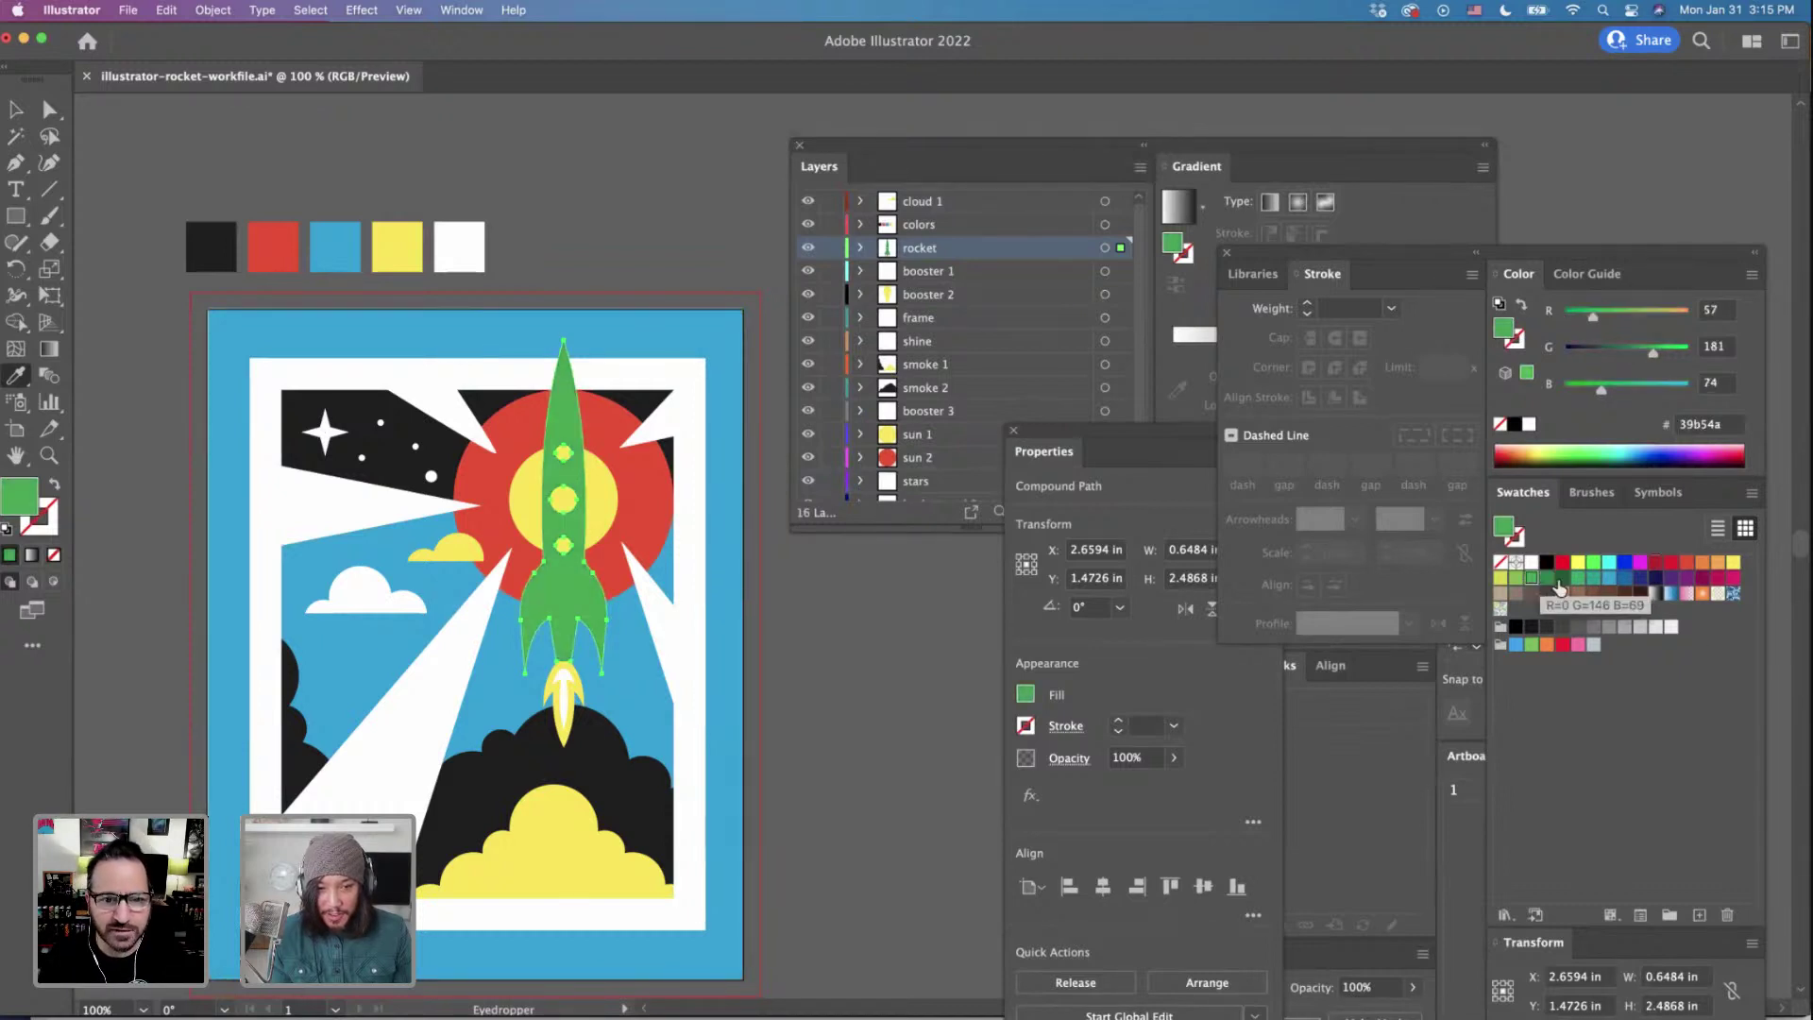
{"action": "left_click", "coordinate": [1517, 579]}
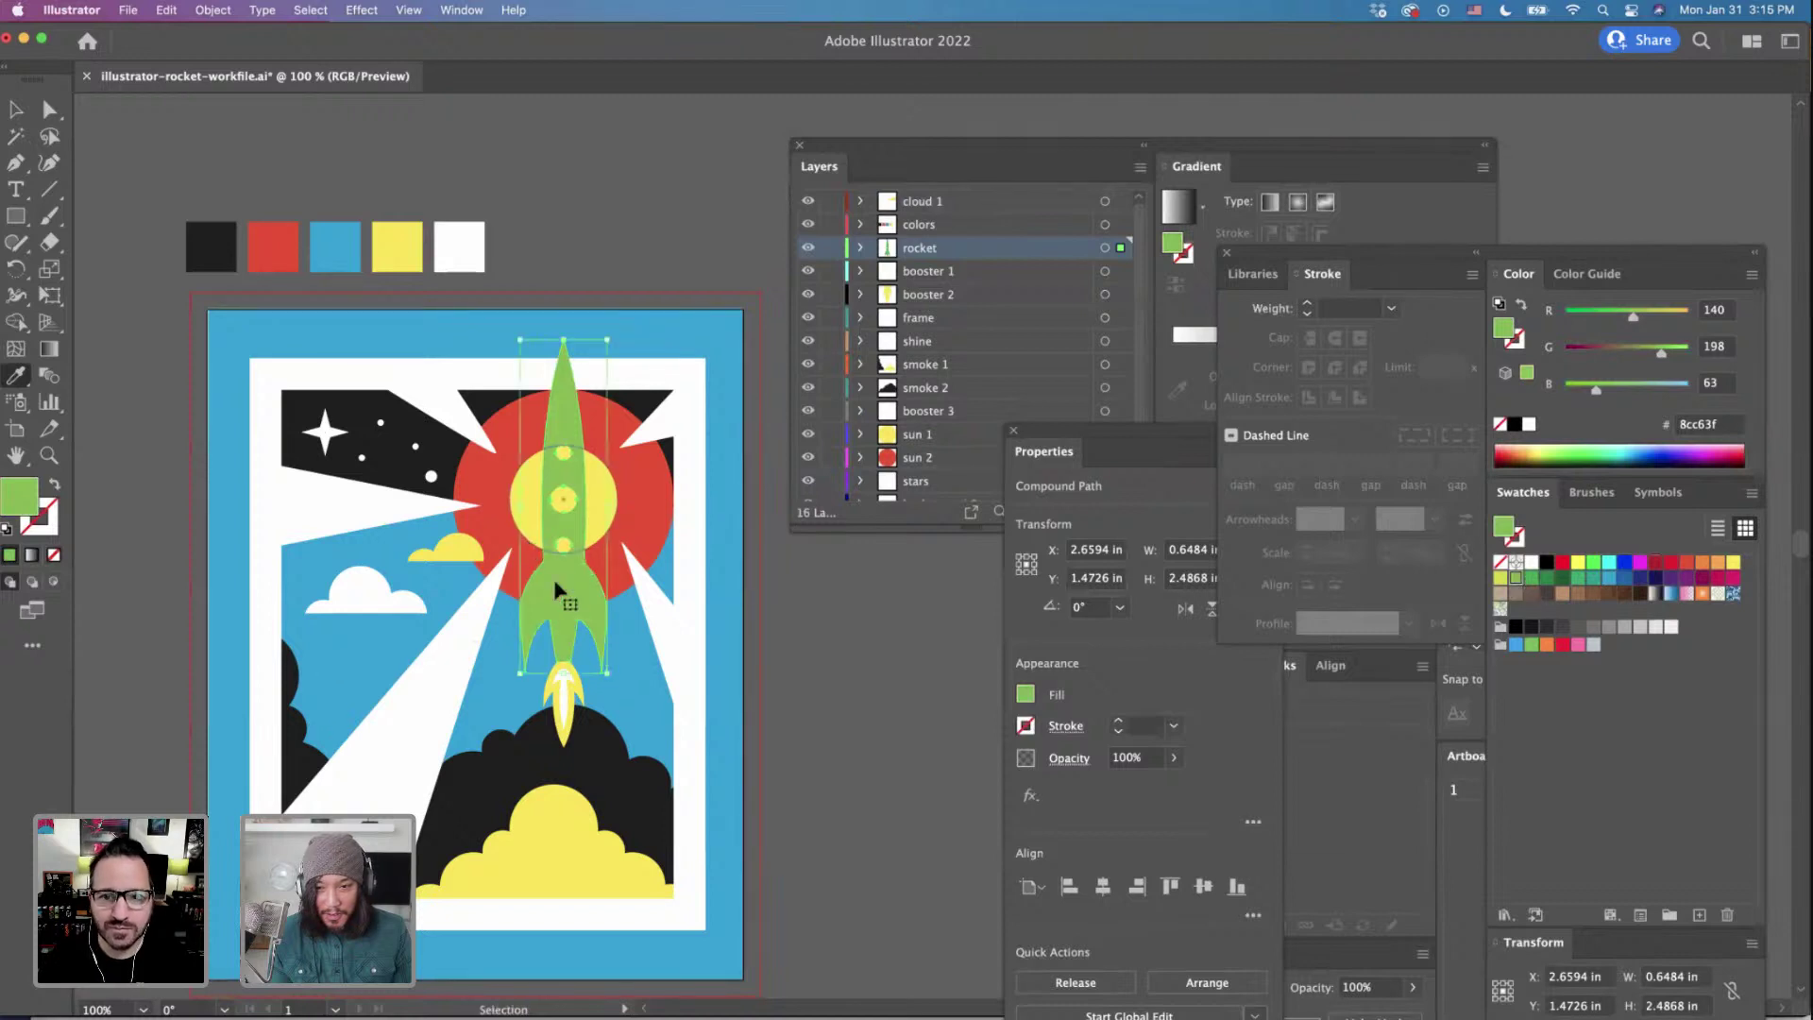
Fill the rocket with the sun's yellow, then shift the fill's hue to bright green #77f923.
{"action": "left_click", "coordinate": [526, 494]}
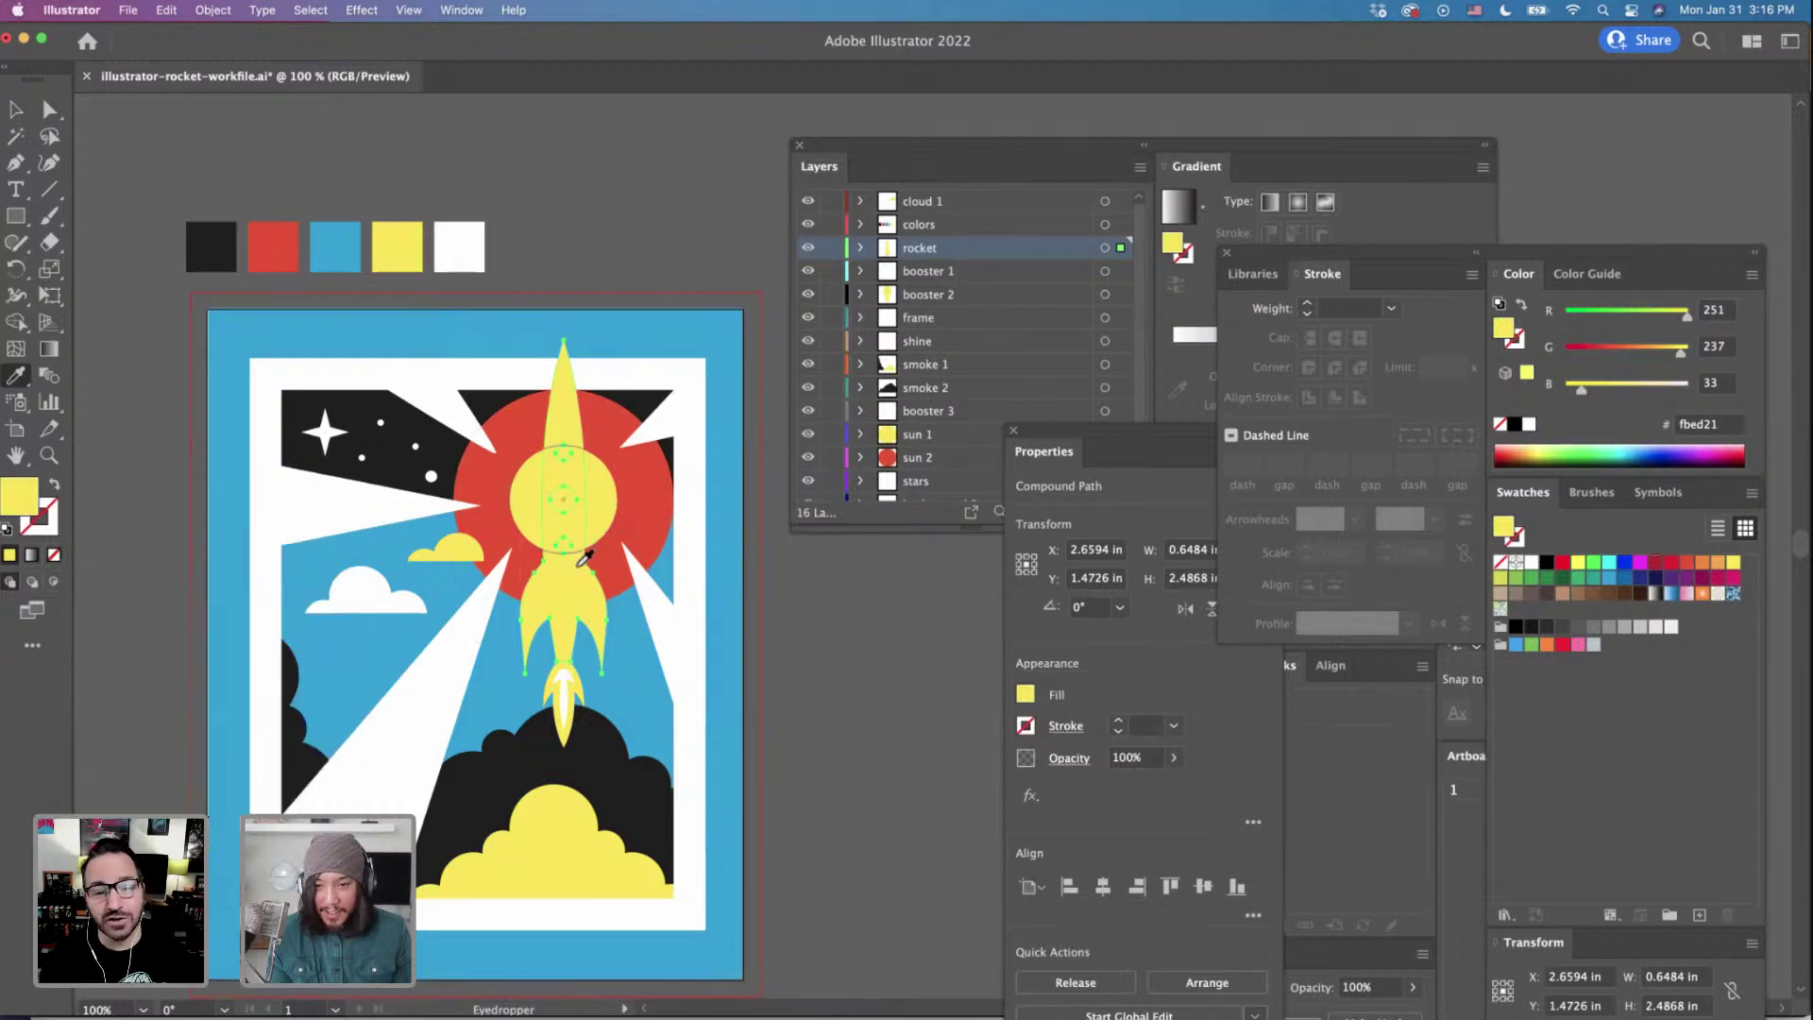
{"action": "double_click", "coordinate": [25, 497]}
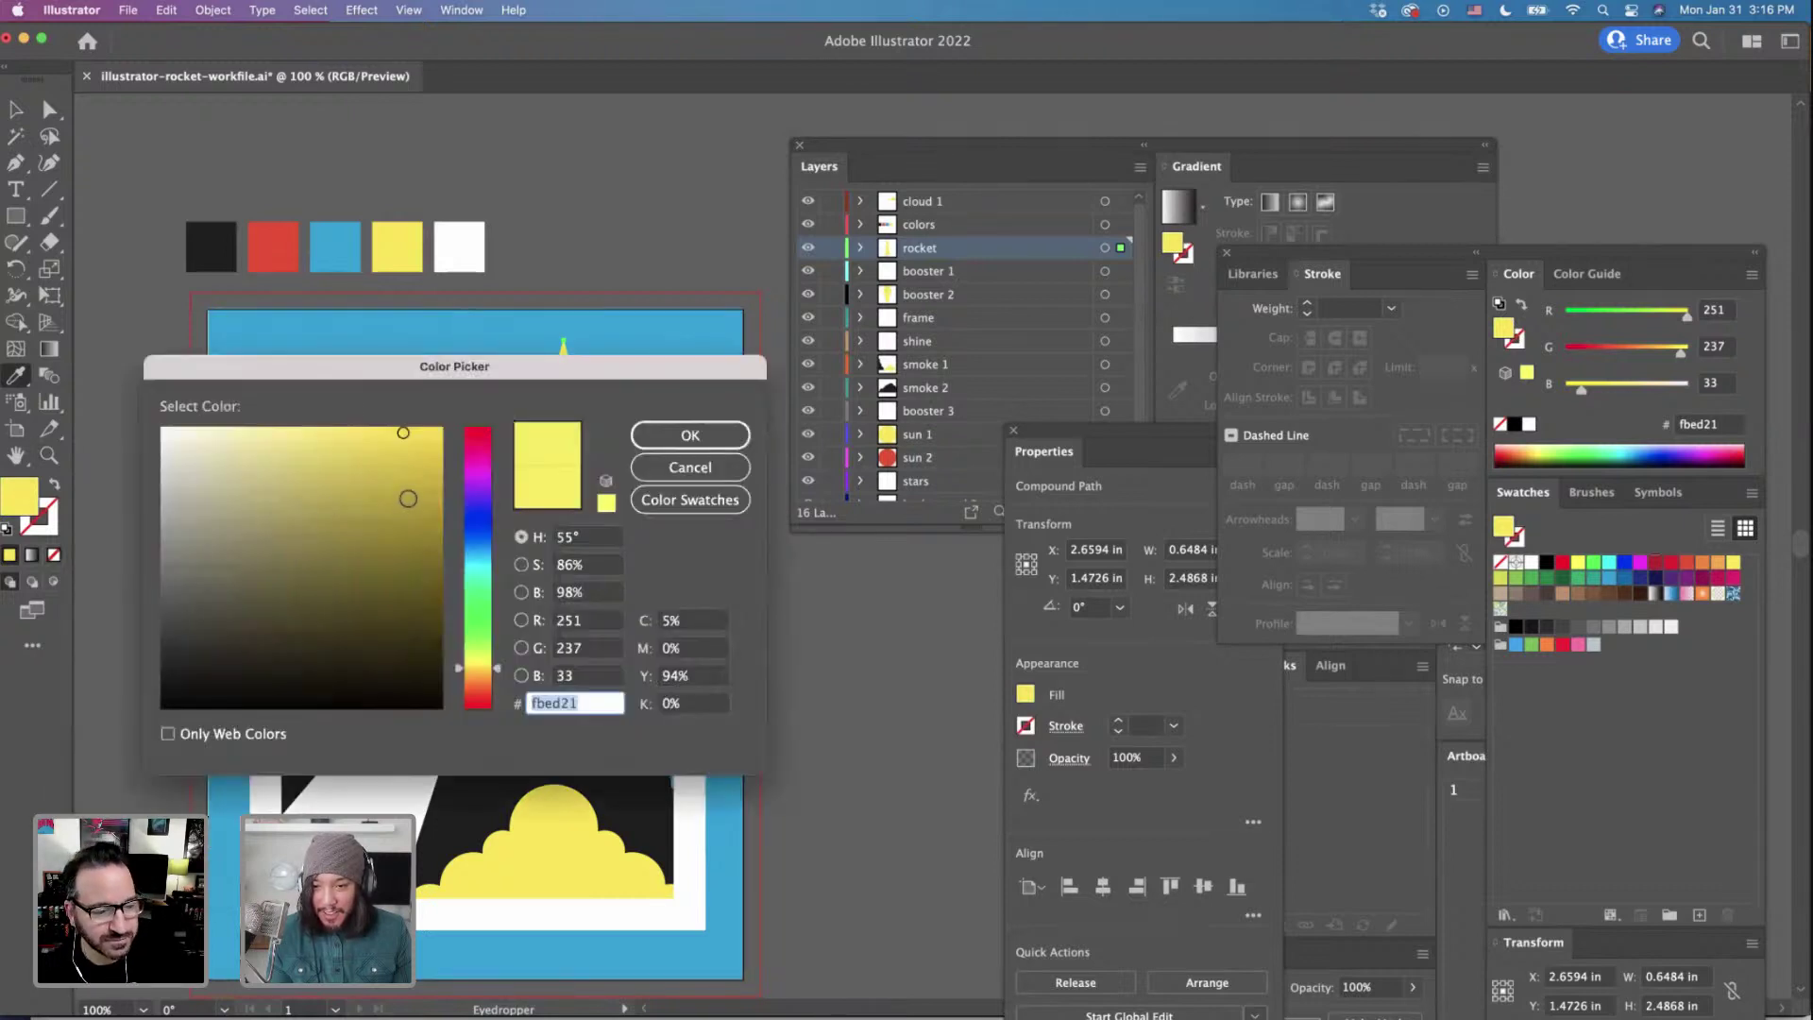
{"action": "left_click_drag", "start_coordinate": [500, 672], "coordinate": [493, 624]}
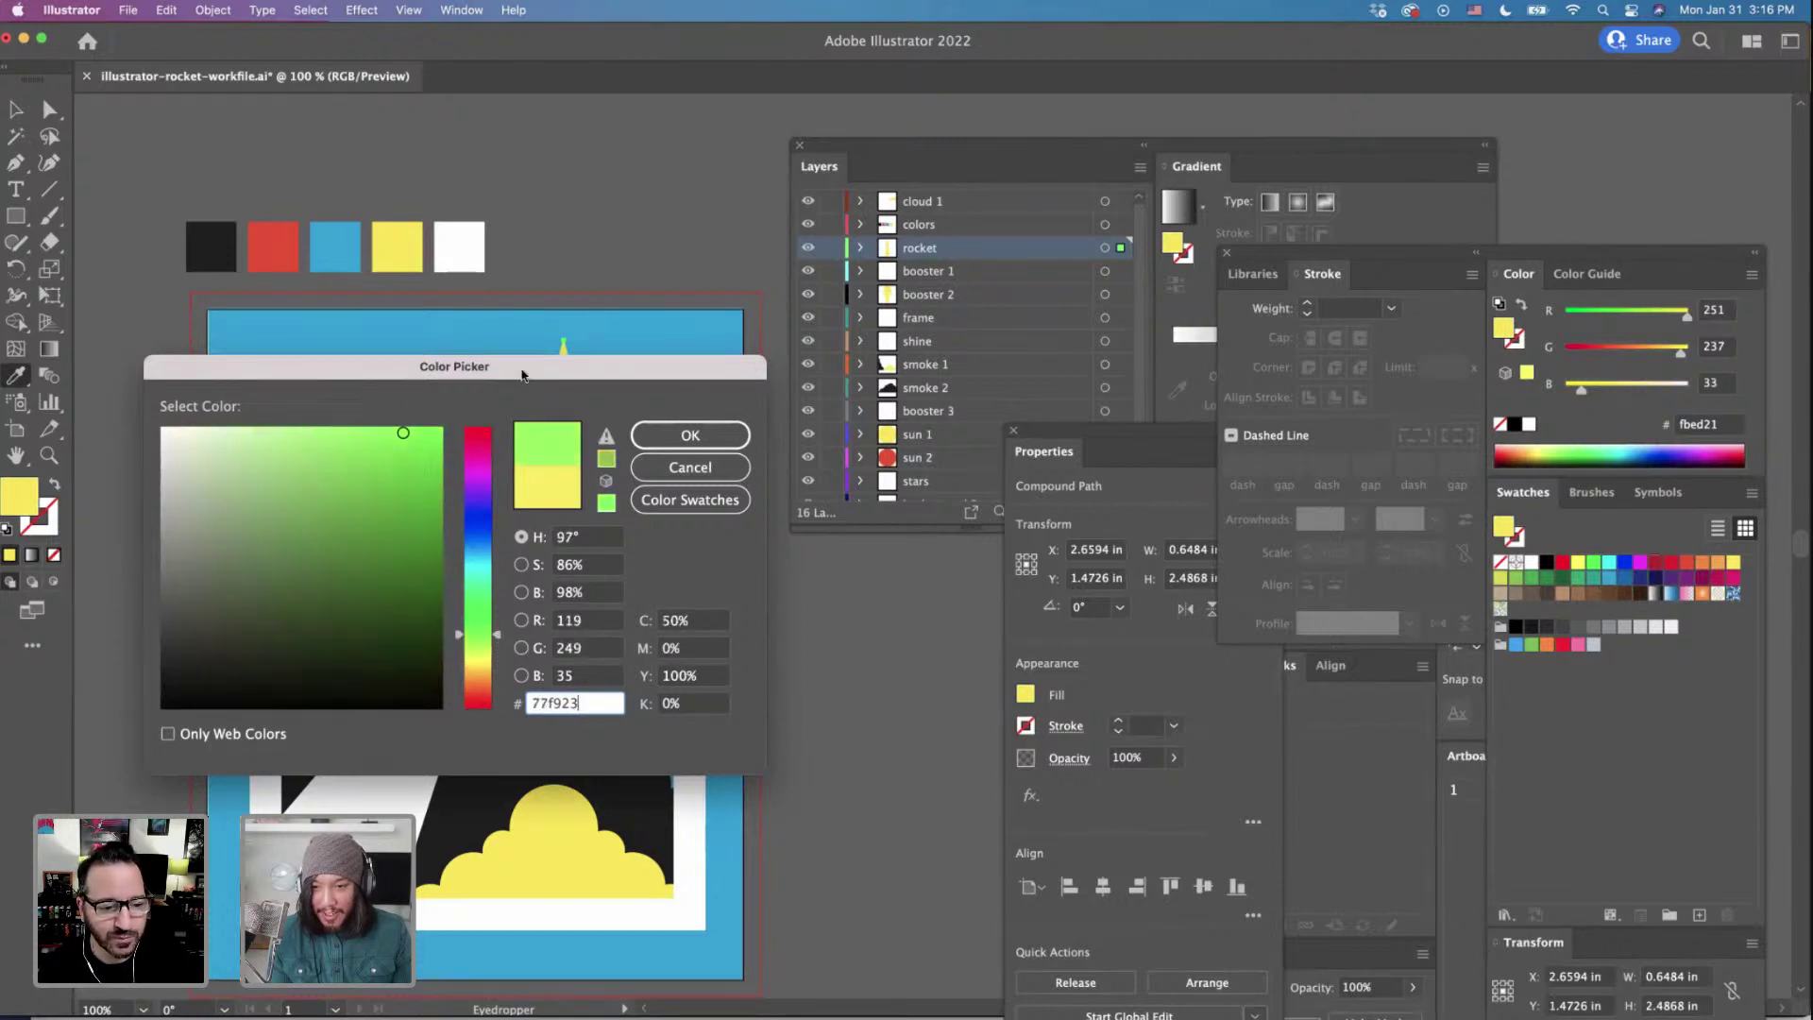
{"action": "left_click_drag", "start_coordinate": [527, 377], "coordinate": [697, 749]}
{"action": "left_click", "coordinate": [813, 808]}
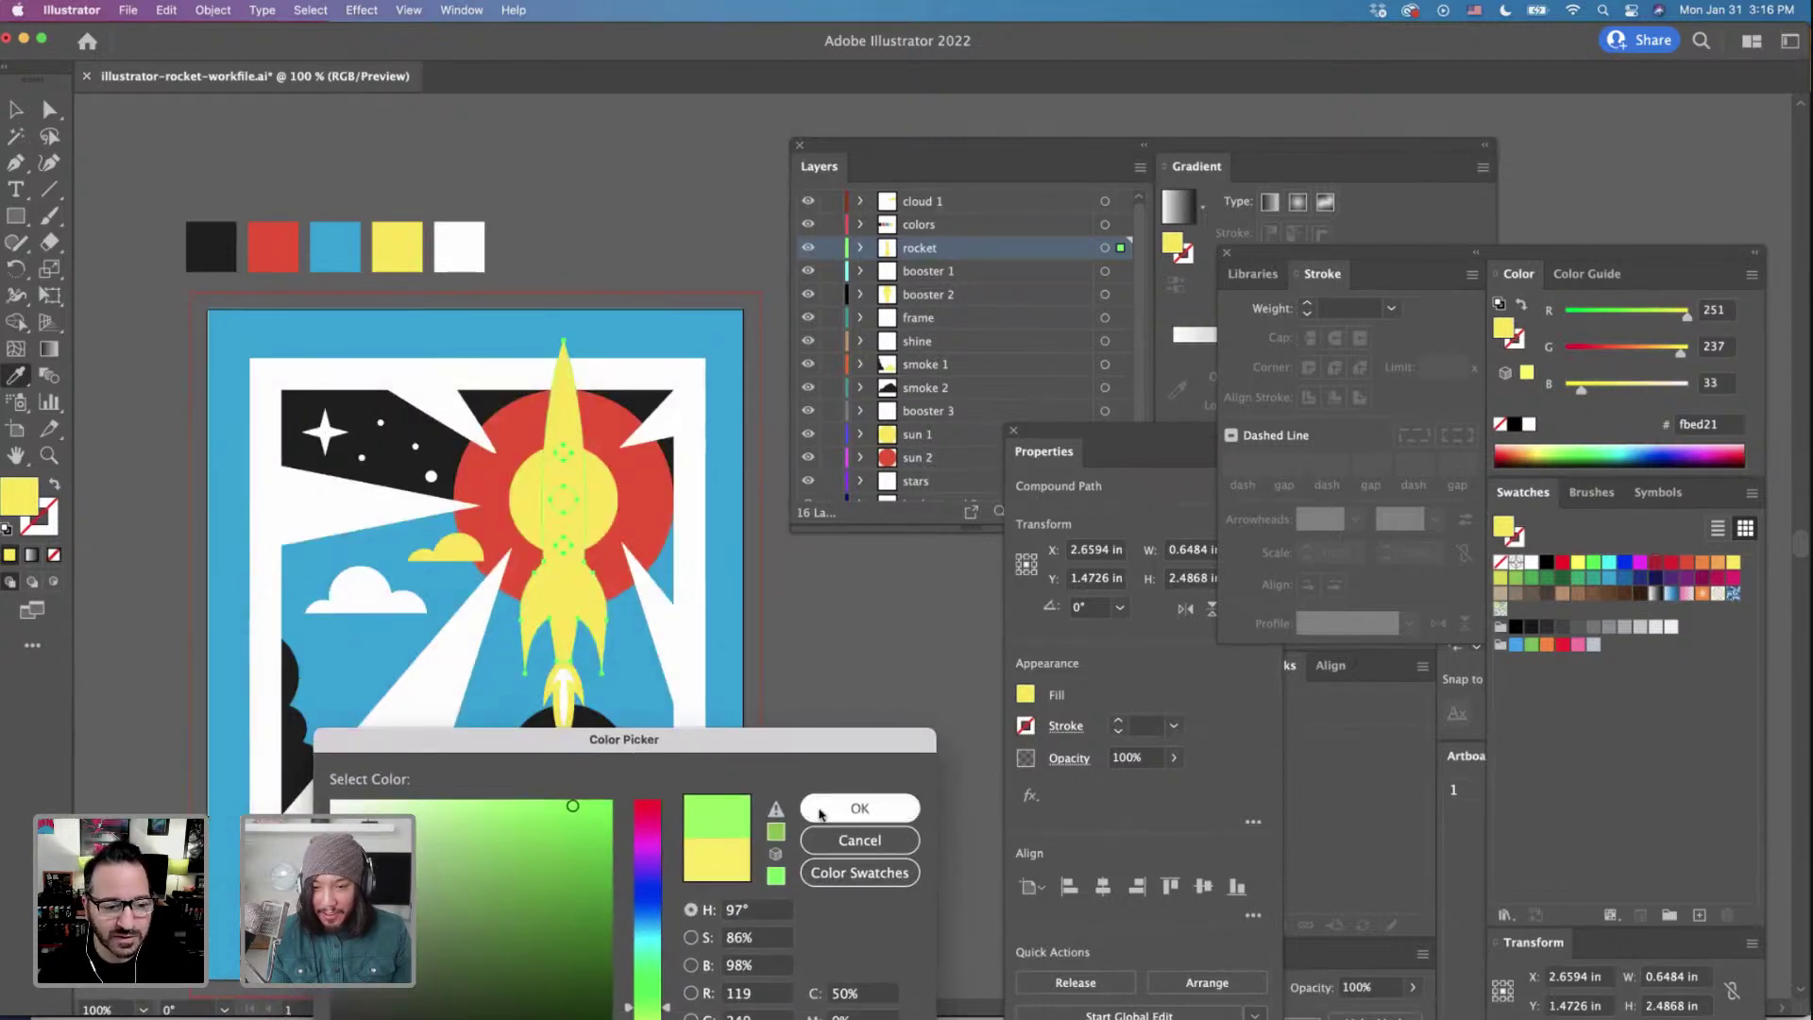
Try a darker green with hue 91°, saturation 96% and brightness 89% as the rocket's fill.
{"action": "double_click", "coordinate": [27, 516]}
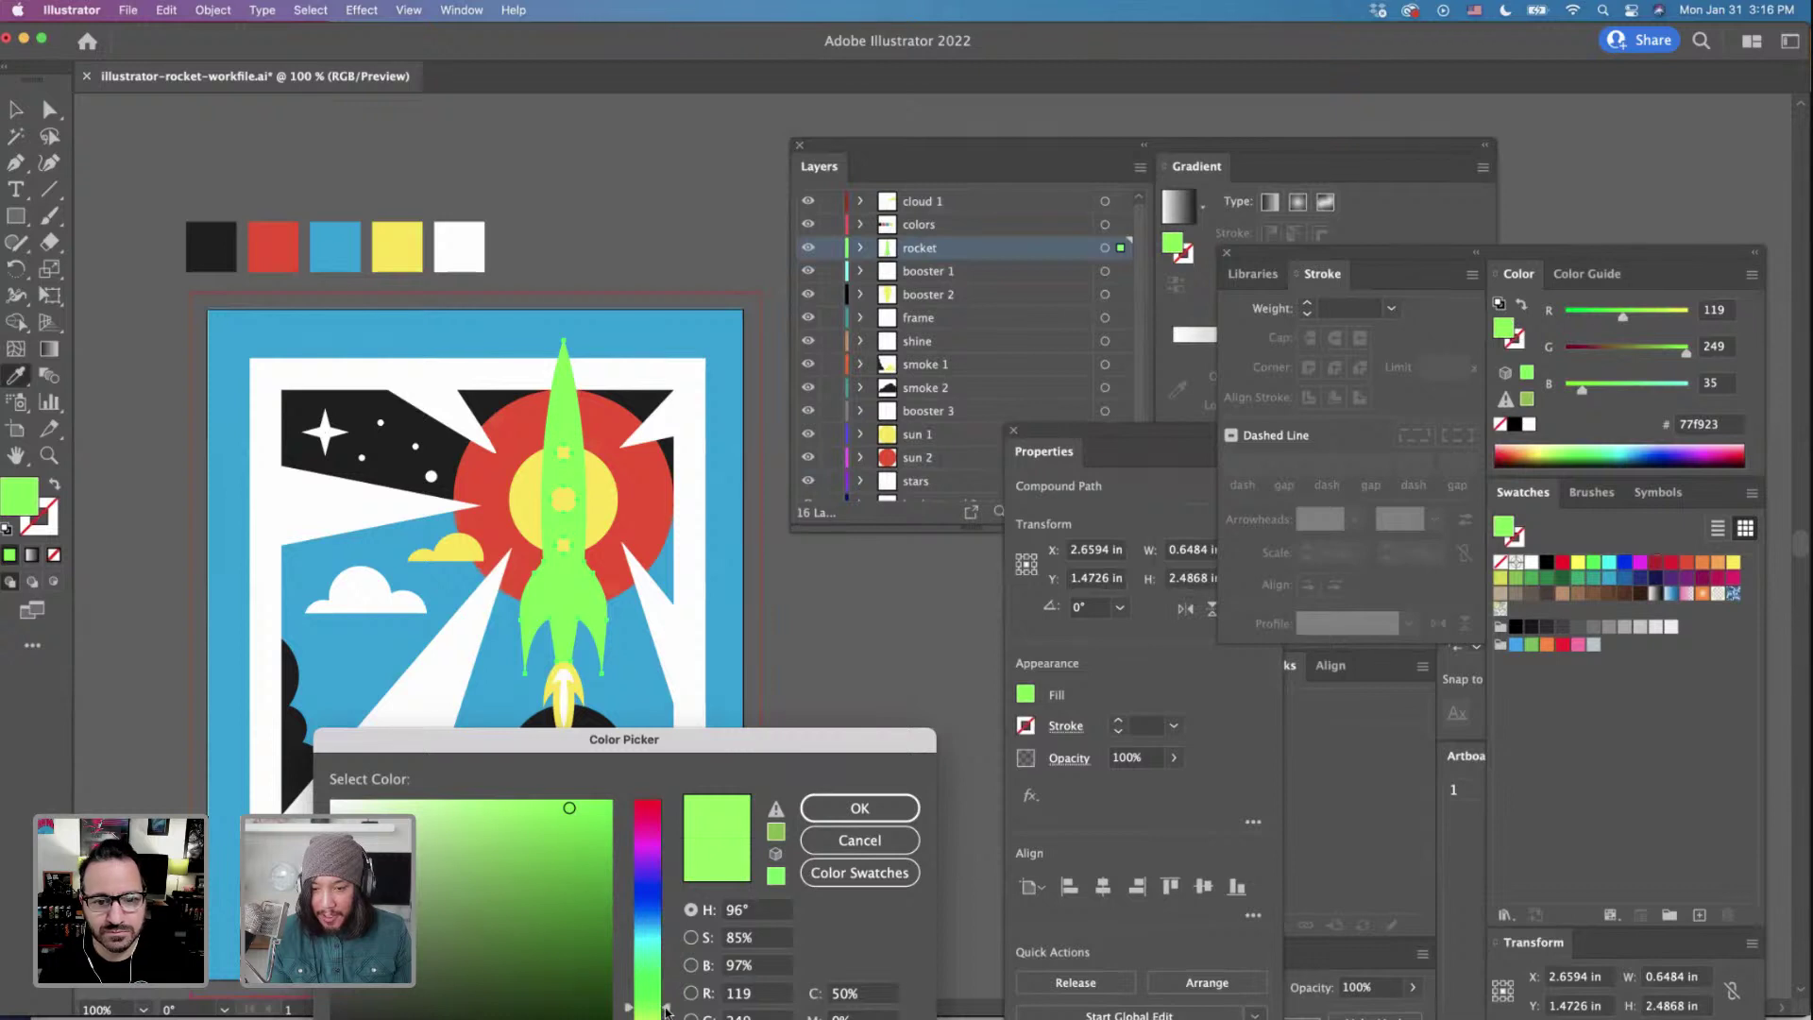
{"action": "left_click_drag", "start_coordinate": [666, 1010], "coordinate": [666, 1013]}
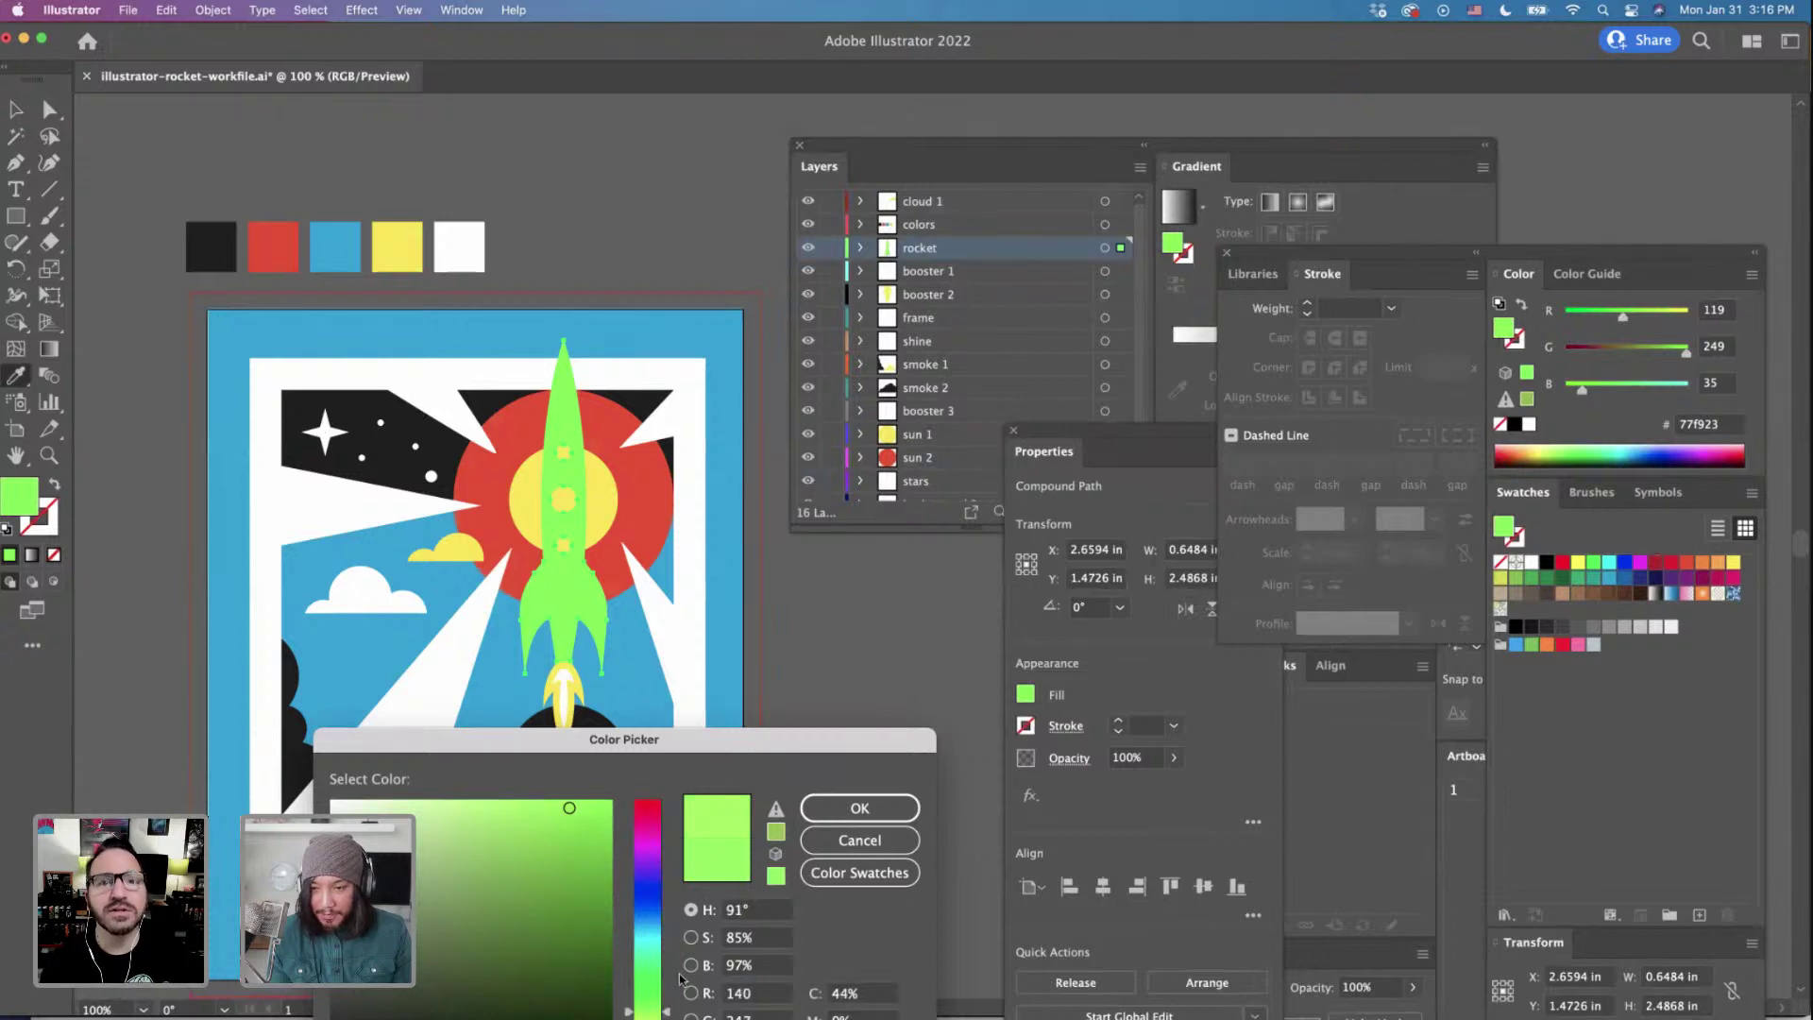
{"action": "left_click_drag", "start_coordinate": [565, 816], "coordinate": [598, 827]}
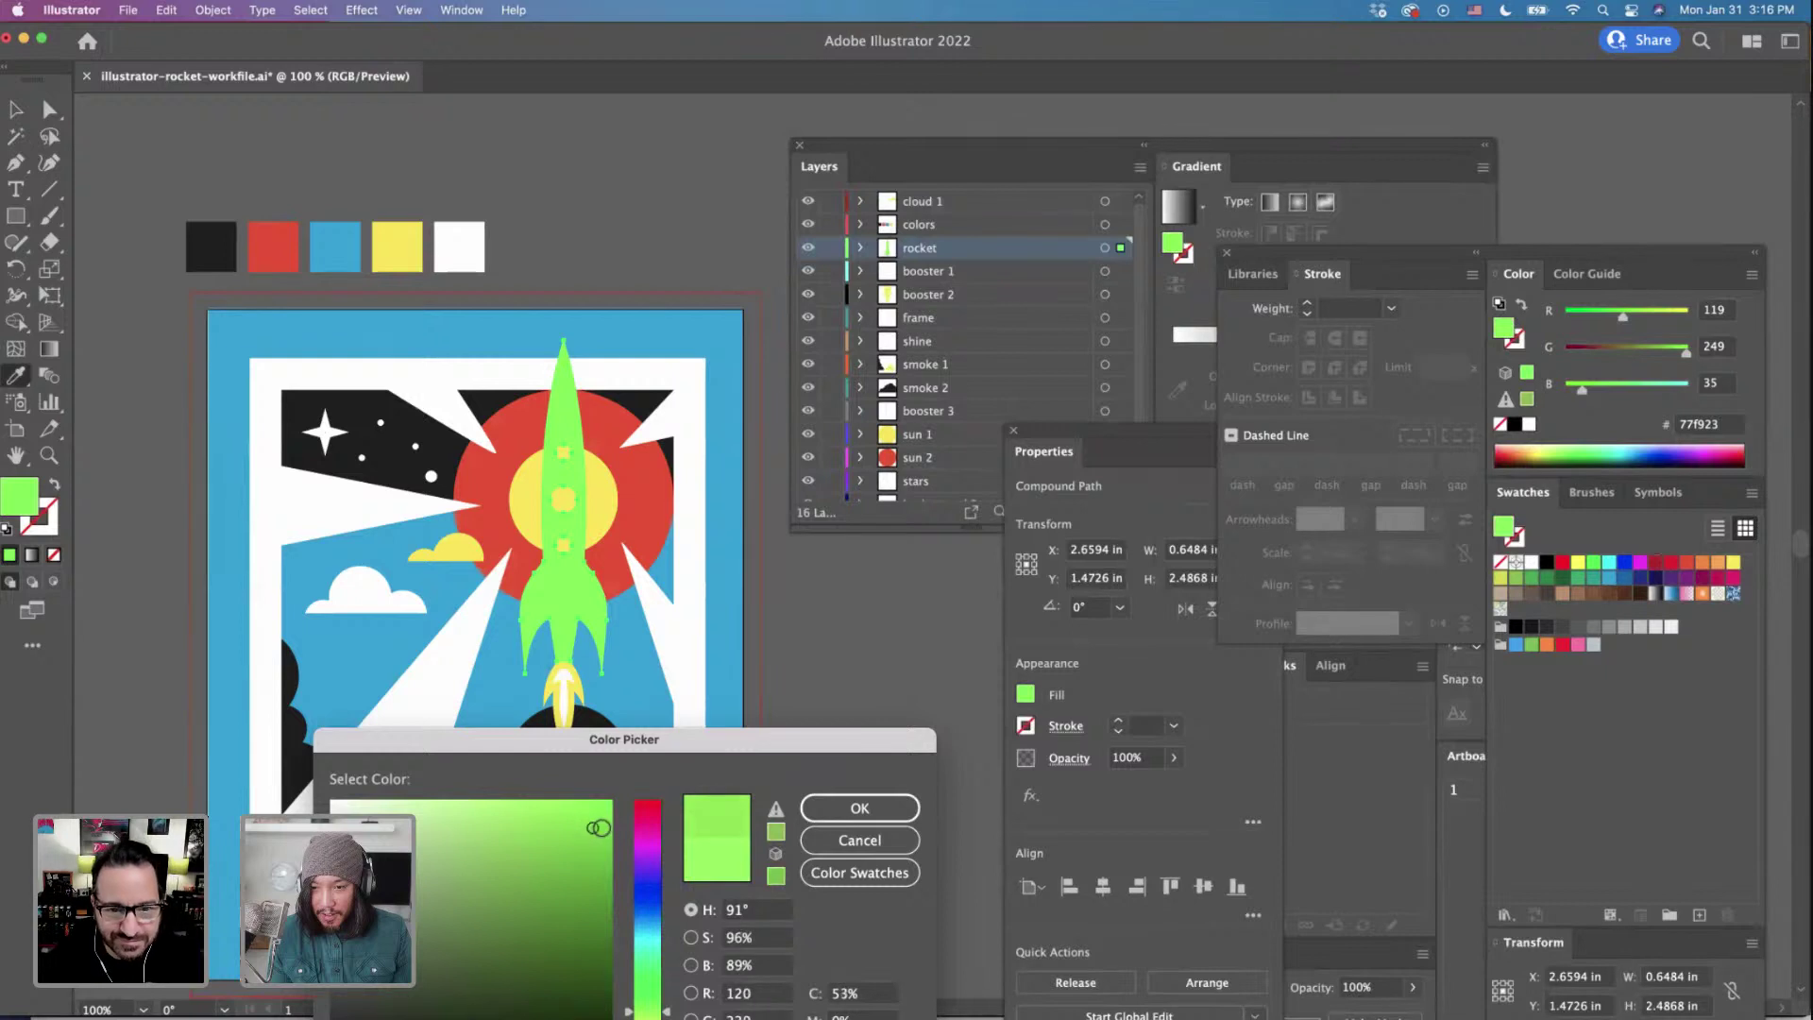
{"action": "left_click", "coordinate": [810, 810]}
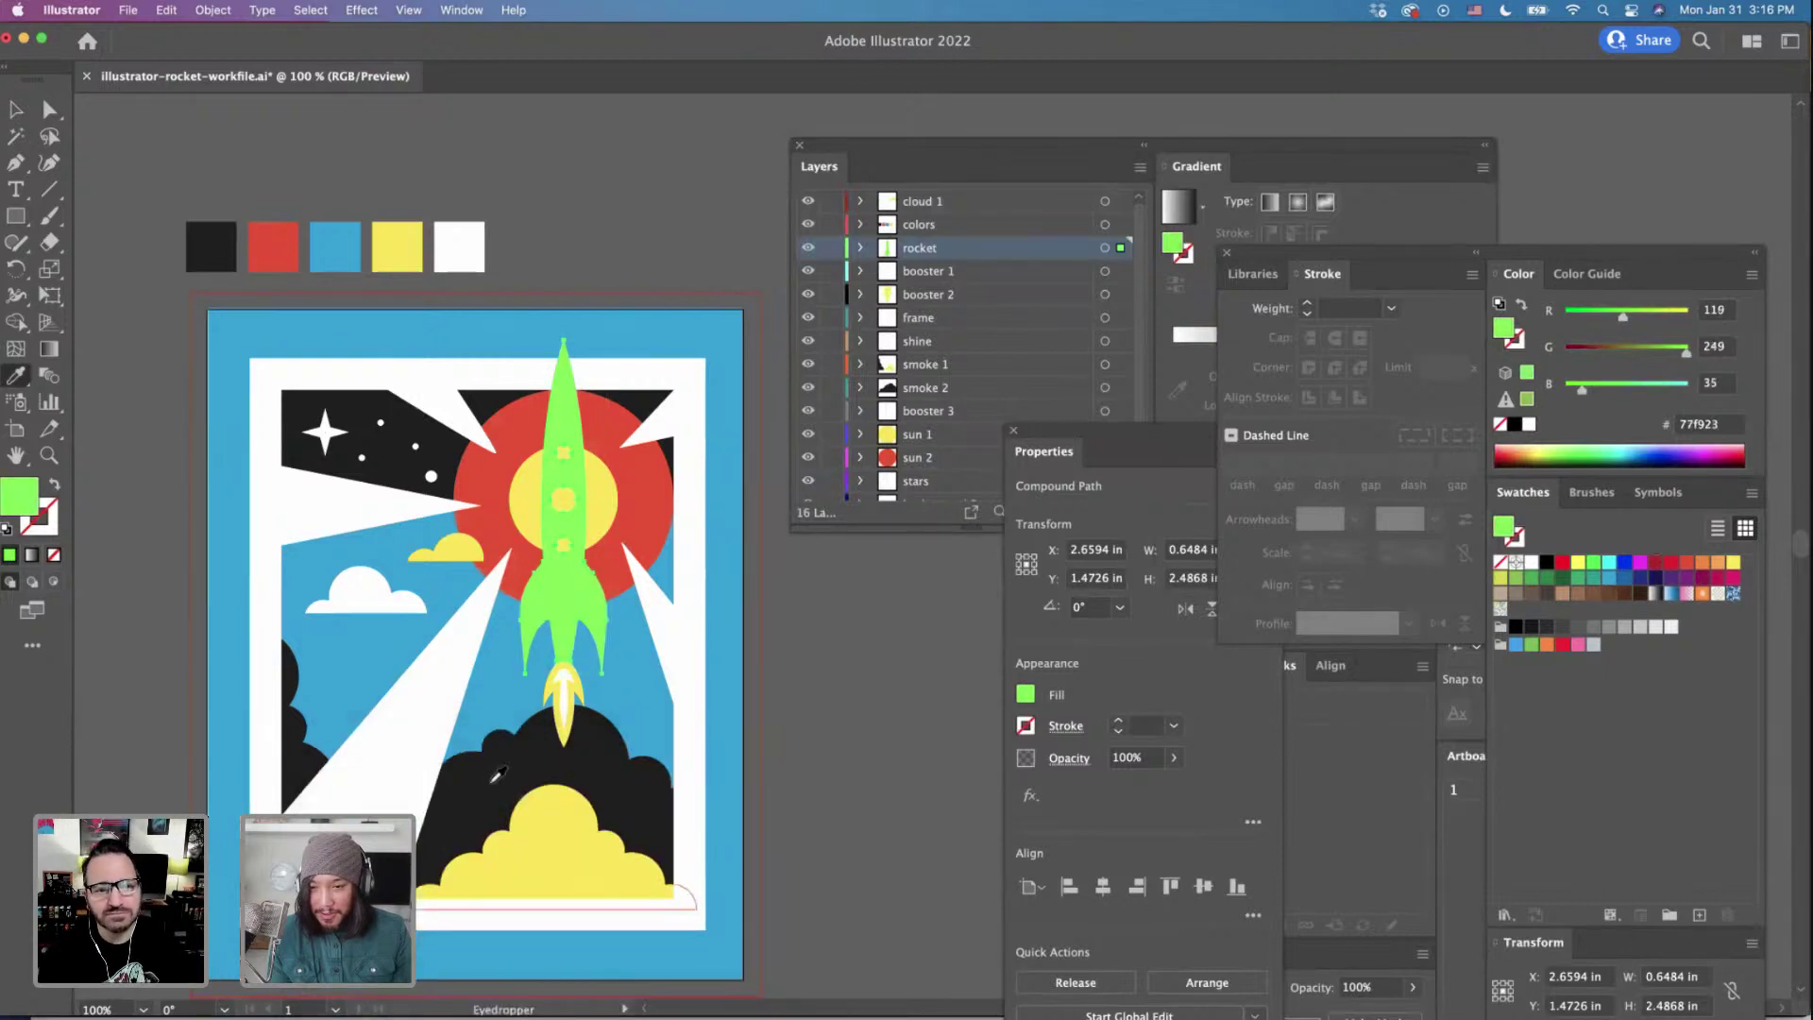
Deepen the rocket's green fill to #6aea18 and clear the selection.
{"action": "double_click", "coordinate": [21, 498]}
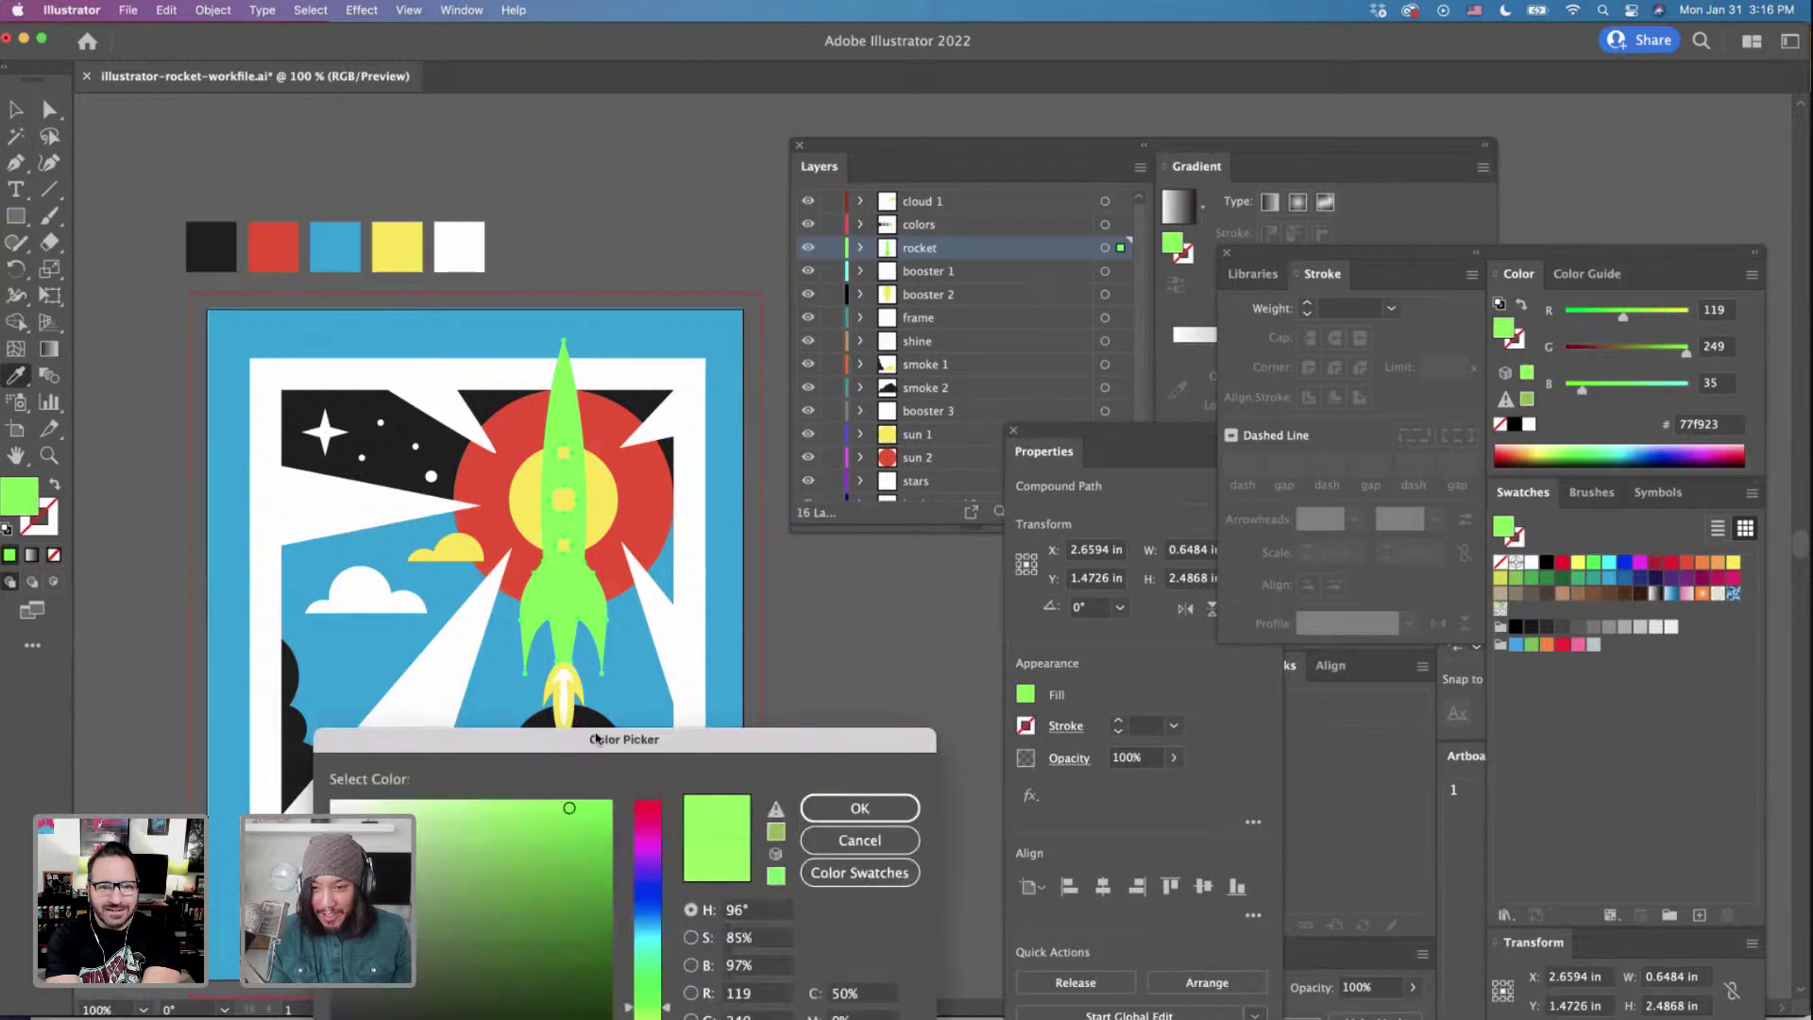
{"action": "left_click_drag", "start_coordinate": [572, 804], "coordinate": [584, 823]}
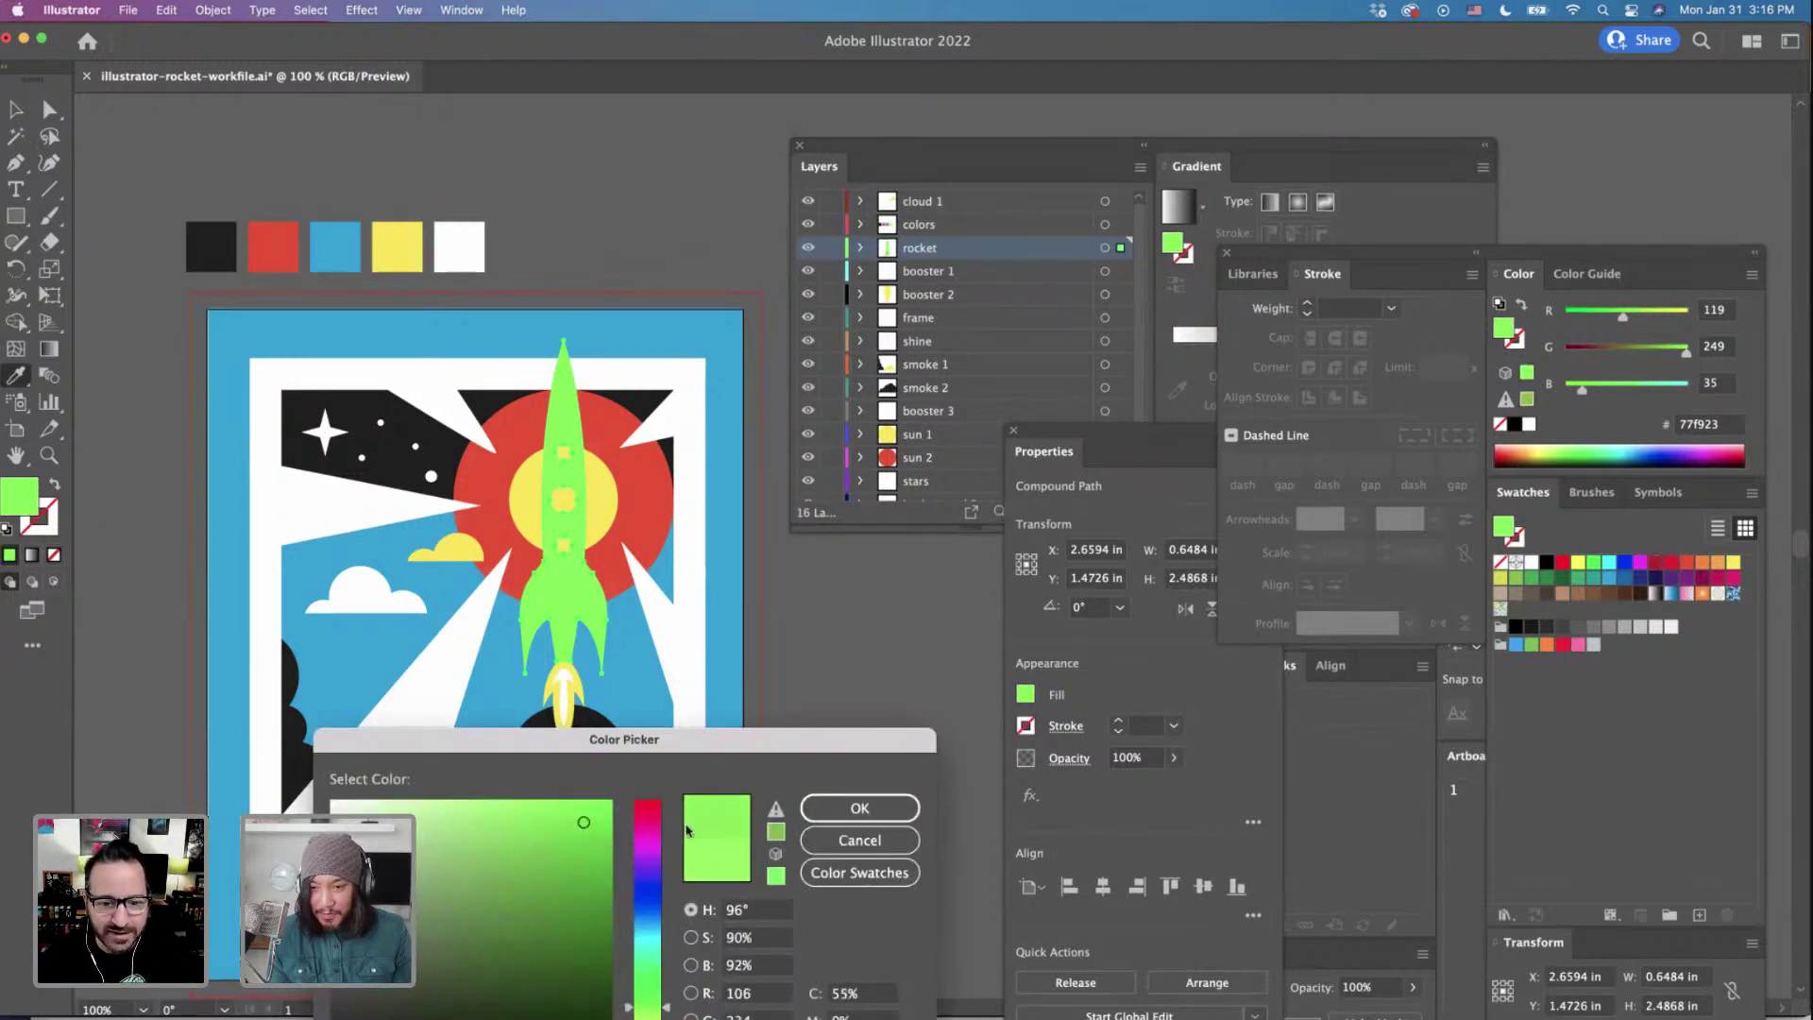
{"action": "left_click", "coordinate": [820, 809]}
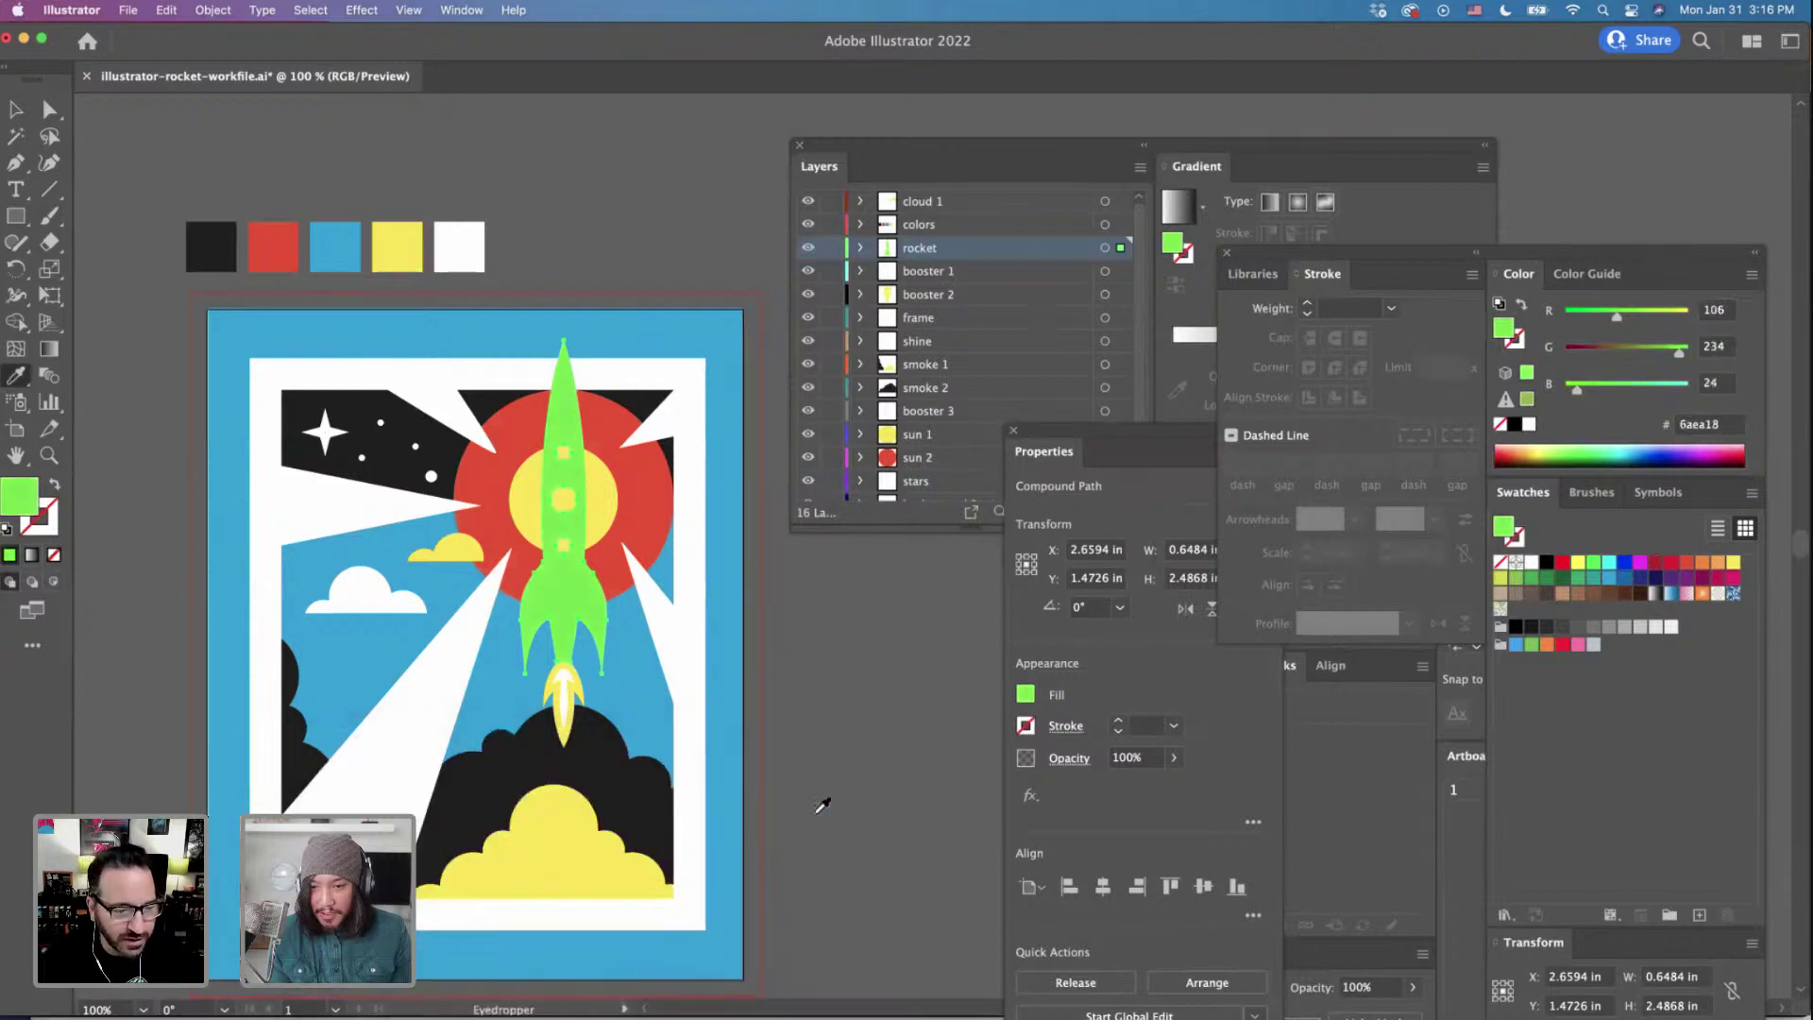
{"action": "key", "text": "super+shift+a"}
Select the large black smoke cloud and toggle the booster 3 layer's visibility to check where its artwork sits.
{"action": "scroll", "coordinate": [814, 819], "scroll_direction": "down", "scroll_amount": 5}
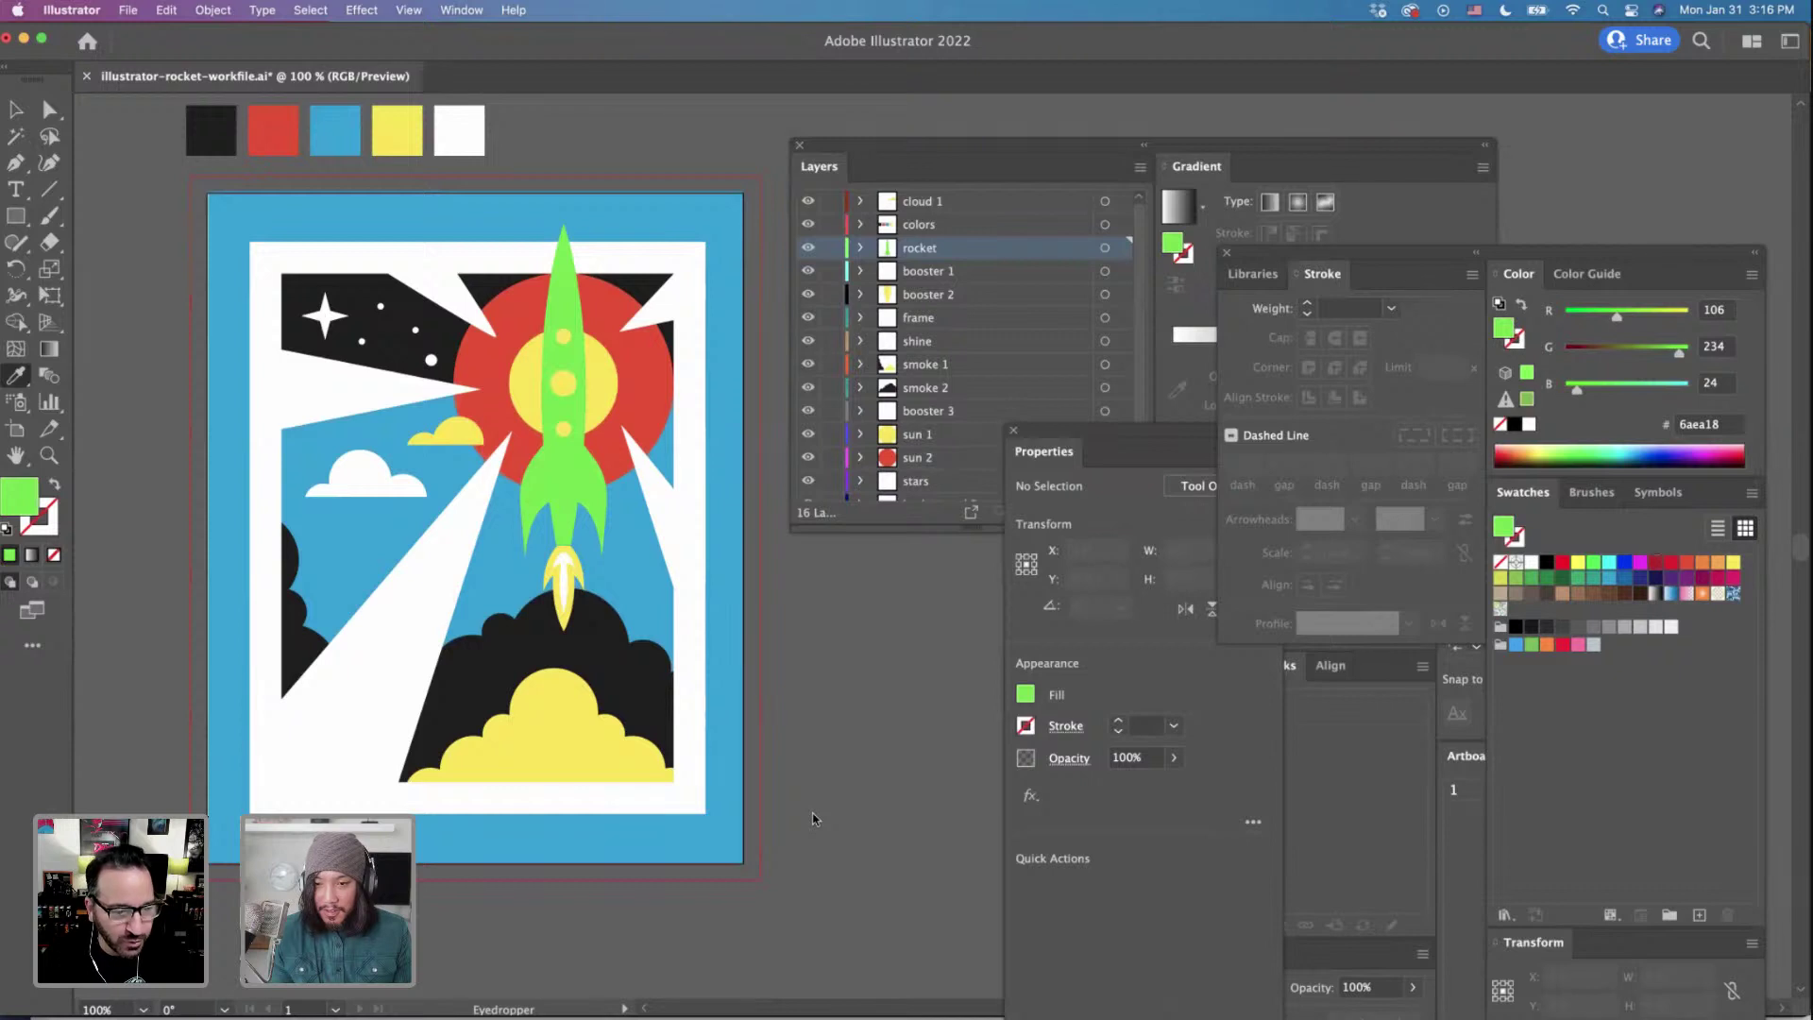
{"action": "scroll", "coordinate": [813, 819], "scroll_direction": "up", "scroll_amount": 3}
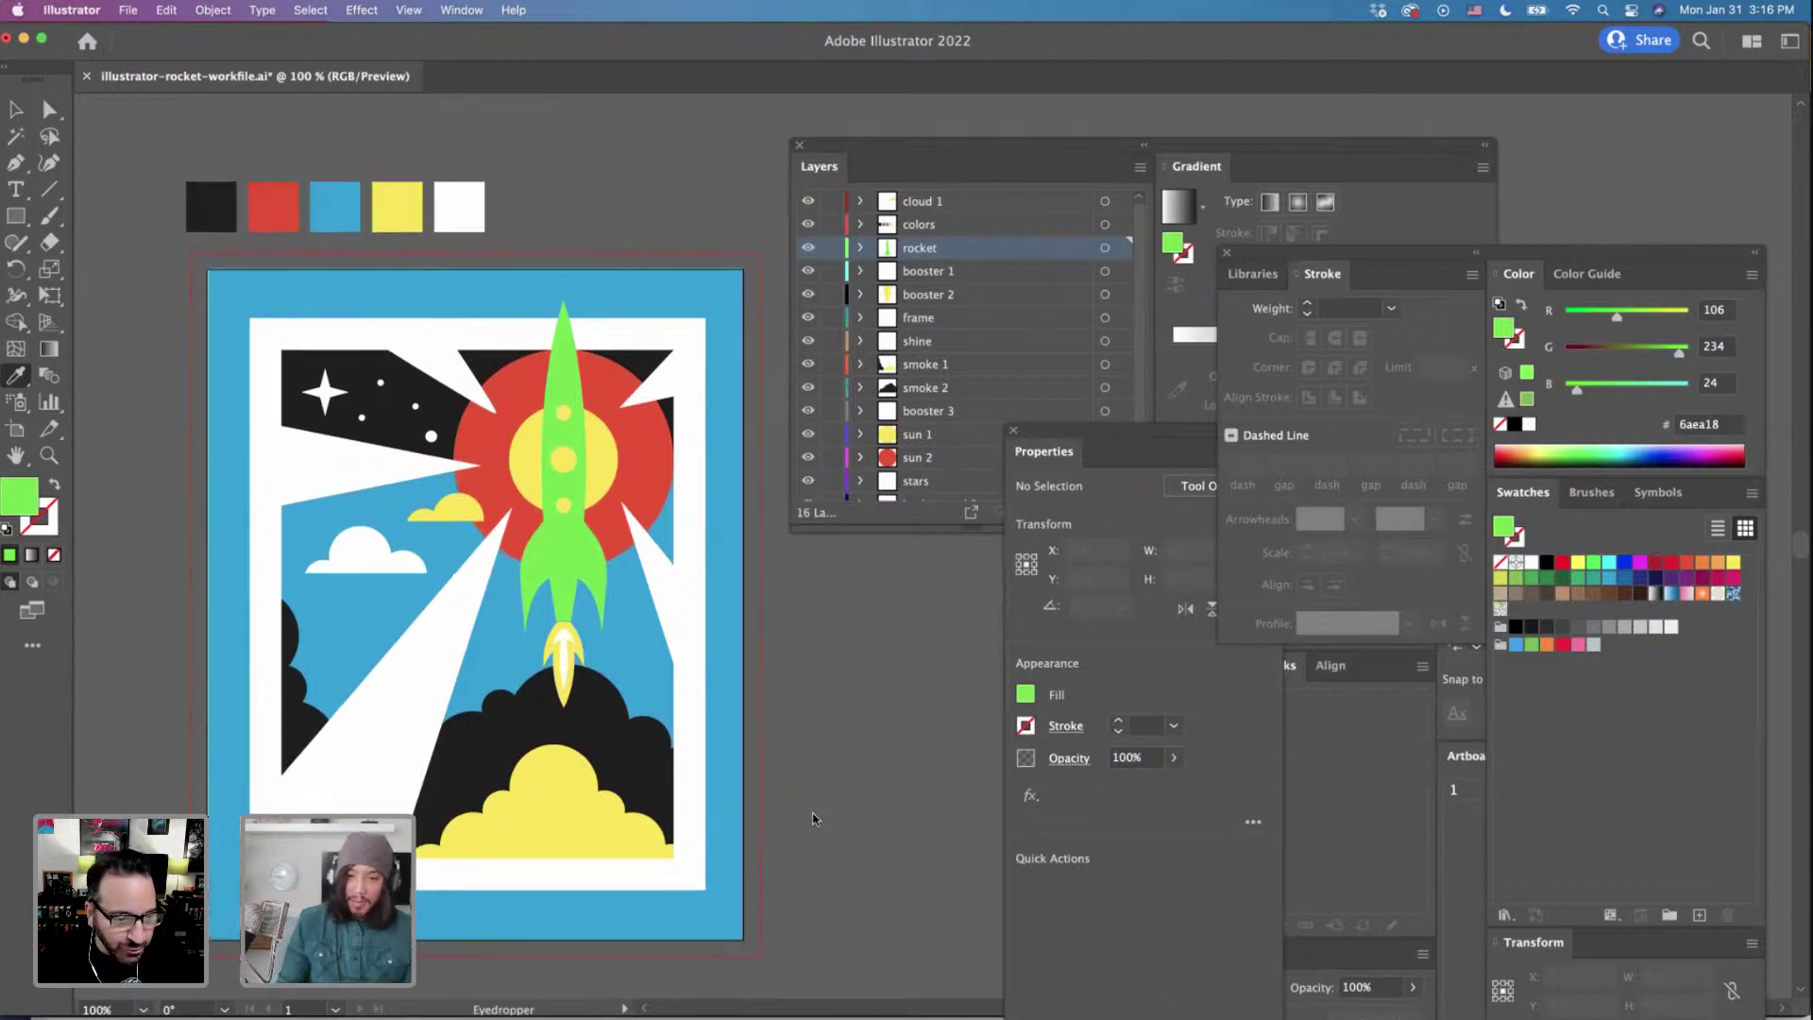
{"action": "scroll", "coordinate": [813, 819], "scroll_direction": "up", "scroll_amount": 3}
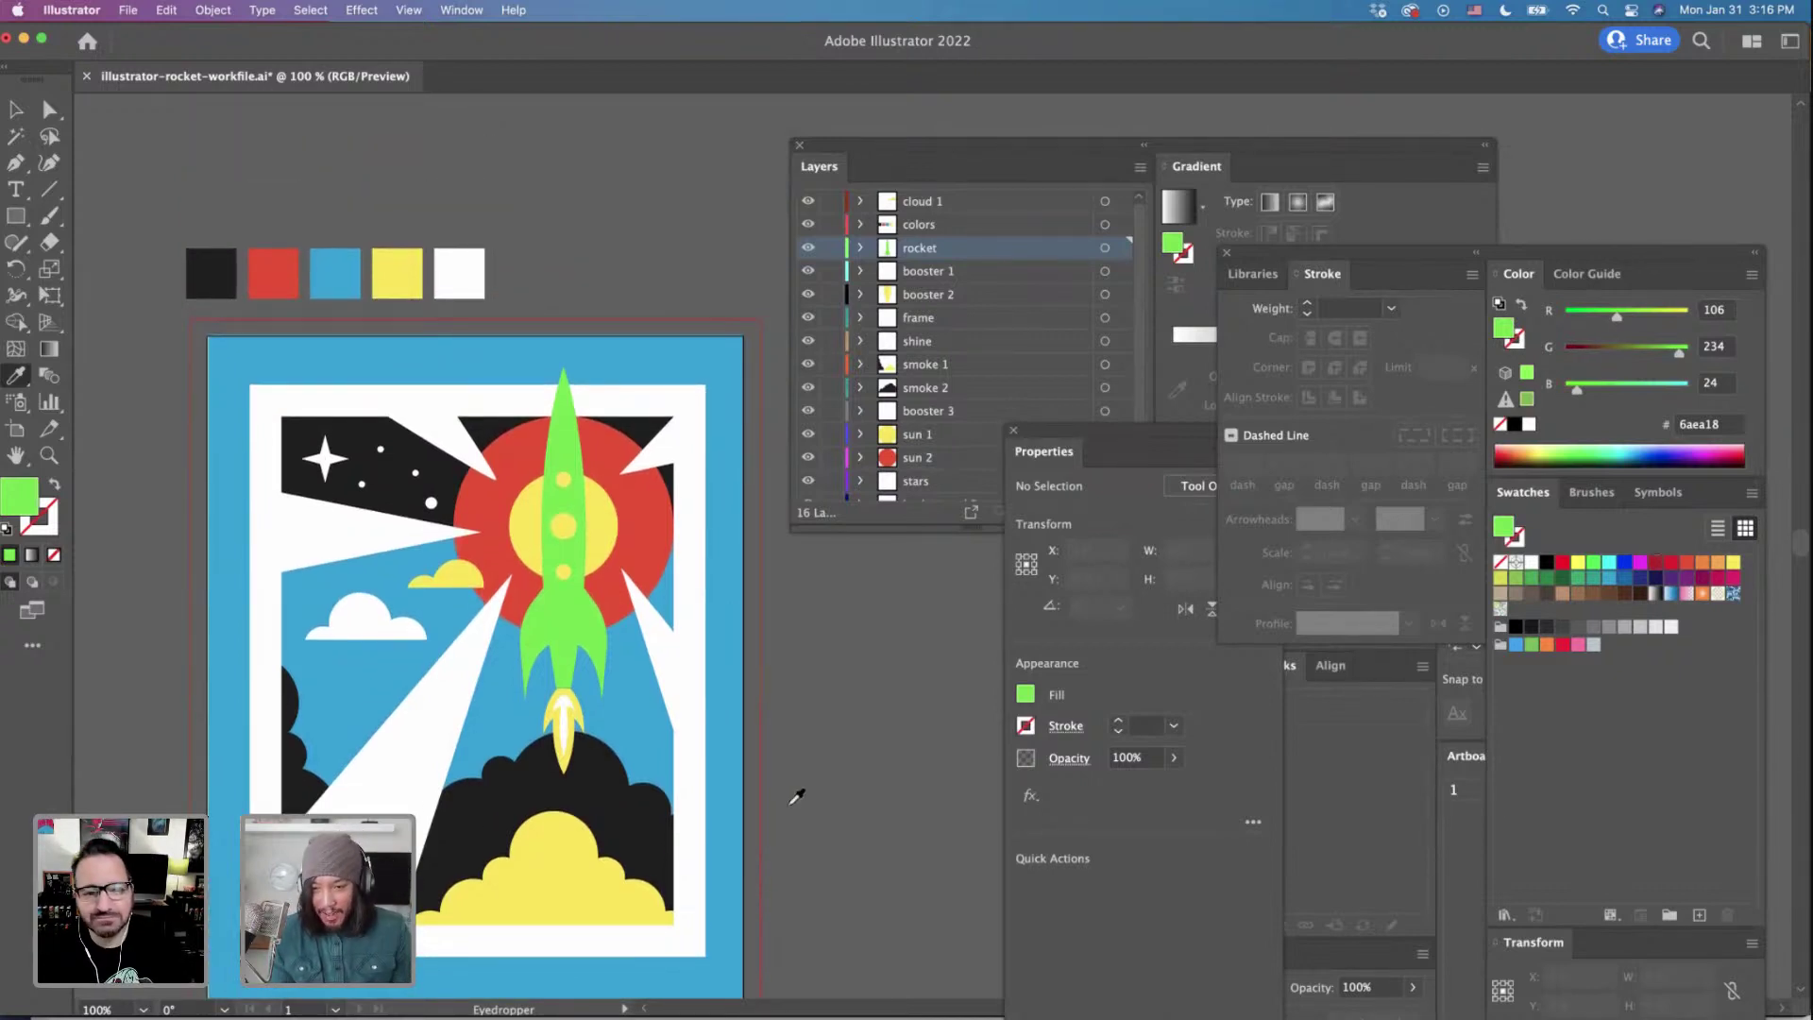
{"action": "scroll", "coordinate": [796, 796], "scroll_direction": "down", "scroll_amount": 1}
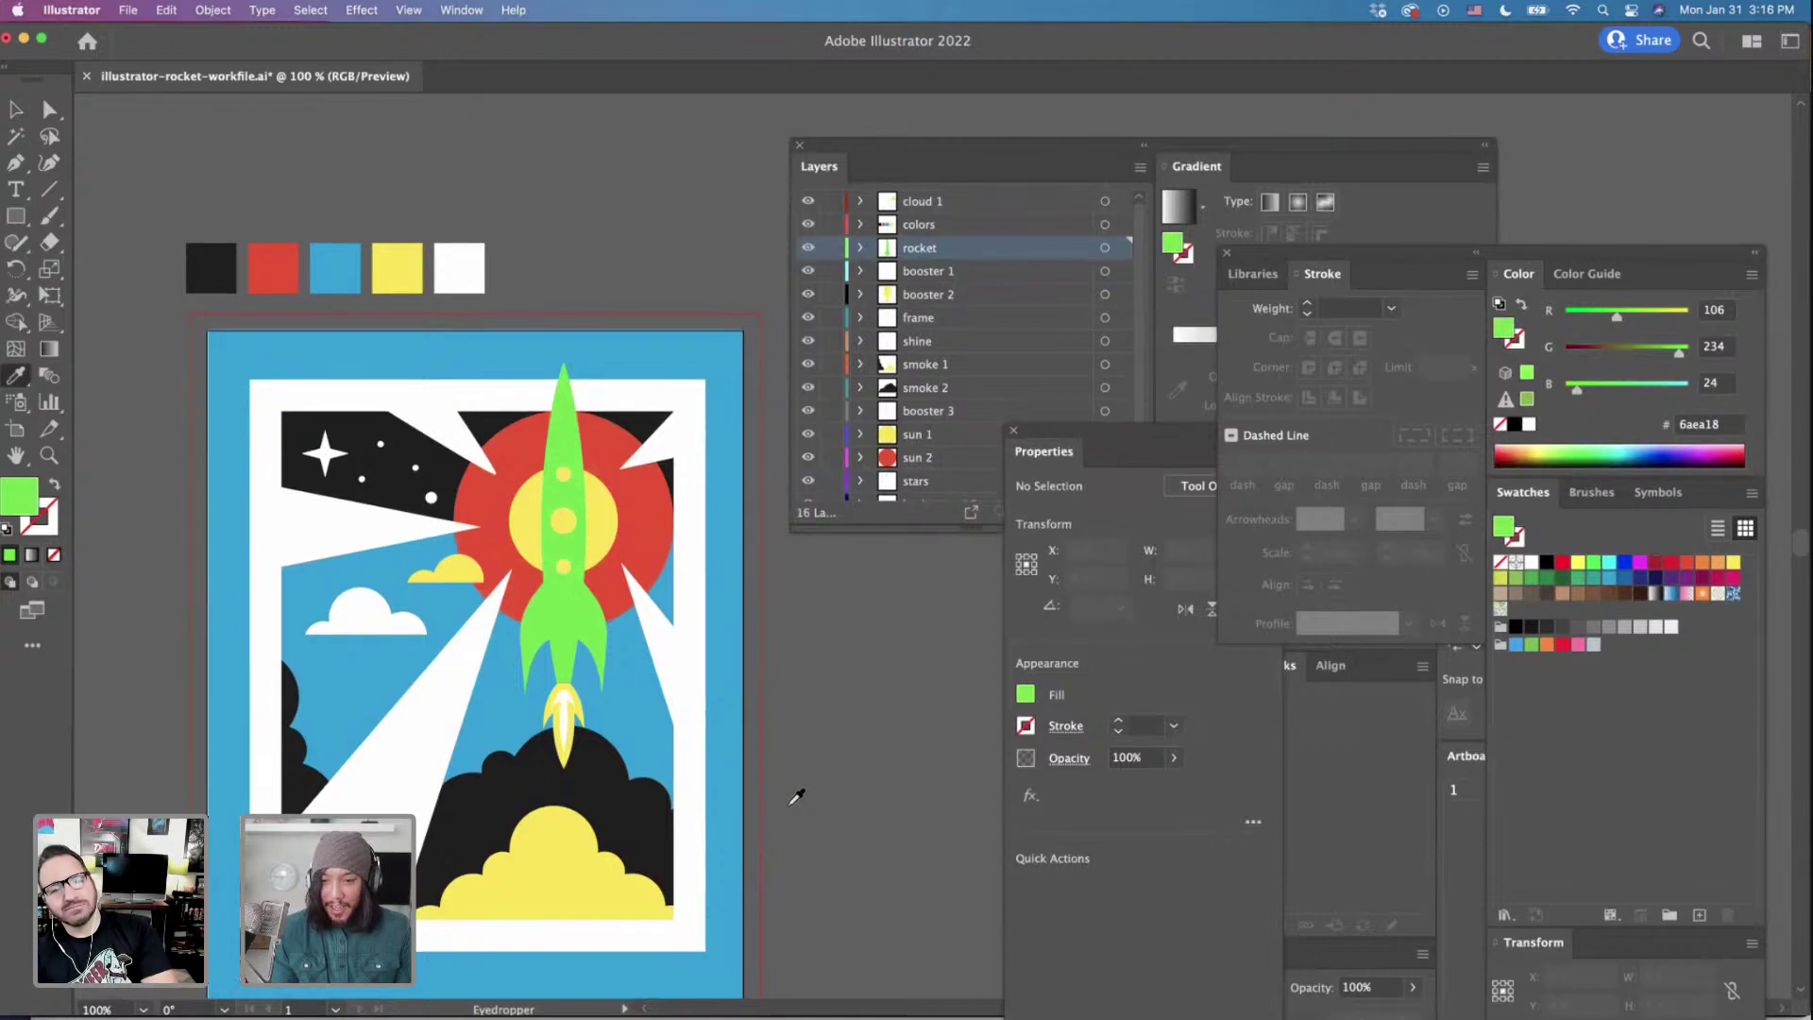
{"action": "left_click", "coordinate": [566, 798], "text": "super"}
{"action": "scroll", "coordinate": [746, 775], "scroll_direction": "down", "scroll_amount": 5}
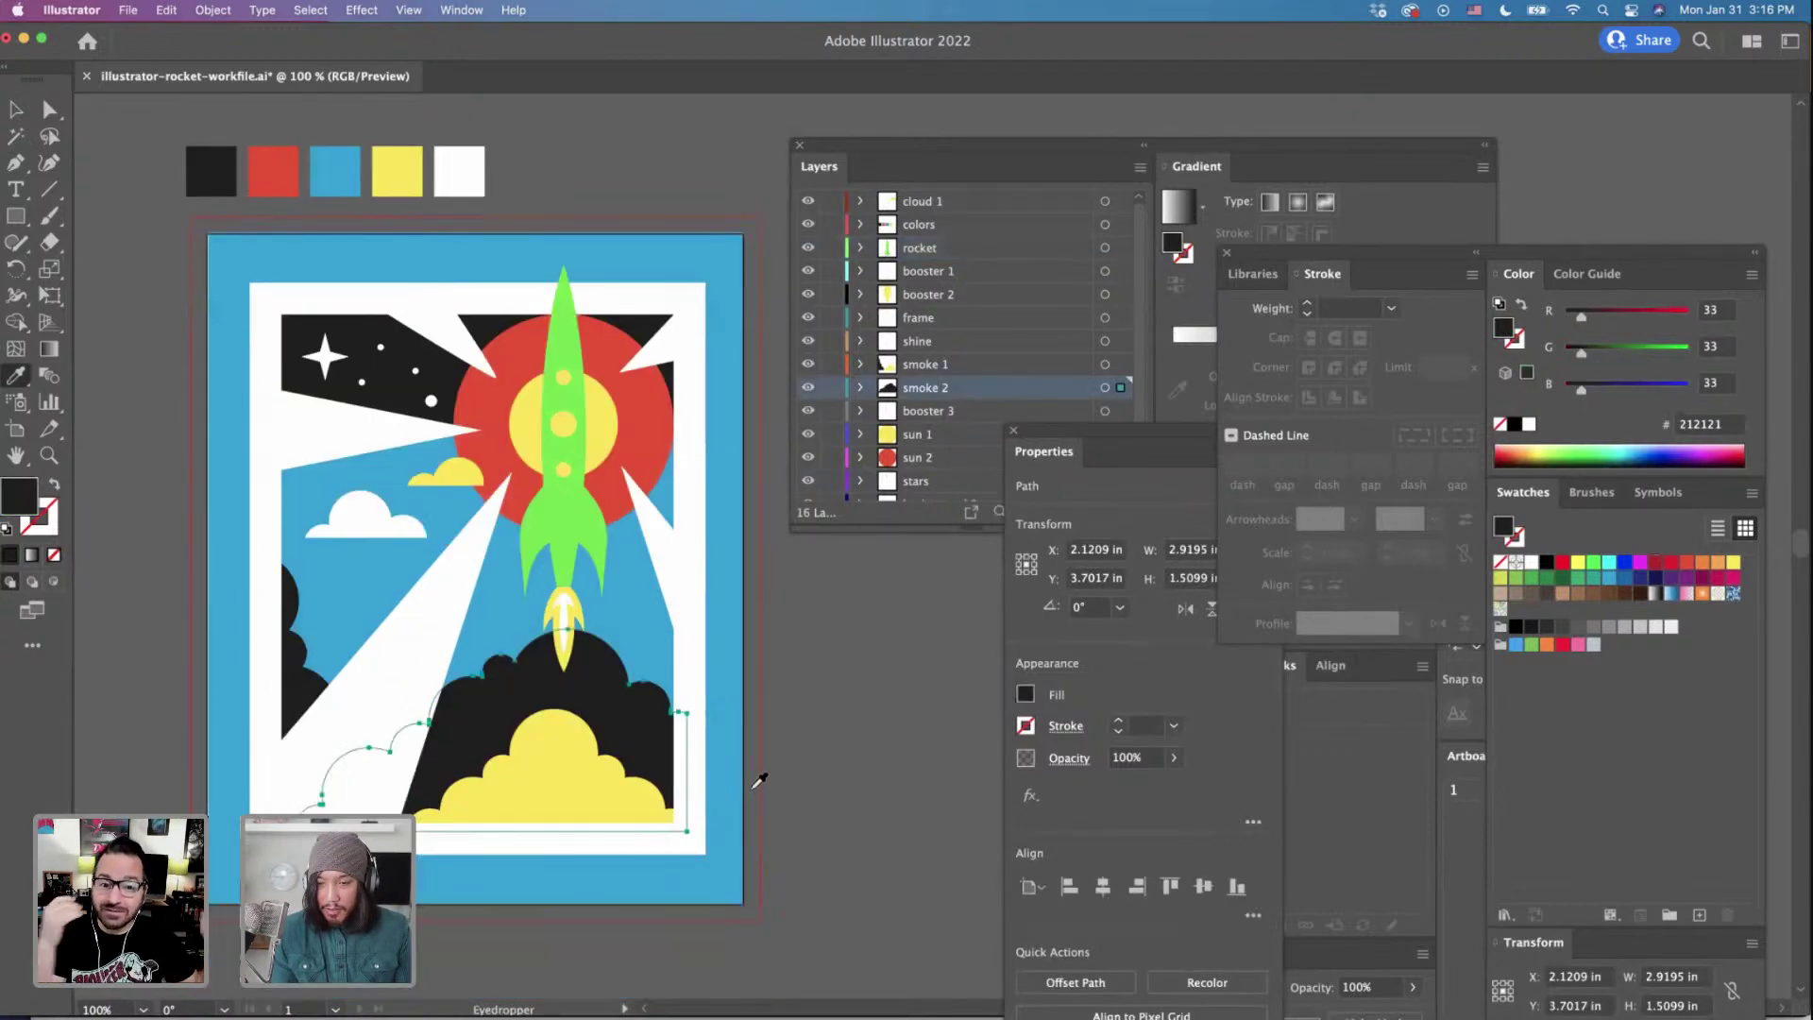
{"action": "scroll", "coordinate": [704, 648], "scroll_direction": "down", "scroll_amount": 3}
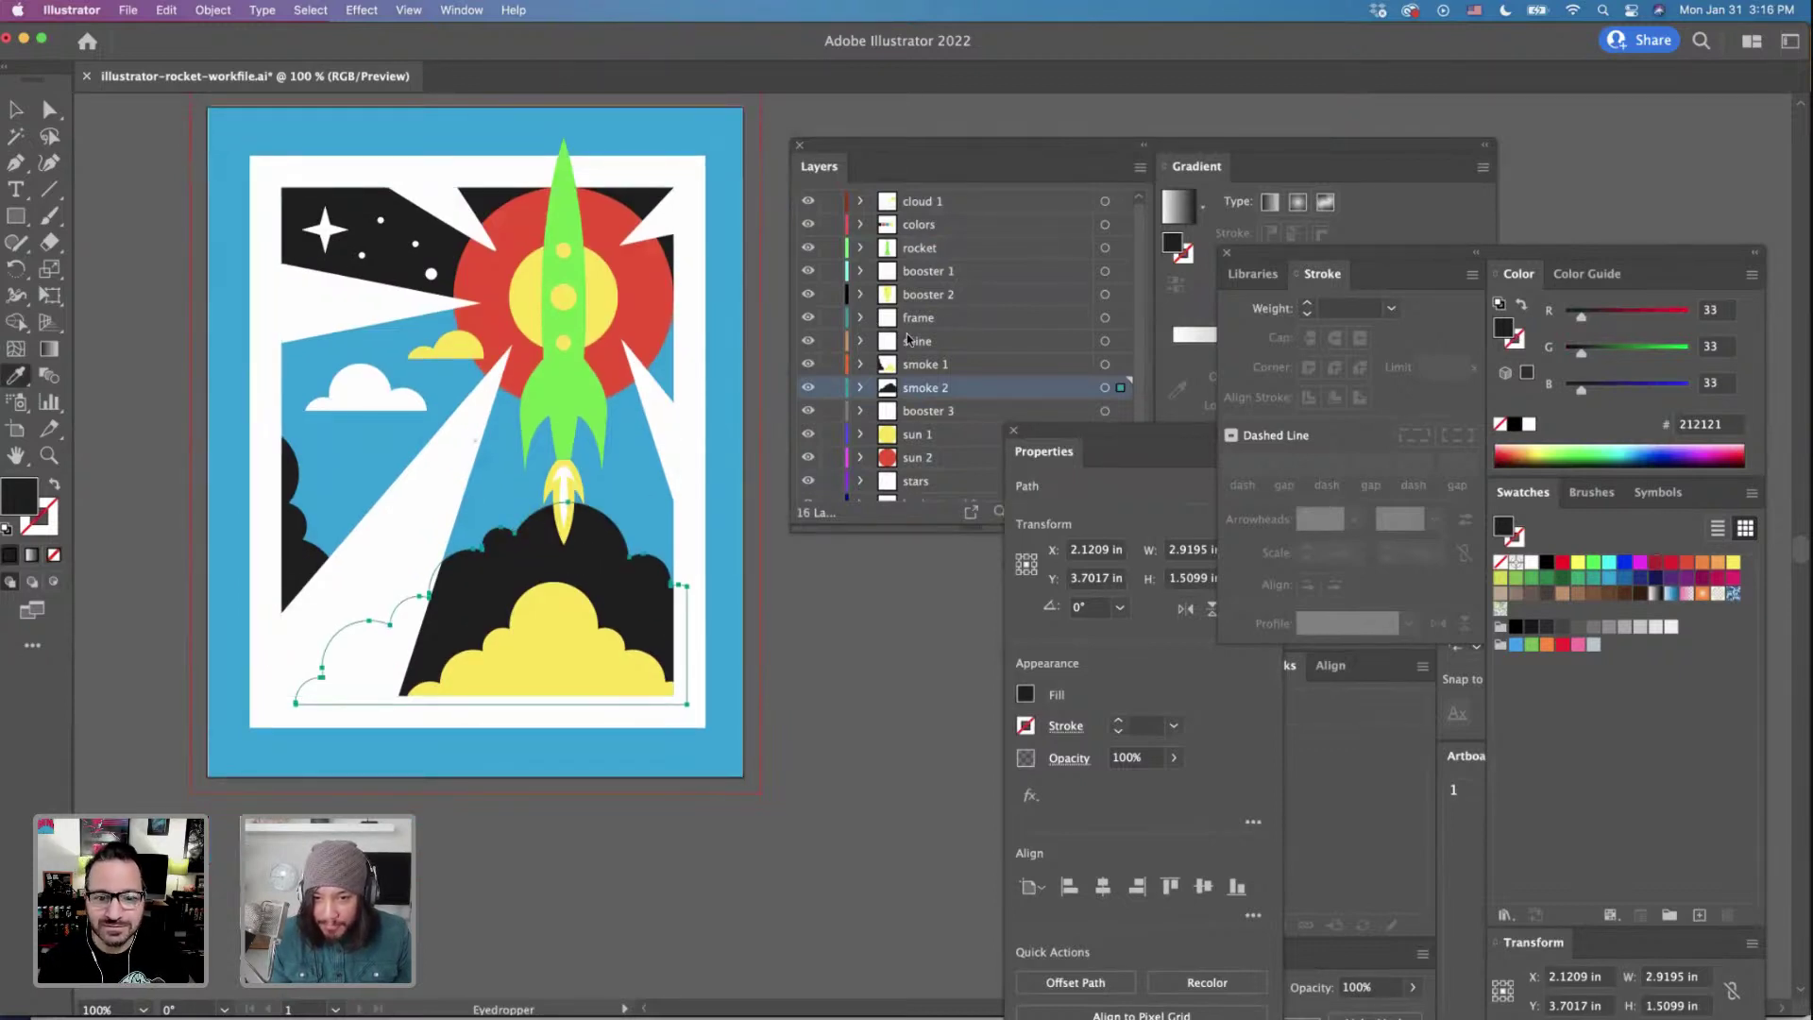
{"action": "scroll", "coordinate": [909, 338], "scroll_direction": "down", "scroll_amount": 3}
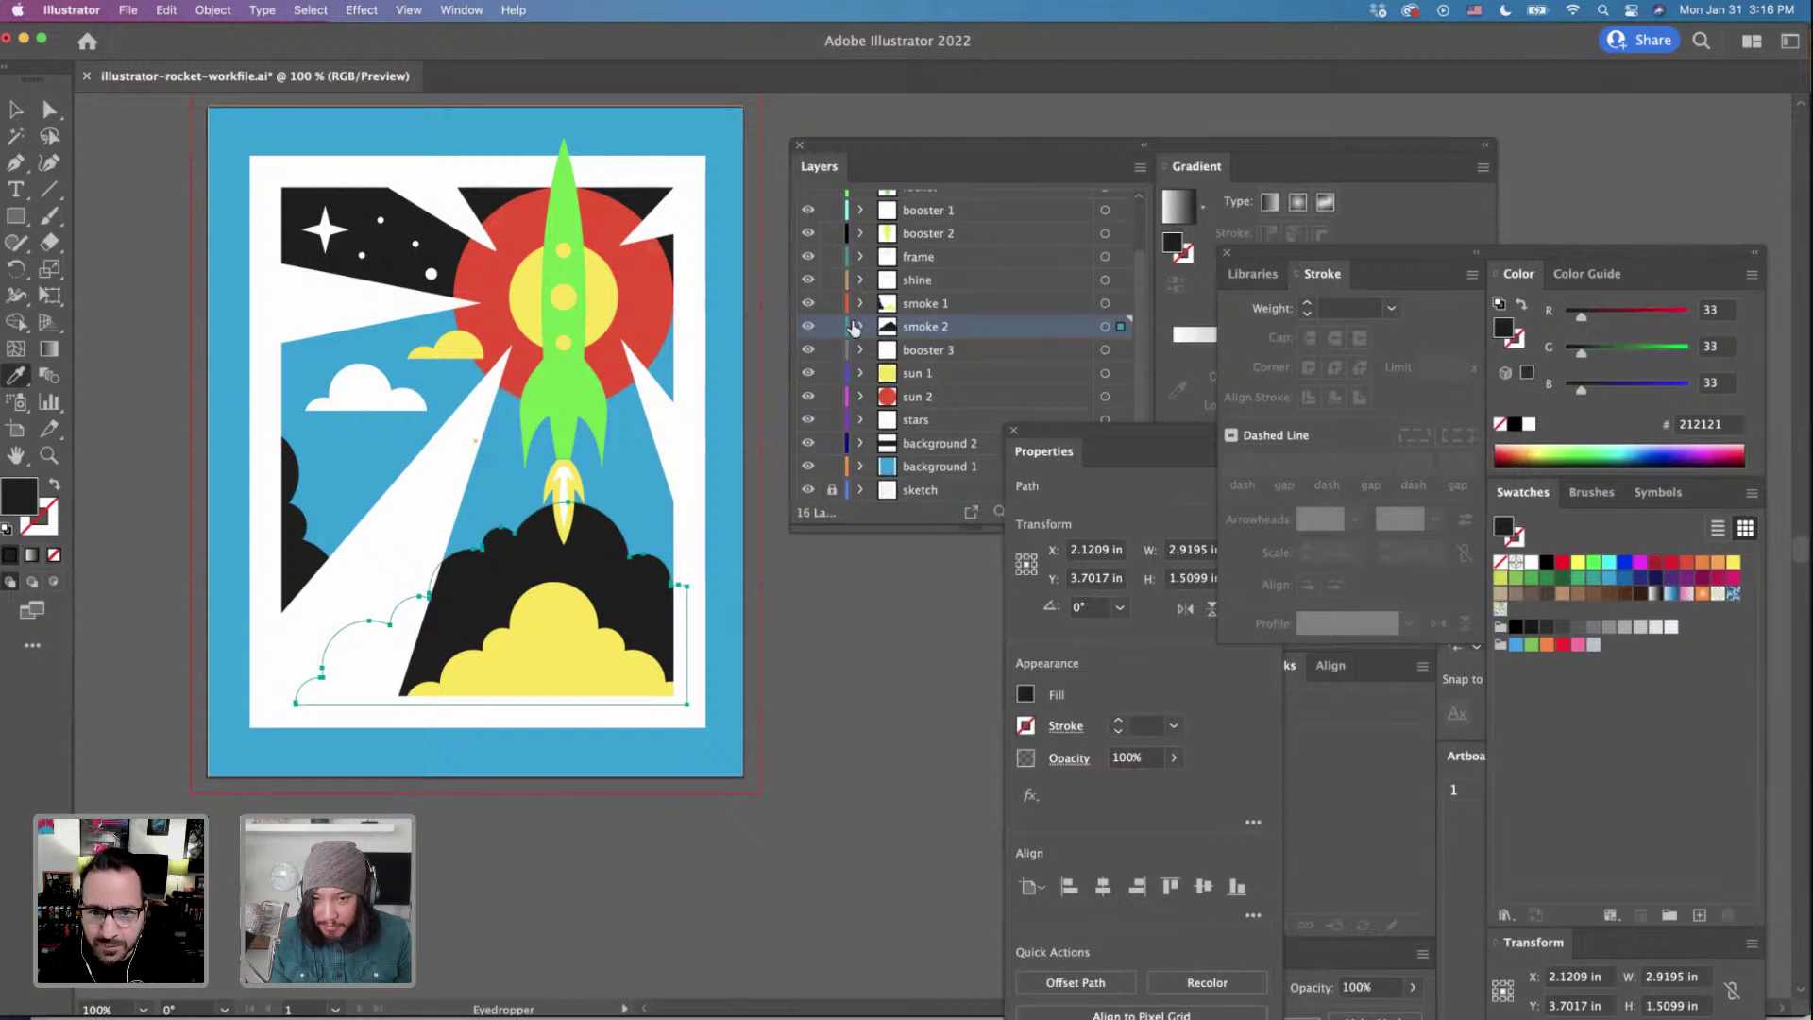
{"action": "left_click", "coordinate": [807, 353]}
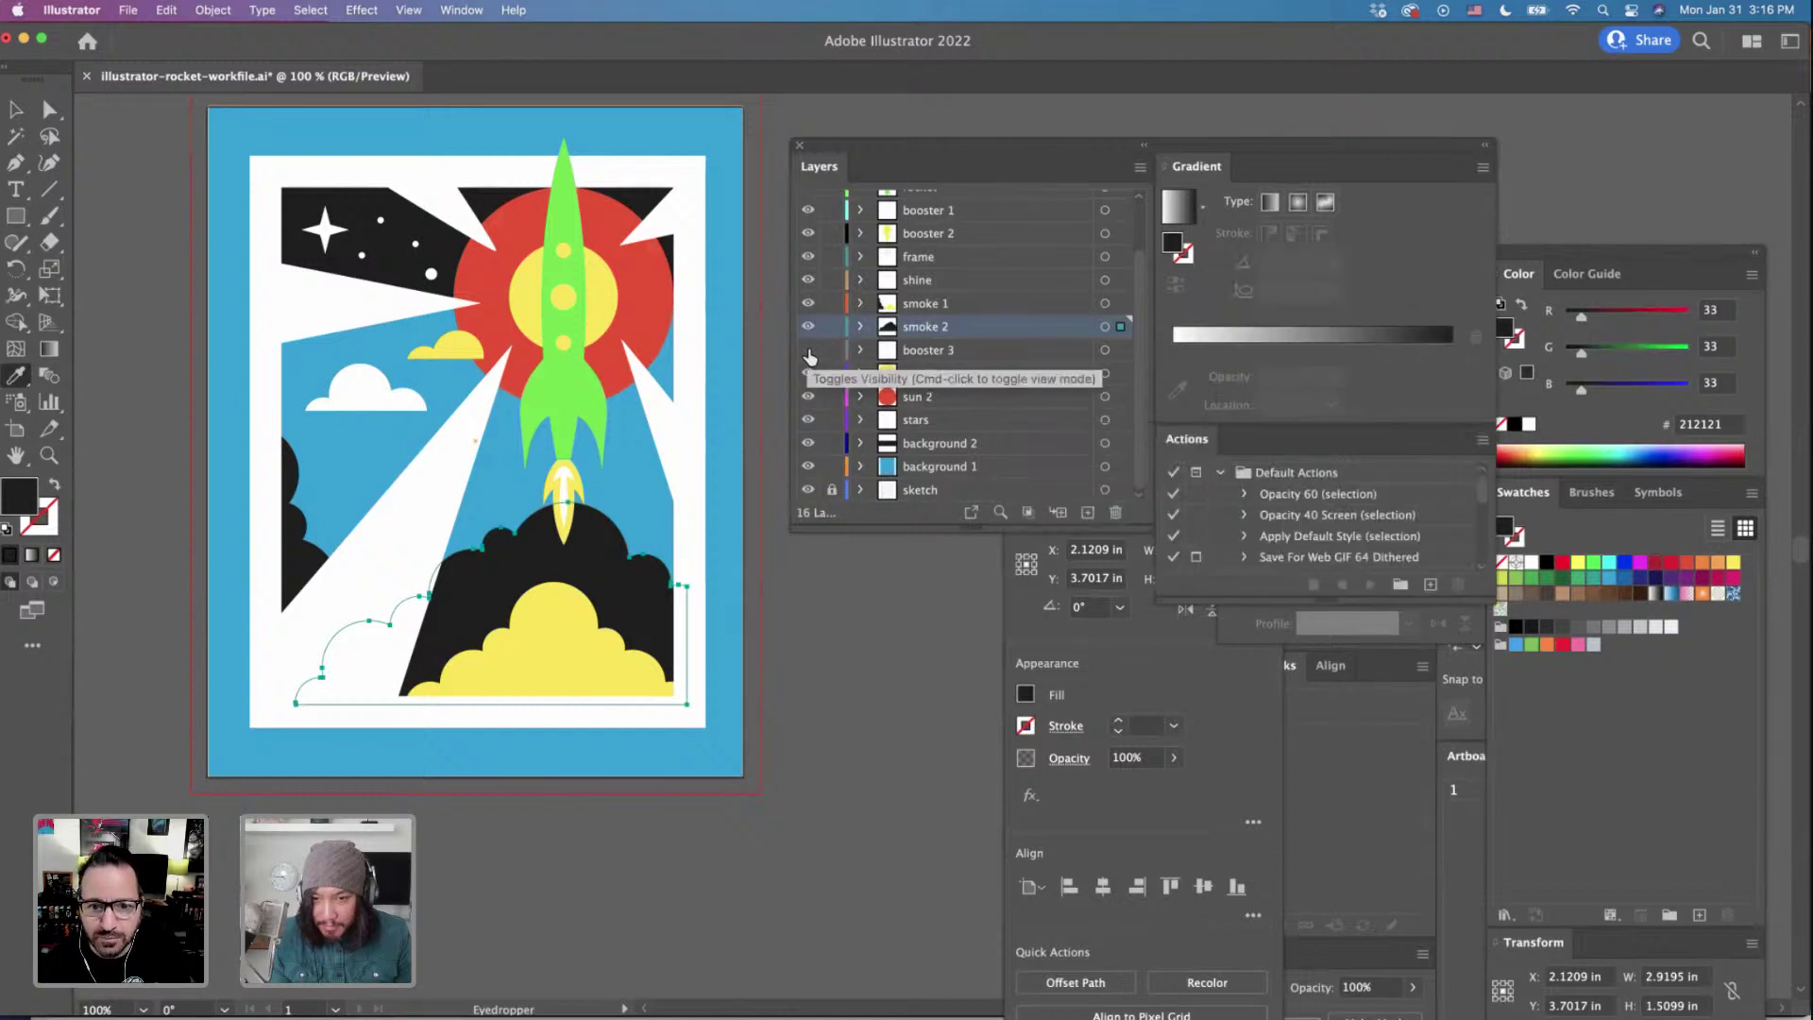
{"action": "left_click", "coordinate": [808, 352]}
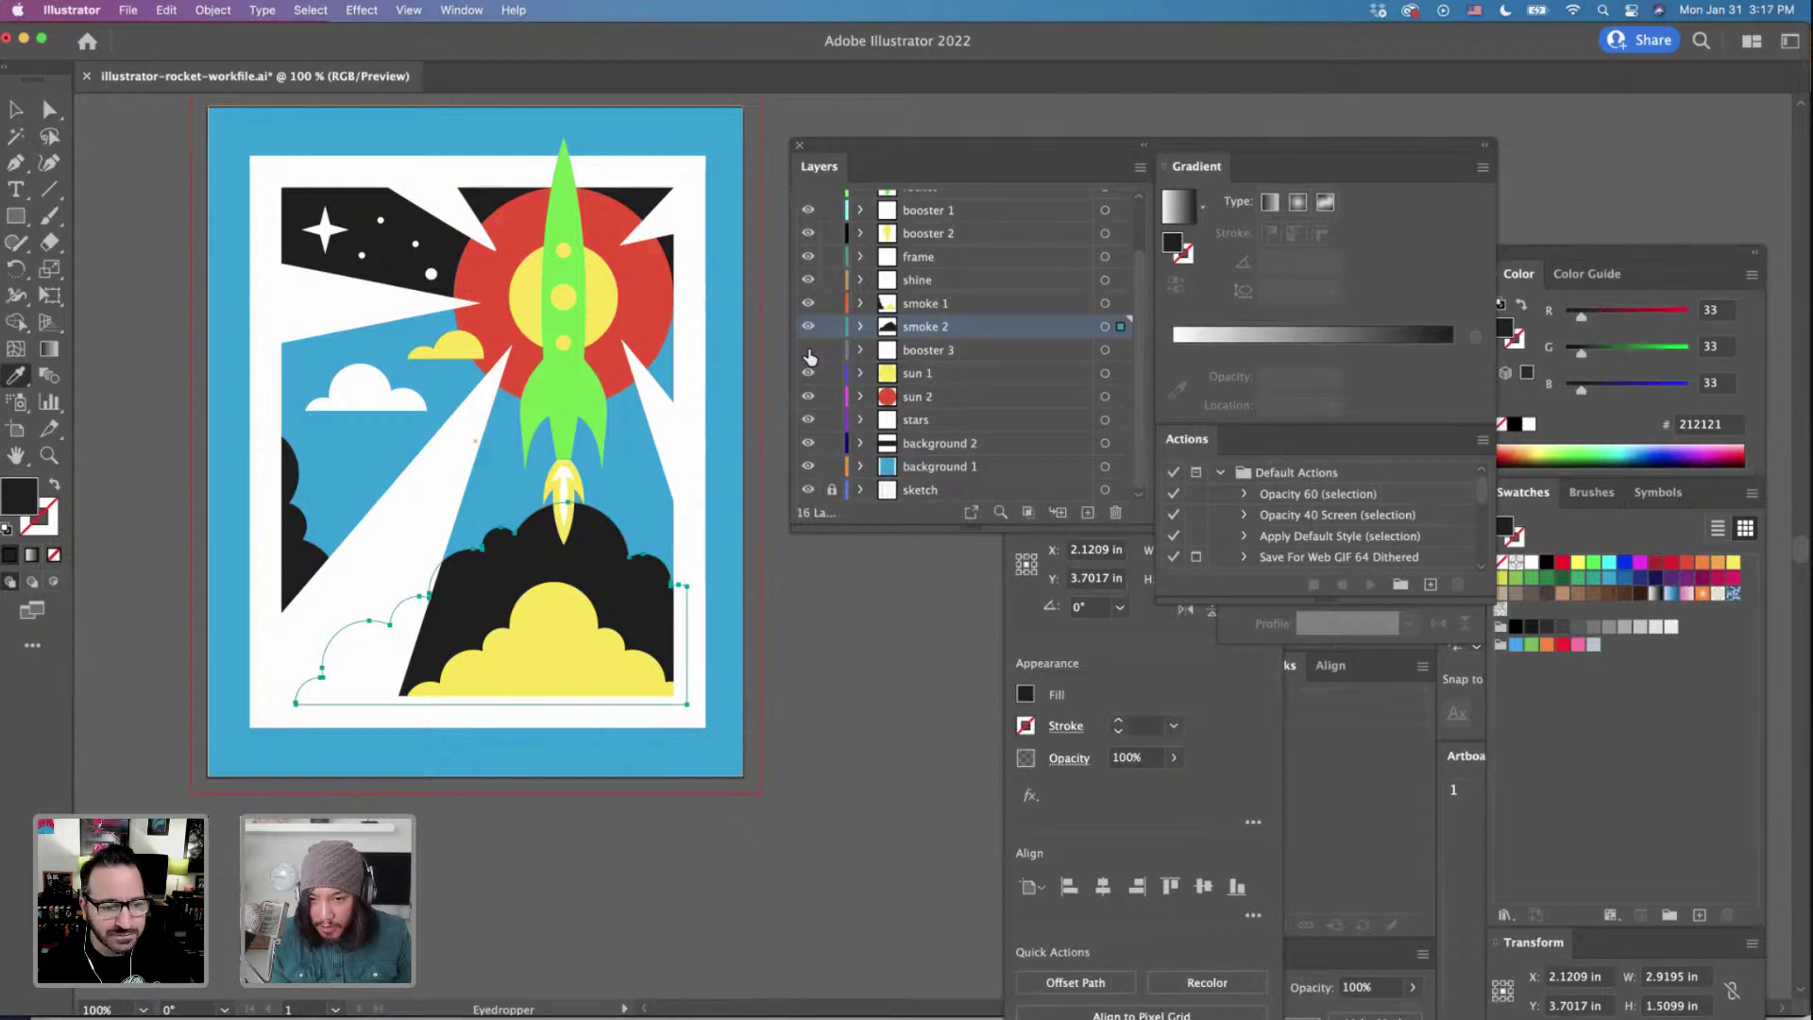
{"action": "left_click", "coordinate": [810, 352]}
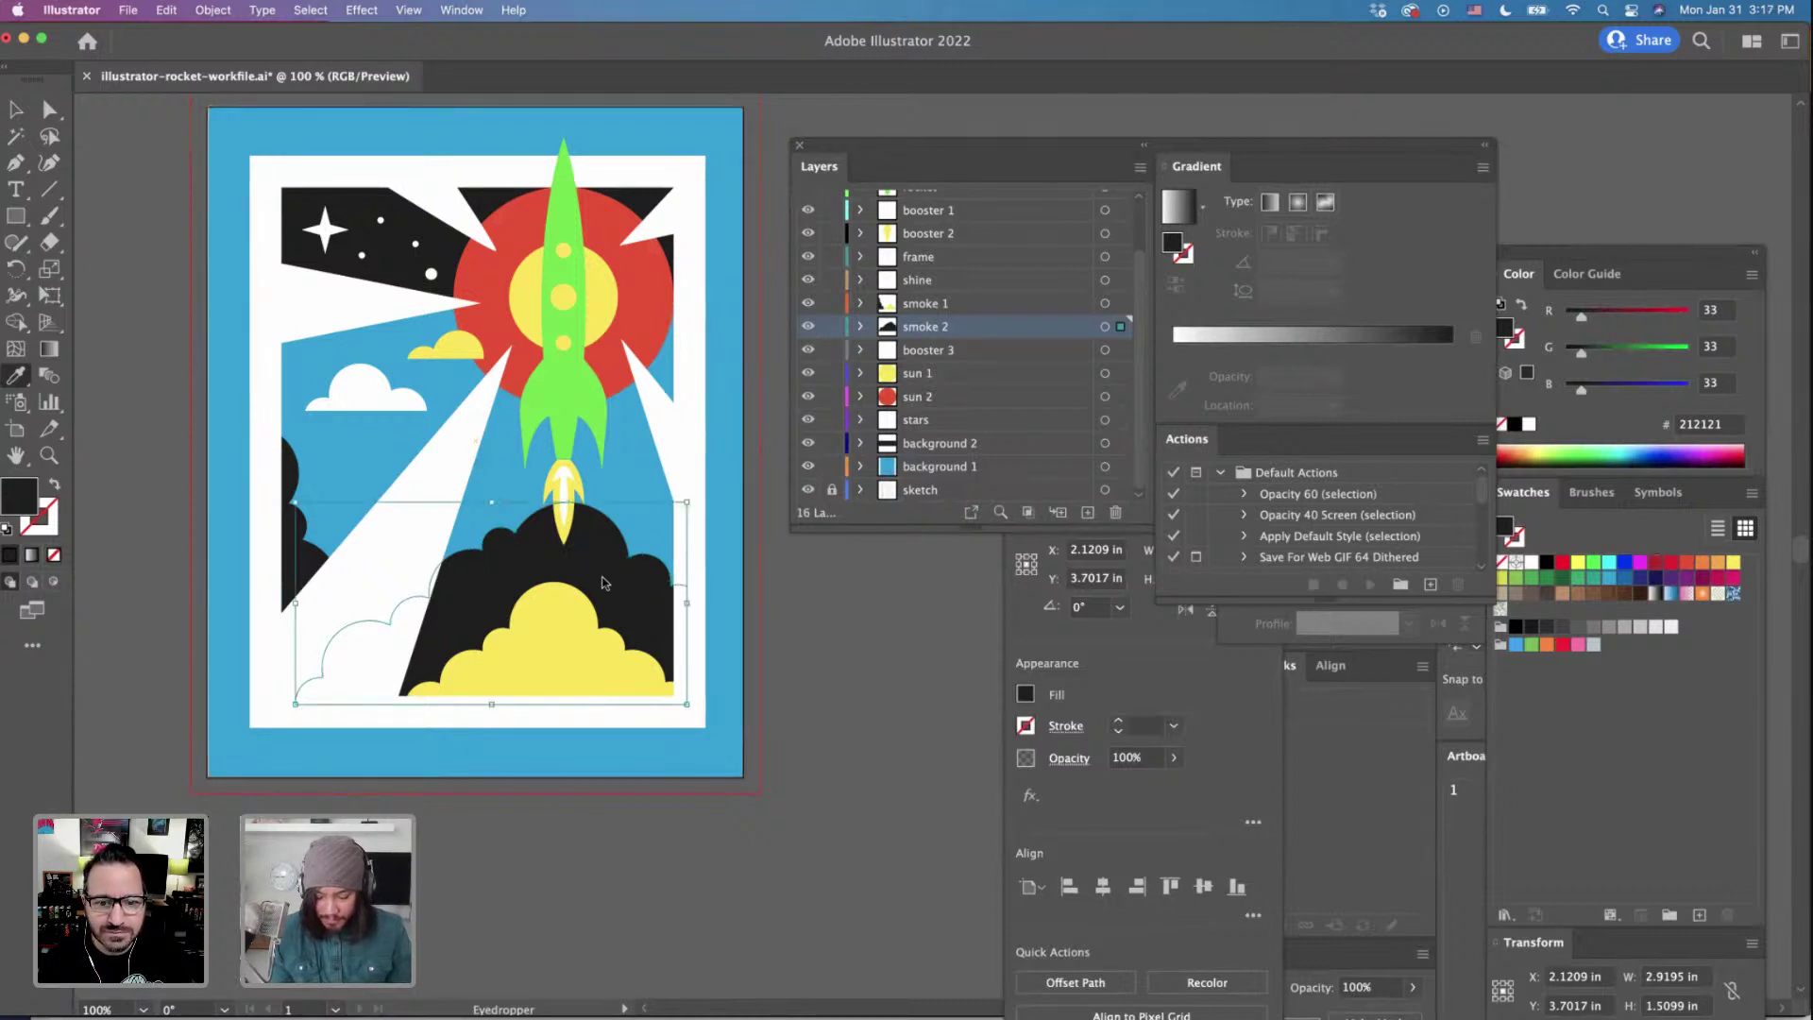
Switch to outline view and toggle the booster 3 layer off and on to locate its shape.
{"action": "key", "text": "super+y"}
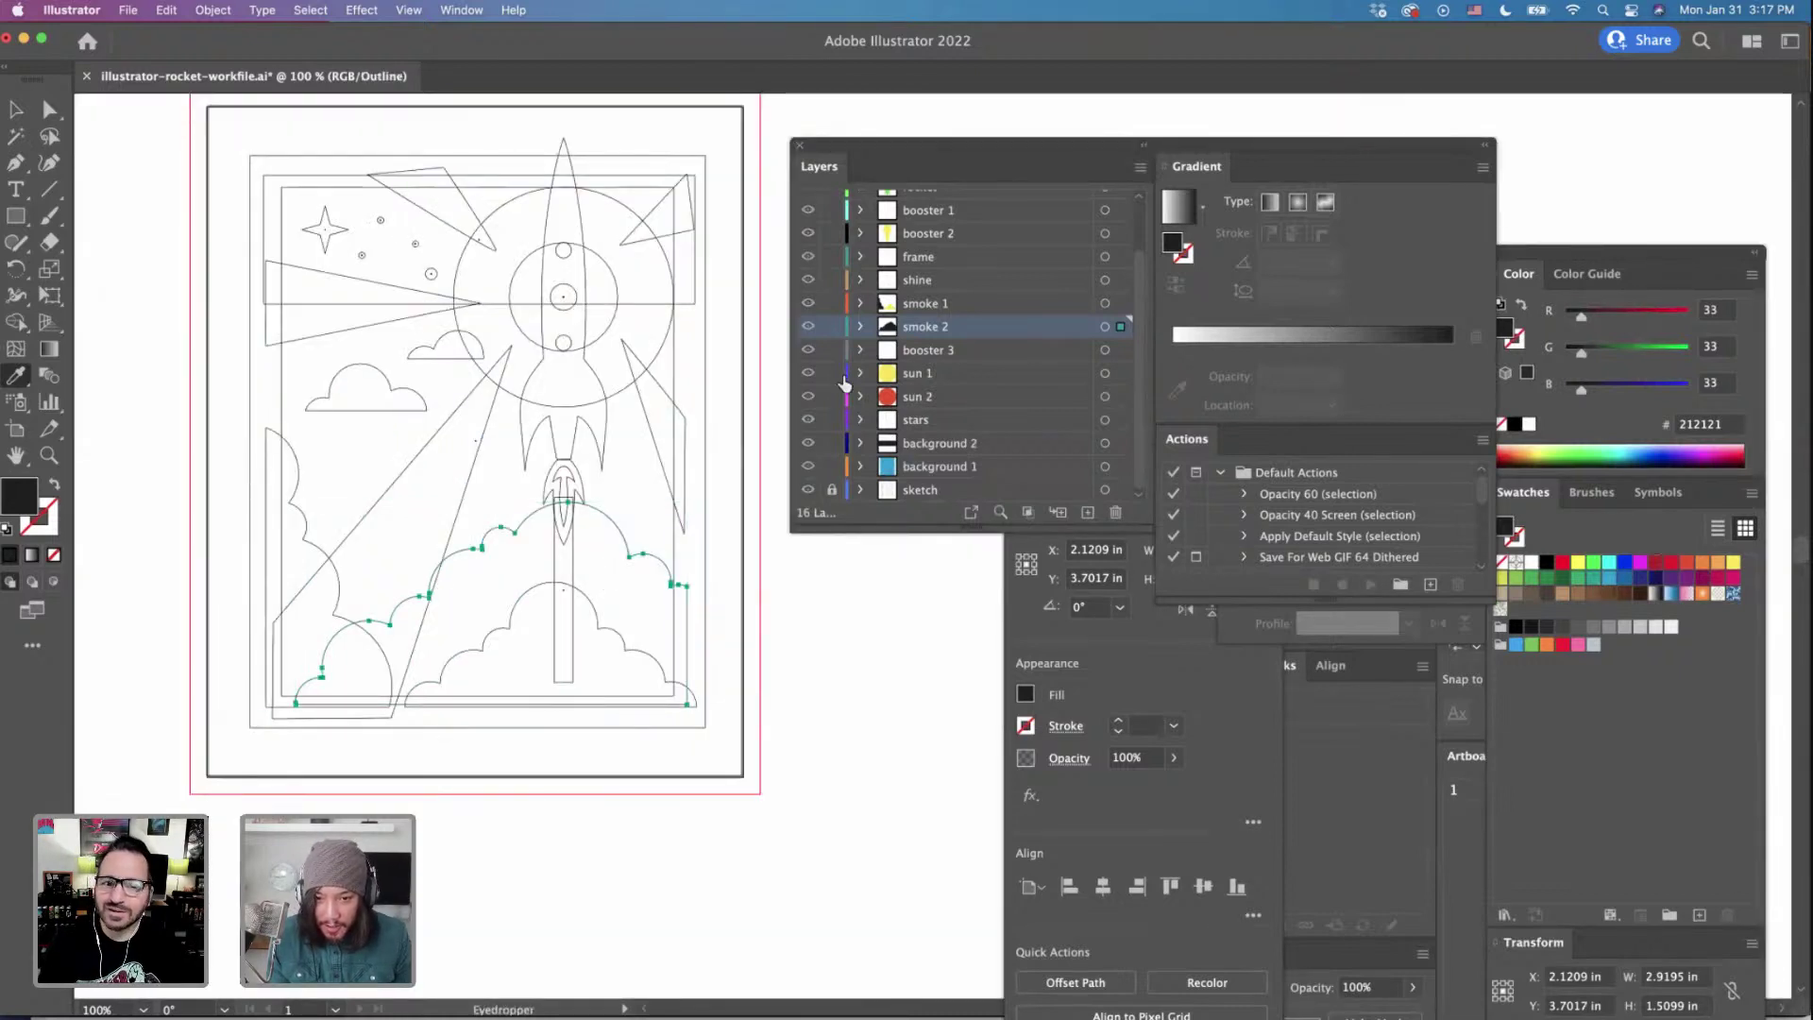
{"action": "left_click", "coordinate": [808, 352]}
{"action": "left_click", "coordinate": [809, 352]}
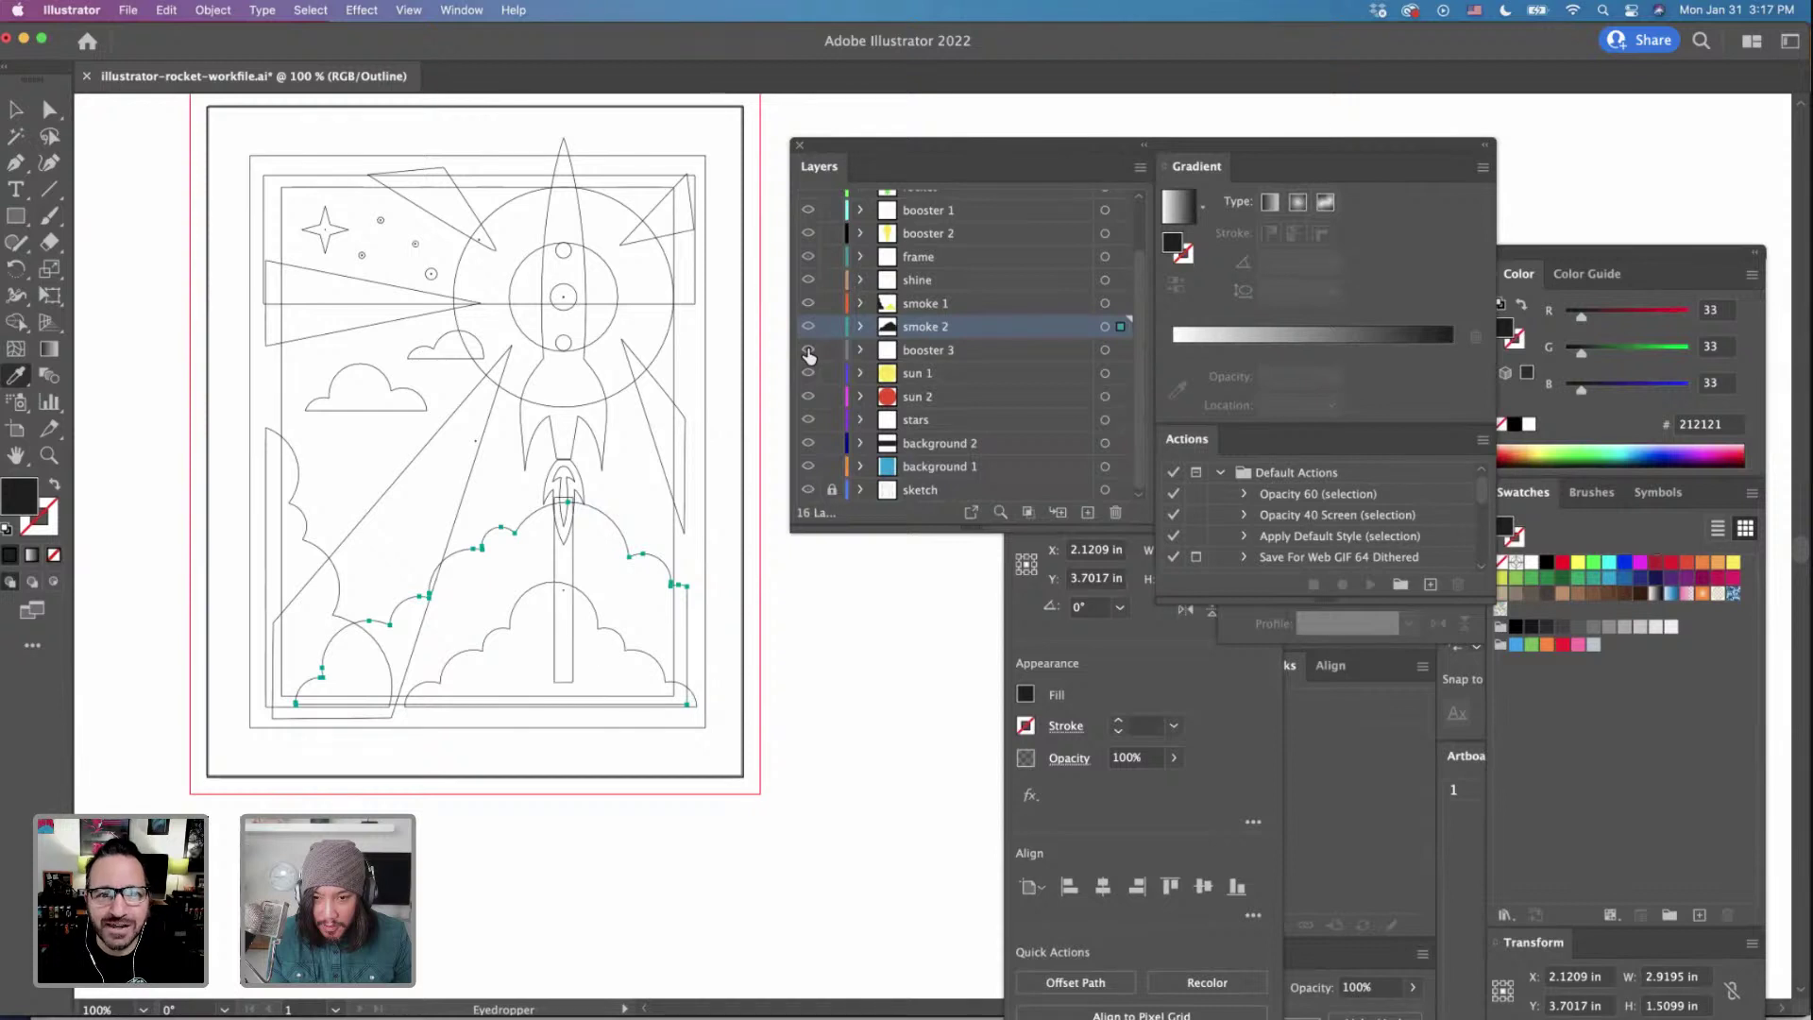
Move the booster 3 layer directly below booster 2, then return to preview mode and clear the selection.
{"action": "left_click", "coordinate": [903, 351]}
{"action": "scroll", "coordinate": [924, 378], "scroll_direction": "up", "scroll_amount": 2}
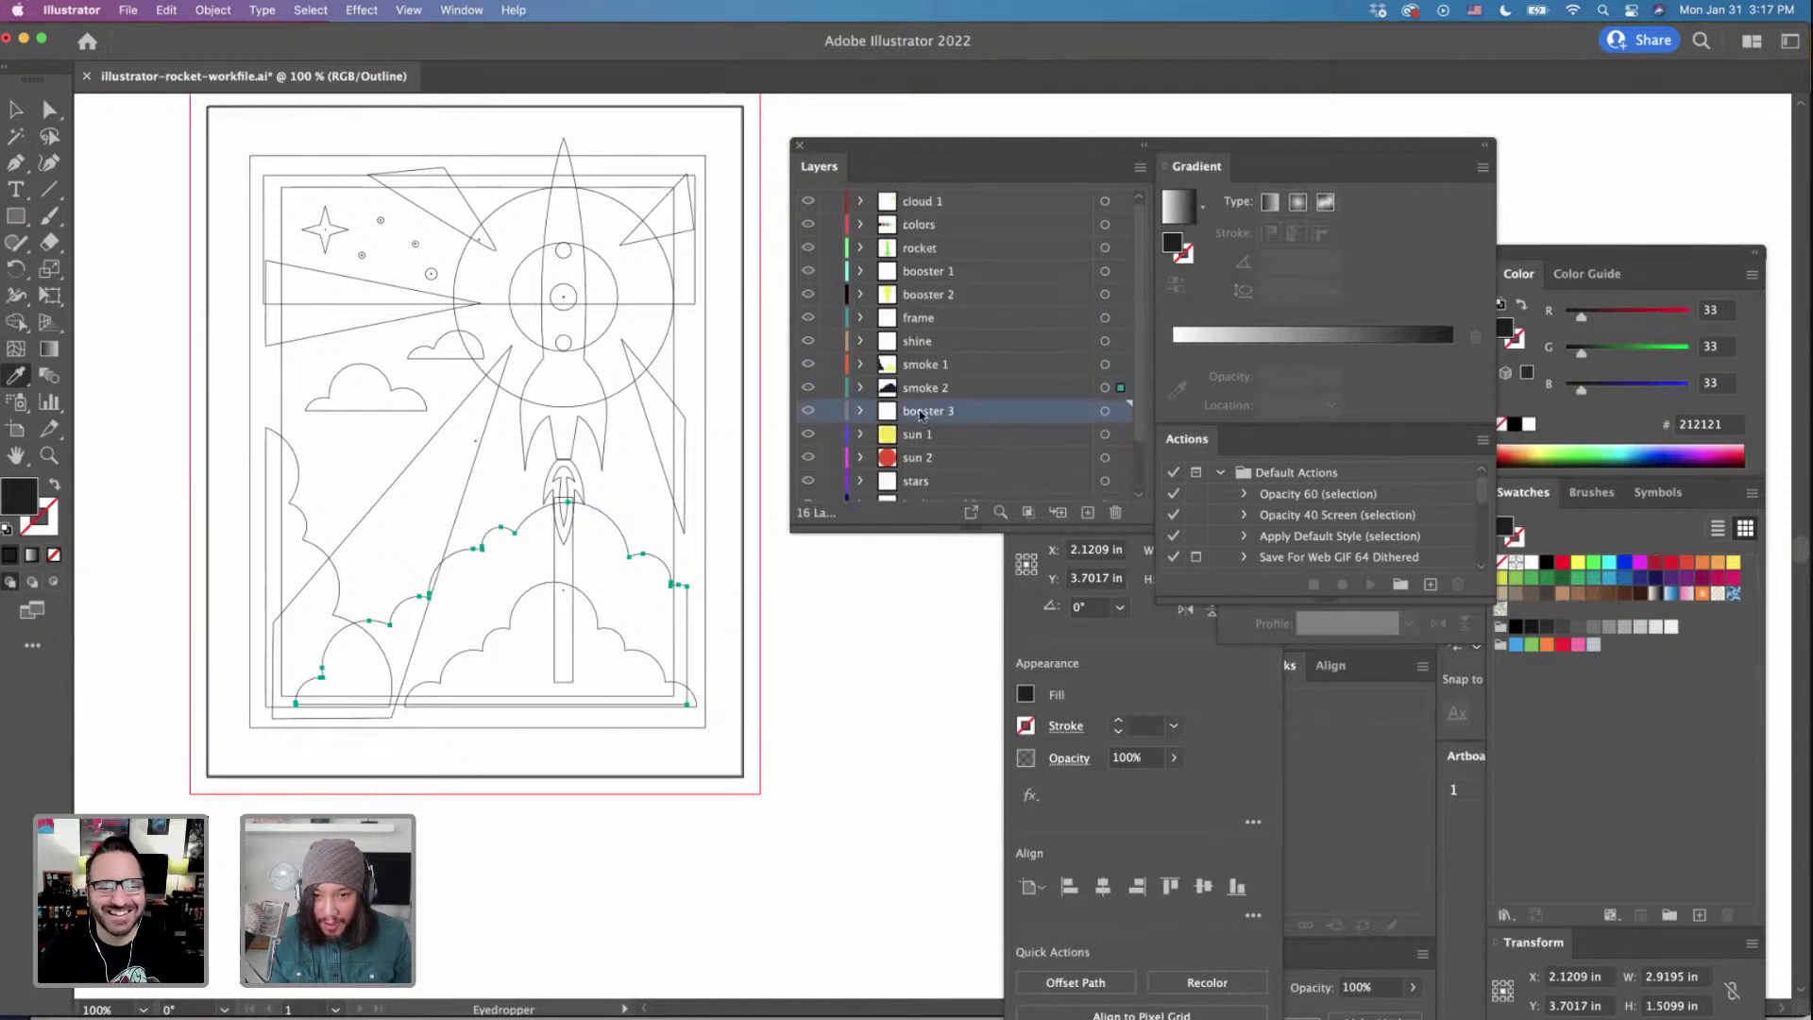
{"action": "left_click_drag", "start_coordinate": [918, 413], "coordinate": [925, 304]}
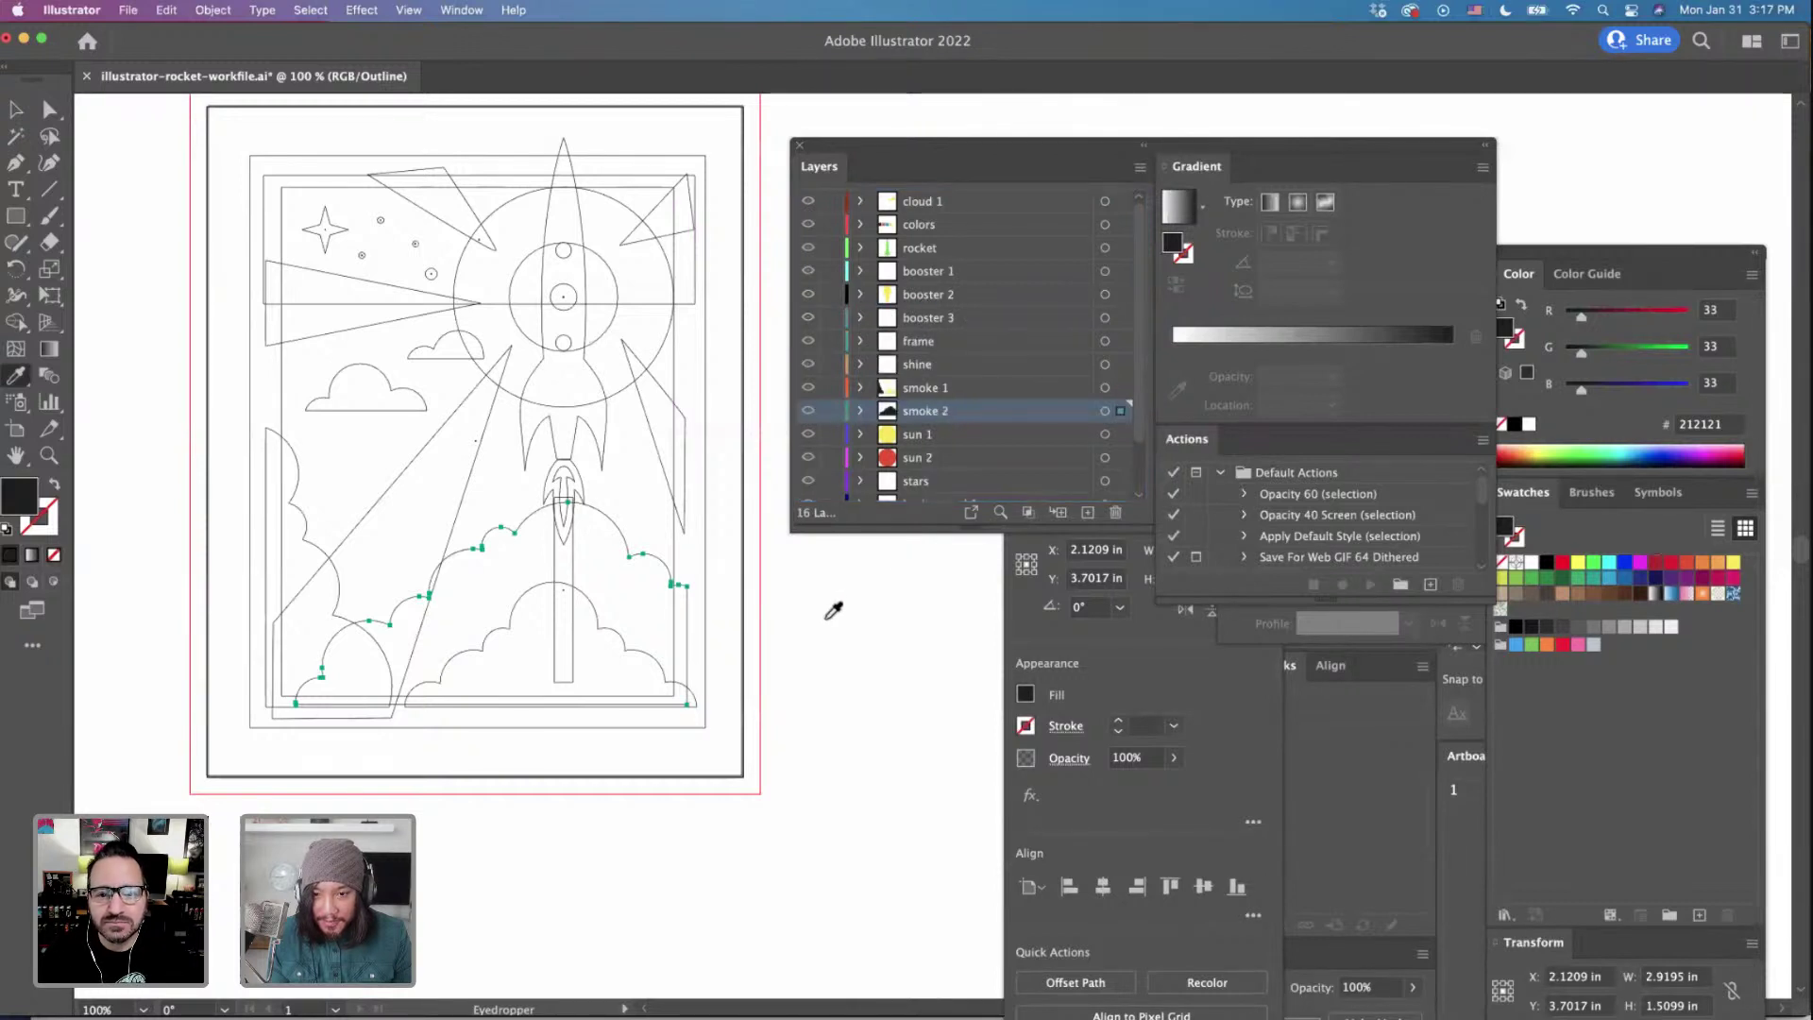
{"action": "left_click", "coordinate": [15, 109]}
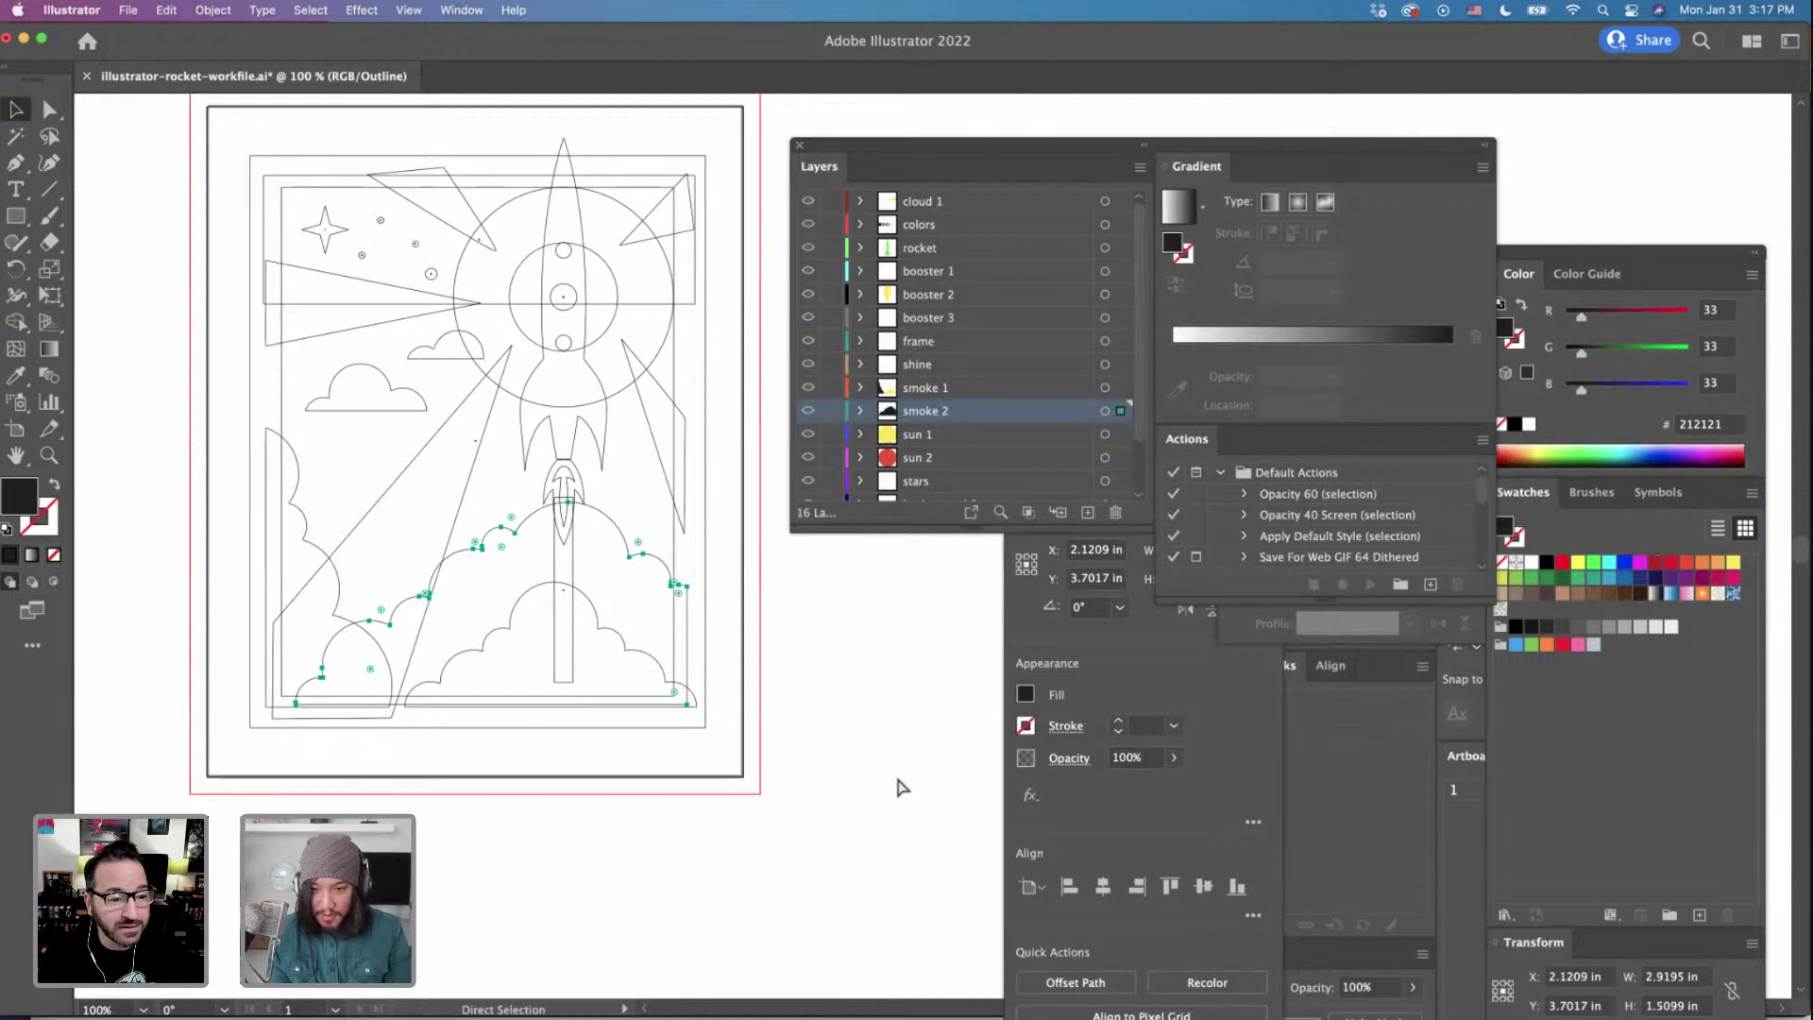
{"action": "key", "text": "super+y"}
{"action": "key", "text": "v"}
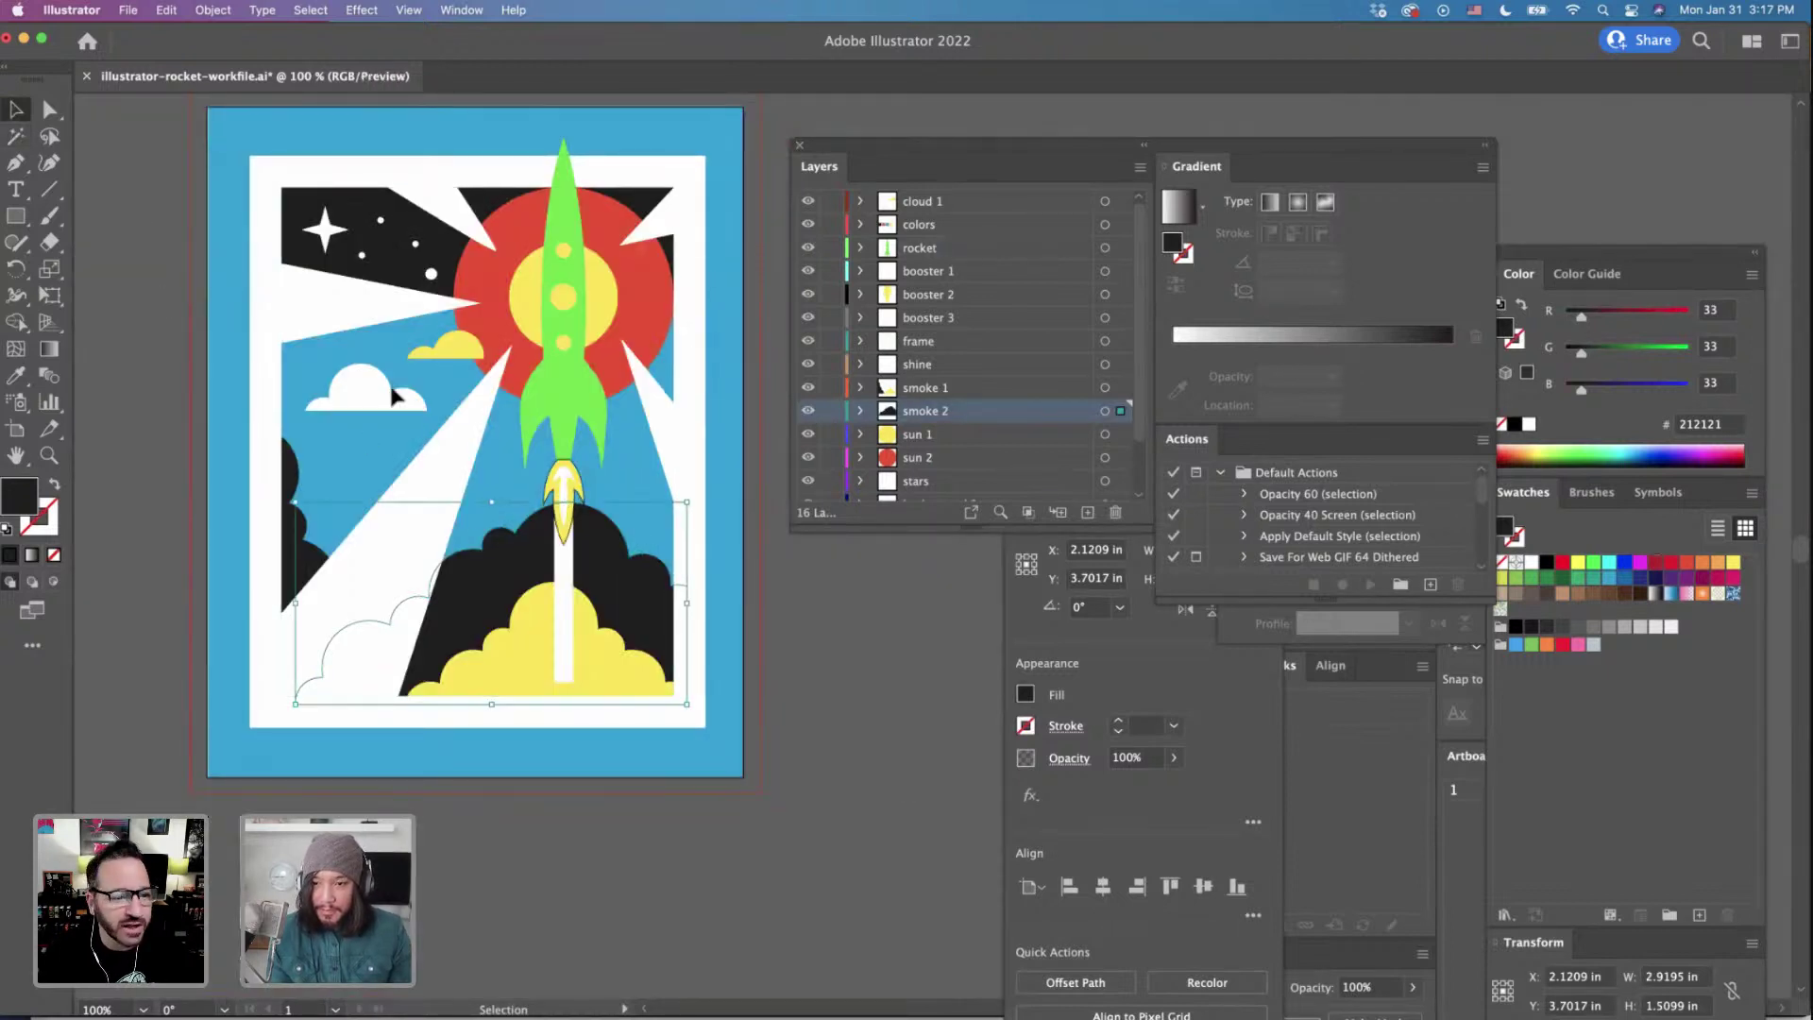
{"action": "left_click", "coordinate": [813, 694]}
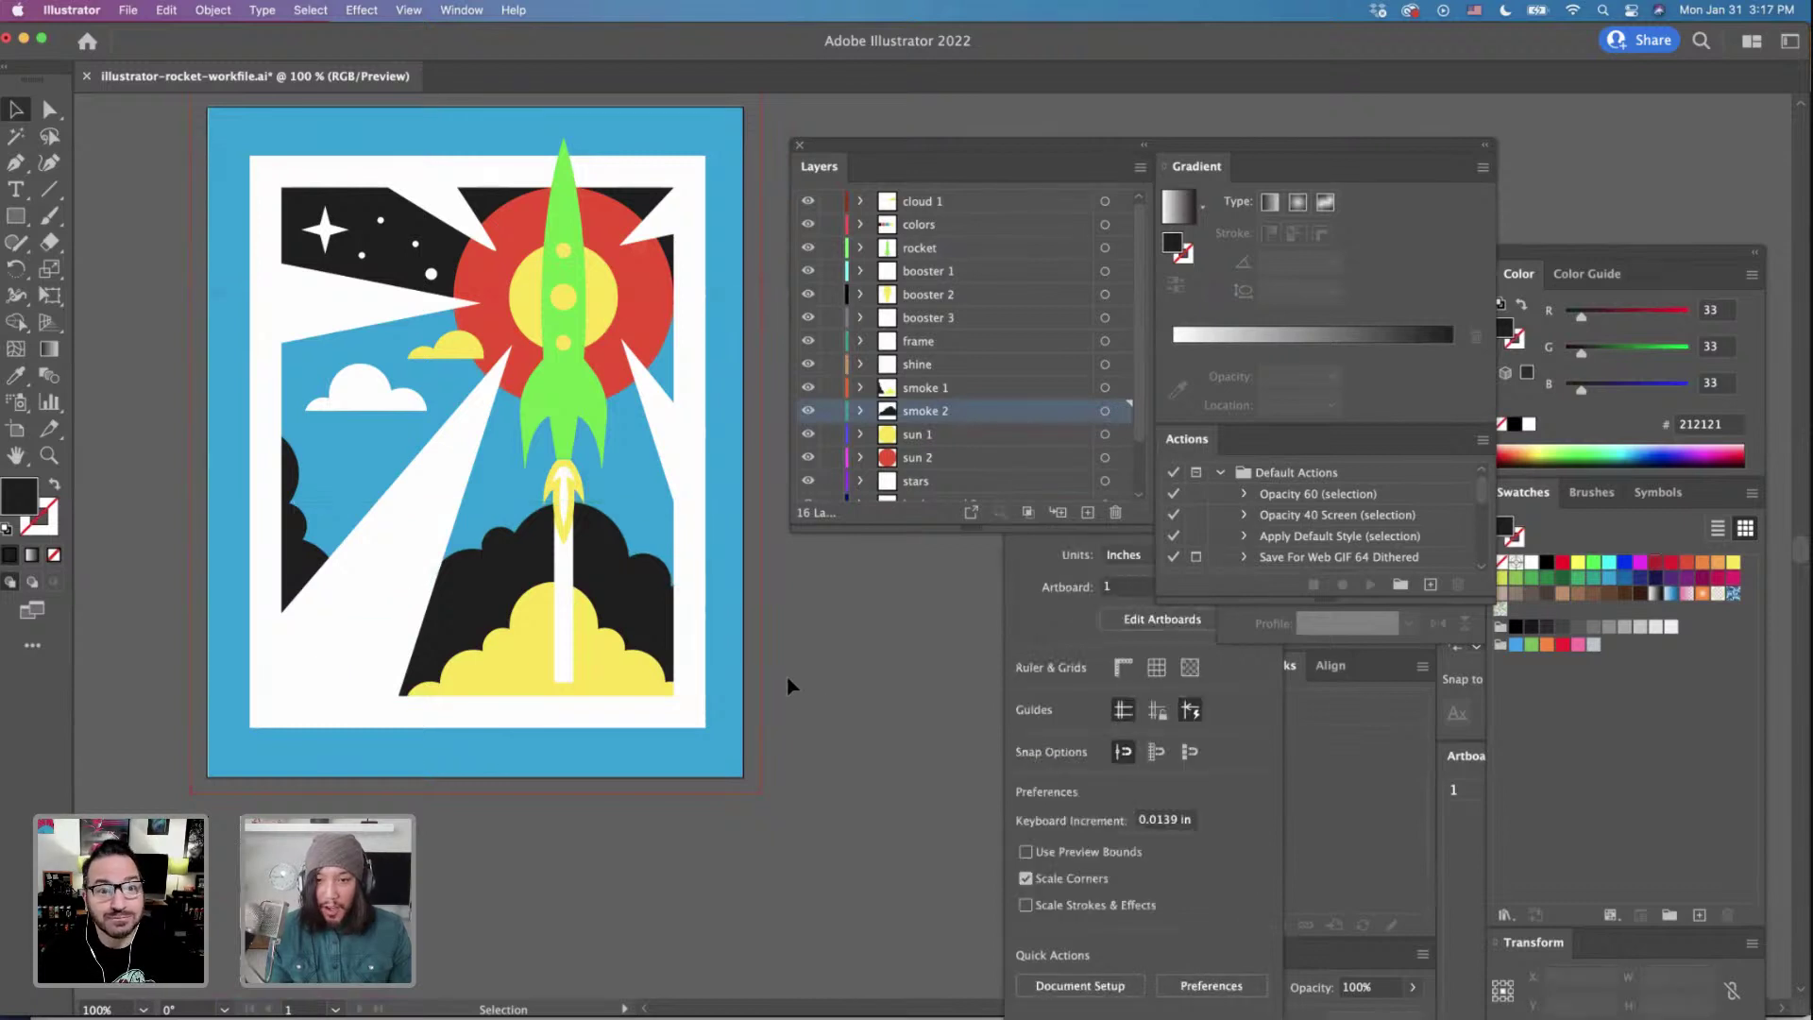
Try the gray swatches #b3b3b3, #e6e6e6 and #cccccc as the rocket's fill.
{"action": "left_click", "coordinate": [568, 429]}
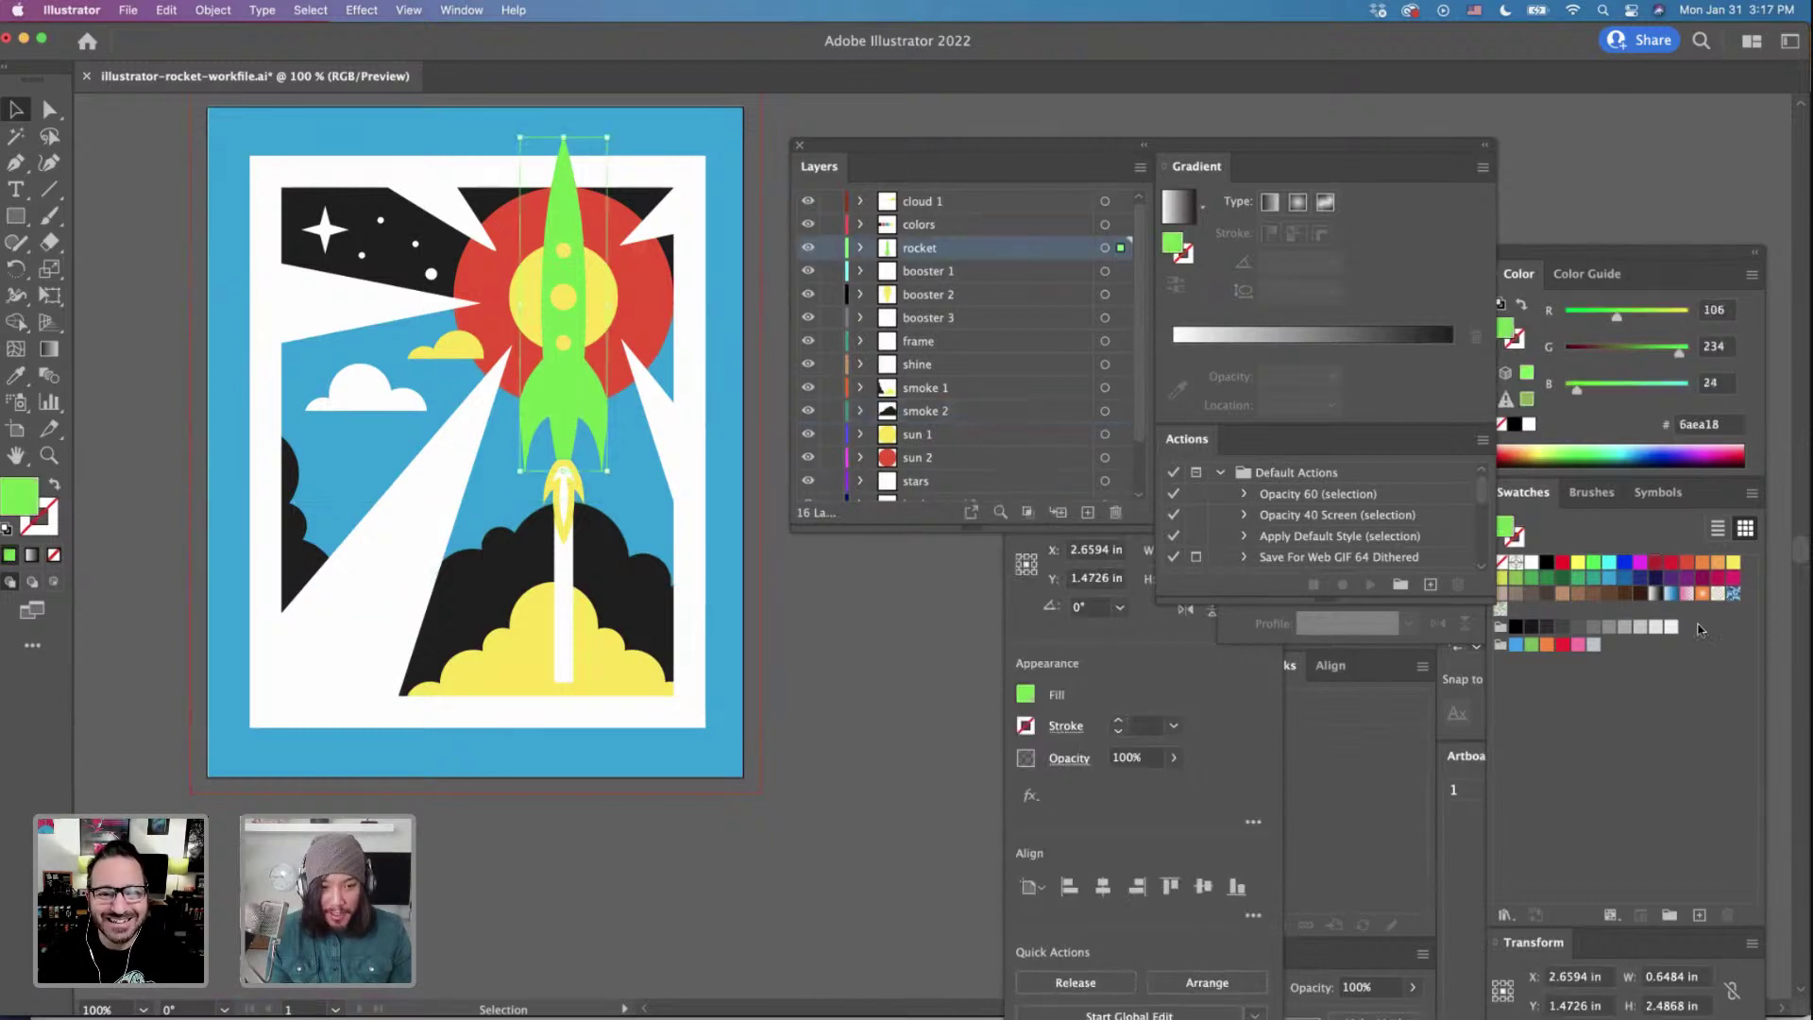
{"action": "left_click", "coordinate": [1626, 628]}
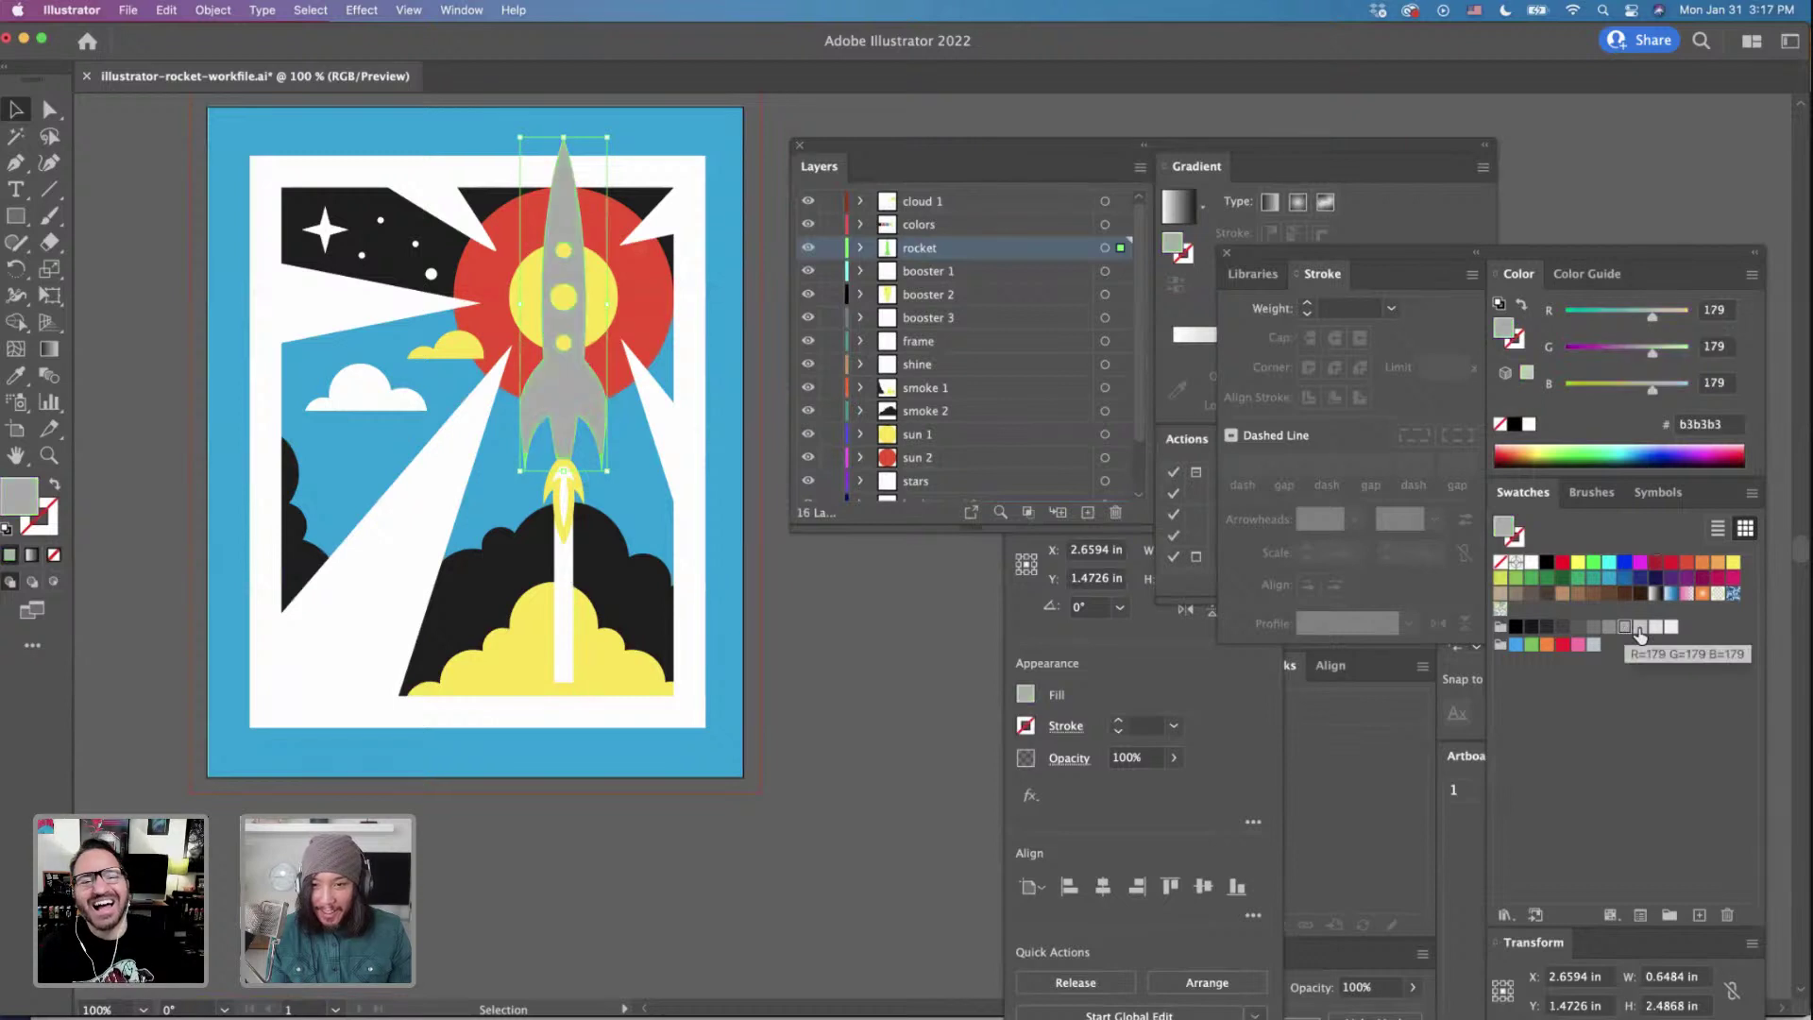
{"action": "left_click", "coordinate": [1658, 629]}
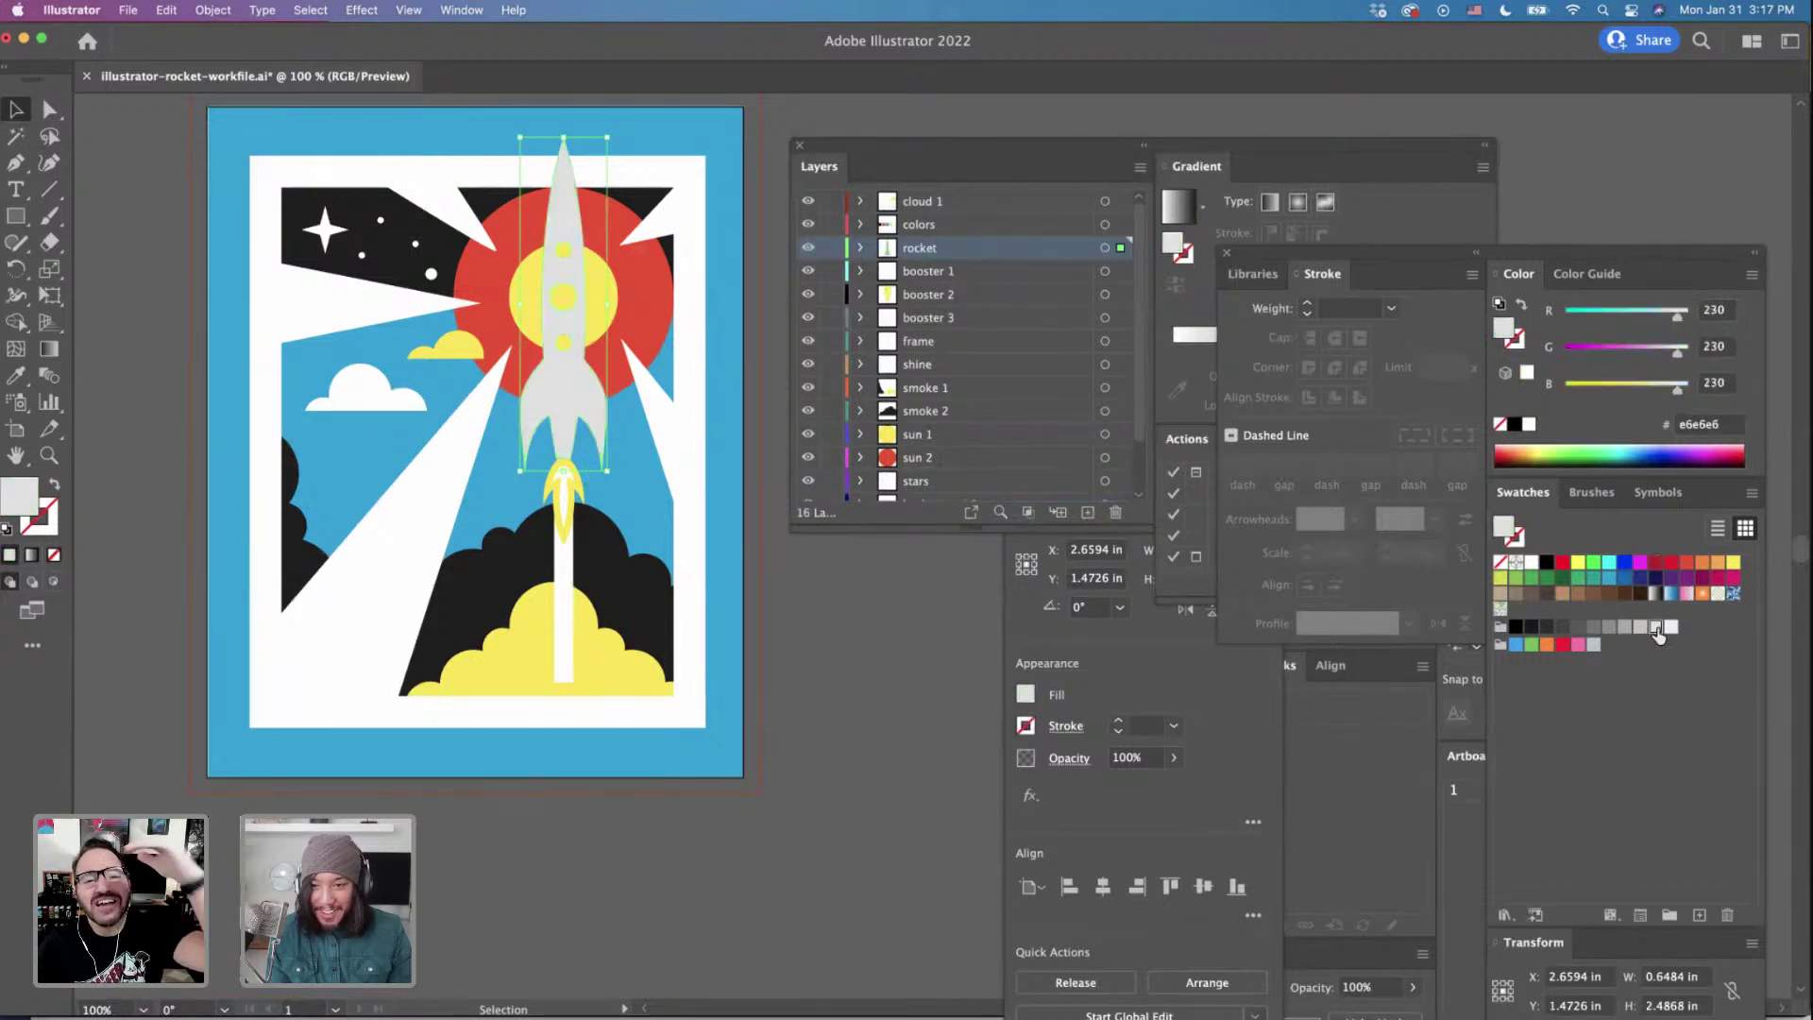
{"action": "left_click", "coordinate": [1641, 628]}
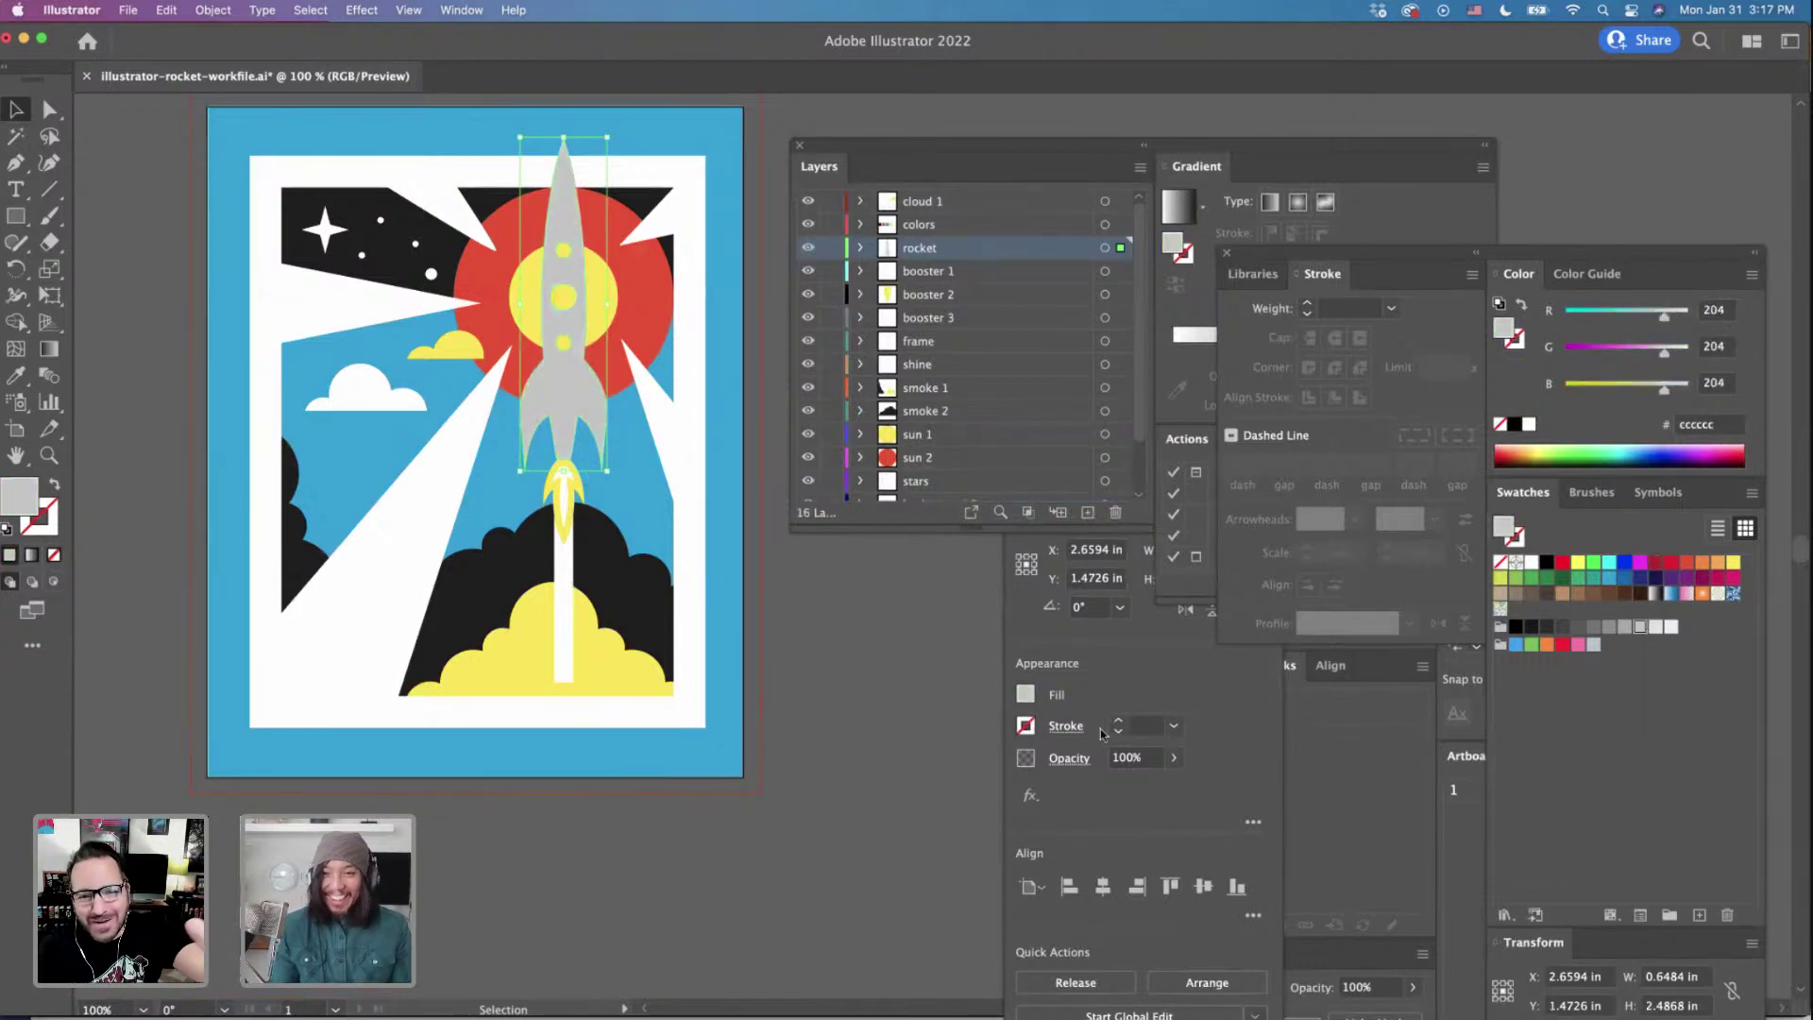
Undo the gray fills to restore the rocket's green #6aea18.
{"action": "key", "text": "super+z"}
{"action": "key", "text": "super+z"}
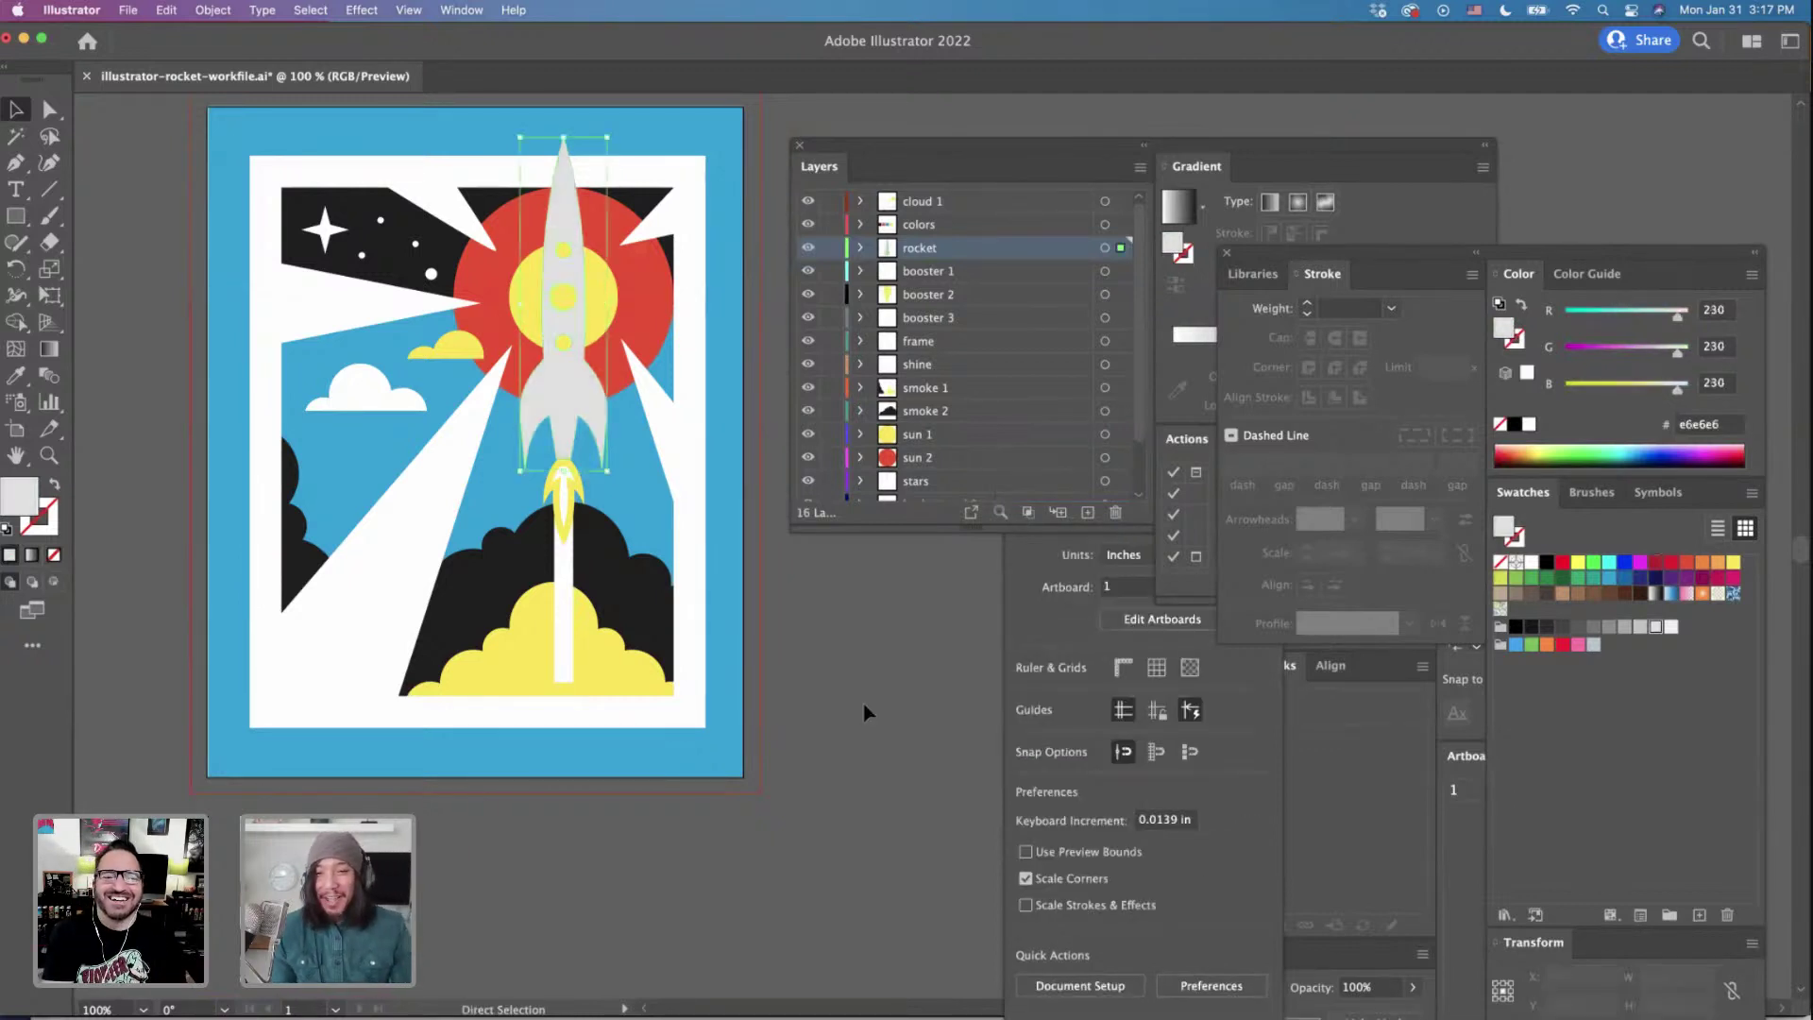
{"action": "key", "text": "super+z"}
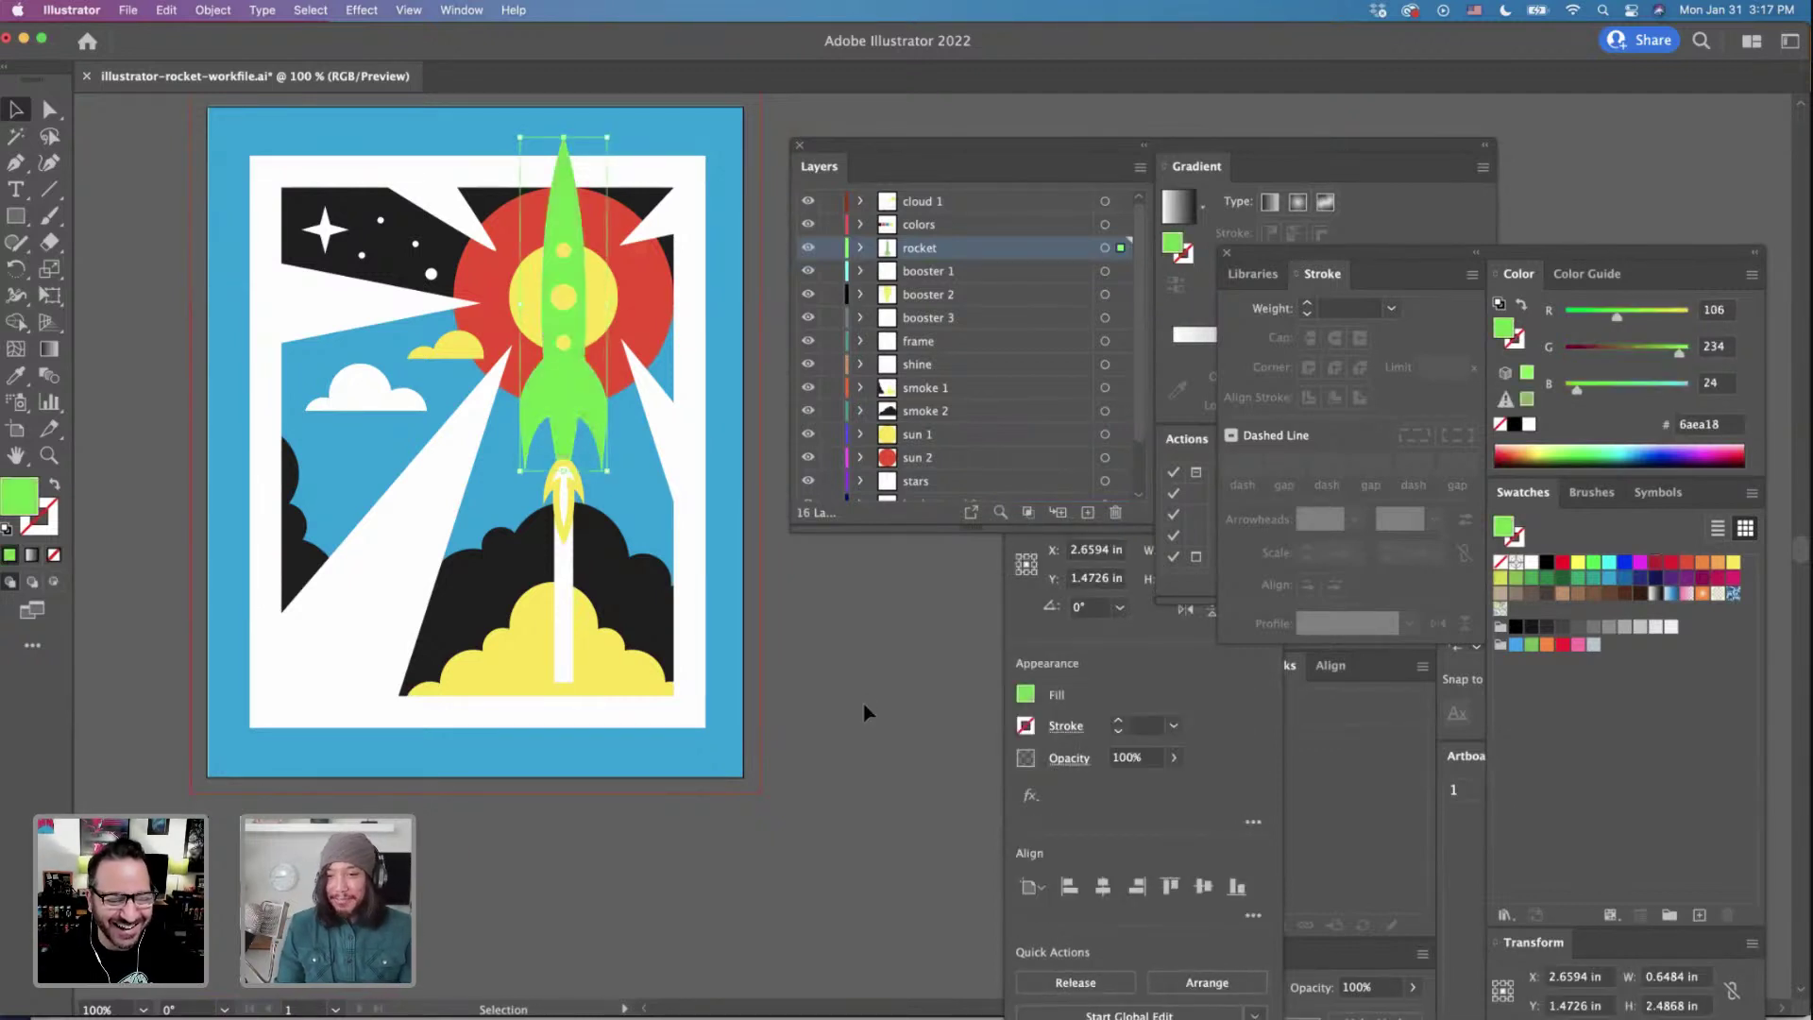
{"action": "scroll", "coordinate": [867, 712], "scroll_direction": "up", "scroll_amount": 1}
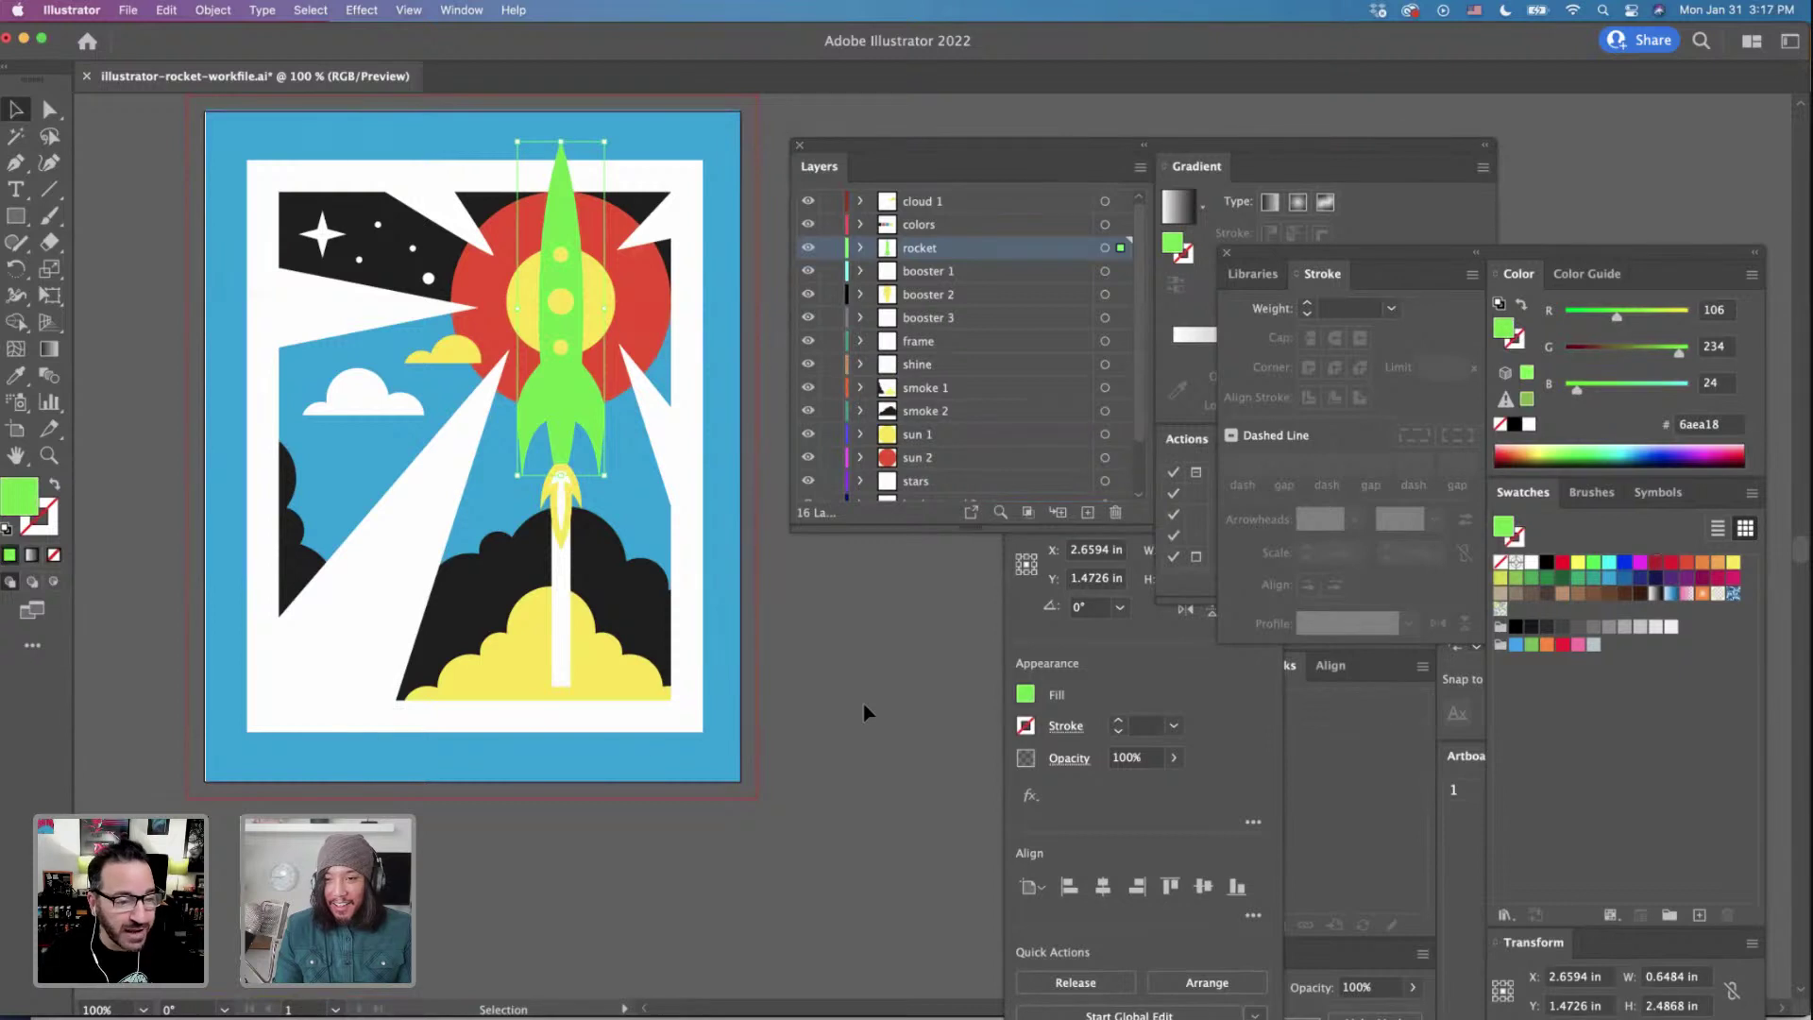
Fill the black smoke cloud at the poster's left edge with the yellow #fbed21 sampled from the lower smoke.
{"action": "scroll", "coordinate": [863, 705], "scroll_direction": "up", "scroll_amount": 1}
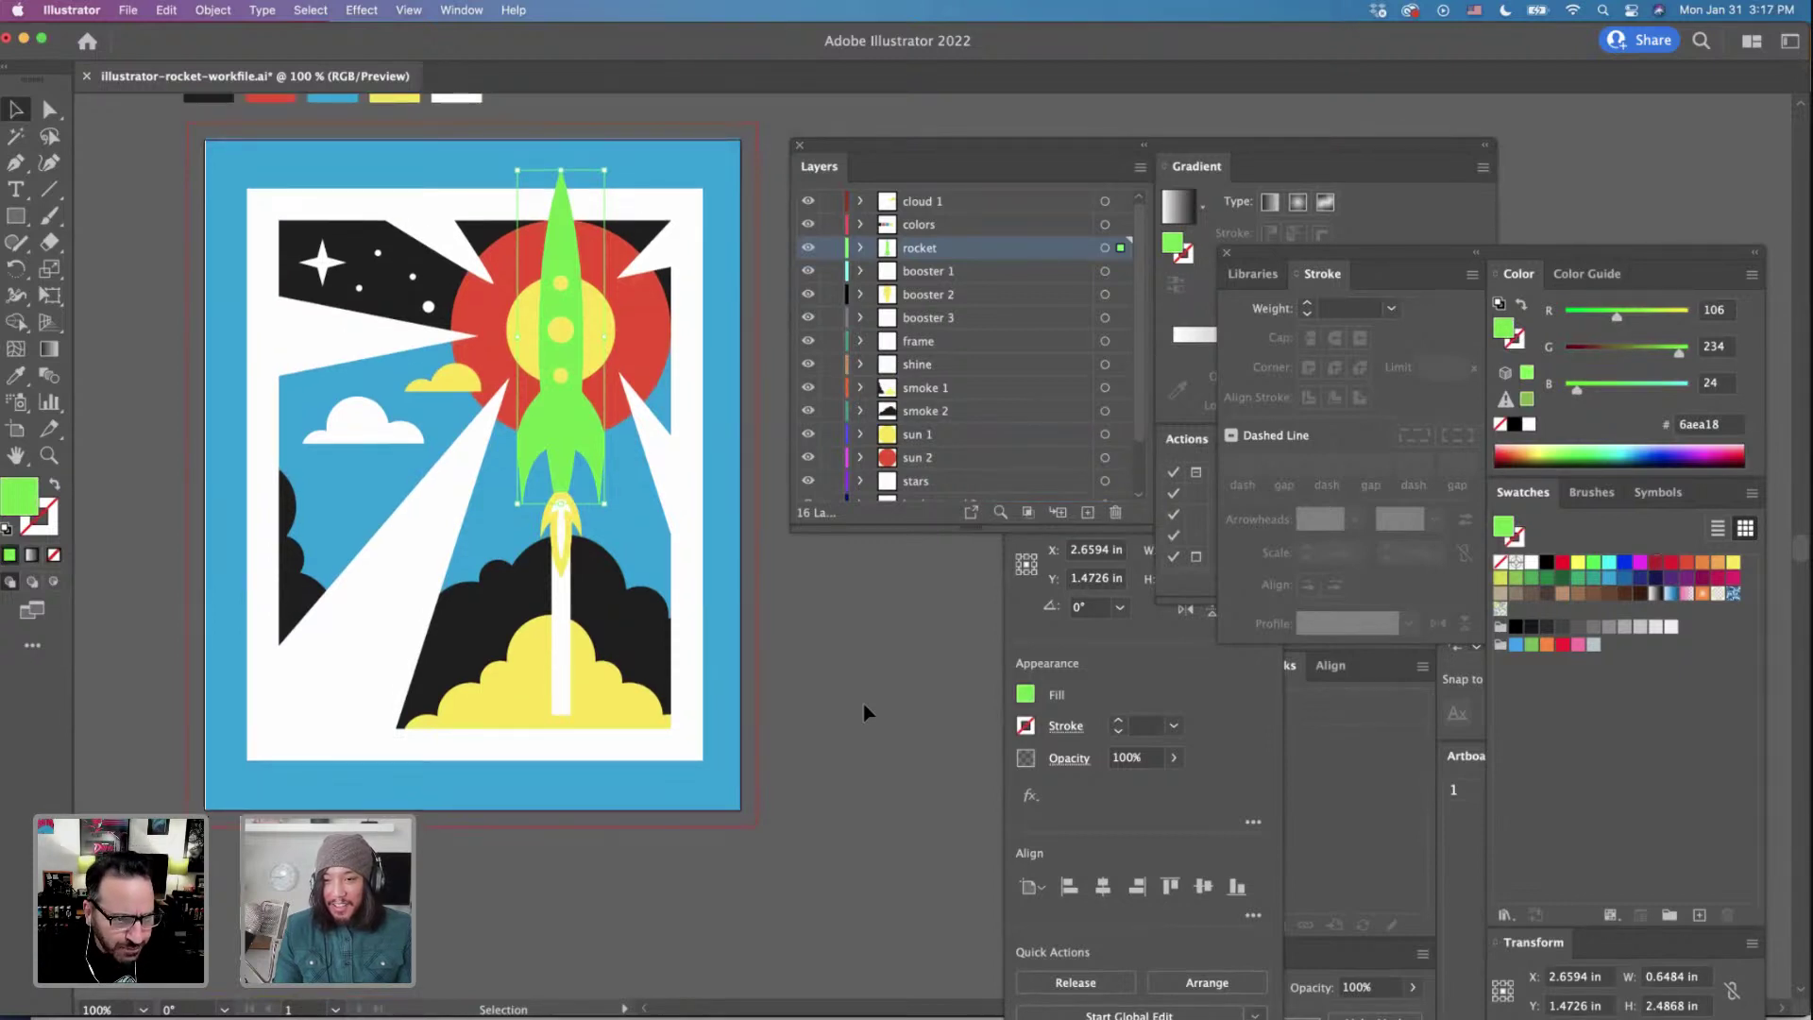
{"action": "left_click", "coordinate": [600, 680]}
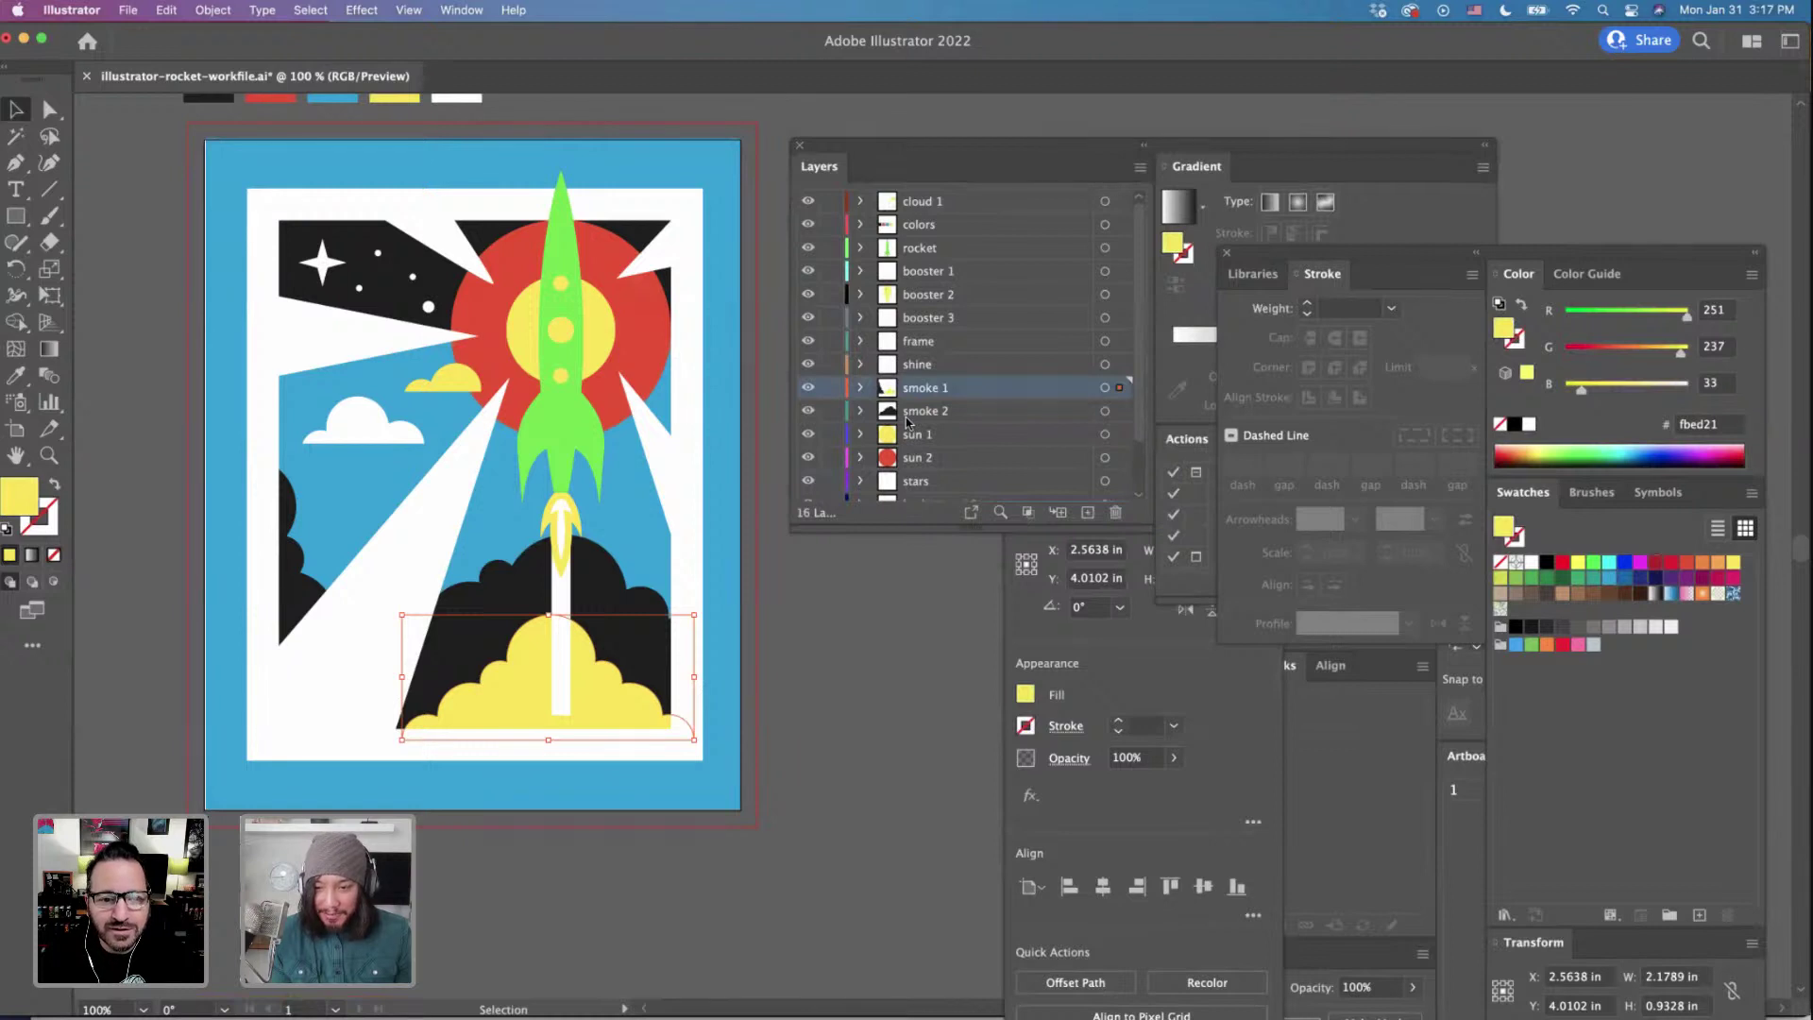
{"action": "left_click", "coordinate": [293, 581]}
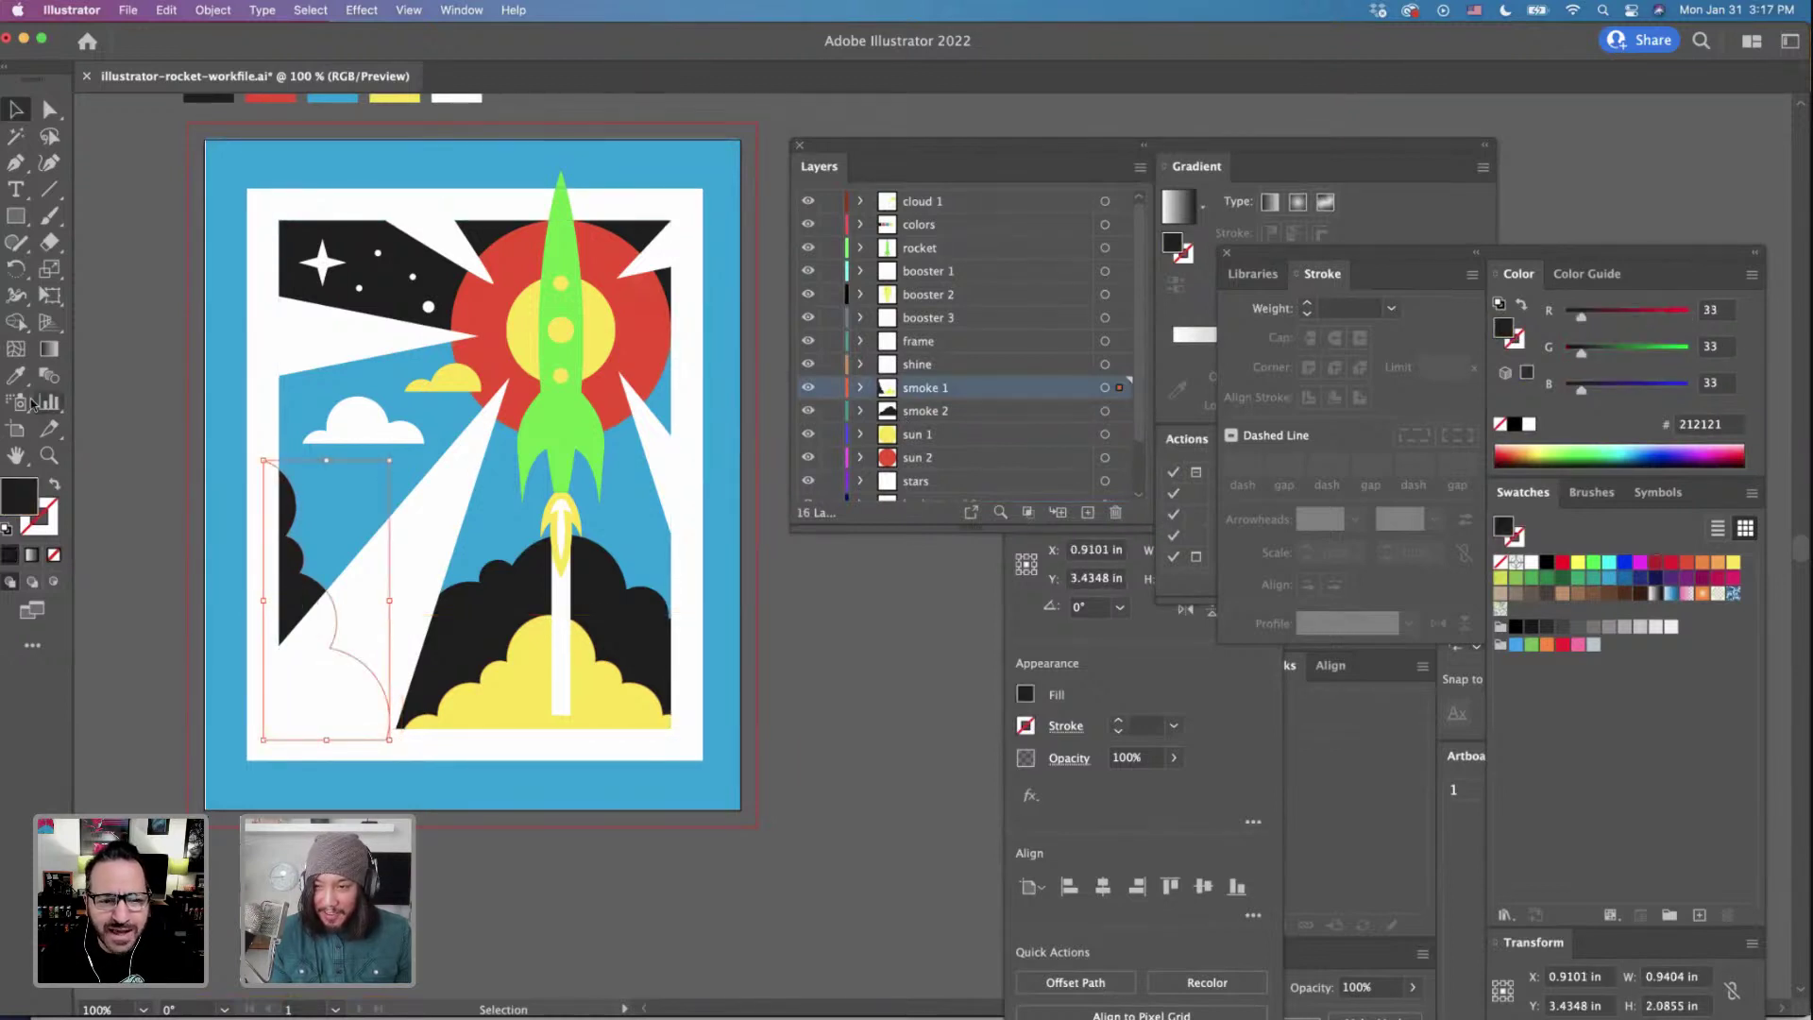
{"action": "key", "text": "i"}
{"action": "left_click", "coordinate": [494, 680]}
{"action": "left_click", "coordinate": [496, 679]}
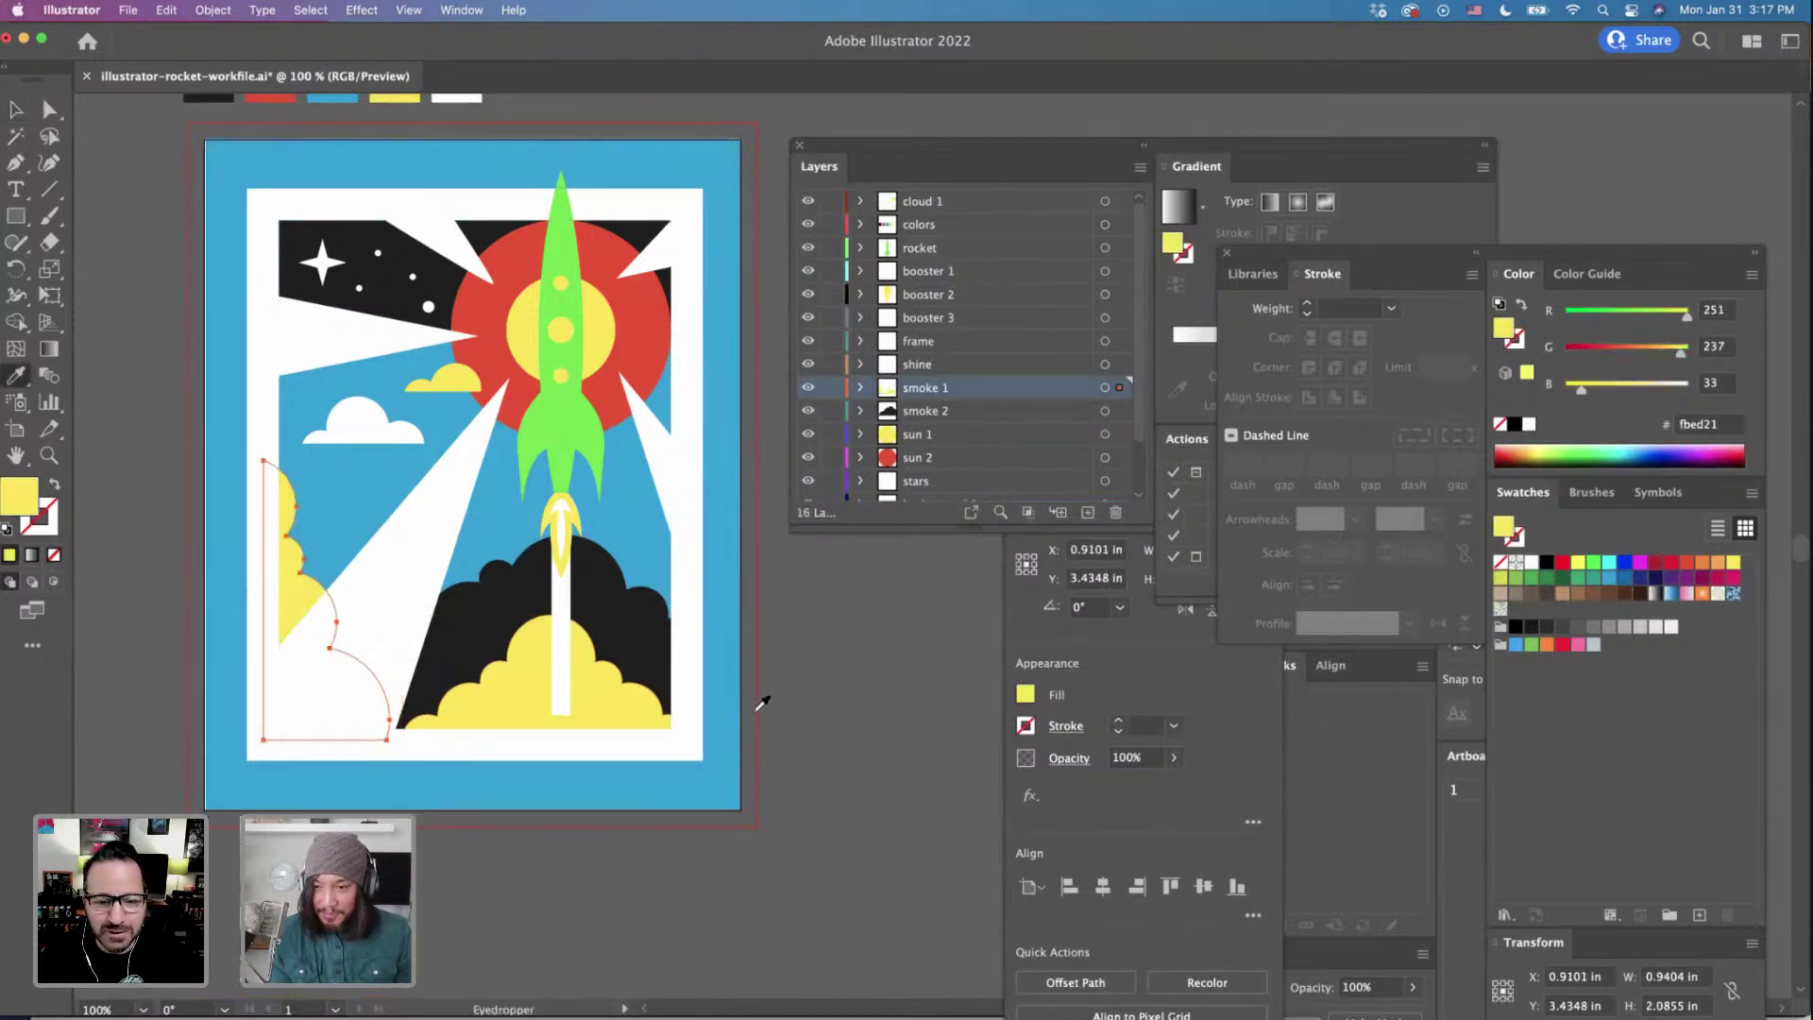
{"action": "left_click", "coordinate": [931, 397]}
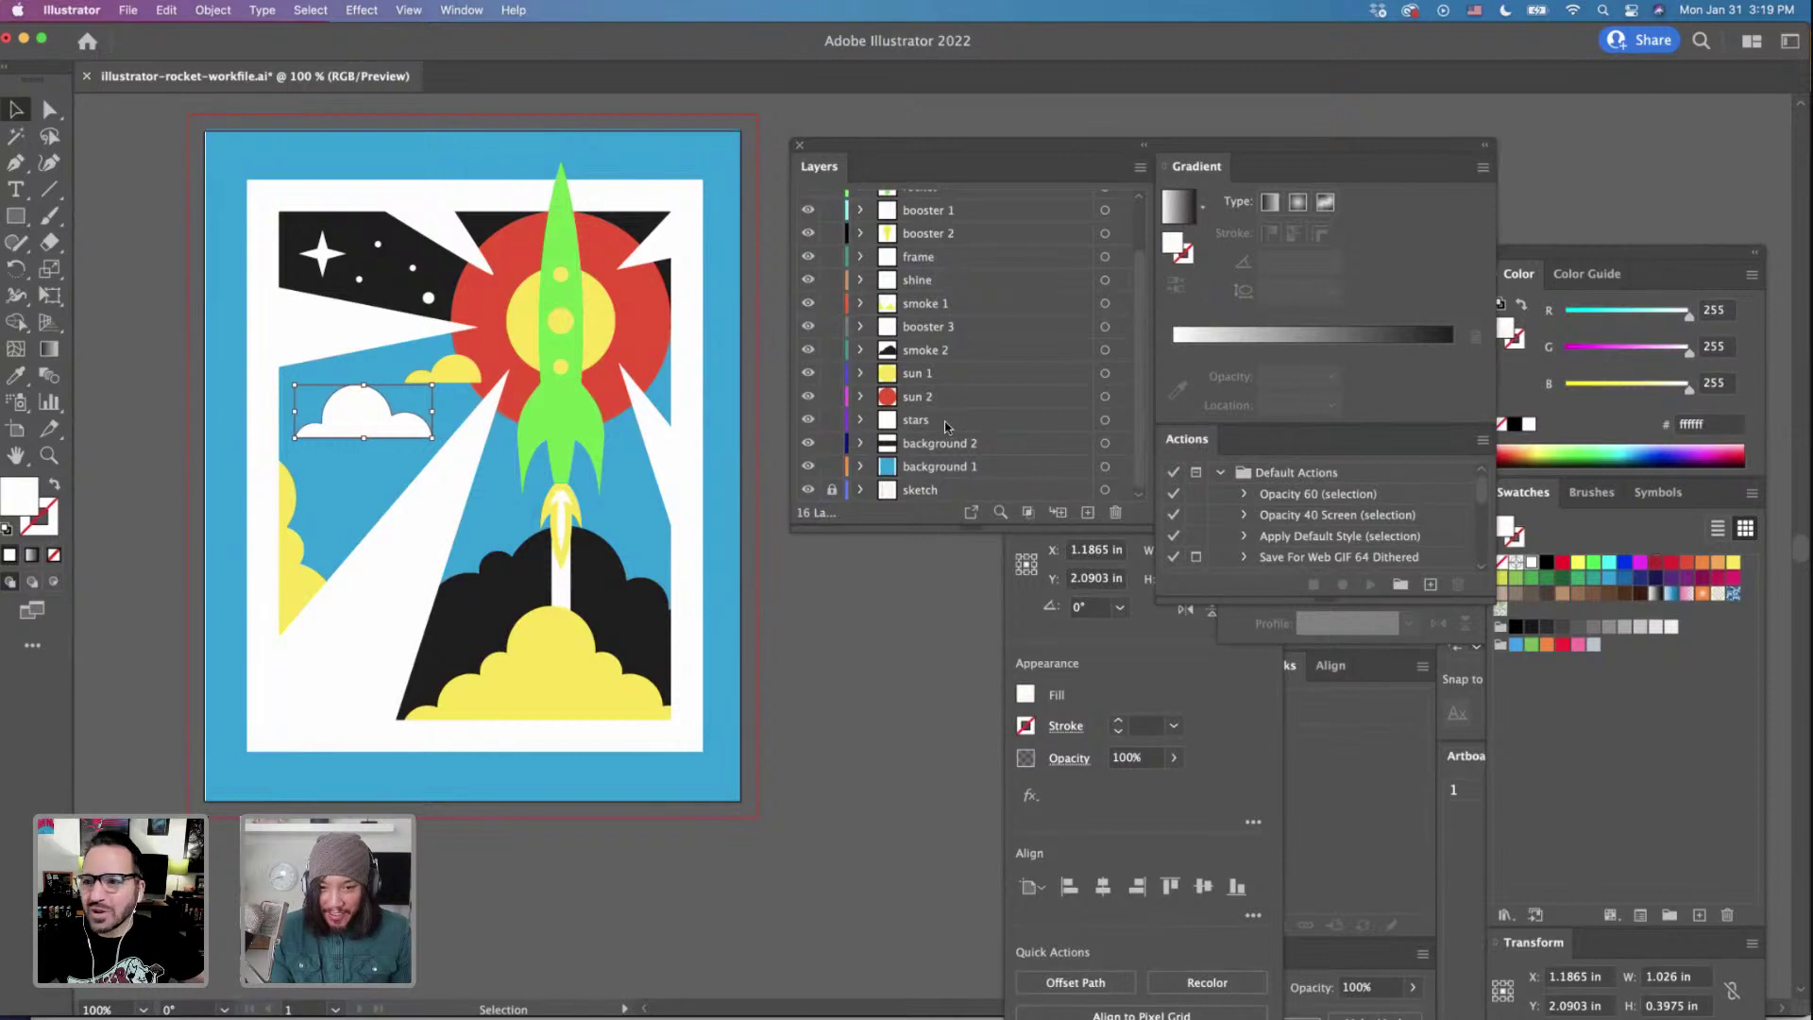
Review the layer stack and toggle the background 2 layer off and on to check its artwork.
{"action": "scroll", "coordinate": [948, 427], "scroll_direction": "up", "scroll_amount": 3}
{"action": "scroll", "coordinate": [933, 347], "scroll_direction": "down", "scroll_amount": 3}
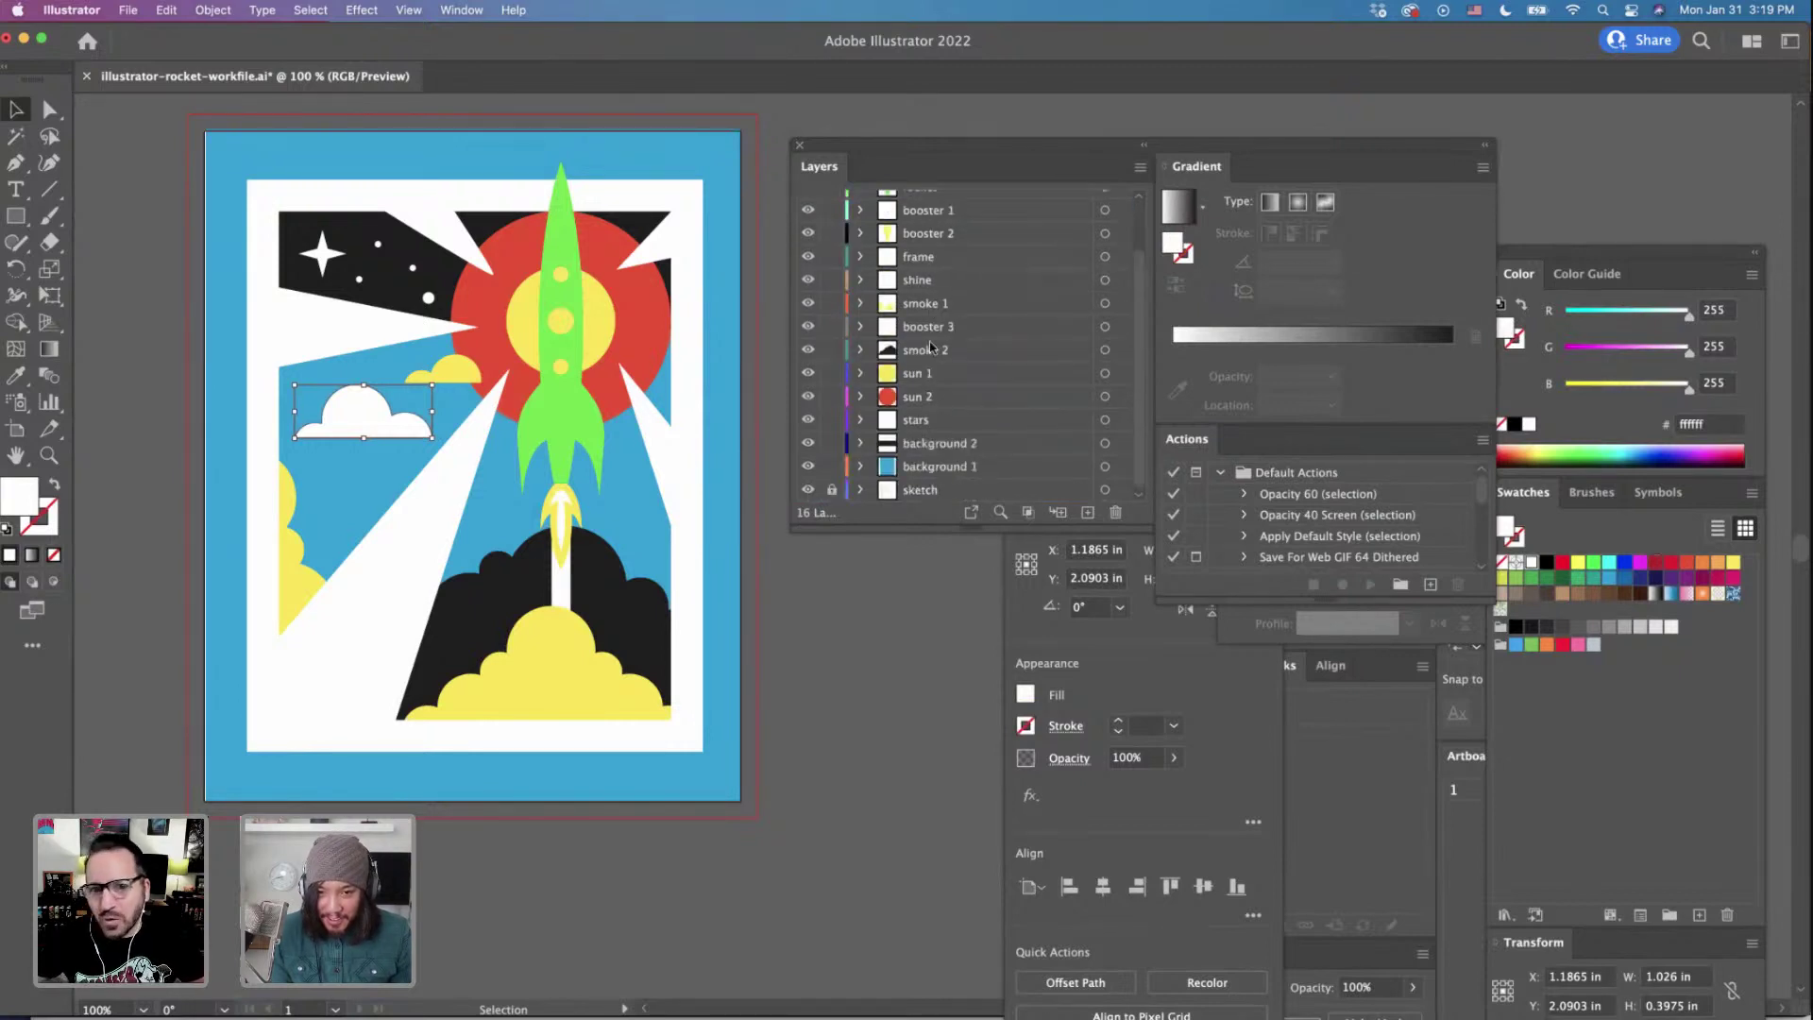
{"action": "left_click", "coordinate": [929, 422]}
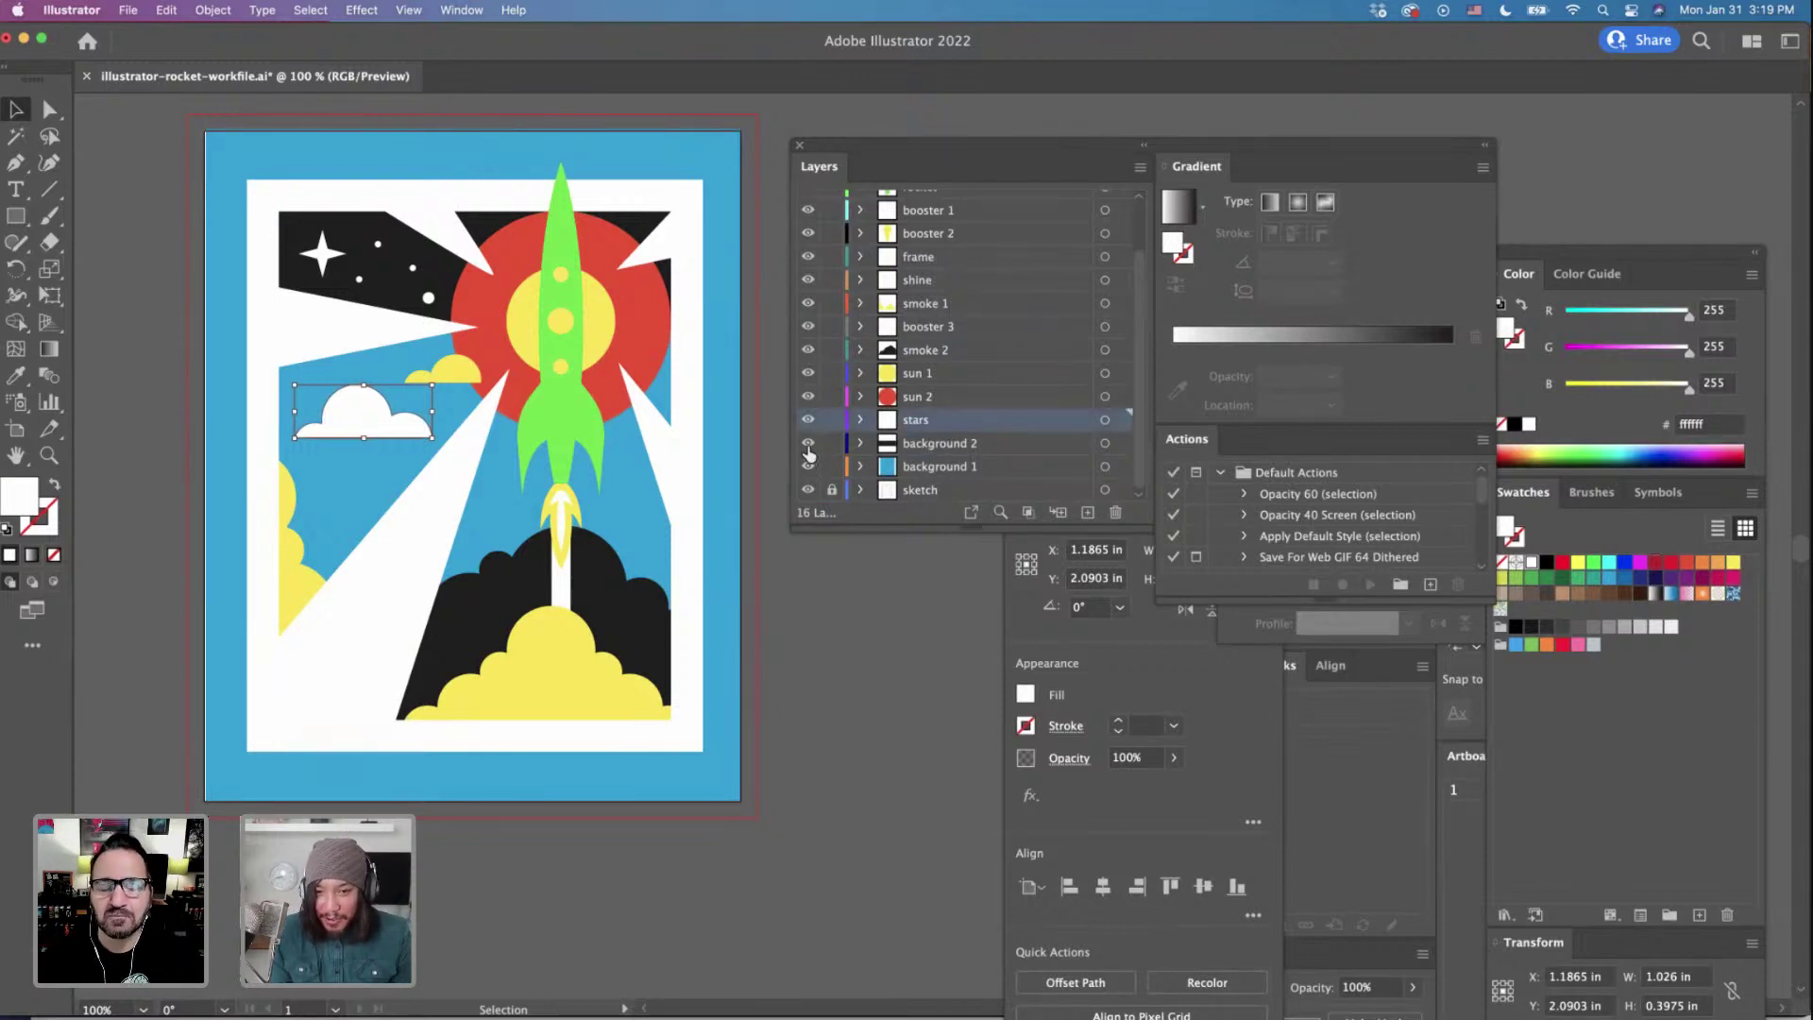
{"action": "left_click", "coordinate": [807, 444]}
{"action": "left_click", "coordinate": [808, 445]}
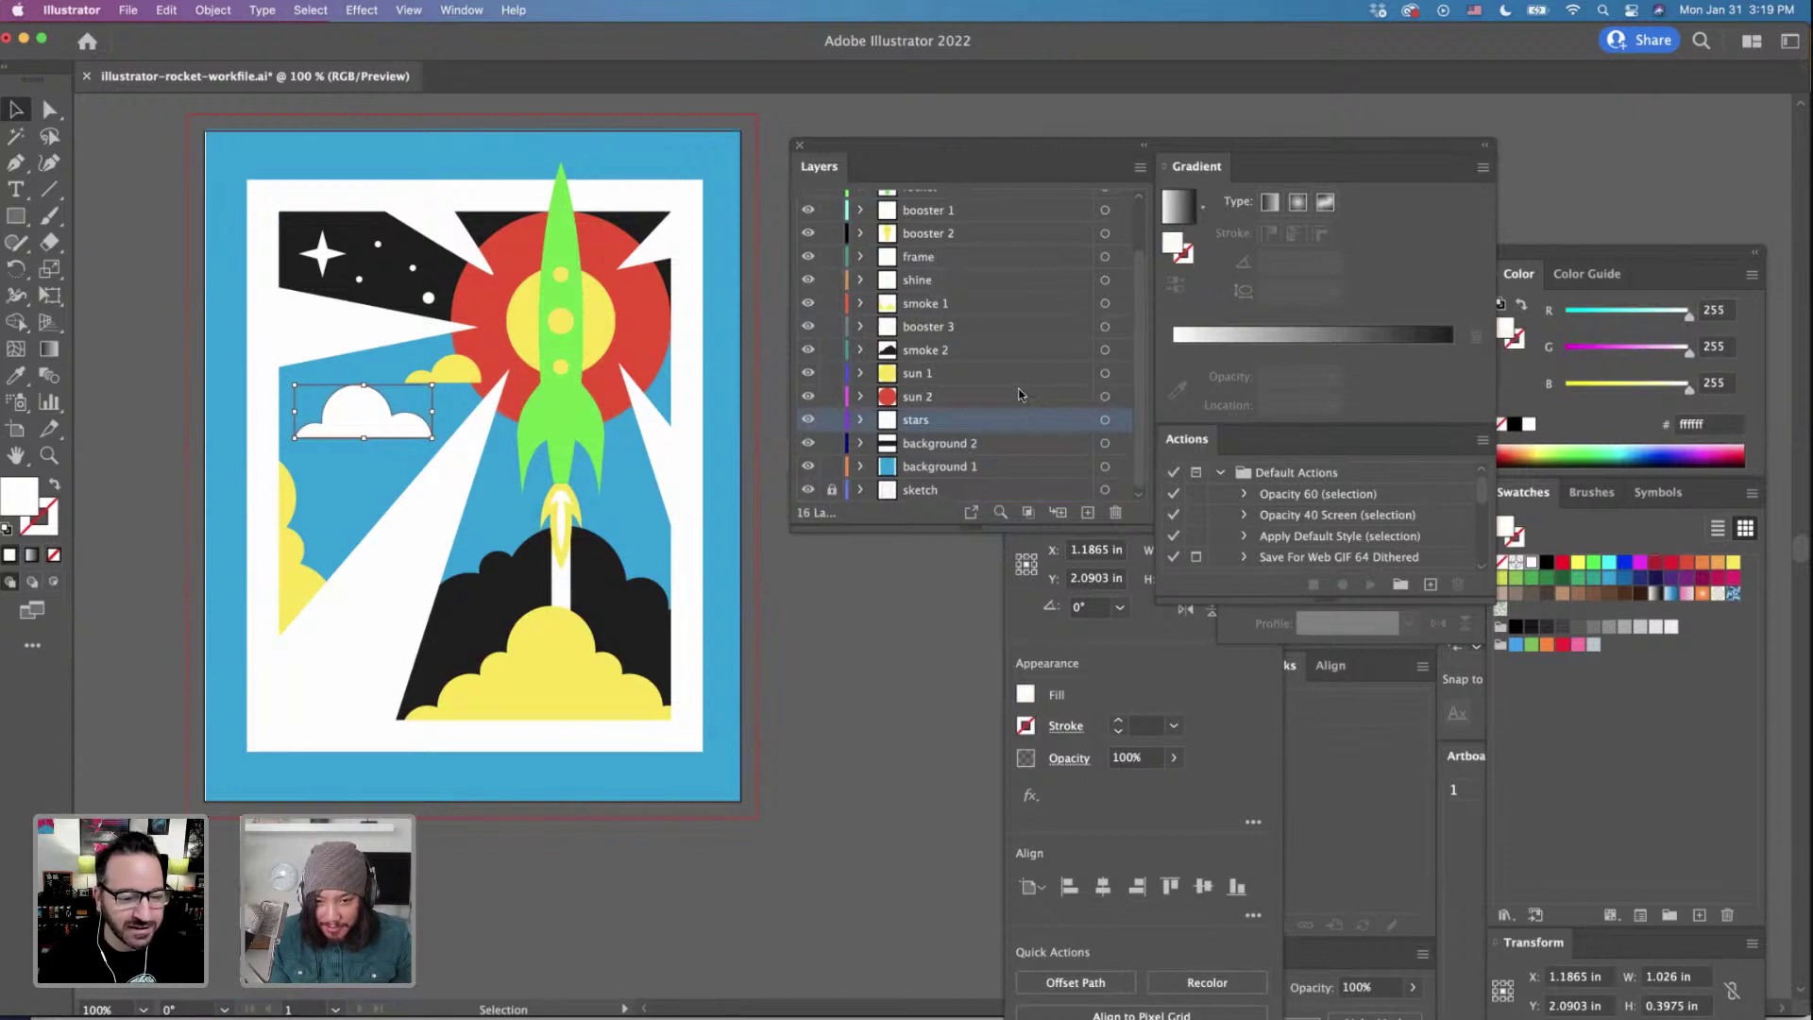
{"action": "scroll", "coordinate": [1020, 395], "scroll_direction": "up", "scroll_amount": 3}
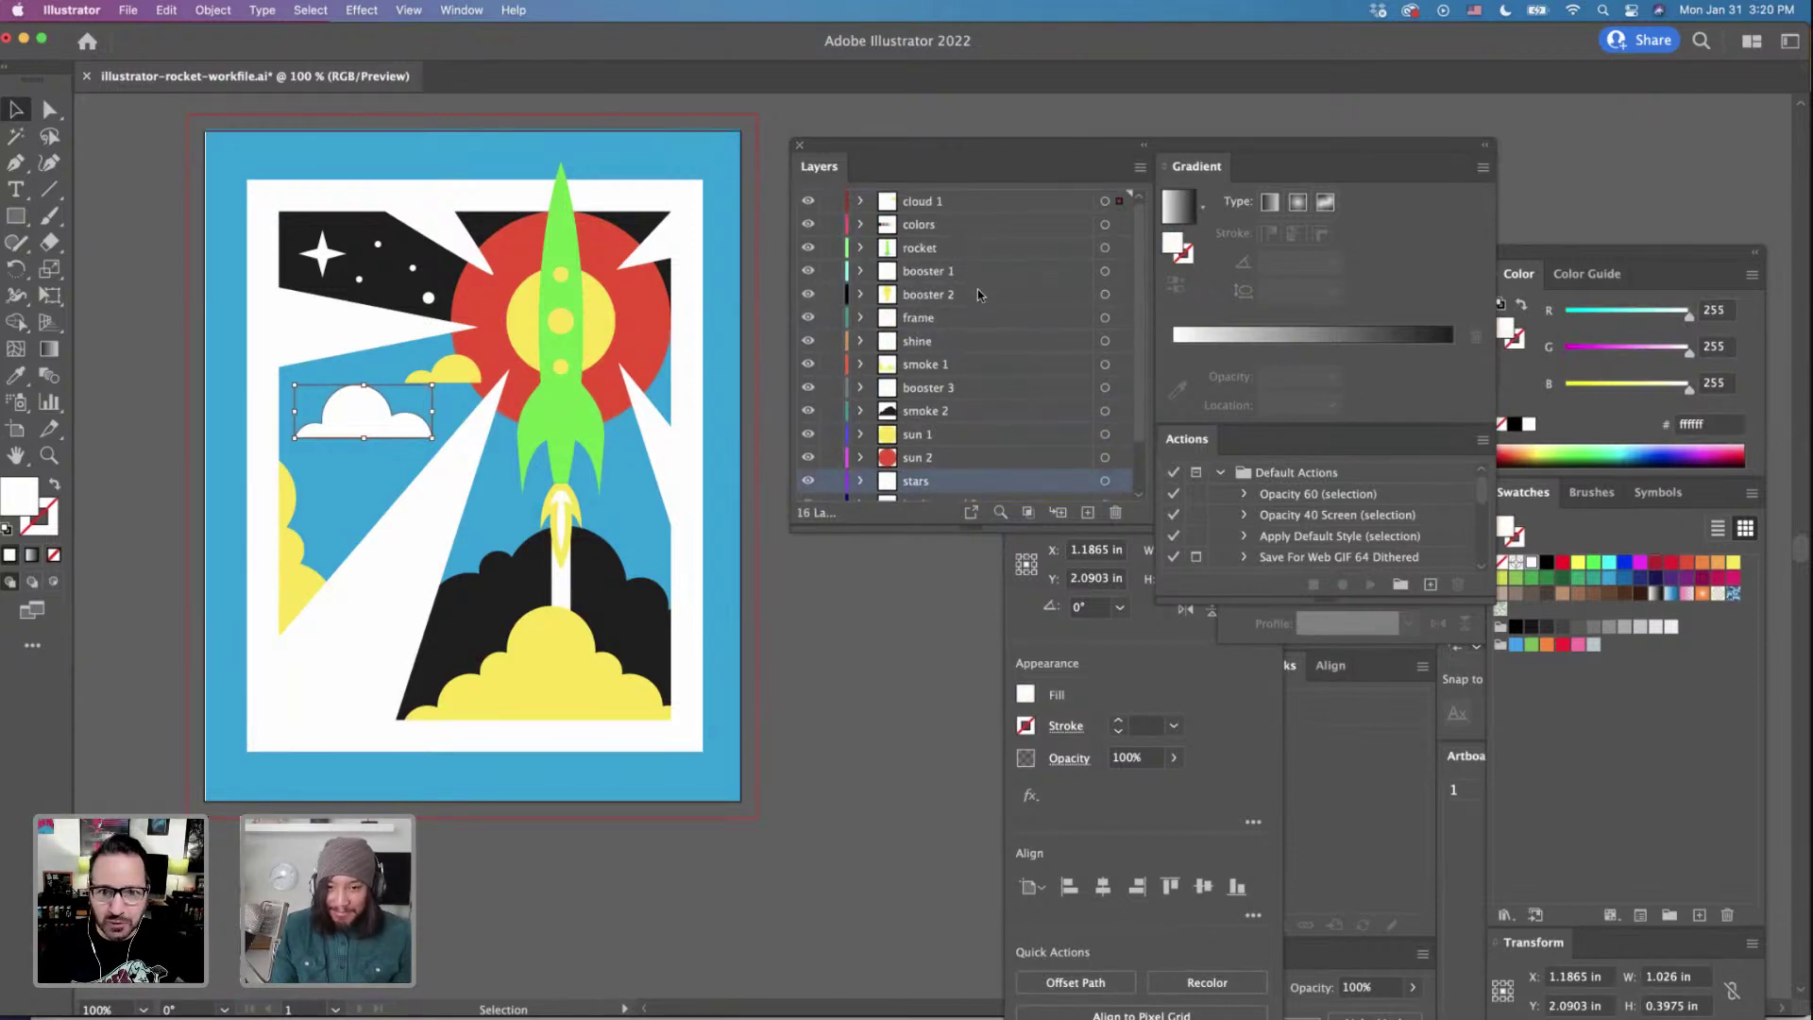
{"action": "scroll", "coordinate": [977, 289], "scroll_direction": "down", "scroll_amount": 2}
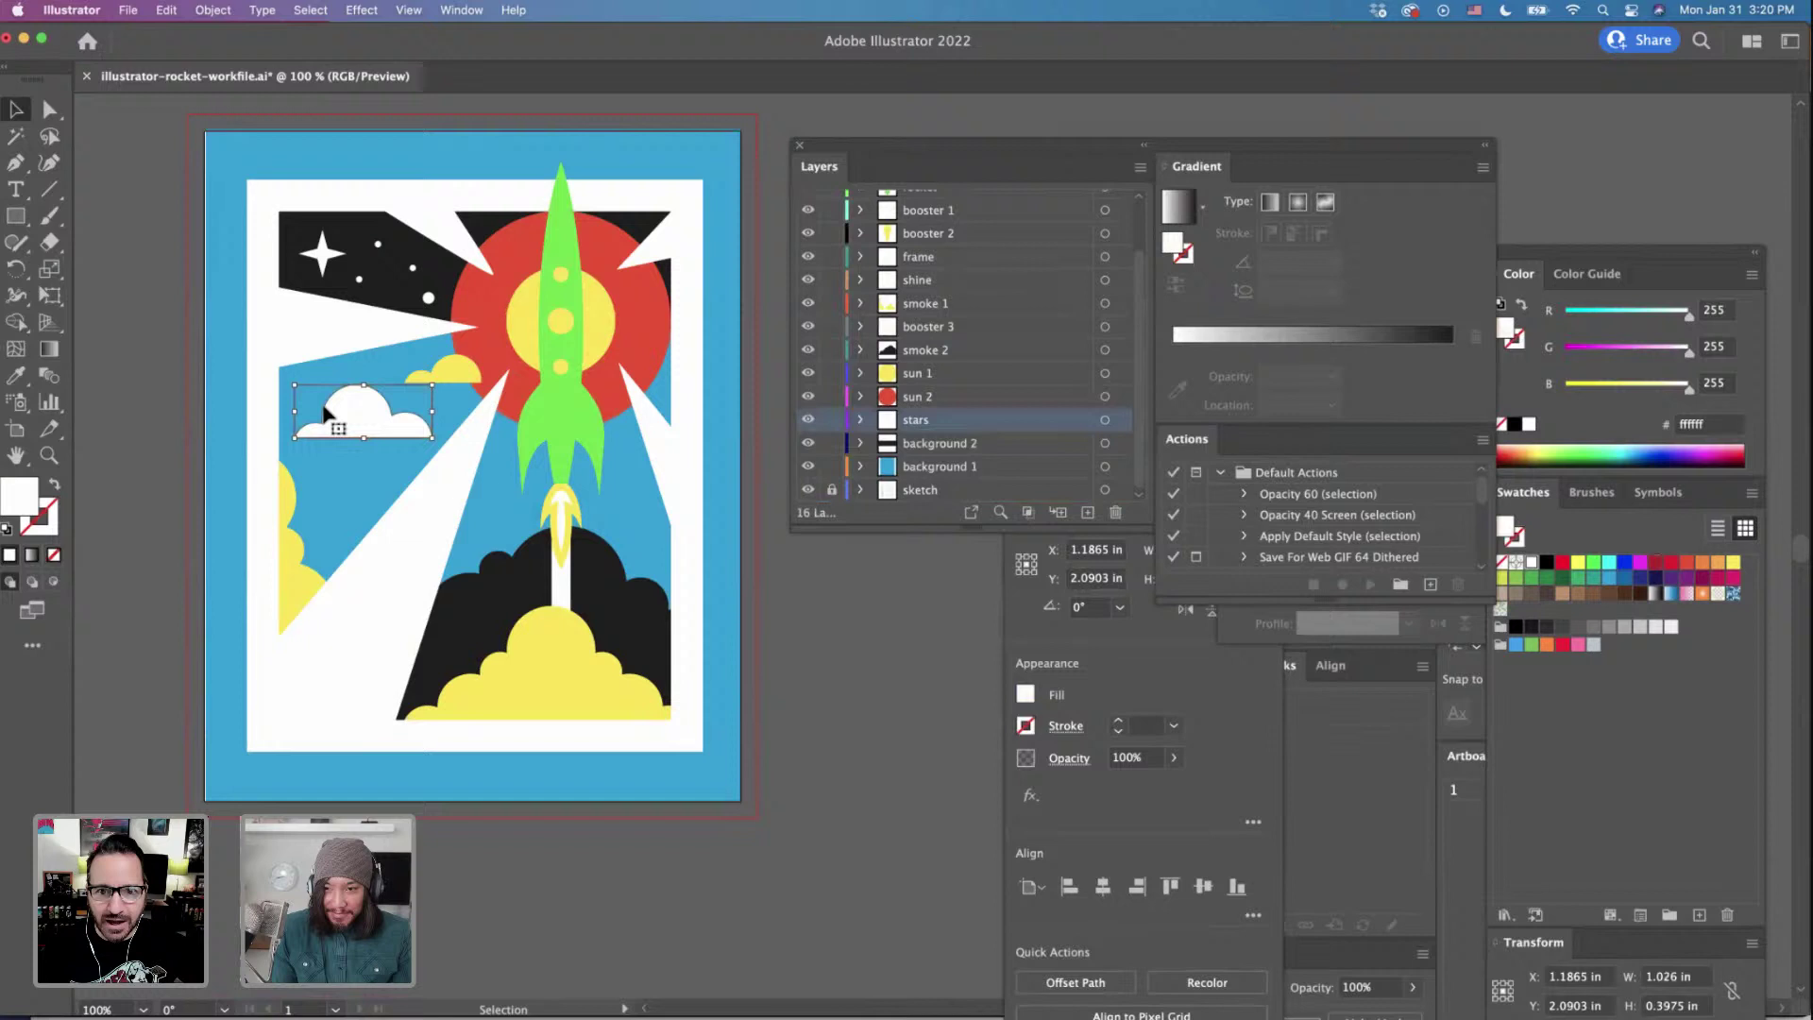
Delete the small yellow cloud beside the red sun.
{"action": "left_click", "coordinate": [457, 383]}
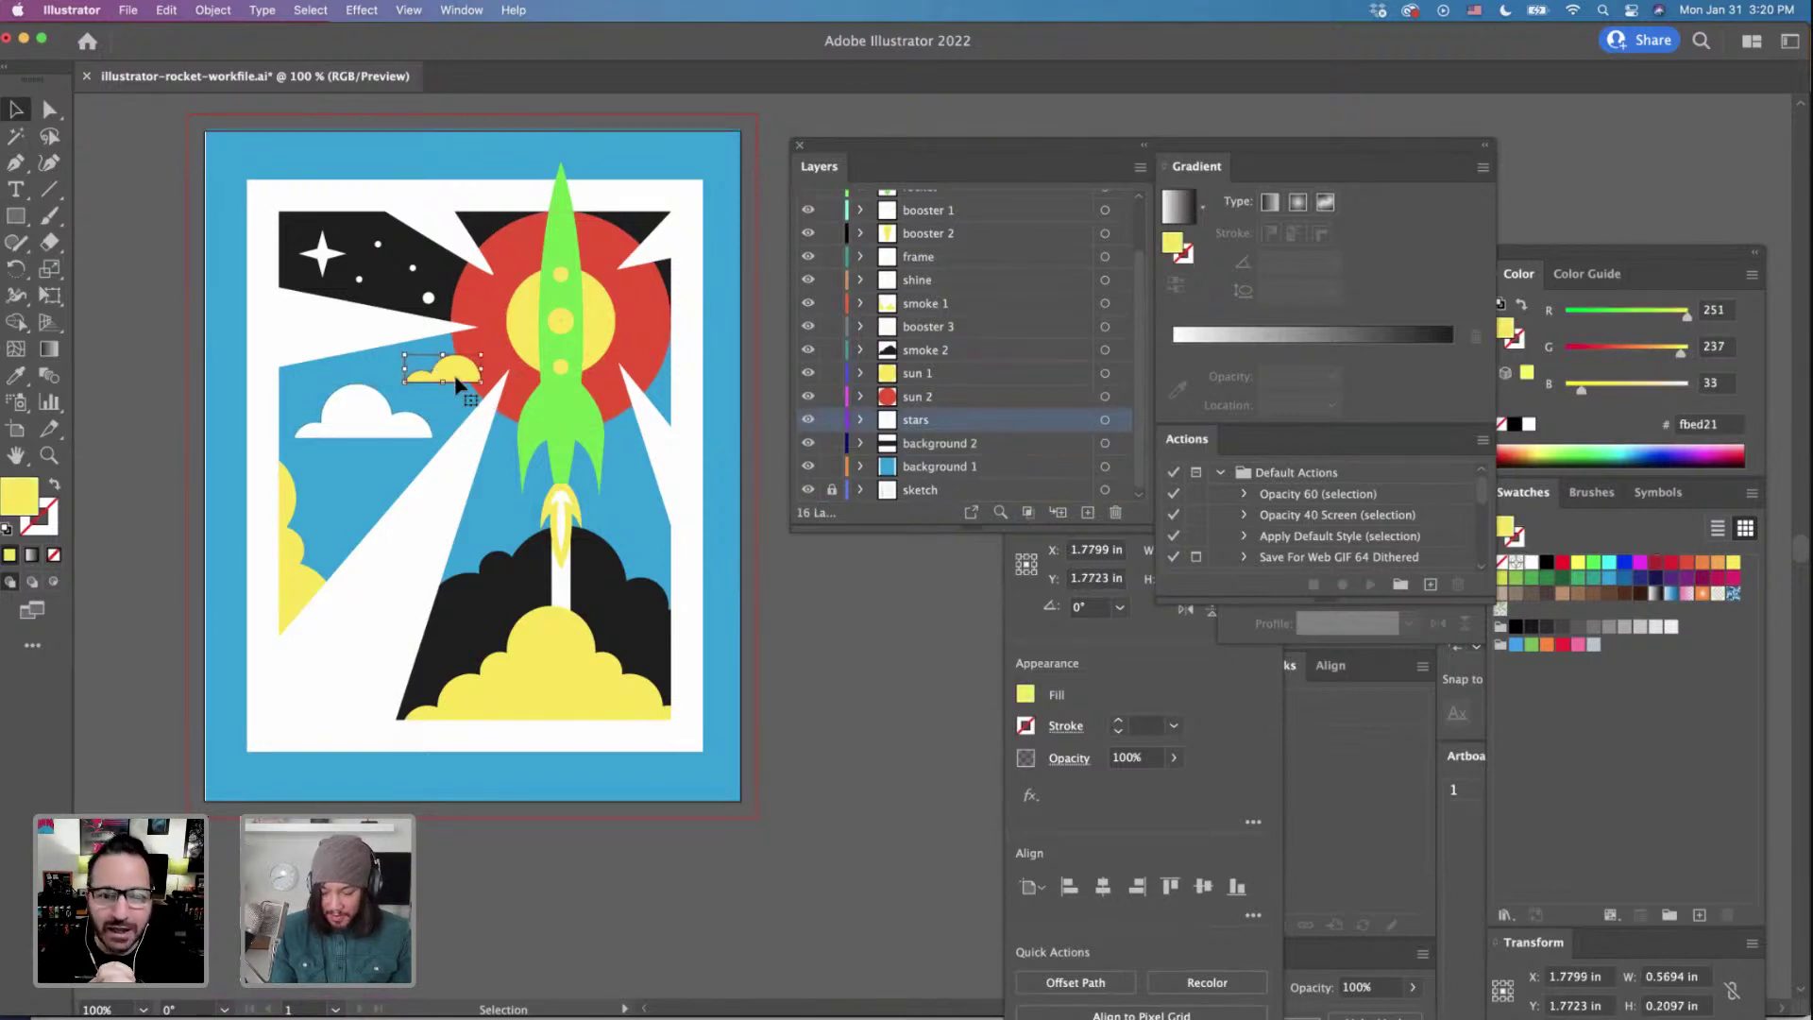
{"action": "key", "text": "Delete"}
{"action": "scroll", "coordinate": [472, 387], "scroll_direction": "up", "scroll_amount": 2}
{"action": "scroll", "coordinate": [472, 388], "scroll_direction": "up", "scroll_amount": 5}
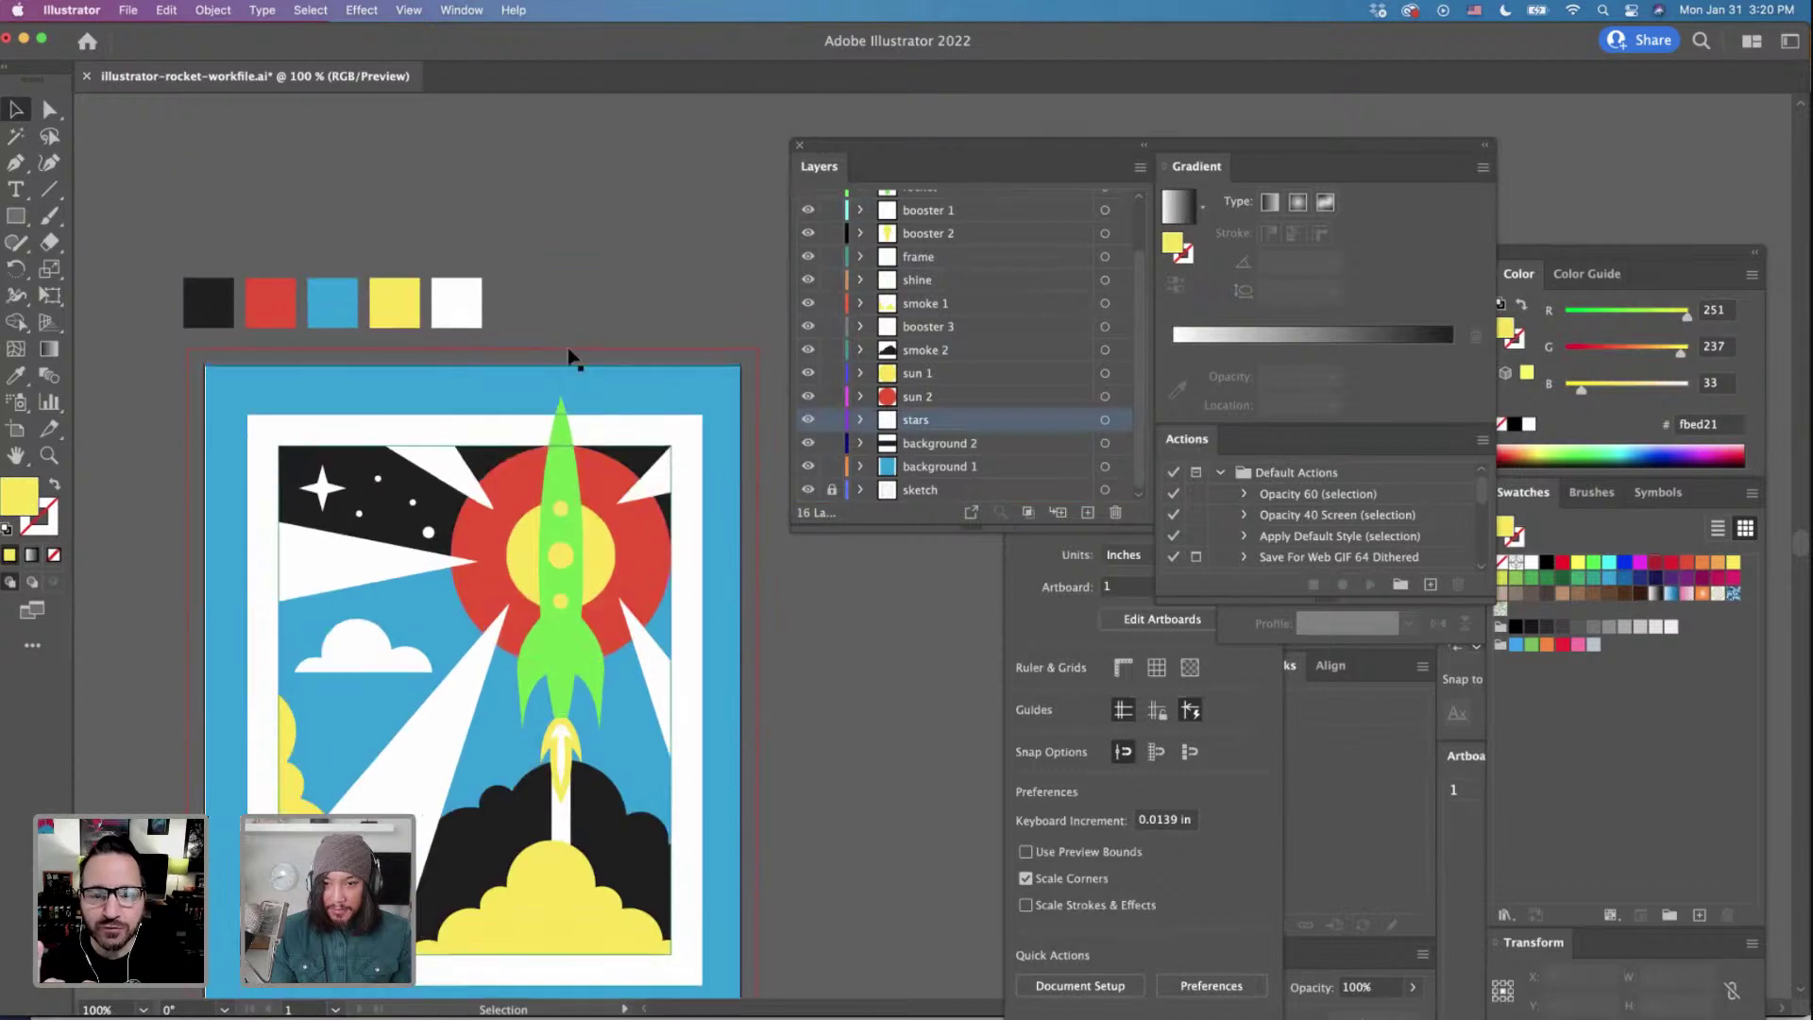
Create a new layer directly above the colors layer and name it cloud 2.
{"action": "scroll", "coordinate": [949, 207], "scroll_direction": "up", "scroll_amount": 2}
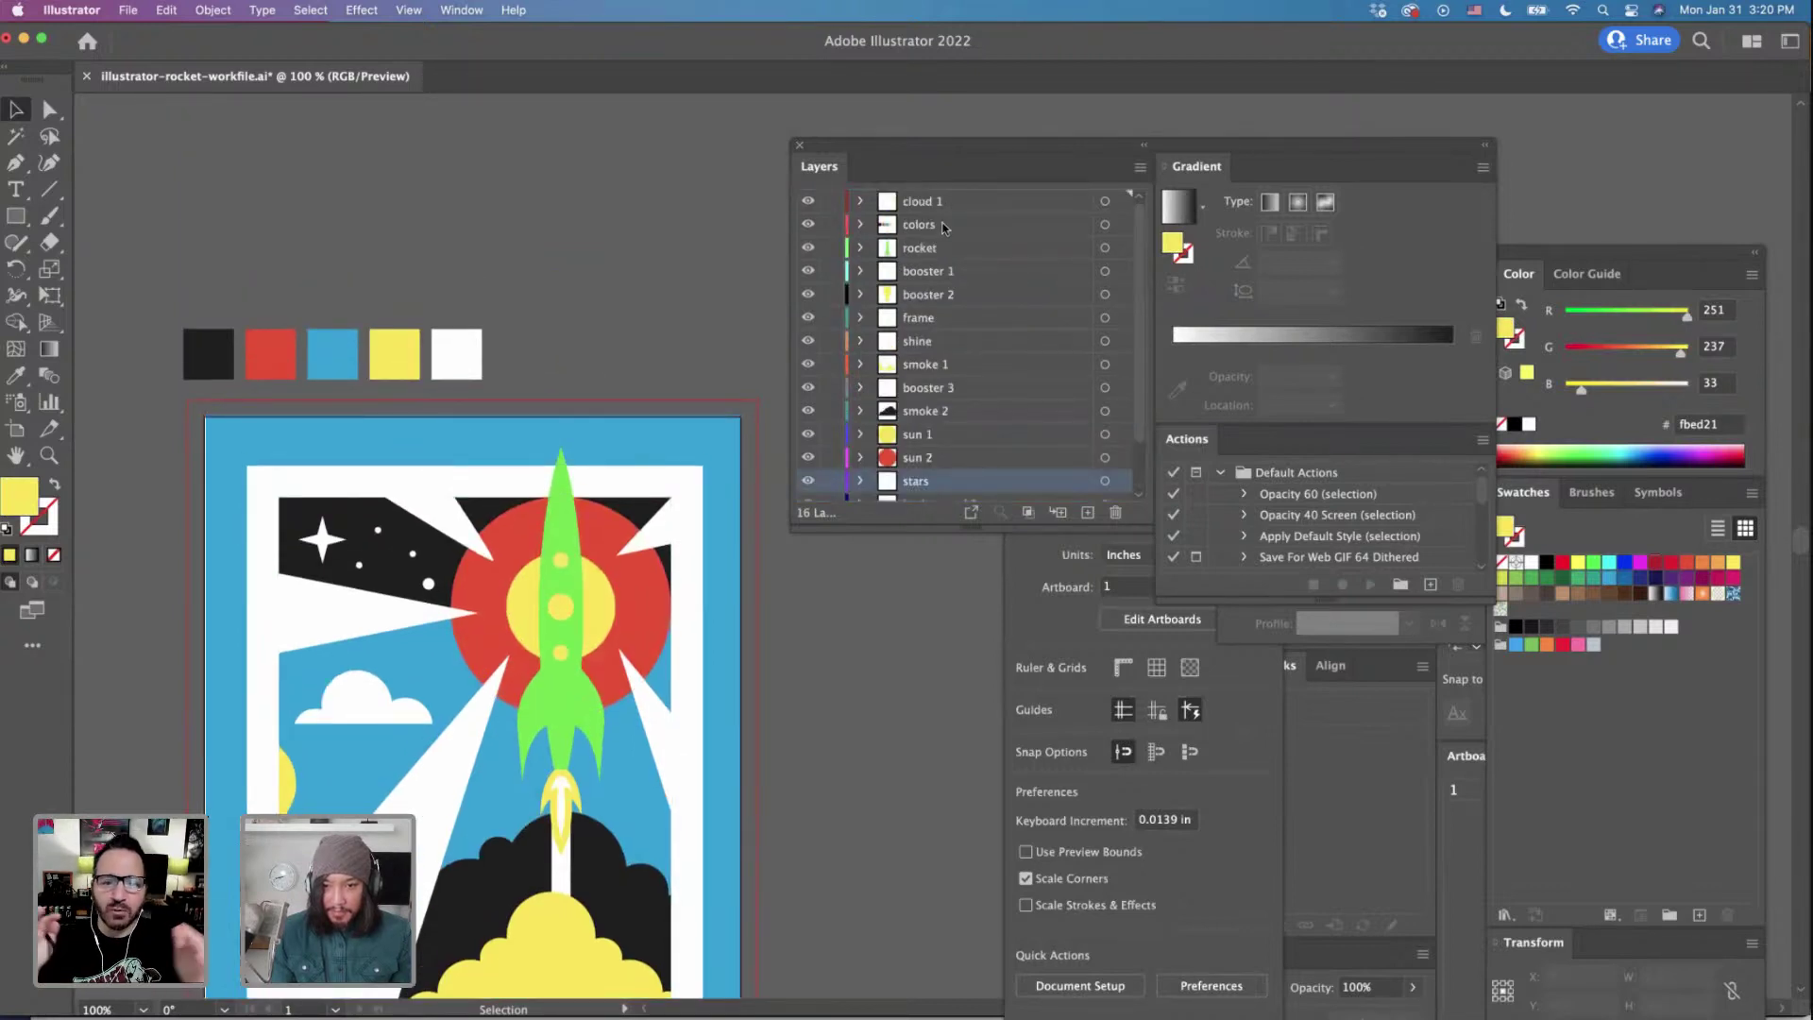
{"action": "left_click", "coordinate": [946, 227]}
{"action": "left_click", "coordinate": [1088, 513]}
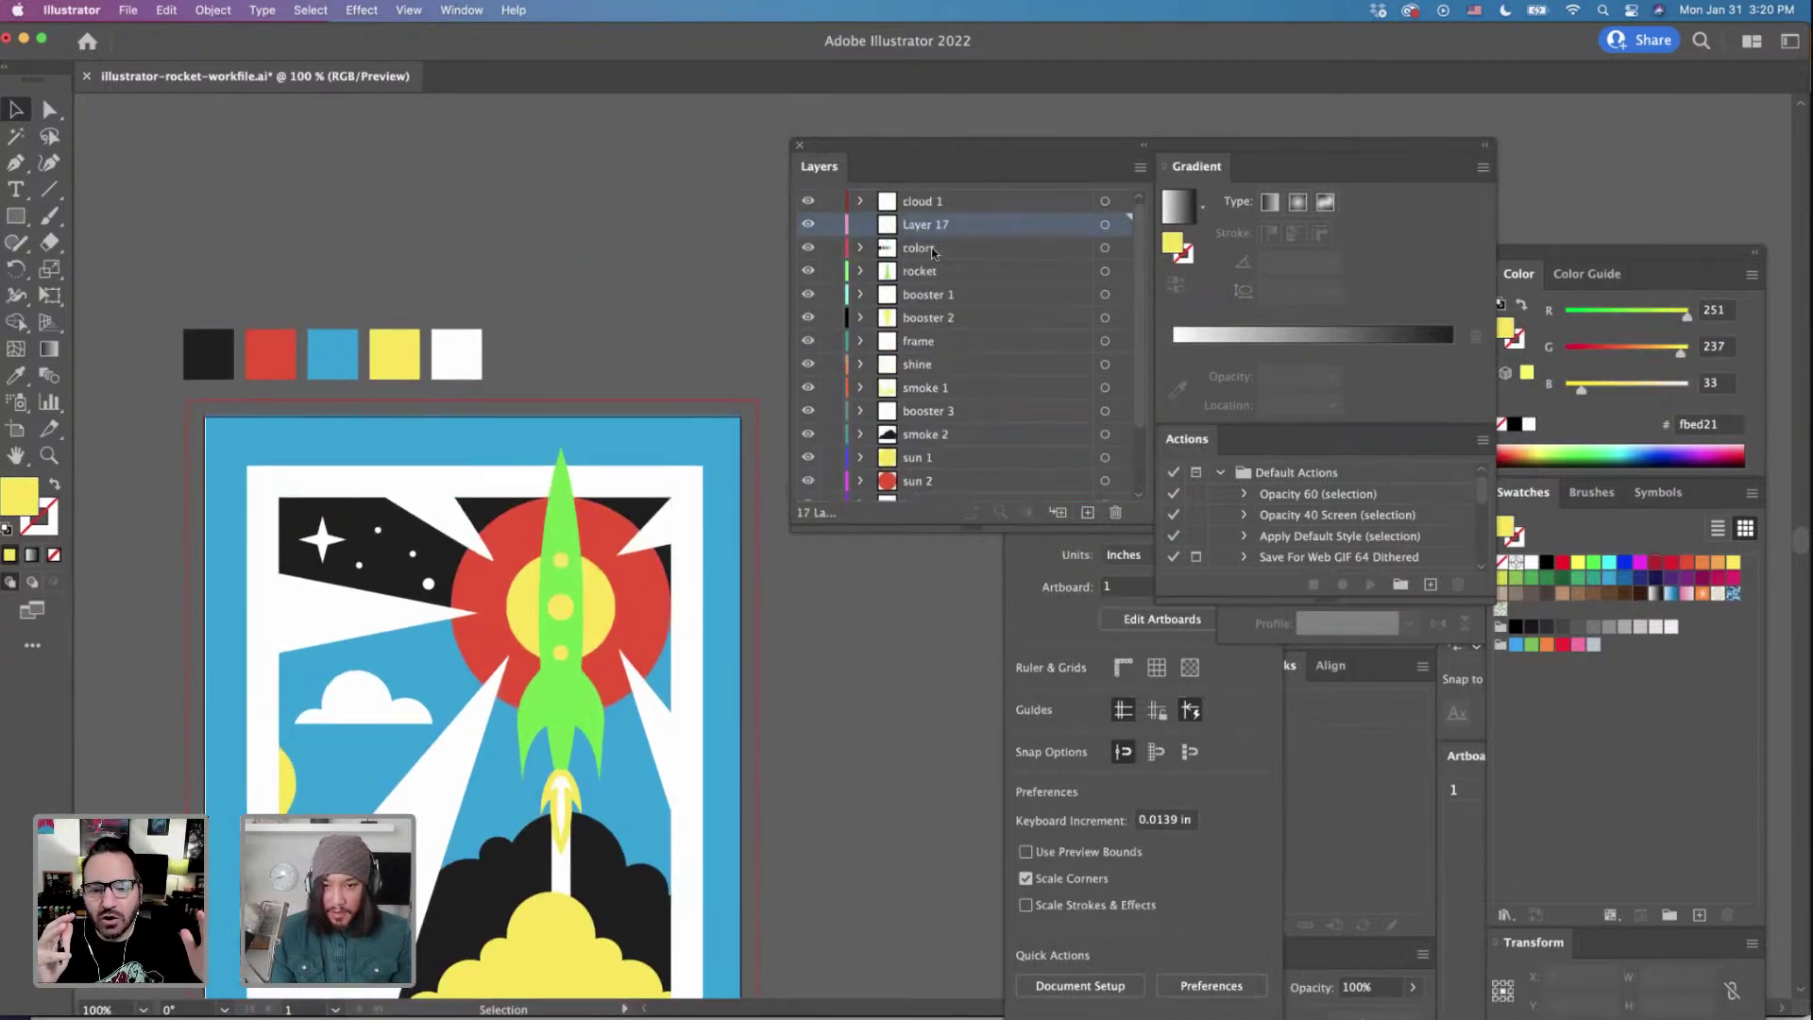
{"action": "double_click", "coordinate": [932, 227]}
{"action": "type", "text": "cloud 2"}
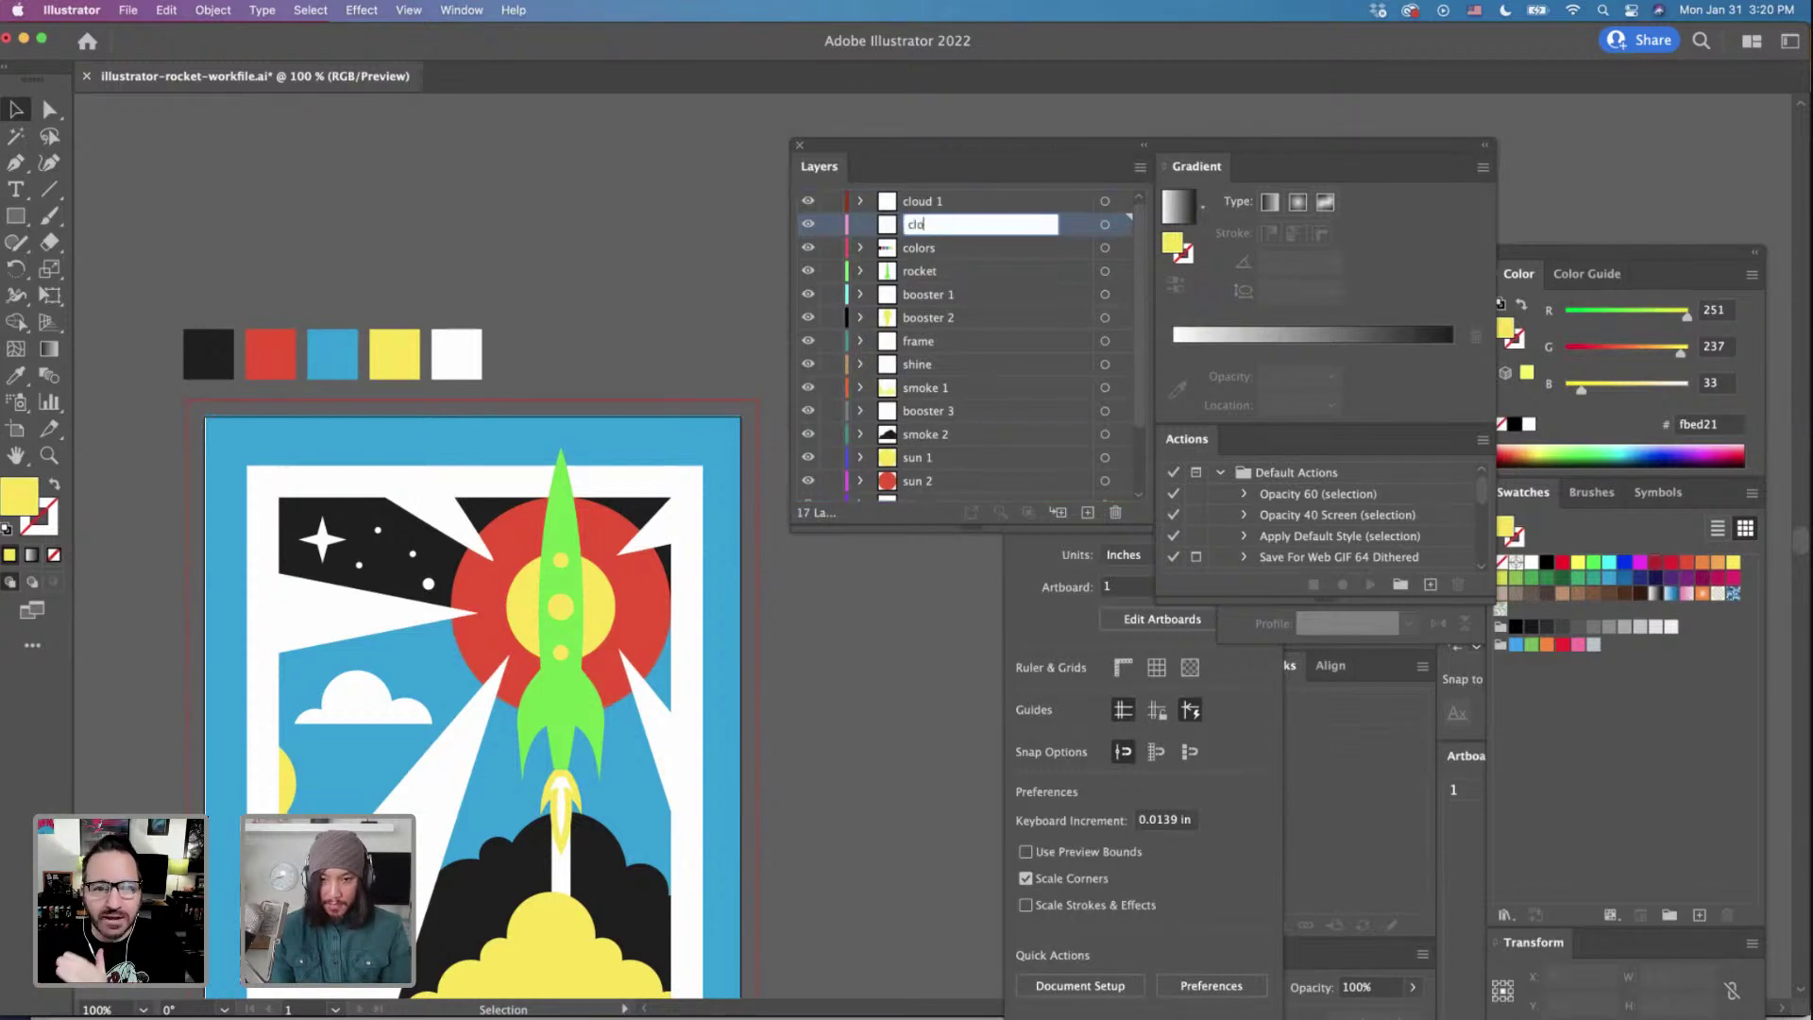
{"action": "left_click", "coordinate": [1024, 316]}
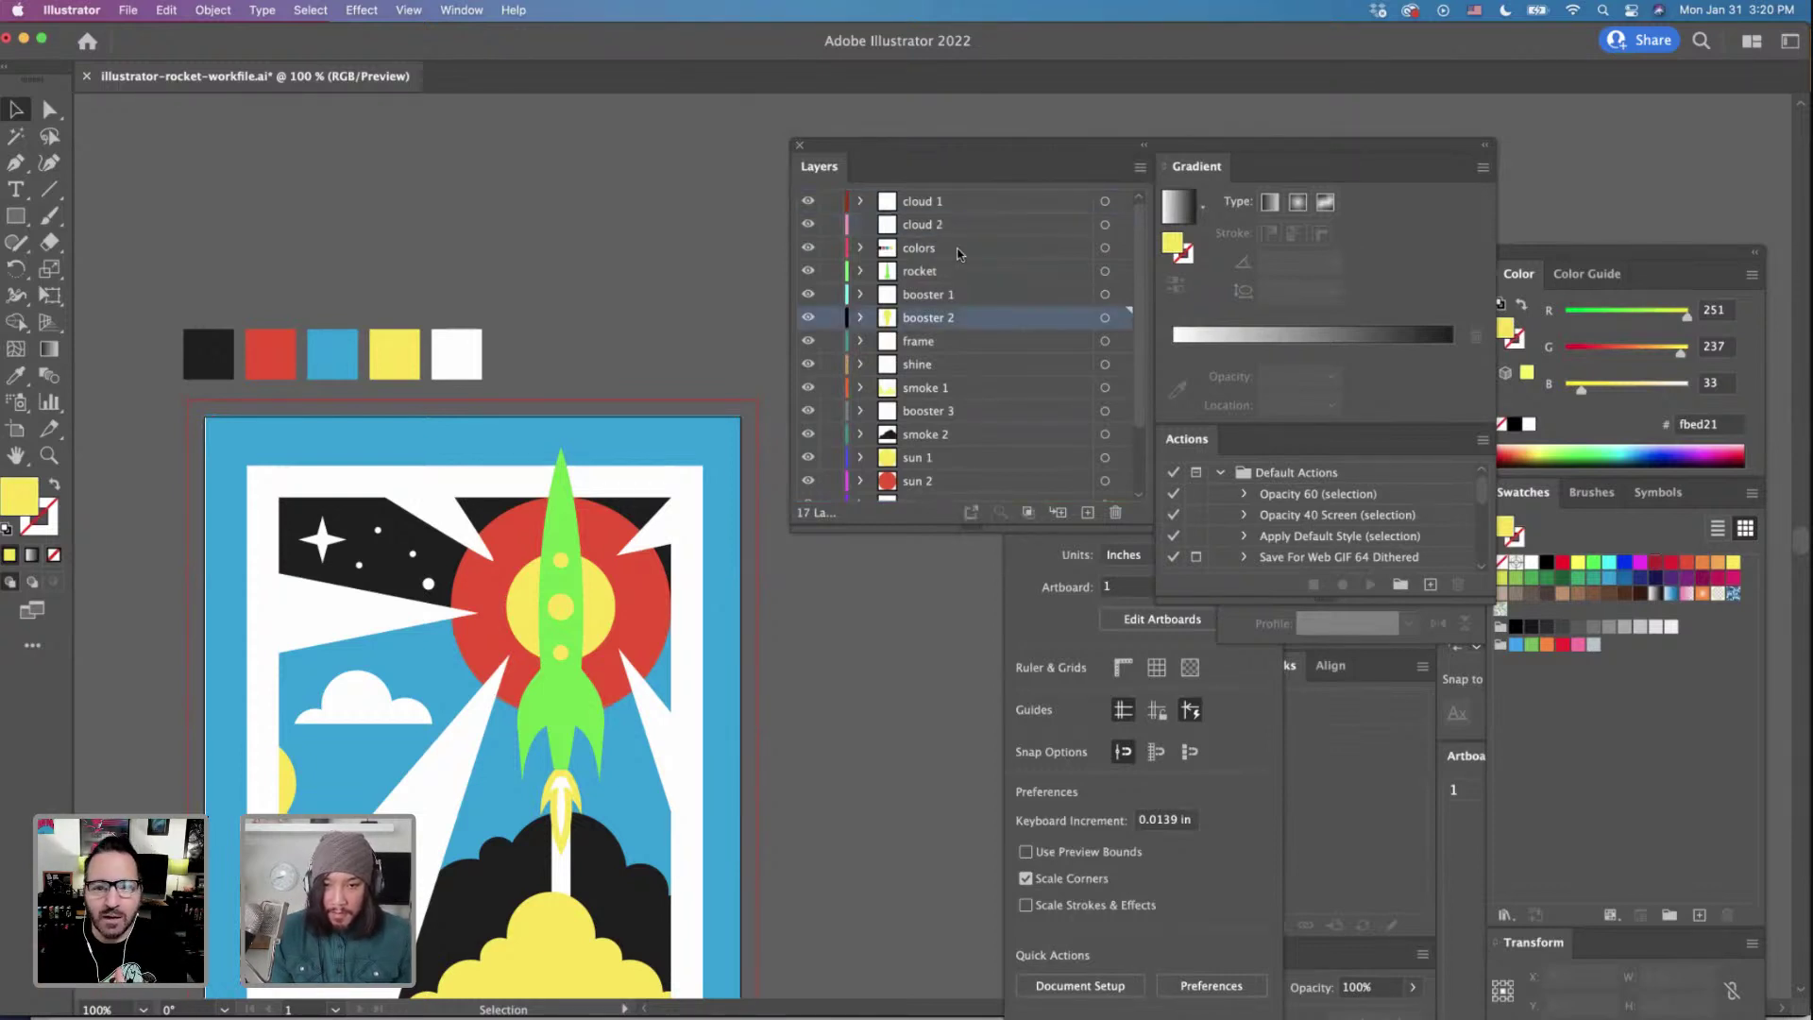
Delete the colors layer together with its five palette squares.
{"action": "left_click", "coordinate": [921, 251]}
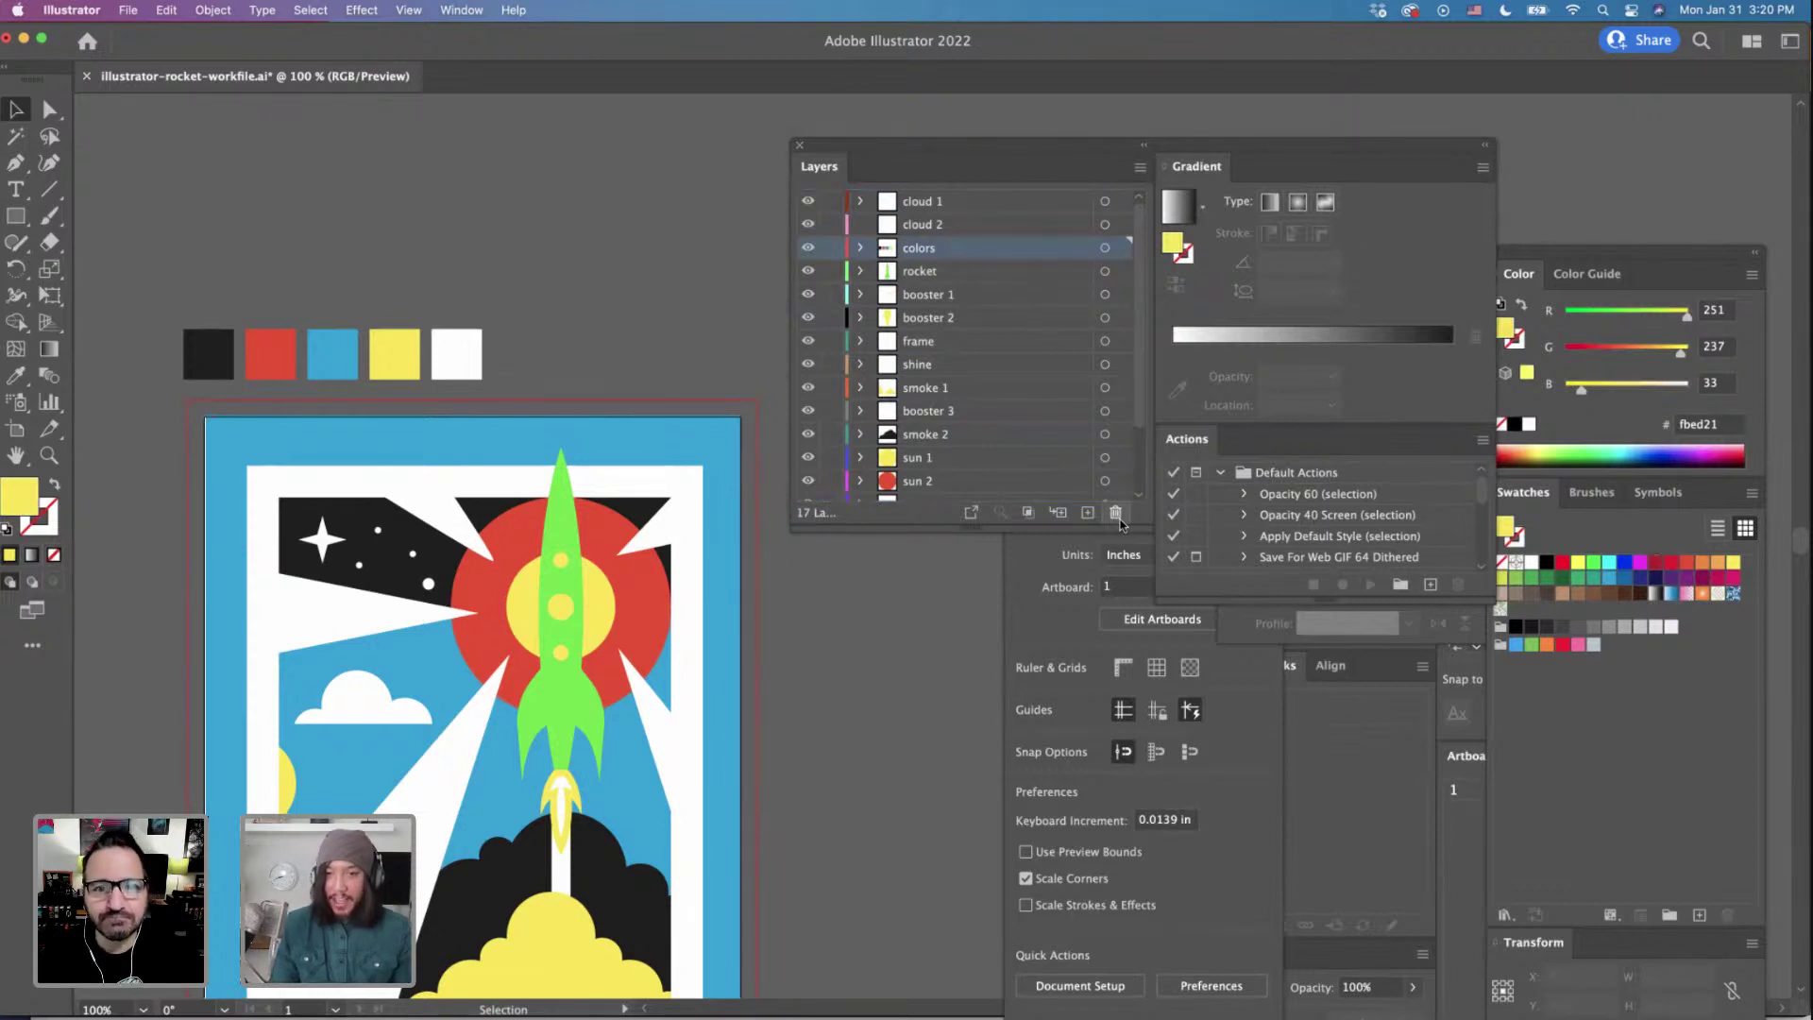
{"action": "left_click", "coordinate": [1118, 516]}
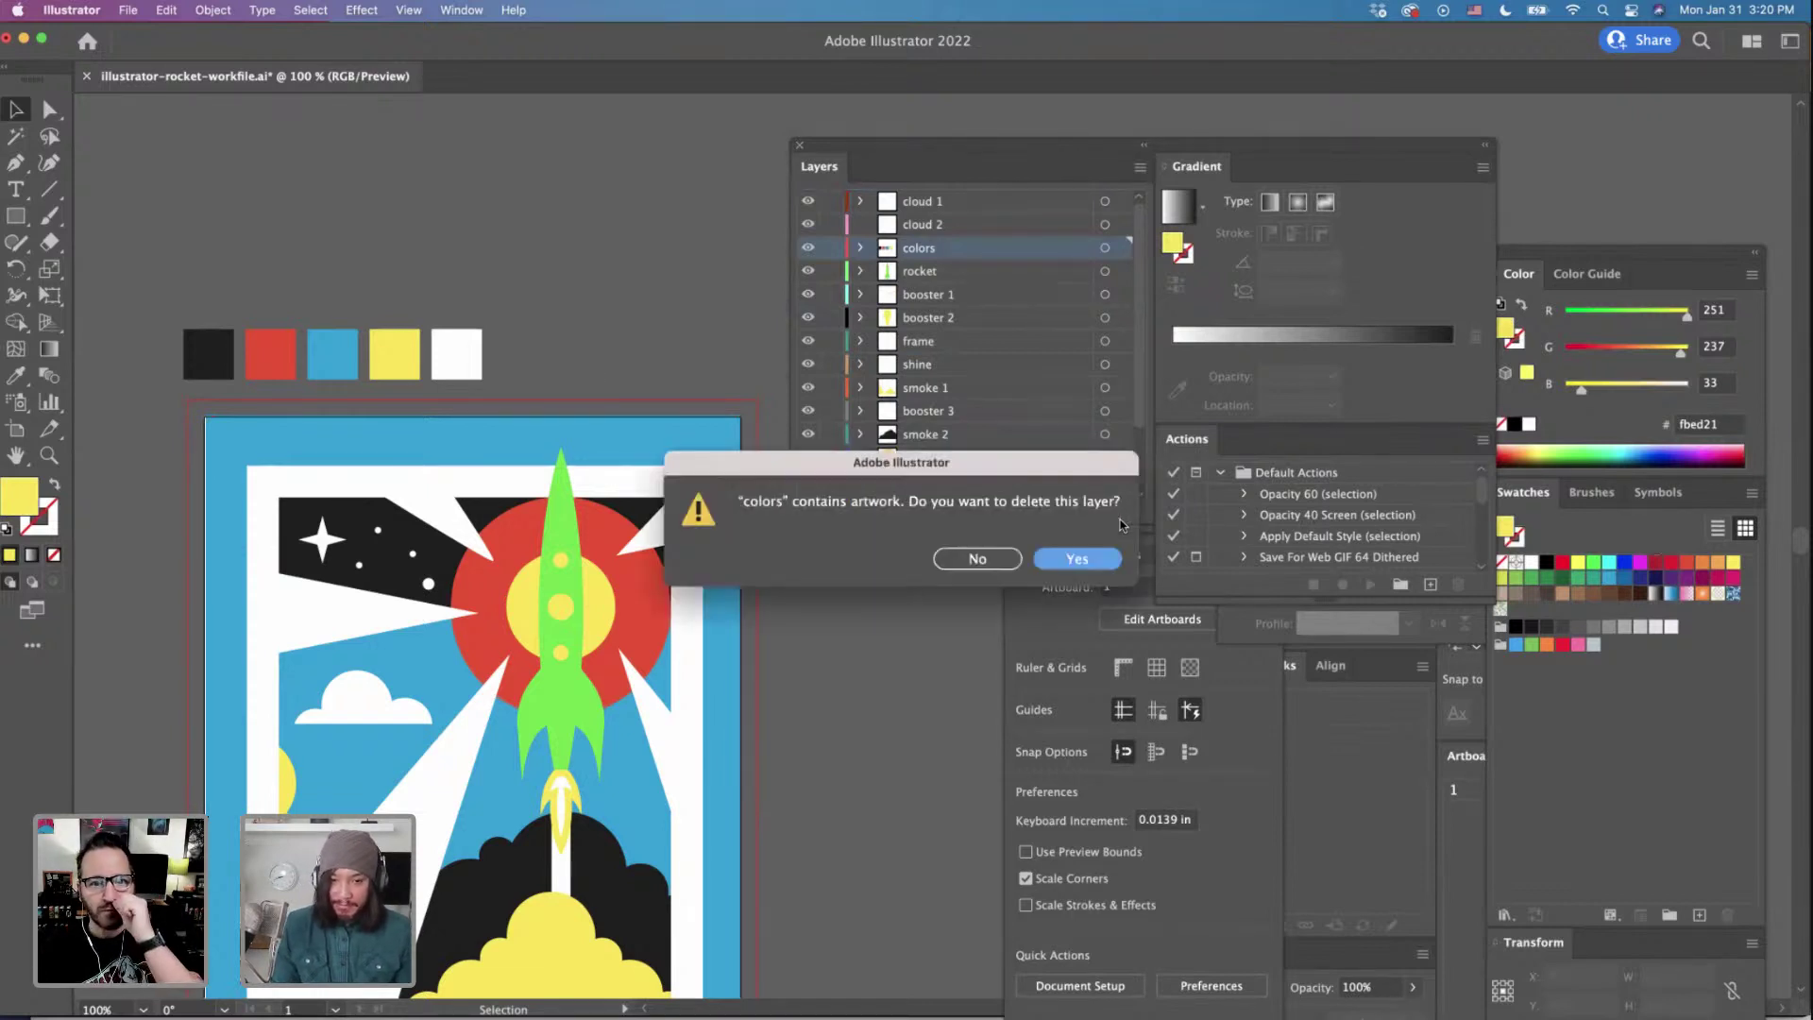
{"action": "left_click", "coordinate": [1082, 561]}
{"action": "scroll", "coordinate": [688, 607], "scroll_direction": "down", "scroll_amount": 2}
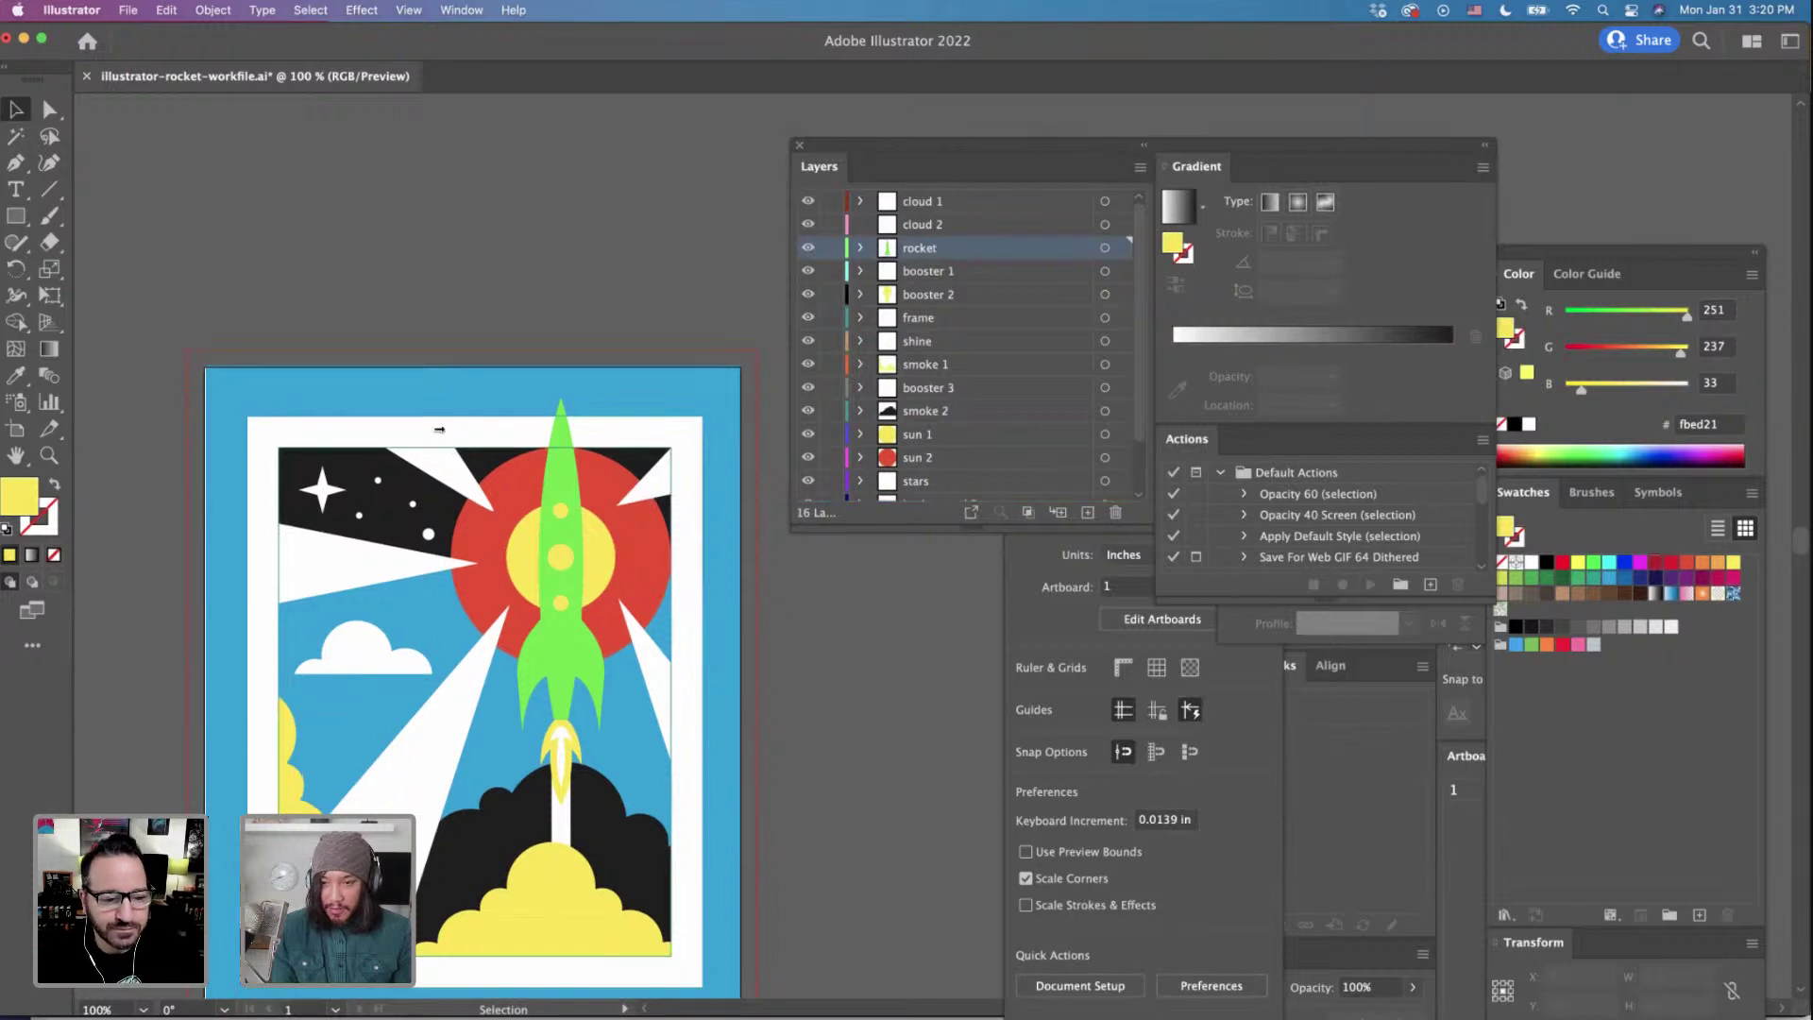
Nudge the inner tips of the two upper shine rays over the red sun using Direct Selection, and clear the selection.
{"action": "left_click", "coordinate": [49, 109]}
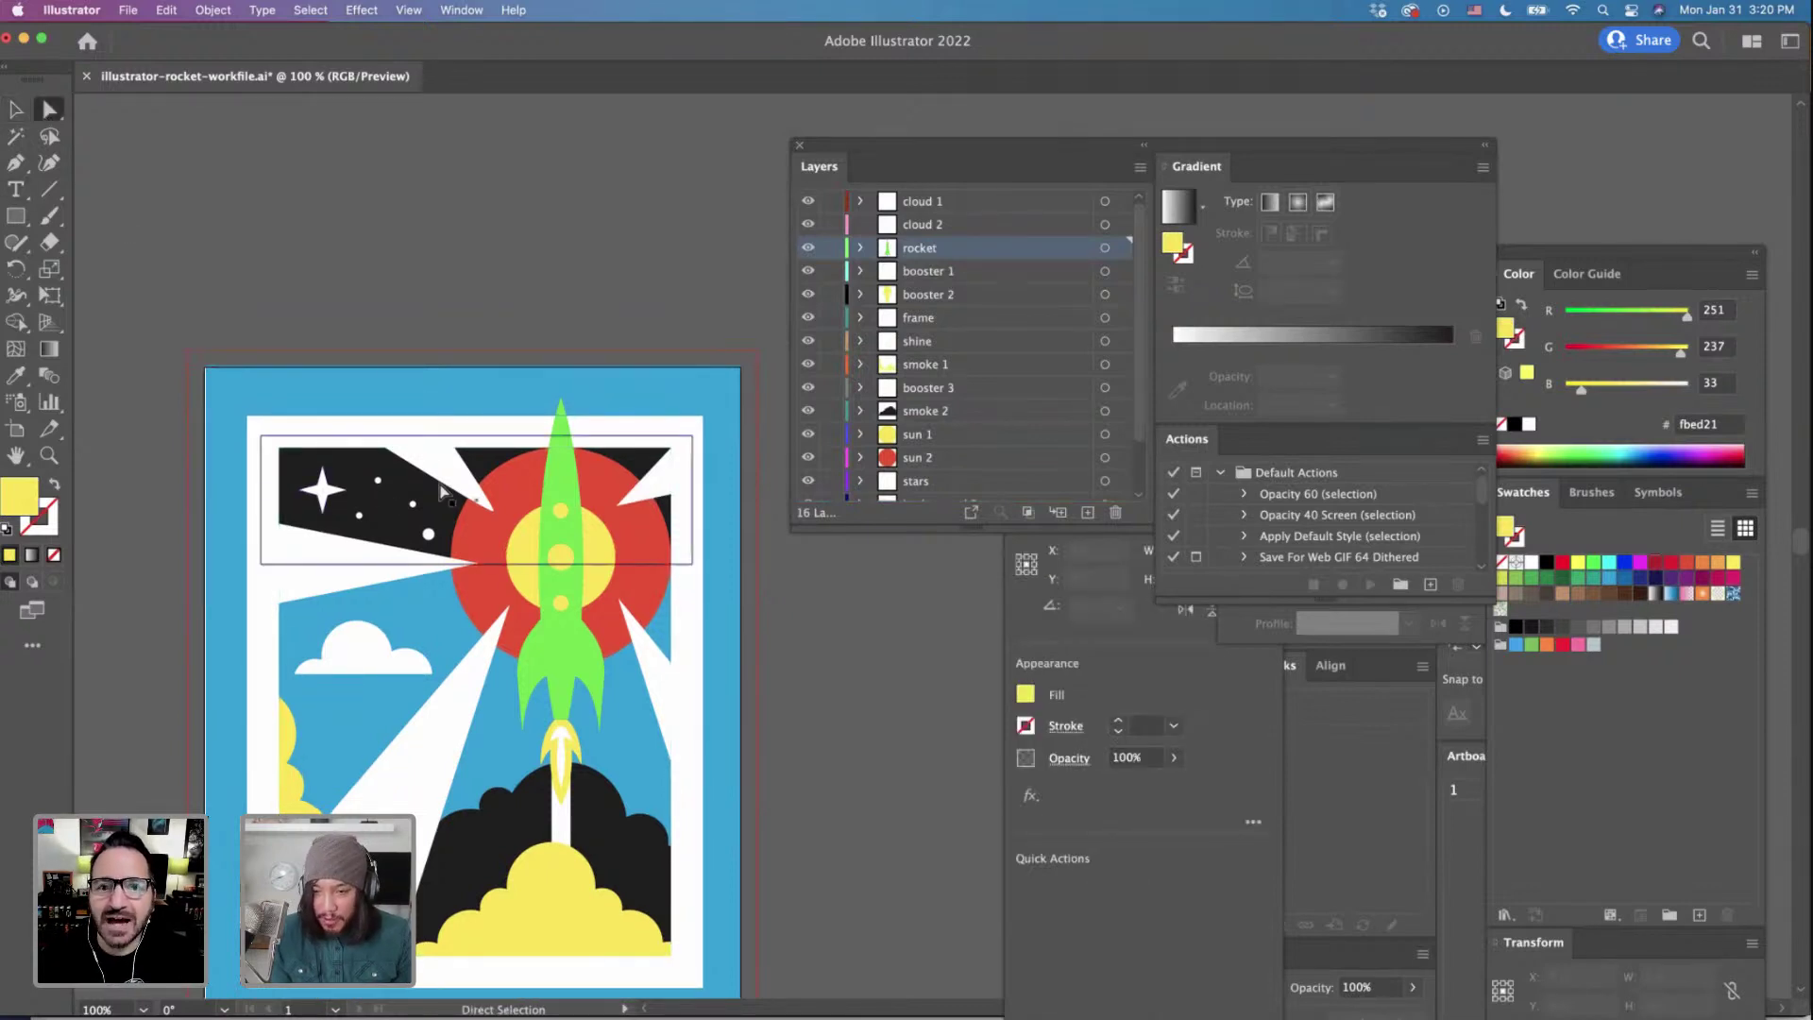
{"action": "left_click_drag", "start_coordinate": [448, 479], "coordinate": [460, 477]}
{"action": "left_click", "coordinate": [658, 492]}
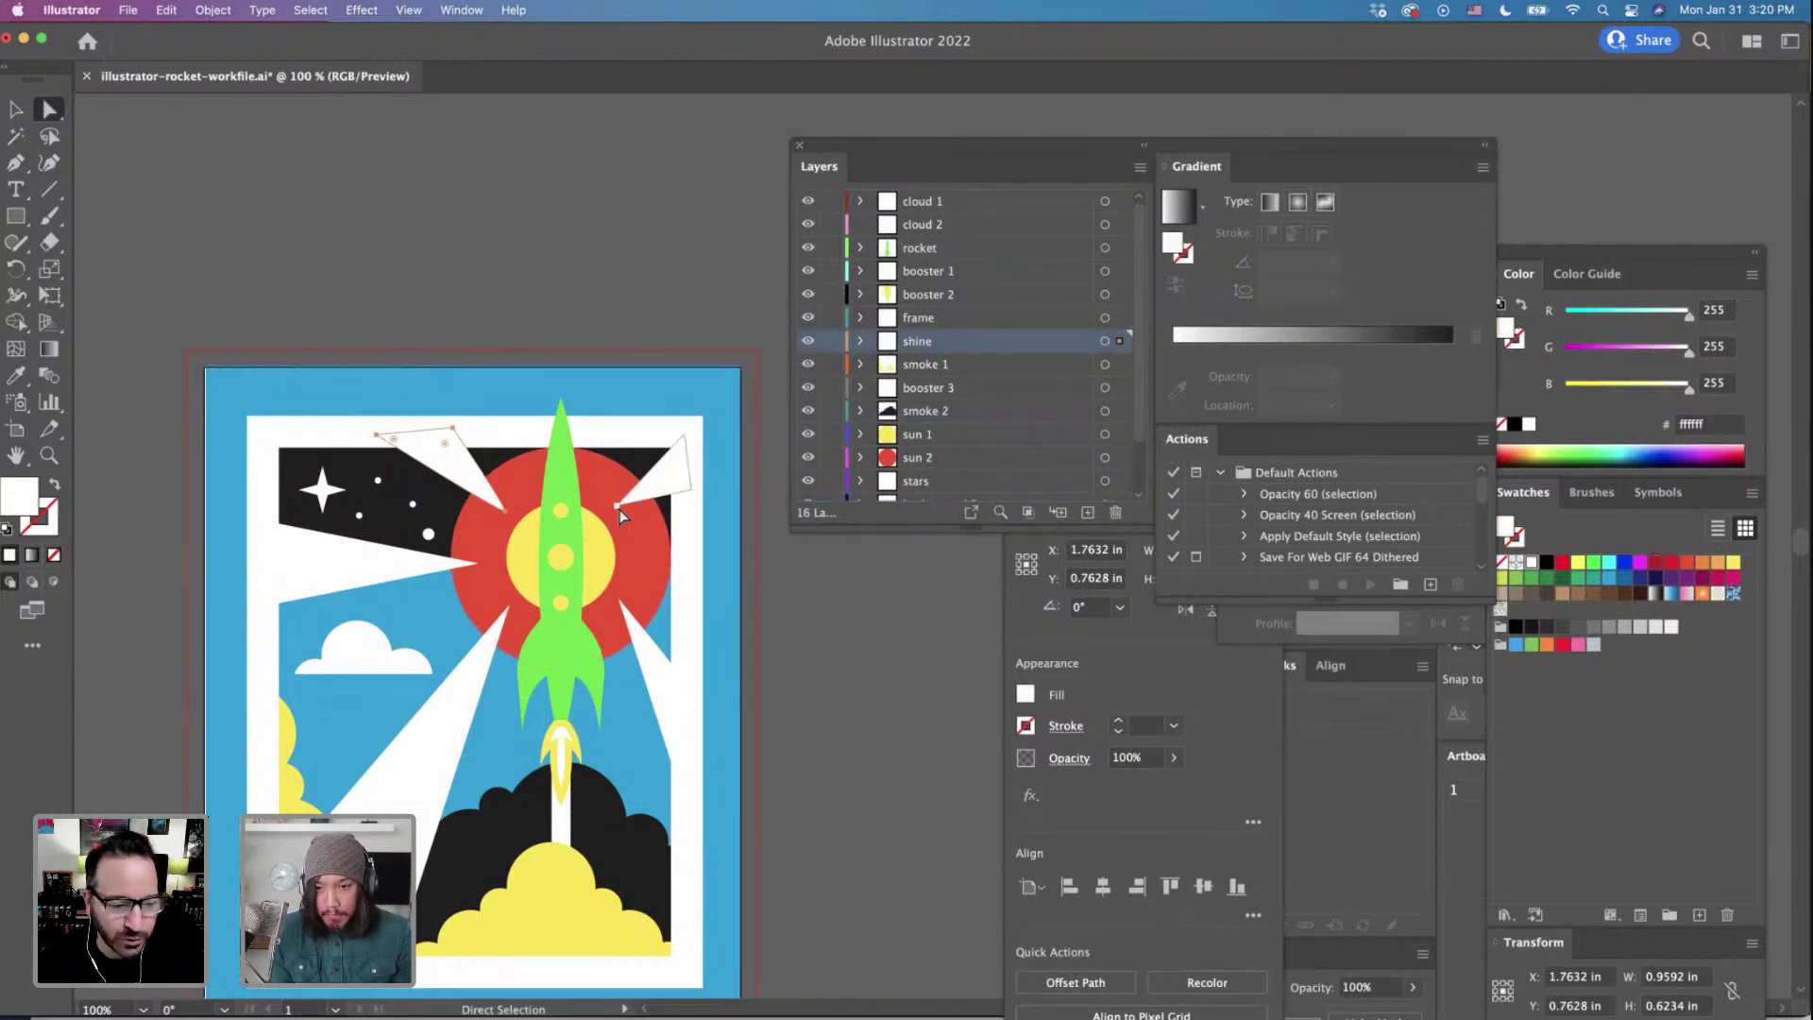
{"action": "left_click_drag", "start_coordinate": [619, 508], "coordinate": [627, 512]}
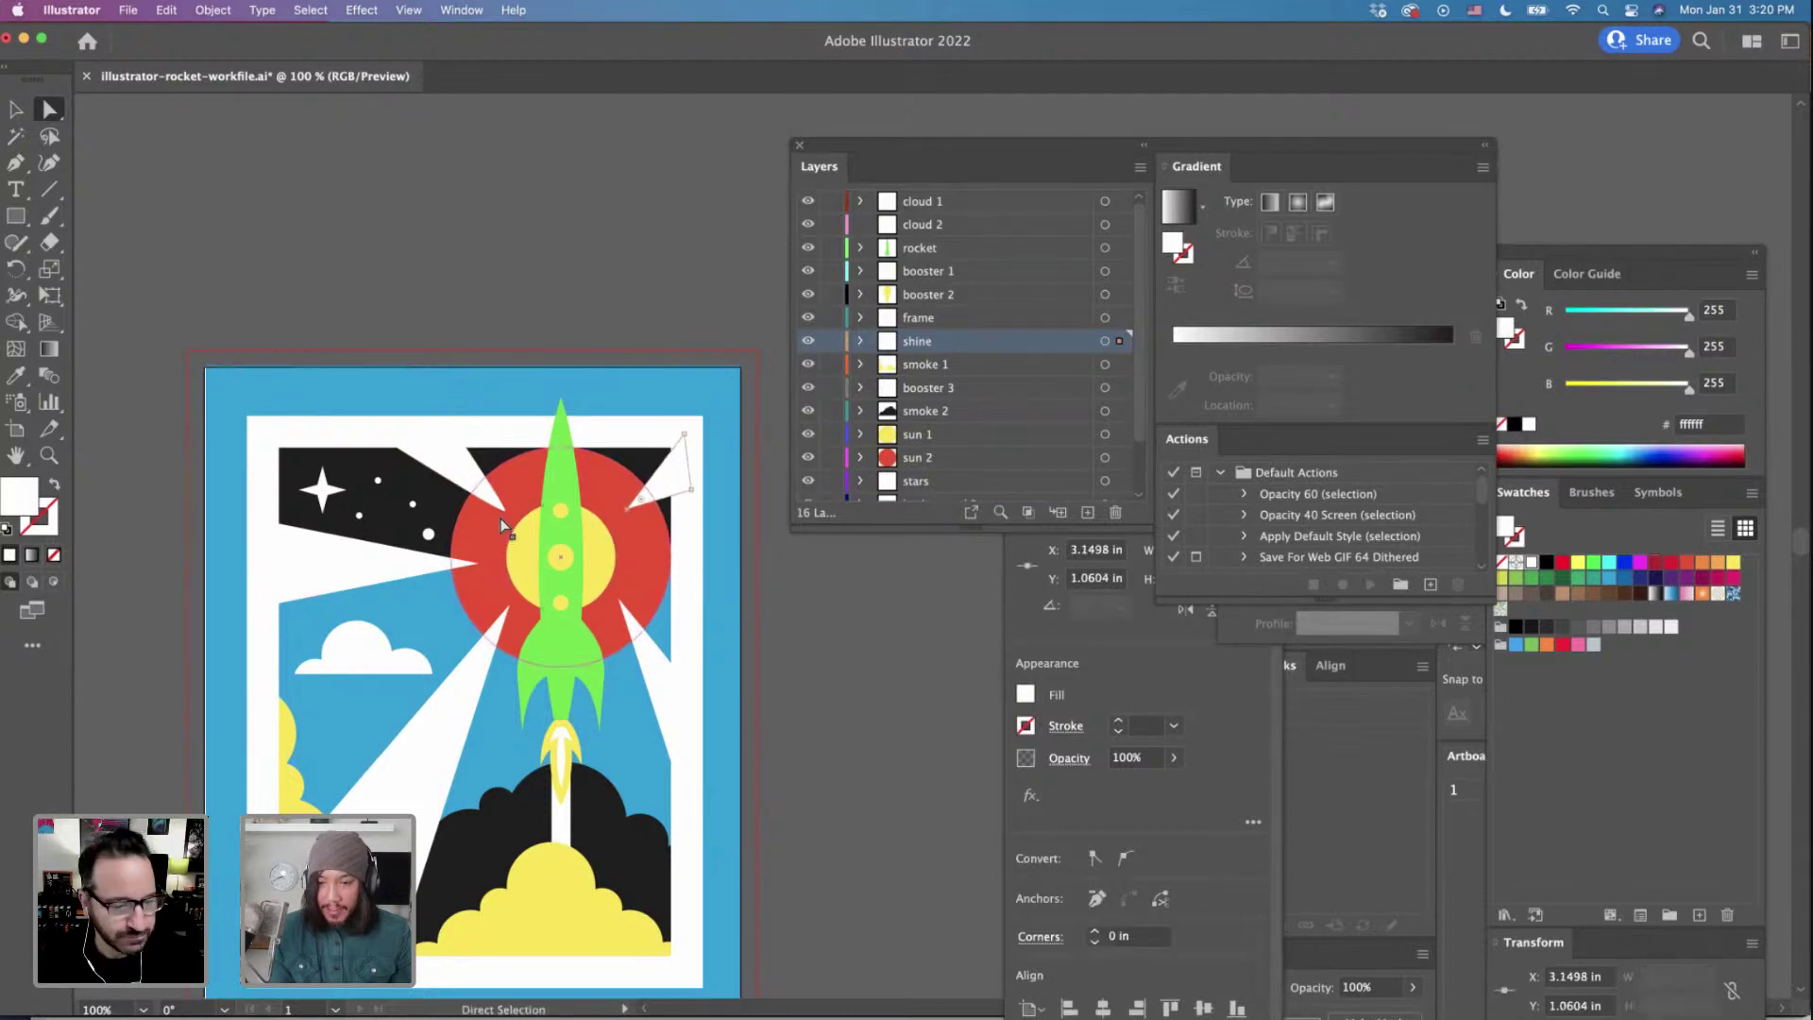
{"action": "left_click", "coordinate": [501, 517]}
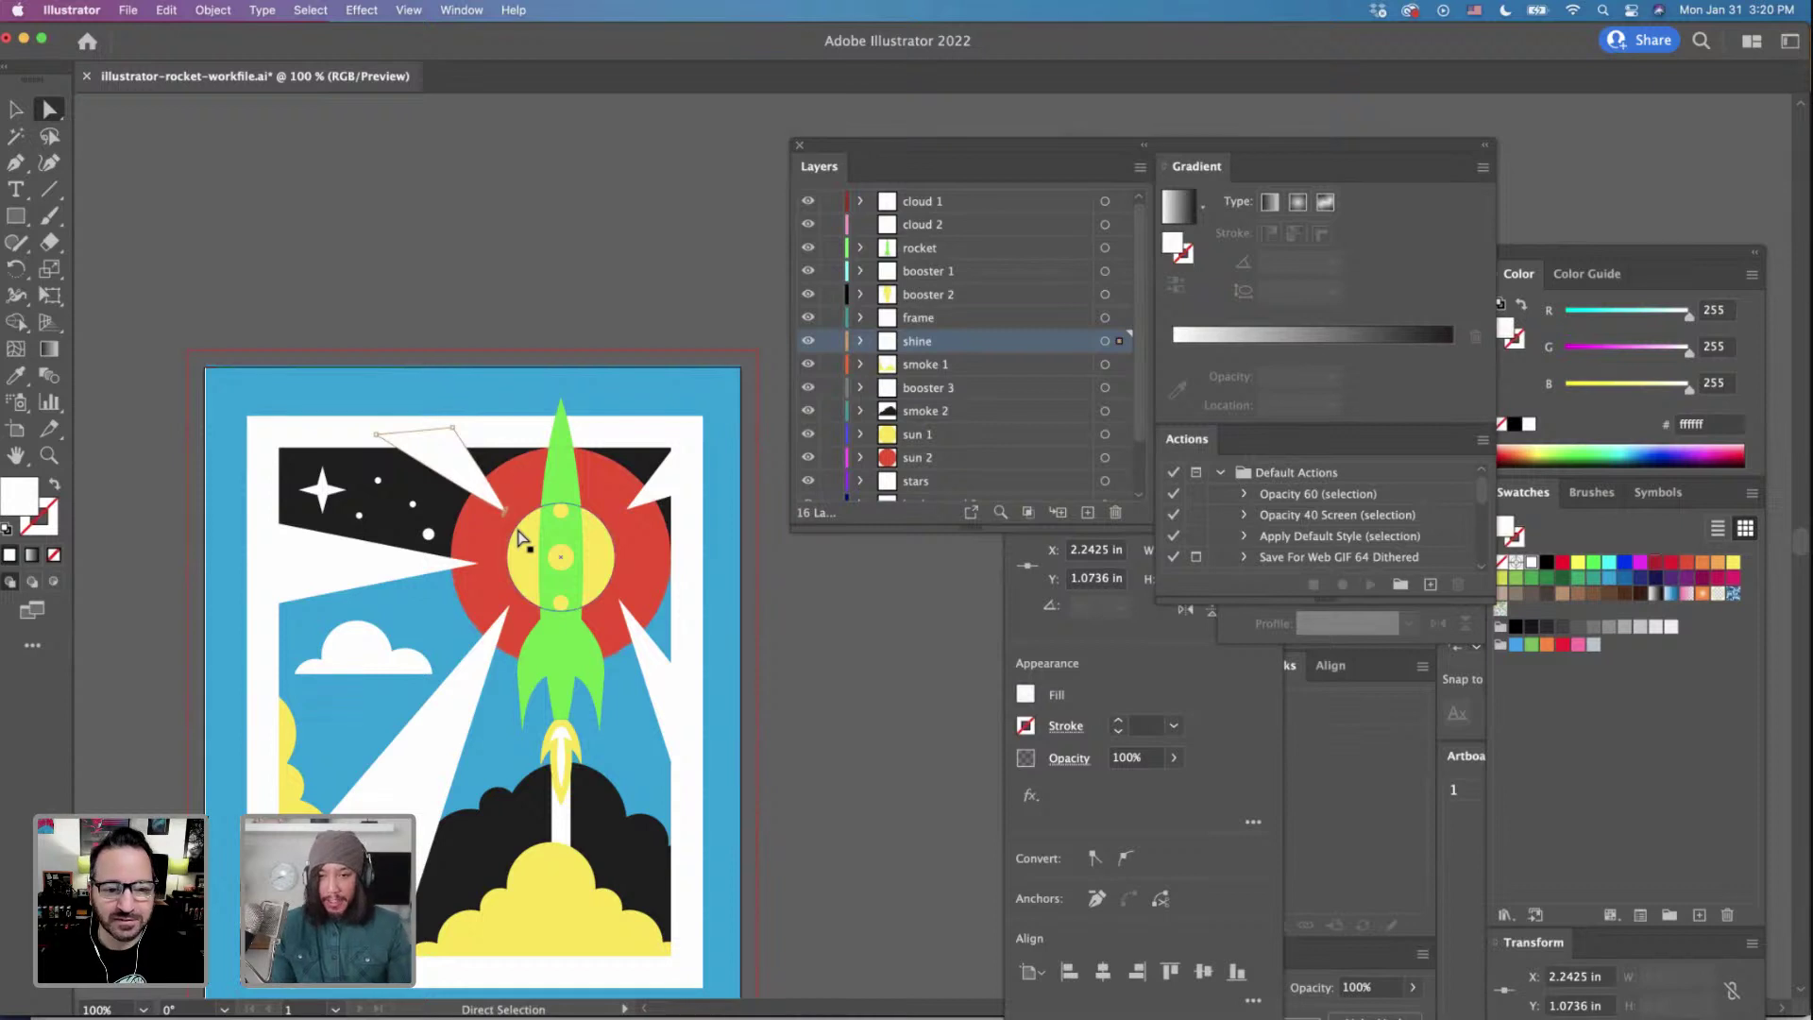
{"action": "key", "text": "super+shift+a"}
Move the rocket, booster 1 and booster 2 layers together to the top of the layer stack.
{"action": "scroll", "coordinate": [627, 710], "scroll_direction": "down", "scroll_amount": 3}
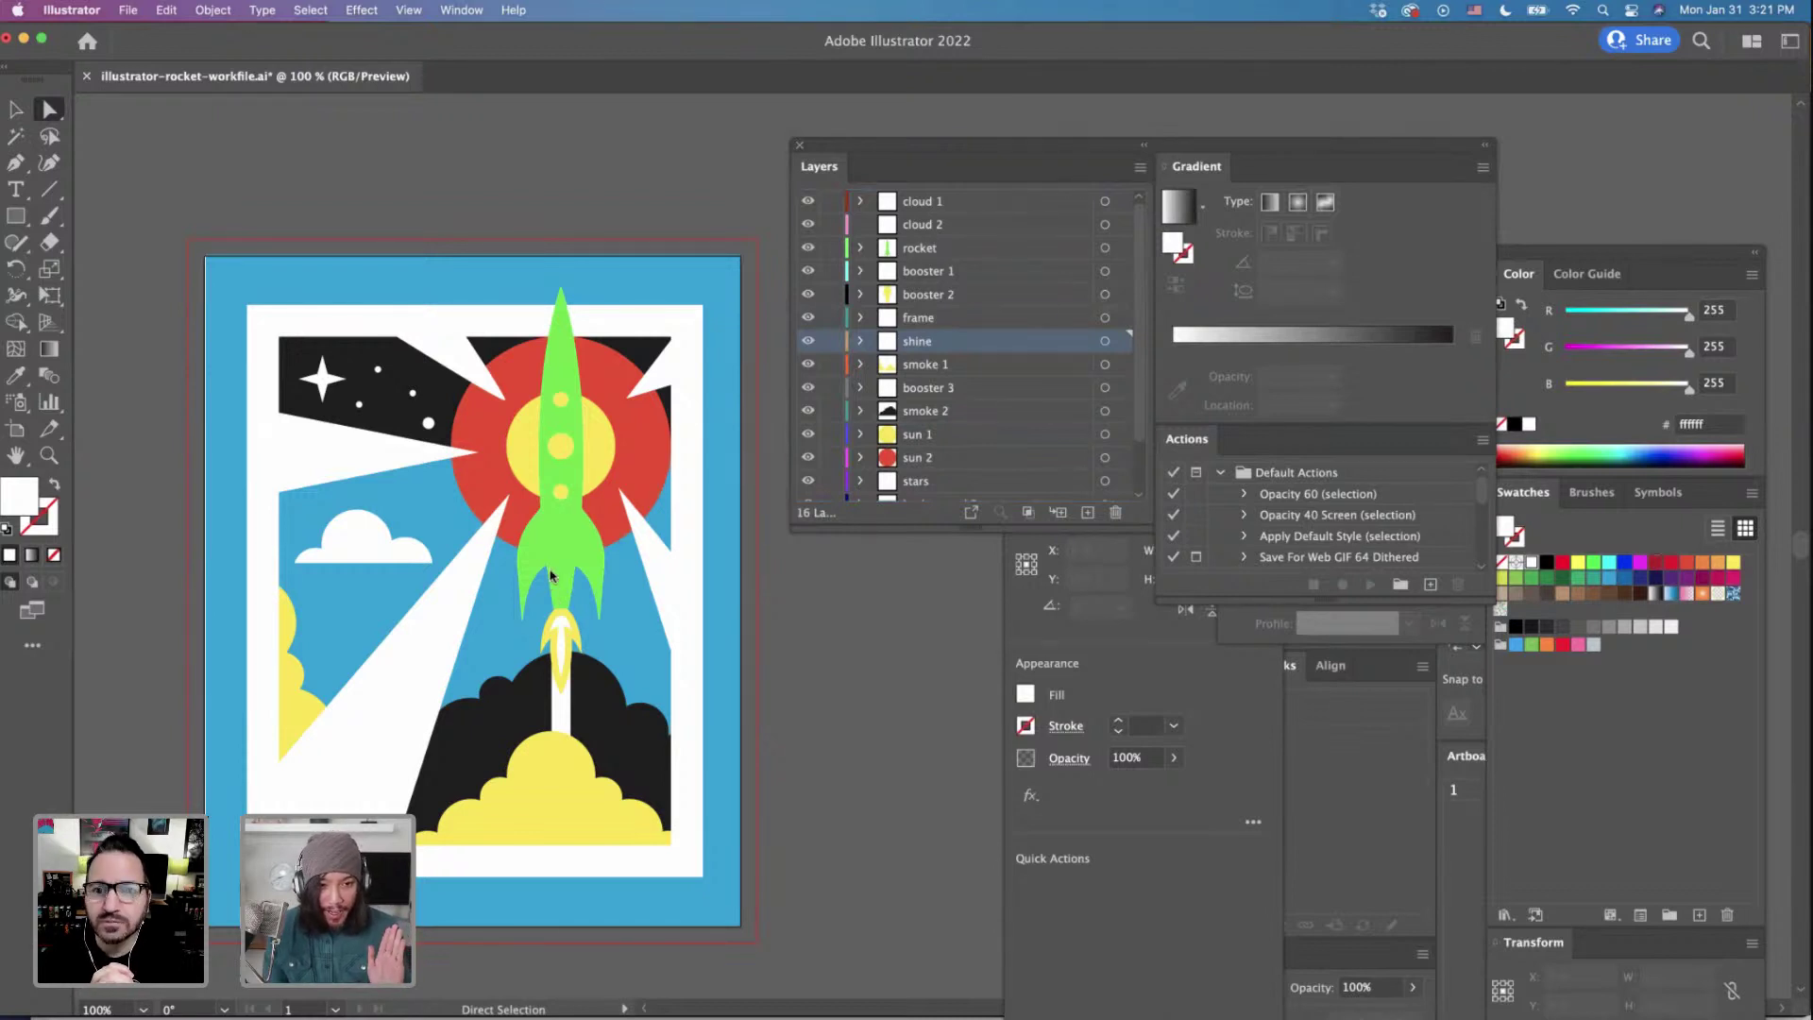
{"action": "scroll", "coordinate": [734, 366], "scroll_direction": "up", "scroll_amount": 1}
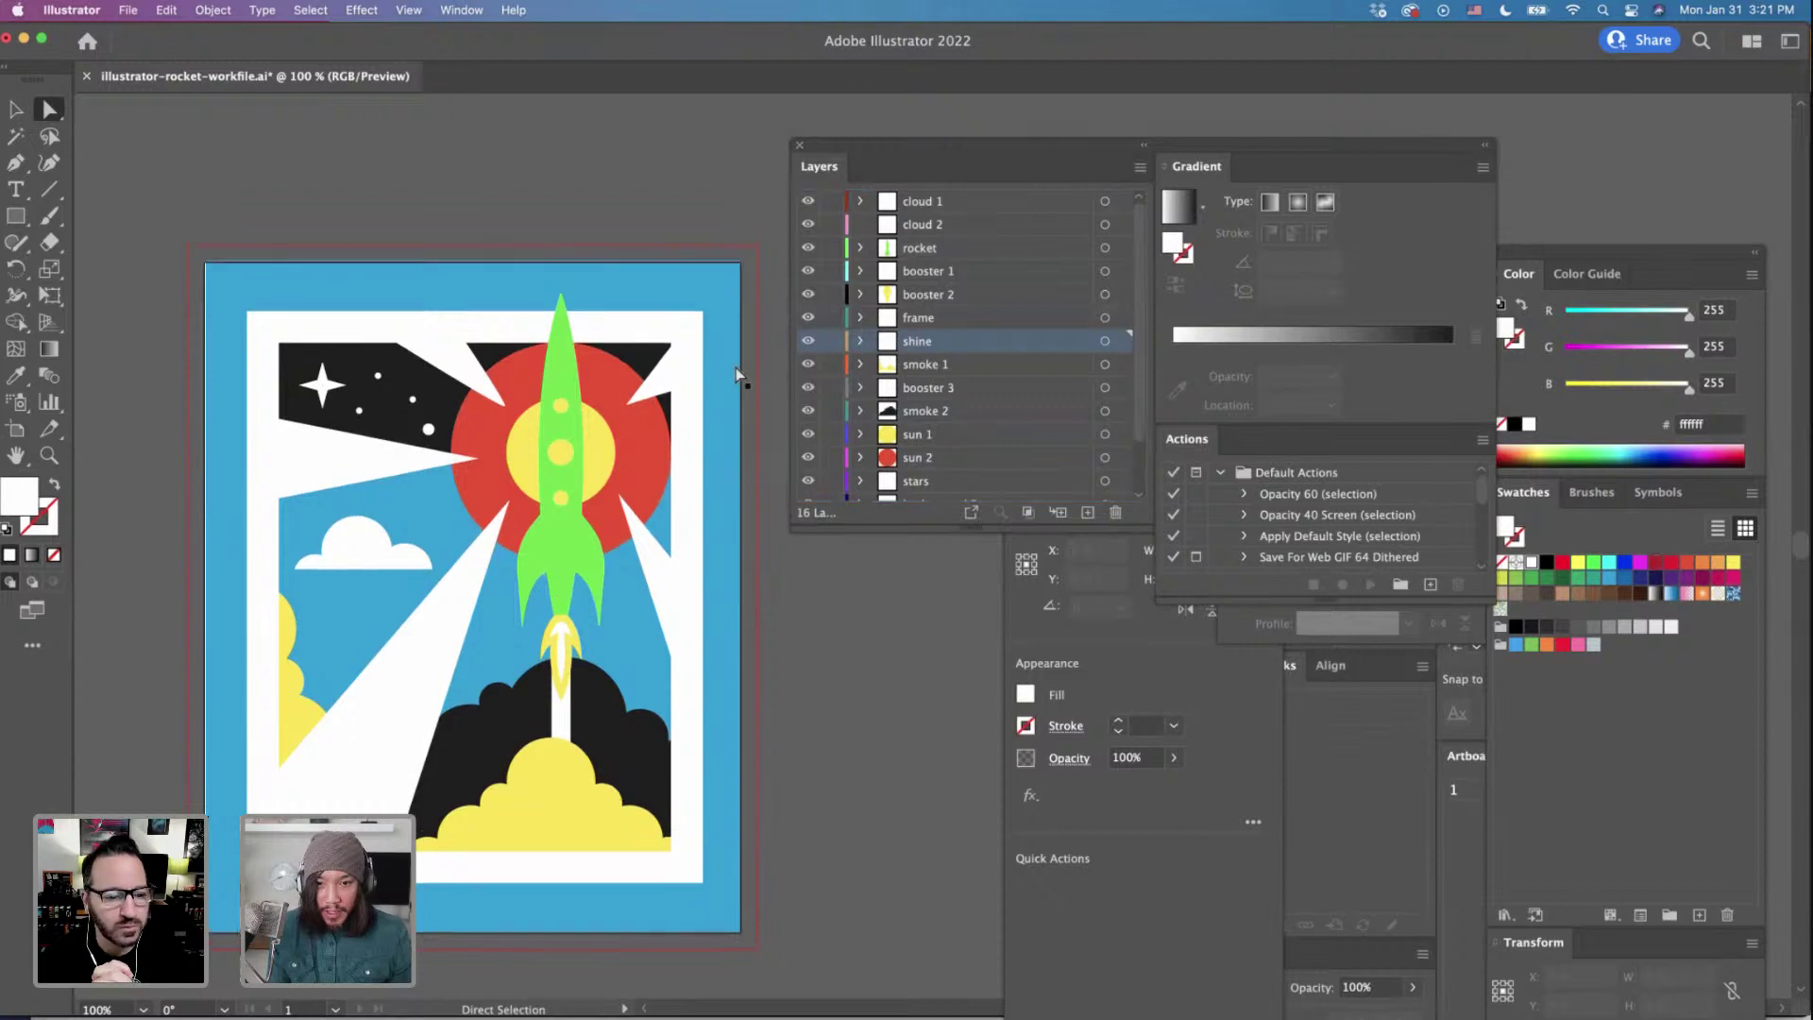
{"action": "left_click", "coordinate": [921, 248]}
{"action": "left_click", "coordinate": [924, 296]}
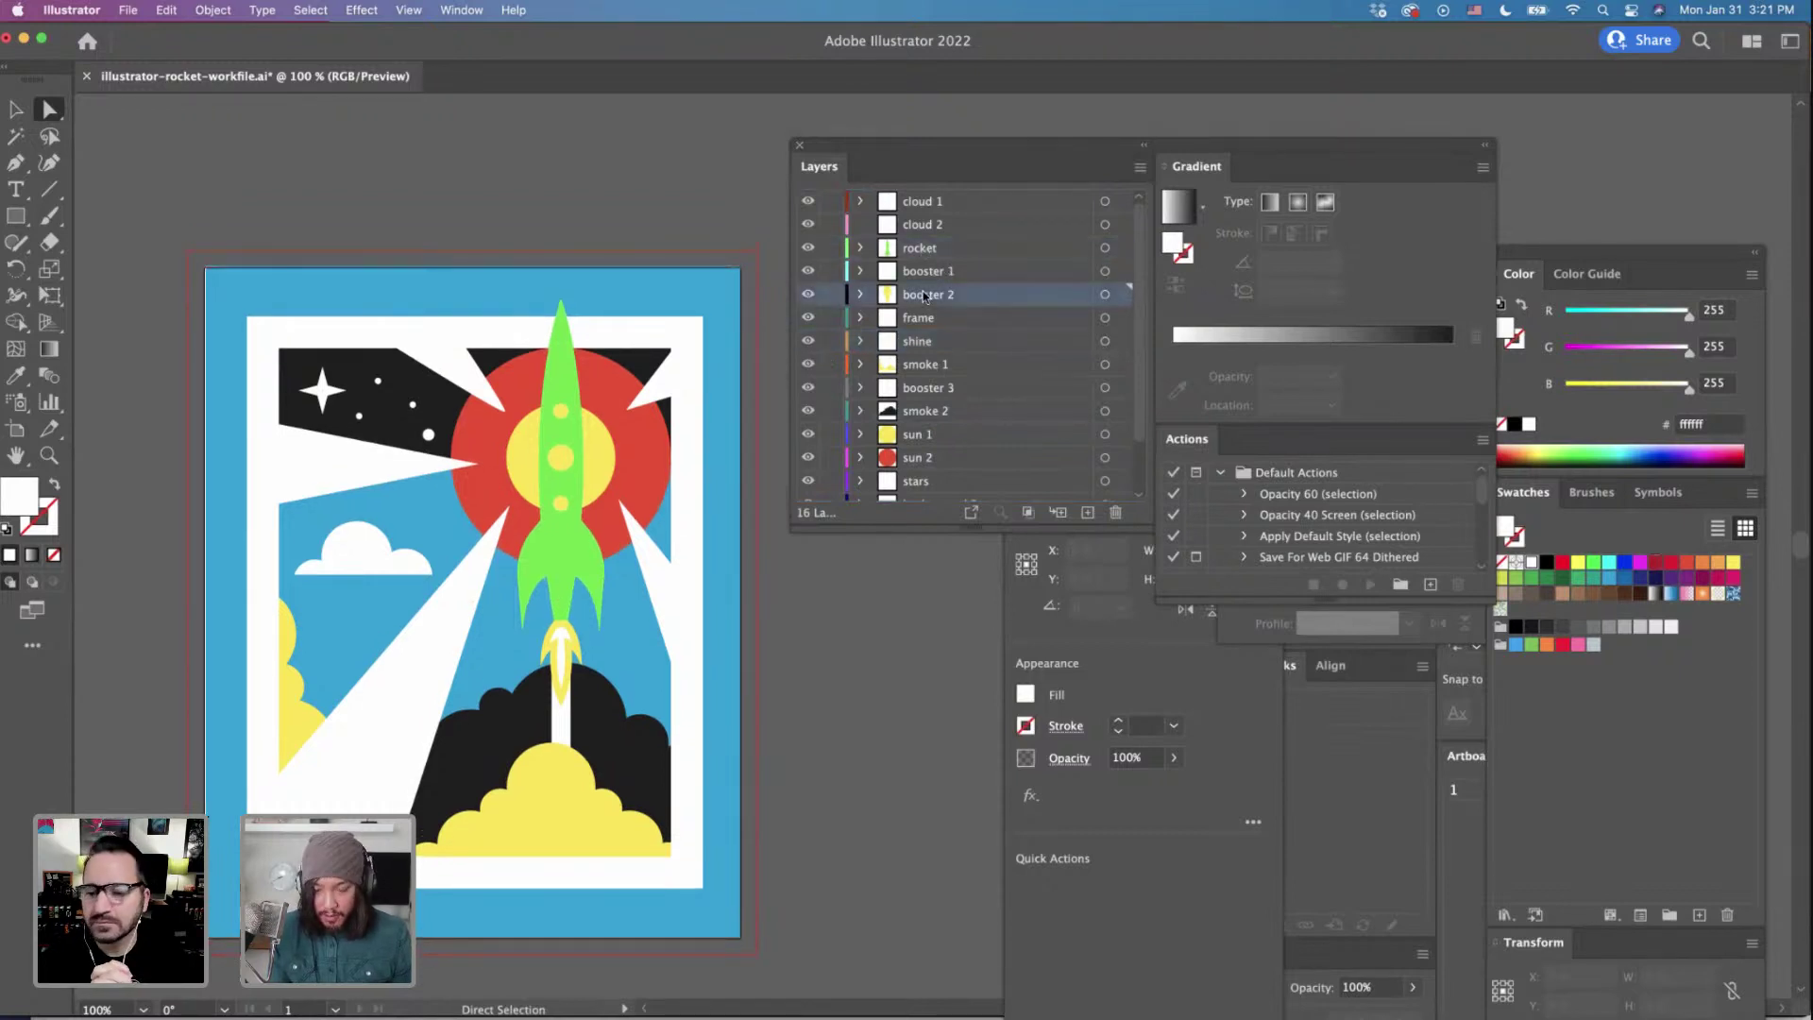
{"action": "left_click", "coordinate": [924, 254], "text": "shift"}
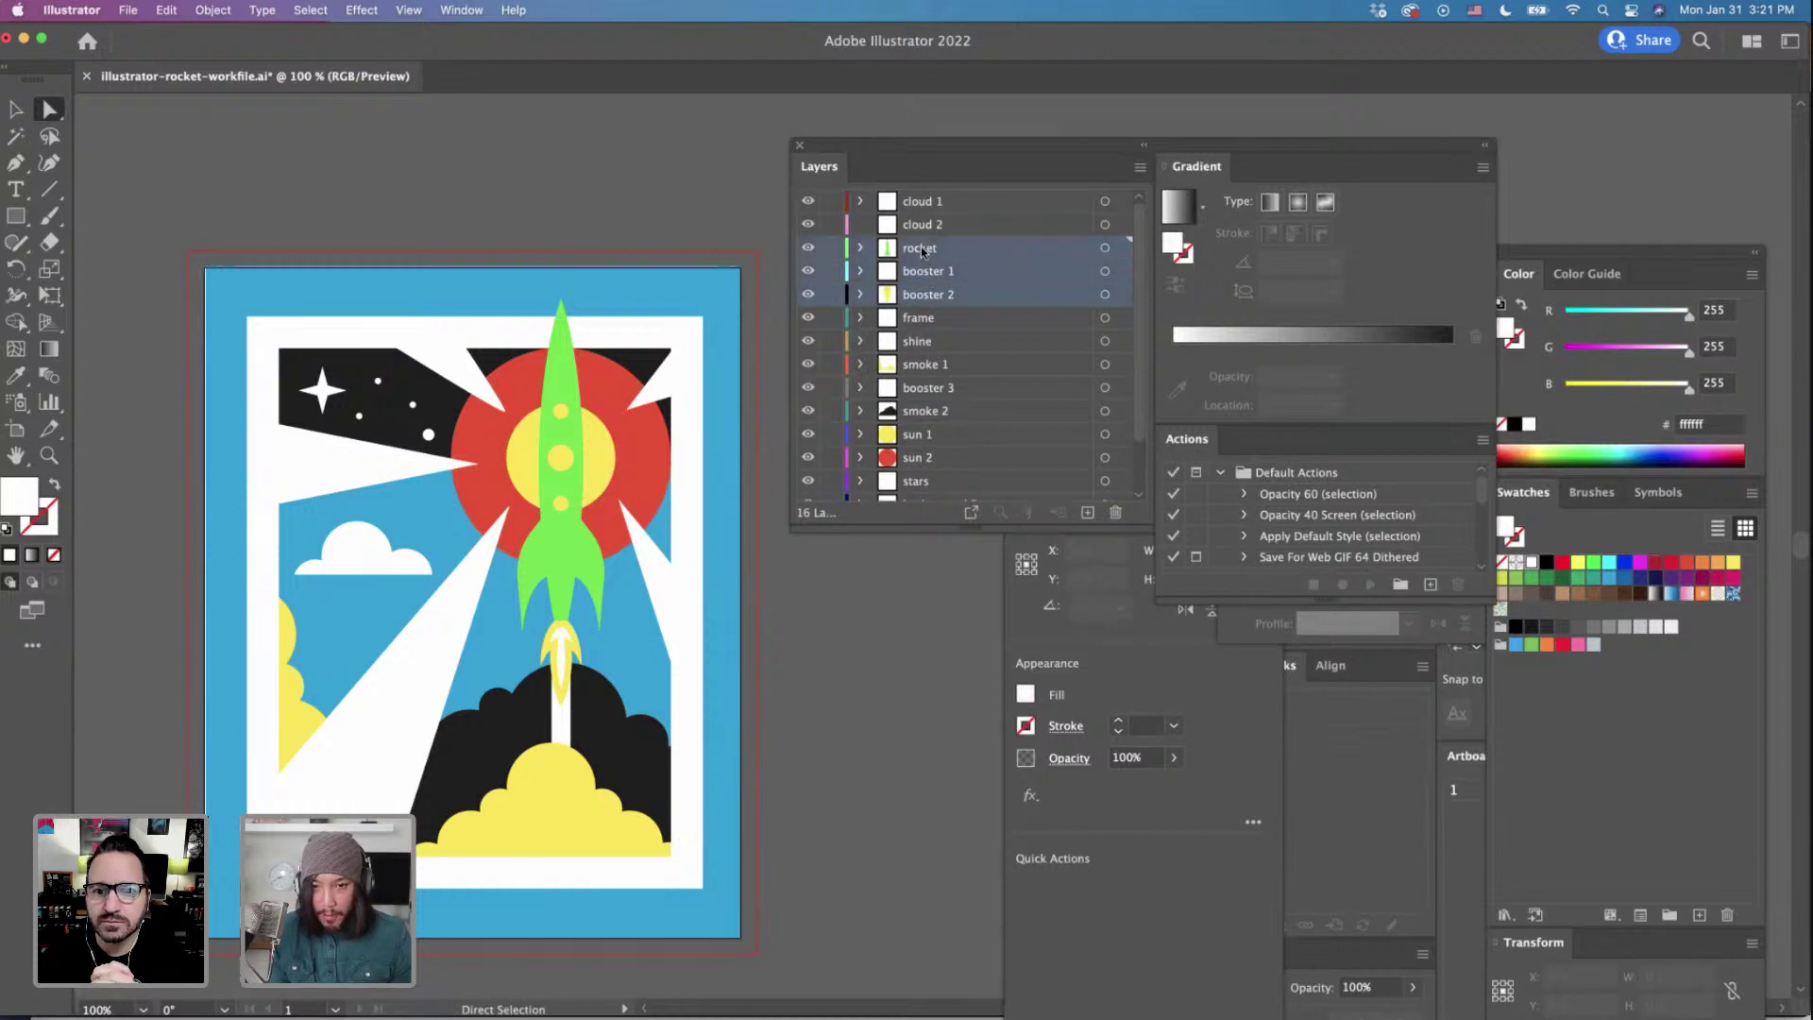
{"action": "left_click_drag", "start_coordinate": [924, 253], "coordinate": [921, 195]}
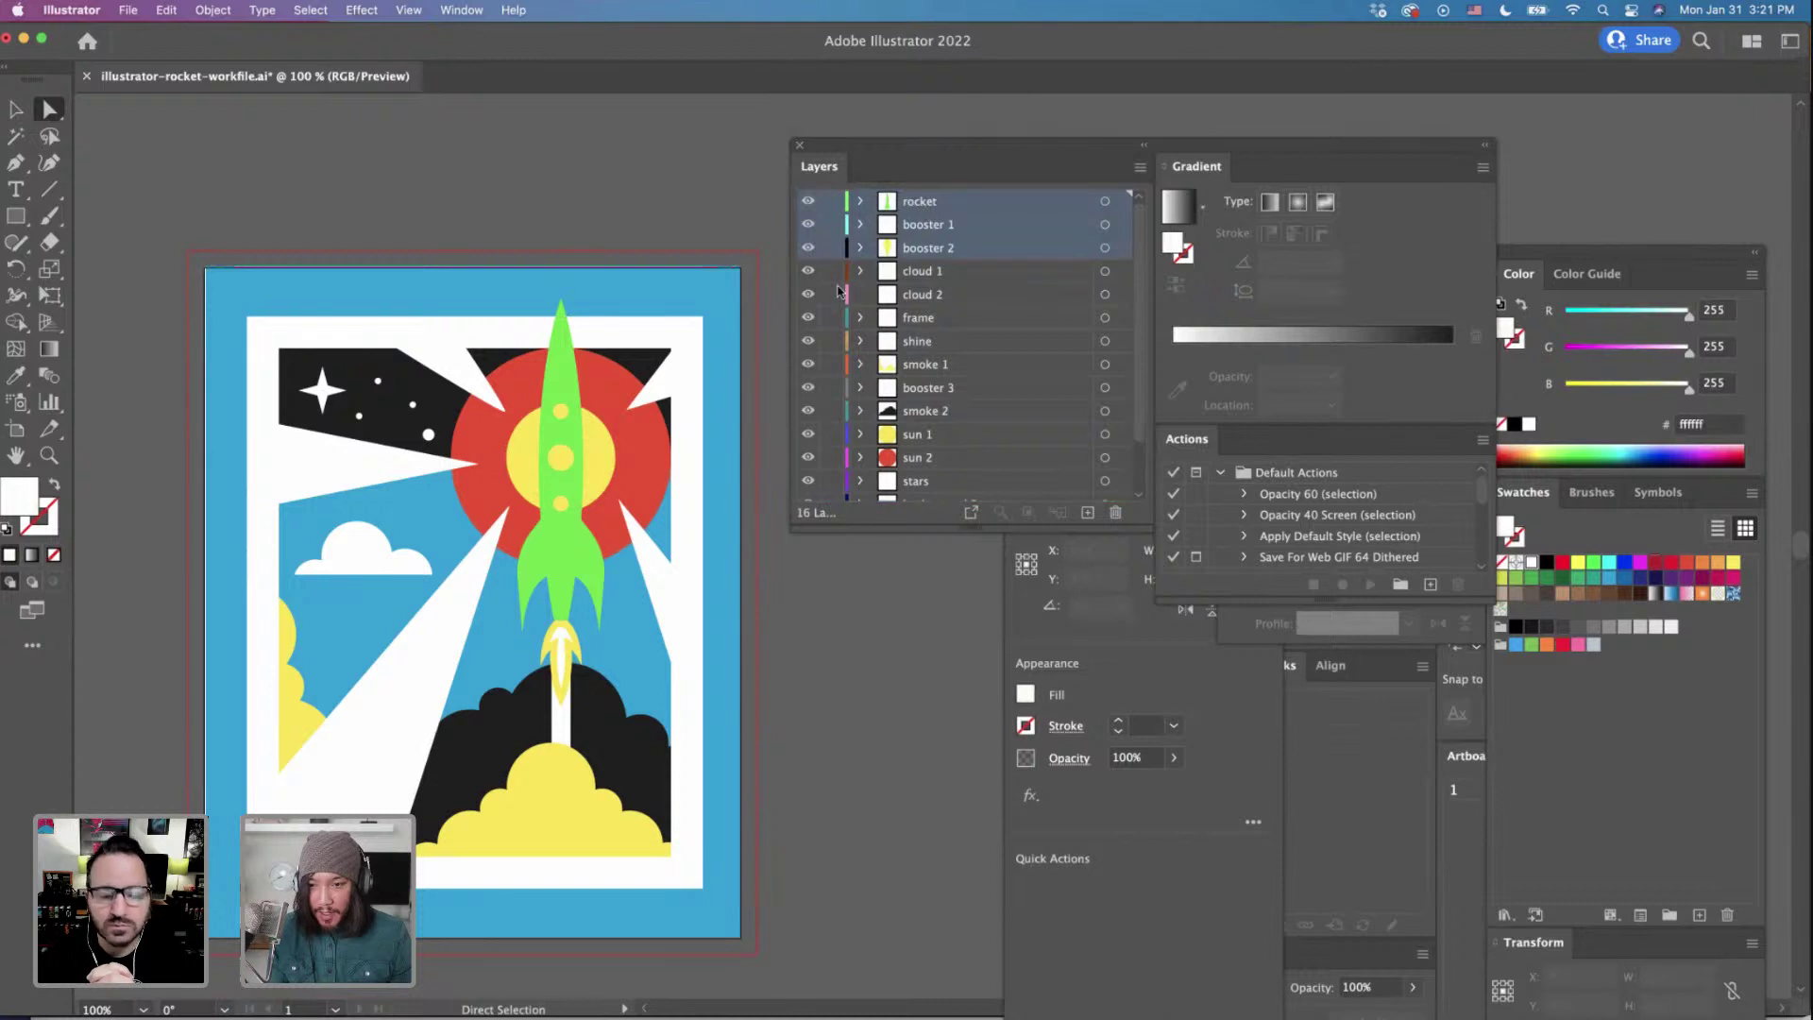
Move the frame layer directly below booster 2 and toggle its visibility to check which artwork it covers.
{"action": "left_click", "coordinate": [922, 319]}
{"action": "left_click_drag", "start_coordinate": [921, 320], "coordinate": [919, 271]}
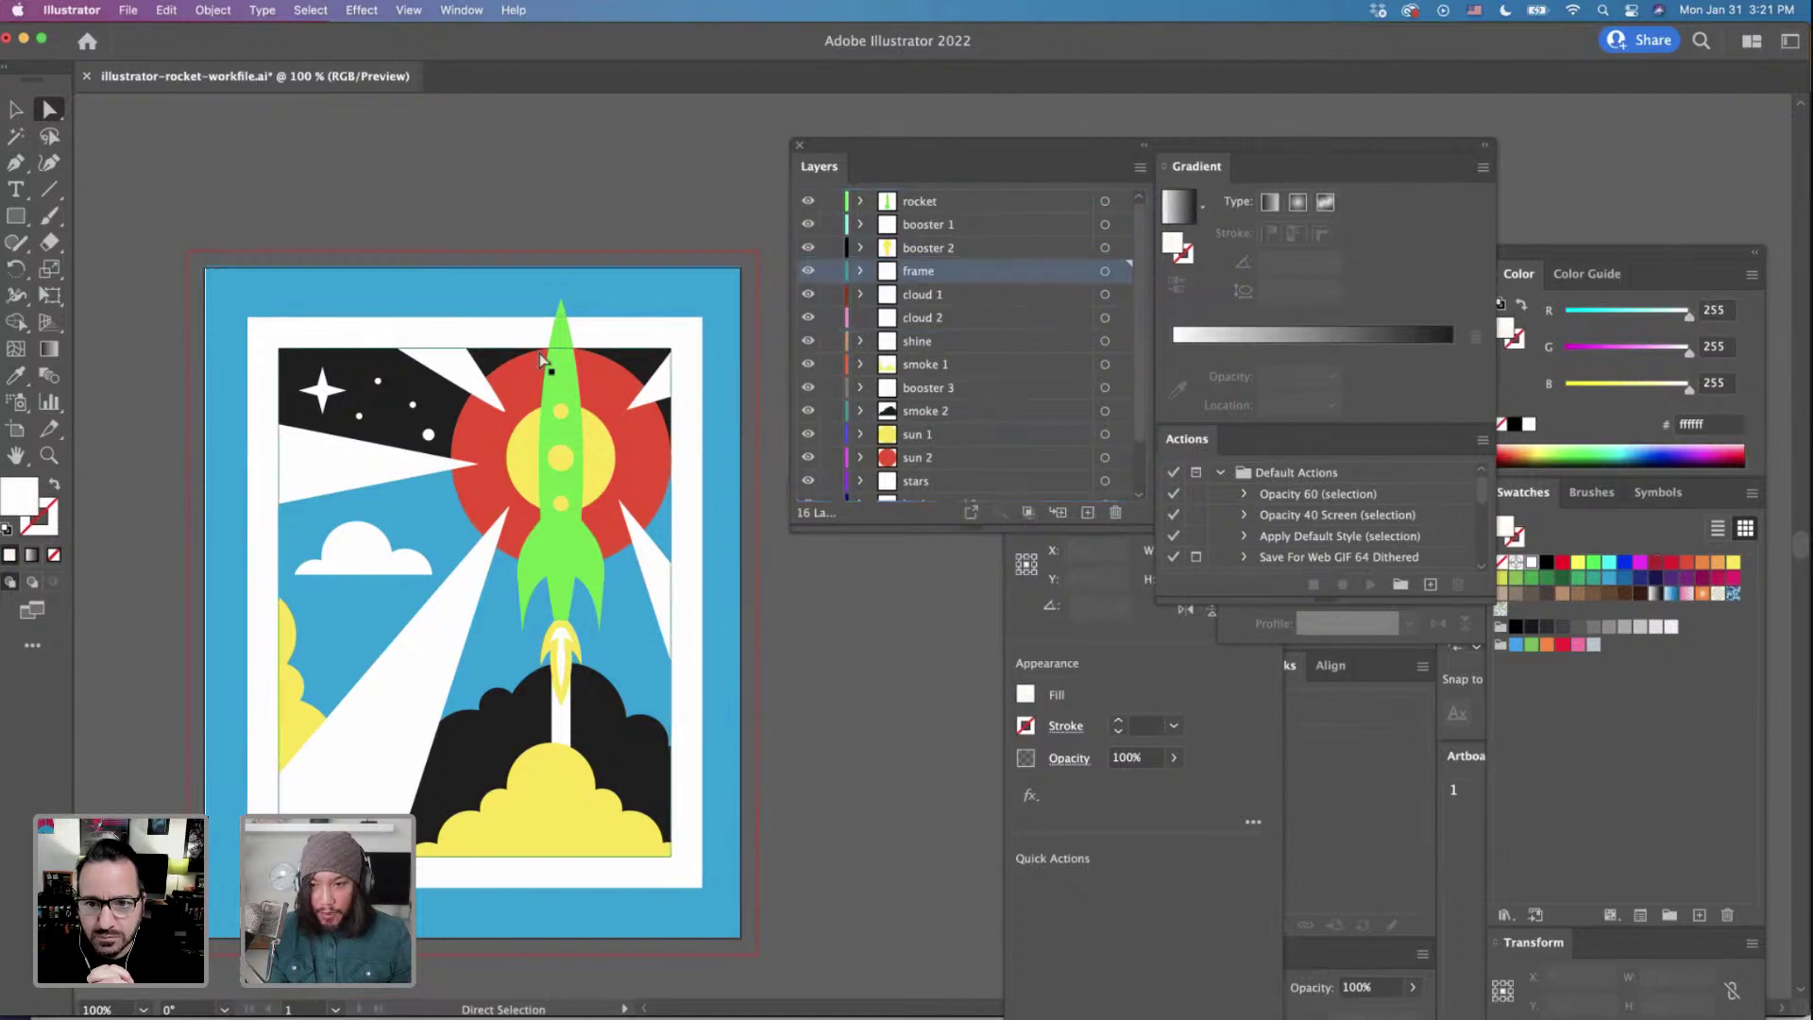
{"action": "left_click", "coordinate": [810, 274]}
{"action": "left_click", "coordinate": [809, 273]}
{"action": "left_click", "coordinate": [810, 274]}
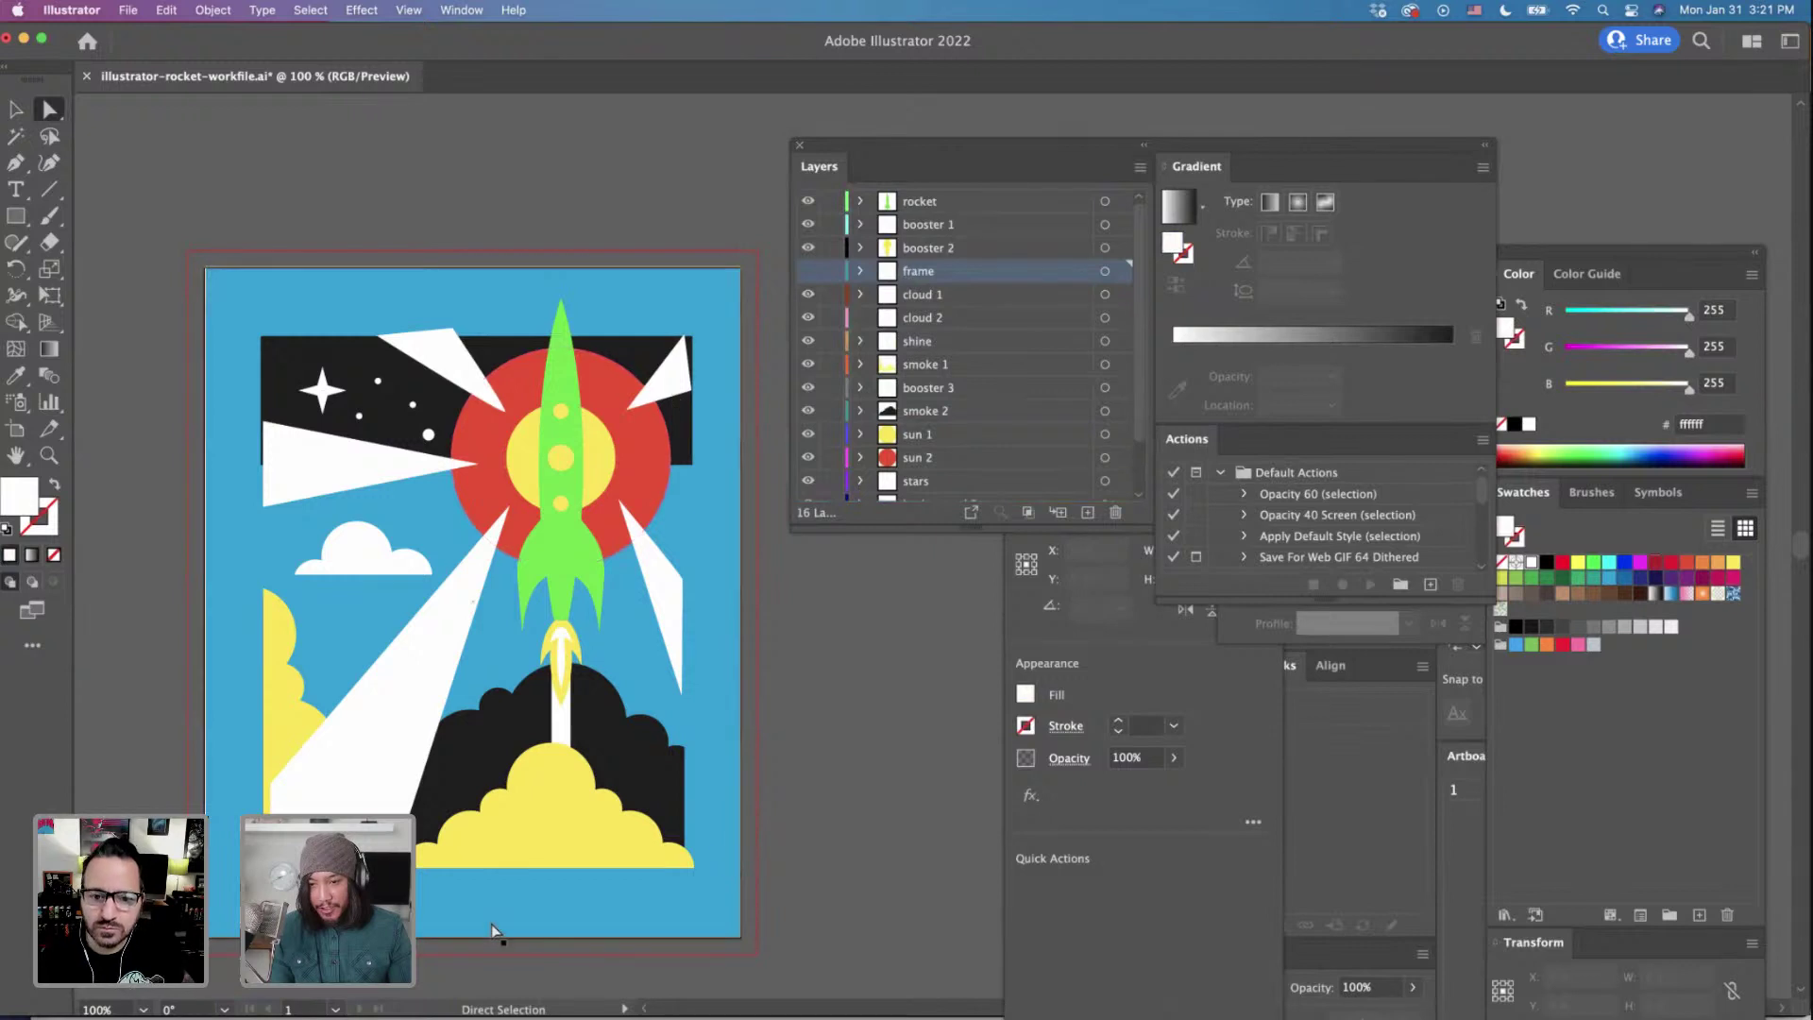
{"action": "left_click", "coordinate": [810, 275]}
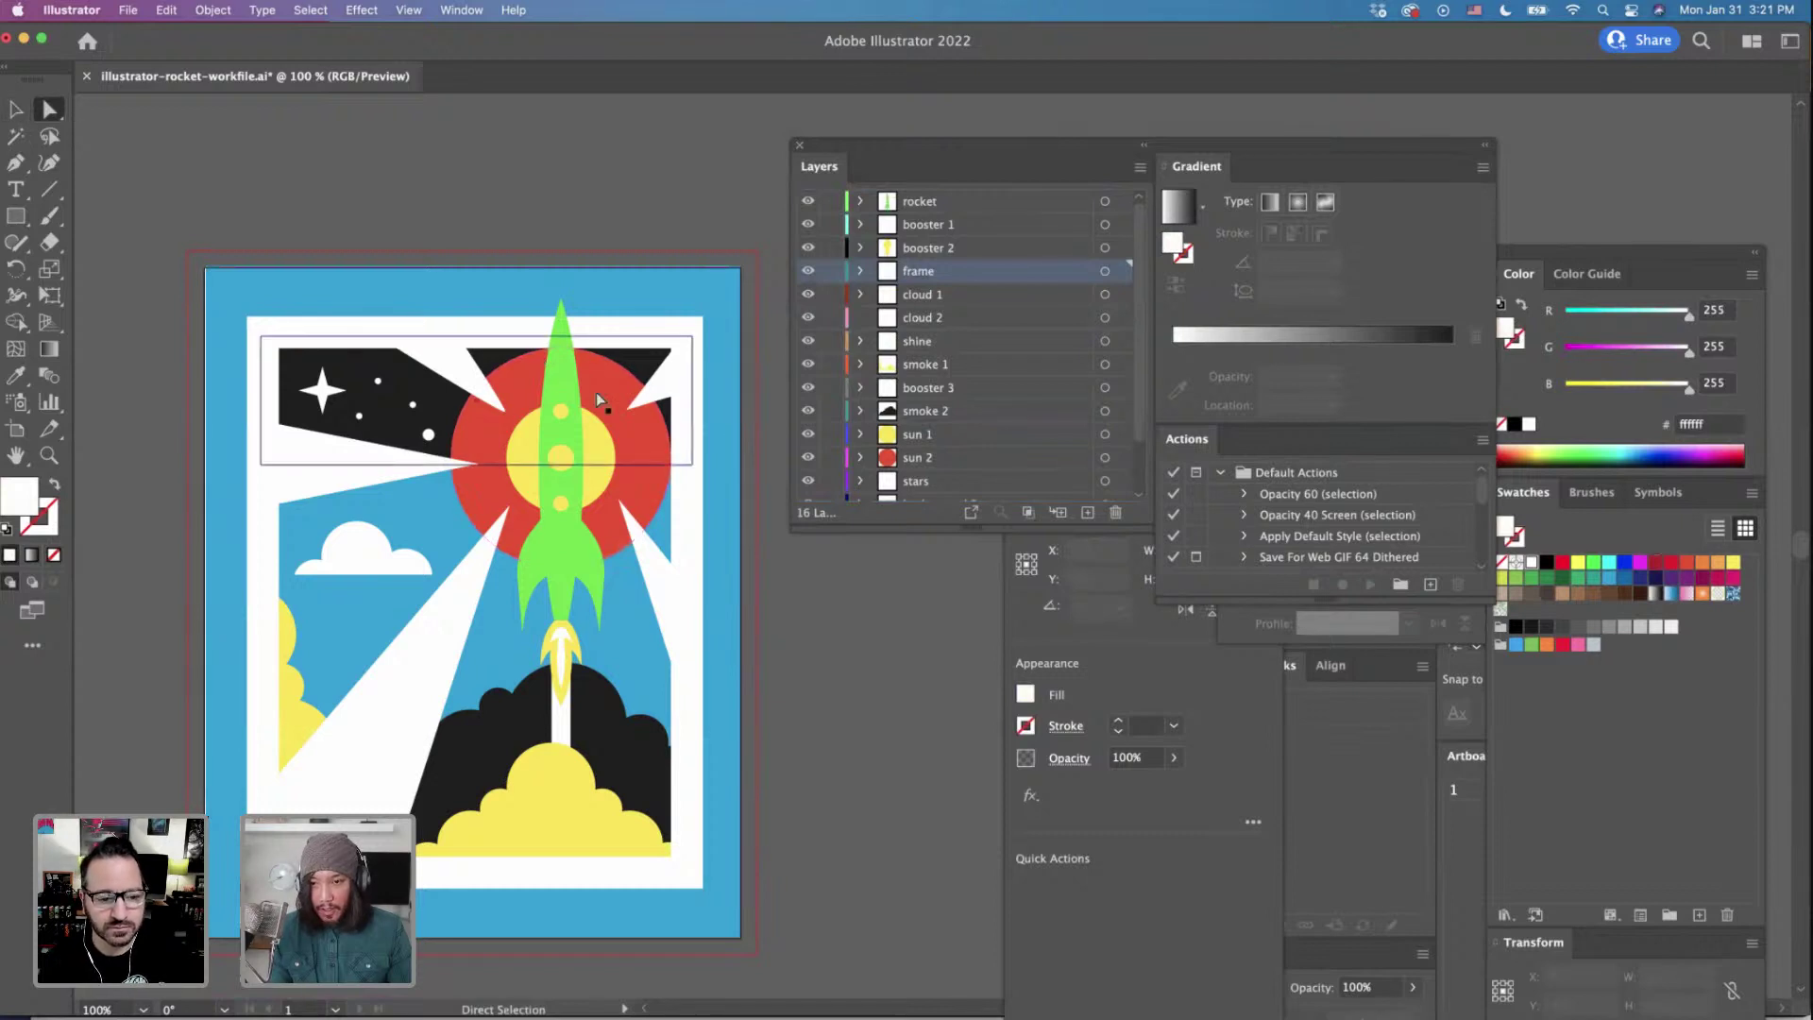
Nudge the top outer corner of the upper-right shine ray slightly upward beneath the frame and deselect it.
{"action": "left_click", "coordinate": [684, 348]}
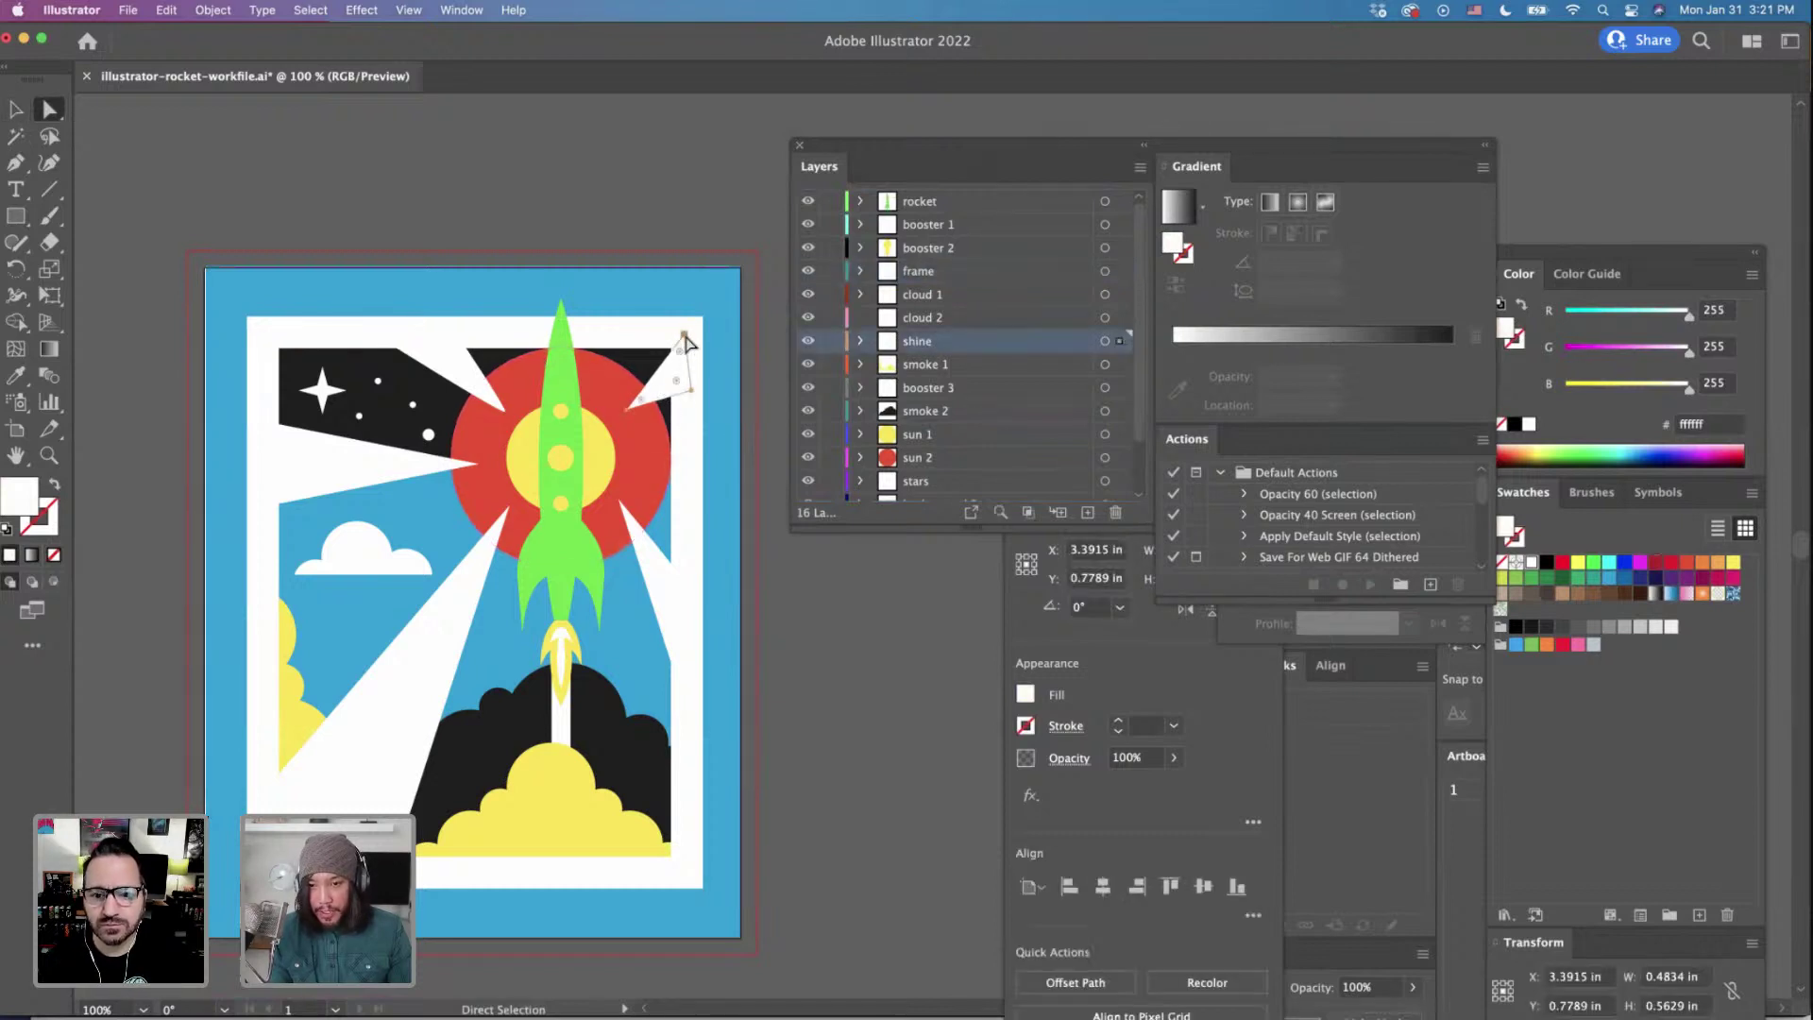
{"action": "left_click", "coordinate": [684, 335]}
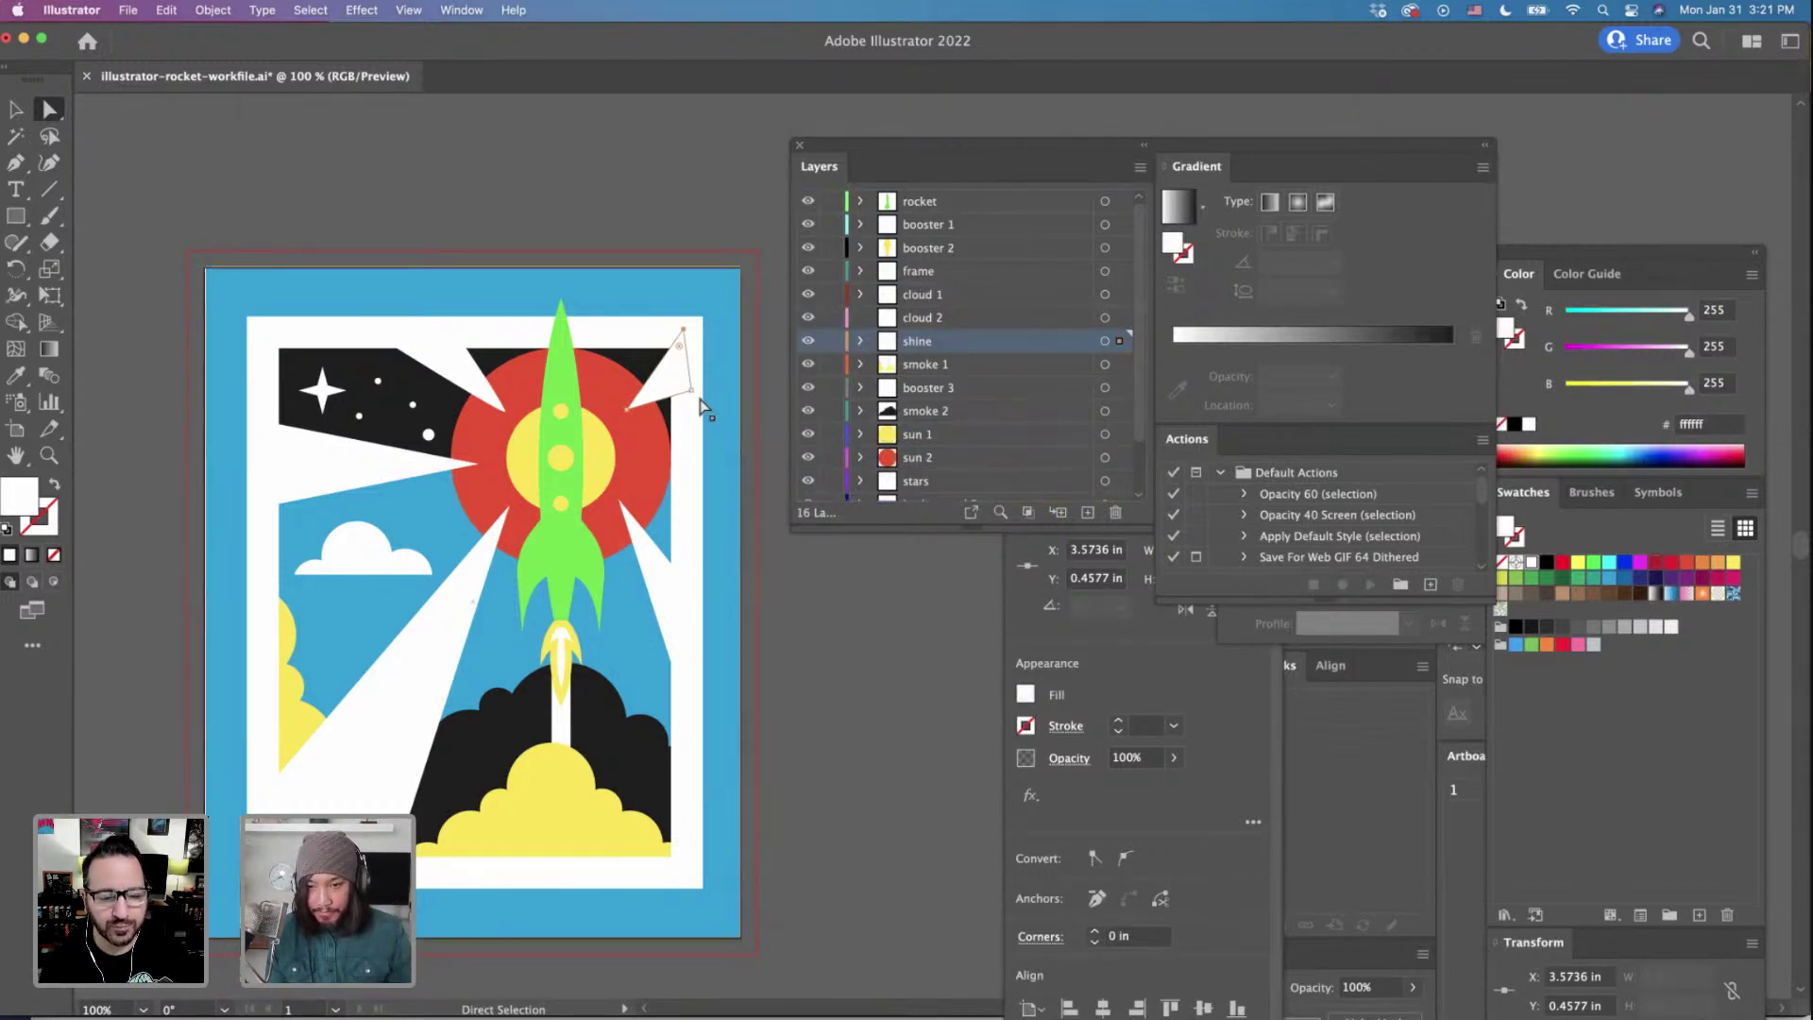
{"action": "left_click", "coordinate": [689, 360]}
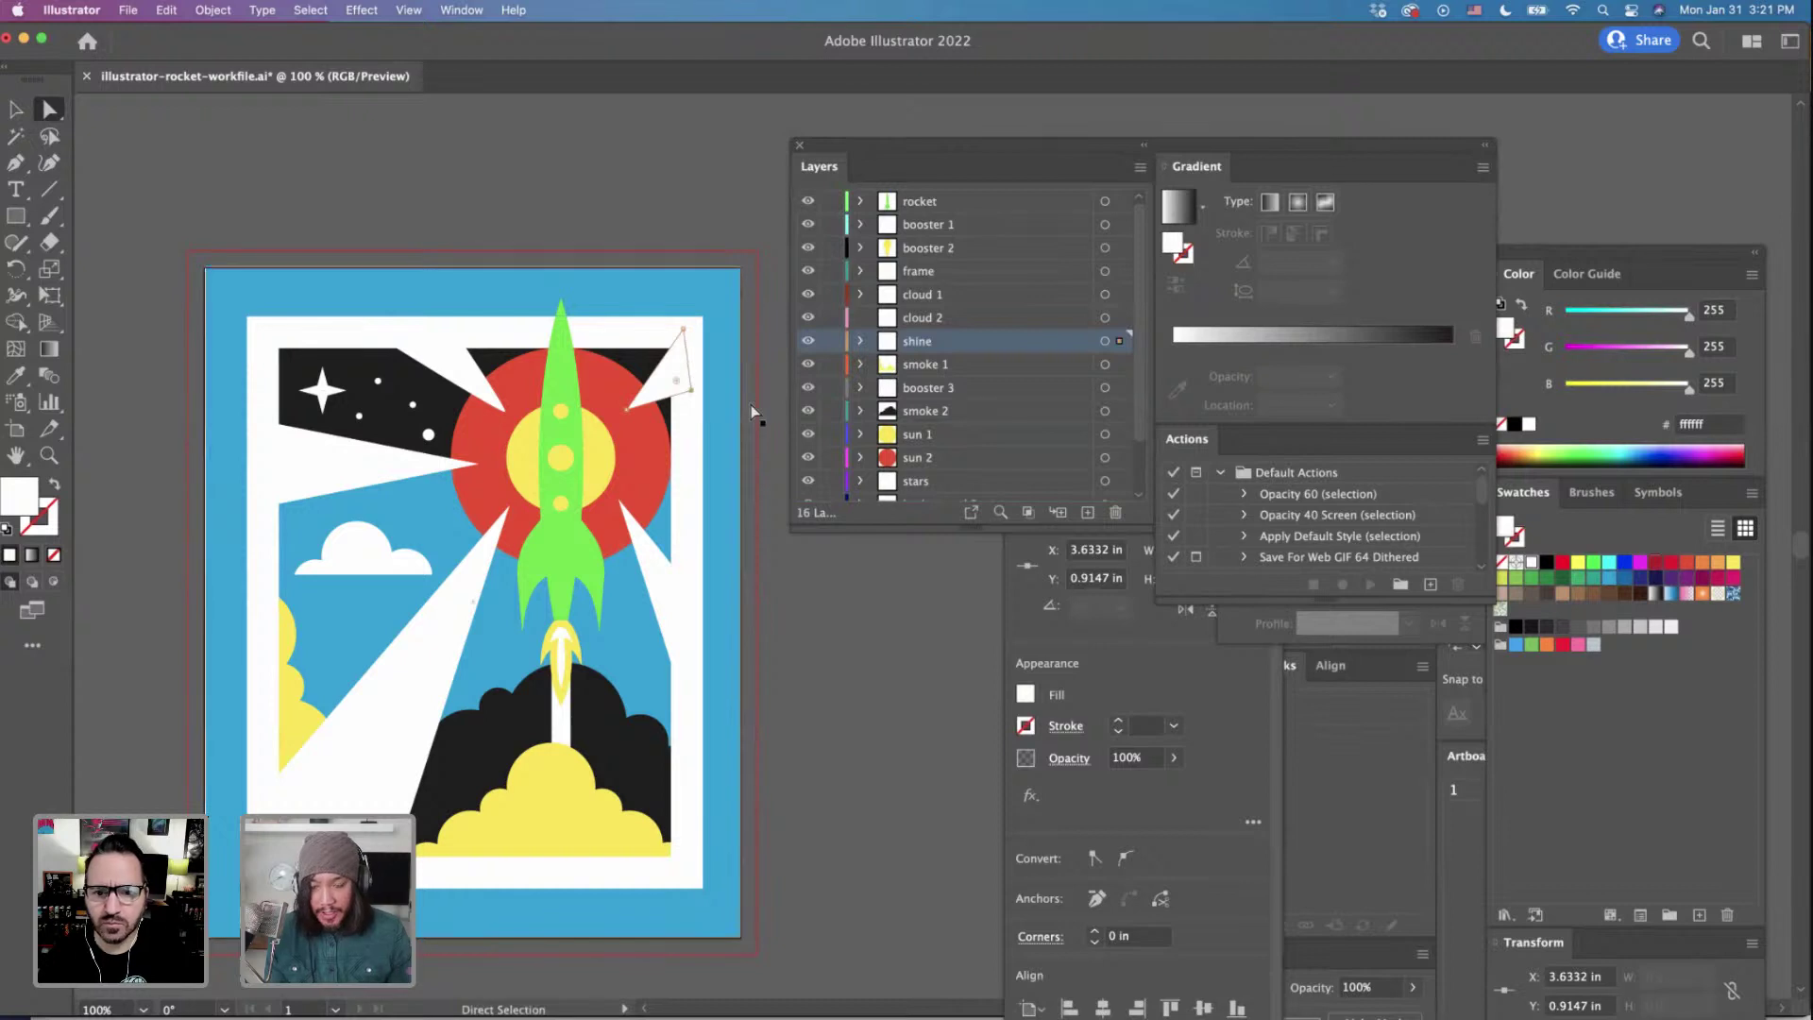
{"action": "left_click", "coordinate": [810, 628]}
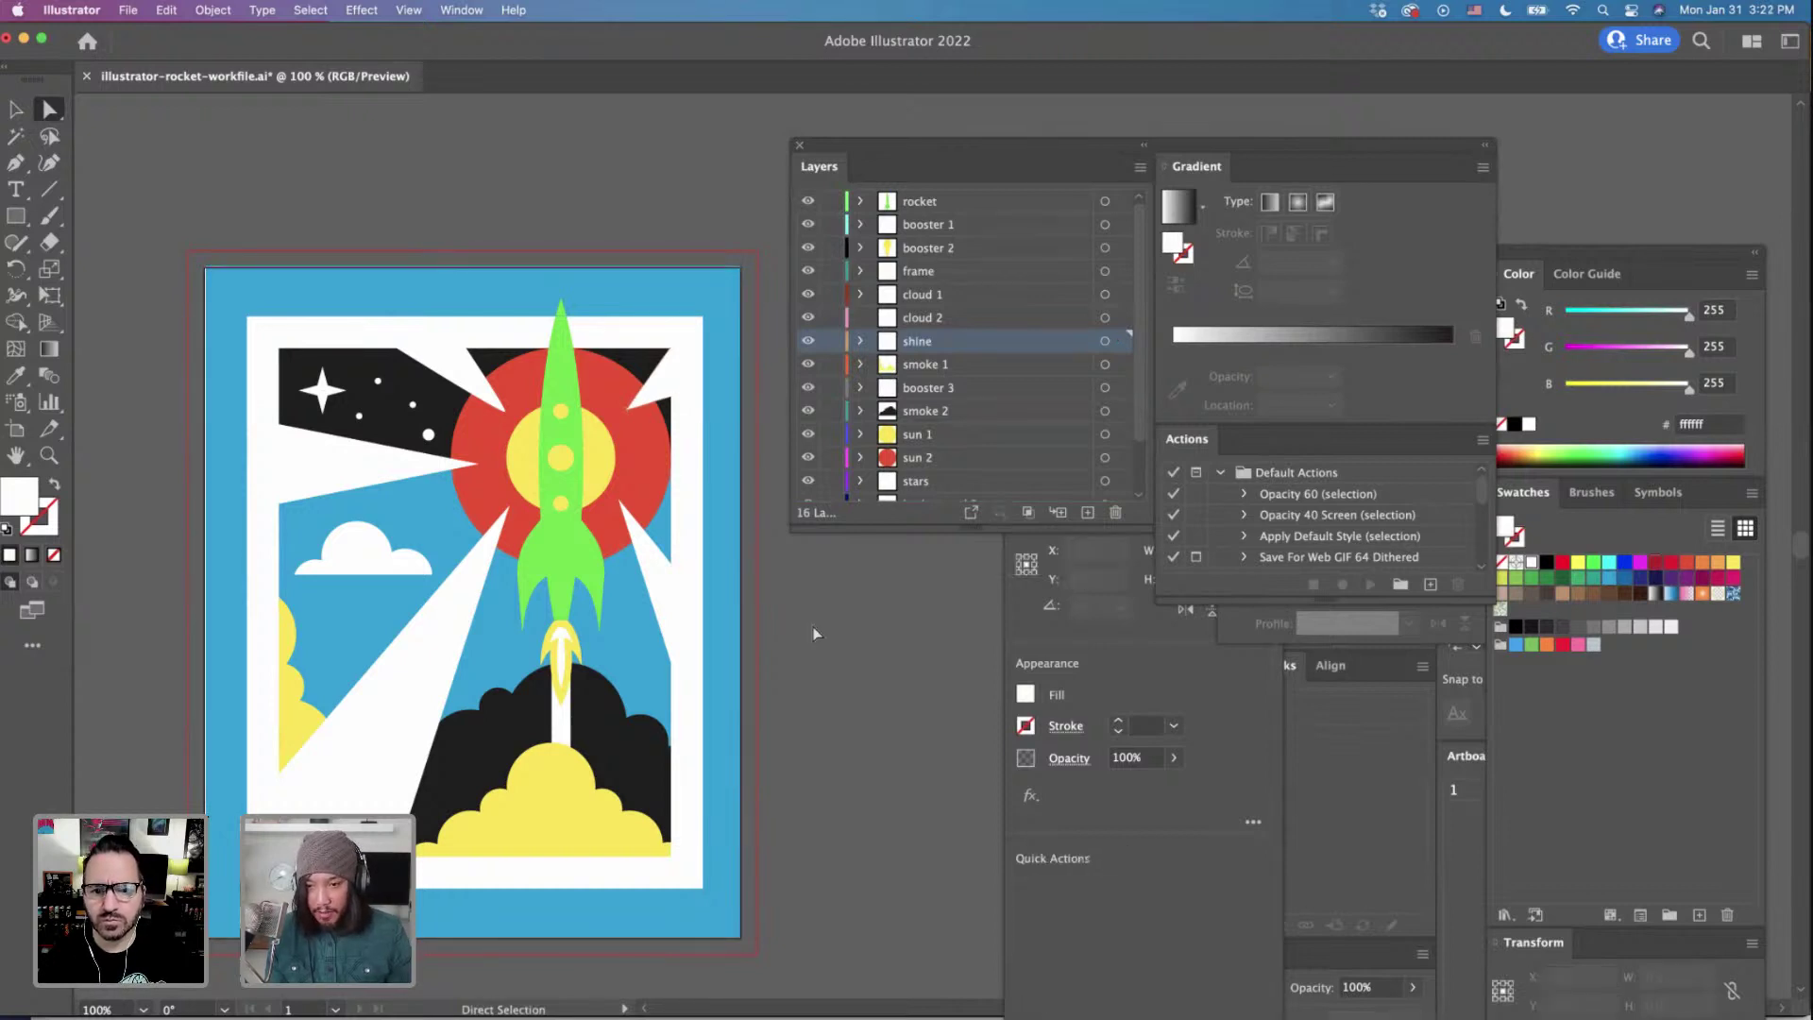
Clear the selection of the black smoke shape and select the green rocket.
{"action": "left_click", "coordinate": [17, 111]}
{"action": "left_click", "coordinate": [673, 701]}
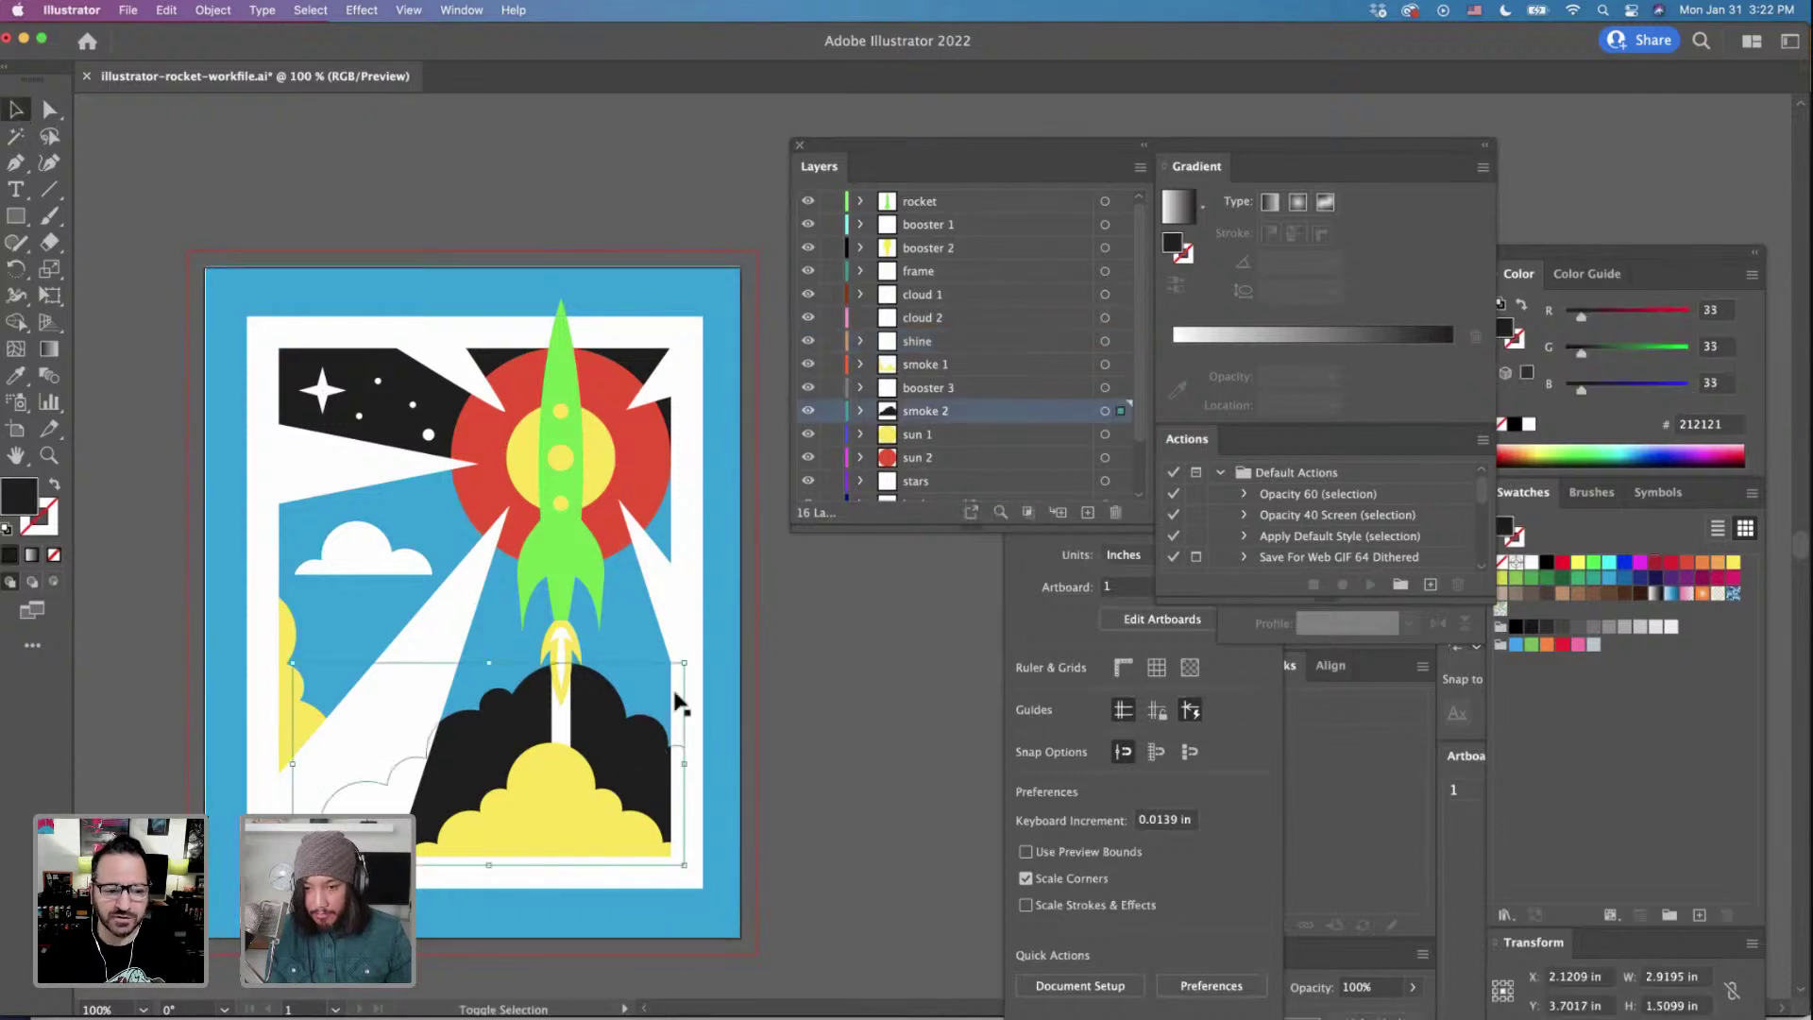
{"action": "left_click", "coordinate": [744, 674]}
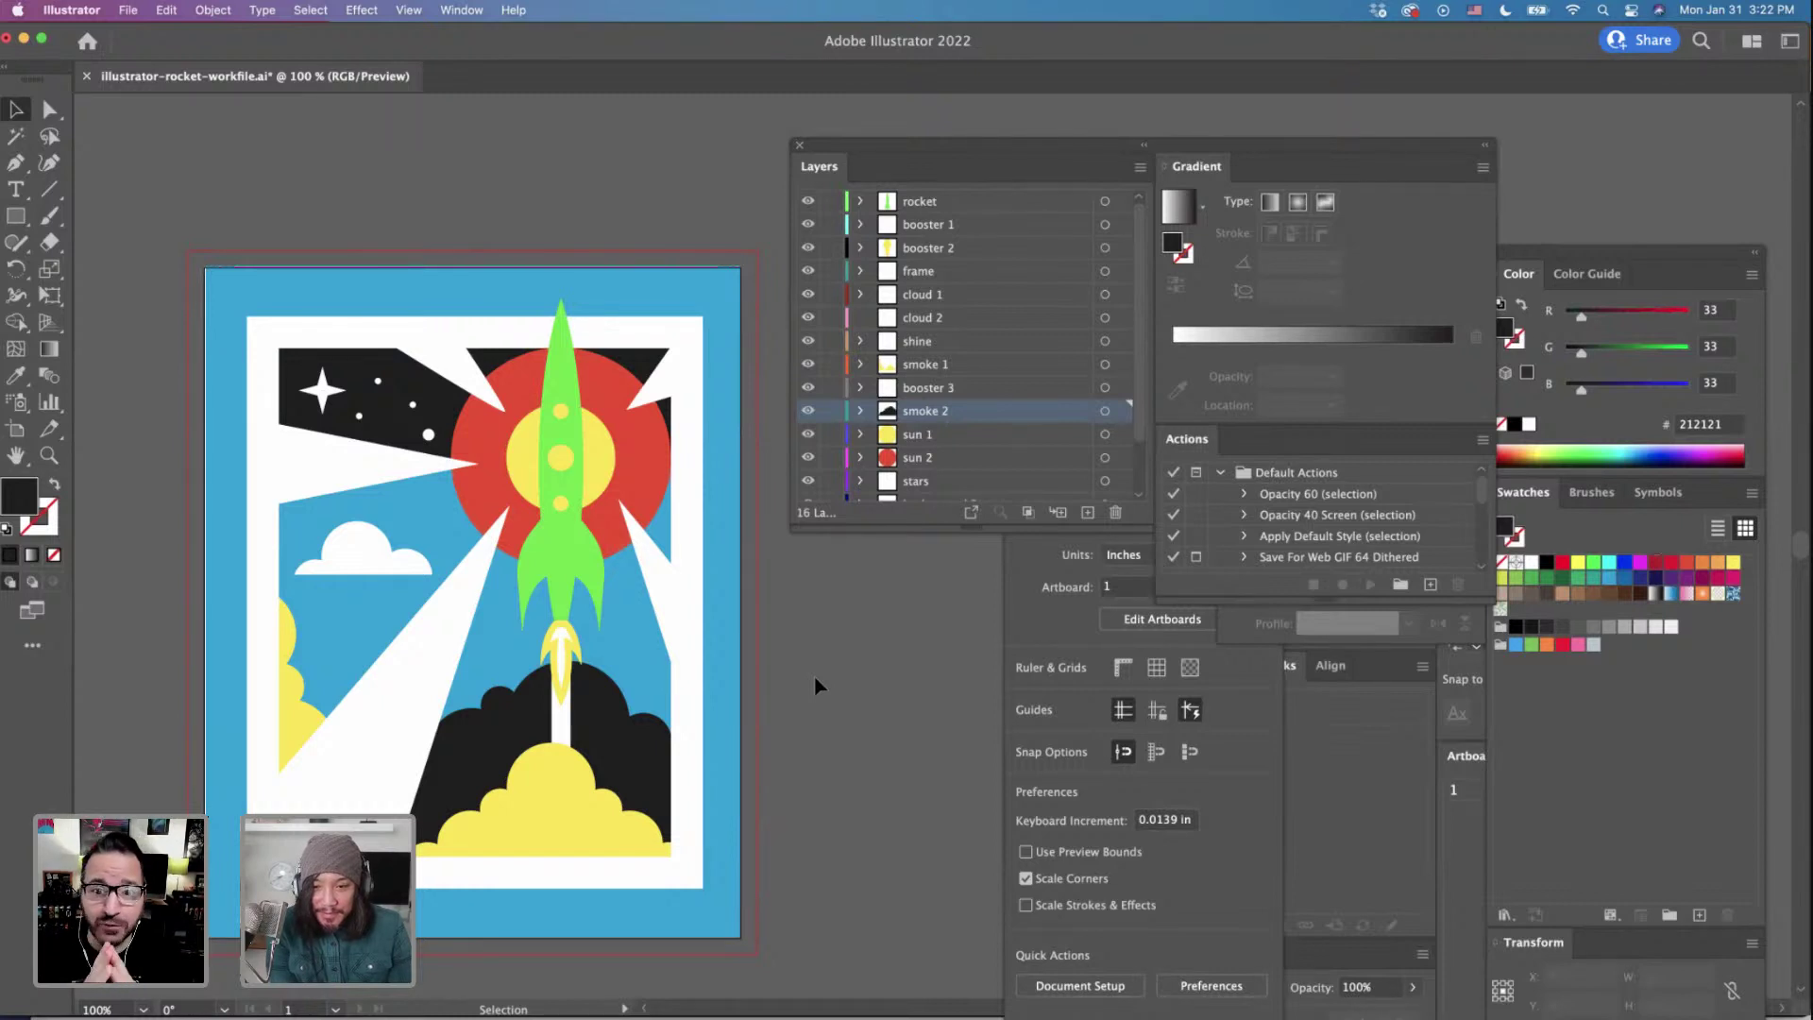
{"action": "left_click", "coordinate": [555, 561]}
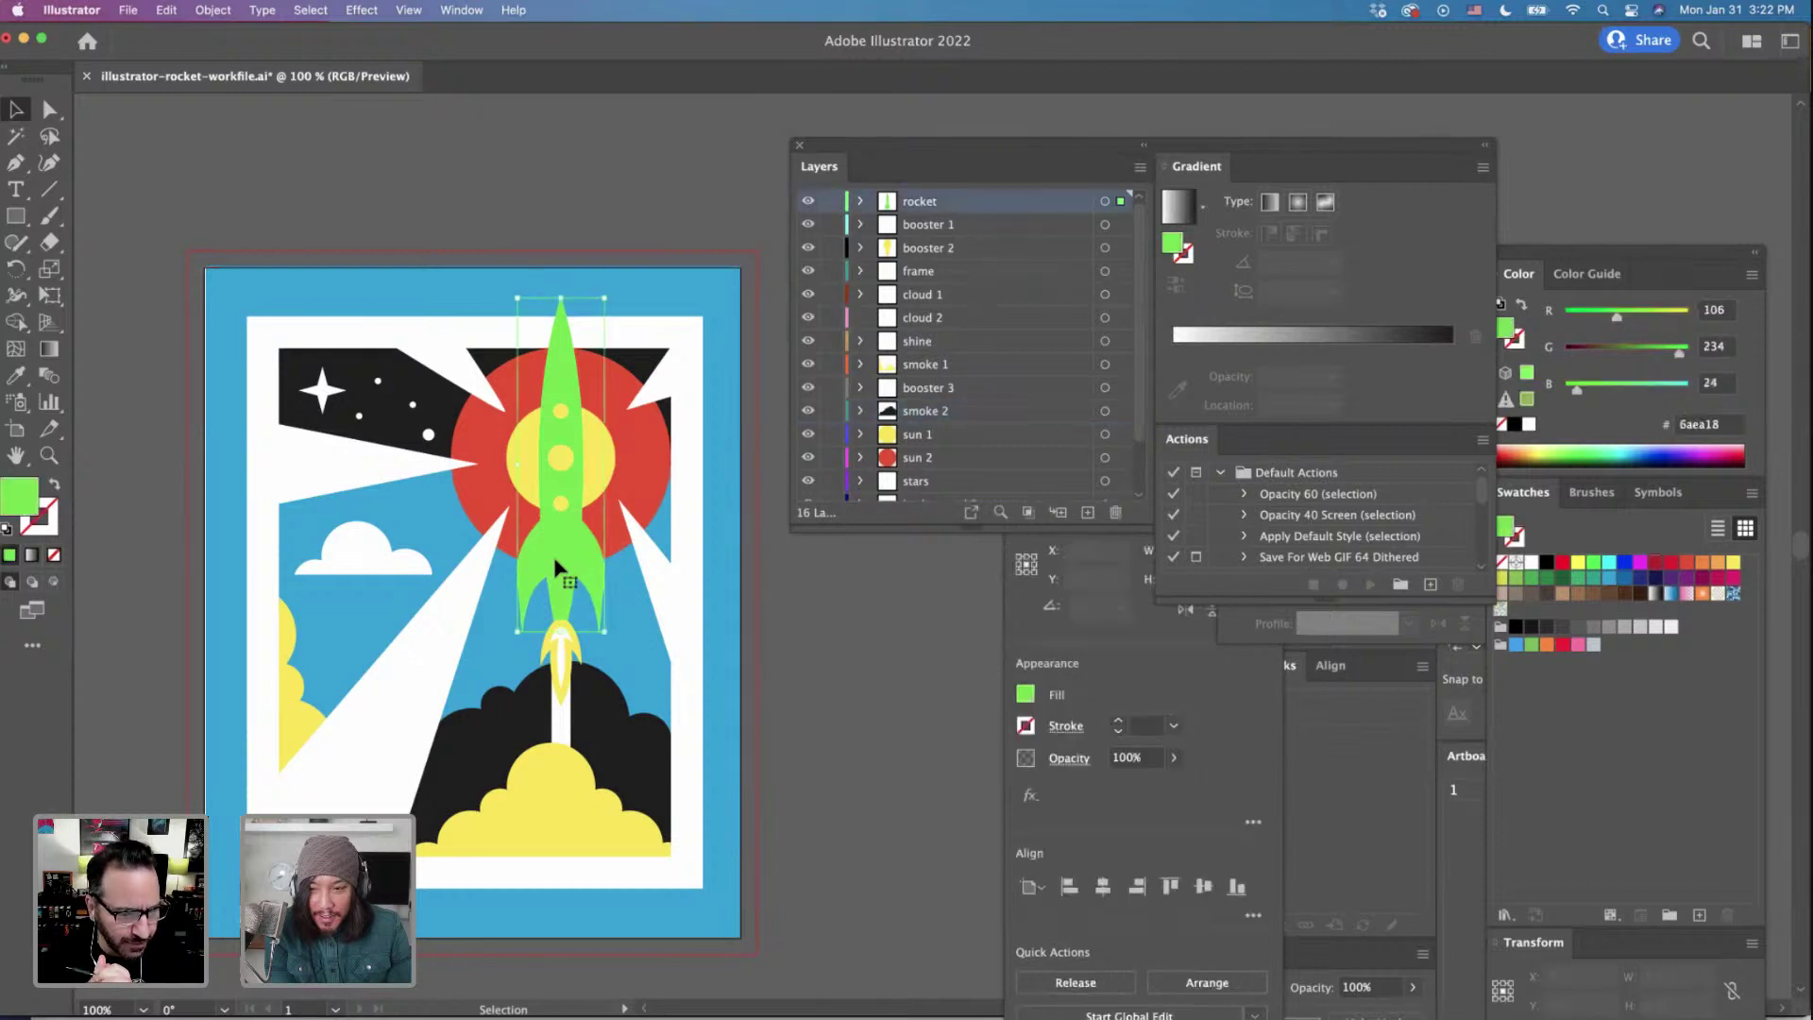
{"action": "double_click", "coordinate": [20, 499]}
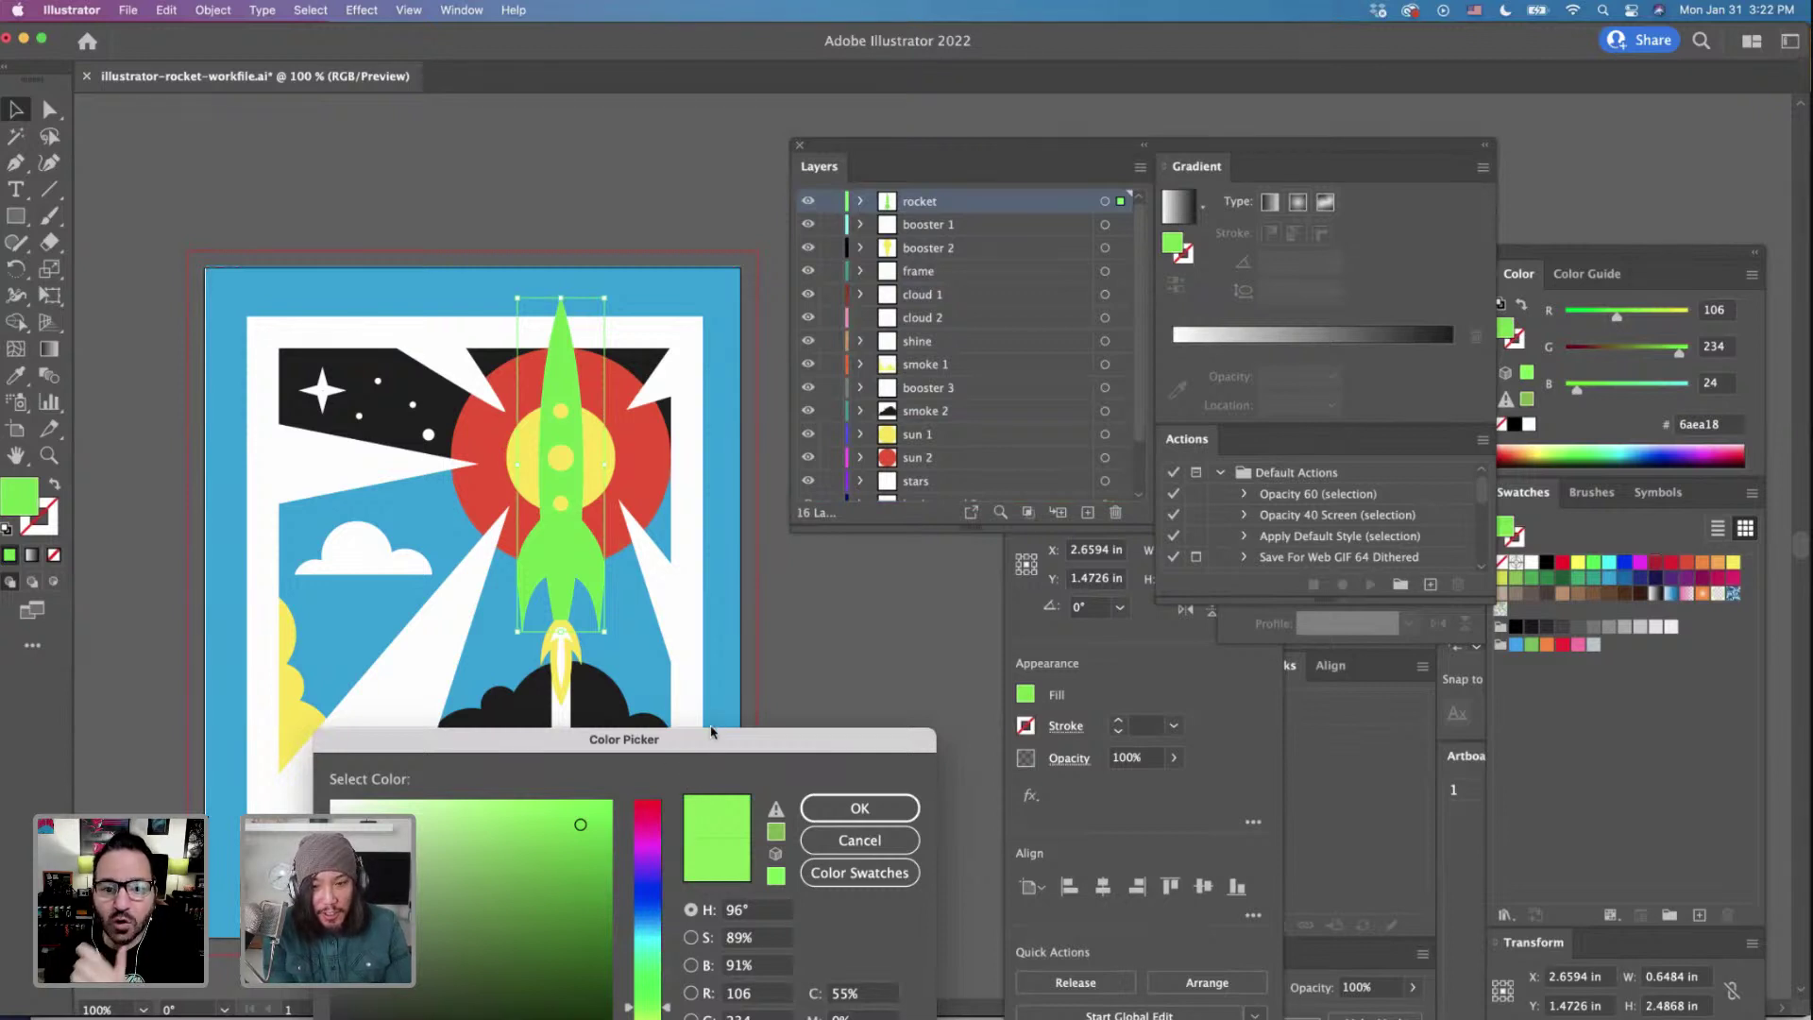
{"action": "left_click_drag", "start_coordinate": [712, 744], "coordinate": [737, 699]}
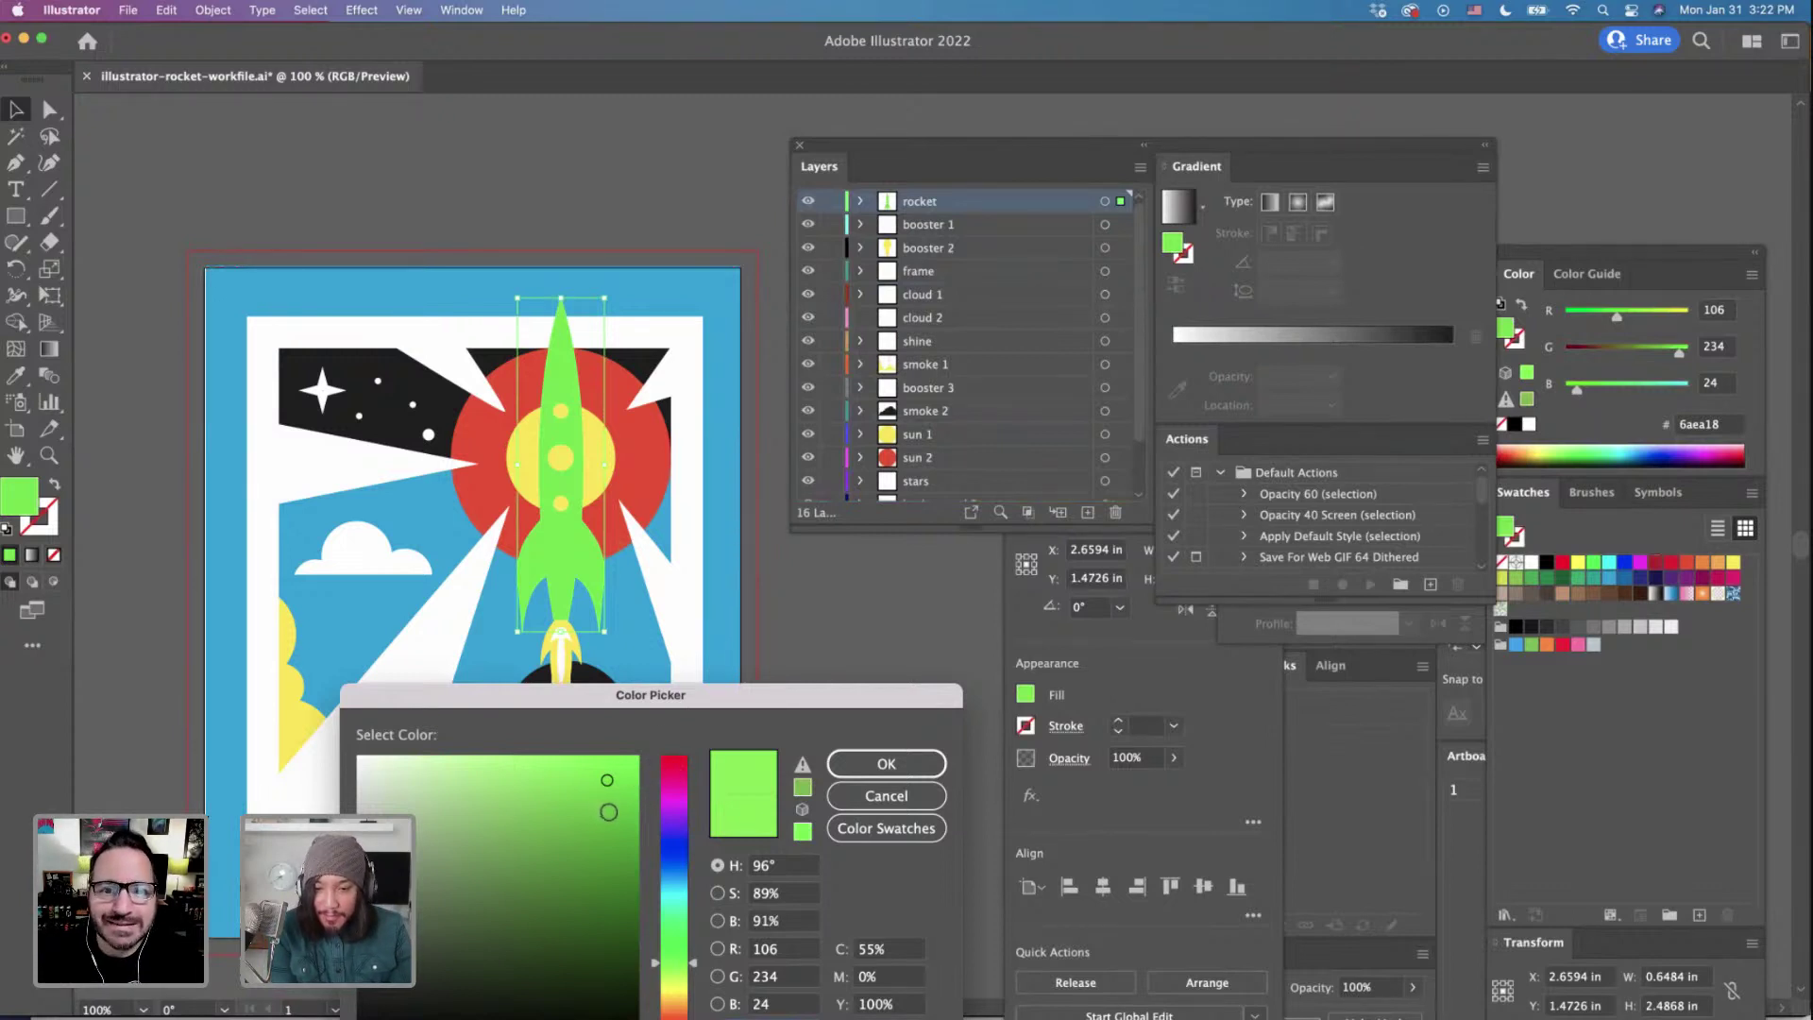
{"action": "left_click", "coordinate": [608, 814]}
{"action": "left_click", "coordinate": [841, 772]}
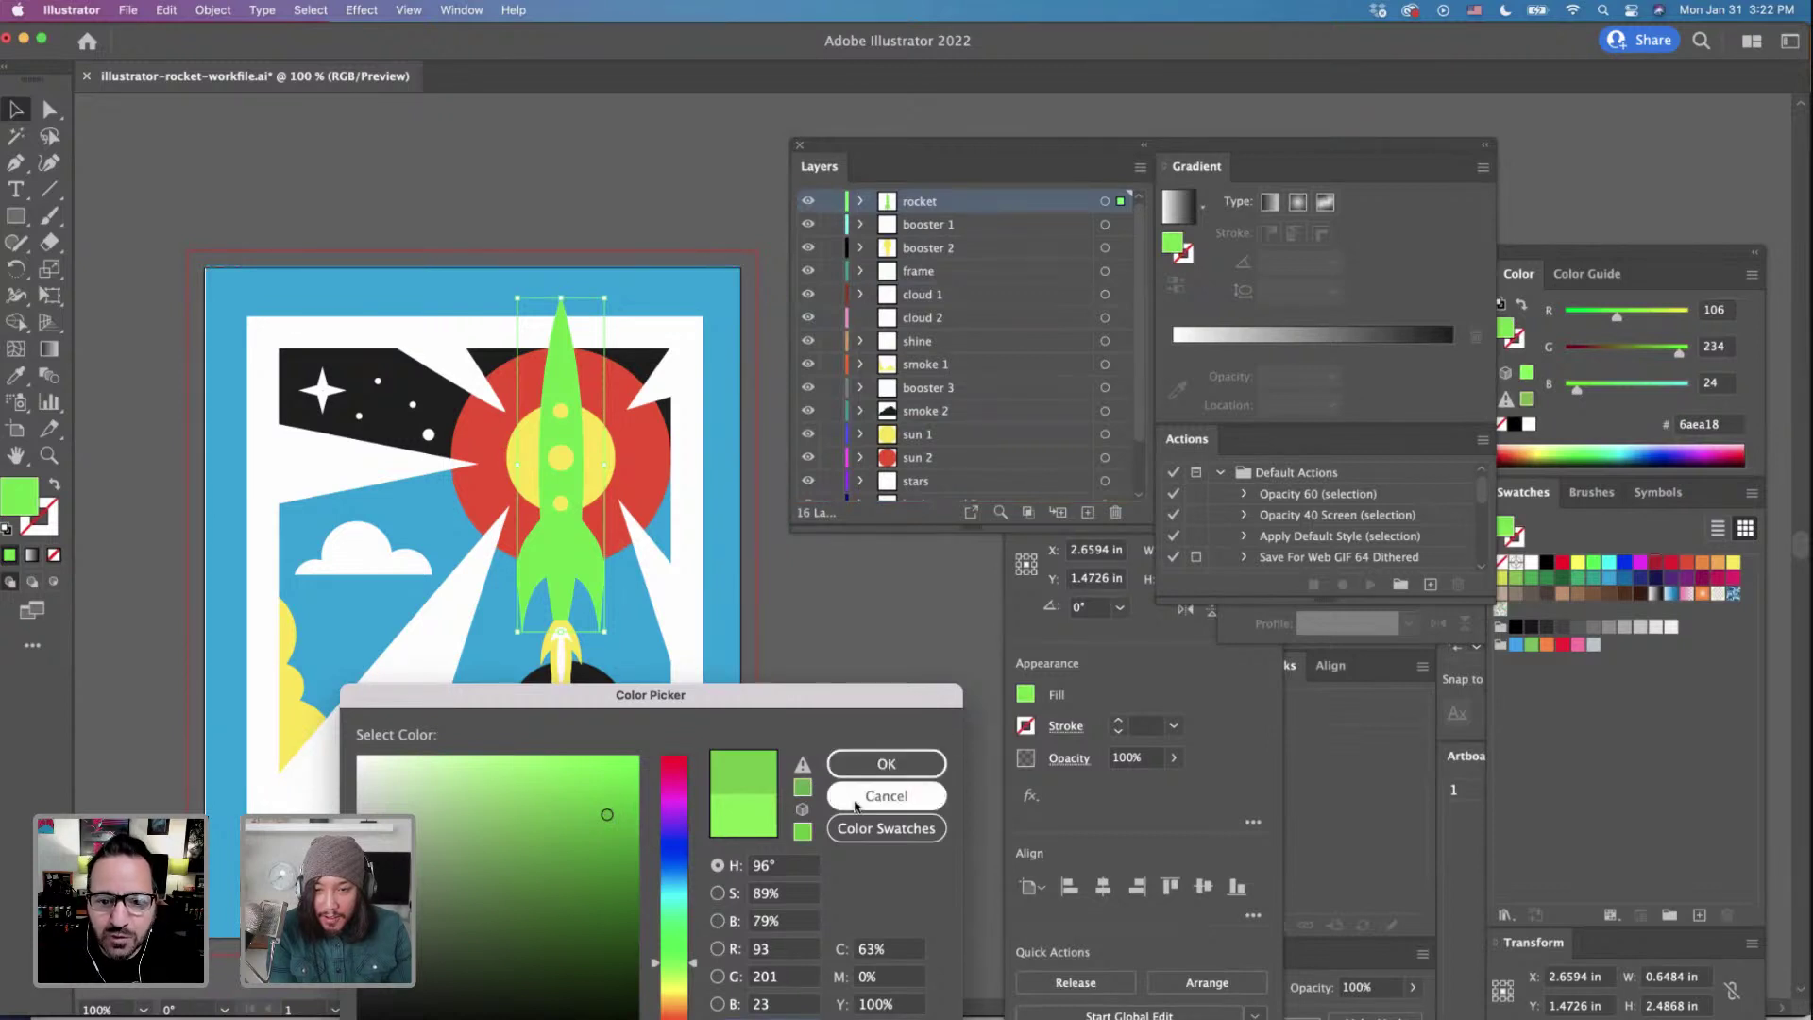
{"action": "left_click", "coordinate": [854, 798]}
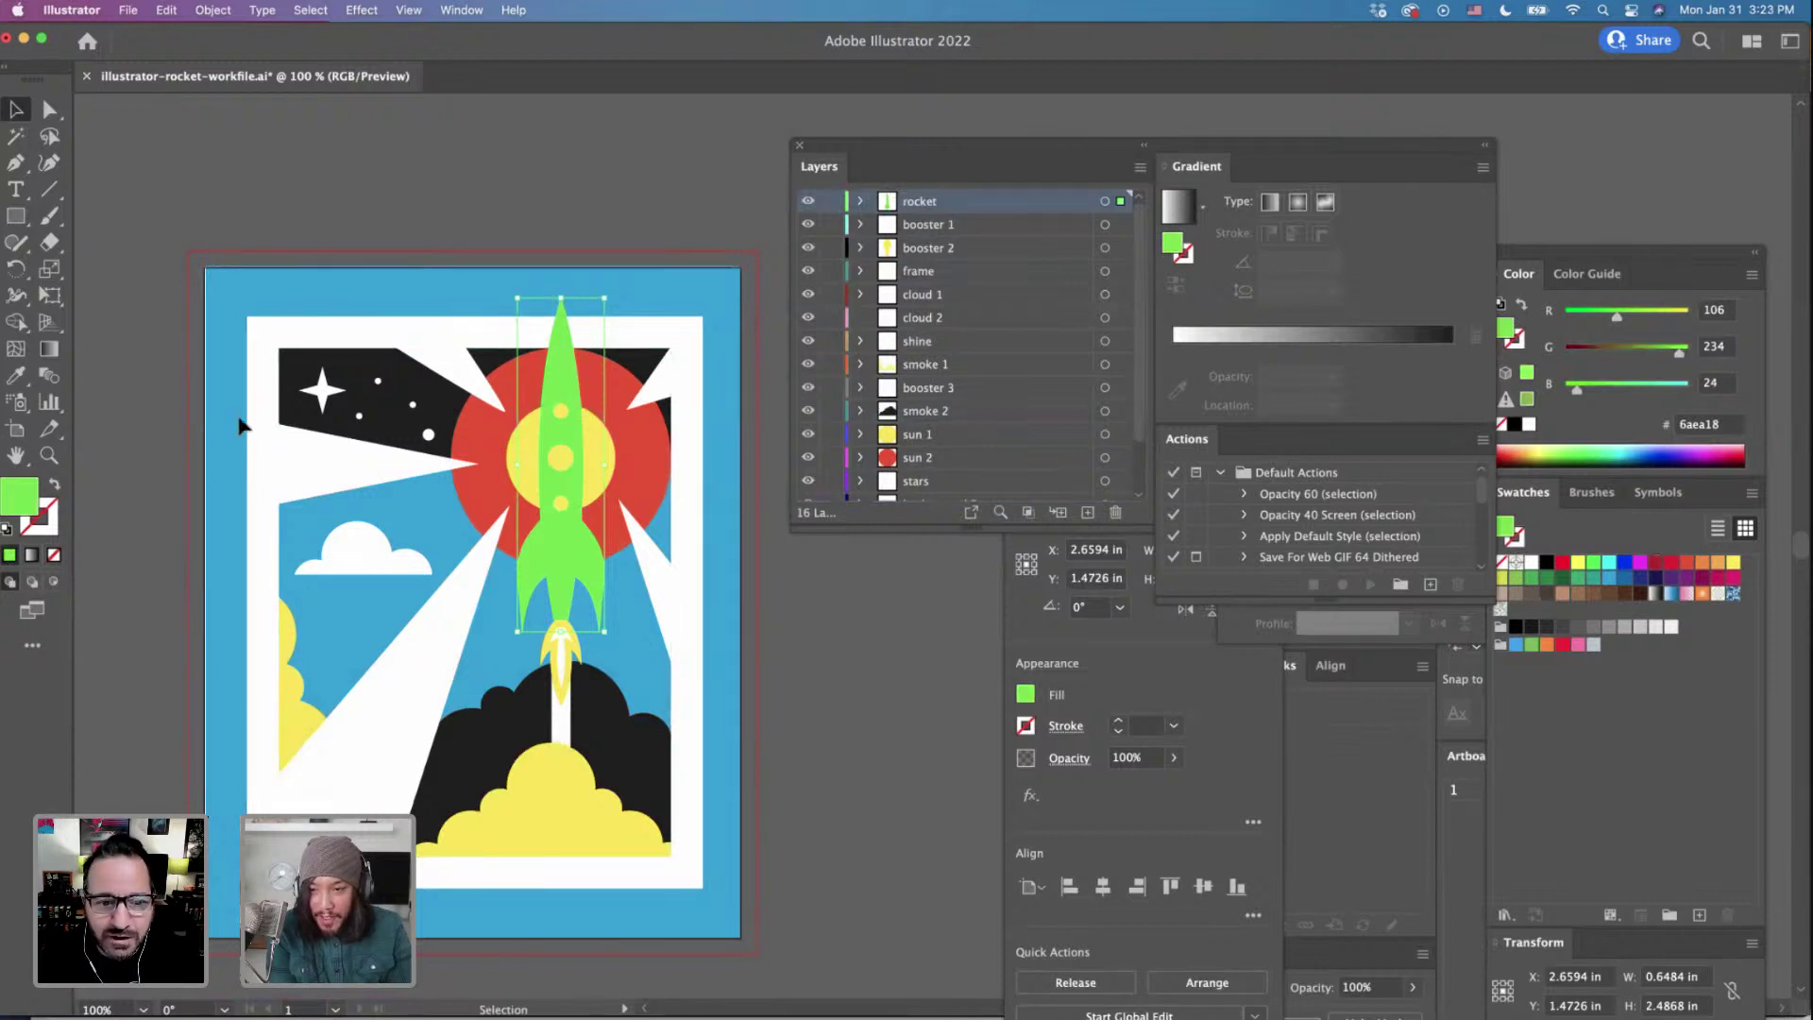
Recolor the rocket by sampling the red of the outer sun circle with the Eyedropper.
{"action": "left_click", "coordinate": [15, 376]}
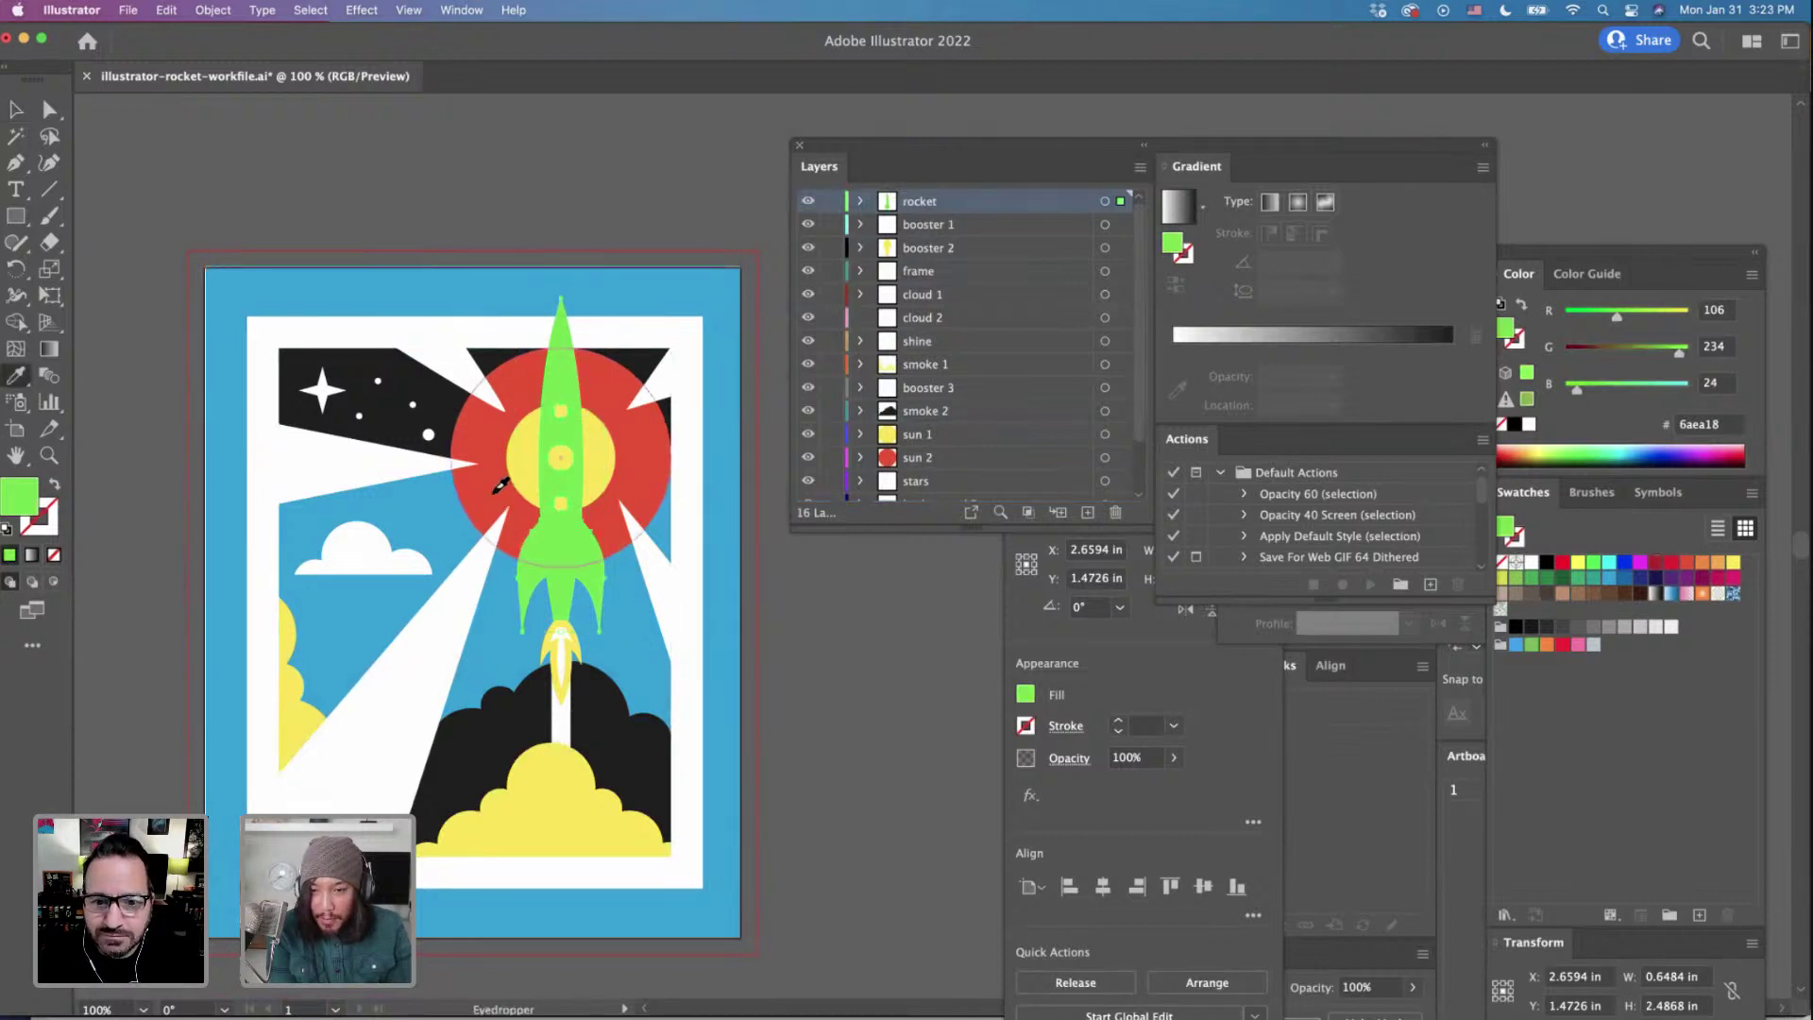
{"action": "left_click", "coordinate": [510, 493]}
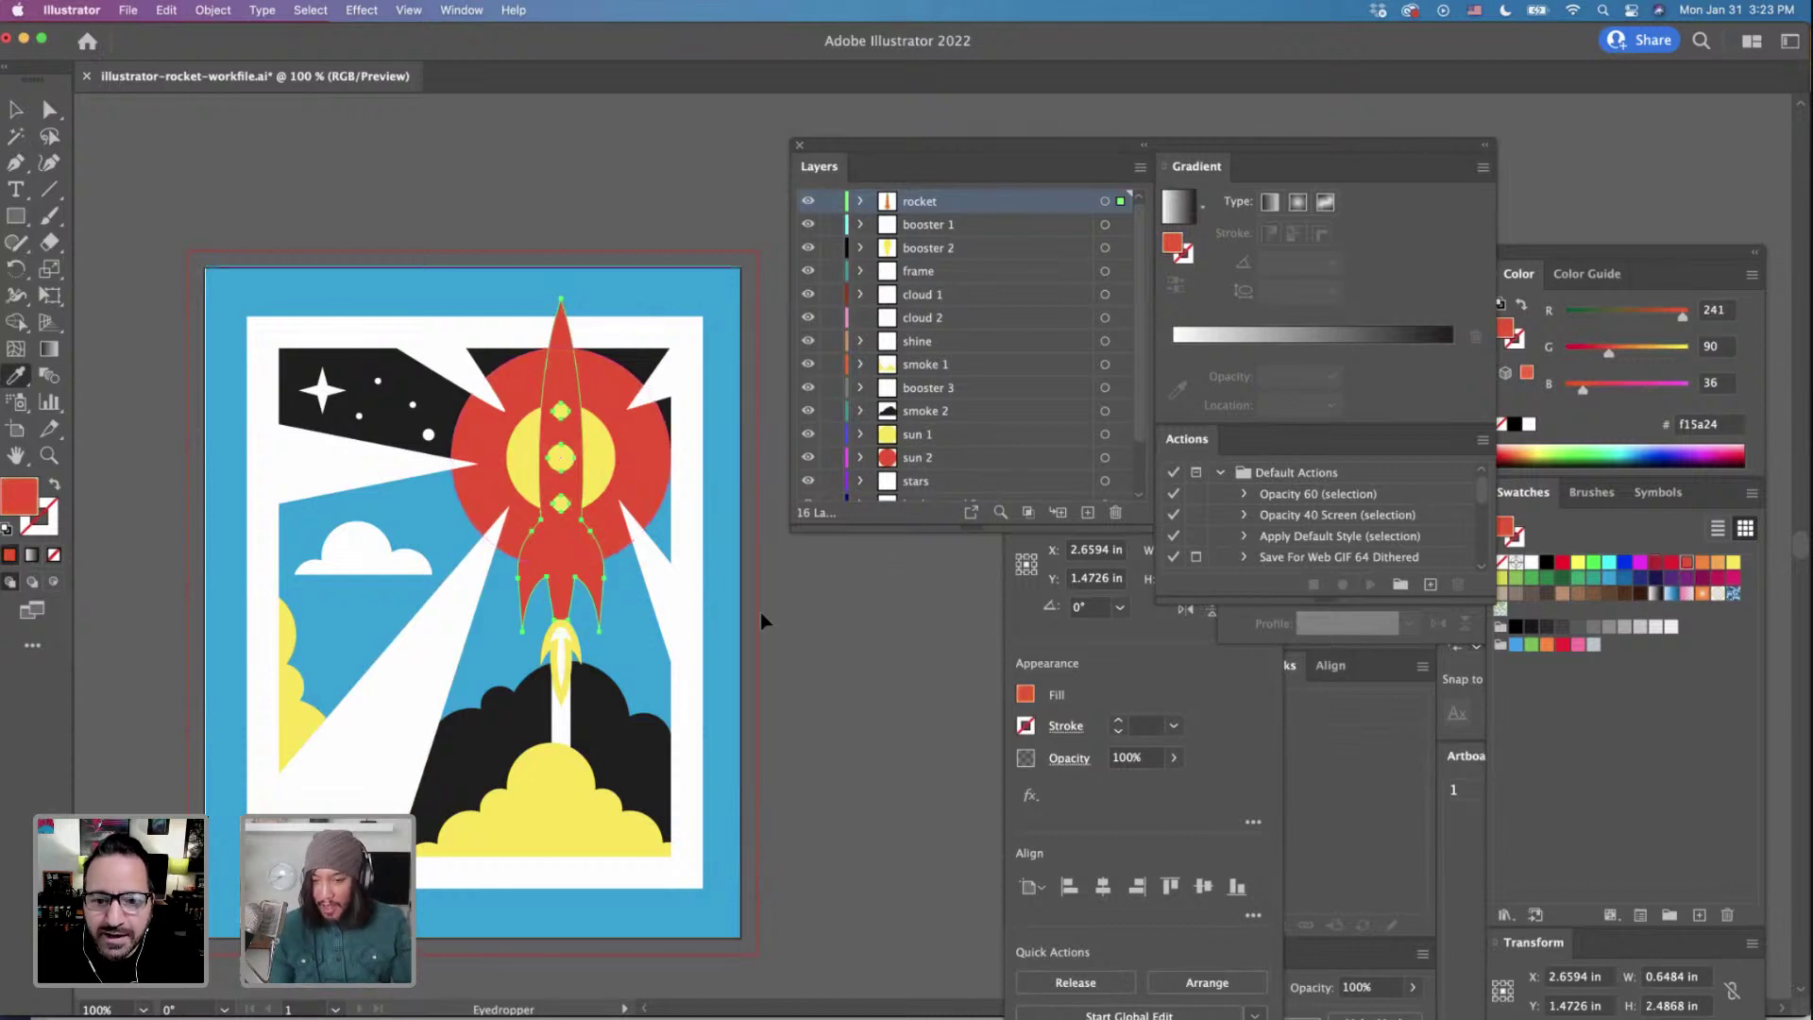
Change the outer sun circle's fill to orange #ef9b2b and deselect it.
{"action": "left_click", "coordinate": [510, 517], "text": "super"}
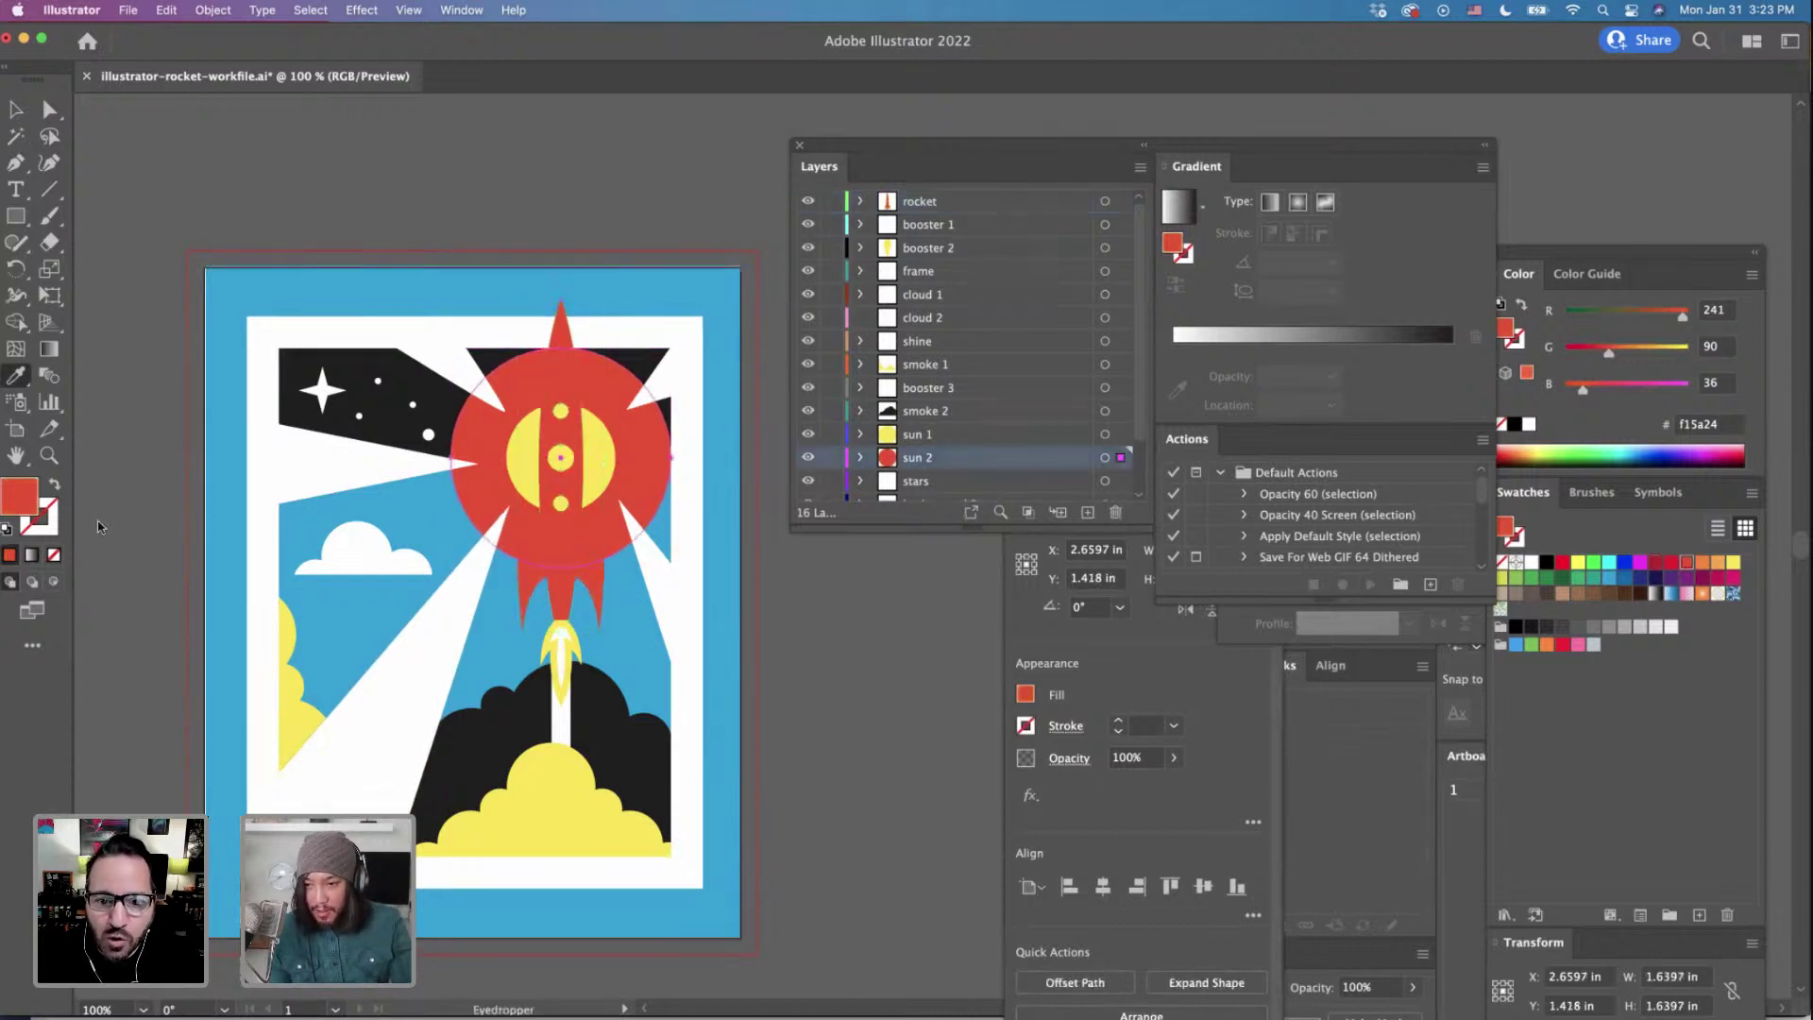
{"action": "double_click", "coordinate": [14, 505]}
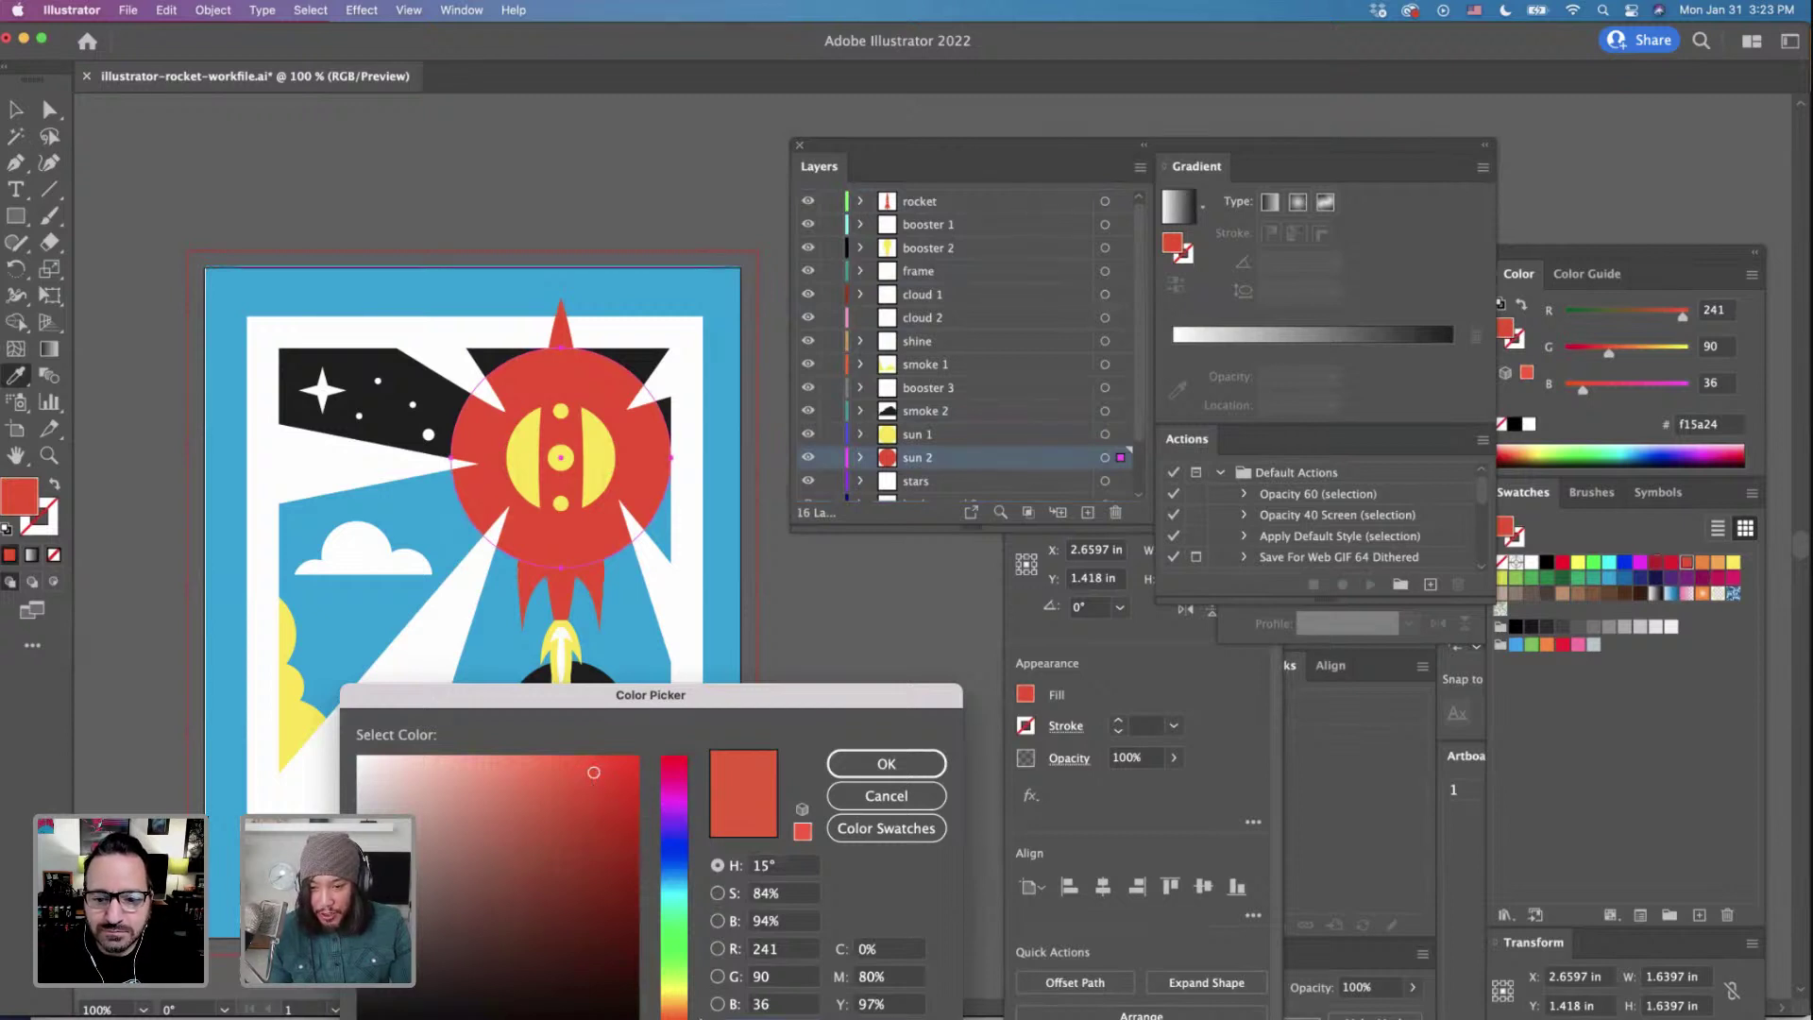
{"action": "left_click_drag", "start_coordinate": [674, 1015], "coordinate": [692, 1015]}
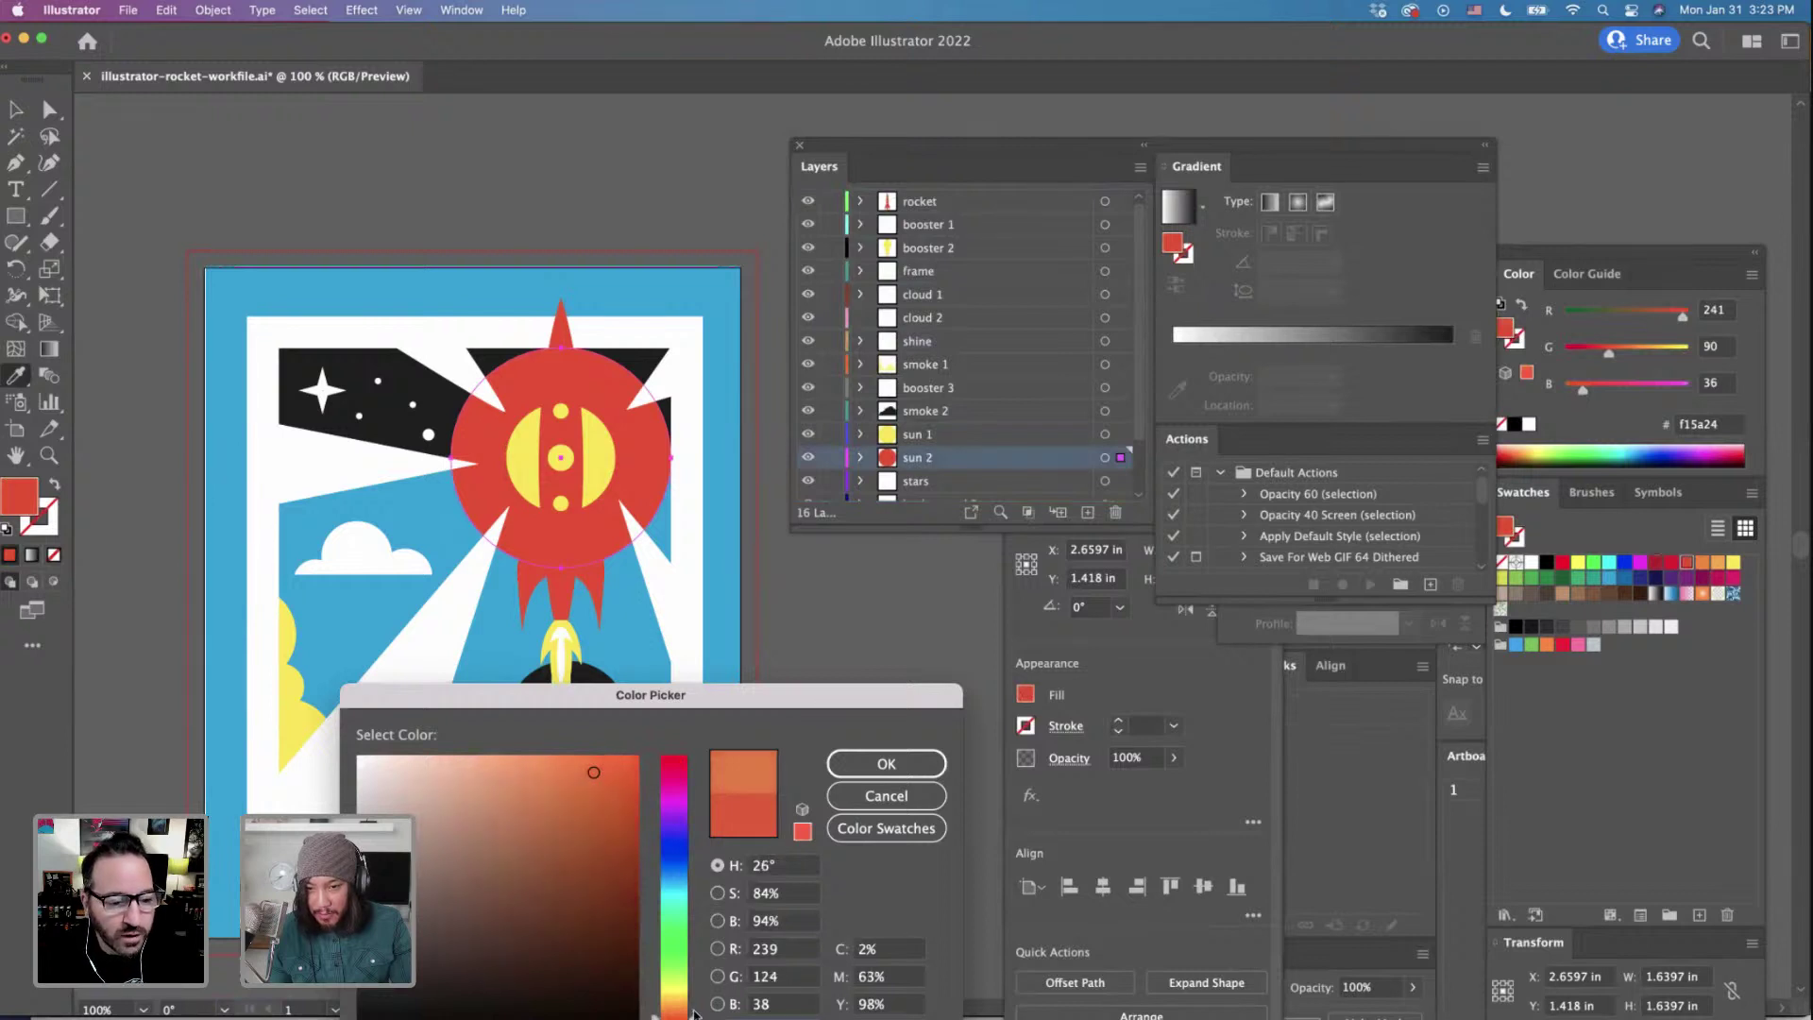
{"action": "left_click_drag", "start_coordinate": [694, 1013], "coordinate": [694, 1007]}
{"action": "mouse_move", "coordinate": [595, 775]}
{"action": "left_mouse_down"}
{"action": "mouse_move", "coordinate": [606, 763]}
{"action": "mouse_move", "coordinate": [588, 773]}
{"action": "left_mouse_up"}
{"action": "left_click_drag", "start_coordinate": [693, 1008], "coordinate": [694, 1007]}
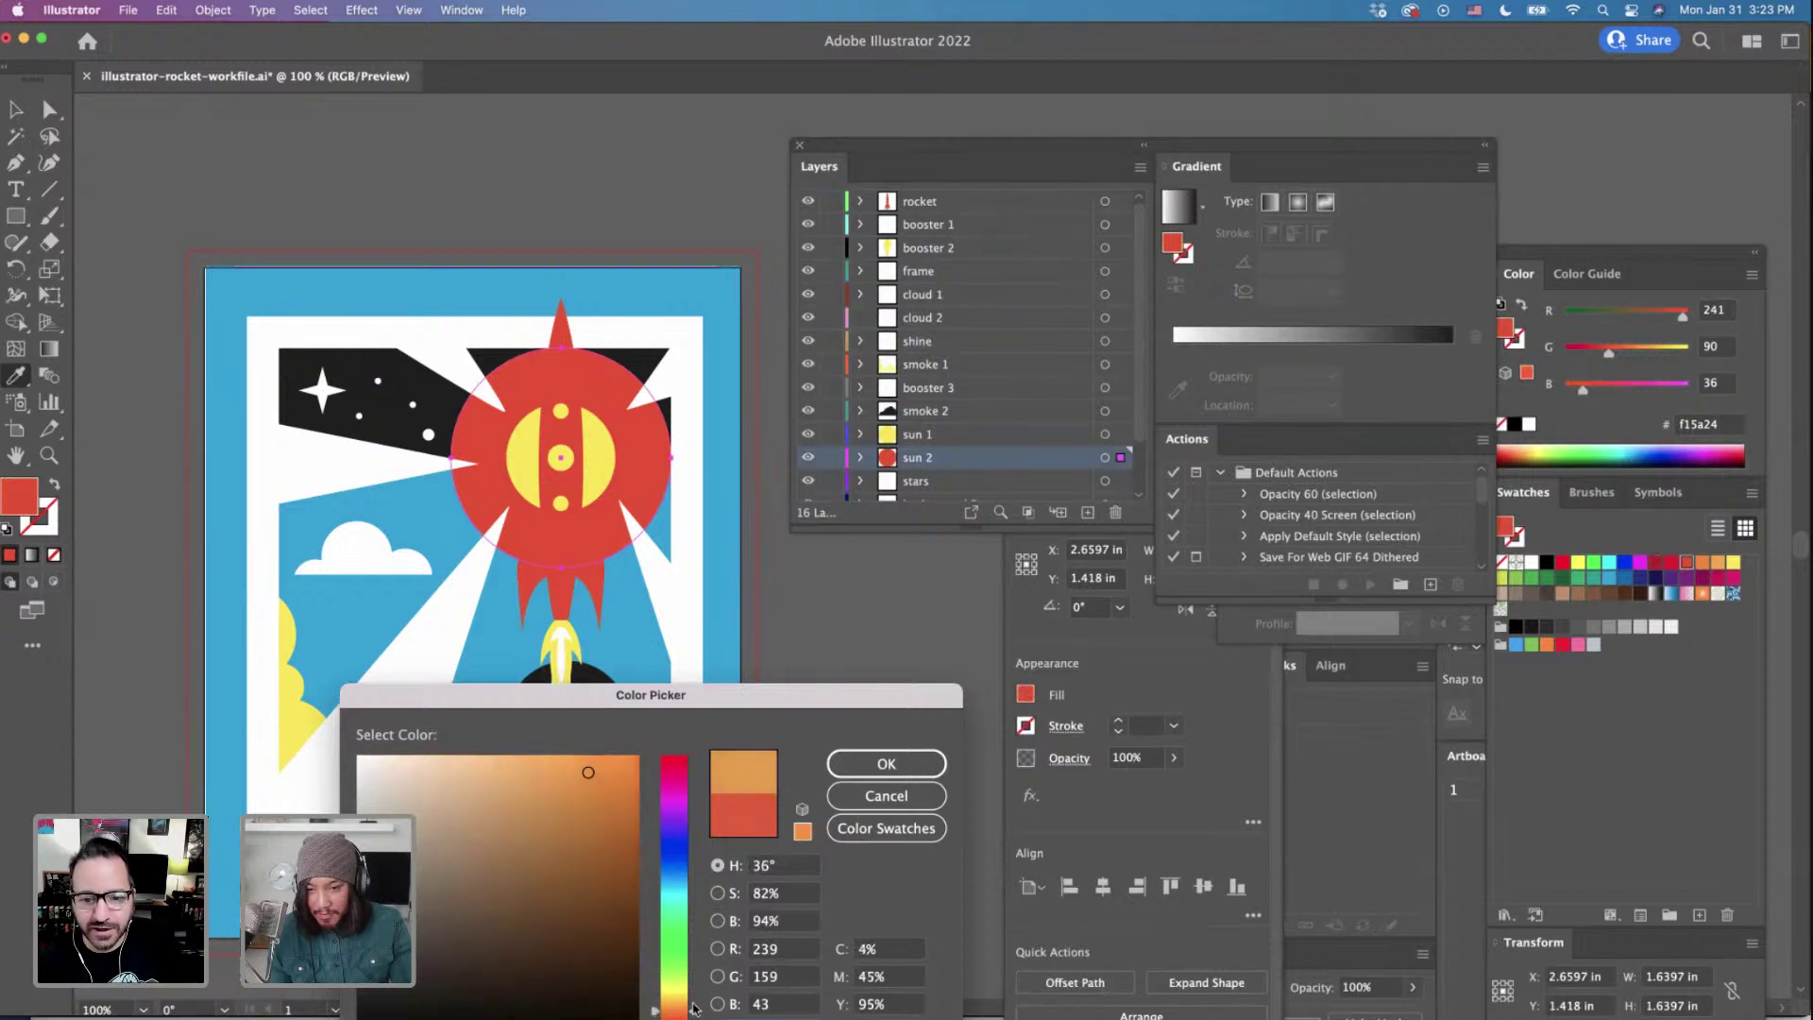
{"action": "left_click", "coordinate": [886, 763]}
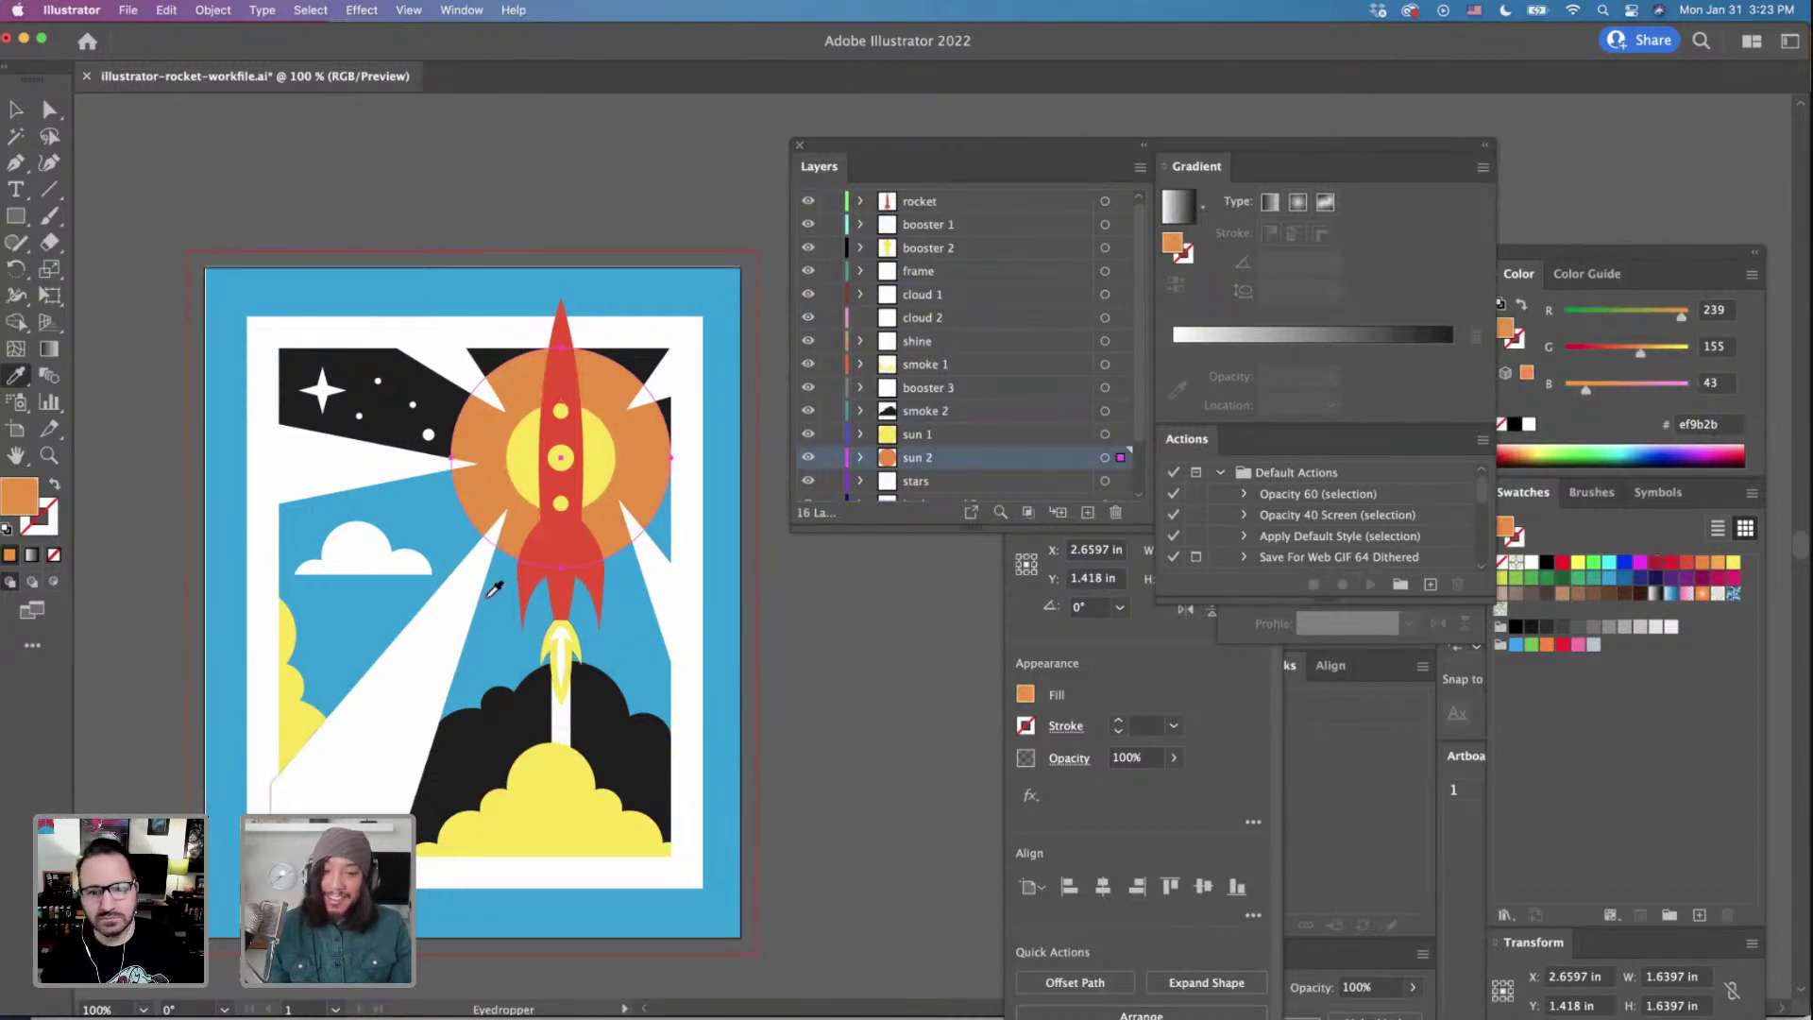
{"action": "key", "text": "super+shift+a"}
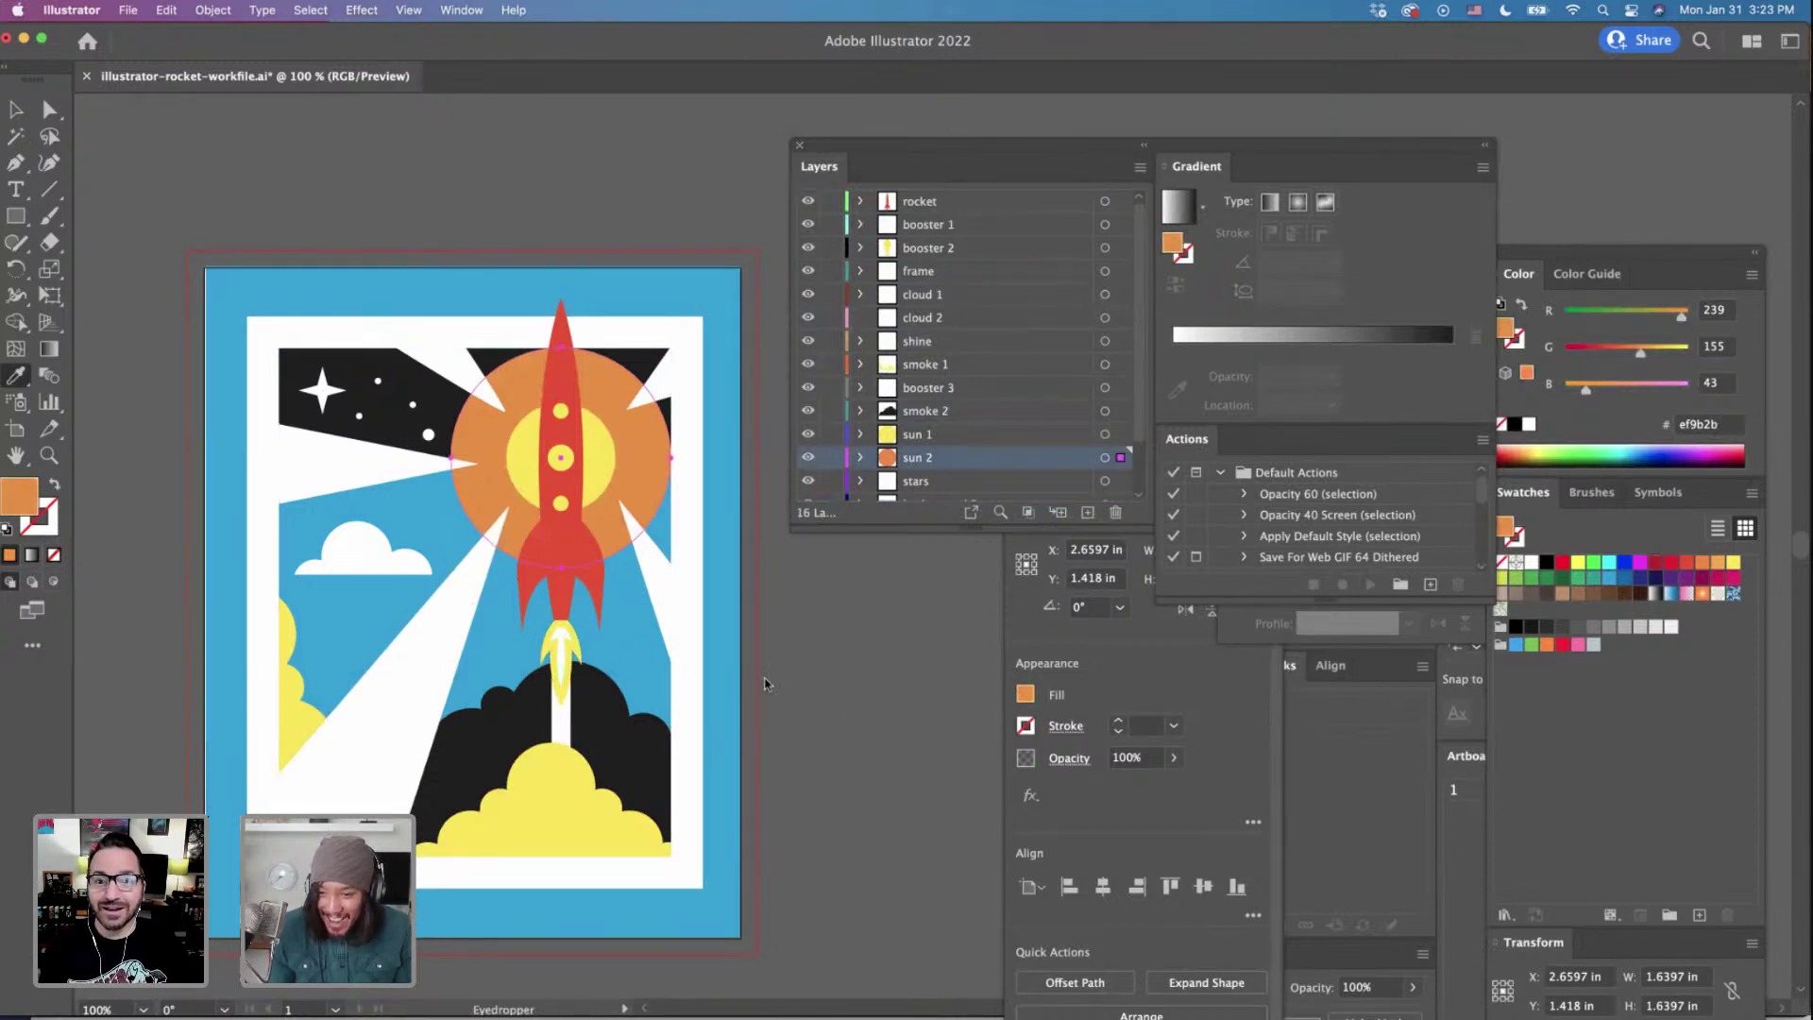
Recolor the outer booster flame with the outer sun's orange and the inner flame with the inner sun's yellow, then deselect.
{"action": "left_click", "coordinate": [581, 663], "text": "super"}
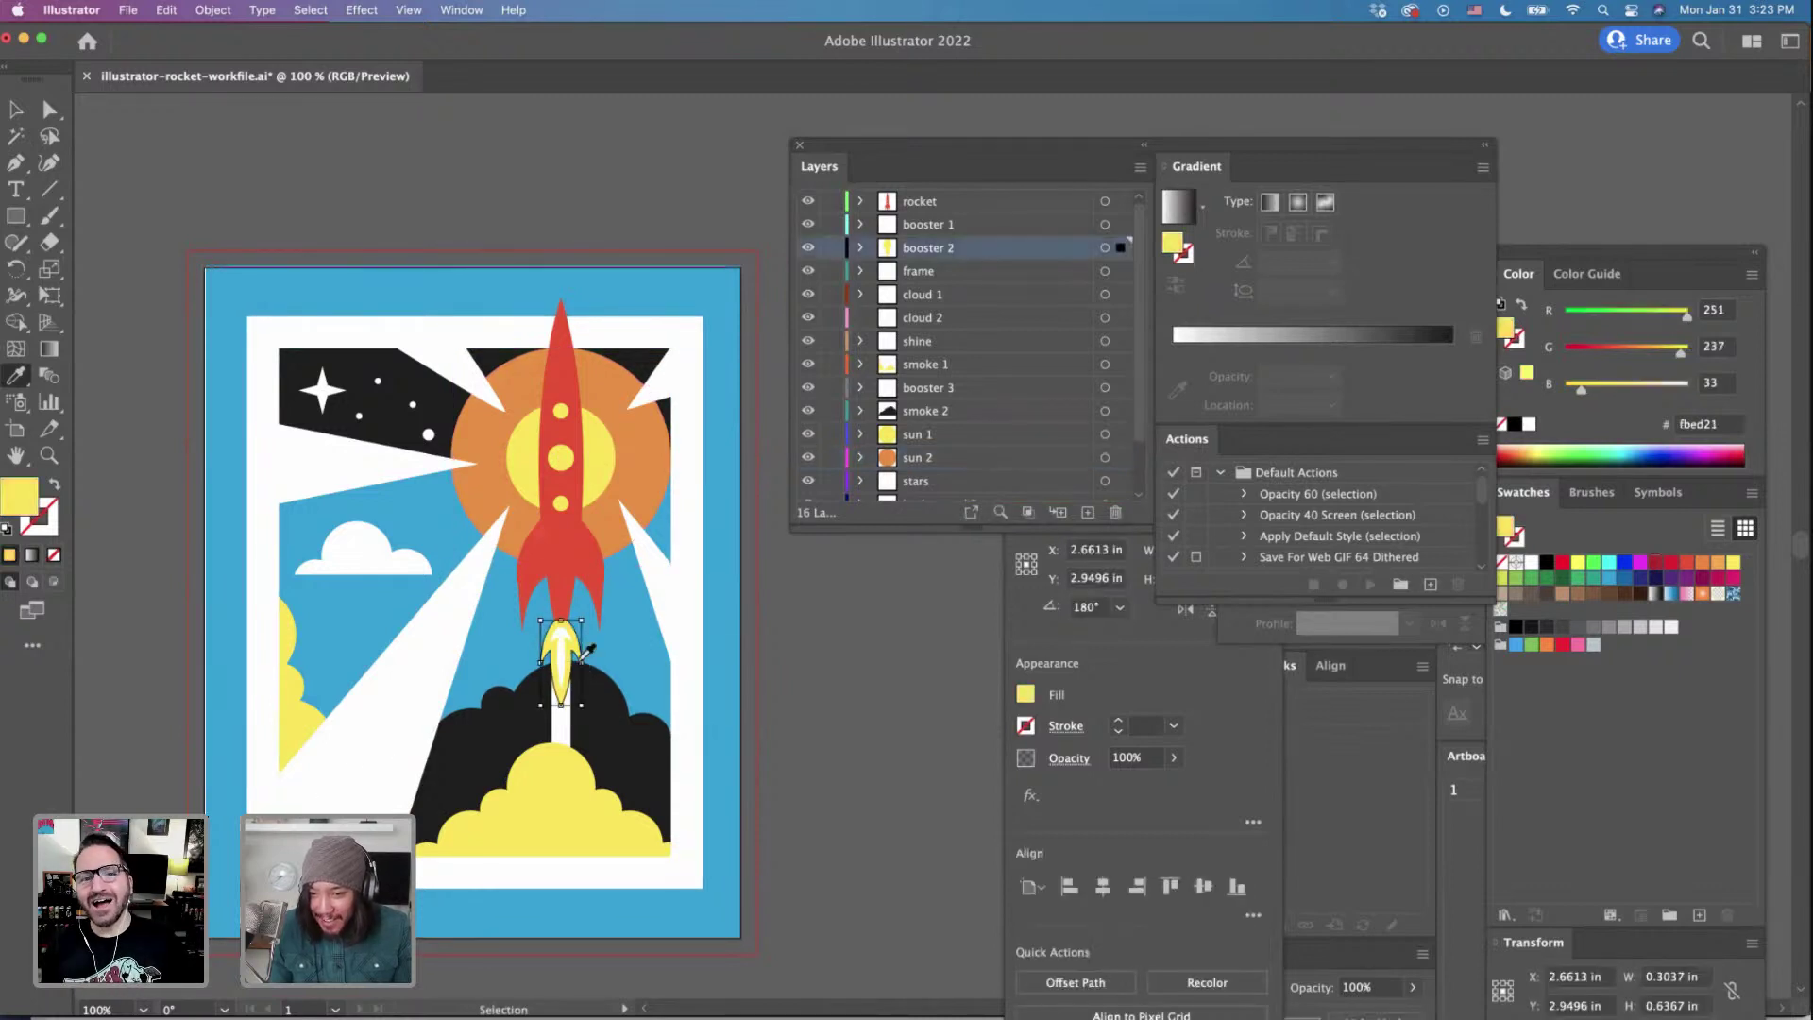
{"action": "left_click", "coordinate": [658, 481]}
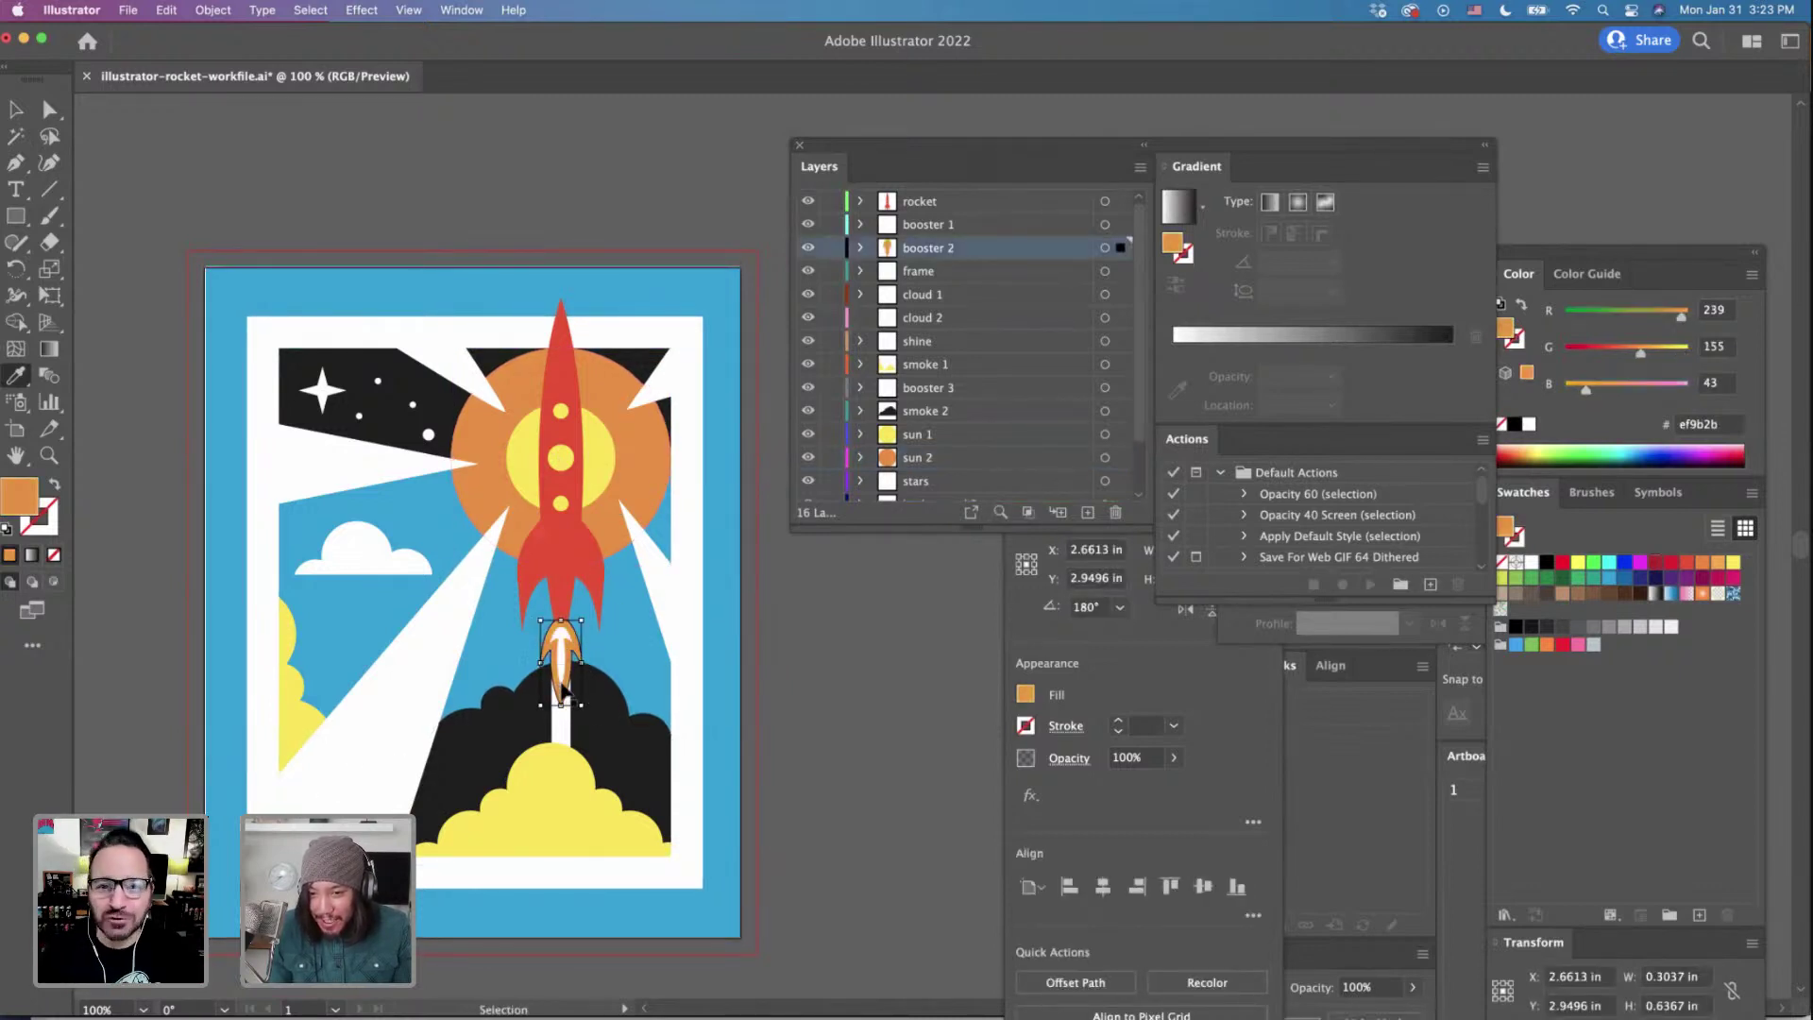
{"action": "left_click", "coordinate": [563, 686], "text": "super"}
{"action": "left_click", "coordinate": [605, 461]}
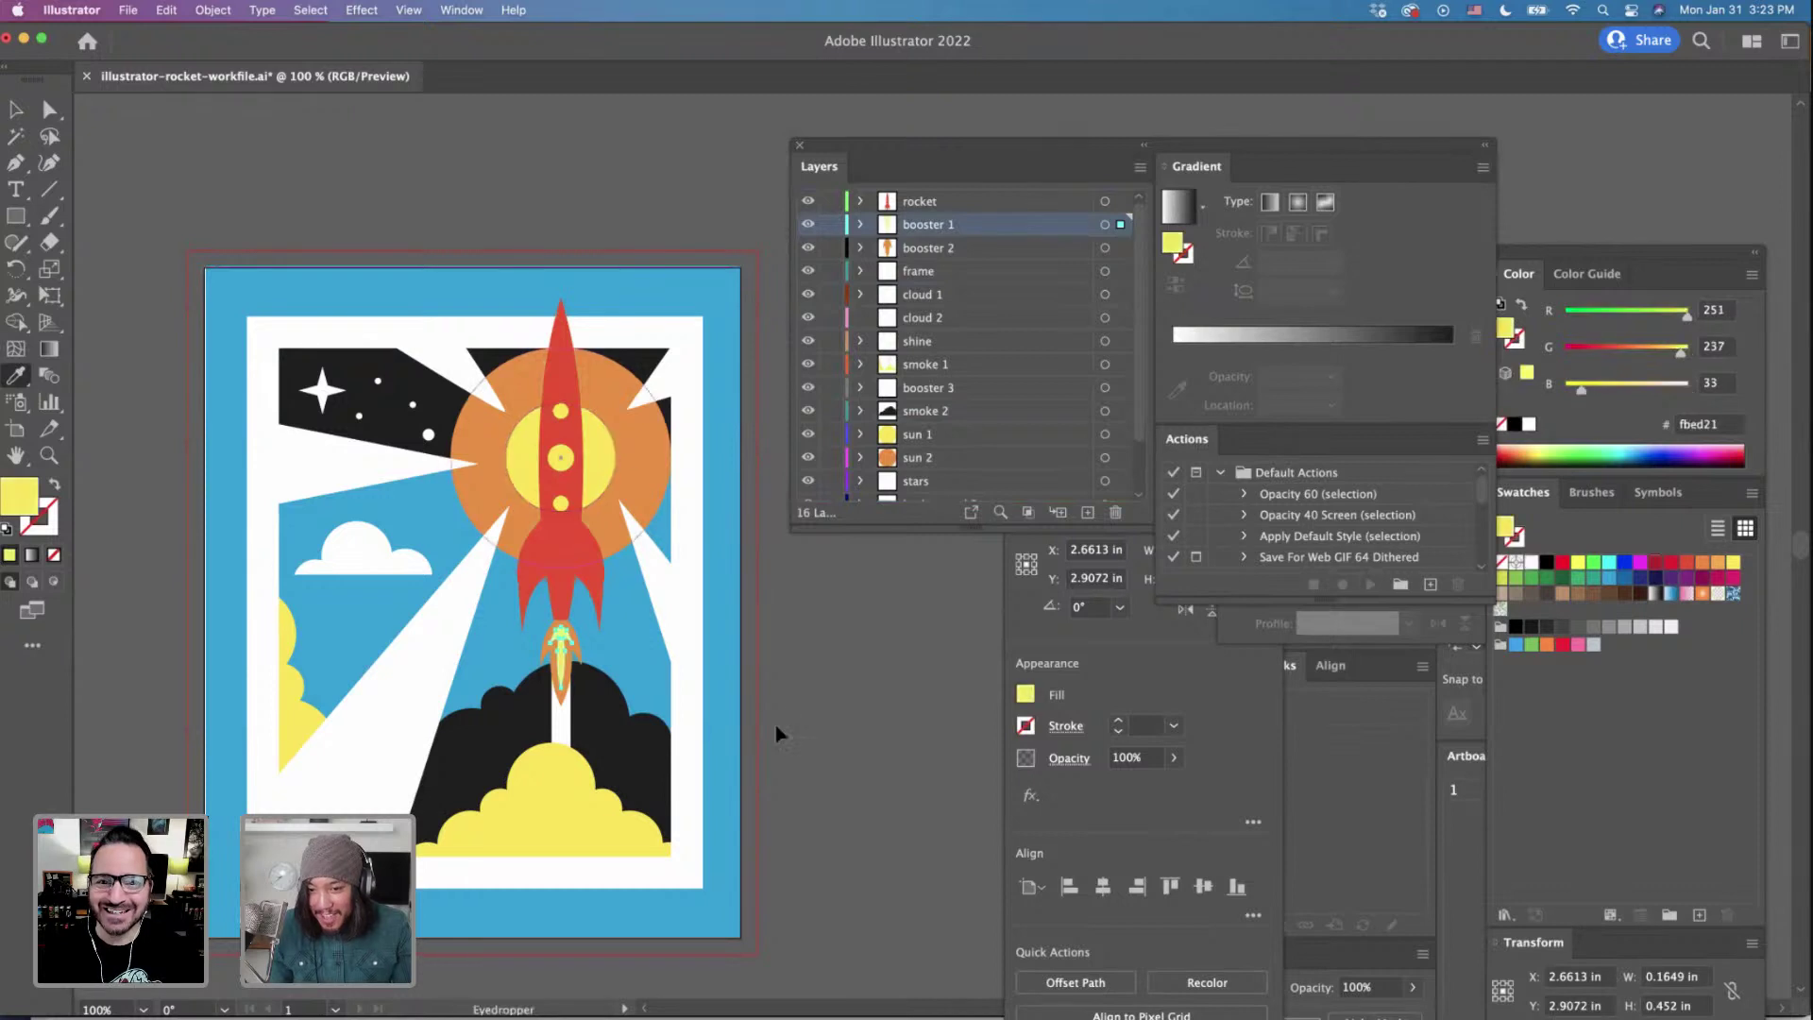
{"action": "left_click", "coordinate": [807, 797], "text": "super"}
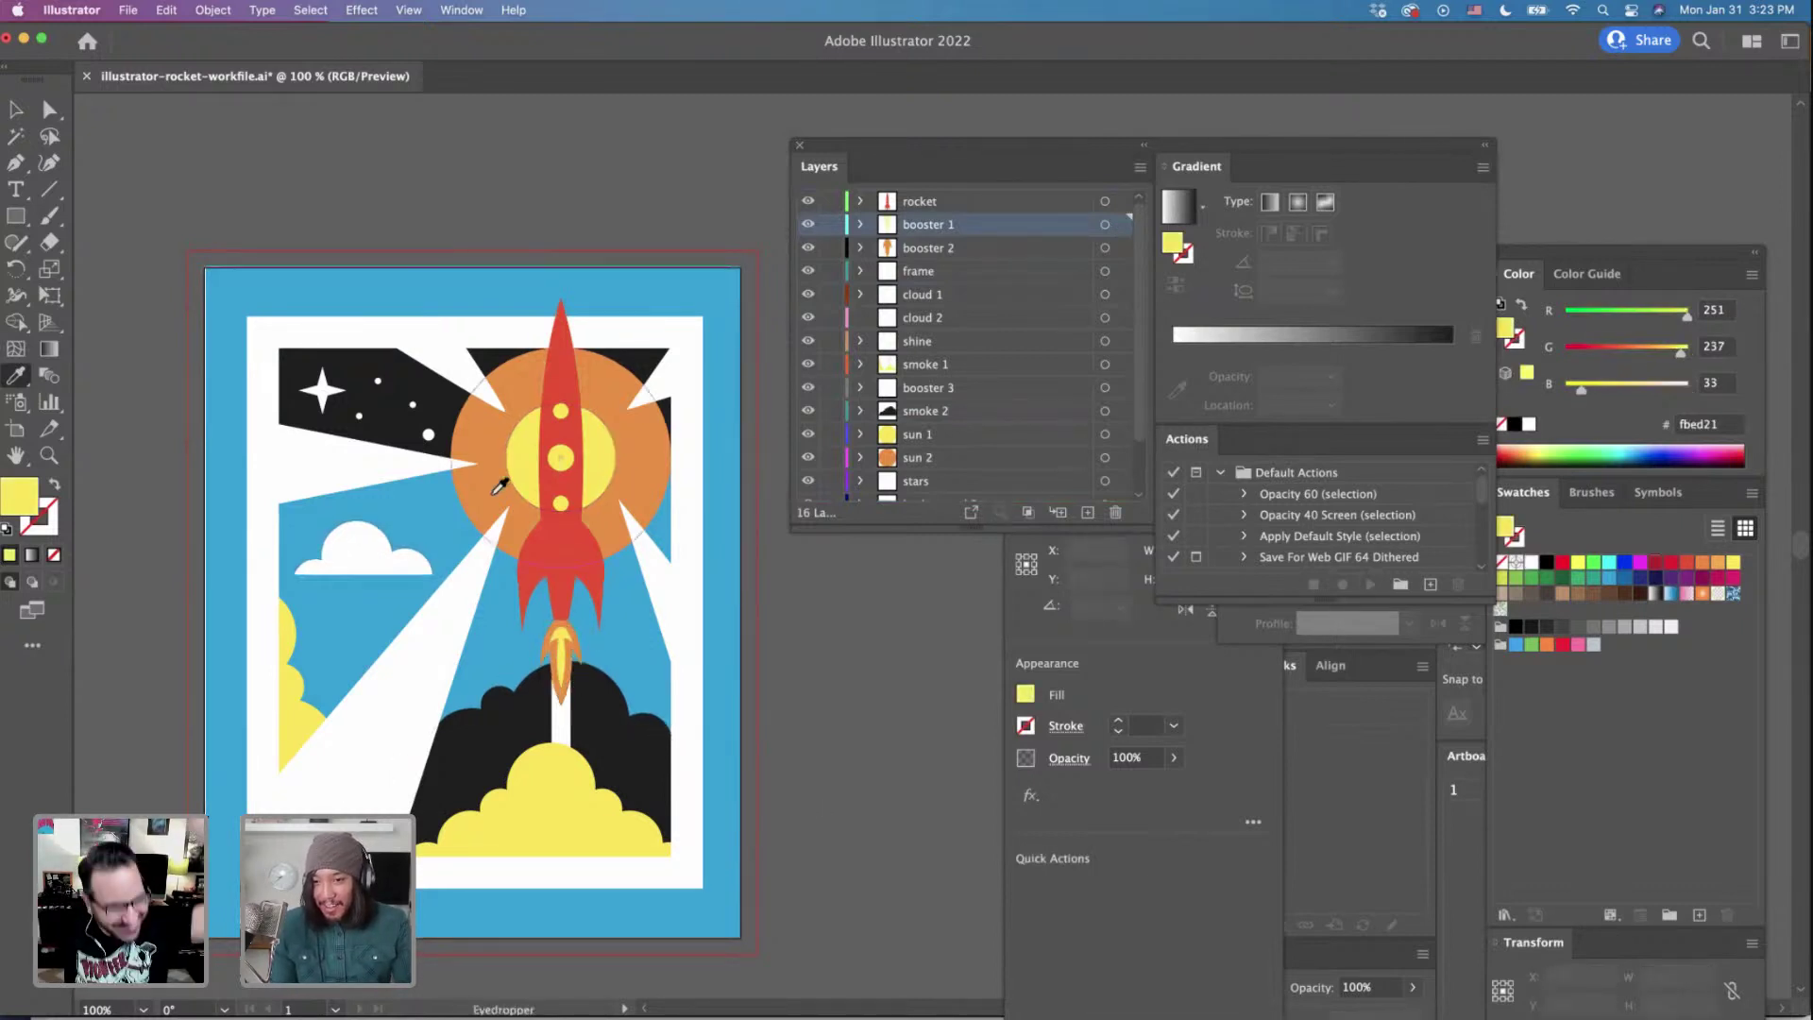
Switch the artwork to Outline view and examine the poster's overlapping paths.
{"action": "scroll", "coordinate": [782, 418], "scroll_direction": "up", "scroll_amount": 3}
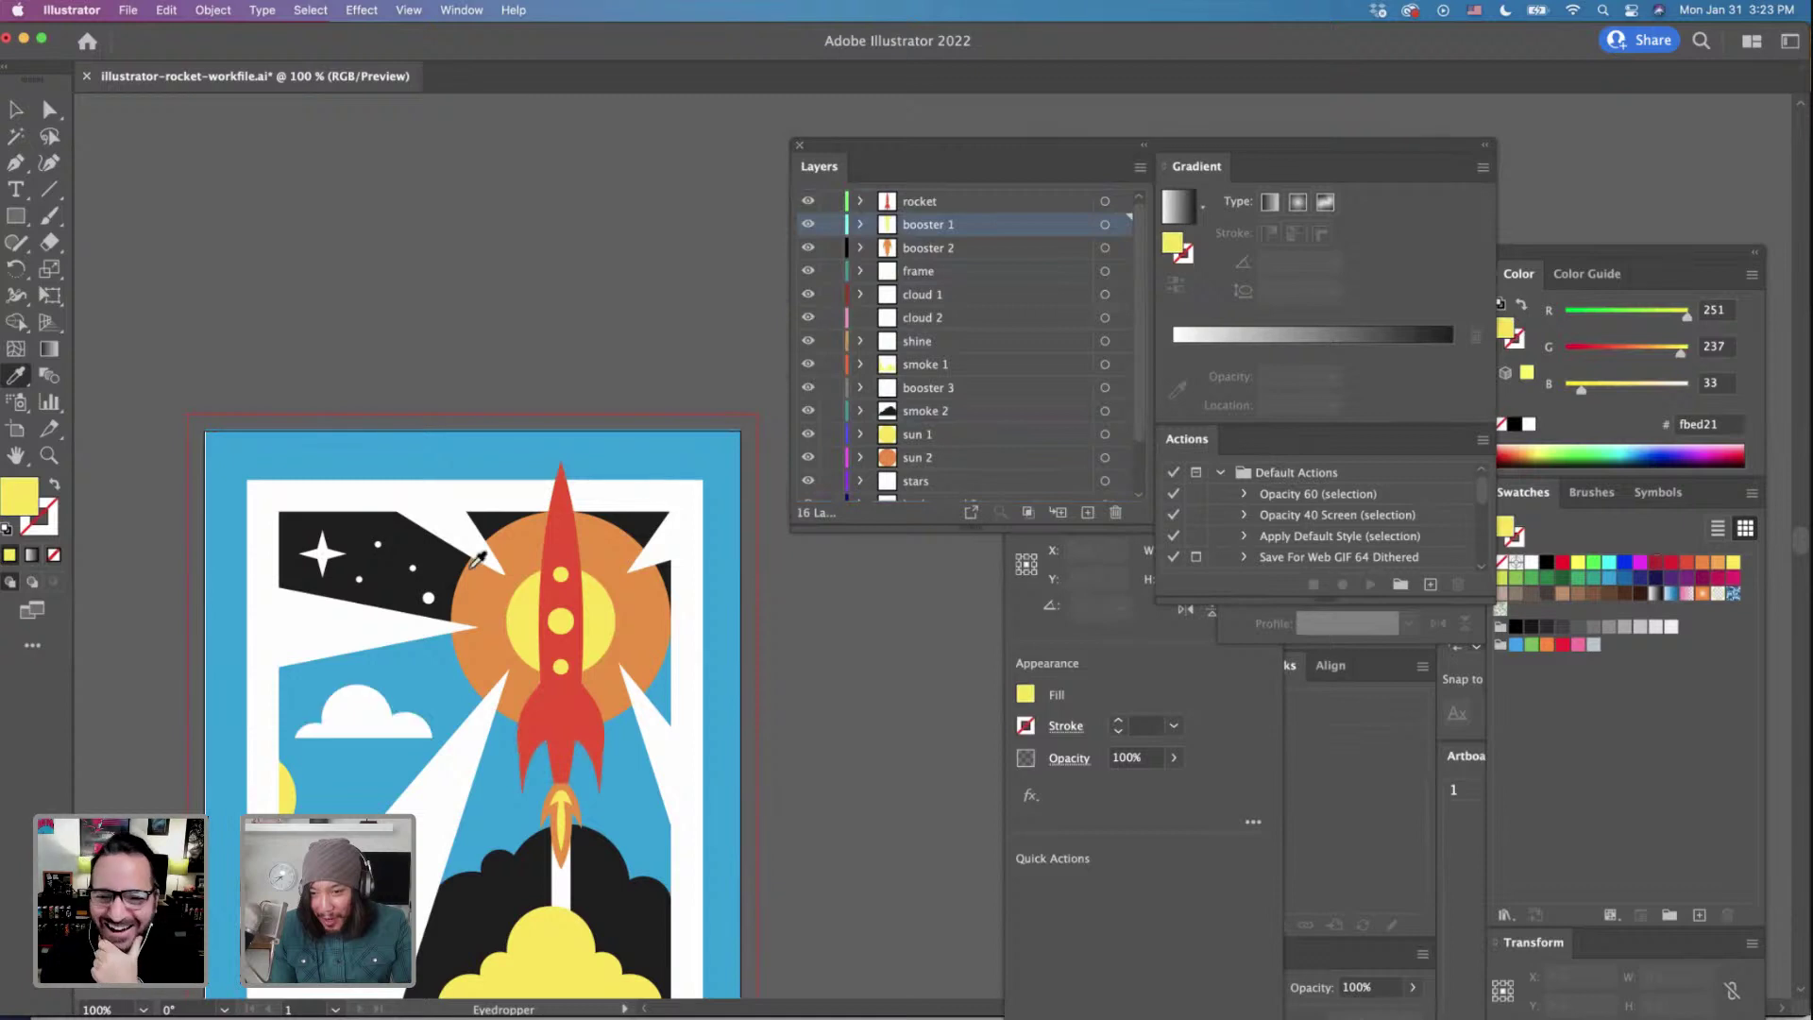
{"action": "scroll", "coordinate": [478, 561], "scroll_direction": "down", "scroll_amount": 3}
{"action": "scroll", "coordinate": [519, 622], "scroll_direction": "down", "scroll_amount": 1}
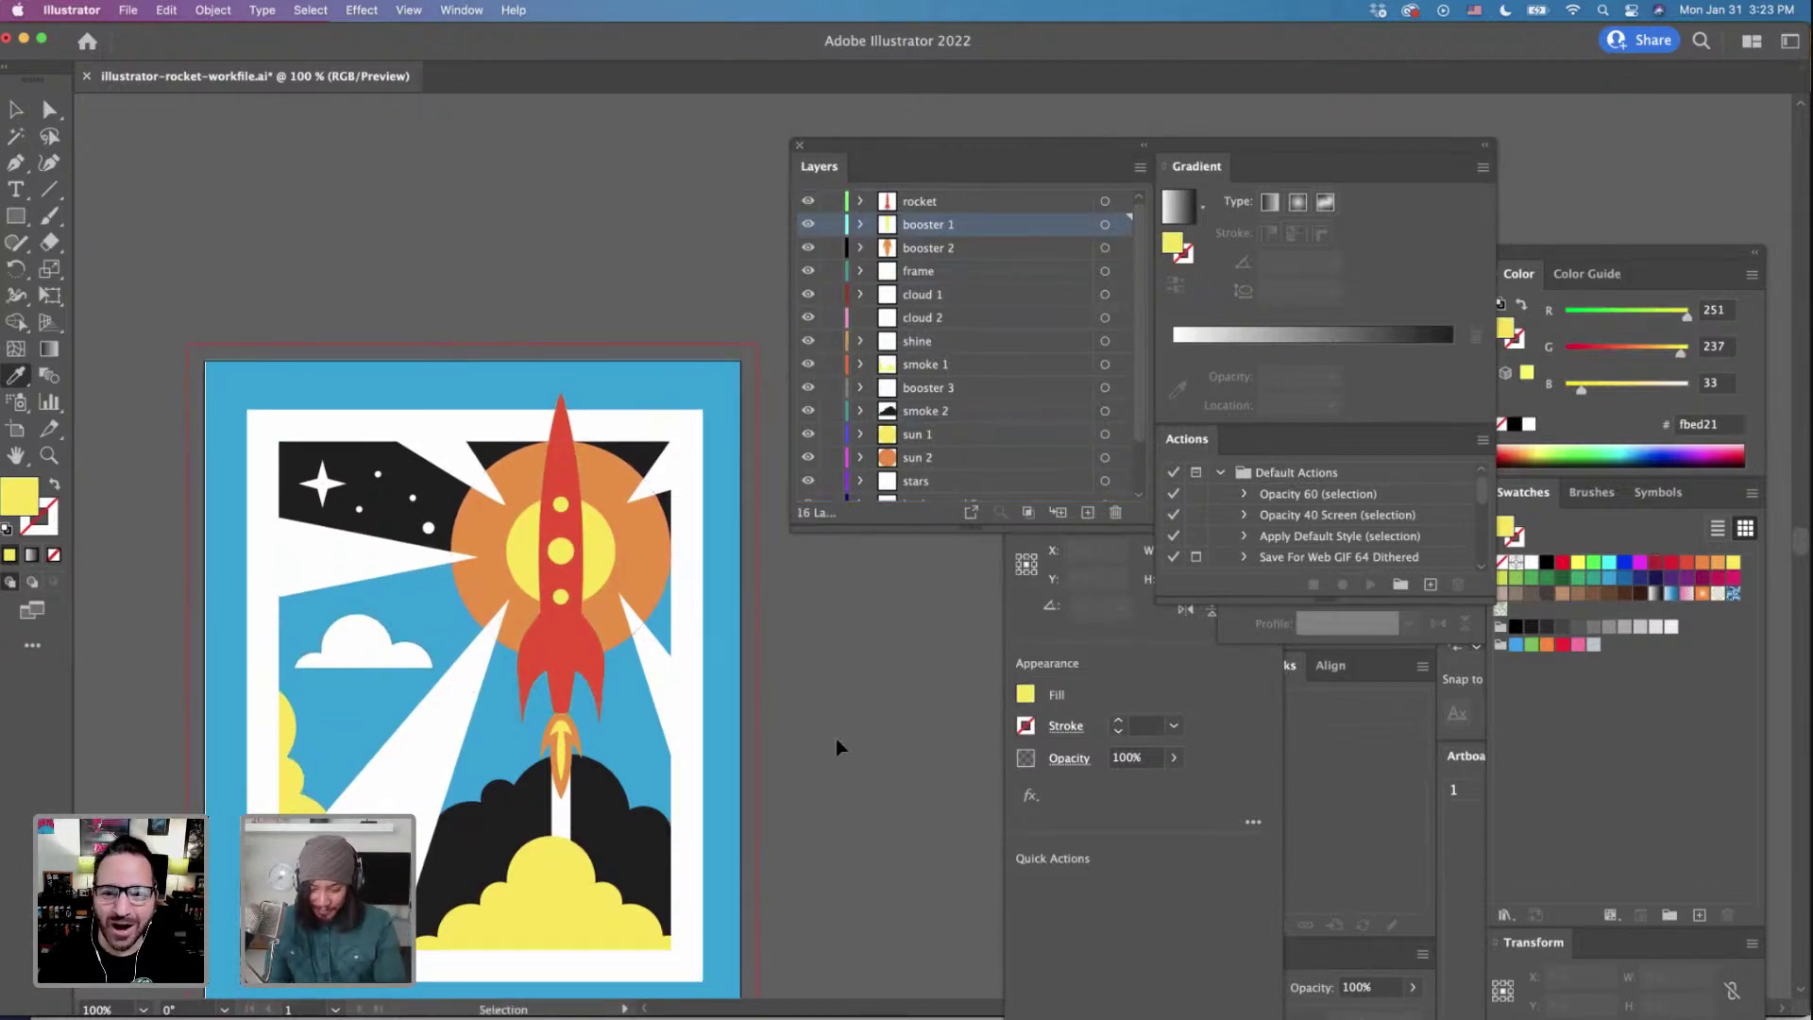
{"action": "key", "text": "super+y"}
{"action": "scroll", "coordinate": [845, 730], "scroll_direction": "down", "scroll_amount": 15}
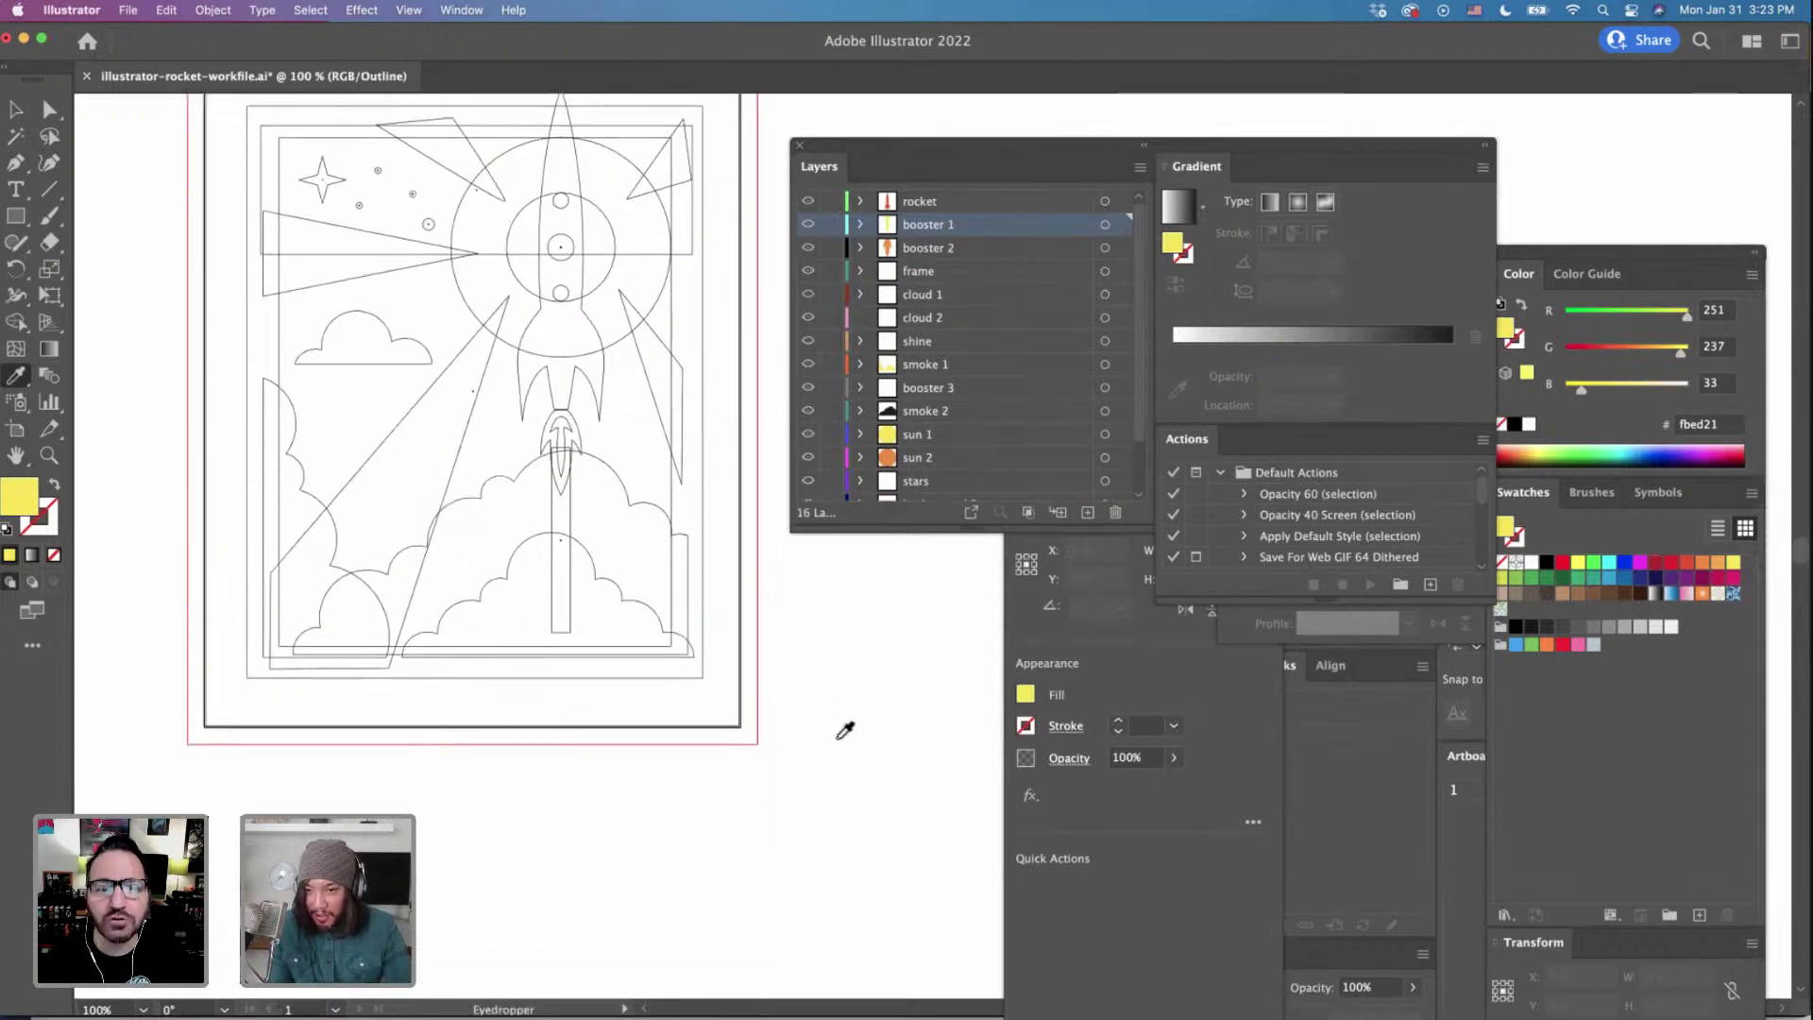
{"action": "scroll", "coordinate": [846, 730], "scroll_direction": "up", "scroll_amount": 2}
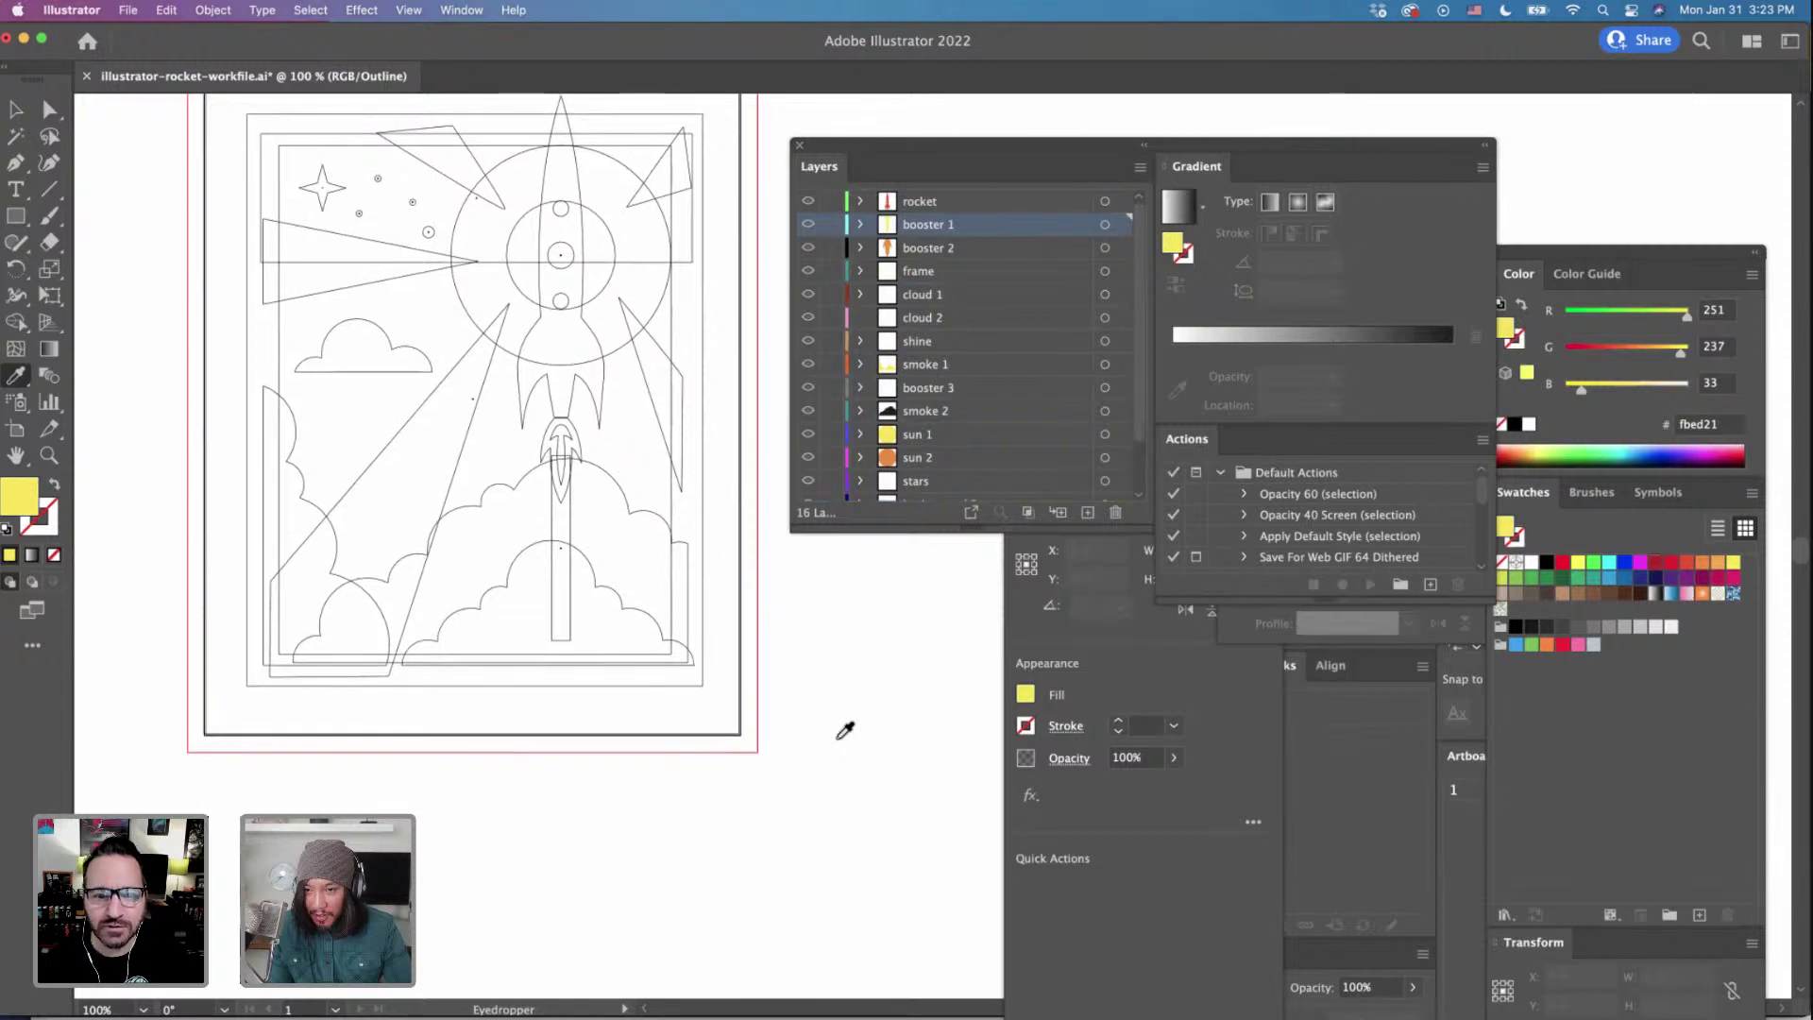
{"action": "scroll", "coordinate": [846, 730], "scroll_direction": "up", "scroll_amount": 12}
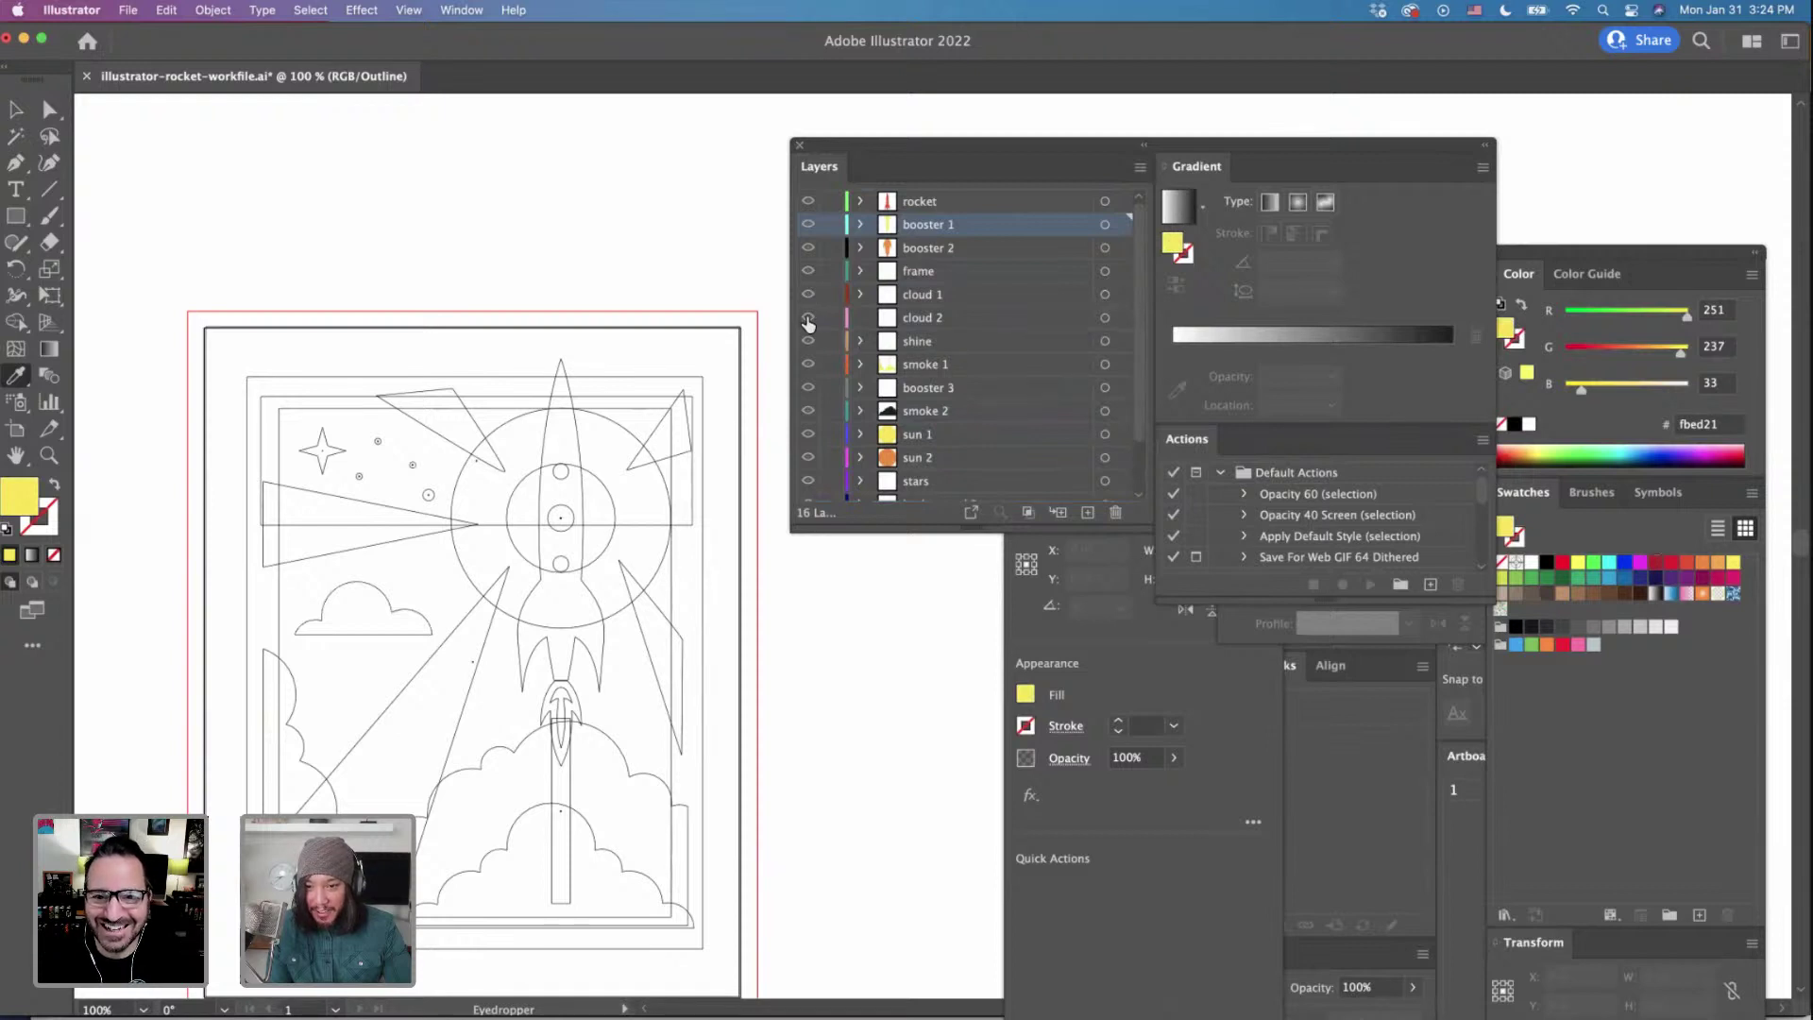
Make the cloud 2 layer active and return the artwork to Preview mode at 150% zoom.
{"action": "left_click", "coordinate": [912, 324]}
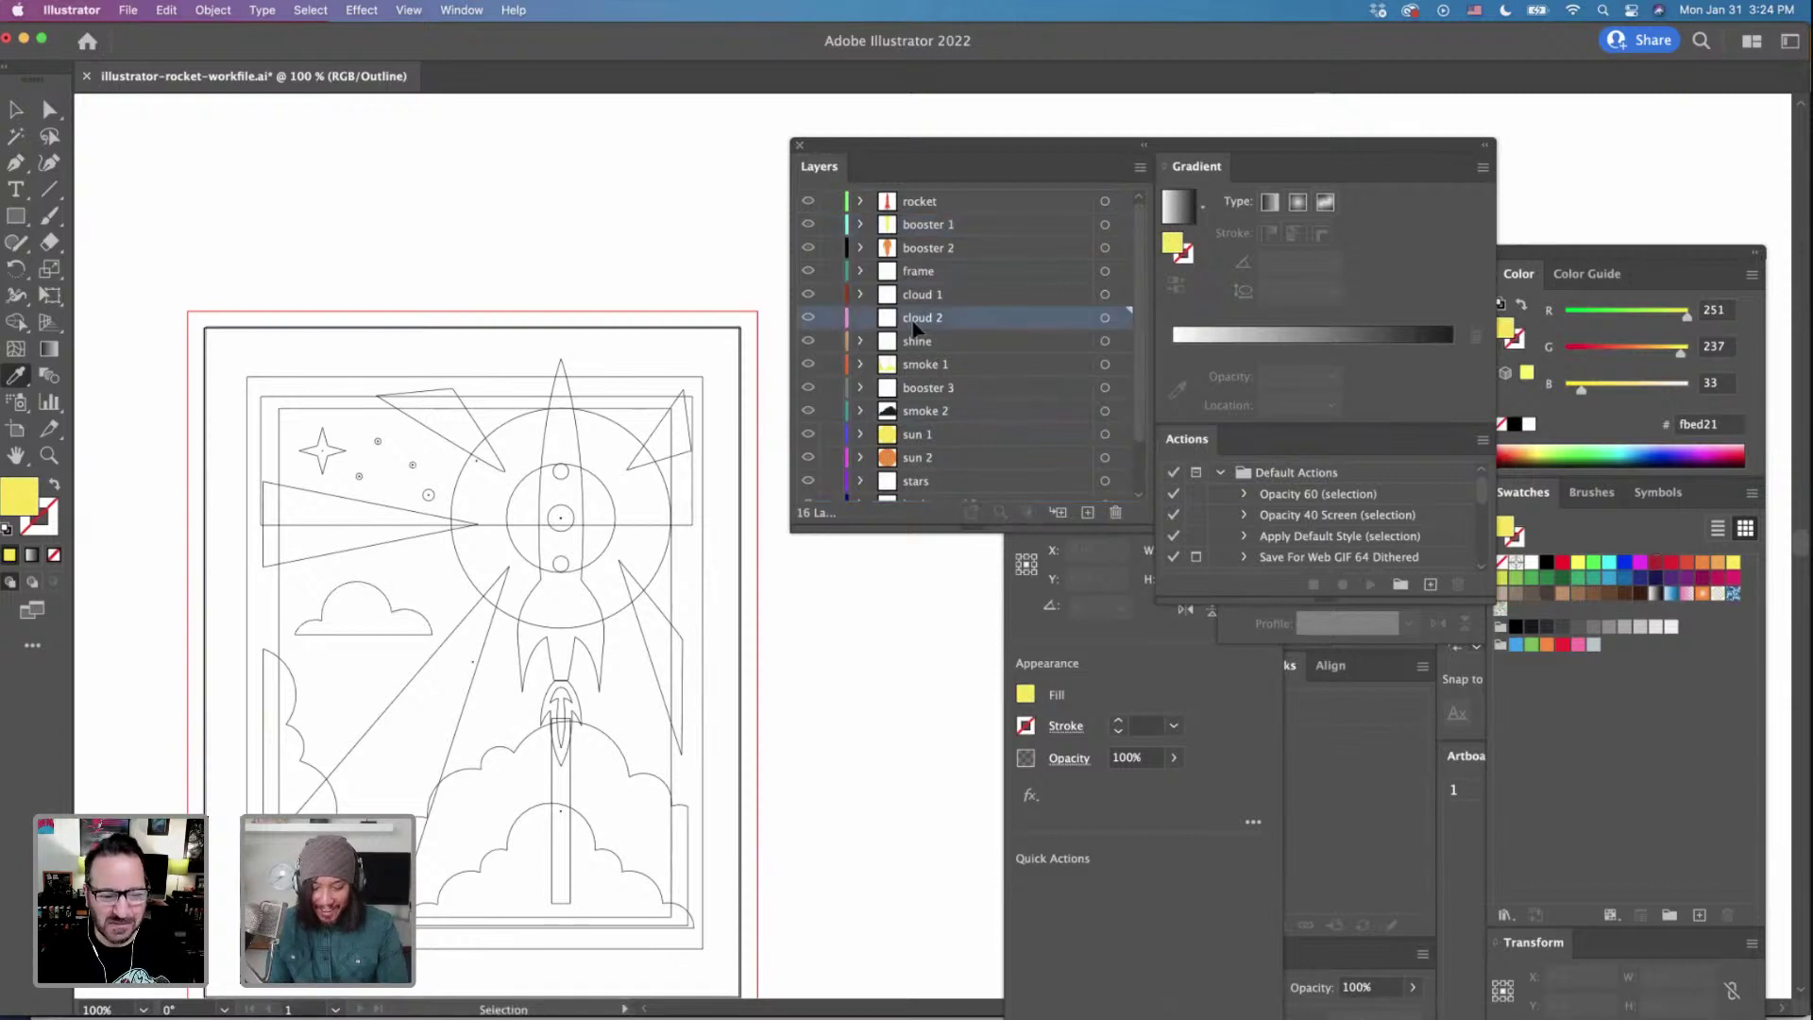
{"action": "key", "text": "super+minus"}
{"action": "key", "text": "super+minus"}
{"action": "key", "text": "super+minus"}
{"action": "key", "text": "super+equal"}
{"action": "key", "text": "super+equal"}
{"action": "key", "text": "super+equal"}
{"action": "key", "text": "super+equal"}
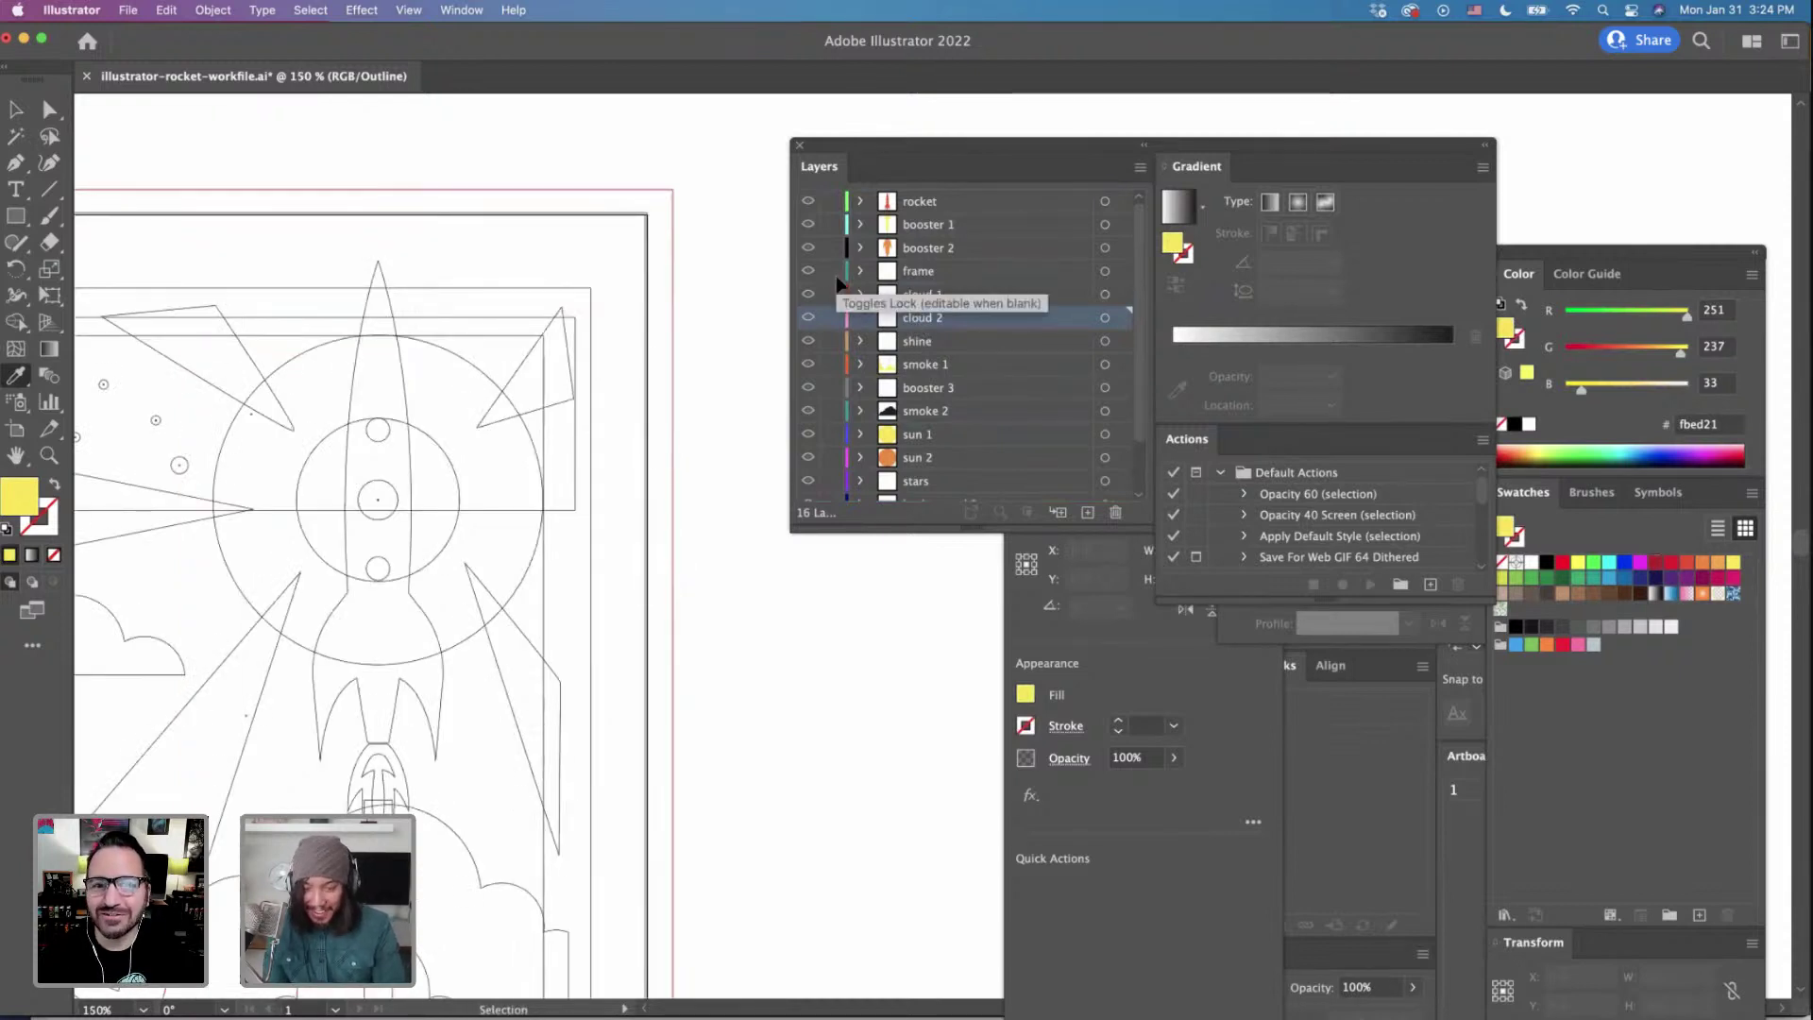
{"action": "key", "text": "super+y"}
{"action": "scroll", "coordinate": [135, 349], "scroll_direction": "left", "scroll_amount": 5}
{"action": "scroll", "coordinate": [135, 348], "scroll_direction": "left", "scroll_amount": 2}
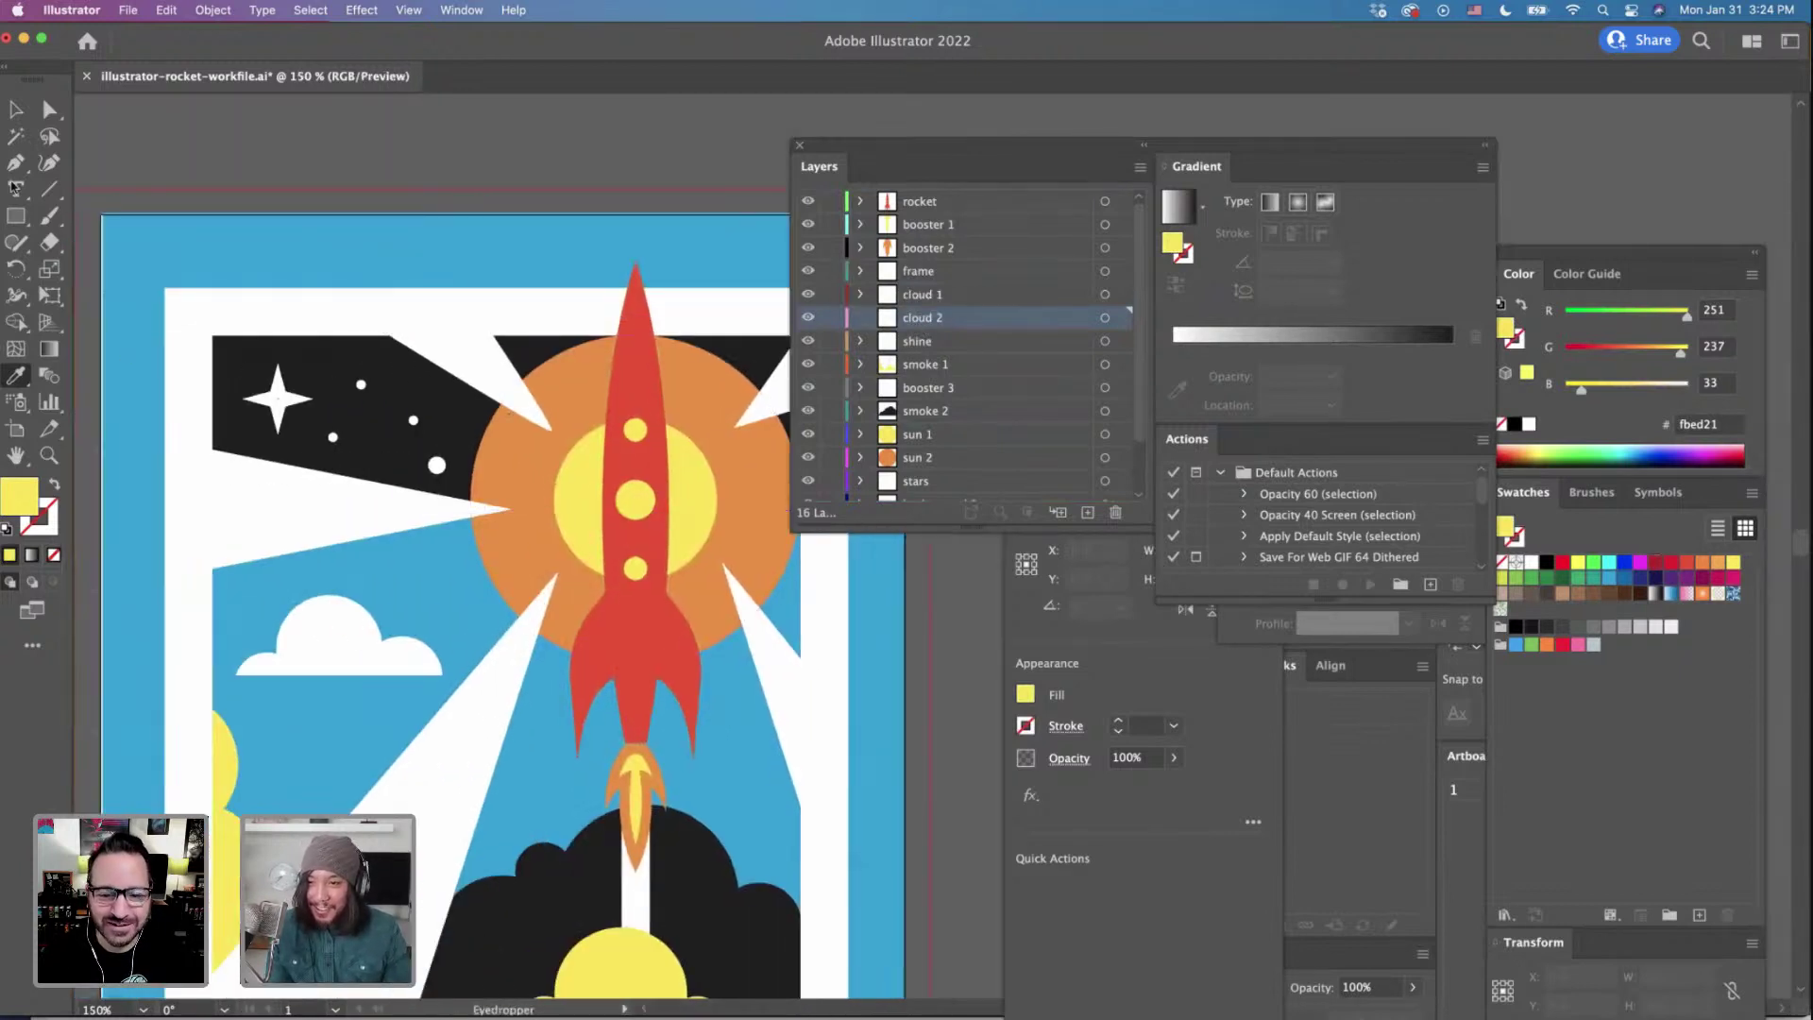
Draw a yellow circle about 0.32 in across over the lower-left edge of the outer sun with the Ellipse tool.
{"action": "left_click_drag", "start_coordinate": [16, 217], "coordinate": [63, 272]}
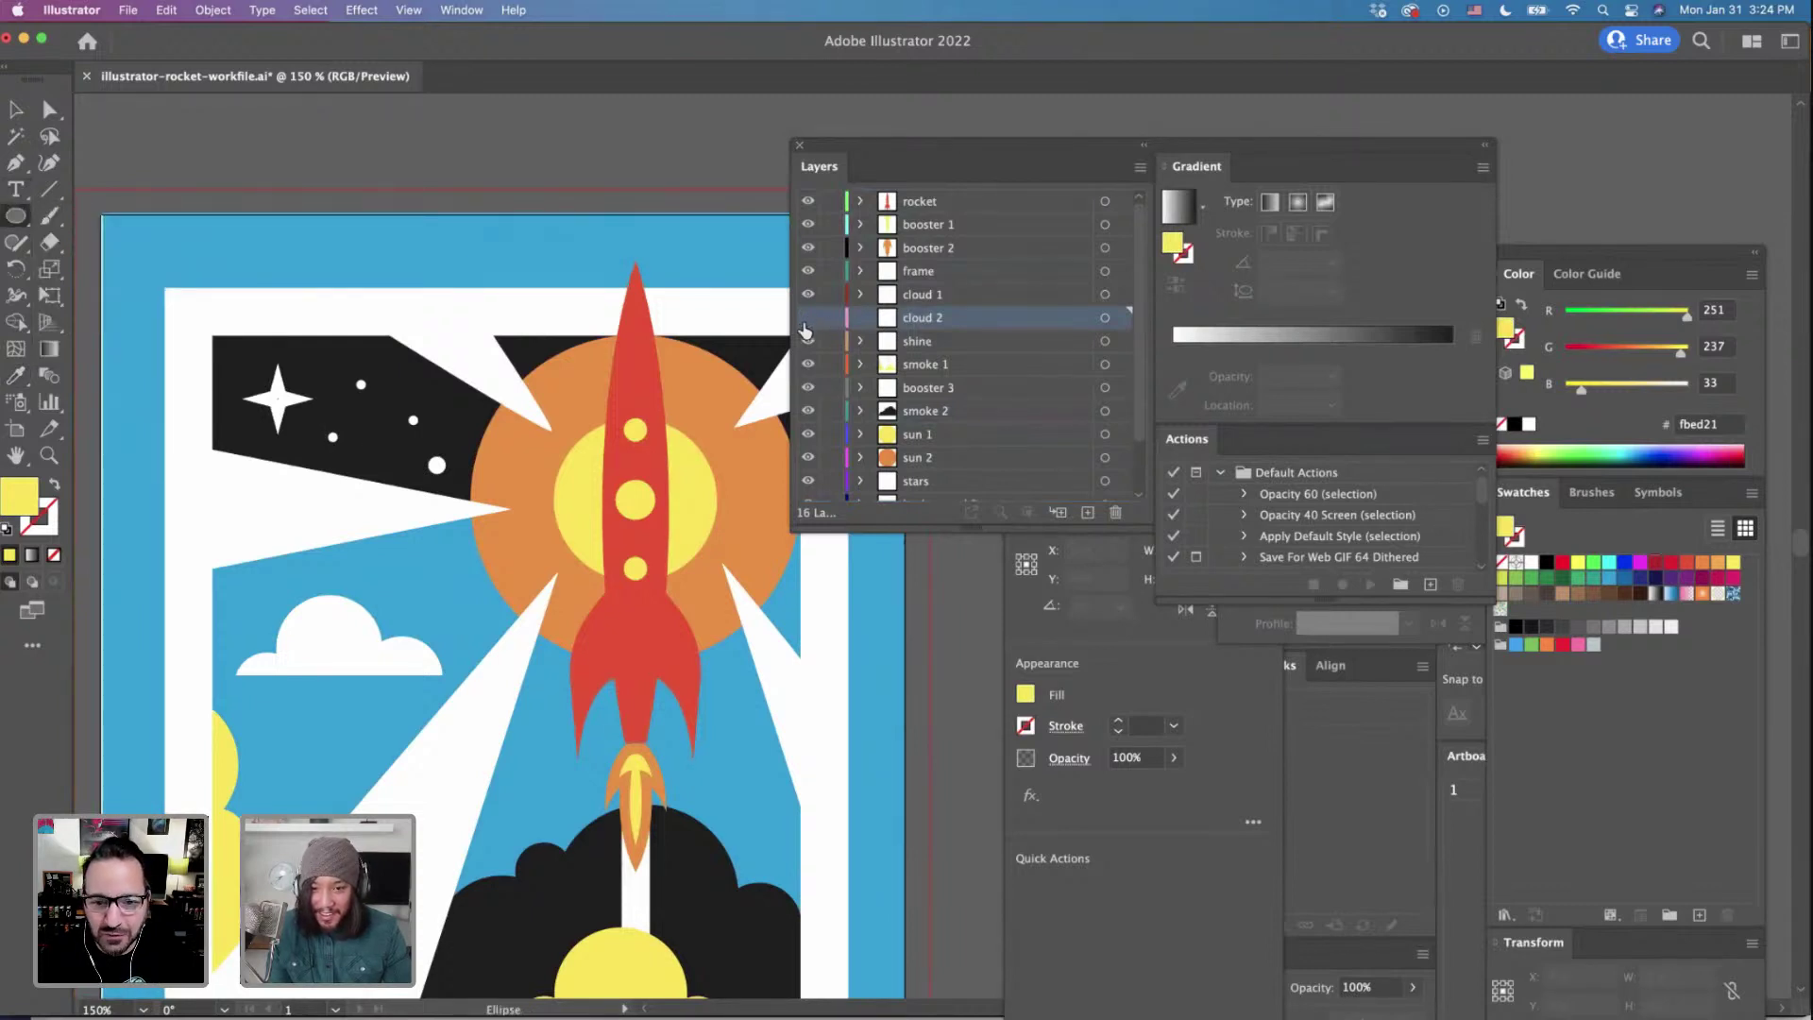
{"action": "scroll", "coordinate": [502, 515], "scroll_direction": "down", "scroll_amount": 3}
{"action": "left_click_drag", "start_coordinate": [498, 513], "coordinate": [529, 545]}
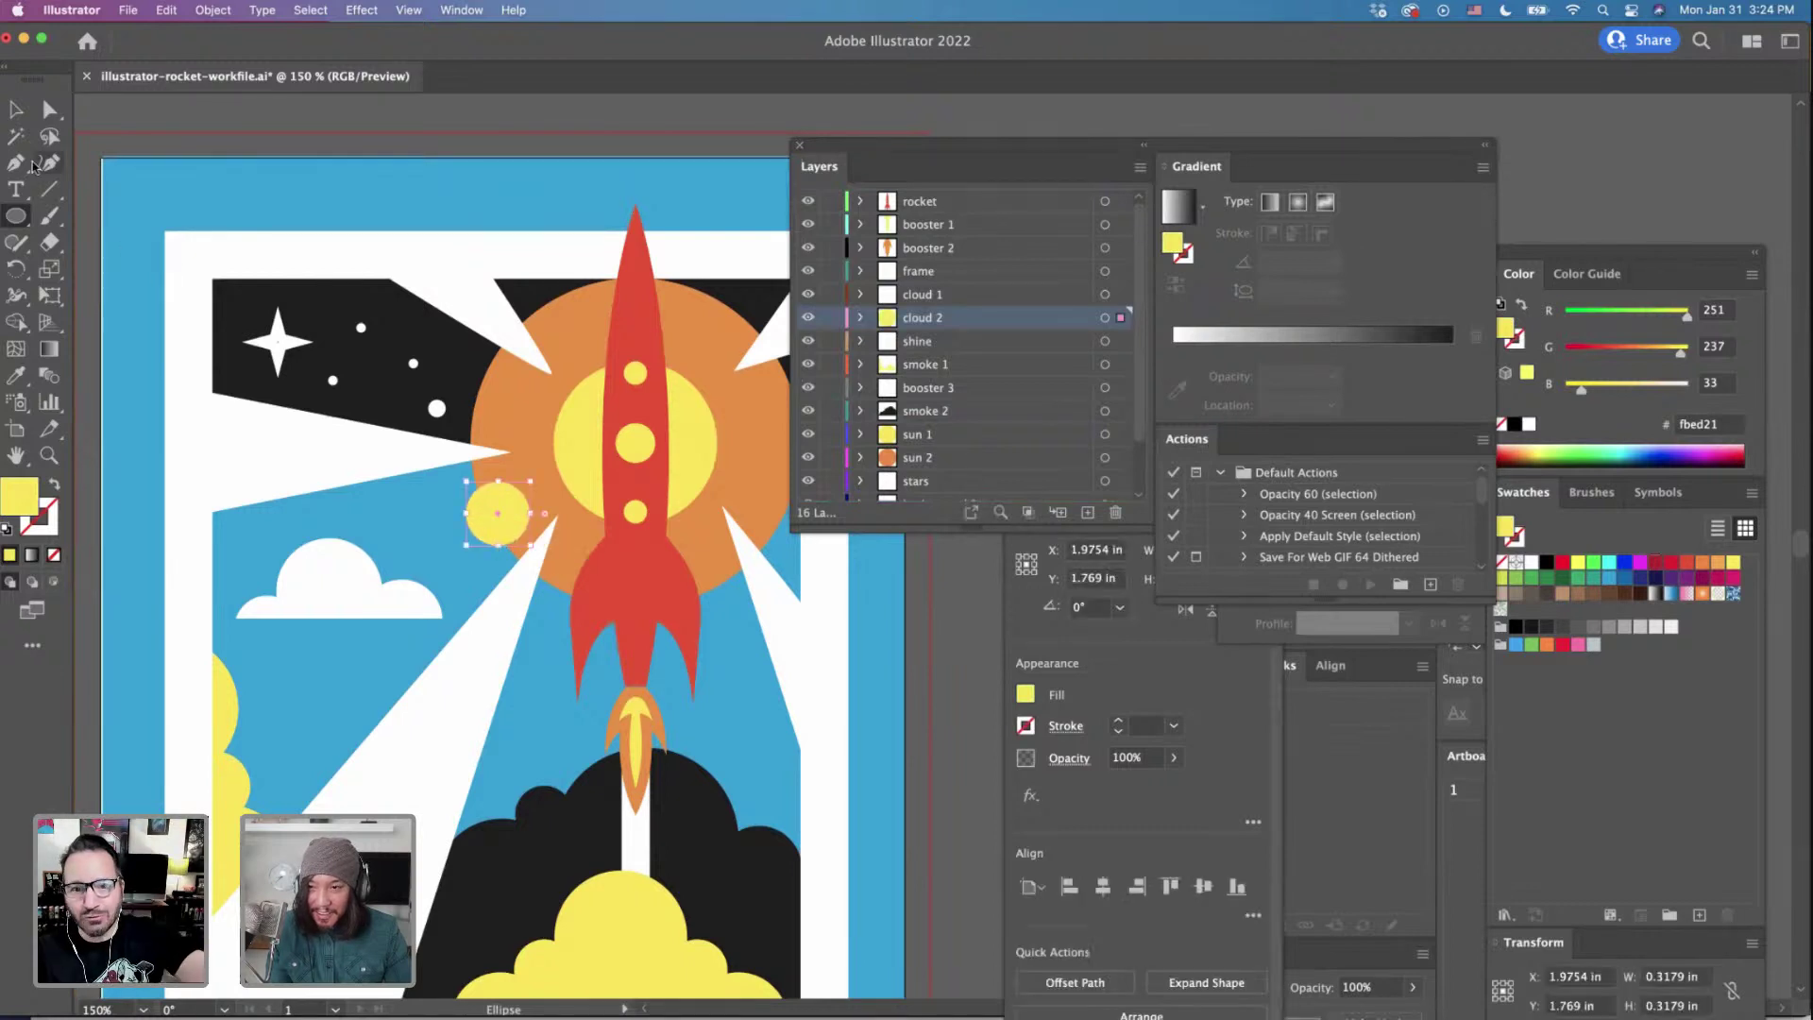
Duplicate the yellow circle toward its lower left, overlapping the original, and shrink the copy to about 0.23 in across.
{"action": "left_click", "coordinate": [16, 110]}
{"action": "mouse_move", "coordinate": [477, 543]}
{"action": "left_mouse_down"}
{"action": "mouse_move", "coordinate": [433, 560]}
{"action": "mouse_move", "coordinate": [442, 526]}
{"action": "mouse_move", "coordinate": [463, 539]}
{"action": "left_mouse_up"}
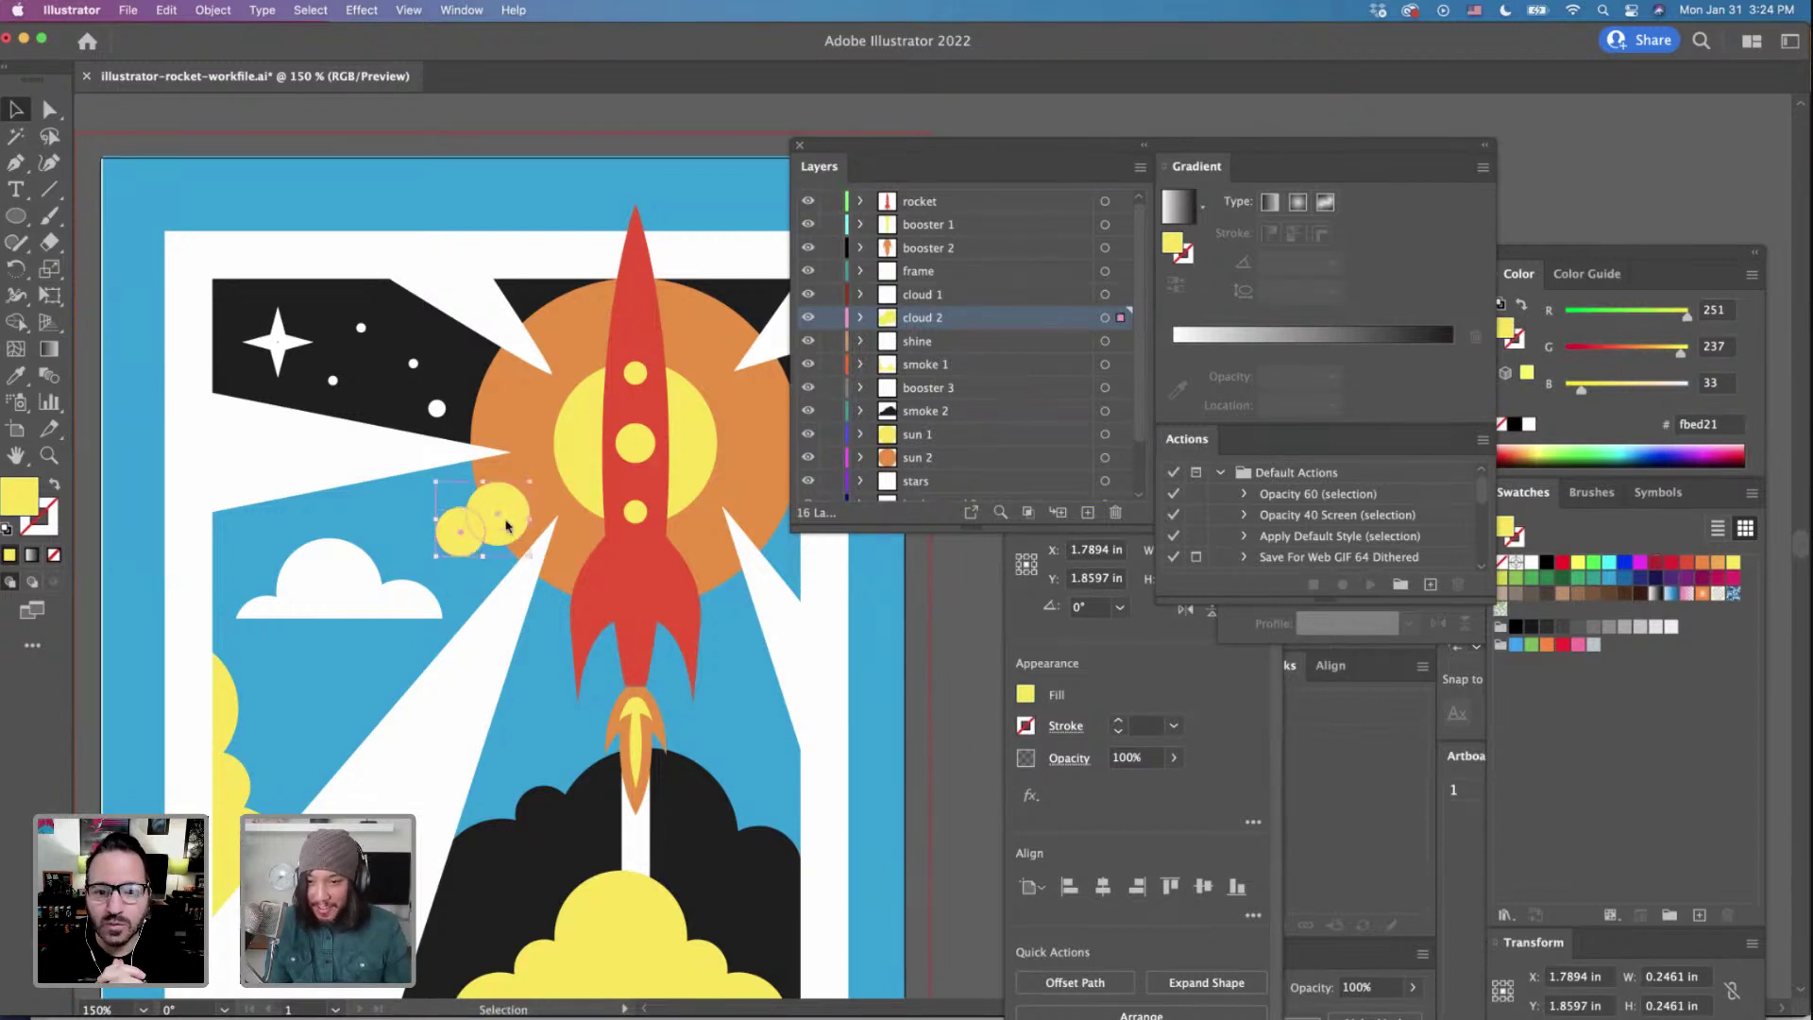
{"action": "left_click", "coordinate": [506, 526], "text": "shift"}
{"action": "left_click", "coordinate": [814, 701]}
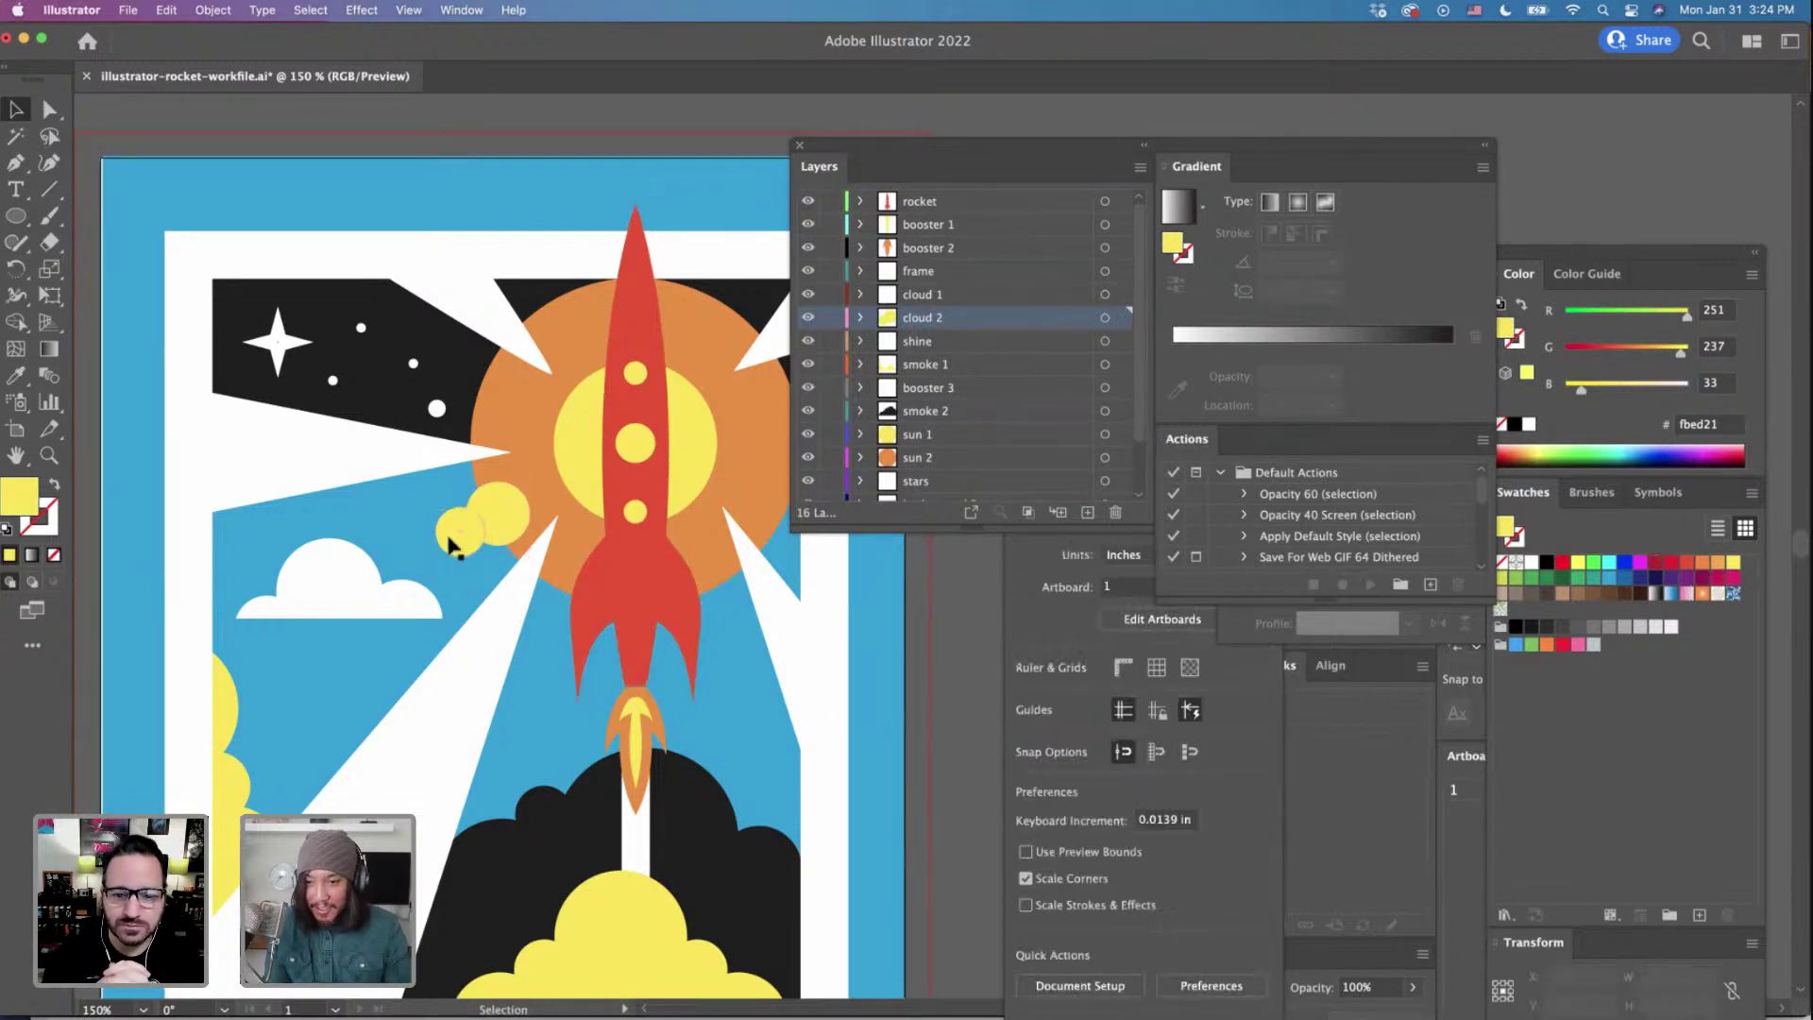
{"action": "left_click", "coordinate": [456, 541]}
{"action": "left_click_drag", "start_coordinate": [480, 555], "coordinate": [482, 556]}
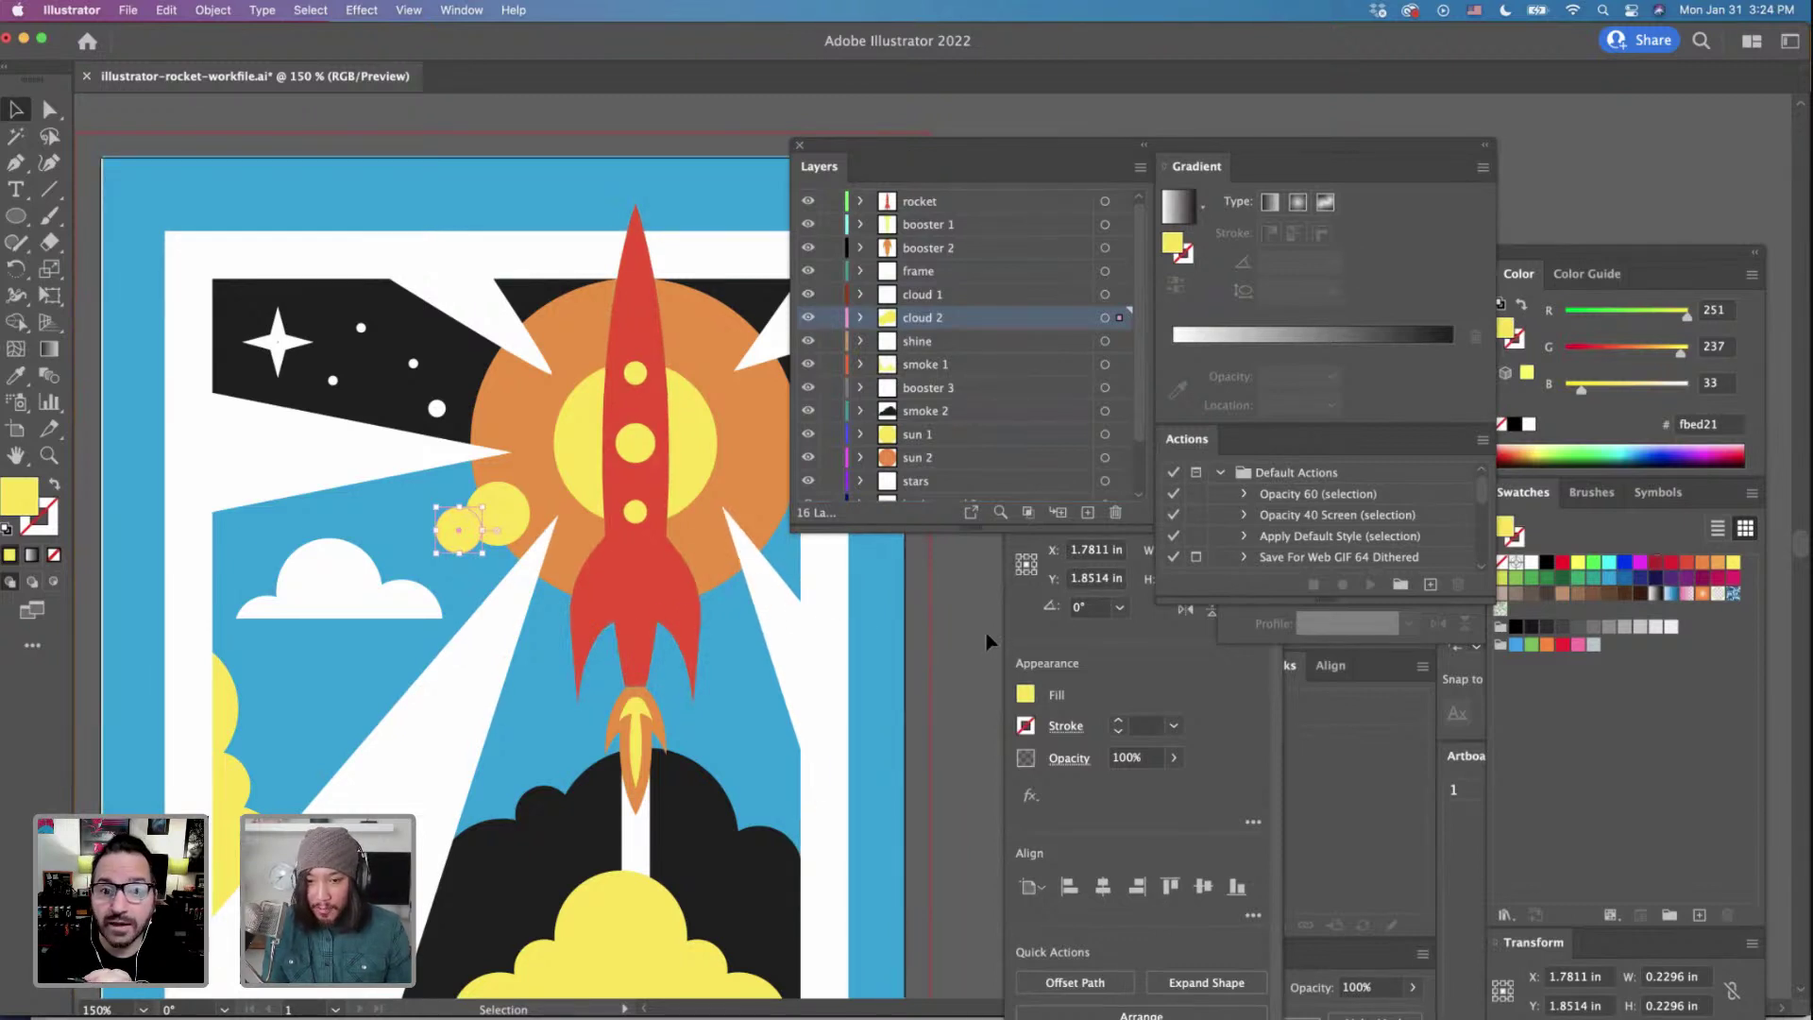
Unite the two overlapping yellow circles into a single cloud shape with Pathfinder.
{"action": "left_click", "coordinate": [498, 514]}
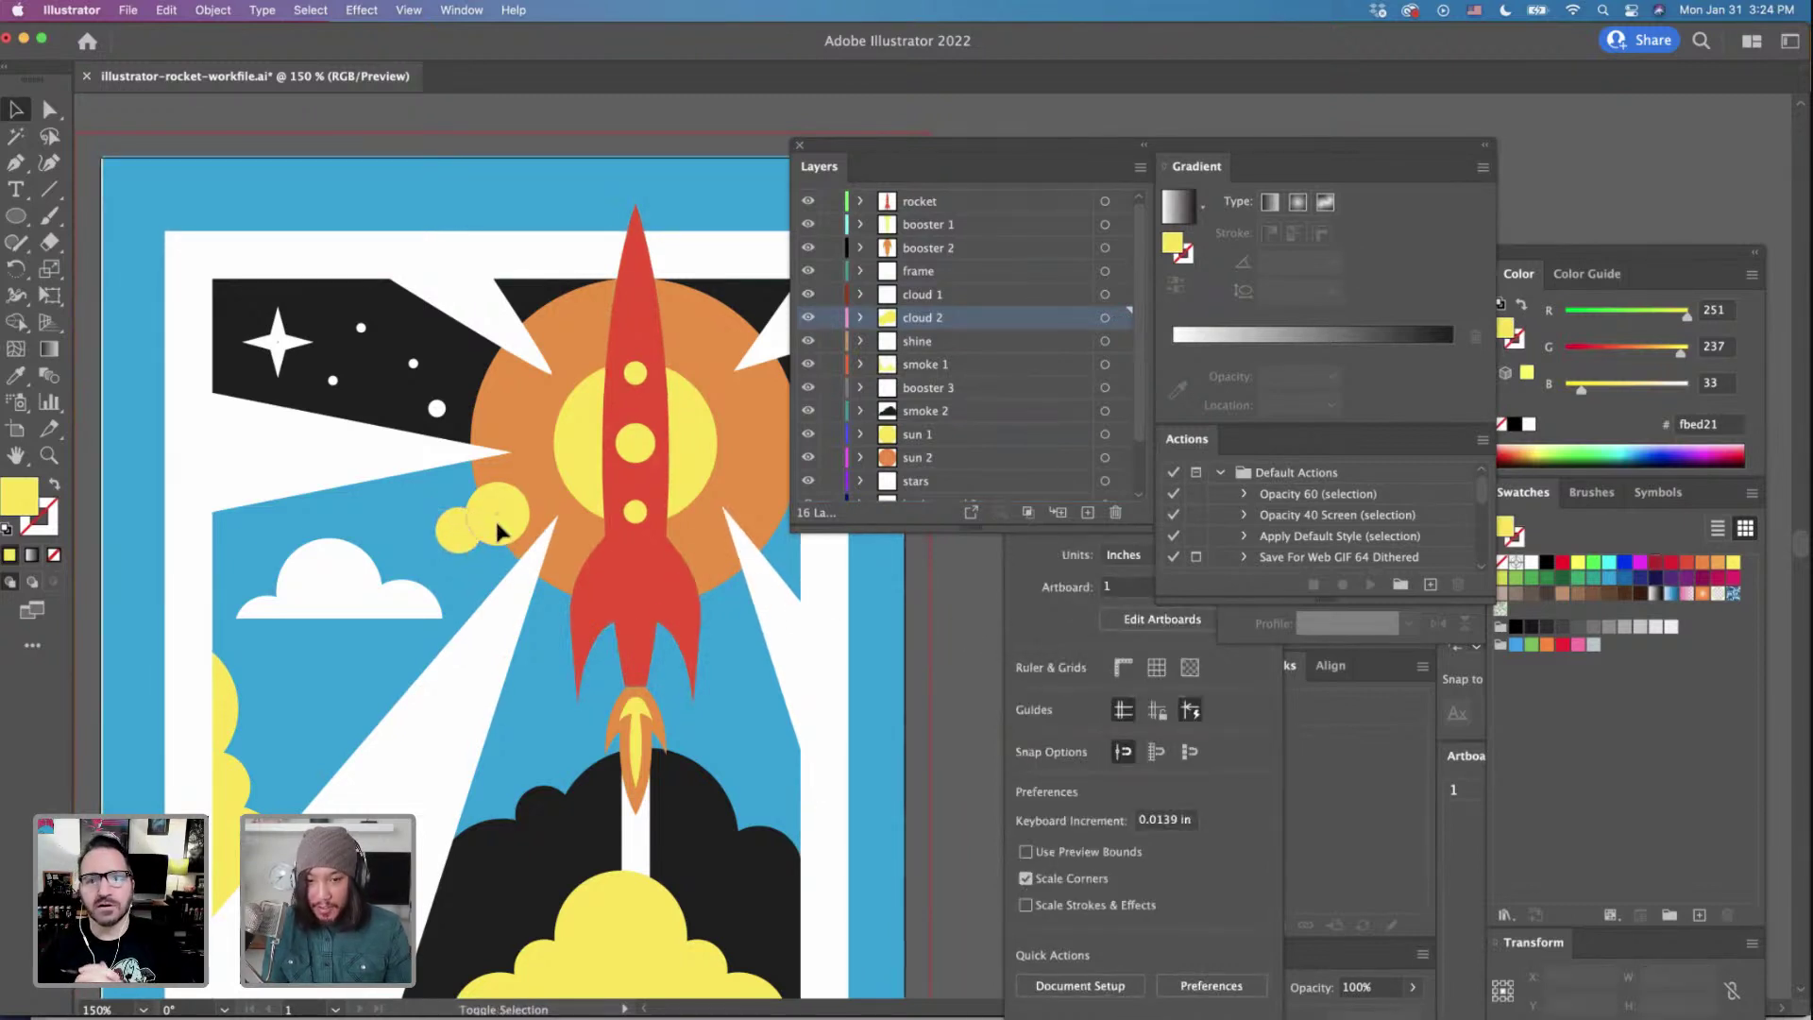
{"action": "left_click", "coordinate": [462, 539], "text": "shift"}
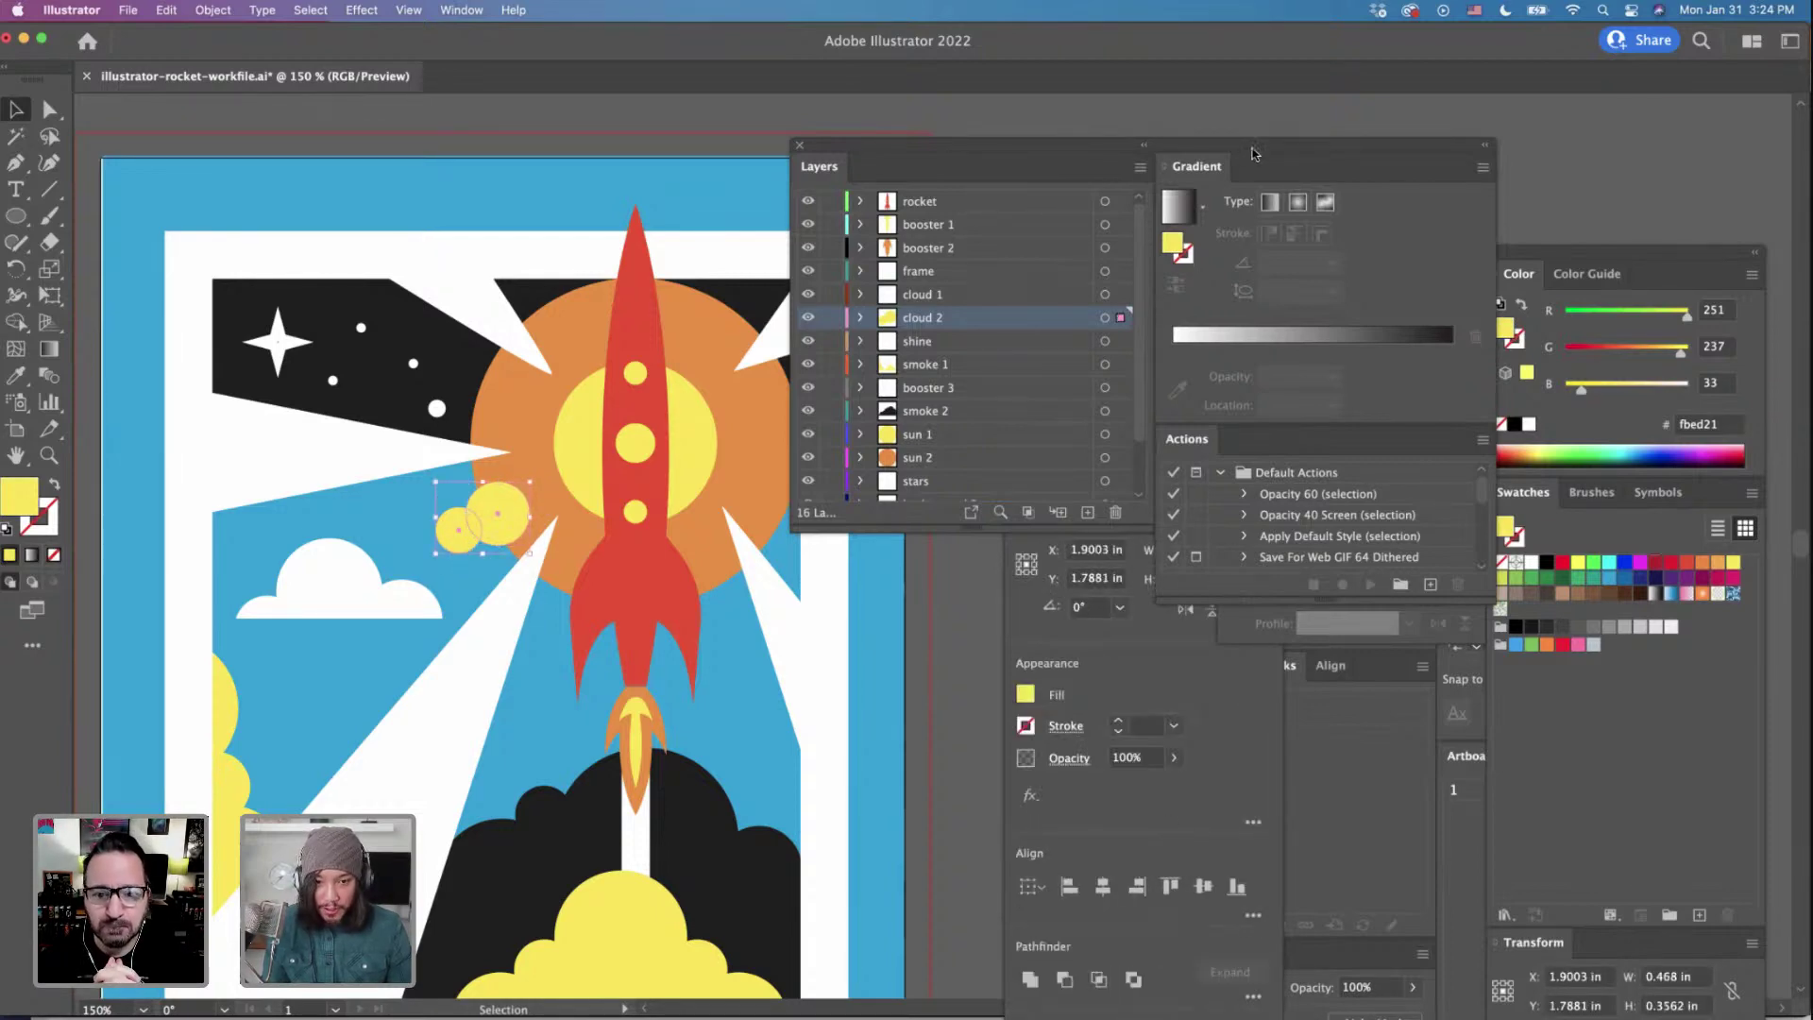
{"action": "mouse_move", "coordinate": [1255, 154]}
{"action": "left_mouse_down"}
{"action": "mouse_move", "coordinate": [1352, 718]}
{"action": "mouse_move", "coordinate": [1439, 876]}
{"action": "left_mouse_up"}
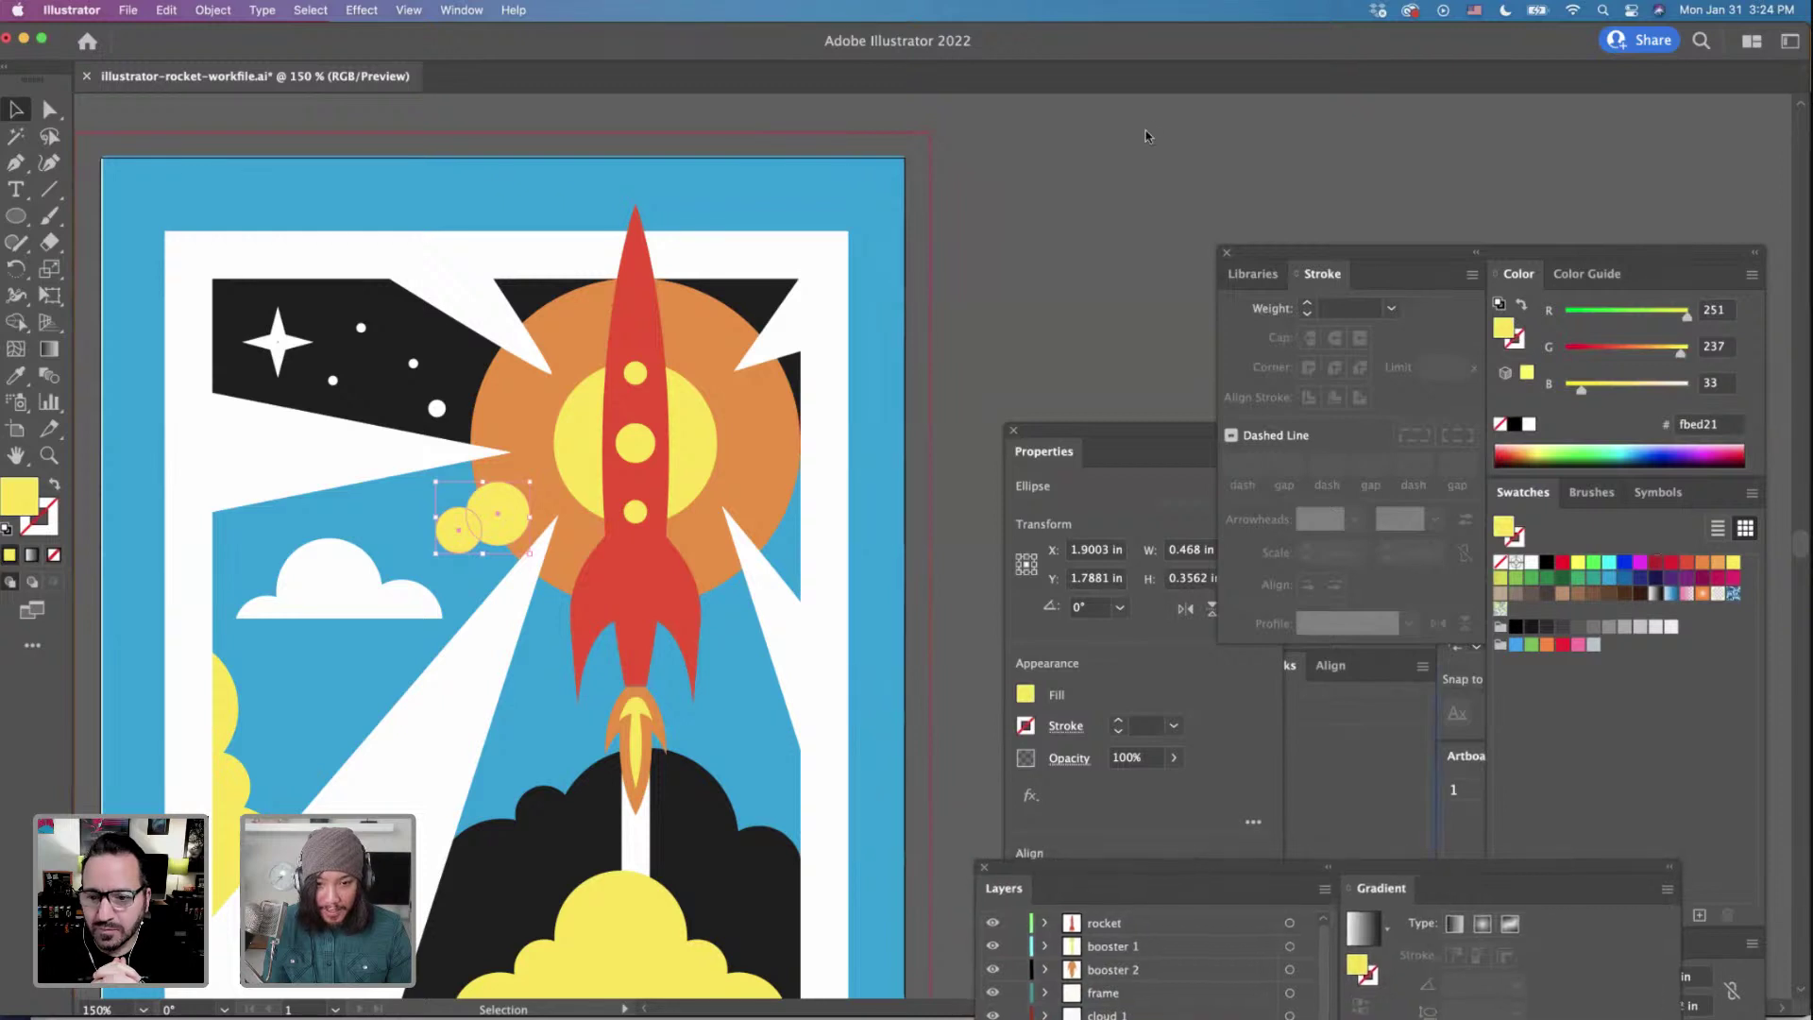
{"action": "mouse_move", "coordinate": [1146, 135]}
{"action": "left_mouse_down"}
{"action": "mouse_move", "coordinate": [1018, 22]}
{"action": "mouse_move", "coordinate": [1139, 144]}
{"action": "left_mouse_up"}
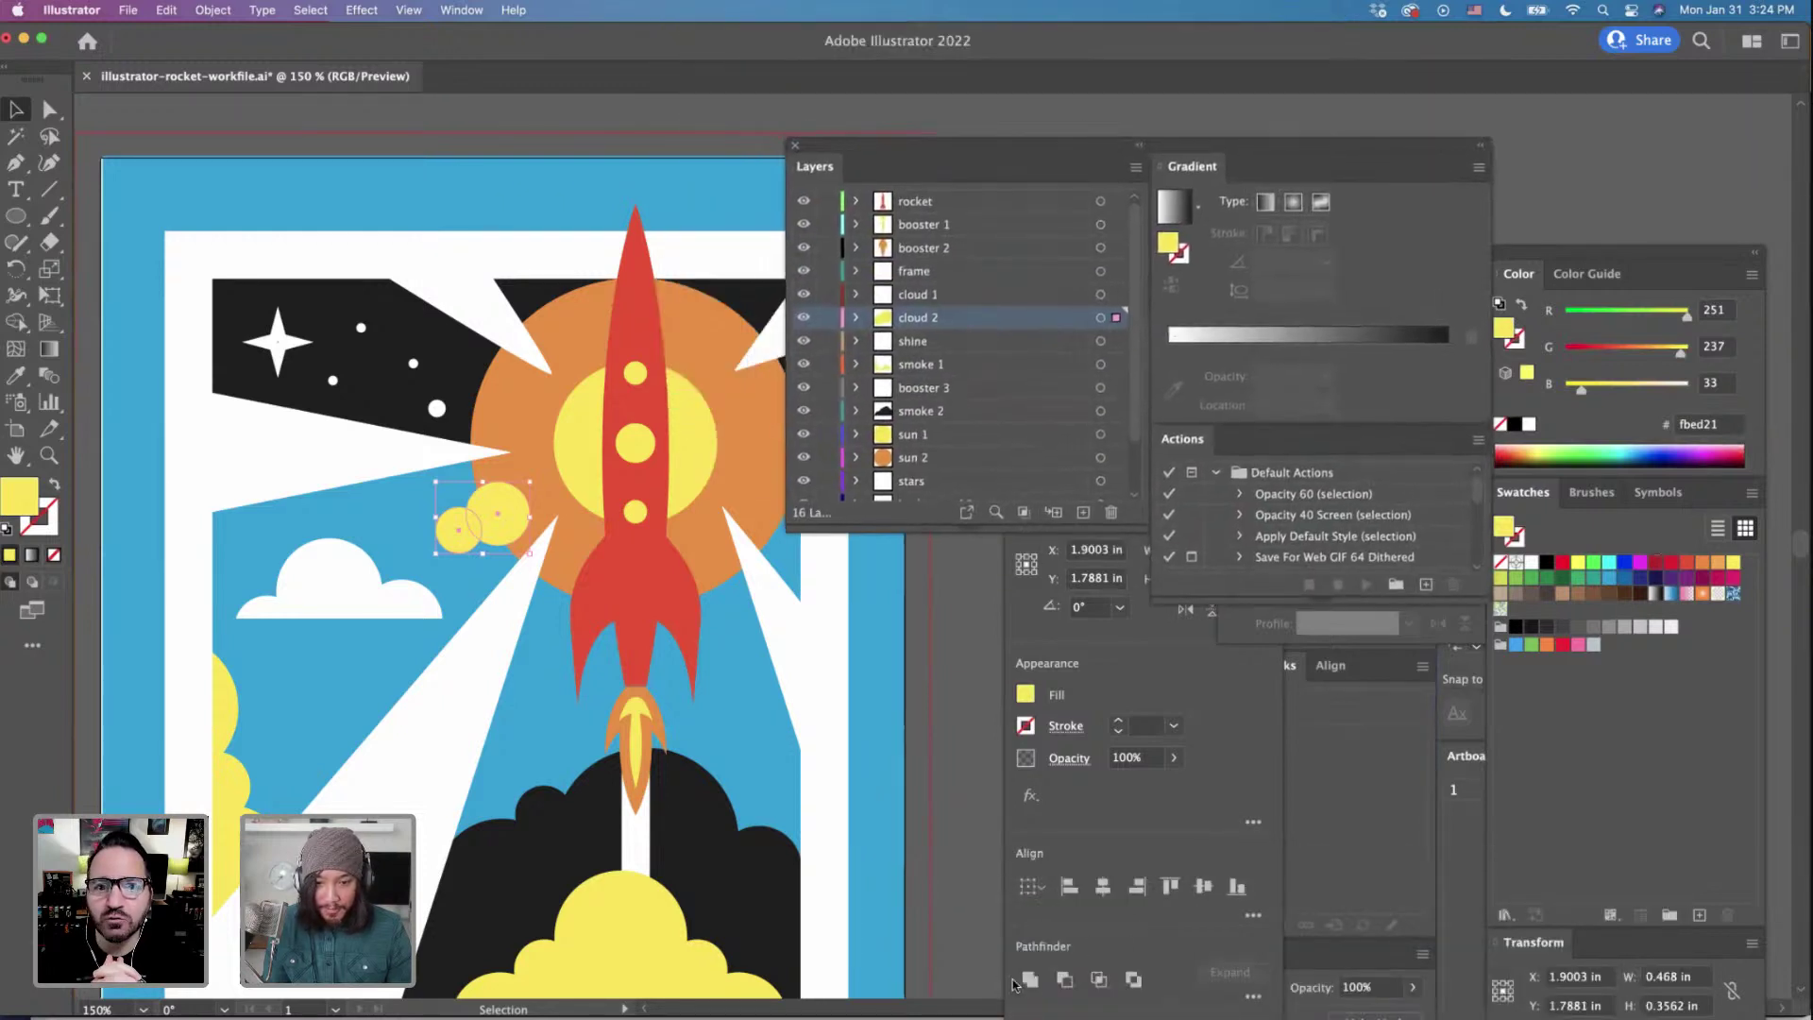
{"action": "left_click", "coordinate": [1029, 981]}
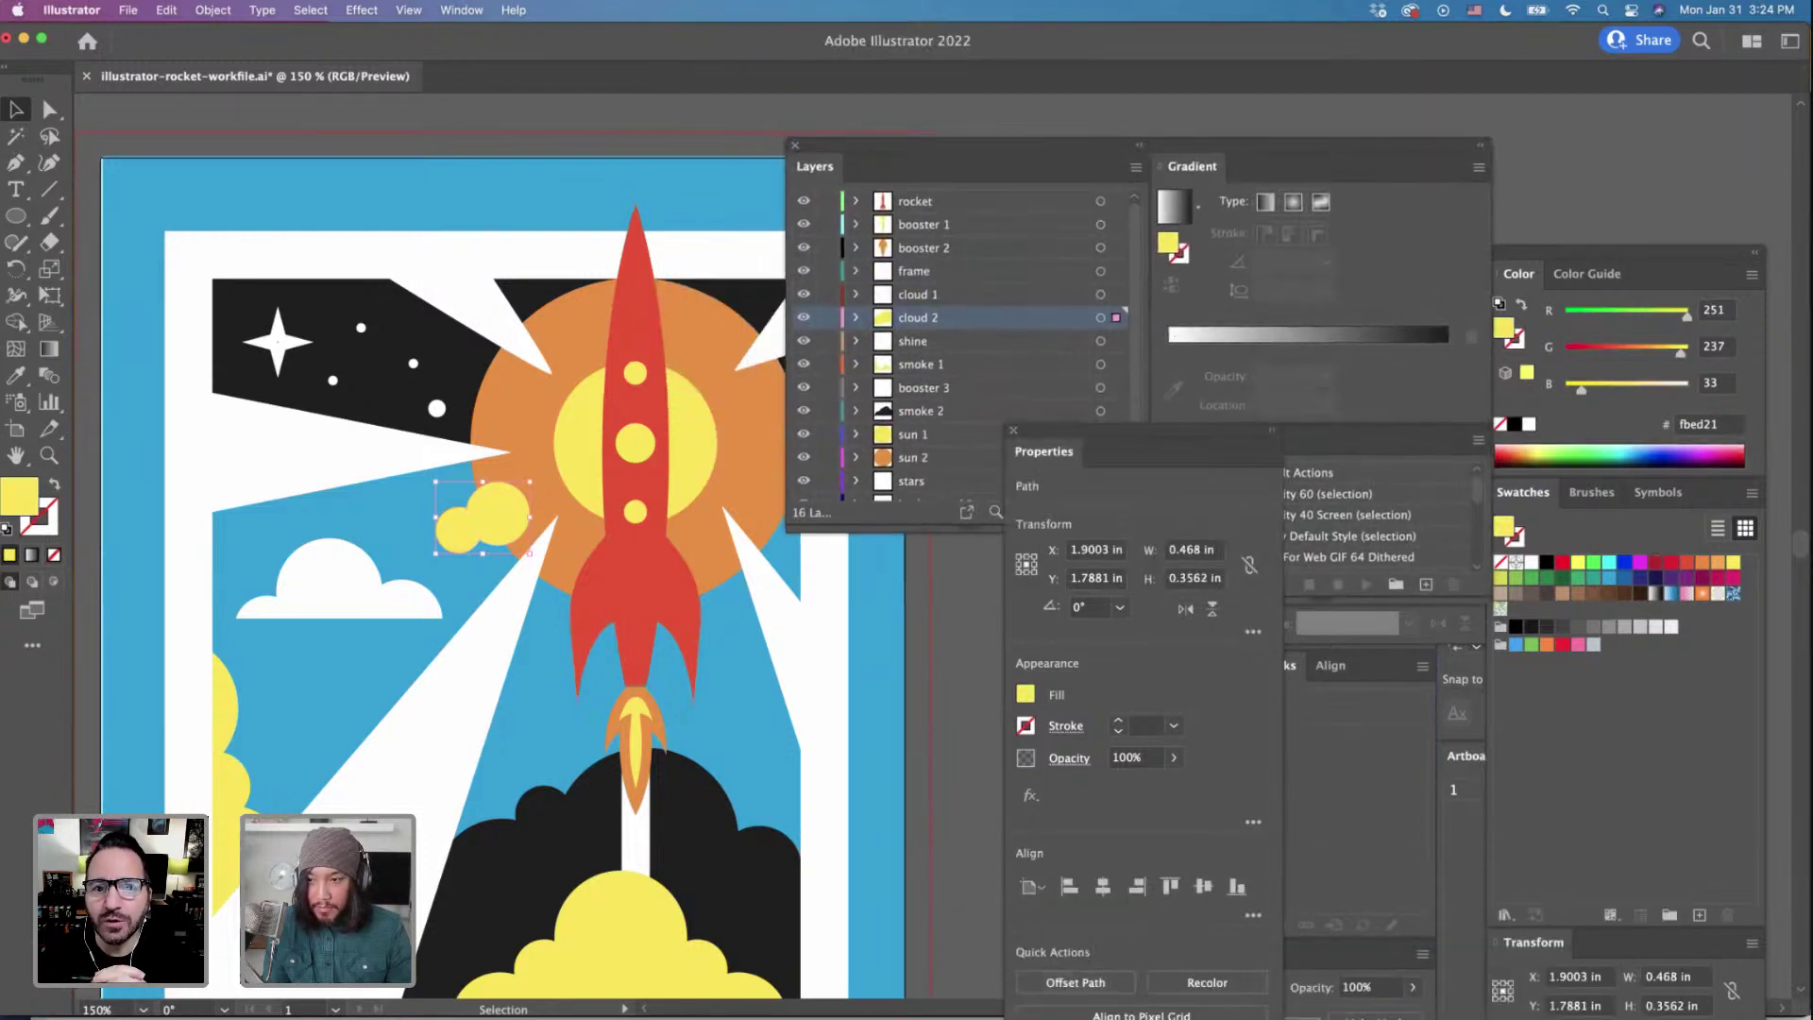
Draw a yellow rectangle about 1.55 by 0.36 in across the lower half of the yellow cloud shape.
{"action": "left_click", "coordinate": [16, 215]}
{"action": "left_click", "coordinate": [132, 211]}
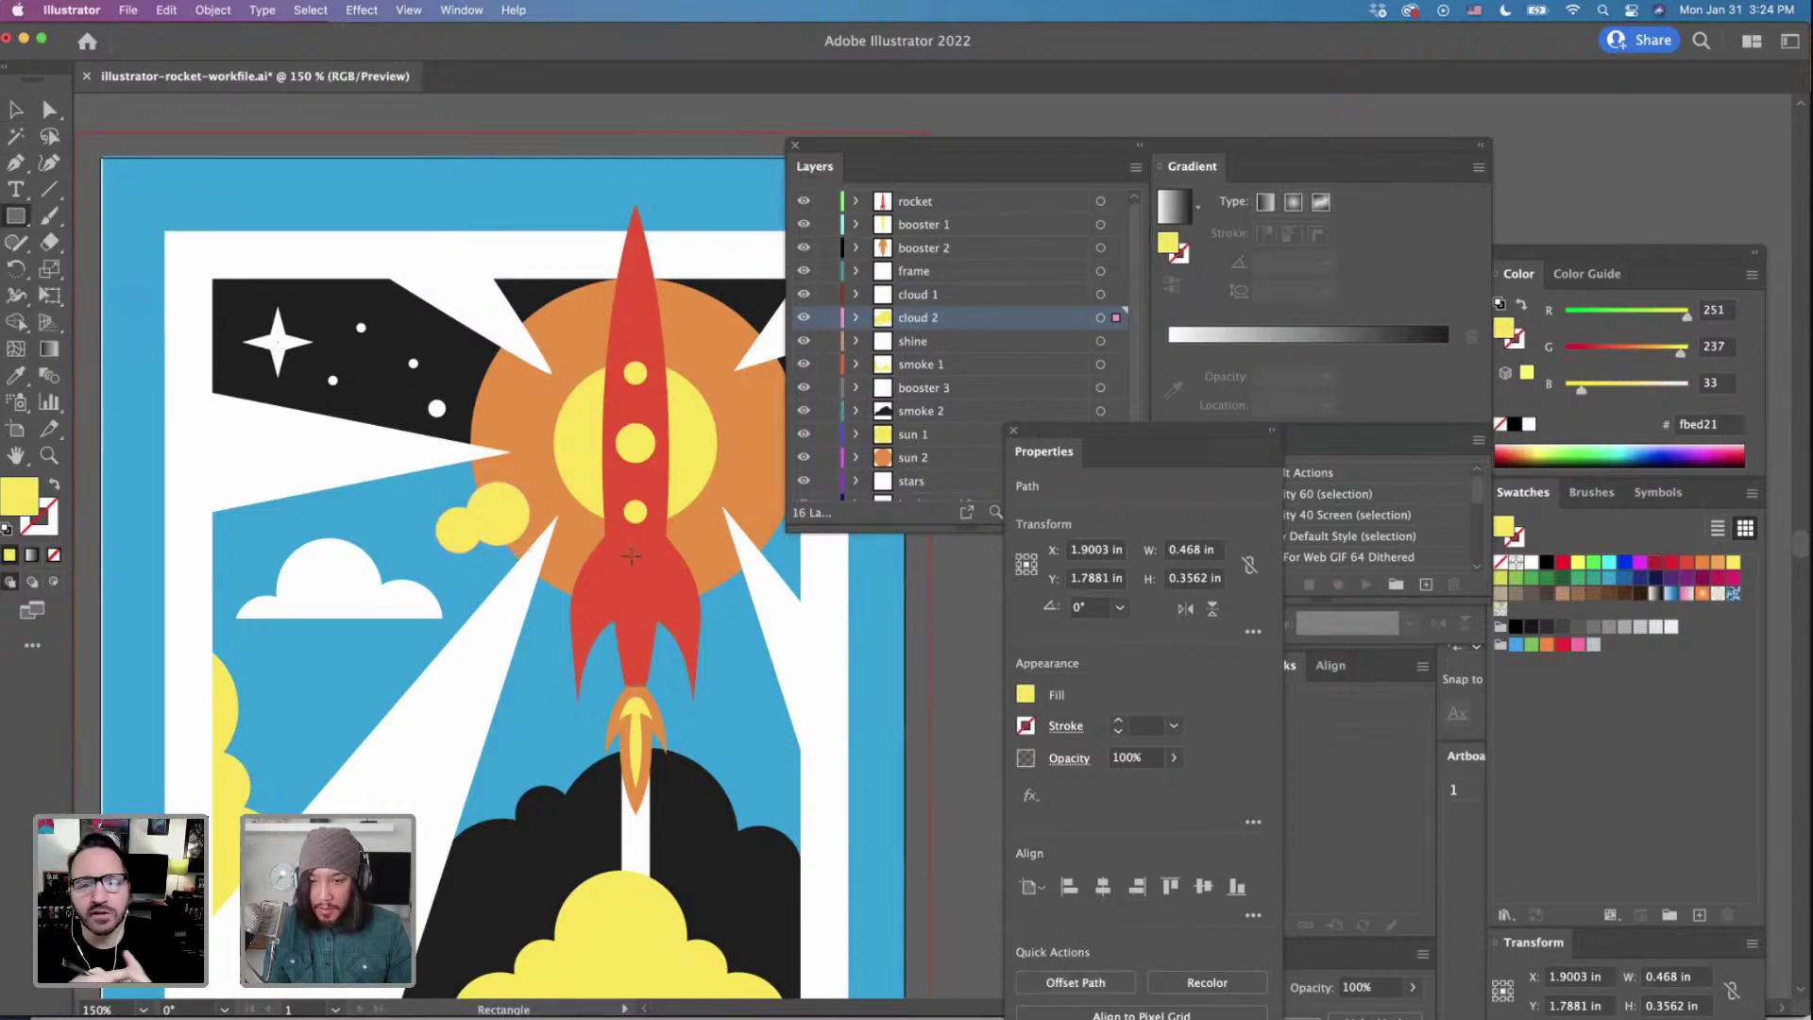
{"action": "left_click_drag", "start_coordinate": [373, 592], "coordinate": [687, 519]}
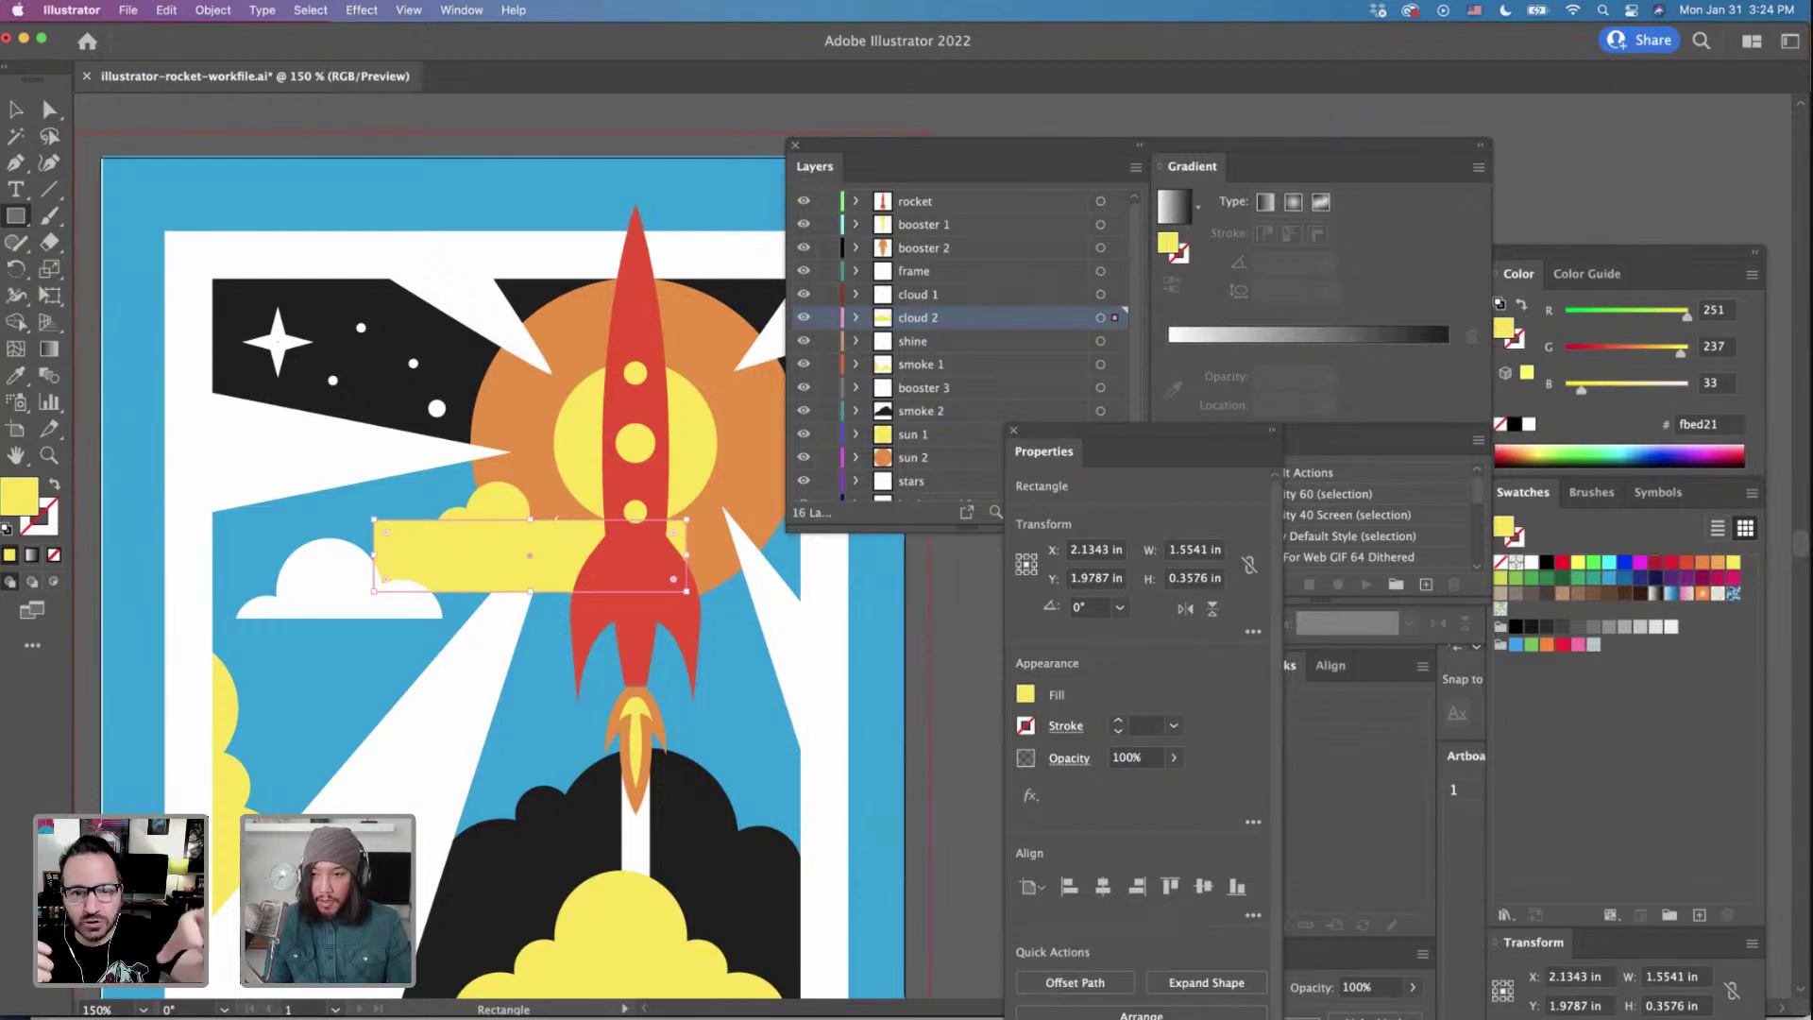
{"action": "key", "text": "v"}
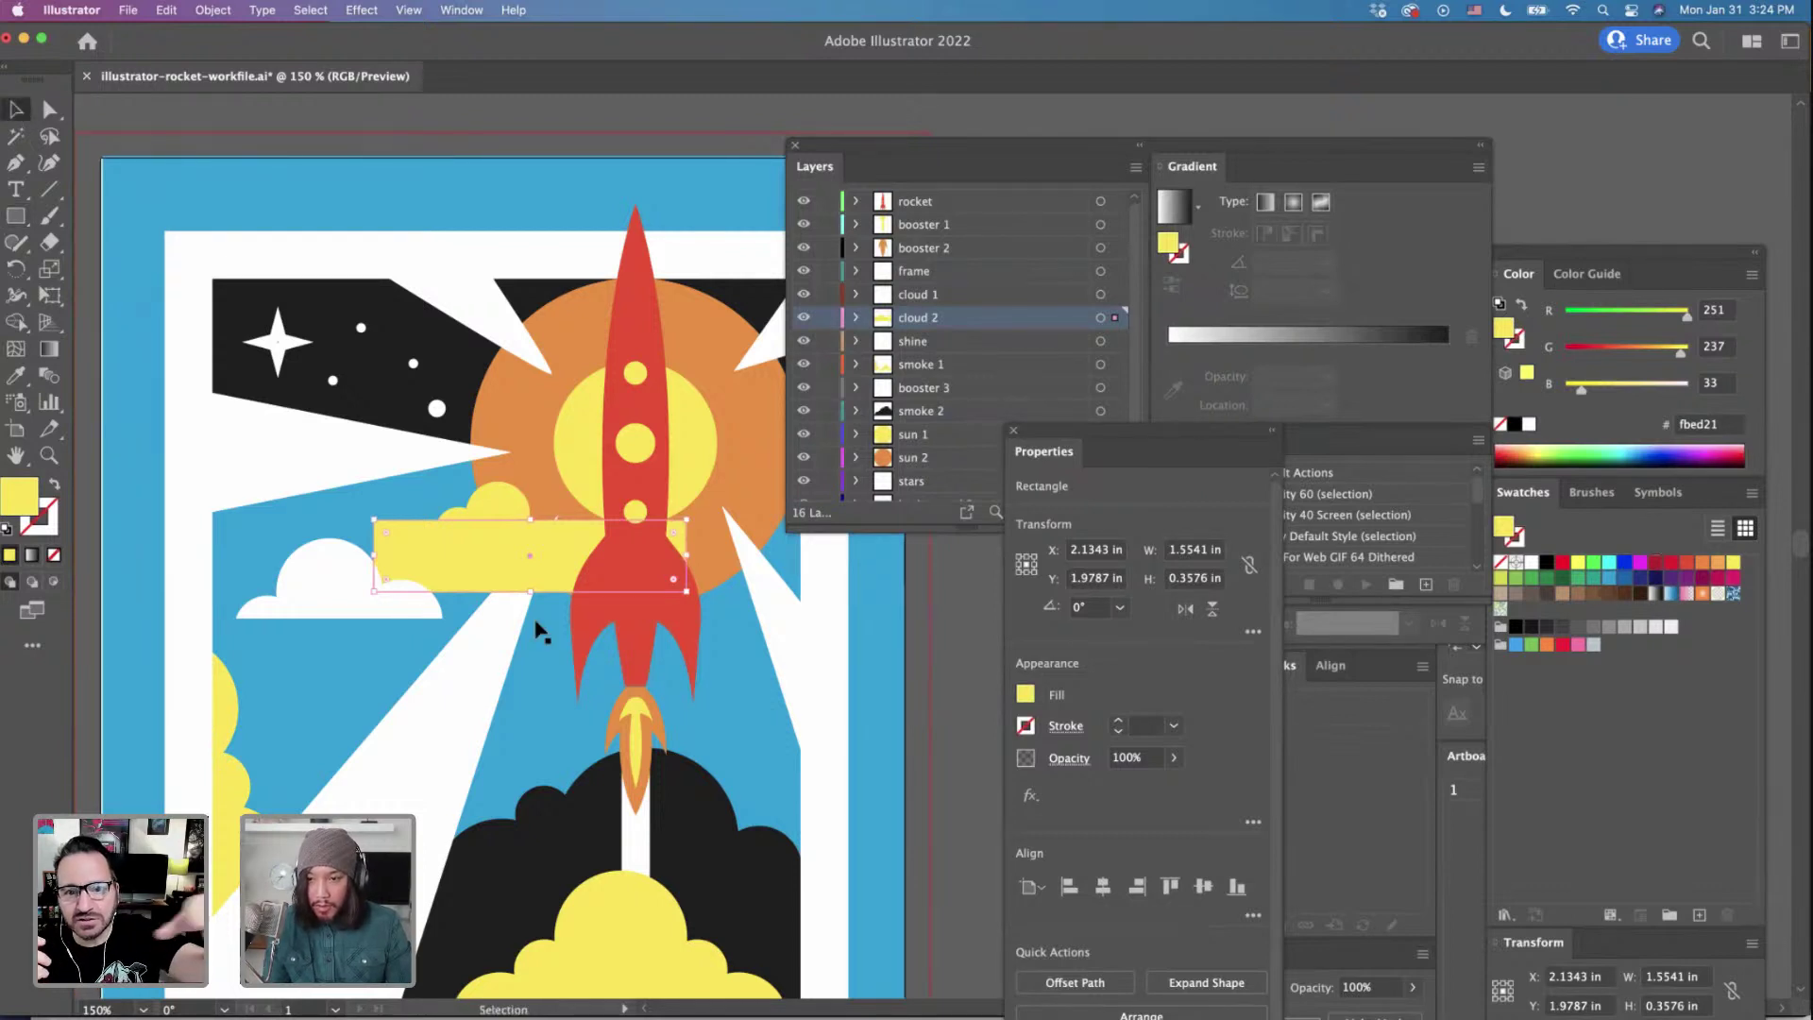
Subtract the rectangle from the yellow cloud to flatten its base, and enlarge the cloud to about 0.58 in wide.
{"action": "left_click", "coordinate": [502, 500], "text": "shift"}
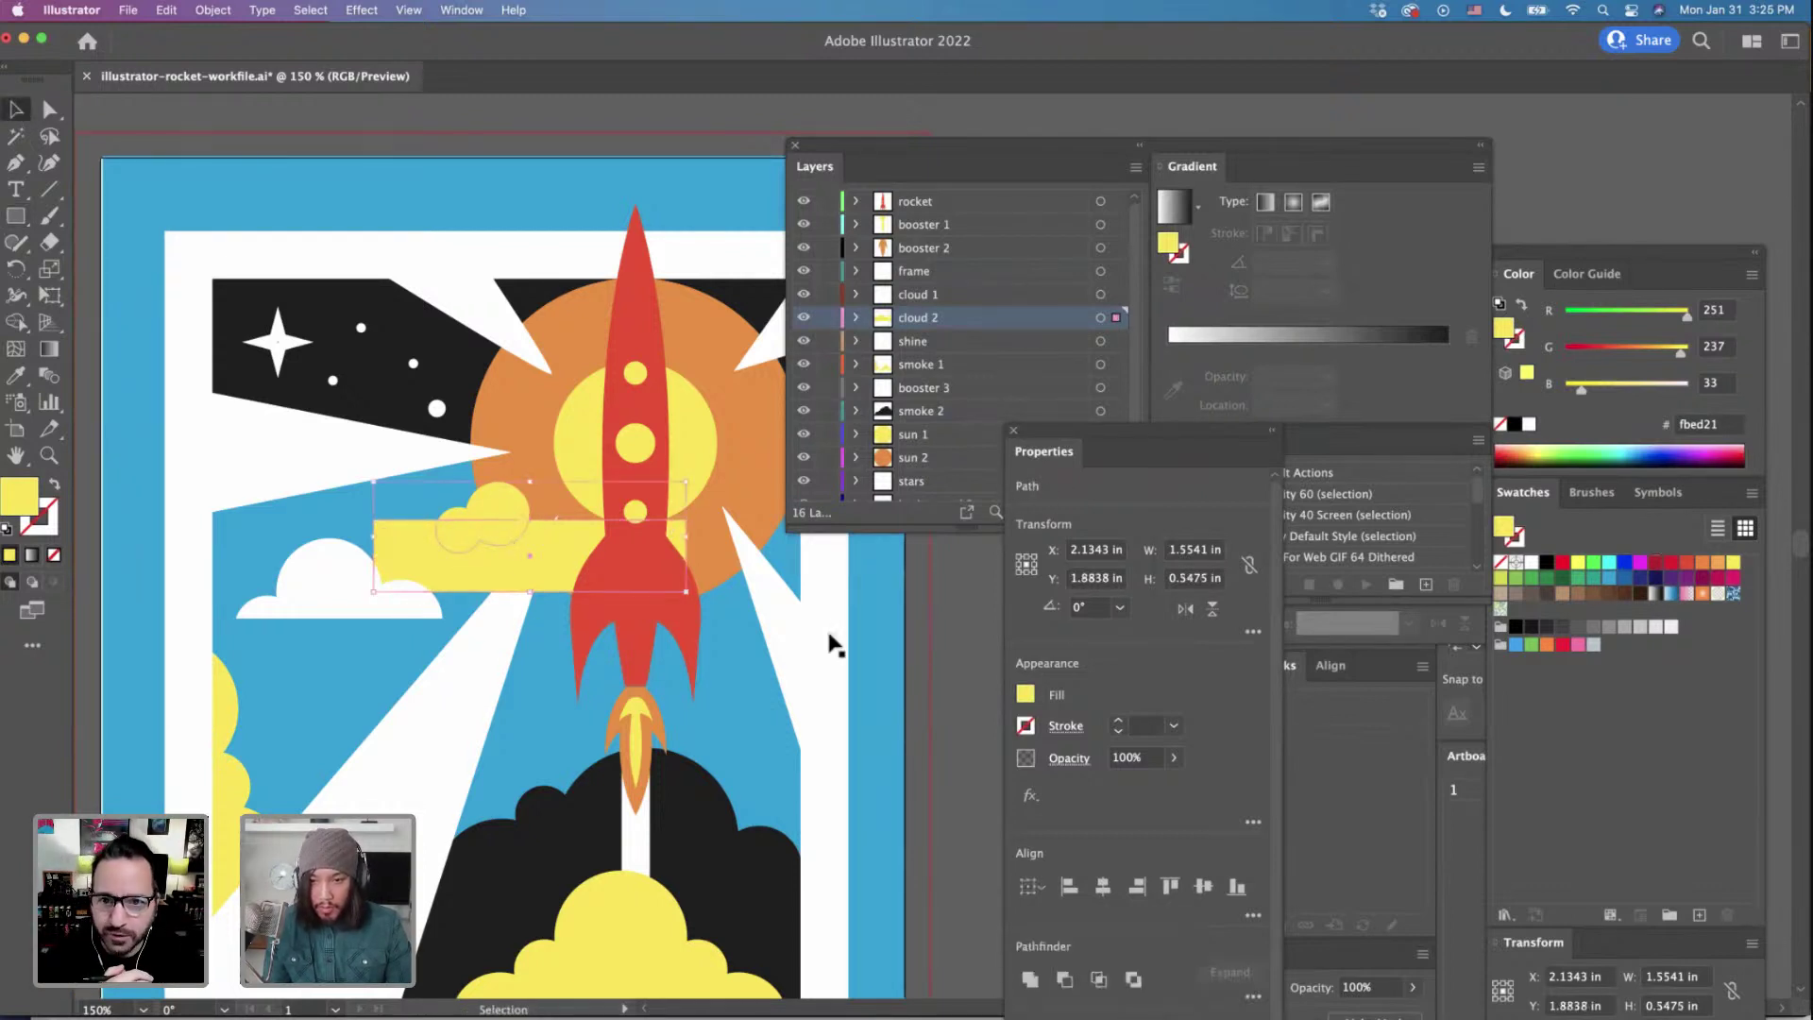
{"action": "left_click", "coordinate": [1068, 982]}
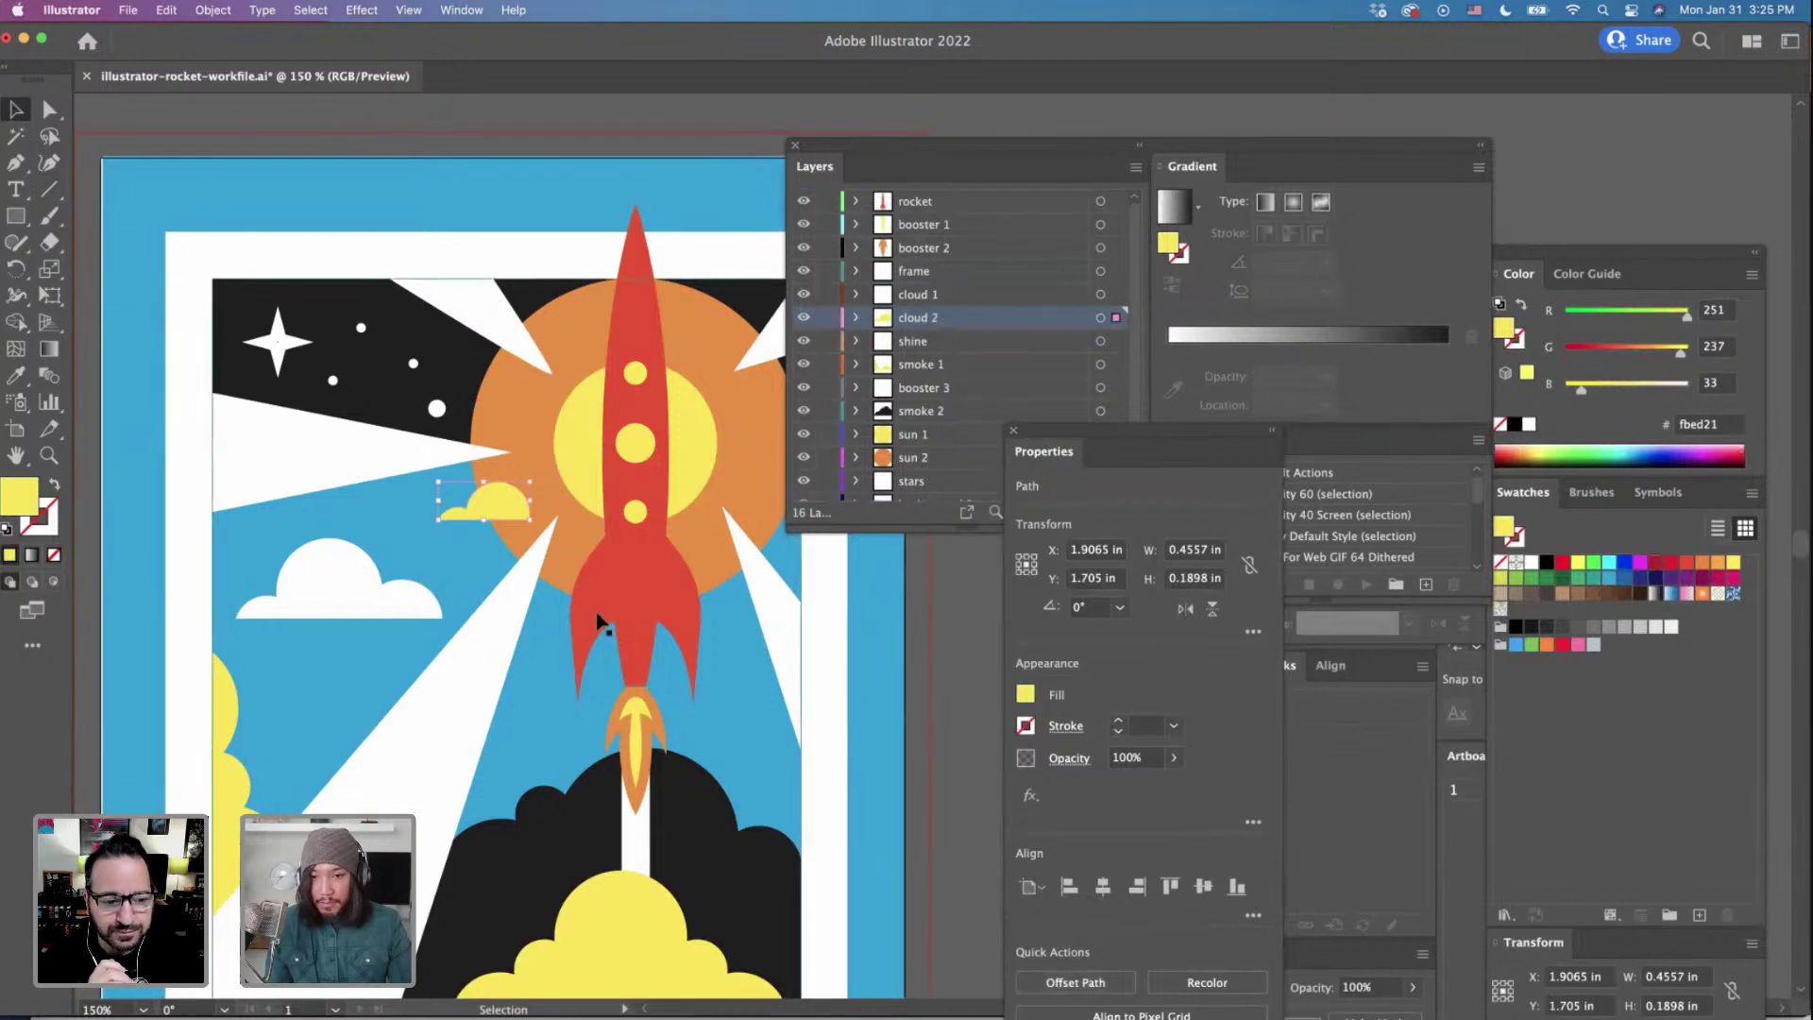
{"action": "left_click_drag", "start_coordinate": [438, 518], "coordinate": [412, 532]}
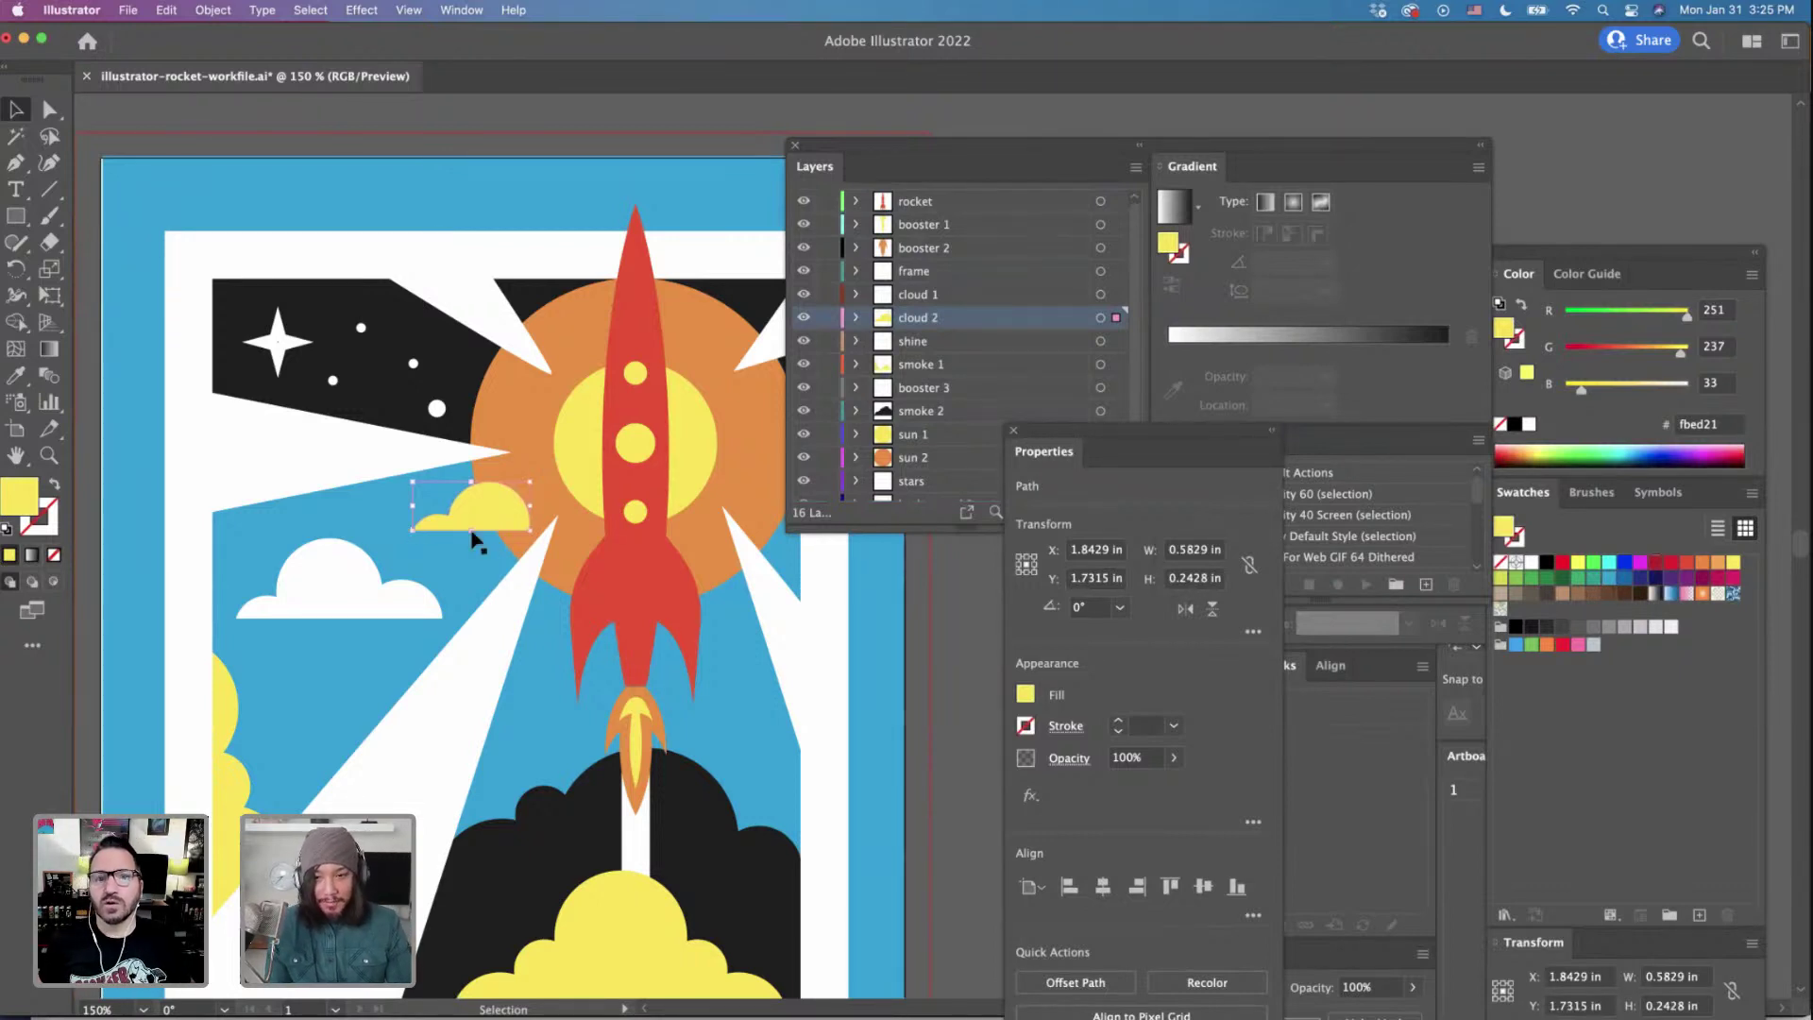
{"action": "left_click", "coordinate": [944, 672]}
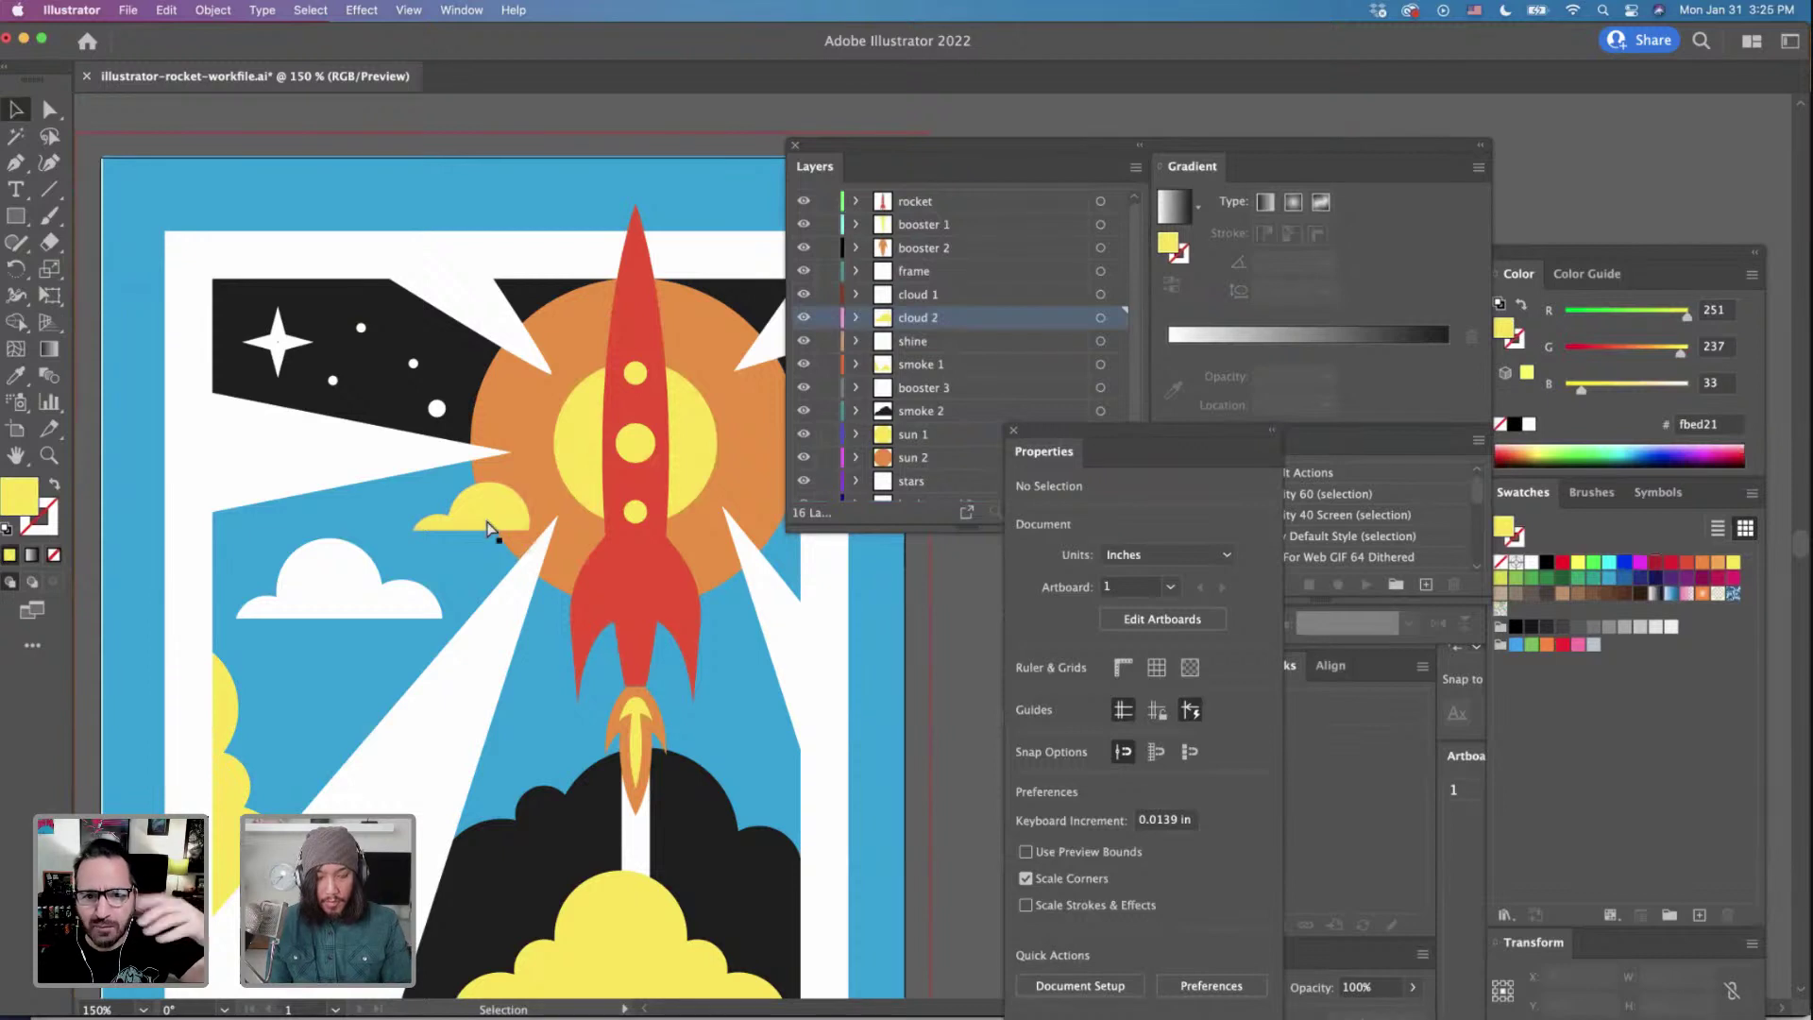
Recolor the yellow smoke shape at the poster's left edge with the outer sun's orange and save the file.
{"action": "key", "text": "super+minus"}
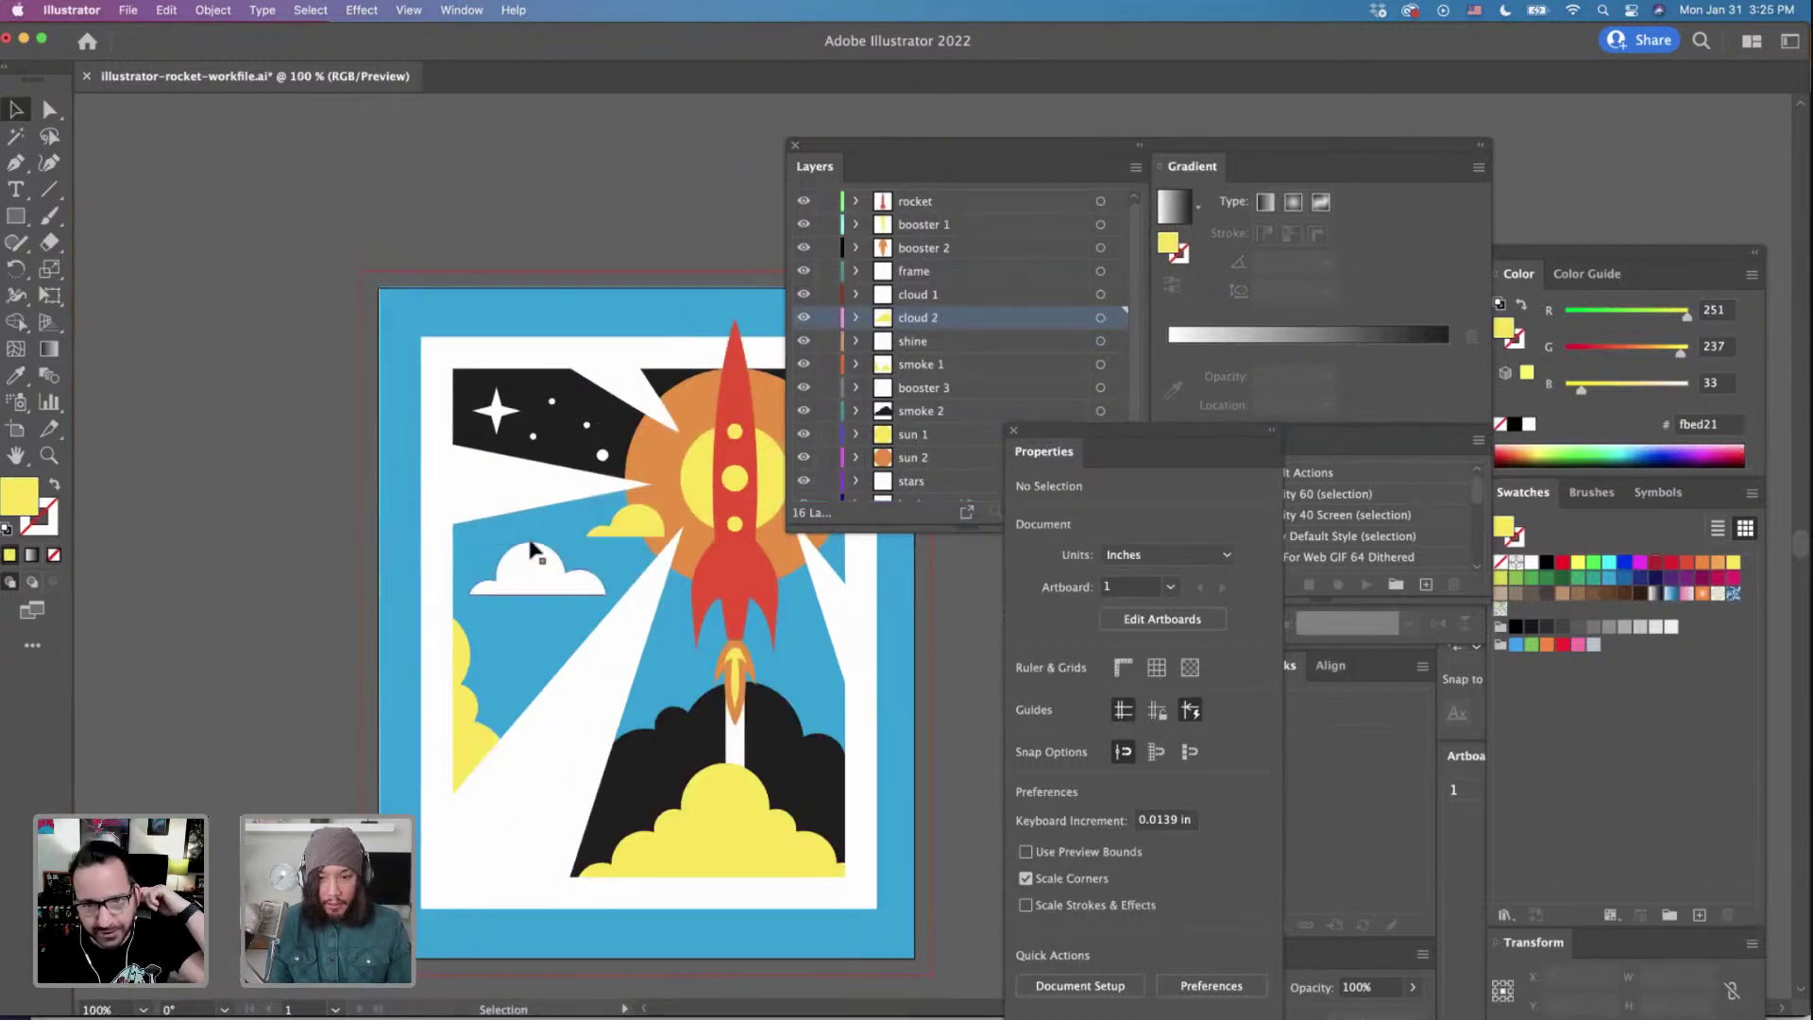
{"action": "scroll", "coordinate": [527, 546], "scroll_direction": "right", "scroll_amount": 5}
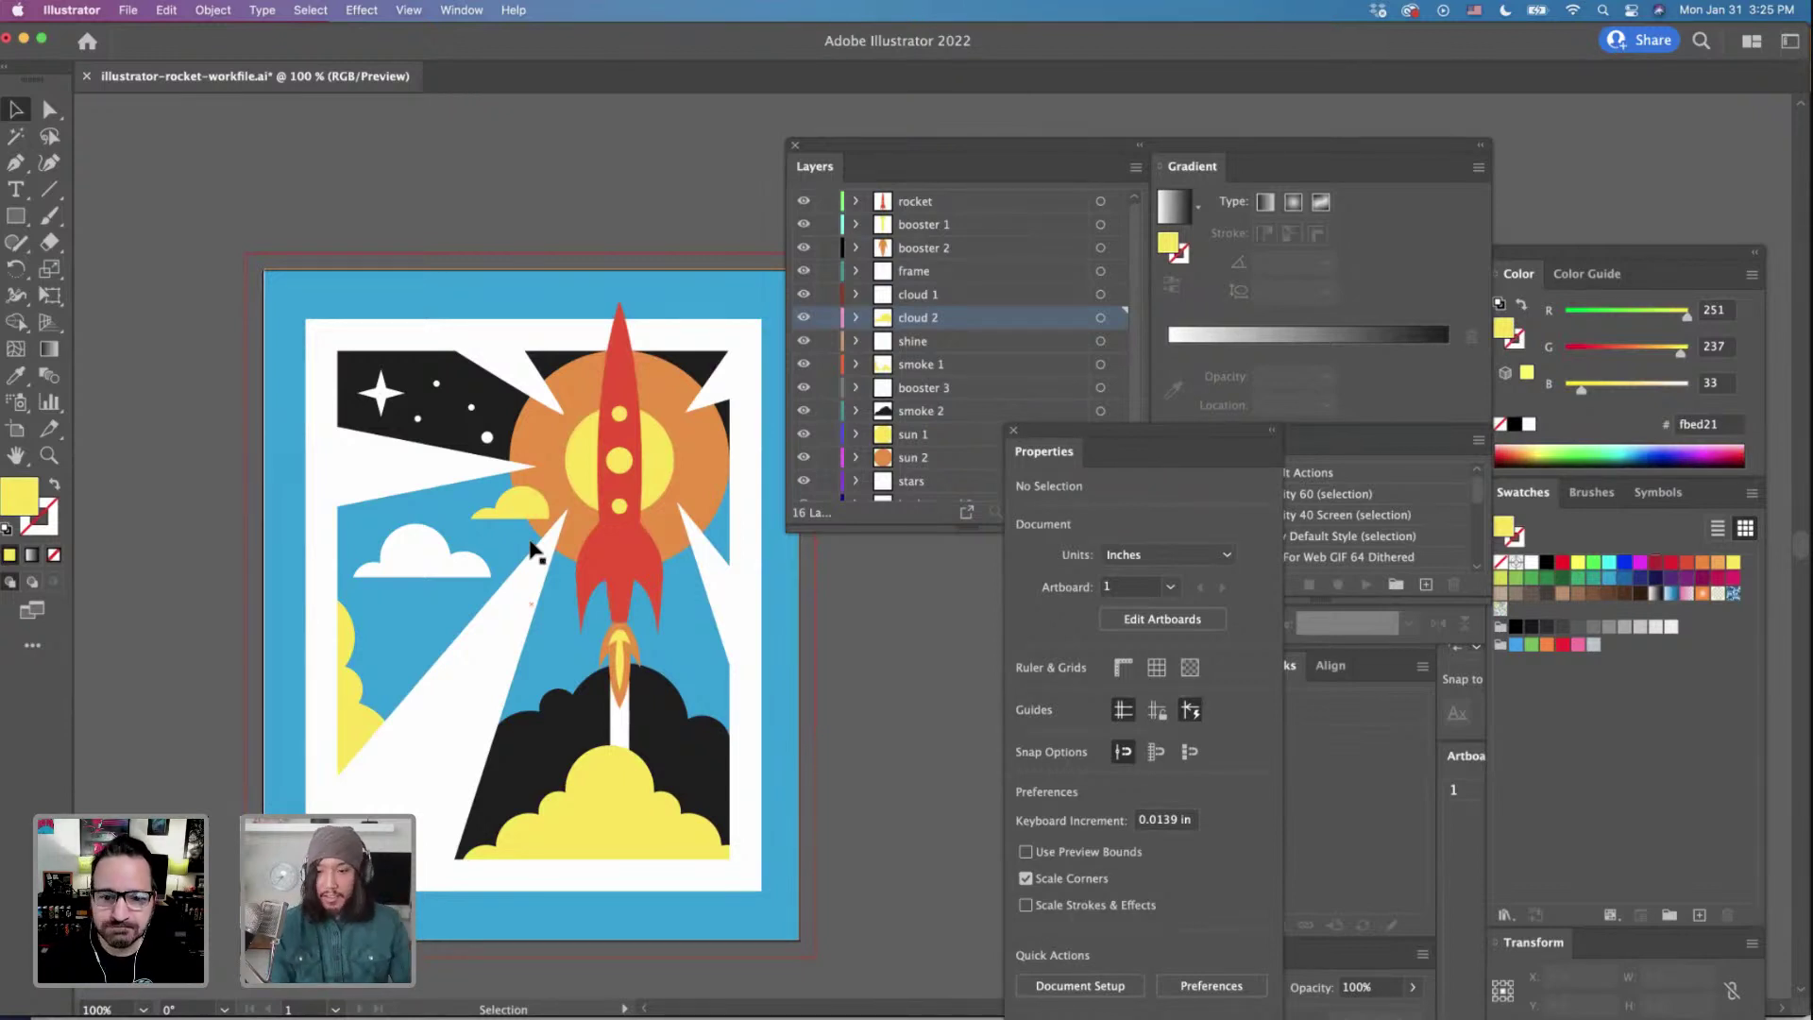
{"action": "left_click", "coordinate": [355, 714]}
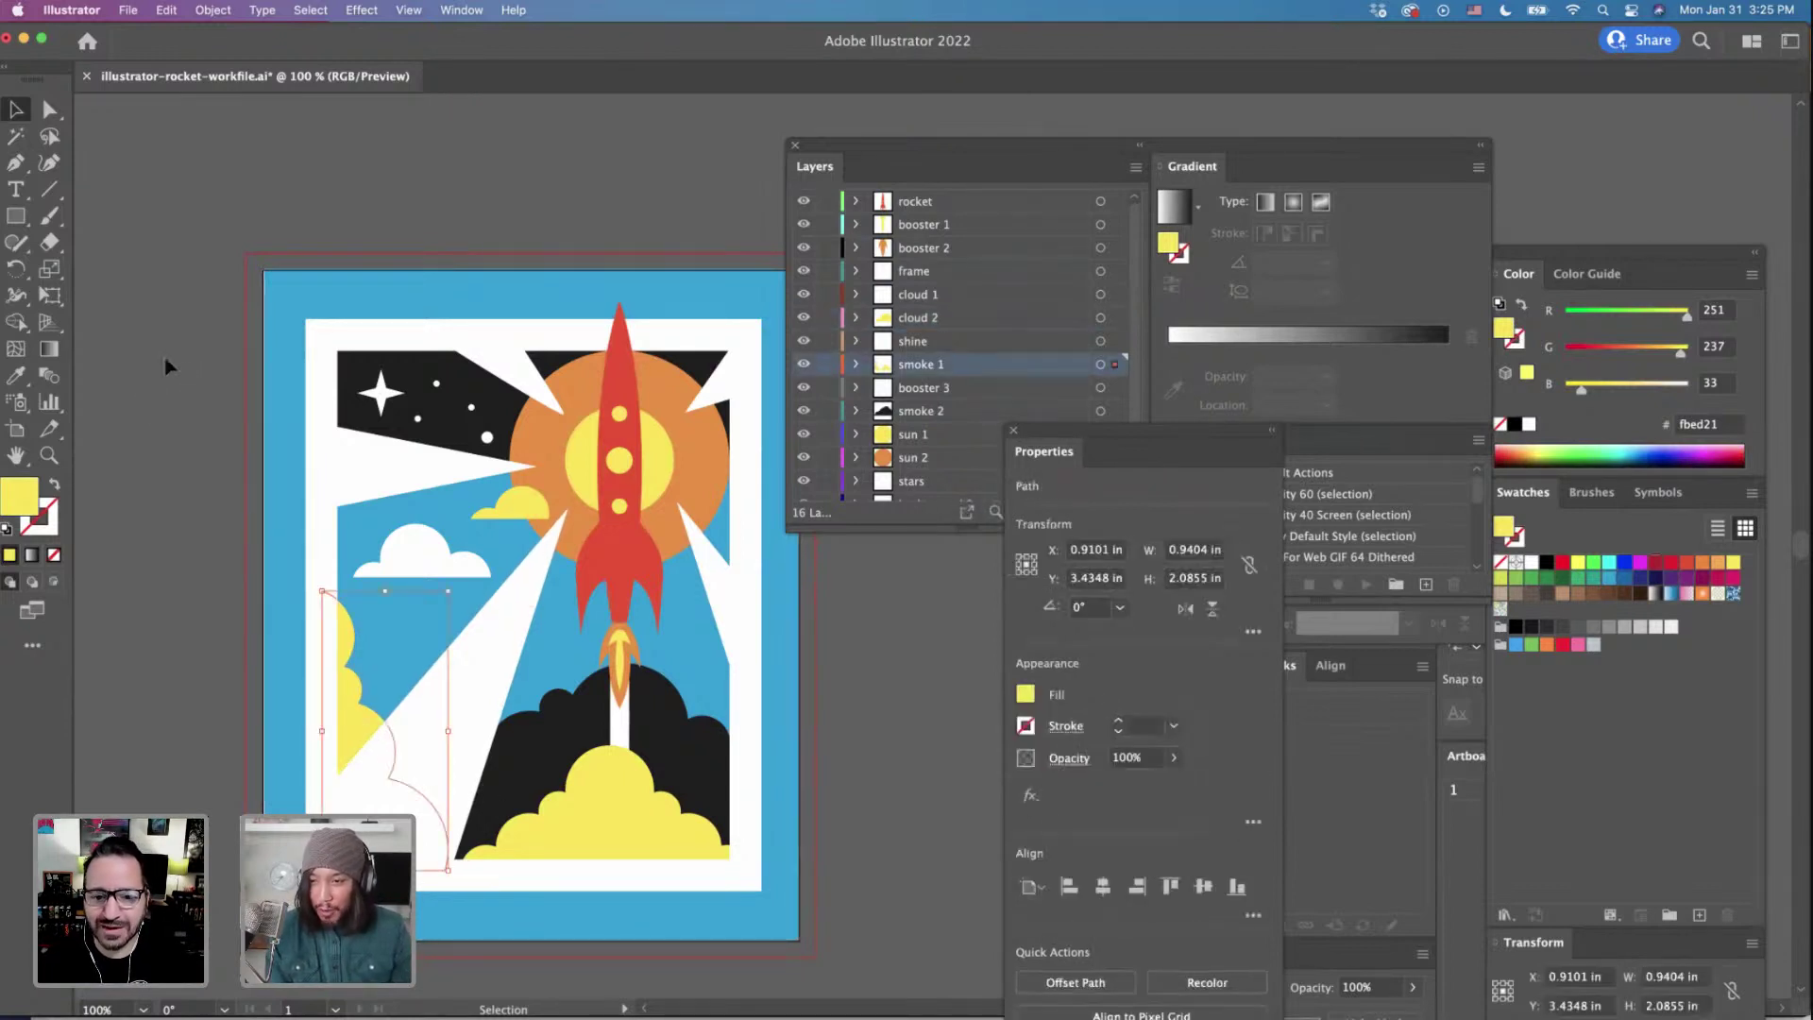
{"action": "left_click", "coordinate": [16, 375]}
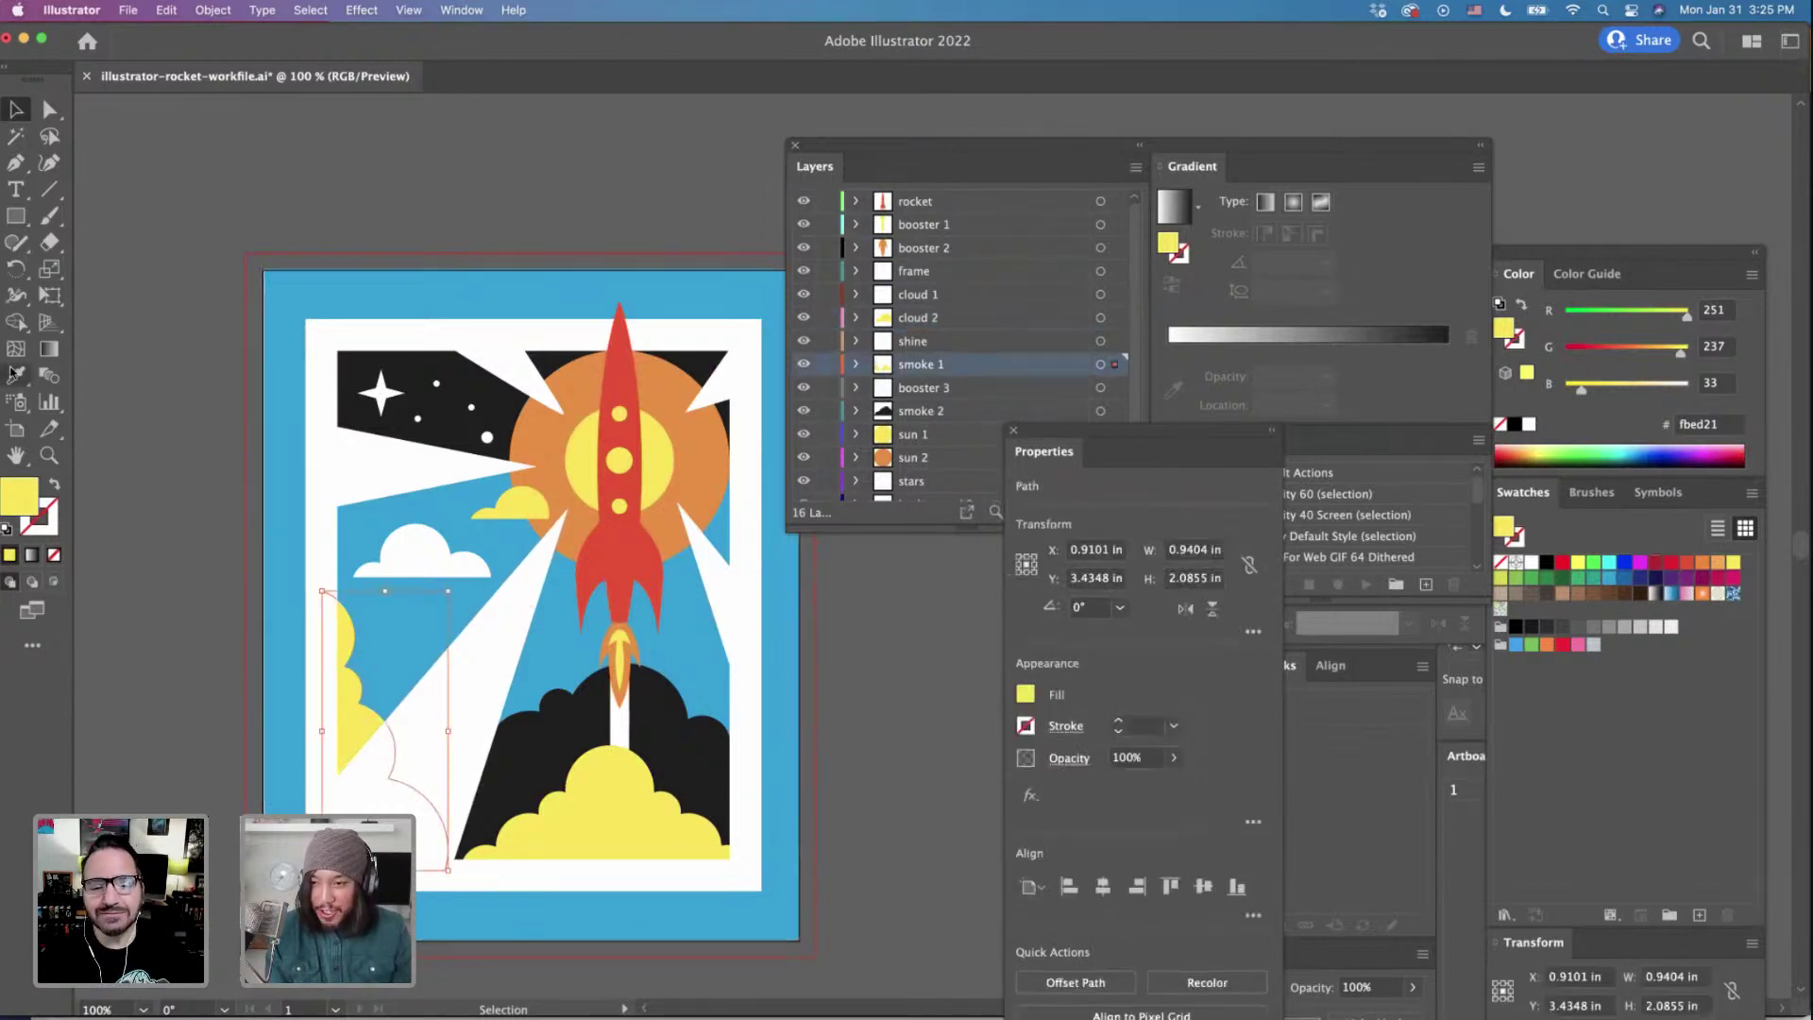
{"action": "left_click", "coordinate": [556, 432]}
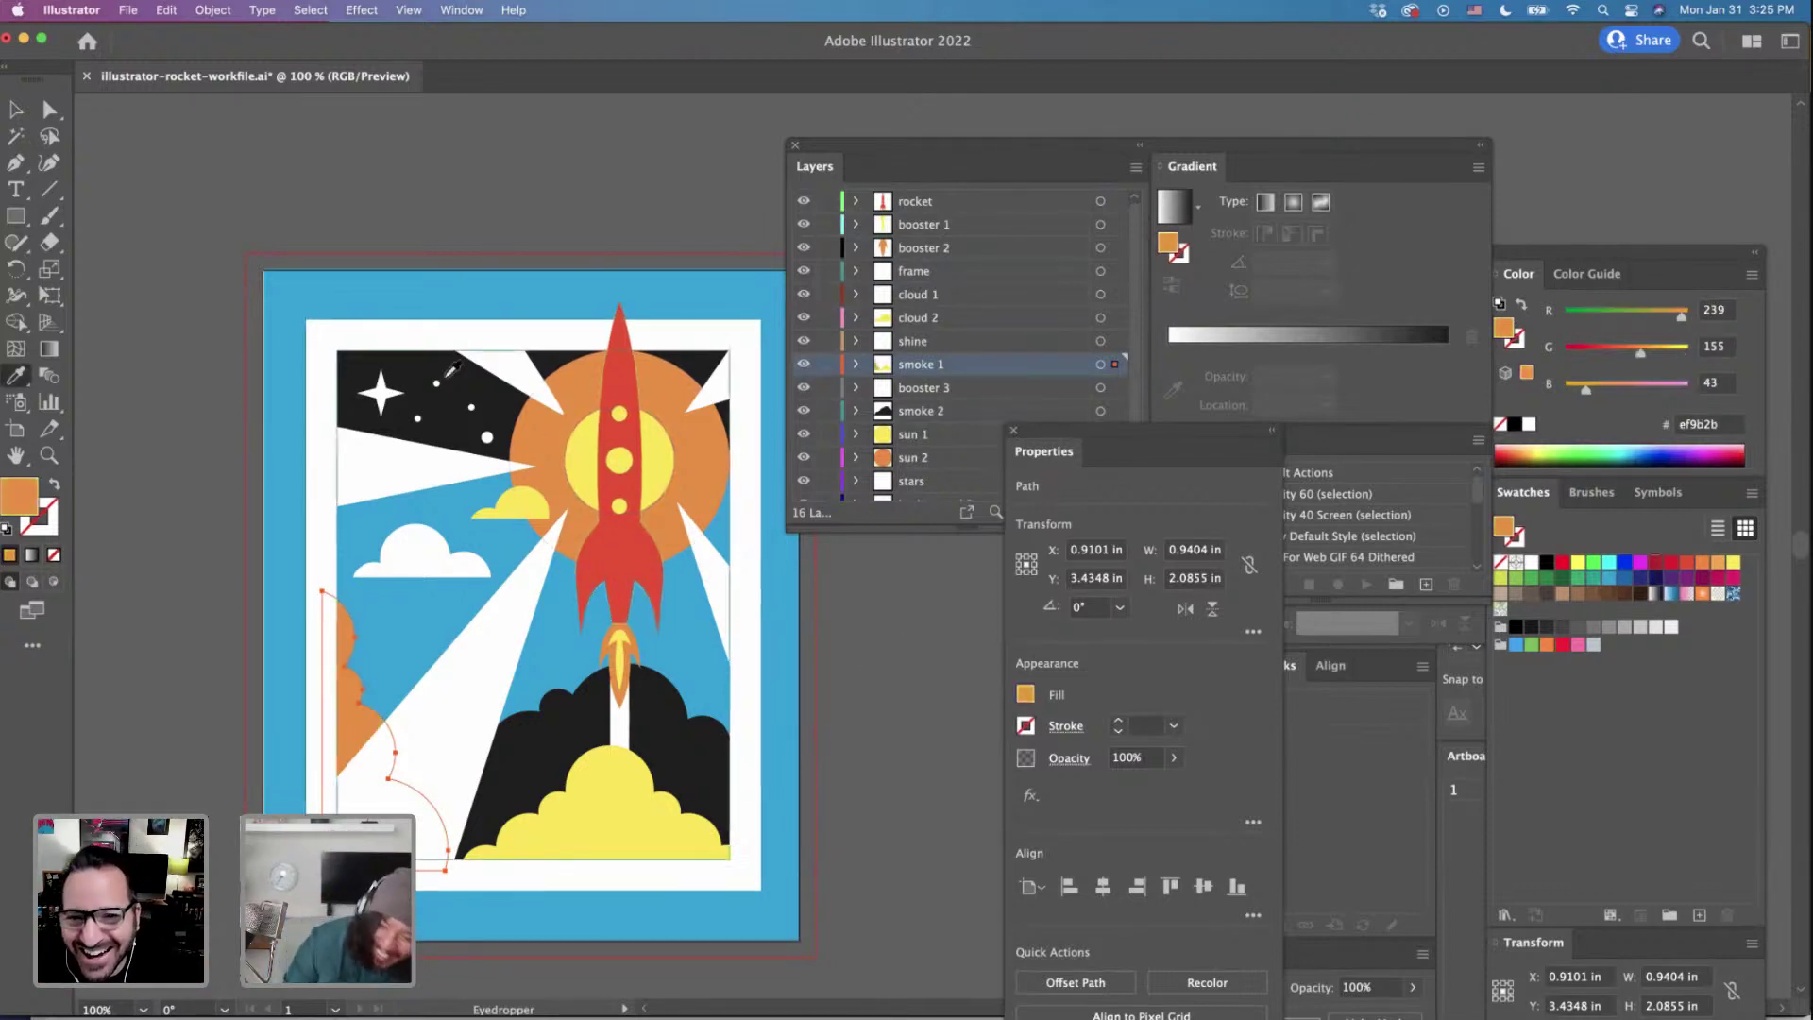
{"action": "left_click", "coordinate": [19, 110]}
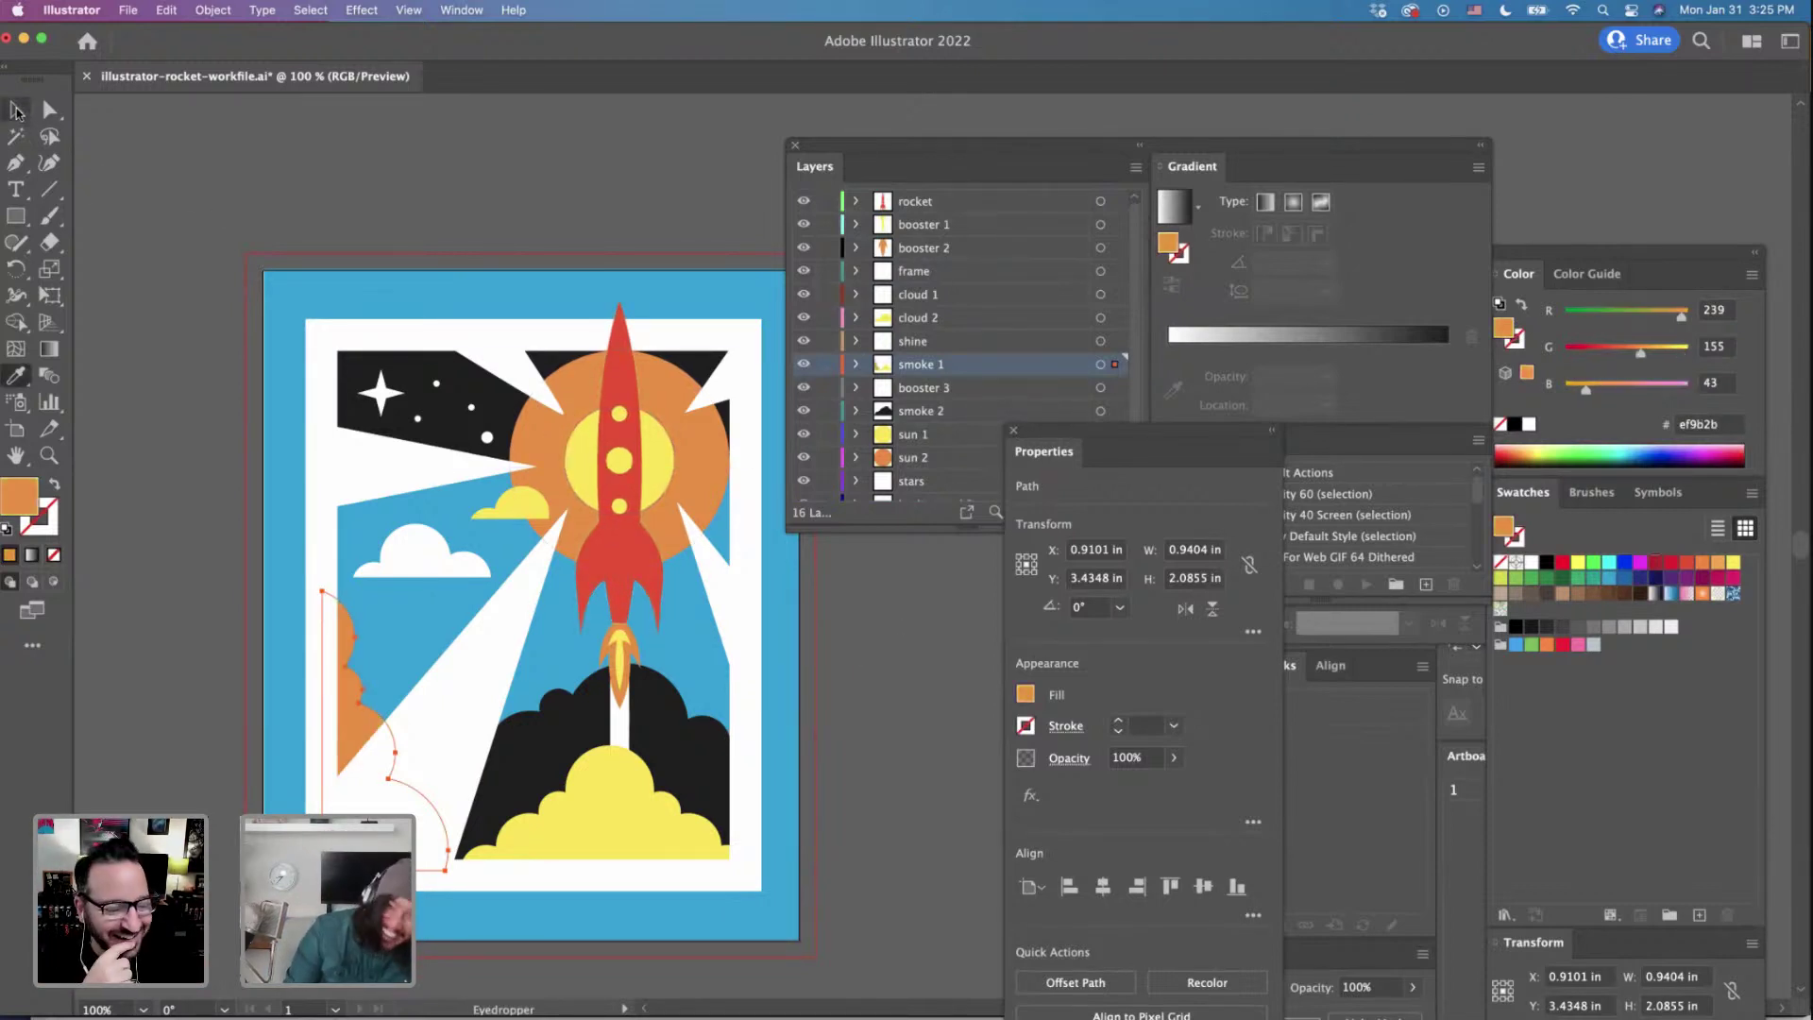
{"action": "left_click", "coordinate": [388, 189]}
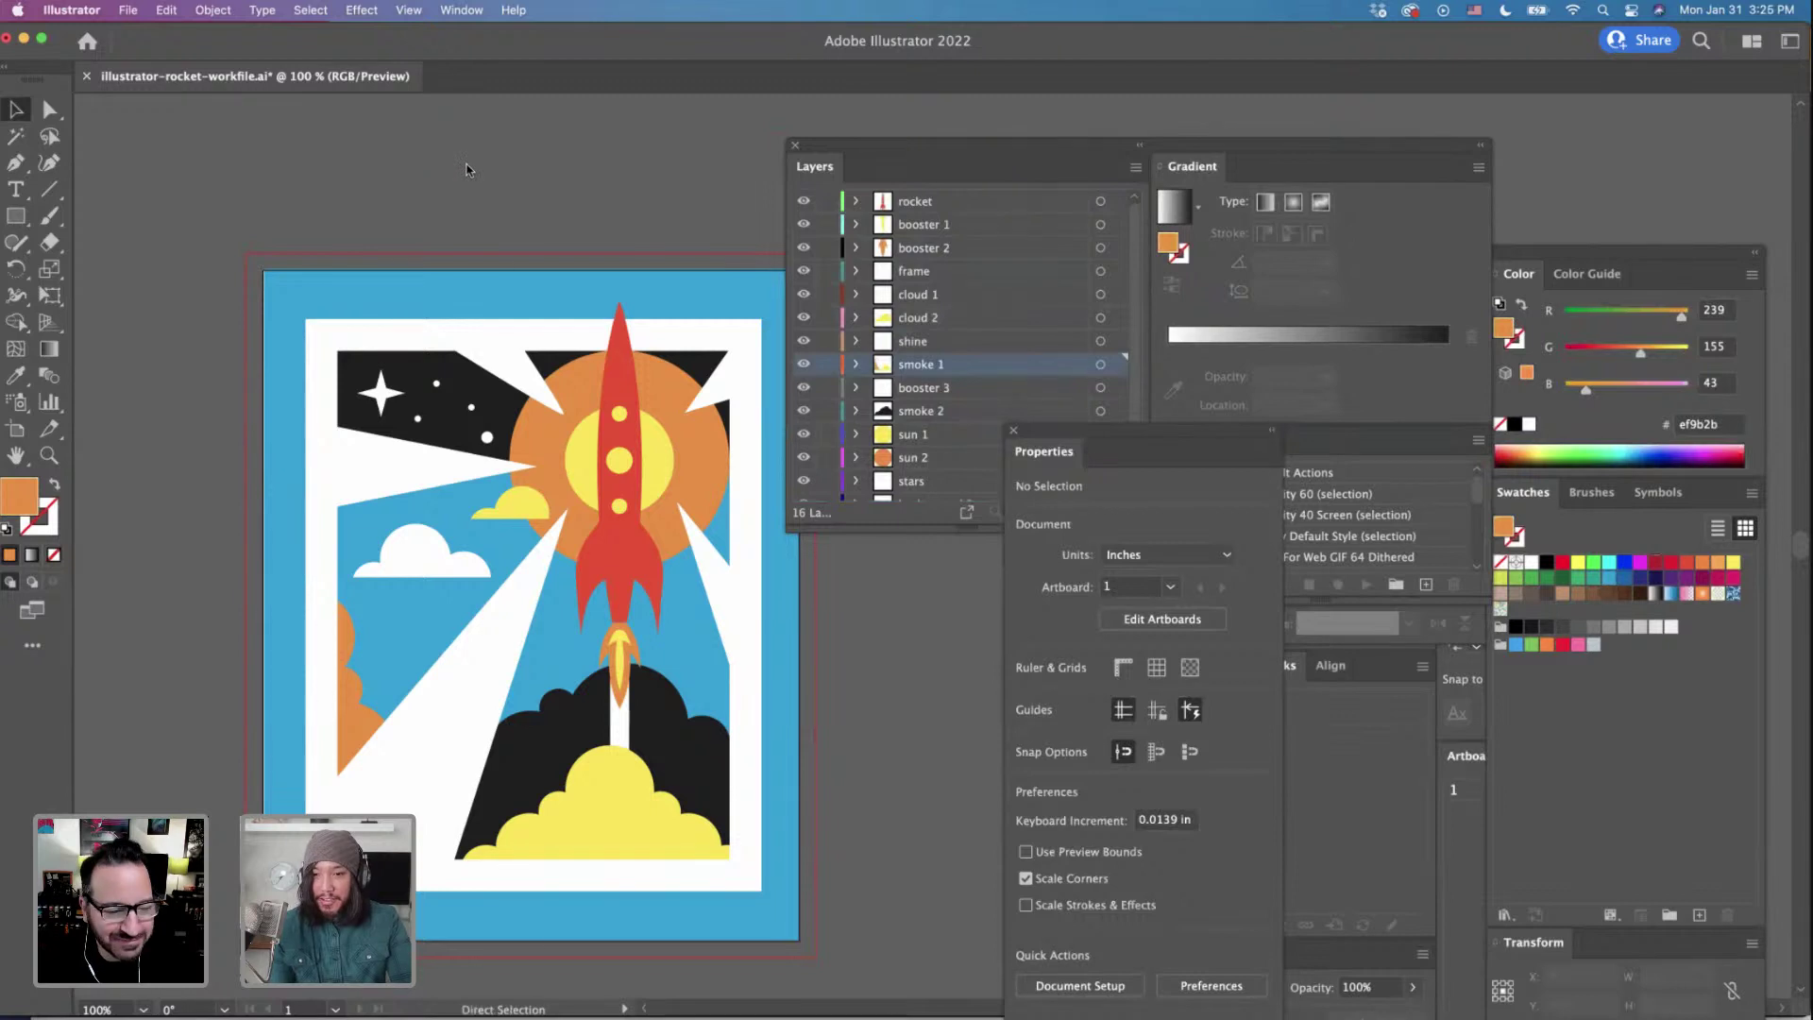
{"action": "key", "text": "super+s"}
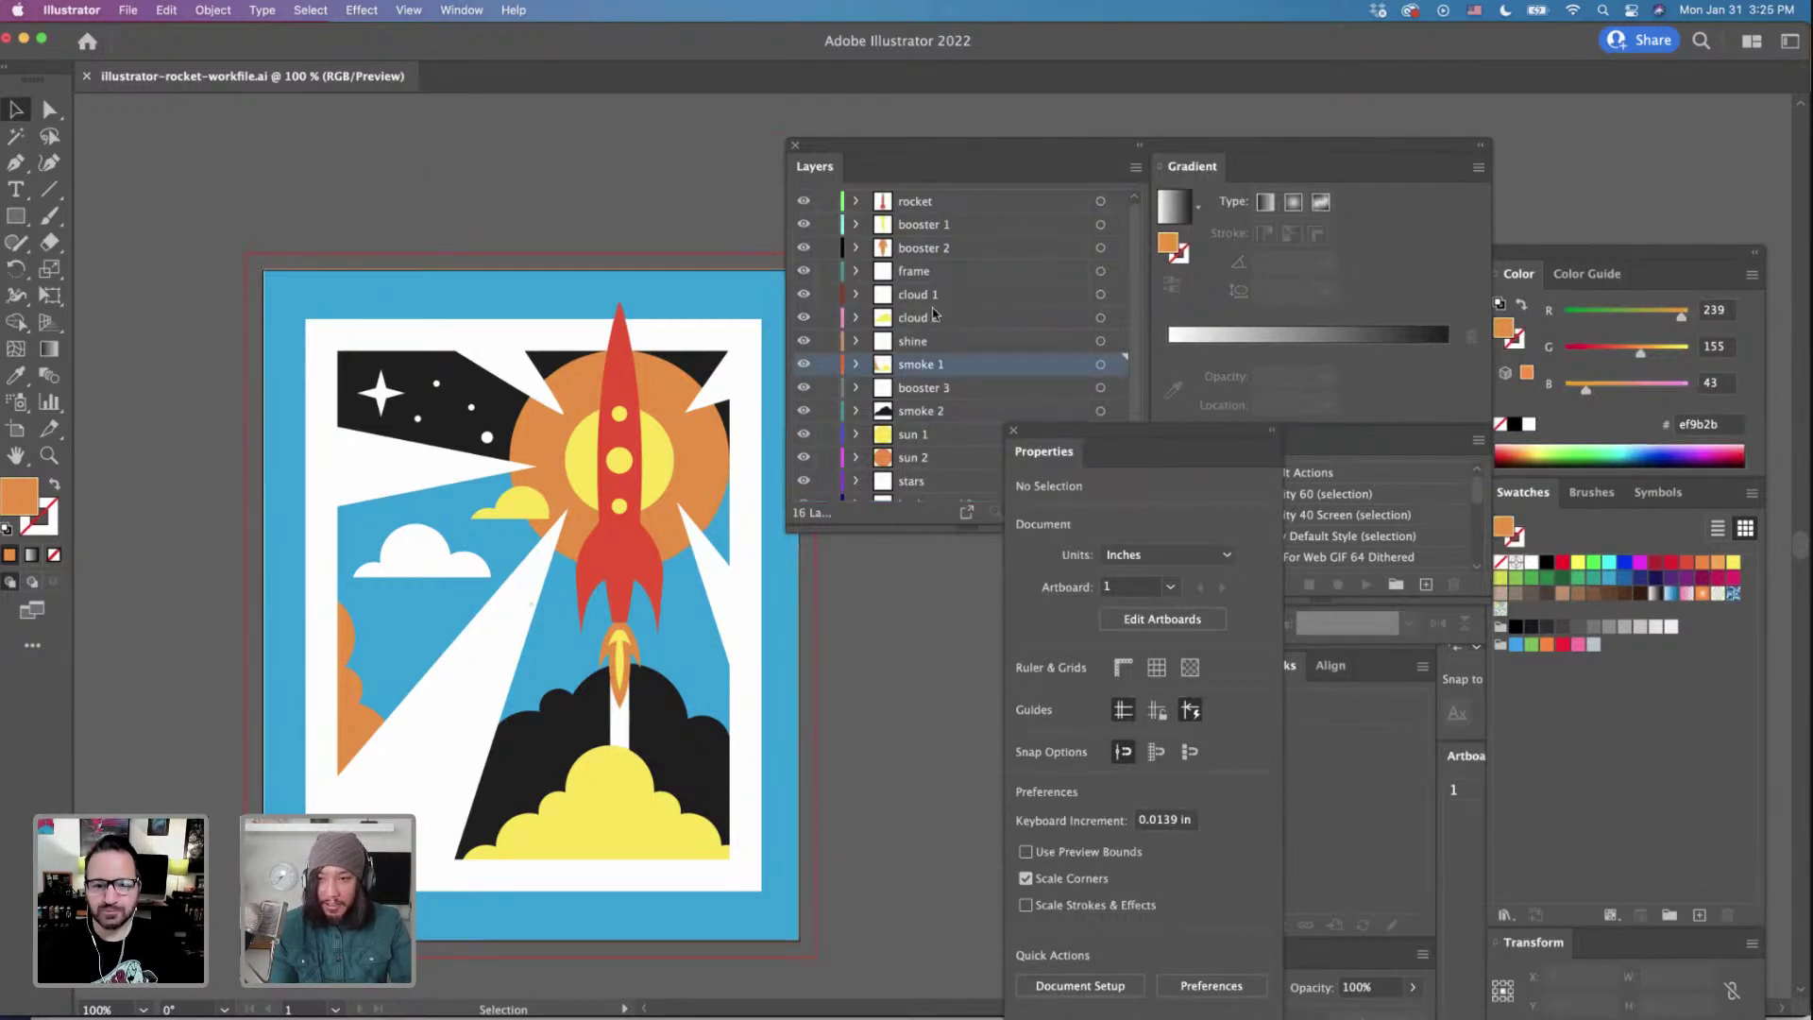
{"action": "left_click", "coordinate": [128, 9]}
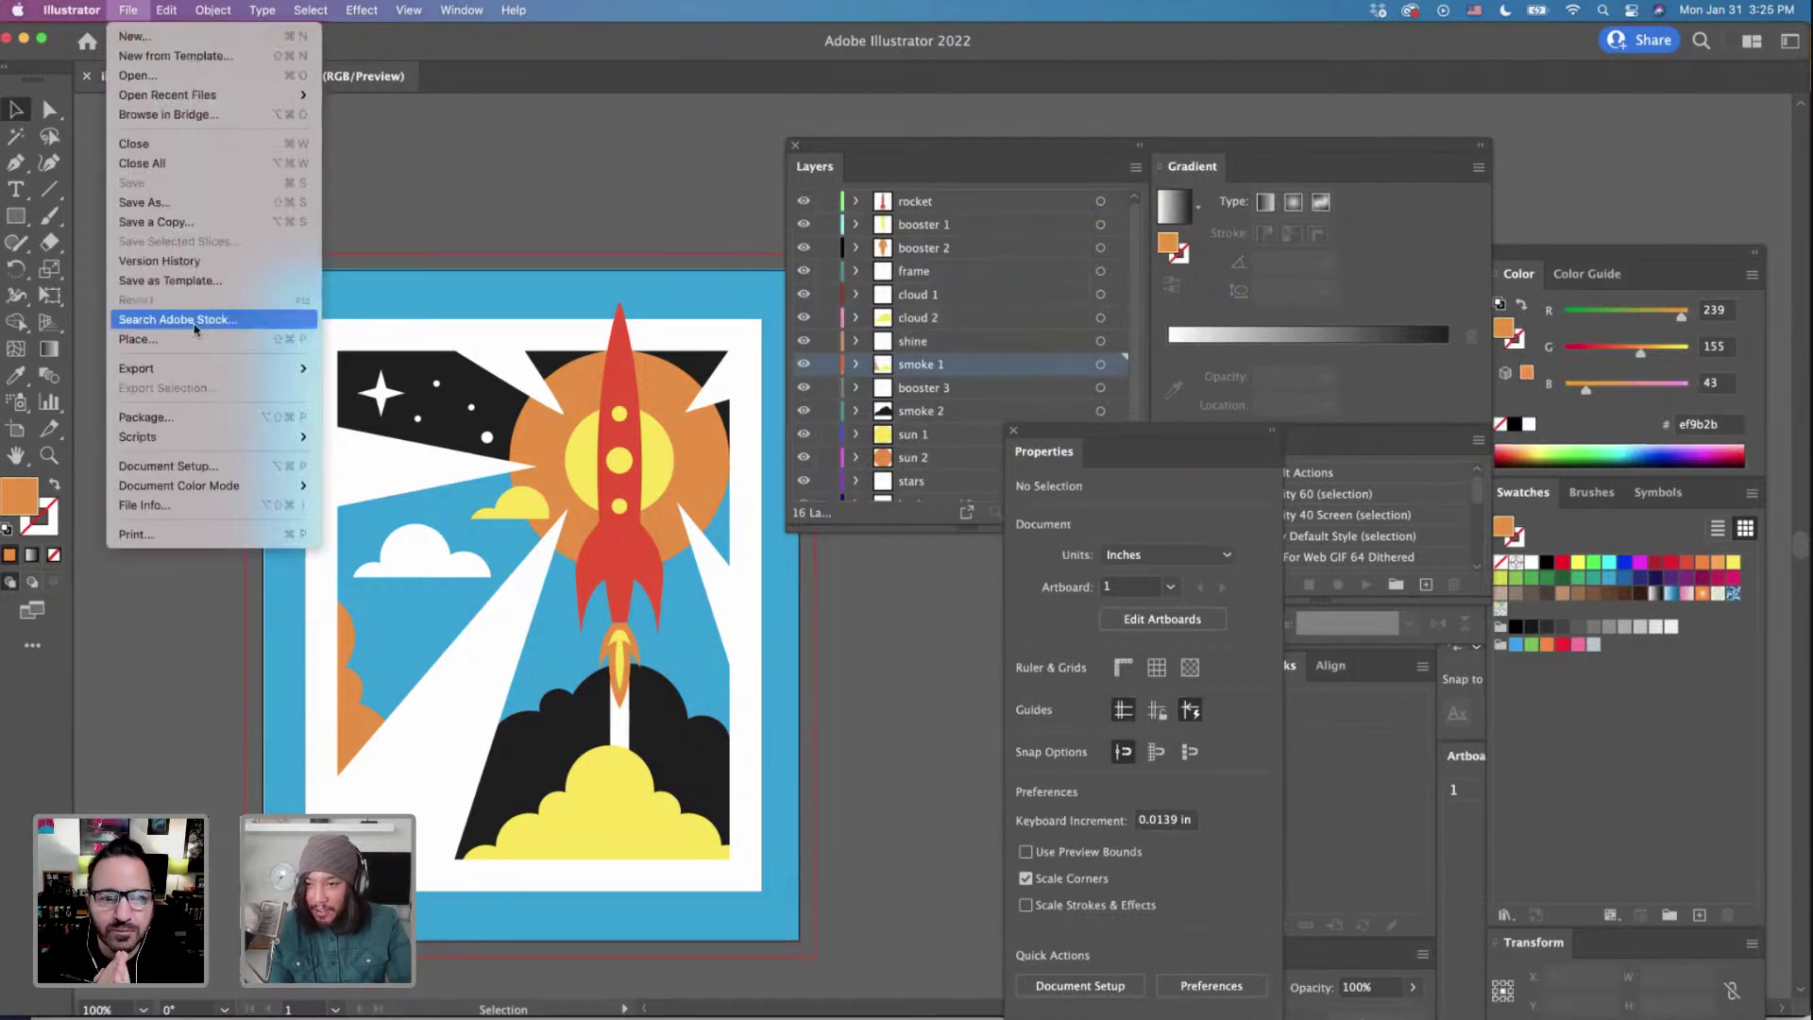
{"action": "mouse_move", "coordinate": [194, 368]}
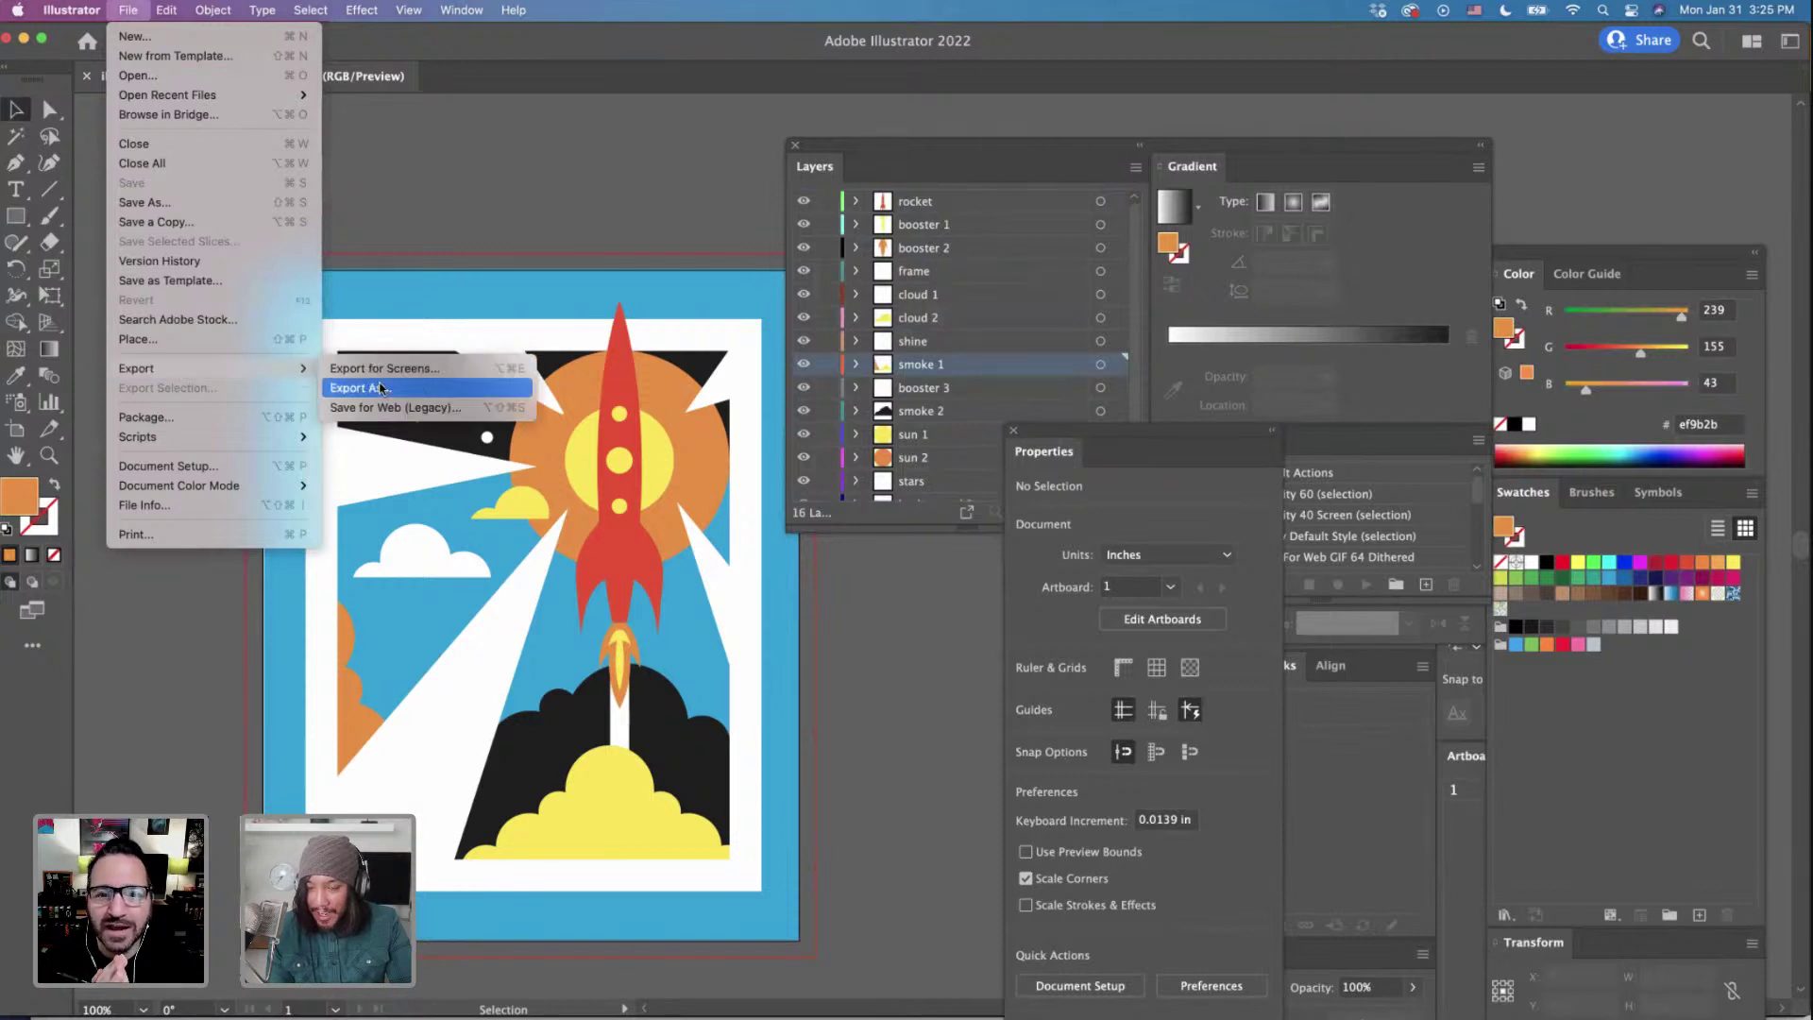
{"action": "left_click", "coordinate": [381, 388]}
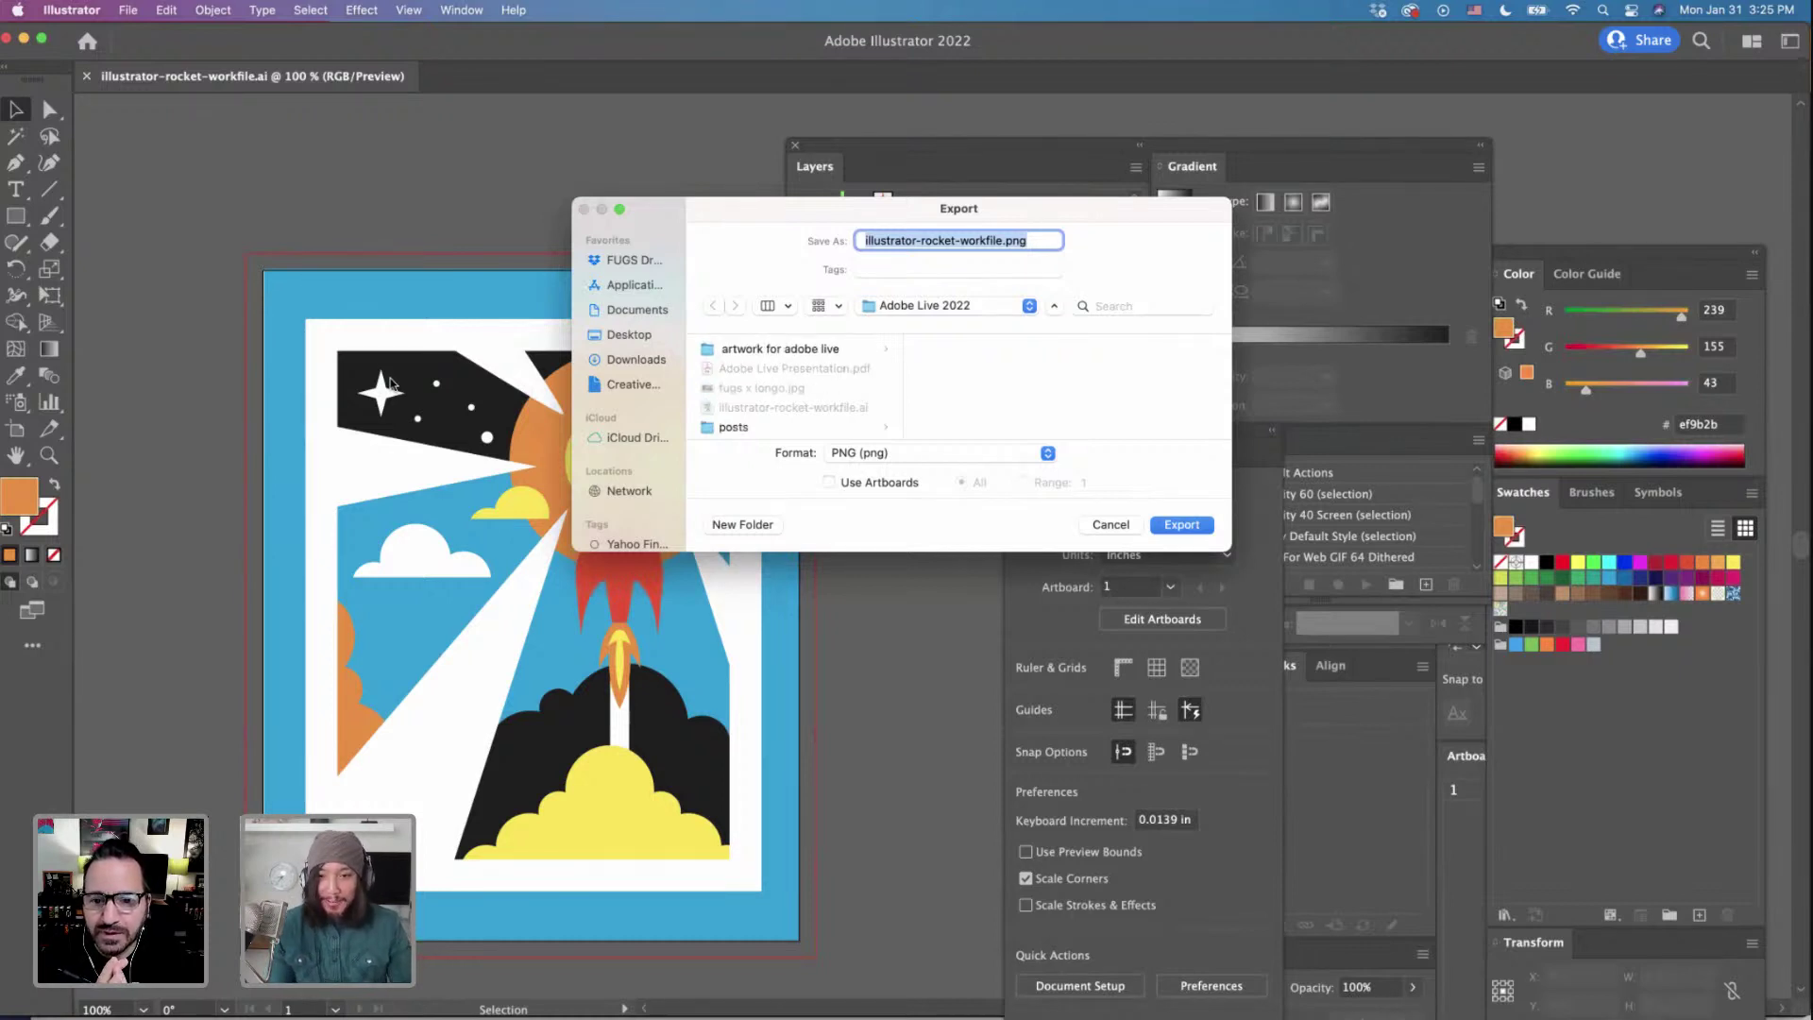
{"action": "scroll", "coordinate": [761, 388], "scroll_direction": "down", "scroll_amount": 2}
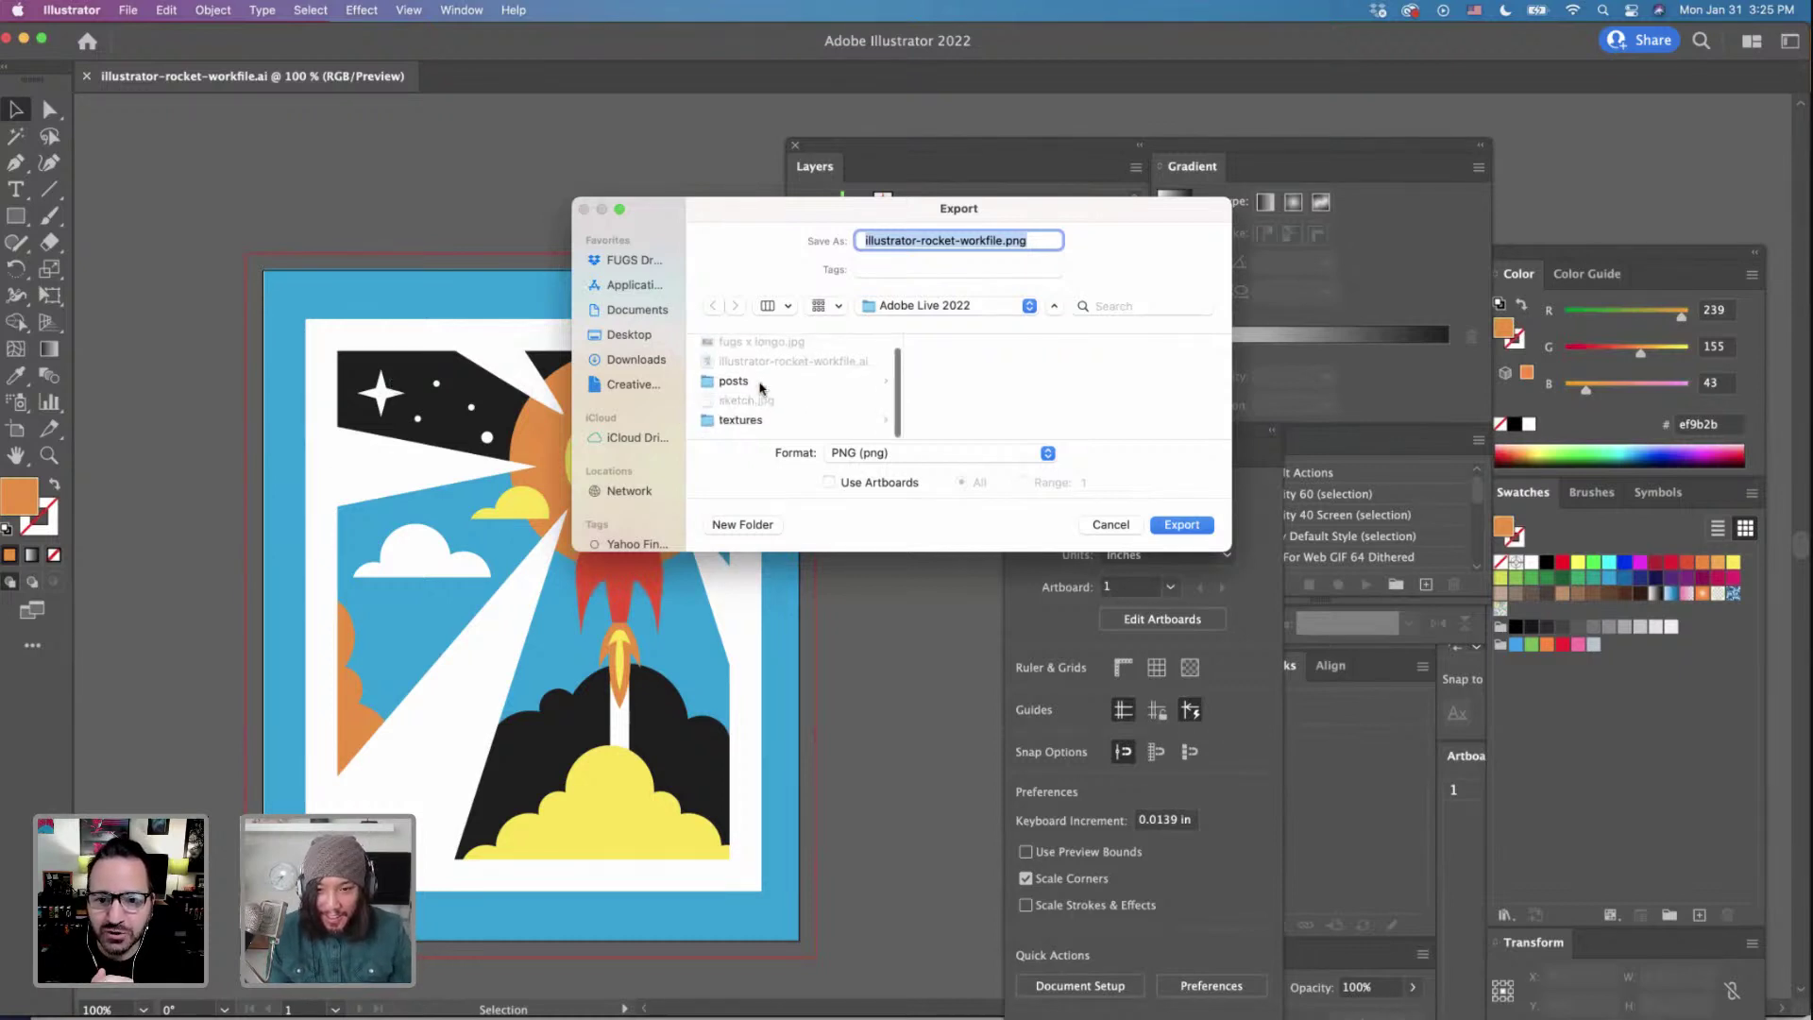
{"action": "scroll", "coordinate": [761, 387], "scroll_direction": "up", "scroll_amount": 3}
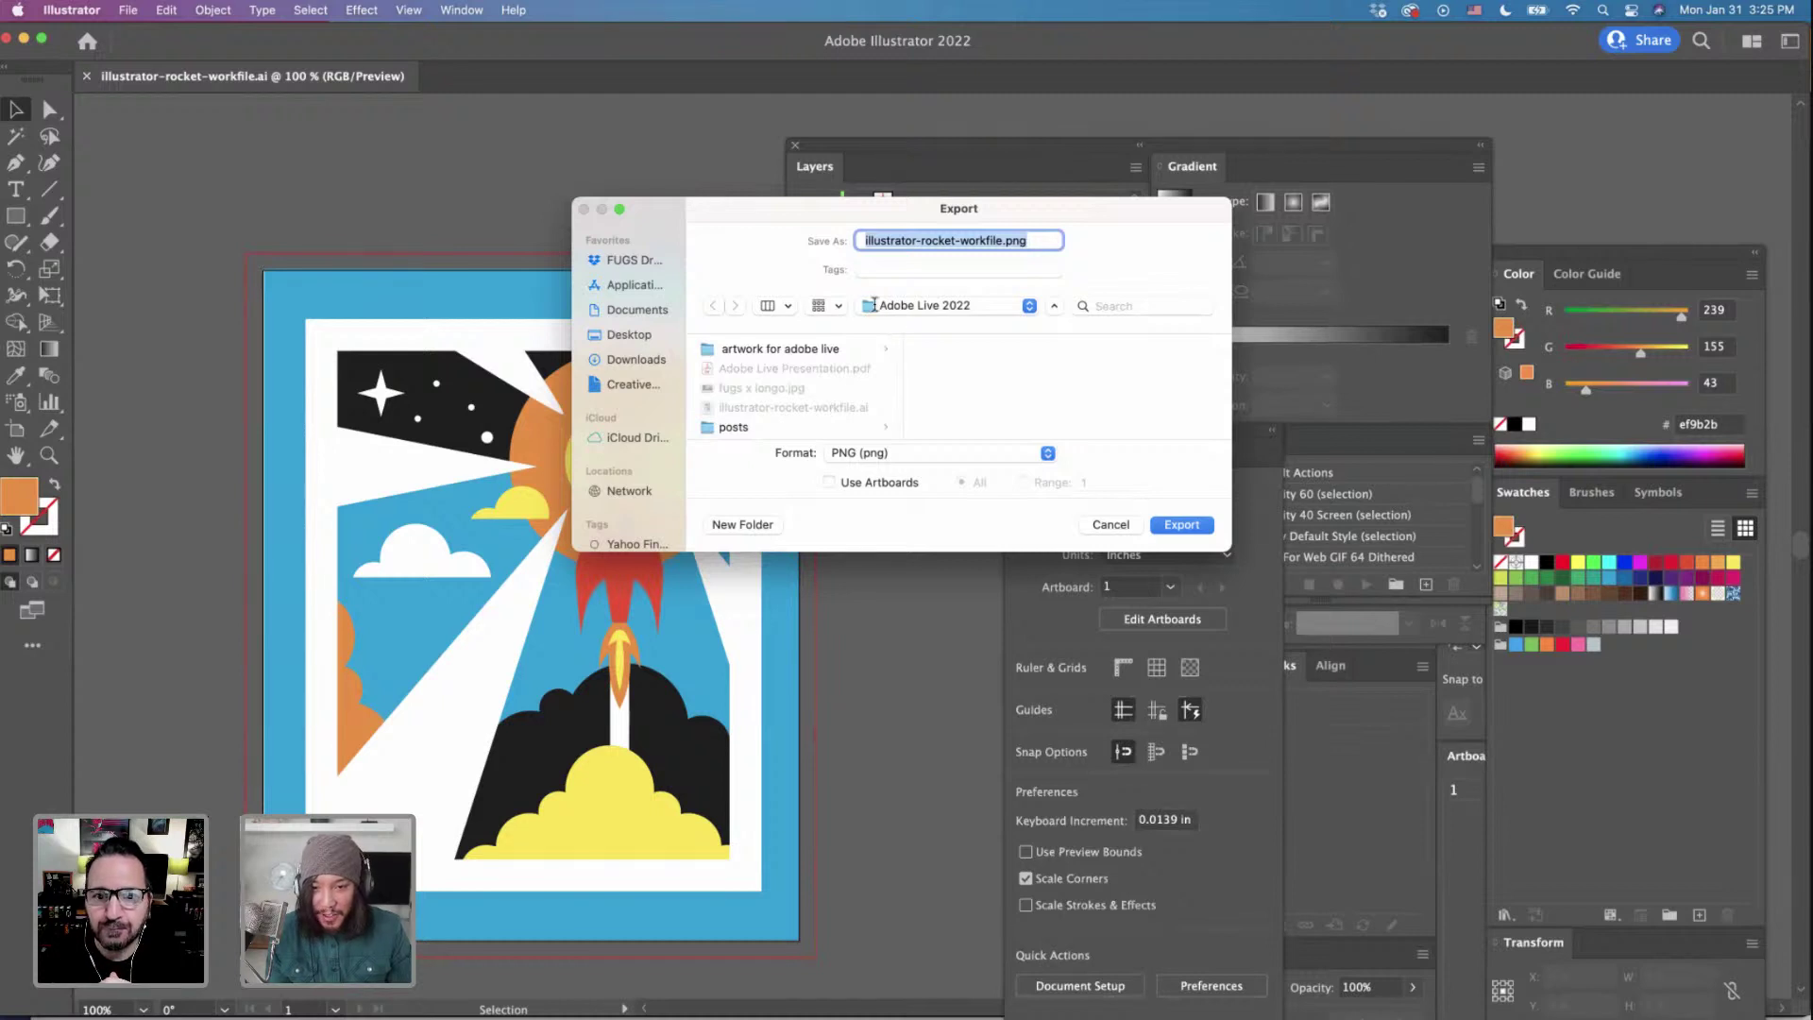
{"action": "left_click", "coordinate": [1025, 458]}
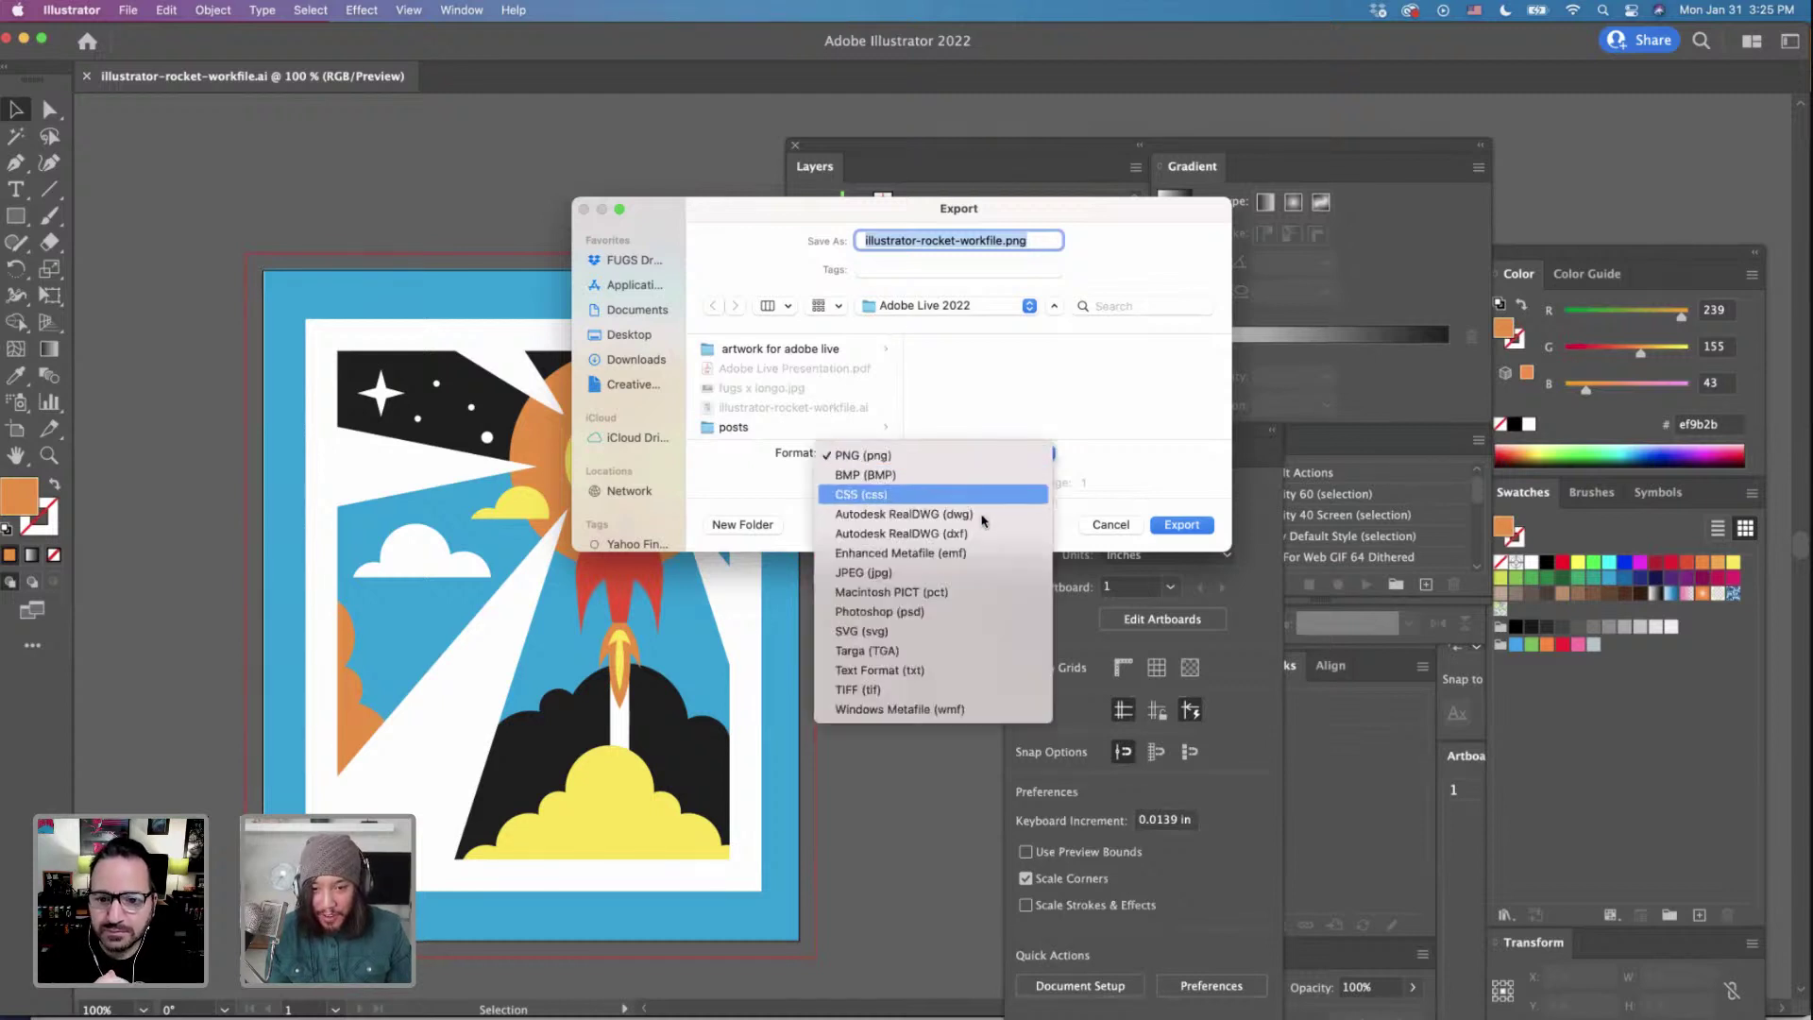
{"action": "left_click", "coordinate": [930, 611]}
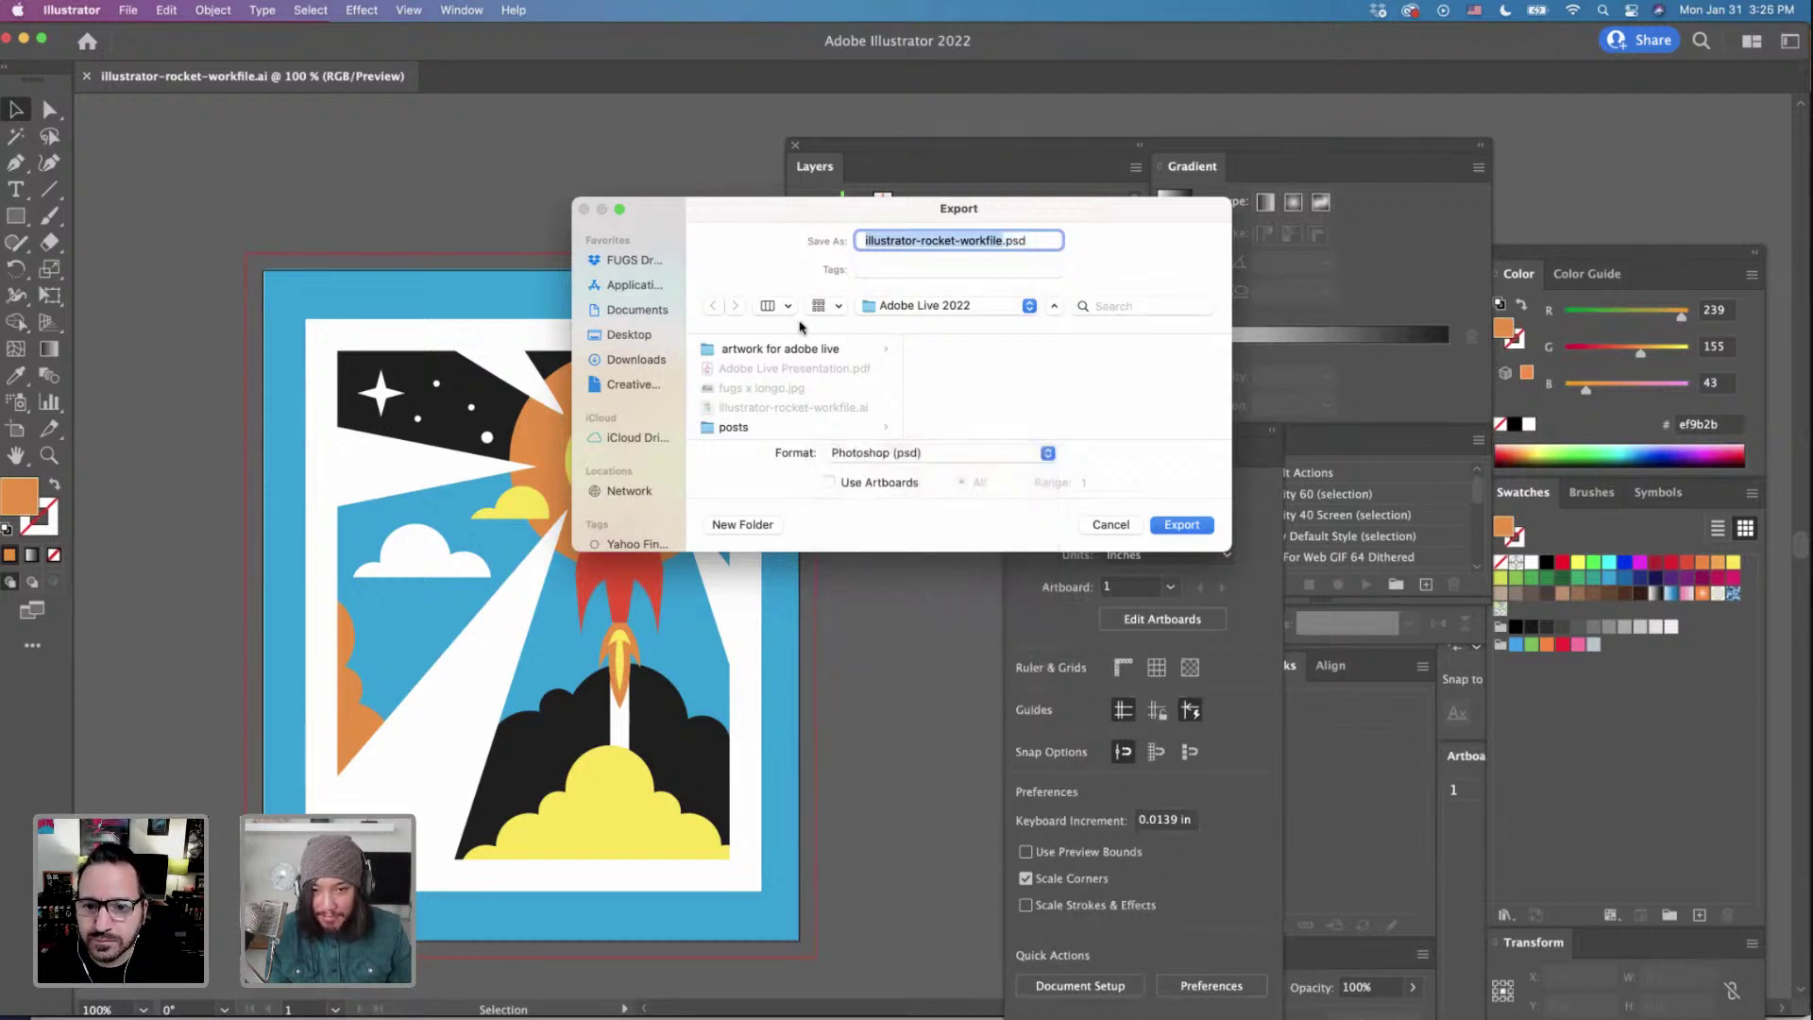
{"action": "type", "text": "photo"}
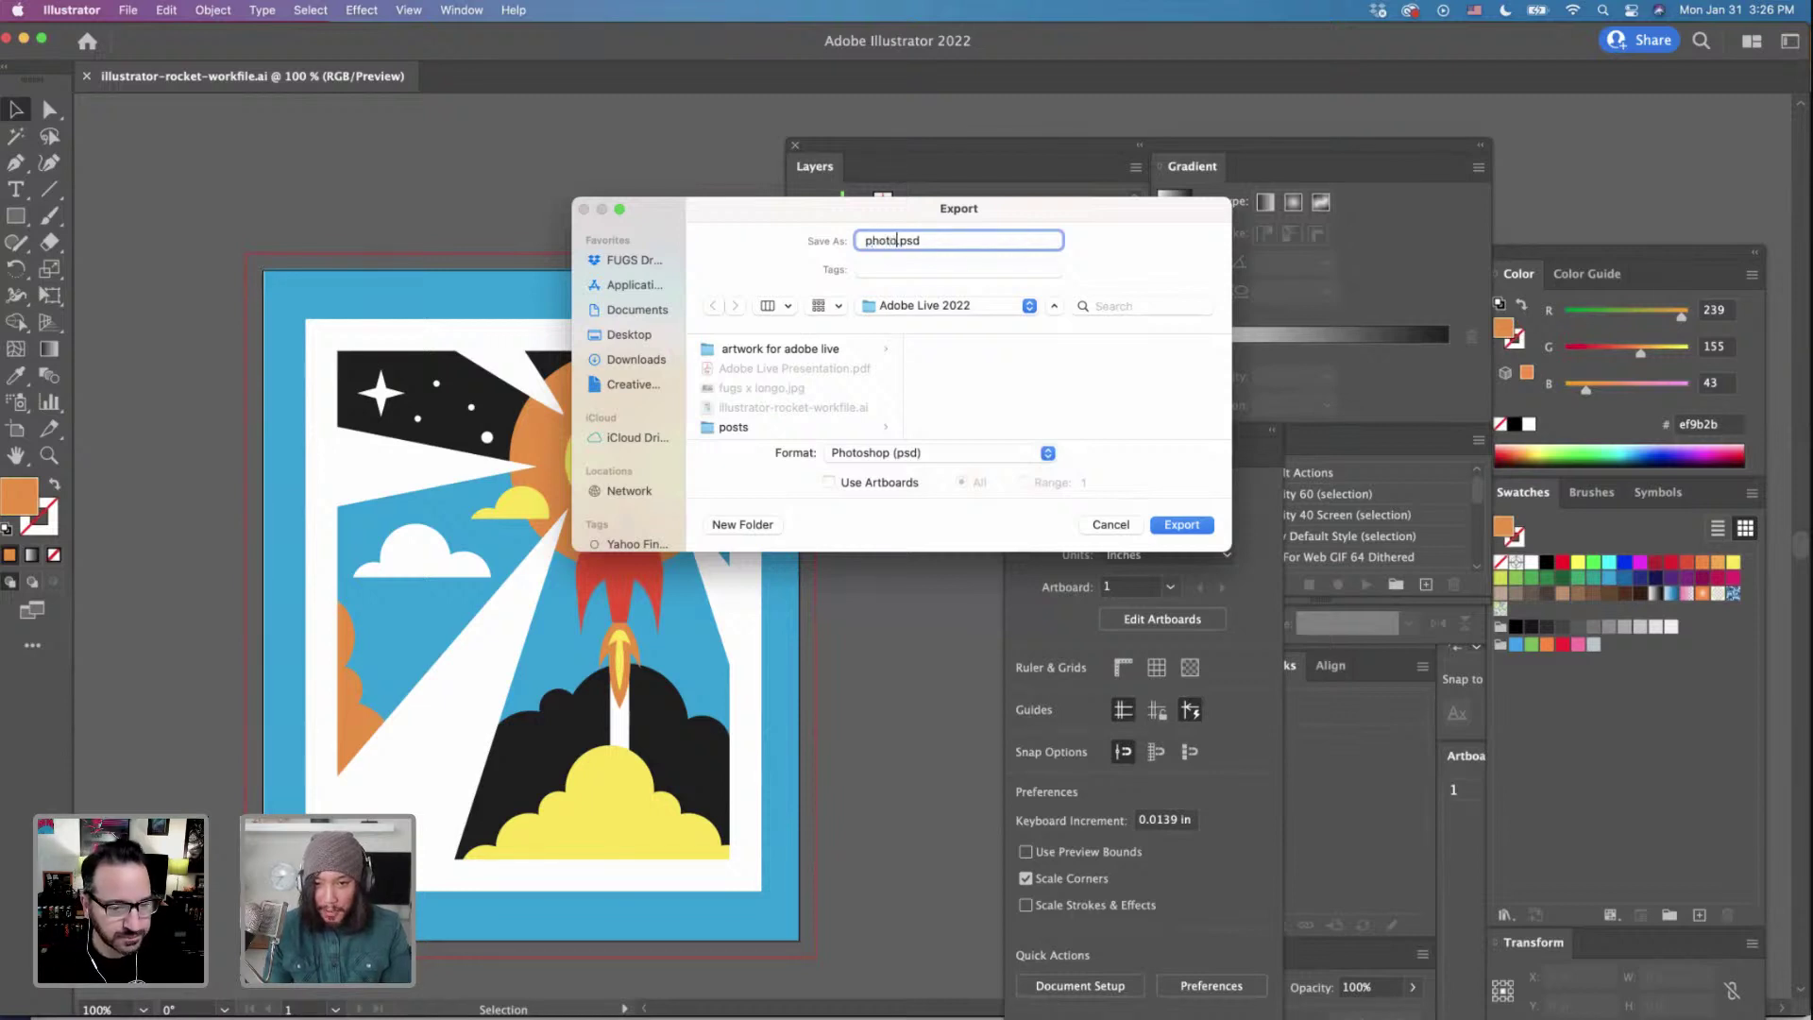
{"action": "type", "text": "shop-rocket"}
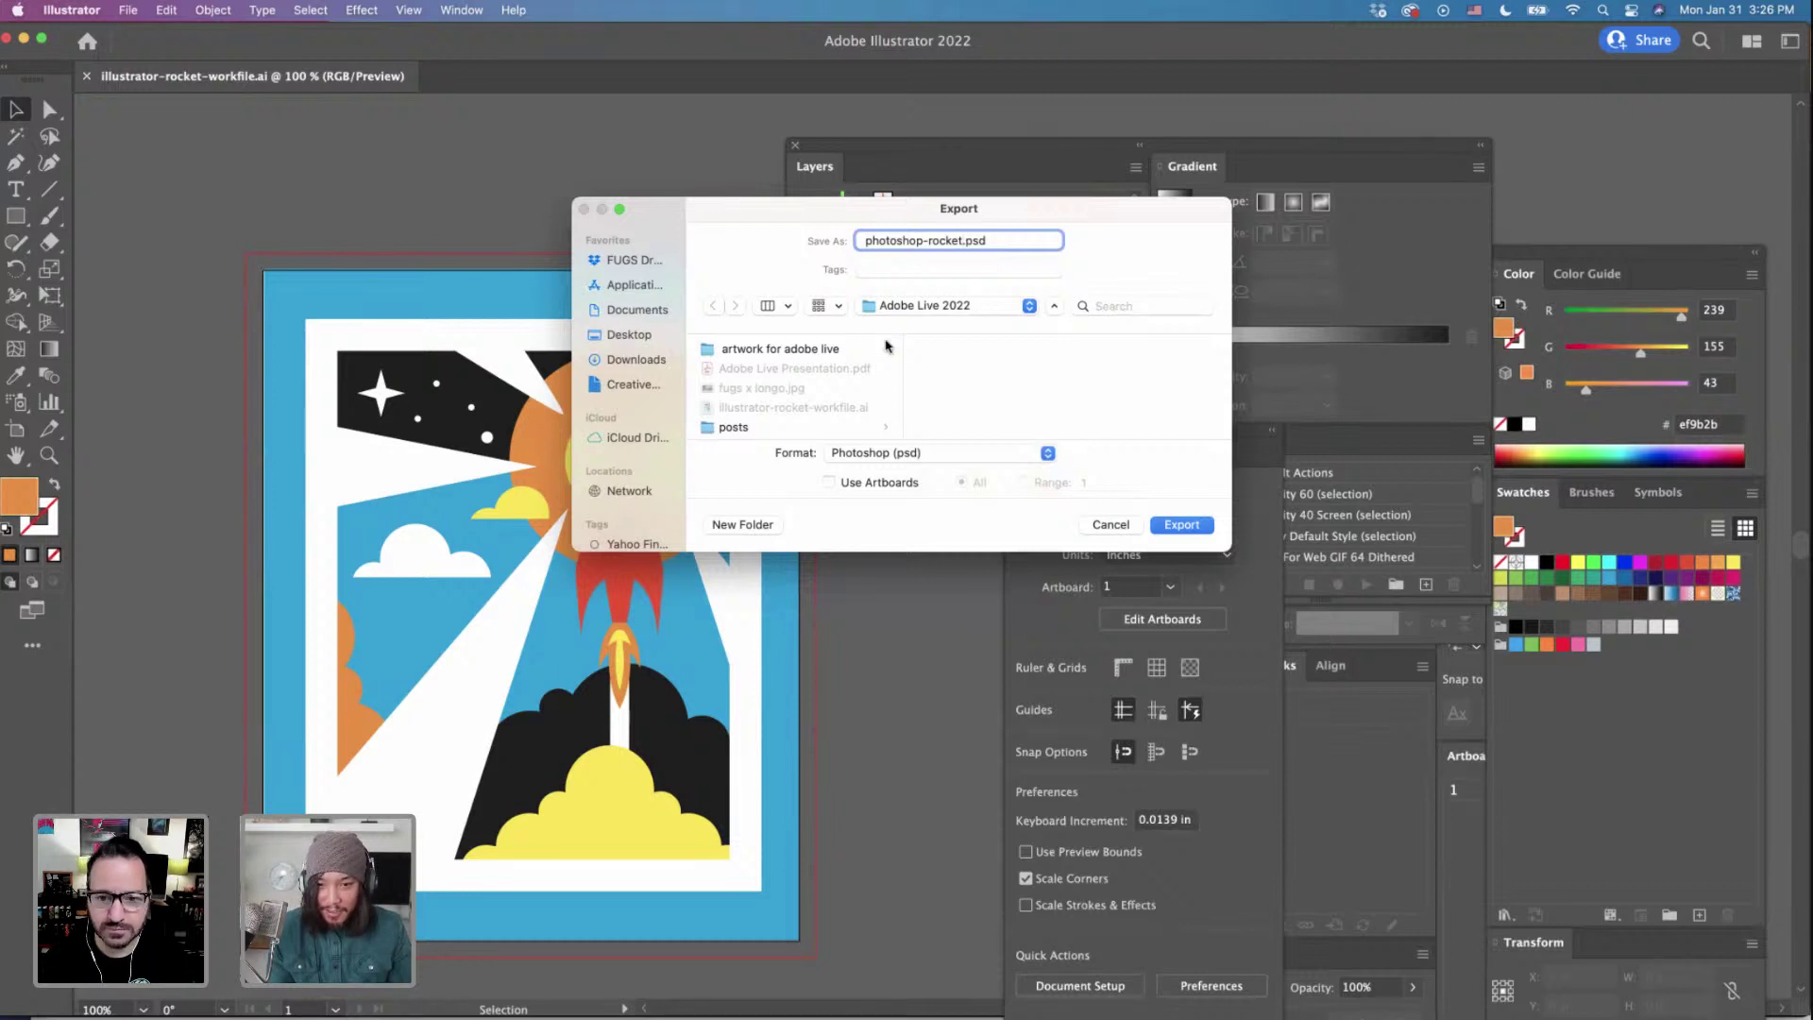
{"action": "left_click", "coordinate": [1184, 526]}
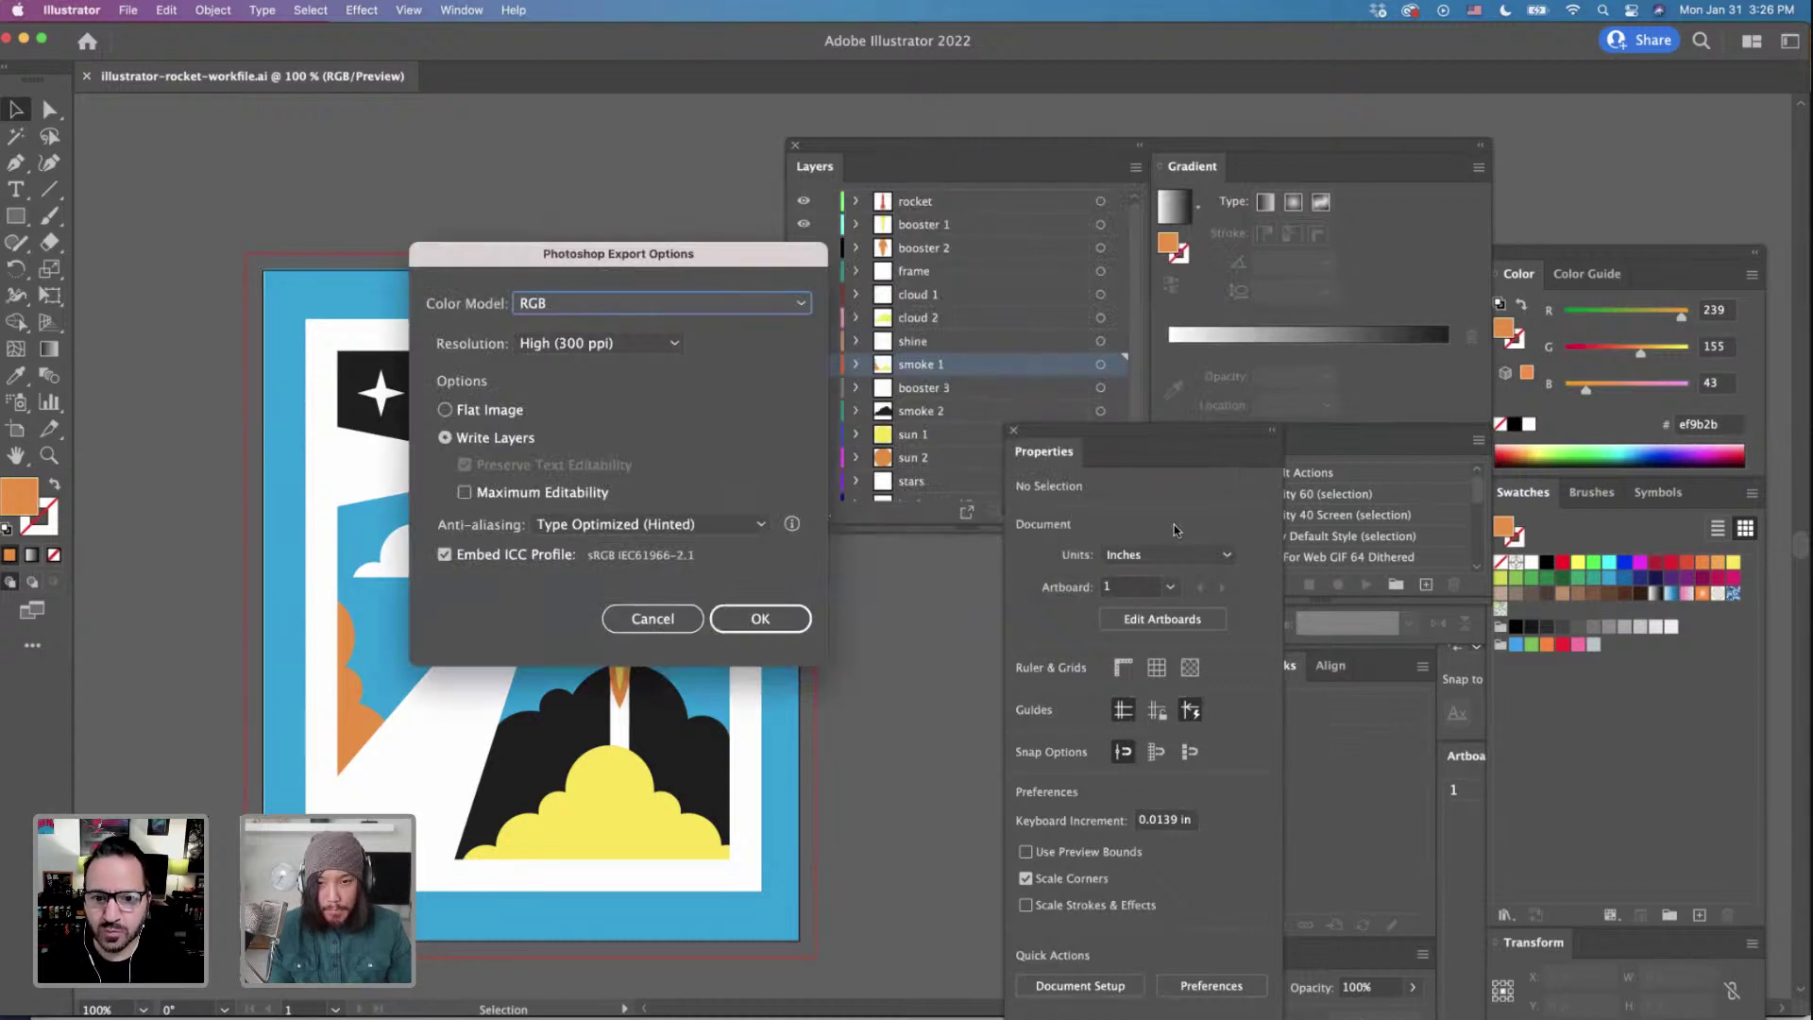
{"action": "left_click_drag", "start_coordinate": [624, 260], "coordinate": [516, 256]}
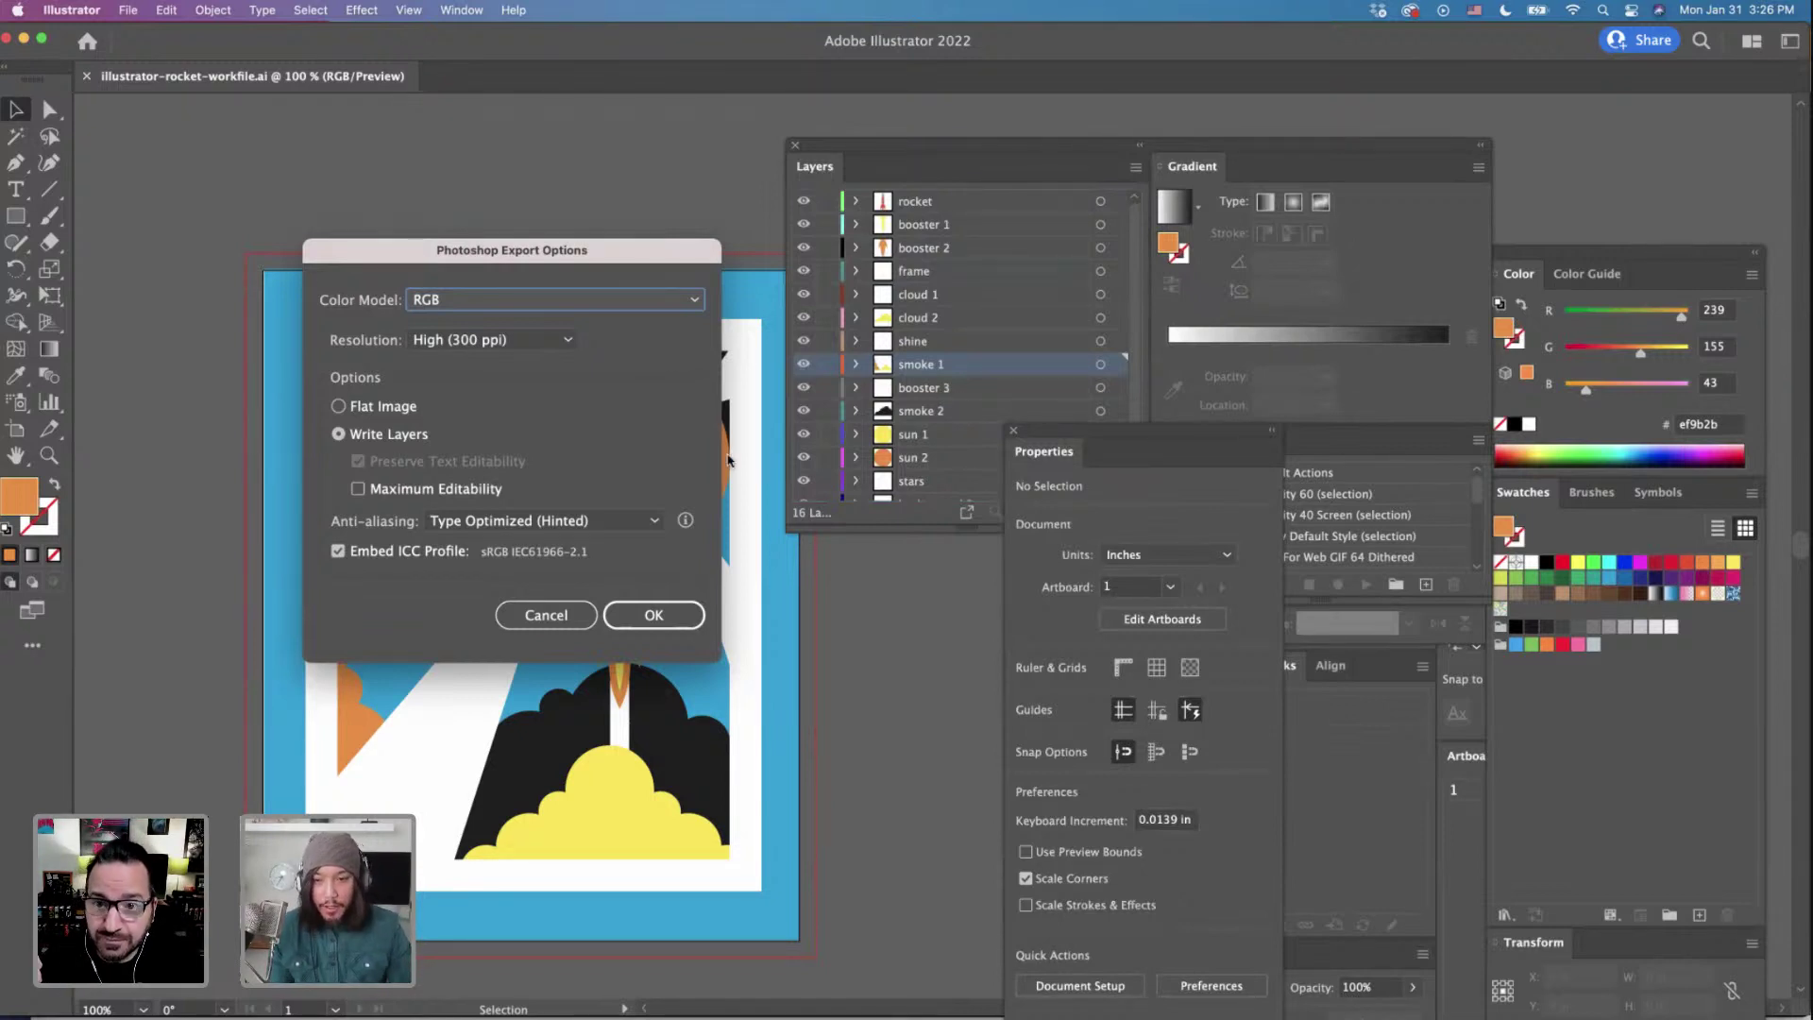
{"action": "left_click", "coordinate": [545, 615]}
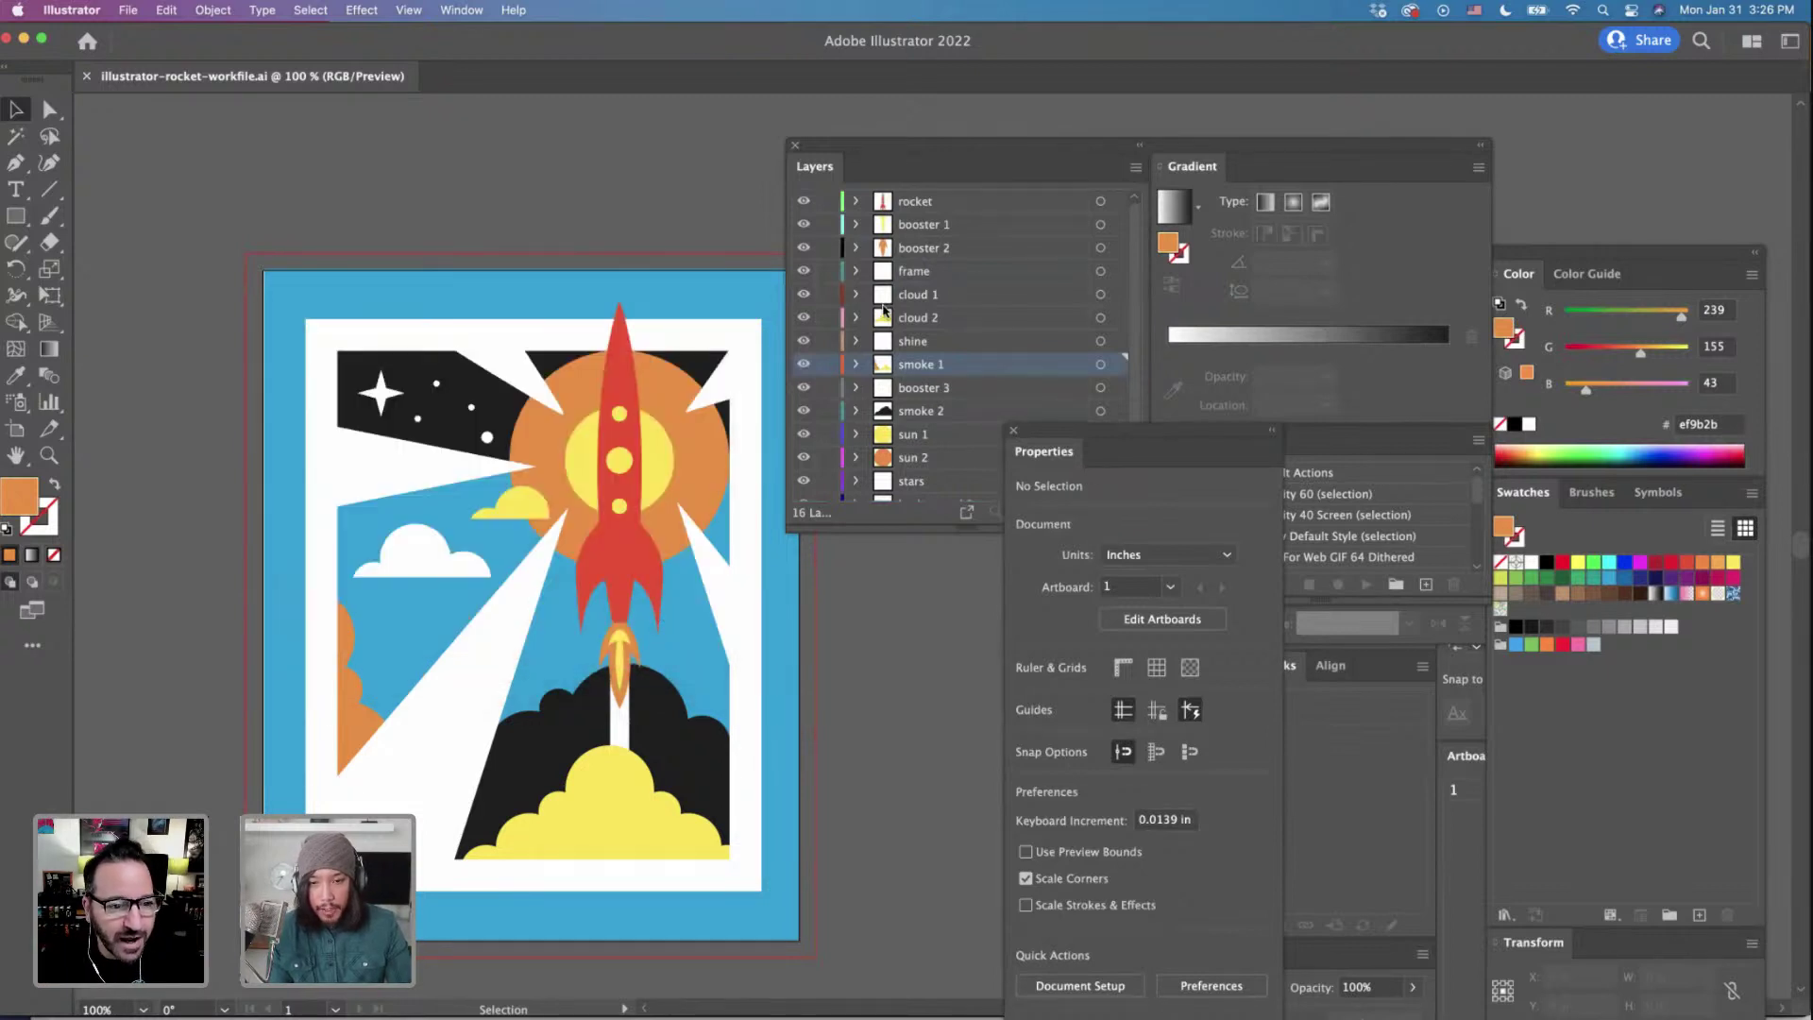
Move the left corner anchor of the lower-left shine ray up to about X 0.49 in, Y 3.67 in.
{"action": "scroll", "coordinate": [907, 316], "scroll_direction": "down", "scroll_amount": 3}
{"action": "left_click_drag", "start_coordinate": [1088, 436], "coordinate": [1059, 566]}
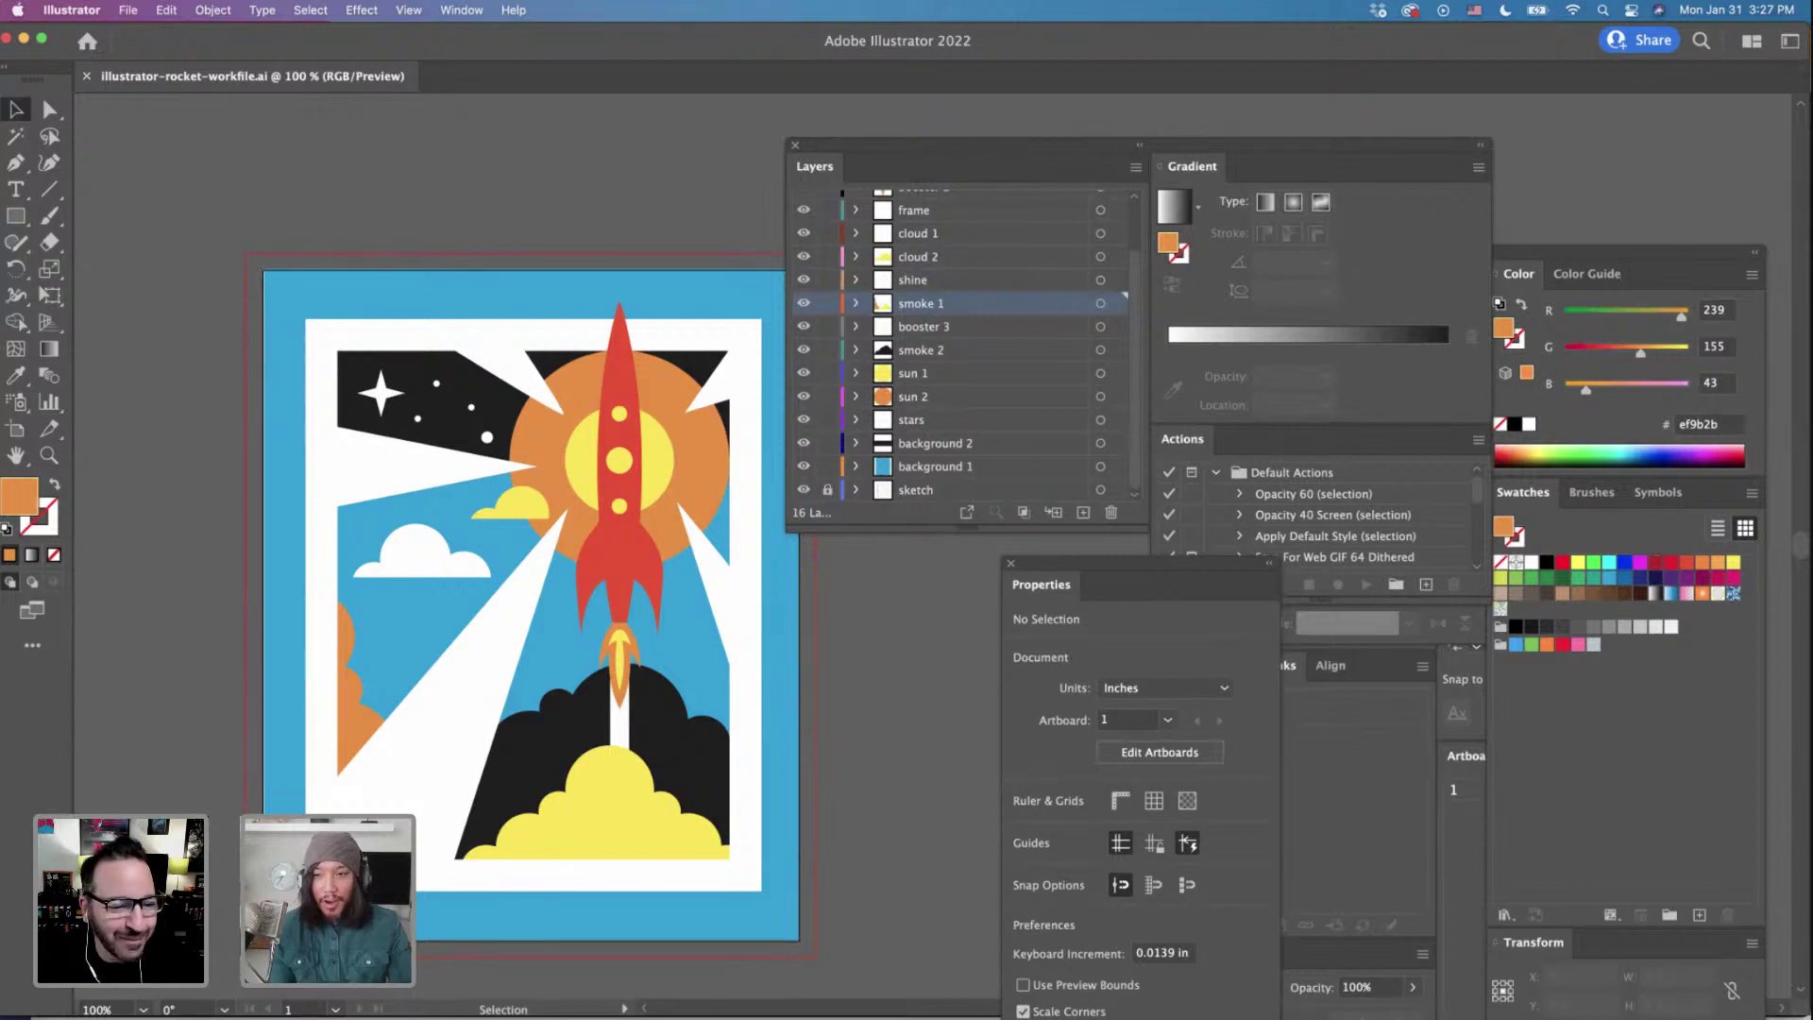
{"action": "key", "text": "a"}
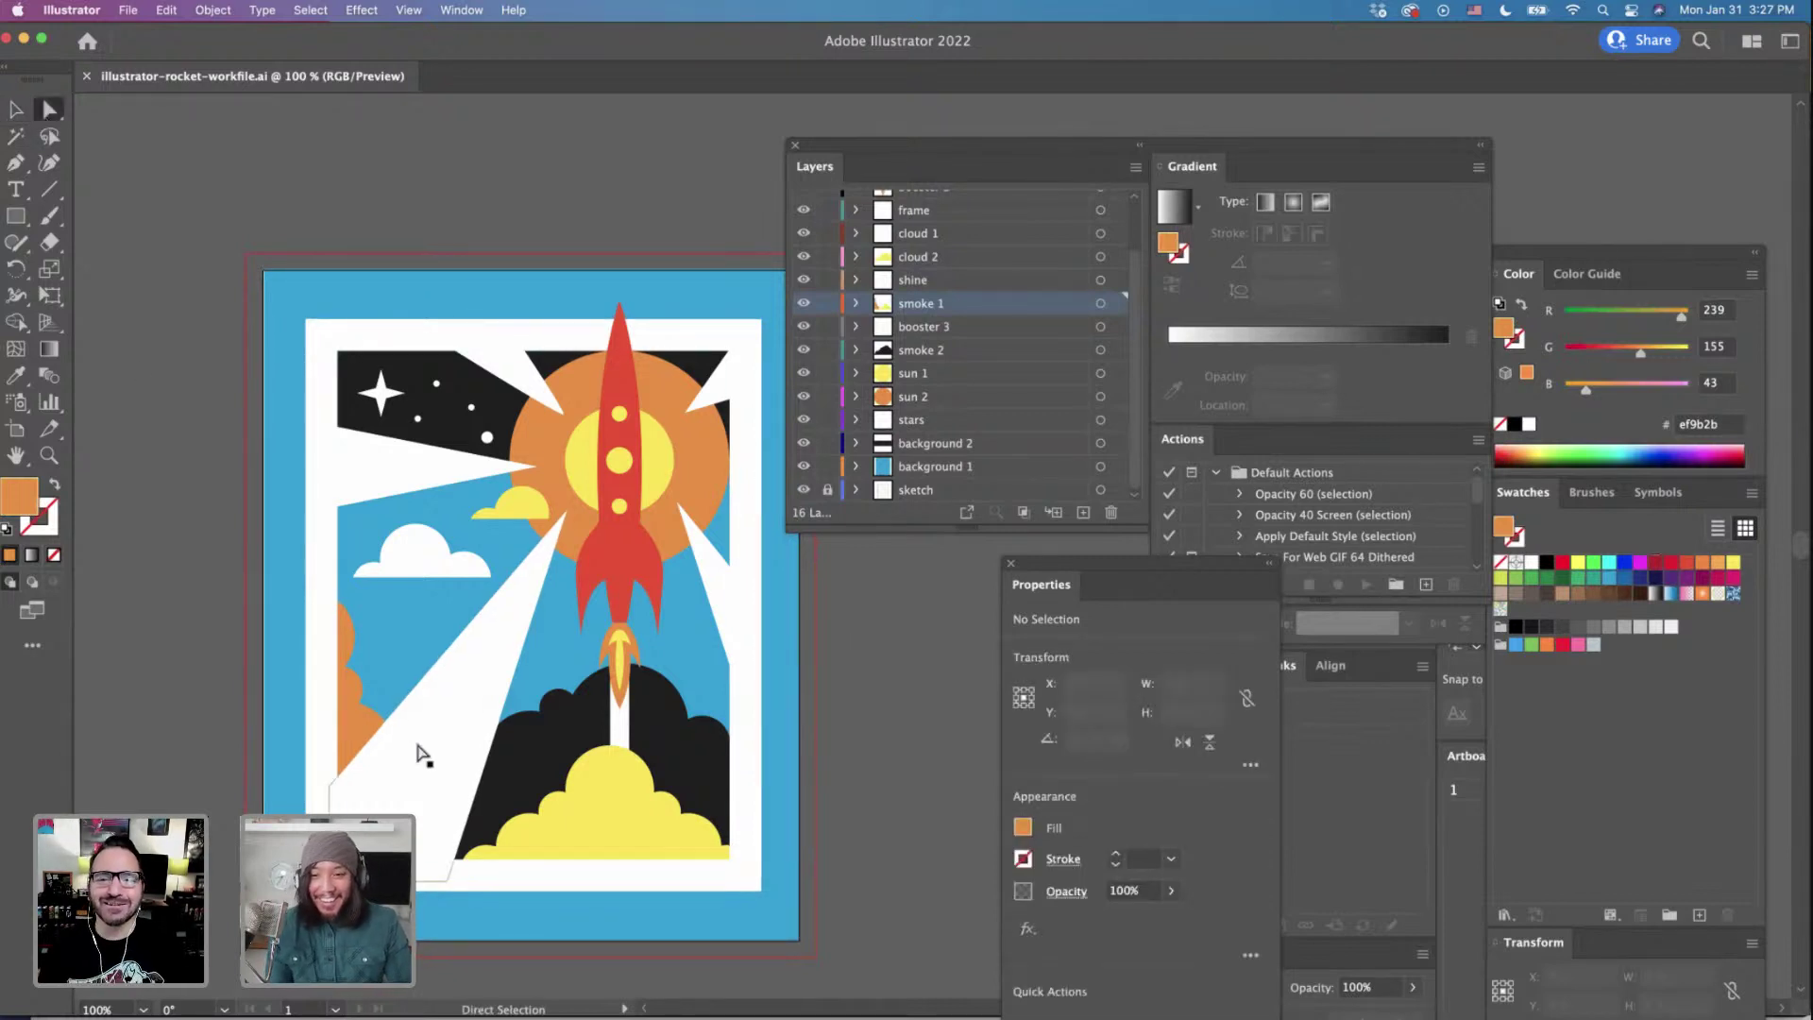
{"action": "left_click", "coordinate": [328, 791]}
{"action": "left_click_drag", "start_coordinate": [328, 791], "coordinate": [325, 770]}
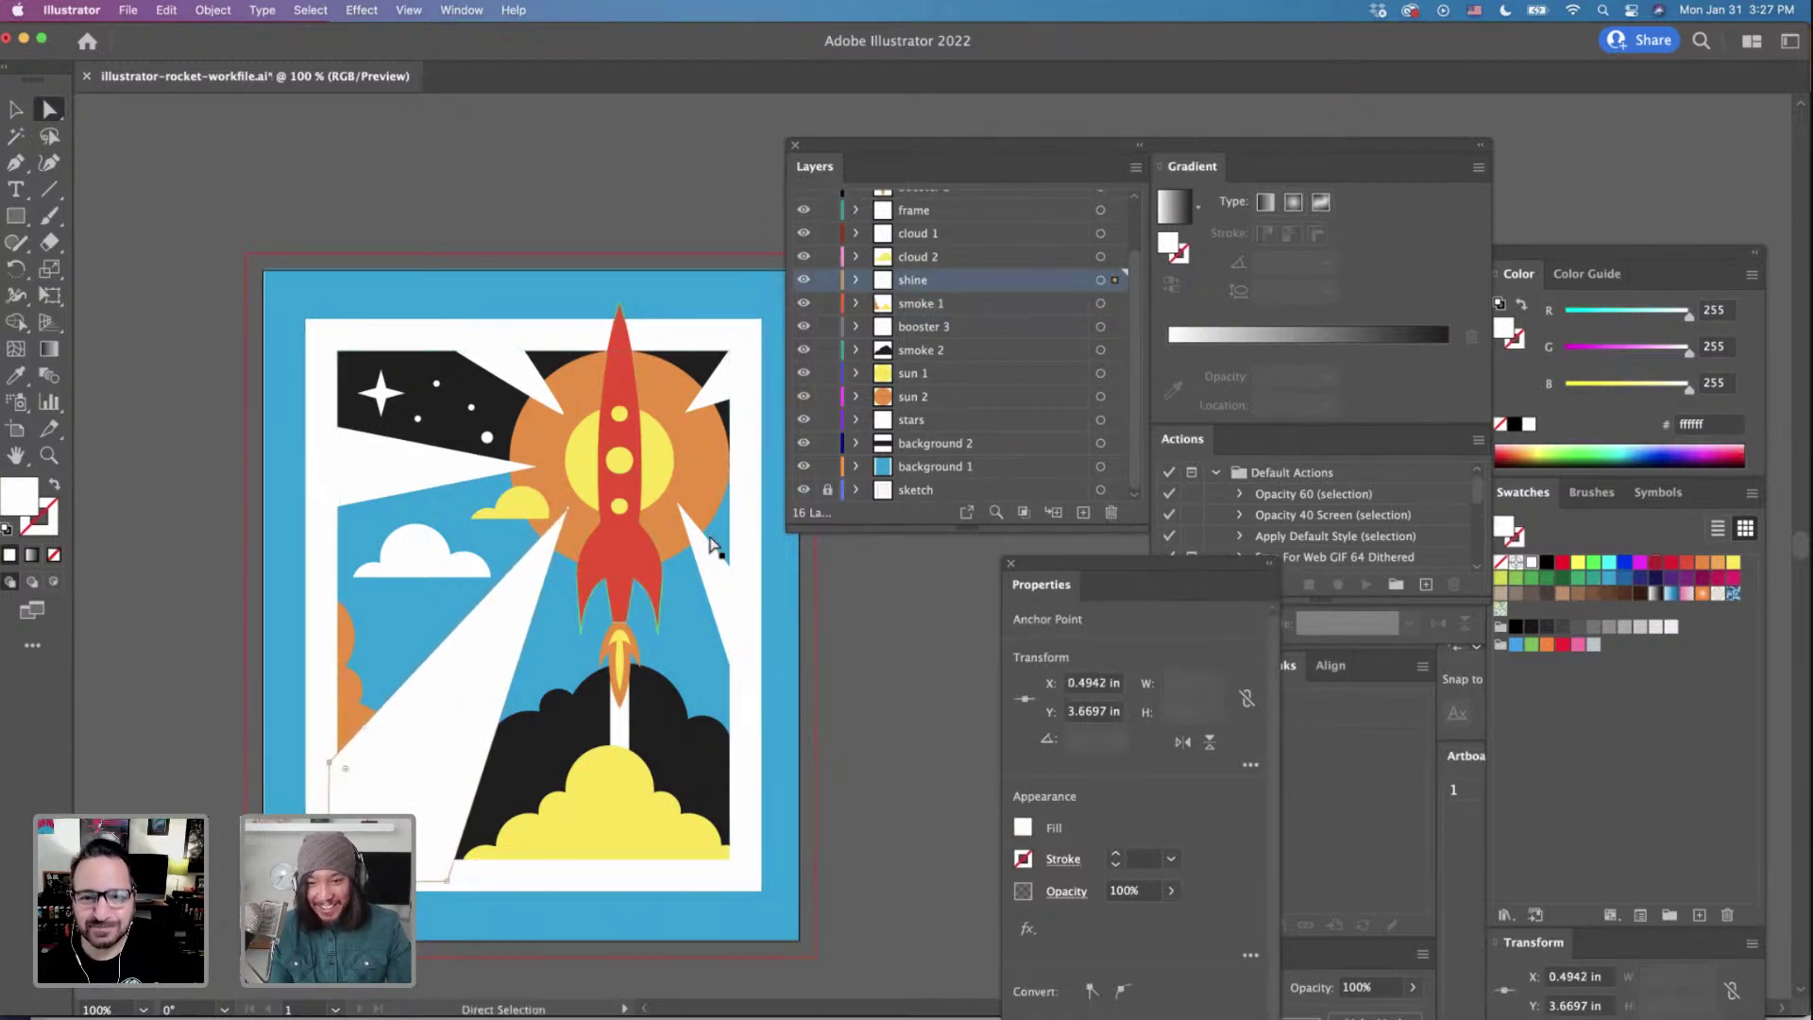
Move the inner tip anchor of the lower-right shine ray to about X 3.04 in, Y 1.74 in.
{"action": "left_click", "coordinate": [711, 567]}
{"action": "left_click_drag", "start_coordinate": [707, 563], "coordinate": [671, 507]}
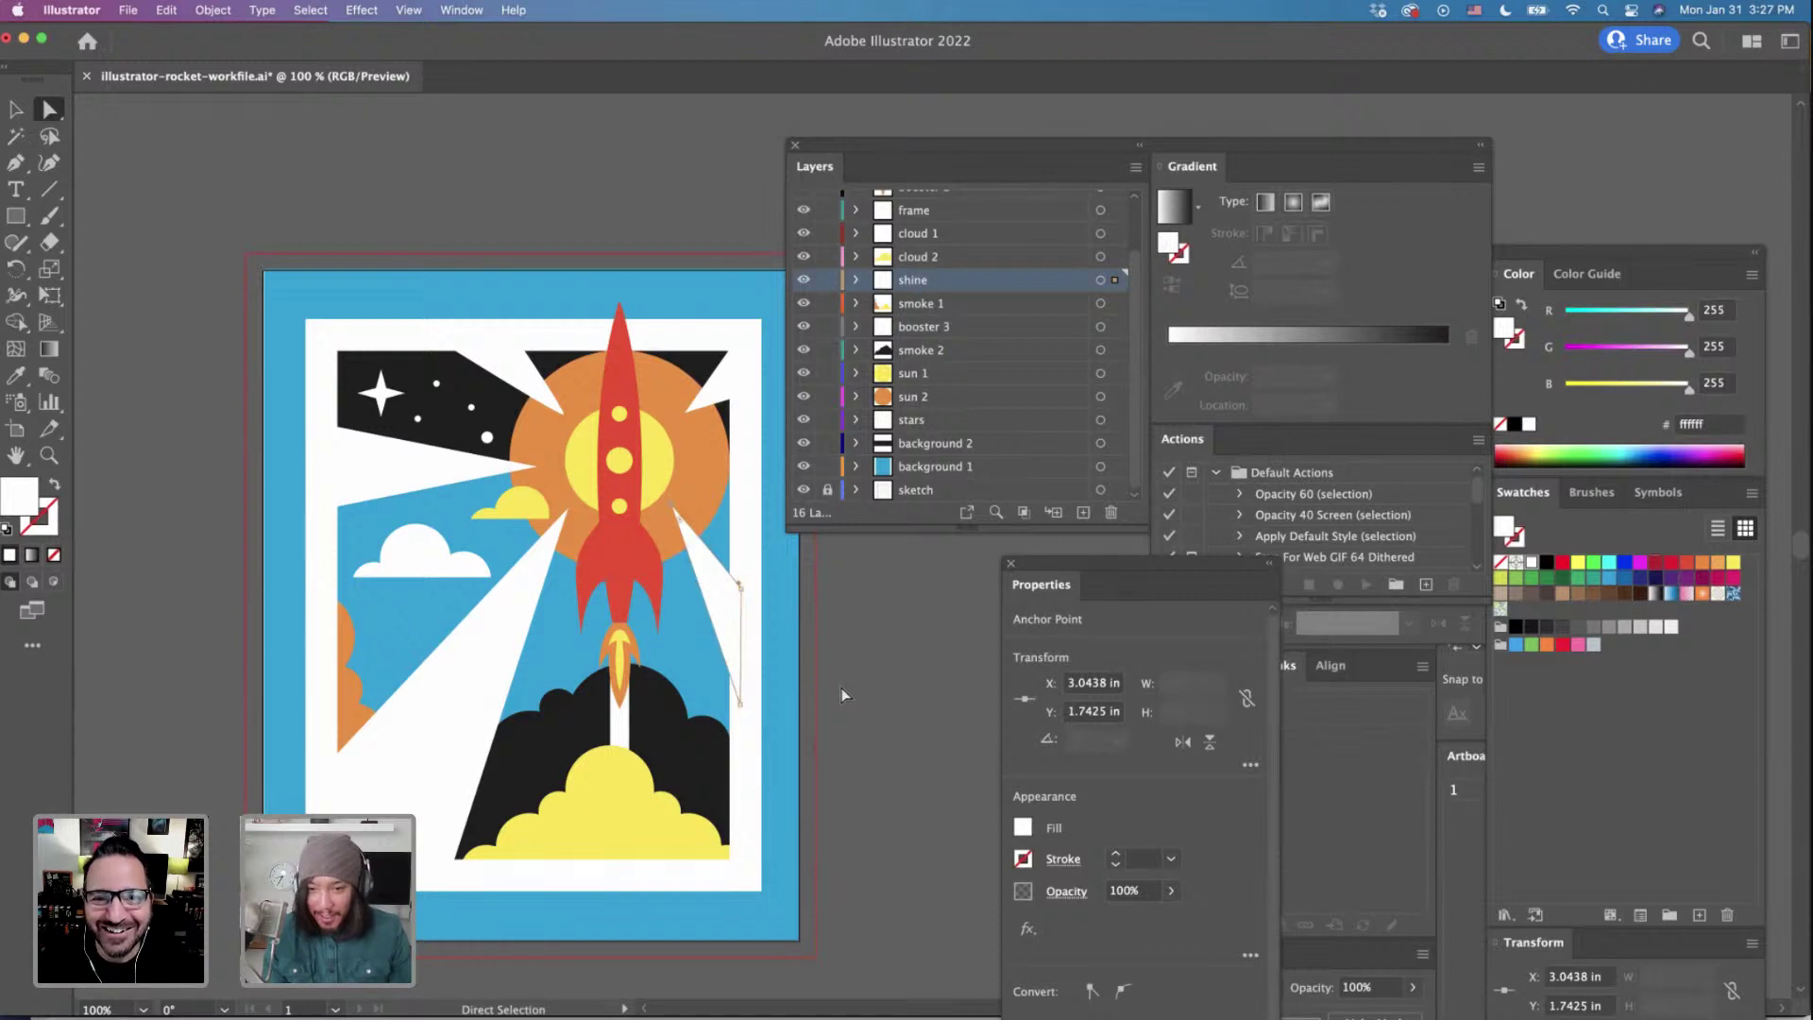
{"action": "left_click", "coordinate": [879, 767]}
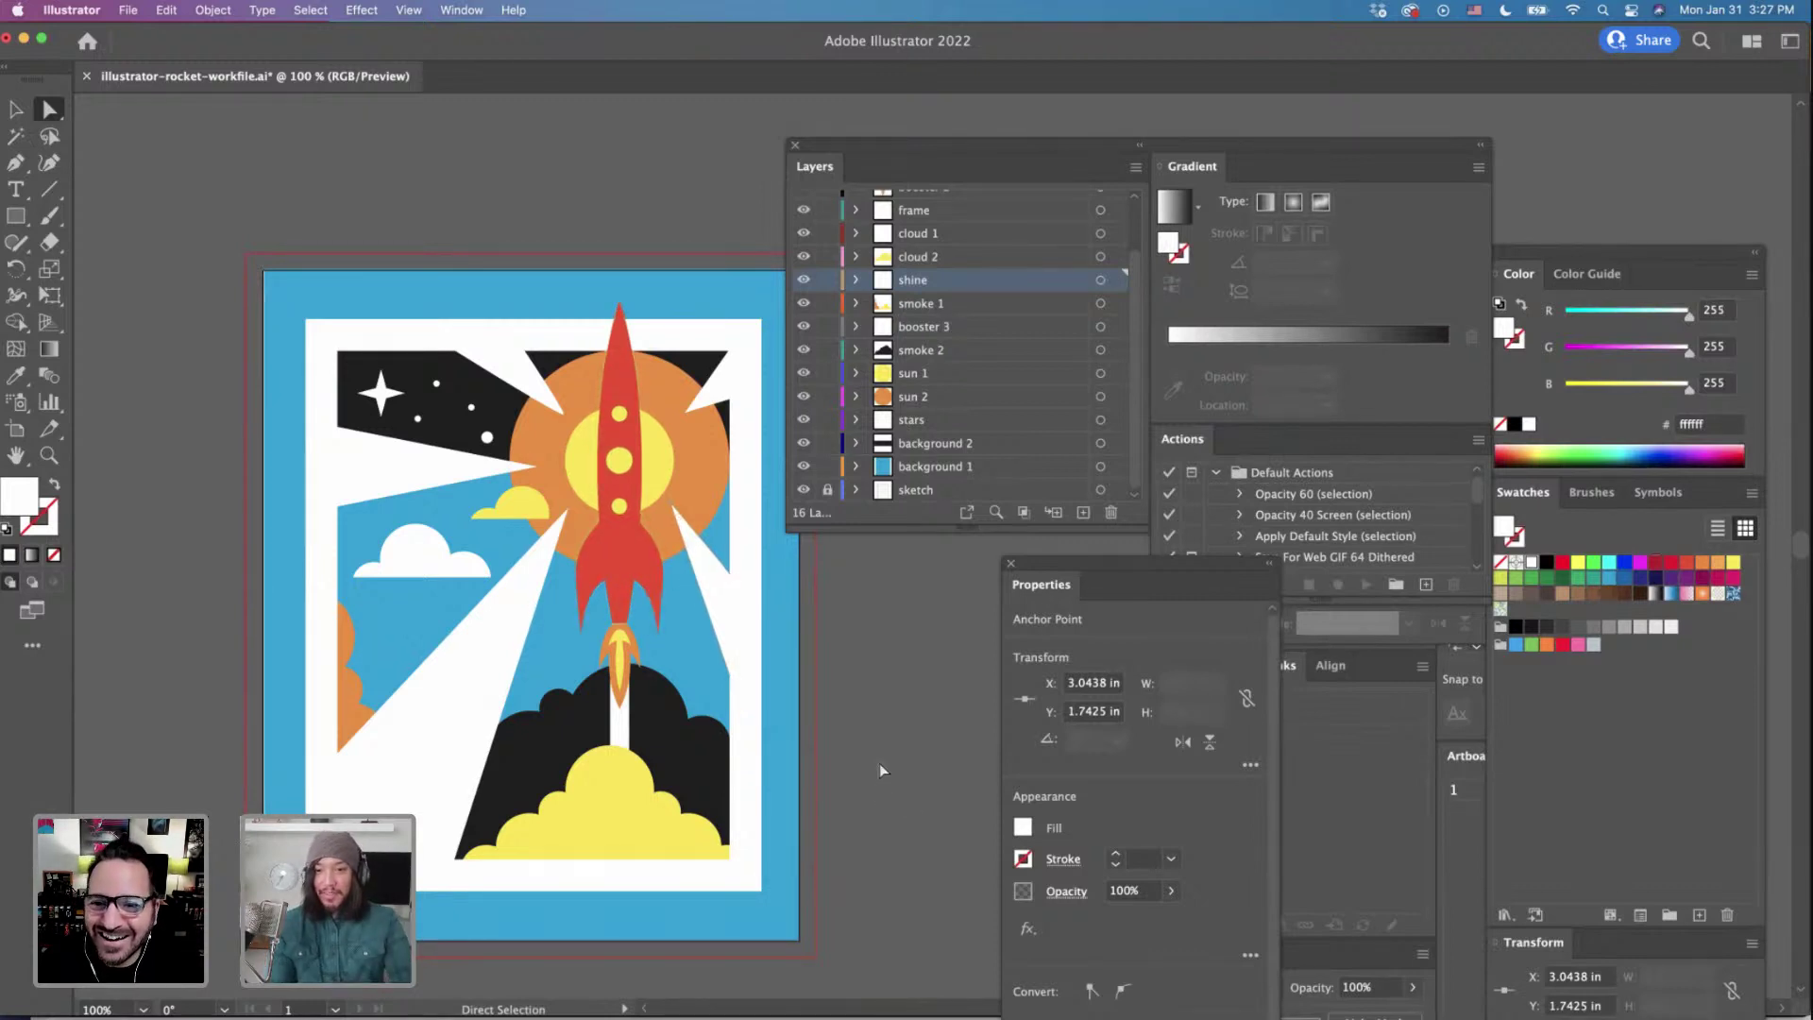
Delete the sketch layer from the poster document.
{"action": "left_click", "coordinate": [844, 491]}
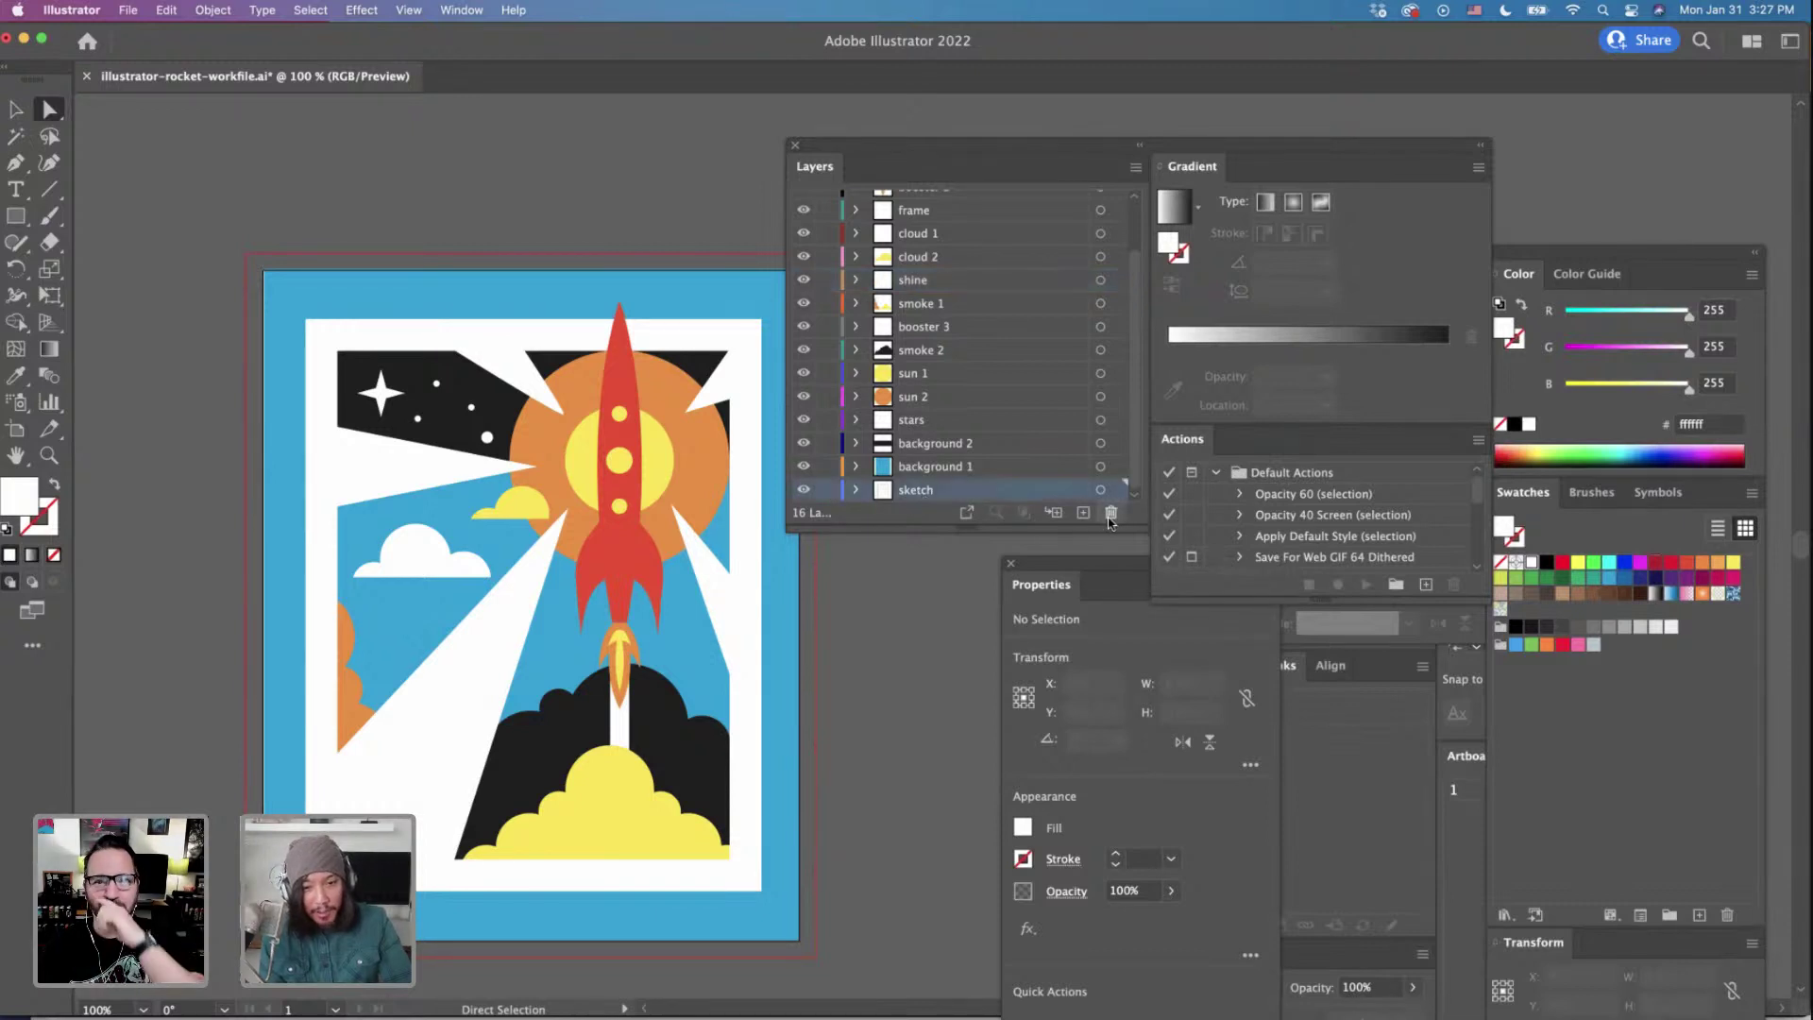
{"action": "left_click", "coordinate": [1110, 512]}
{"action": "left_click", "coordinate": [1065, 561]}
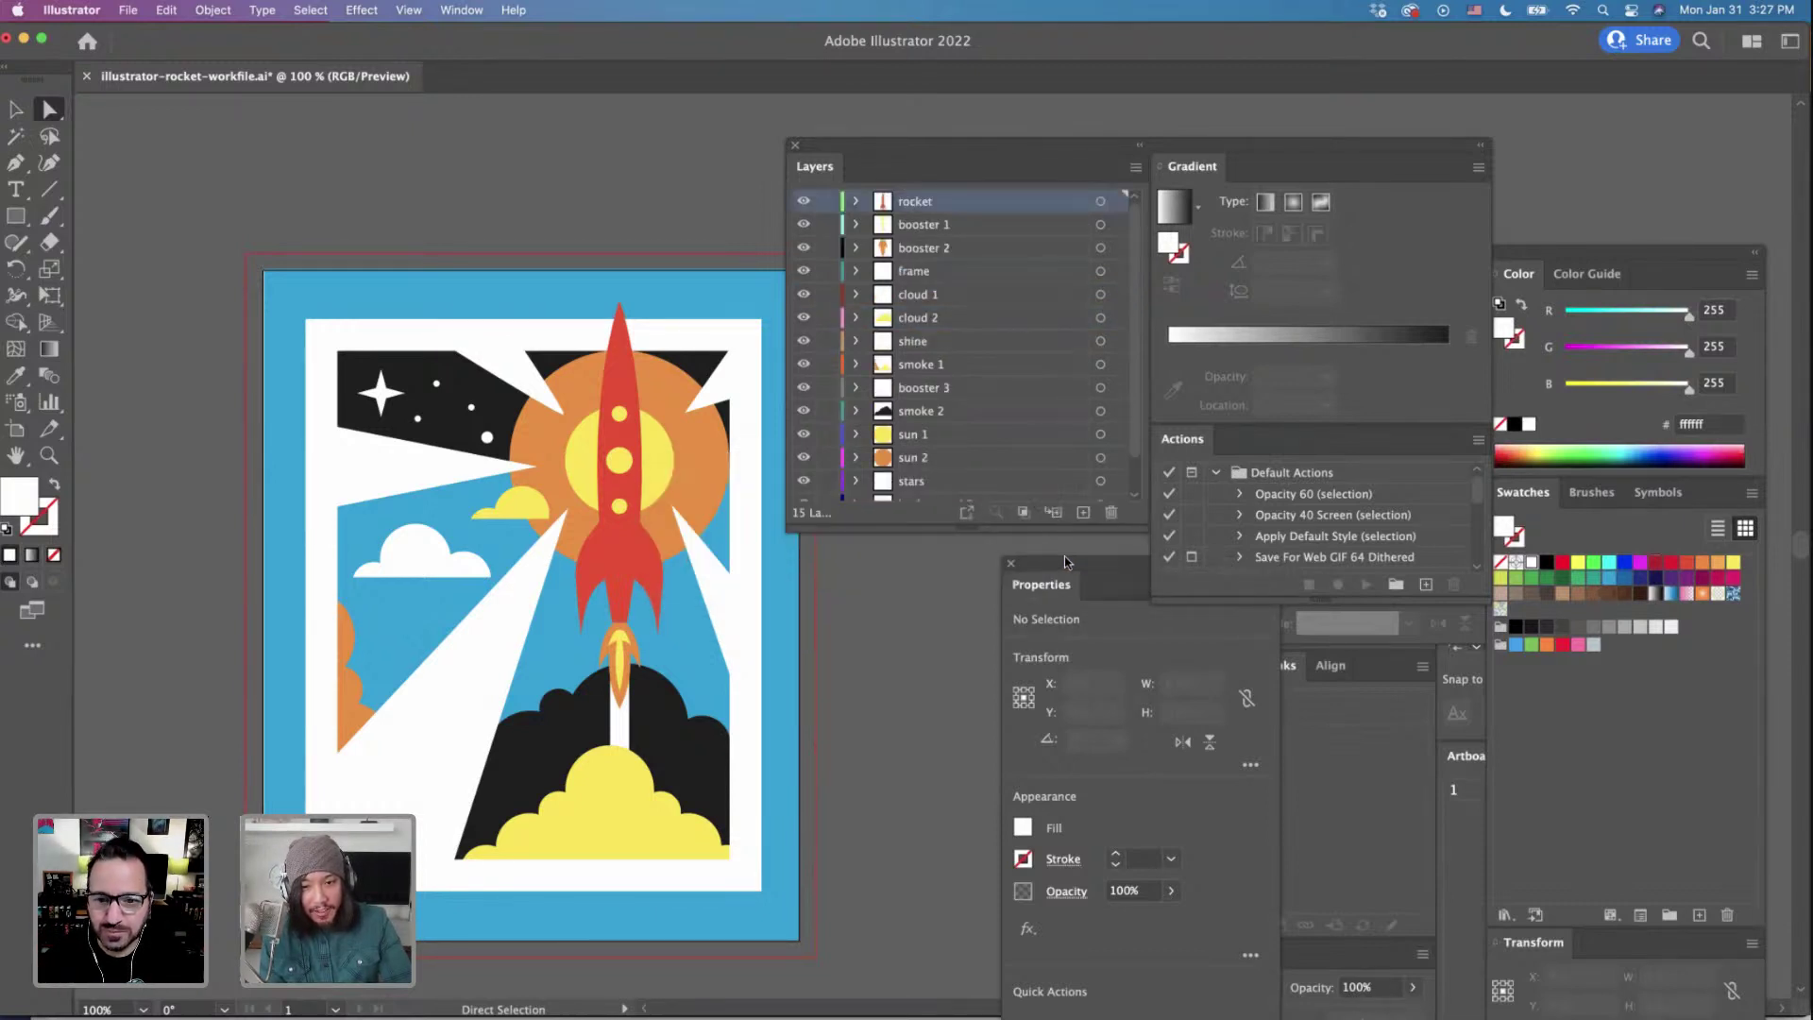
Review the layer stack from rocket down to background 1, hiding and reshowing the sun 1 layer to check it.
{"action": "scroll", "coordinate": [959, 448], "scroll_direction": "down", "scroll_amount": 1}
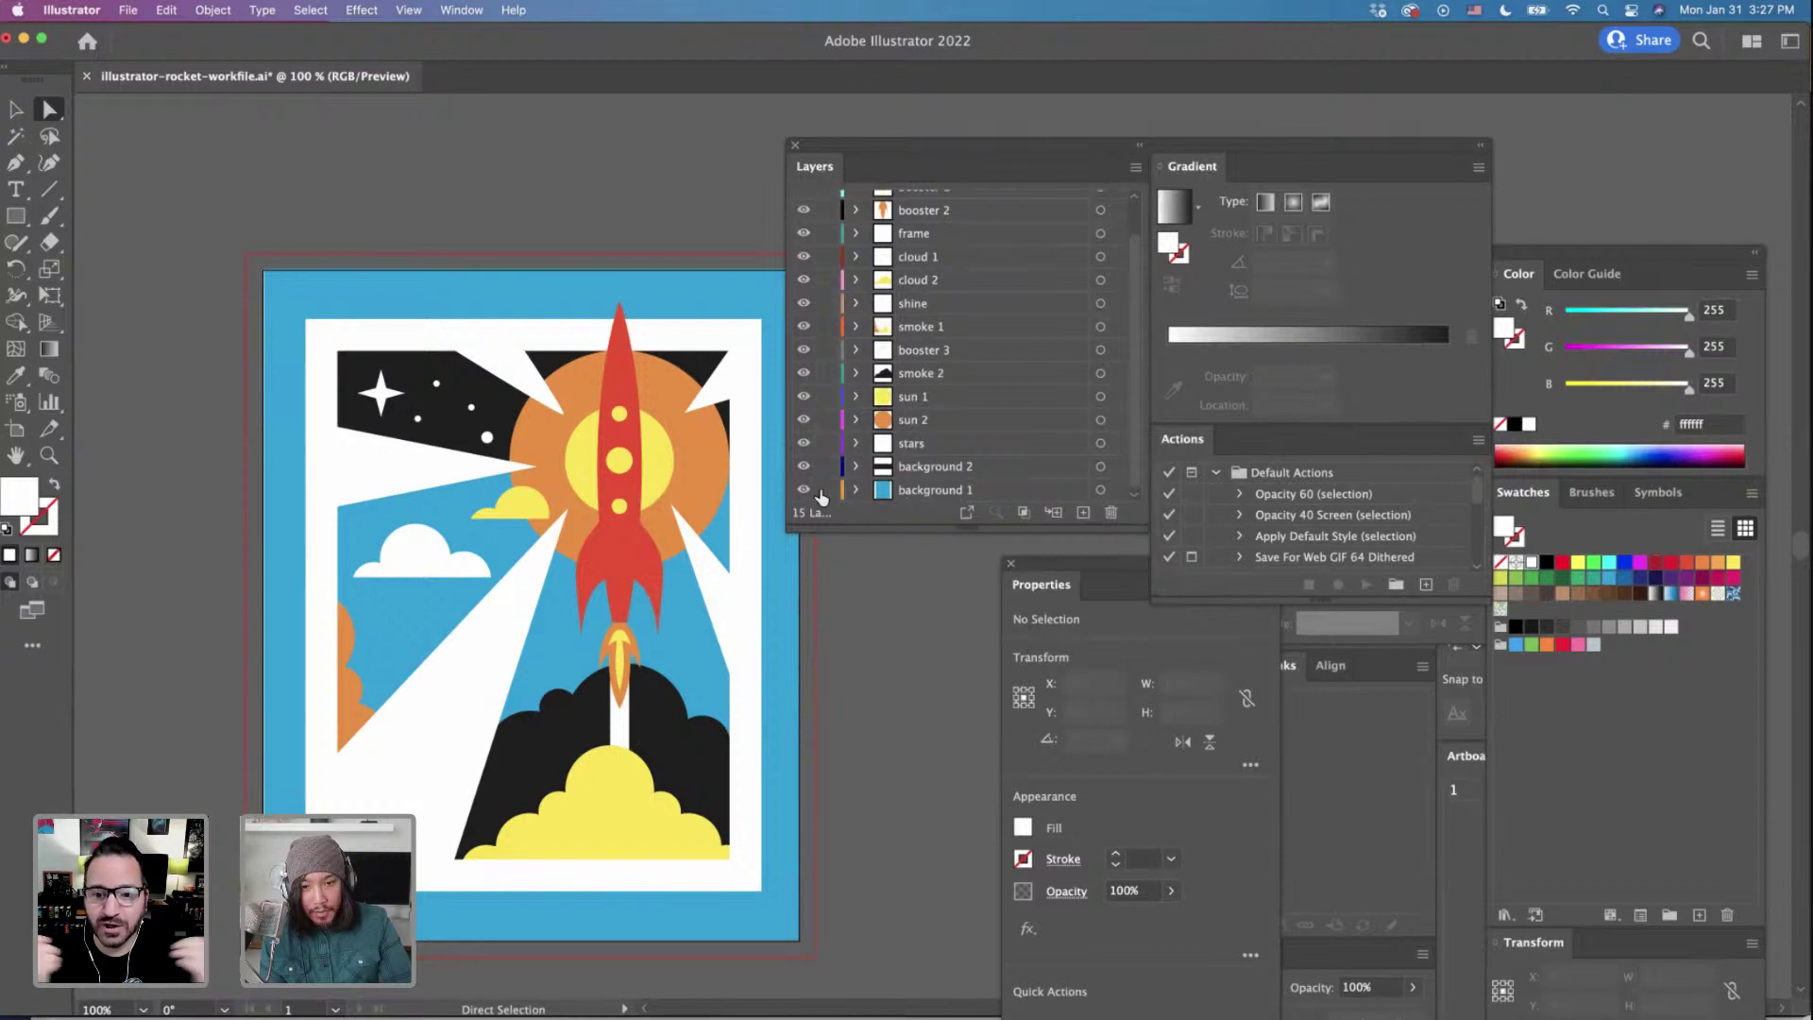
{"action": "scroll", "coordinate": [878, 453], "scroll_direction": "up", "scroll_amount": 1}
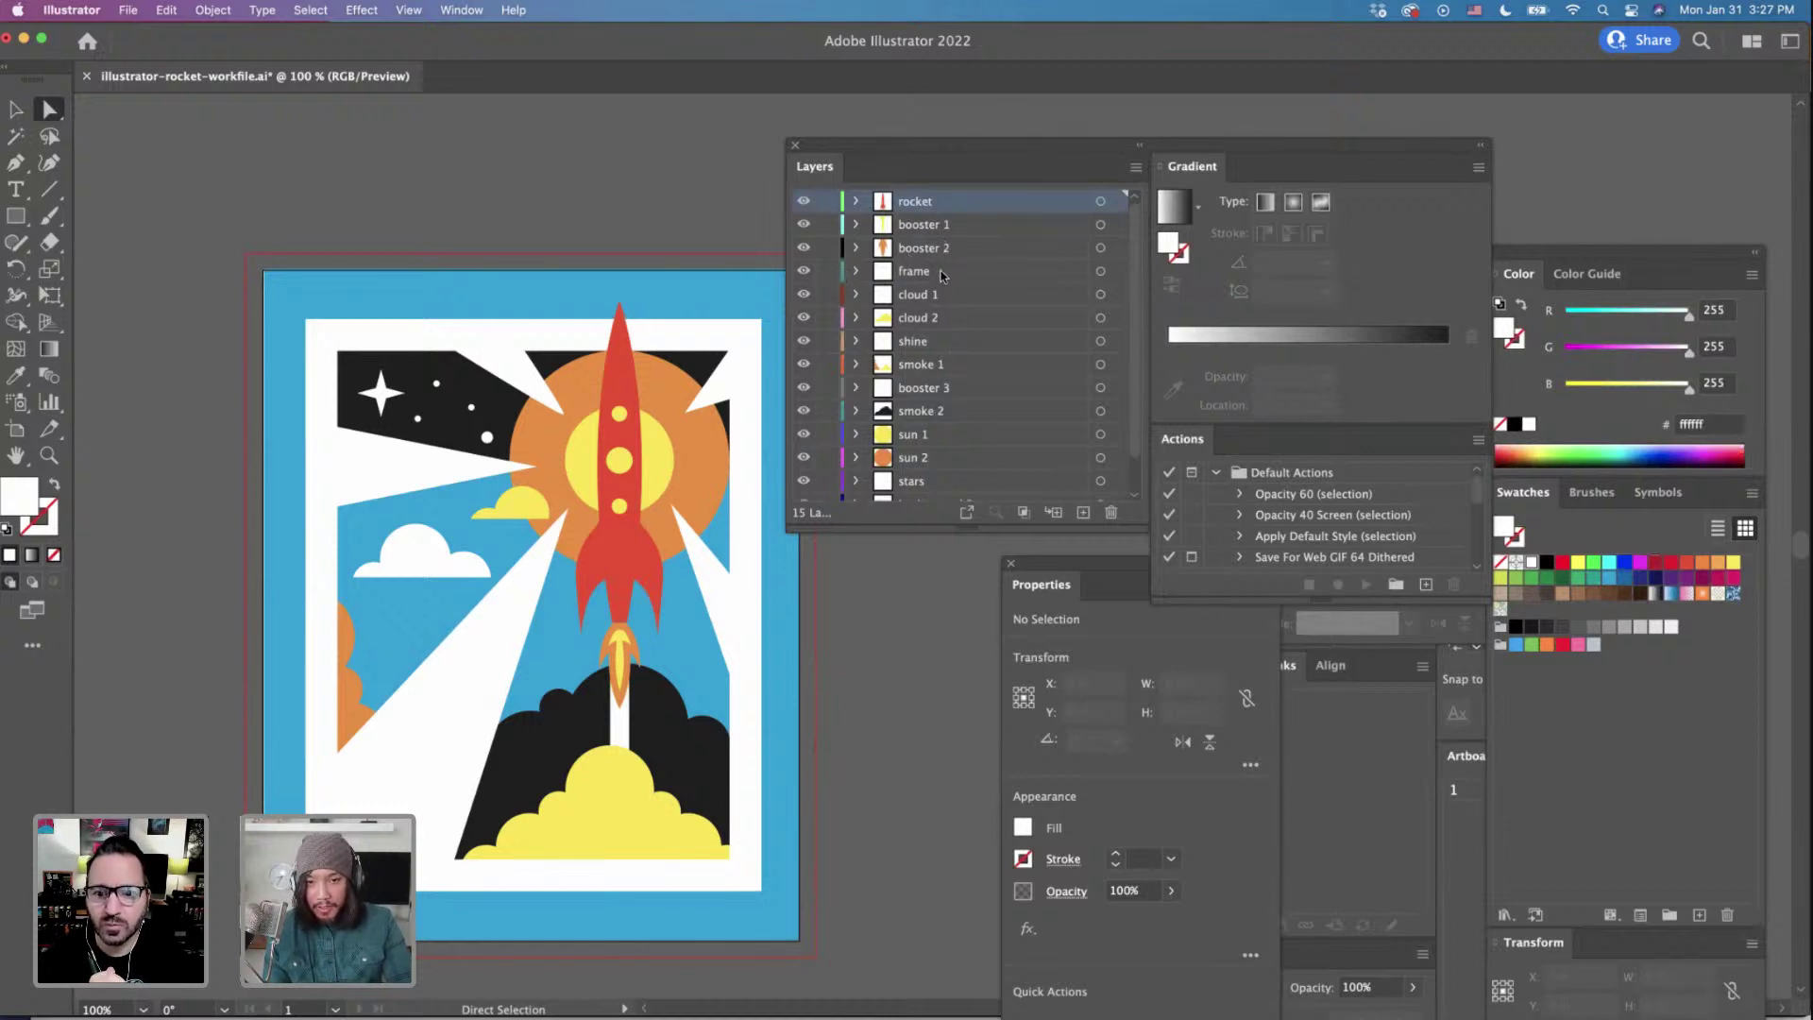
{"action": "scroll", "coordinate": [923, 454], "scroll_direction": "down", "scroll_amount": 1}
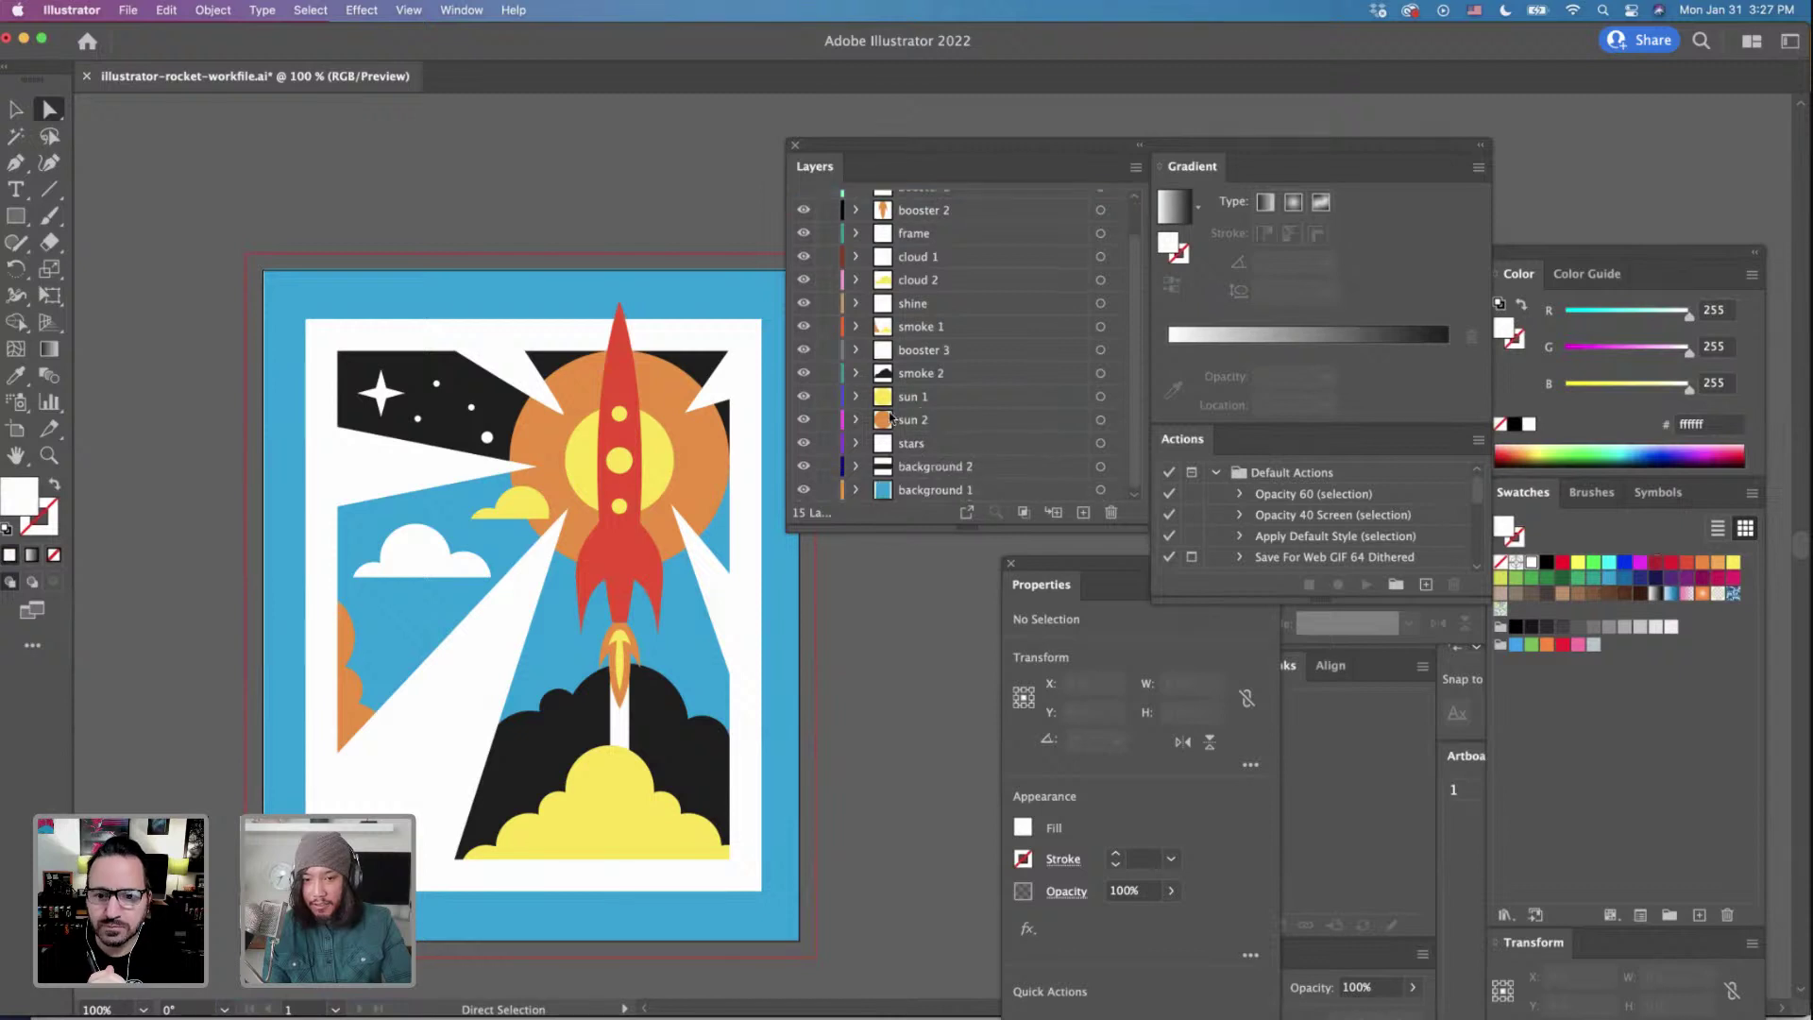
{"action": "left_click", "coordinate": [804, 398]}
{"action": "left_click", "coordinate": [804, 398]}
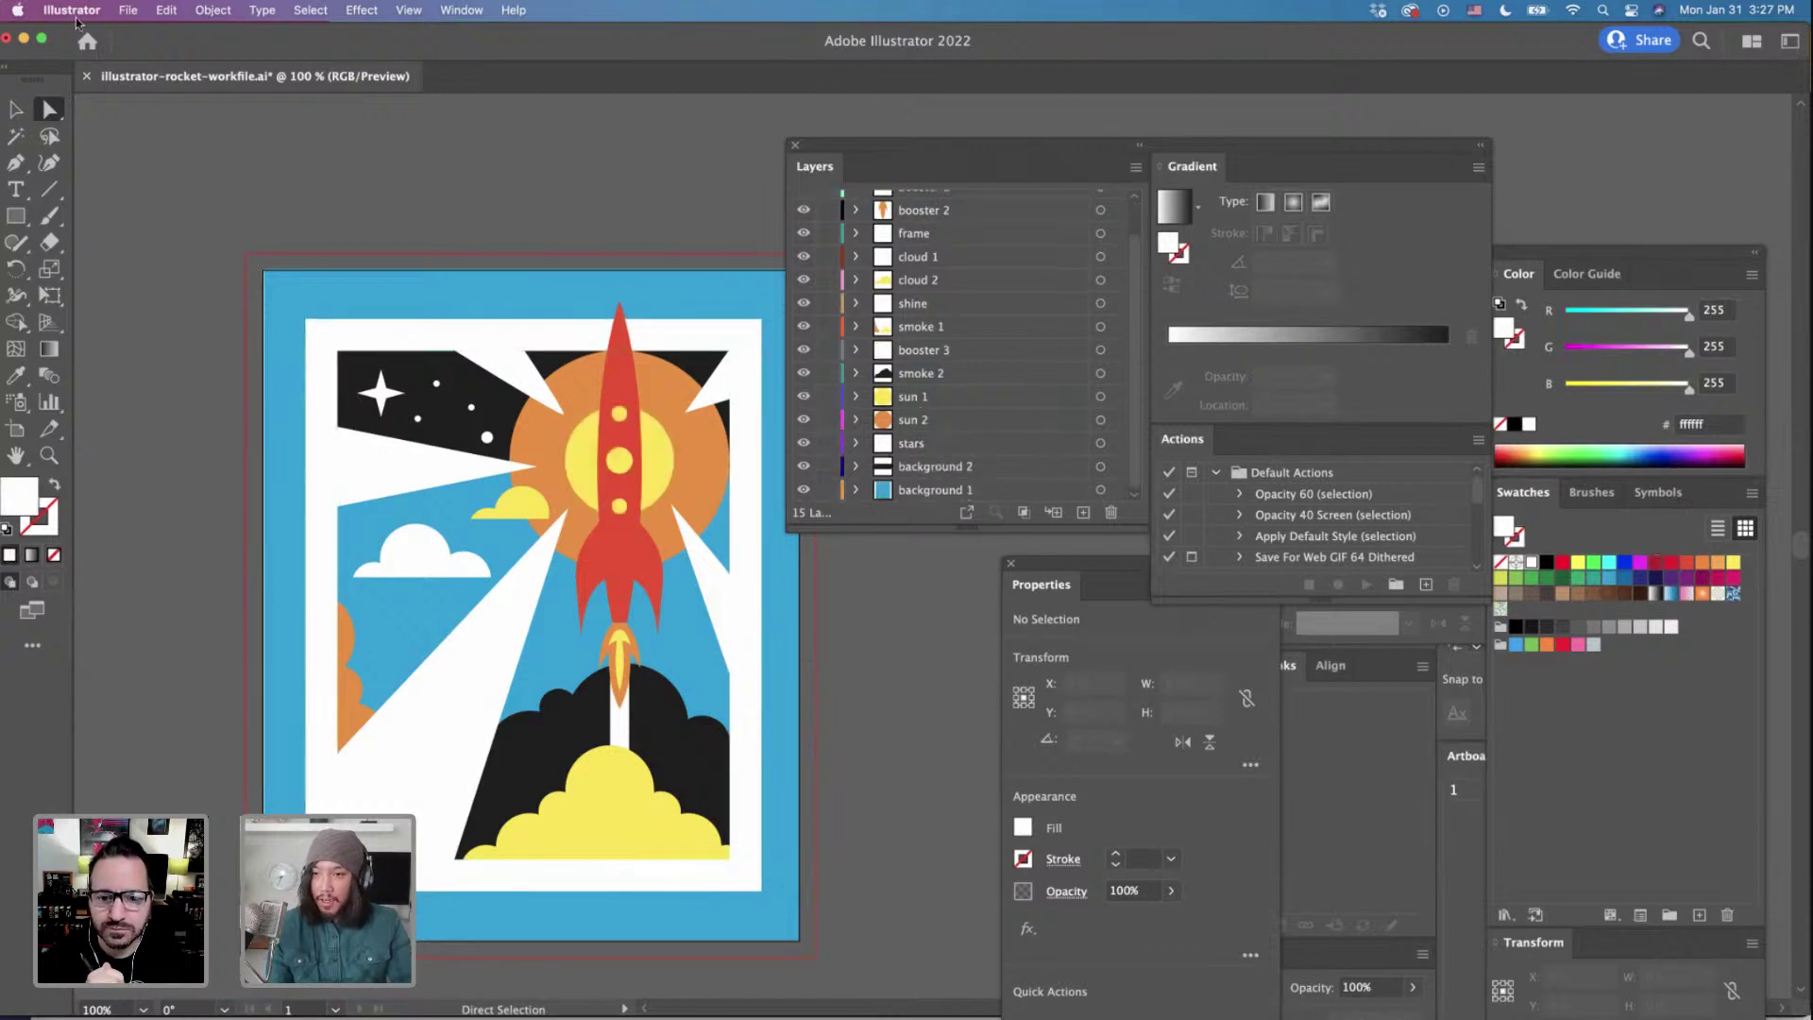
Export the poster in Photoshop format as photoshop-rocket.psd, using RGB, High (300 ppi) resolution and Write Layers.
{"action": "left_click", "coordinate": [129, 13]}
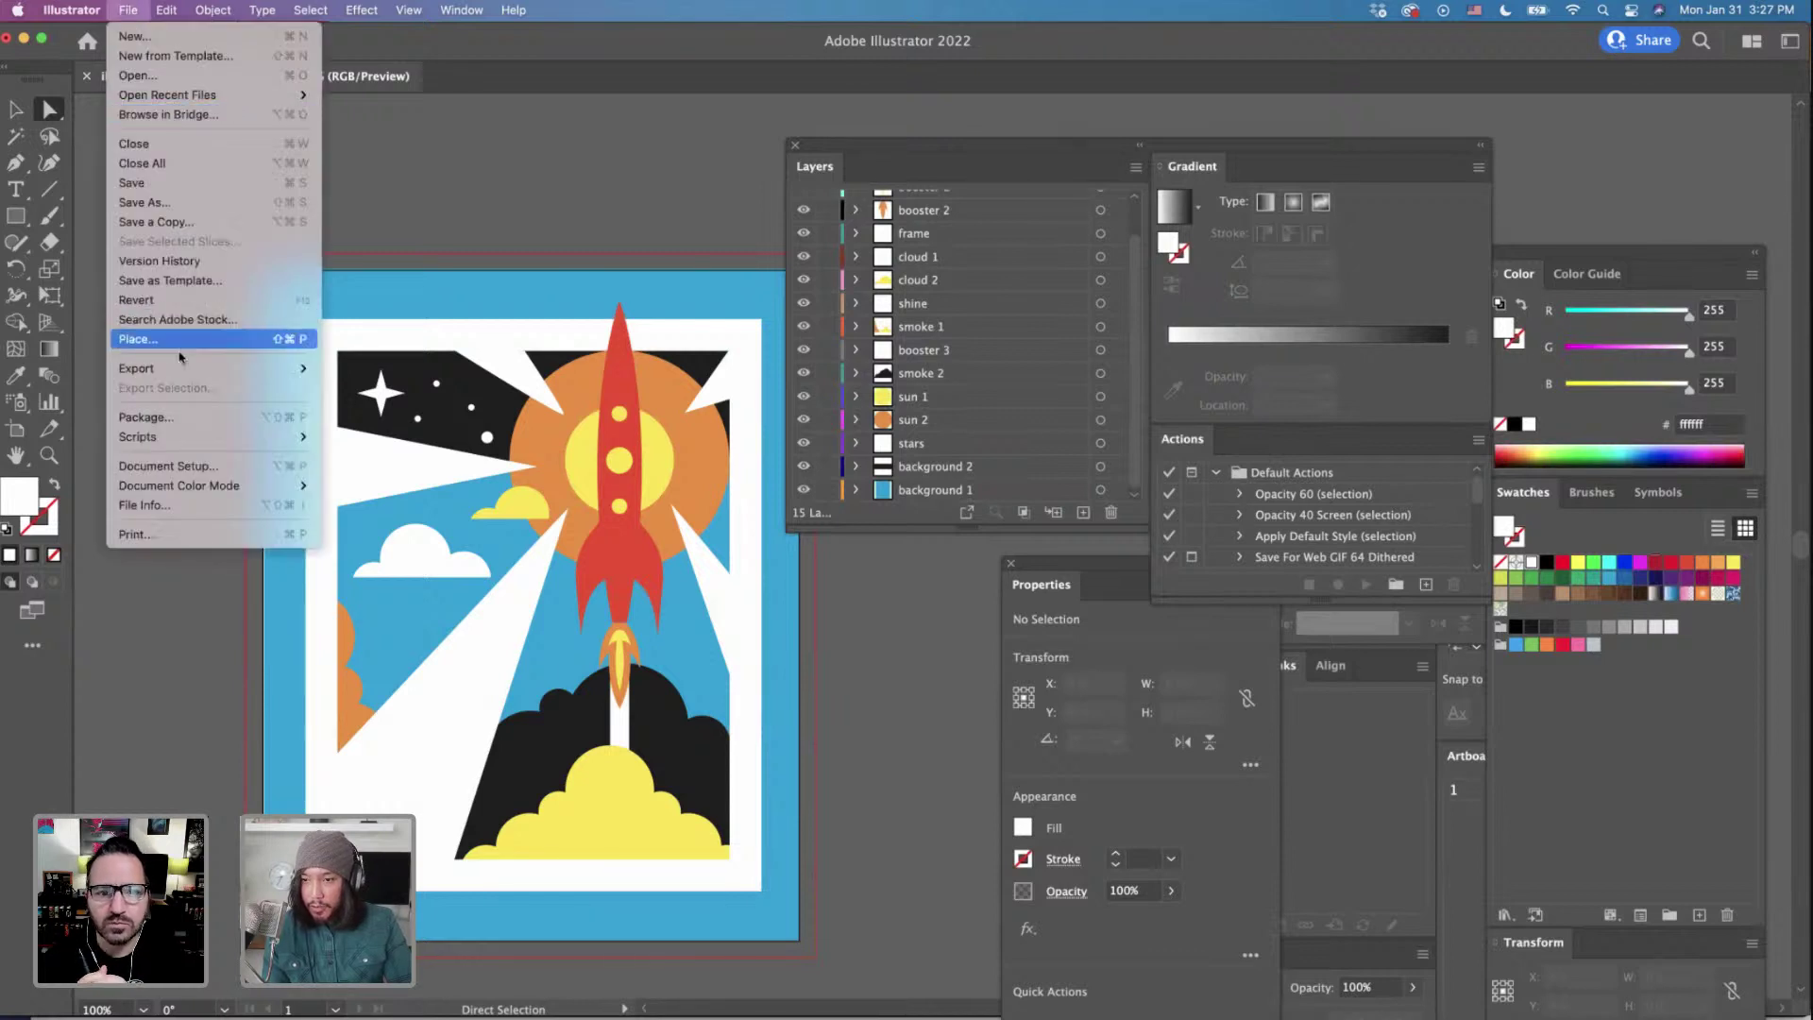
{"action": "mouse_move", "coordinate": [177, 368]}
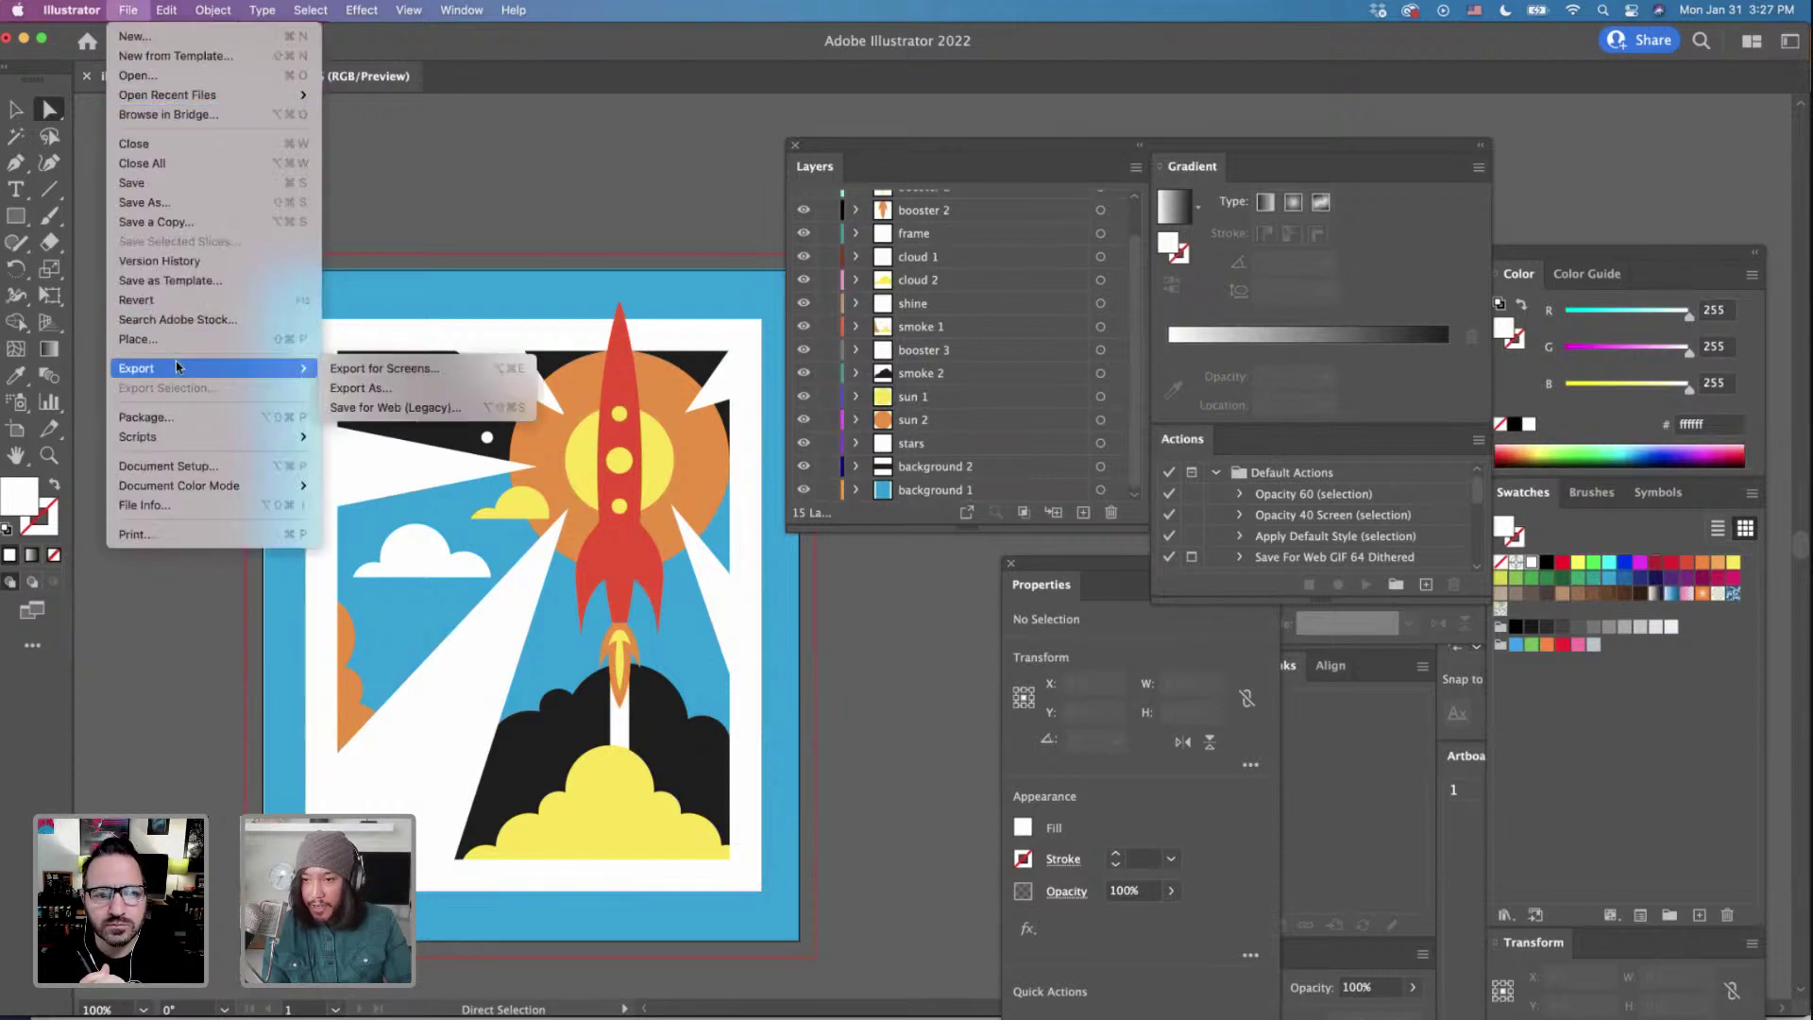
{"action": "left_click", "coordinate": [374, 388]}
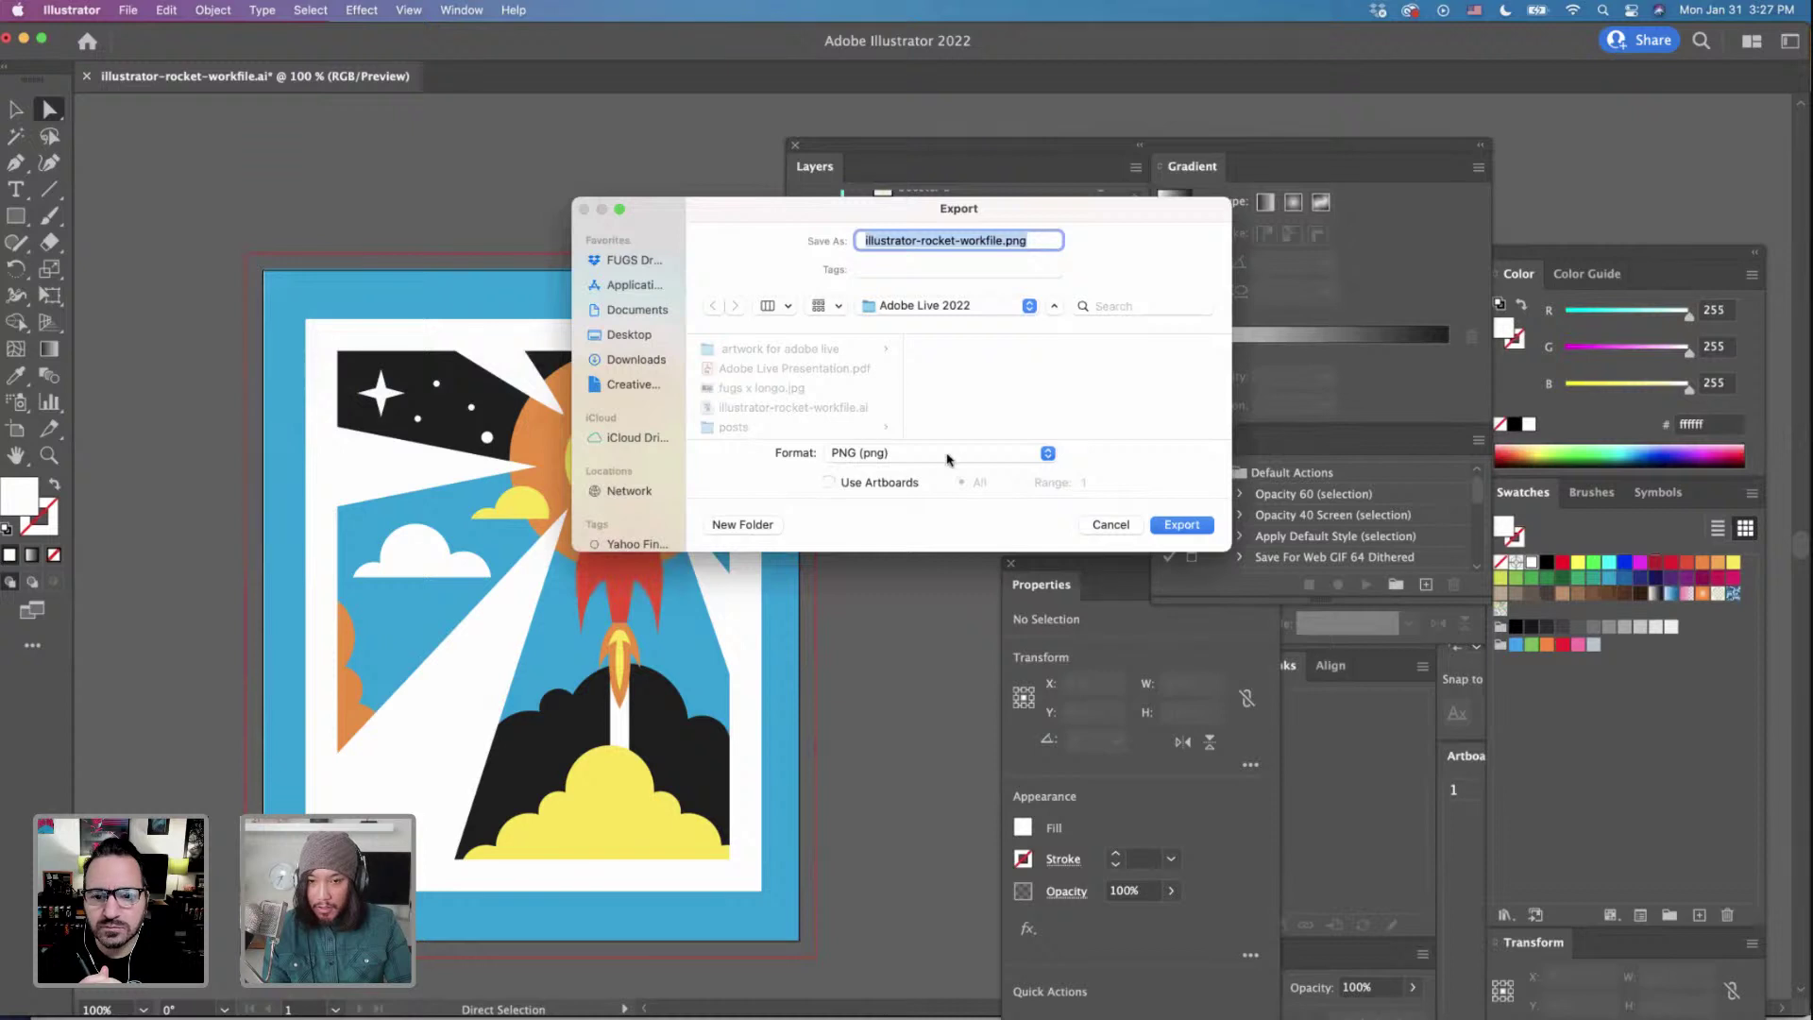
{"action": "left_click", "coordinate": [935, 454]}
{"action": "left_click", "coordinate": [922, 609]}
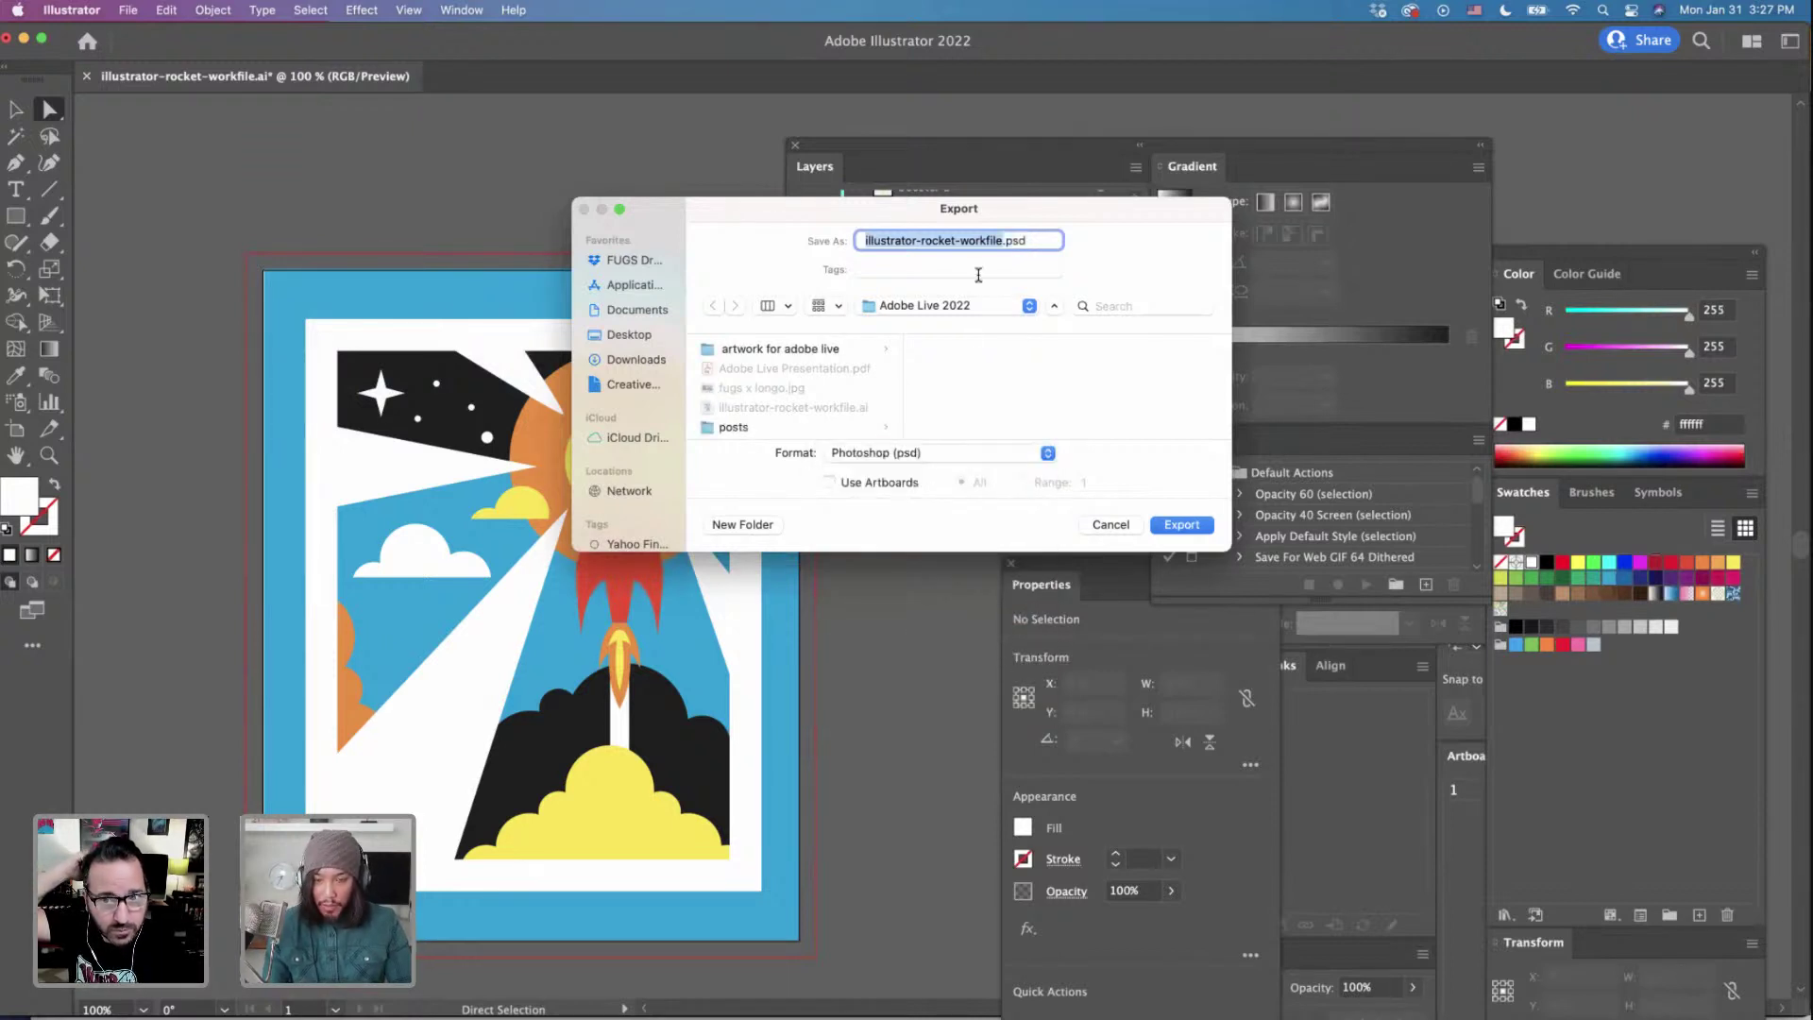
{"action": "type", "text": "photosho"}
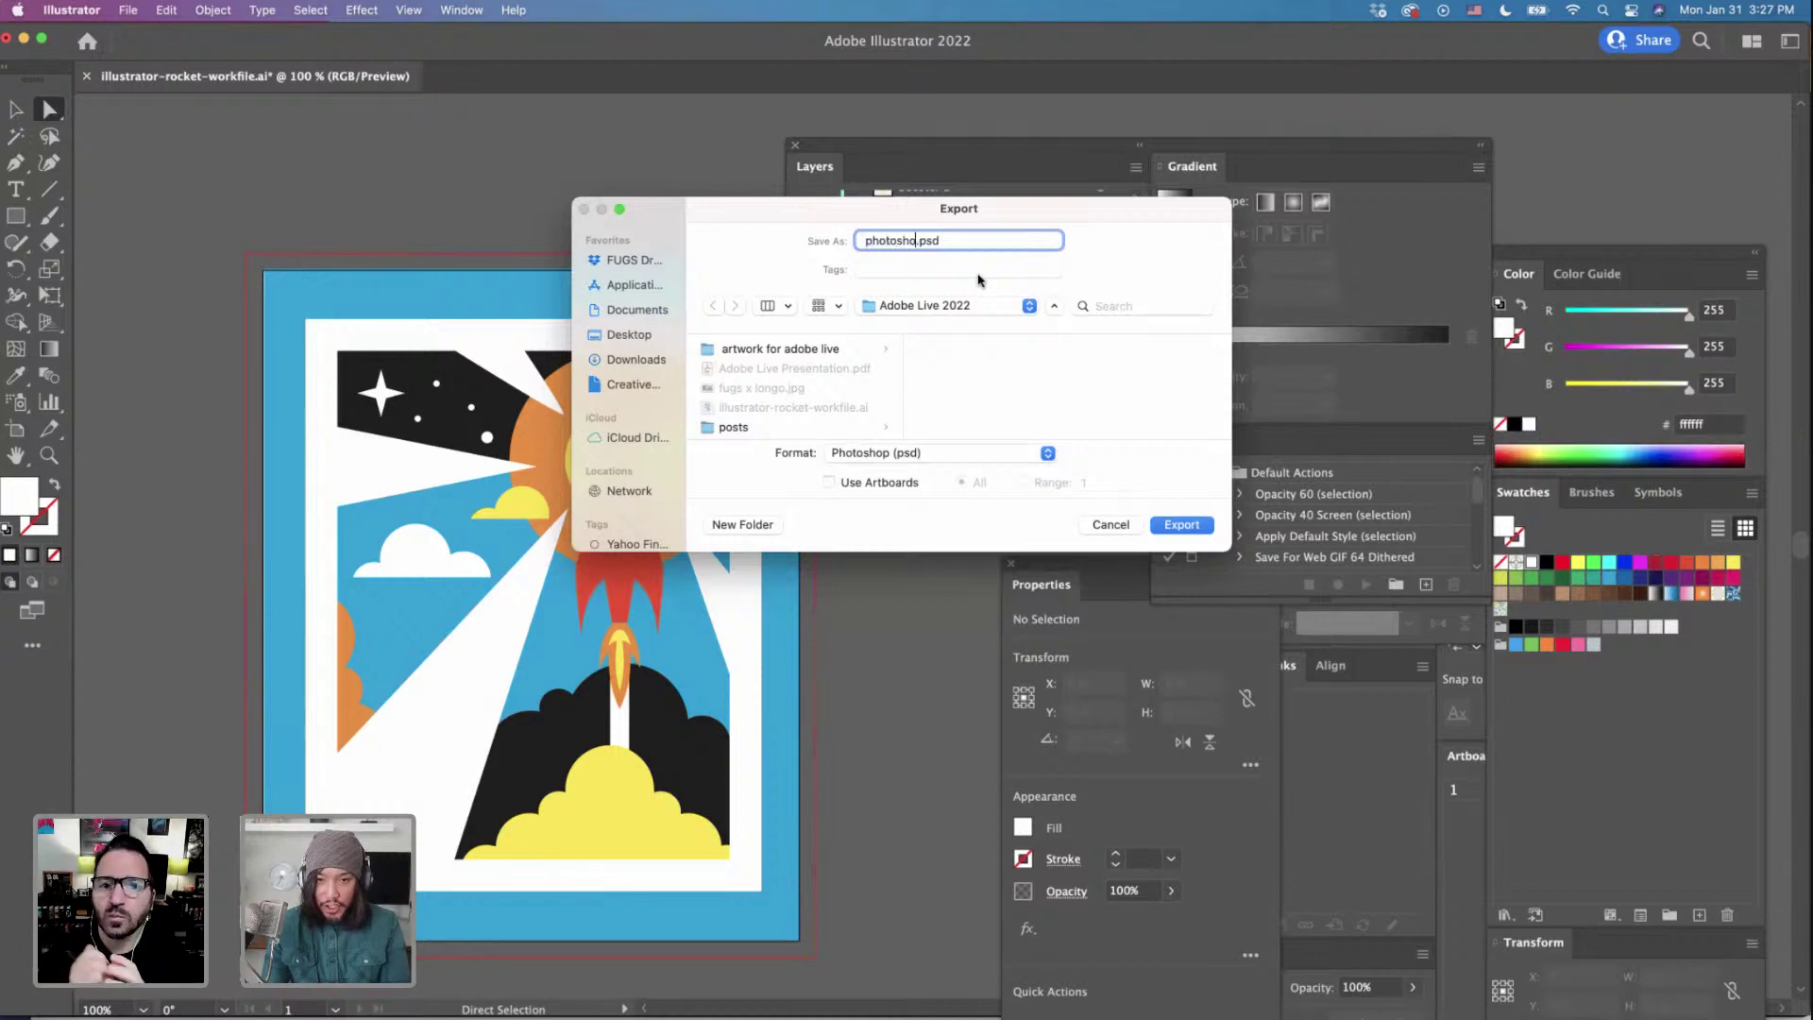
{"action": "type", "text": "p-rocket"}
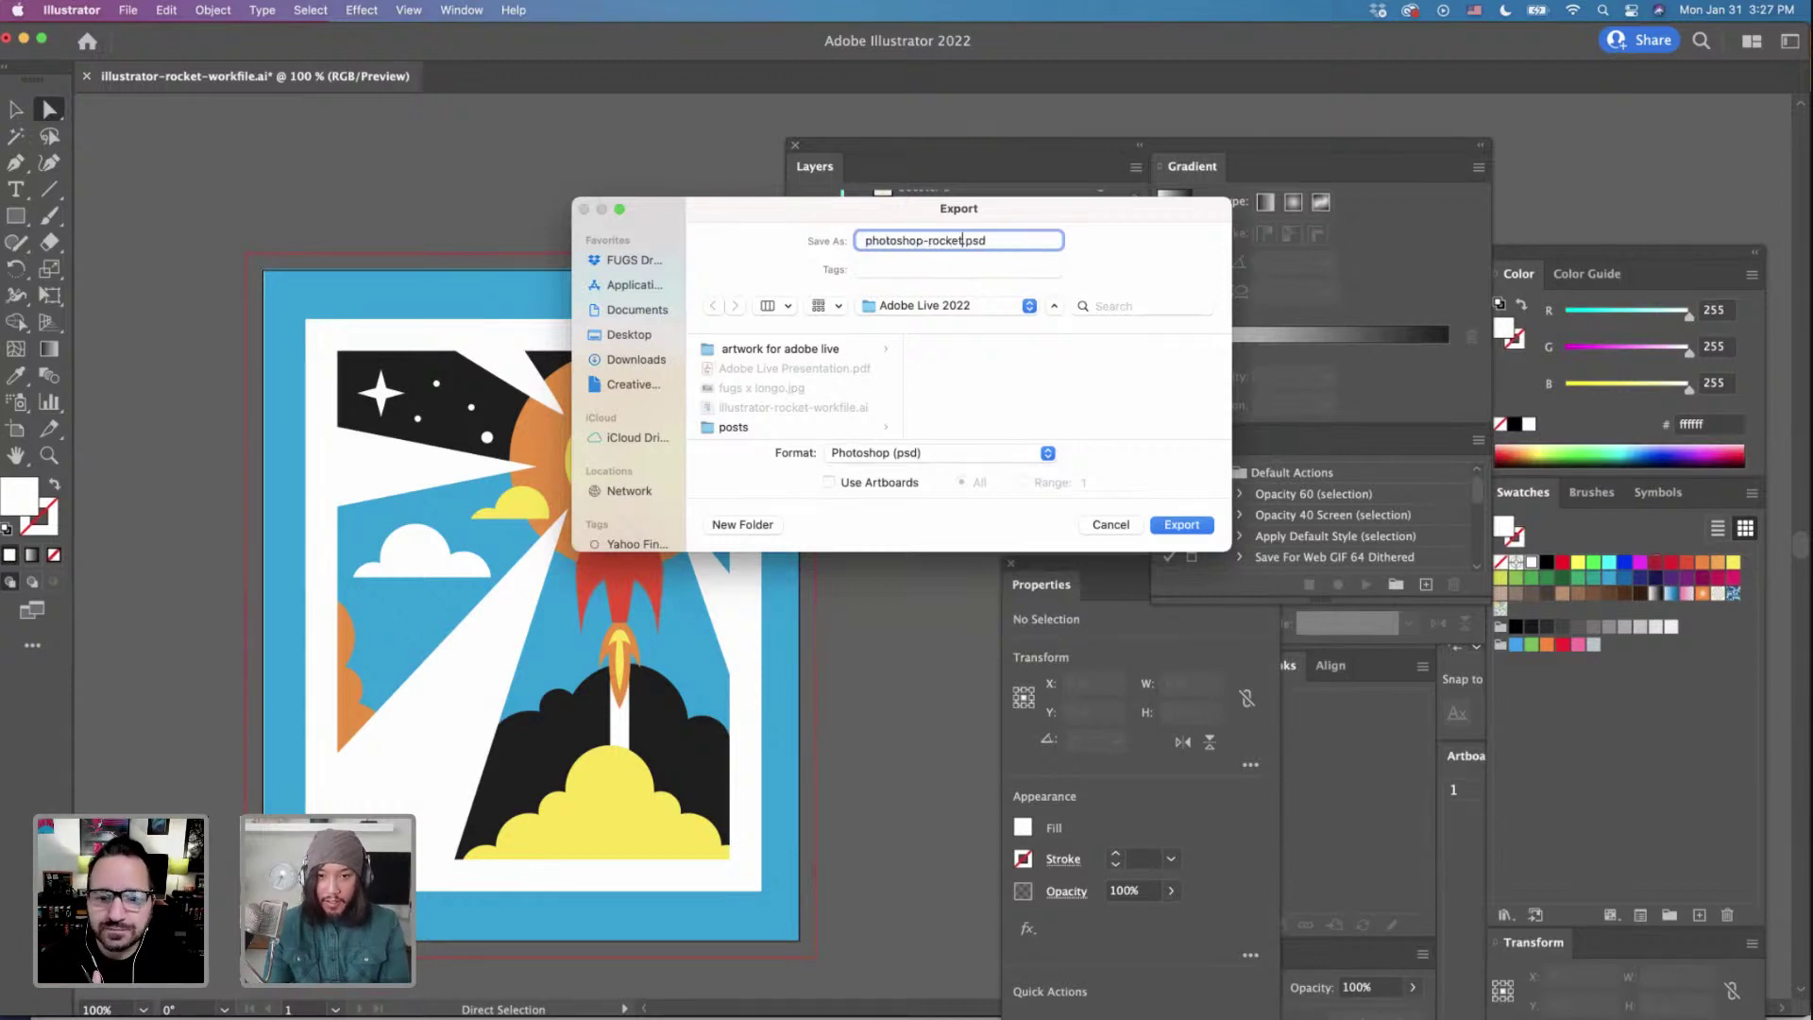
{"action": "left_click", "coordinate": [1183, 525]}
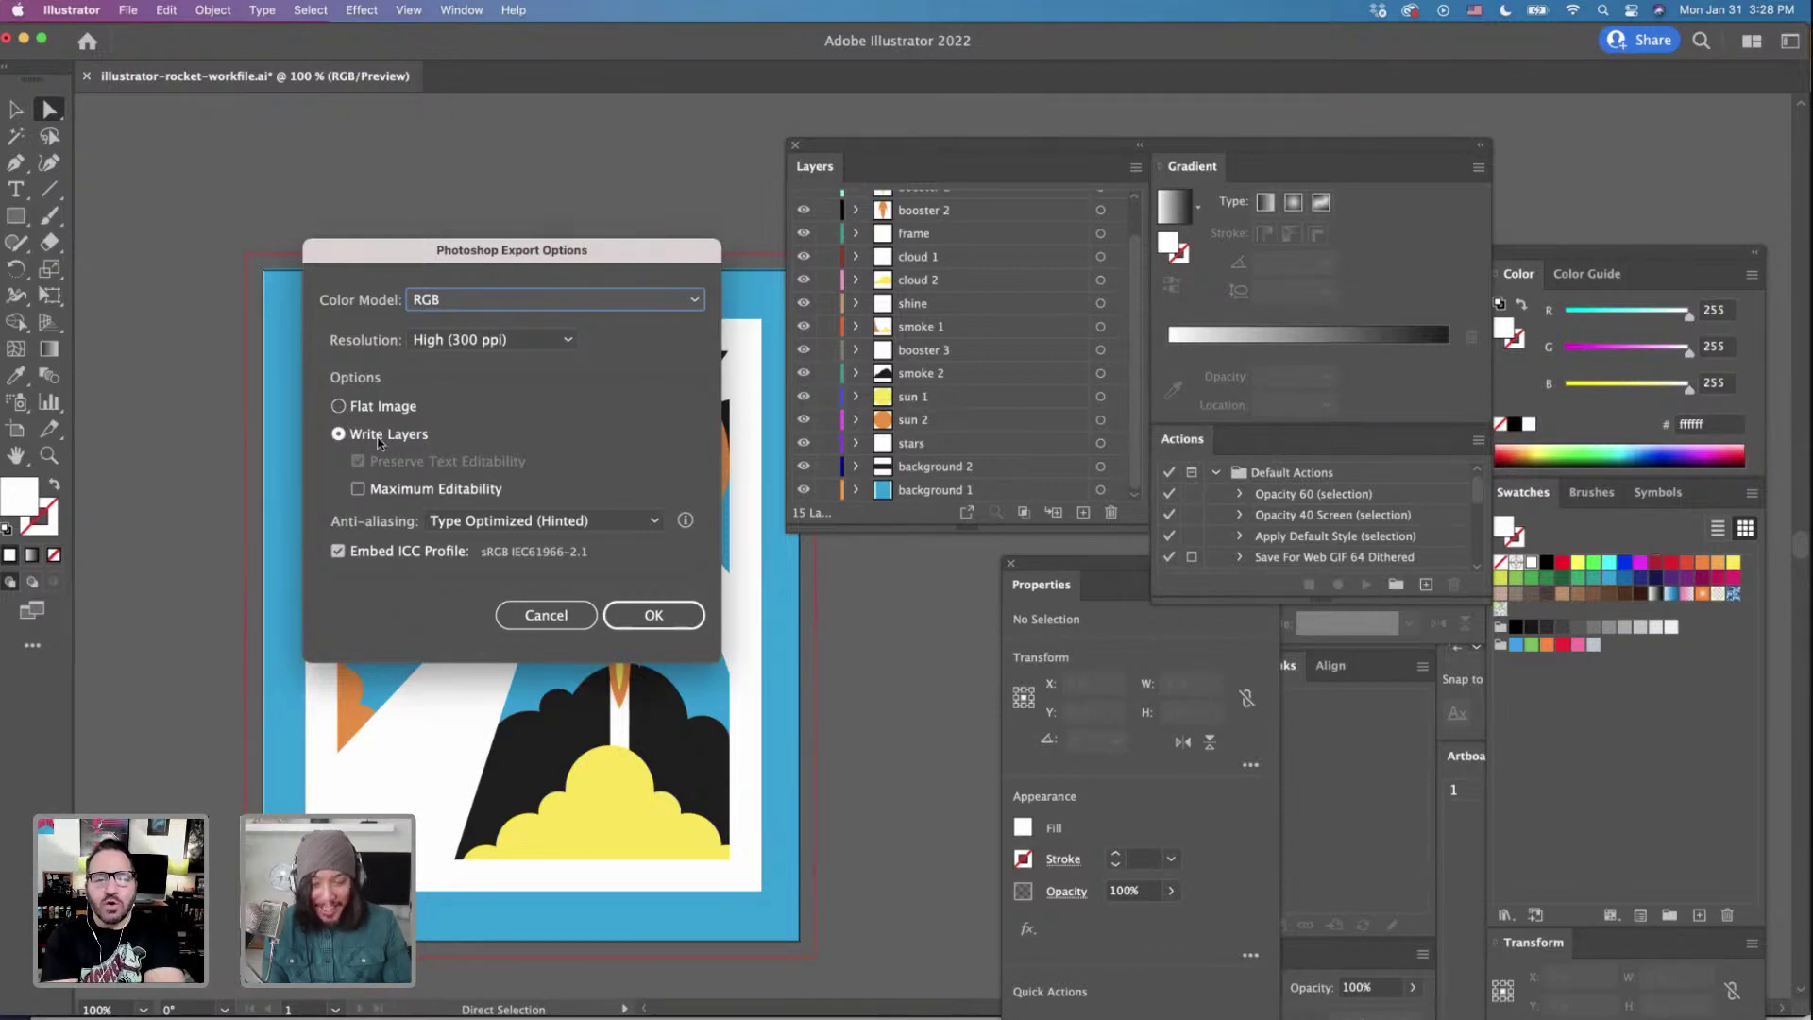
{"action": "left_click", "coordinate": [658, 623]}
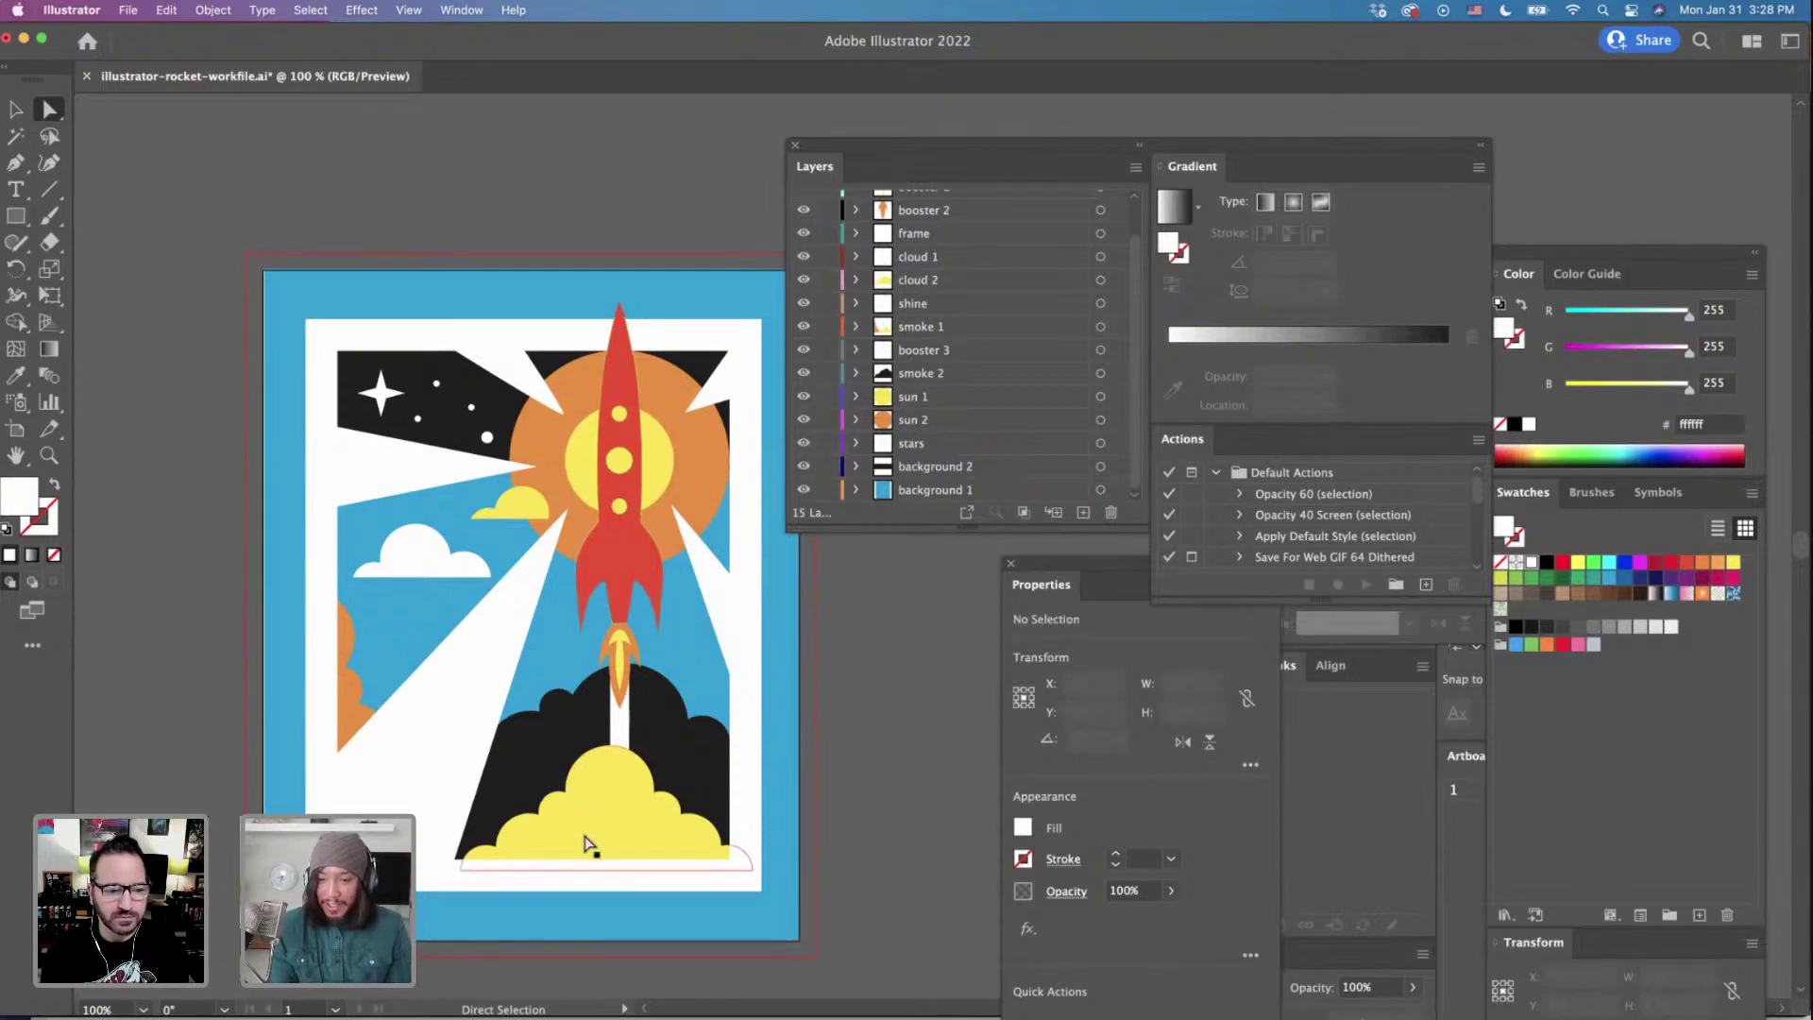
Switch to Photoshop and open photoshop-rocket.psd from the Adobe Live 2022 folder on the Desktop.
{"action": "key", "text": "super+Tab"}
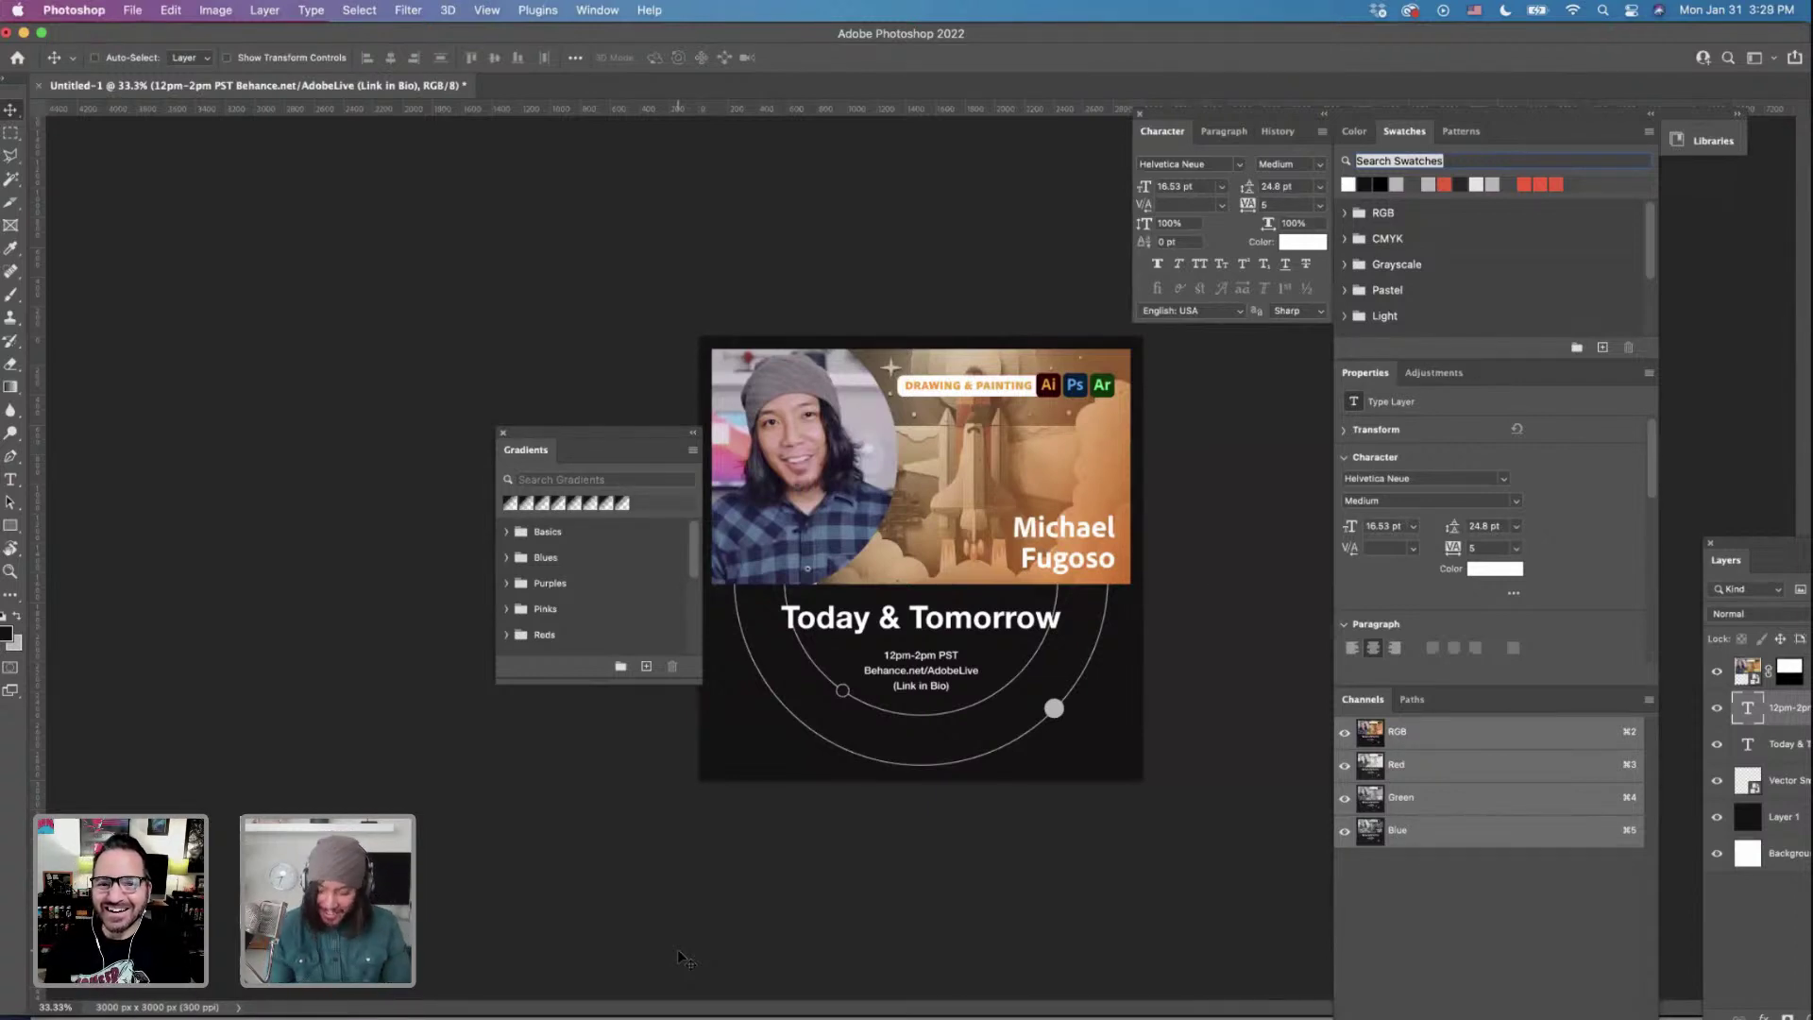
{"action": "key", "text": "super+o"}
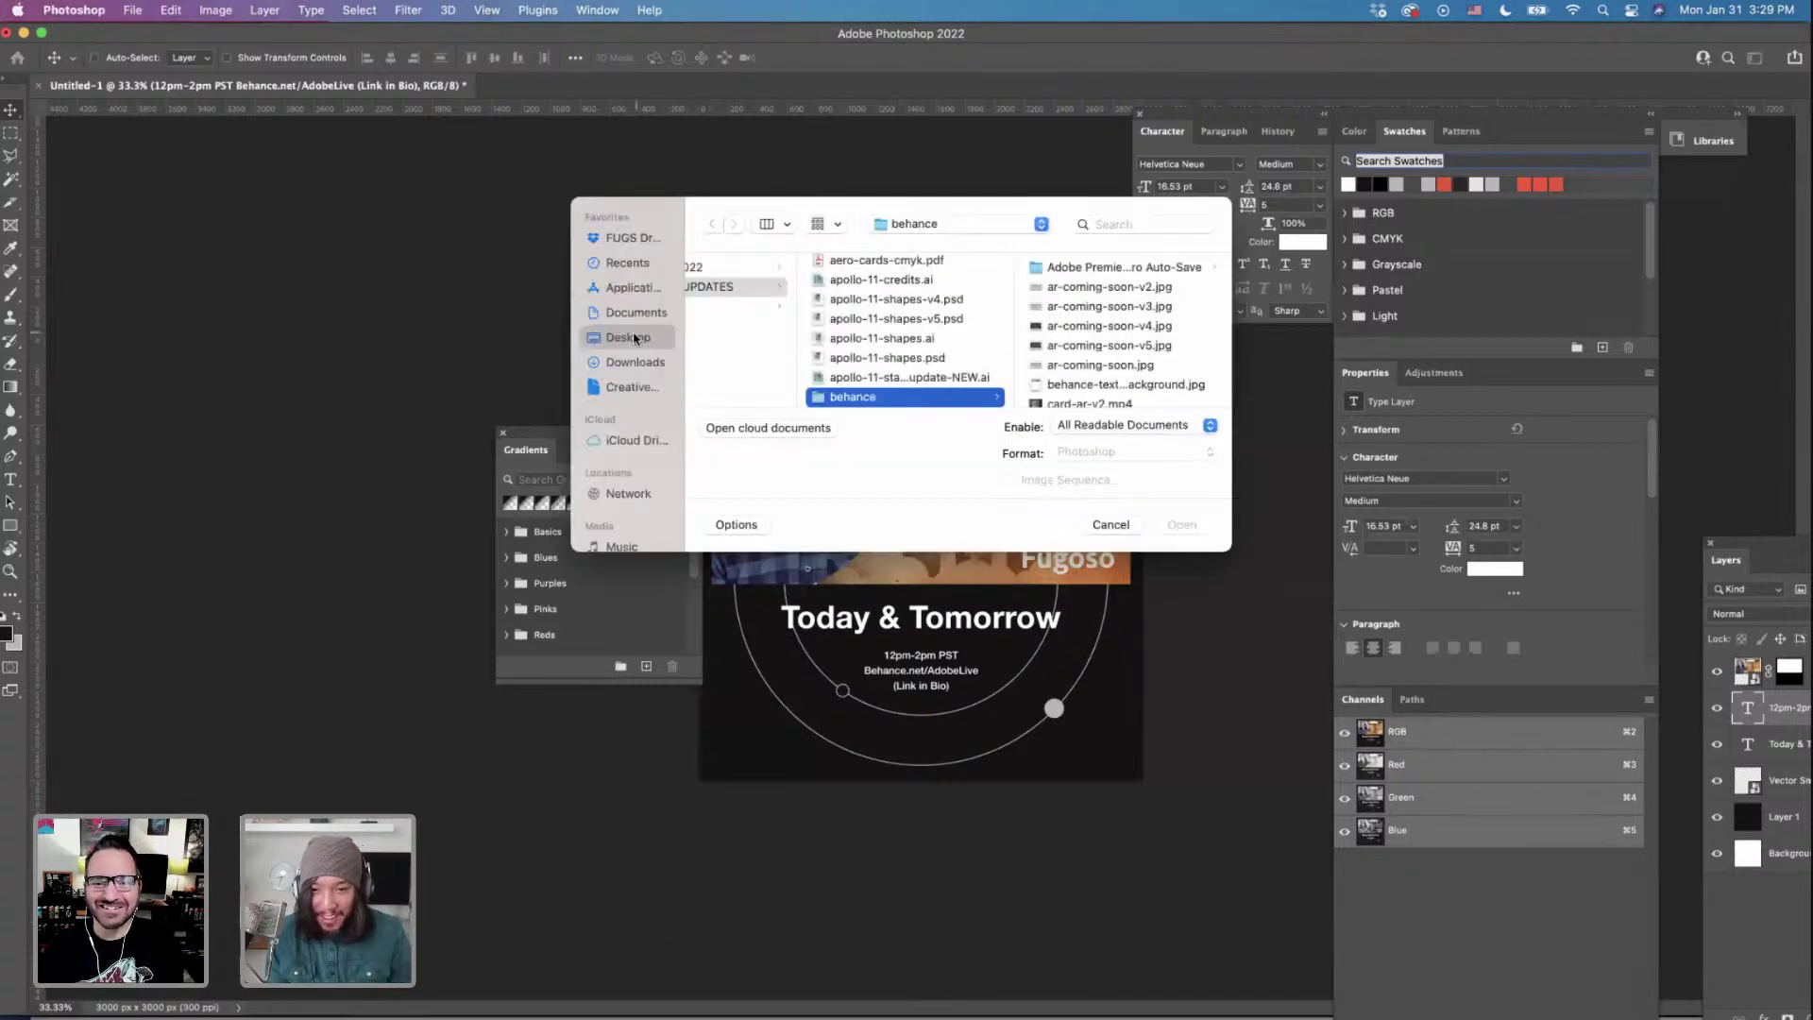
{"action": "scroll", "coordinate": [883, 340], "scroll_direction": "left", "scroll_amount": 3}
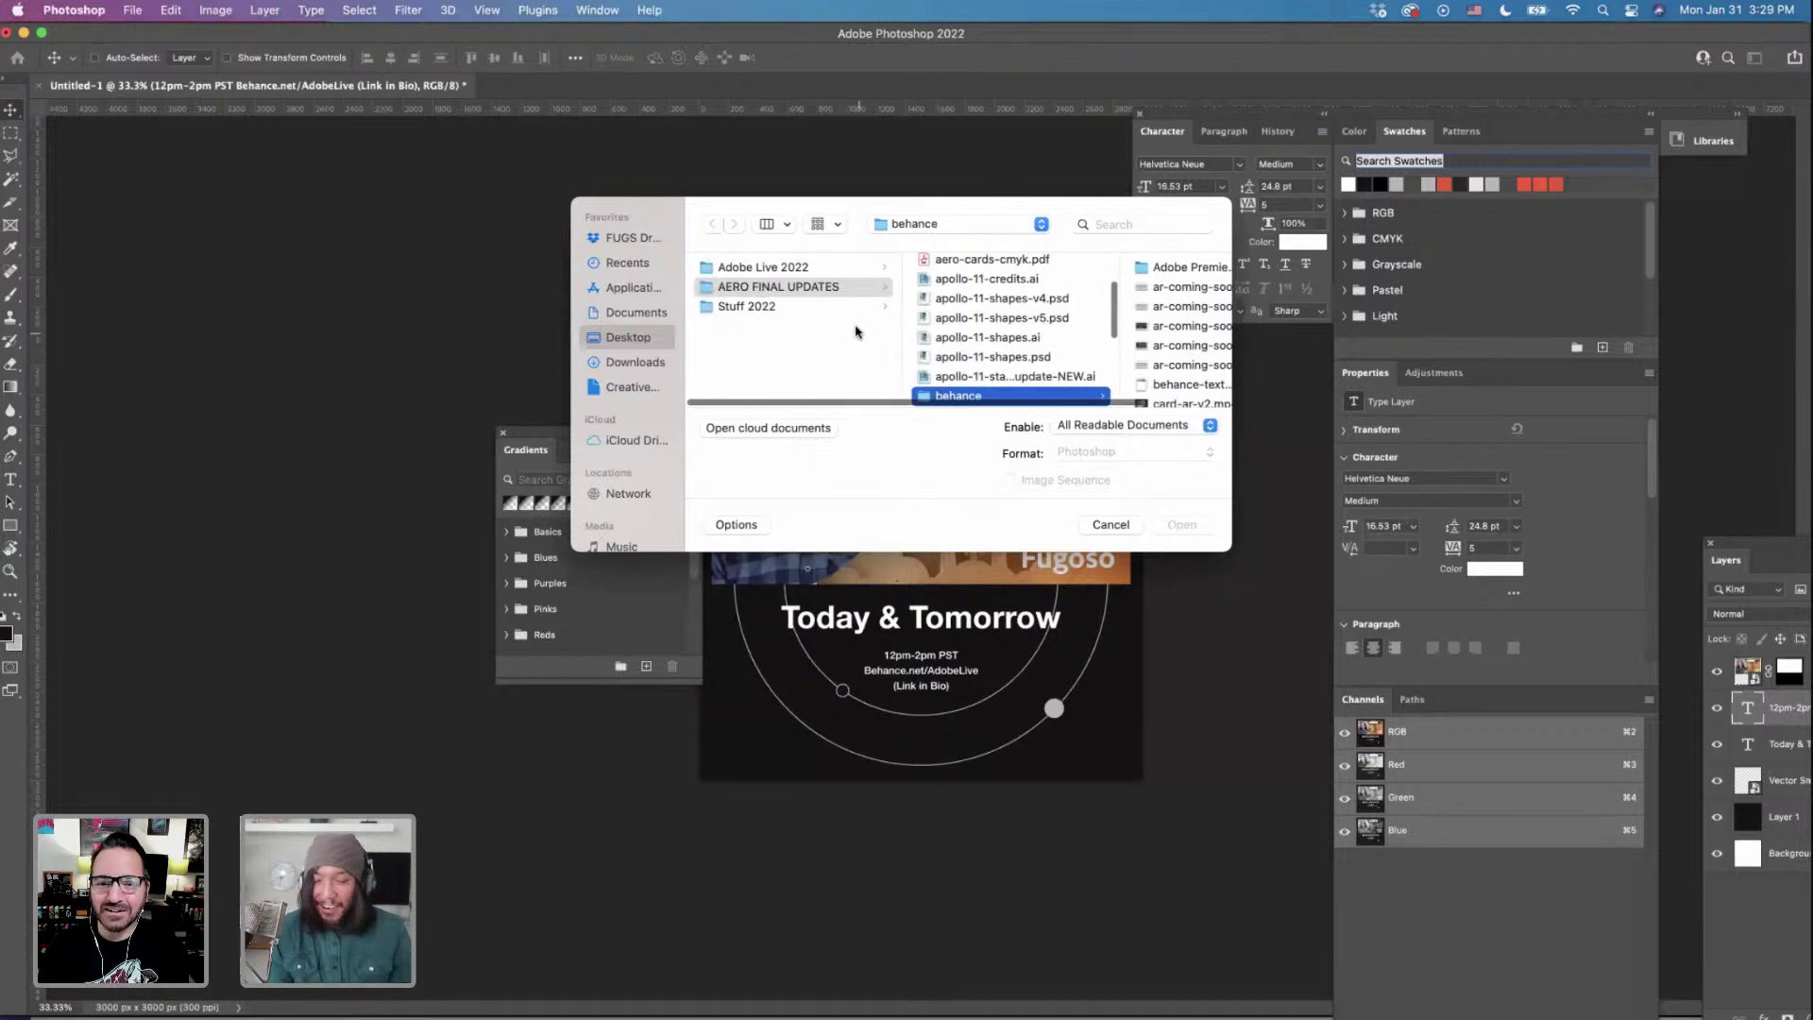
{"action": "left_click", "coordinate": [772, 267]}
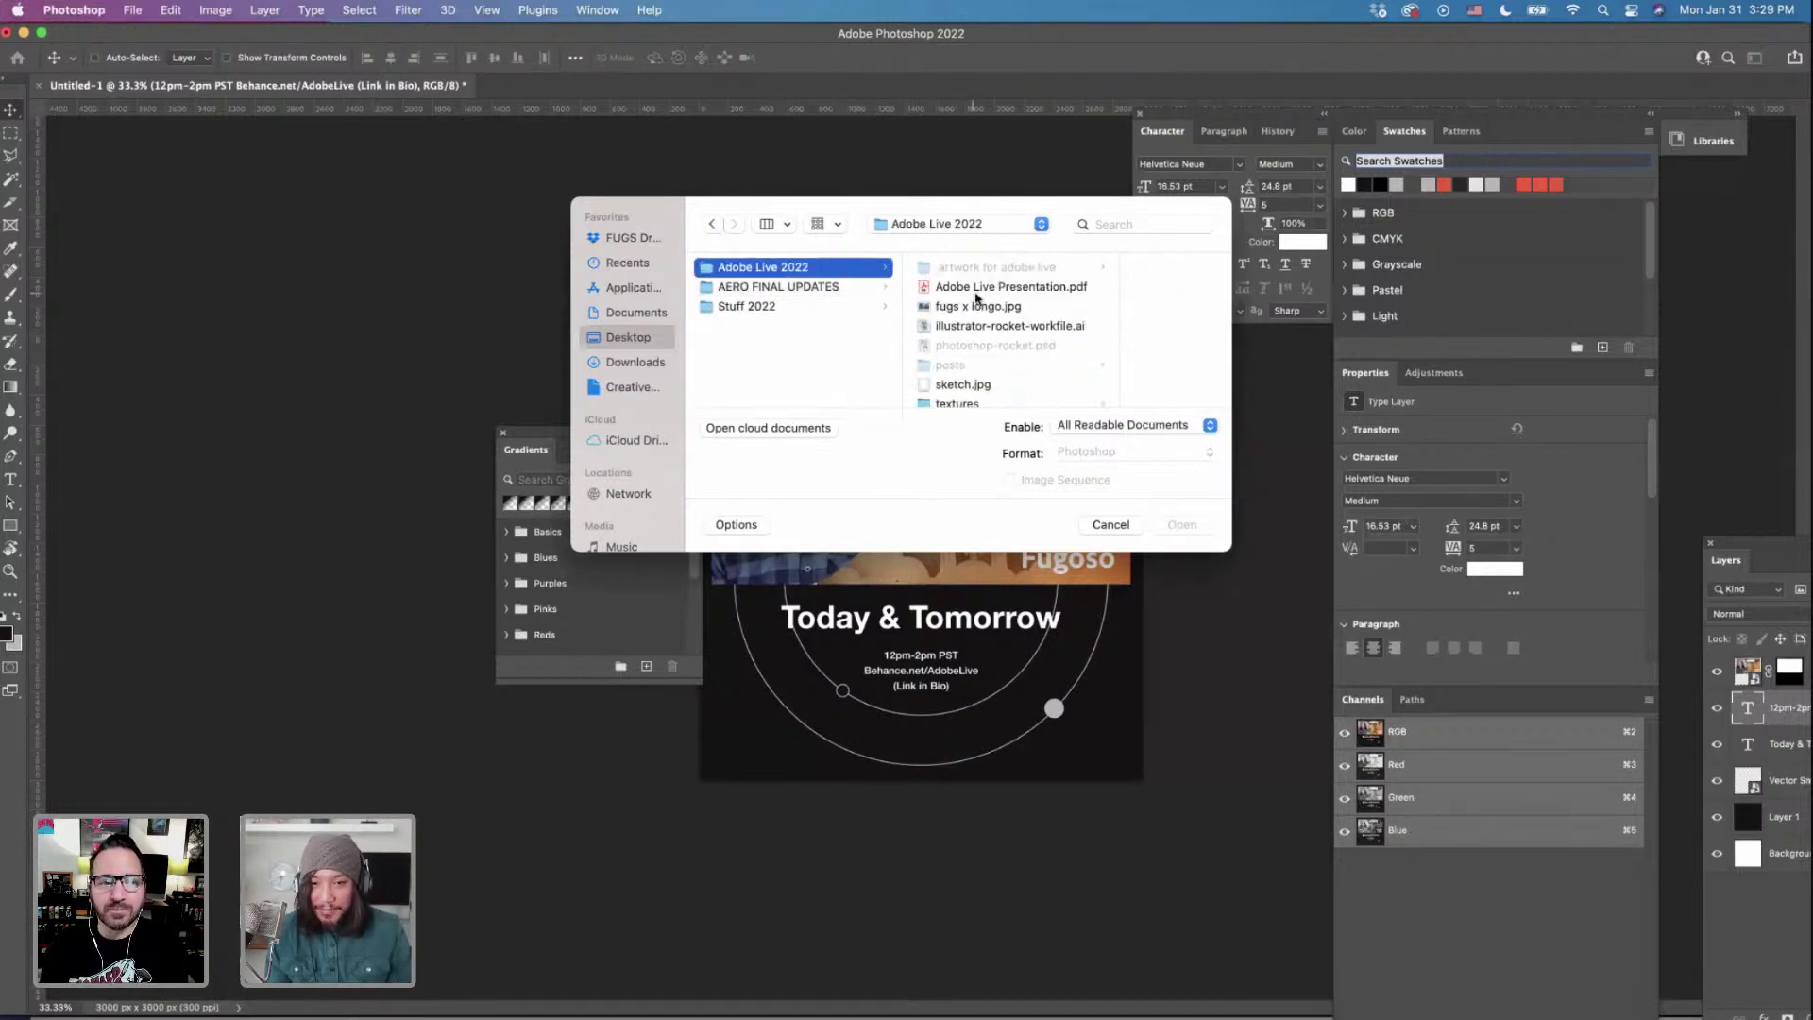
{"action": "scroll", "coordinate": [987, 312], "scroll_direction": "down", "scroll_amount": 1}
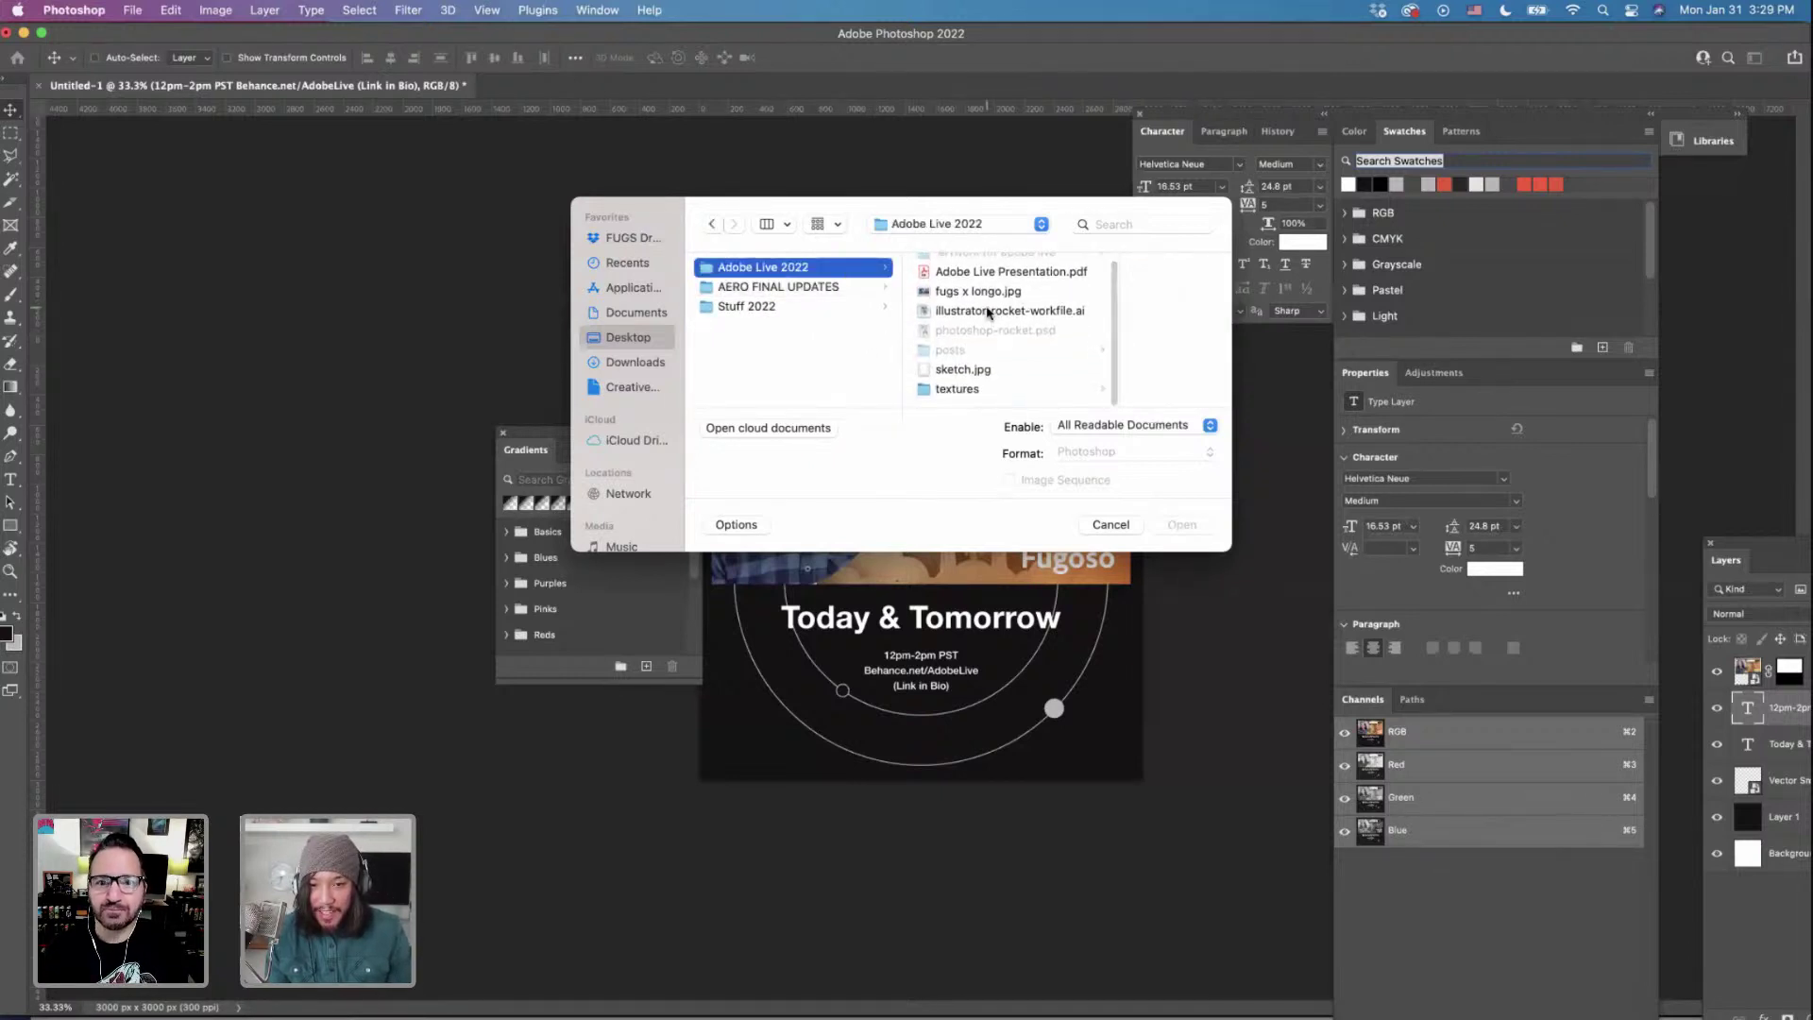
{"action": "scroll", "coordinate": [988, 313], "scroll_direction": "up", "scroll_amount": 1}
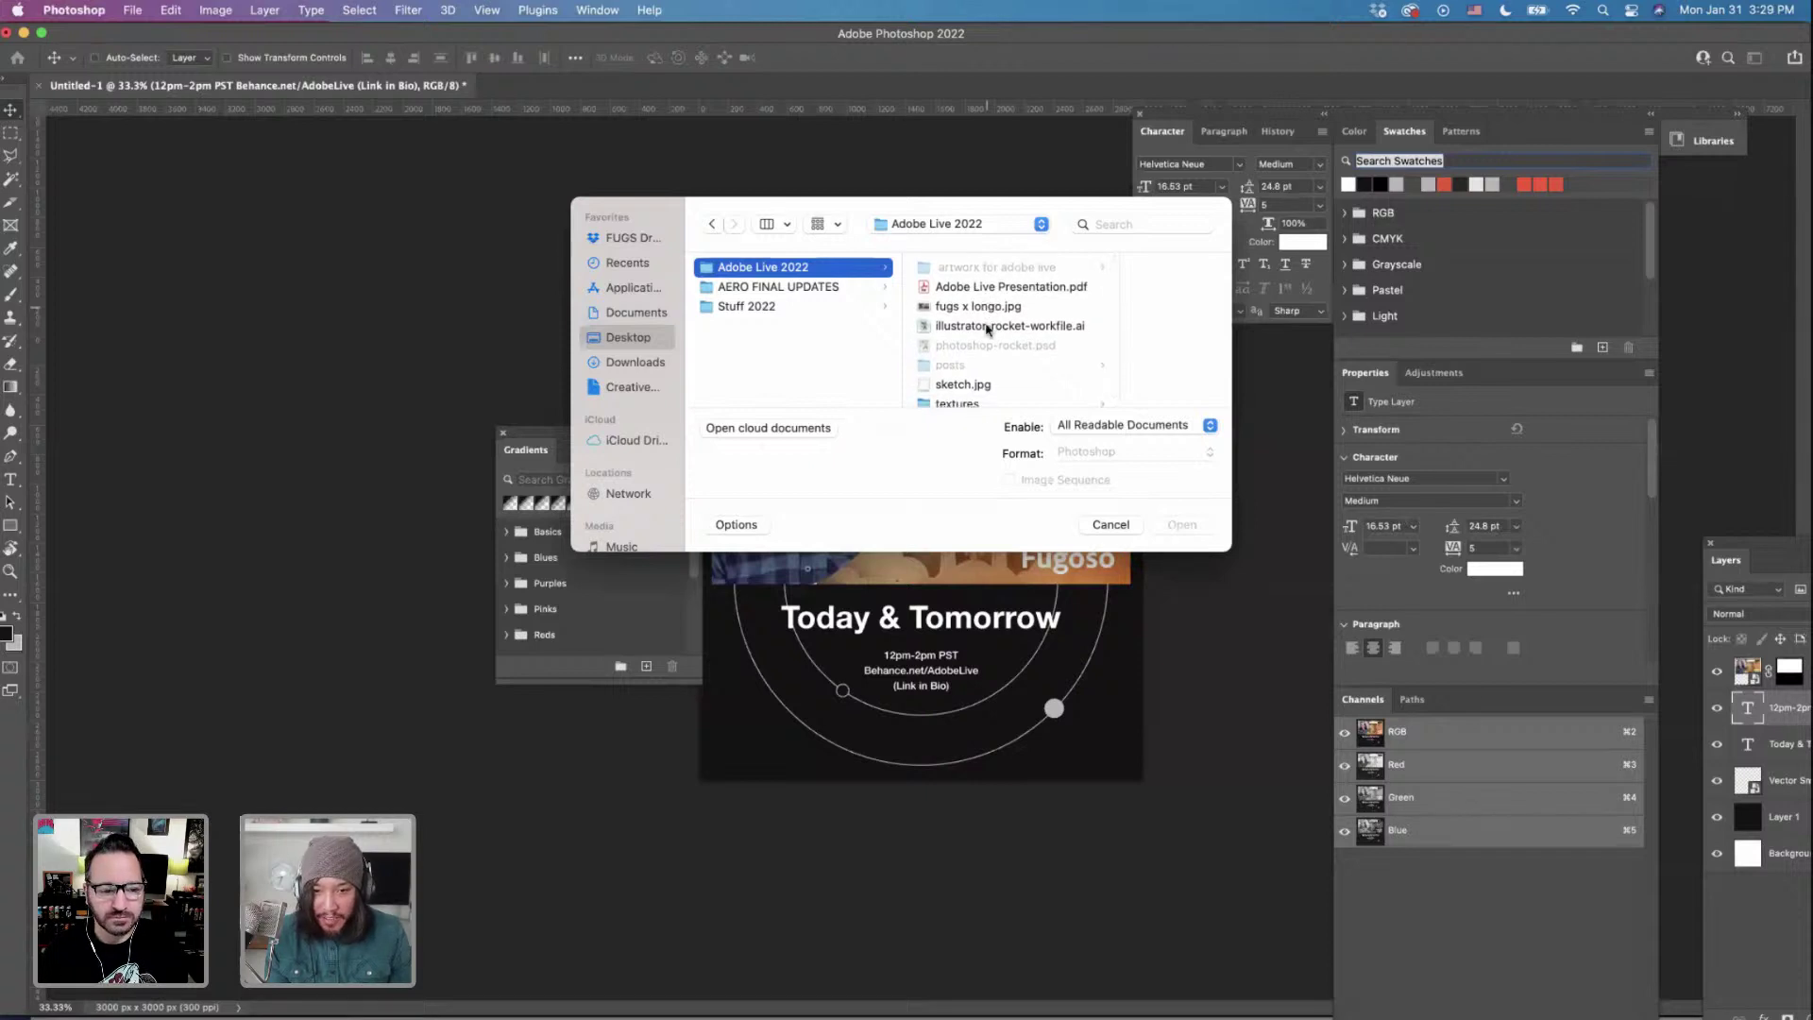
{"action": "left_click", "coordinate": [987, 345]}
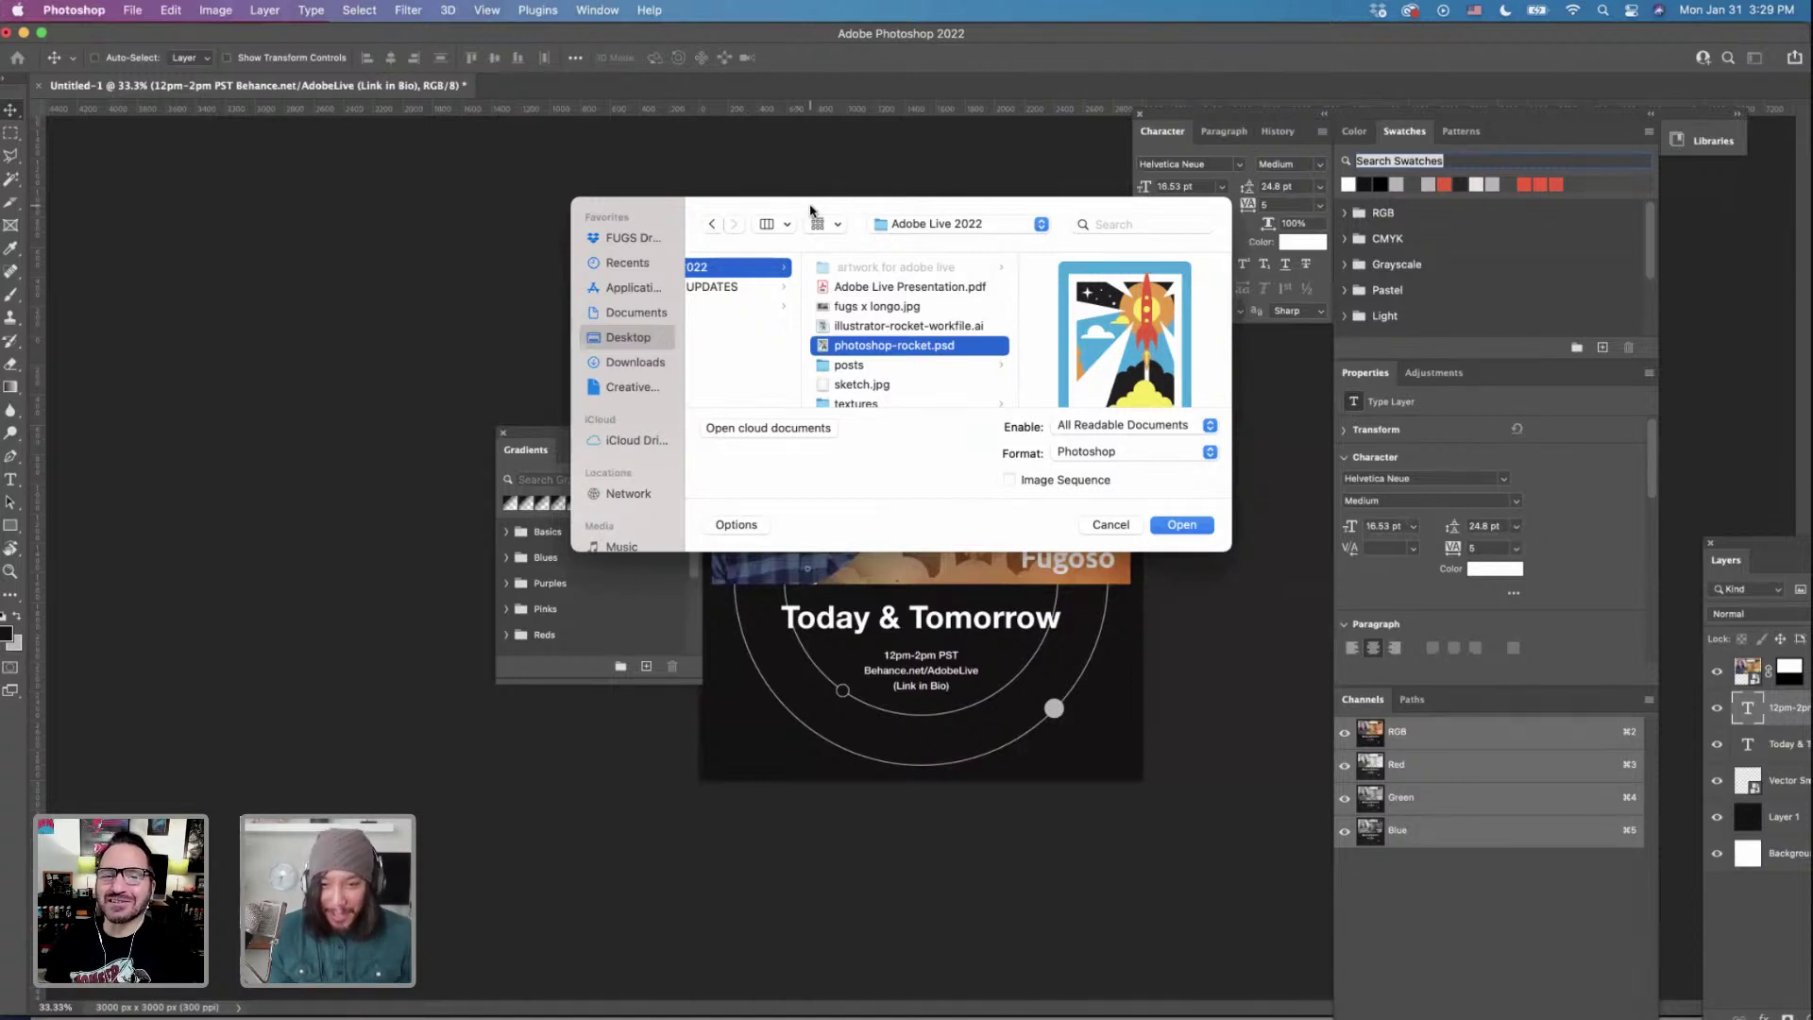
{"action": "left_click_drag", "start_coordinate": [810, 210], "coordinate": [632, 189]}
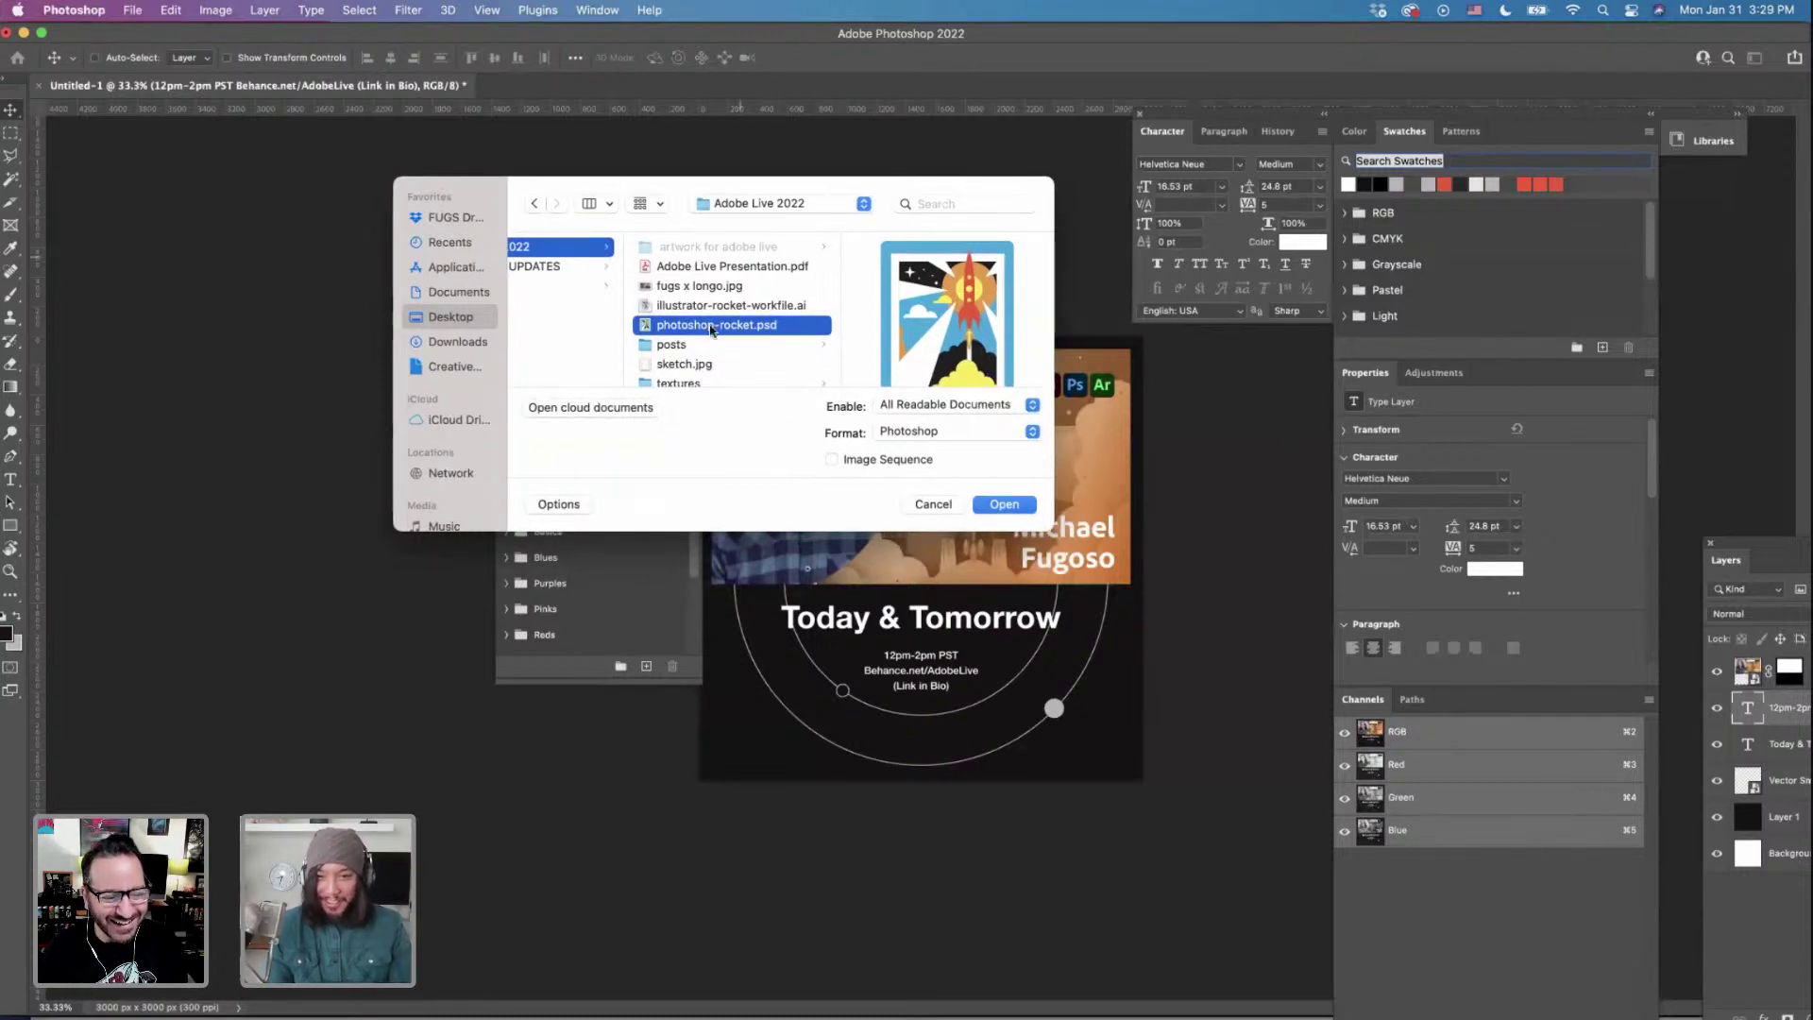
{"action": "left_click", "coordinate": [1004, 505]}
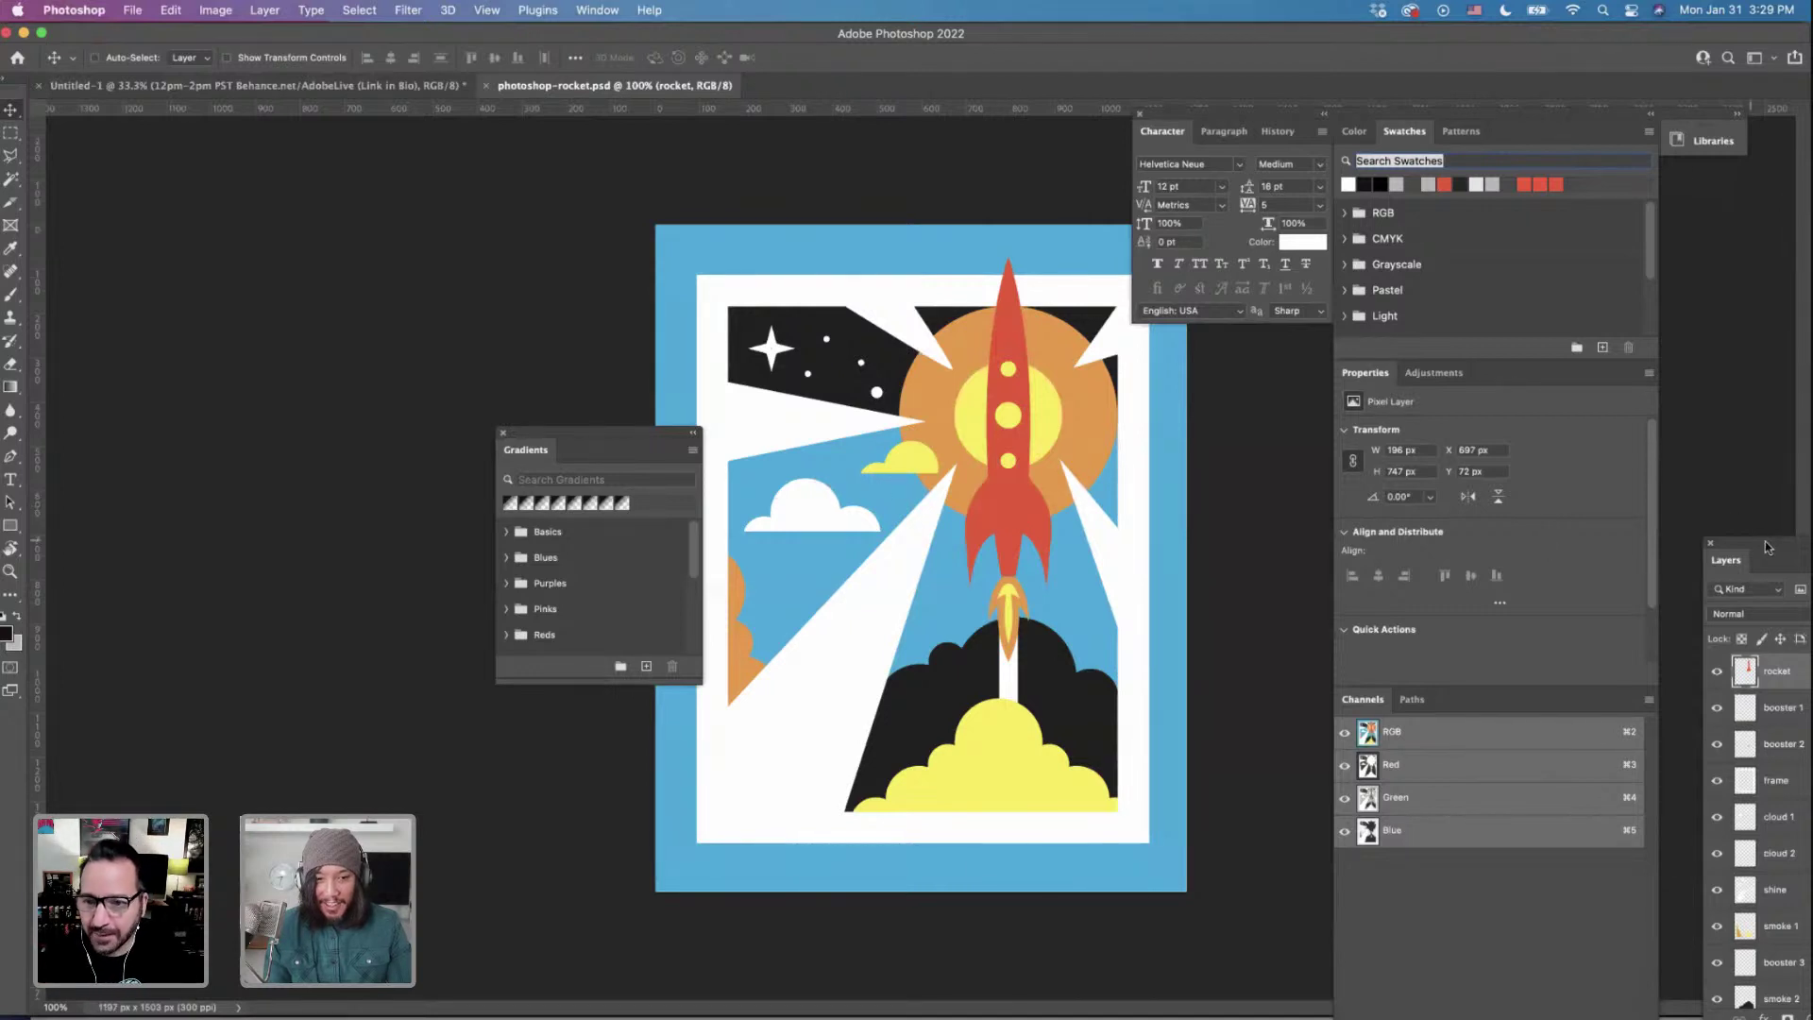
Bring the Layers panel beside the artwork and check the rocket, booster 1 and booster 2 layers by hiding and reshowing each.
{"action": "left_click_drag", "start_coordinate": [1764, 544], "coordinate": [297, 242]}
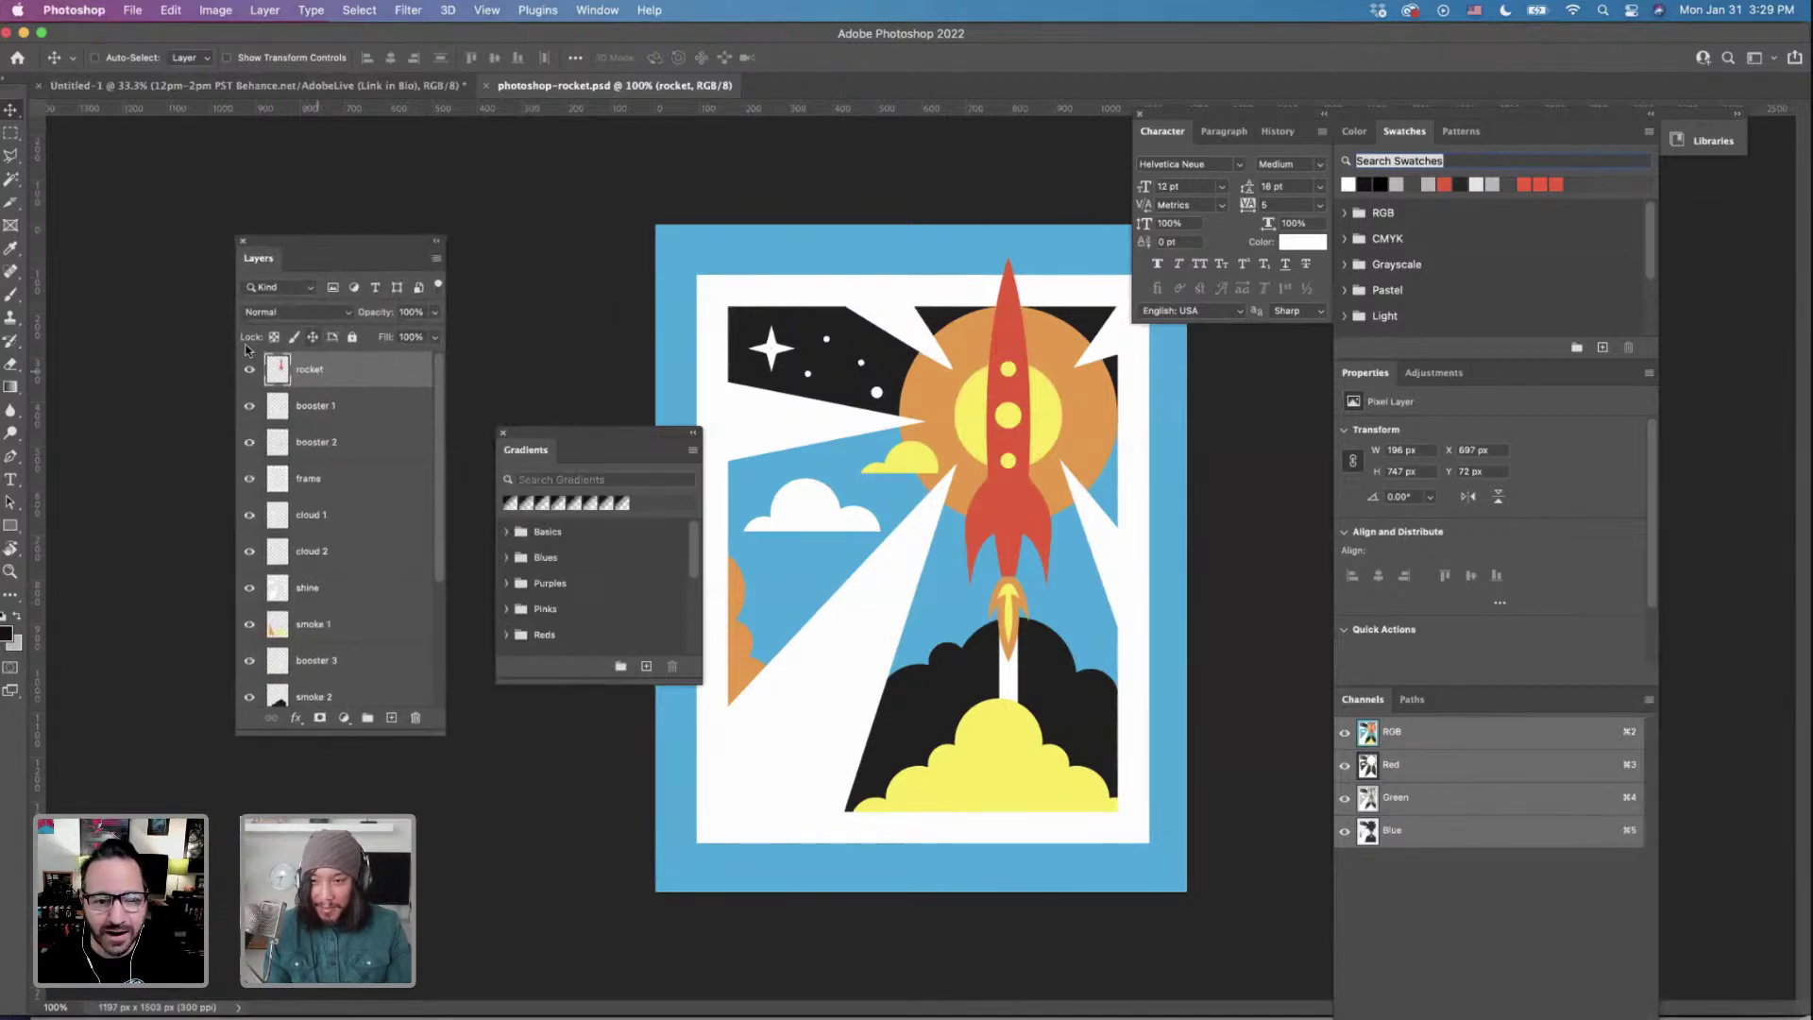
{"action": "left_click", "coordinate": [249, 371]}
{"action": "left_click", "coordinate": [249, 371]}
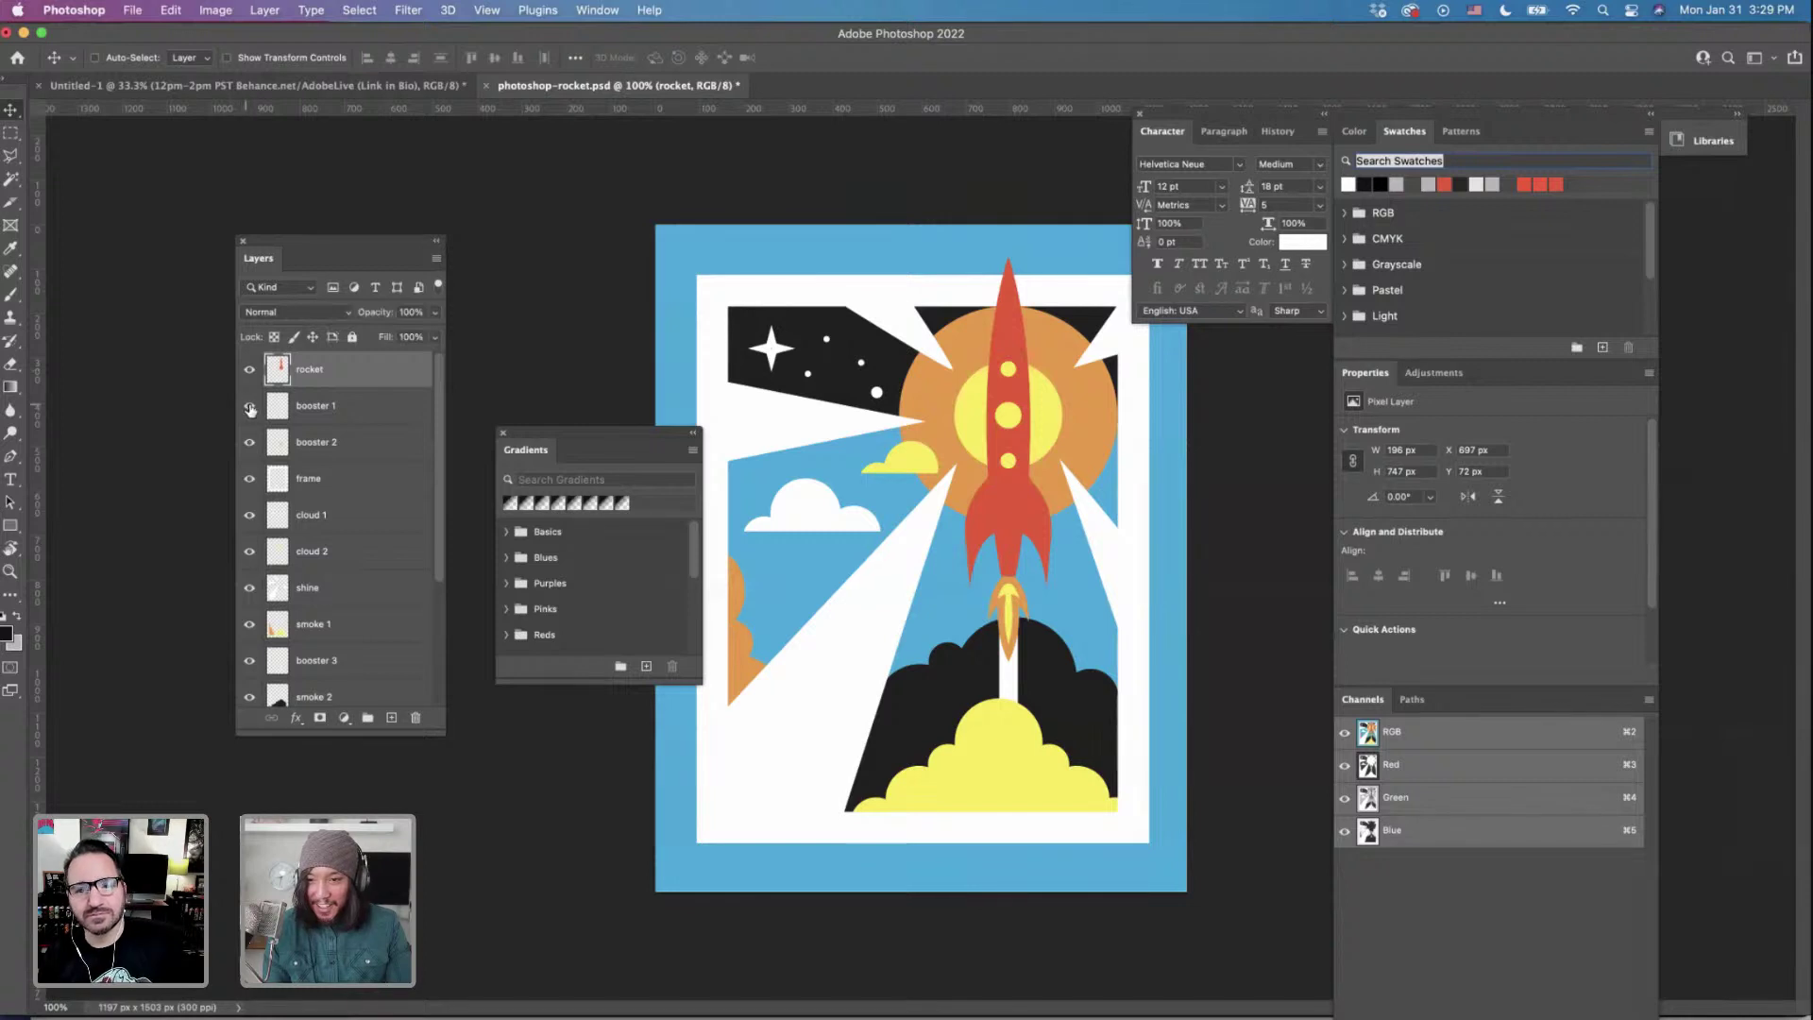
{"action": "left_click", "coordinate": [250, 408]}
{"action": "left_click", "coordinate": [250, 408]}
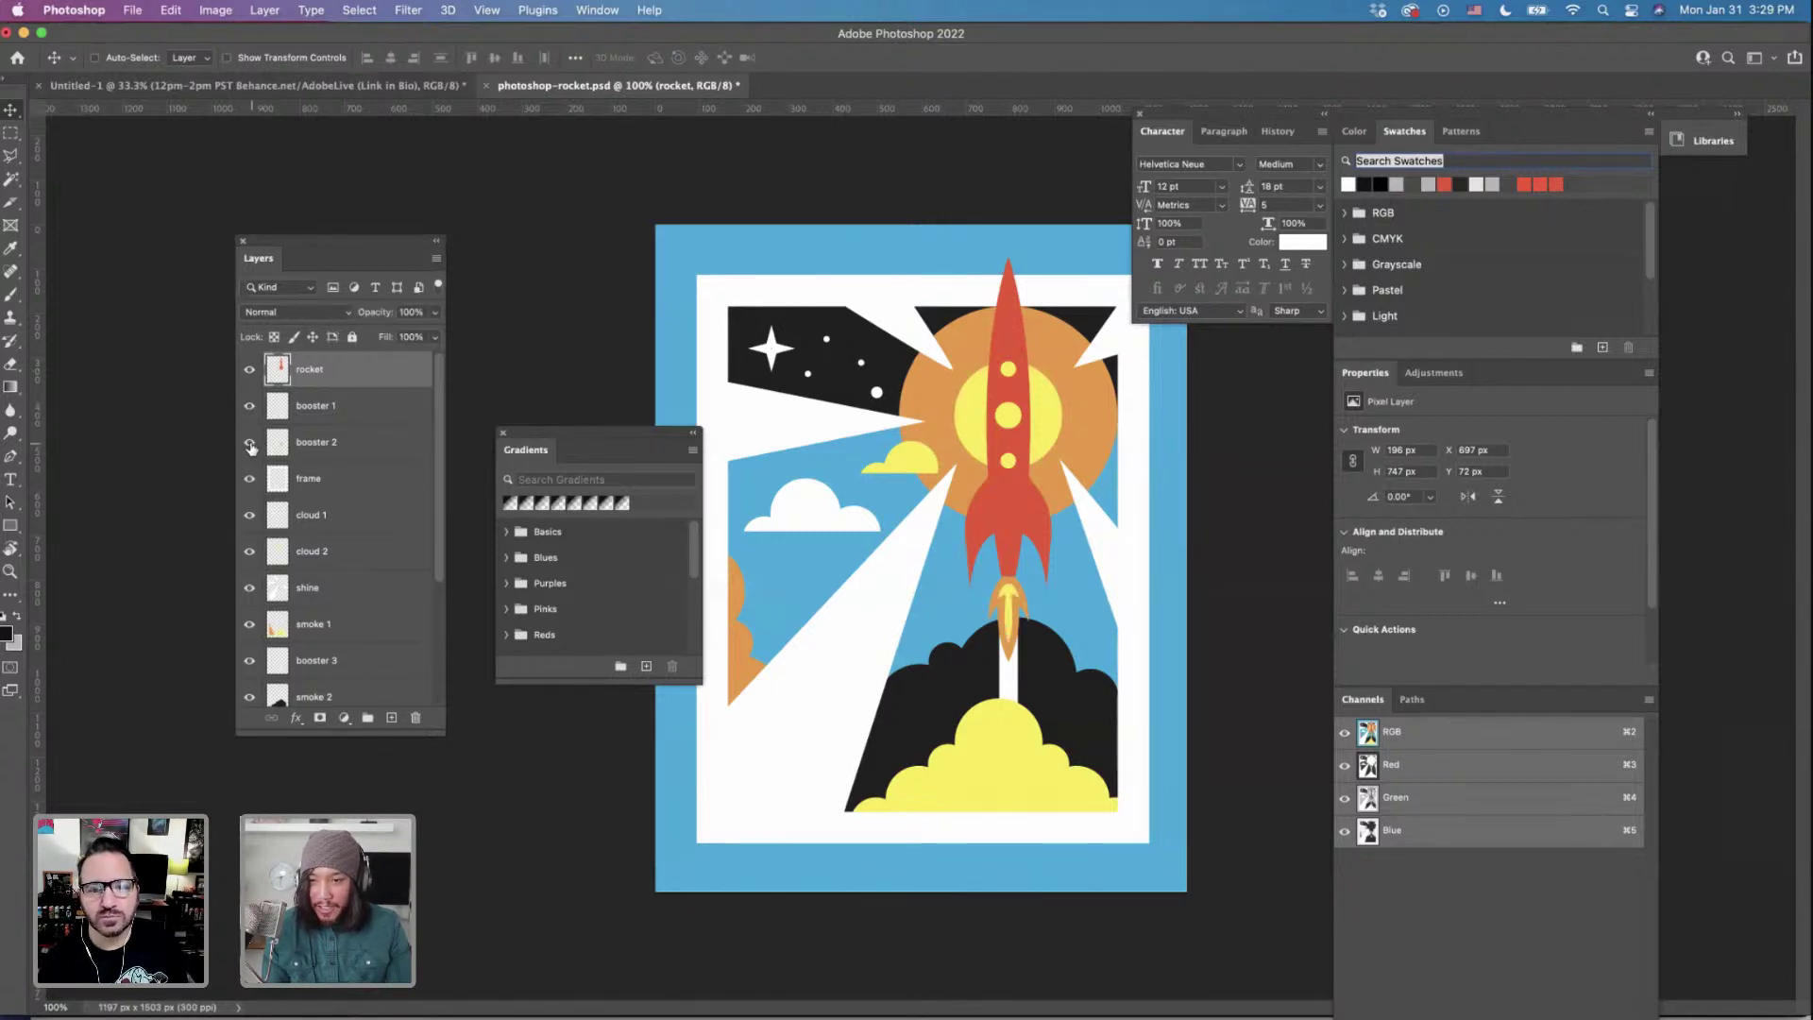
{"action": "left_click", "coordinate": [250, 445]}
{"action": "left_click", "coordinate": [250, 445]}
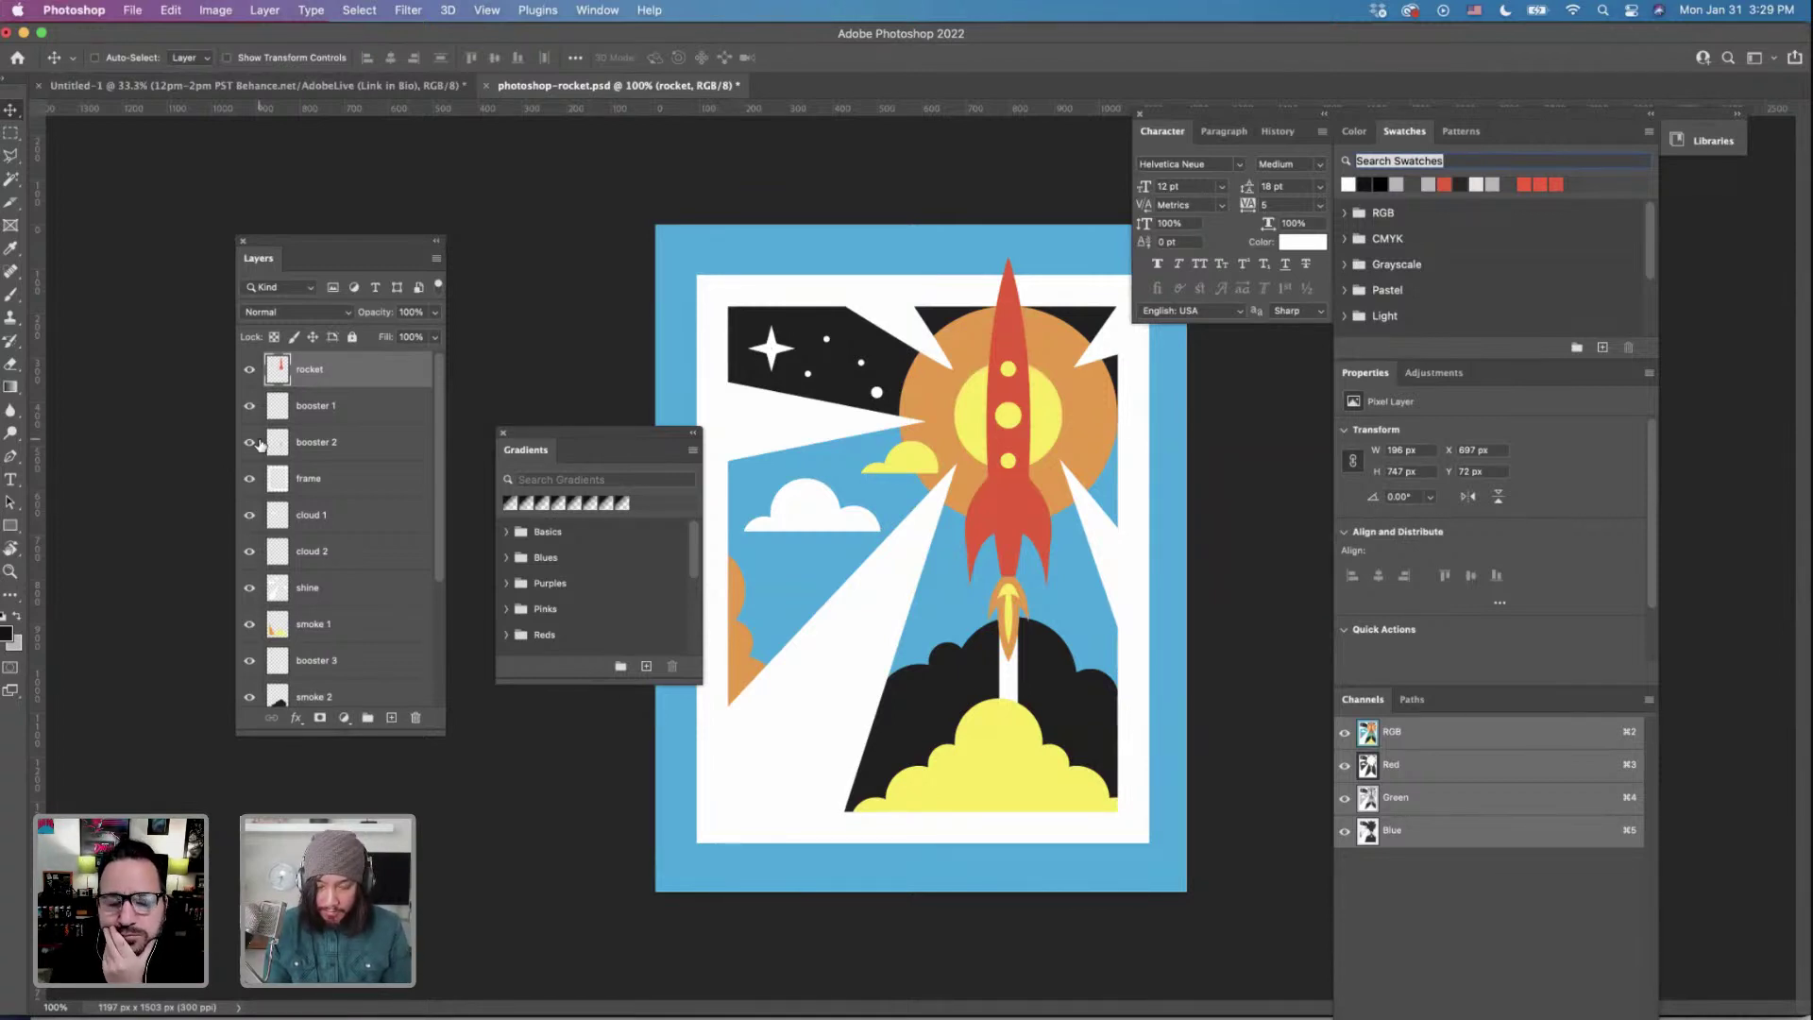
Check the document's dimensions and resolution in Image Size without changing them.
{"action": "key", "text": "h"}
{"action": "key", "text": "super+alt+i"}
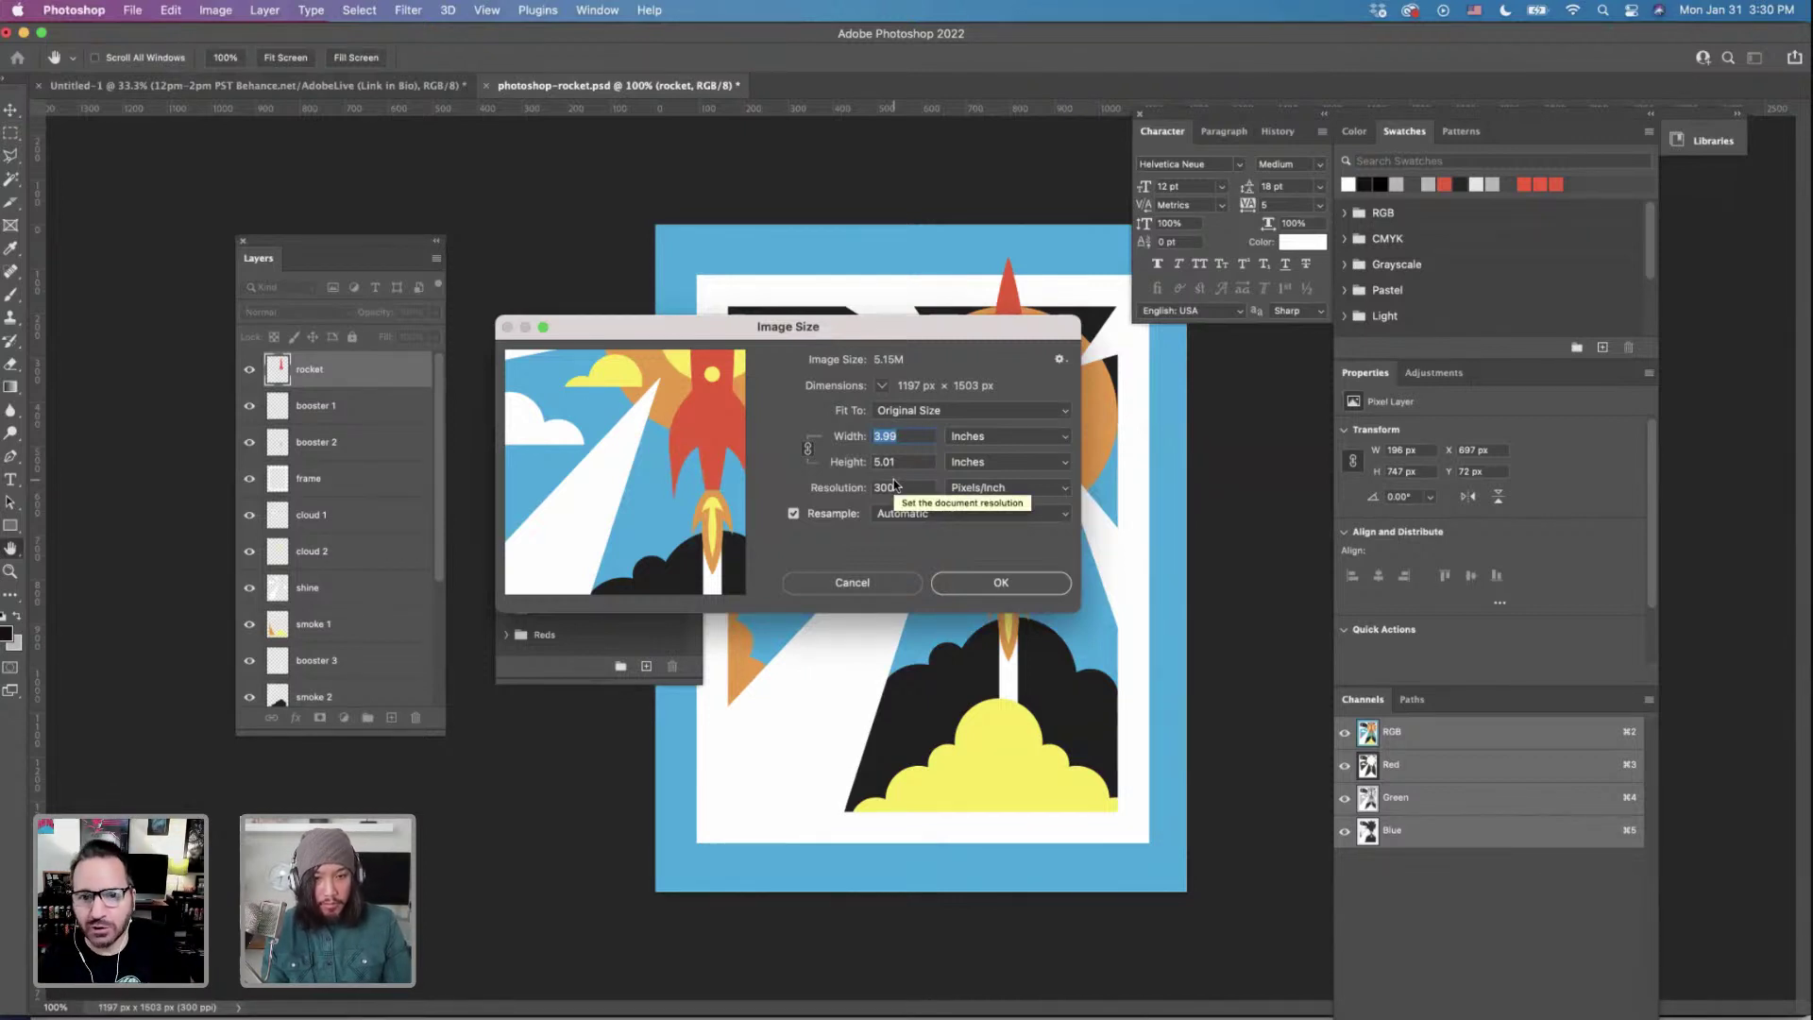
{"action": "left_click", "coordinate": [871, 586]}
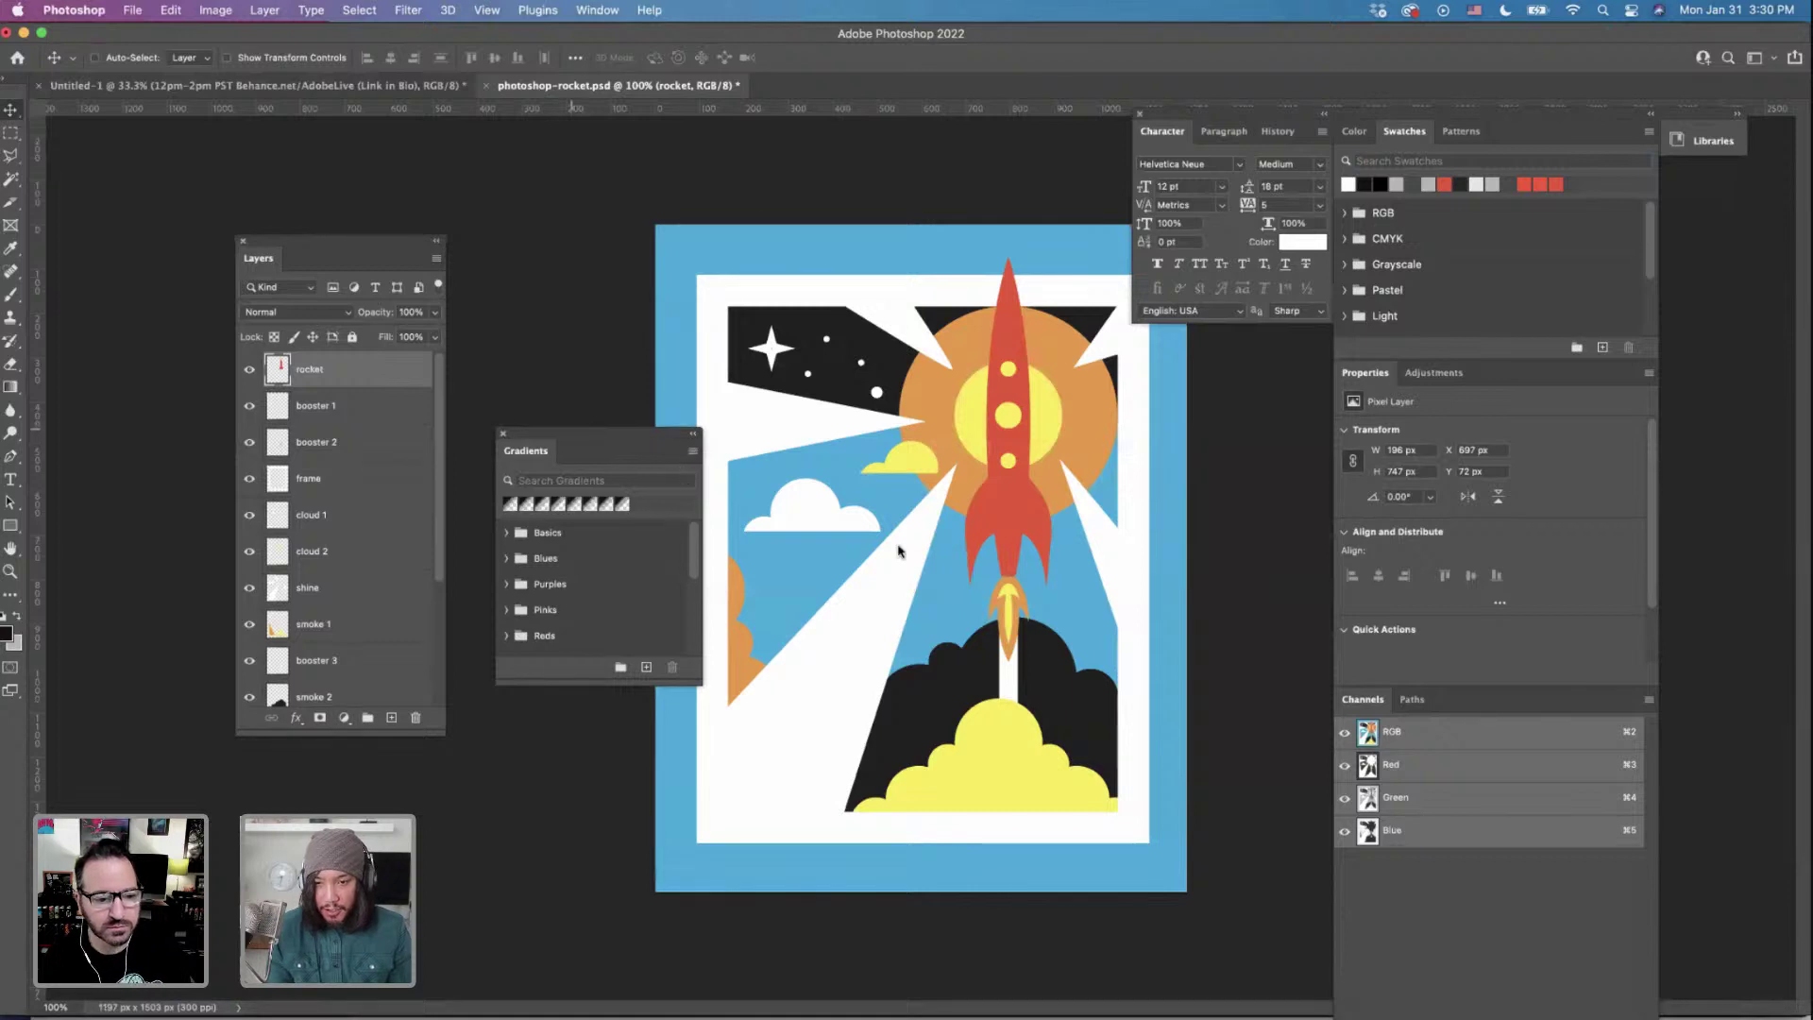
Clear the space beside the poster by moving the Gradients and Layers panels over to the Properties and Channels panels.
{"action": "left_click_drag", "start_coordinate": [573, 437], "coordinate": [977, 585]}
{"action": "left_click_drag", "start_coordinate": [1203, 664], "coordinate": [1311, 674]}
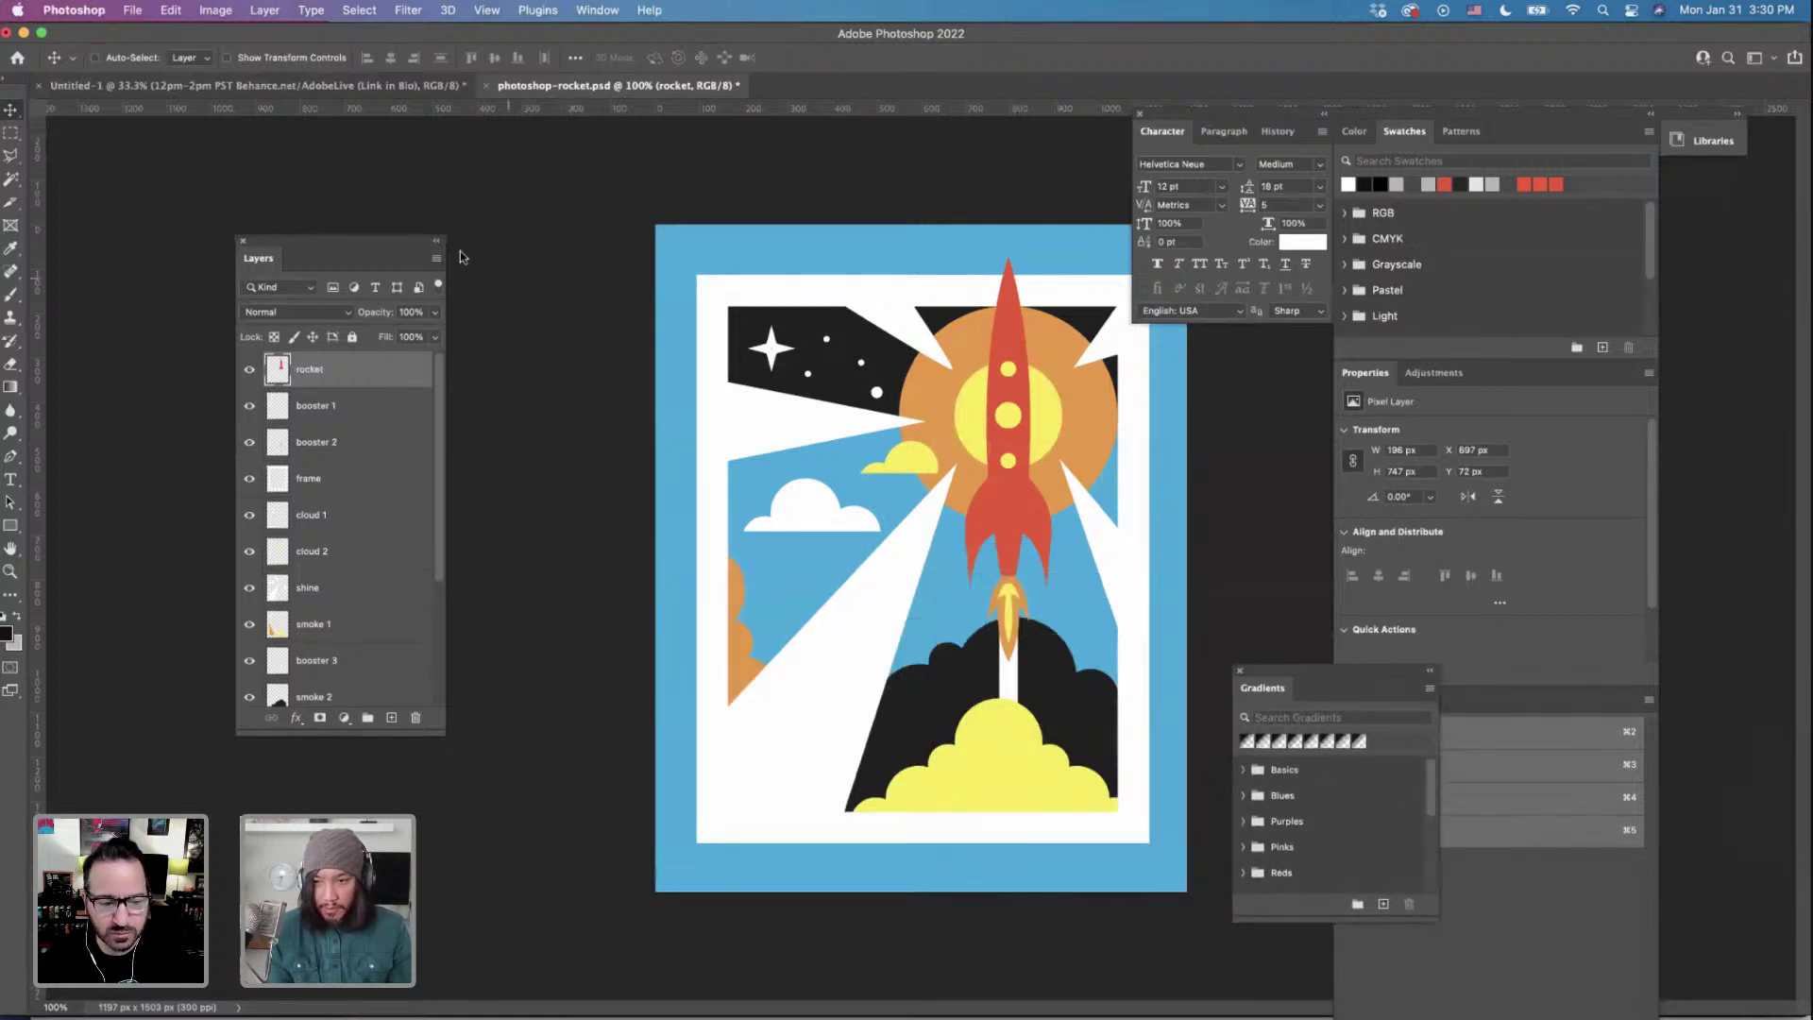
{"action": "left_click_drag", "start_coordinate": [342, 241], "coordinate": [1352, 487]}
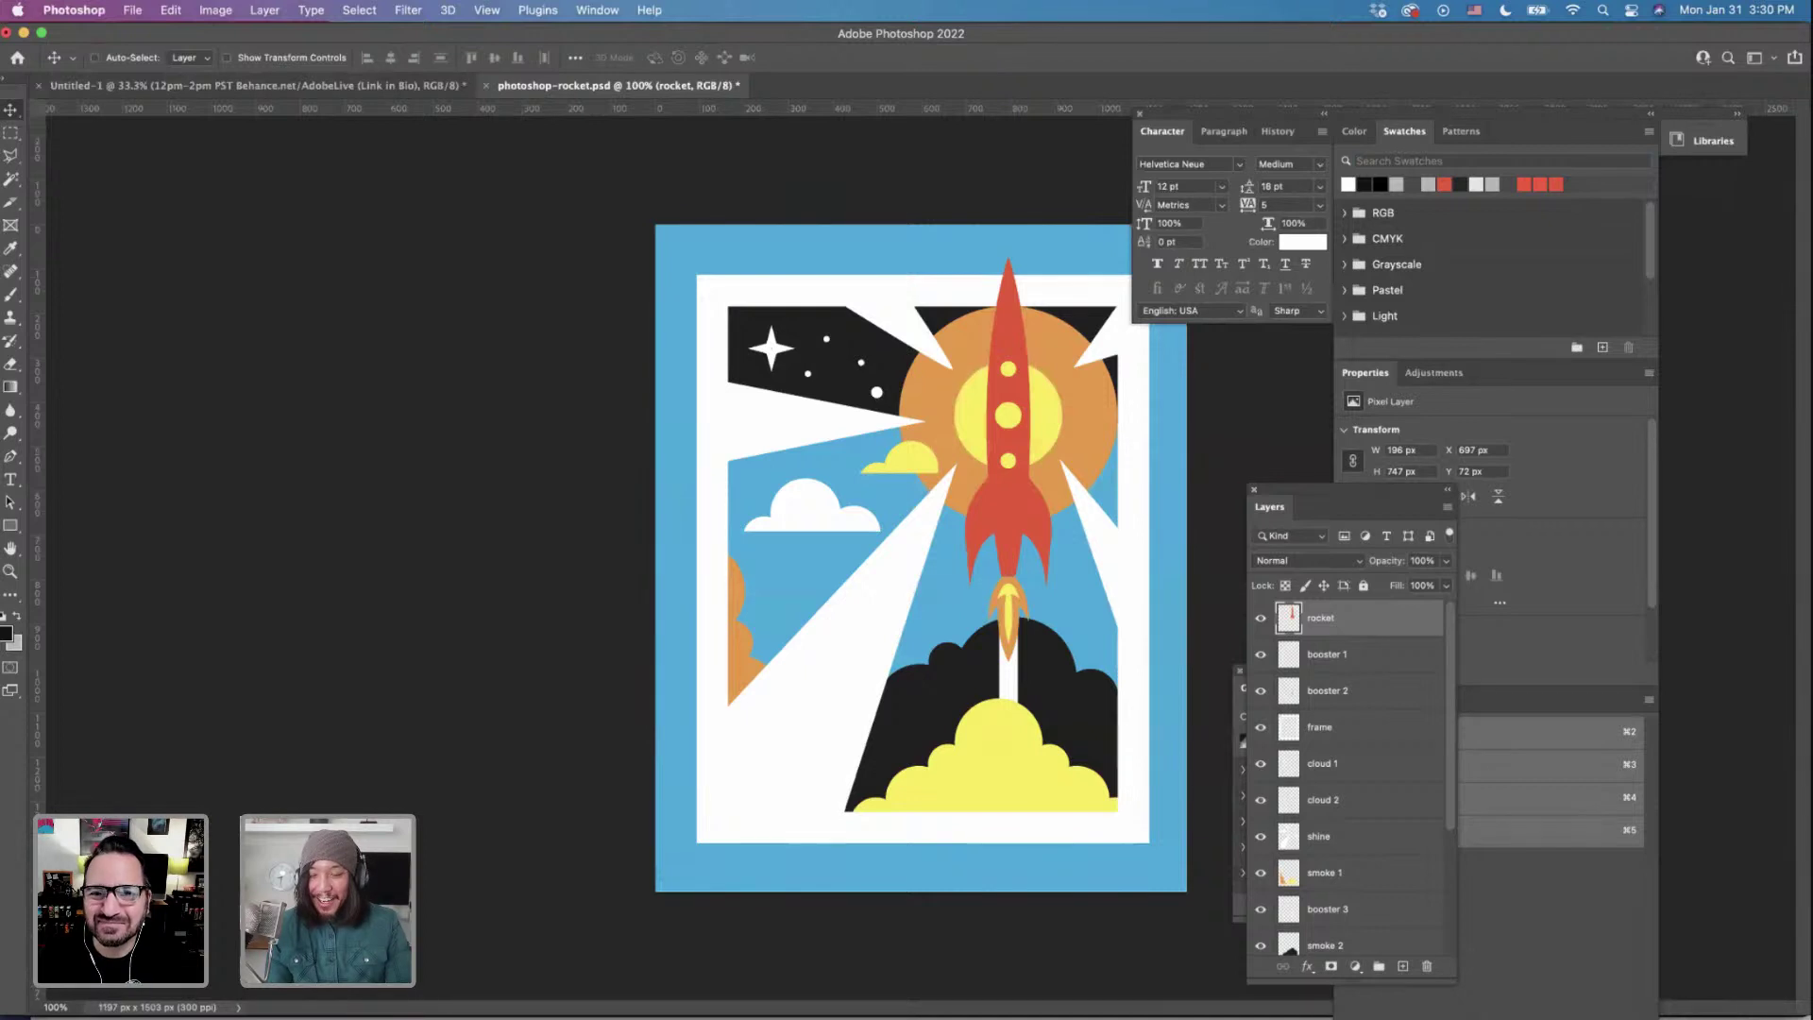
Switch to Finder, open the textures folder and preview craft-texture-highres.jpg and craft-texture.jpg at full size.
{"action": "key", "text": "super+Tab"}
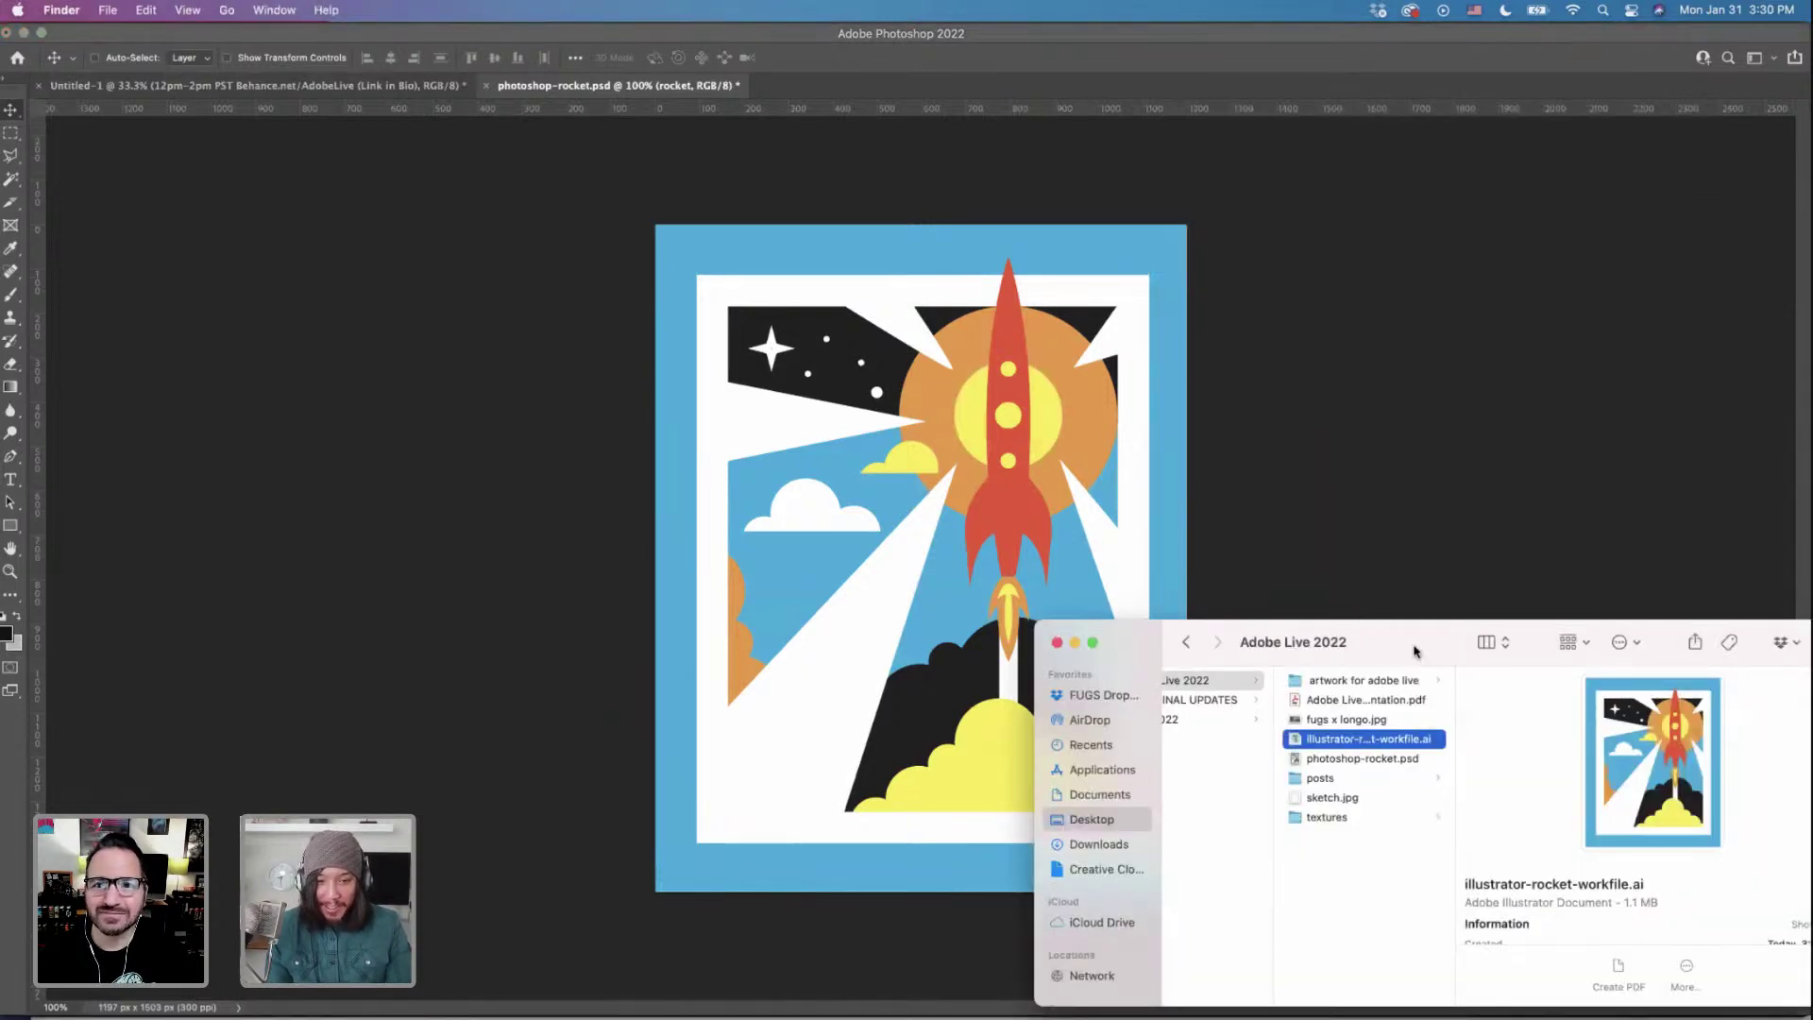
{"action": "left_click_drag", "start_coordinate": [1414, 651], "coordinate": [996, 411]}
{"action": "left_click", "coordinate": [961, 576]}
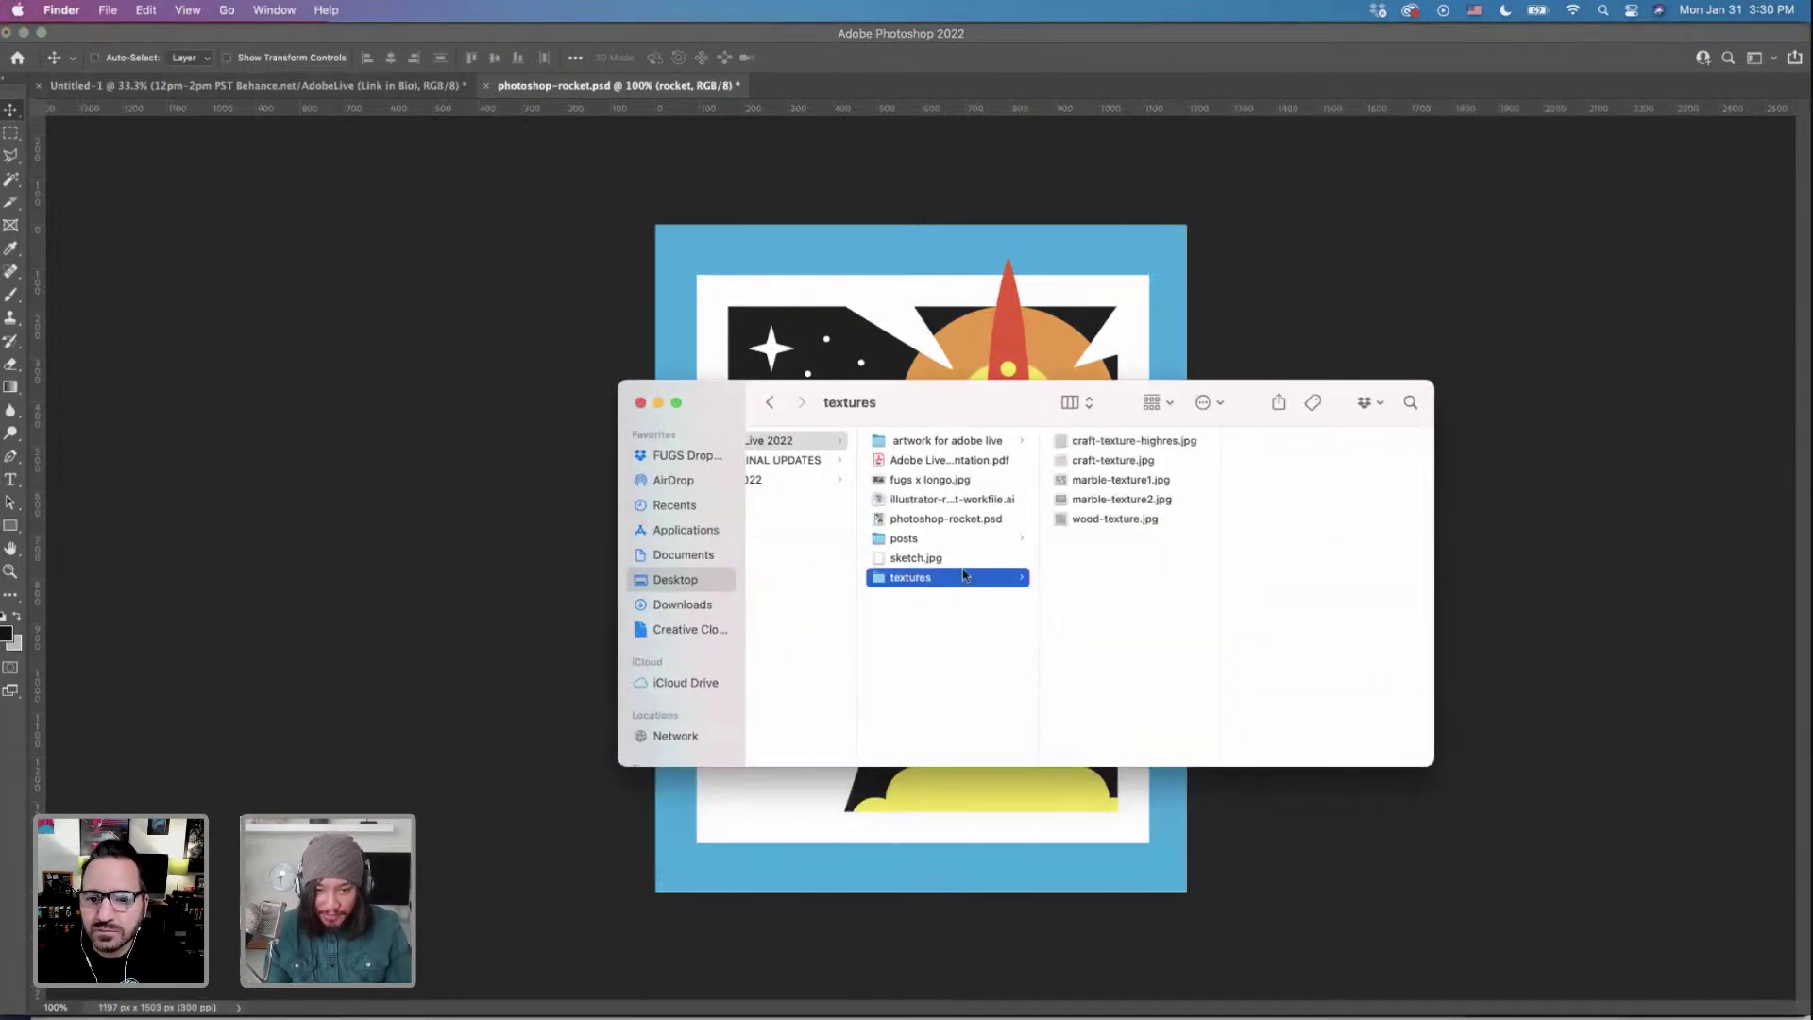
{"action": "left_click", "coordinate": [1100, 444]}
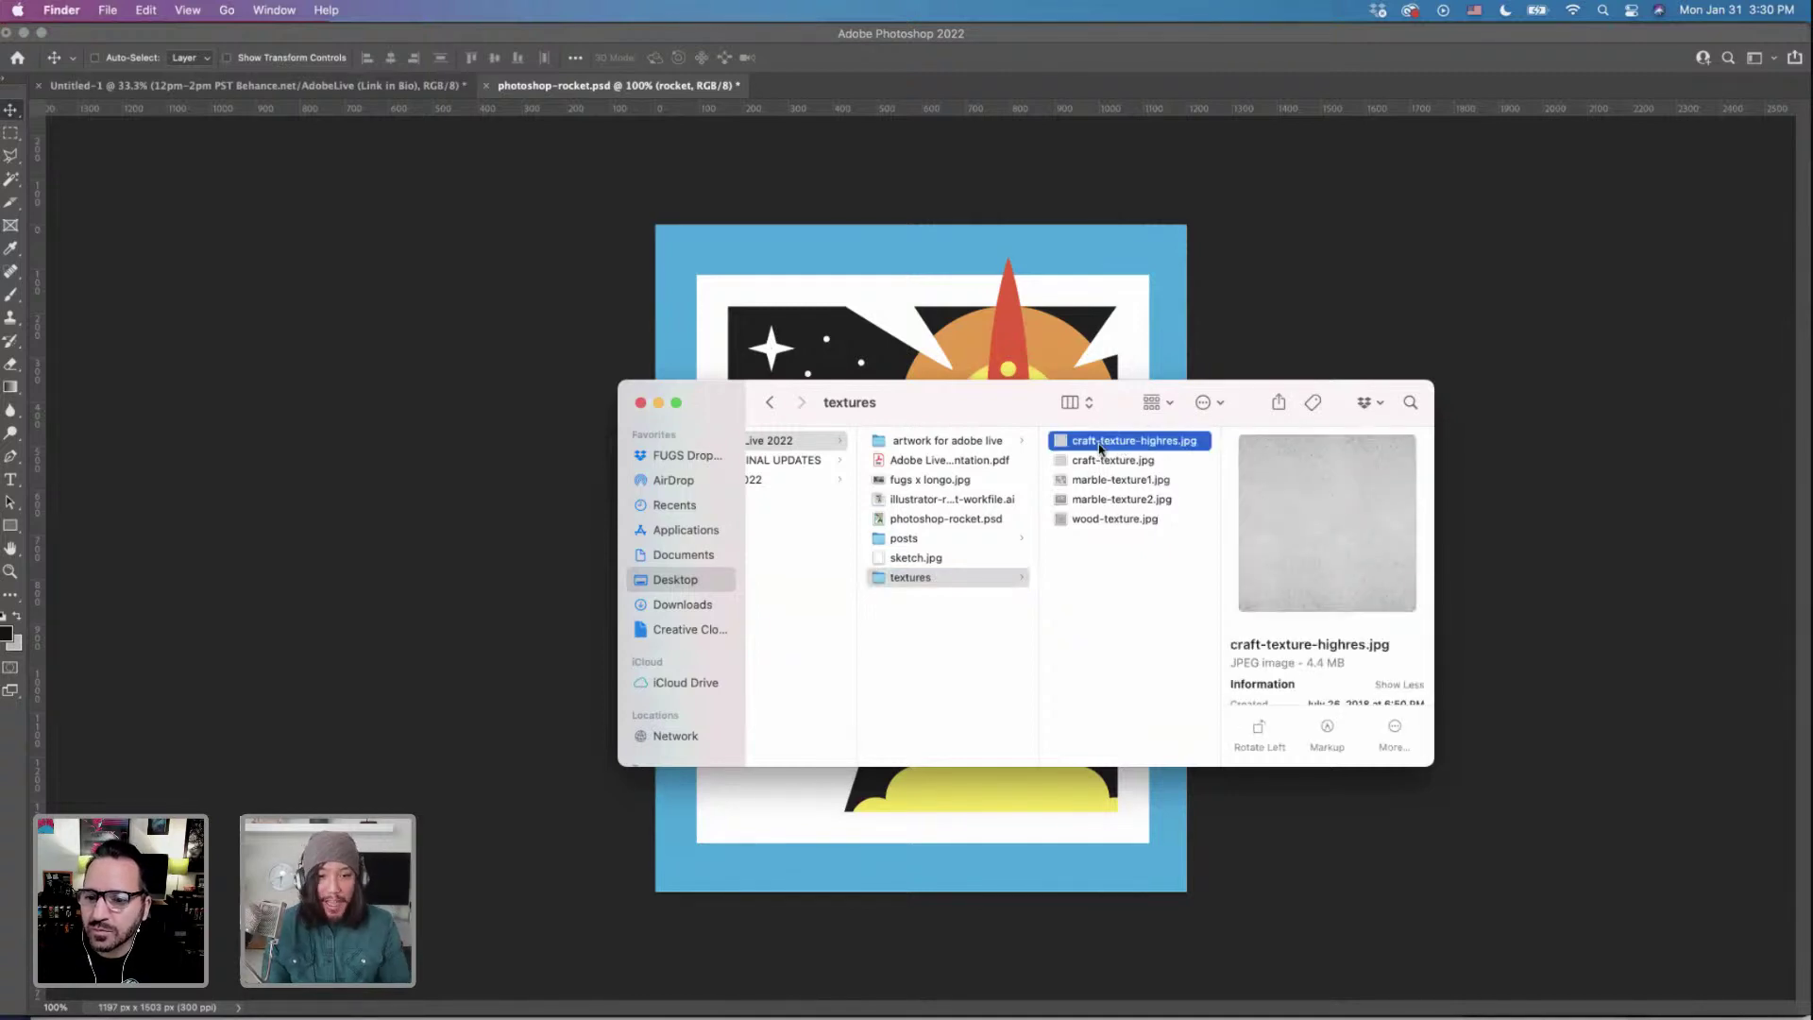
{"action": "key", "text": "space"}
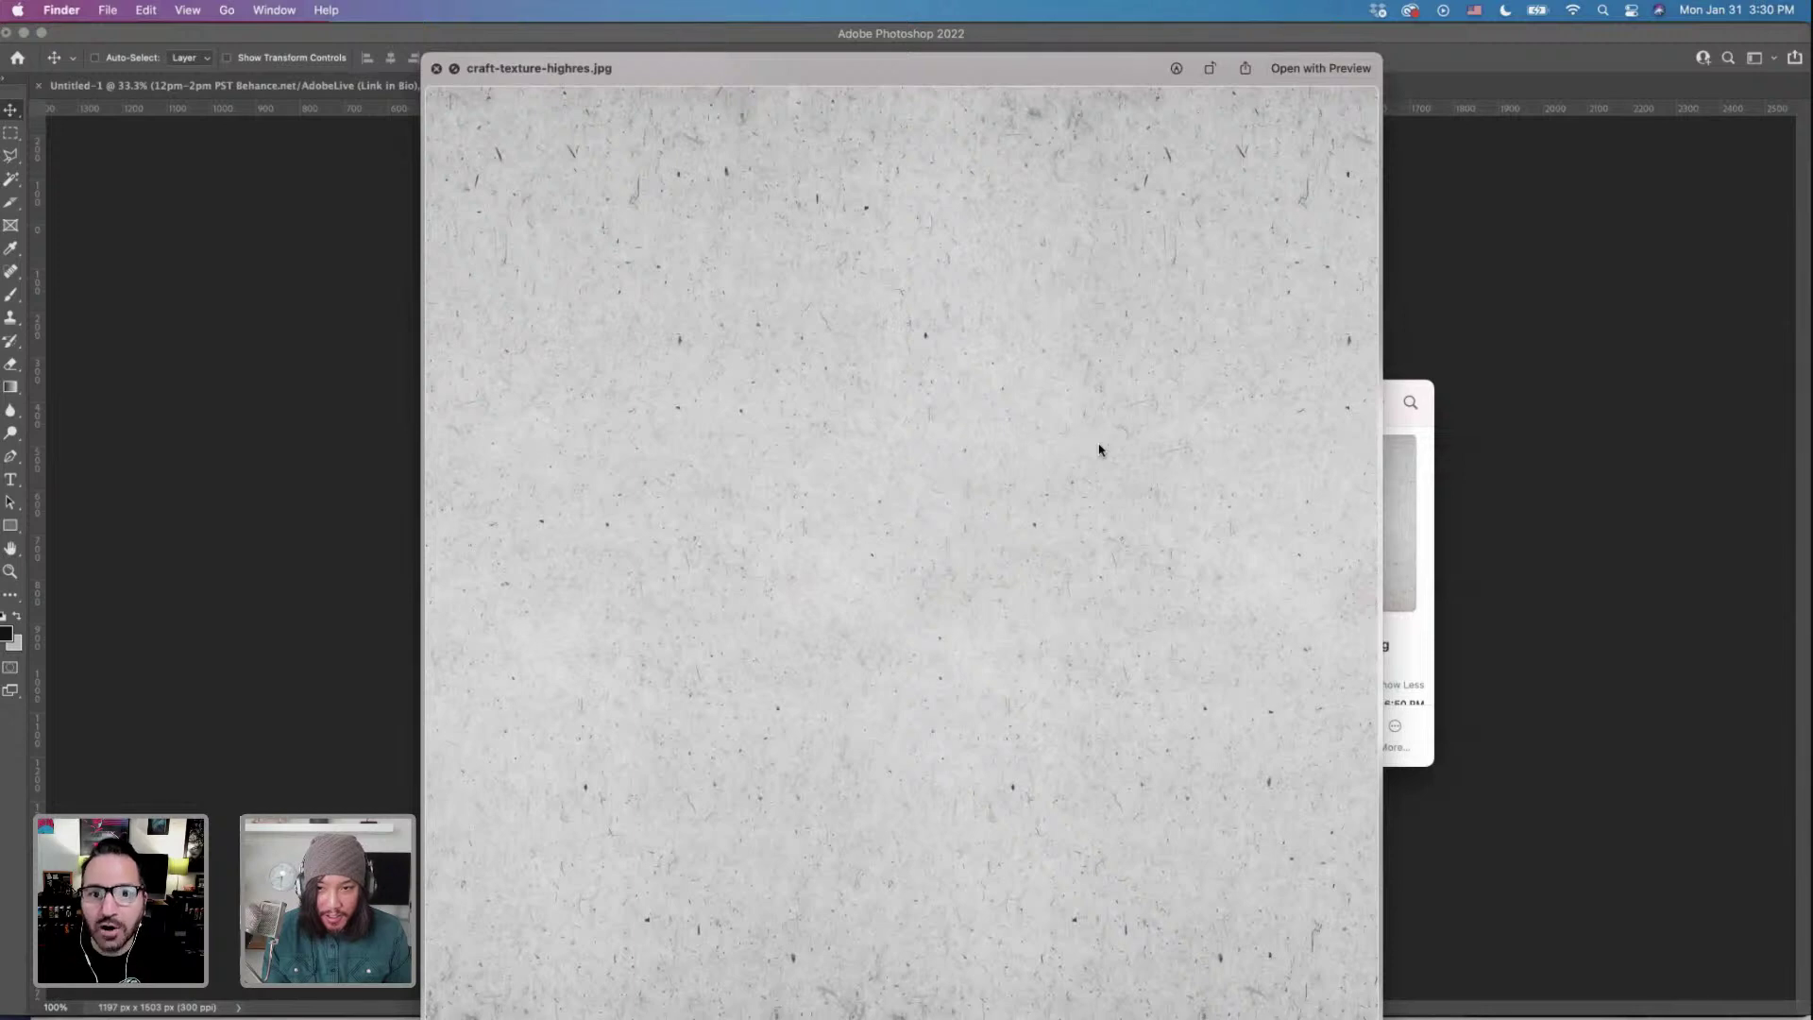
{"action": "key", "text": "Down"}
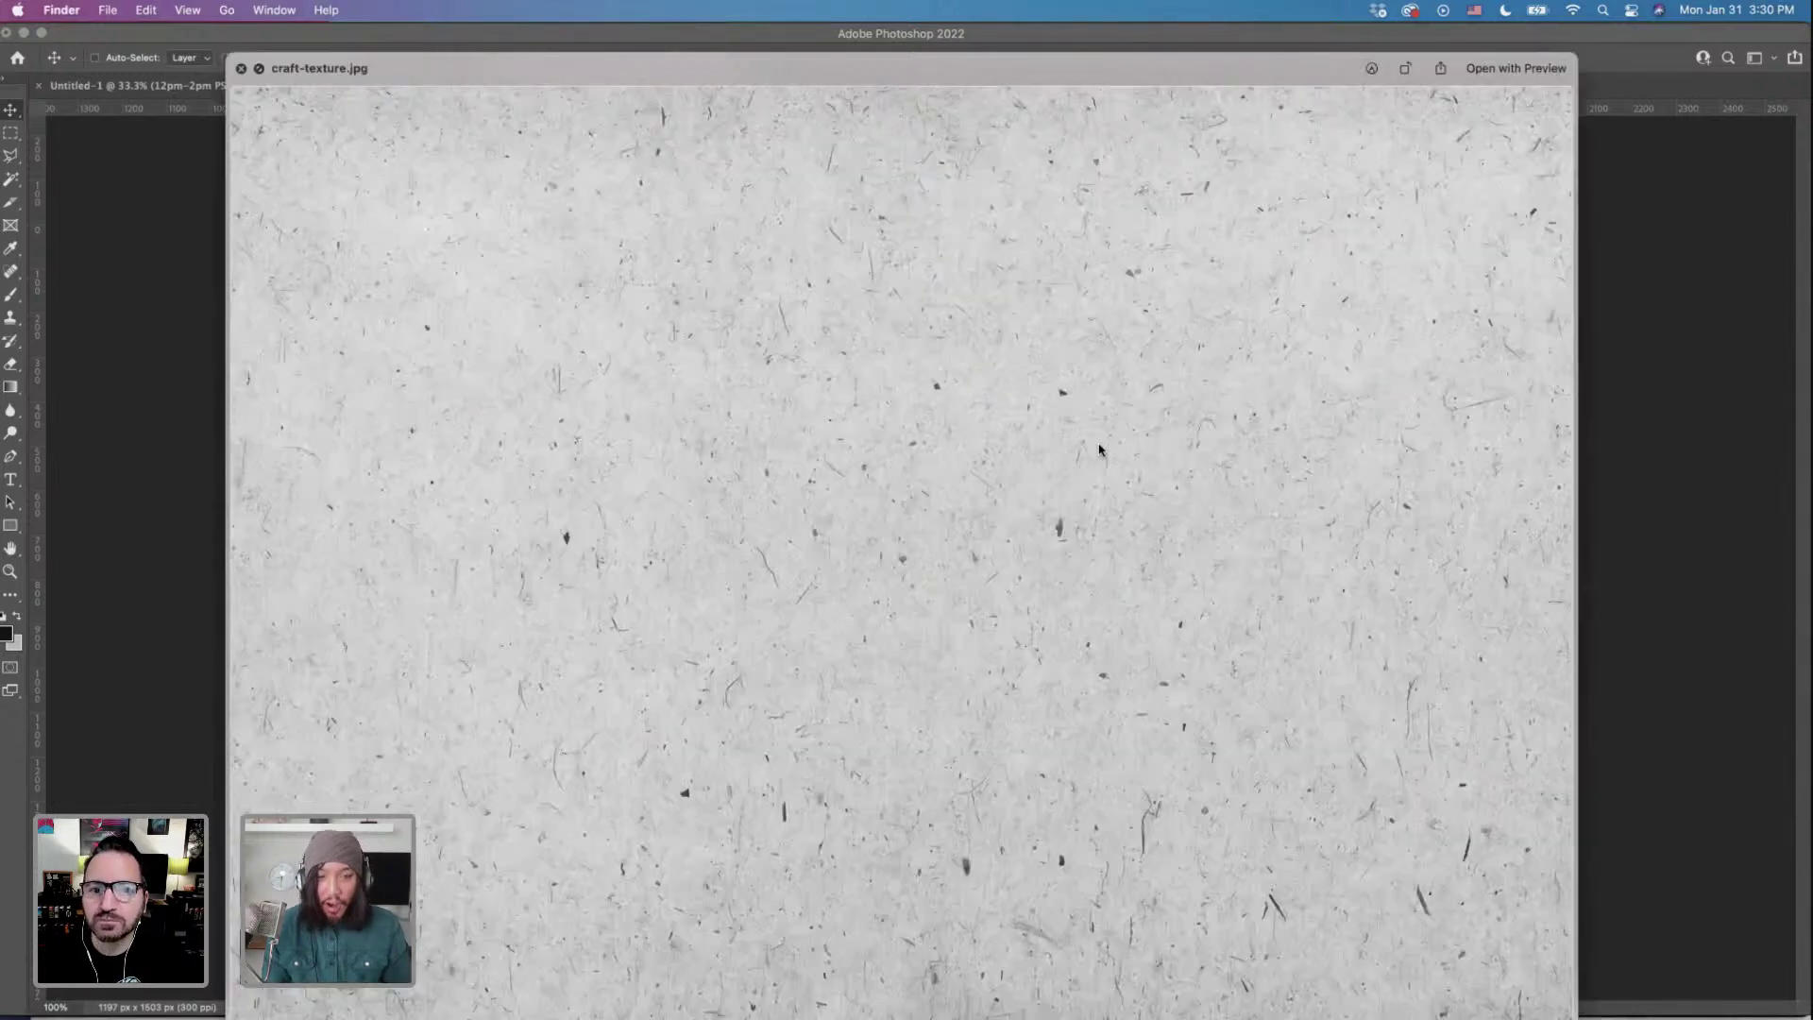
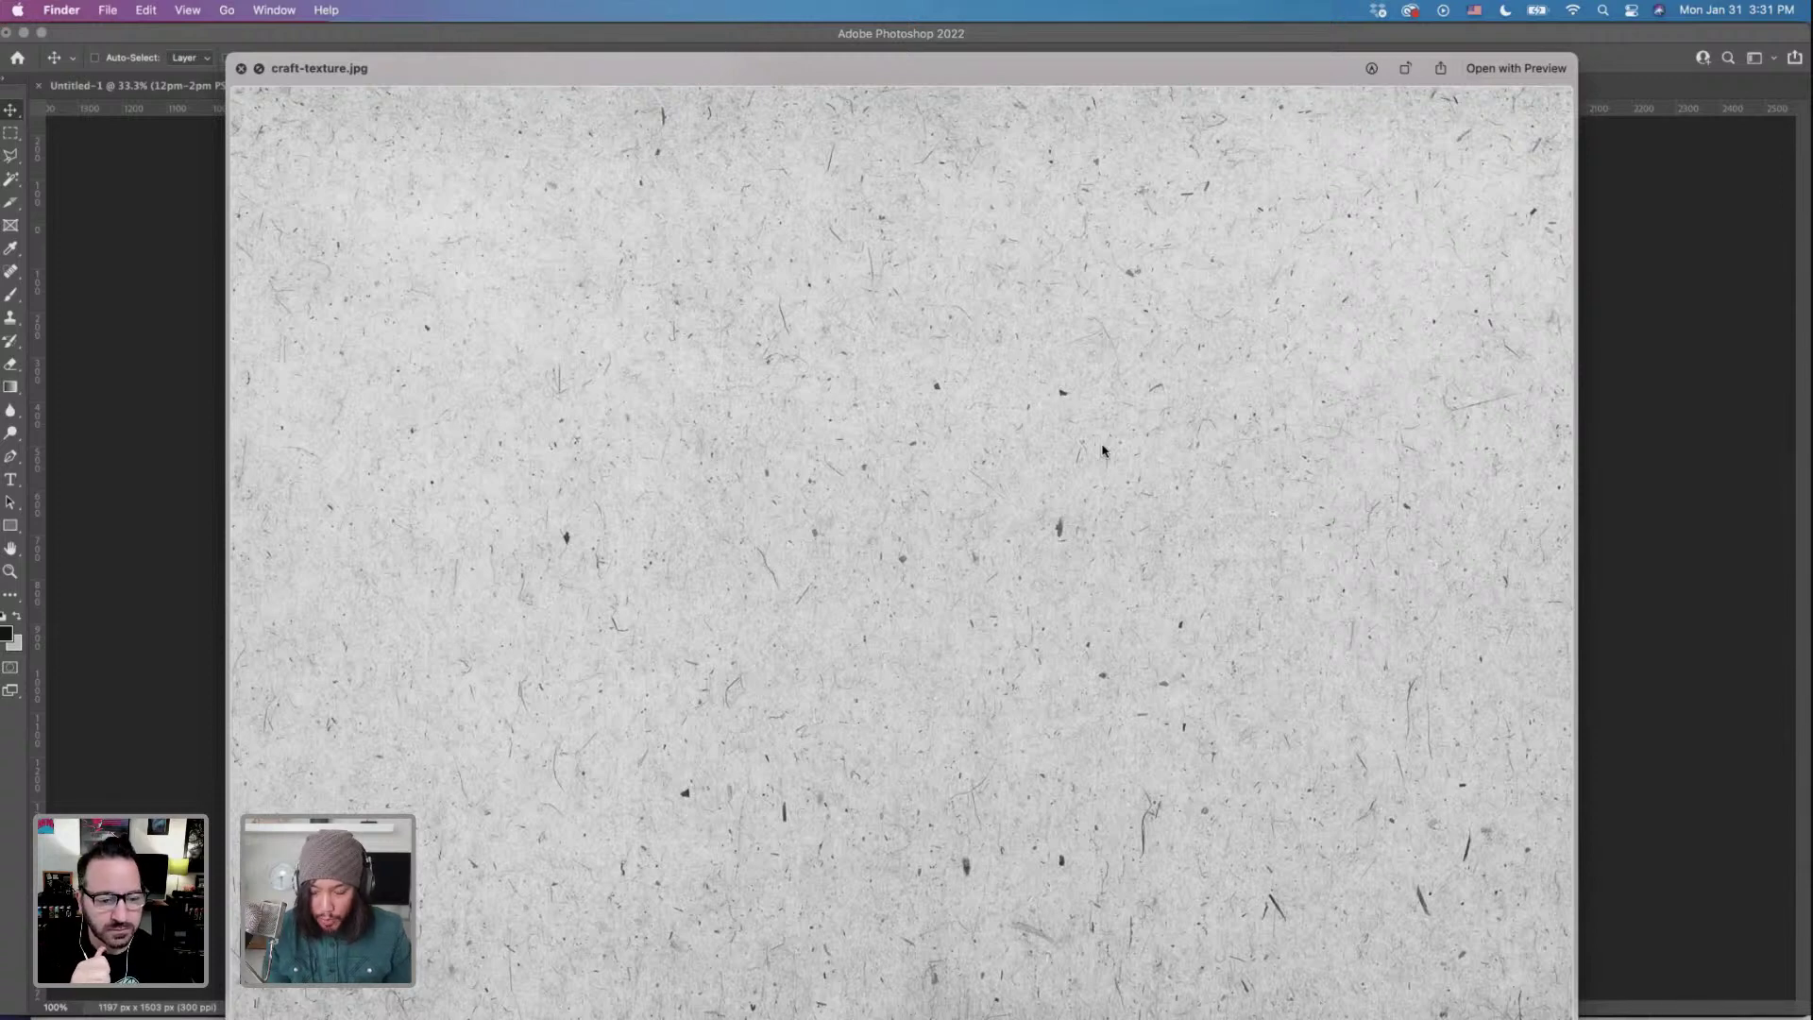
{"action": "key", "text": "space"}
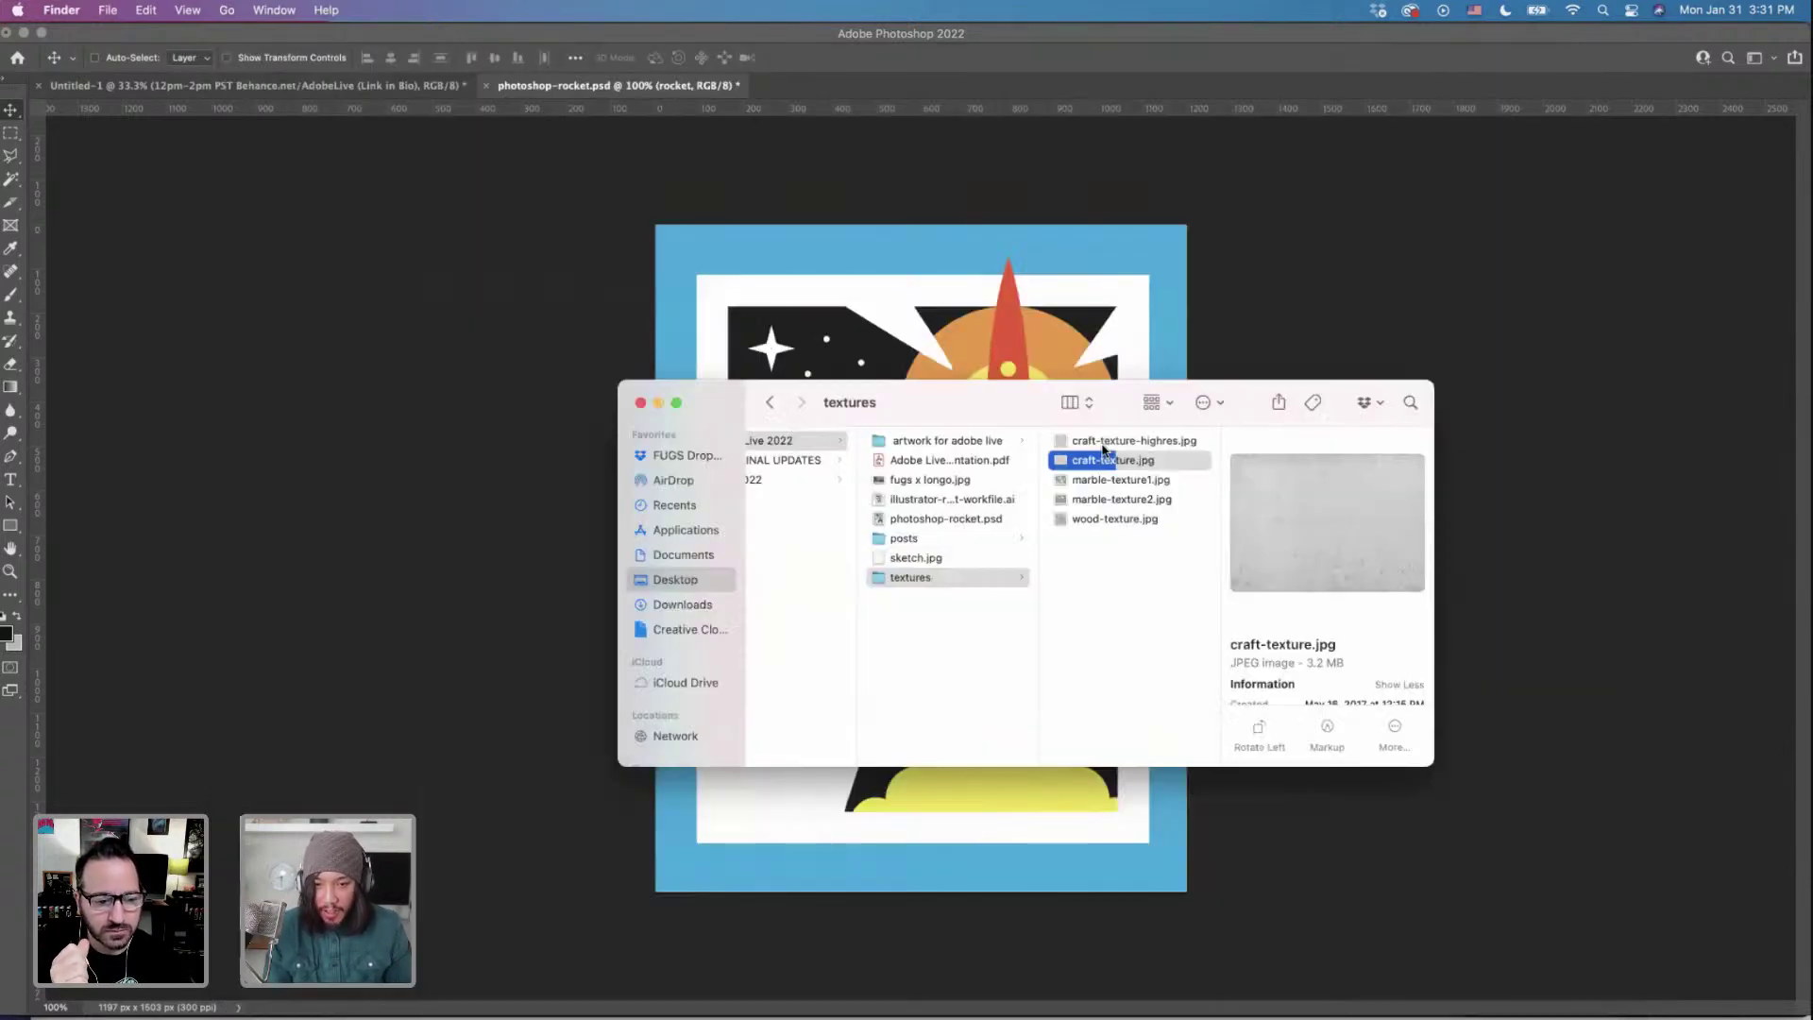
Preview marble-texture1.jpg, marble-texture2.jpg and wood-texture.jpg at full size.
{"action": "key", "text": "Down"}
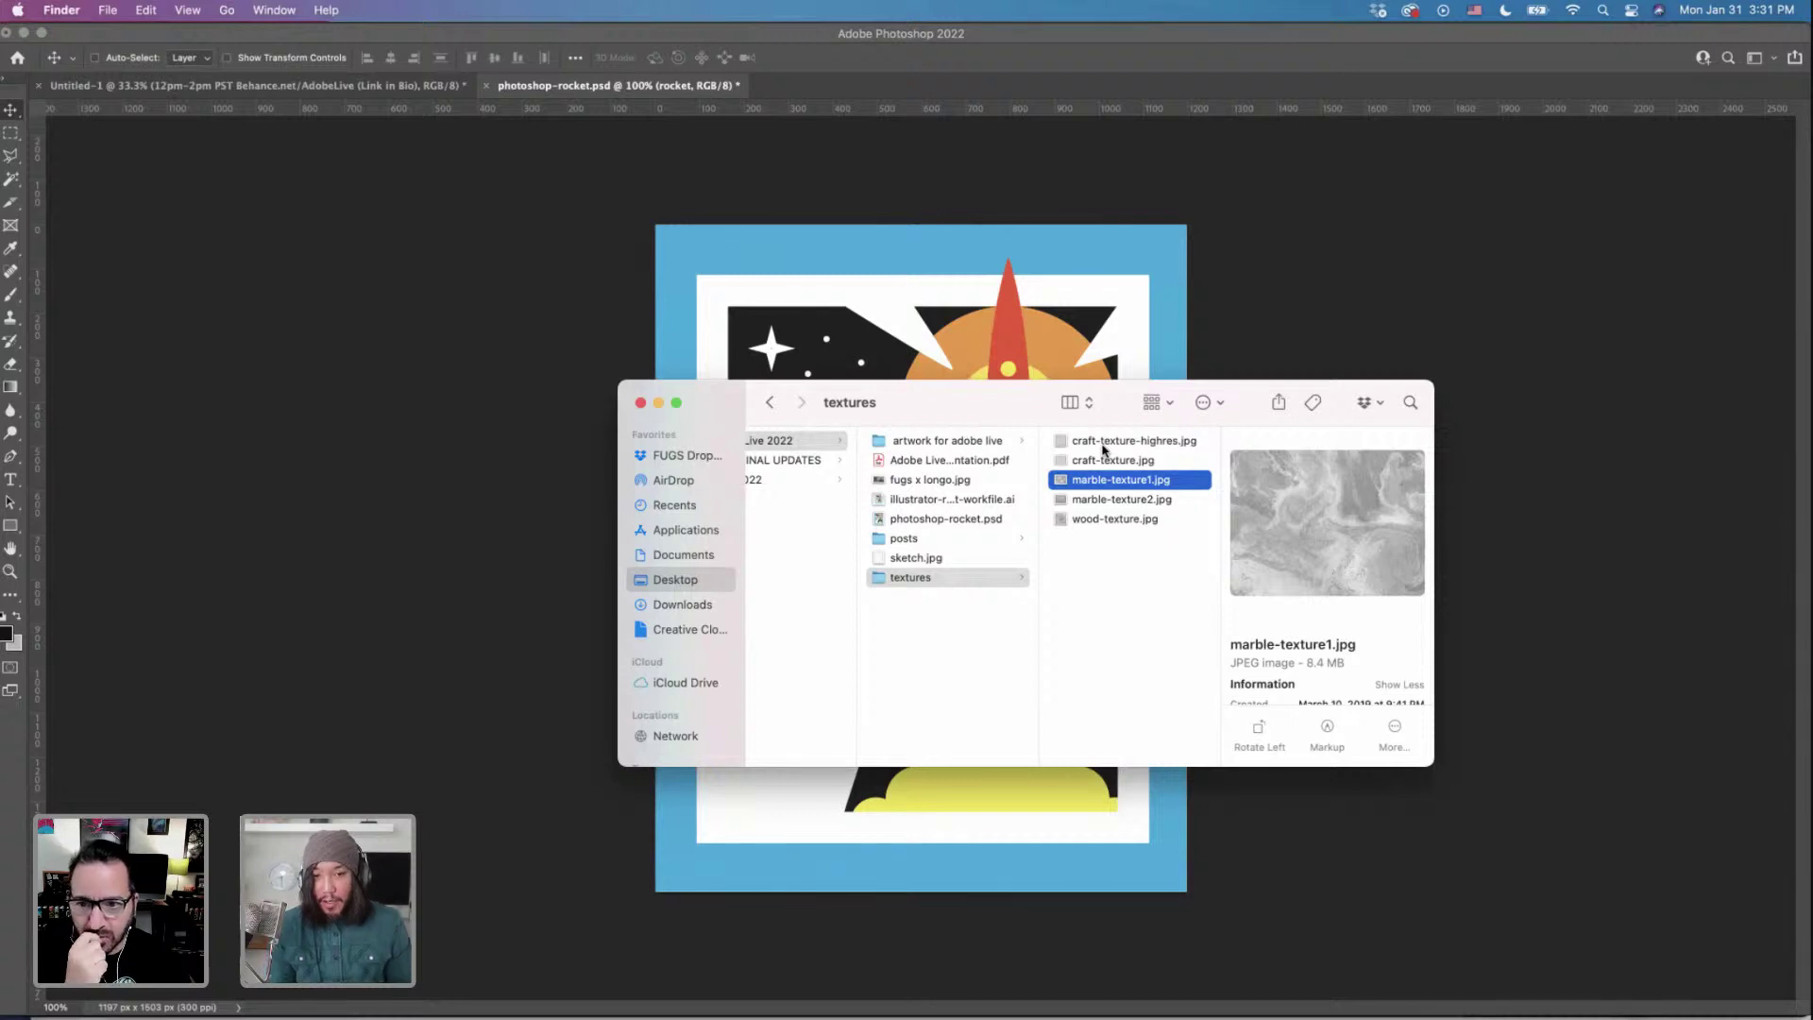
{"action": "key", "text": "space"}
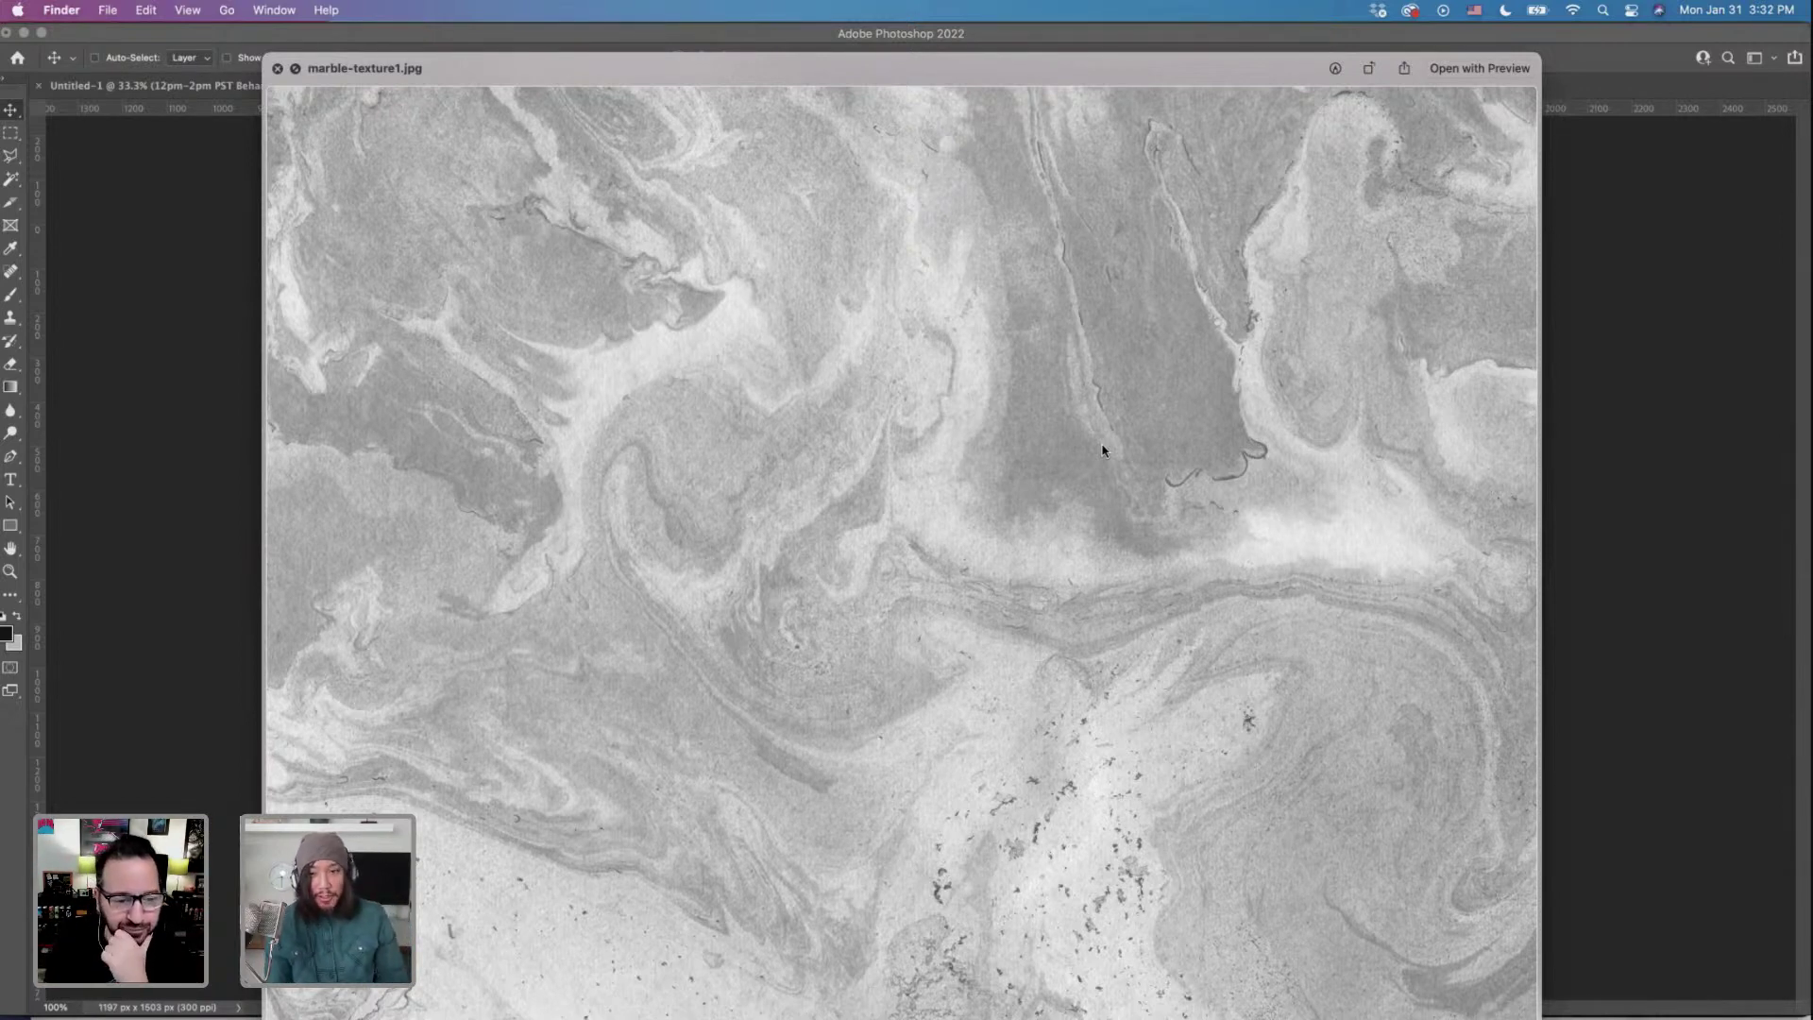
{"action": "key", "text": "space"}
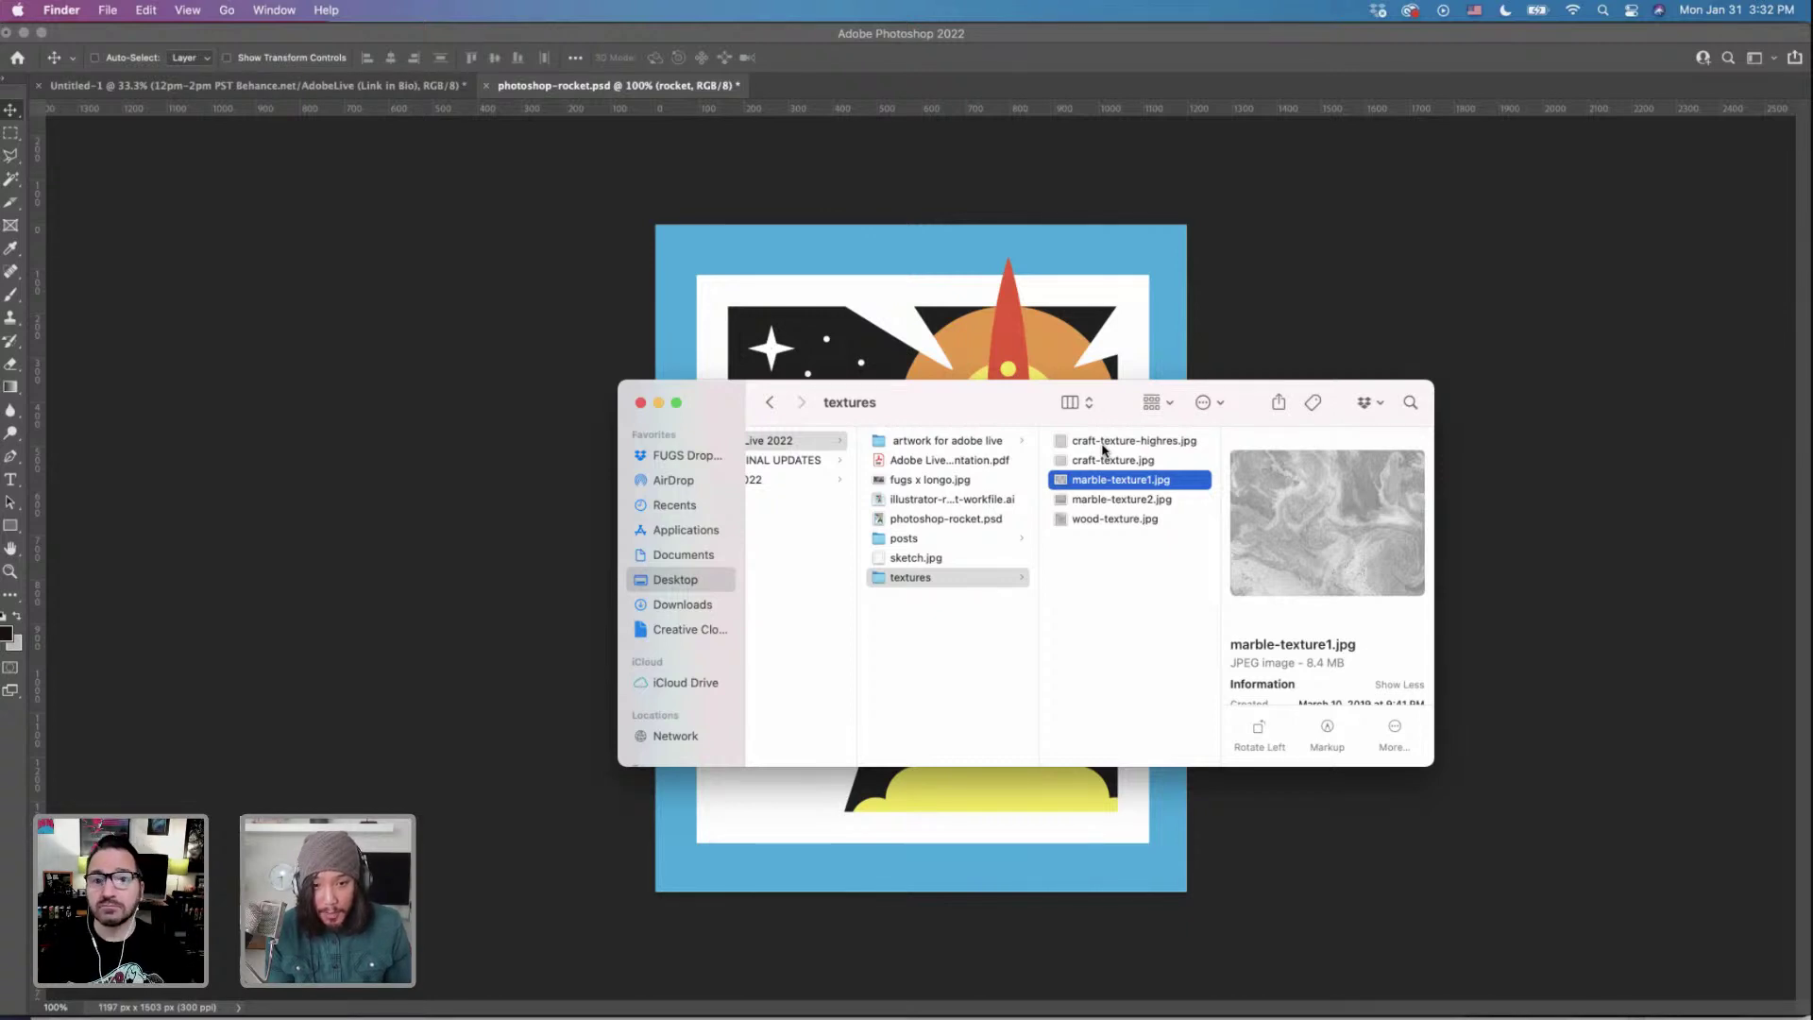
{"action": "key", "text": "Down"}
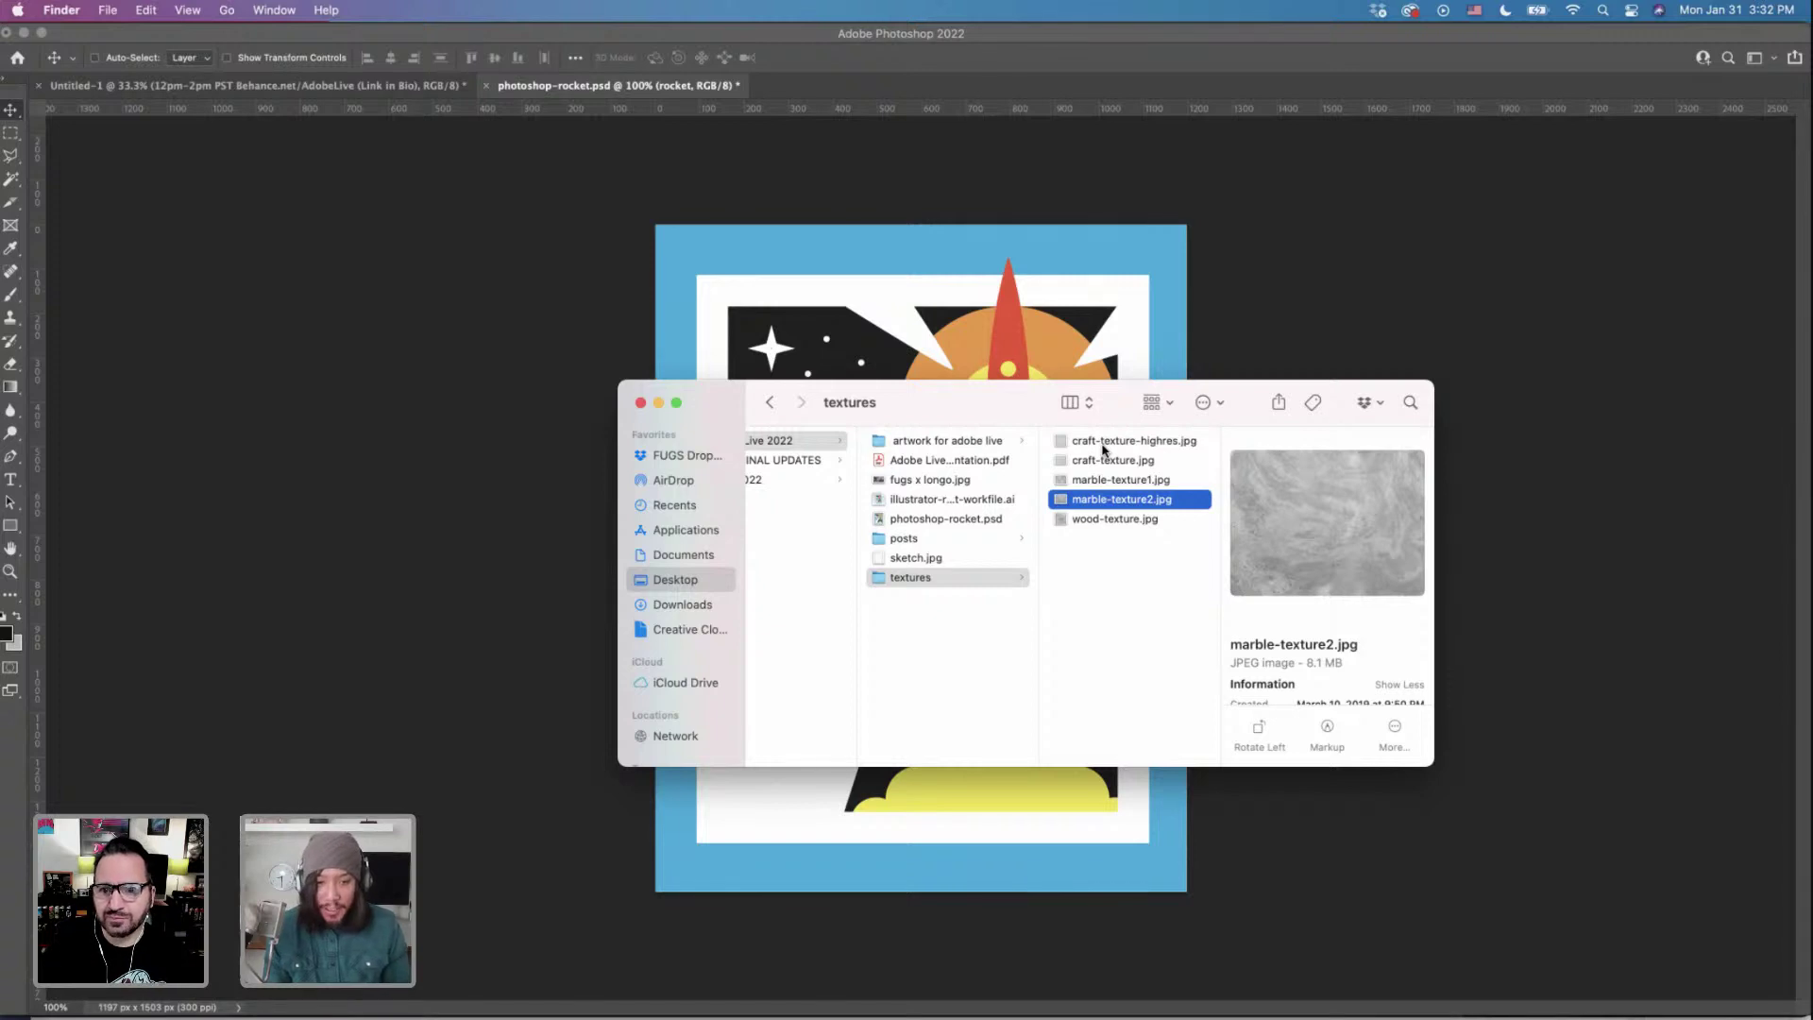
{"action": "key", "text": "space"}
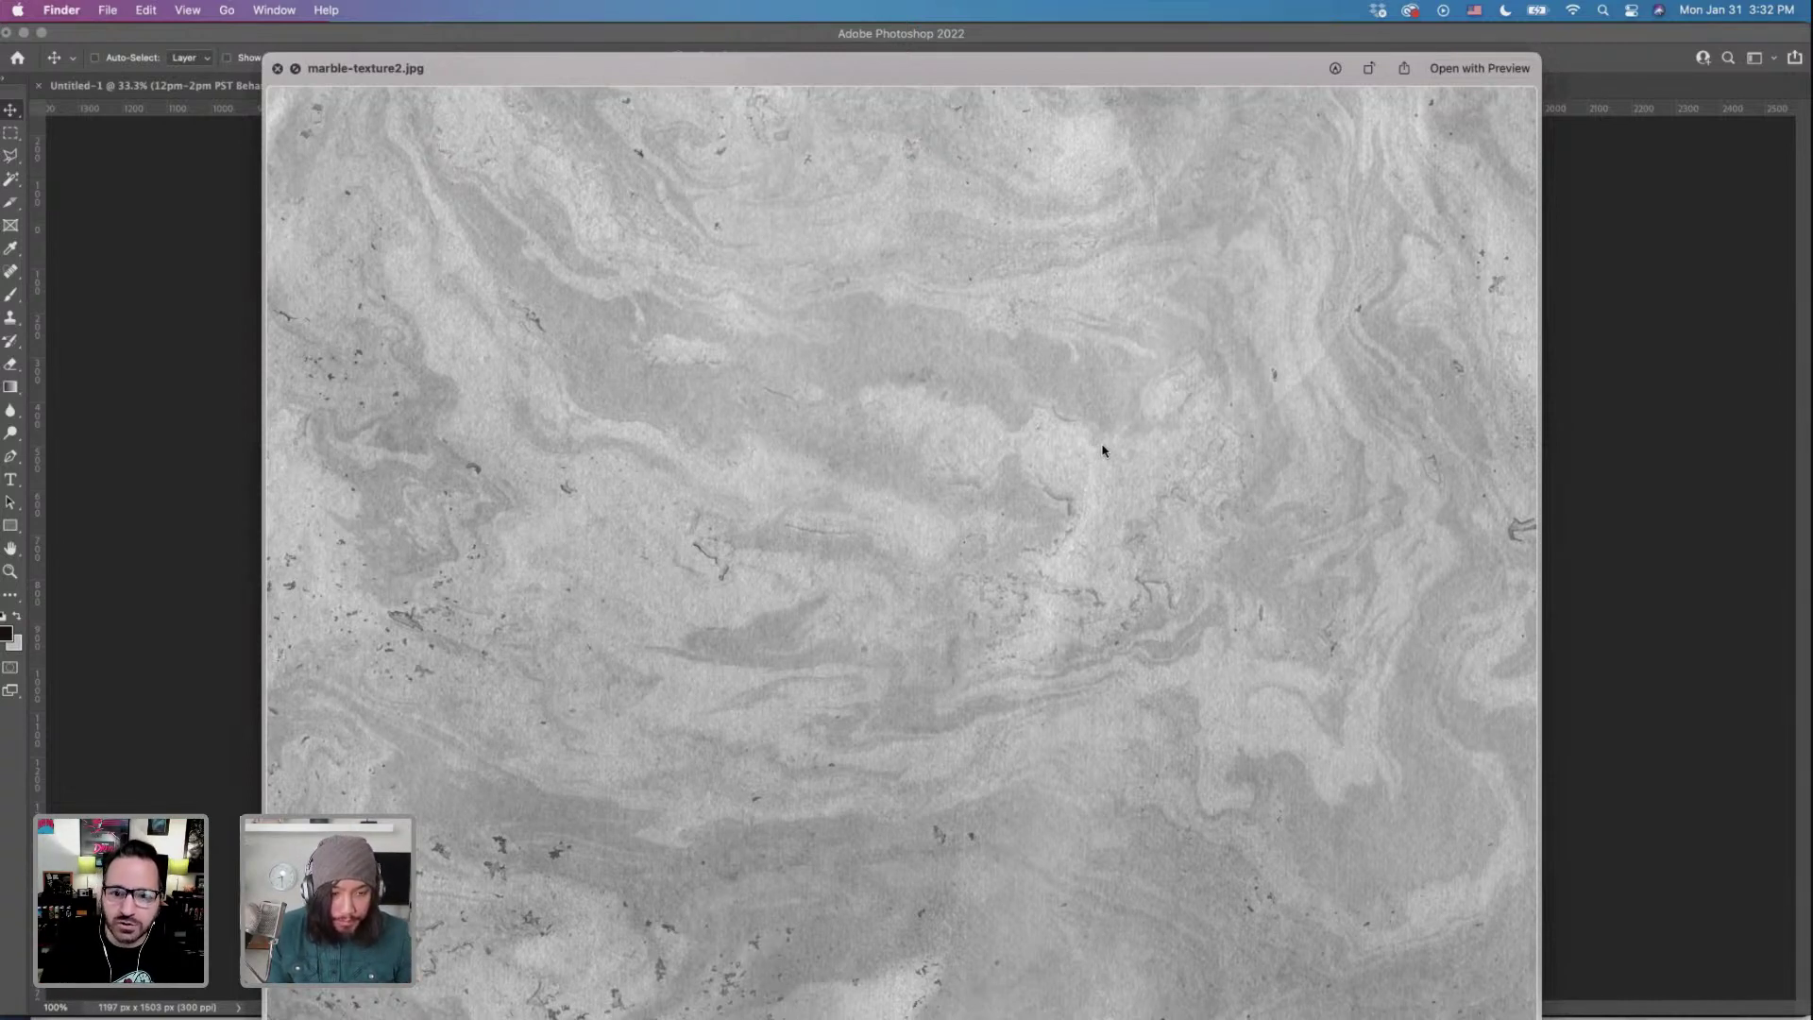
{"action": "key", "text": "space"}
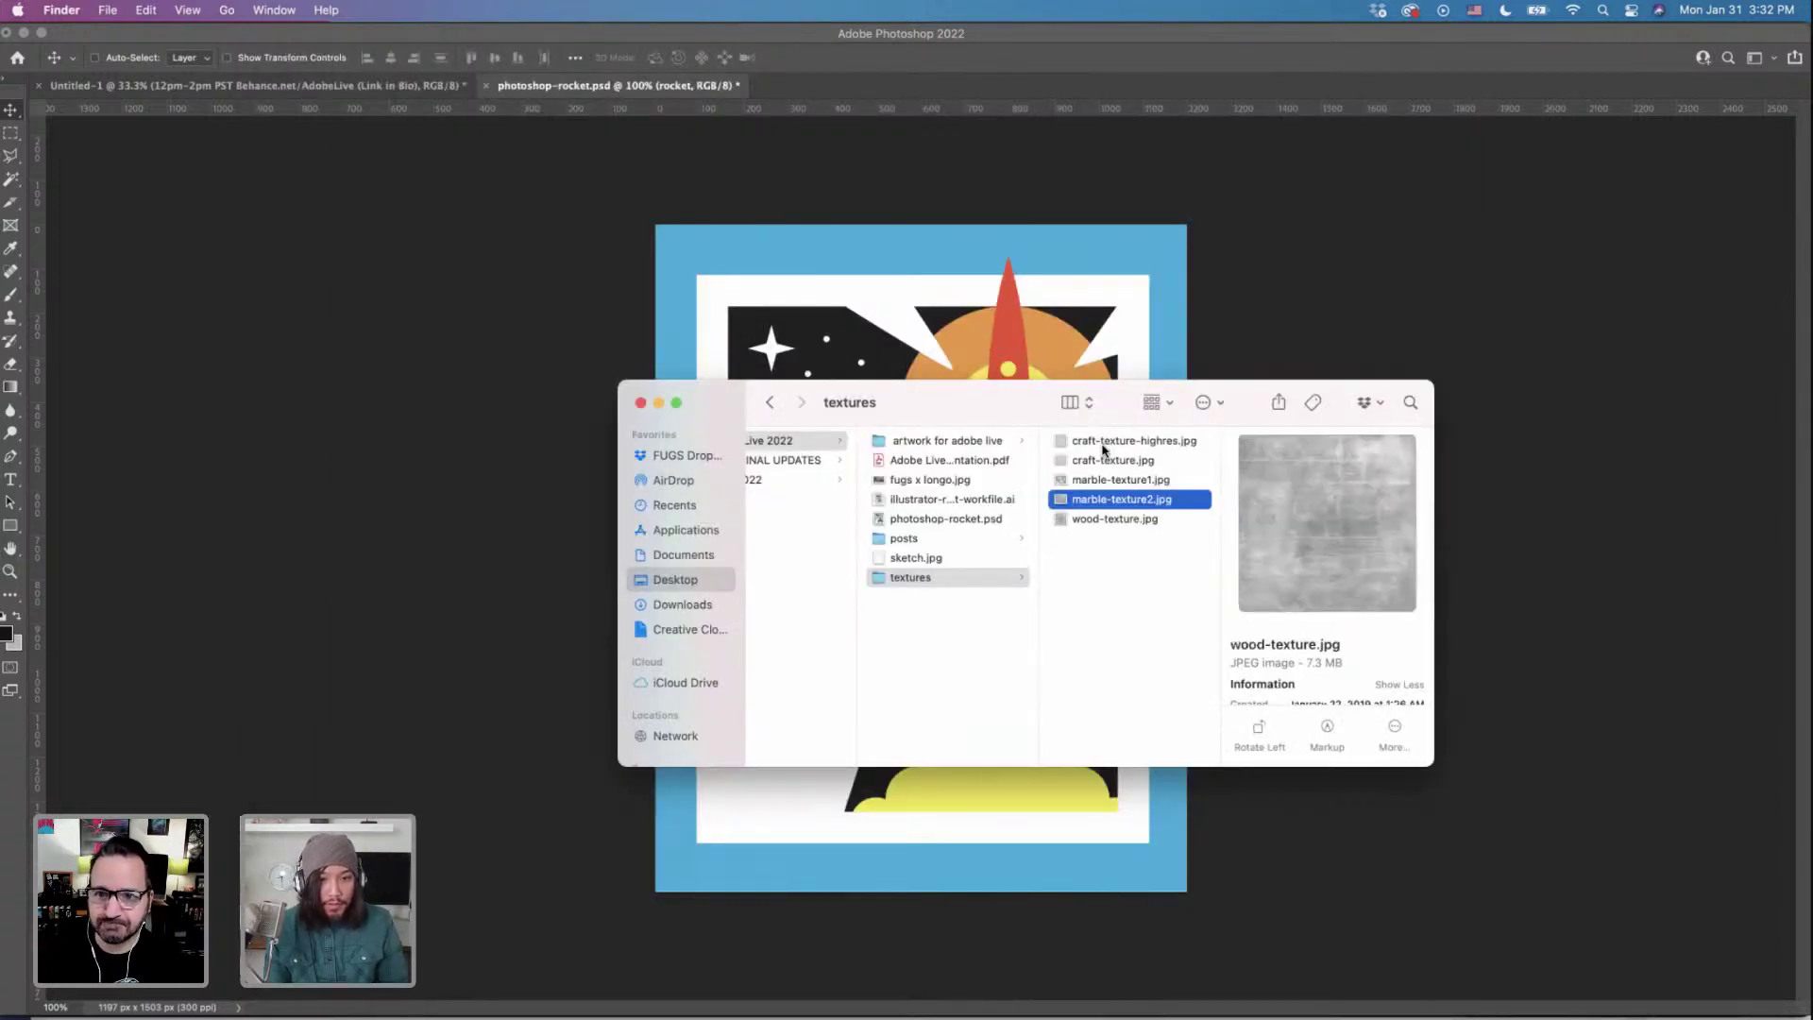
{"action": "key", "text": "Down"}
{"action": "key", "text": "space"}
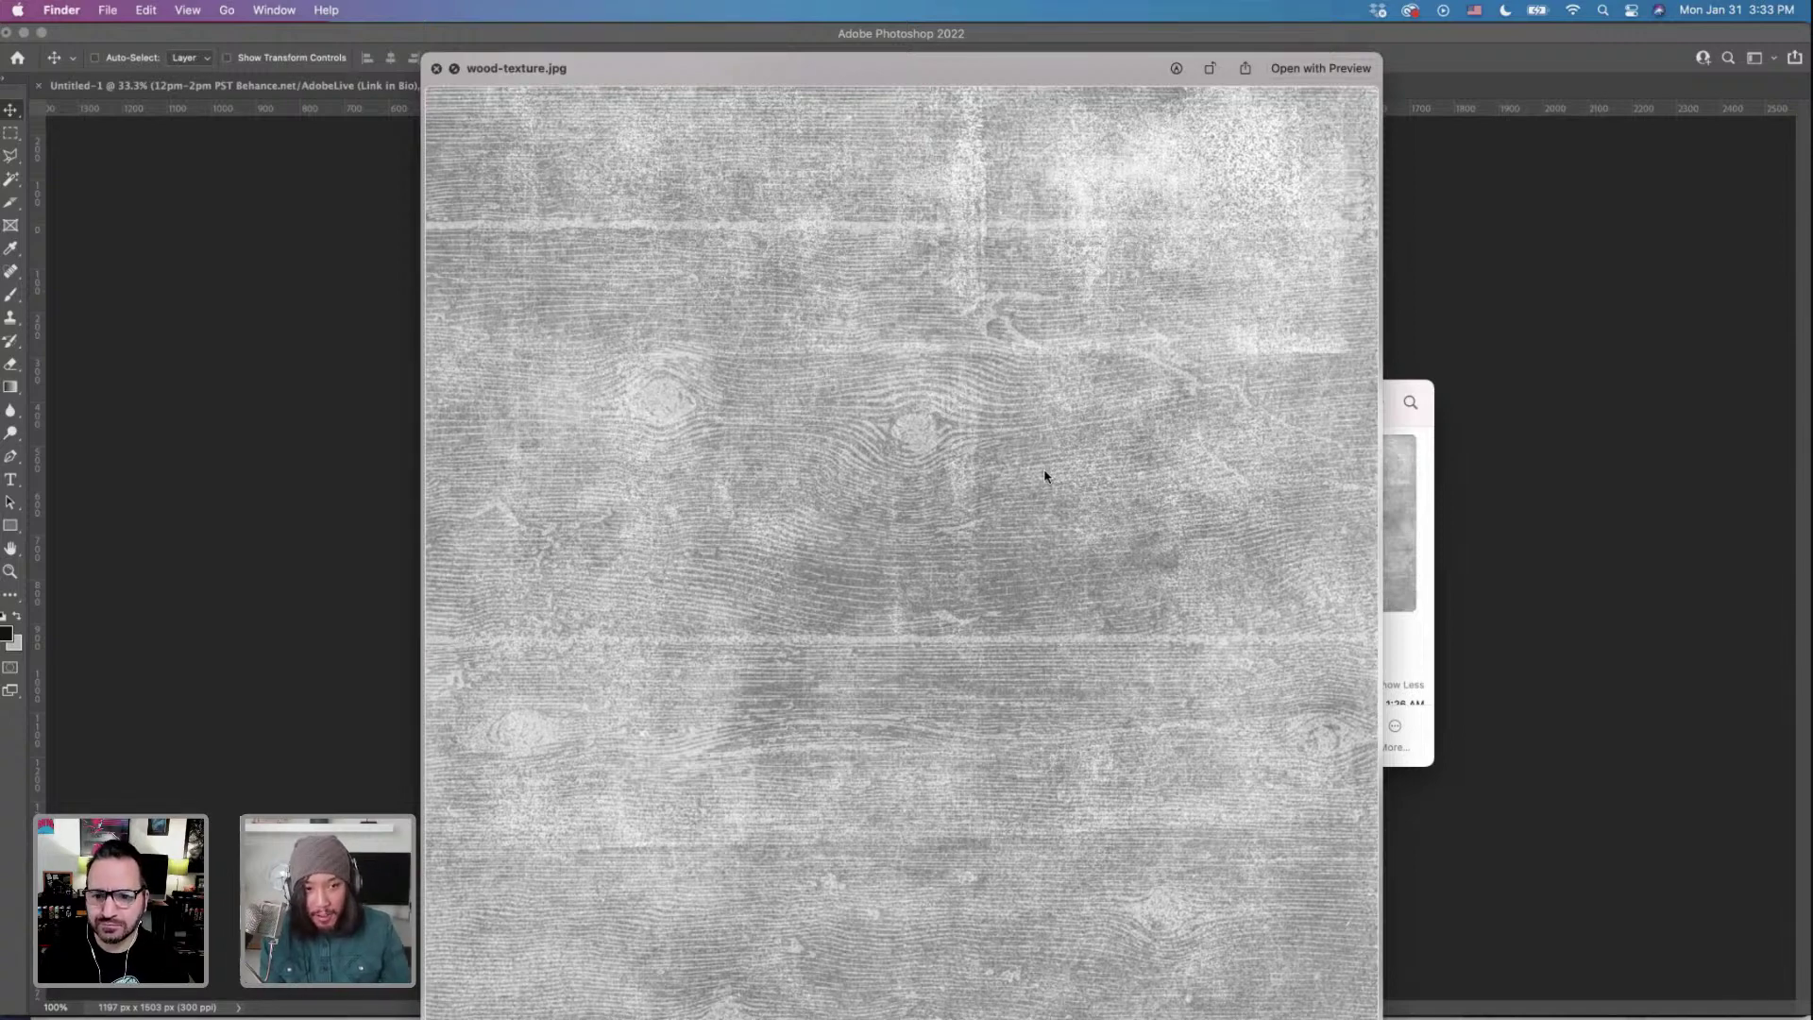
{"action": "key", "text": "space"}
Place craft-texture.jpg from the textures folder into the rocket poster document in Photoshop.
{"action": "left_click", "coordinate": [1112, 486]}
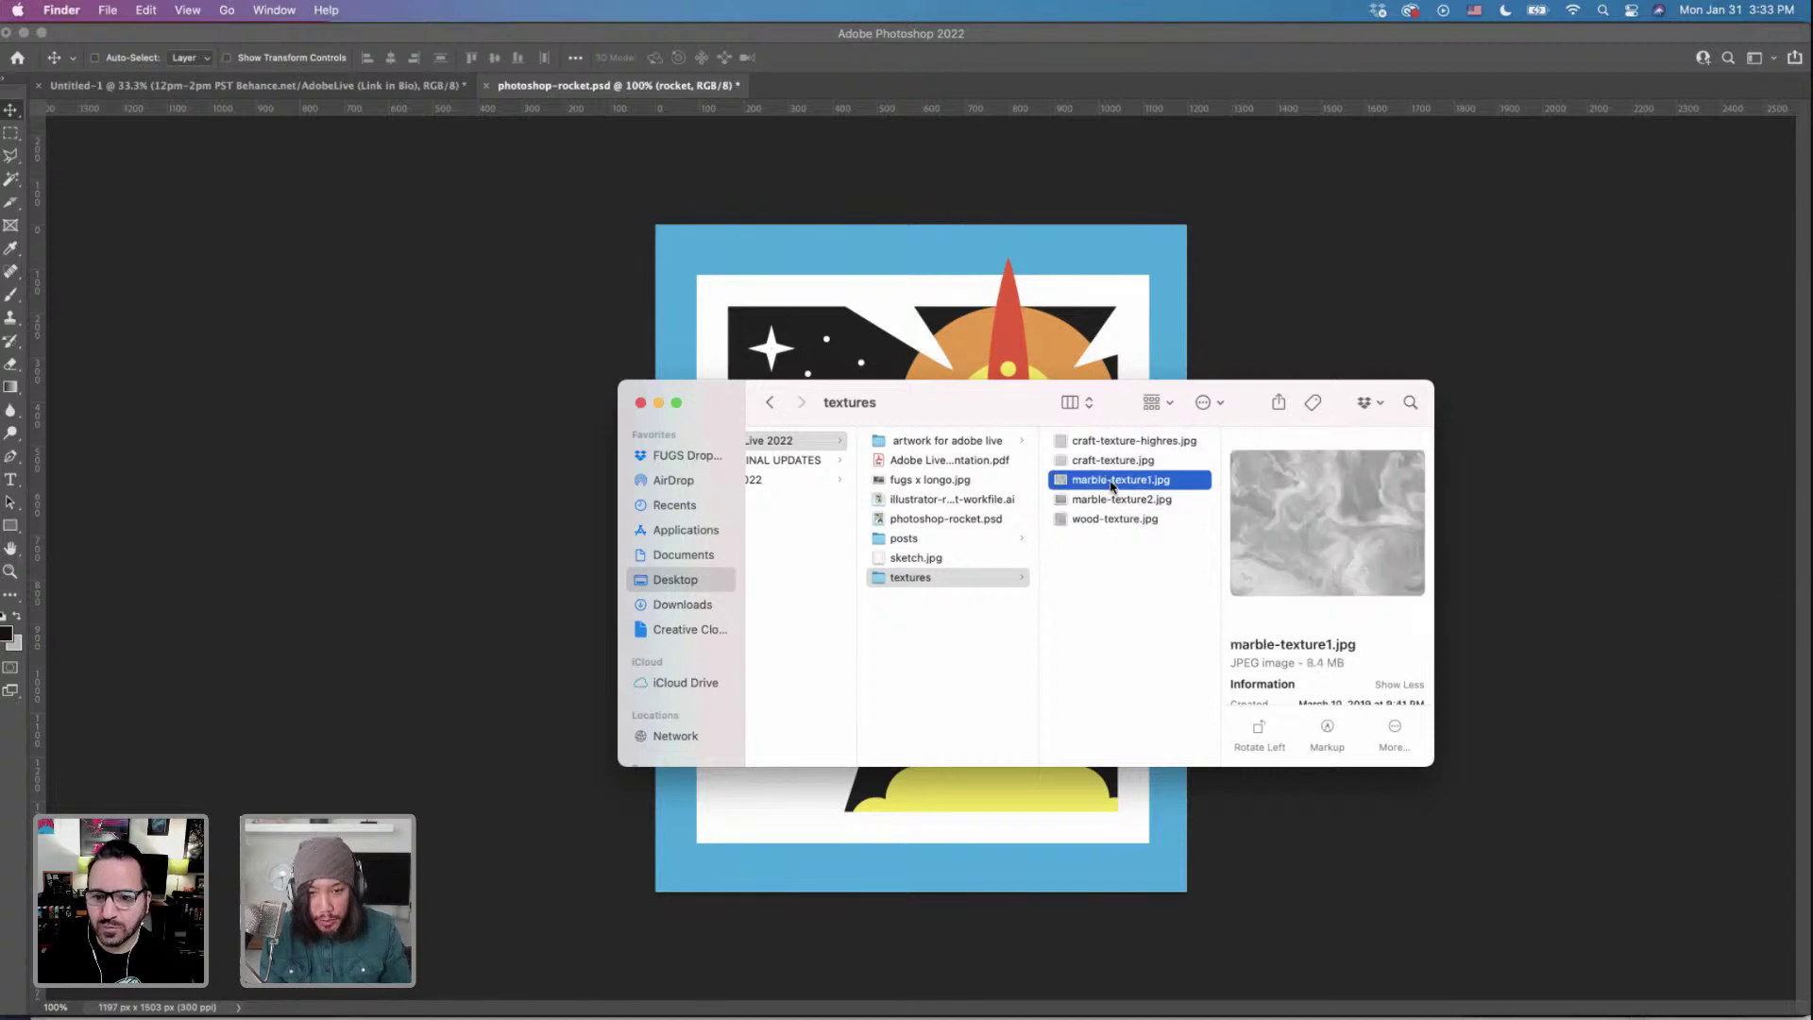
{"action": "key", "text": "Up"}
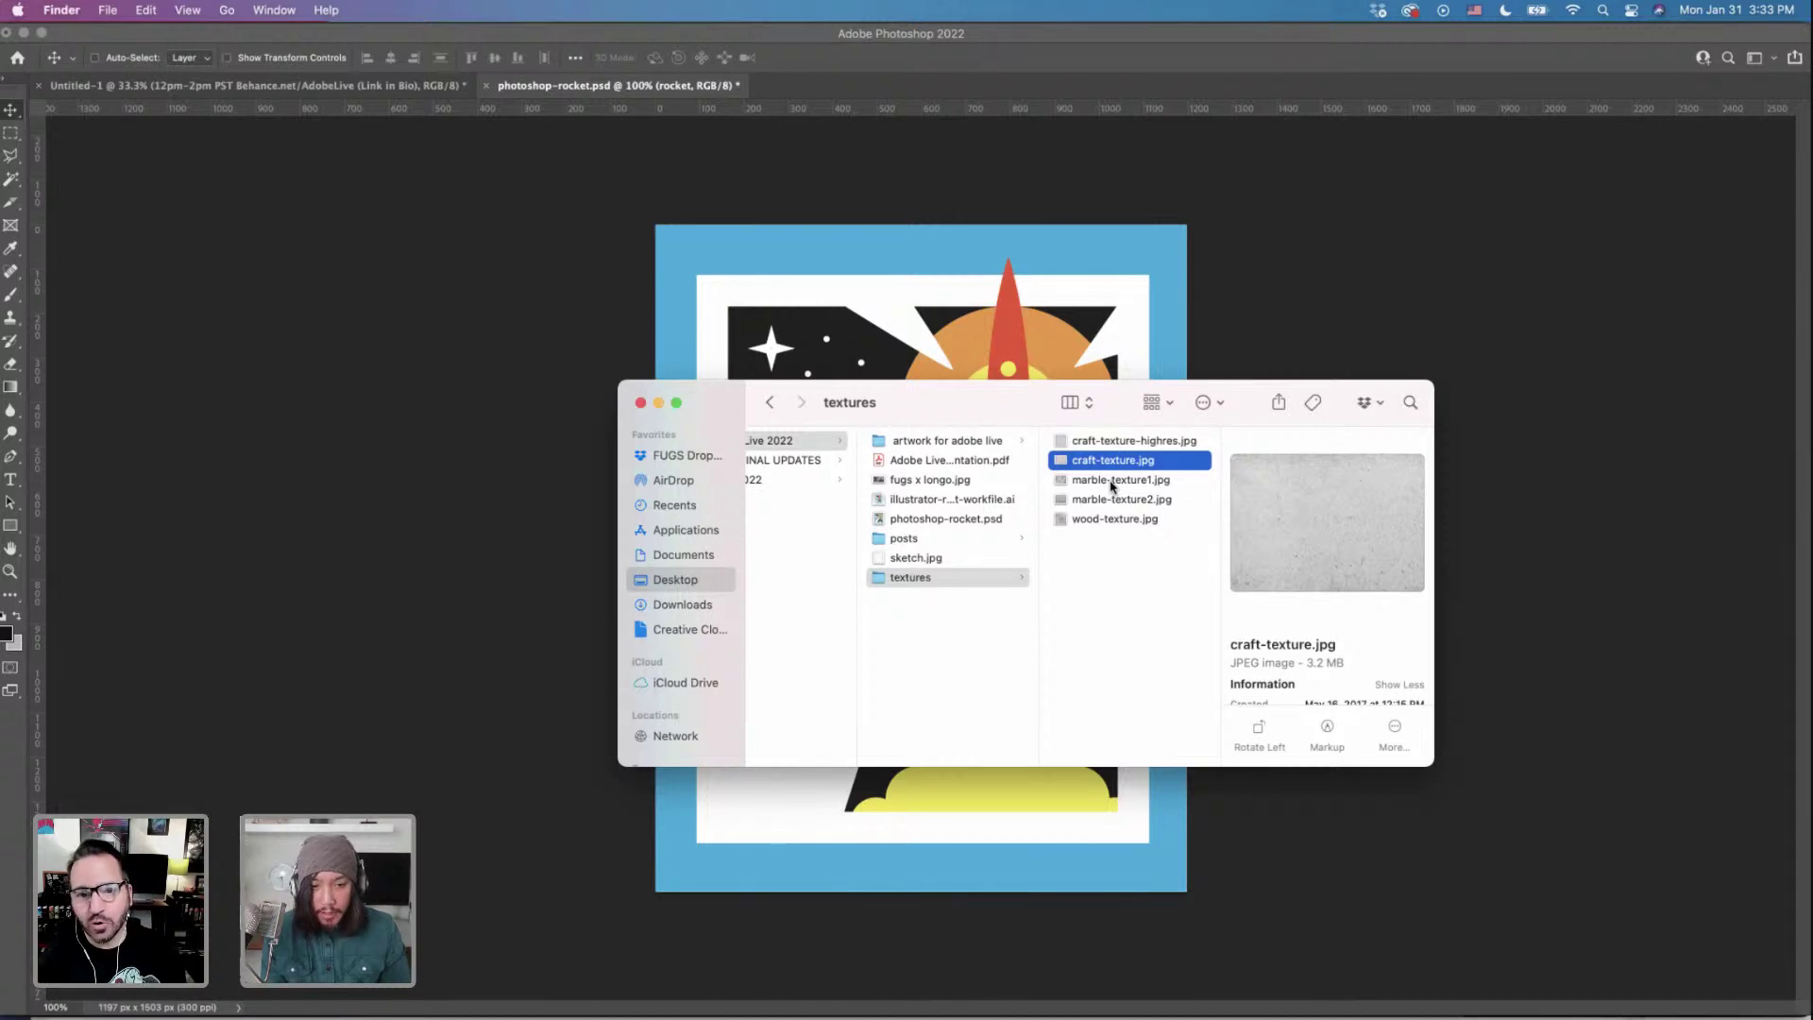
{"action": "left_click_drag", "start_coordinate": [966, 419], "coordinate": [937, 424]}
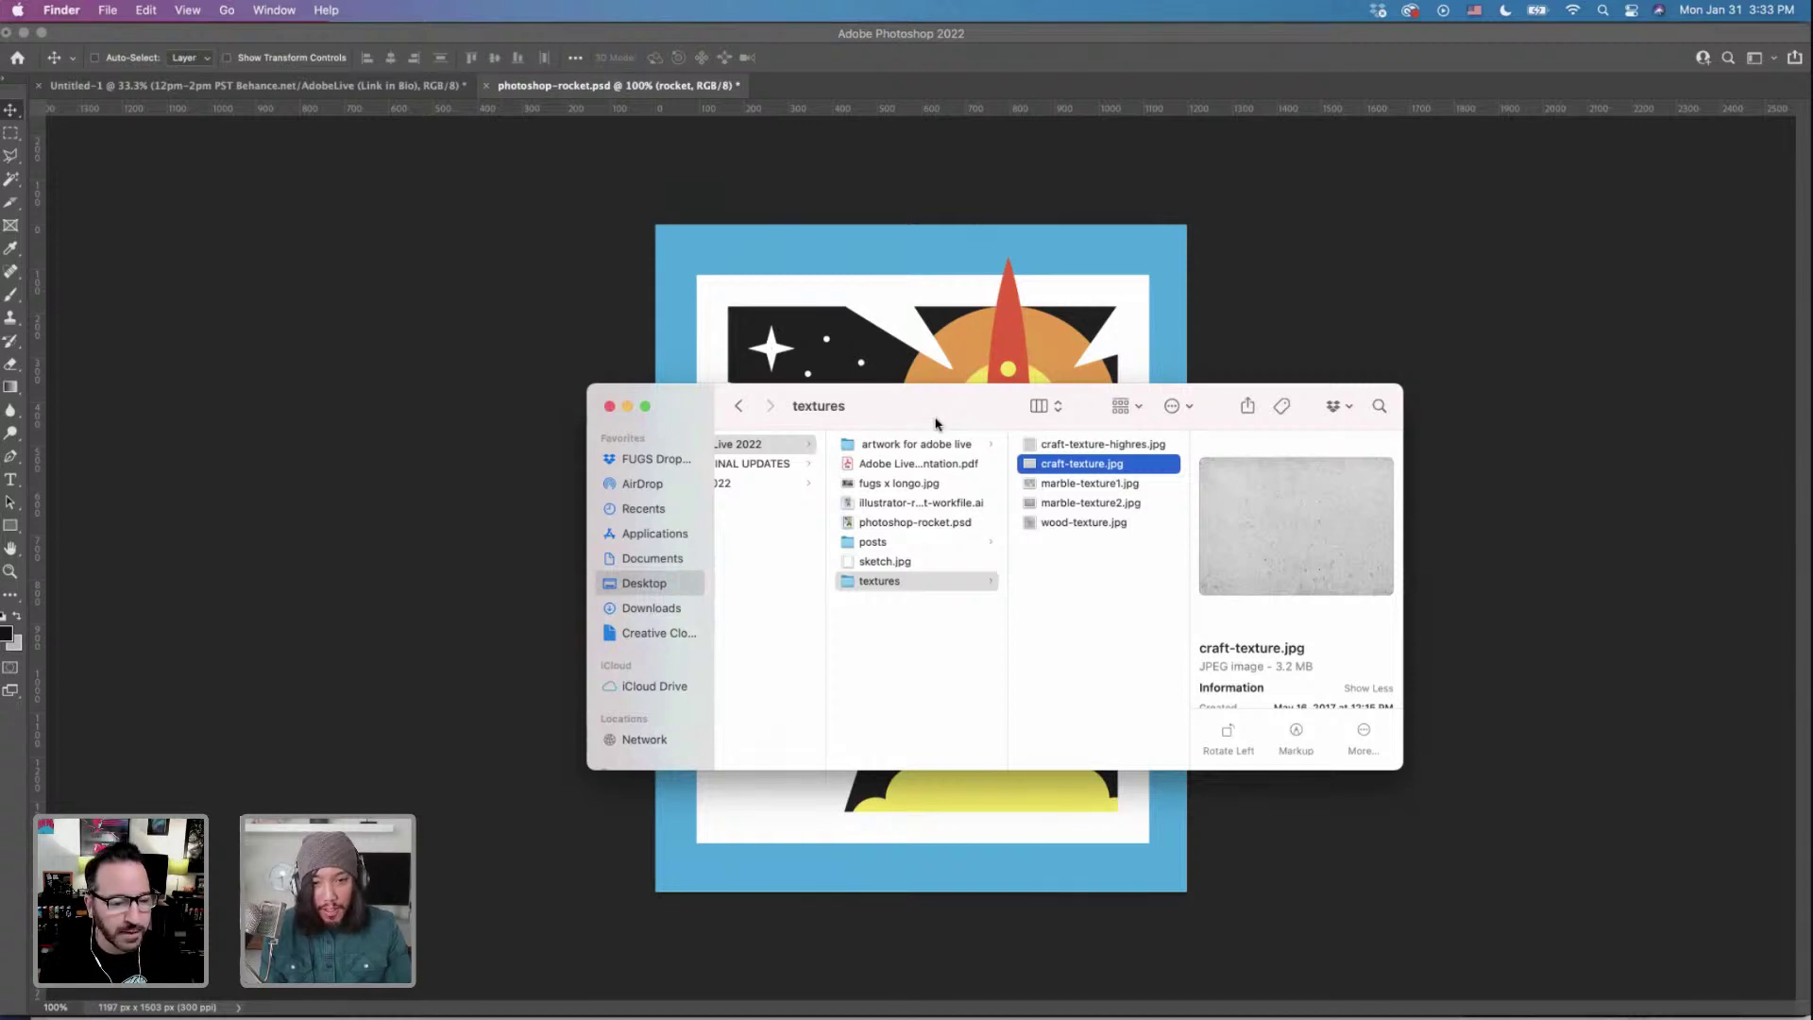
{"action": "left_click_drag", "start_coordinate": [935, 423], "coordinate": [942, 499]}
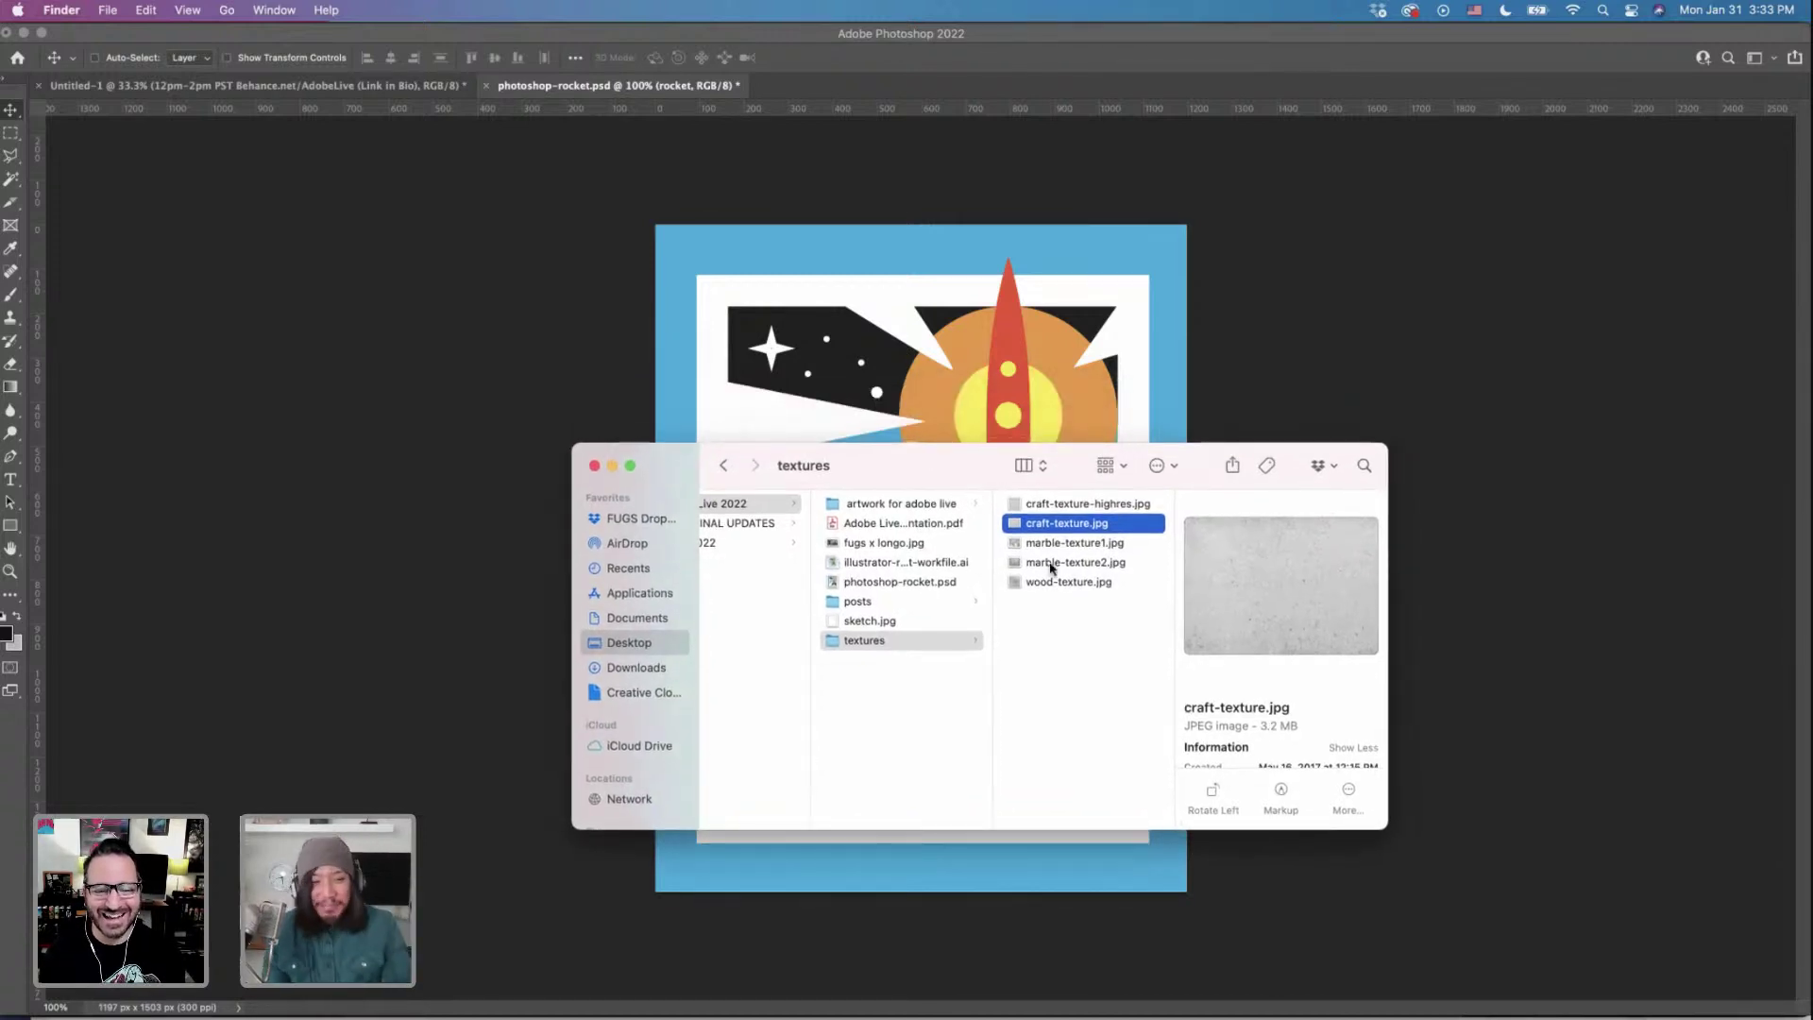
{"action": "left_click_drag", "start_coordinate": [1061, 532], "coordinate": [894, 361]}
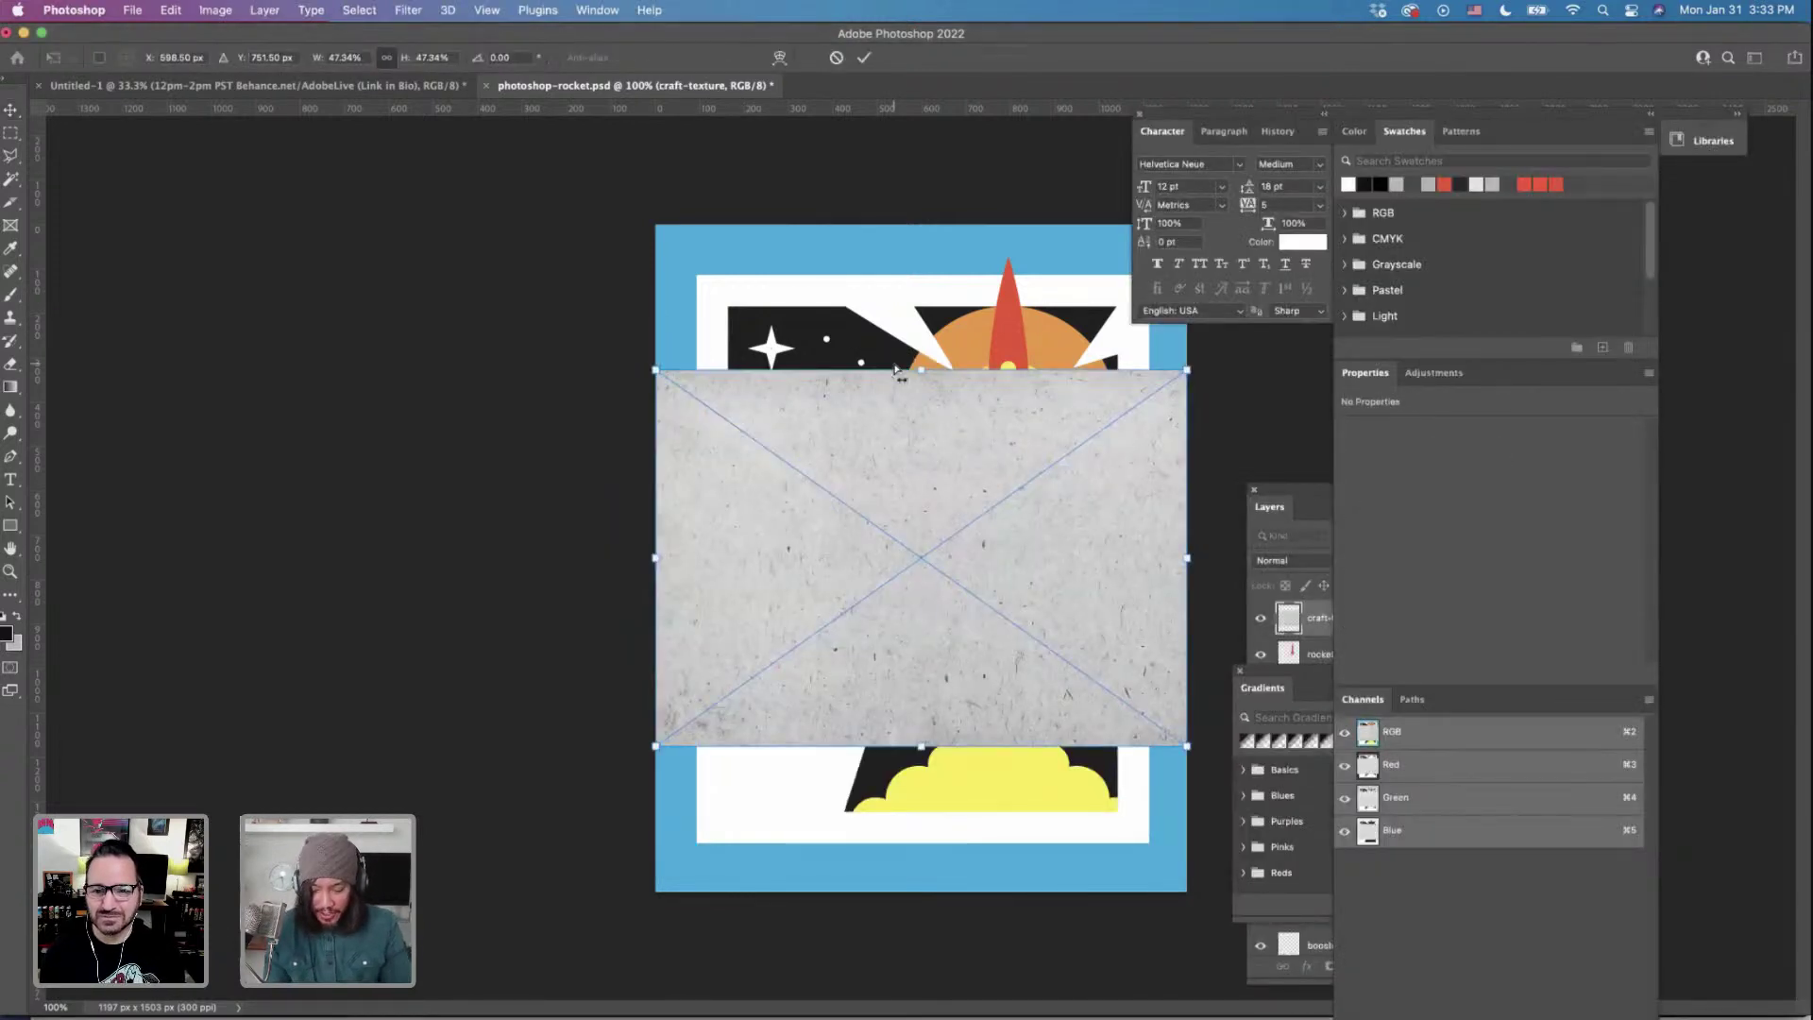
Scale the placed craft texture proportionally about its centre to 83.79% so it covers the full canvas, and commit the placement.
{"action": "key", "text": "super+minus"}
{"action": "key", "text": "super+minus"}
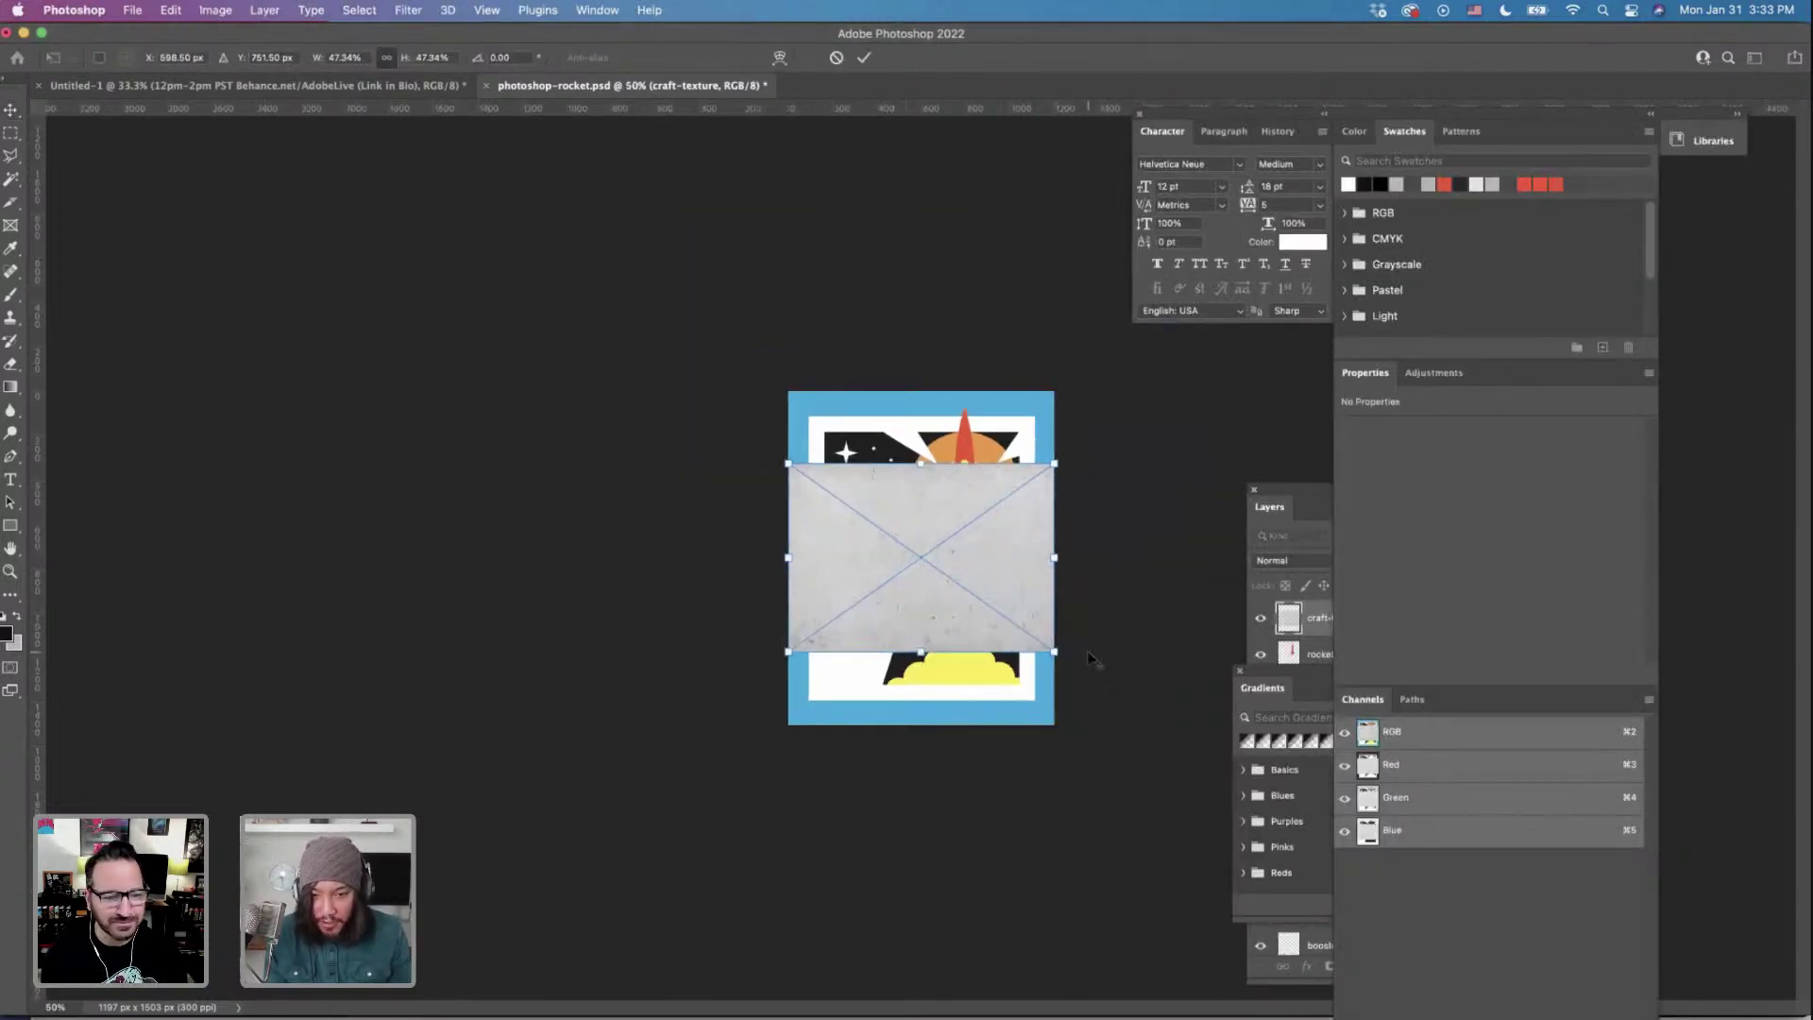
{"action": "left_click_drag", "start_coordinate": [1055, 651], "coordinate": [1124, 777]}
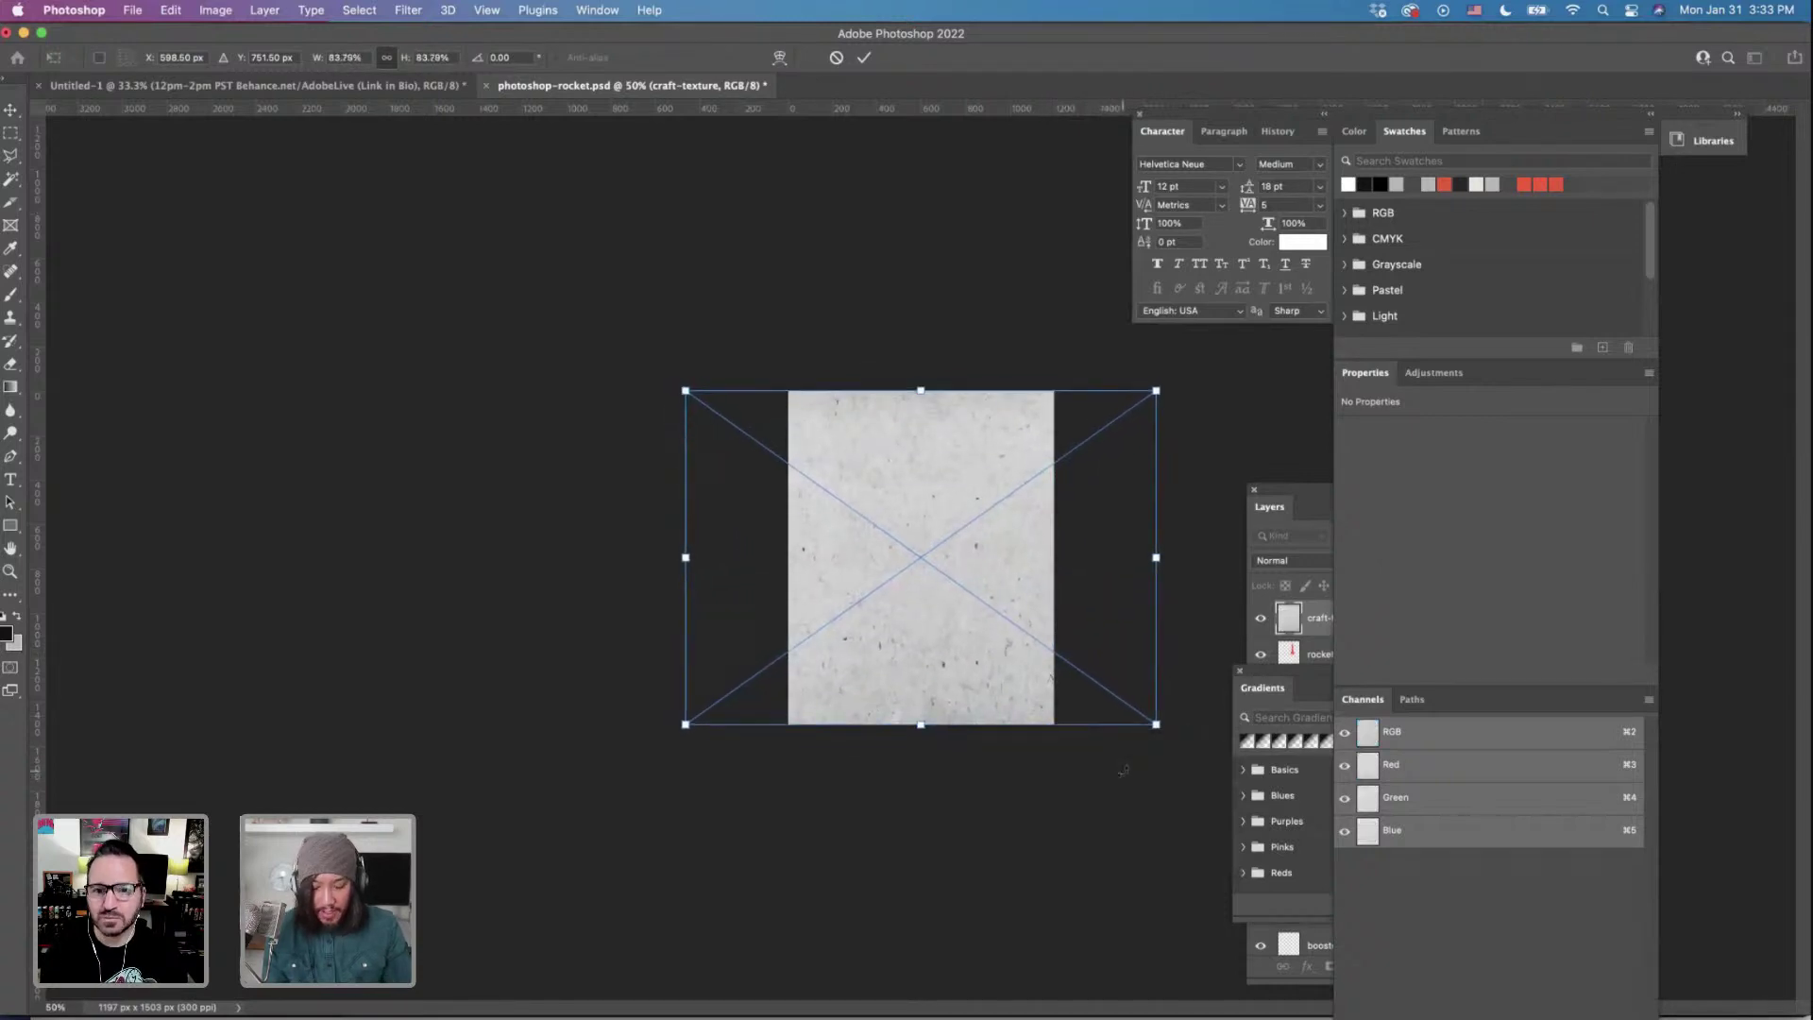
{"action": "key", "text": "super+plus"}
{"action": "key", "text": "super+plus"}
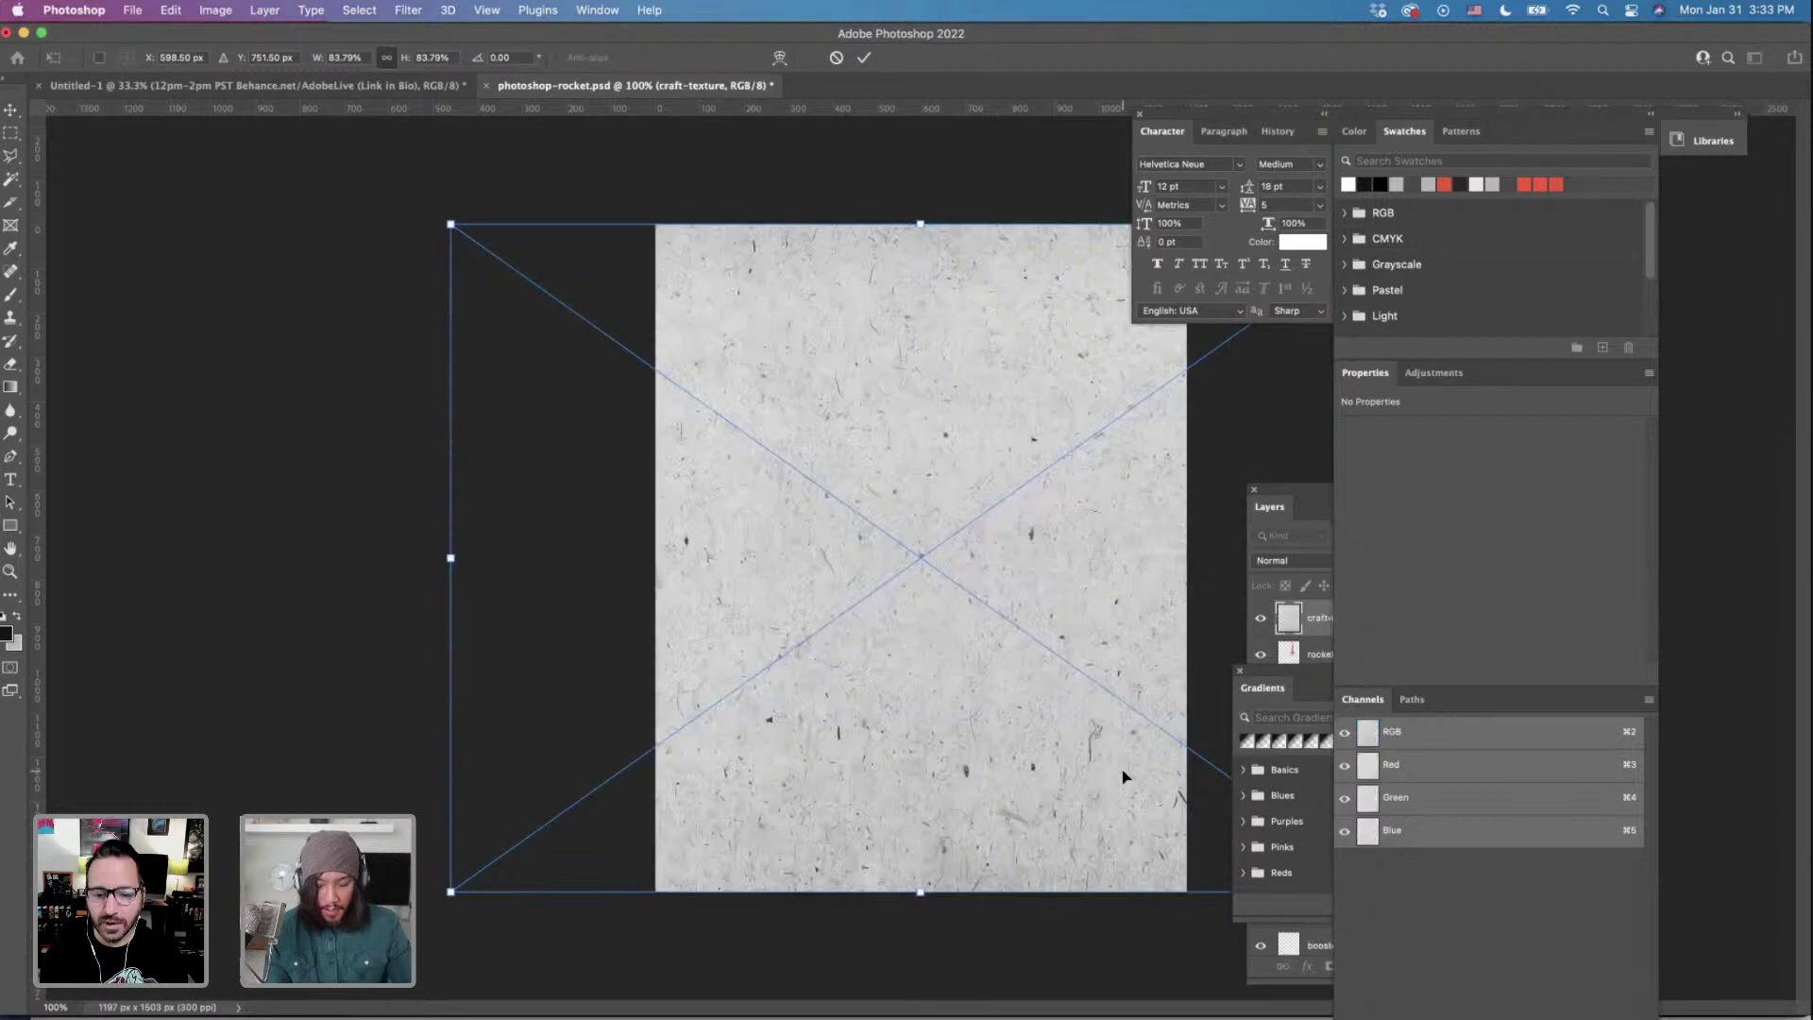
{"action": "key", "text": "Return"}
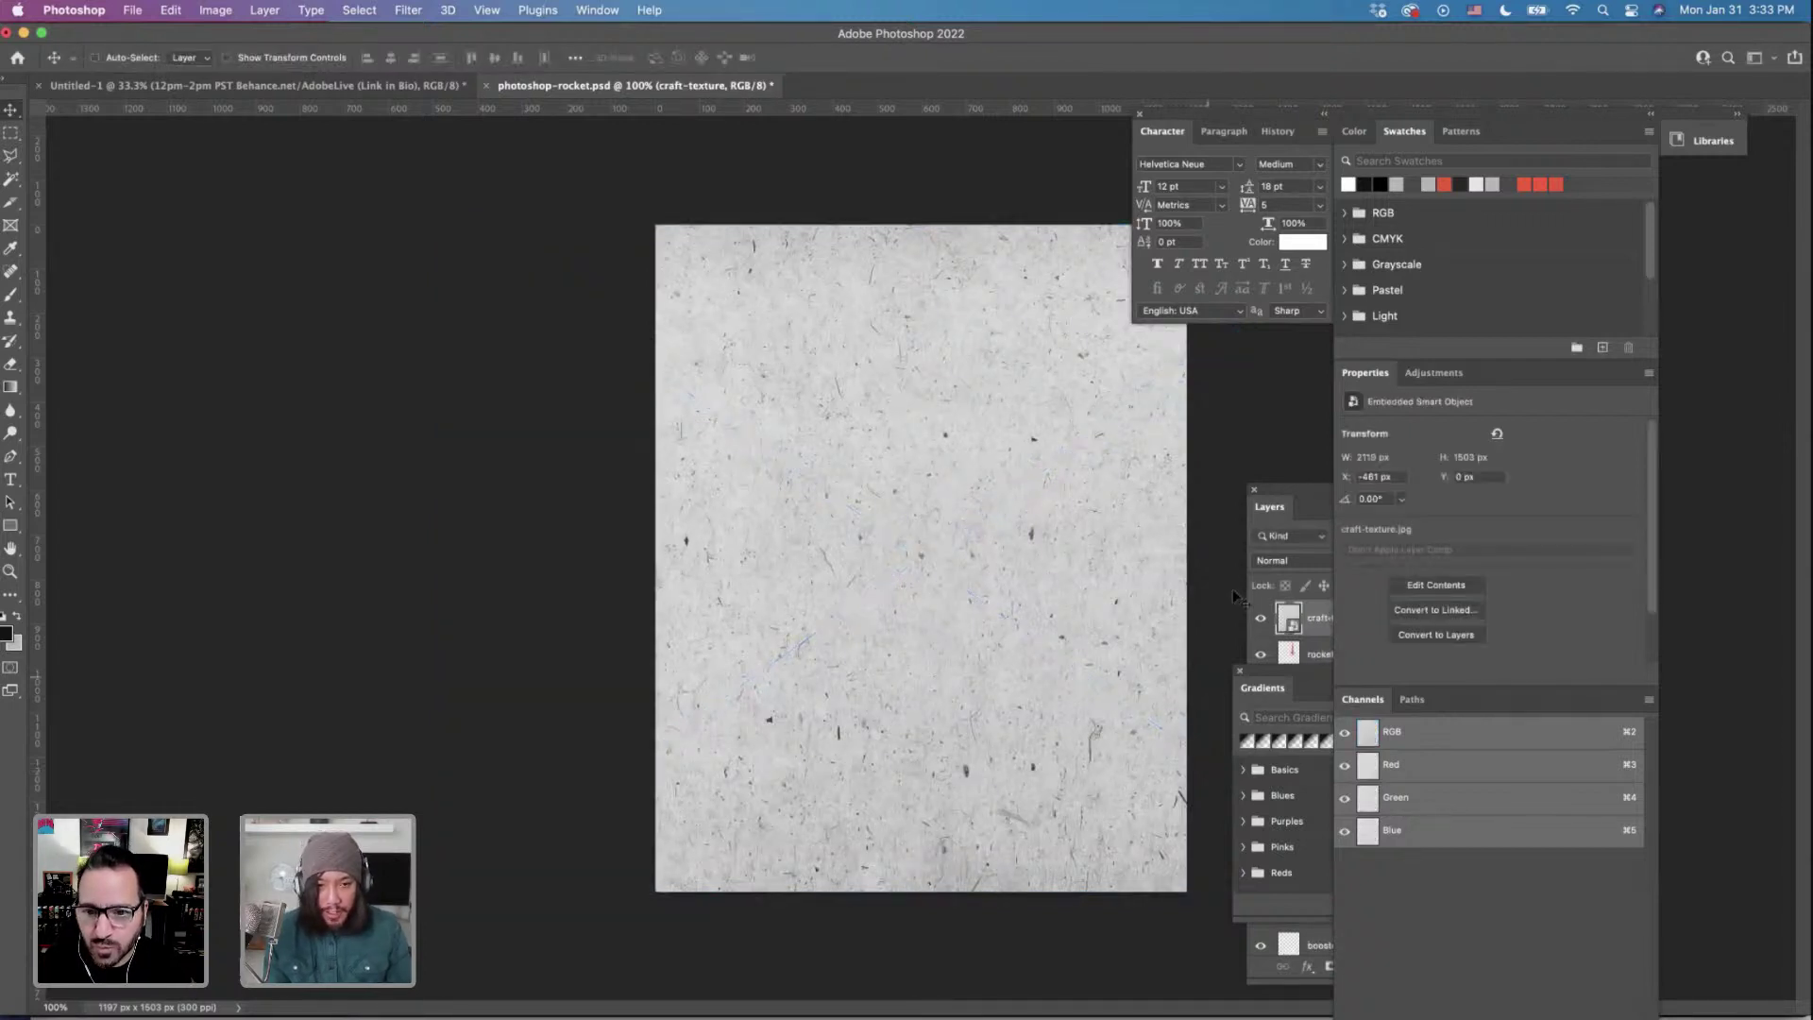
Move the Layers panel clear of the other panels, duplicate the craft-texture layer just above the rocket layer and hide the original.
{"action": "left_click_drag", "start_coordinate": [1298, 495], "coordinate": [1270, 458]}
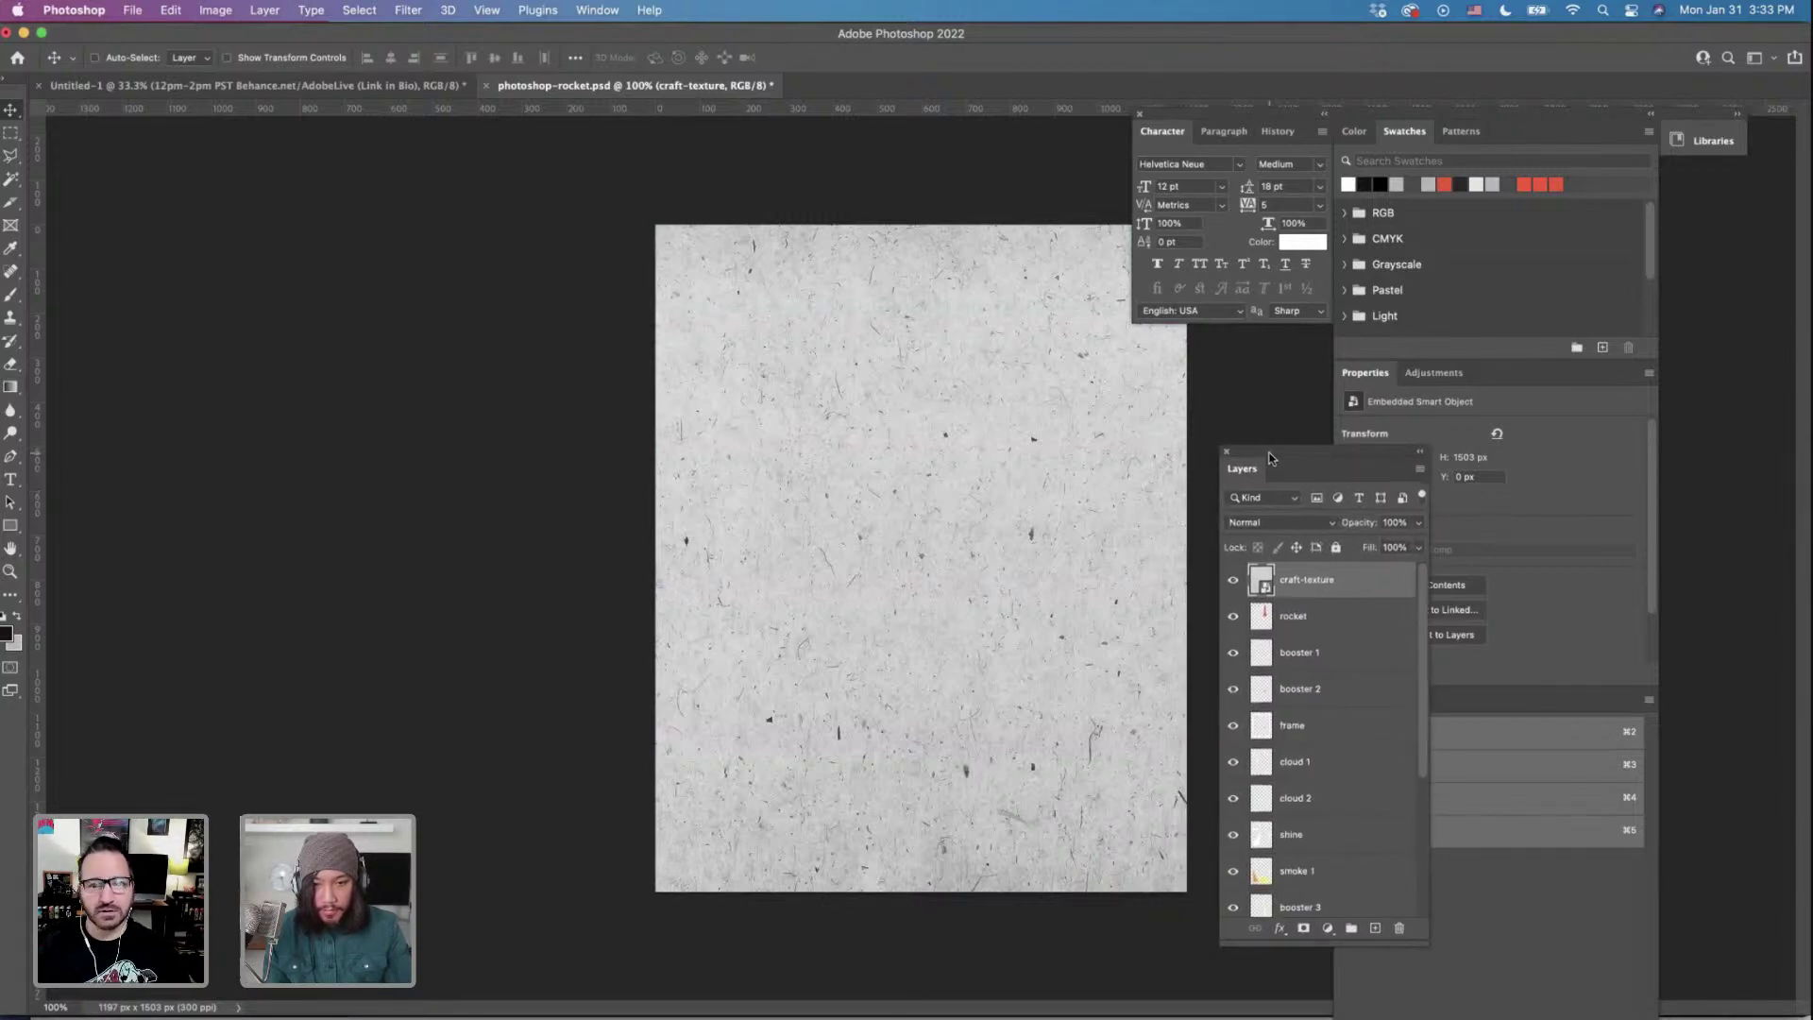
{"action": "left_click_drag", "start_coordinate": [1306, 593], "coordinate": [1303, 590]}
{"action": "left_click", "coordinate": [1236, 584]}
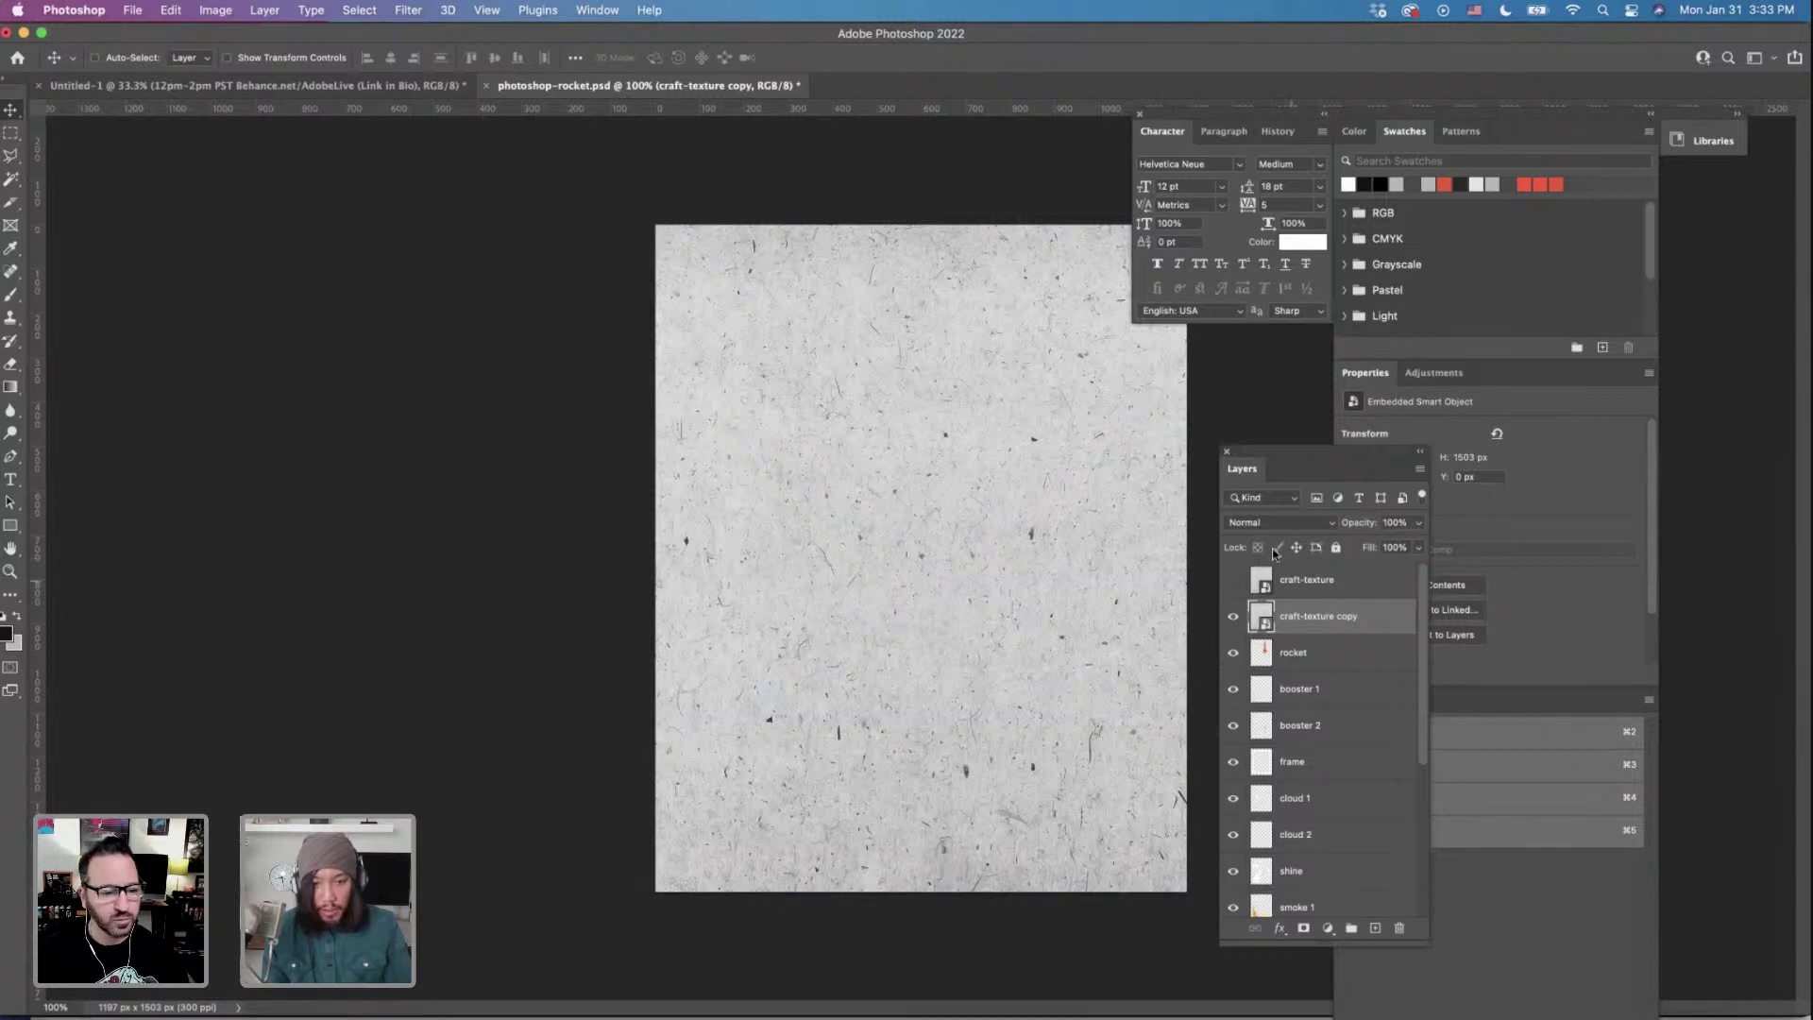
Load the rocket layer's outline as a selection and use it to add a layer mask to the visible craft-texture copy.
{"action": "left_click", "coordinate": [1232, 616]}
{"action": "left_click", "coordinate": [1233, 654]}
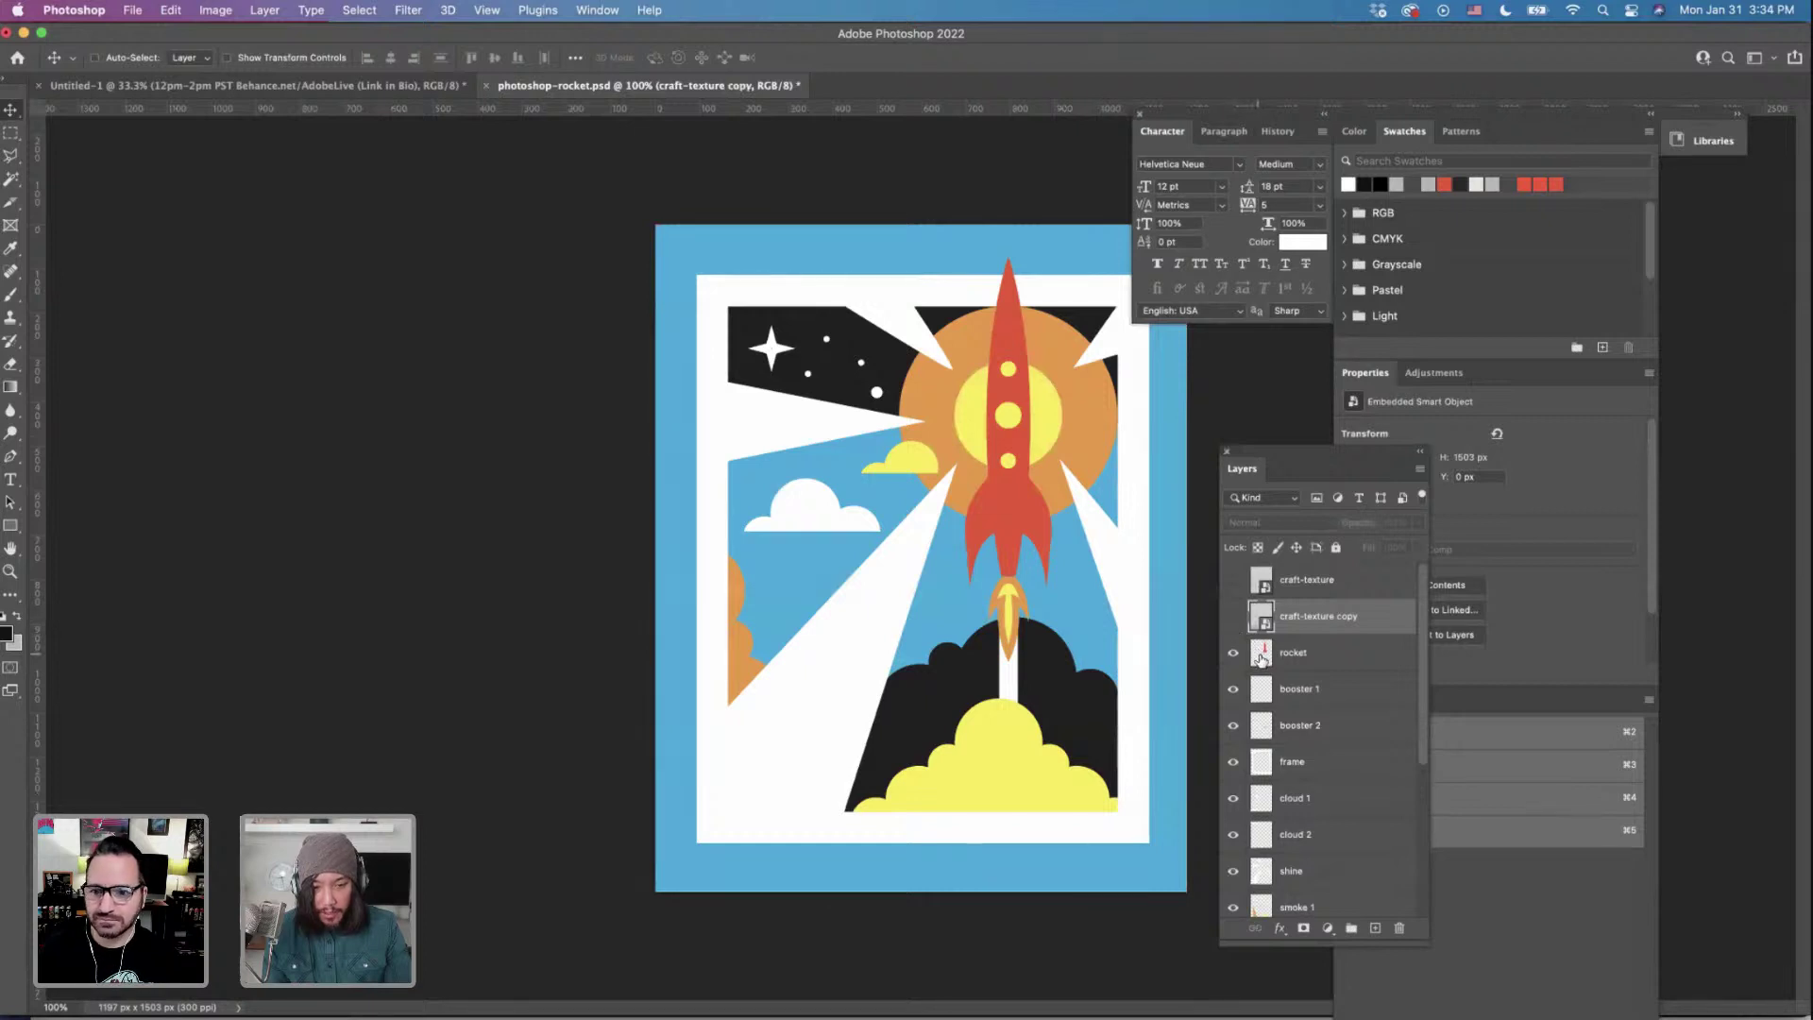
{"action": "left_click", "coordinate": [1262, 658], "text": "super"}
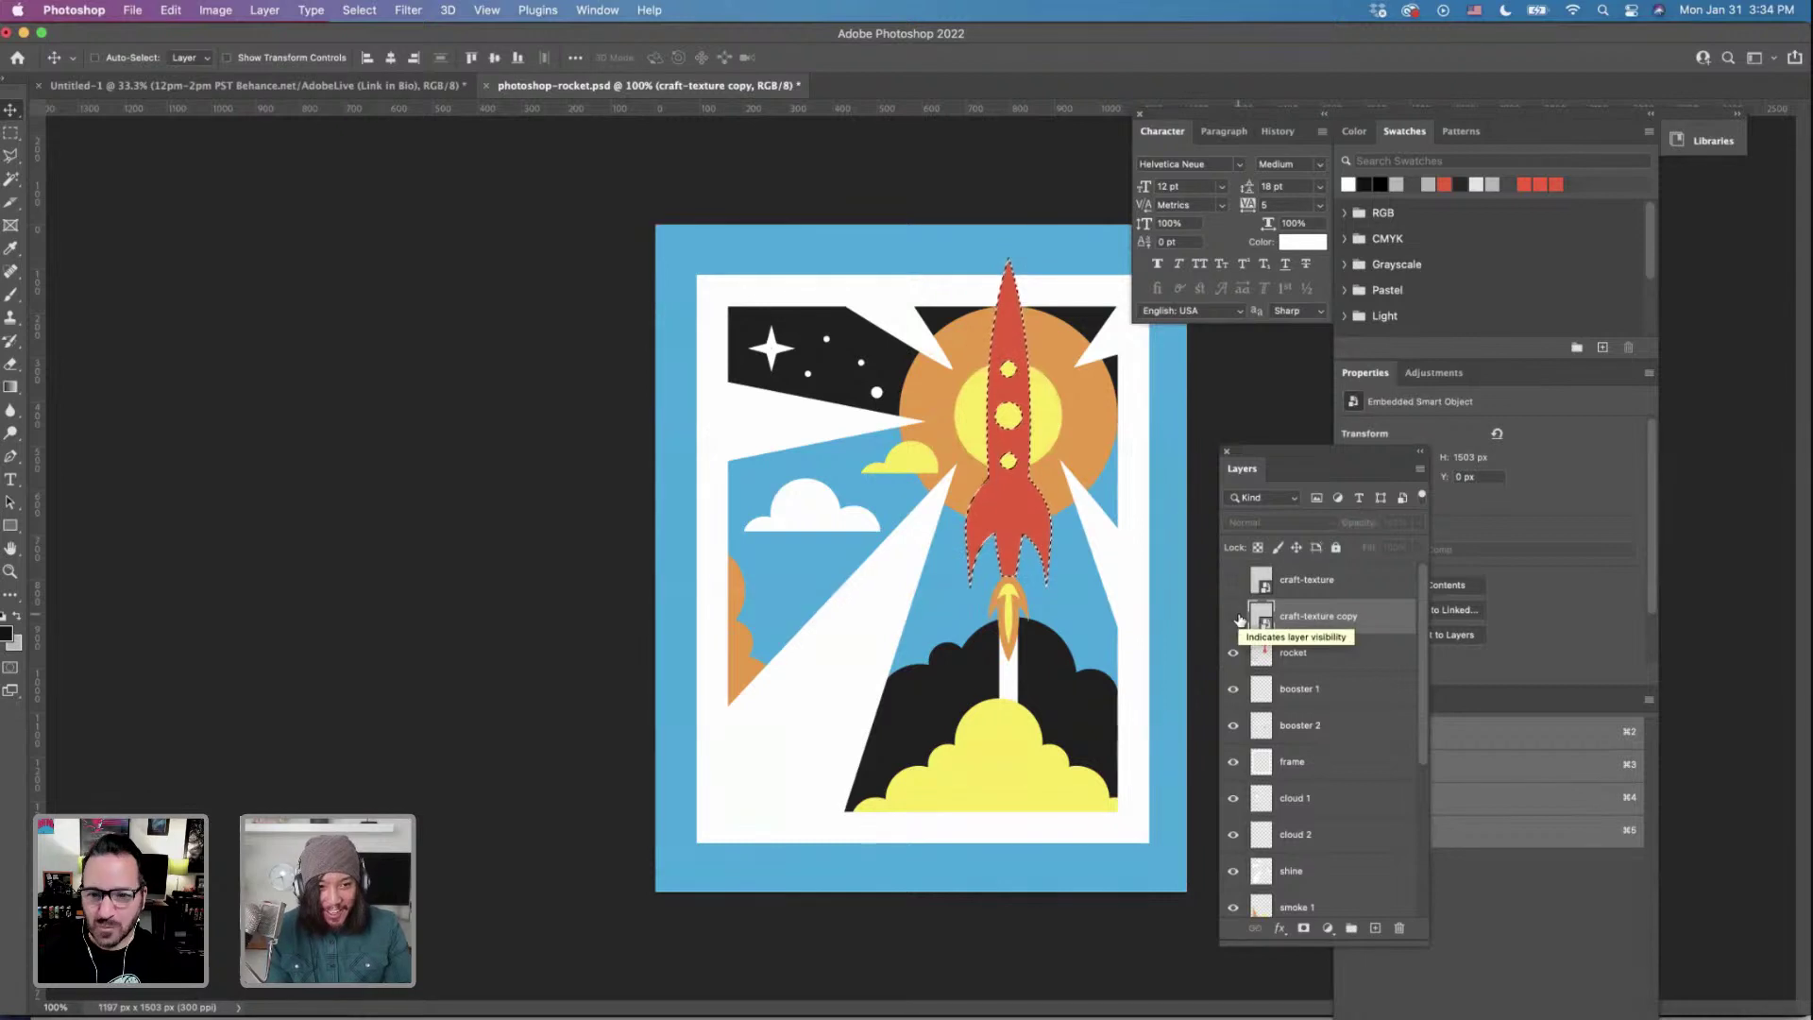
{"action": "left_click", "coordinate": [1235, 619]}
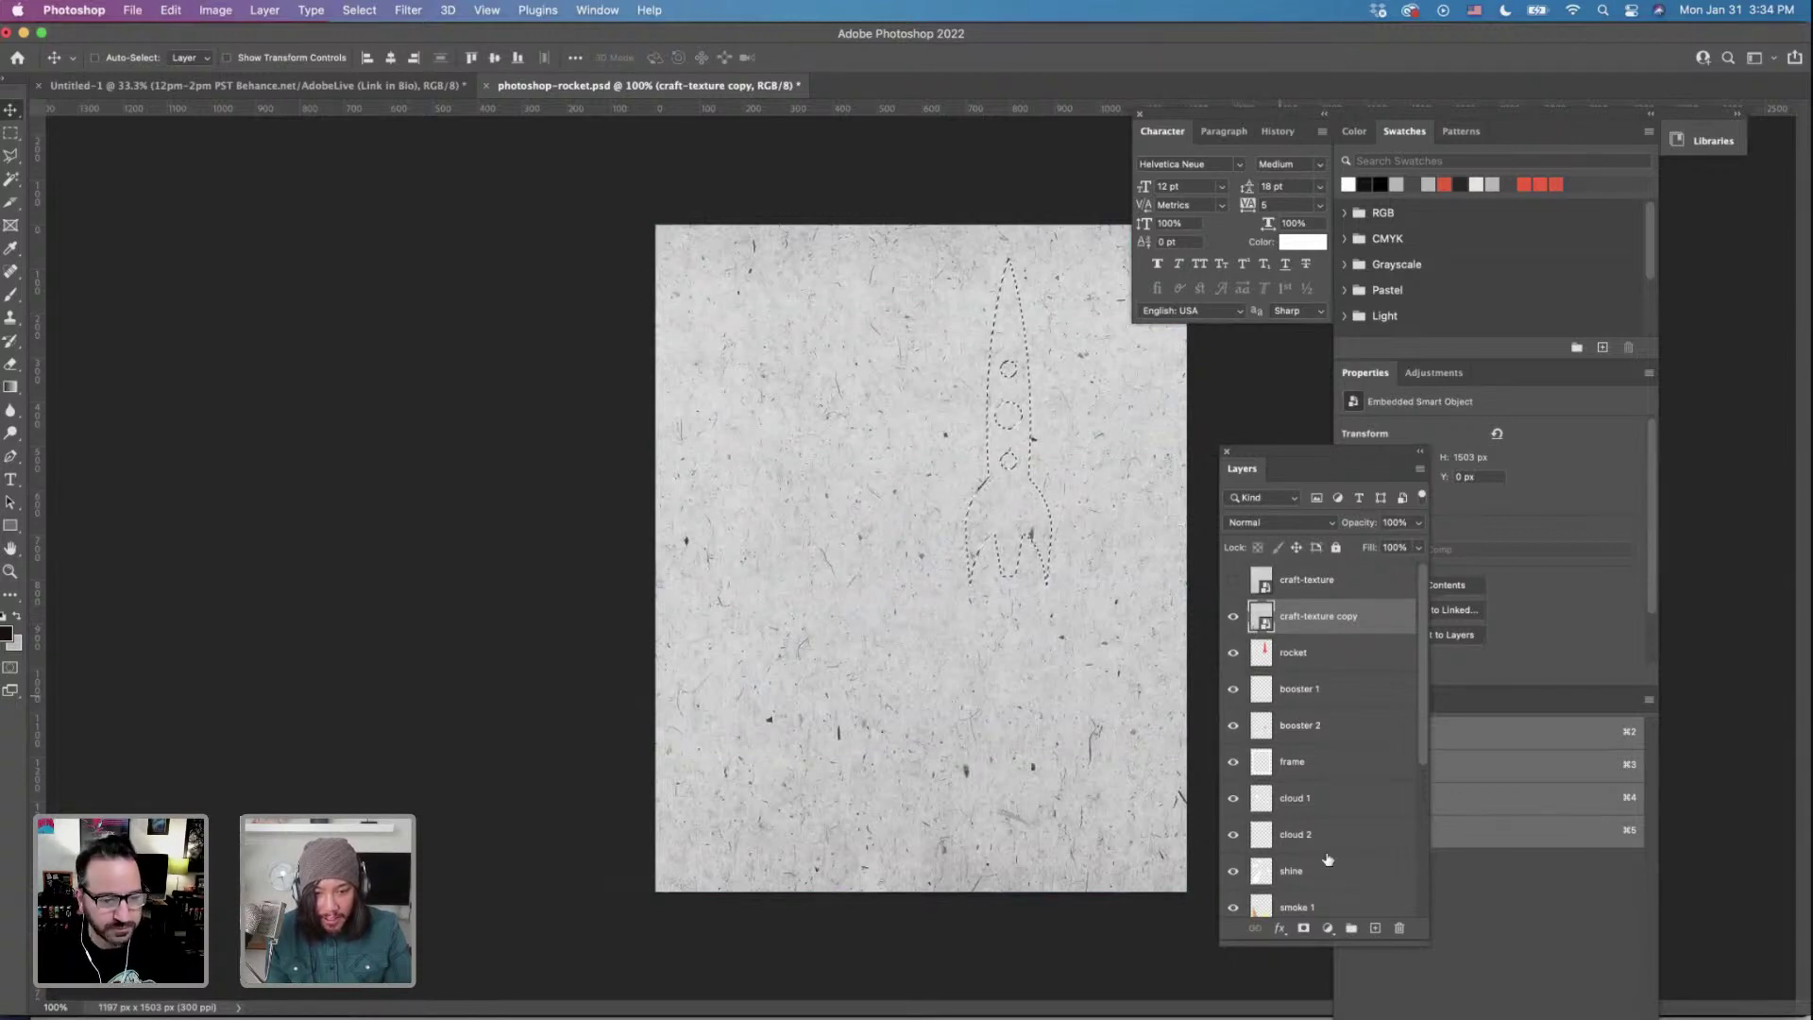
{"action": "left_click", "coordinate": [1305, 929]}
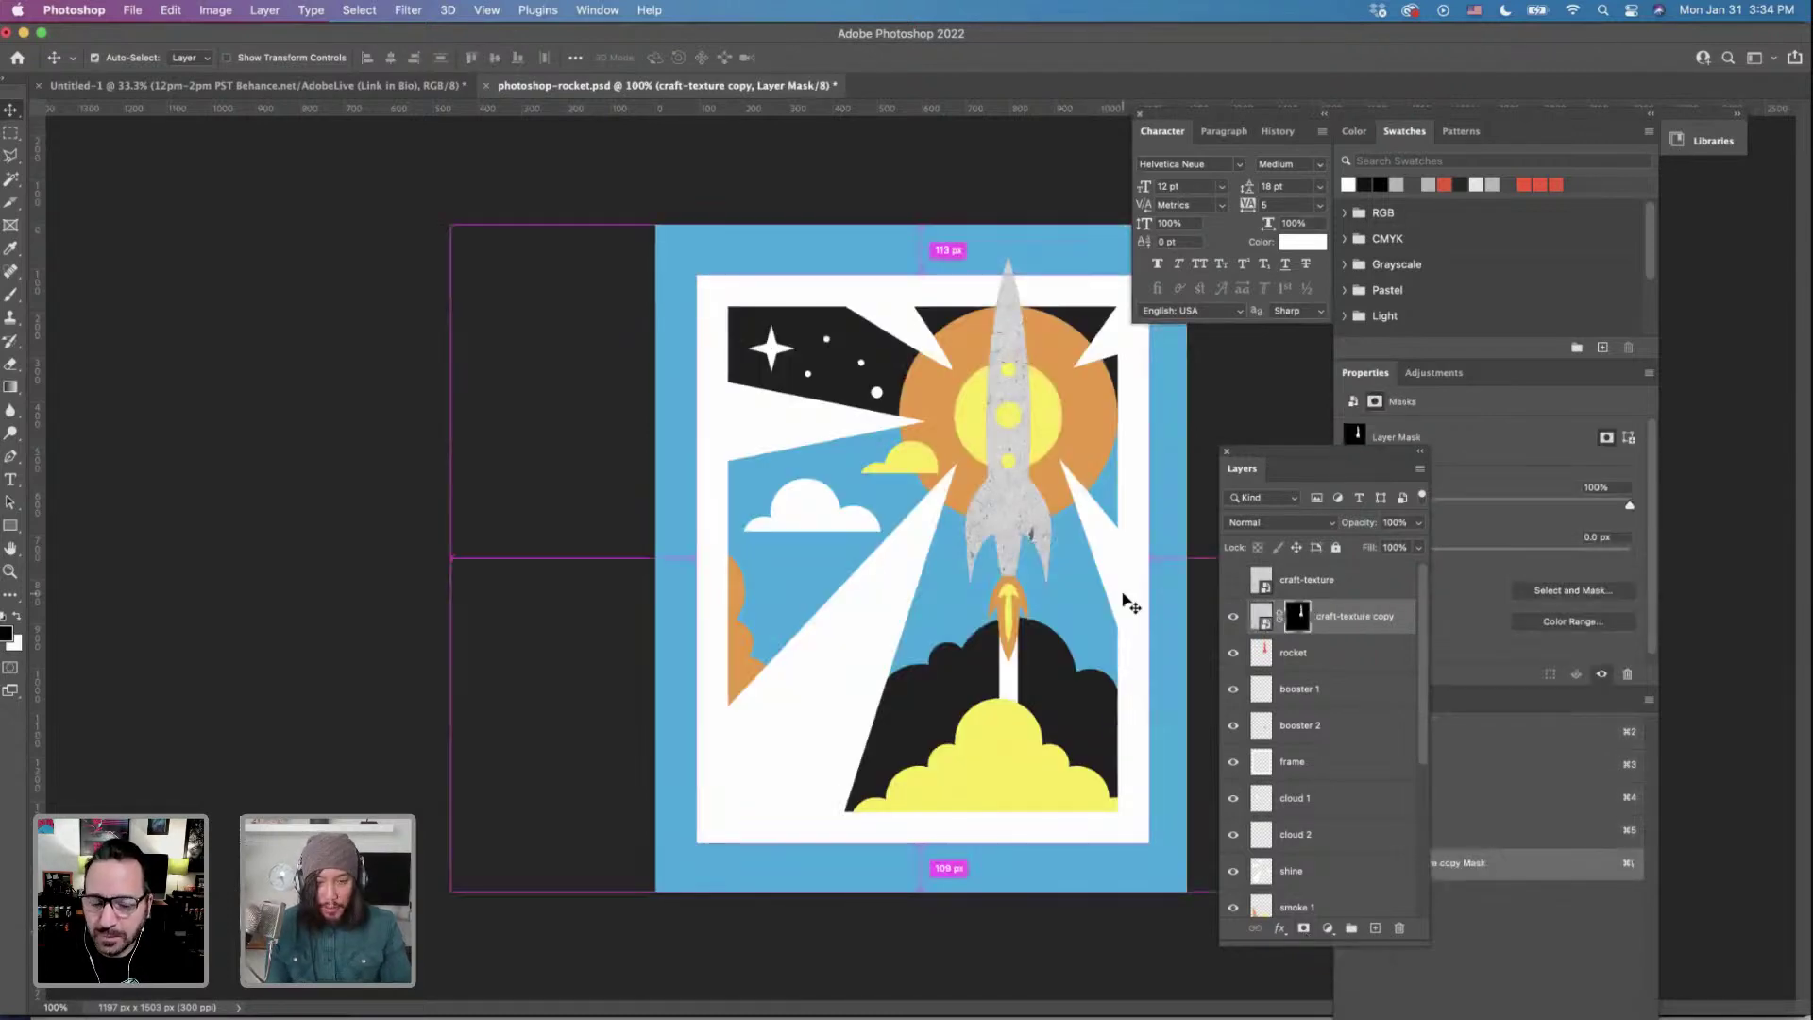
Set the masked craft-texture copy's blend mode to Multiply and inspect the textured rocket up close.
{"action": "key", "text": "super+equal"}
{"action": "key", "text": "super+equal"}
{"action": "scroll", "coordinate": [1124, 609], "scroll_direction": "right", "scroll_amount": 10}
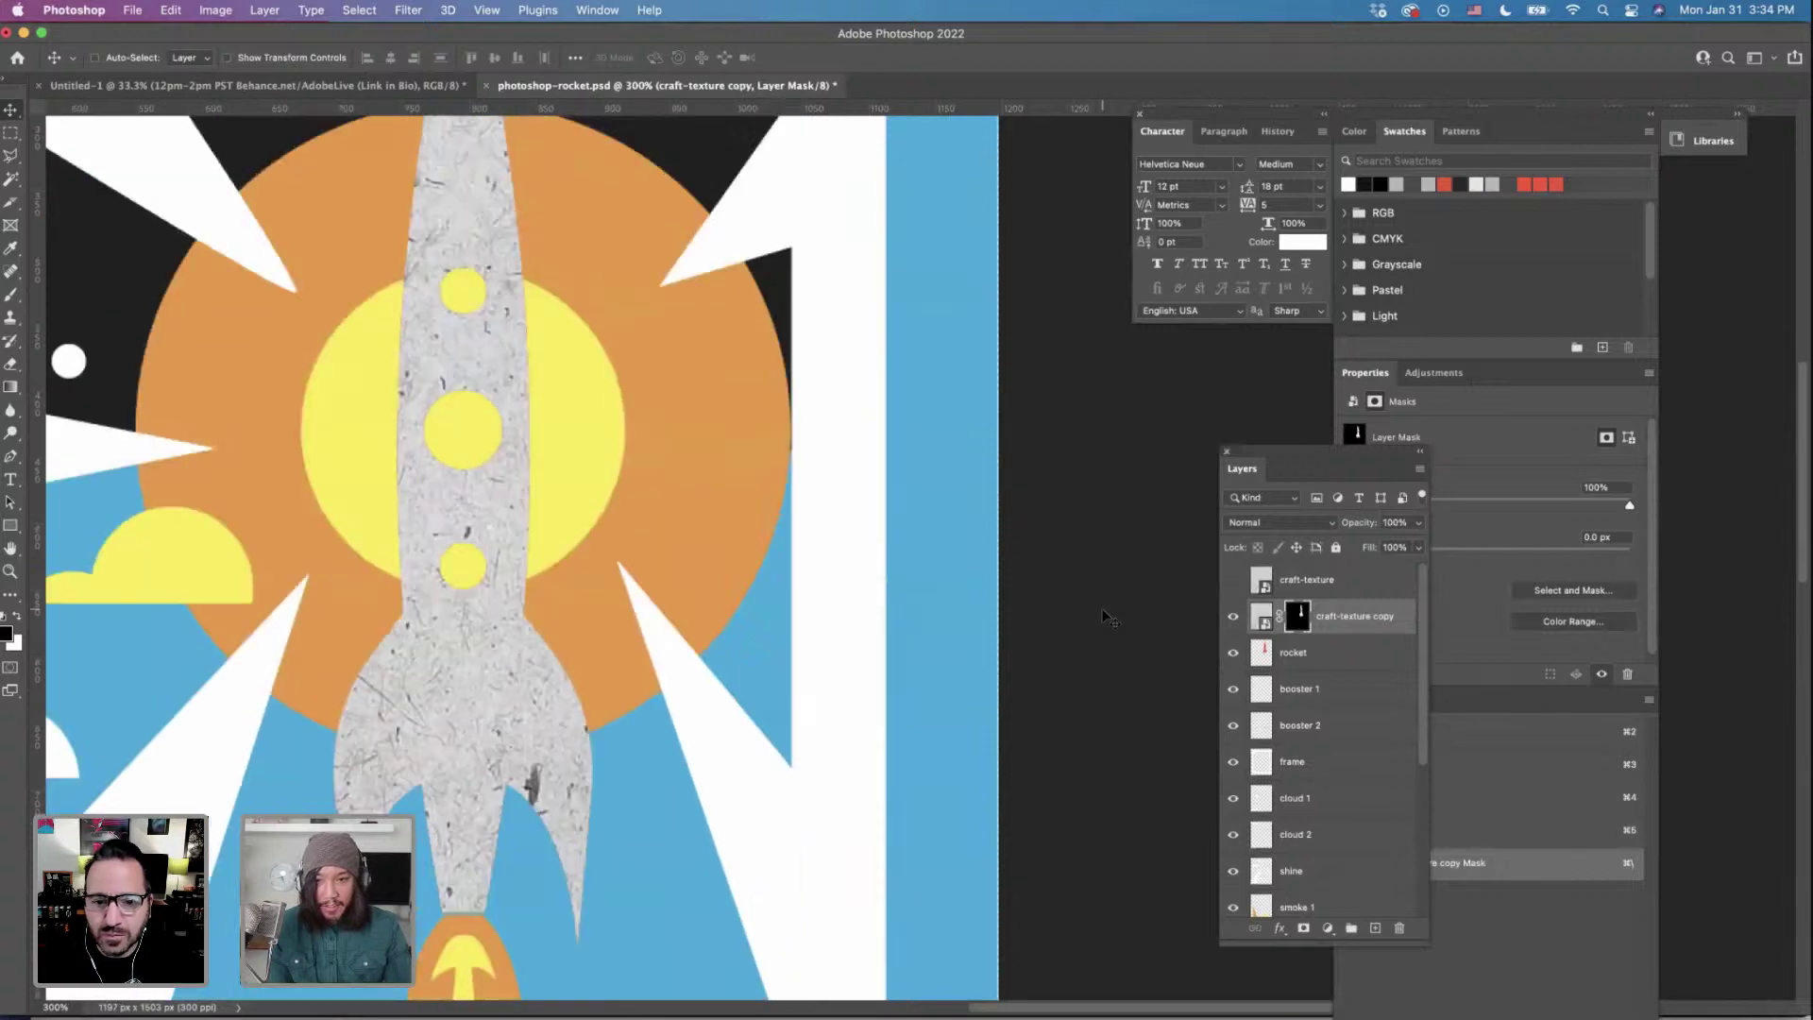
{"action": "scroll", "coordinate": [1114, 619], "scroll_direction": "left", "scroll_amount": 6}
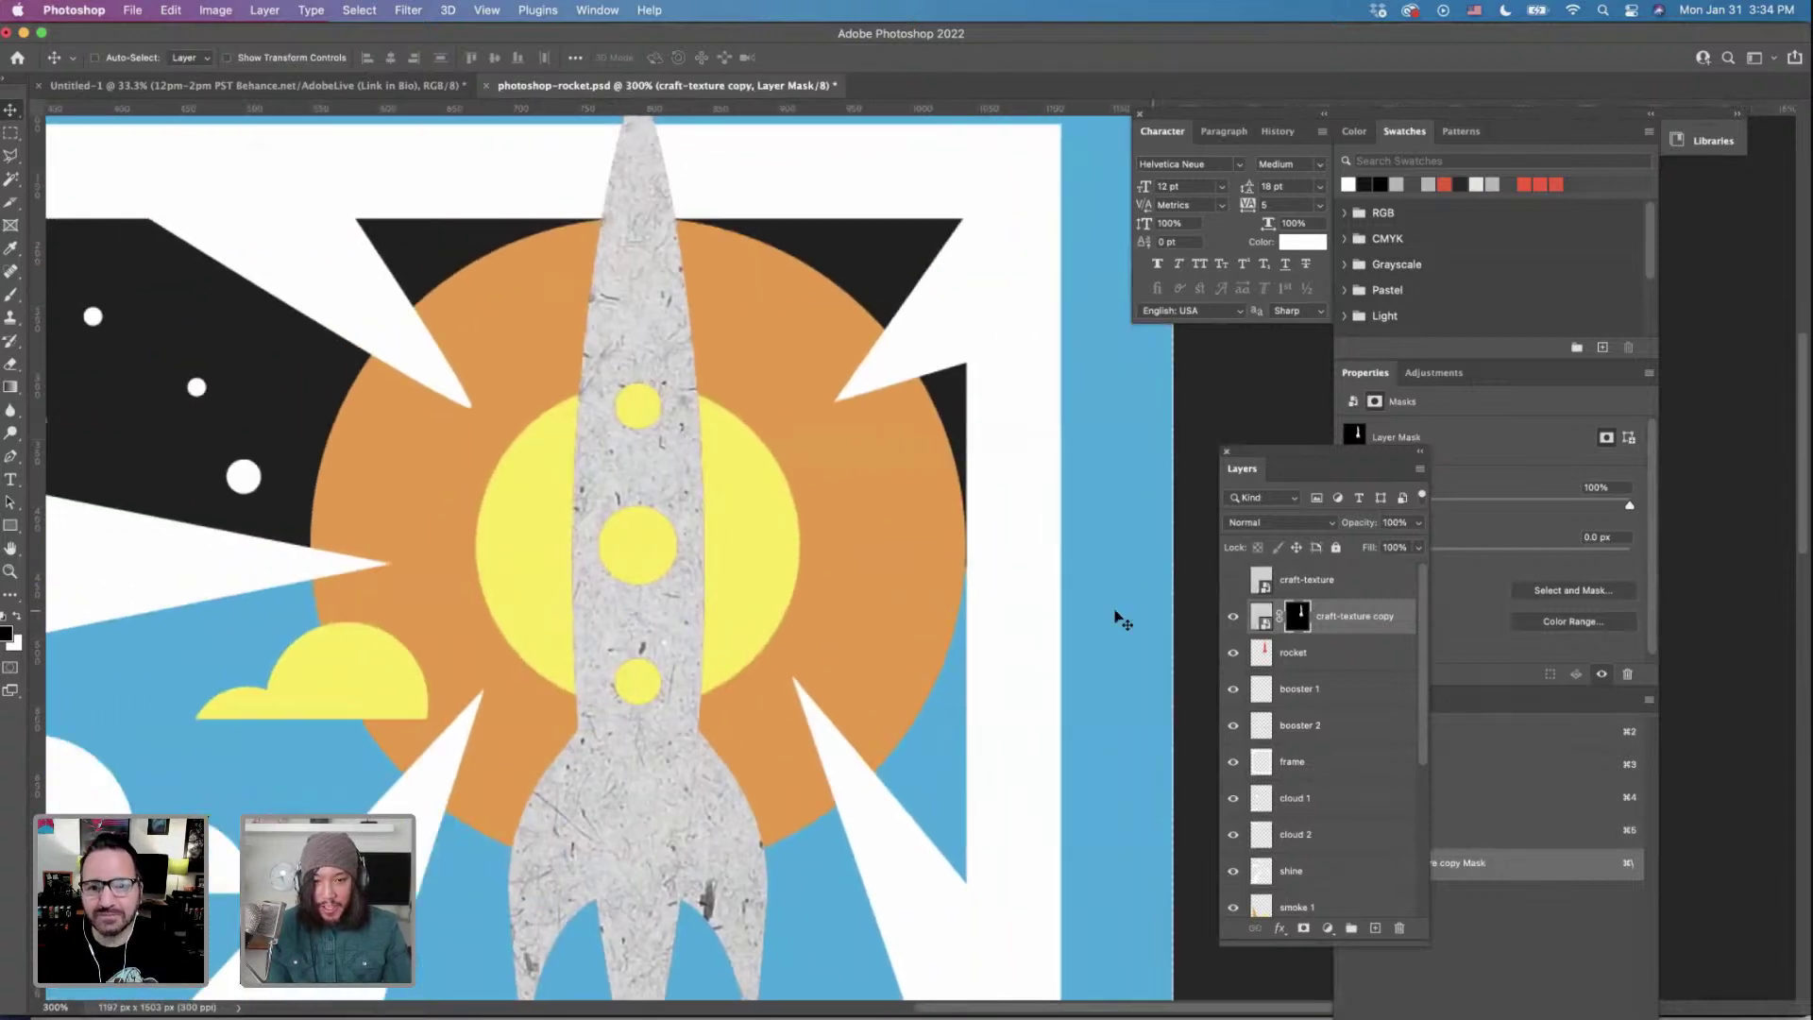
{"action": "scroll", "coordinate": [999, 558], "scroll_direction": "left", "scroll_amount": 2}
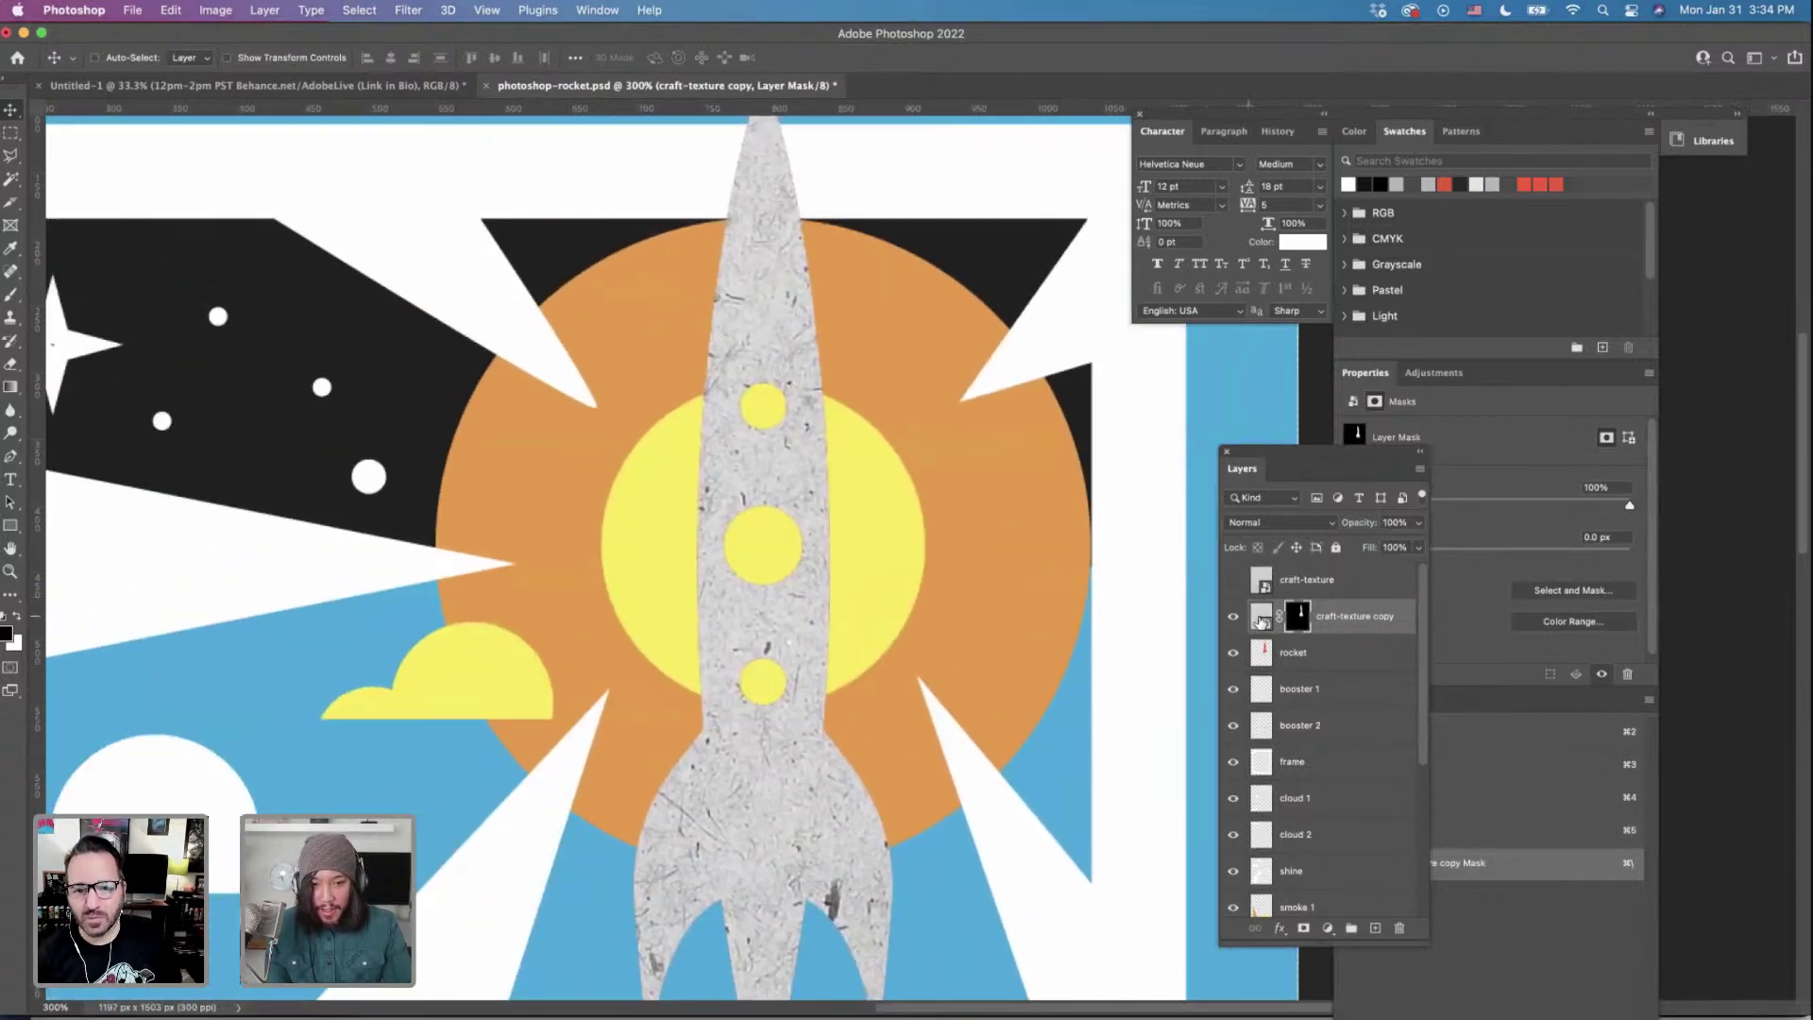
{"action": "left_click", "coordinate": [1262, 620]}
{"action": "left_click", "coordinate": [1254, 526]}
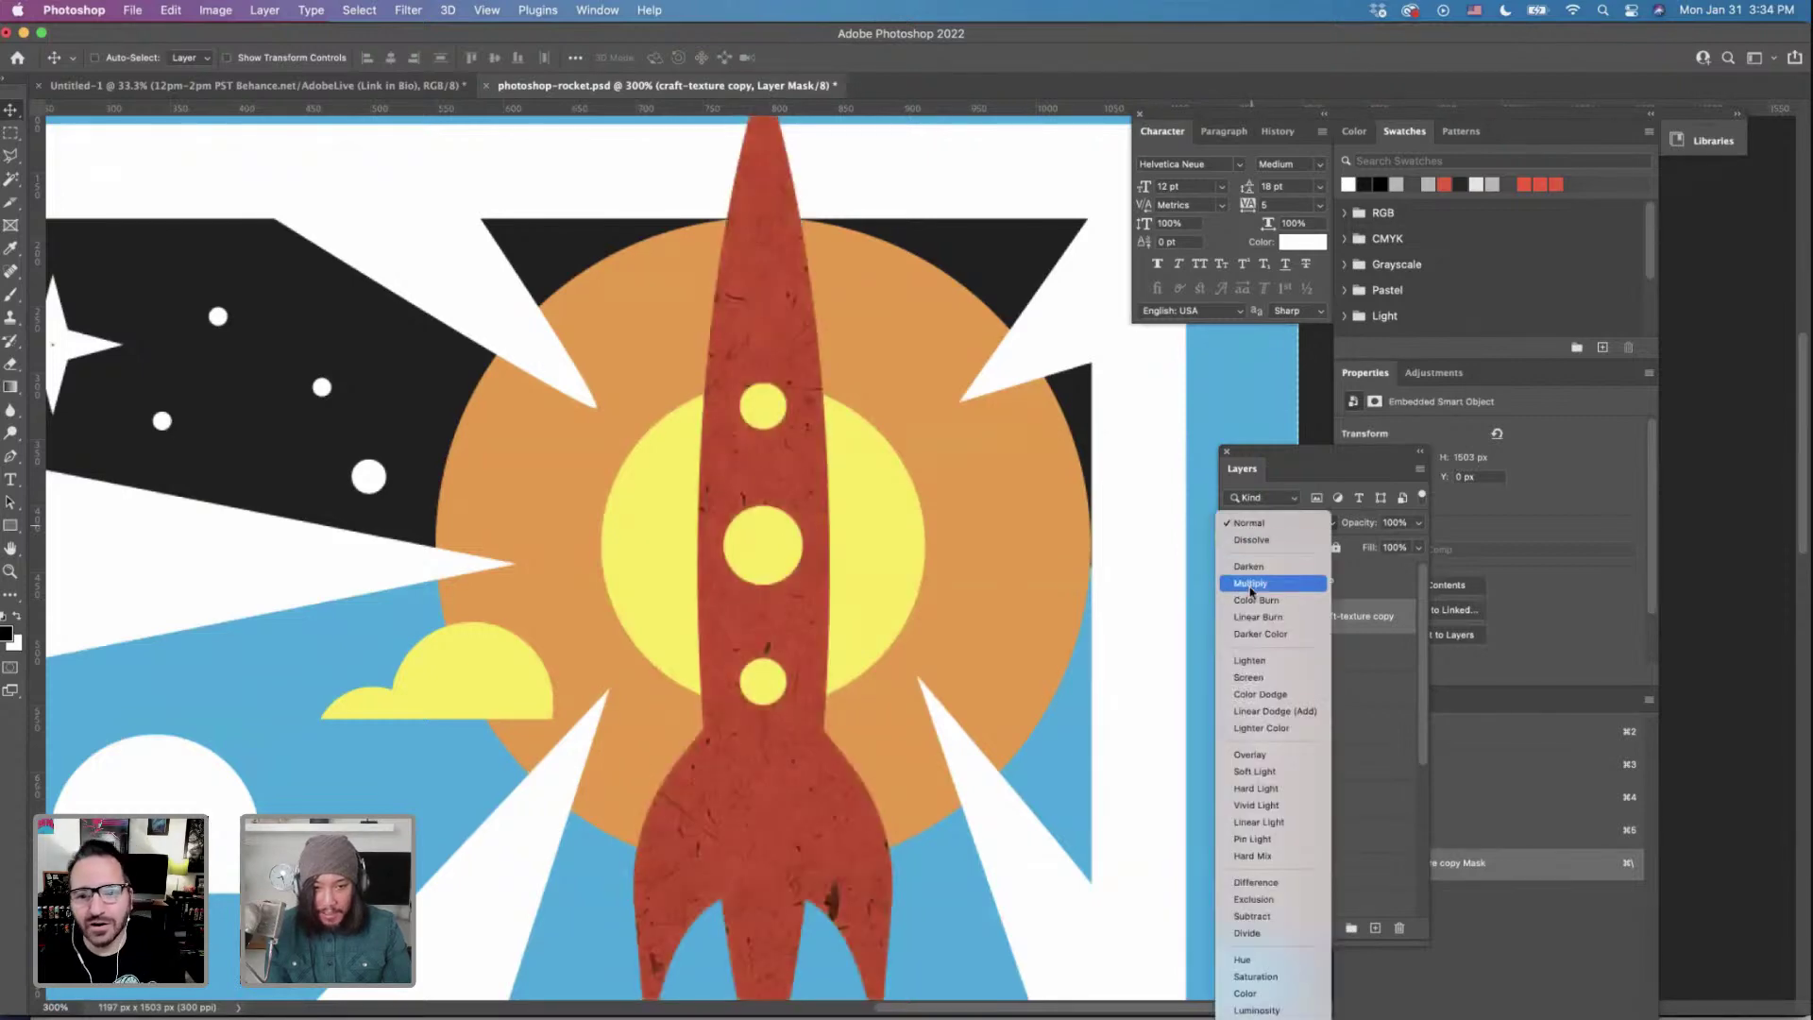
{"action": "left_click", "coordinate": [1227, 583]}
{"action": "scroll", "coordinate": [923, 537], "scroll_direction": "down", "scroll_amount": 3}
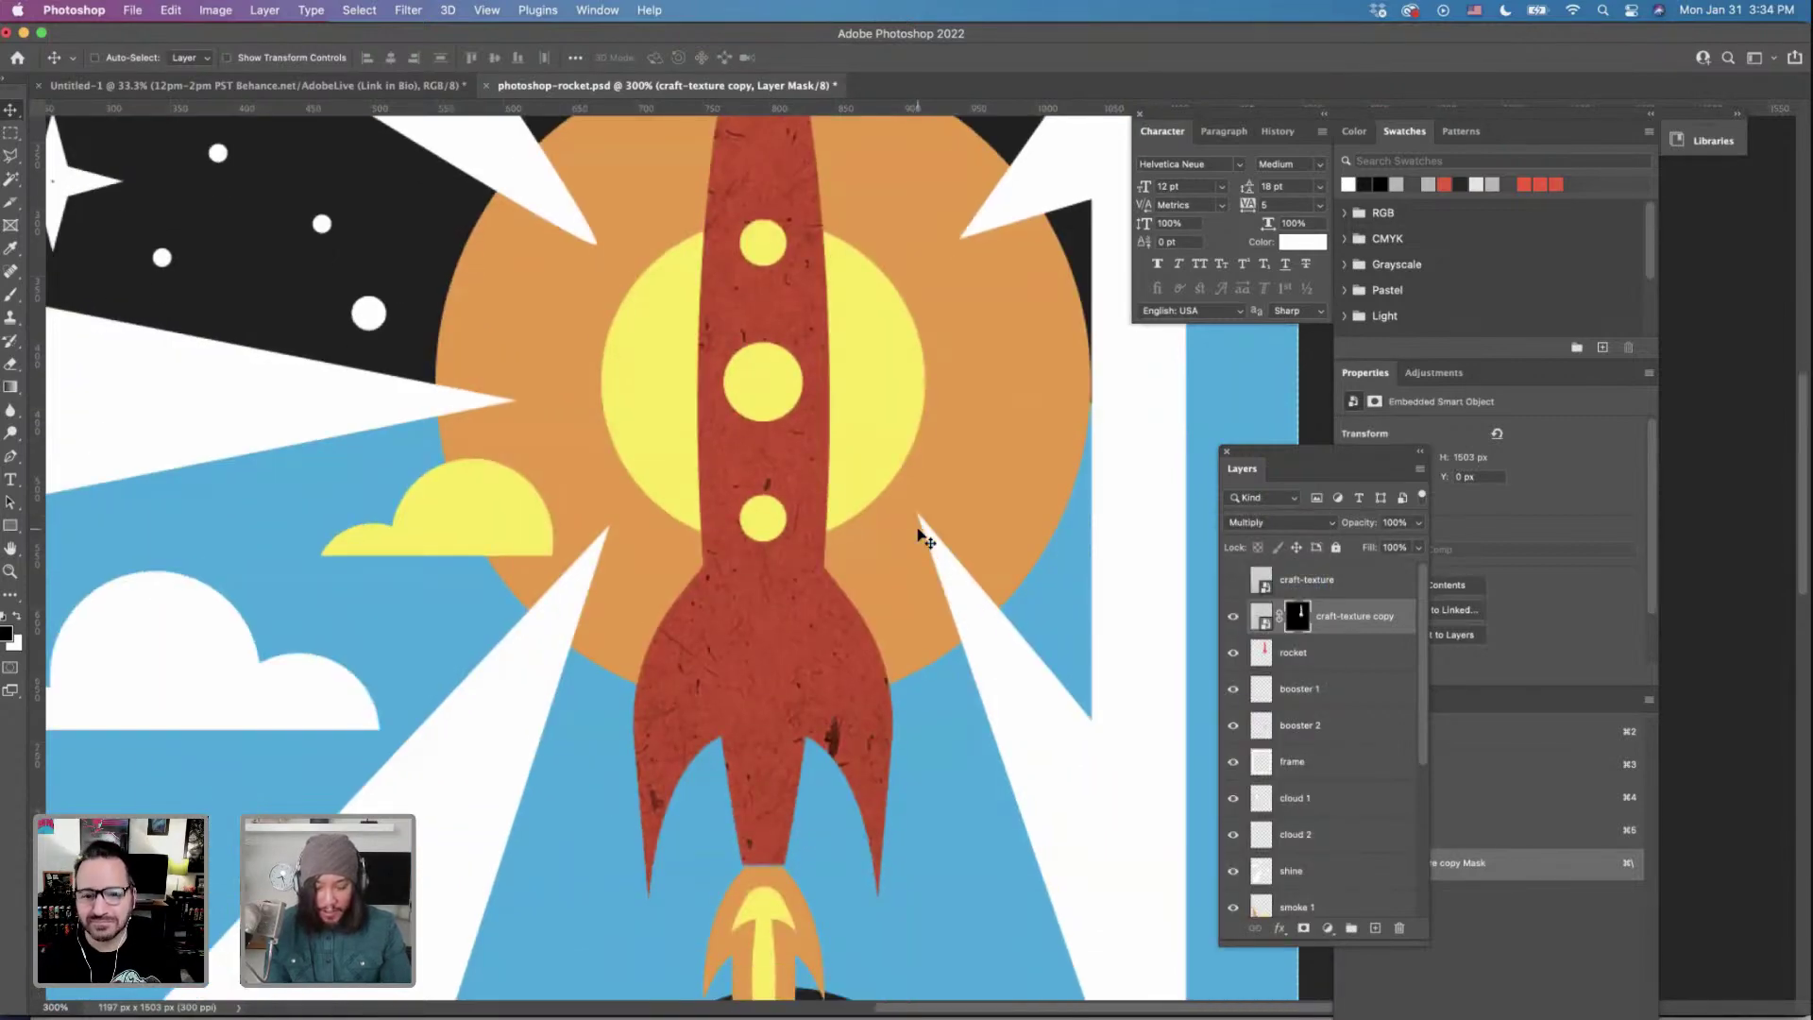
{"action": "scroll", "coordinate": [922, 537], "scroll_direction": "down", "scroll_amount": 1}
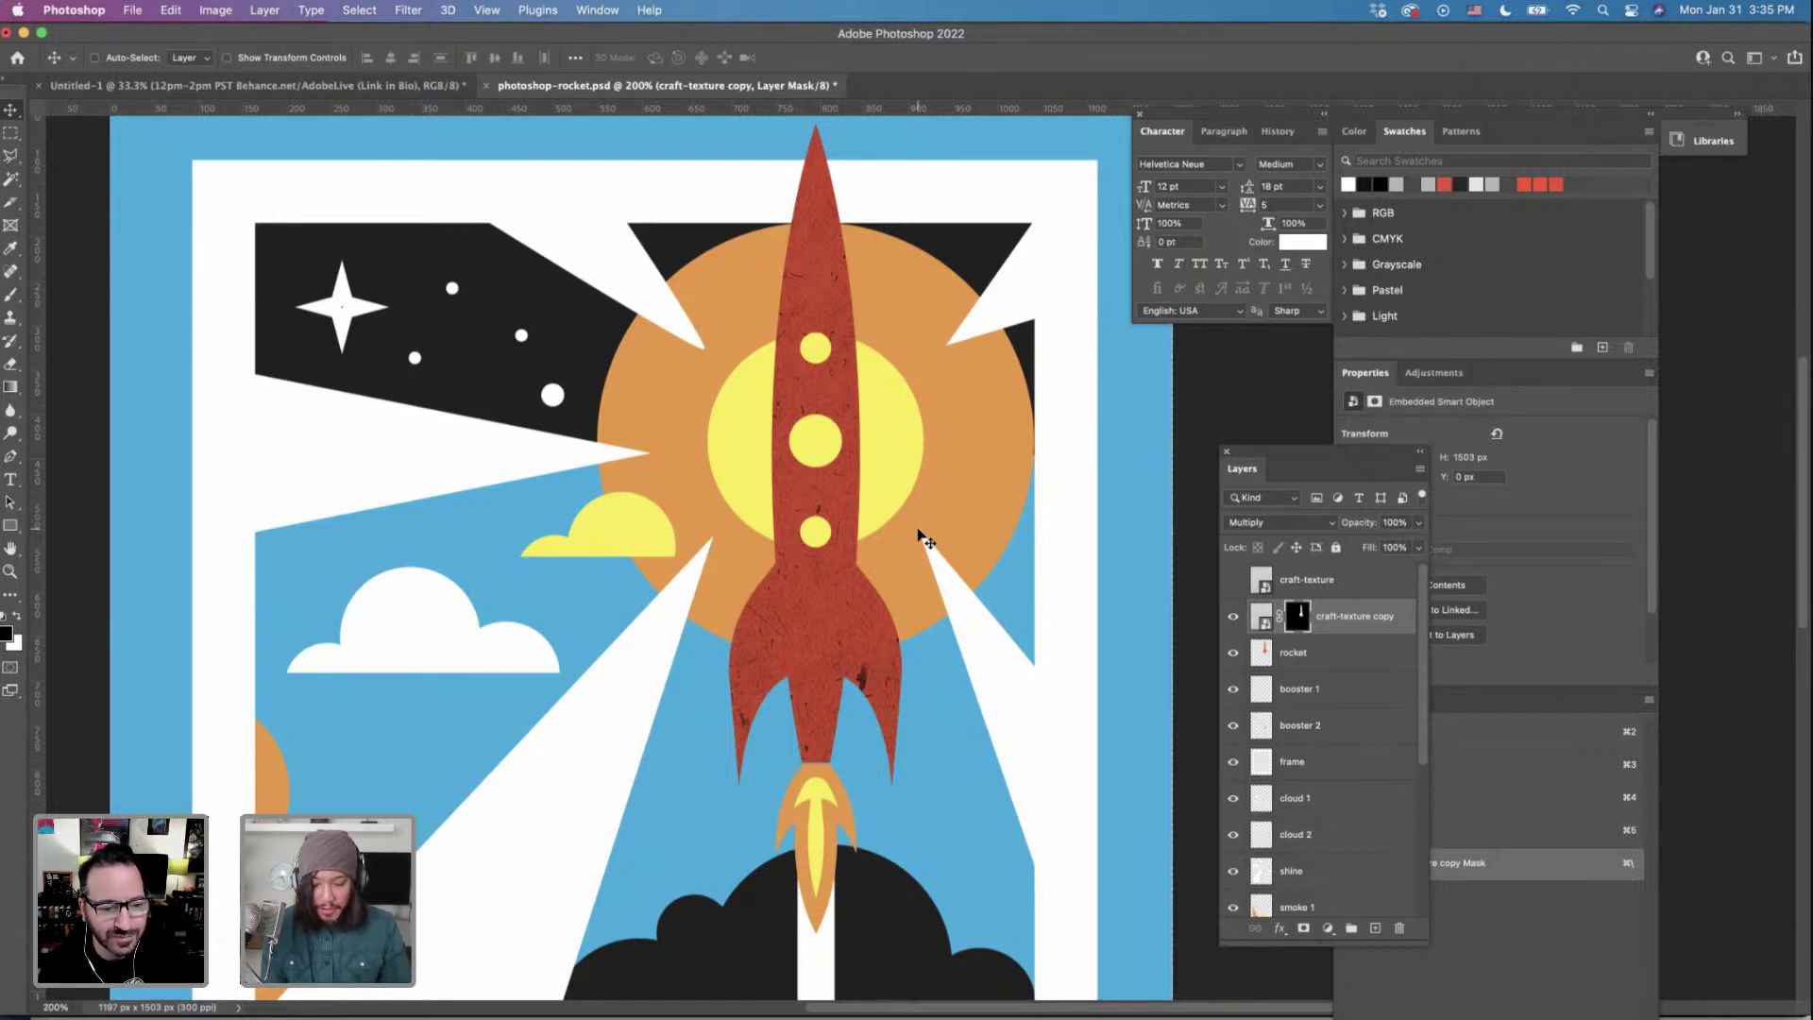
Compare the rocket with and without its craft texture, and load the rocket layer's outline as a selection.
{"action": "key", "text": "super+equal"}
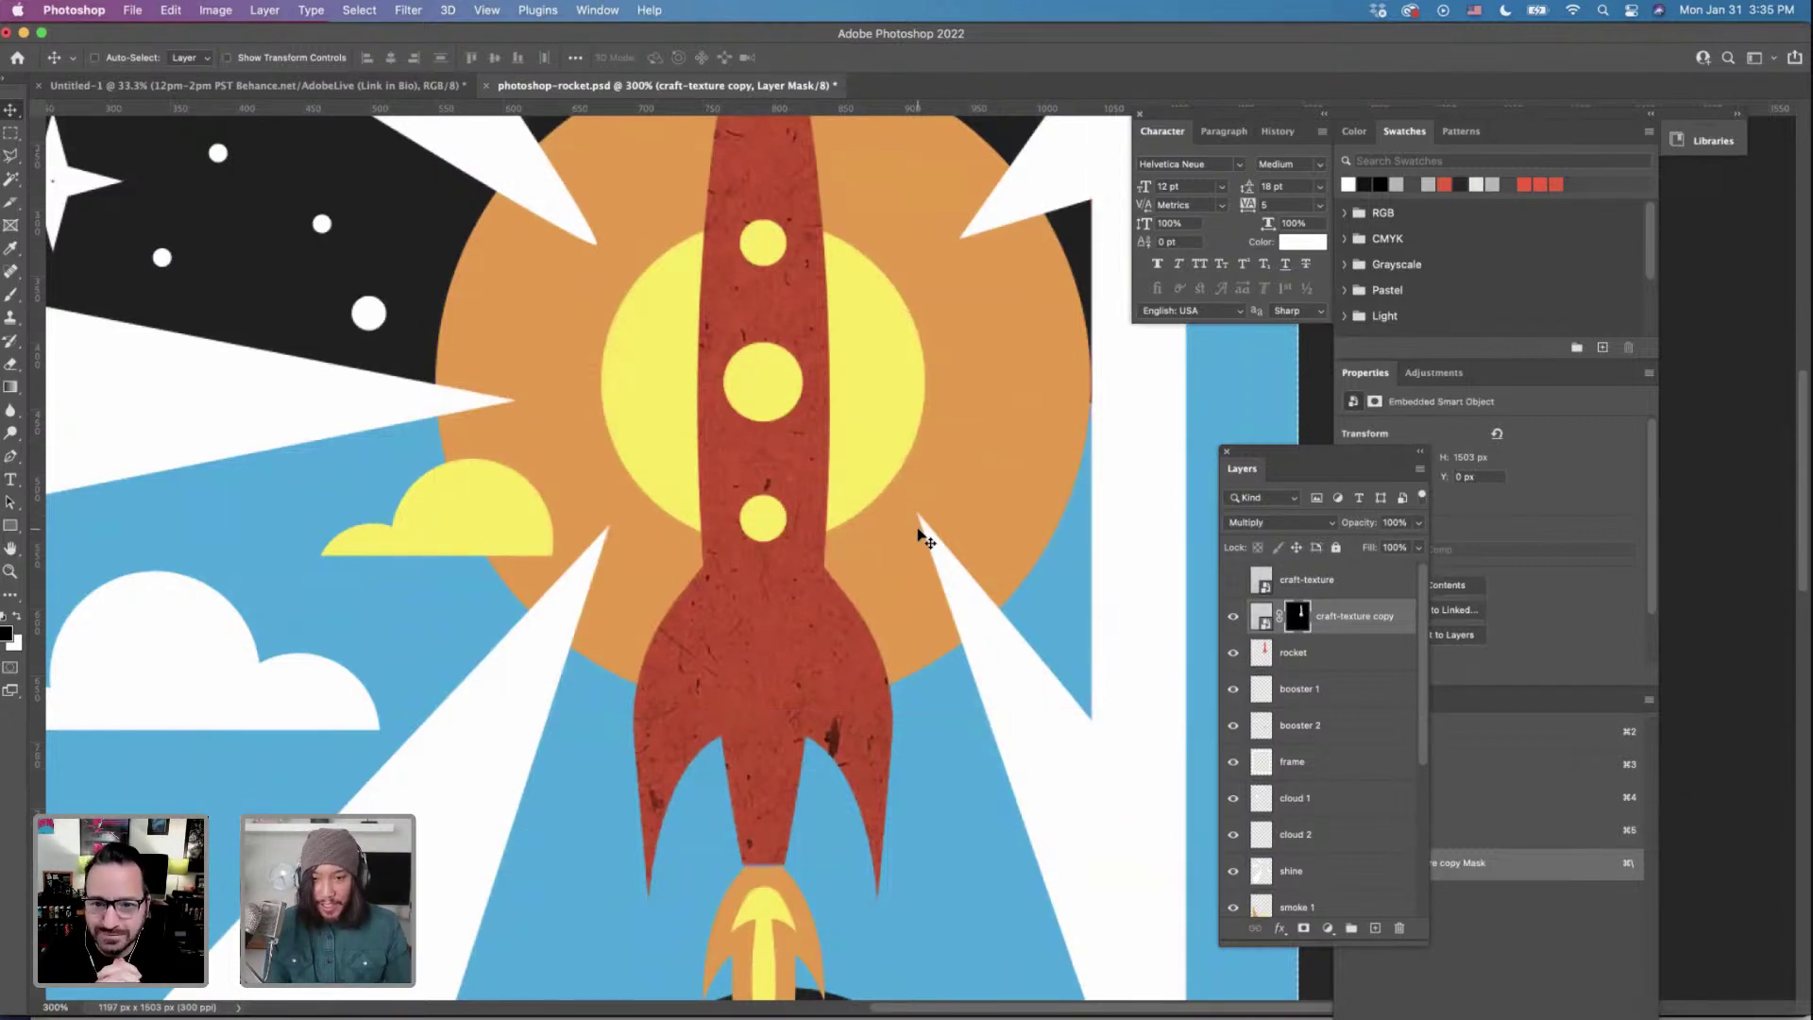
{"action": "left_click", "coordinate": [1234, 620]}
{"action": "left_click", "coordinate": [1233, 619]}
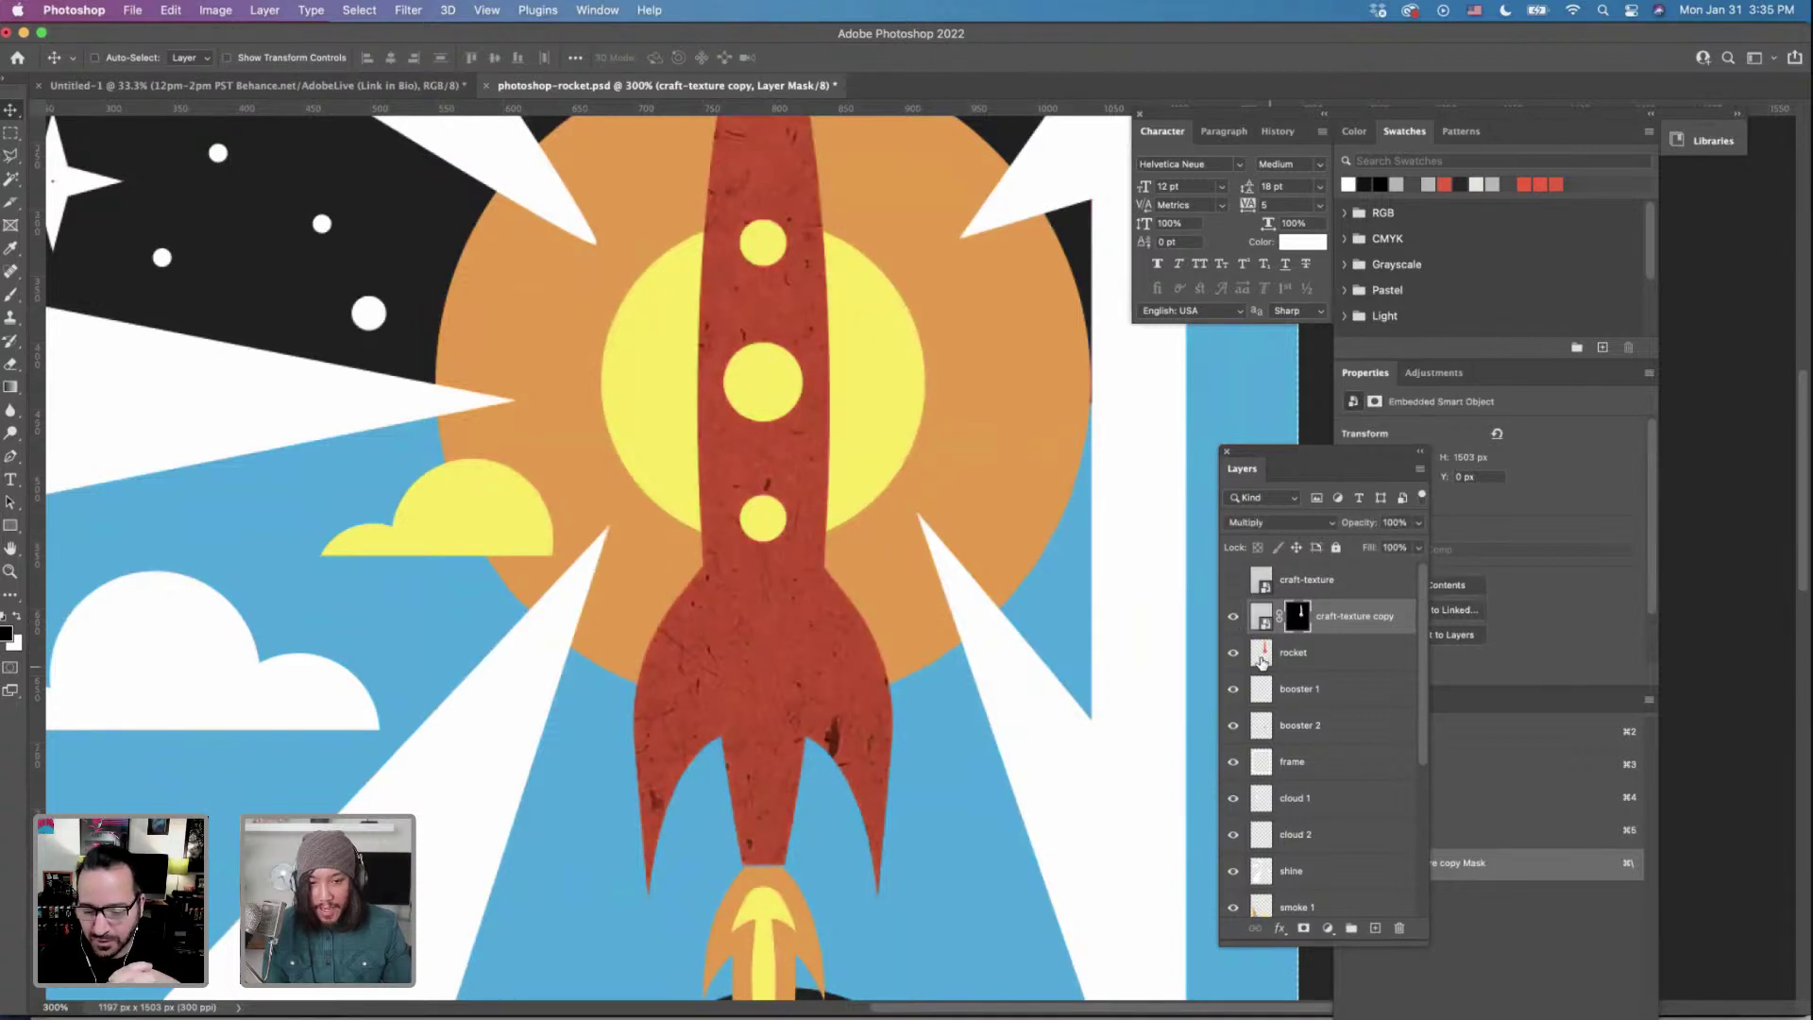
{"action": "left_click", "coordinate": [1264, 658], "text": "super"}
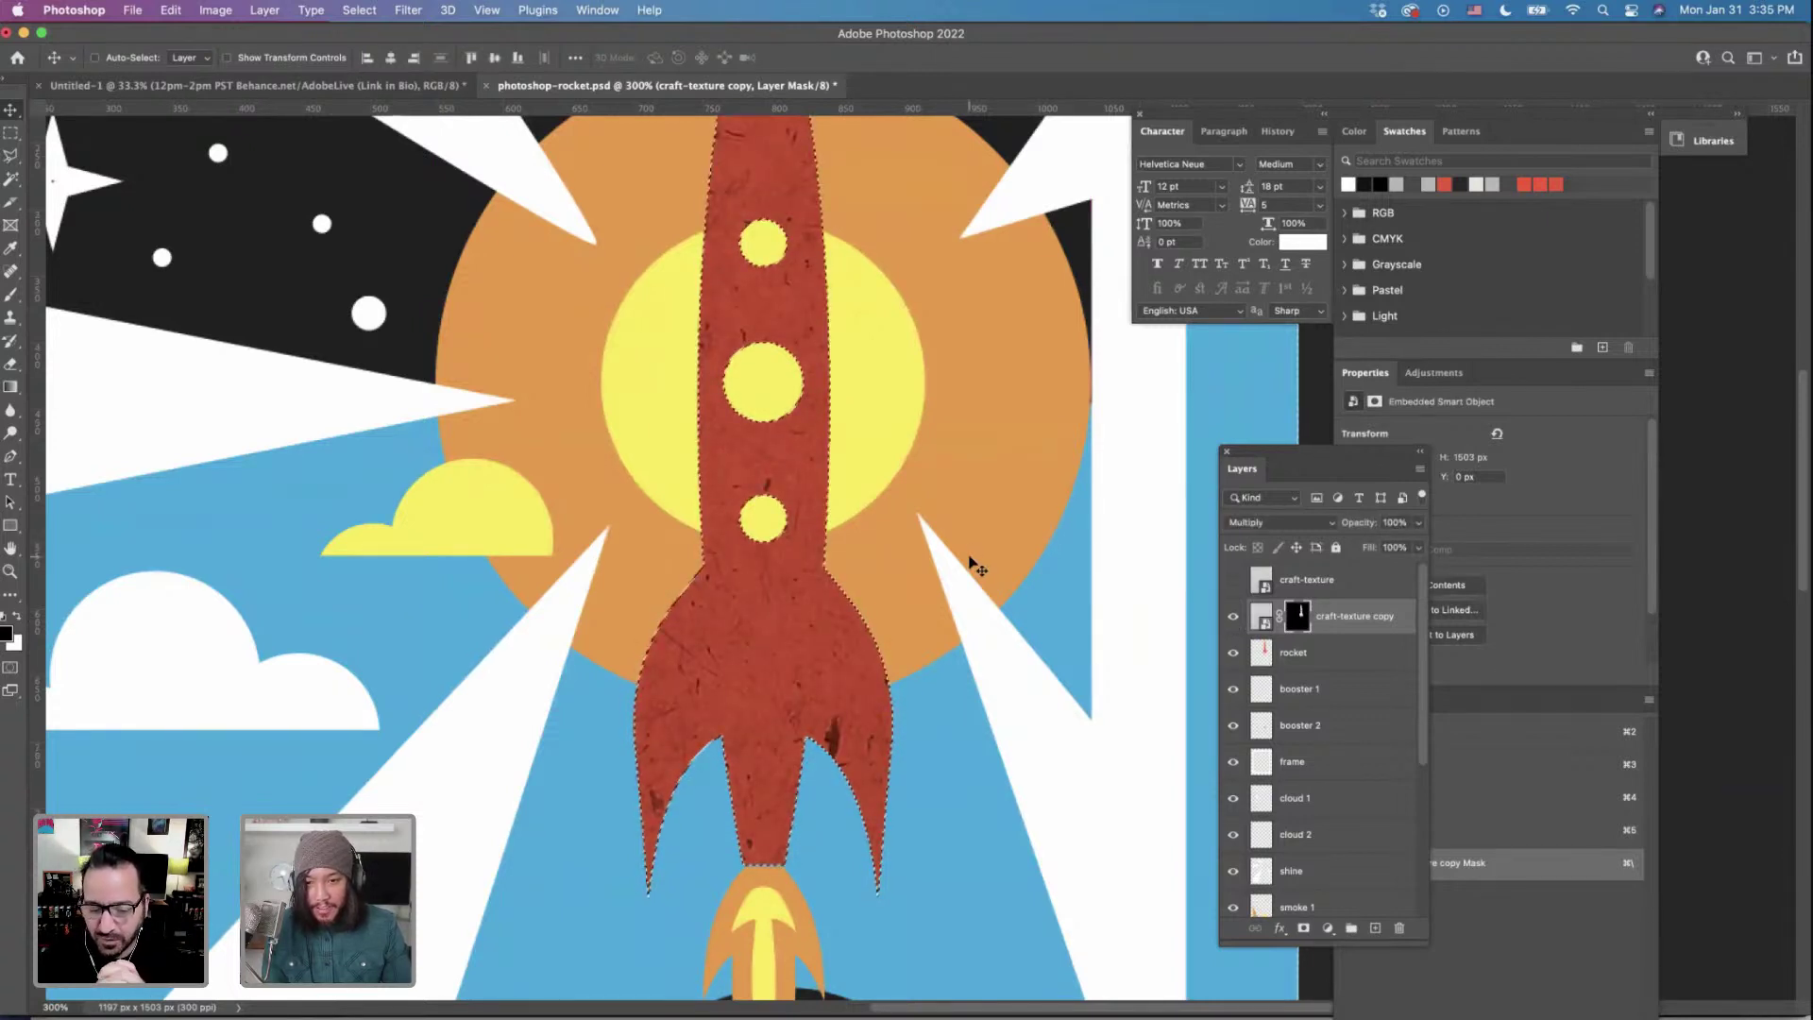
{"action": "scroll", "coordinate": [916, 545], "scroll_direction": "up", "scroll_amount": 2}
{"action": "scroll", "coordinate": [888, 546], "scroll_direction": "up", "scroll_amount": 5}
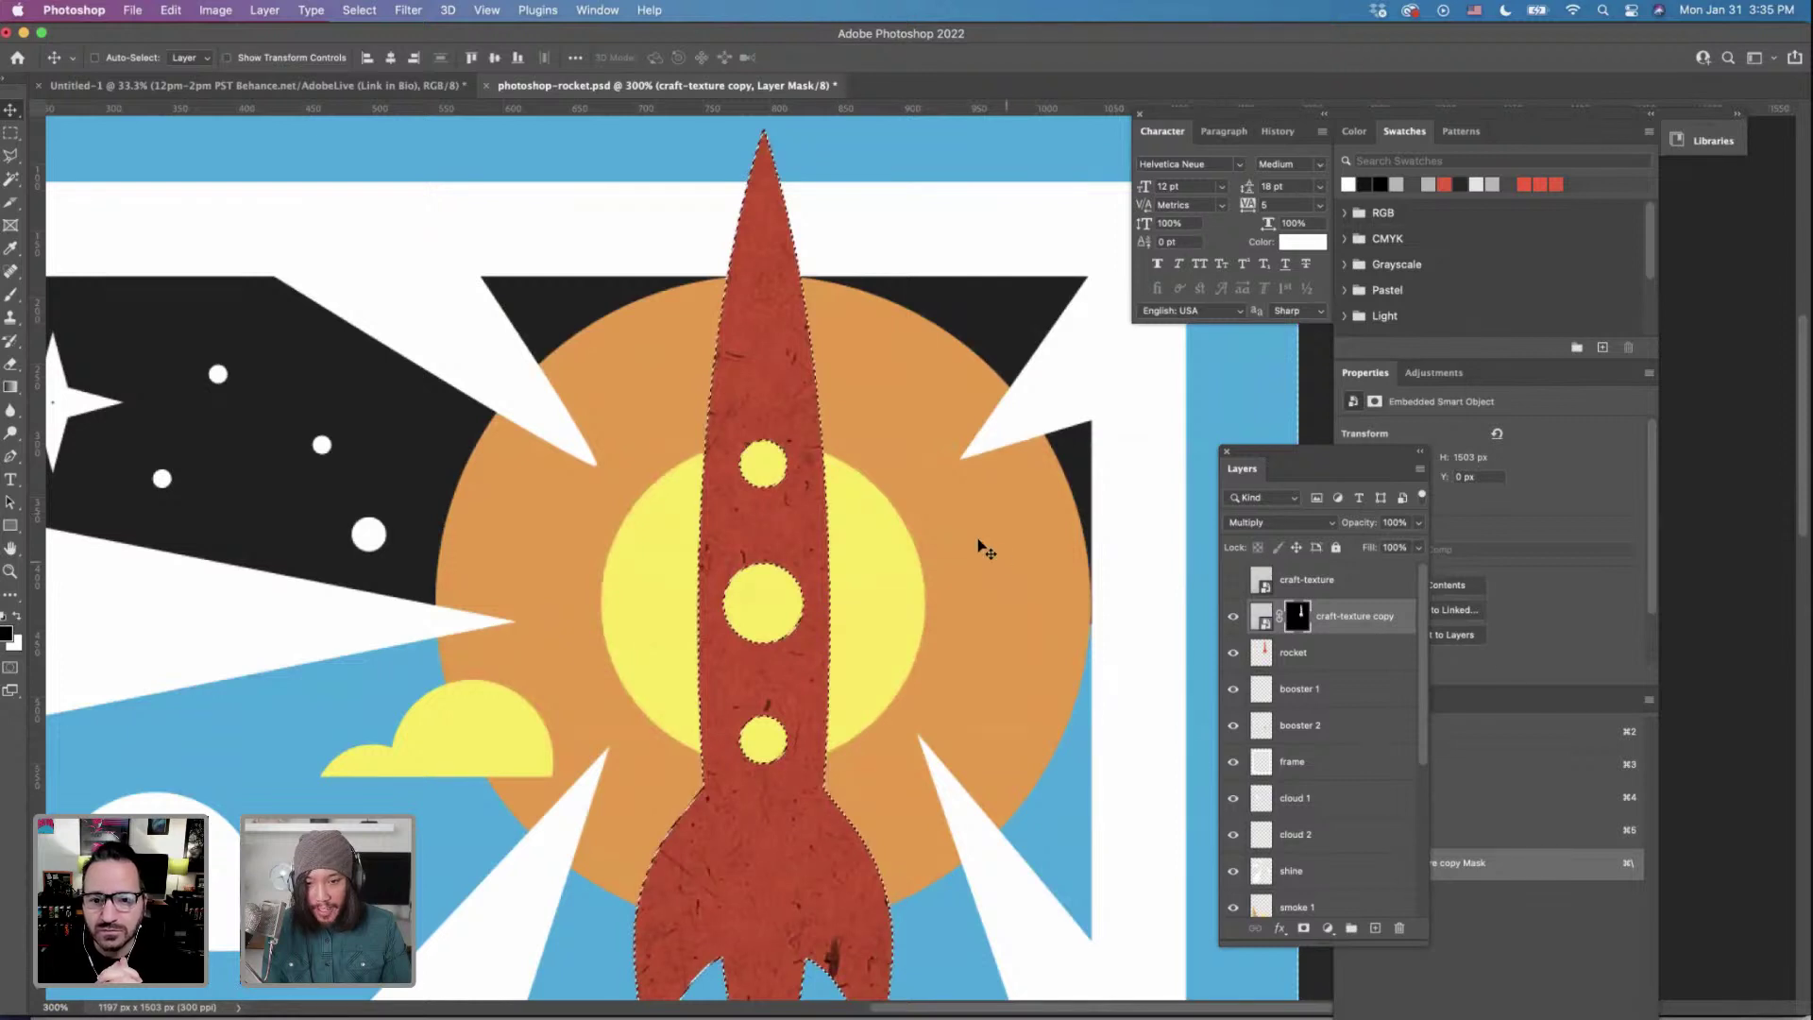
{"action": "scroll", "coordinate": [987, 547], "scroll_direction": "down", "scroll_amount": 4}
Add a new layer directly above the rocket layer and name it highlight.
{"action": "left_click", "coordinate": [1298, 659]}
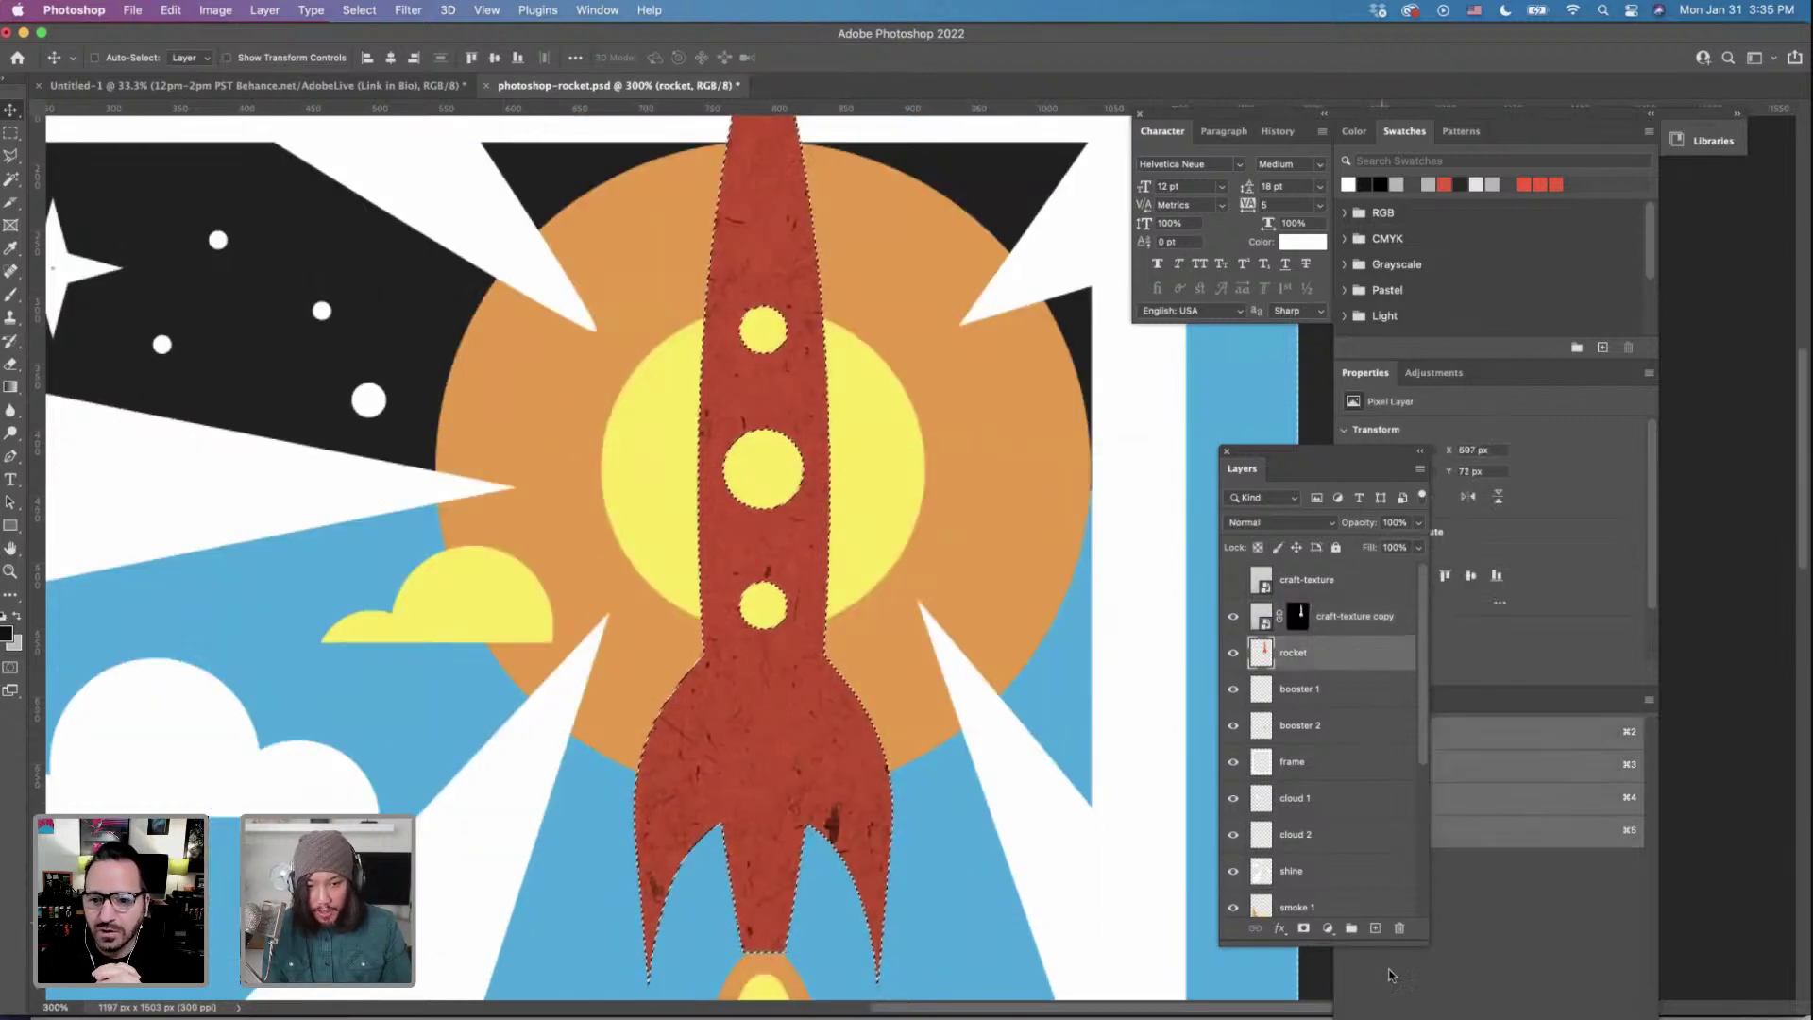
{"action": "left_click", "coordinate": [1376, 929]}
{"action": "double_click", "coordinate": [1293, 652]}
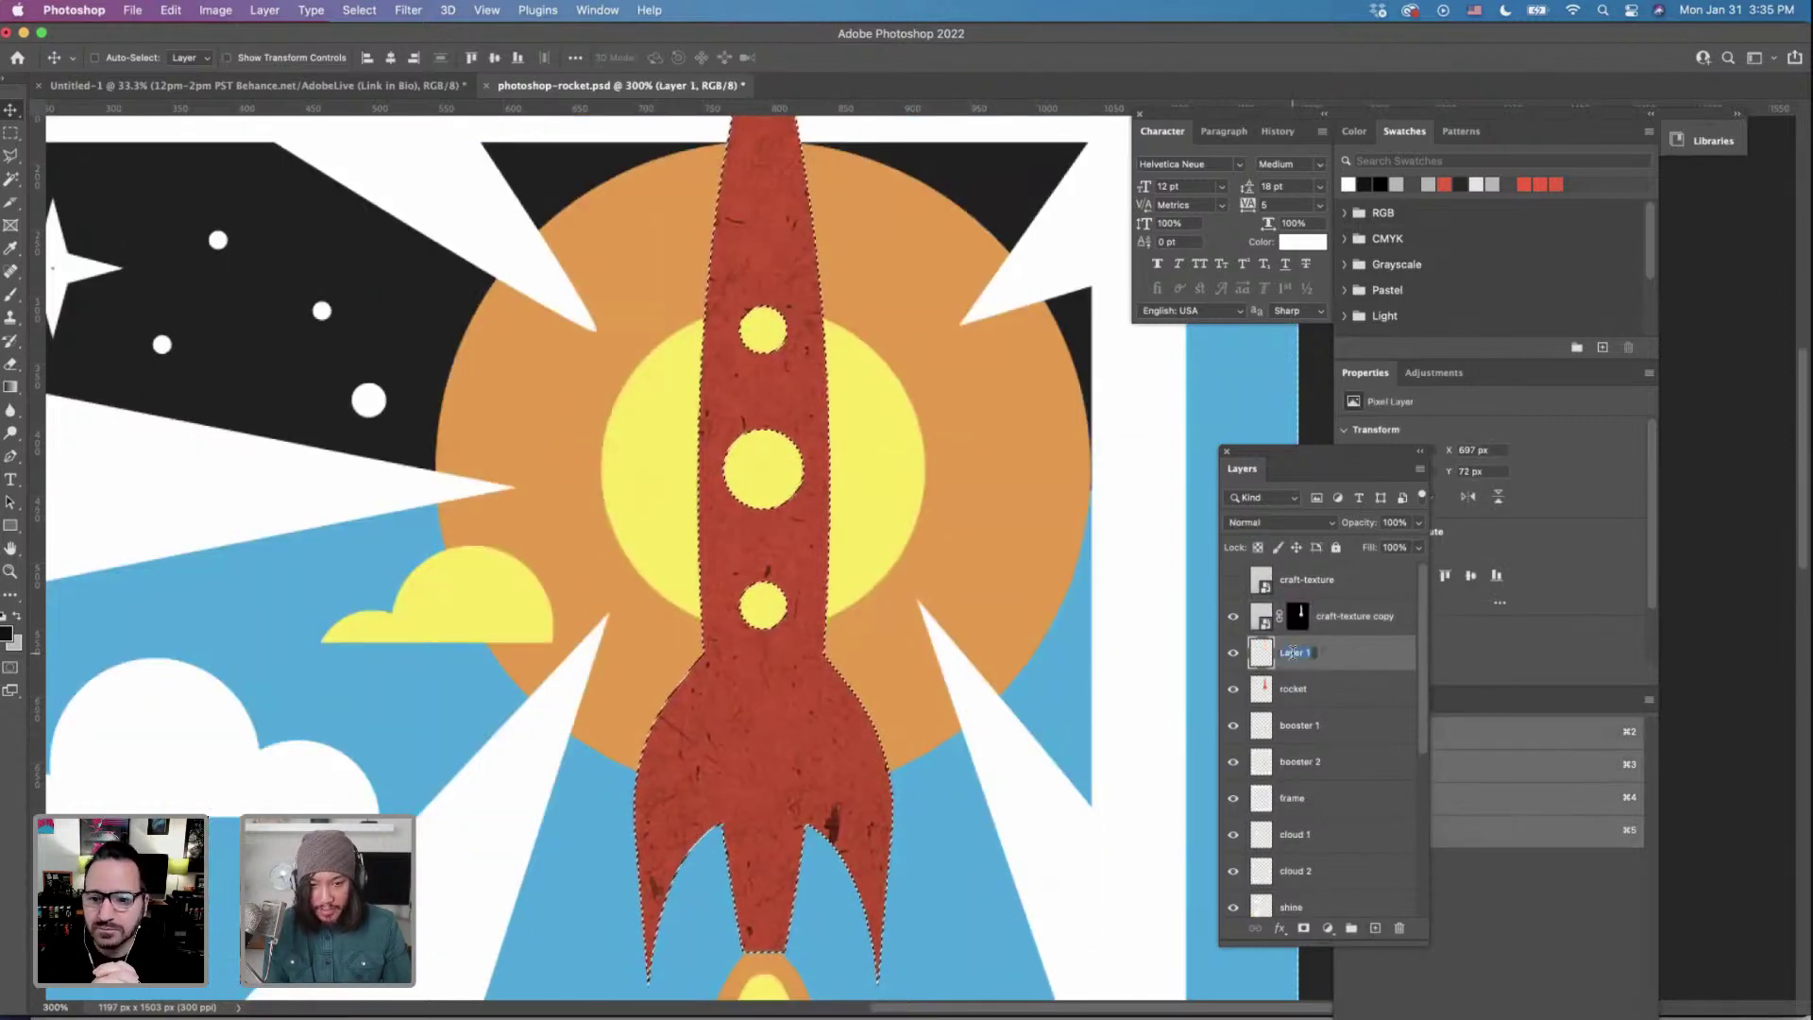
{"action": "type", "text": "highlight"}
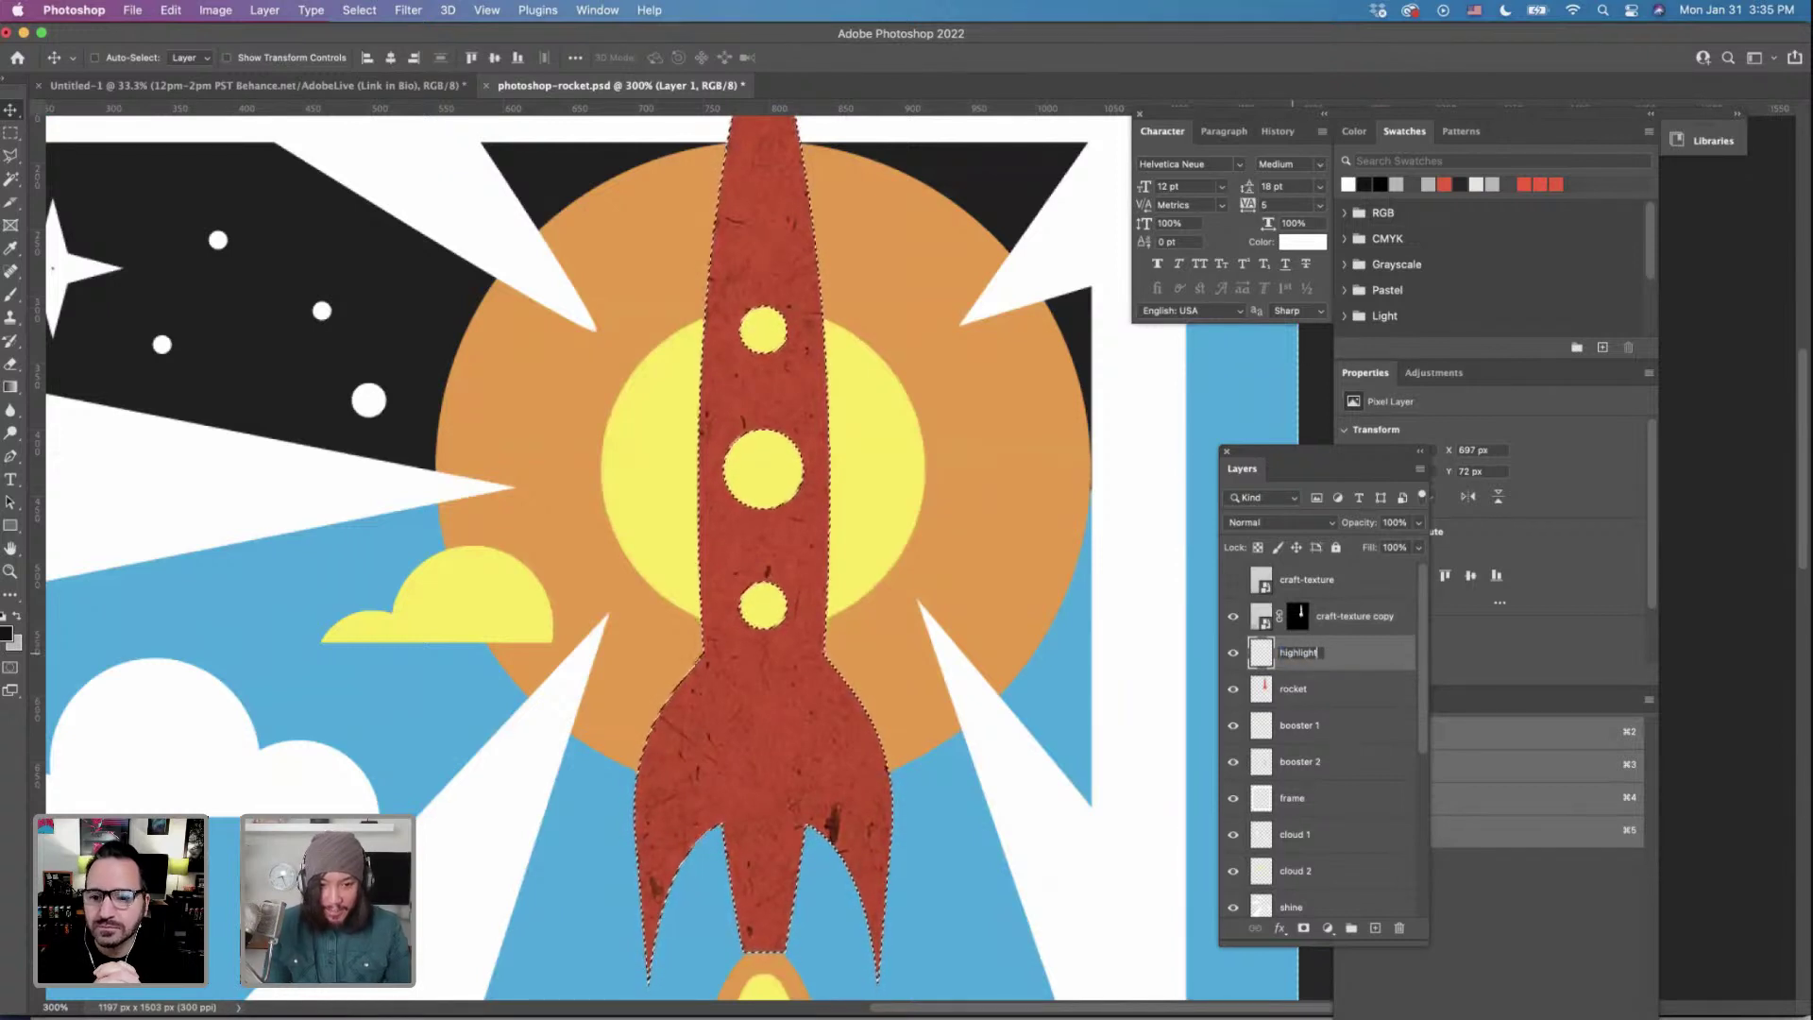
{"action": "key", "text": "Return"}
Choose the Brush tool with the first round brush preset and soften its hardness to 0%.
{"action": "key", "text": "super+minus"}
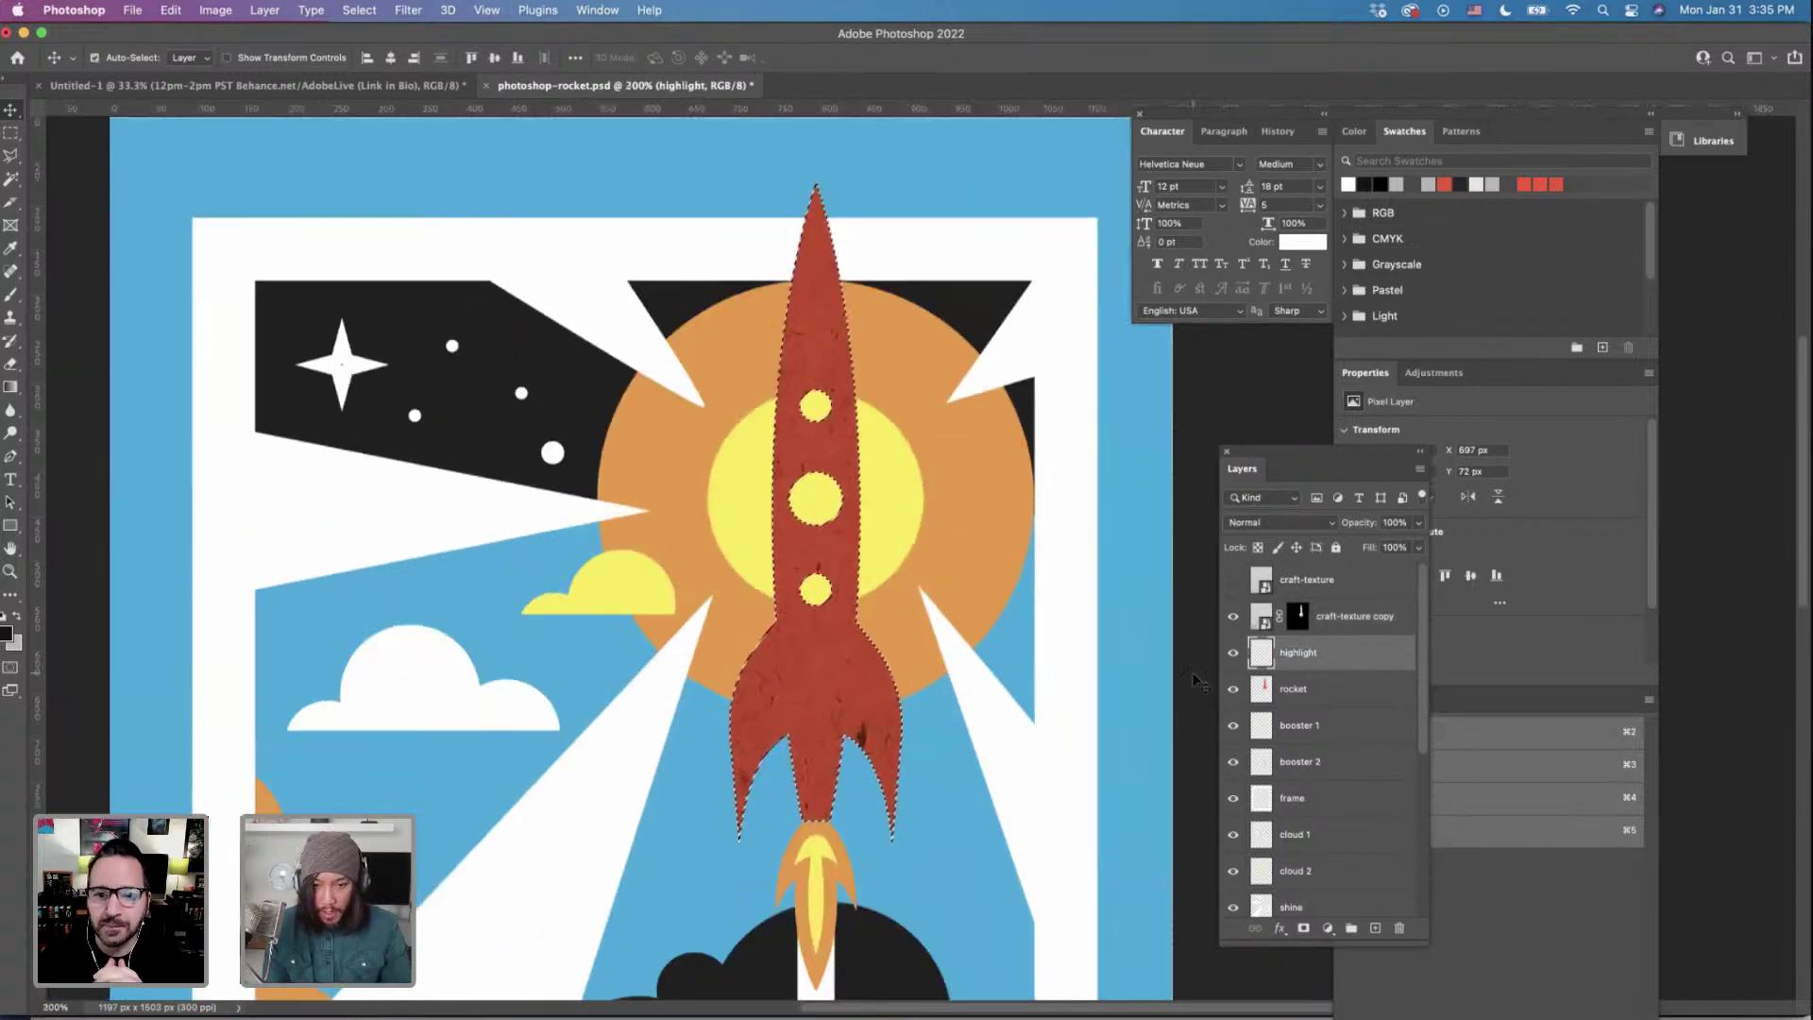
{"action": "left_click", "coordinate": [15, 300]}
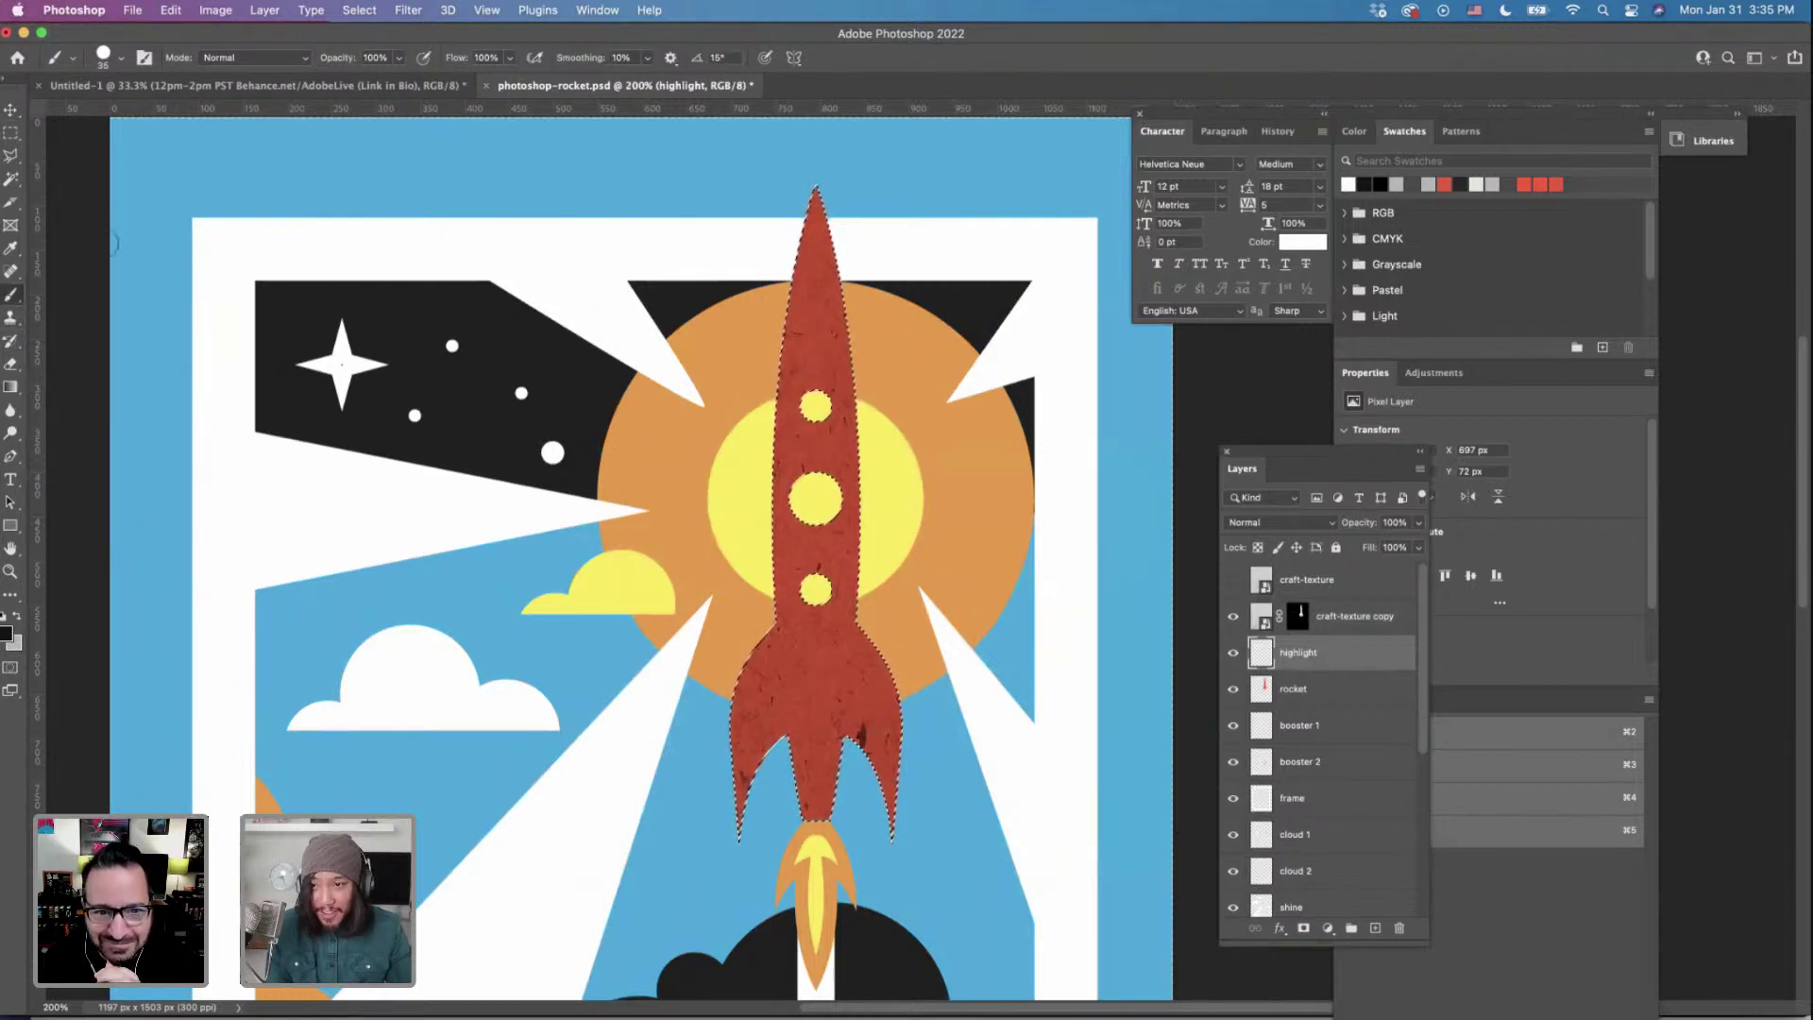
{"action": "left_click", "coordinate": [103, 54]}
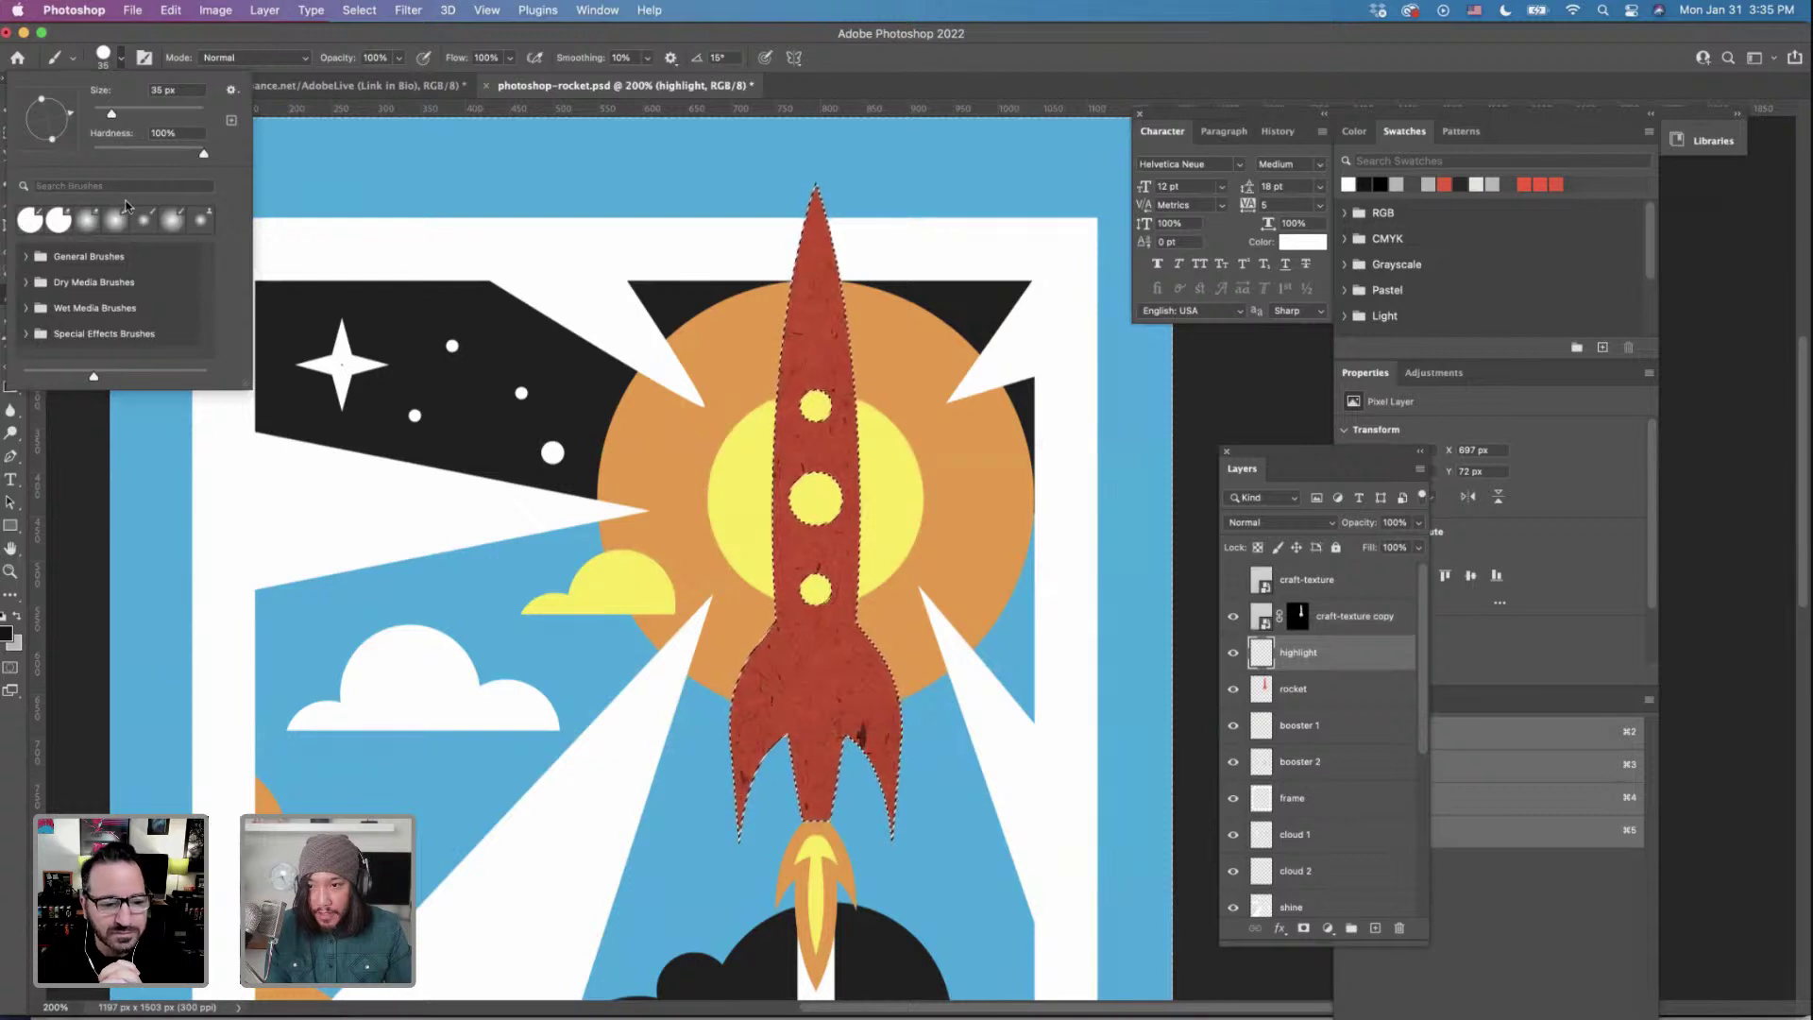
{"action": "left_click_drag", "start_coordinate": [204, 159], "coordinate": [68, 162]}
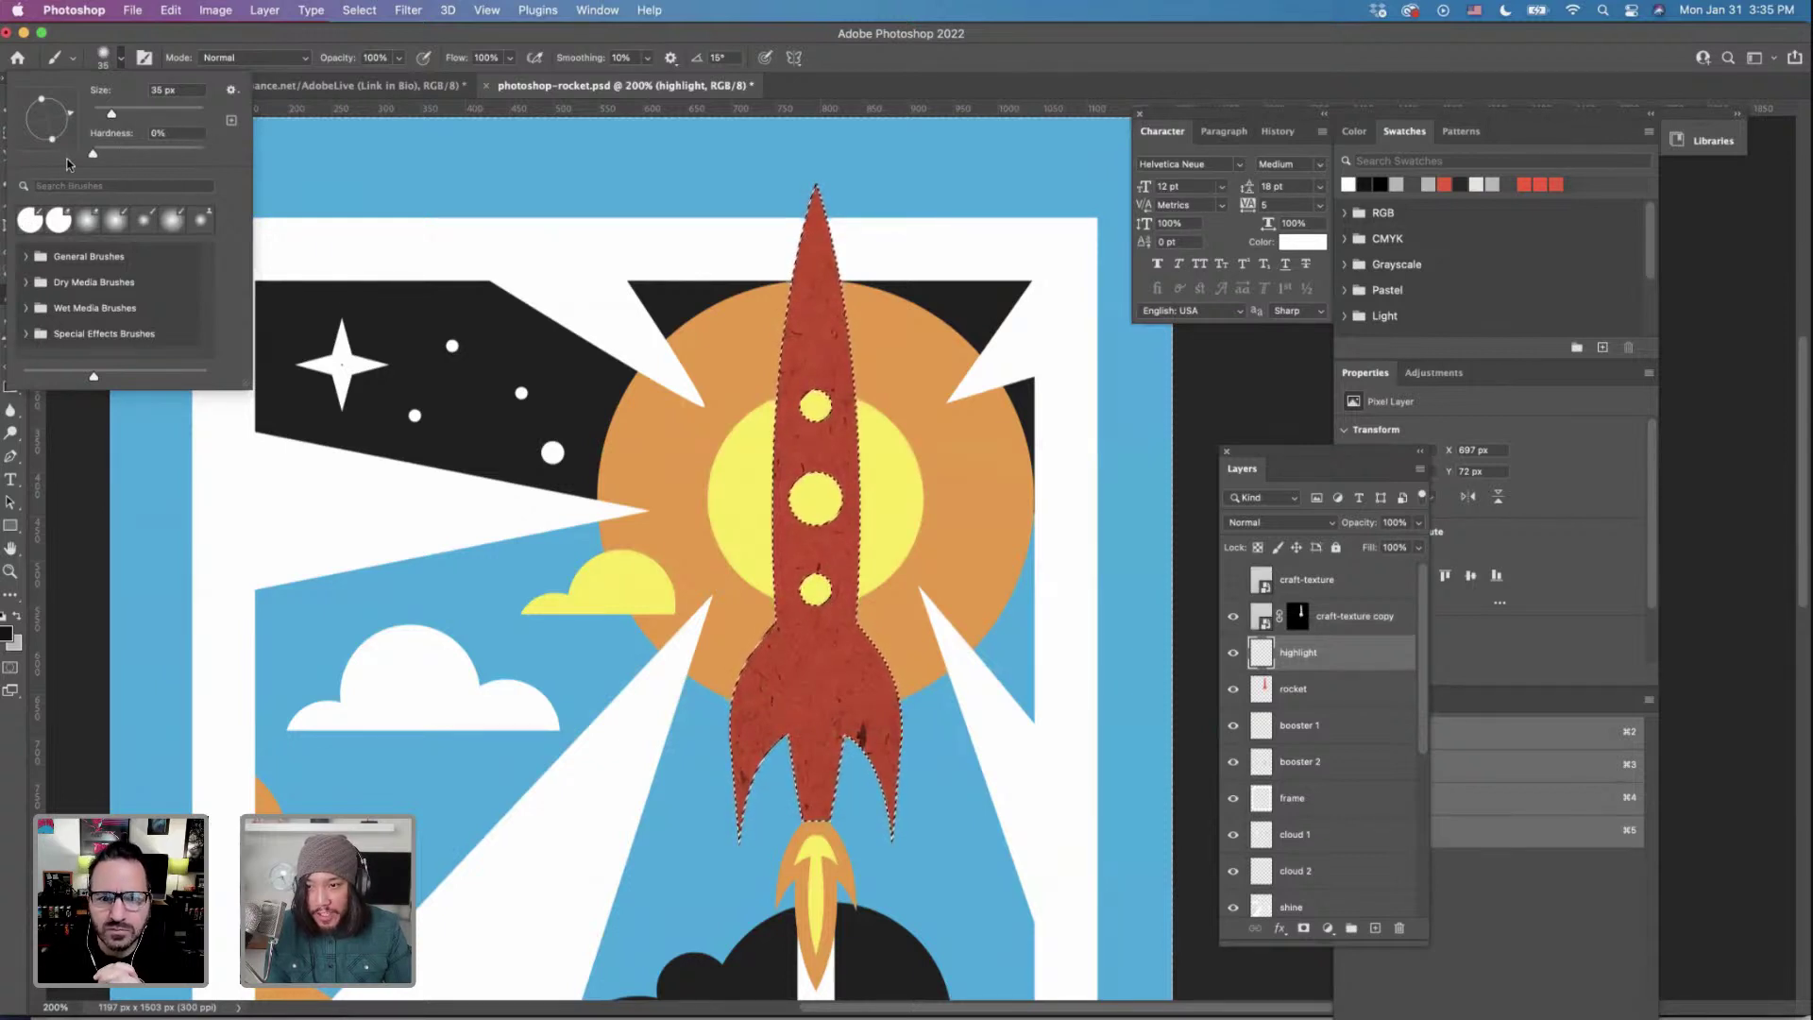
{"action": "left_click", "coordinate": [30, 221]}
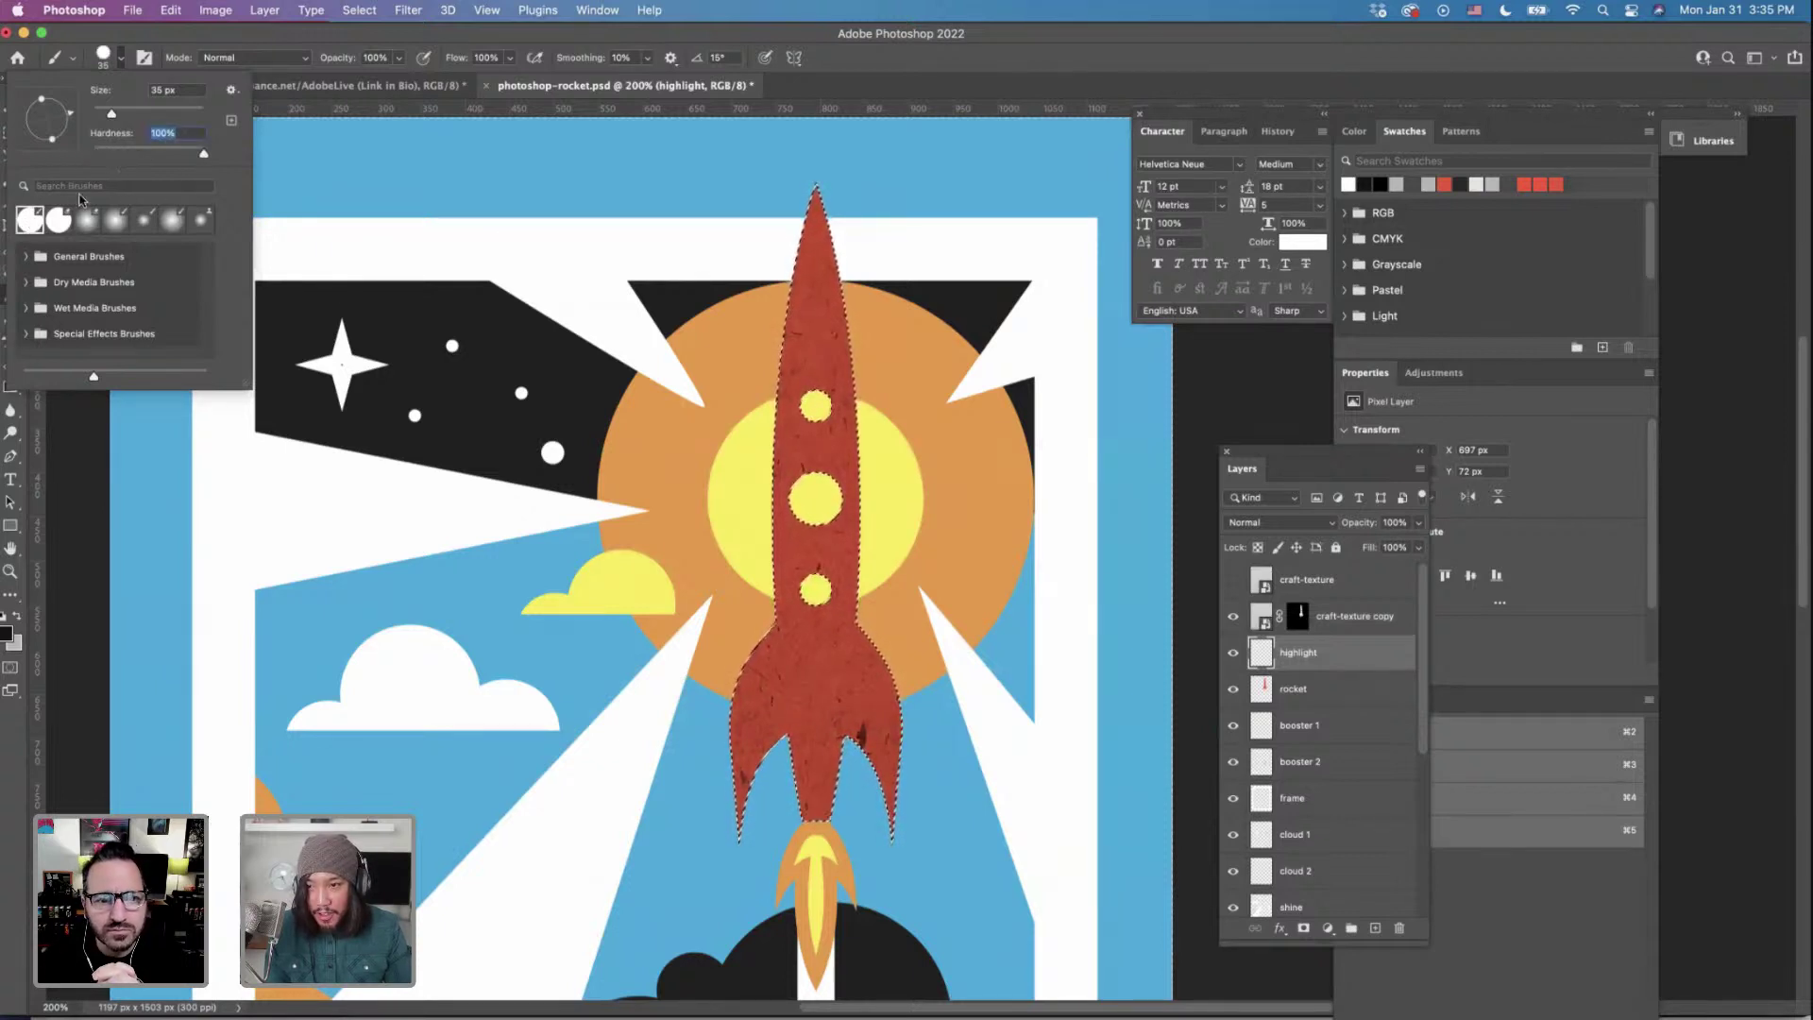
{"action": "left_click_drag", "start_coordinate": [160, 160], "coordinate": [54, 161]}
{"action": "left_click", "coordinate": [712, 370]}
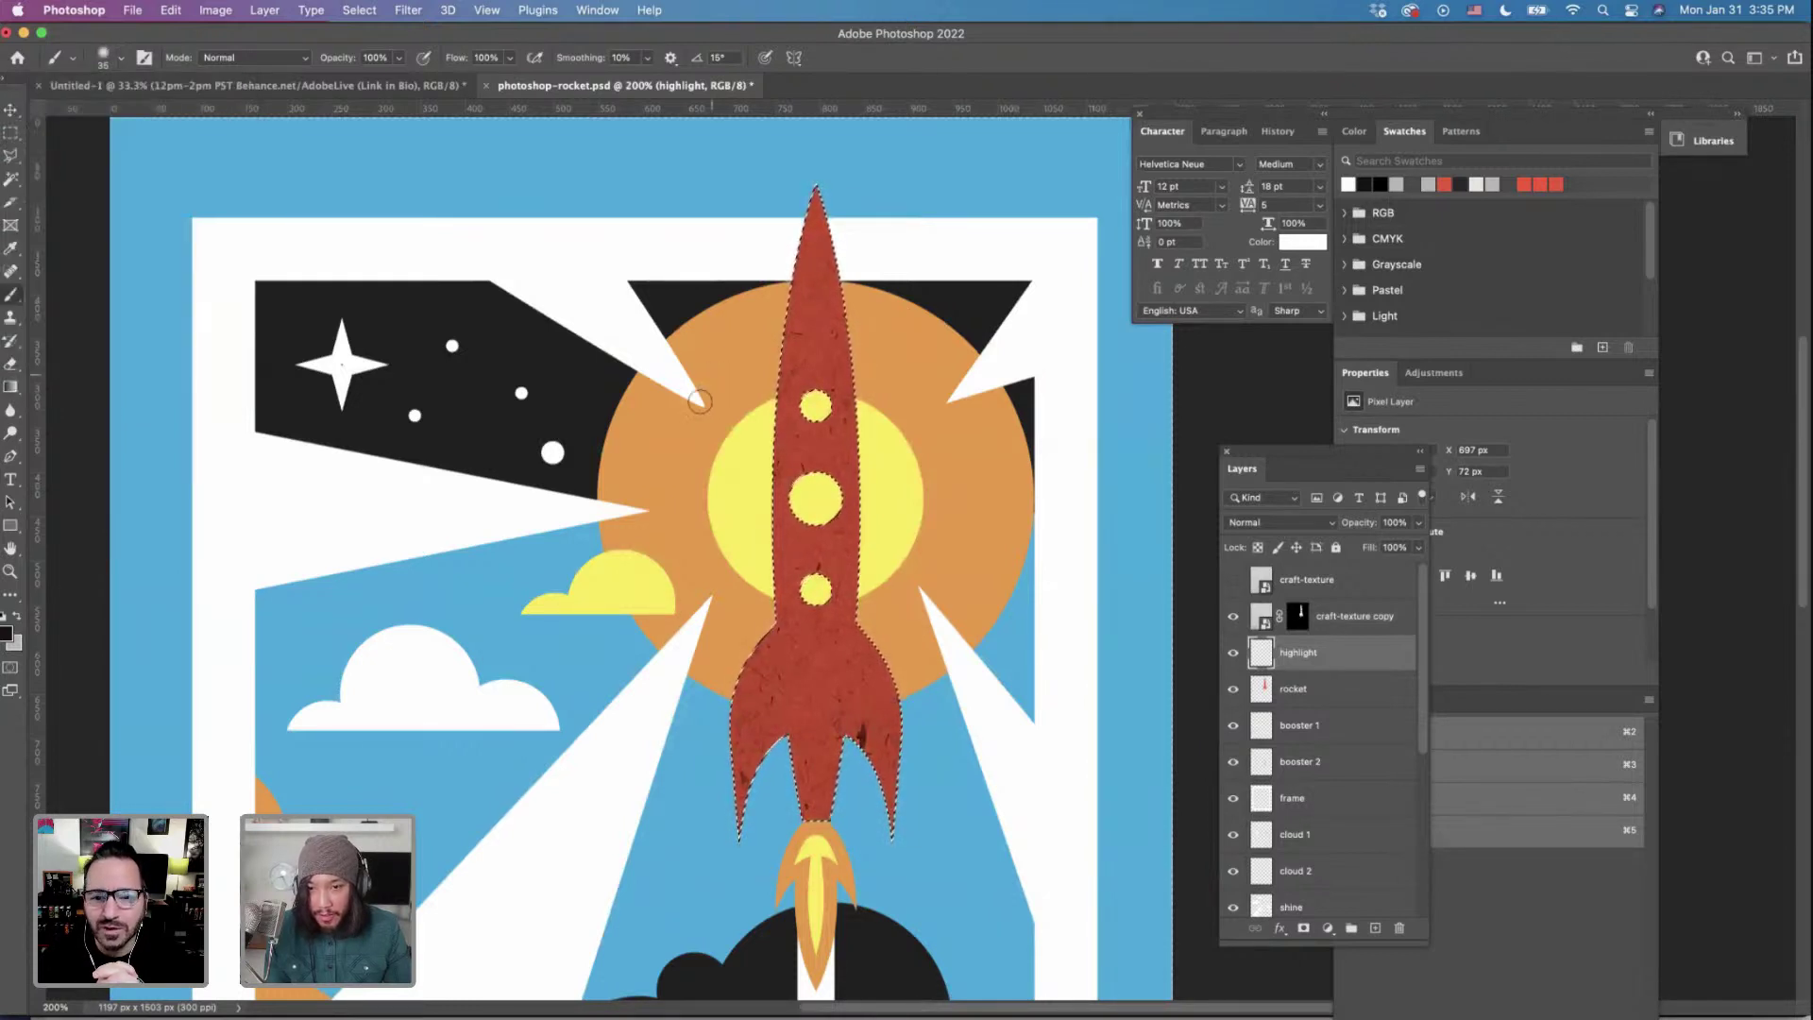
Enlarge the soft brush to 700 px, try a dark stroke over the upper rocket on the highlight layer, and undo it.
{"action": "key", "text": "bracketright"}
{"action": "key", "text": "bracketright"}
{"action": "key", "text": "bracketright"}
{"action": "key", "text": "bracketright"}
{"action": "key", "text": "bracketright"}
{"action": "key", "text": "bracketright"}
{"action": "key", "text": "bracketright"}
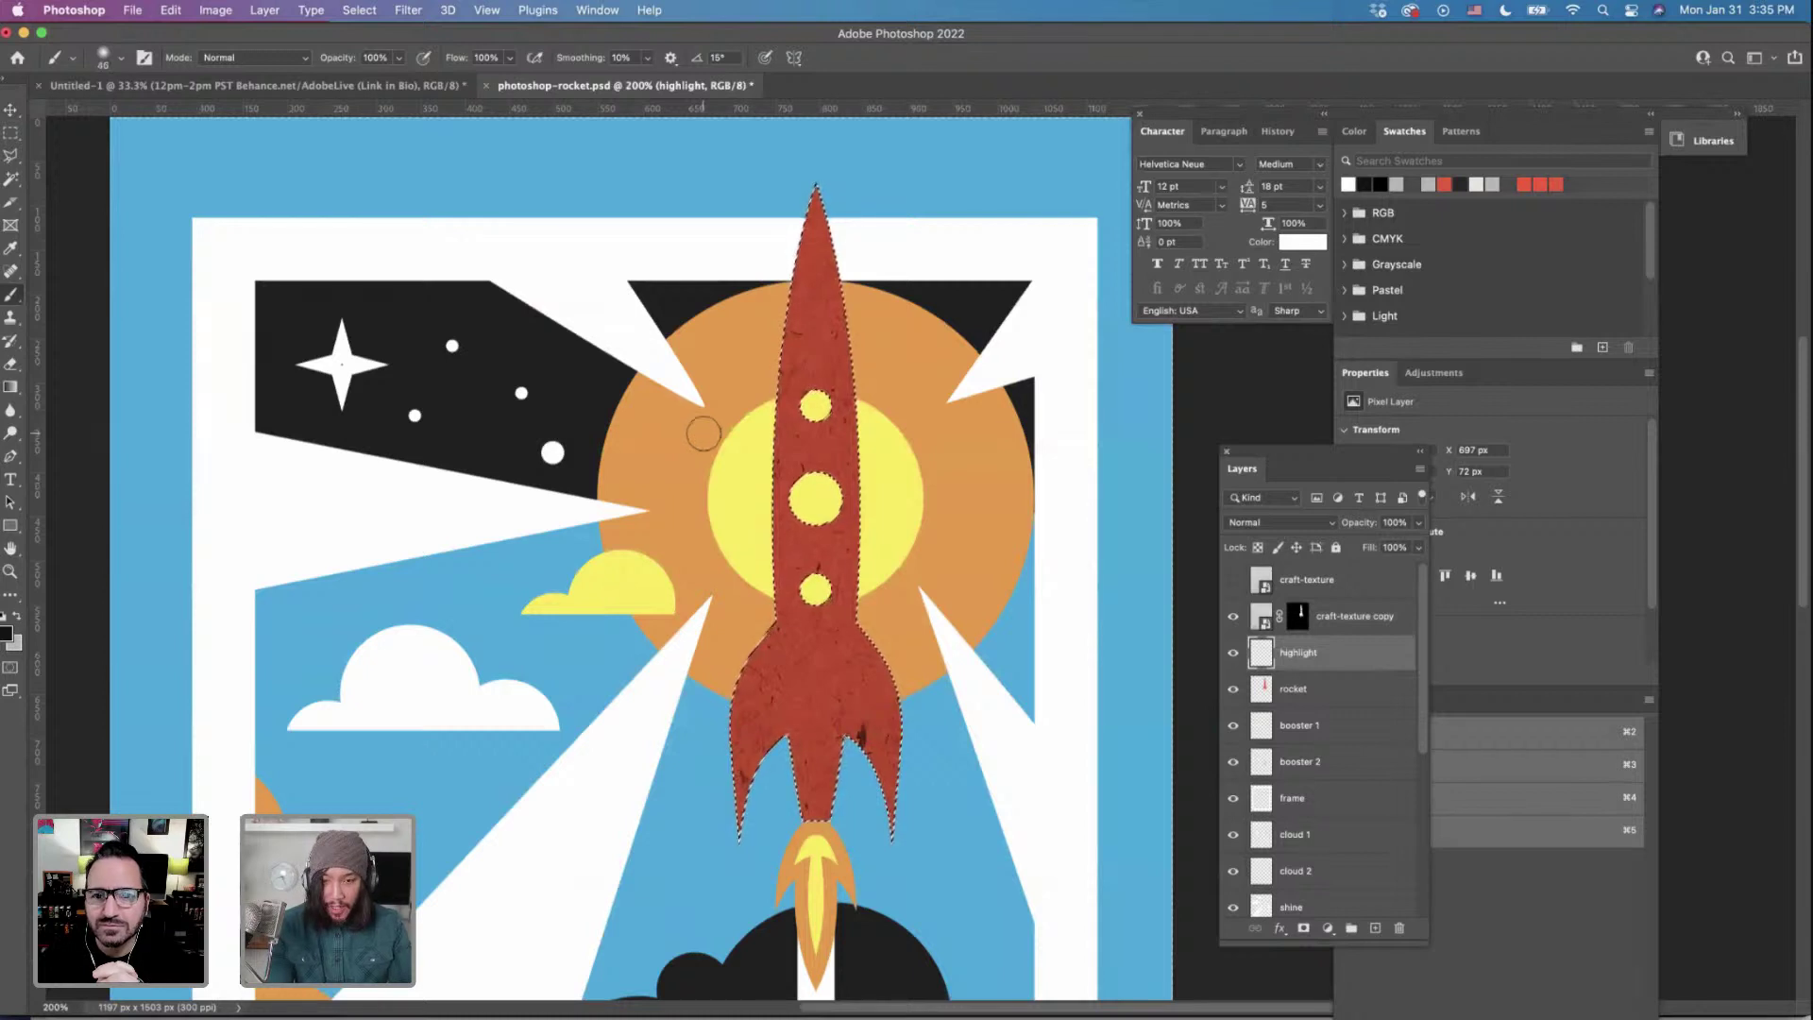
{"action": "key", "text": "bracketright"}
{"action": "key", "text": "bracketright"}
{"action": "key", "text": "bracketright"}
{"action": "key", "text": "bracketright"}
{"action": "key", "text": "bracketright"}
{"action": "key", "text": "bracketright"}
{"action": "key", "text": "bracketright"}
{"action": "key", "text": "bracketright"}
{"action": "key", "text": "bracketright"}
{"action": "key", "text": "bracketright"}
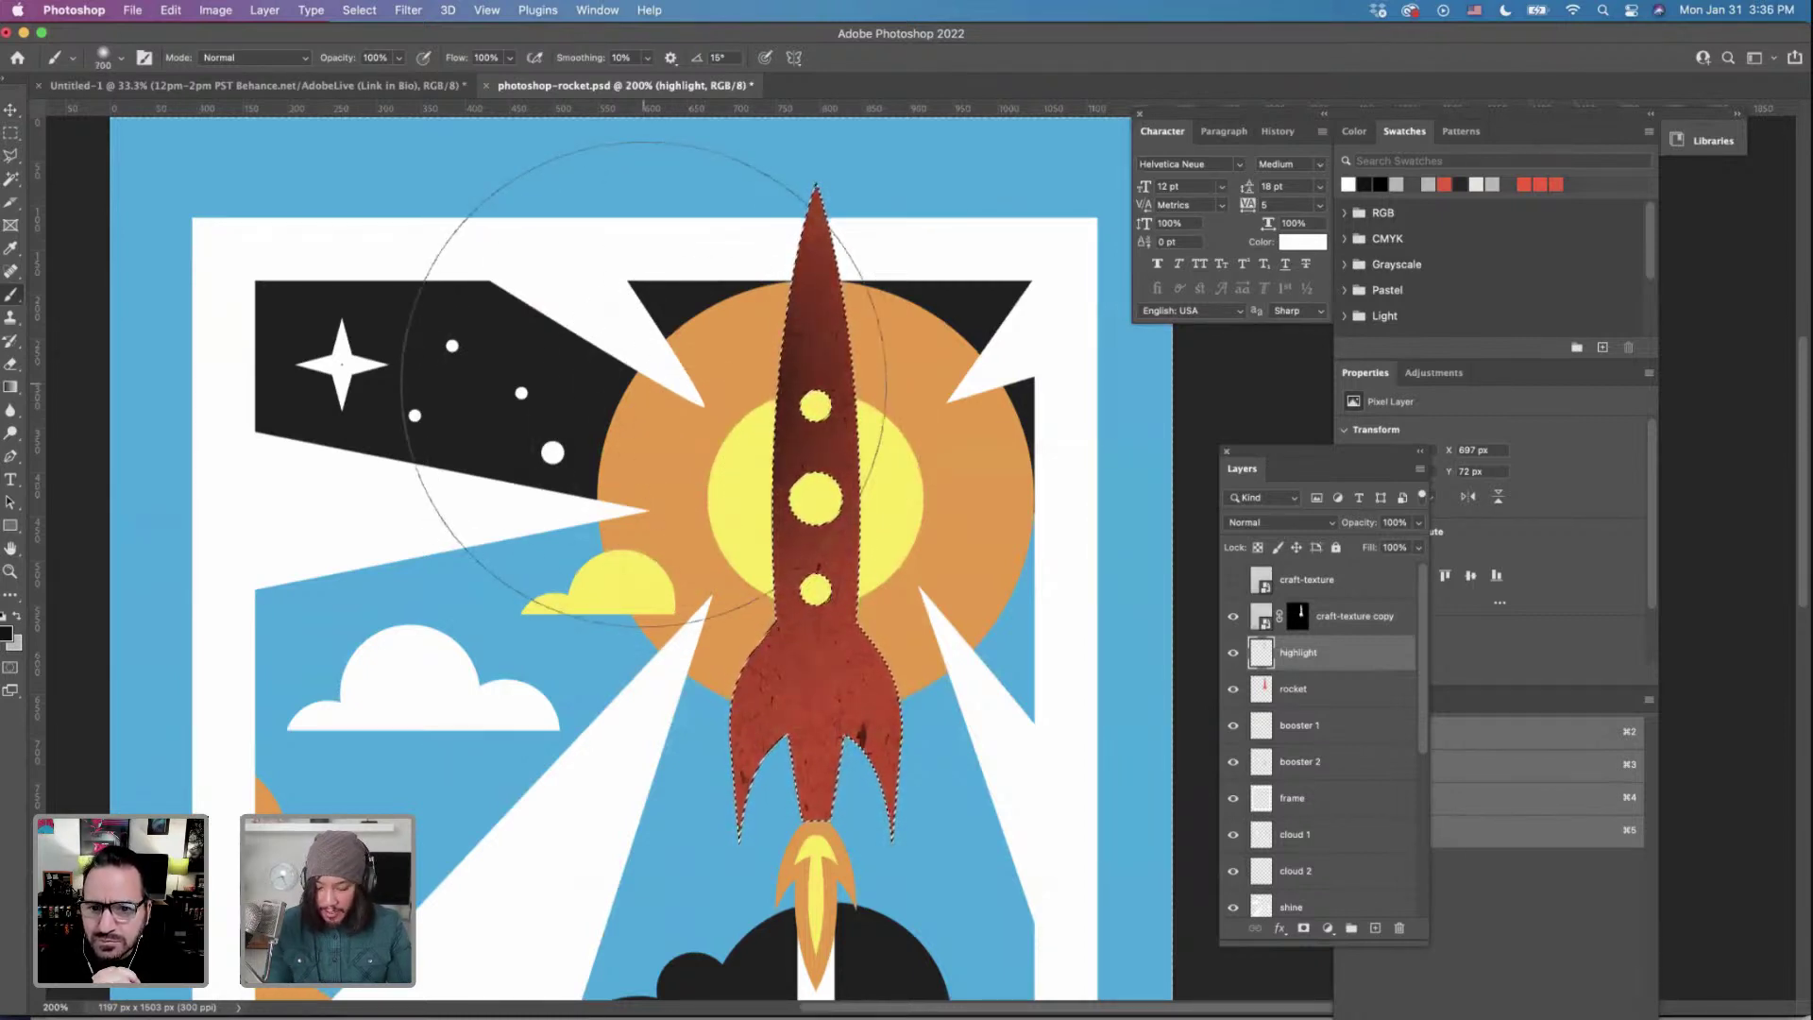
{"action": "left_click_drag", "start_coordinate": [643, 383], "coordinate": [744, 449]}
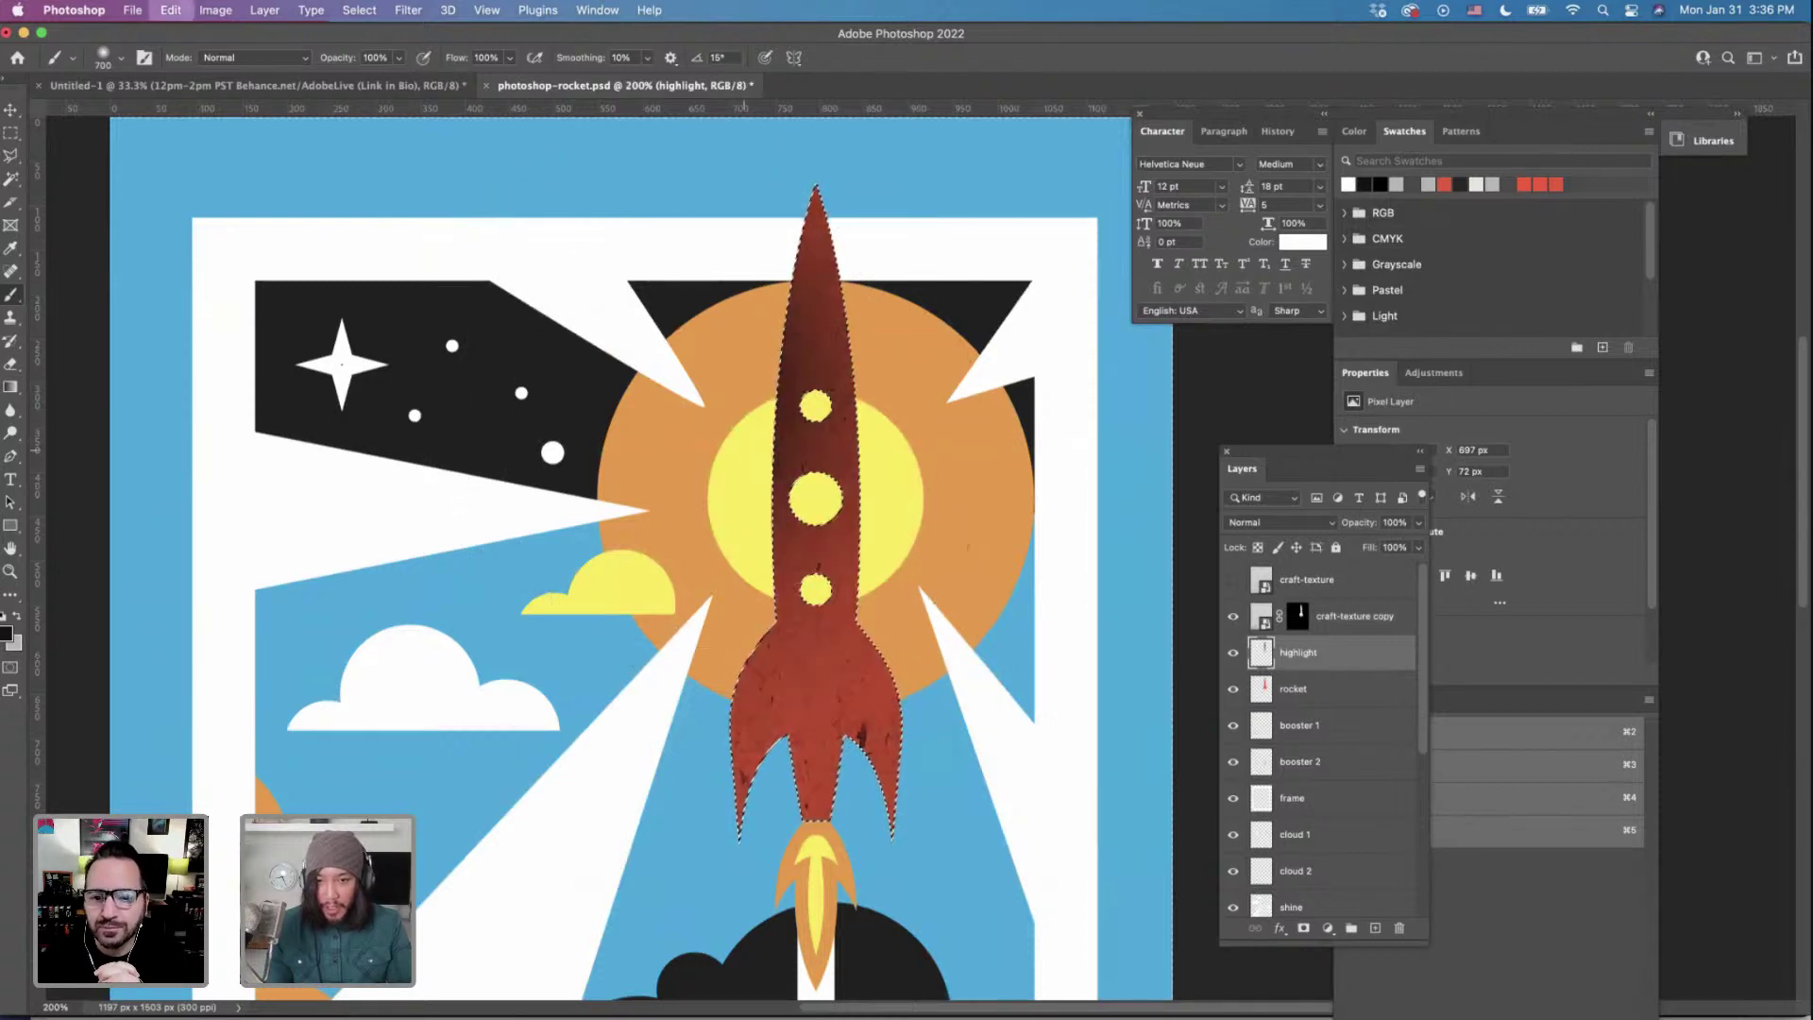
{"action": "key", "text": "super+z"}
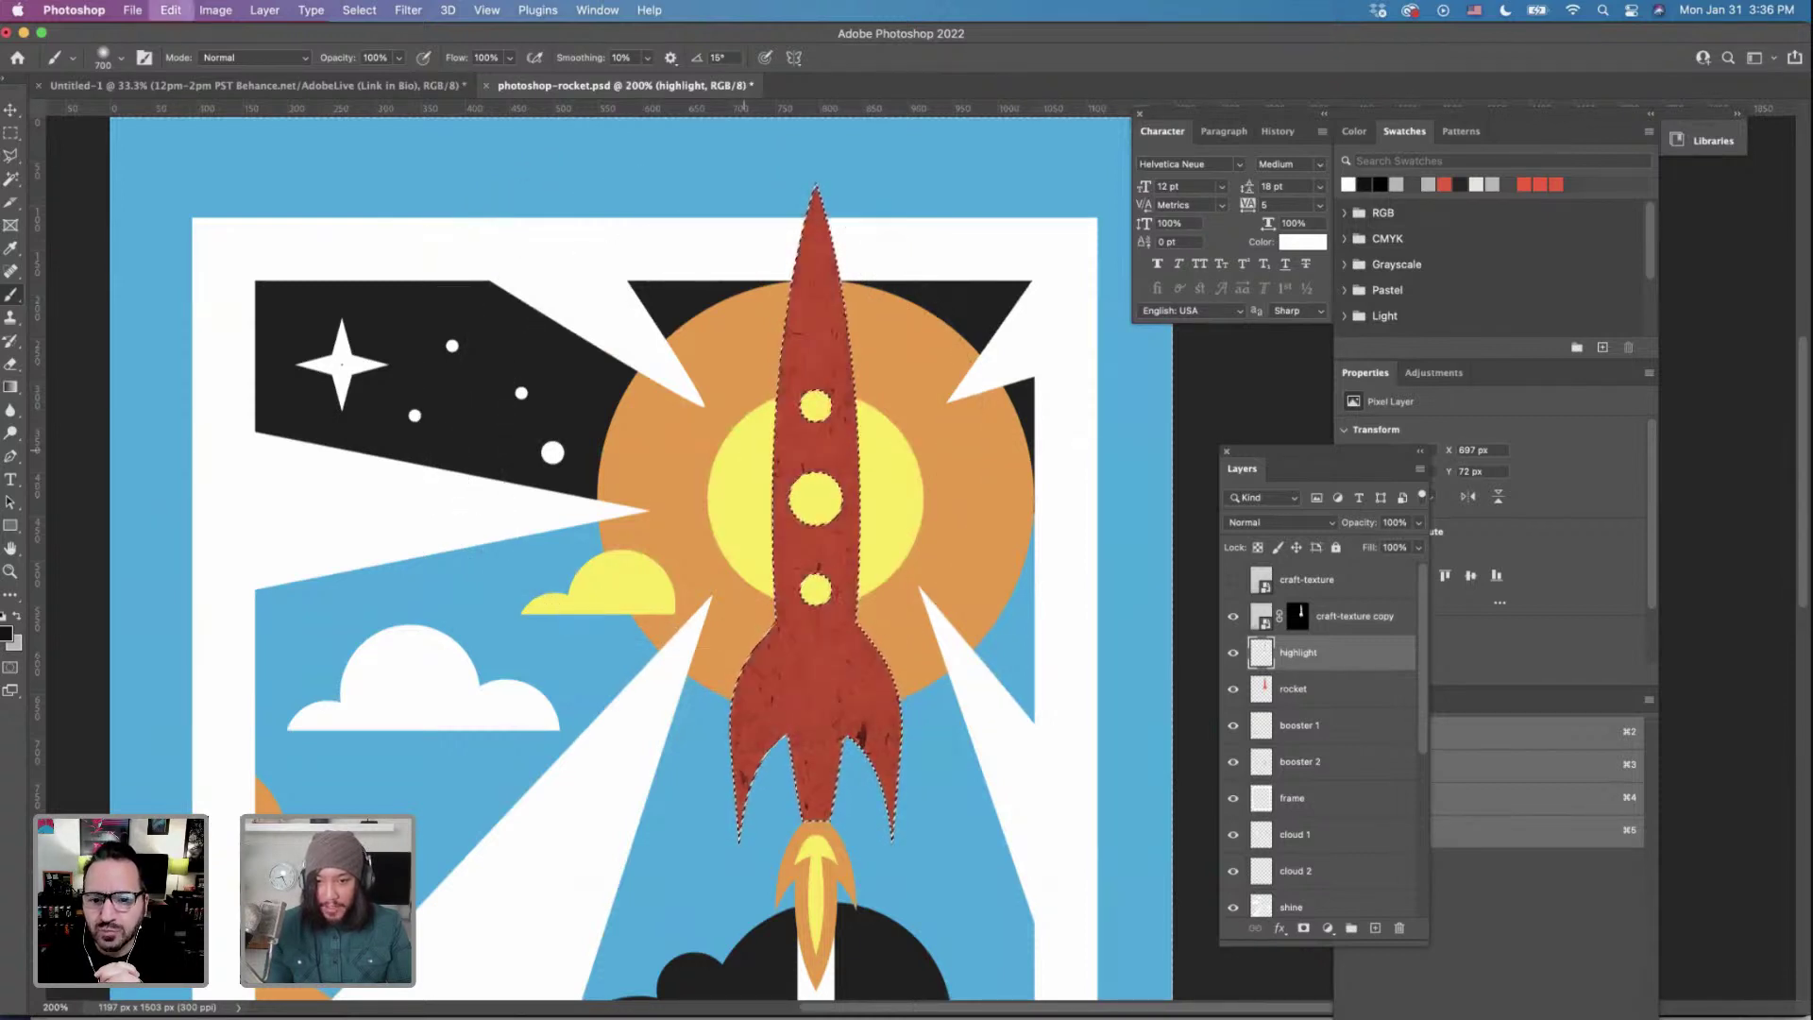
Set the foreground color to pure white (ffffff).
{"action": "left_click", "coordinate": [6, 634]}
{"action": "scroll", "coordinate": [1002, 267], "scroll_direction": "down", "scroll_amount": 3}
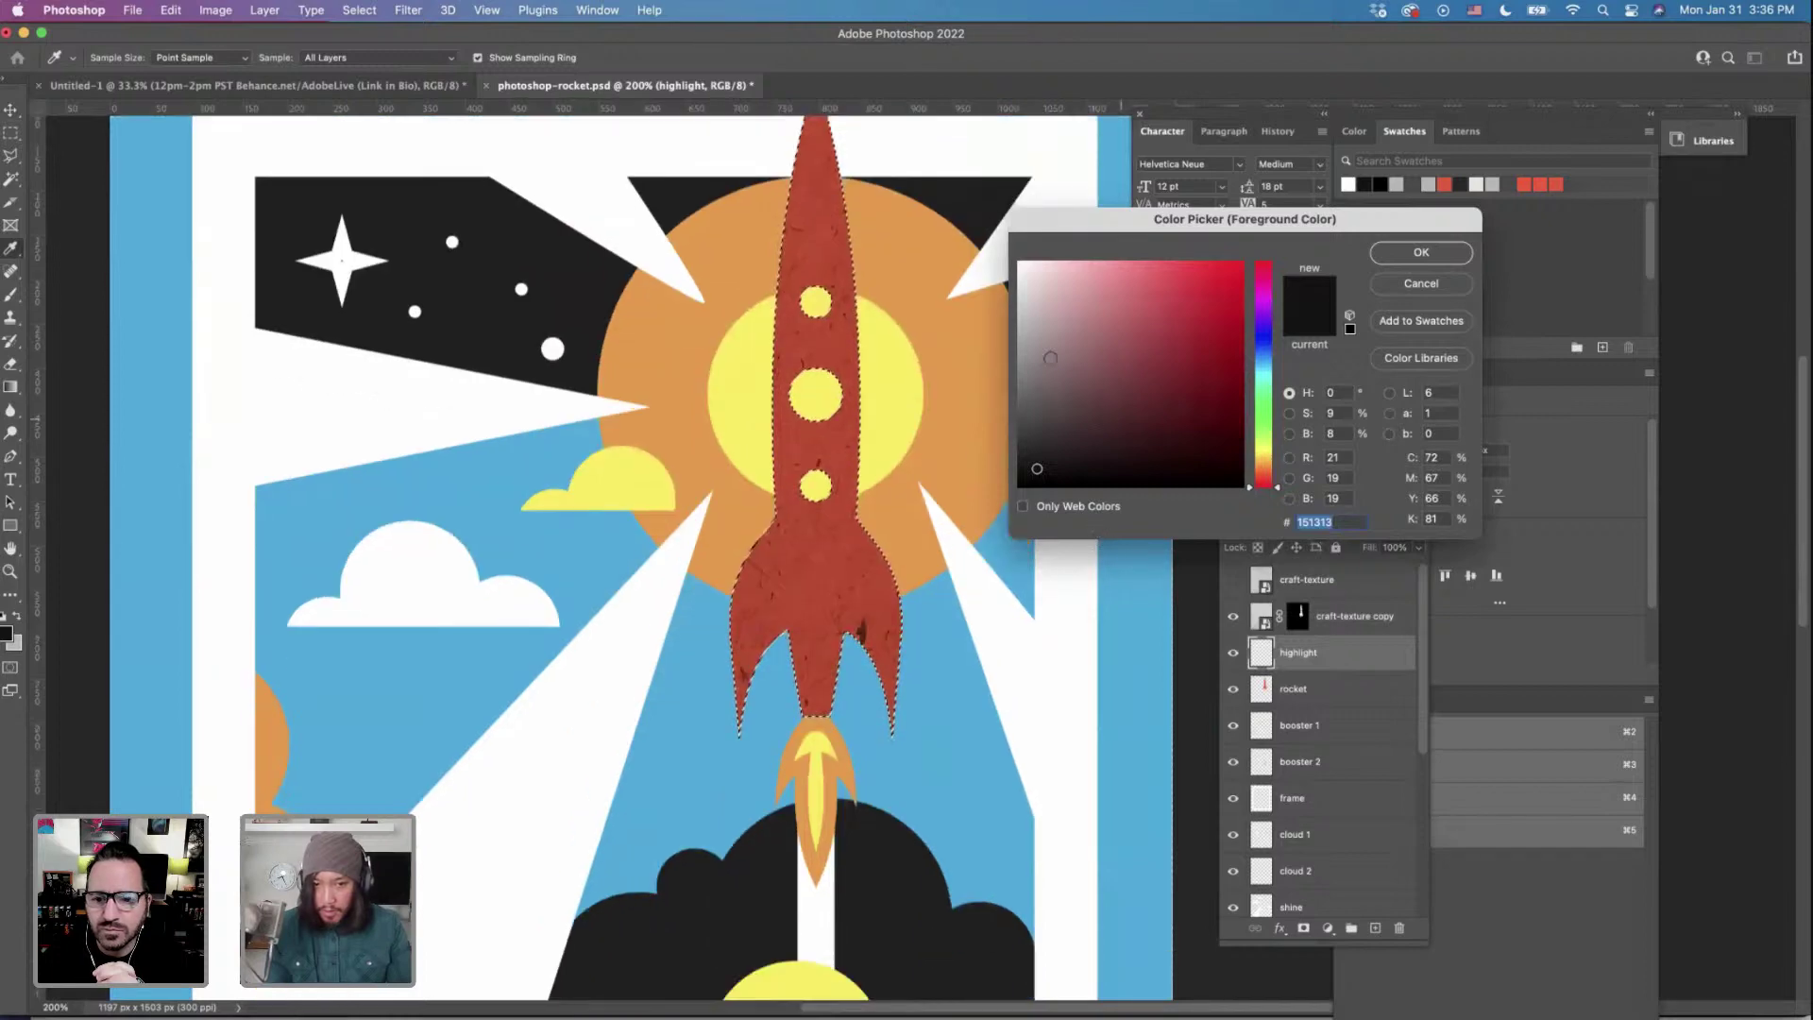
{"action": "scroll", "coordinate": [1002, 267], "scroll_direction": "down", "scroll_amount": 2}
{"action": "left_click", "coordinate": [1001, 248]}
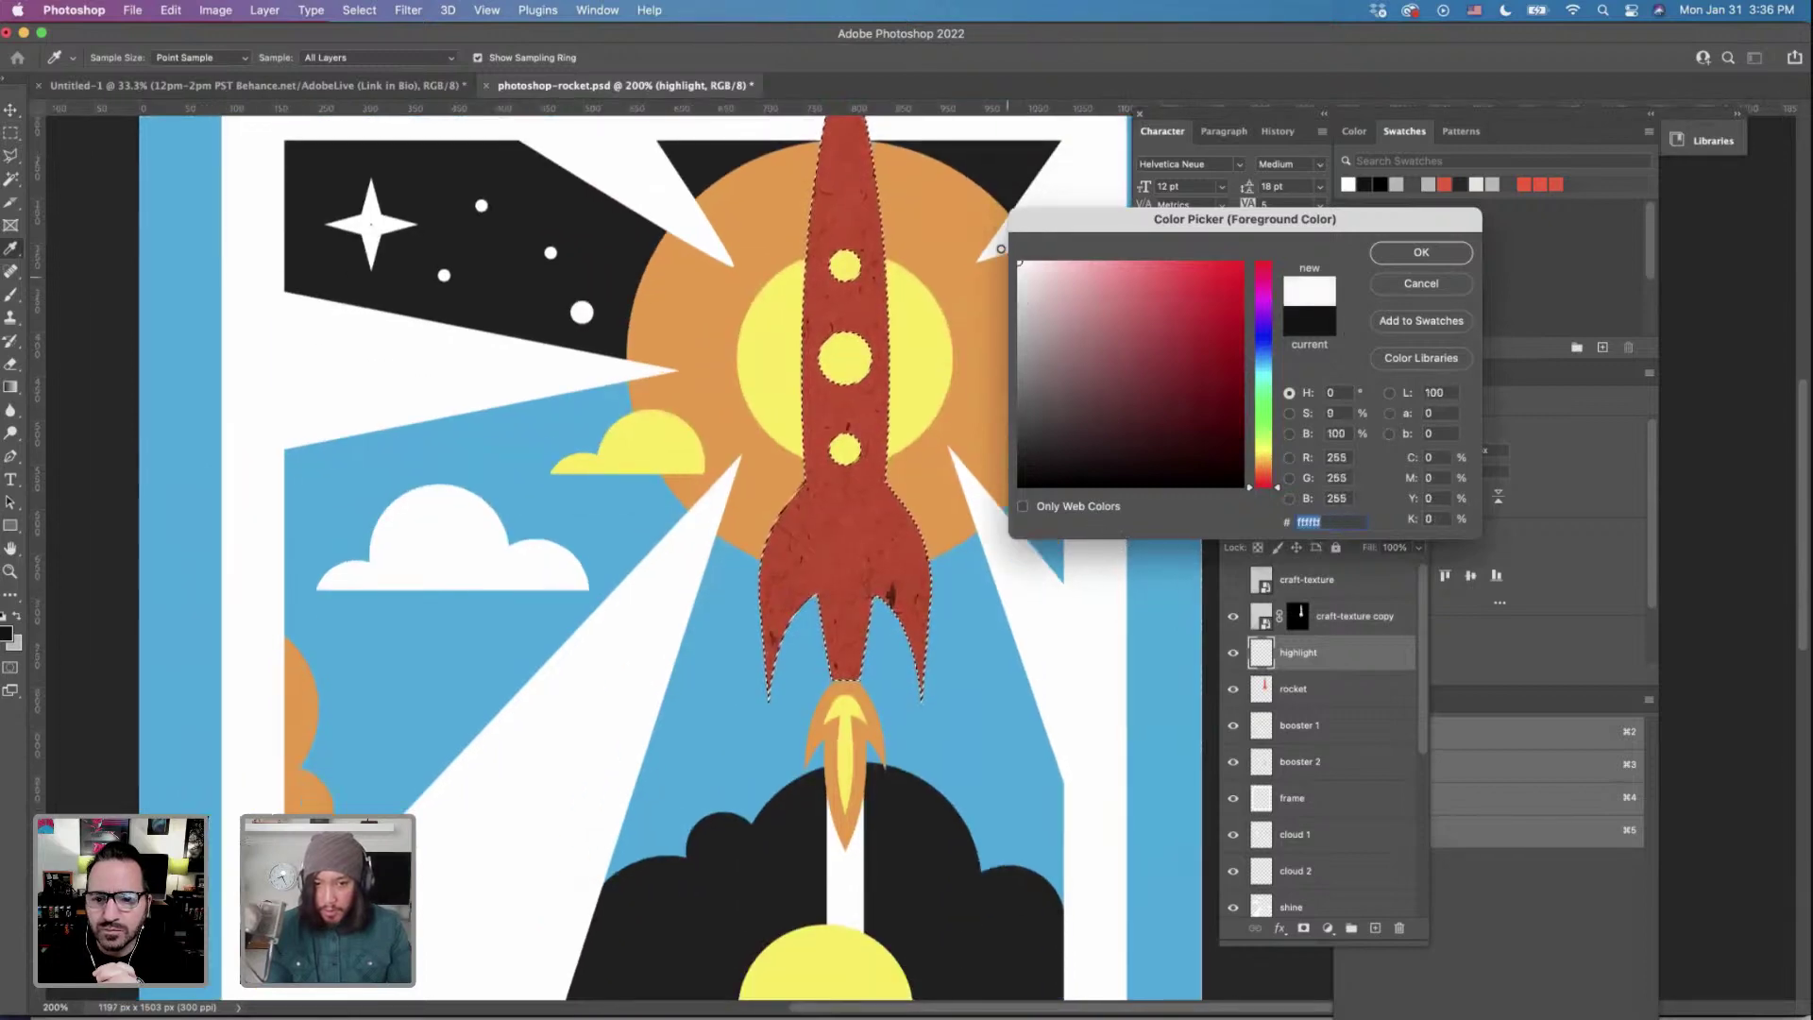
{"action": "left_click", "coordinate": [1414, 255]}
Reduce the soft brush's size and paint a white highlight along the upper left side of the rocket within the selection.
{"action": "scroll", "coordinate": [1171, 283], "scroll_direction": "up", "scroll_amount": 10}
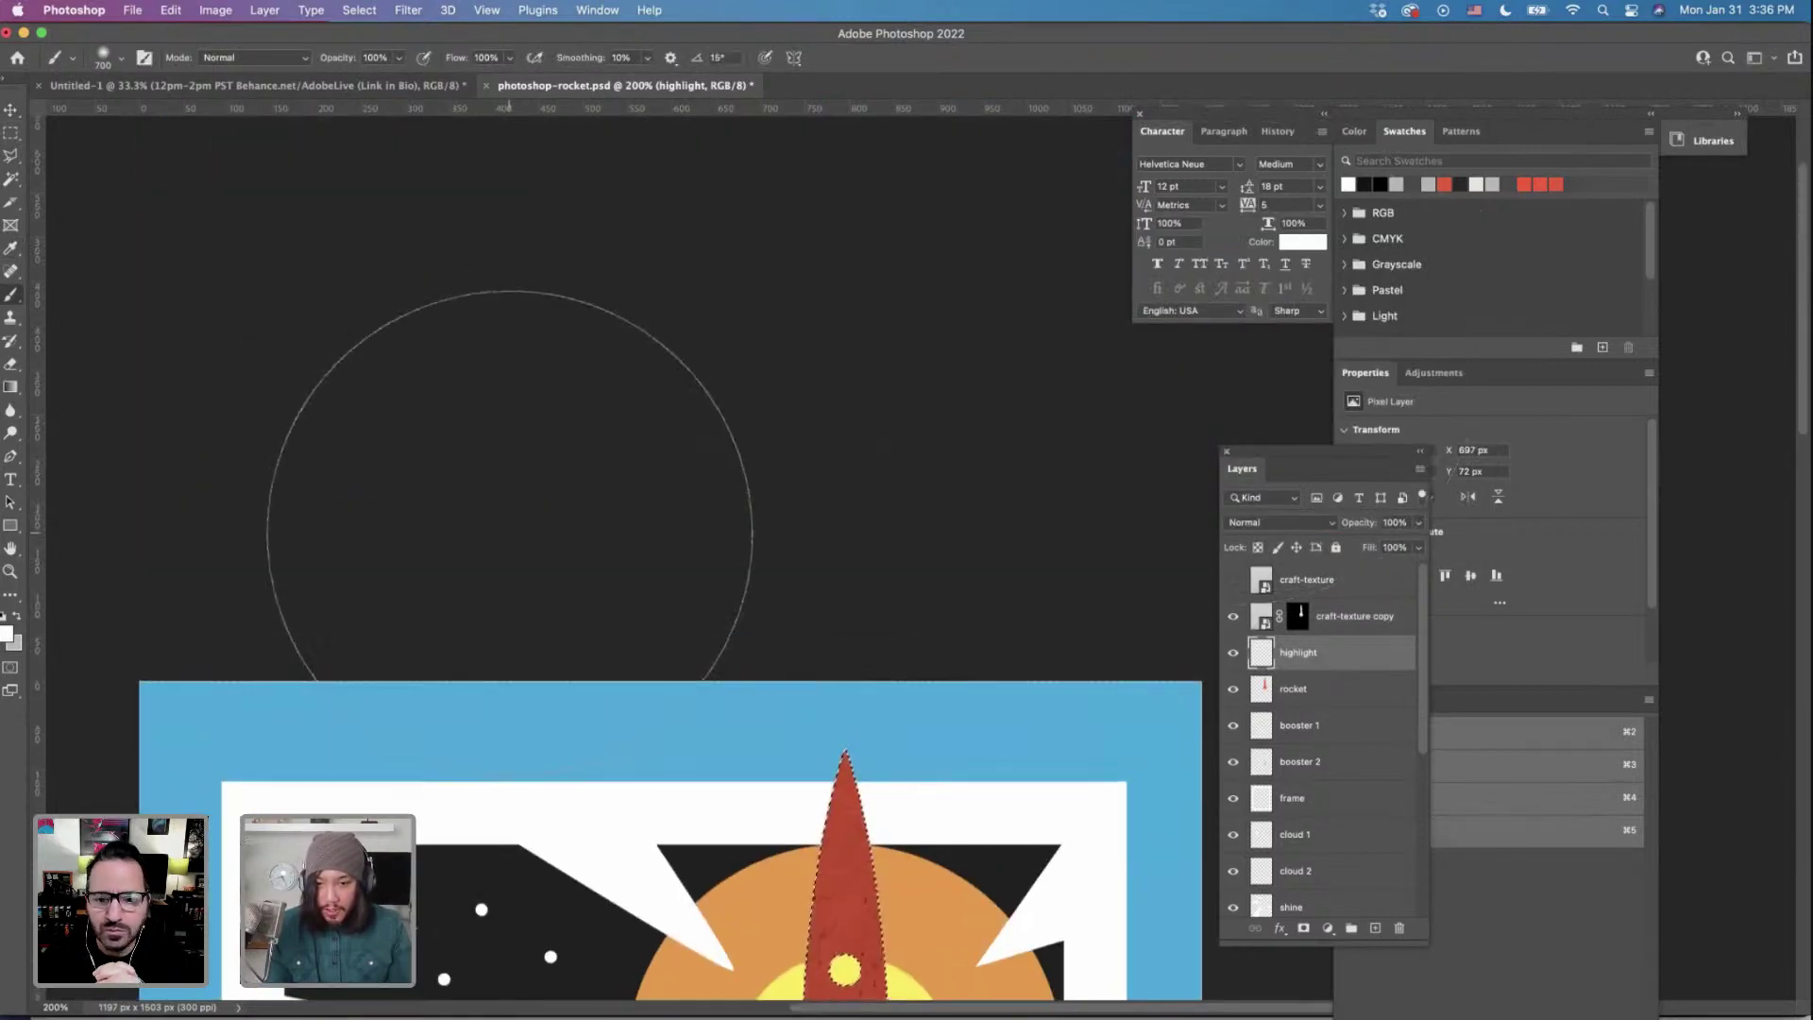
{"action": "scroll", "coordinate": [510, 533], "scroll_direction": "down", "scroll_amount": 10}
{"action": "key", "text": "]"}
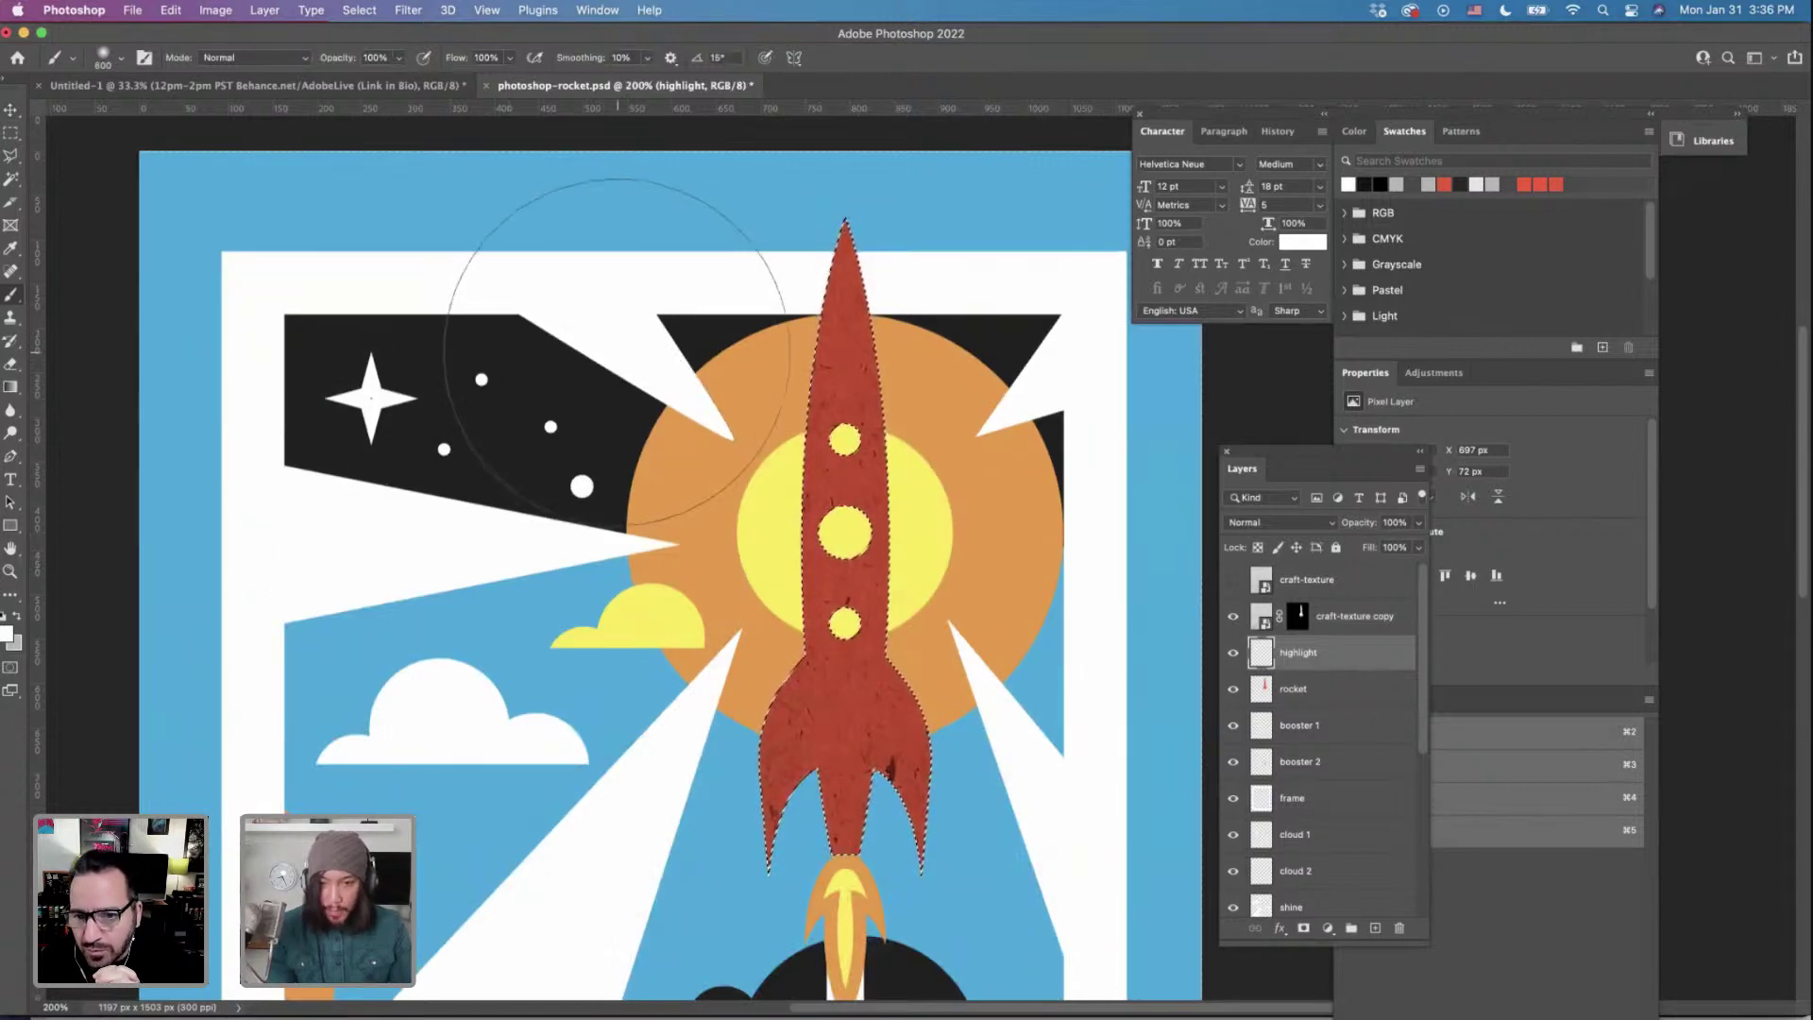
{"action": "scroll", "coordinate": [616, 352], "scroll_direction": "up", "scroll_amount": 1}
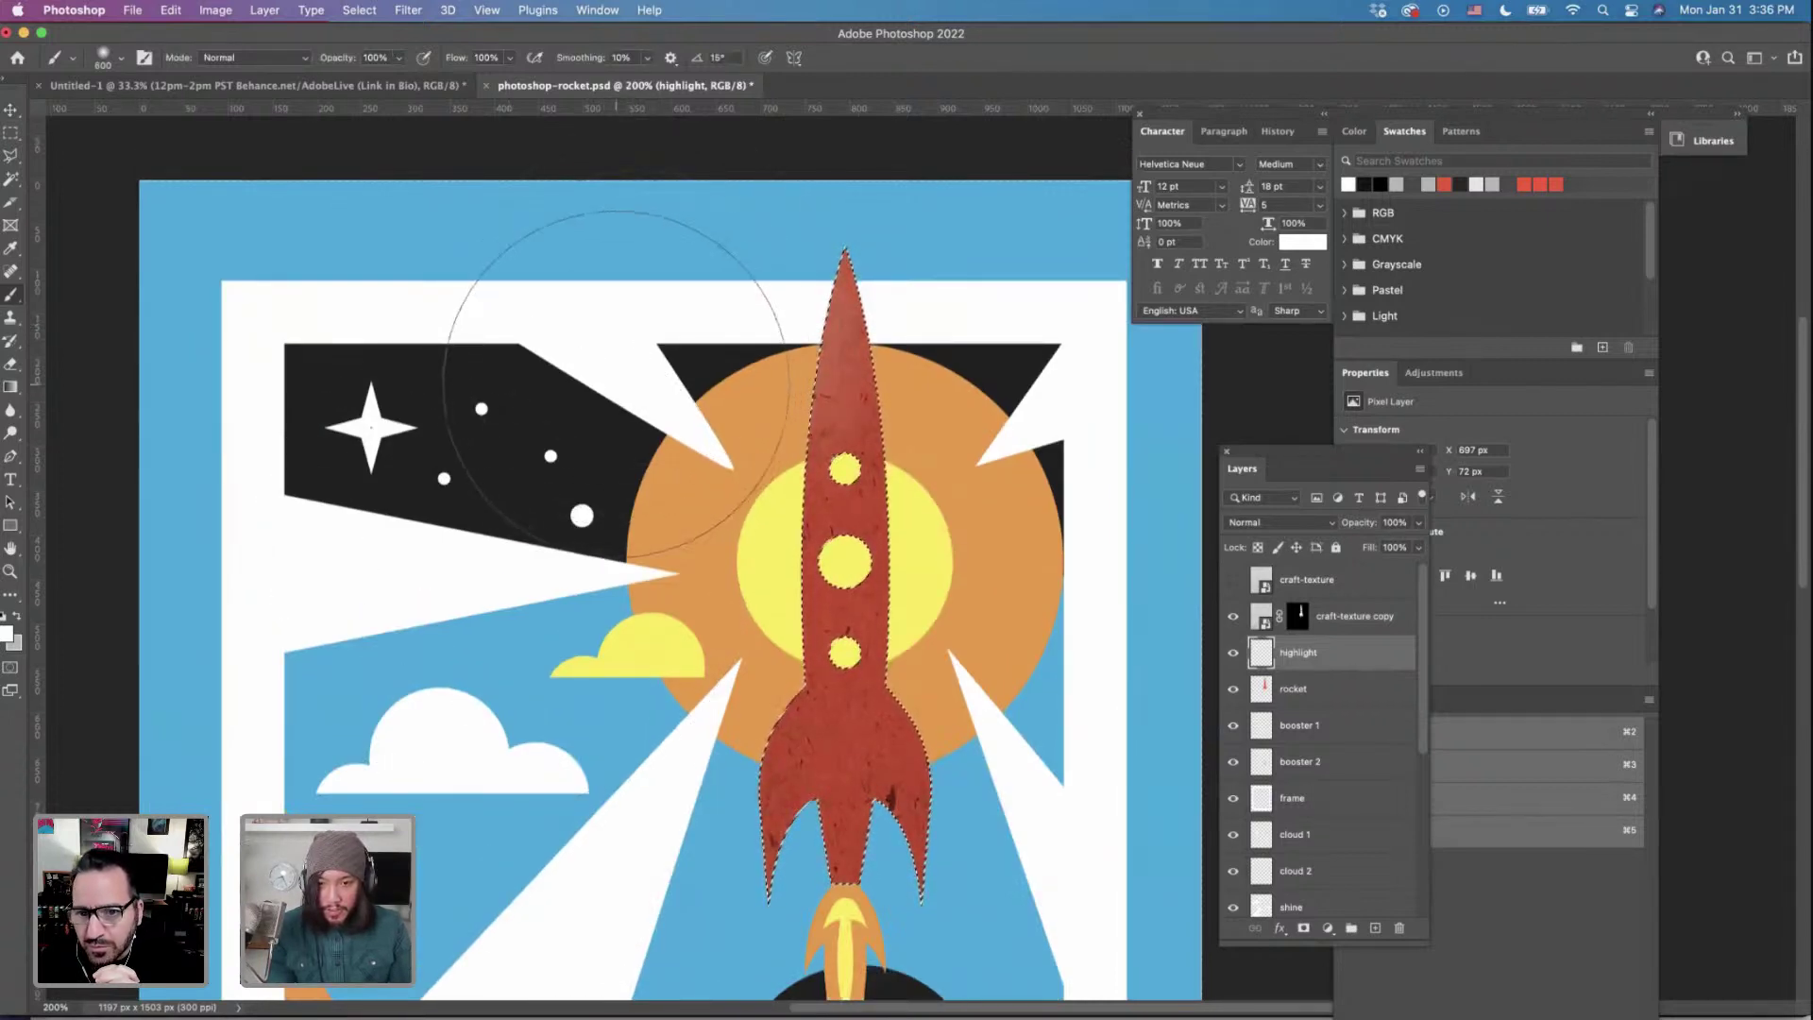
Set the brush size to 600 px while working on the highlight layer.
{"action": "key", "text": "["}
{"action": "key", "text": "["}
{"action": "key", "text": "["}
{"action": "key", "text": "["}
{"action": "key", "text": "["}
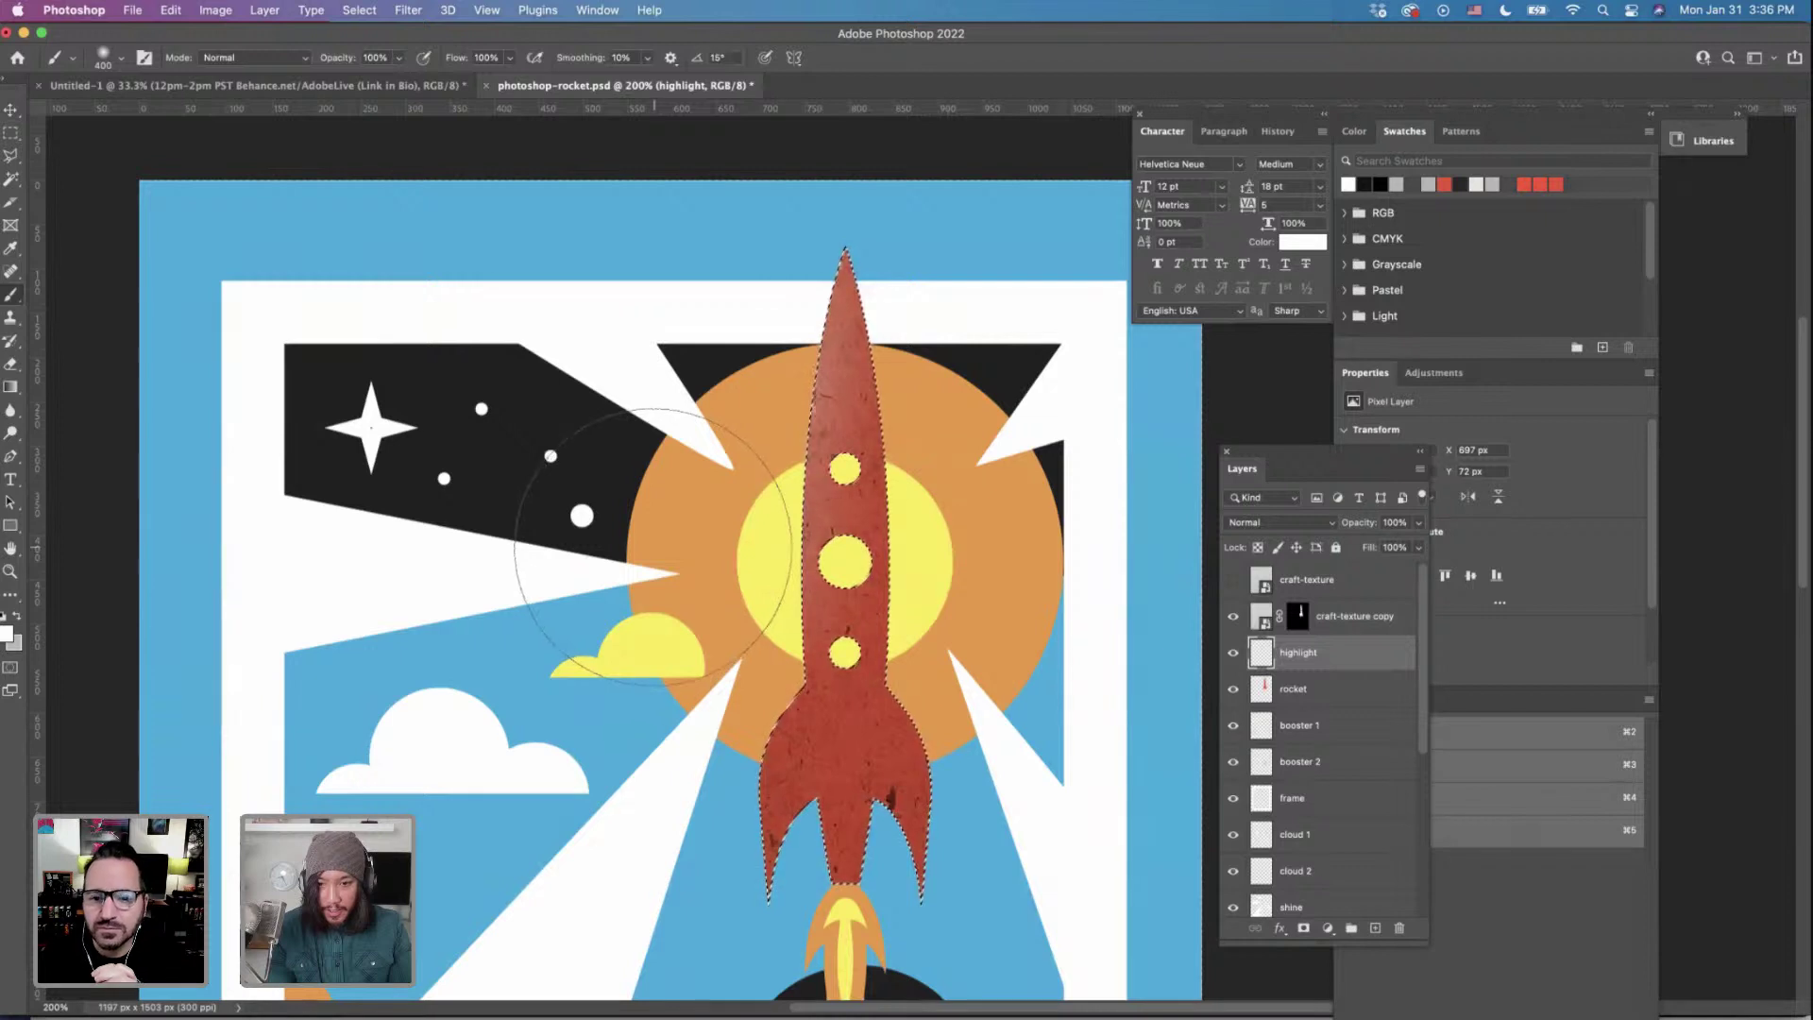
{"action": "scroll", "coordinate": [662, 420], "scroll_direction": "down", "scroll_amount": 2}
{"action": "right_click", "coordinate": [662, 420]}
{"action": "key", "text": "Escape"}
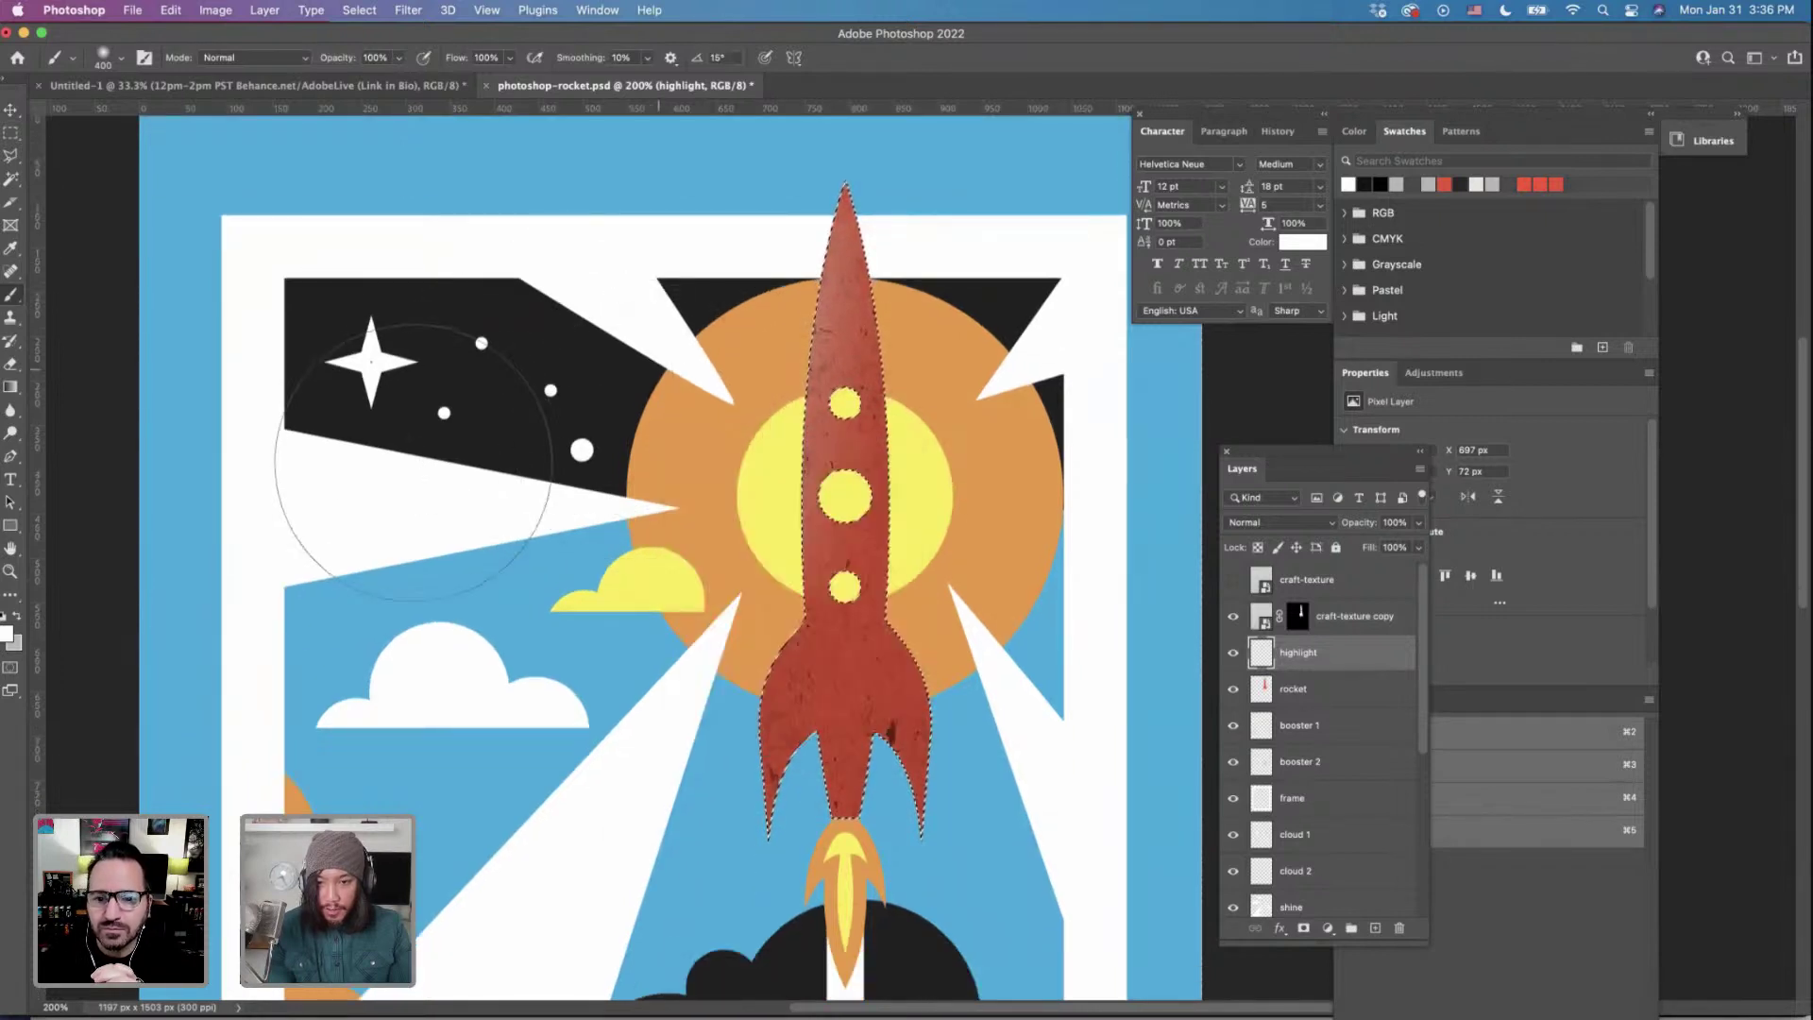
{"action": "key", "text": "]"}
{"action": "key", "text": "]"}
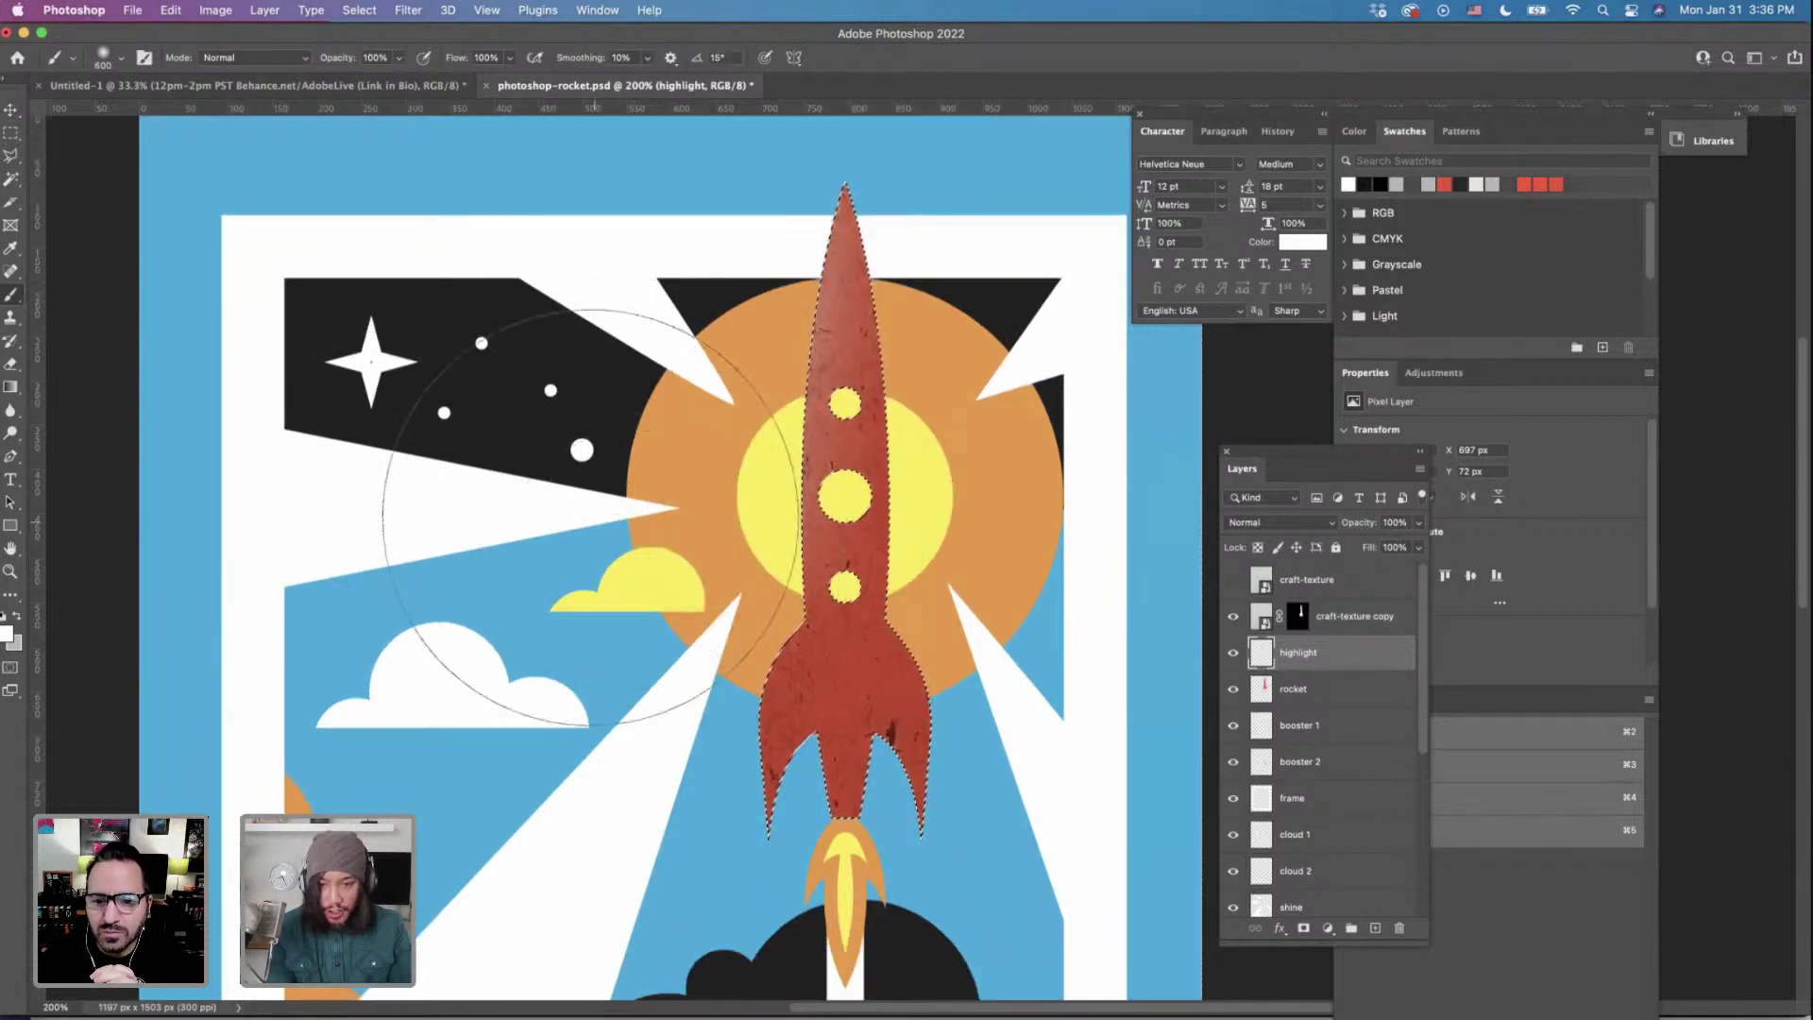
Examine the highlight shading along the rocket's nose, body and fins, and against the whole poster.
{"action": "scroll", "coordinate": [528, 567], "scroll_direction": "down", "scroll_amount": 3}
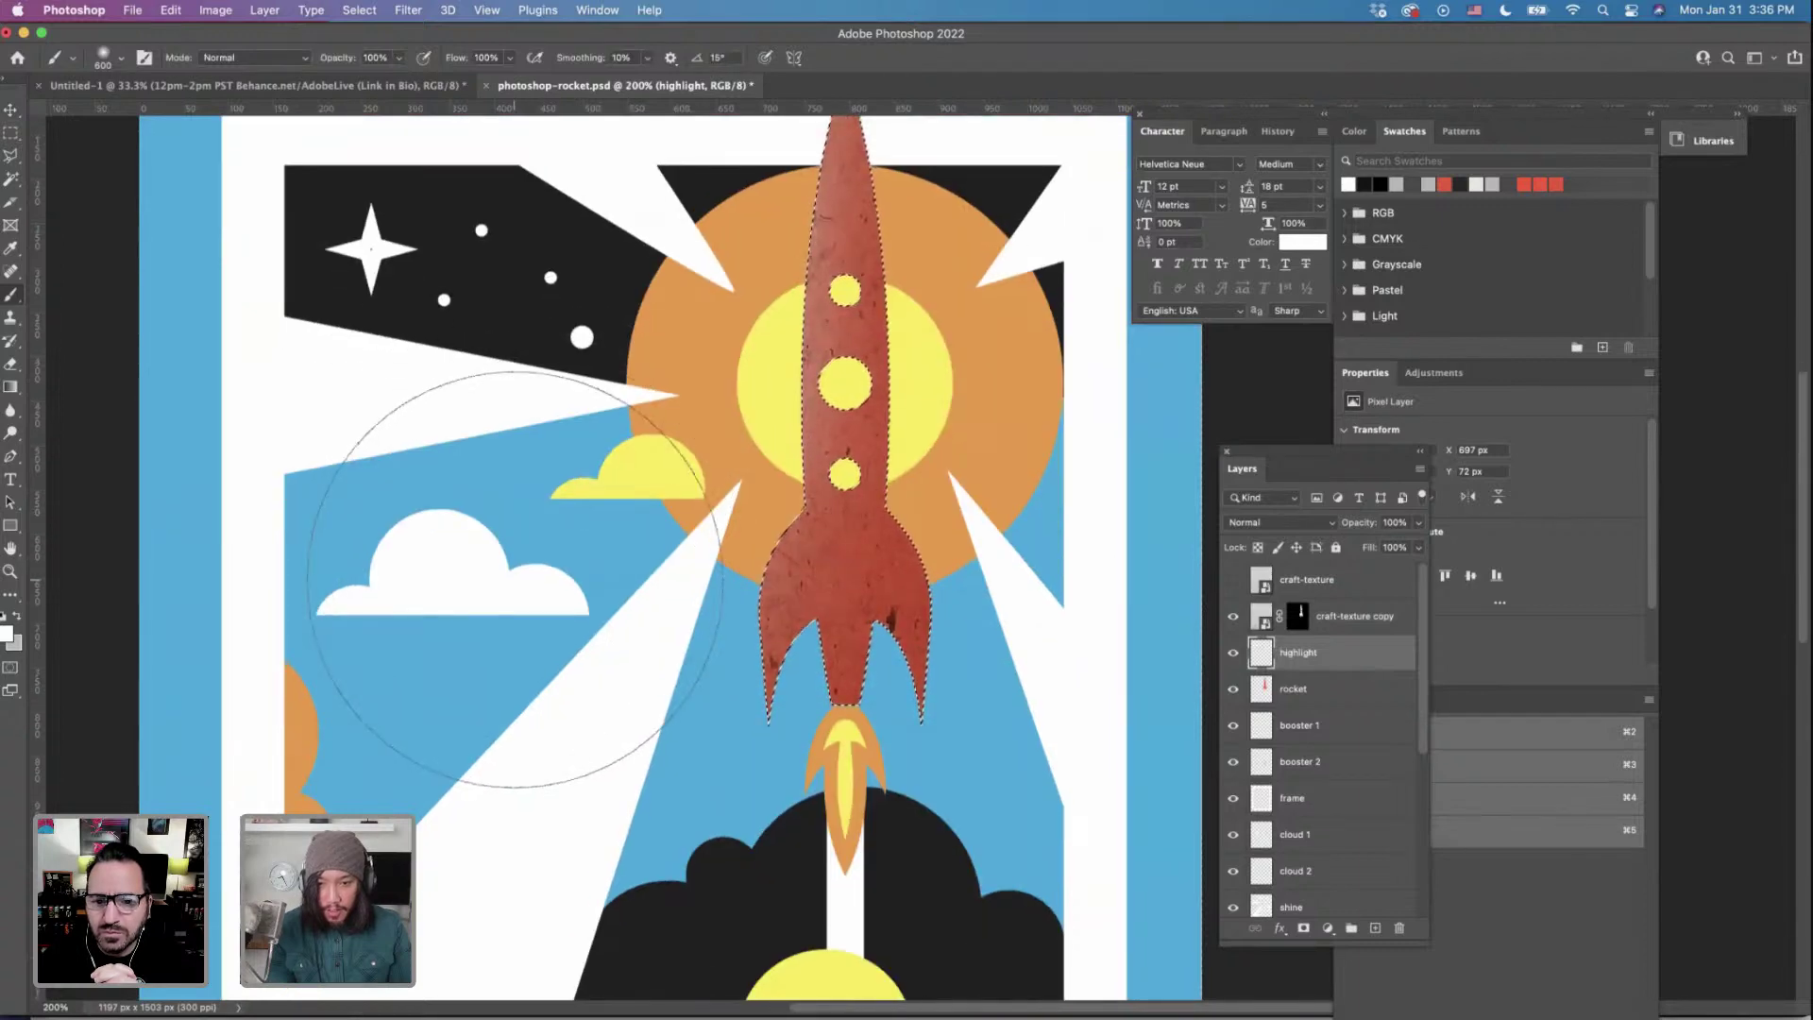
{"action": "scroll", "coordinate": [515, 578], "scroll_direction": "up", "scroll_amount": 6}
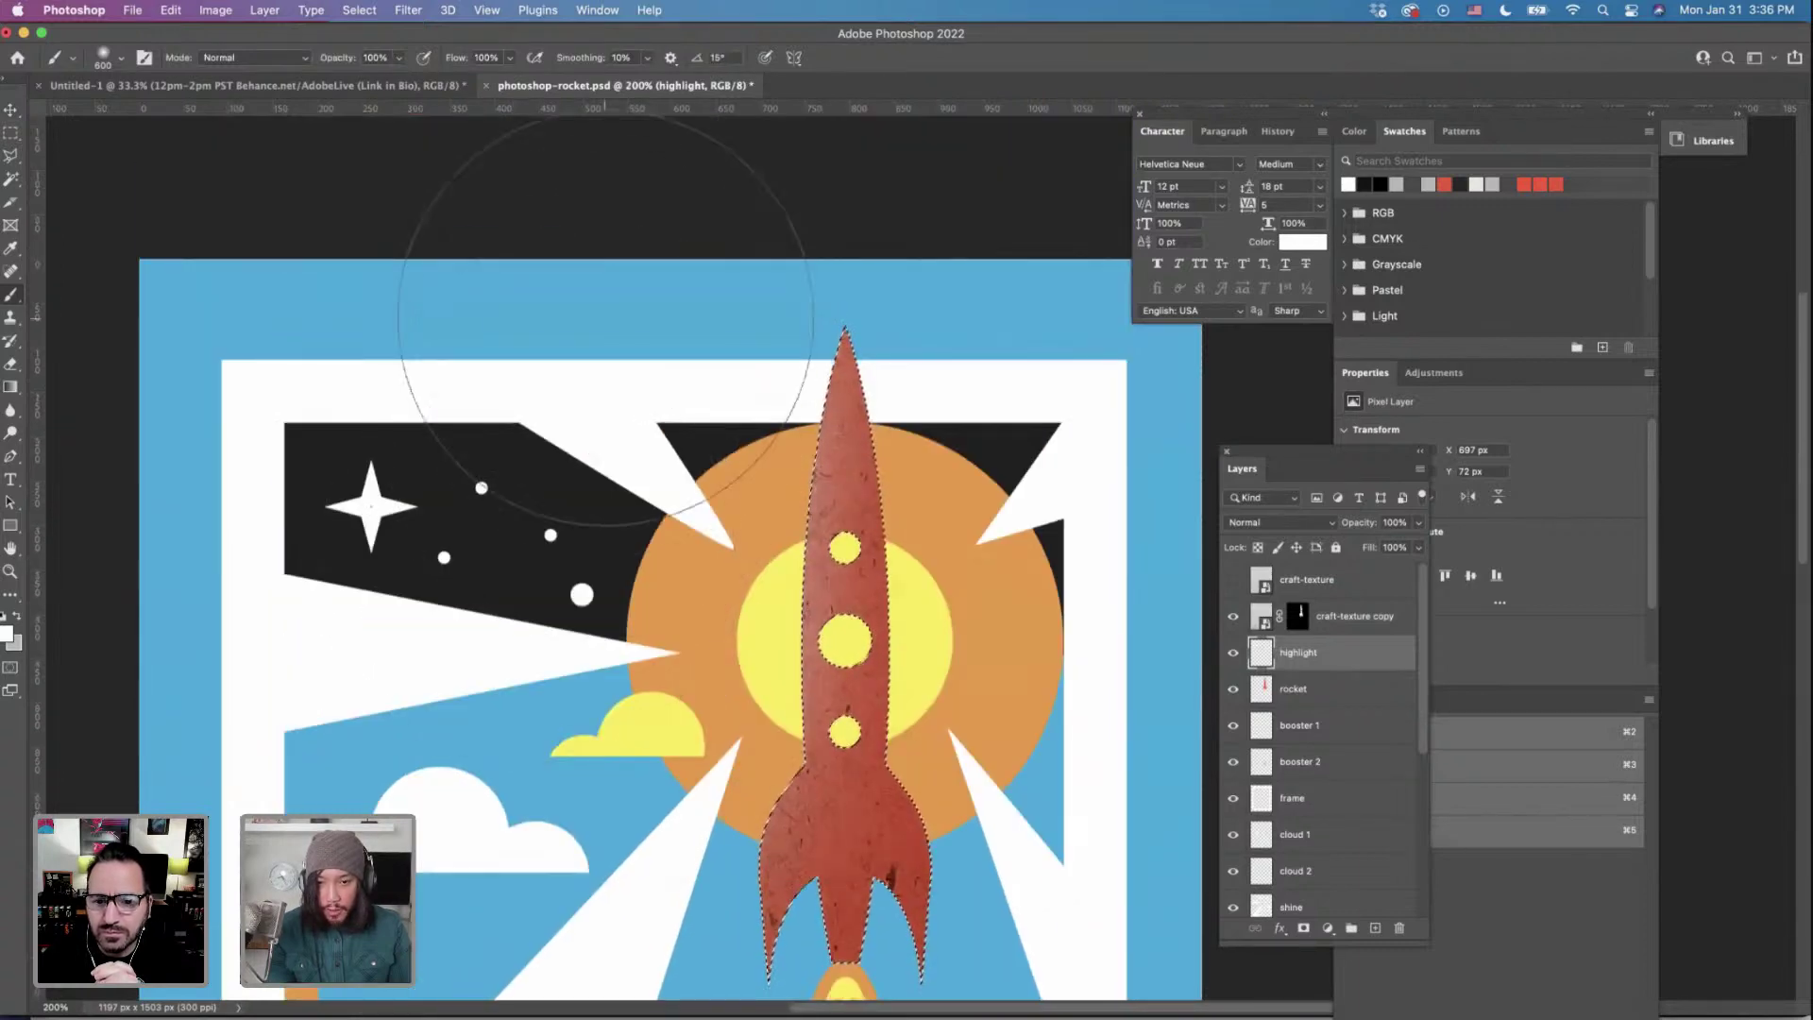
{"action": "scroll", "coordinate": [609, 321], "scroll_direction": "up", "scroll_amount": 2}
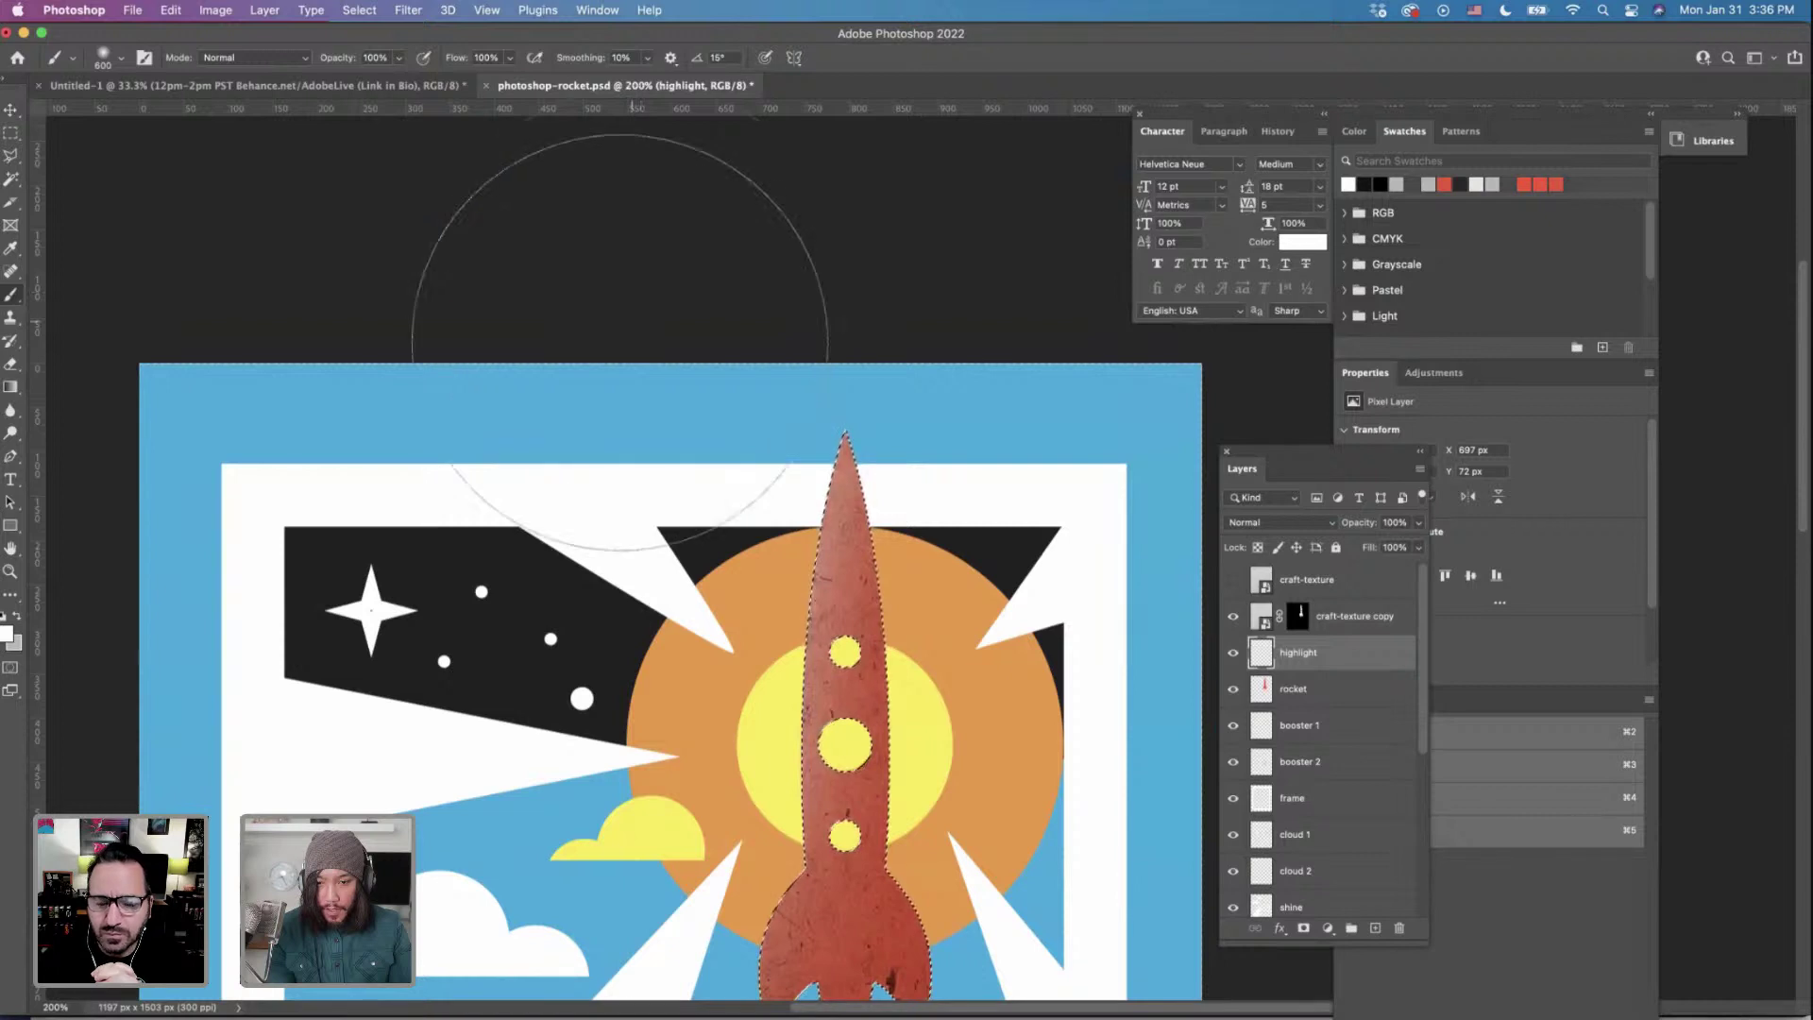
{"action": "scroll", "coordinate": [567, 283], "scroll_direction": "down", "scroll_amount": 2}
{"action": "scroll", "coordinate": [520, 505], "scroll_direction": "down", "scroll_amount": 2}
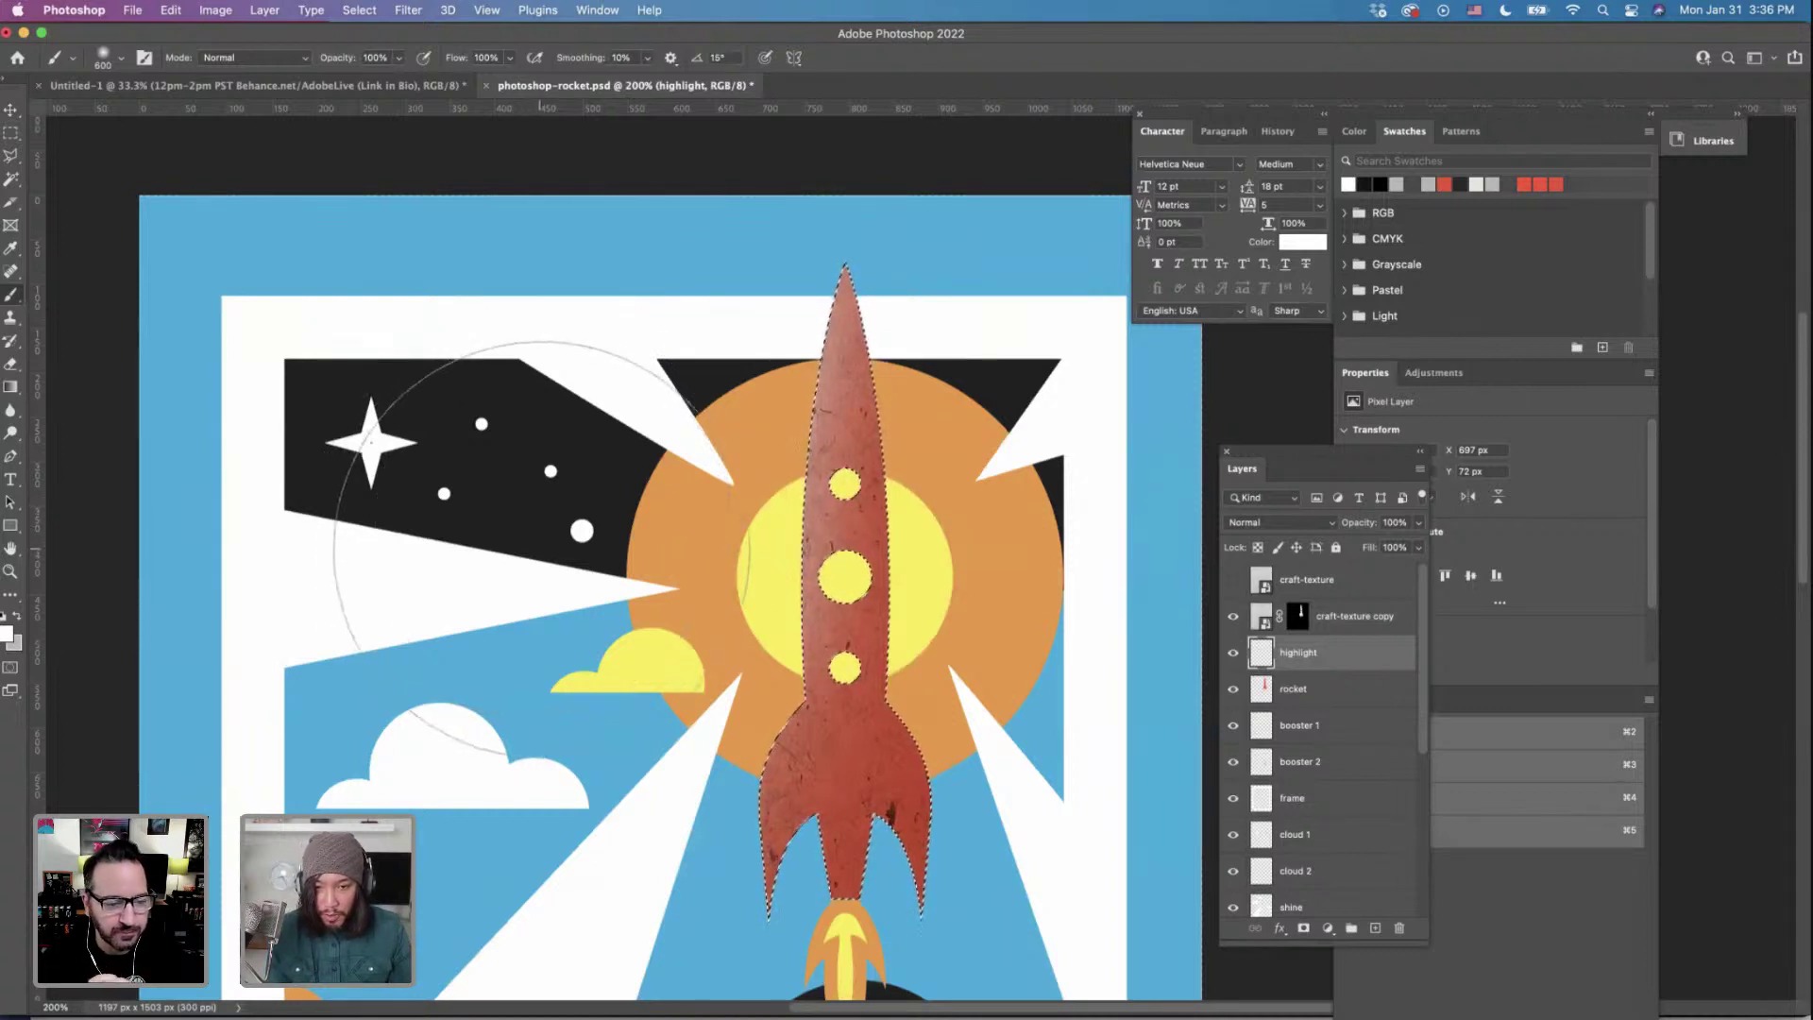
{"action": "scroll", "coordinate": [491, 557], "scroll_direction": "right", "scroll_amount": 3}
{"action": "scroll", "coordinate": [491, 557], "scroll_direction": "down", "scroll_amount": 1}
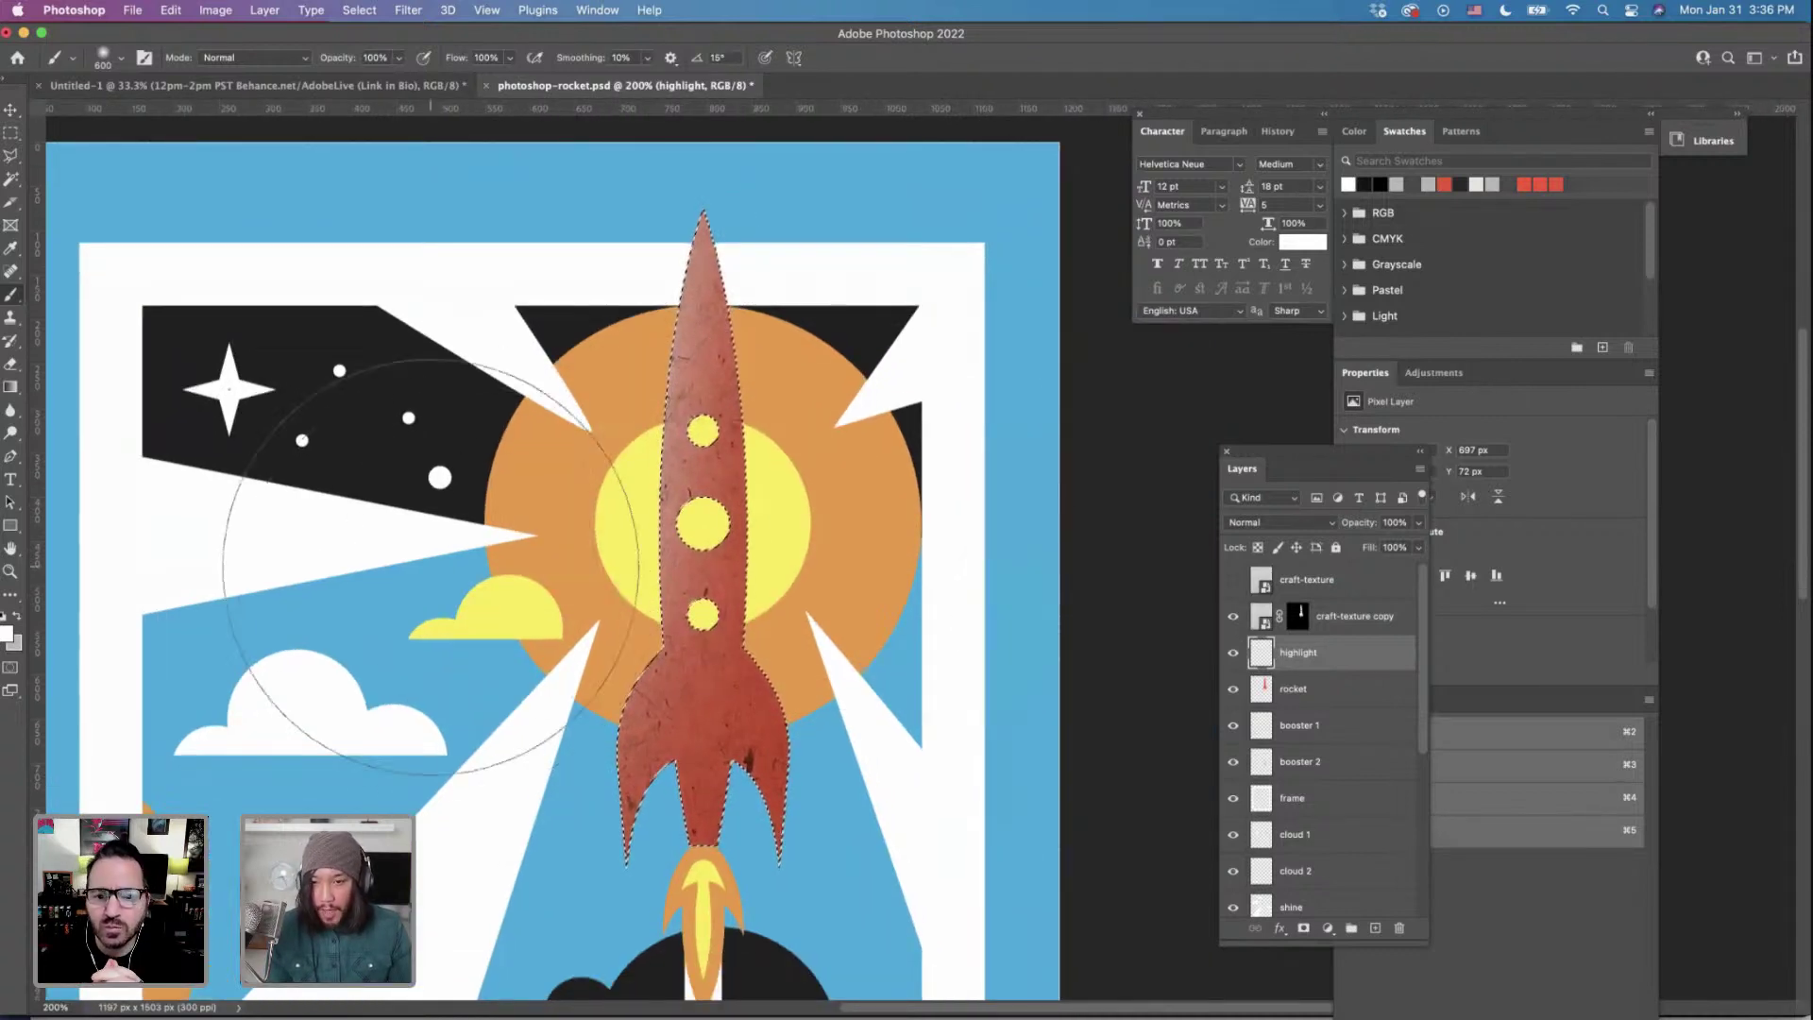
{"action": "scroll", "coordinate": [430, 567], "scroll_direction": "left", "scroll_amount": 3}
{"action": "scroll", "coordinate": [431, 566], "scroll_direction": "up", "scroll_amount": 1}
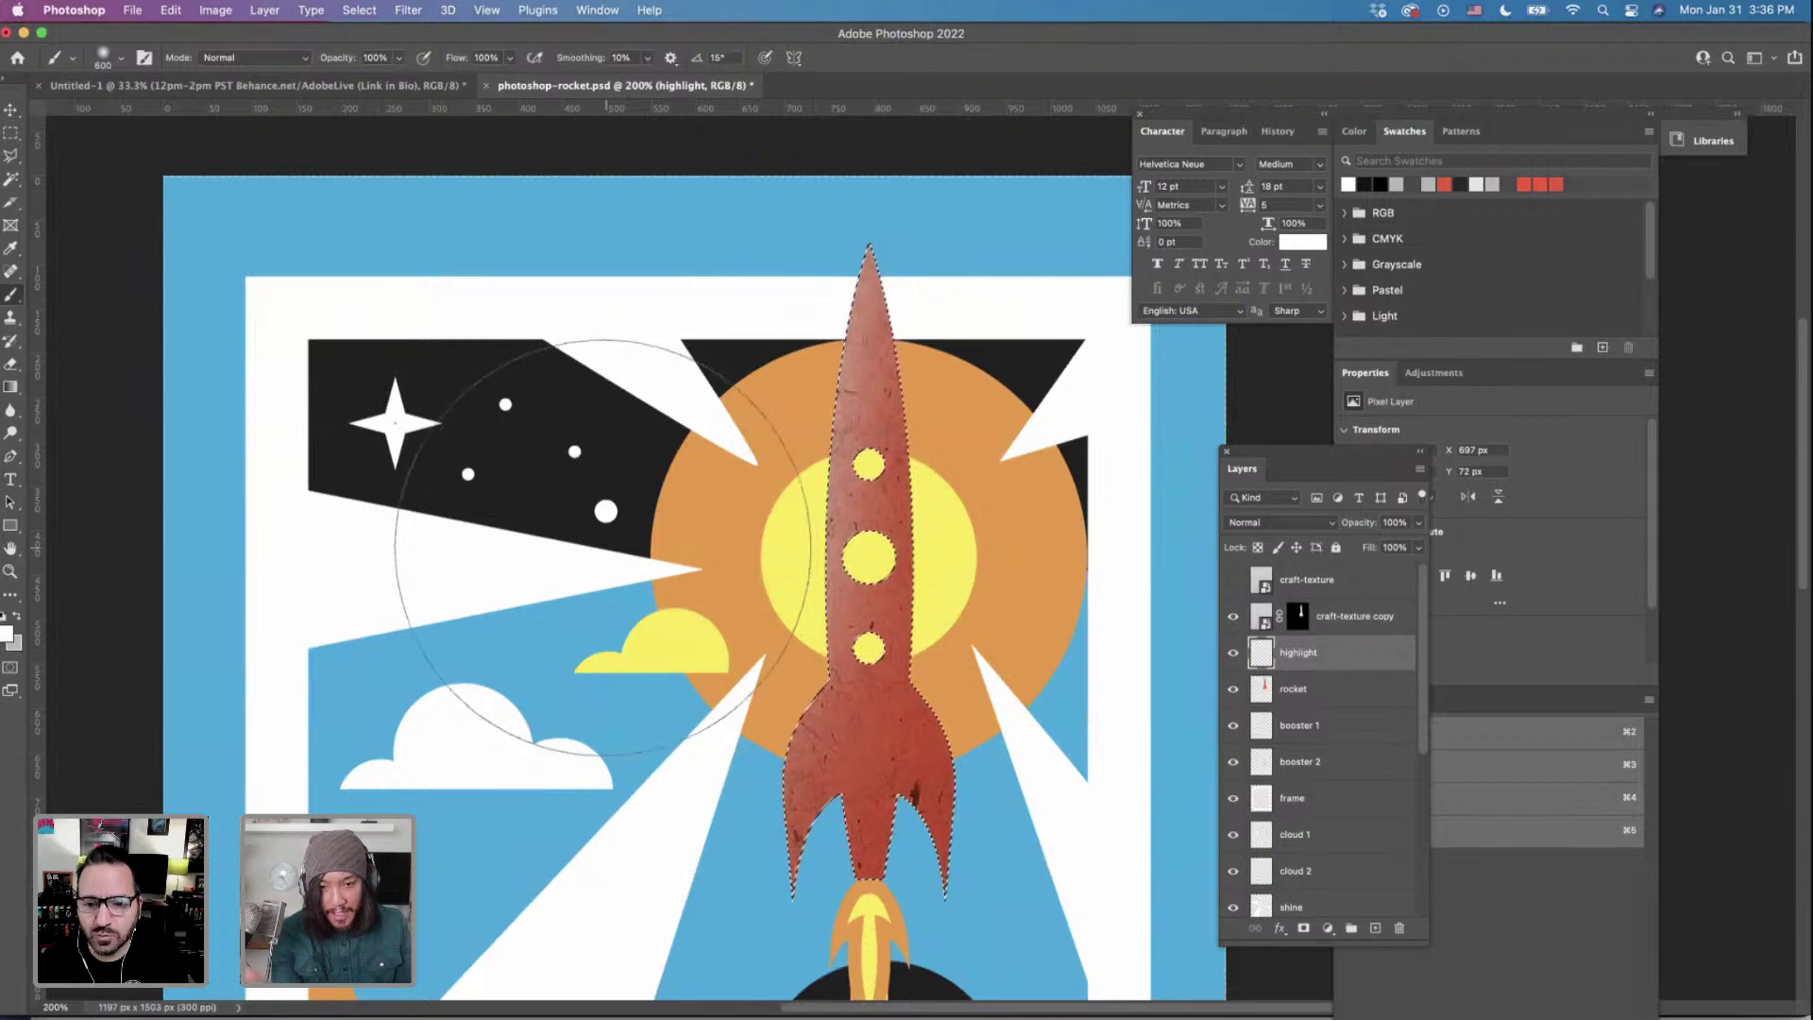
{"action": "scroll", "coordinate": [599, 539], "scroll_direction": "down", "scroll_amount": 3}
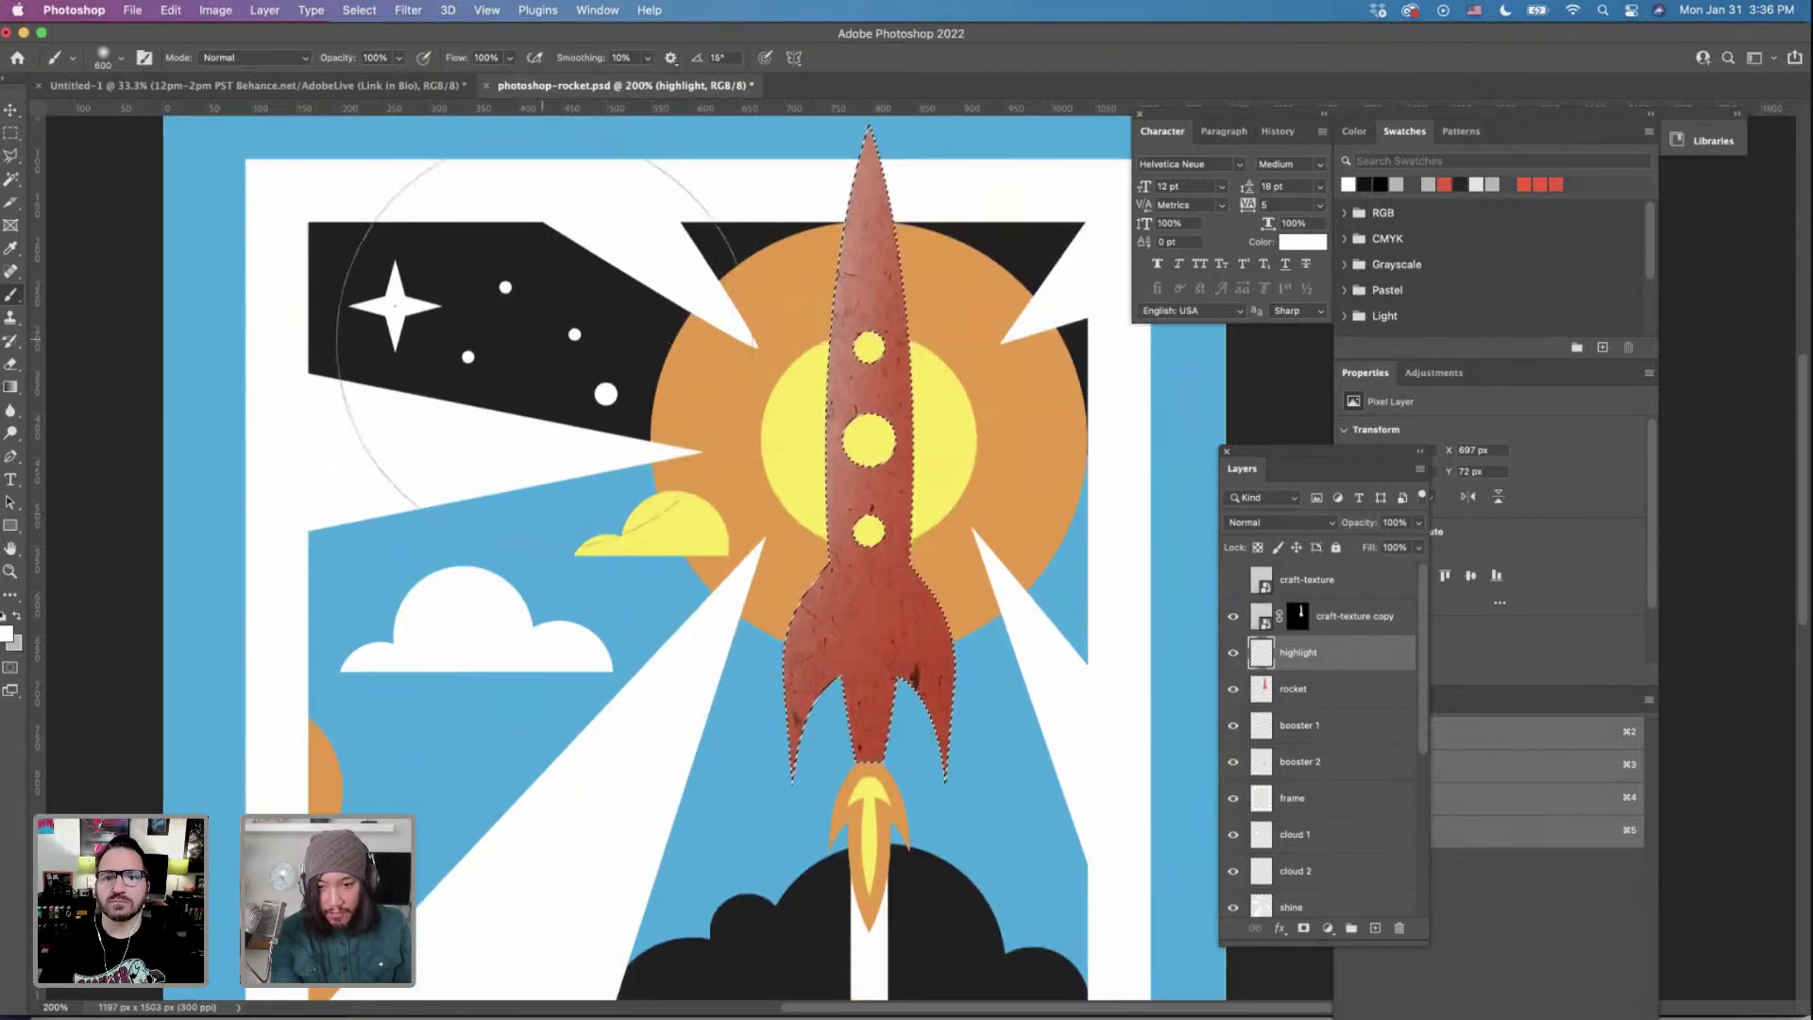
{"action": "scroll", "coordinate": [586, 371], "scroll_direction": "up", "scroll_amount": 2}
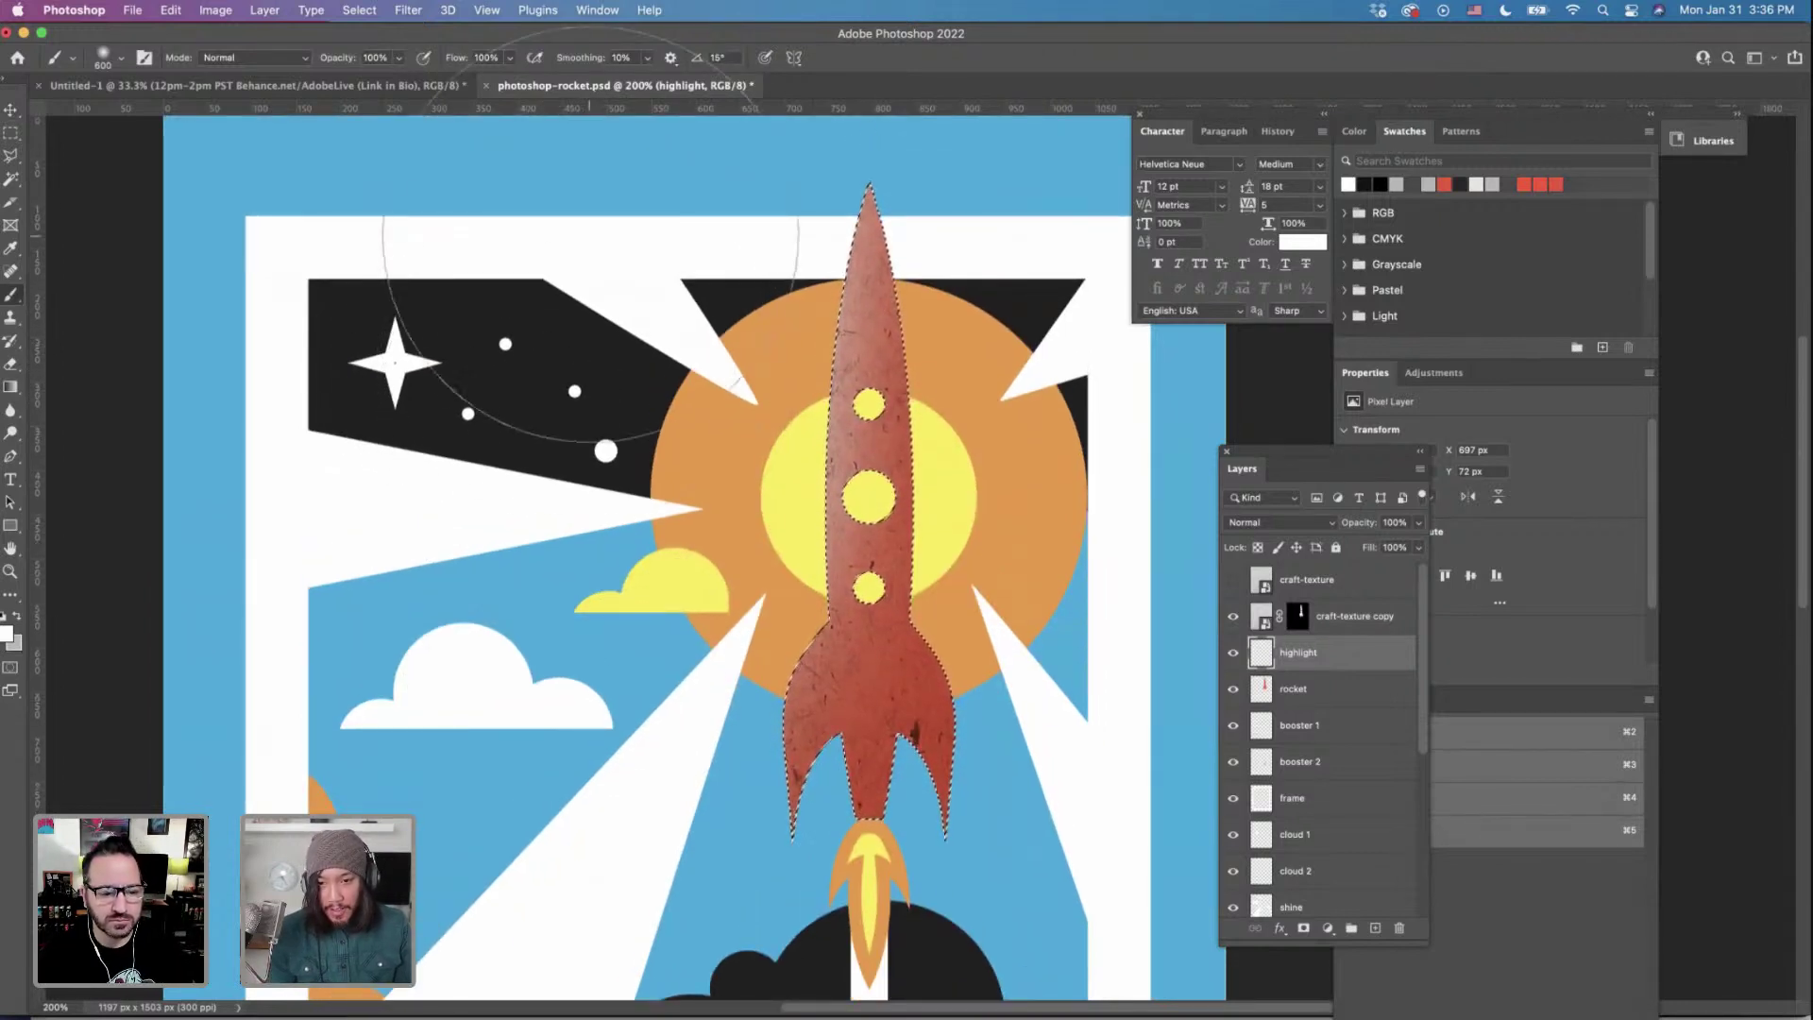
{"action": "scroll", "coordinate": [527, 412], "scroll_direction": "down", "scroll_amount": 1}
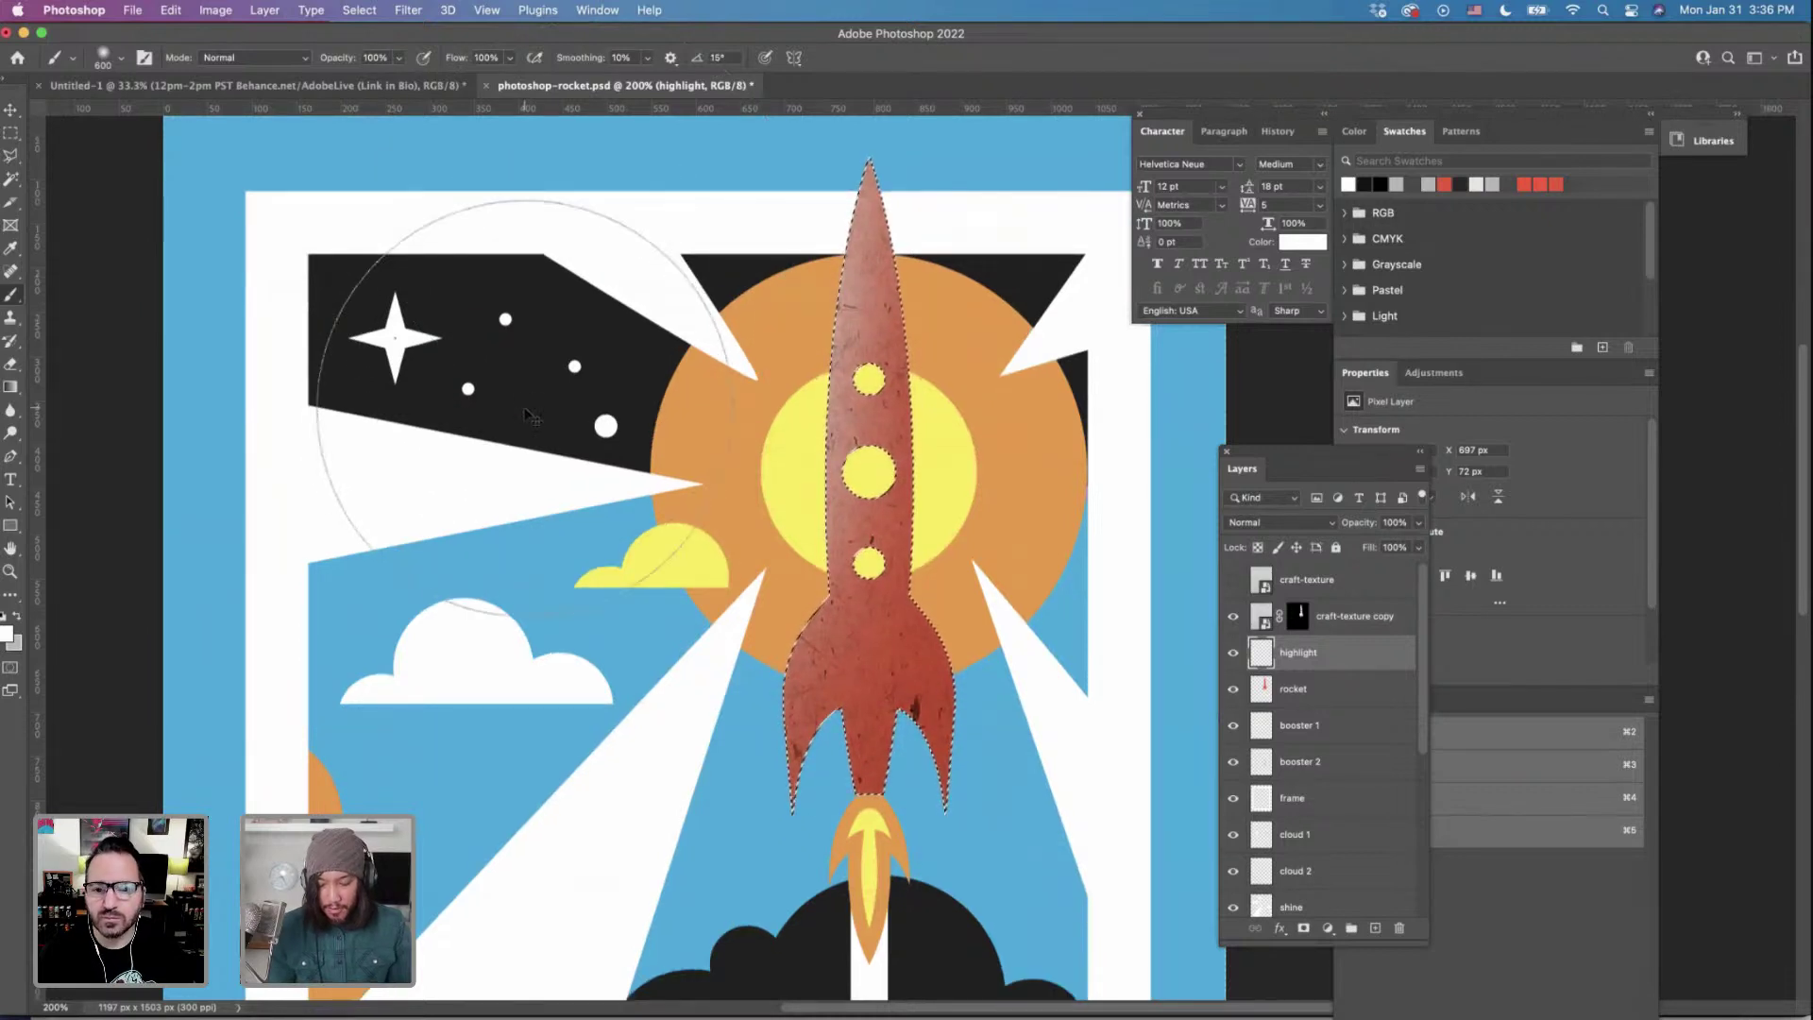
{"action": "key", "text": "super+minus"}
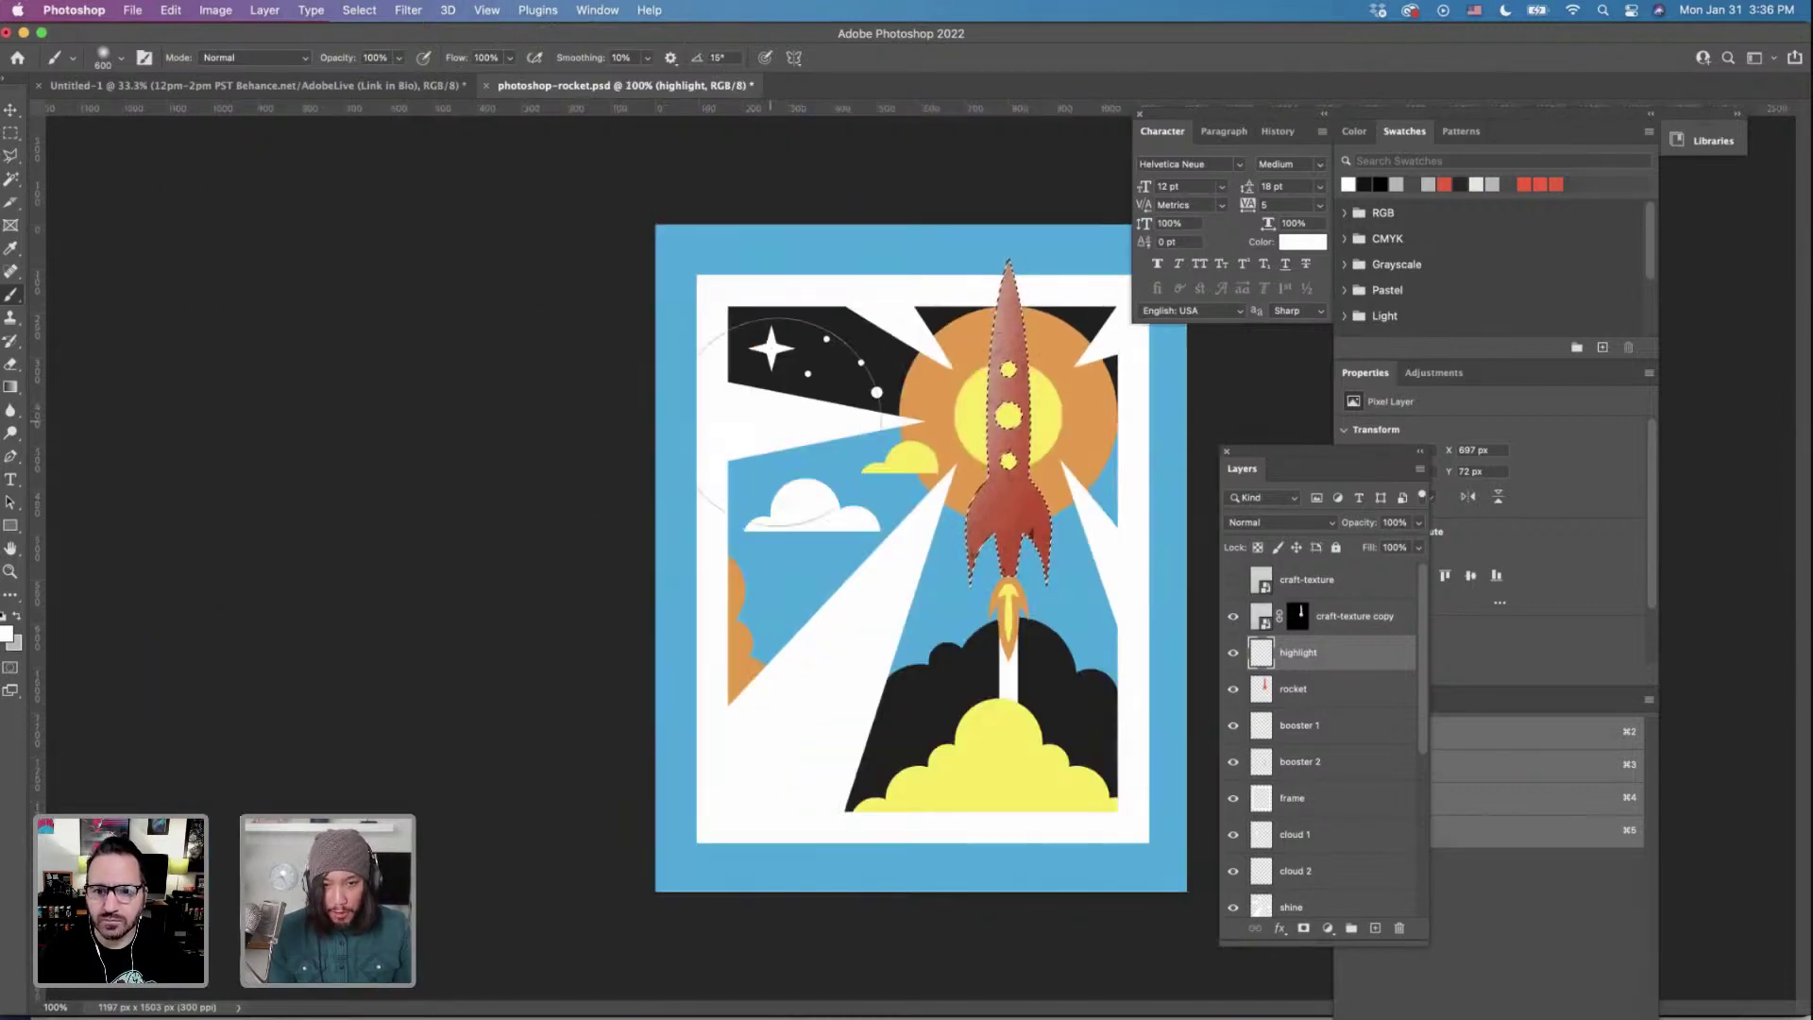
Create a new layer directly above the rocket layer and name it "shadow".
{"action": "left_click", "coordinate": [1296, 692]}
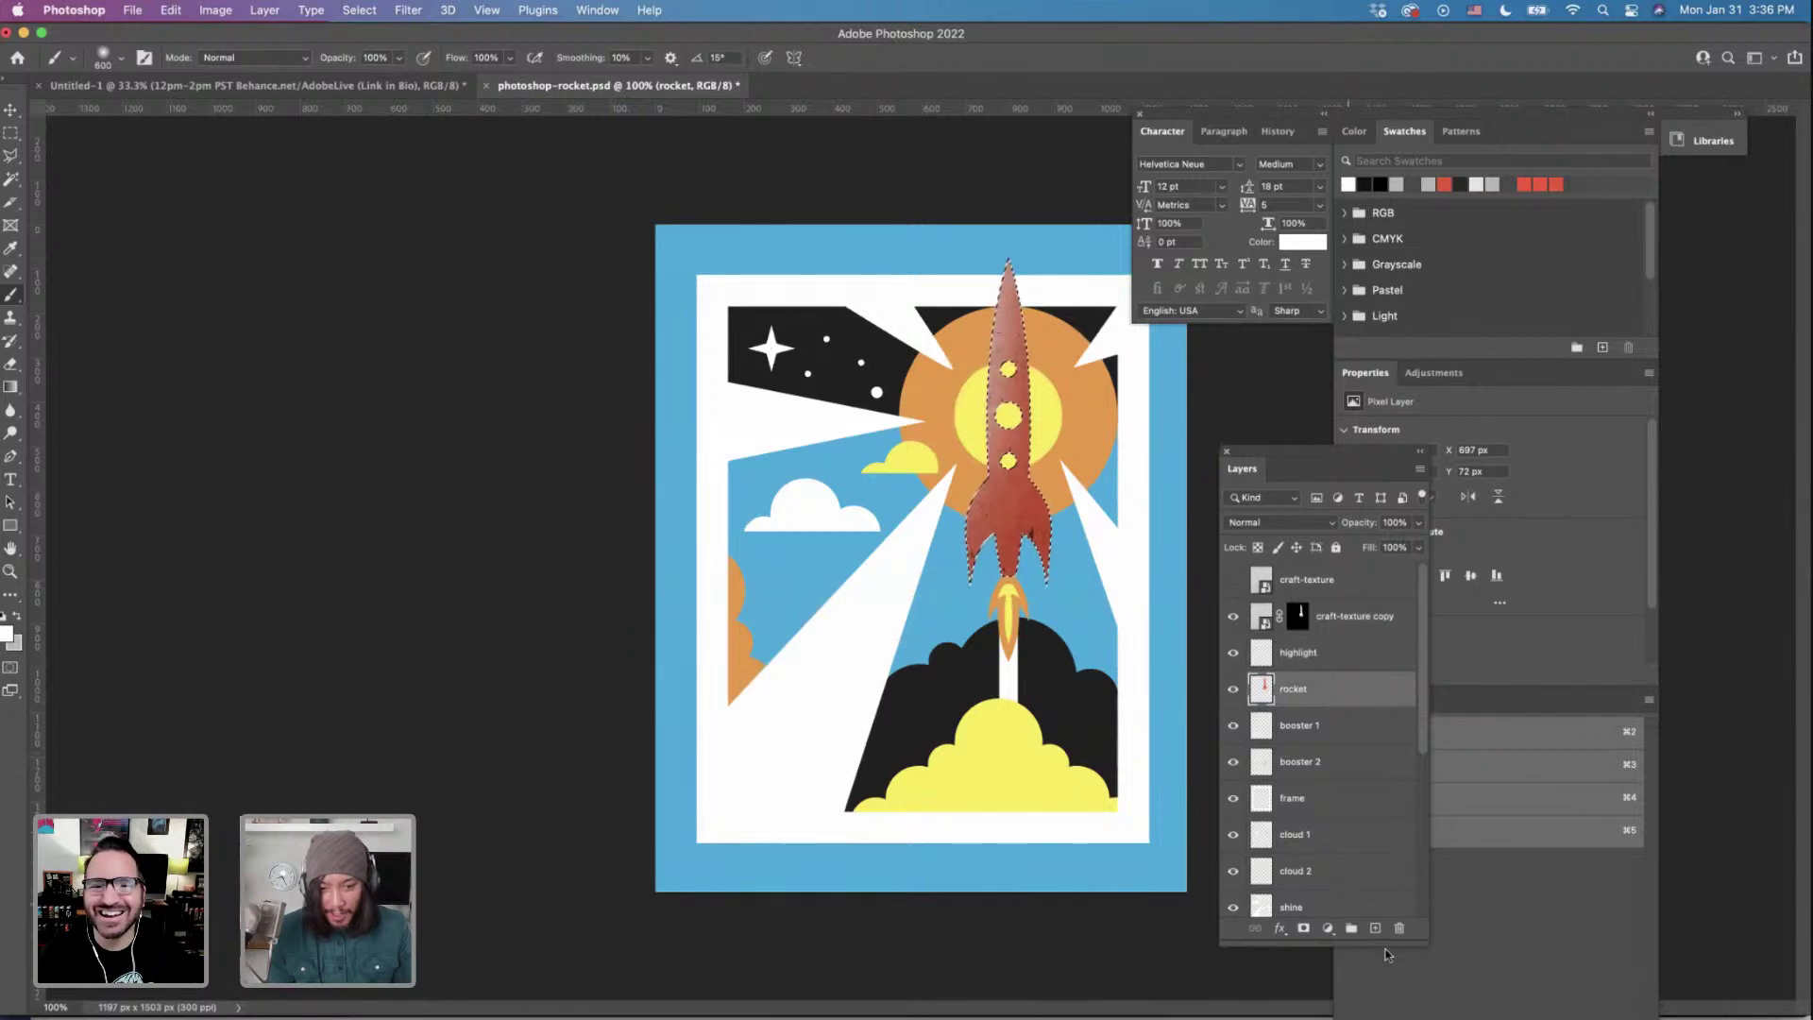
{"action": "left_click", "coordinate": [1377, 930]}
{"action": "double_click", "coordinate": [1295, 690]}
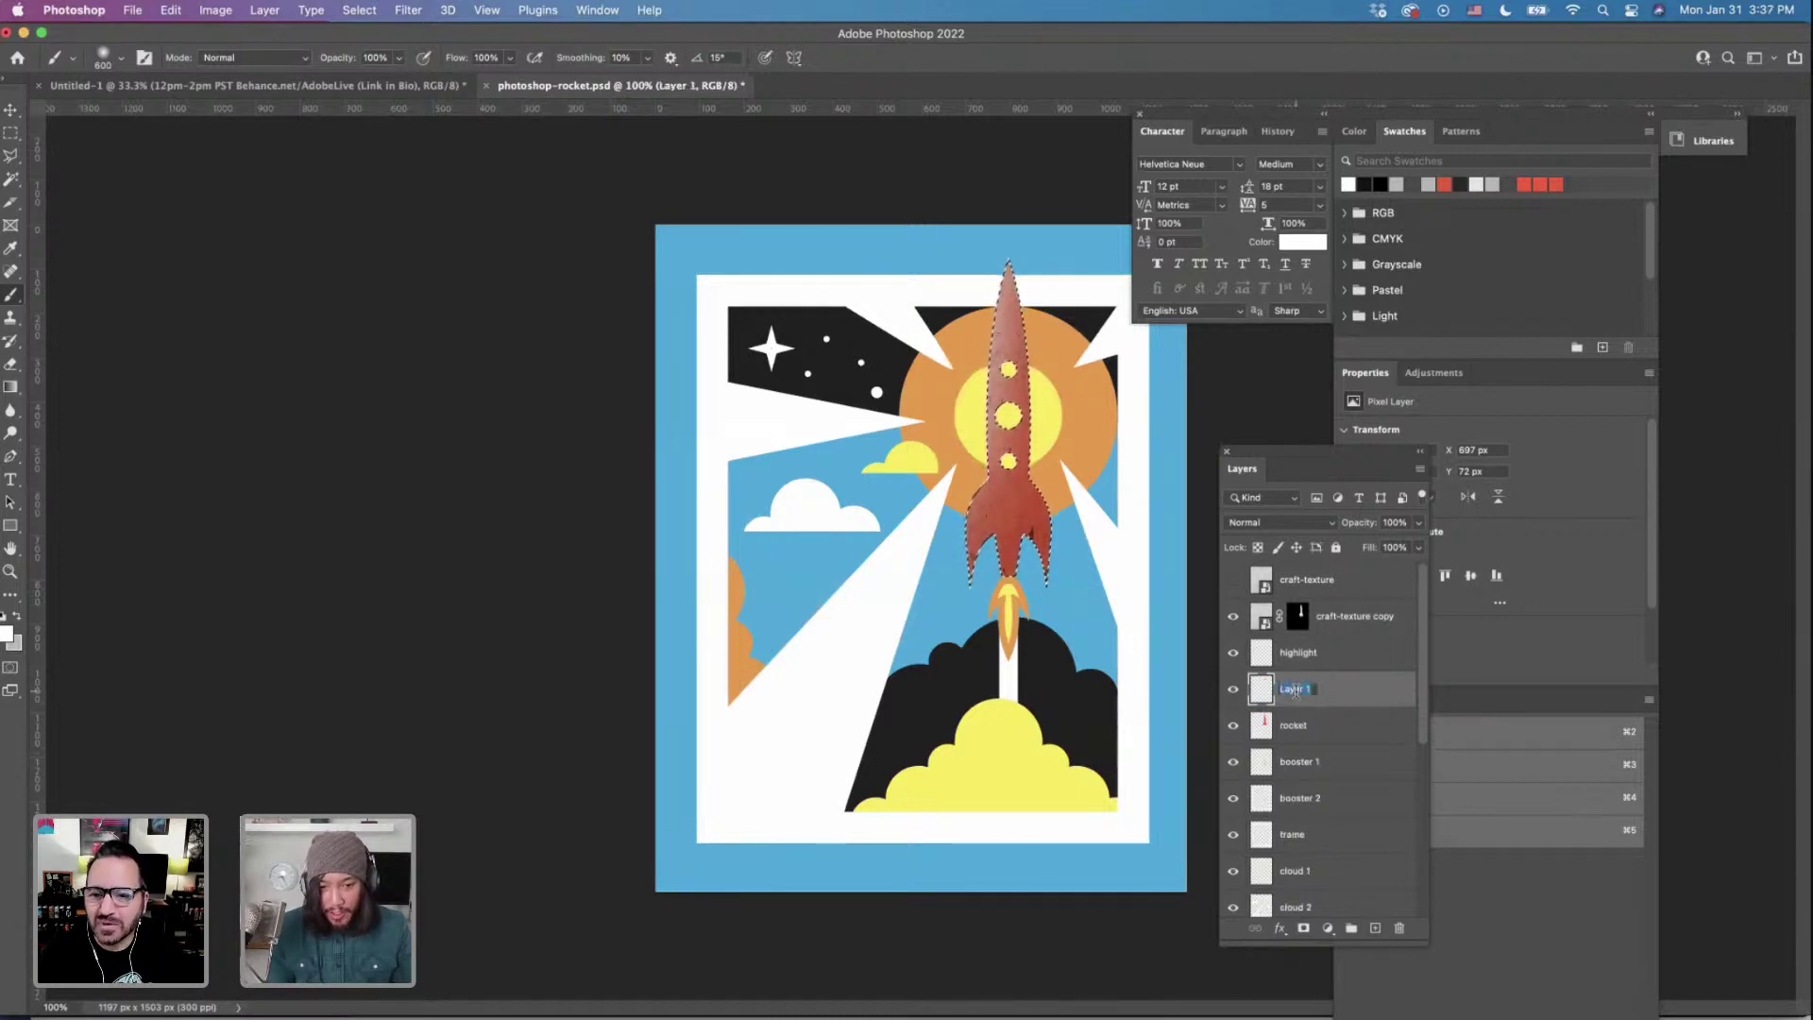
{"action": "type", "text": "ss"}
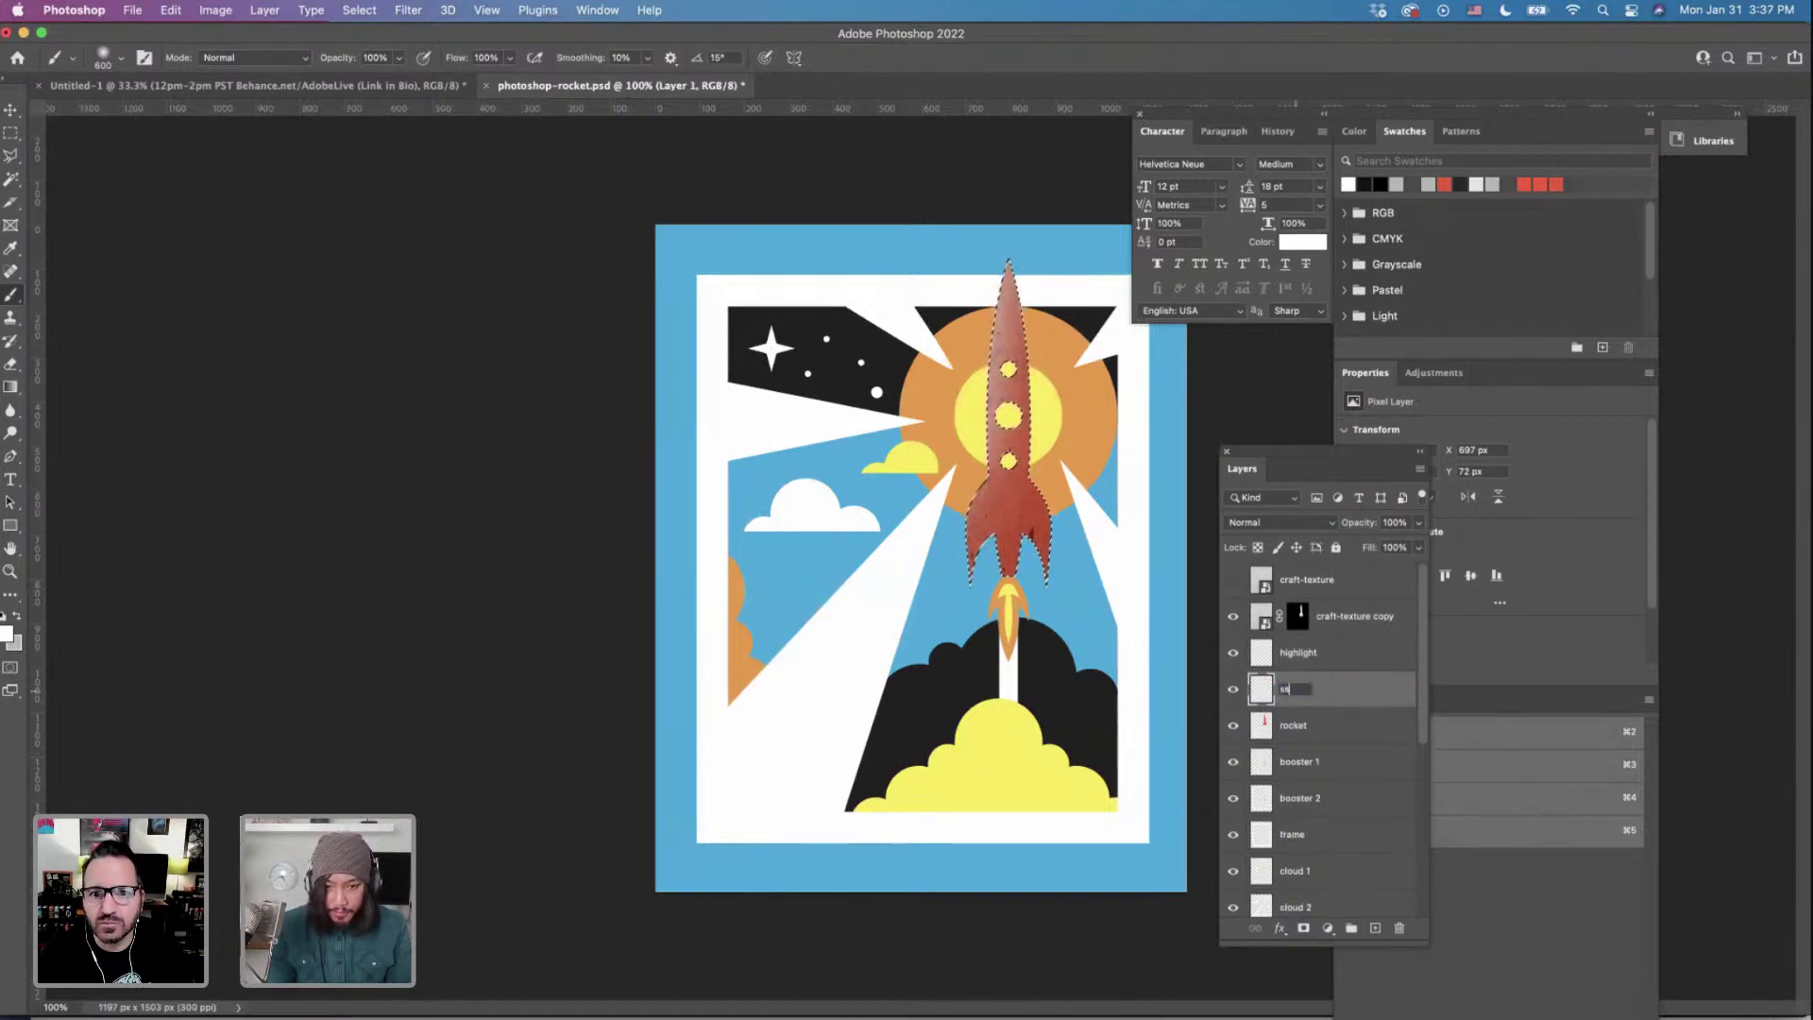
{"action": "key", "text": "BackSpace"}
{"action": "type", "text": "h"}
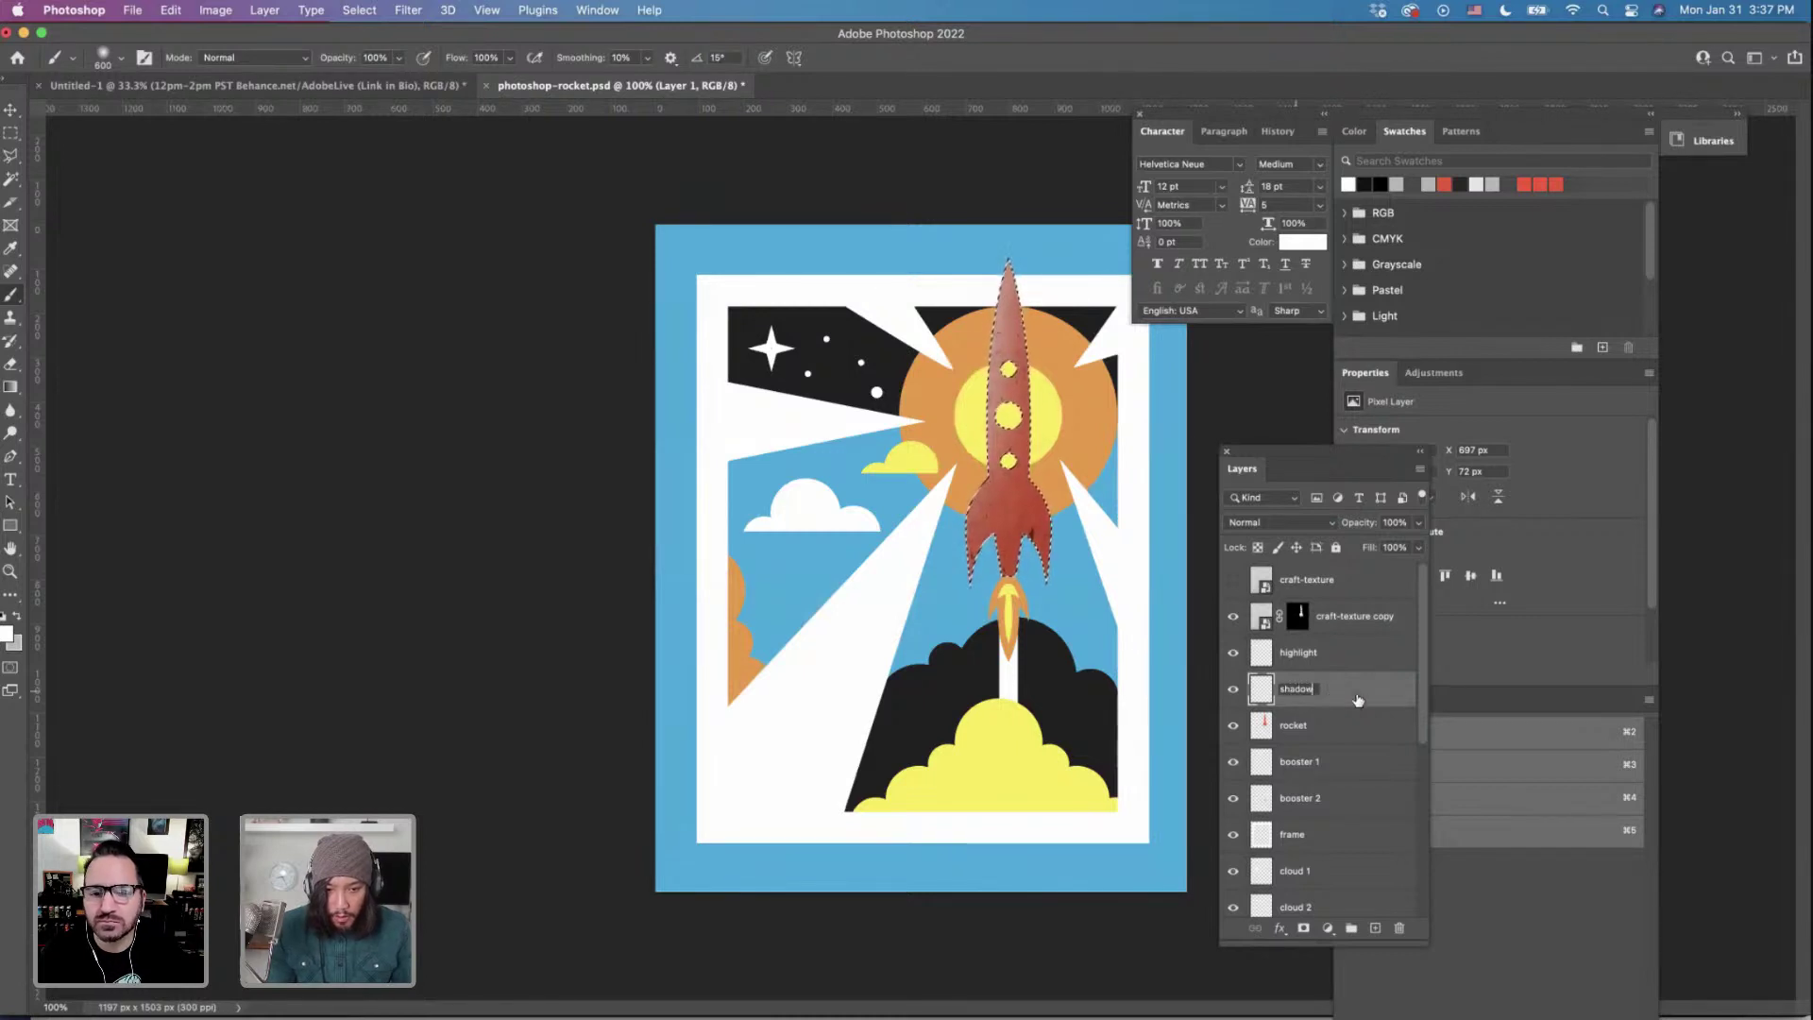
{"action": "type", "text": "adow"}
{"action": "key", "text": "Return"}
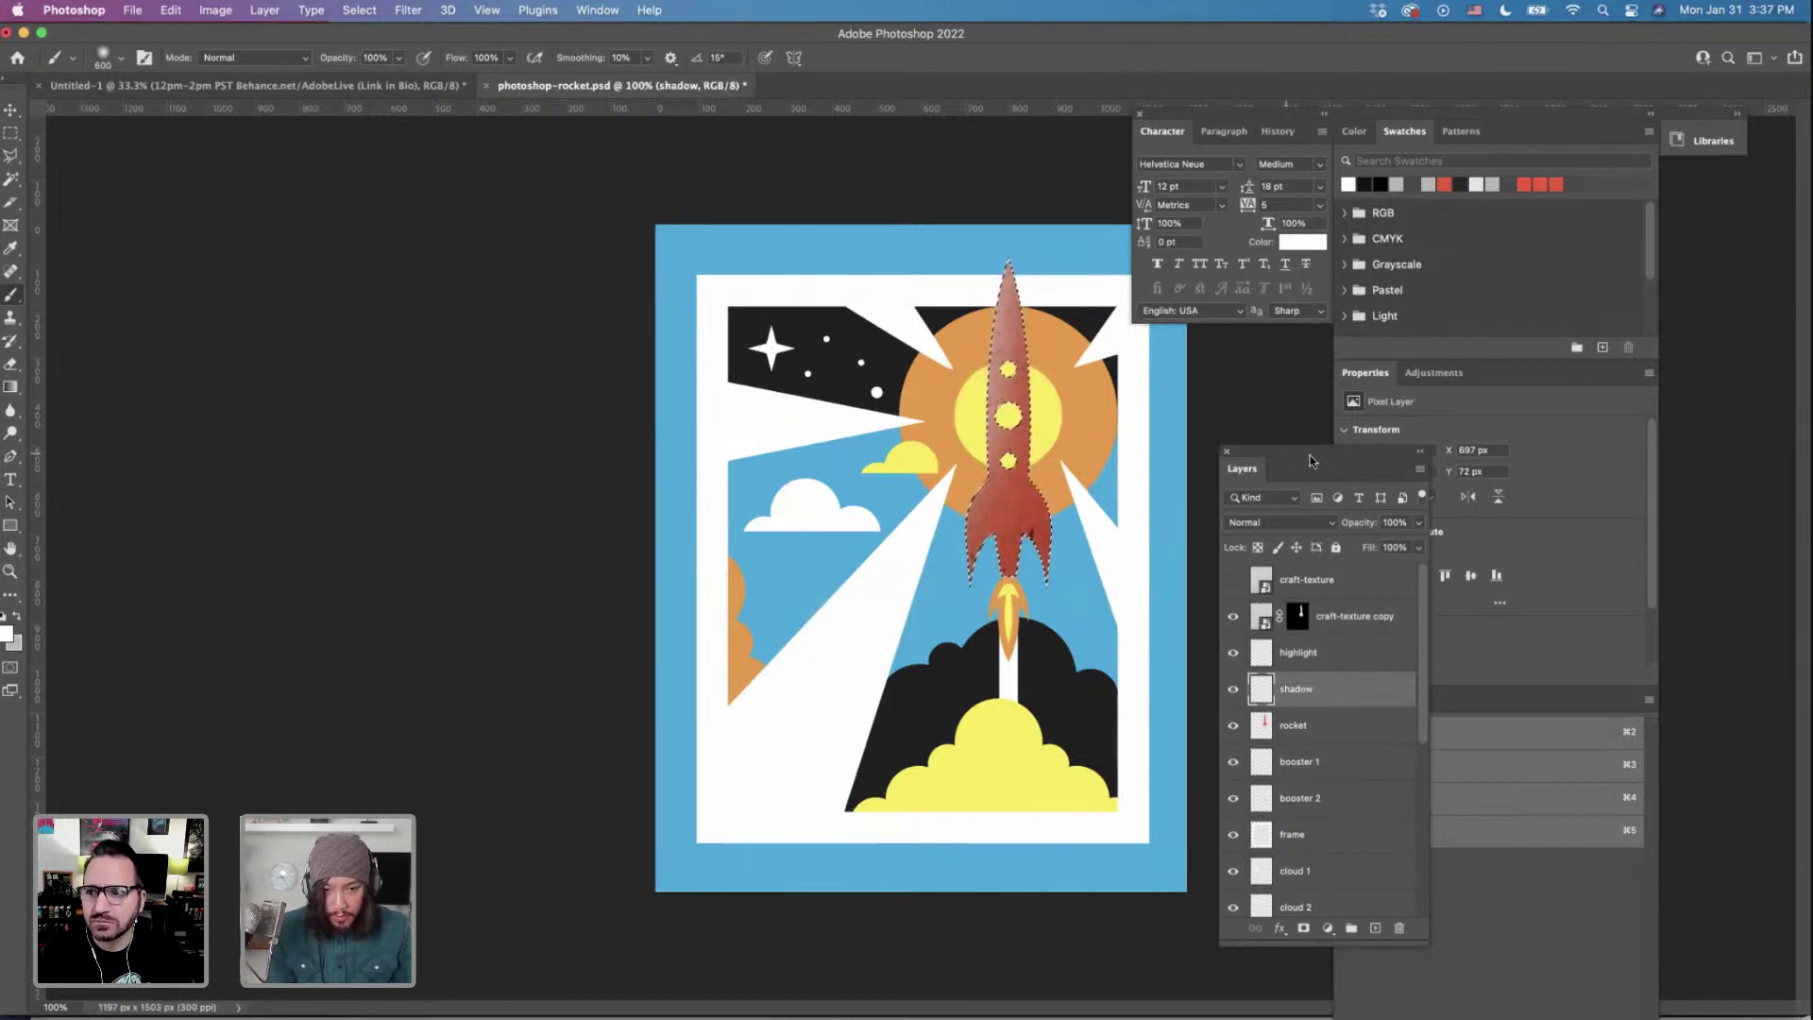
Set the foreground colour to black and enlarge the brush to 1000 px for the shadow layer.
{"action": "left_click_drag", "start_coordinate": [1309, 460], "coordinate": [1372, 468]}
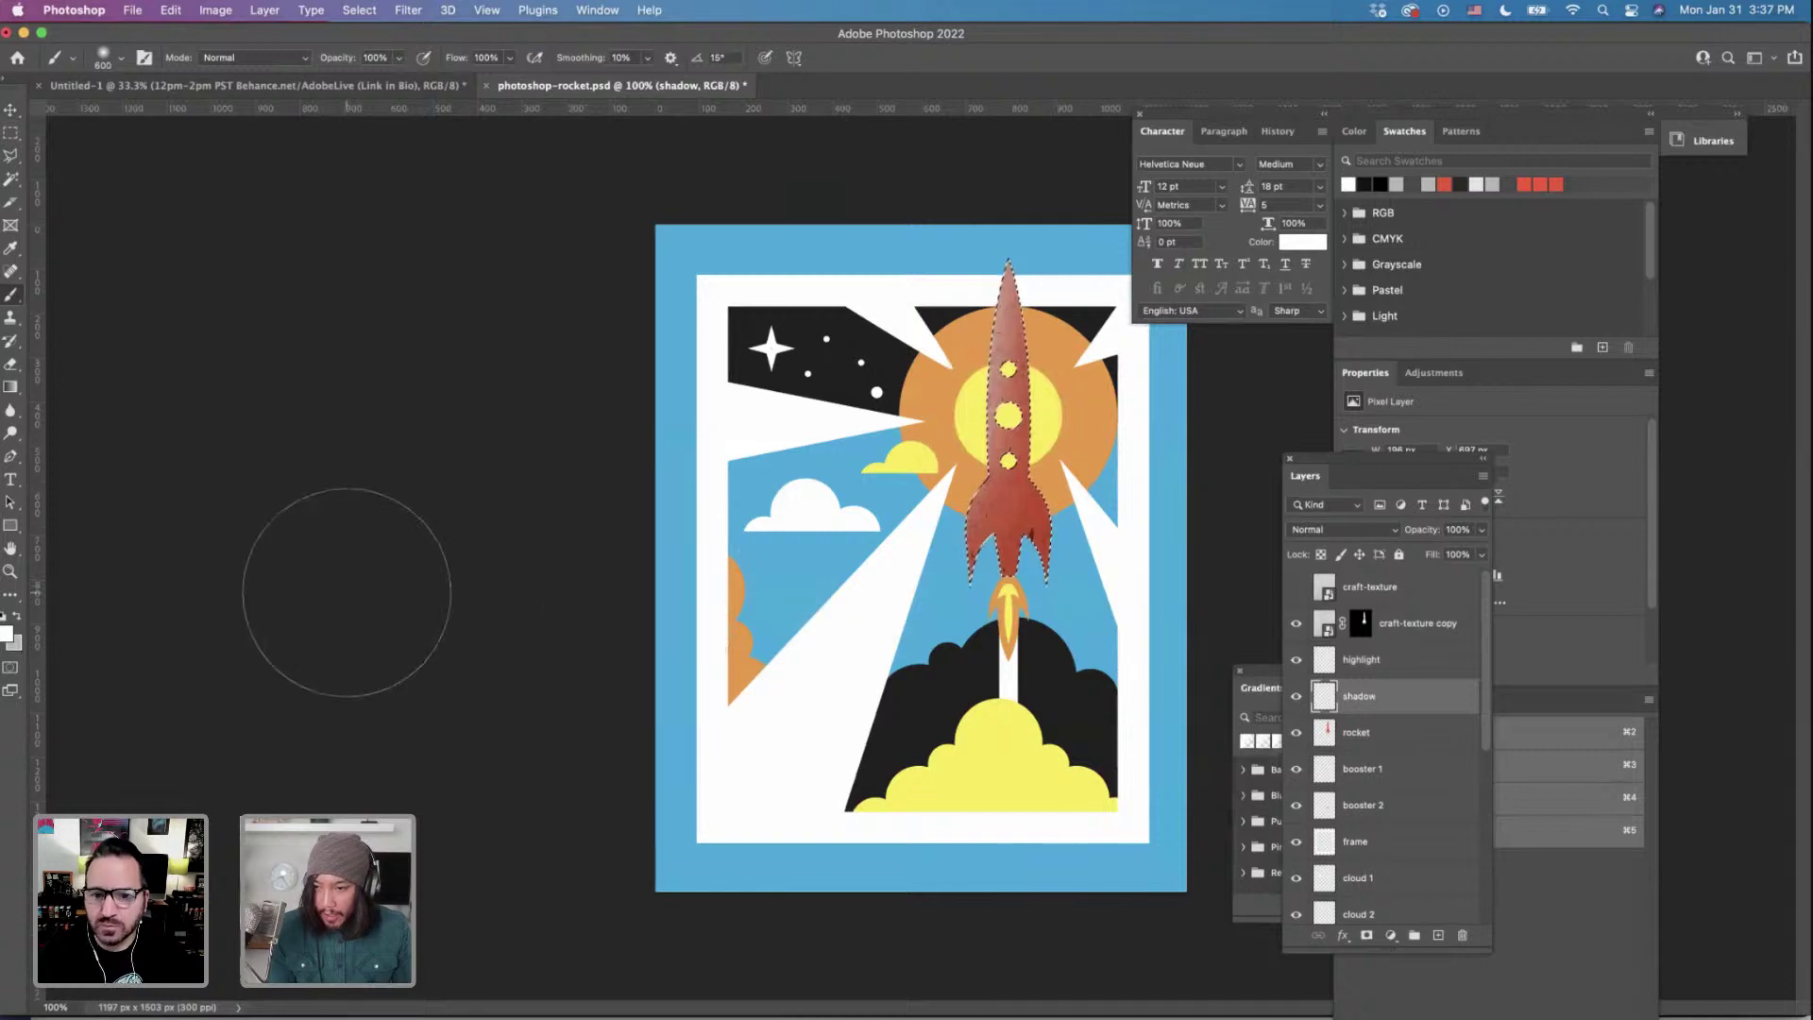
{"action": "left_click", "coordinate": [7, 632]}
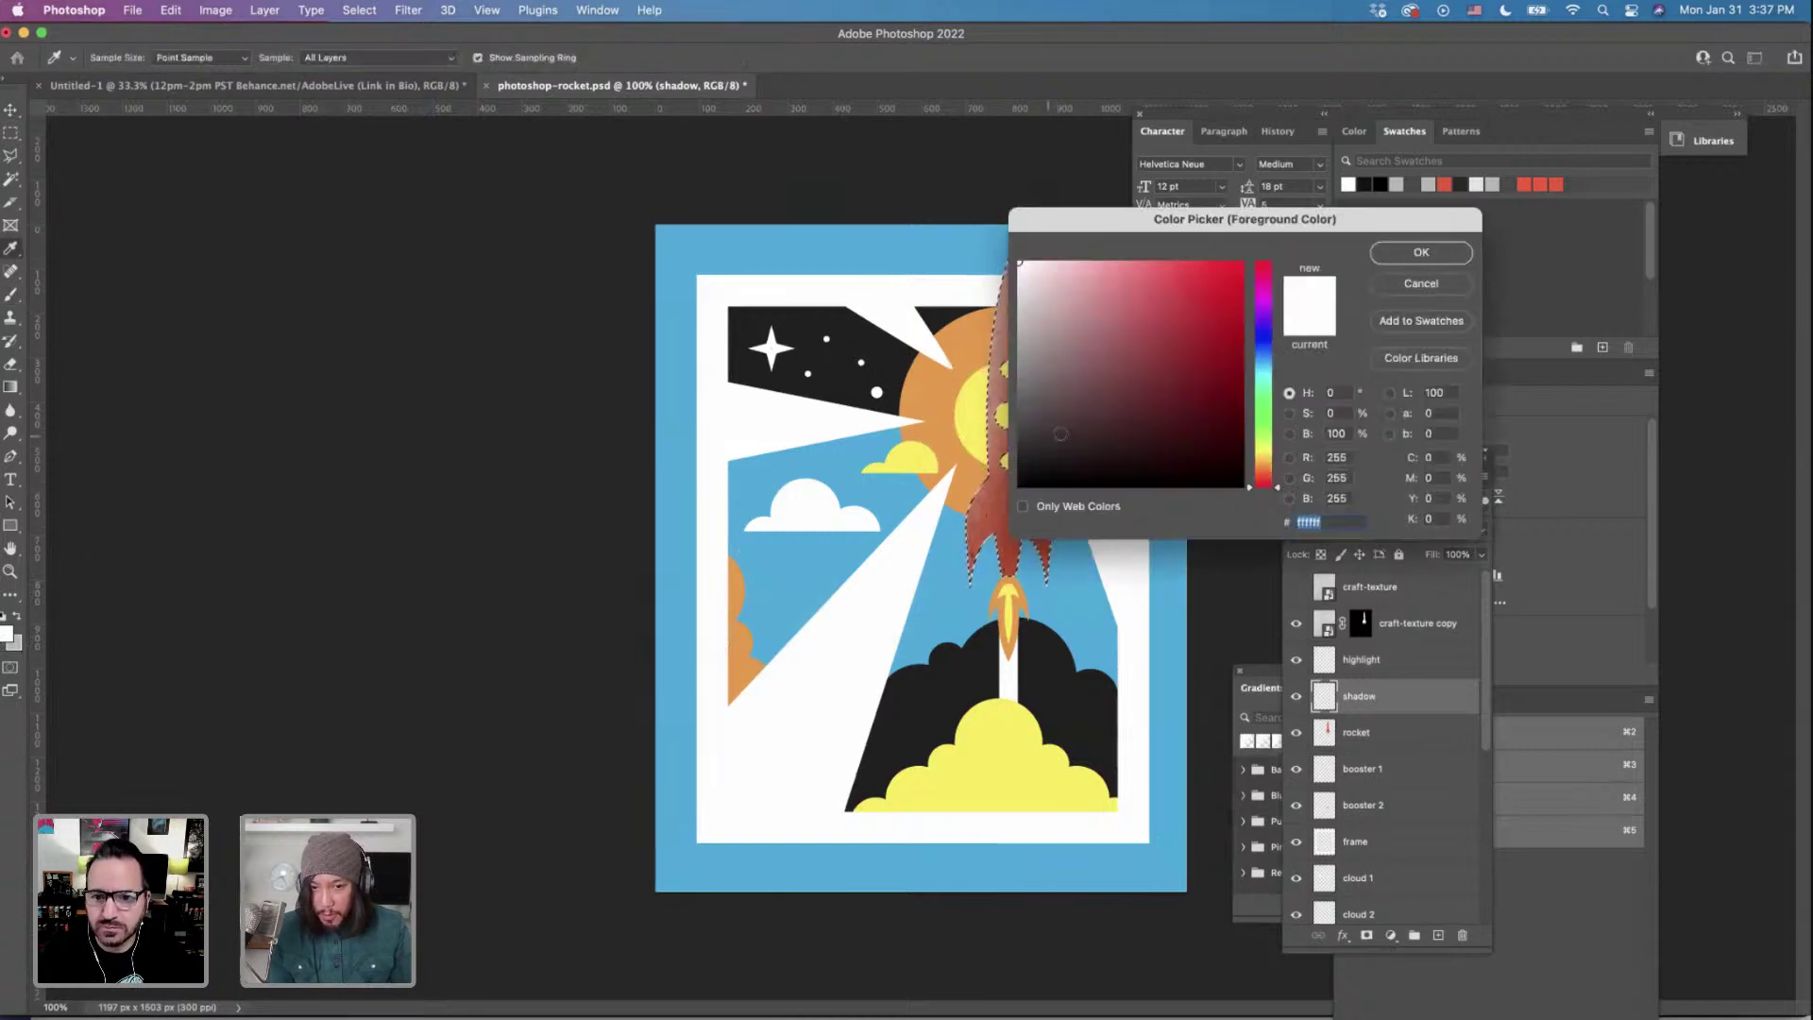
{"action": "left_click_drag", "start_coordinate": [1060, 433], "coordinate": [1011, 487]}
{"action": "left_click", "coordinate": [1420, 254]}
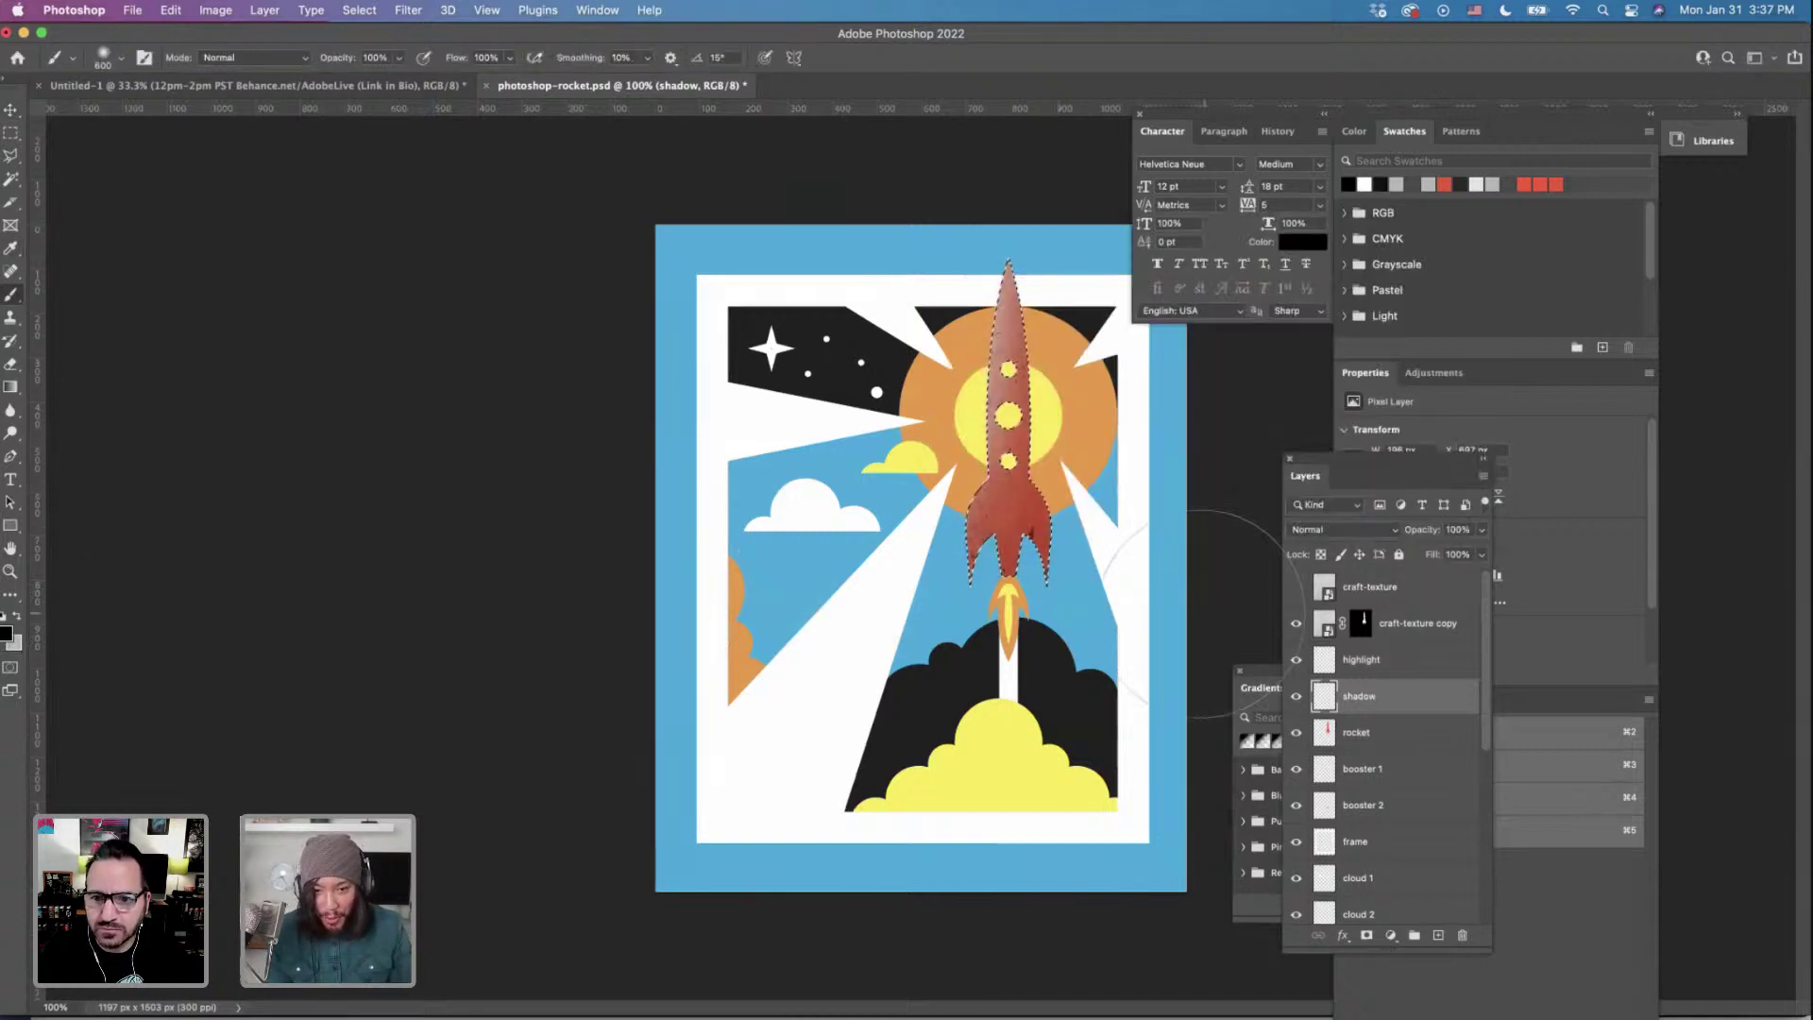
{"action": "key", "text": "bracketright"}
{"action": "key", "text": "bracketright"}
{"action": "key", "text": "bracketright"}
{"action": "key", "text": "bracketright"}
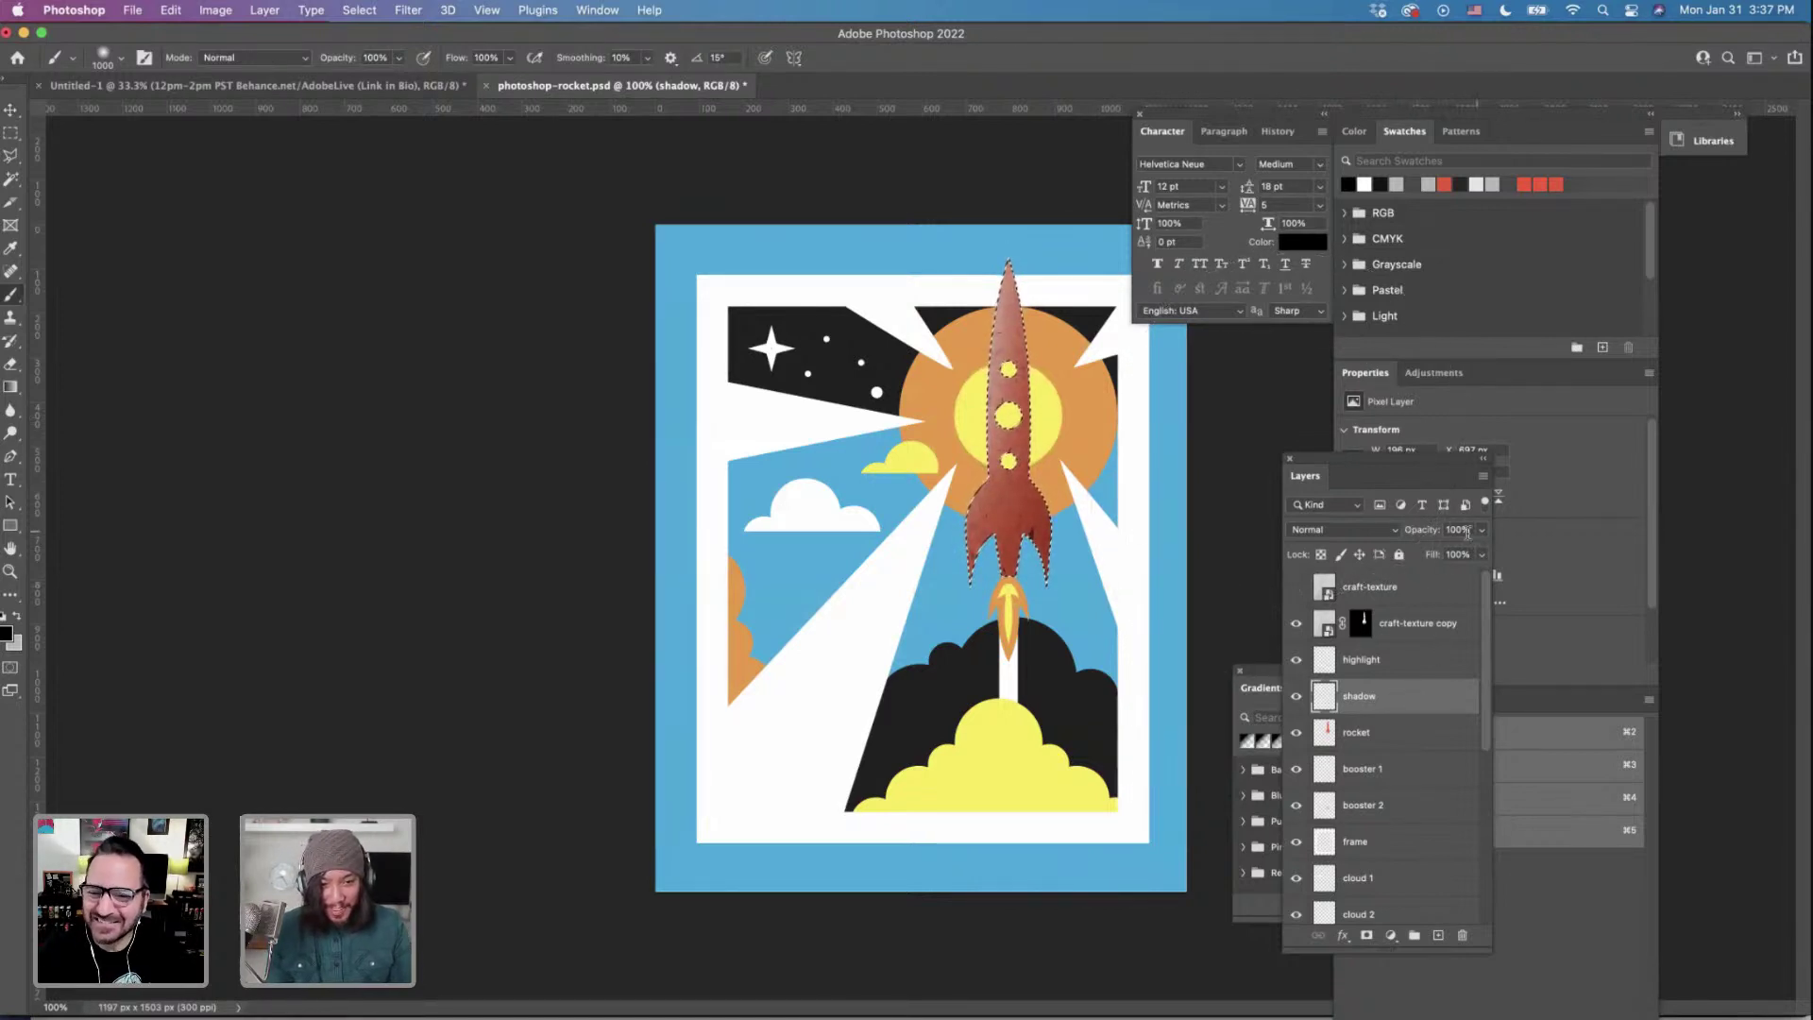
Set the shadow layer's blend mode to Multiply and lower its opacity to about 76%.
{"action": "left_click", "coordinate": [1362, 530]}
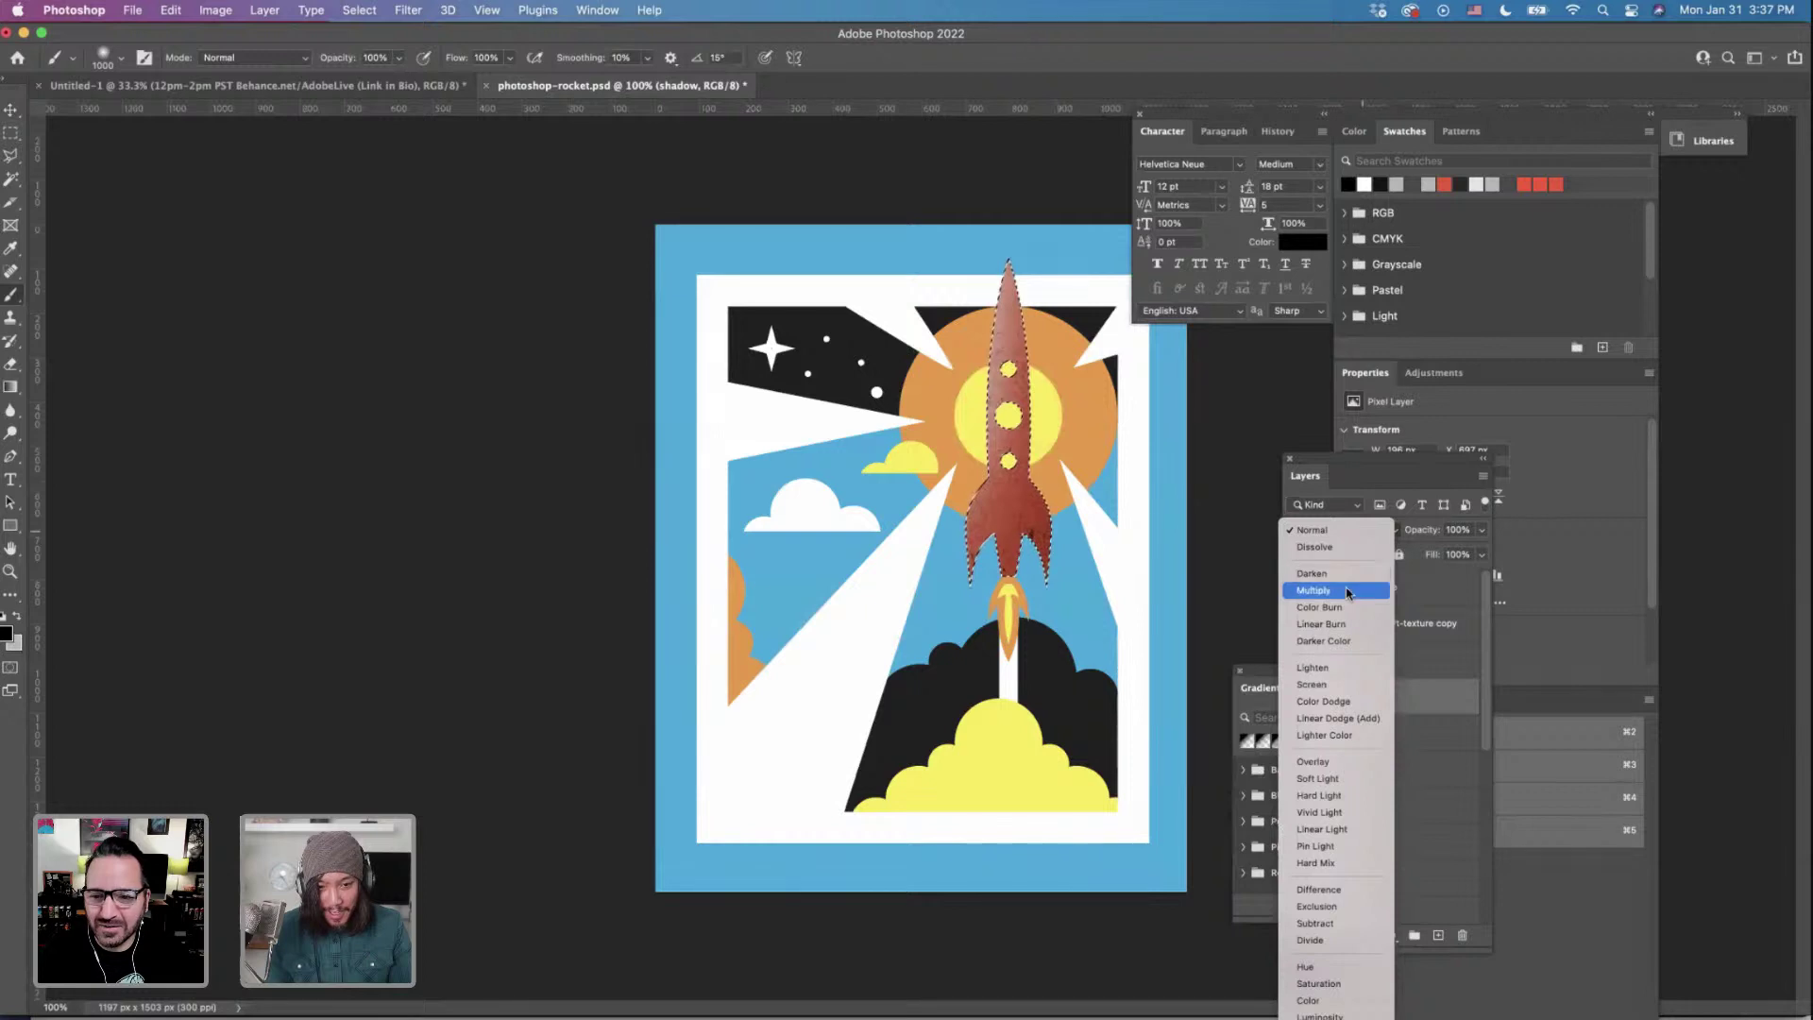
{"action": "left_click", "coordinate": [1322, 578]}
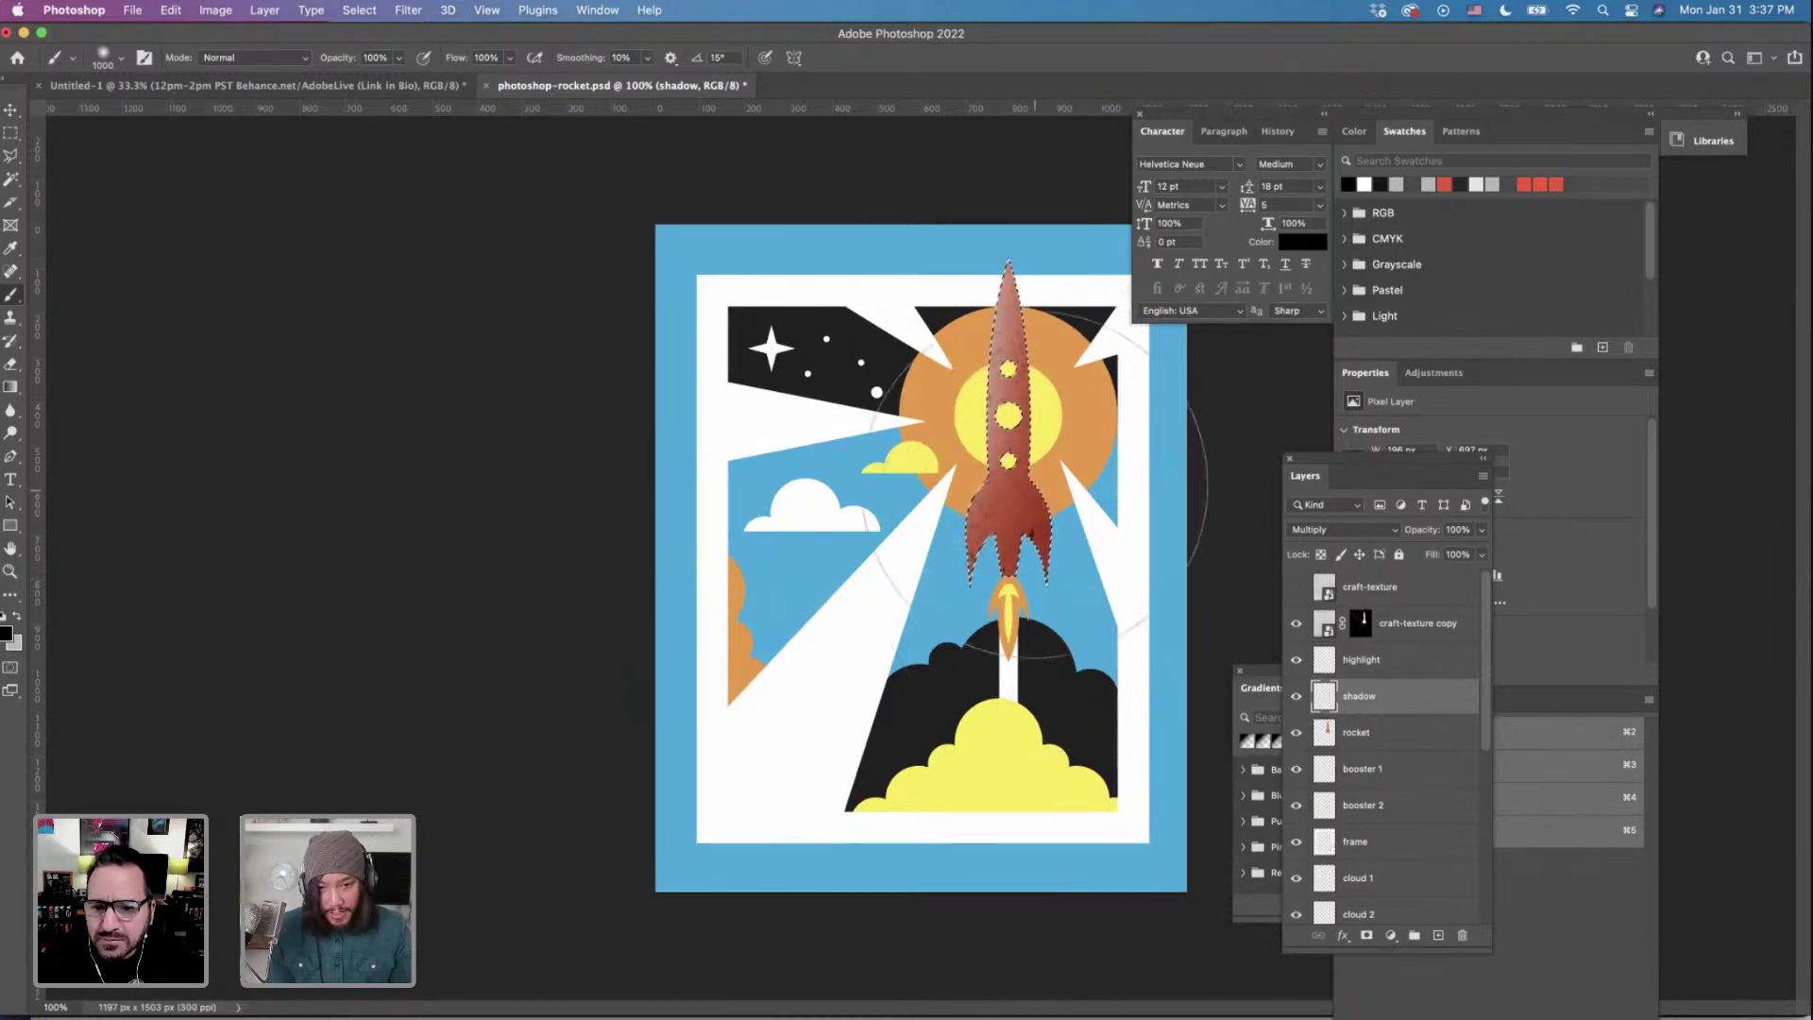
{"action": "key", "text": "super+equal"}
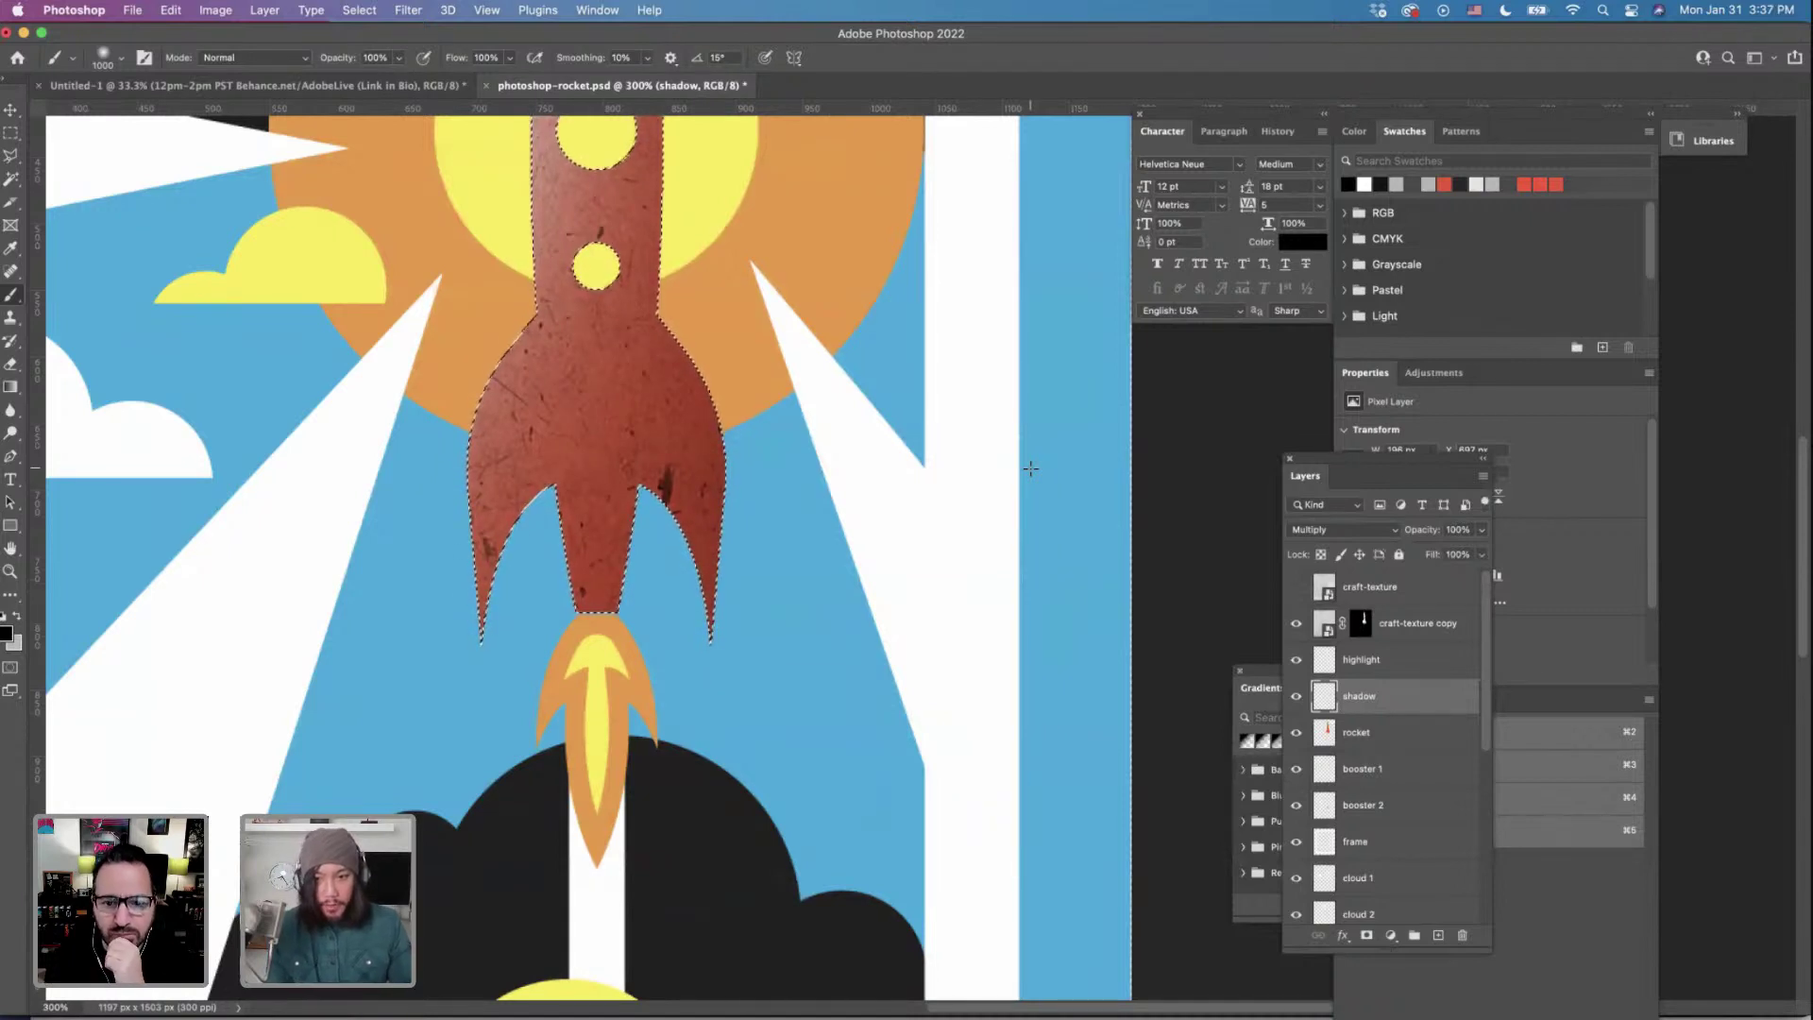
{"action": "scroll", "coordinate": [1030, 468], "scroll_direction": "up", "scroll_amount": 2}
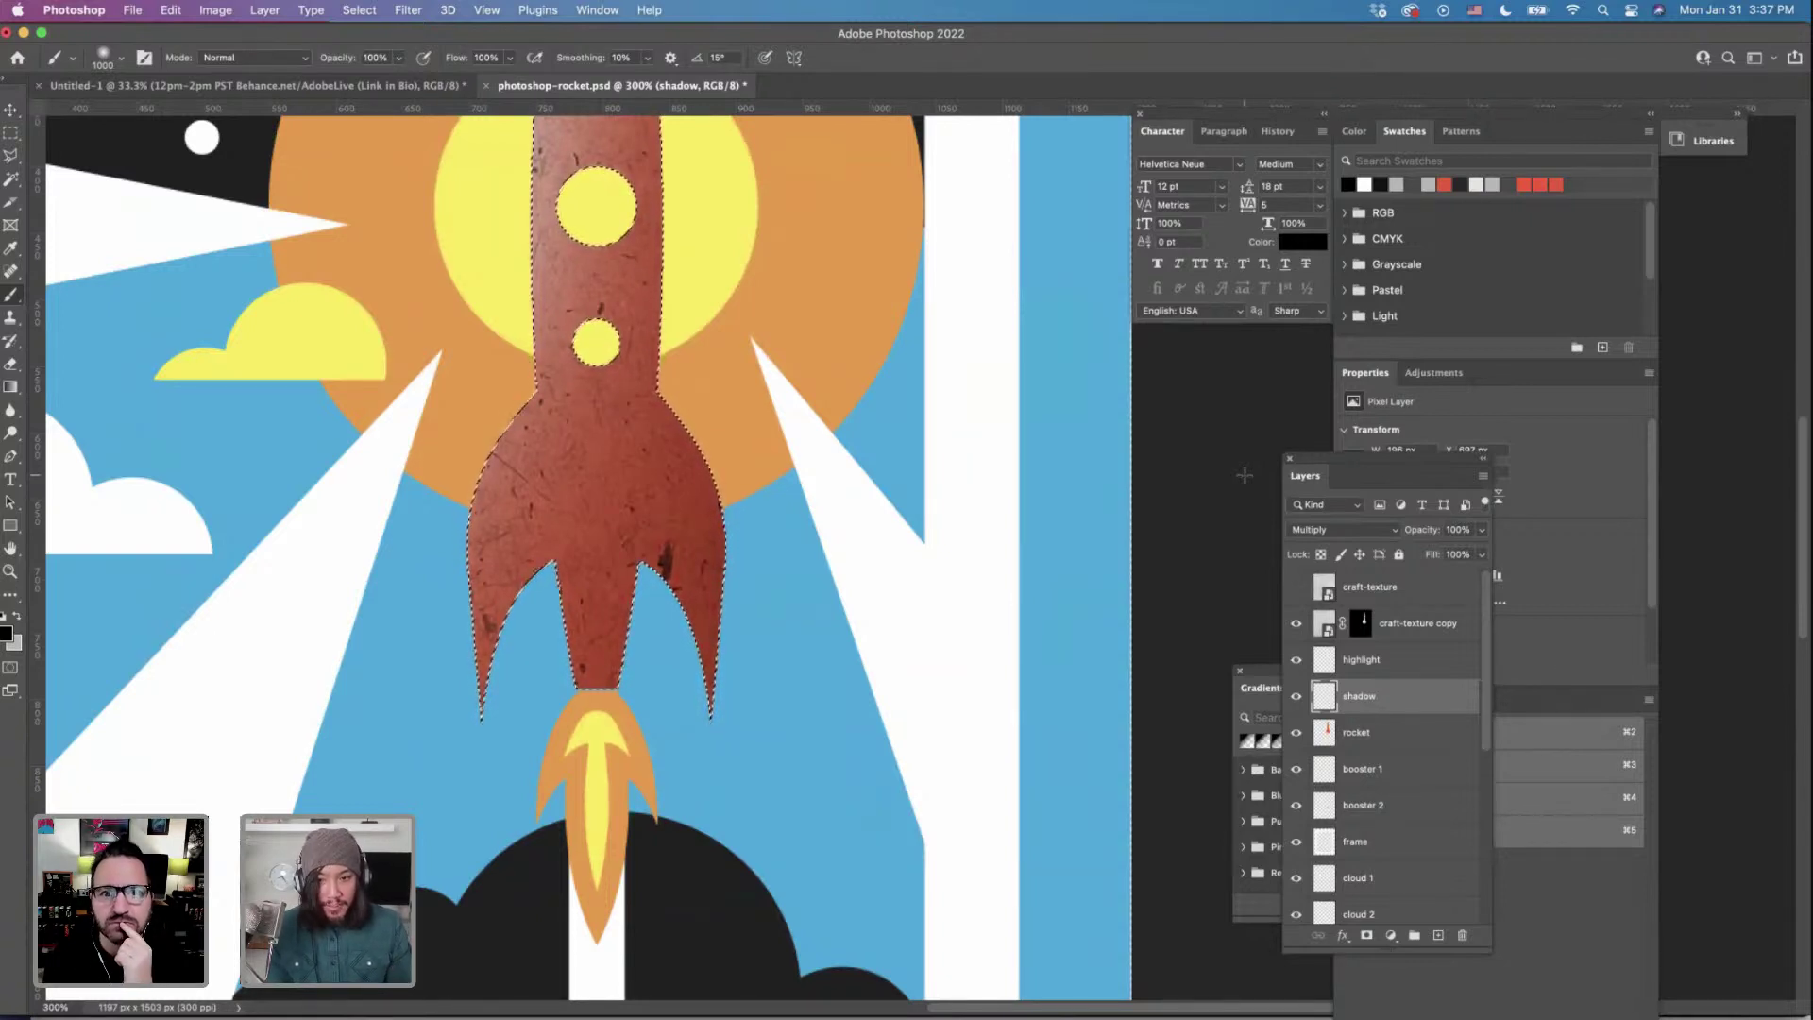
{"action": "key", "text": "super+1"}
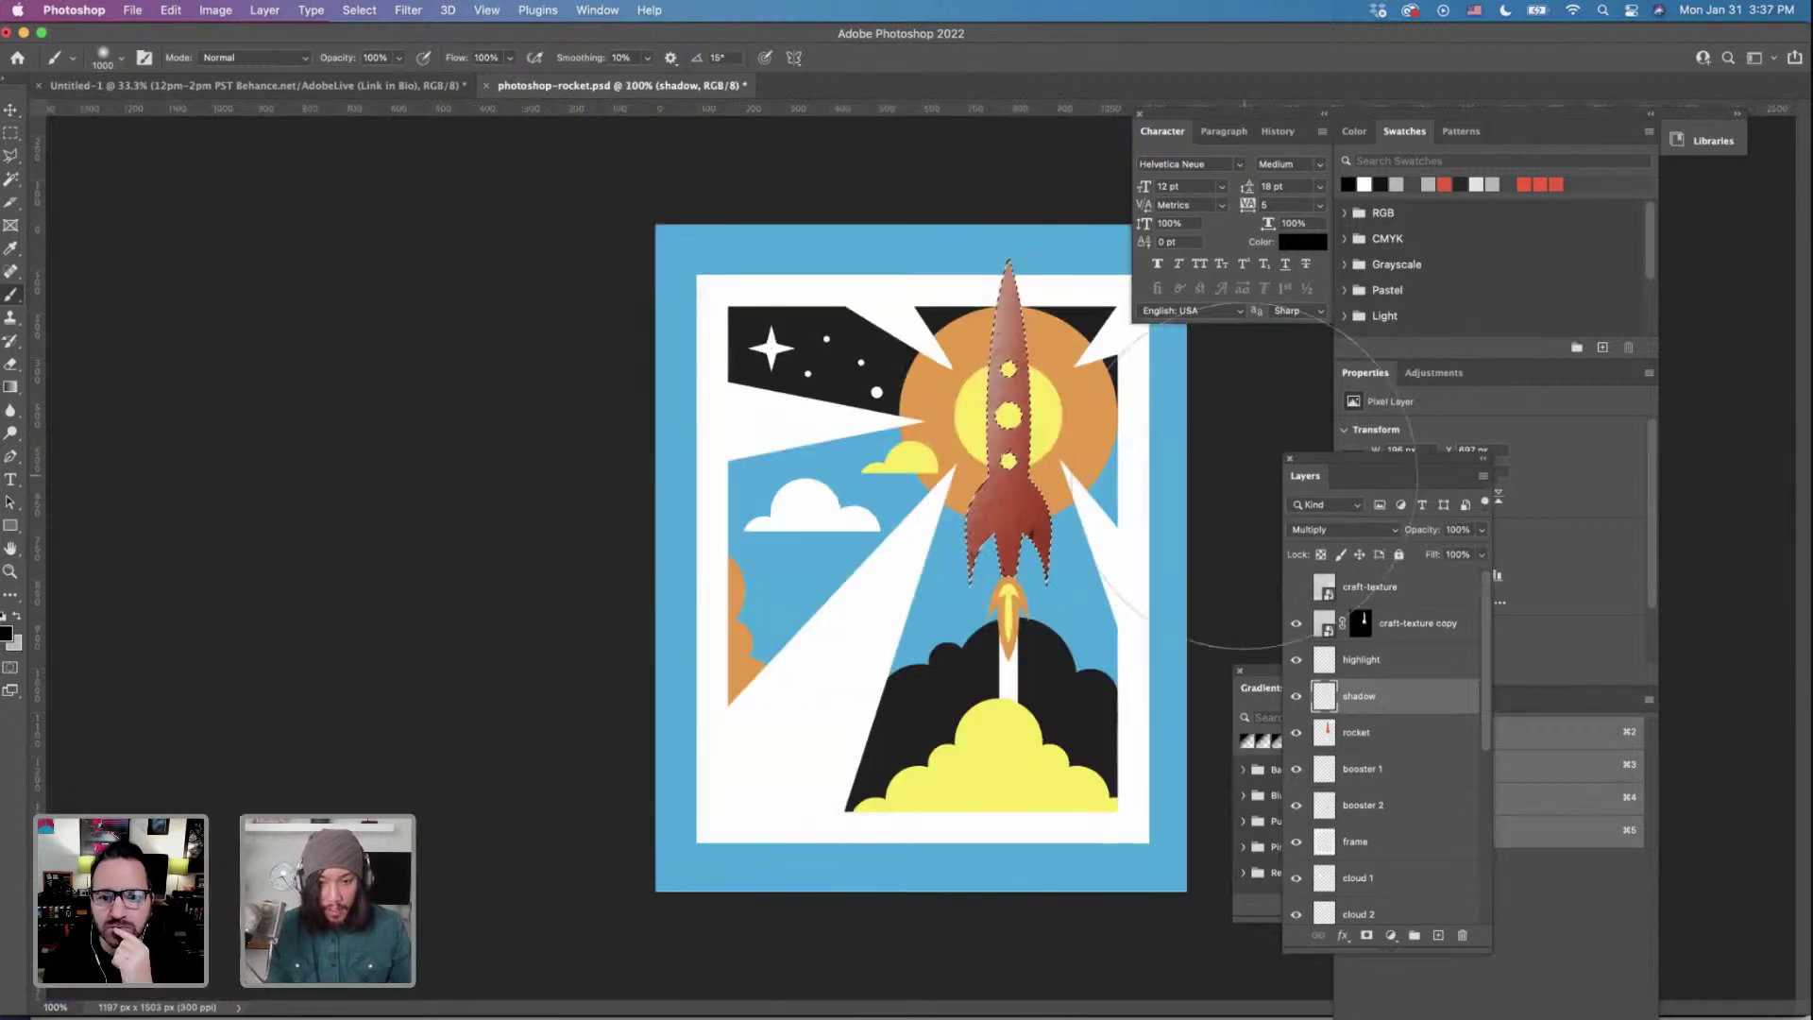
{"action": "left_click", "coordinate": [1483, 531]}
{"action": "left_click_drag", "start_coordinate": [1478, 553], "coordinate": [1463, 555]}
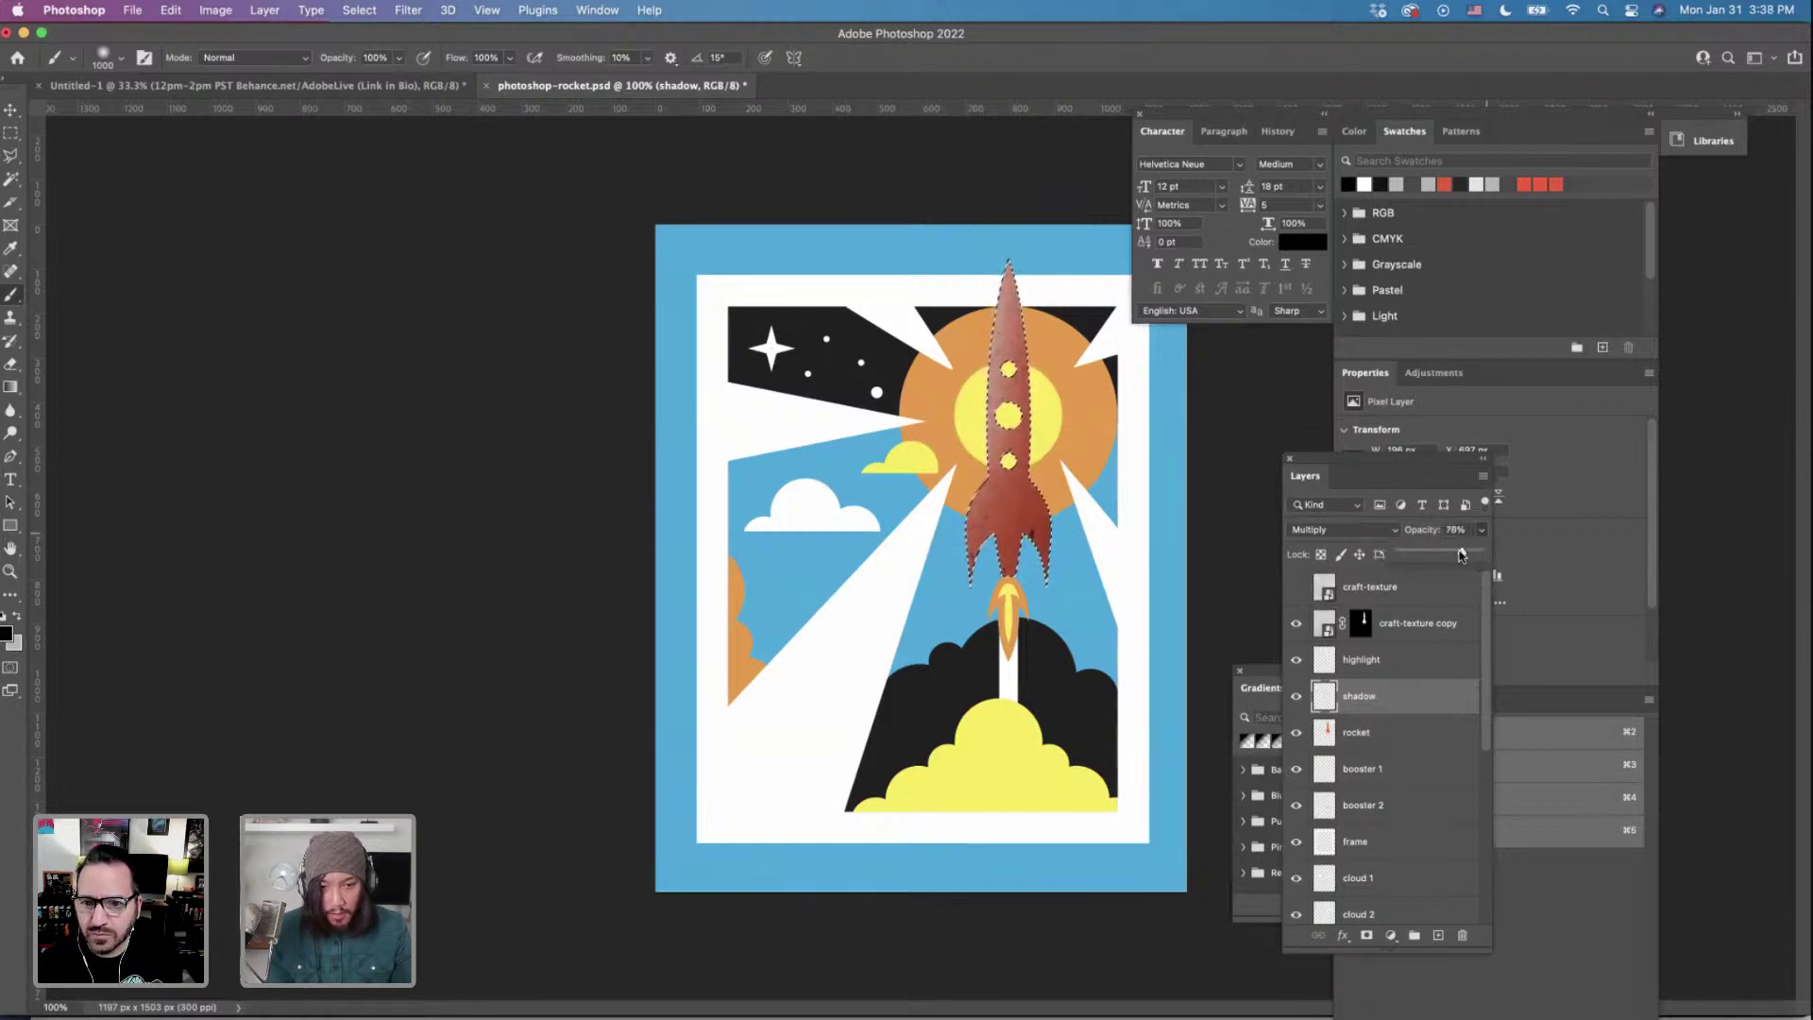
Select the highlight layer and adjust its opacity, ending at 100%.
{"action": "left_click", "coordinate": [1363, 670]}
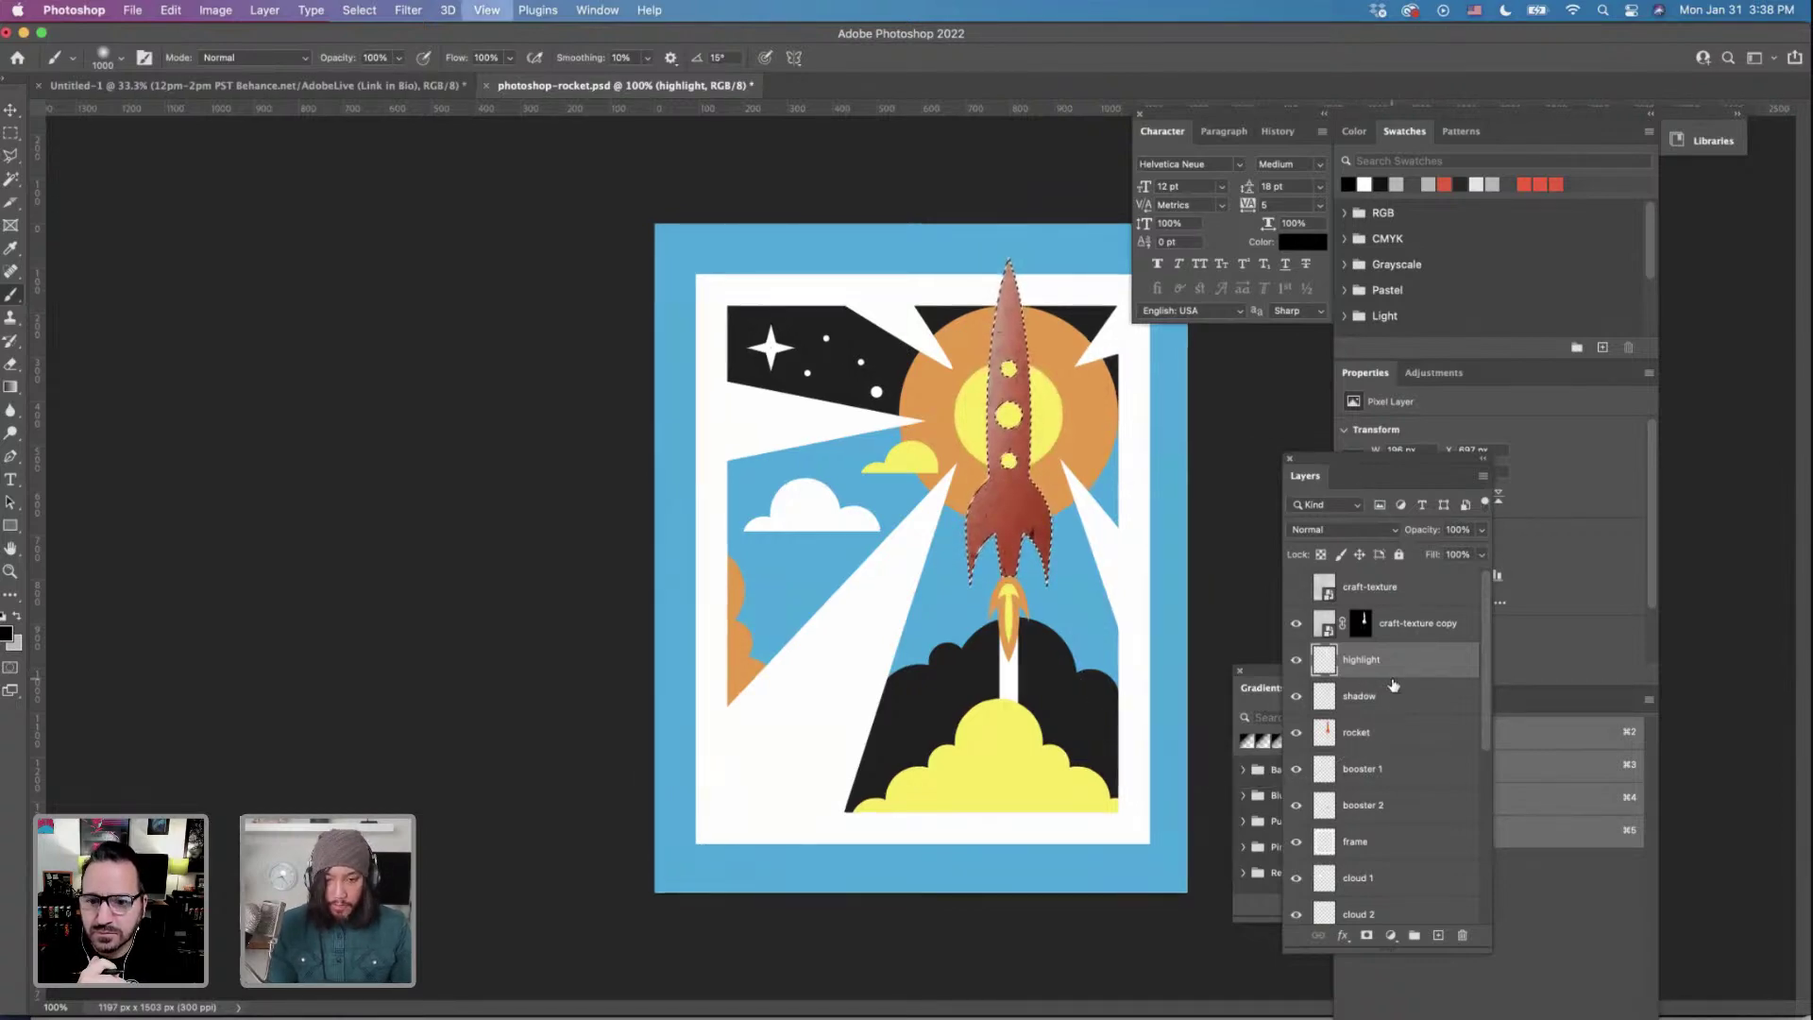
{"action": "scroll", "coordinate": [935, 557], "scroll_direction": "up", "scroll_amount": 3}
{"action": "scroll", "coordinate": [950, 624], "scroll_direction": "right", "scroll_amount": 2}
{"action": "scroll", "coordinate": [951, 624], "scroll_direction": "up", "scroll_amount": 10}
{"action": "scroll", "coordinate": [950, 625], "scroll_direction": "right", "scroll_amount": 8}
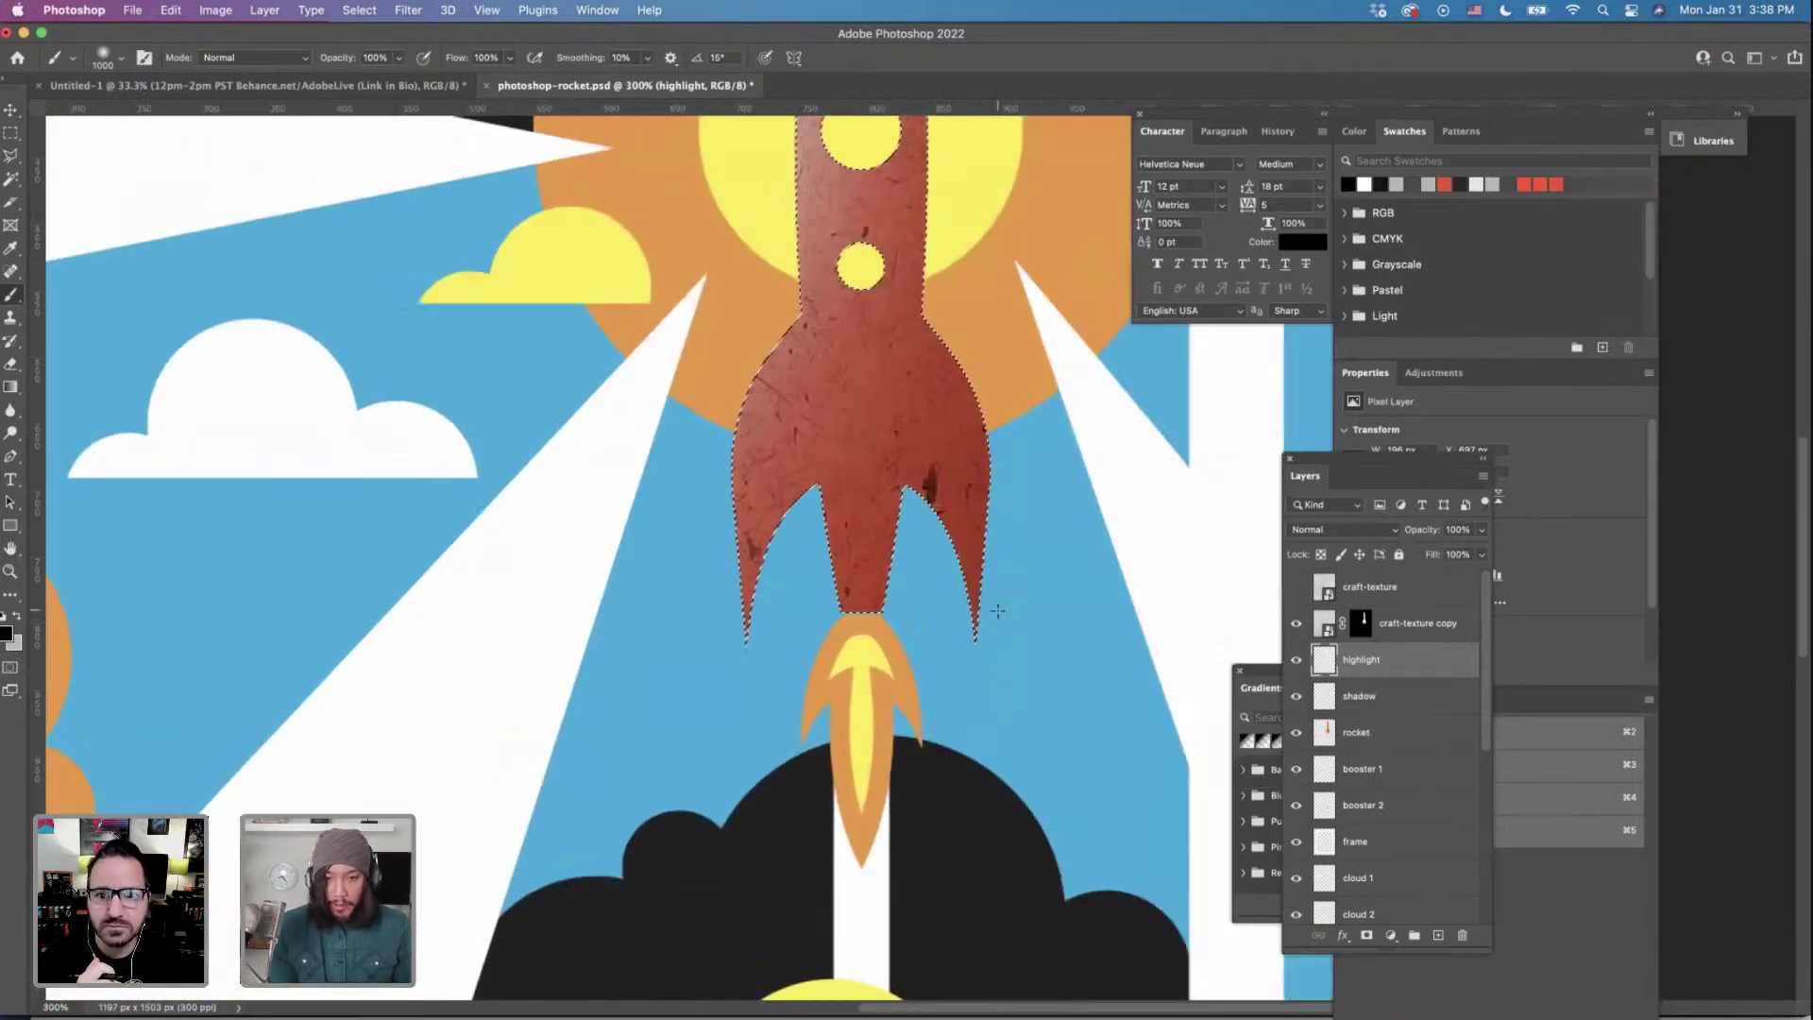
{"action": "left_click", "coordinate": [1481, 530]}
{"action": "mouse_move", "coordinate": [1477, 554]}
{"action": "left_mouse_down"}
{"action": "mouse_move", "coordinate": [1453, 554]}
{"action": "mouse_move", "coordinate": [1511, 554]}
{"action": "left_mouse_up"}
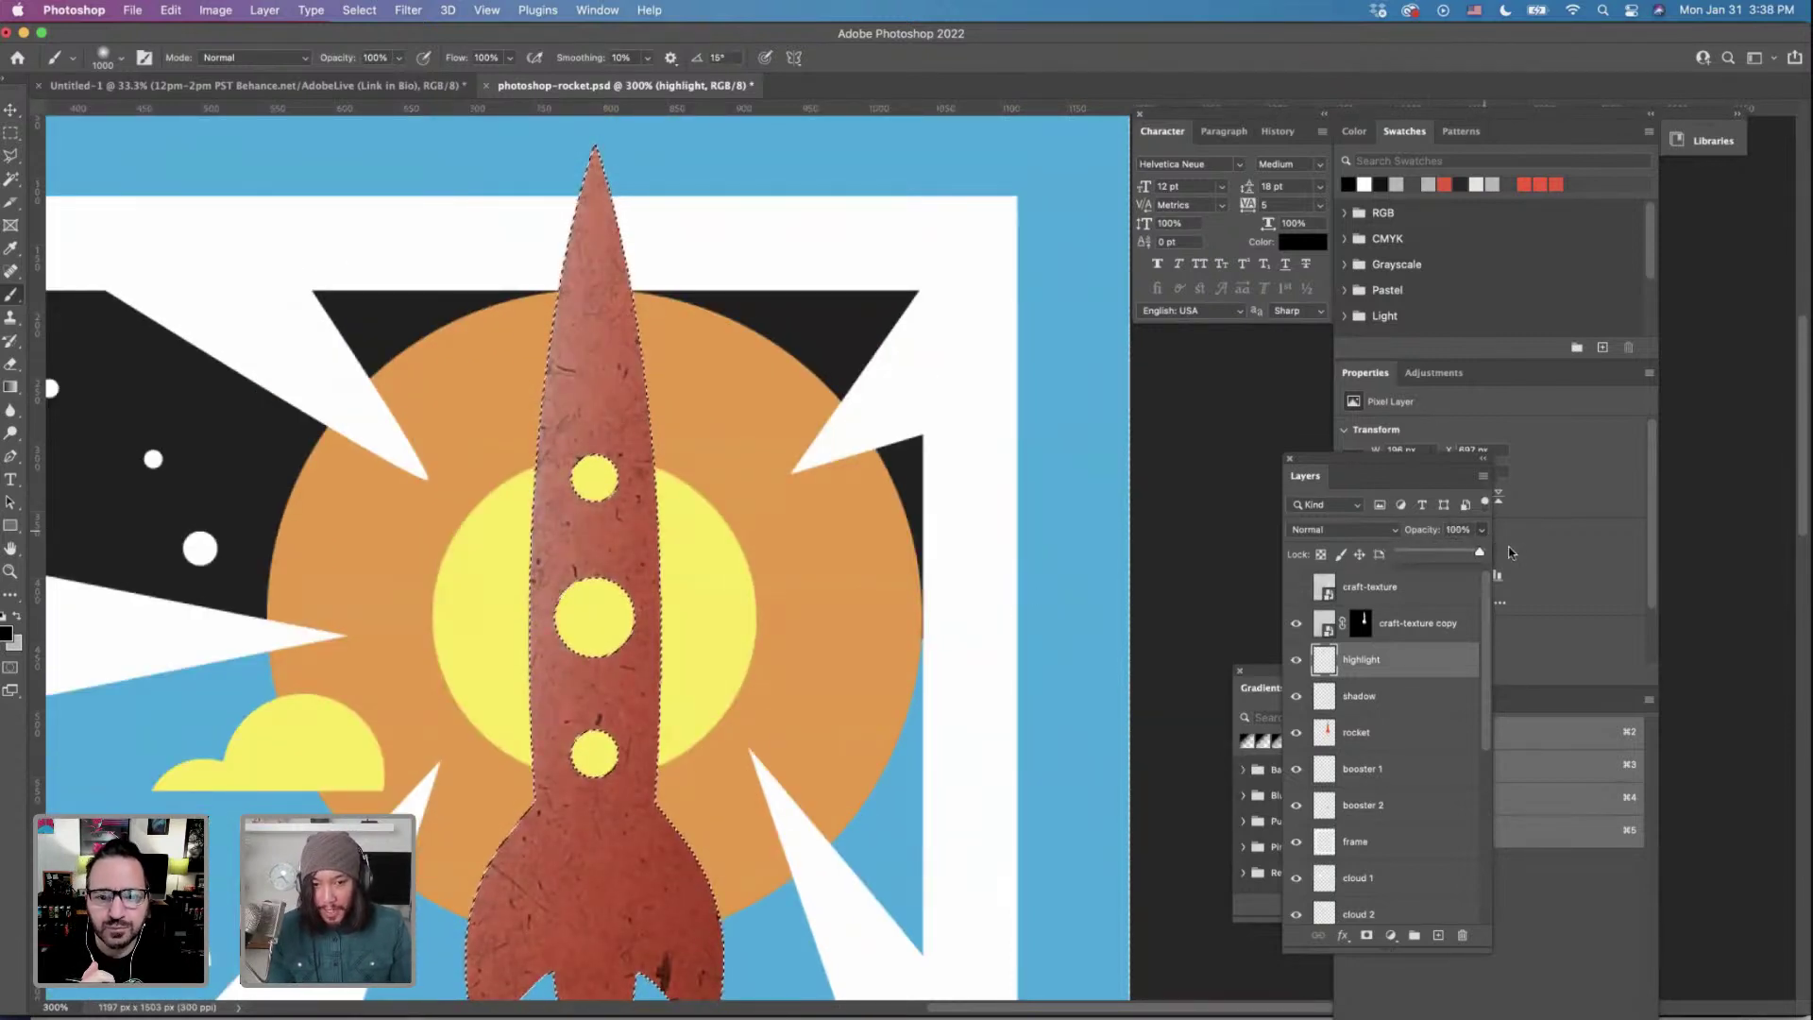
Clear the selection to check the rocket's shading, and reload the rocket layer's outline as a selection.
{"action": "key", "text": "super+d"}
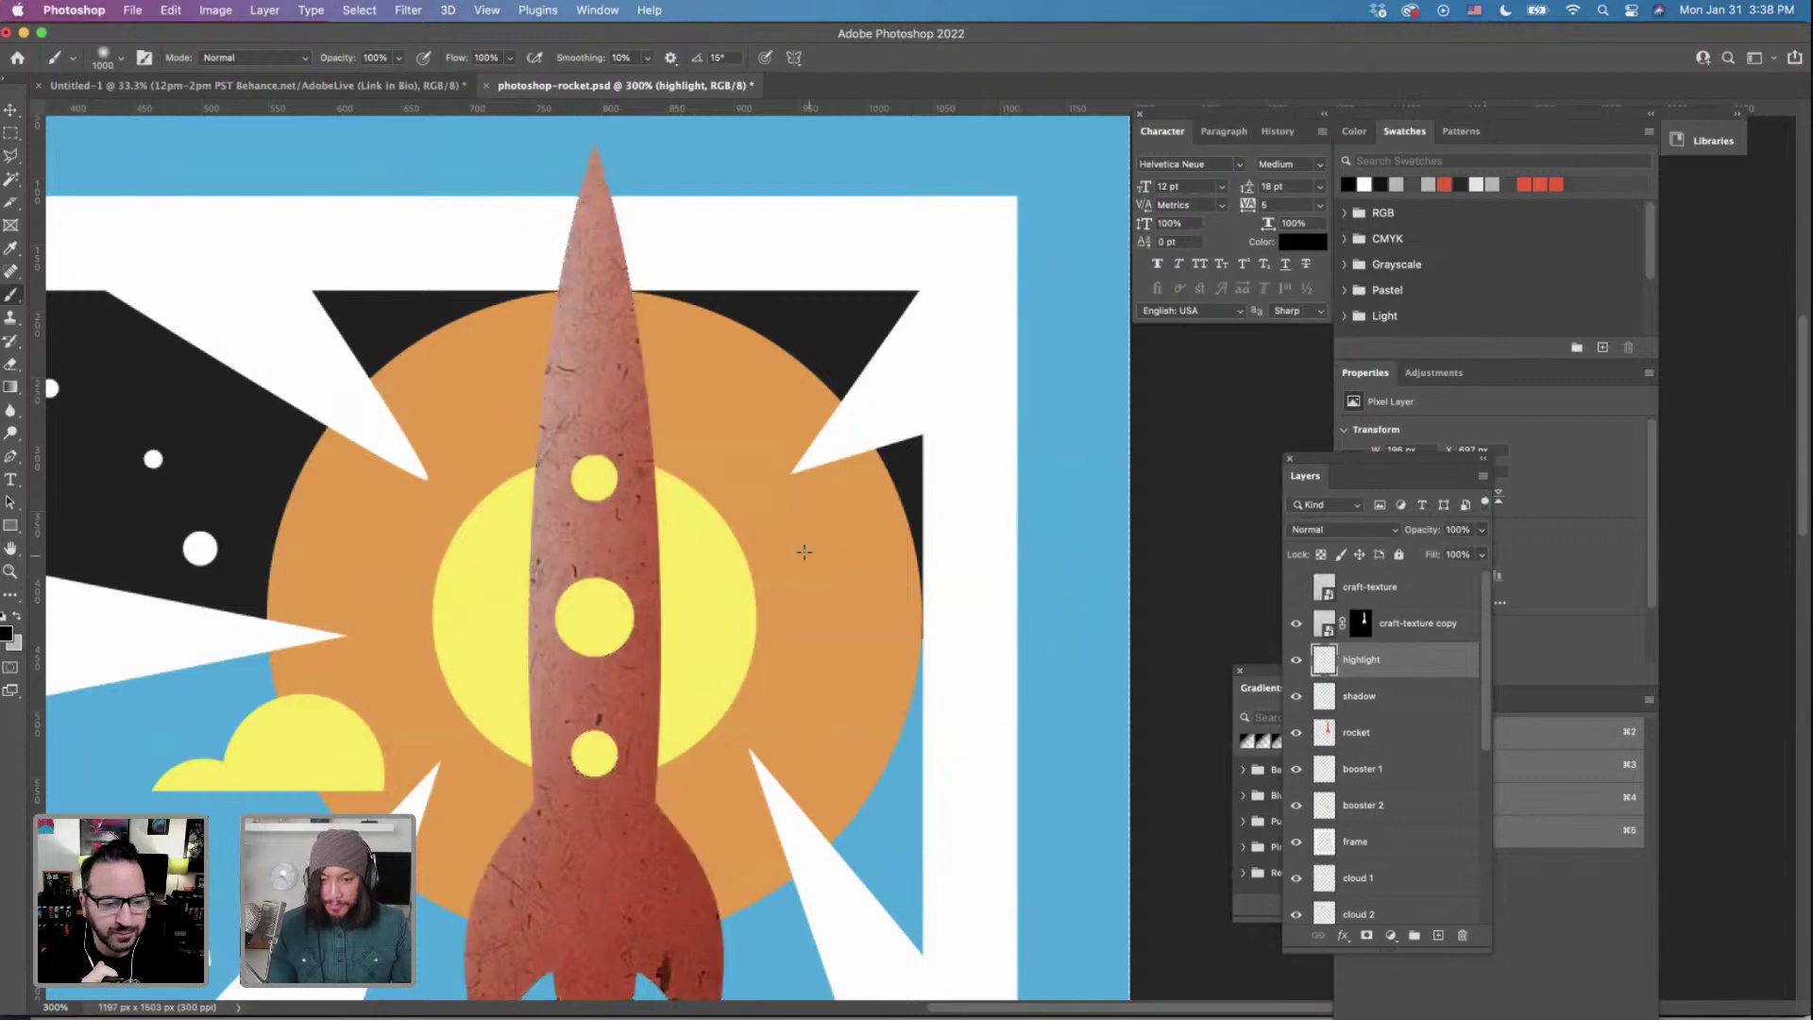
{"action": "scroll", "coordinate": [804, 552], "scroll_direction": "down", "scroll_amount": 8}
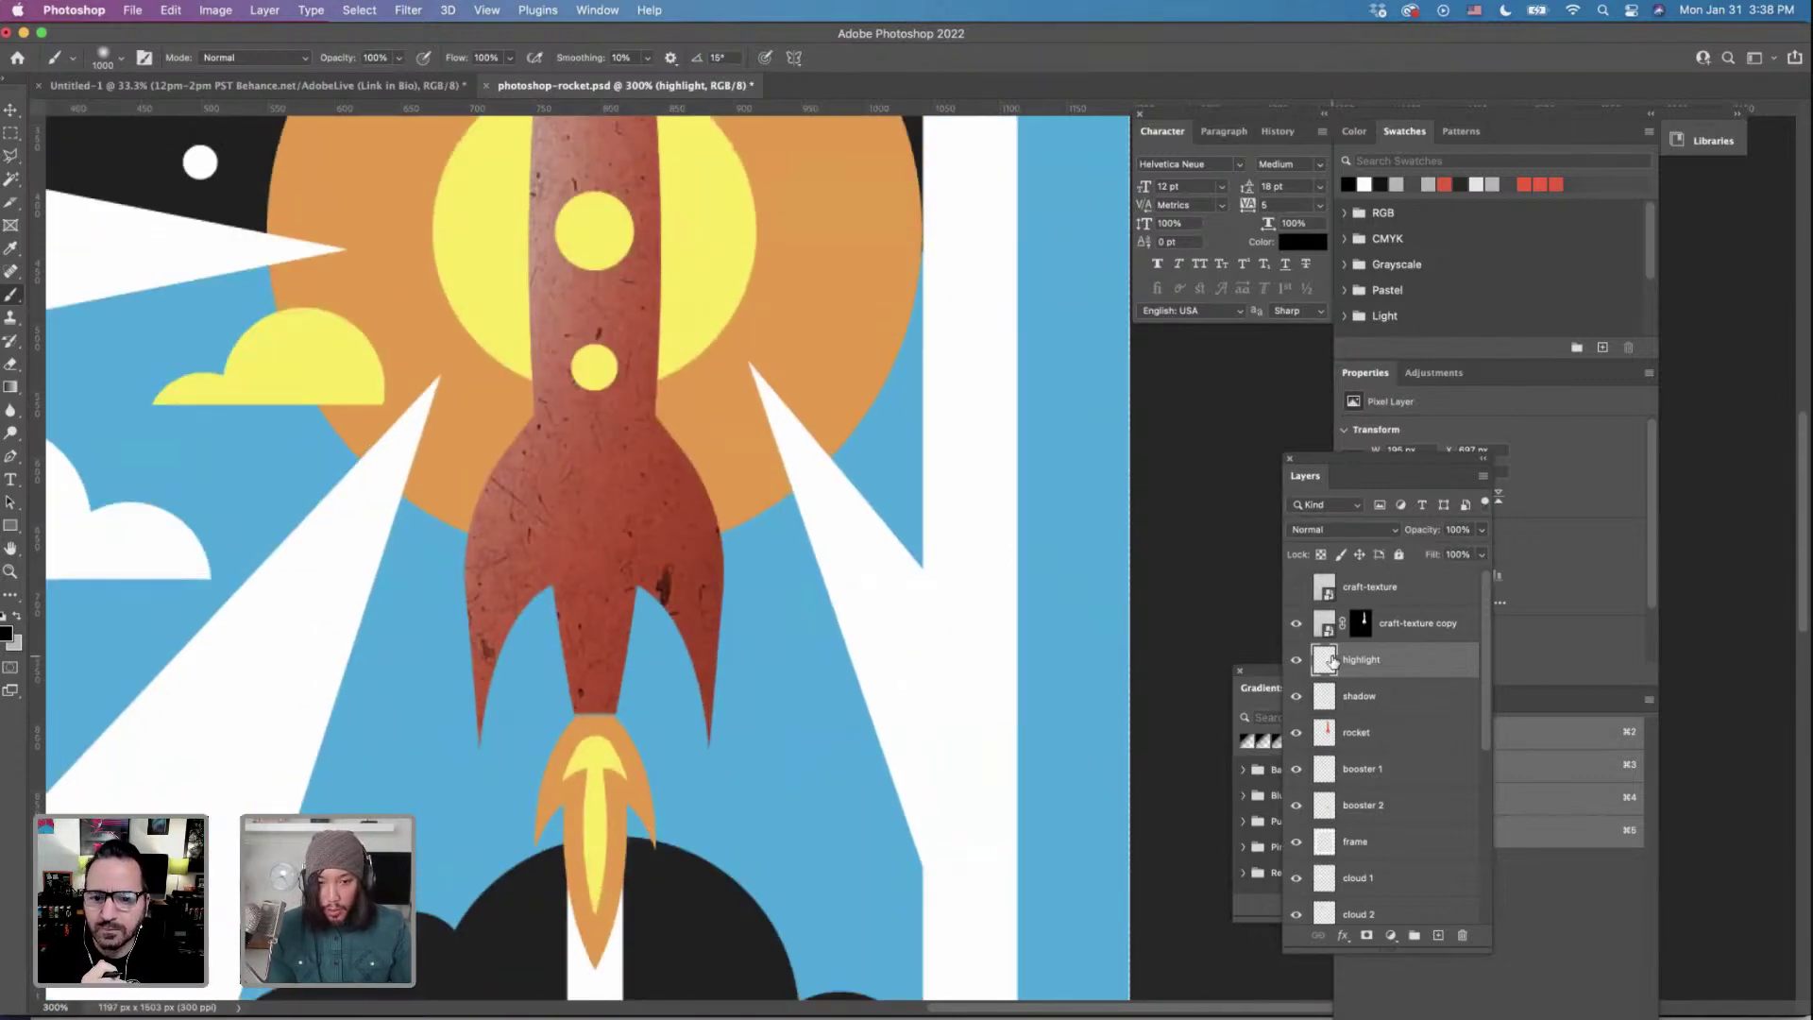
{"action": "scroll", "coordinate": [753, 574], "scroll_direction": "down", "scroll_amount": 1}
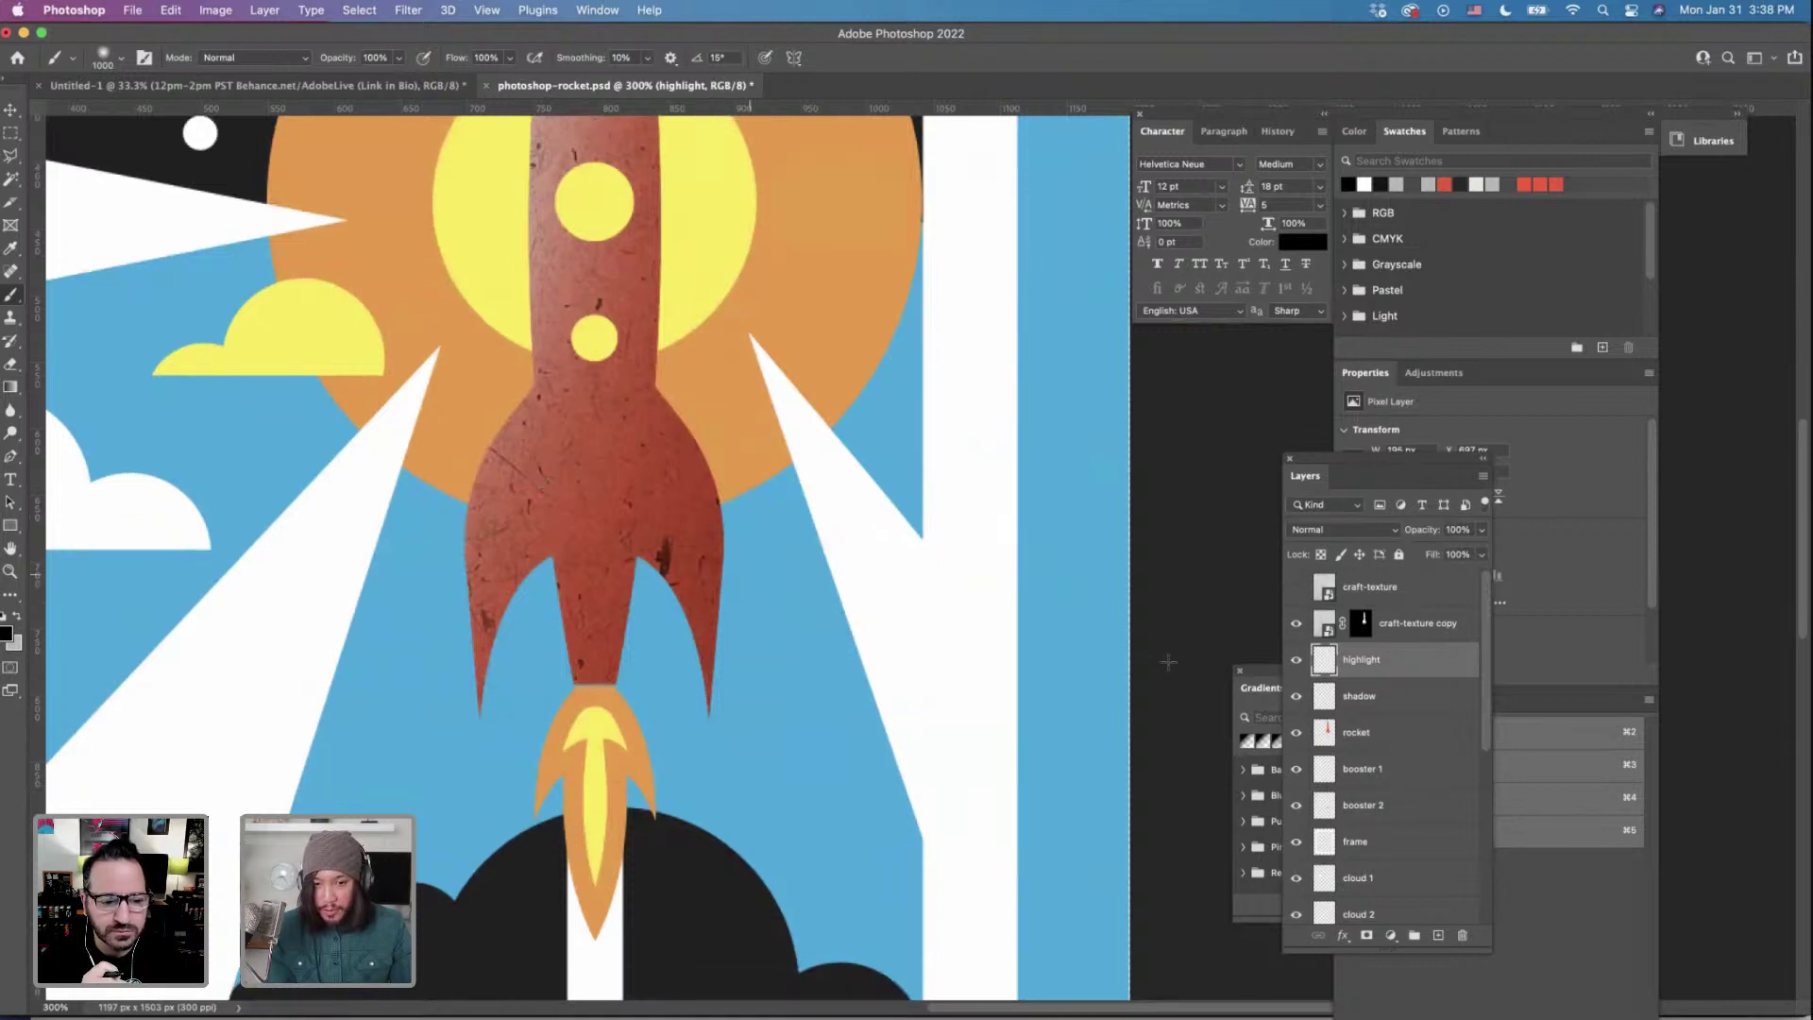
{"action": "left_click", "coordinate": [1325, 734], "text": "super"}
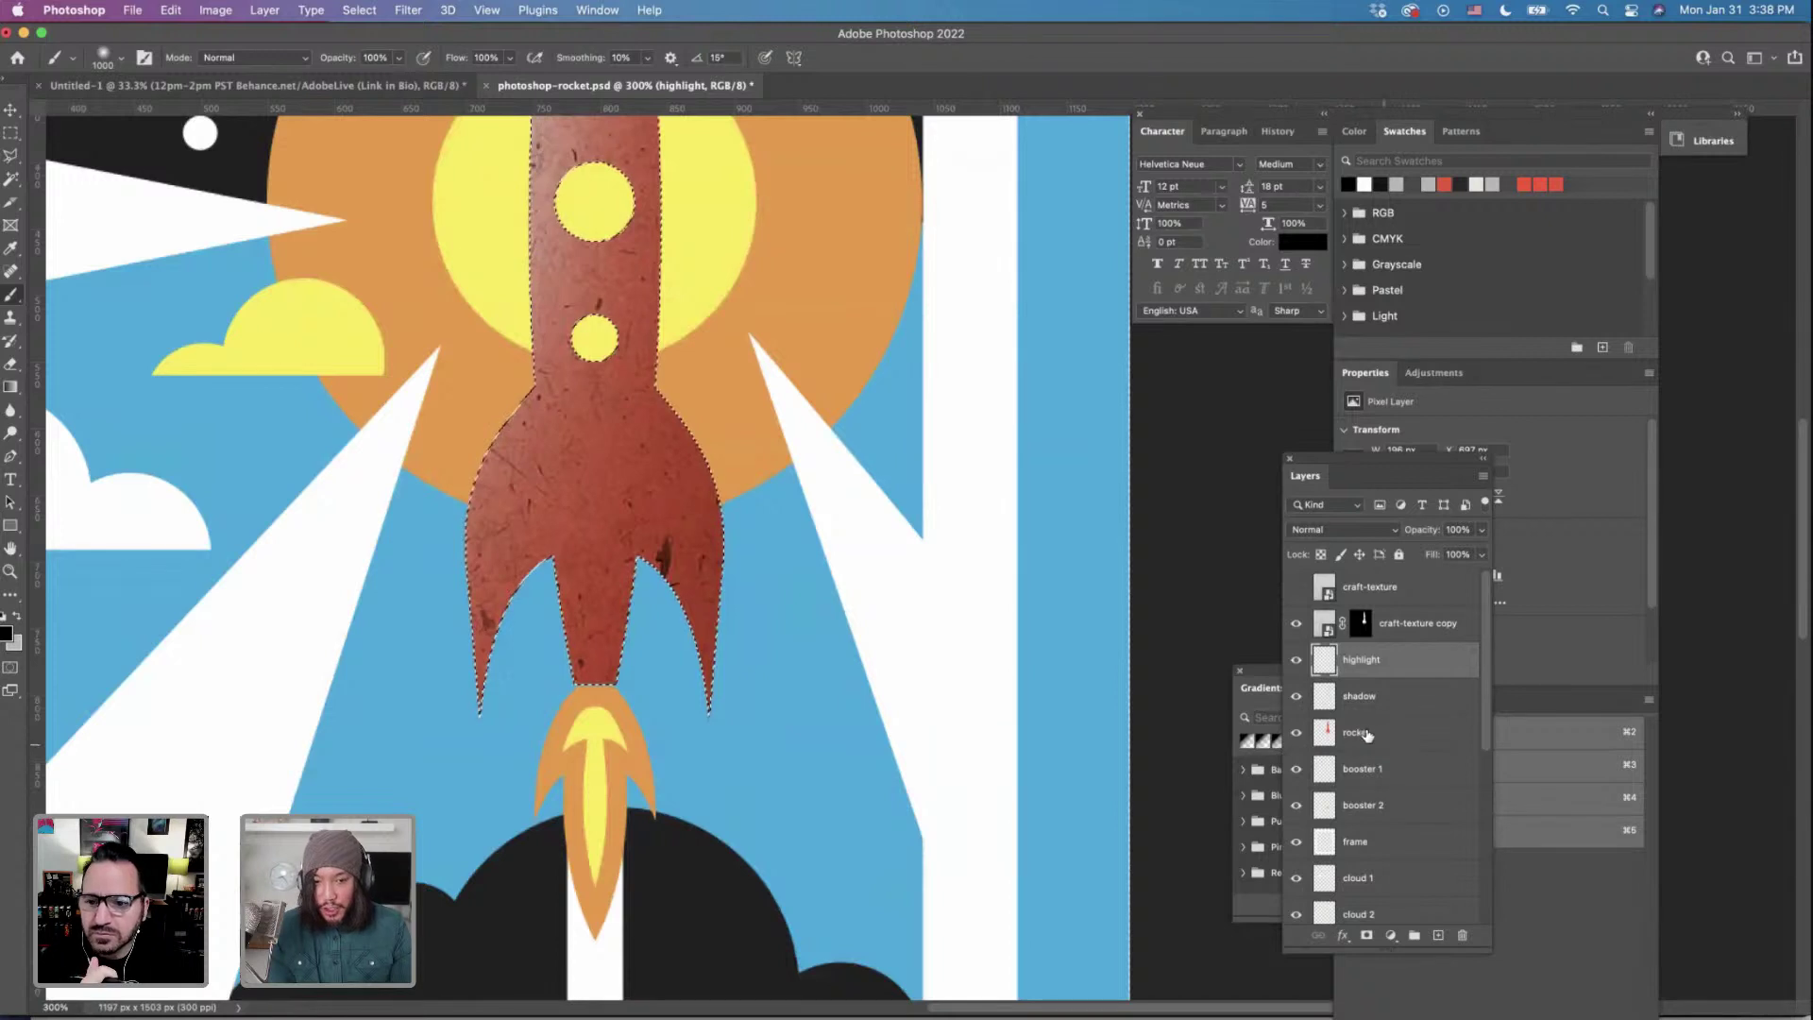
Add a new layer between the rocket and booster 1 layers and name it rimlight.
{"action": "left_click", "coordinate": [1364, 768]}
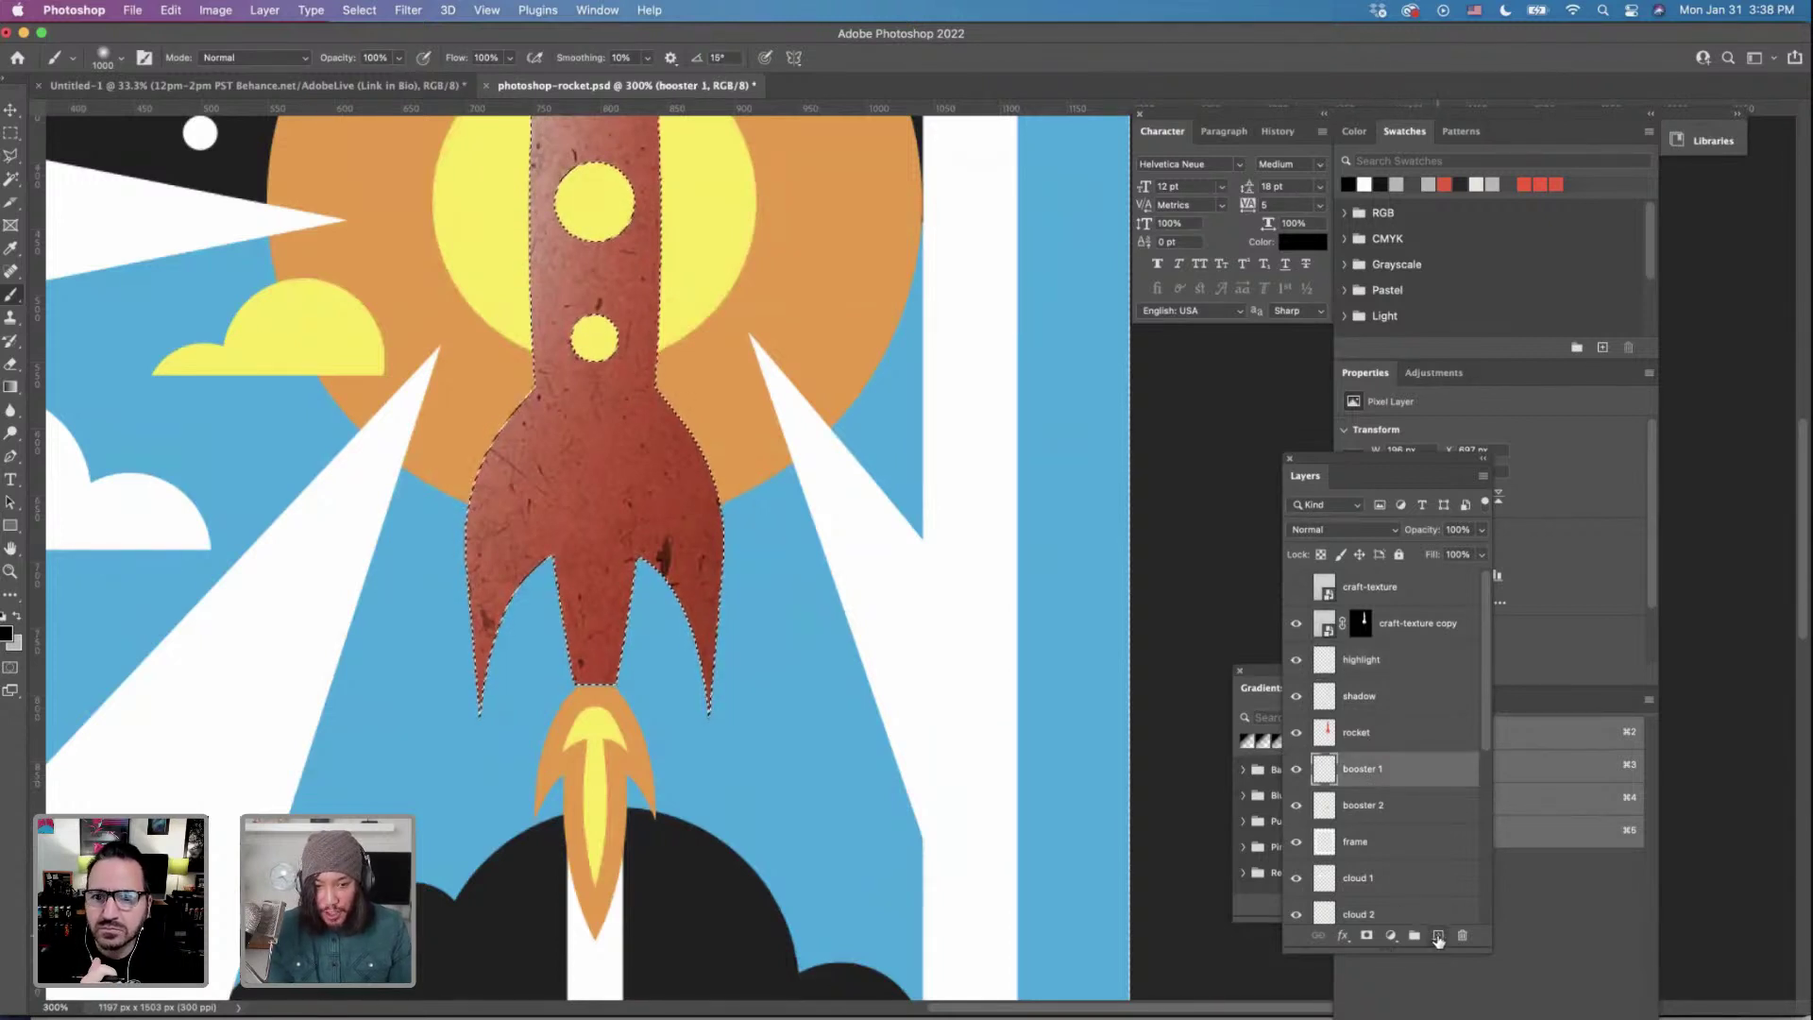
{"action": "left_click", "coordinate": [1438, 936]}
{"action": "double_click", "coordinate": [1357, 770]}
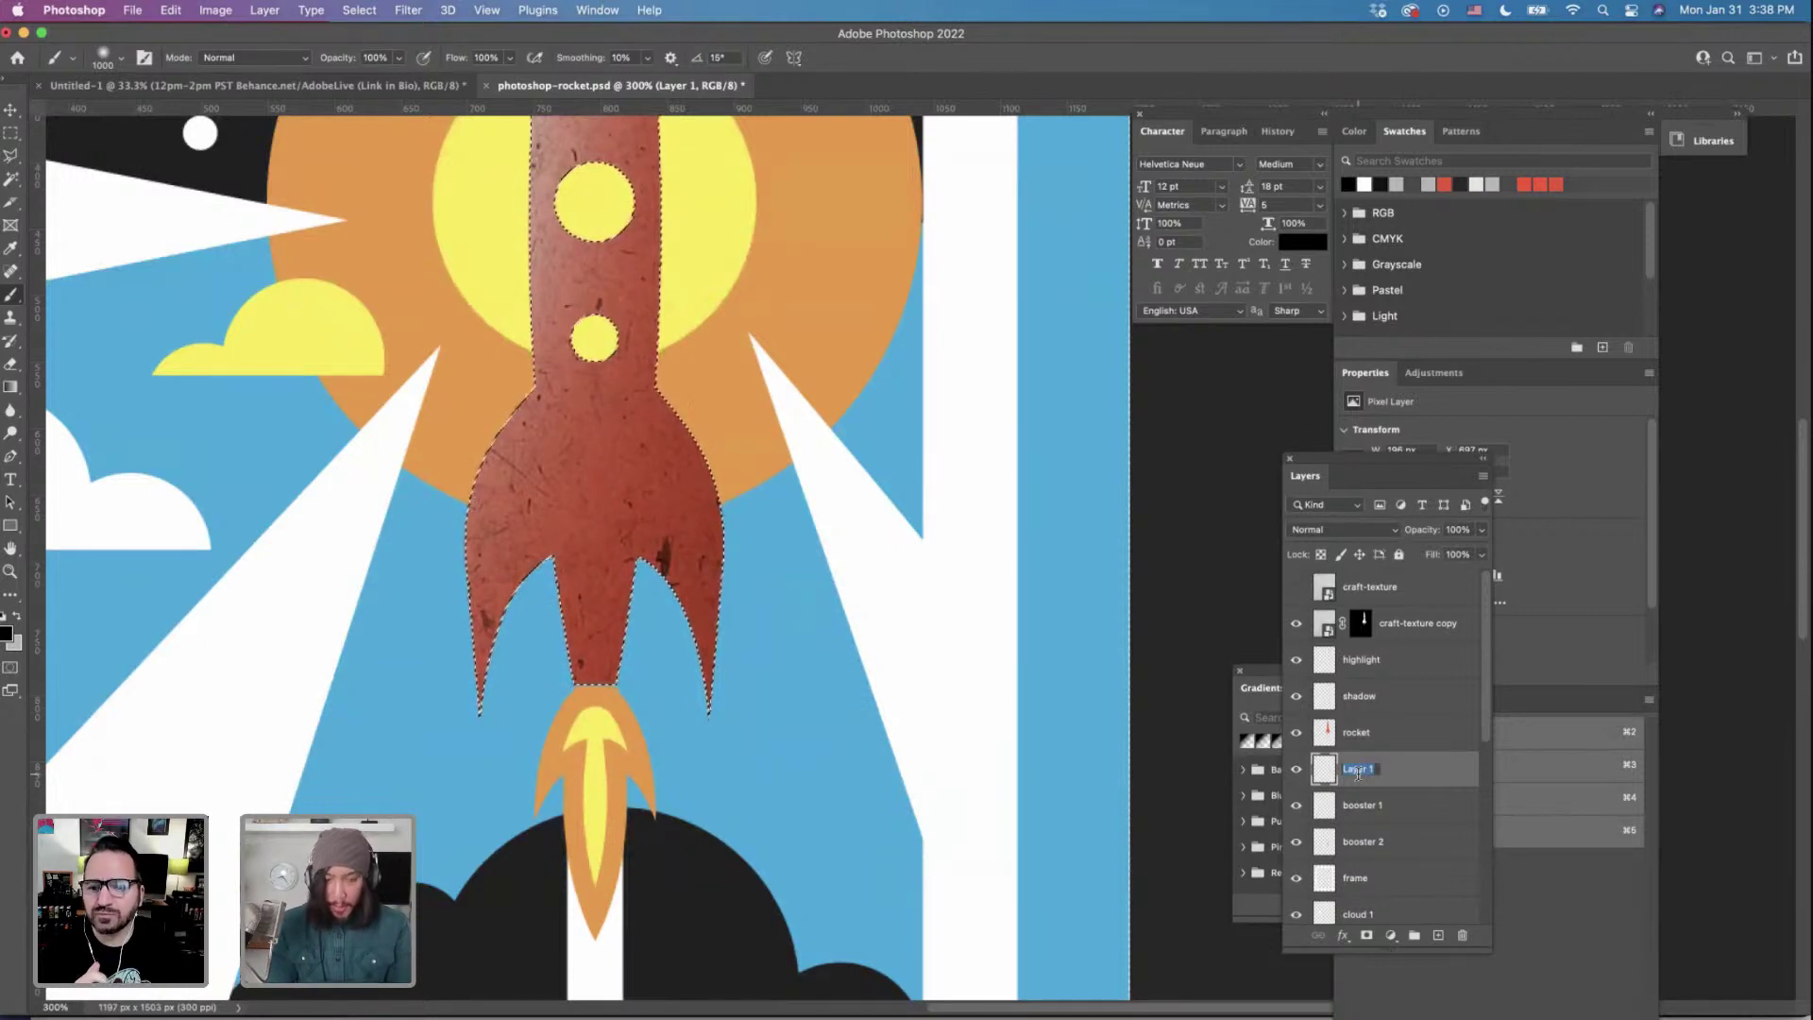
{"action": "type", "text": "rimlight"}
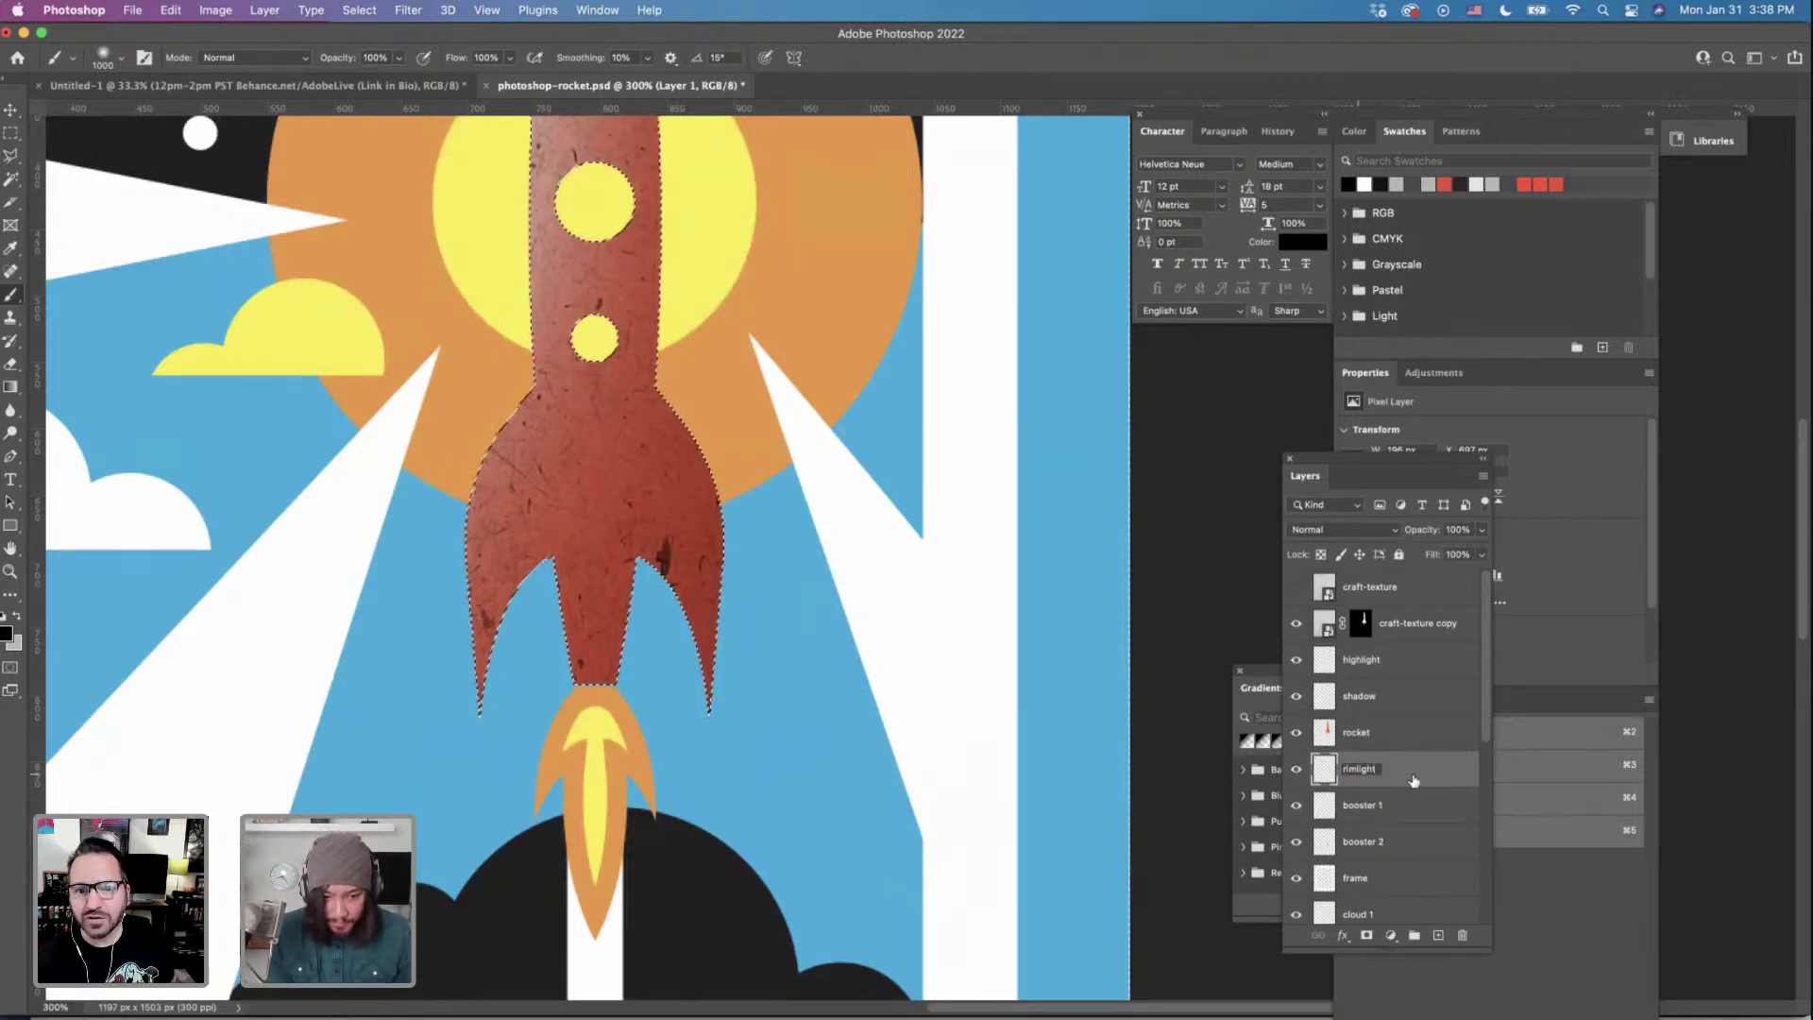
{"action": "key", "text": "Return"}
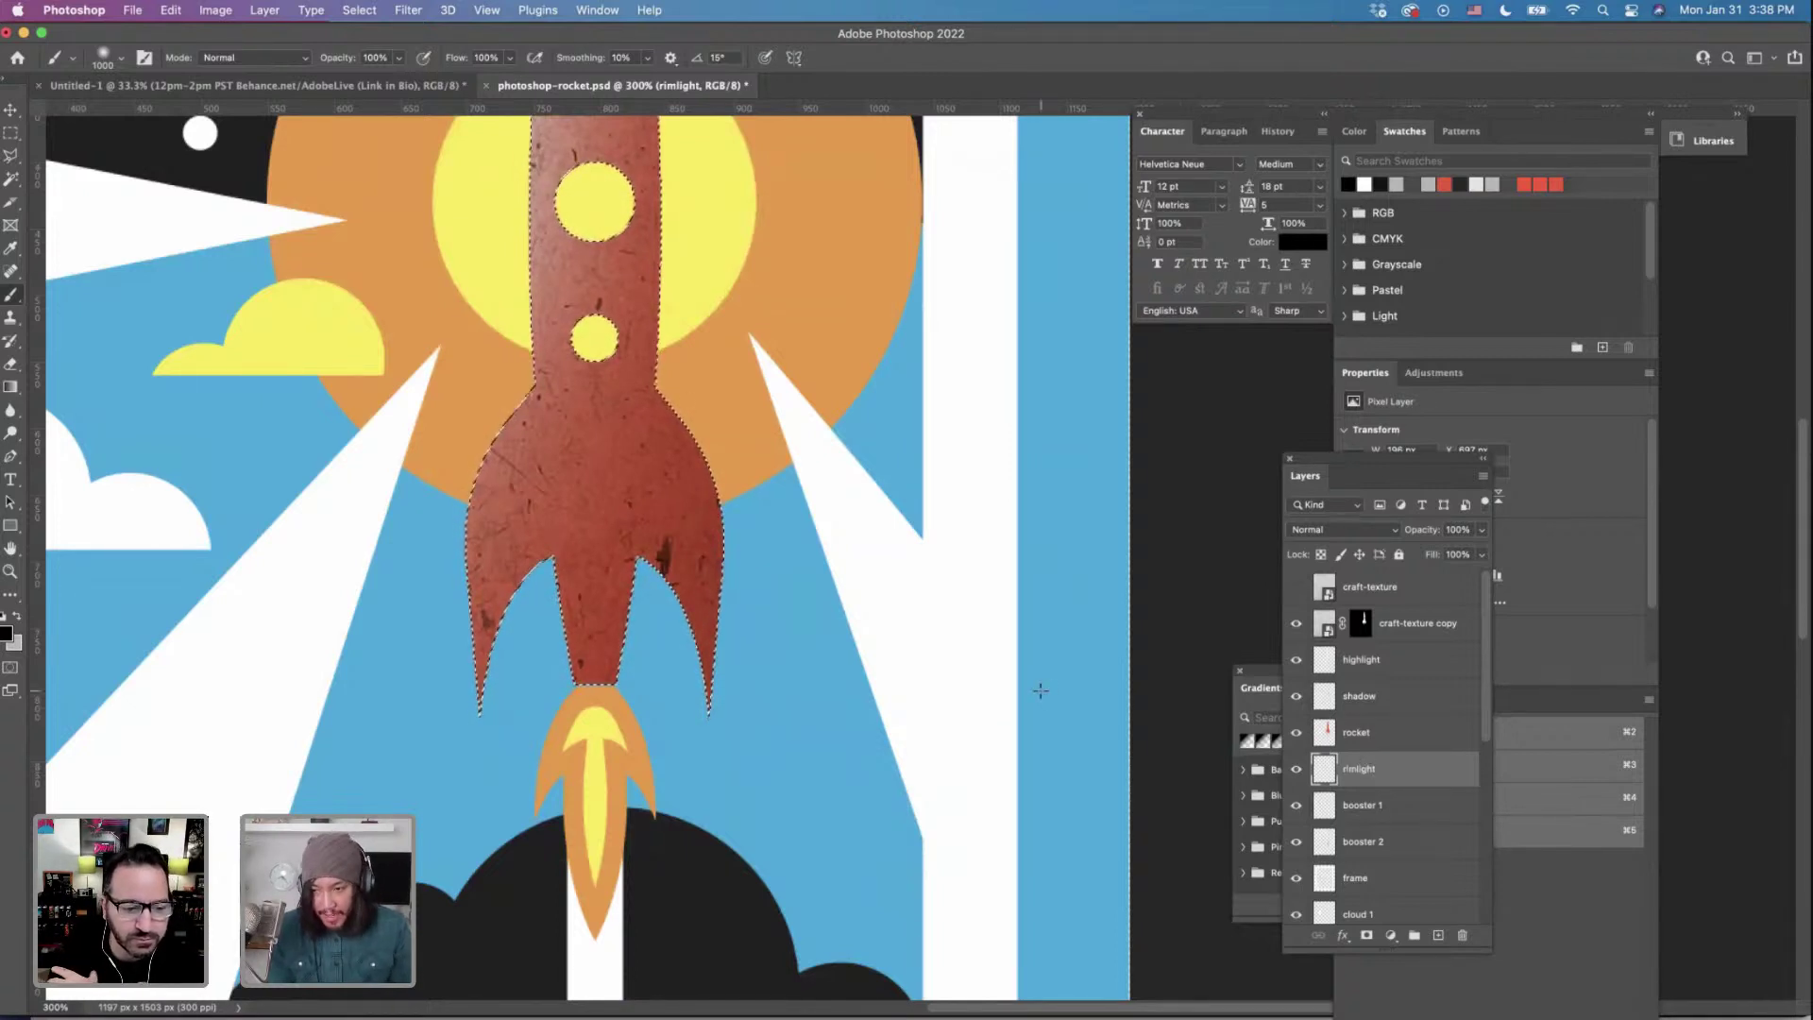
Set the foreground colour to white (#ffffff), fill the rocket-shaped selection on the rimlight layer, and clear the selection.
{"action": "key", "text": "x"}
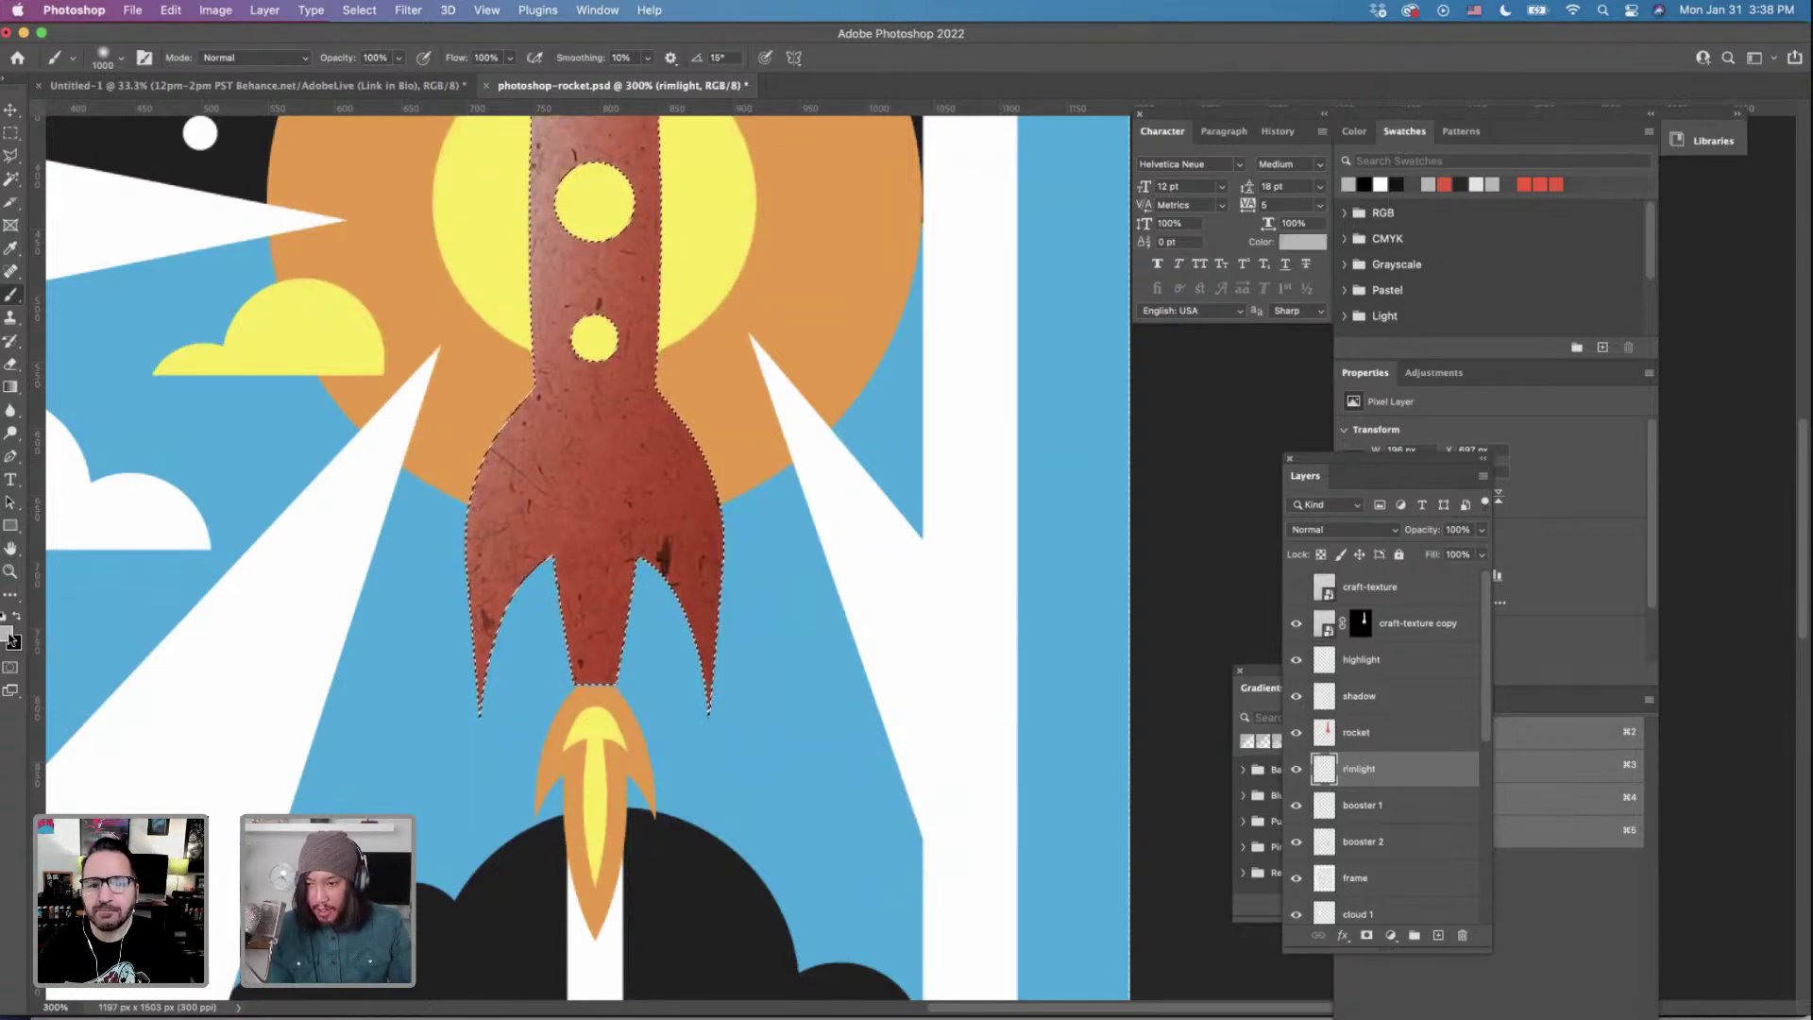
{"action": "left_click", "coordinate": [7, 632]}
{"action": "left_click", "coordinate": [990, 248]}
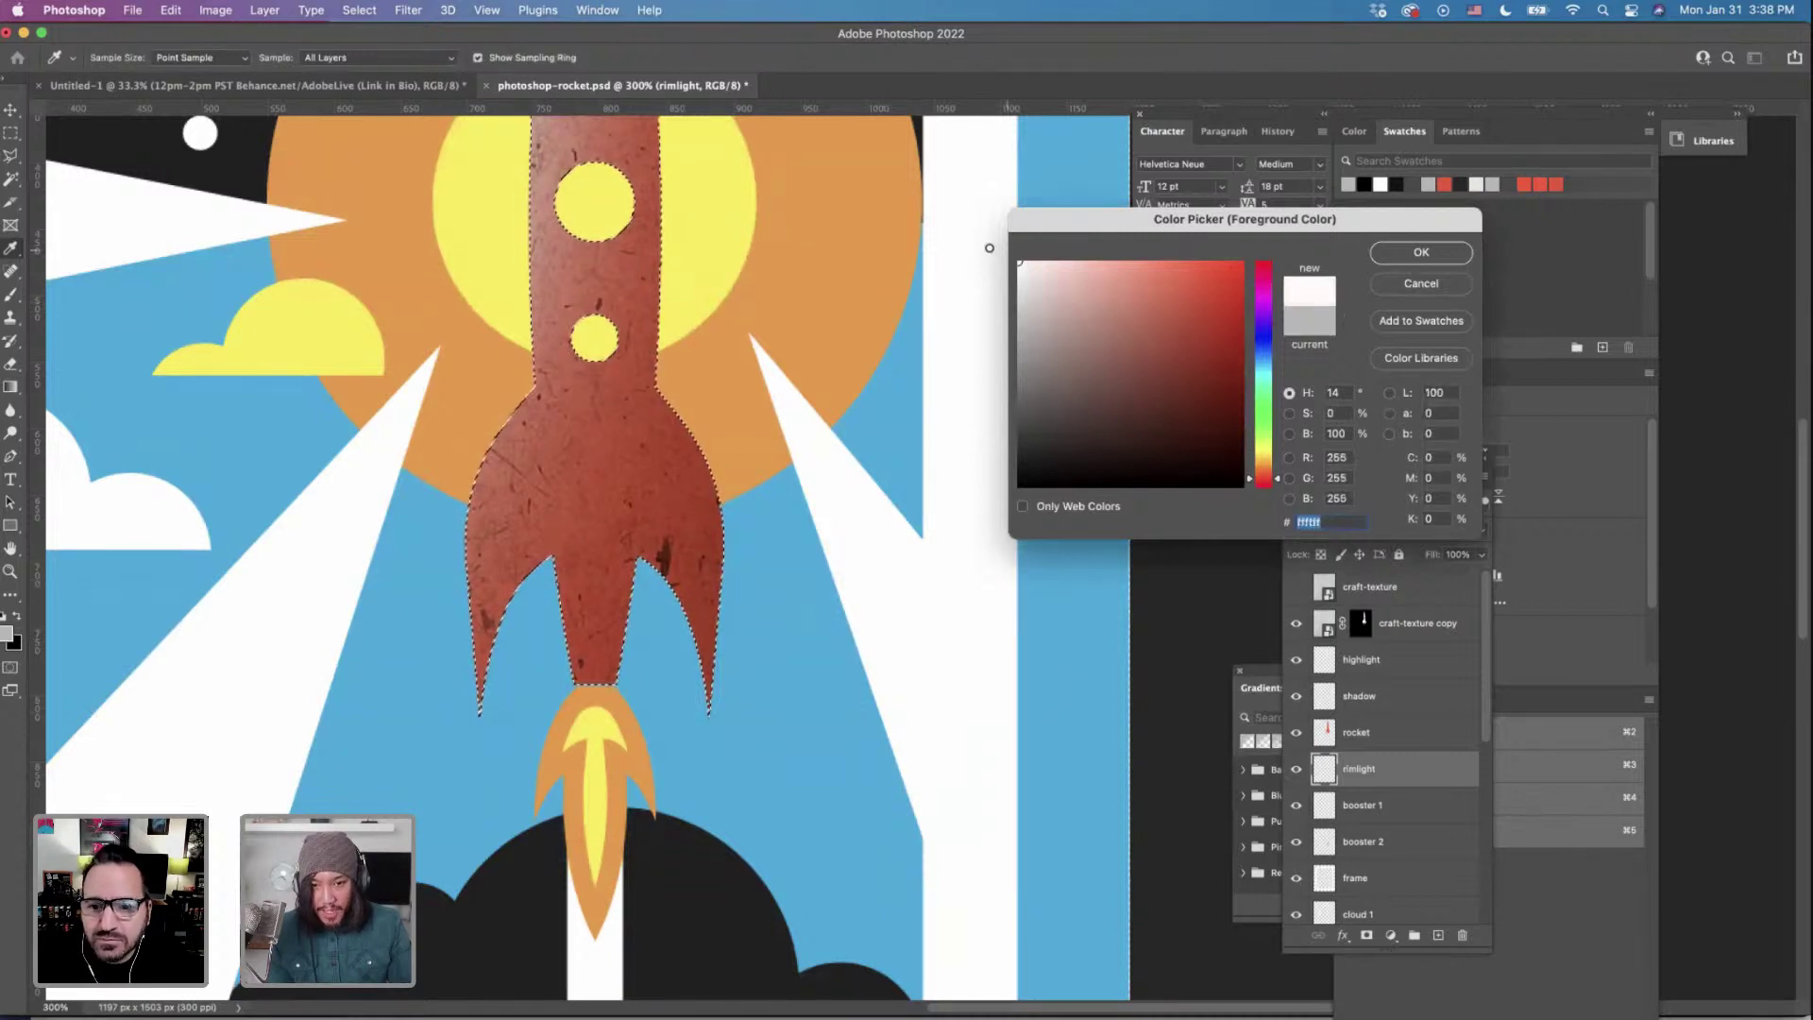
{"action": "left_click", "coordinate": [1411, 252]}
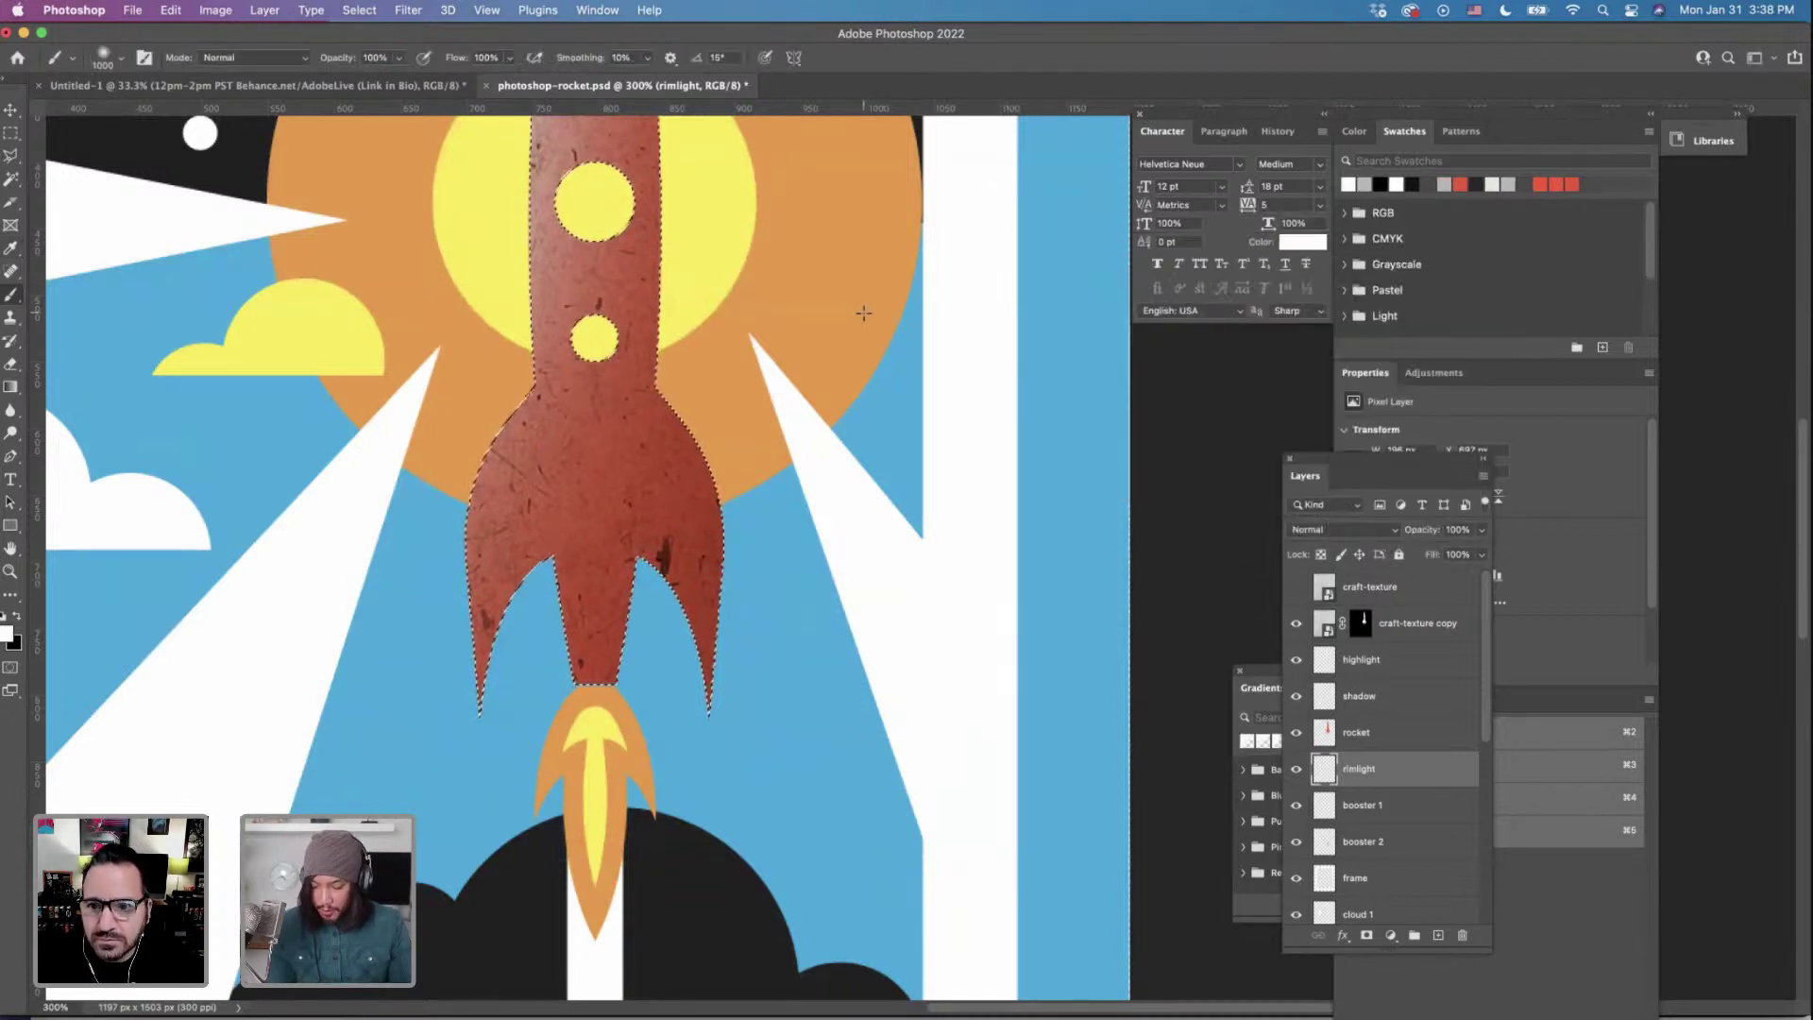
{"action": "key", "text": "super+d"}
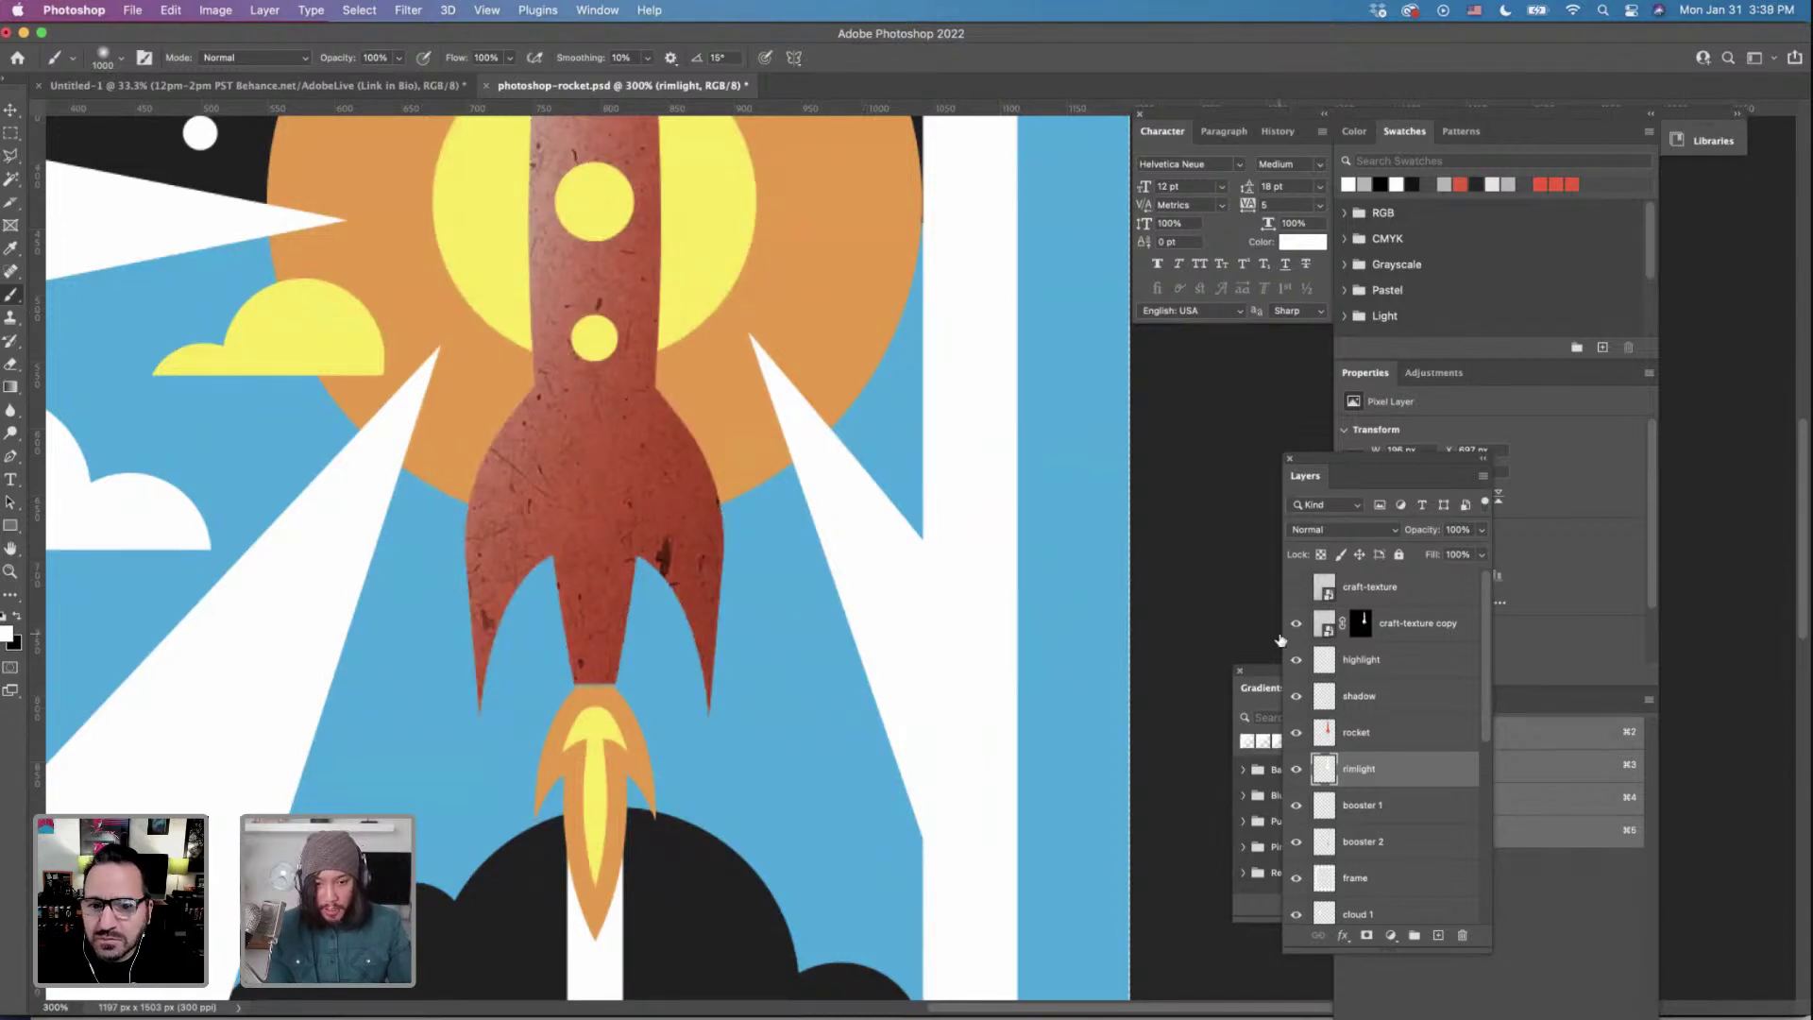
{"action": "left_click", "coordinate": [1296, 734]}
{"action": "left_click", "coordinate": [1297, 734]}
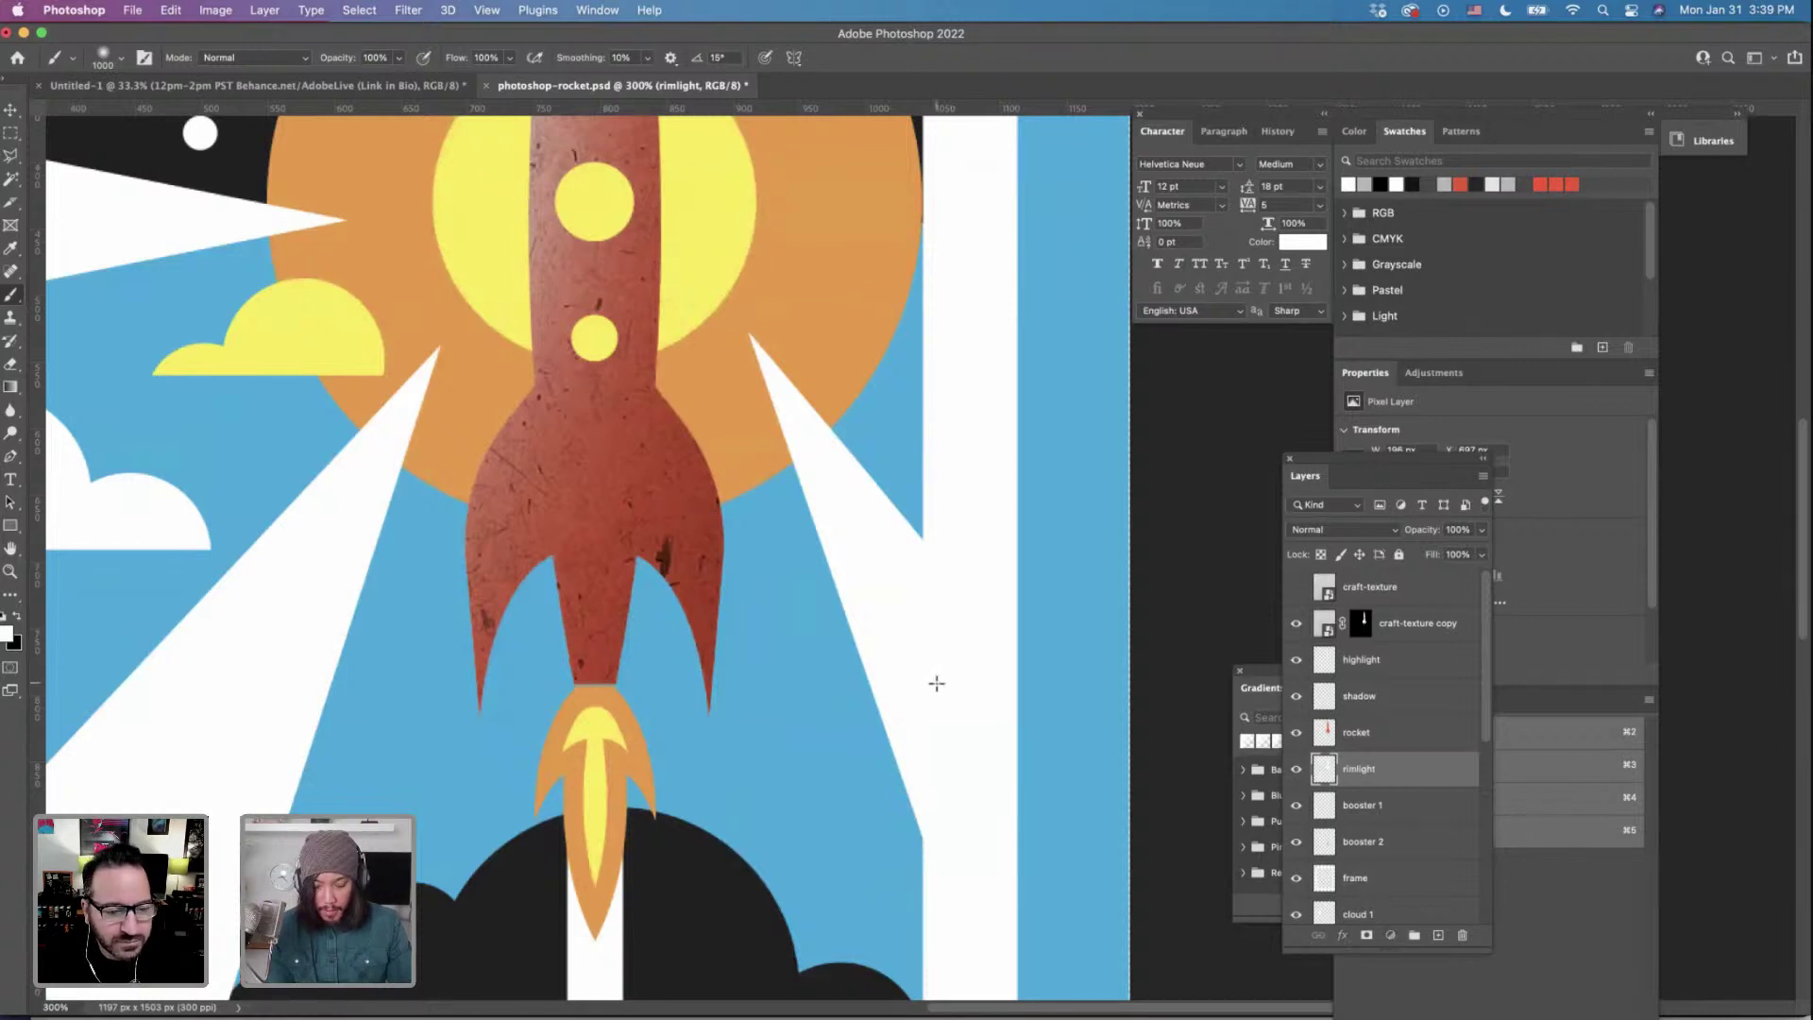
Nudge the rimlight layer slightly left and up behind the rocket to form a thin white edge along its left side.
{"action": "scroll", "coordinate": [891, 652], "scroll_direction": "up", "scroll_amount": 5}
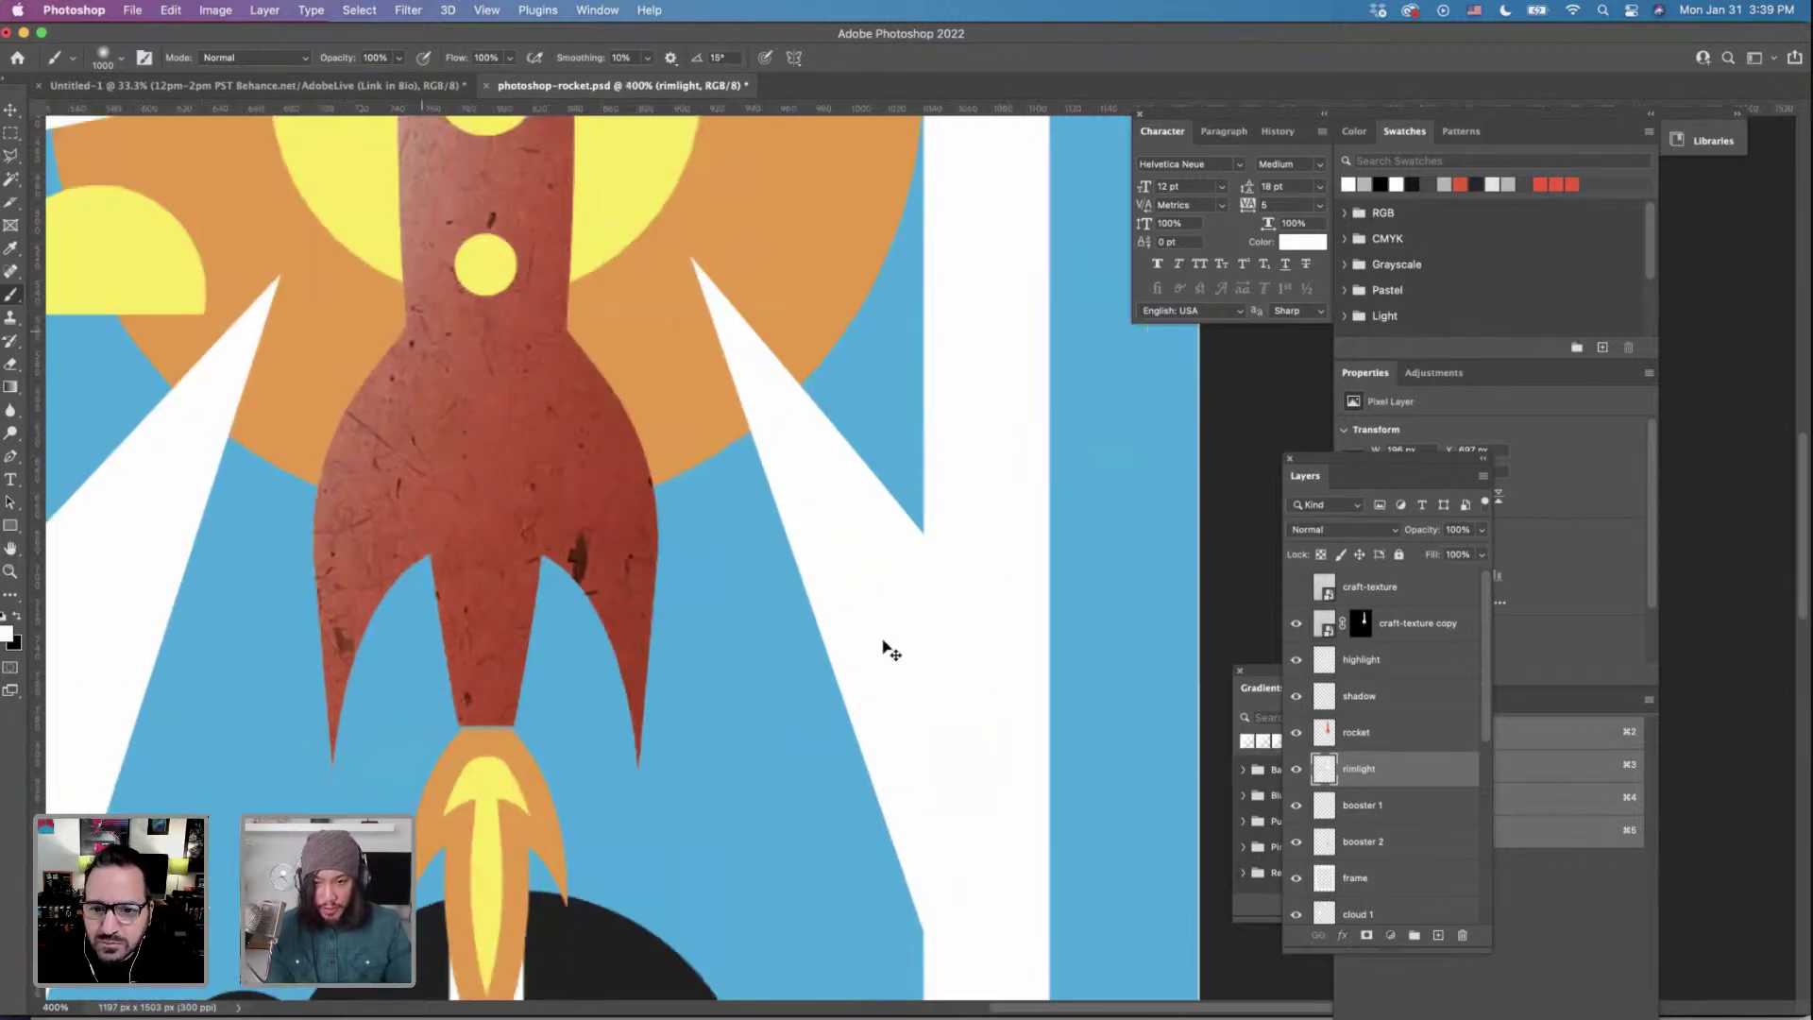
{"action": "scroll", "coordinate": [1166, 660], "scroll_direction": "left", "scroll_amount": 10}
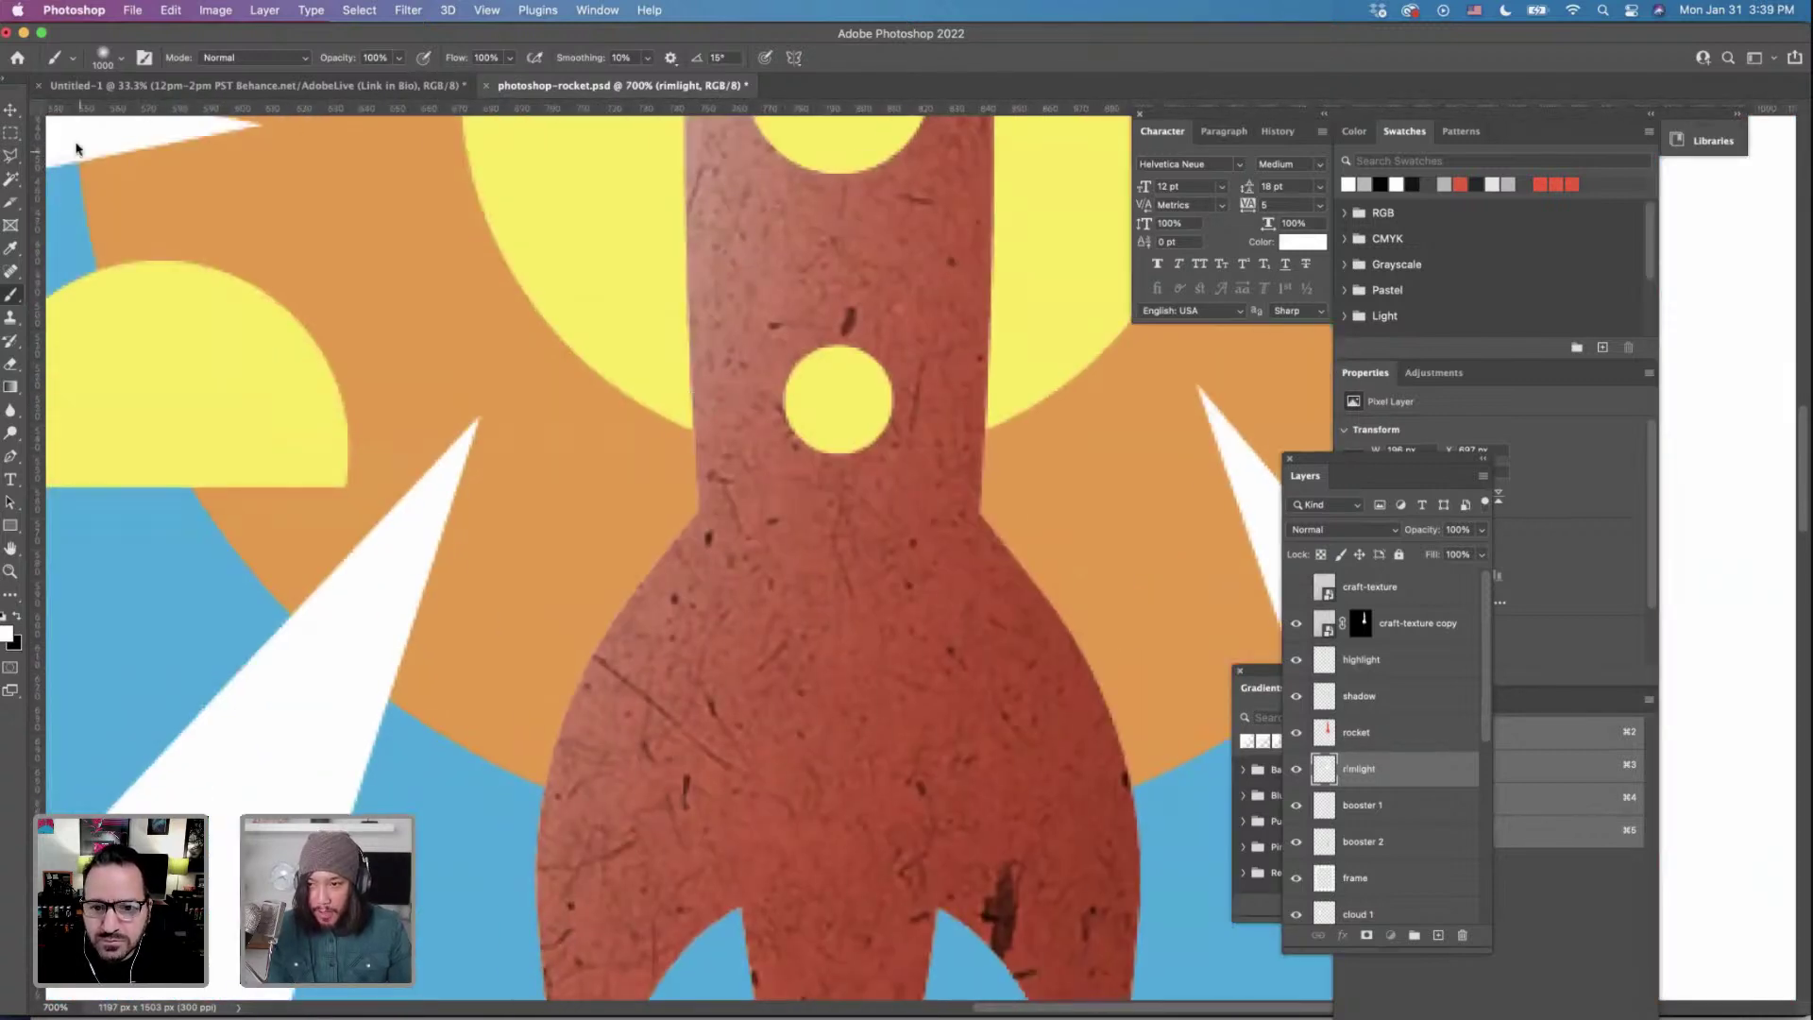
{"action": "left_click", "coordinate": [11, 110]}
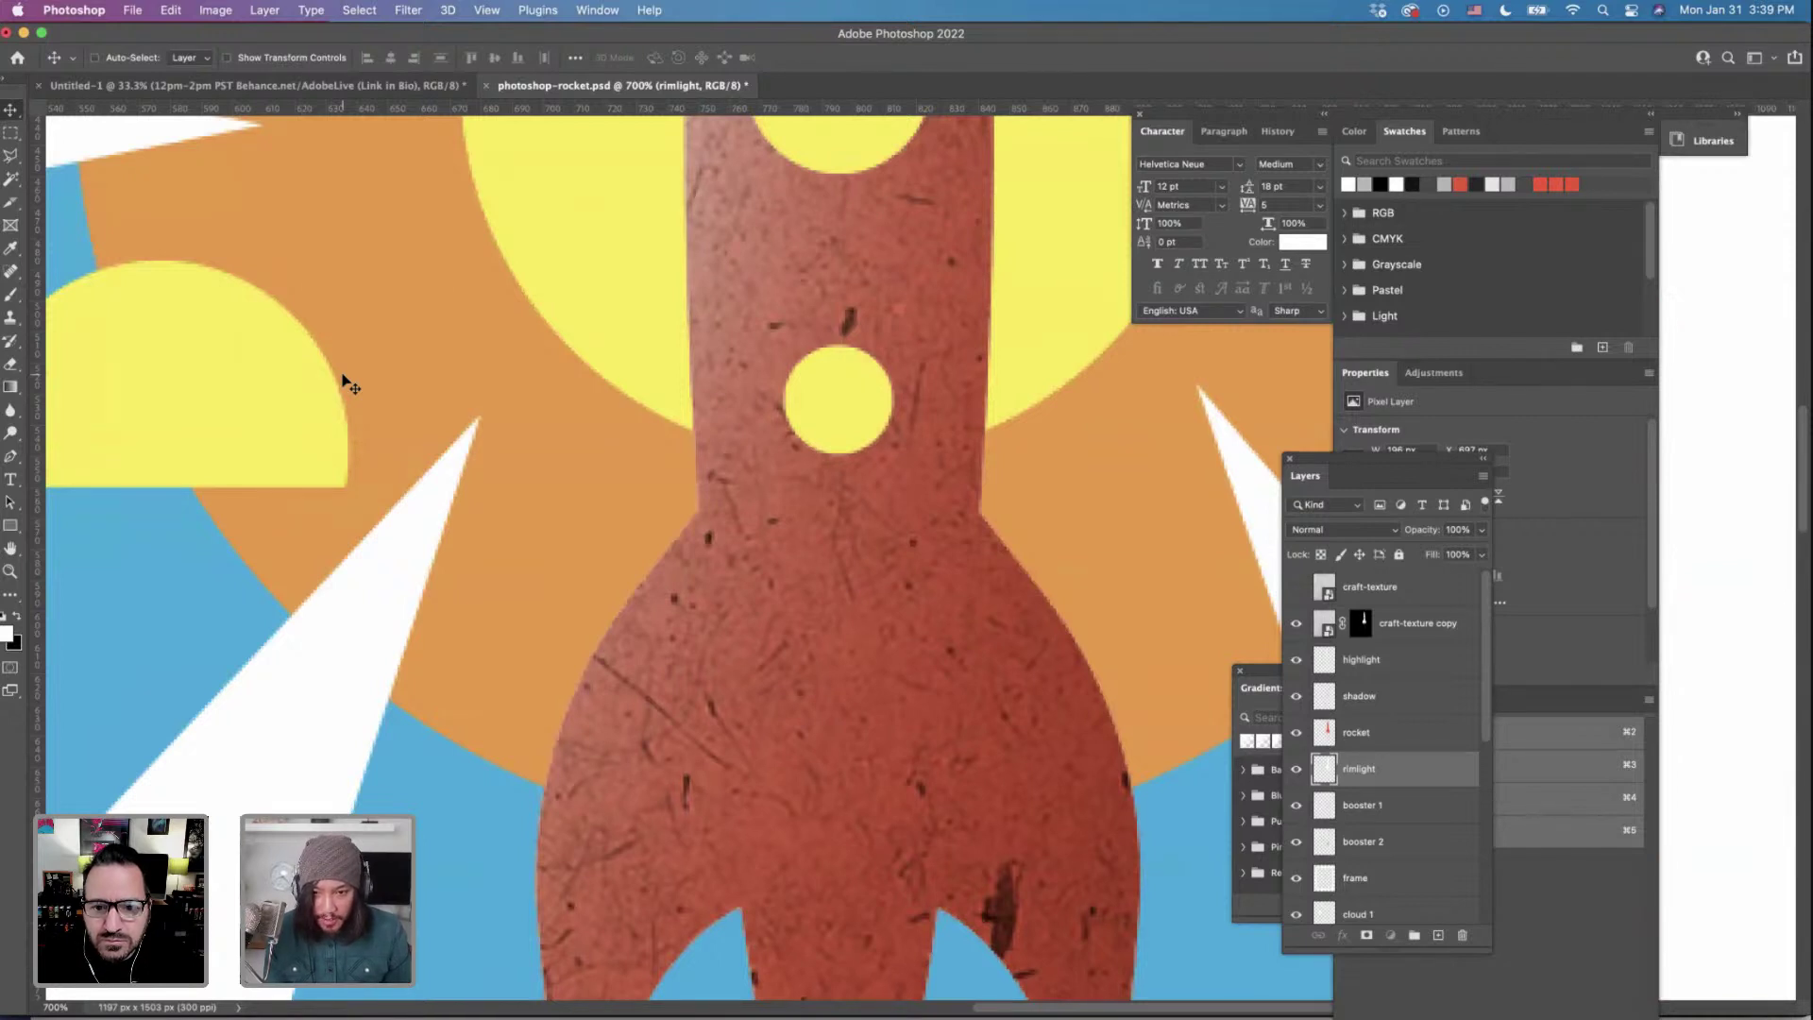
{"action": "key", "text": "Left"}
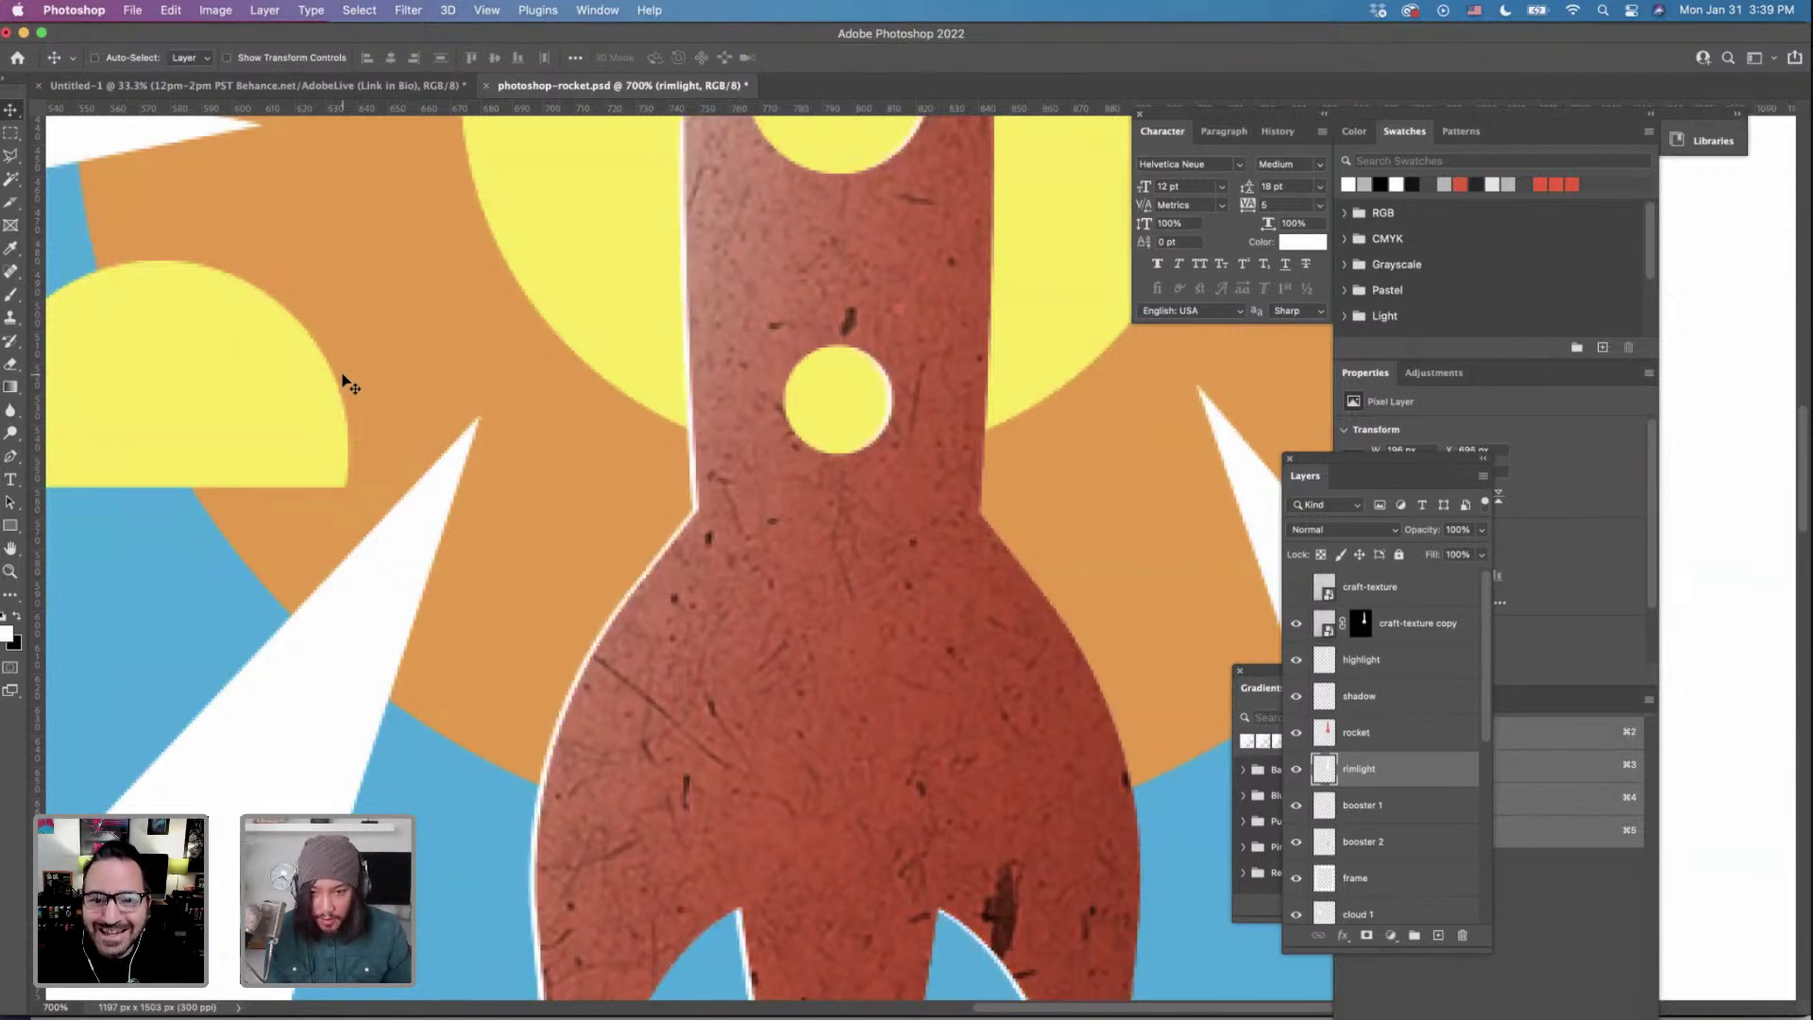
{"action": "key", "text": "Up"}
{"action": "key", "text": "Right"}
{"action": "key", "text": "Right"}
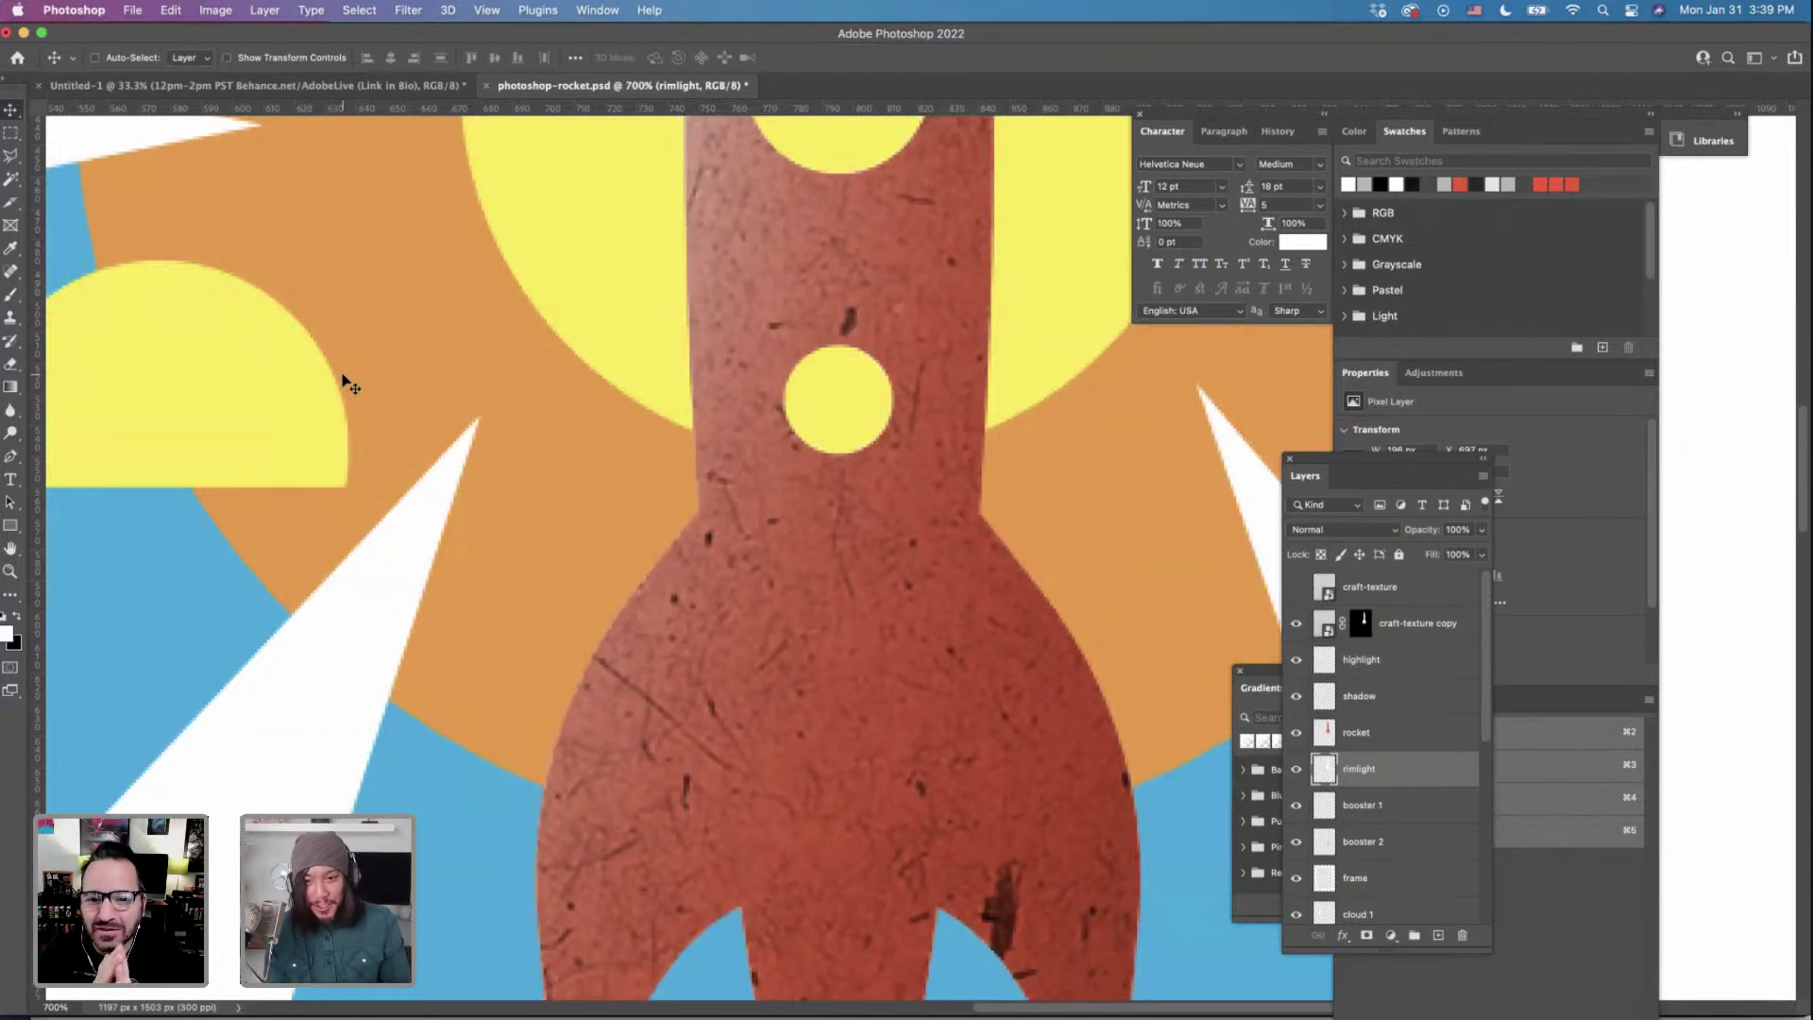
{"action": "key", "text": "Left"}
{"action": "key", "text": "Up"}
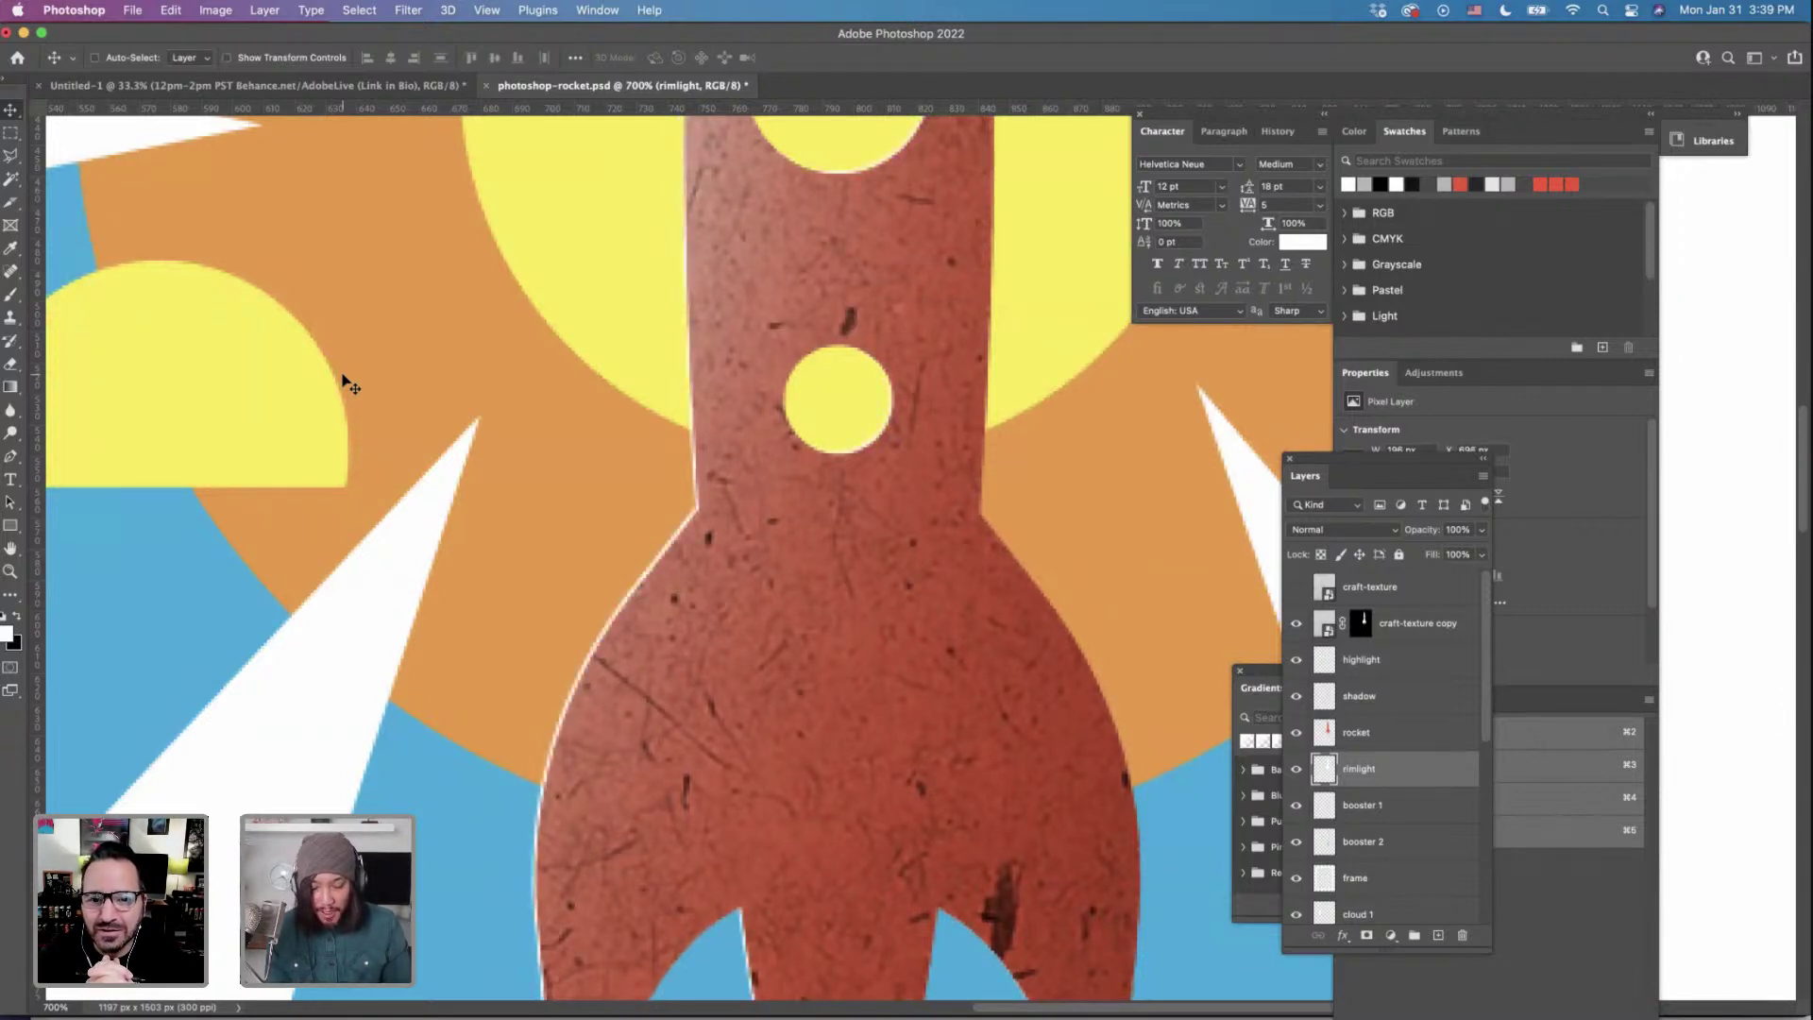
Examine the rim light along the rocket's edge close up and against the whole poster.
{"action": "key", "text": "super+minus"}
{"action": "key", "text": "super+minus"}
{"action": "key", "text": "super+minus"}
{"action": "key", "text": "super+minus"}
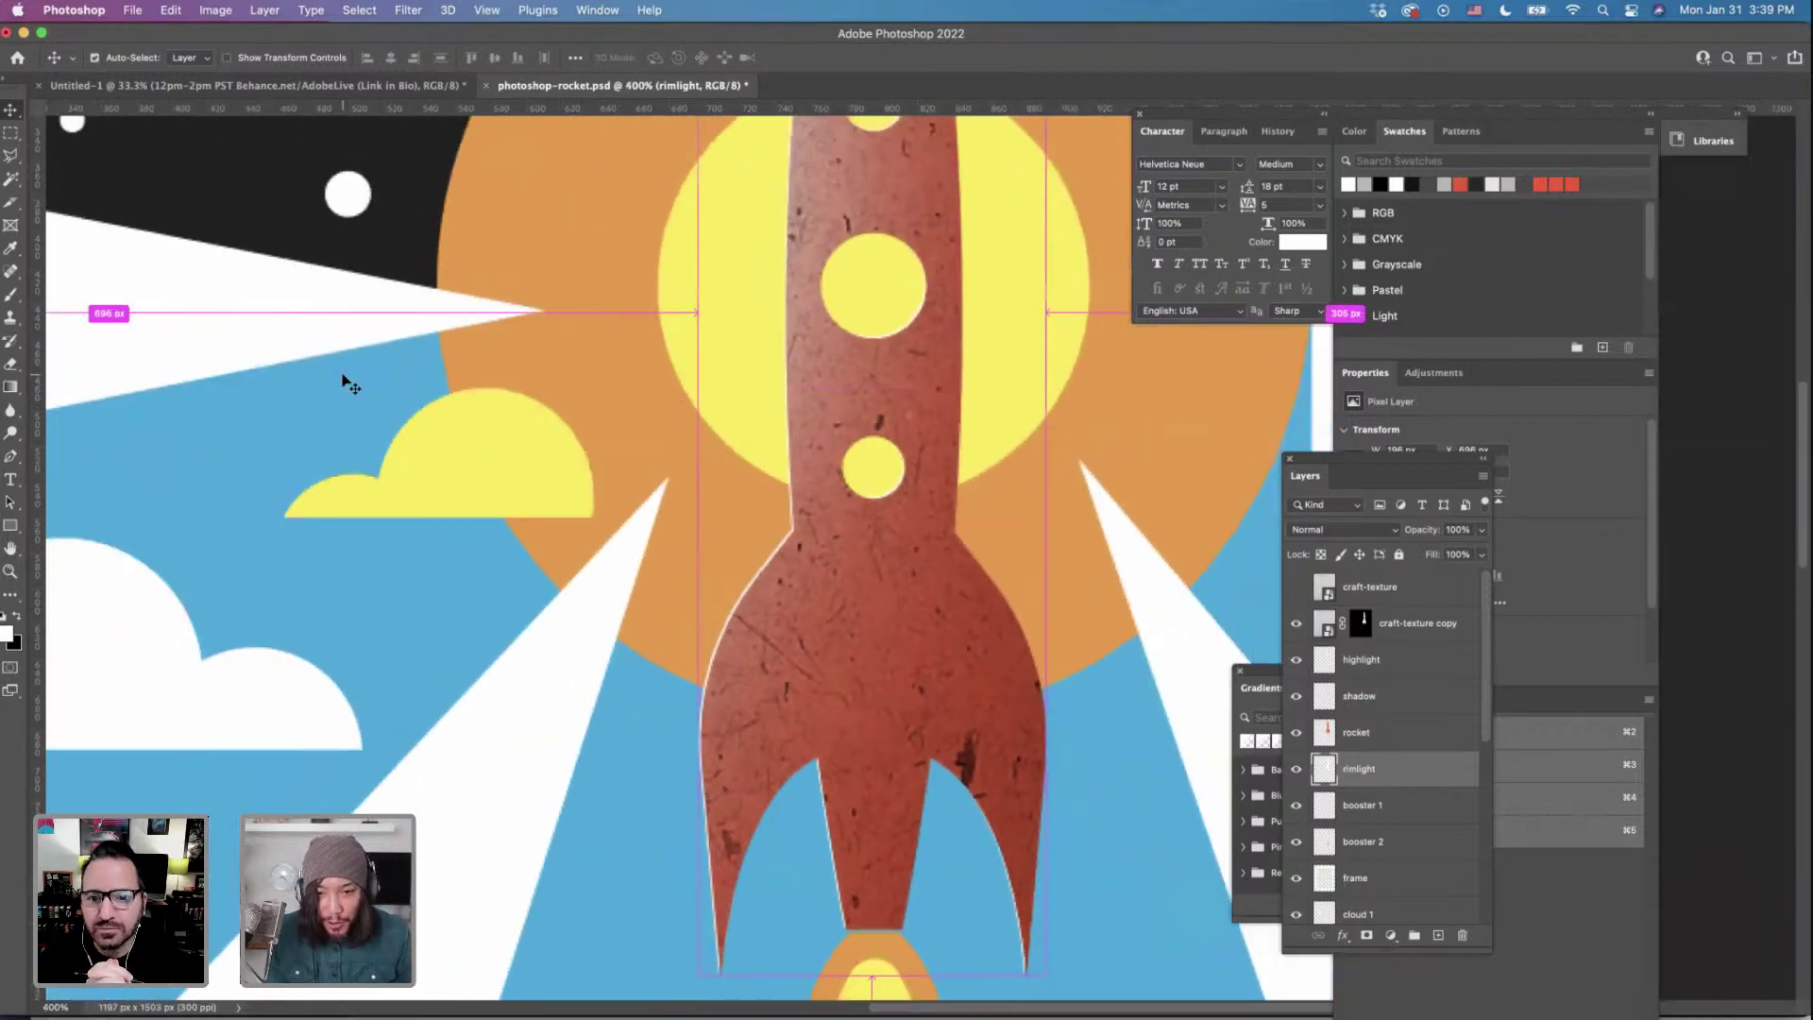
{"action": "key", "text": "super+minus"}
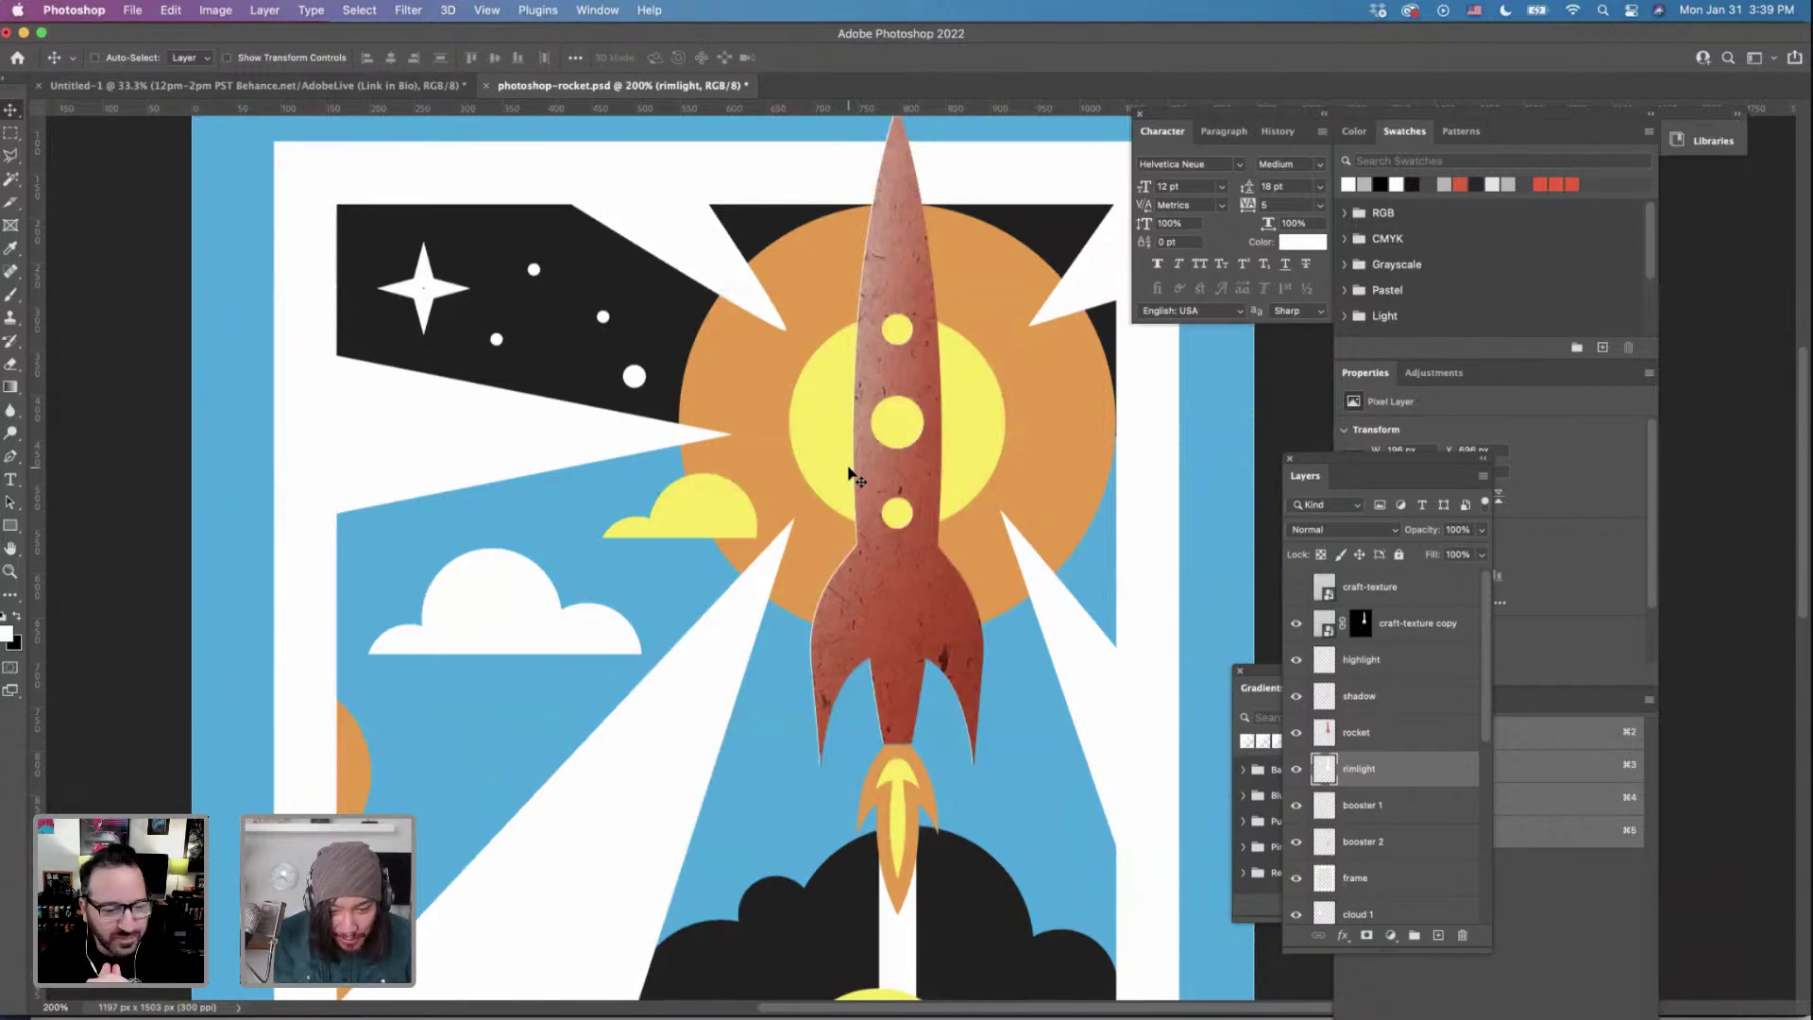
{"action": "key", "text": "super+equal"}
{"action": "key", "text": "super+equal"}
{"action": "key", "text": "super+equal"}
{"action": "key", "text": "super+equal"}
{"action": "key", "text": "super+equal"}
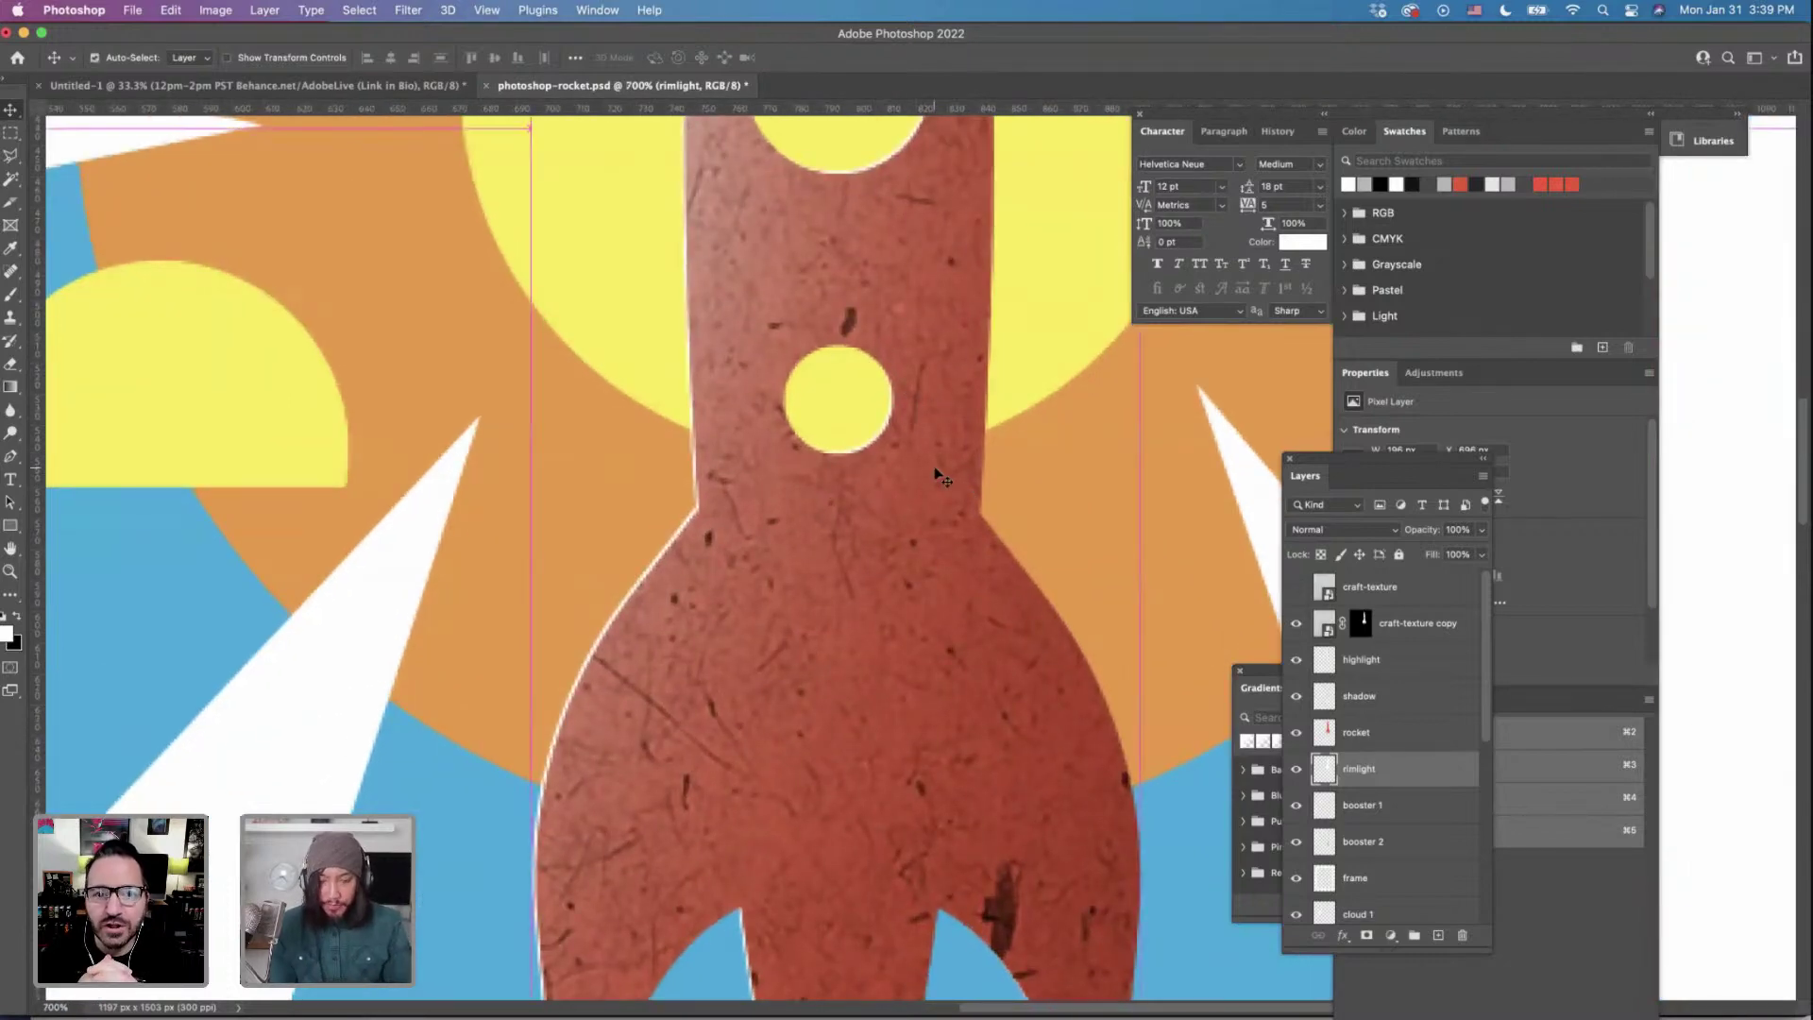
{"action": "key", "text": "super+minus"}
{"action": "key", "text": "super+minus"}
{"action": "key", "text": "super+minus"}
{"action": "key", "text": "super+minus"}
{"action": "key", "text": "super+minus"}
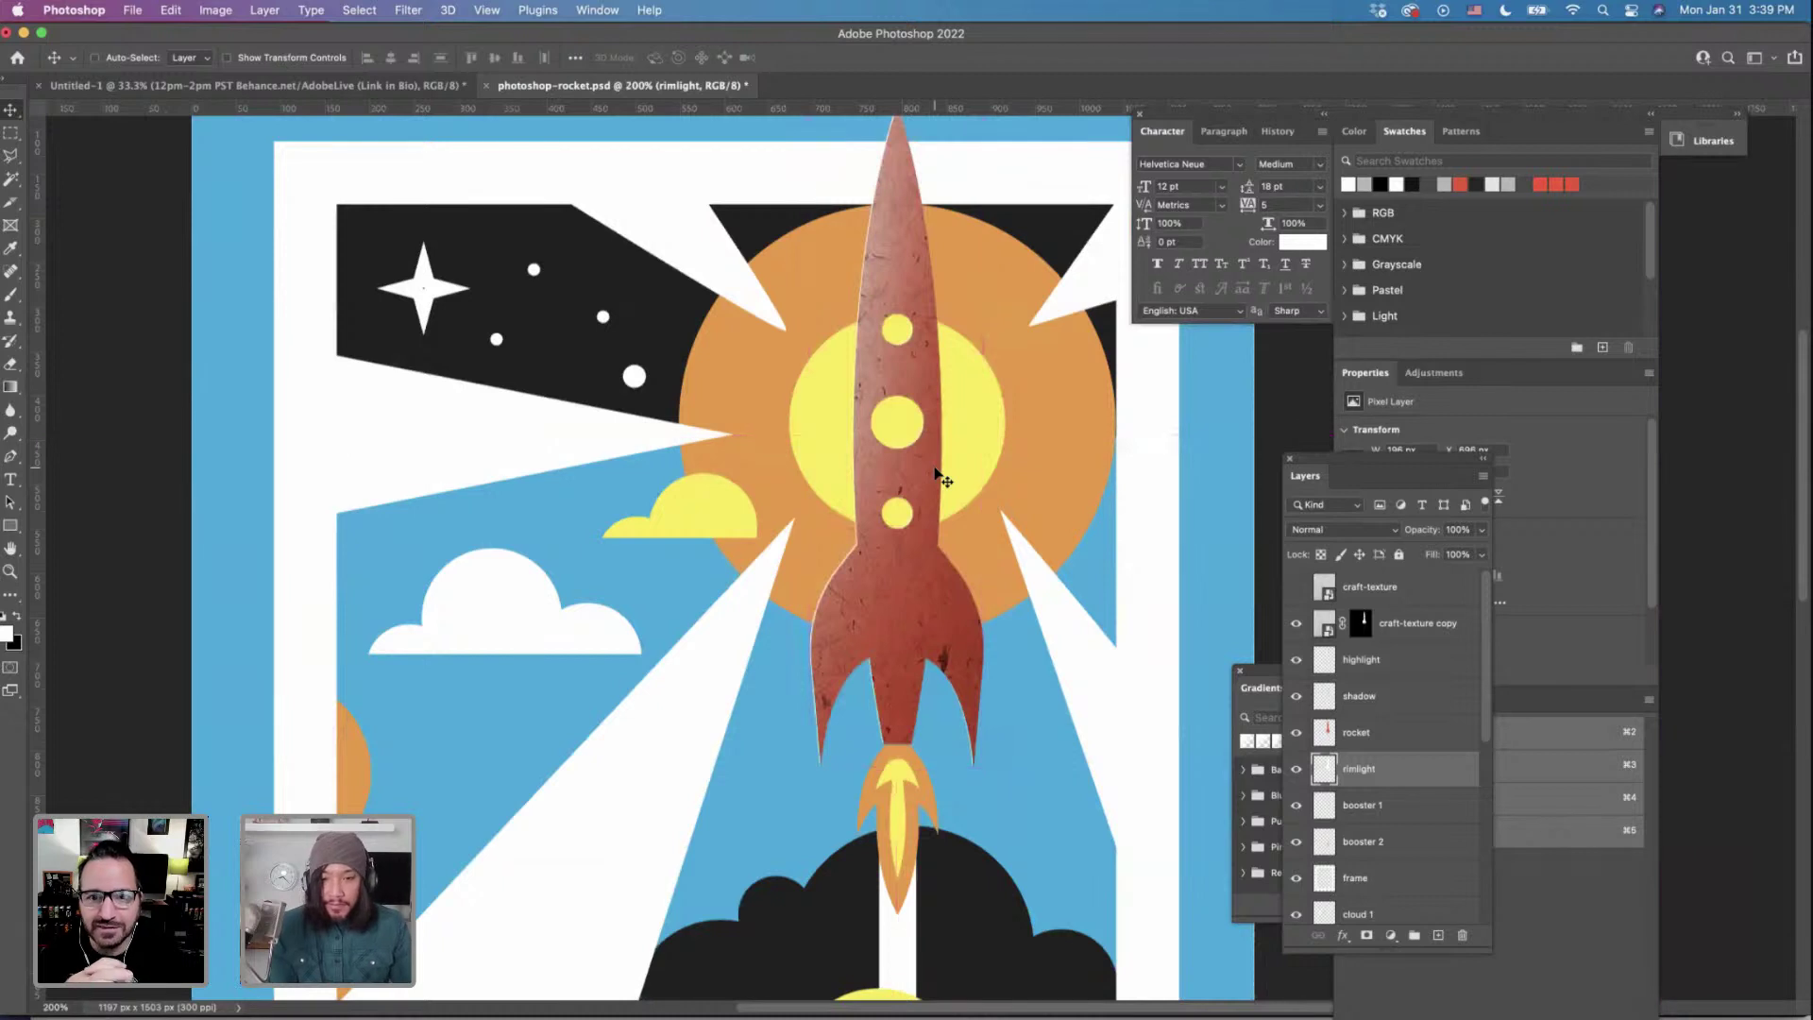
{"action": "scroll", "coordinate": [1022, 477], "scroll_direction": "up", "scroll_amount": 5}
{"action": "scroll", "coordinate": [1020, 476], "scroll_direction": "down", "scroll_amount": 3}
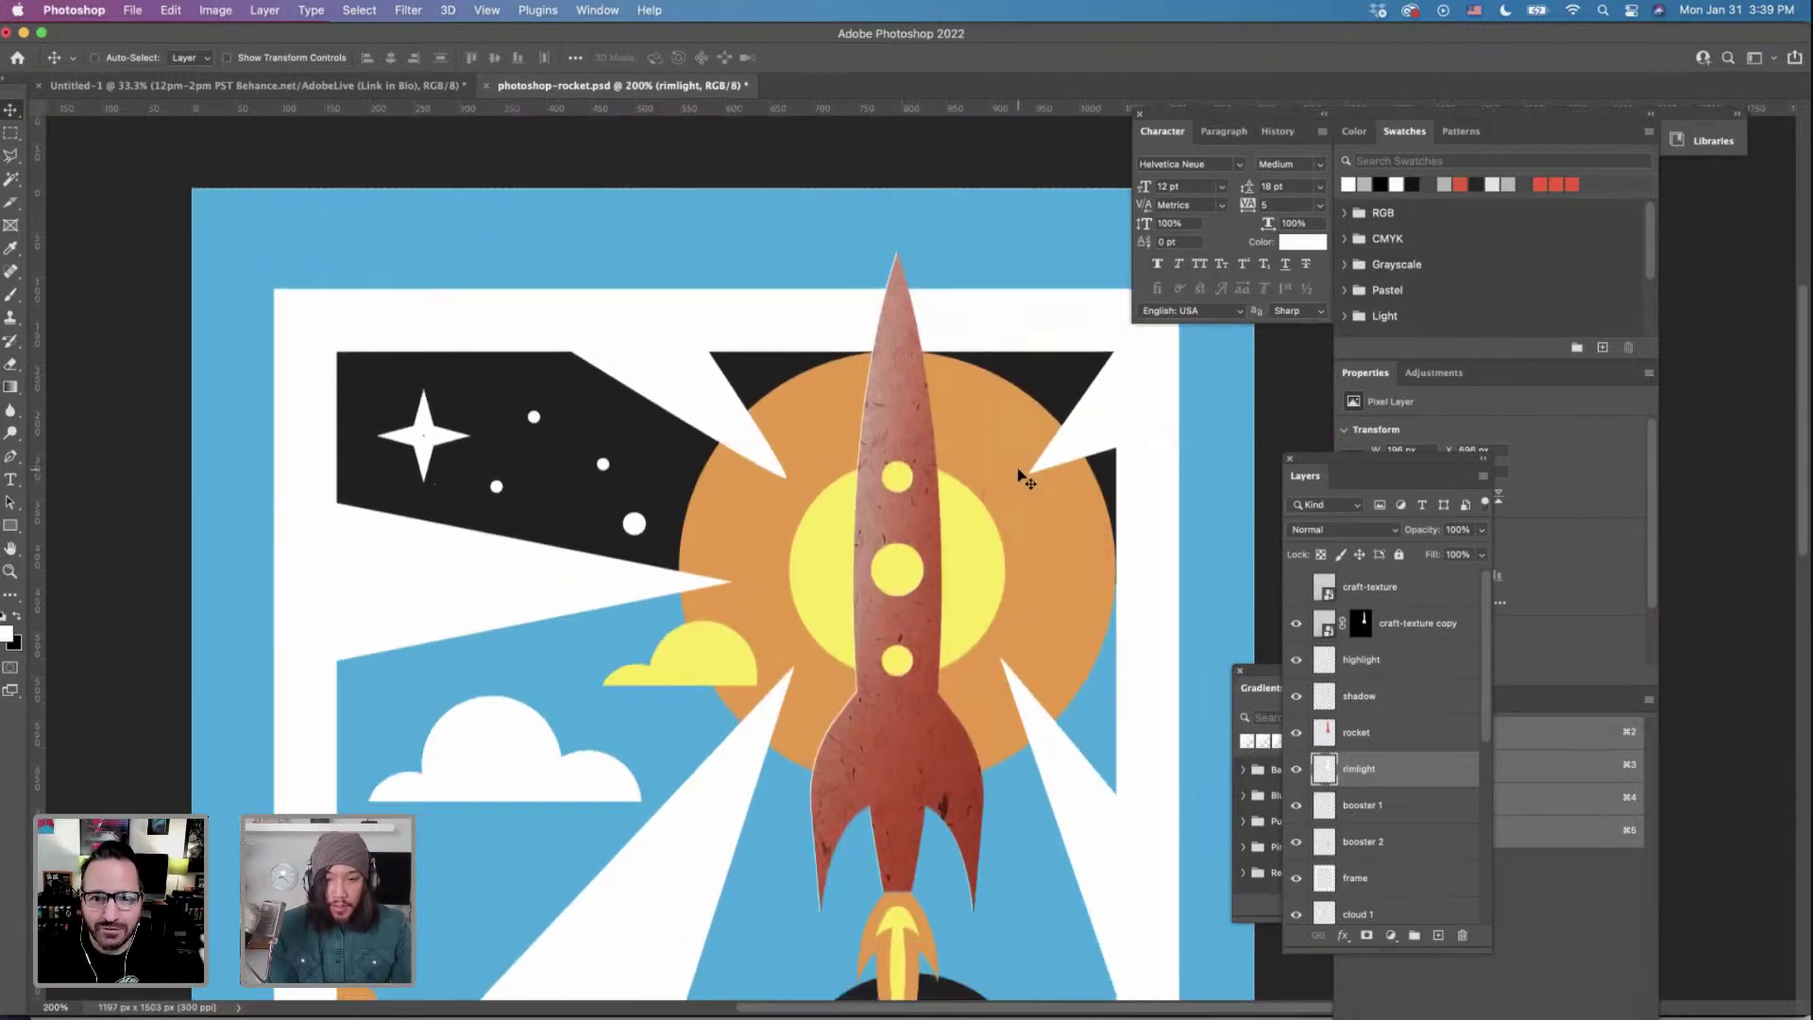
{"action": "scroll", "coordinate": [1019, 477], "scroll_direction": "down", "scroll_amount": 2}
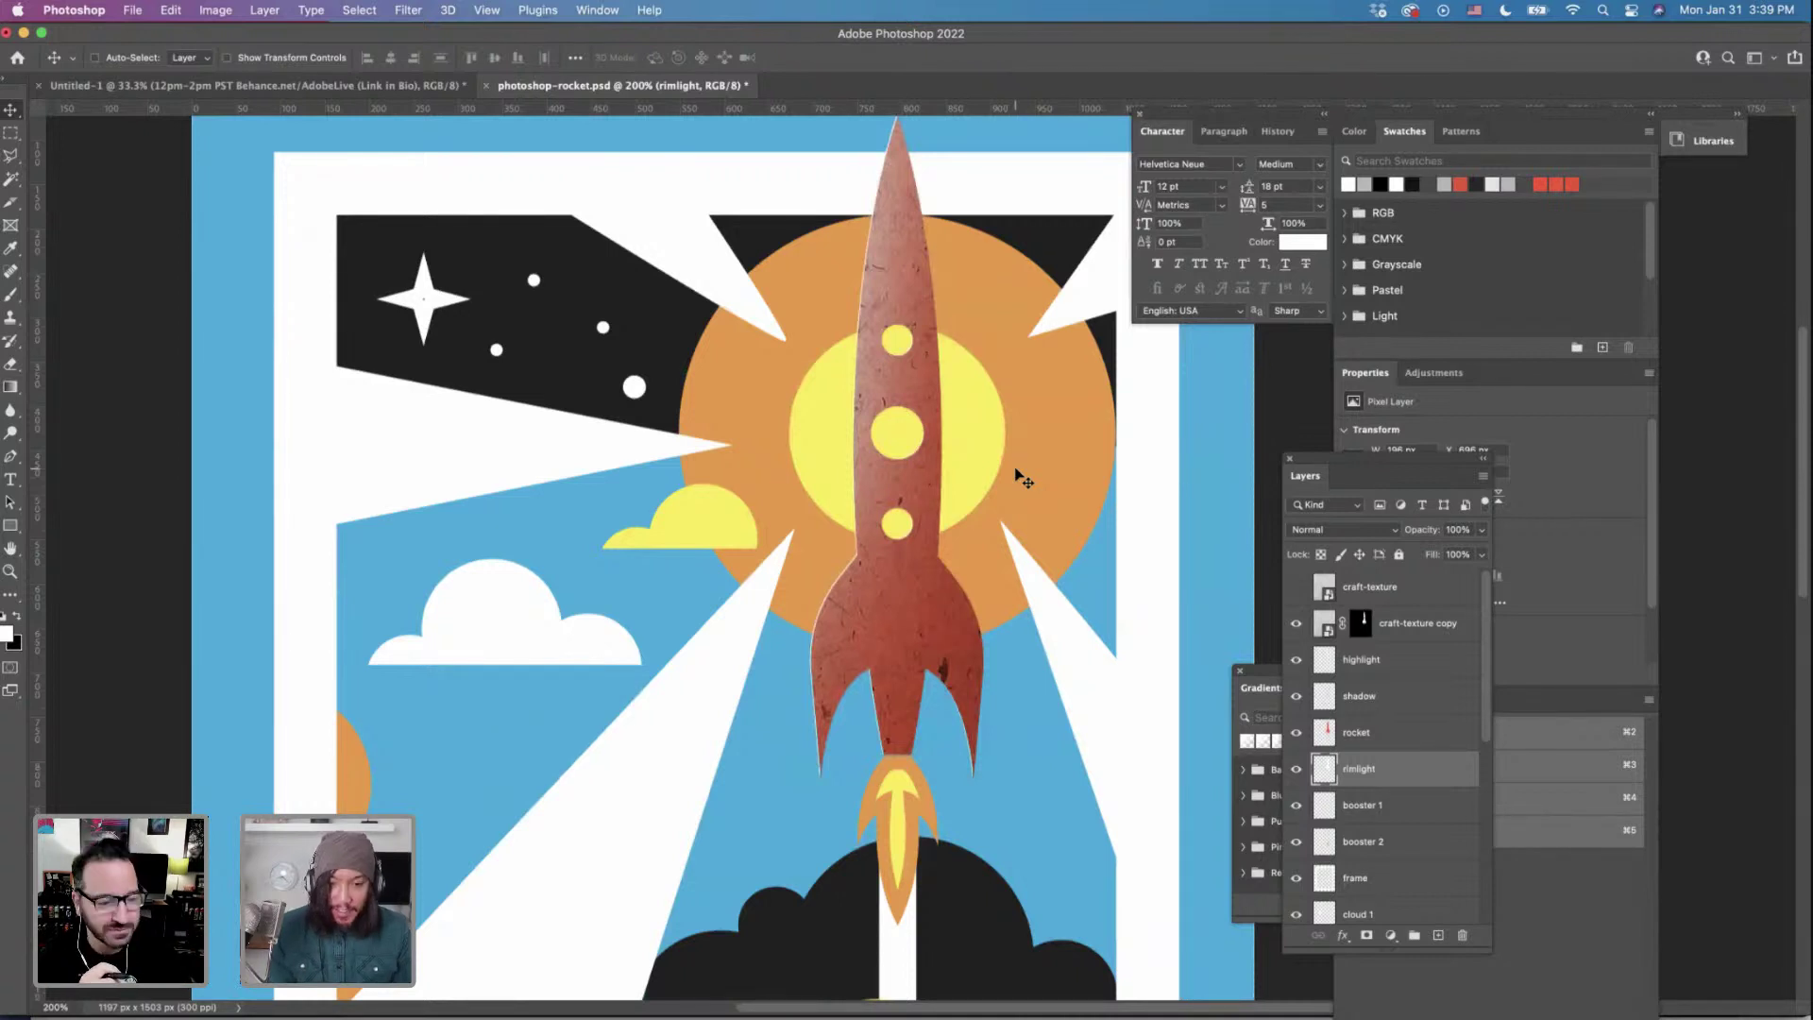
{"action": "scroll", "coordinate": [1027, 482], "scroll_direction": "down", "scroll_amount": 8}
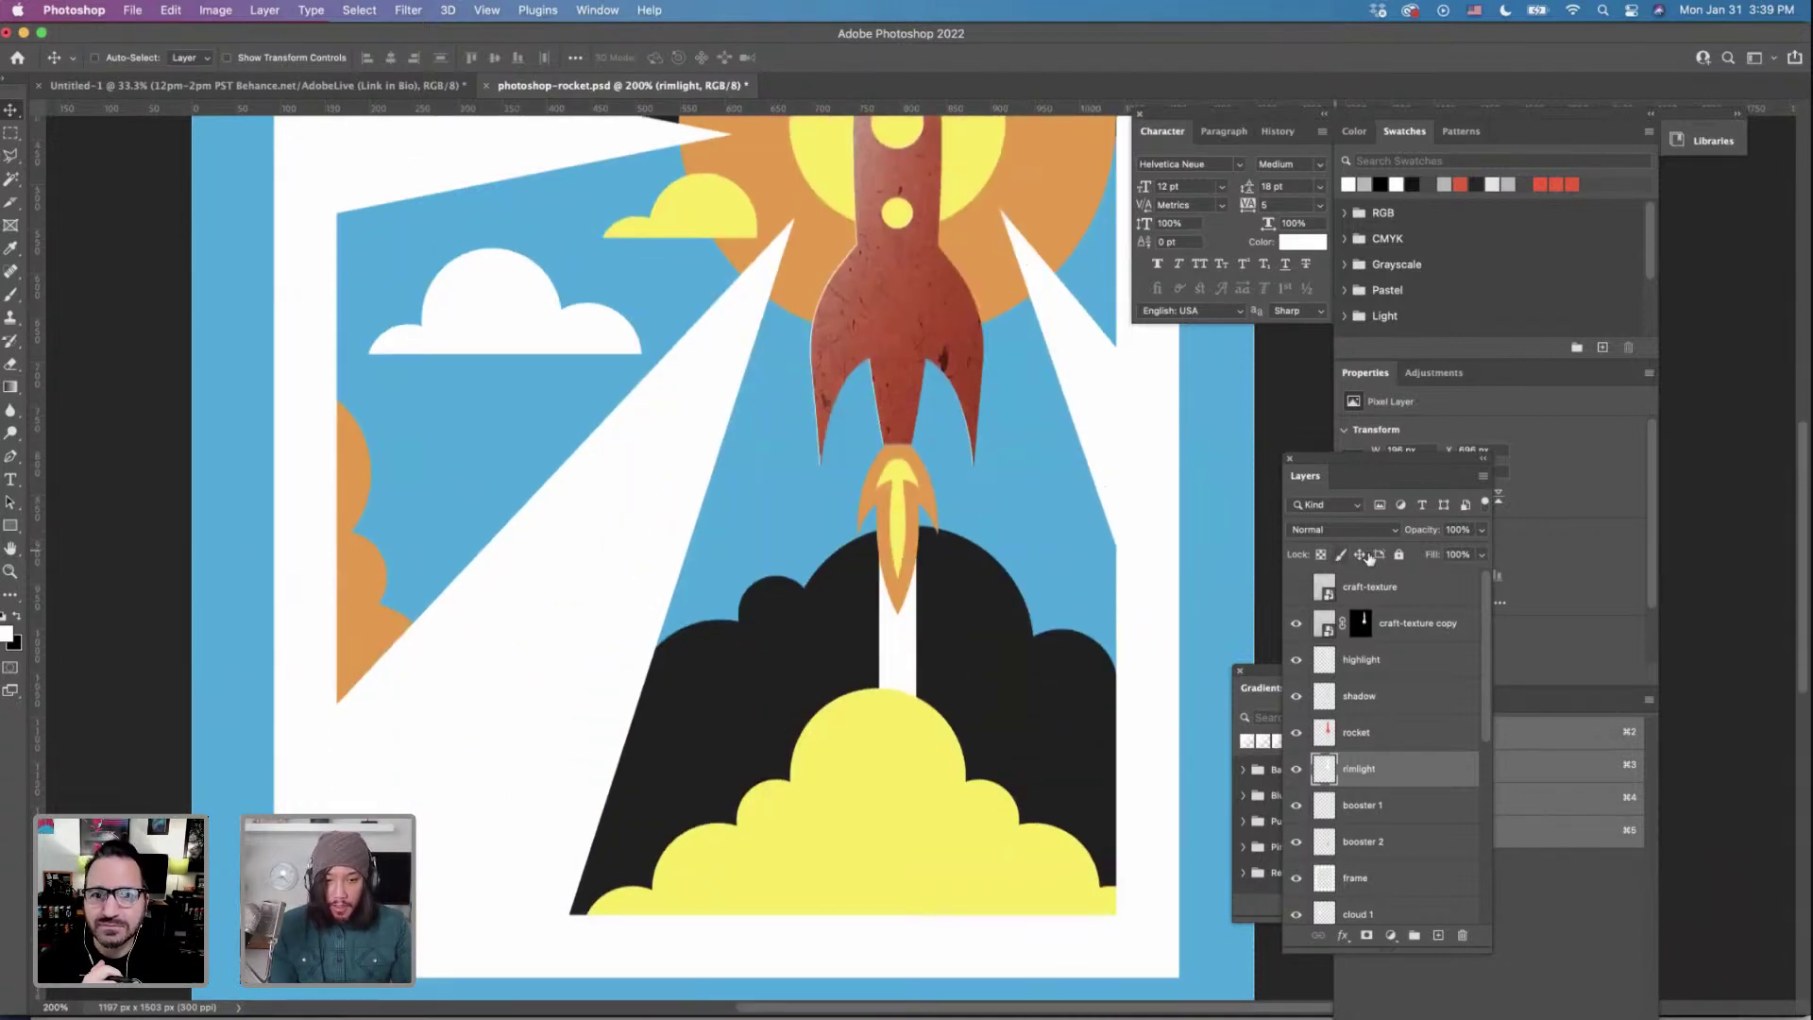
Group the layers from craft-texture copy down to rimlight and name the group rocket.
{"action": "left_click", "coordinate": [1395, 649]}
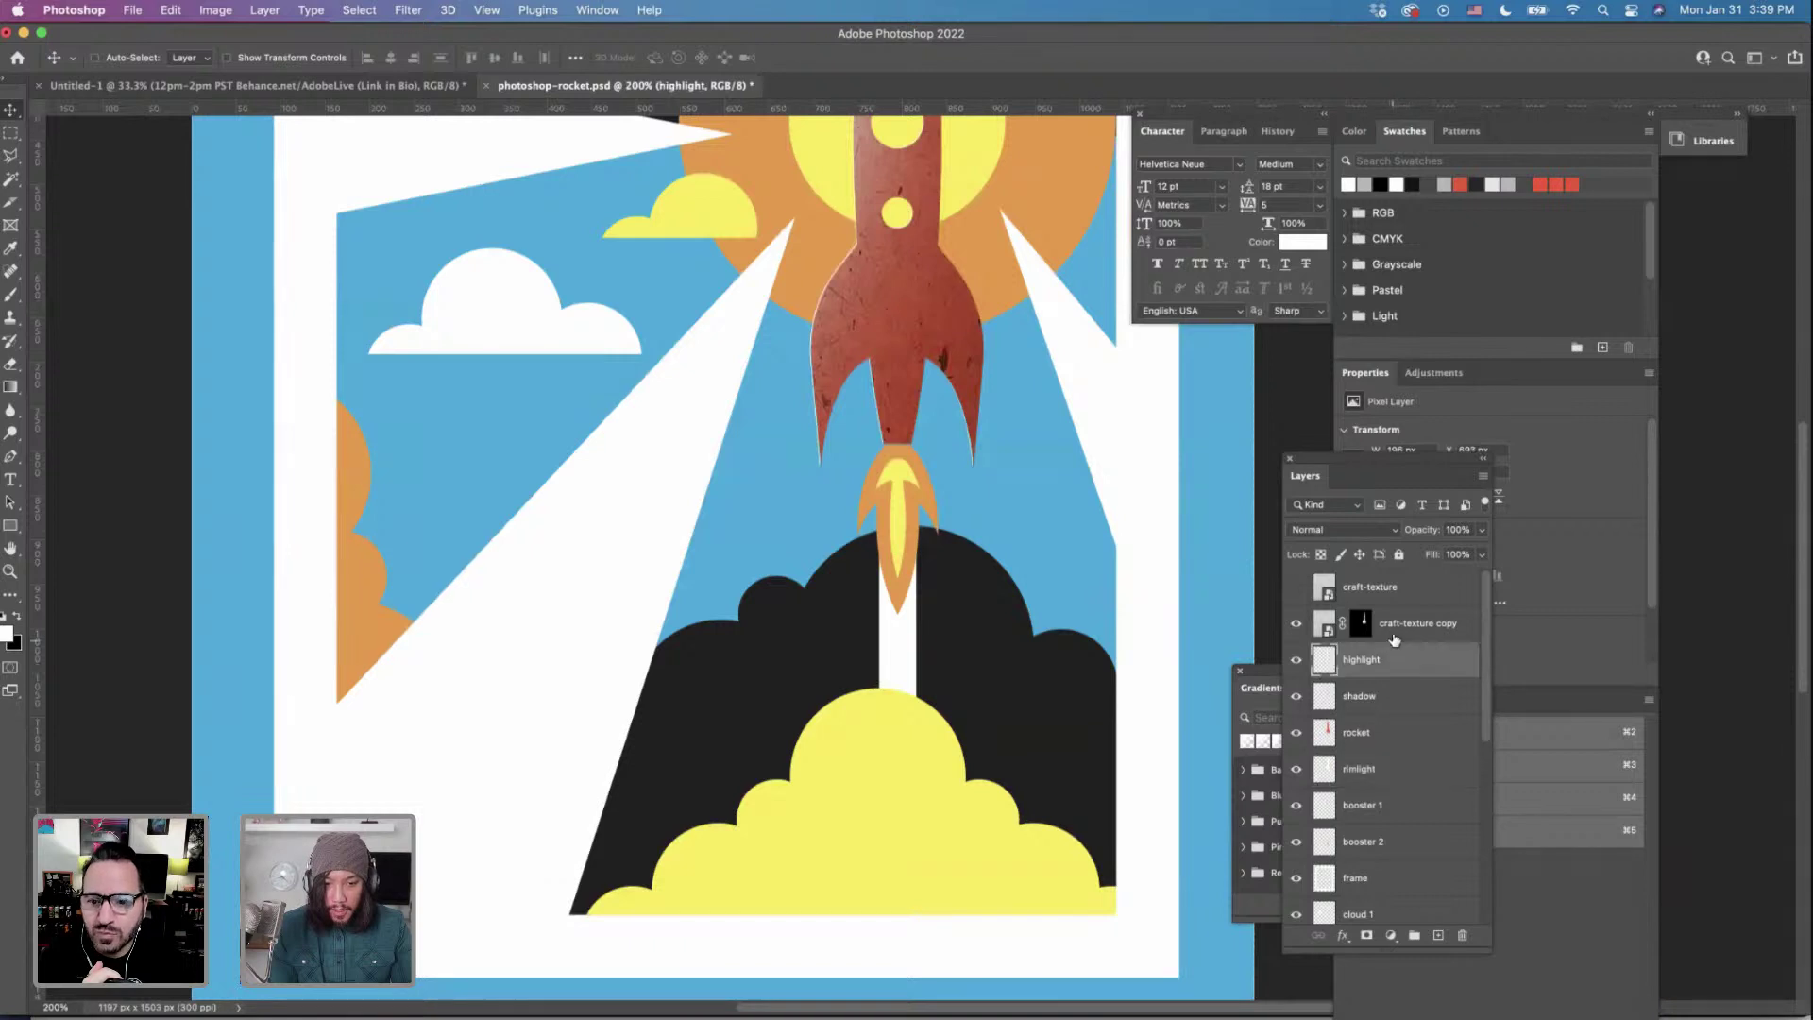
{"action": "left_click", "coordinate": [1394, 636]}
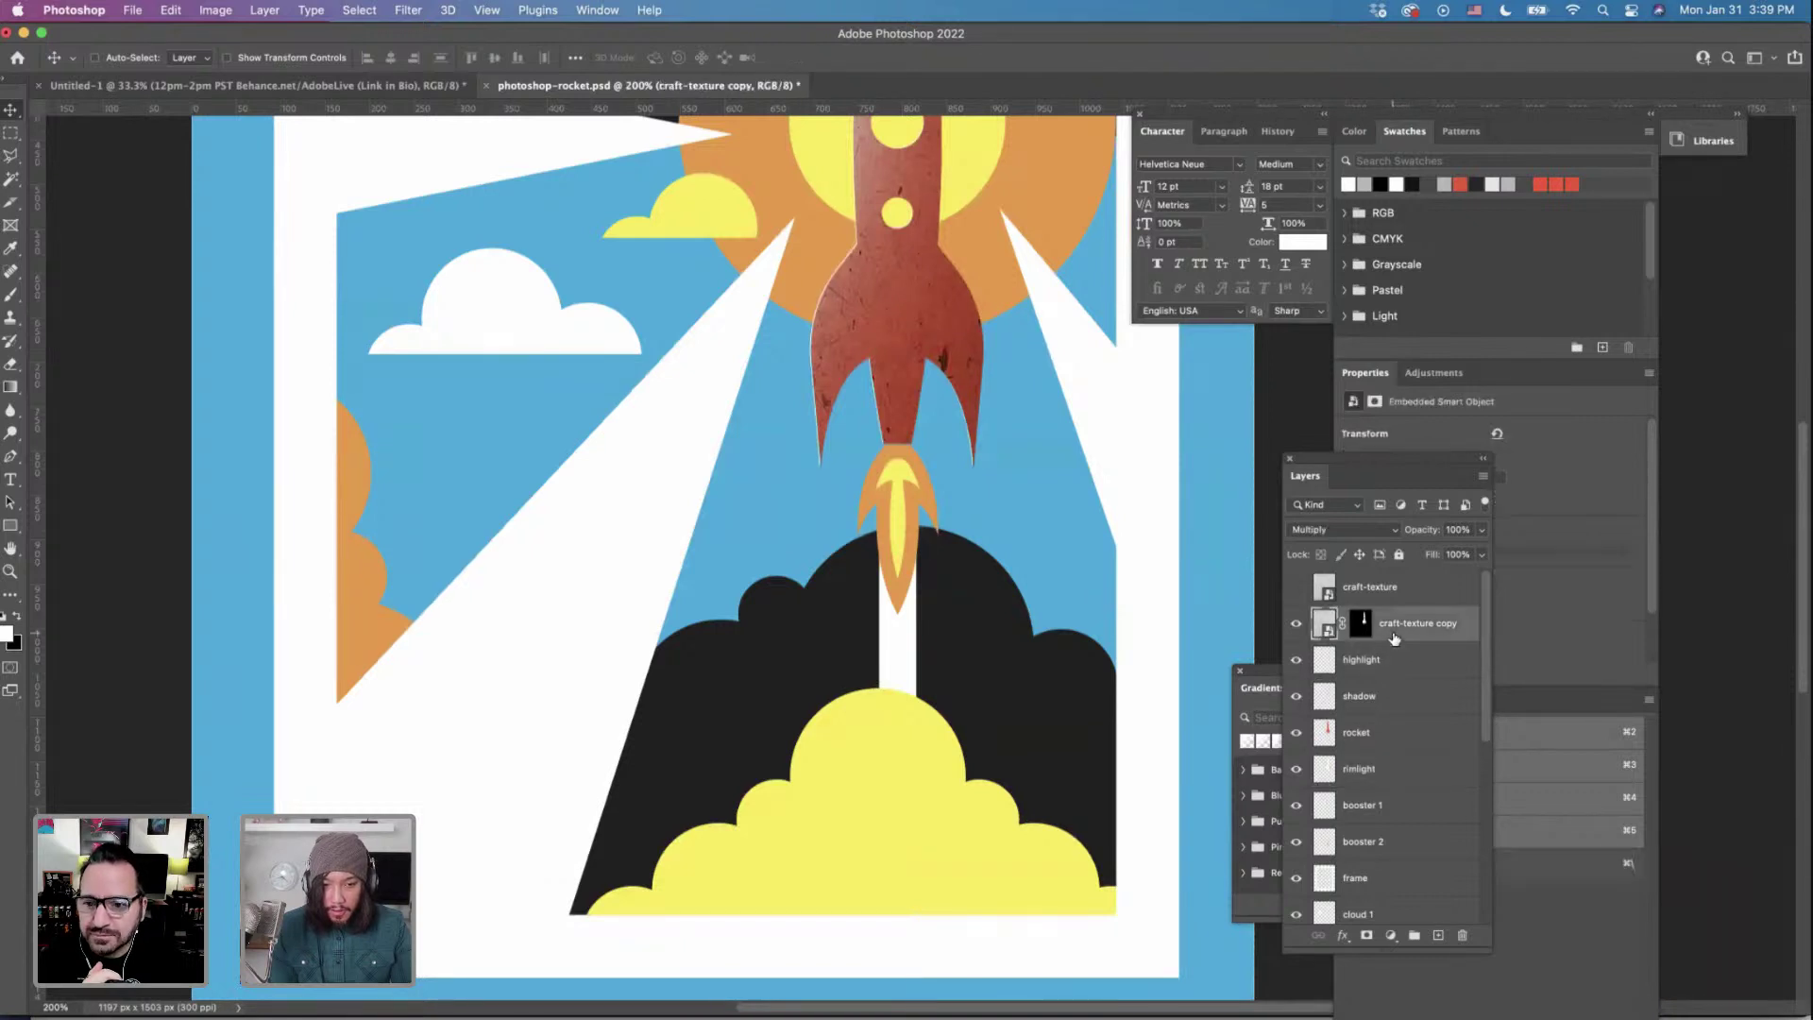
{"action": "left_click", "coordinate": [1382, 771], "text": "shift"}
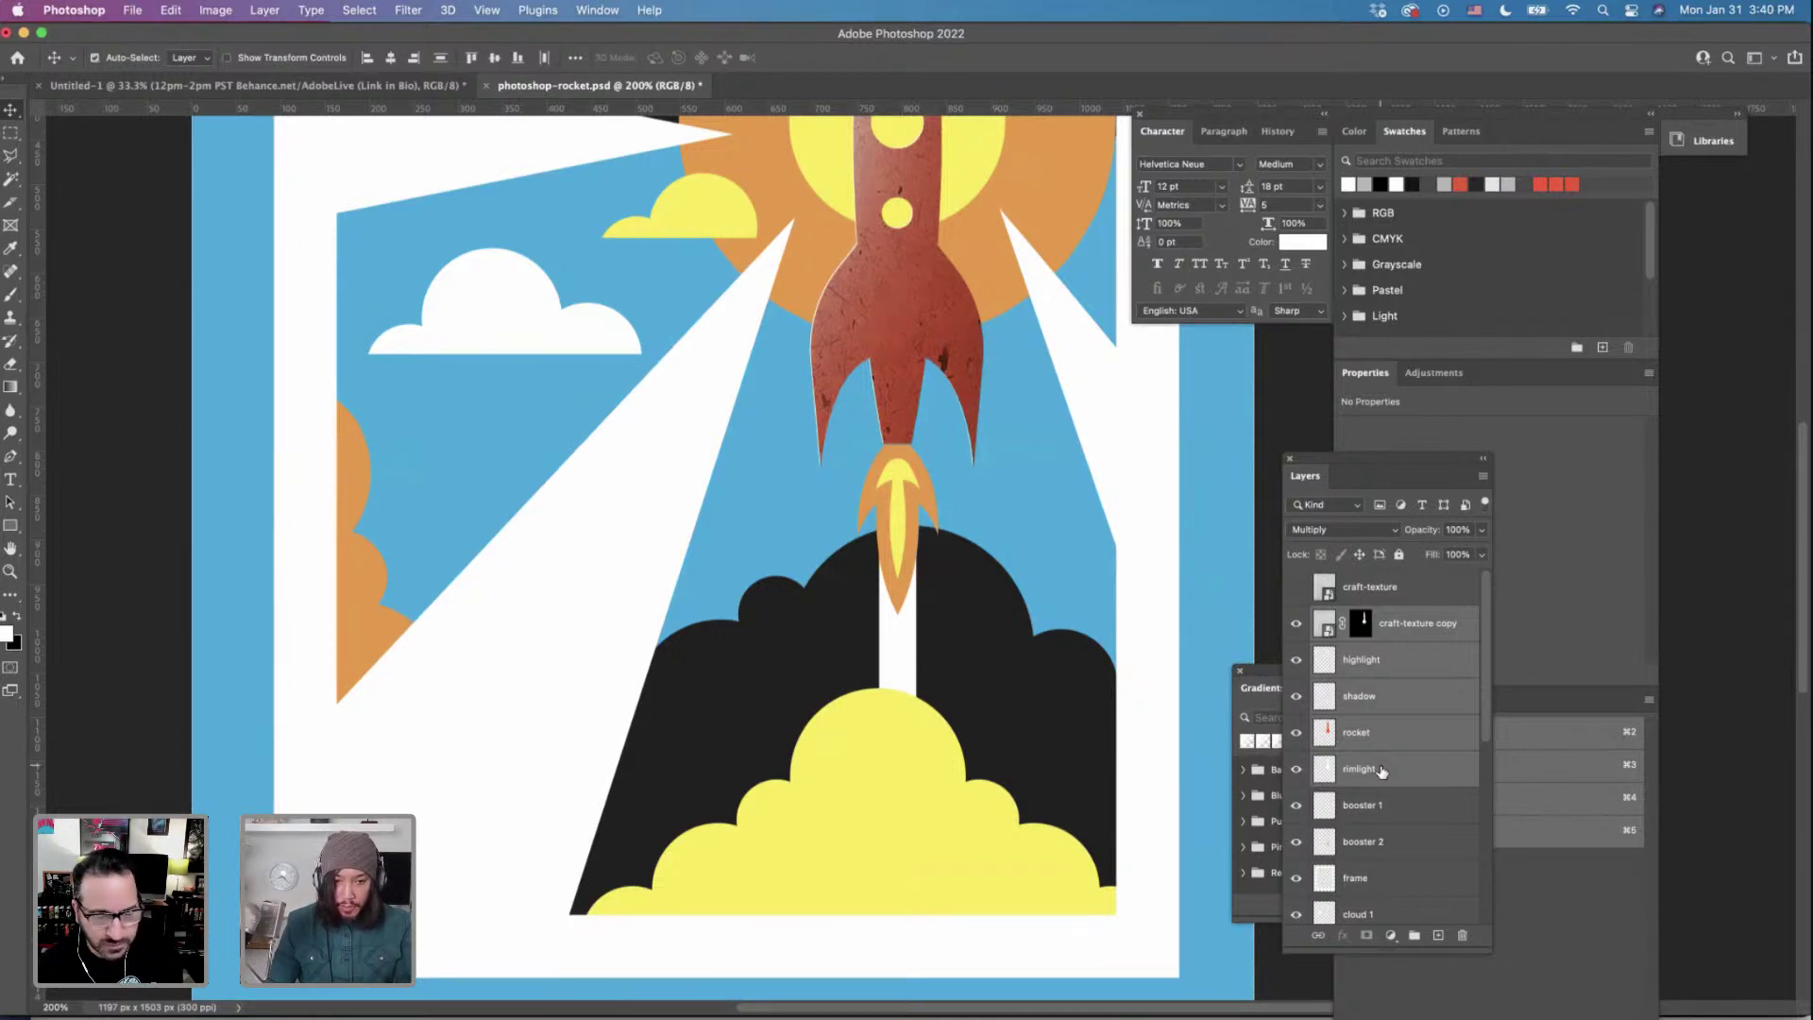
{"action": "key", "text": "super+g"}
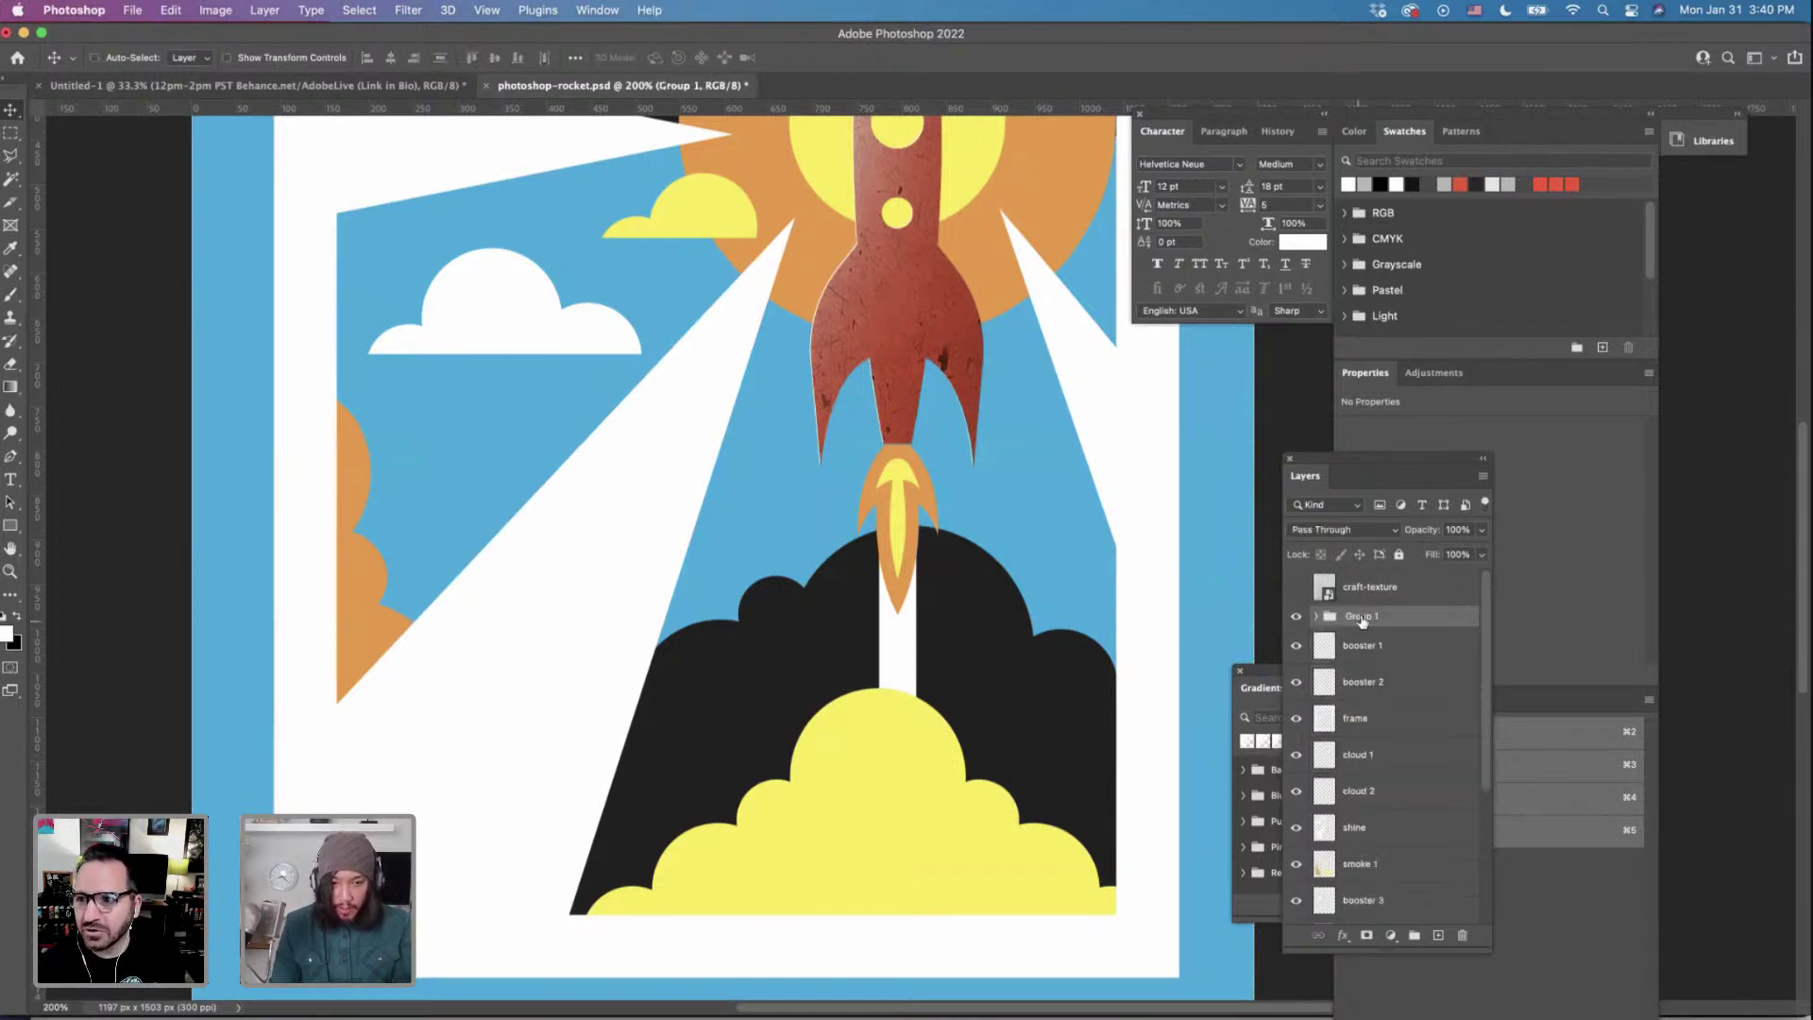
{"action": "double_click", "coordinate": [1360, 616]}
{"action": "type", "text": "rocket"}
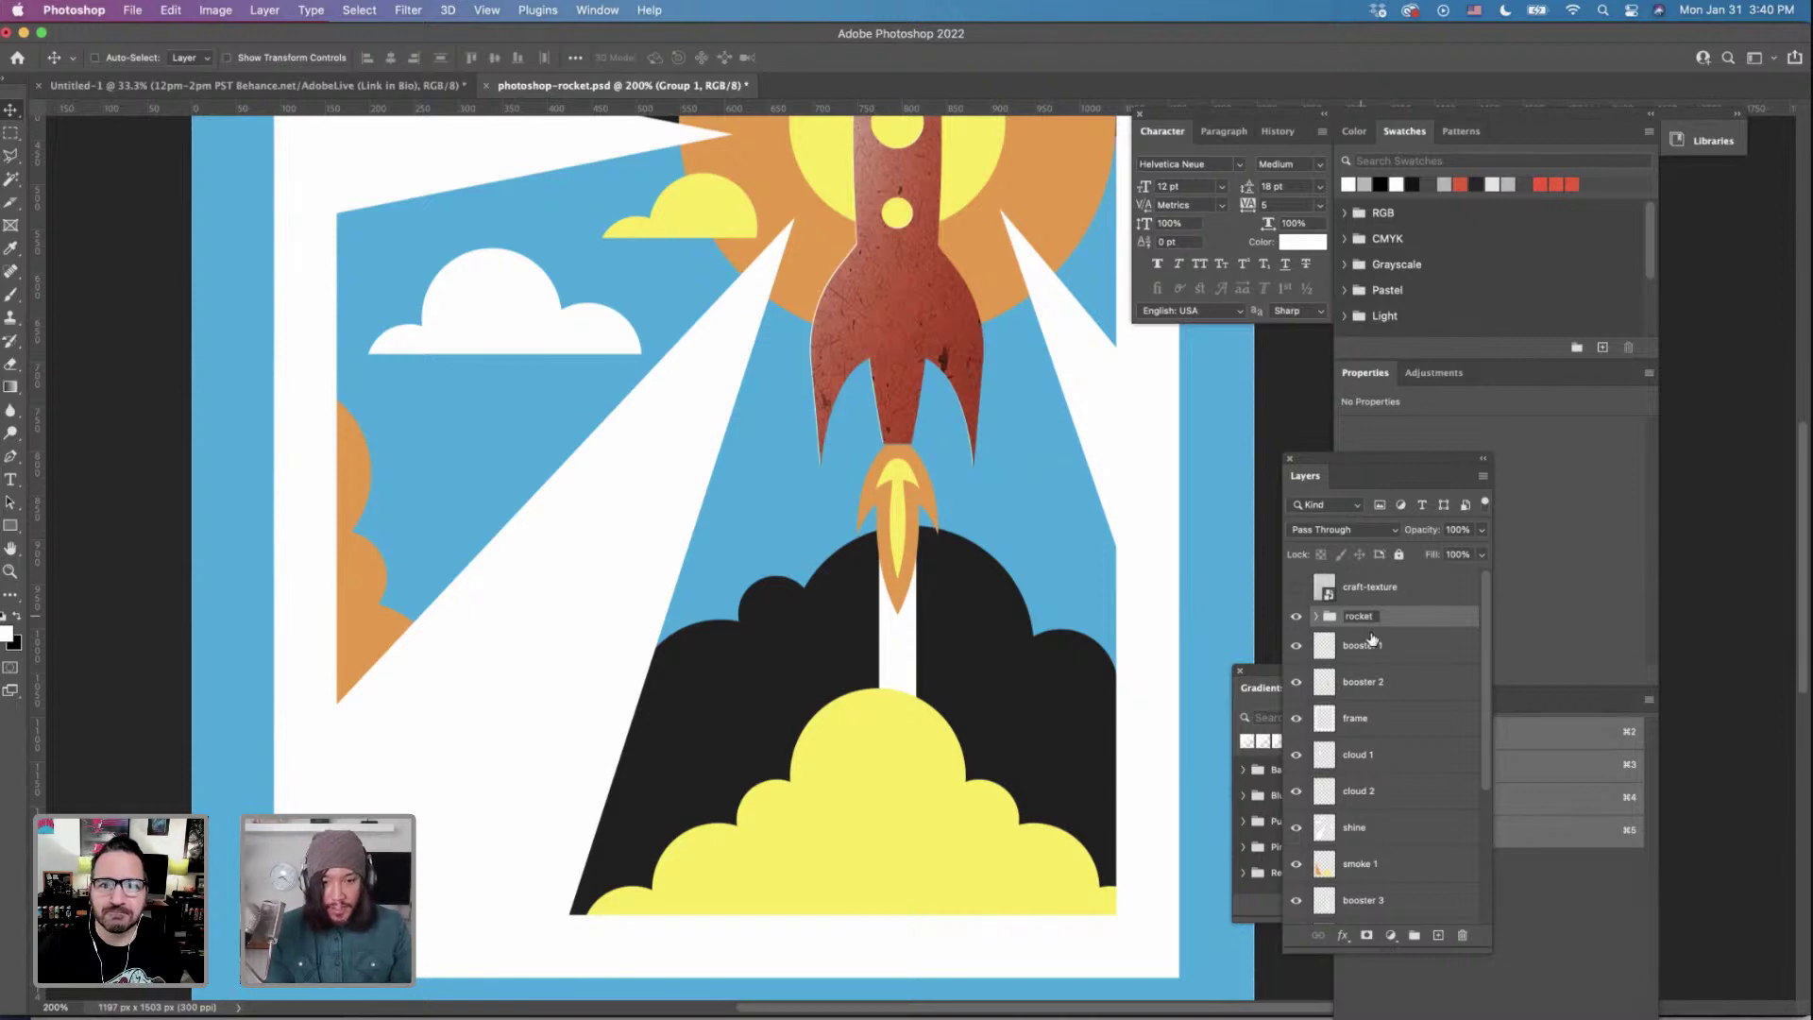
{"action": "key", "text": "Return"}
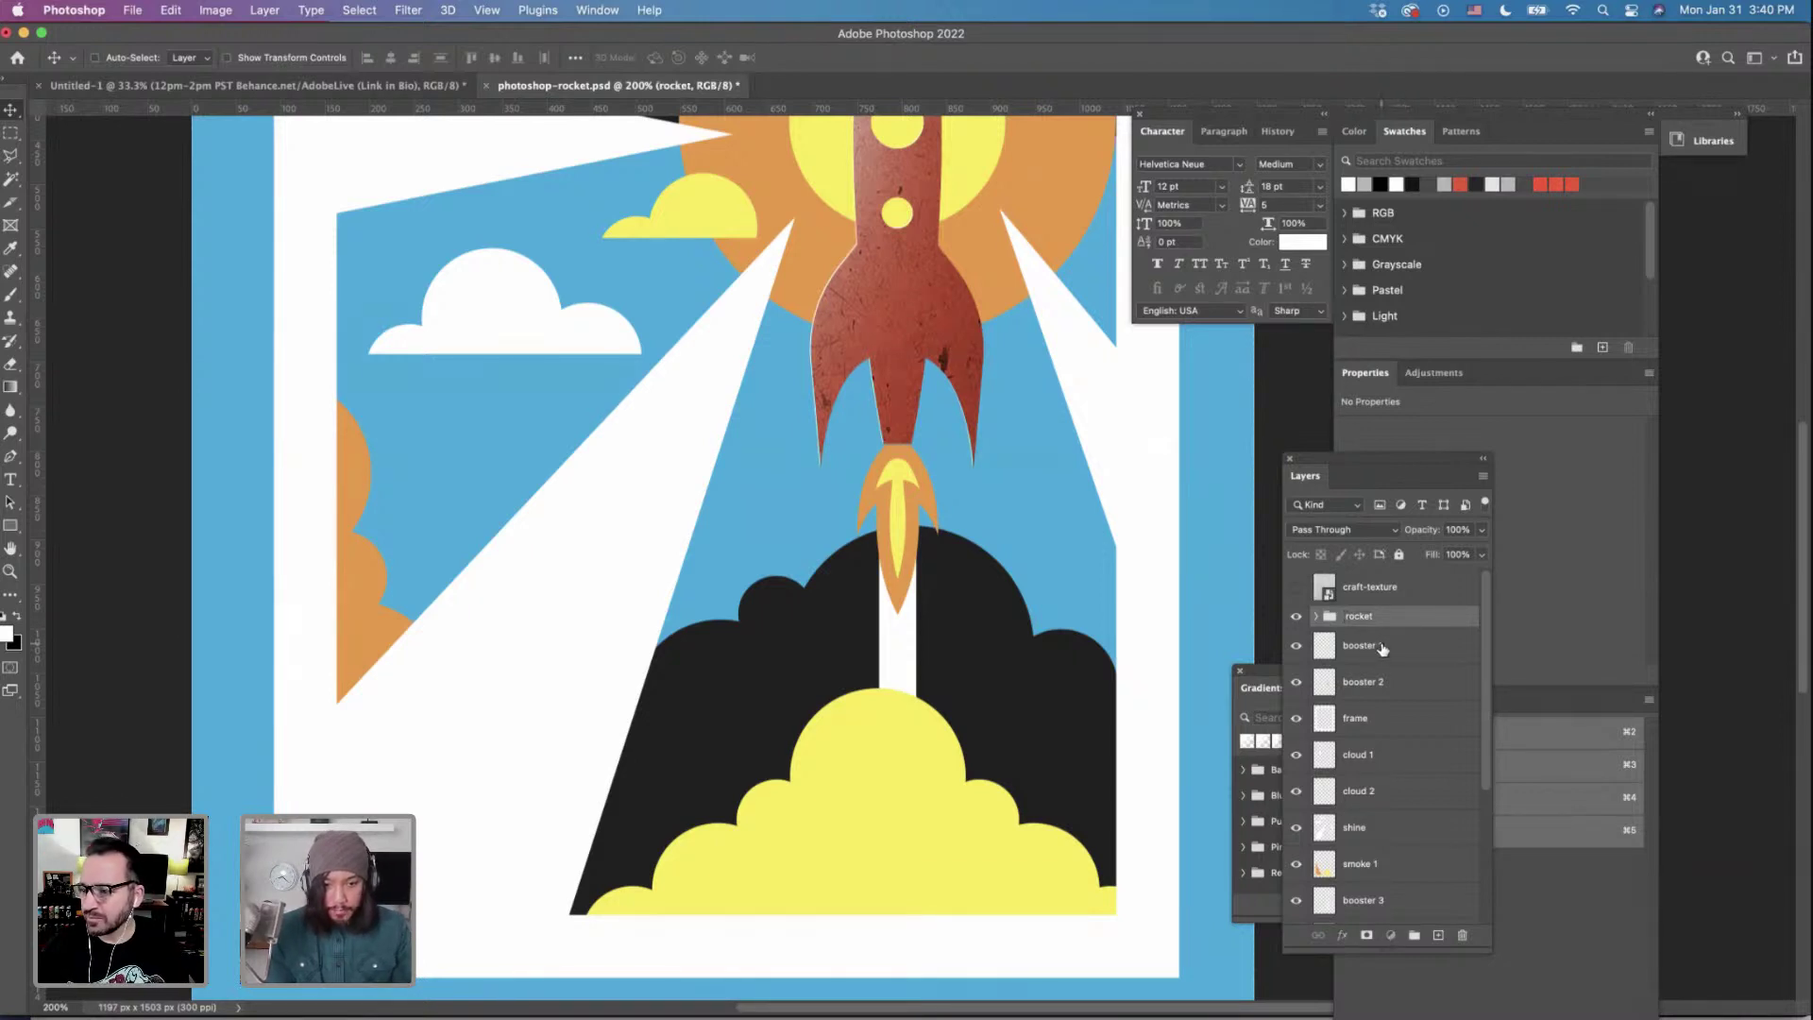
Select the booster 1 layer, view the booster area of the poster, and check the textures folder in Finder.
{"action": "left_click", "coordinate": [1331, 666]}
{"action": "key", "text": "super+minus"}
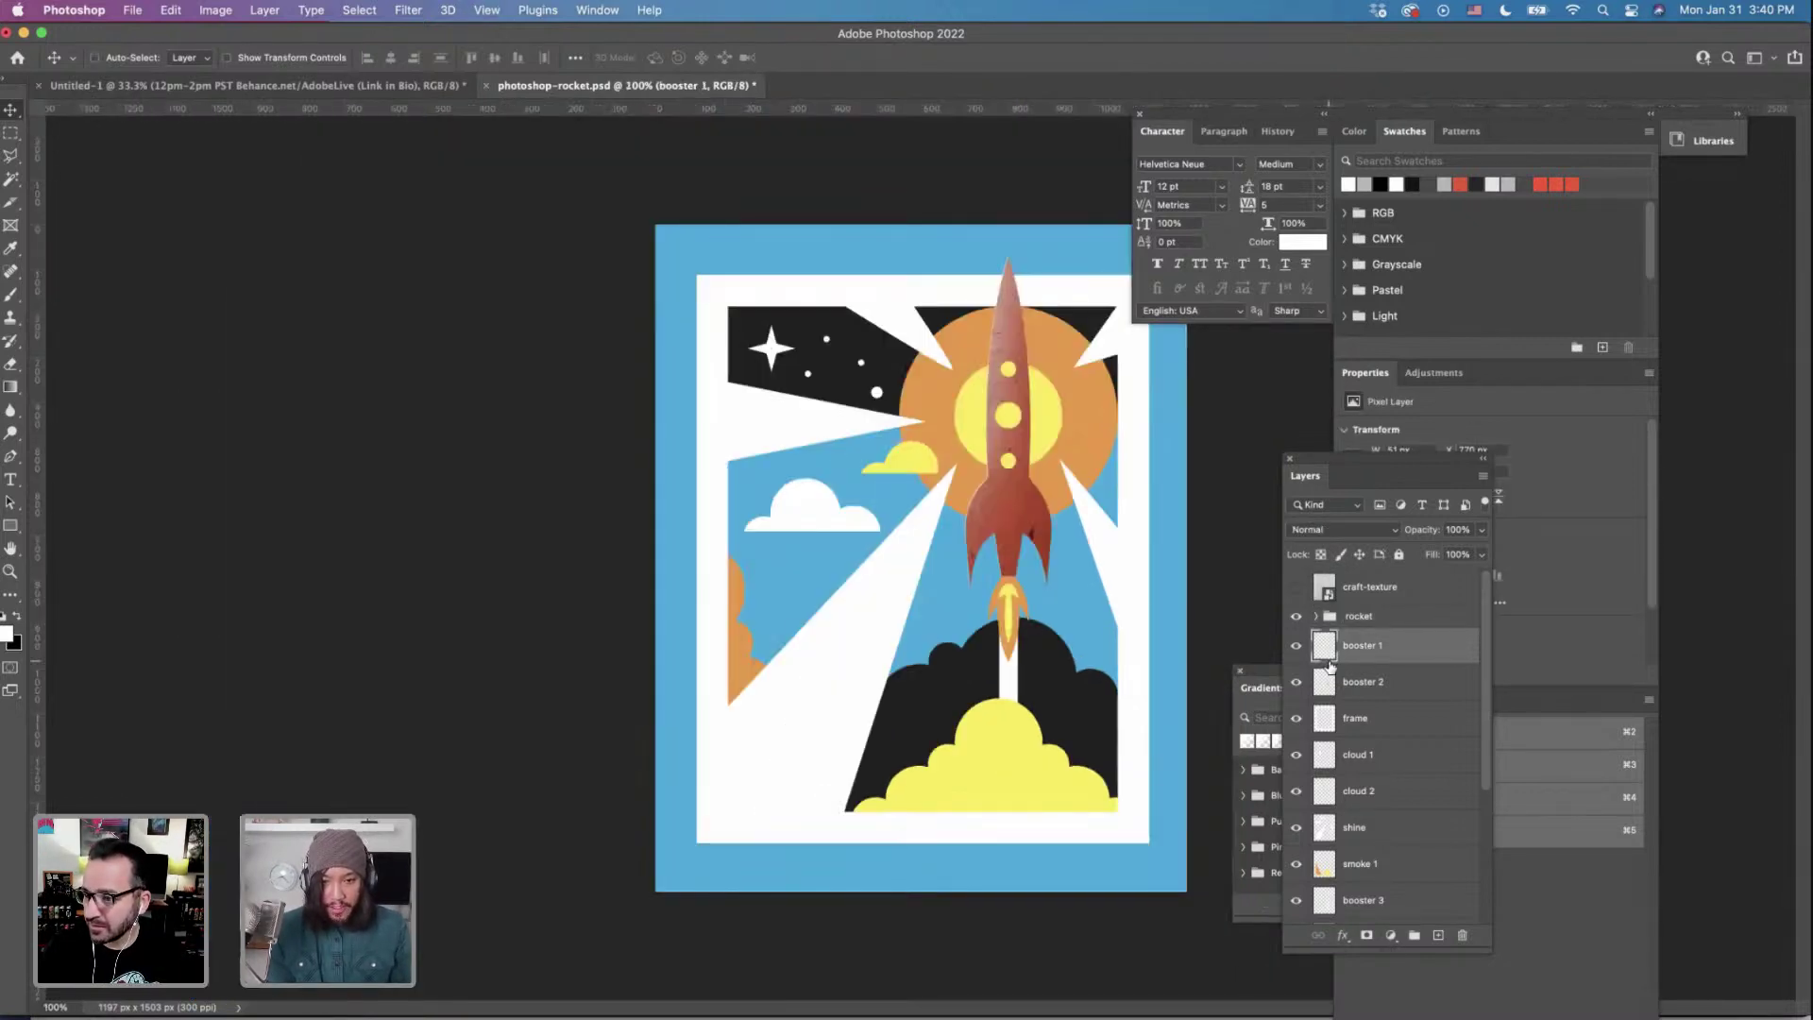
{"action": "key", "text": "super+plus"}
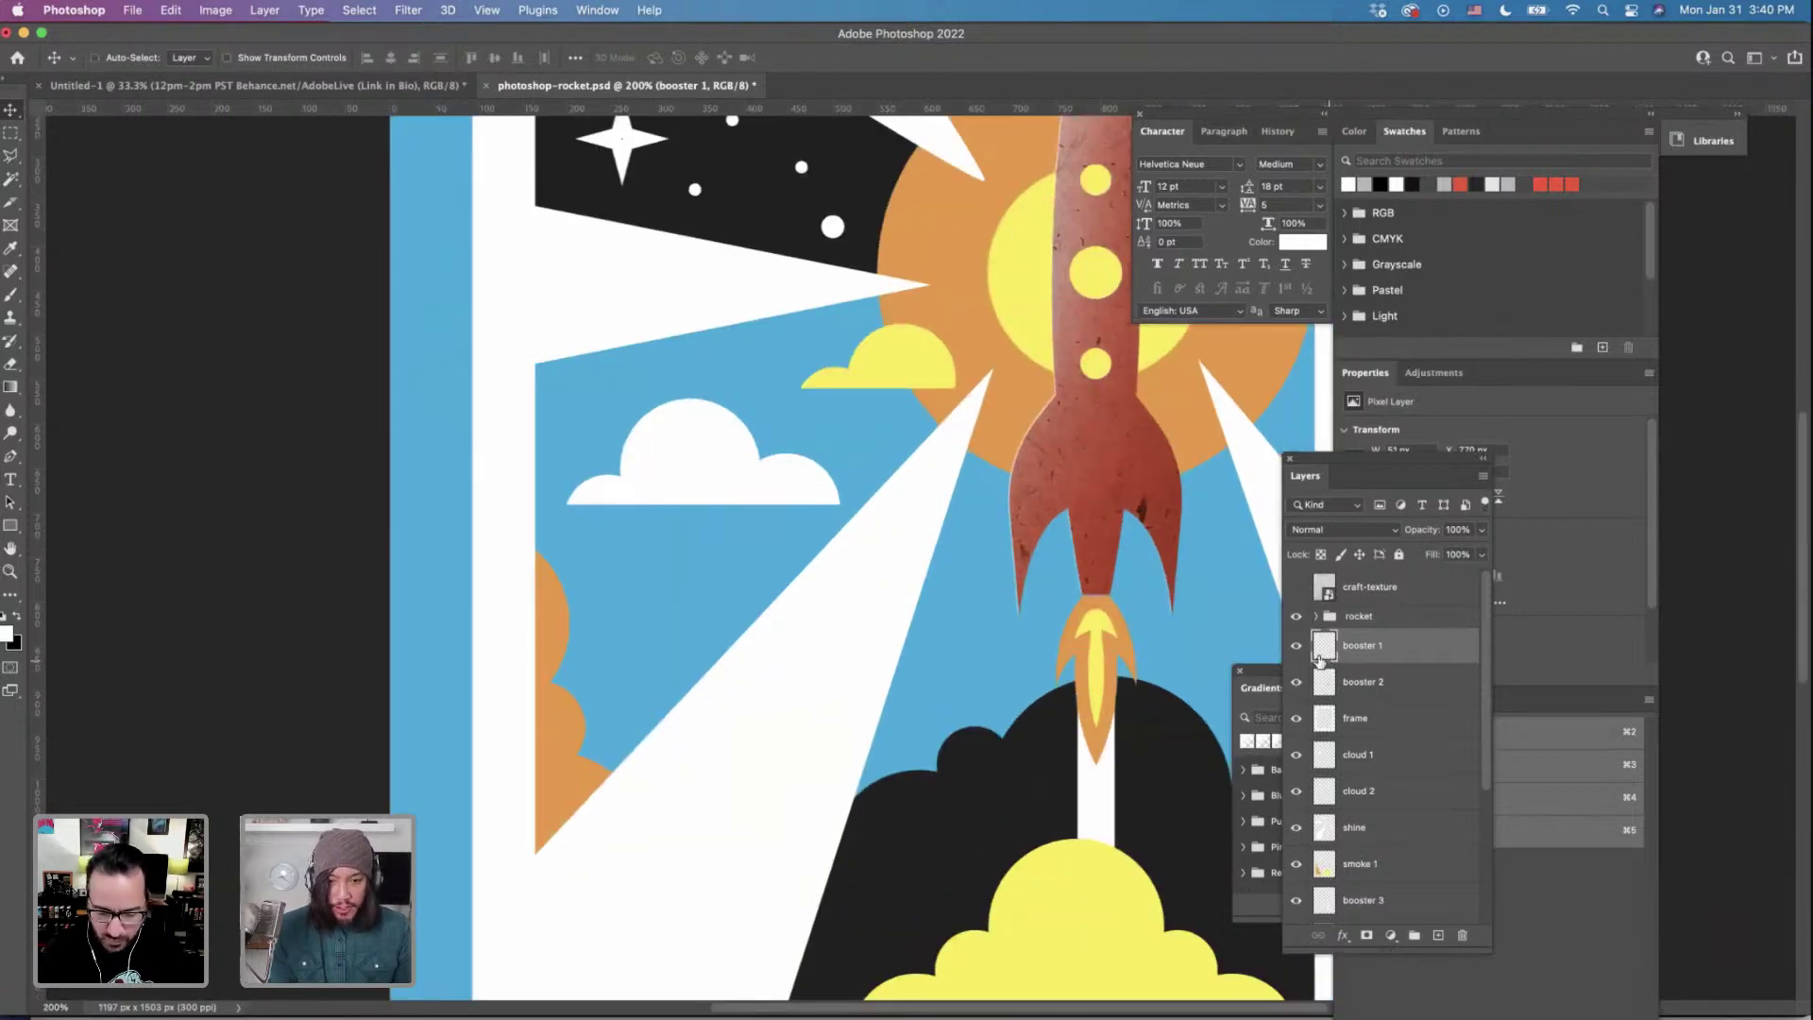
{"action": "scroll", "coordinate": [1066, 650], "scroll_direction": "right", "scroll_amount": 5}
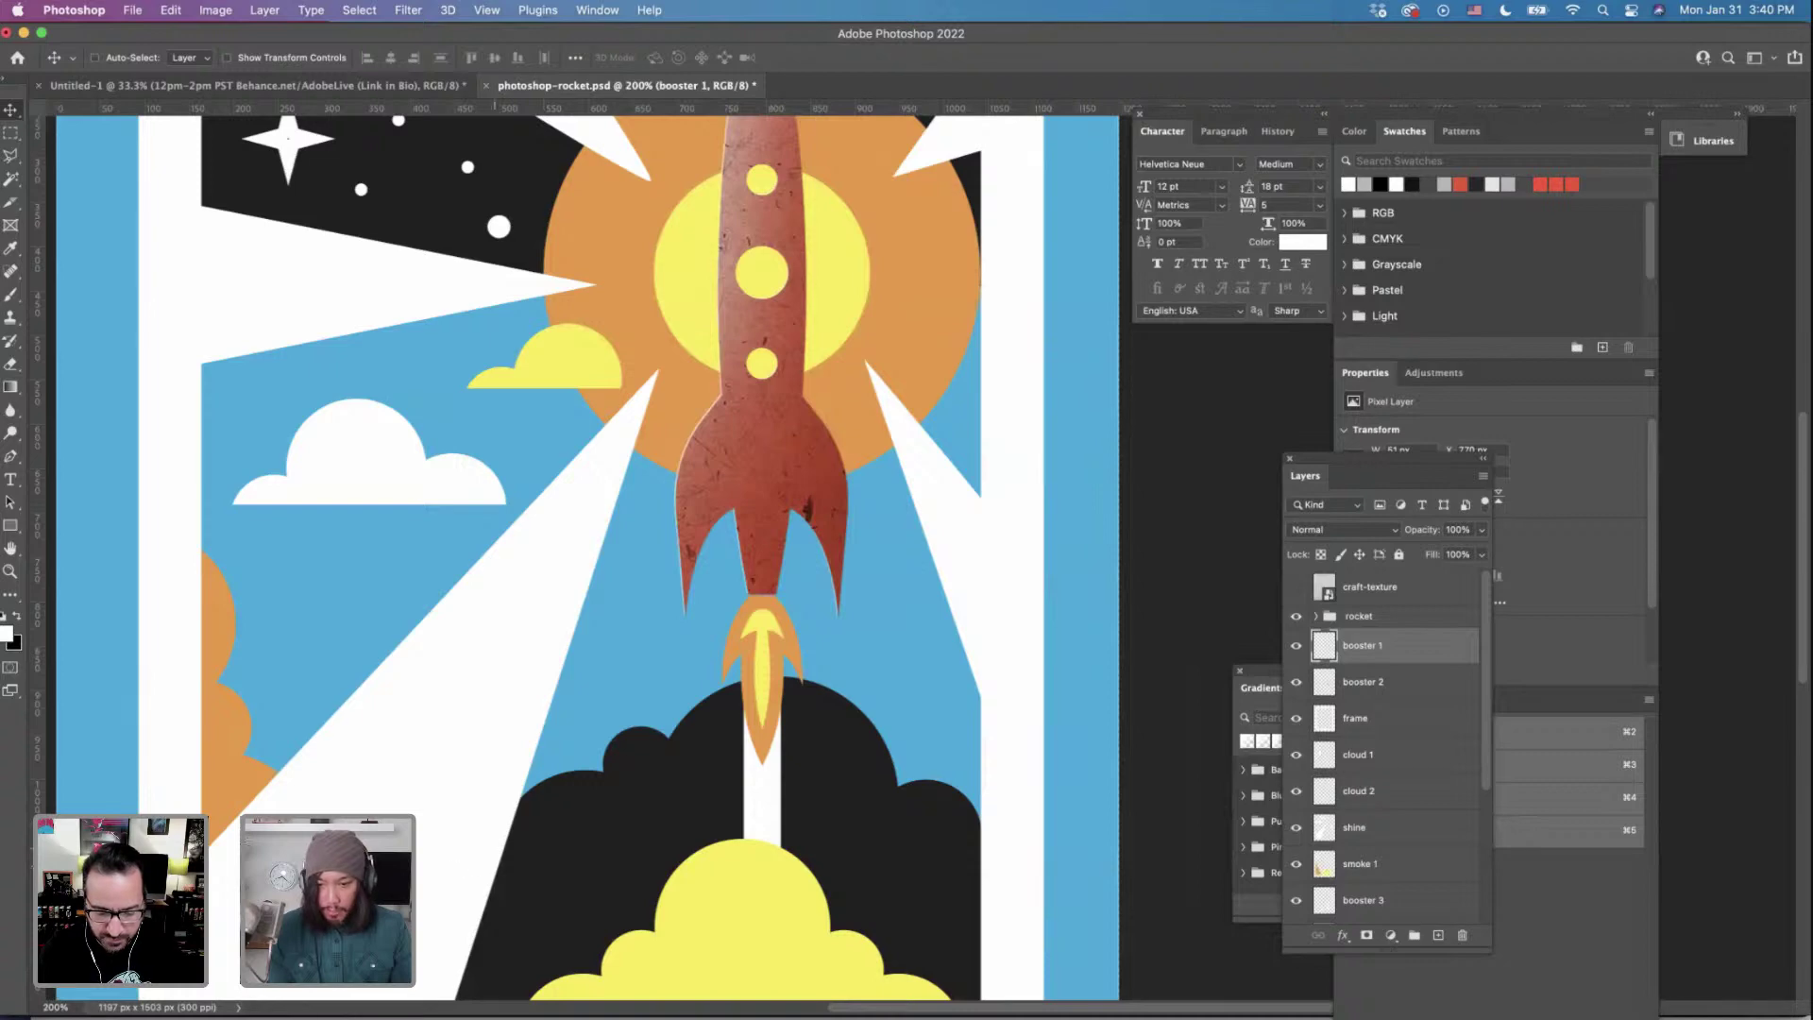
{"action": "key", "text": "super+Tab"}
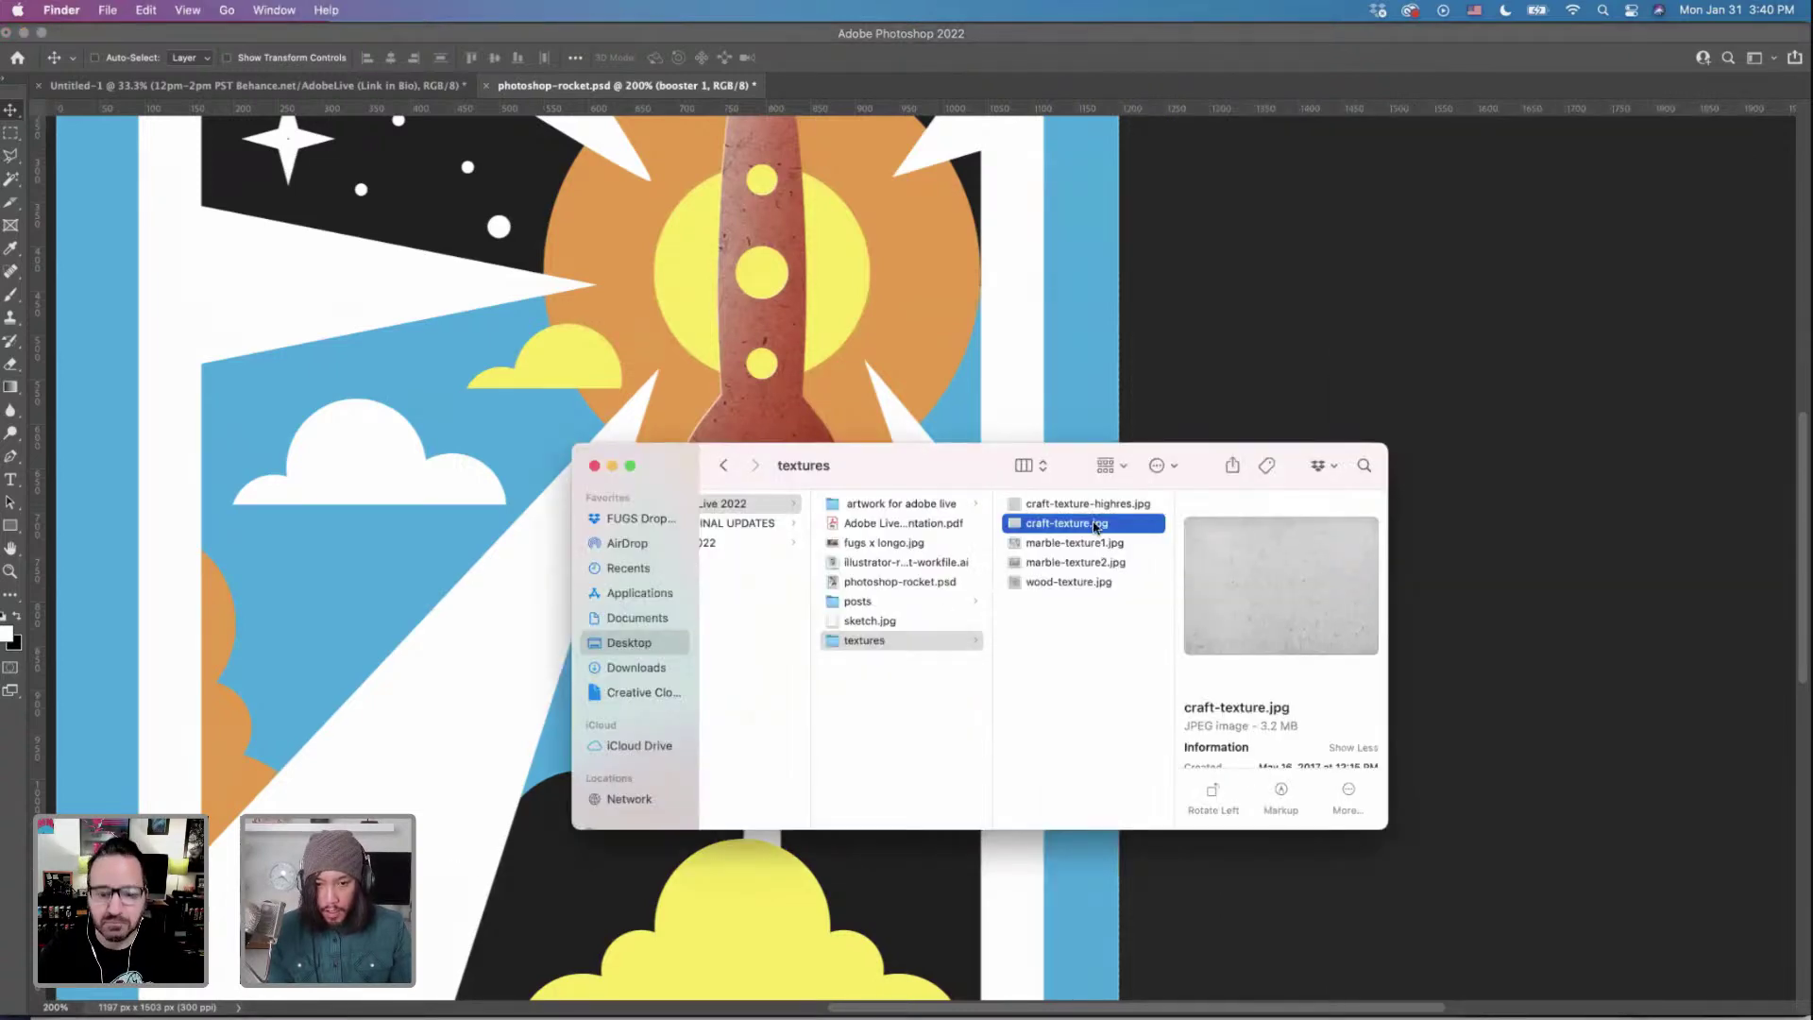
{"action": "key", "text": "super+Tab"}
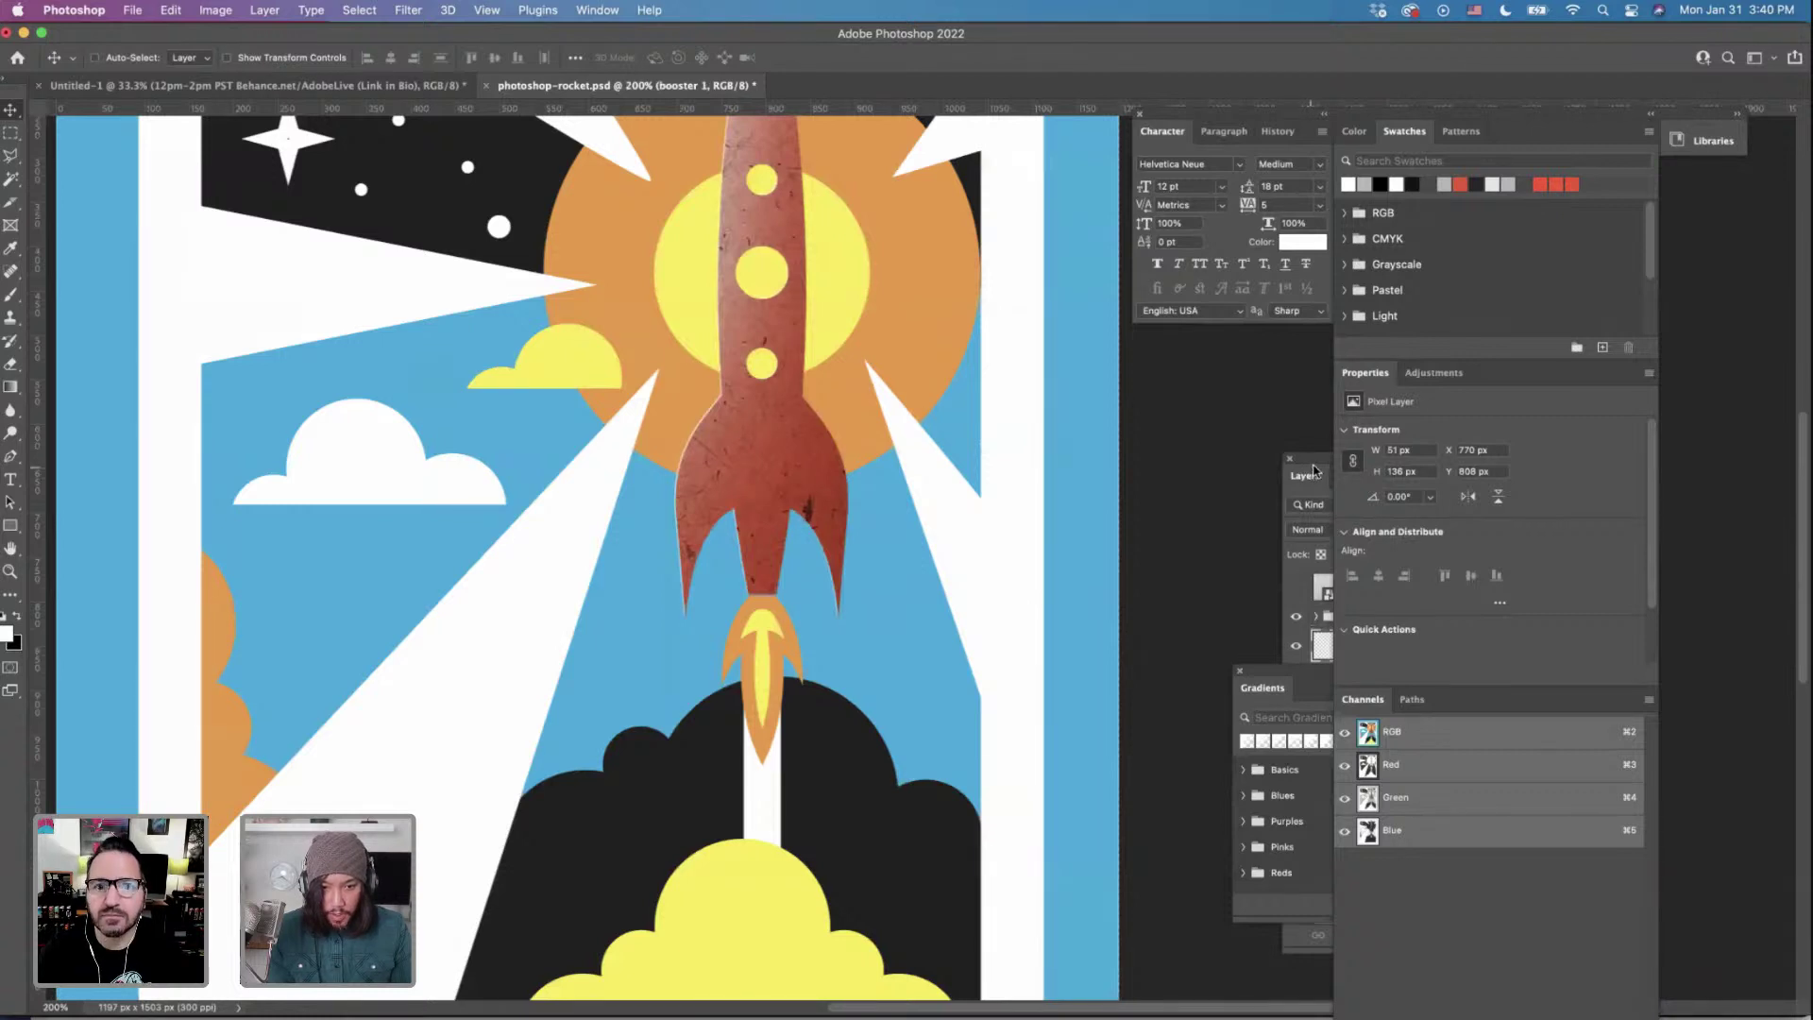
Duplicate the craft-texture layer between the rocket group and booster 1, and make the copy visible.
{"action": "left_click_drag", "start_coordinate": [1315, 470], "coordinate": [1168, 459]}
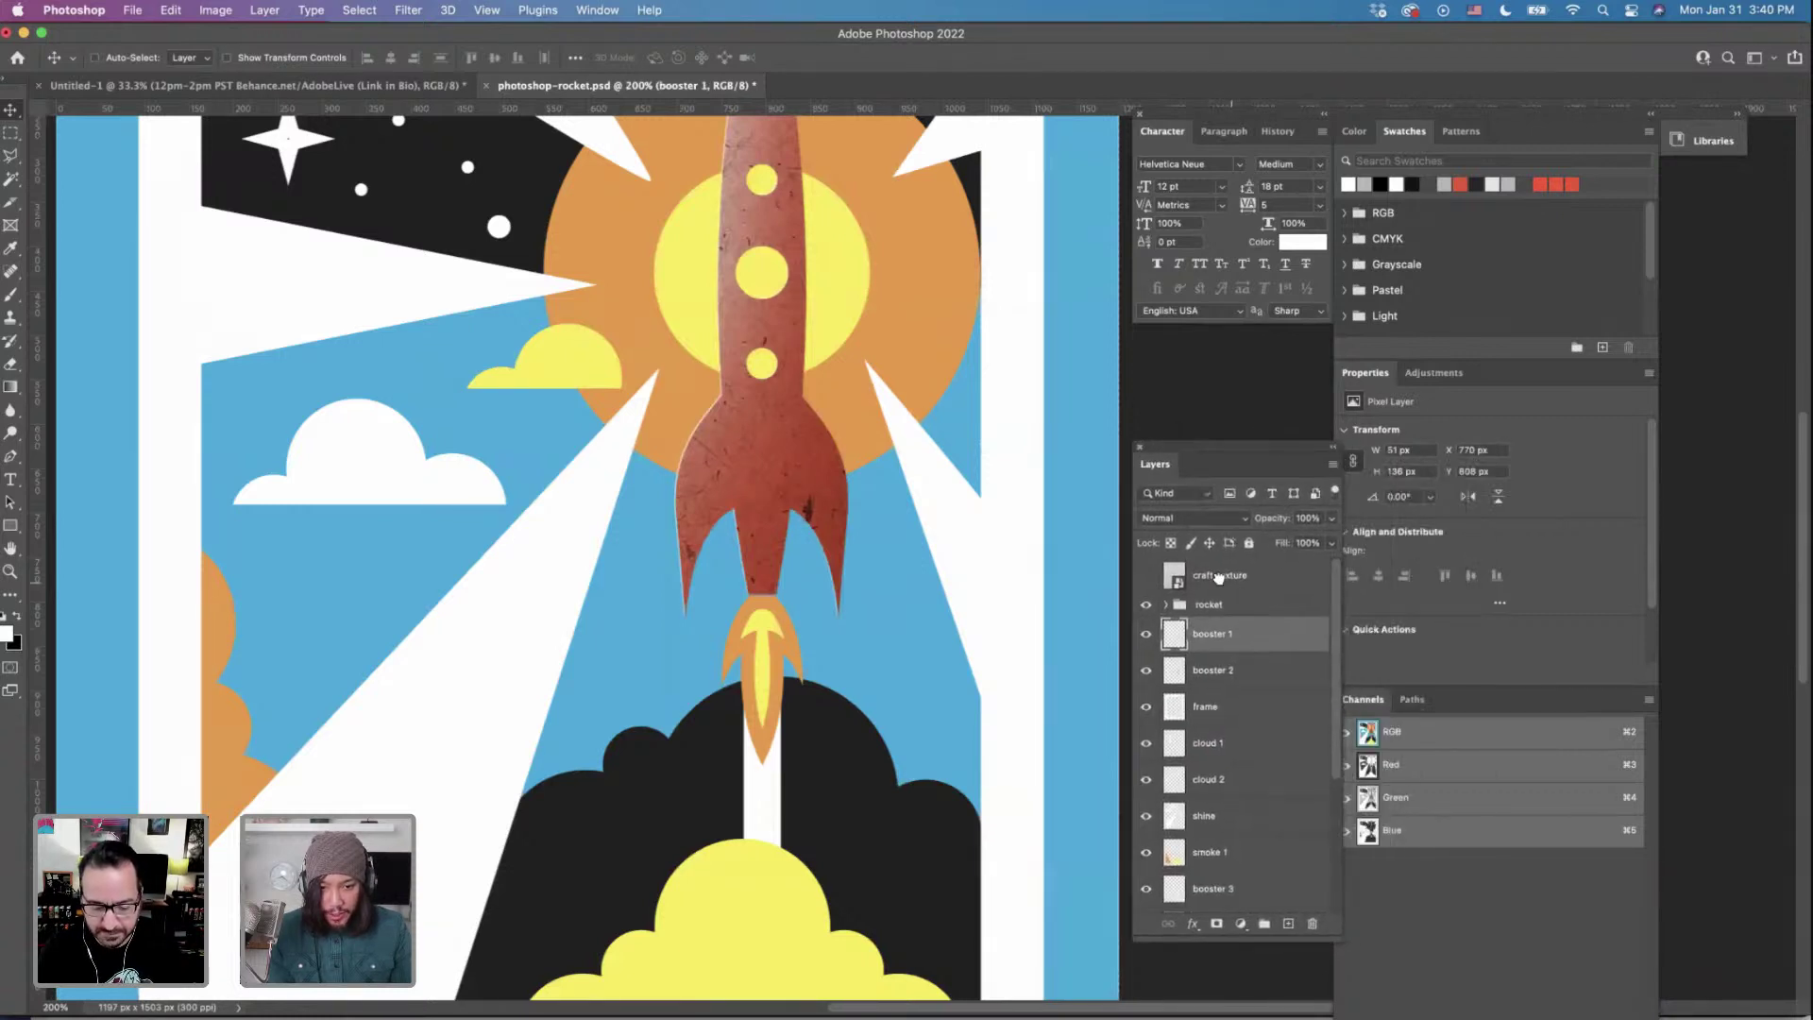
{"action": "left_click", "coordinate": [1219, 578]}
{"action": "left_click_drag", "start_coordinate": [1221, 580], "coordinate": [1224, 624]}
{"action": "left_click", "coordinate": [1148, 637]}
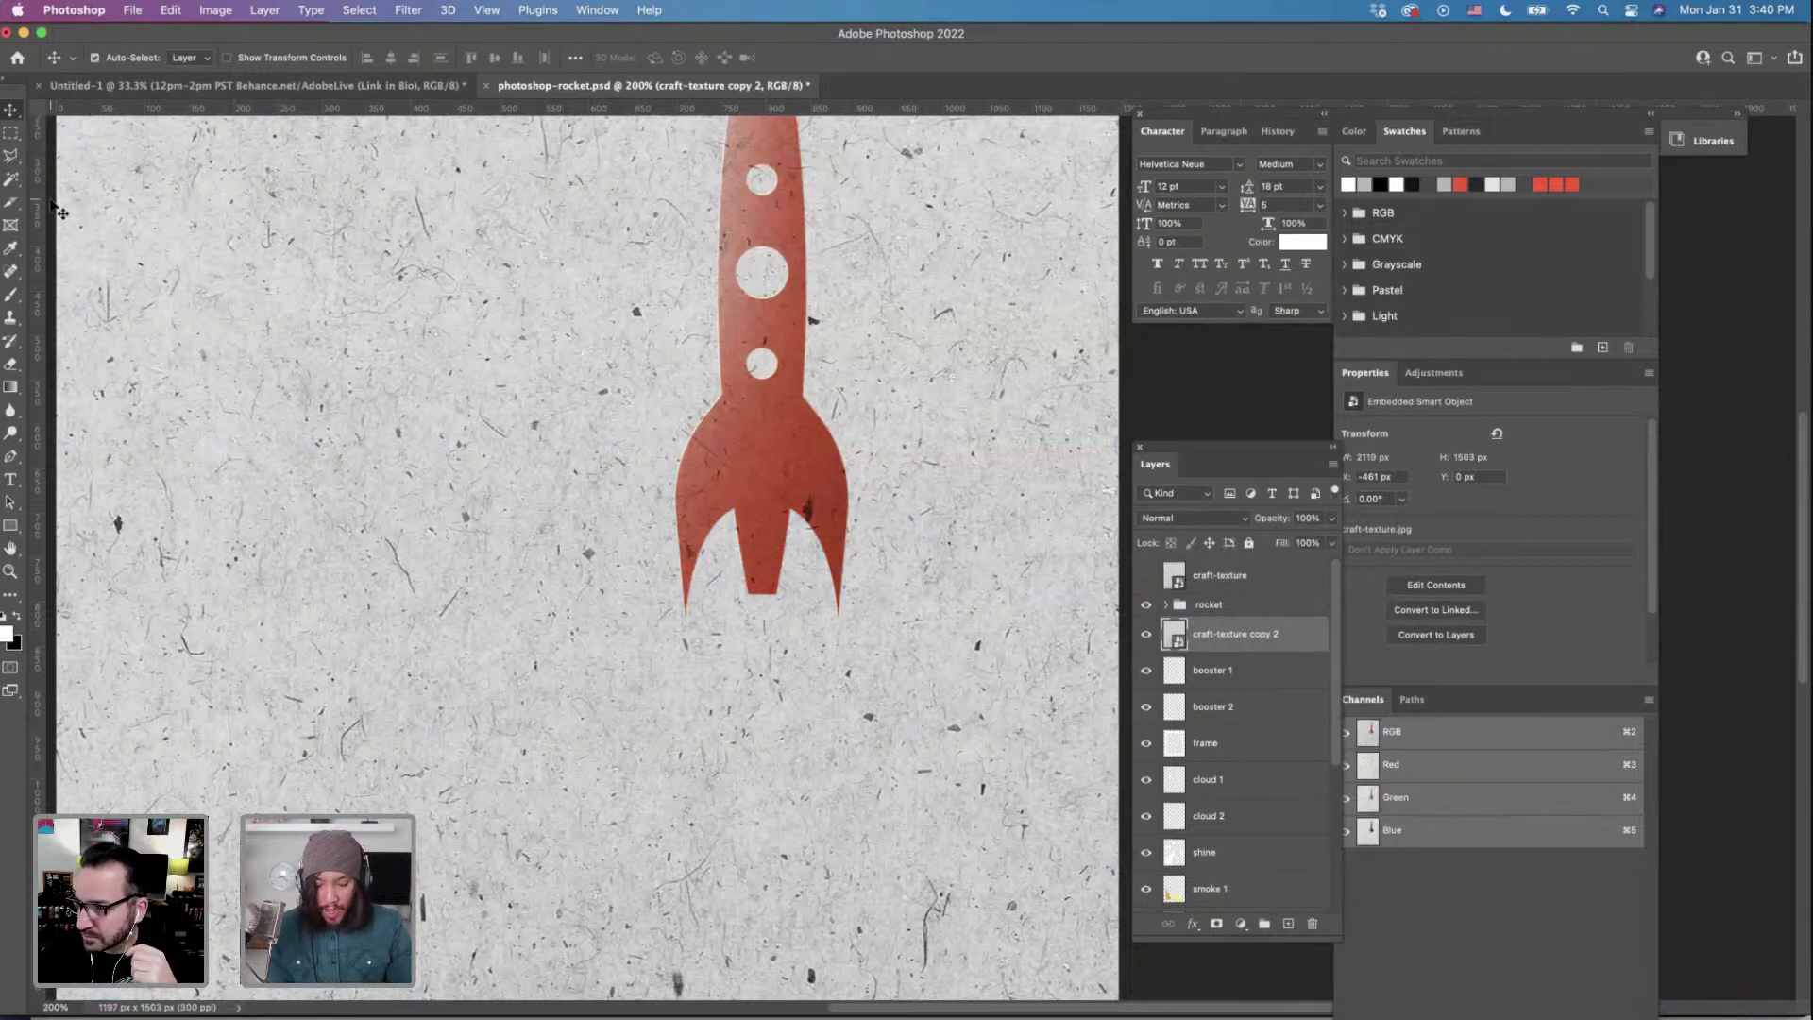
Reposition craft-texture copy 2 so its specks cover the booster, and mask the texture to the shape of booster 1.
{"action": "key", "text": "super+minus"}
{"action": "key", "text": "super+minus"}
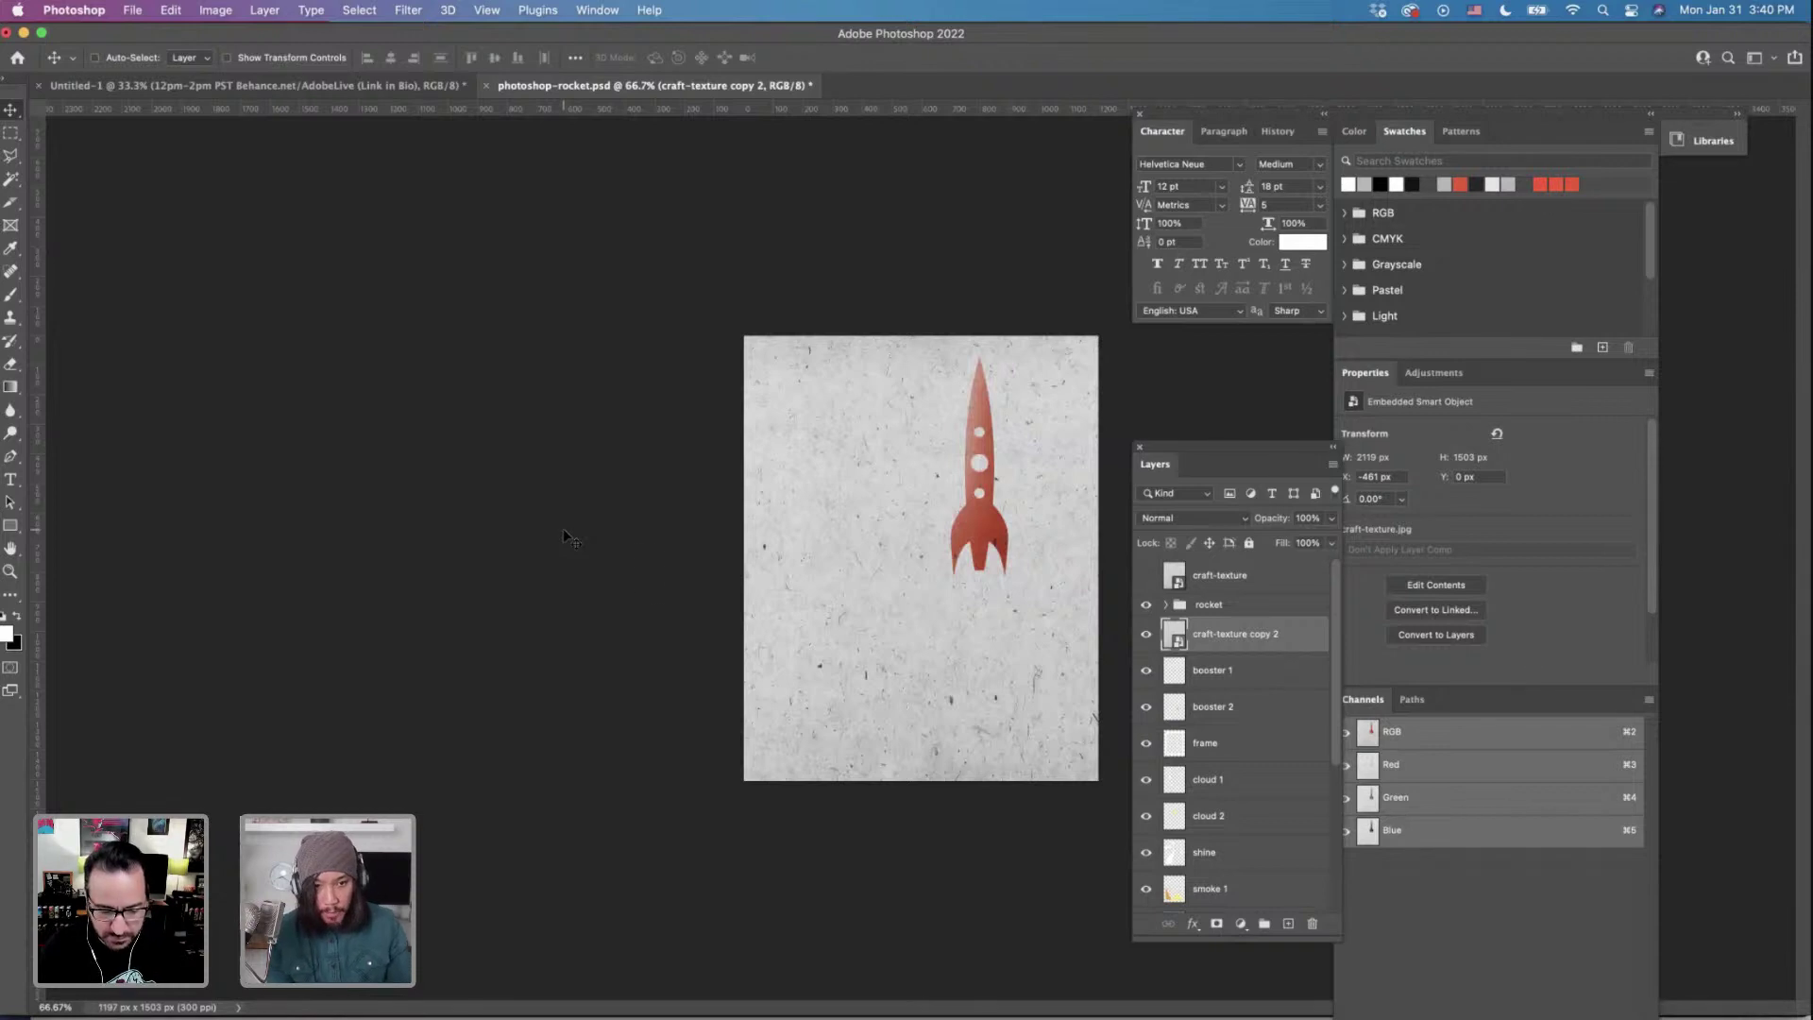
{"action": "mouse_move", "coordinate": [827, 561]}
{"action": "left_mouse_down"}
{"action": "mouse_move", "coordinate": [922, 606]}
{"action": "mouse_move", "coordinate": [924, 586]}
{"action": "mouse_move", "coordinate": [810, 562]}
{"action": "left_mouse_up"}
{"action": "left_click", "coordinate": [1177, 678], "text": "super"}
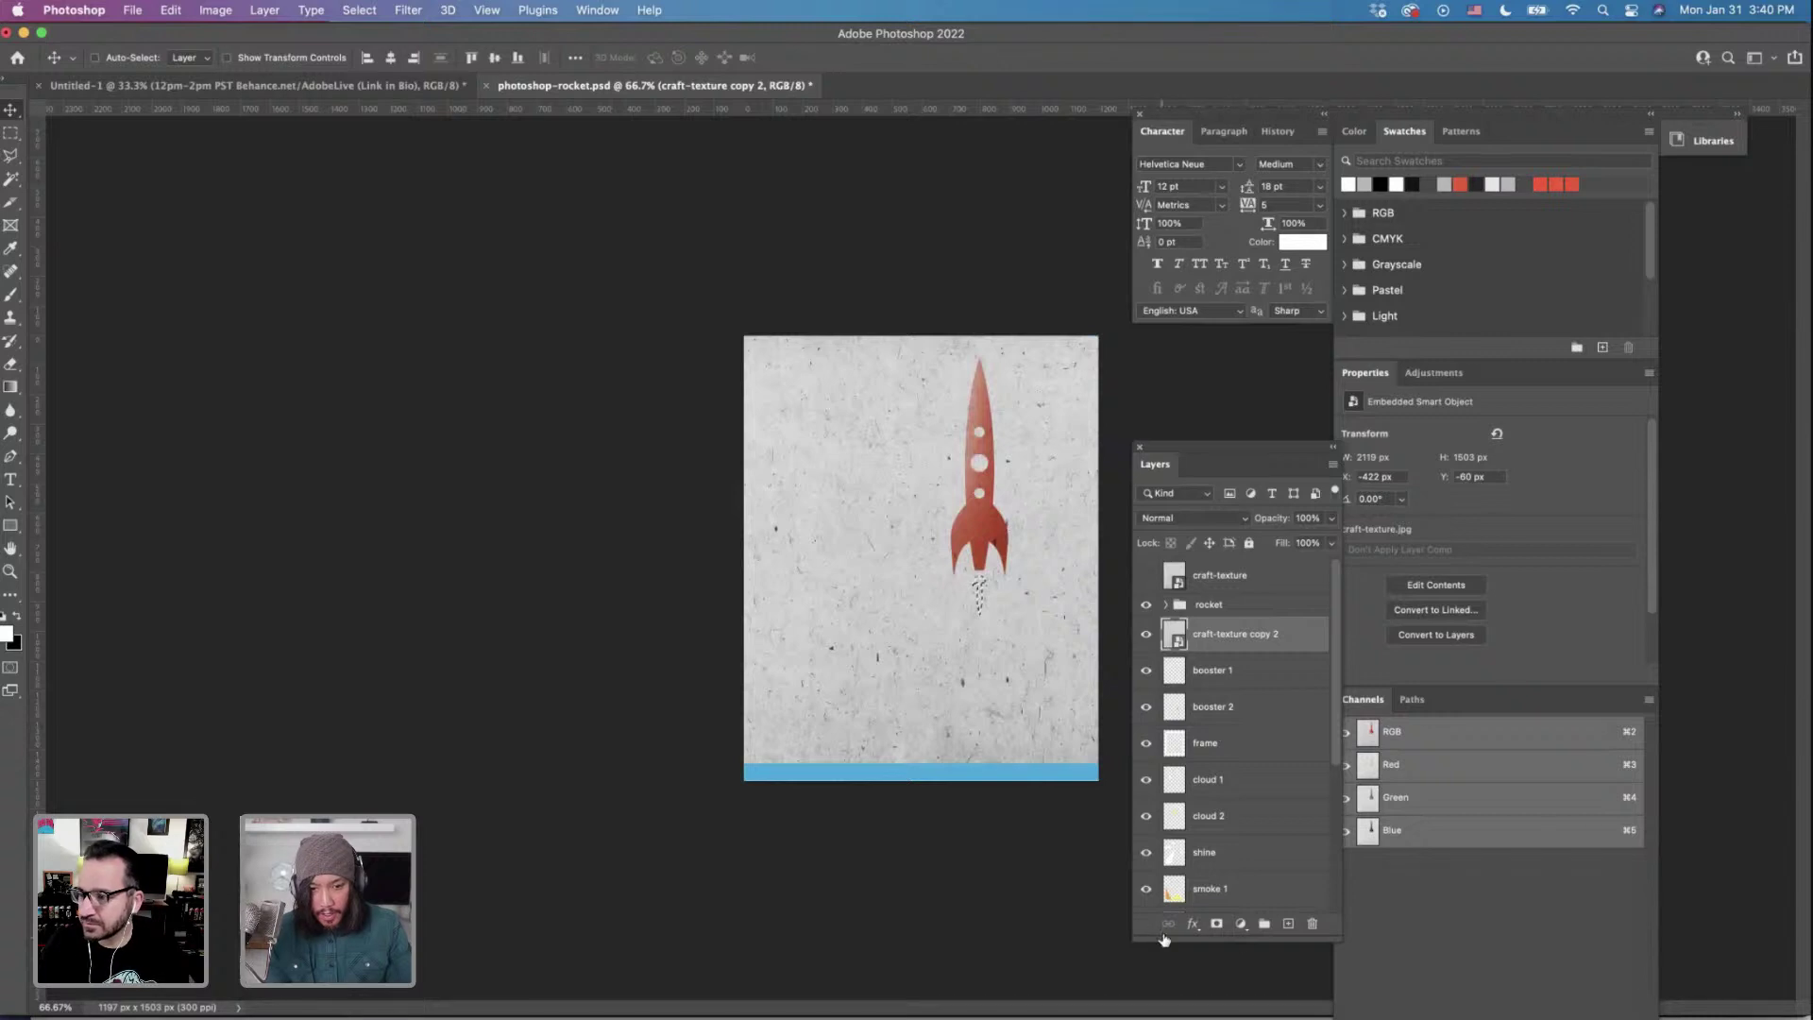
{"action": "left_click", "coordinate": [1216, 924]}
Set the blend mode of the masked craft-texture copy 2 layer to Multiply.
{"action": "key", "text": "super+equal"}
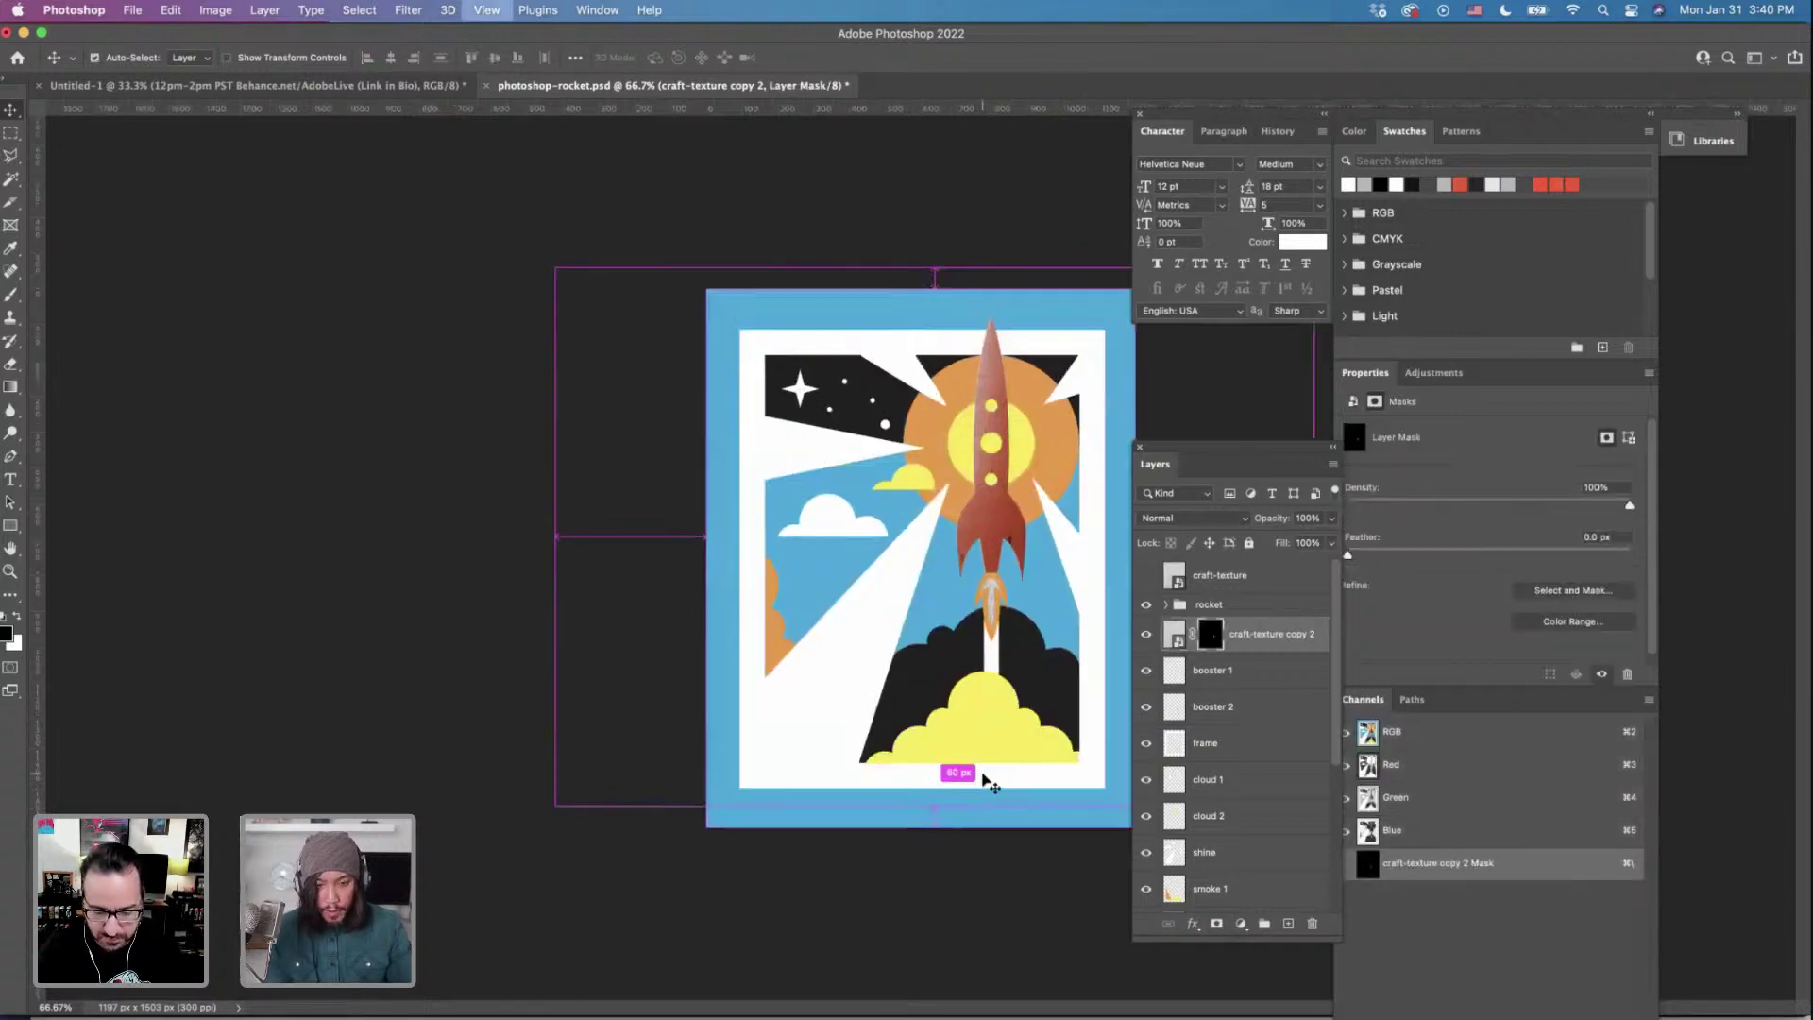
{"action": "key", "text": "super+equal"}
{"action": "key", "text": "super+equal"}
{"action": "key", "text": "super+equal"}
{"action": "key", "text": "super+equal"}
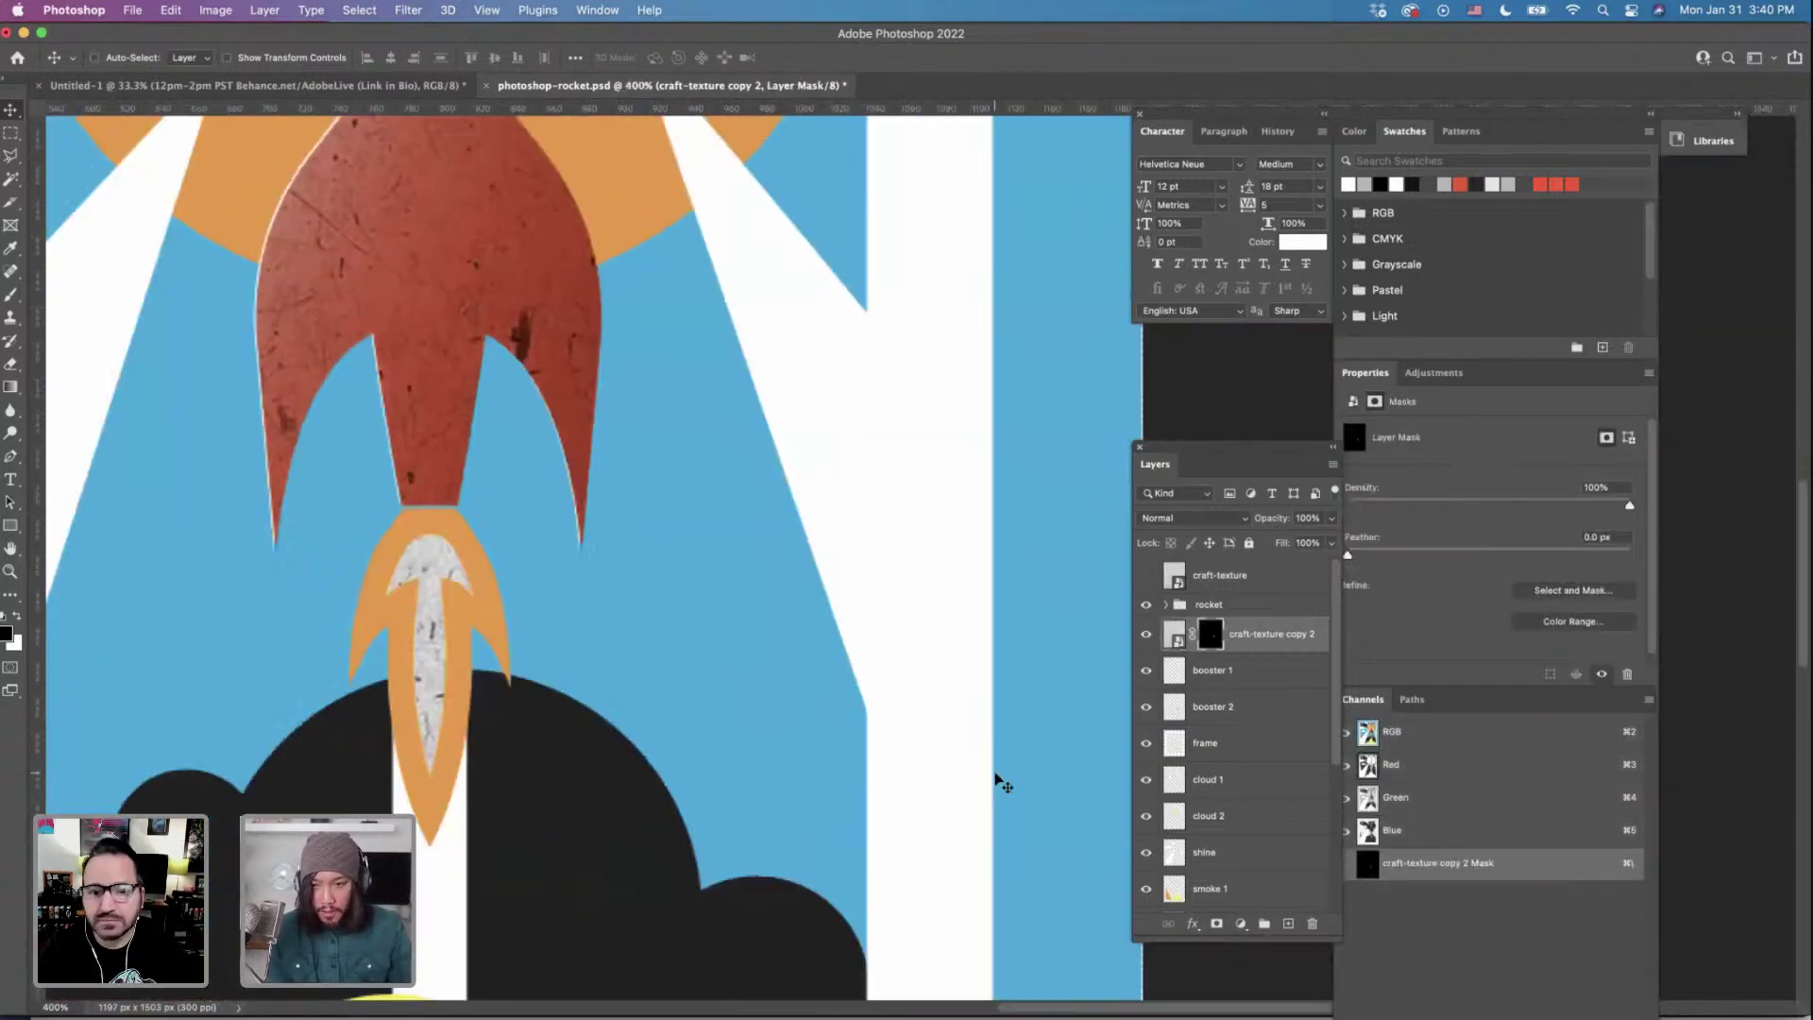
{"action": "scroll", "coordinate": [995, 773], "scroll_direction": "down", "scroll_amount": 5}
{"action": "scroll", "coordinate": [994, 773], "scroll_direction": "left", "scroll_amount": 3}
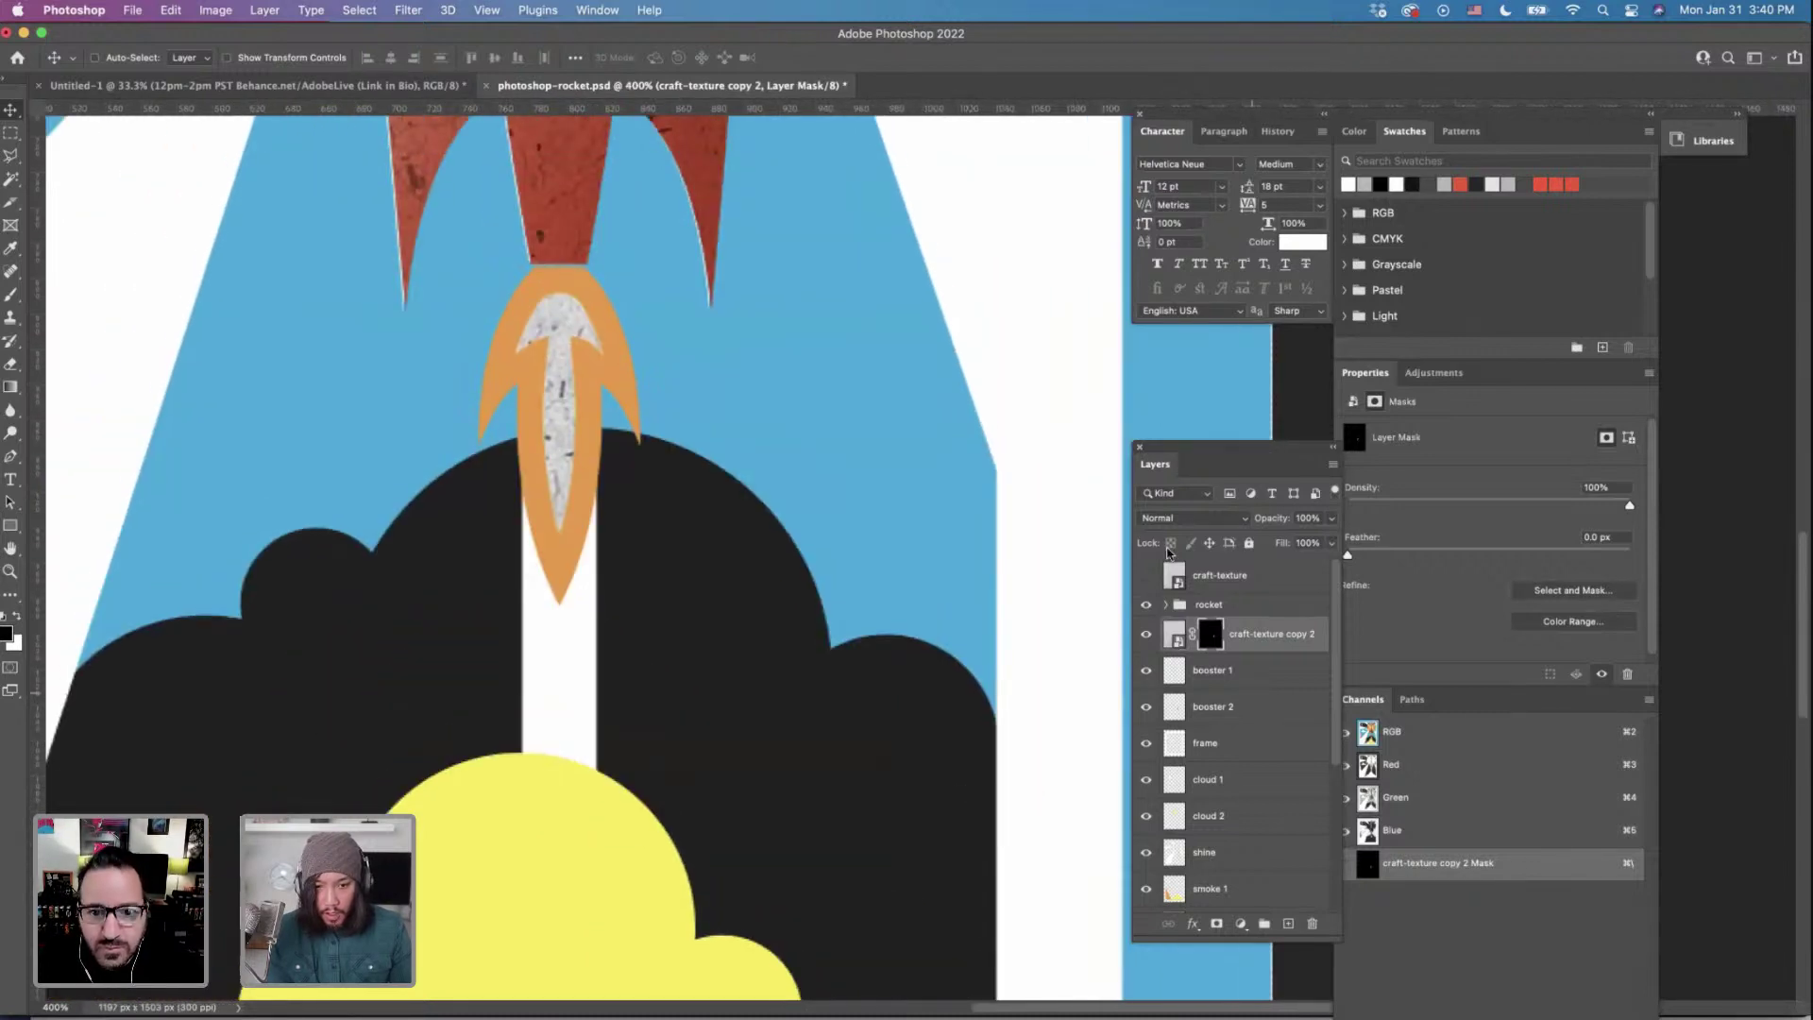
{"action": "left_click", "coordinate": [1175, 517]}
{"action": "left_click", "coordinate": [1171, 579]}
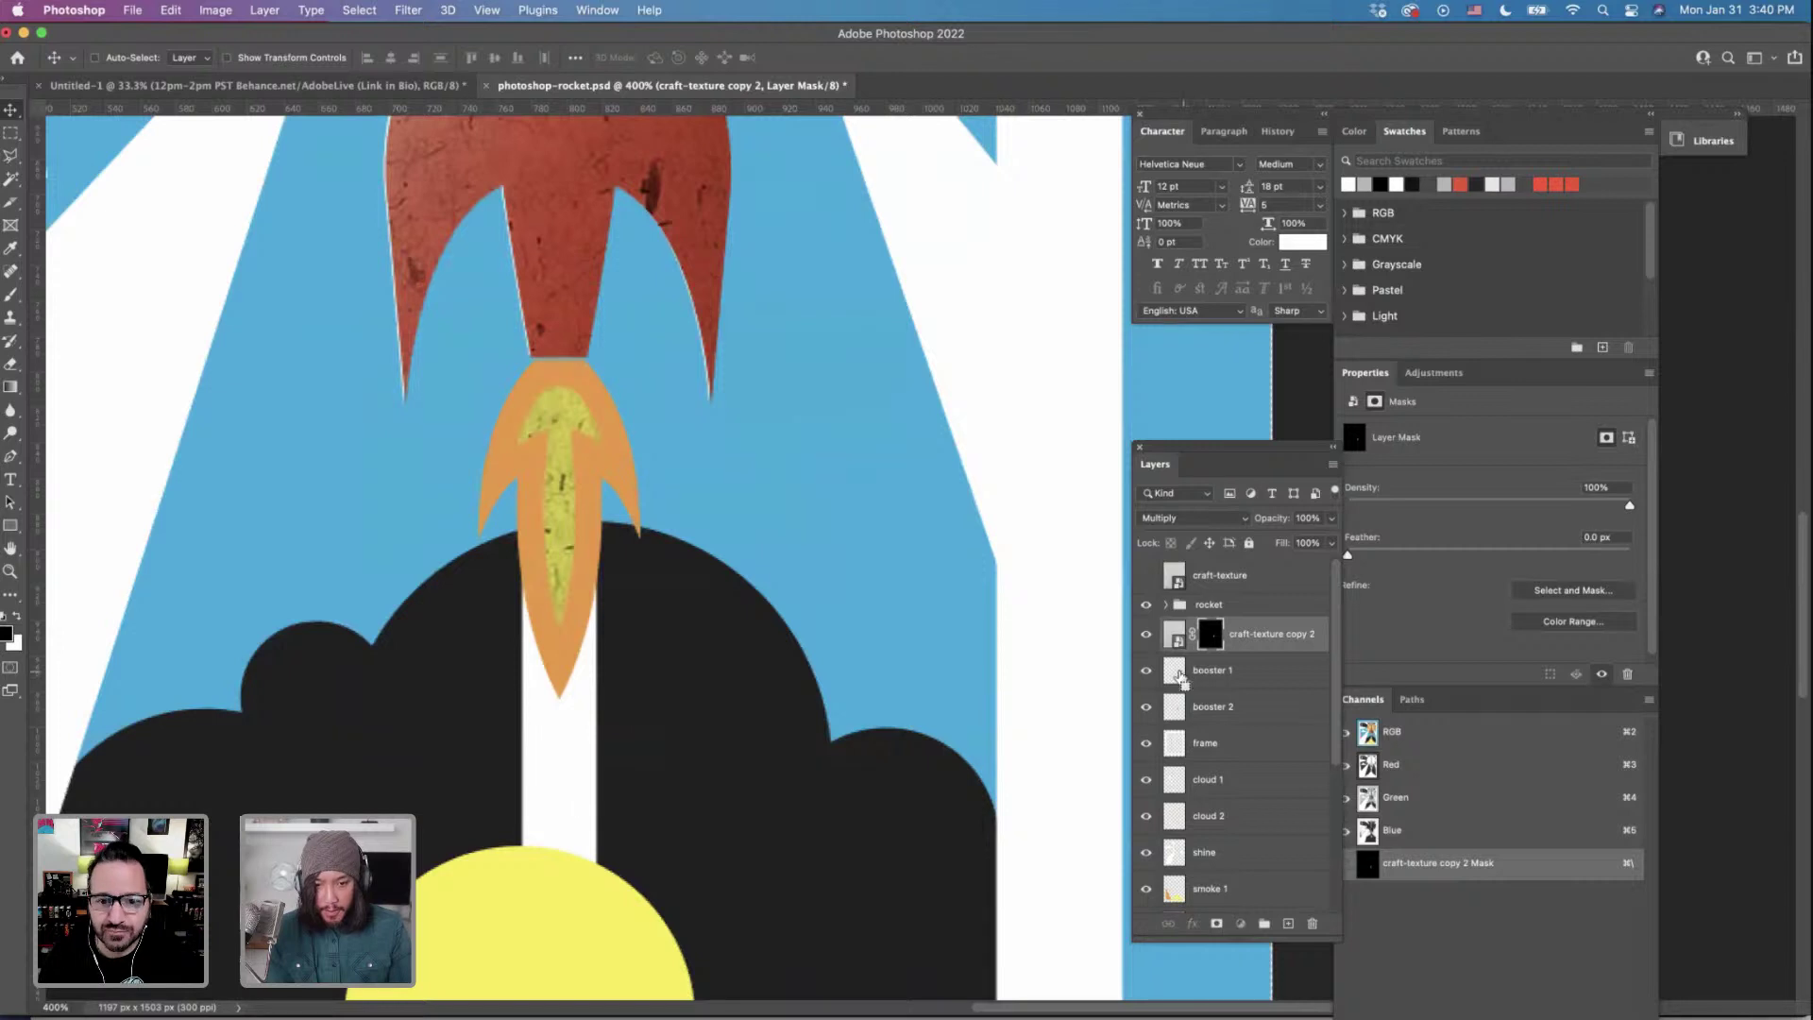
Load booster 1's shape as a selection and add a new layer named highlight directly above booster 1.
{"action": "double_click", "coordinate": [1192, 673]}
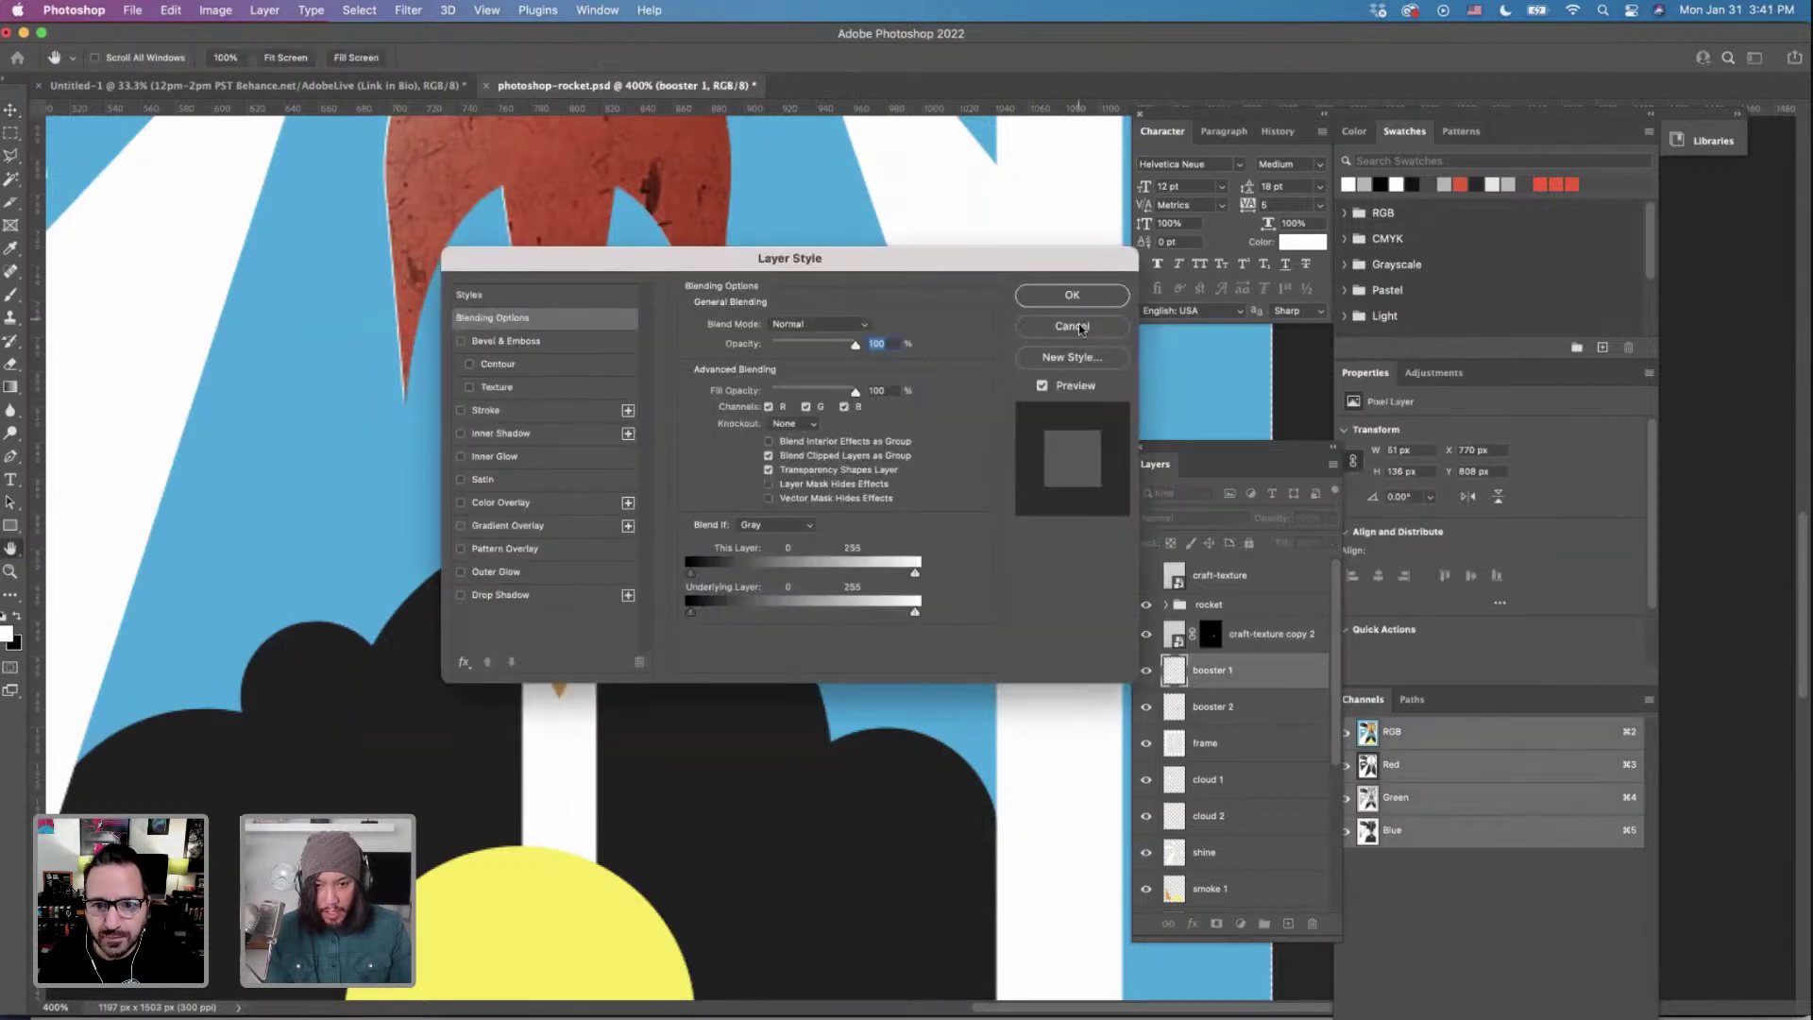
{"action": "left_click", "coordinate": [1081, 327]}
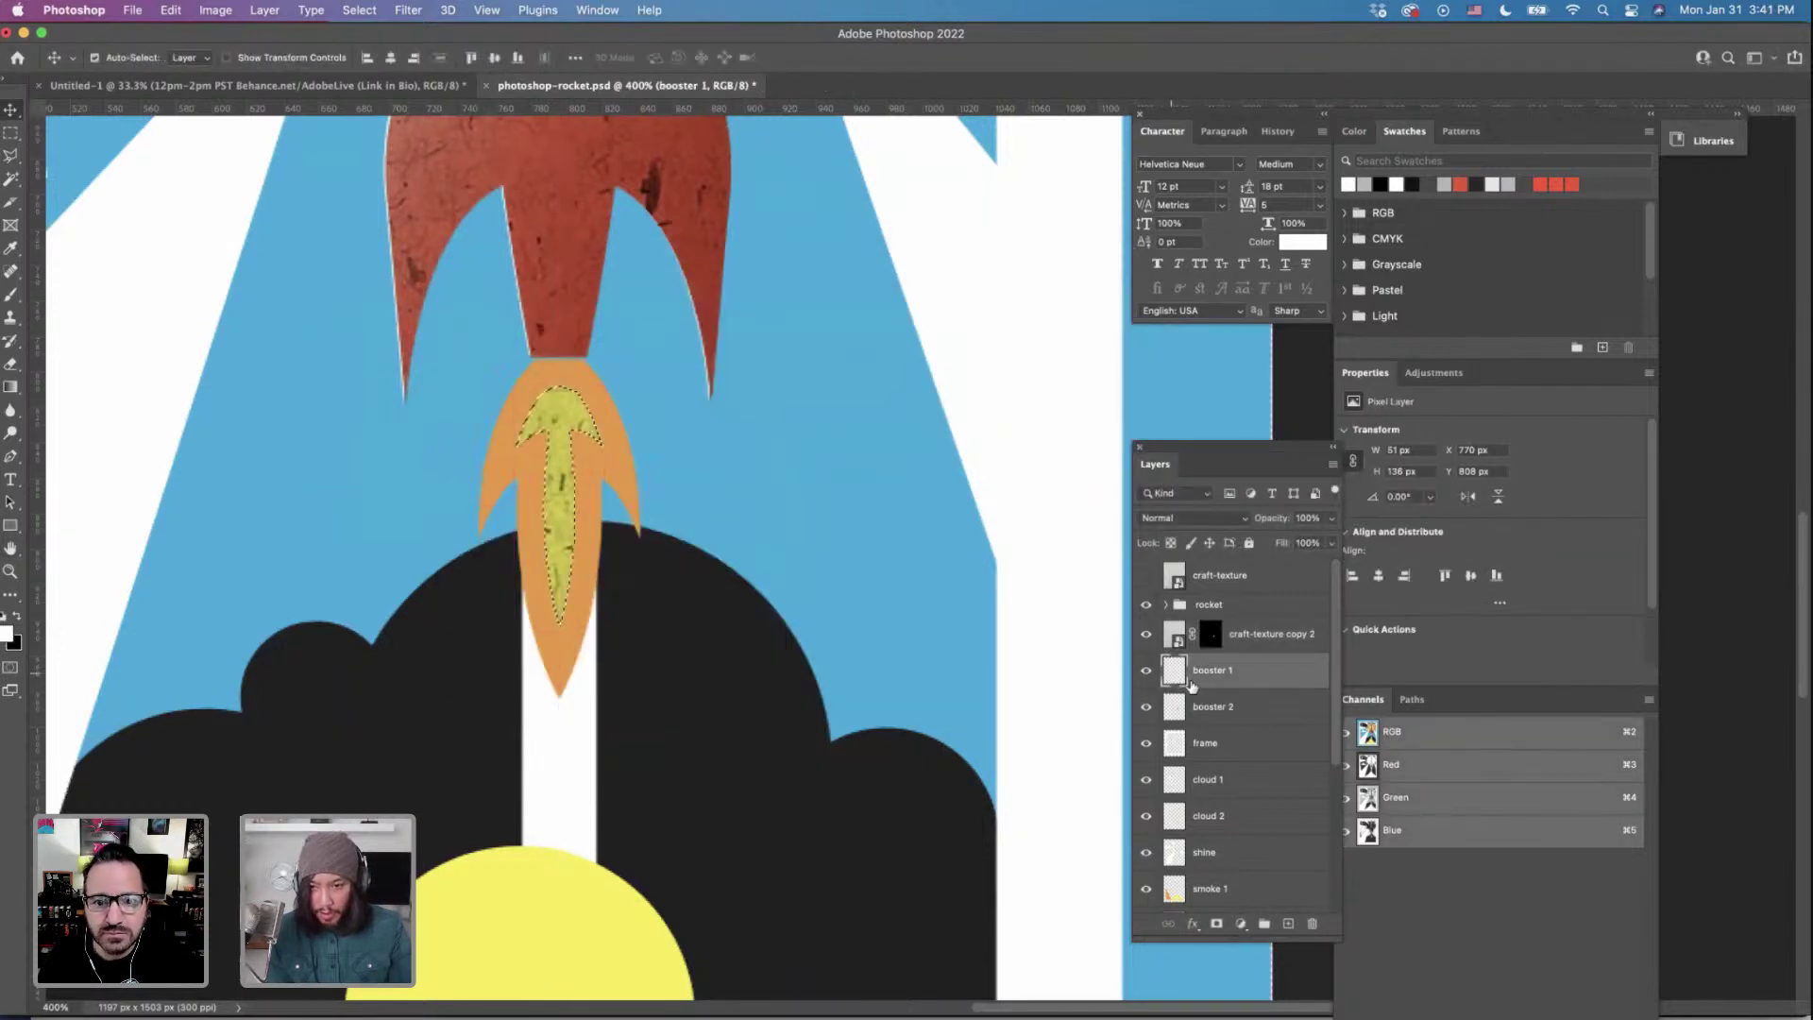
{"action": "left_click", "coordinate": [1288, 925]}
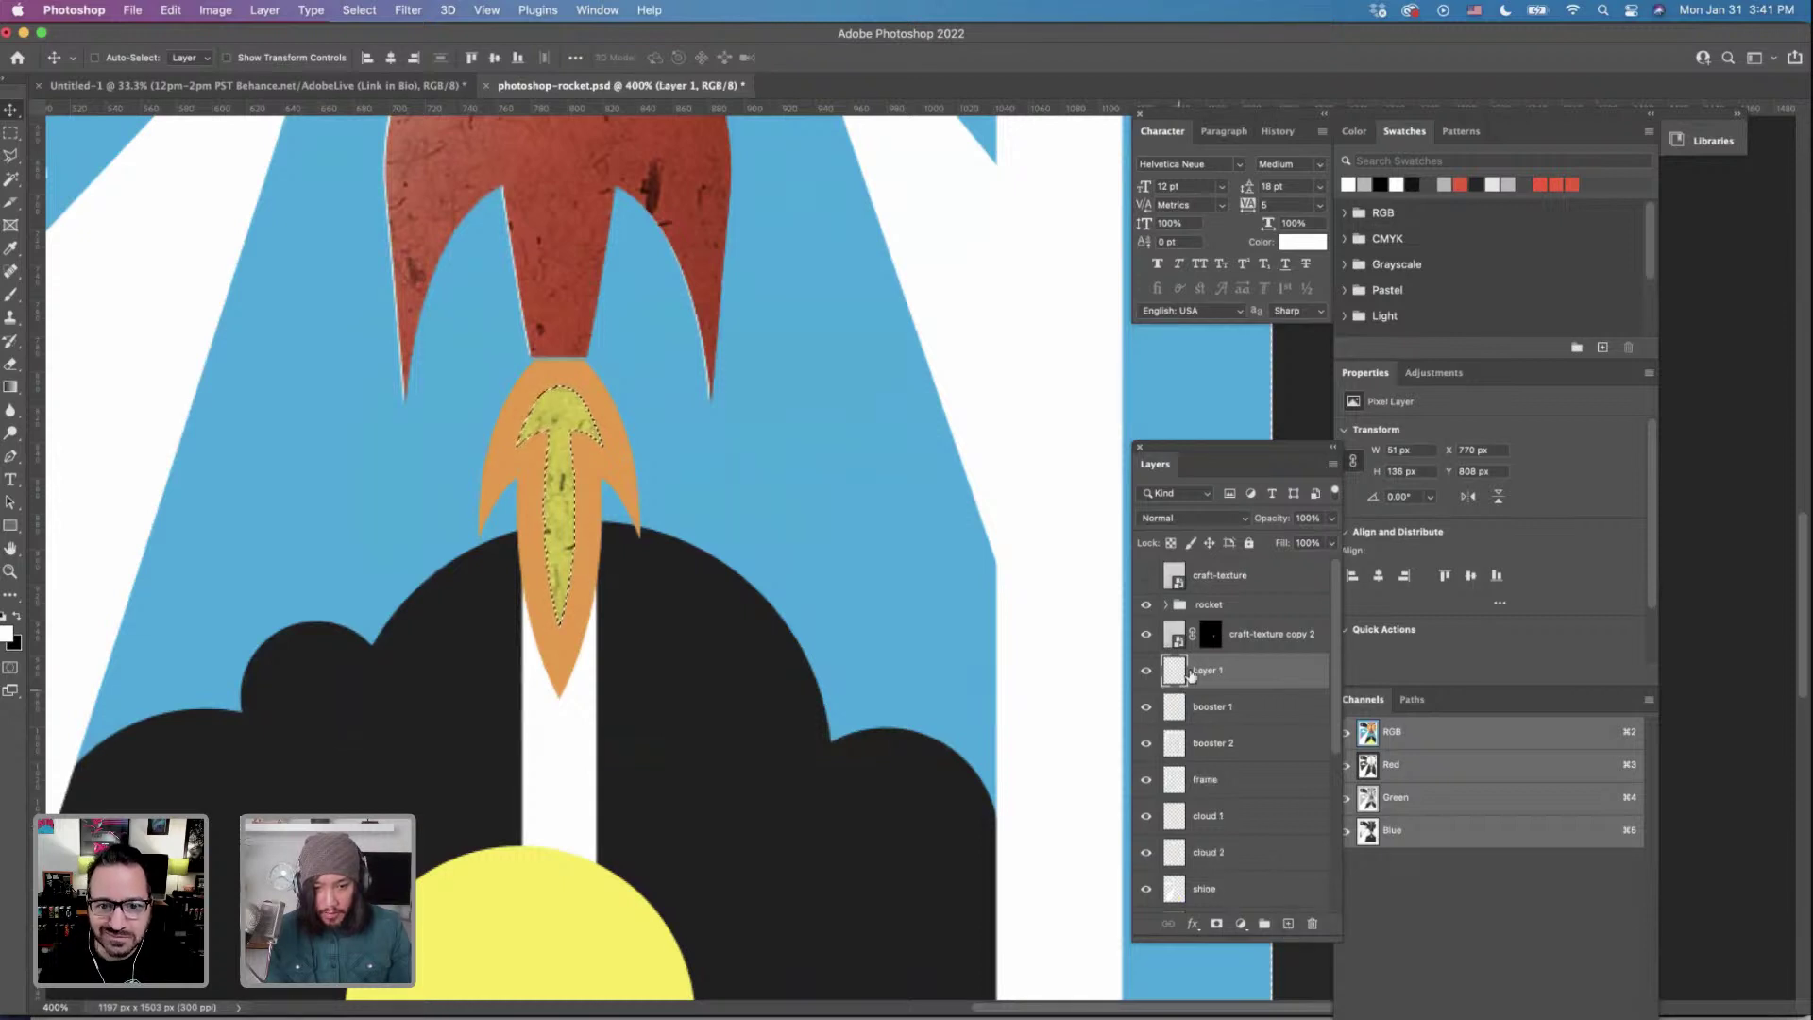
{"action": "double_click", "coordinate": [1206, 671]}
{"action": "type", "text": "highl"}
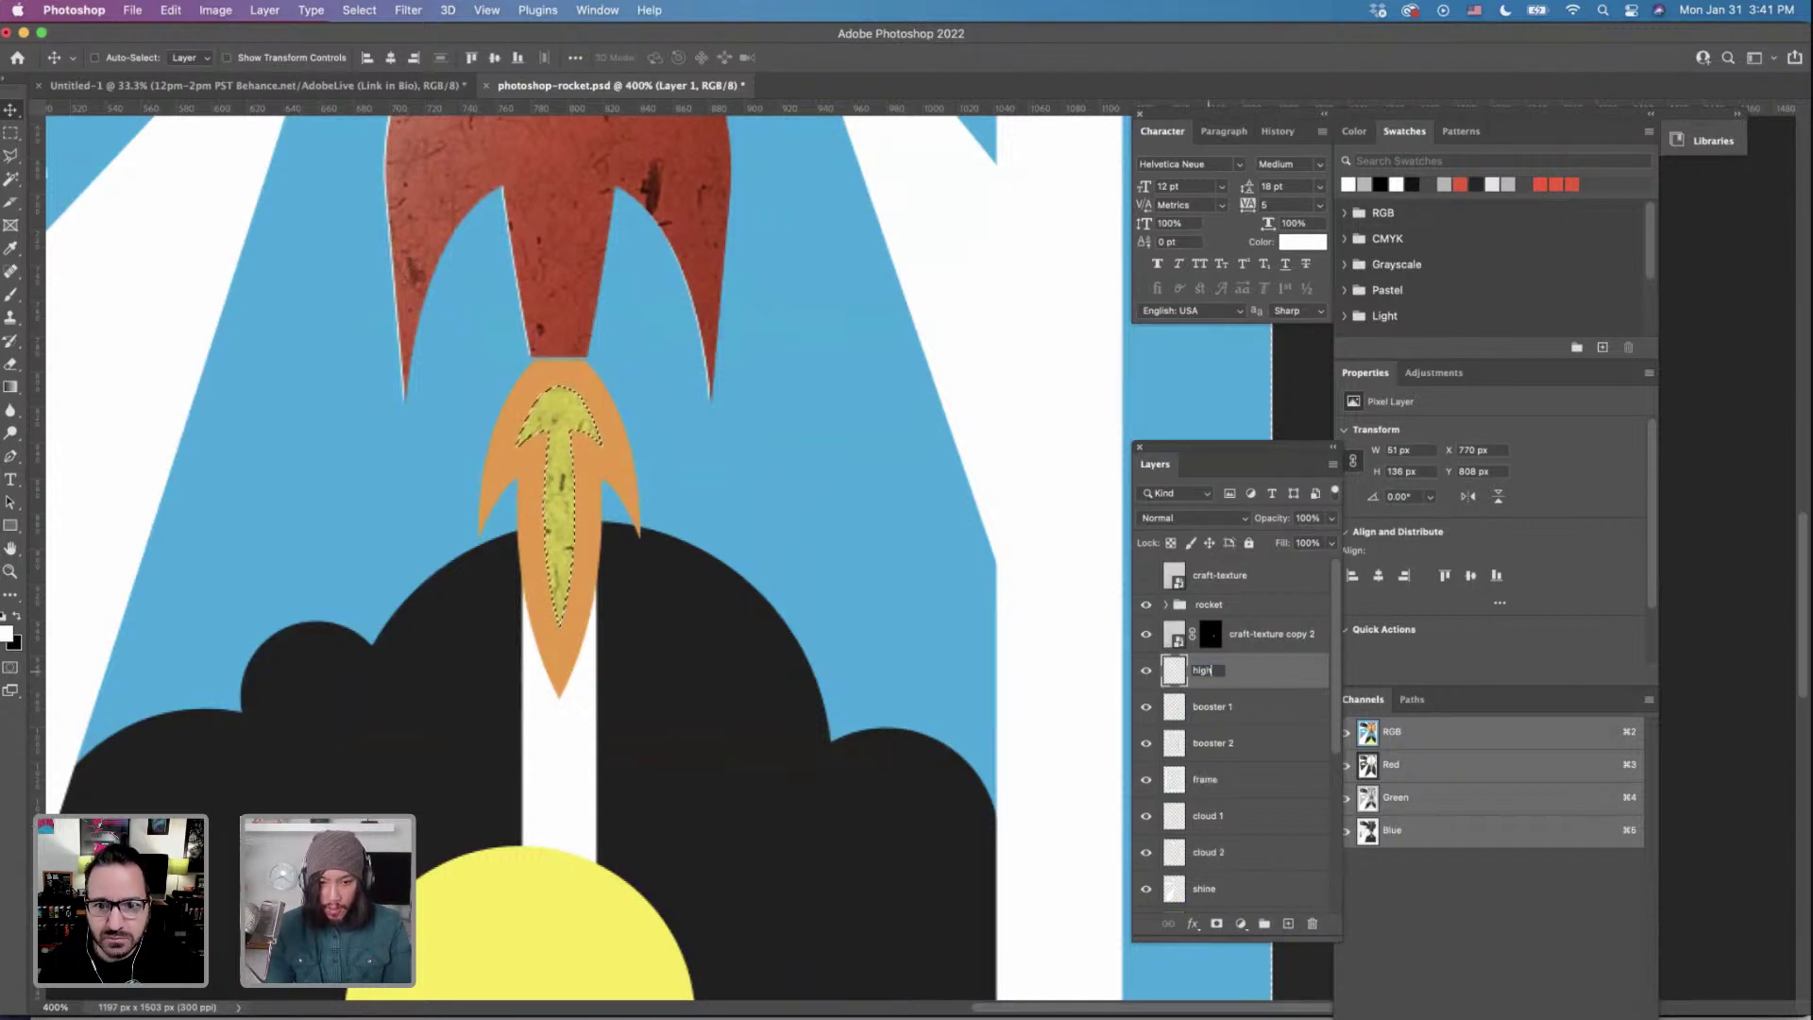
{"action": "type", "text": "ights"}
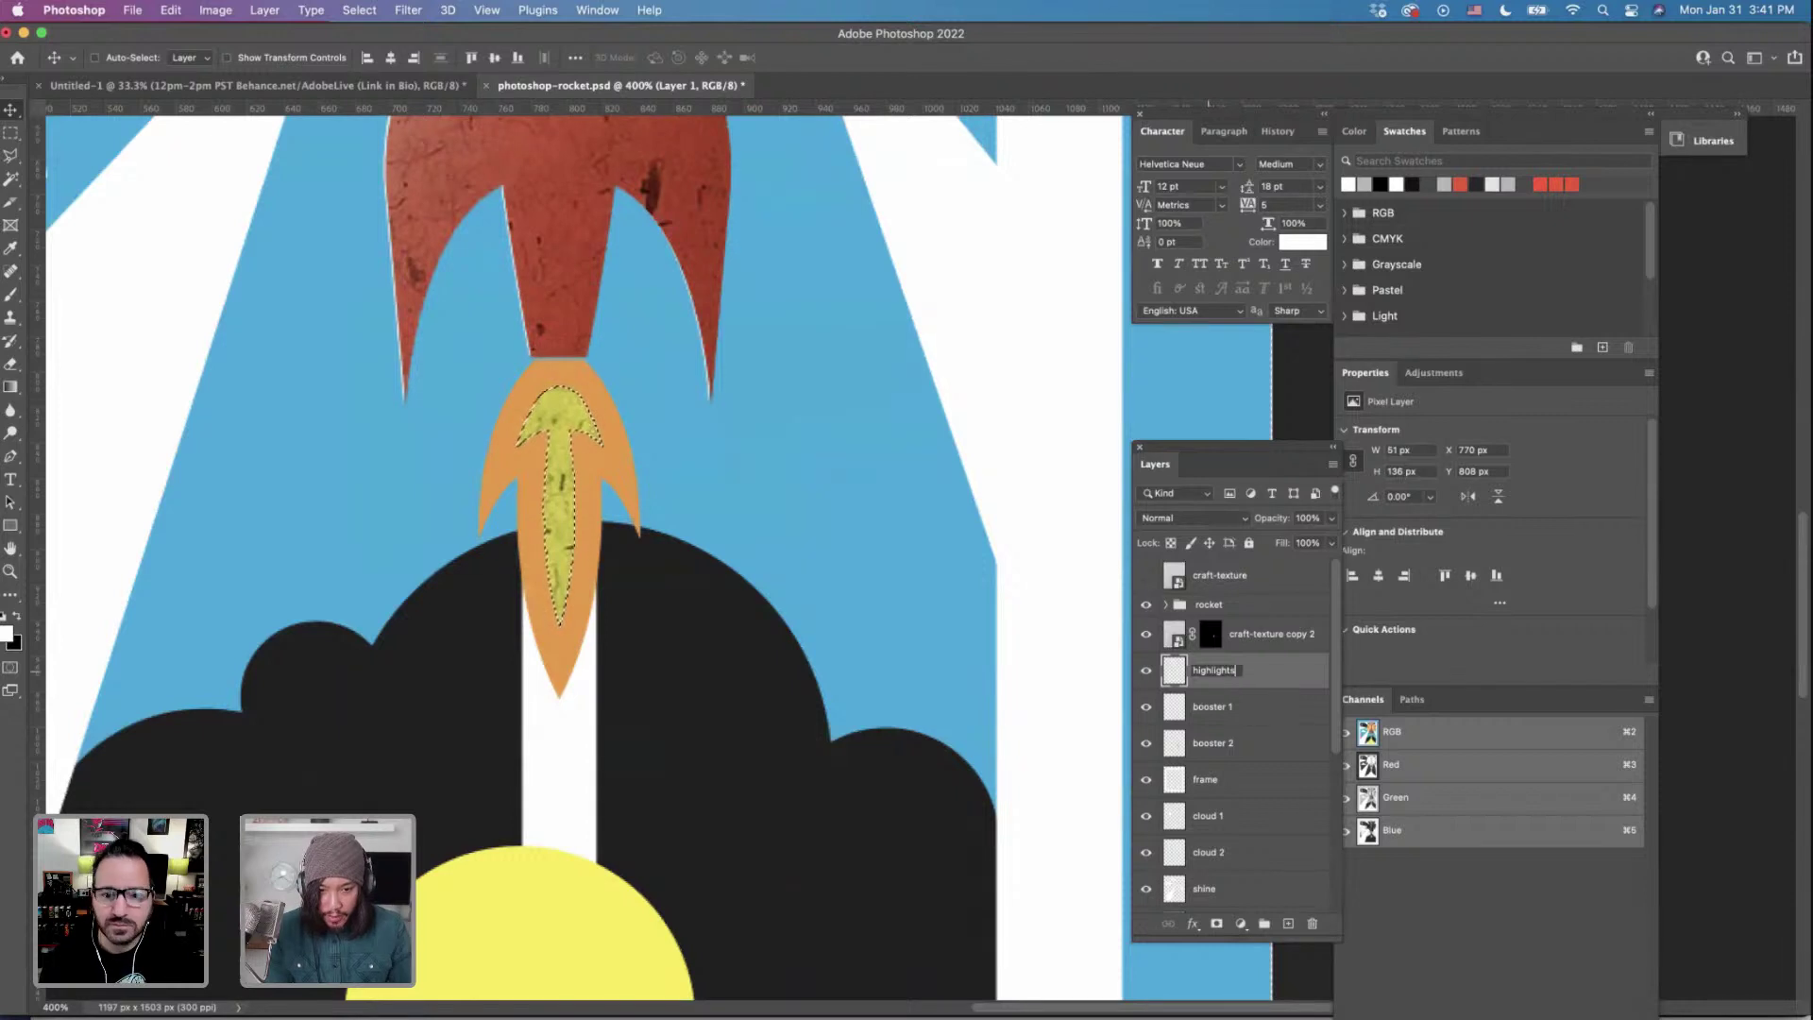
{"action": "key", "text": "BackSpace"}
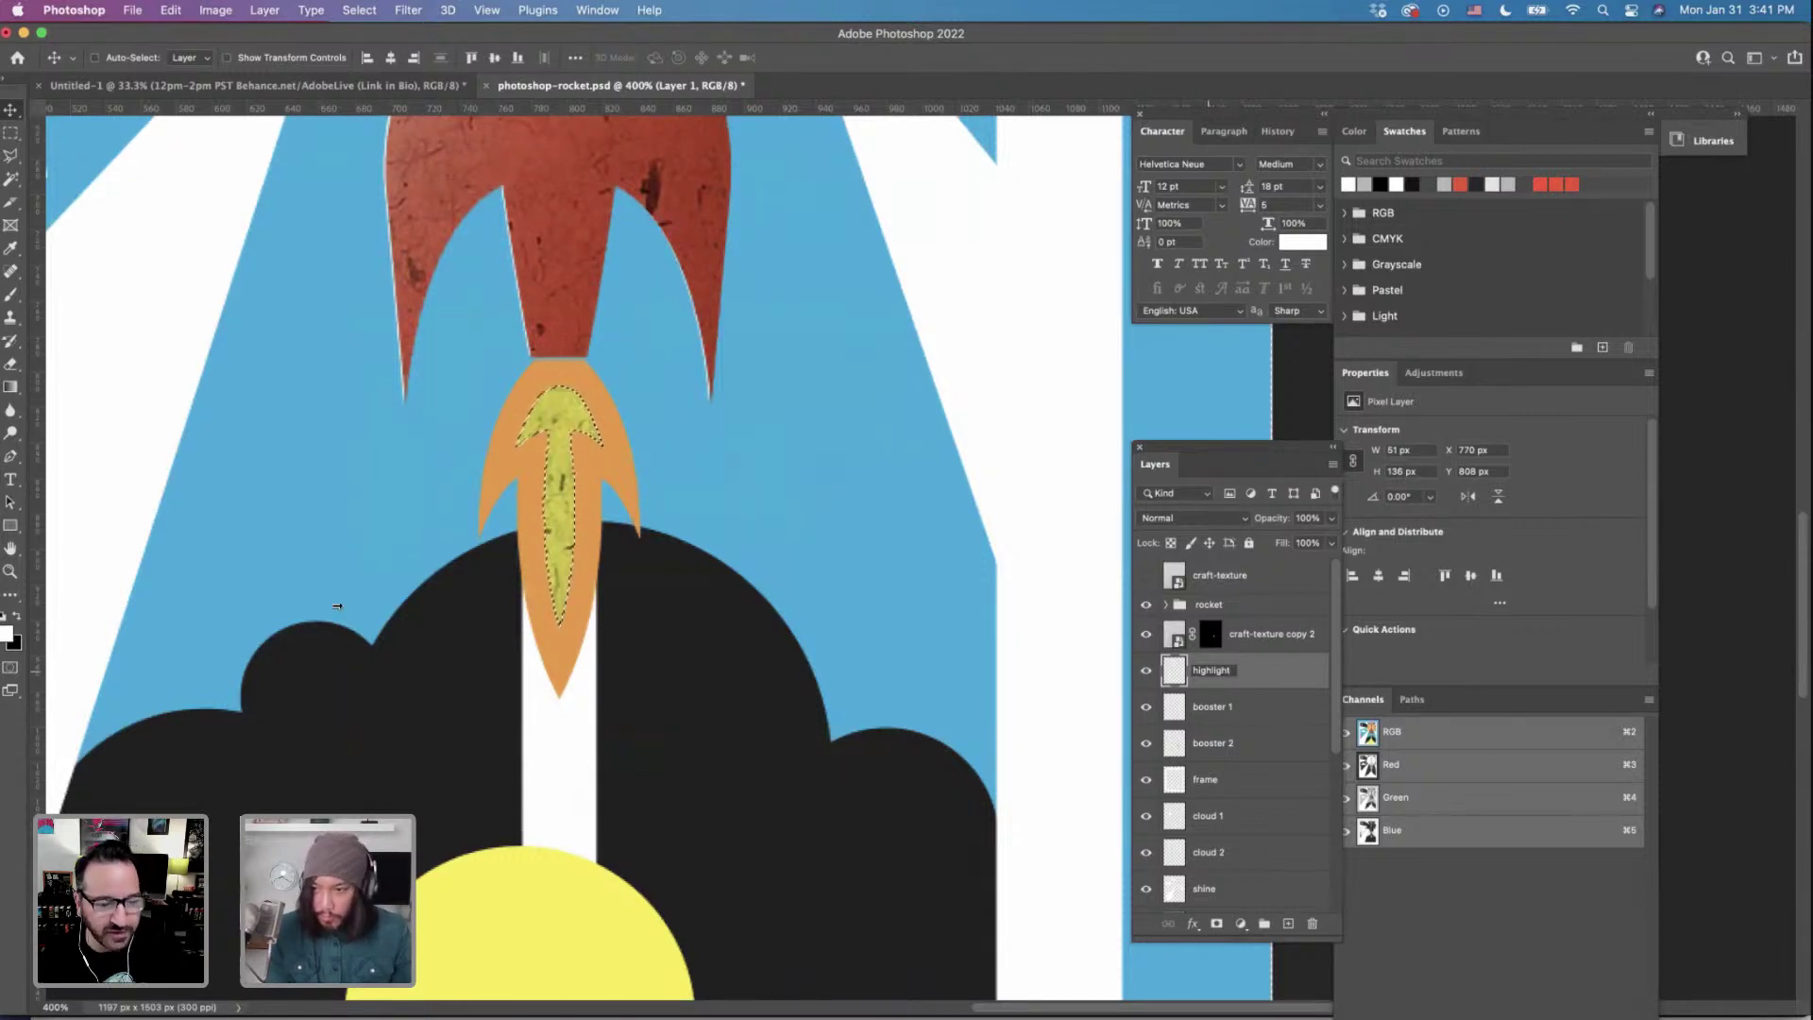
{"action": "key", "text": "Return"}
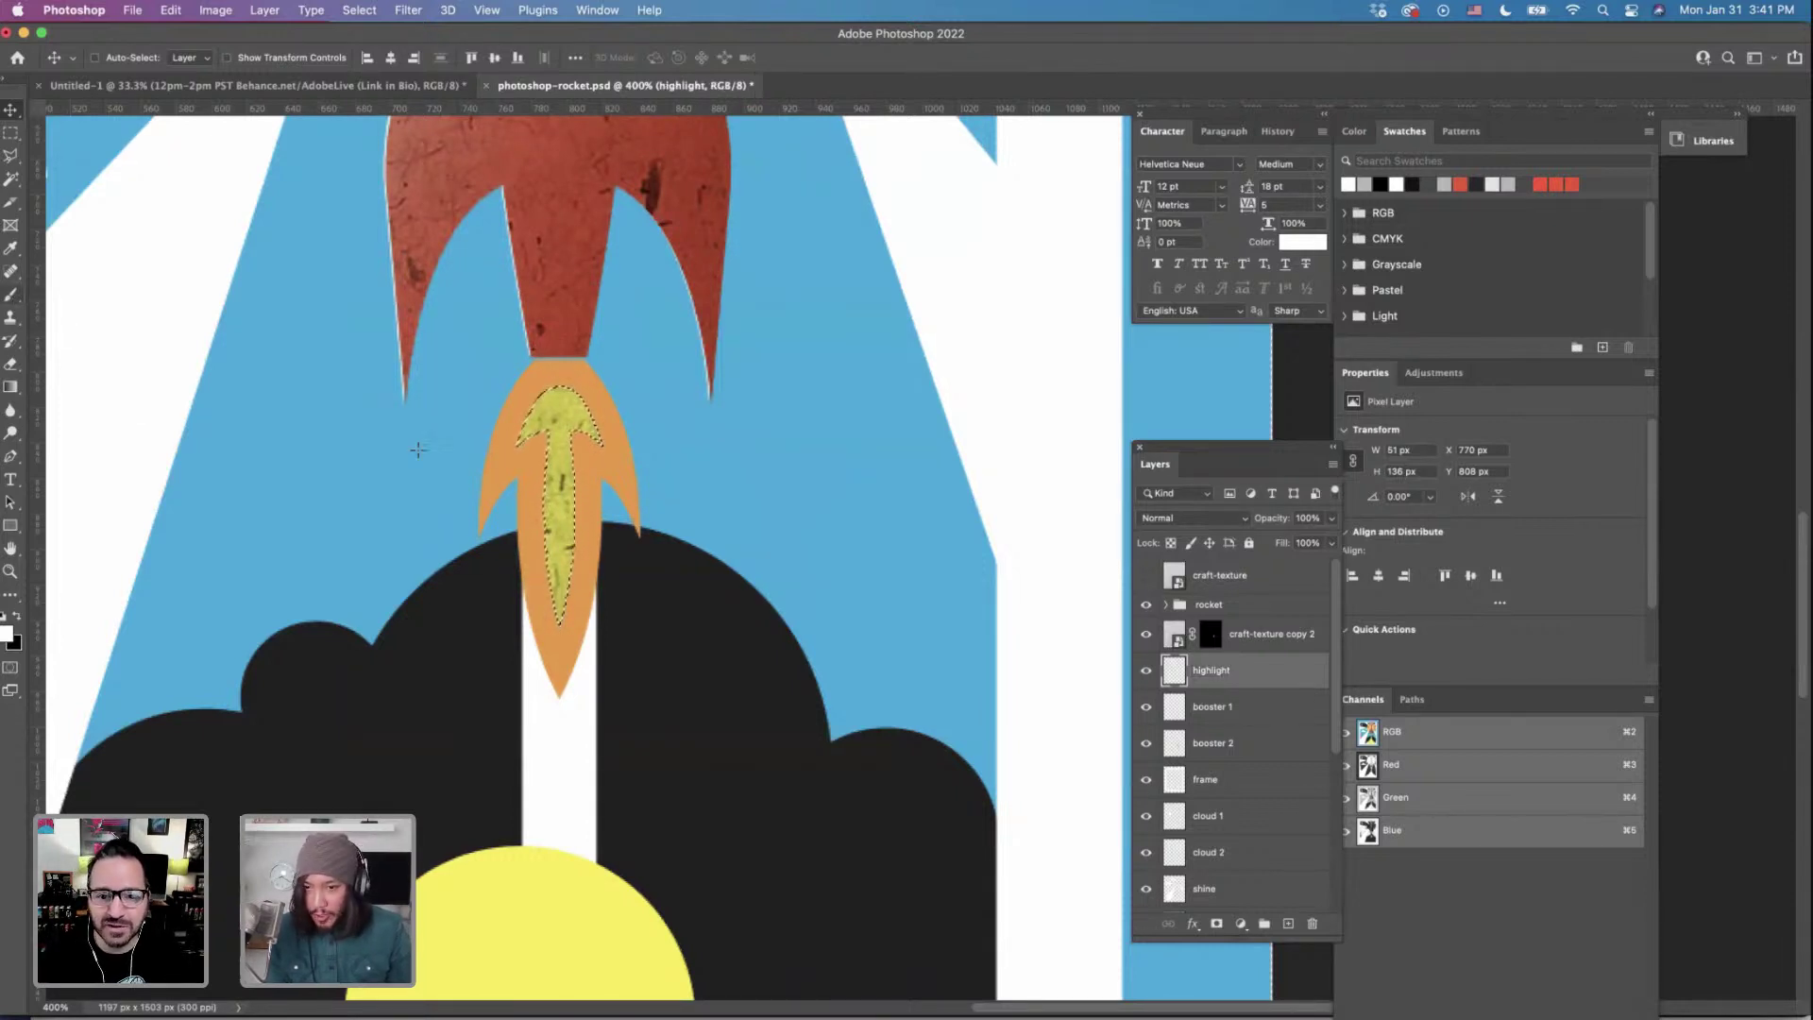
Paint a soft white highlight on the upper left of booster 1 with a large brush, and clear the selection.
{"action": "left_click", "coordinate": [10, 294]}
{"action": "scroll", "coordinate": [474, 485], "scroll_direction": "left", "scroll_amount": 3}
{"action": "key", "text": "bracketleft"}
{"action": "key", "text": "bracketleft"}
{"action": "key", "text": "bracketleft"}
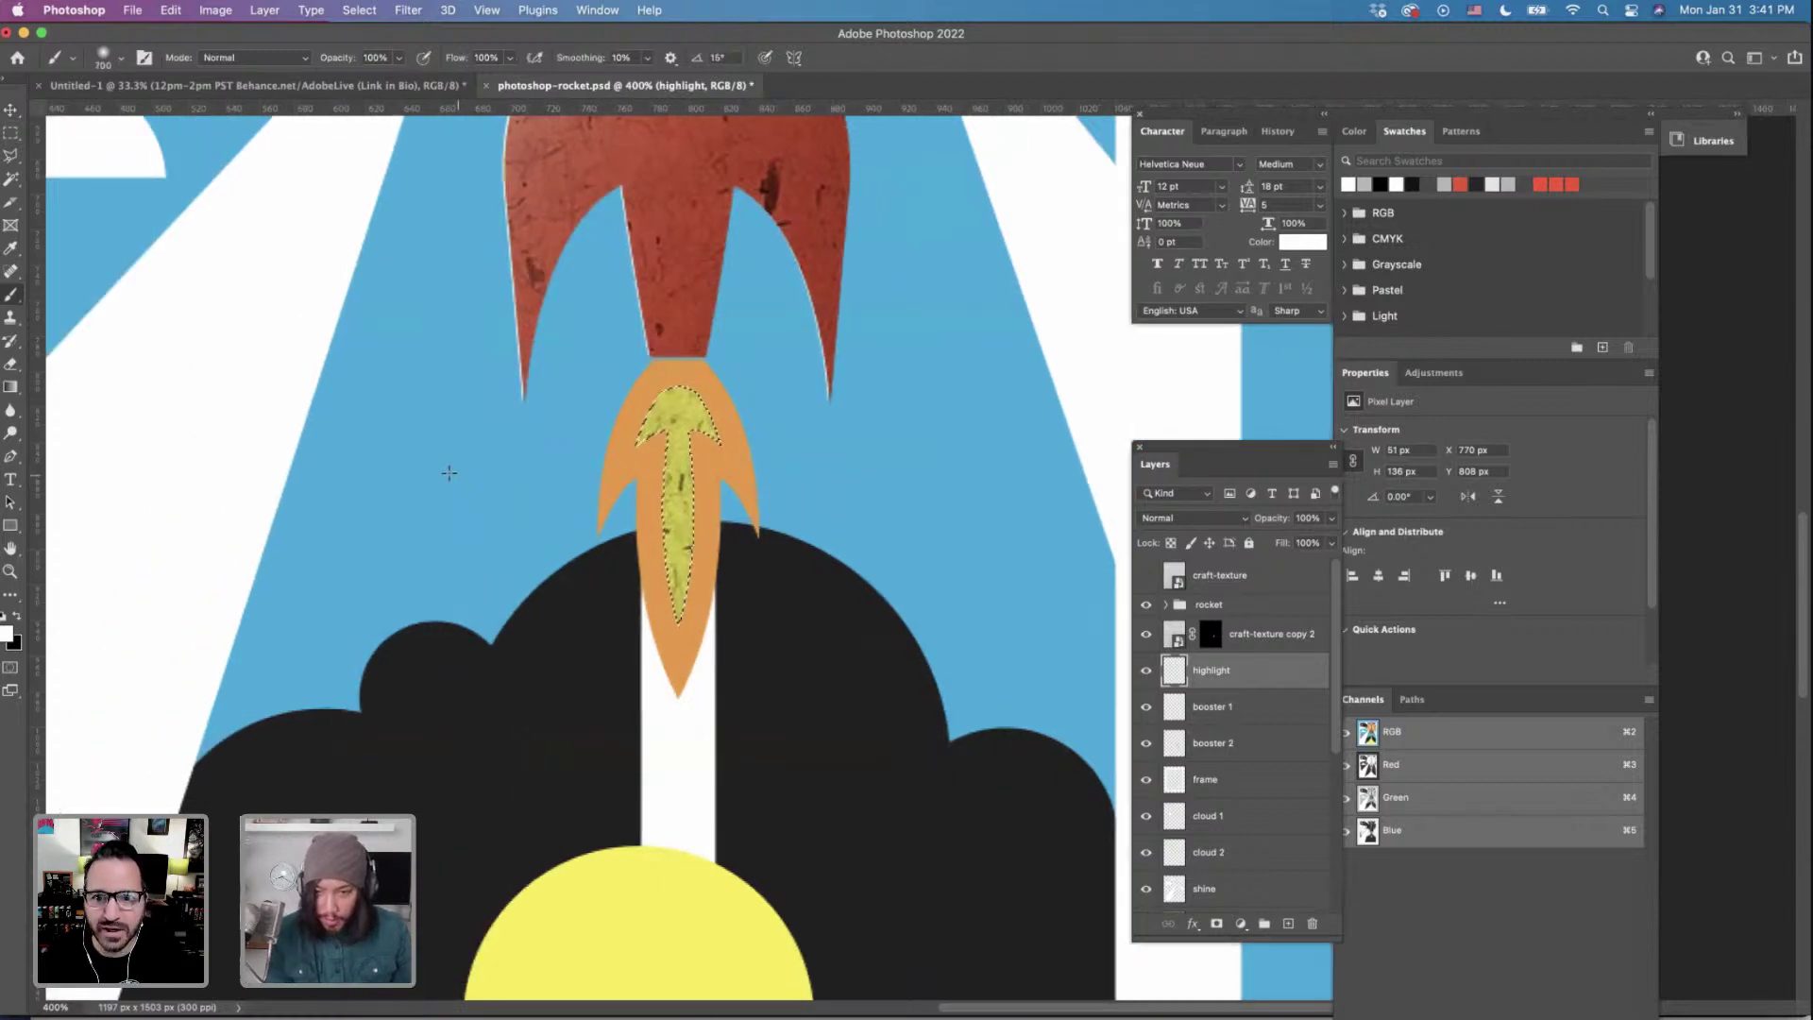
{"action": "key", "text": "bracketleft"}
{"action": "key", "text": "bracketleft"}
{"action": "key", "text": "bracketleft"}
{"action": "key", "text": "bracketleft"}
{"action": "scroll", "coordinate": [396, 454], "scroll_direction": "up", "scroll_amount": 4}
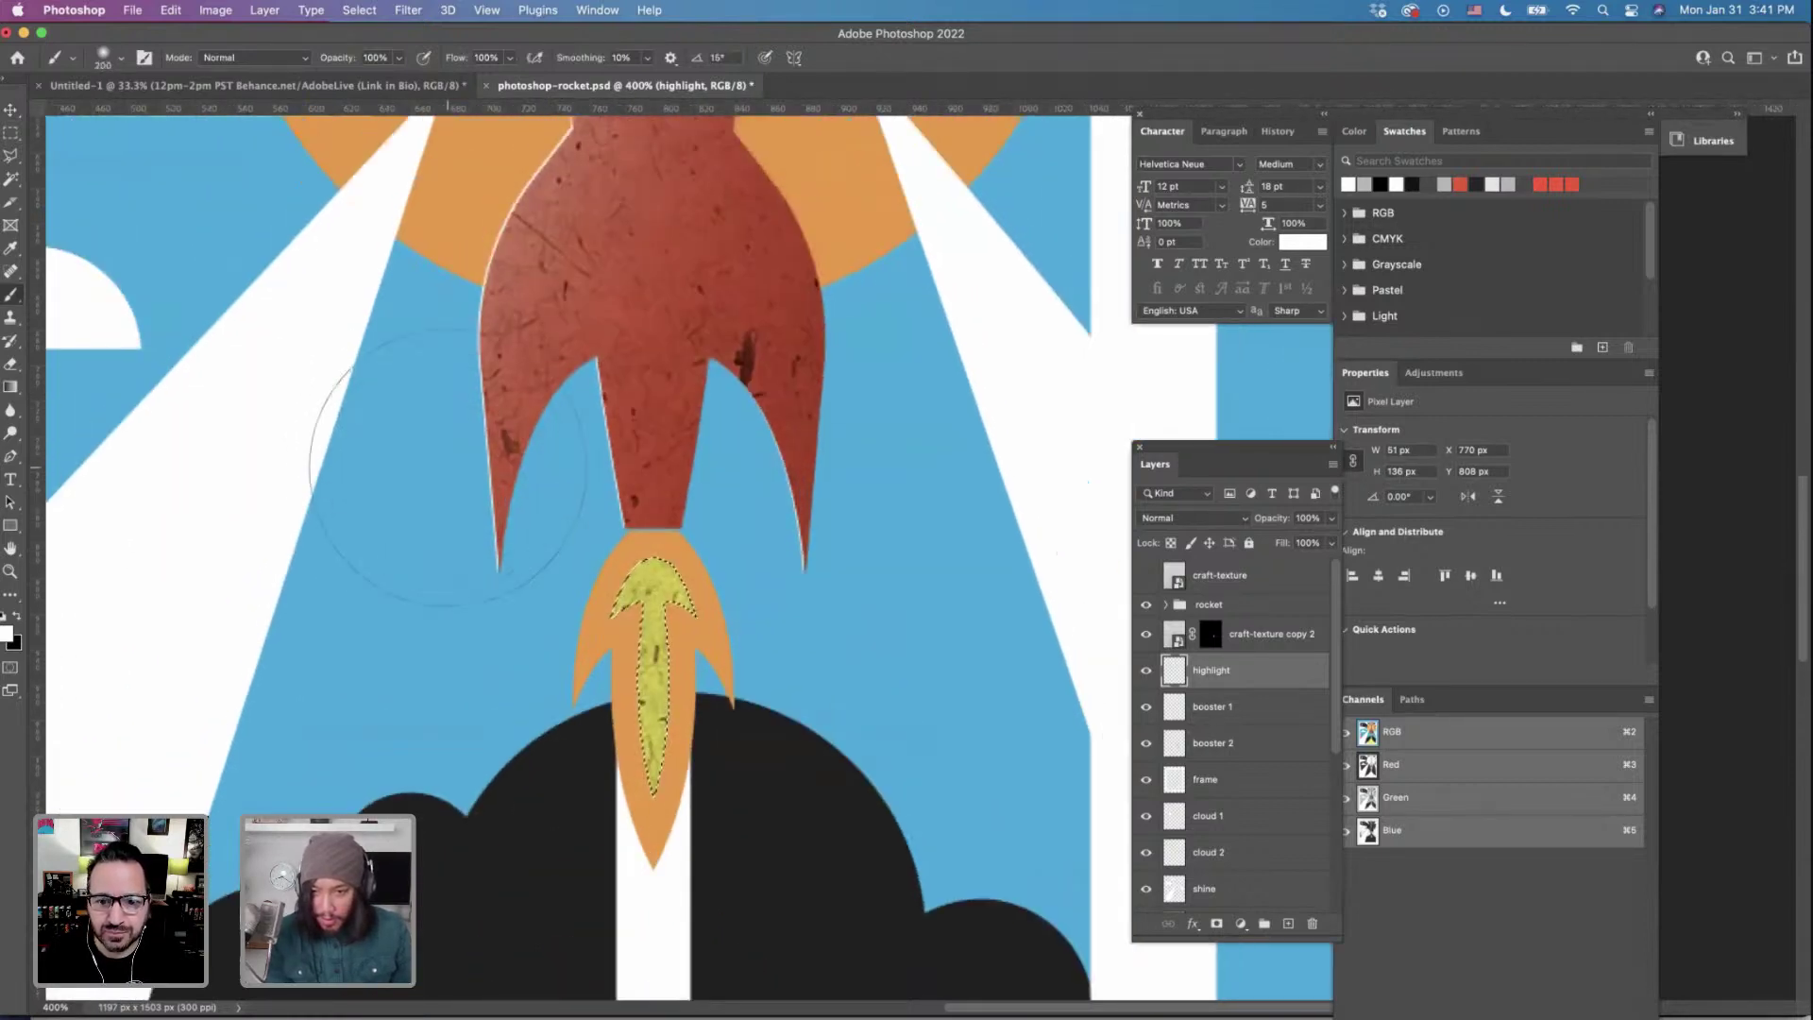
{"action": "left_click", "coordinate": [437, 461]}
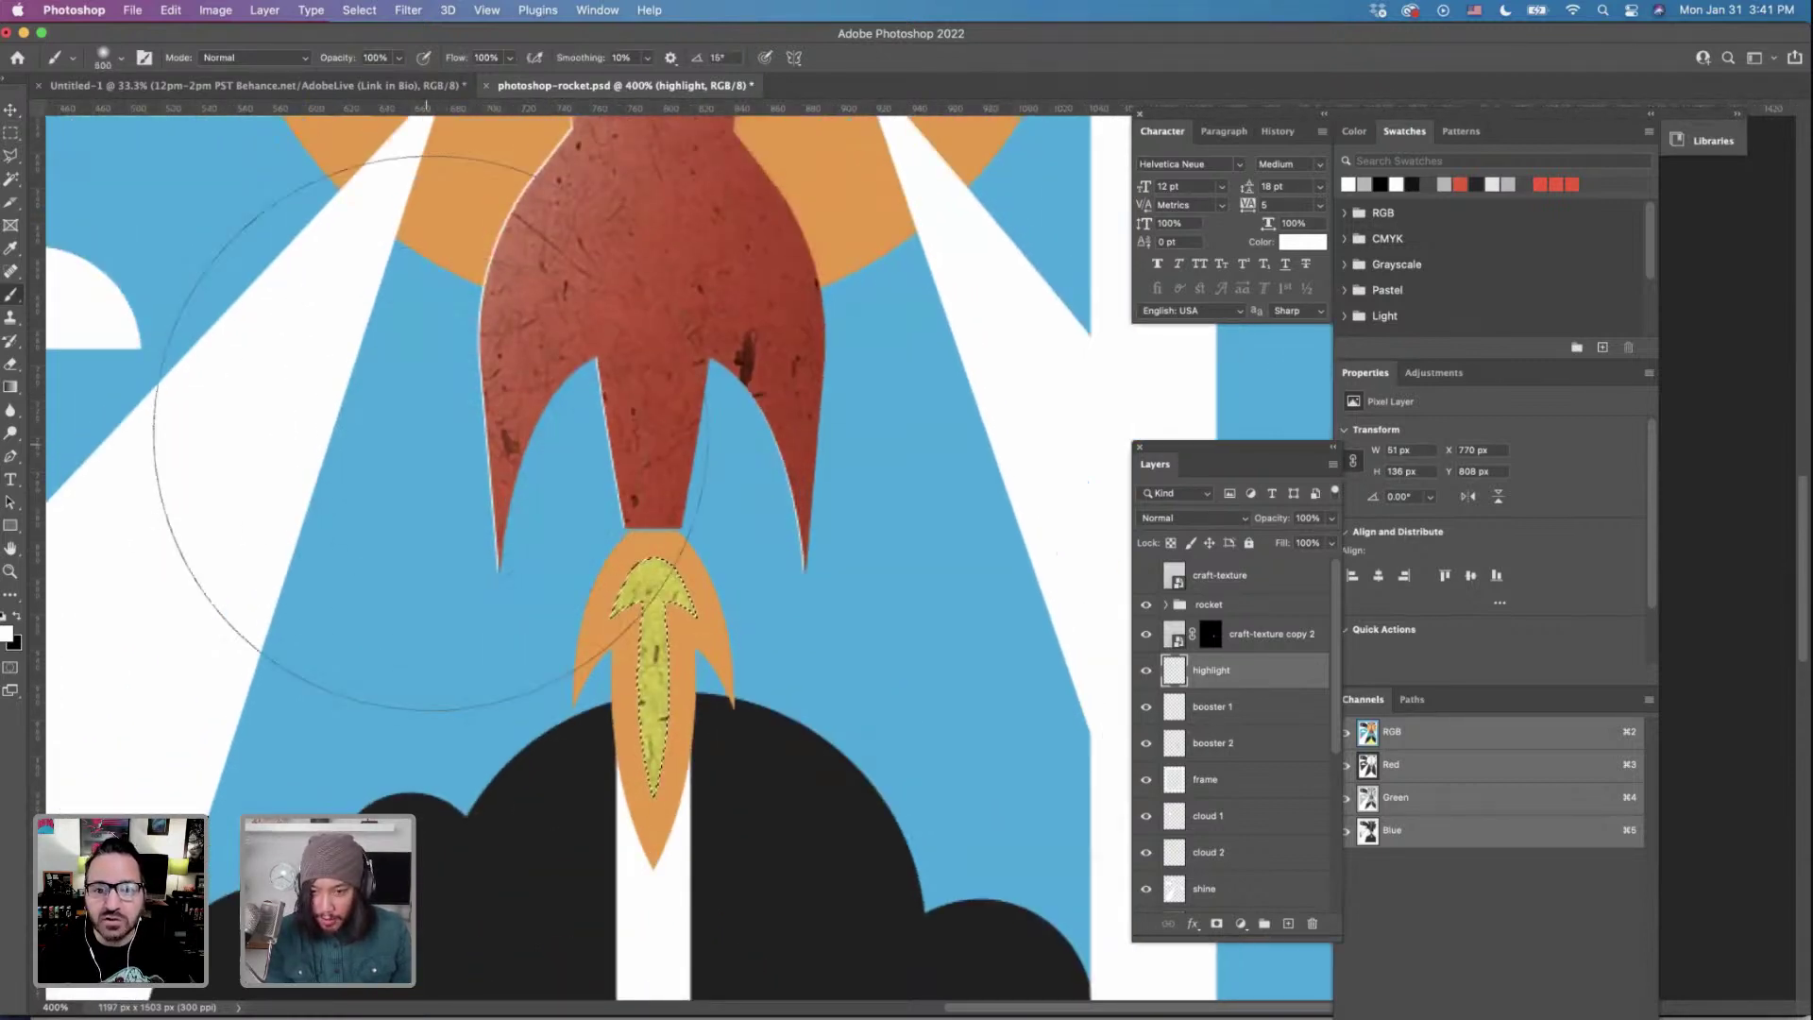
{"action": "left_click", "coordinate": [466, 513]}
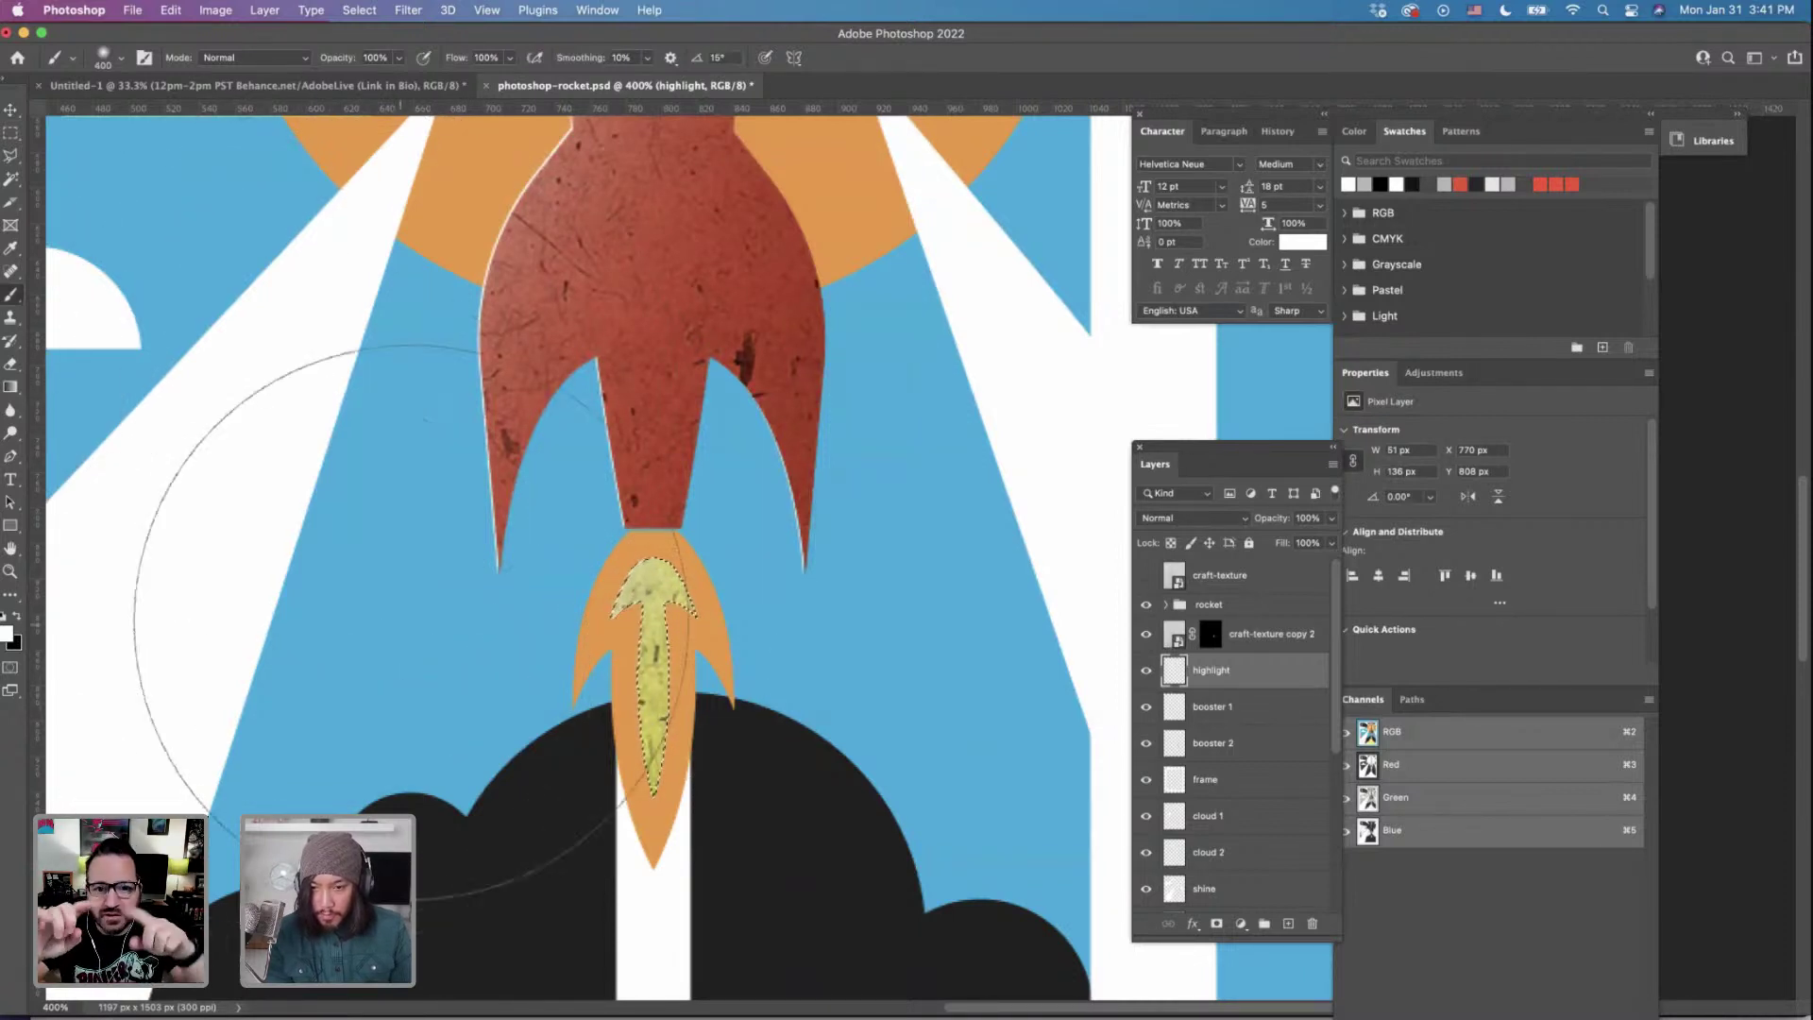
{"action": "key", "text": "ctrl+d"}
Add a new layer named shadow between the highlight and booster 1 layers.
{"action": "scroll", "coordinate": [1196, 637], "scroll_direction": "down", "scroll_amount": 3}
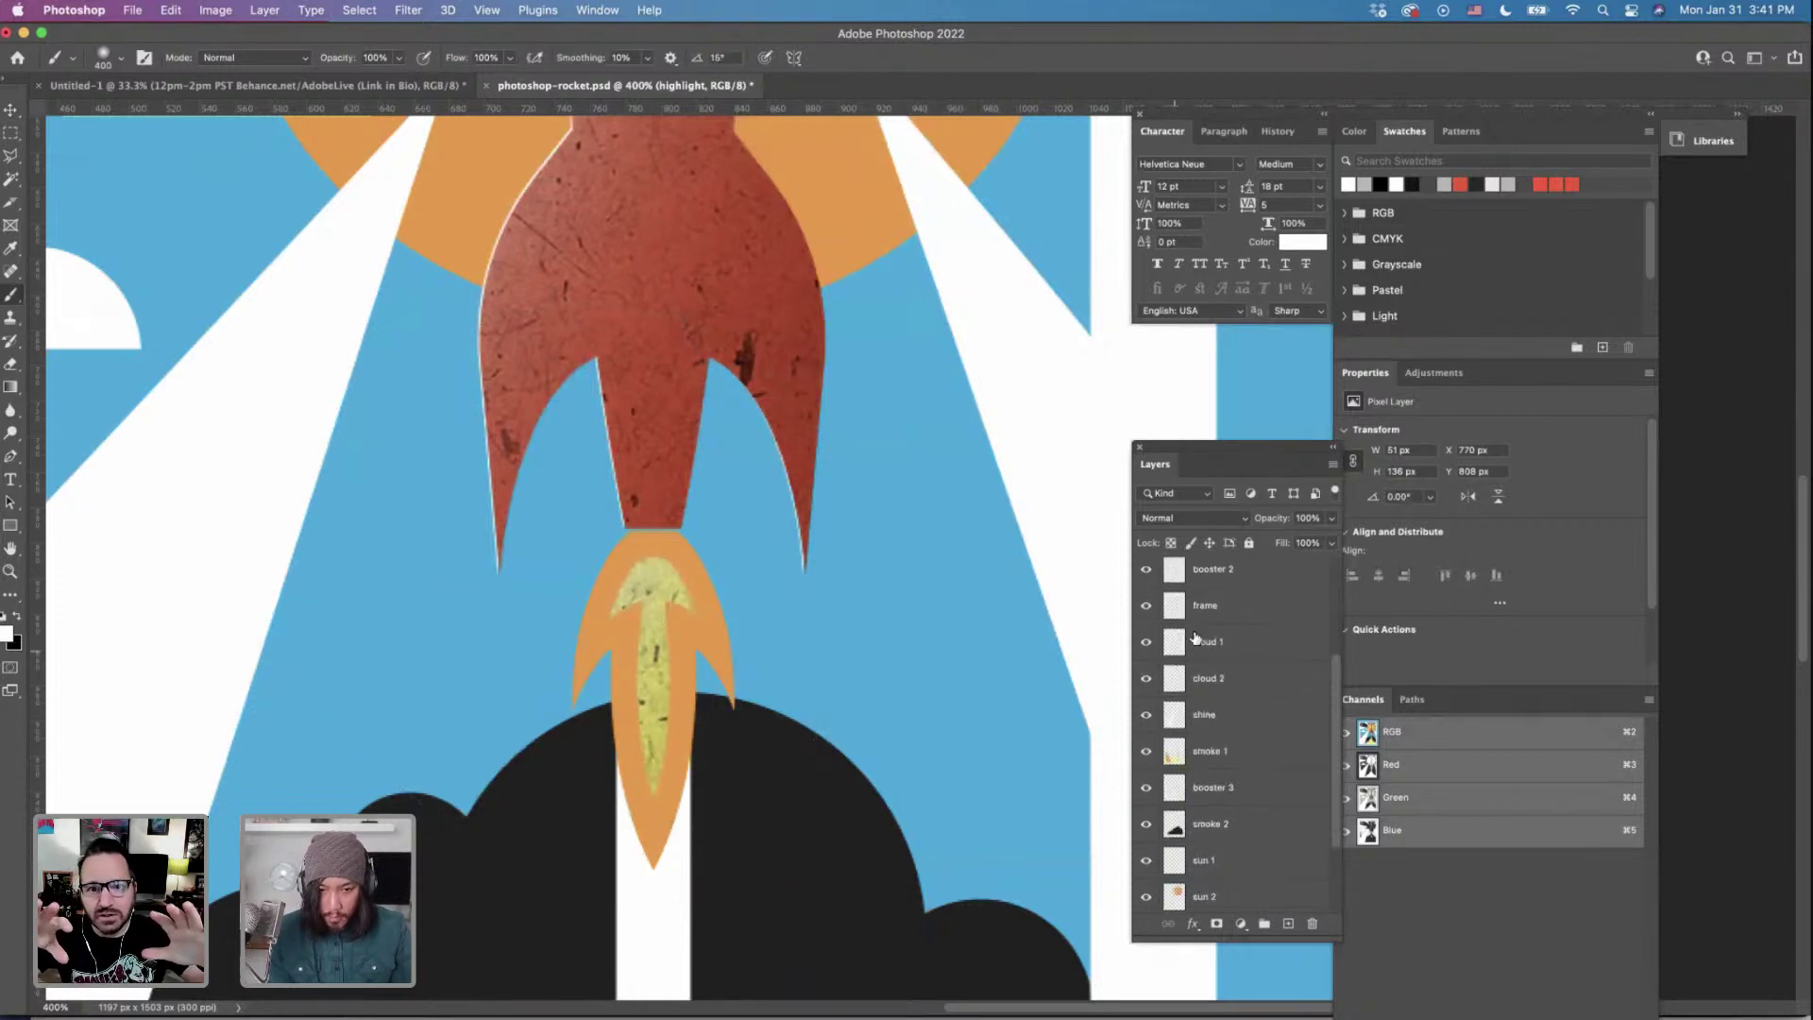
{"action": "left_click", "coordinate": [1288, 924]}
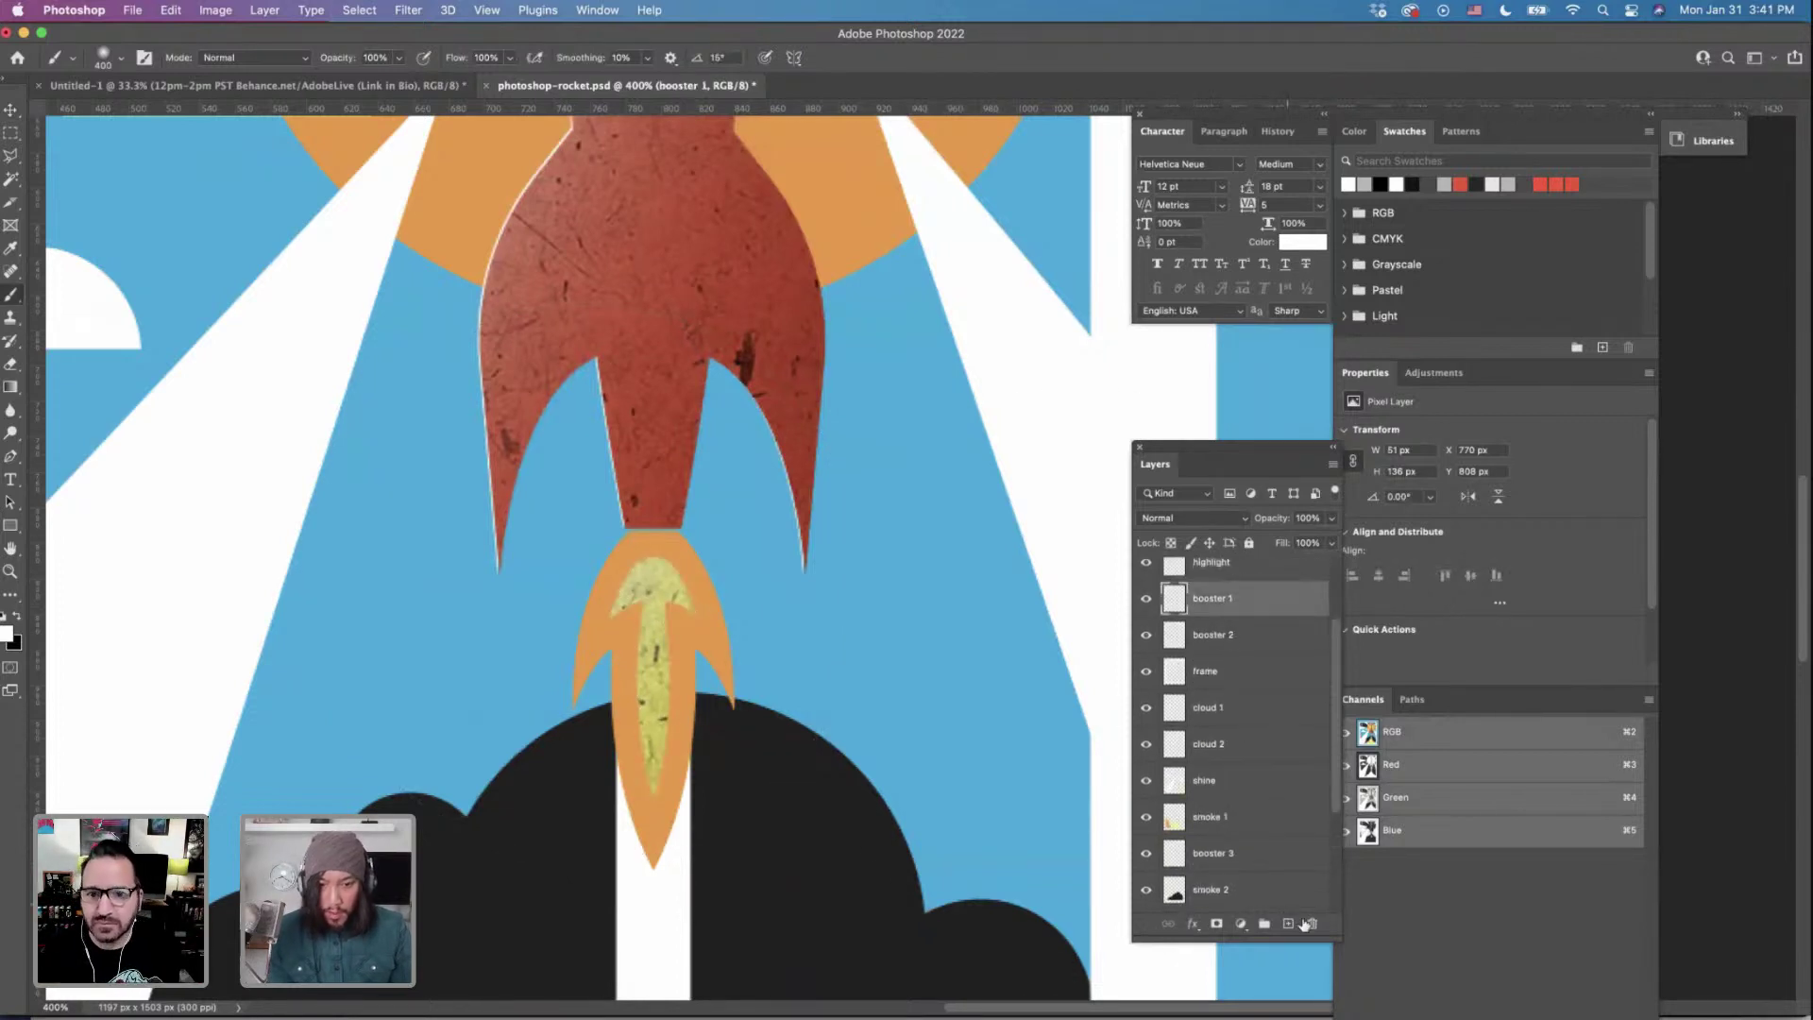
{"action": "scroll", "coordinate": [1194, 604], "scroll_direction": "up", "scroll_amount": 3}
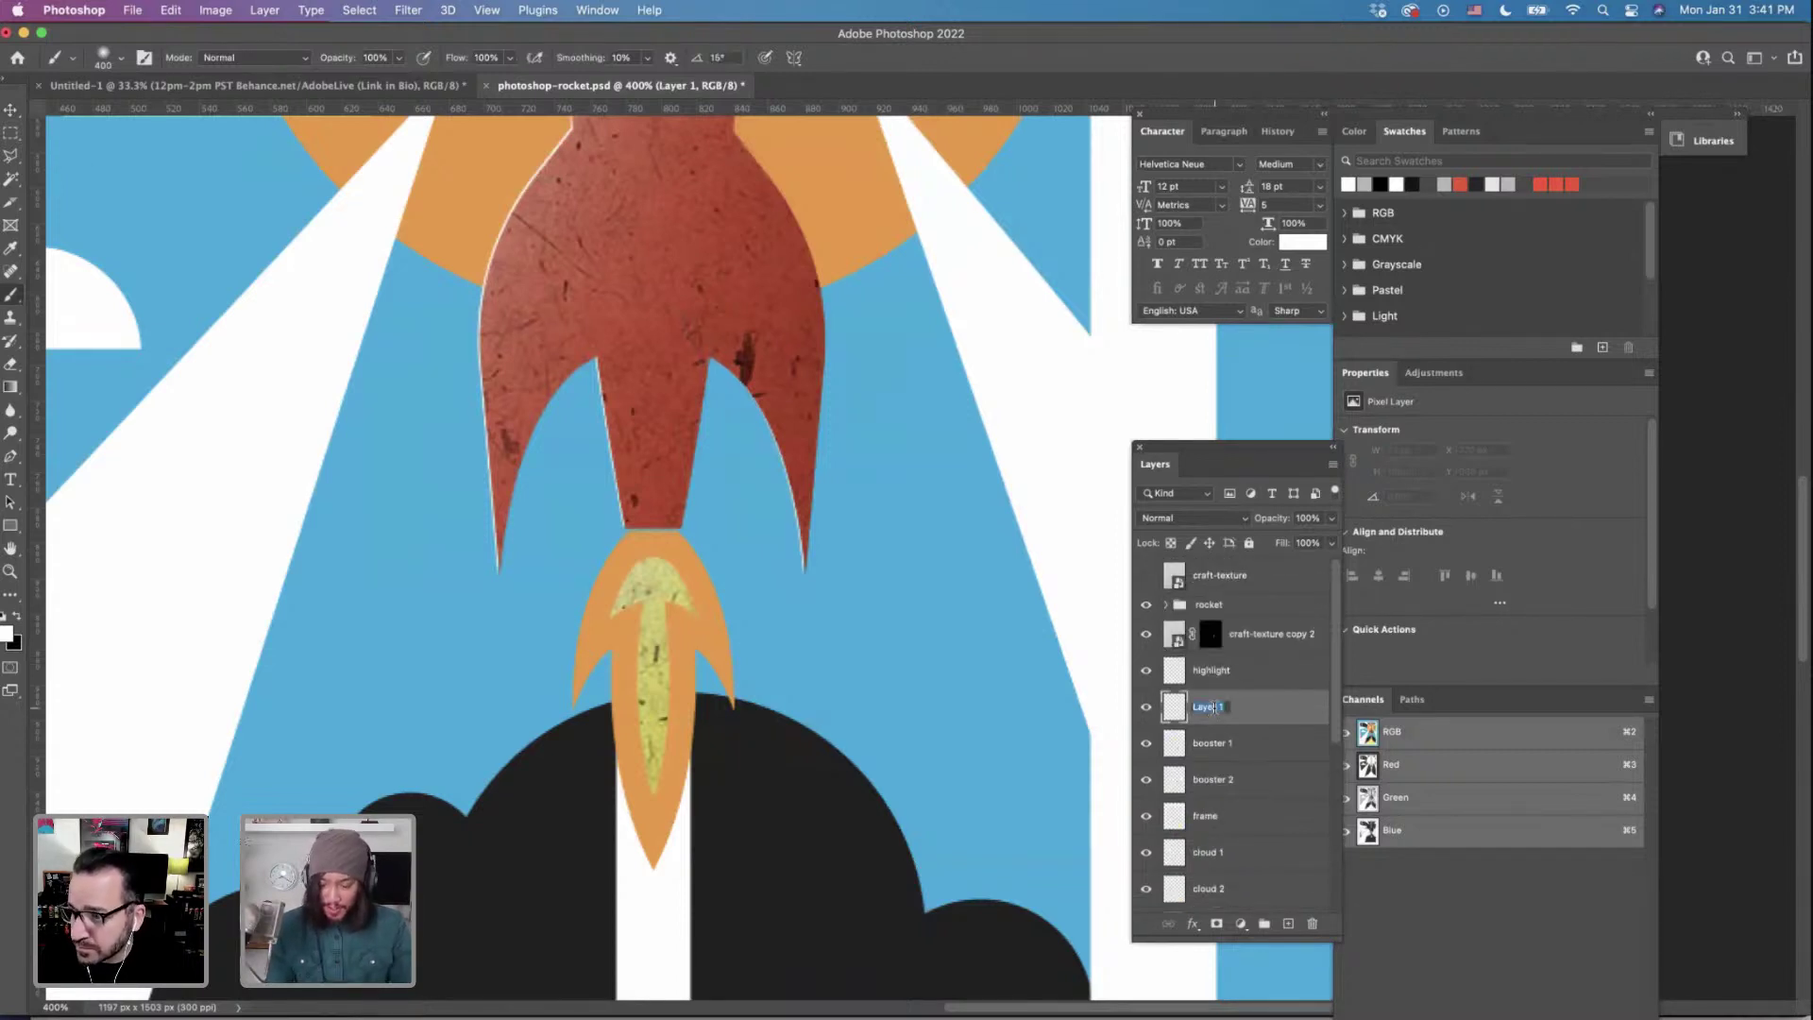
{"action": "type", "text": "shadow"}
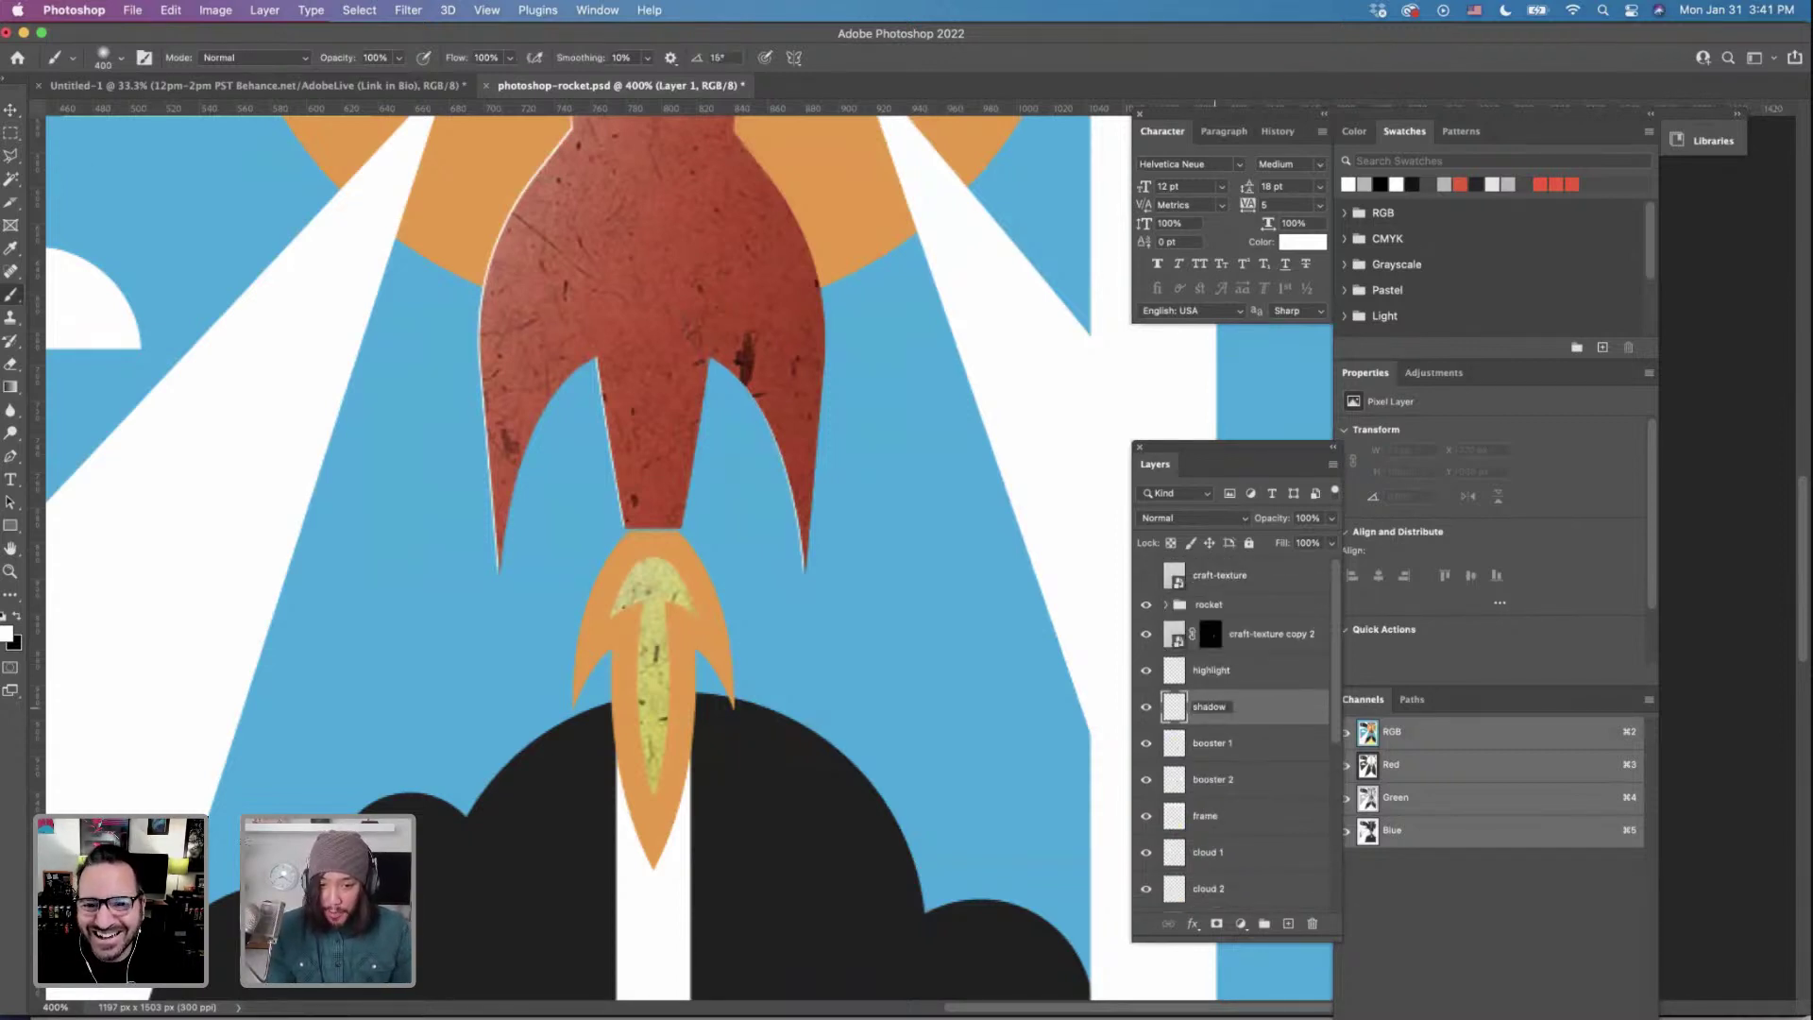
{"action": "key", "text": "Return"}
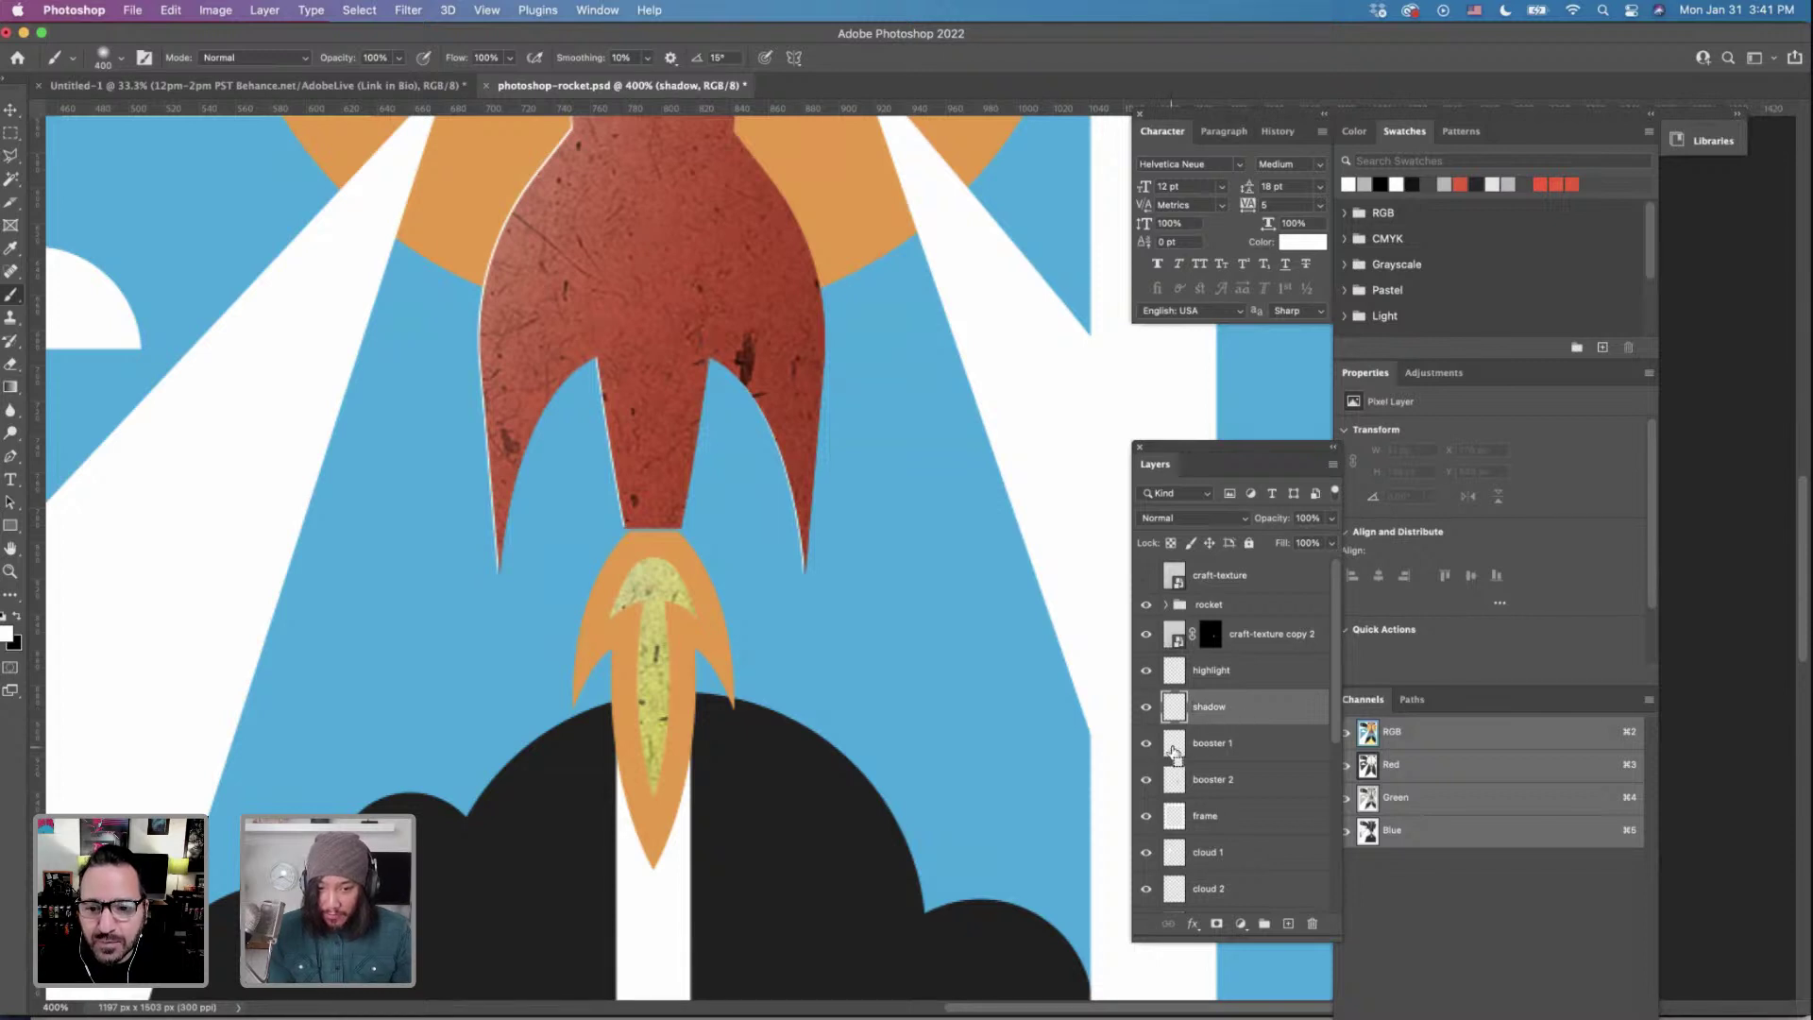
Select booster 1's shape and brush soft black shading along its lower right side on the shadow layer.
{"action": "left_click", "coordinate": [1174, 753], "text": "super"}
{"action": "scroll", "coordinate": [850, 661], "scroll_direction": "down", "scroll_amount": 3}
{"action": "scroll", "coordinate": [850, 718], "scroll_direction": "right", "scroll_amount": 2}
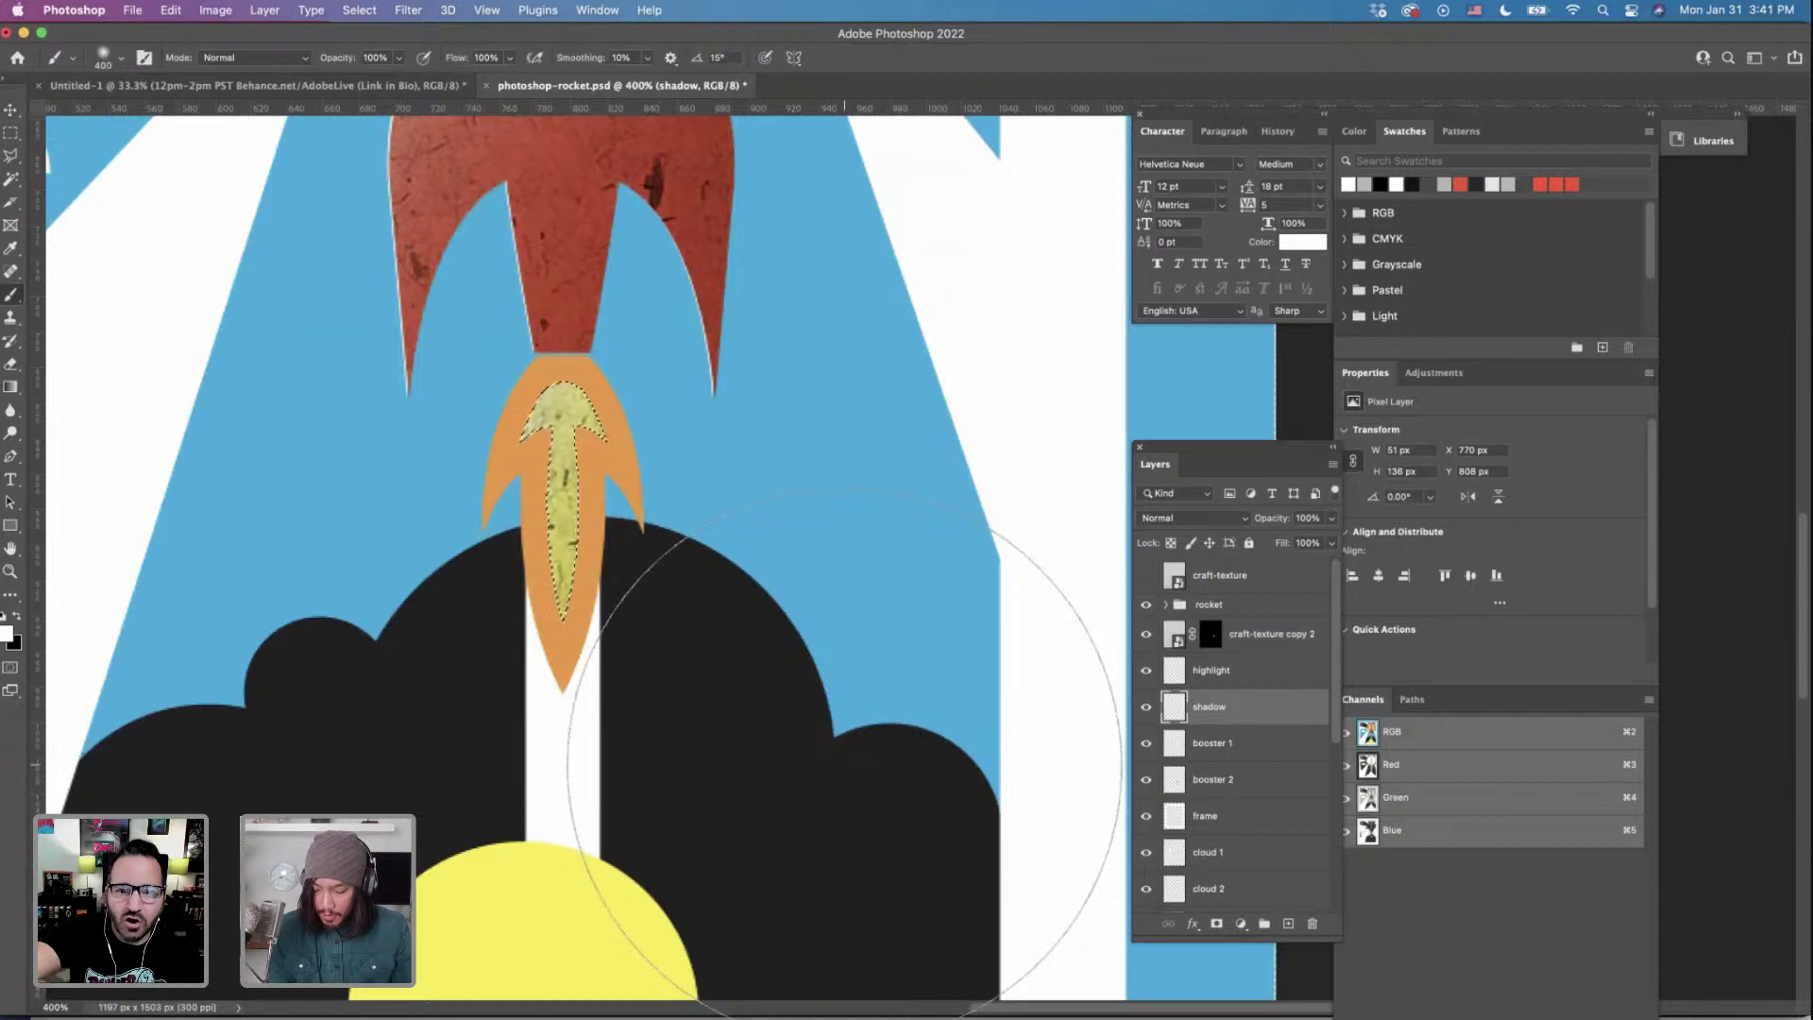
{"action": "key", "text": "x"}
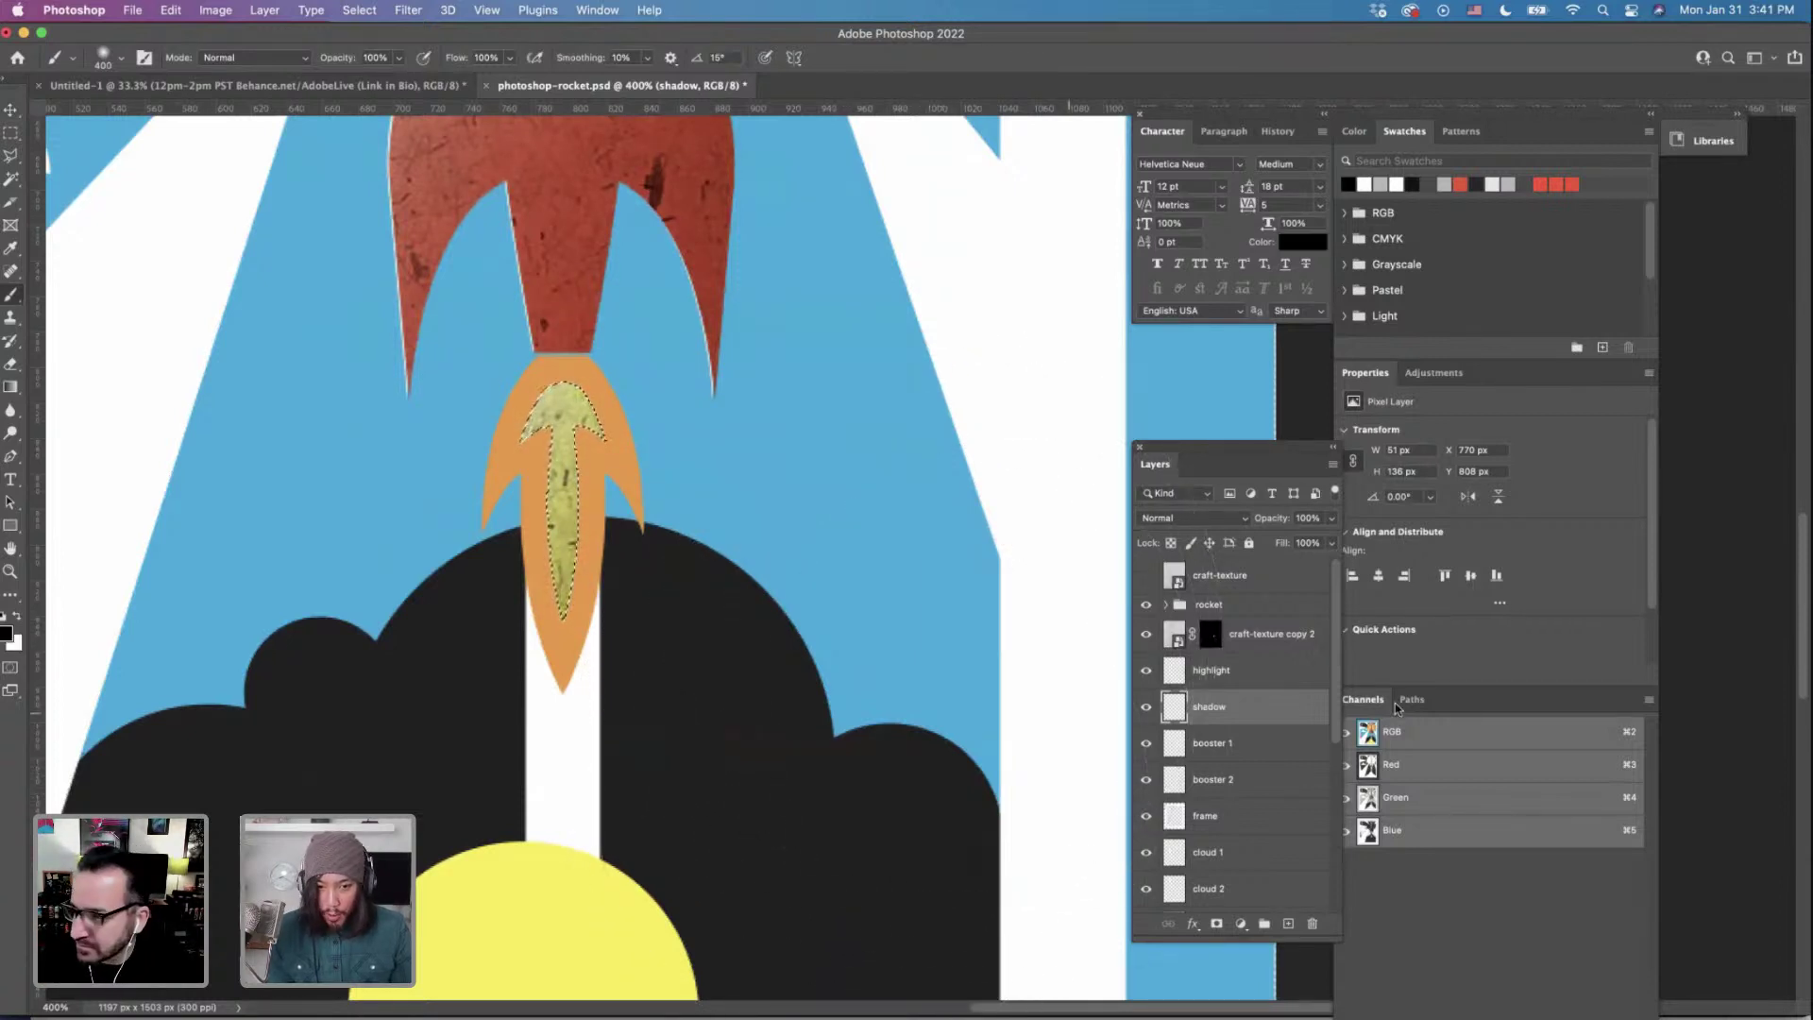
Set the shadow layer's blend mode to Multiply and its opacity to 88%.
{"action": "left_click", "coordinate": [1203, 521]}
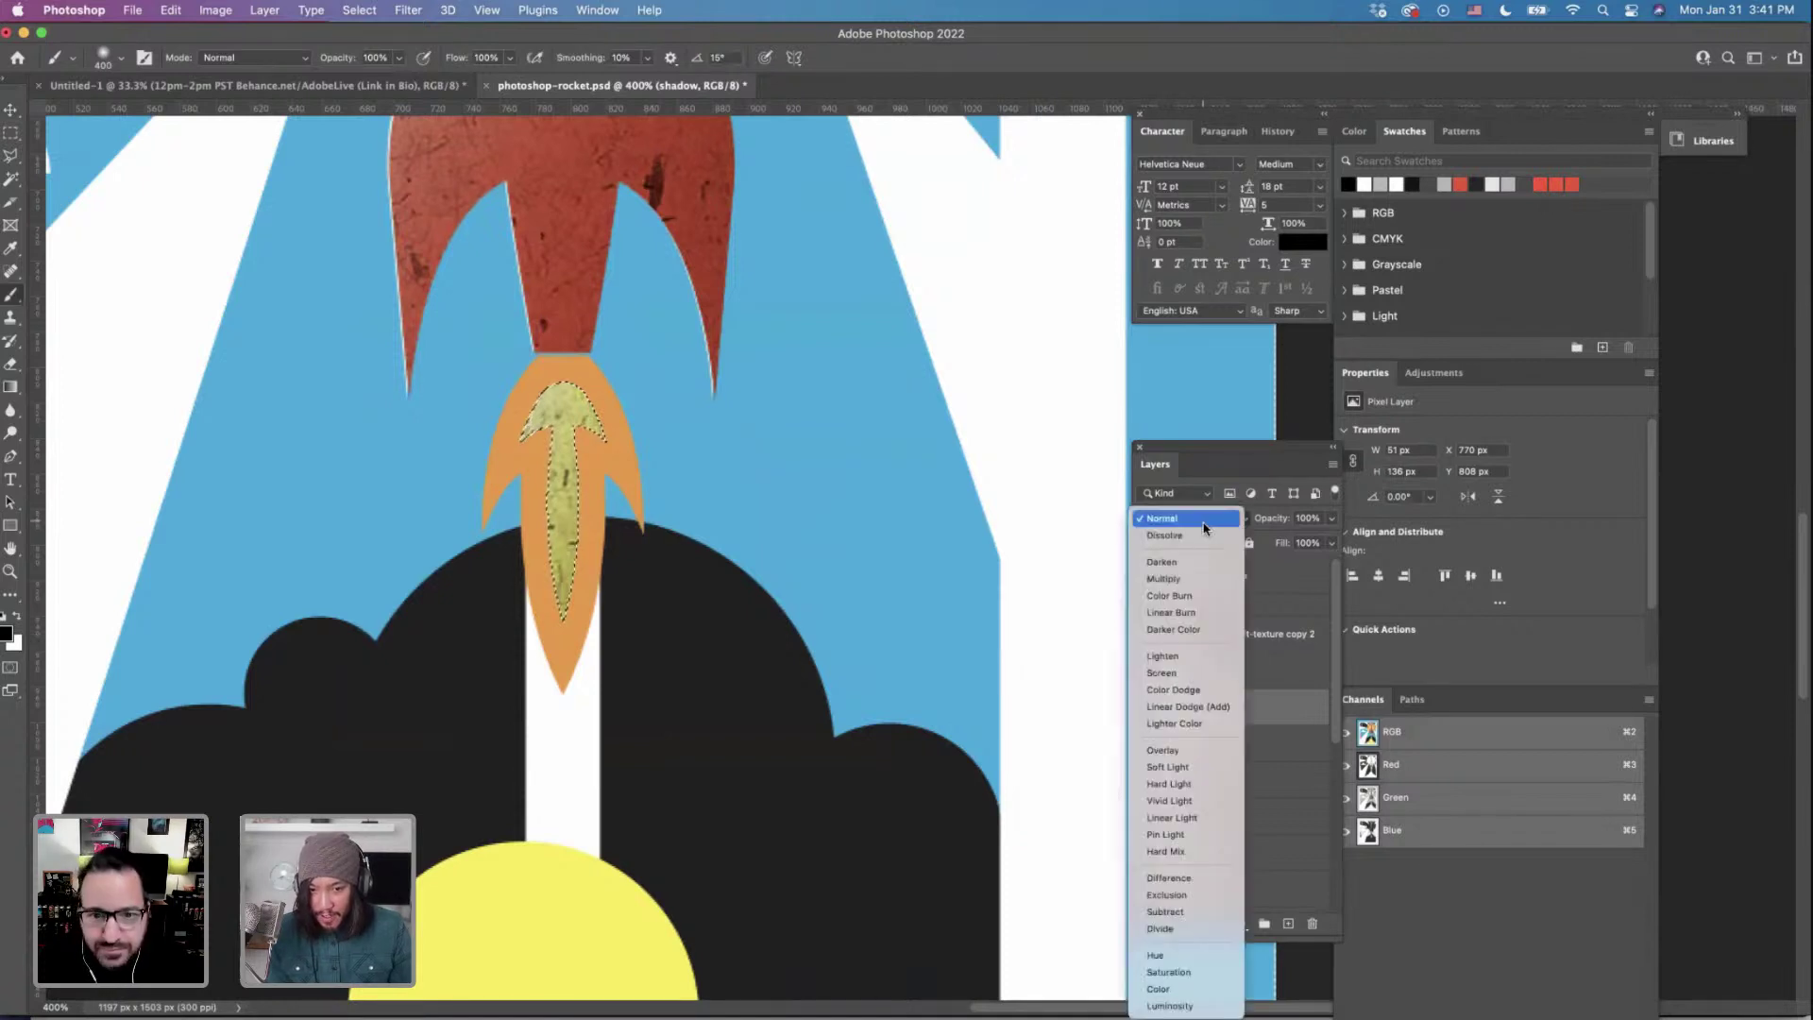
{"action": "left_click", "coordinate": [1186, 578]}
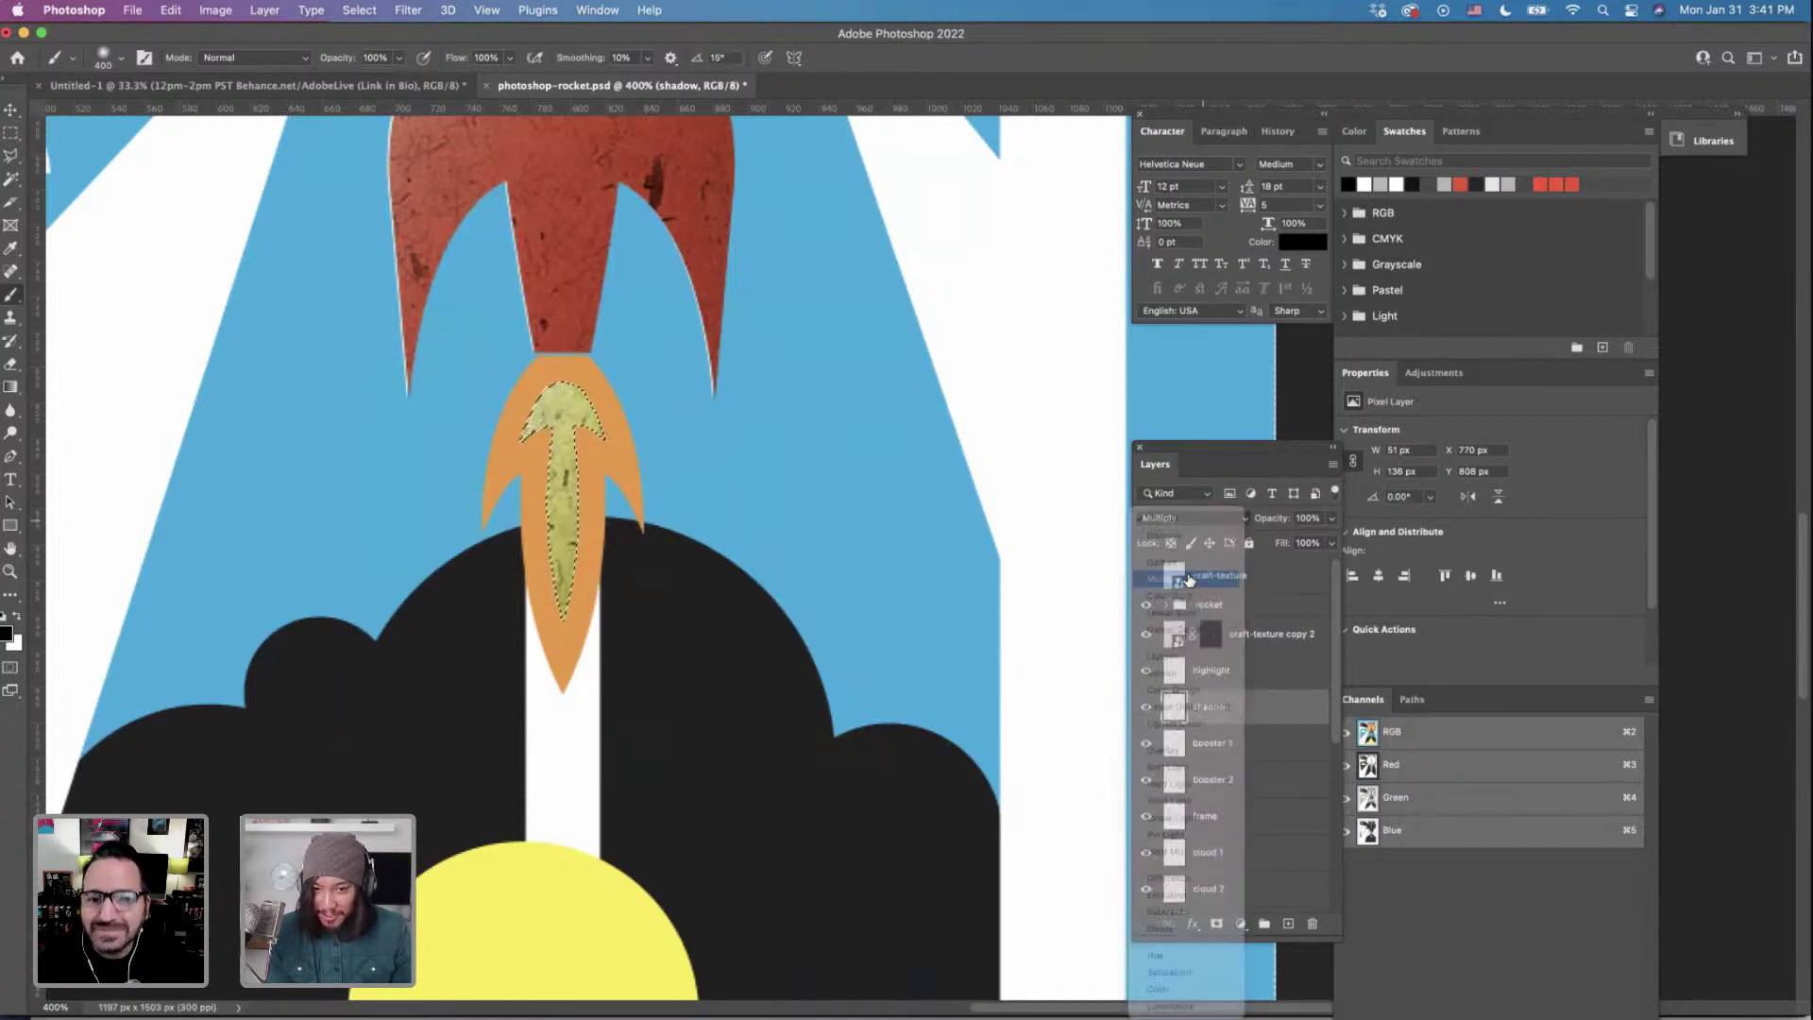
{"action": "left_click", "coordinate": [1332, 519]}
{"action": "left_click_drag", "start_coordinate": [1321, 542], "coordinate": [1315, 543]}
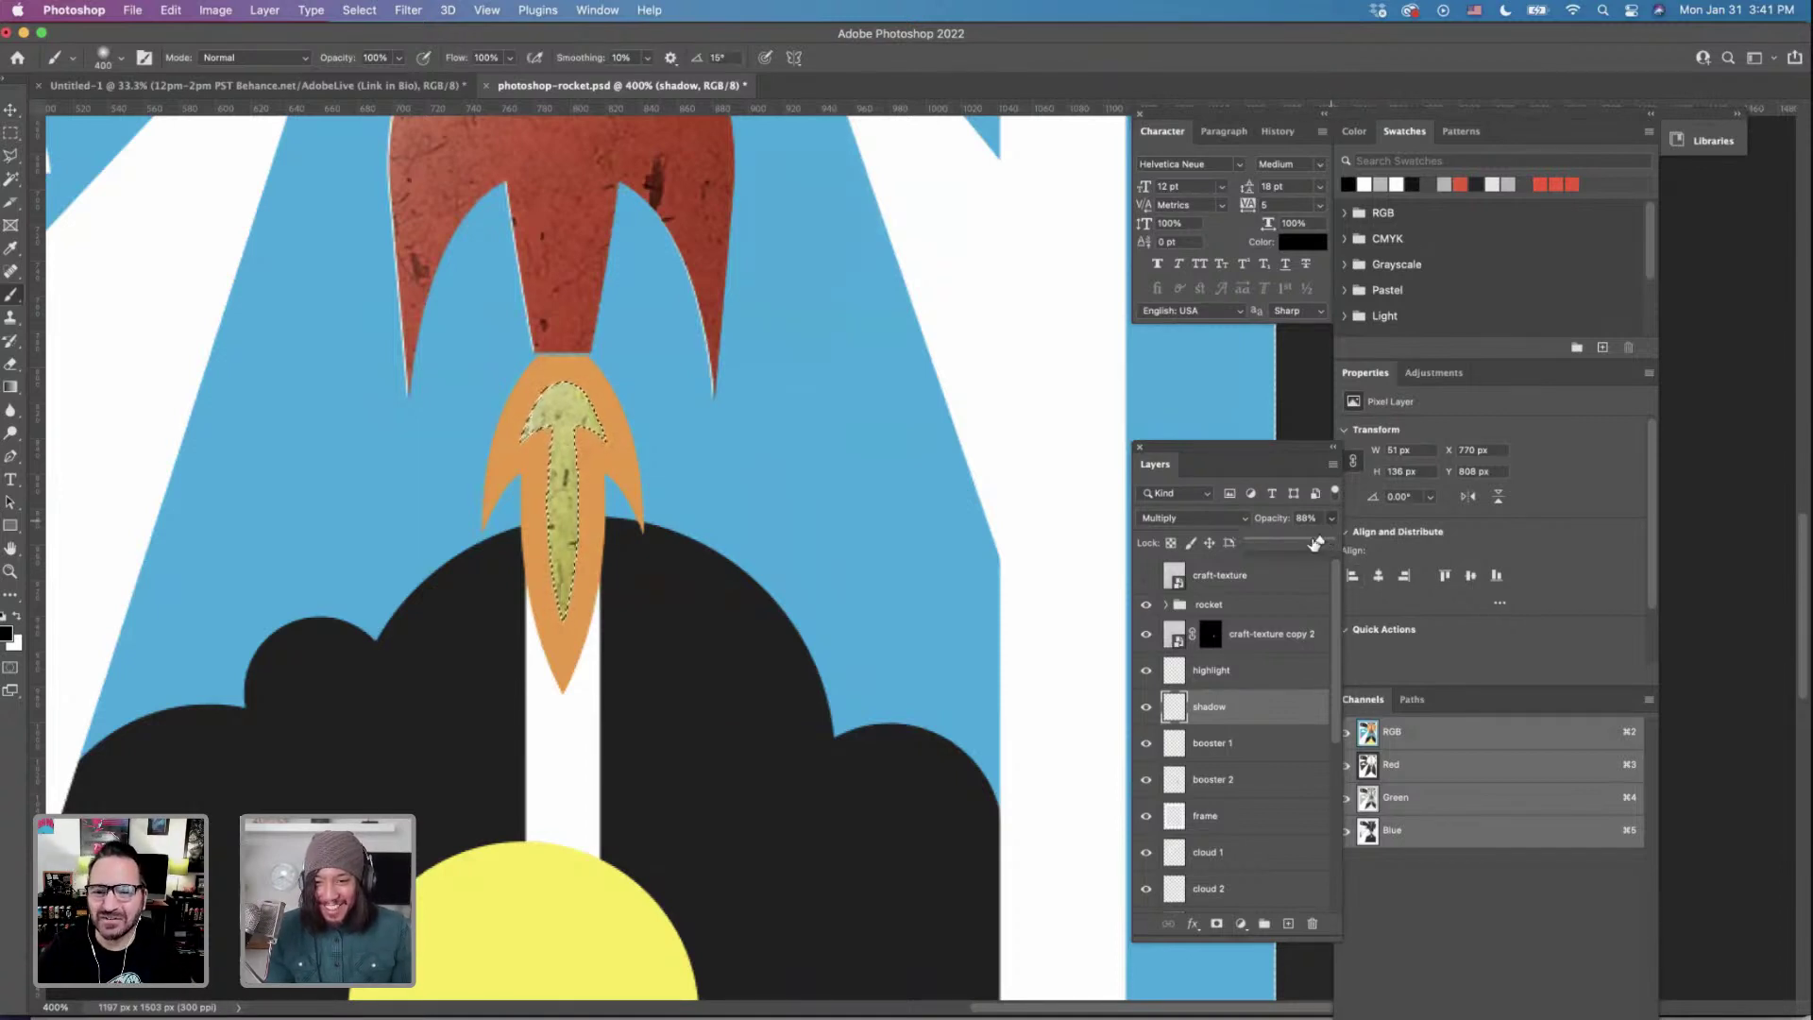
{"action": "left_click", "coordinate": [1210, 714]}
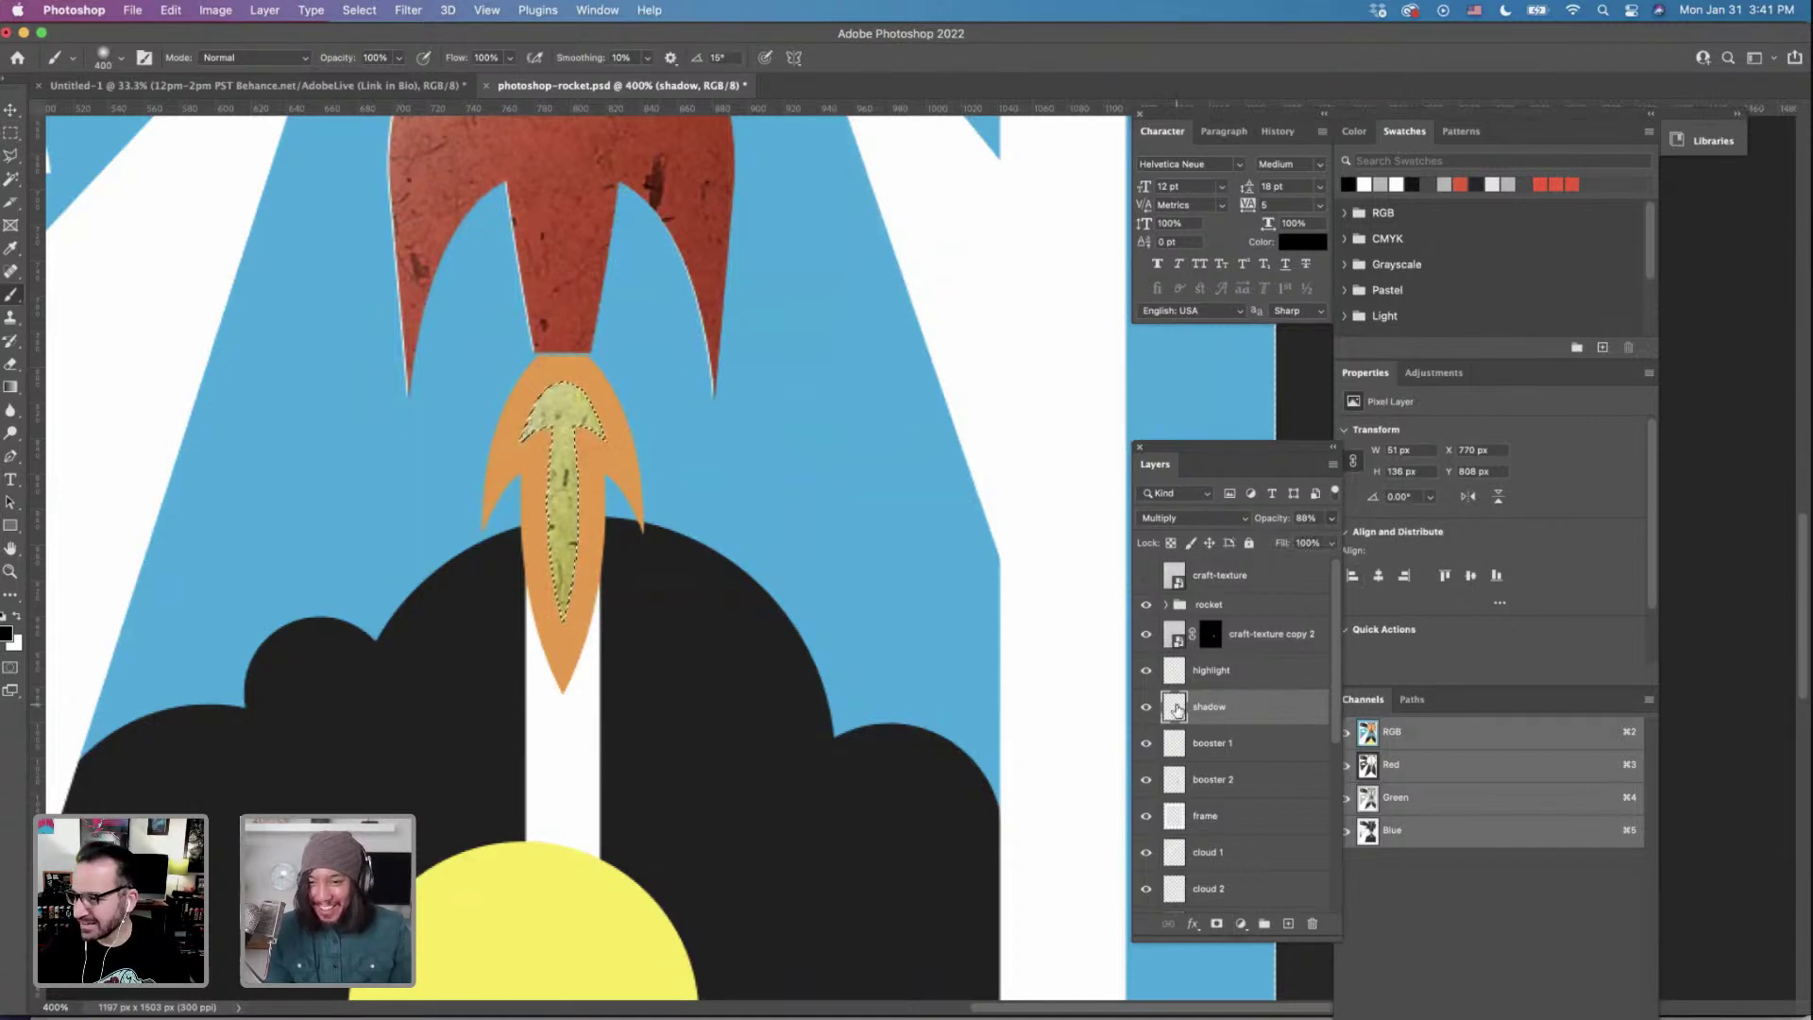
Add a new layer named rimlight between booster 1 and booster 2.
{"action": "left_click", "coordinate": [1217, 748]}
{"action": "left_click", "coordinate": [1212, 782]}
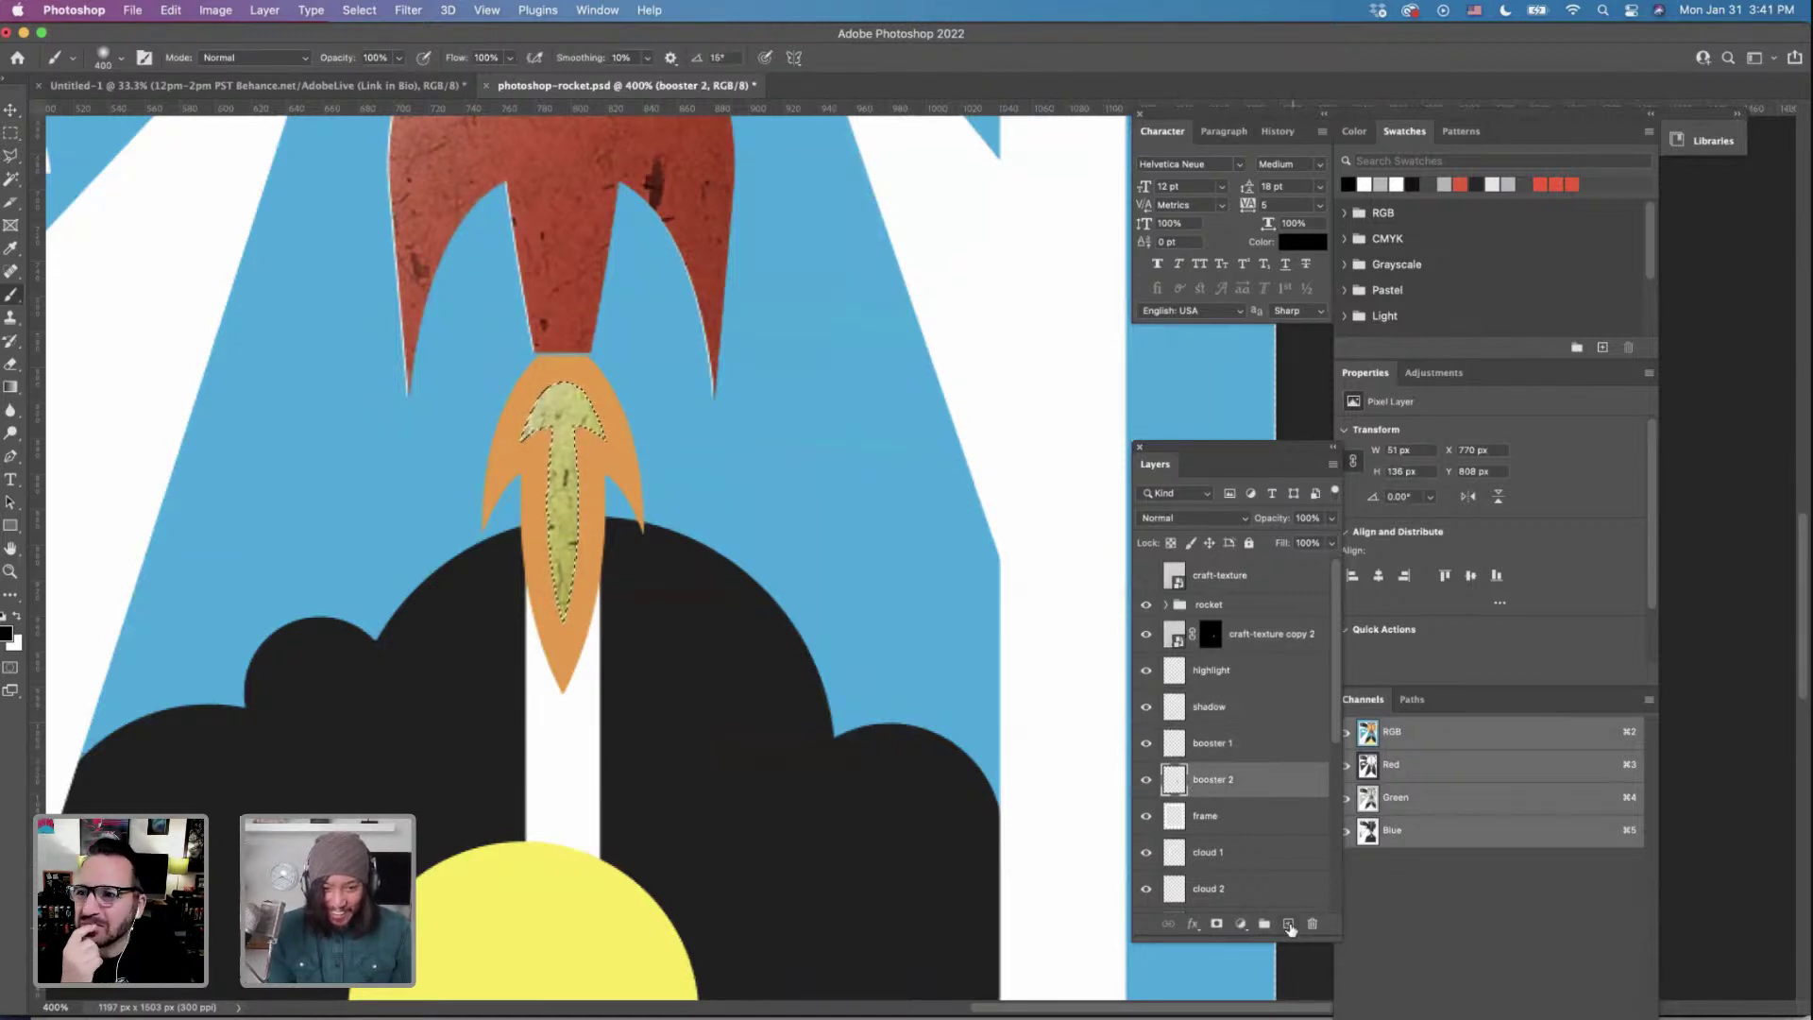
{"action": "left_click", "coordinate": [1289, 924]}
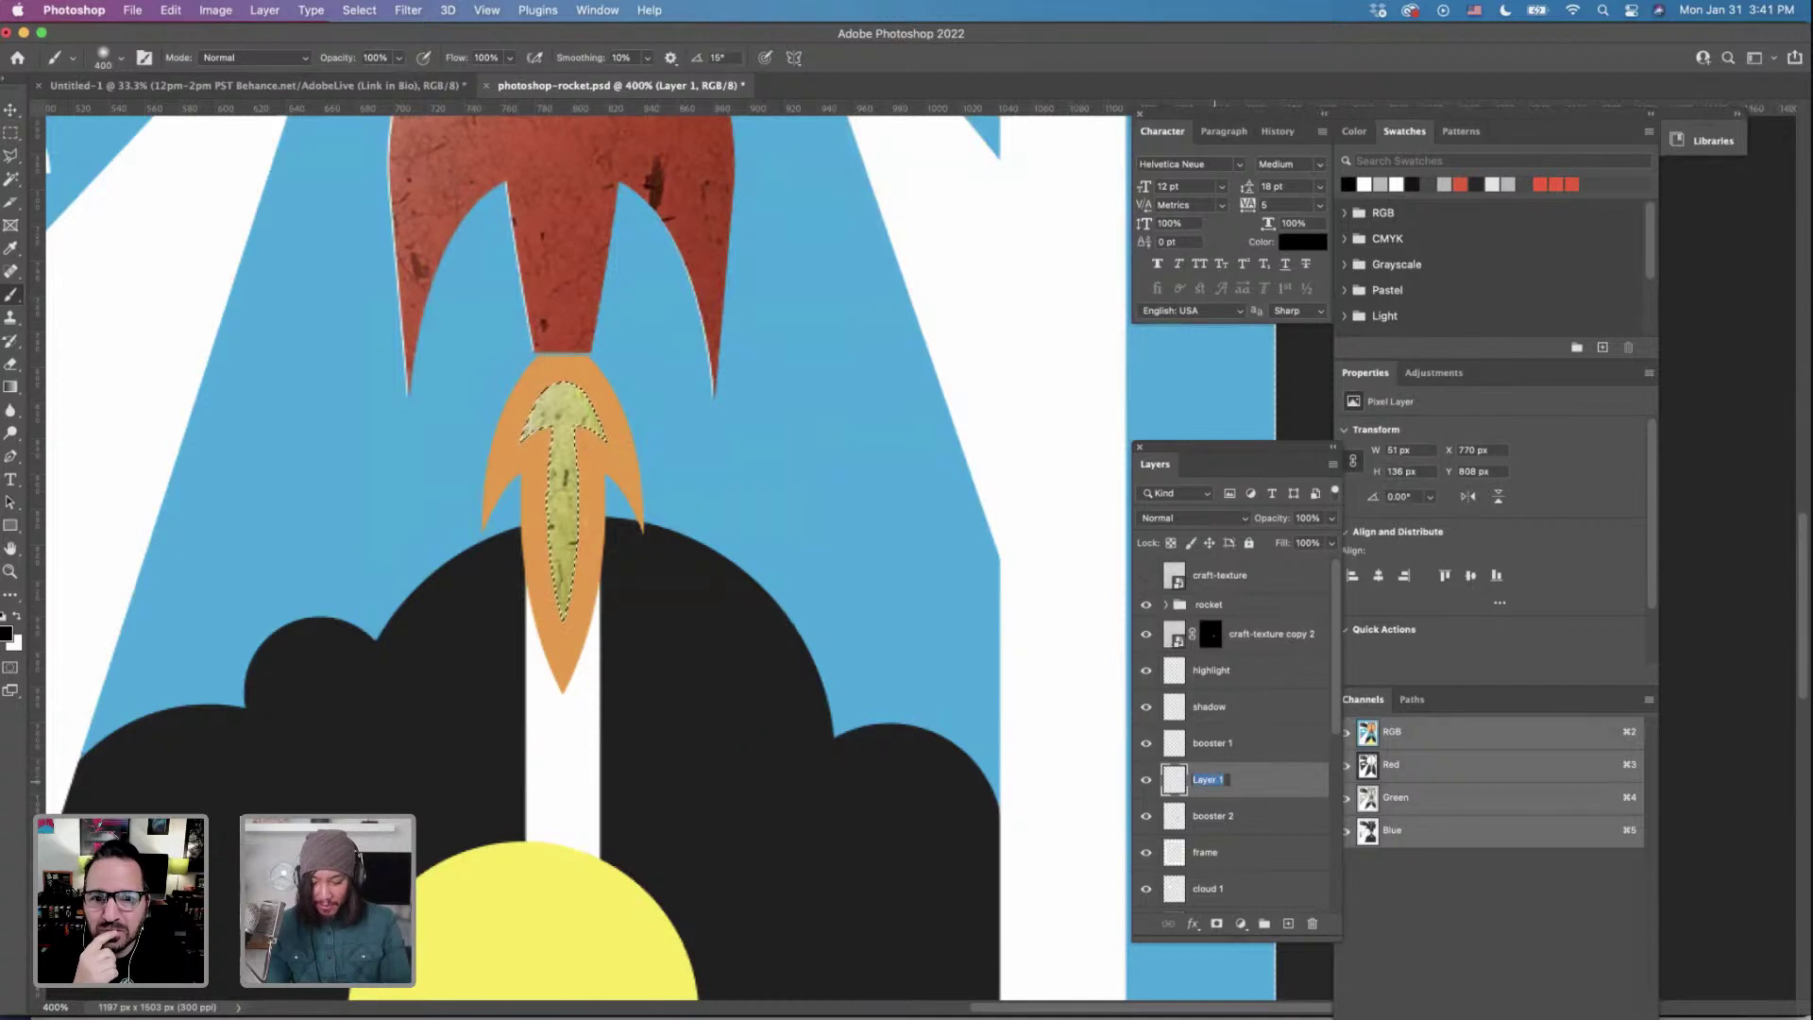
{"action": "type", "text": "rimlight"}
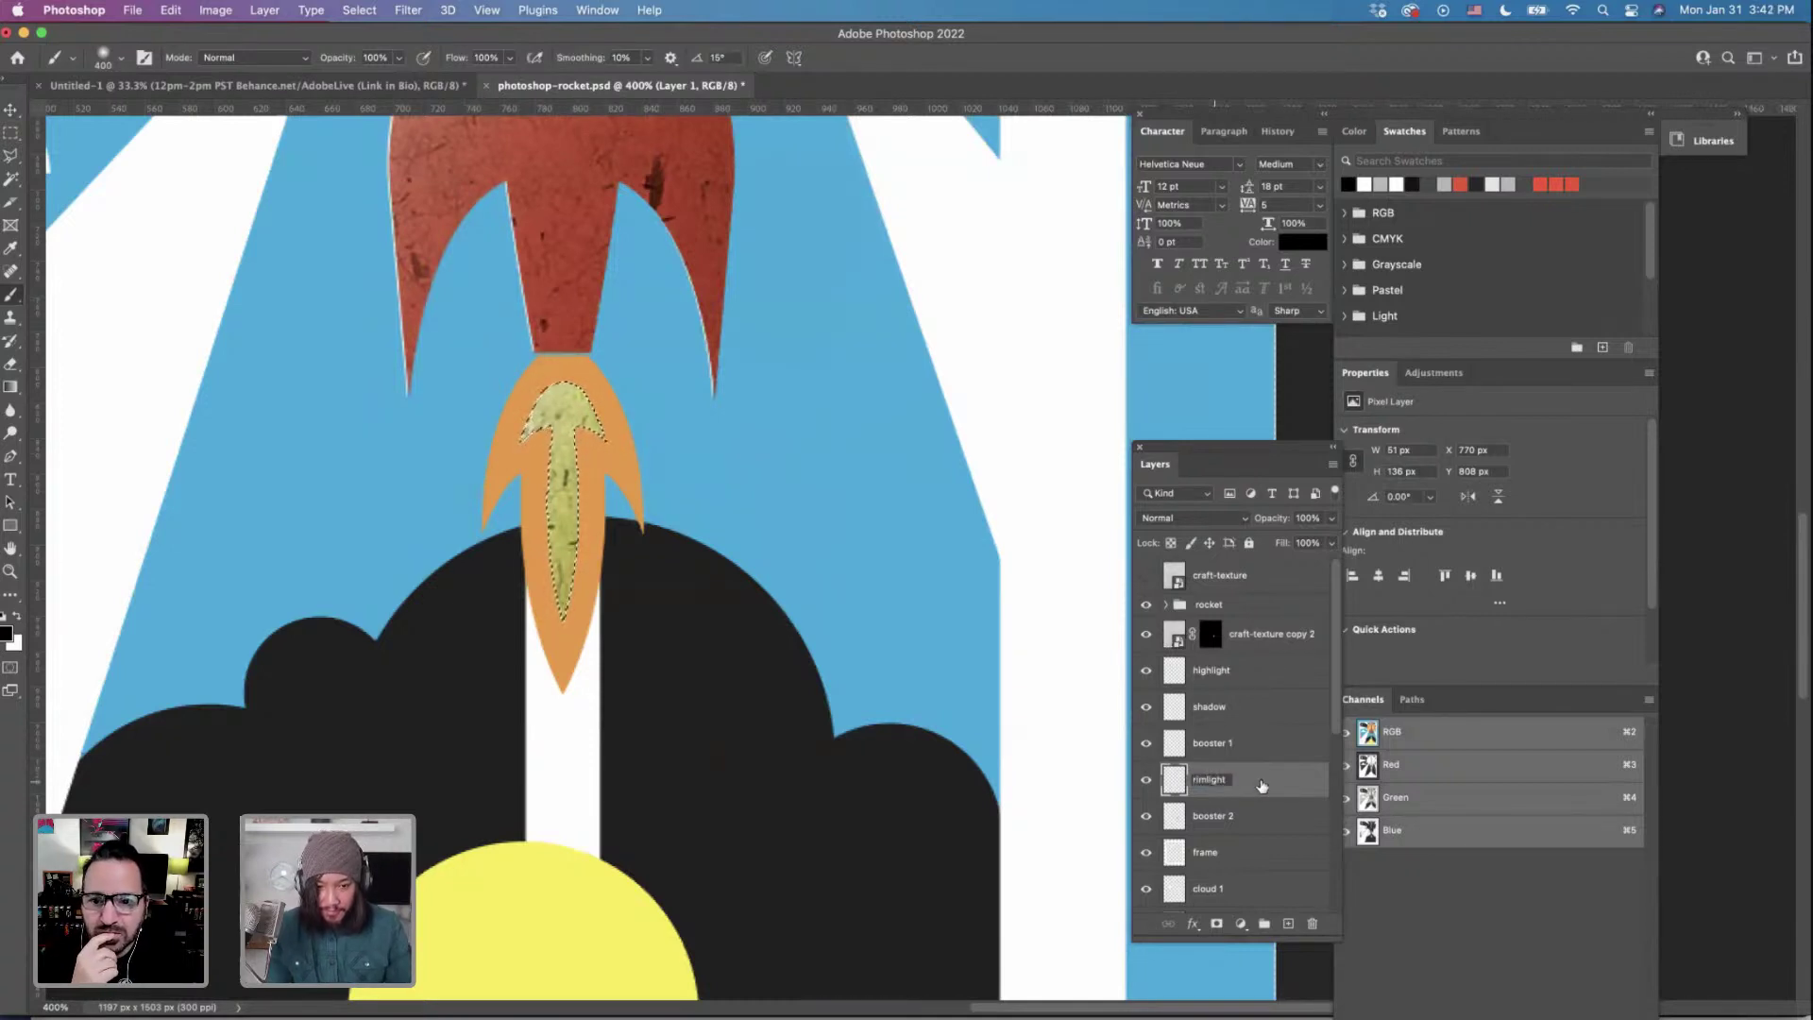
{"action": "key", "text": "Return"}
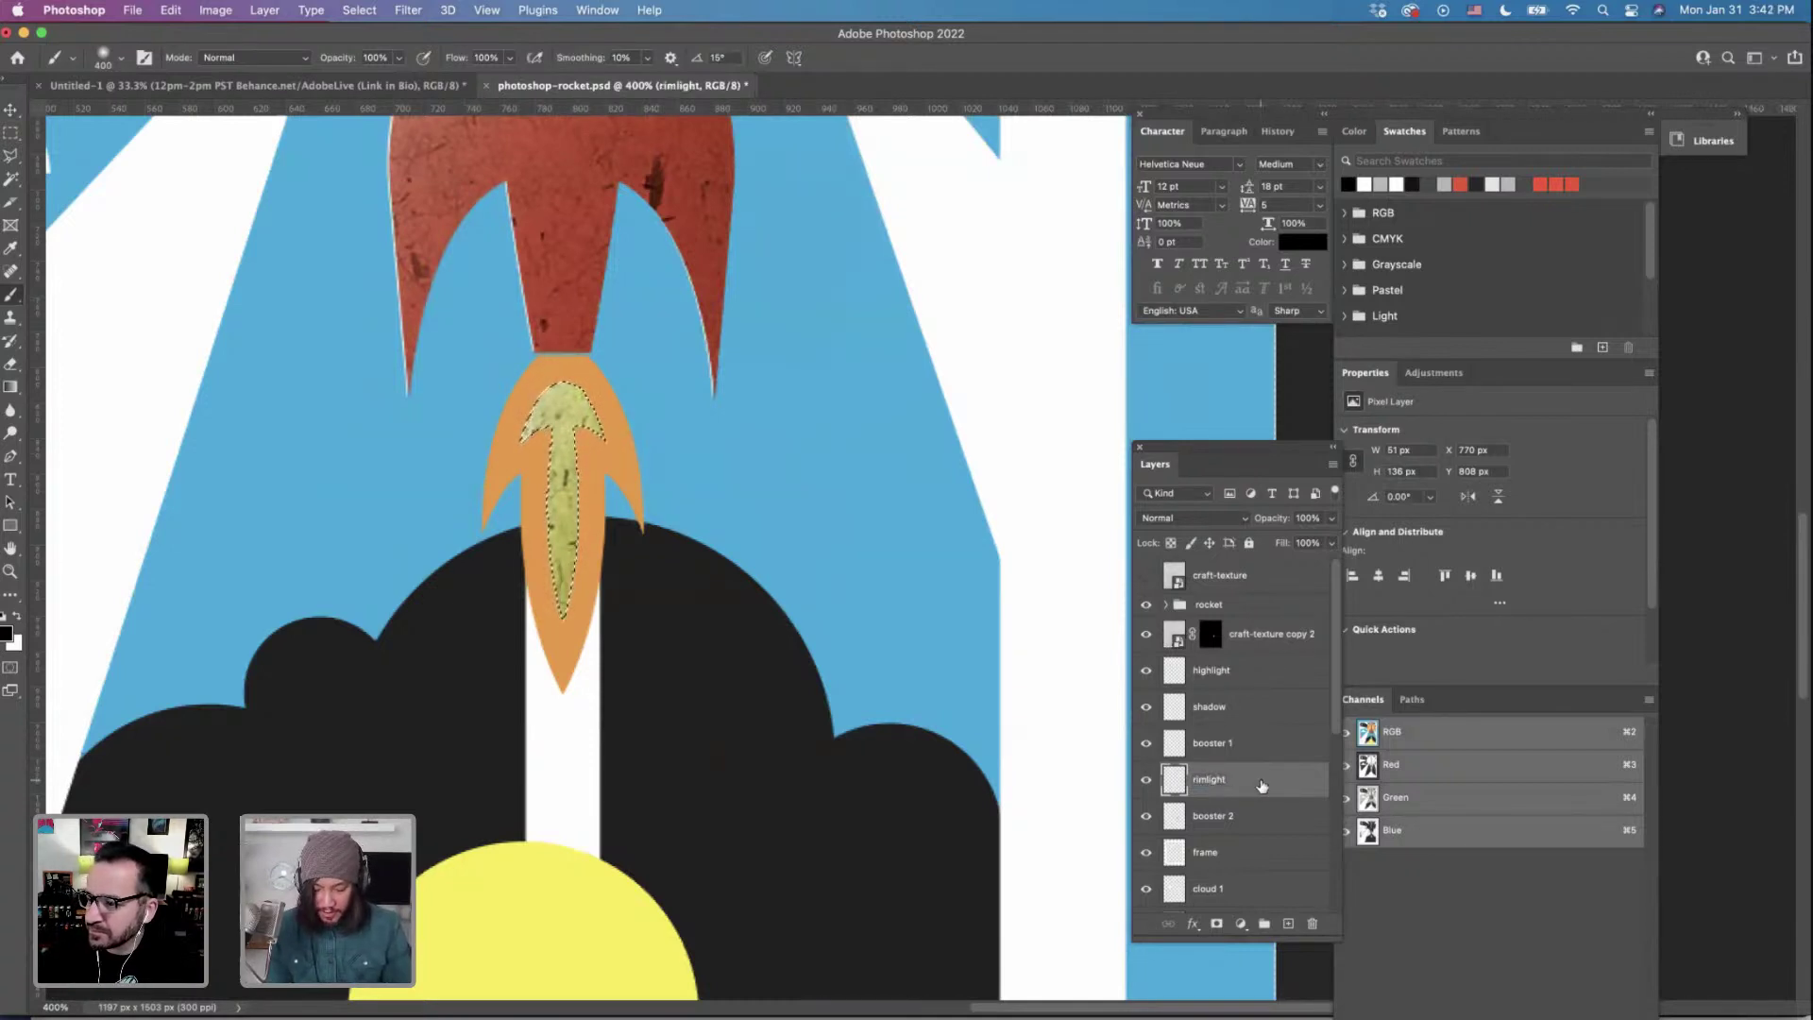
Fill booster 1's selected shape with white on the rimlight layer, deselect, and offset it 1 px left and 1 px up.
{"action": "key", "text": "super+d"}
{"action": "key", "text": "super+equal"}
{"action": "key", "text": "super+equal"}
{"action": "key", "text": "super+equal"}
{"action": "key", "text": "super+equal"}
{"action": "key", "text": "super+equal"}
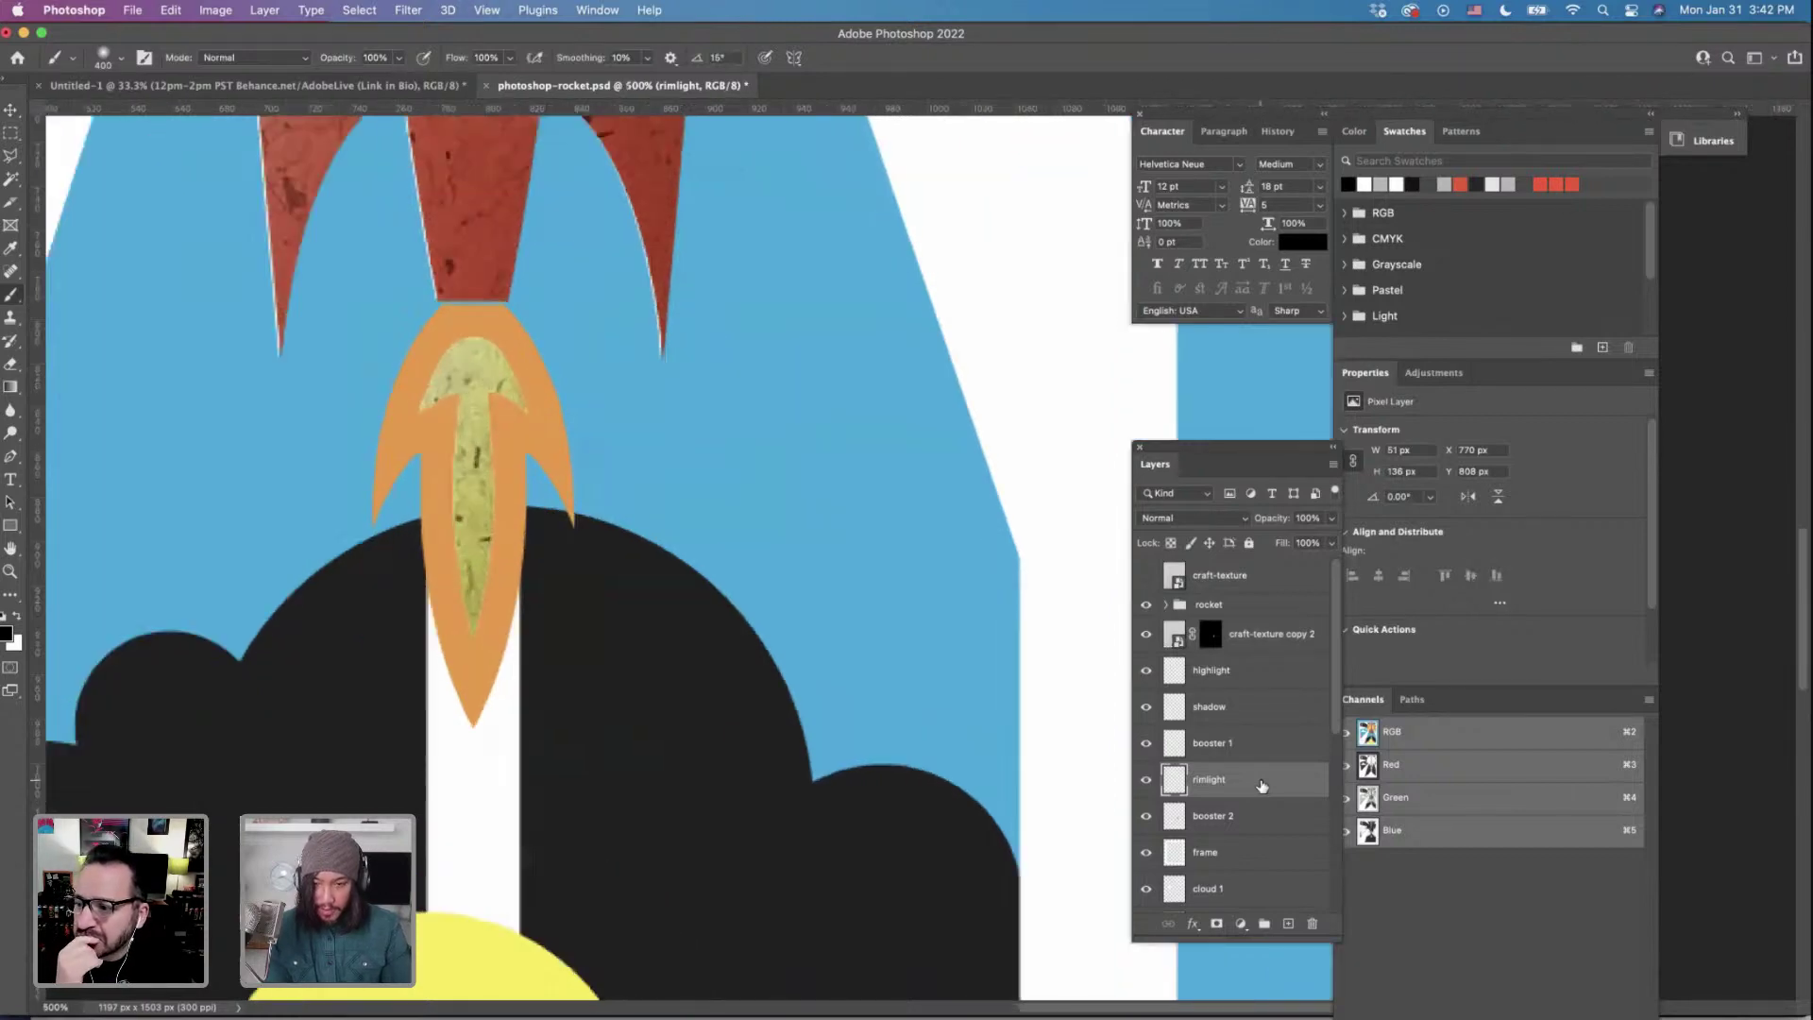
{"action": "scroll", "coordinate": [797, 695], "scroll_direction": "left", "scroll_amount": 10}
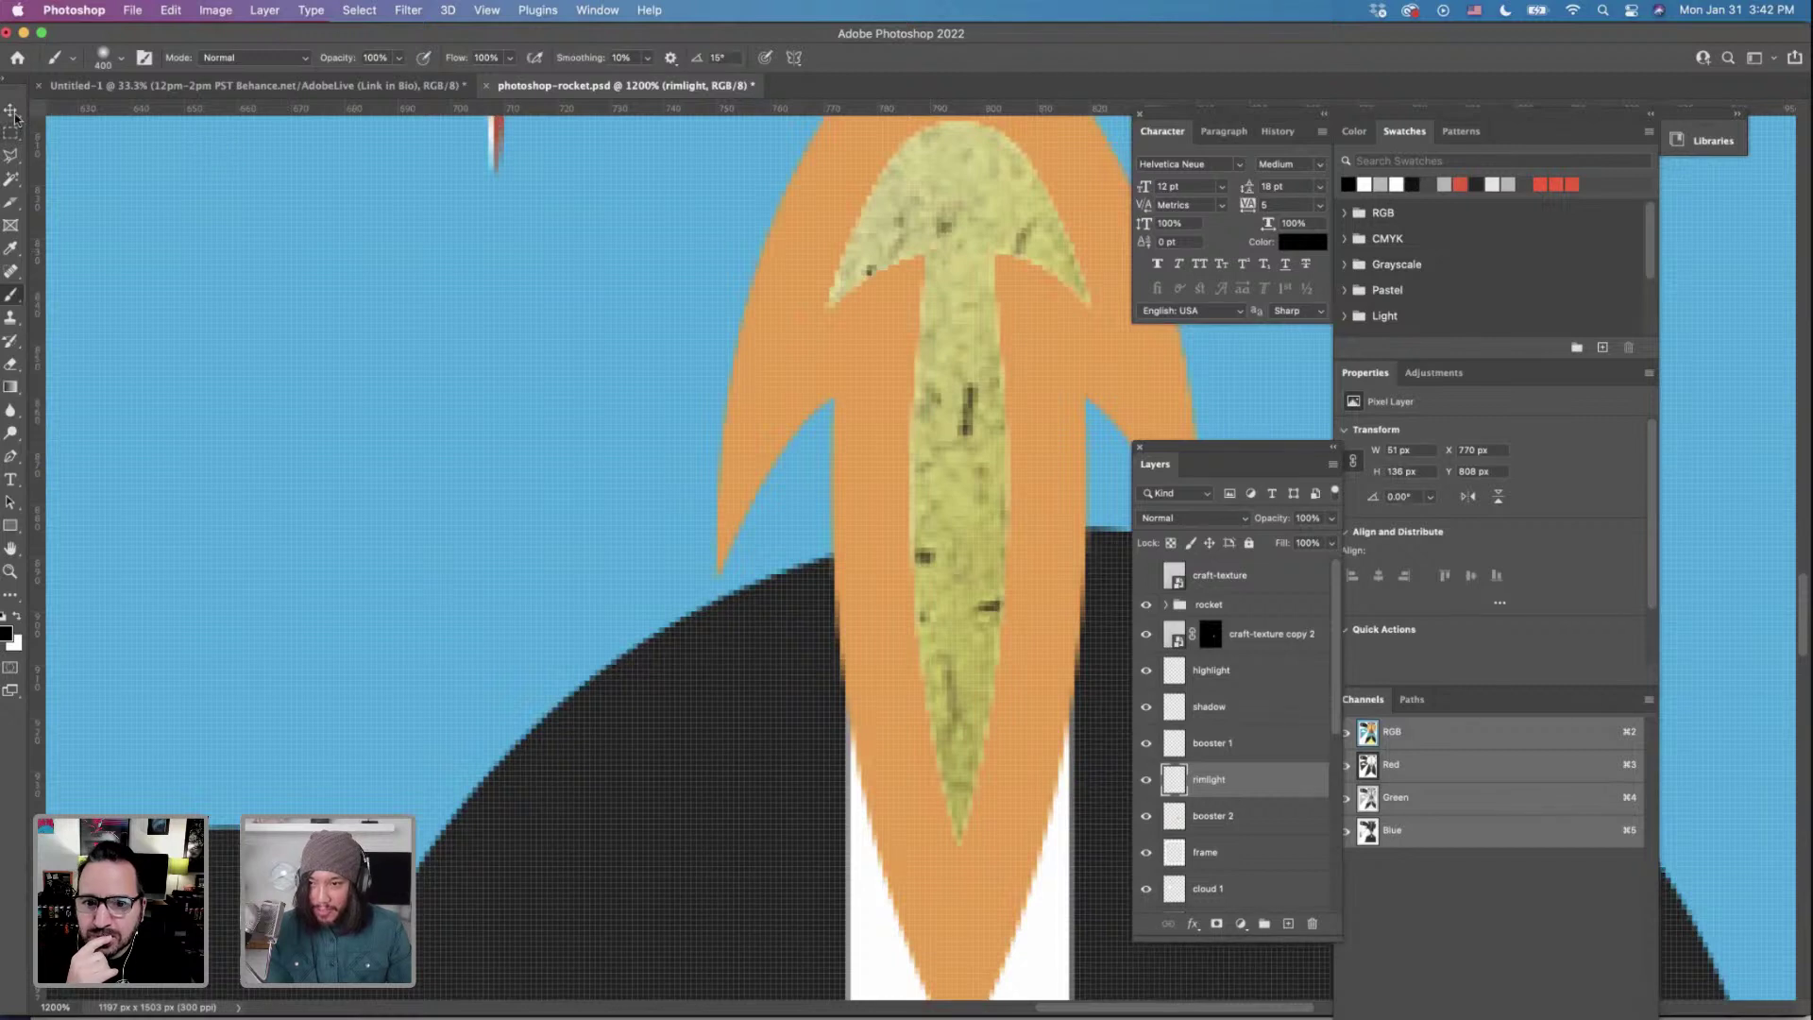
{"action": "key", "text": "v"}
{"action": "key", "text": "Left"}
{"action": "key", "text": "Up"}
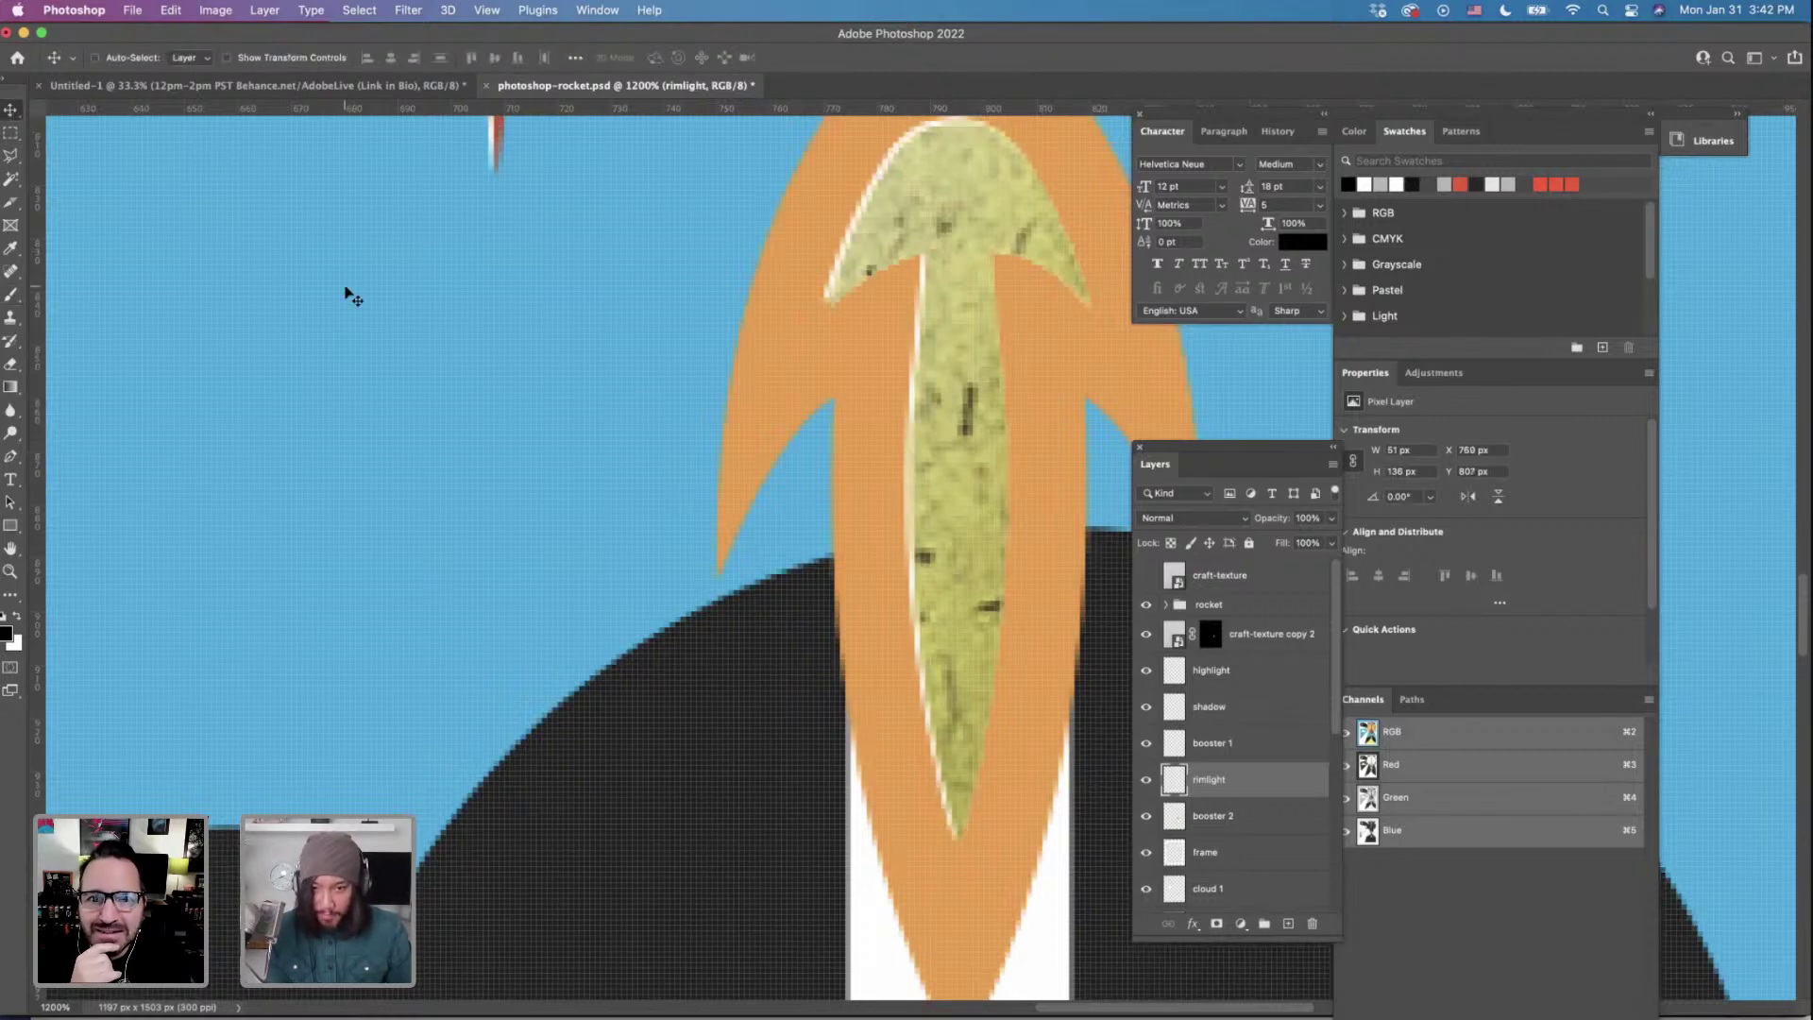
Load booster 1's shape as a selection and add a new layer named shadow between rimlight and booster 2.
{"action": "key", "text": "super+minus"}
{"action": "key", "text": "super+minus"}
{"action": "key", "text": "super+minus"}
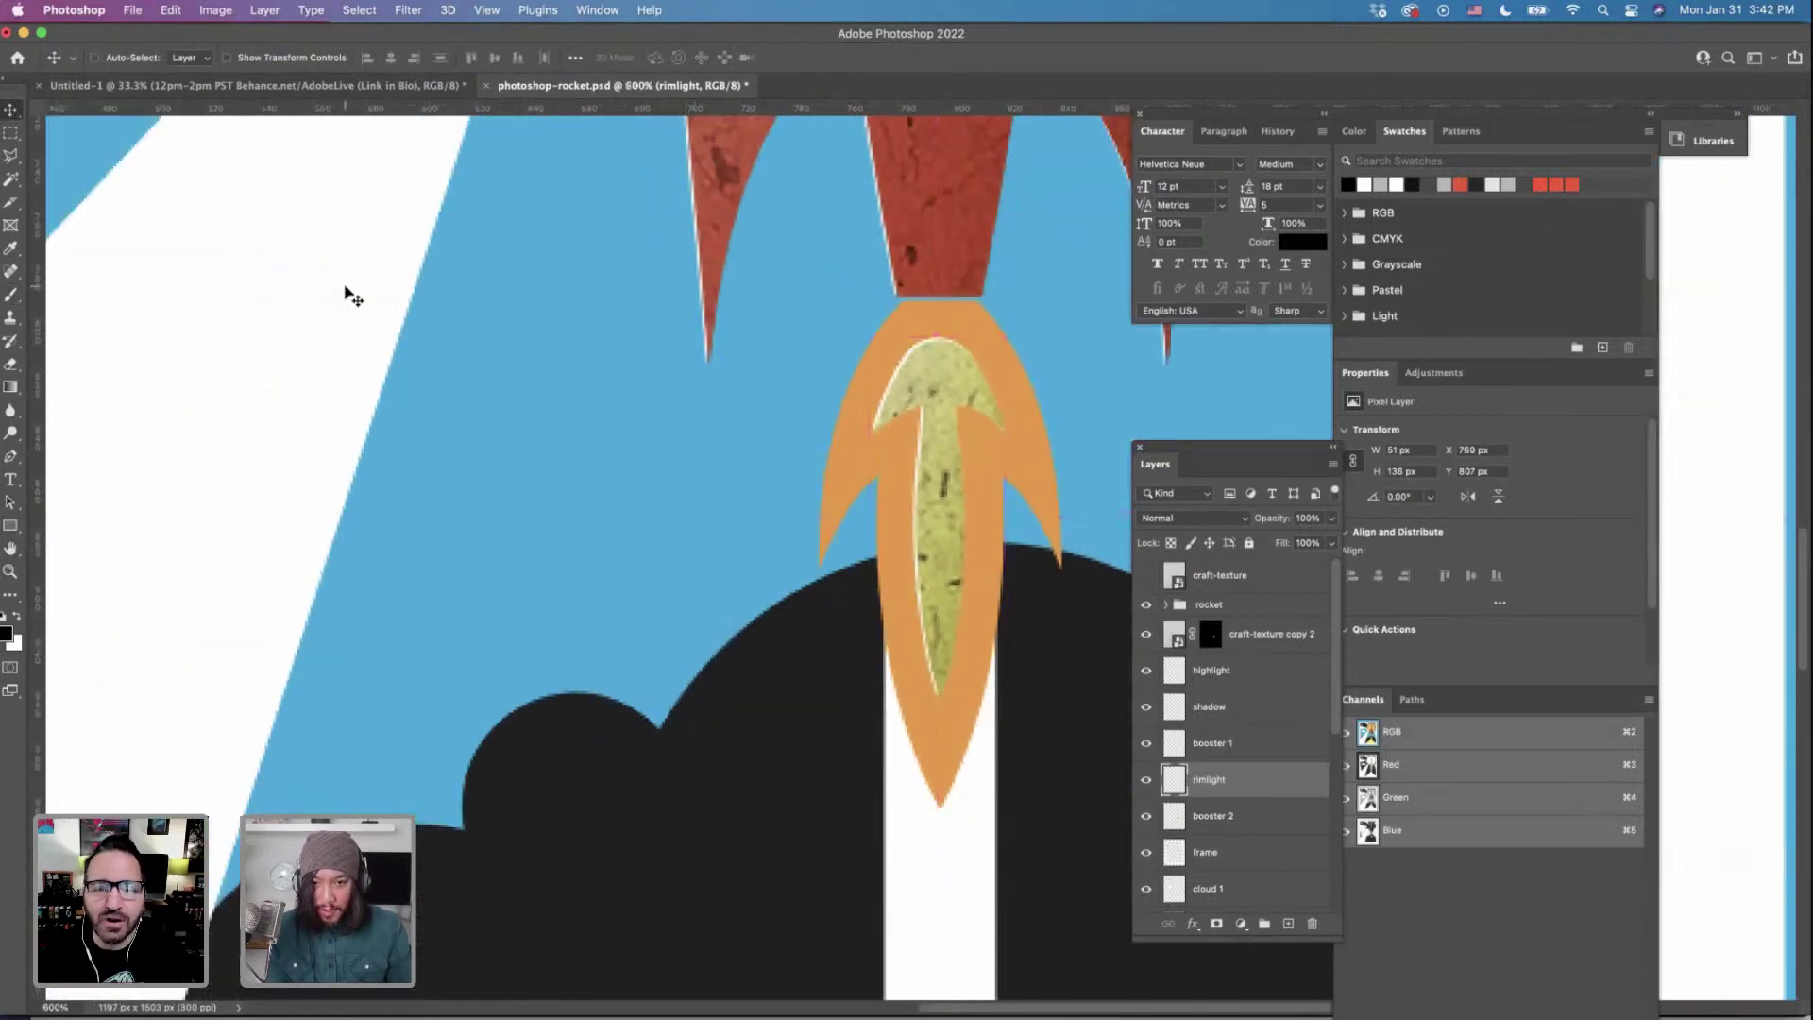
{"action": "scroll", "coordinate": [349, 292], "scroll_direction": "right", "scroll_amount": 5}
{"action": "scroll", "coordinate": [988, 579], "scroll_direction": "up", "scroll_amount": 2}
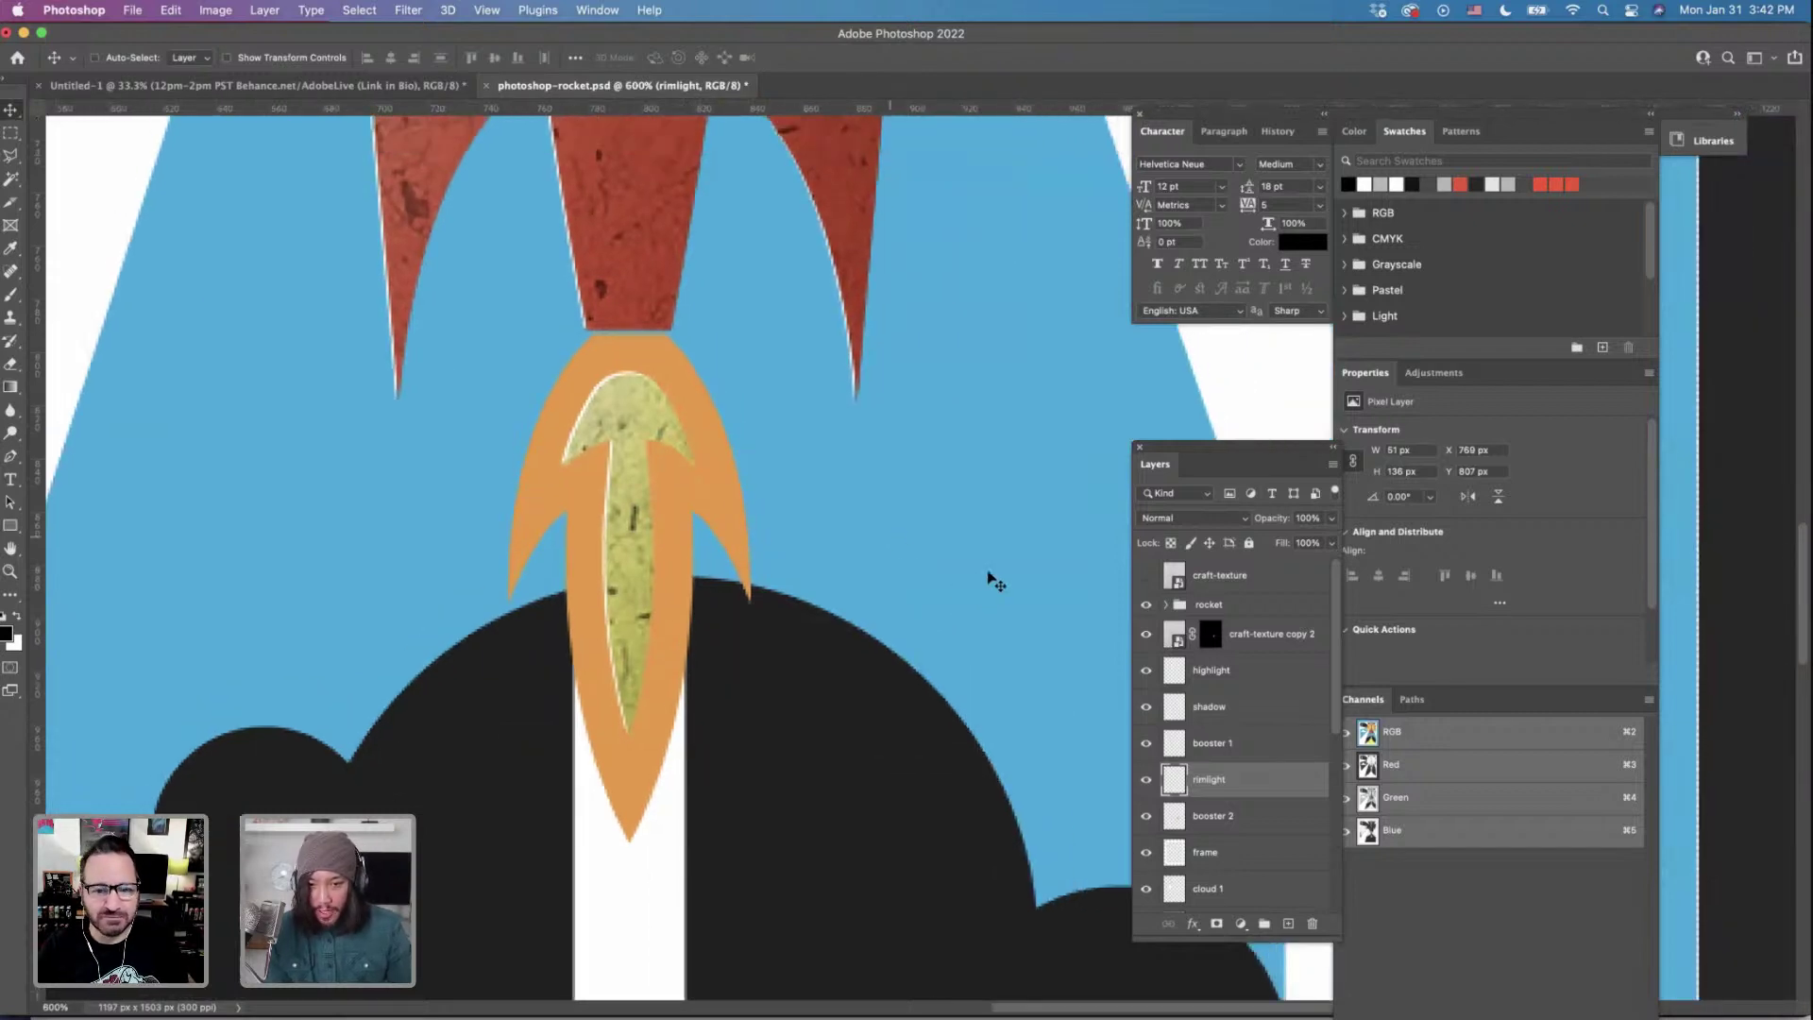
{"action": "scroll", "coordinate": [1202, 722], "scroll_direction": "down", "scroll_amount": 1}
{"action": "scroll", "coordinate": [761, 515], "scroll_direction": "up", "scroll_amount": 2}
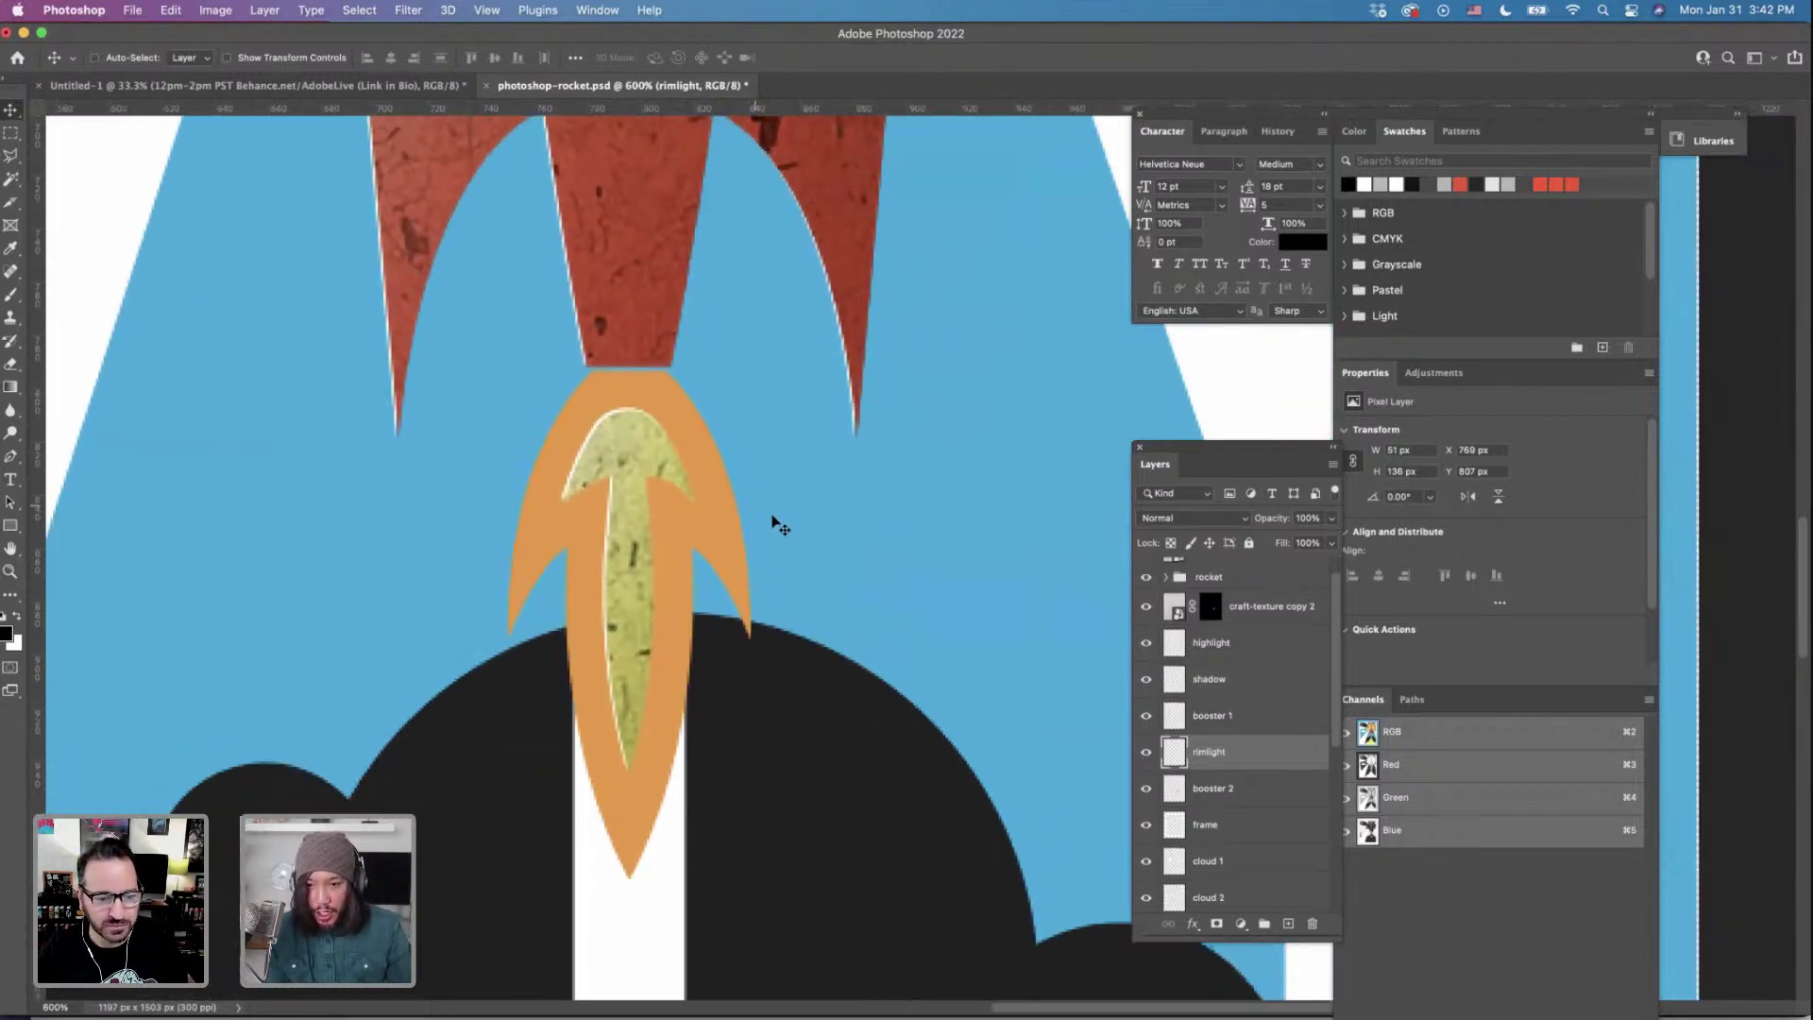
{"action": "left_click", "coordinate": [1176, 746], "text": "super"}
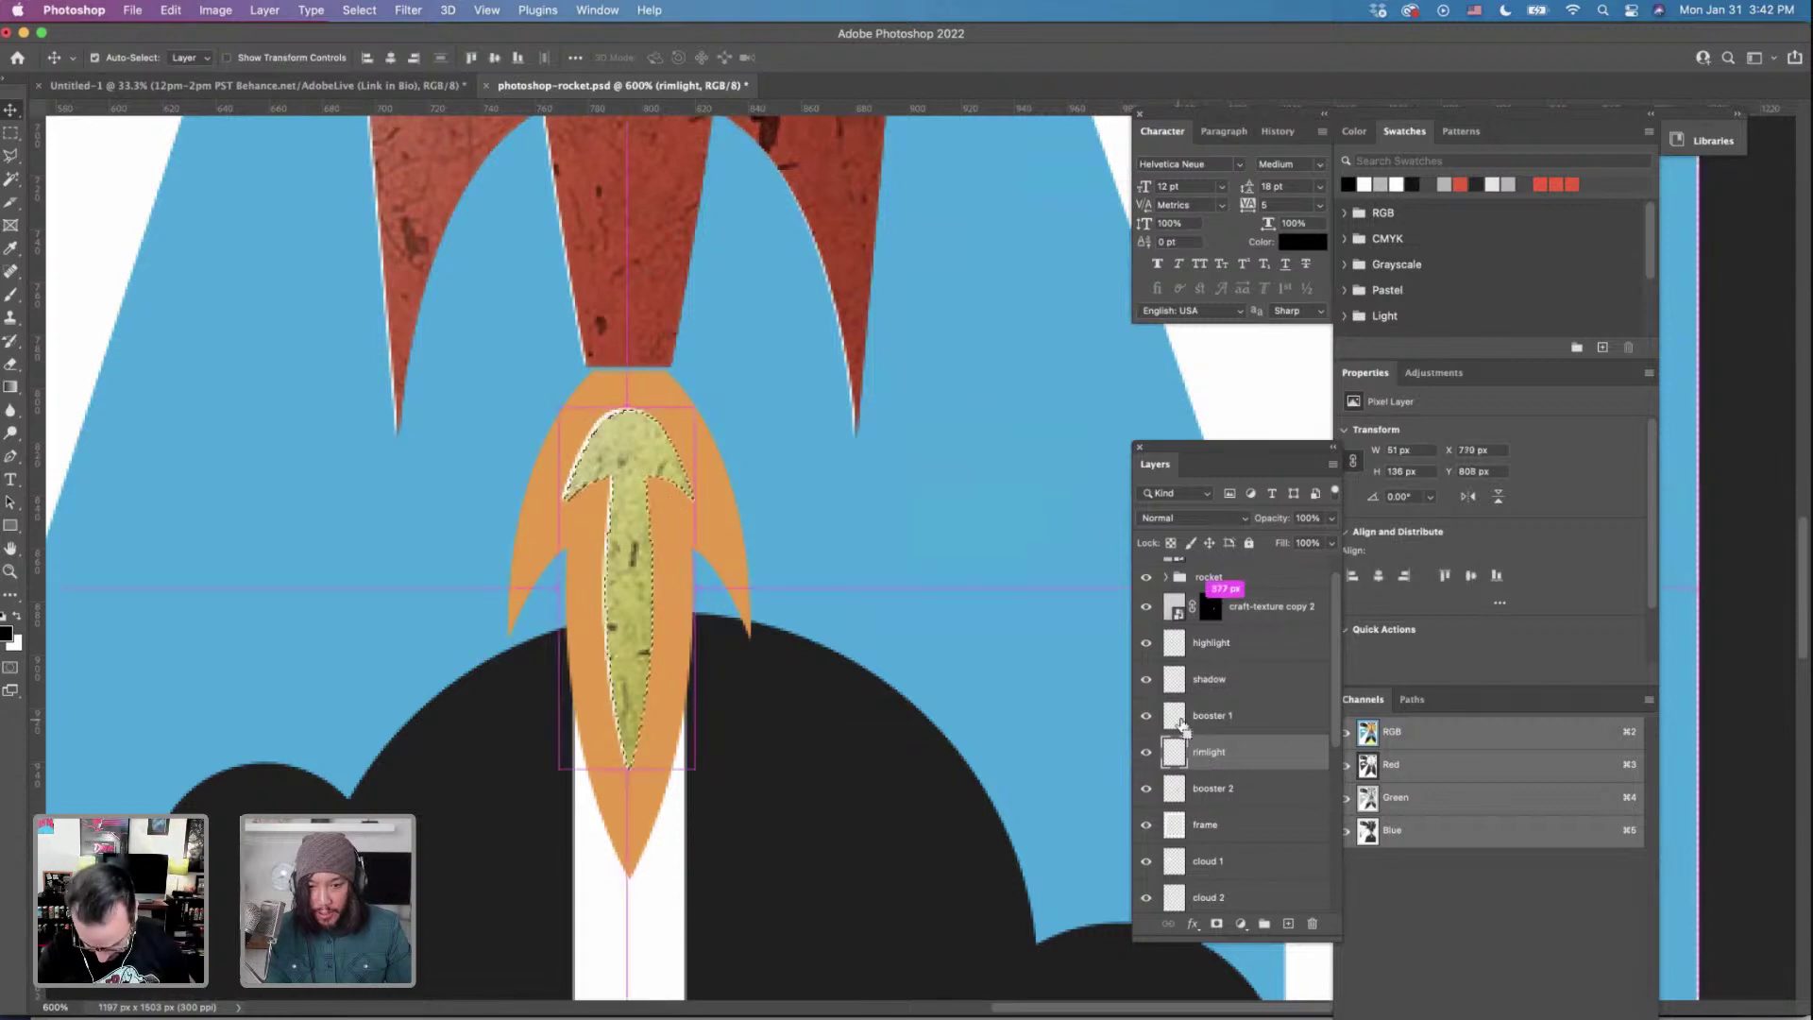
{"action": "left_click", "coordinate": [1213, 791]}
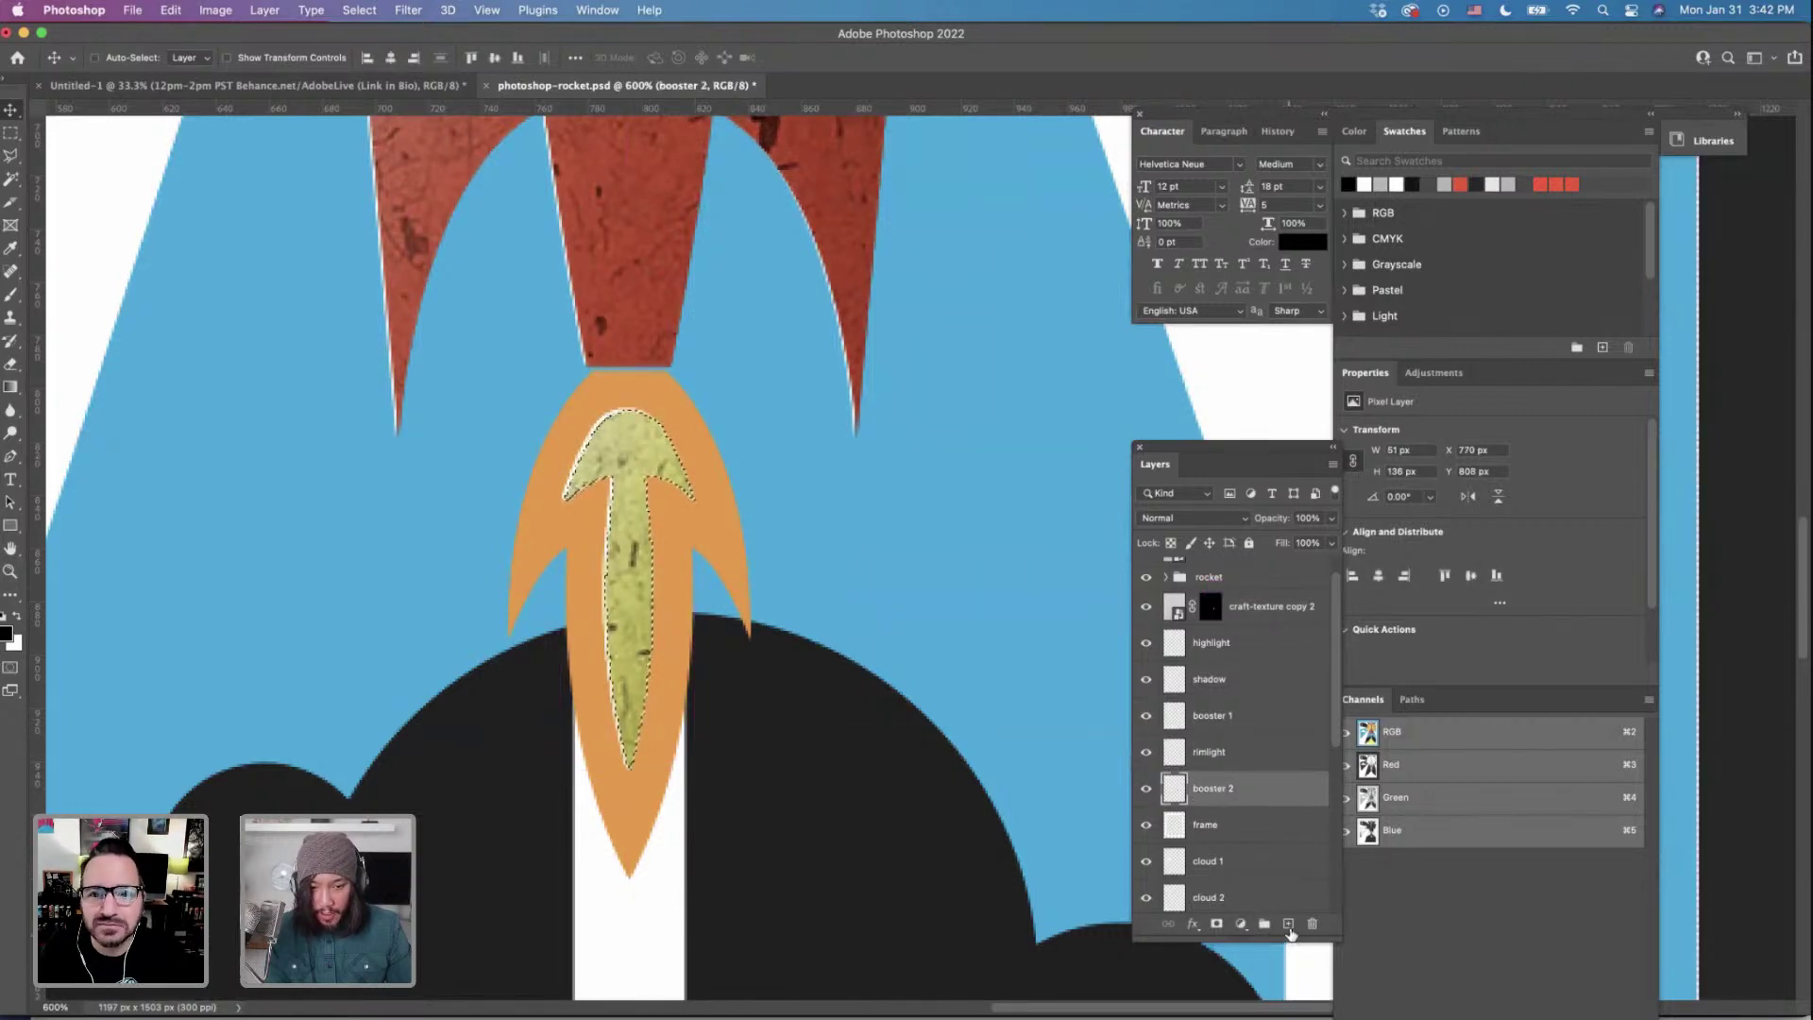
{"action": "left_click", "coordinate": [1288, 923]}
{"action": "double_click", "coordinate": [1209, 789]}
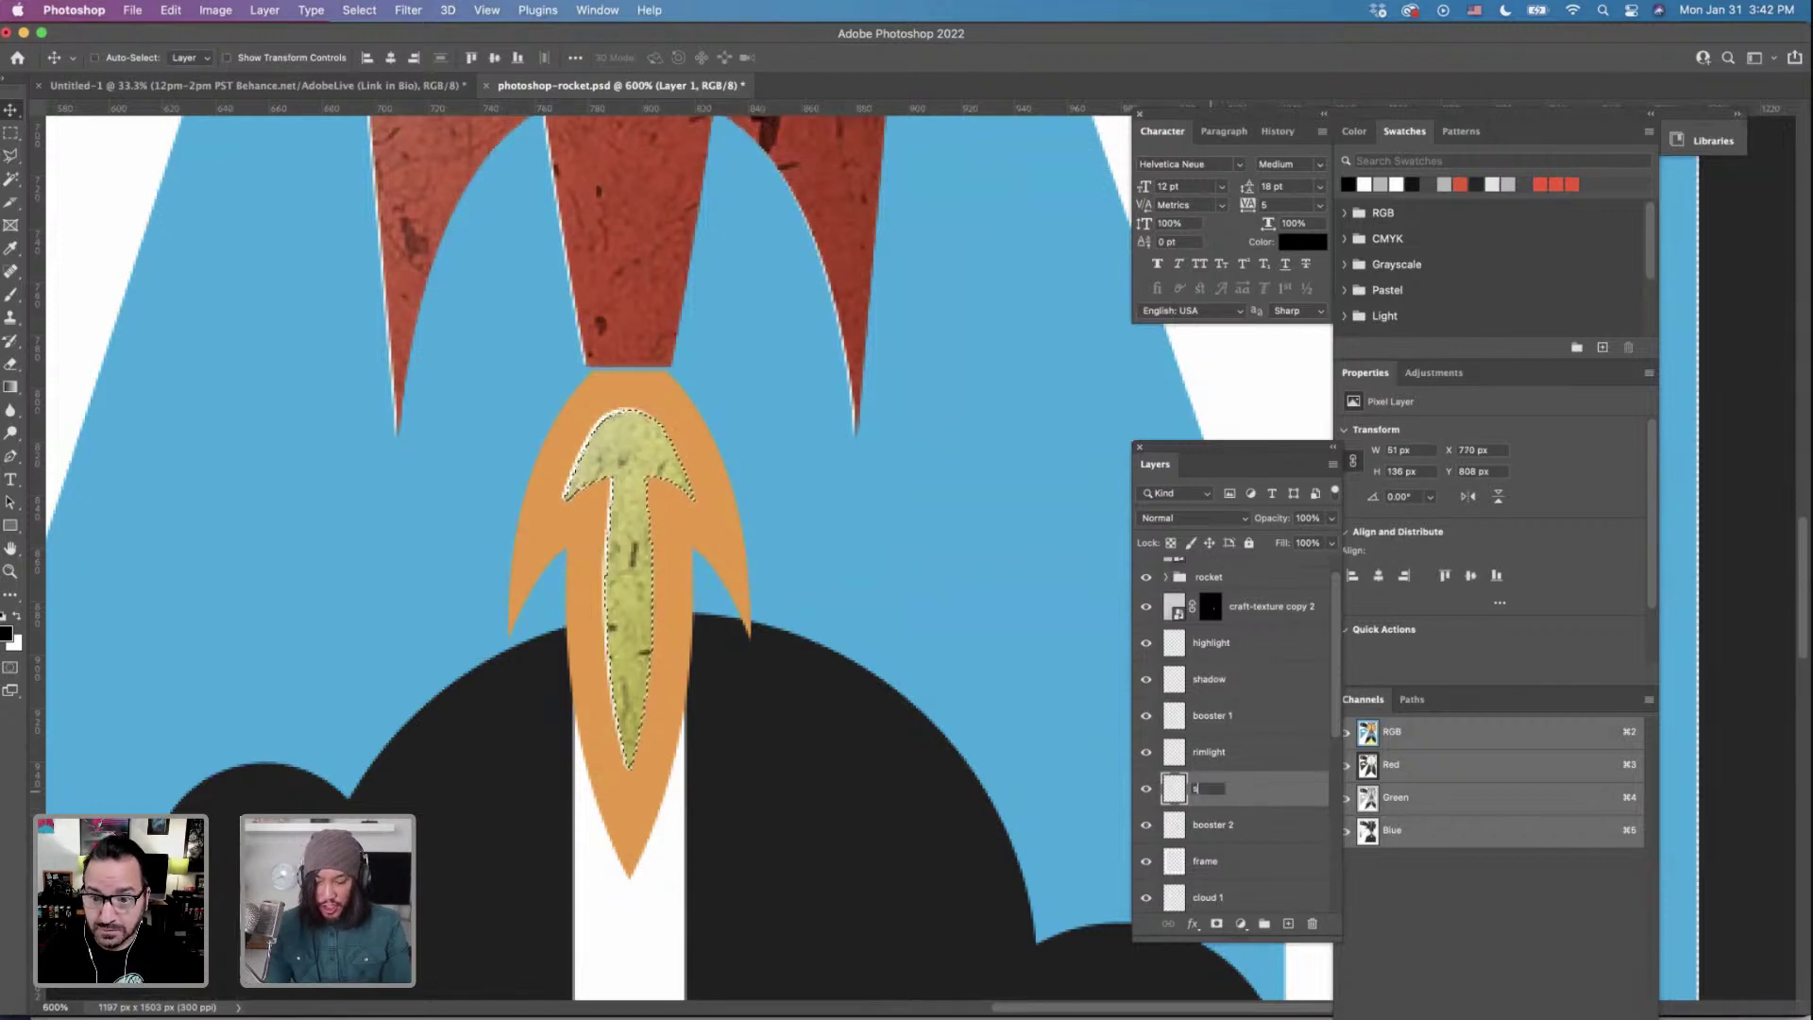
{"action": "type", "text": "shadow"}
{"action": "key", "text": "Return"}
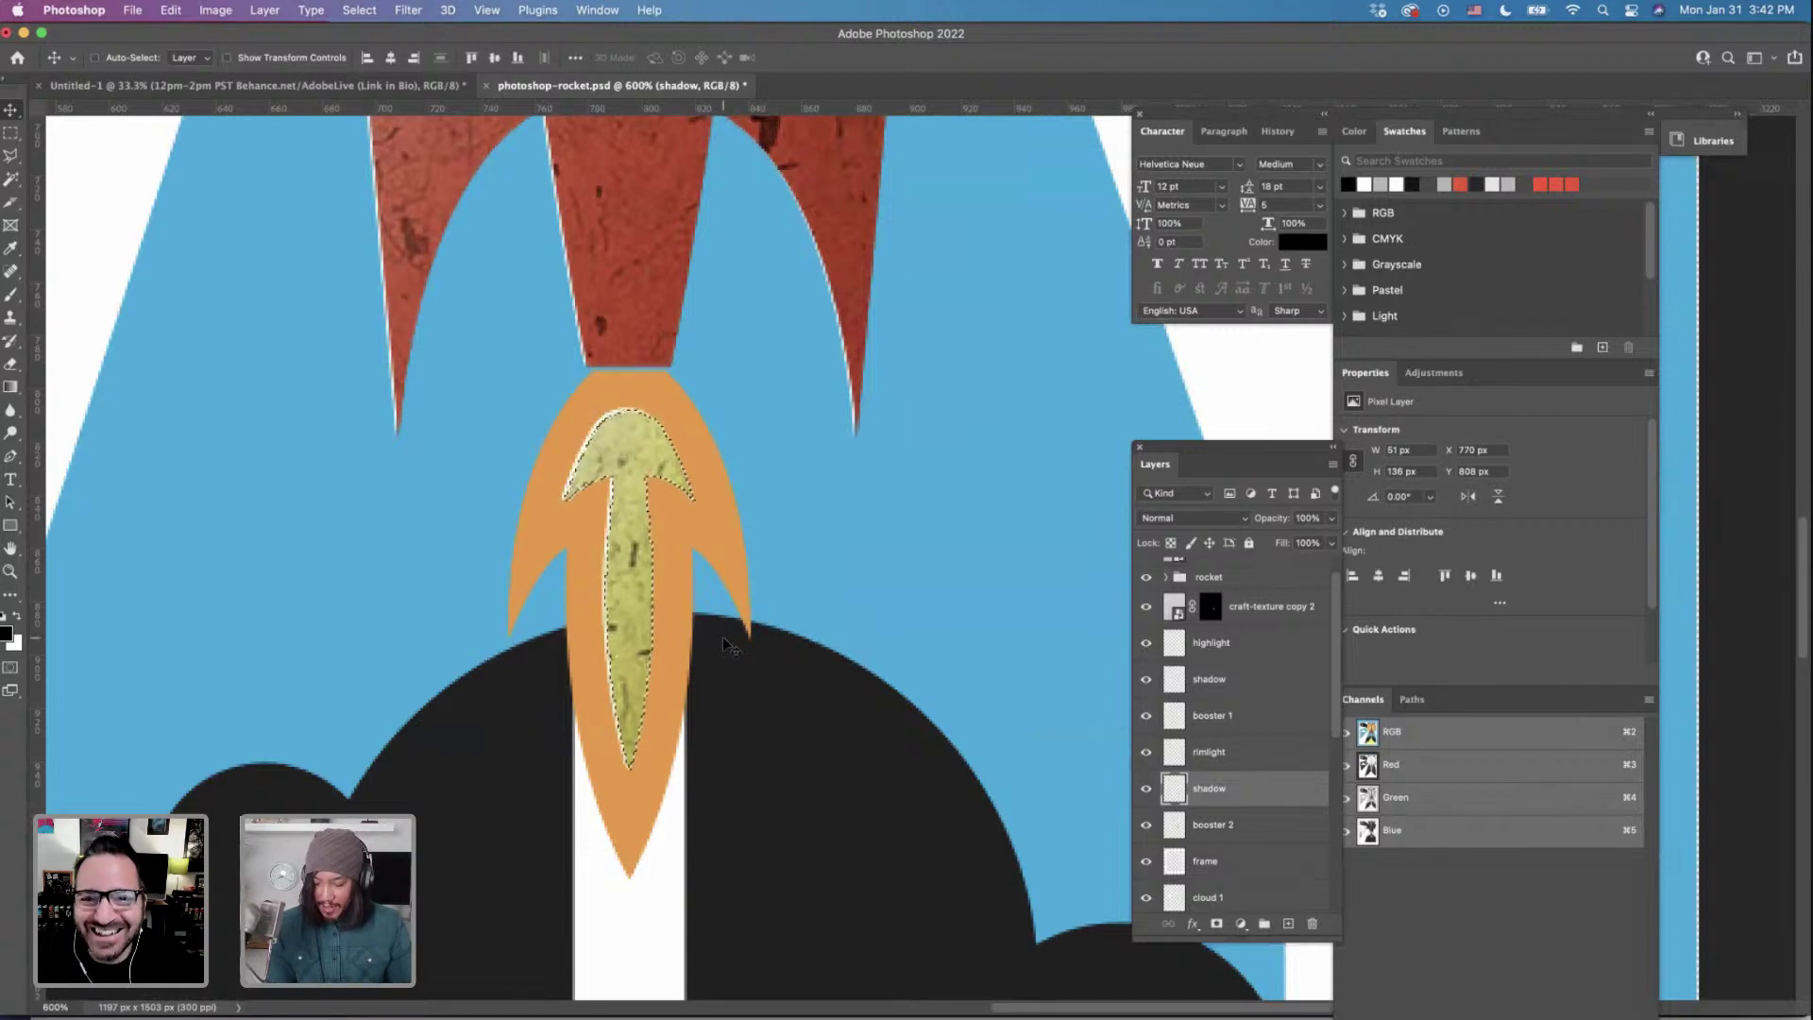
Fill booster 1's selected shape with black on the new shadow layer, deselect, and offset it 3 px right and 2 px down.
{"action": "key", "text": "super+d"}
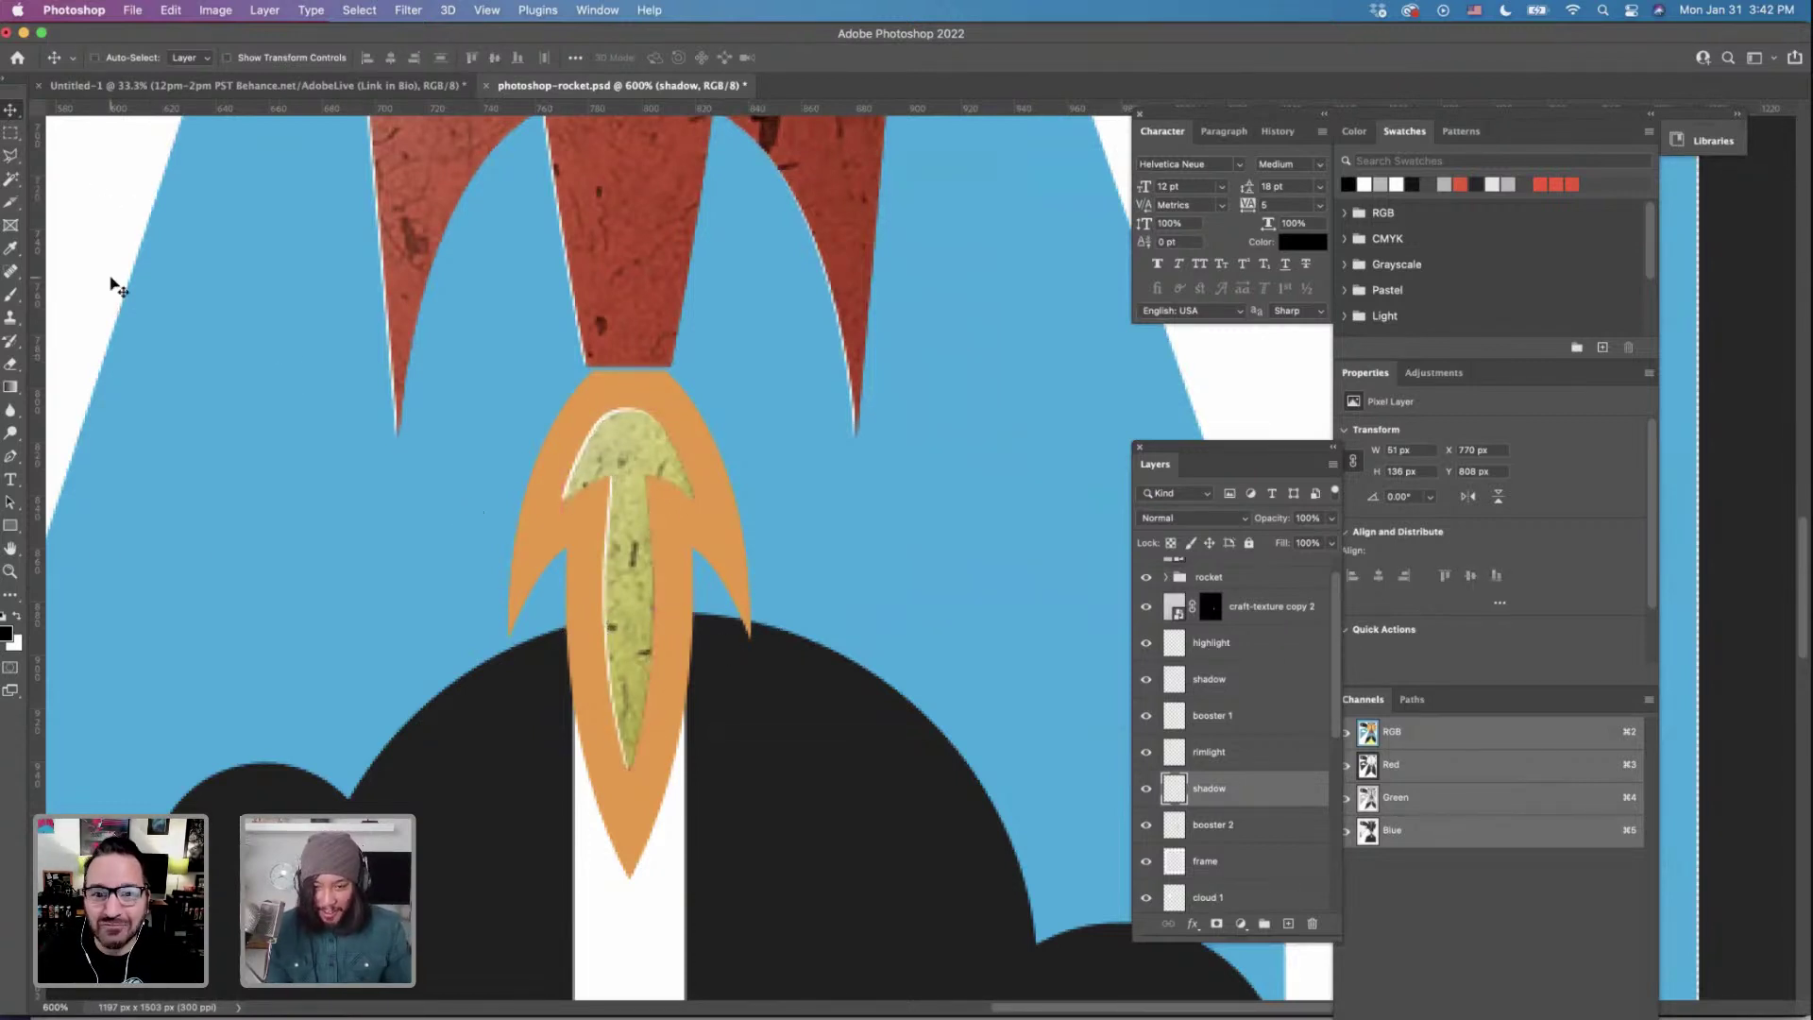
{"action": "key", "text": "Right"}
{"action": "key", "text": "Down"}
{"action": "key", "text": "Right"}
{"action": "key", "text": "Down"}
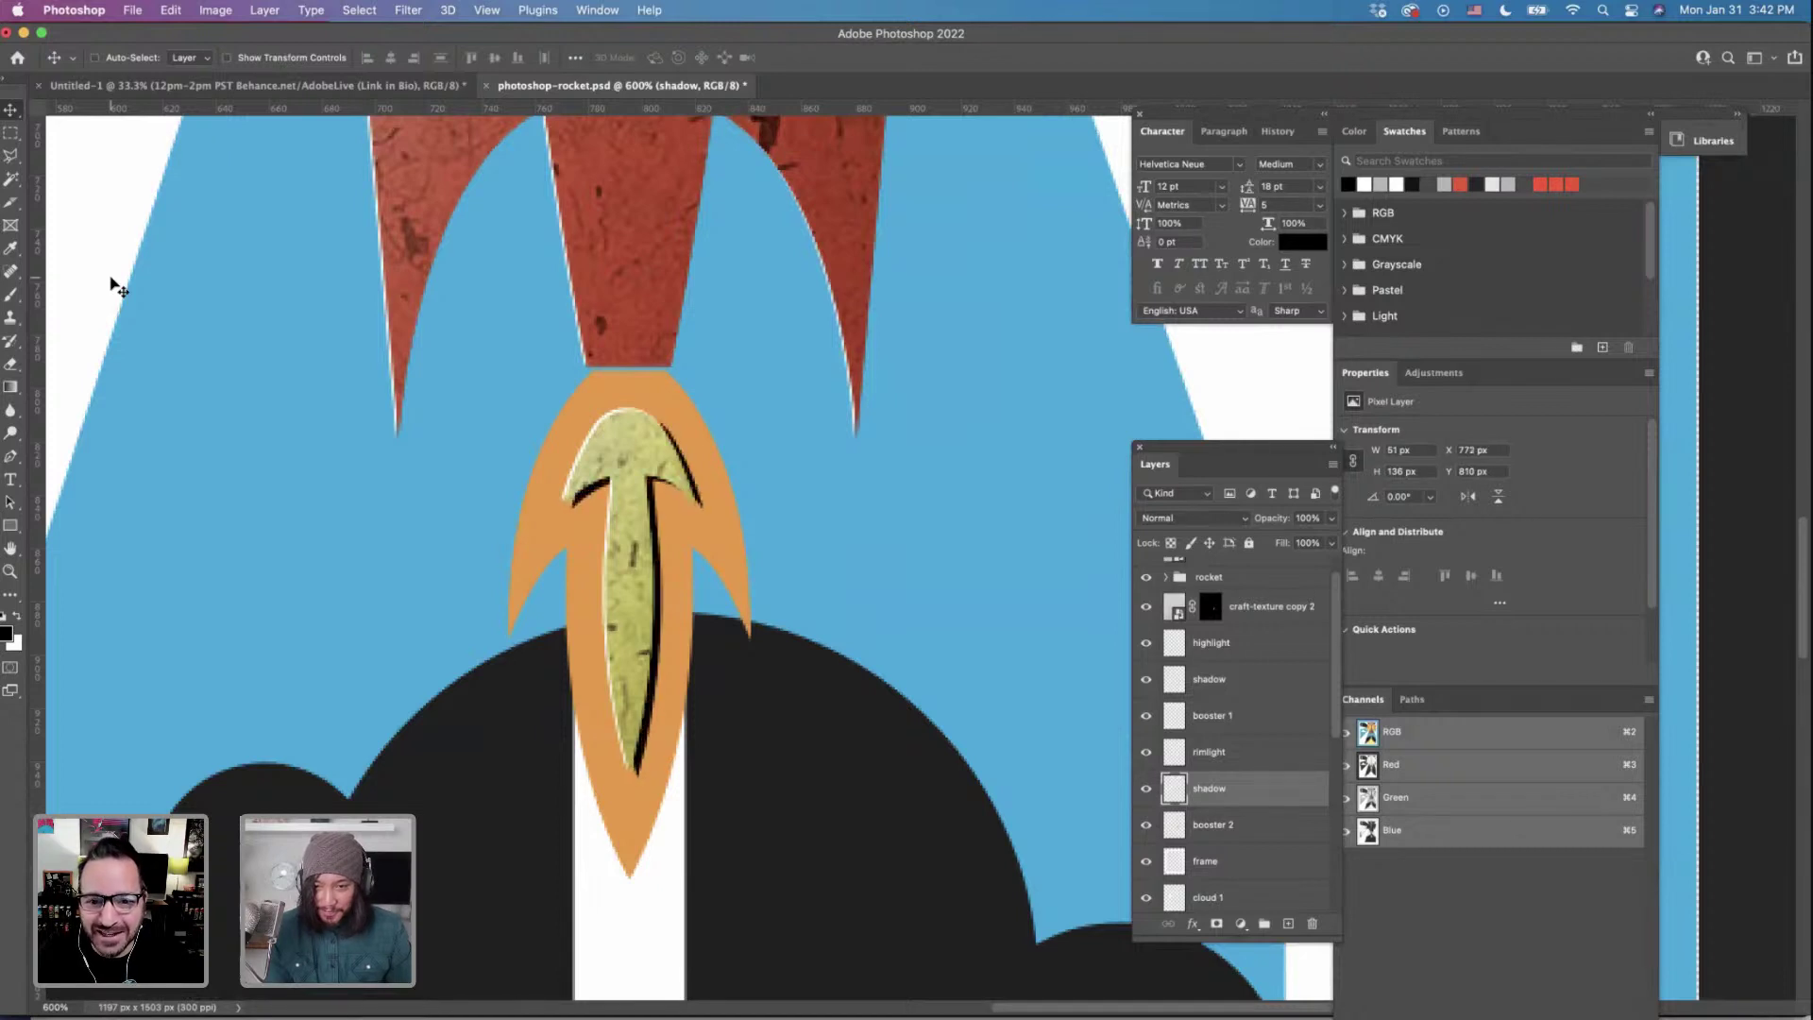
{"action": "key", "text": "Right"}
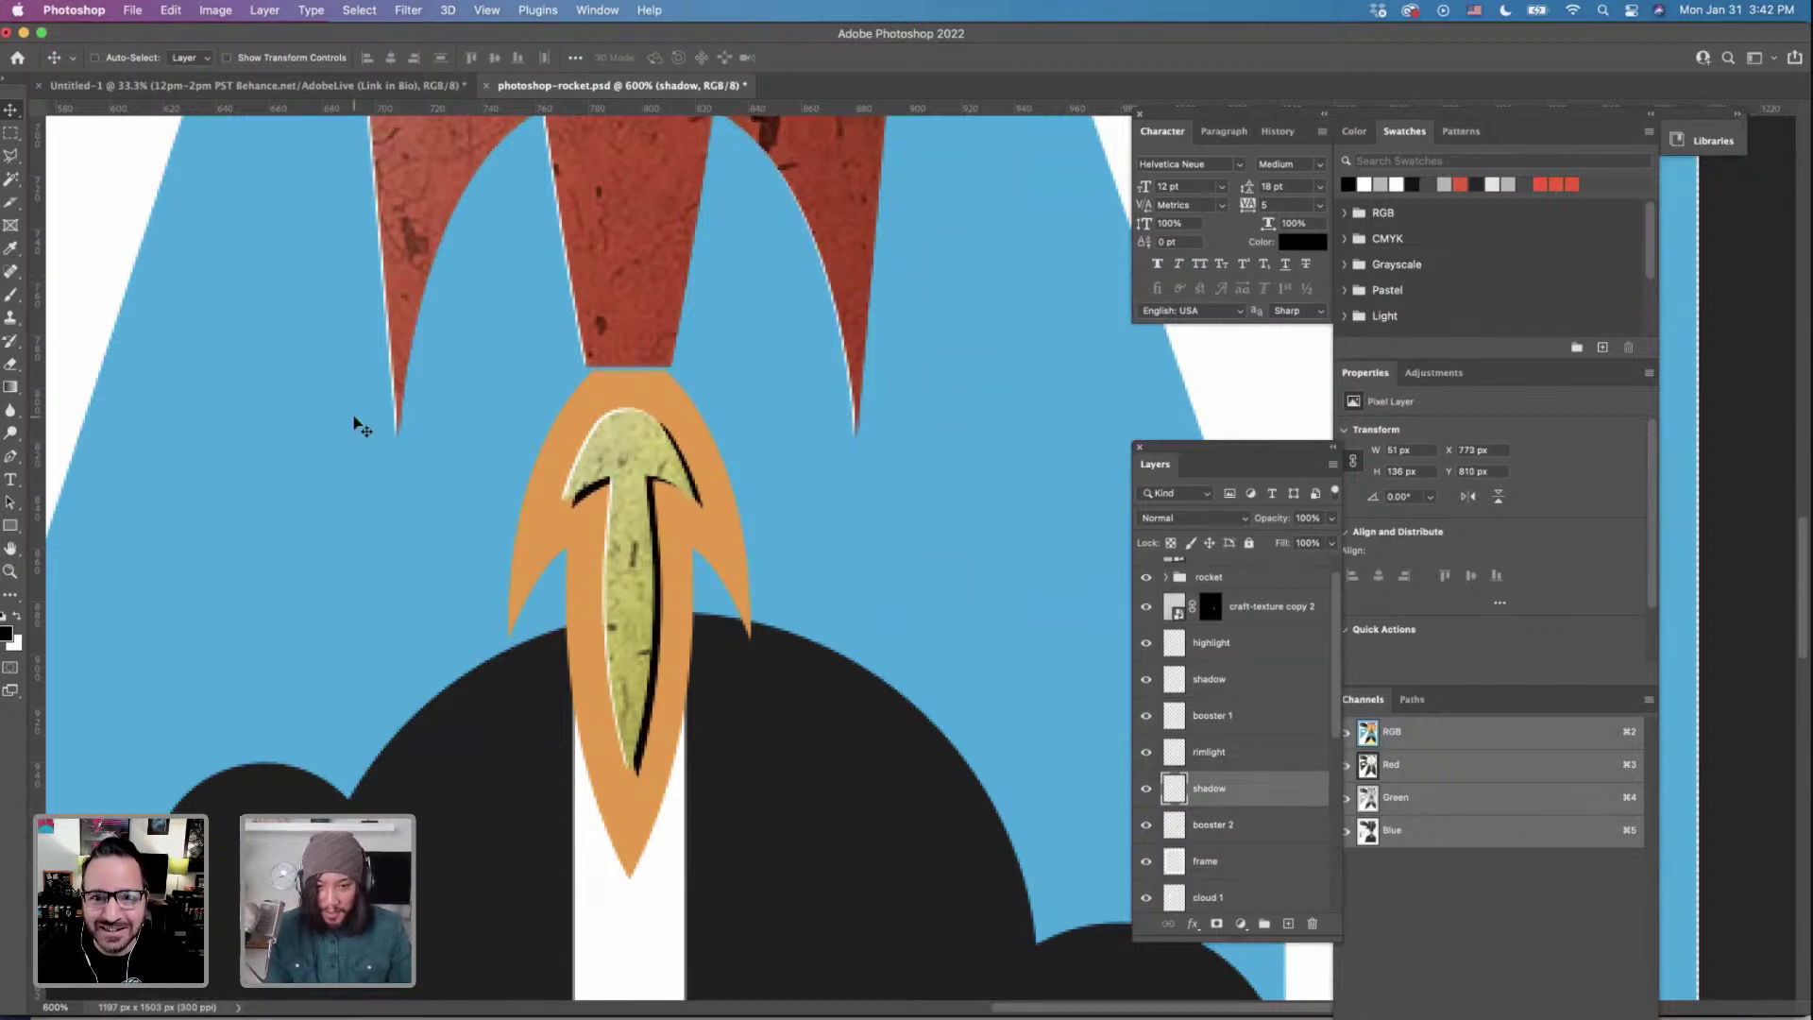
Set the black shadow layer's blend mode to Multiply and convert the layer to a smart object for smart filters.
{"action": "left_click", "coordinate": [1160, 517]}
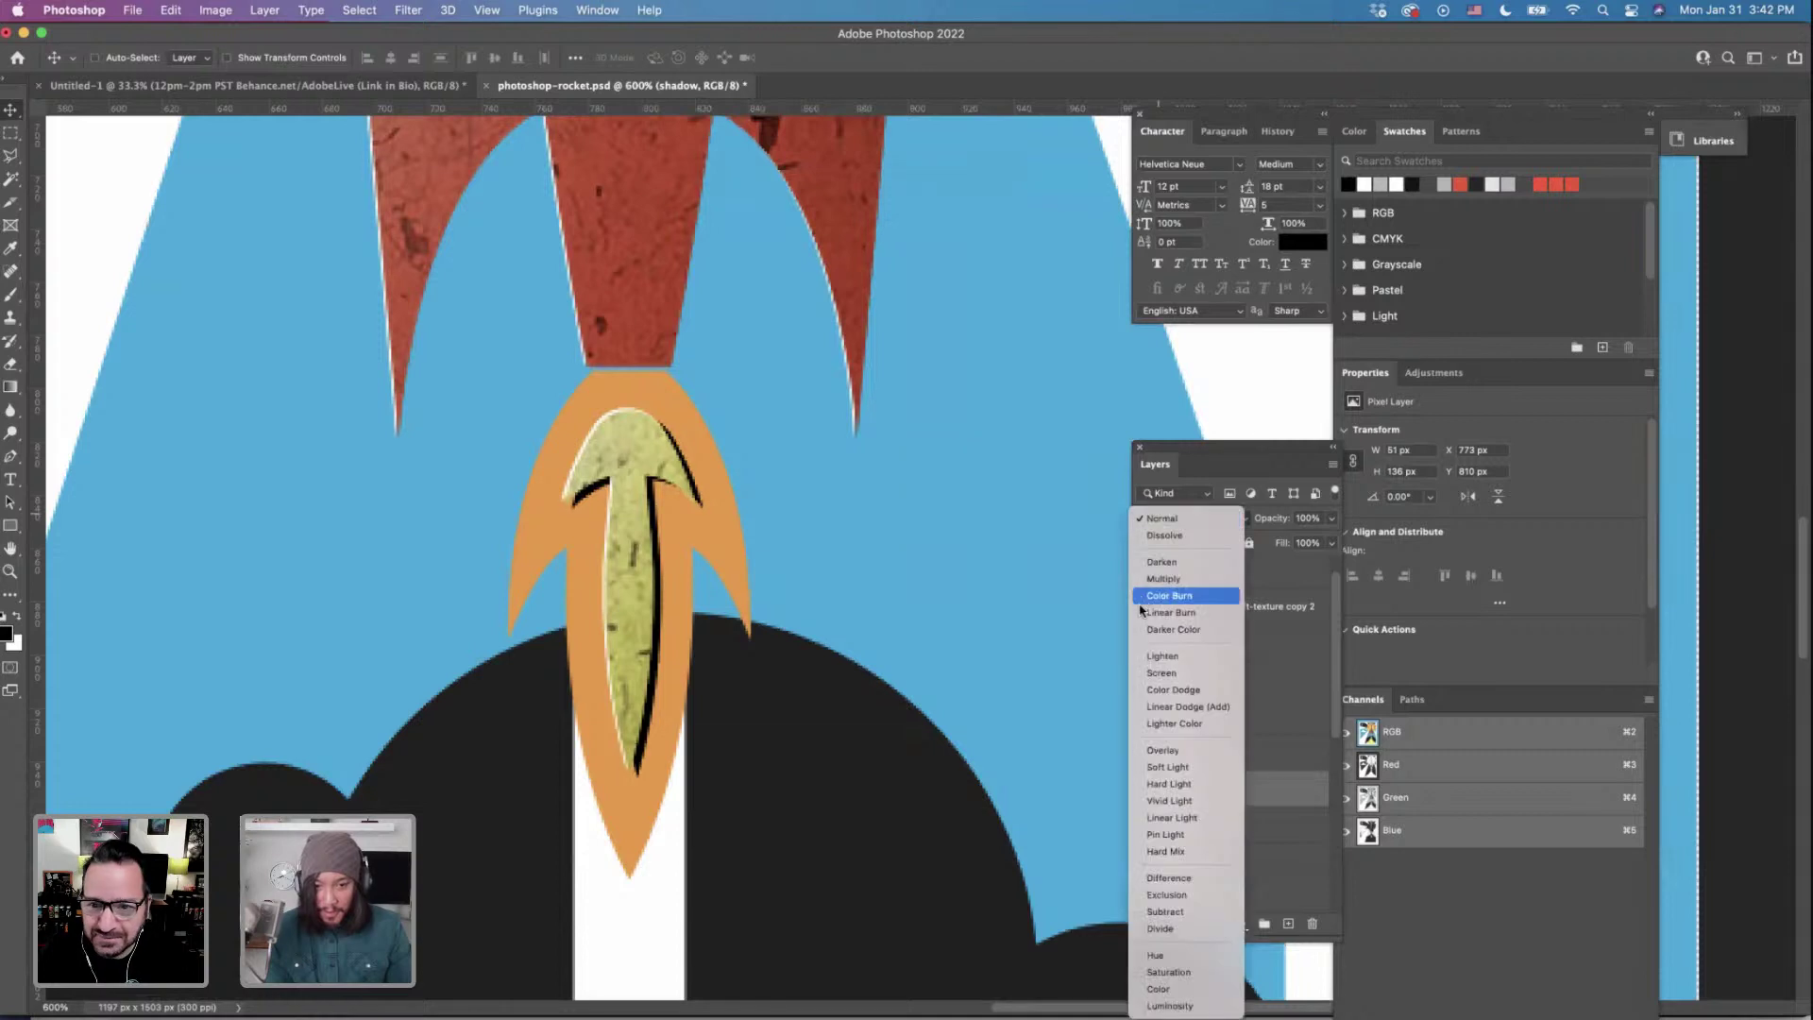
{"action": "key", "text": "Return"}
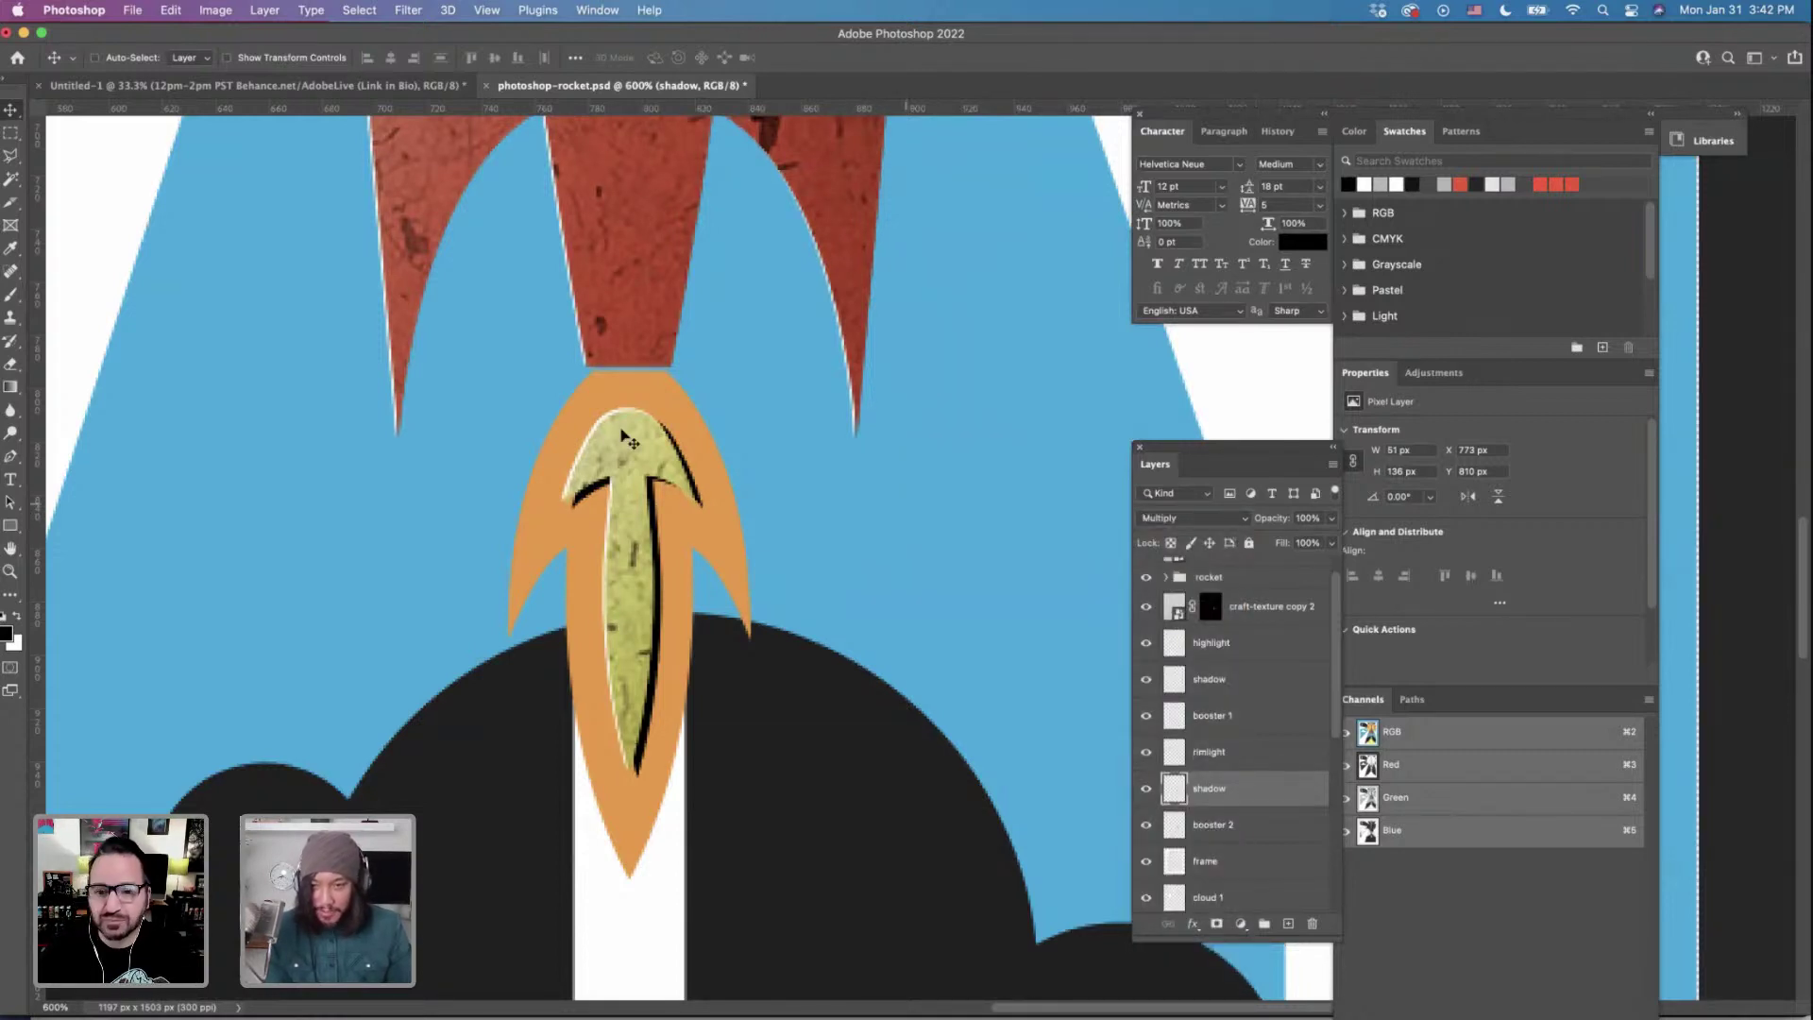
{"action": "left_click", "coordinate": [417, 13]}
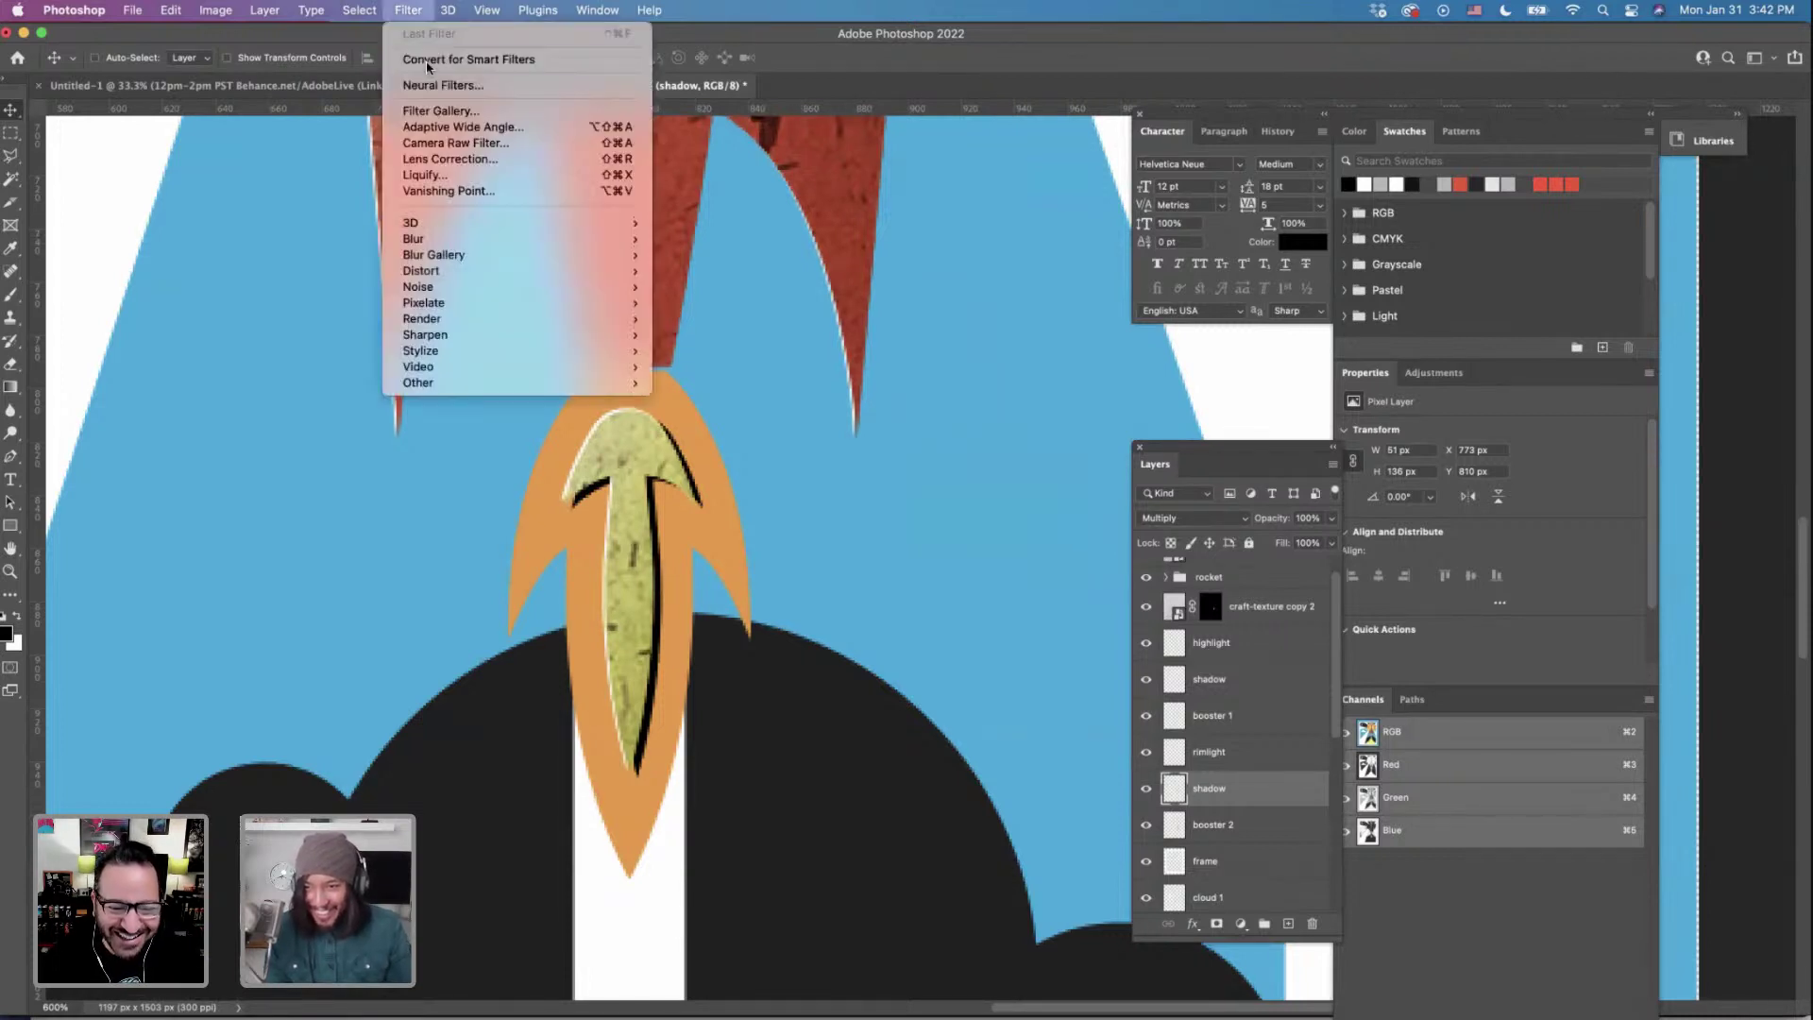
{"action": "left_click", "coordinate": [429, 62]}
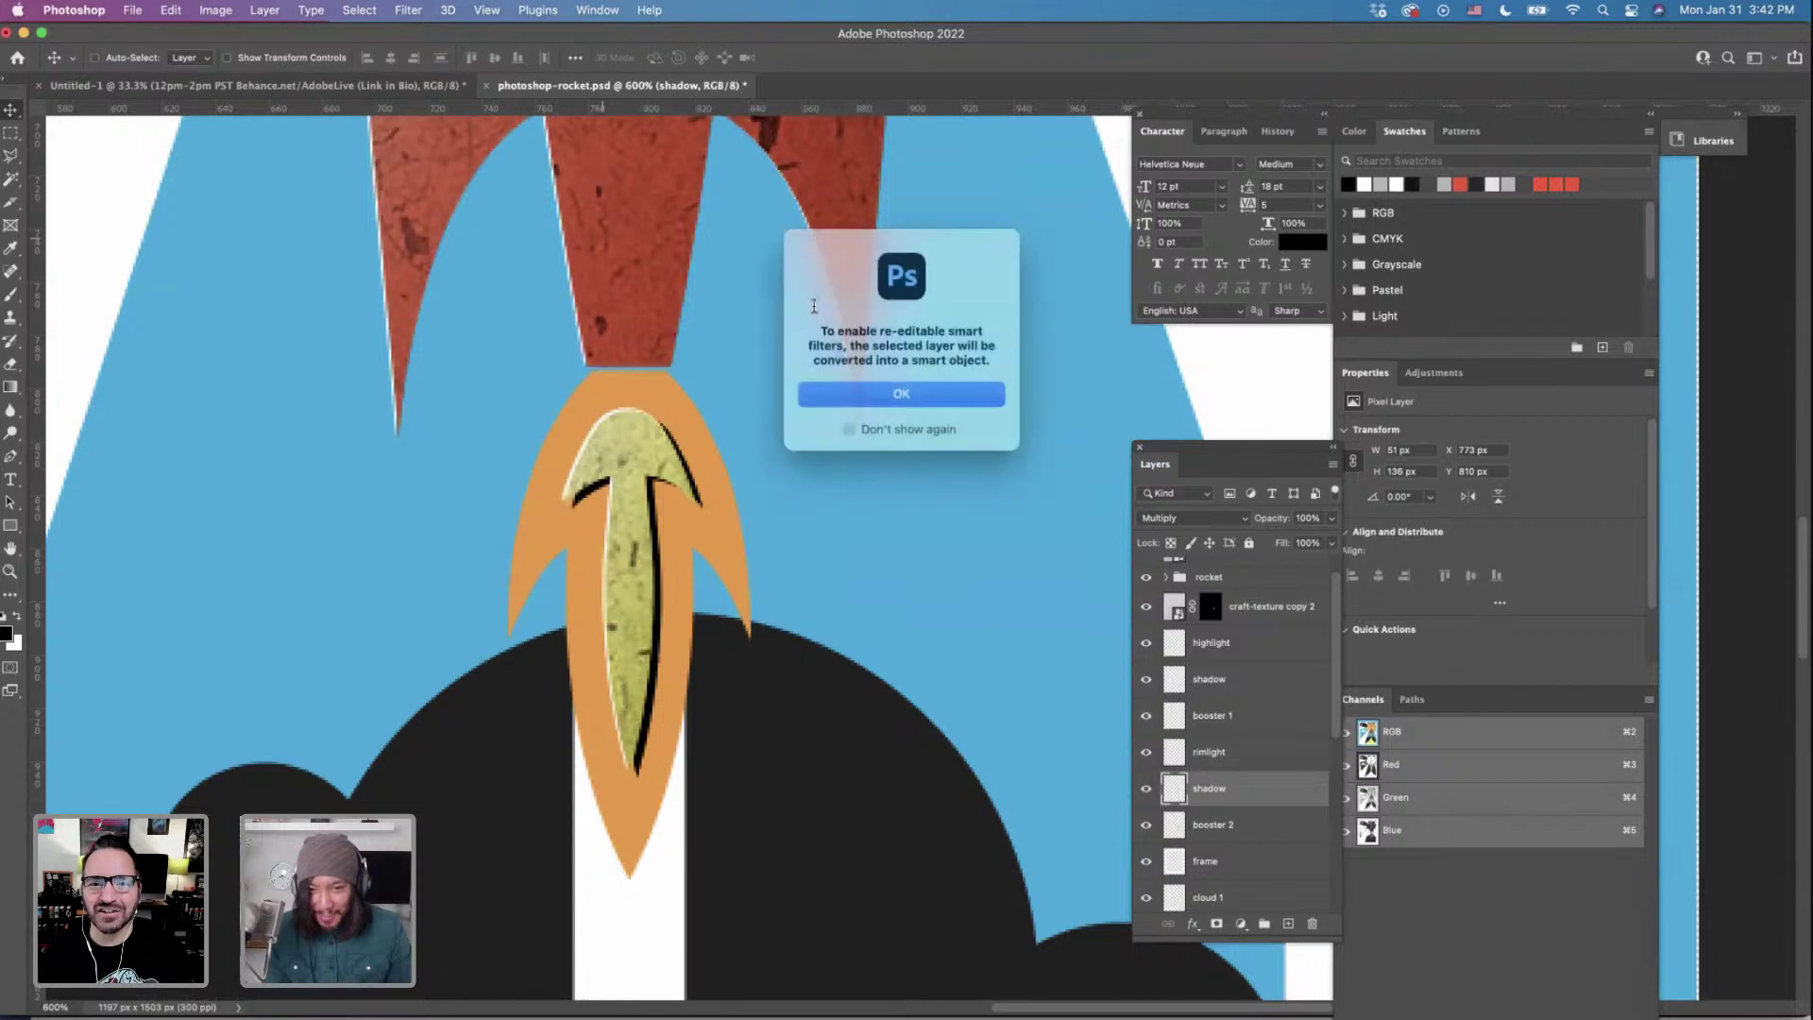
{"action": "left_click", "coordinate": [902, 396]}
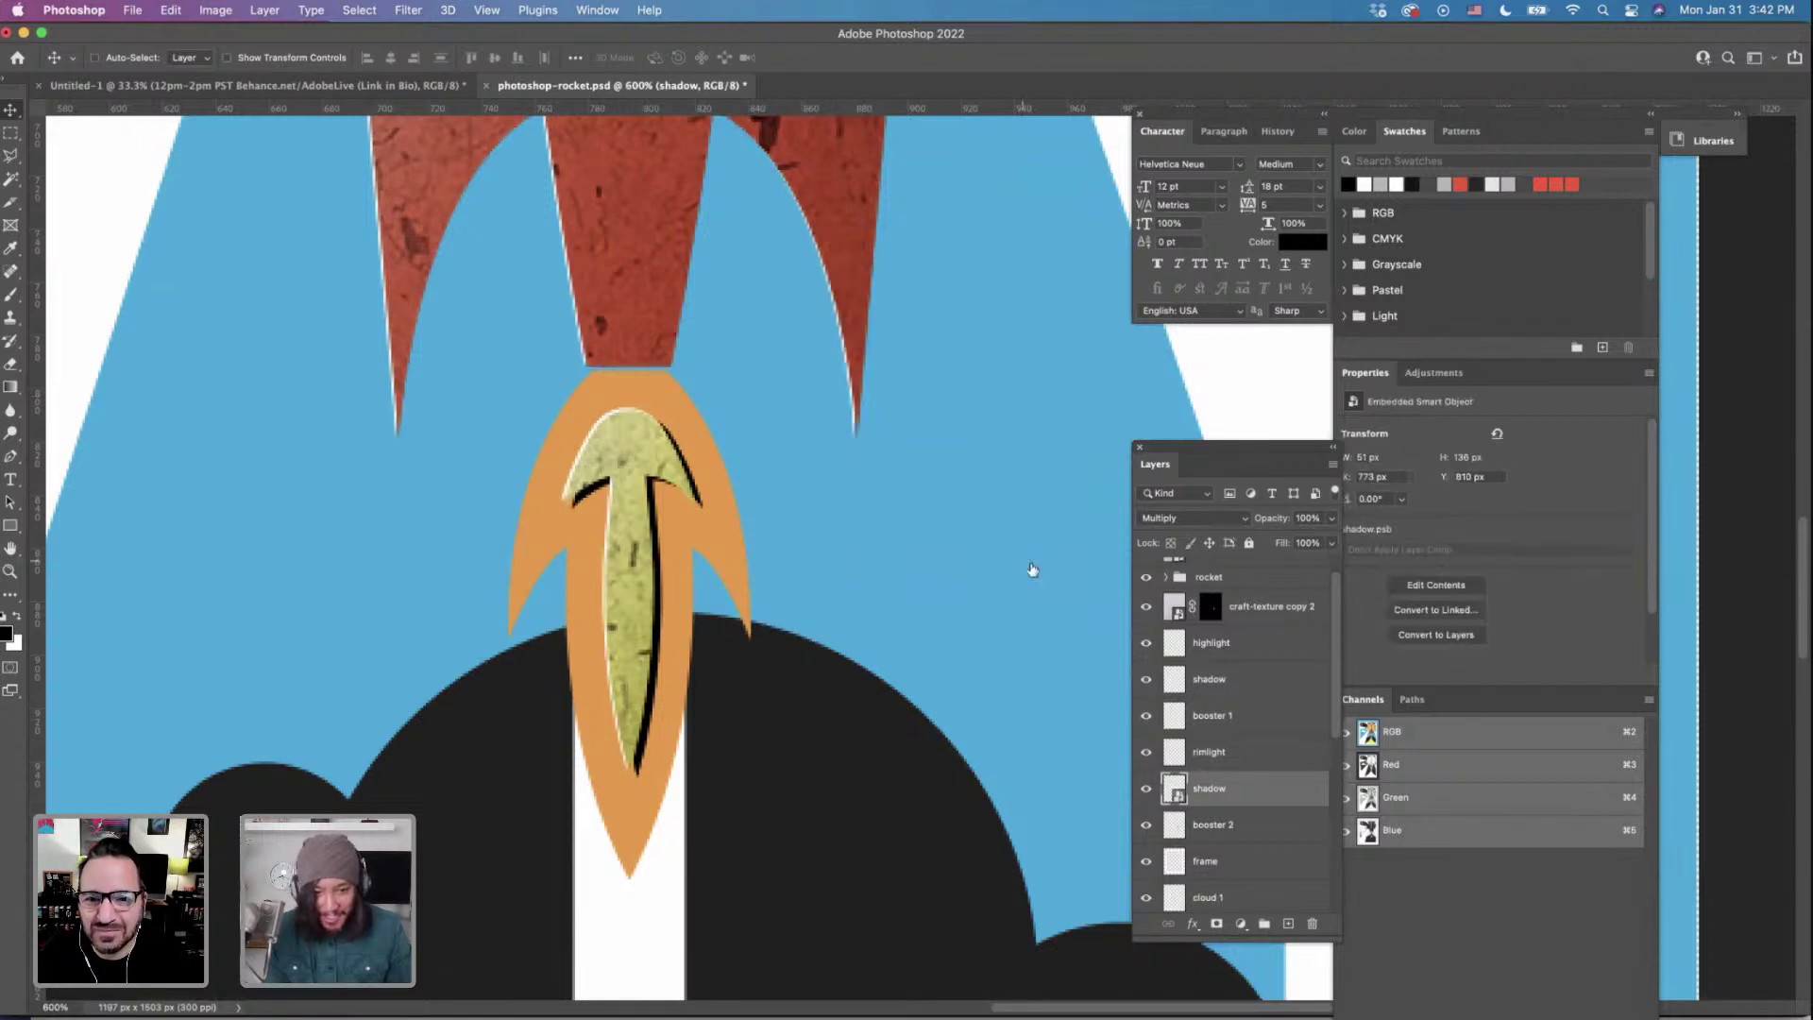
{"action": "left_click", "coordinate": [413, 13]}
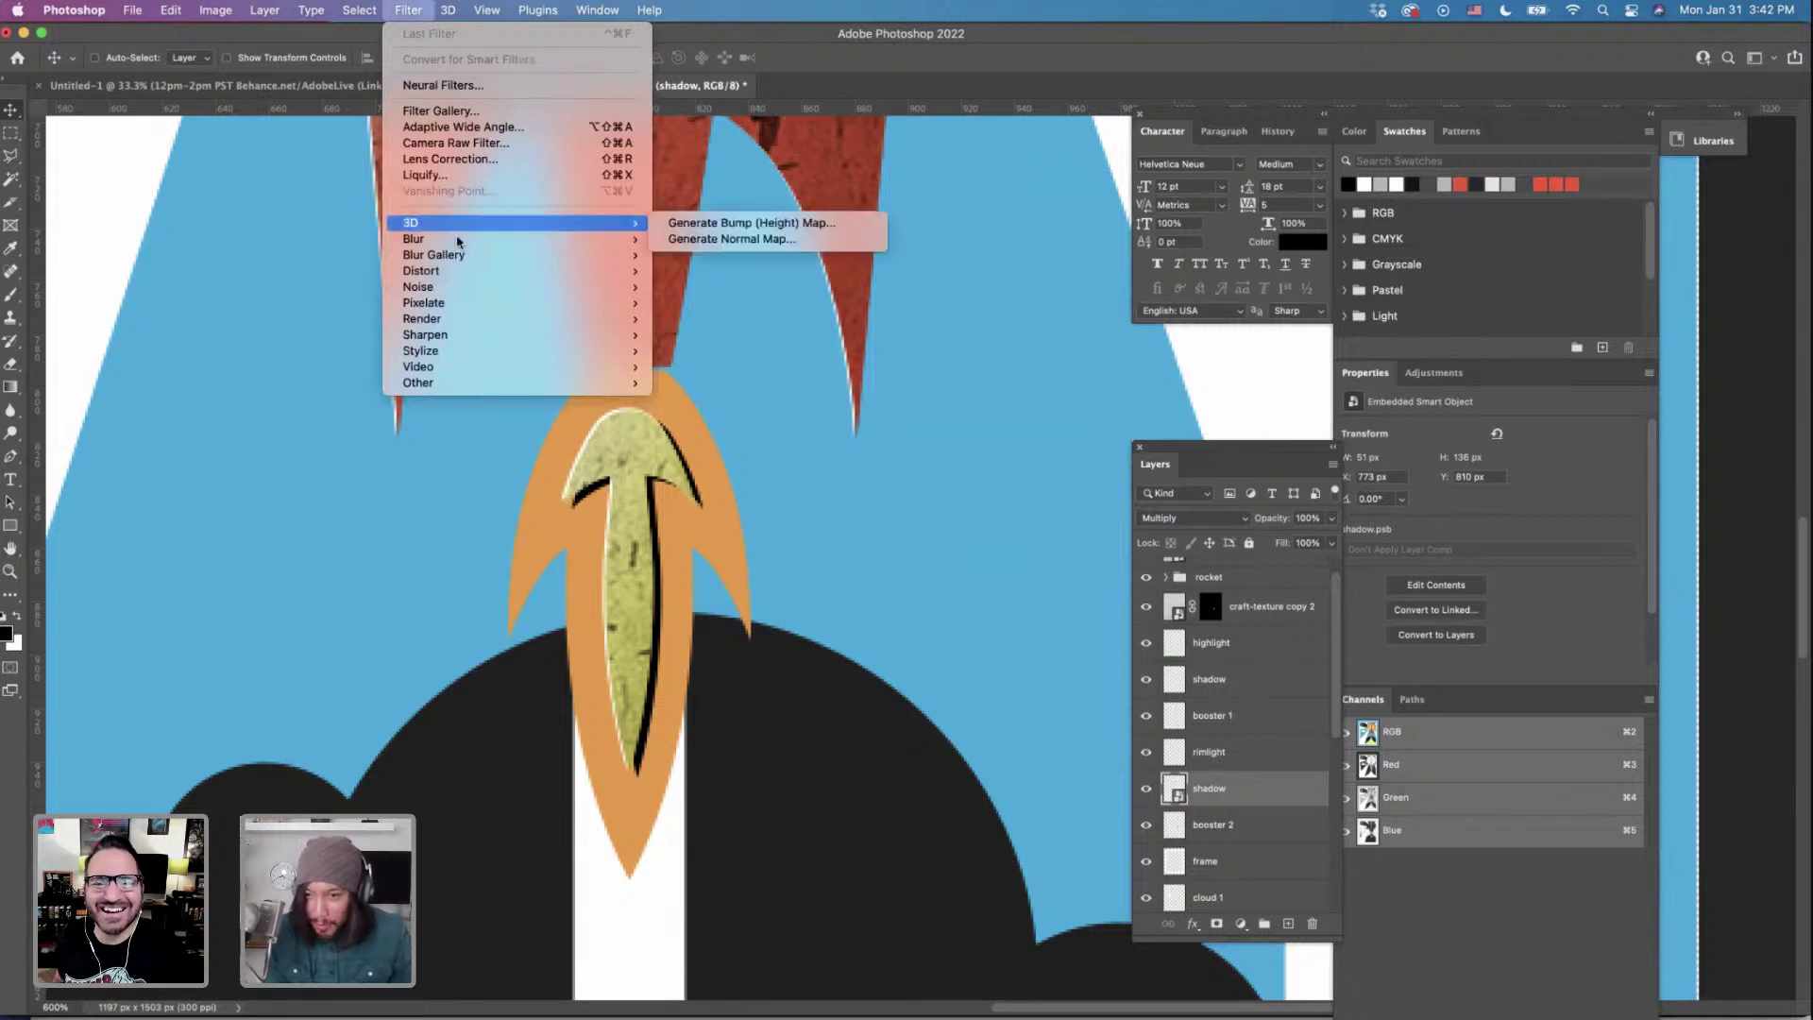
{"action": "mouse_move", "coordinate": [532, 248]}
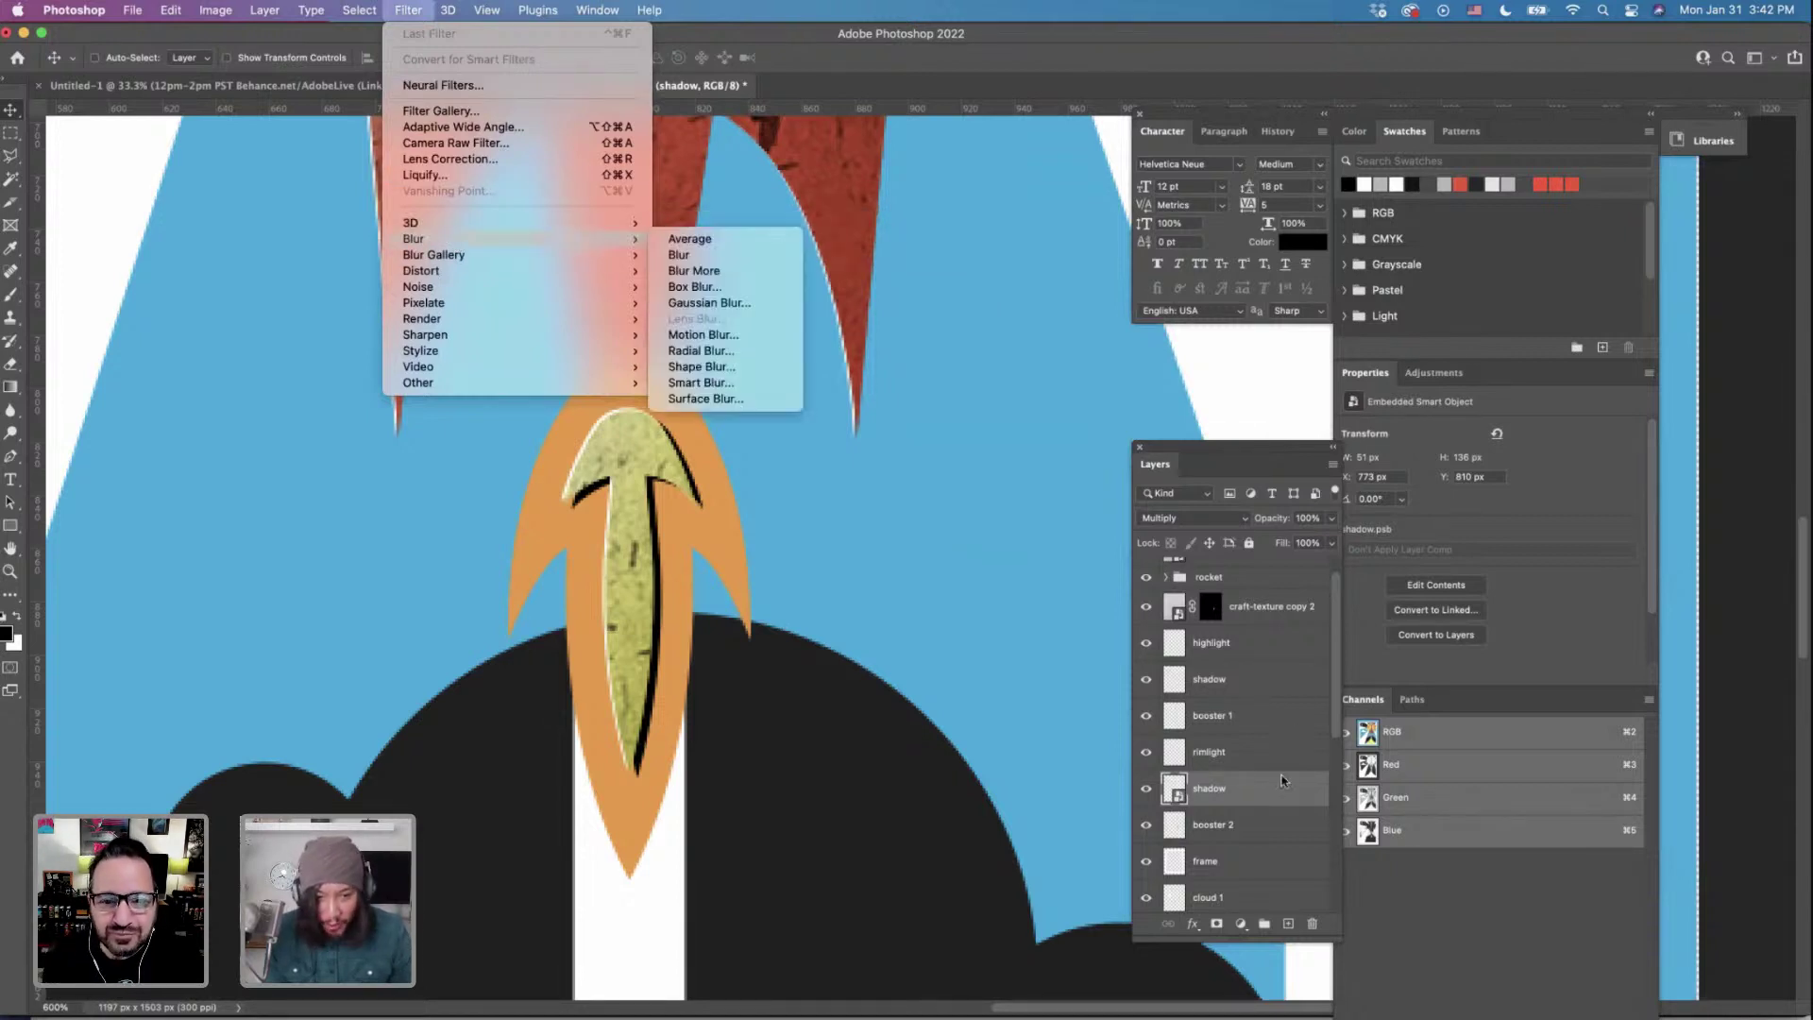
{"action": "left_click", "coordinate": [1241, 802]}
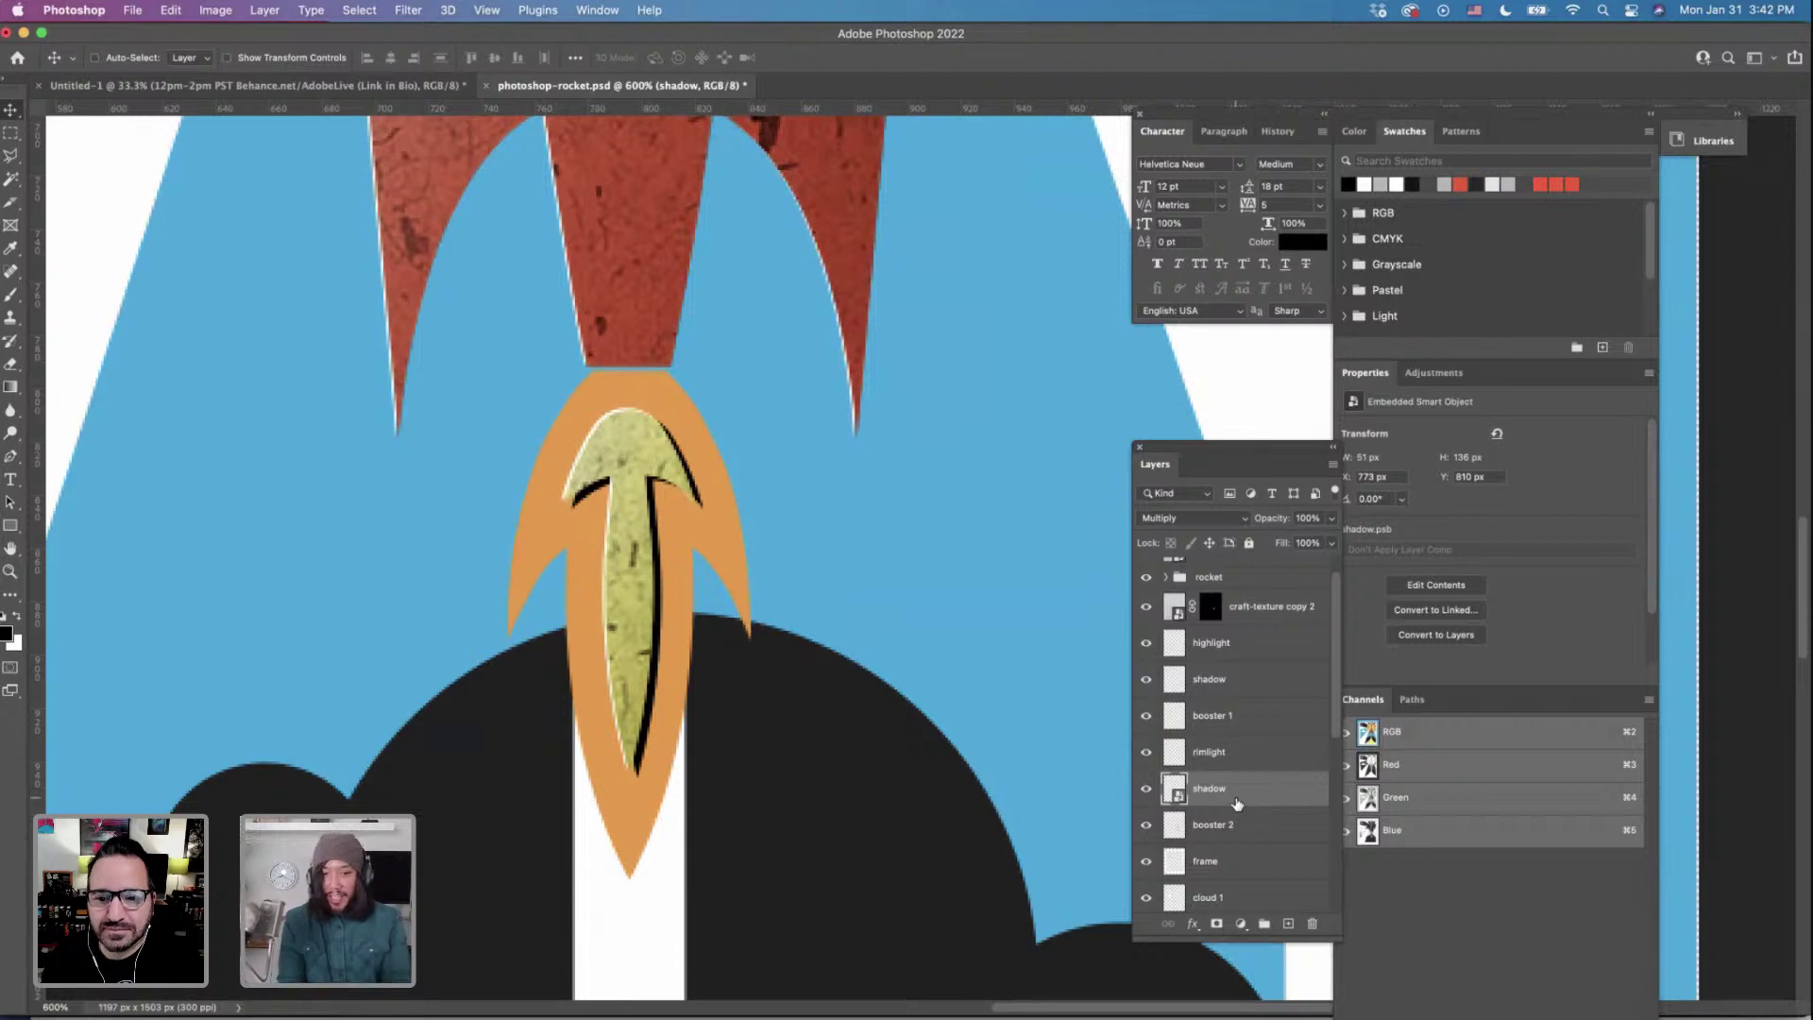
{"action": "left_click", "coordinate": [407, 10]}
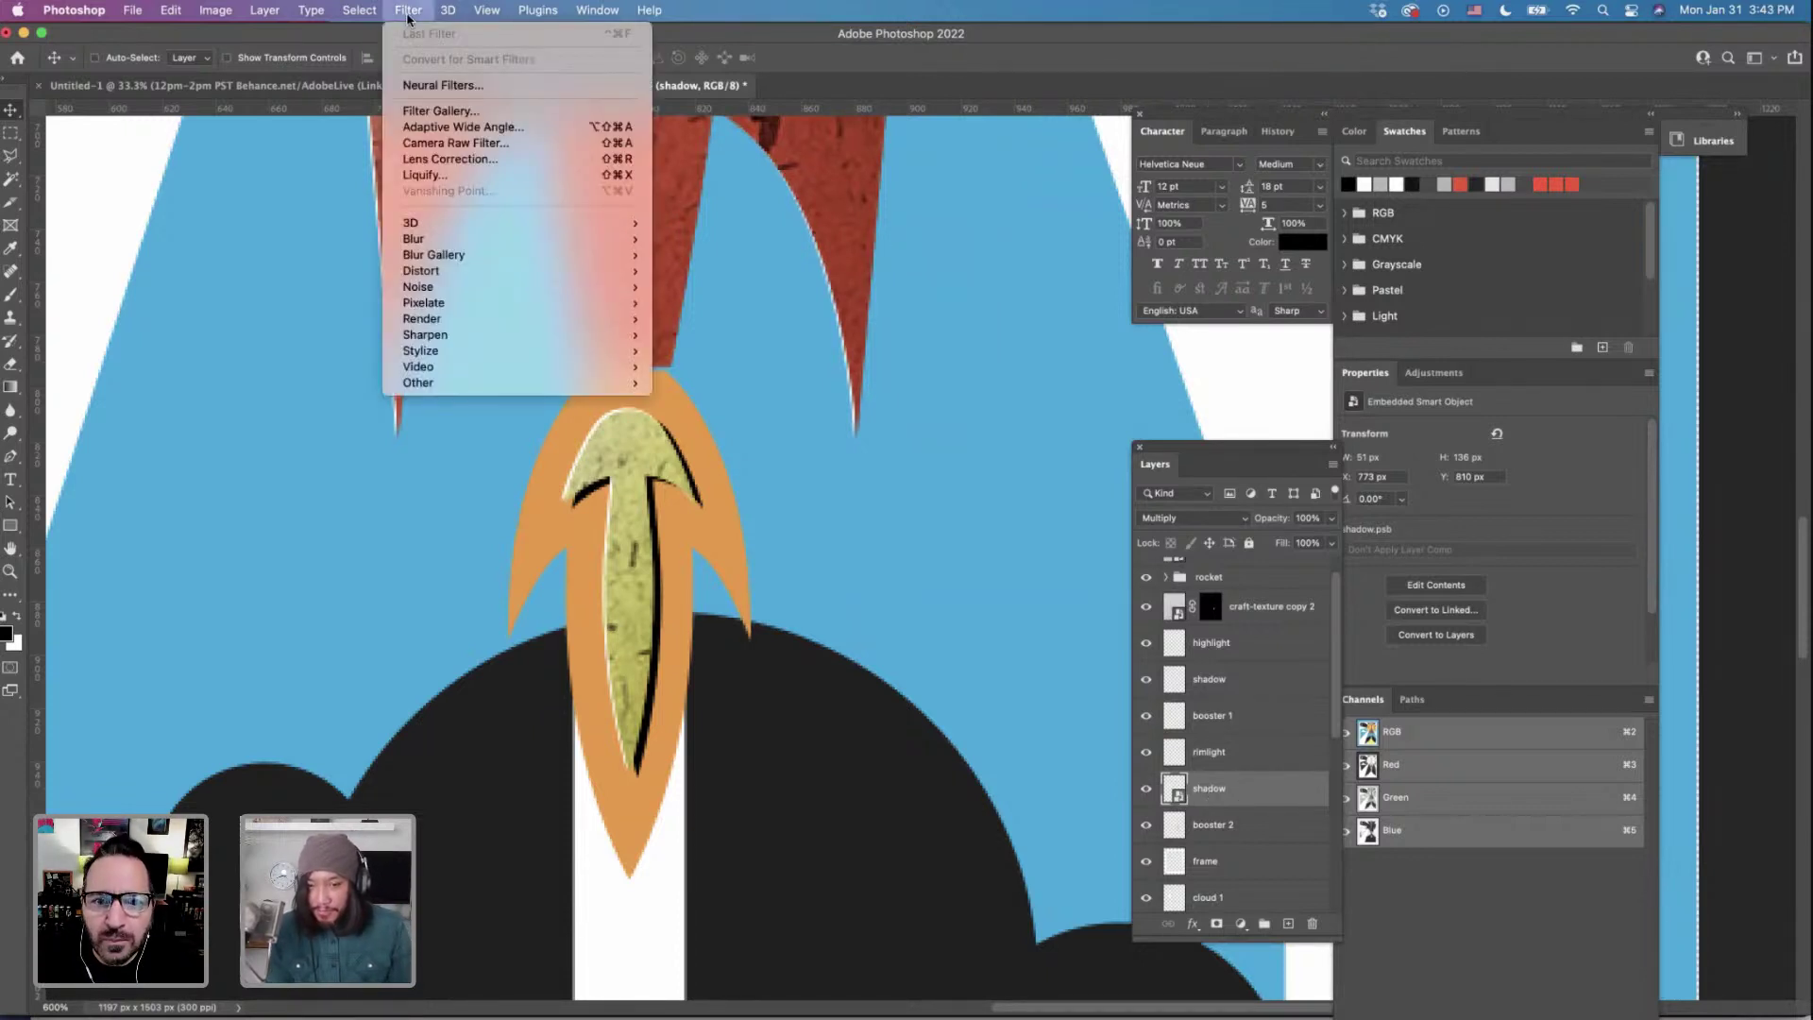
{"action": "left_click", "coordinate": [1183, 801]}
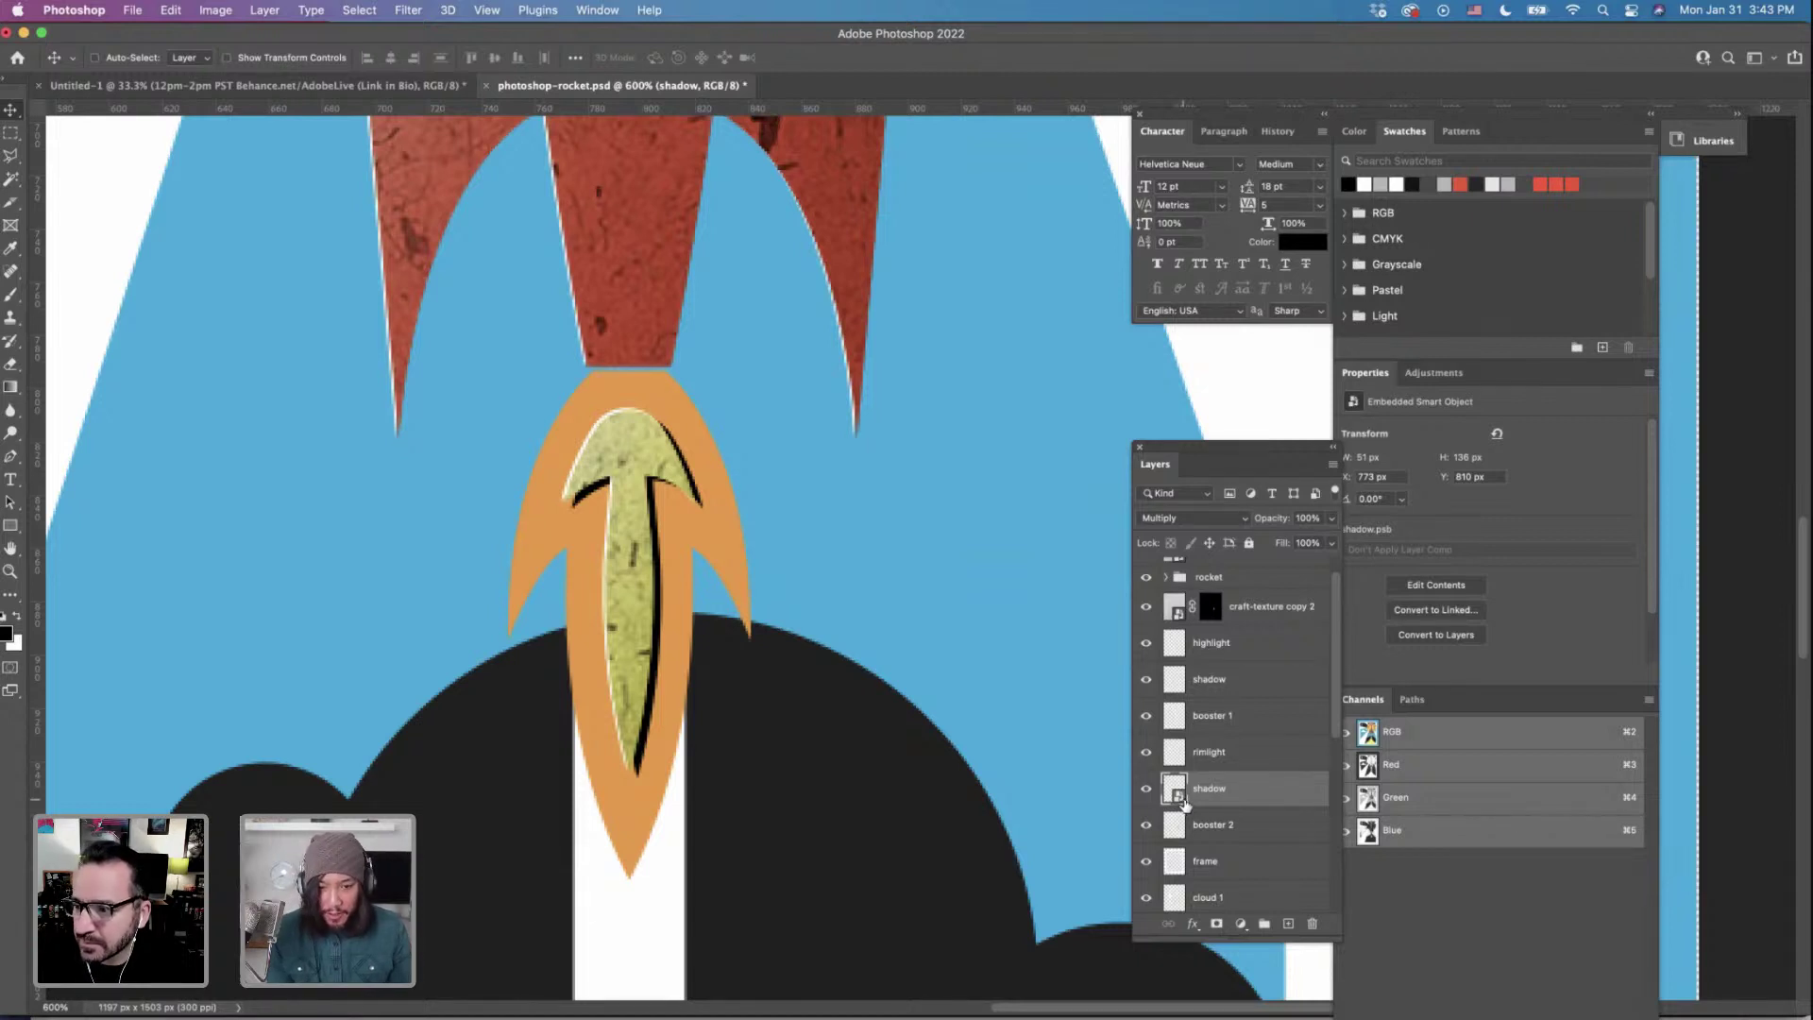
Apply a Gaussian Blur with a 1.8 px radius to the shadow smart object and set its opacity to 42%.
{"action": "left_click", "coordinate": [408, 13]}
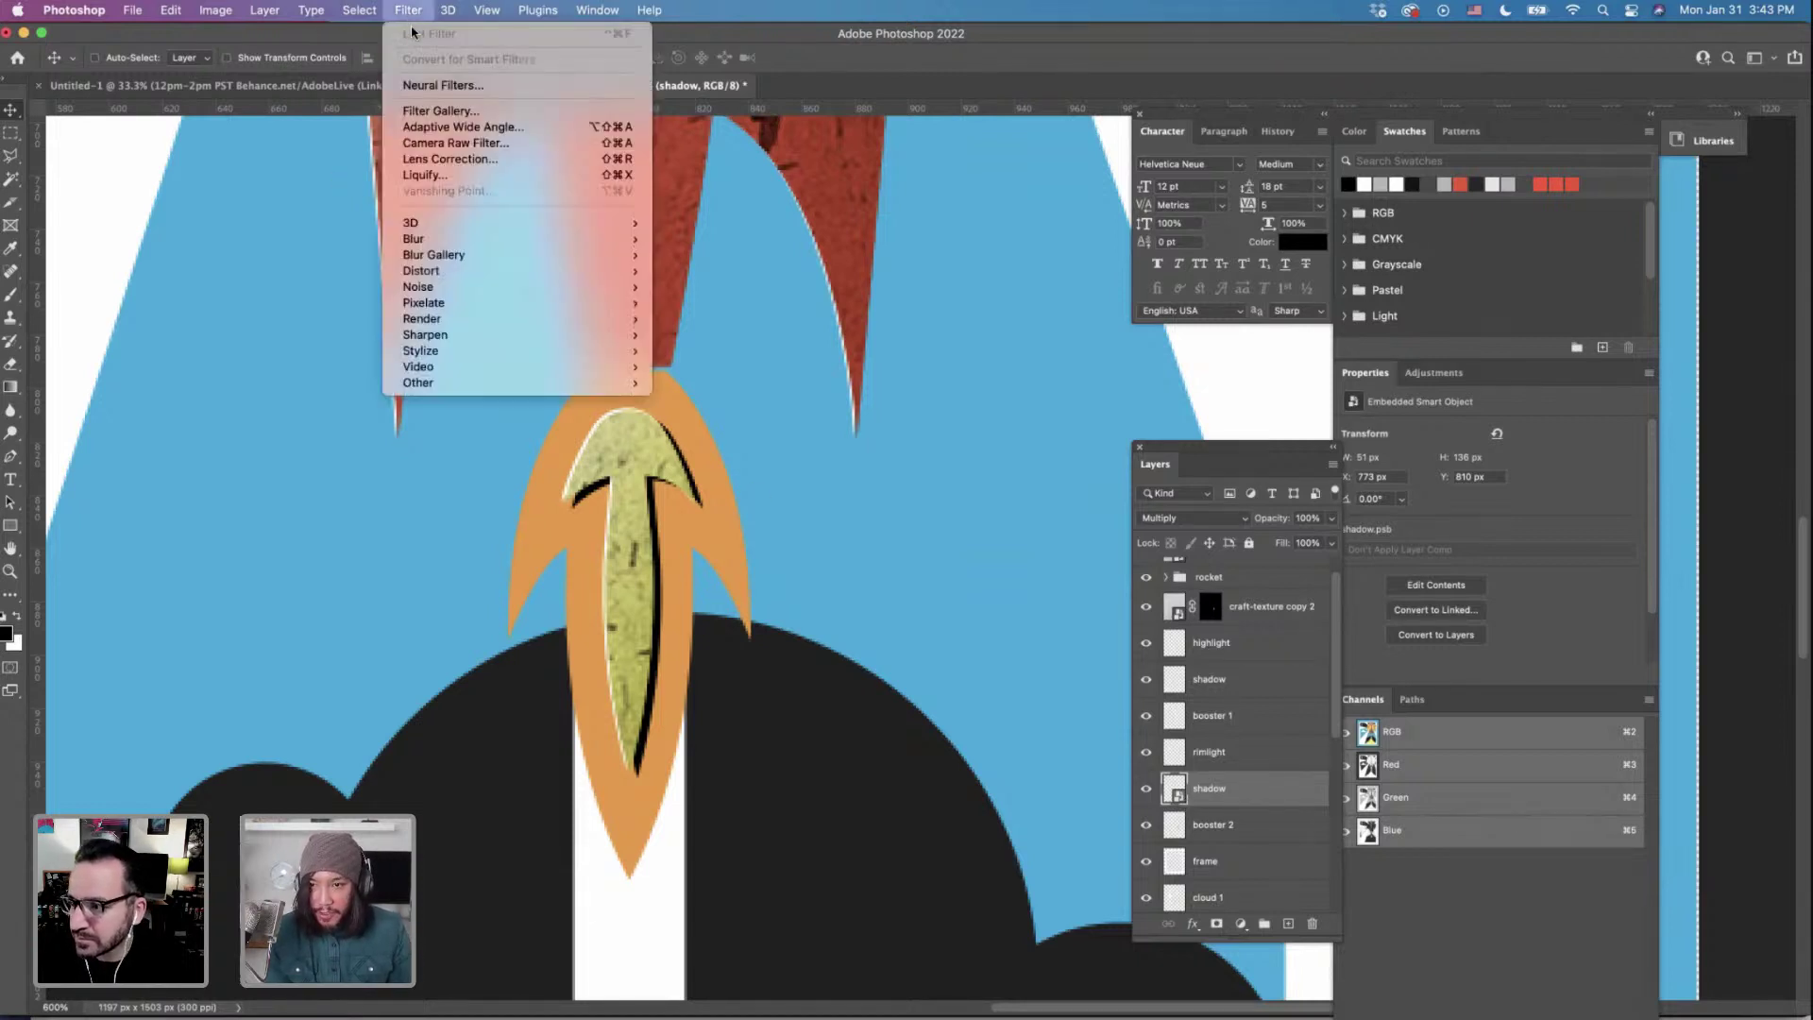
{"action": "mouse_move", "coordinate": [516, 241]}
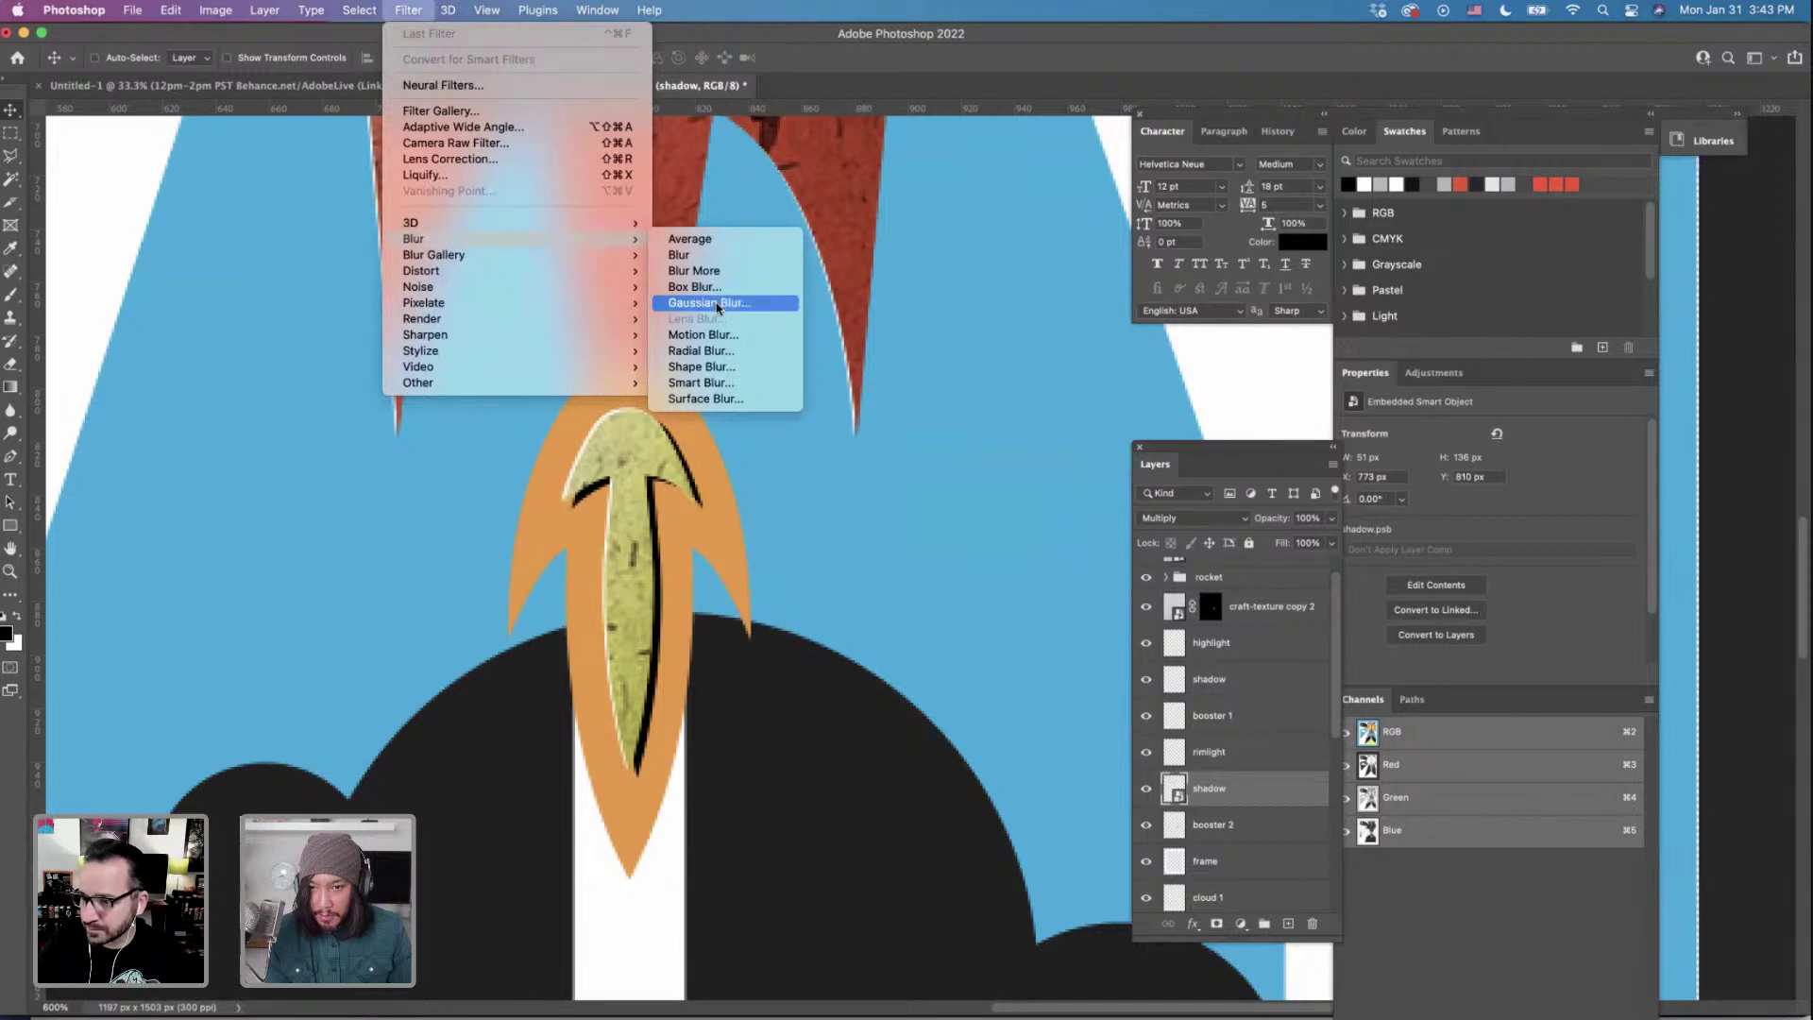
{"action": "left_click", "coordinate": [718, 302]}
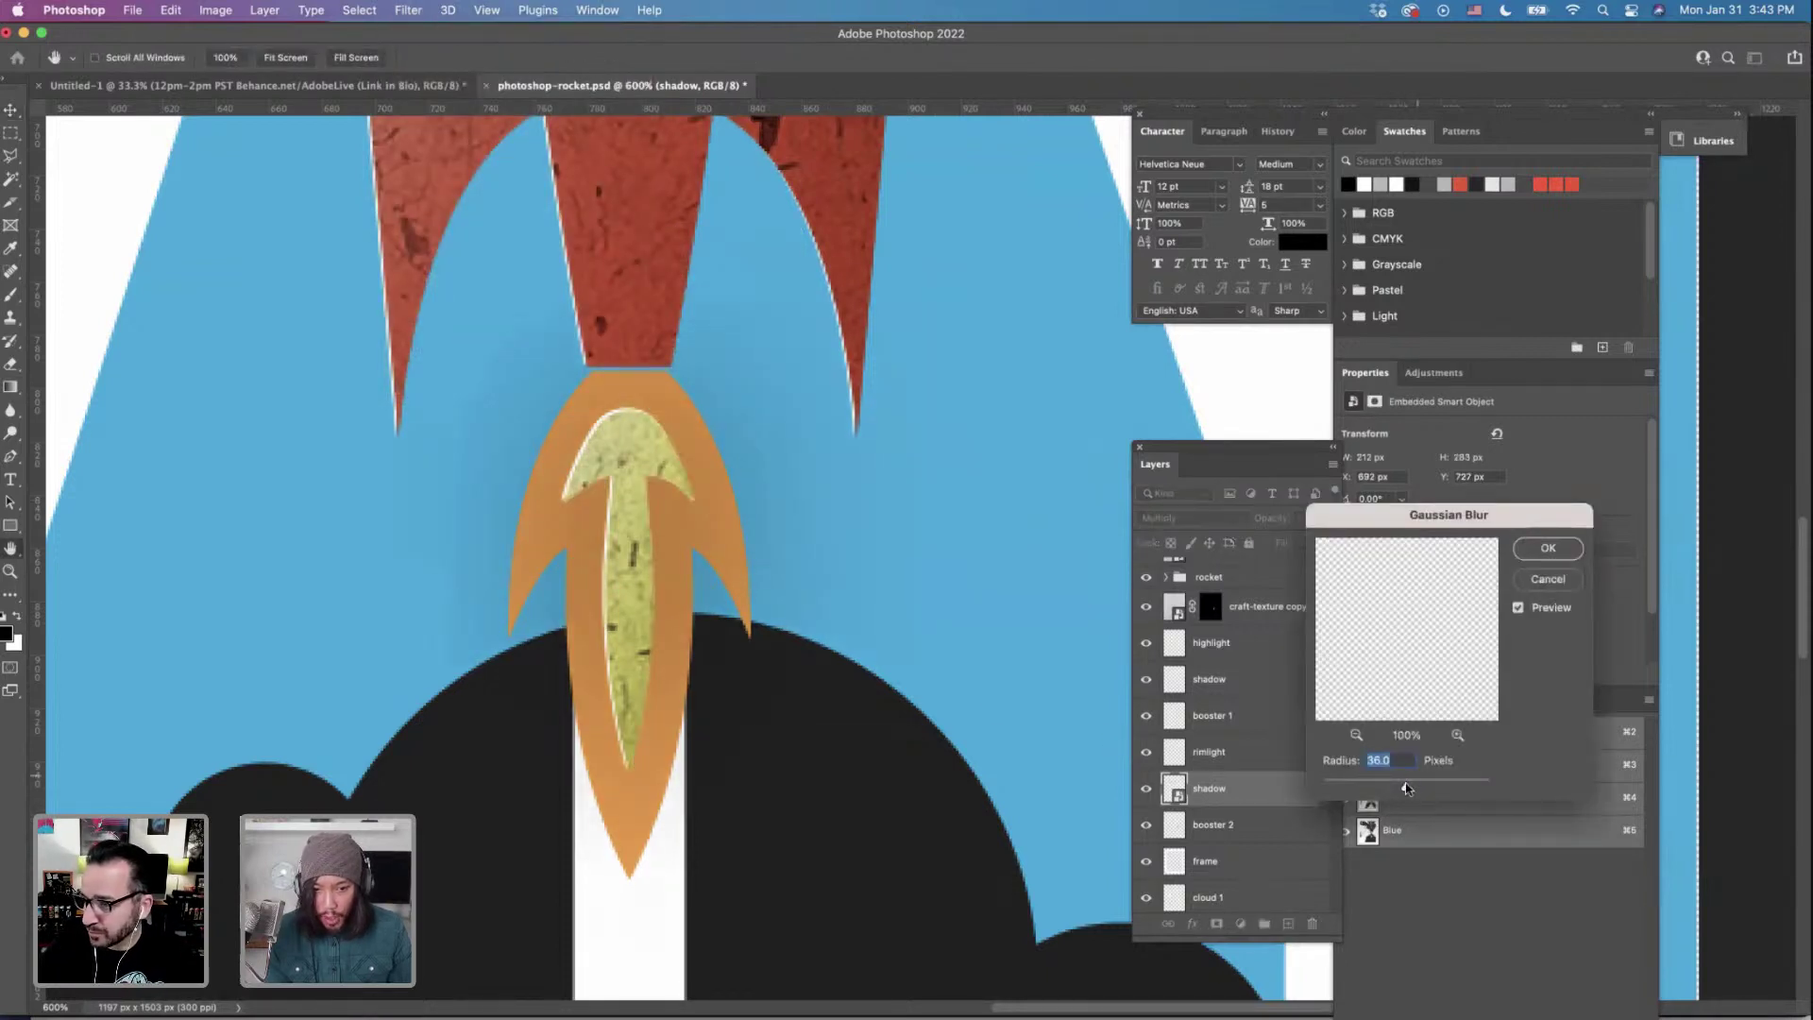
{"action": "left_click_drag", "start_coordinate": [1407, 786], "coordinate": [1340, 791]}
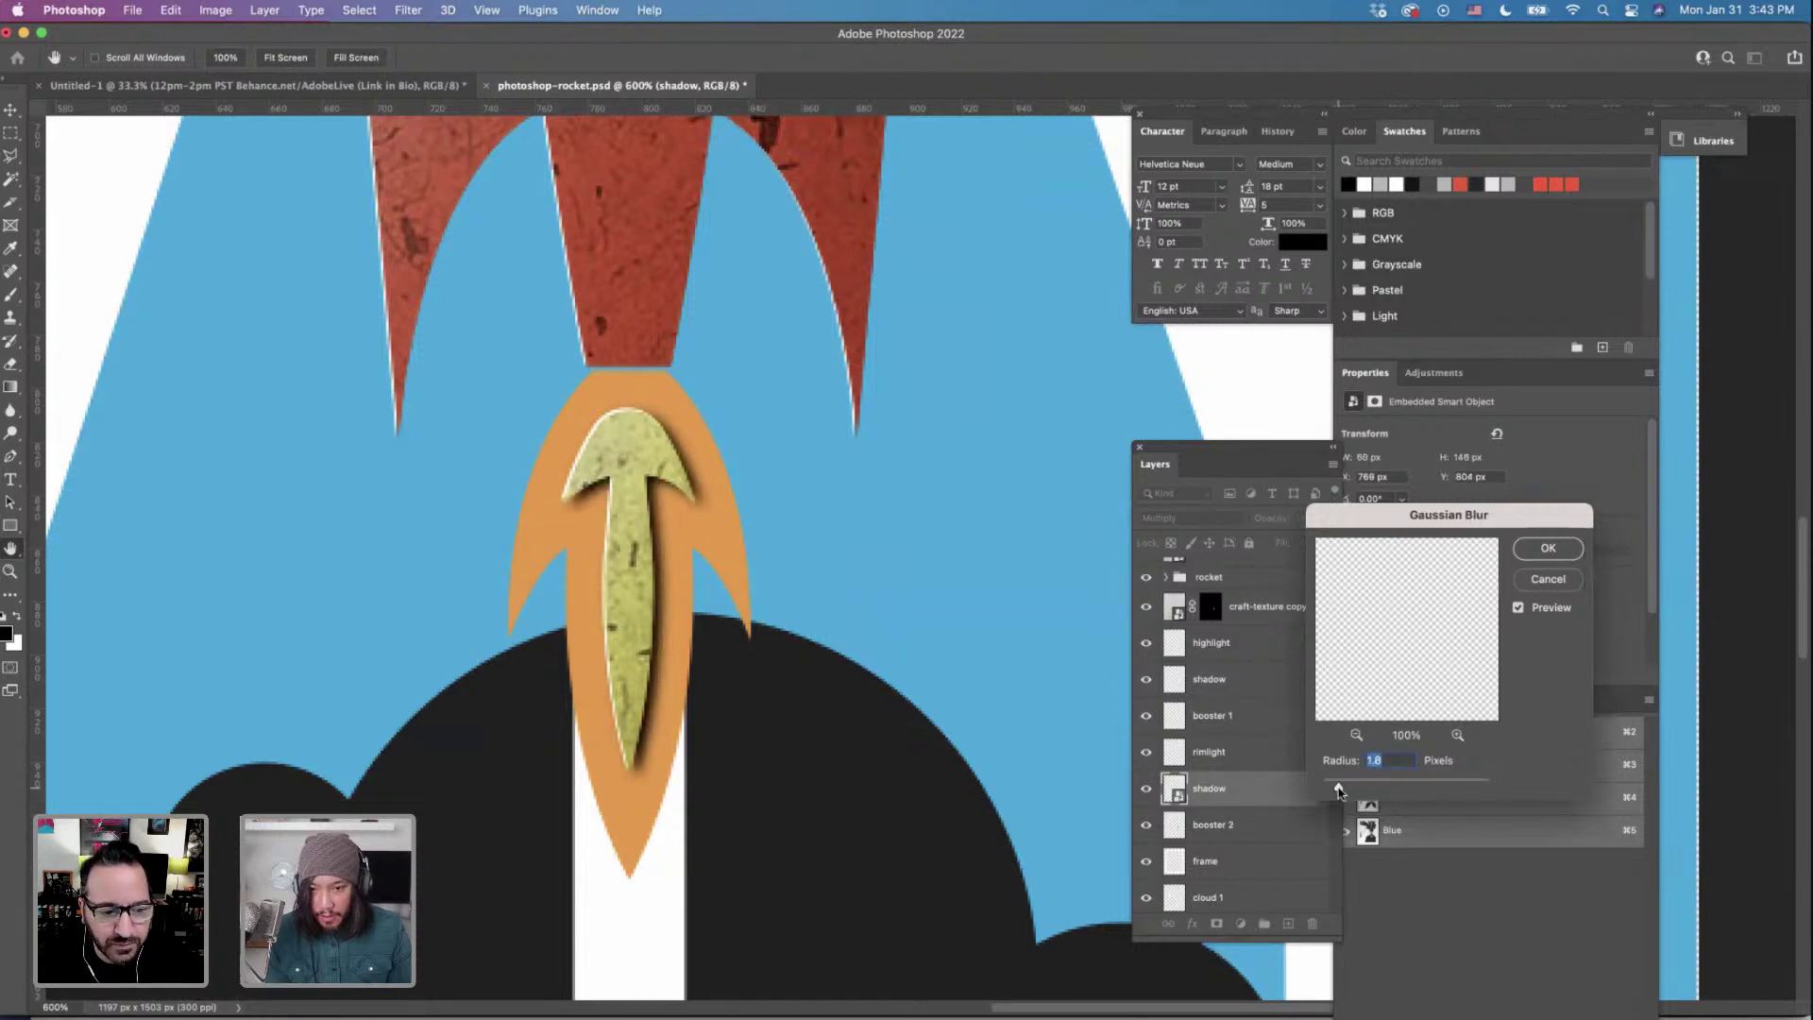
{"action": "left_click", "coordinate": [1547, 548]}
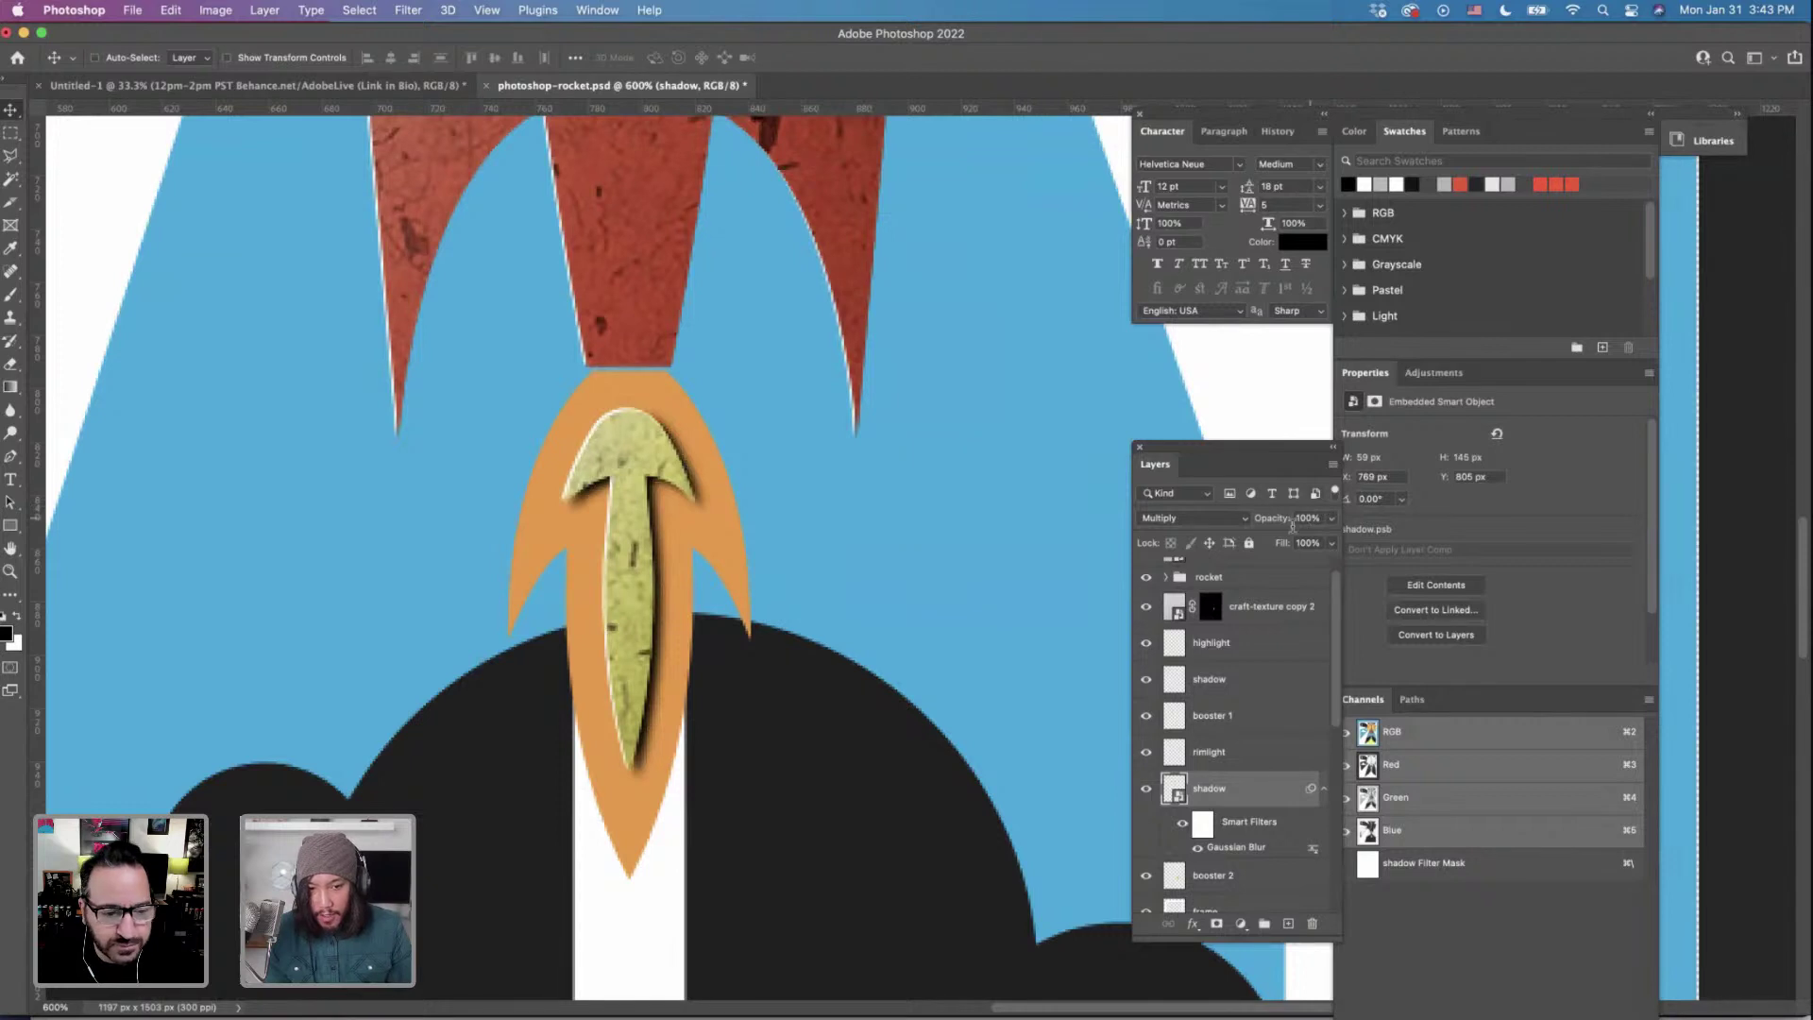
{"action": "left_click", "coordinate": [1331, 519]}
{"action": "left_click_drag", "start_coordinate": [1331, 542], "coordinate": [1282, 541]}
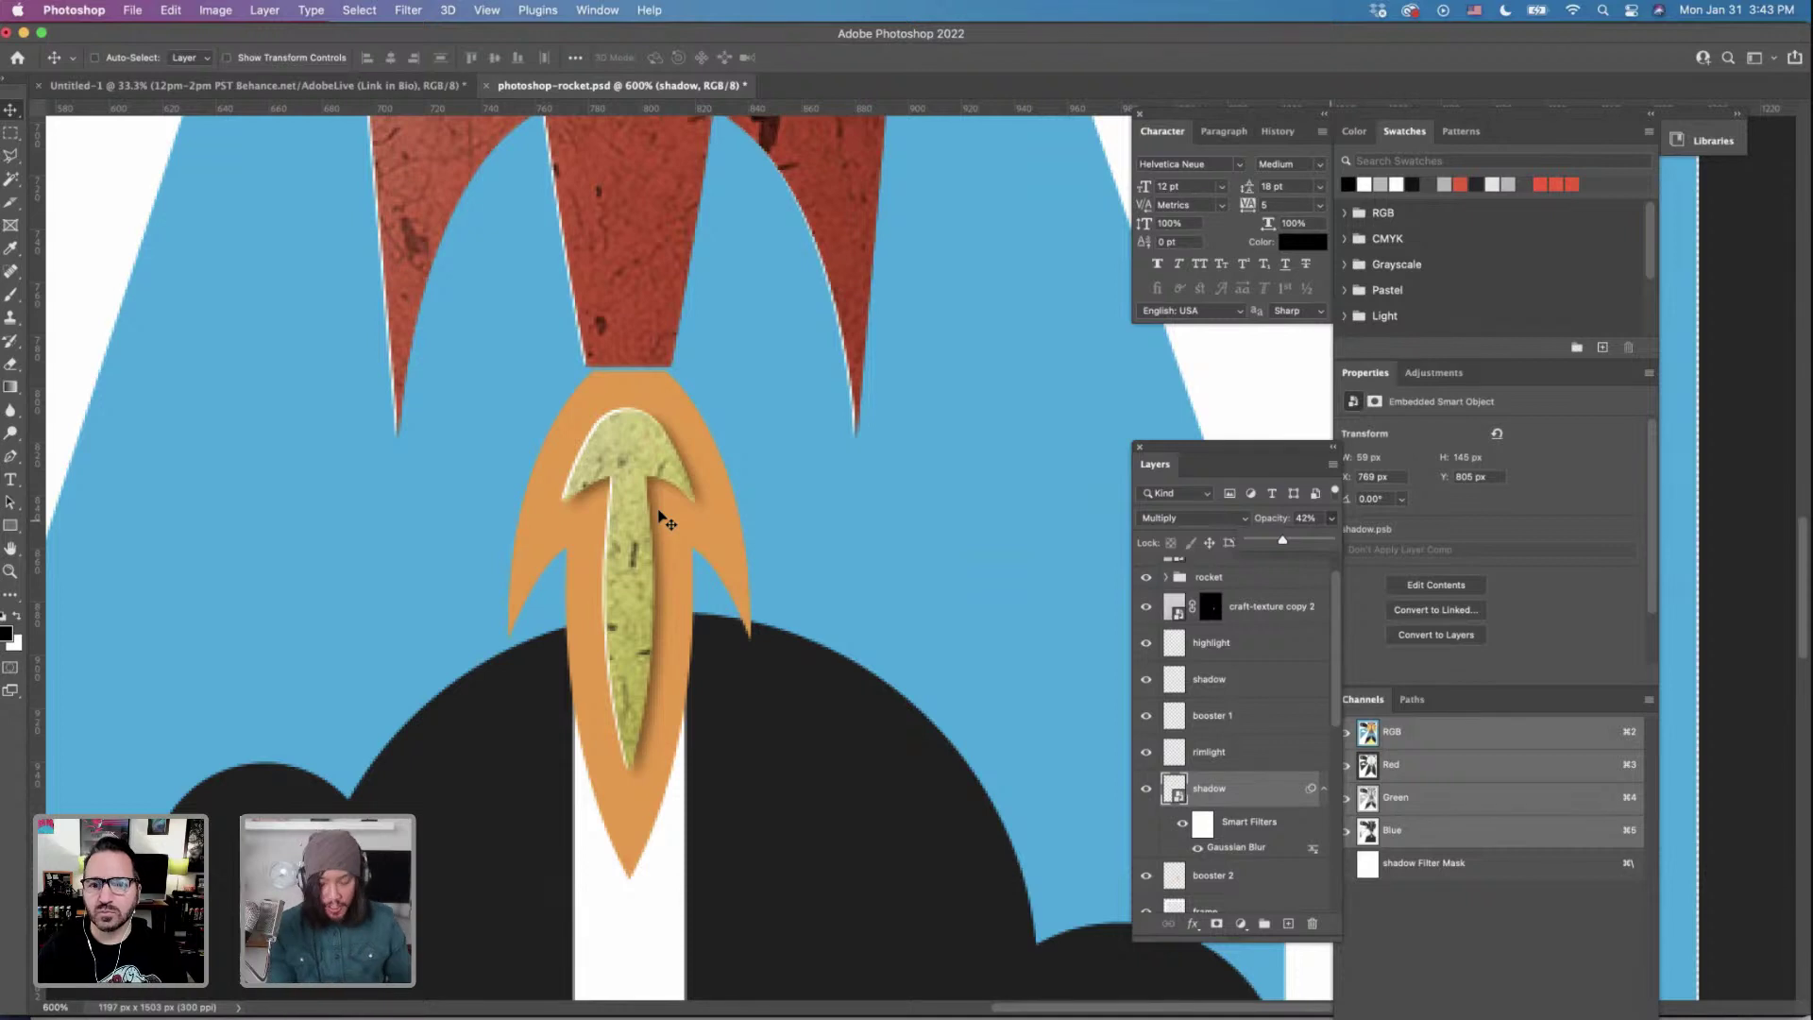
{"action": "left_click", "coordinate": [1260, 788]}
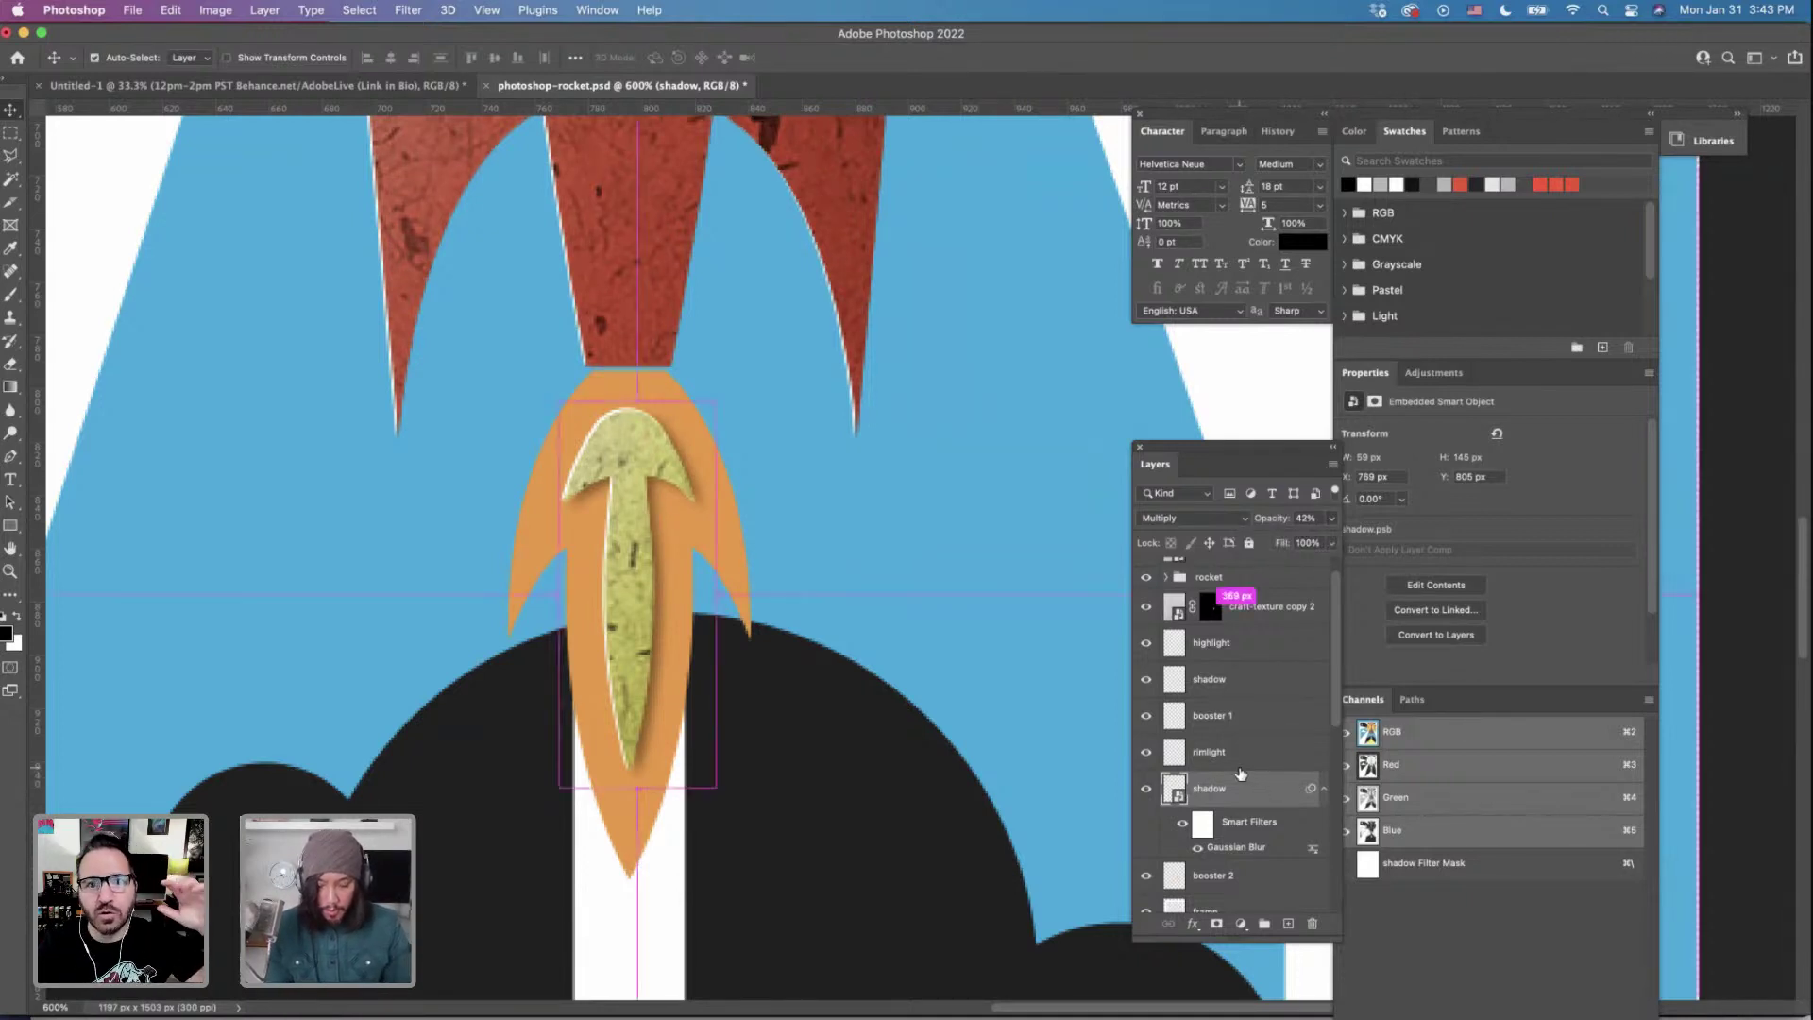
Examine booster 1's drop shadow at the scale of the whole rocket and again up close.
{"action": "key", "text": "super+minus"}
{"action": "key", "text": "super+minus"}
{"action": "key", "text": "super+minus"}
{"action": "key", "text": "super+plus"}
{"action": "key", "text": "super+plus"}
{"action": "key", "text": "super+plus"}
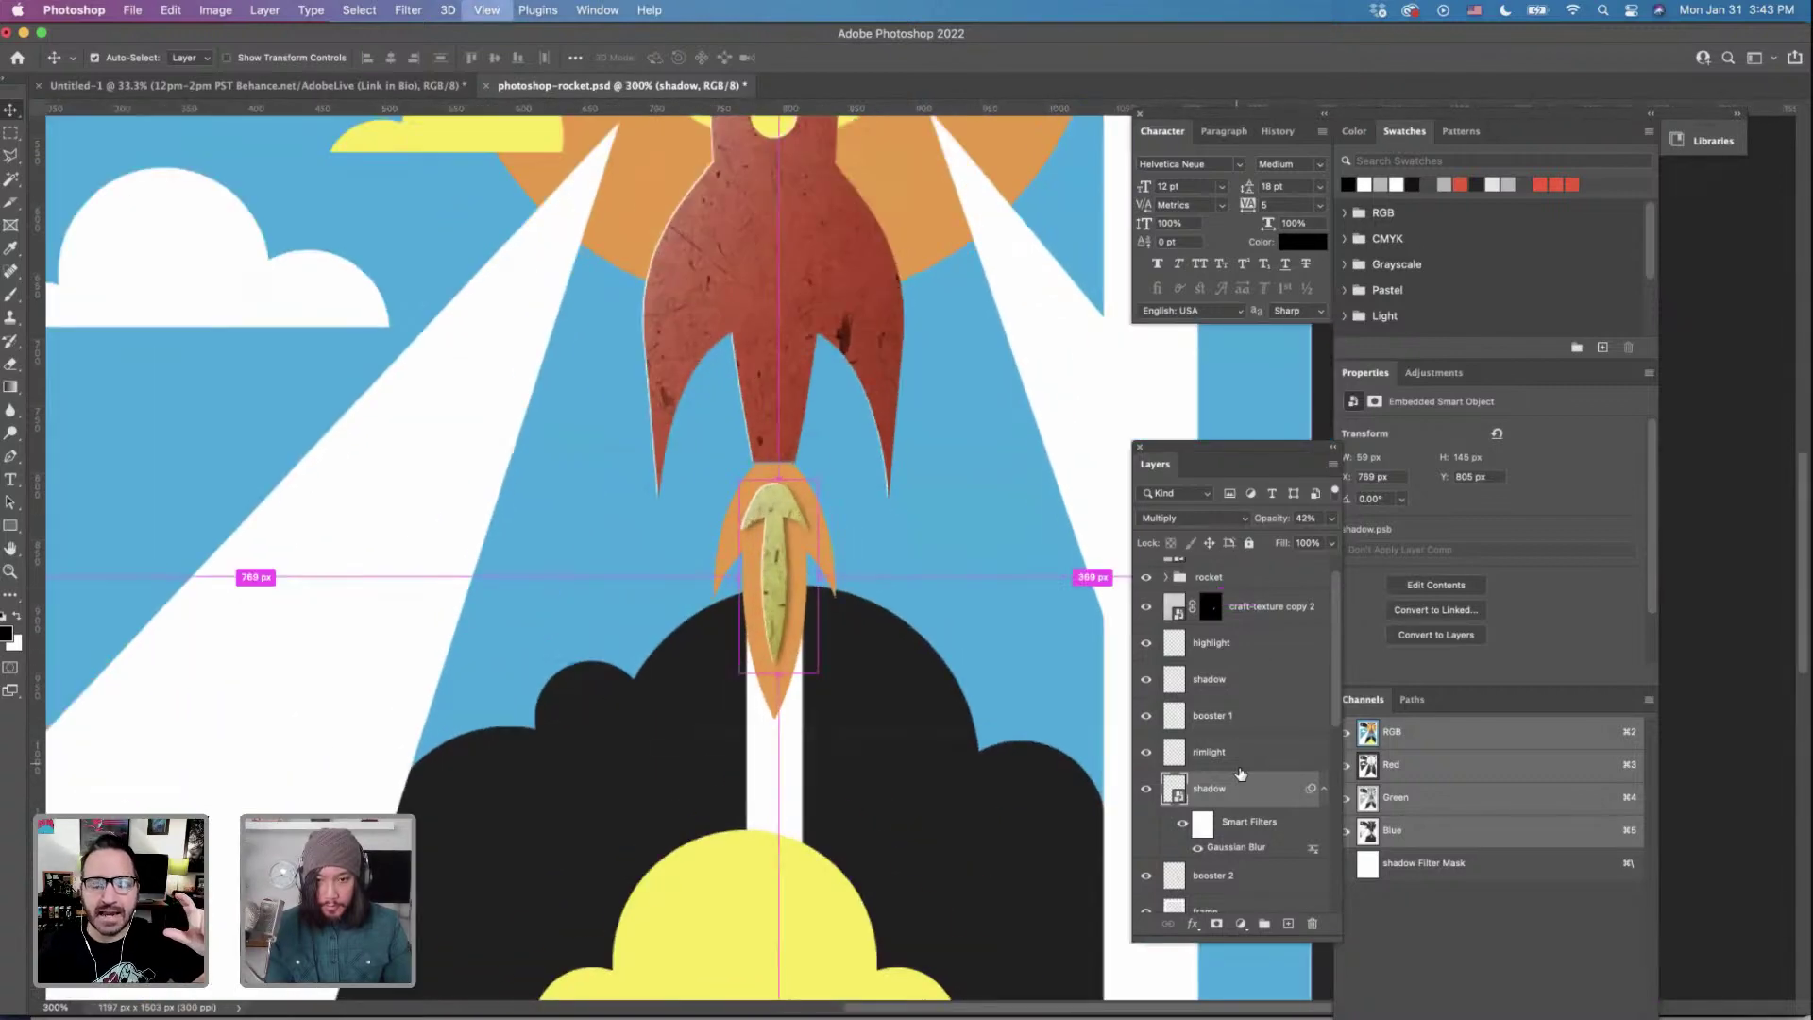
{"action": "key", "text": "super+plus"}
{"action": "key", "text": "super+plus"}
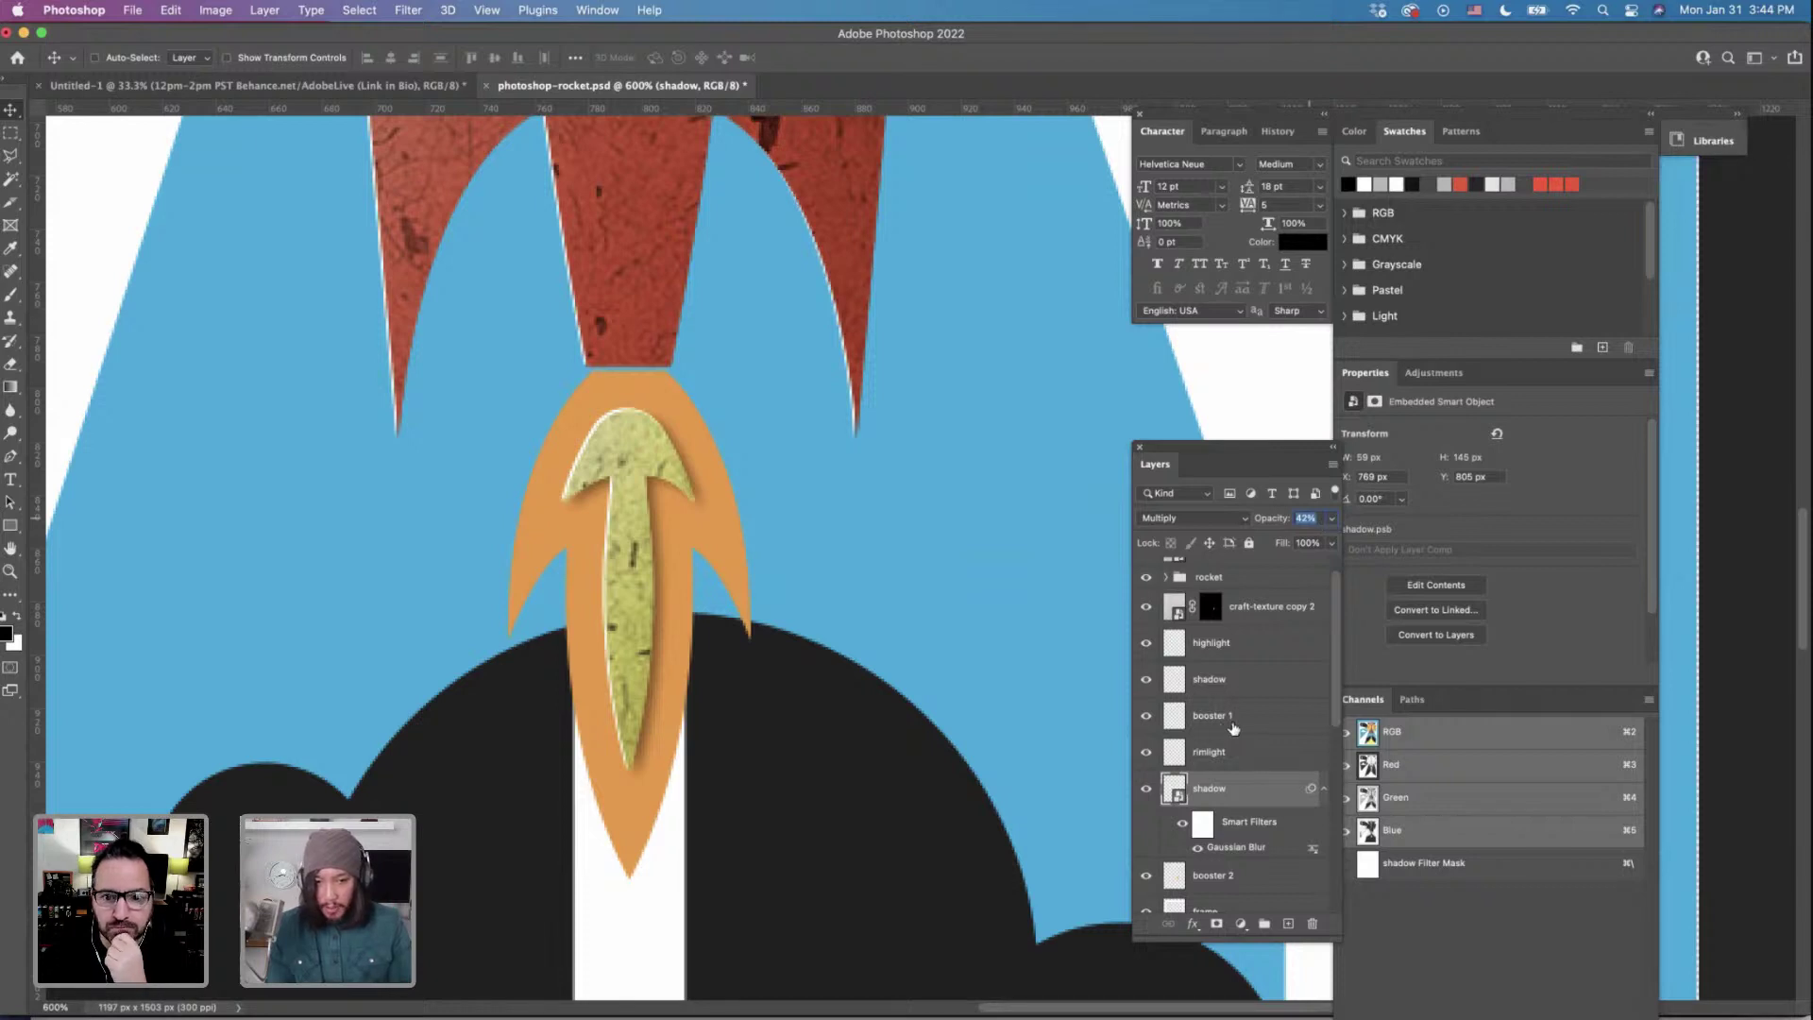
Group the layers from the blurred shadow up to craft-texture copy 2 and name the group booster.
{"action": "scroll", "coordinate": [1233, 727], "scroll_direction": "up", "scroll_amount": 1}
{"action": "left_click", "coordinate": [1260, 644], "text": "shift"}
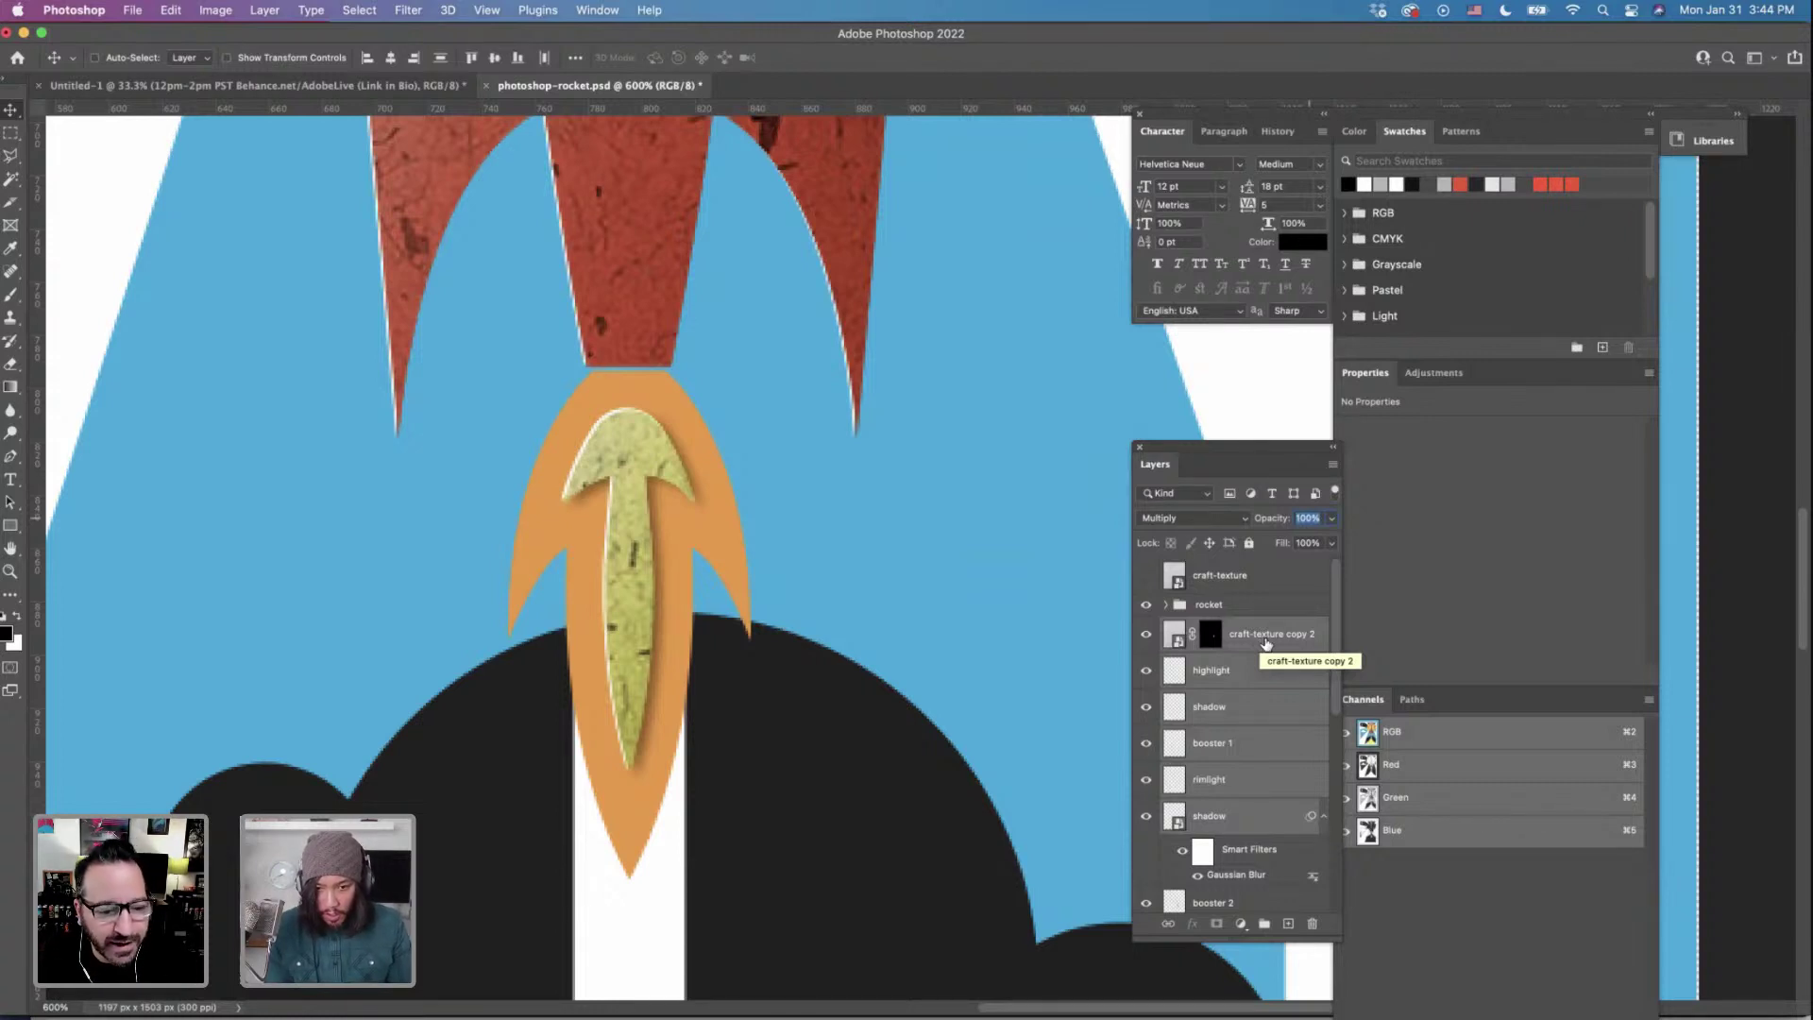
{"action": "key", "text": "super+g"}
{"action": "double_click", "coordinate": [1212, 628]}
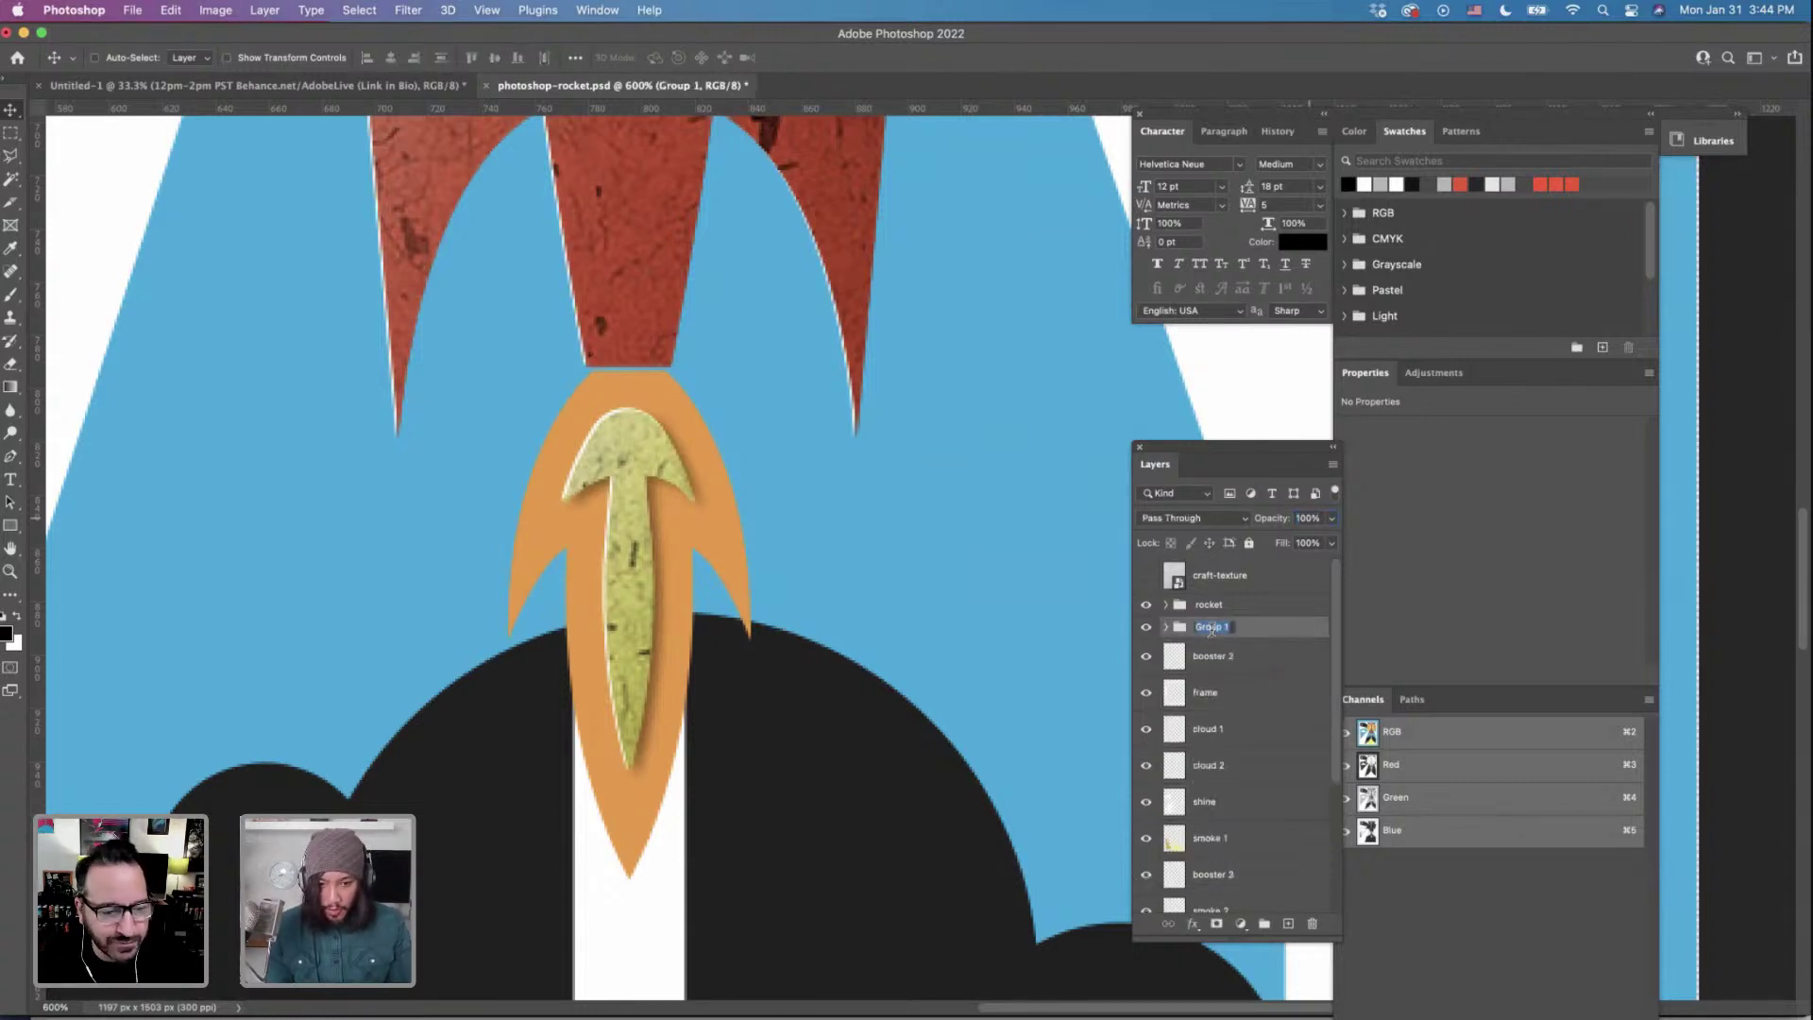
{"action": "type", "text": "boost"}
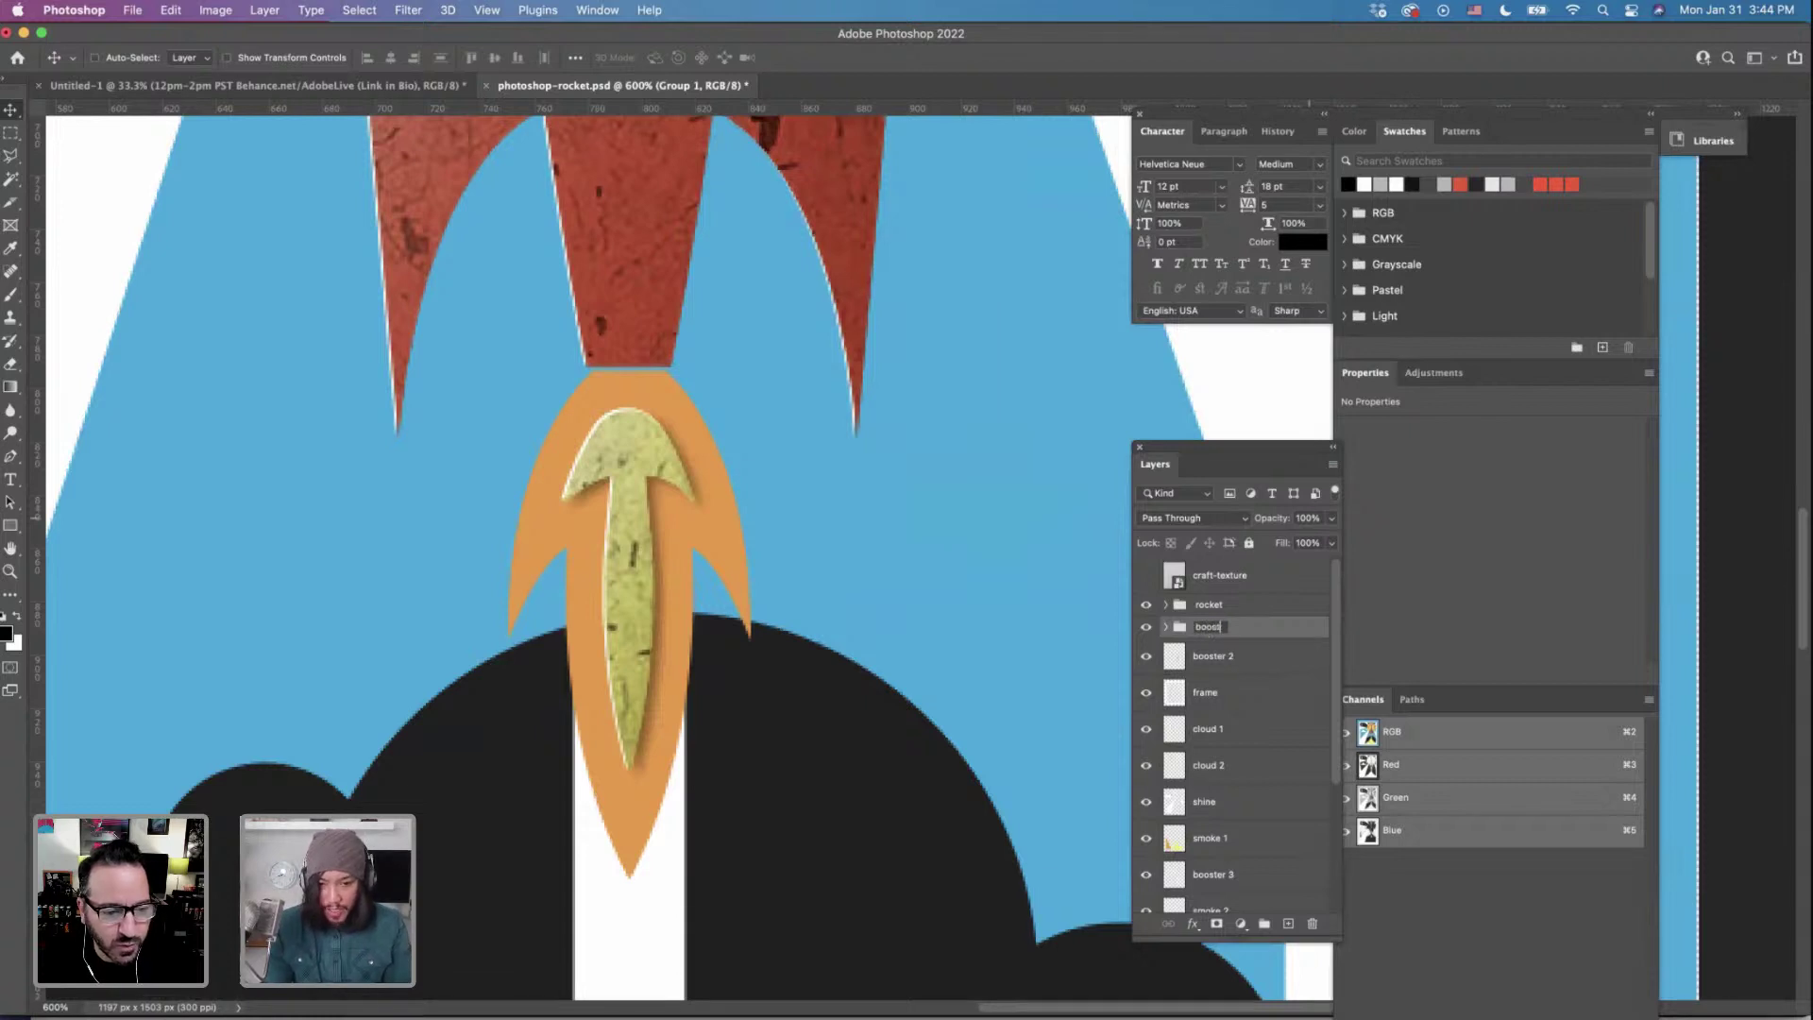
{"action": "type", "text": "er"}
{"action": "key", "text": "Return"}
Place a copy of the craft-texture layer directly above booster 2, make it visible and shift it to a different part of the texture.
{"action": "left_click", "coordinate": [1217, 661]}
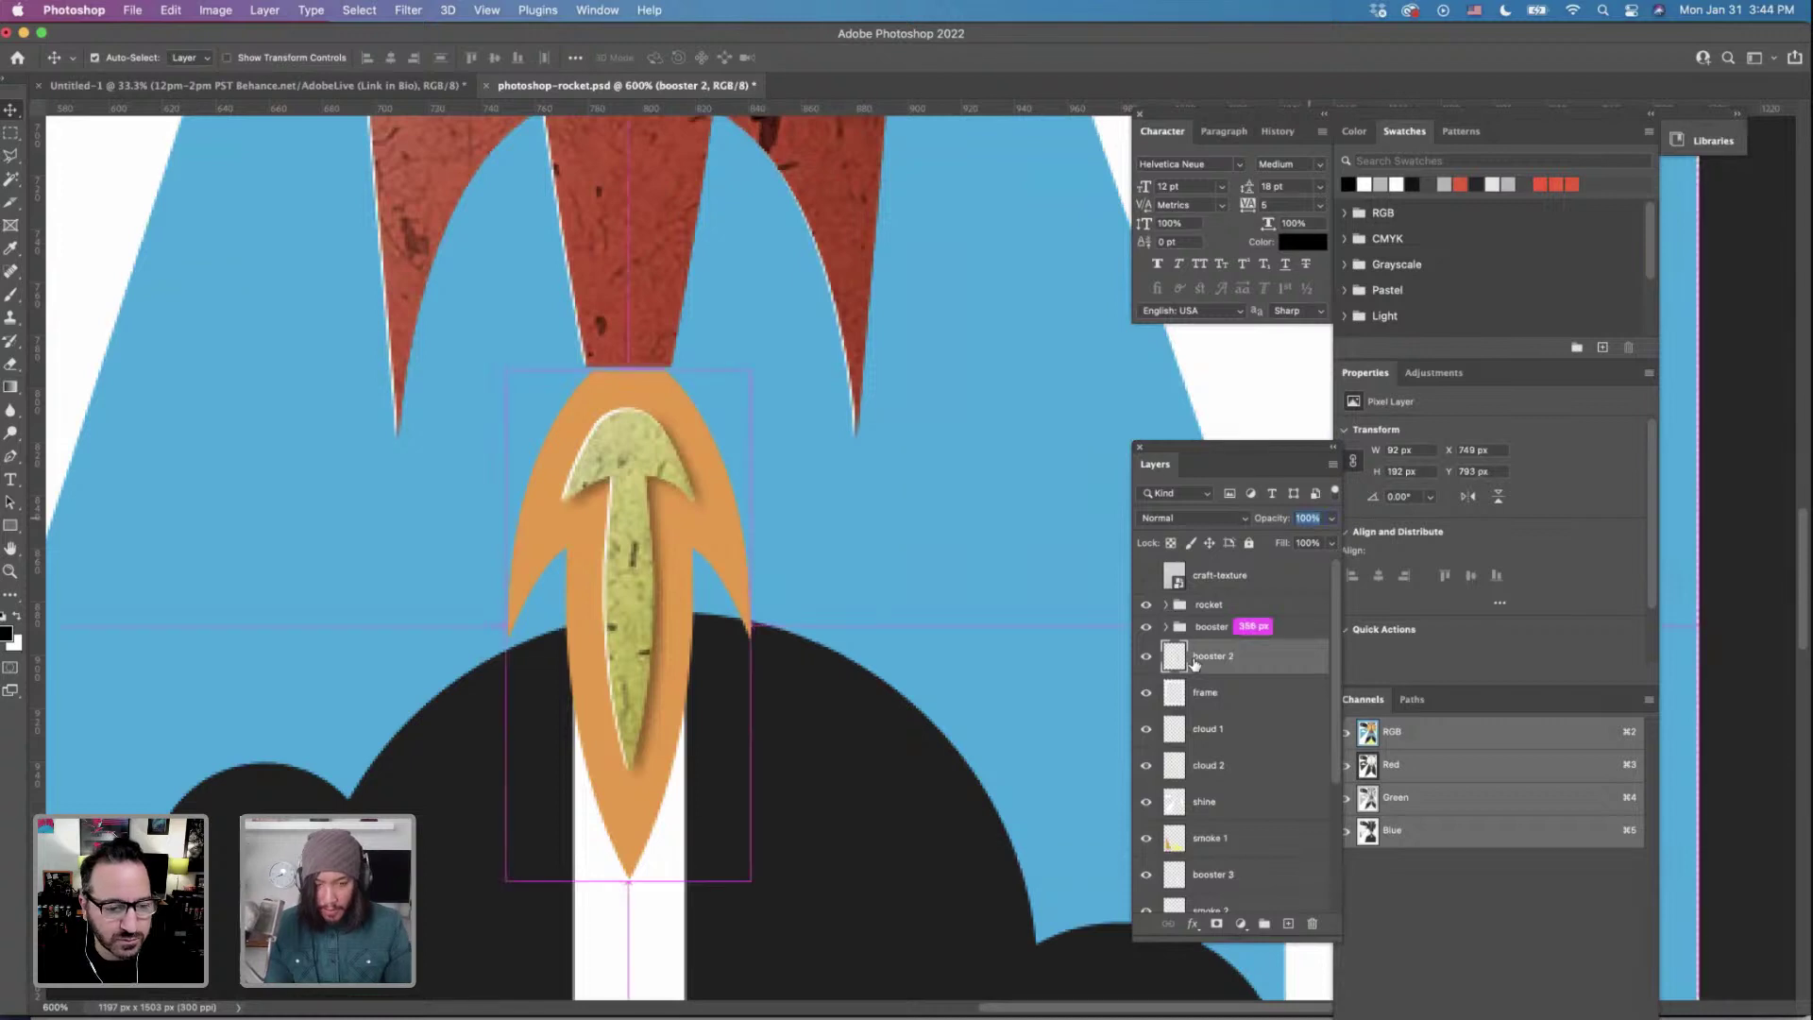
{"action": "key", "text": "super+minus"}
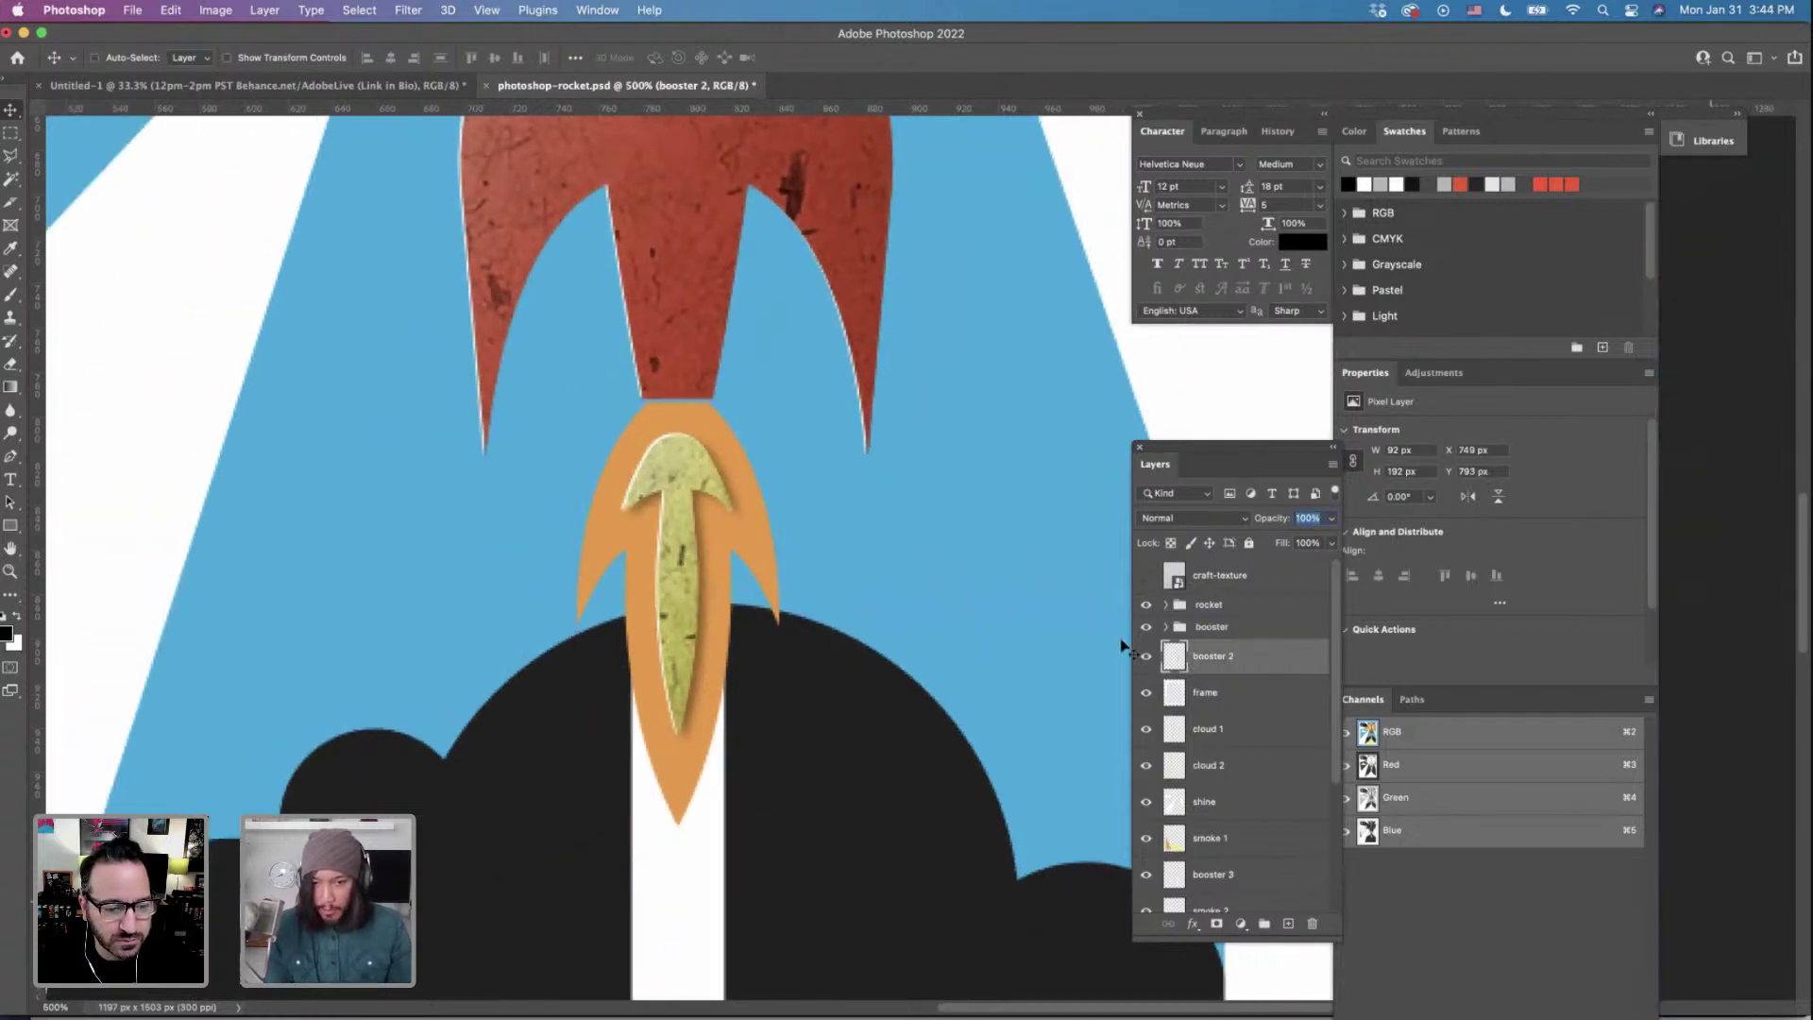
{"action": "left_click", "coordinate": [1218, 579]}
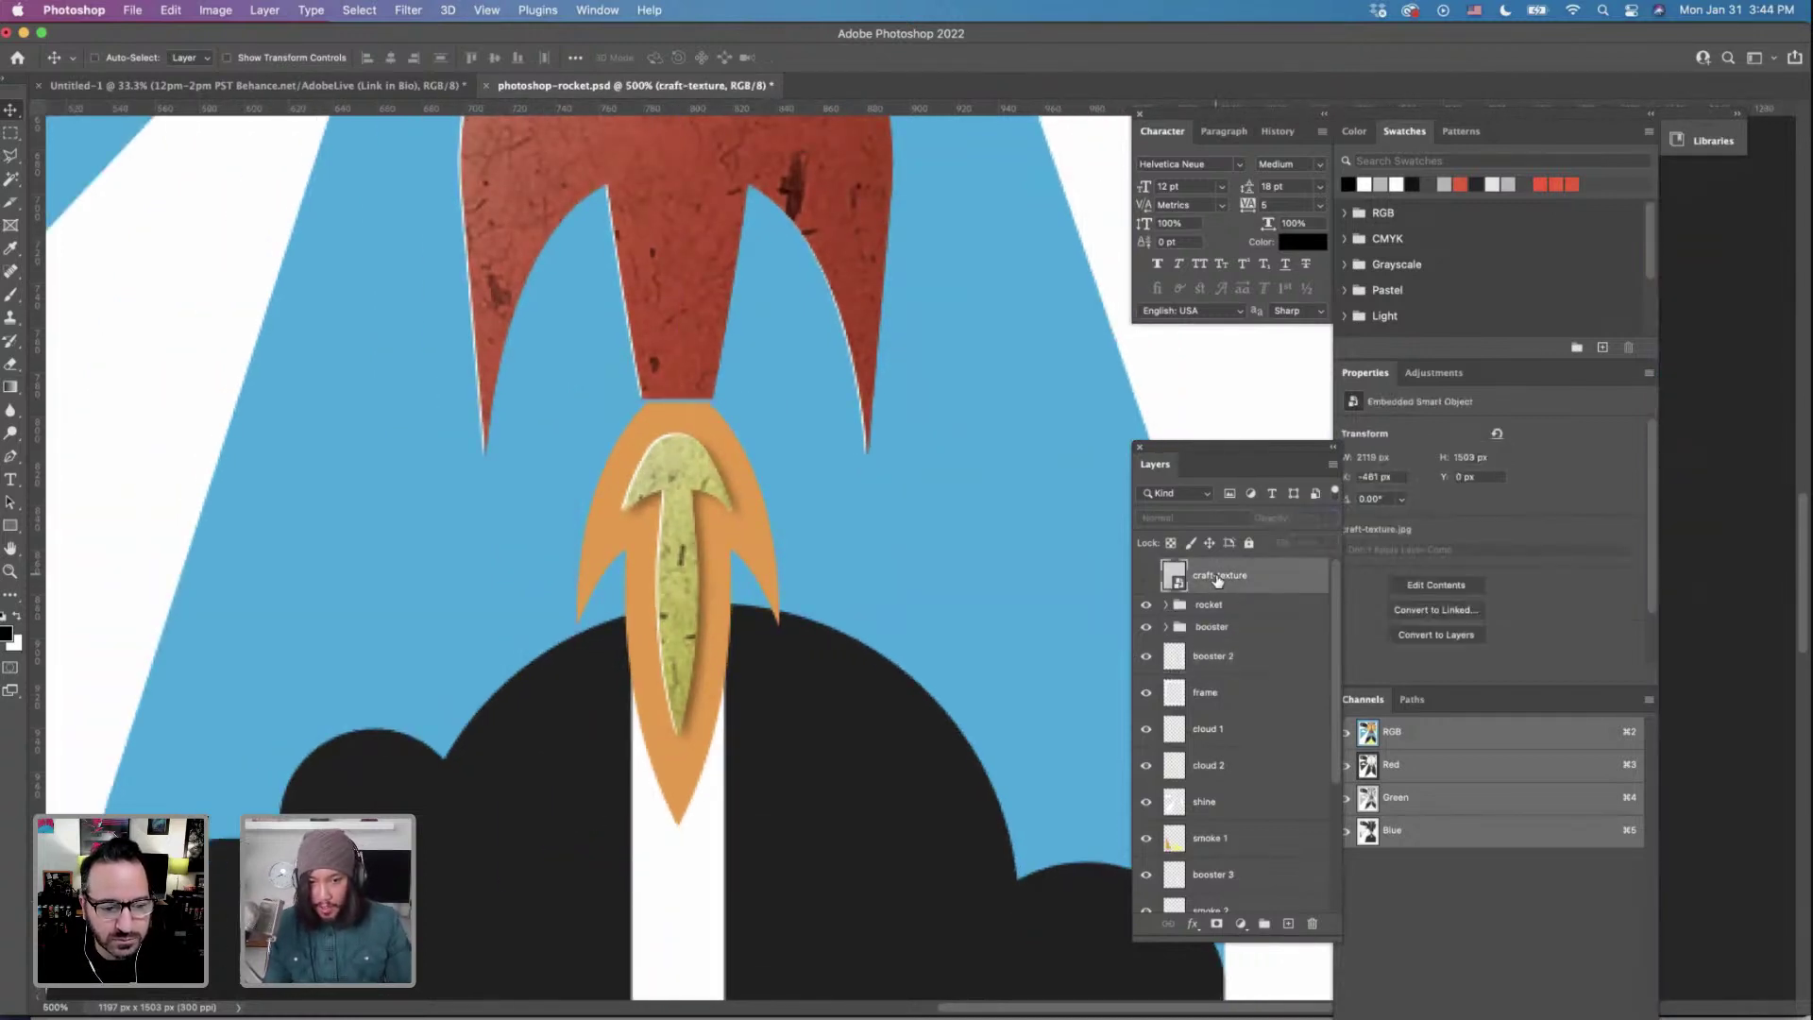
{"action": "left_click_drag", "start_coordinate": [1218, 579], "coordinate": [1211, 646]}
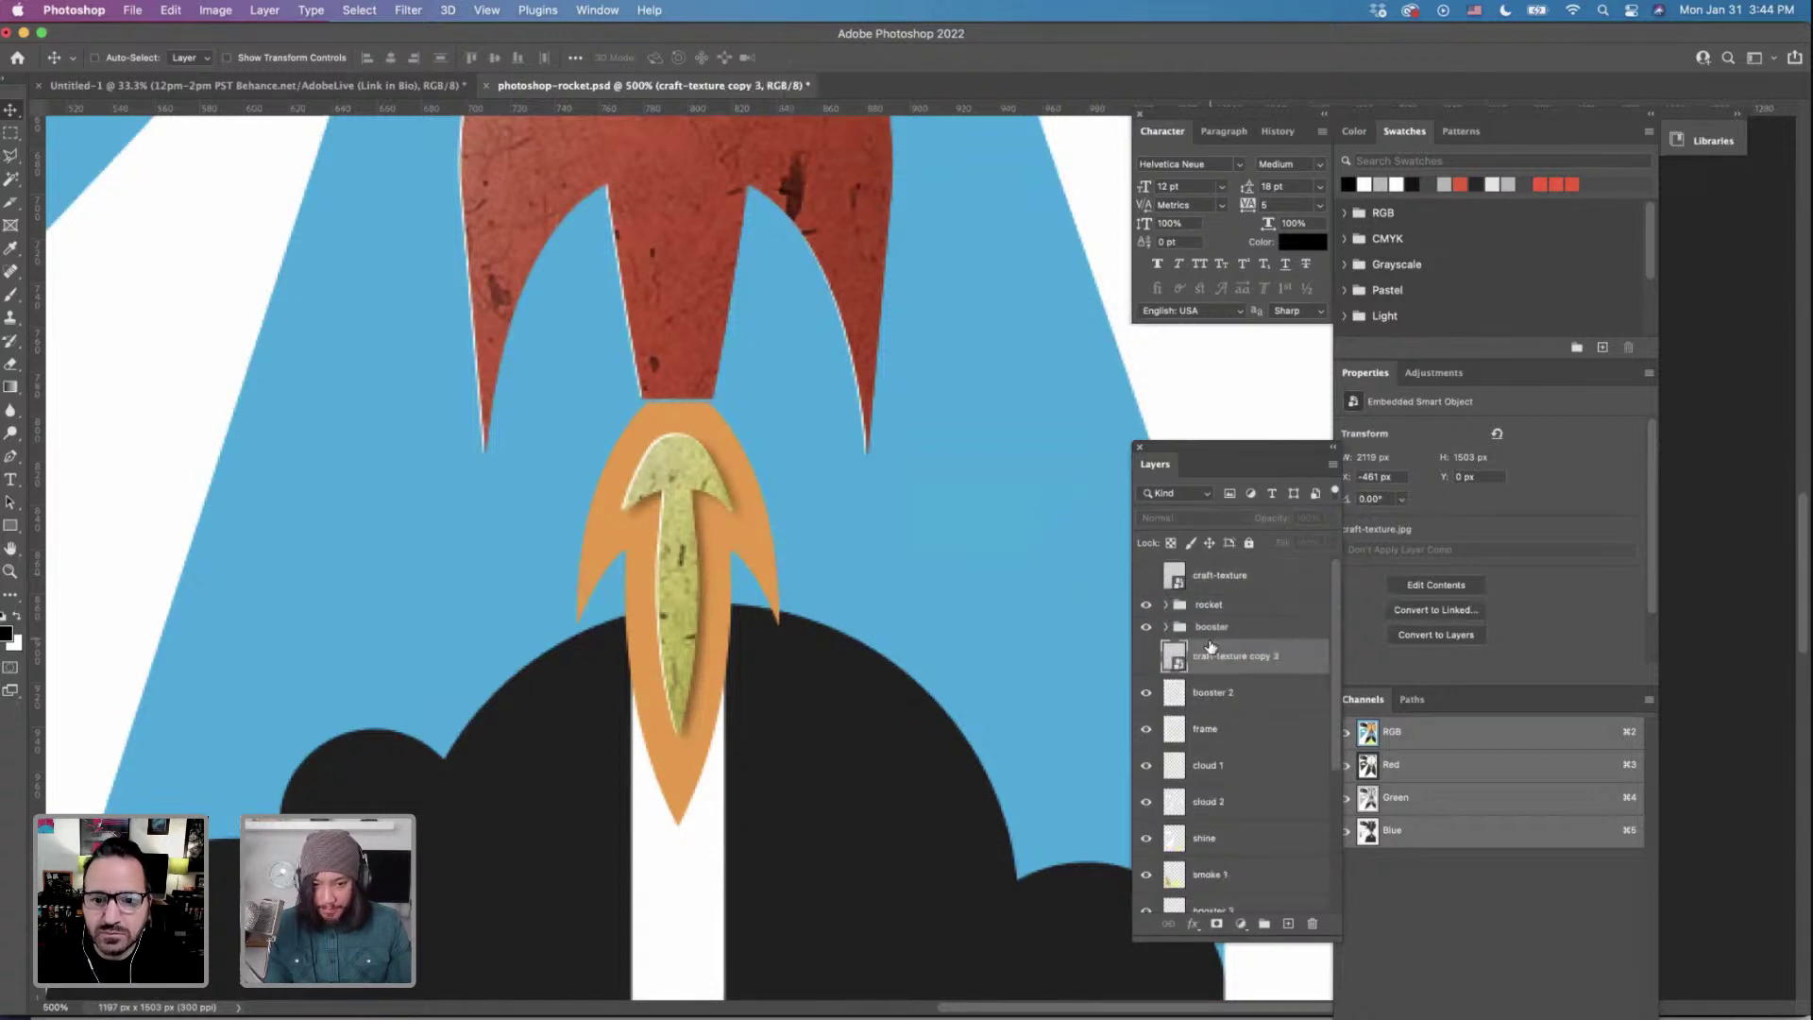
{"action": "left_click", "coordinate": [1146, 660]}
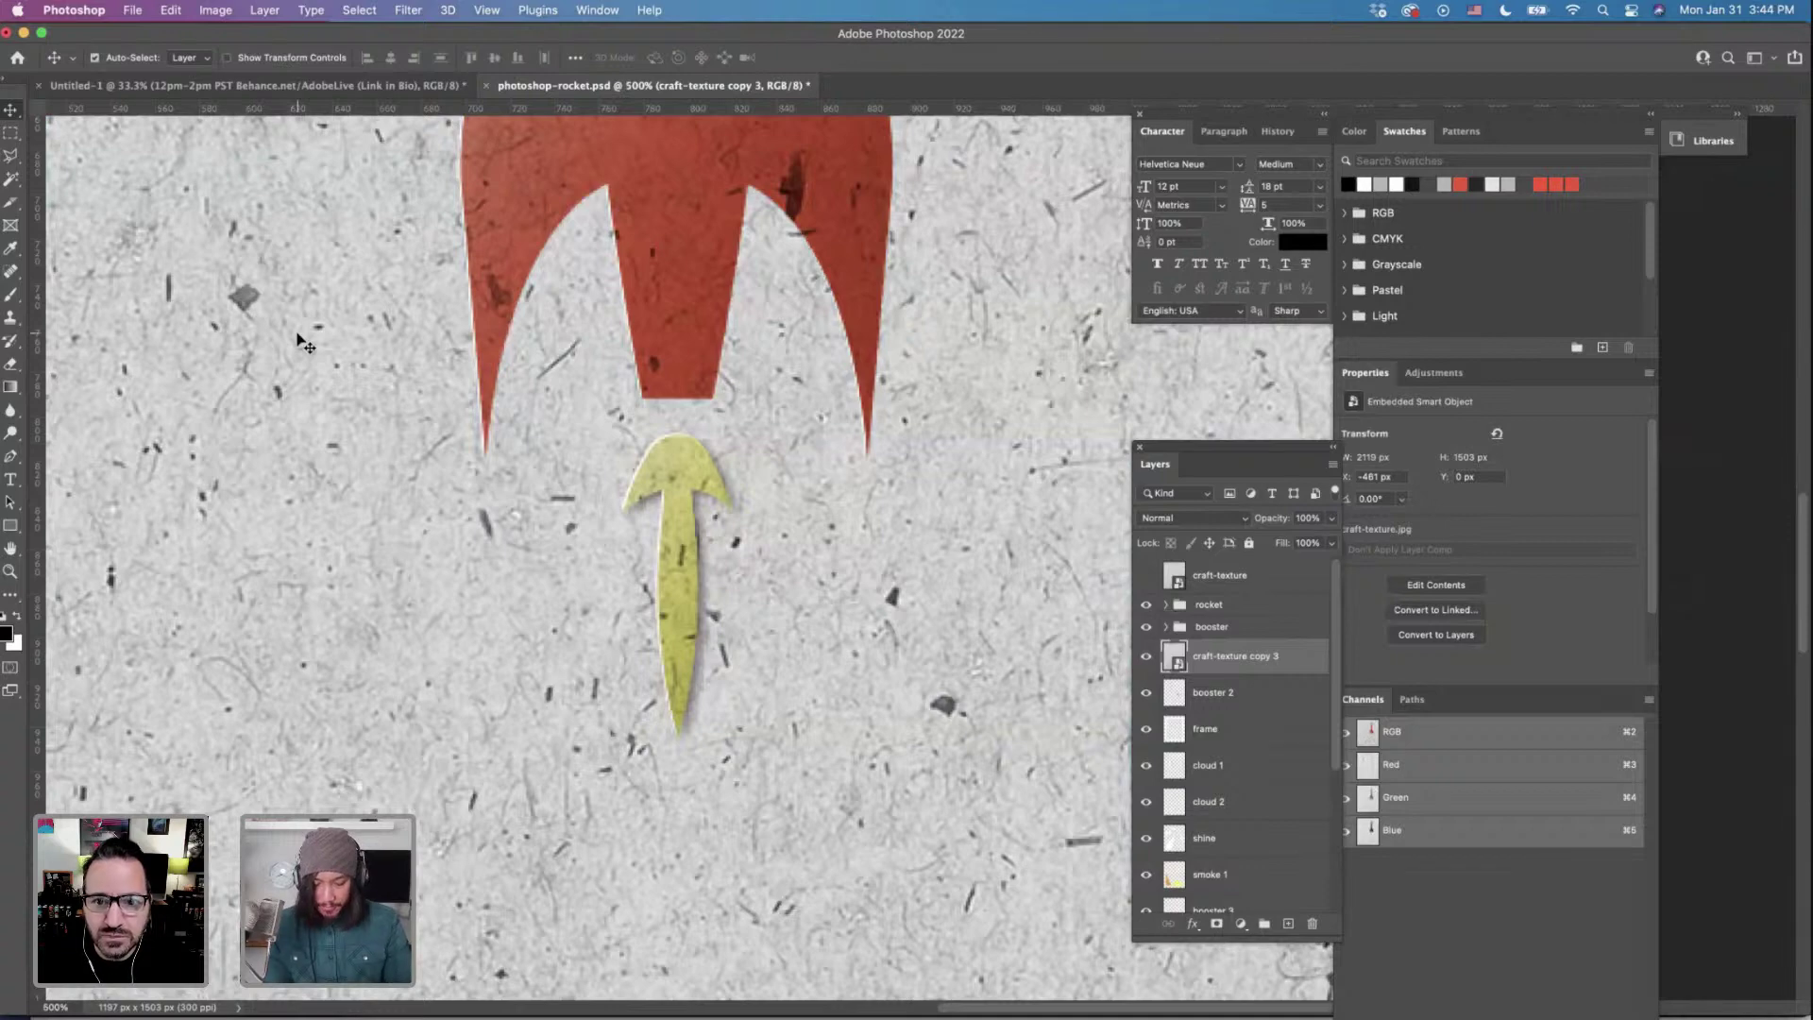
{"action": "key", "text": "super+1"}
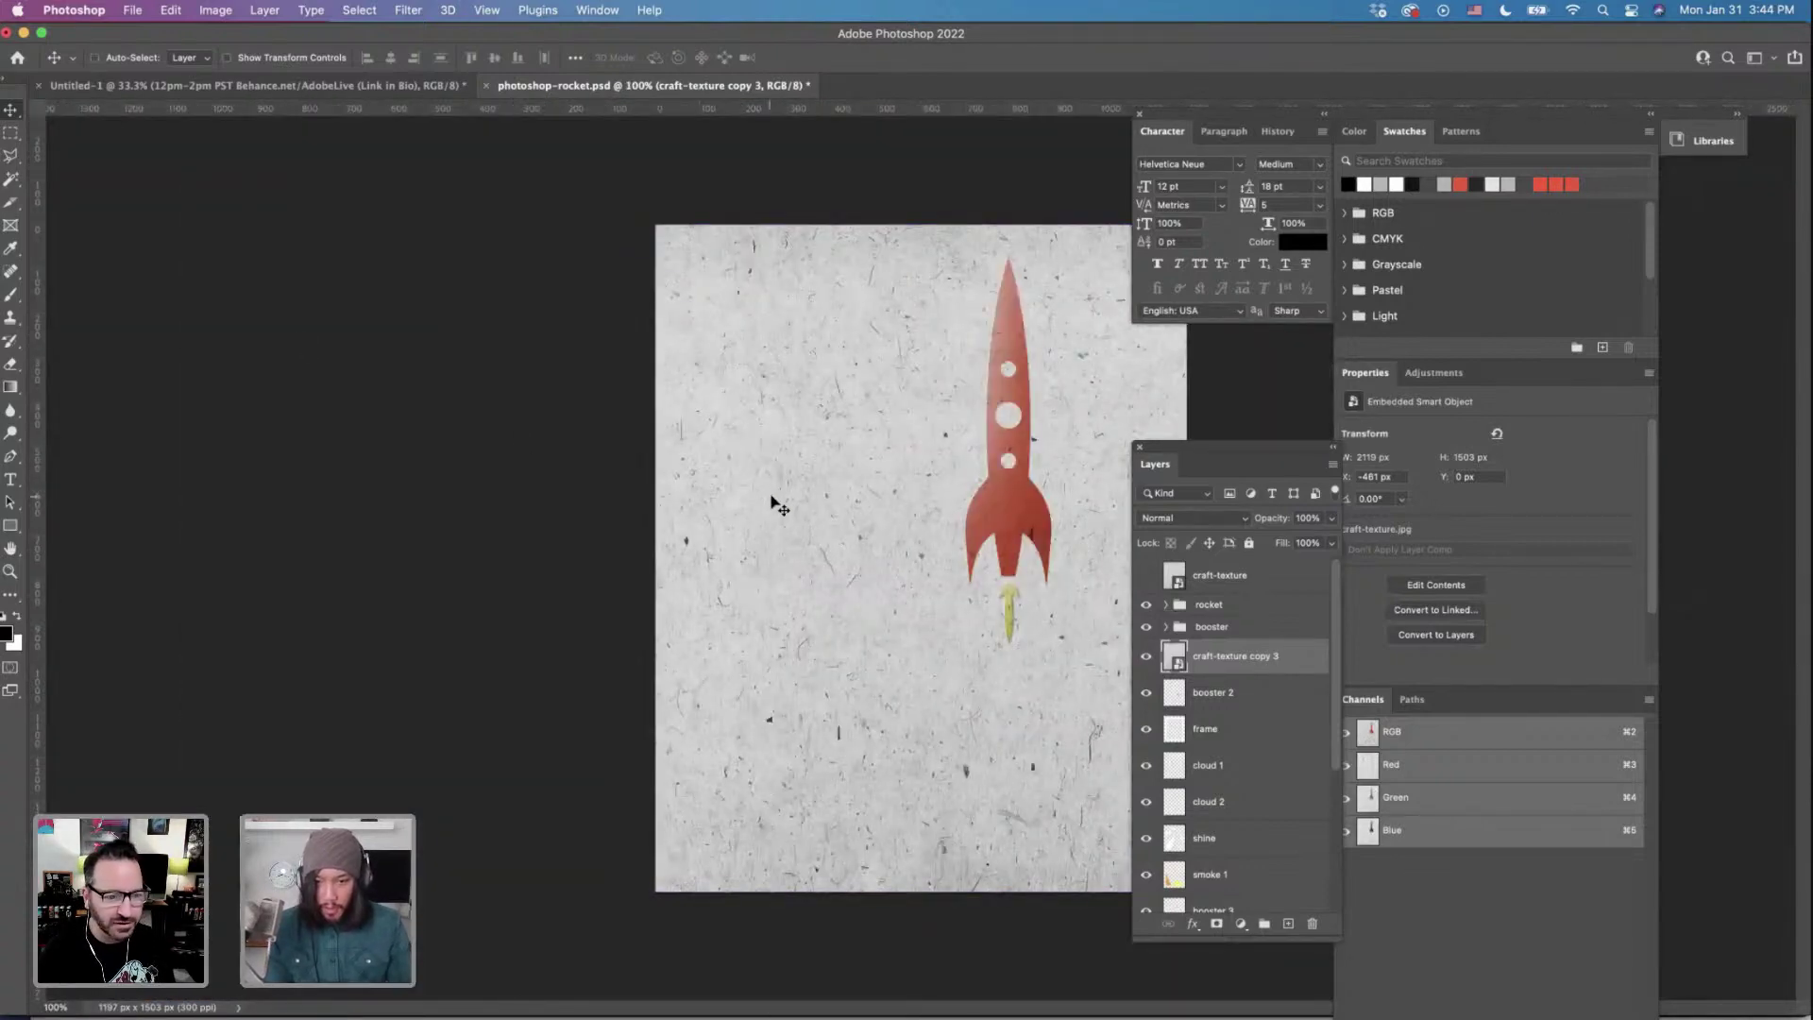
{"action": "left_click_drag", "start_coordinate": [890, 532], "coordinate": [976, 530]}
Mask craft-texture copy 3 to the booster 2 outline and set its blend mode to Multiply.
{"action": "left_click", "coordinate": [1177, 694], "text": "super"}
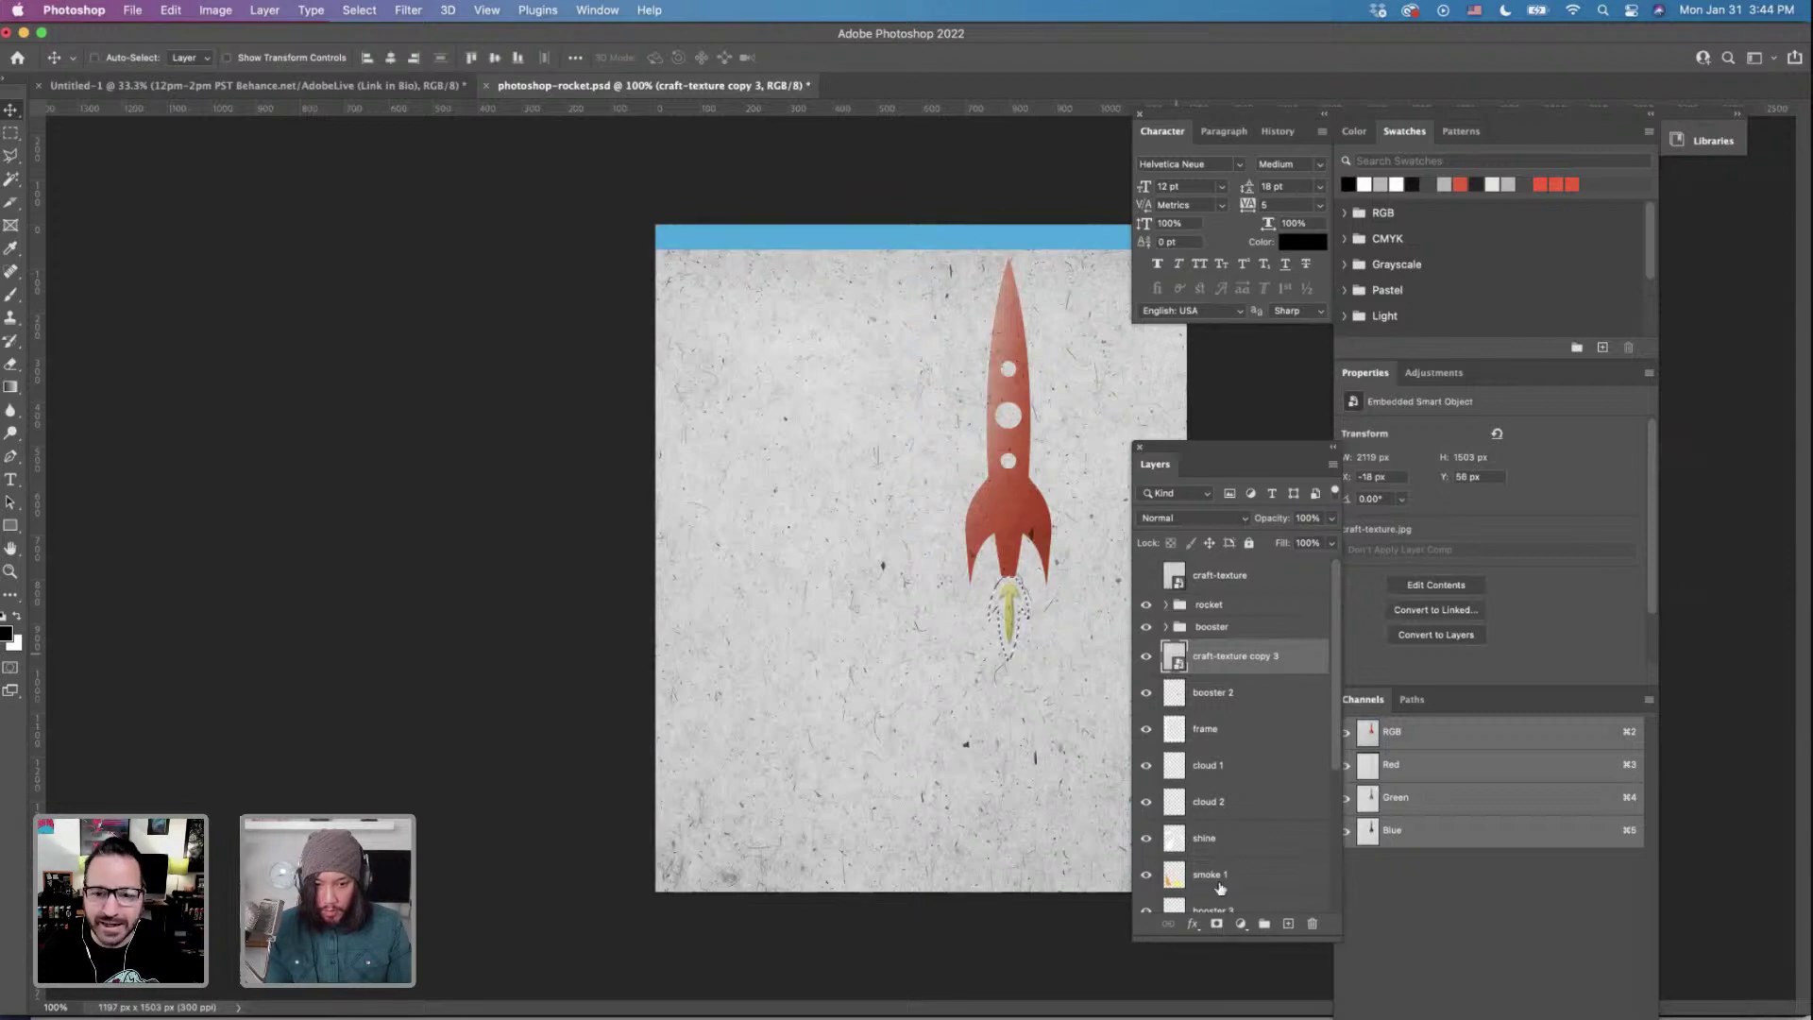
{"action": "left_click", "coordinate": [1219, 925]}
{"action": "key", "text": "super+equal"}
{"action": "key", "text": "super+equal"}
{"action": "key", "text": "super+equal"}
{"action": "key", "text": "super+equal"}
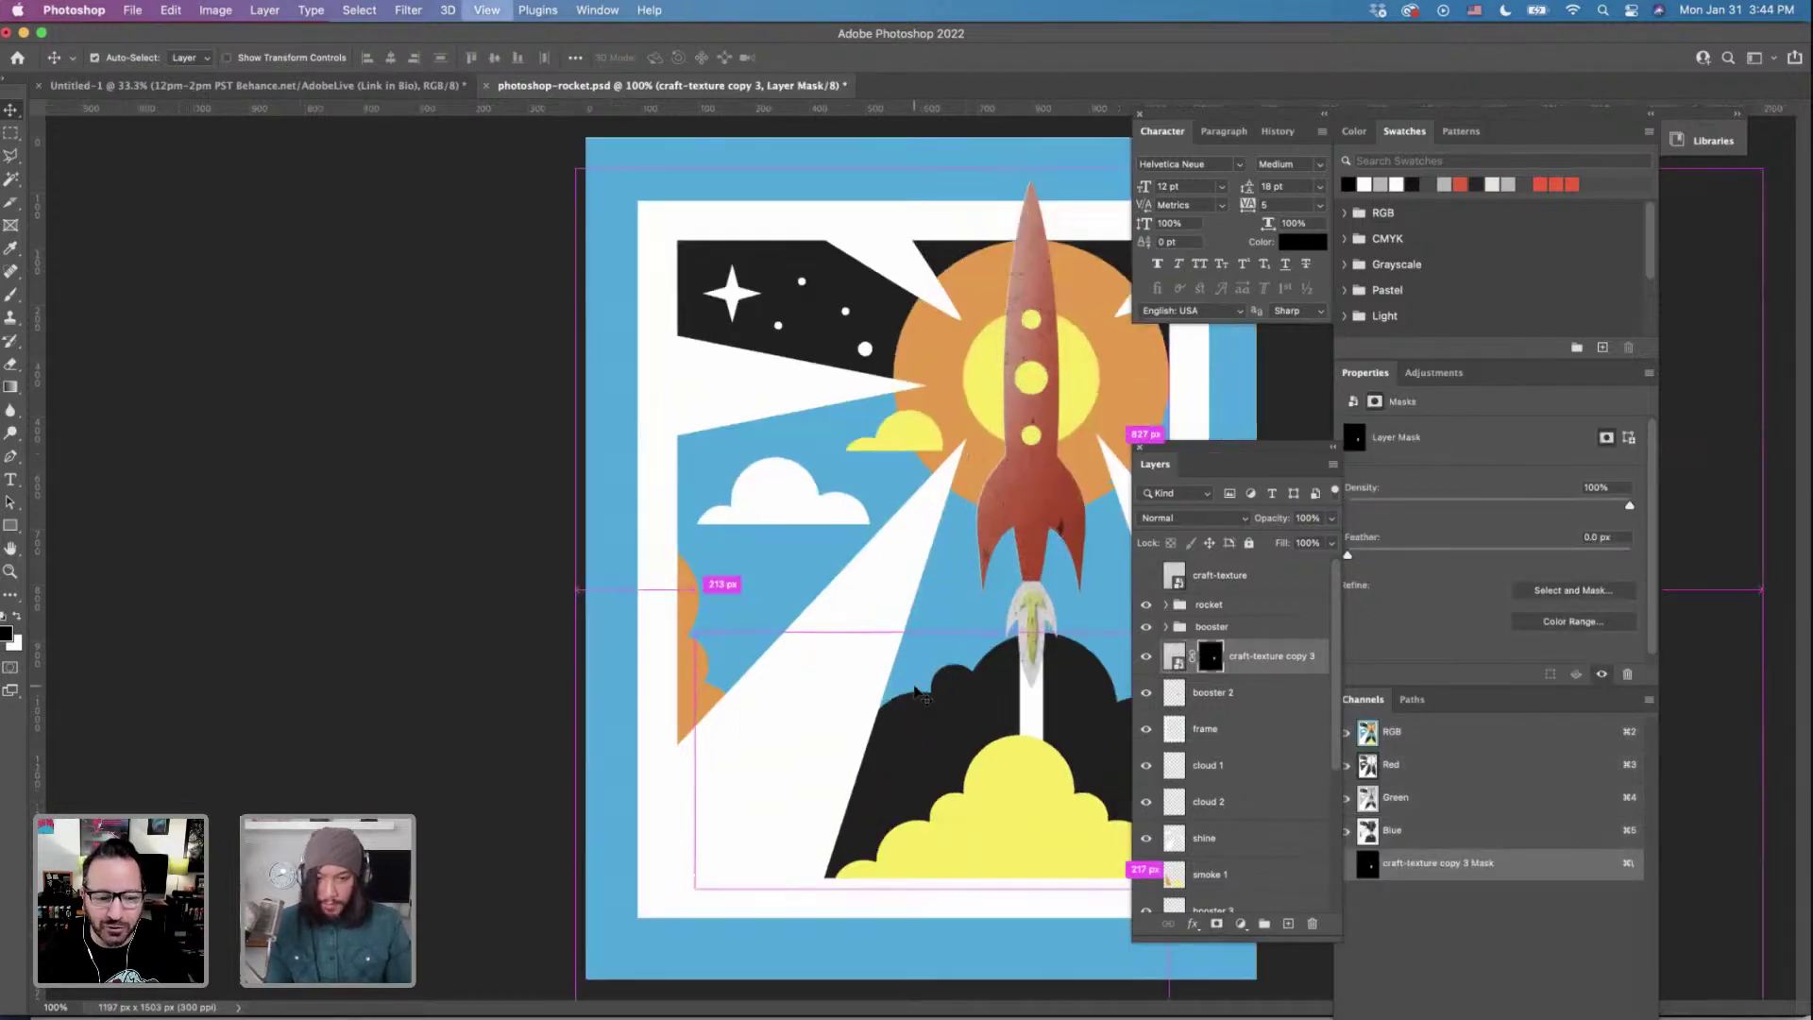
{"action": "scroll", "coordinate": [923, 697], "scroll_direction": "left", "scroll_amount": 1}
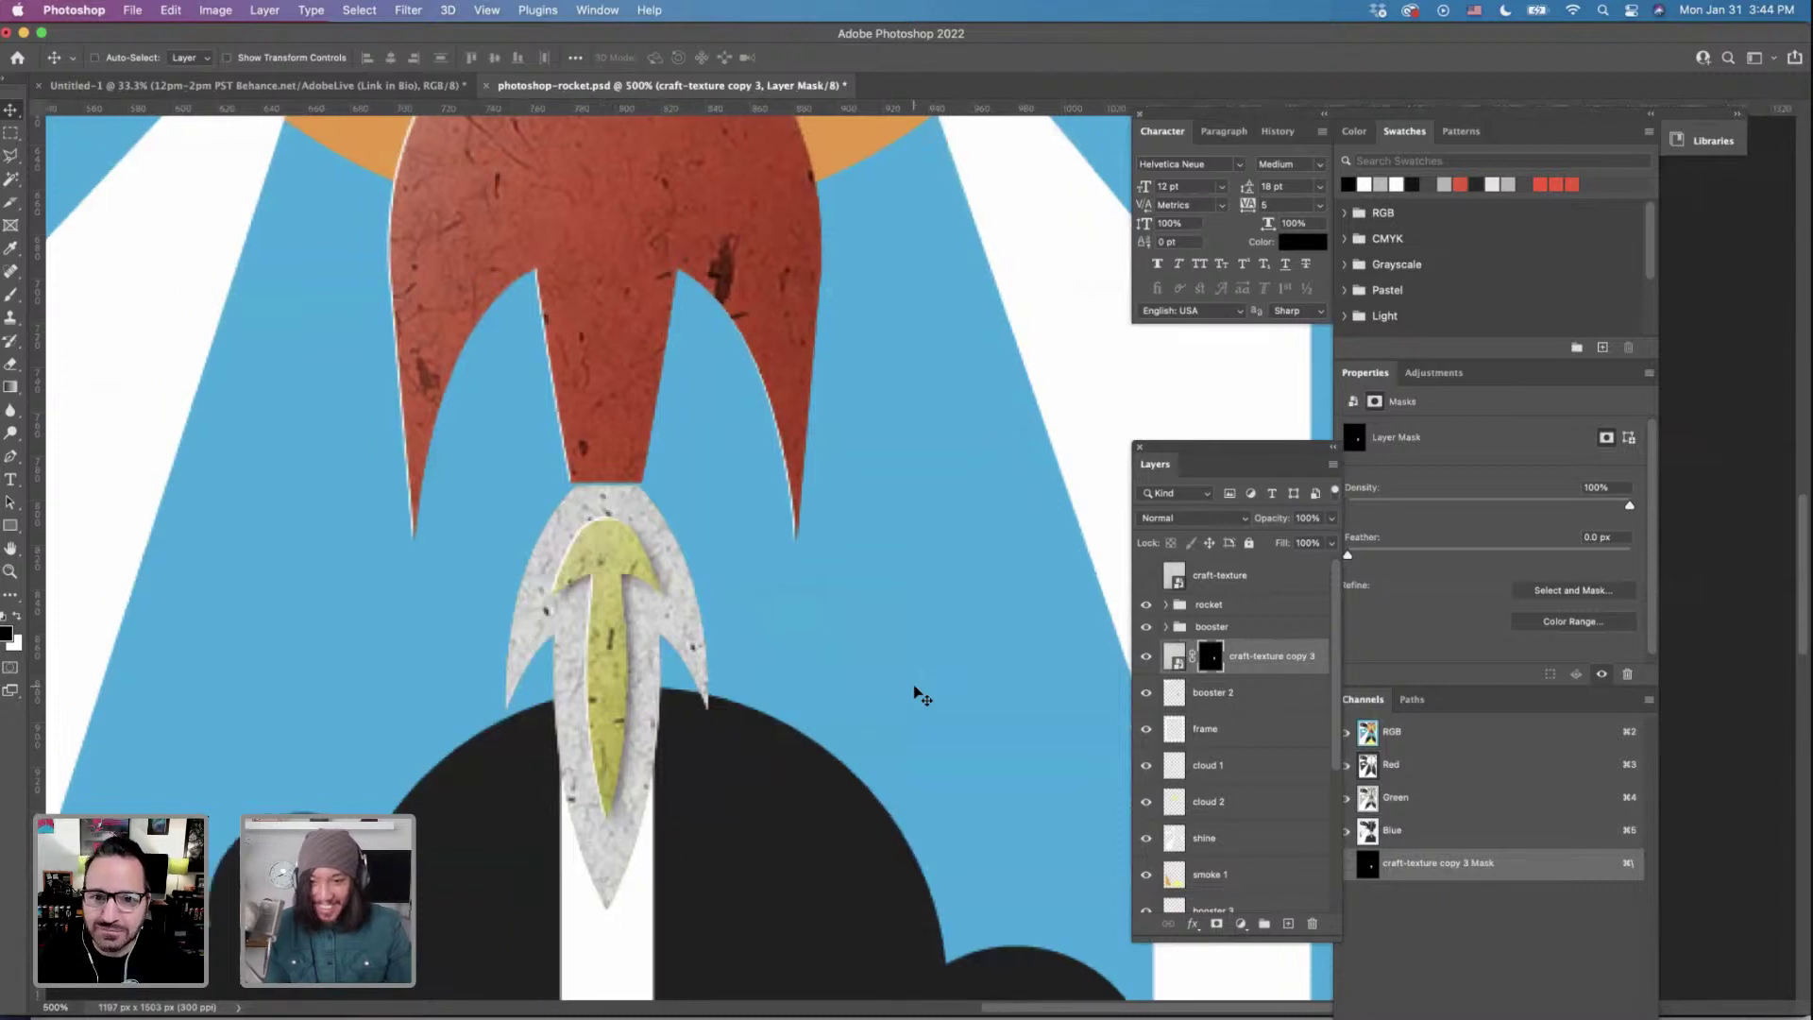
{"action": "left_click", "coordinate": [1183, 522]}
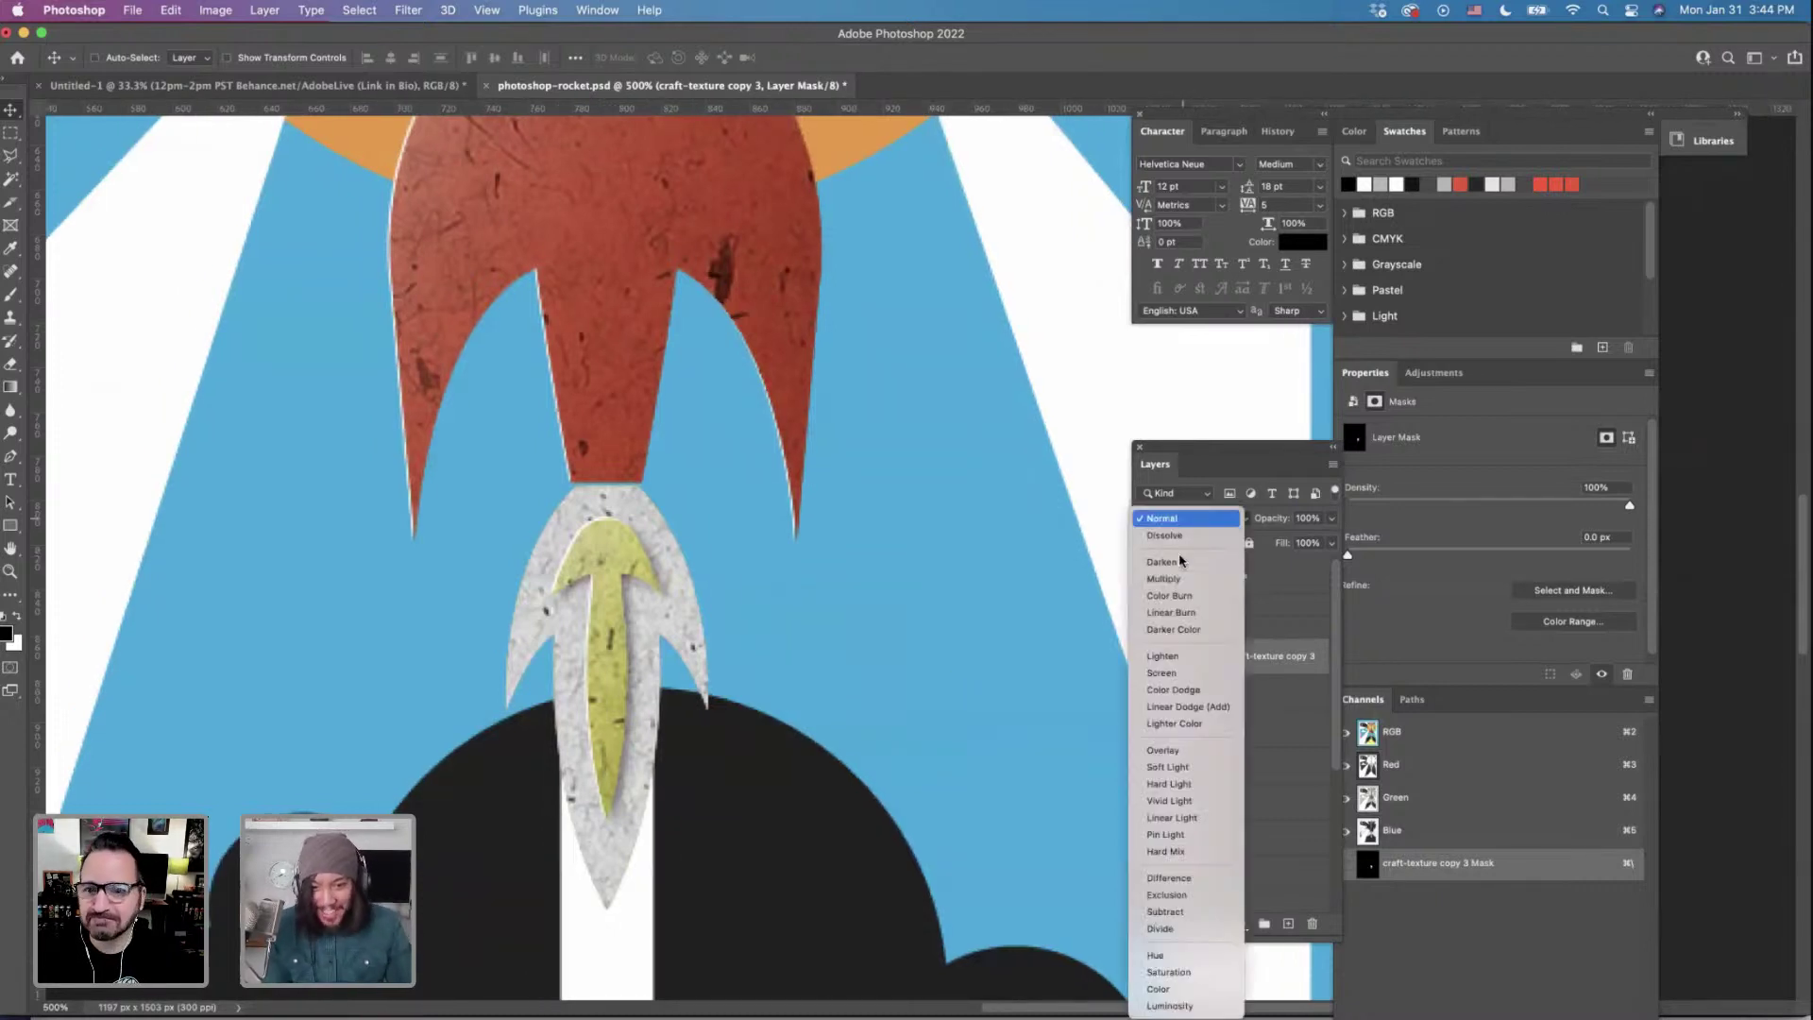
{"action": "left_click", "coordinate": [1176, 578]}
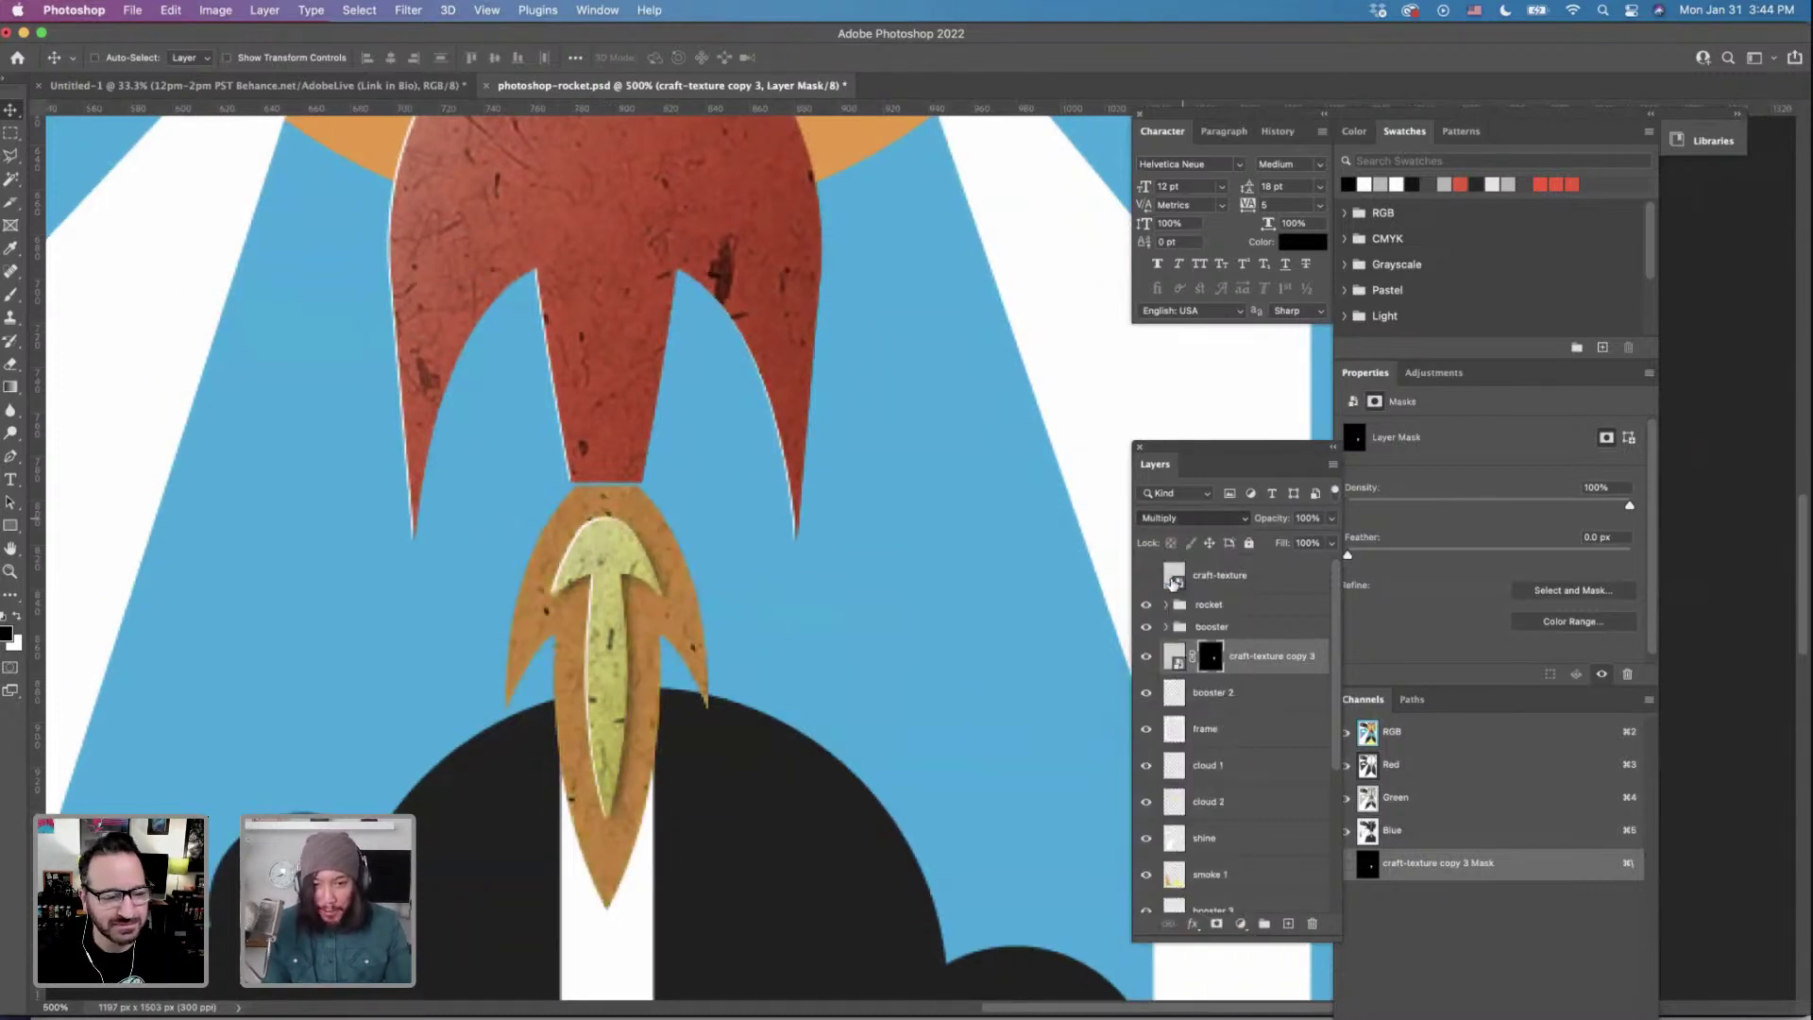
{"action": "scroll", "coordinate": [952, 575], "scroll_direction": "down", "scroll_amount": 2}
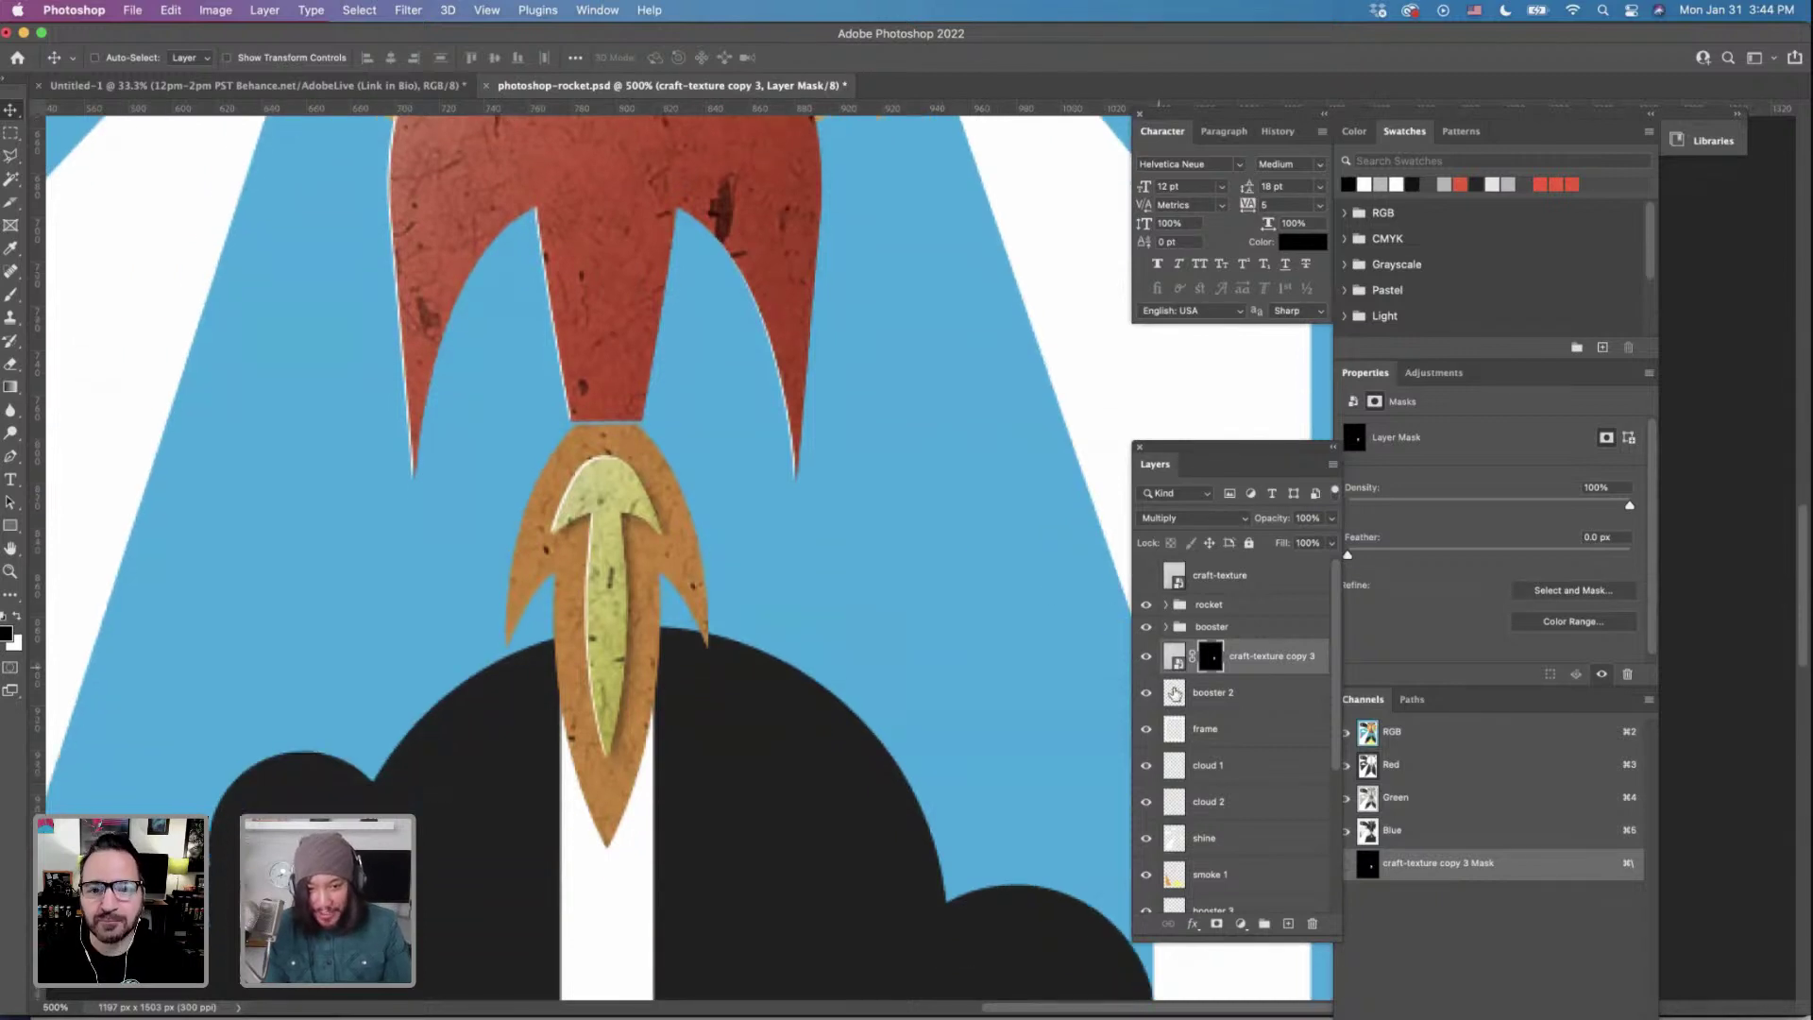
Load the booster 2 outline as a selection and add a layer named highlight directly above booster 2.
{"action": "key", "text": "super"}
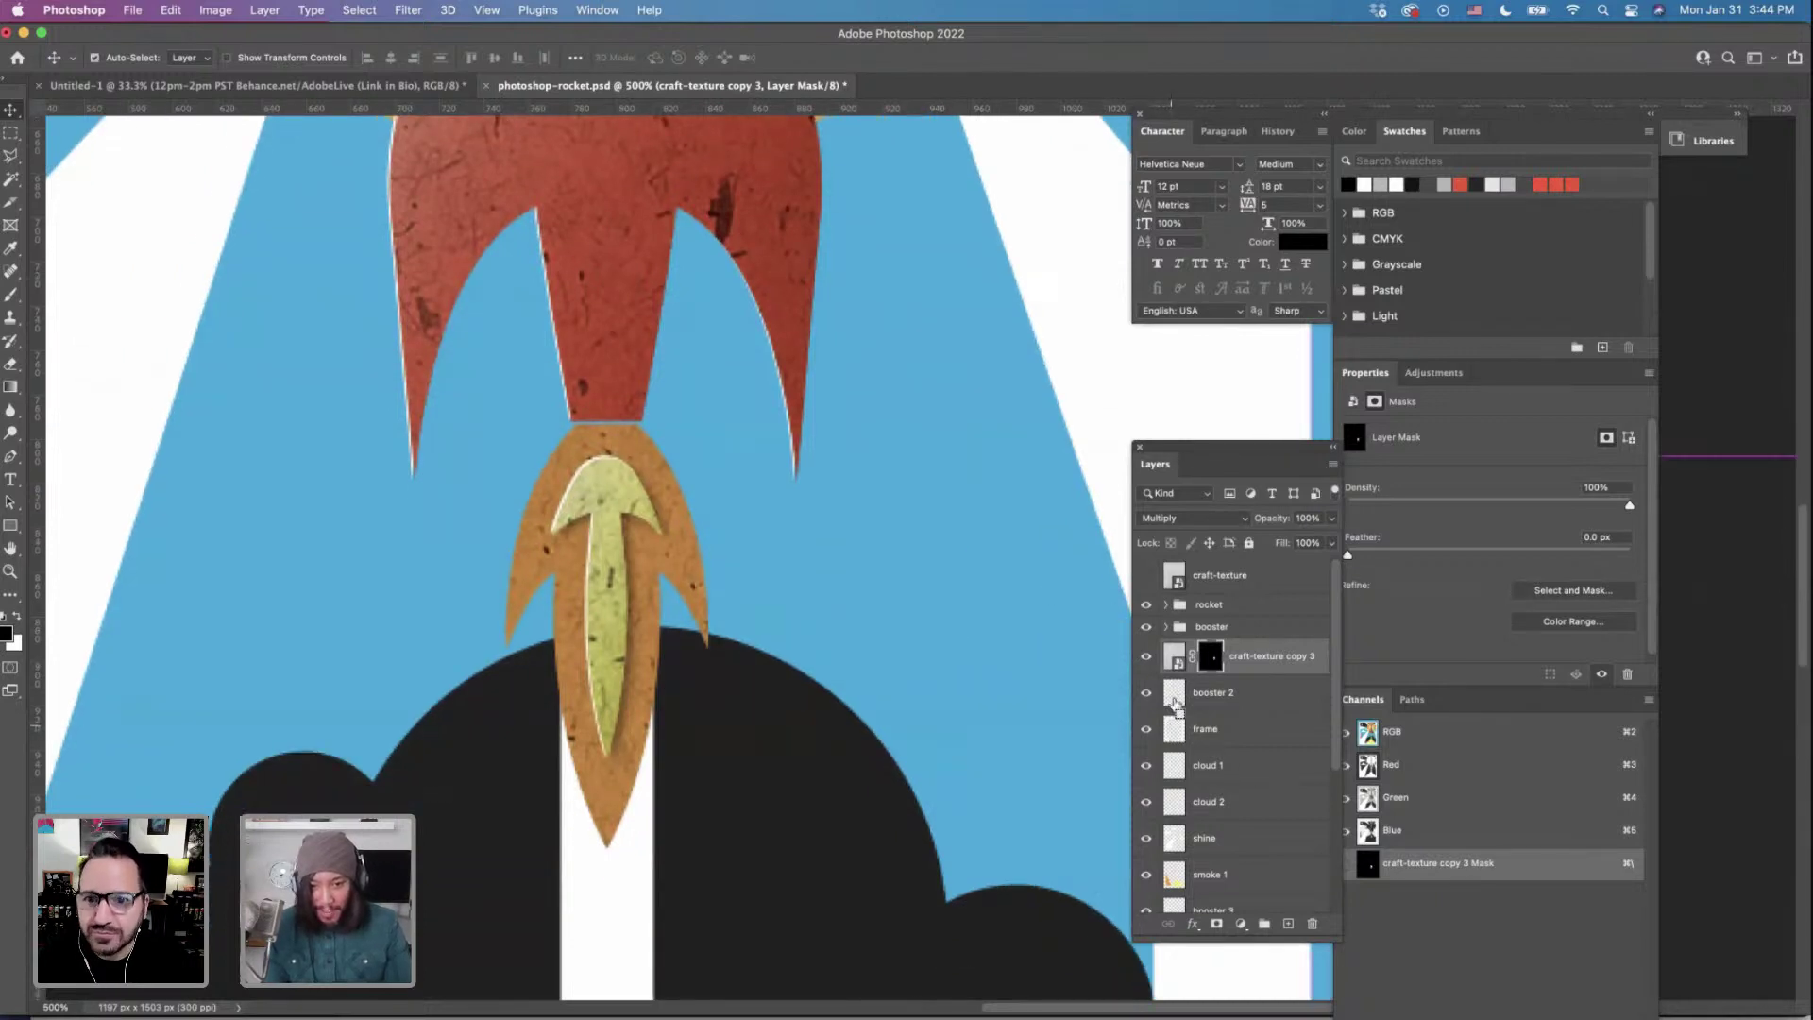
{"action": "left_click", "coordinate": [1174, 702], "text": "super"}
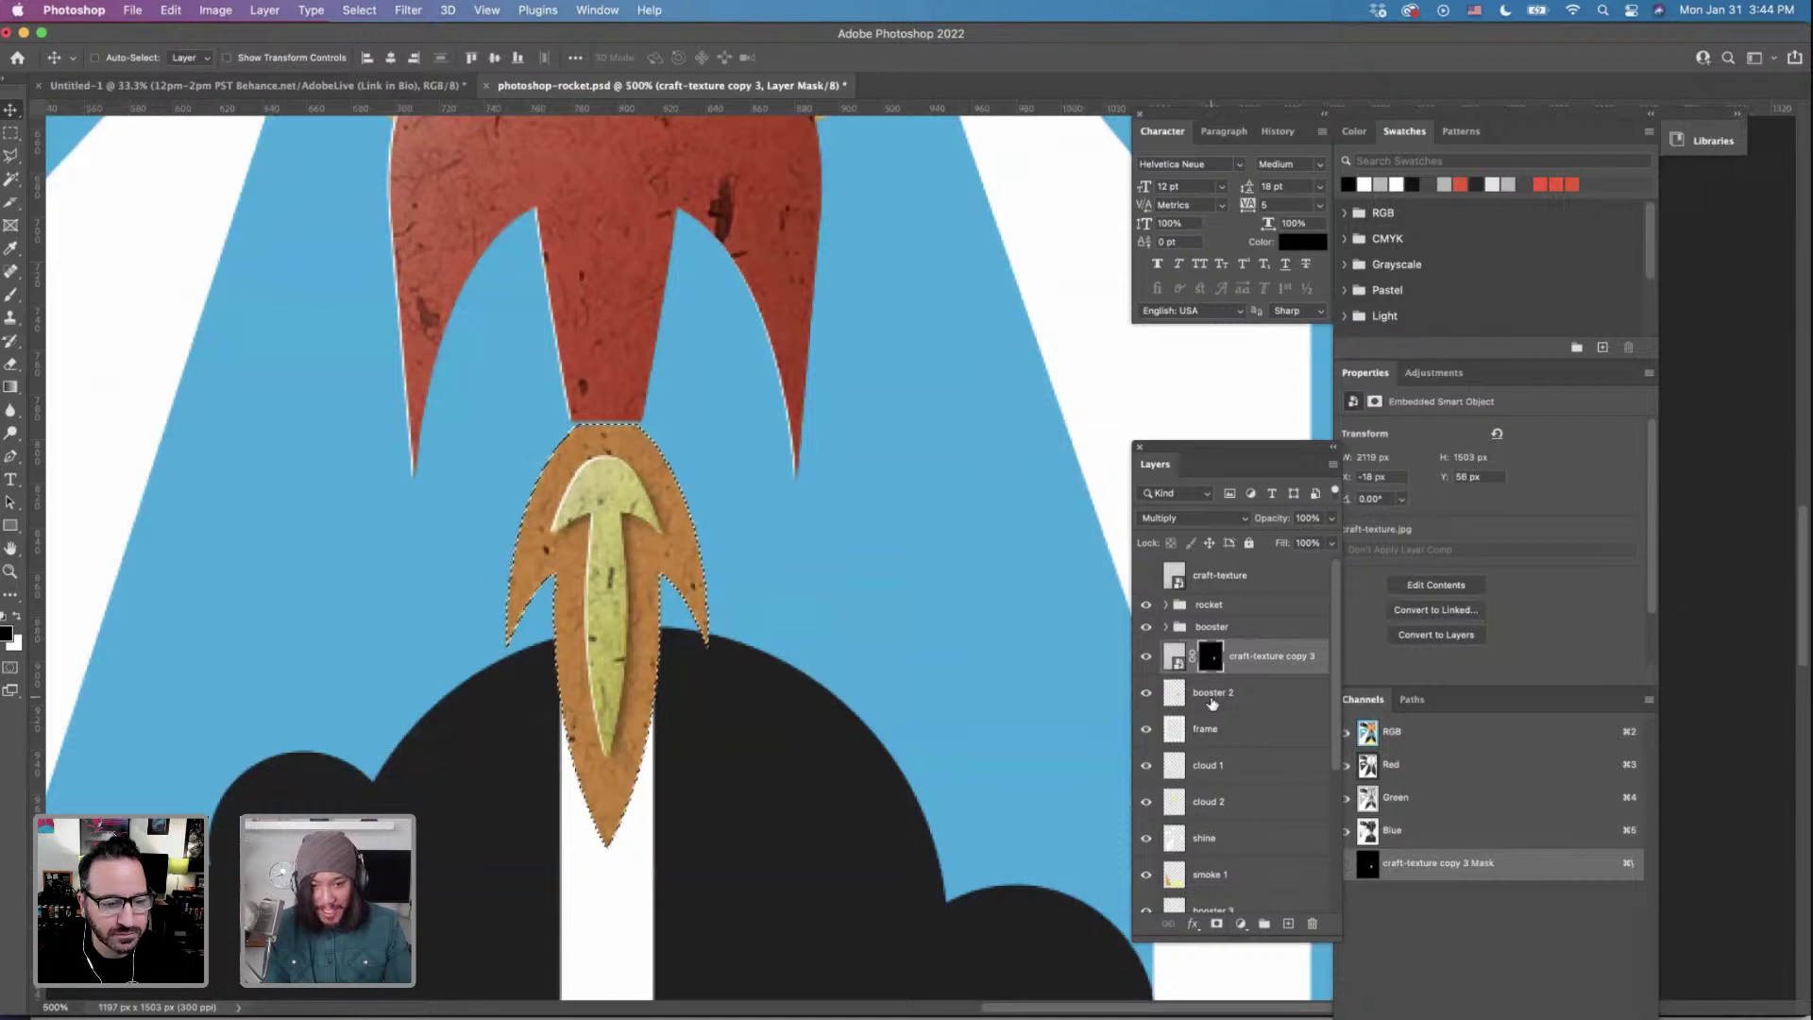
{"action": "left_click", "coordinate": [1212, 704]}
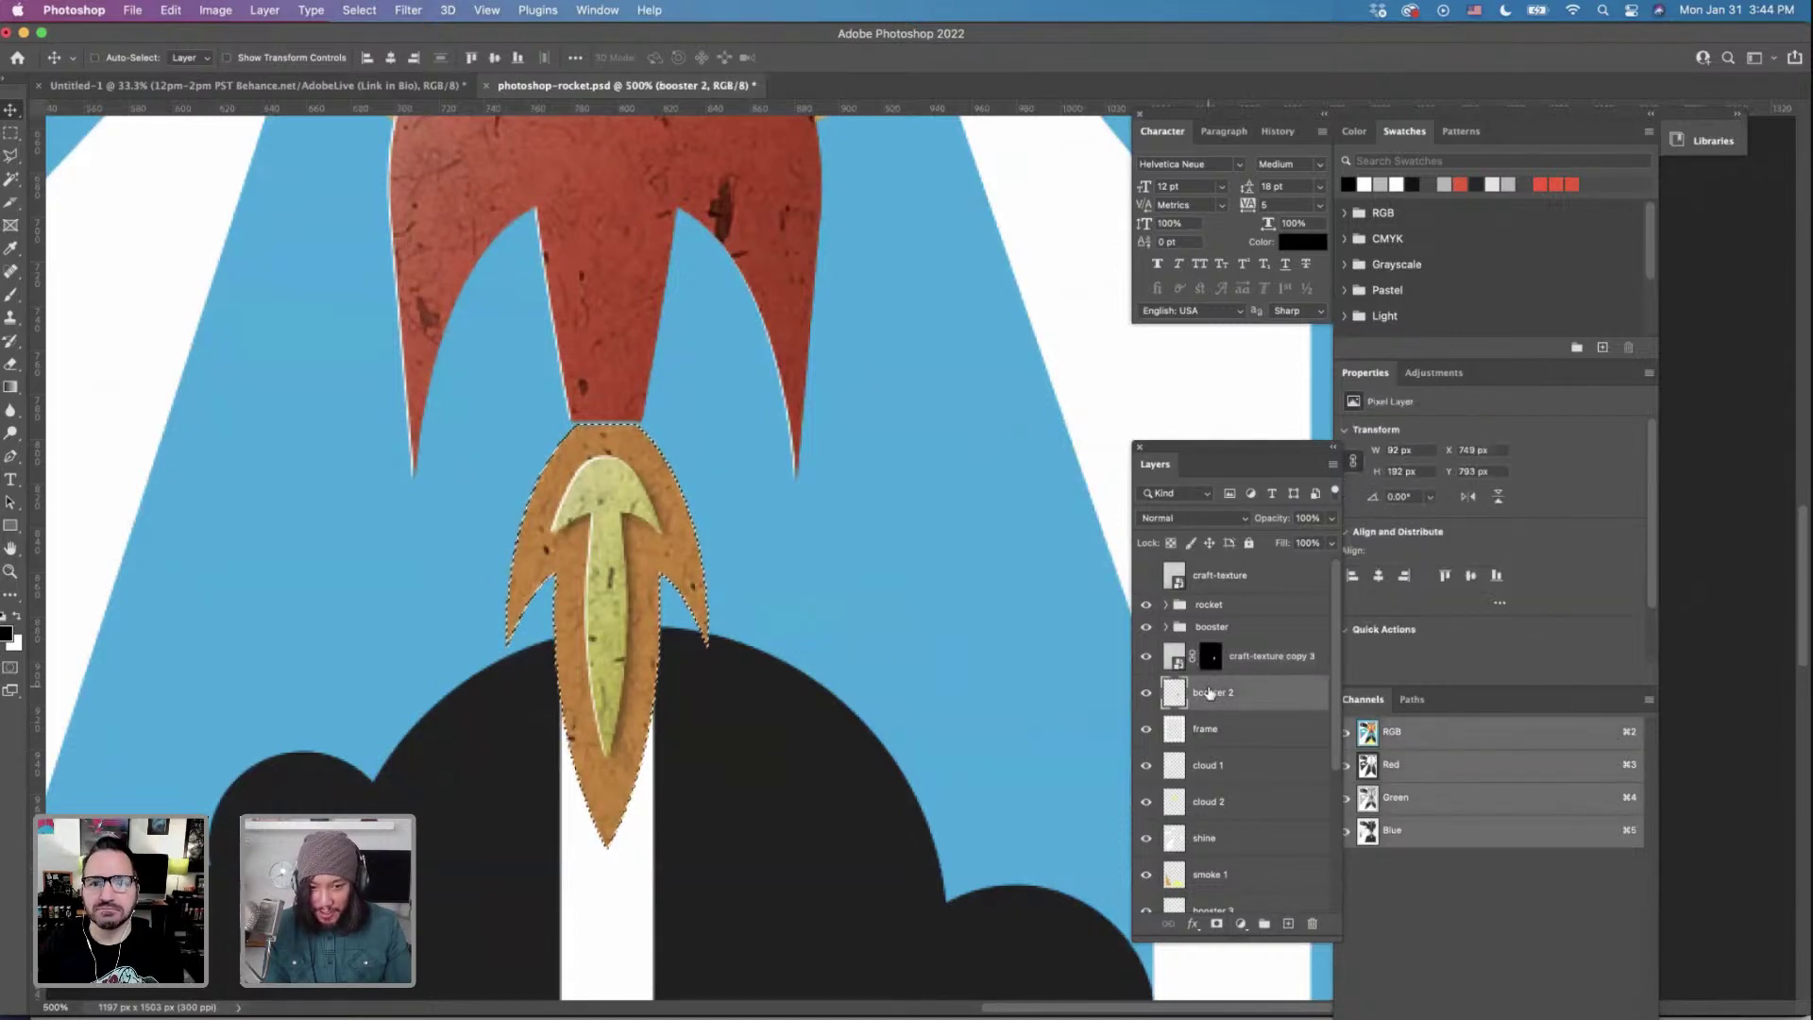
{"action": "left_click", "coordinate": [1288, 924]}
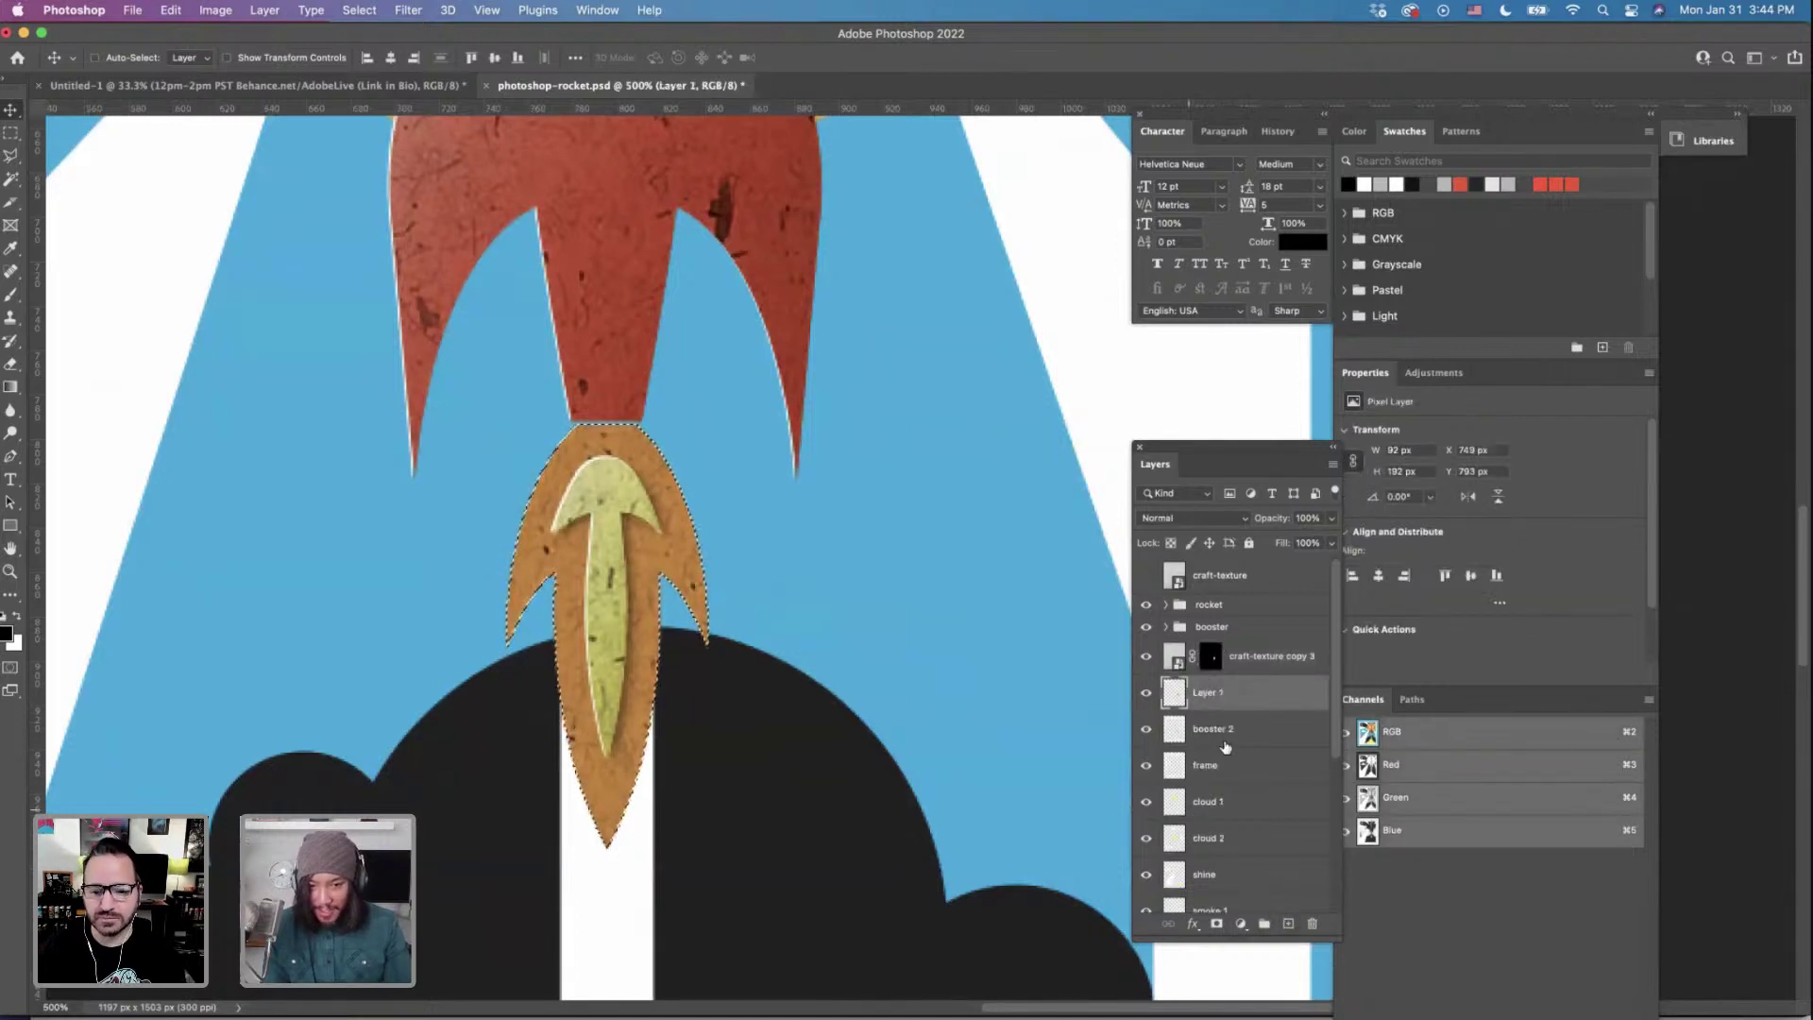
{"action": "double_click", "coordinate": [1207, 693]}
{"action": "type", "text": "highlig"}
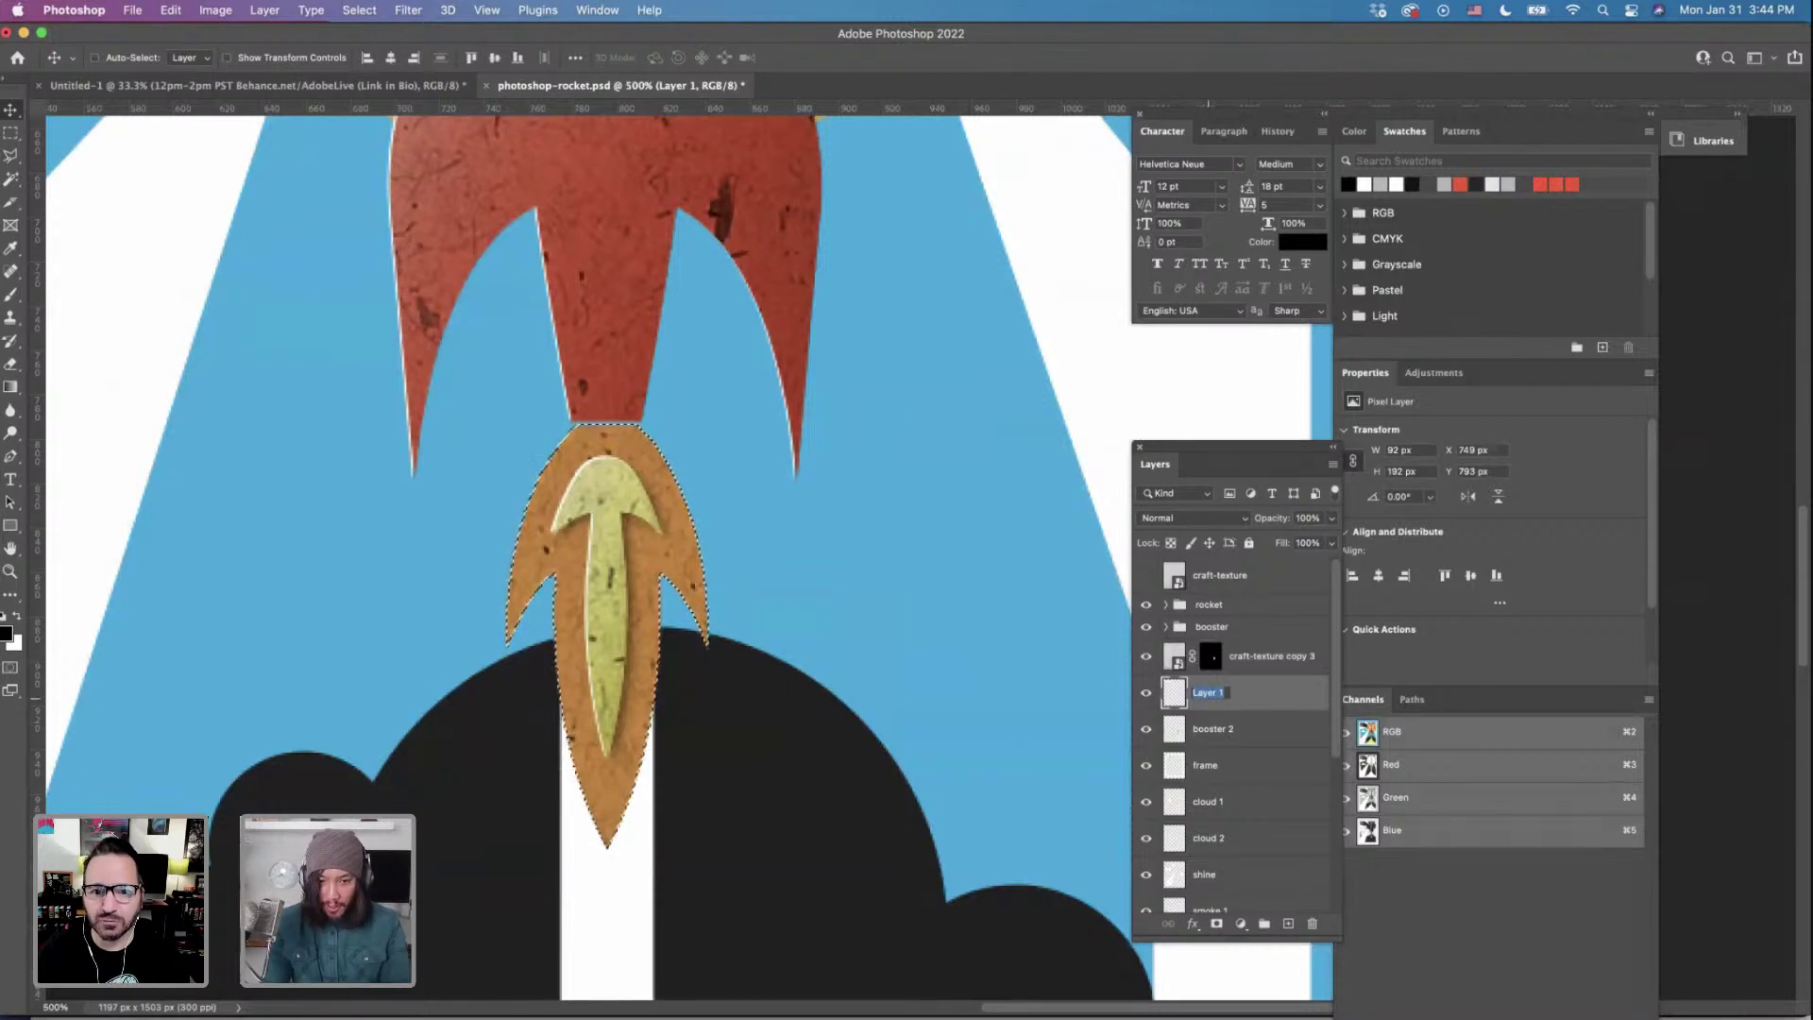
{"action": "type", "text": "ht"}
{"action": "key", "text": "Return"}
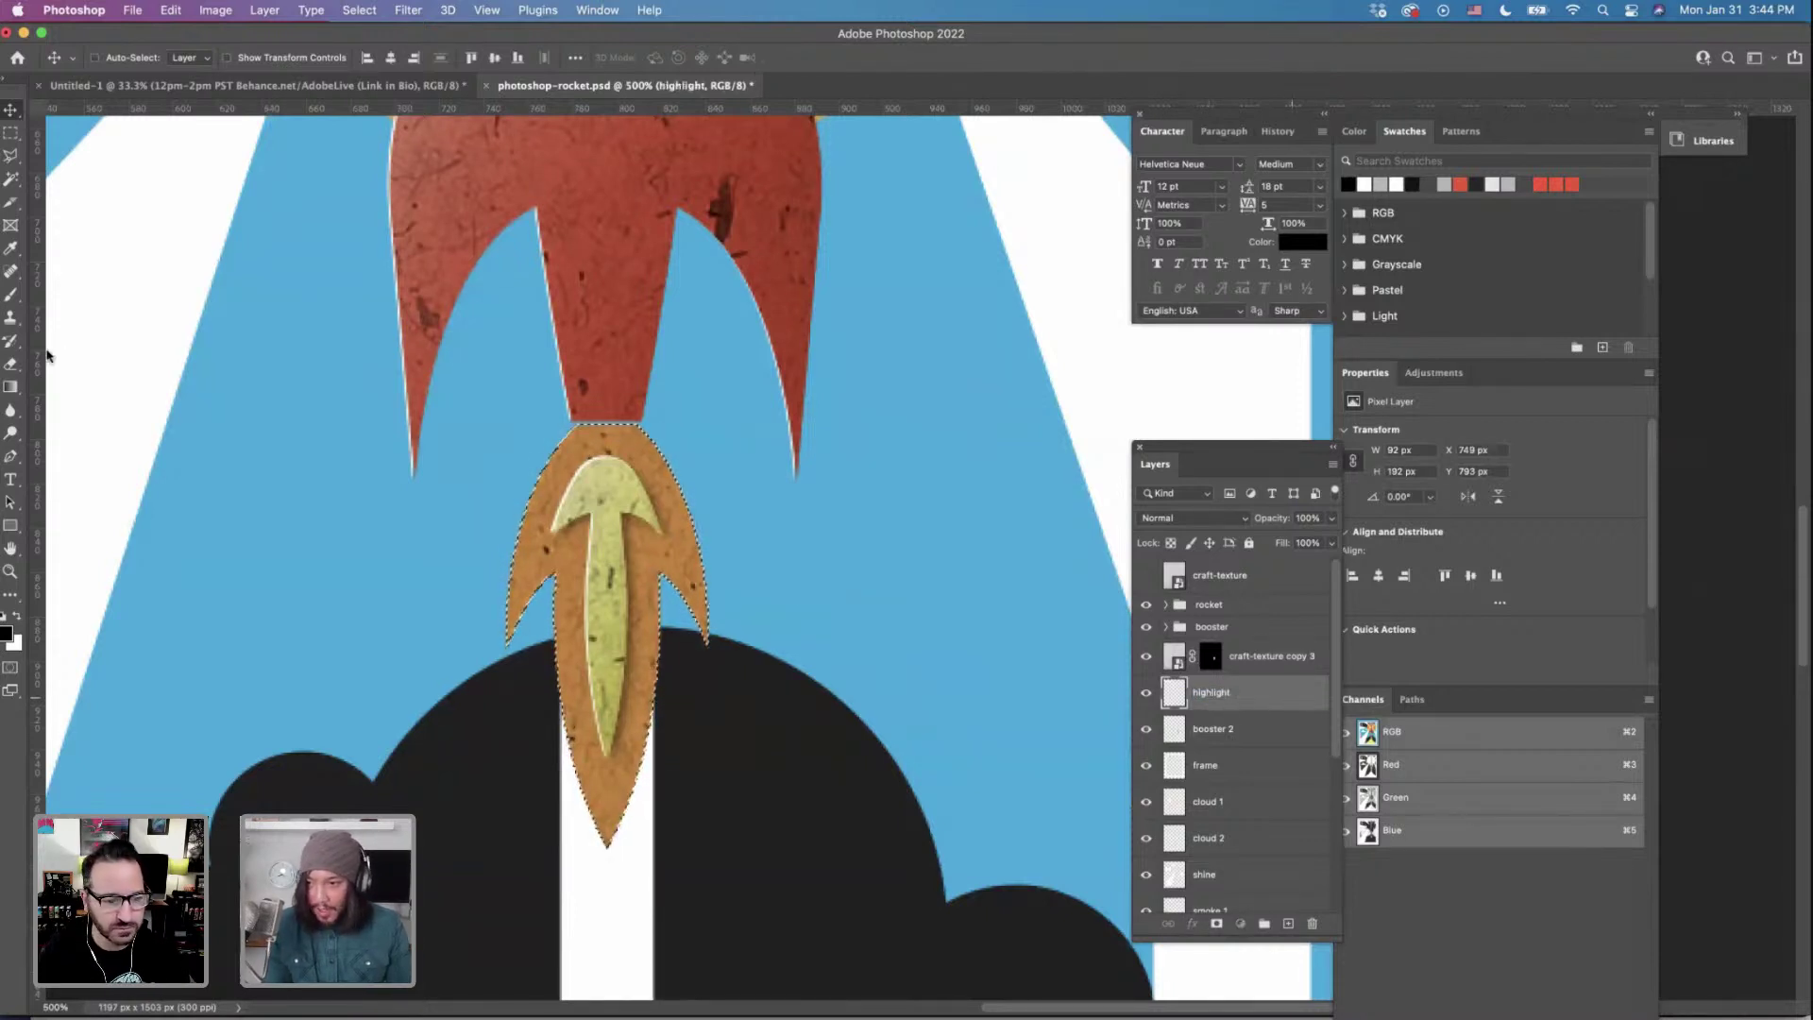
Brush a soft white highlight over the selected booster 2 shape with a 400 px brush at 0% hardness, and deselect.
{"action": "left_click", "coordinate": [7, 296]}
{"action": "scroll", "coordinate": [368, 472], "scroll_direction": "left", "scroll_amount": 4}
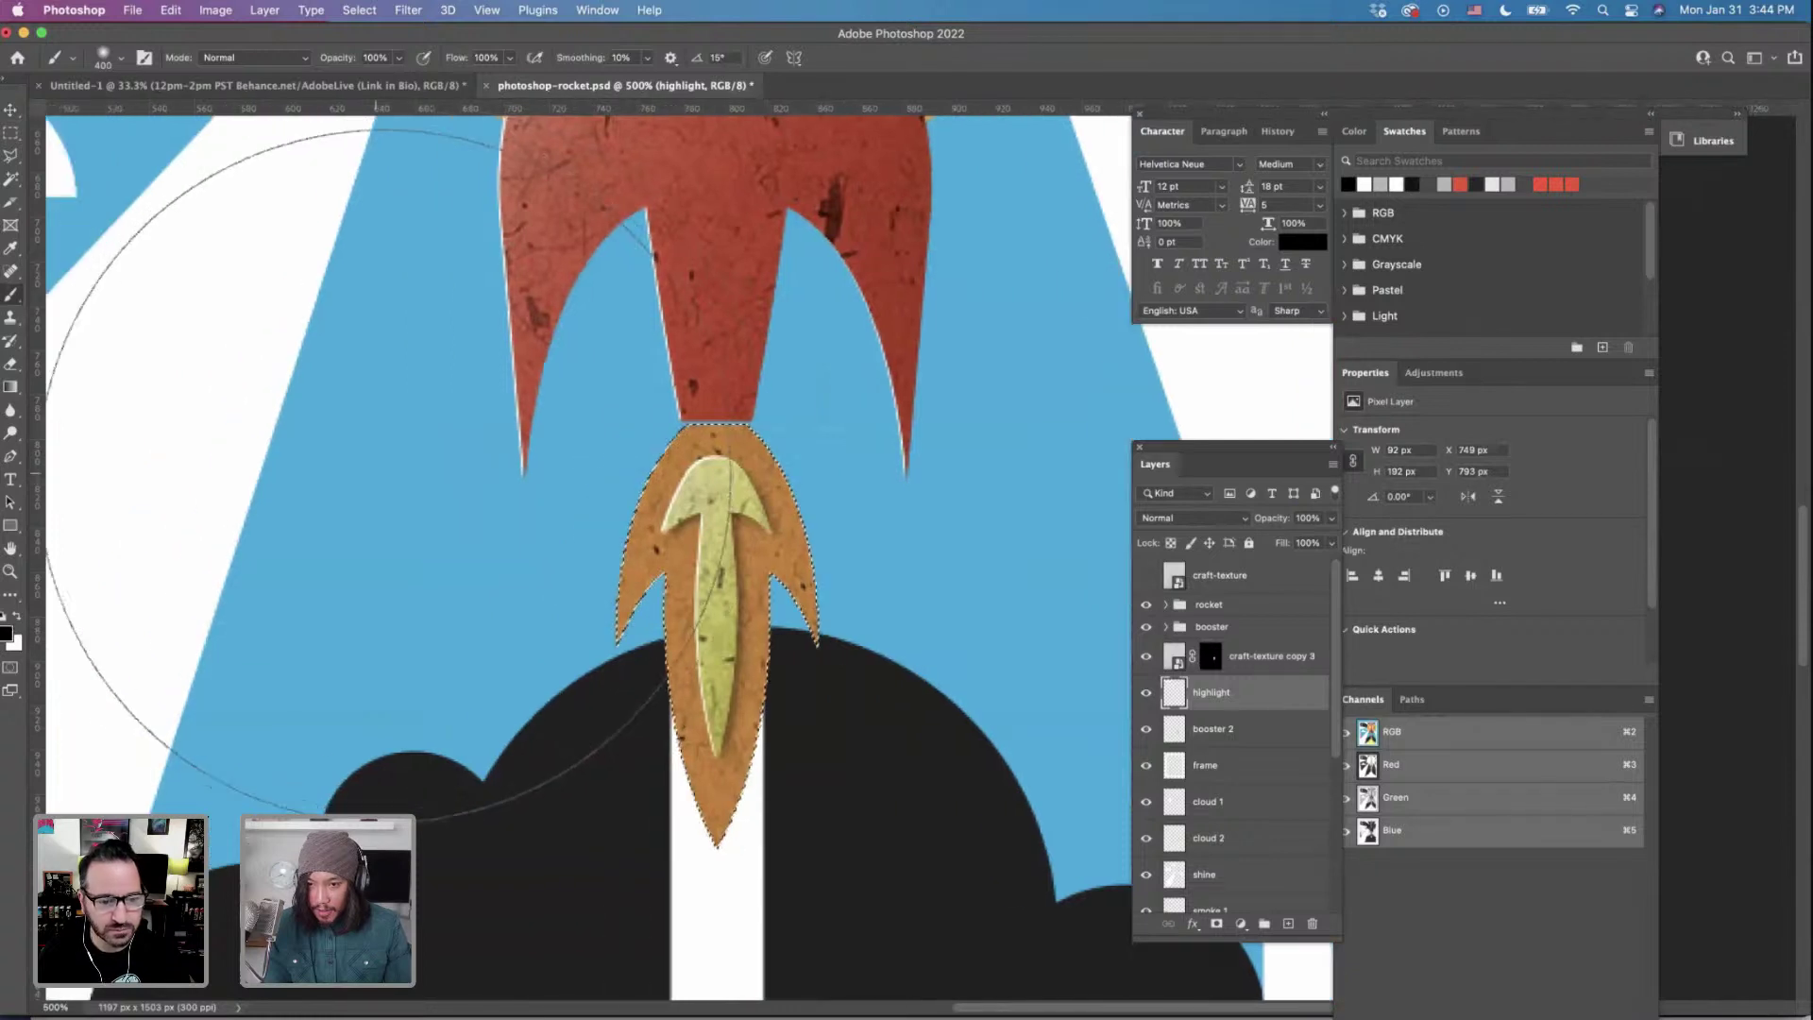
{"action": "key", "text": "x"}
{"action": "scroll", "coordinate": [368, 473], "scroll_direction": "up", "scroll_amount": 5}
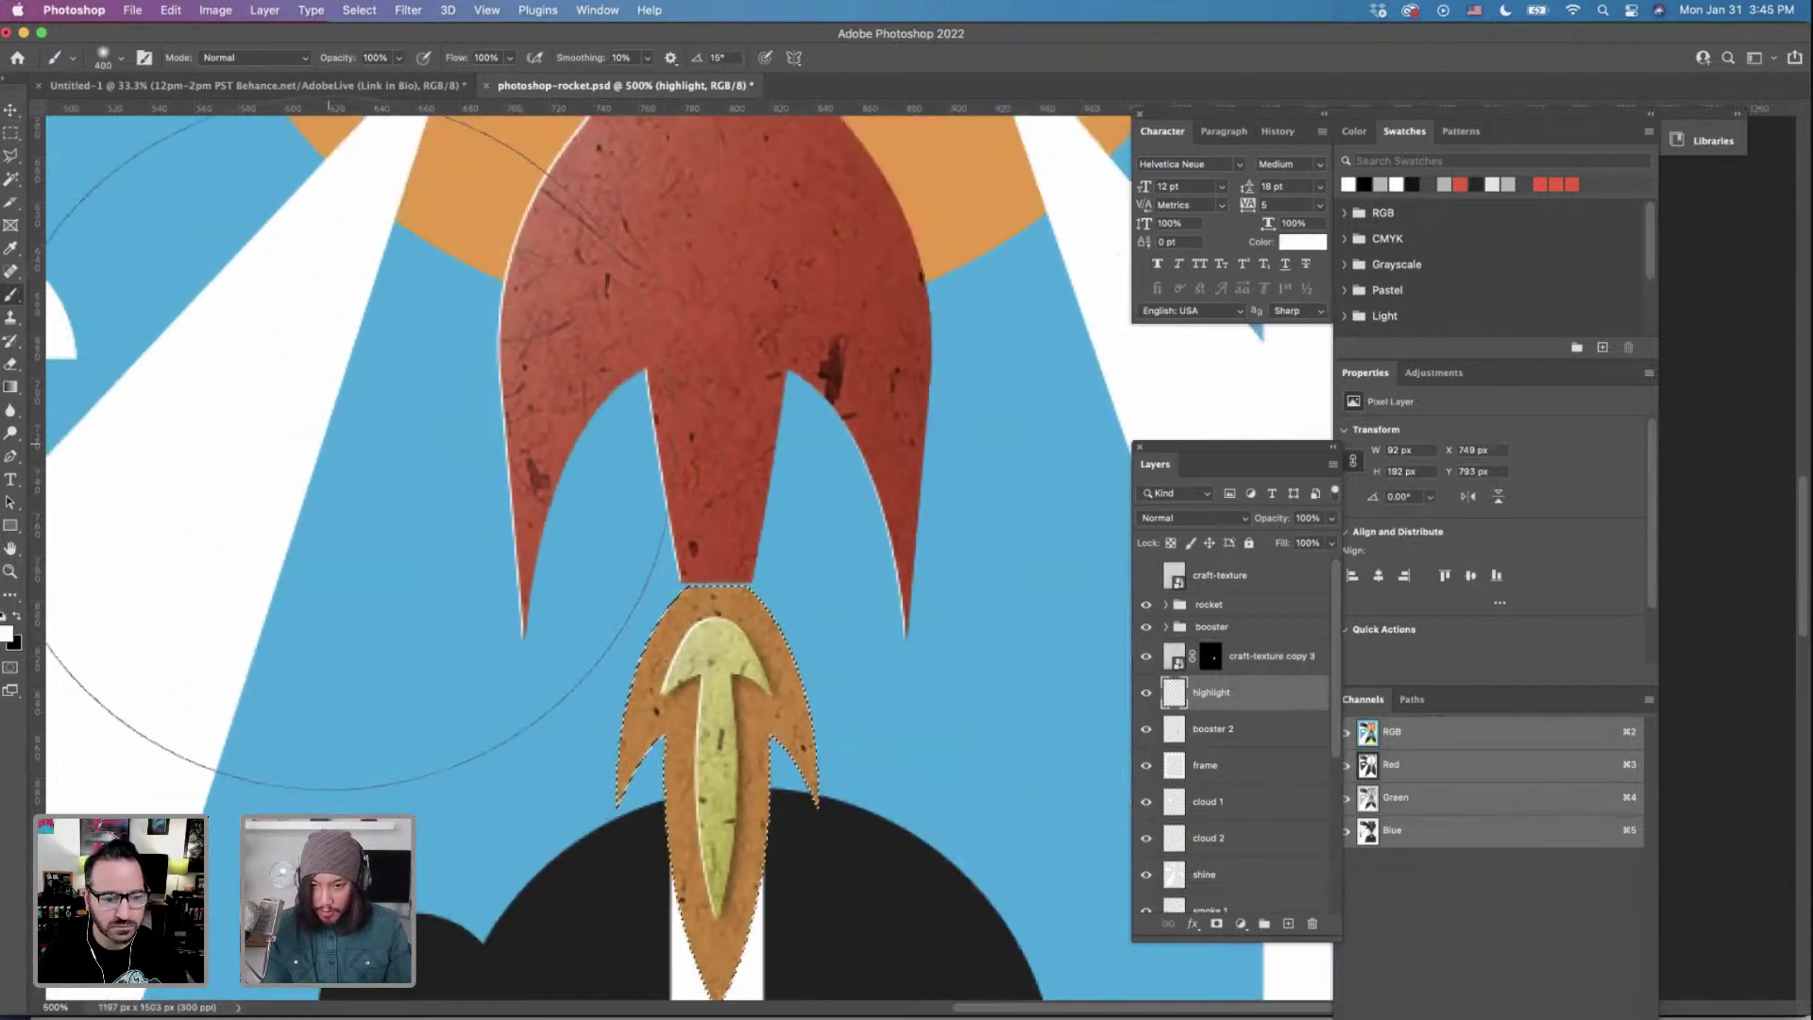
{"action": "scroll", "coordinate": [312, 472], "scroll_direction": "down", "scroll_amount": 3}
{"action": "right_click", "coordinate": [253, 562]}
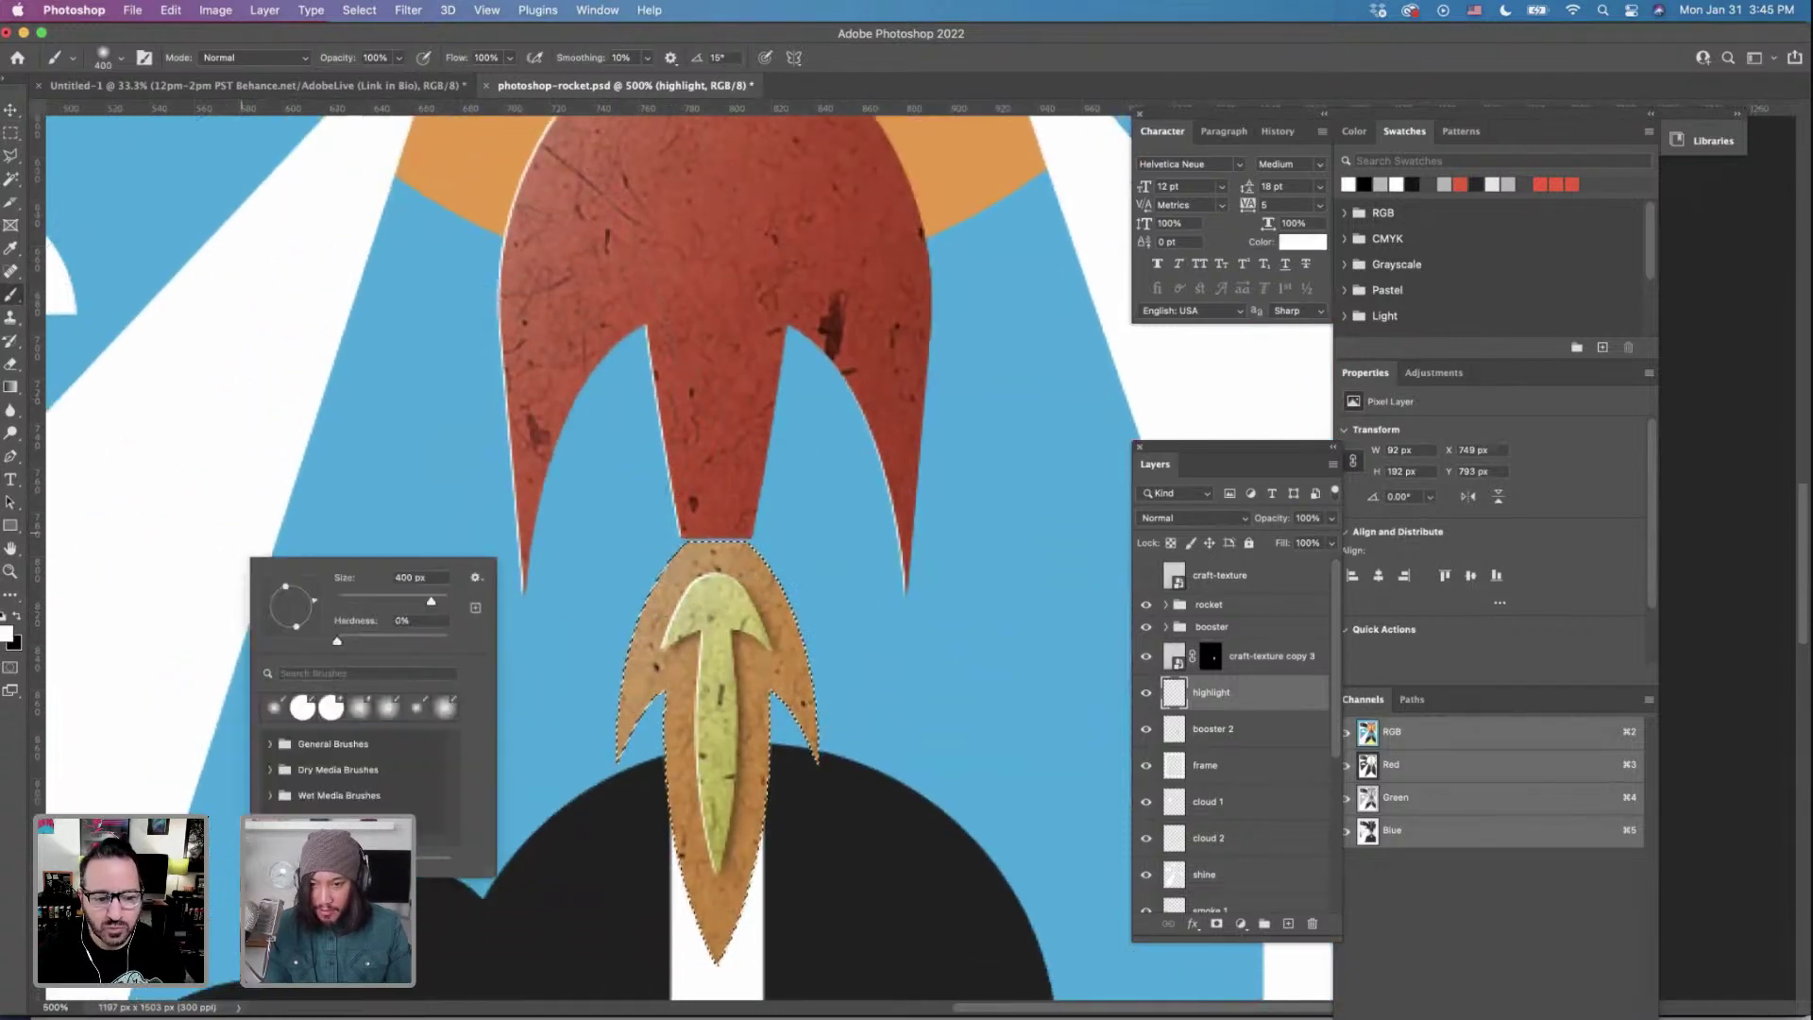
{"action": "key", "text": "Escape"}
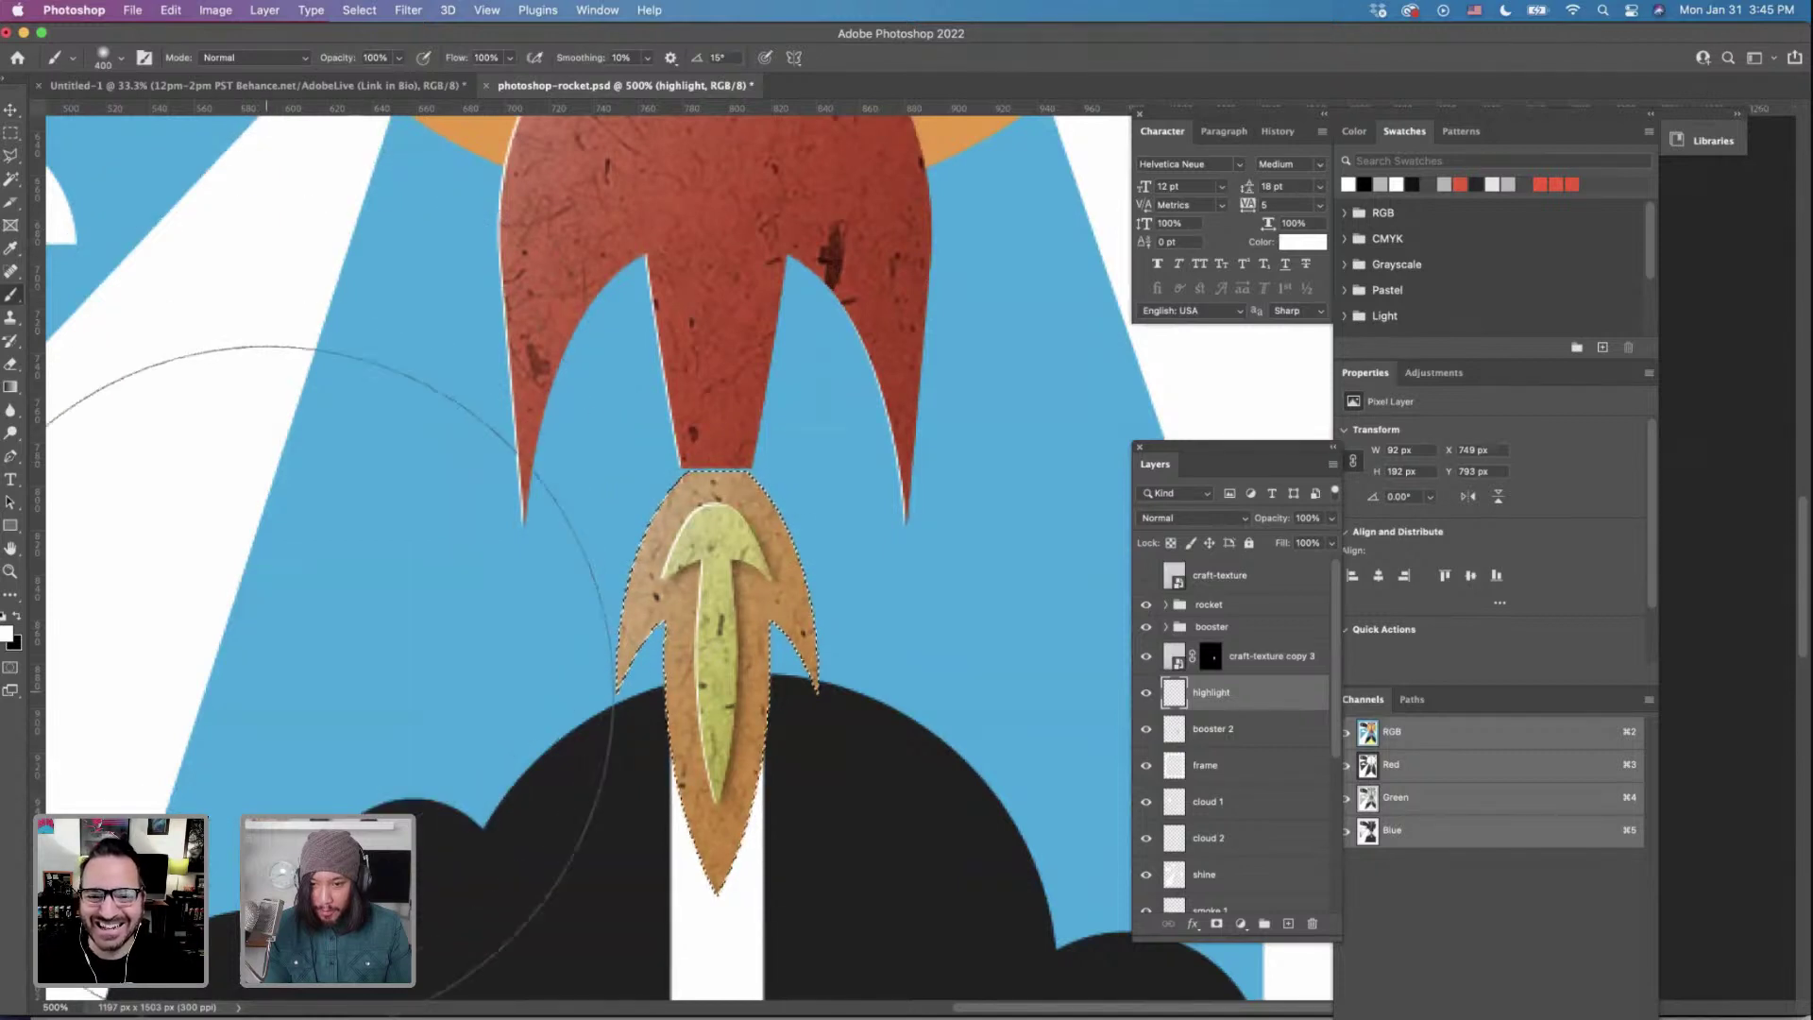
{"action": "scroll", "coordinate": [269, 680], "scroll_direction": "down", "scroll_amount": 1}
{"action": "scroll", "coordinate": [269, 680], "scroll_direction": "down", "scroll_amount": 3}
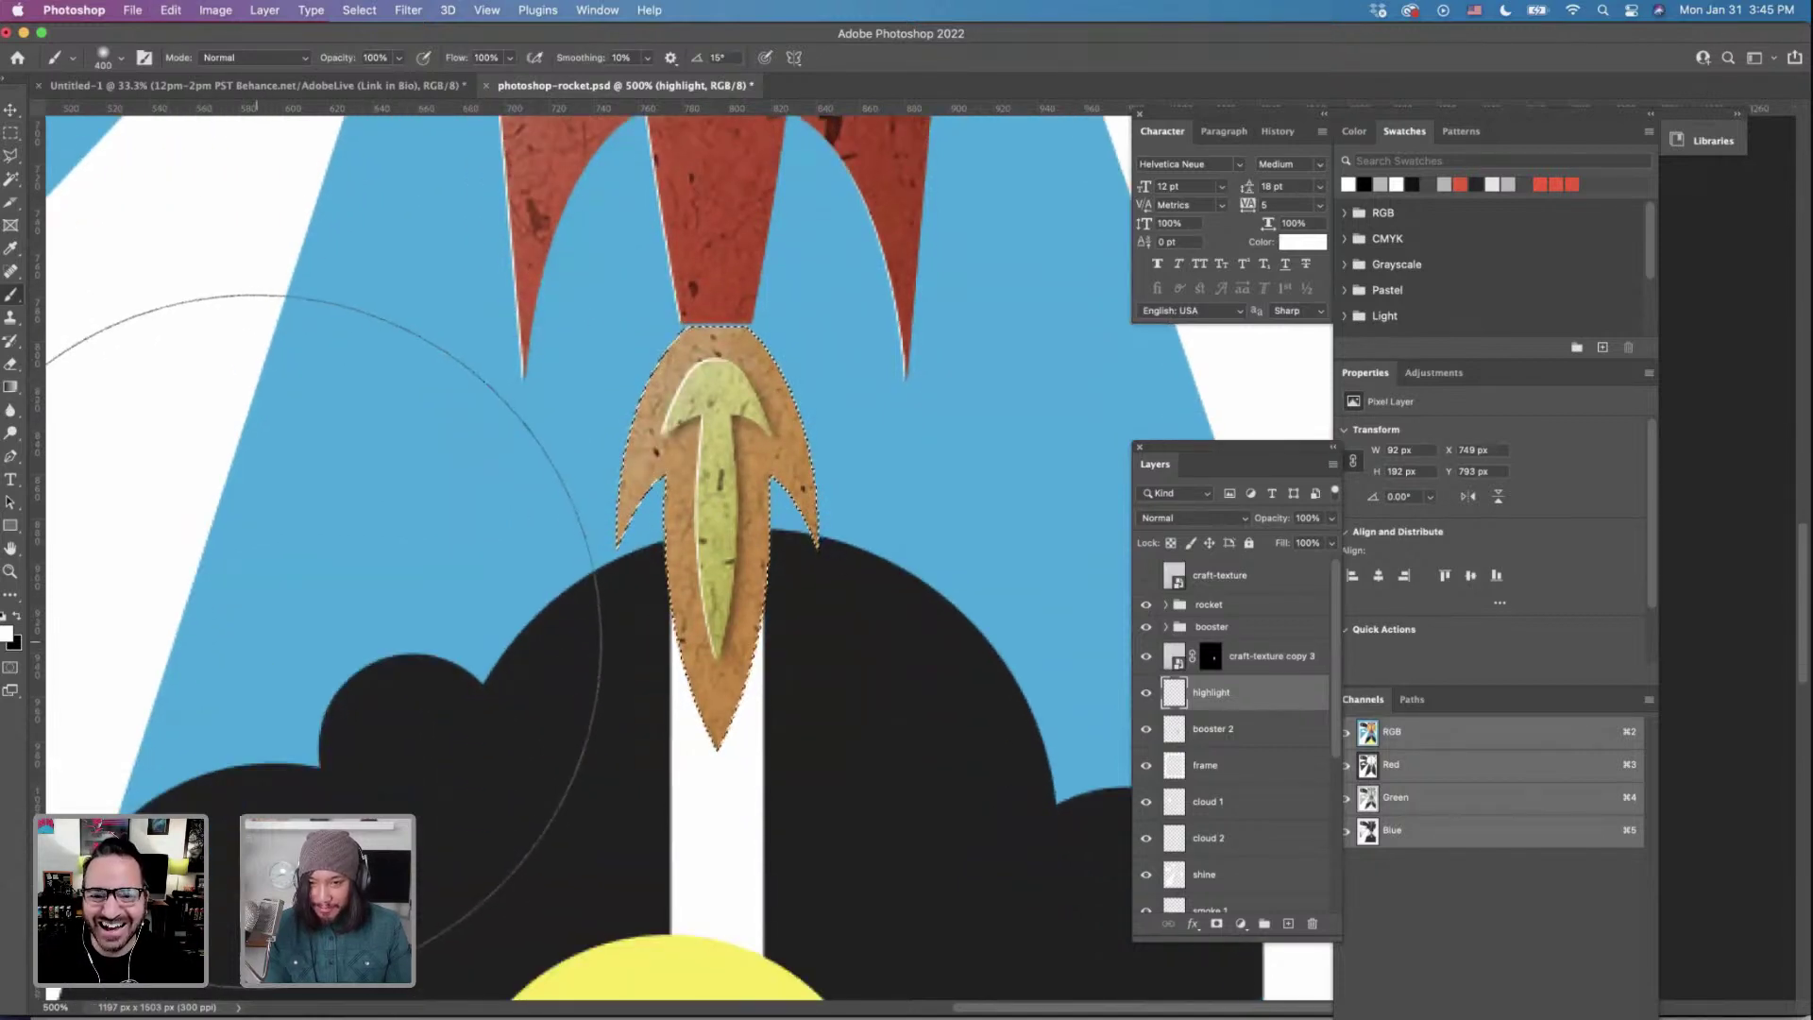
{"action": "scroll", "coordinate": [248, 687], "scroll_direction": "up", "scroll_amount": 8}
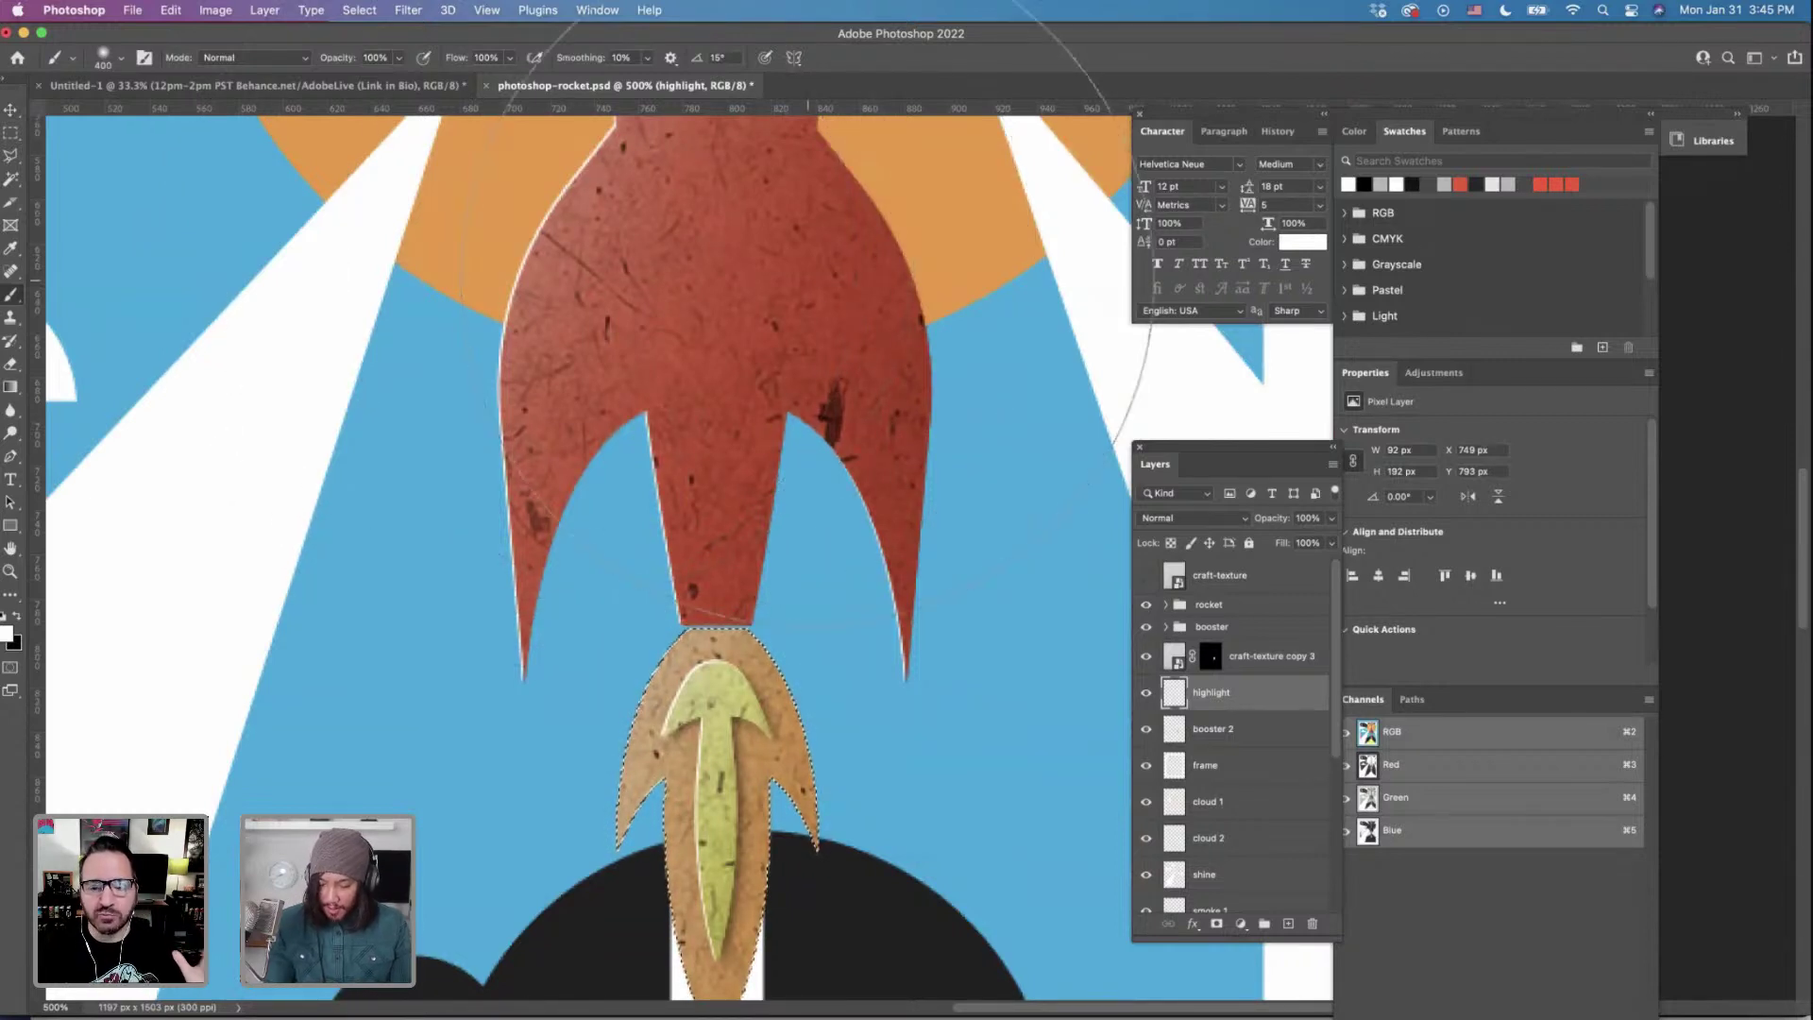
{"action": "key", "text": "super+d"}
{"action": "scroll", "coordinate": [1402, 708], "scroll_direction": "down", "scroll_amount": 3}
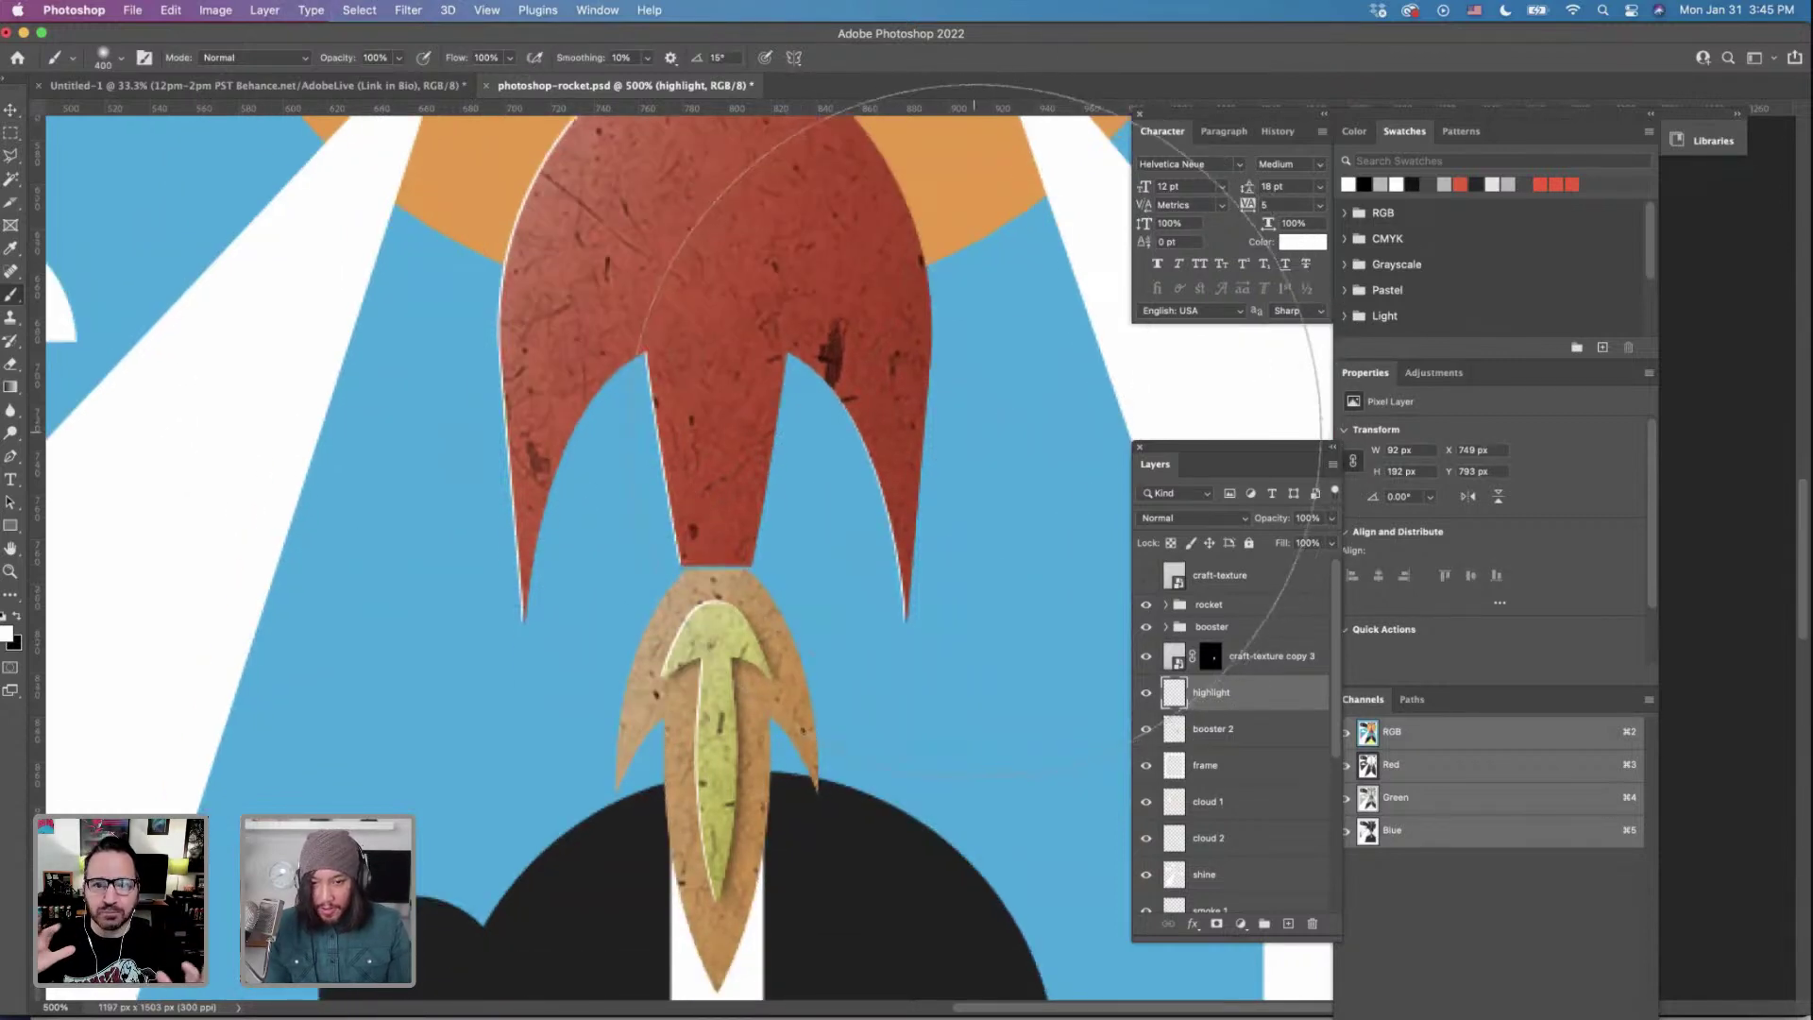
Add a layer named shadow between the booster 2 and highlight layers.
{"action": "left_click", "coordinate": [1224, 733]}
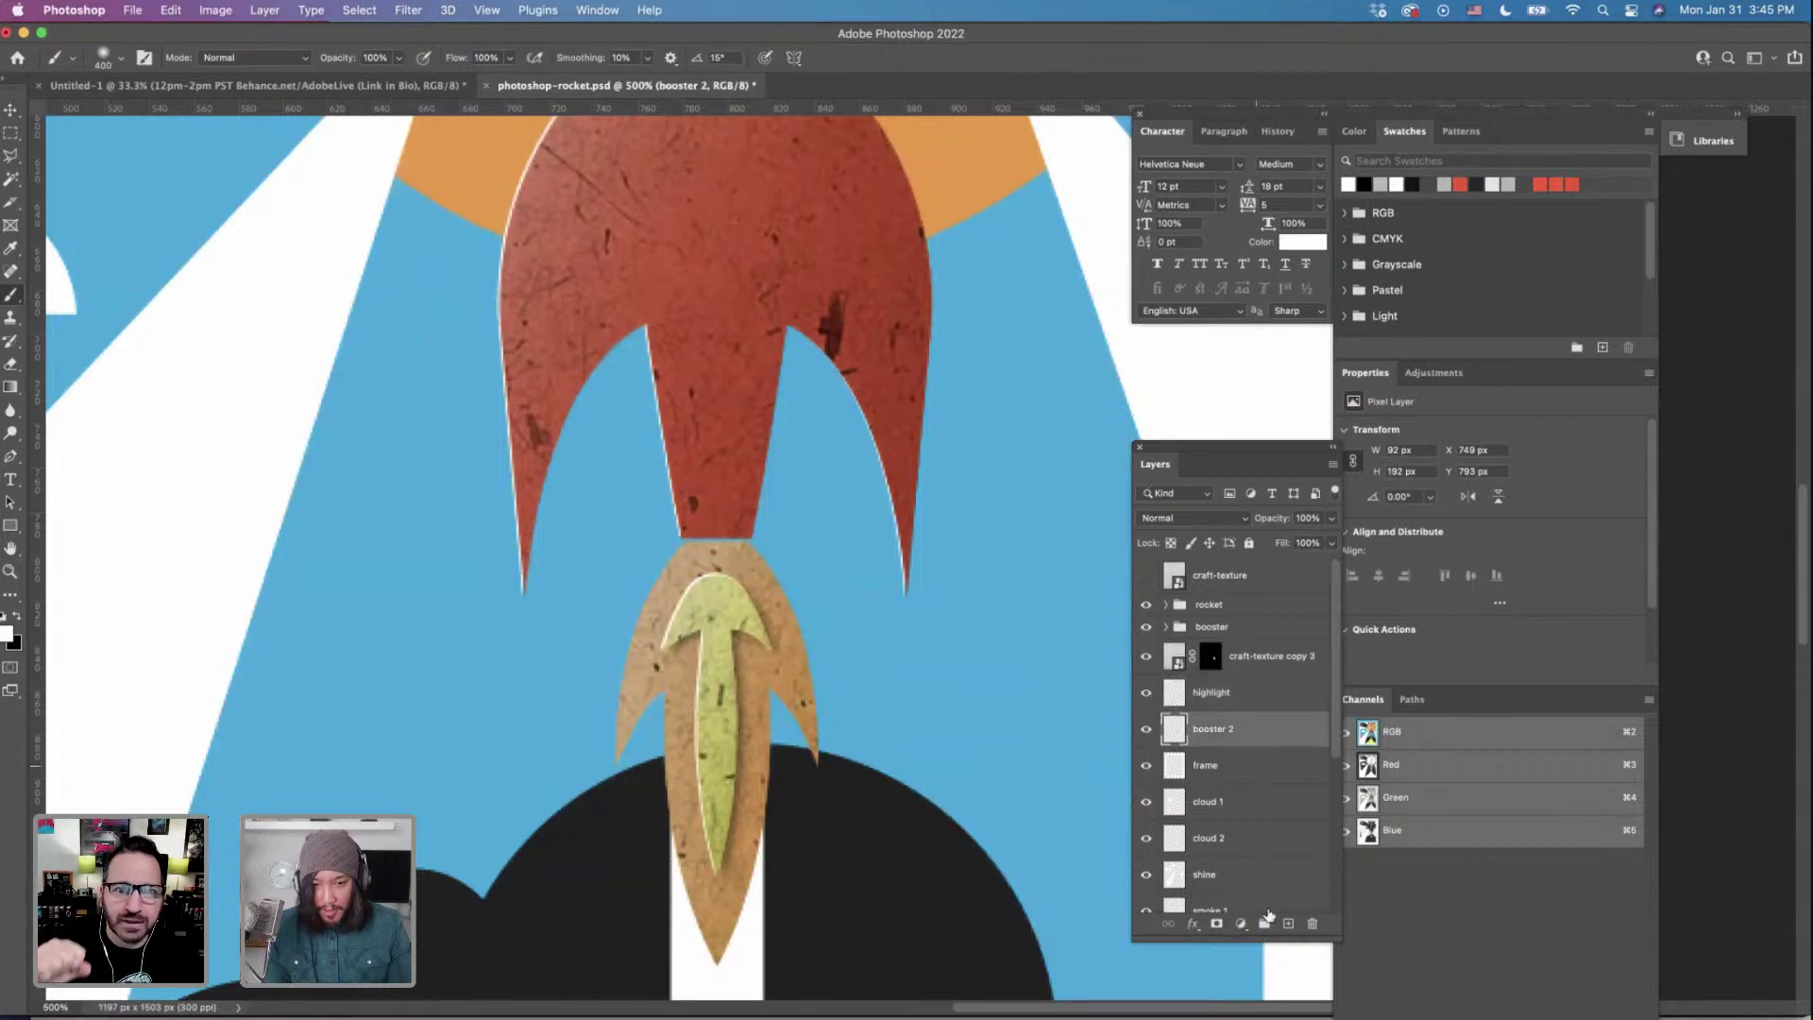
{"action": "left_click", "coordinate": [1289, 926]}
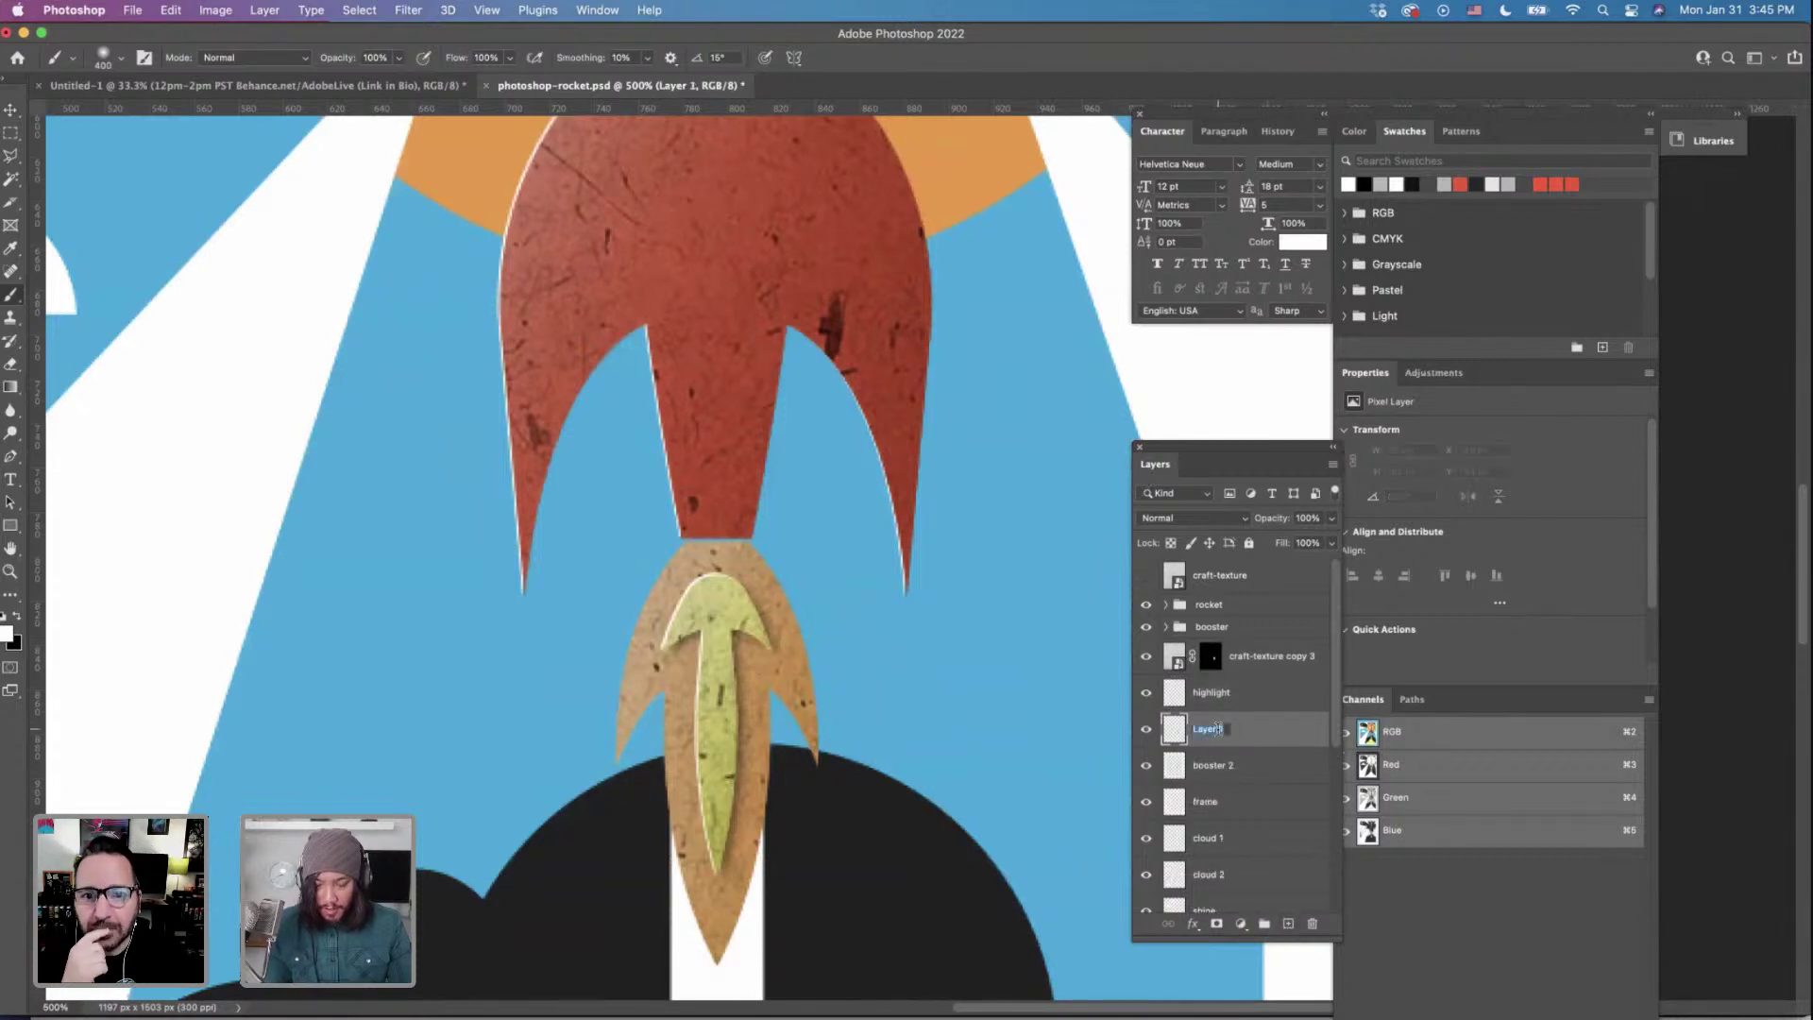
{"action": "type", "text": "shadow"}
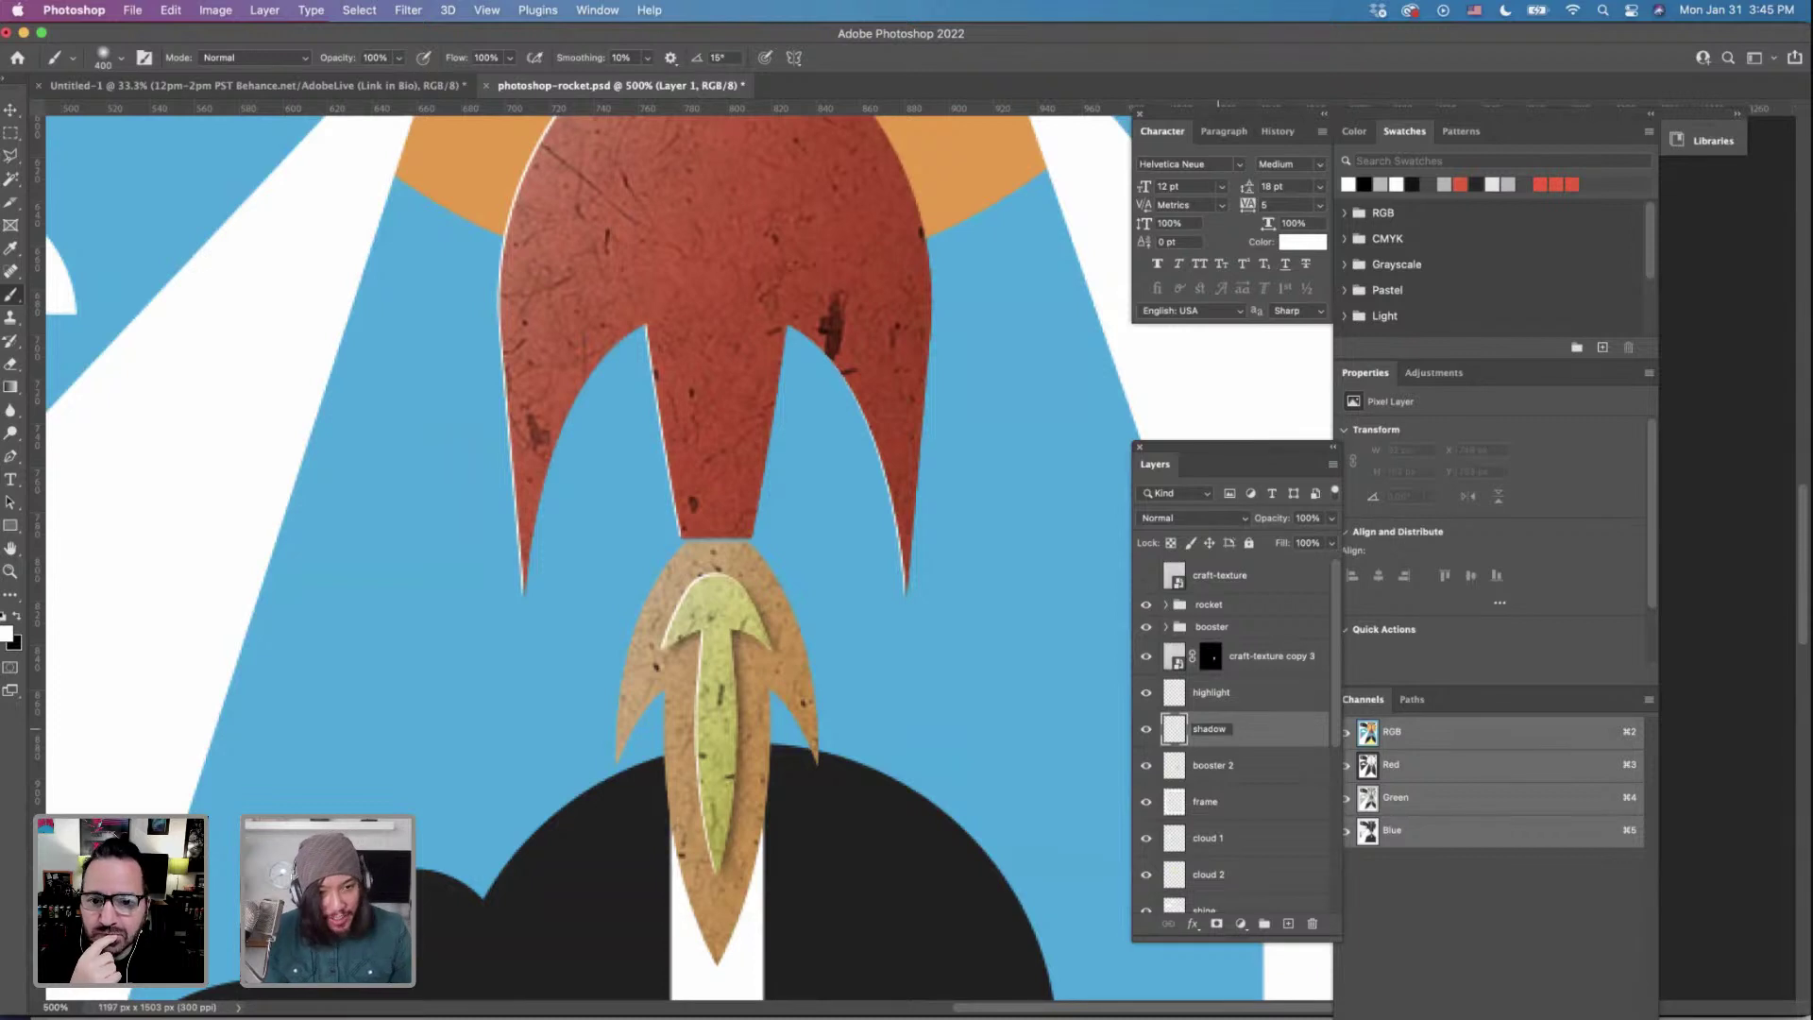
{"action": "key", "text": "Return"}
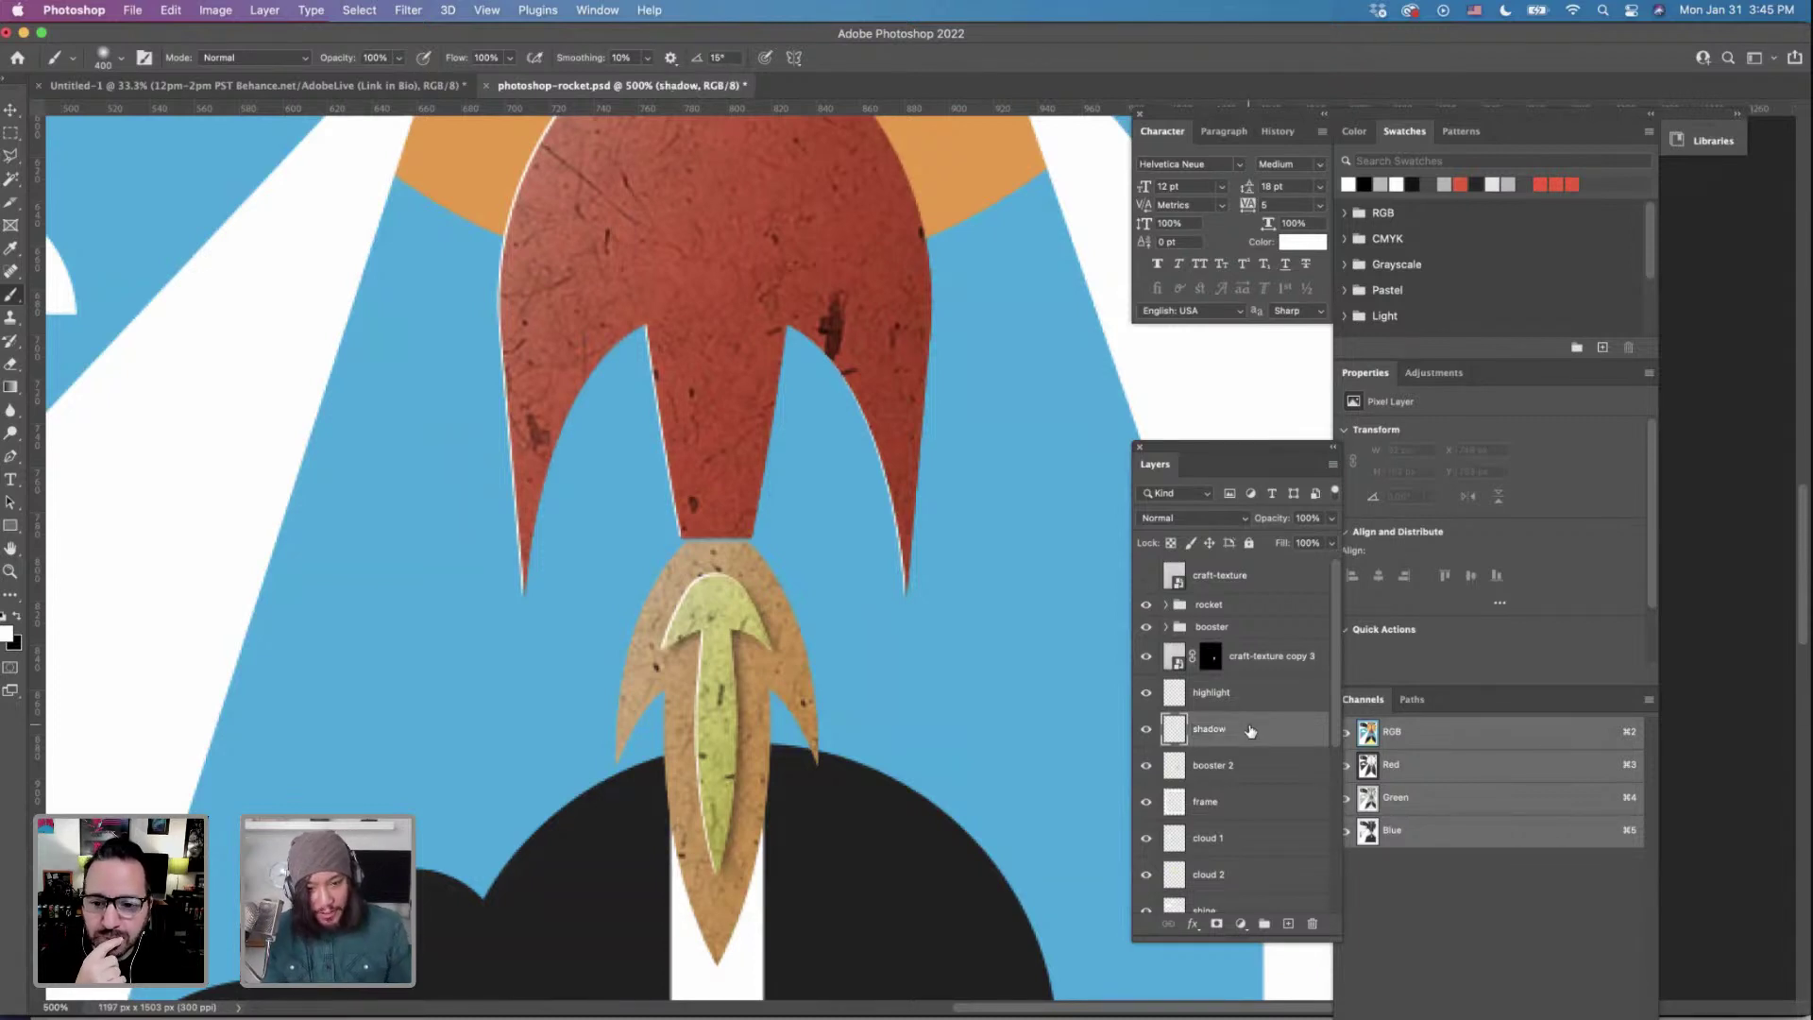
Switch the brush color to black and load the booster 2 outline as a selection with the shadow layer active.
{"action": "scroll", "coordinate": [831, 689], "scroll_direction": "down", "scroll_amount": 2}
{"action": "scroll", "coordinate": [832, 689], "scroll_direction": "down", "scroll_amount": 5}
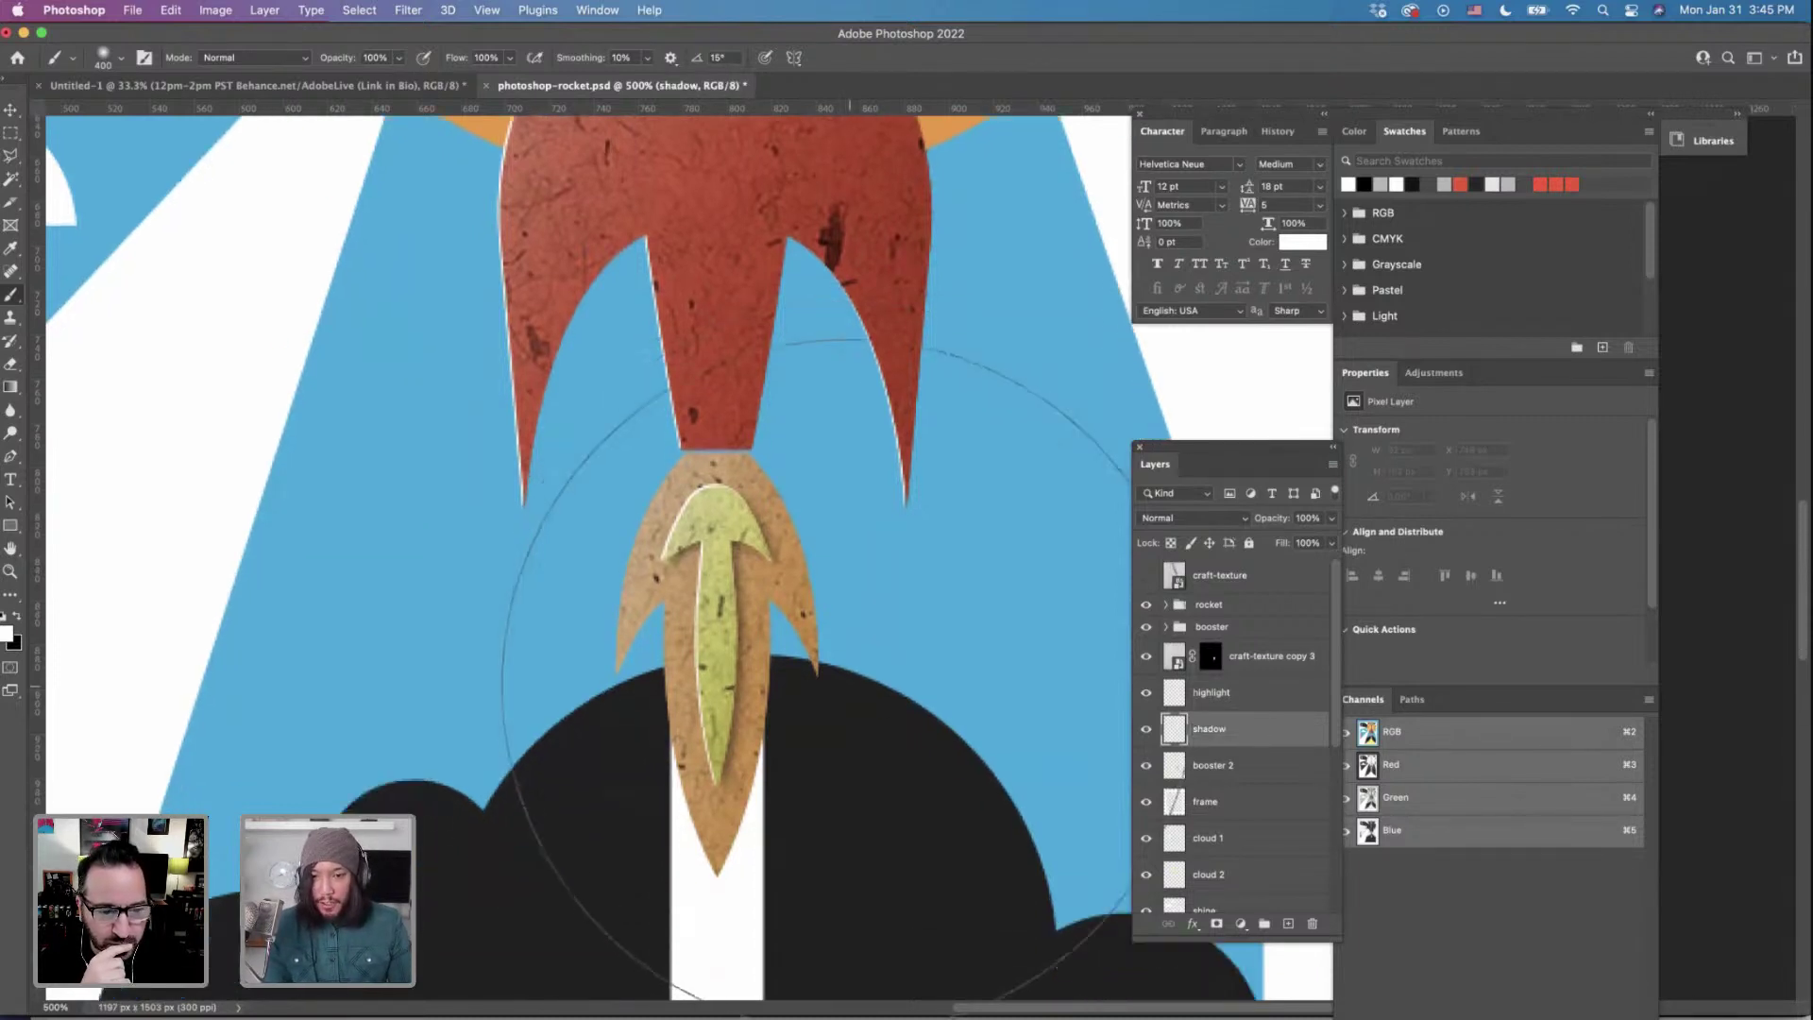
{"action": "scroll", "coordinate": [831, 680], "scroll_direction": "down", "scroll_amount": 4}
{"action": "scroll", "coordinate": [831, 680], "scroll_direction": "right", "scroll_amount": 4}
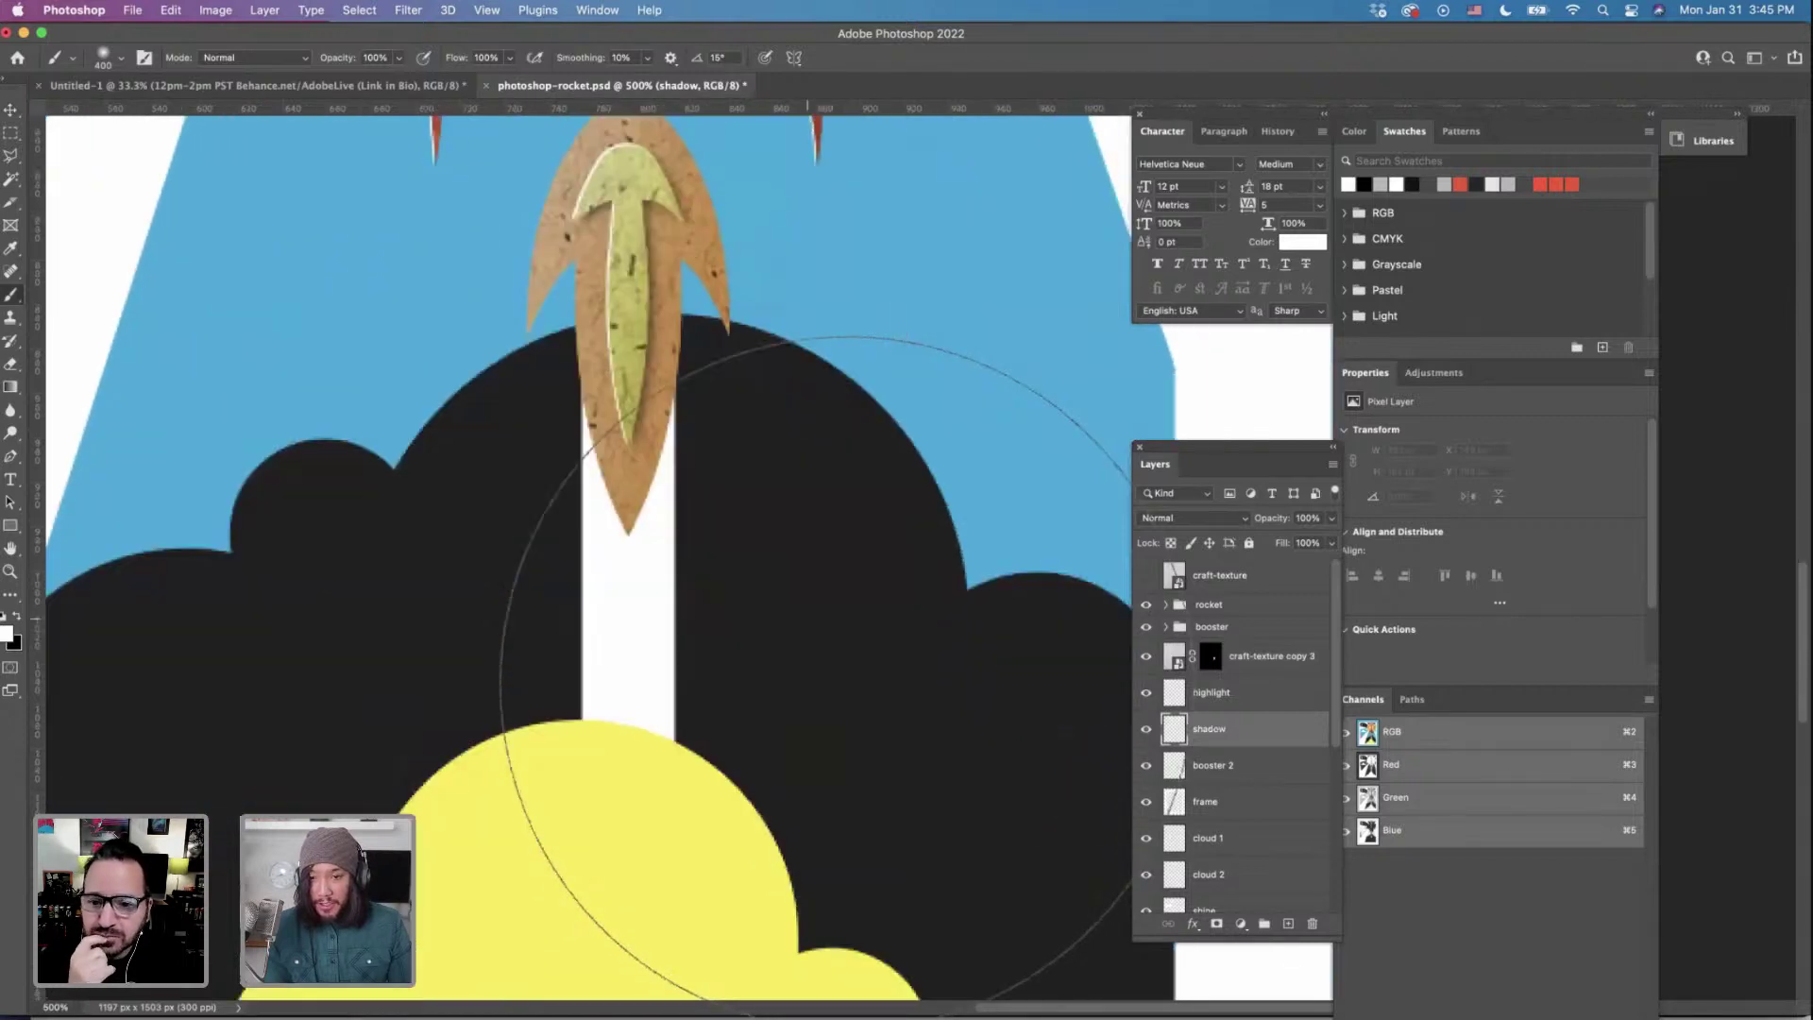
{"action": "scroll", "coordinate": [831, 680], "scroll_direction": "up", "scroll_amount": 3}
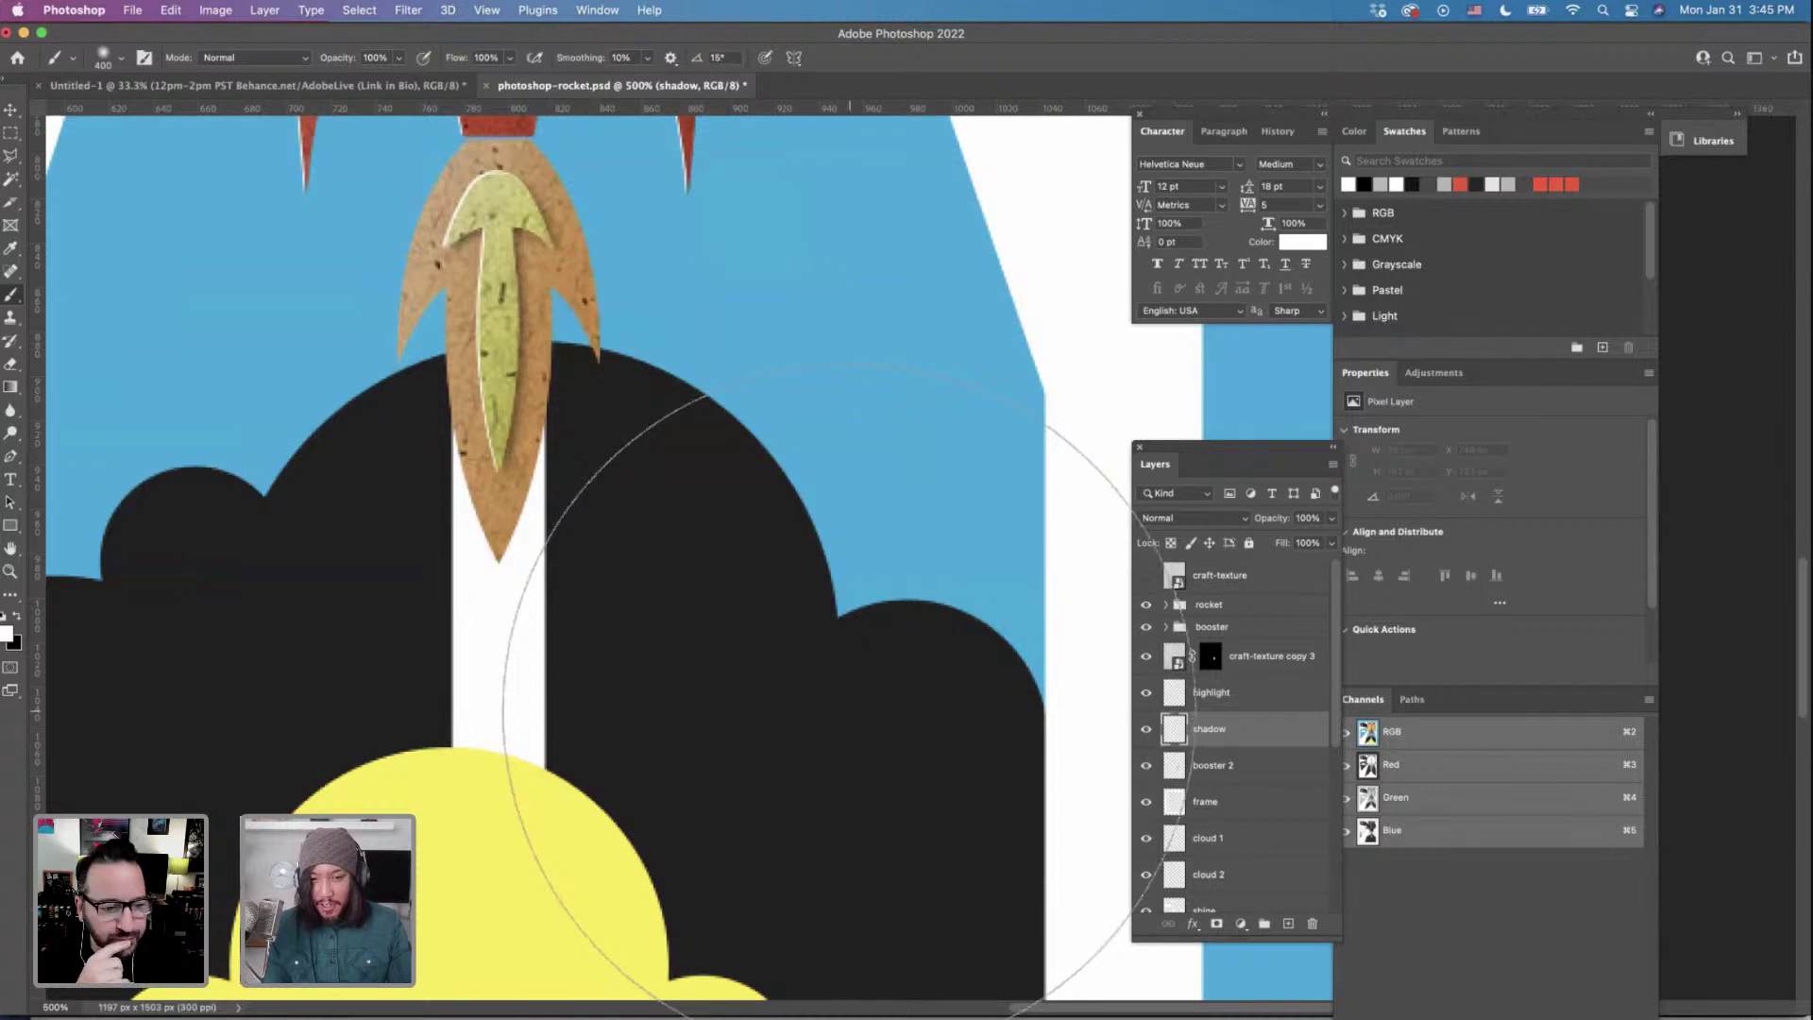
{"action": "key", "text": "x"}
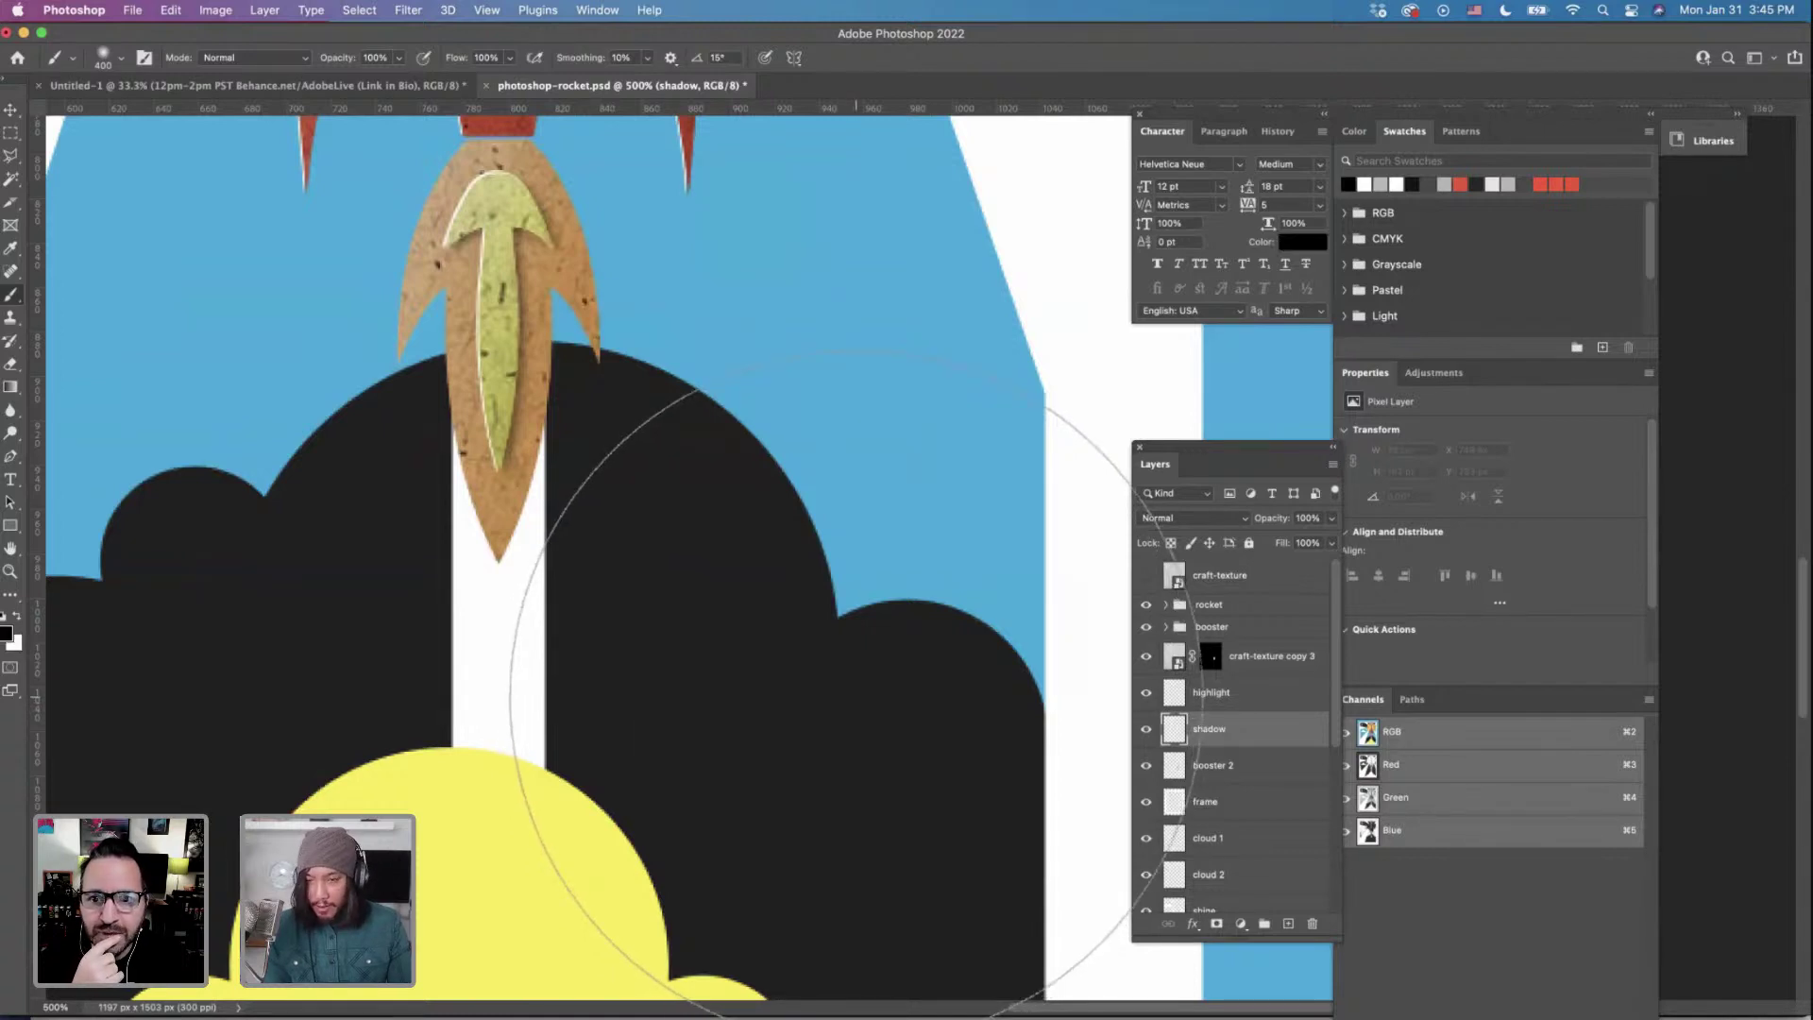
{"action": "left_click", "coordinate": [852, 689]}
{"action": "key", "text": "super+z"}
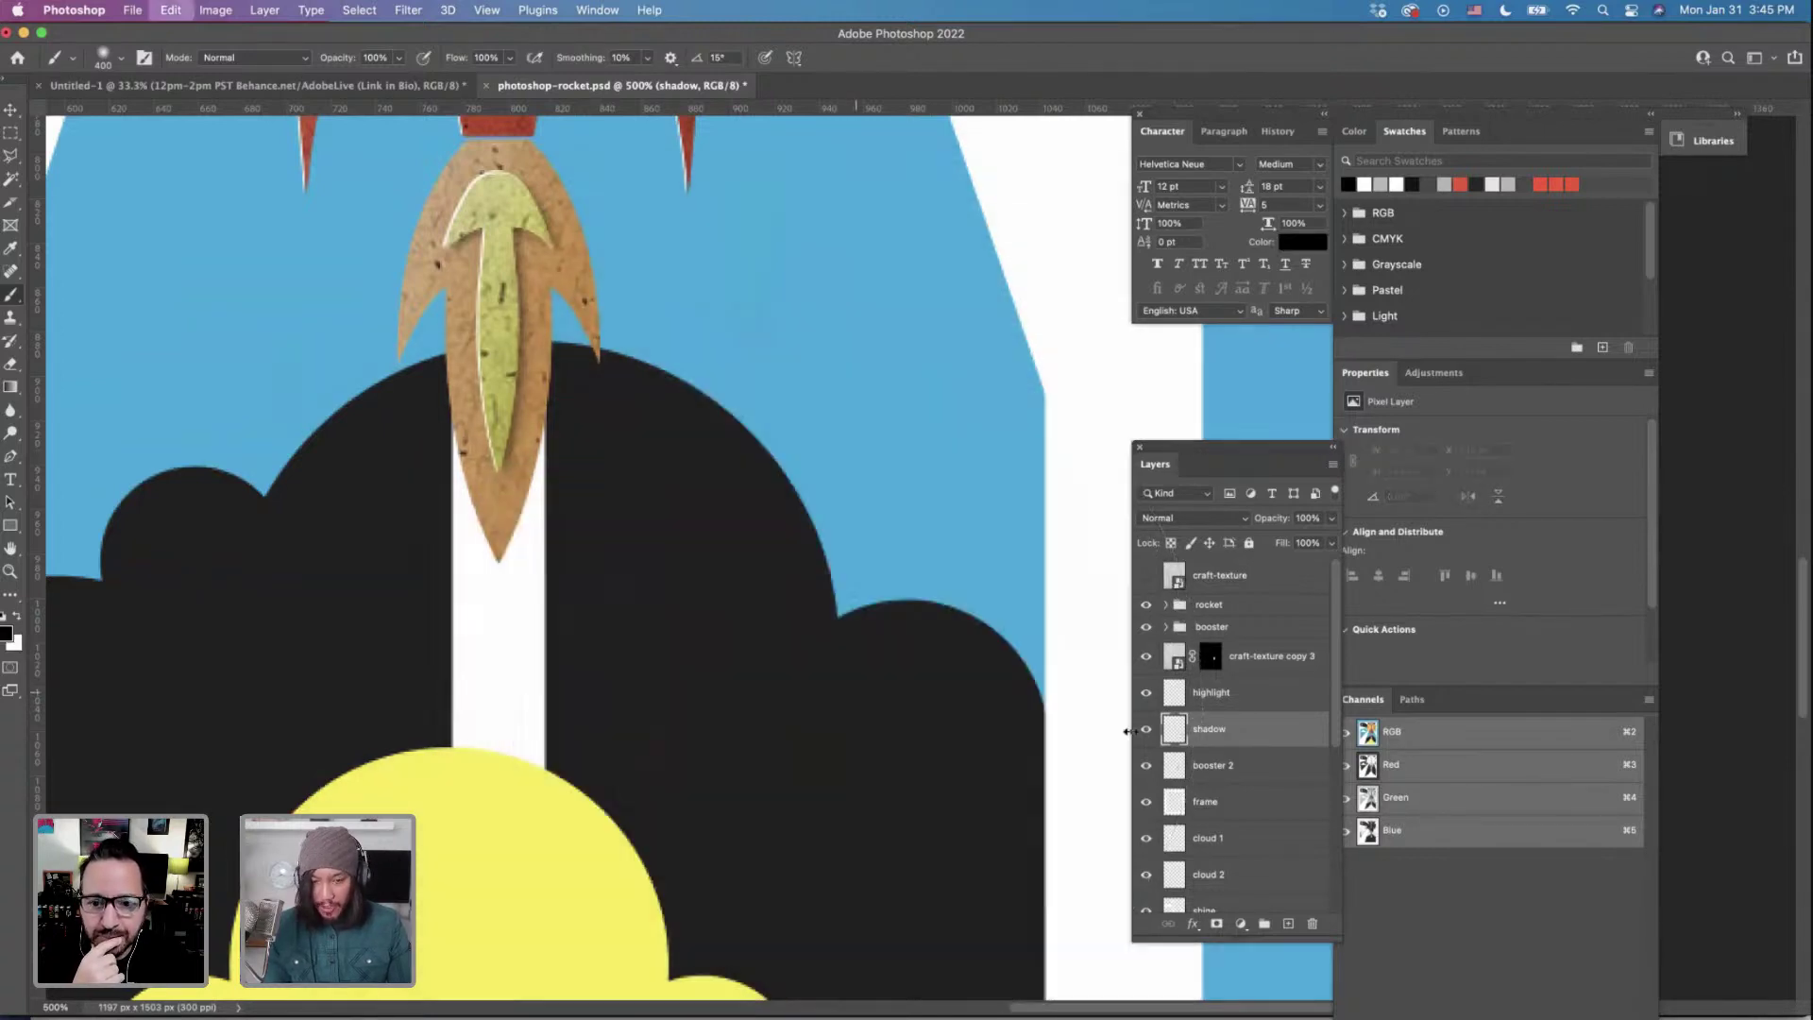
{"action": "left_click", "coordinate": [1175, 749], "text": "super"}
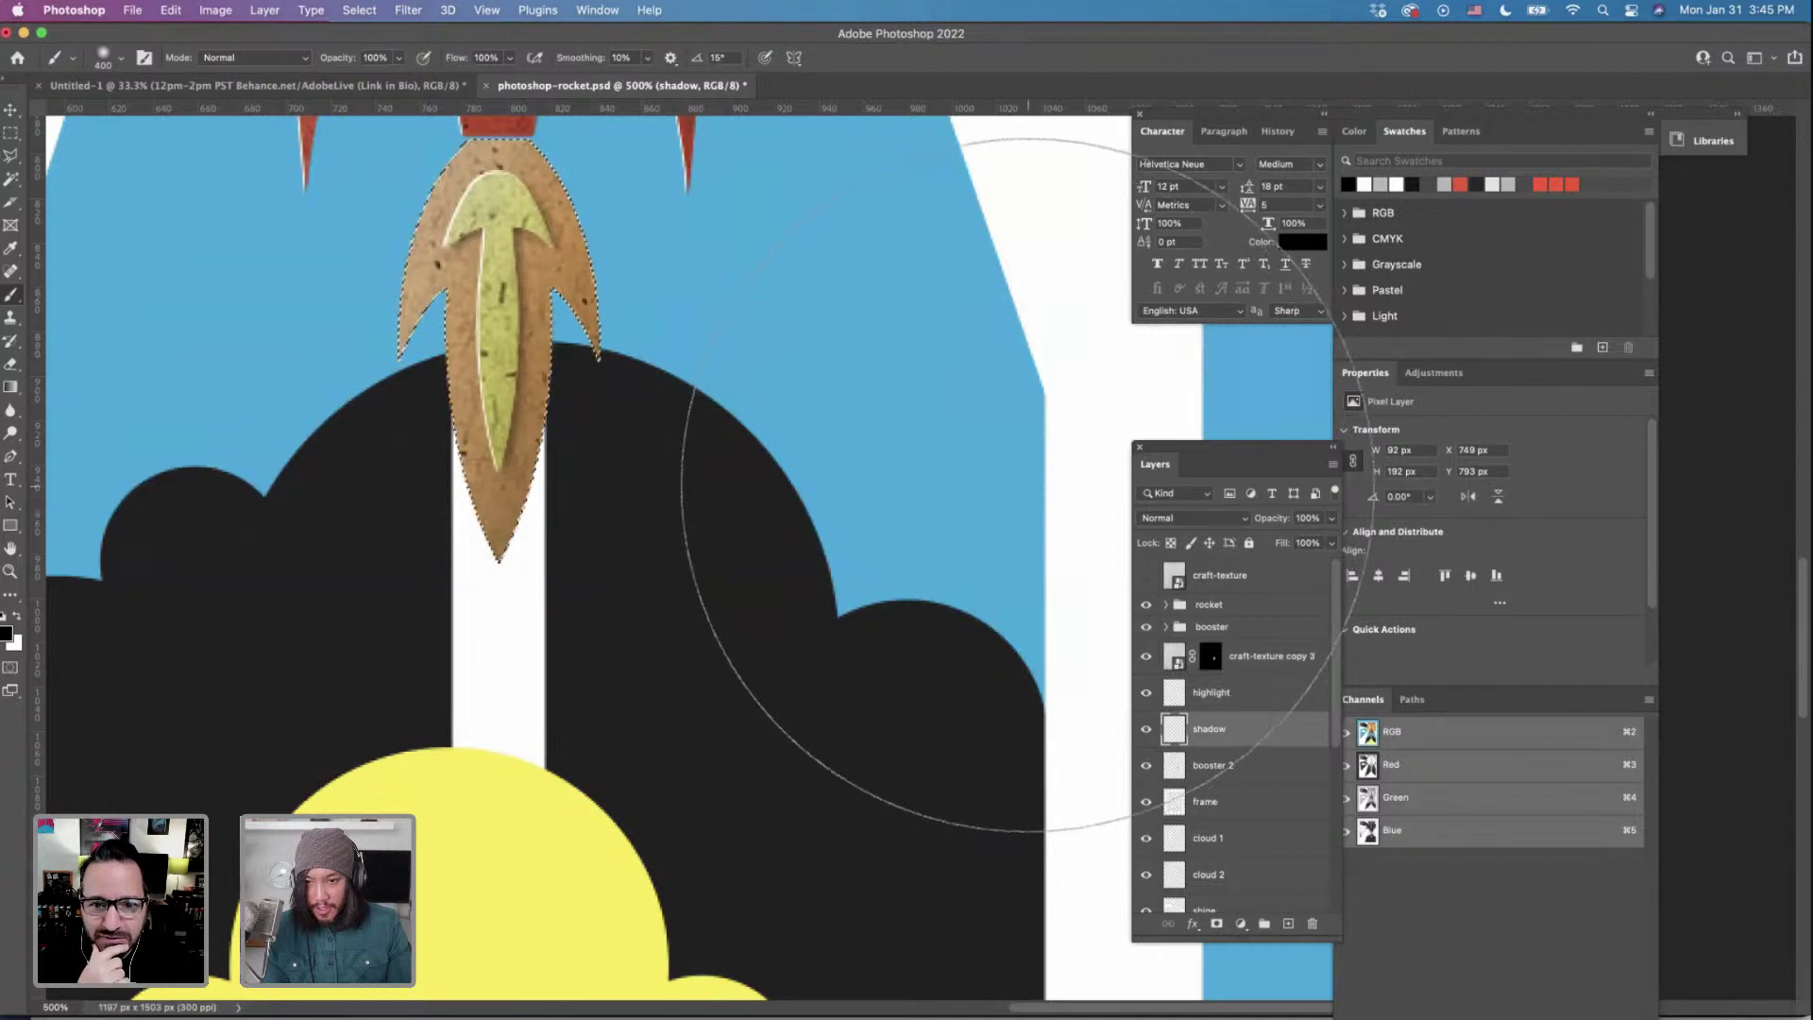
Deselect the booster 2 outline and set the shadow layer to Multiply at 66% opacity.
{"action": "key", "text": "super+d"}
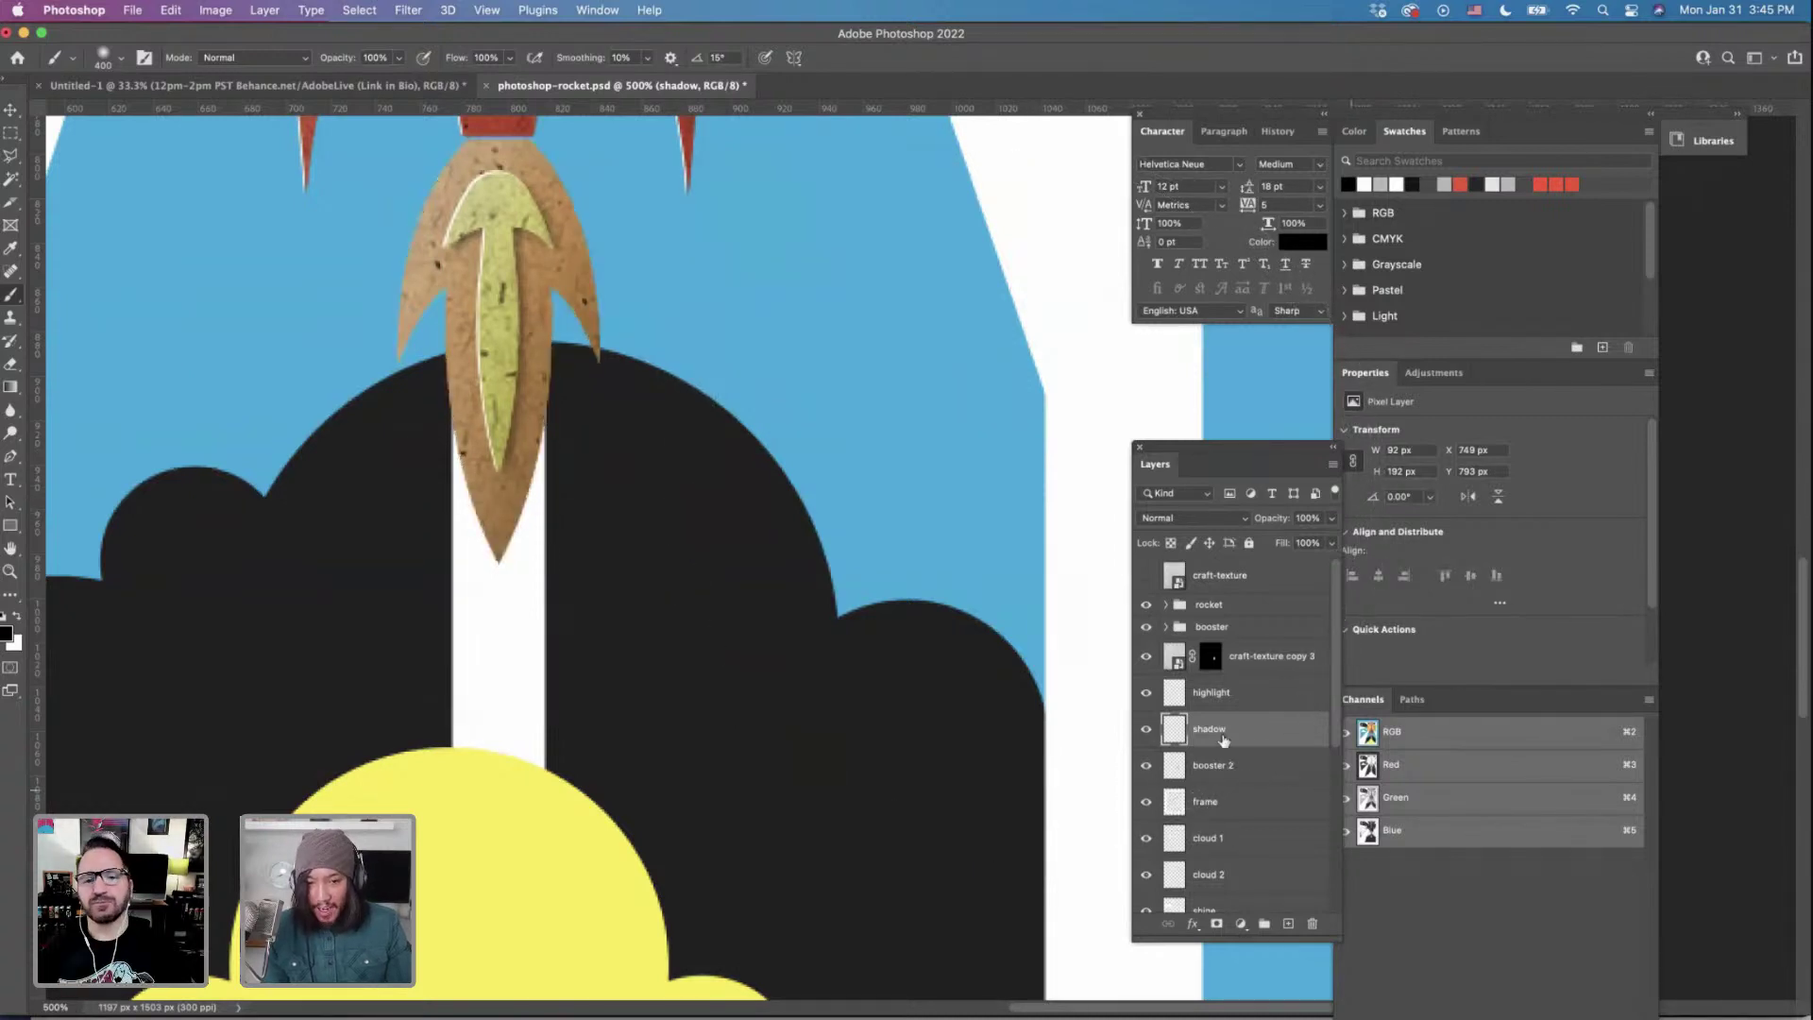
{"action": "left_click", "coordinate": [1178, 521]}
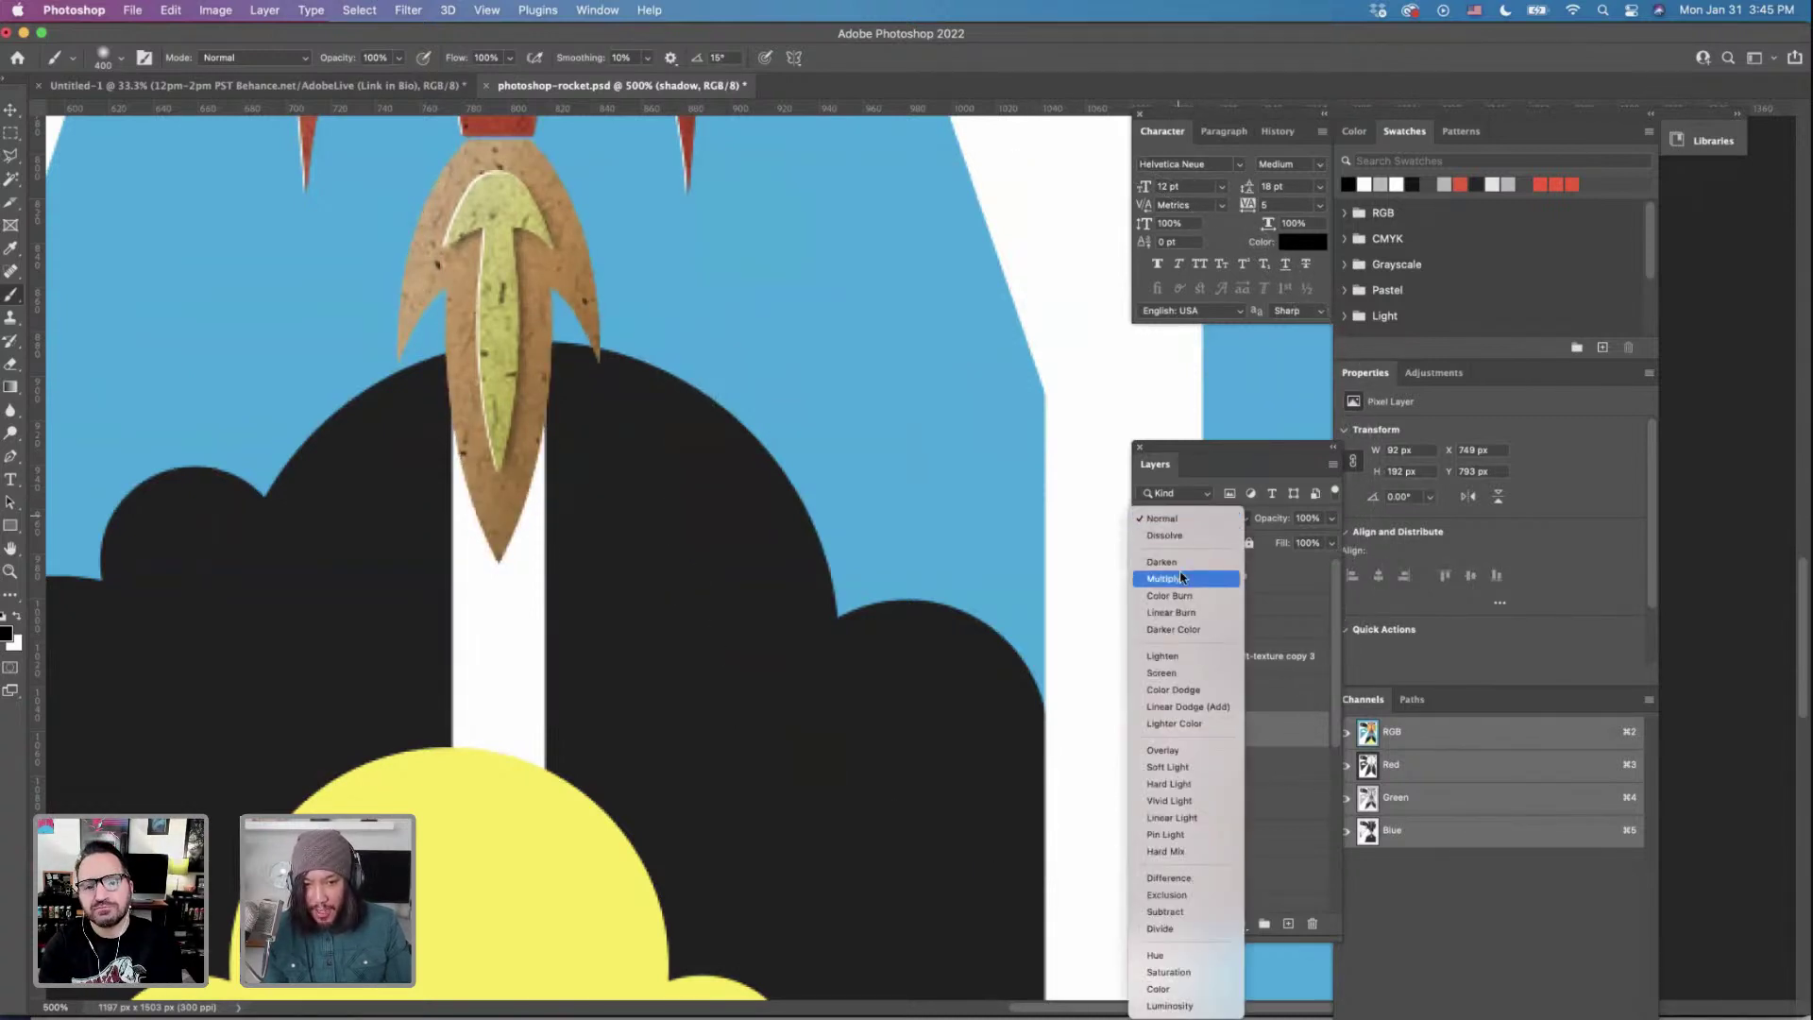
{"action": "left_click", "coordinate": [1174, 579]}
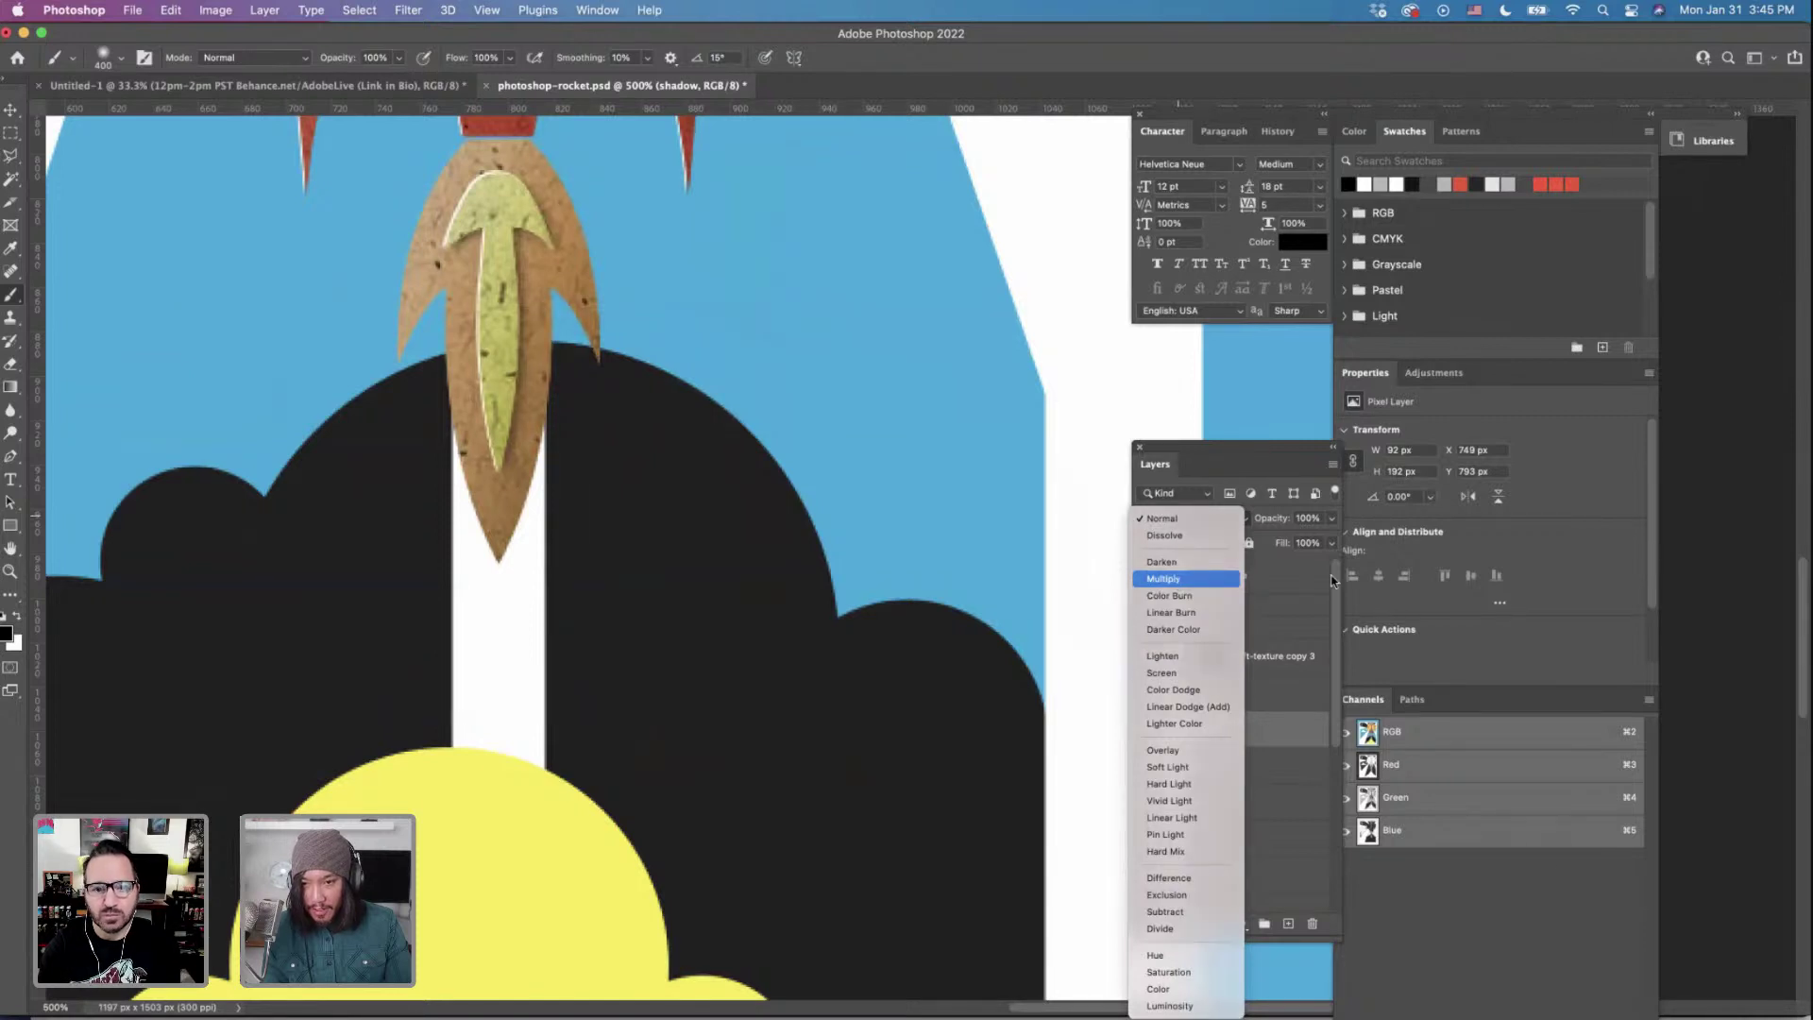
{"action": "left_click", "coordinate": [1331, 519]}
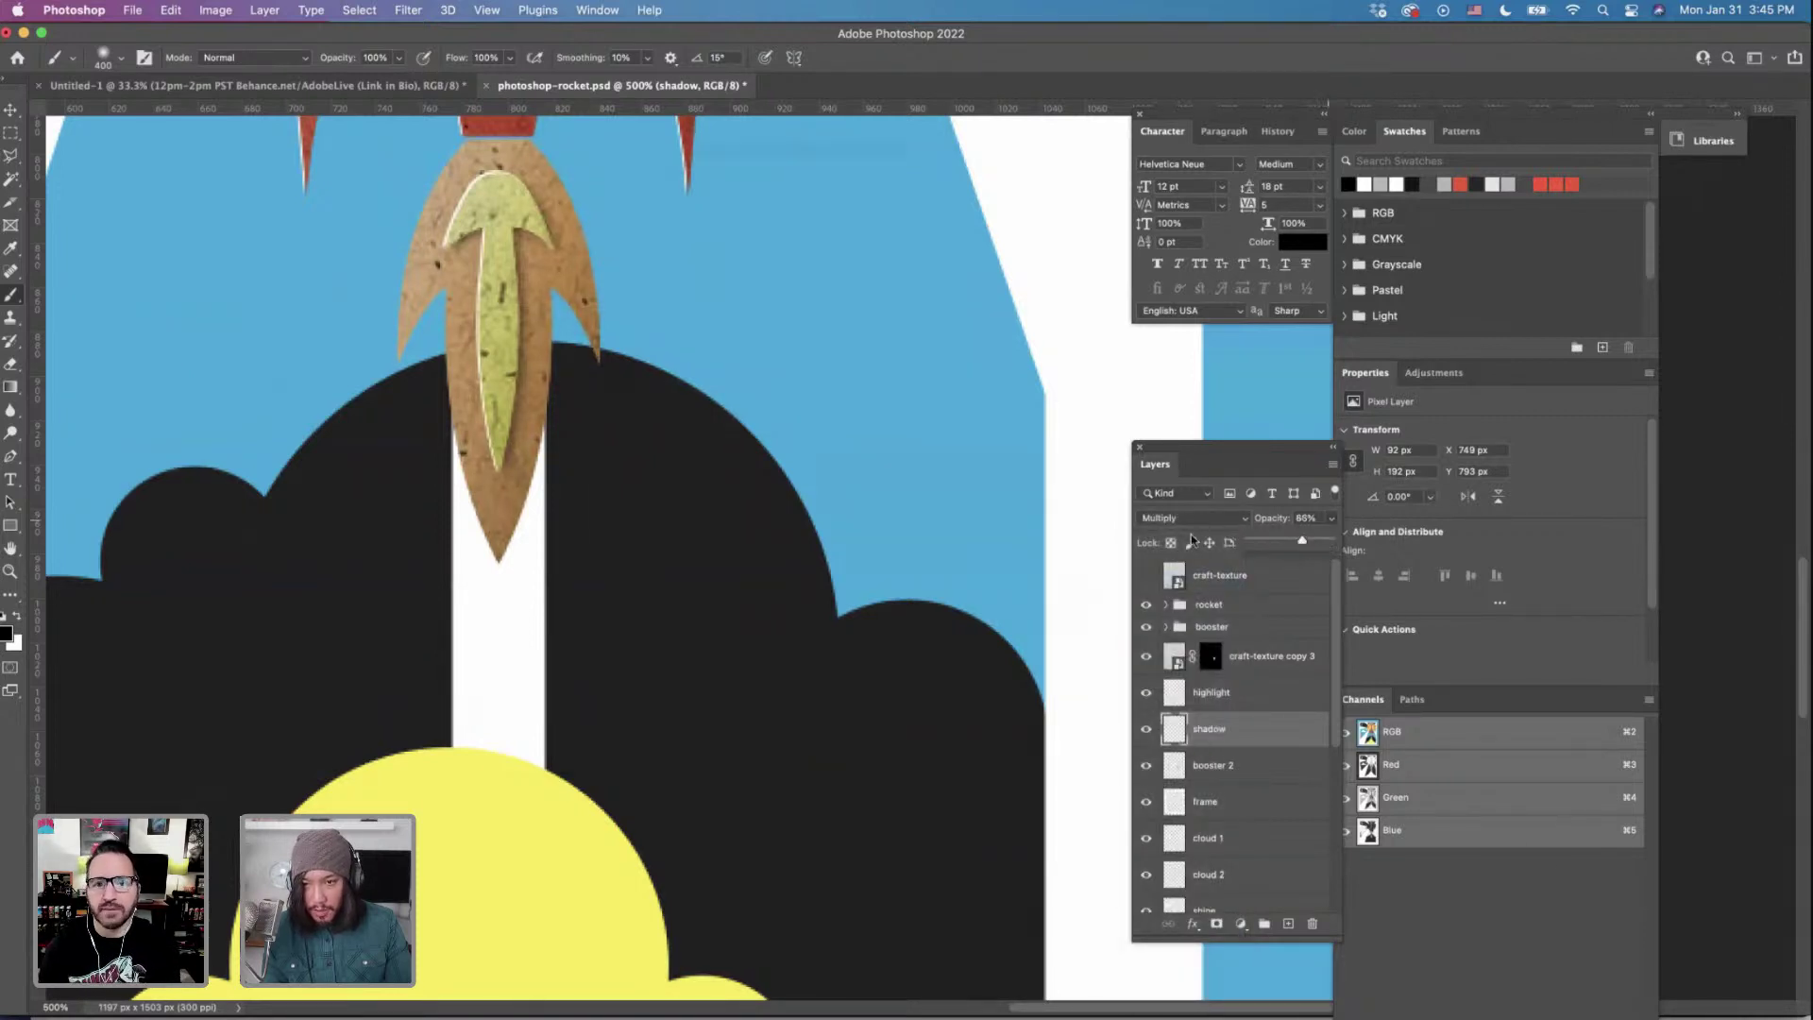
Load the booster 2 outline as a selection and add a layer named rimlight directly below the booster 2 layer.
{"action": "key", "text": "super+minus"}
{"action": "key", "text": "super+minus"}
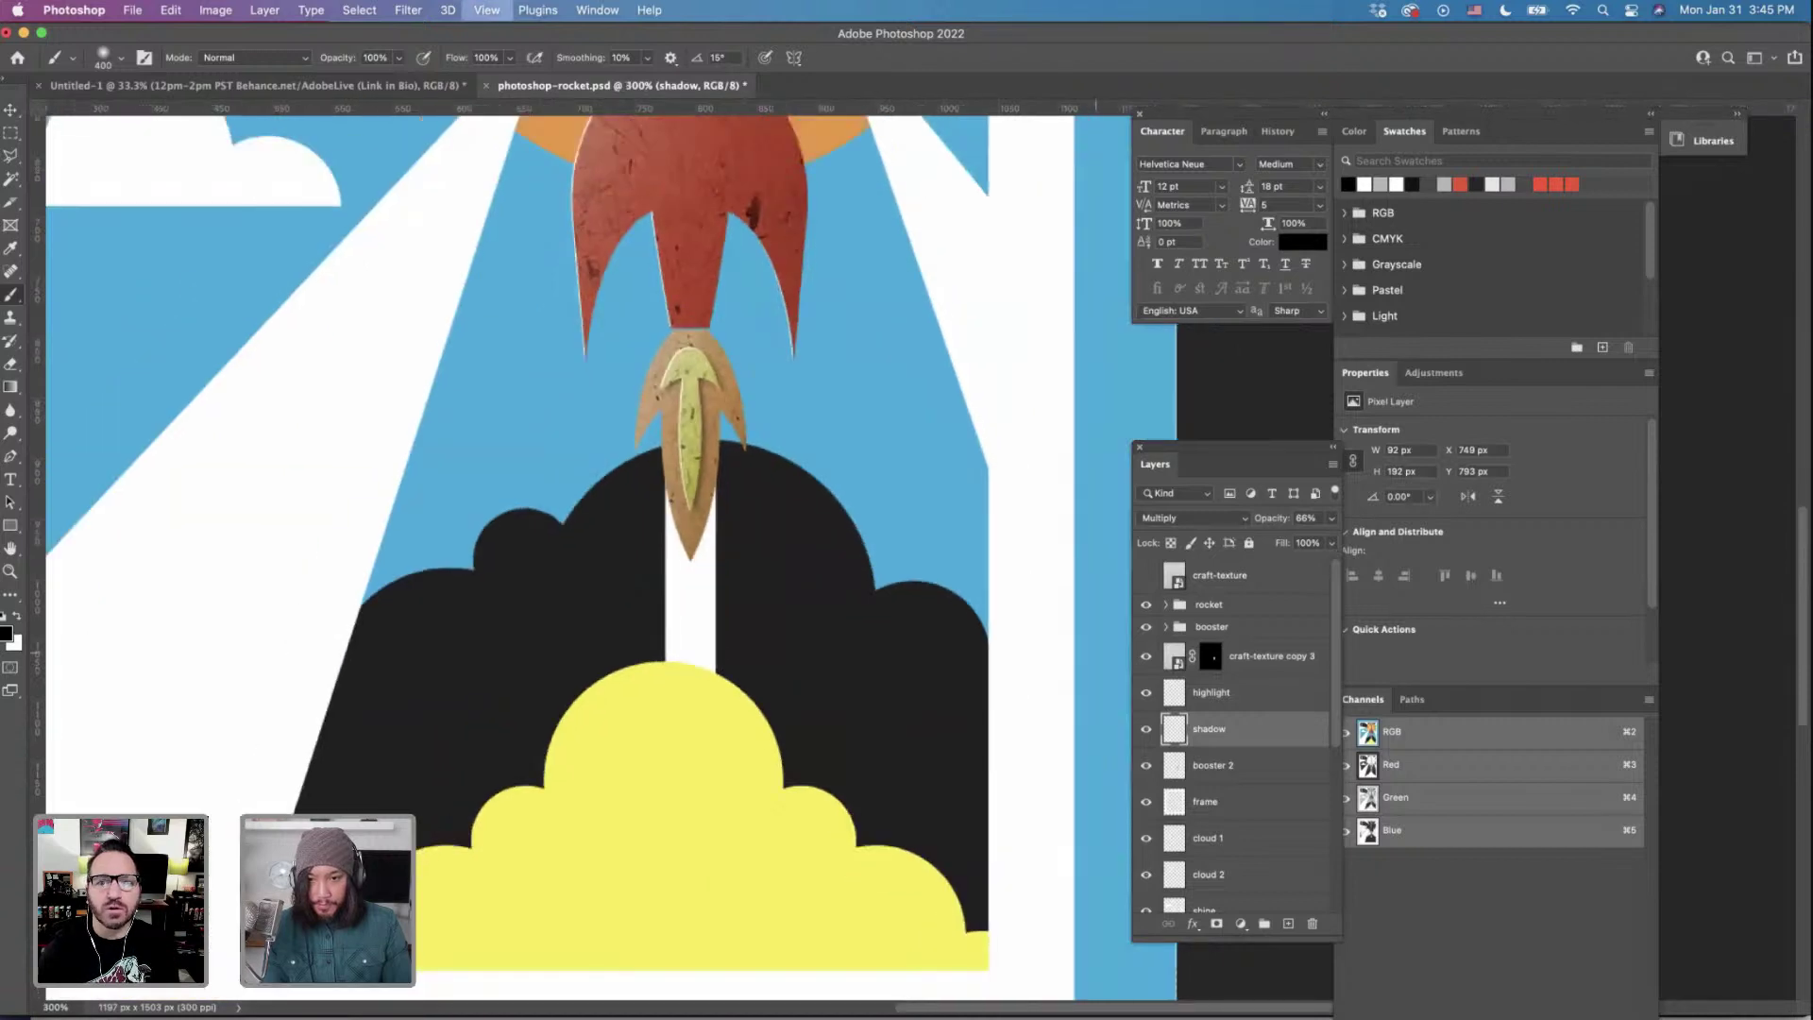
{"action": "key", "text": "h"}
{"action": "left_click_drag", "start_coordinate": [953, 534], "coordinate": [990, 534]}
{"action": "key", "text": "h"}
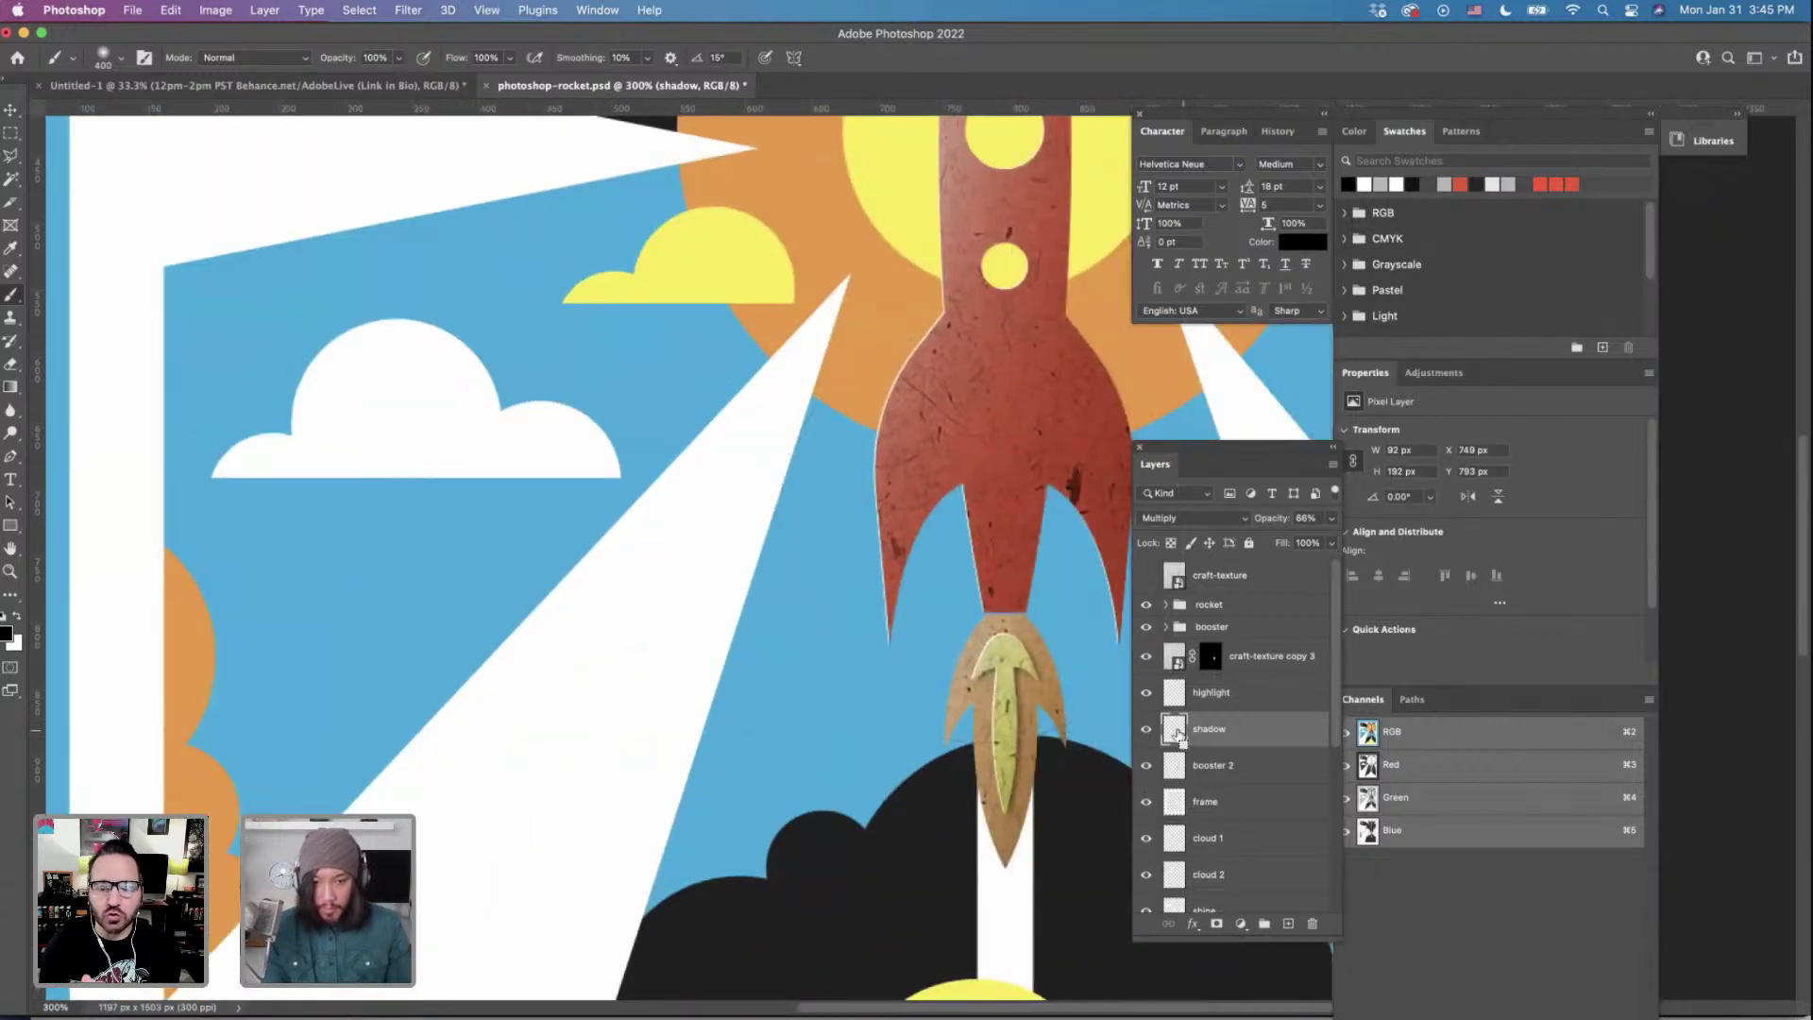
{"action": "left_click", "coordinate": [1176, 767], "text": "super"}
{"action": "left_click", "coordinate": [1204, 805]}
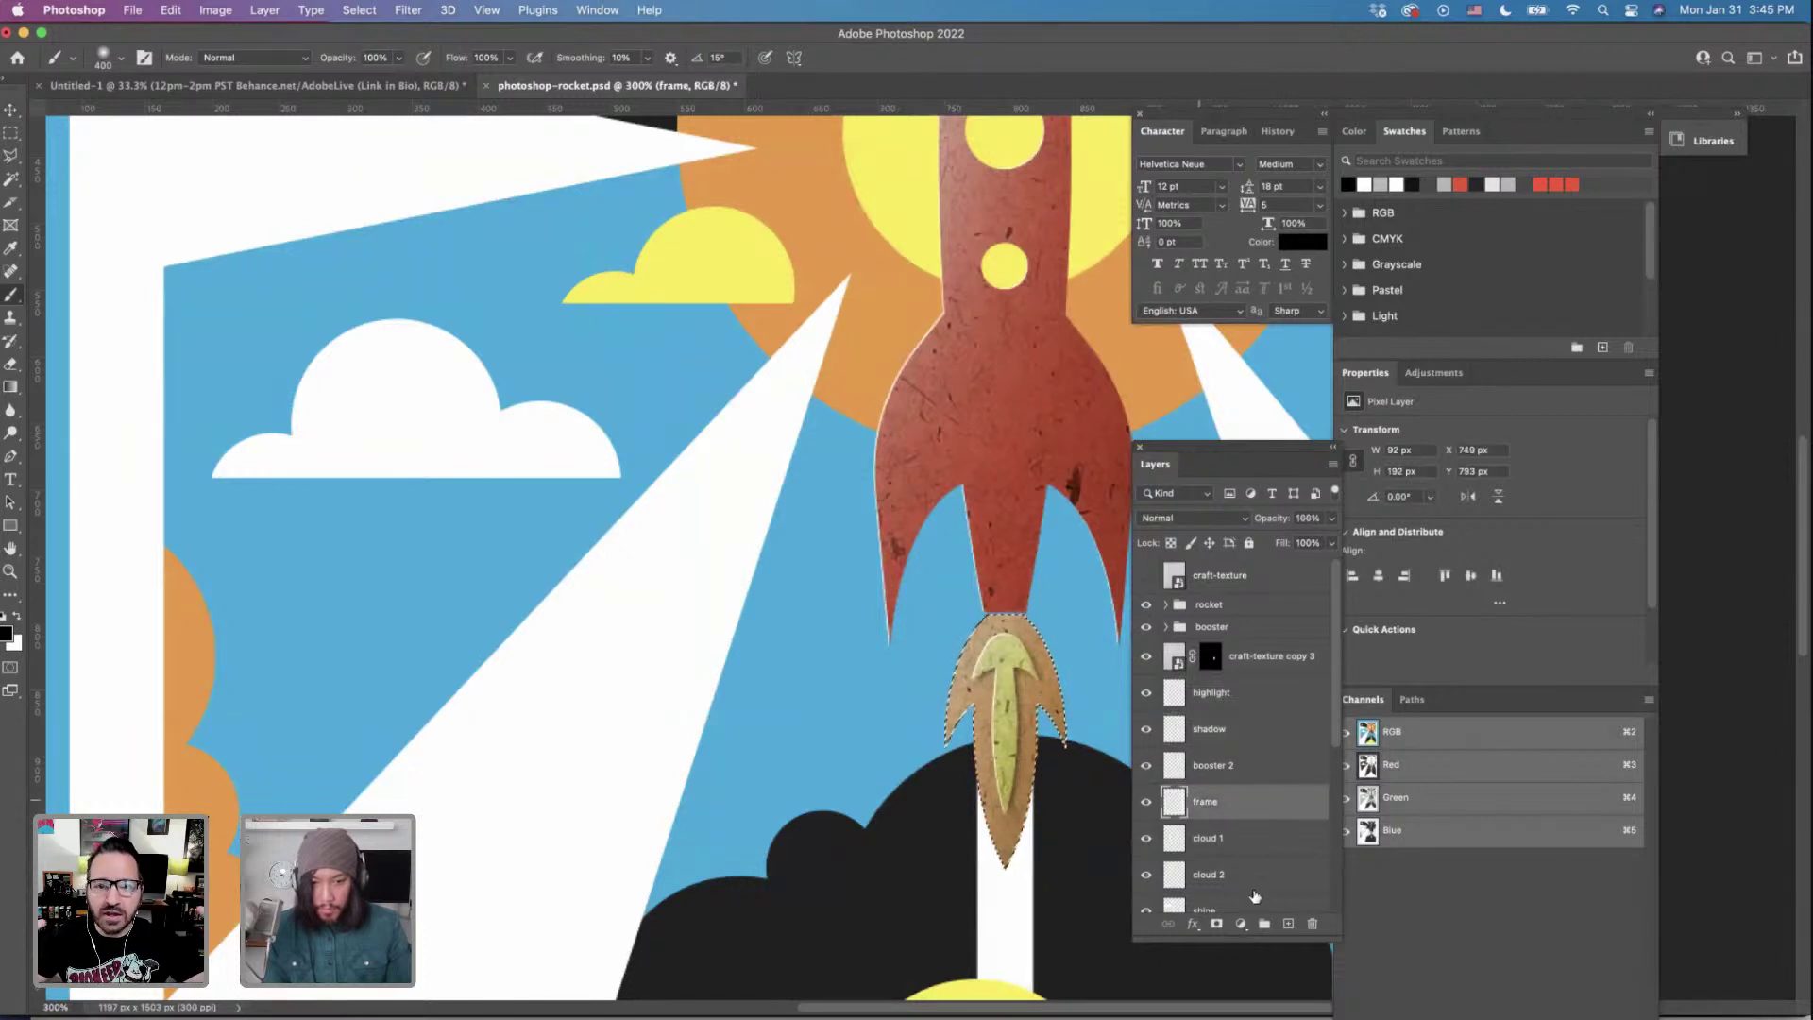
{"action": "key", "text": "super+shift+alt+n"}
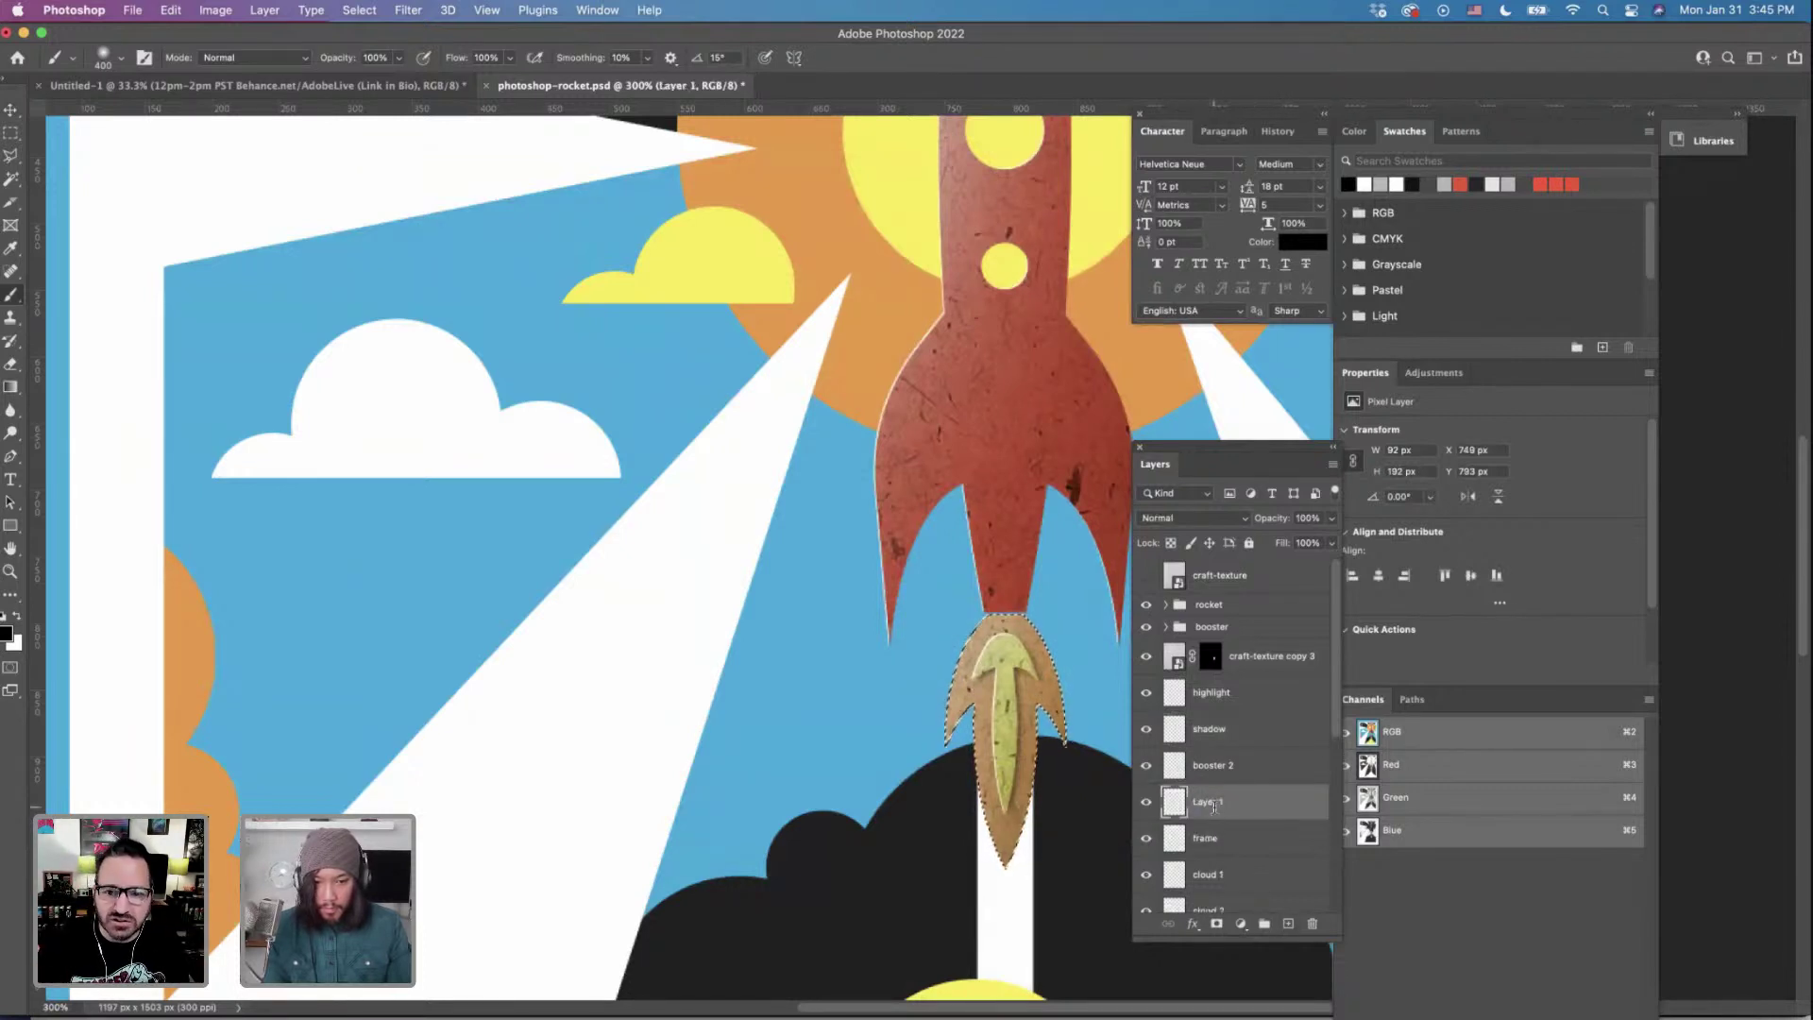
{"action": "double_click", "coordinate": [1215, 805]}
{"action": "type", "text": "rimlight"}
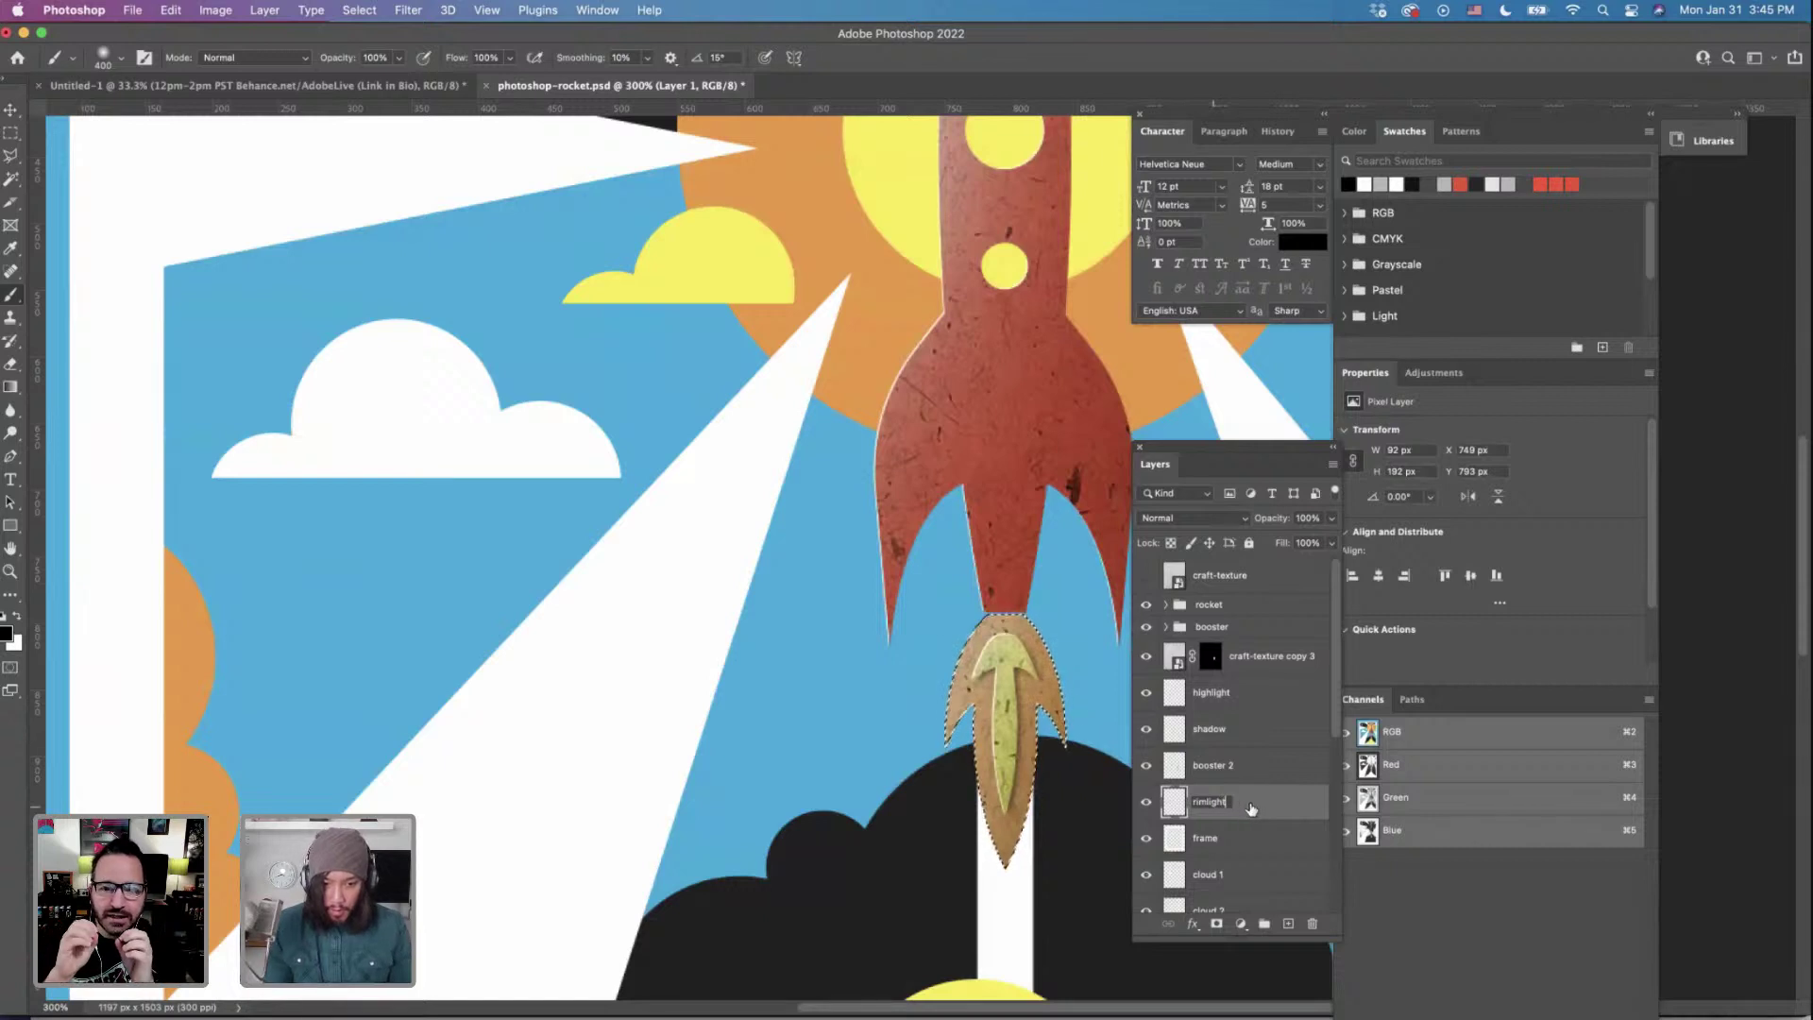
{"action": "key", "text": "Return"}
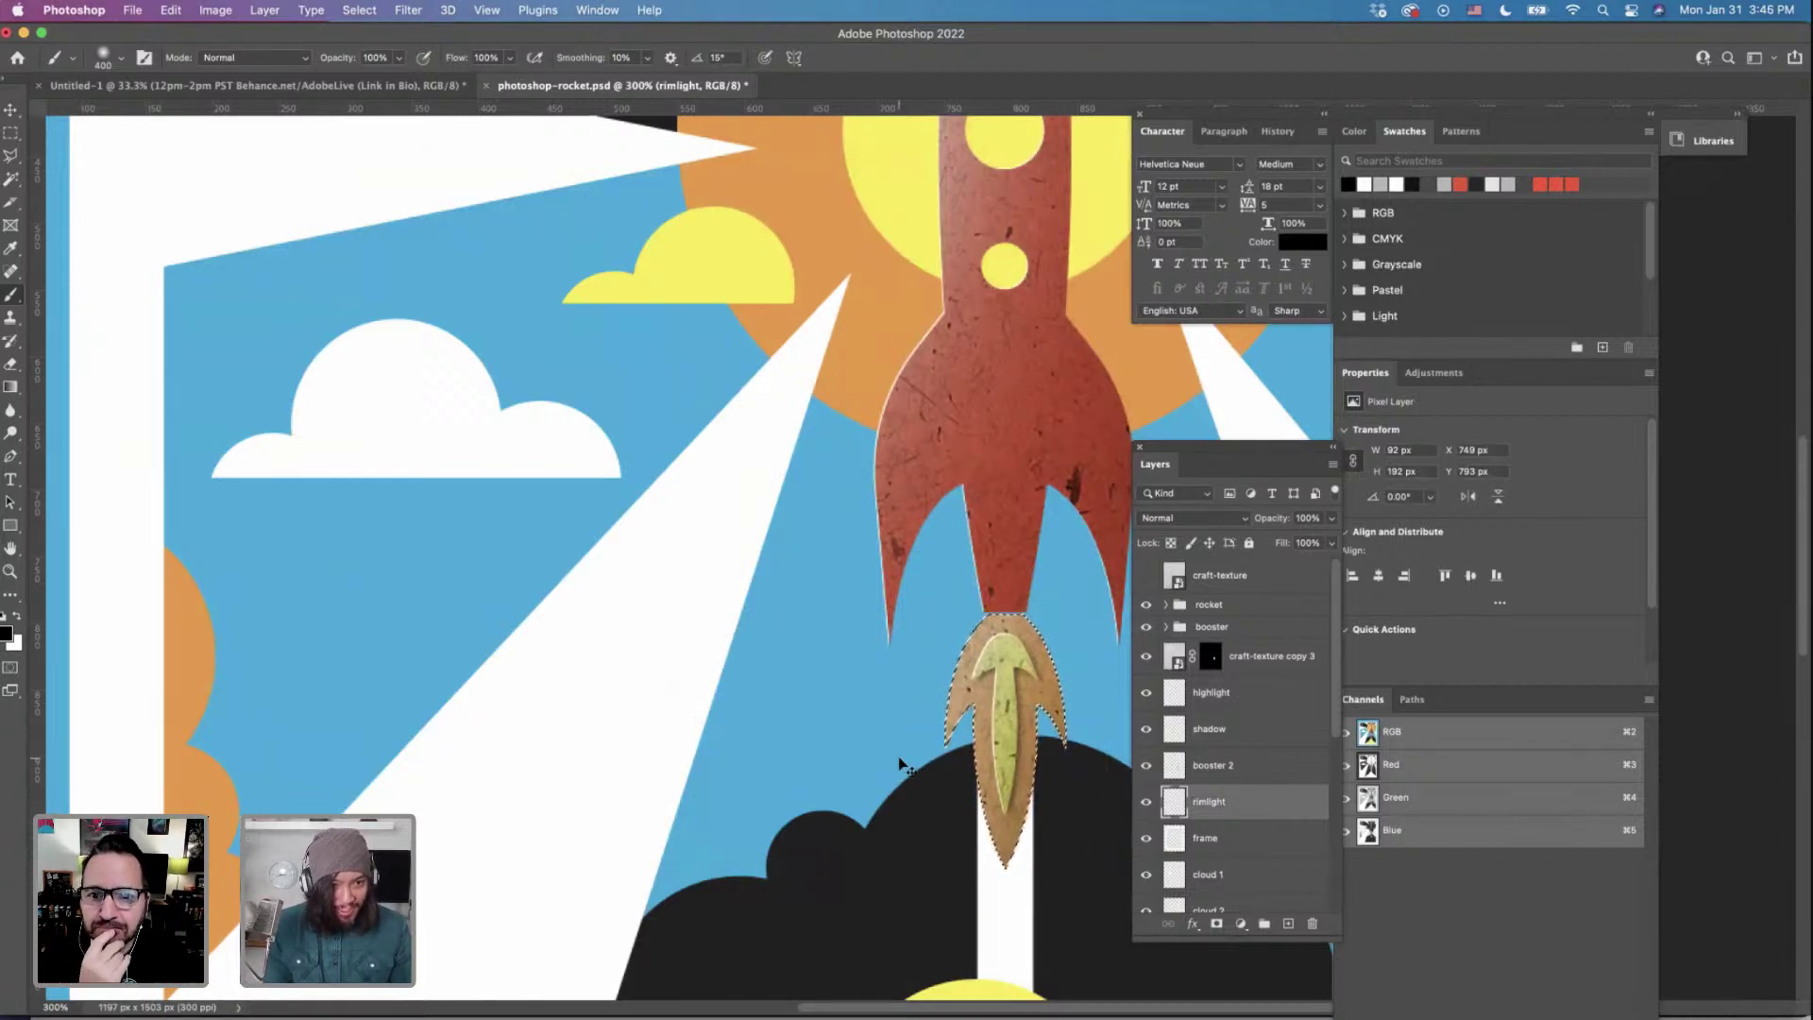
Deselect and nudge the rimlight layer's white shape 1 px left and 1 px up.
{"action": "key", "text": "super+d"}
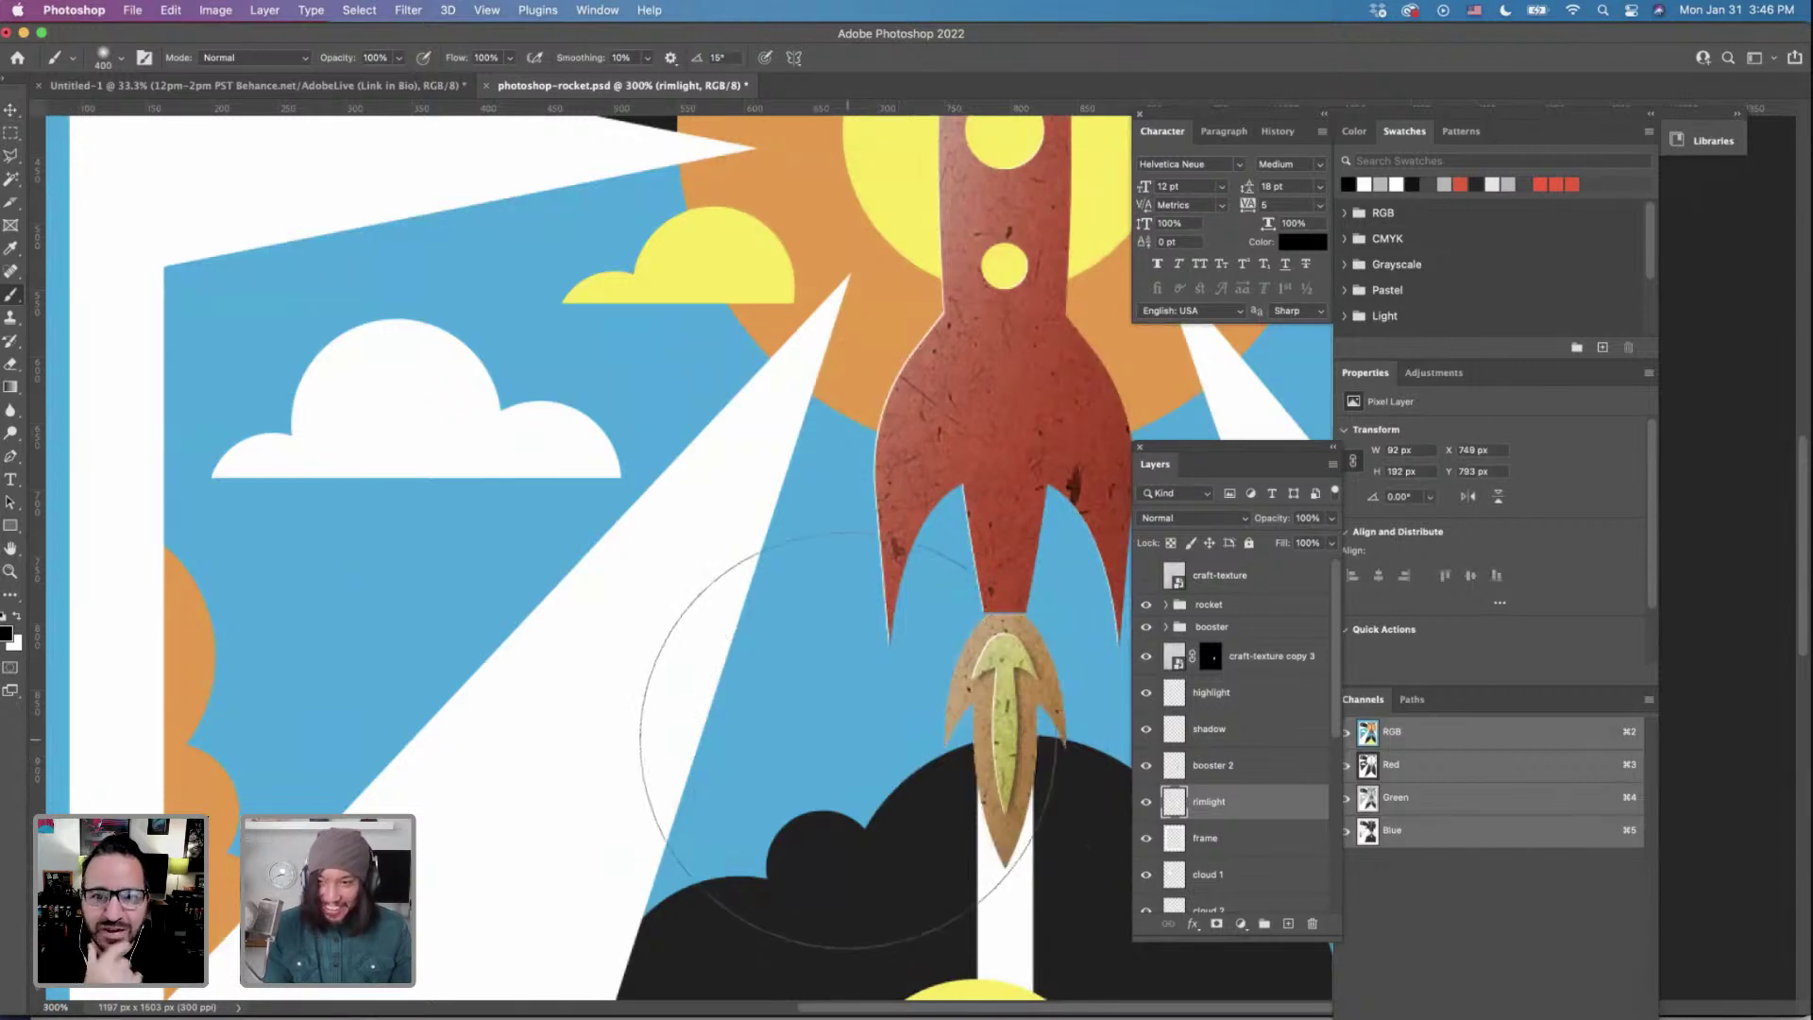
{"action": "key", "text": "v"}
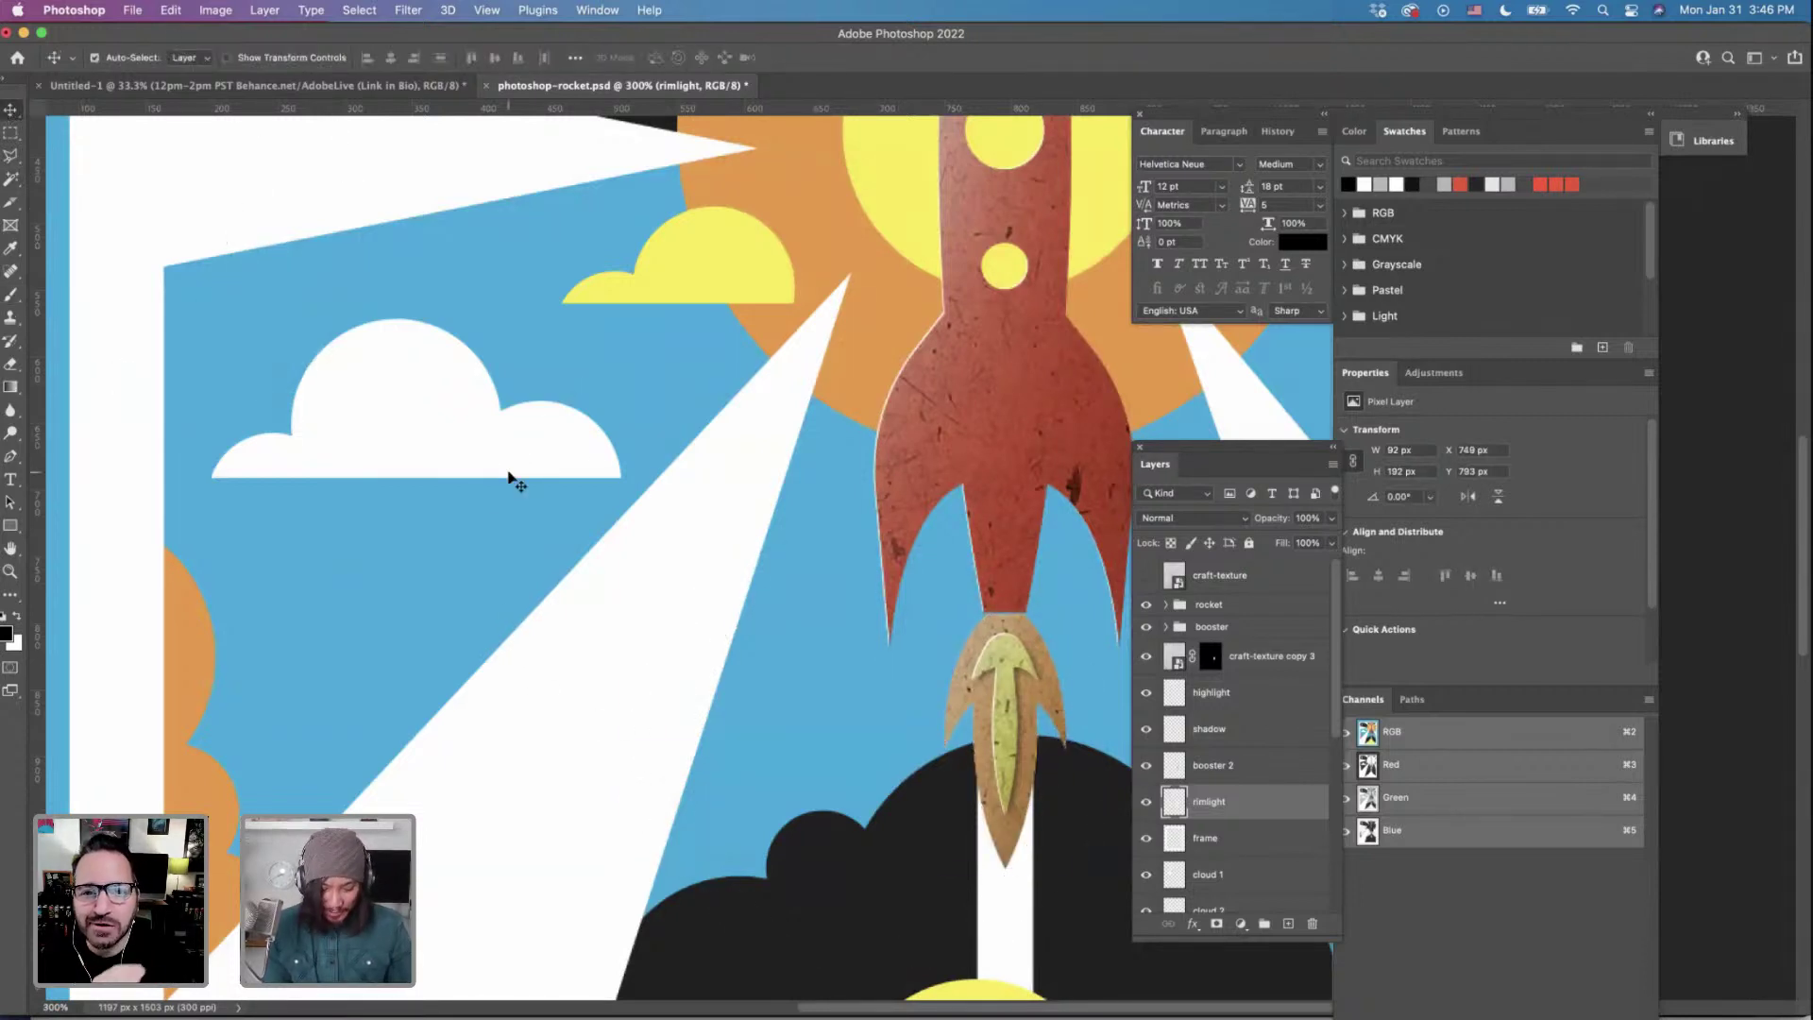
{"action": "key", "text": "super+equal"}
{"action": "key", "text": "super+equal"}
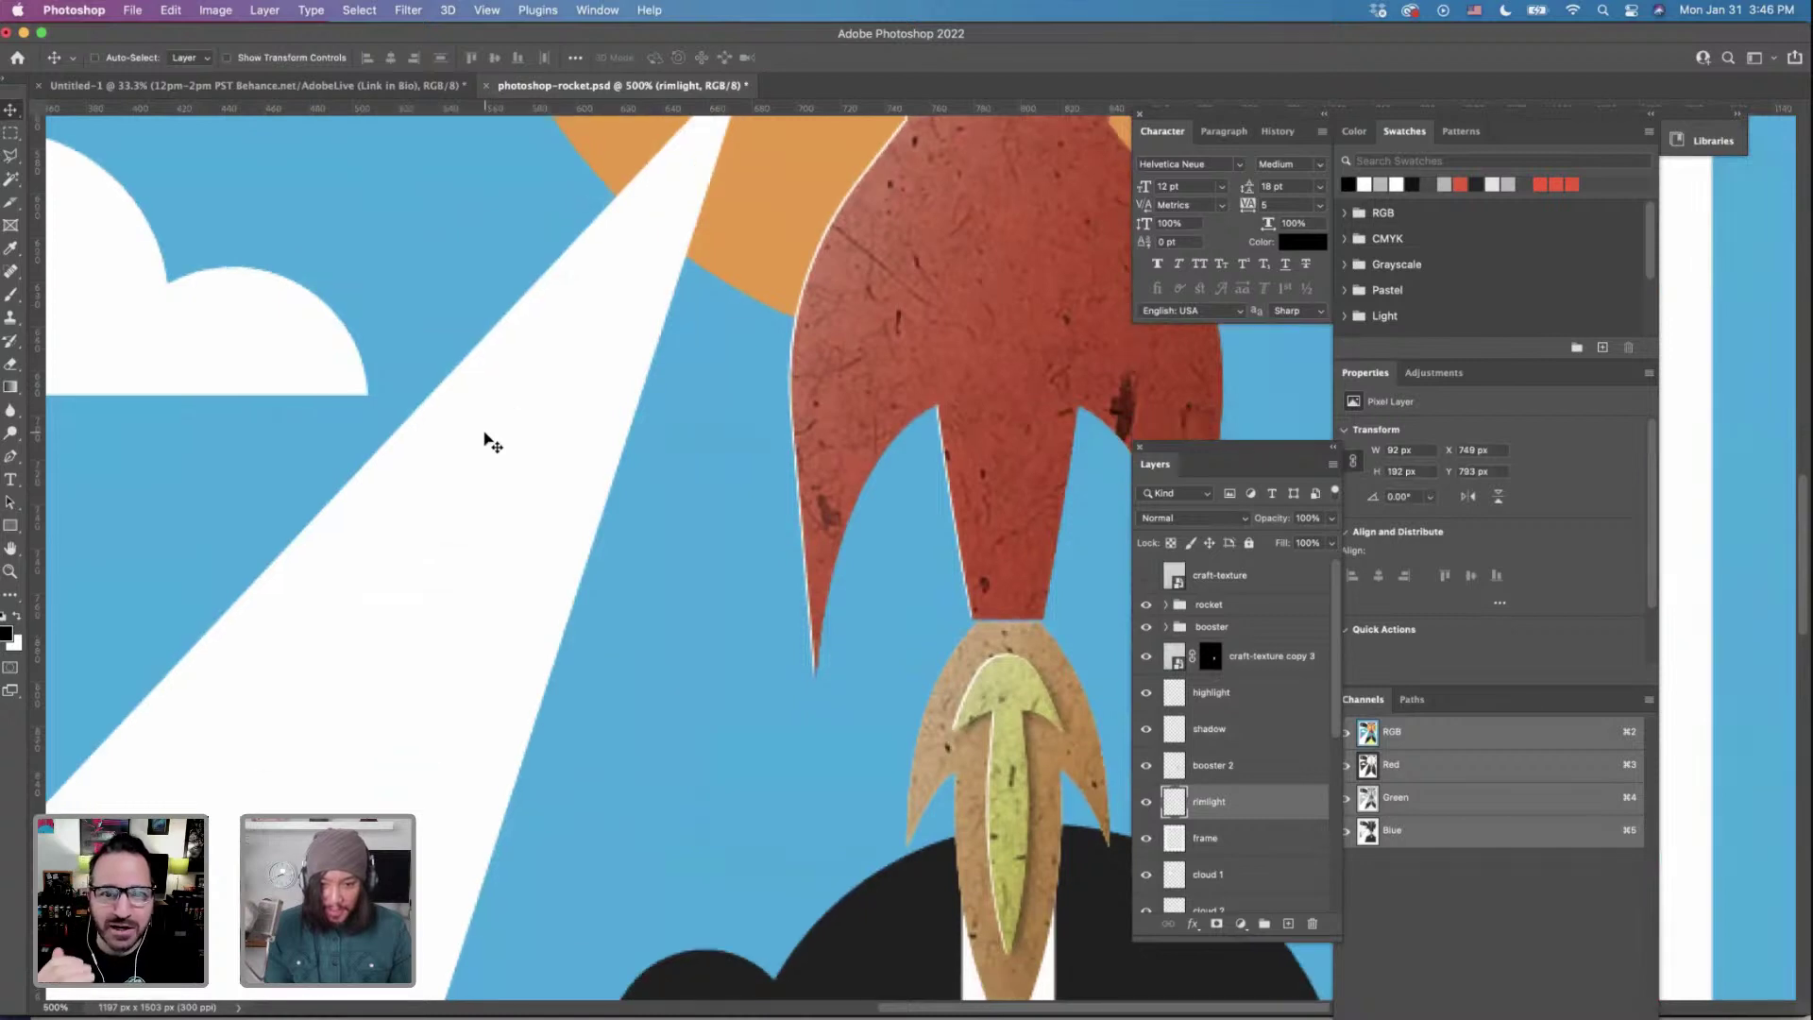
{"action": "scroll", "coordinate": [492, 442], "scroll_direction": "down", "scroll_amount": 5}
{"action": "key", "text": "Left"}
{"action": "key", "text": "Up"}
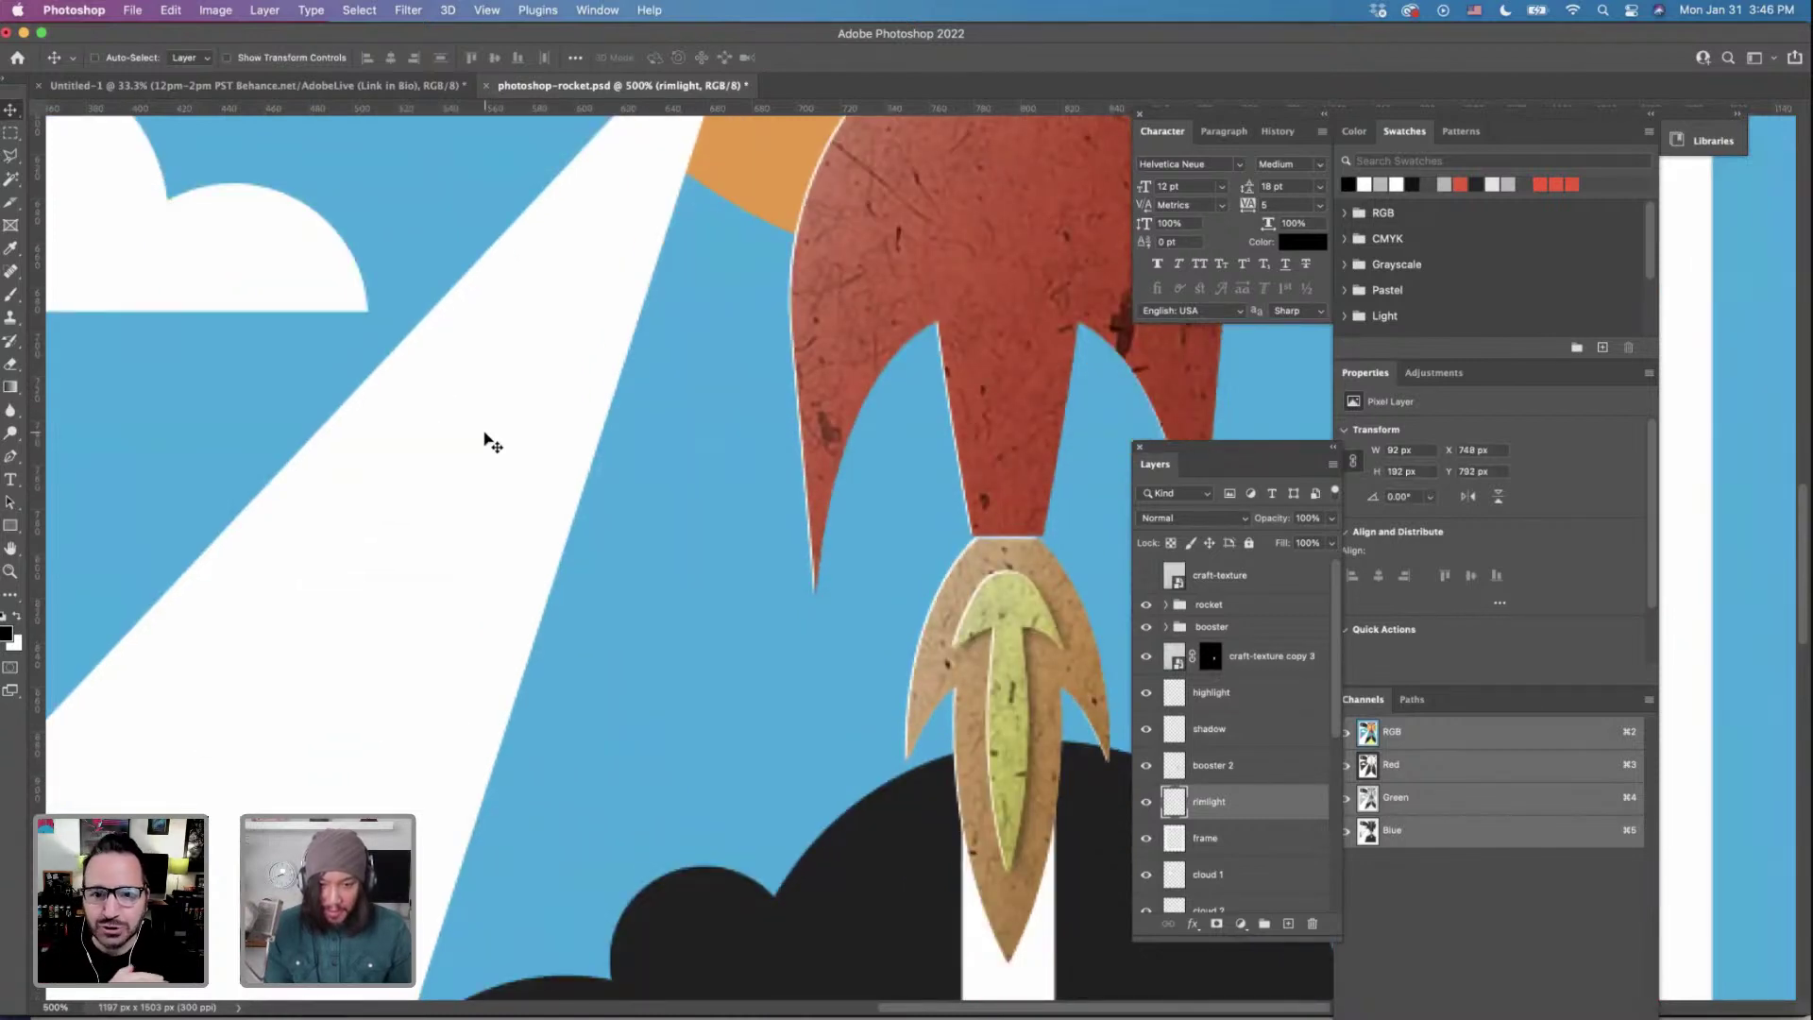
Group the layers from craft-texture copy 3 down to rimlight and name the group booster 2.
{"action": "left_click", "coordinate": [1268, 667]}
{"action": "left_click", "coordinate": [1246, 803], "text": "shift"}
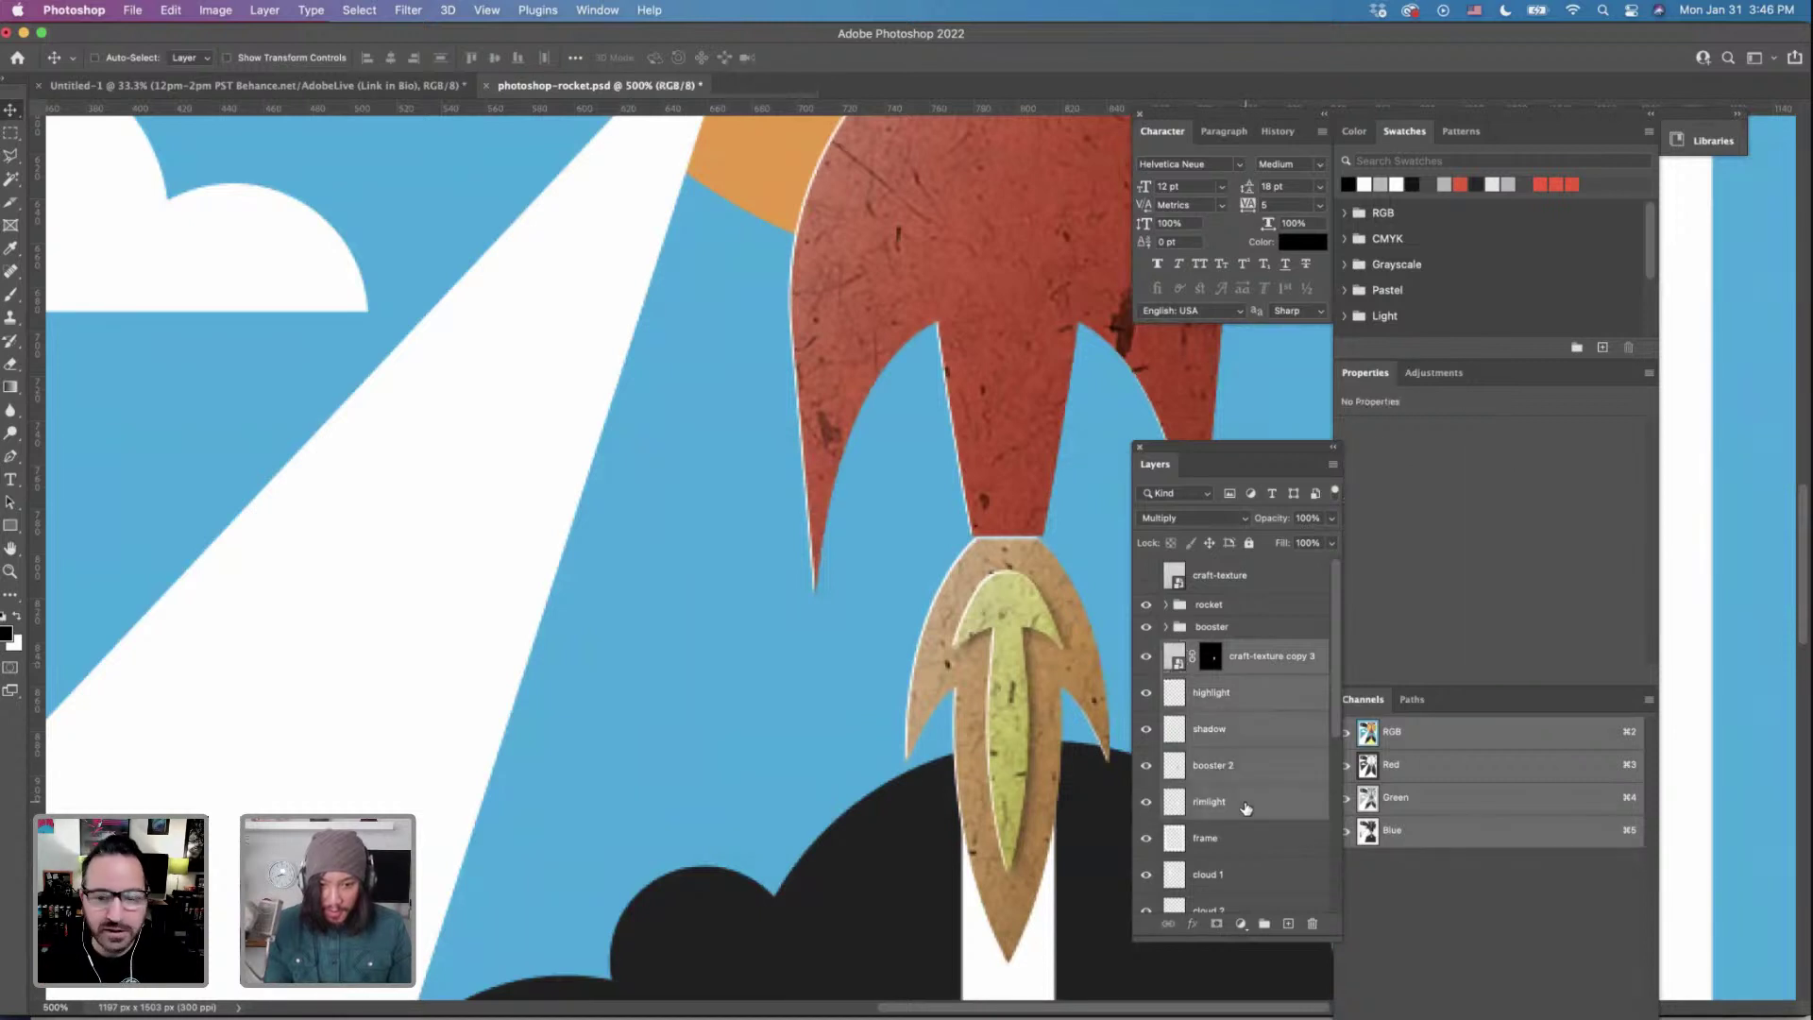
{"action": "key", "text": "super+g"}
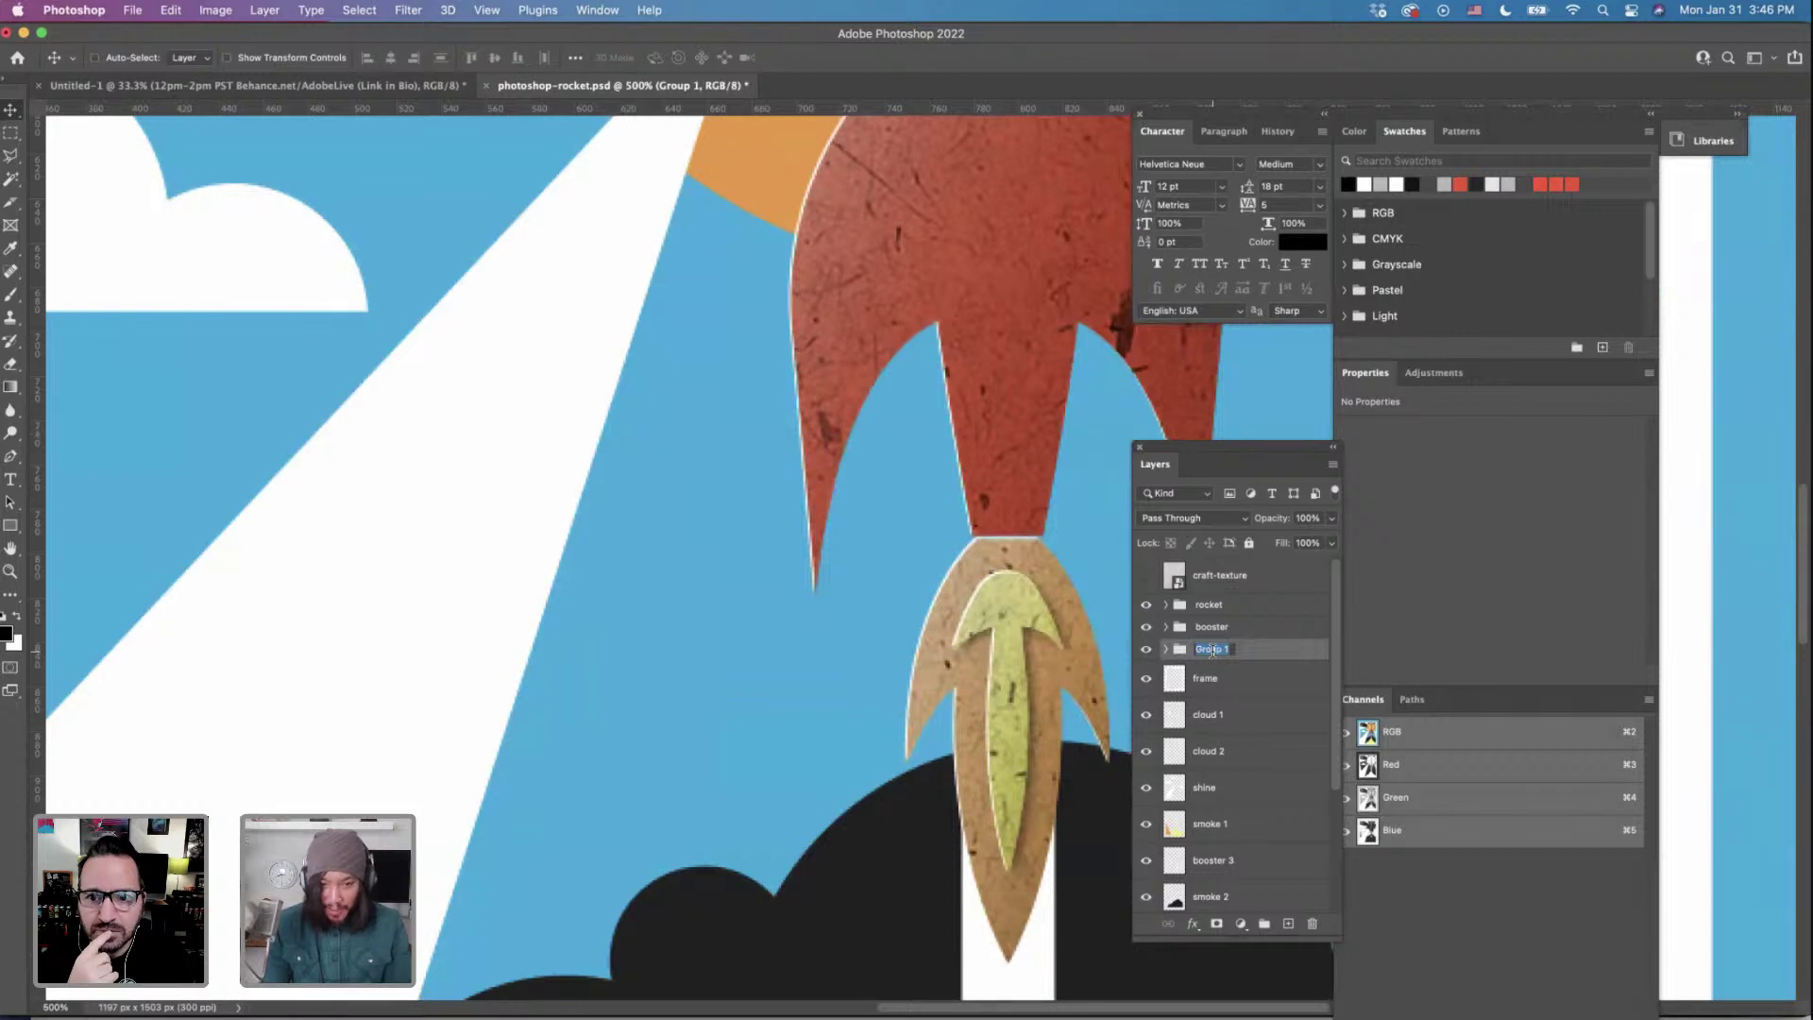
{"action": "type", "text": "booster"}
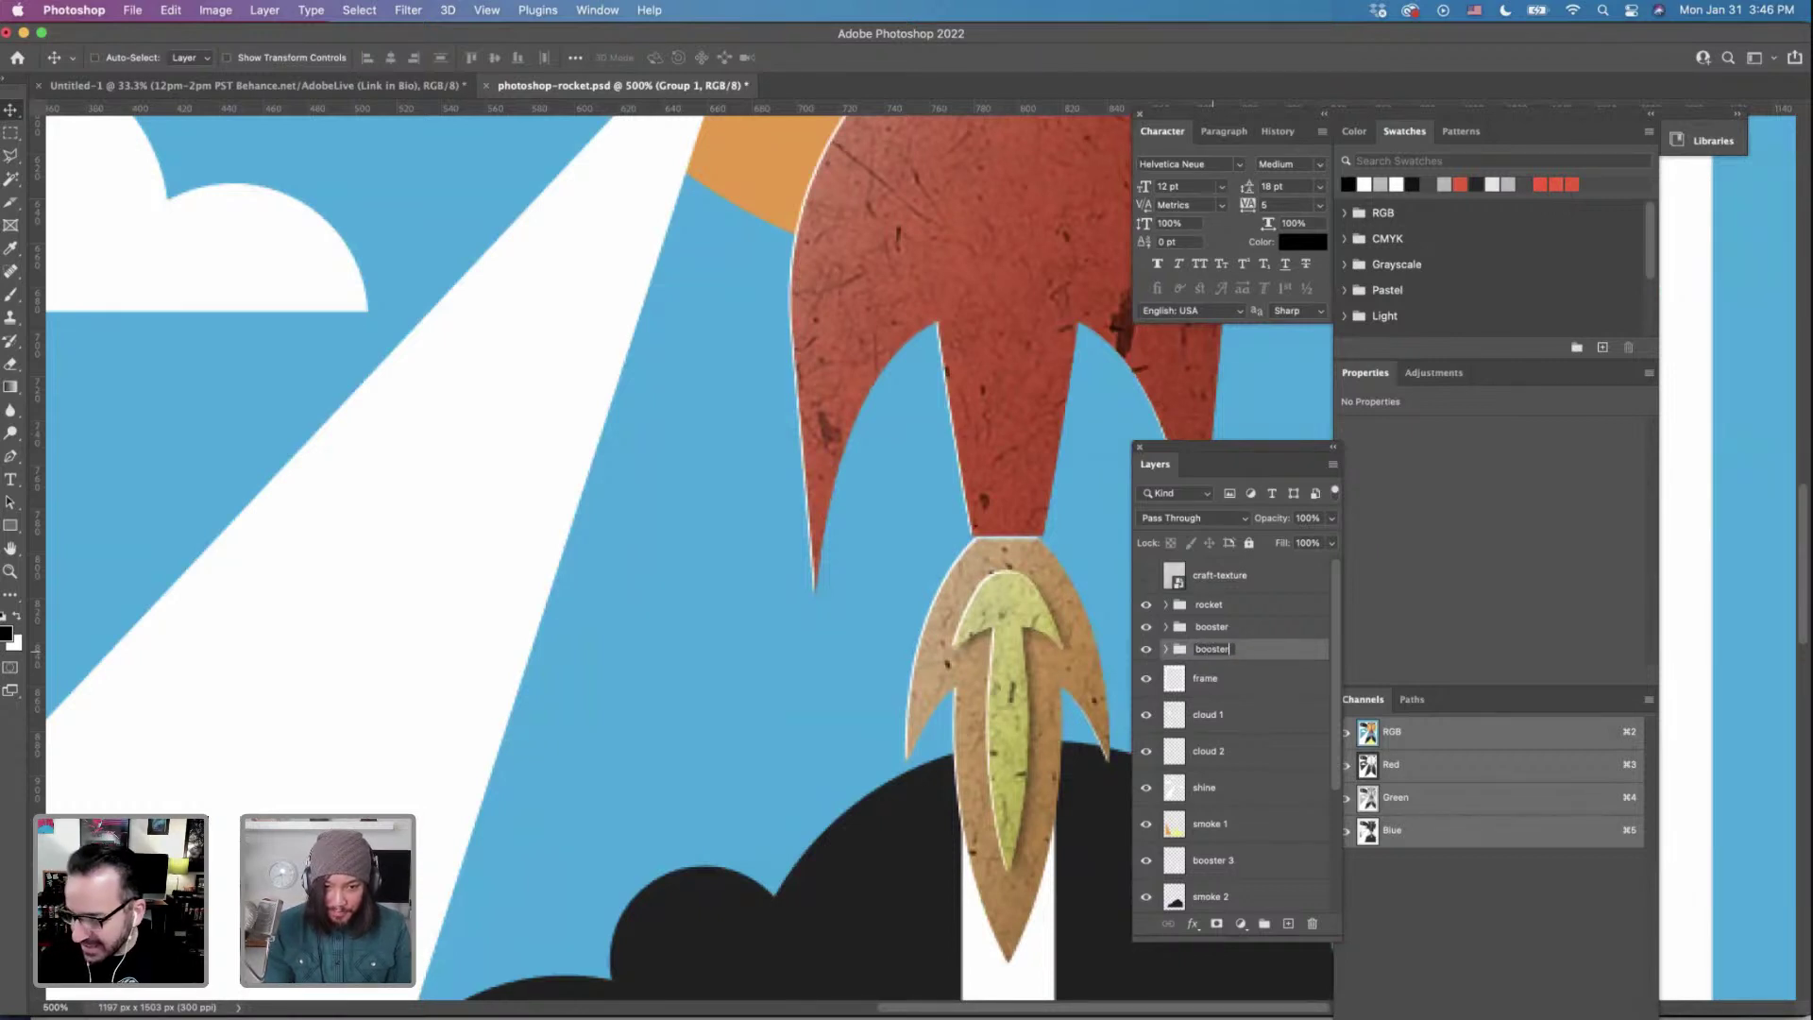
{"action": "type", "text": " 2"}
{"action": "key", "text": "Return"}
{"action": "left_click", "coordinate": [1245, 711]}
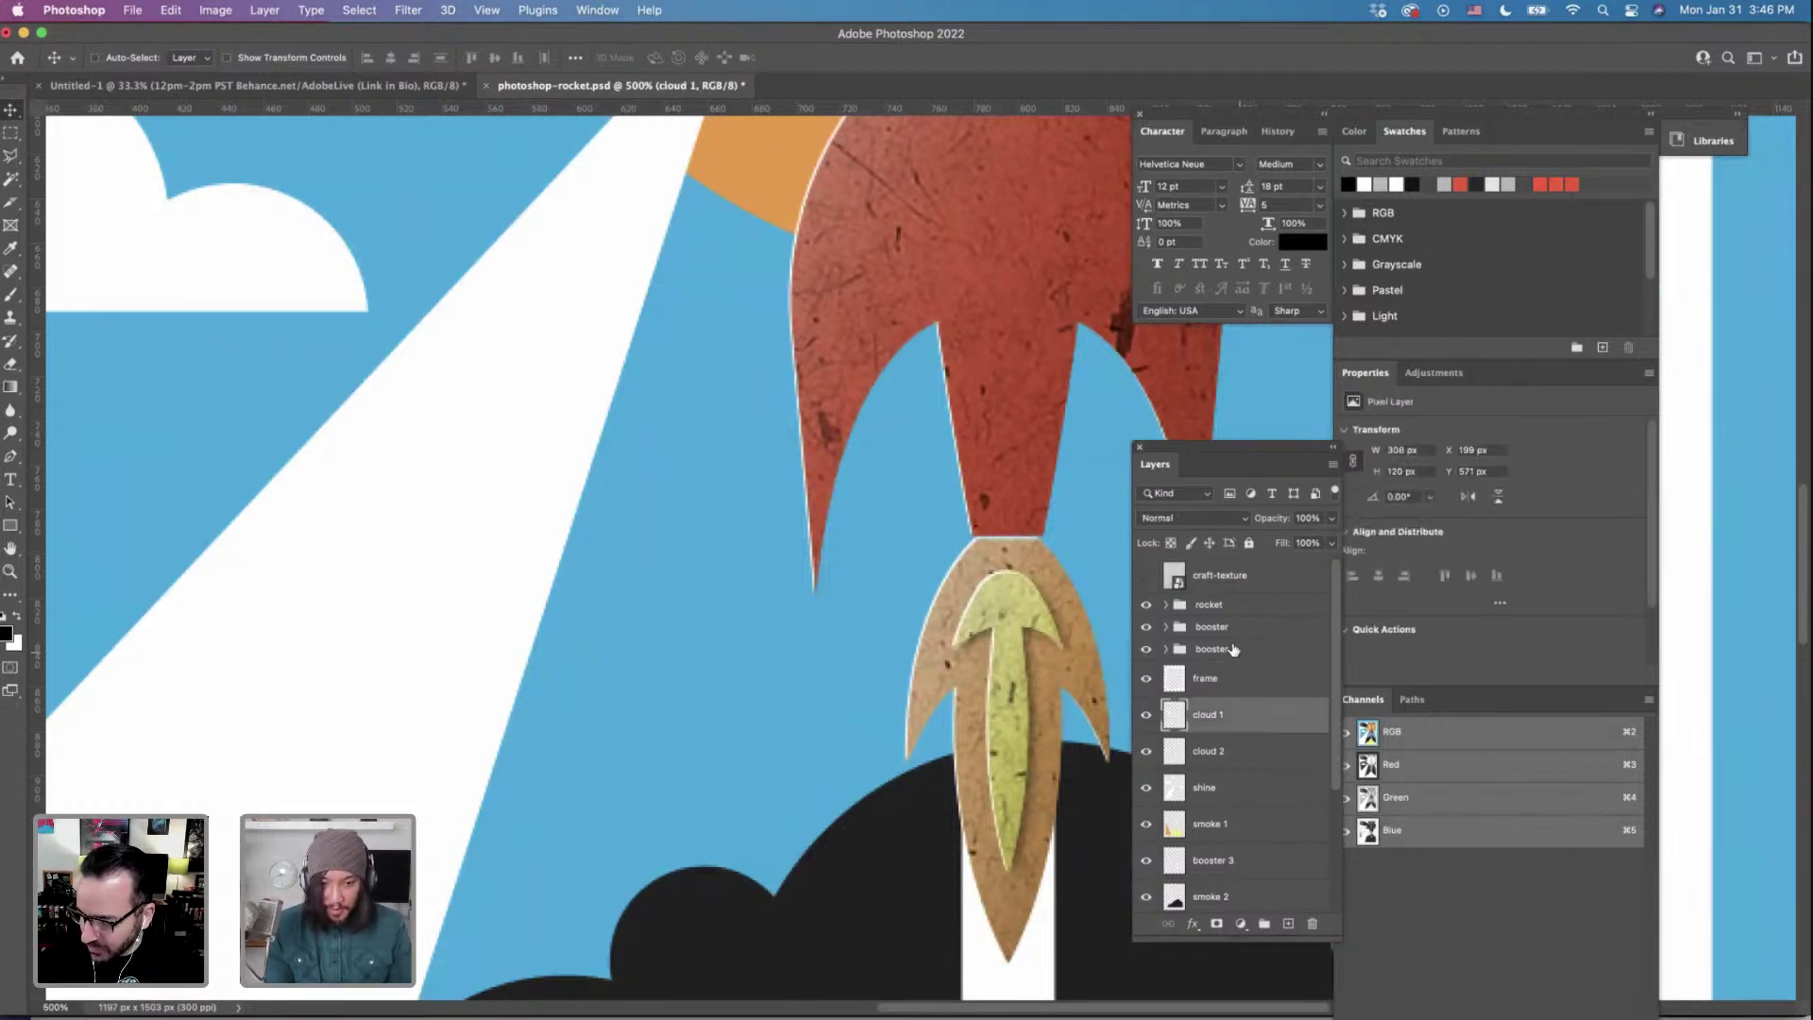
Combine the booster and booster 2 groups into one parent group named booster.
{"action": "left_click", "coordinate": [1231, 650]}
{"action": "scroll", "coordinate": [1230, 642], "scroll_direction": "down", "scroll_amount": 3}
{"action": "scroll", "coordinate": [1229, 642], "scroll_direction": "up", "scroll_amount": 3}
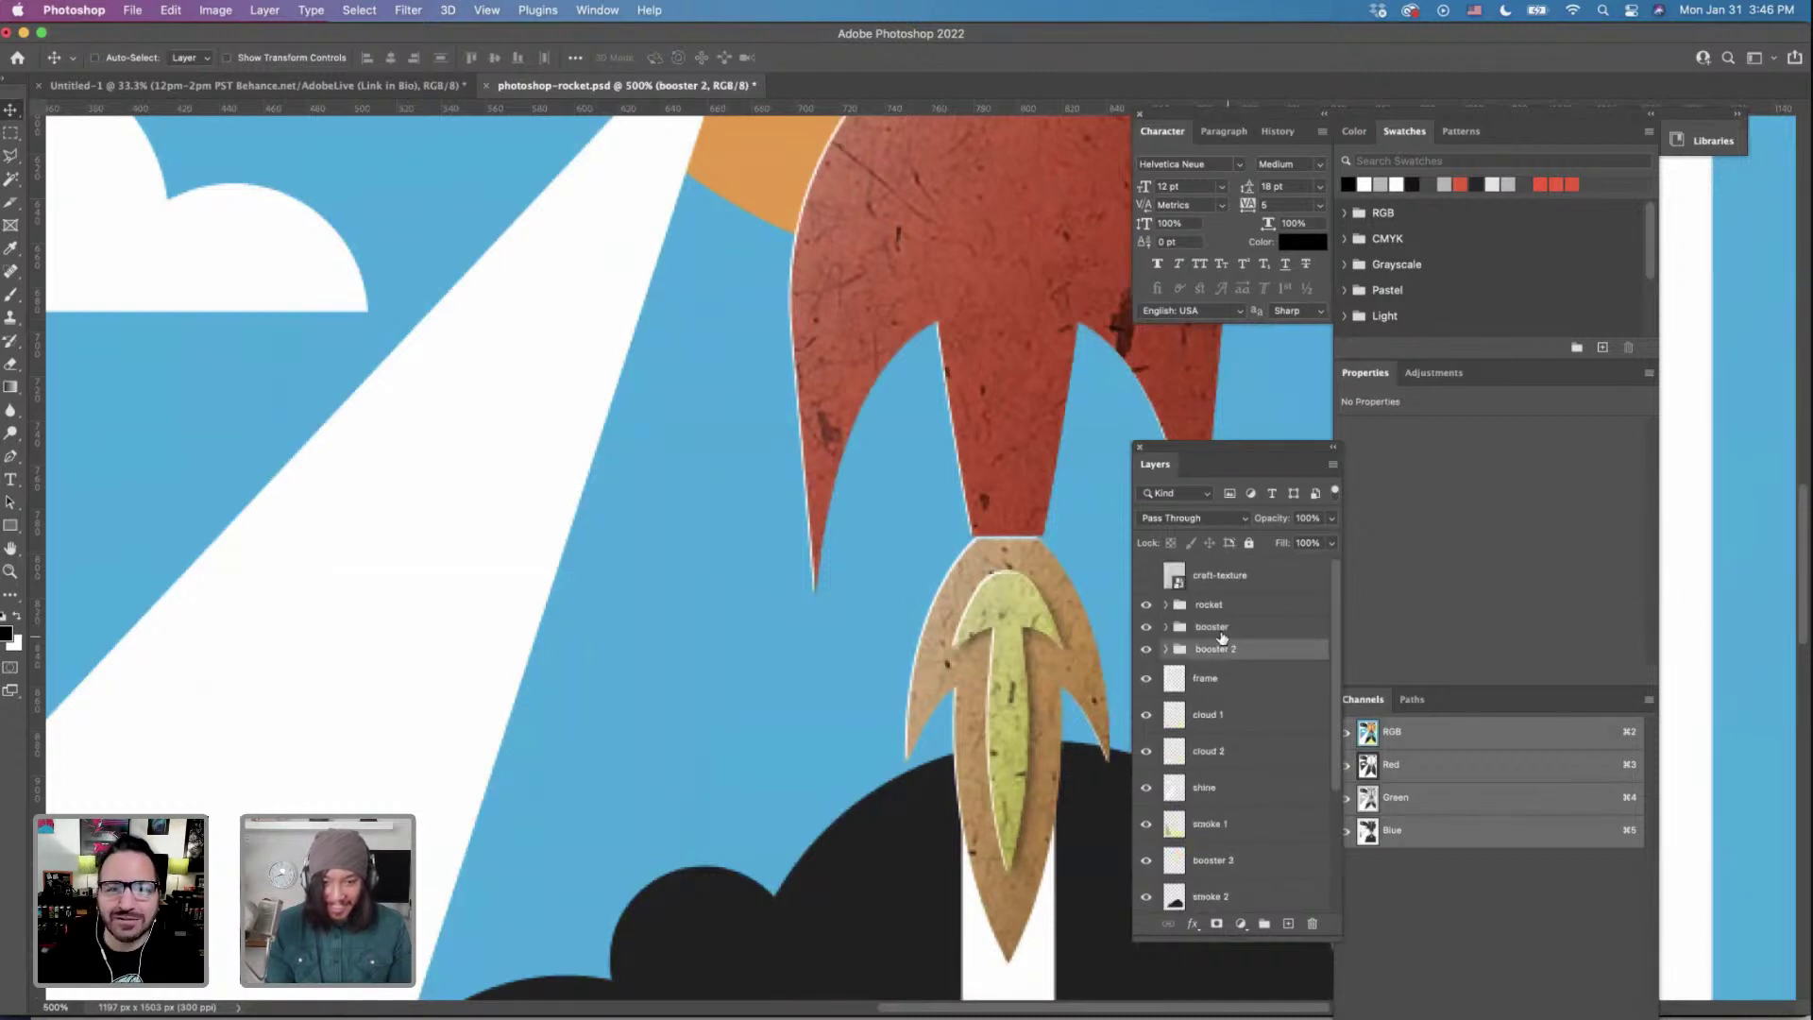
{"action": "left_click", "coordinate": [1222, 629], "text": "shift"}
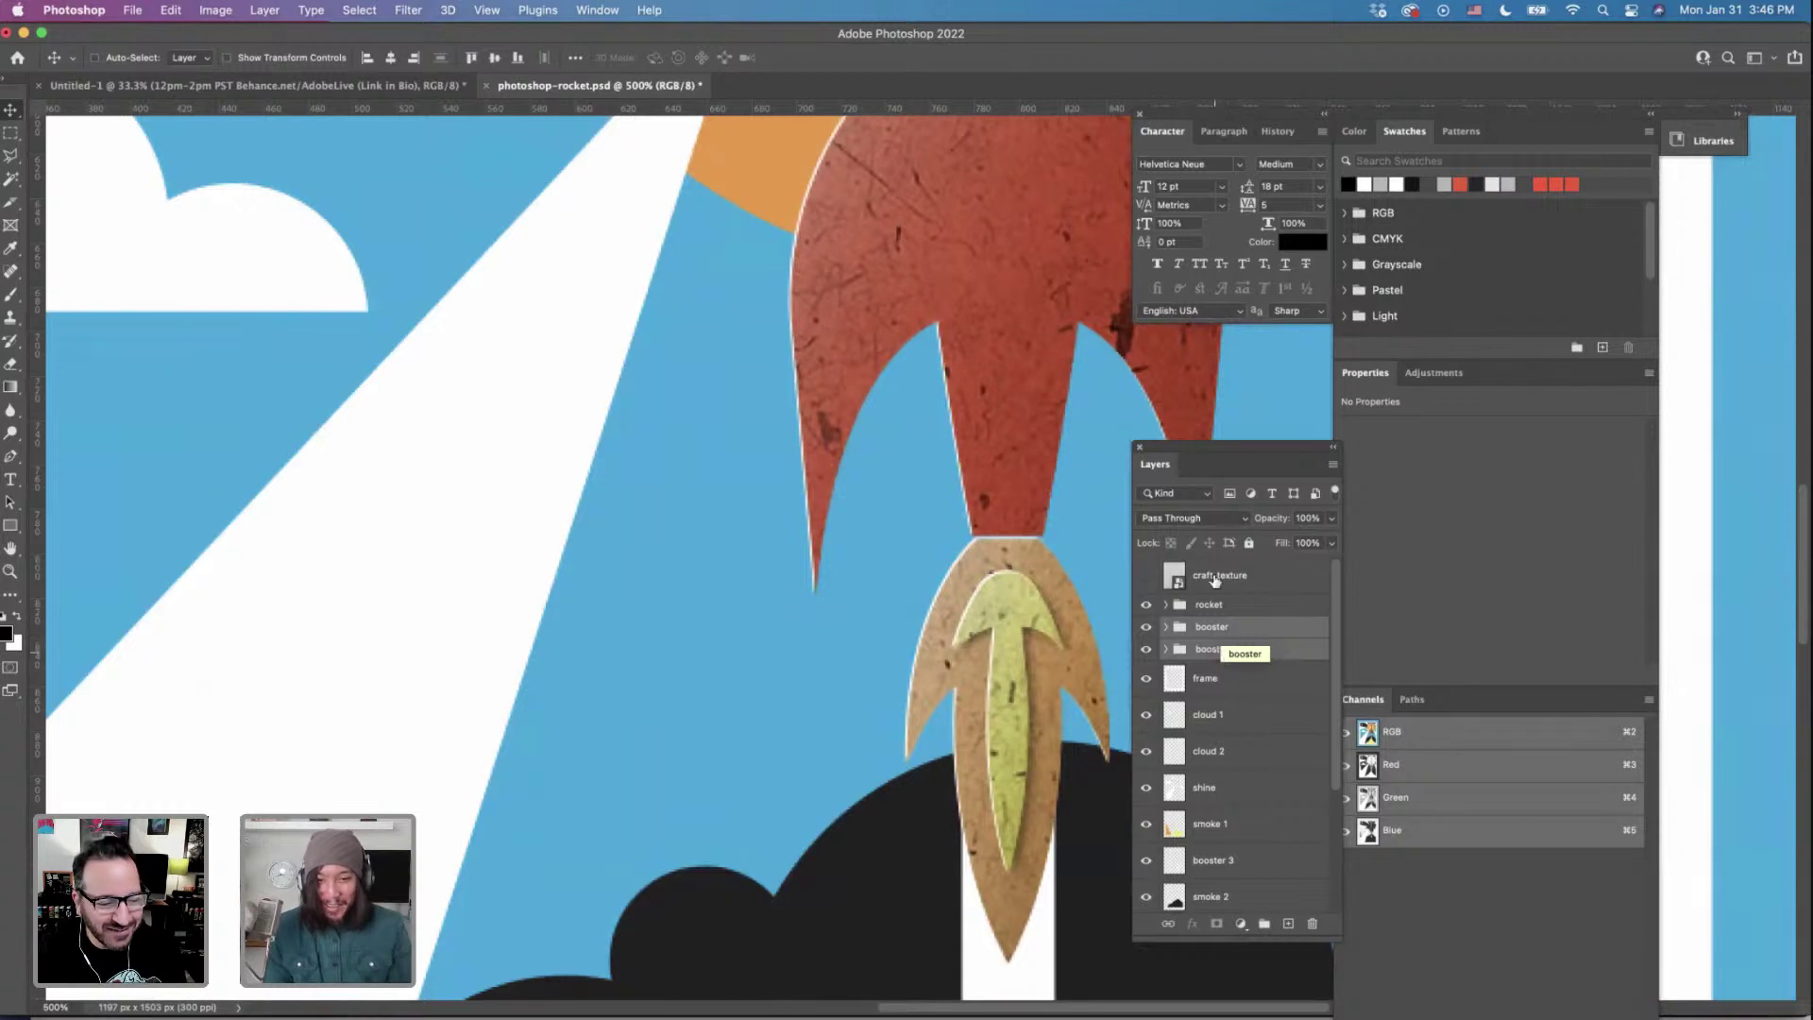
{"action": "key", "text": "super+g"}
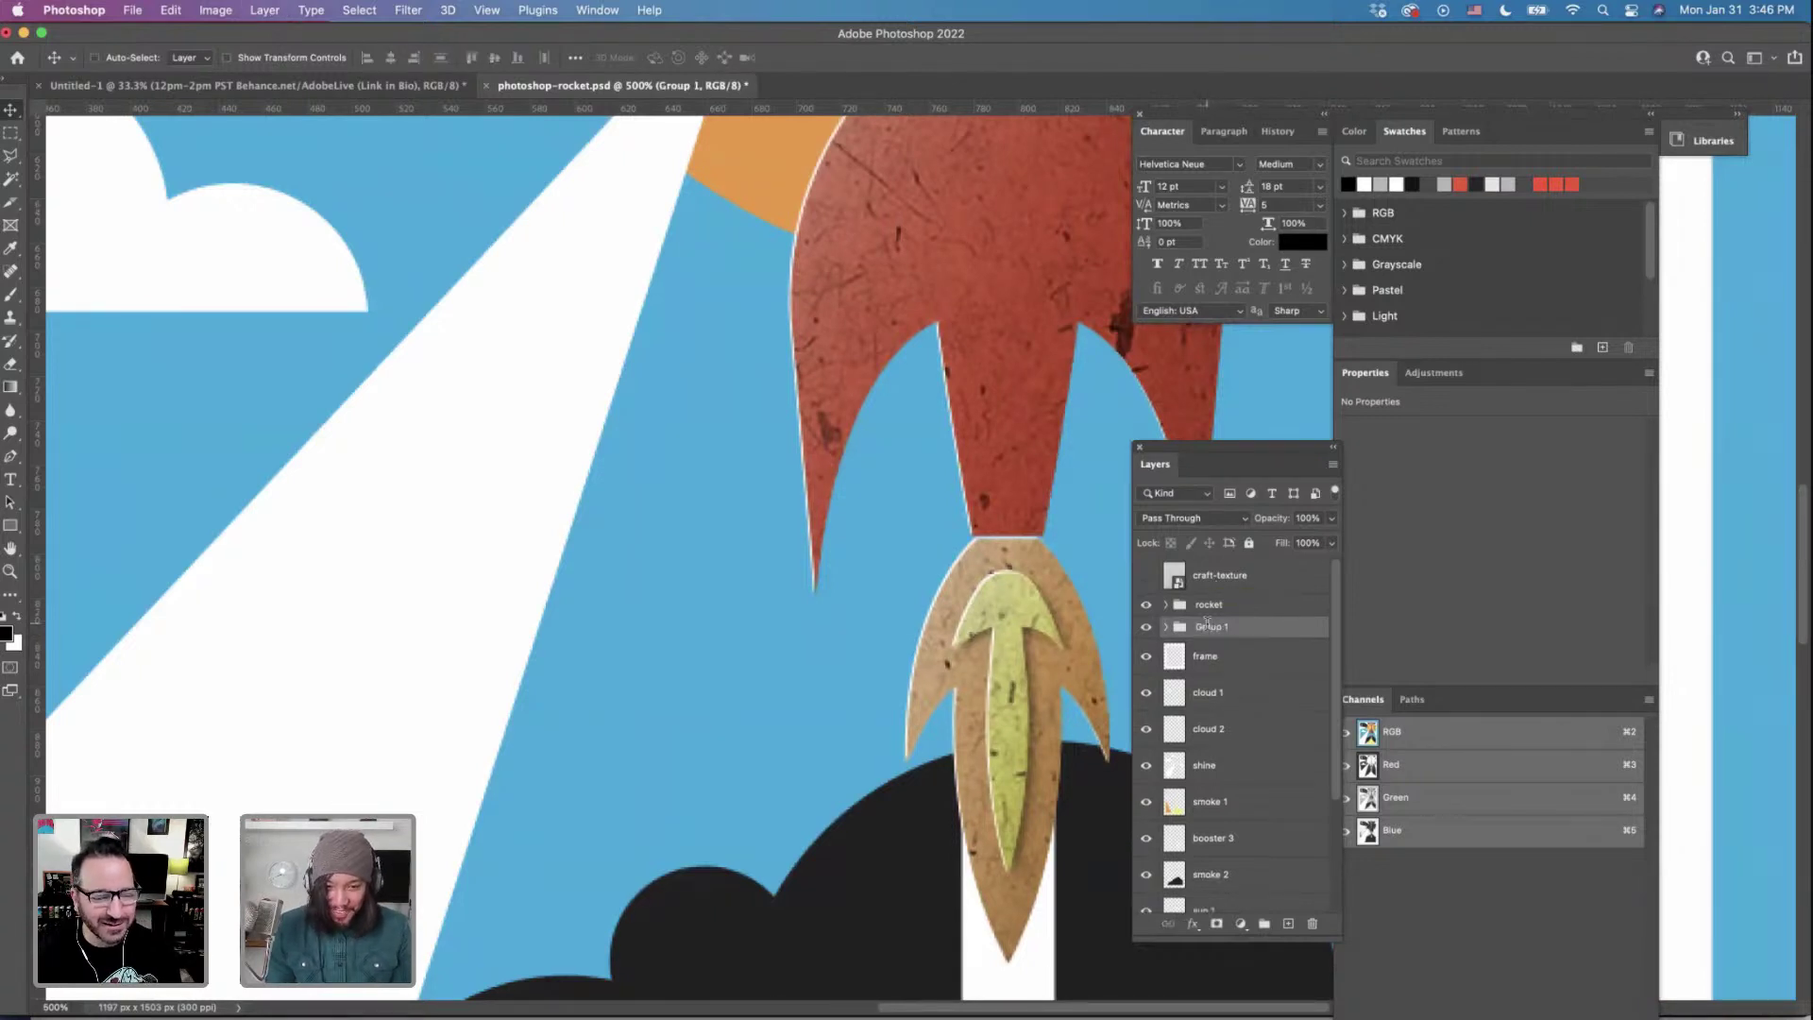
{"action": "type", "text": "booster"}
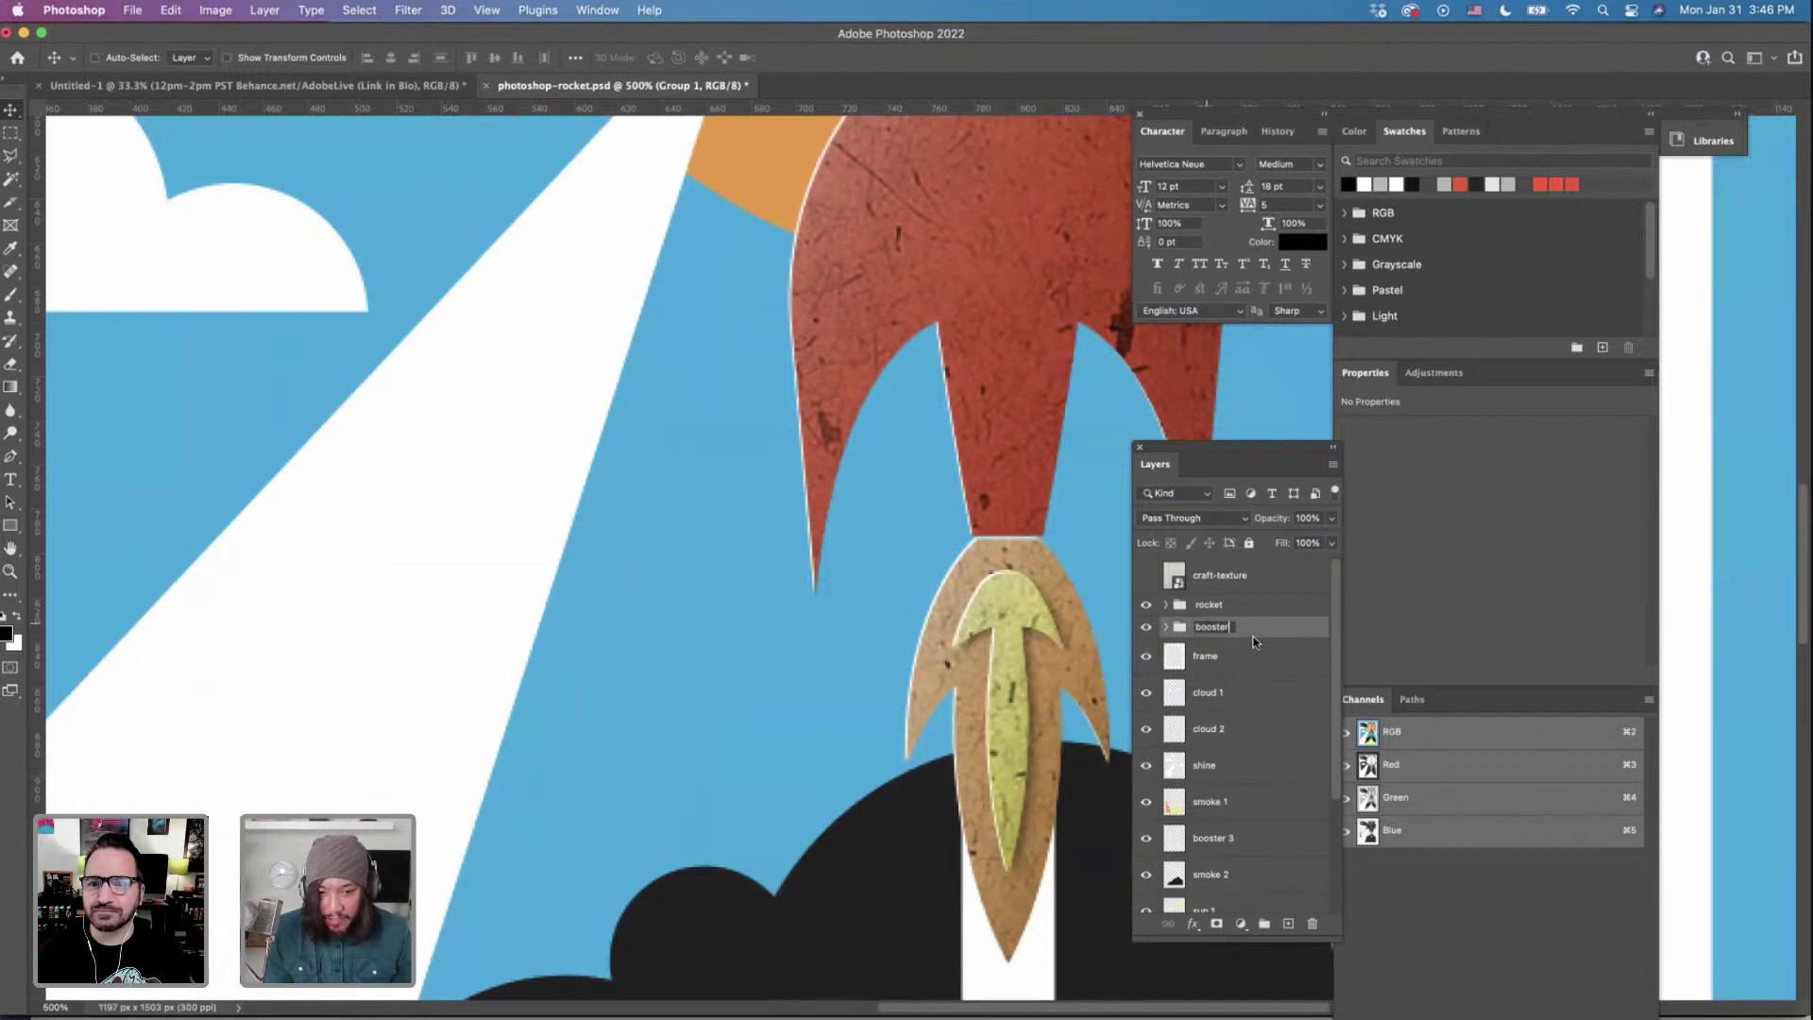
{"action": "key", "text": "Return"}
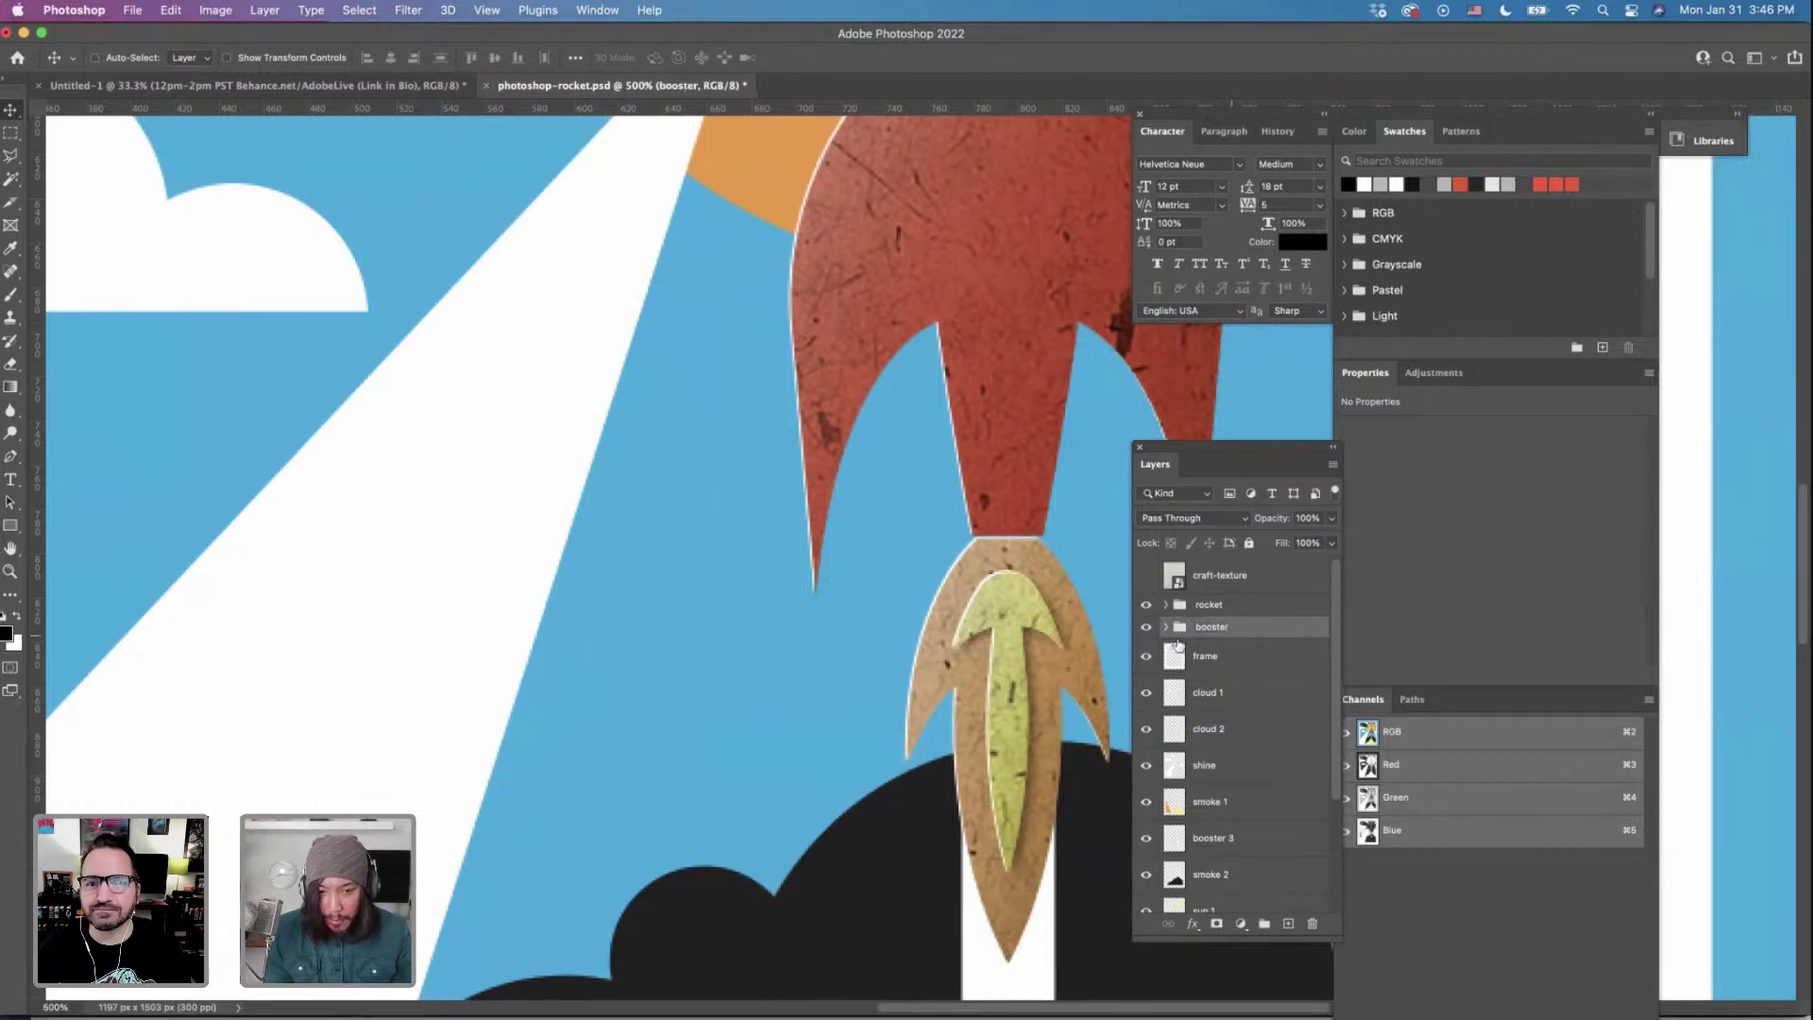
Check the parent booster group's contents and nudge the group up slightly beneath the rocket's base.
{"action": "left_click", "coordinate": [1167, 627]}
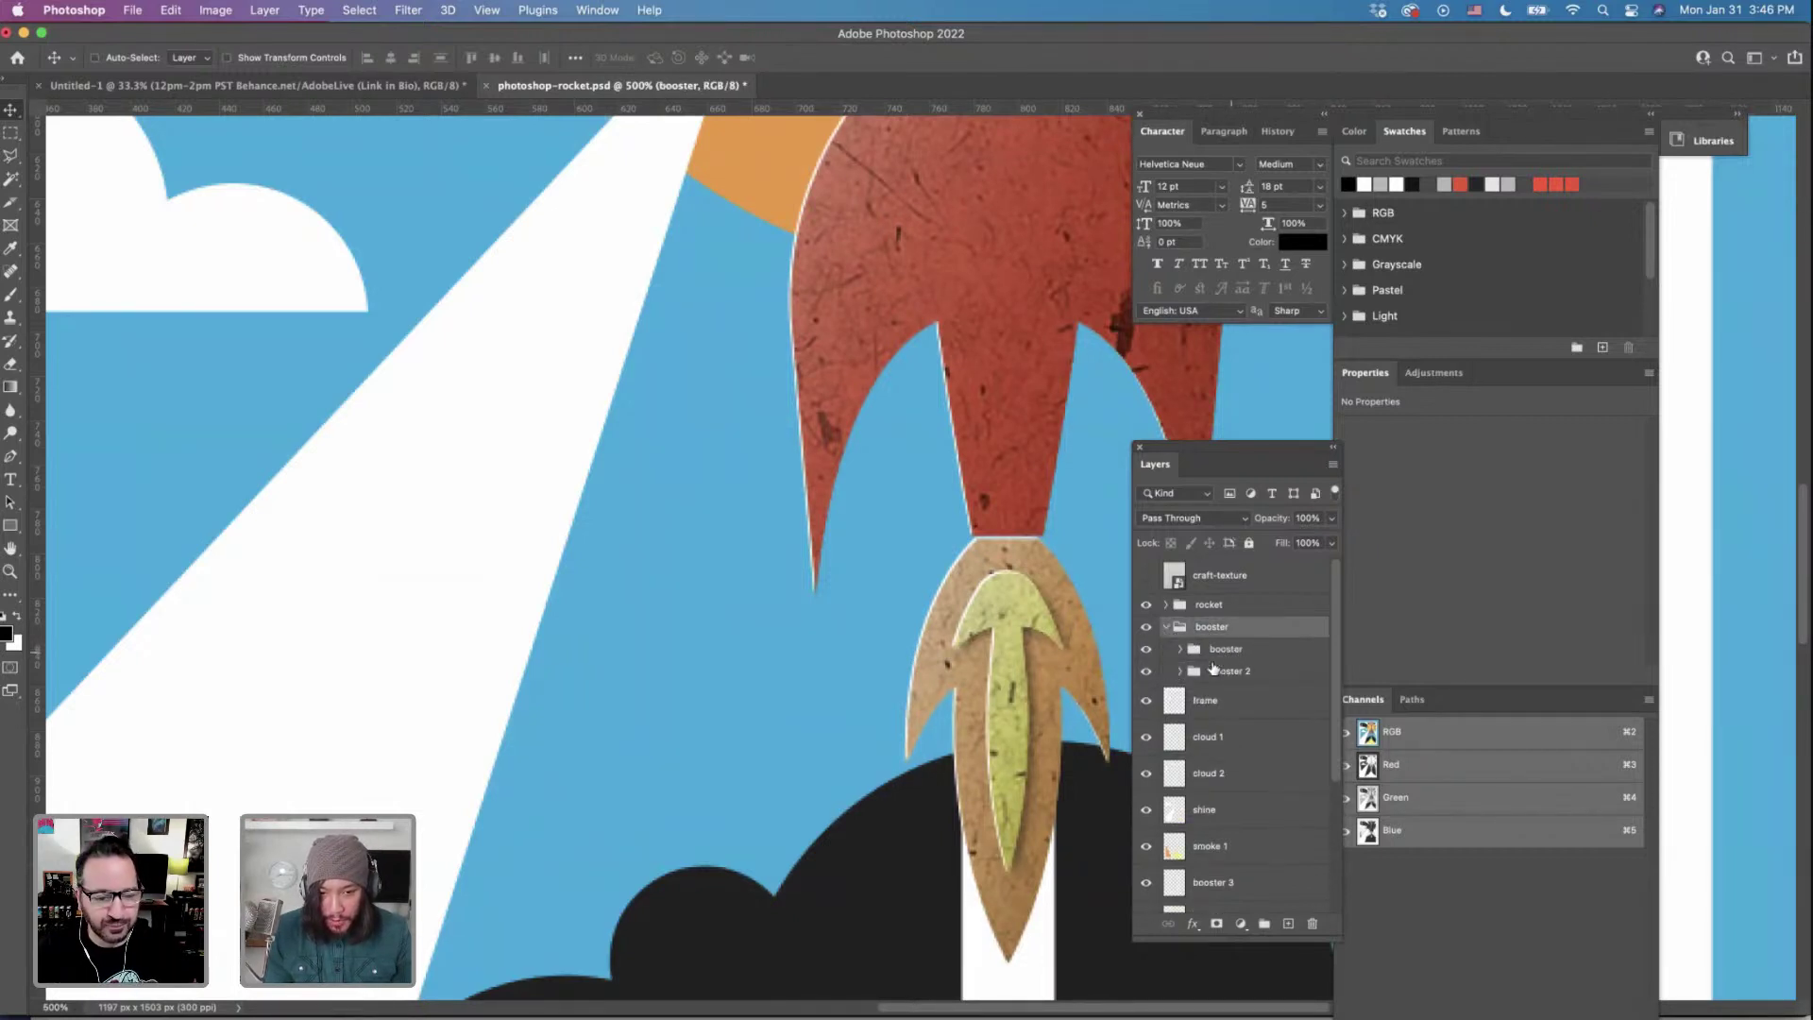
{"action": "left_click", "coordinate": [1167, 628]}
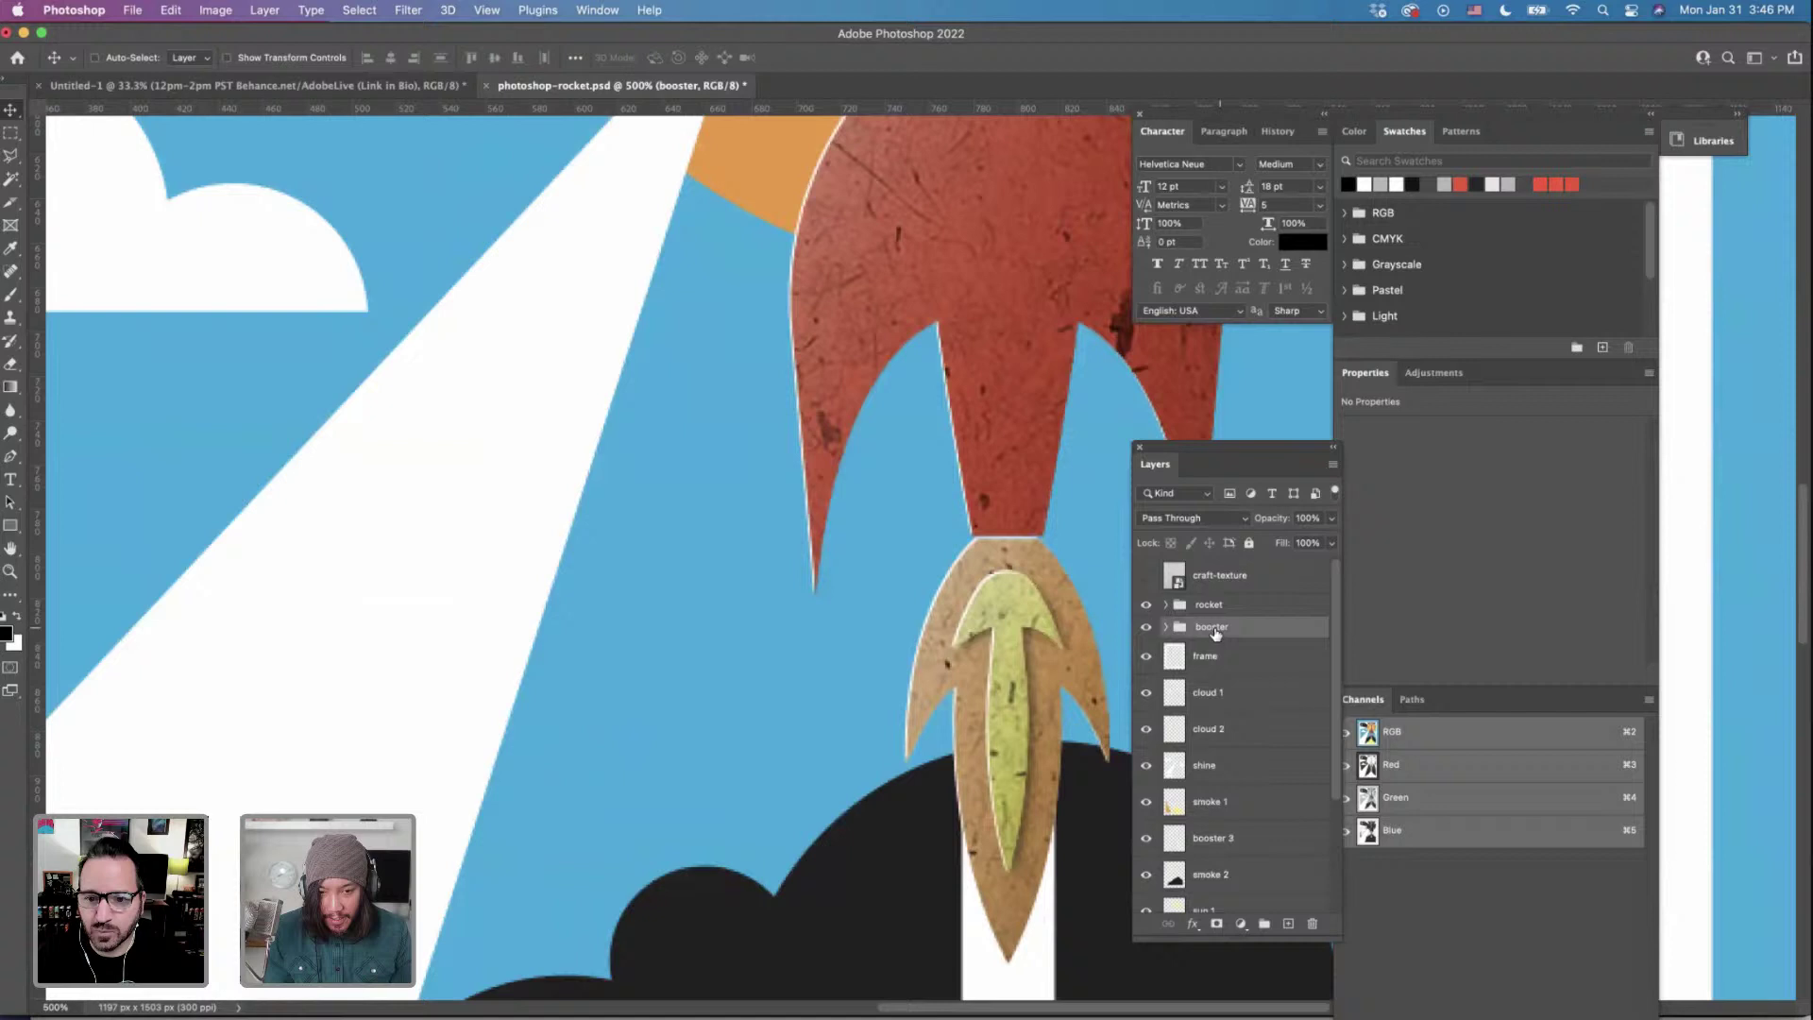
{"action": "left_click", "coordinate": [1146, 628]}
{"action": "left_click", "coordinate": [1146, 628]}
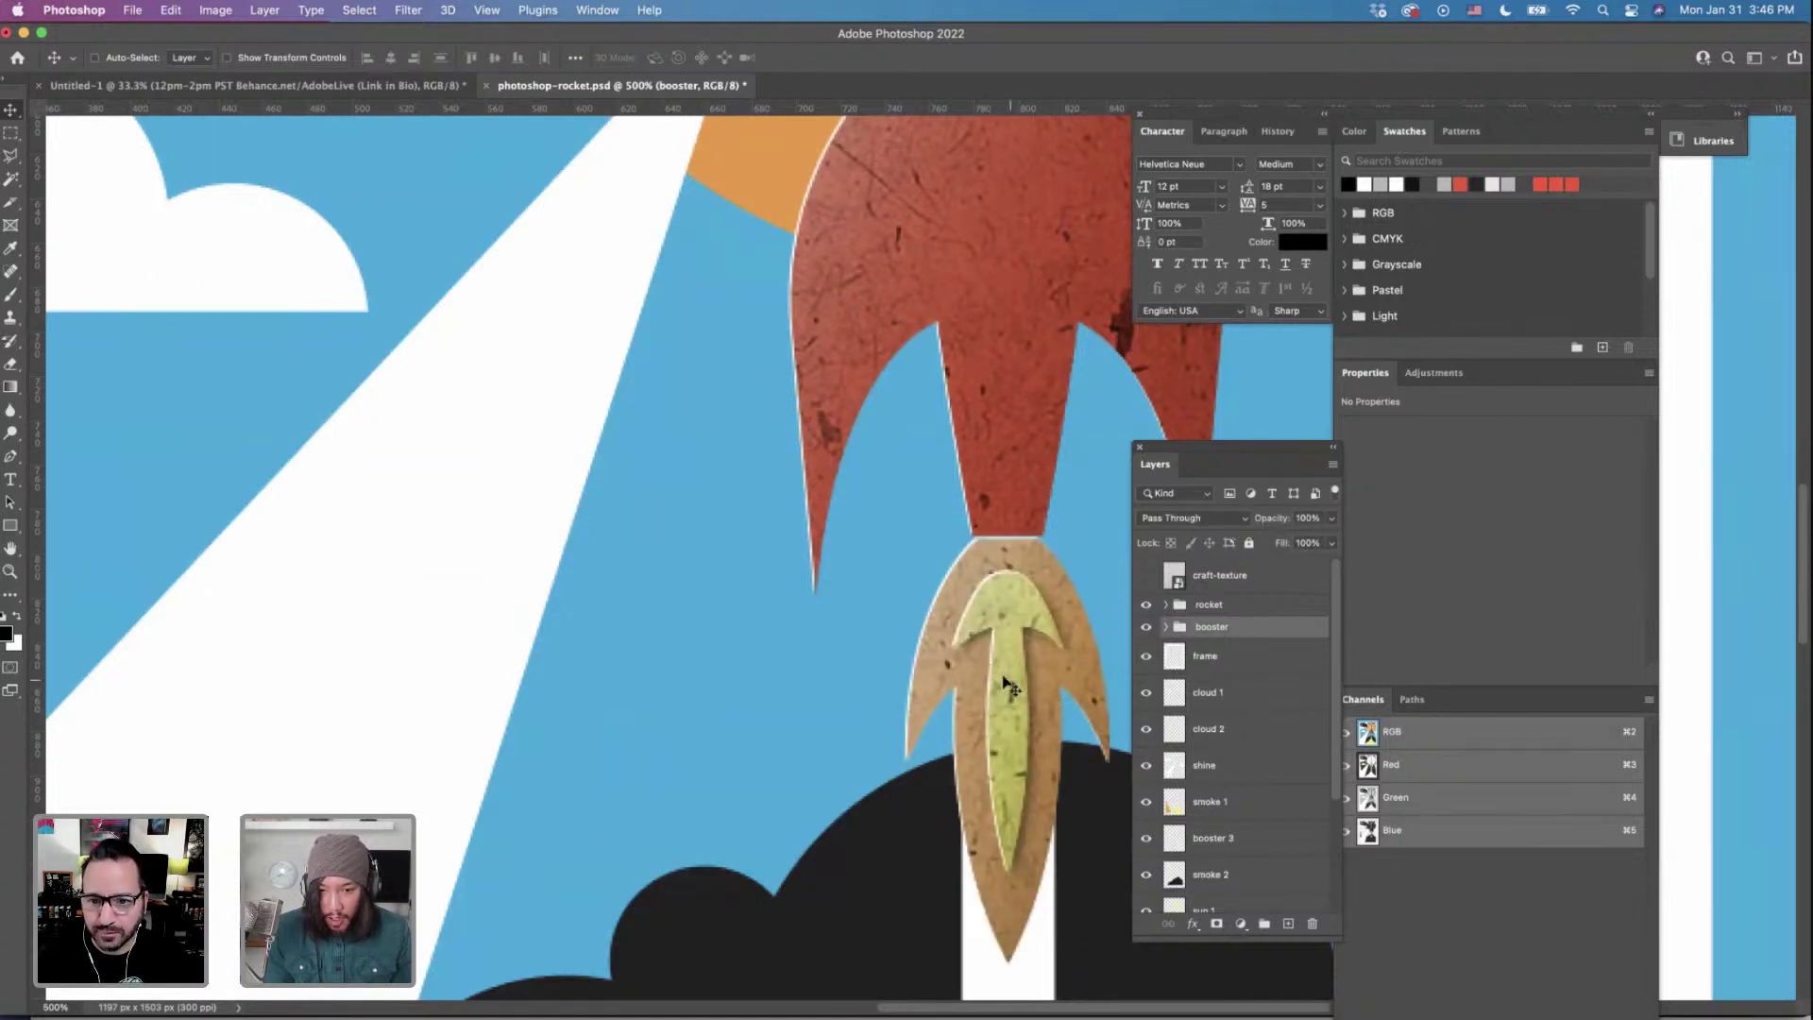
{"action": "key", "text": "super+equal"}
{"action": "key", "text": "super+equal"}
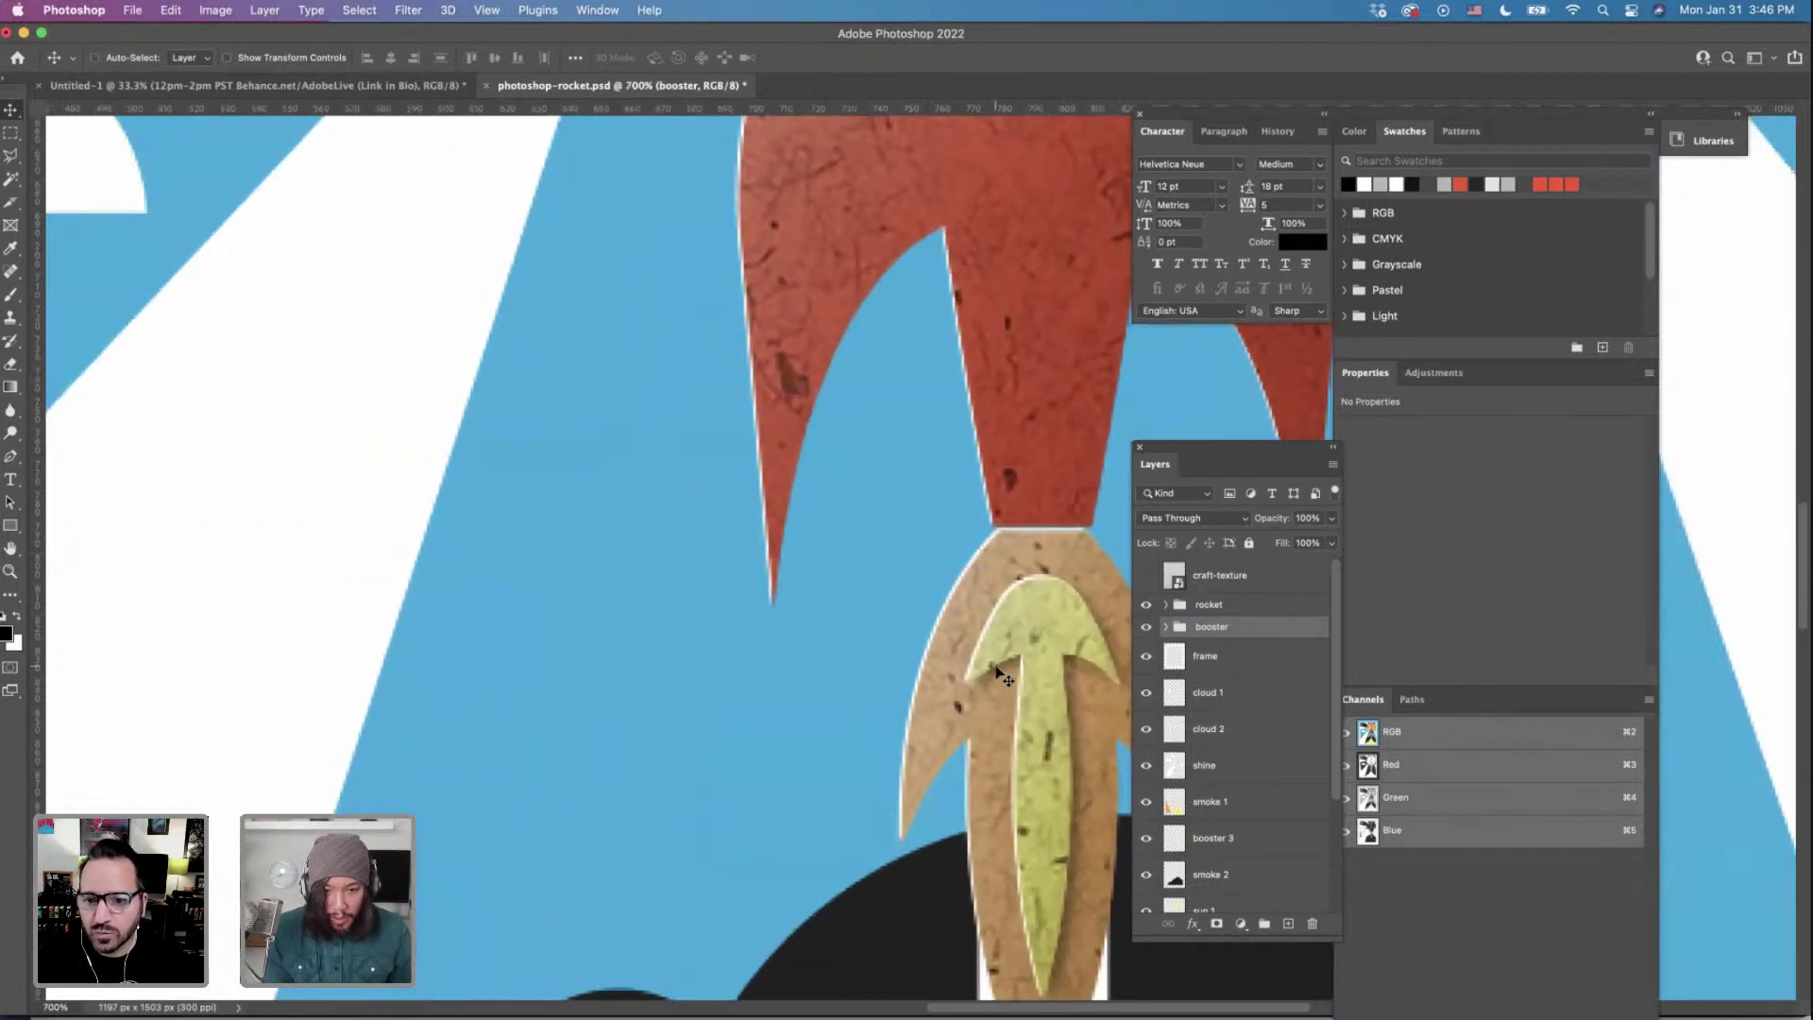
{"action": "key", "text": "super"}
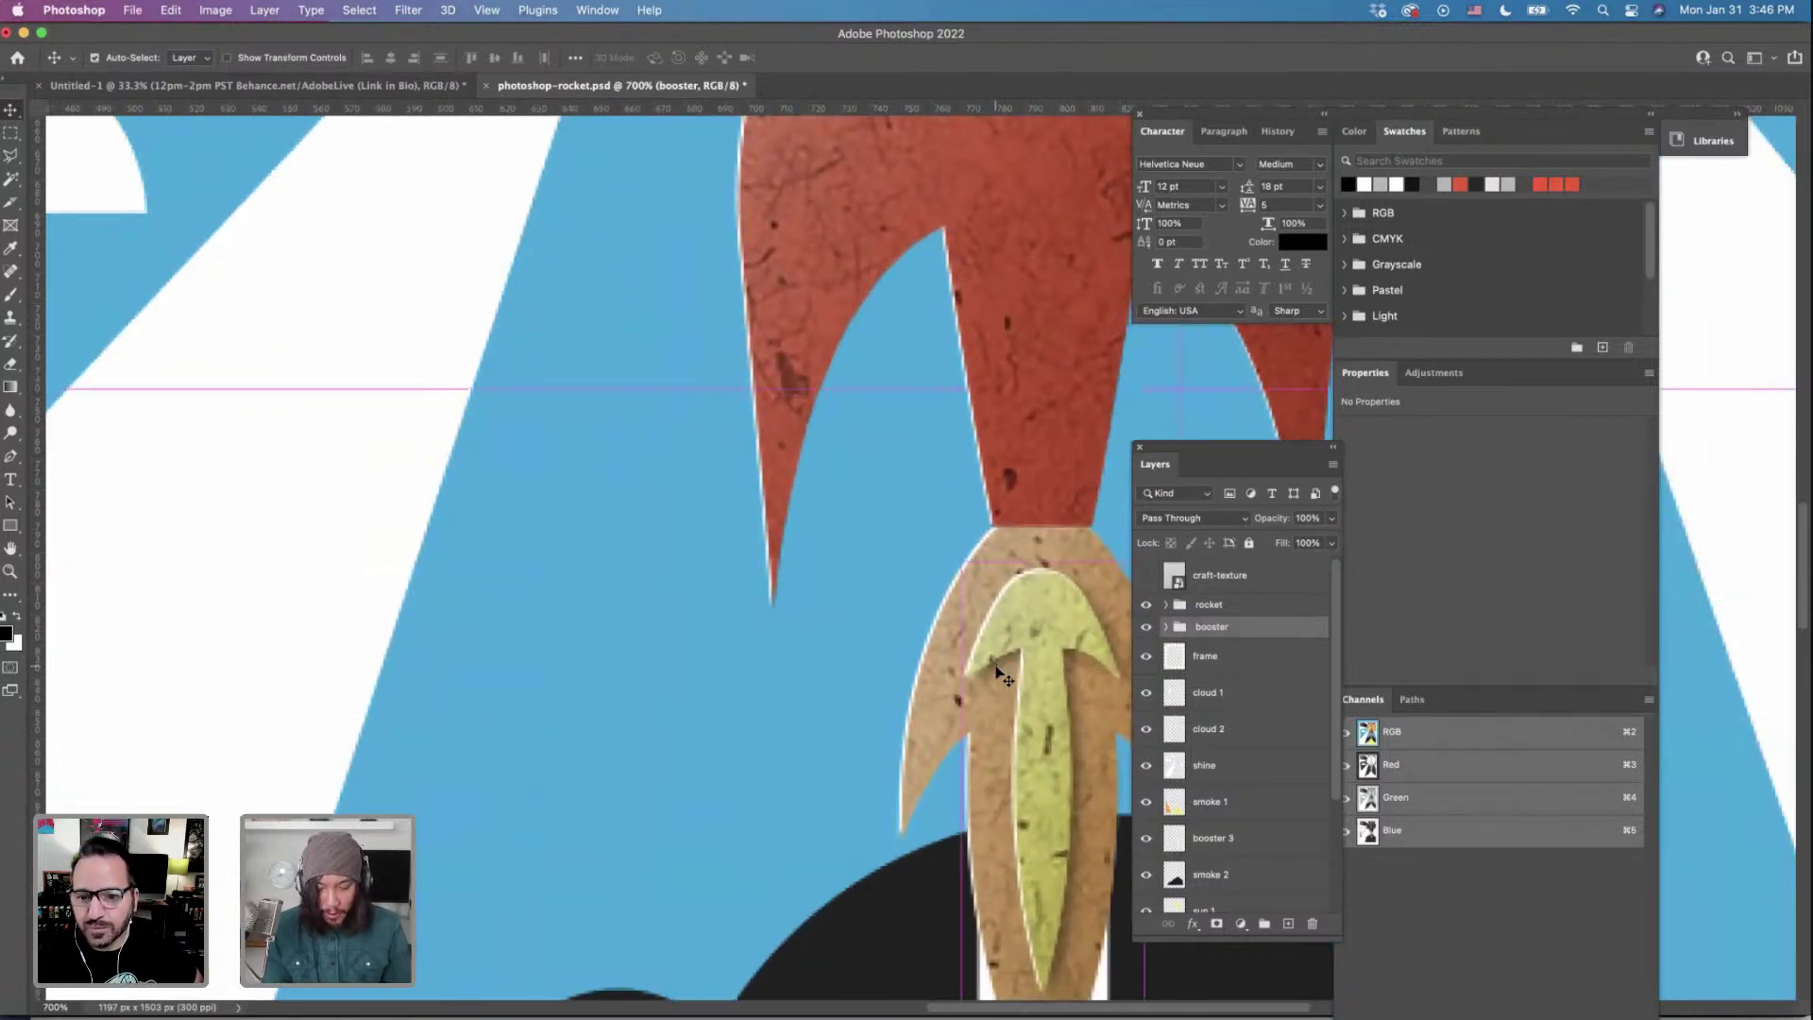
{"action": "key", "text": "super+minus"}
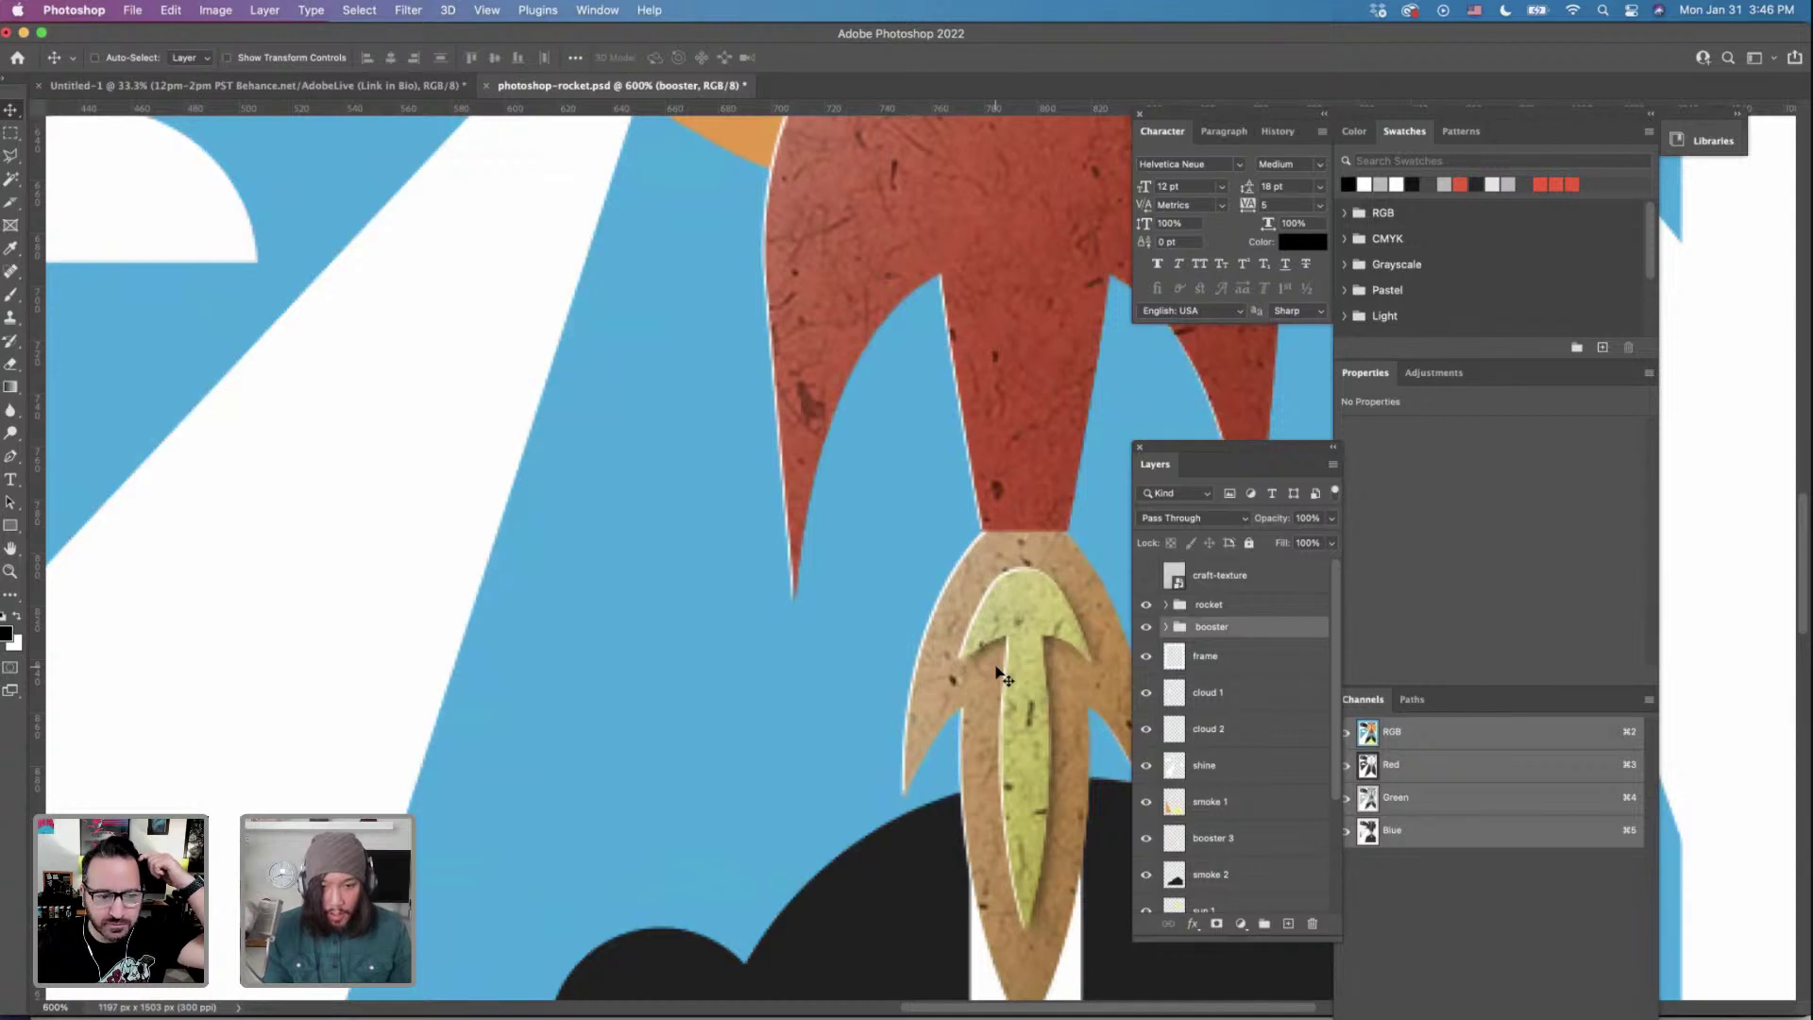
Review the rocket and boosters on the poster, and toggle layers below the booster group to identify their artwork.
{"action": "scroll", "coordinate": [1000, 672], "scroll_direction": "right", "scroll_amount": 5}
{"action": "scroll", "coordinate": [1000, 672], "scroll_direction": "up", "scroll_amount": 4}
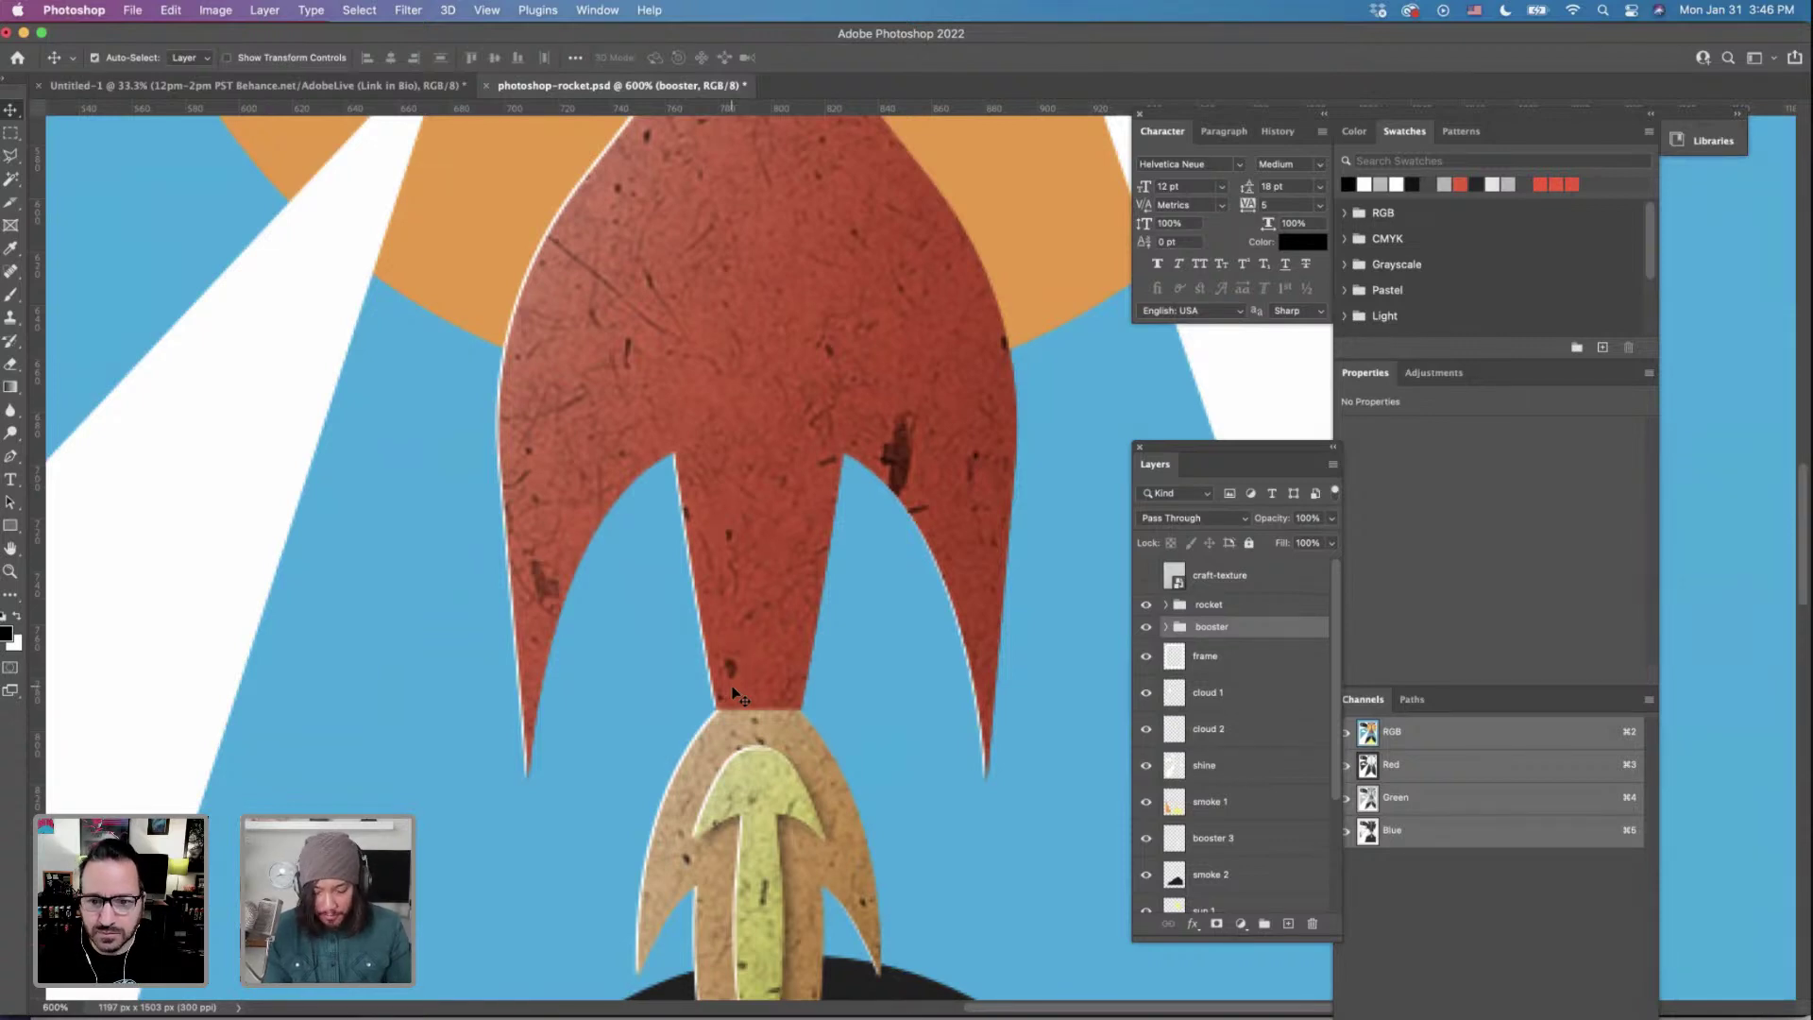
{"action": "key", "text": "super+minus"}
{"action": "key", "text": "super+minus"}
{"action": "key", "text": "super+minus"}
{"action": "key", "text": "super+minus"}
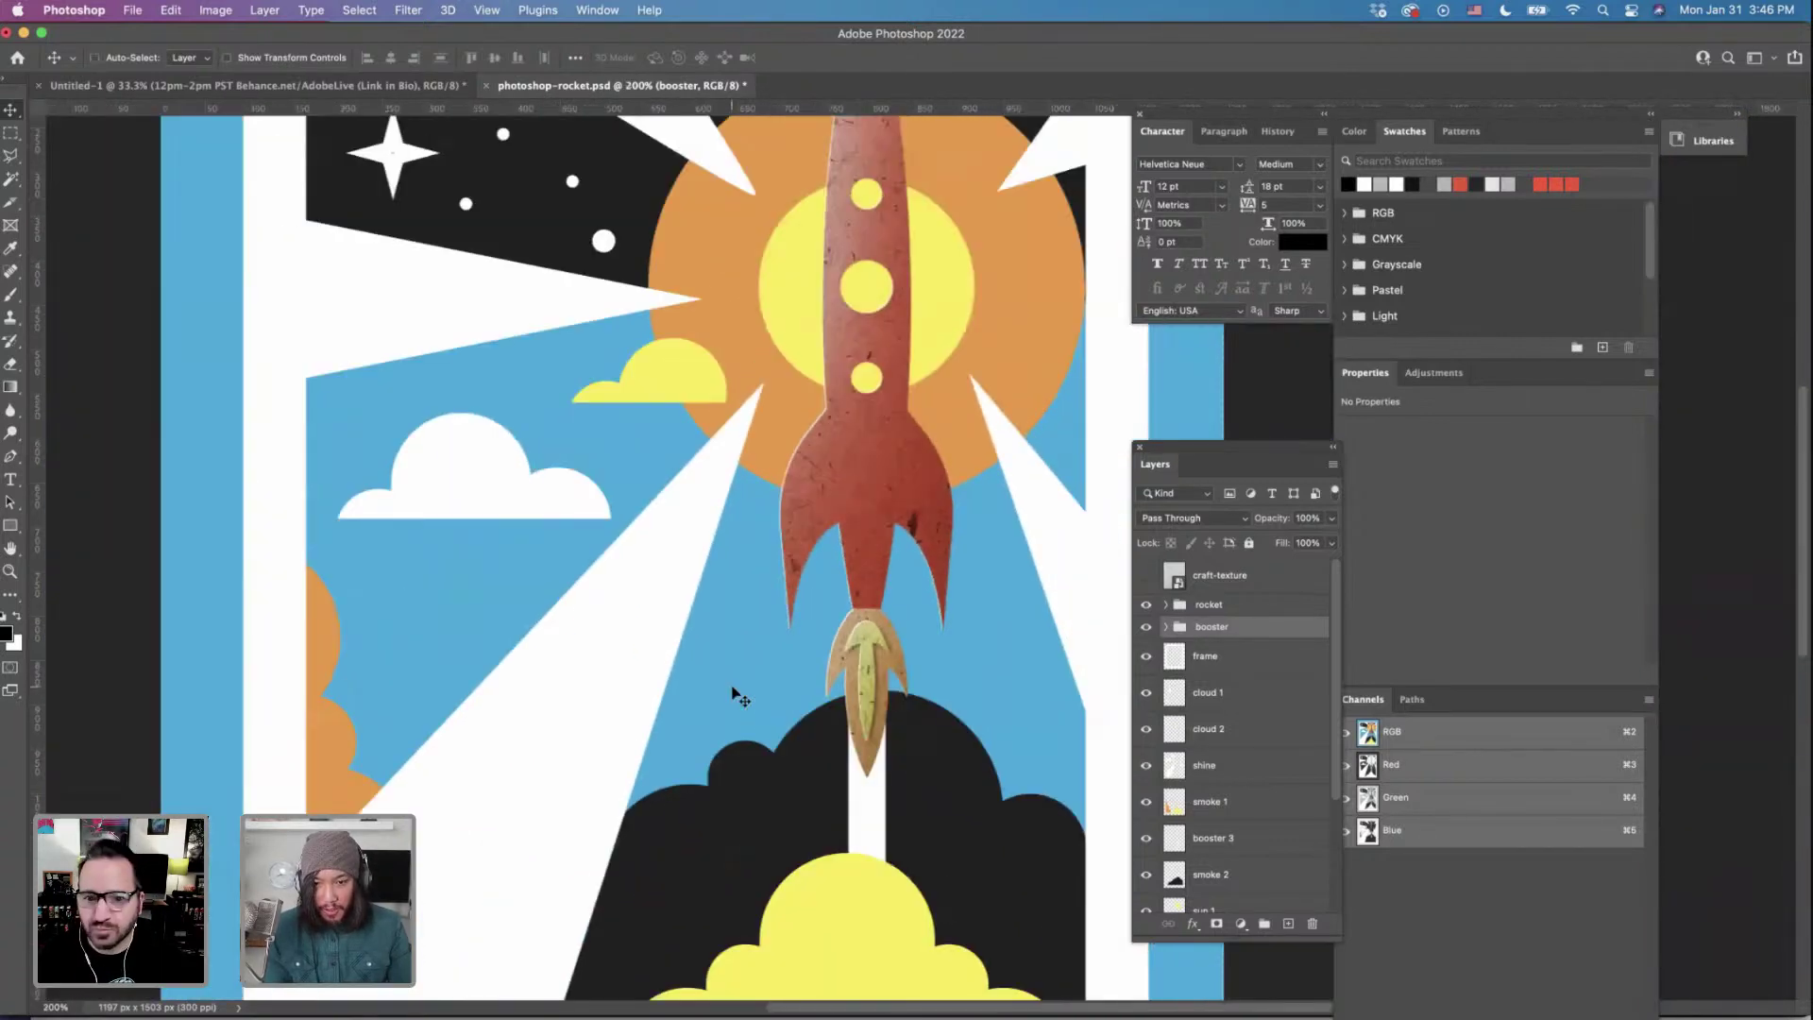
{"action": "scroll", "coordinate": [853, 716], "scroll_direction": "down", "scroll_amount": 2}
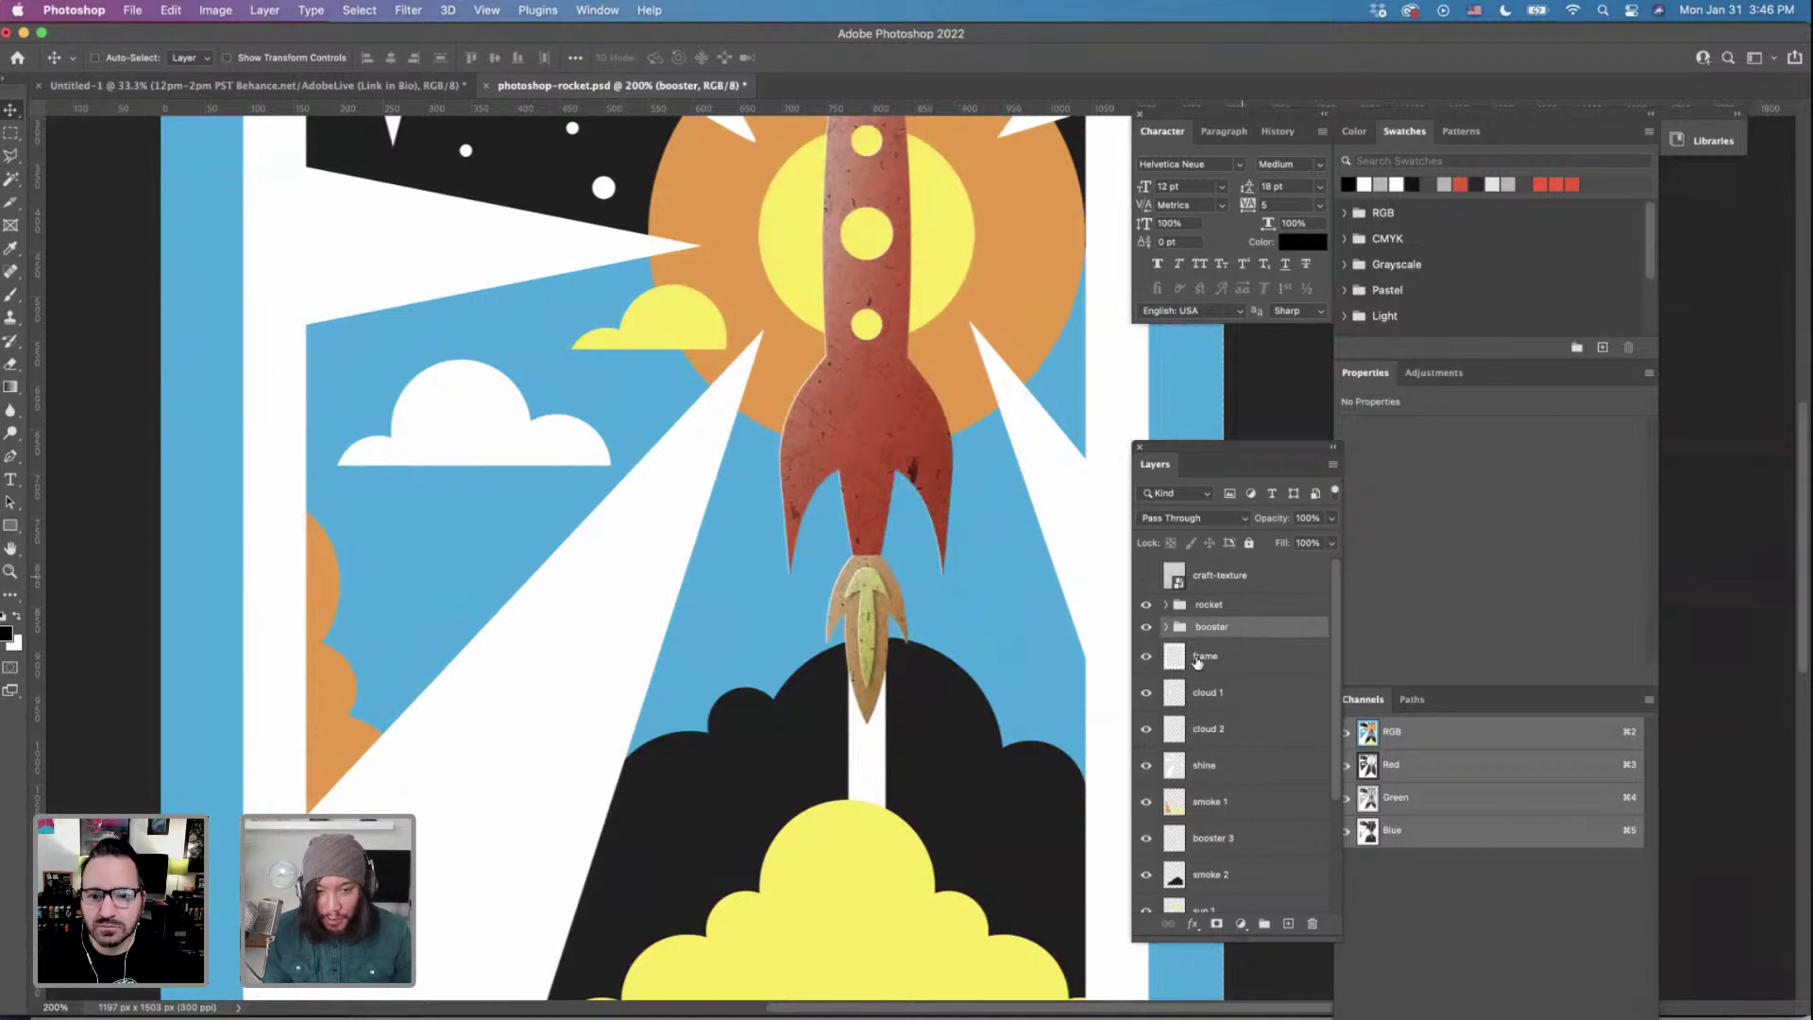
{"action": "left_click", "coordinate": [1154, 666]}
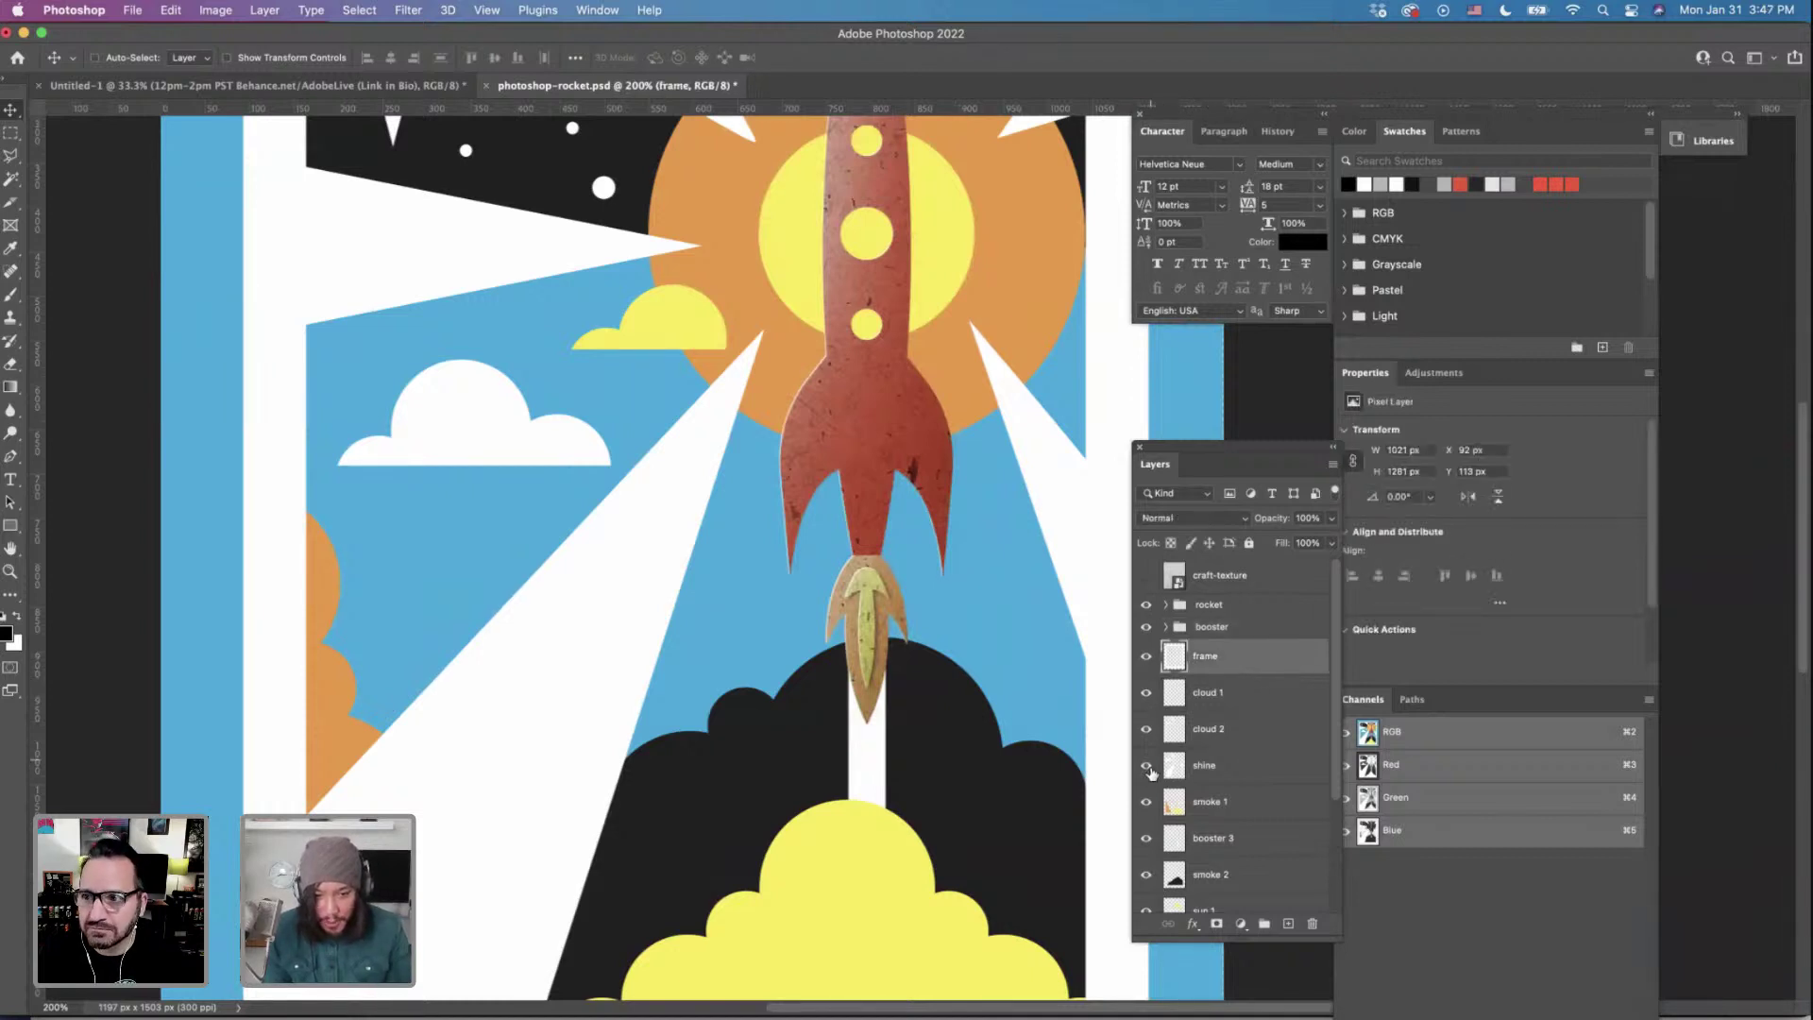
{"action": "scroll", "coordinate": [1155, 741], "scroll_direction": "down", "scroll_amount": 3}
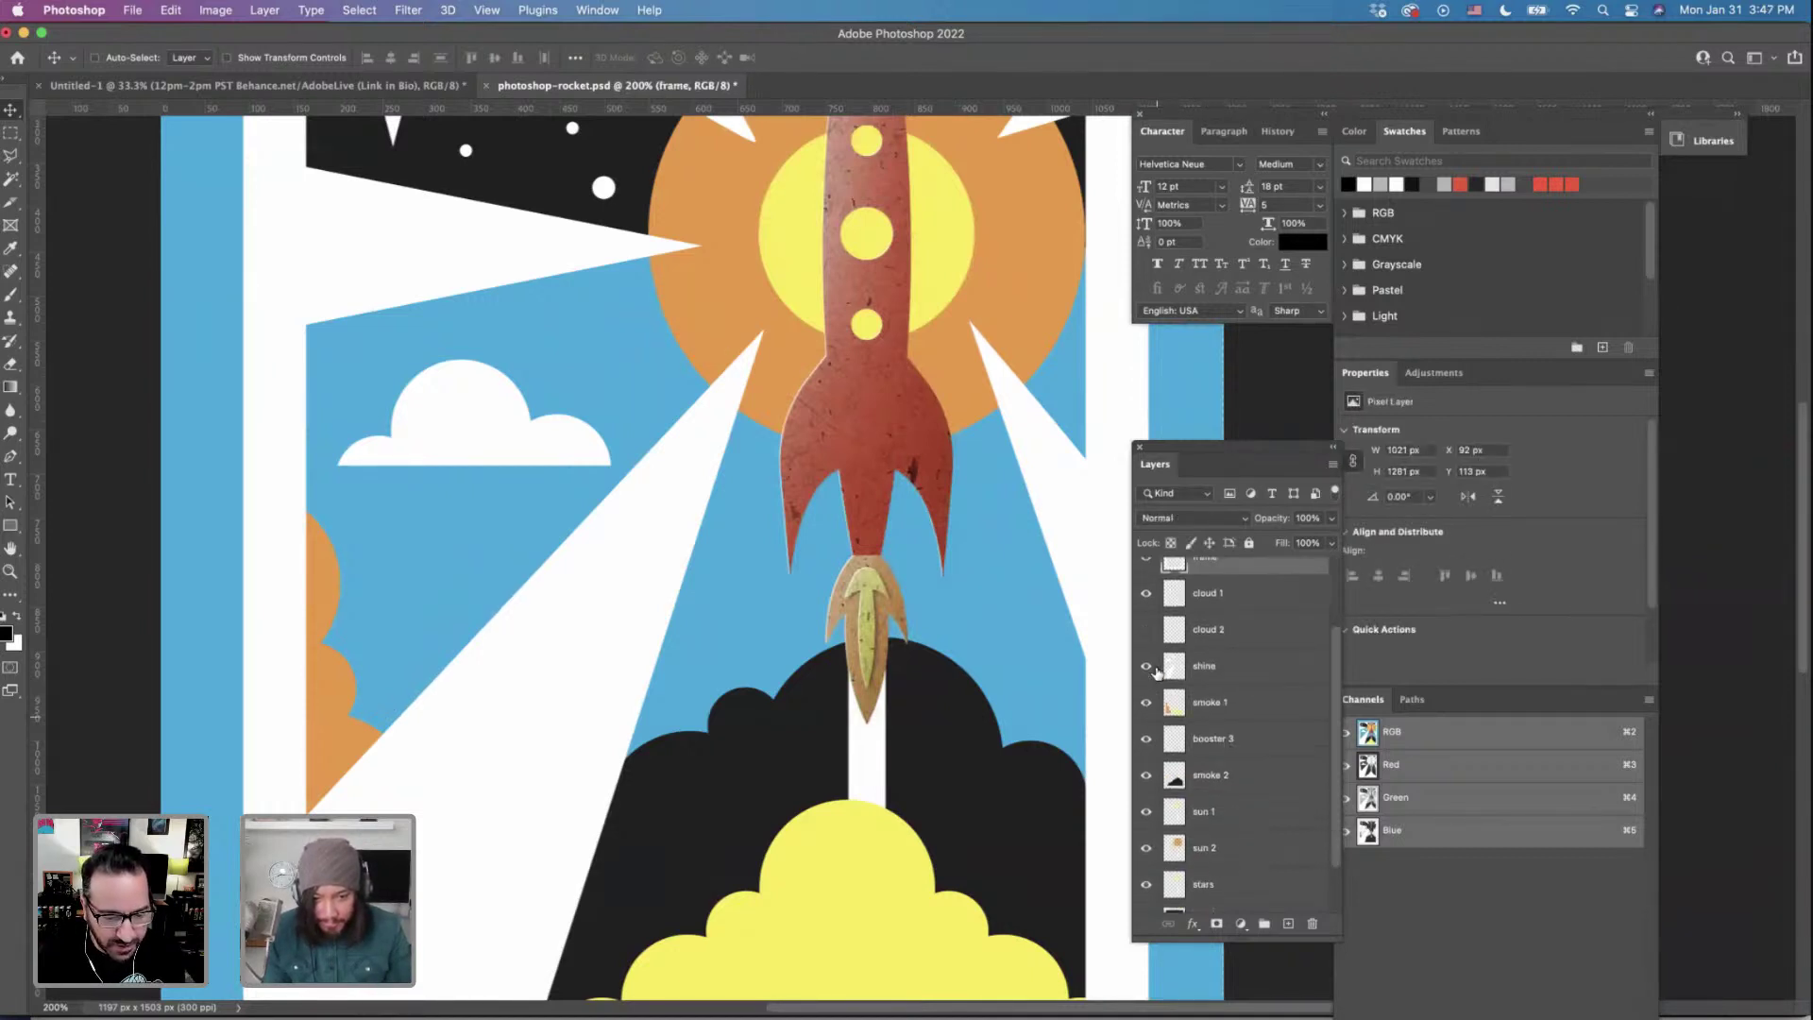
{"action": "left_click", "coordinate": [1148, 739]}
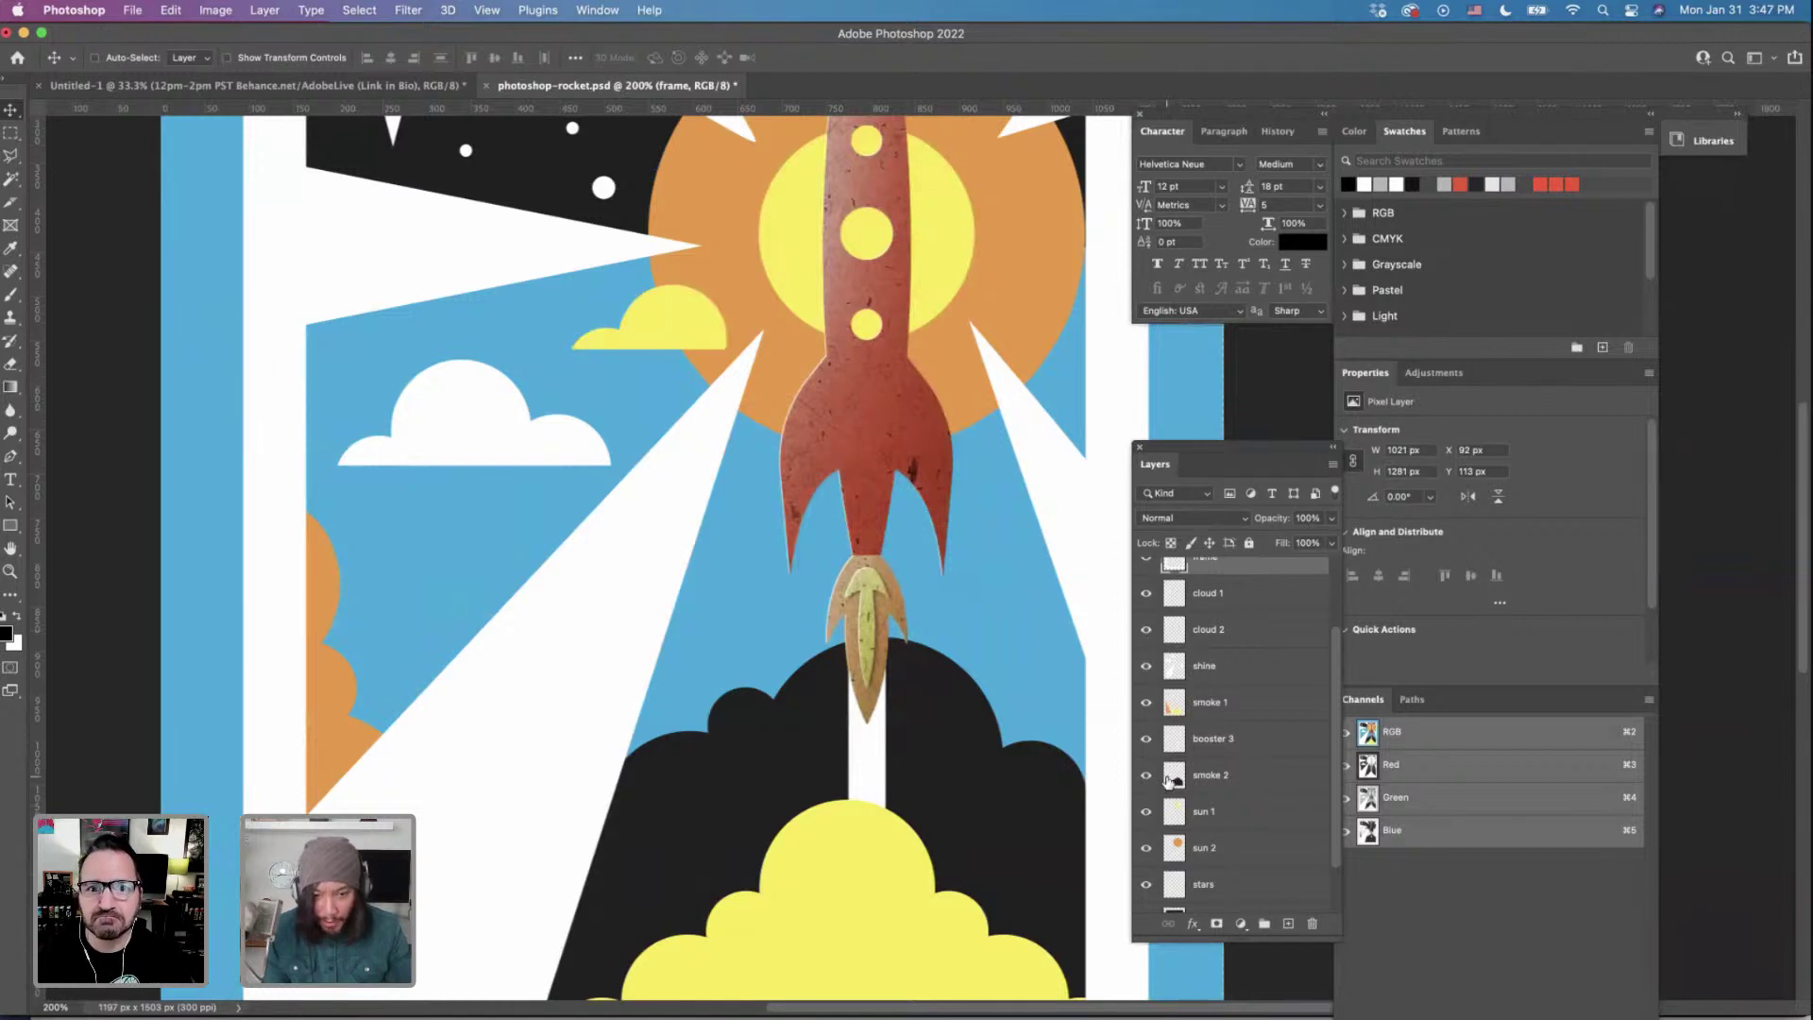
Identify the booster 3 strip's layer and place a copy of the craft-texture layer directly above it.
{"action": "scroll", "coordinate": [1169, 780], "scroll_direction": "down", "scroll_amount": 1}
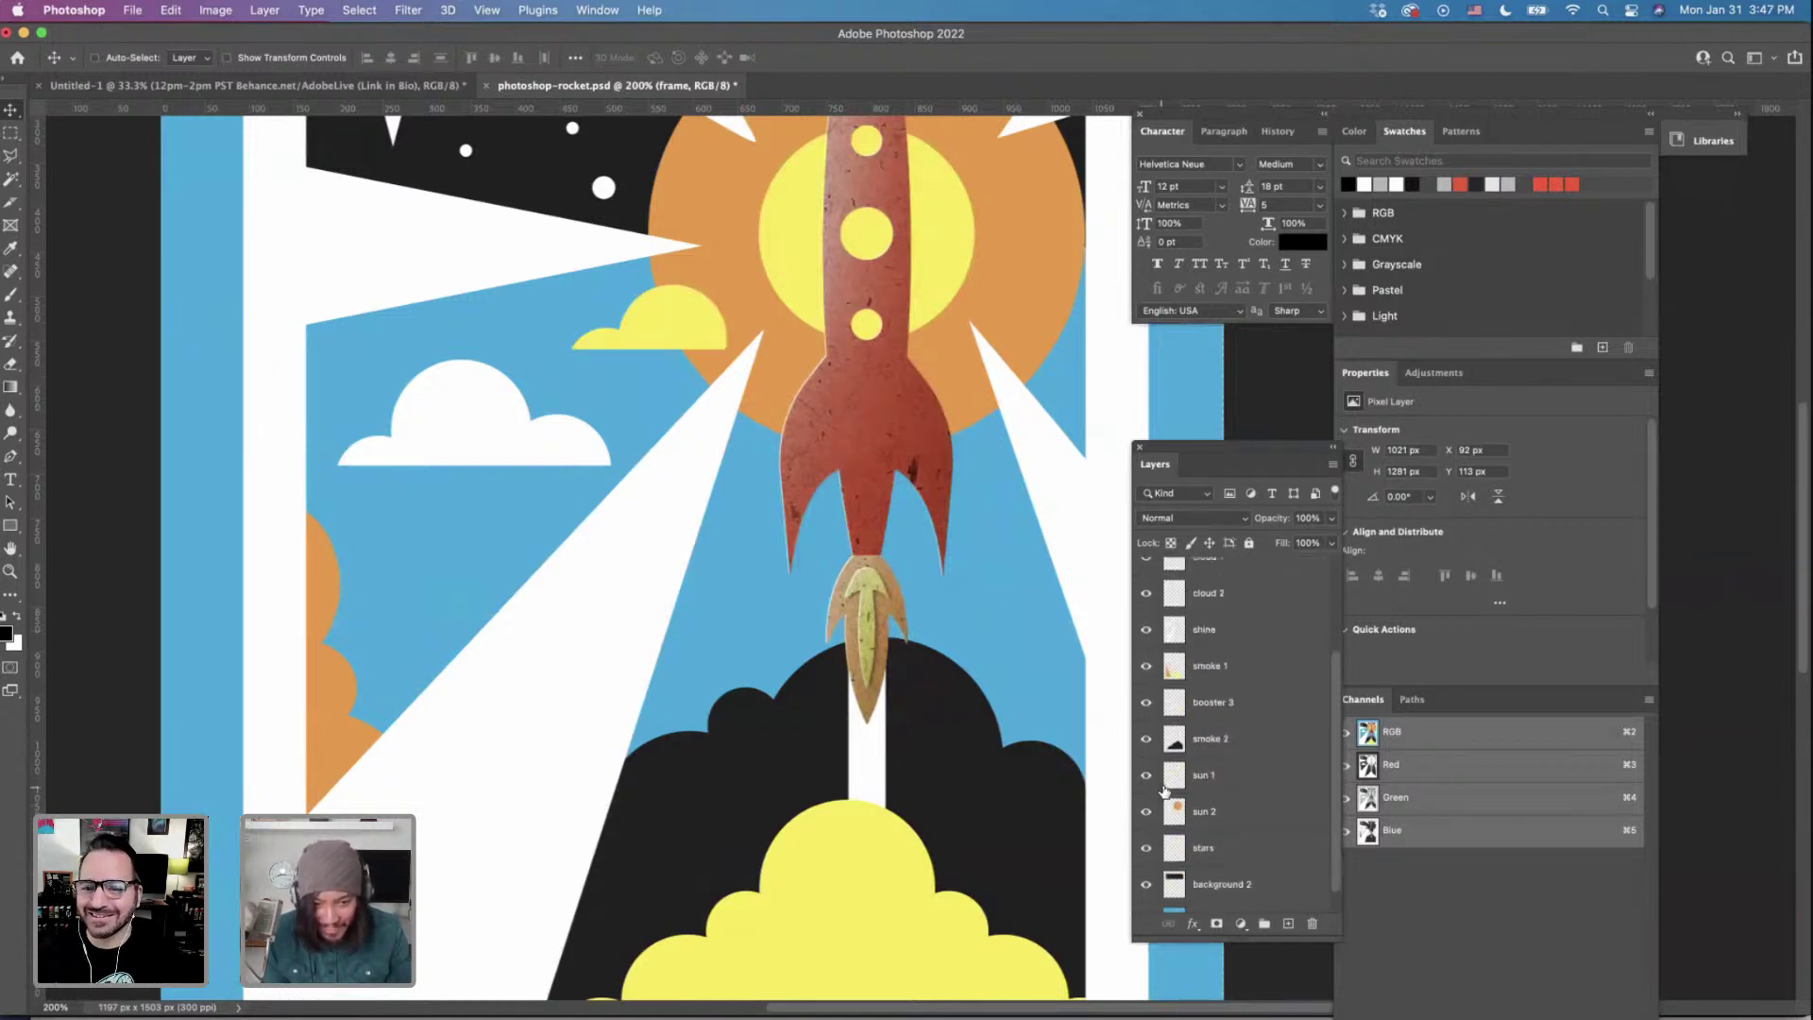
{"action": "left_click", "coordinate": [1147, 703]}
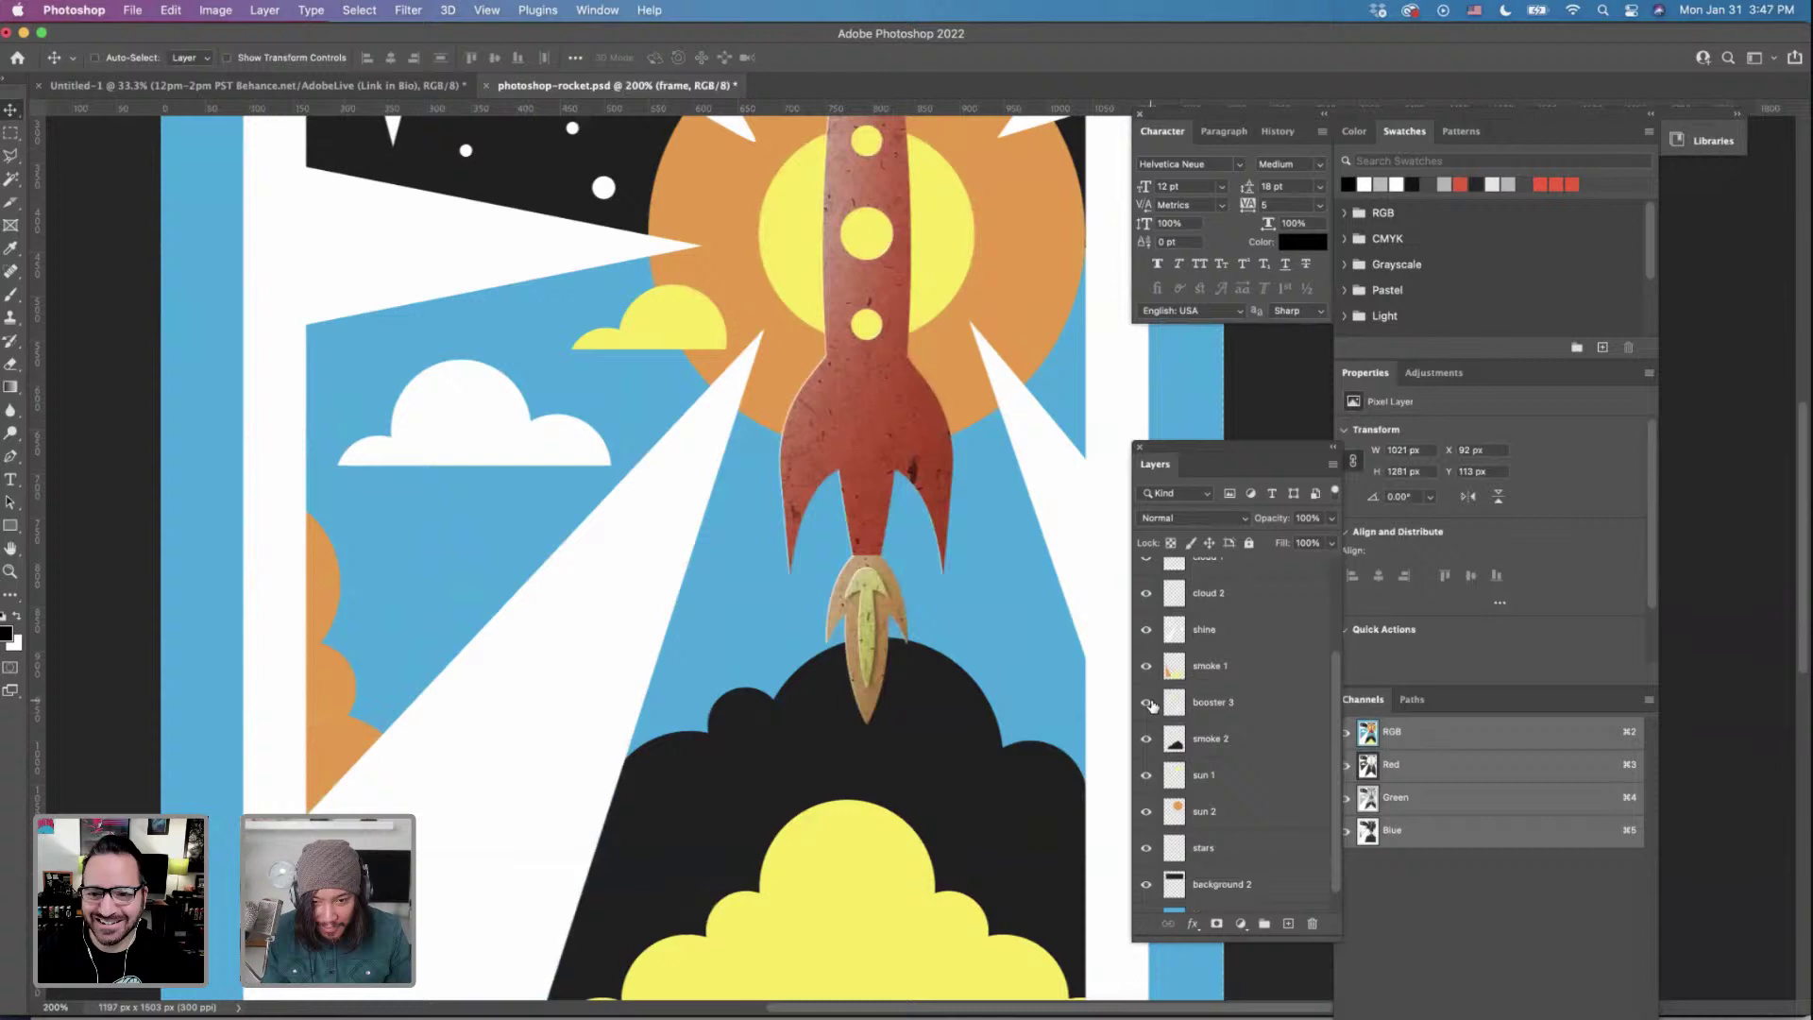
{"action": "left_click", "coordinate": [1218, 703]}
{"action": "scroll", "coordinate": [1229, 646], "scroll_direction": "up", "scroll_amount": 2}
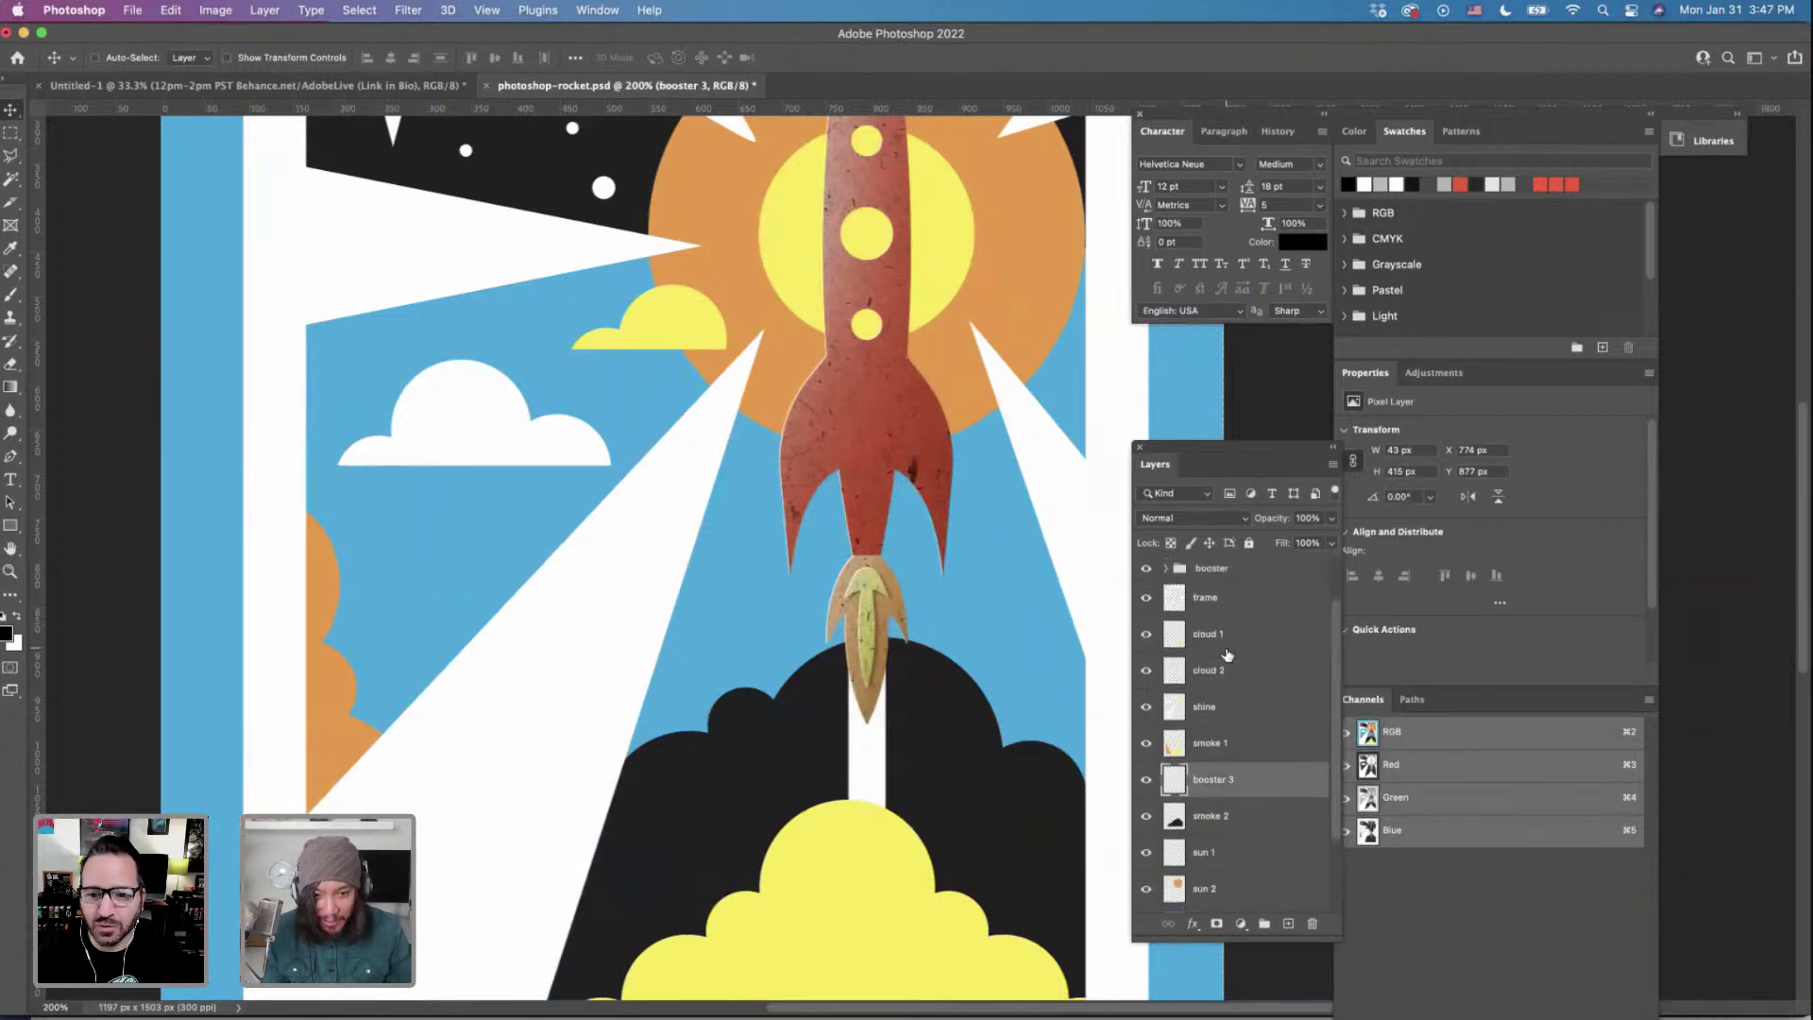
{"action": "scroll", "coordinate": [1226, 661], "scroll_direction": "up", "scroll_amount": 2}
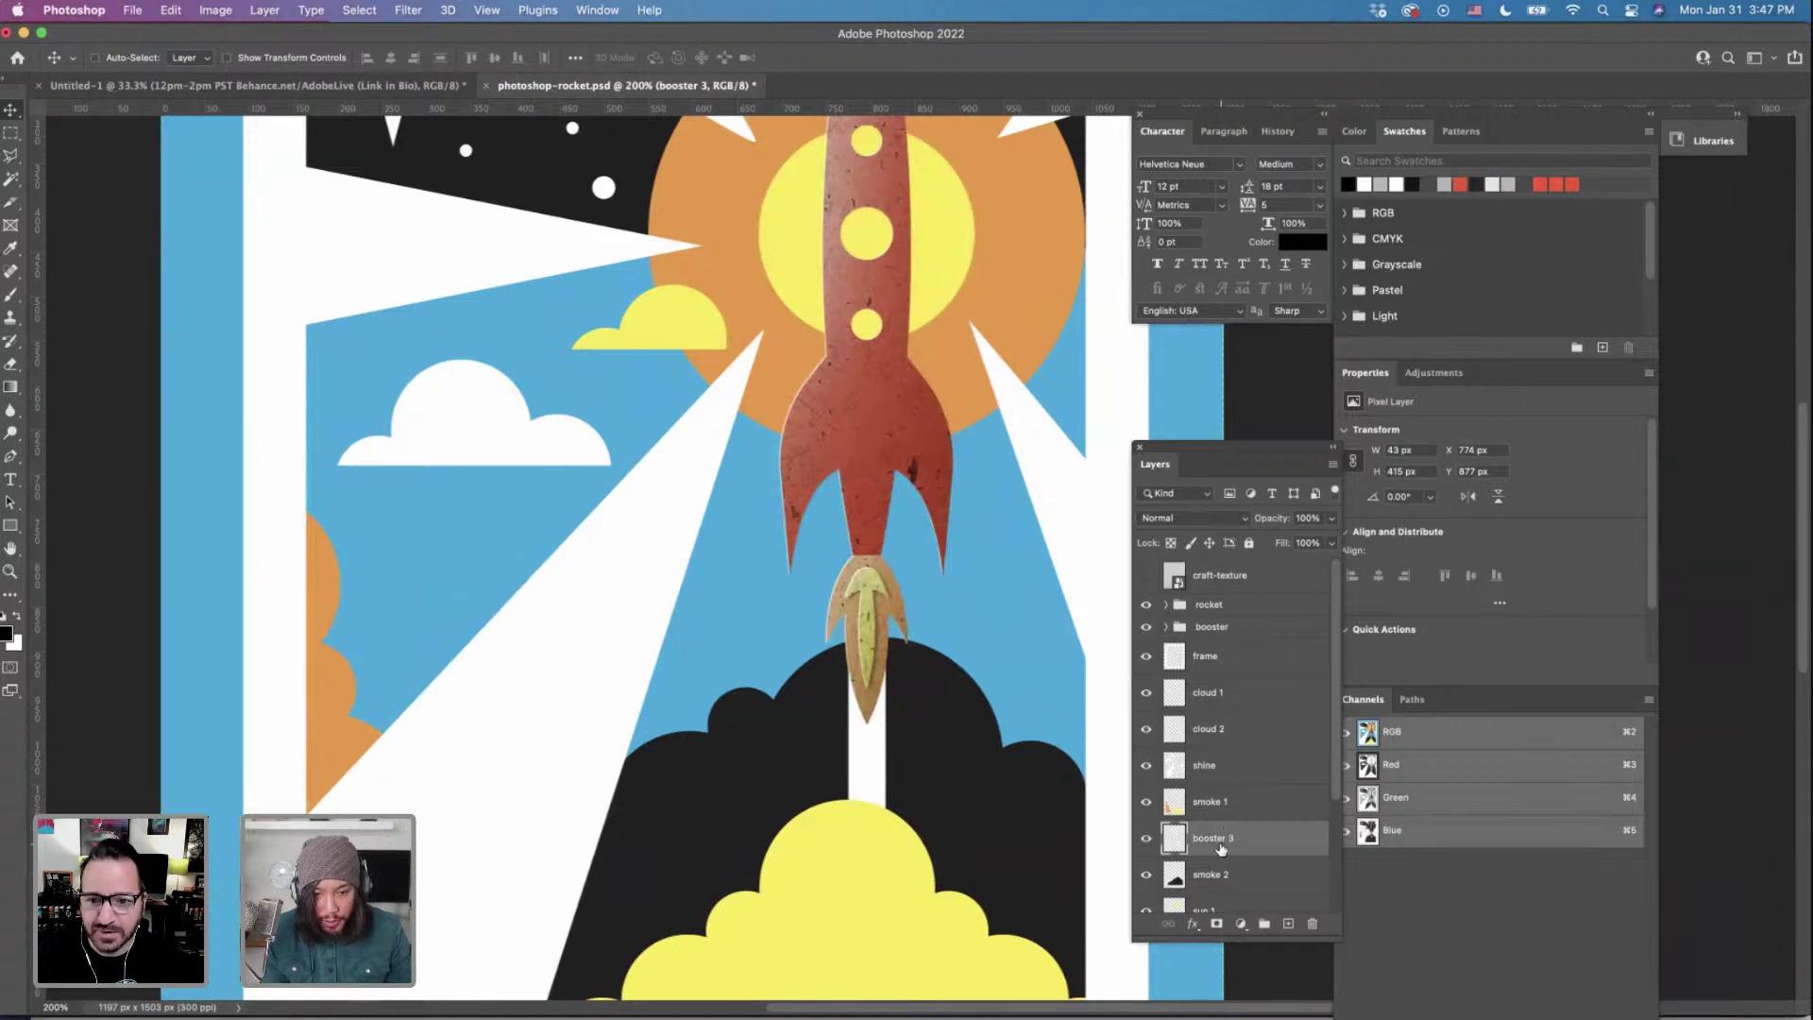
{"action": "left_click", "coordinate": [1215, 586]}
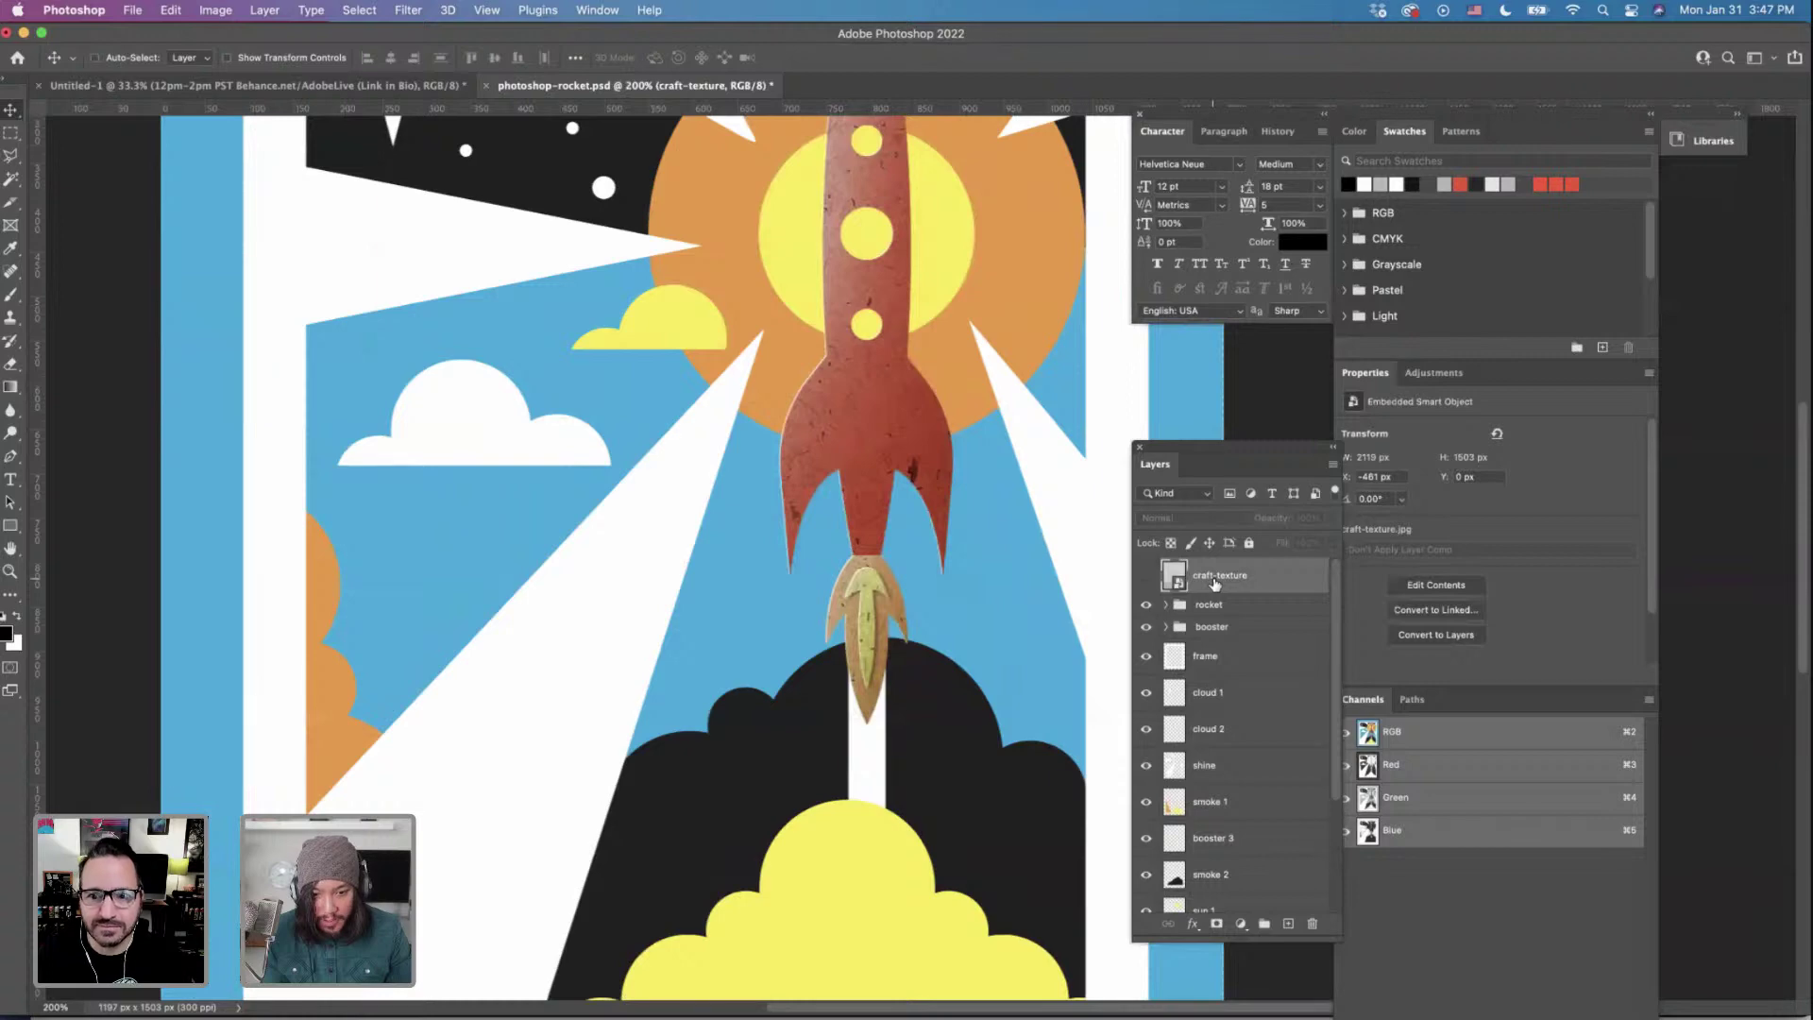
{"action": "left_click_drag", "start_coordinate": [1216, 585], "coordinate": [1214, 828]}
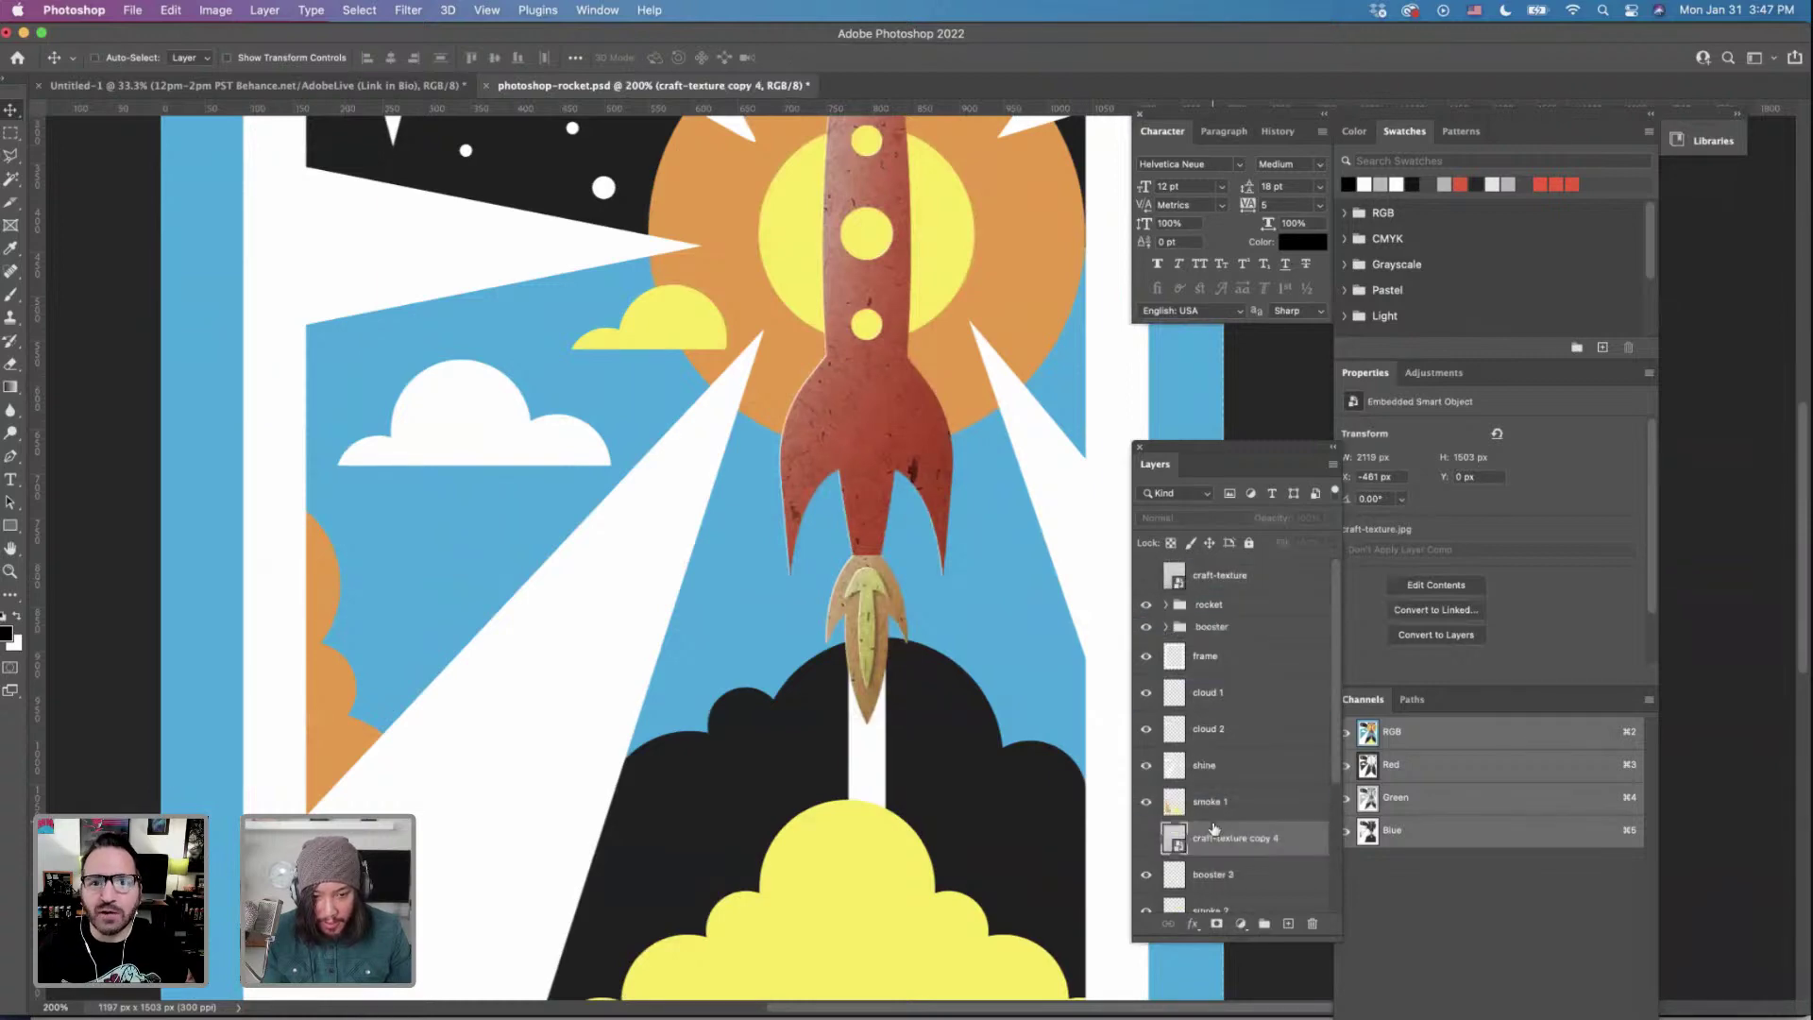
Show the craft-texture copy, shift it down and across the poster, and mask it to the booster 3 strip's outline.
{"action": "left_click", "coordinate": [1148, 840]}
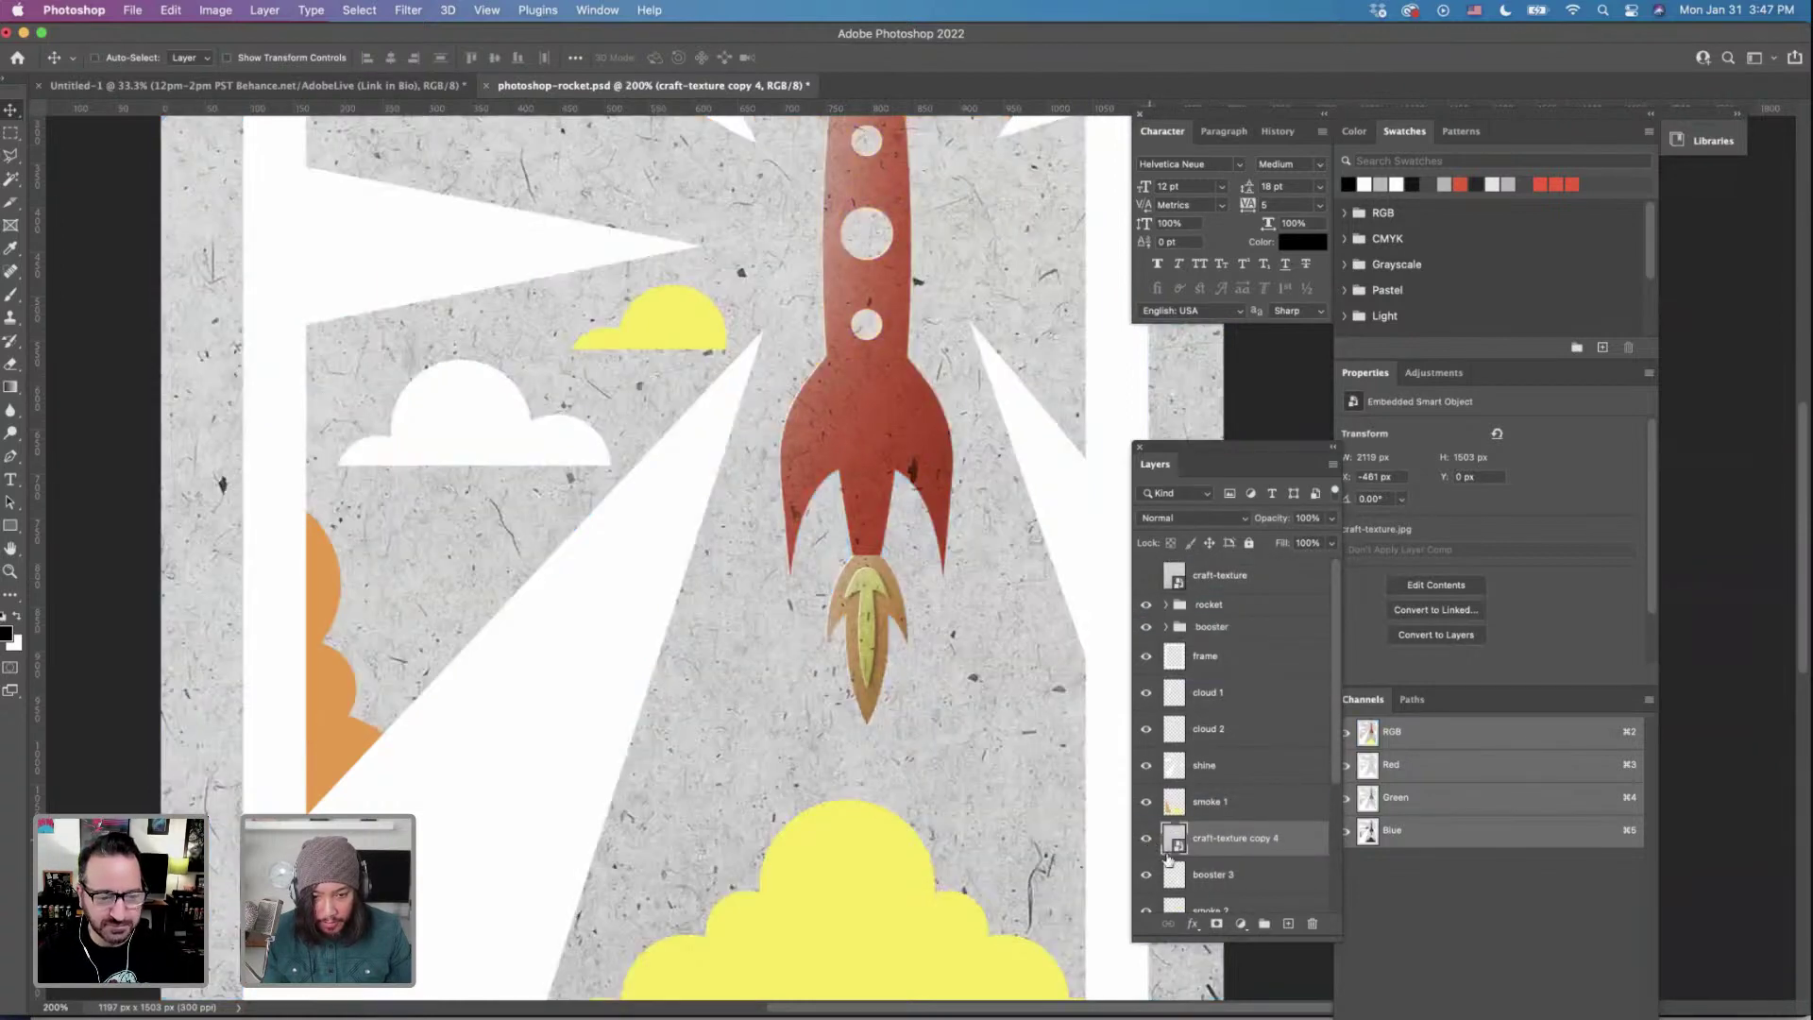
{"action": "left_click_drag", "start_coordinate": [739, 668], "coordinate": [871, 733]}
{"action": "left_click", "coordinate": [1175, 876], "text": "super"}
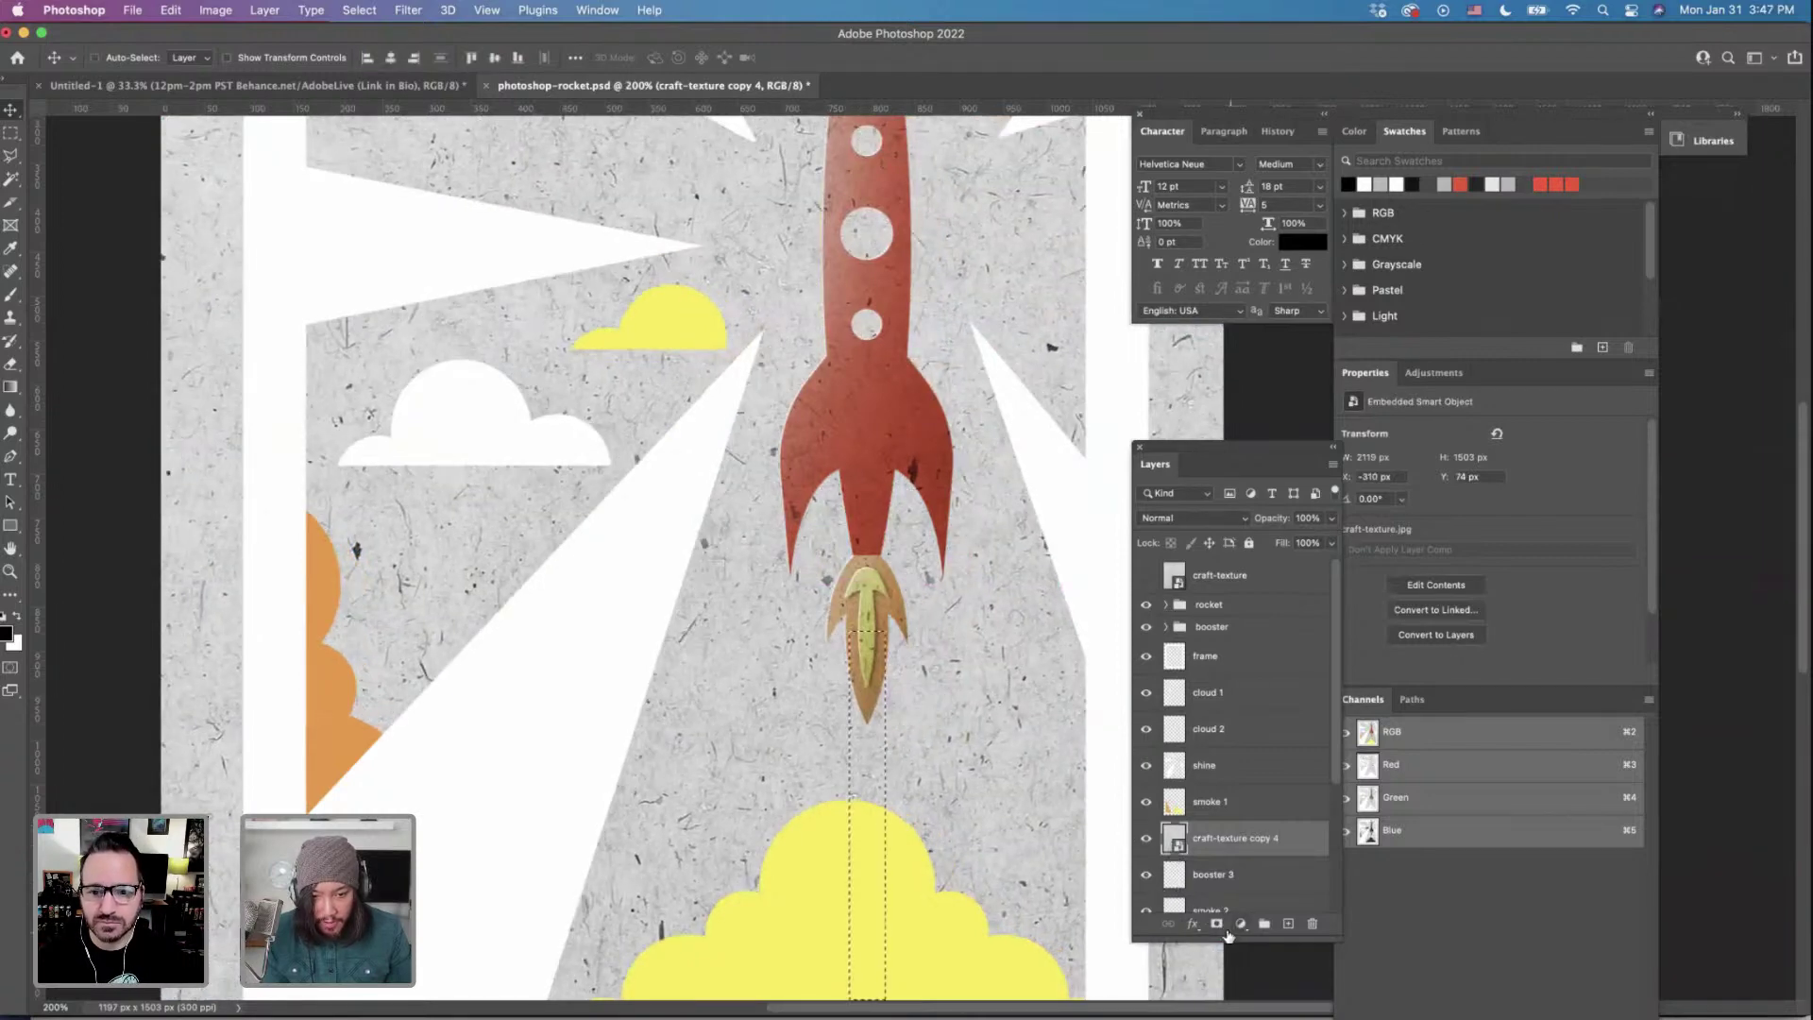
{"action": "left_click", "coordinate": [1224, 929]}
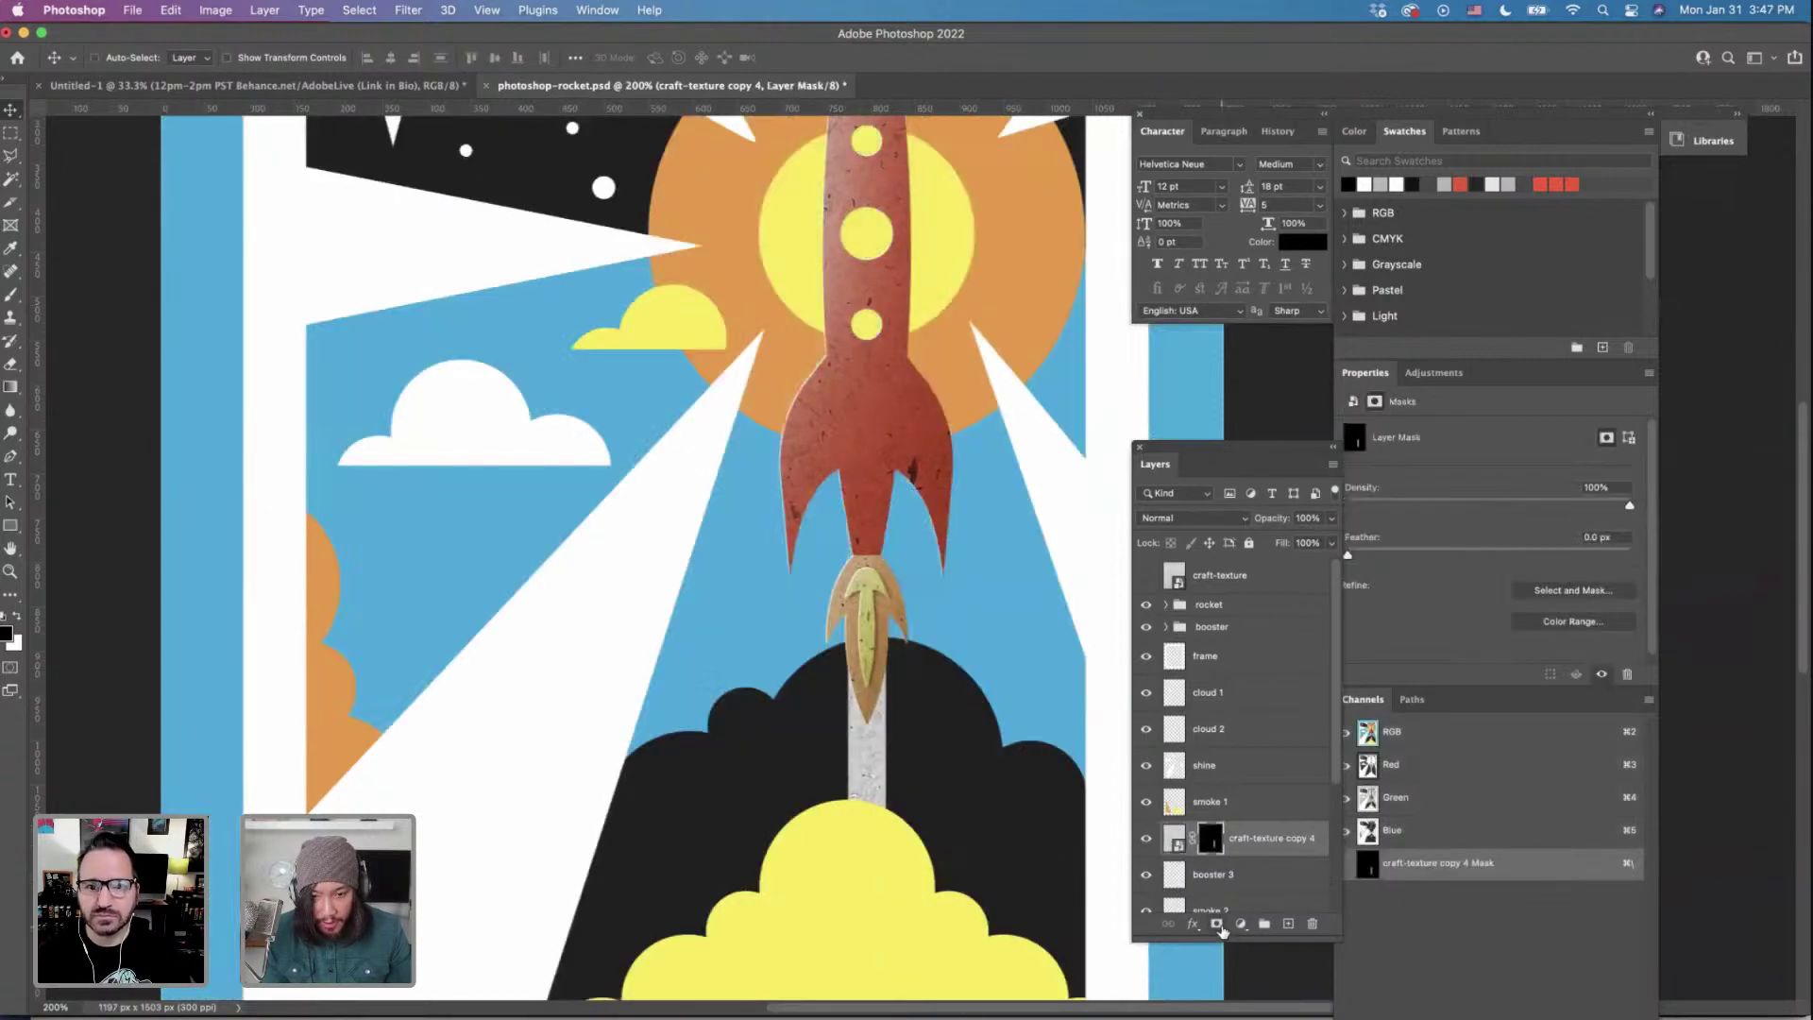
{"action": "left_click", "coordinate": [1173, 840]}
Create a layer named rimlight beneath booster 3, filled with white in the strip's outline, and clear the selection.
{"action": "left_click", "coordinate": [1178, 878], "text": "super"}
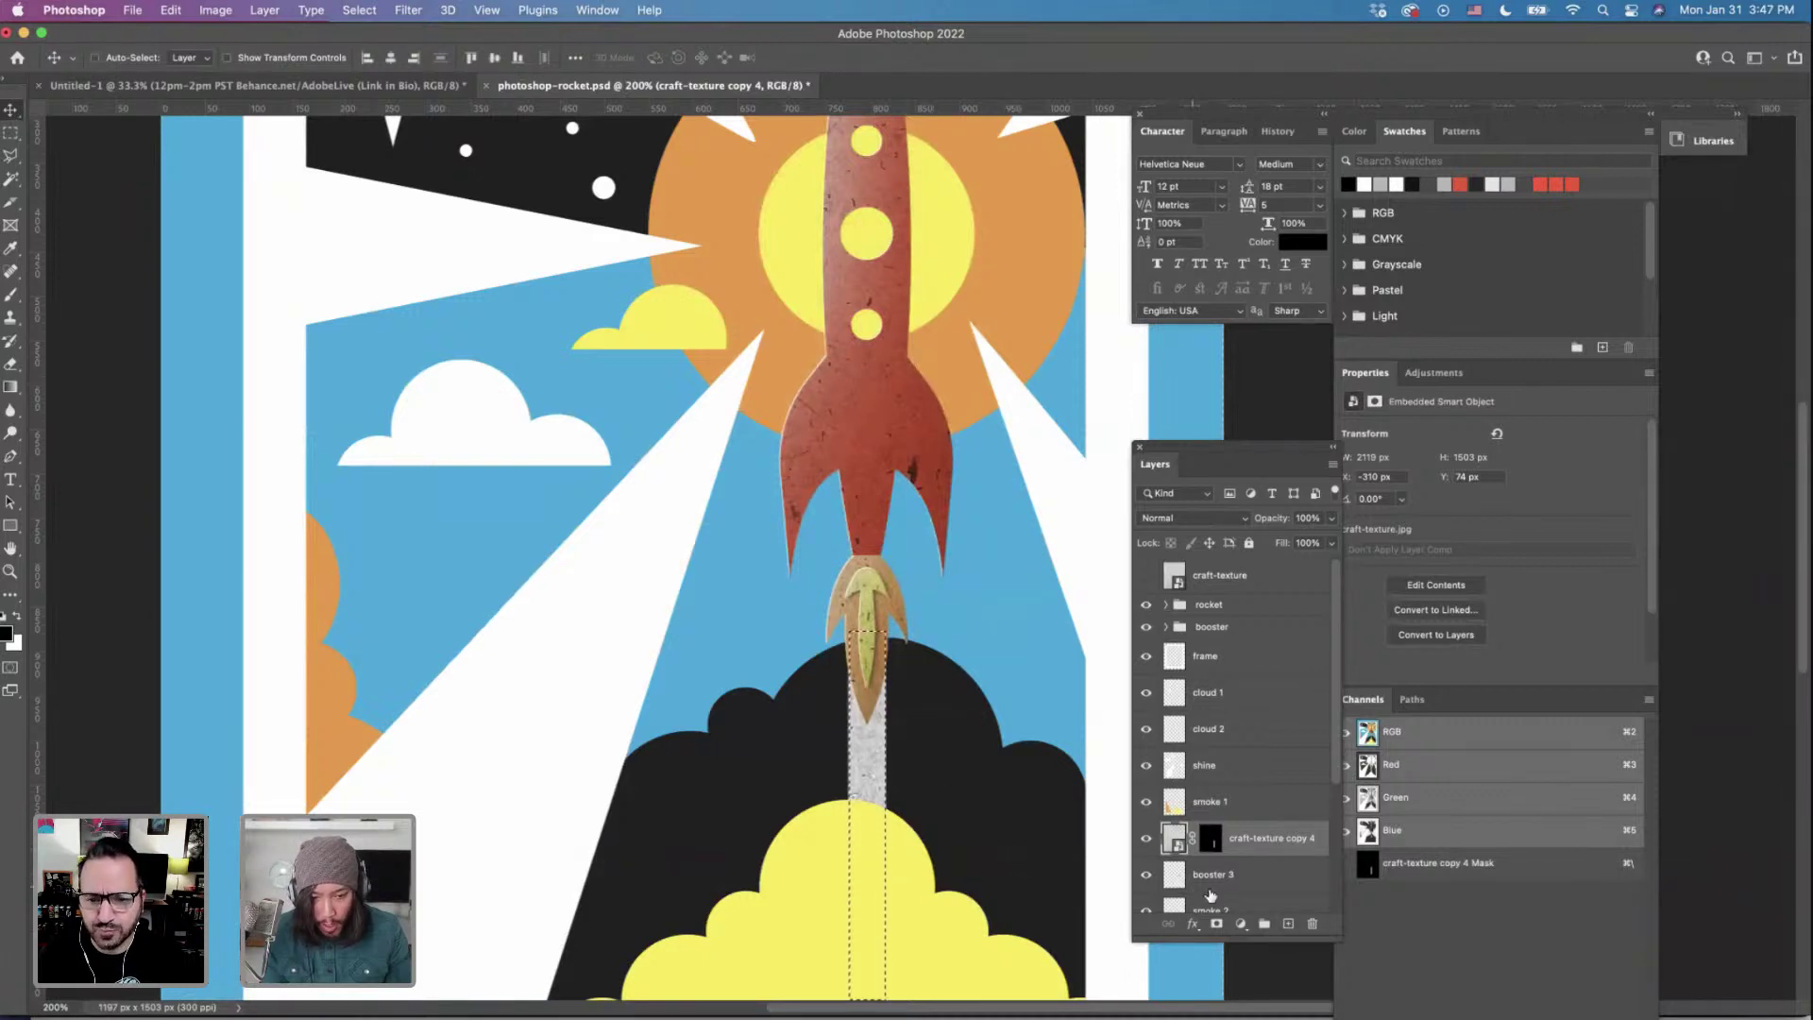
{"action": "left_click", "coordinate": [1218, 907]}
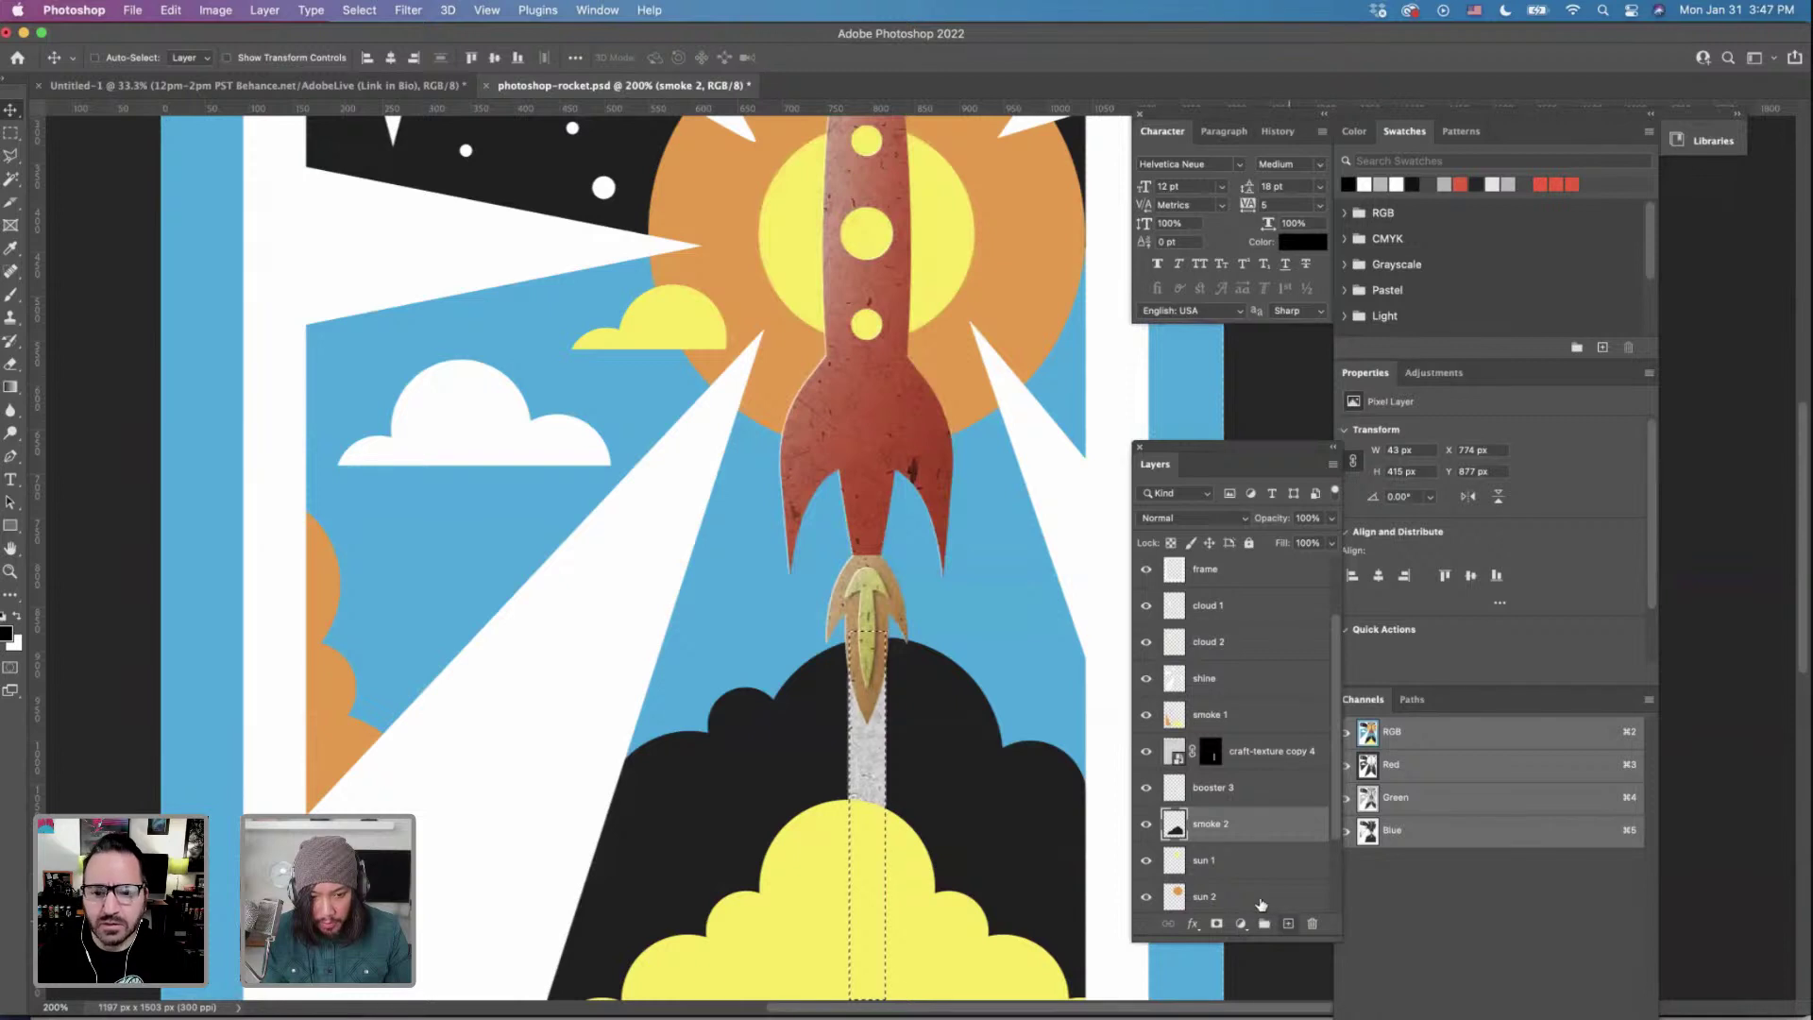
{"action": "left_click", "coordinate": [1288, 922]}
{"action": "double_click", "coordinate": [1208, 824]}
{"action": "type", "text": "r"}
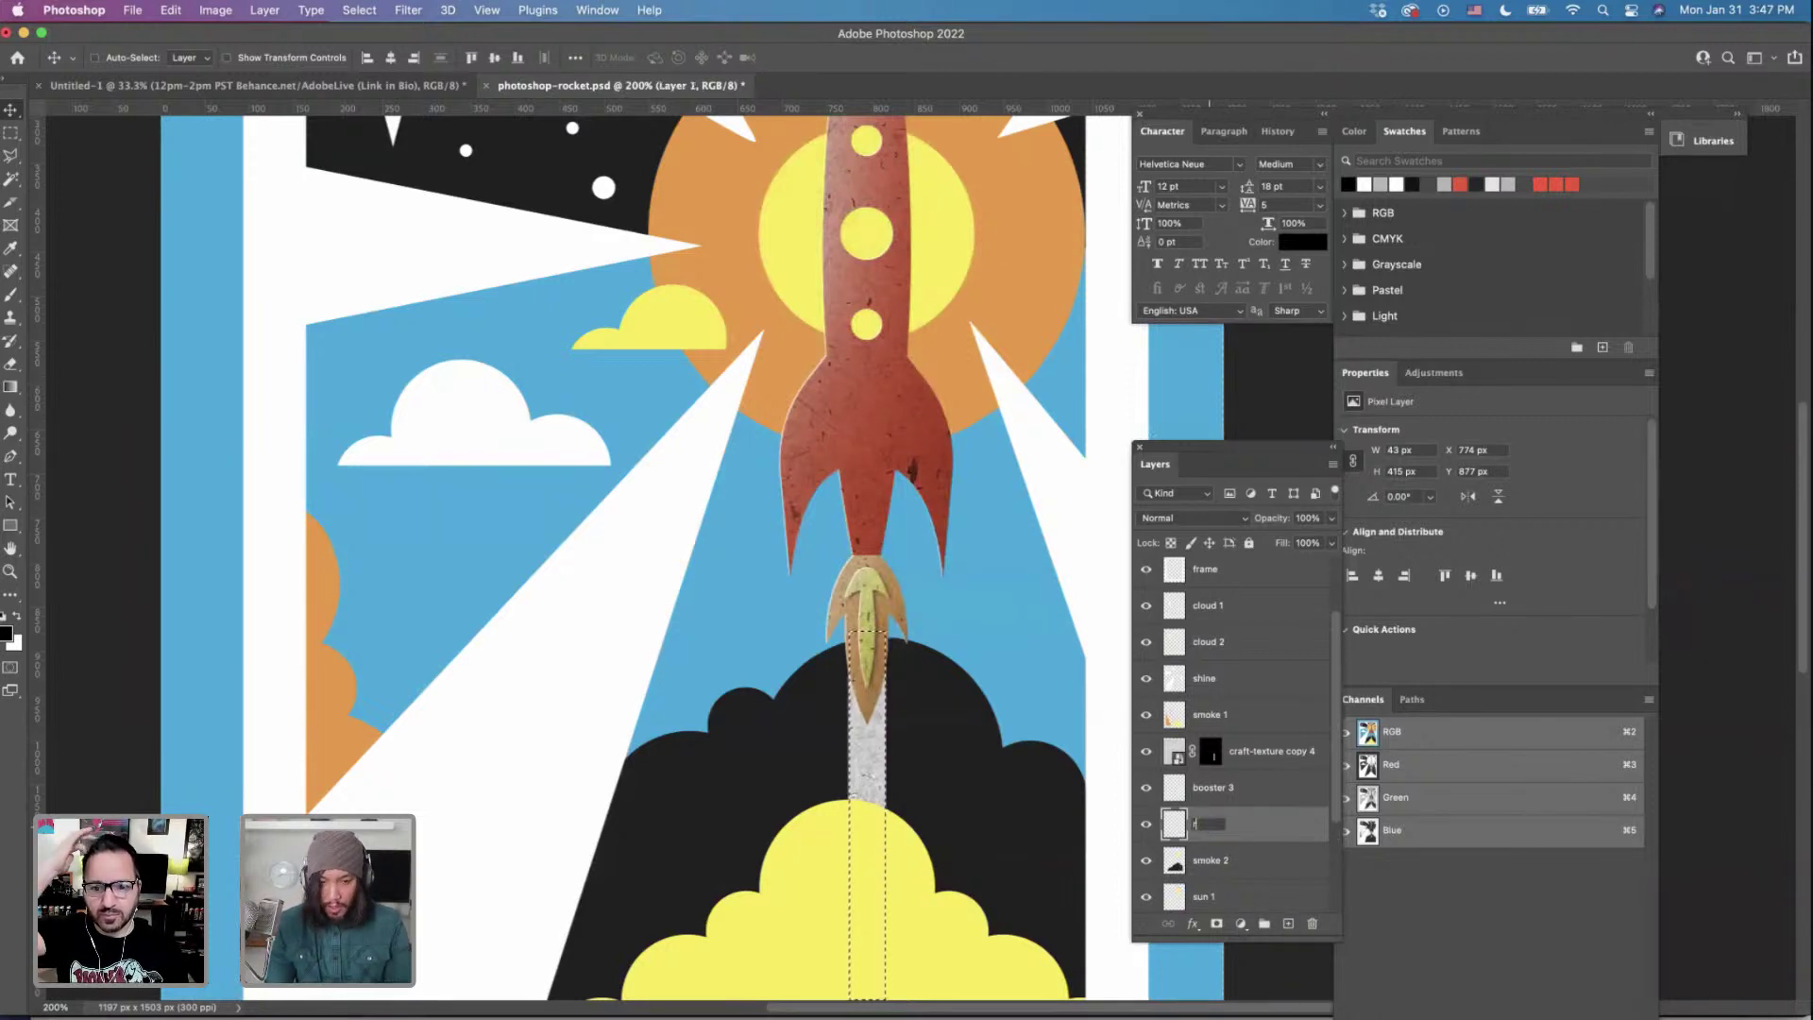
{"action": "type", "text": "imlight"}
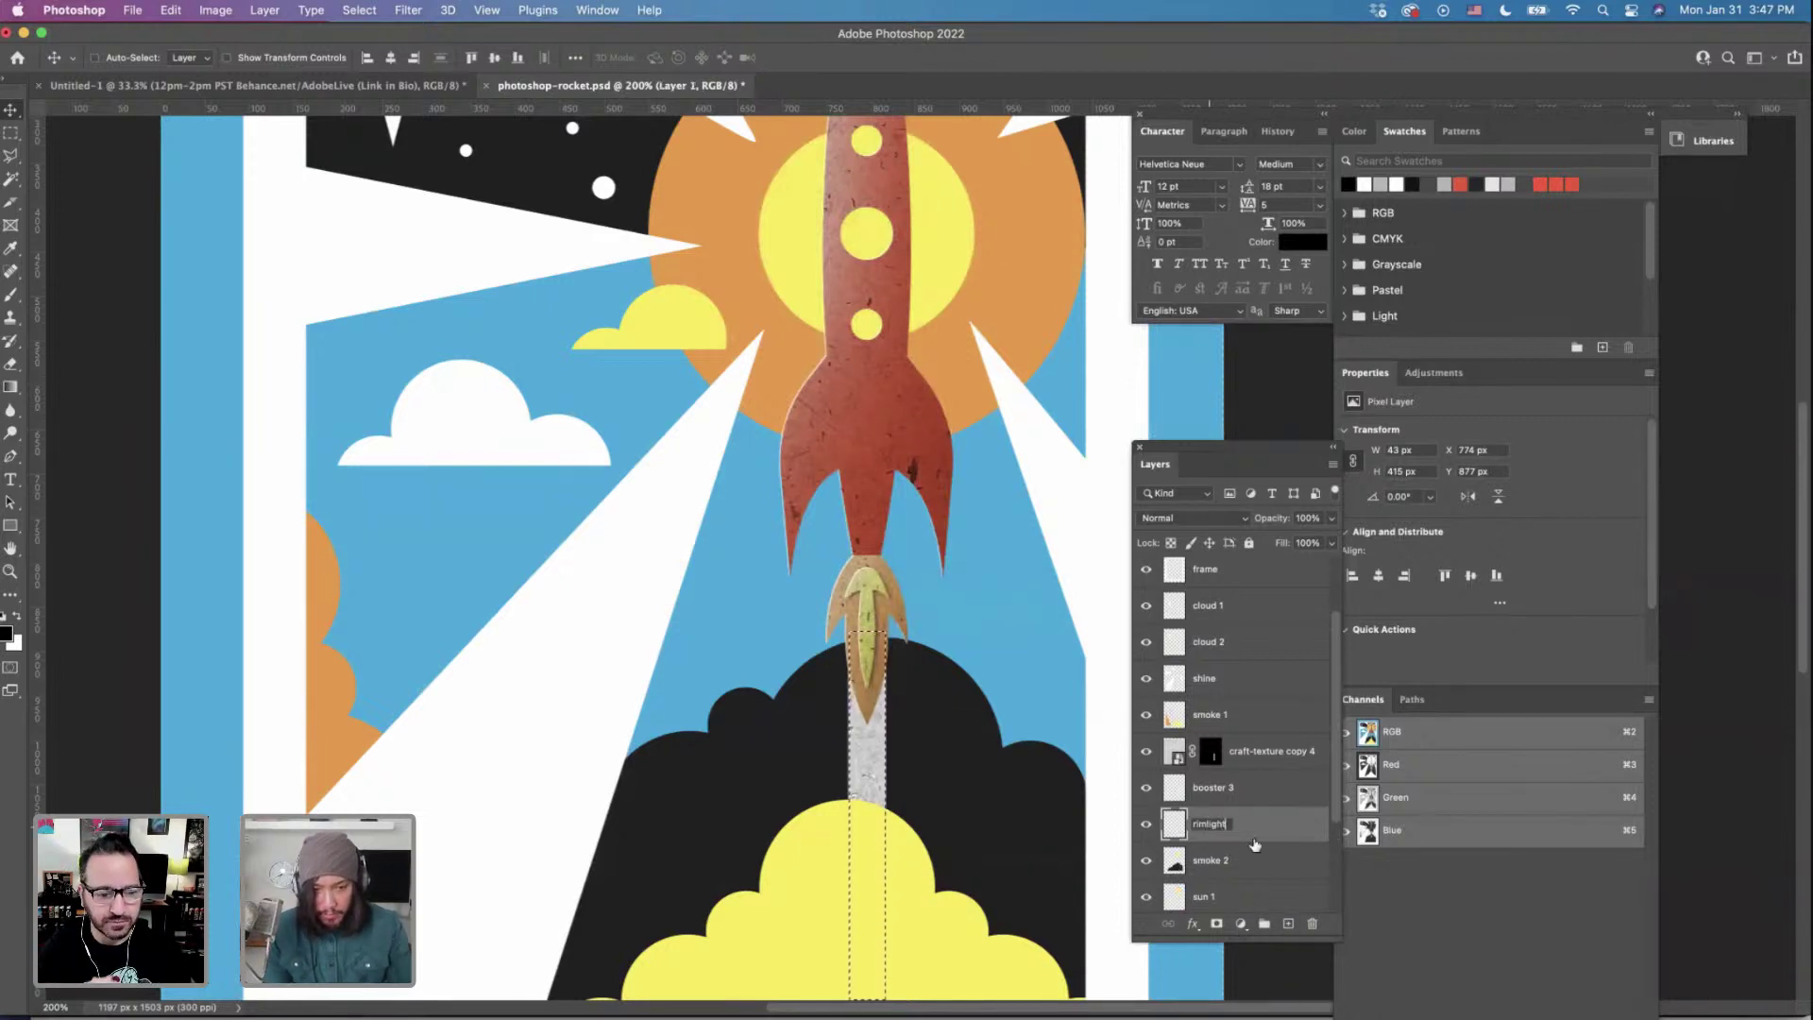
{"action": "key", "text": "Return"}
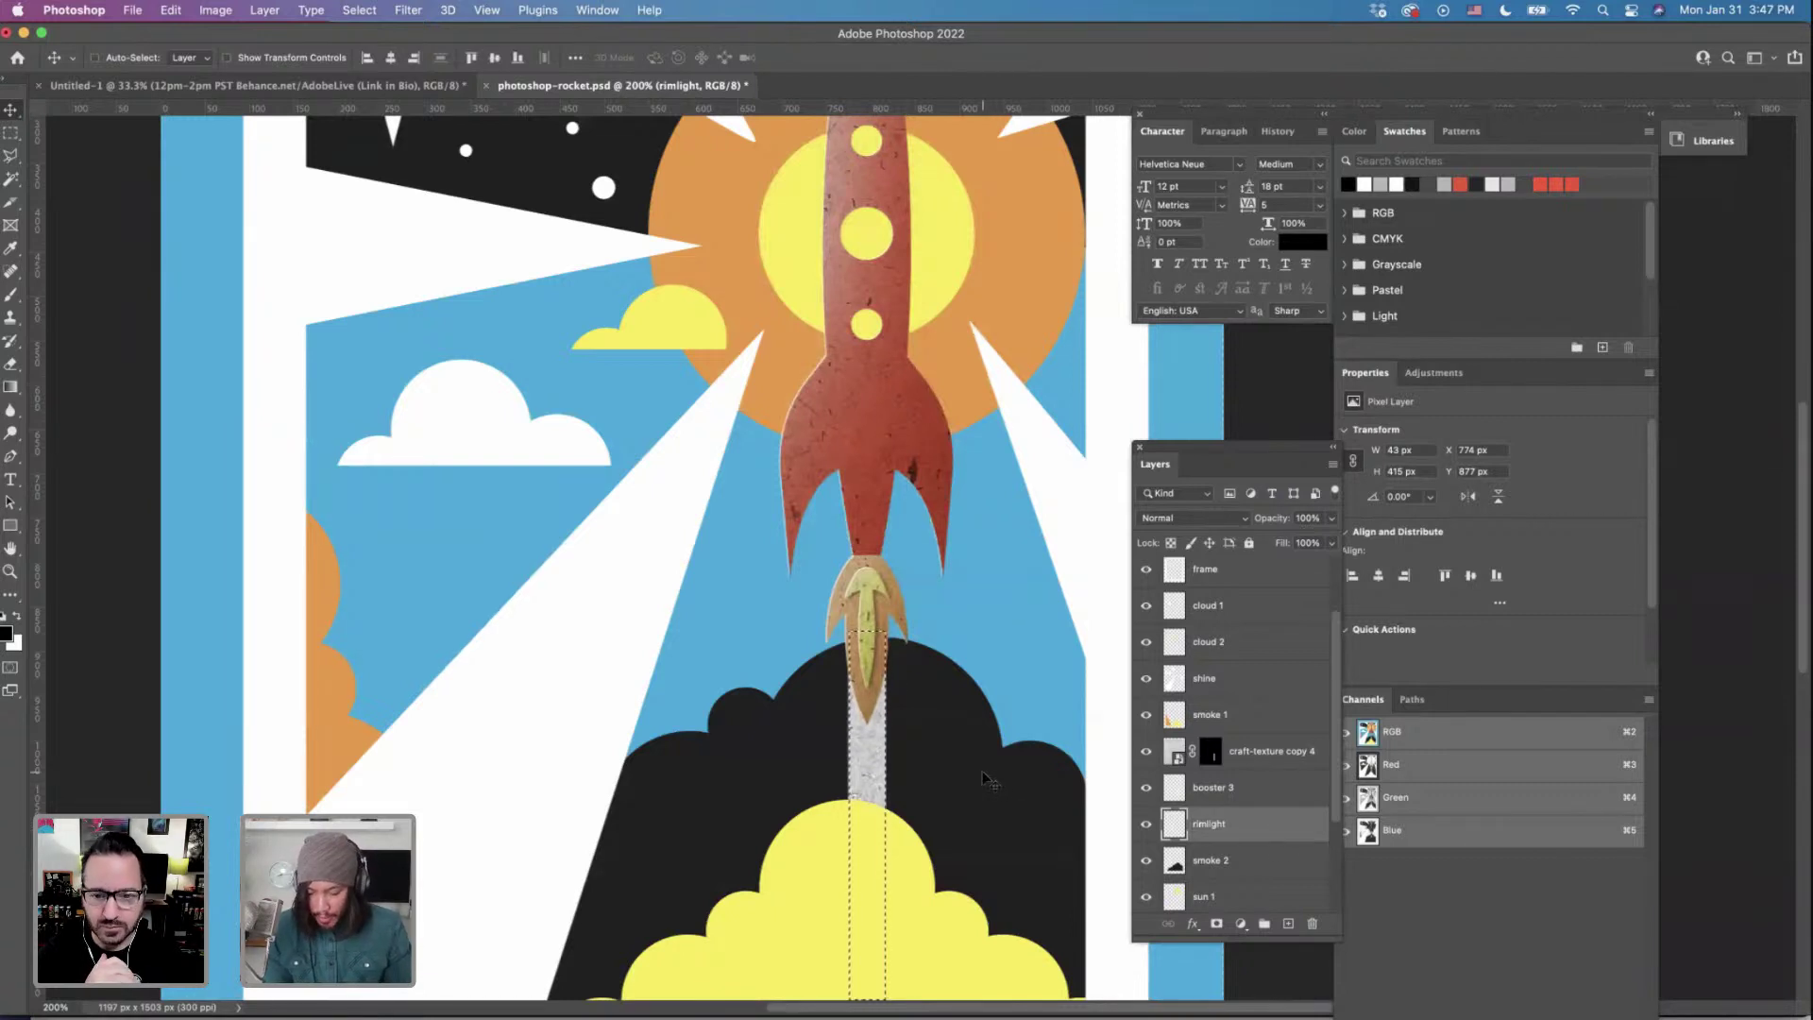
{"action": "key", "text": "super+d"}
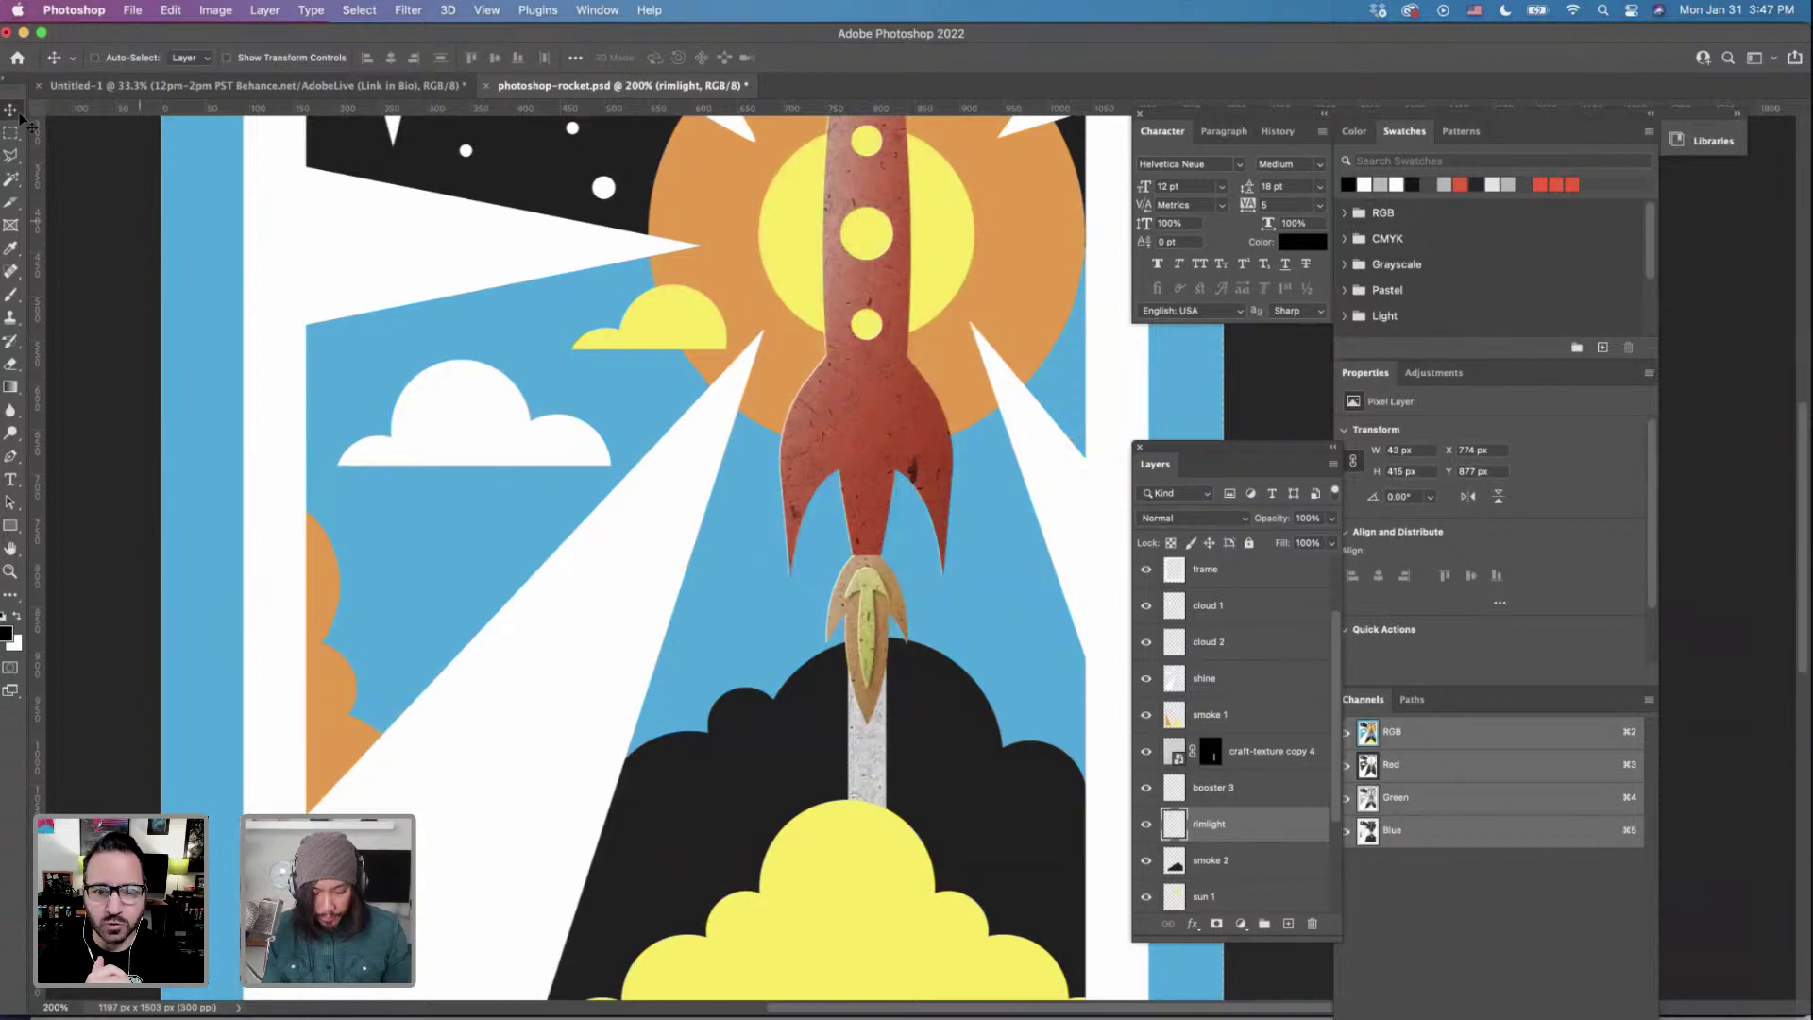
Offset the rimlight layer 2 px to the left so it forms a thin edge along the strip.
{"action": "key", "text": "super+equal"}
{"action": "key", "text": "super+equal"}
{"action": "key", "text": "super+equal"}
{"action": "scroll", "coordinate": [585, 567], "scroll_direction": "down", "scroll_amount": 5}
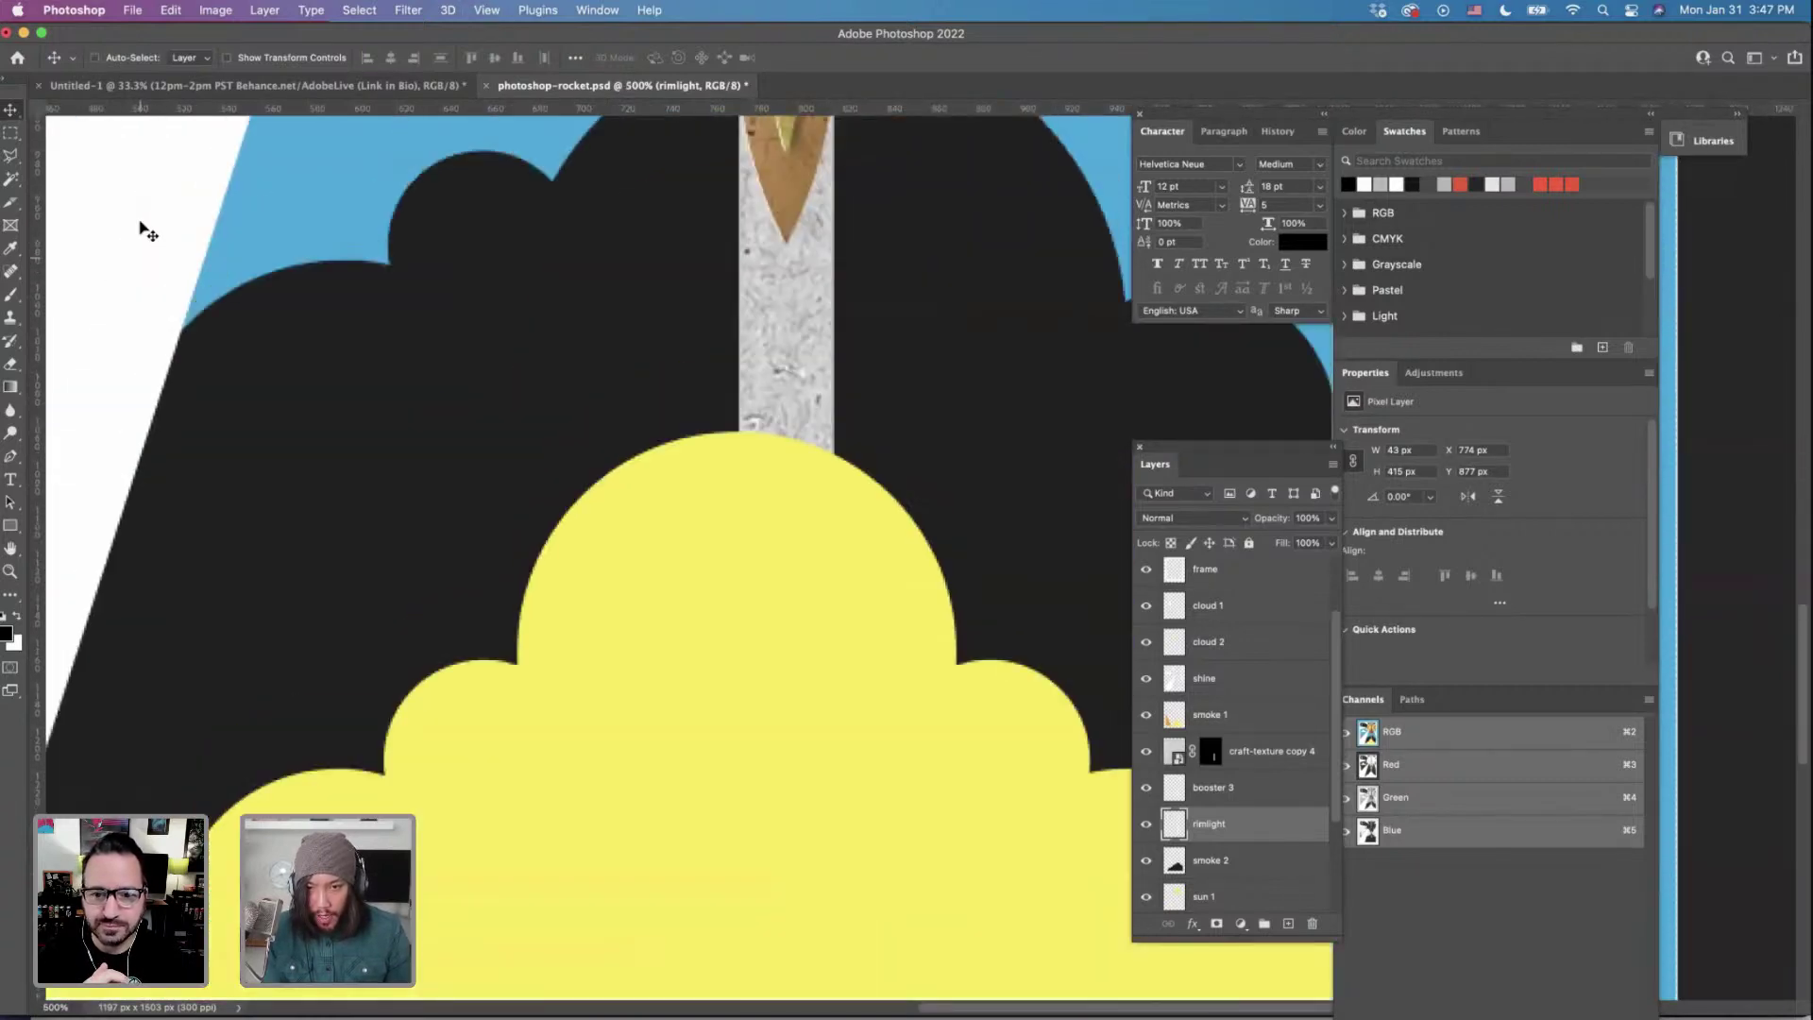
{"action": "scroll", "coordinate": [146, 231], "scroll_direction": "up", "scroll_amount": 2}
{"action": "key", "text": "Left"}
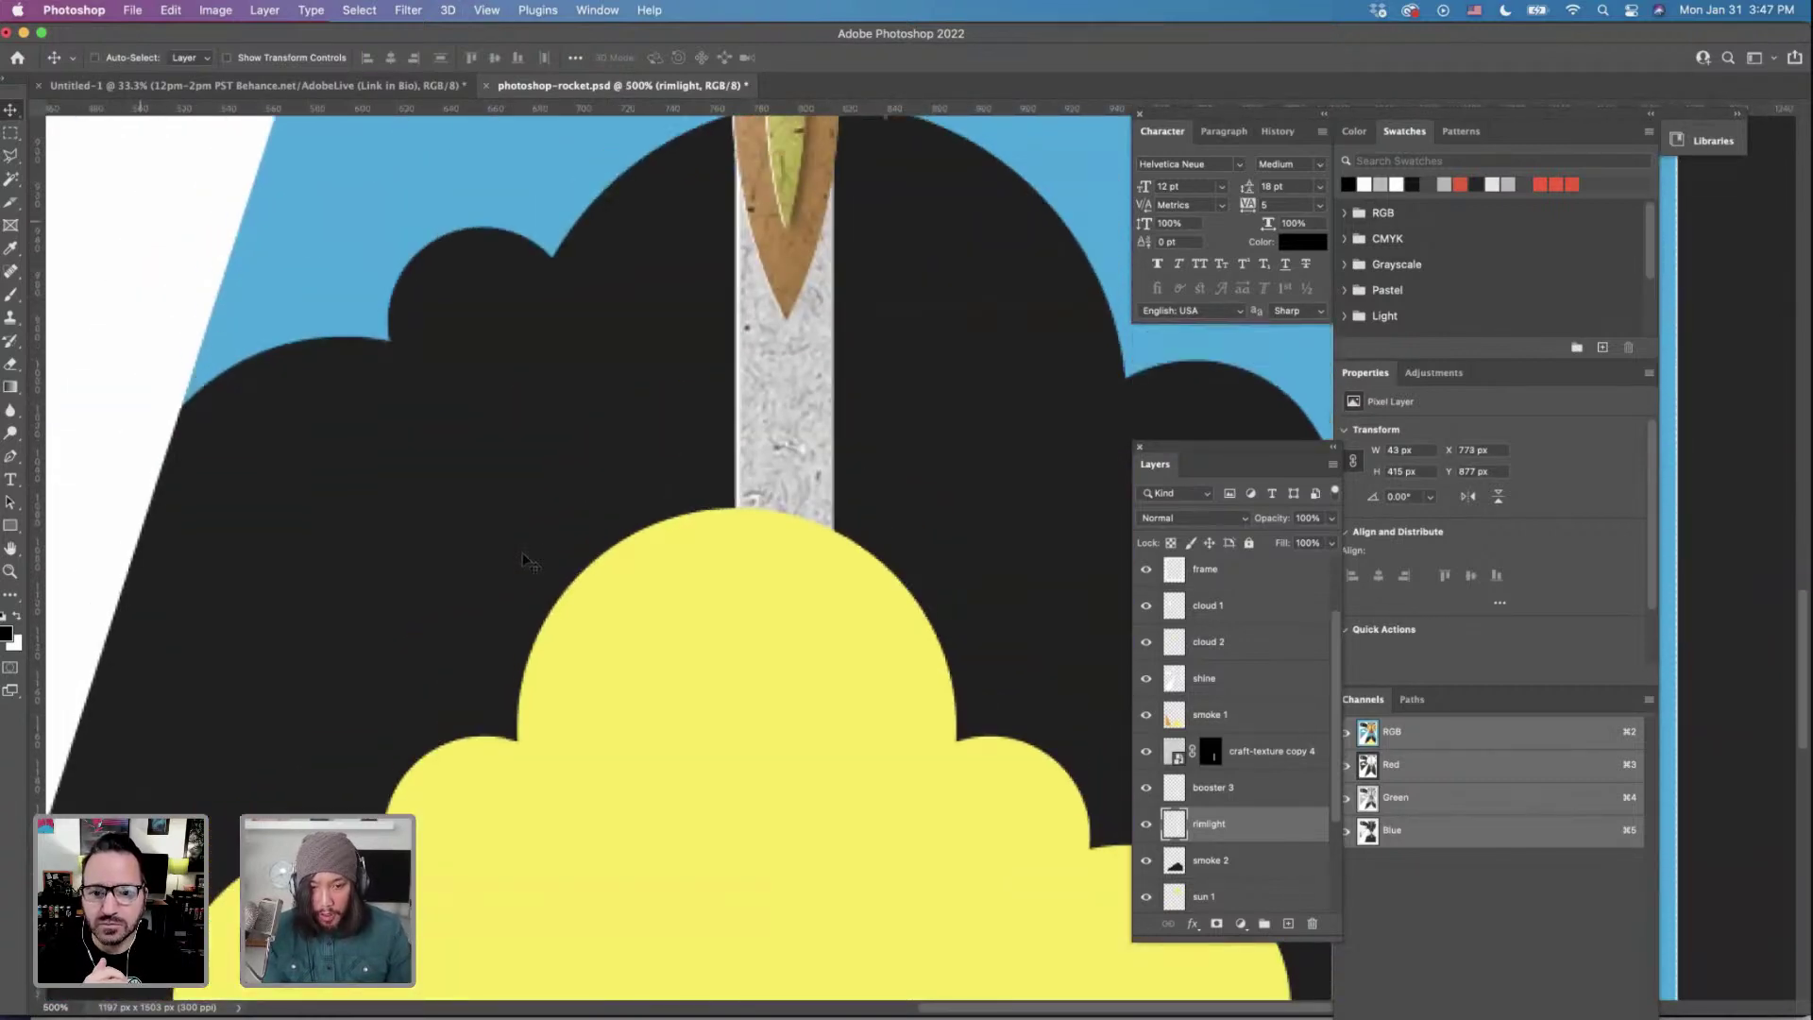
{"action": "key", "text": "Left"}
Group the craft-texture copy 4, booster 3 and rimlight layers and name the group booster 3.
{"action": "left_click", "coordinate": [1220, 793]}
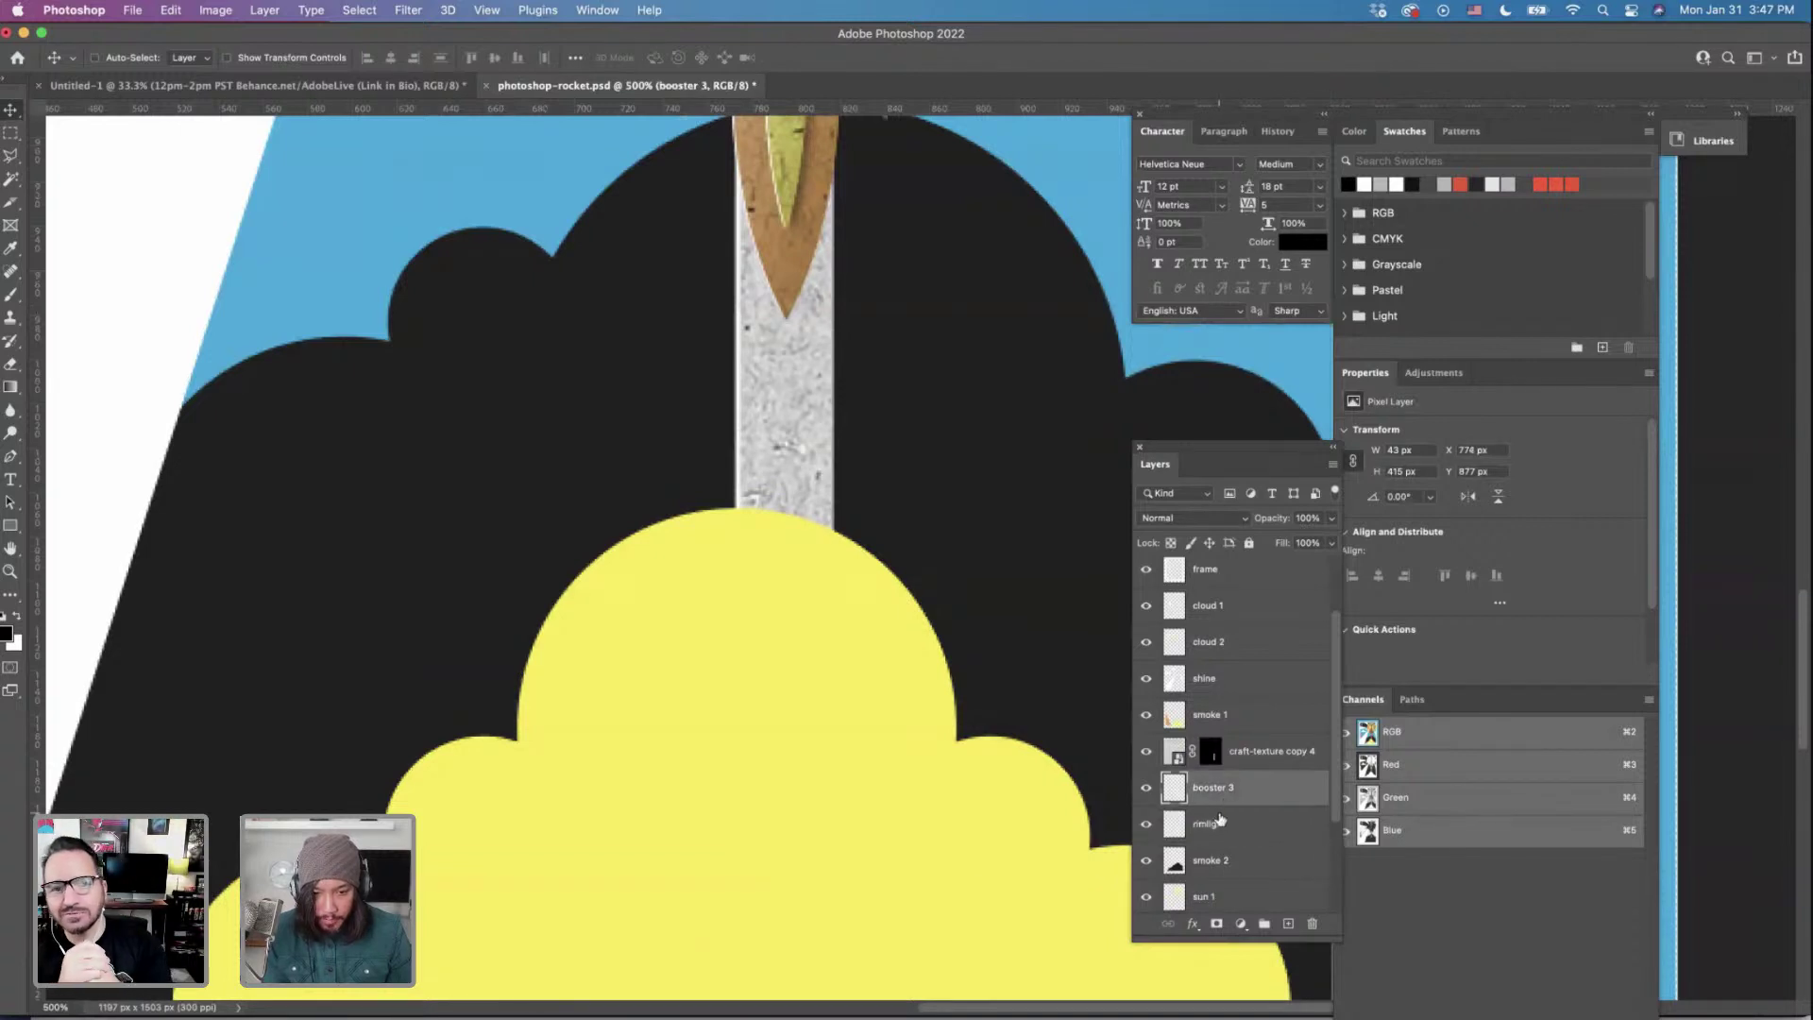
{"action": "left_click", "coordinate": [1219, 825], "text": "shift"}
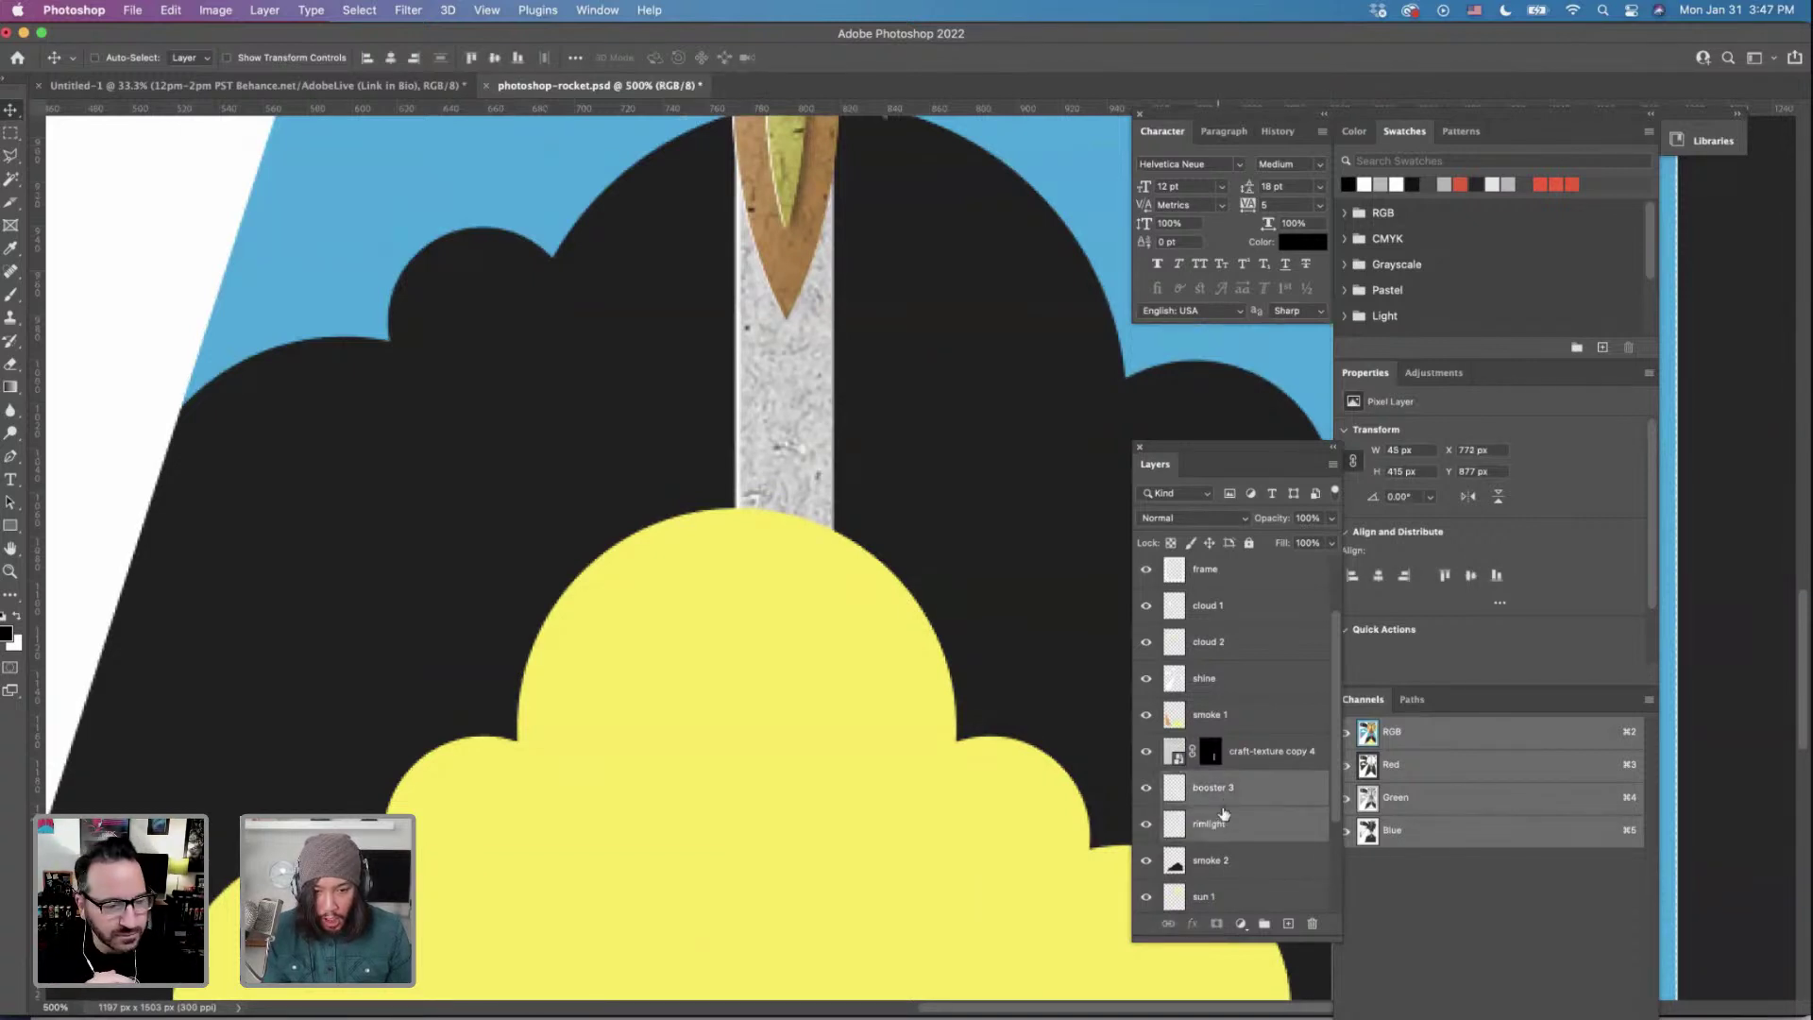
{"action": "left_click", "coordinate": [1250, 761], "text": "shift"}
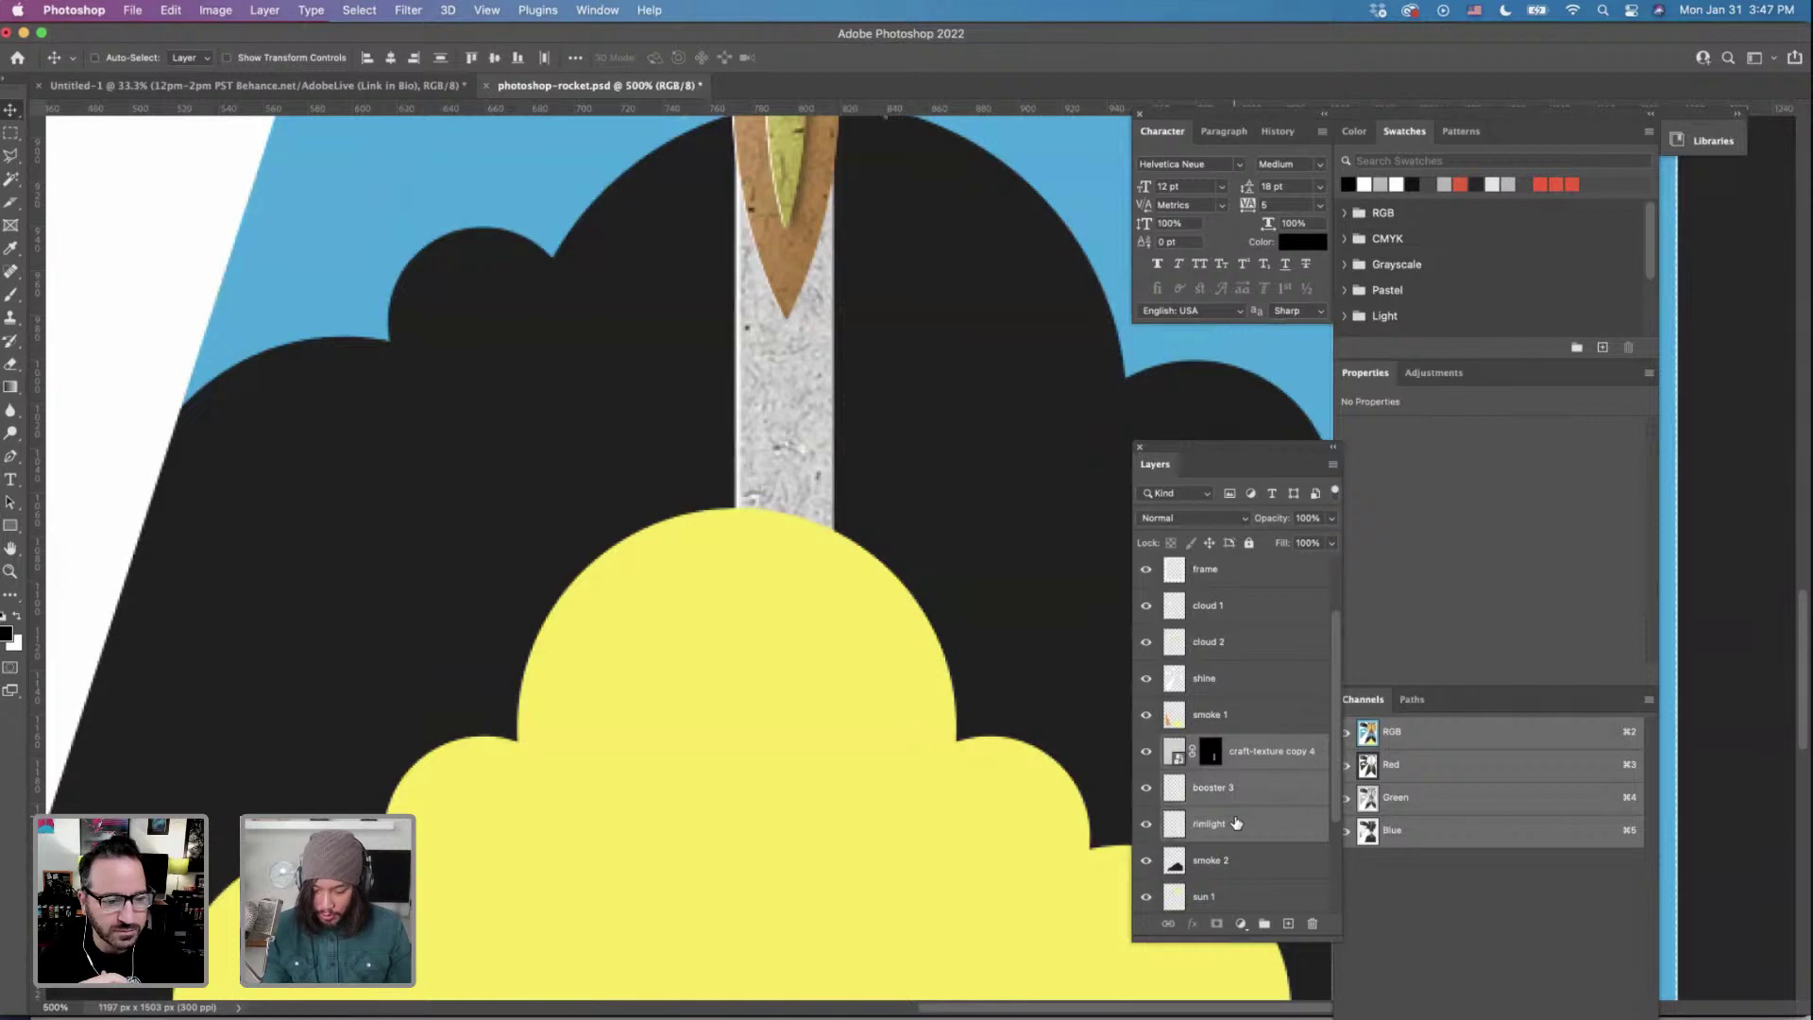
{"action": "key", "text": "super+g"}
{"action": "double_click", "coordinate": [1207, 830]}
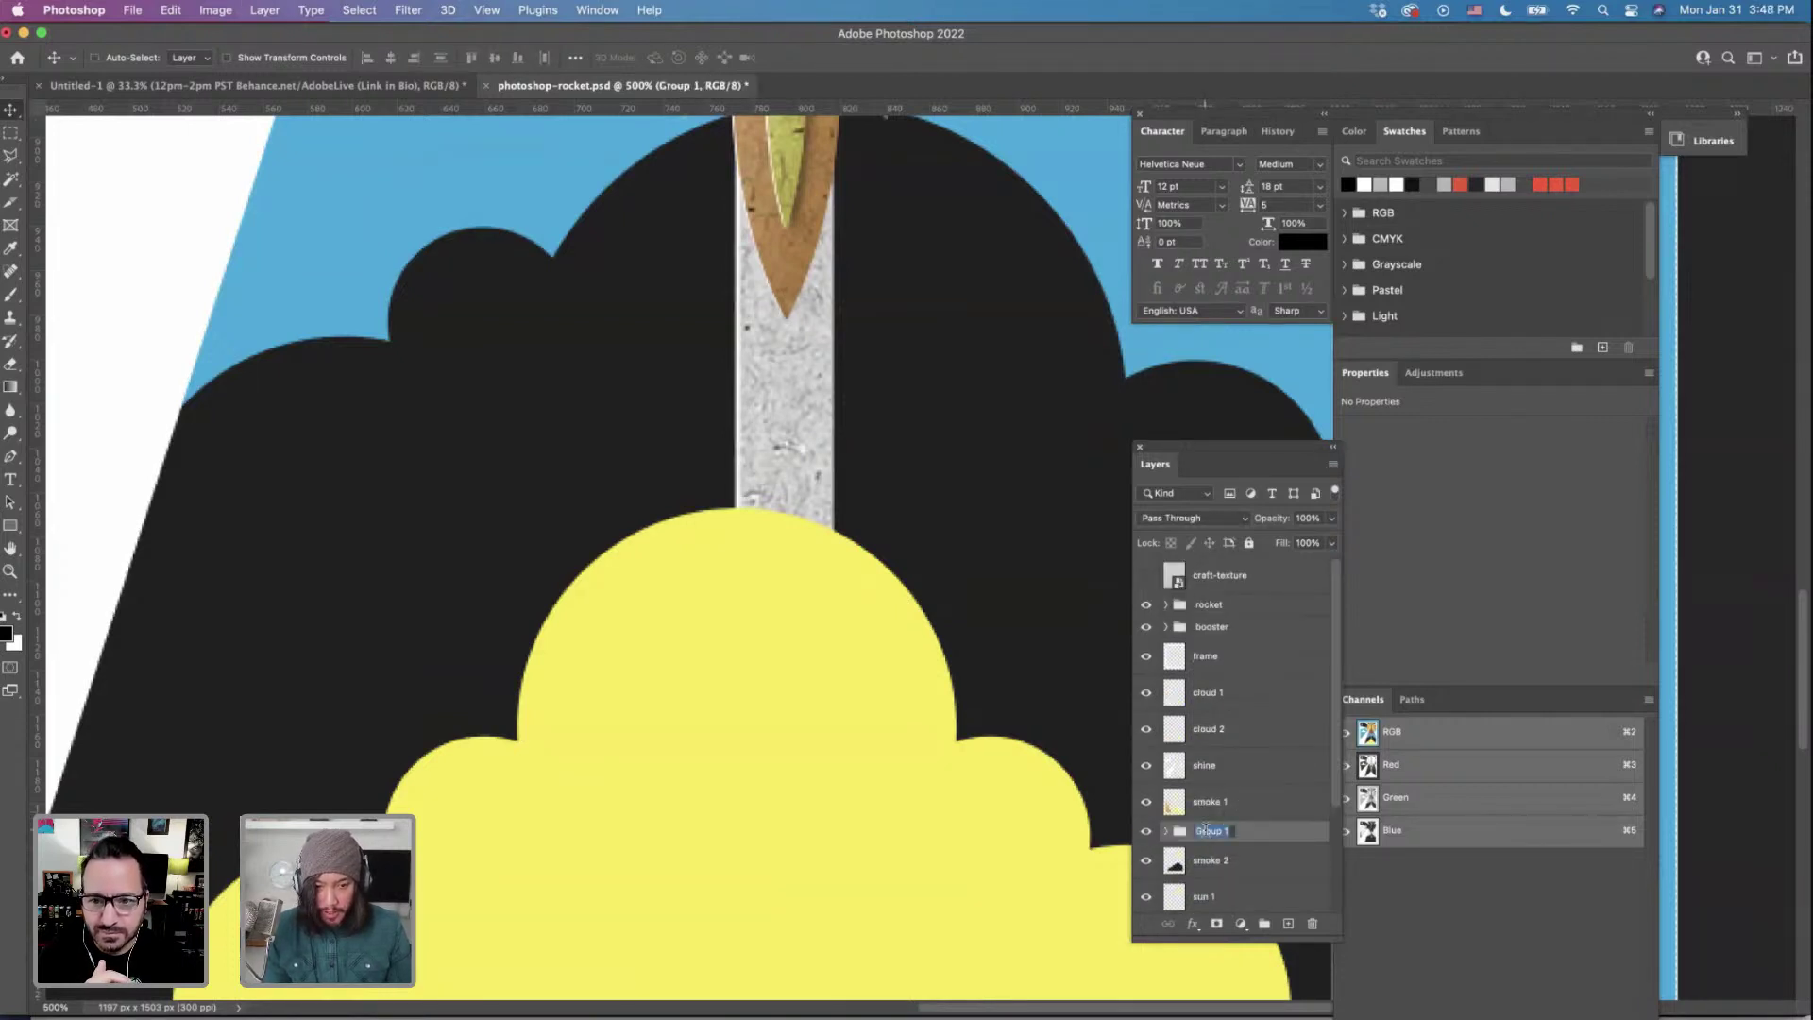
{"action": "type", "text": "boosther"}
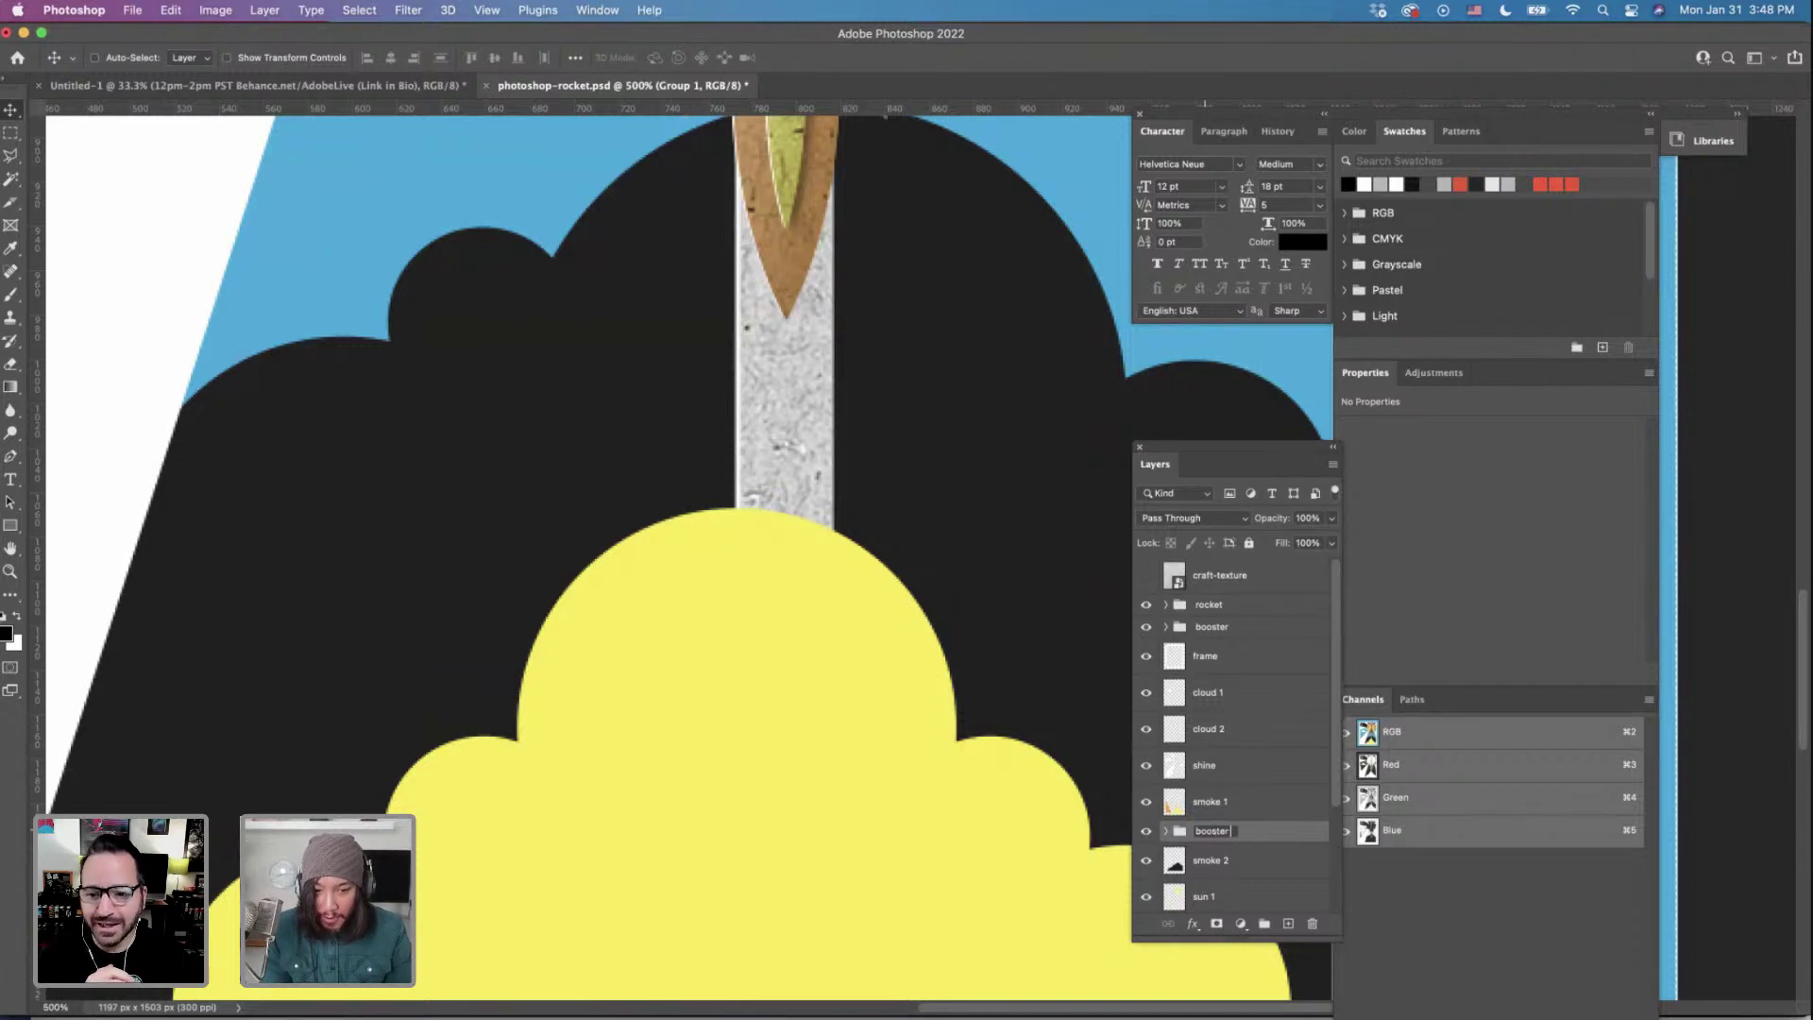
{"action": "key", "text": "Return"}
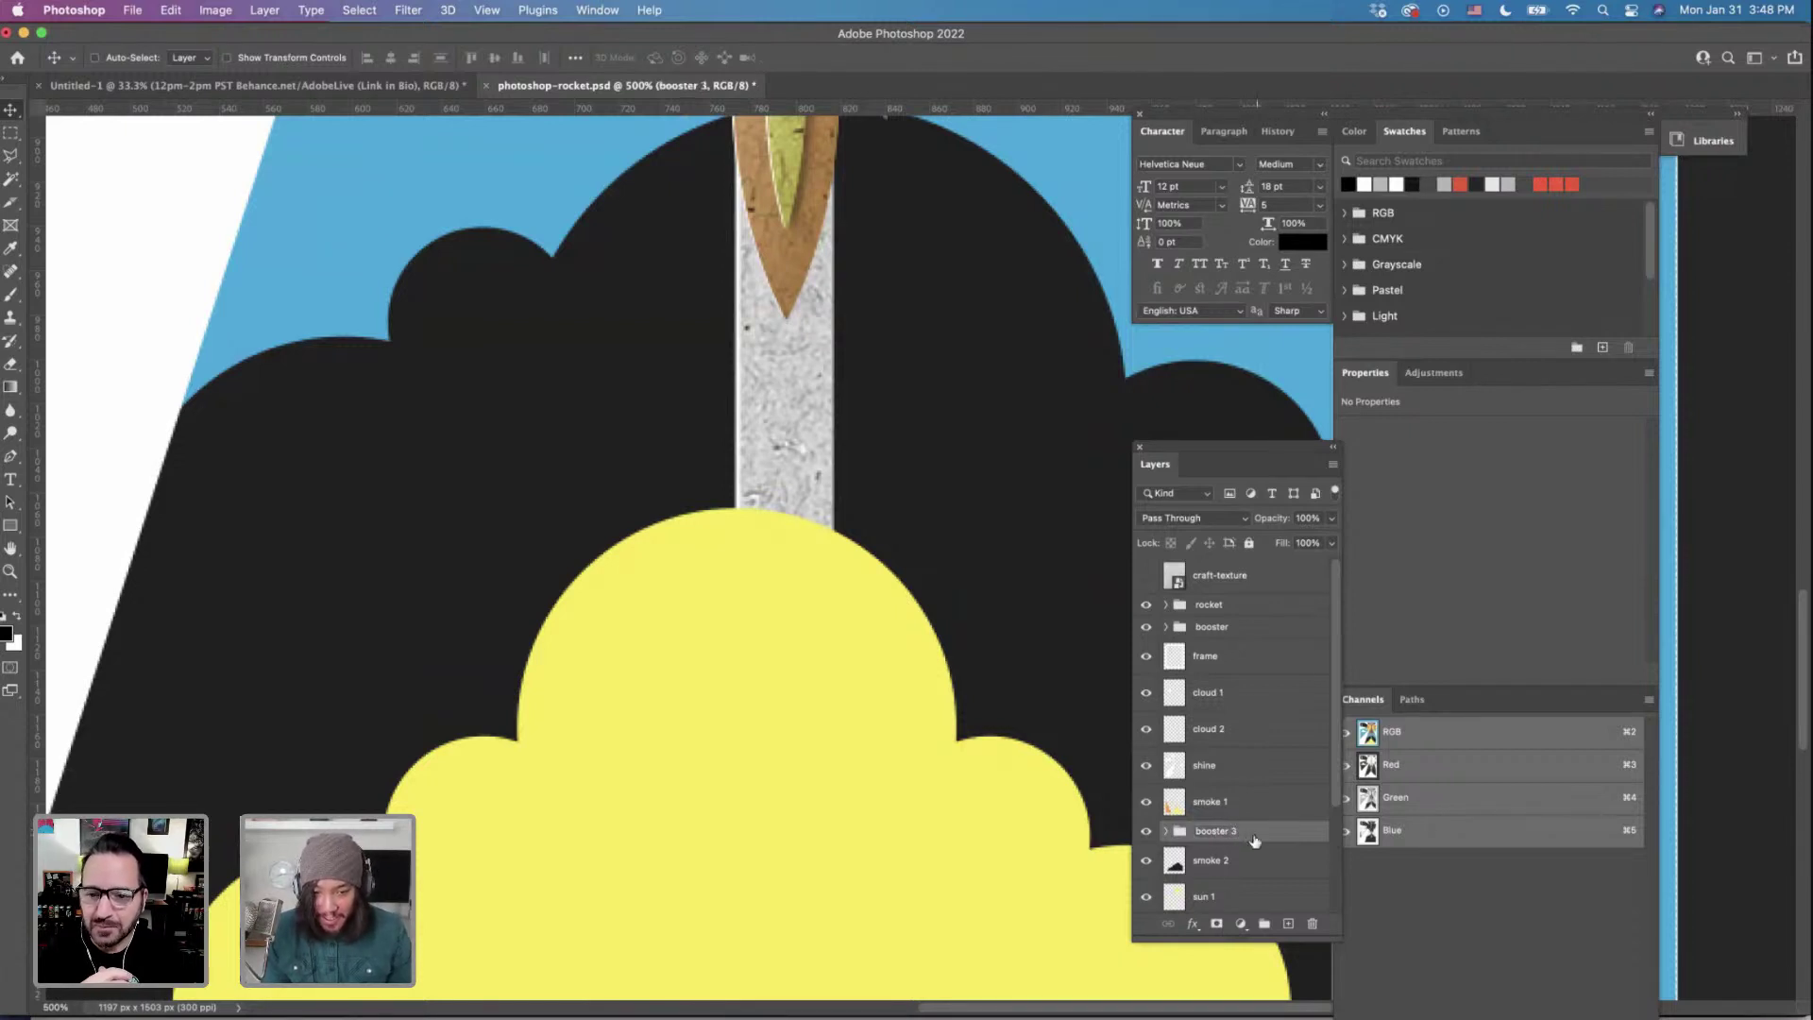
Try to move the booster 3 group up in the layer order, directly below the booster group.
{"action": "left_click_drag", "start_coordinate": [1234, 833], "coordinate": [1172, 637]}
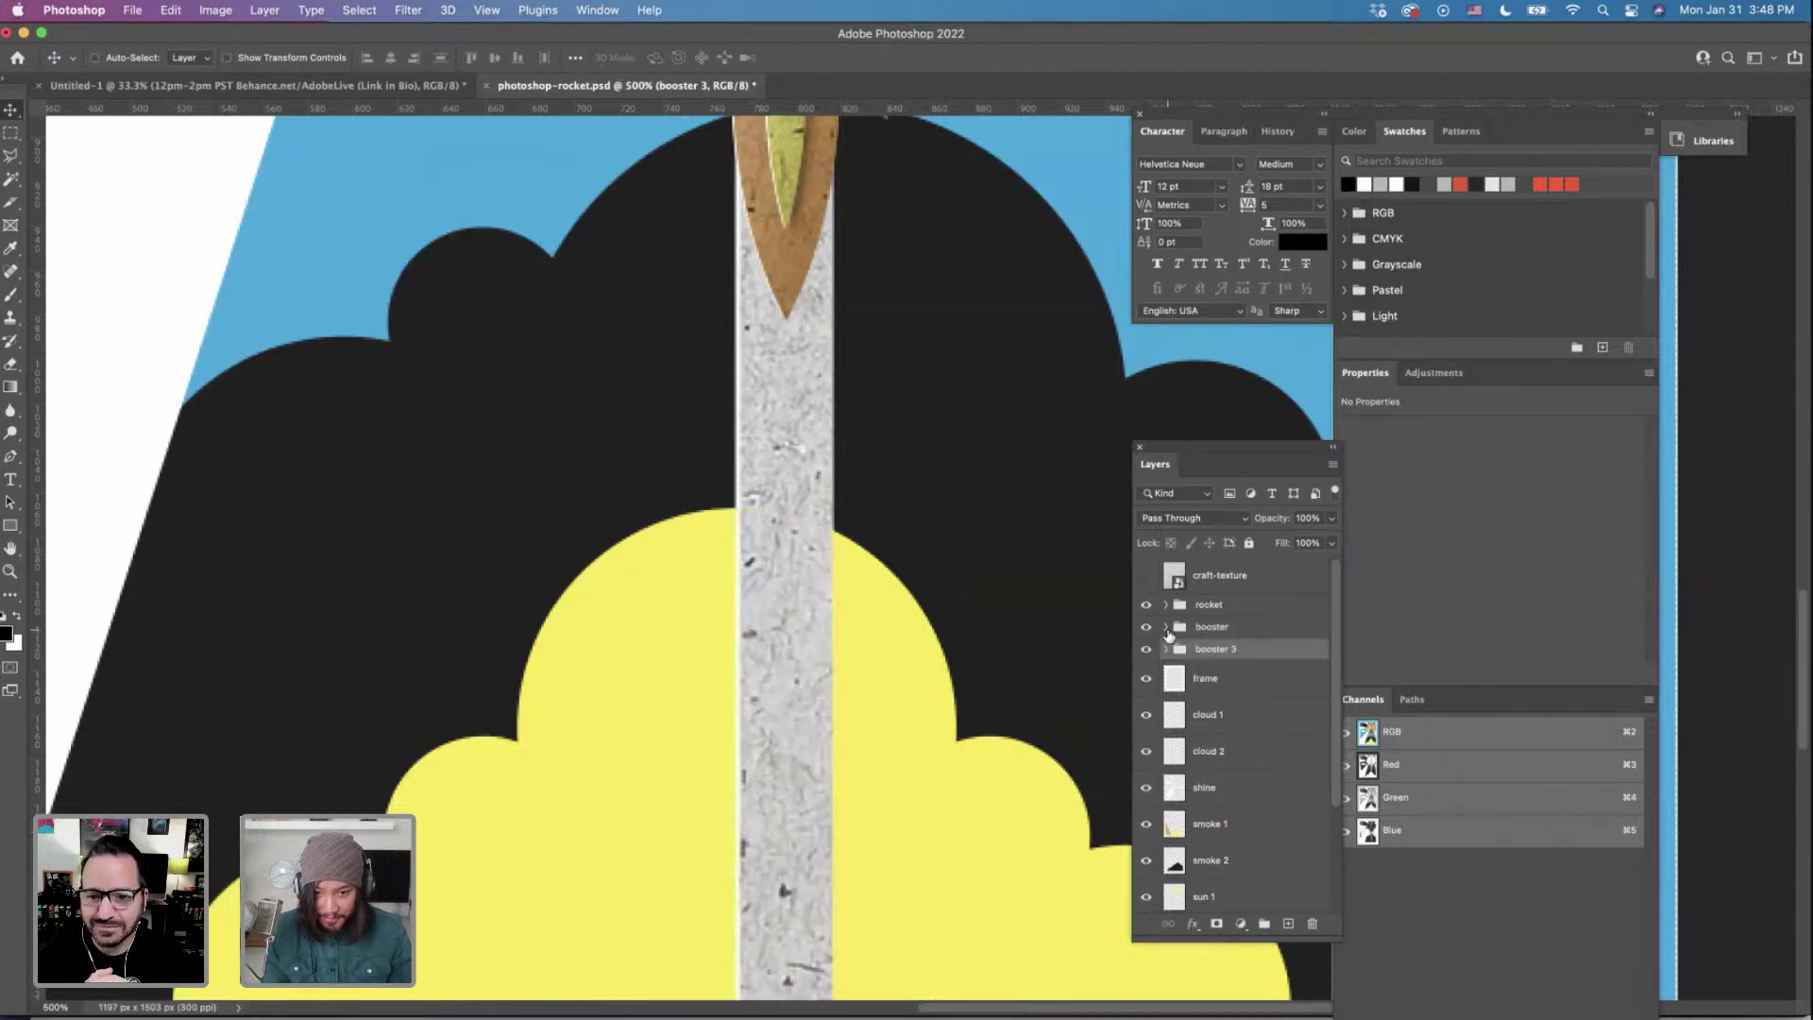
{"action": "left_click", "coordinate": [1167, 627]}
{"action": "key", "text": "super+z"}
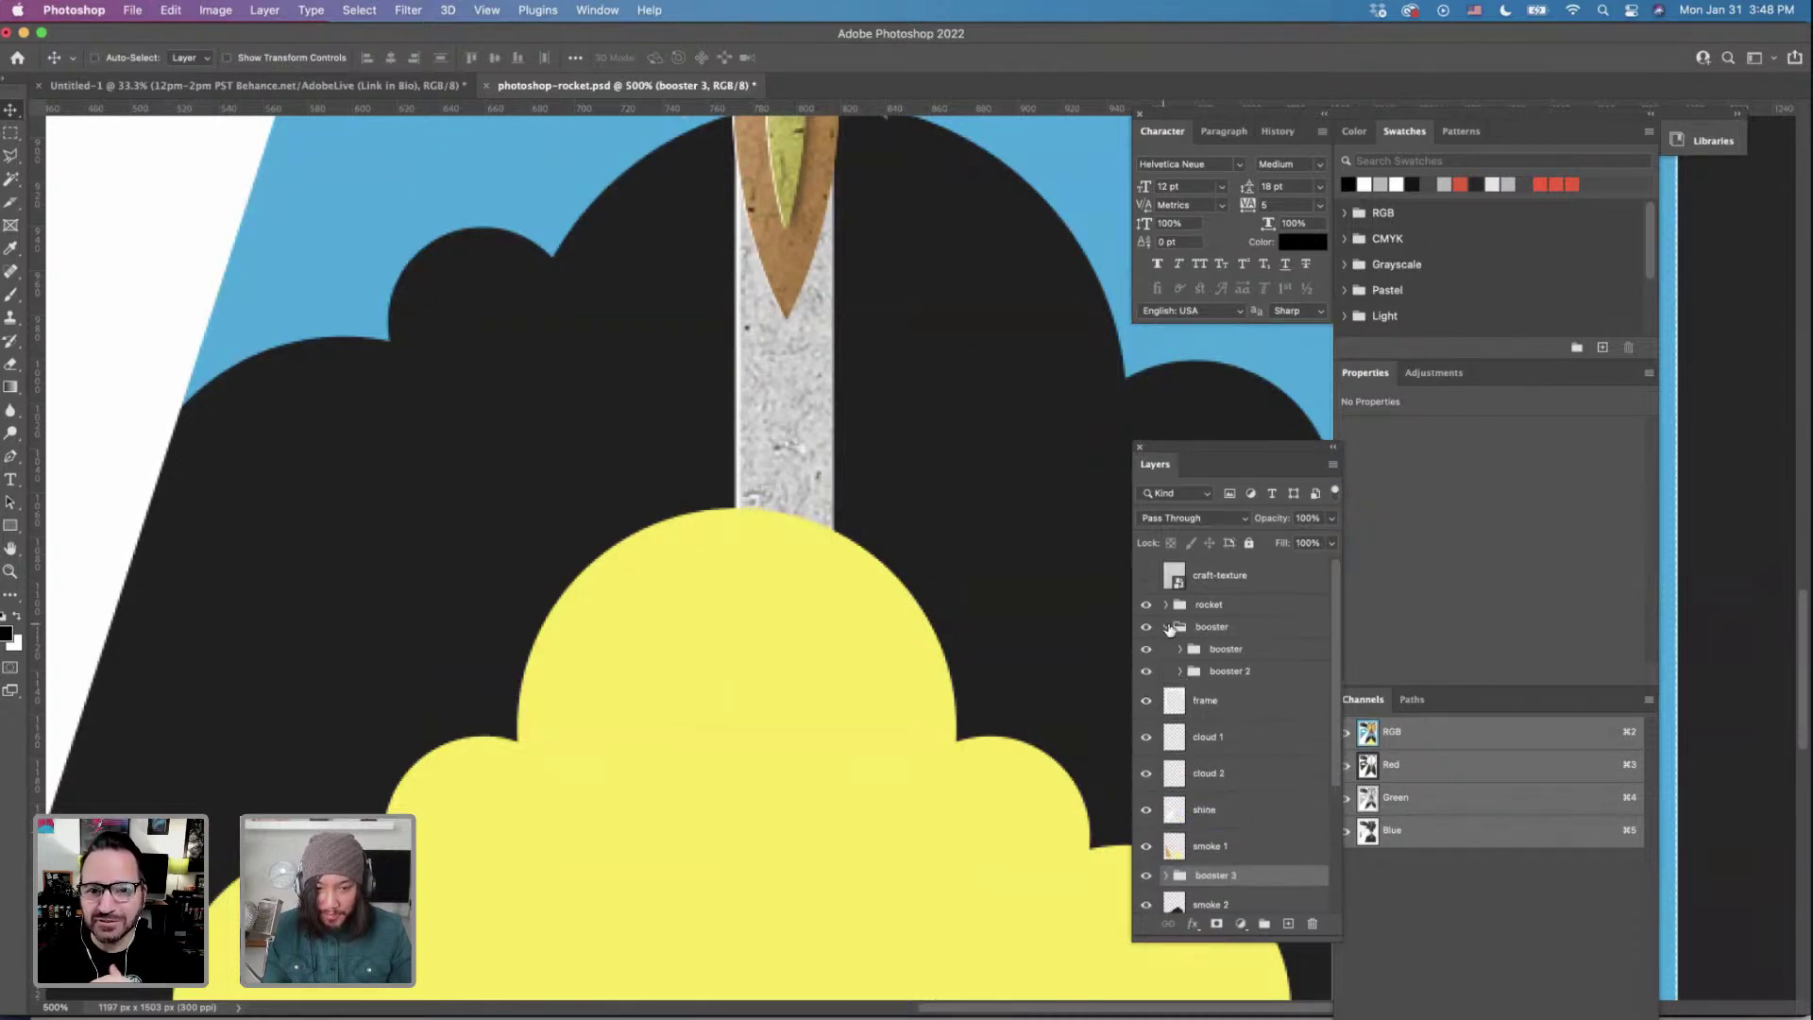
{"action": "left_click", "coordinate": [1168, 629]}
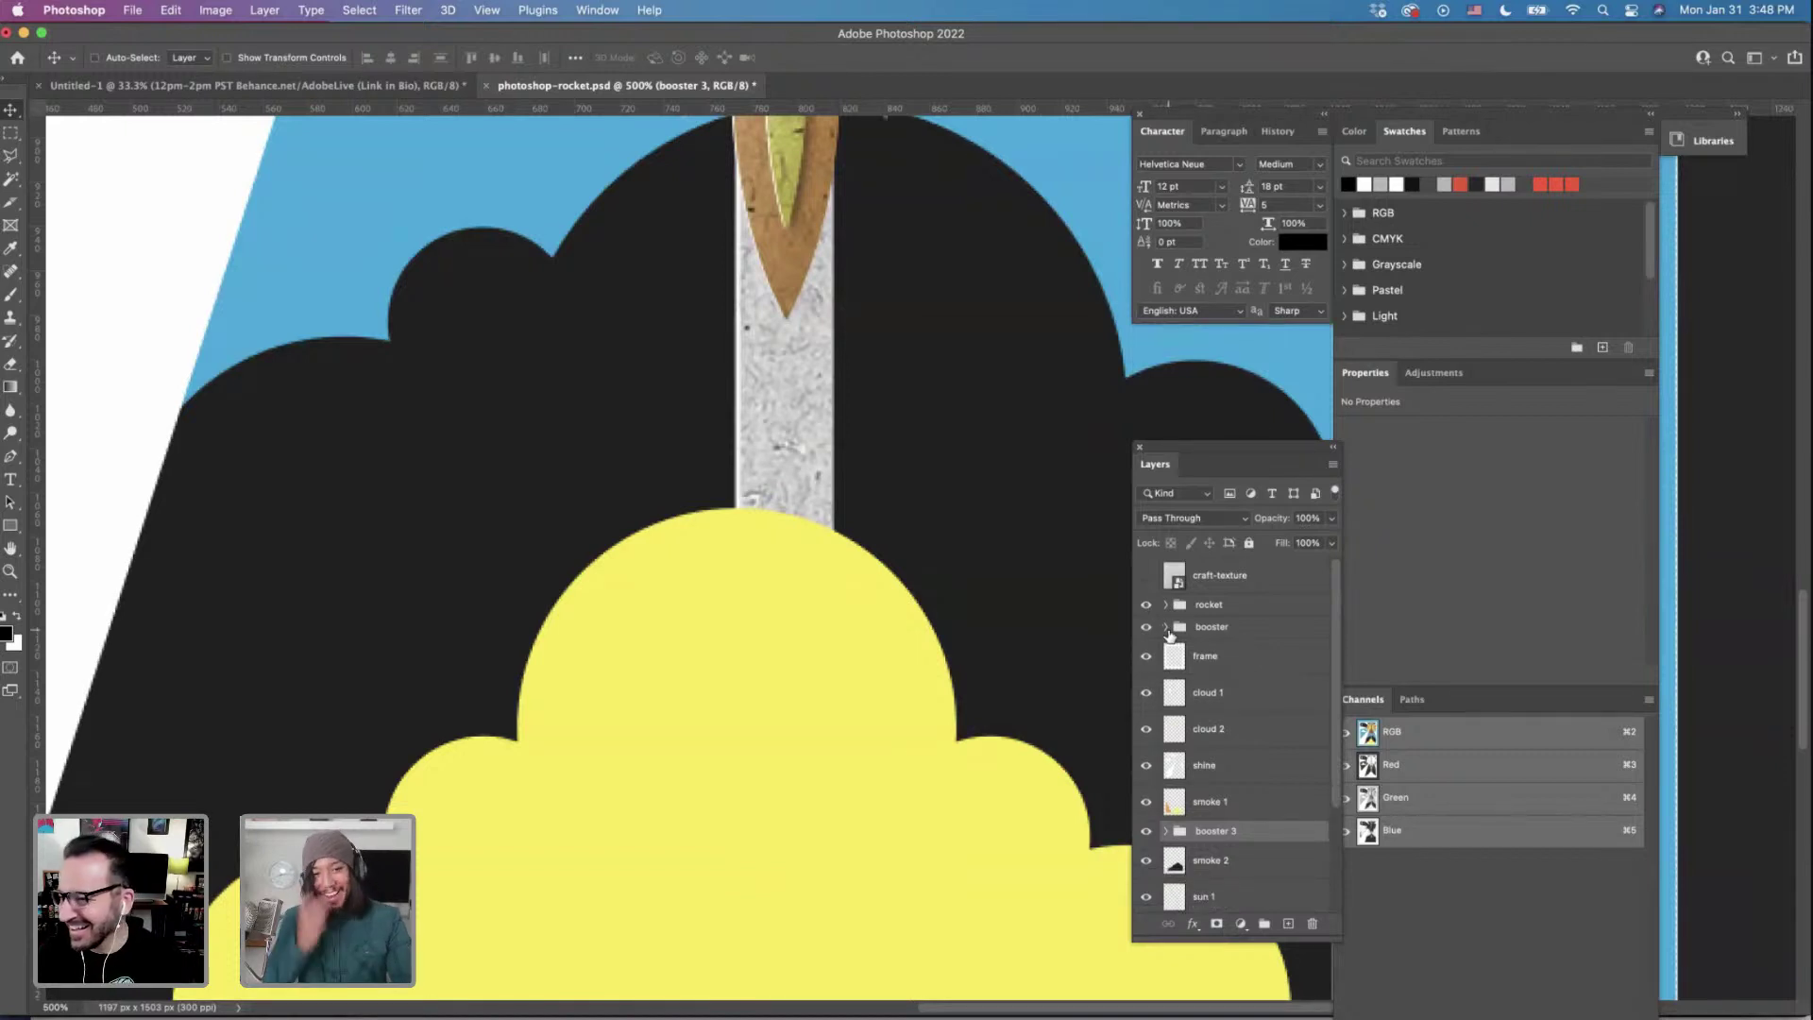
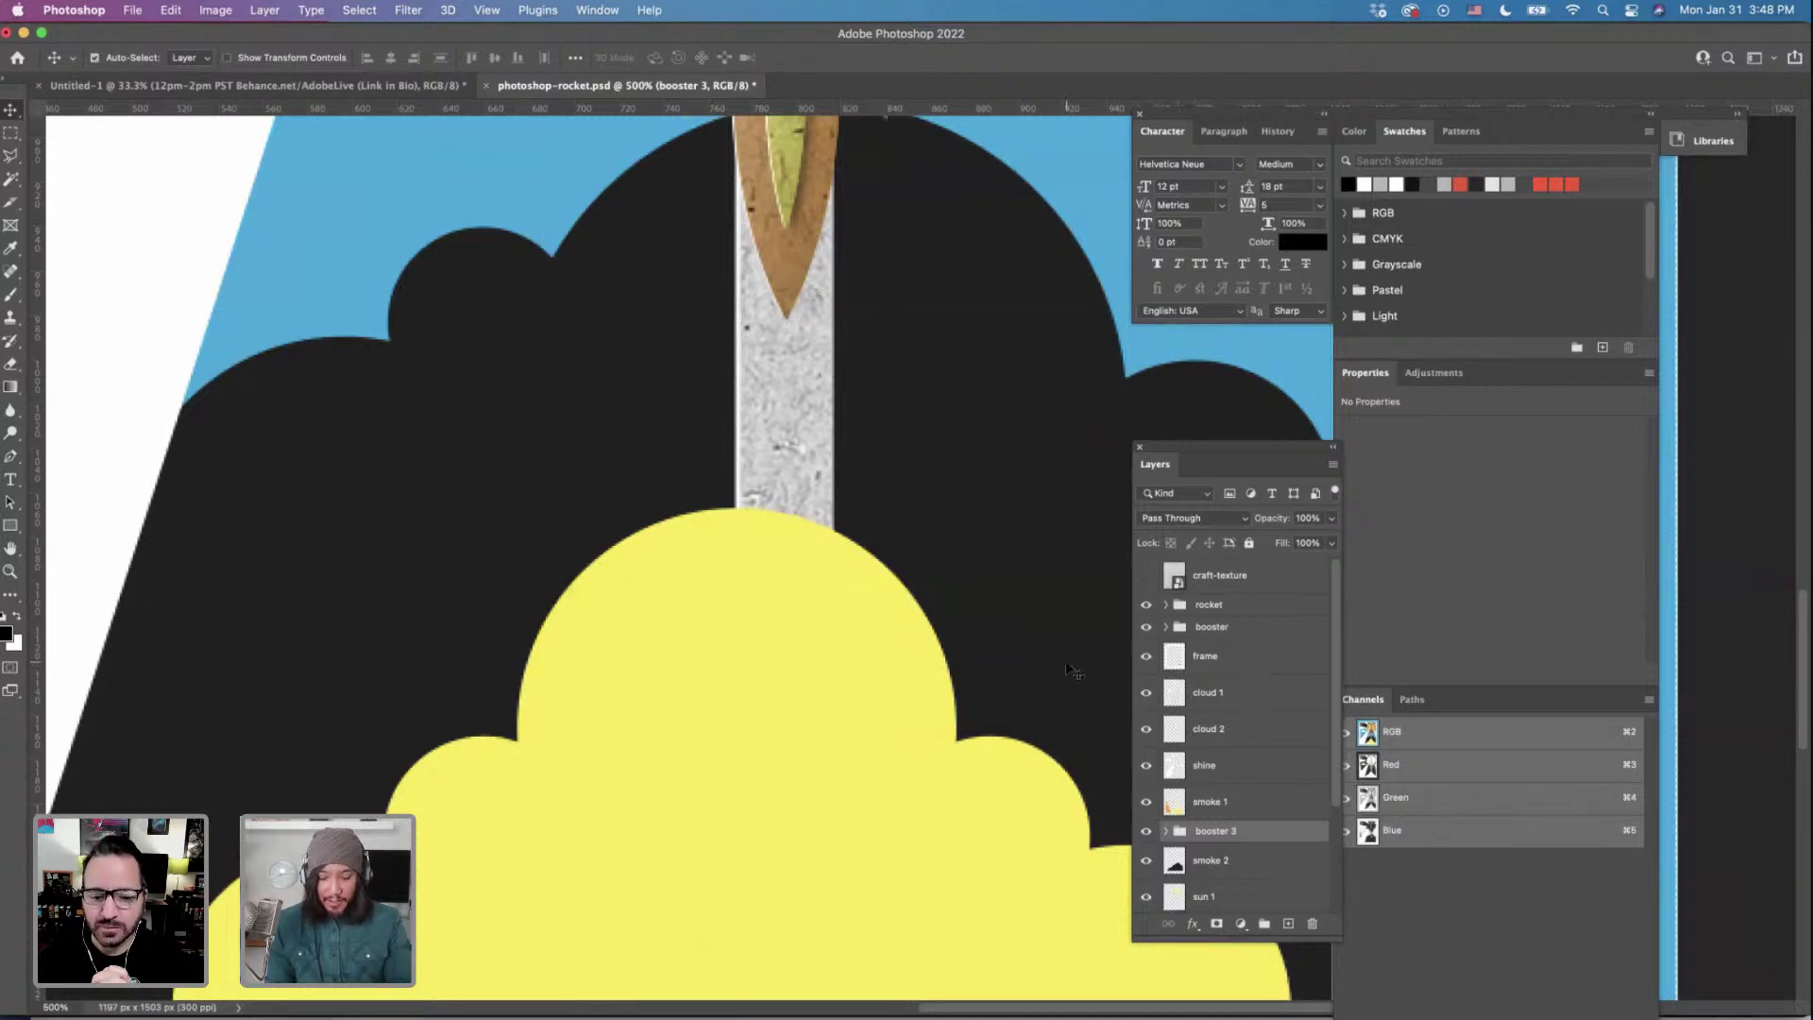
Examine the textured strip where it meets the booster above and the yellow and black smoke clouds.
{"action": "key", "text": "super+minus"}
{"action": "key", "text": "super+minus"}
{"action": "key", "text": "super+minus"}
{"action": "key", "text": "super+plus"}
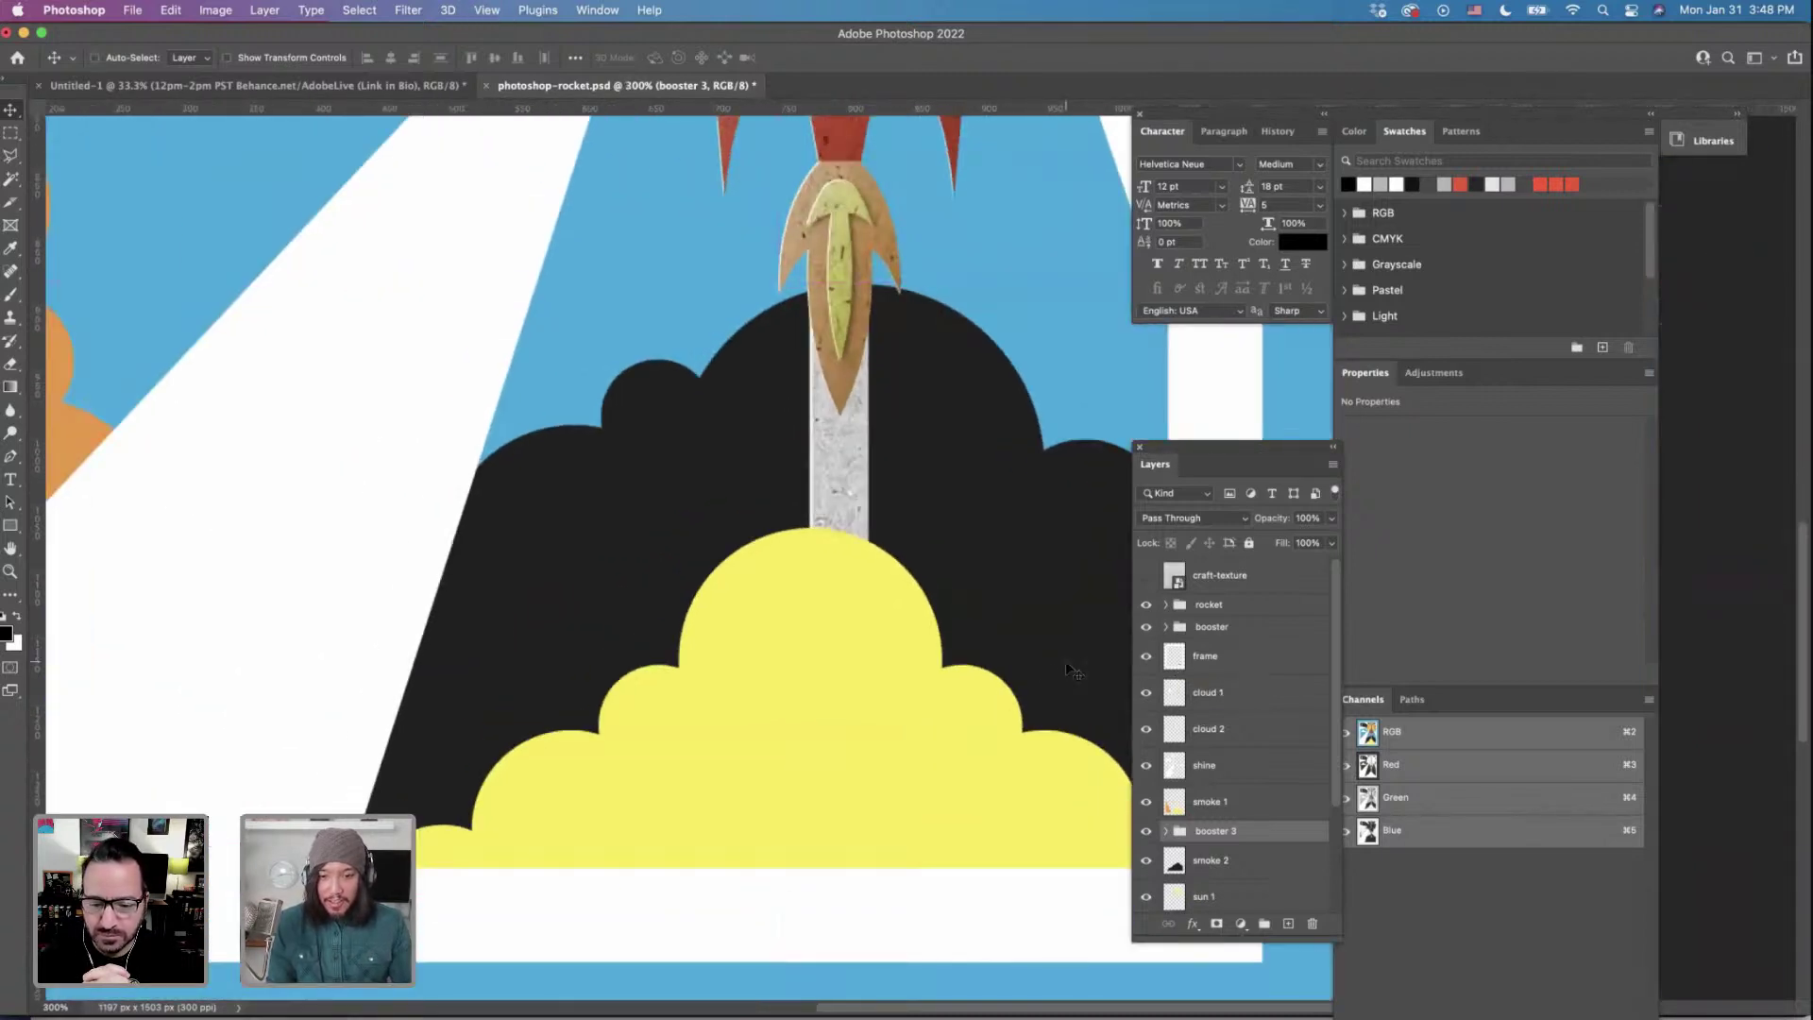
{"action": "scroll", "coordinate": [878, 728], "scroll_direction": "up", "scroll_amount": 3}
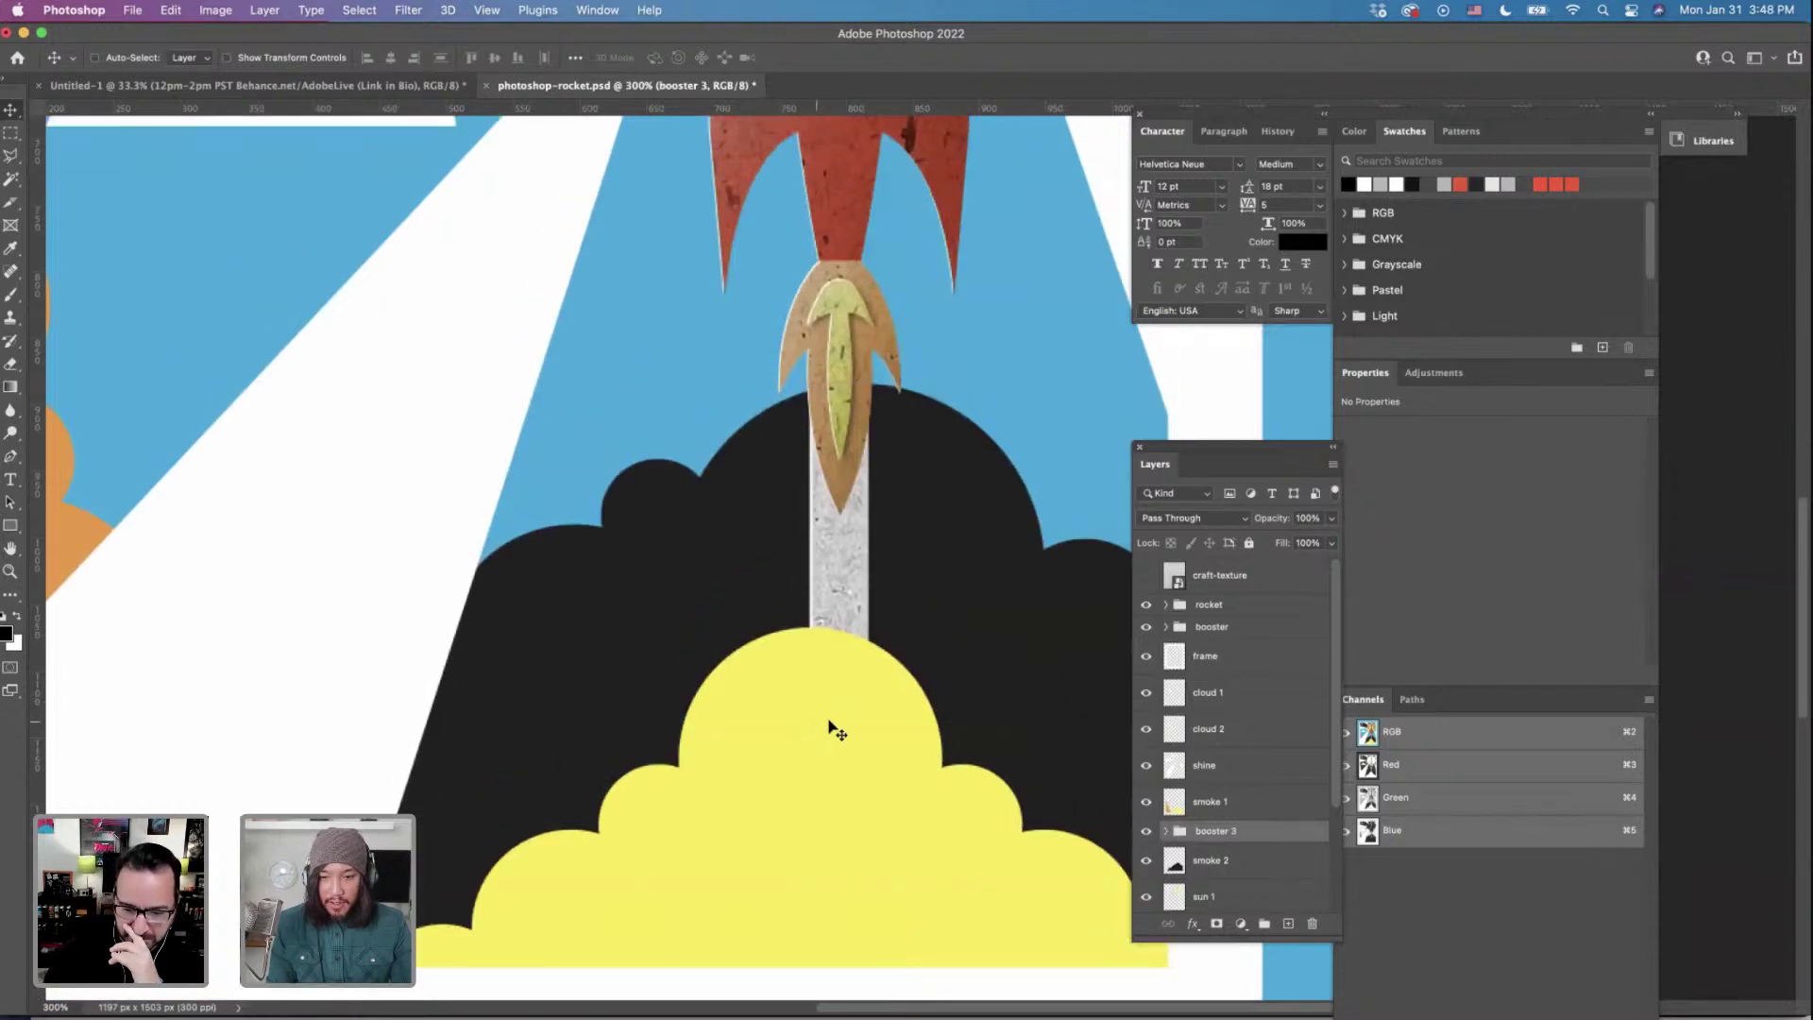
{"action": "scroll", "coordinate": [794, 739], "scroll_direction": "right", "scroll_amount": 4}
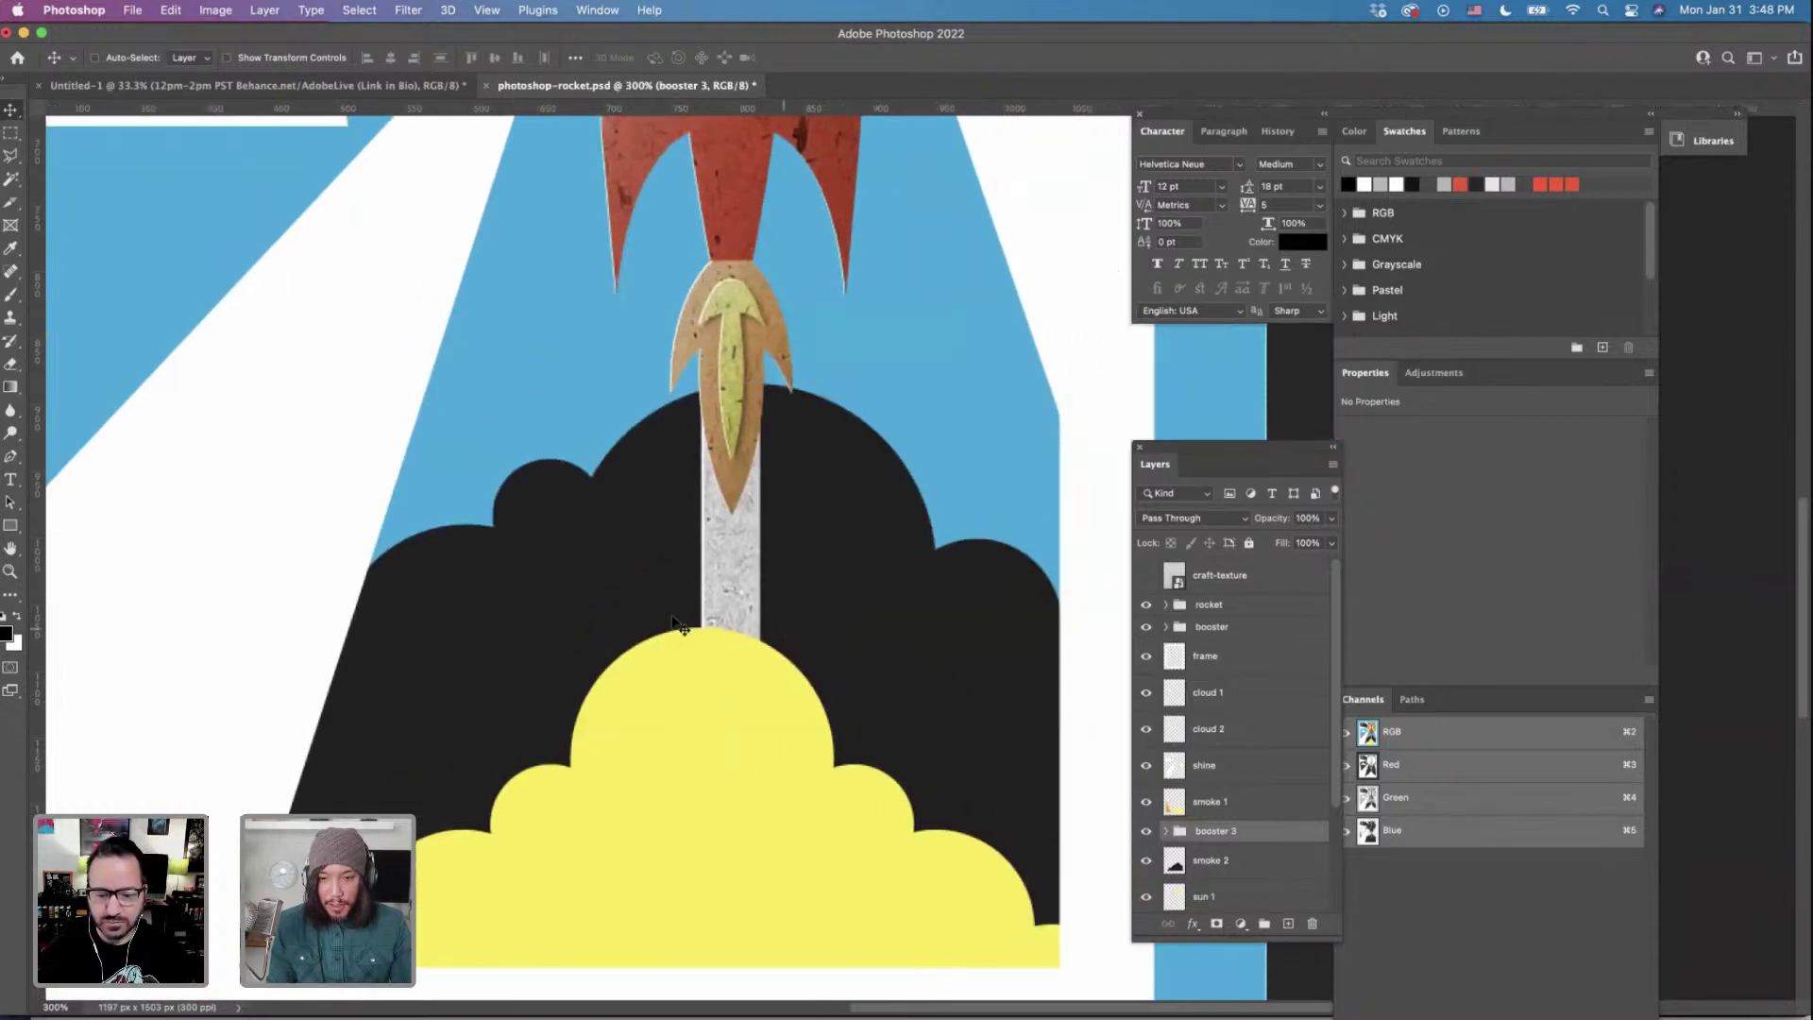
{"action": "scroll", "coordinate": [704, 678], "scroll_direction": "down", "scroll_amount": 1}
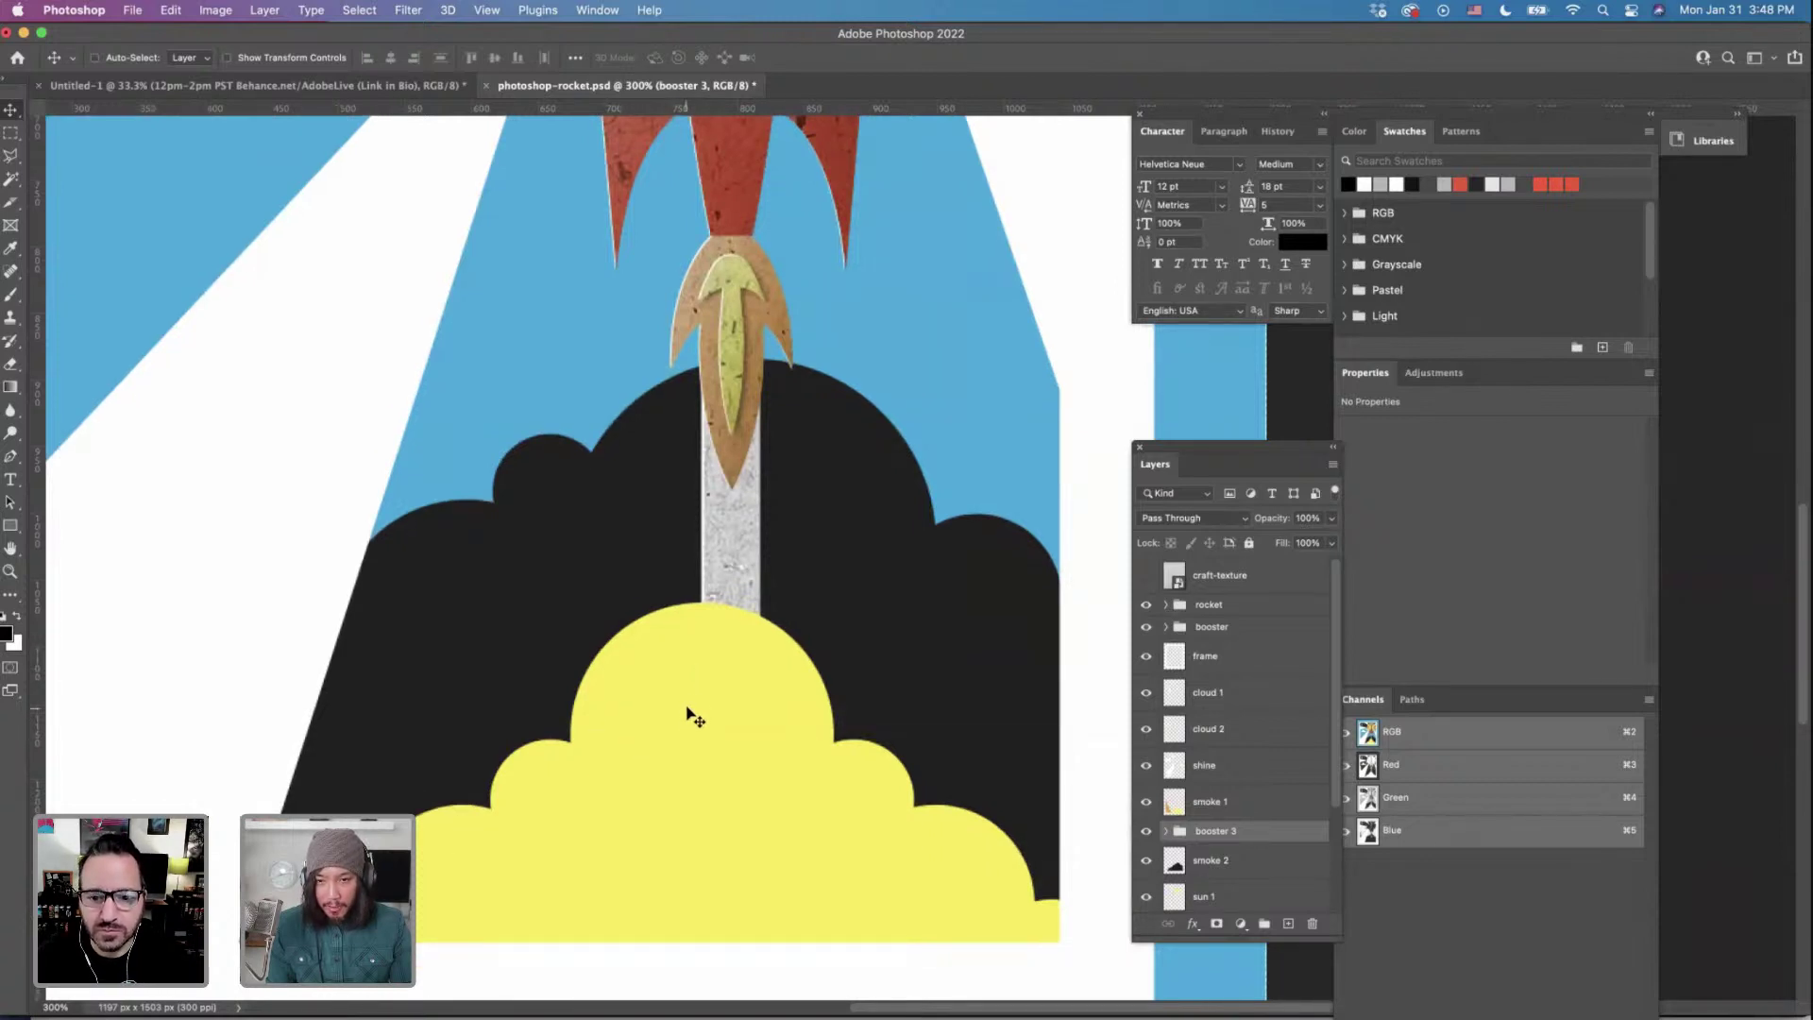
{"action": "scroll", "coordinate": [741, 569], "scroll_direction": "up", "scroll_amount": 5}
{"action": "scroll", "coordinate": [728, 696], "scroll_direction": "down", "scroll_amount": 4}
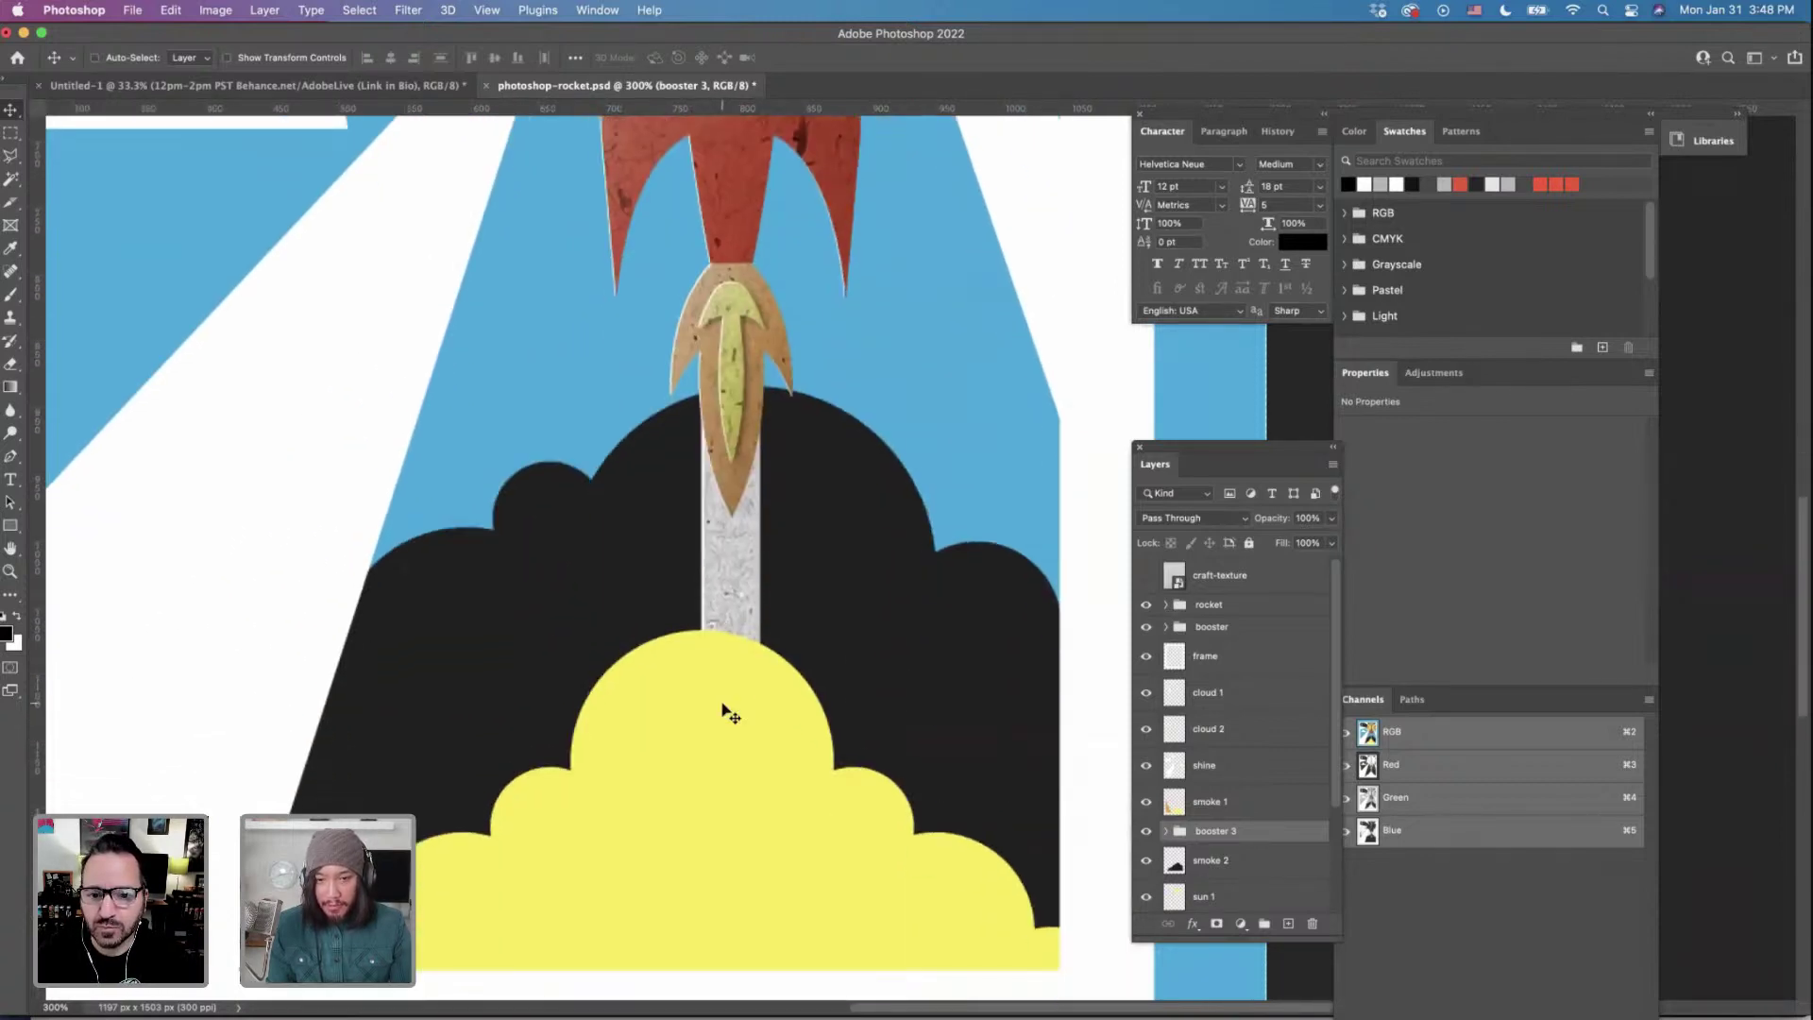
{"action": "scroll", "coordinate": [740, 705], "scroll_direction": "up", "scroll_amount": 2}
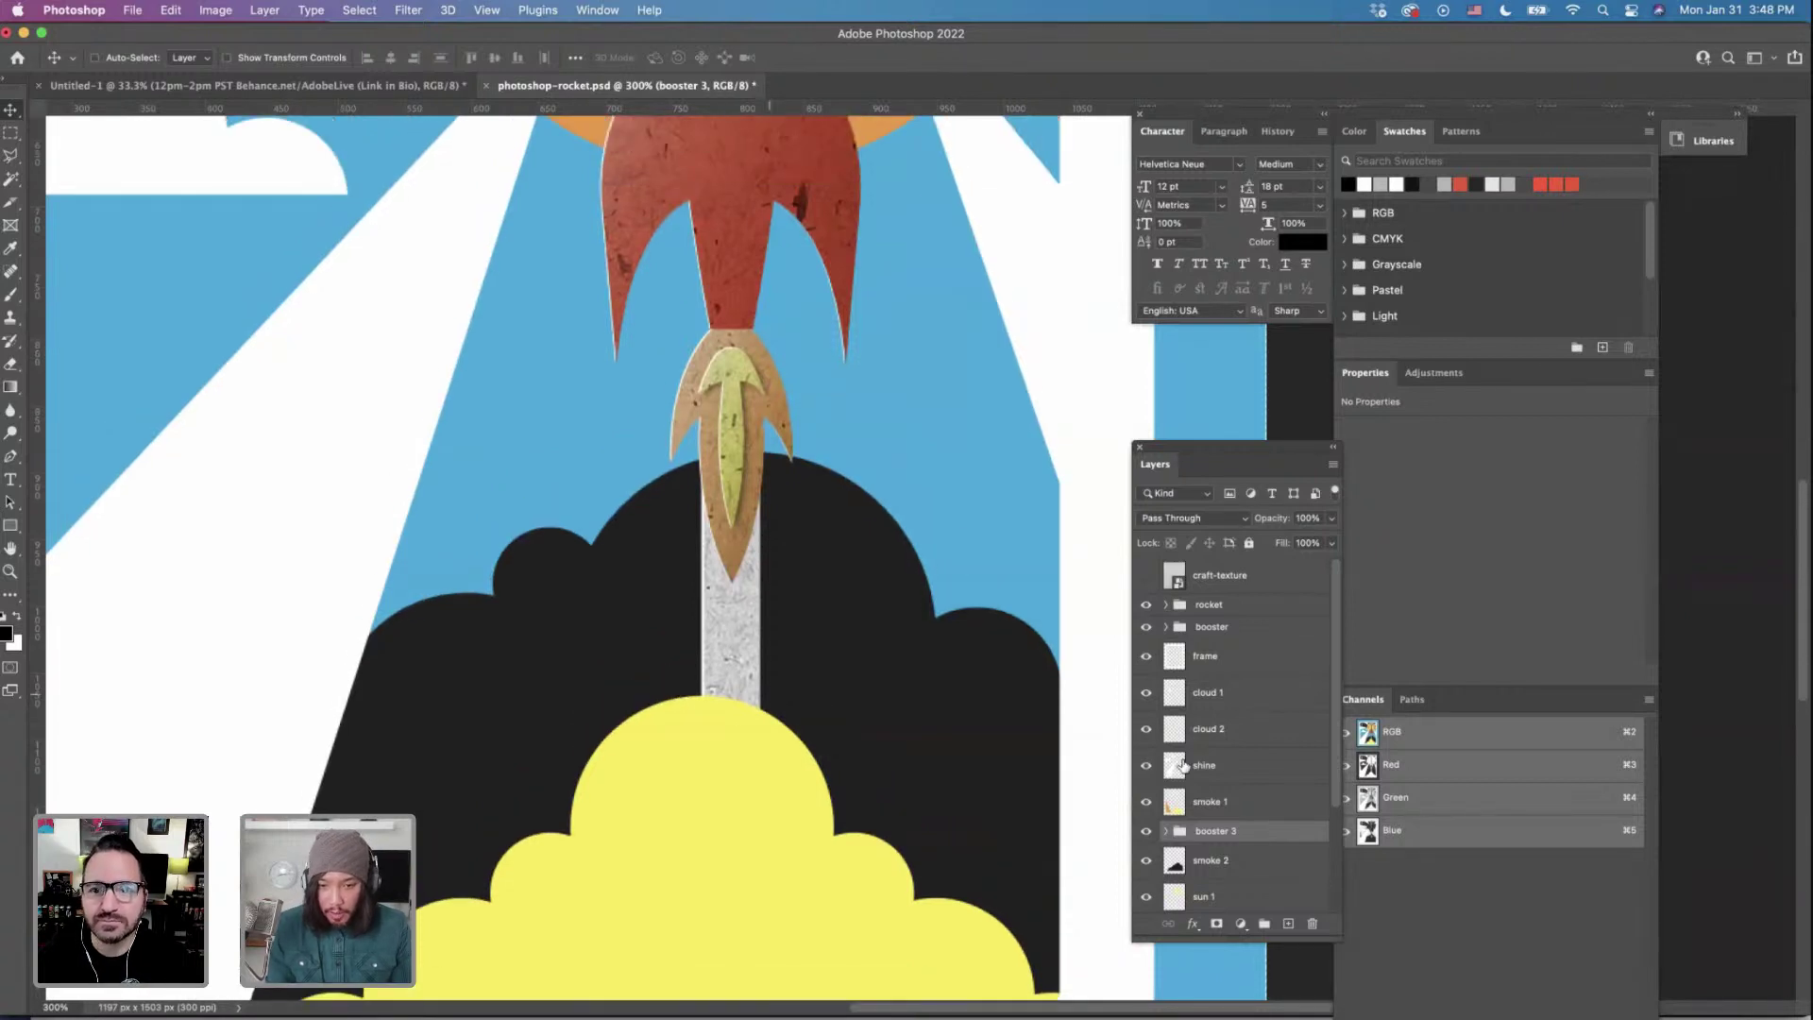
Load the outline of the booster 3 layer inside the booster 3 group as a selection.
{"action": "left_click", "coordinate": [1165, 832]}
{"action": "scroll", "coordinate": [1185, 836], "scroll_direction": "down", "scroll_amount": 3}
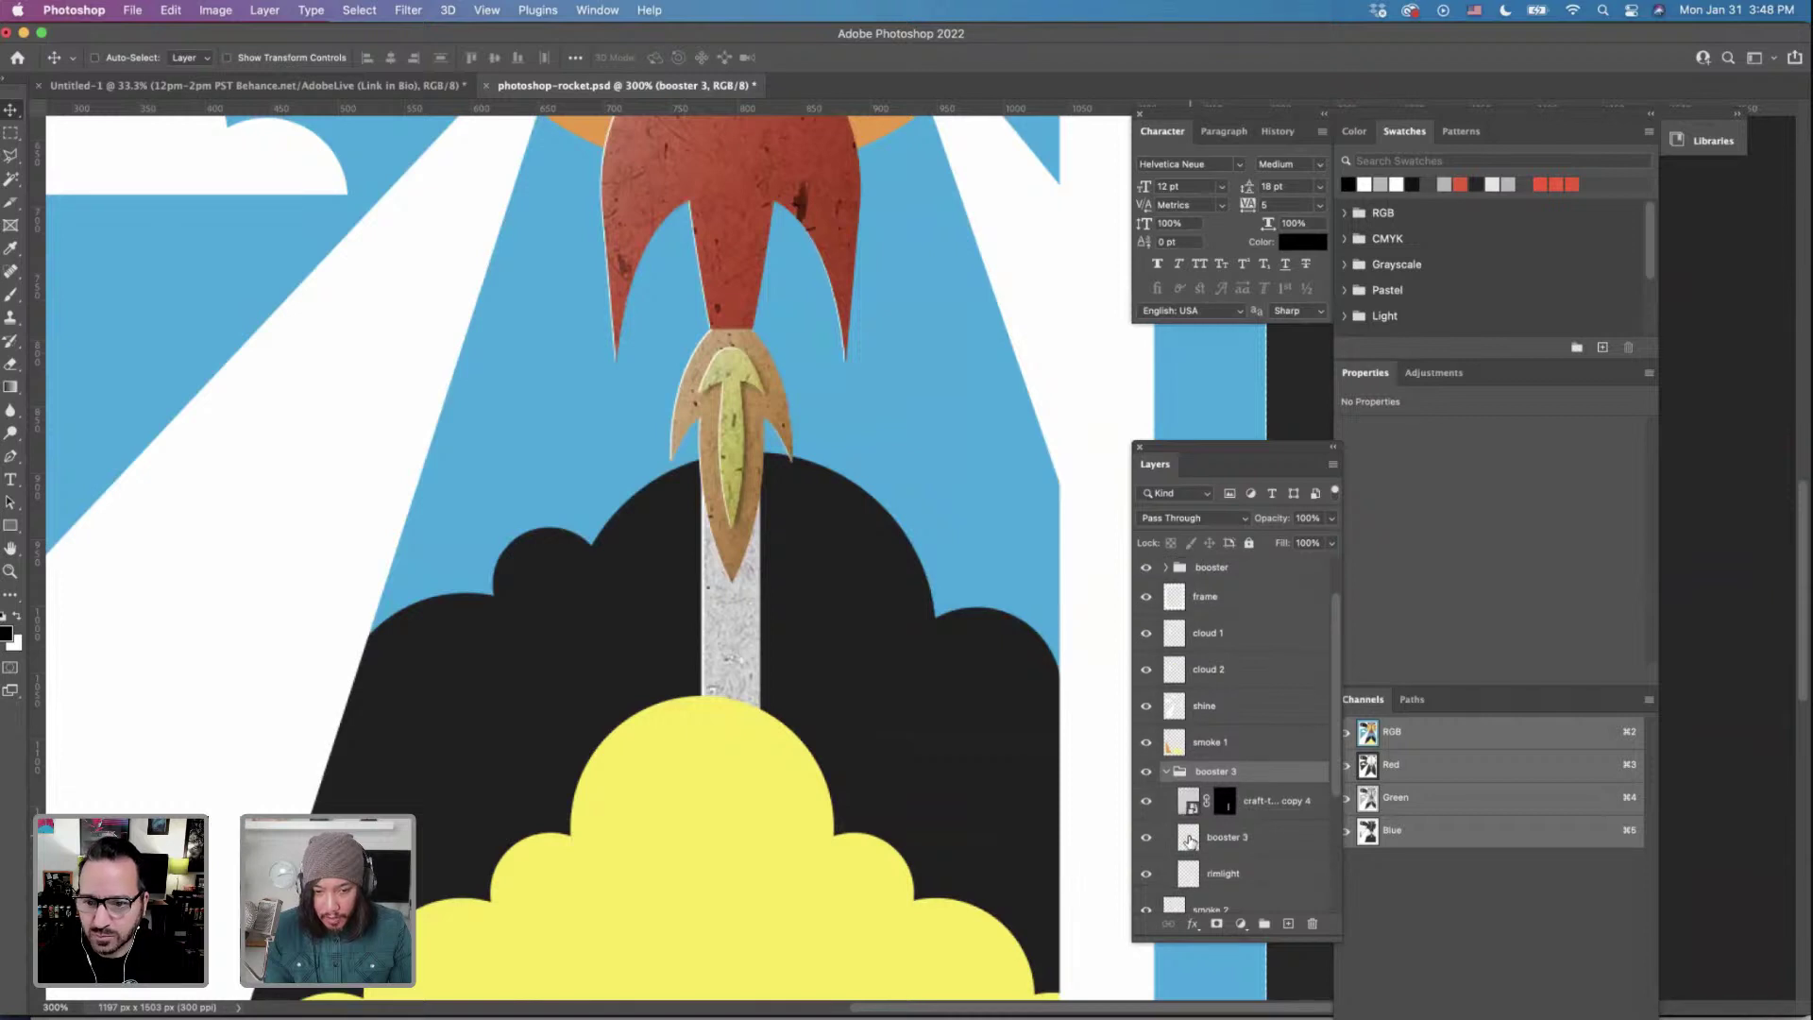
{"action": "left_click", "coordinate": [1188, 818], "text": "super"}
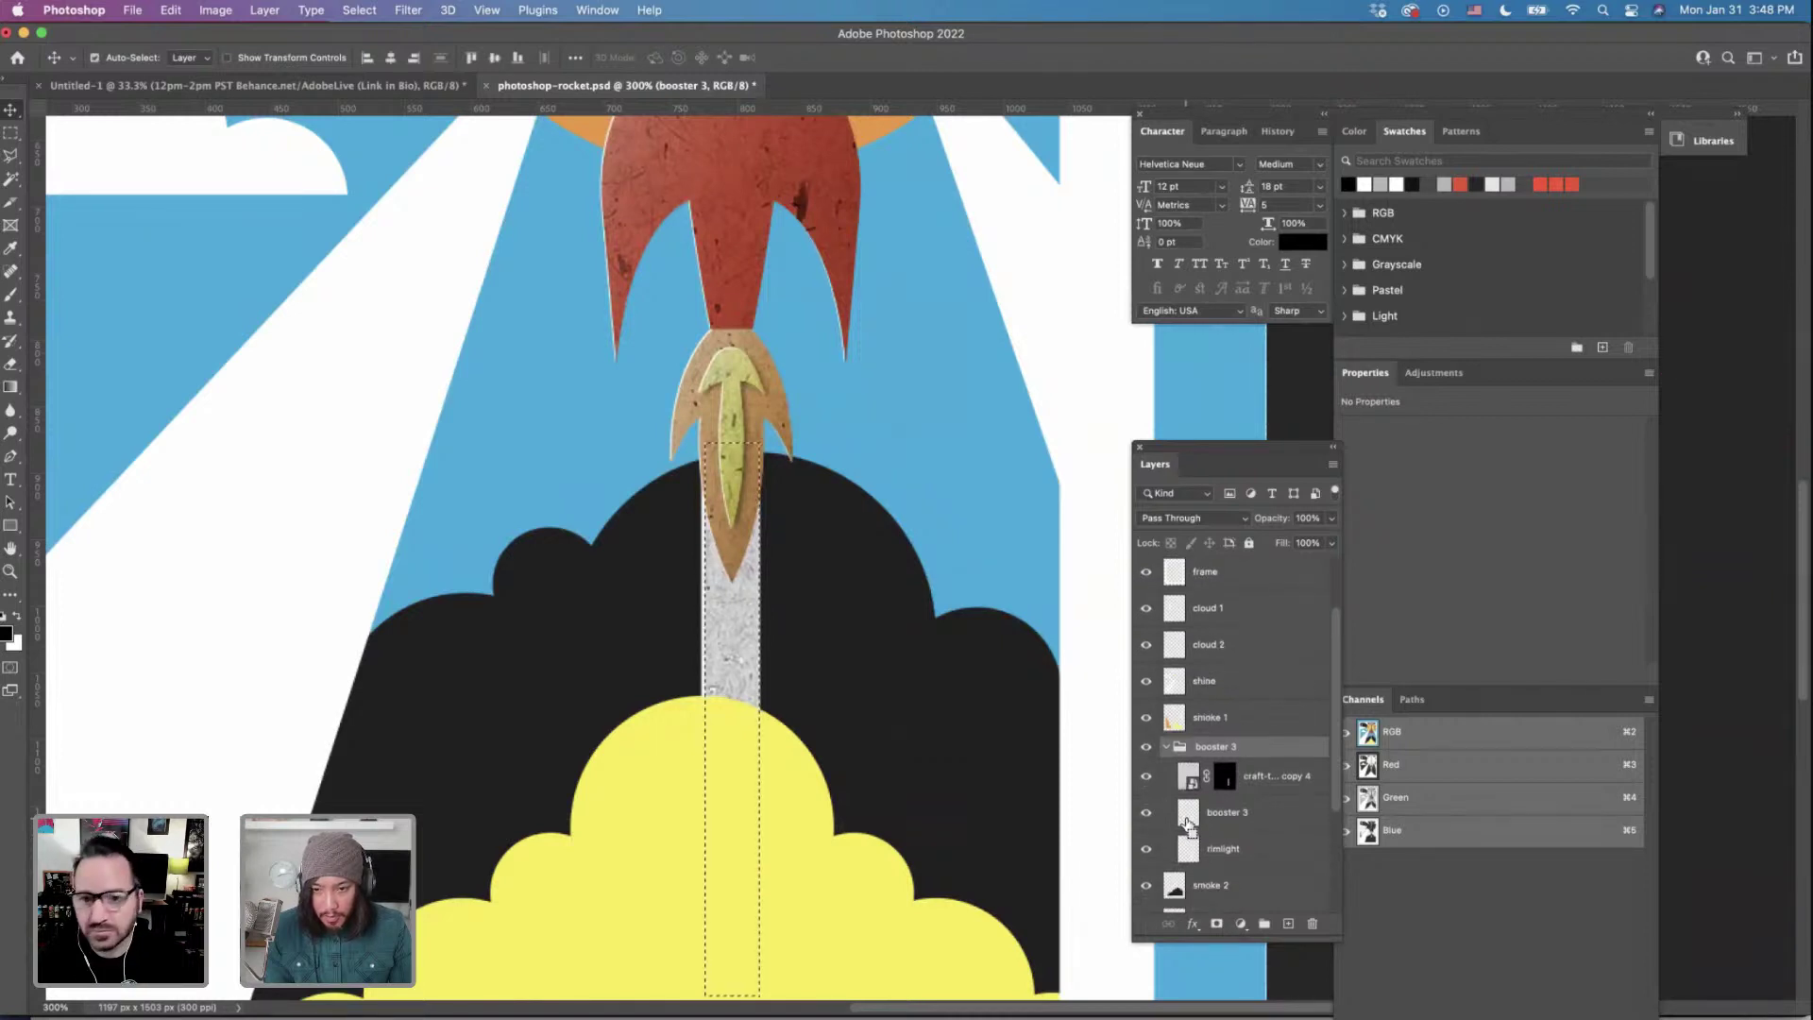
{"action": "left_click", "coordinate": [1169, 751]}
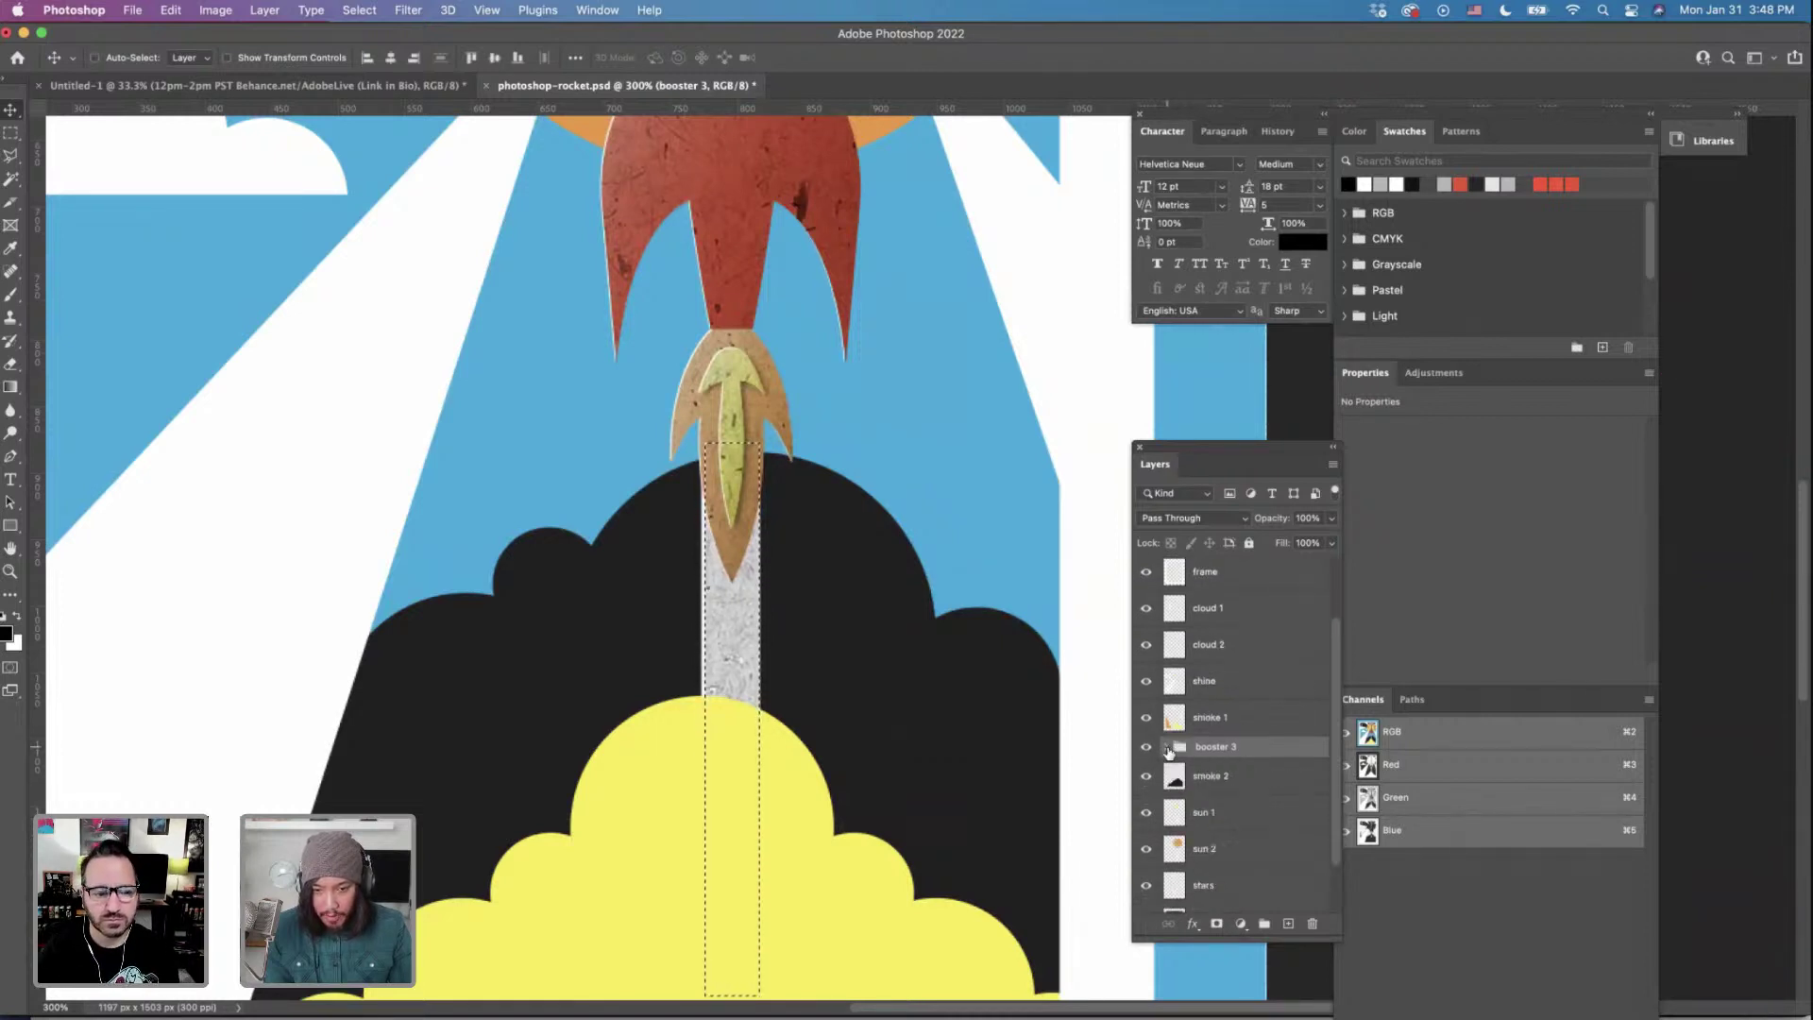
{"action": "scroll", "coordinate": [1171, 736], "scroll_direction": "up", "scroll_amount": 3}
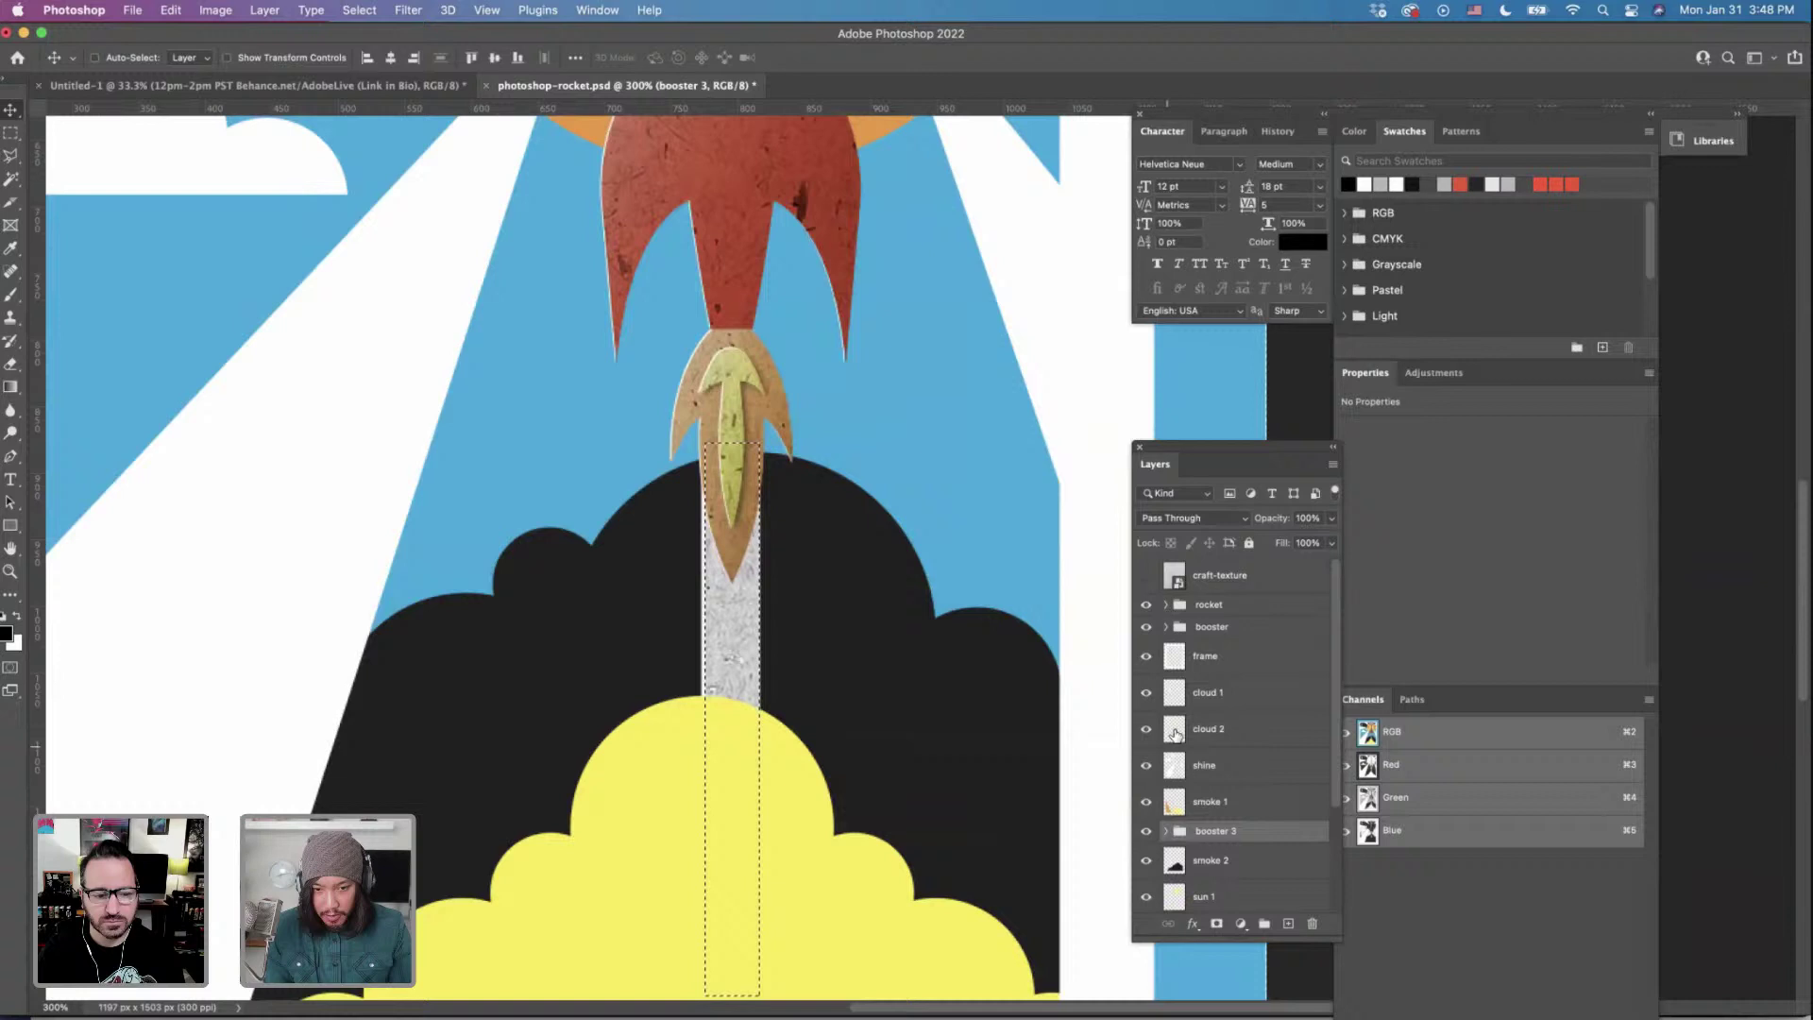
Add the outline of the booster 2 layer, inside the booster group, to the current selection.
{"action": "left_click", "coordinate": [1165, 627]}
{"action": "left_click", "coordinate": [1146, 672]}
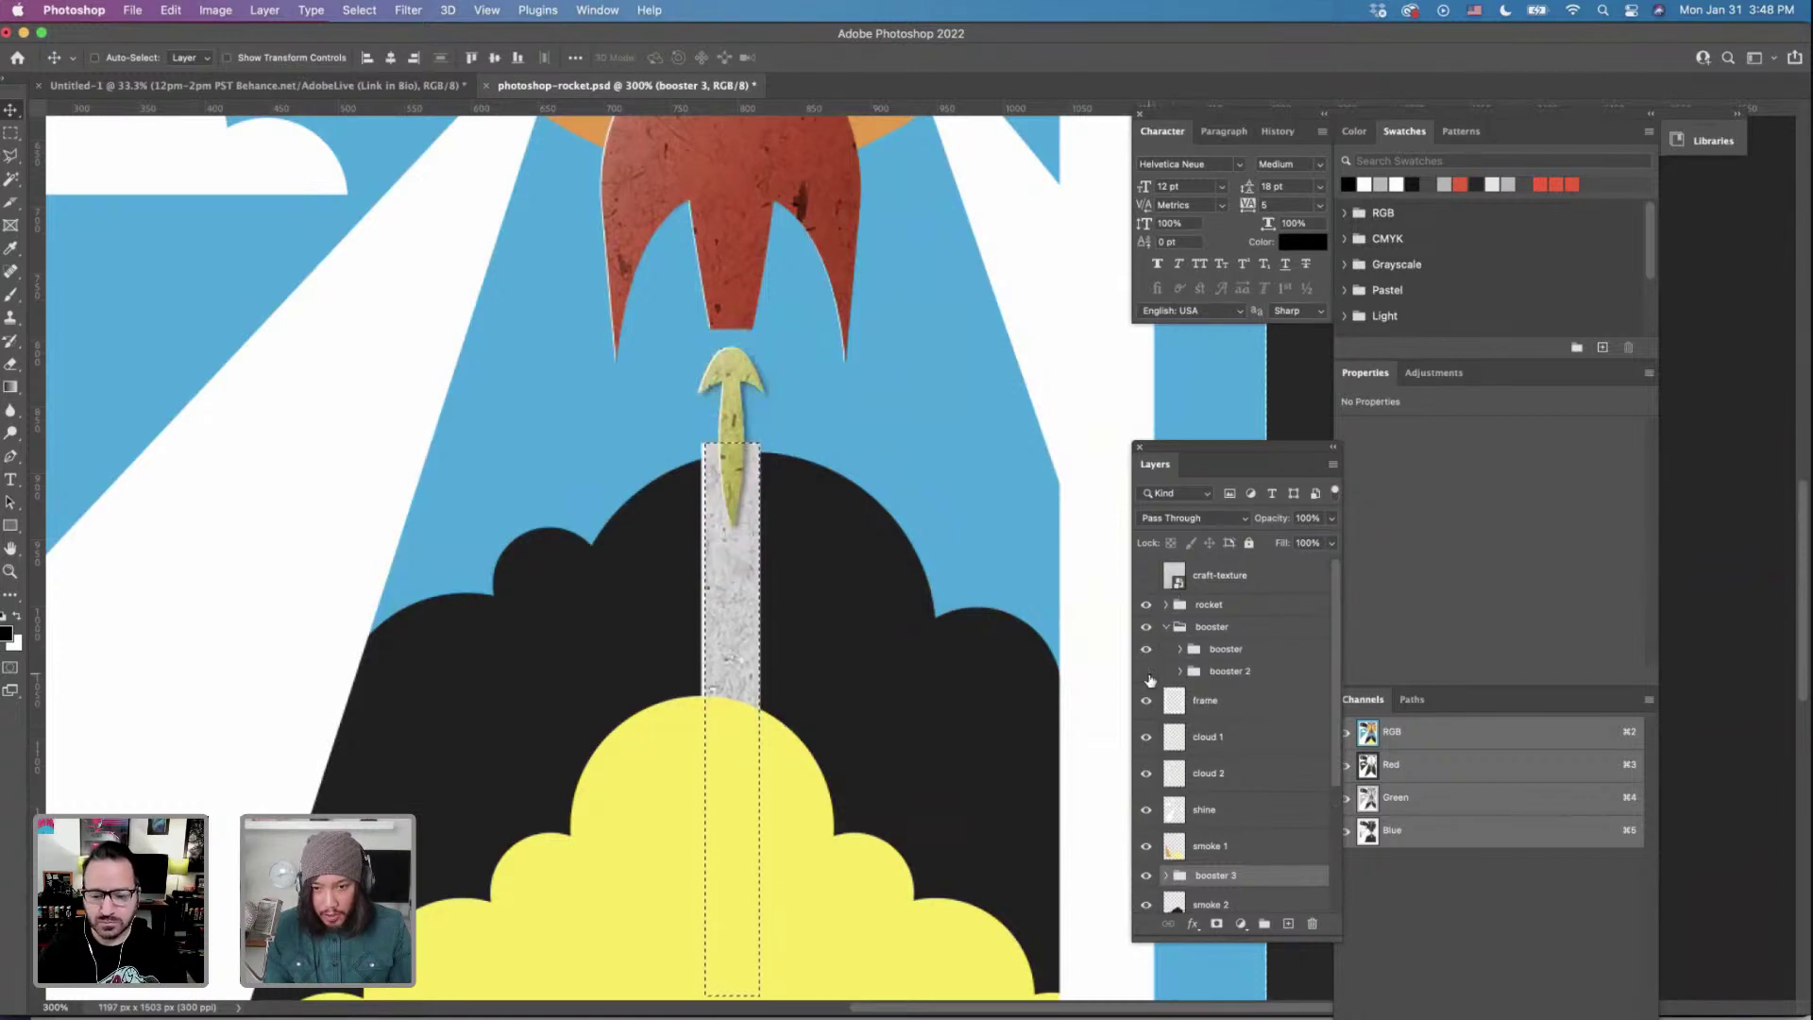
{"action": "left_click", "coordinate": [1146, 672]}
{"action": "left_click", "coordinate": [1179, 672]}
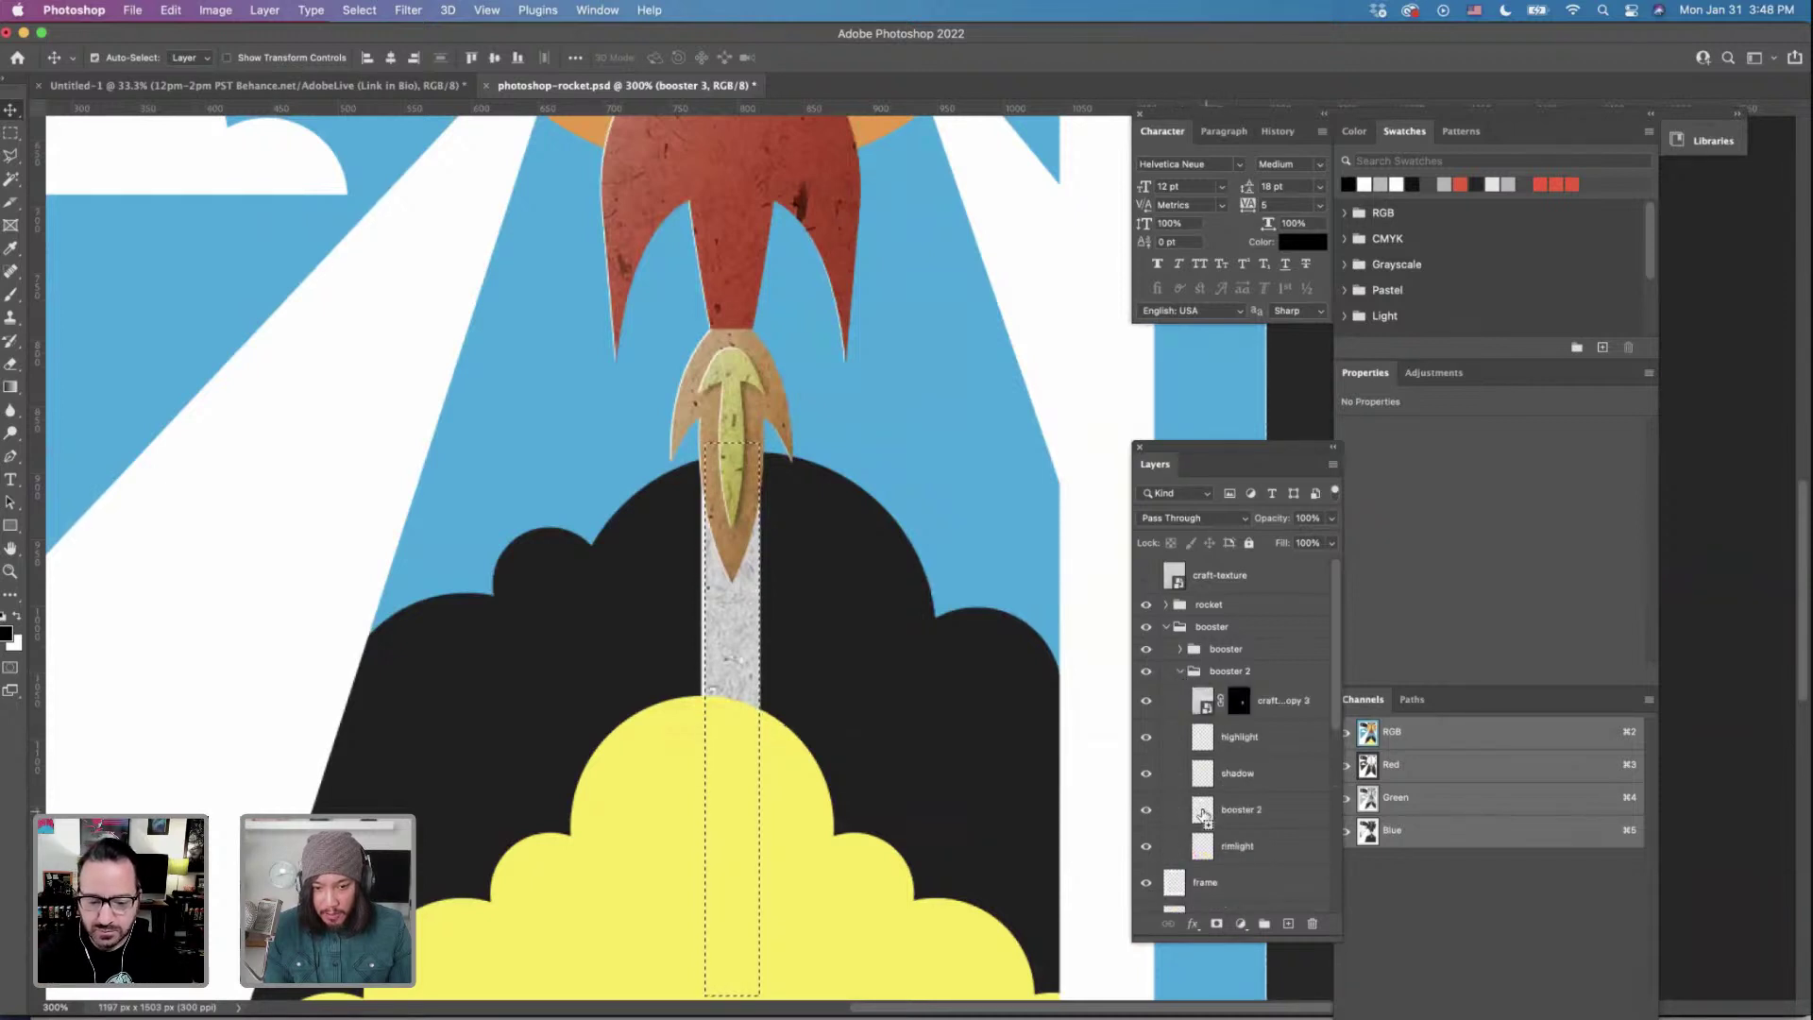
{"action": "left_click", "coordinate": [1203, 812], "text": "super"}
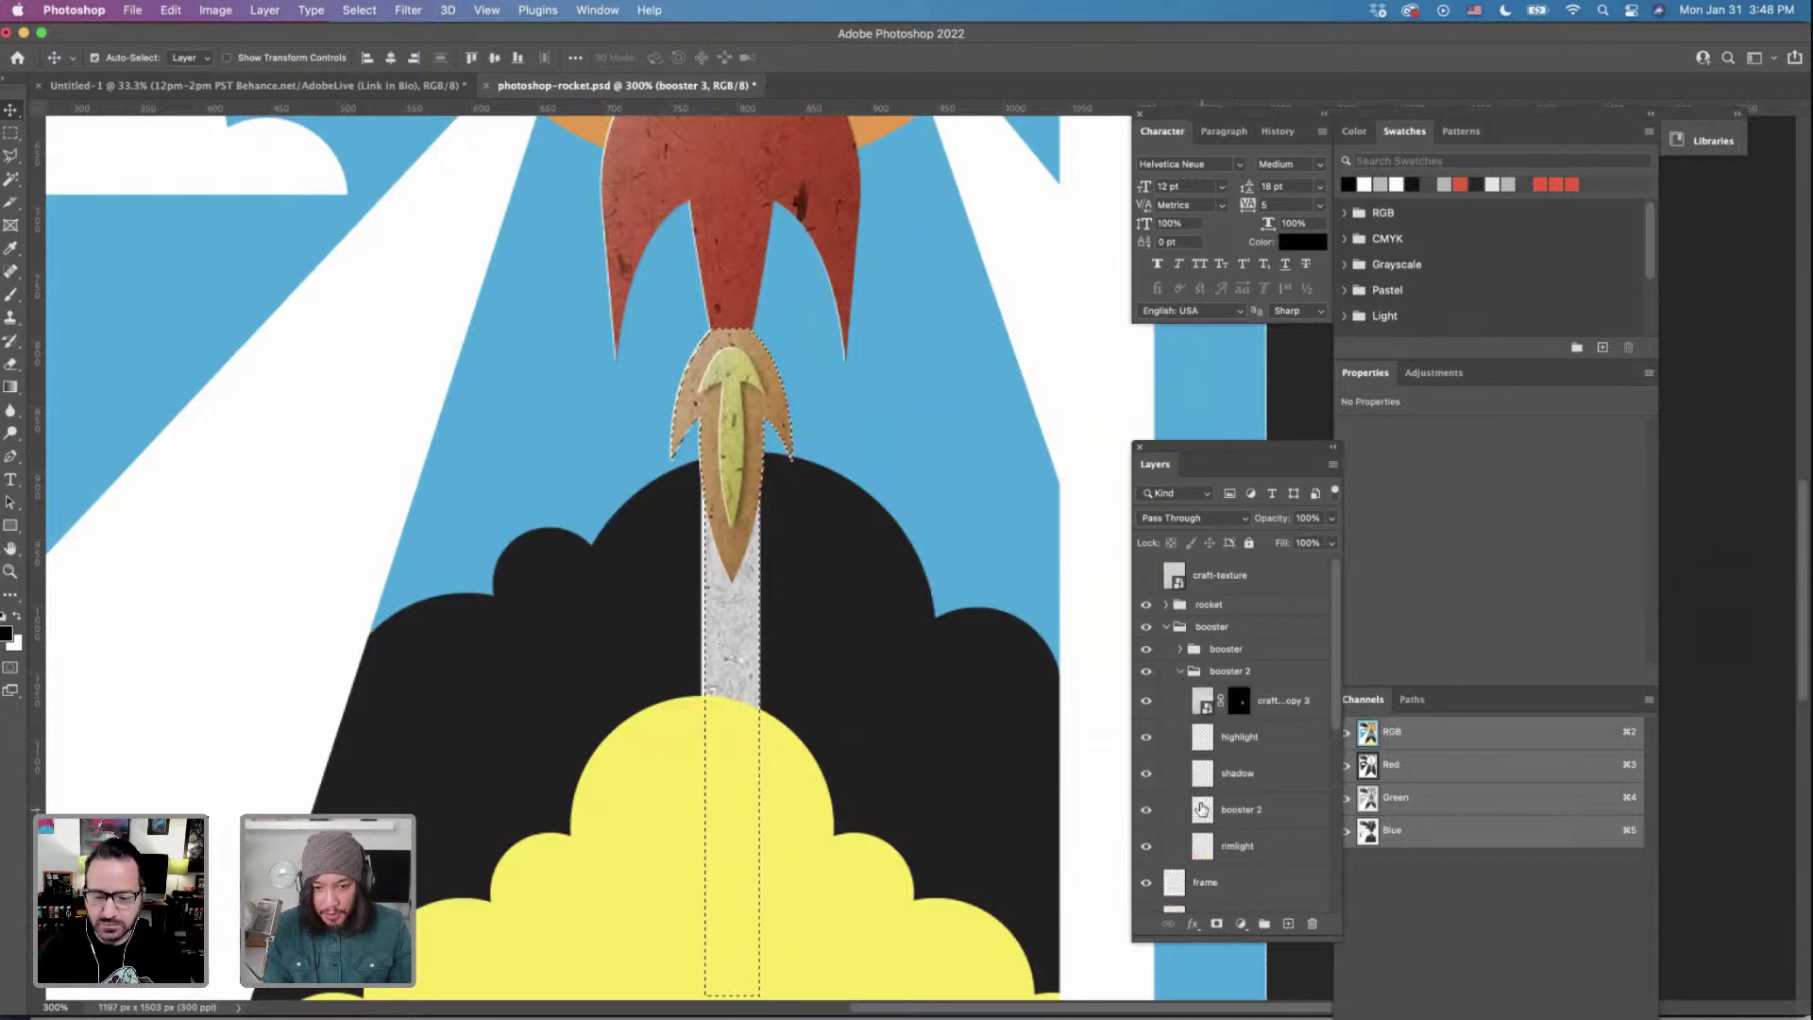
{"action": "left_click", "coordinate": [1179, 672]}
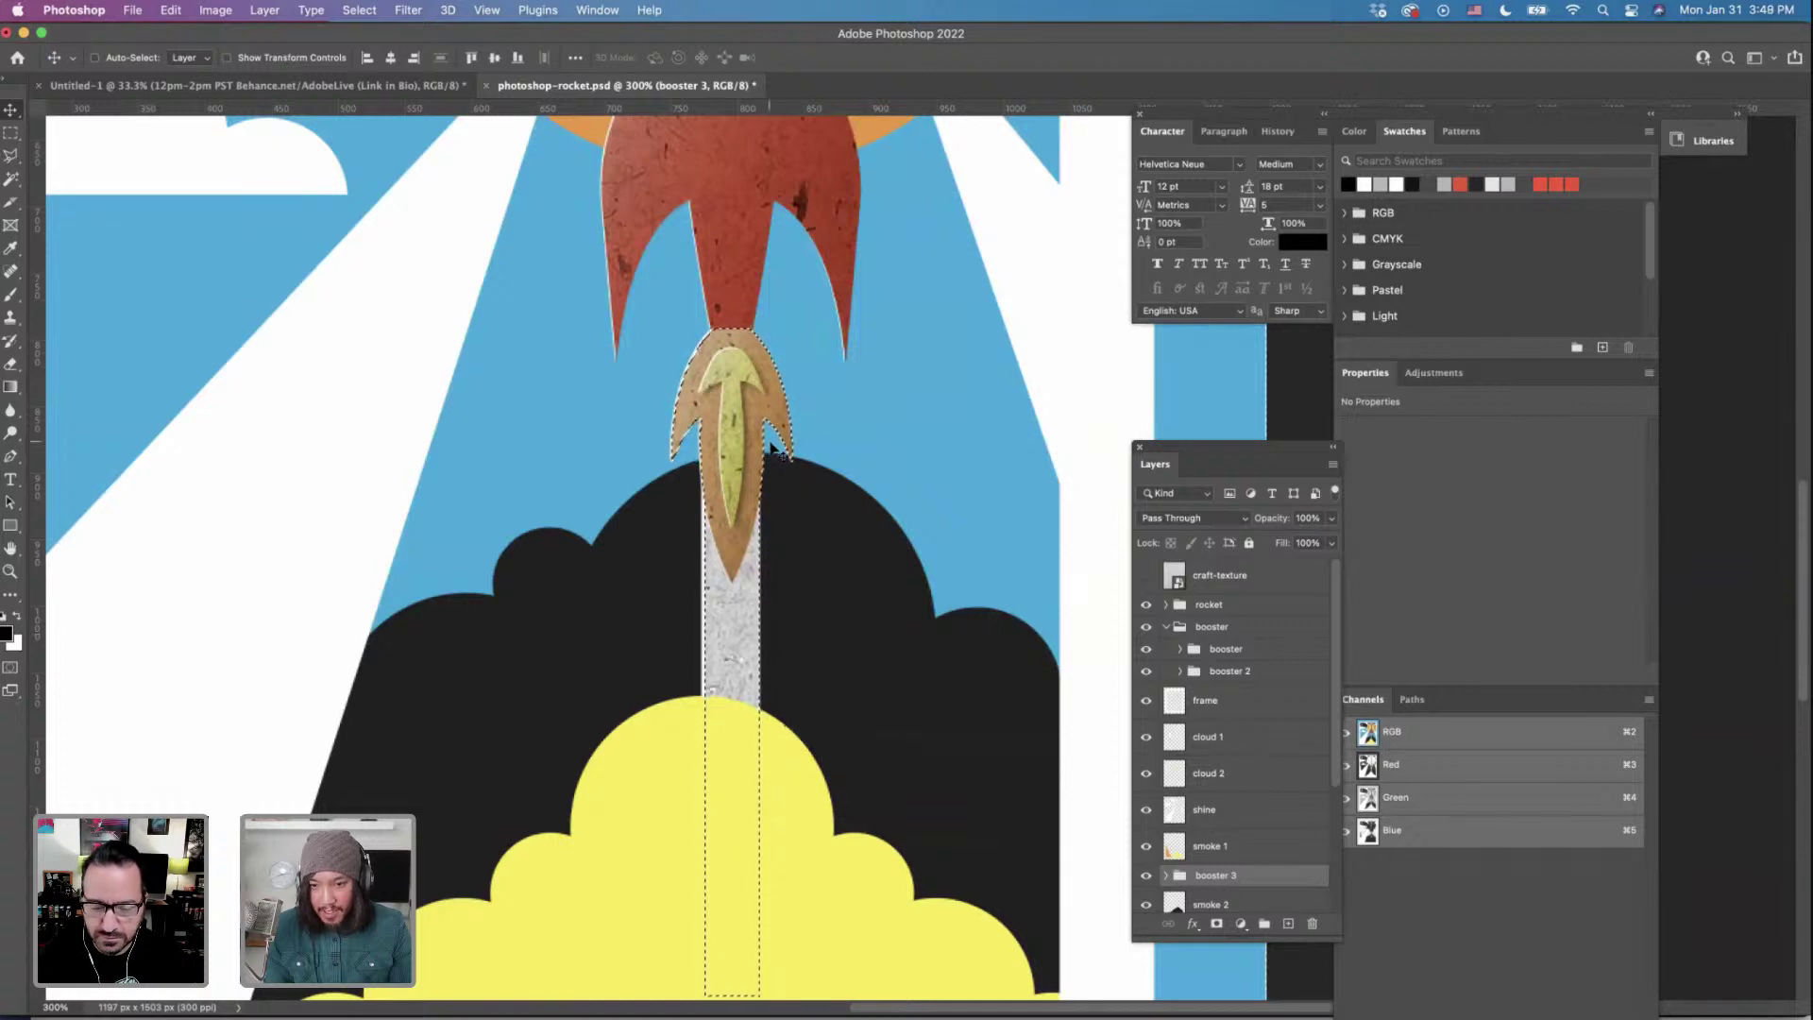
{"action": "scroll", "coordinate": [771, 448], "scroll_direction": "up", "scroll_amount": 3}
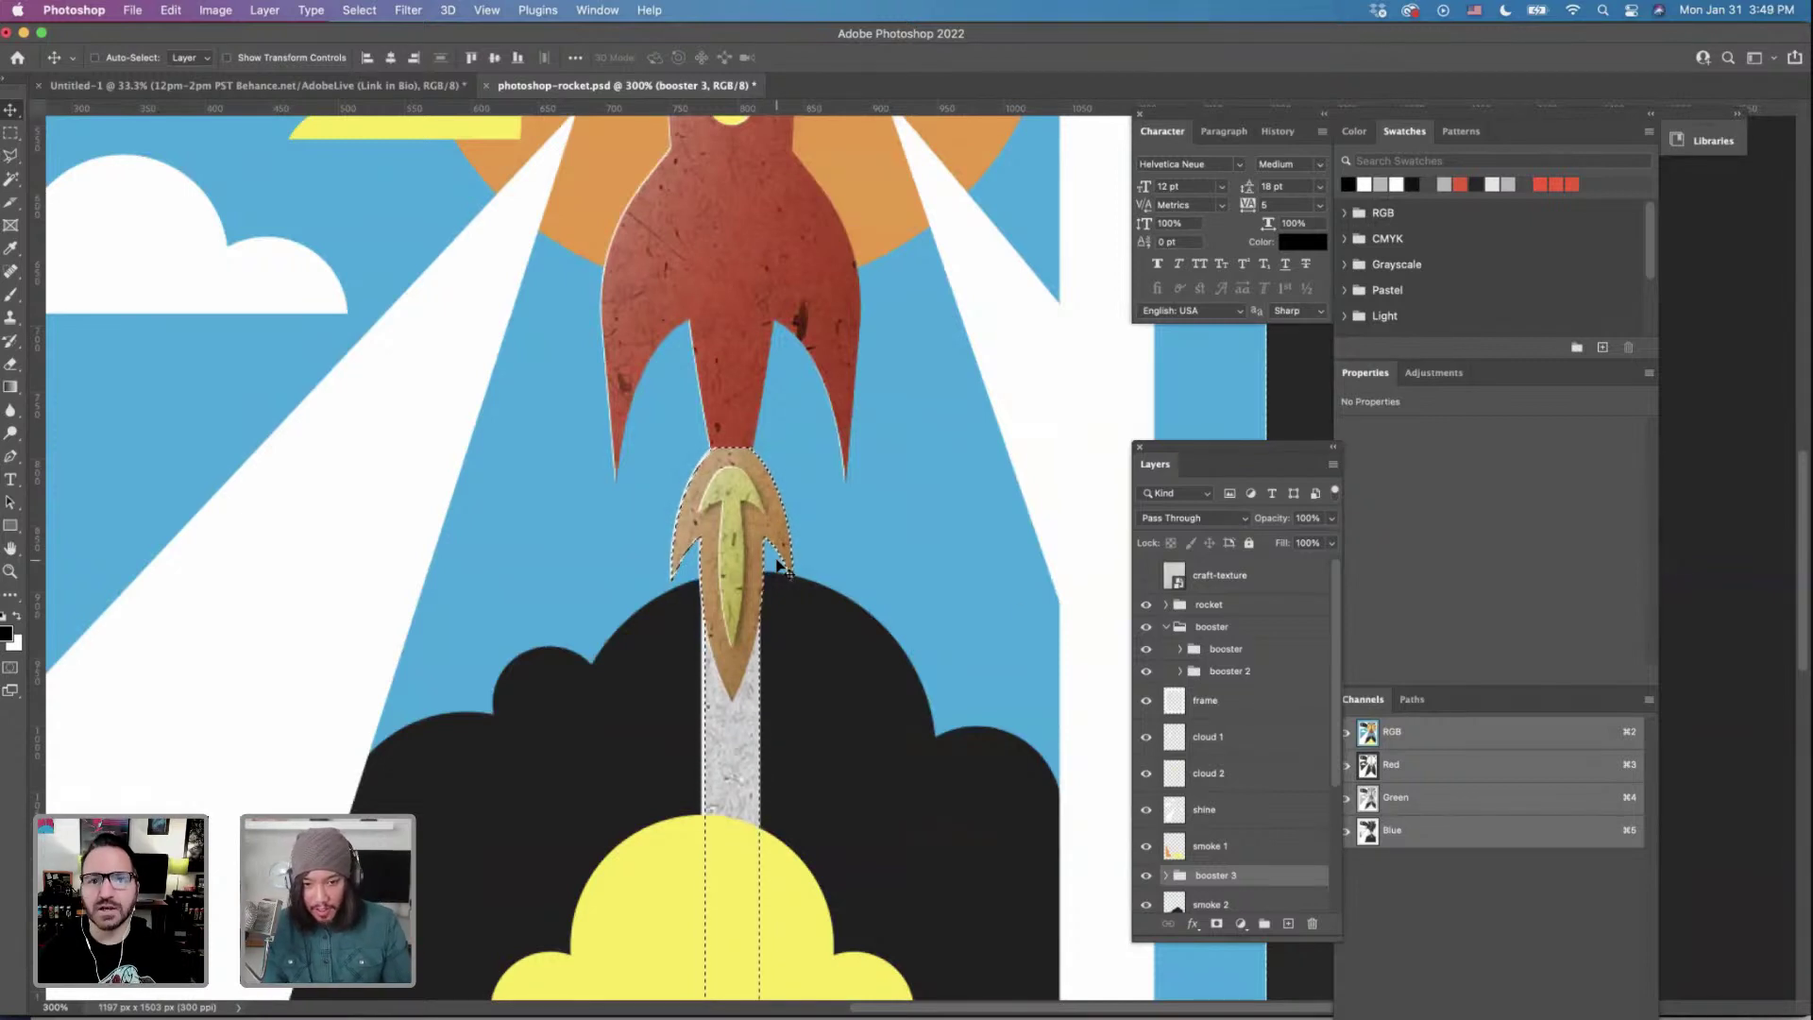
{"action": "left_click", "coordinate": [1166, 626]}
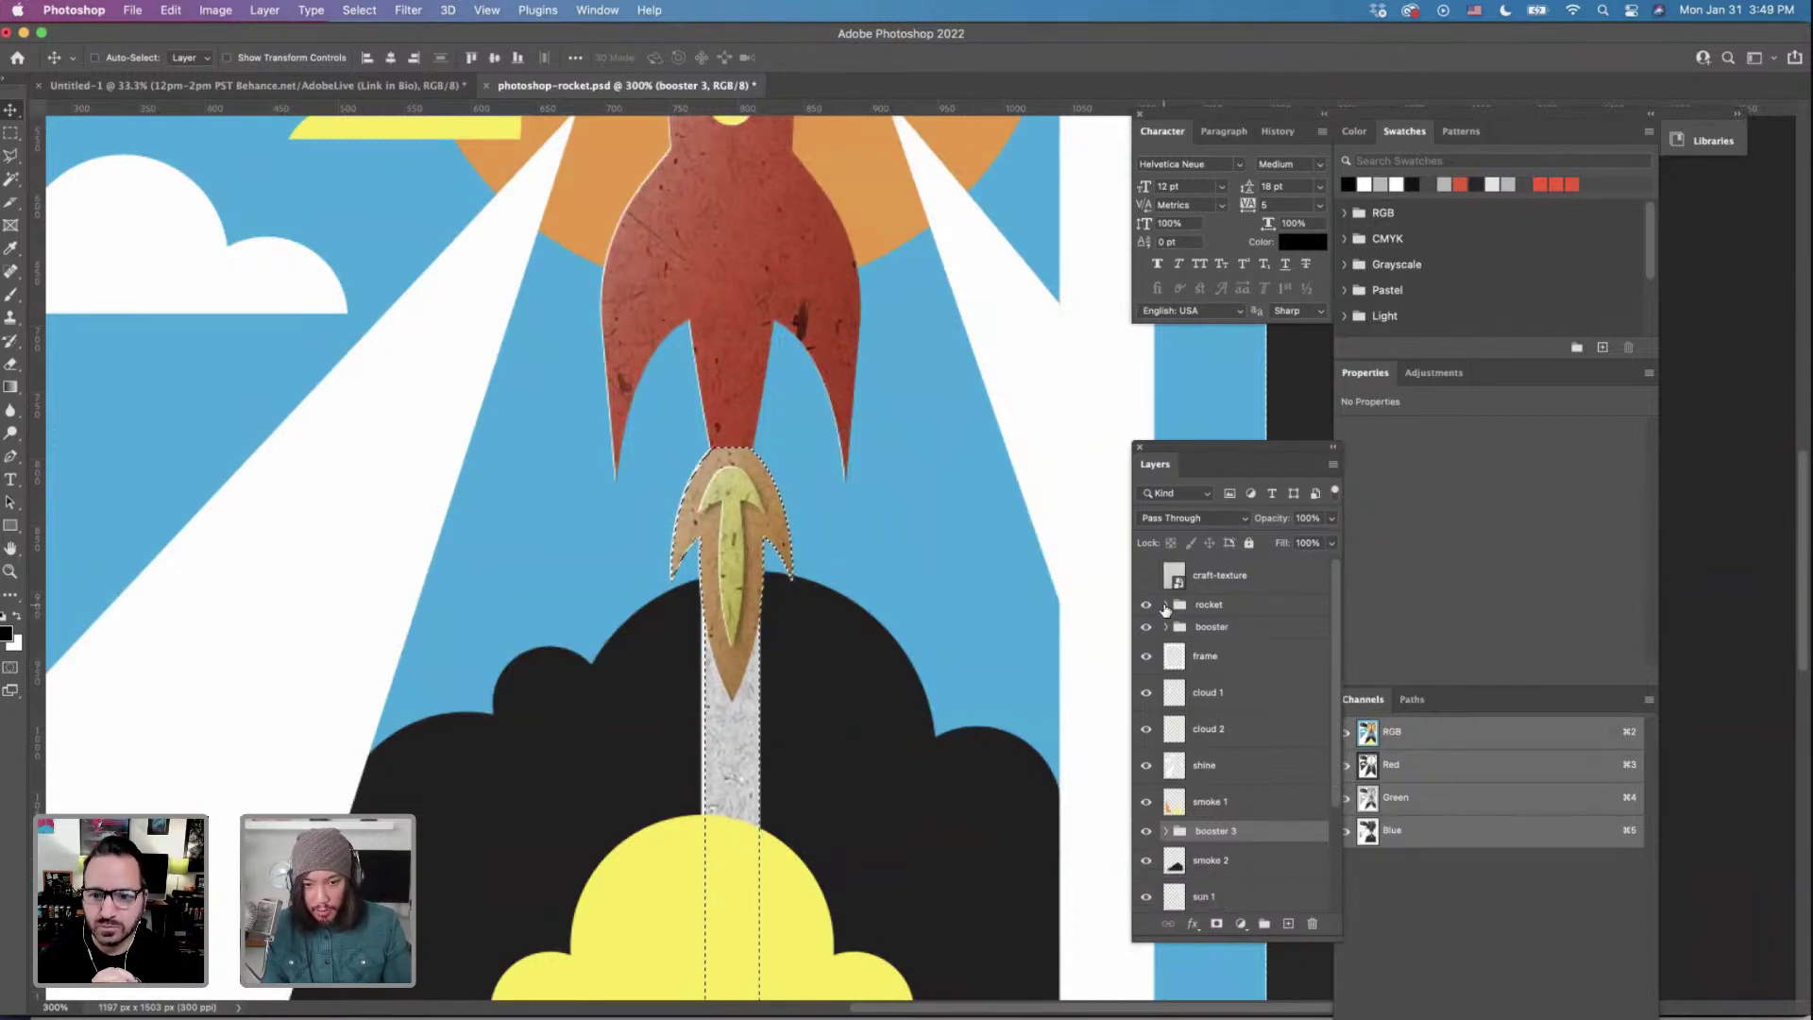
Add the outline of the rocket layer, inside the rocket group, to the current selection.
{"action": "left_click", "coordinate": [1165, 605]}
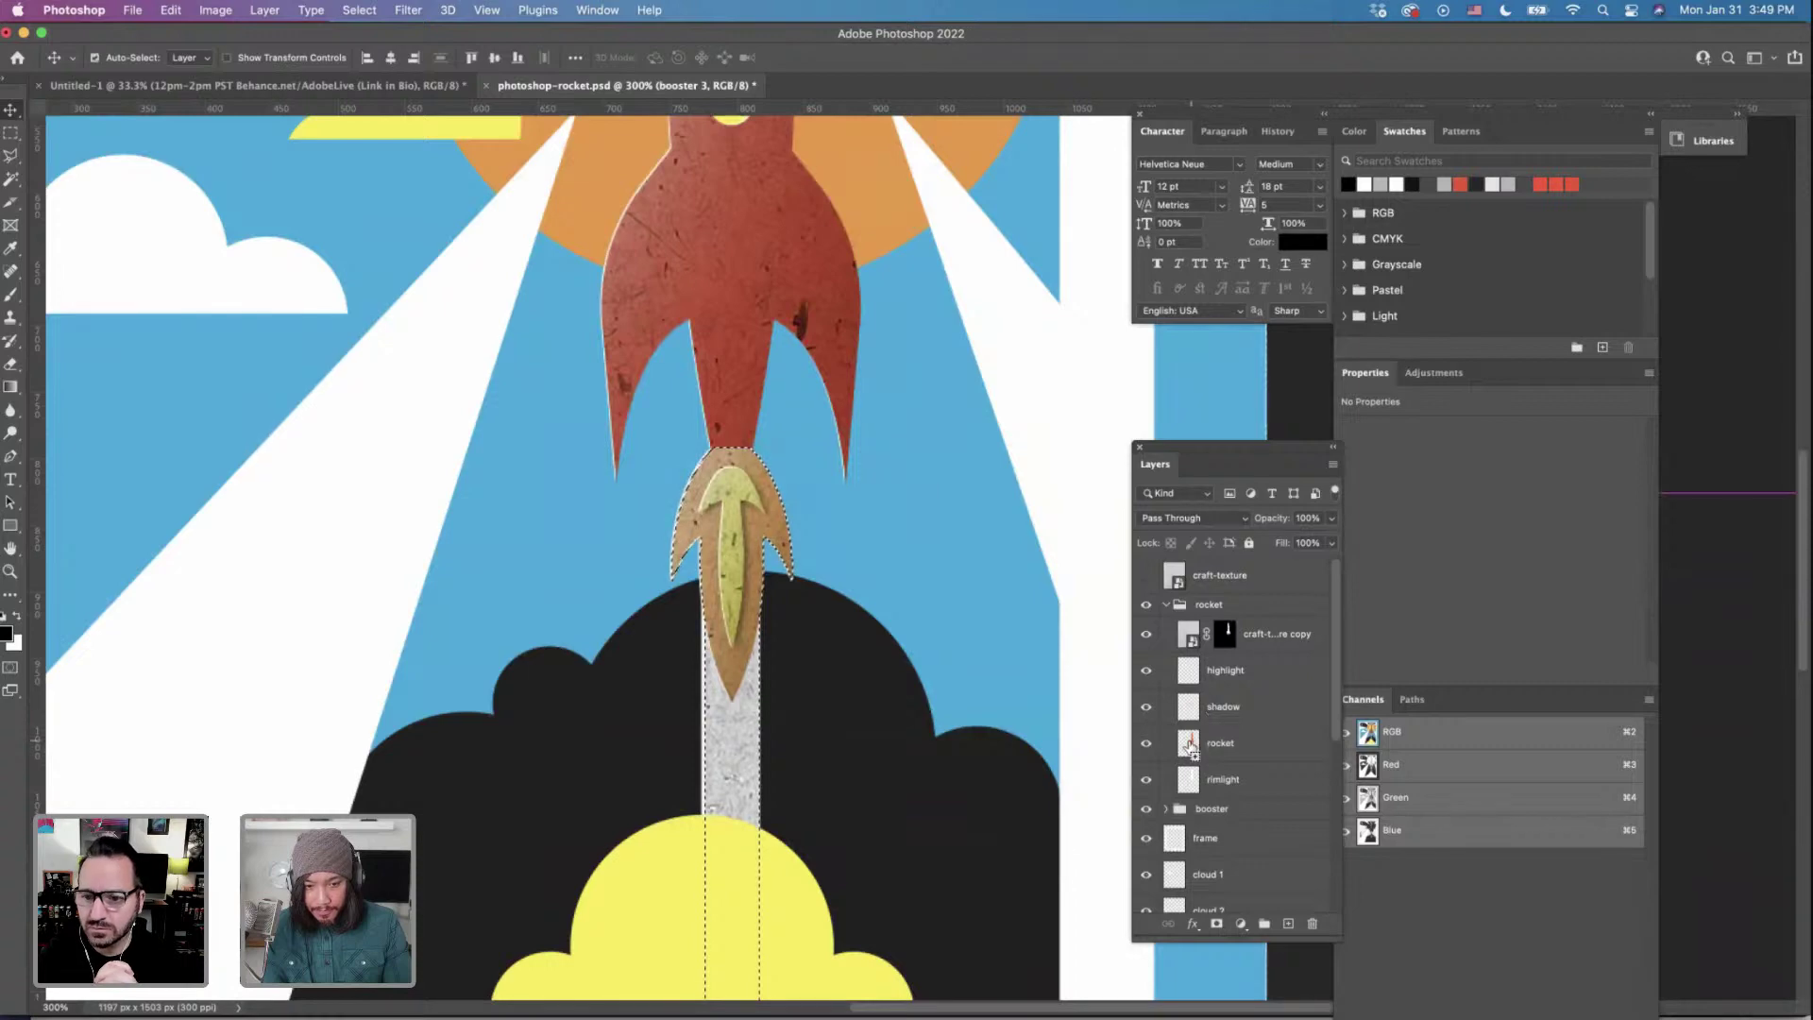
{"action": "left_click", "coordinate": [1190, 743], "text": "shift+super"}
{"action": "scroll", "coordinate": [870, 570], "scroll_direction": "up", "scroll_amount": 5}
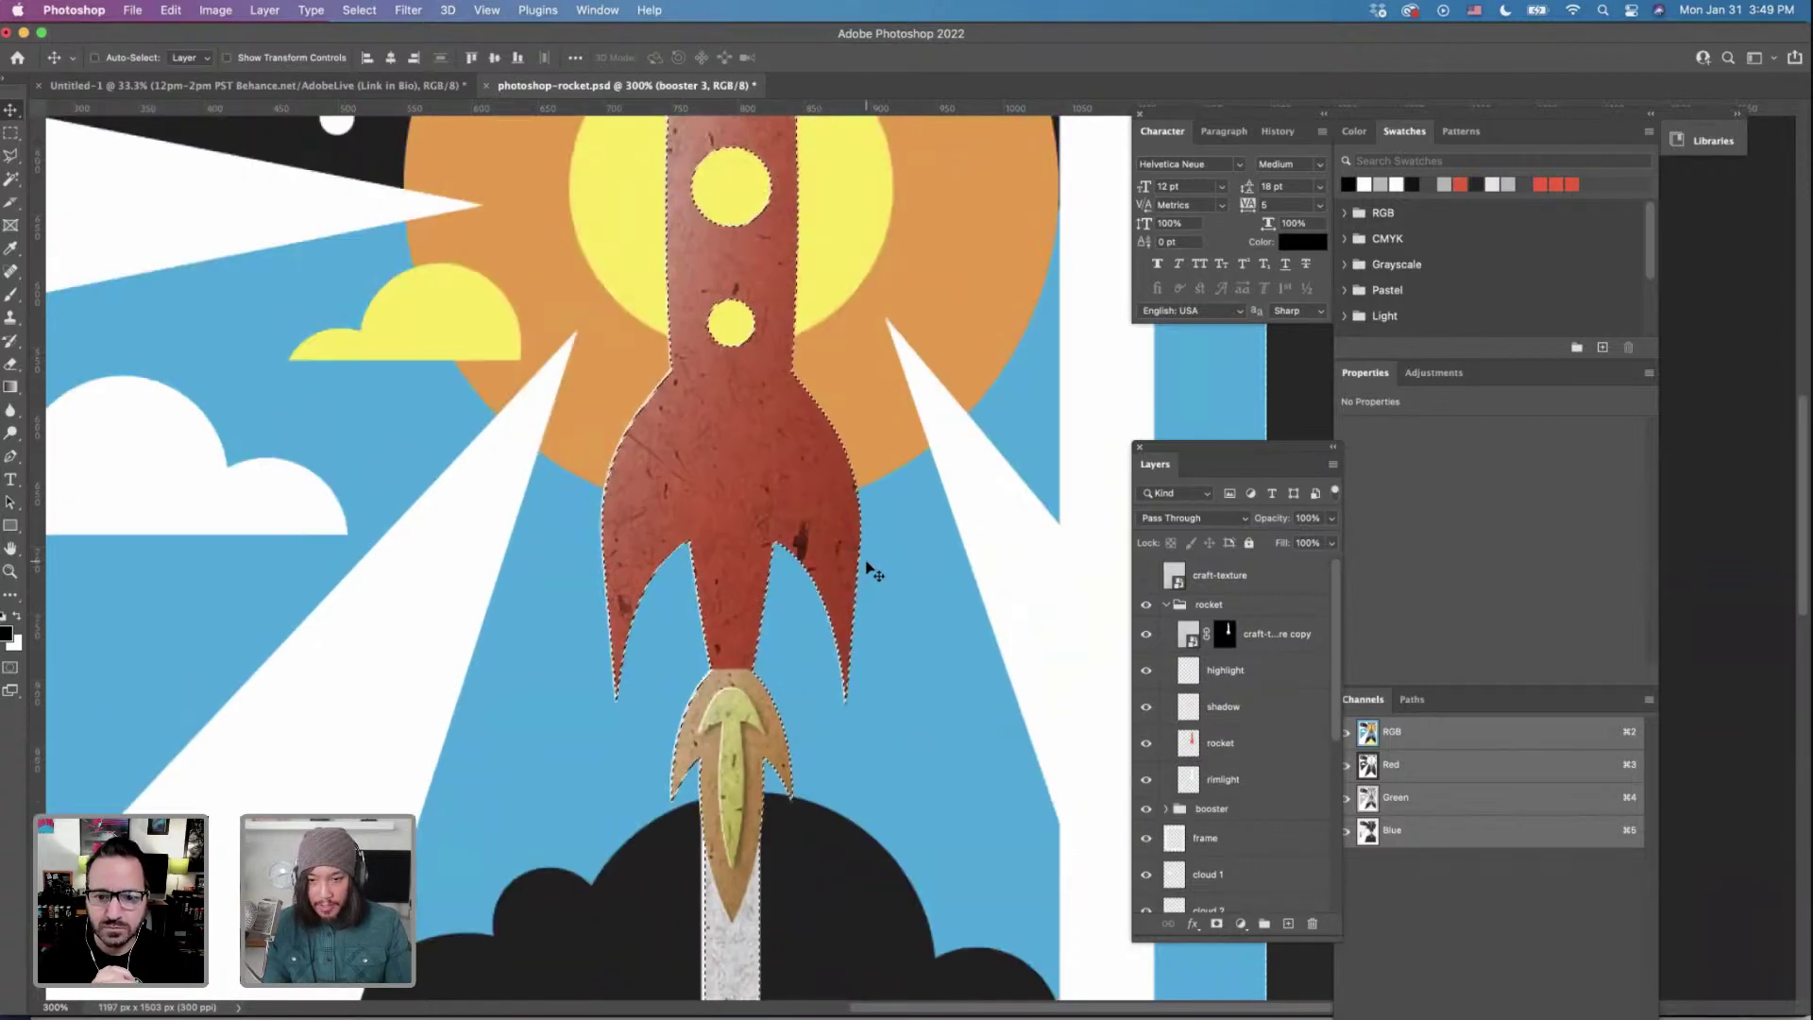
{"action": "scroll", "coordinate": [871, 569], "scroll_direction": "down", "scroll_amount": 5}
{"action": "scroll", "coordinate": [871, 569], "scroll_direction": "up", "scroll_amount": 4}
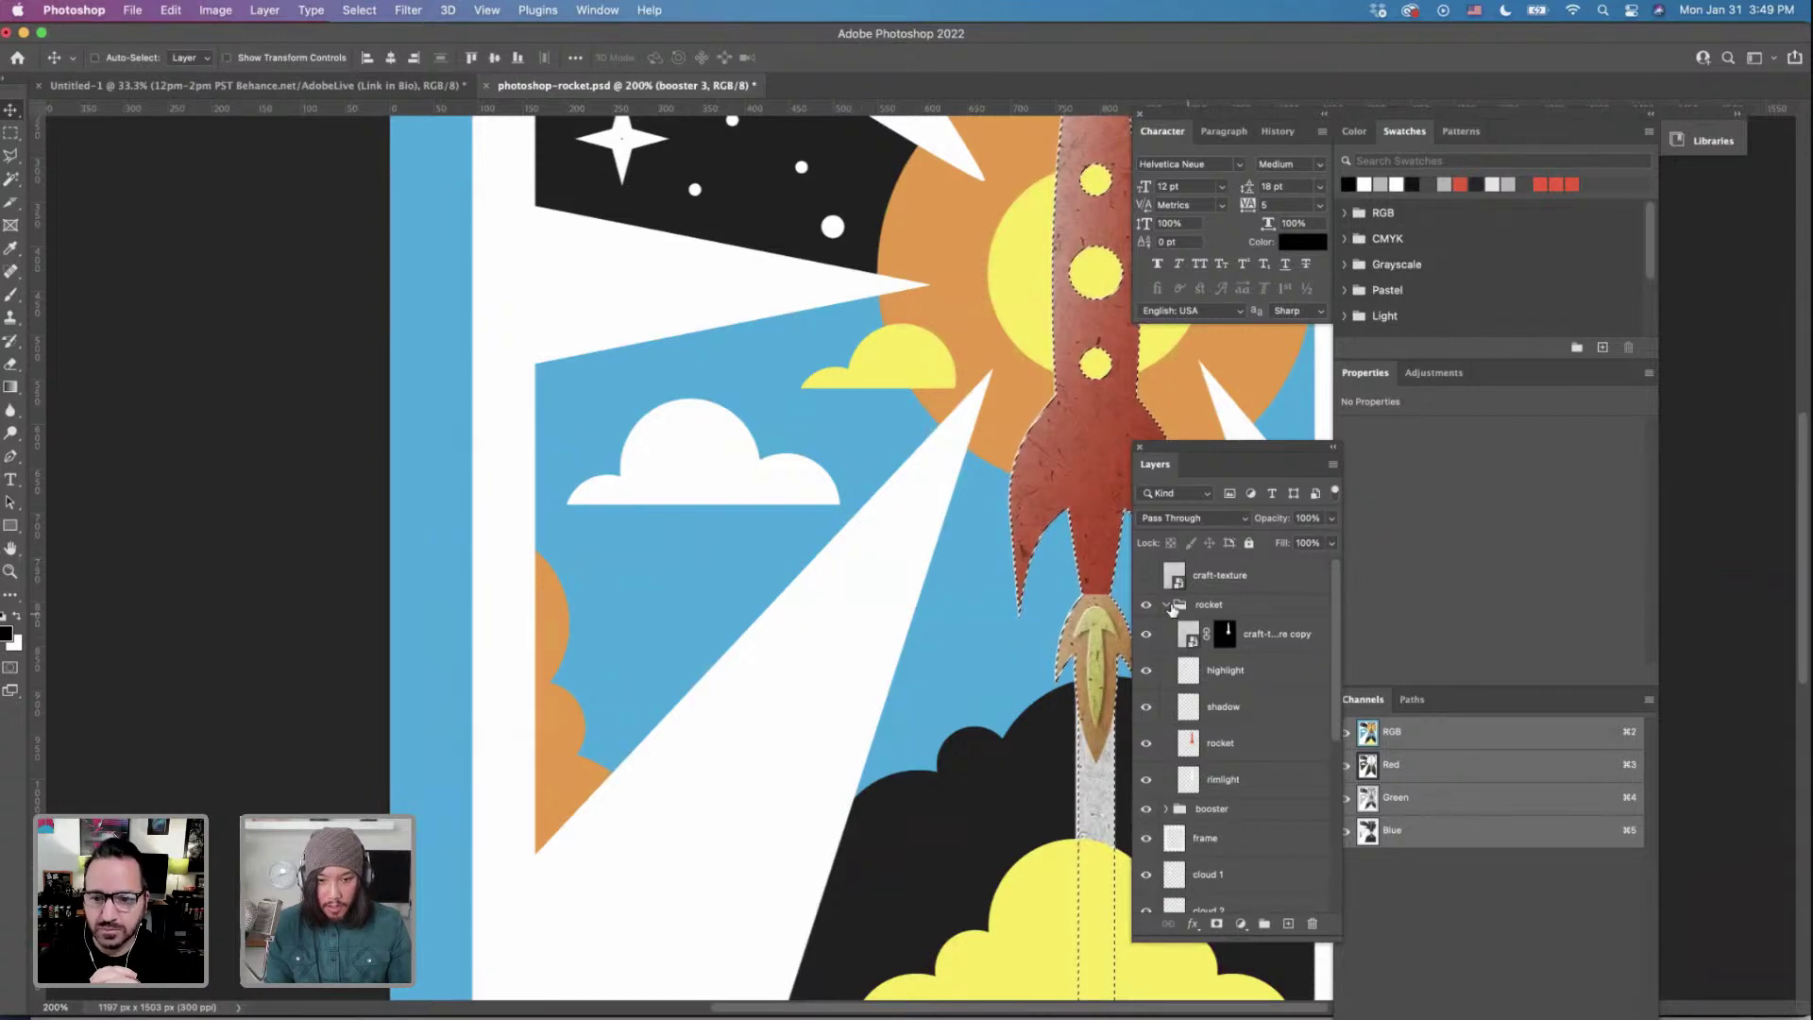
{"action": "left_click", "coordinate": [1177, 605]}
{"action": "left_click", "coordinate": [1168, 604]}
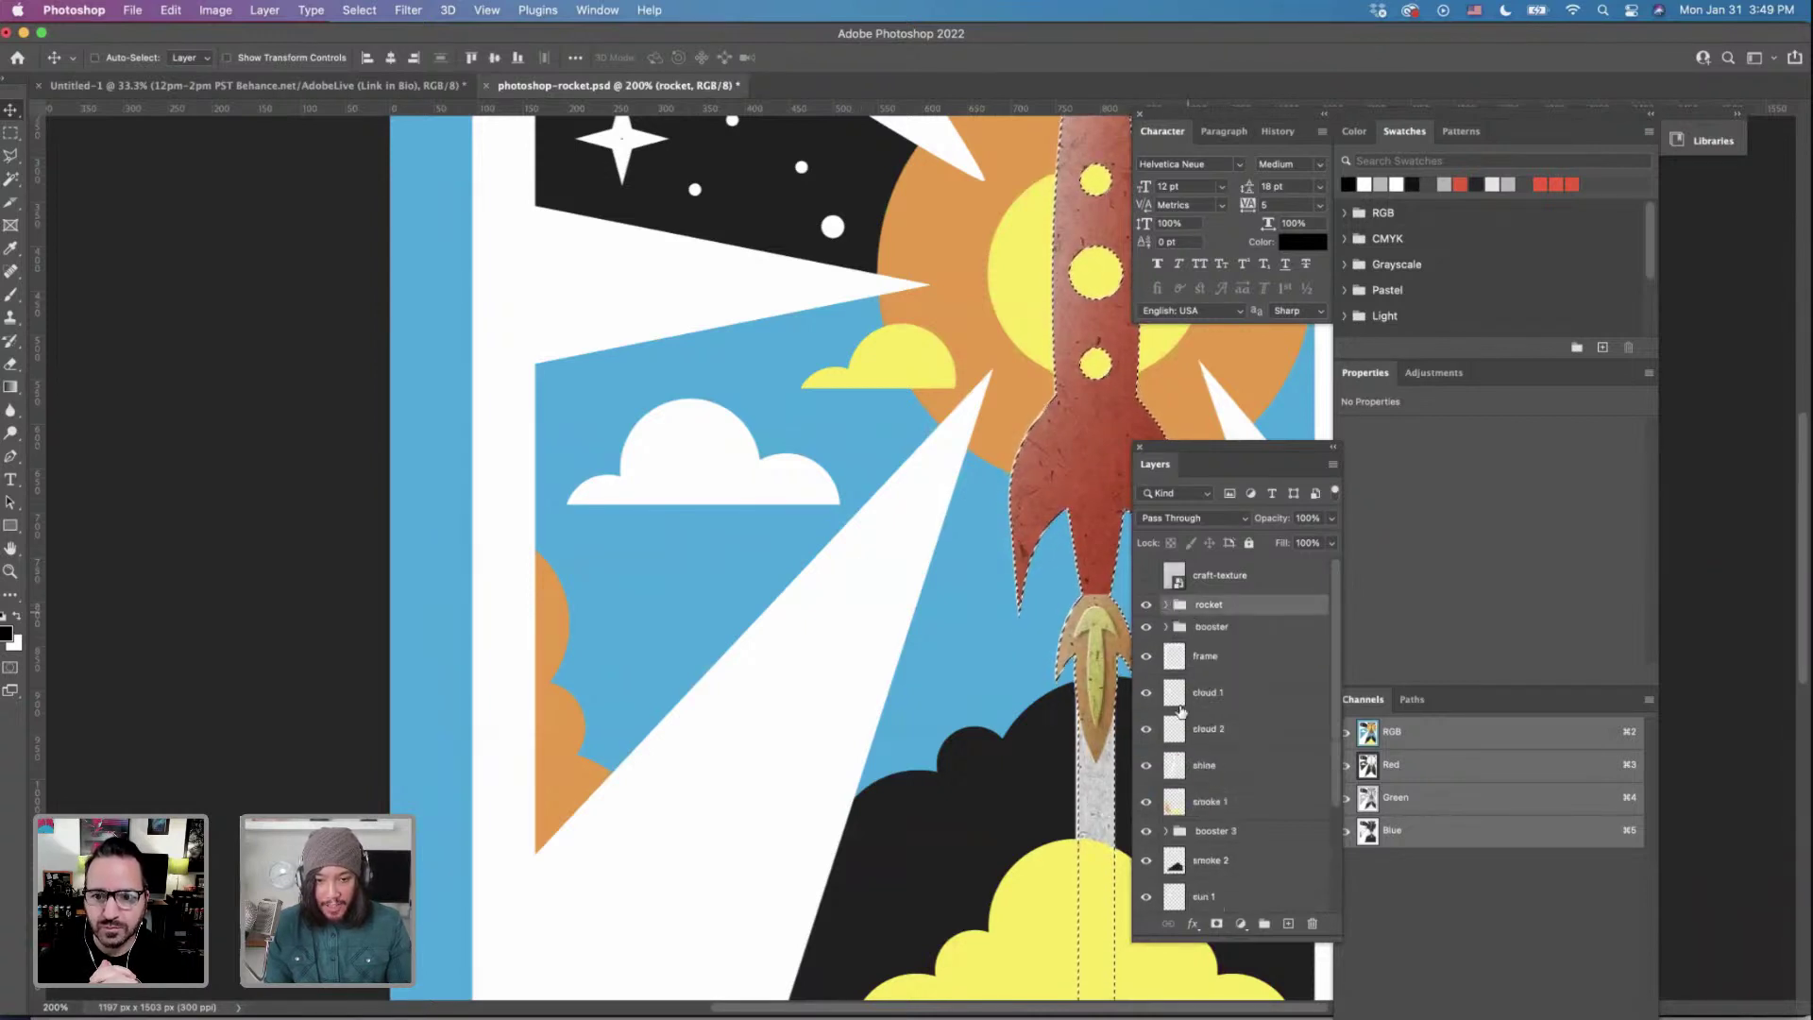
Create a layer named rocket shadow directly above smoke 2, fill the combined selection with black and deselect.
{"action": "scroll", "coordinate": [1181, 710], "scroll_direction": "down", "scroll_amount": 2}
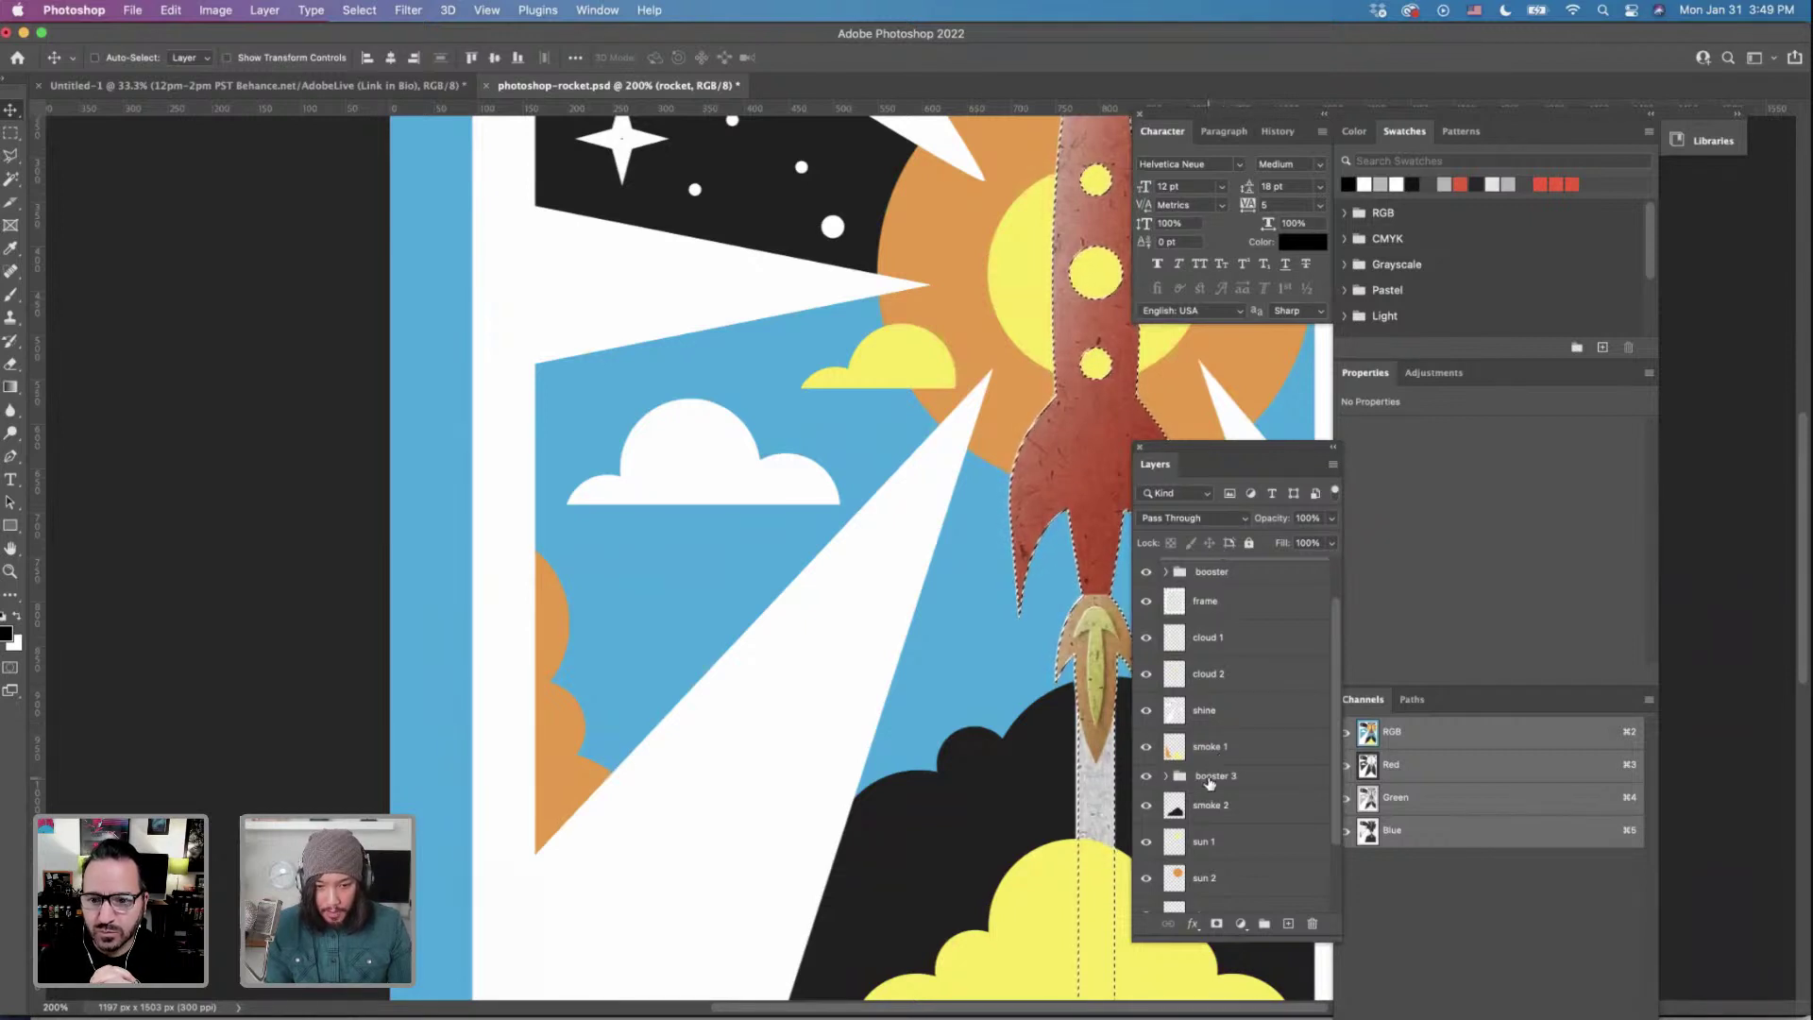
{"action": "left_click", "coordinate": [1154, 781]}
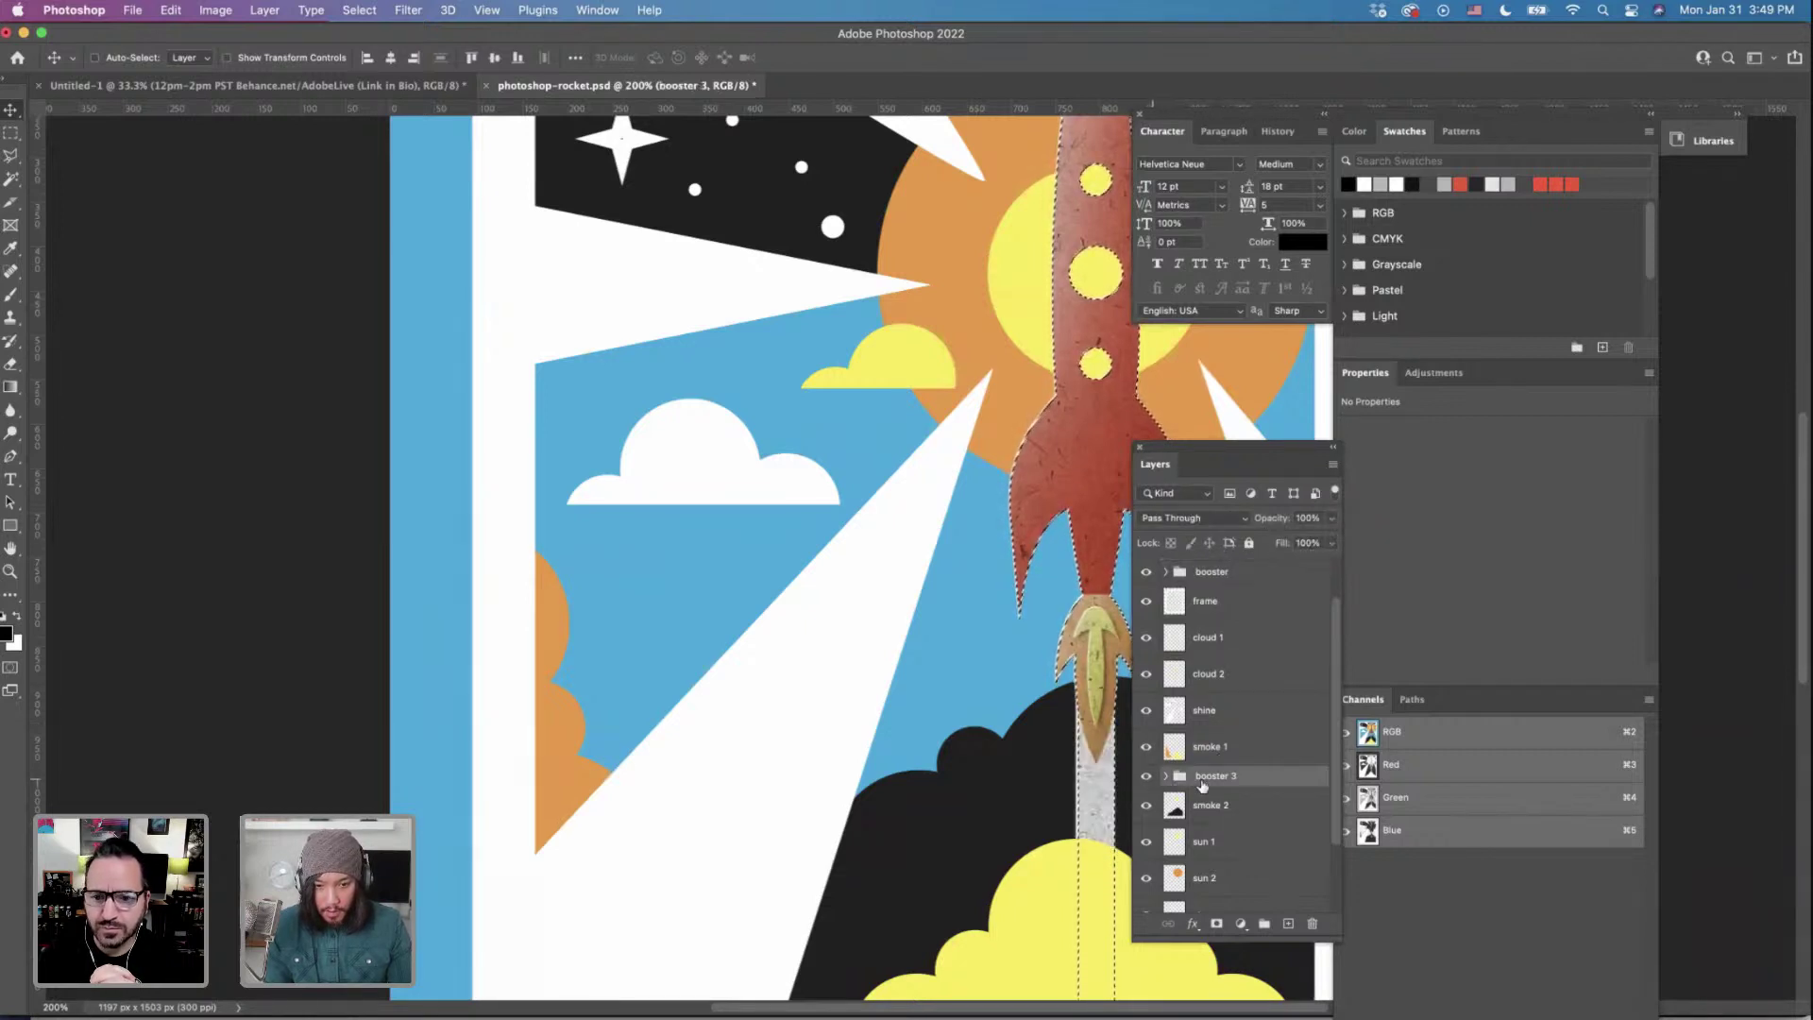
{"action": "left_click", "coordinate": [1218, 805]}
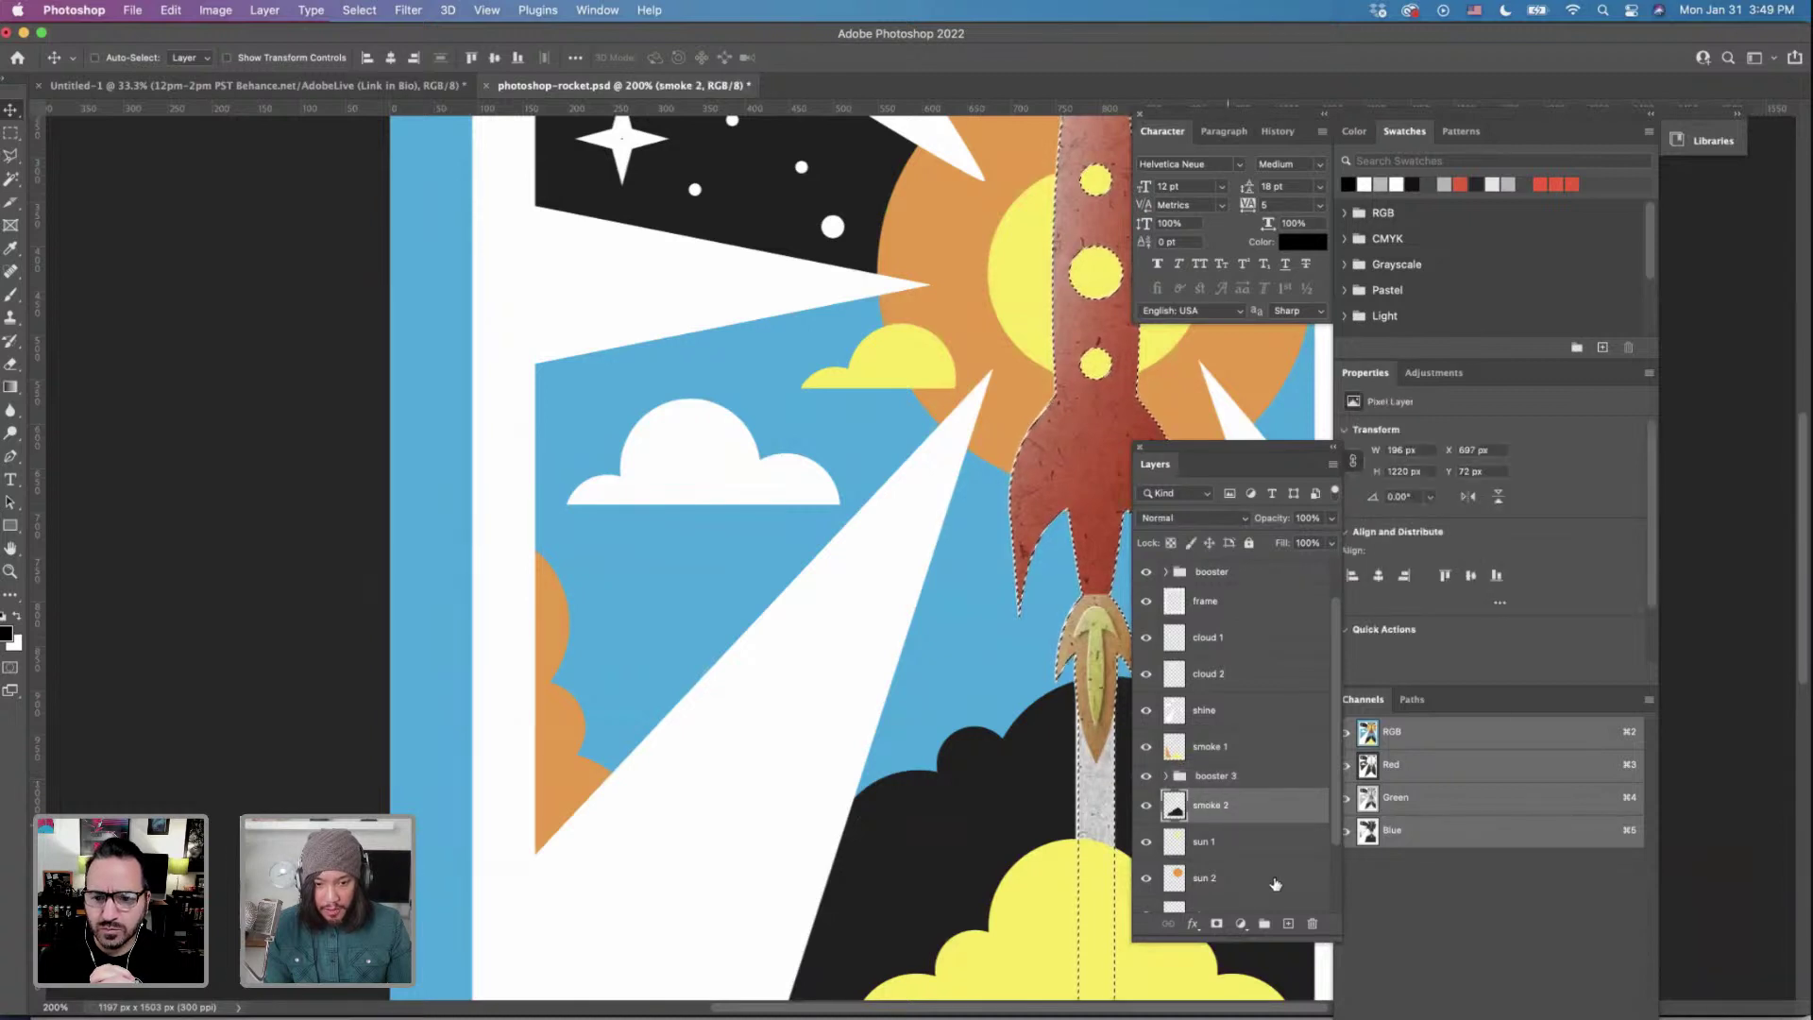
{"action": "left_click", "coordinate": [1289, 926]}
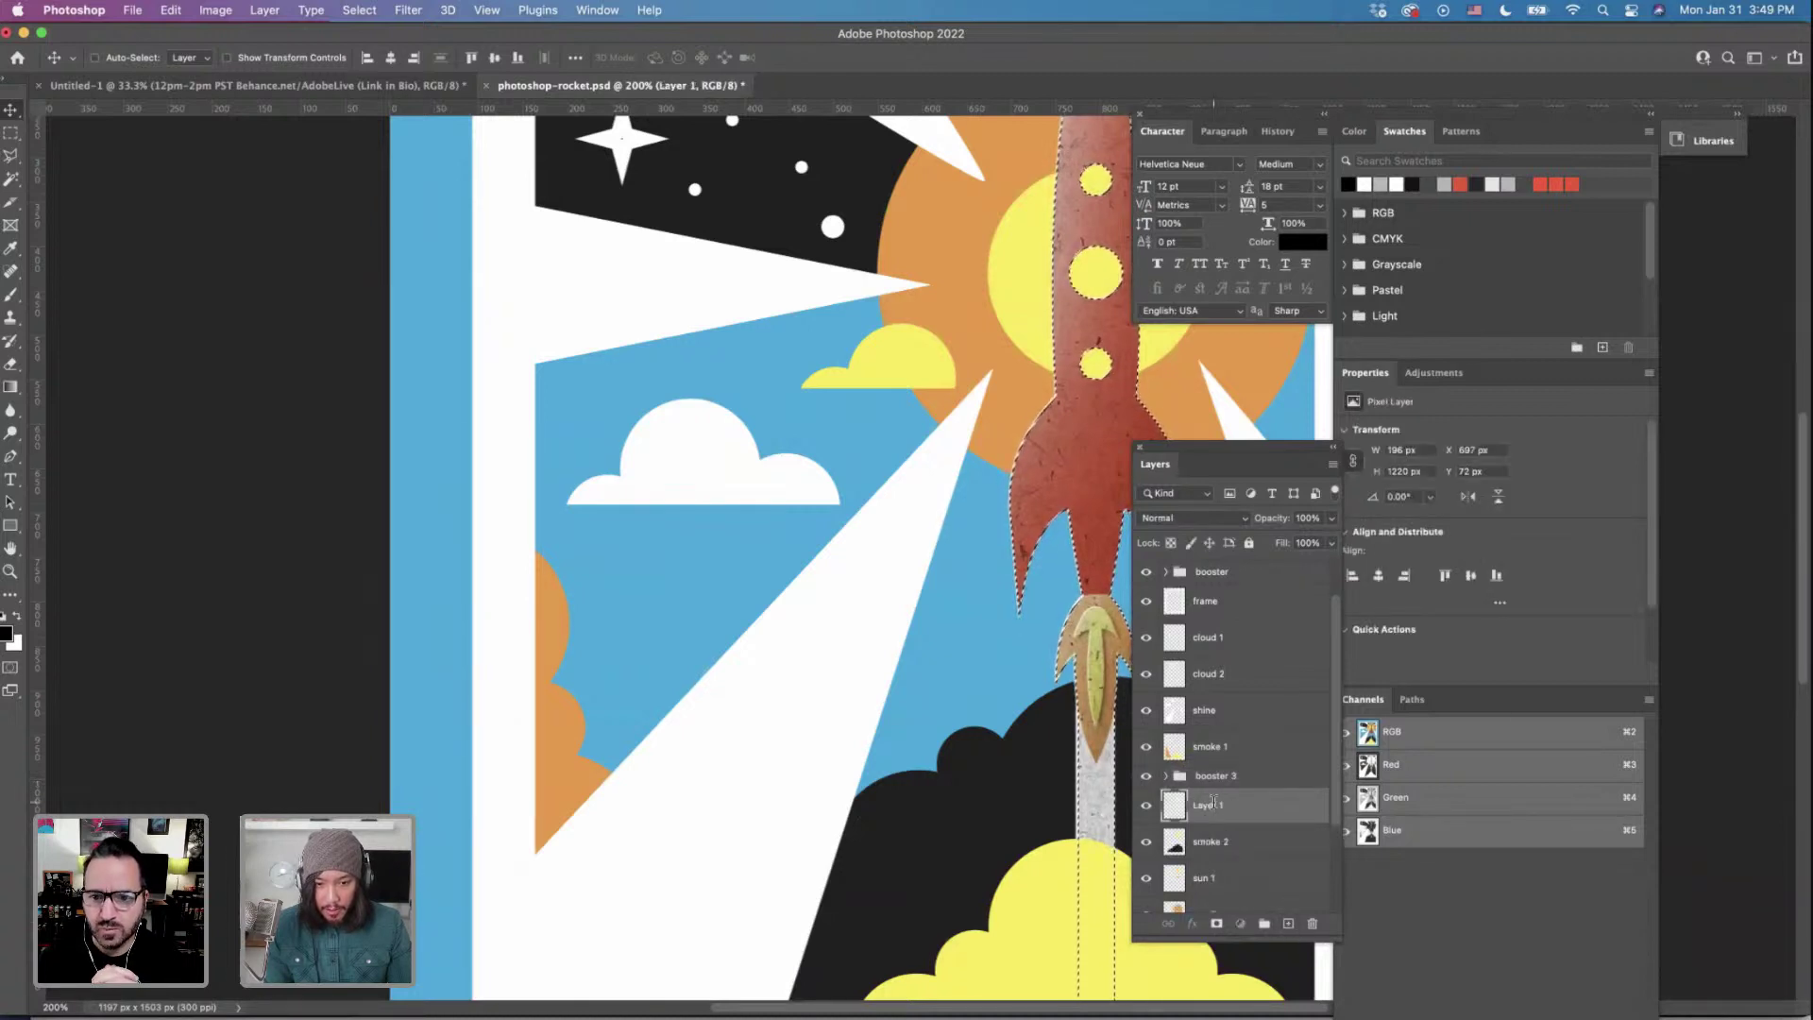
{"action": "type", "text": "rocket"}
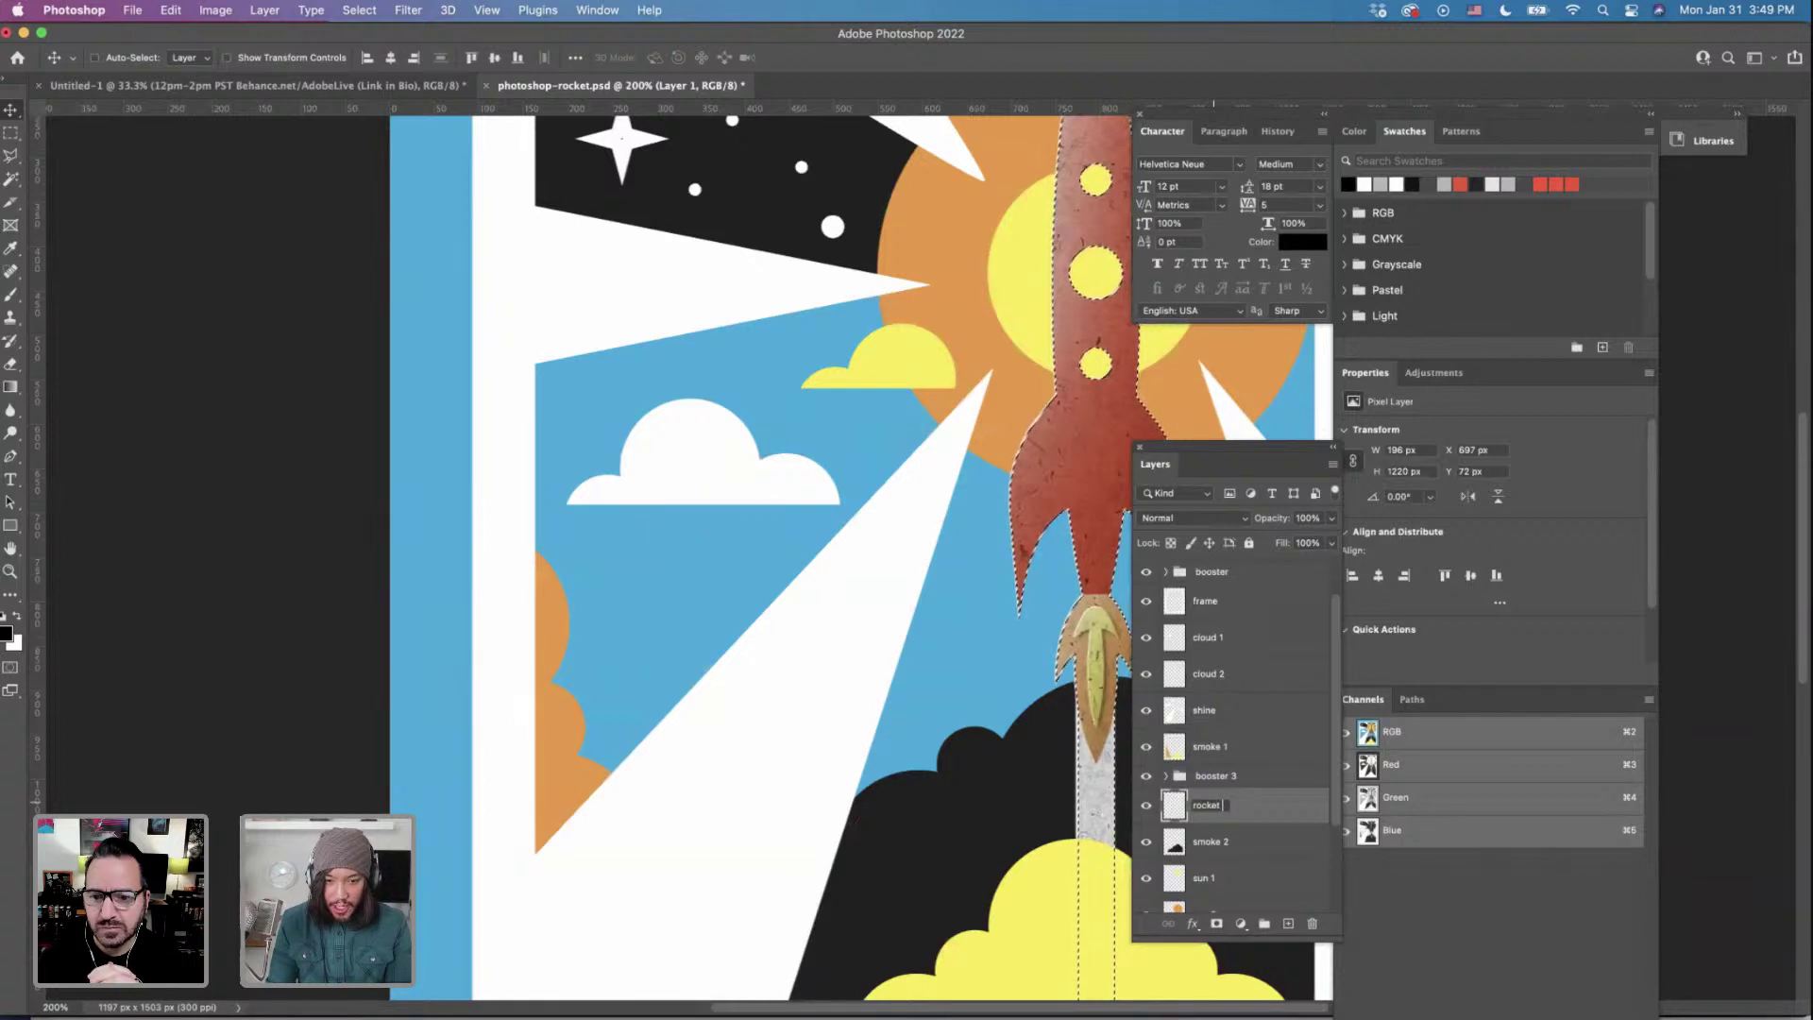
{"action": "type", "text": " shadow"}
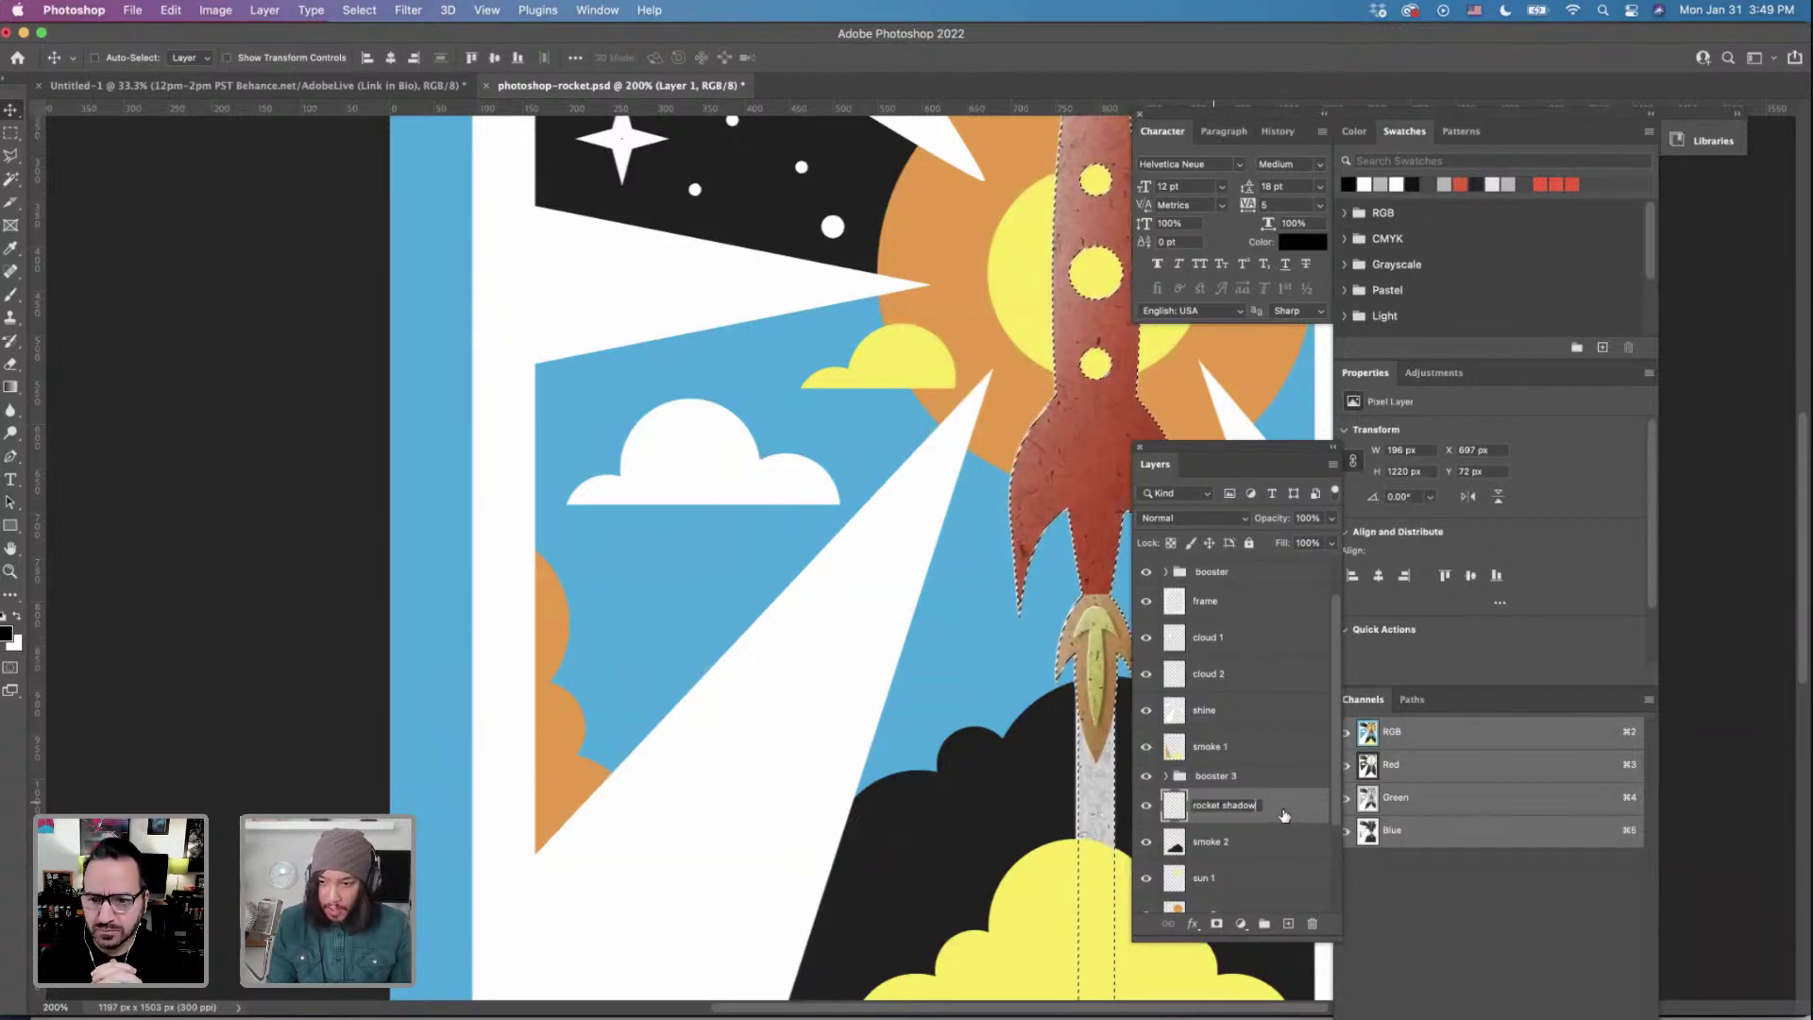
{"action": "key", "text": "Return"}
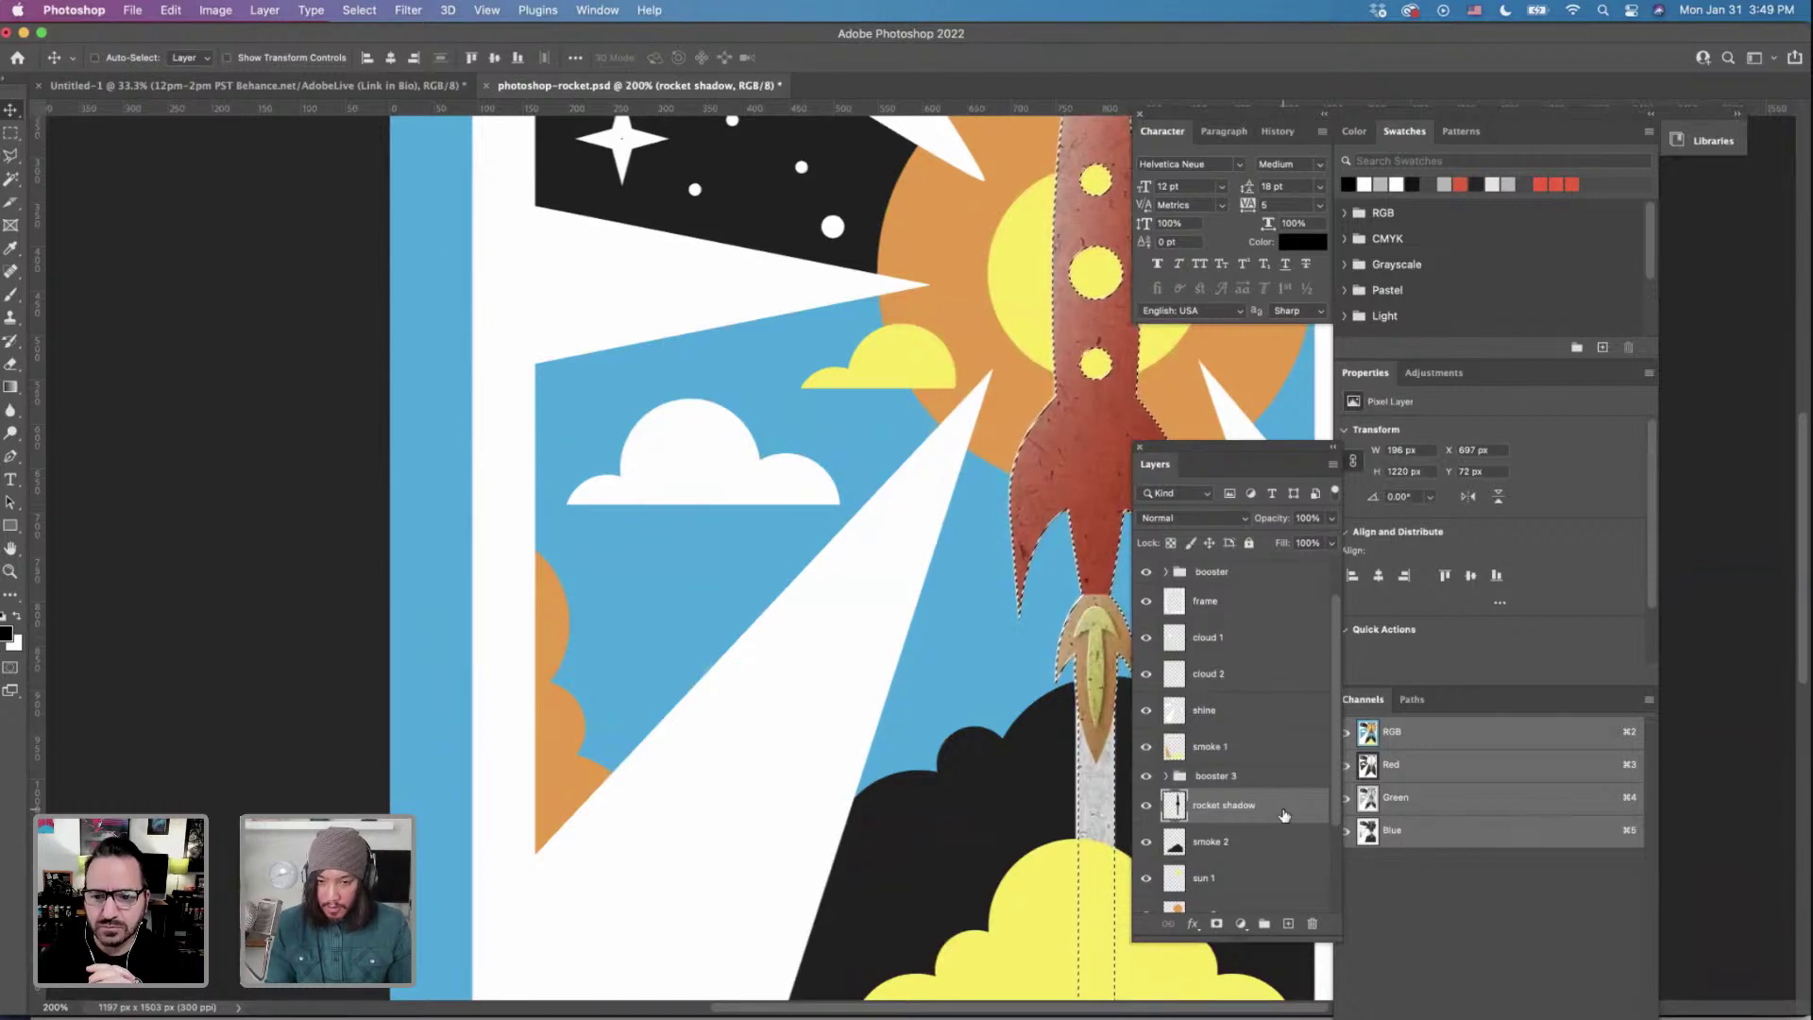
{"action": "key", "text": "super+d"}
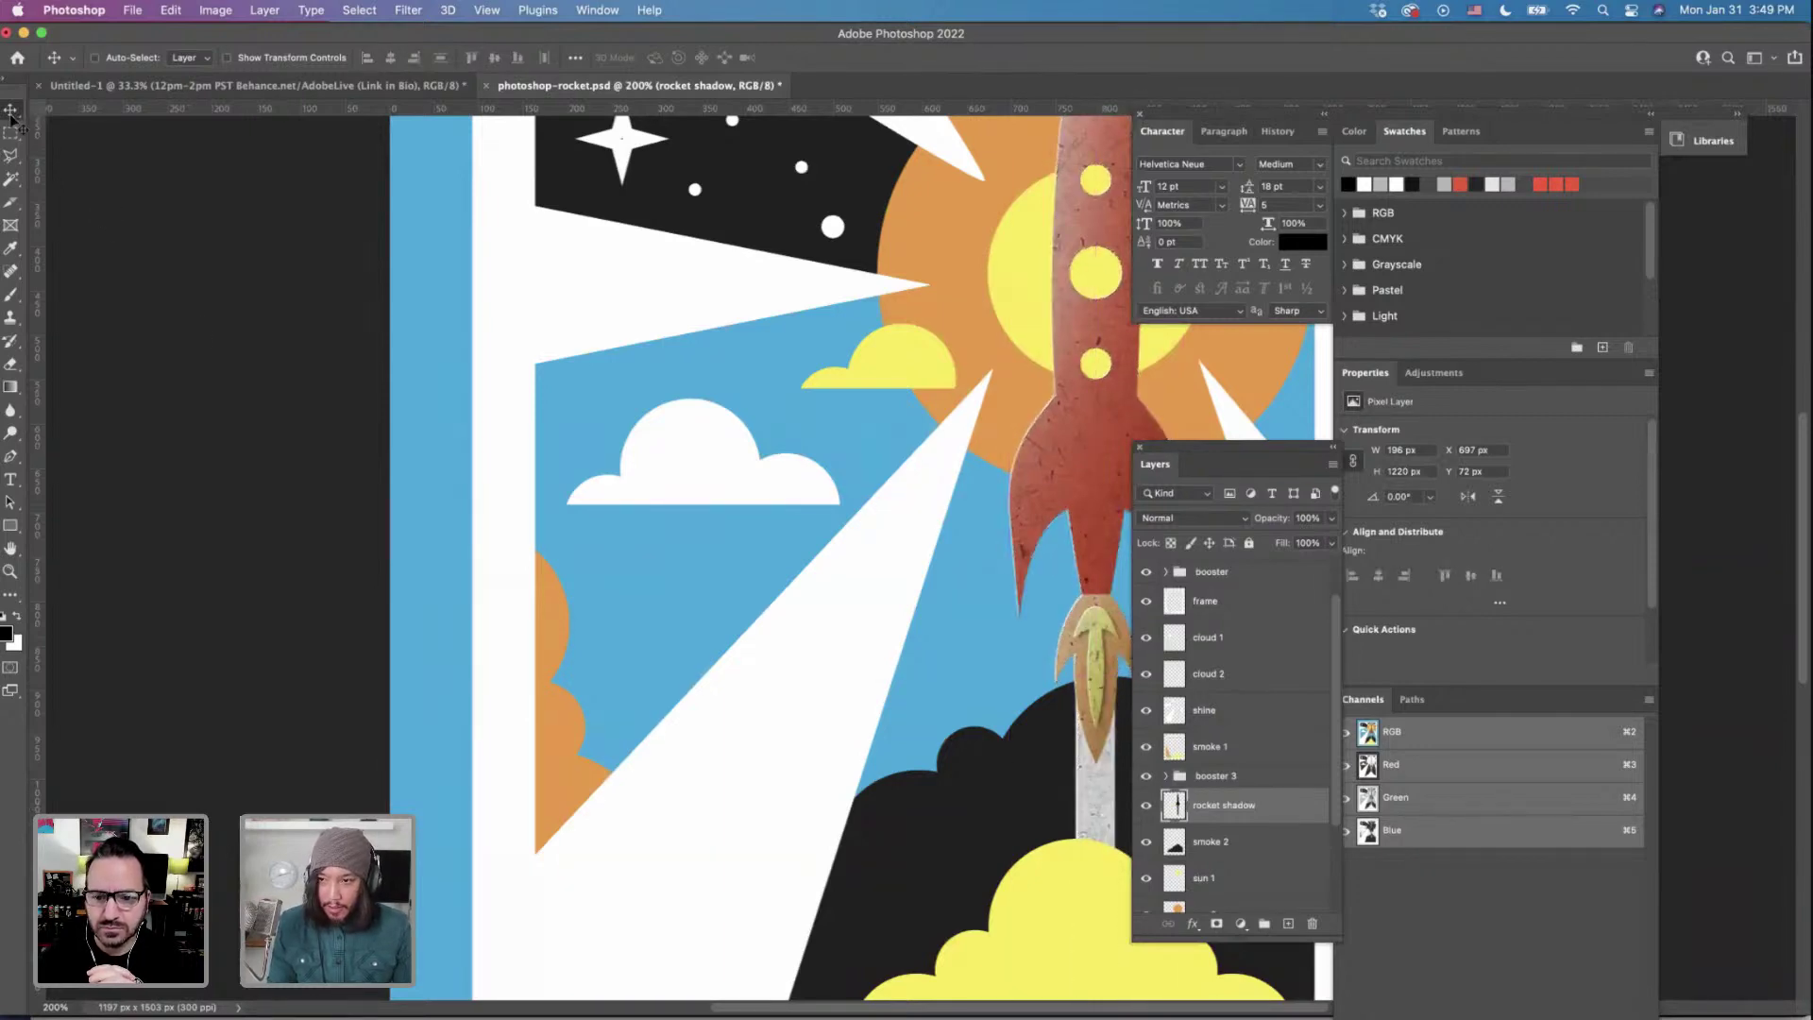
Offset the rocket shadow layer 12 px to the right and 8 px down.
{"action": "scroll", "coordinate": [473, 393], "scroll_direction": "right", "scroll_amount": 10}
{"action": "scroll", "coordinate": [473, 393], "scroll_direction": "up", "scroll_amount": 3}
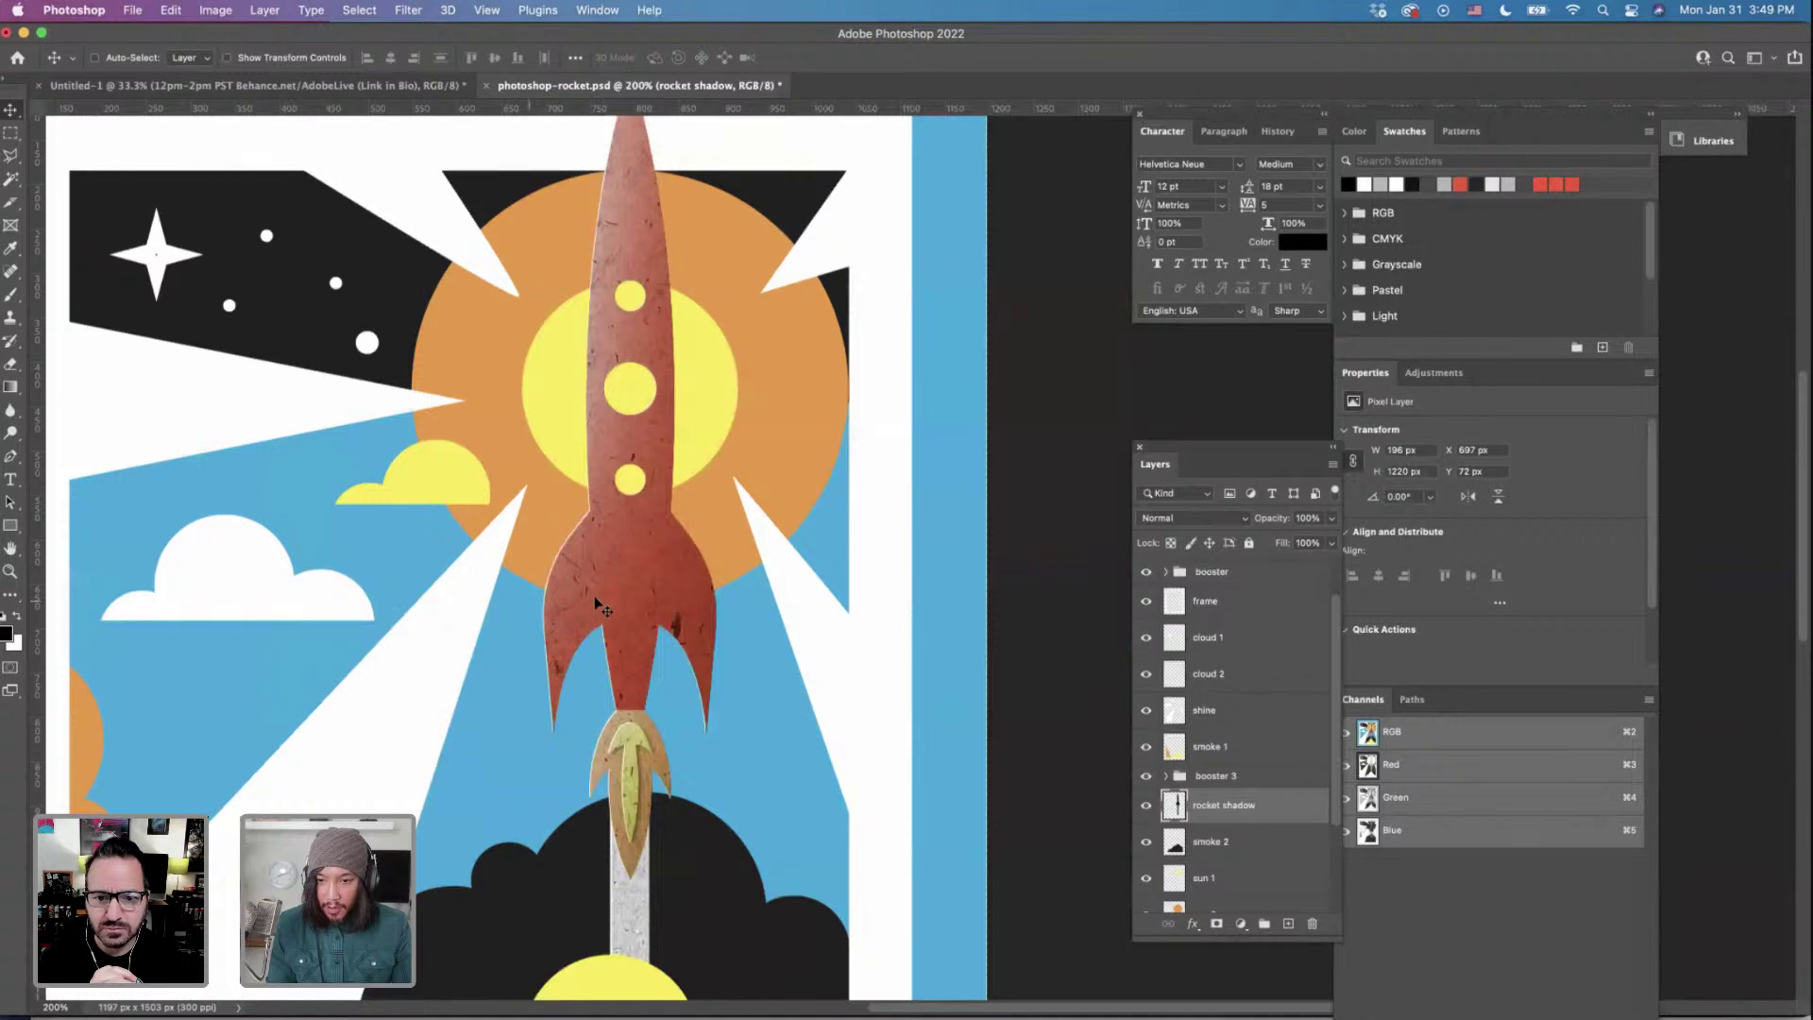
{"action": "key", "text": "Right"}
{"action": "key", "text": "Right"}
{"action": "key", "text": "Right"}
{"action": "key", "text": "Right"}
{"action": "key", "text": "Right"}
{"action": "key", "text": "Right"}
{"action": "key", "text": "Right"}
{"action": "key", "text": "Right"}
{"action": "key", "text": "Right"}
{"action": "key", "text": "Right"}
{"action": "key", "text": "Right"}
{"action": "key", "text": "Right"}
{"action": "key", "text": "Down"}
{"action": "key", "text": "Down"}
{"action": "key", "text": "Down"}
{"action": "key", "text": "Down"}
{"action": "key", "text": "Down"}
{"action": "key", "text": "Down"}
{"action": "key", "text": "Down"}
{"action": "key", "text": "Down"}
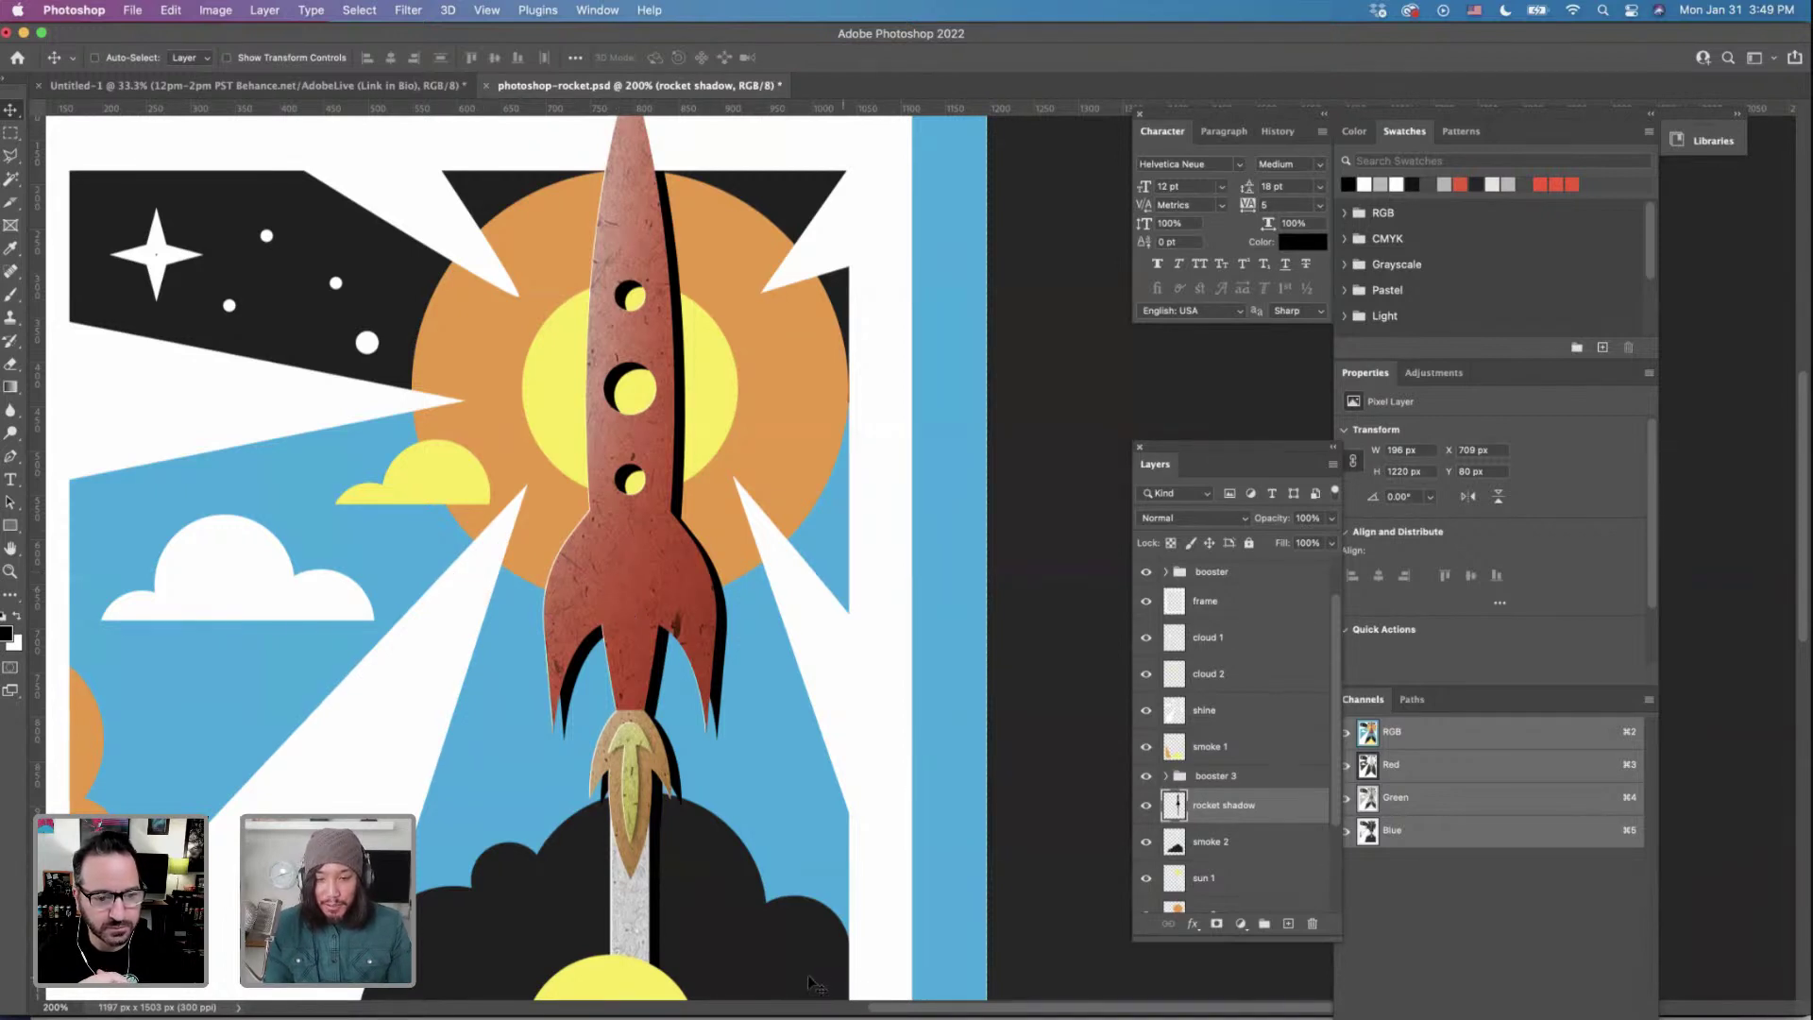
Examine the offset shadow along the rocket, the boosters and the smoke clouds.
{"action": "scroll", "coordinate": [627, 959], "scroll_direction": "down", "scroll_amount": 3}
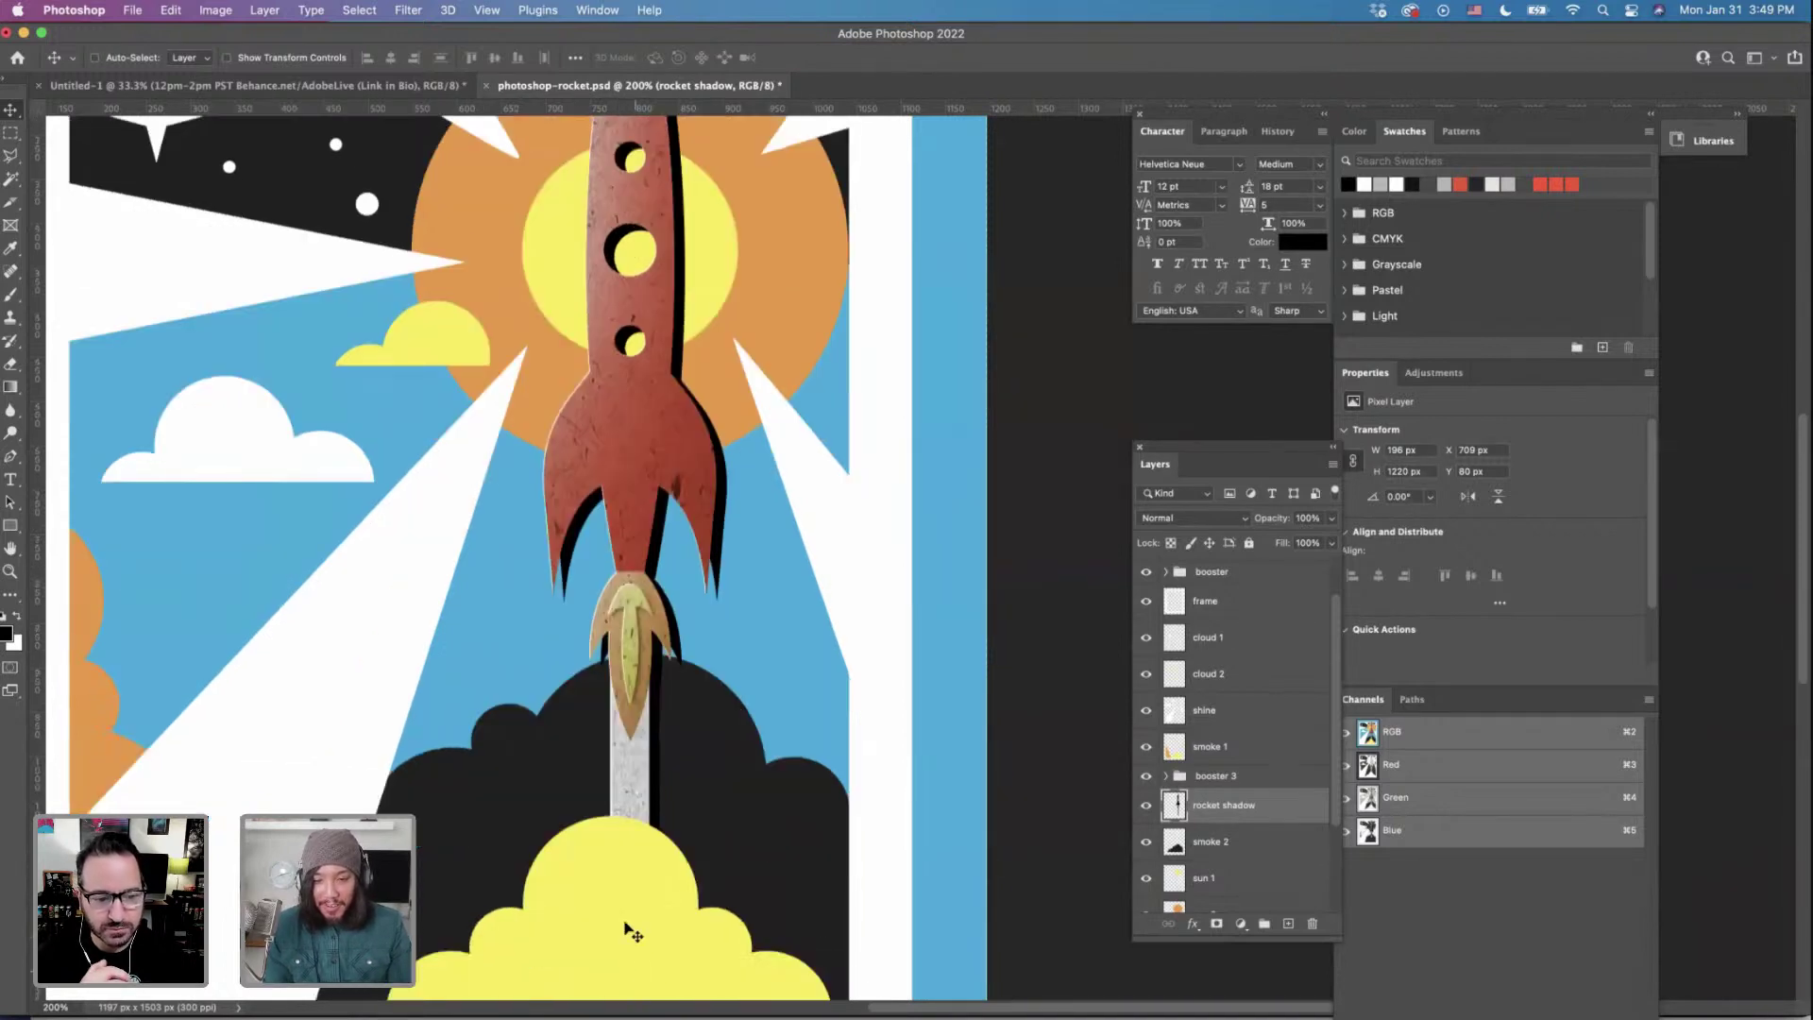
{"action": "scroll", "coordinate": [666, 765], "scroll_direction": "up", "scroll_amount": 1}
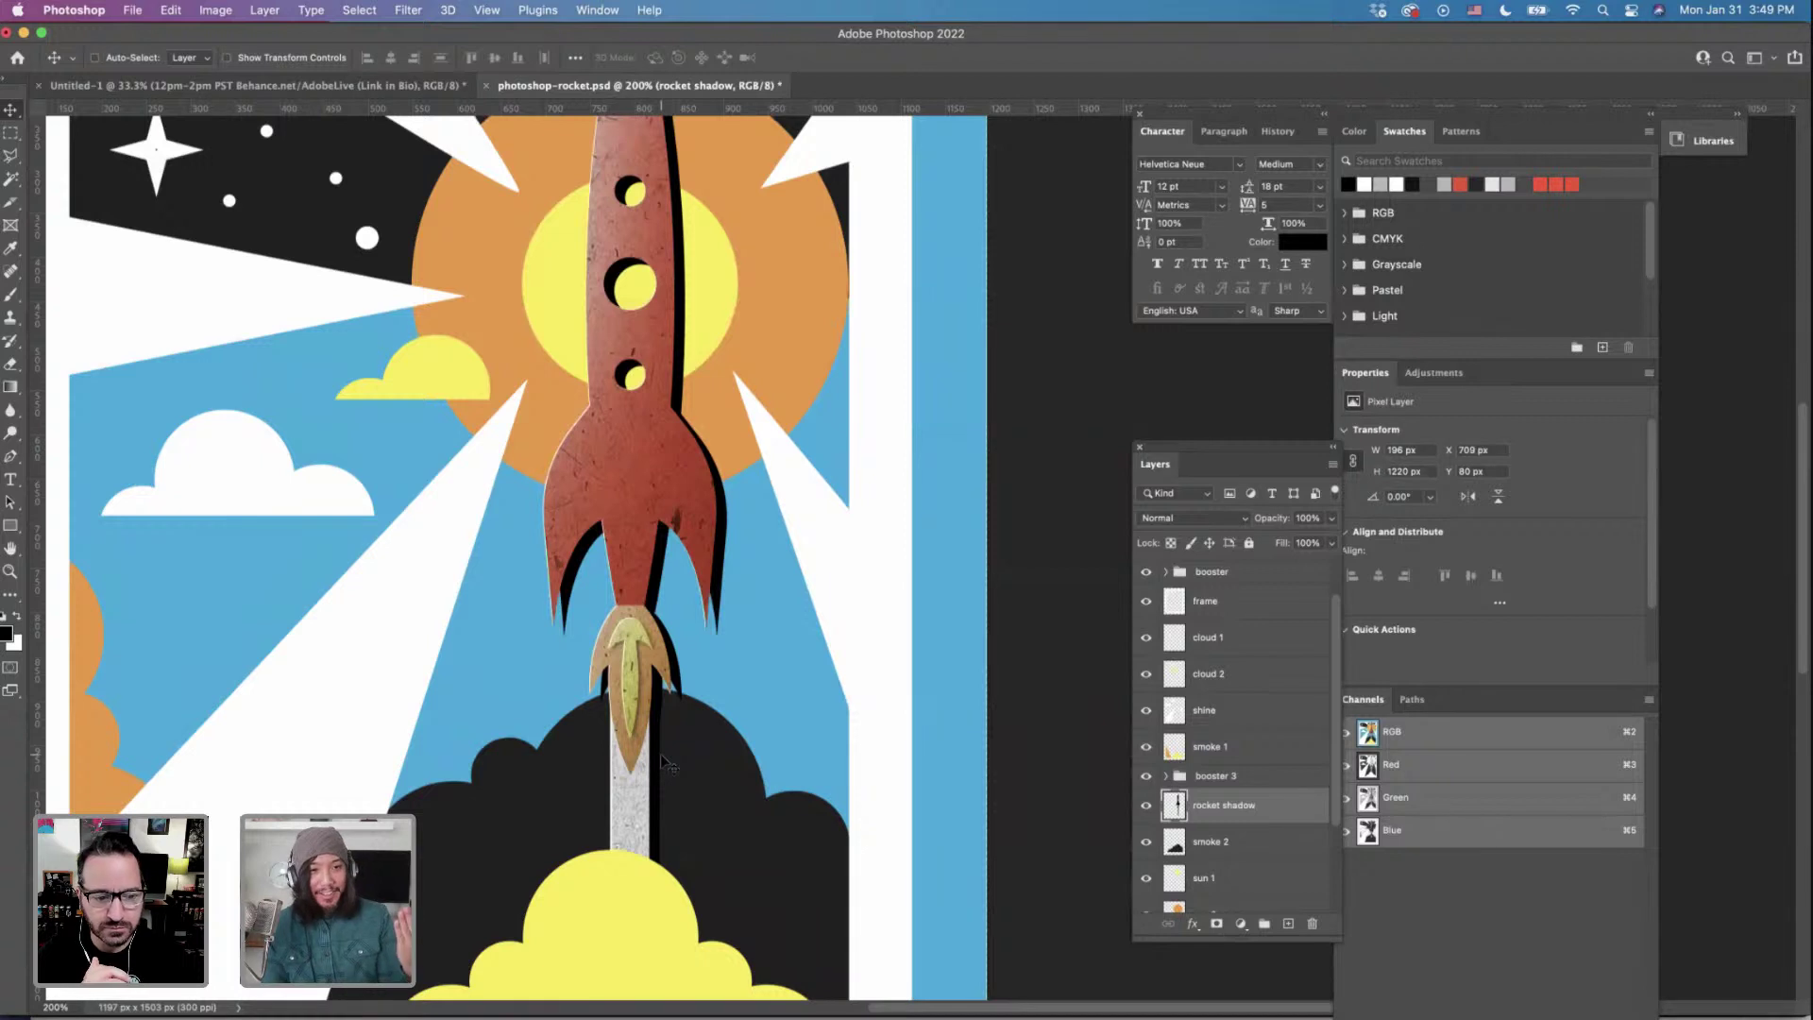
{"action": "scroll", "coordinate": [661, 758], "scroll_direction": "up", "scroll_amount": 2}
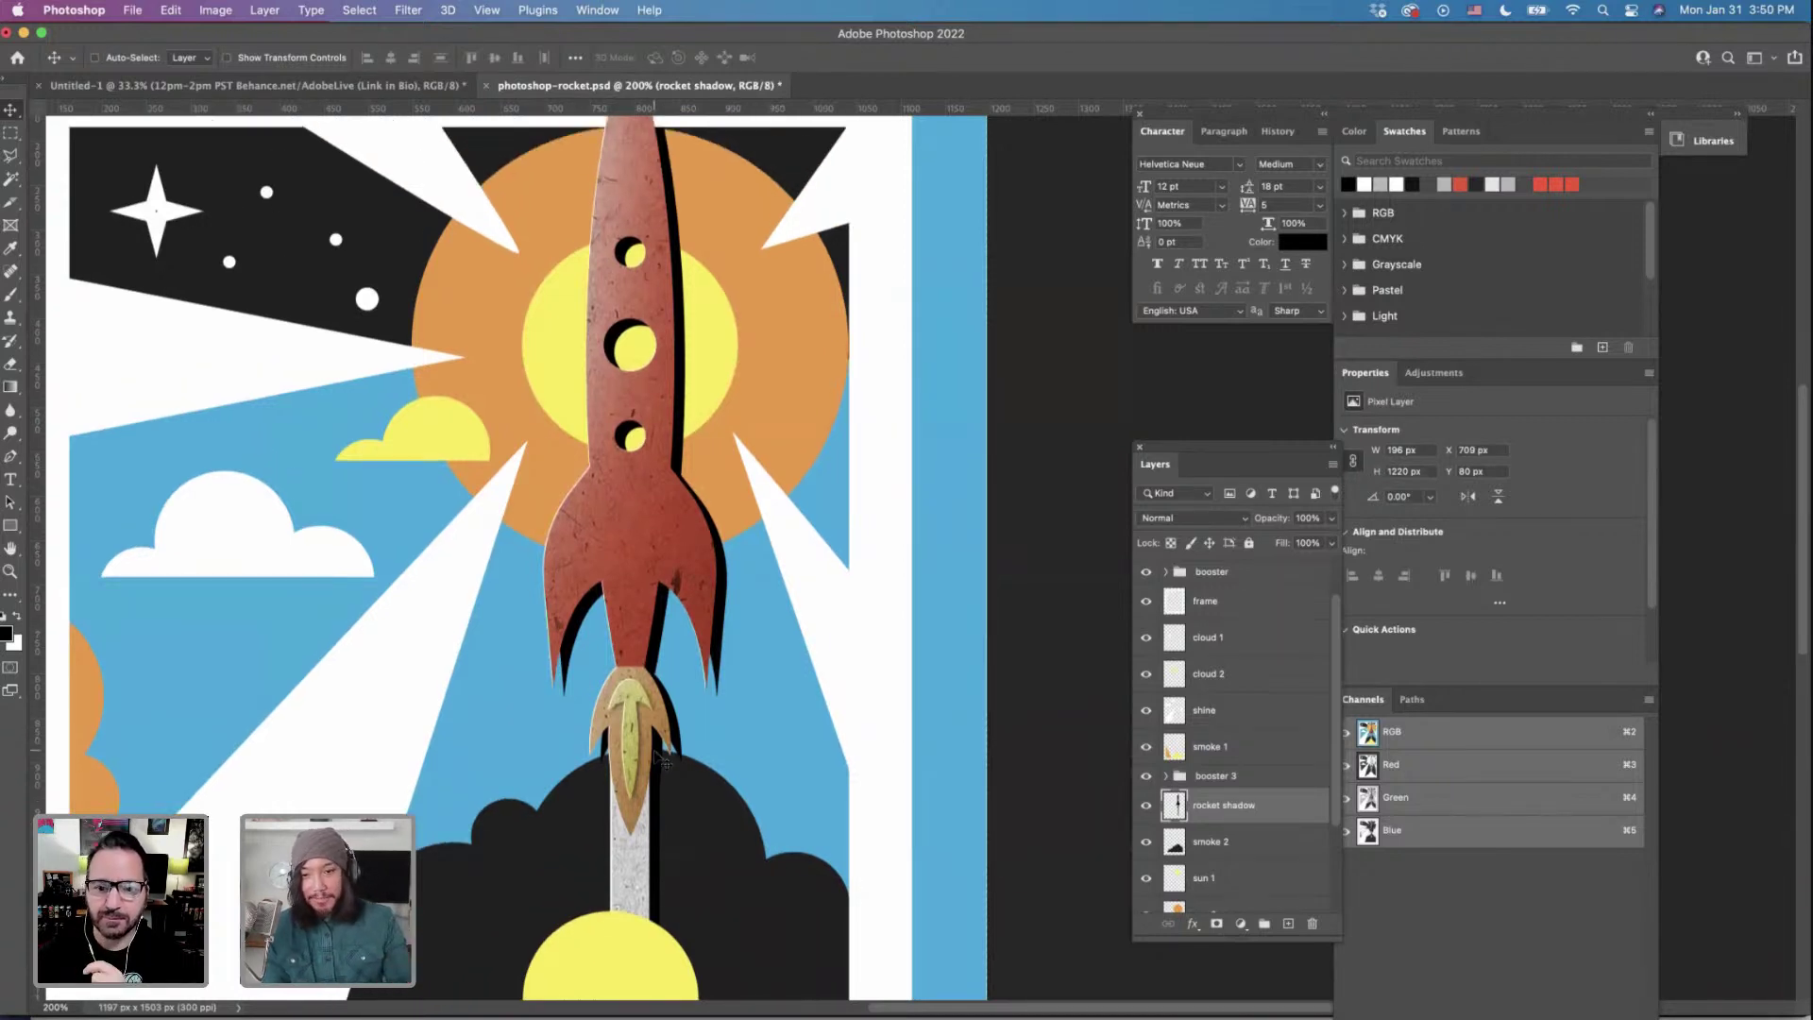
{"action": "scroll", "coordinate": [742, 742], "scroll_direction": "right", "scroll_amount": 1}
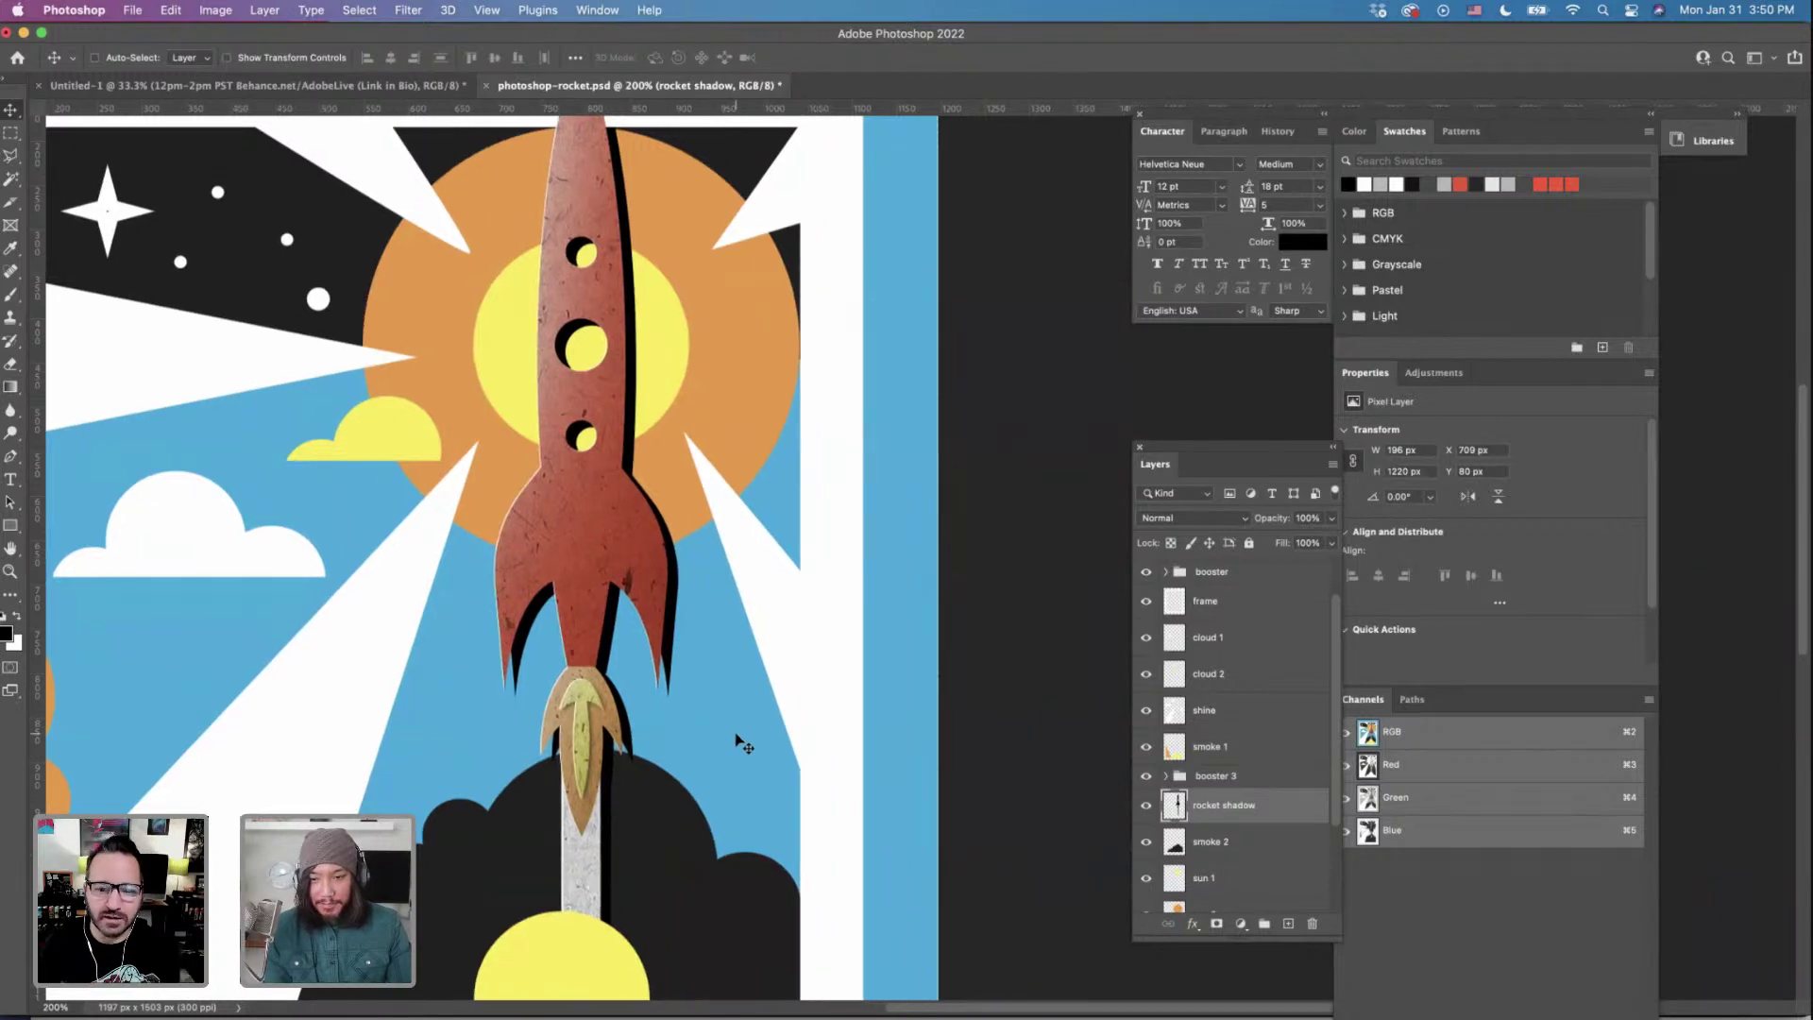
{"action": "scroll", "coordinate": [744, 745], "scroll_direction": "up", "scroll_amount": 1}
{"action": "scroll", "coordinate": [744, 745], "scroll_direction": "right", "scroll_amount": 1}
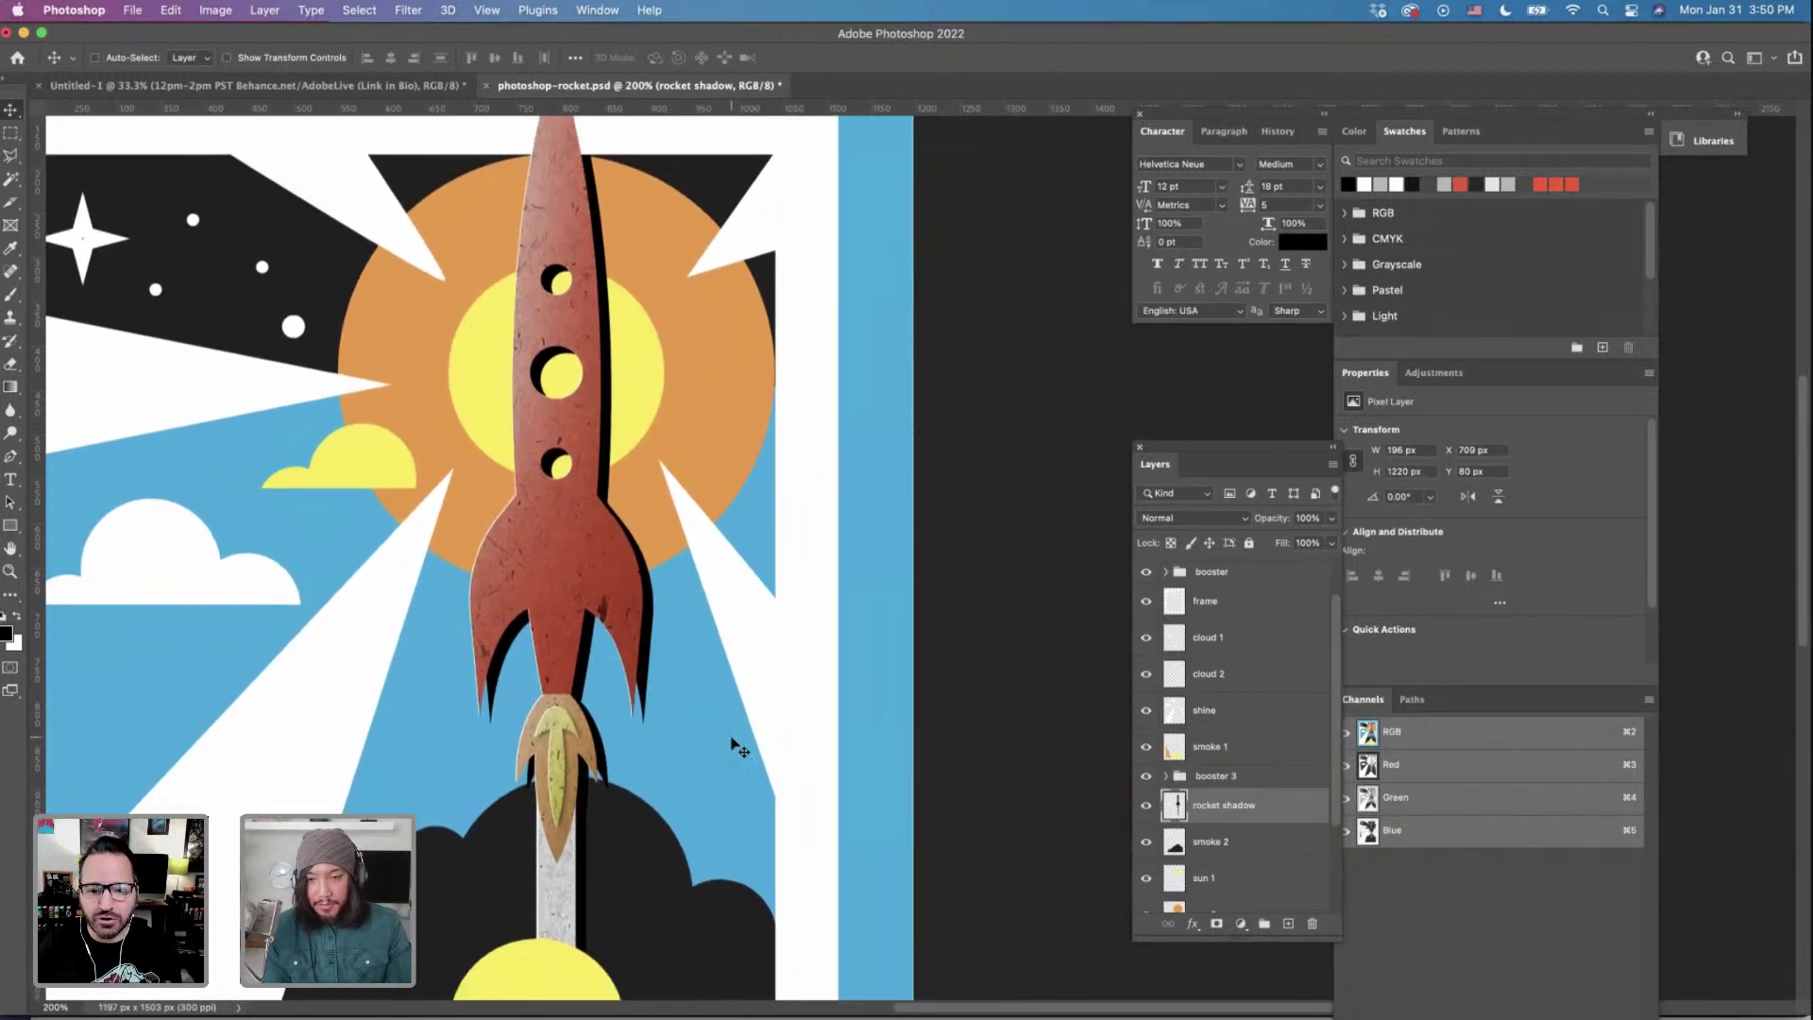
{"action": "scroll", "coordinate": [742, 748], "scroll_direction": "down", "scroll_amount": 1}
{"action": "scroll", "coordinate": [741, 749], "scroll_direction": "left", "scroll_amount": 2}
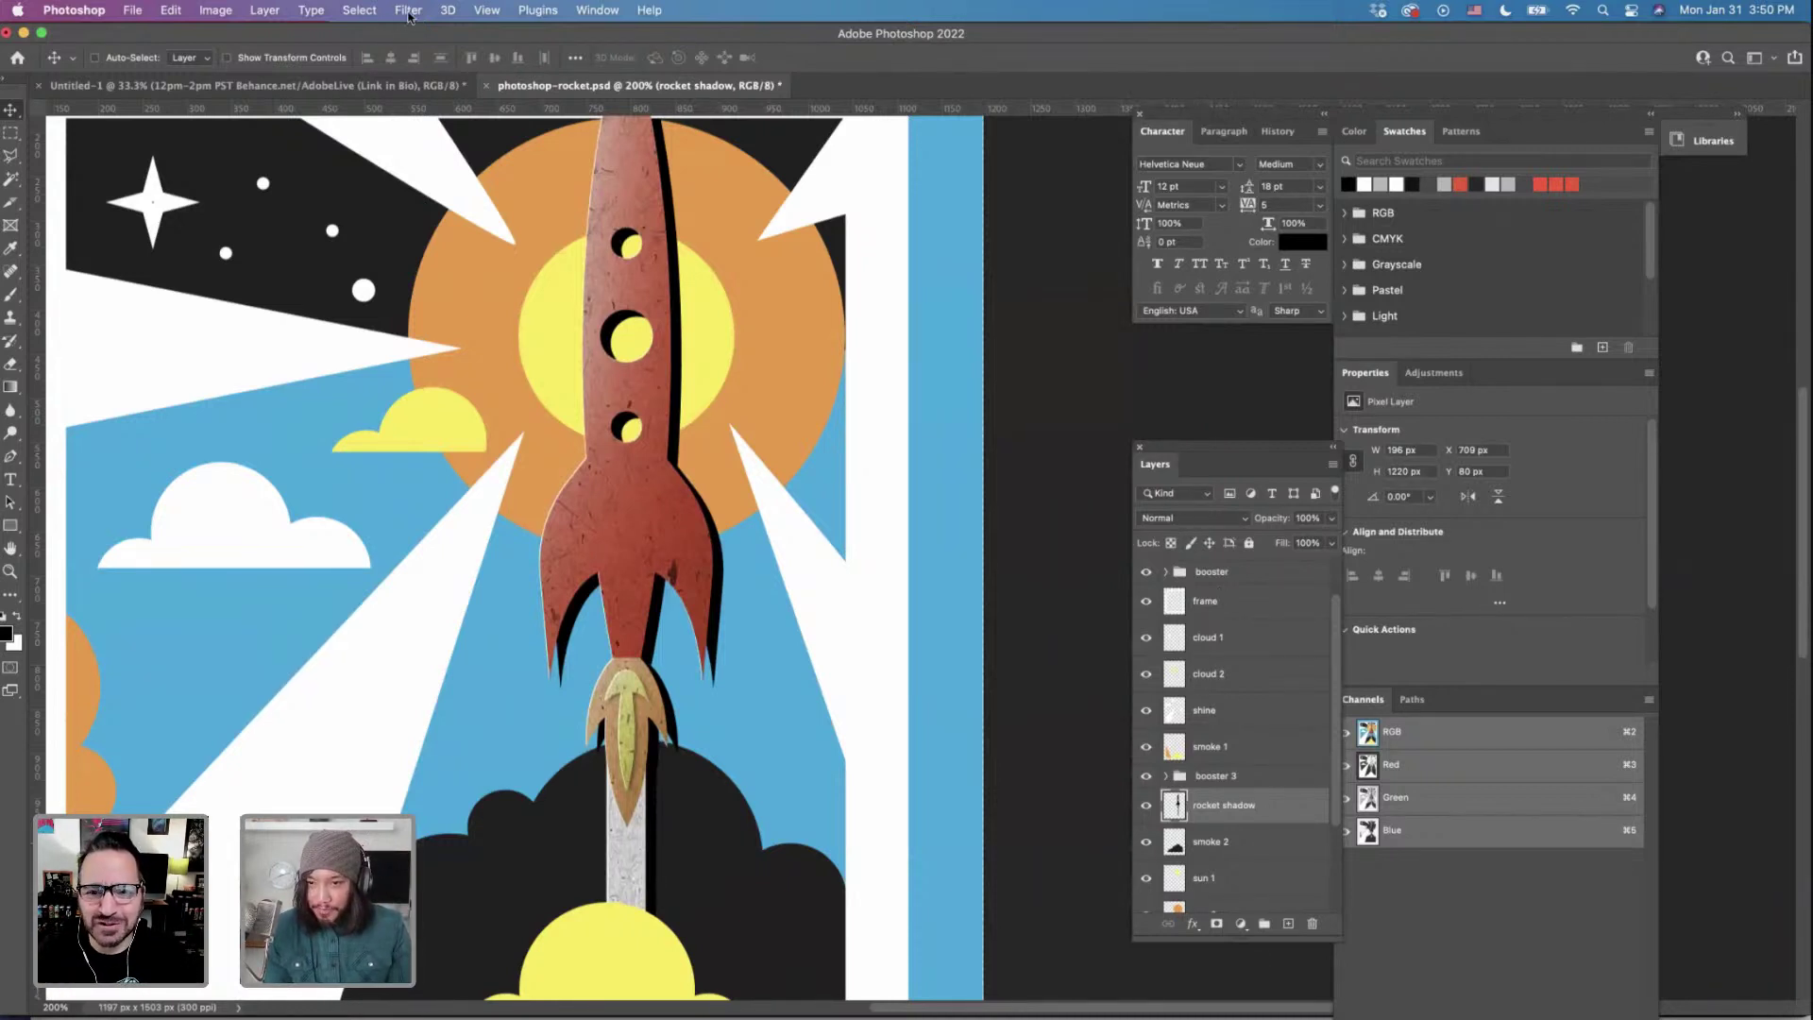
Convert the rocket shadow layer to a smart object for re-editable smart filters.
{"action": "left_click", "coordinate": [409, 11]}
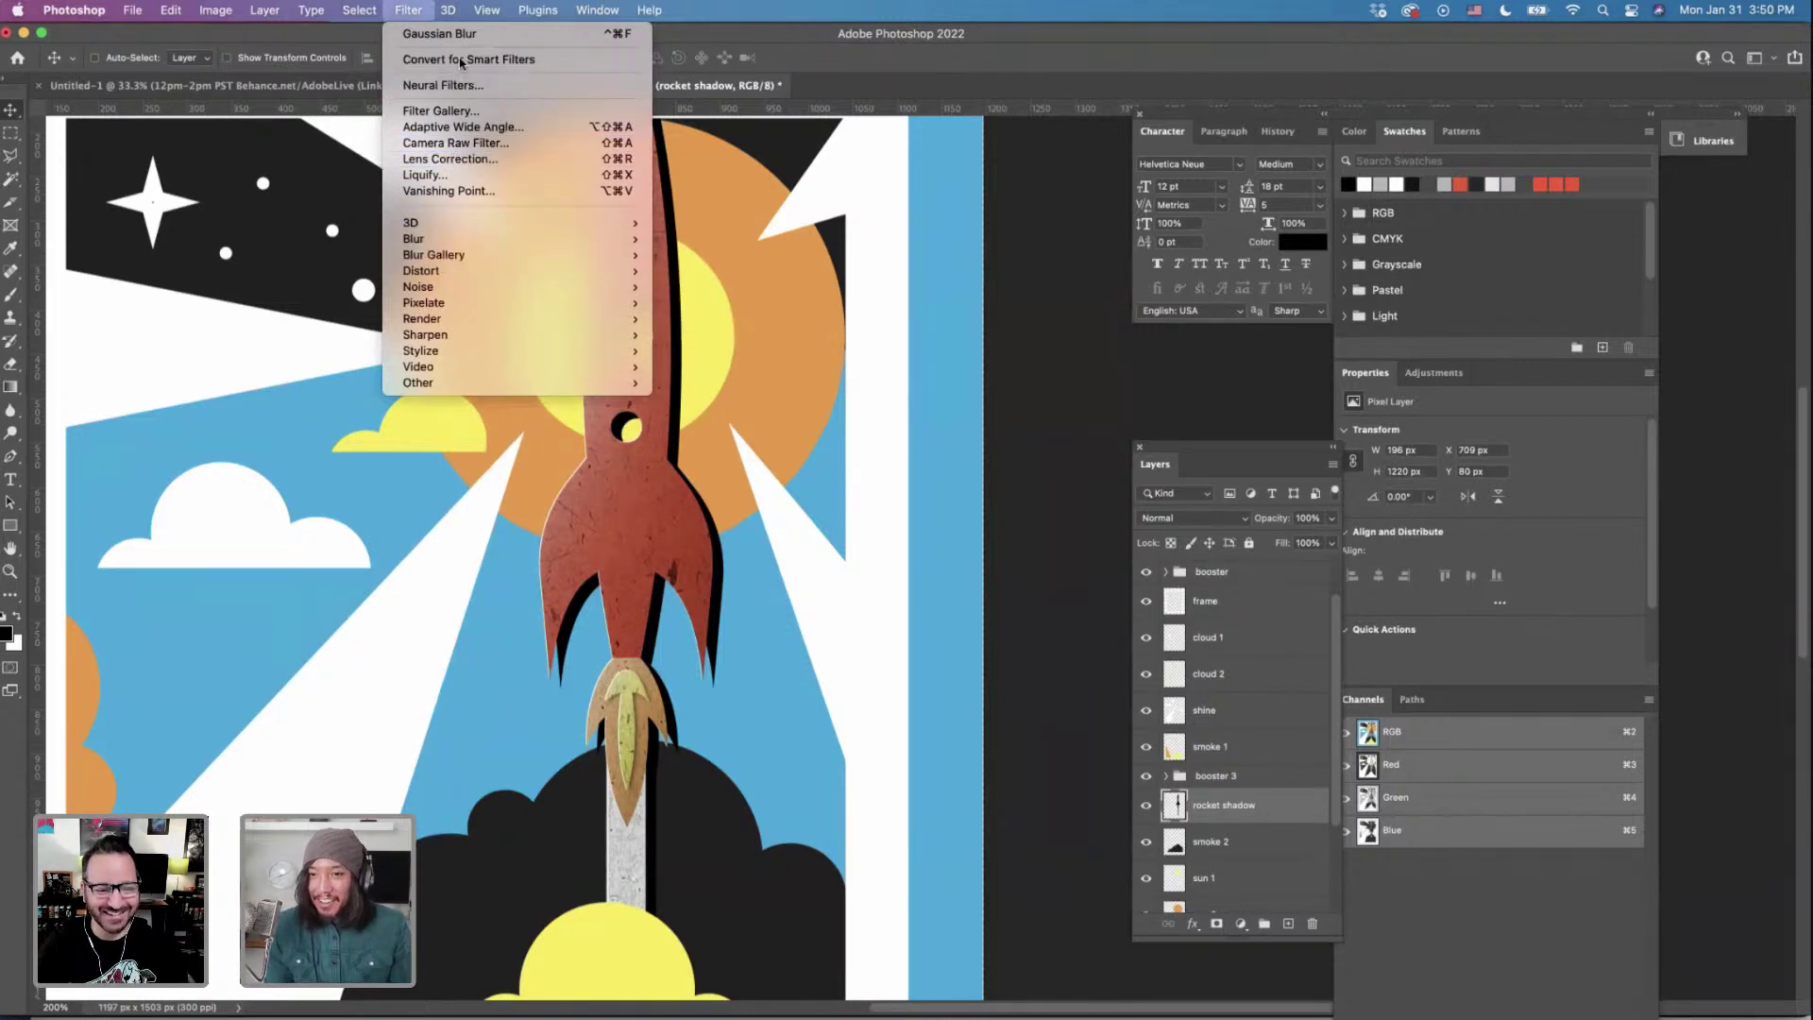
{"action": "left_click", "coordinate": [461, 60]}
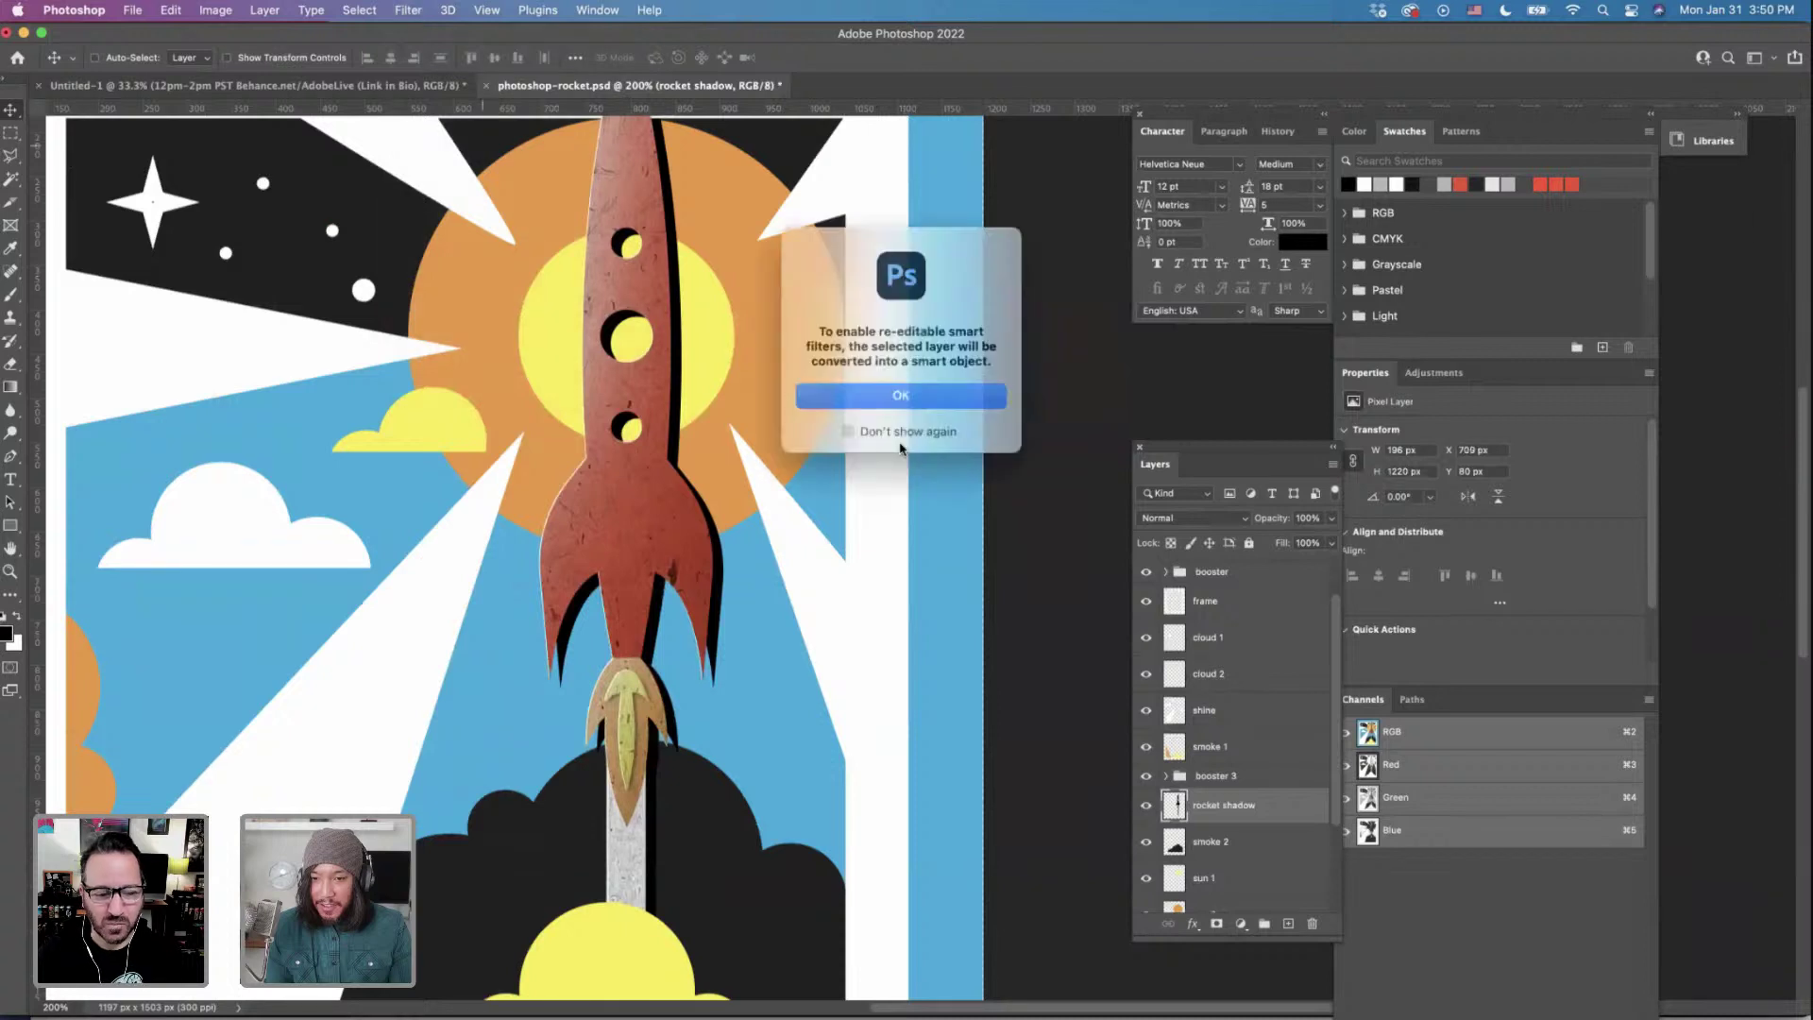
{"action": "key", "text": "Return"}
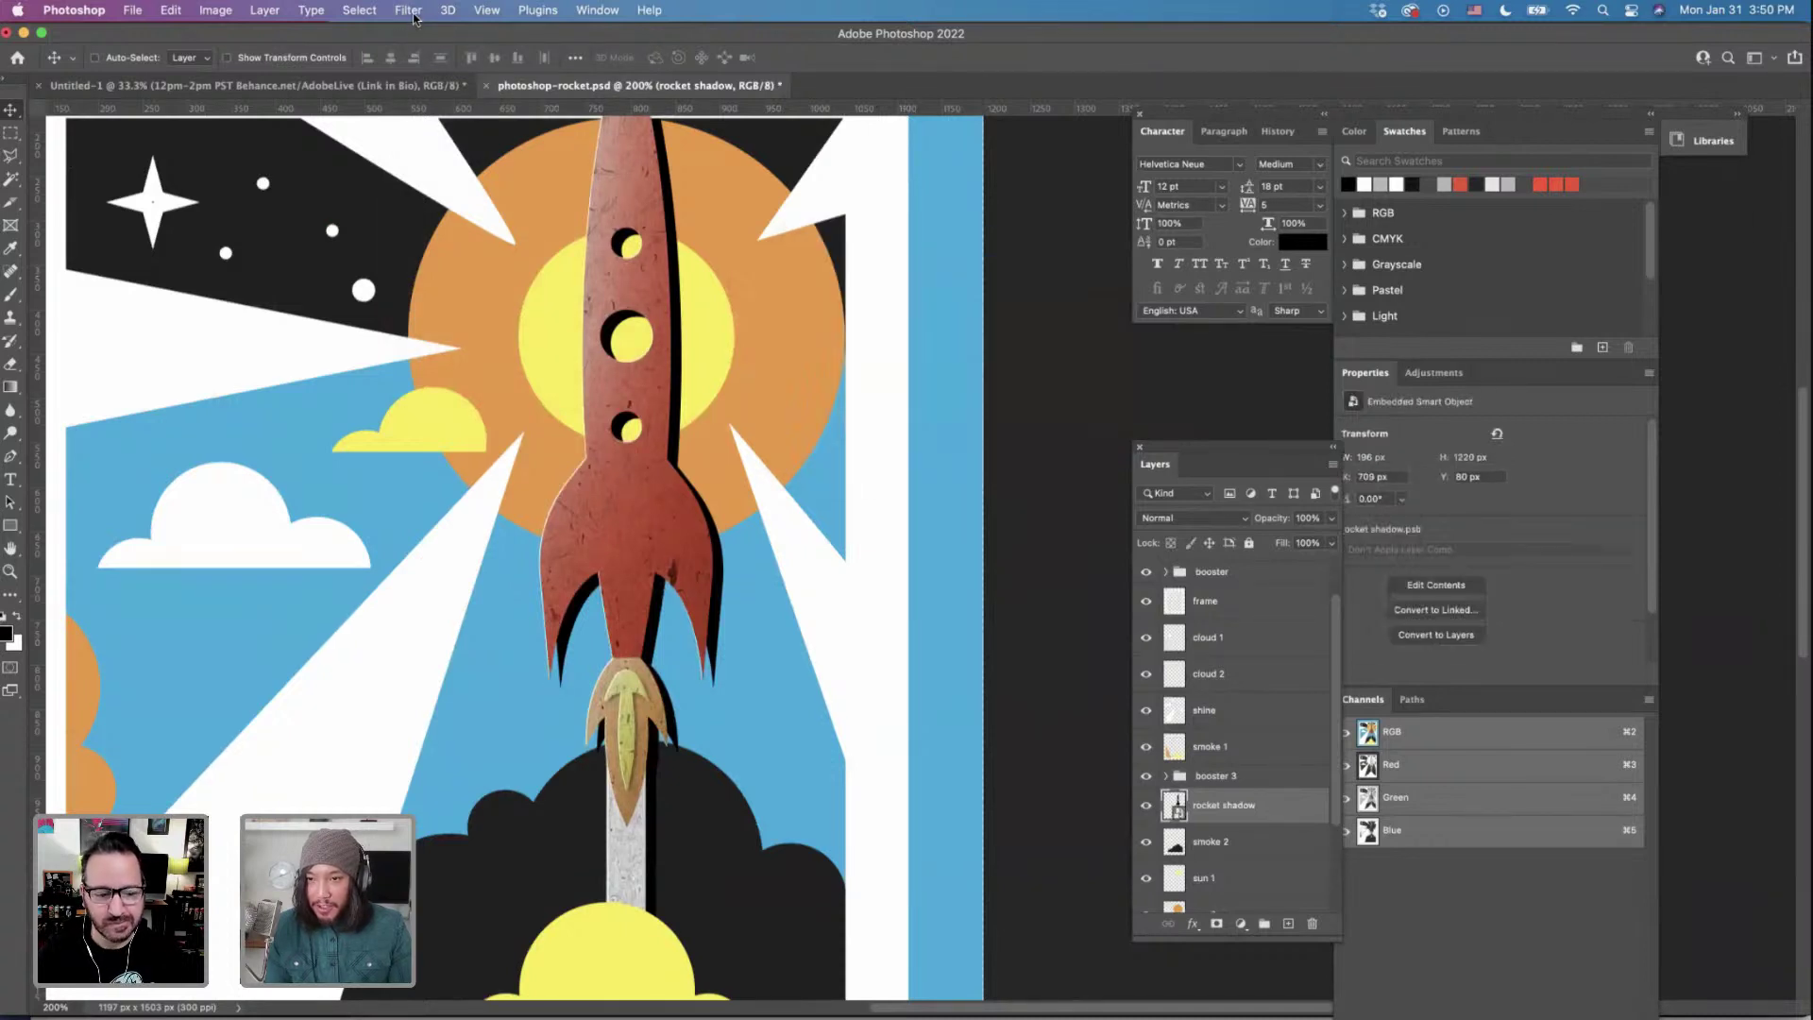
Apply a Gaussian Blur with a radius of about 8.2 px to the rocket shadow layer.
{"action": "left_click", "coordinate": [413, 12]}
{"action": "mouse_move", "coordinate": [433, 239]}
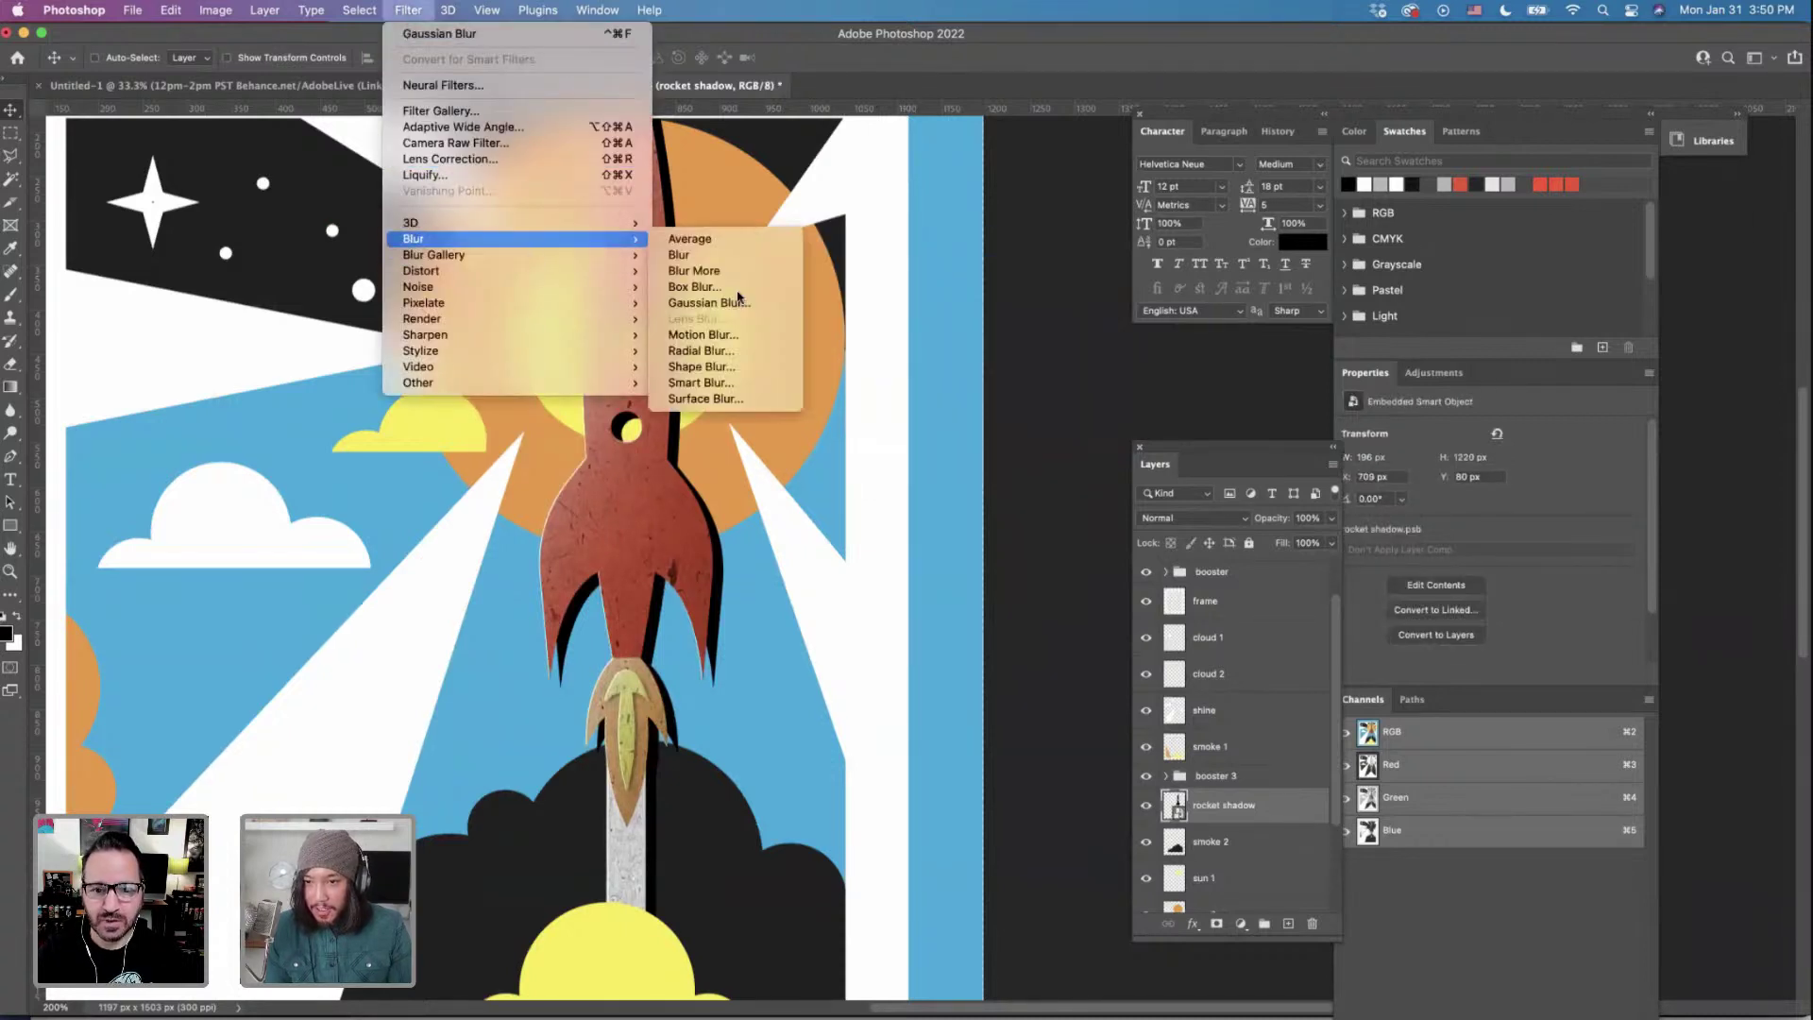
{"action": "left_click", "coordinate": [737, 302]}
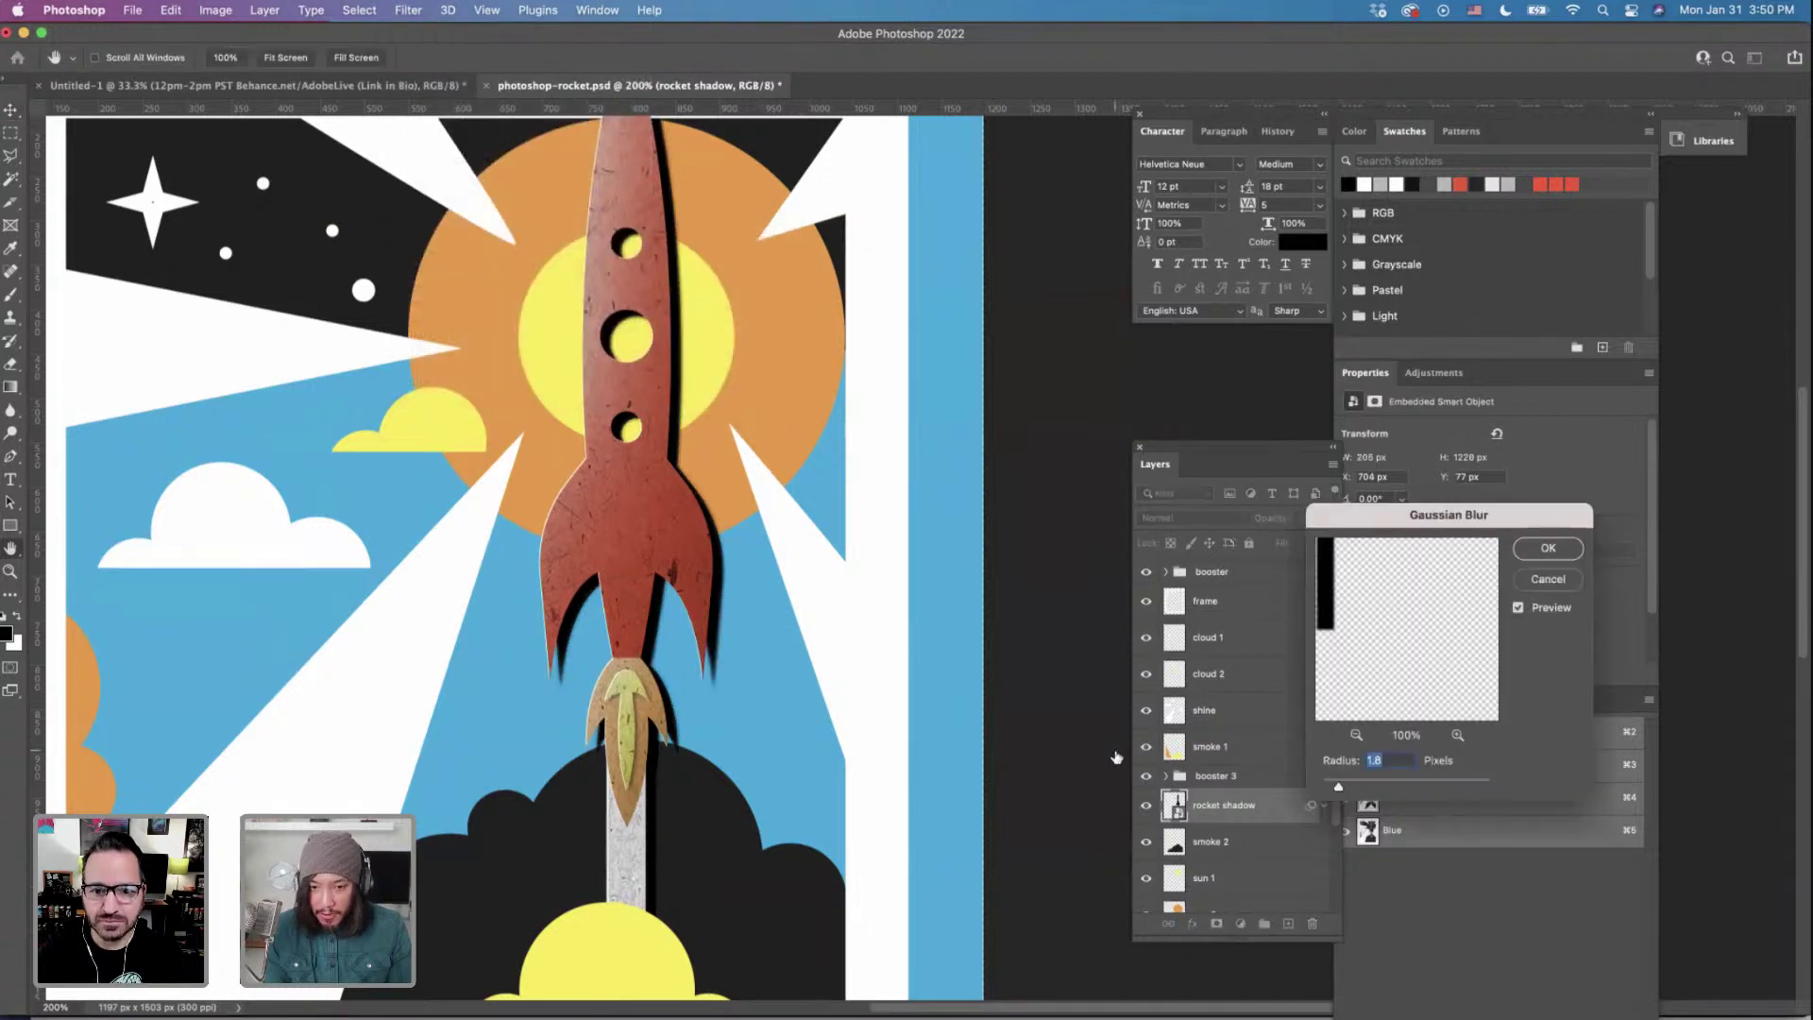
{"action": "left_click_drag", "start_coordinate": [1353, 789], "coordinate": [1388, 789]}
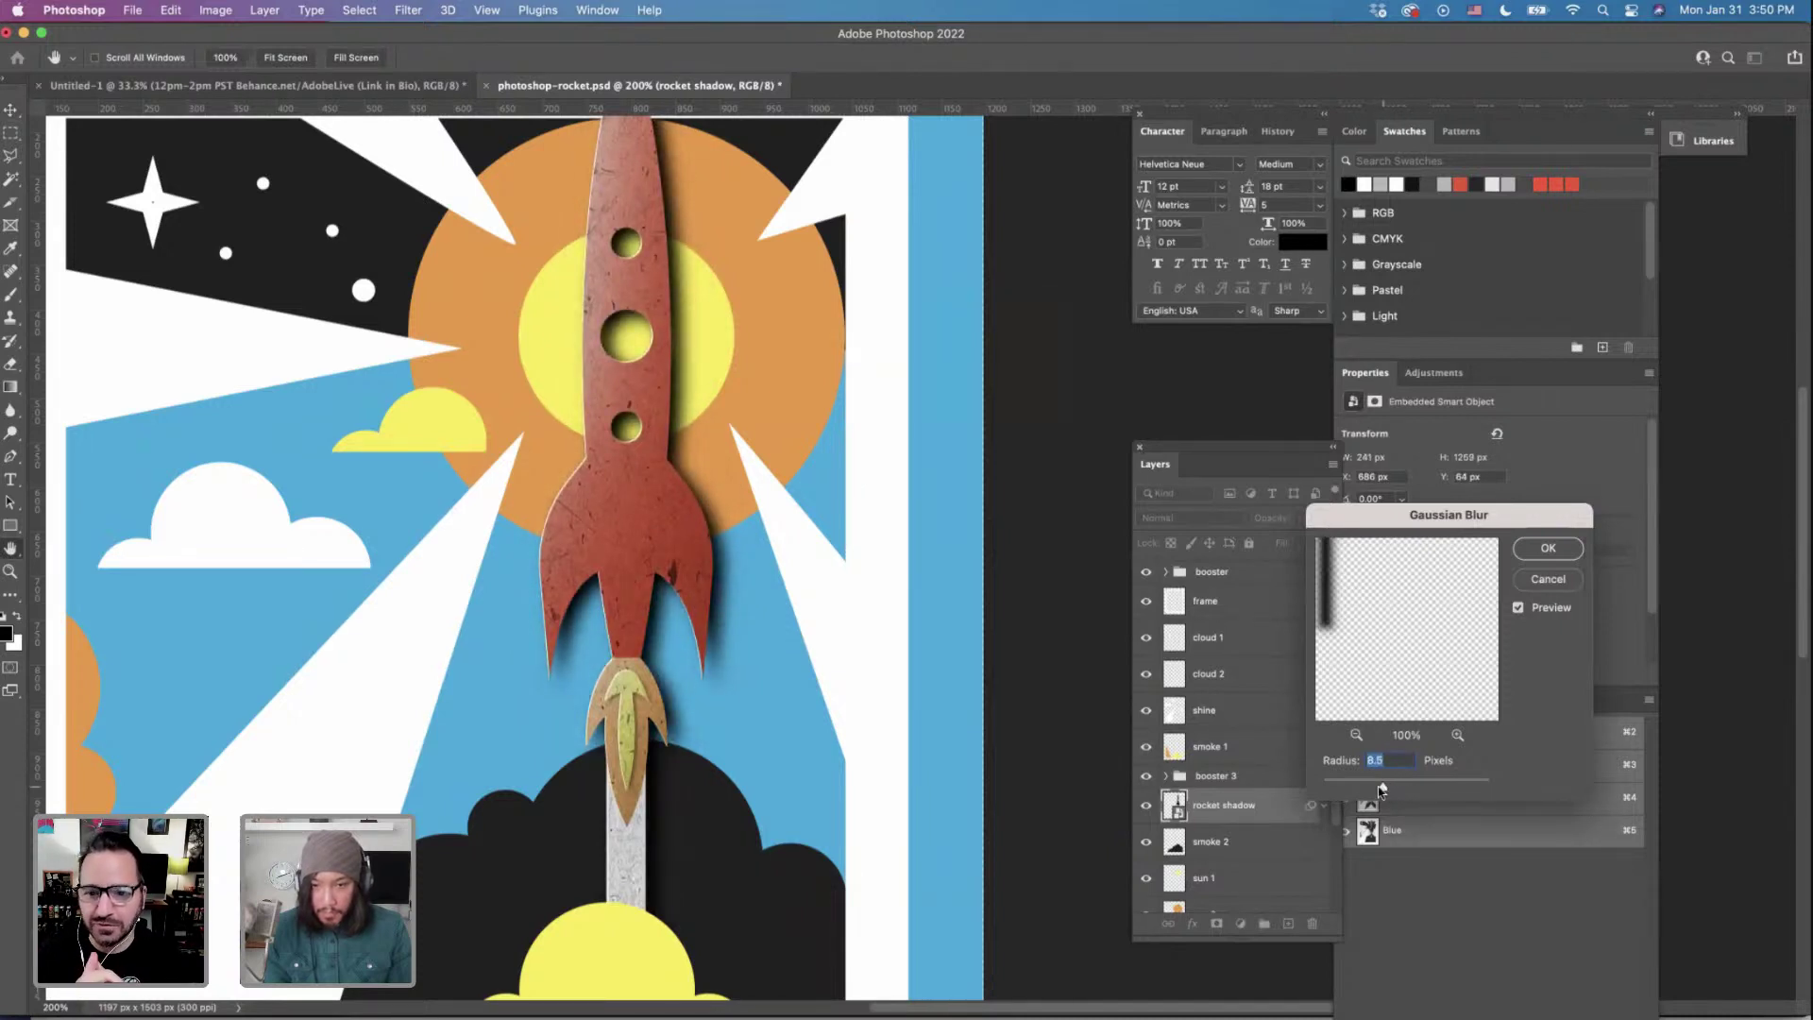
{"action": "left_click", "coordinate": [1549, 549]}
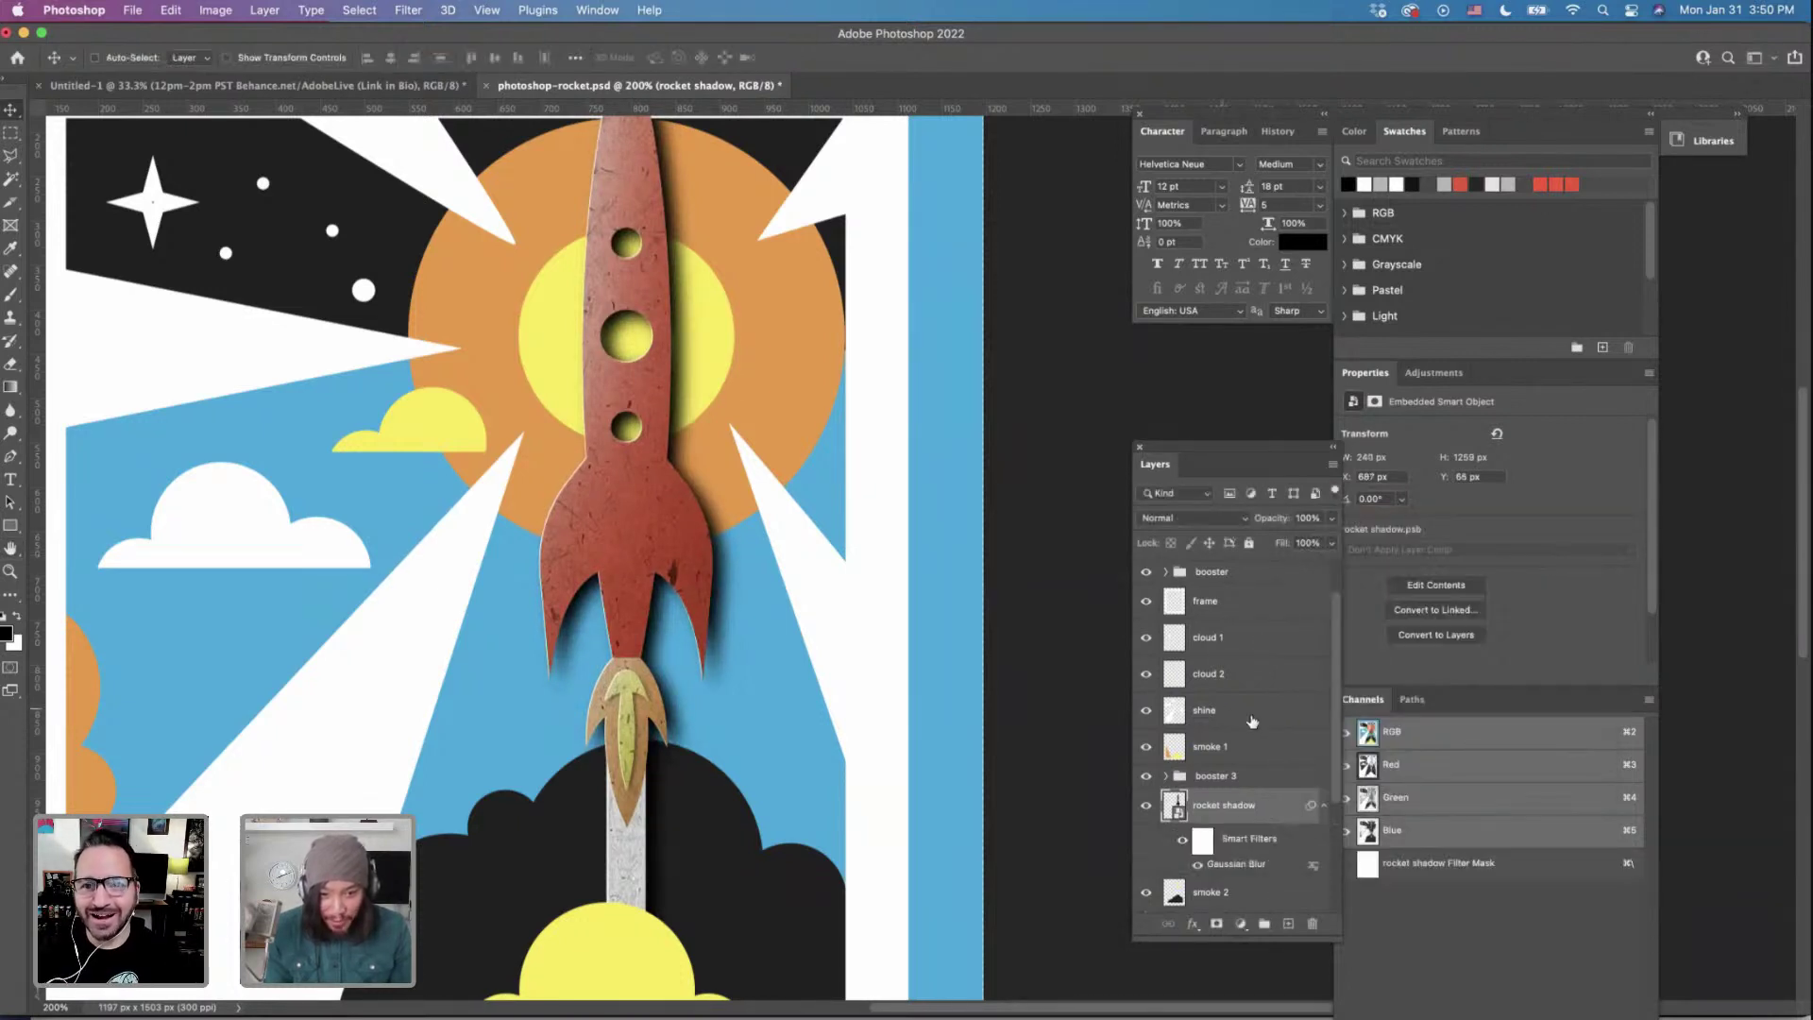
Set the rocket shadow layer's blend mode to Multiply.
{"action": "left_click", "coordinate": [1192, 517]}
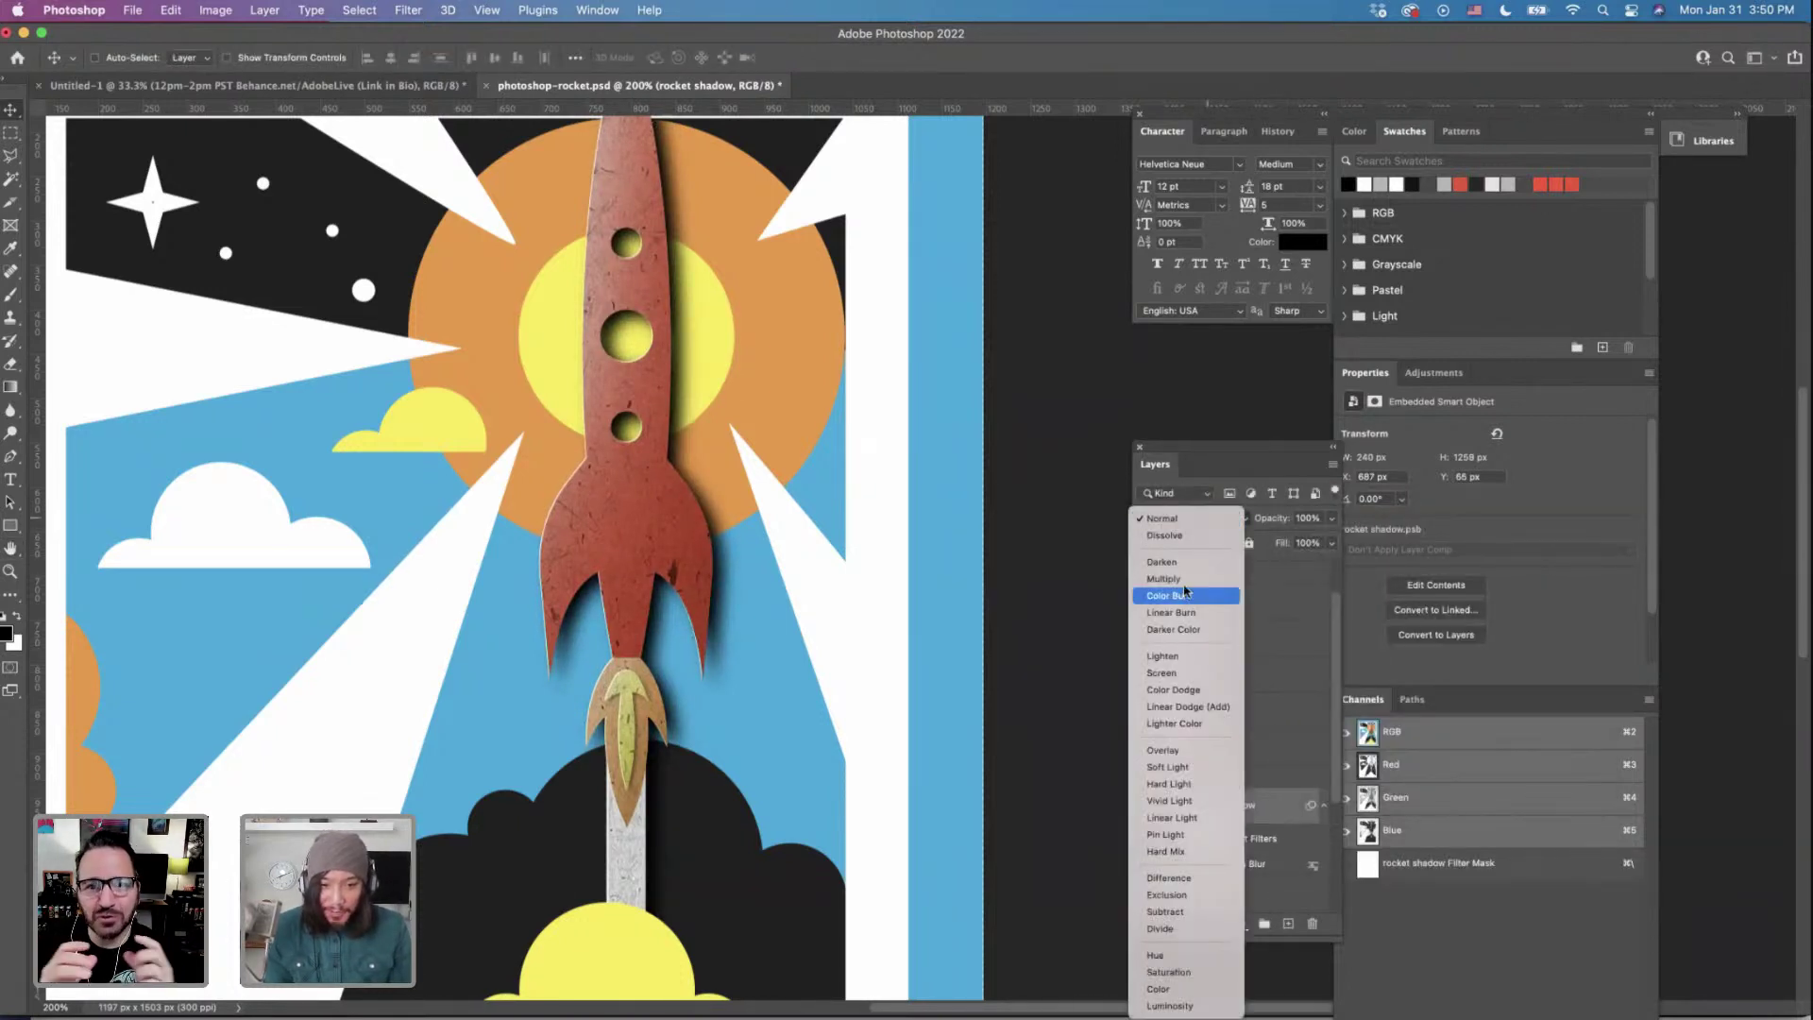
{"action": "left_click", "coordinate": [1182, 579]}
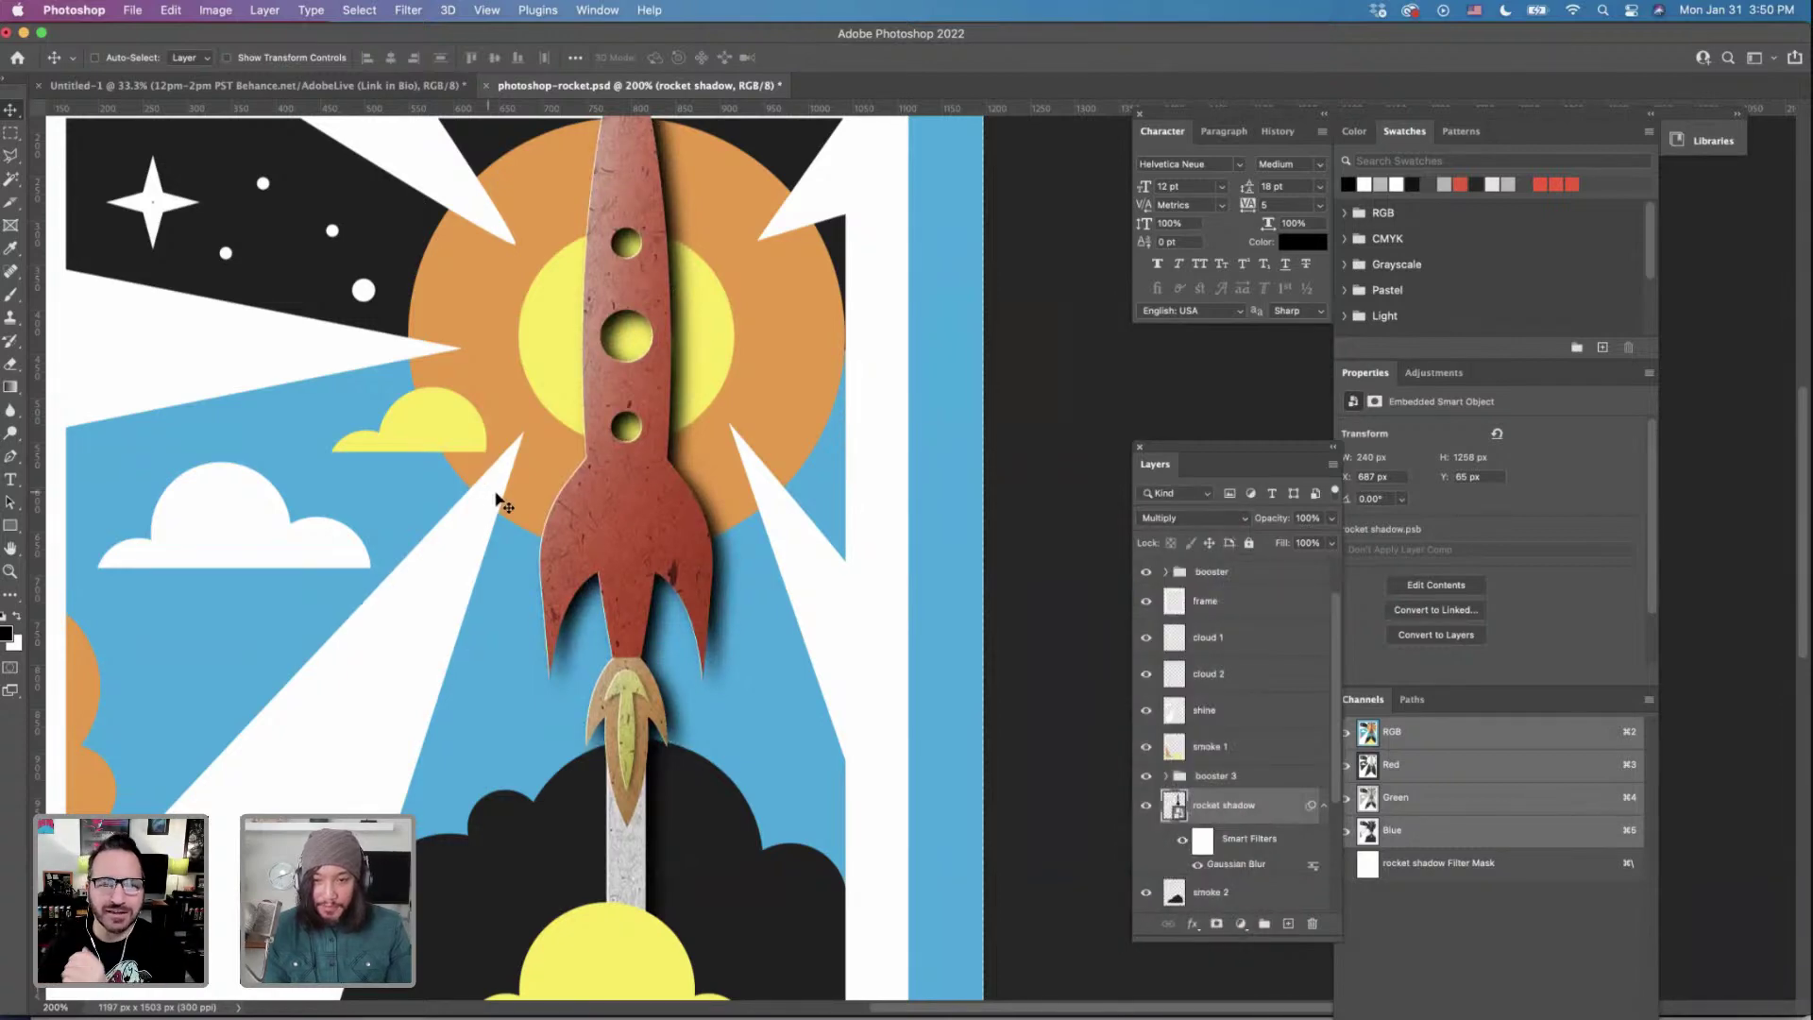
{"action": "scroll", "coordinate": [501, 499], "scroll_direction": "up", "scroll_amount": 5}
{"action": "scroll", "coordinate": [507, 494], "scroll_direction": "down", "scroll_amount": 4}
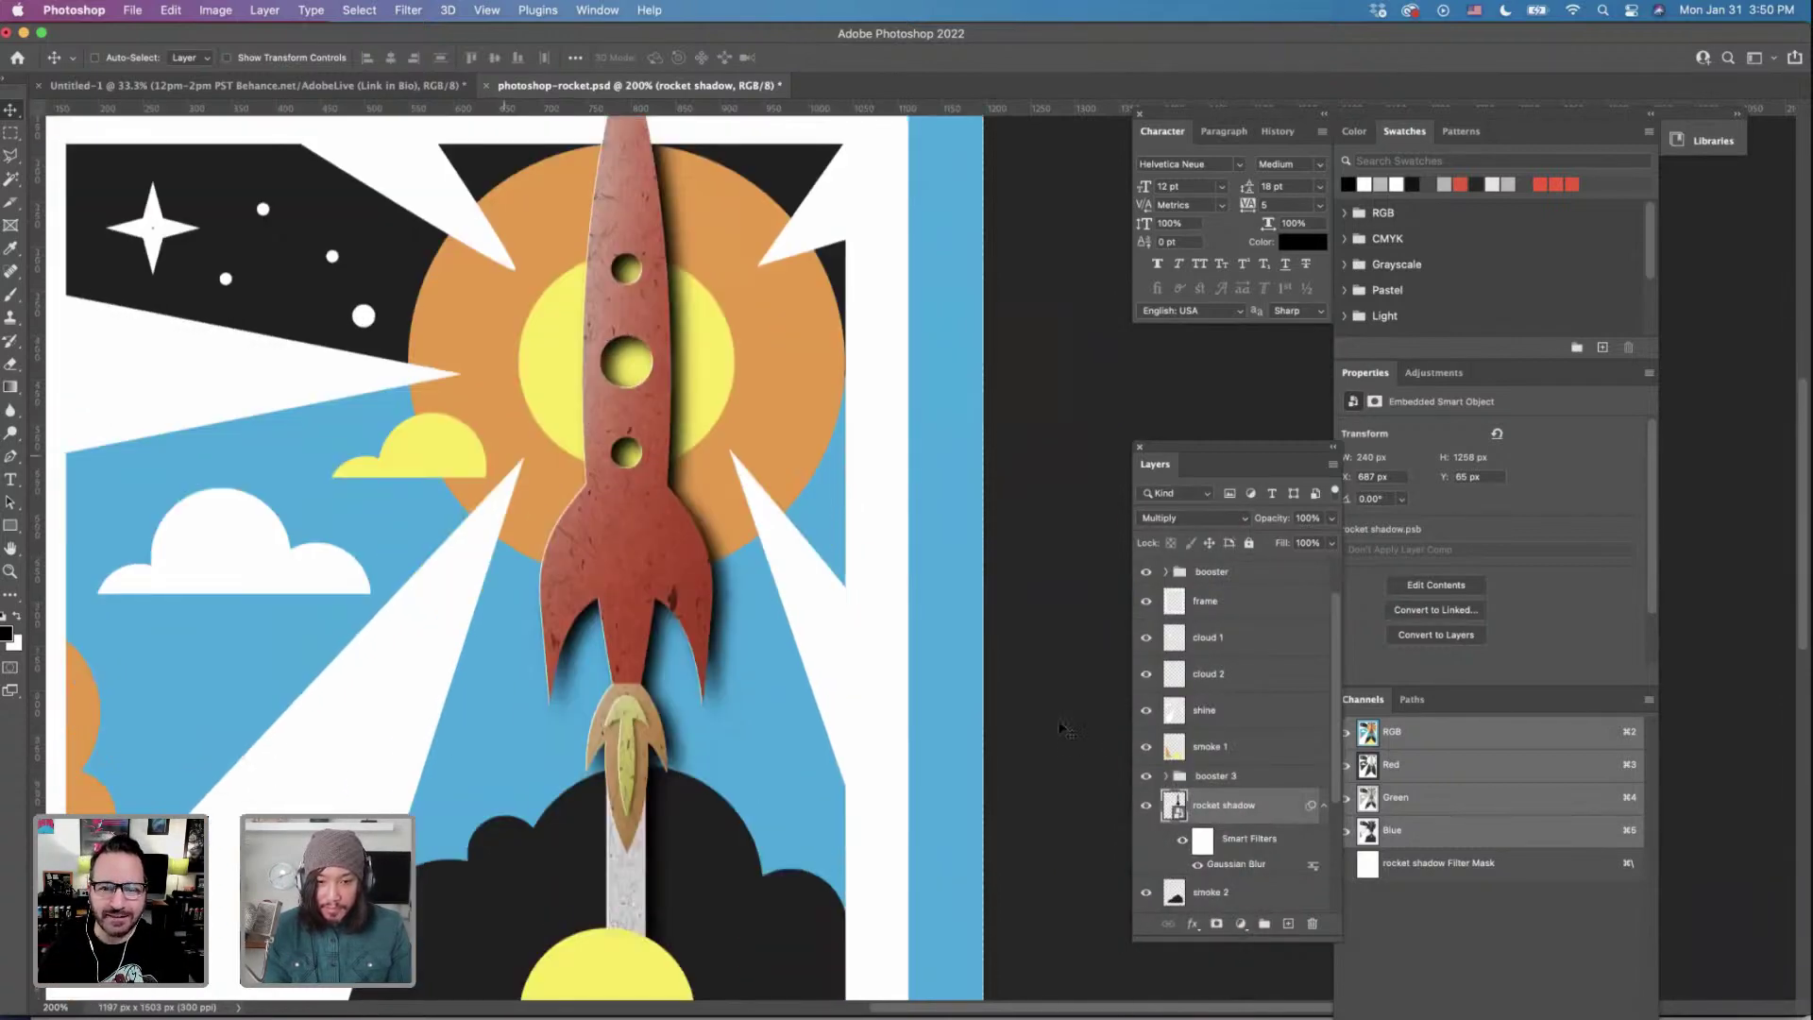
Edit the rocket shadow's Gaussian Blur smart filter and set its radius to 7.4 px.
{"action": "right_click", "coordinate": [1313, 873]}
{"action": "left_click", "coordinate": [1337, 892]}
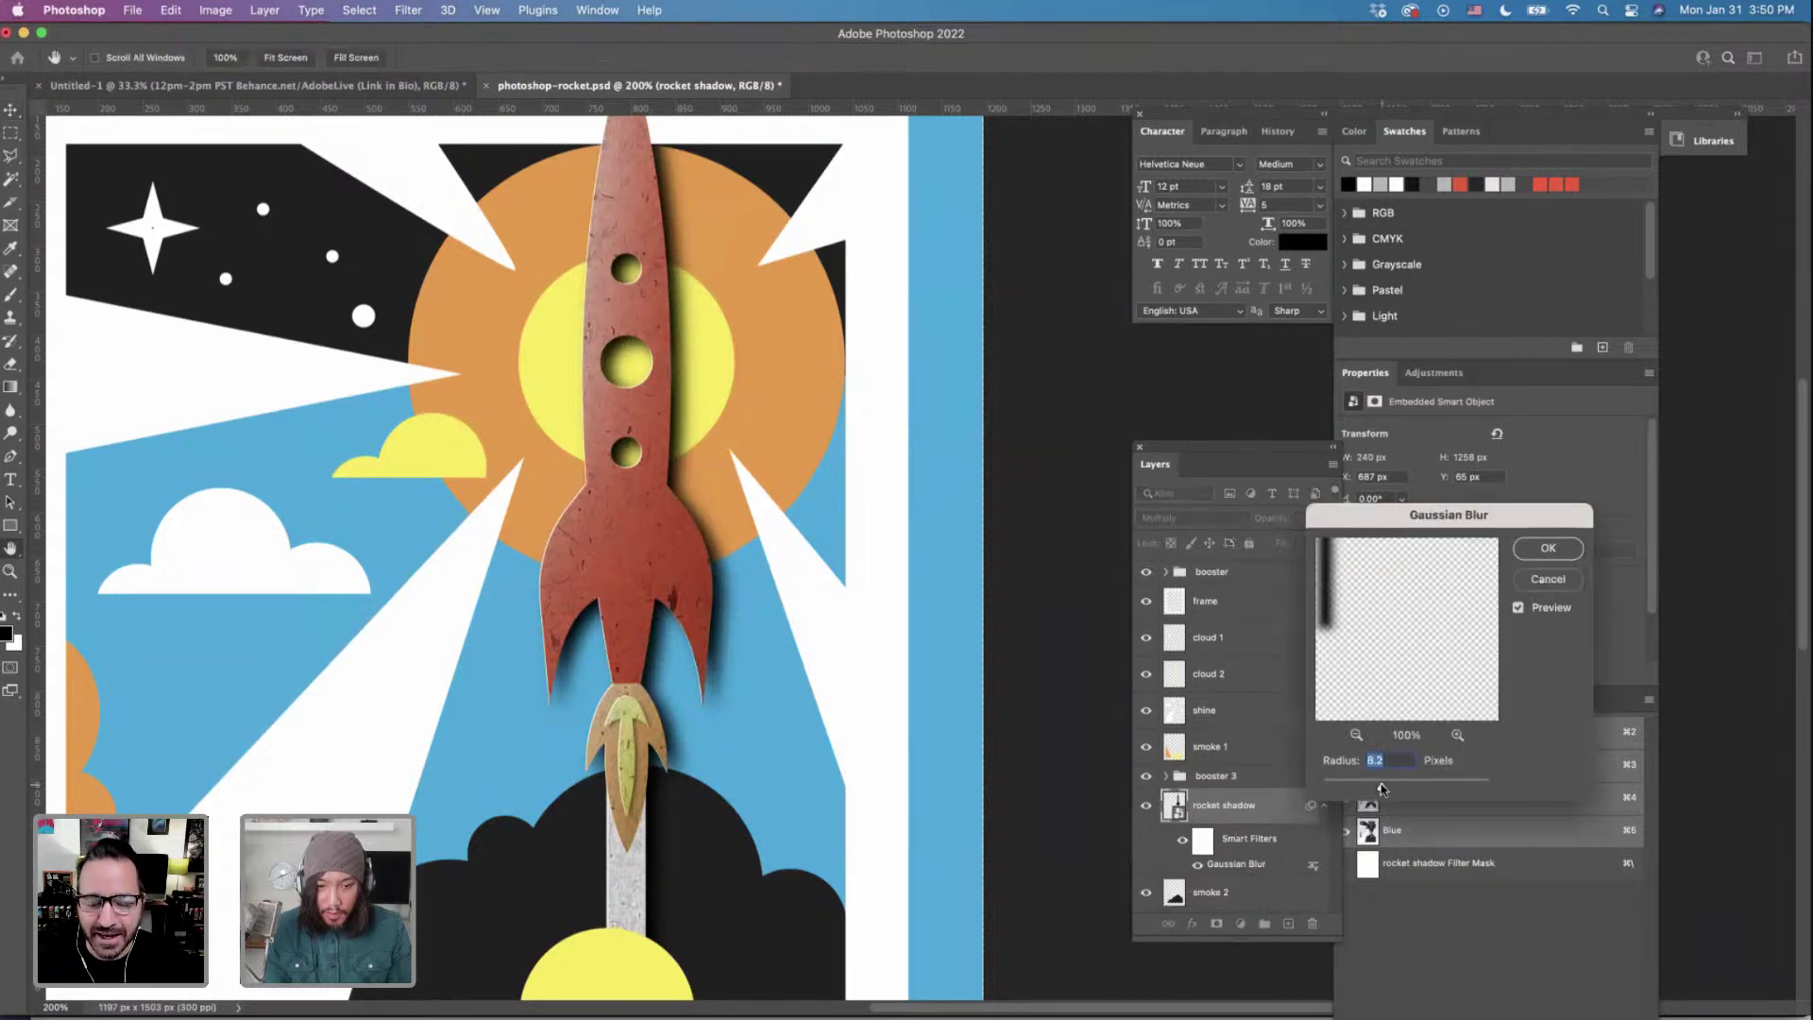
{"action": "left_click_drag", "start_coordinate": [1382, 790], "coordinate": [1381, 790]}
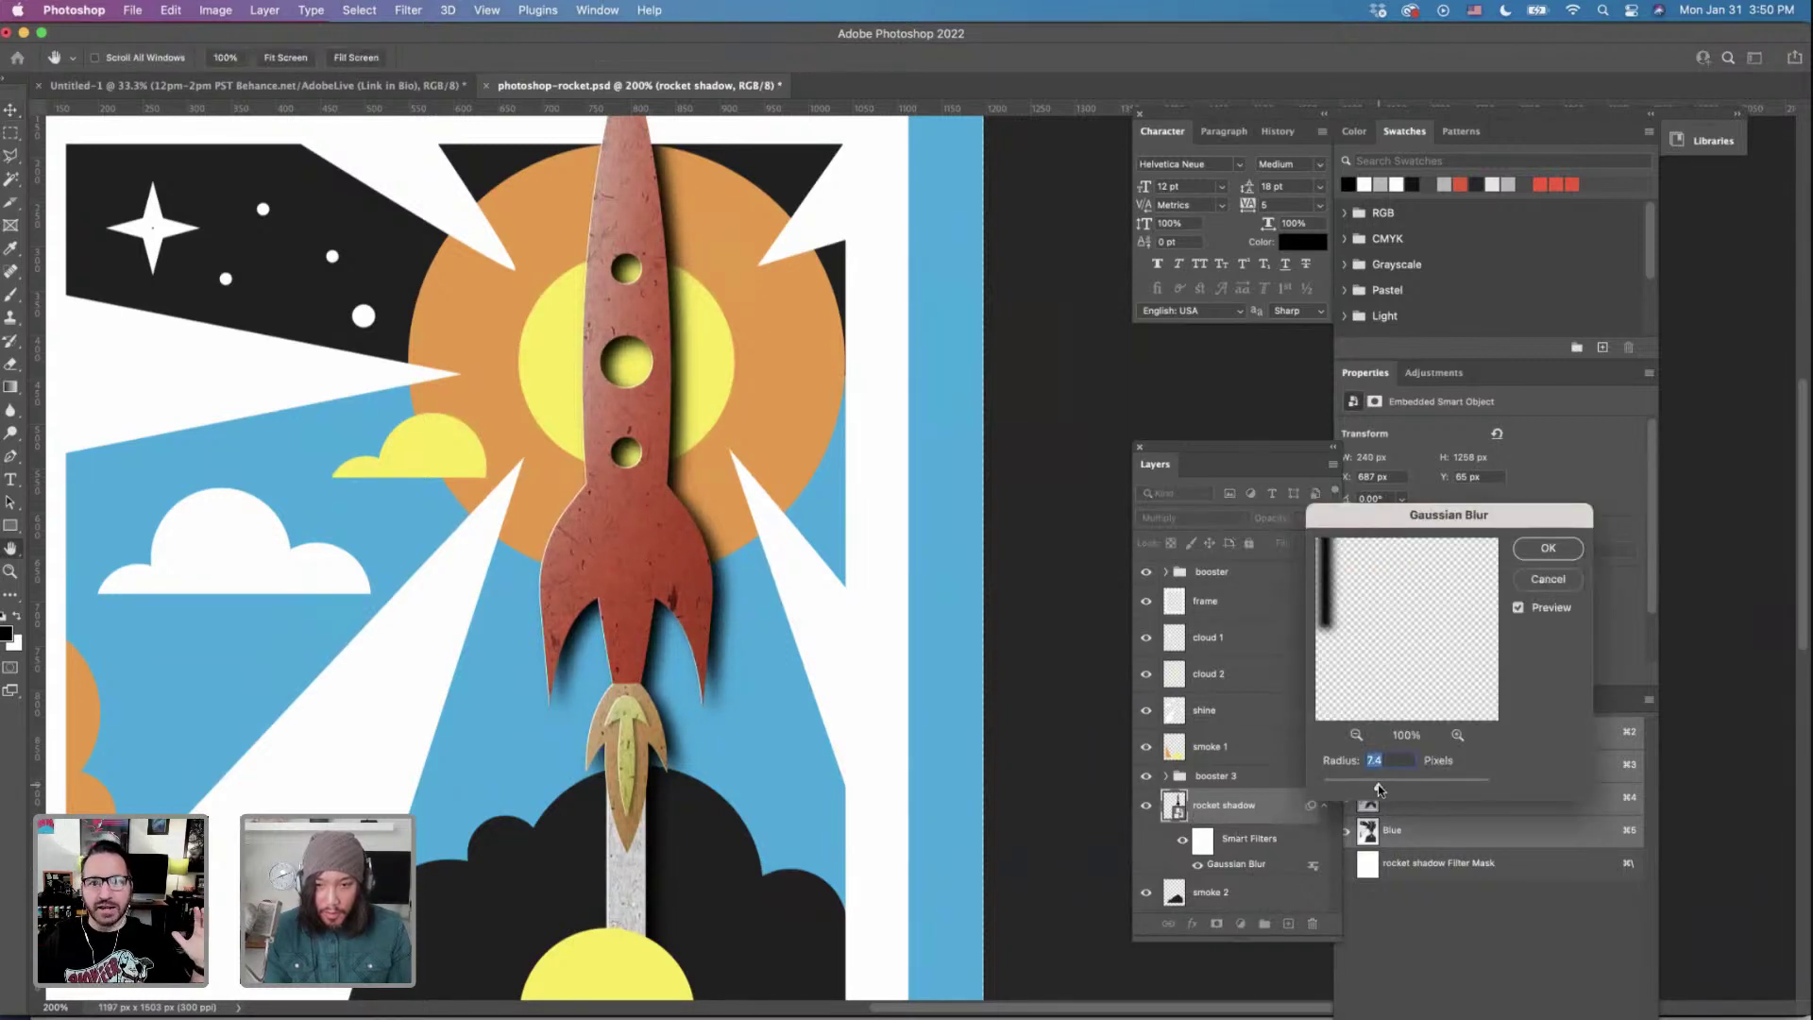
{"action": "scroll", "coordinate": [515, 557], "scroll_direction": "down", "scroll_amount": 5}
{"action": "scroll", "coordinate": [515, 557], "scroll_direction": "left", "scroll_amount": 3}
{"action": "key", "text": "Return"}
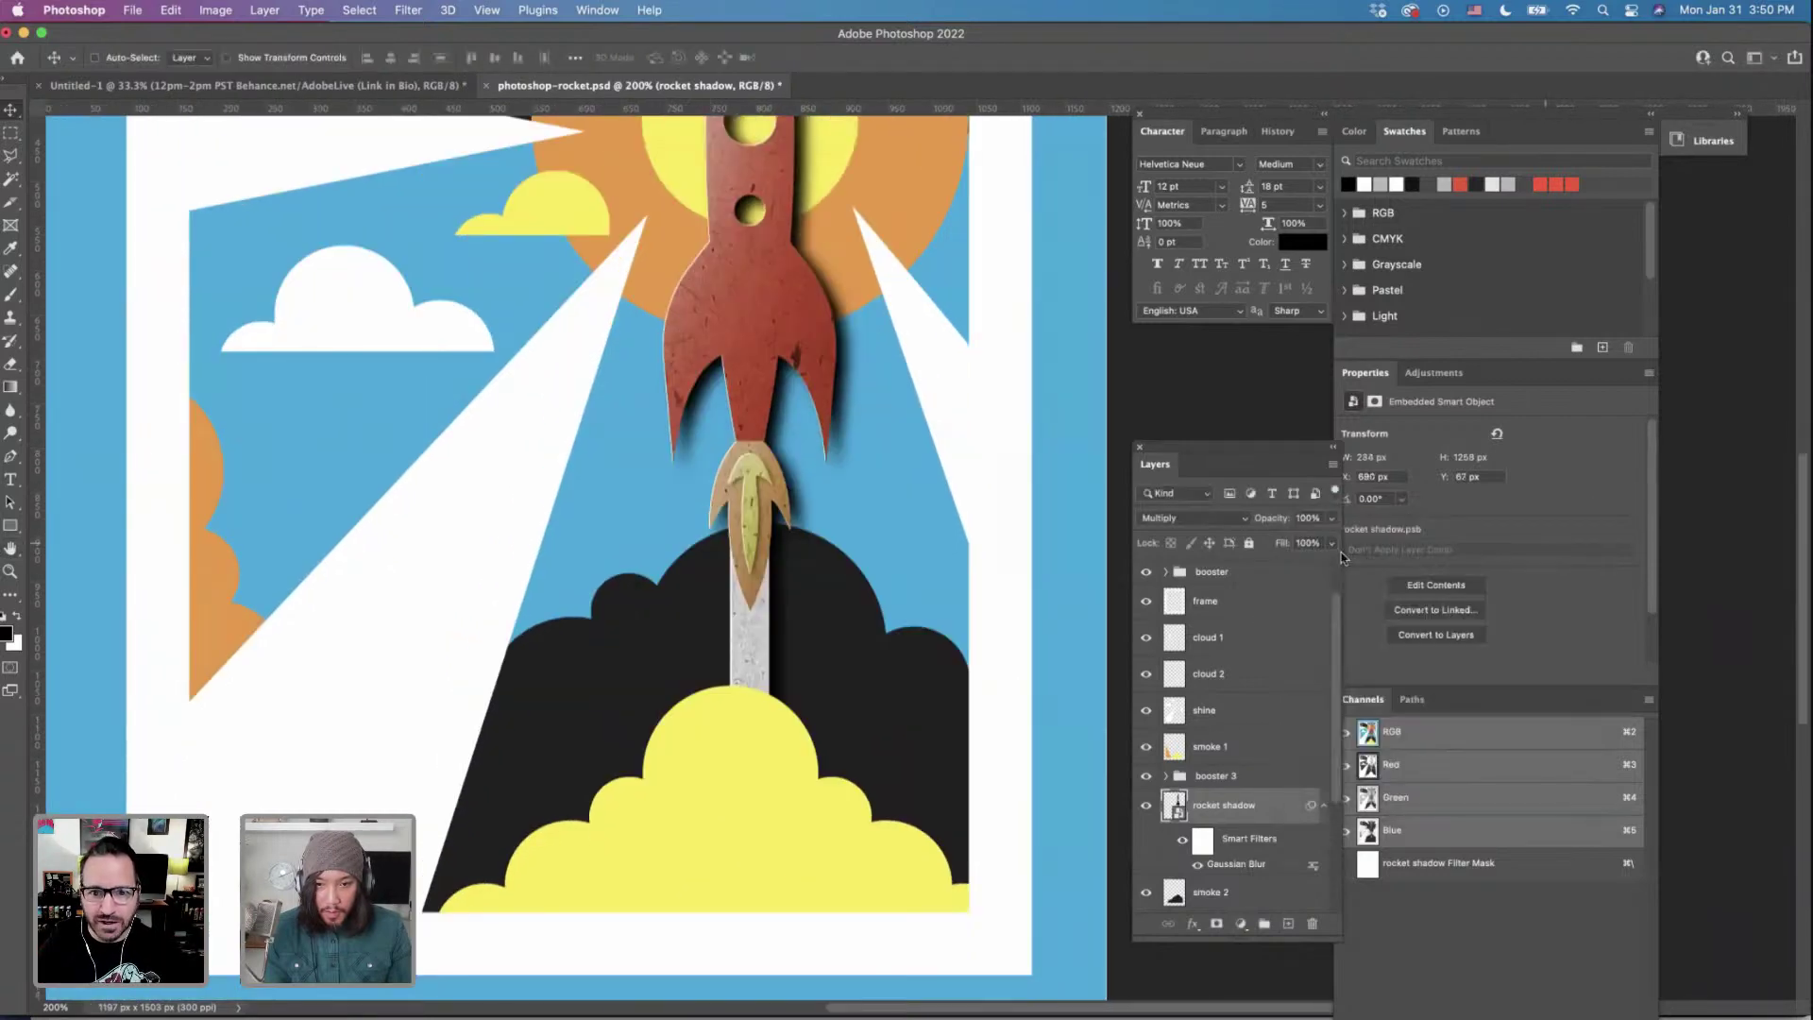
Set the rocket shadow layer's opacity to 35%.
{"action": "scroll", "coordinate": [901, 579], "scroll_direction": "up", "scroll_amount": 5}
{"action": "scroll", "coordinate": [1025, 599], "scroll_direction": "right", "scroll_amount": 3}
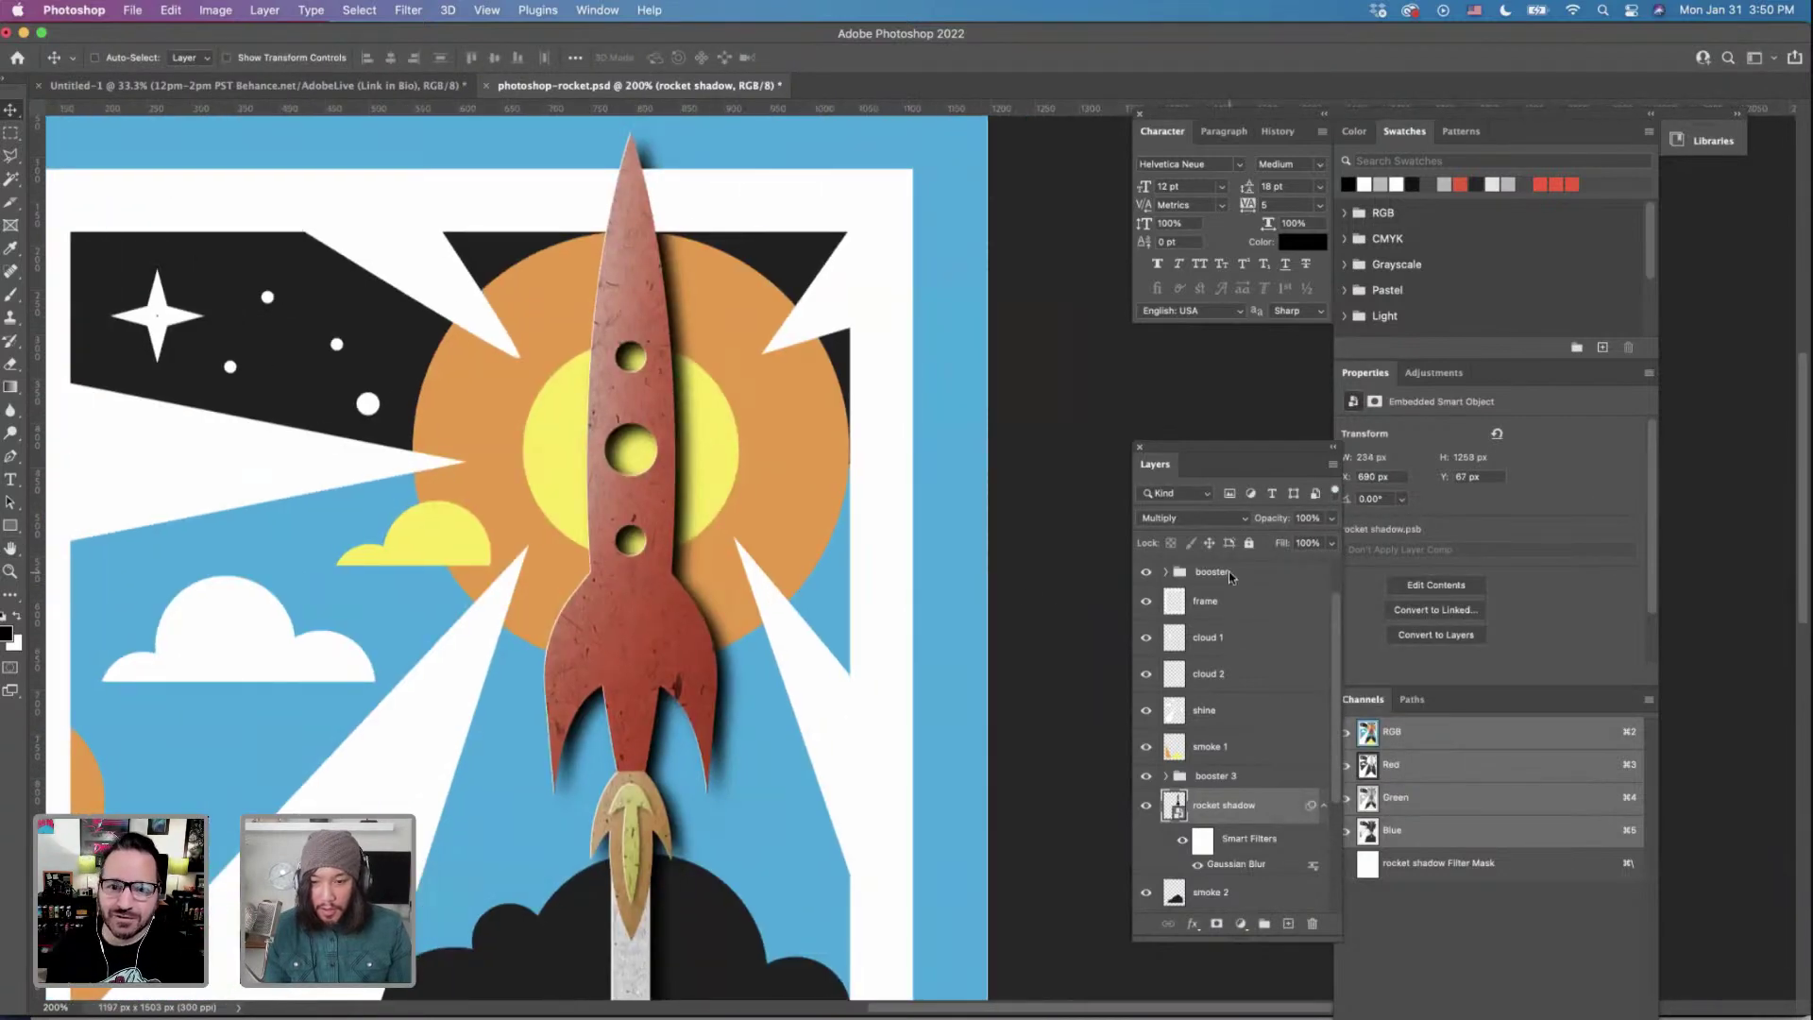
{"action": "left_click", "coordinate": [1332, 518]}
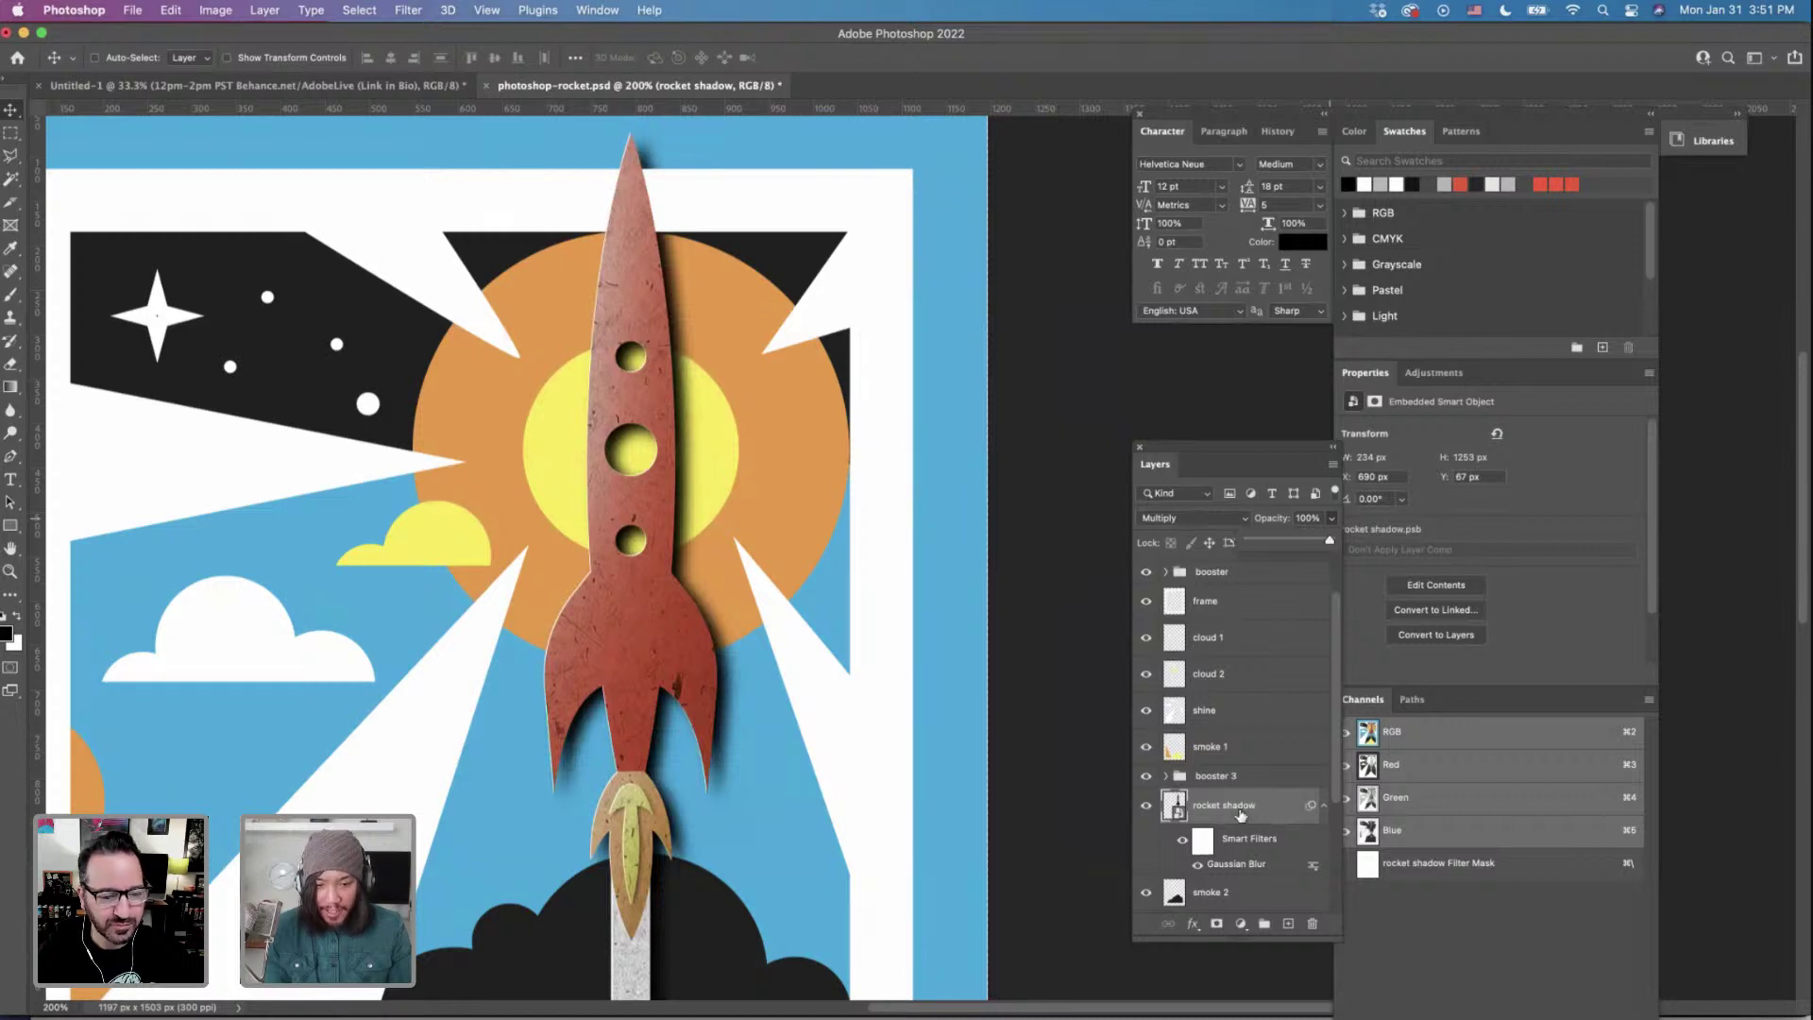
{"action": "left_click", "coordinate": [1240, 810]}
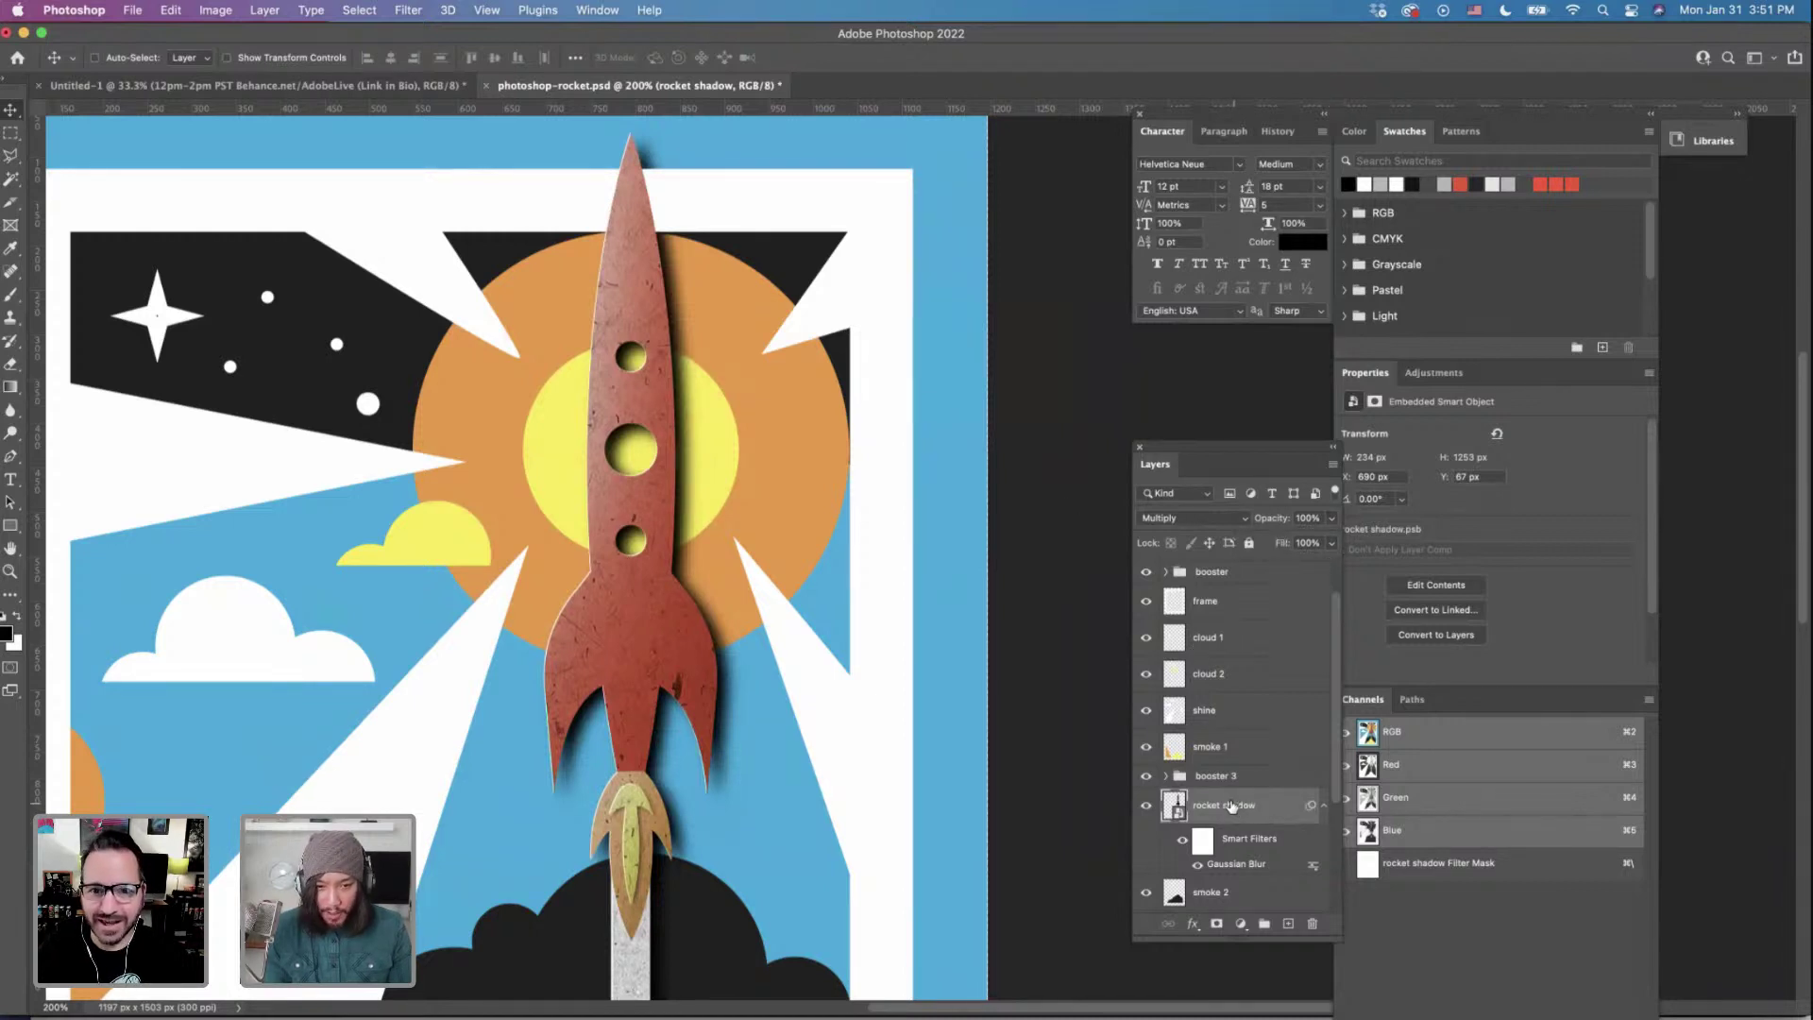
{"action": "left_click", "coordinate": [1309, 516]}
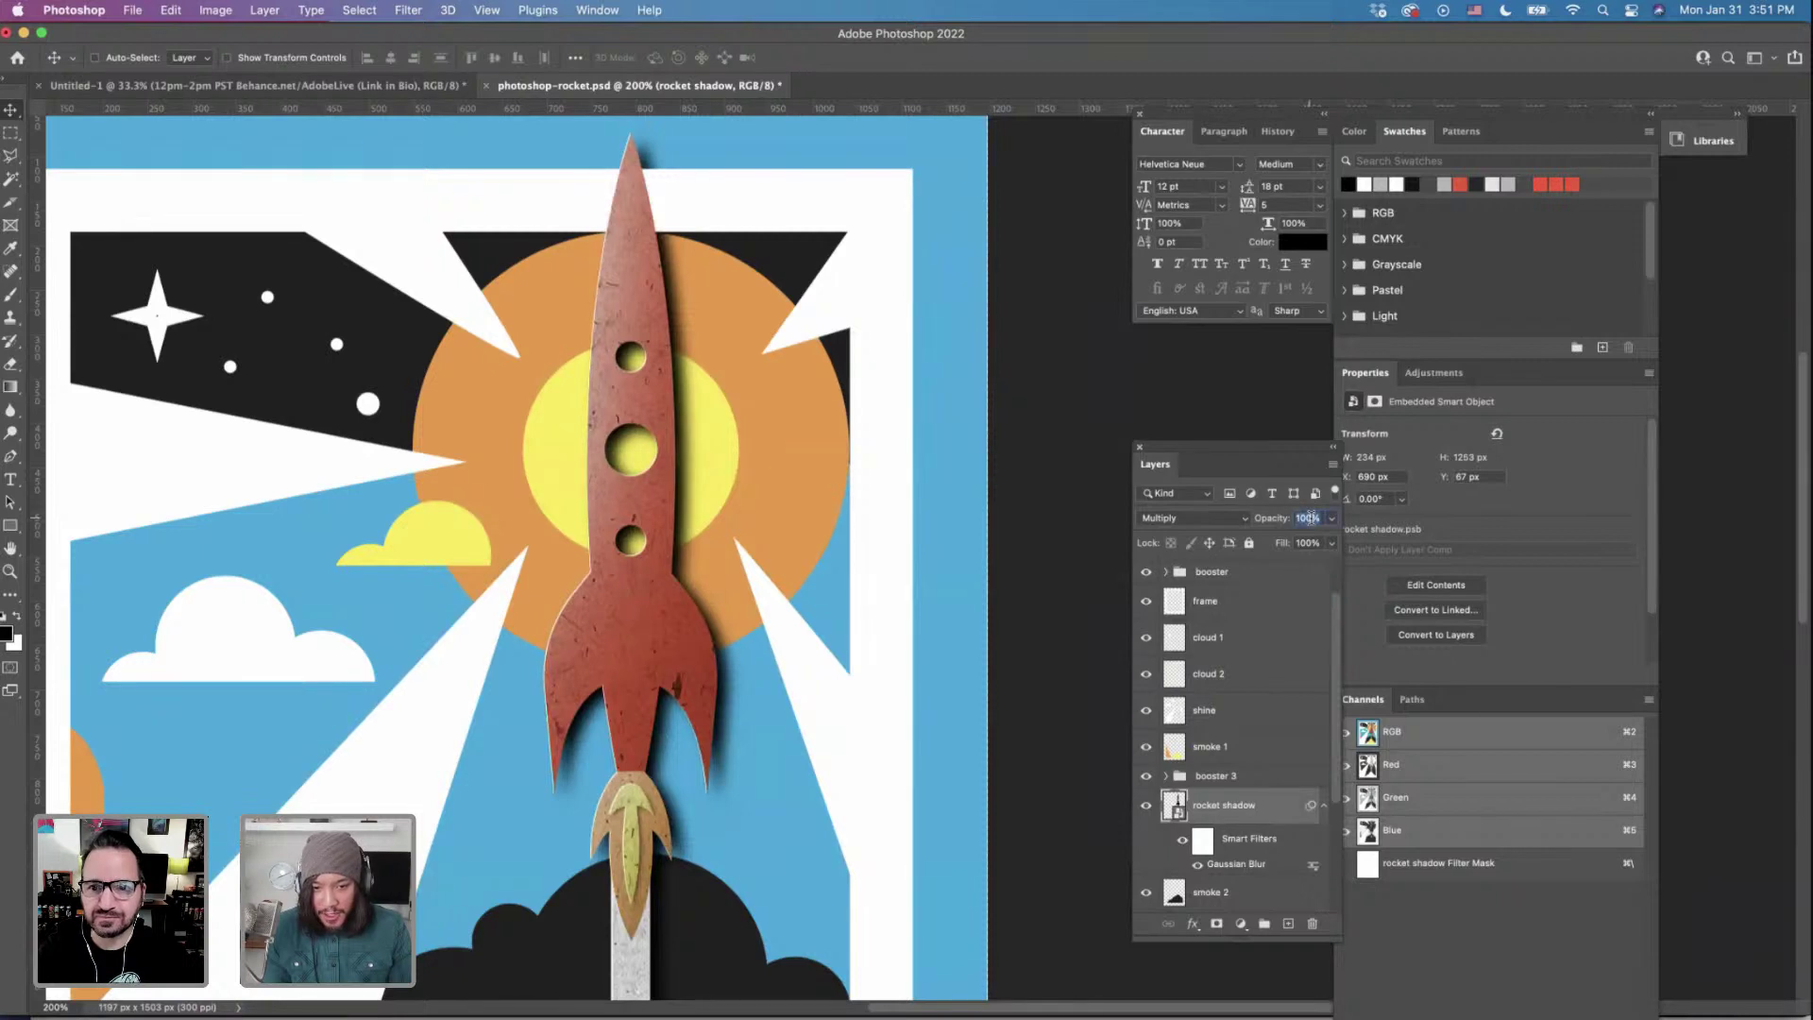
{"action": "type", "text": "35"}
{"action": "key", "text": "Tab"}
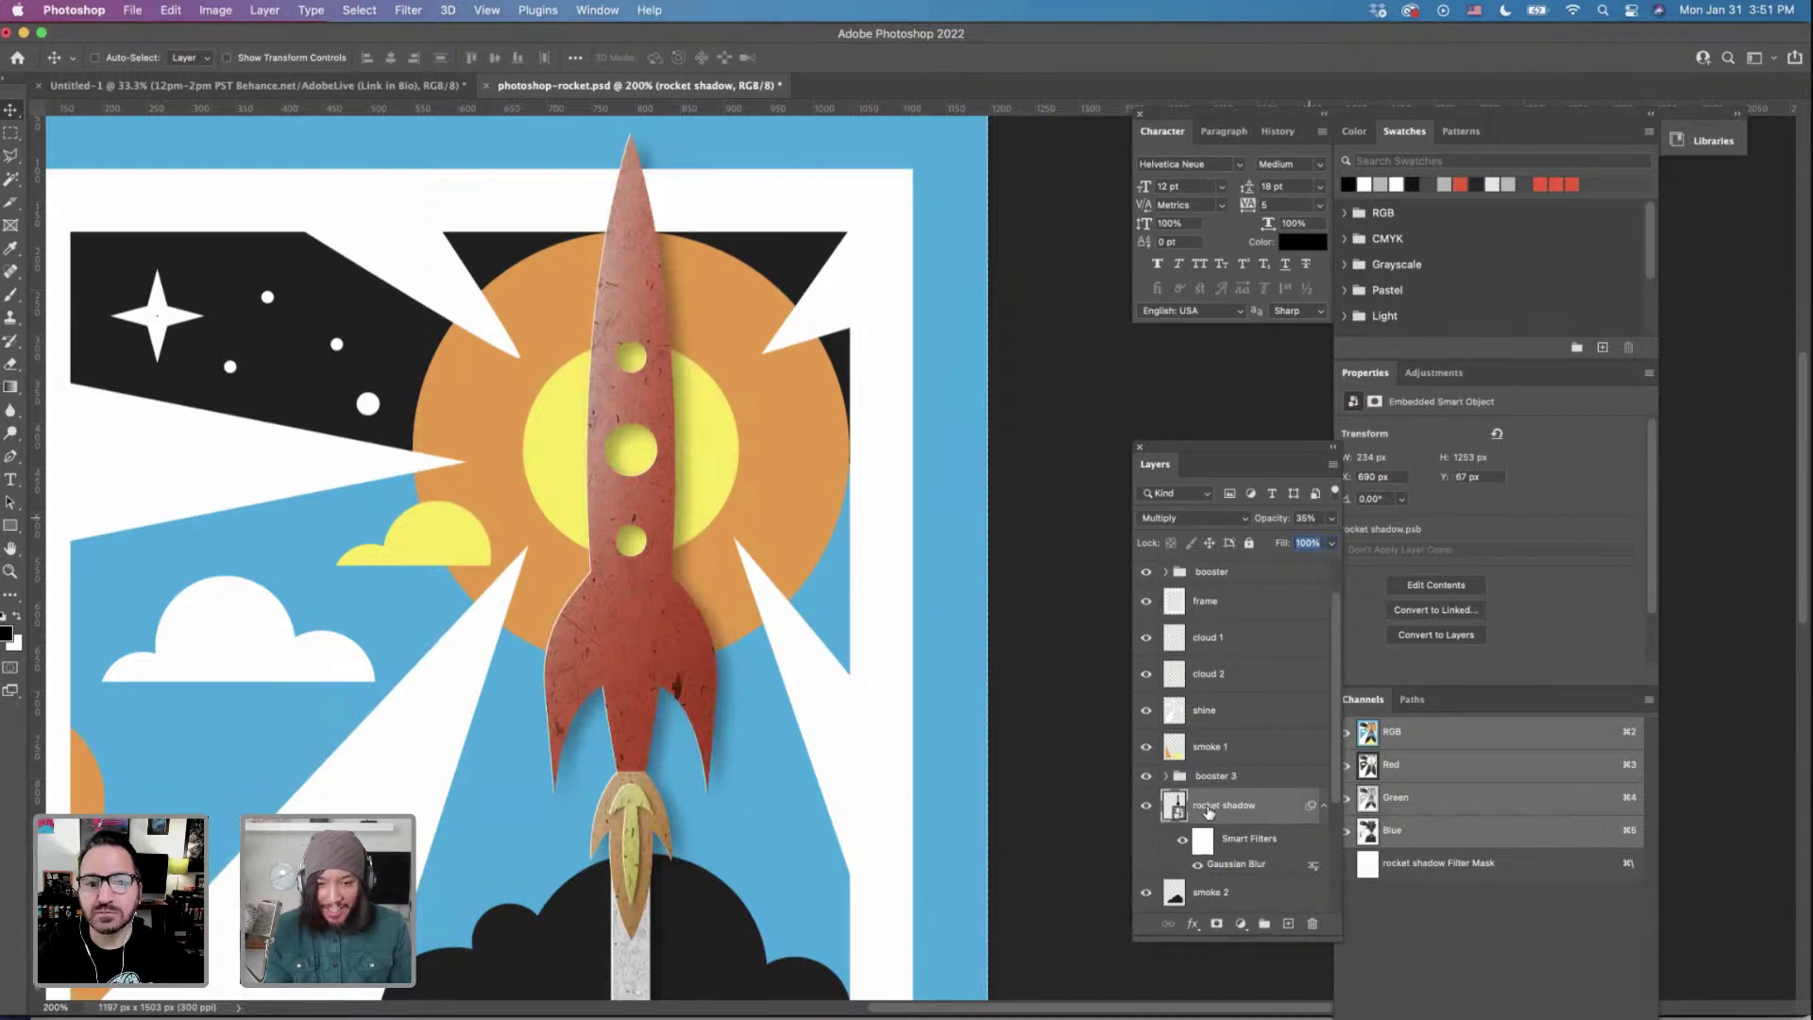
Duplicate the rocket shadow layer below the original and offset the copy about 17 px to the right and 12 px down.
{"action": "left_click_drag", "start_coordinate": [1212, 812], "coordinate": [1219, 849]}
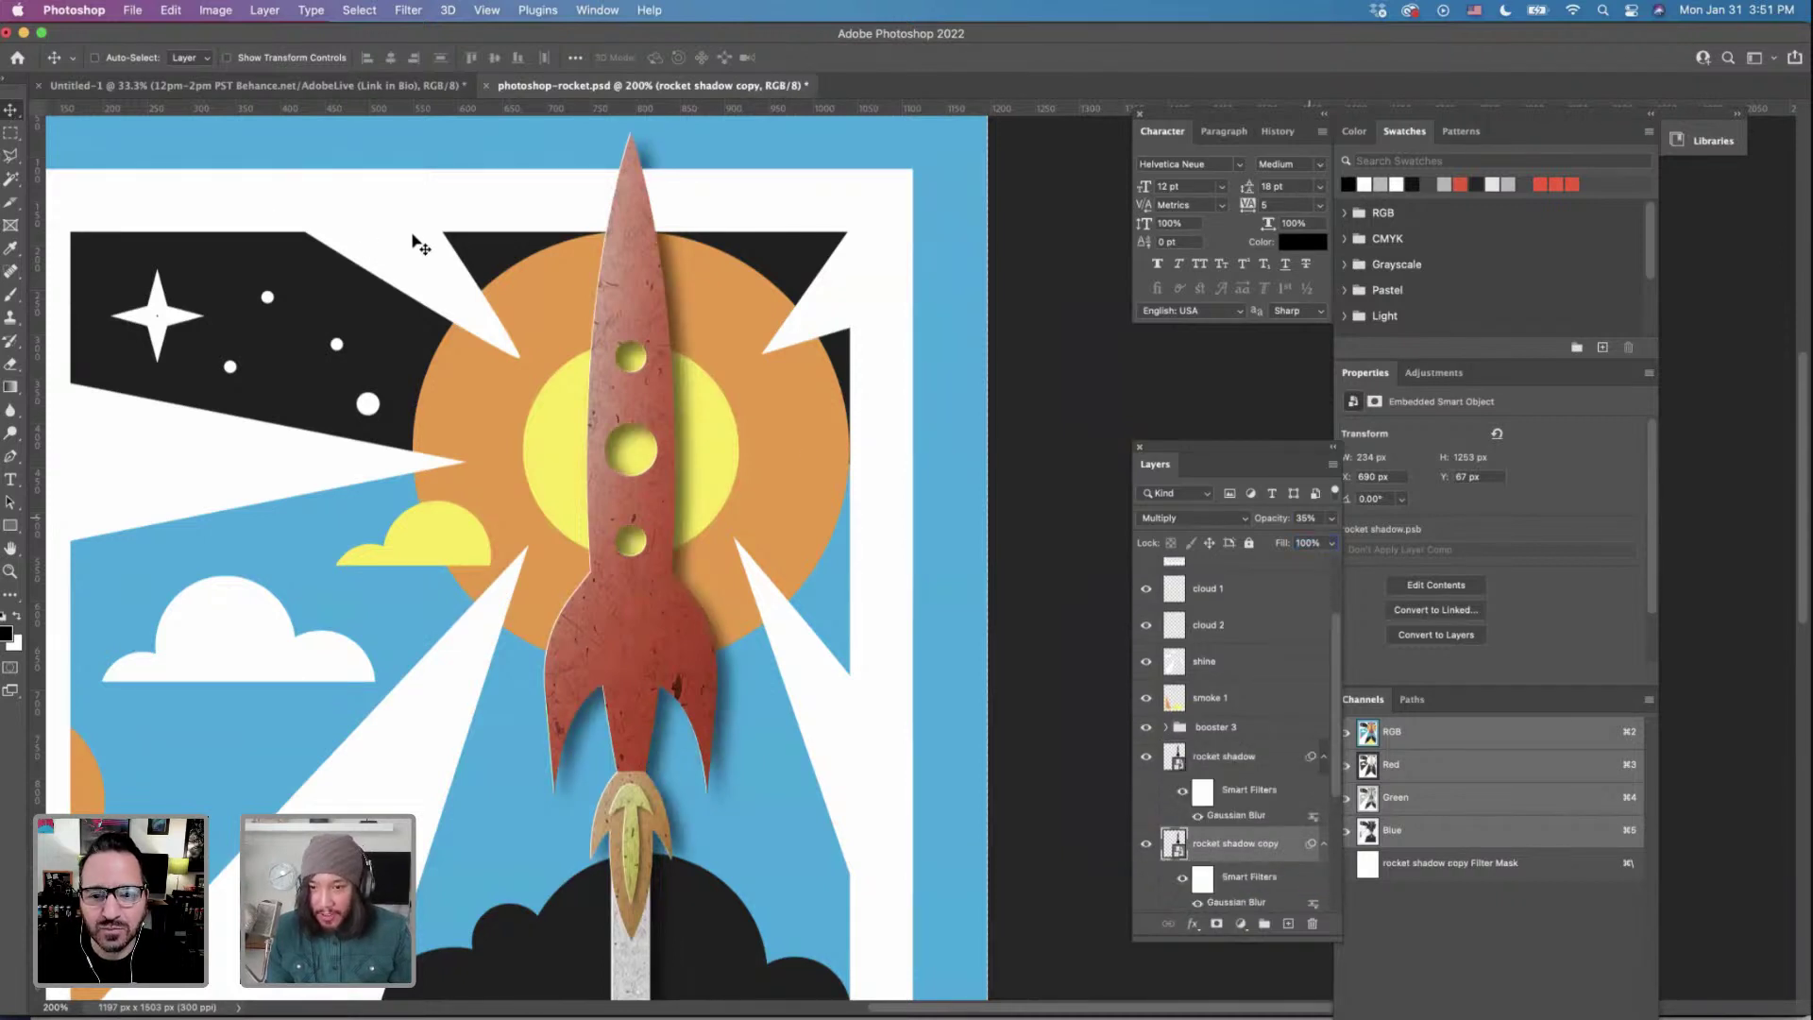
{"action": "left_click_drag", "start_coordinate": [646, 281], "coordinate": [670, 293]}
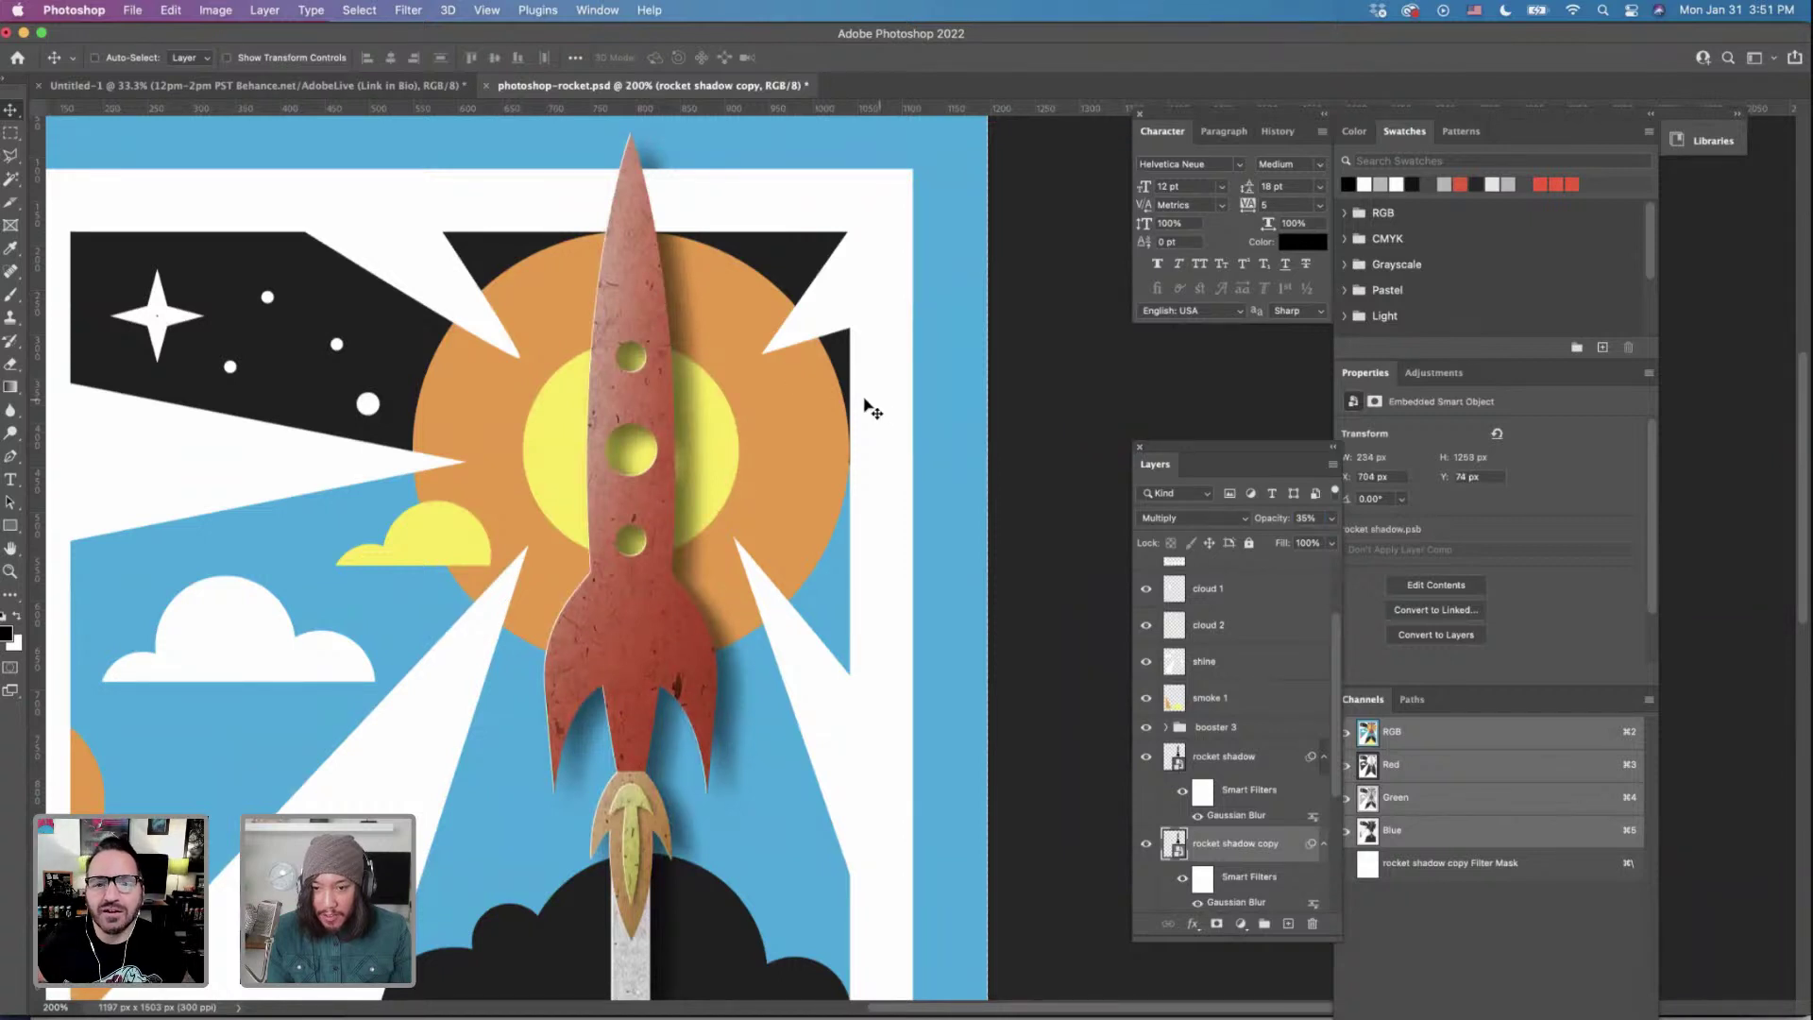
{"action": "scroll", "coordinate": [866, 404], "scroll_direction": "down", "scroll_amount": 2}
{"action": "left_click_drag", "start_coordinate": [1219, 446], "coordinate": [1094, 367]}
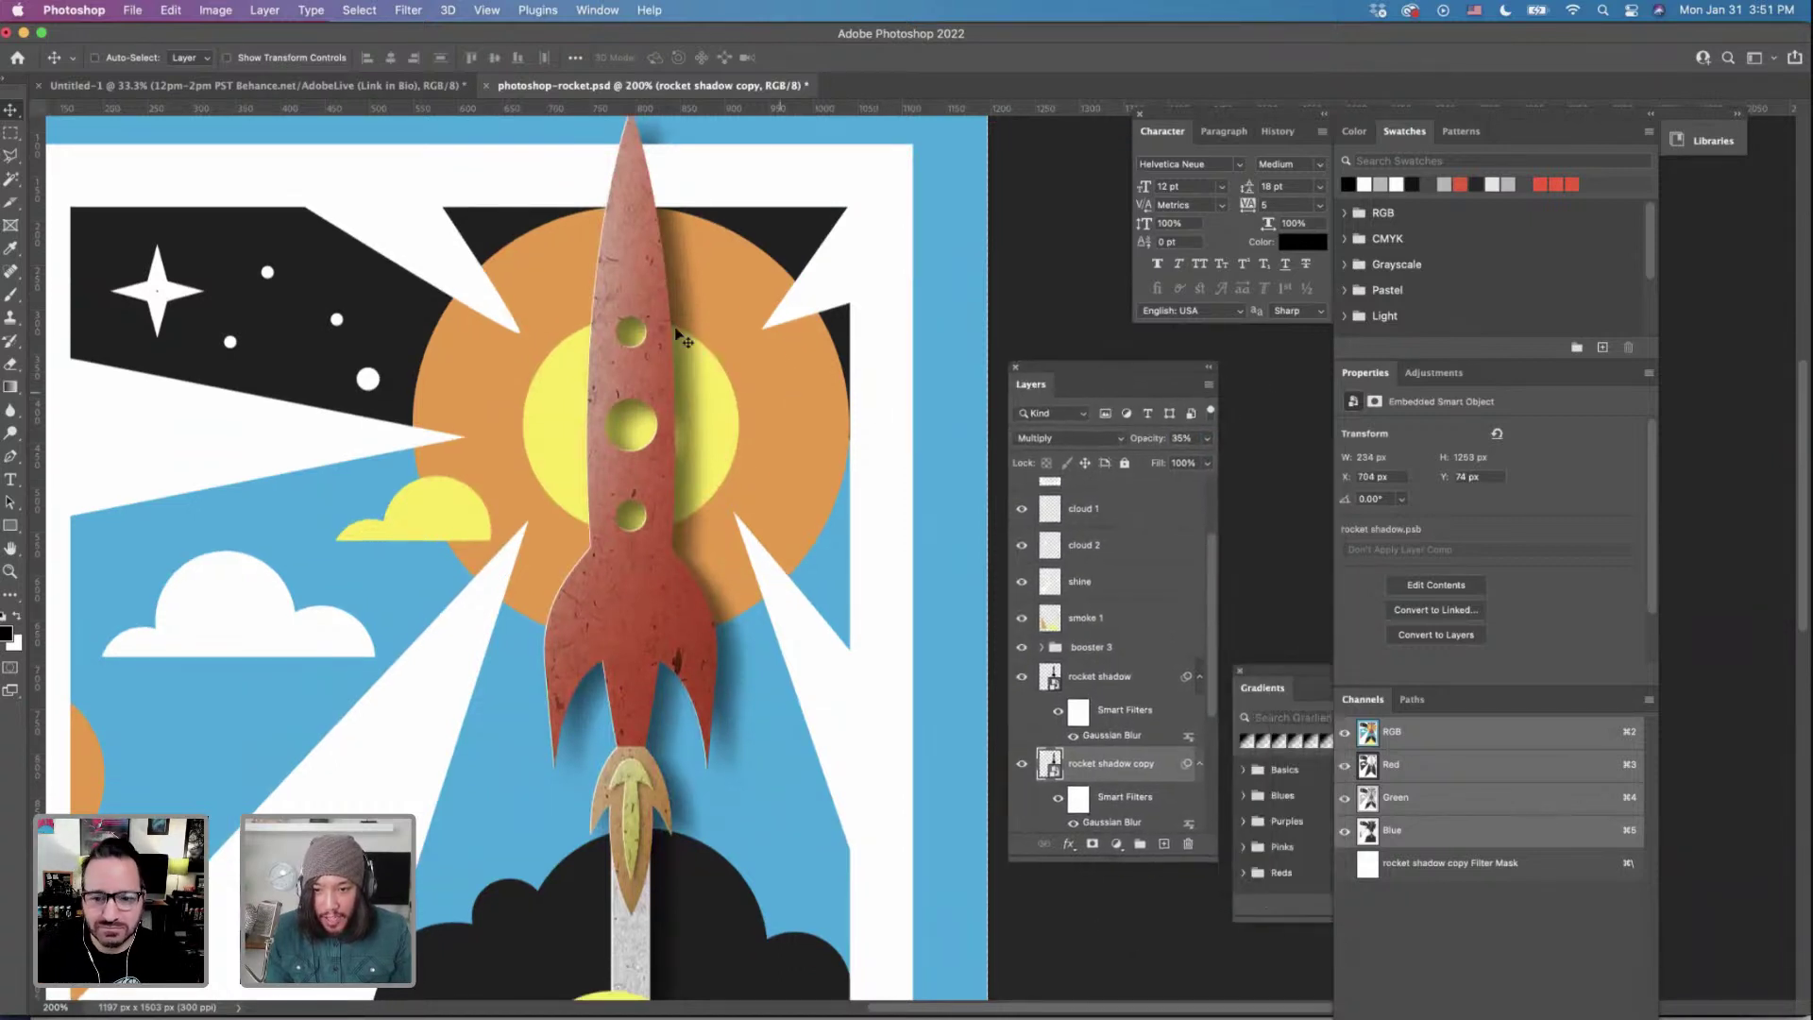
{"action": "left_click_drag", "start_coordinate": [647, 281], "coordinate": [651, 283]}
{"action": "key", "text": "Left"}
{"action": "key", "text": "Left"}
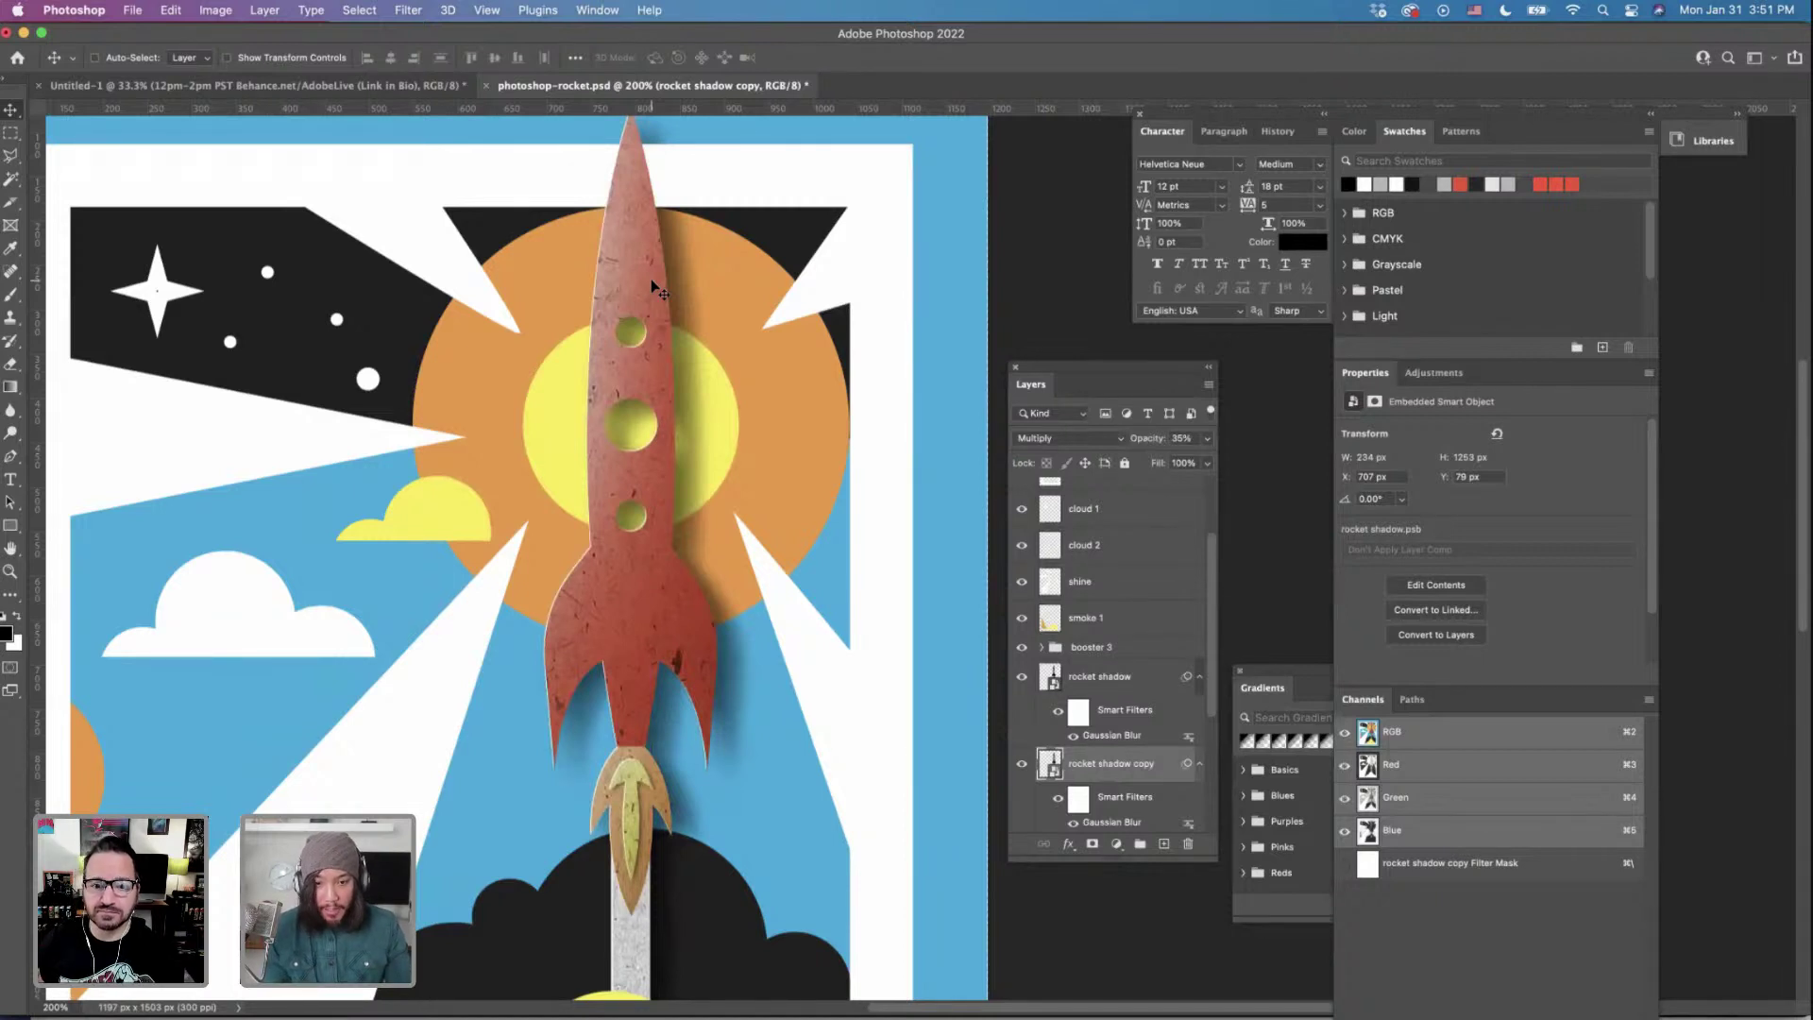
Edit the rocket shadow copy's Gaussian Blur smart filter and set its radius to 9.1 px.
{"action": "right_click", "coordinate": [1190, 822]}
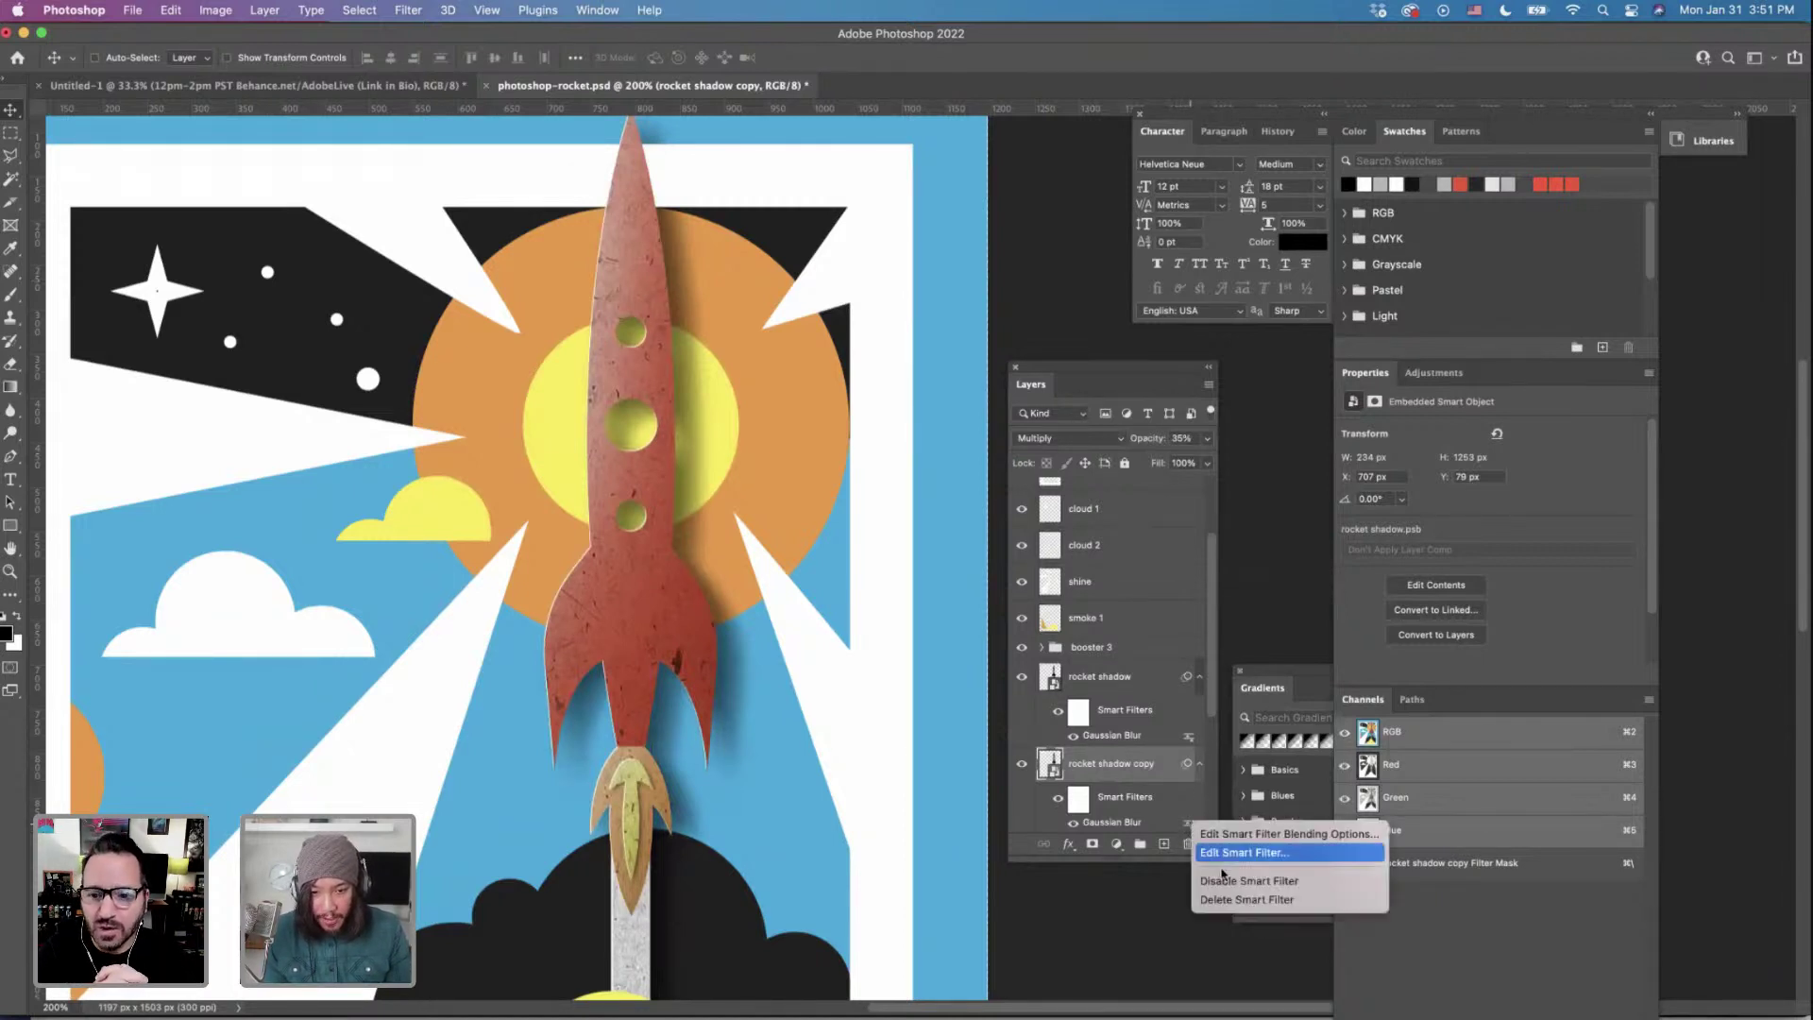
{"action": "left_click", "coordinate": [1225, 855]}
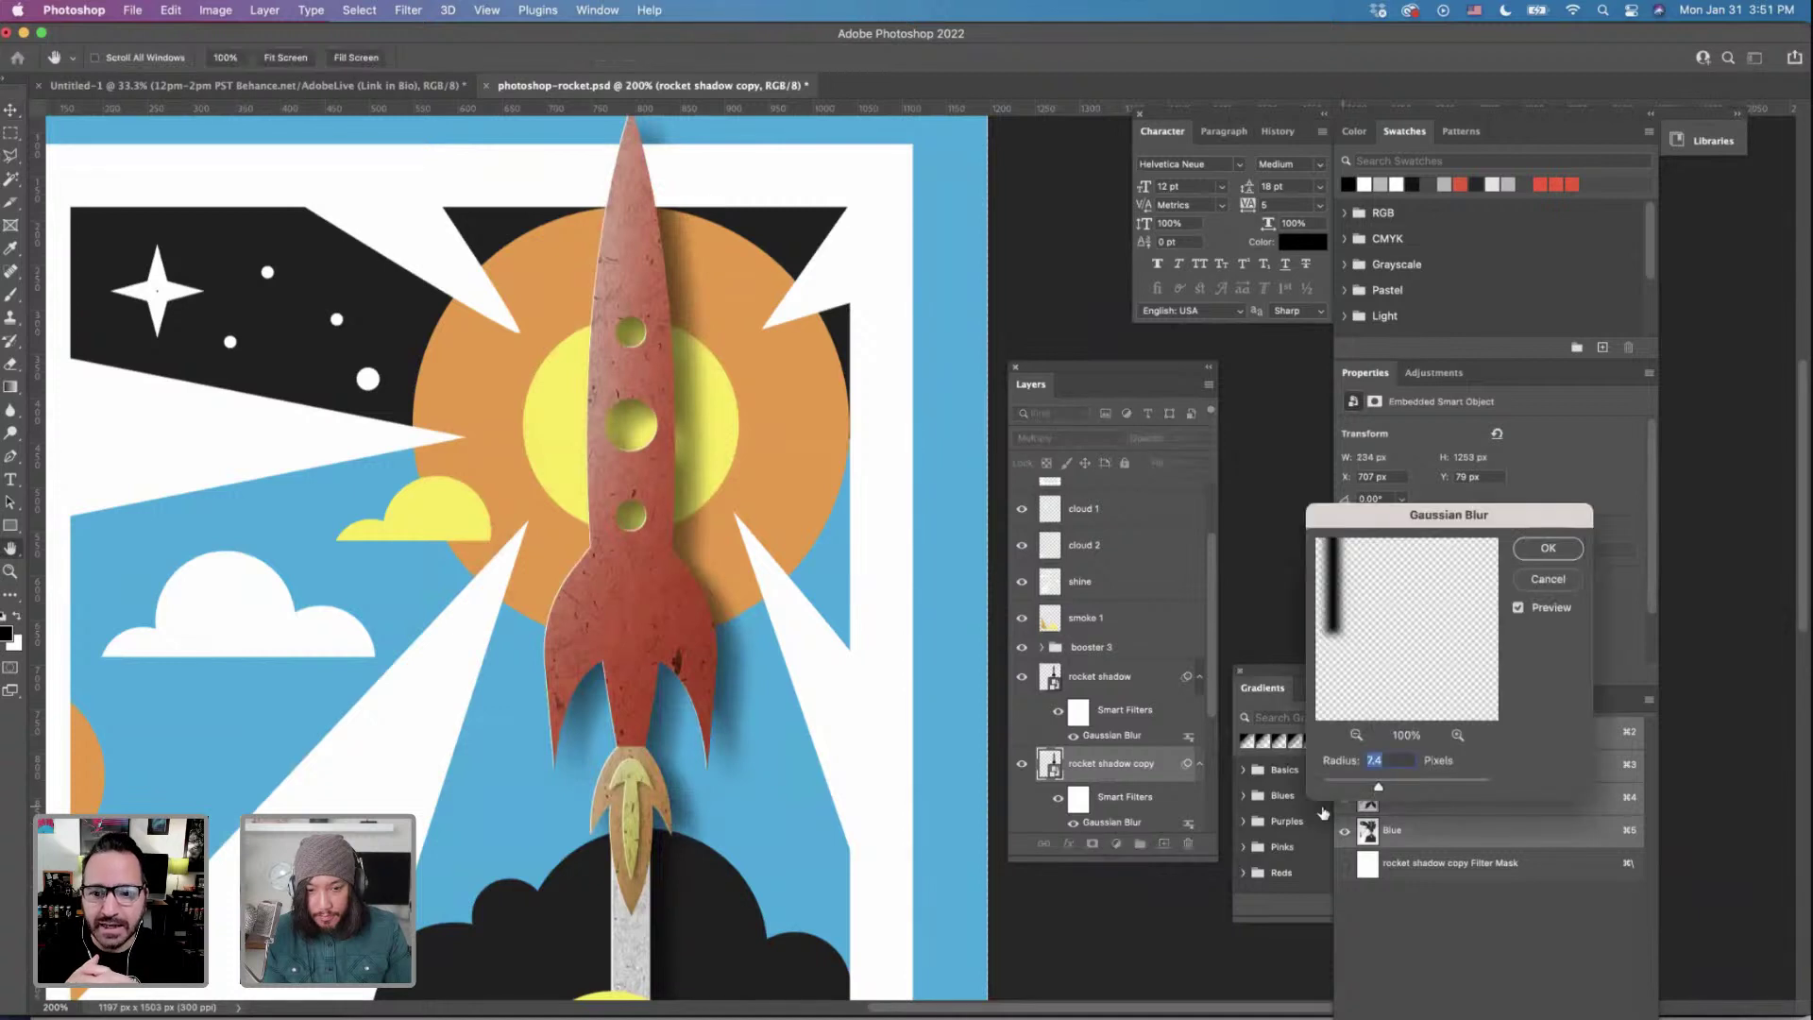
{"action": "left_click_drag", "start_coordinate": [1381, 793], "coordinate": [1386, 791]}
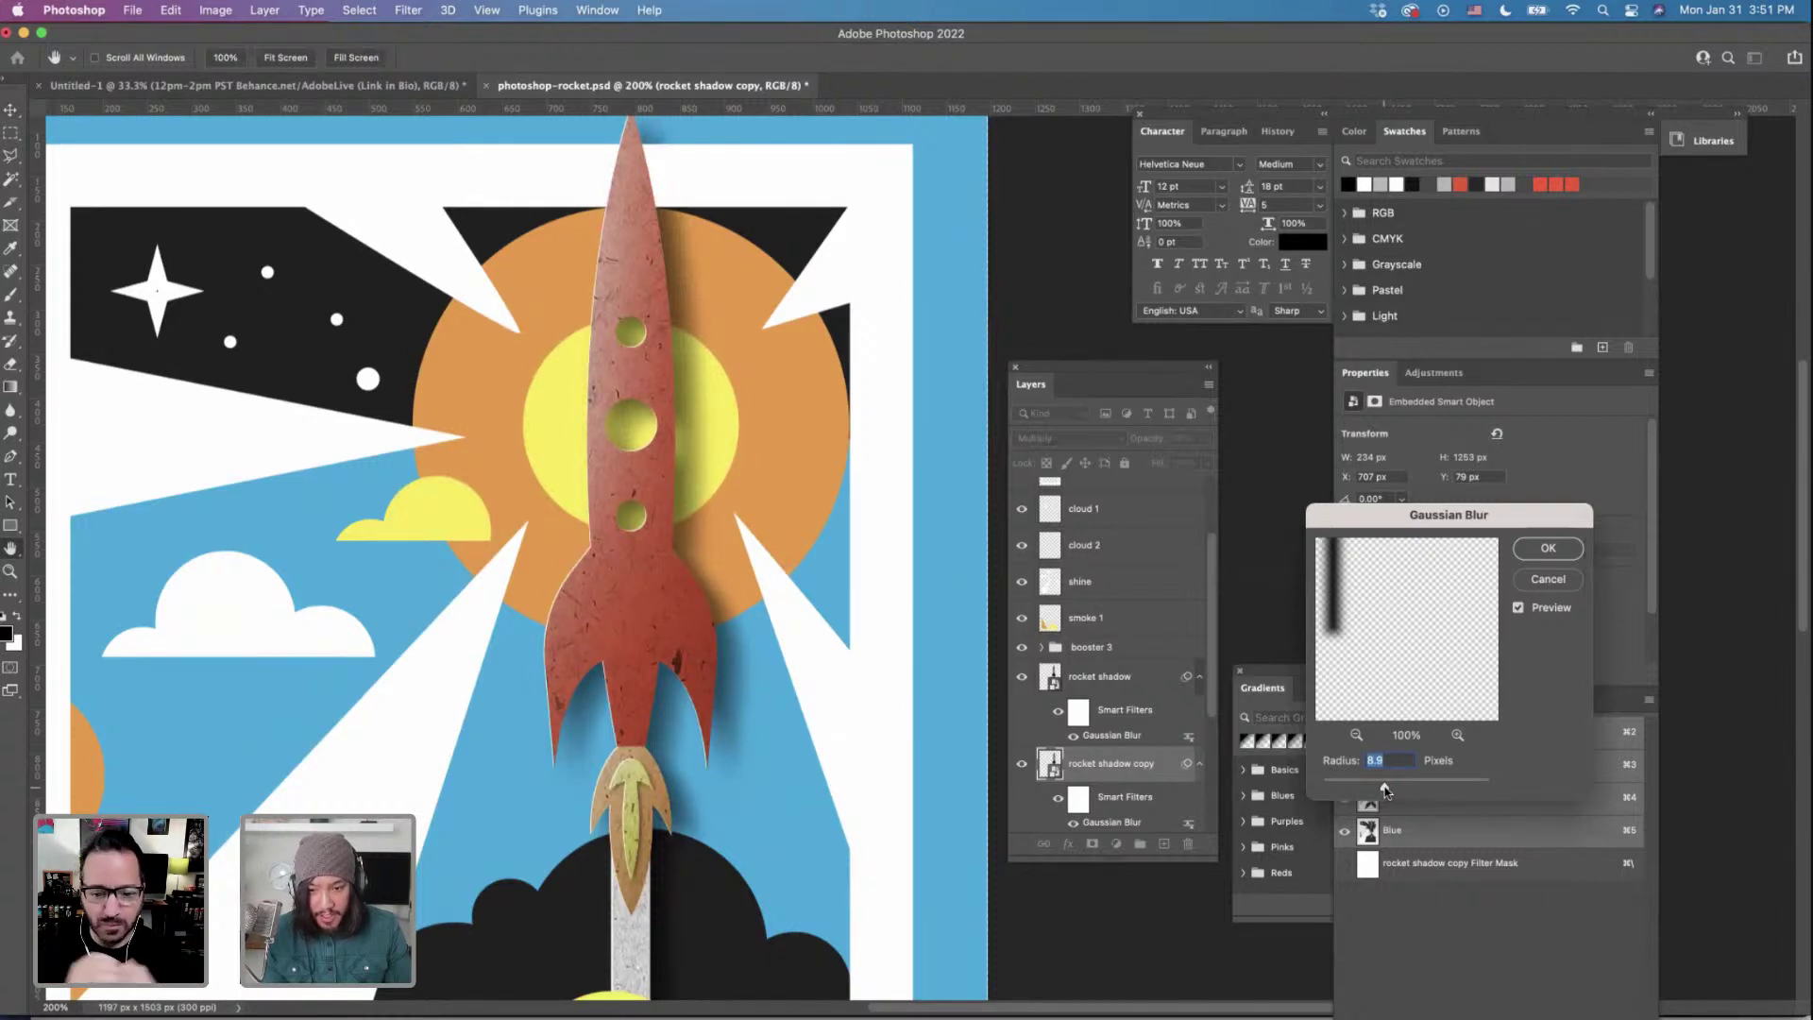
{"action": "left_click_drag", "start_coordinate": [1385, 790], "coordinate": [1386, 792]}
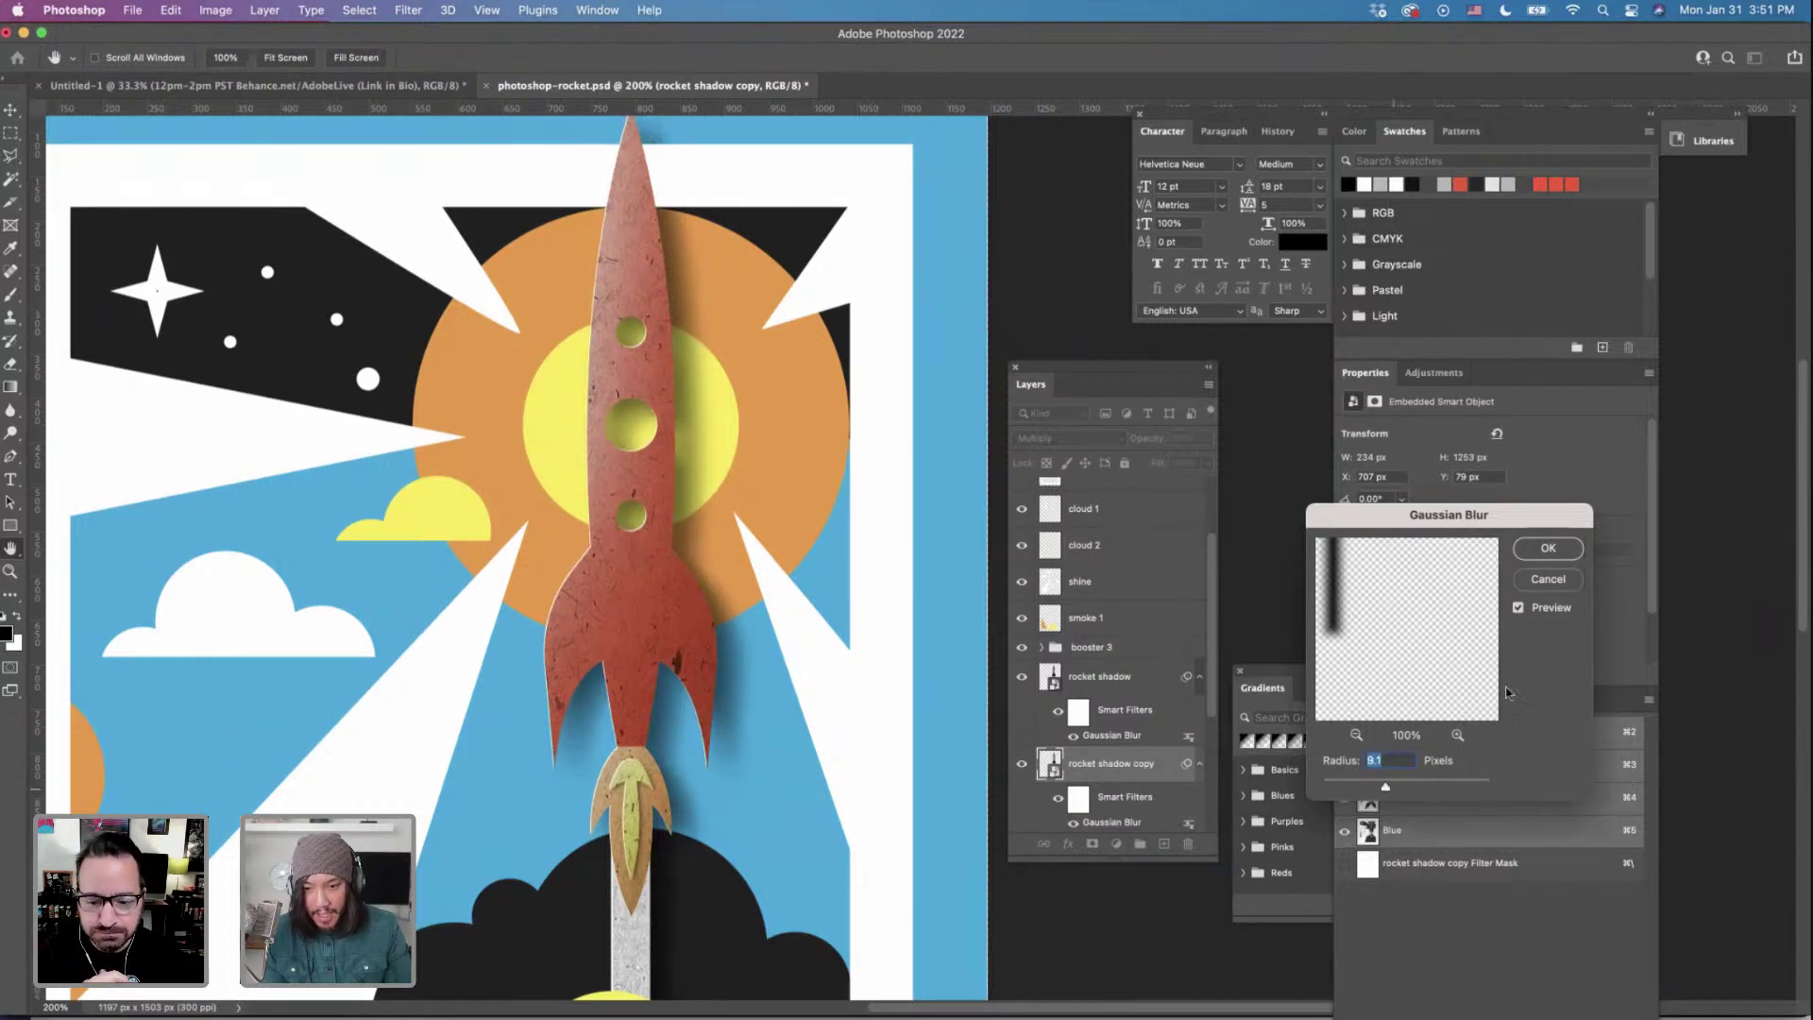
{"action": "left_click", "coordinate": [1557, 547]}
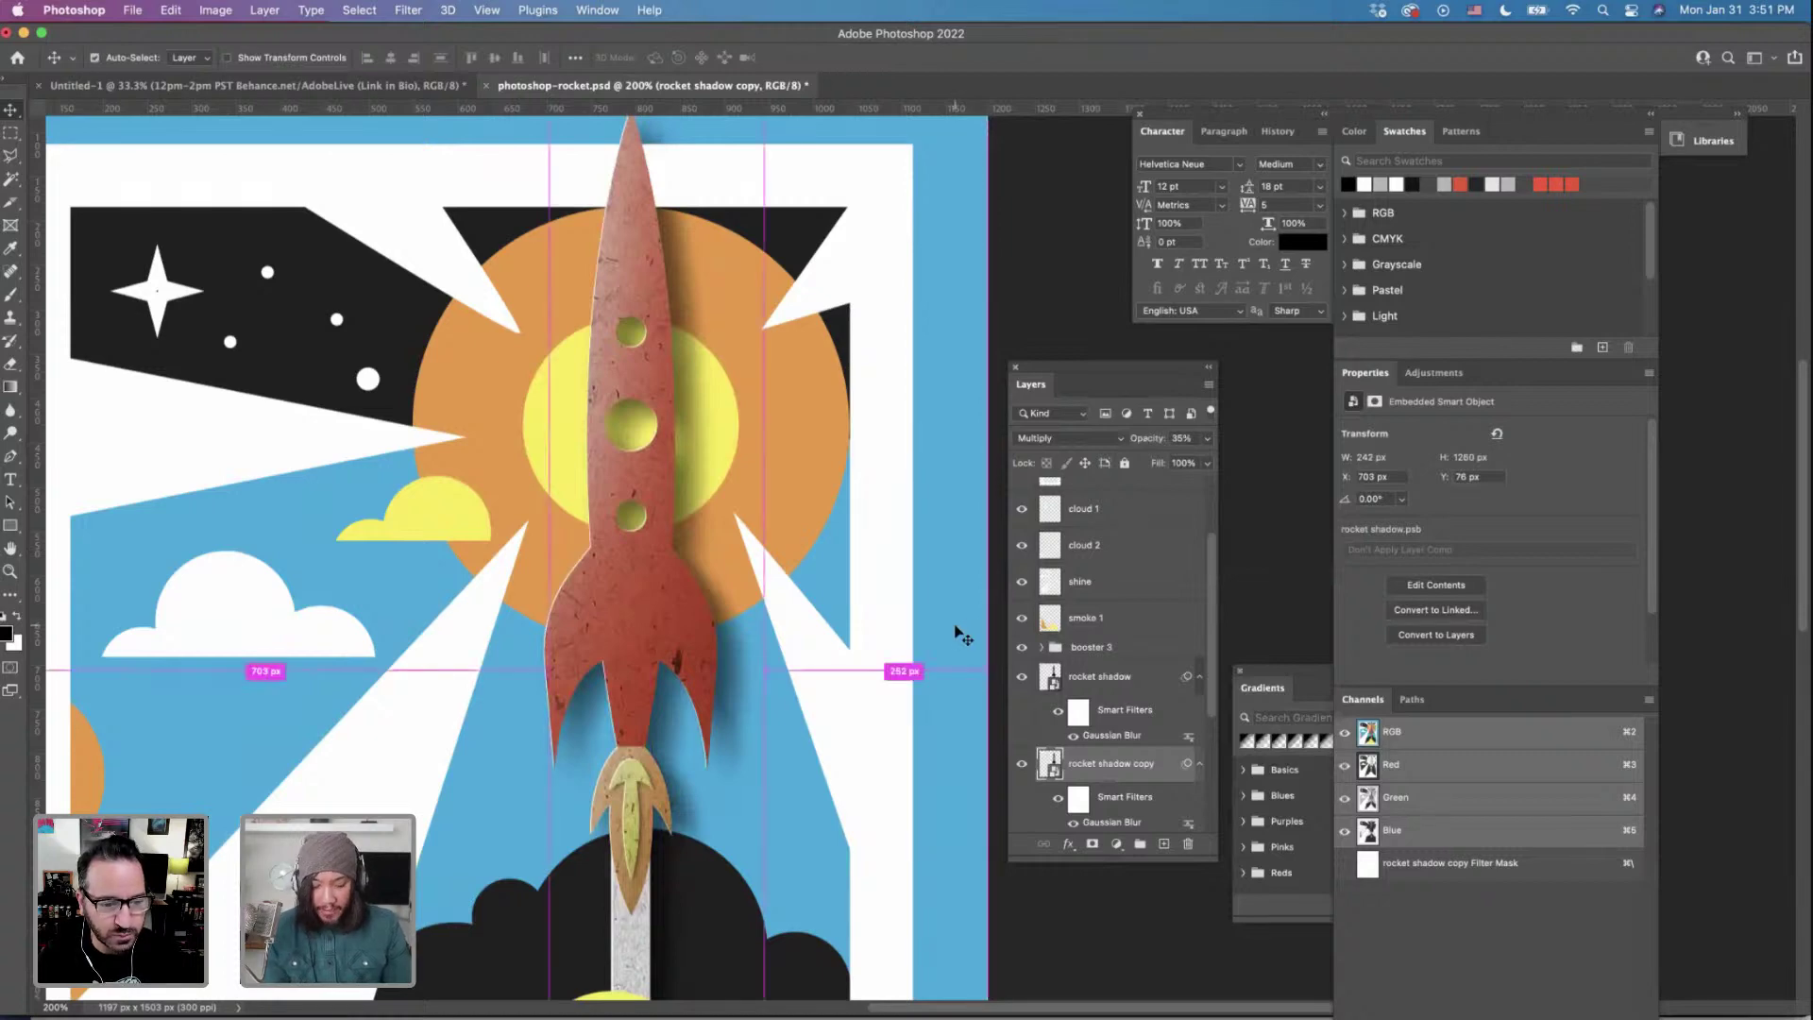
Examine the layered shadow's softness along the rocket's fins and booster, both close up and in the wider poster.
{"action": "key", "text": "super+equal"}
{"action": "key", "text": "super+equal"}
{"action": "key", "text": "super+equal"}
{"action": "scroll", "coordinate": [831, 628], "scroll_direction": "down", "scroll_amount": 1}
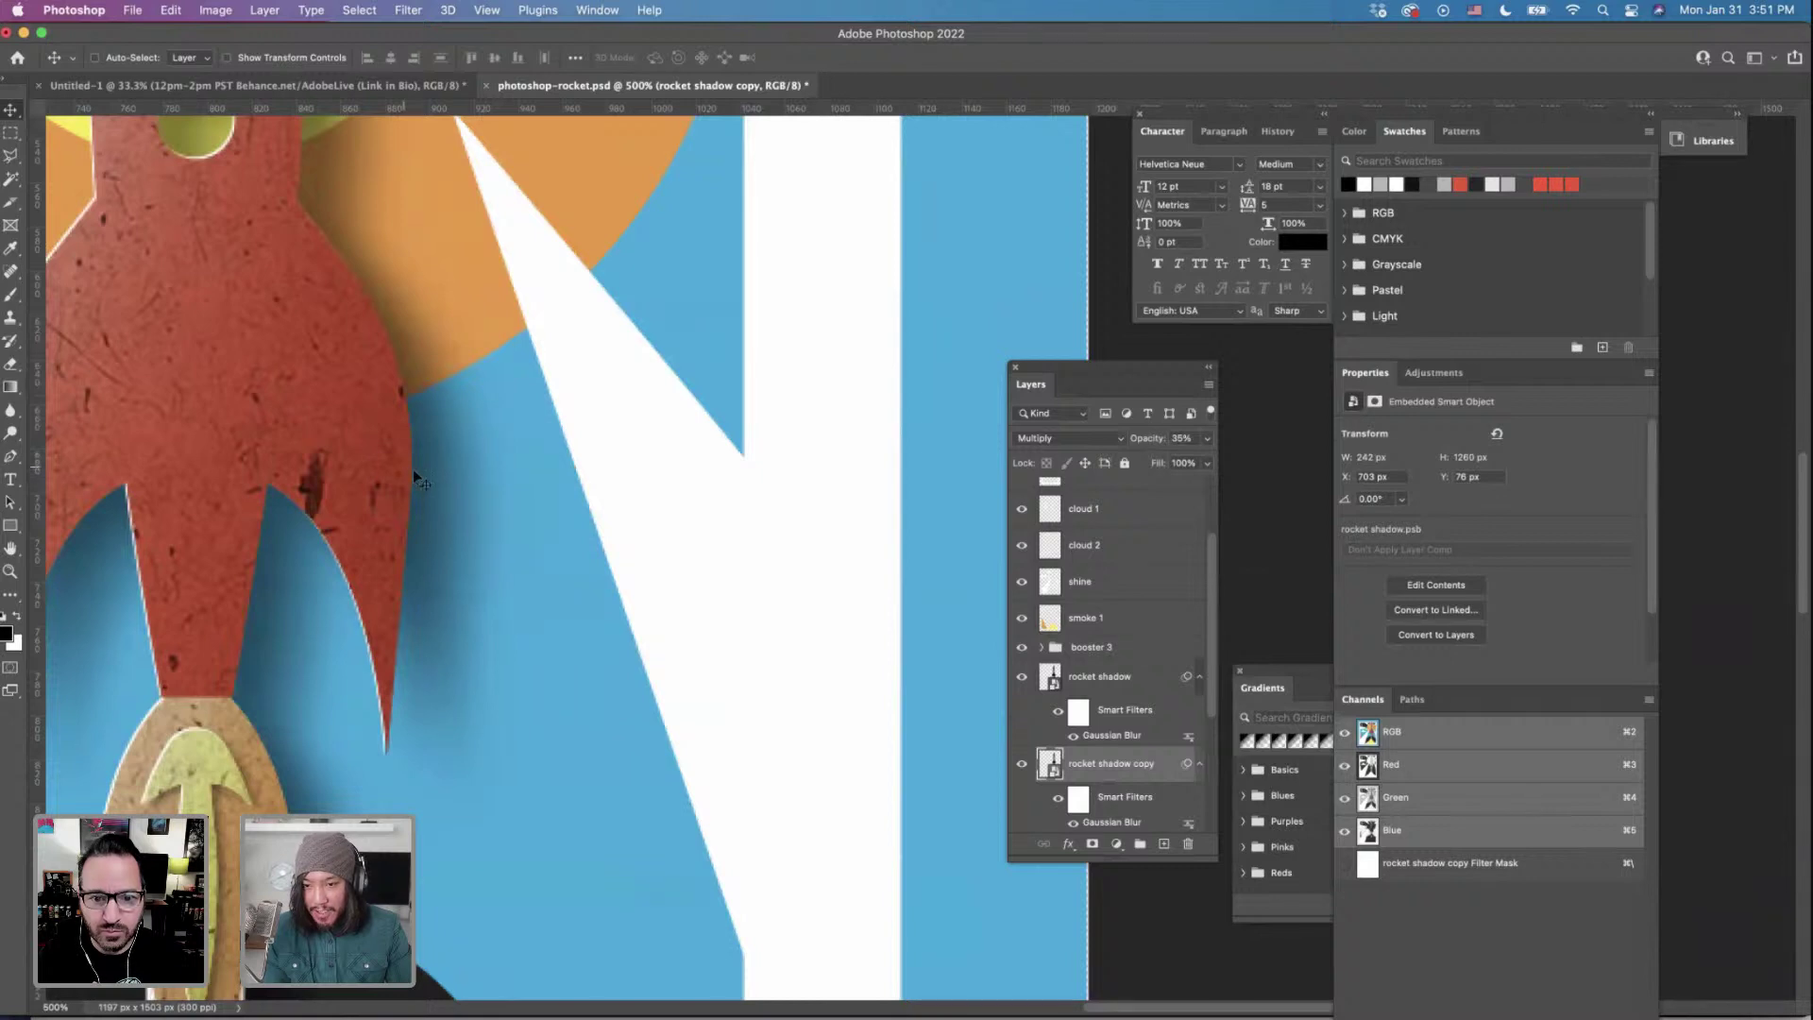
{"action": "scroll", "coordinate": [451, 524], "scroll_direction": "down", "scroll_amount": 1}
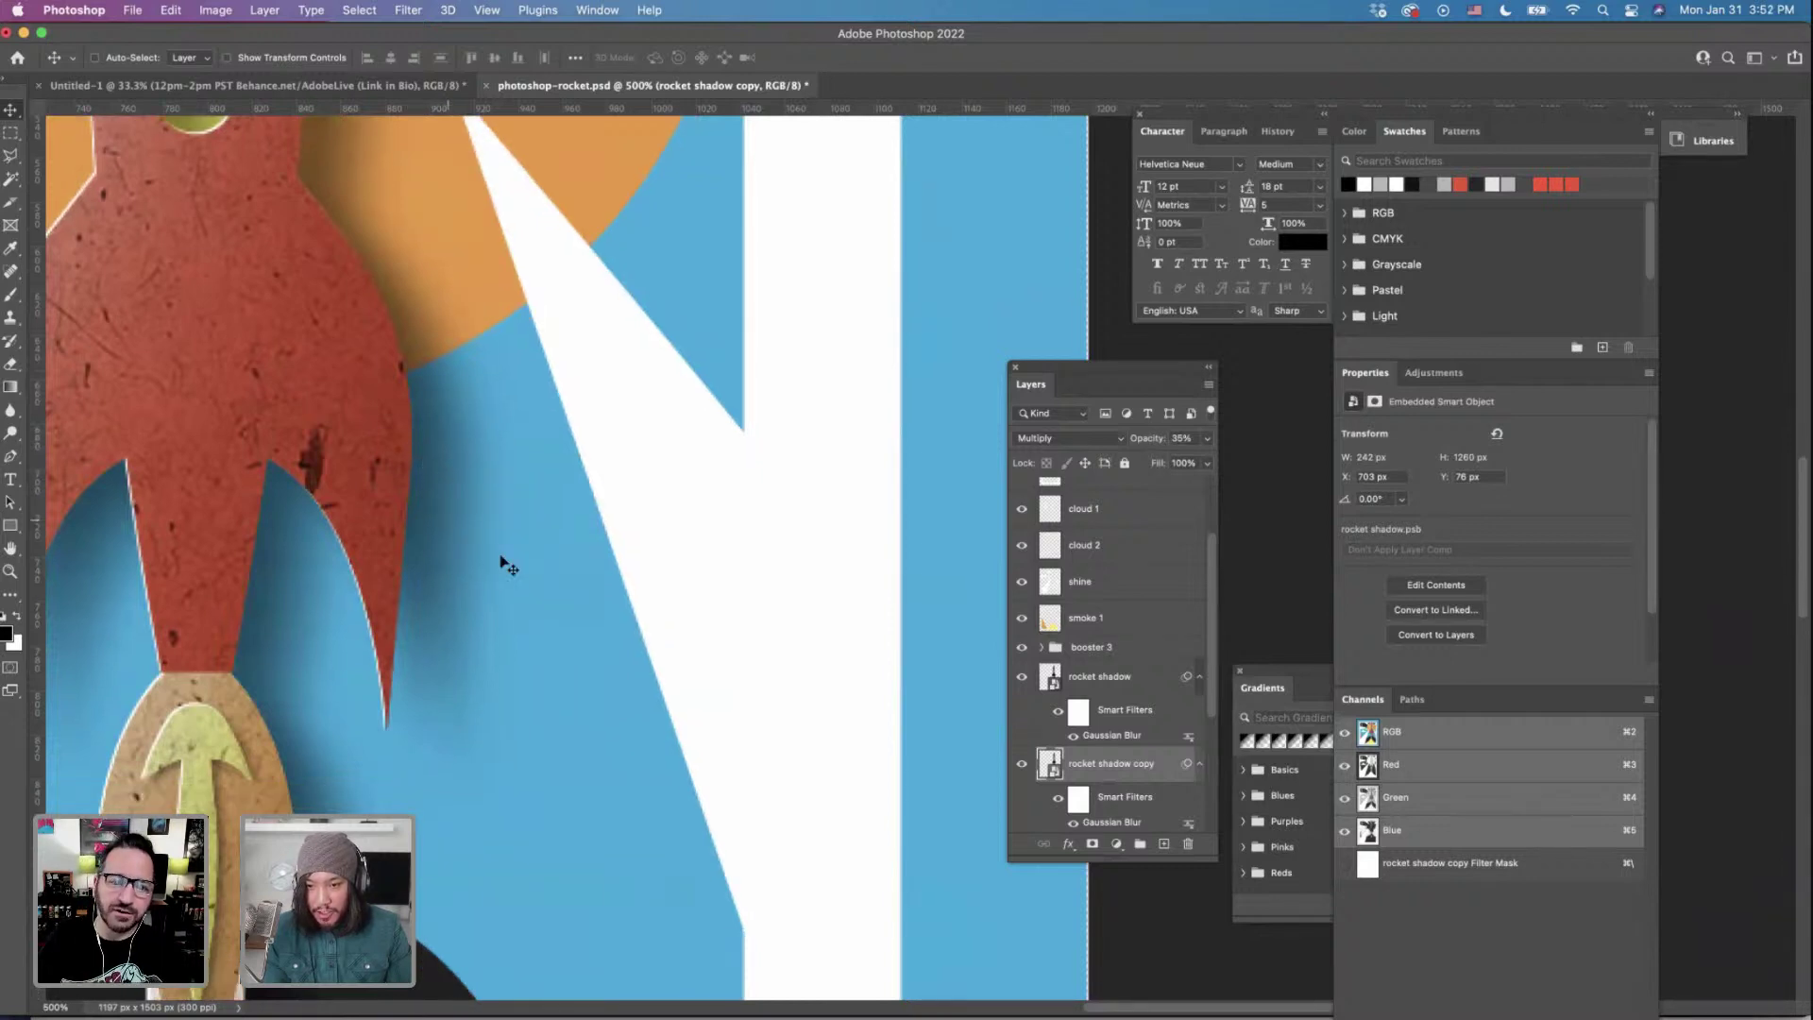
{"action": "key", "text": "super+minus"}
{"action": "key", "text": "super+minus"}
{"action": "key", "text": "super+minus"}
{"action": "key", "text": "super+minus"}
{"action": "key", "text": "super+minus"}
{"action": "key", "text": "super+minus"}
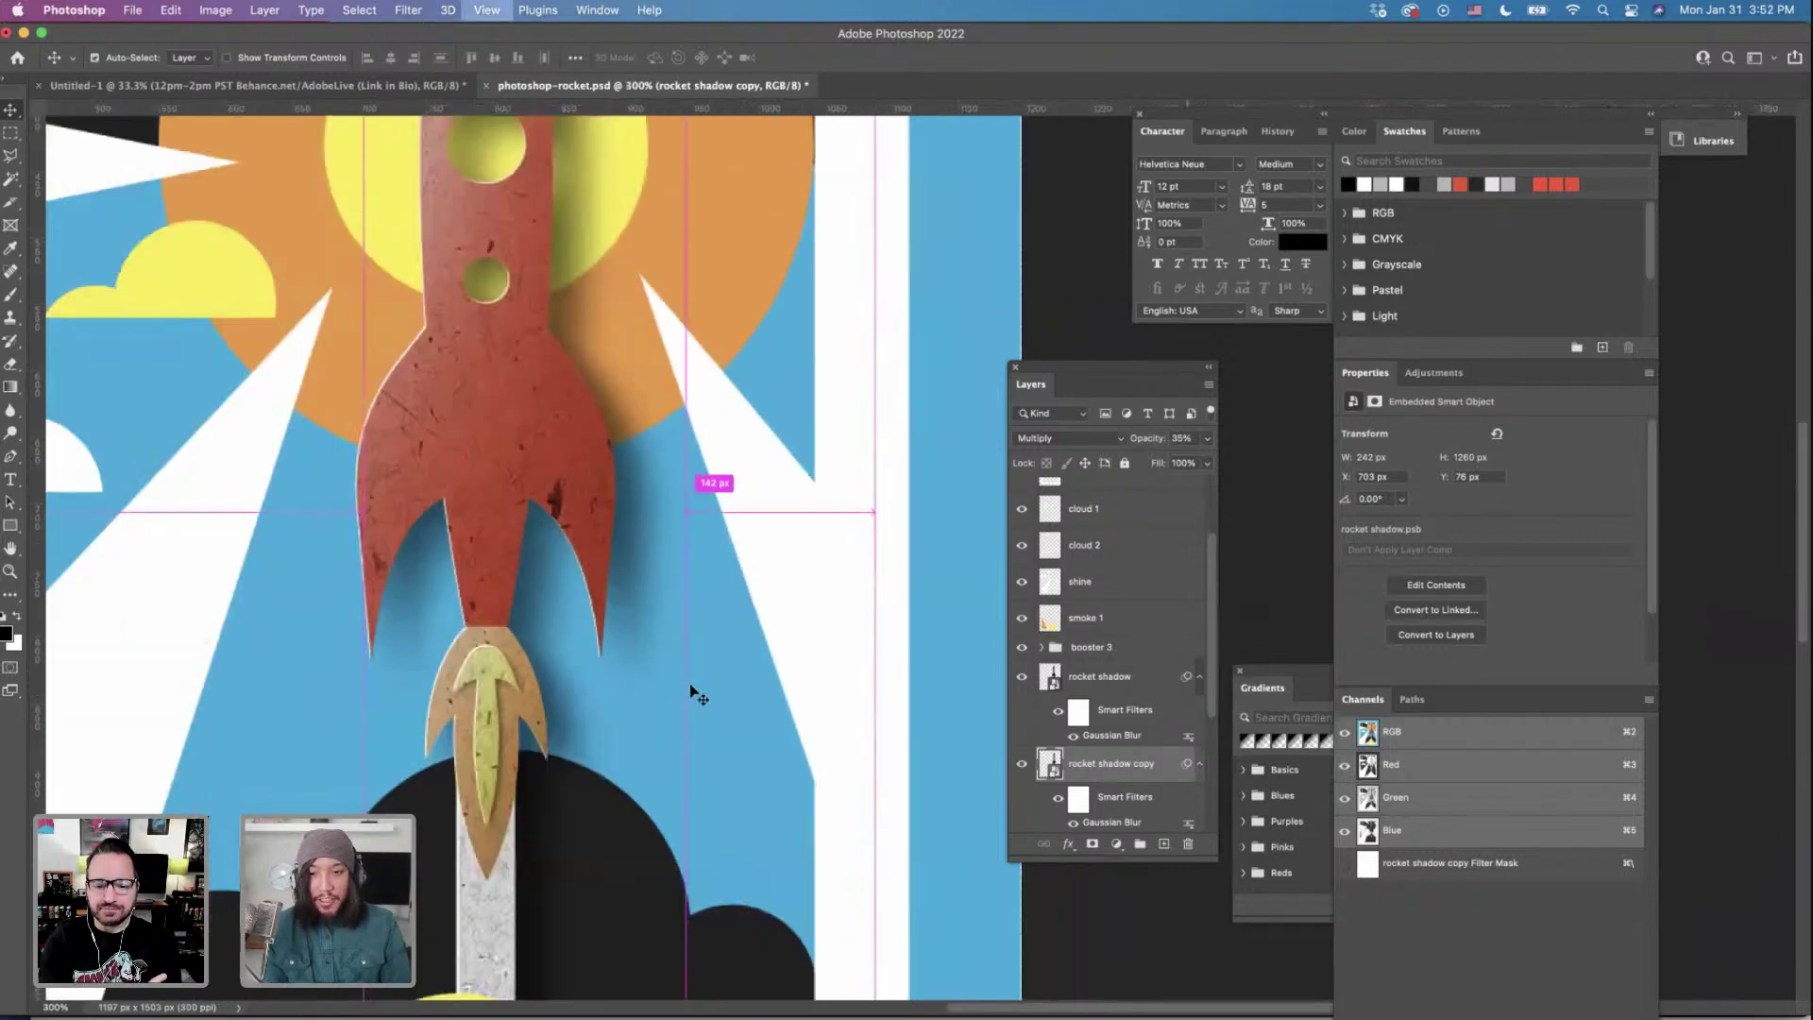
{"action": "key", "text": "super+equal"}
{"action": "key", "text": "super+equal"}
{"action": "key", "text": "super+equal"}
{"action": "scroll", "coordinate": [697, 699], "scroll_direction": "right", "scroll_amount": 8}
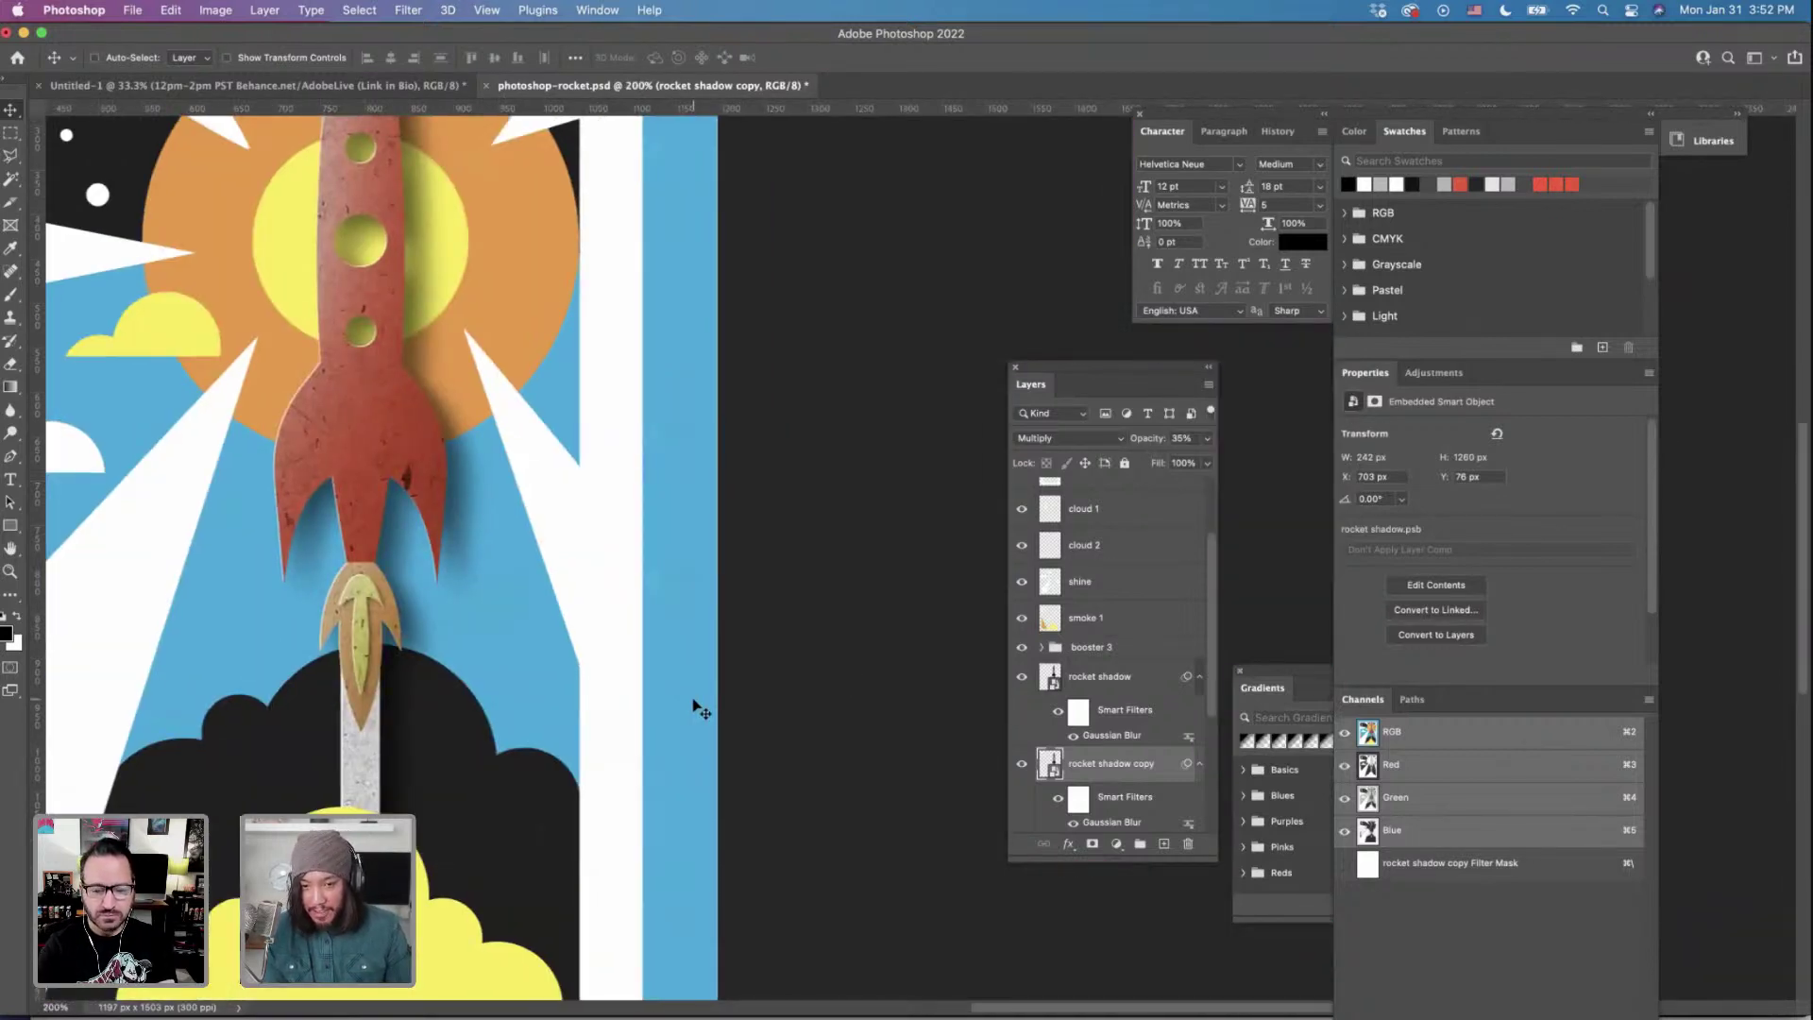
Edit the original rocket shadow layer's Gaussian Blur smart filter and set its radius to about 5.2 px.
{"action": "left_click", "coordinate": [1101, 679]}
{"action": "key", "text": "super+equal"}
{"action": "key", "text": "super+equal"}
{"action": "key", "text": "super+equal"}
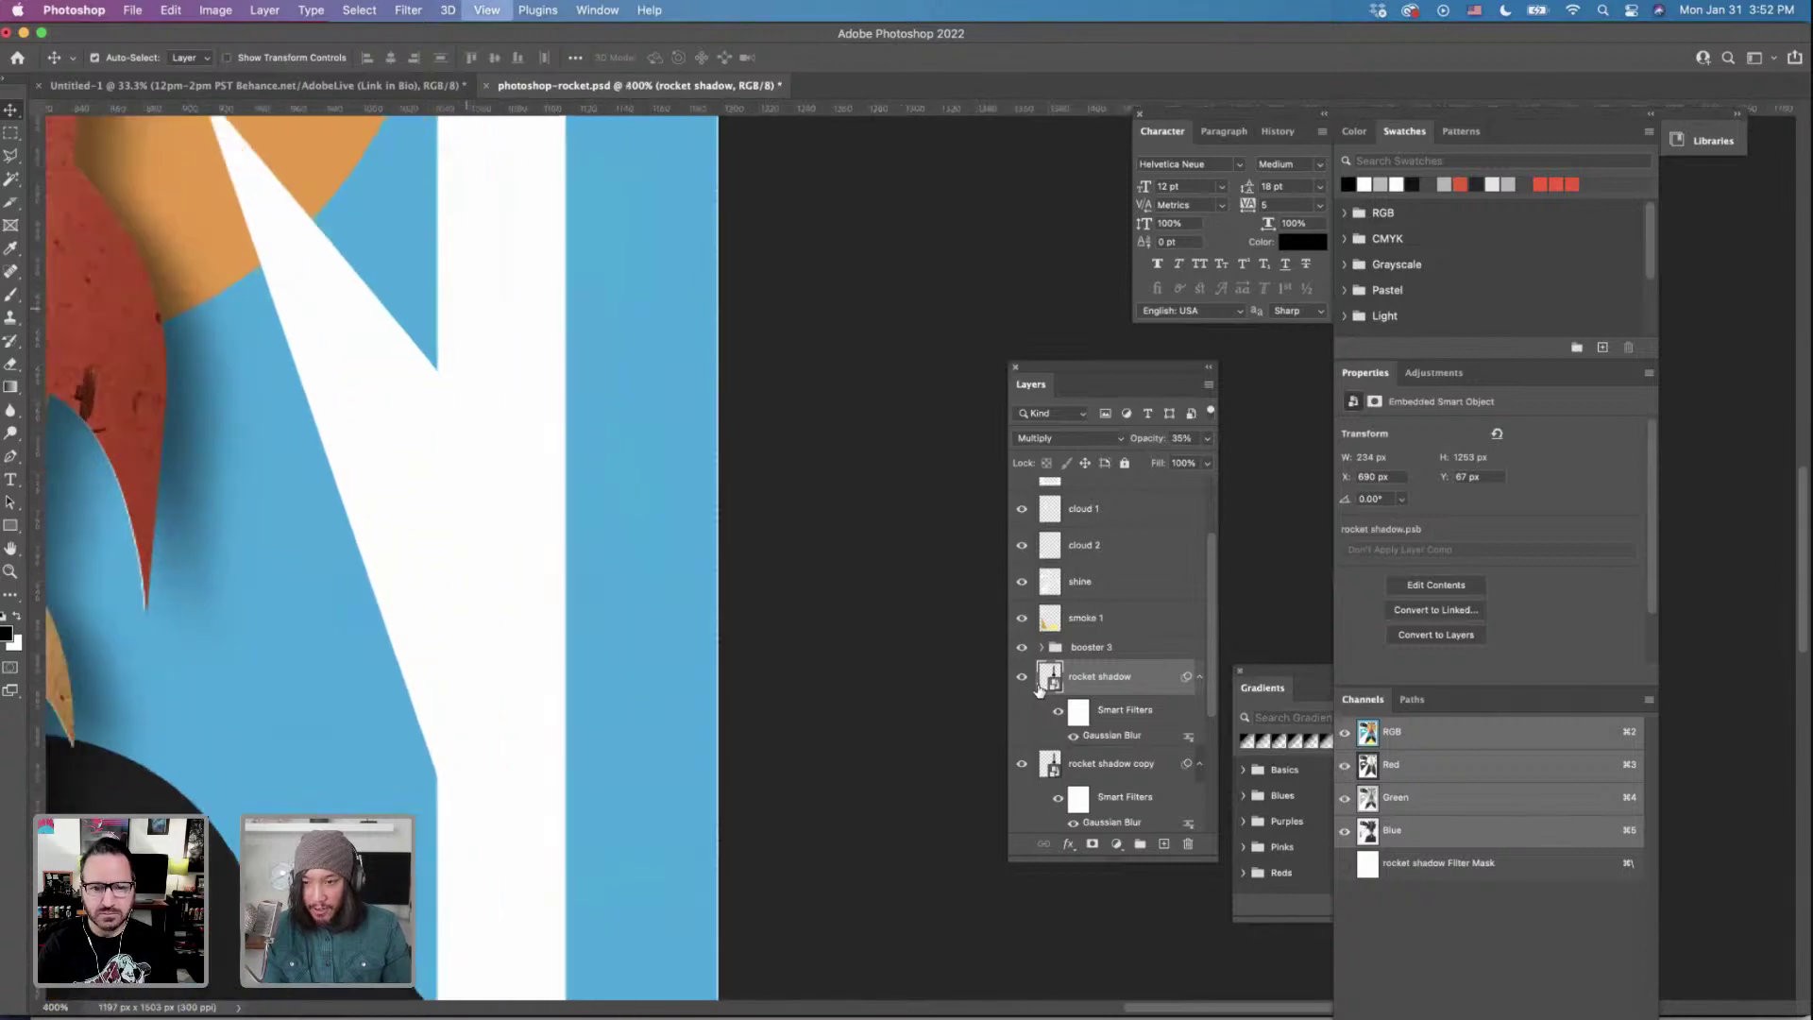
{"action": "scroll", "coordinate": [156, 462], "scroll_direction": "left", "scroll_amount": 5}
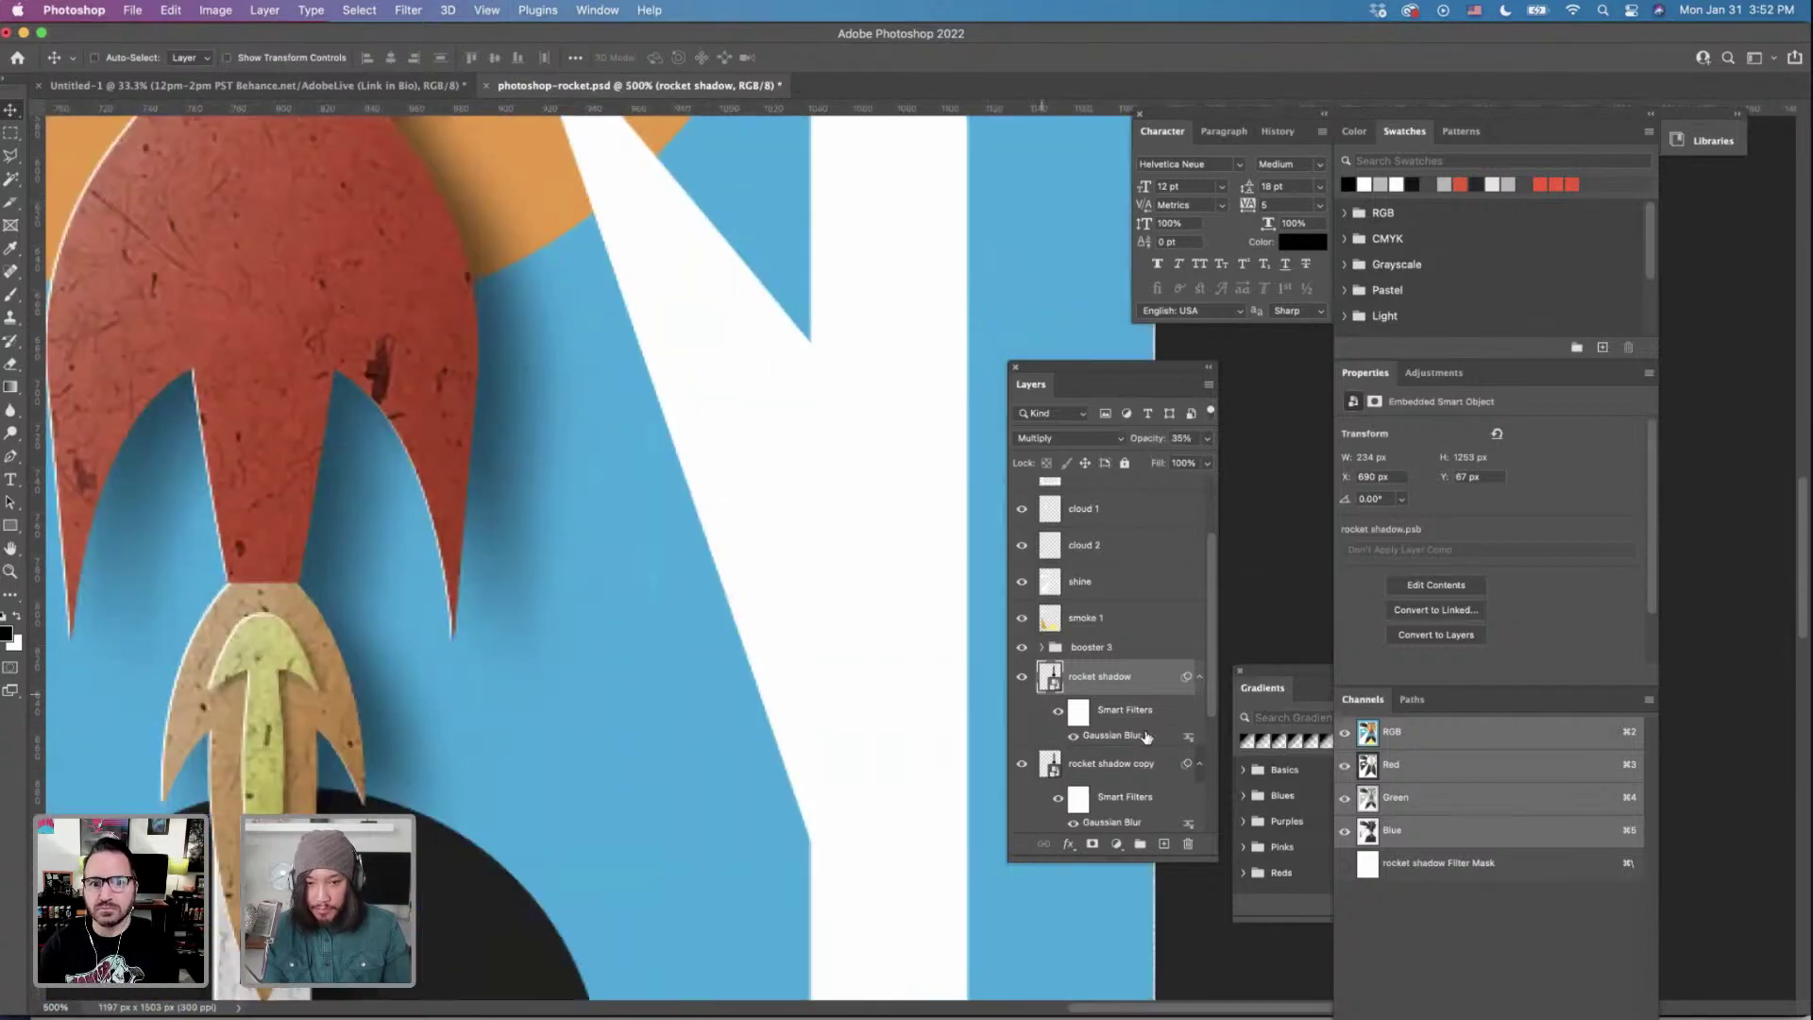
{"action": "right_click", "coordinate": [1187, 735]}
{"action": "left_click", "coordinate": [1209, 765]}
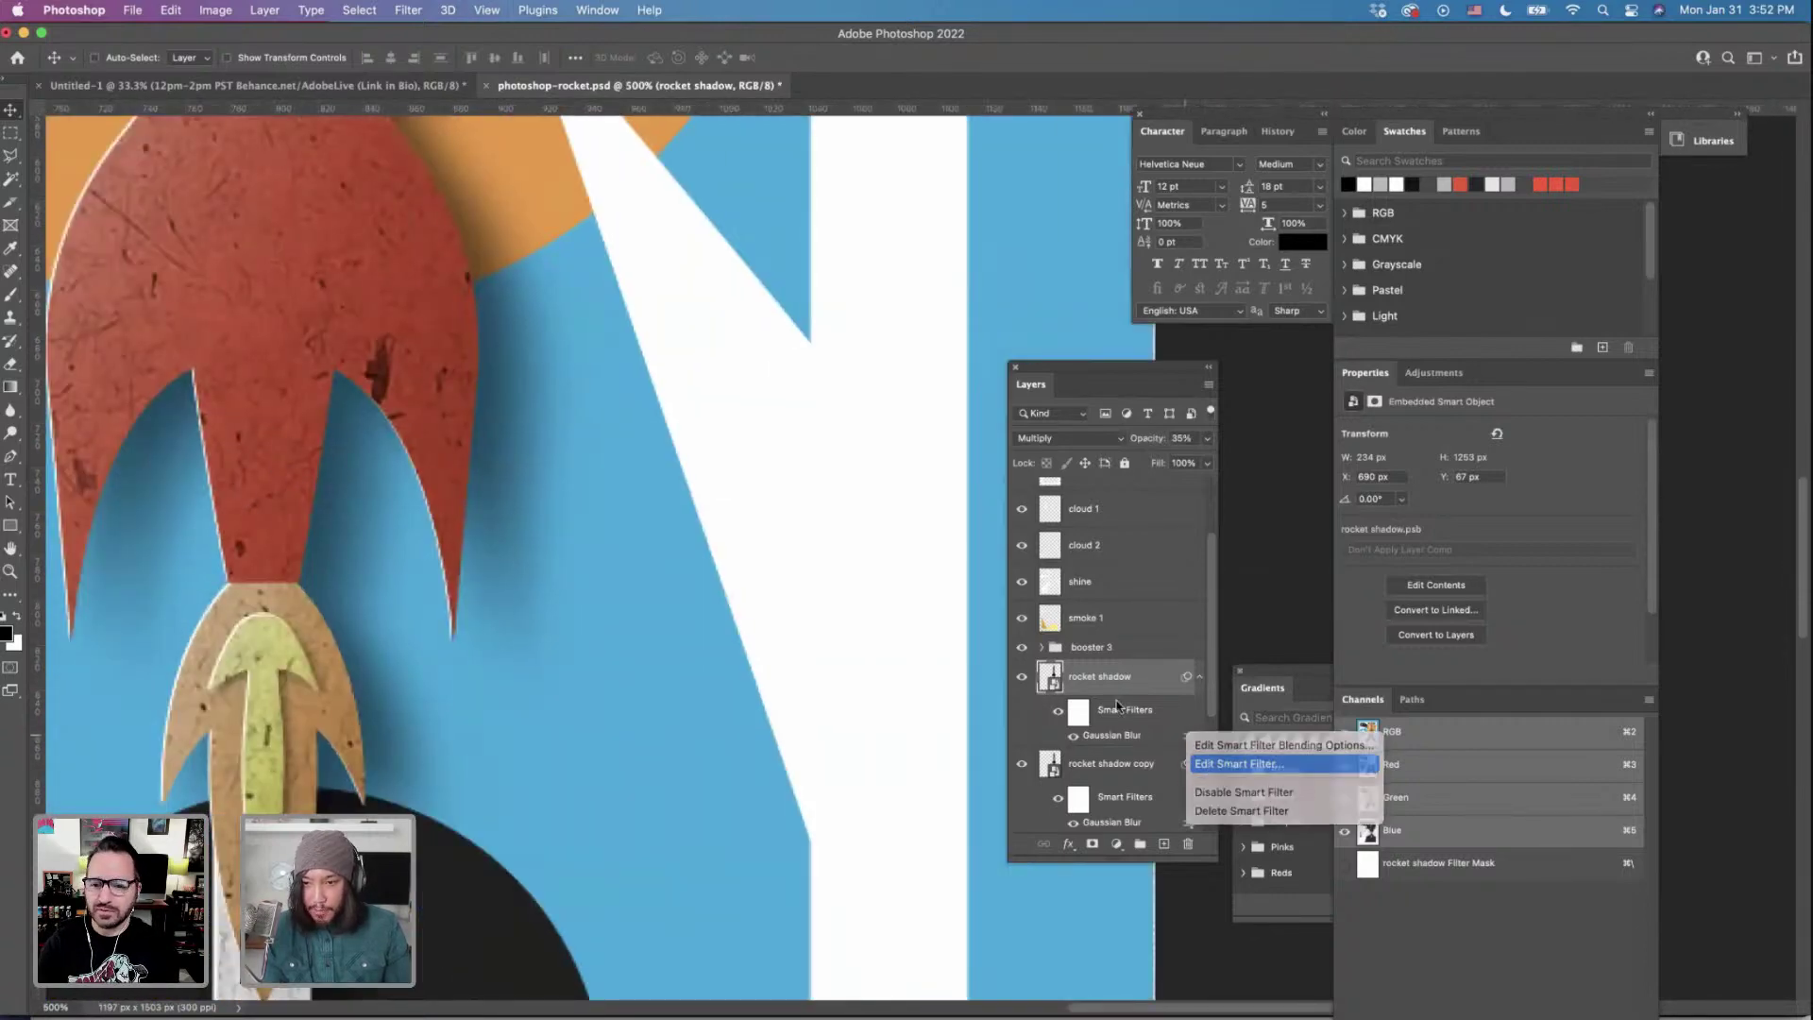
{"action": "left_click_drag", "start_coordinate": [1375, 782], "coordinate": [1367, 782]}
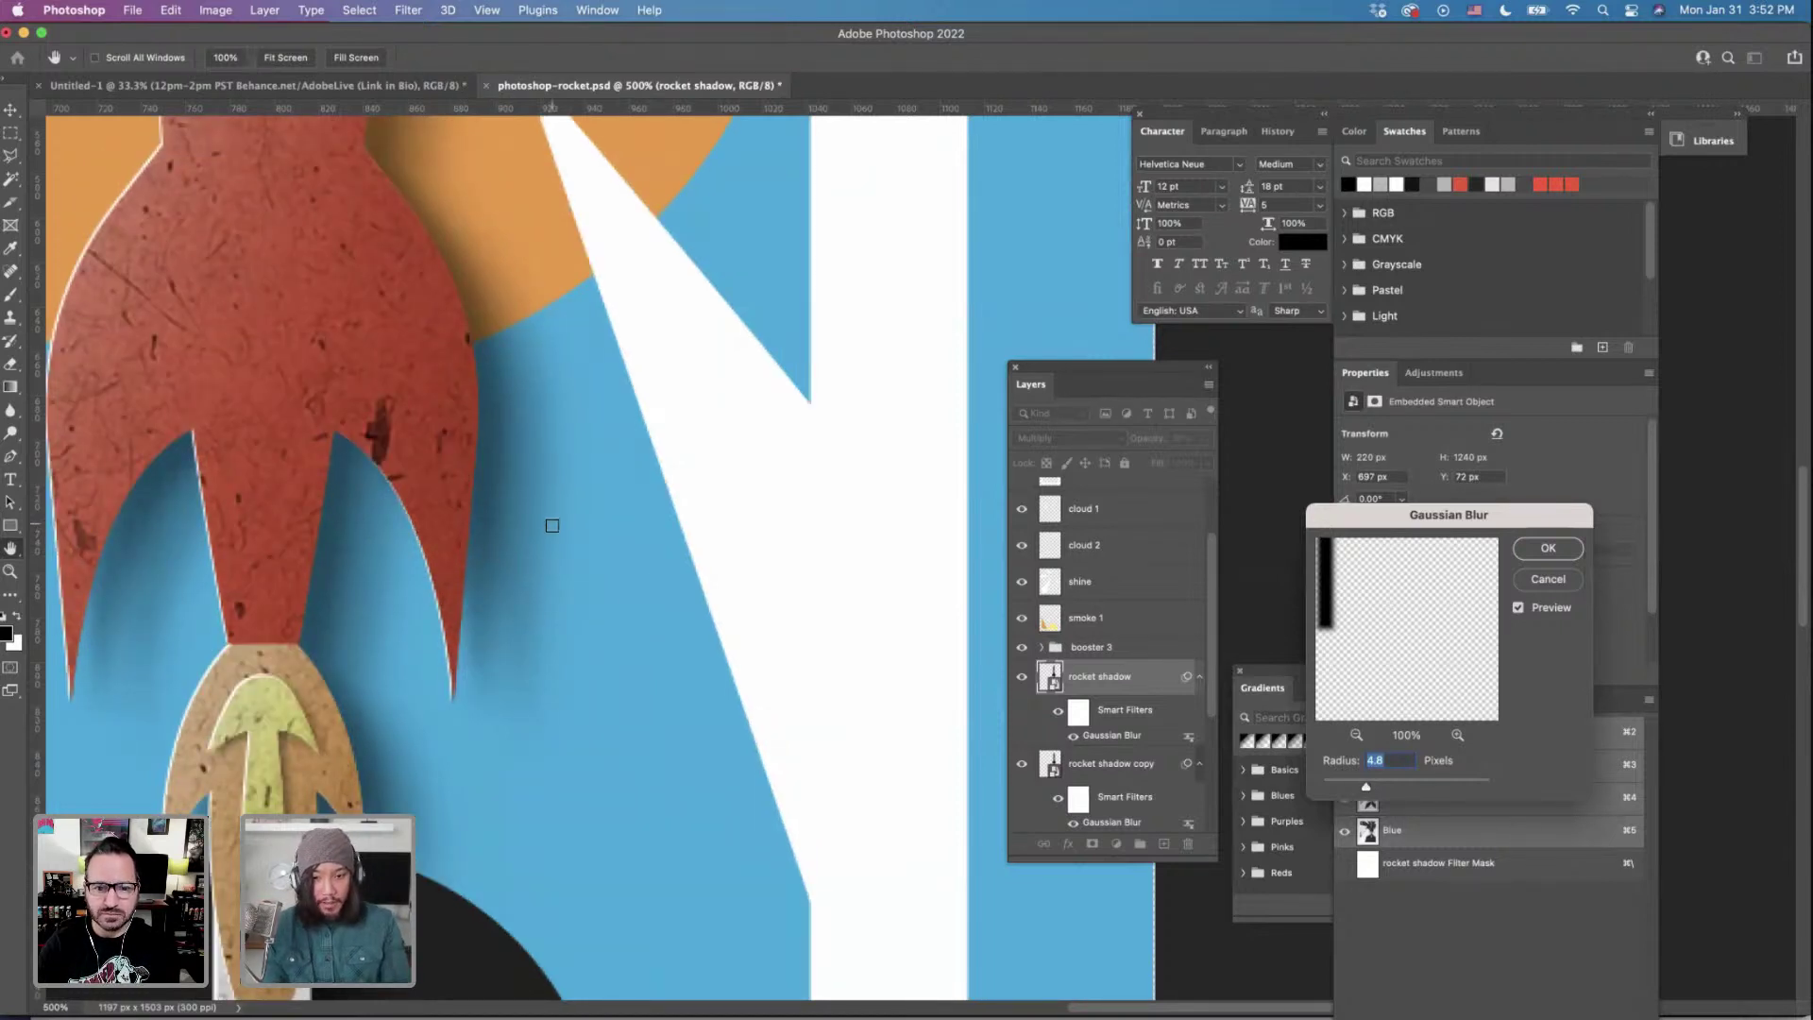
{"action": "left_click_drag", "start_coordinate": [1366, 788], "coordinate": [1370, 787]}
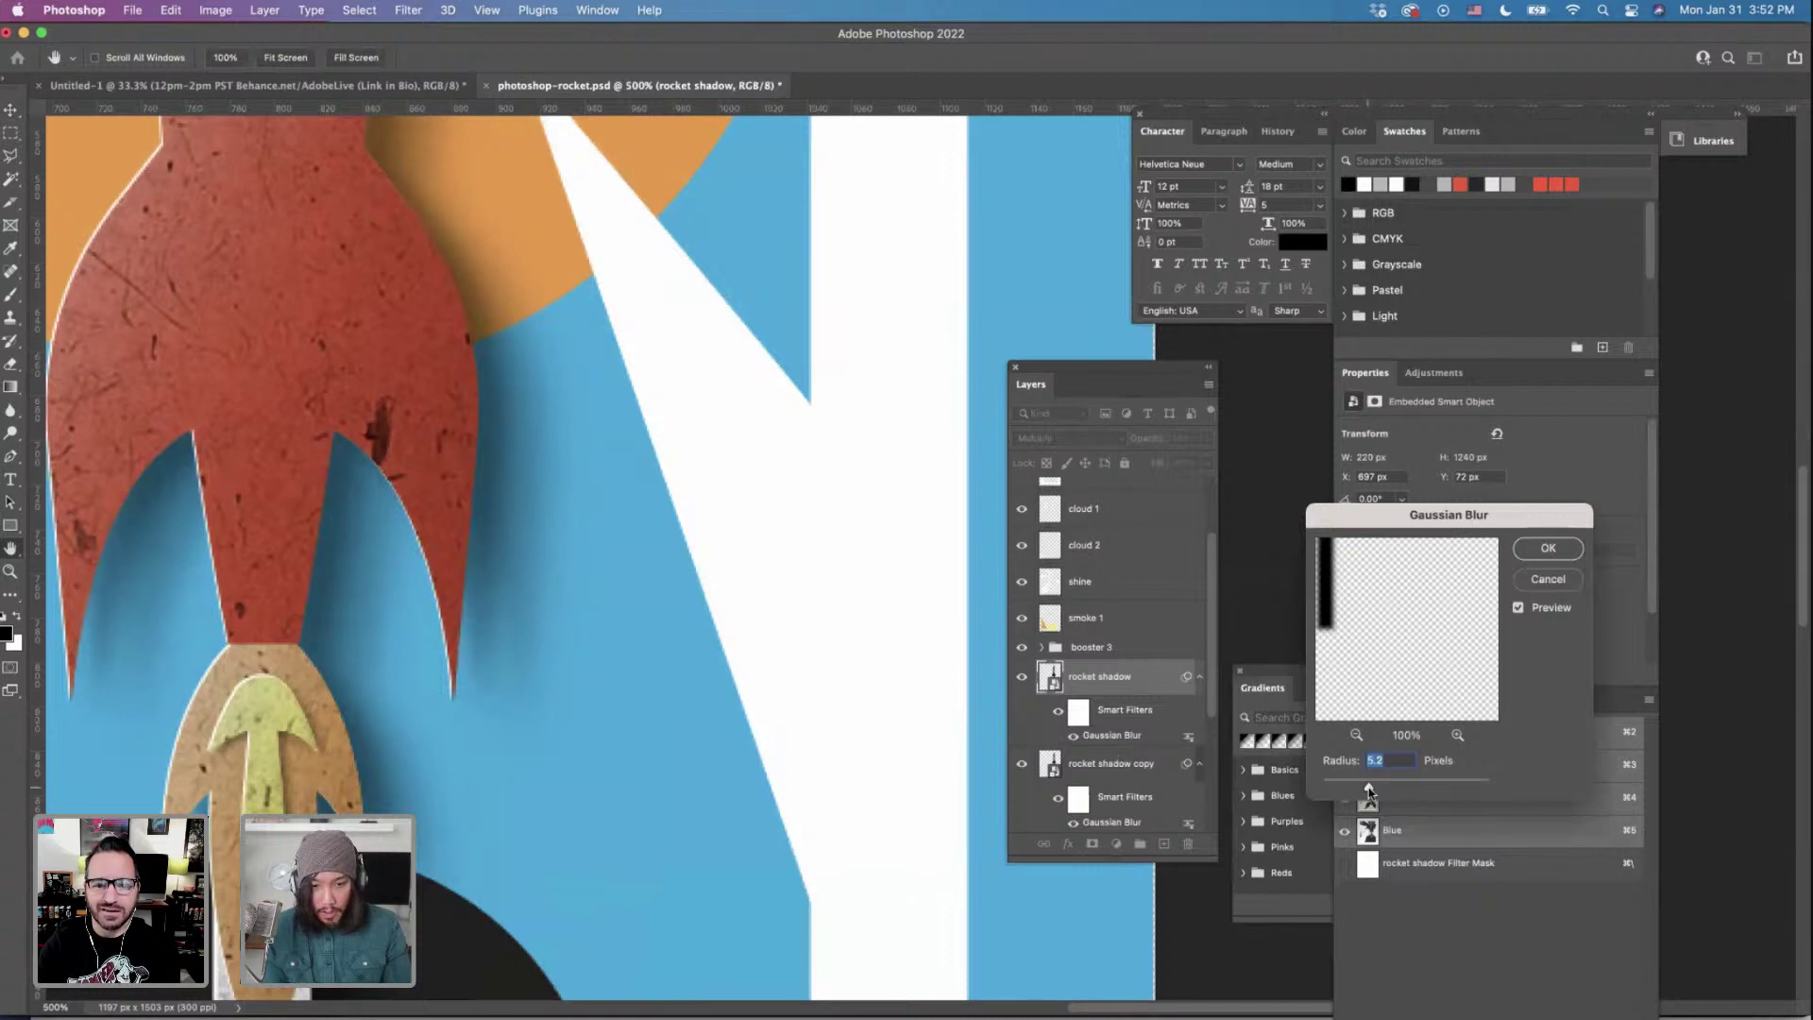
{"action": "left_click", "coordinate": [1552, 550]}
Lower the original rocket shadow layer's opacity to 28%.
{"action": "left_click", "coordinate": [1207, 438]}
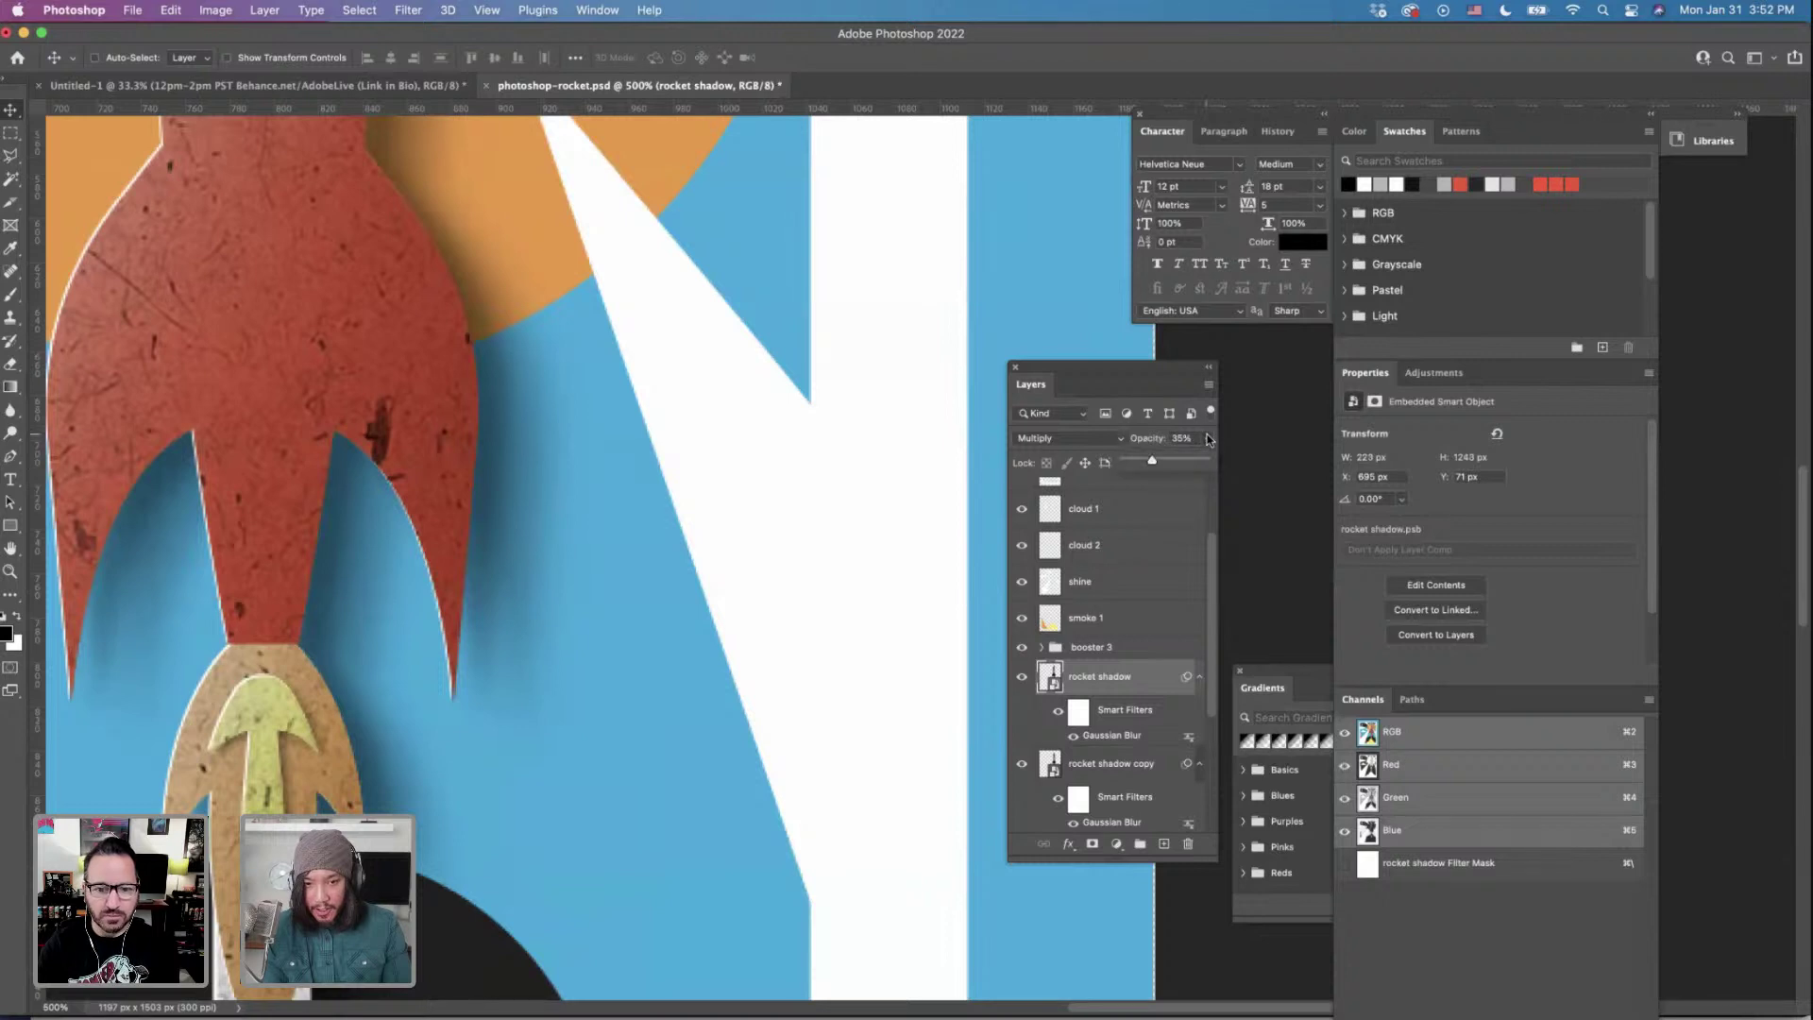
{"action": "left_click_drag", "start_coordinate": [1154, 462], "coordinate": [1146, 461]}
{"action": "scroll", "coordinate": [774, 457], "scroll_direction": "down", "scroll_amount": 5}
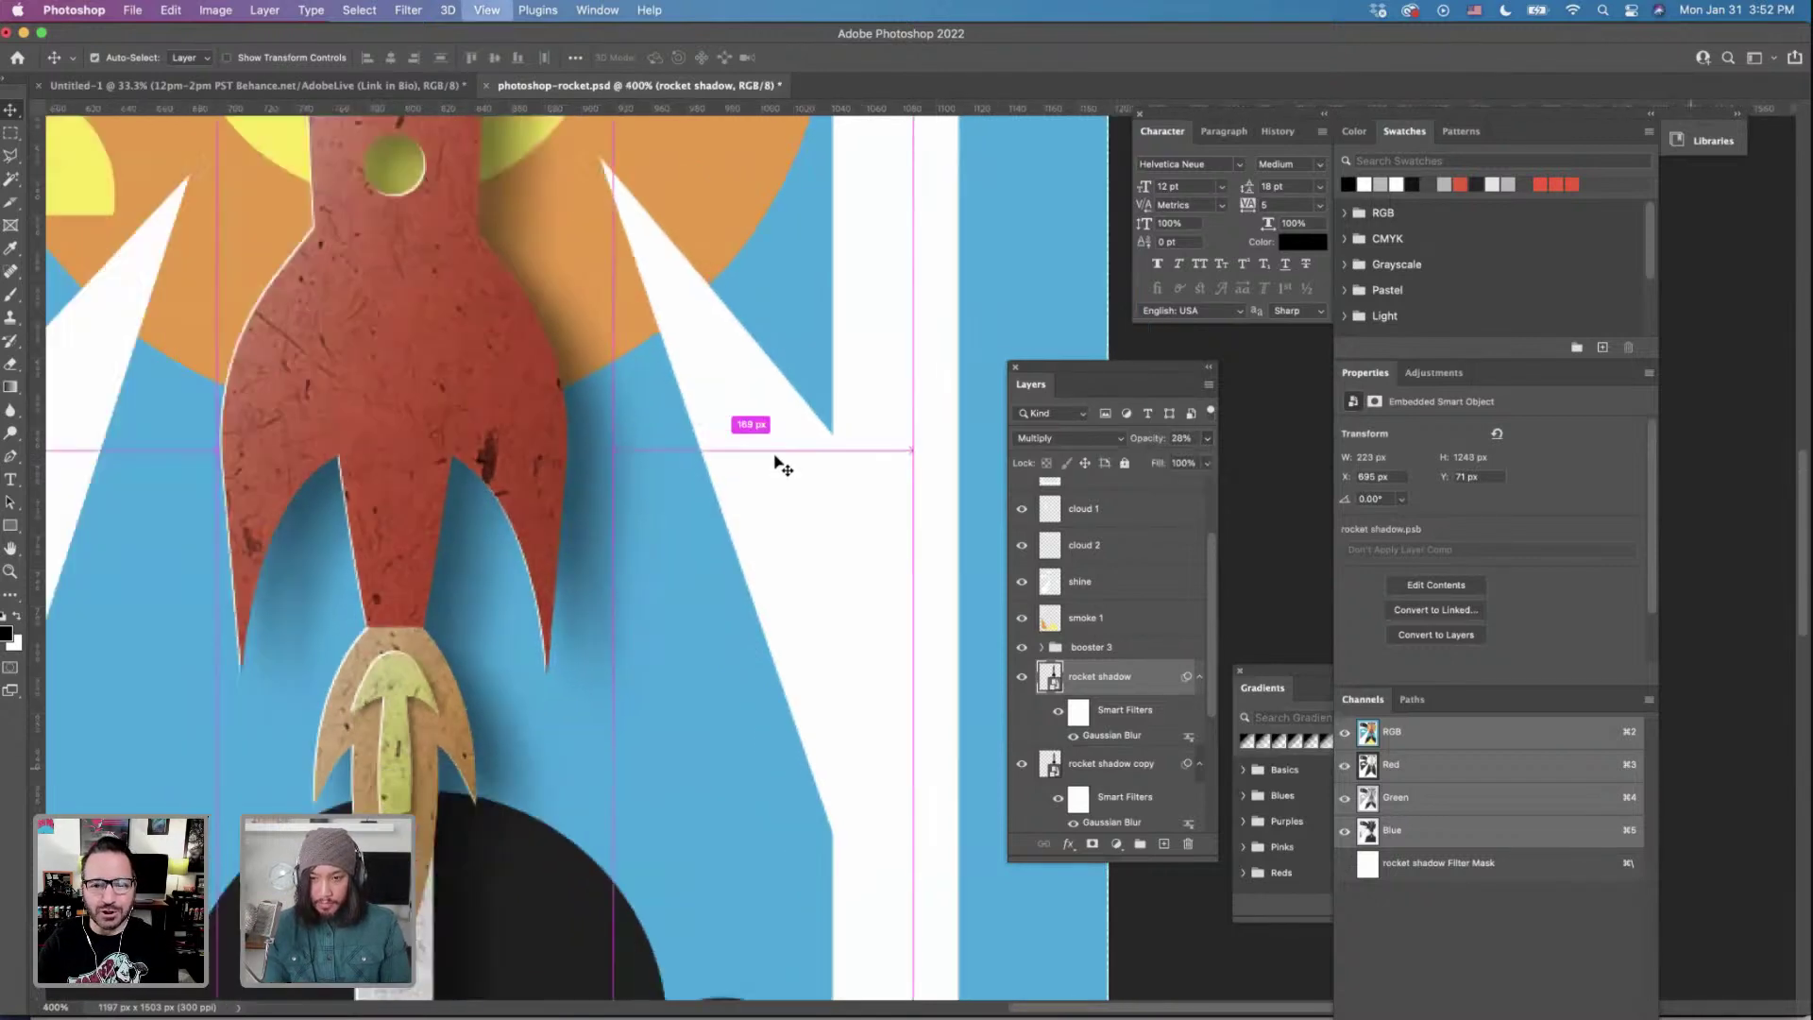
Move the floating Layers panel clear of the rocket so the poster's shadow can be inspected.
{"action": "key", "text": "super"}
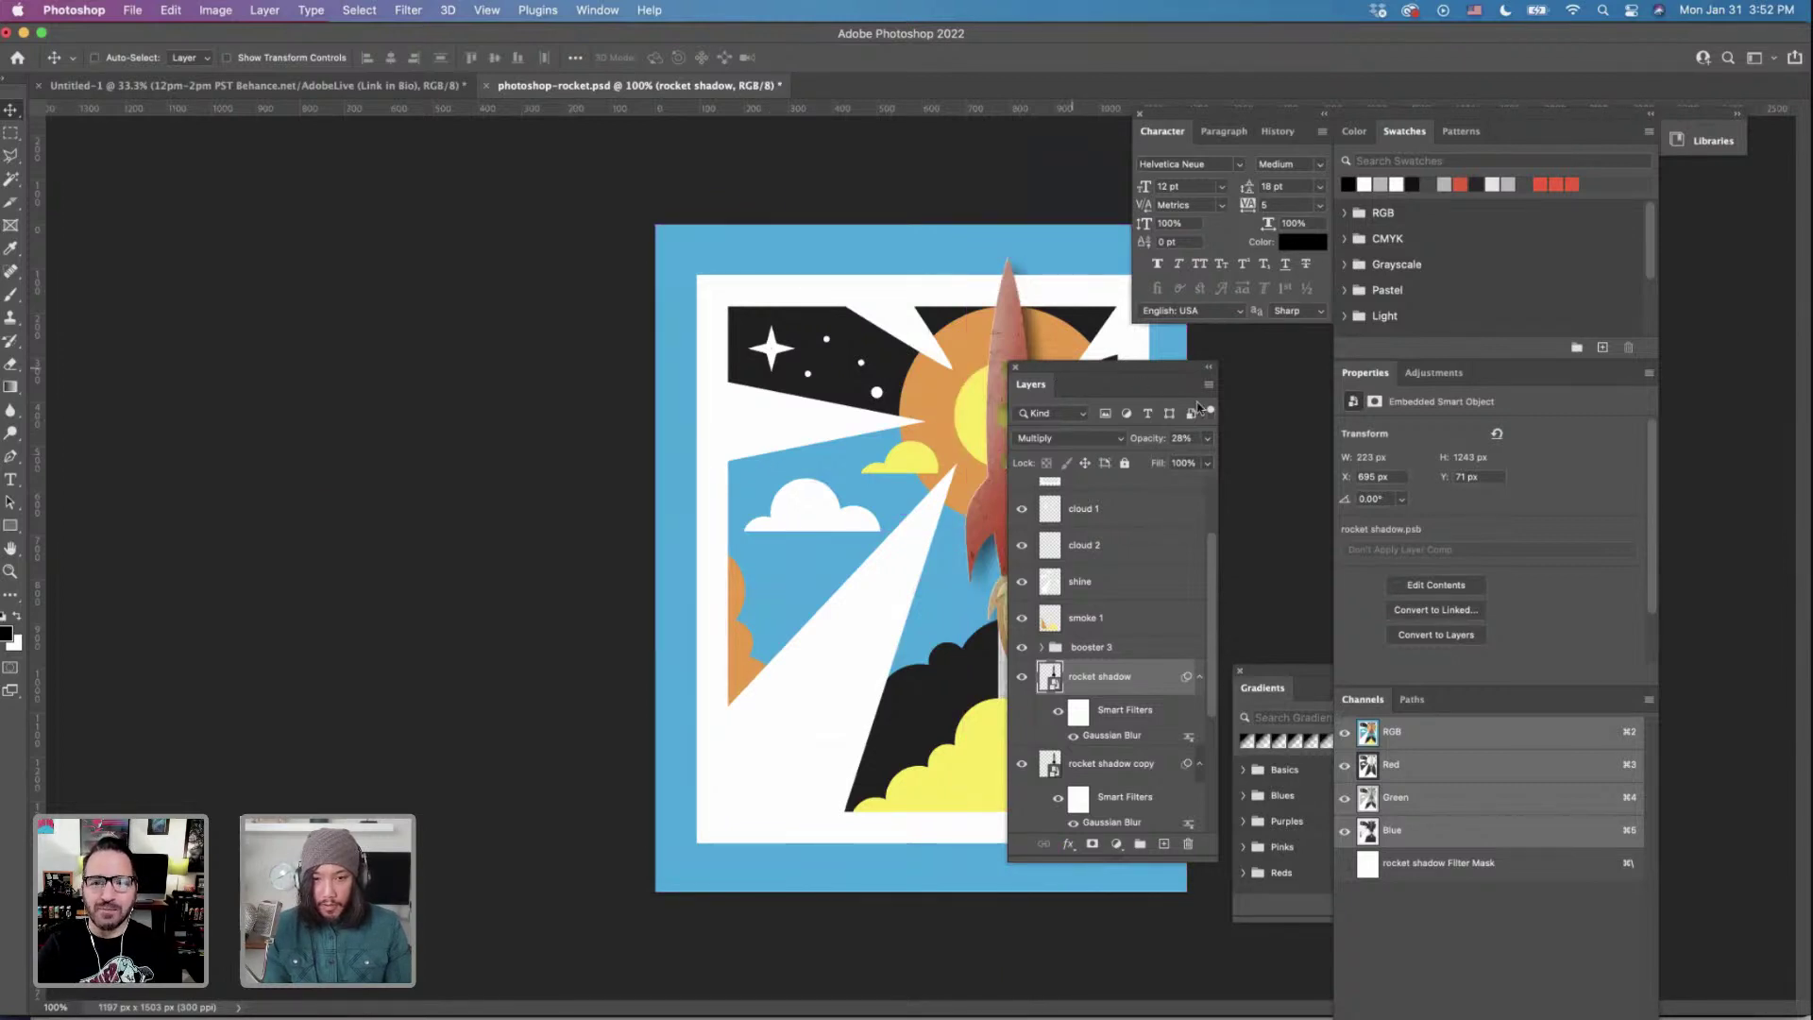
{"action": "left_click_drag", "start_coordinate": [1072, 373], "coordinate": [1217, 416]}
{"action": "scroll", "coordinate": [936, 394], "scroll_direction": "up", "scroll_amount": 3}
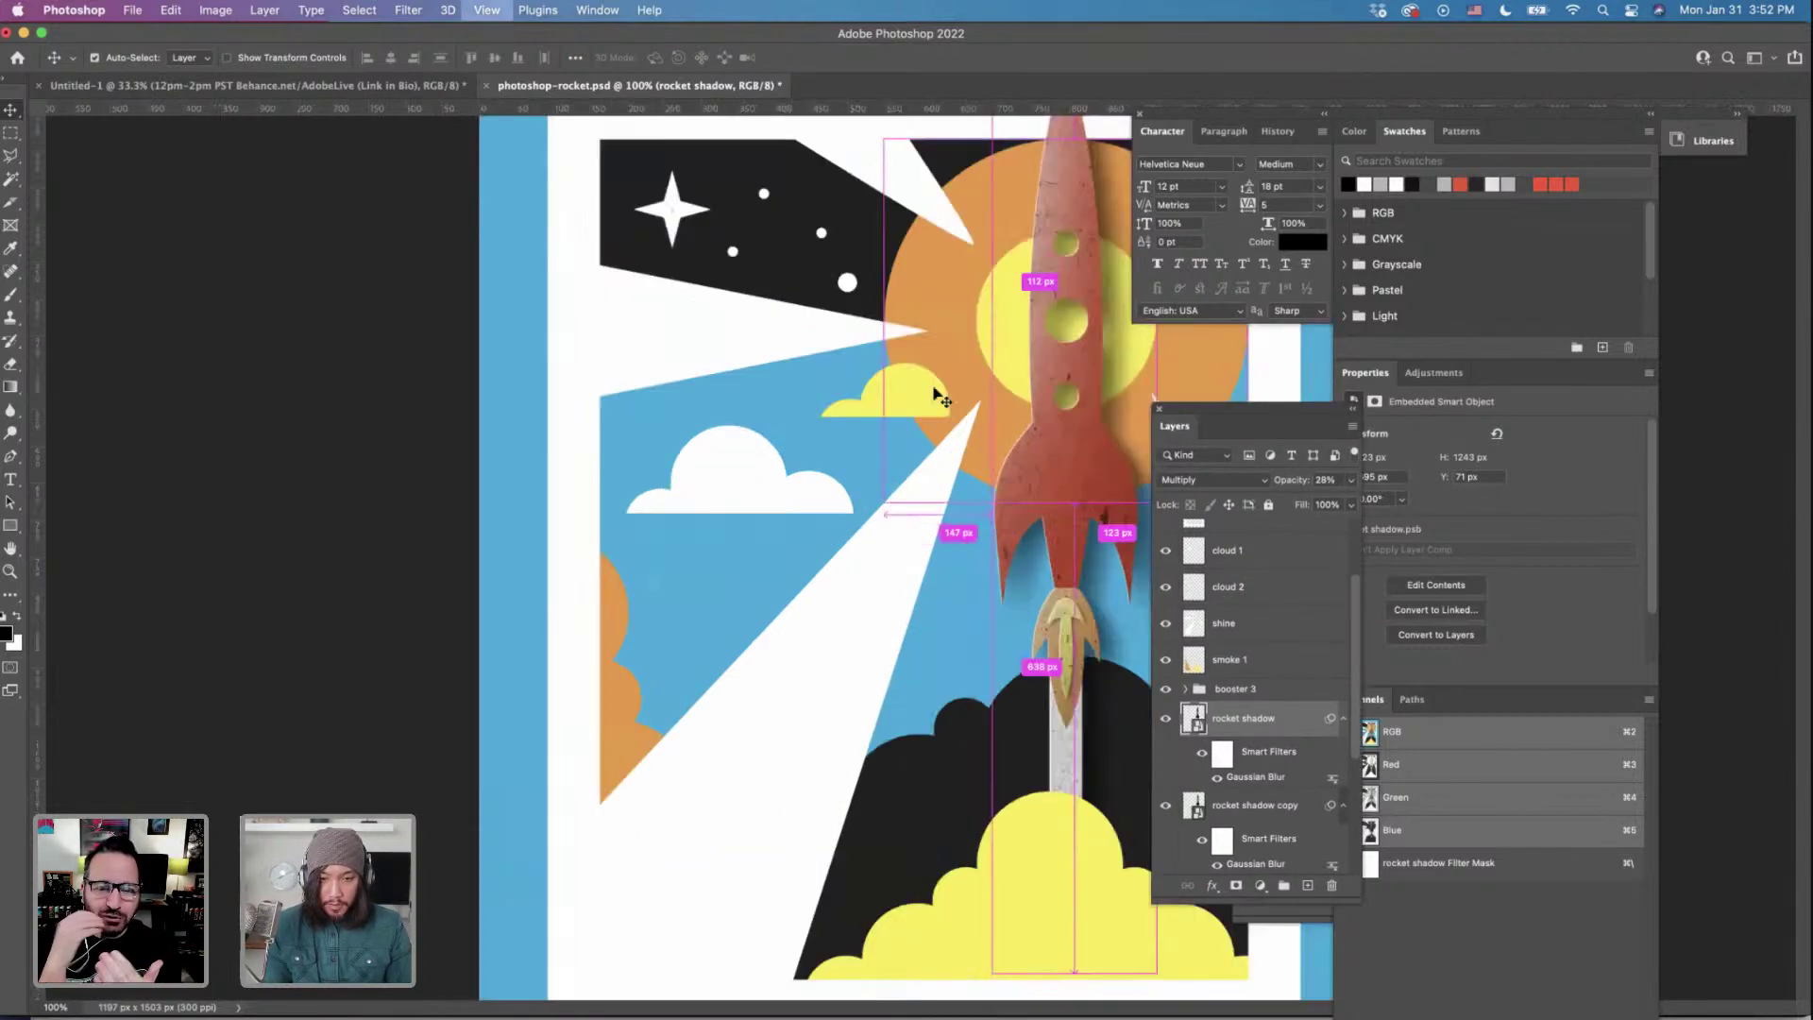
Examine the layered shadow along the rocket body, fins and booster against the sun, sky and dark smoke.
{"action": "scroll", "coordinate": [900, 318], "scroll_direction": "right", "scroll_amount": 5}
{"action": "scroll", "coordinate": [900, 319], "scroll_direction": "up", "scroll_amount": 3}
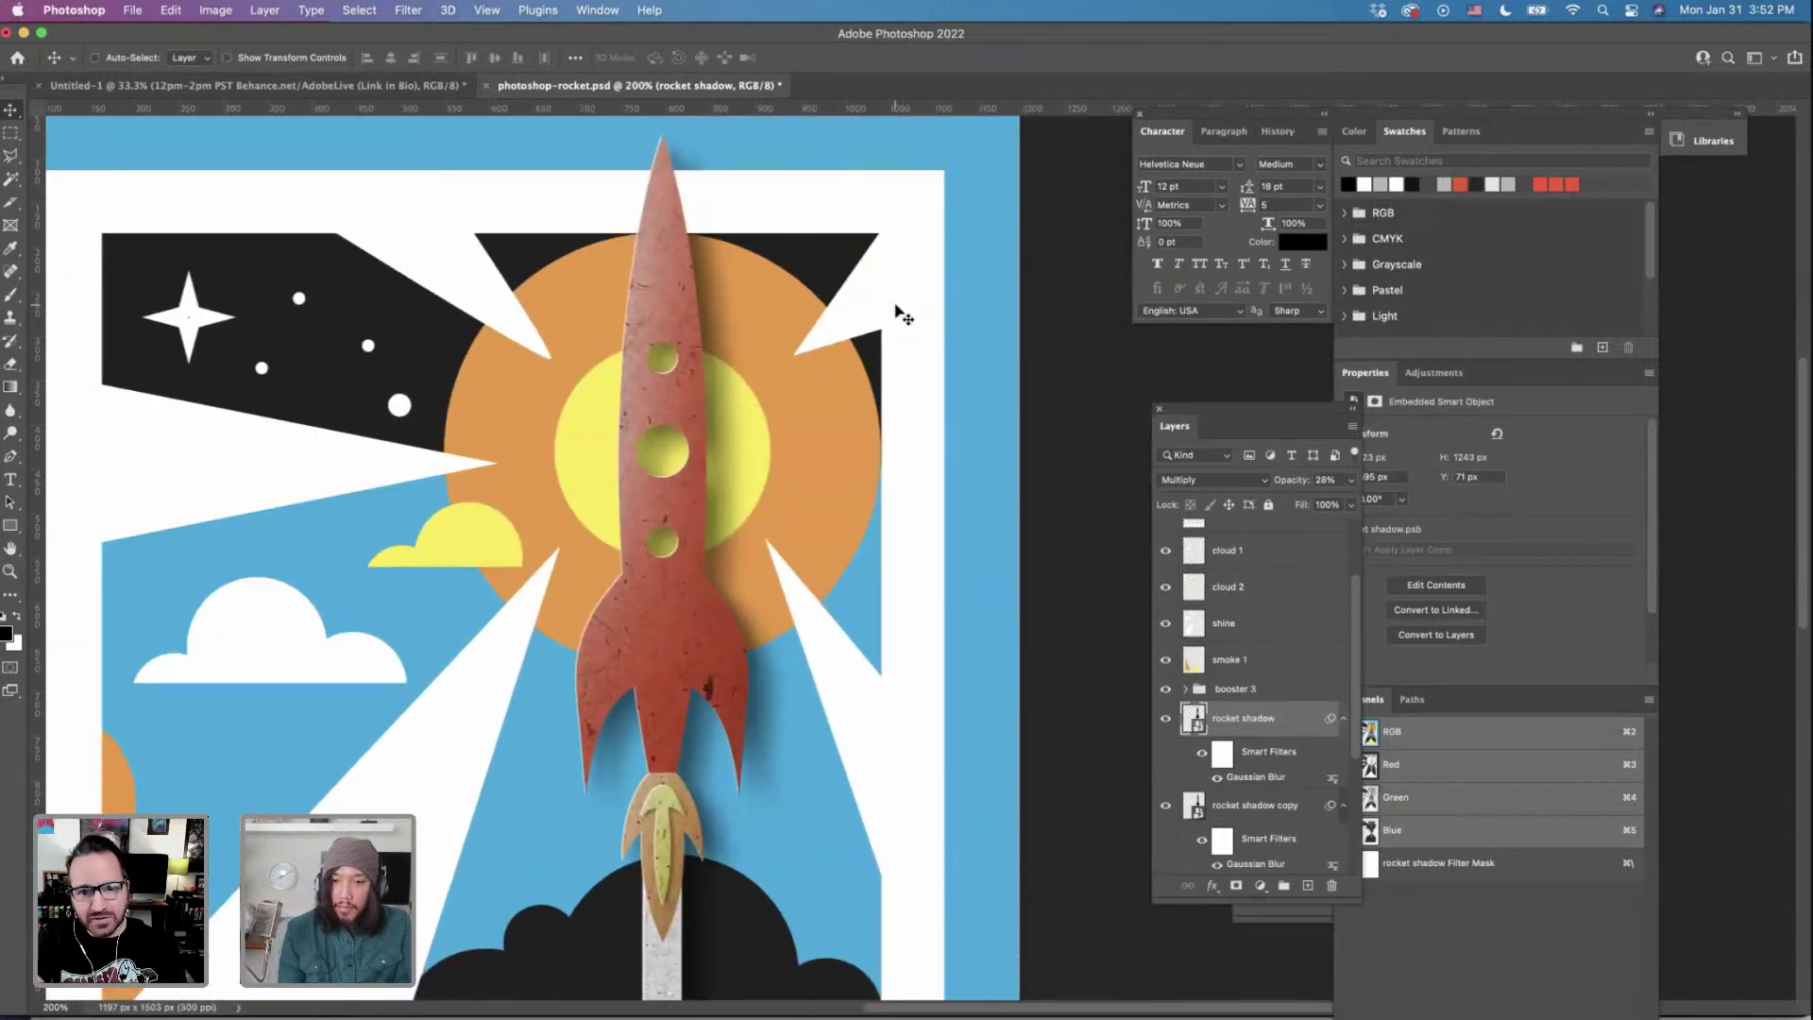
{"action": "scroll", "coordinate": [900, 319], "scroll_direction": "down", "scroll_amount": 2}
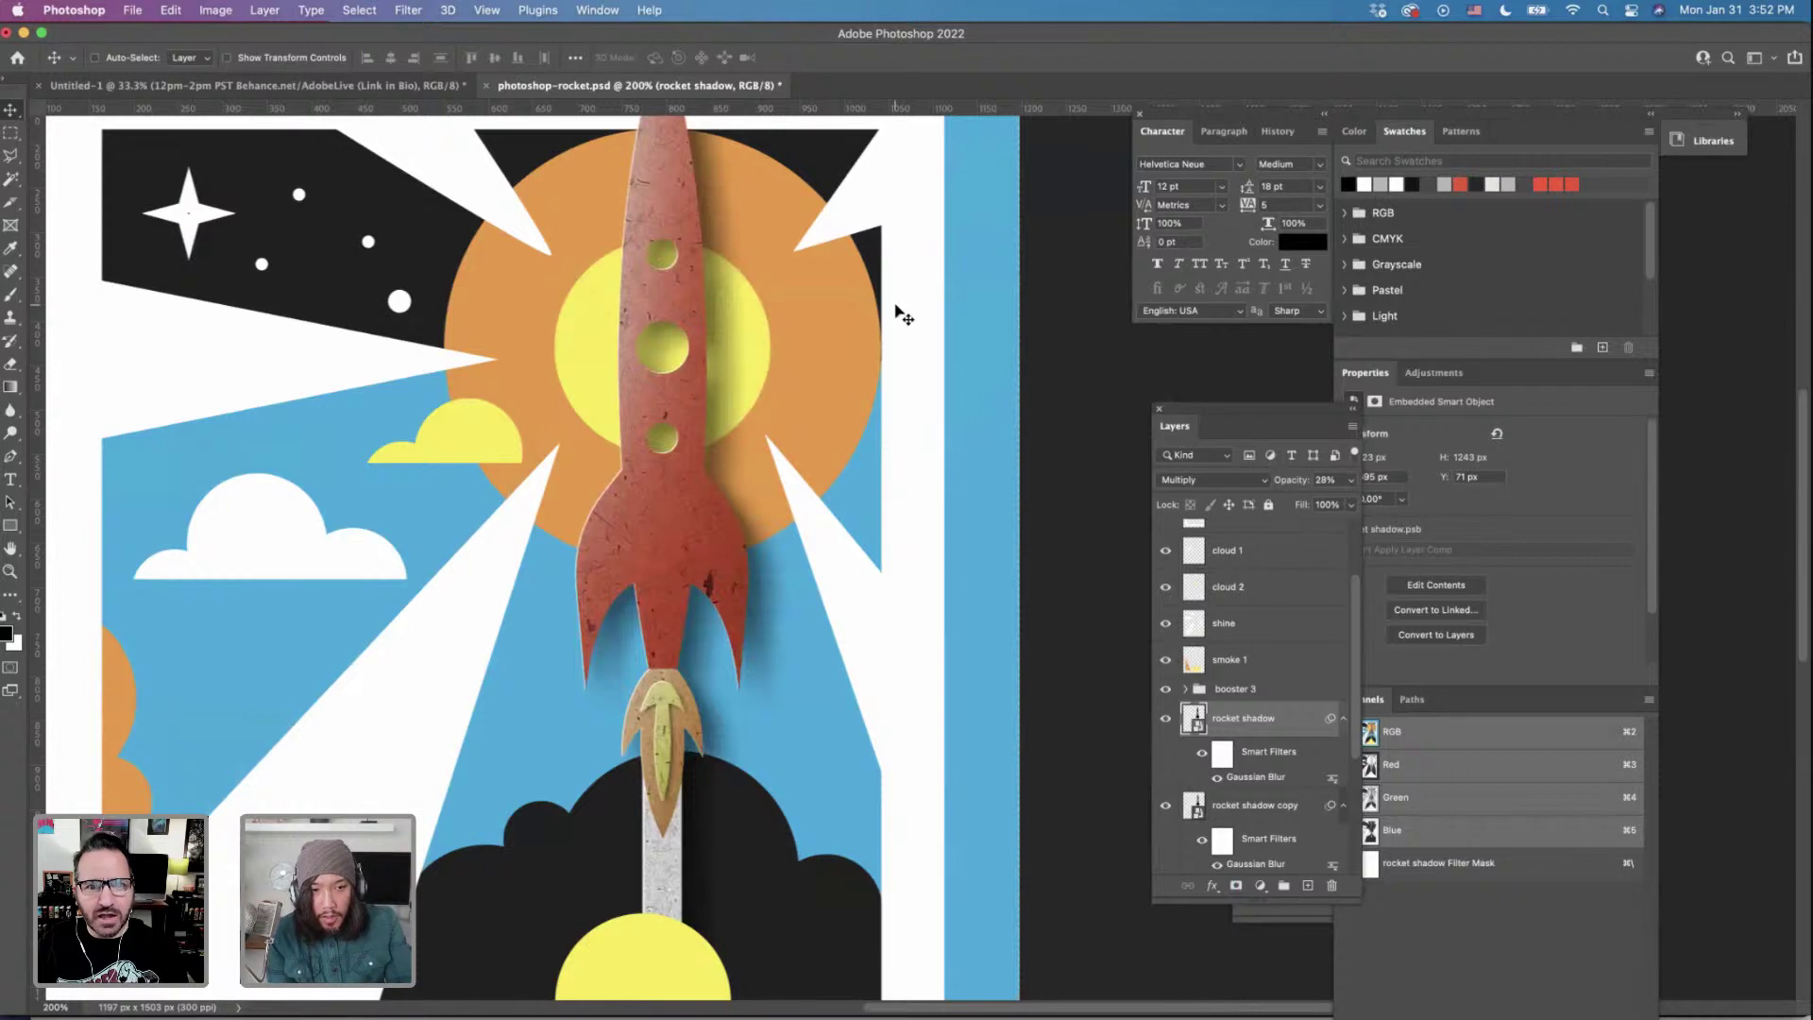
{"action": "scroll", "coordinate": [900, 318], "scroll_direction": "up", "scroll_amount": 1}
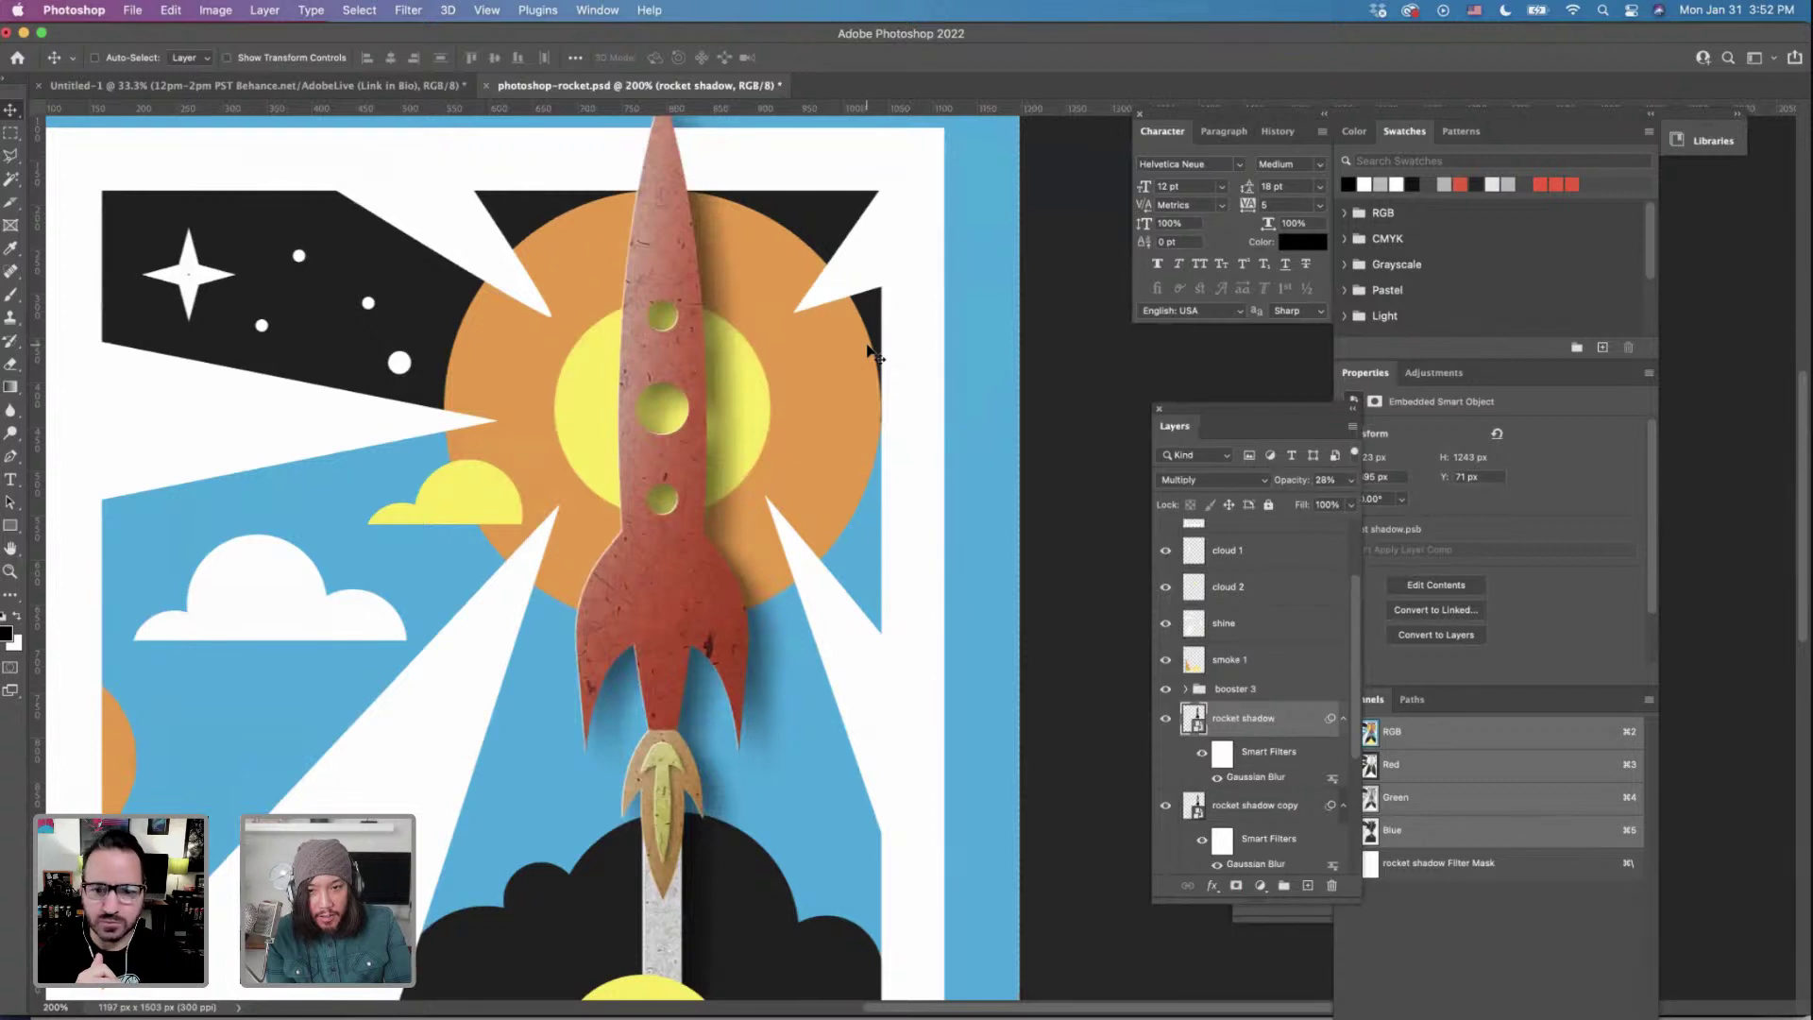
{"action": "scroll", "coordinate": [864, 354], "scroll_direction": "down", "scroll_amount": 2}
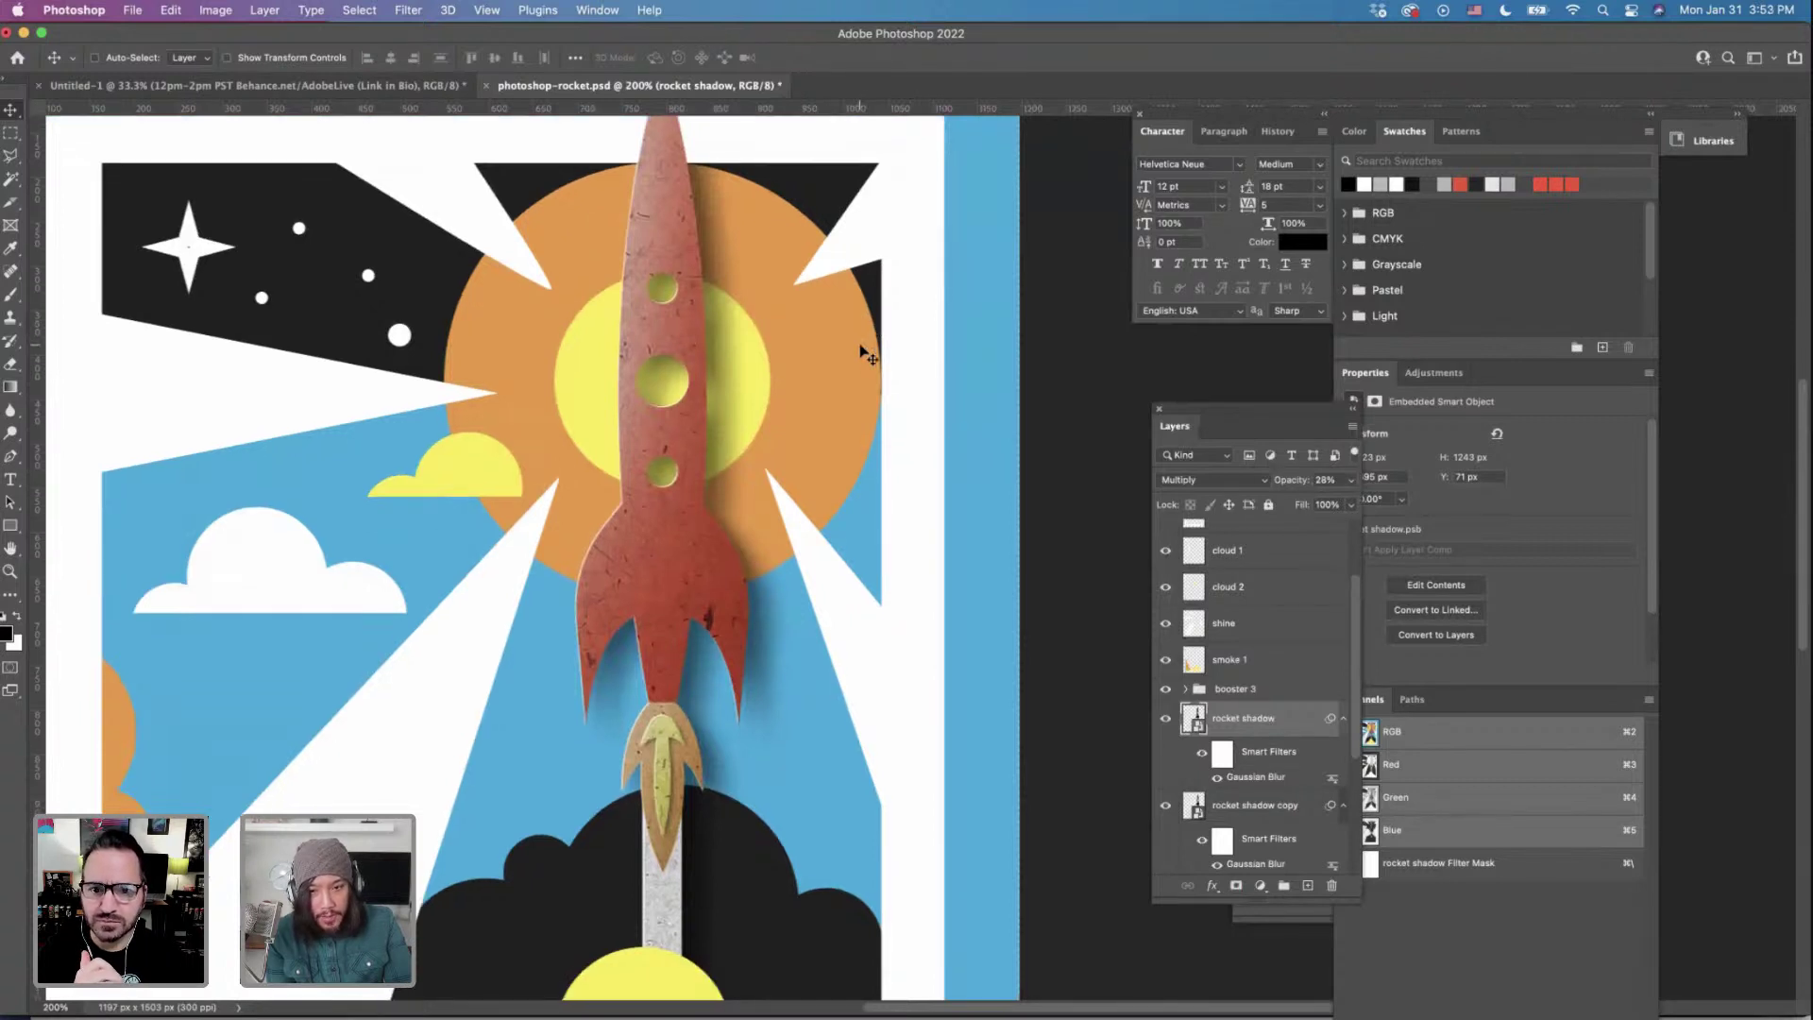
{"action": "scroll", "coordinate": [864, 354], "scroll_direction": "down", "scroll_amount": 2}
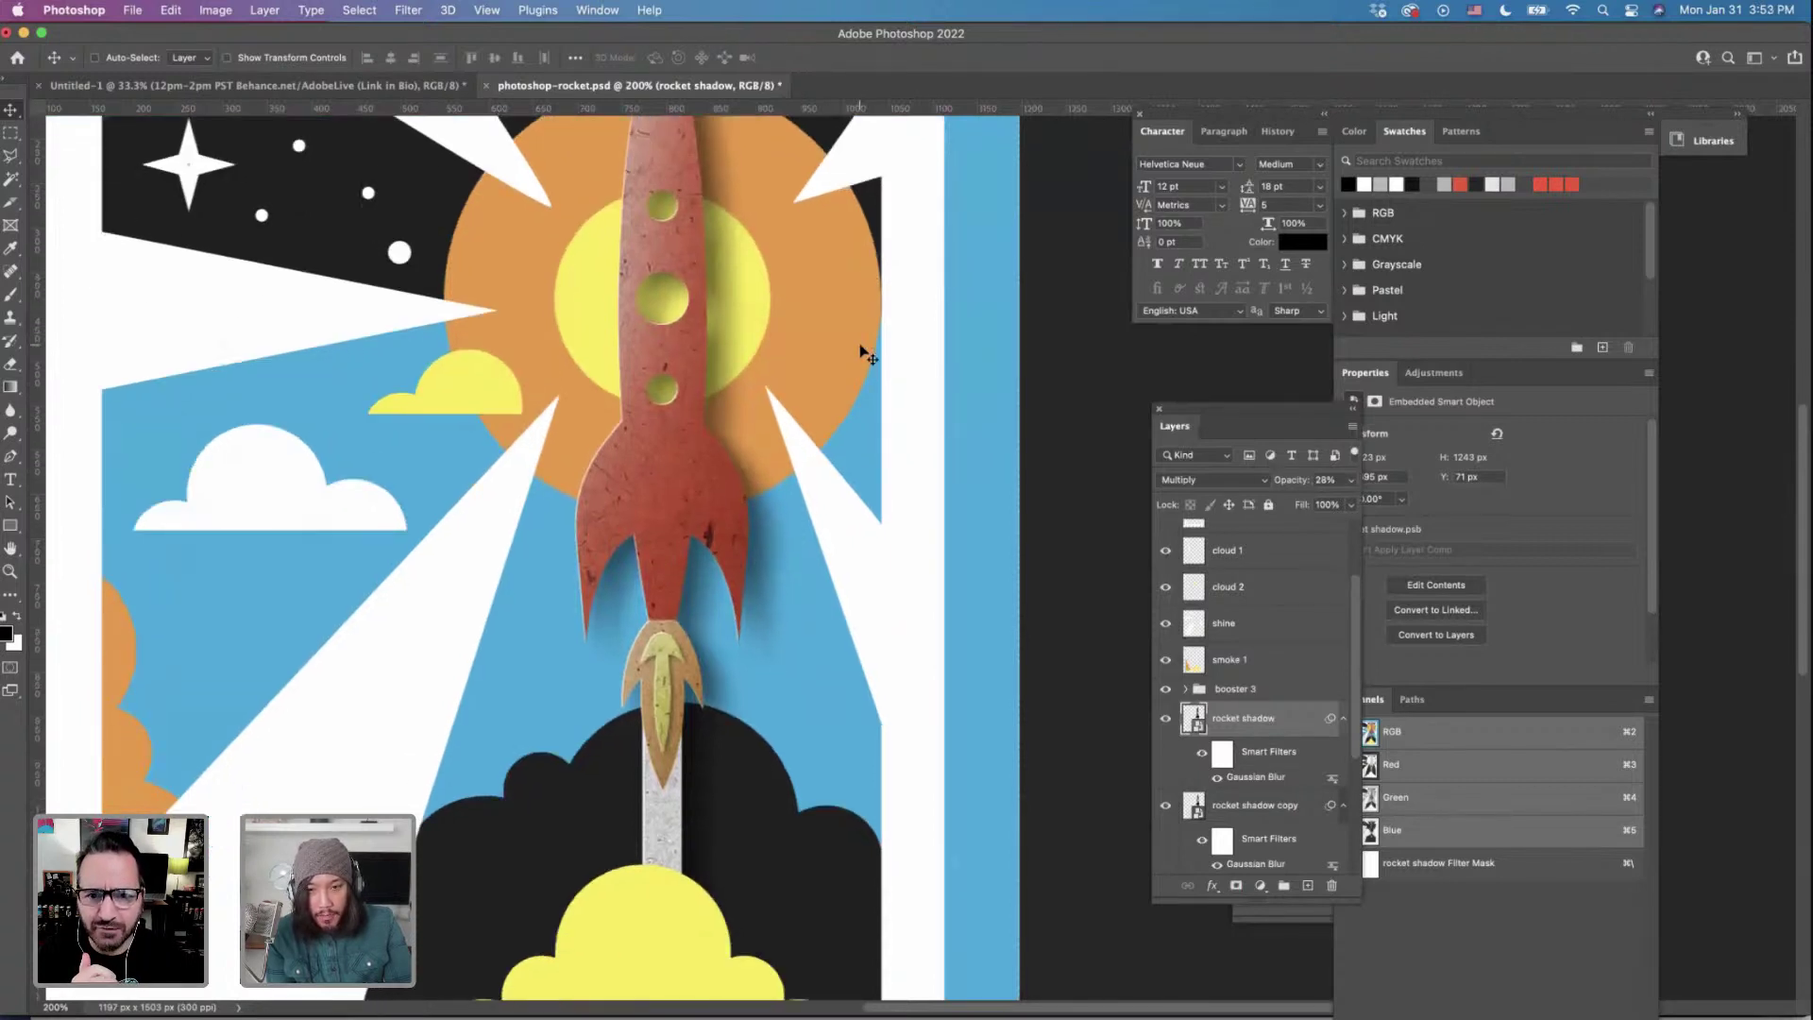
{"action": "scroll", "coordinate": [864, 355], "scroll_direction": "up", "scroll_amount": 2}
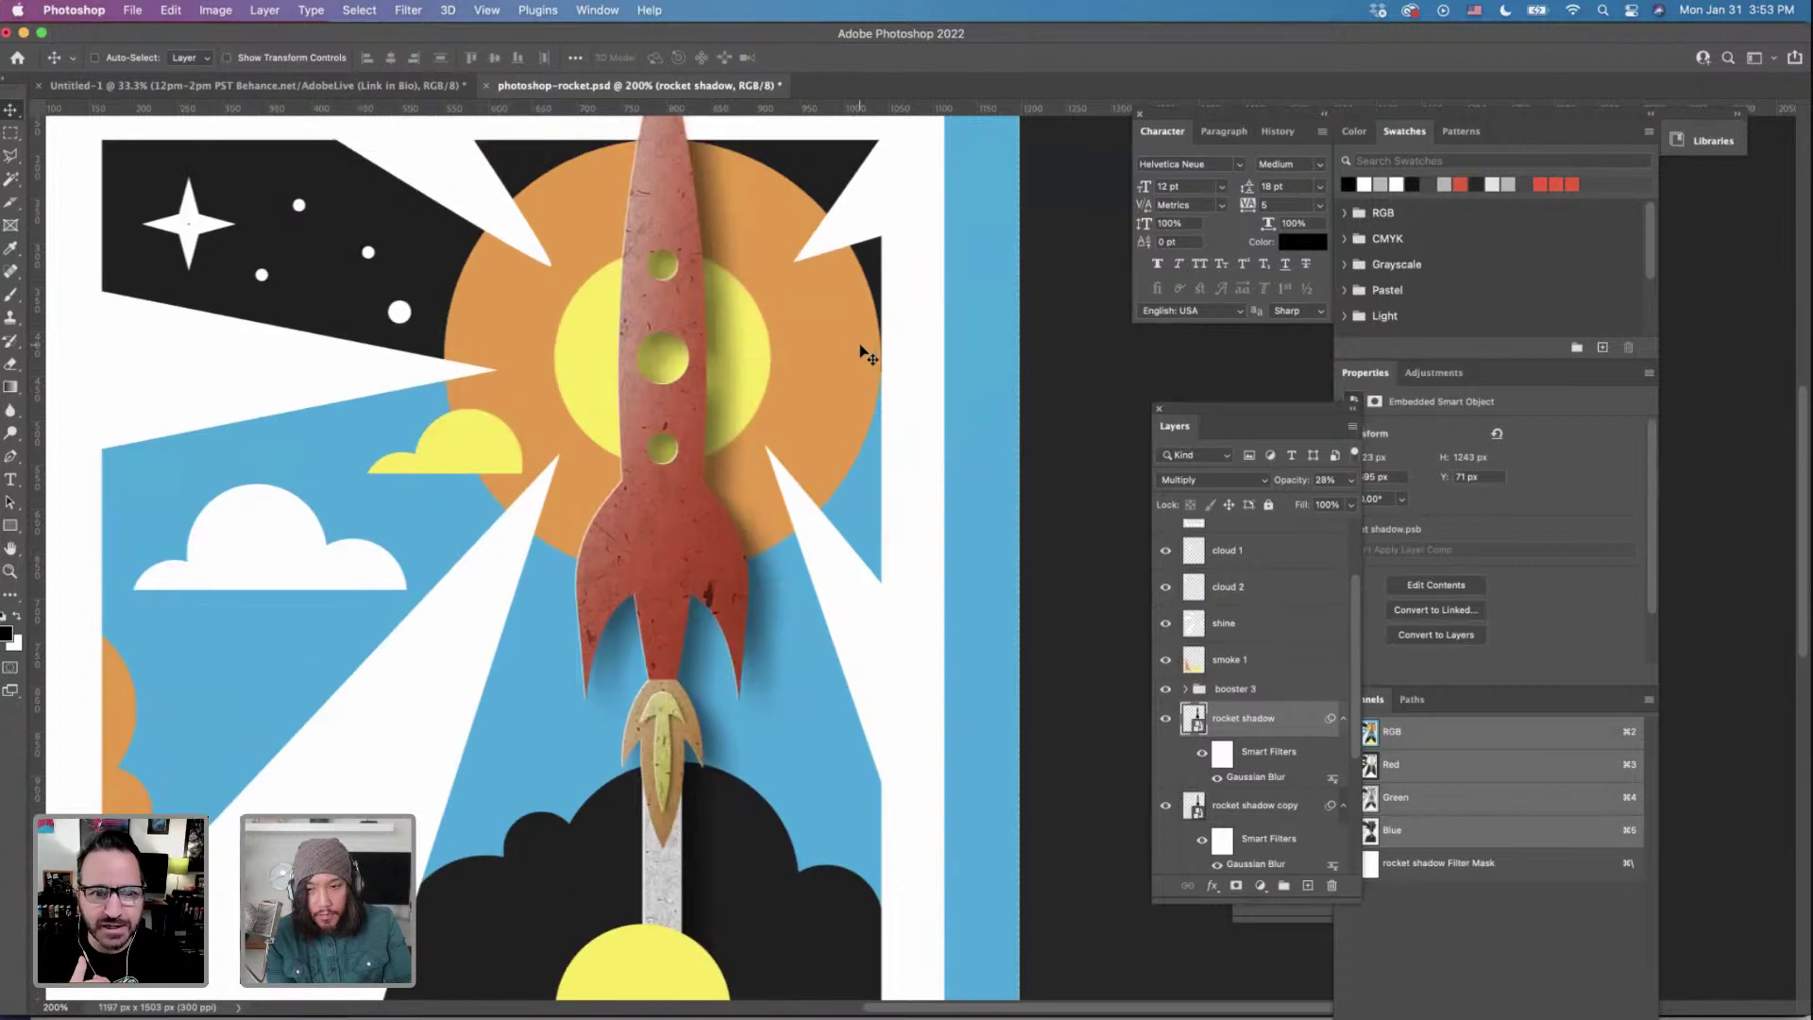
{"action": "scroll", "coordinate": [867, 356], "scroll_direction": "down", "scroll_amount": 4}
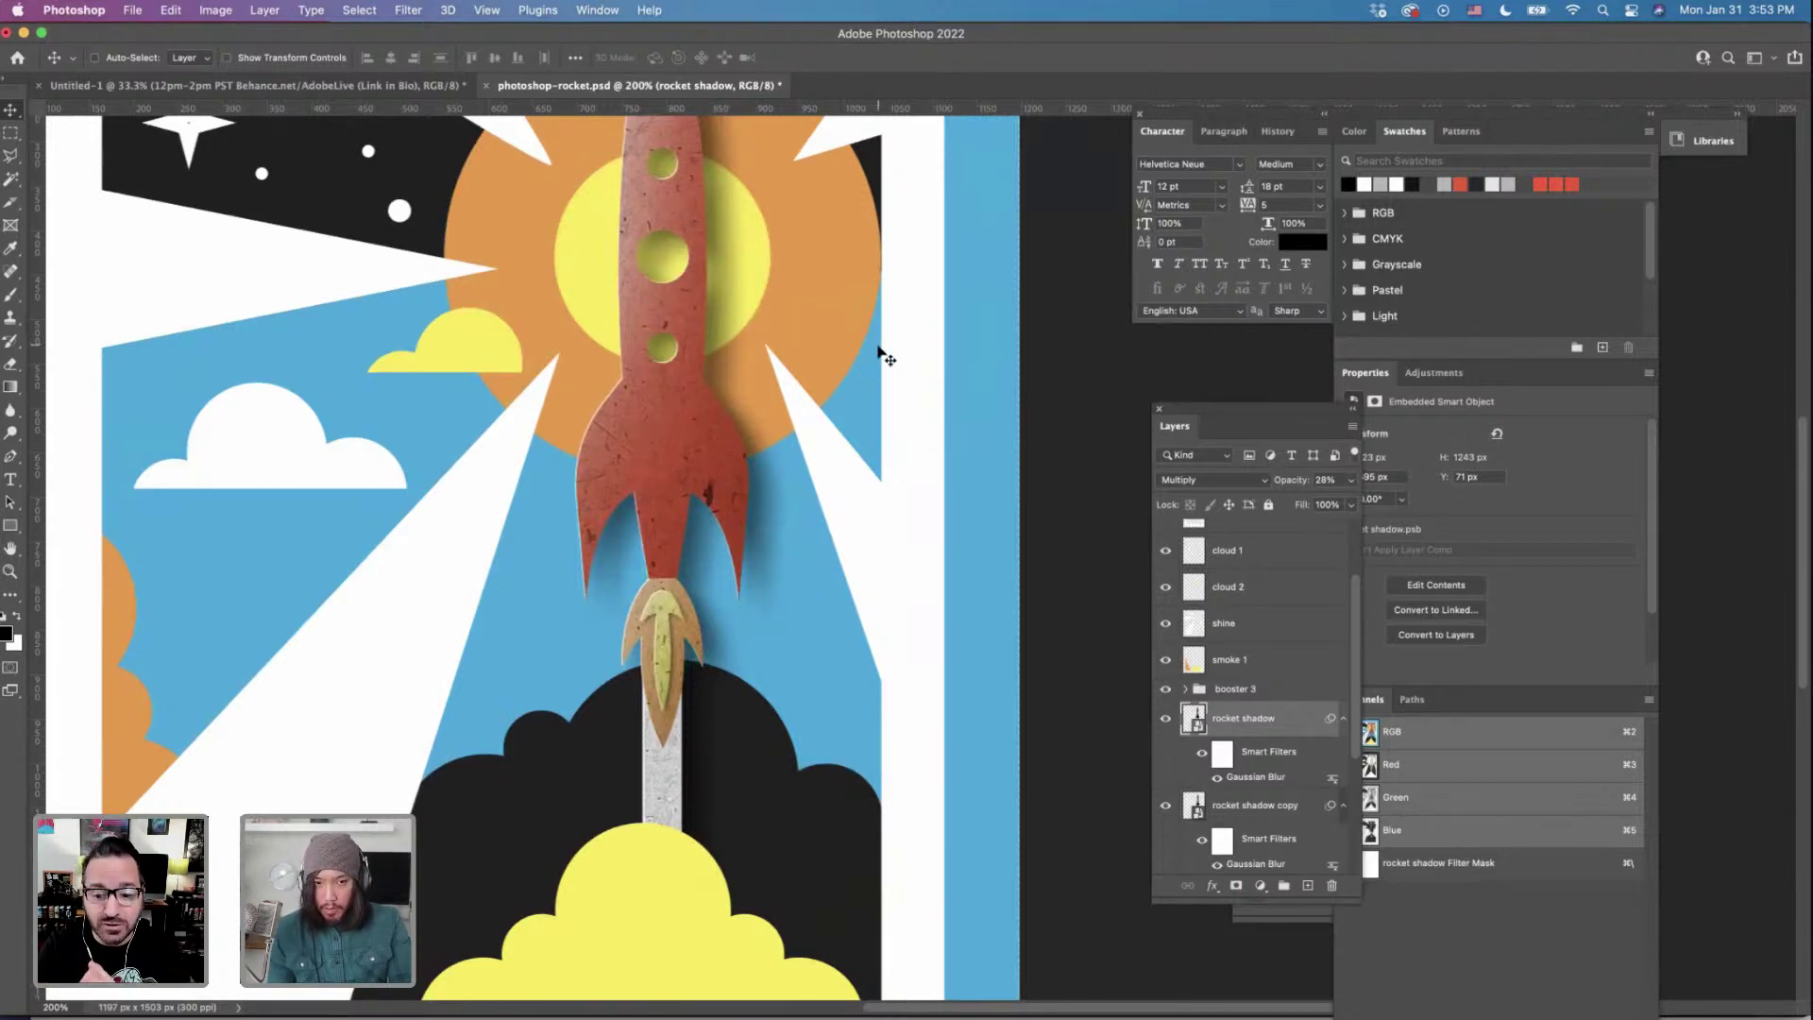
{"action": "scroll", "coordinate": [882, 356], "scroll_direction": "up", "scroll_amount": 1}
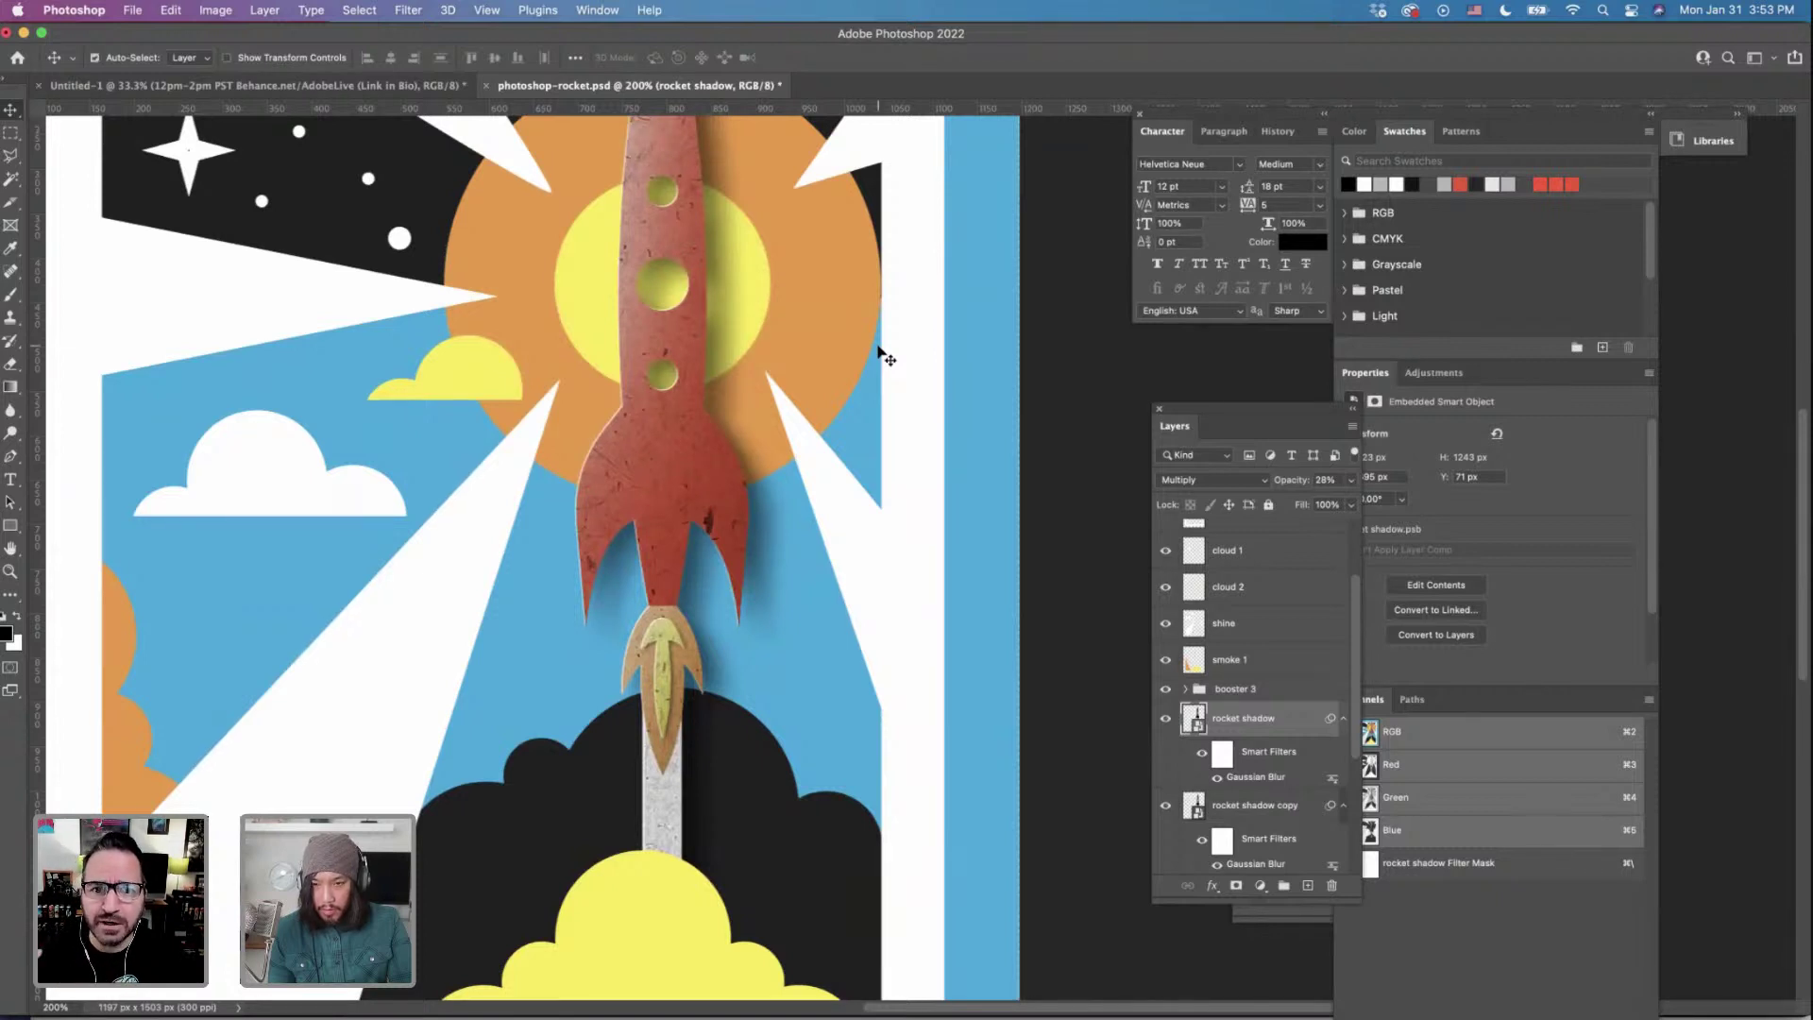
Save the rocket poster document and view the whole poster.
{"action": "key", "text": "super+s"}
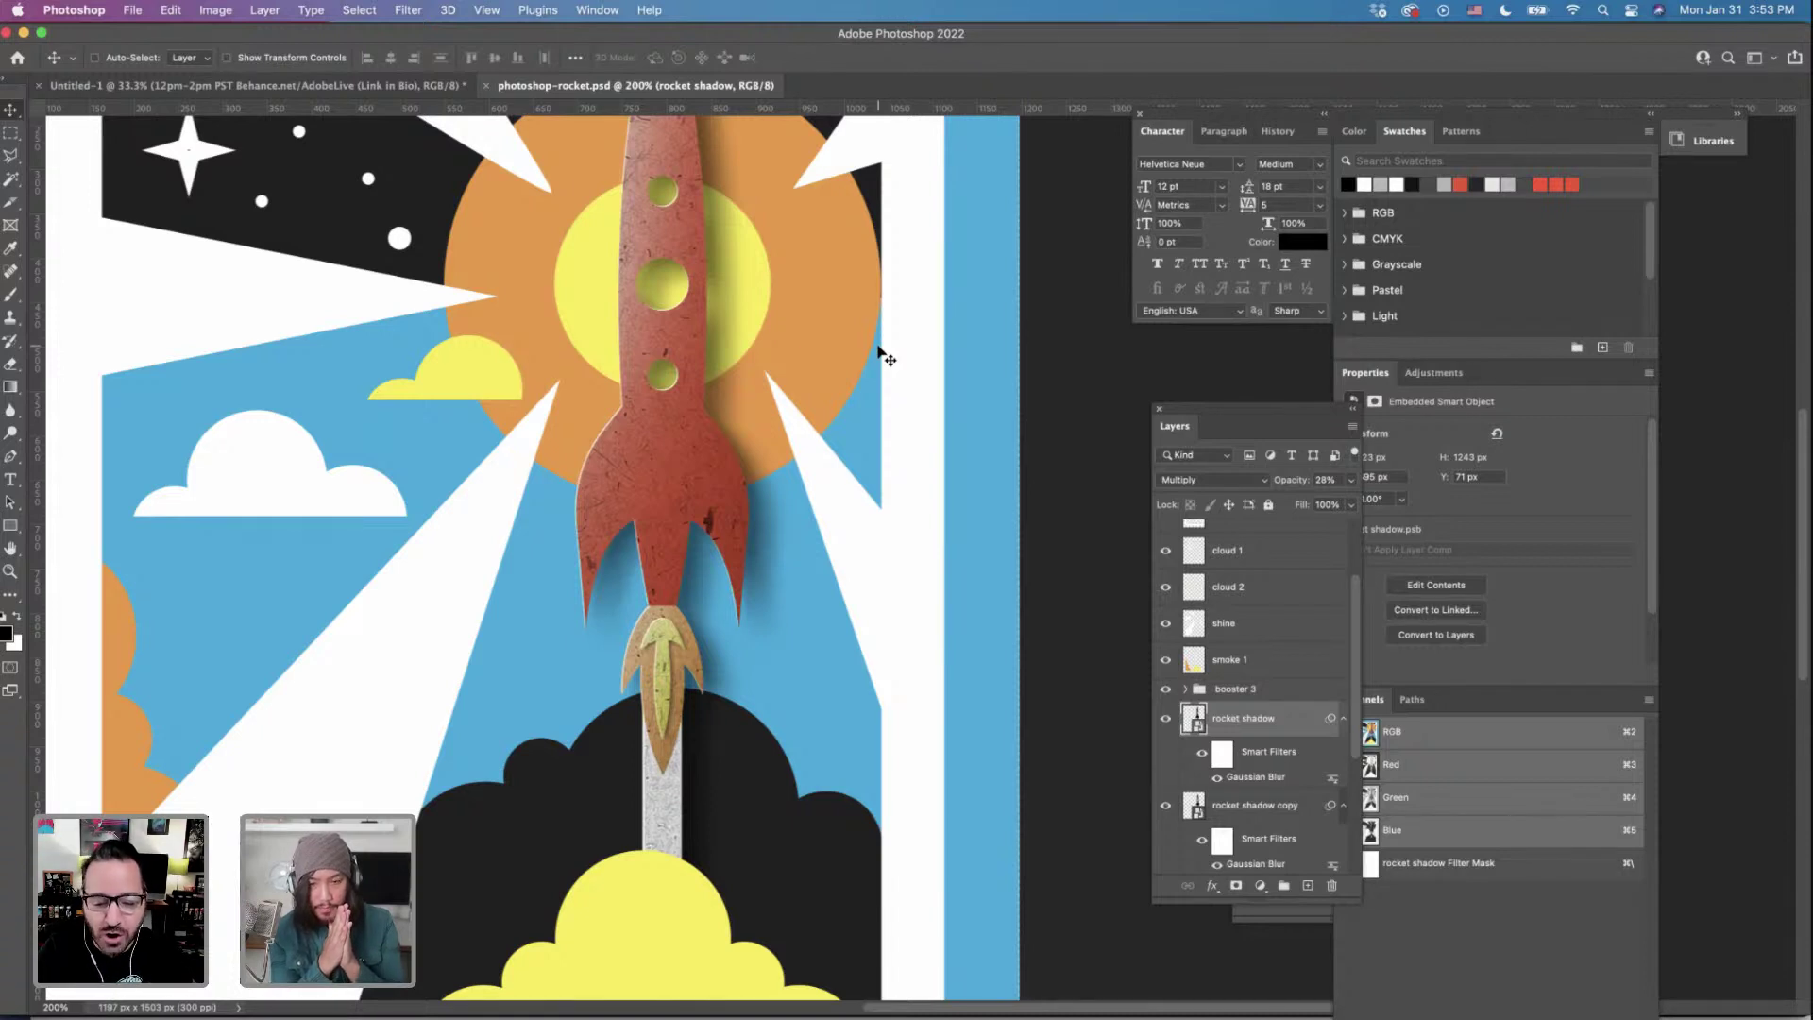
{"action": "key", "text": "super+minus"}
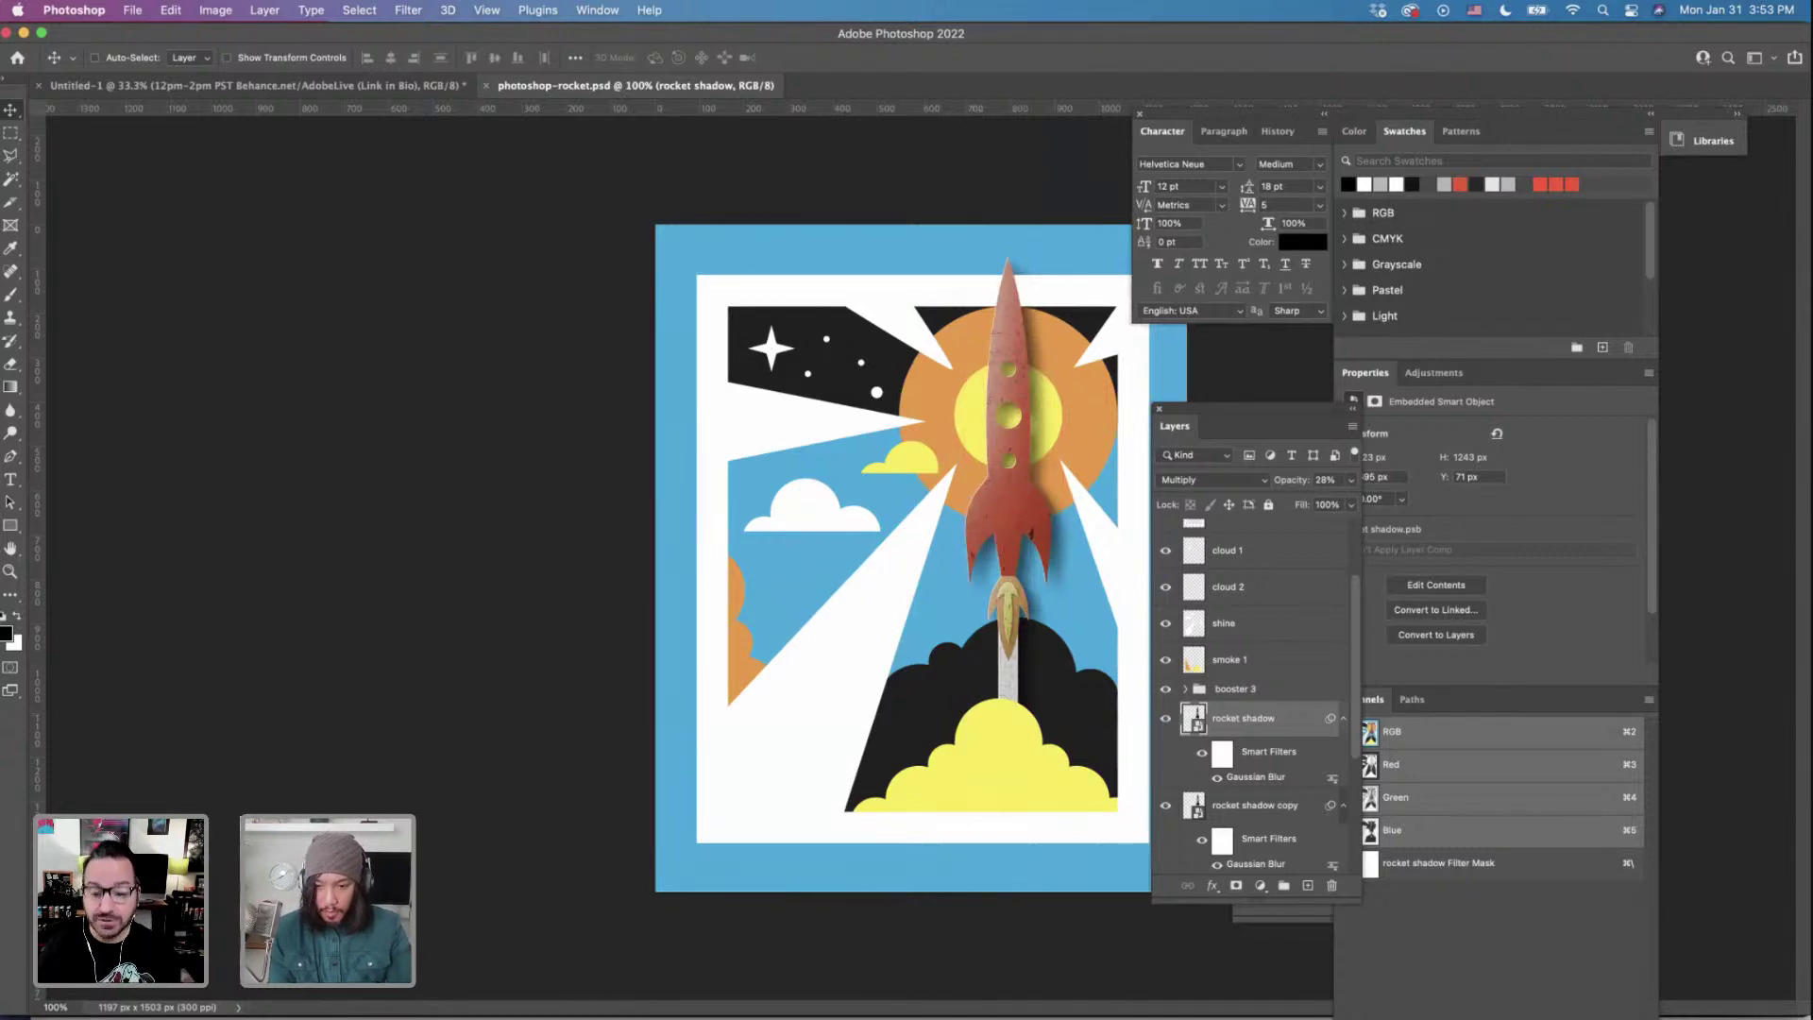
Switch to Chrome and examine the textures and layered shadows of the finished Apollo 11 poster in the Behance project.
{"action": "key", "text": "super+Tab"}
{"action": "scroll", "coordinate": [807, 842], "scroll_direction": "up", "scroll_amount": 10}
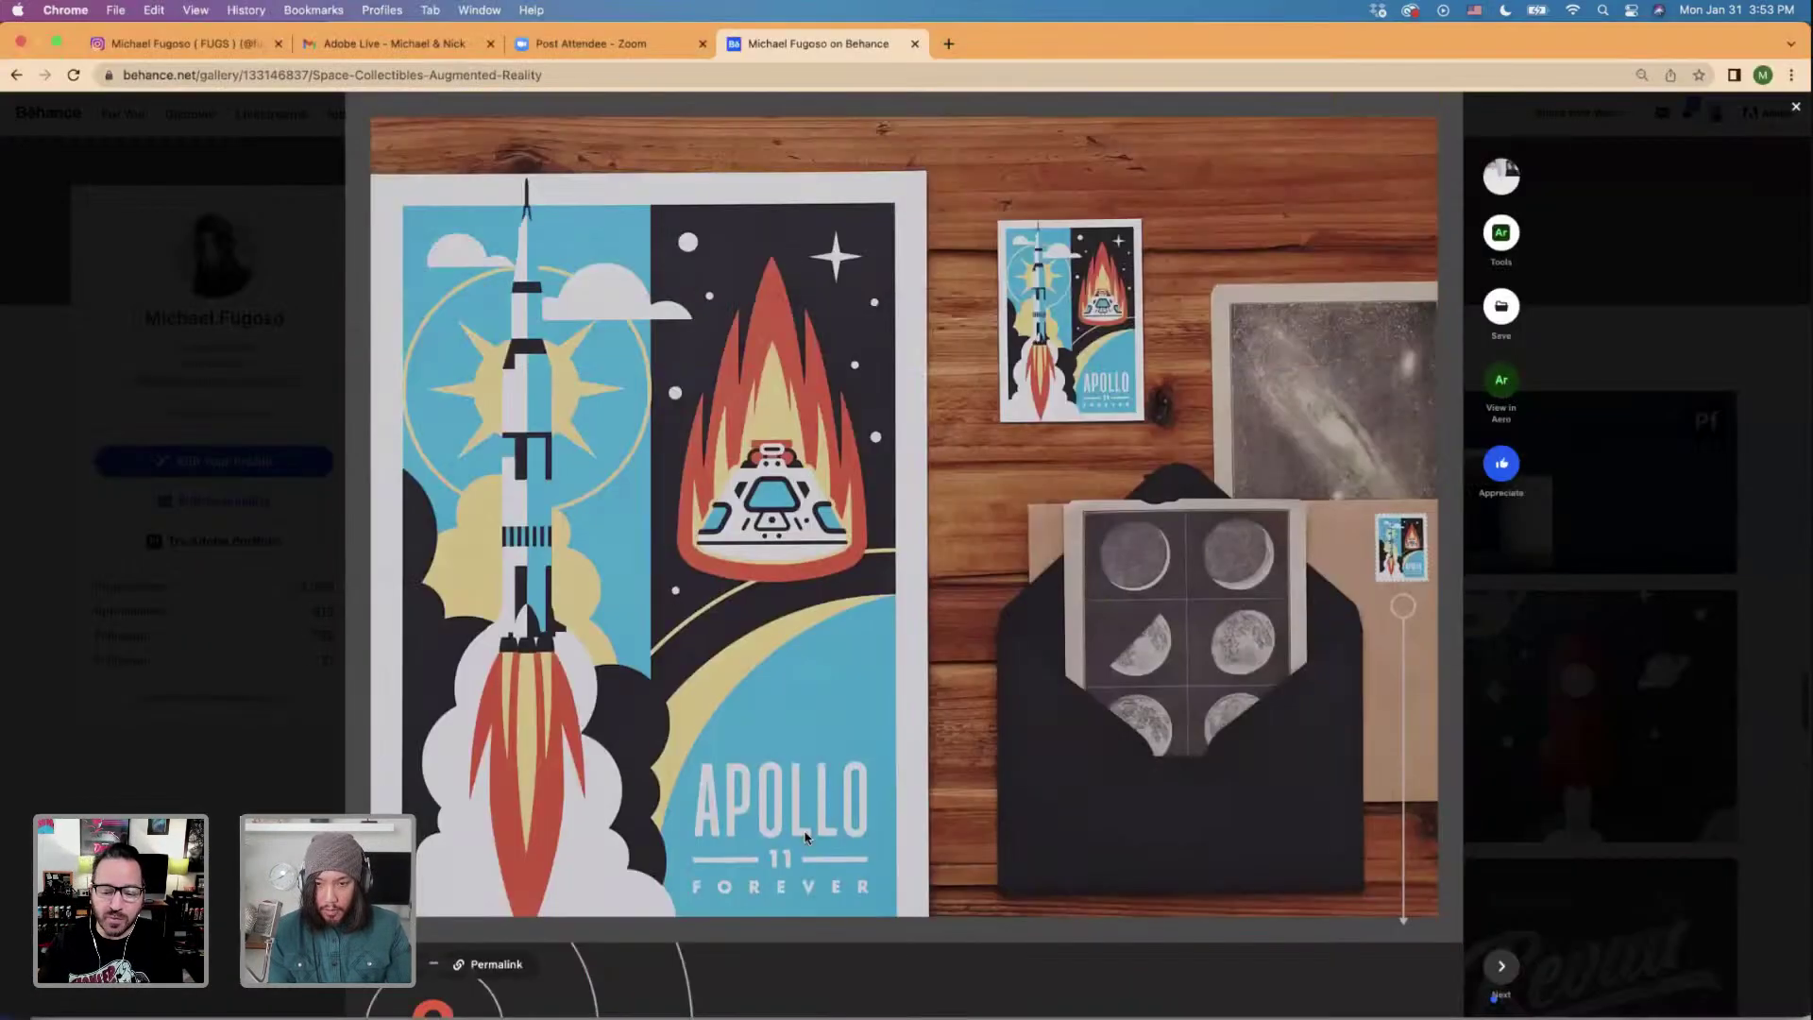
{"action": "scroll", "coordinate": [807, 838], "scroll_direction": "down", "scroll_amount": 20}
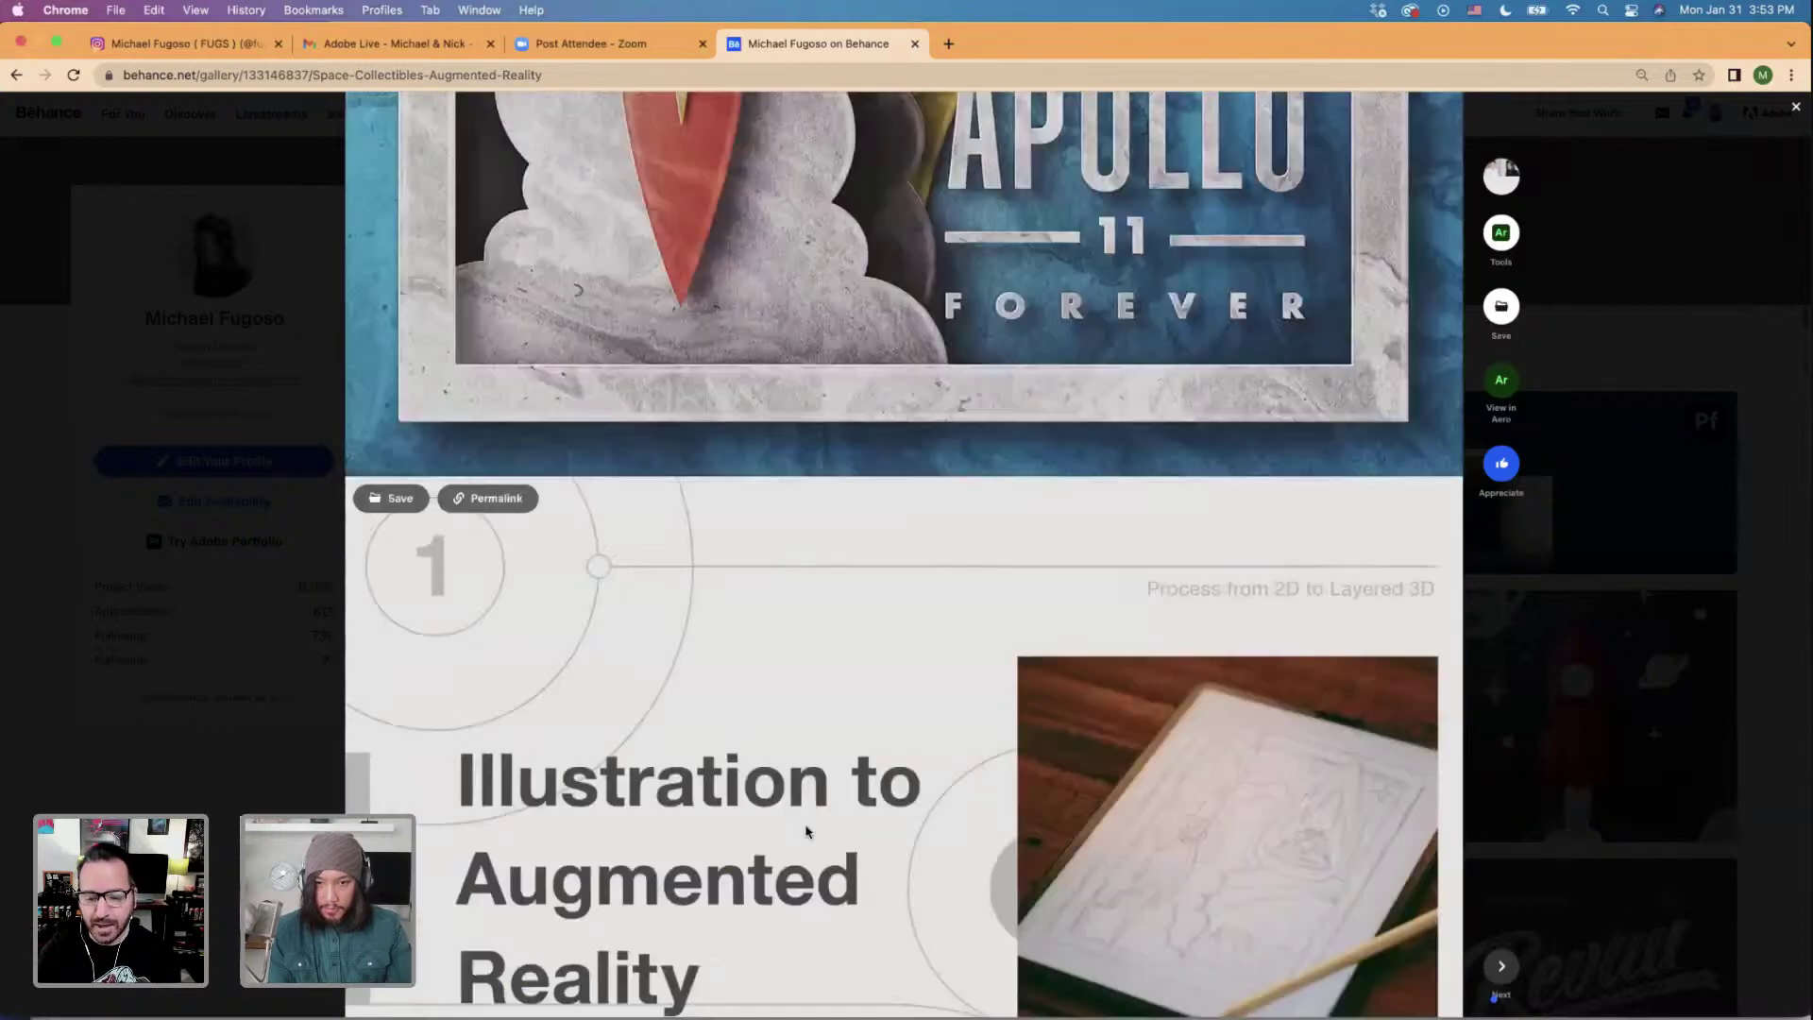
{"action": "scroll", "coordinate": [807, 831], "scroll_direction": "up", "scroll_amount": 10}
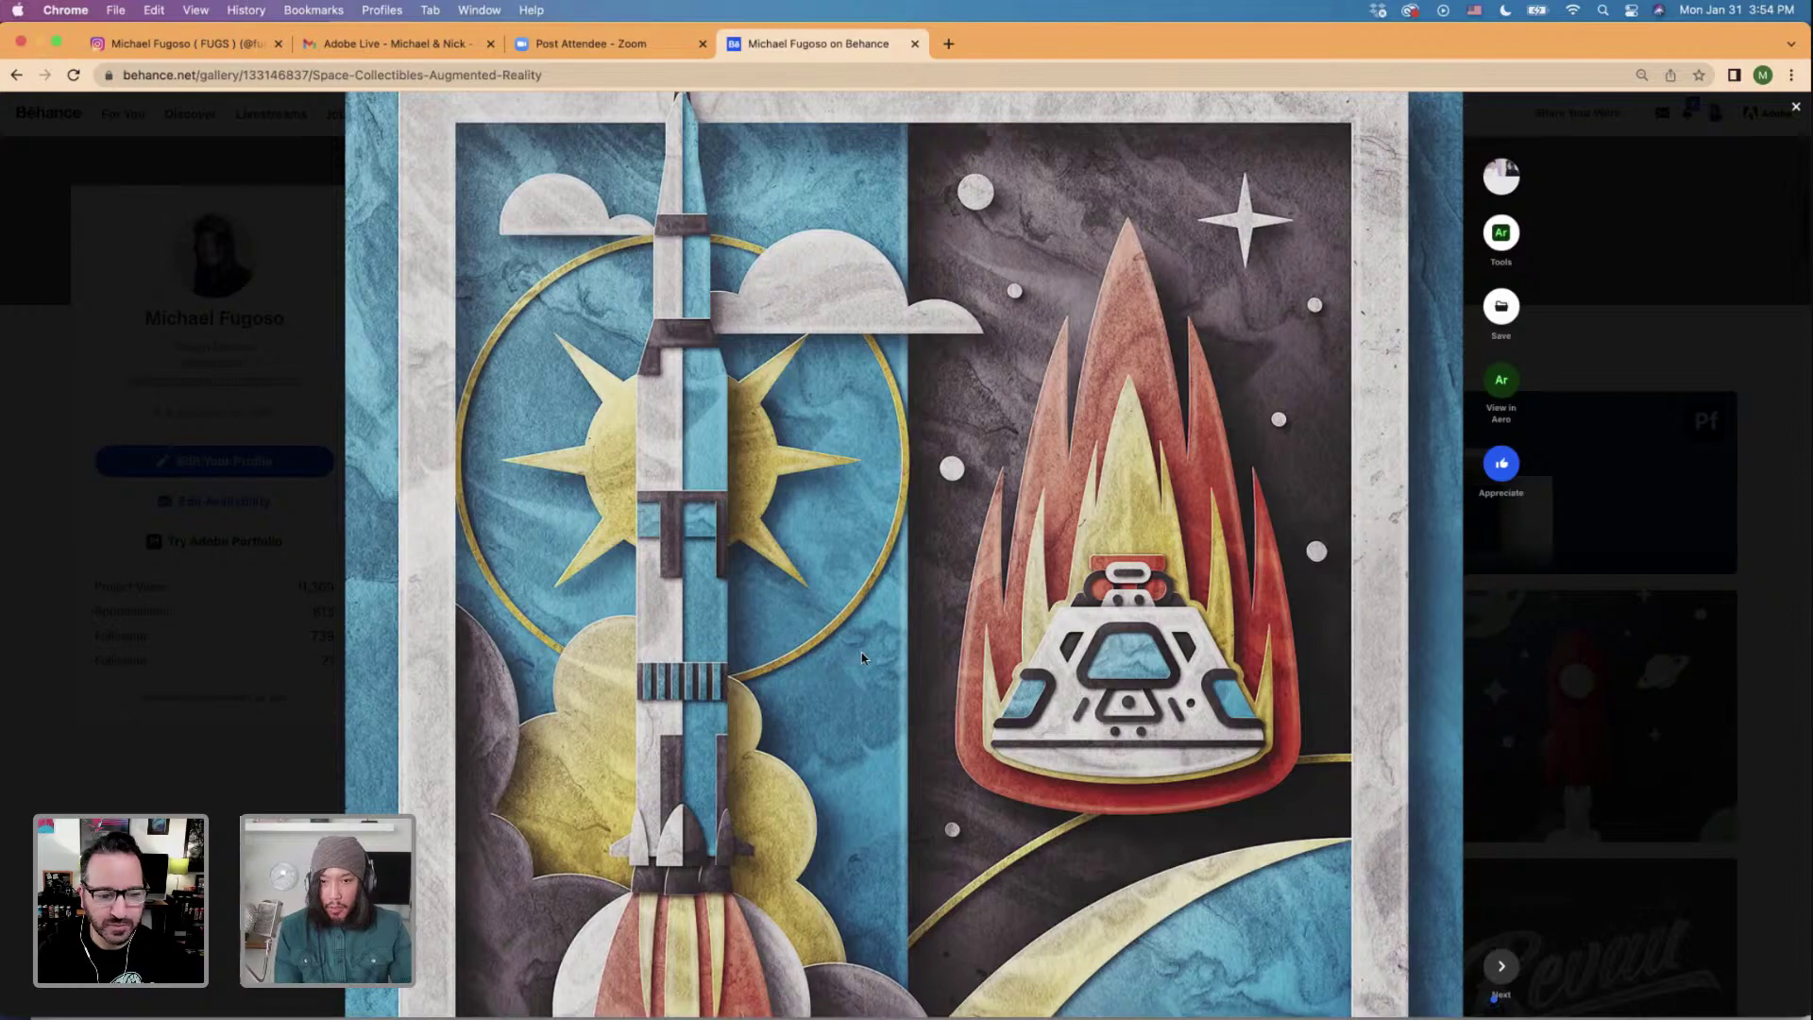
{"action": "scroll", "coordinate": [878, 664], "scroll_direction": "down", "scroll_amount": 5}
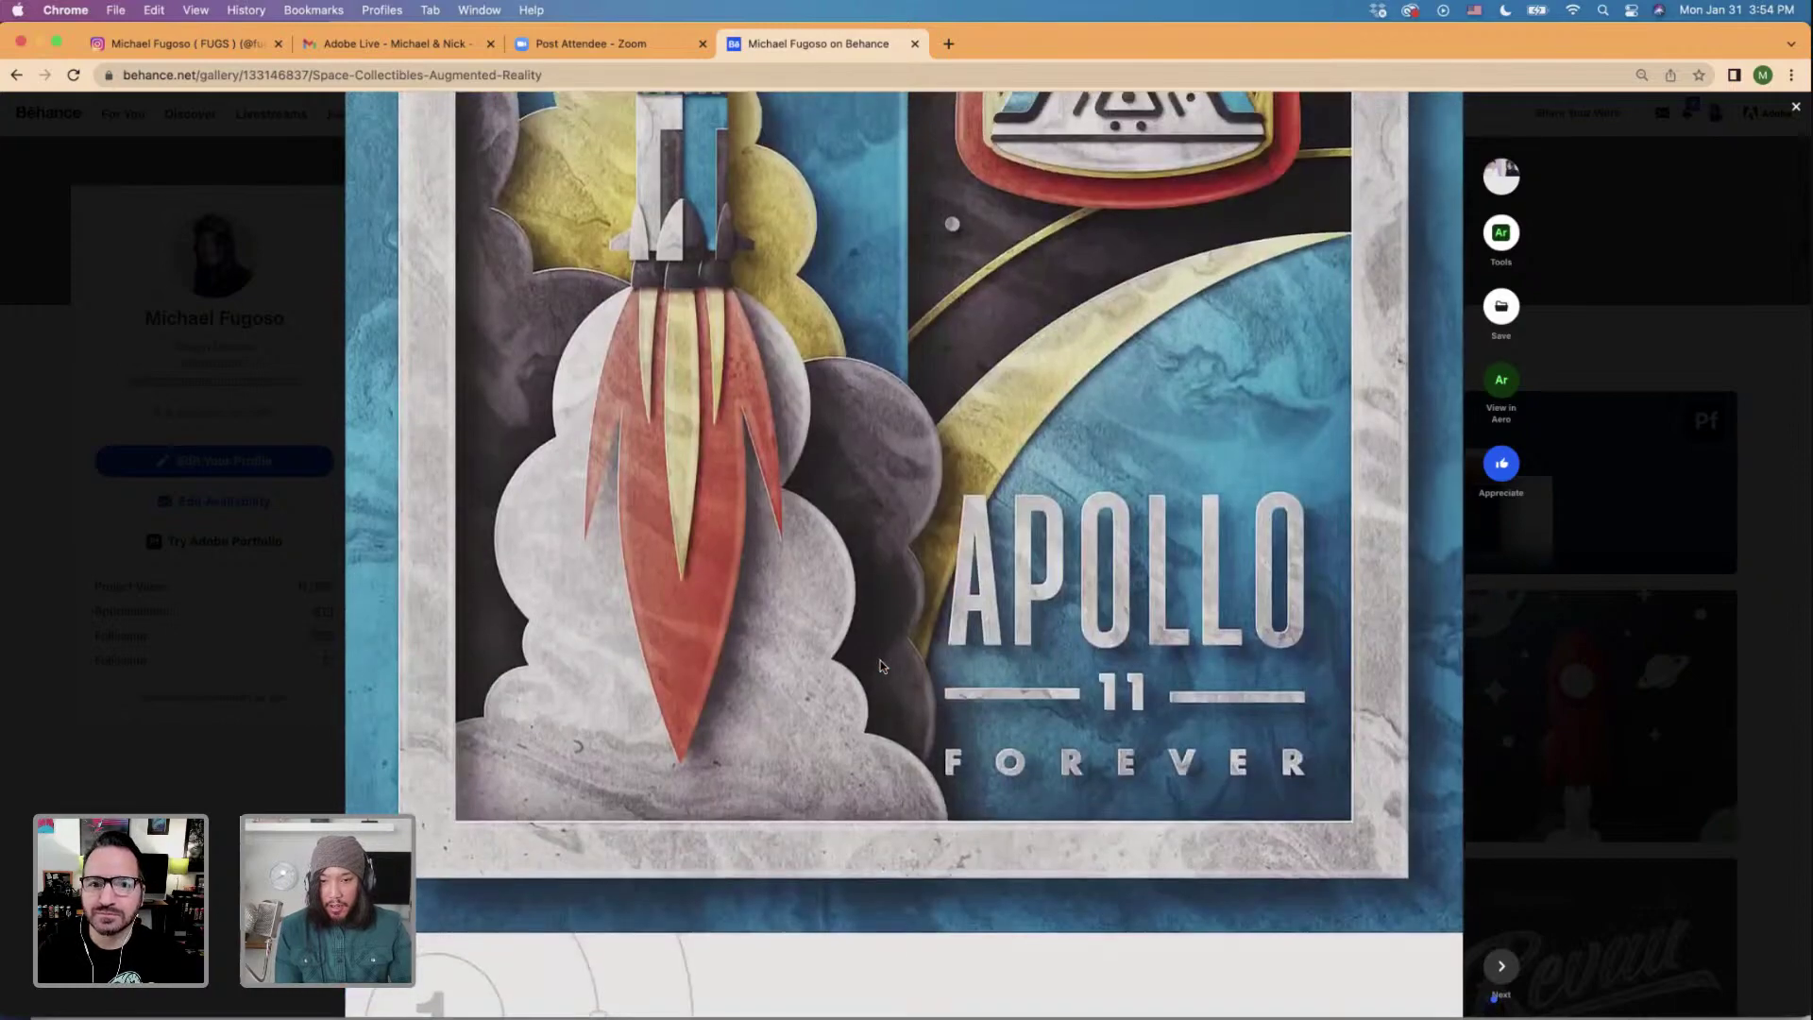
{"action": "scroll", "coordinate": [880, 665], "scroll_direction": "up", "scroll_amount": 1}
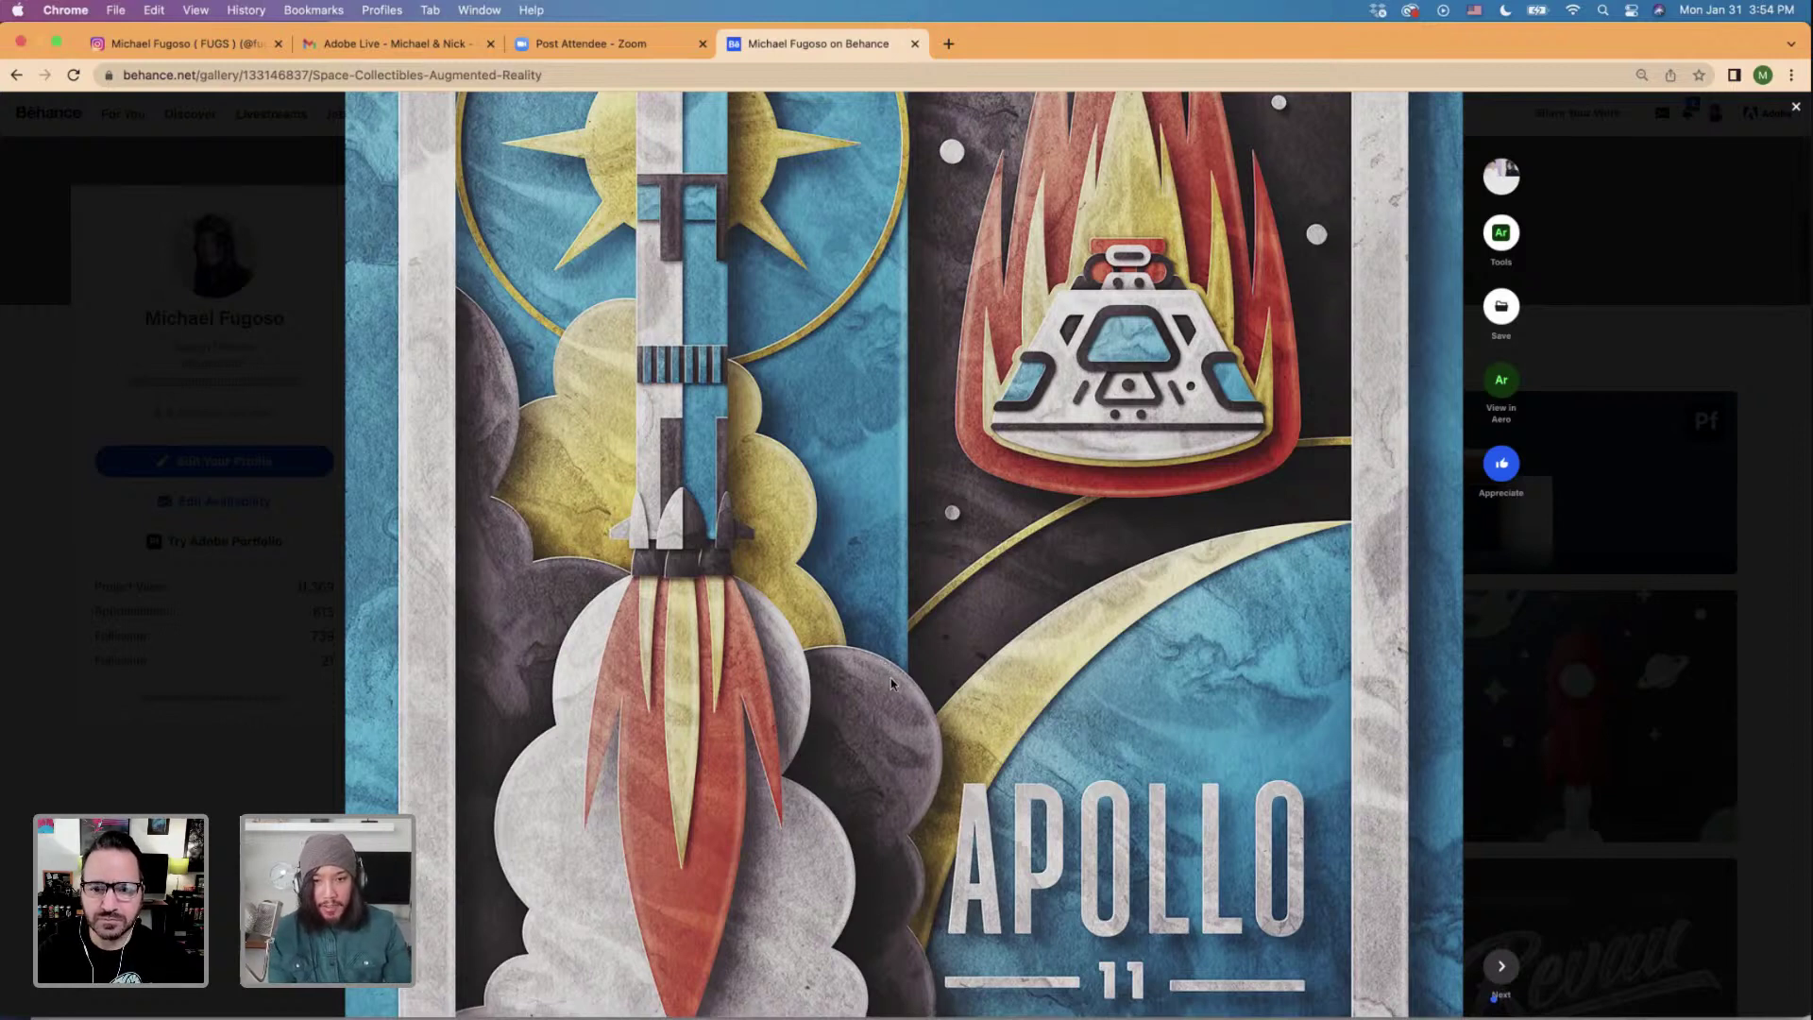
{"action": "scroll", "coordinate": [892, 684], "scroll_direction": "down", "scroll_amount": 8}
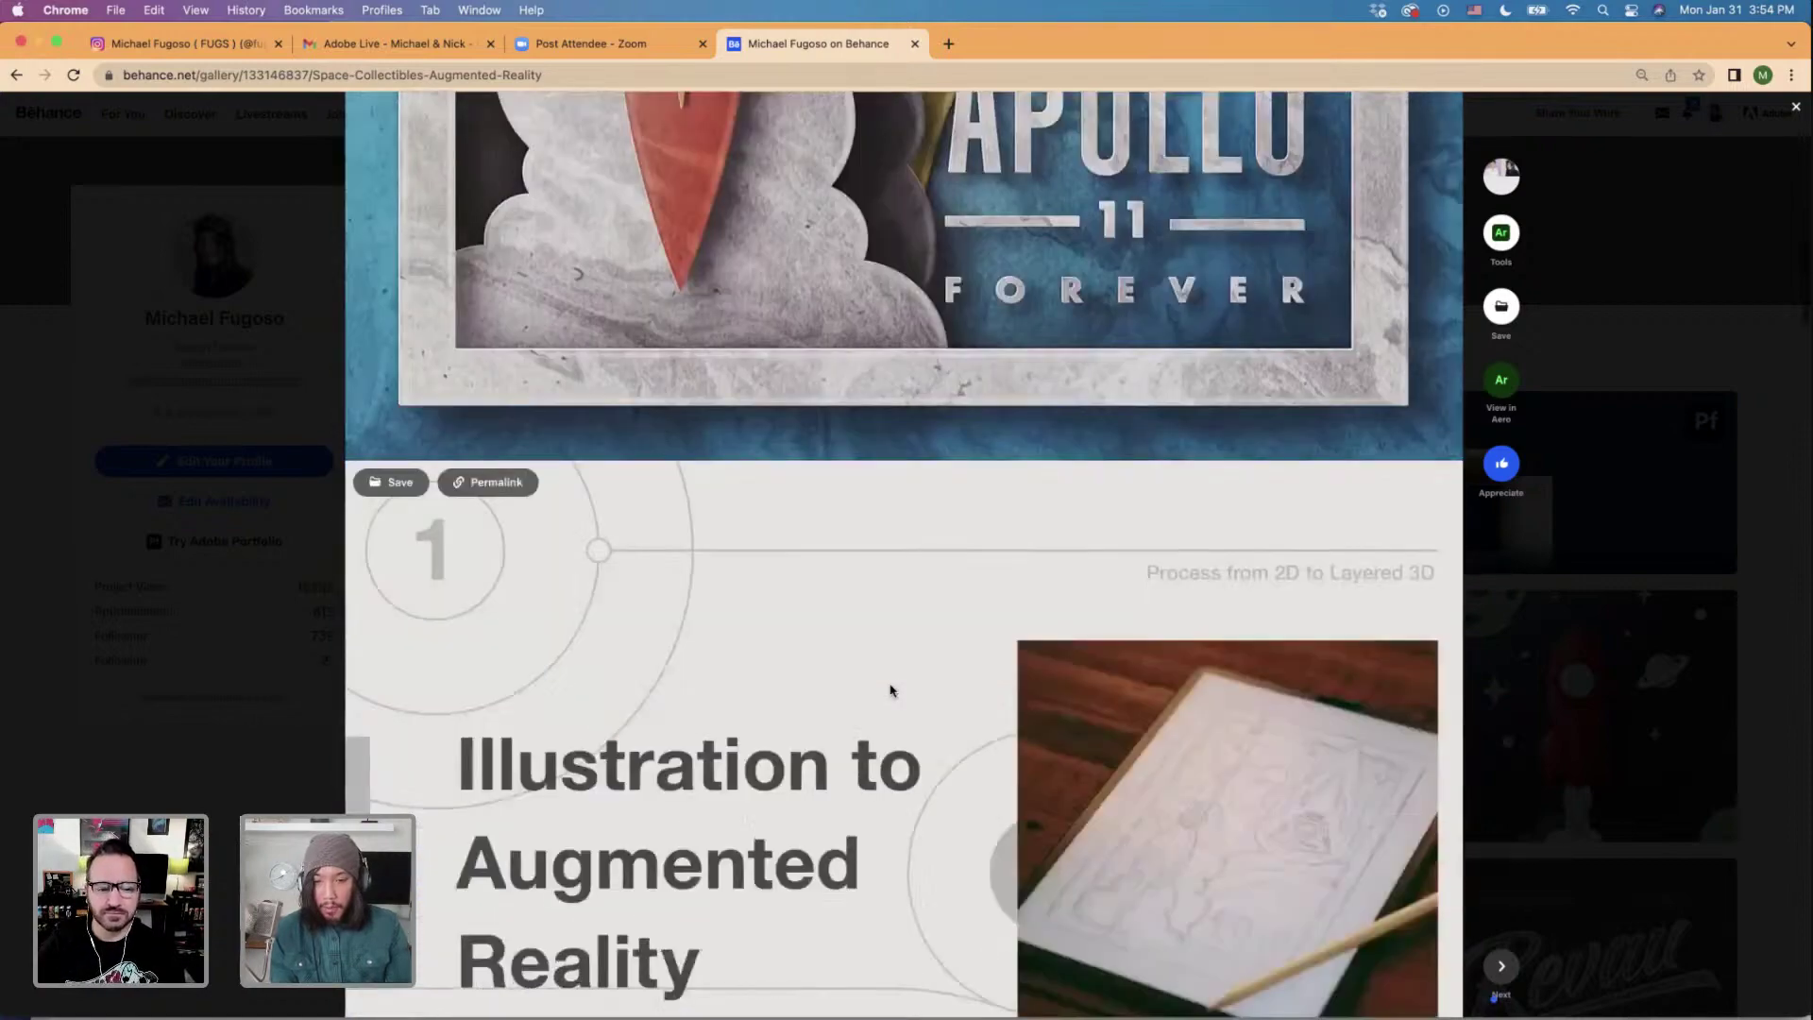
Find the card-ar-v3-60p video in the Behance project and replay it from the beginning.
{"action": "scroll", "coordinate": [891, 689], "scroll_direction": "down", "scroll_amount": 20}
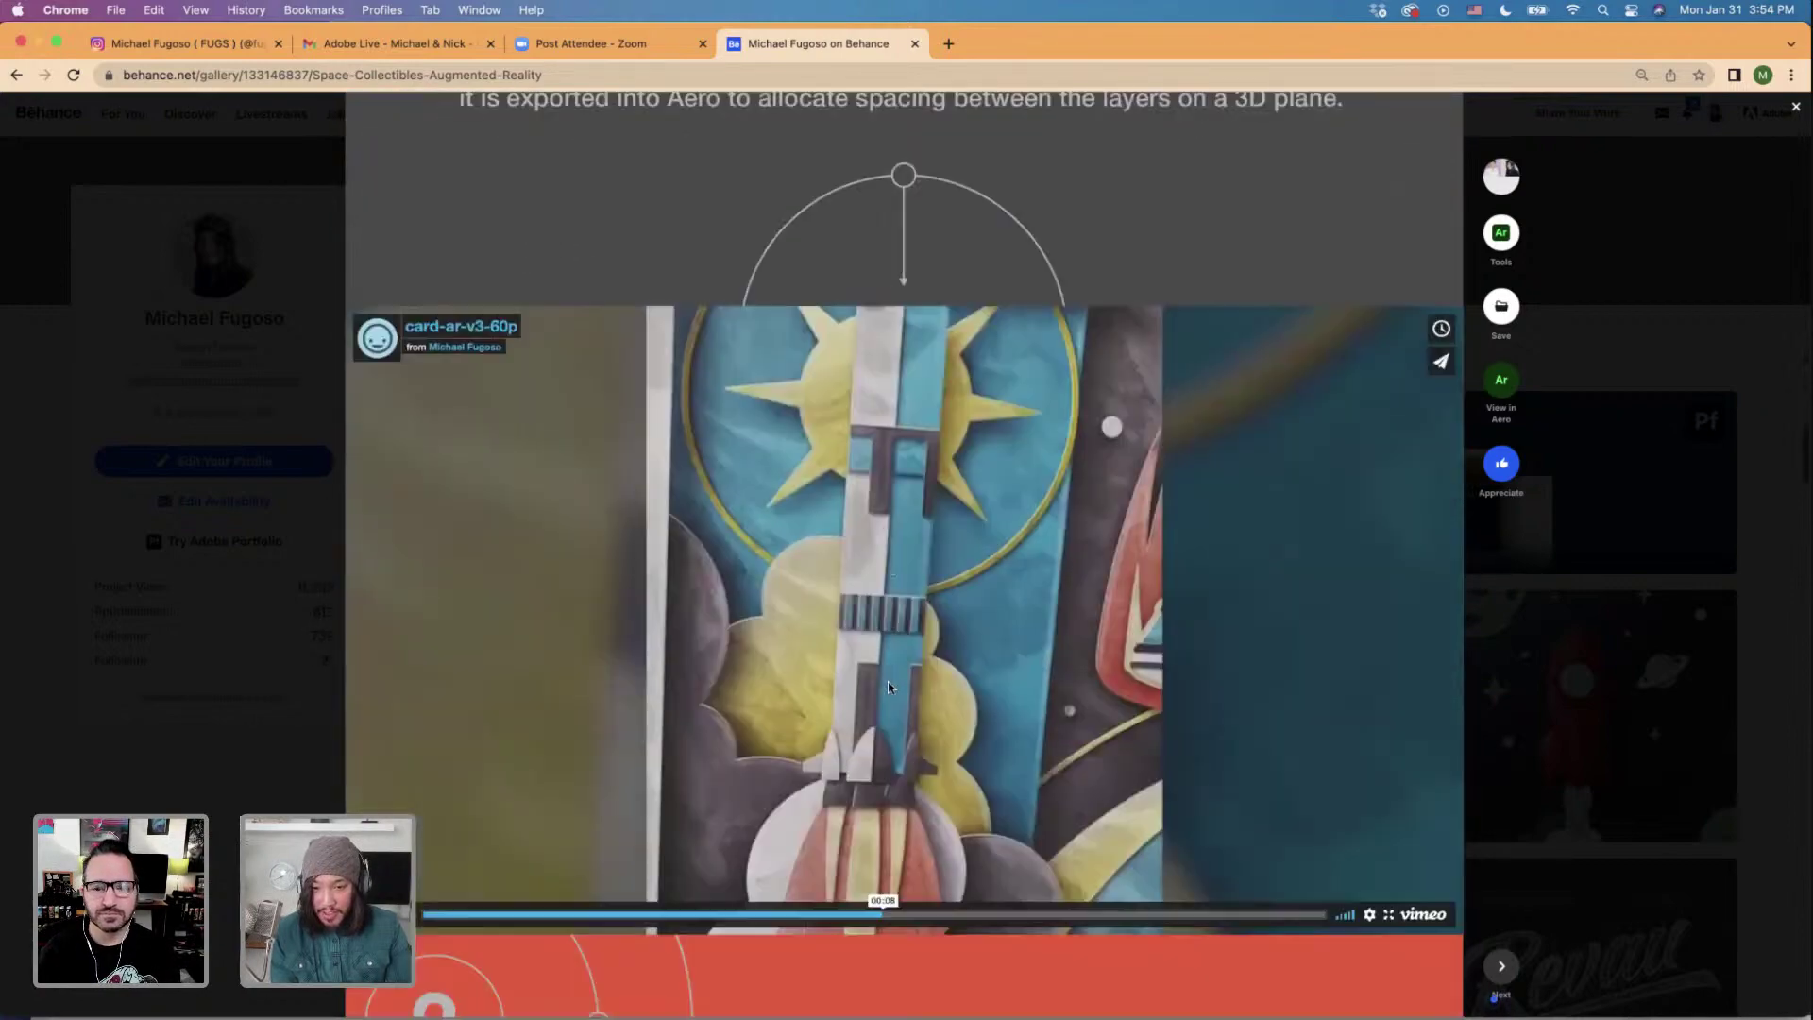
{"action": "scroll", "coordinate": [888, 686], "scroll_direction": "down", "scroll_amount": 2}
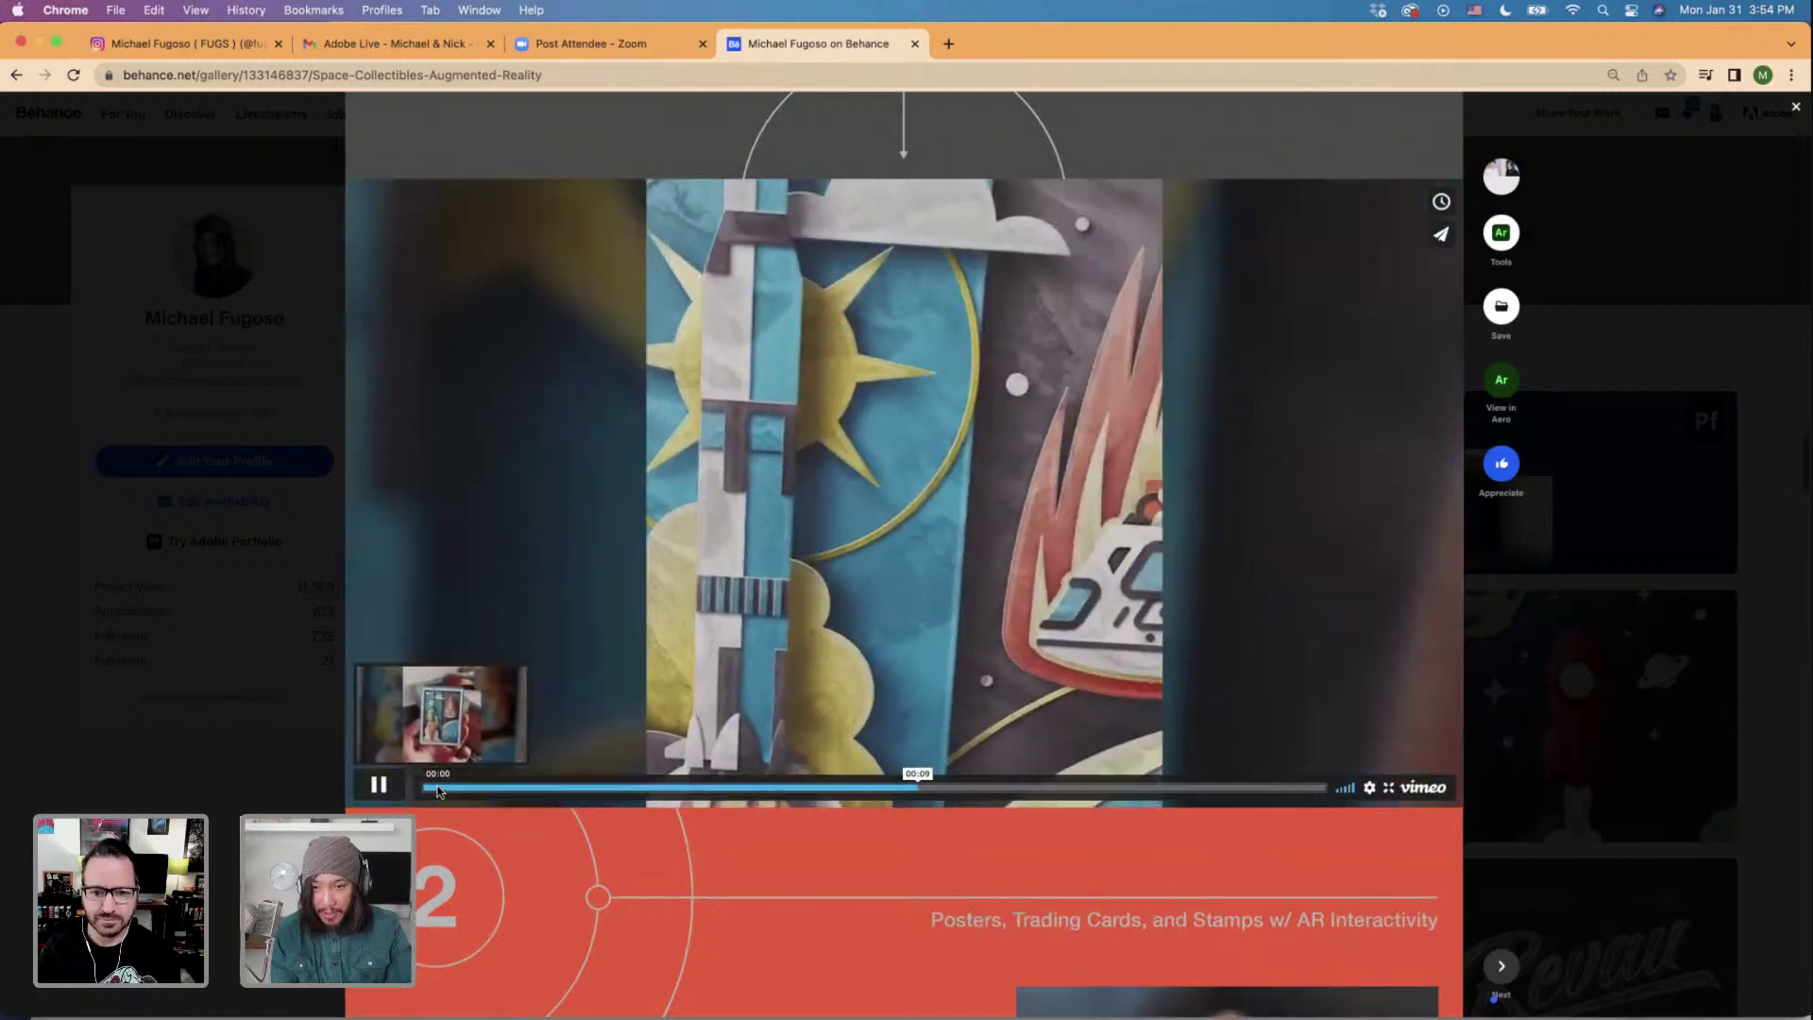
{"action": "left_click", "coordinate": [436, 791]}
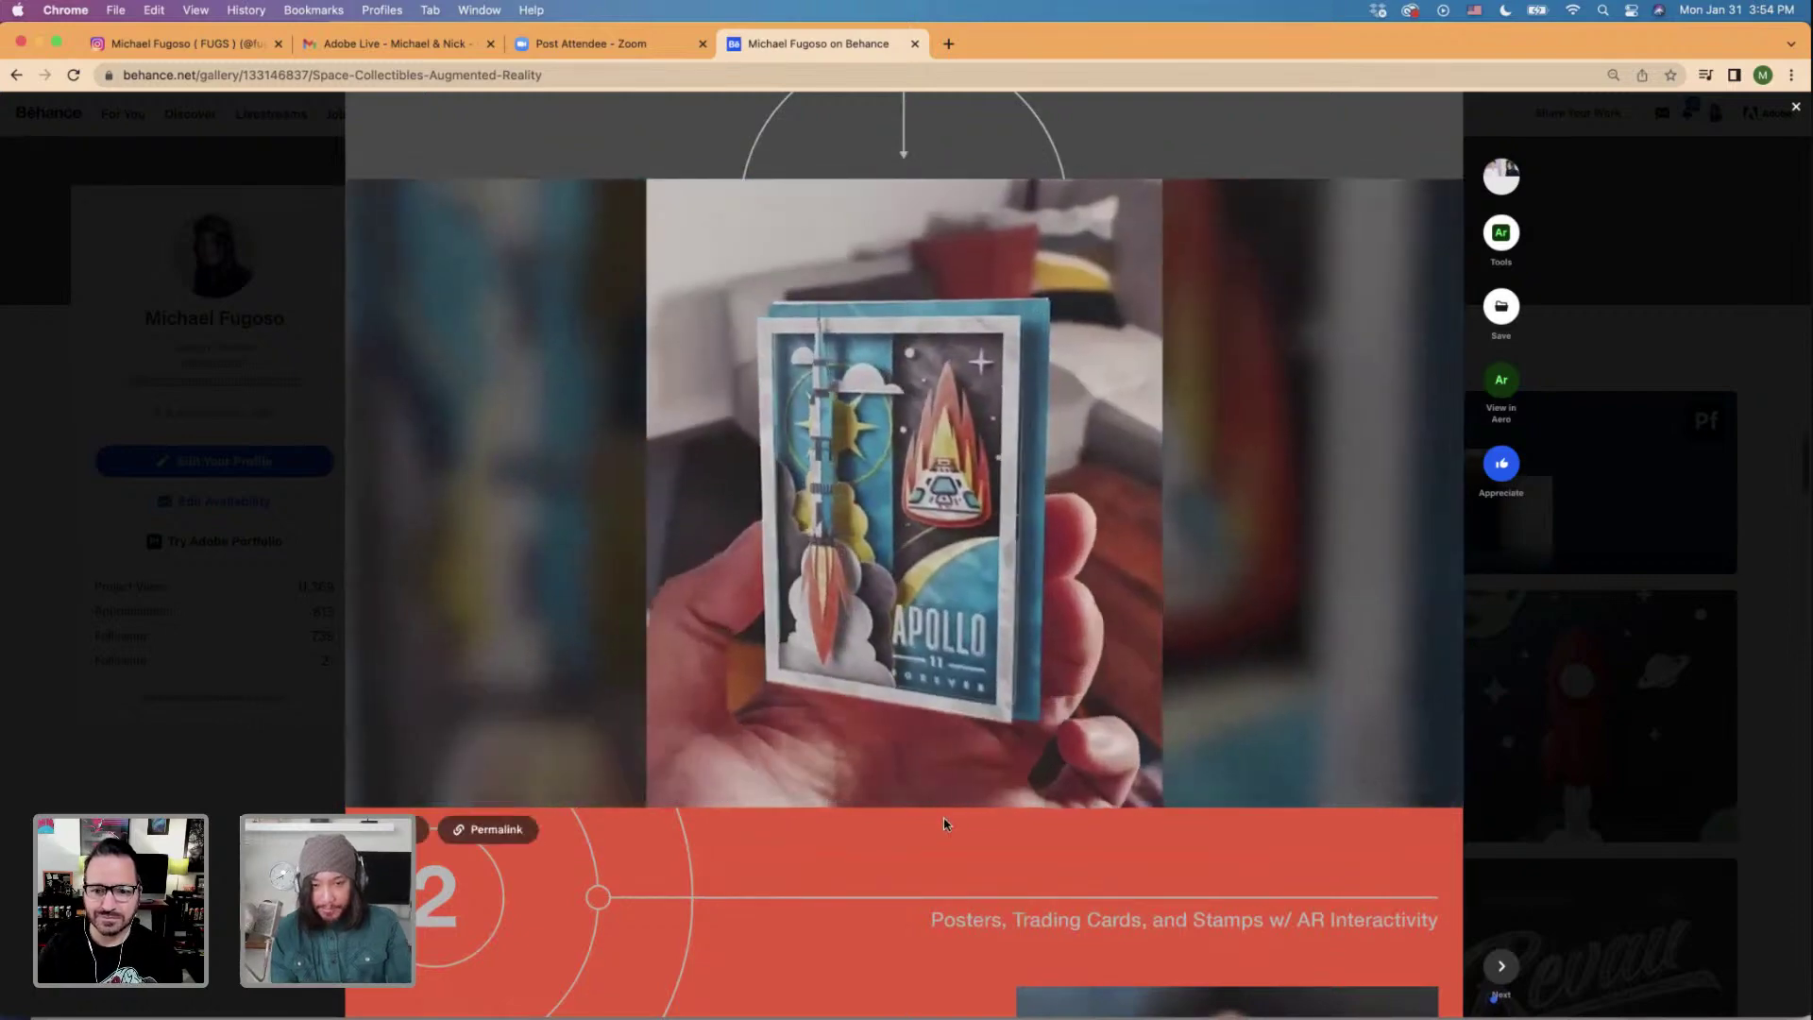